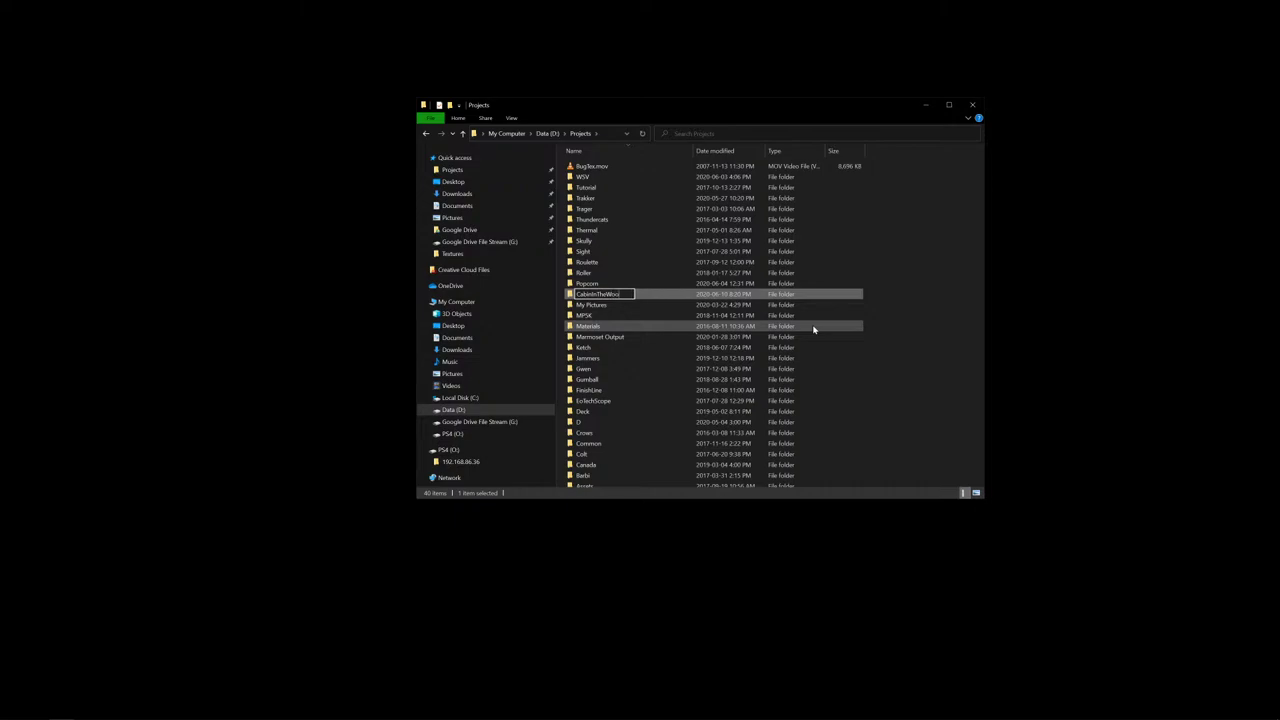
- Name the new project folder CabinInTheWoods and create a subfolder named Documents inside it
key("Return")
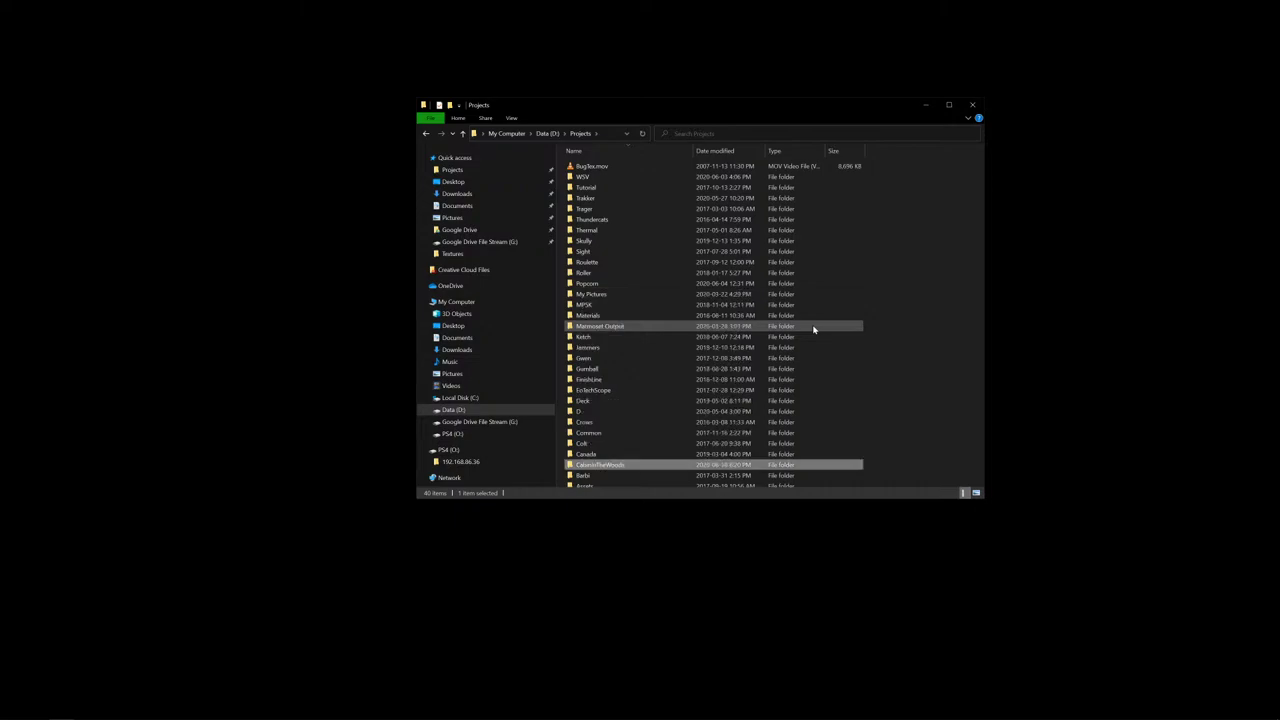
key("Return")
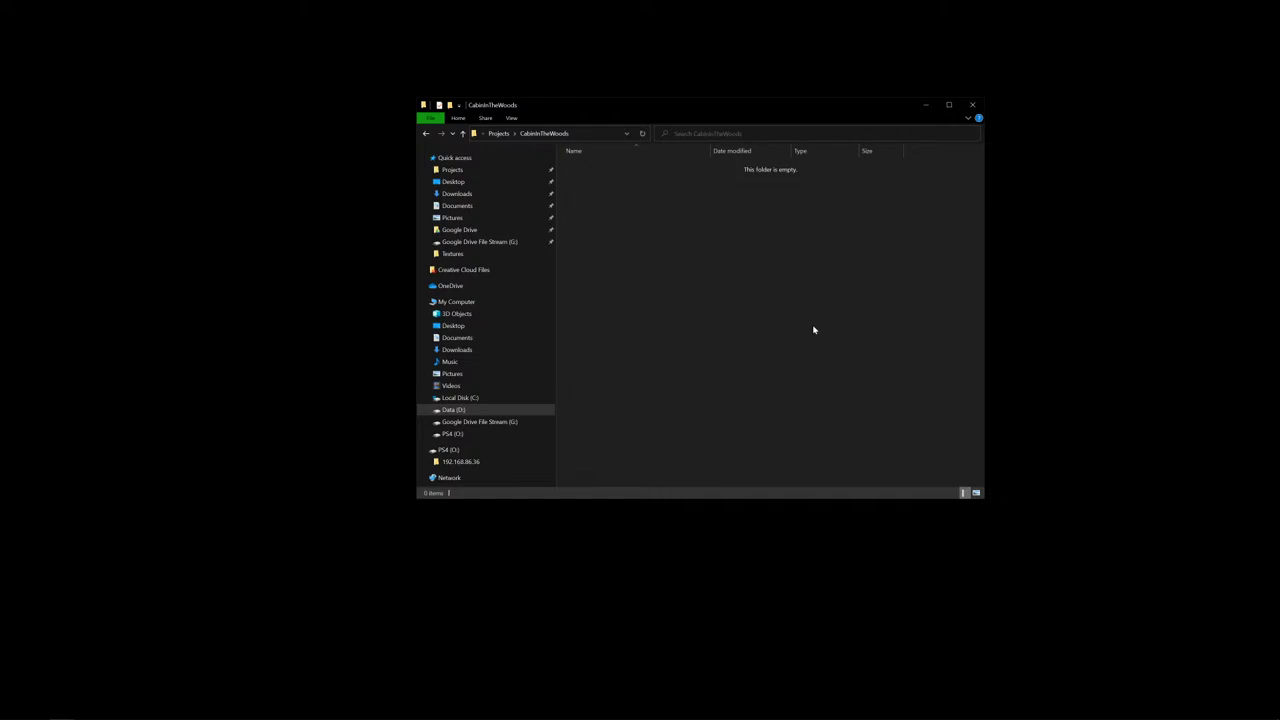
right_click(568, 171)
right_click(668, 236)
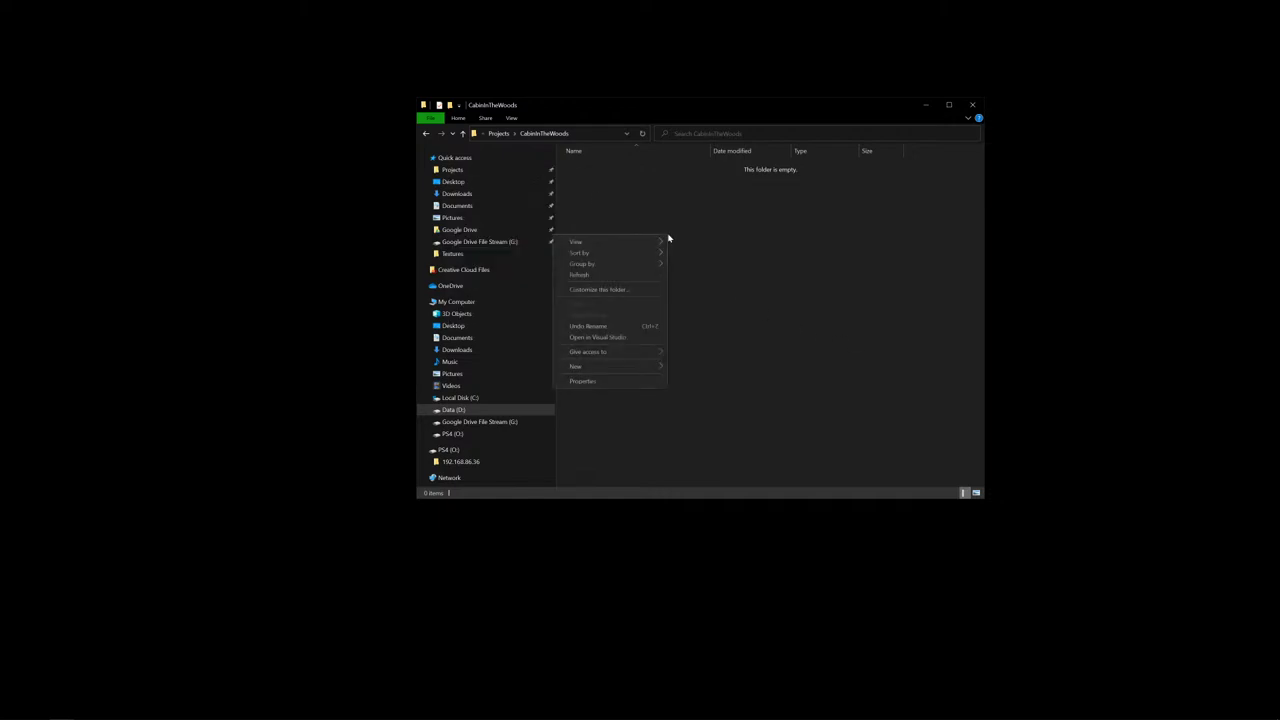
mouse_move(634, 367)
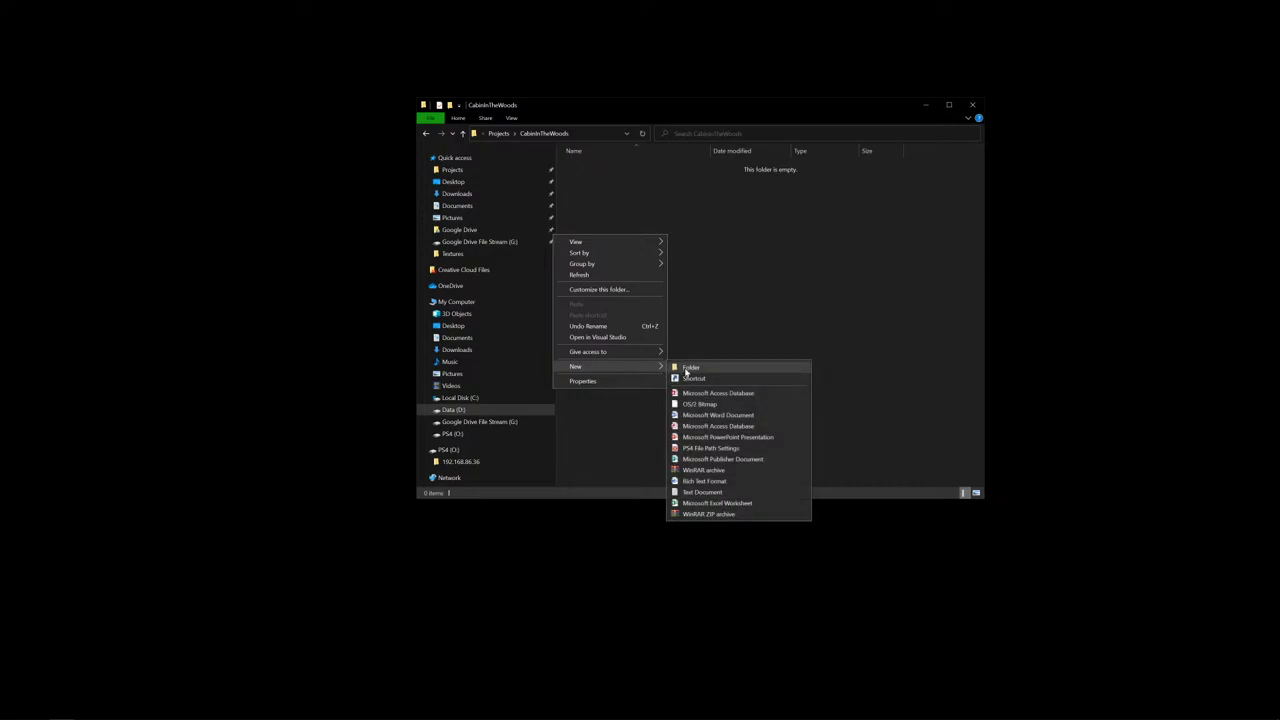
left_click(689, 368)
type("Docum")
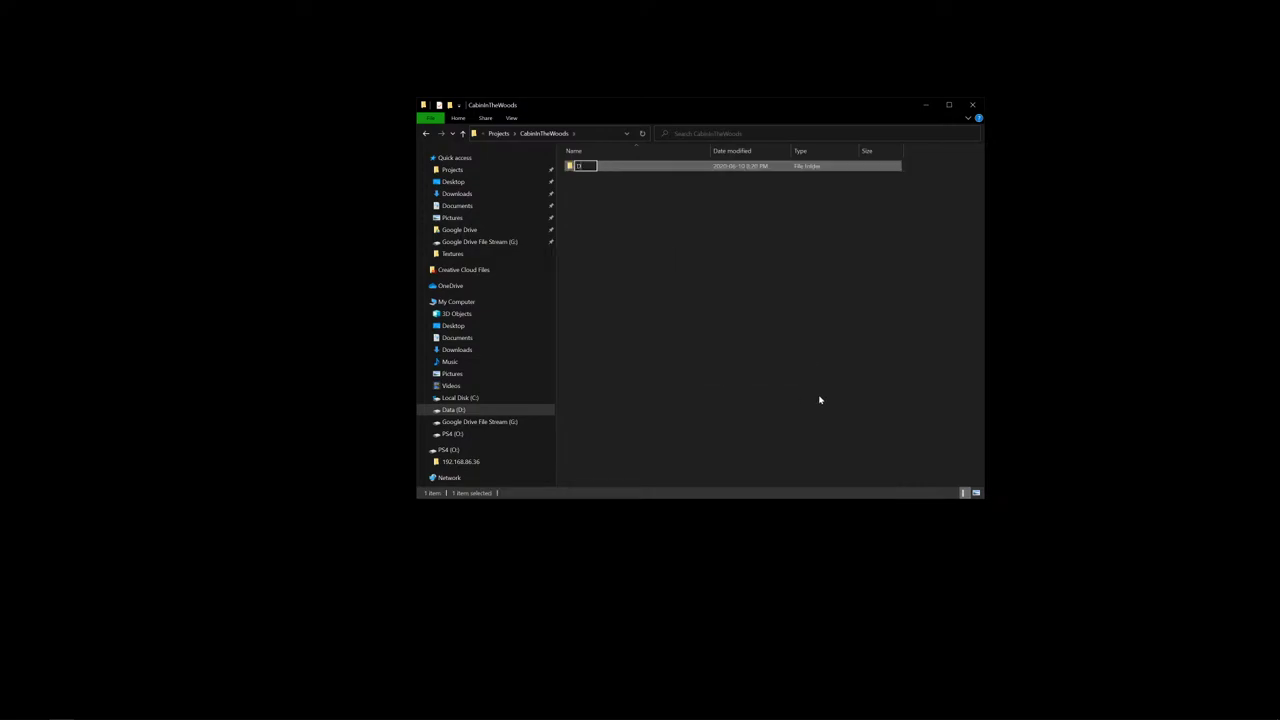
type("ents")
key("Return")
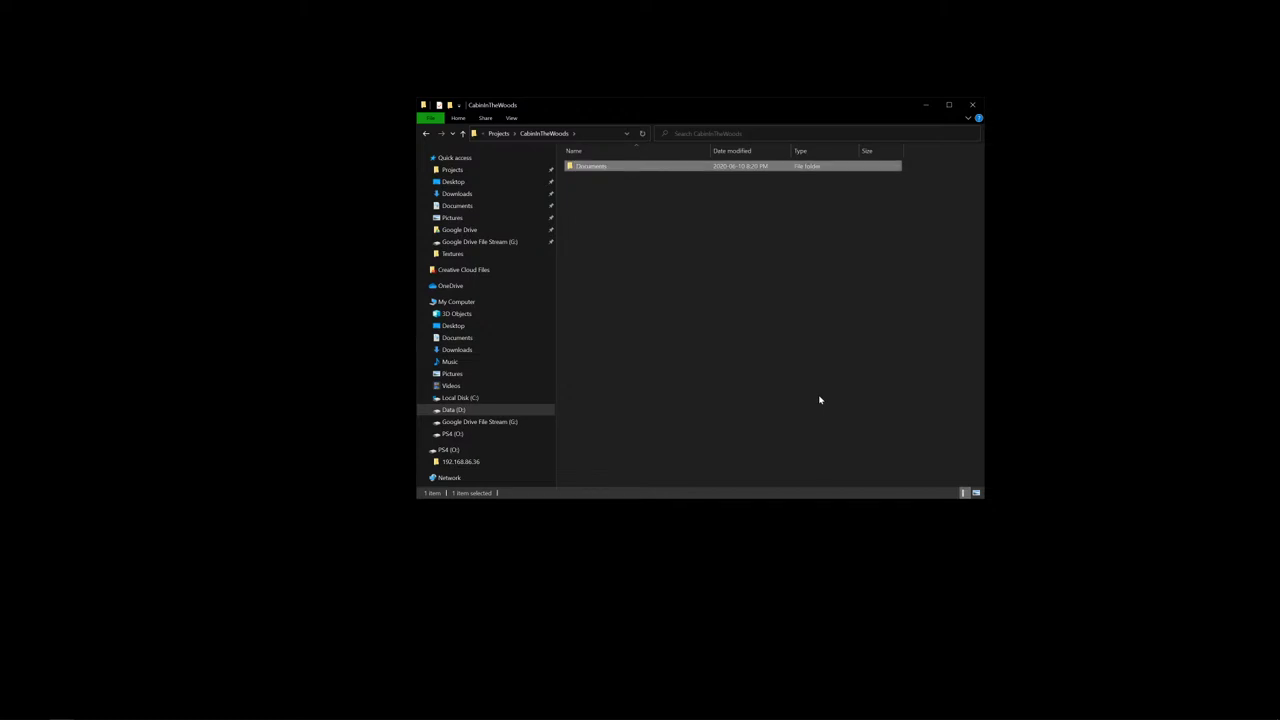
- Create an Excel worksheet named Tasks inside the Documents folder and open it
key("Return")
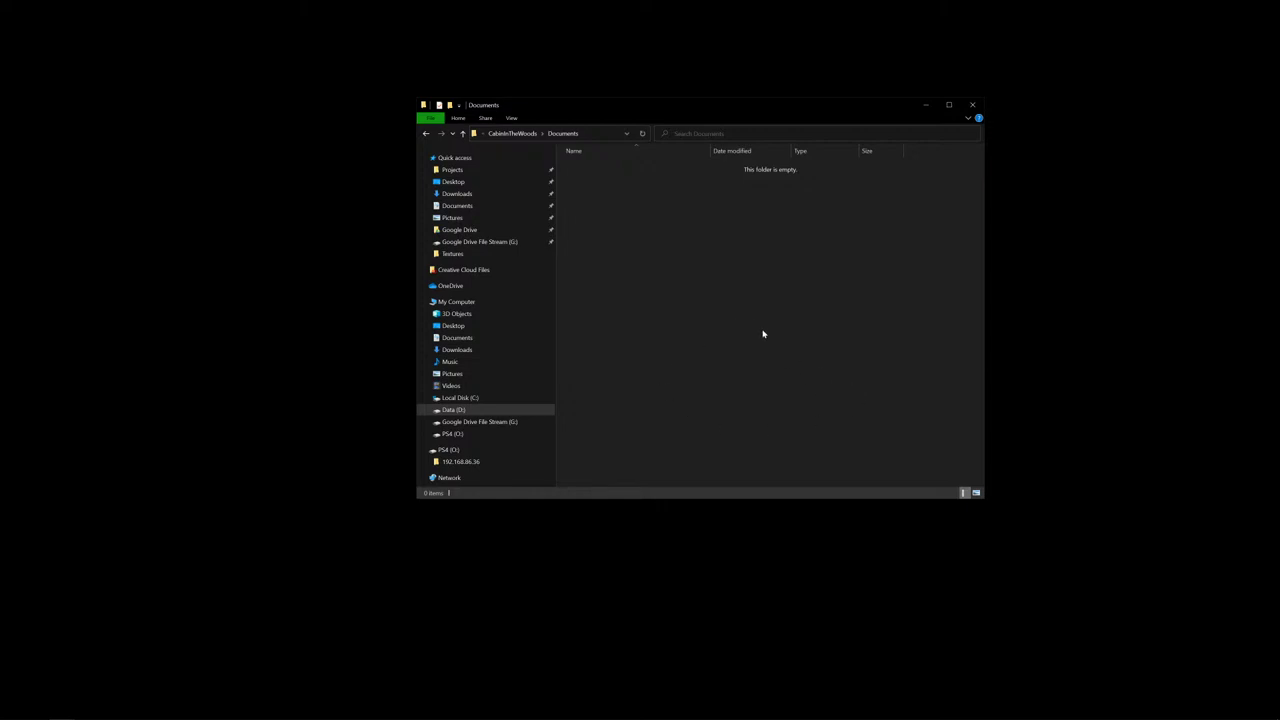
right_click(723, 309)
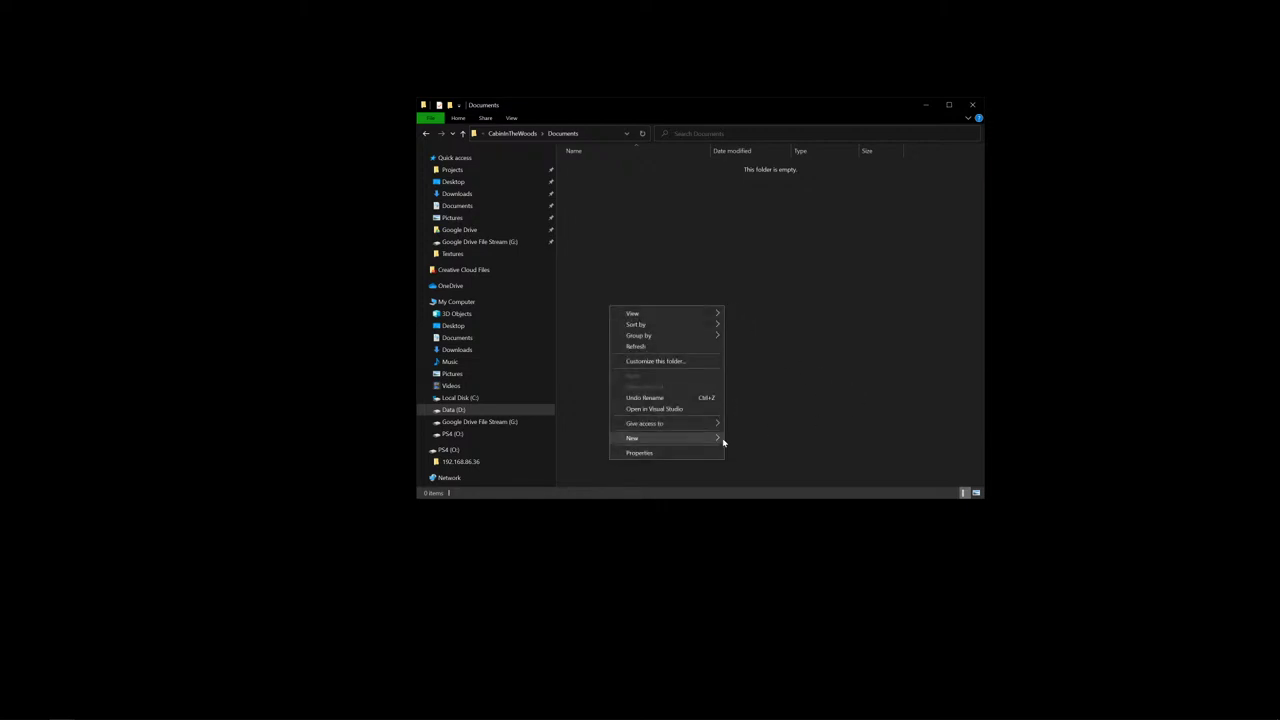
mouse_move(723, 441)
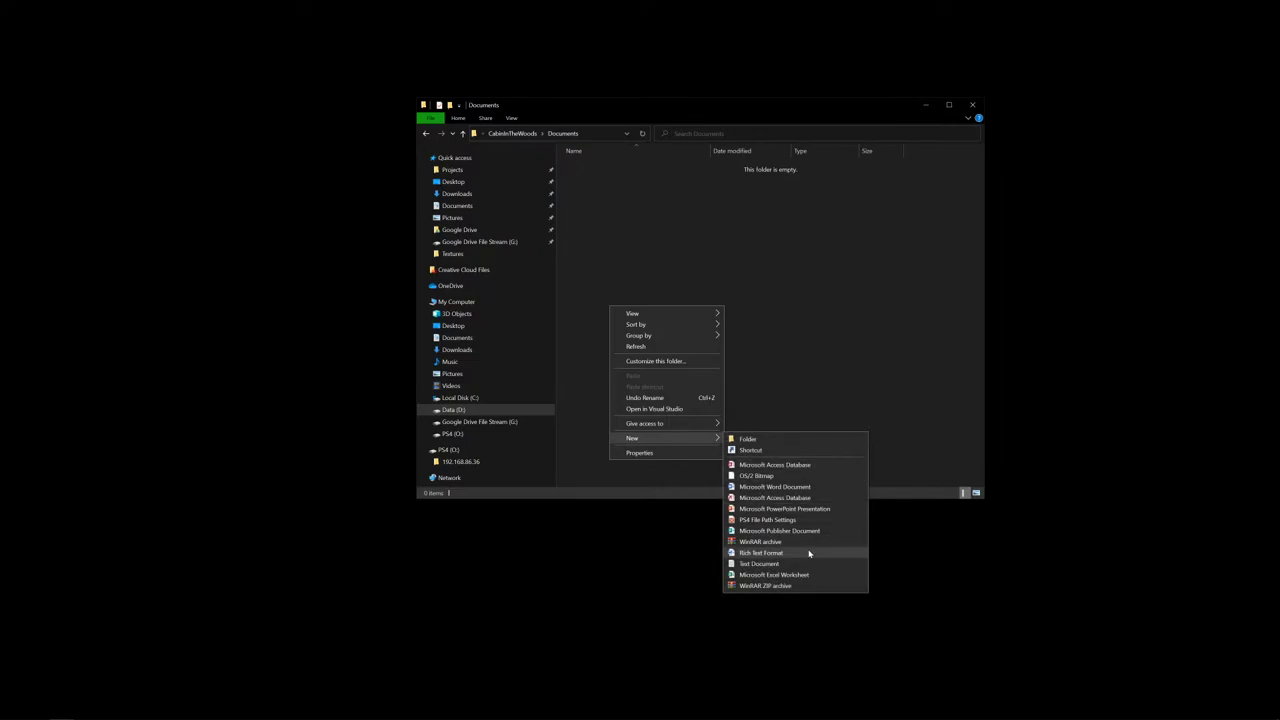
left_click(774, 575)
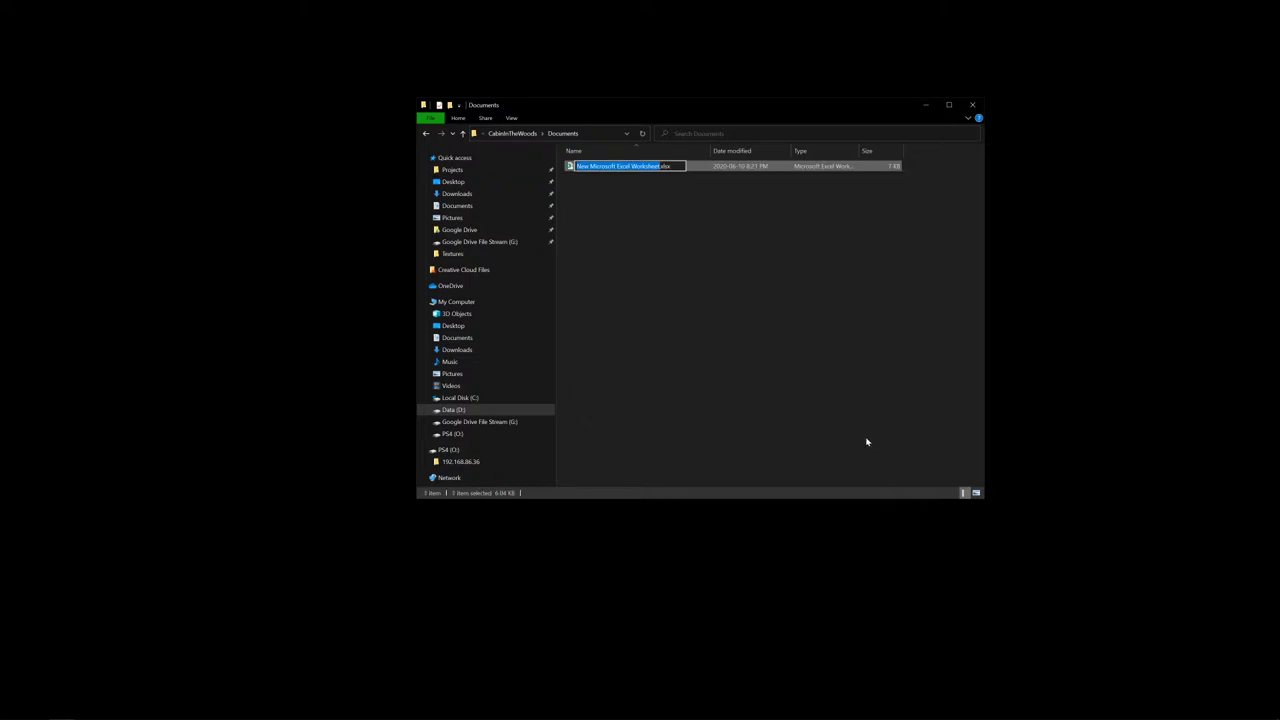
type("Tests")
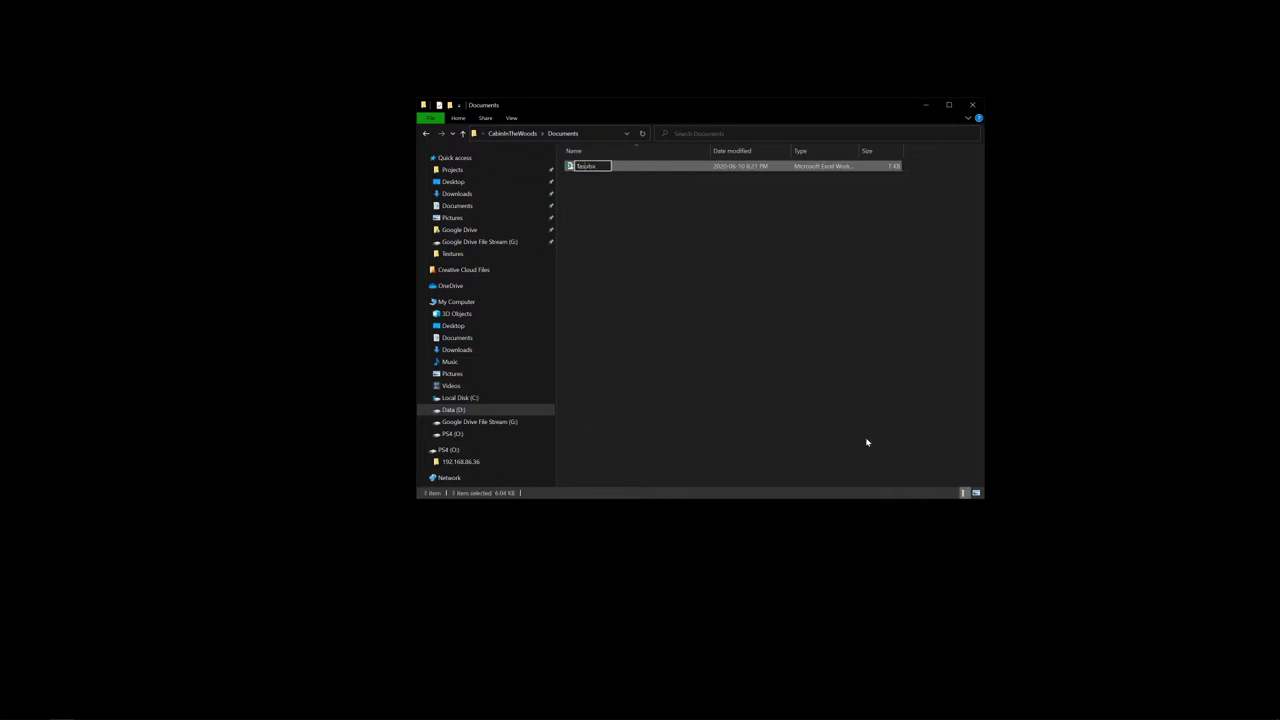
key("Return")
key("Return")
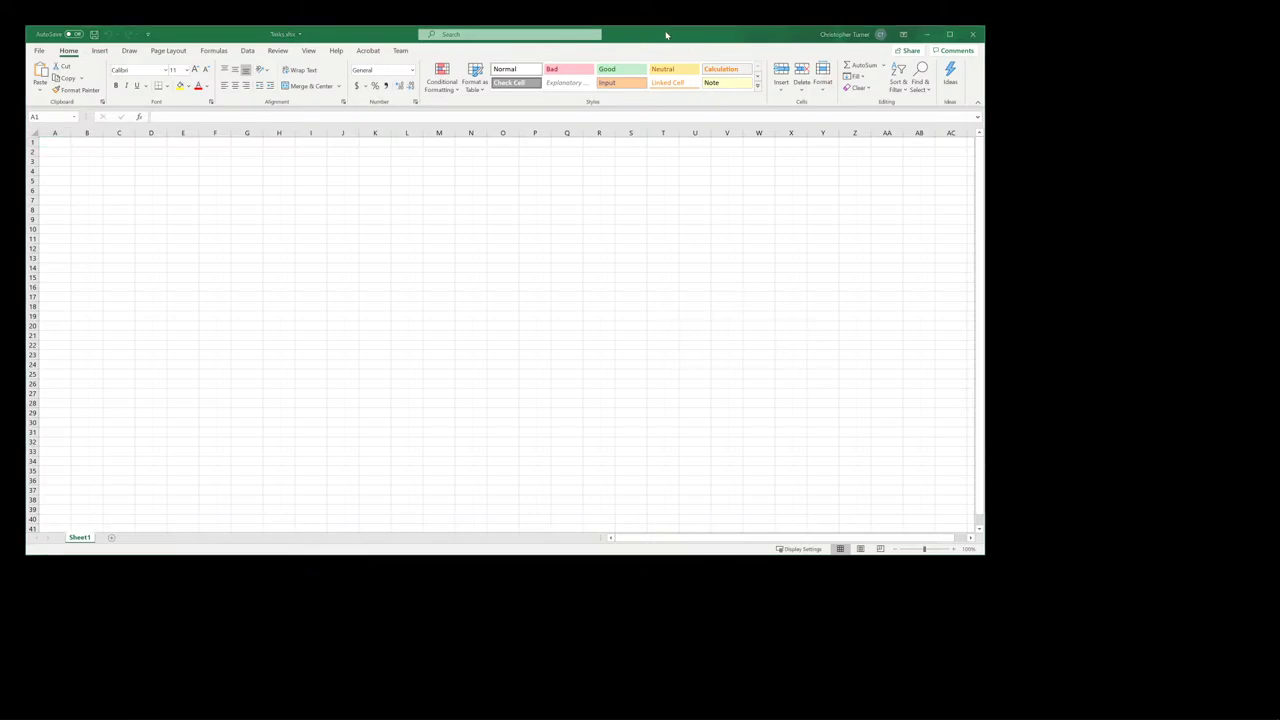
- Enter "Item pickup system" in cell A1 and move that entry down to A2
left_click_drag(666, 34, 753, 70)
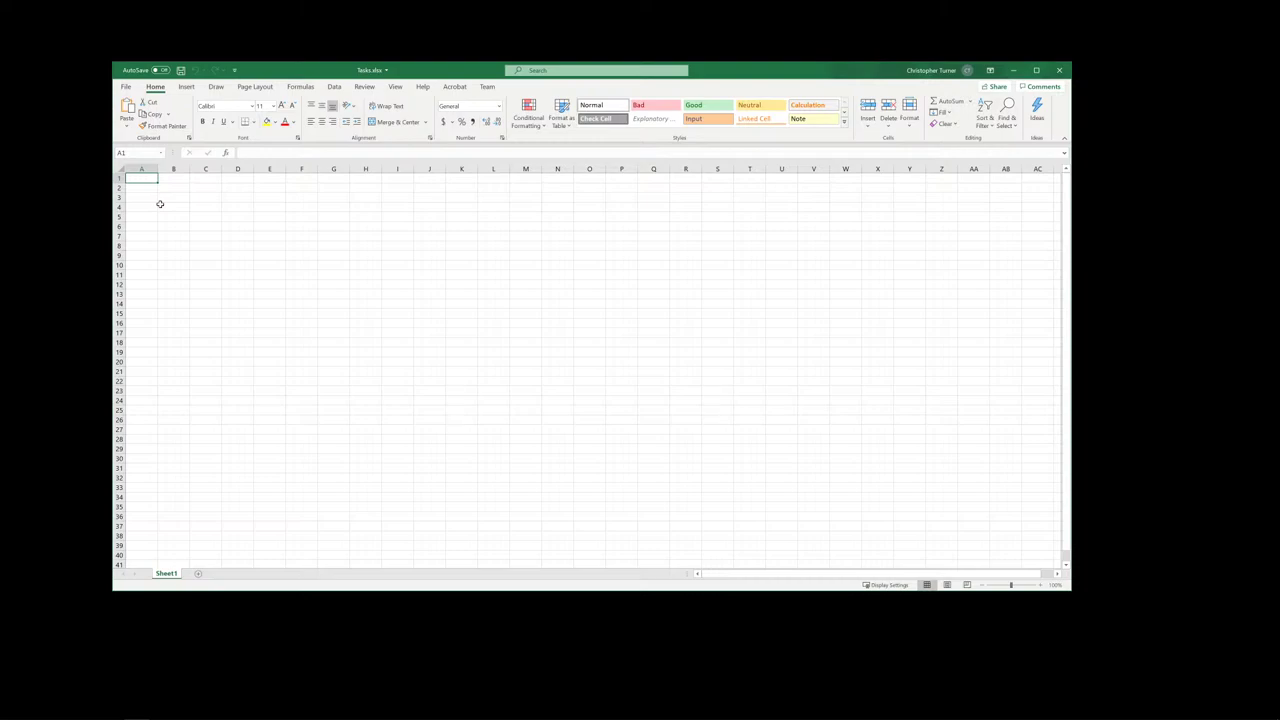
type("Pro")
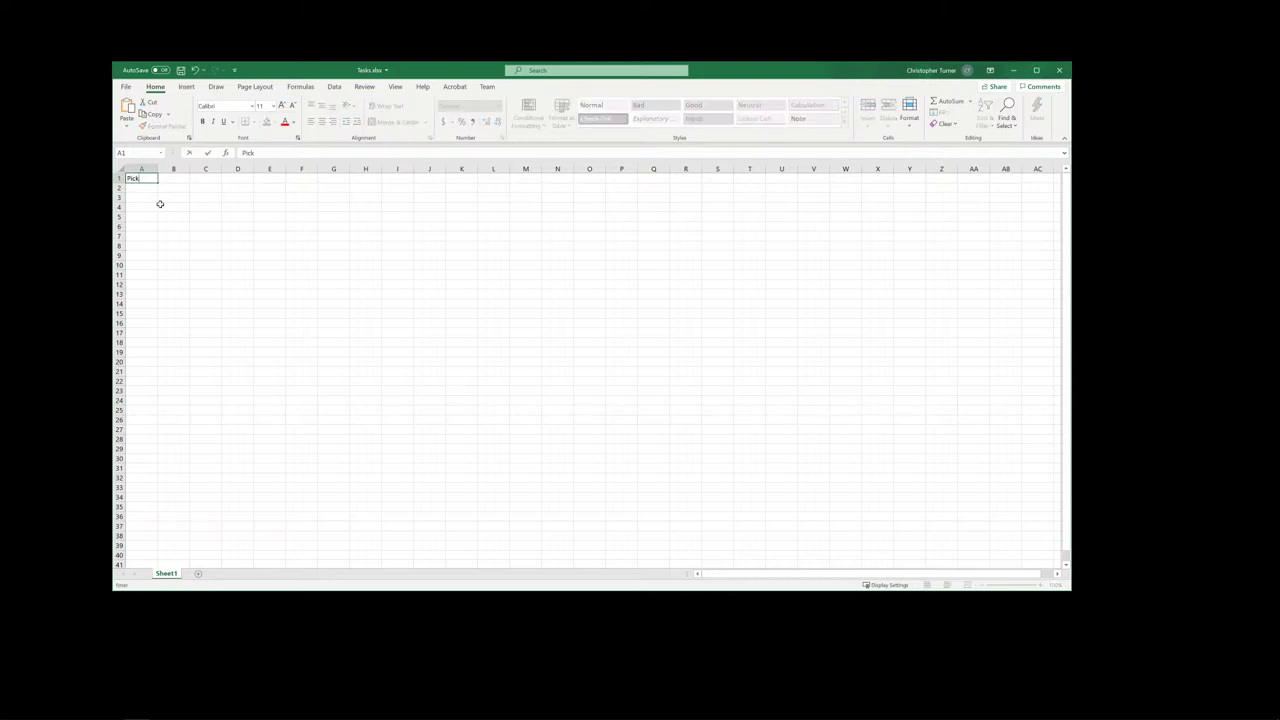
key("BackSpace")
key("BackSpace")
key("BackSpace")
type("Item pickup system")
left_click(159, 193)
left_click(133, 179)
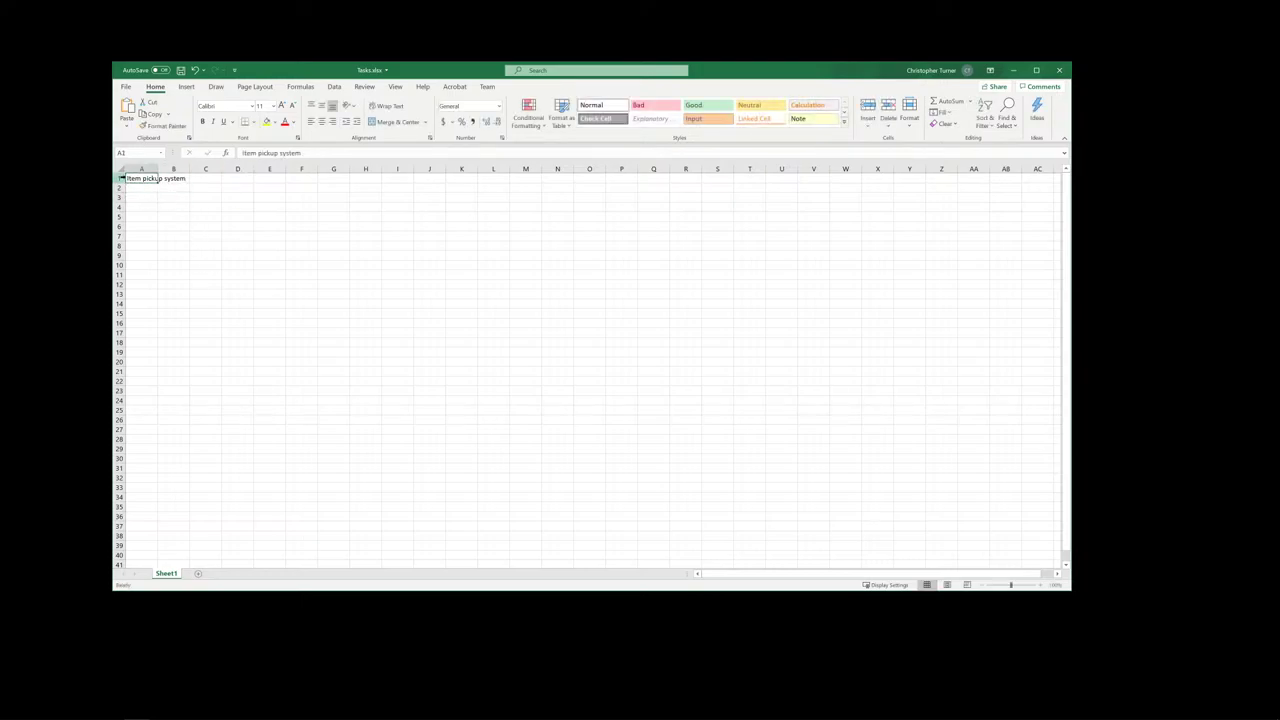
left_click_drag(127, 180, 128, 191)
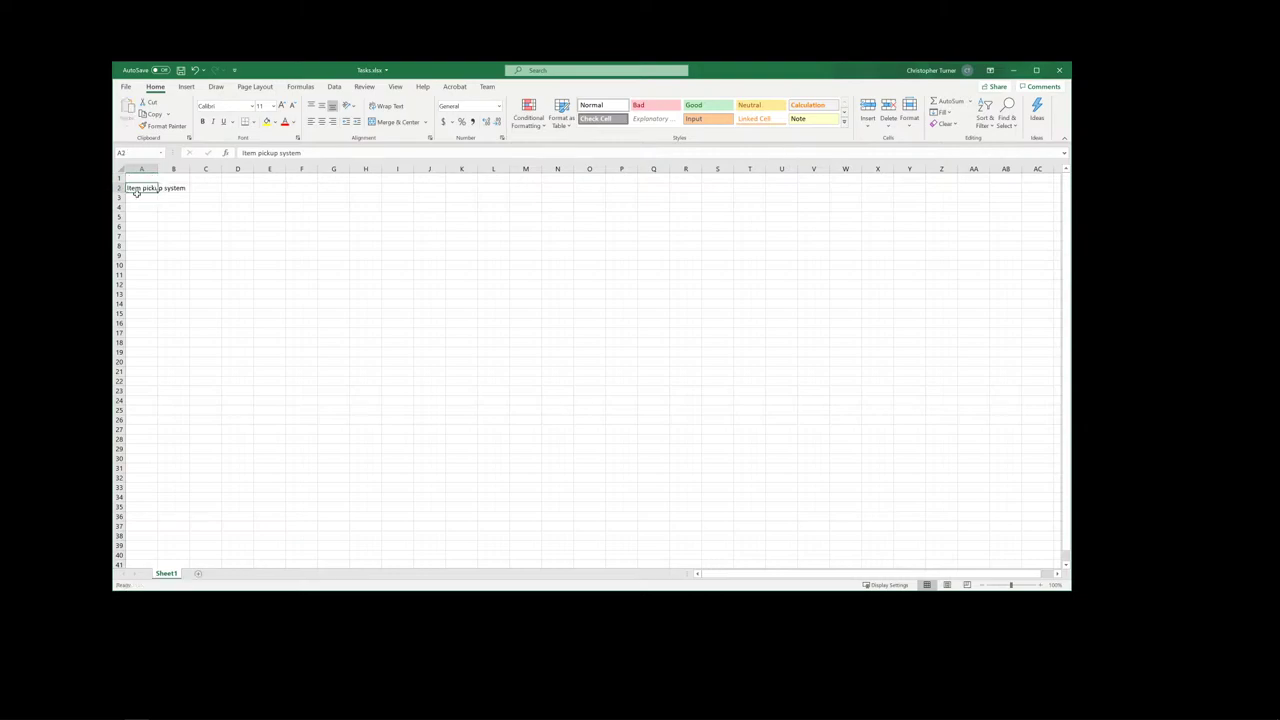
- Enter the heading "System" in cell A1 above the item pickup entry
left_click(134, 180)
type("Systemk")
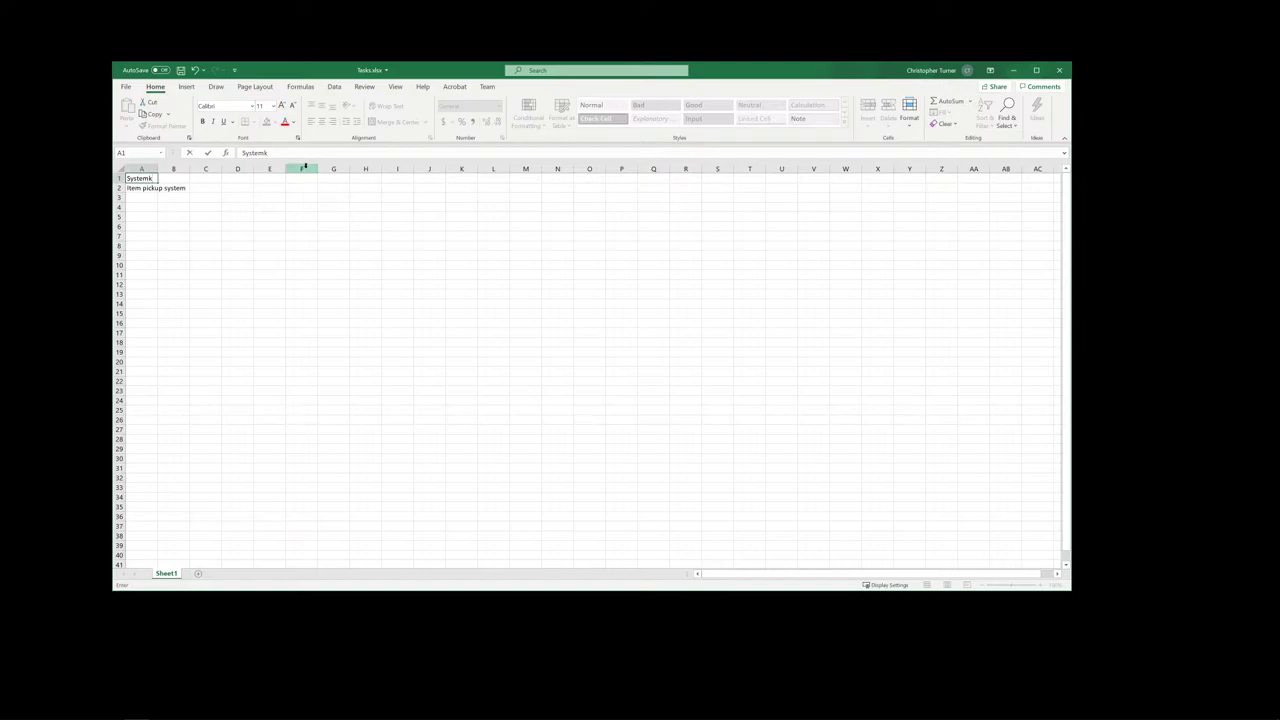
key("BackSpace")
left_click(141, 196)
left_click(138, 179)
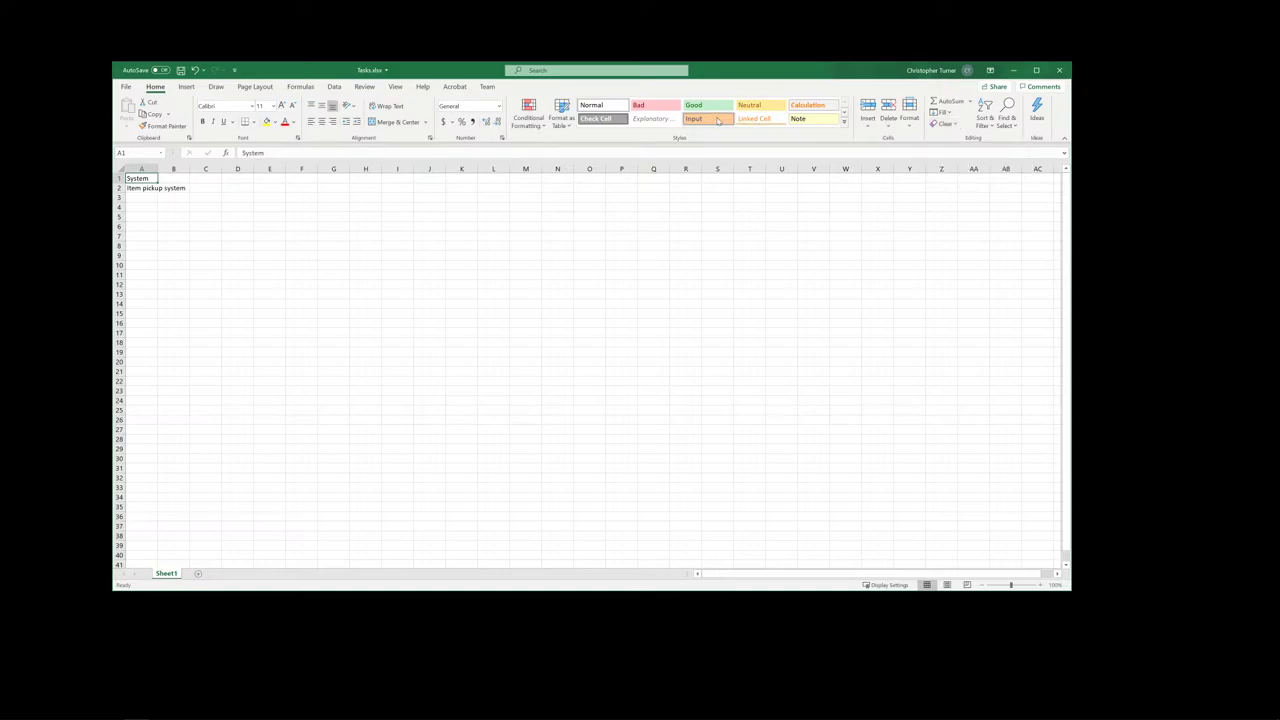
scroll(672, 124, "down", 3)
scroll(405, 130, "up", 3)
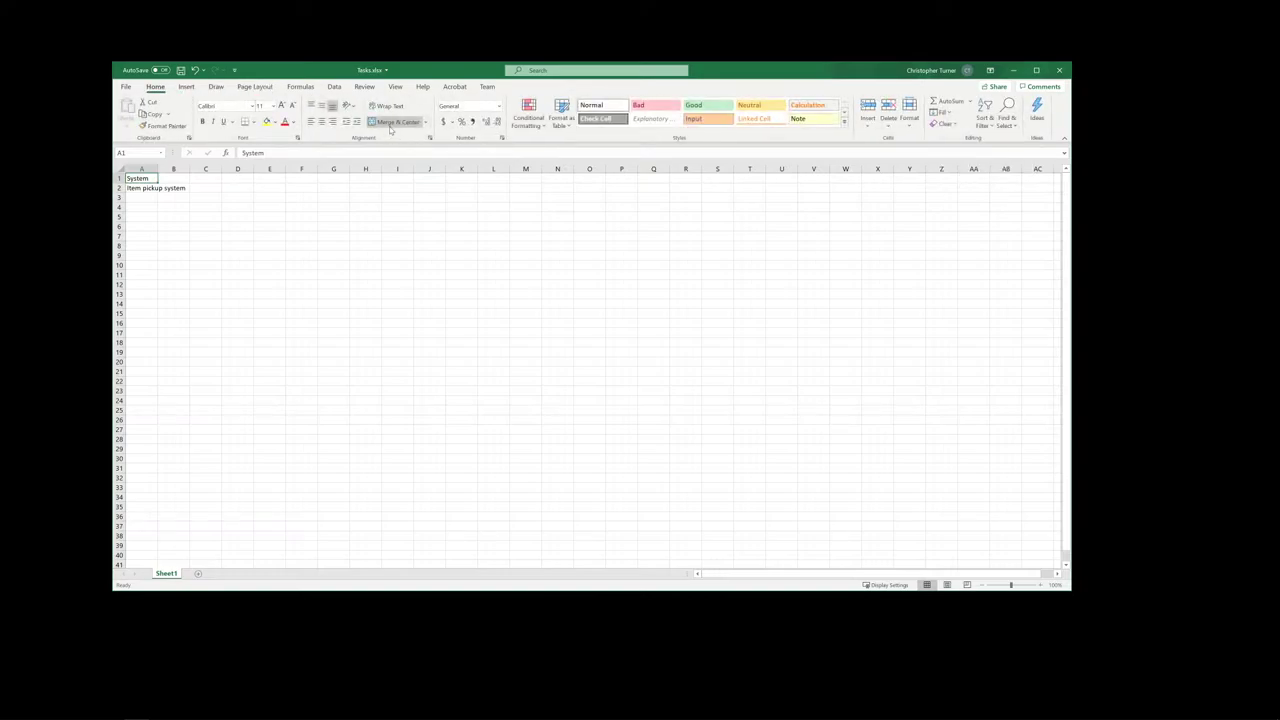
scroll(390, 128, "down", 1)
scroll(390, 128, "down", 1)
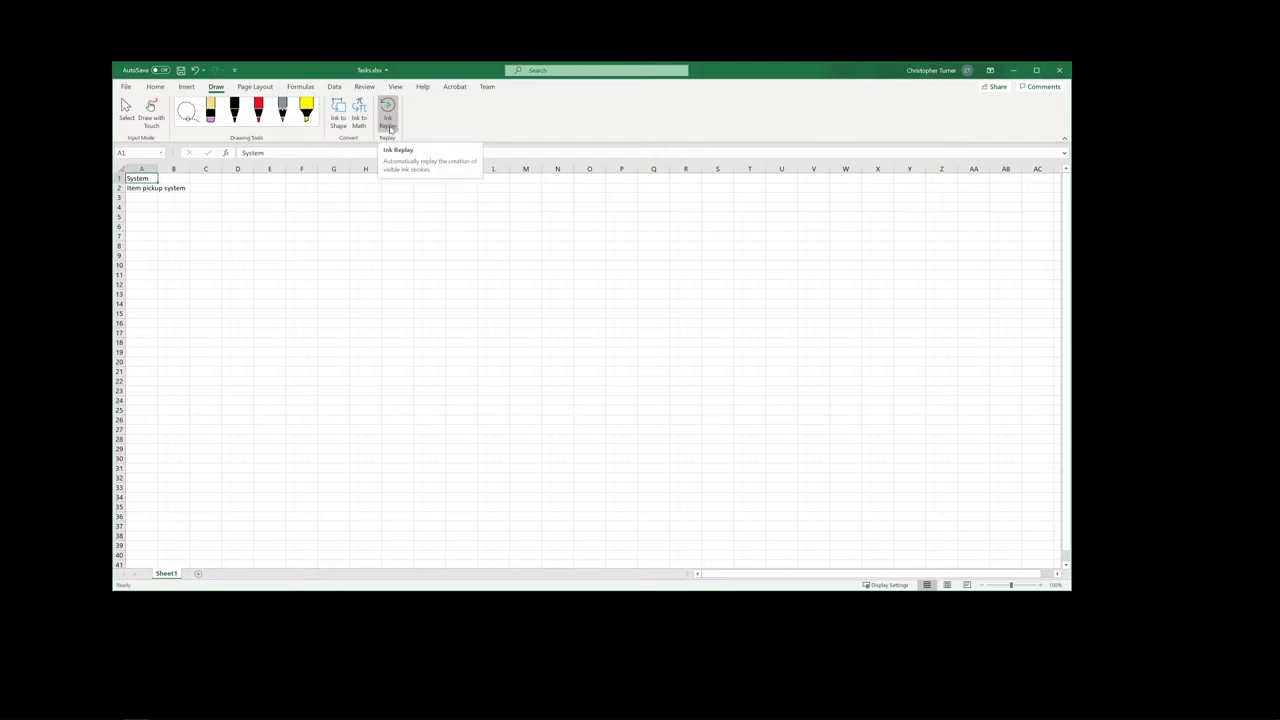
scroll(390, 128, "down", 1)
scroll(390, 128, "down", 2)
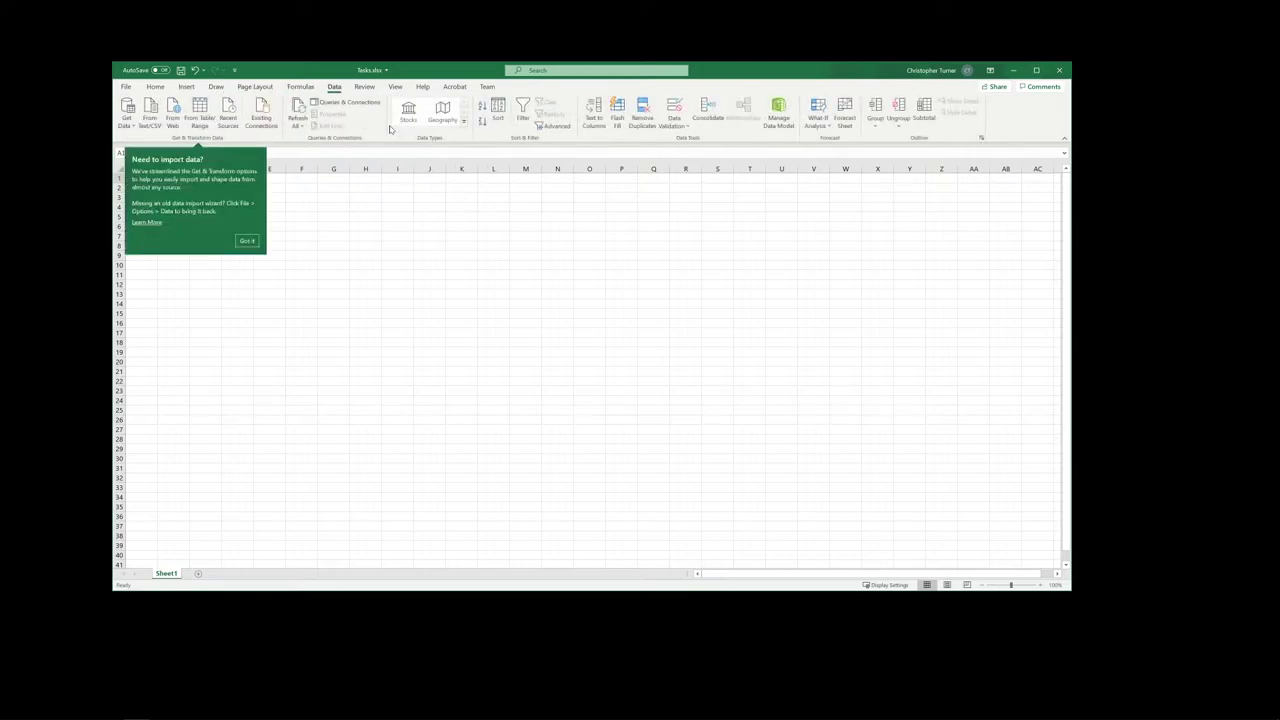
scroll(390, 128, "down", 1)
scroll(390, 128, "up", 6)
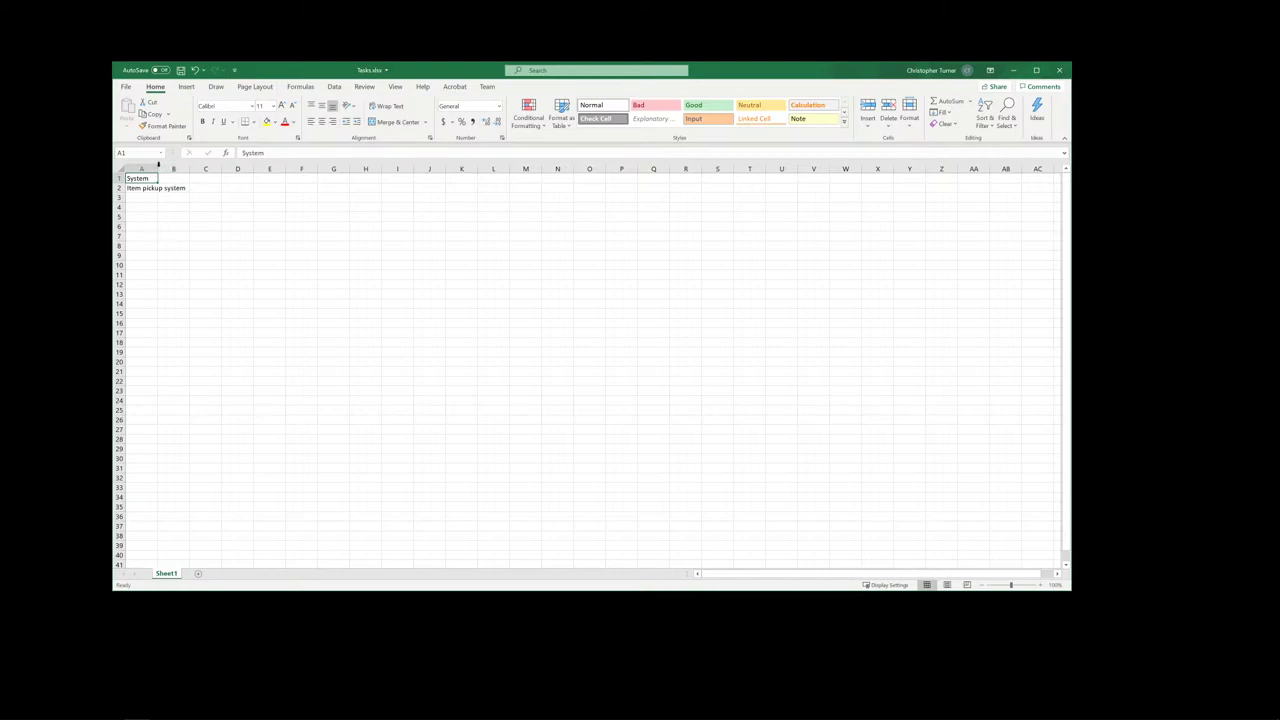
- Fit column A to its contents and enter "Random spawn position" in cell A3
double_click(158, 168)
left_click(144, 199)
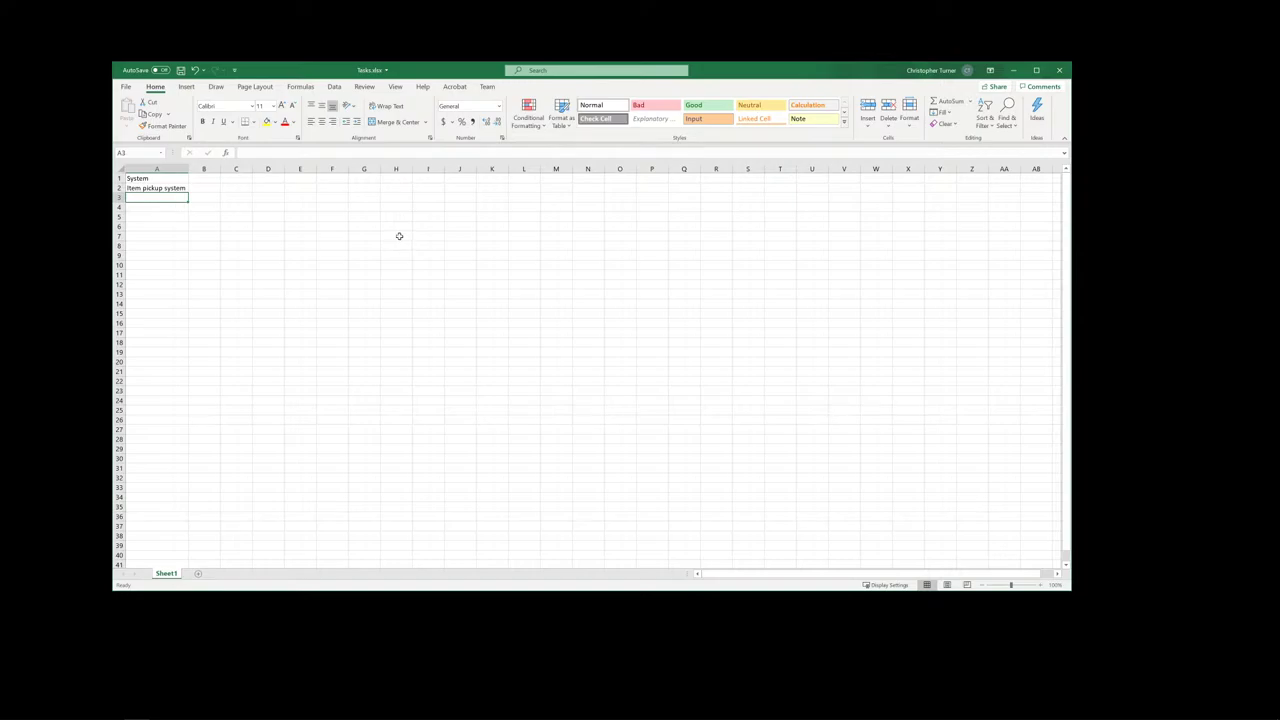
type("Ra")
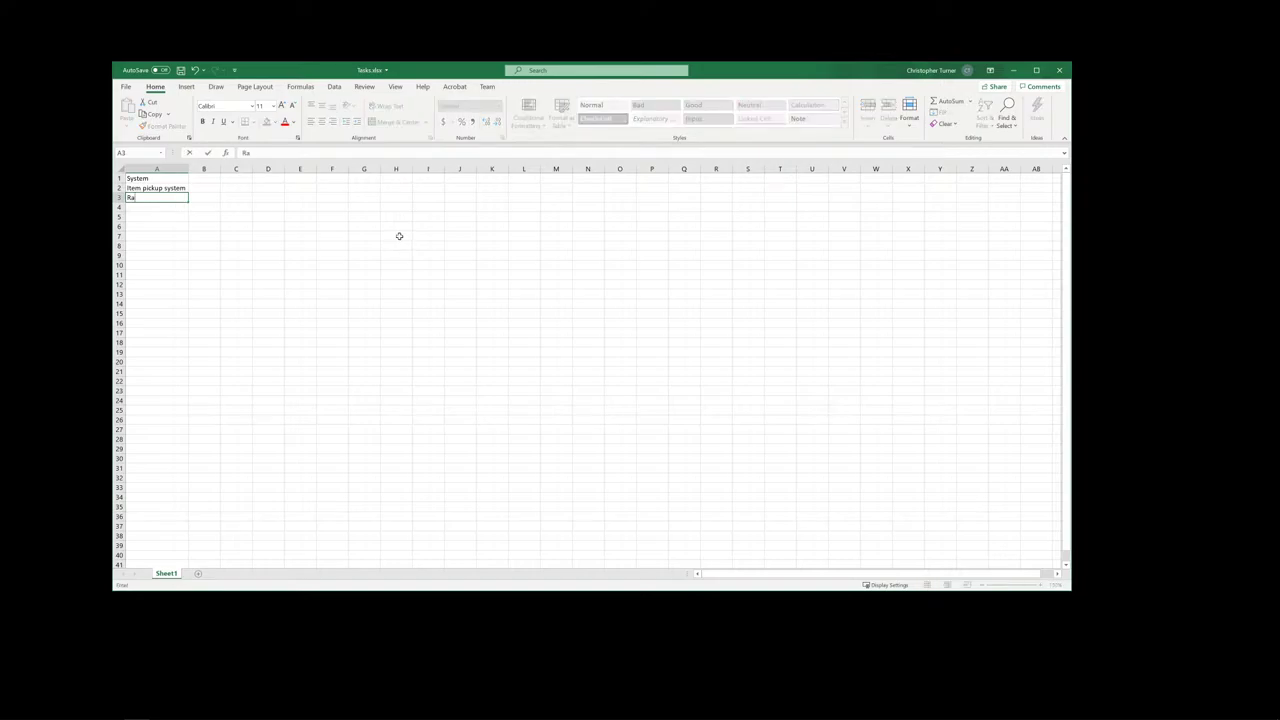
type("ndom spawn position")
key("Return")
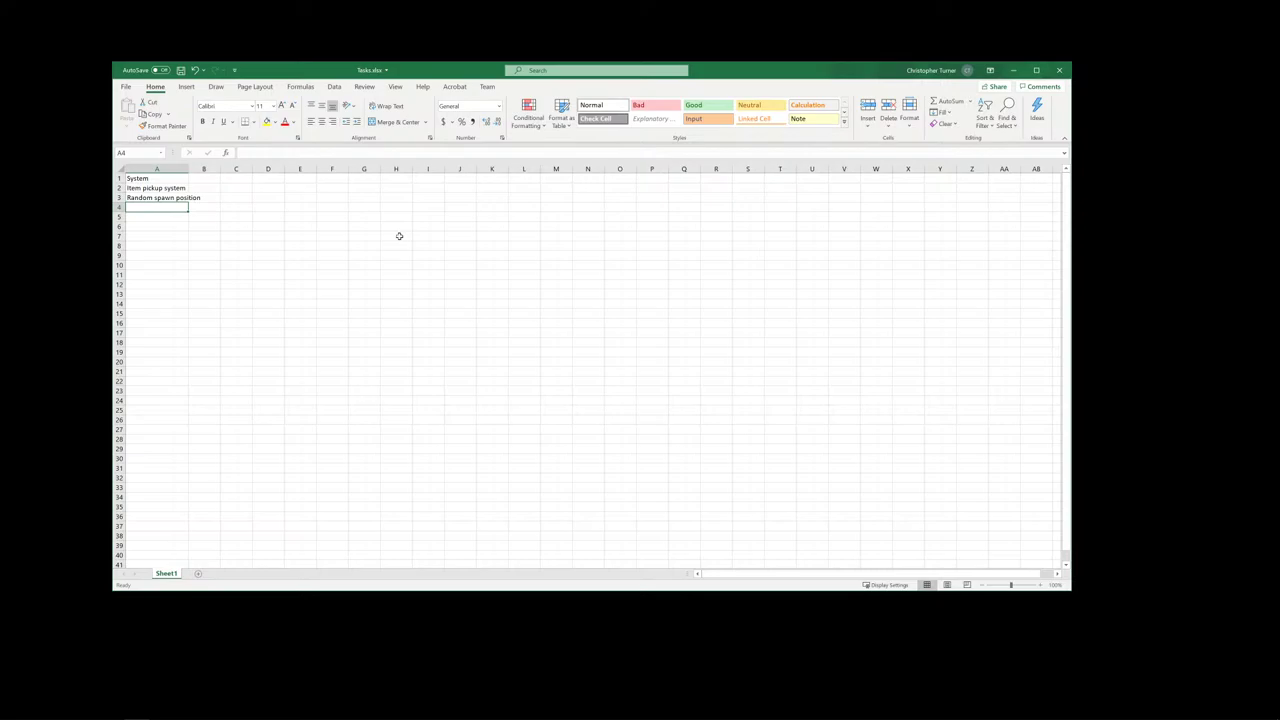
- Enter "Item interaction Indicator" in cell A4 and widen column A to fit it
type("Item inter")
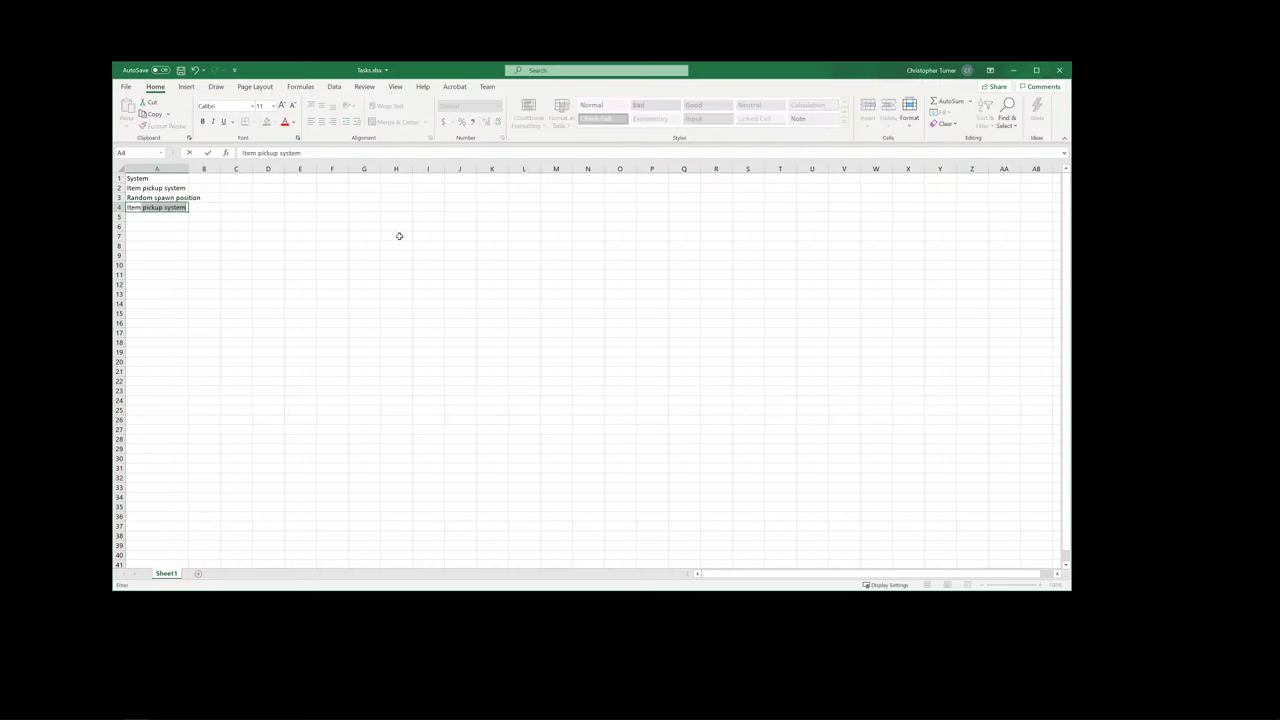
type("action indicator")
key("Return")
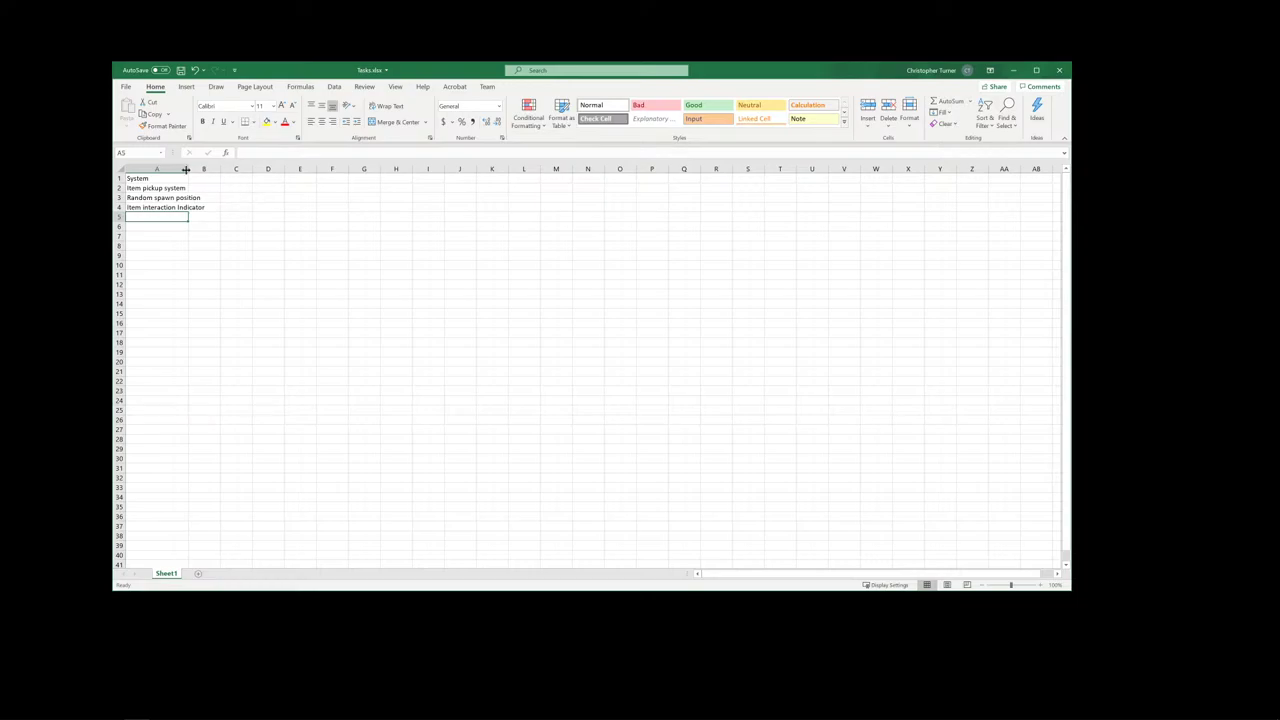
double_click(188, 168)
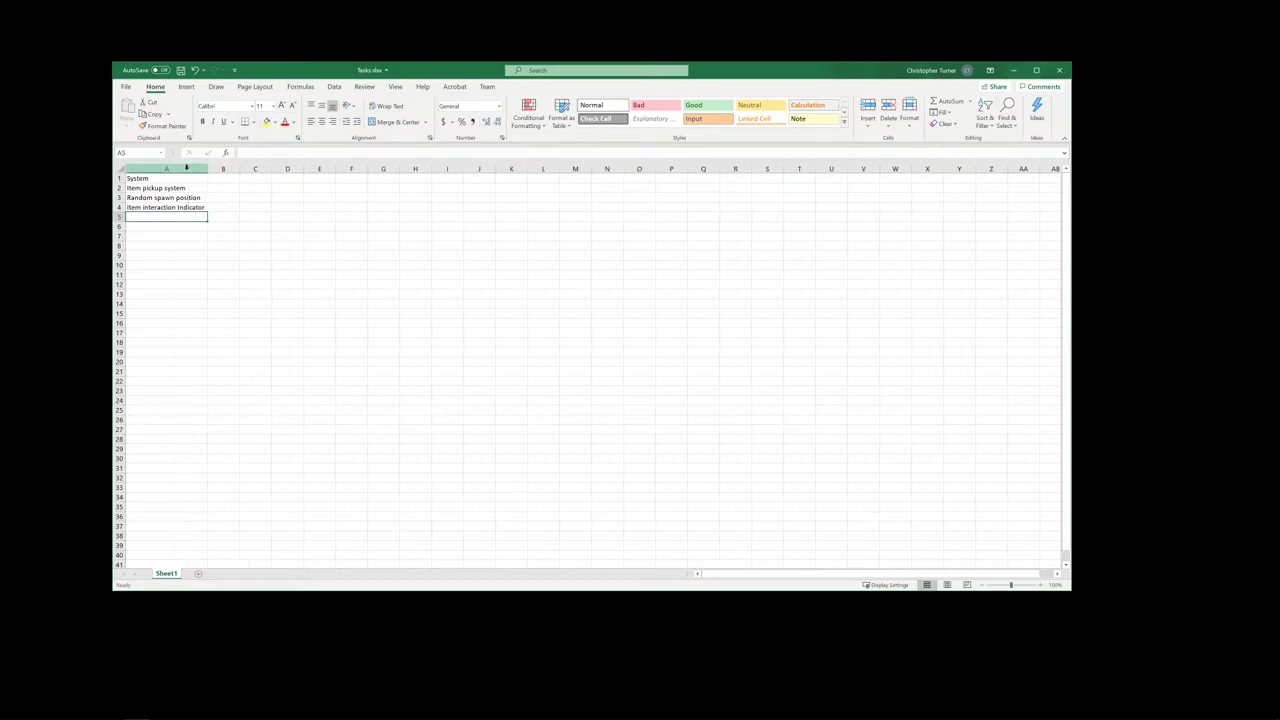
- Add "Email results system" to the system list in cell A5
type("E")
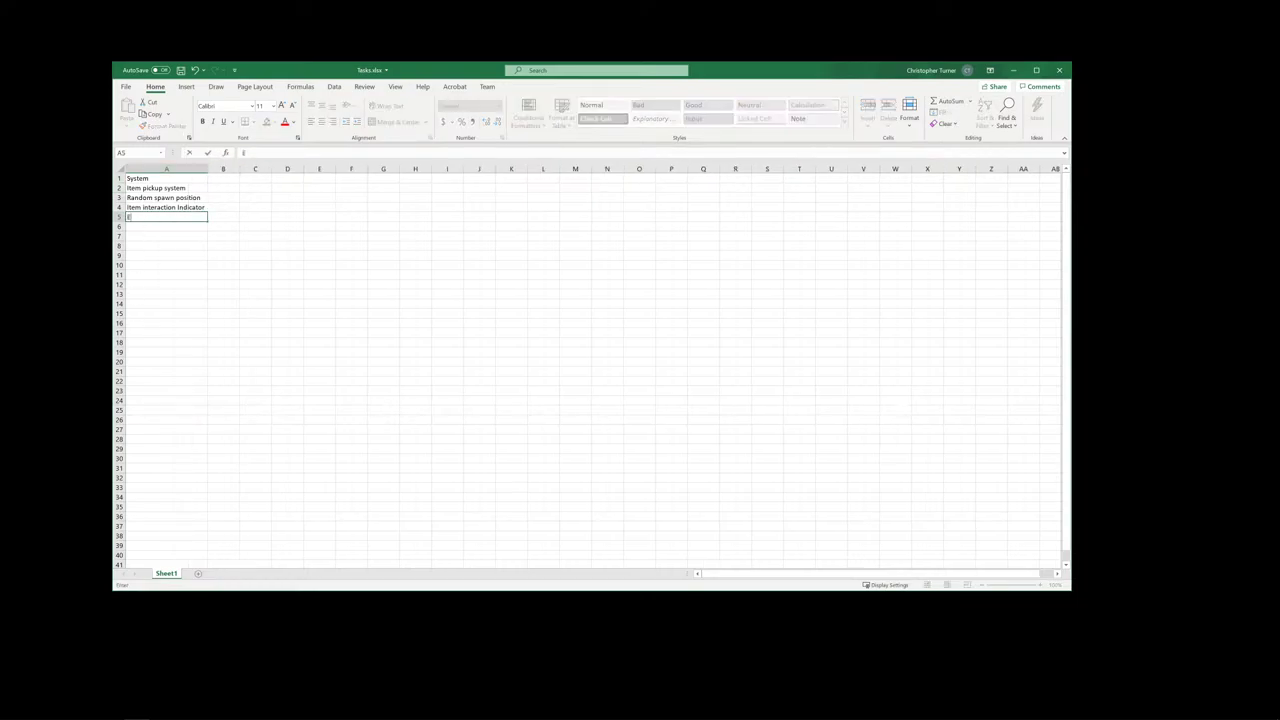
type("mail results system")
key("Return")
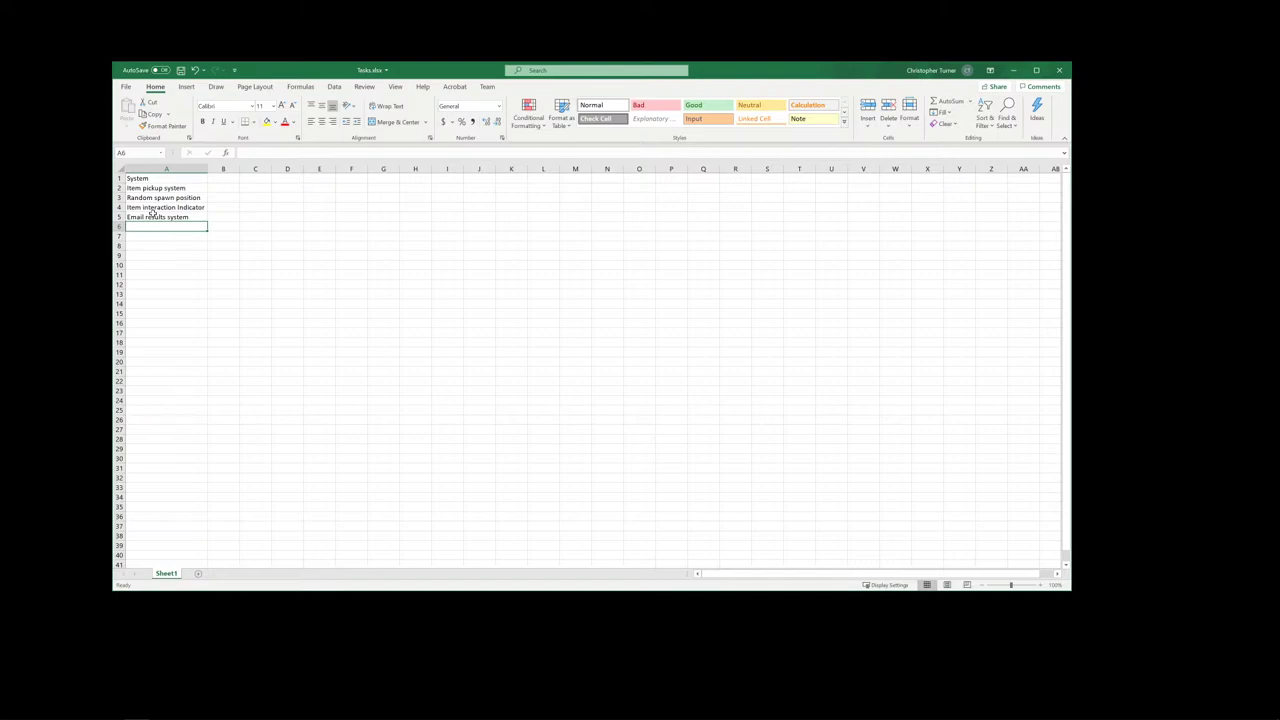
- Start a second list by entering the heading "Environments" in cell A9
key("Down")
key("Down")
key("Down")
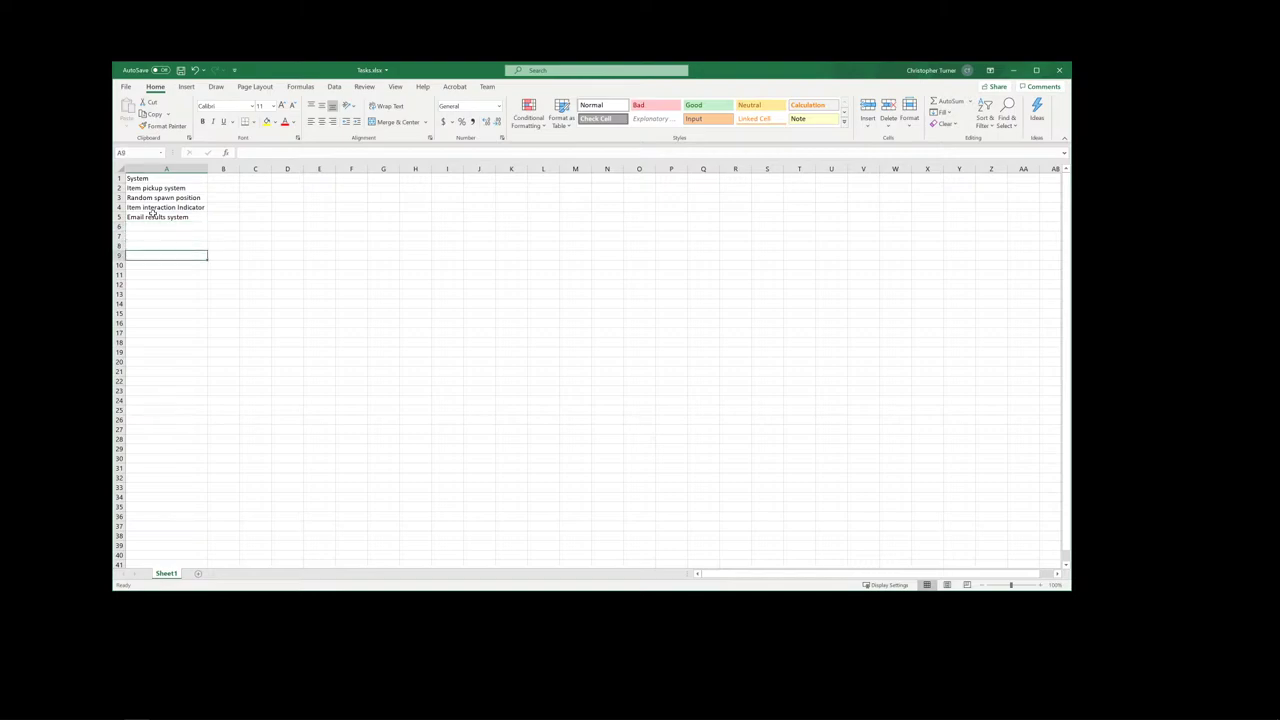
type("Envi")
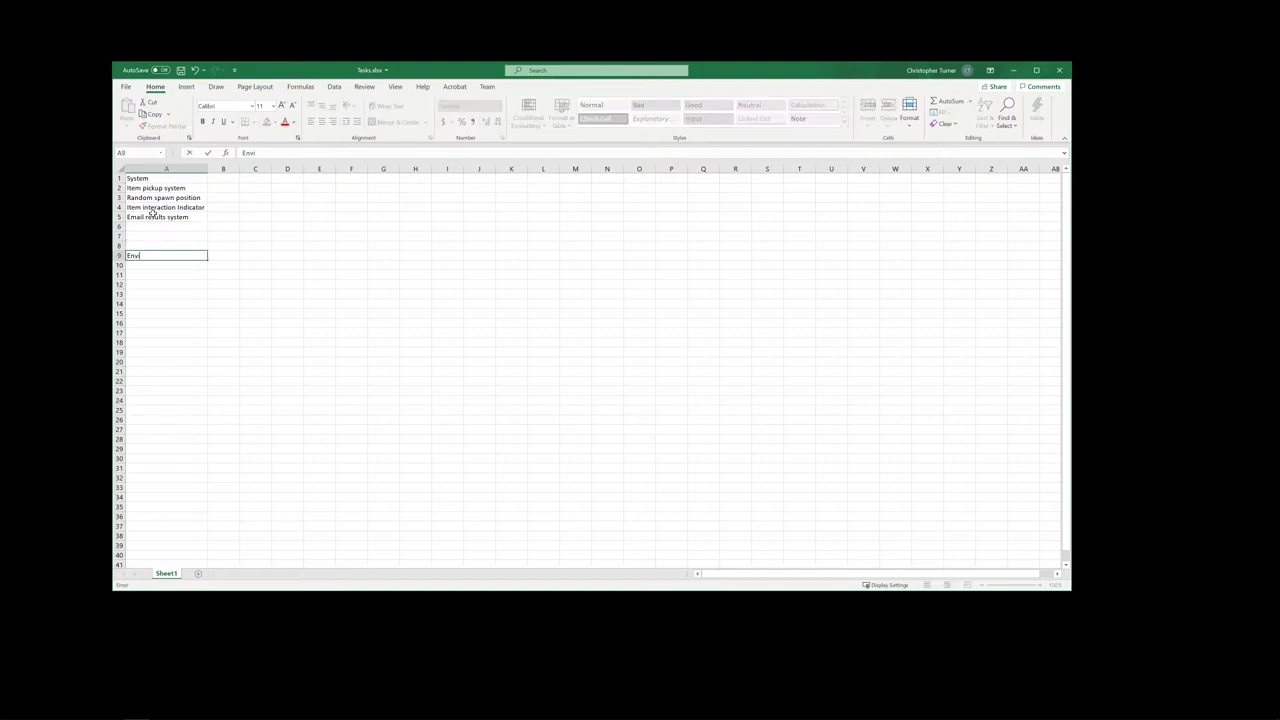
type("ronments")
key("Return")
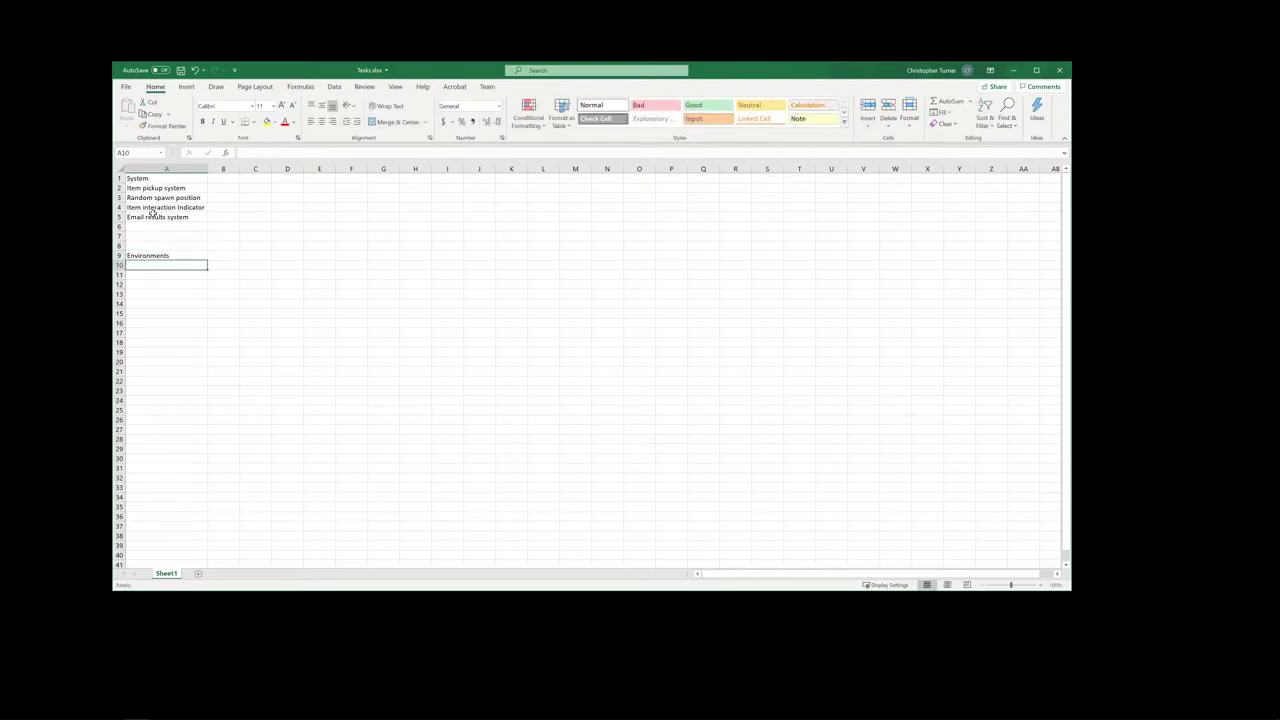
- Enter "Basement" in cell A10 as the first item under Environments
type("Base")
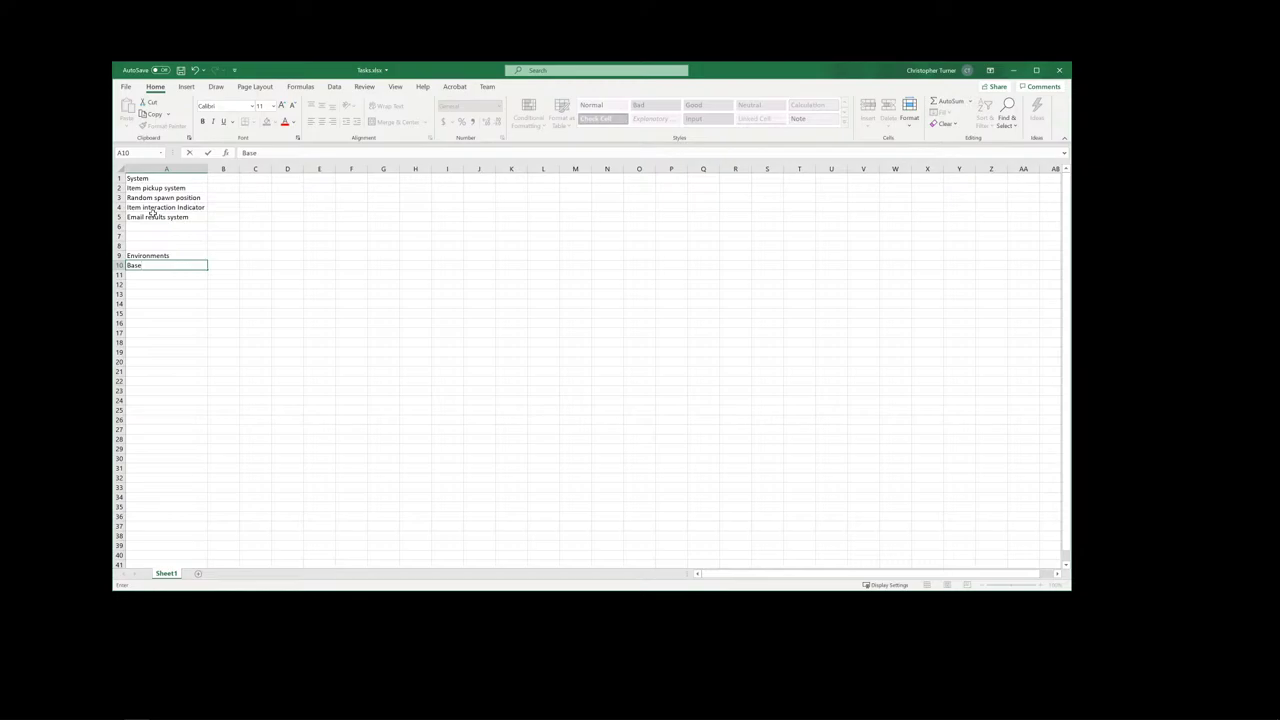
type("ment")
key("Return")
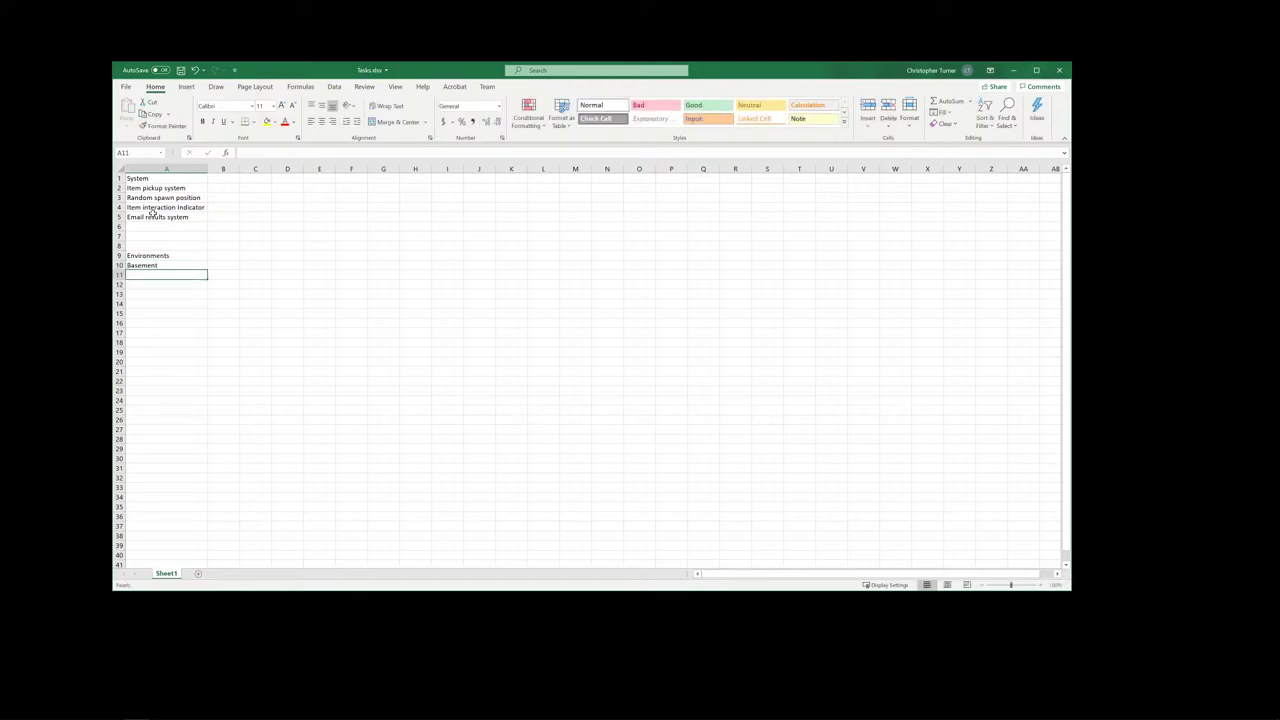
- Start a third list by entering the heading "Totems" in cell A12
key("Return")
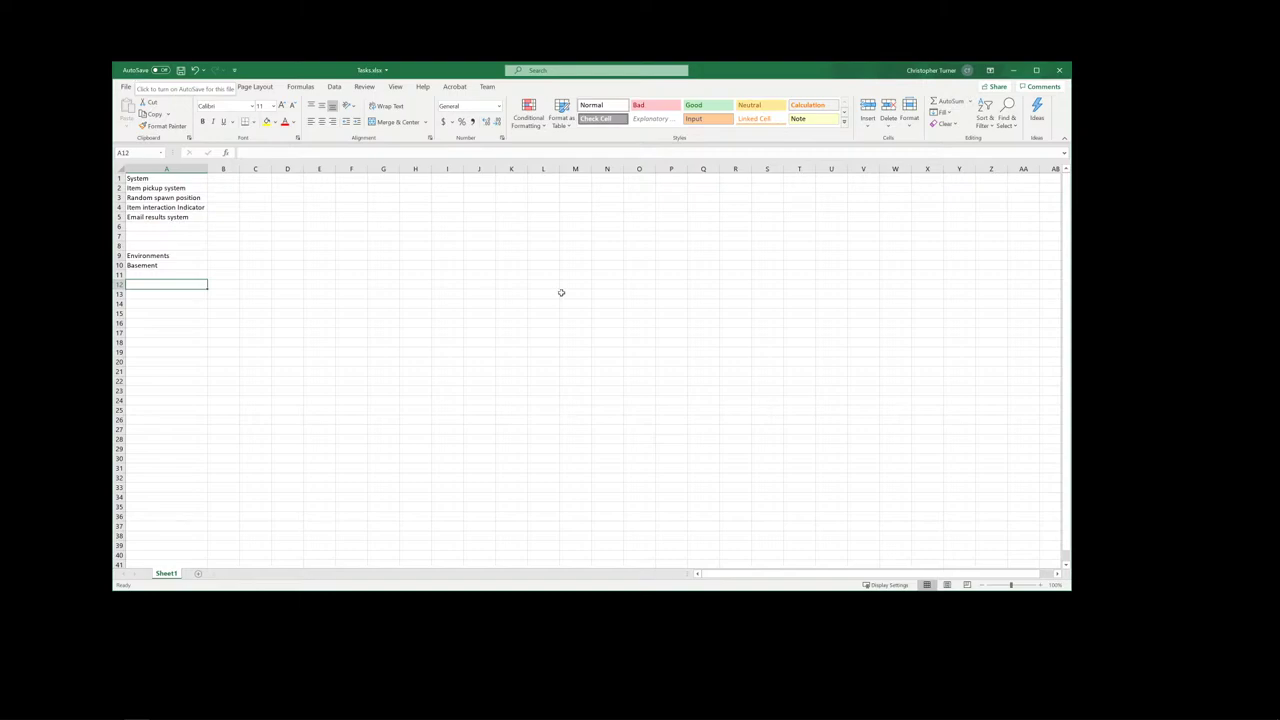
type("I")
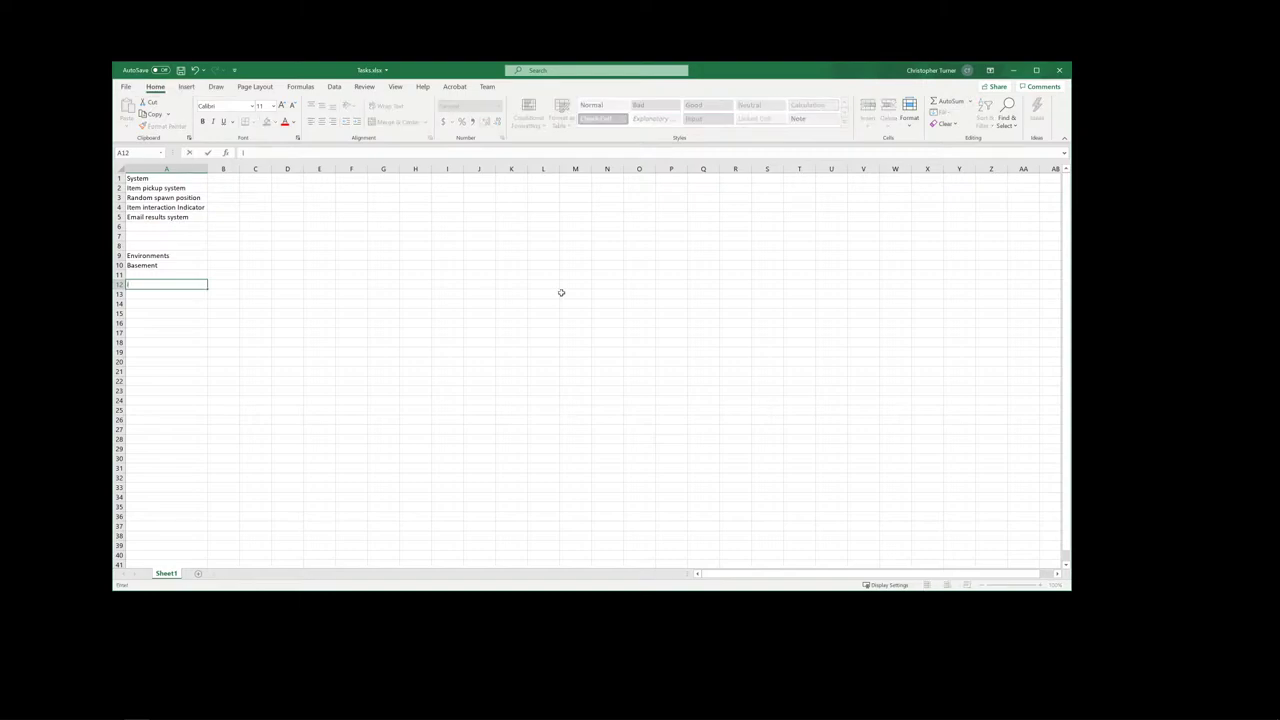
type("tems")
key("BackSpace")
key("BackSpace")
key("BackSpace")
key("BackSpace")
type("otems")
key("Return")
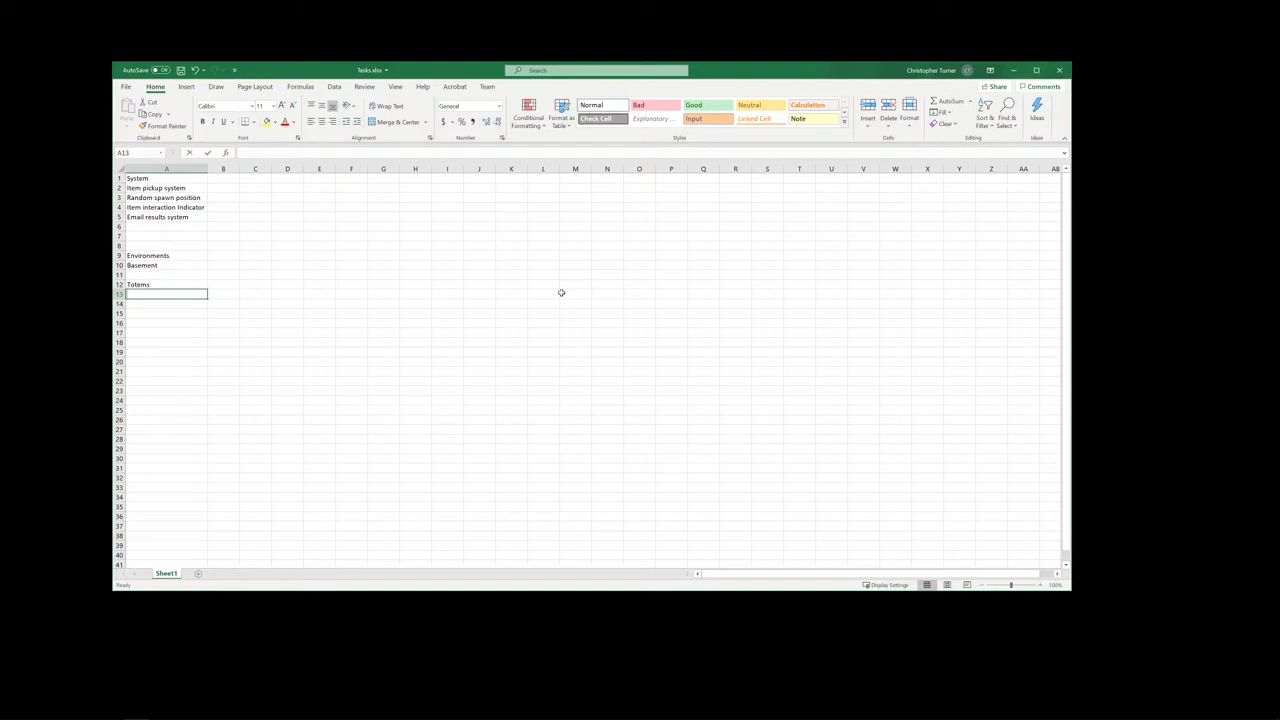
- Enter "50 separate items" in cell A13 under Totems, correcting the spelling of "items"
type("50 s")
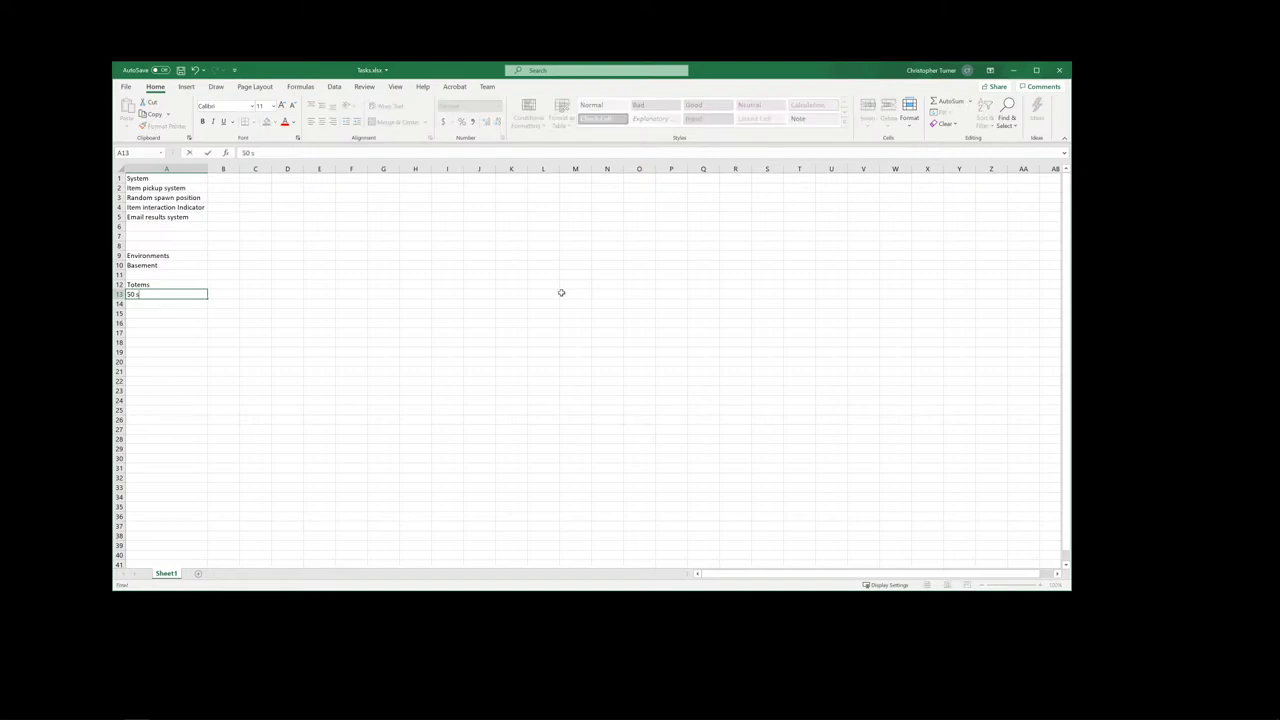
type("eparate items")
key("Return")
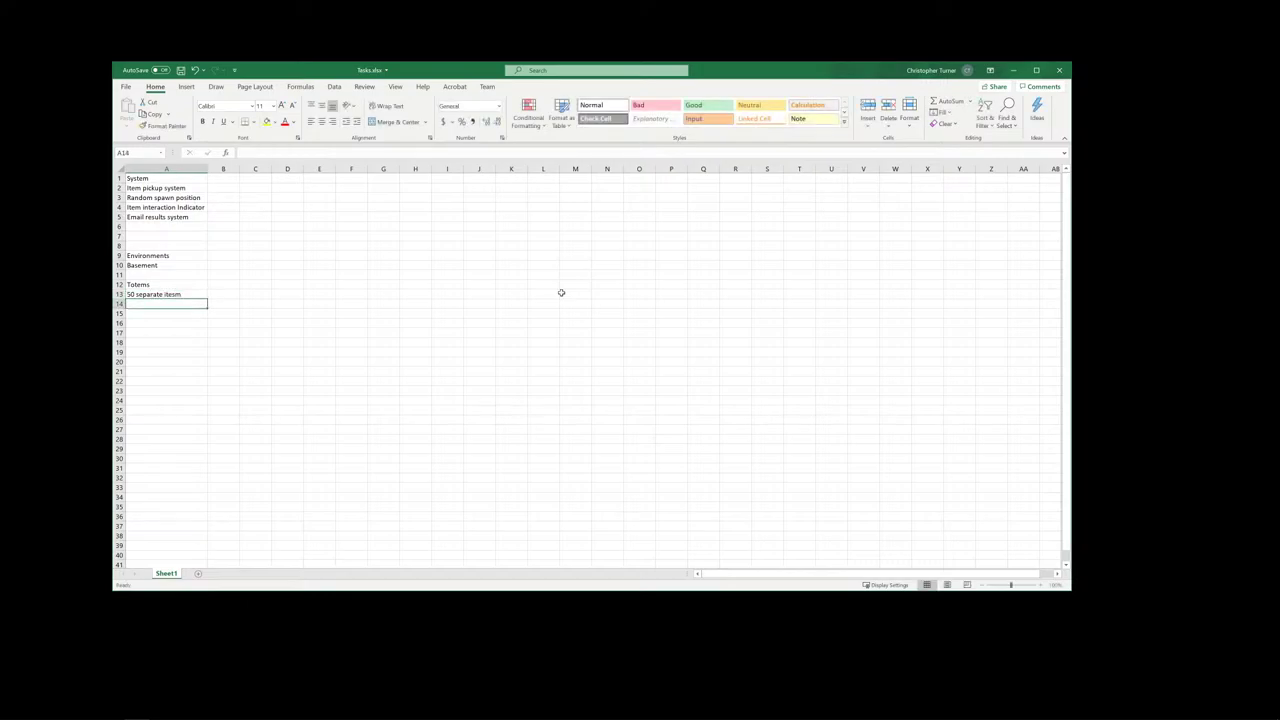
key("BackSpace")
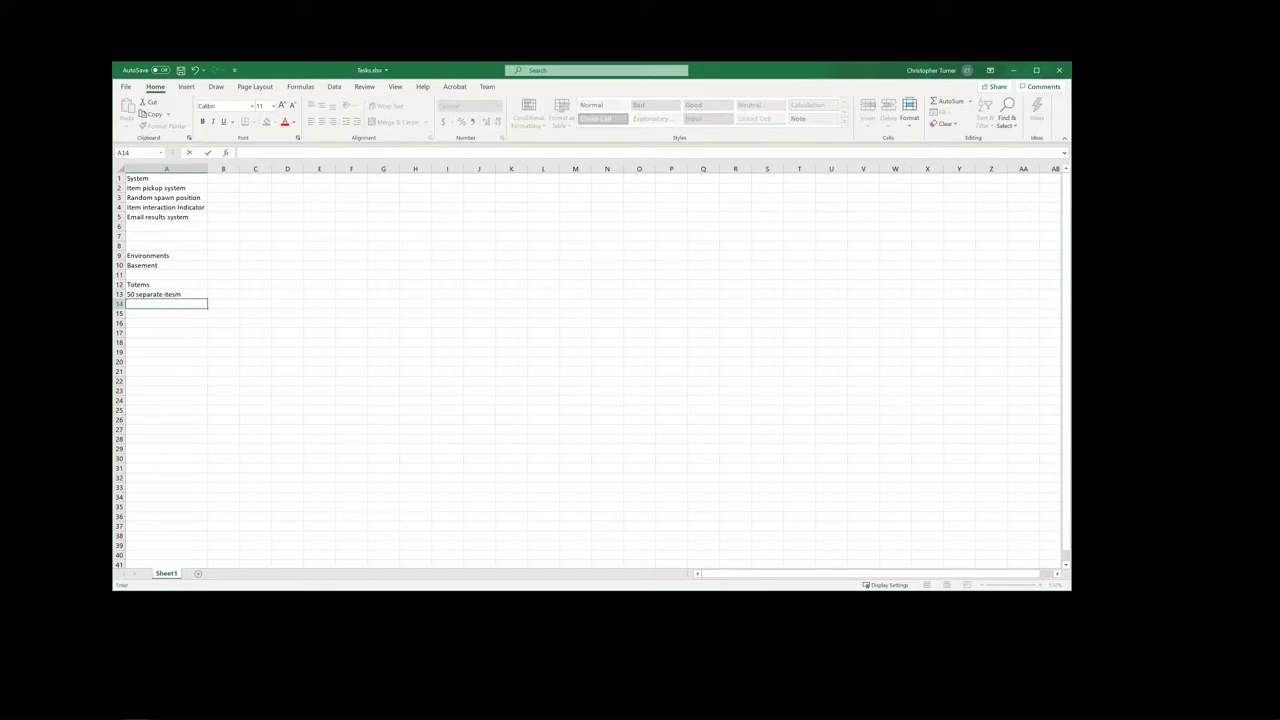
left_click(172, 292)
left_click(281, 153)
key("BackSpace")
key("BackSpace")
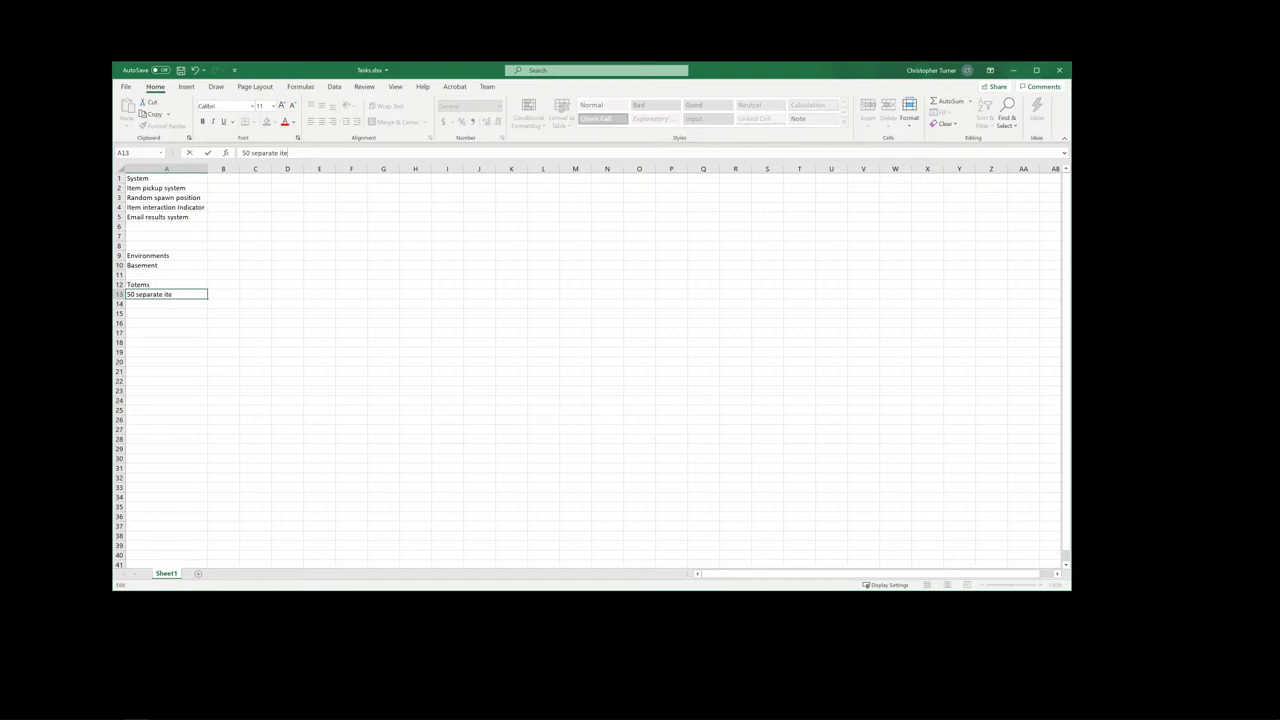
type("ms")
key("Return")
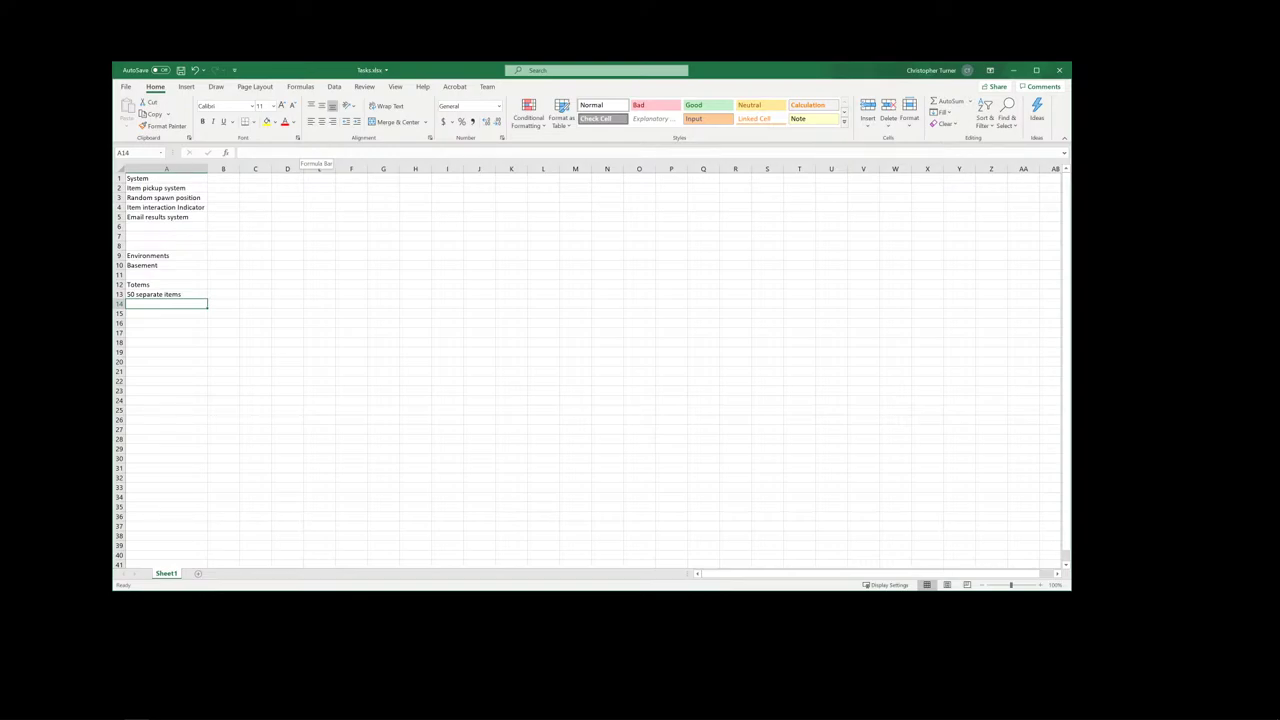
- Enter the heading "Wishful thinking list" in cell A17
key("Return")
key("Down")
key("Down")
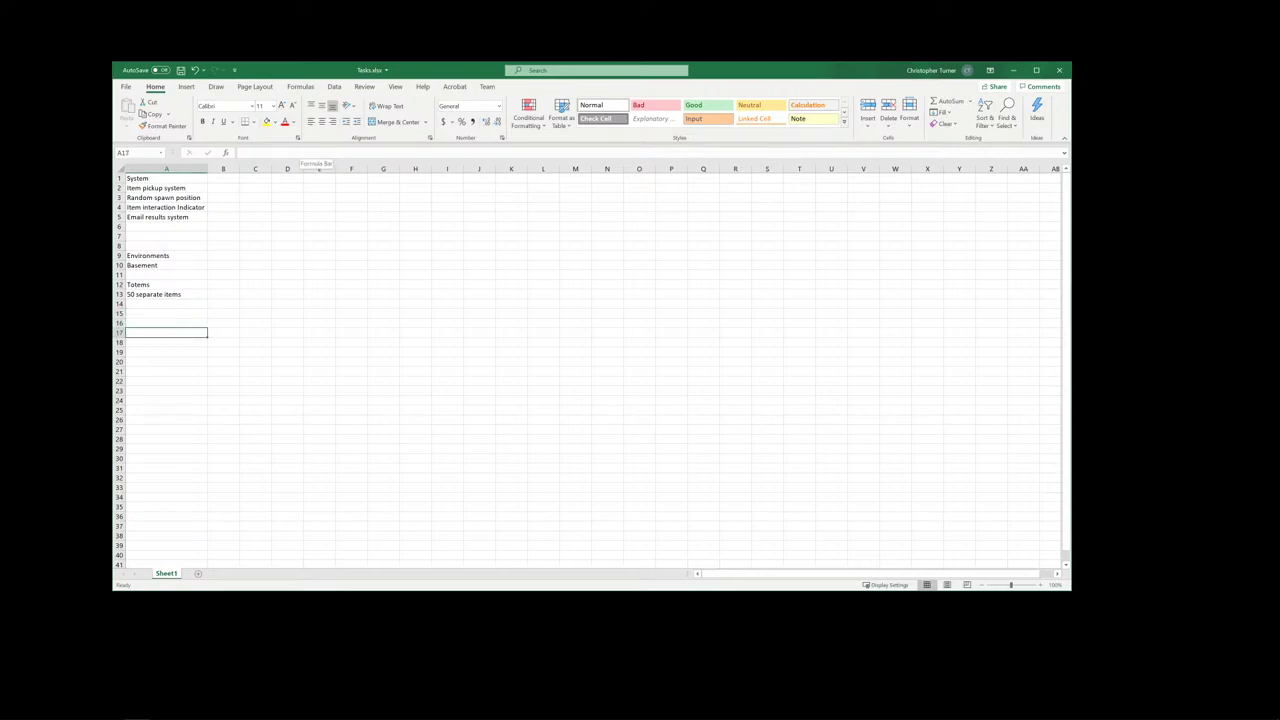
type("Wi")
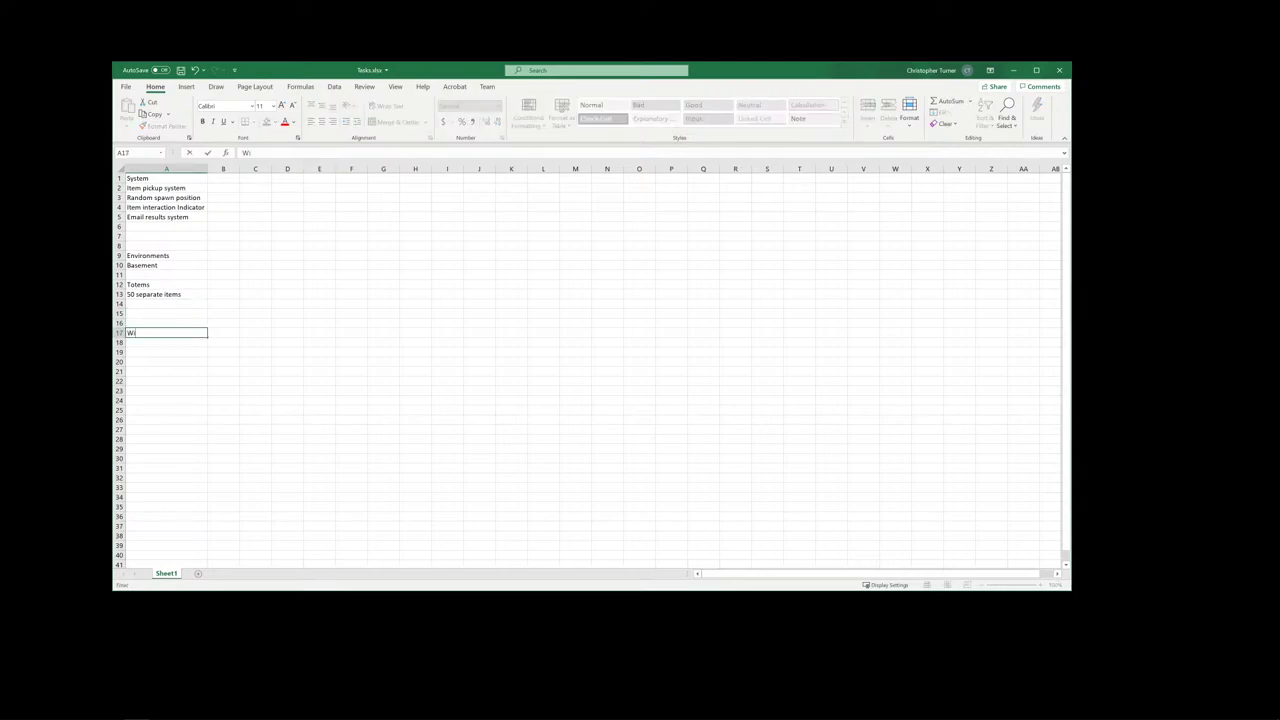
type("shful thinking list")
key("Return")
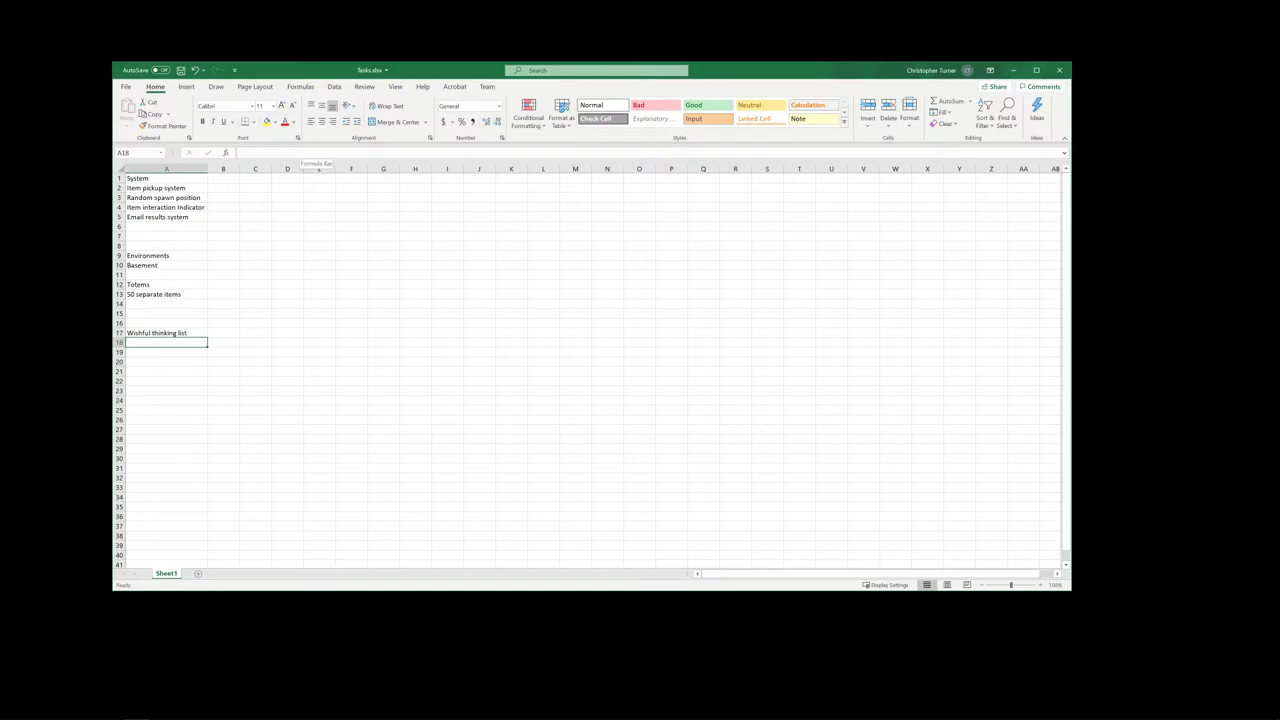
- Enter "Player Hands" in cell A18 under the wishful thinking list and close the Tasks workbook
type("Player Hands")
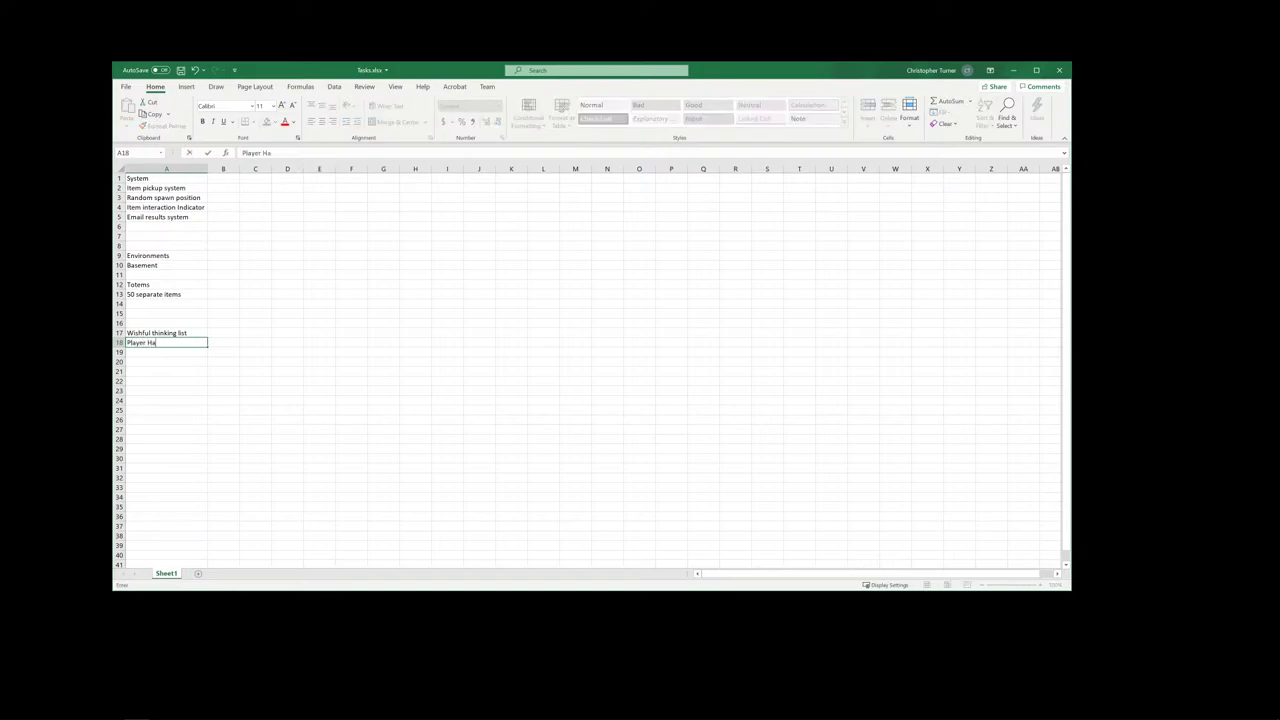
key("Return")
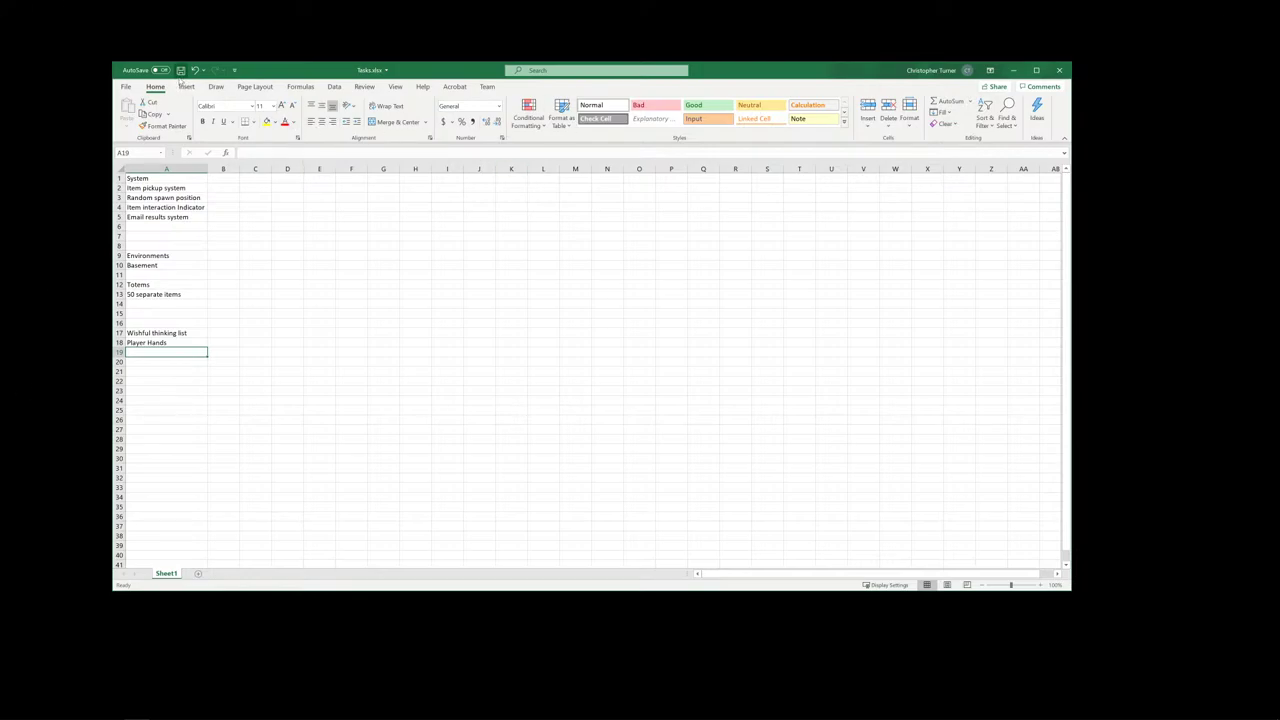
left_click(1059, 70)
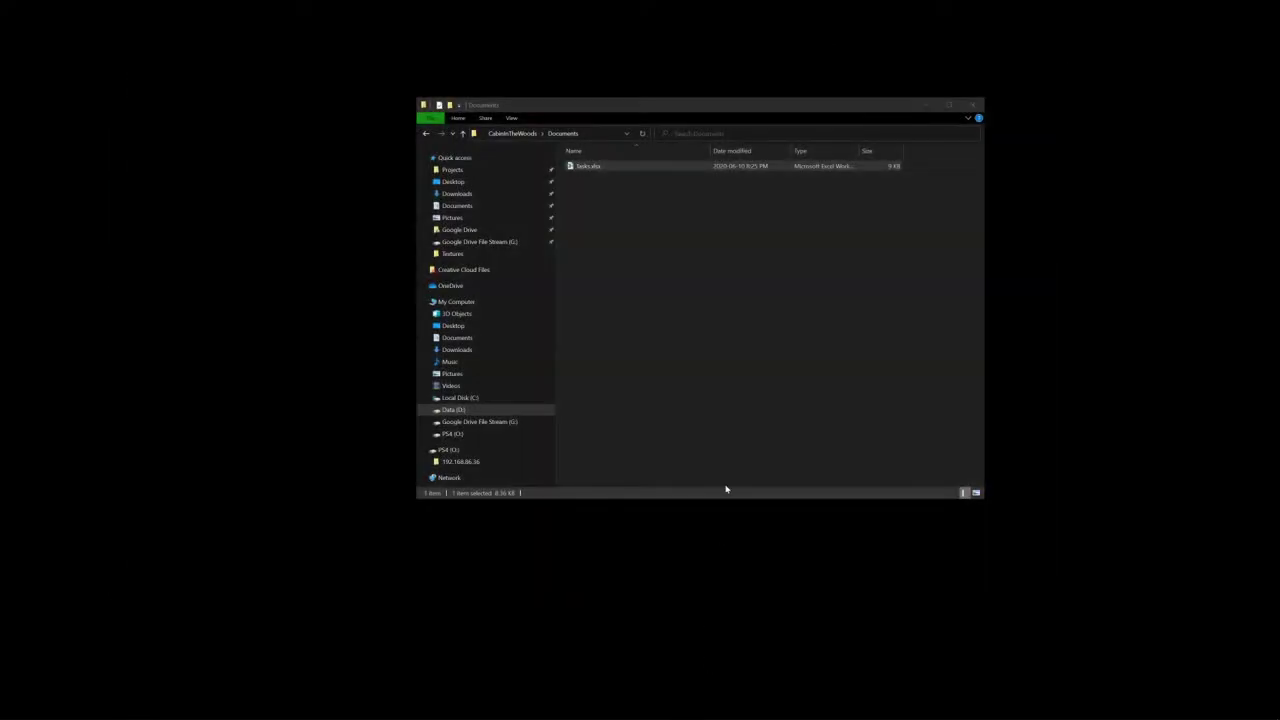
- Create a new Excel worksheet named Totems in the project's Documents folder and open it
left_click(644, 307)
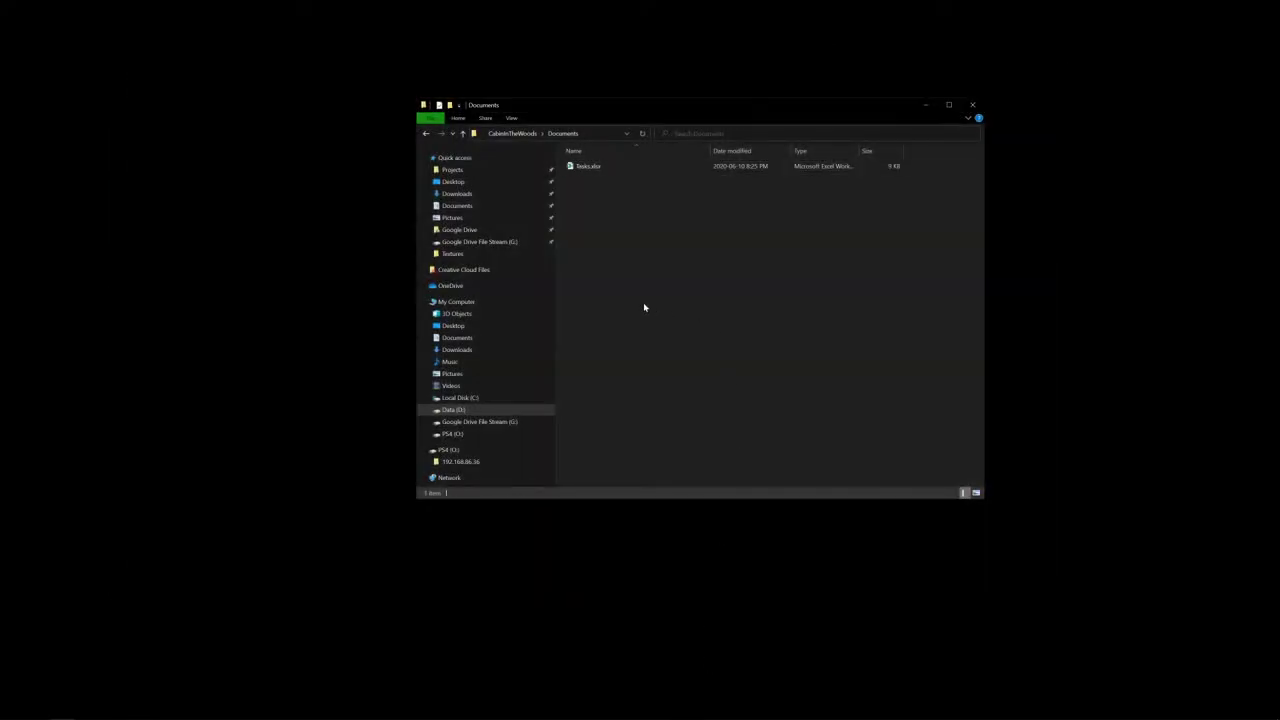
right_click(575, 259)
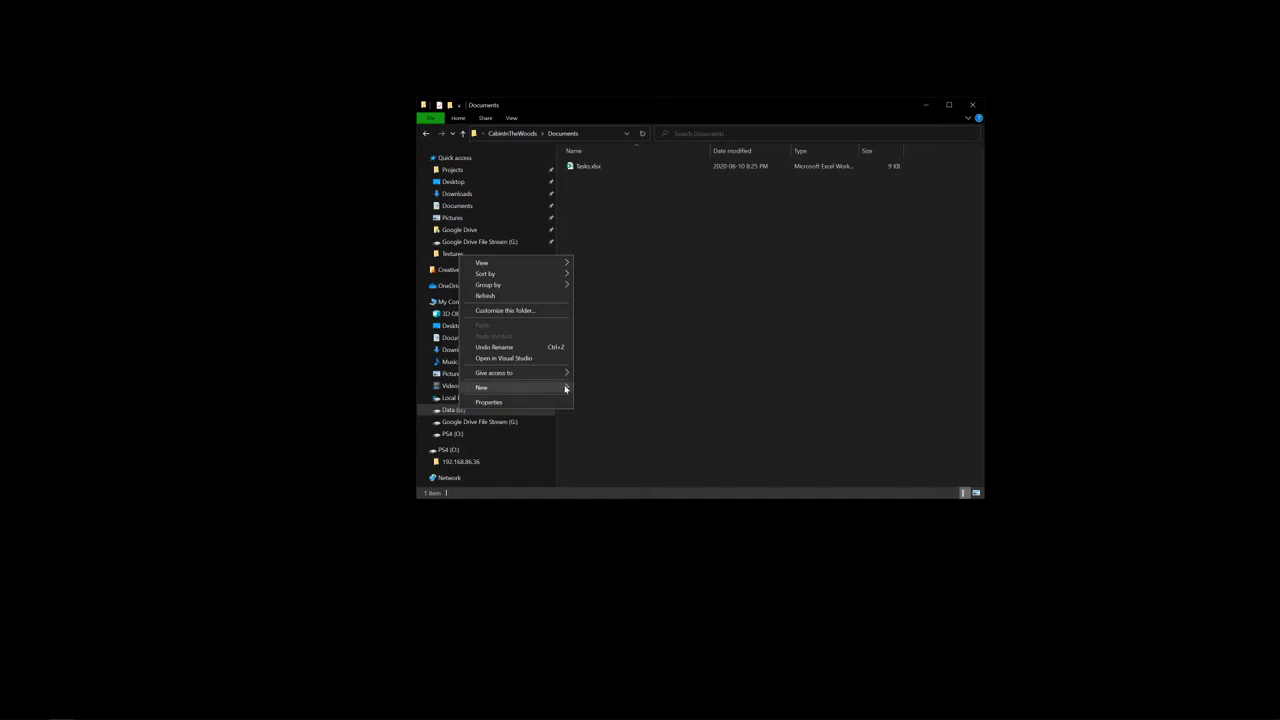
mouse_move(562, 387)
left_click(645, 526)
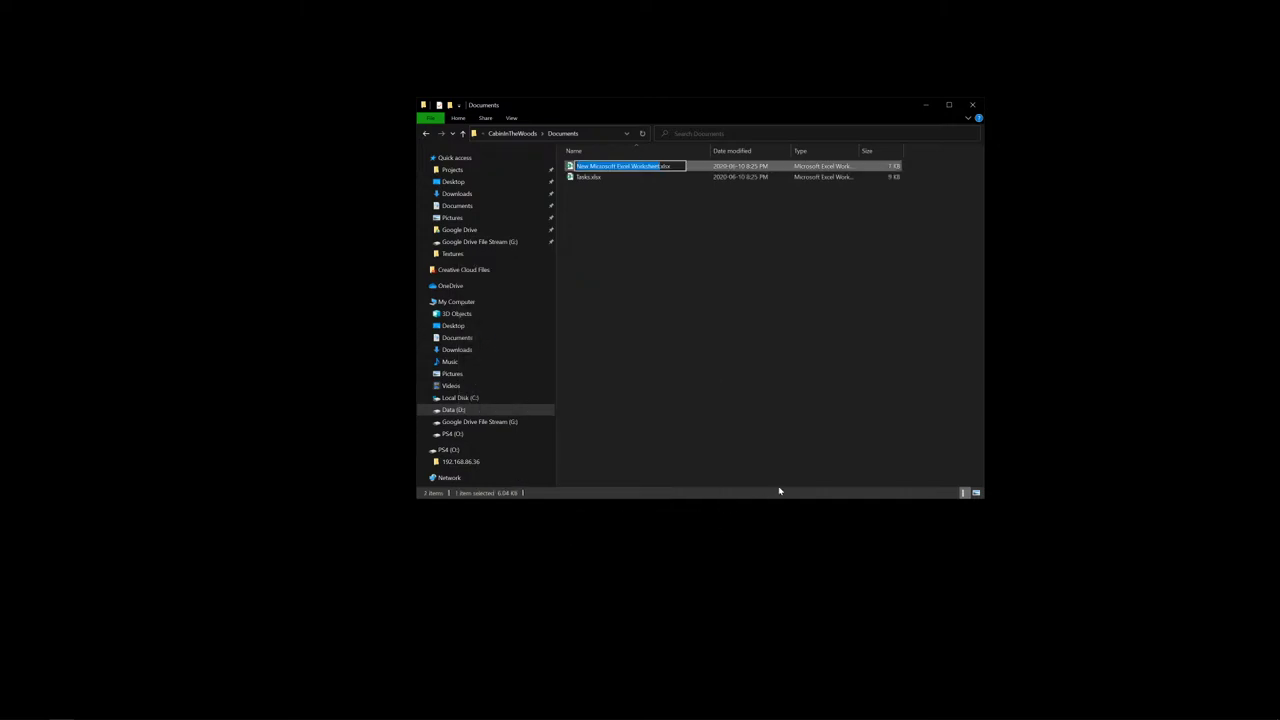
type("Totm")
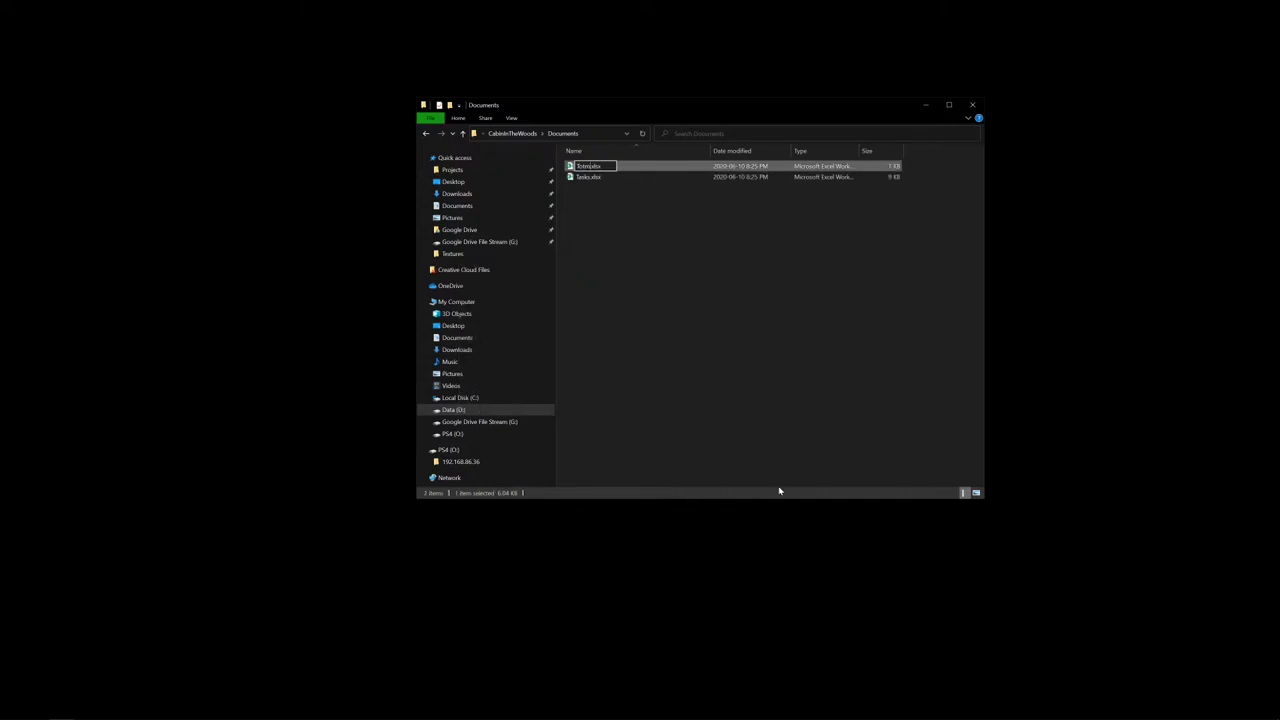
type("m")
key("Return")
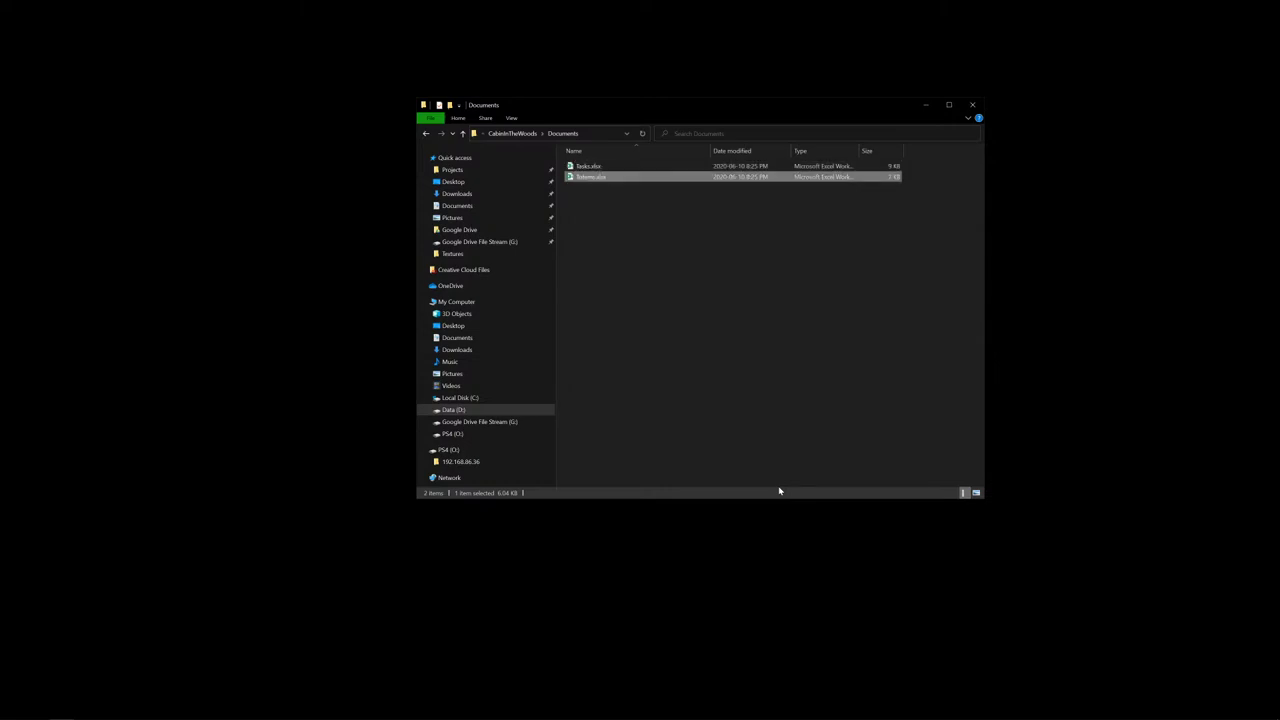
key("Return")
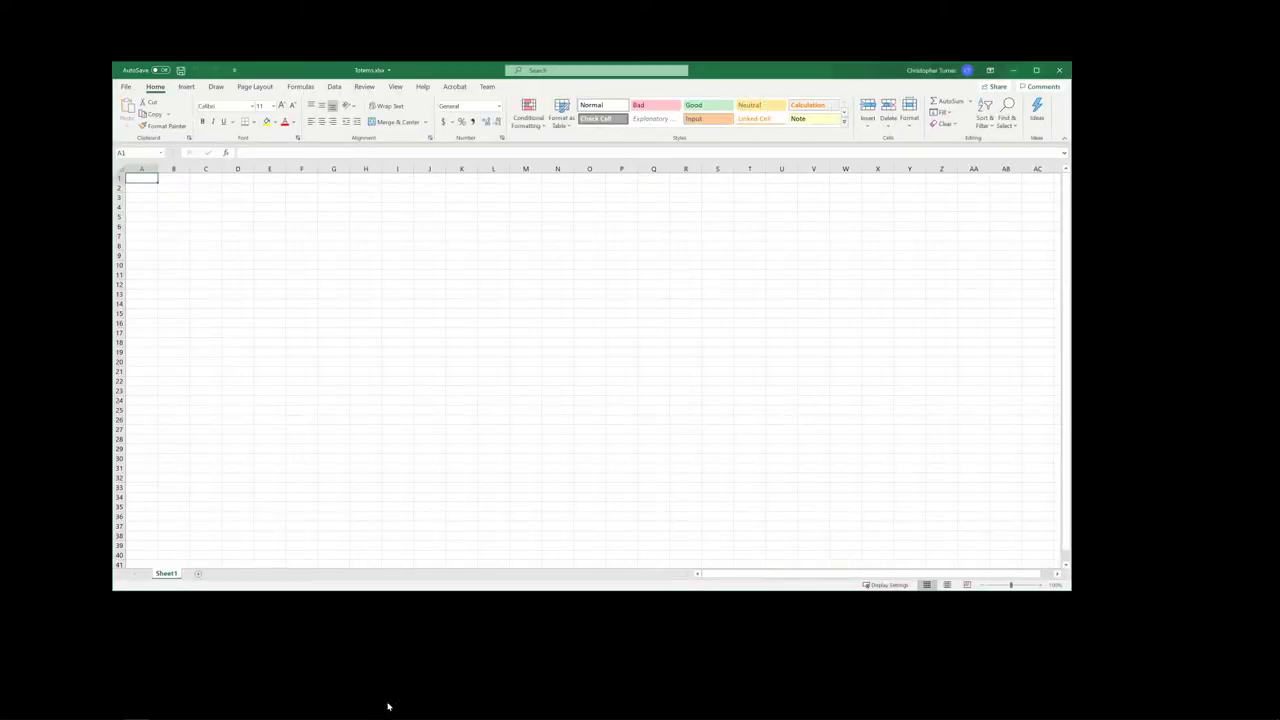
- Enter the column headings "Totem" in cell A1 and "Associated Creature" in cell B1
type("Totem")
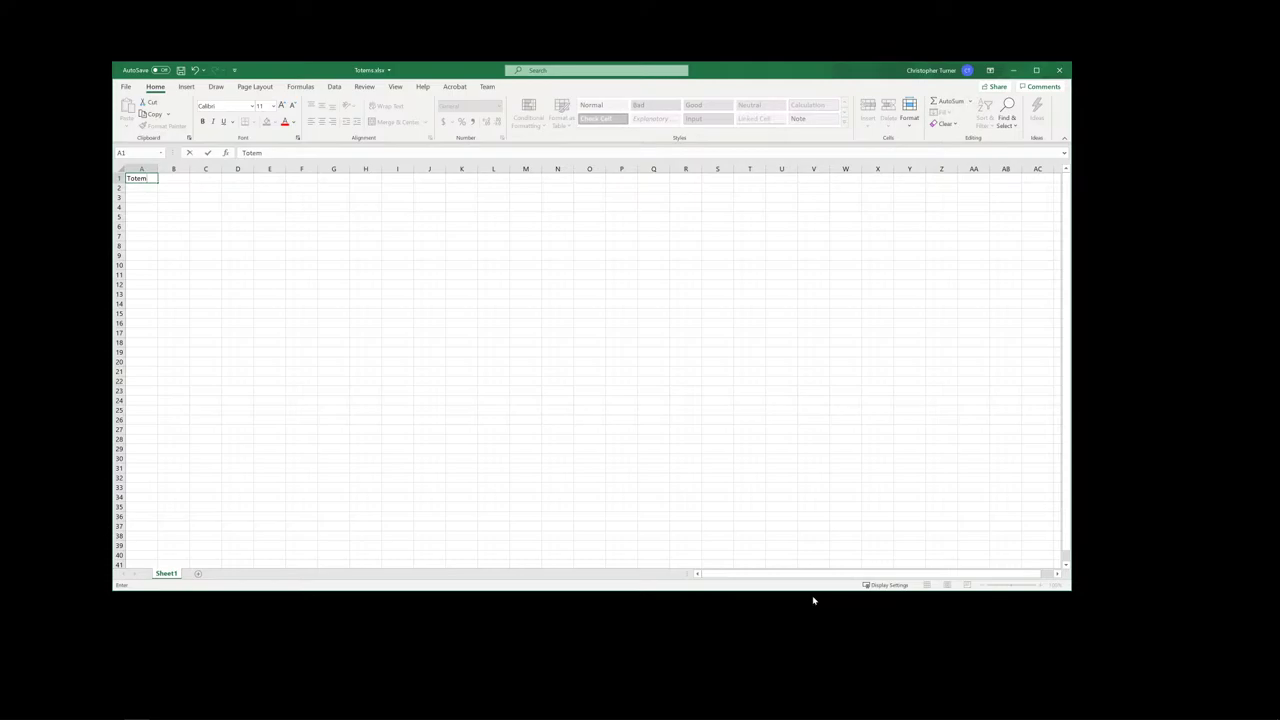
key("Tab")
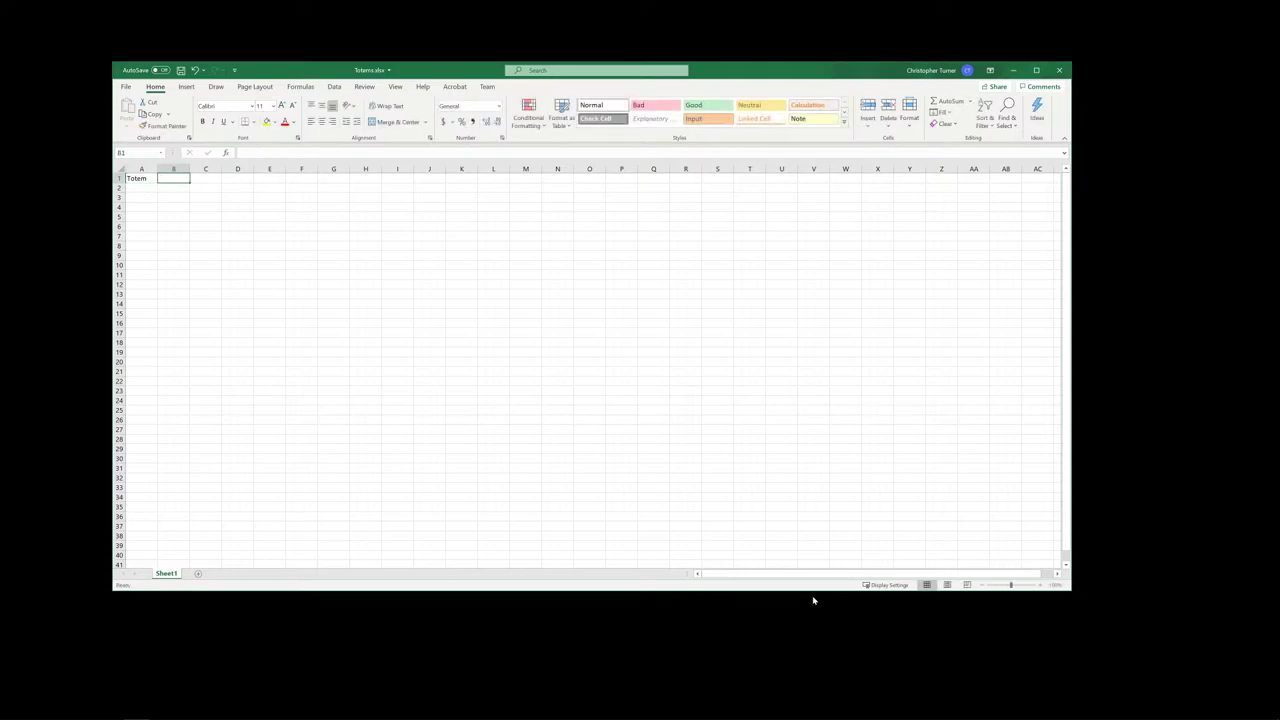
type("Crea")
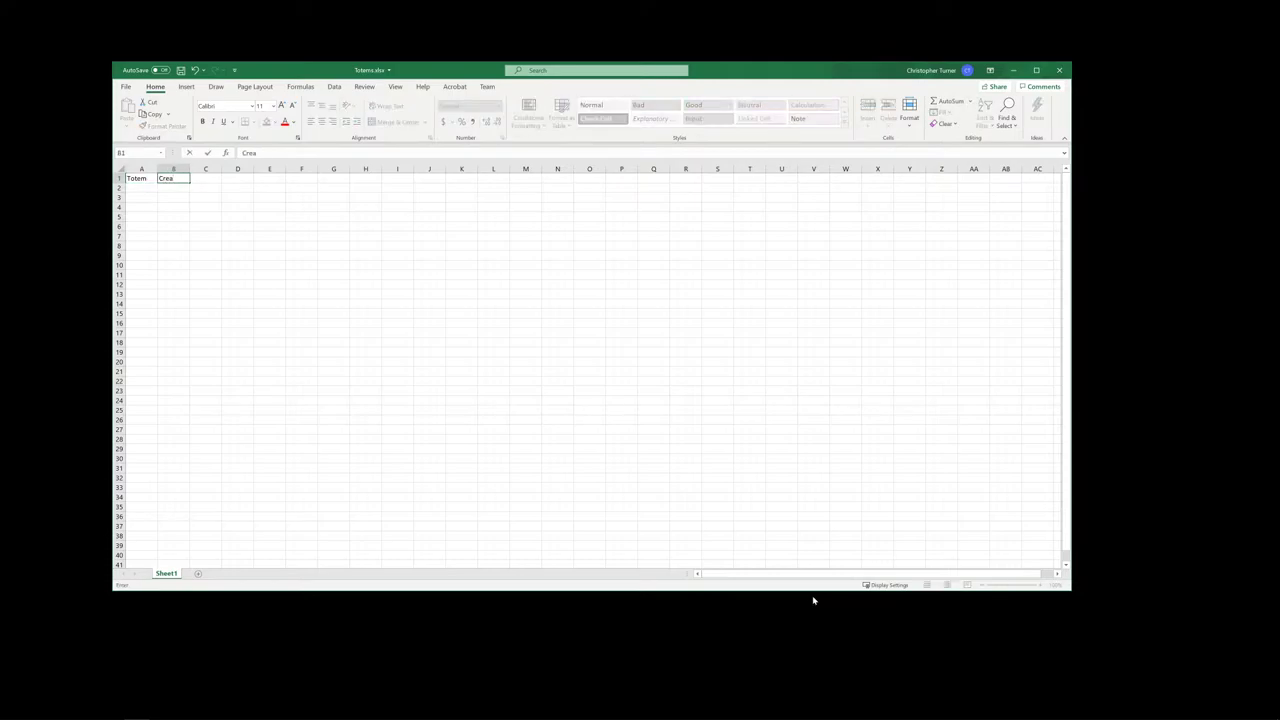
key("BackSpace")
key("BackSpace")
key("BackSpace")
type("Associated Crte")
key("BackSpace")
key("BackSpace")
type("eaturse")
key("Return")
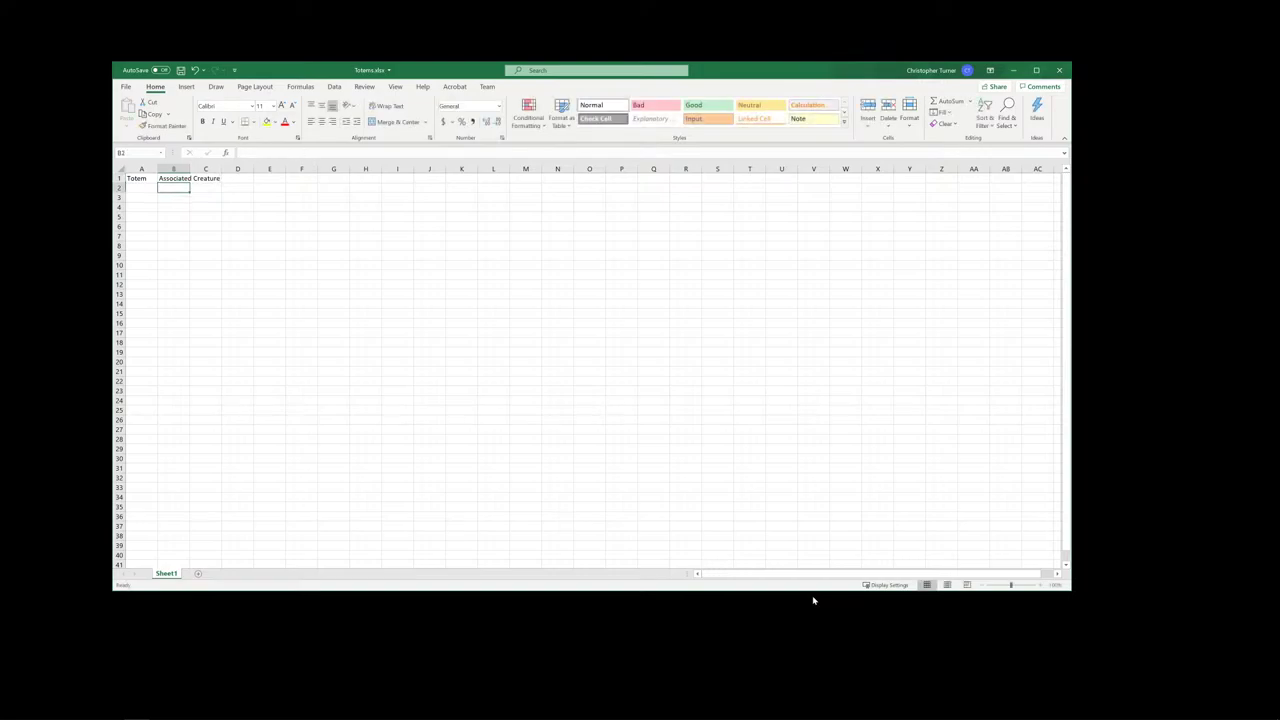
- Widen columns A and B so that both headings fit with room to spare
double_click(158, 169)
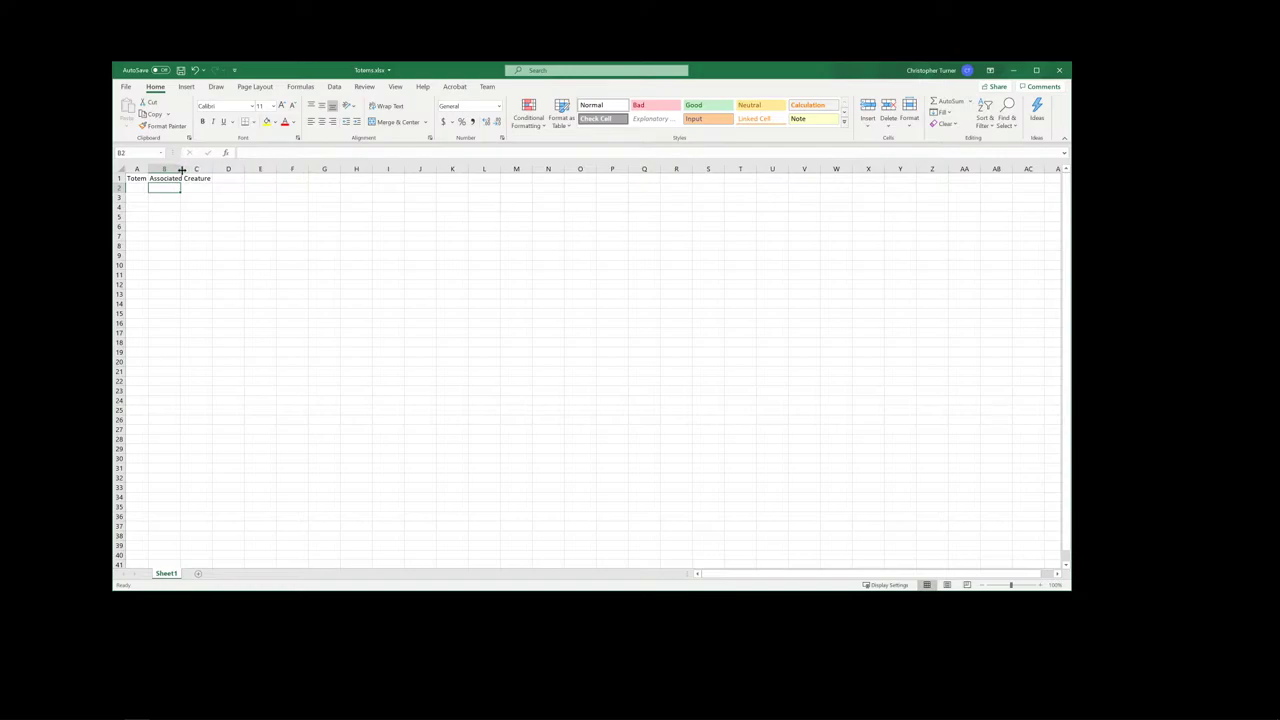
double_click(179, 169)
left_click_drag(147, 169, 315, 169)
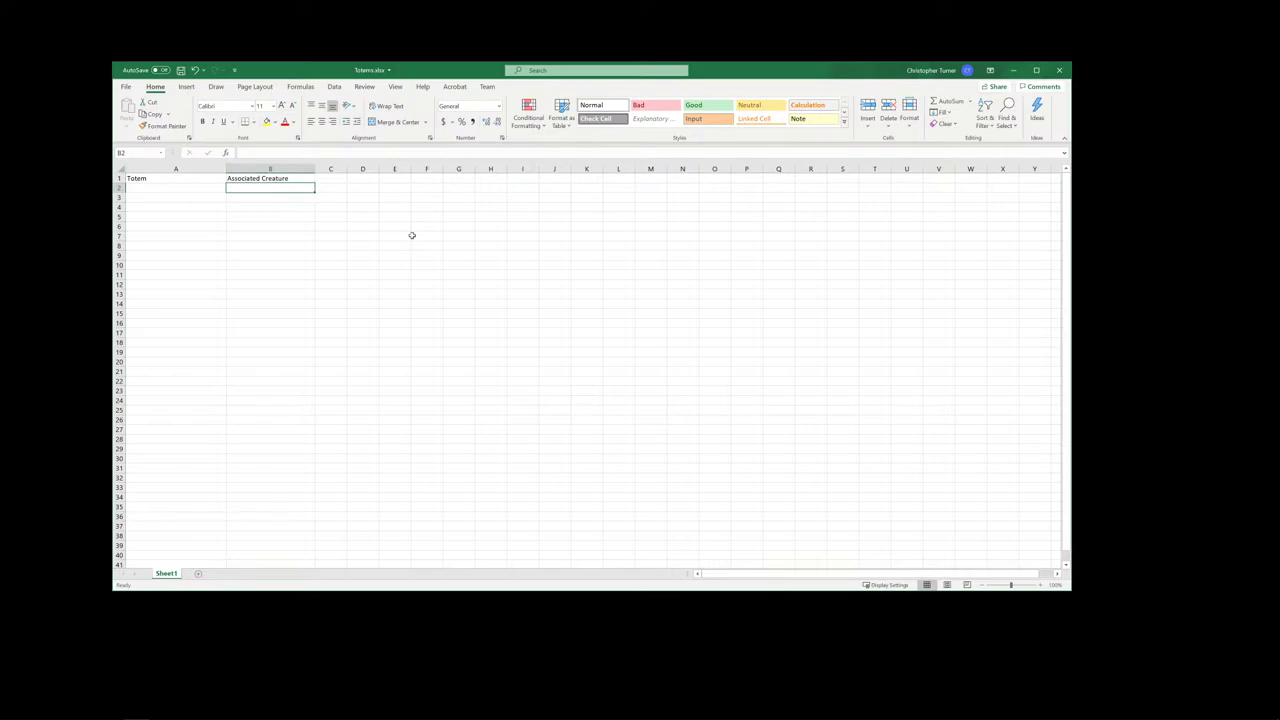
key("Left")
key("Right")
key("Left")
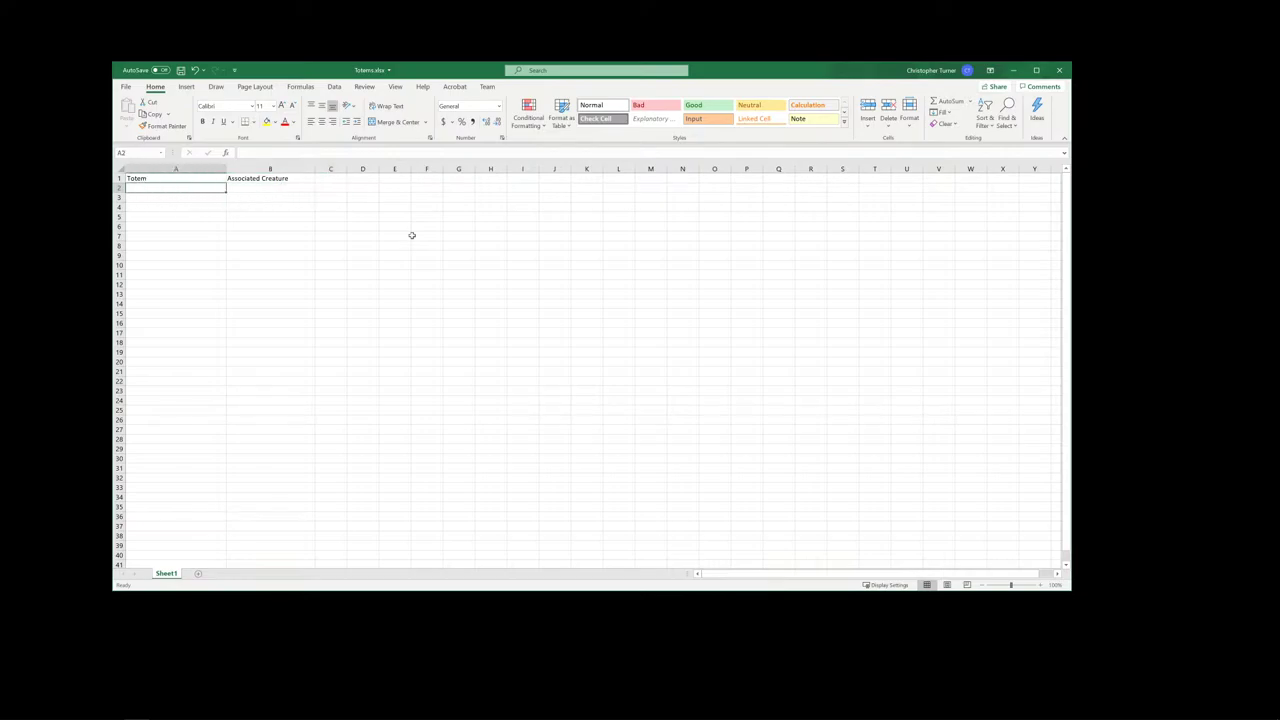
key("Down")
key("Down")
key("Down")
key("Down")
key("Down")
key("Up")
key("Up")
key("Up")
key("Up")
key("Up")
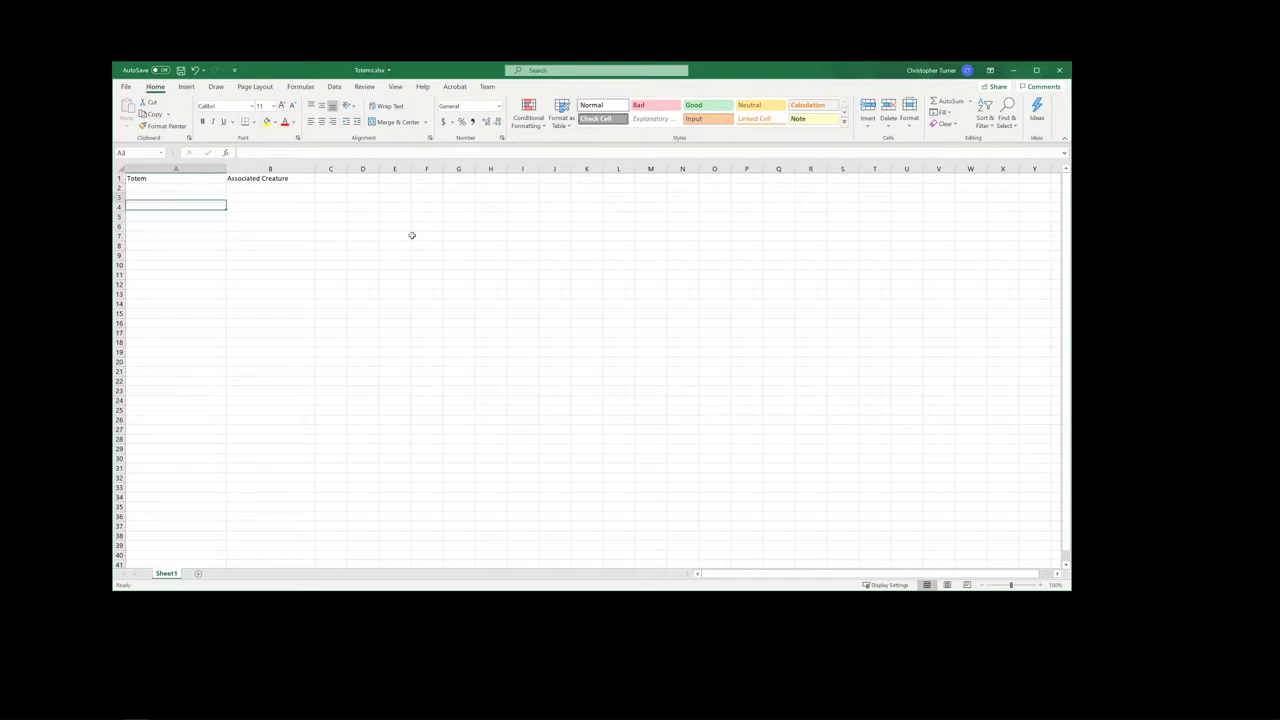
key("Right")
key("Down")
key("Down")
key("Down")
key("Down")
key("Down")
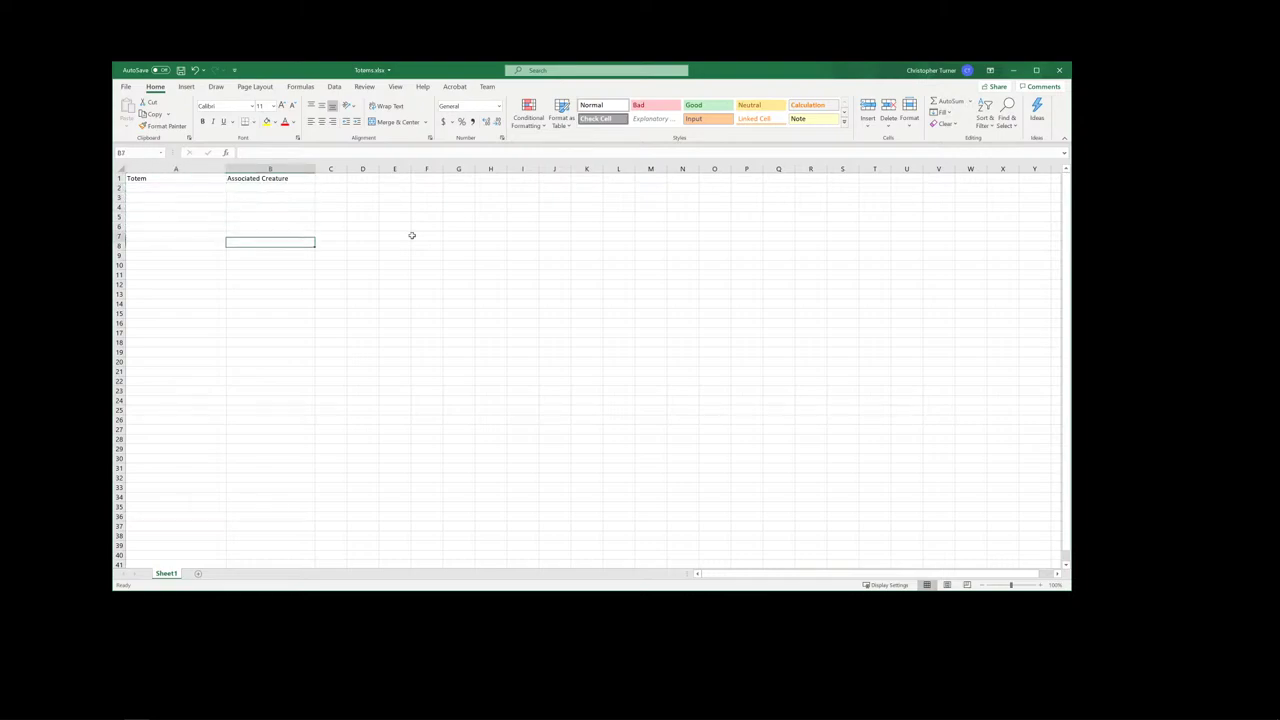
key("Up")
key("Up")
key("Up")
key("Up")
key("Up")
key("Down")
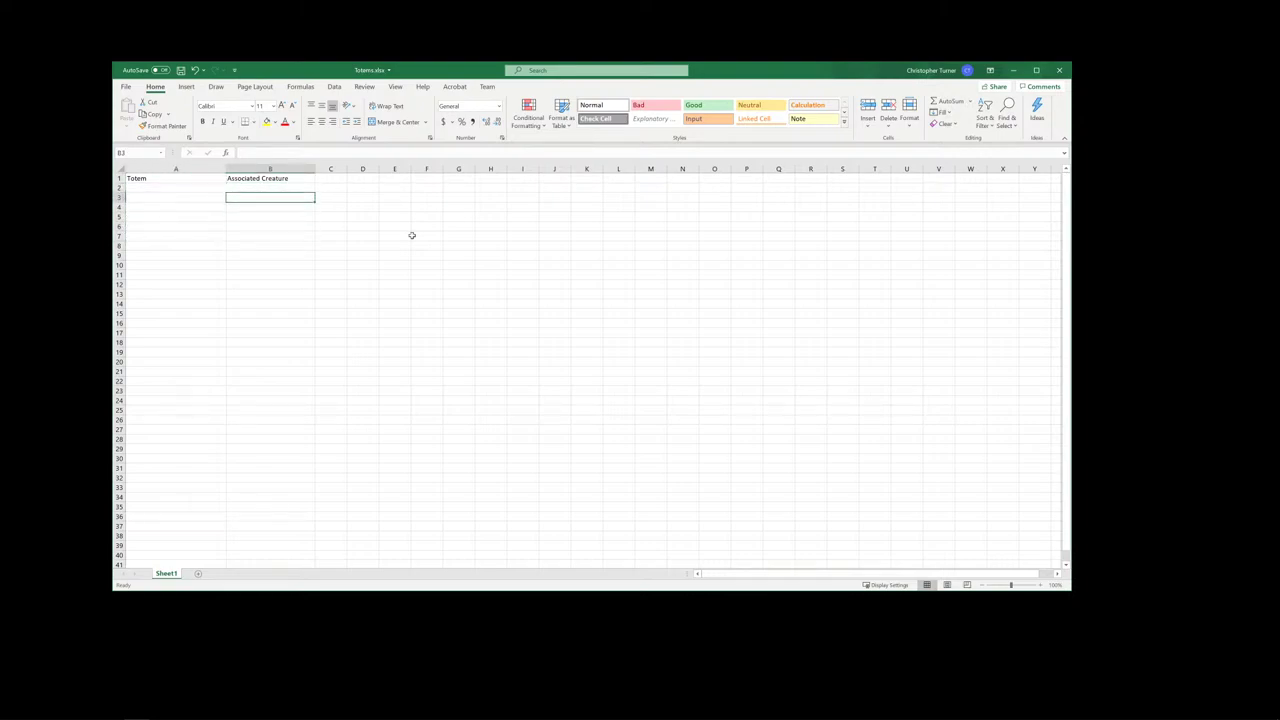
left_click(179, 177)
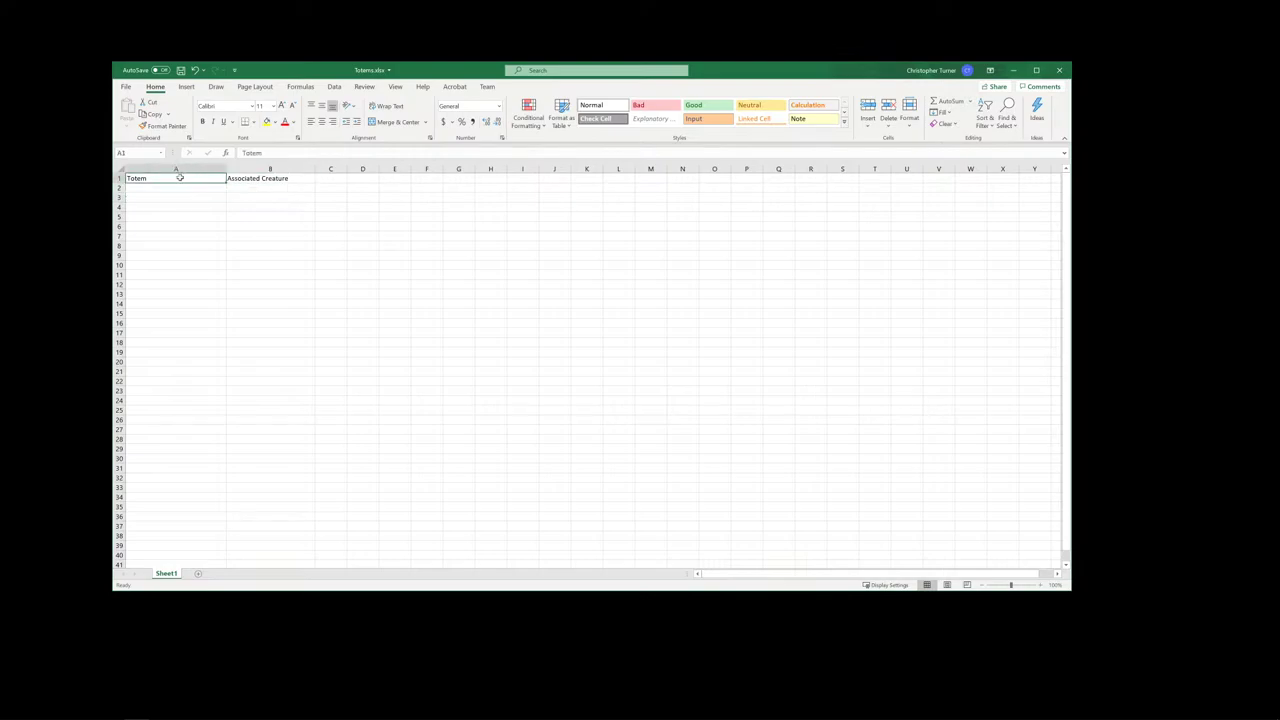
left_click_drag(179, 177, 272, 180)
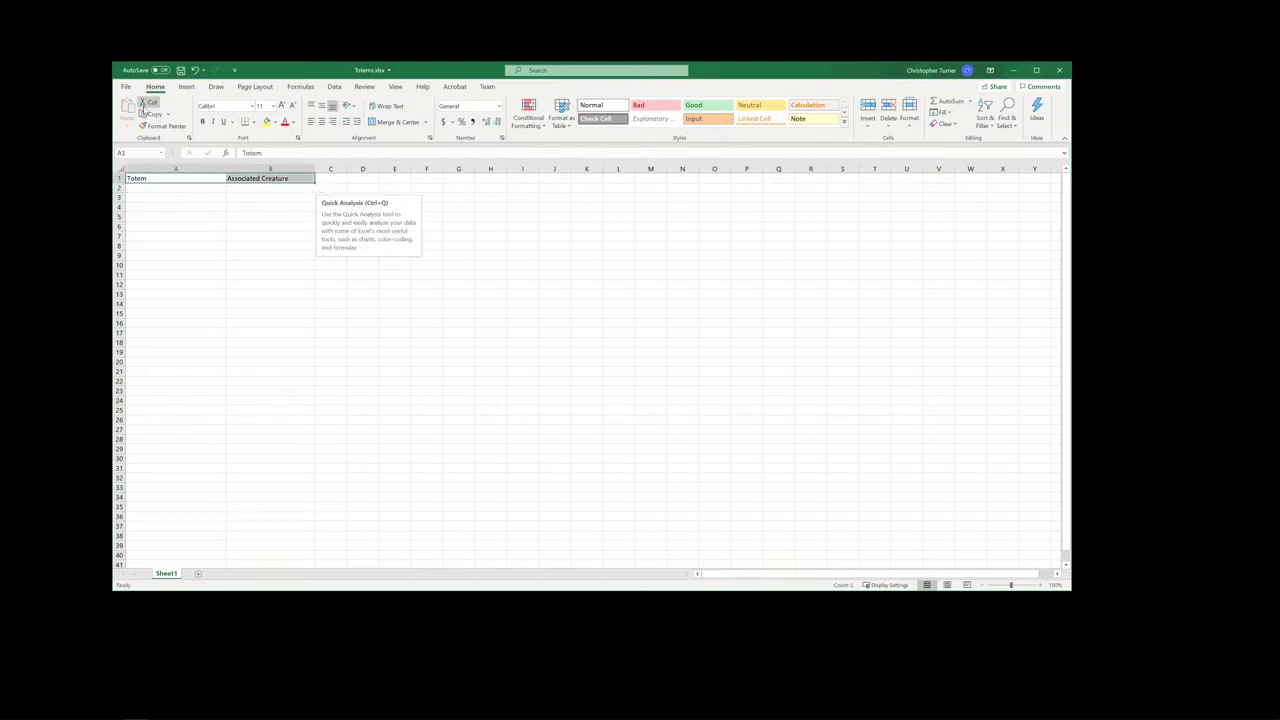
left_click(185, 87)
left_click(216, 87)
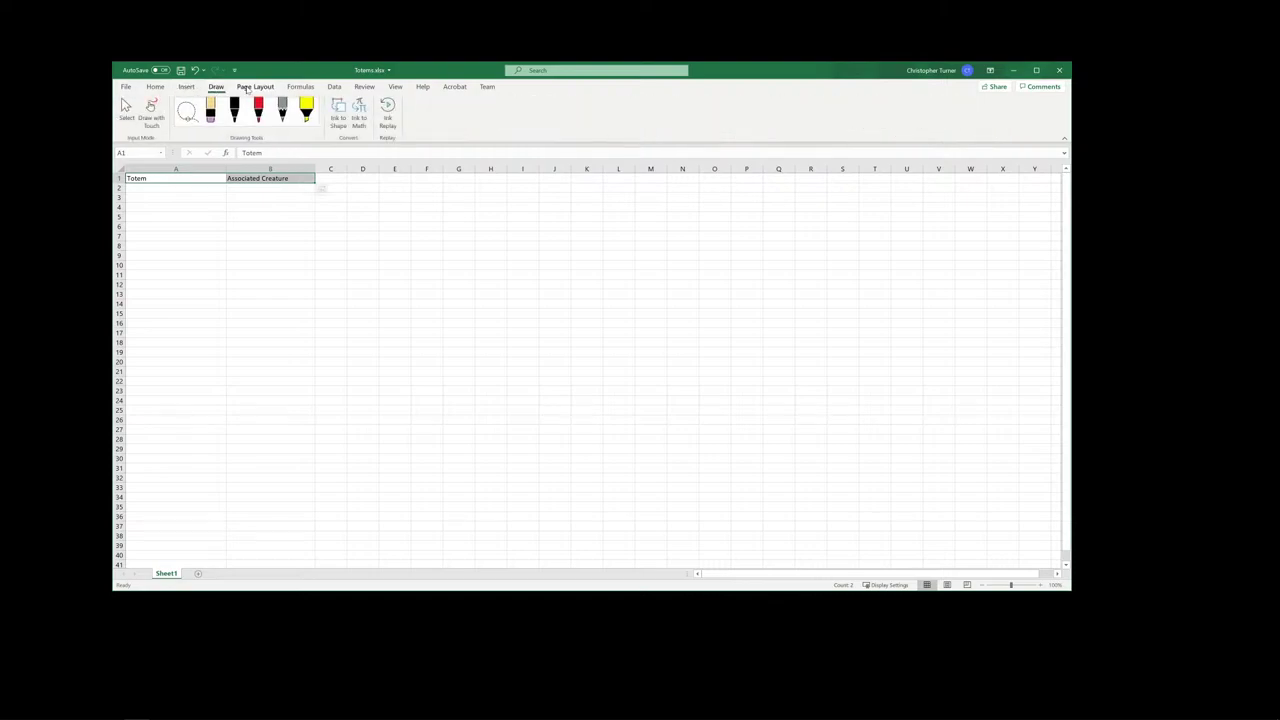
left_click(254, 87)
left_click(300, 87)
left_click(334, 87)
left_click(364, 87)
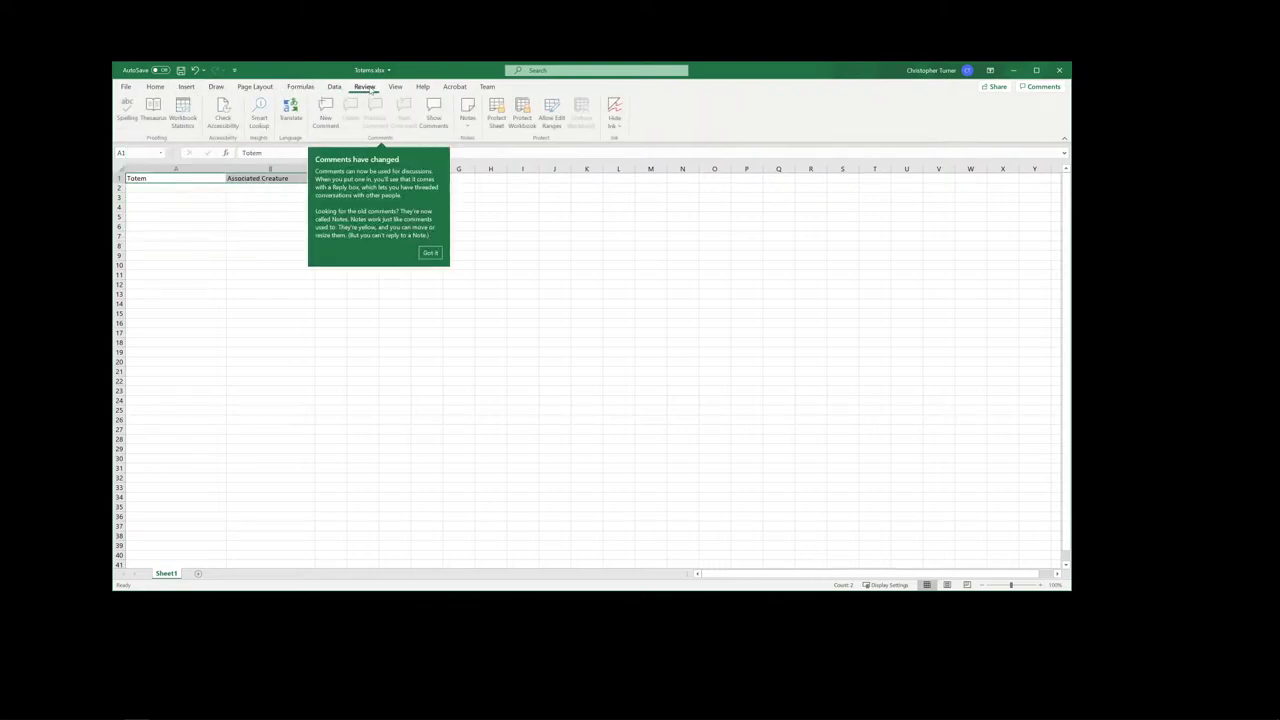
left_click(395, 87)
left_click(422, 87)
left_click(455, 87)
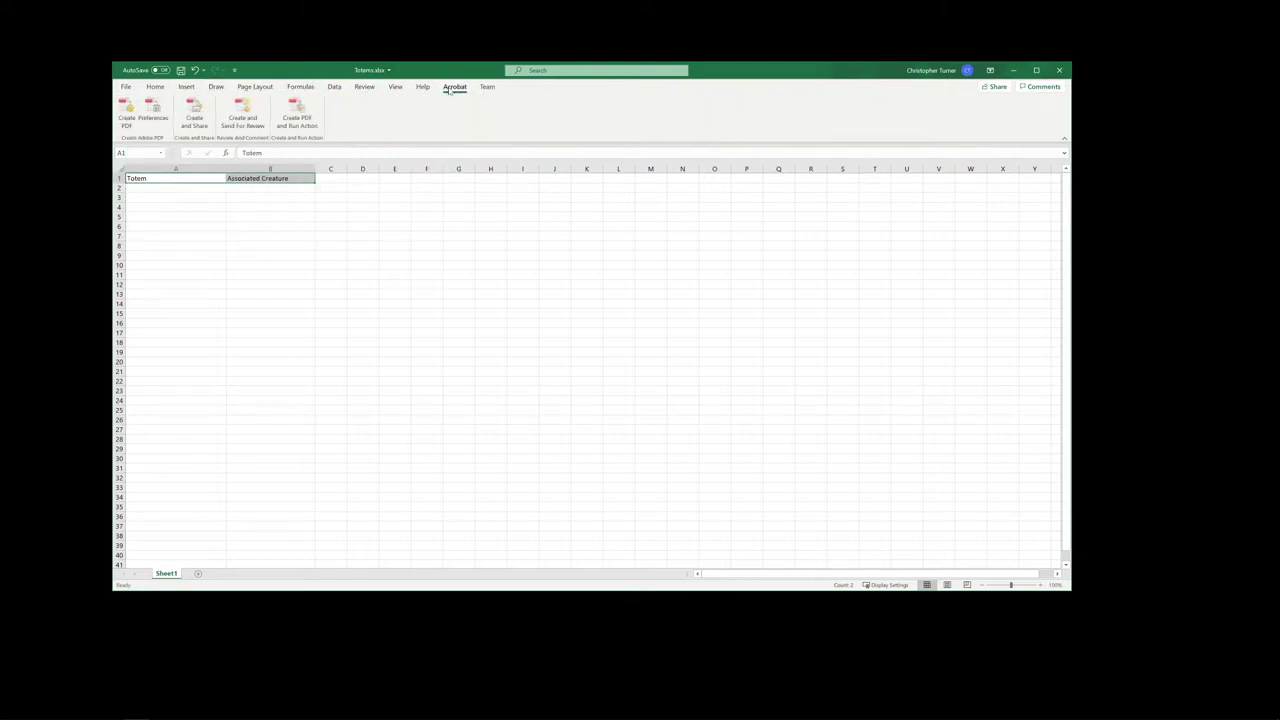
left_click(487, 87)
left_click(422, 87)
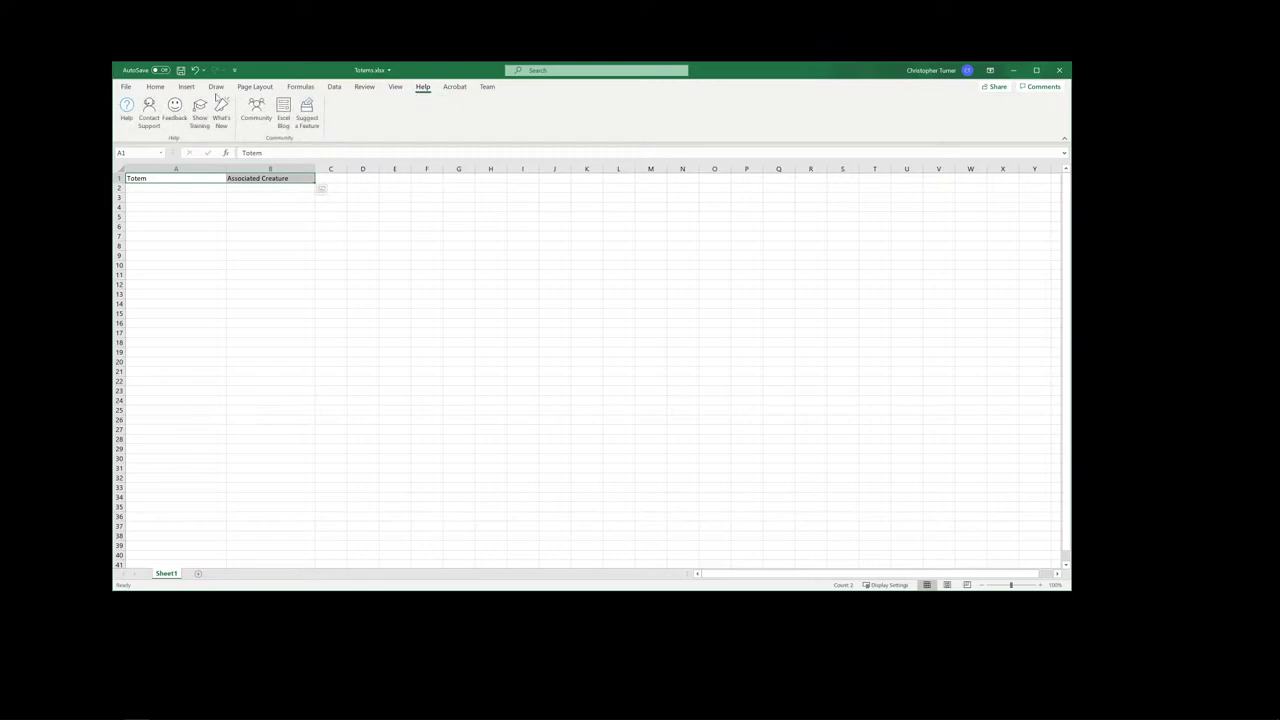
left_click(155, 87)
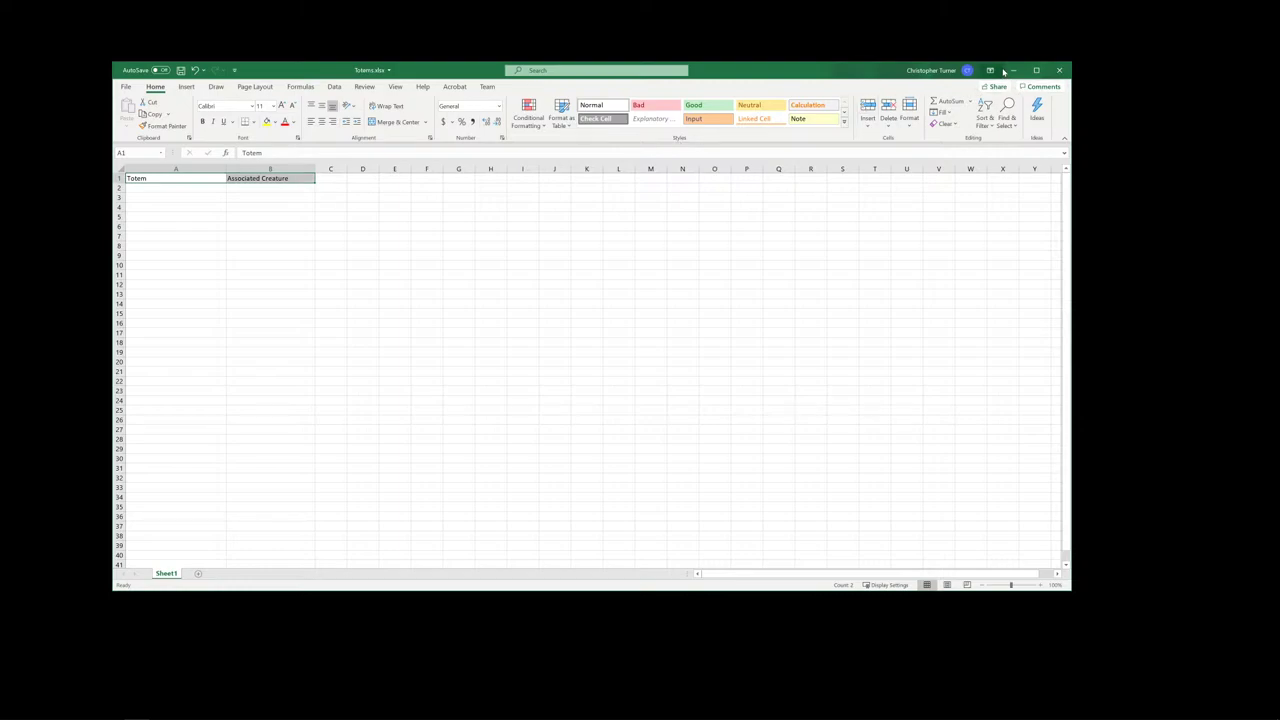
- Enlarge the headings in A1:B1 to font size 26 and fit column B's width to its heading
left_click(1036, 70)
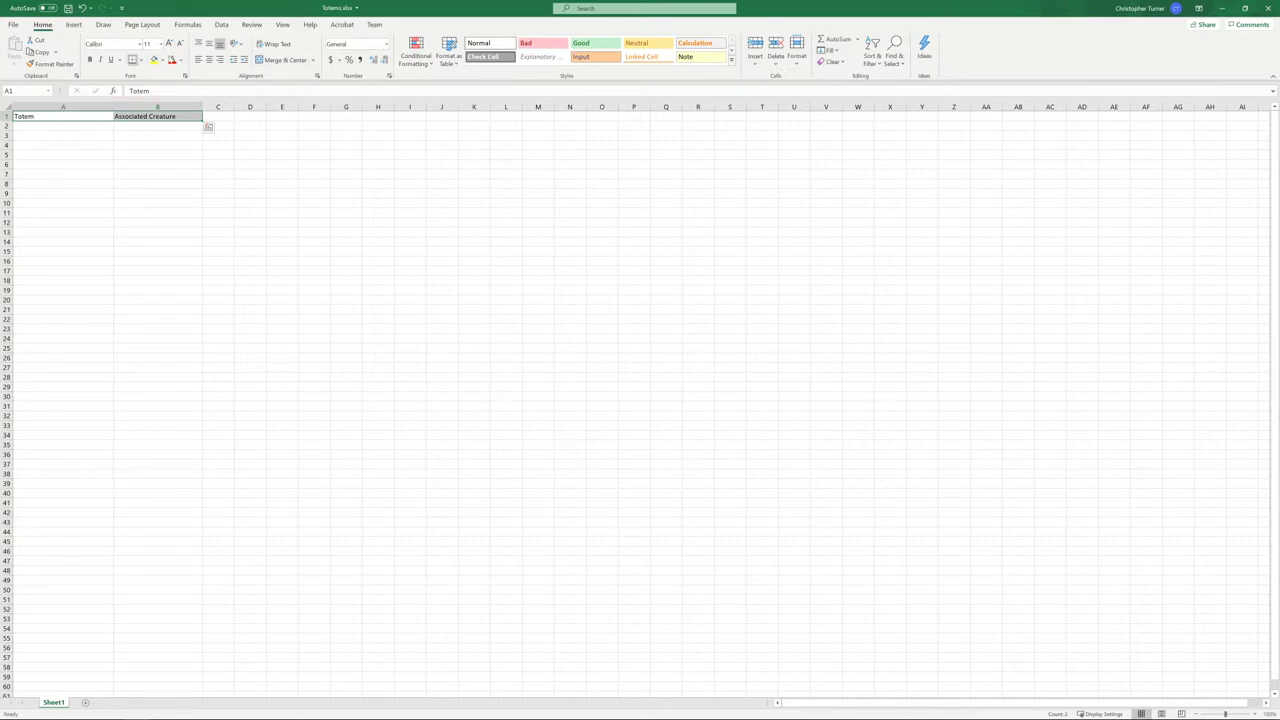
left_click(160, 44)
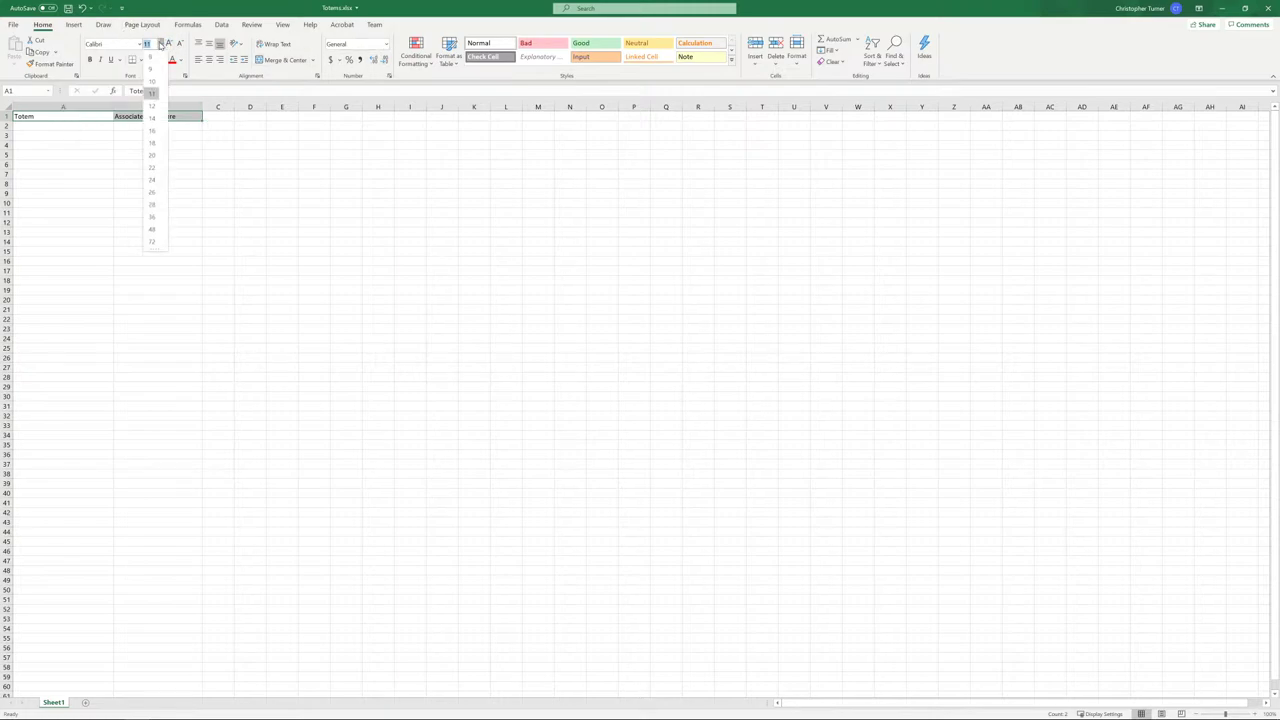
left_click(152, 191)
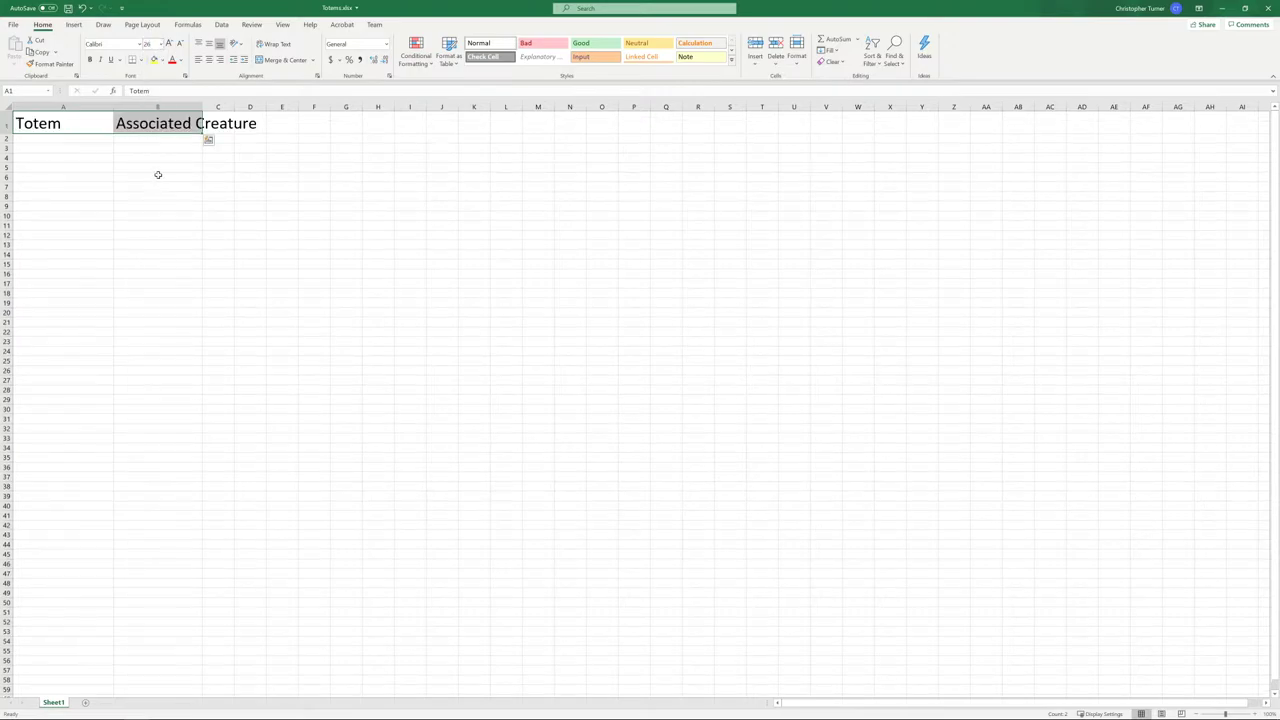
left_click(157, 176)
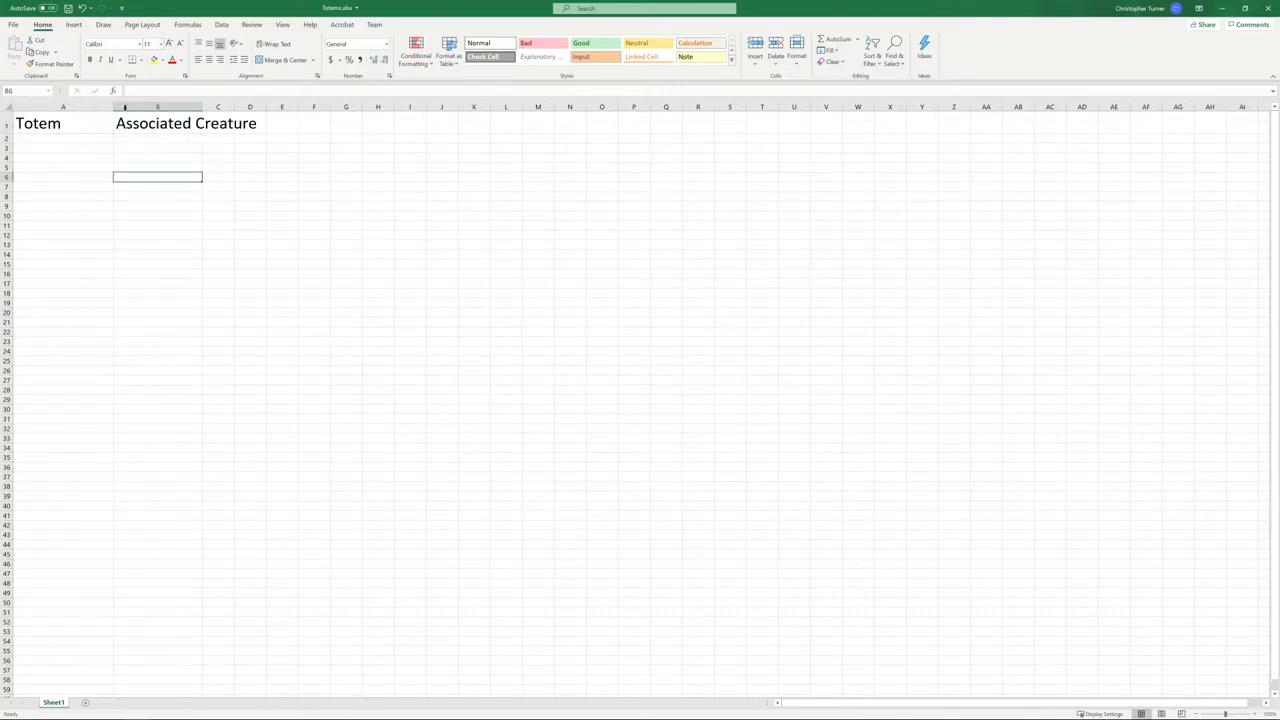
double_click(201, 106)
left_click(137, 235)
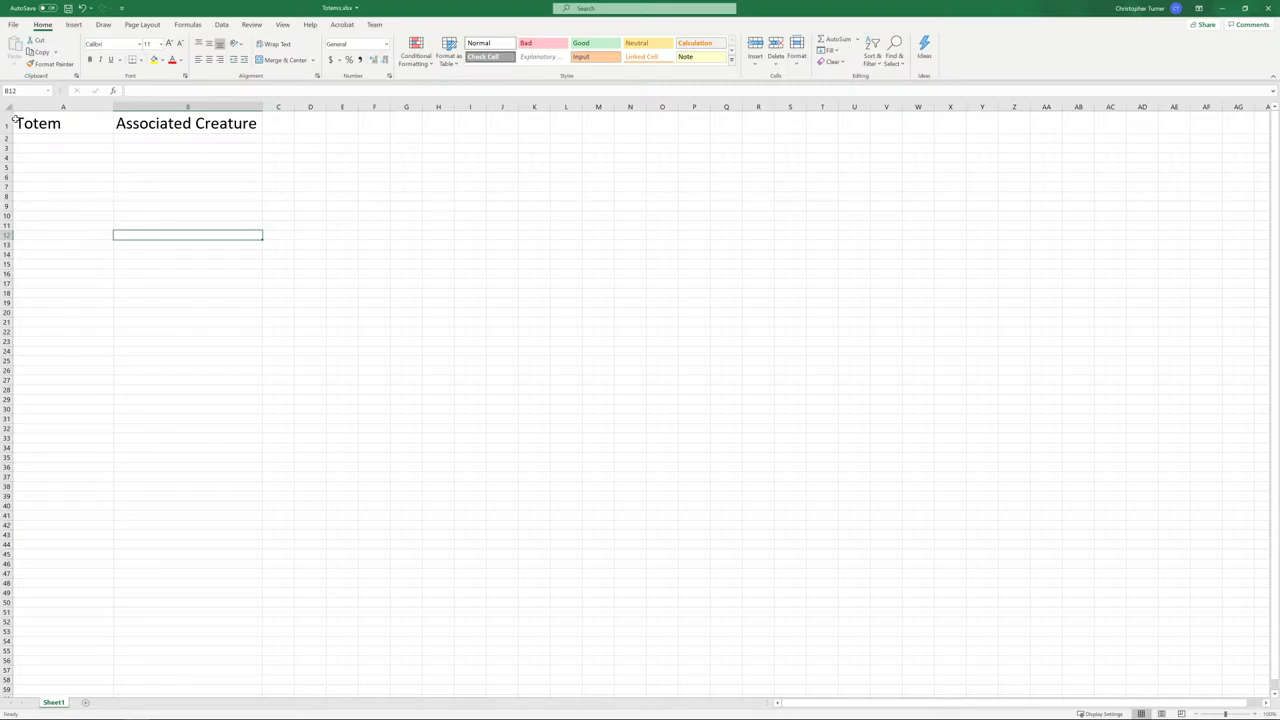
- Apply the Check Cell style to the whole of row 1 and set its font size to 36
left_click(8, 123)
left_click(483, 56)
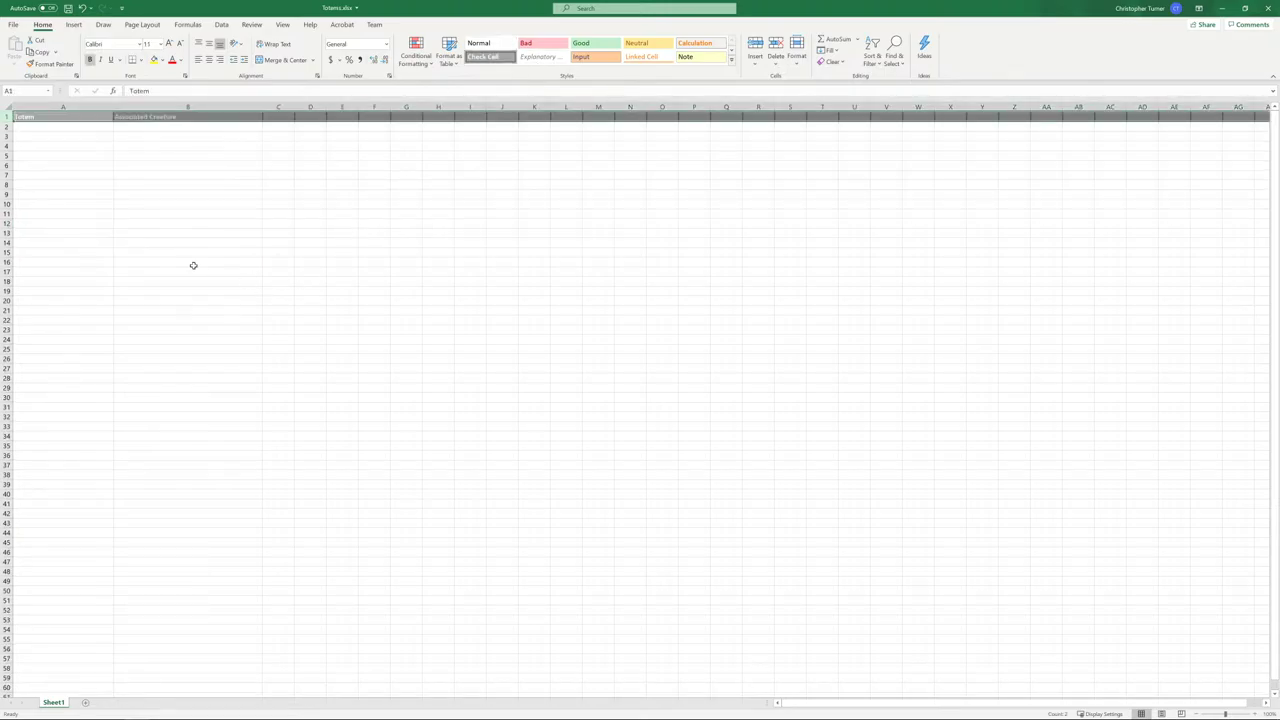
left_click(160, 44)
left_click(153, 180)
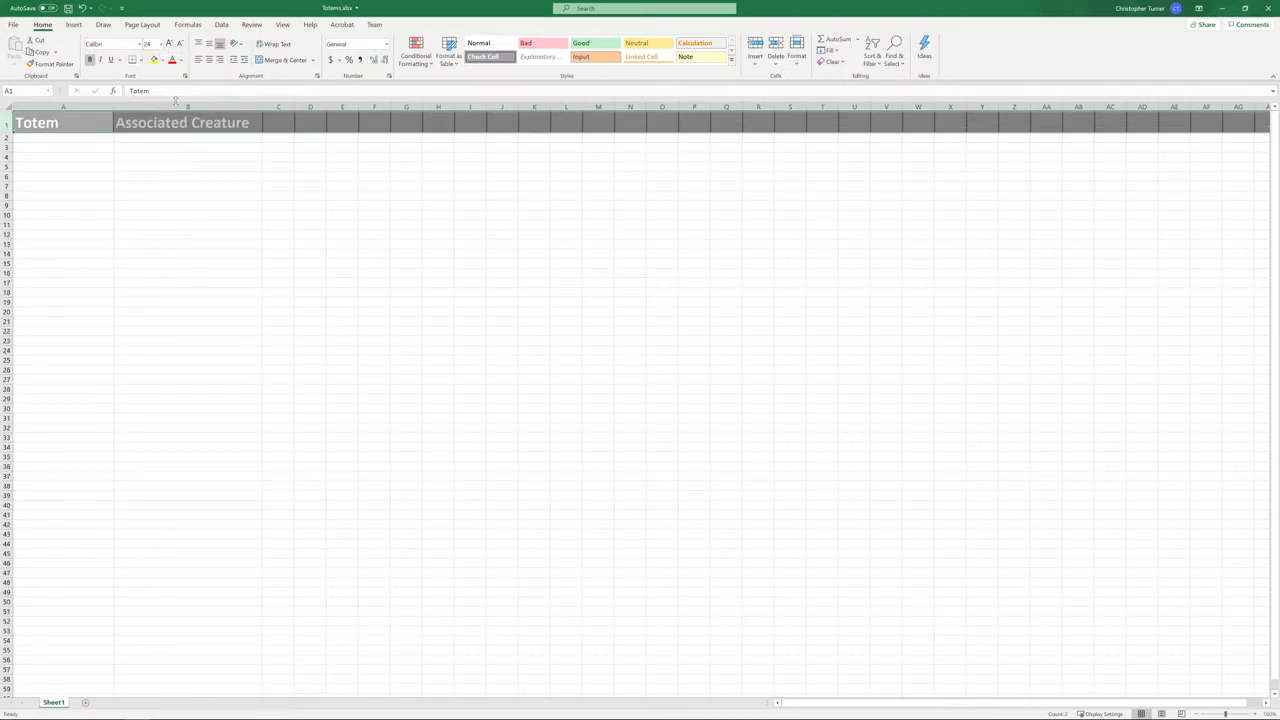
left_click(160, 44)
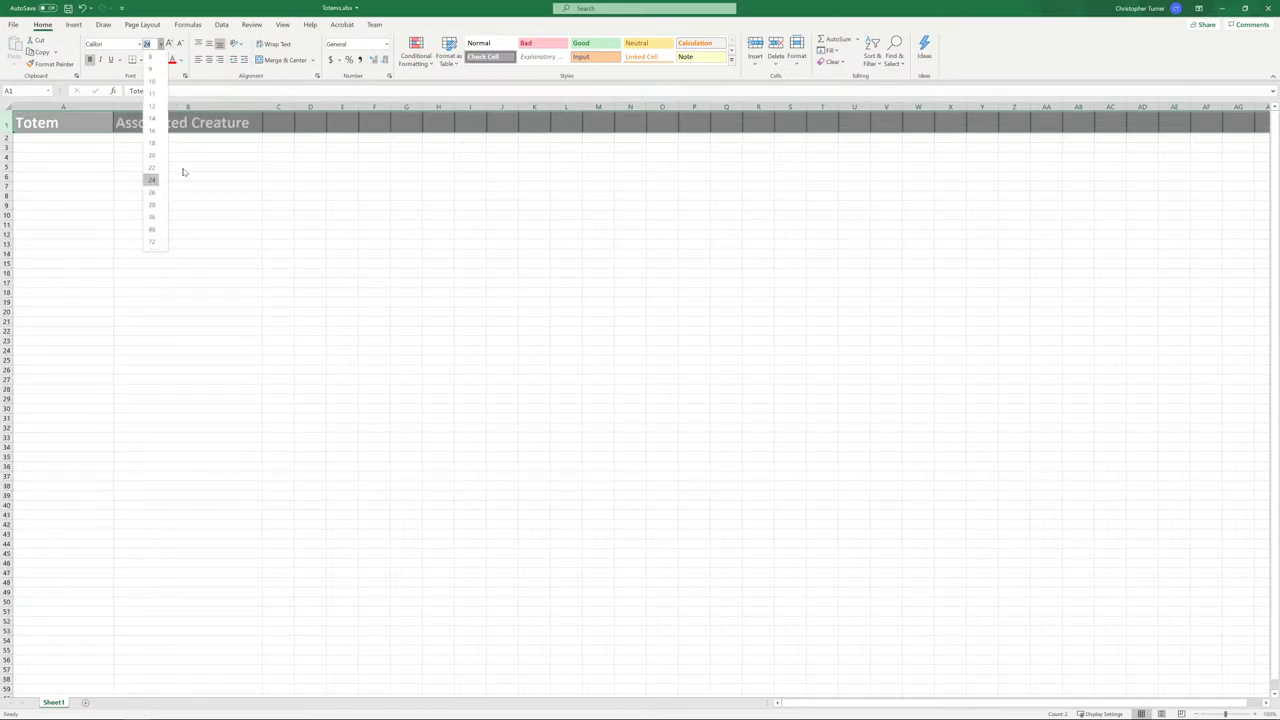
left_click(152, 216)
left_click(180, 204)
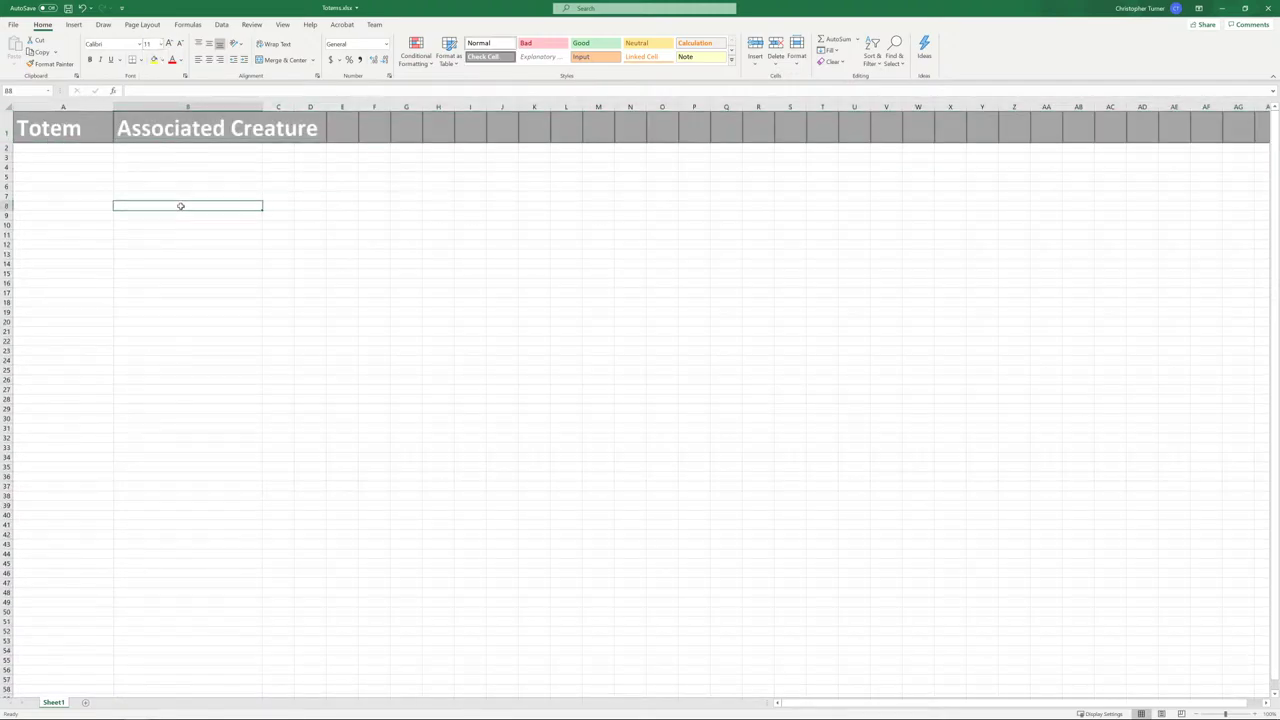
- Widen column B to fit the enlarged "Associated Creature" heading
double_click(263, 106)
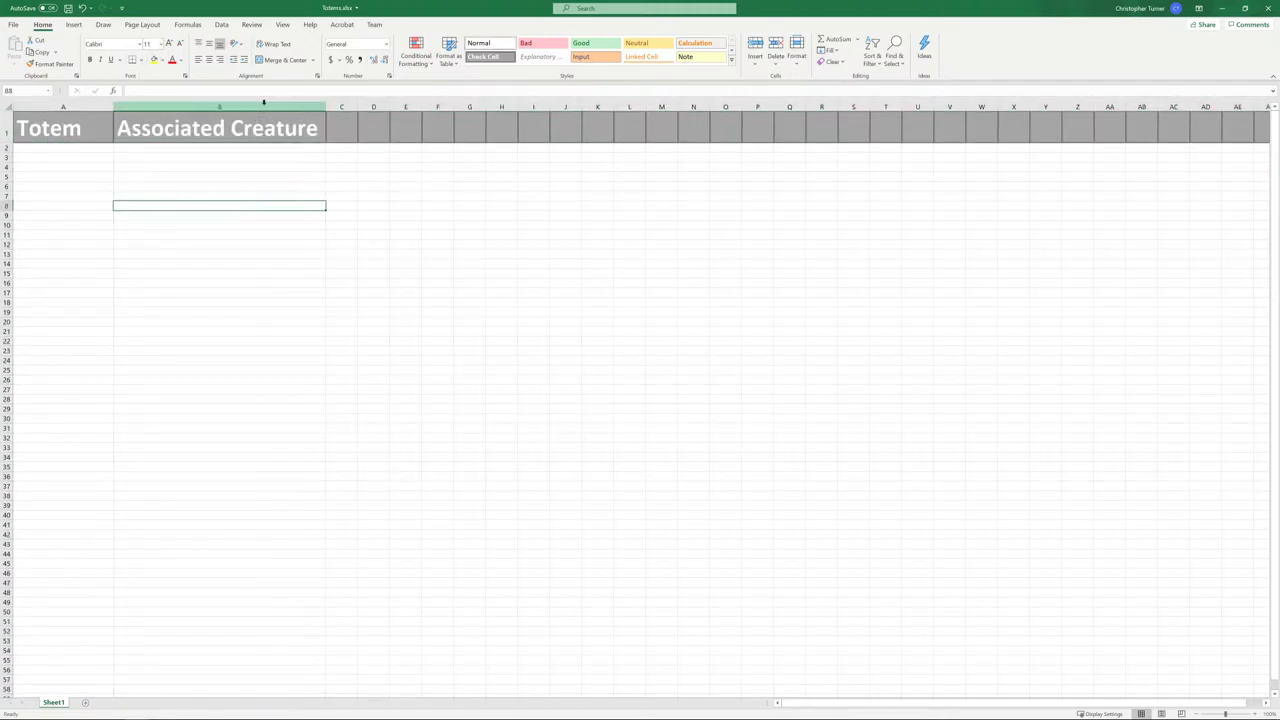
left_click(163, 169)
left_click(108, 149)
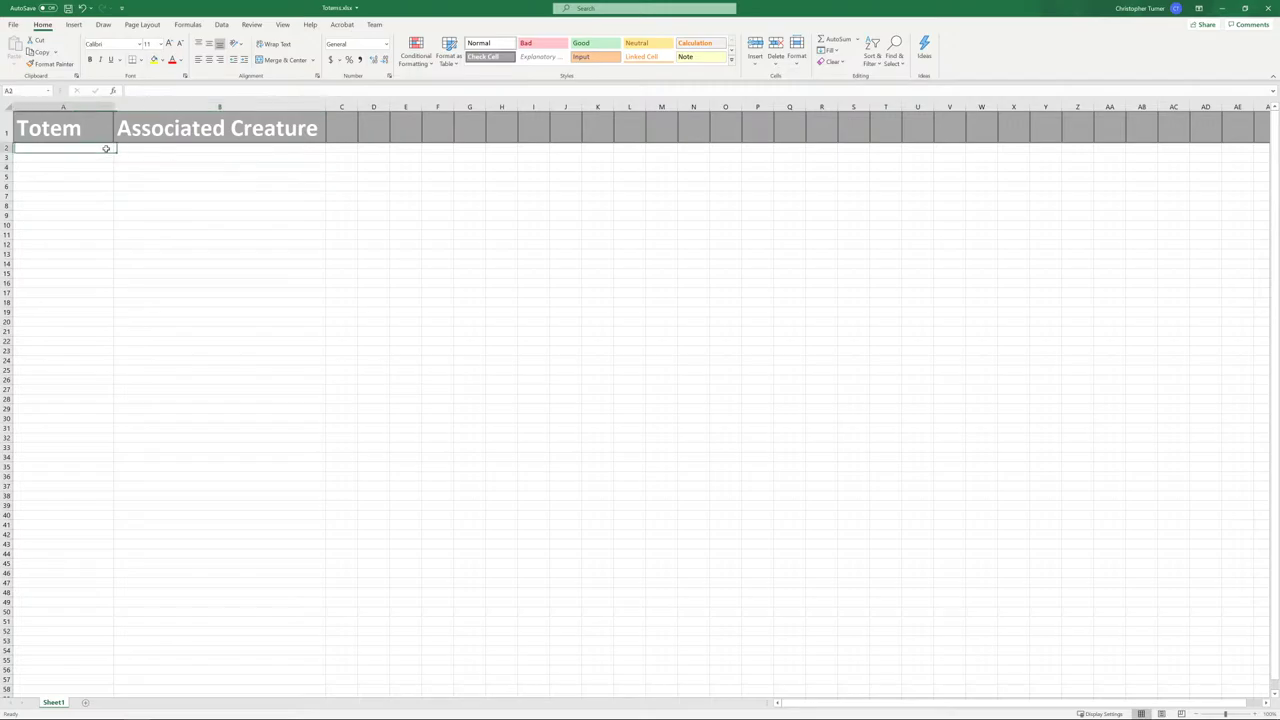
left_click(146, 150)
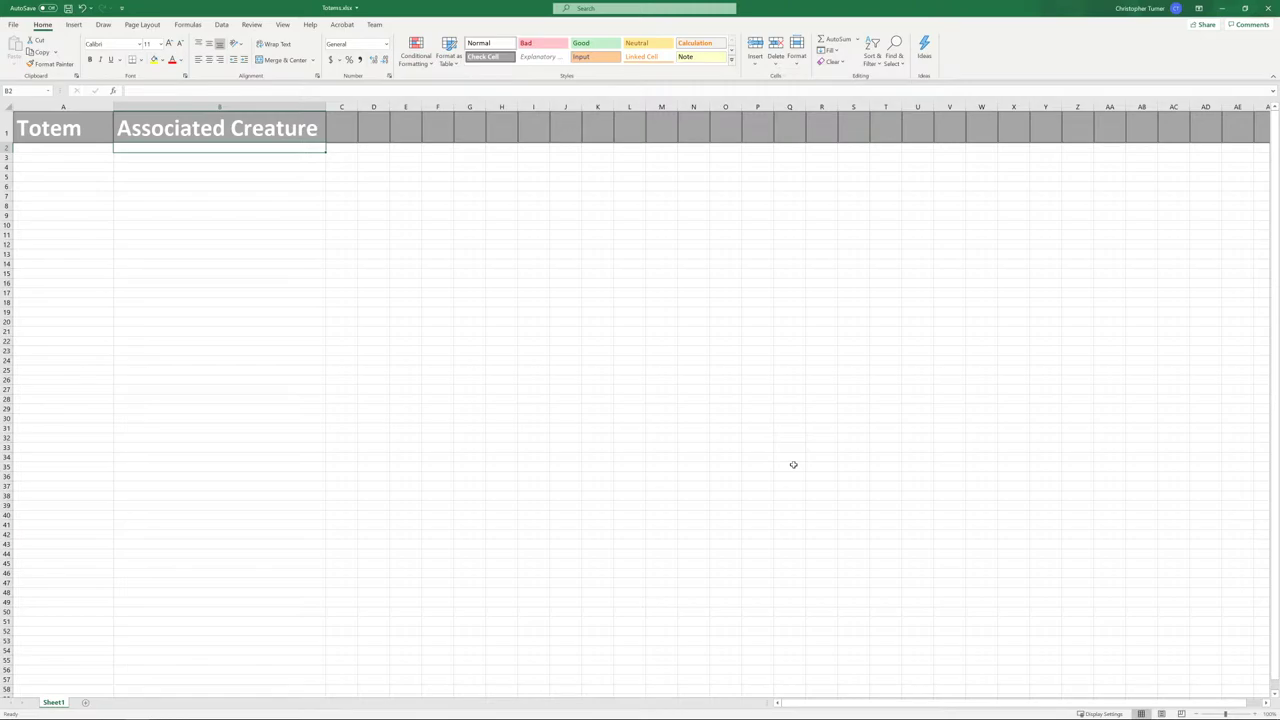
- Enter "Alien Beast" as the first associated creature in cell B2
mouse_move(136, 714)
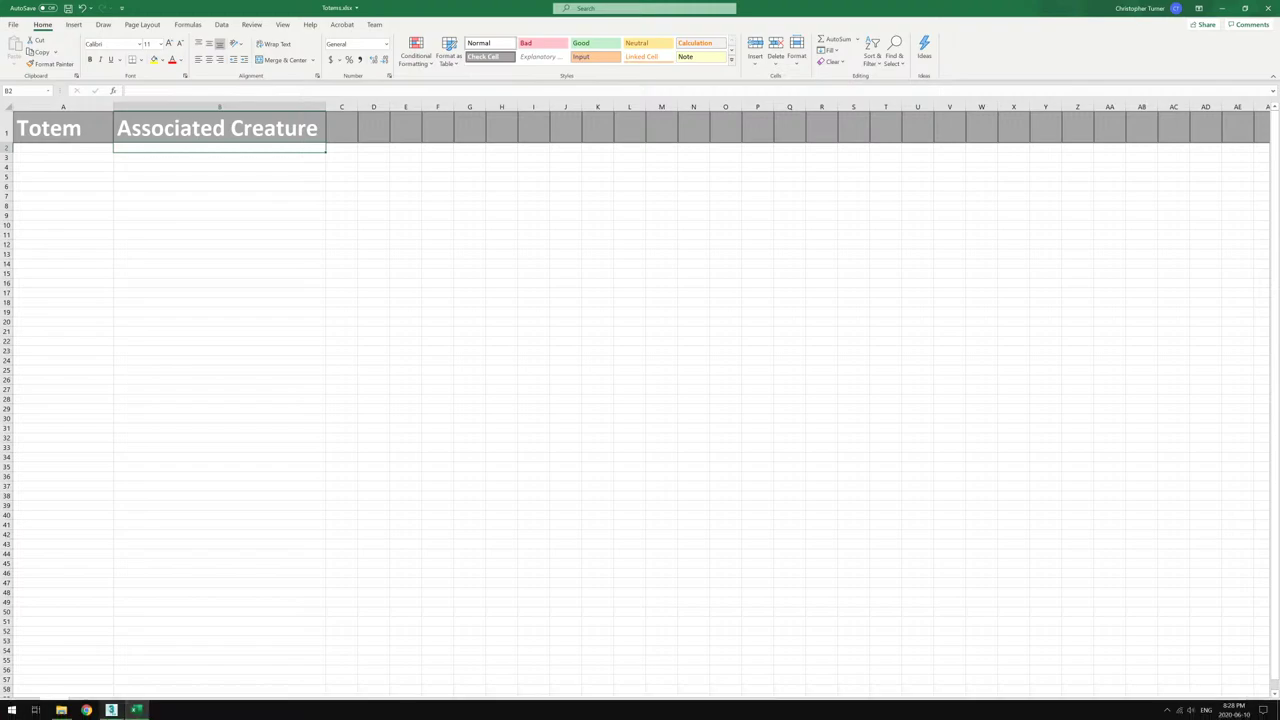
left_click(89, 710)
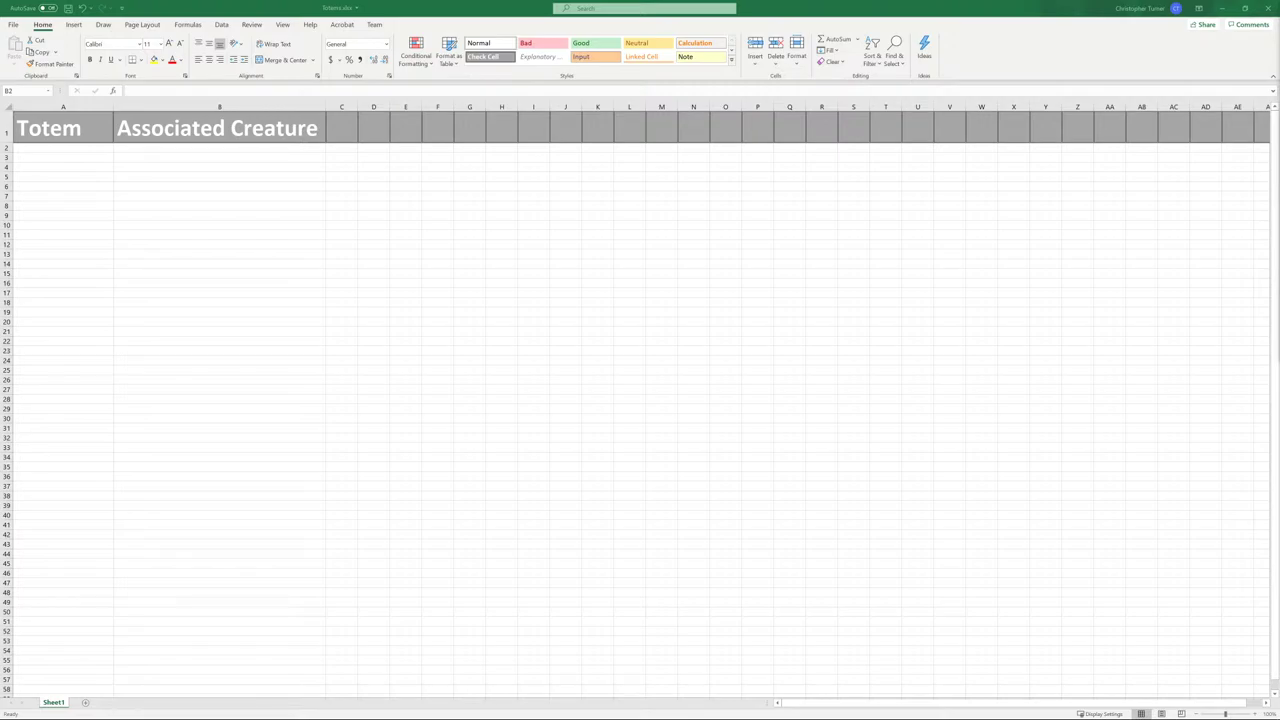
left_click(161, 148)
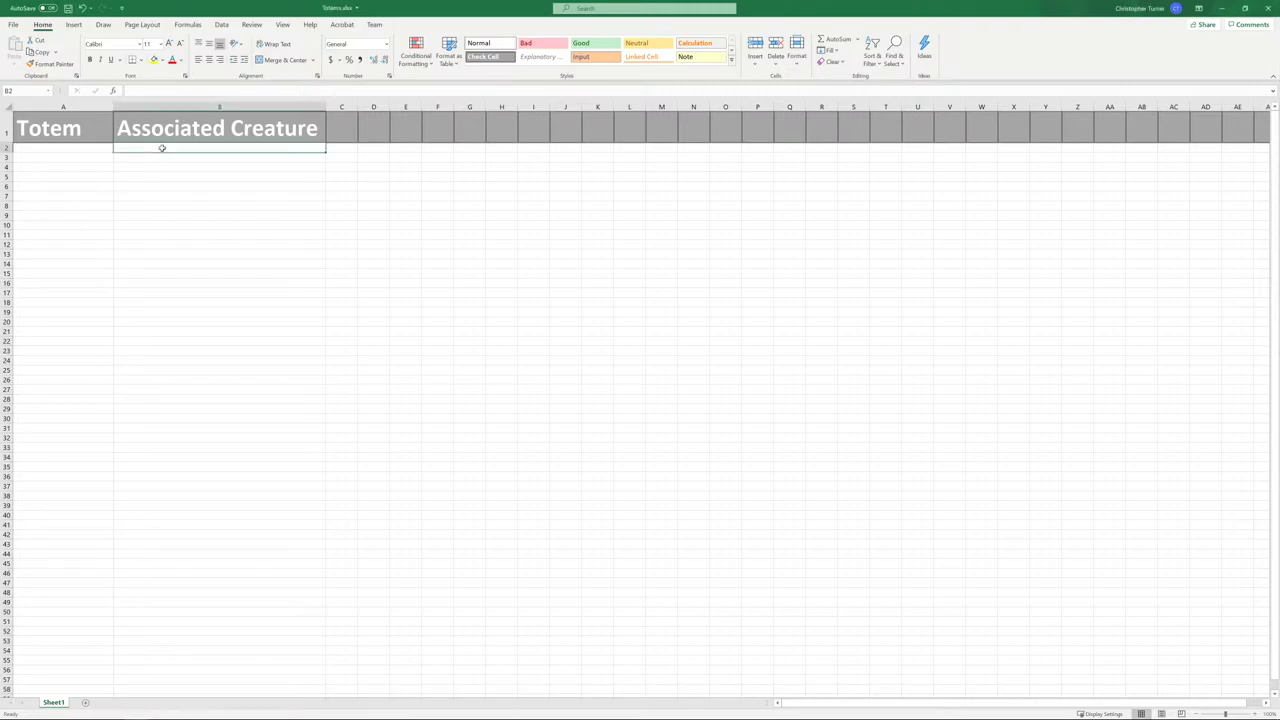
type("Al")
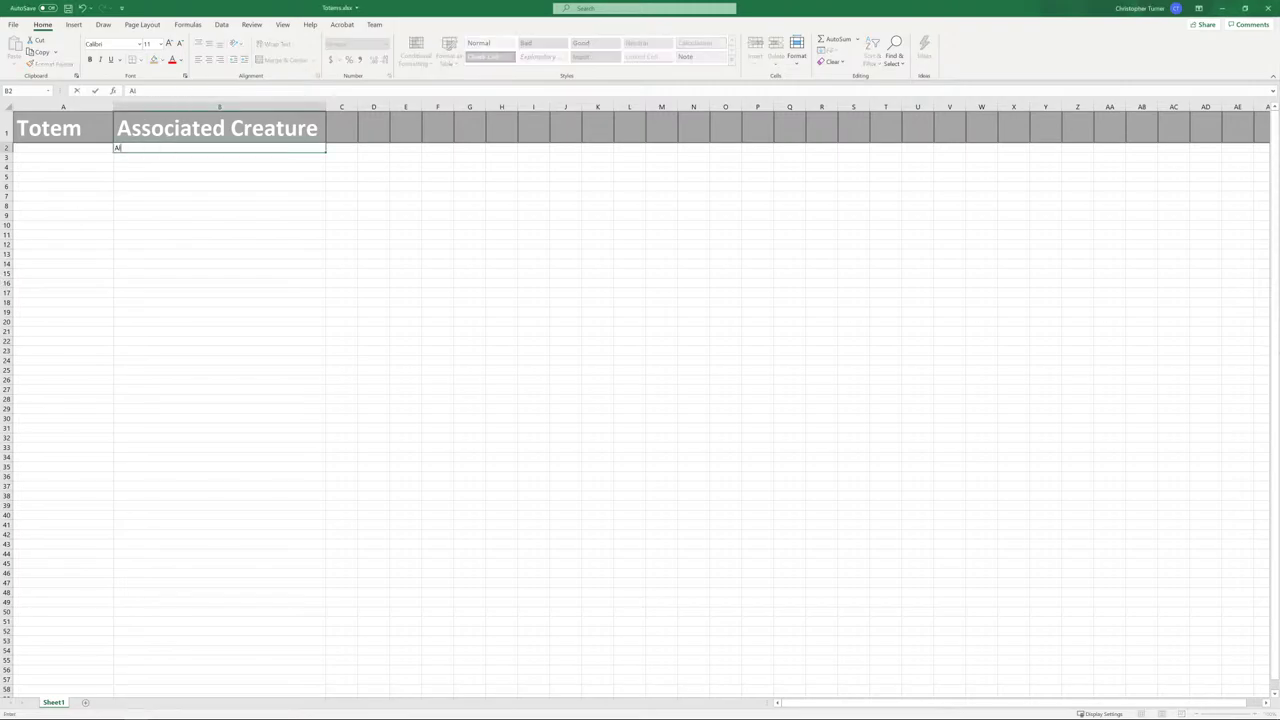
type("ien Beast")
- Add the column heading "Description" in cell C1 and widen column C to fit it
left_click(354, 127)
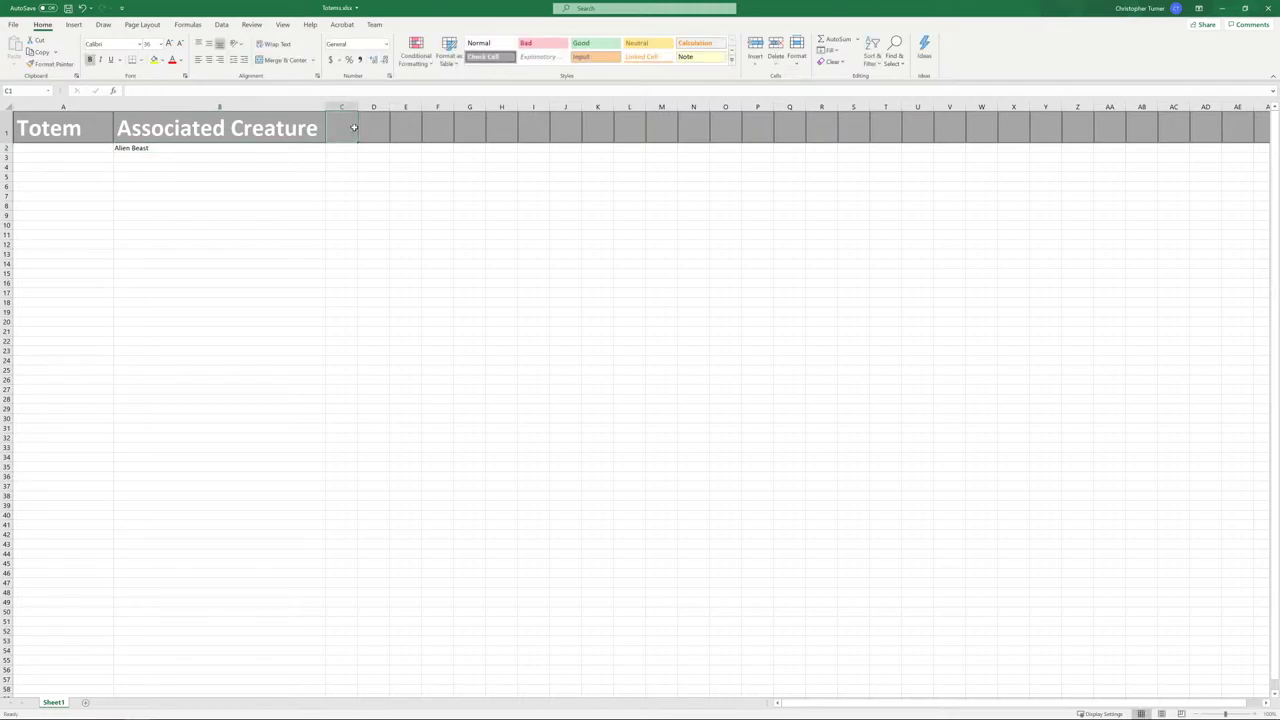
type("Descript")
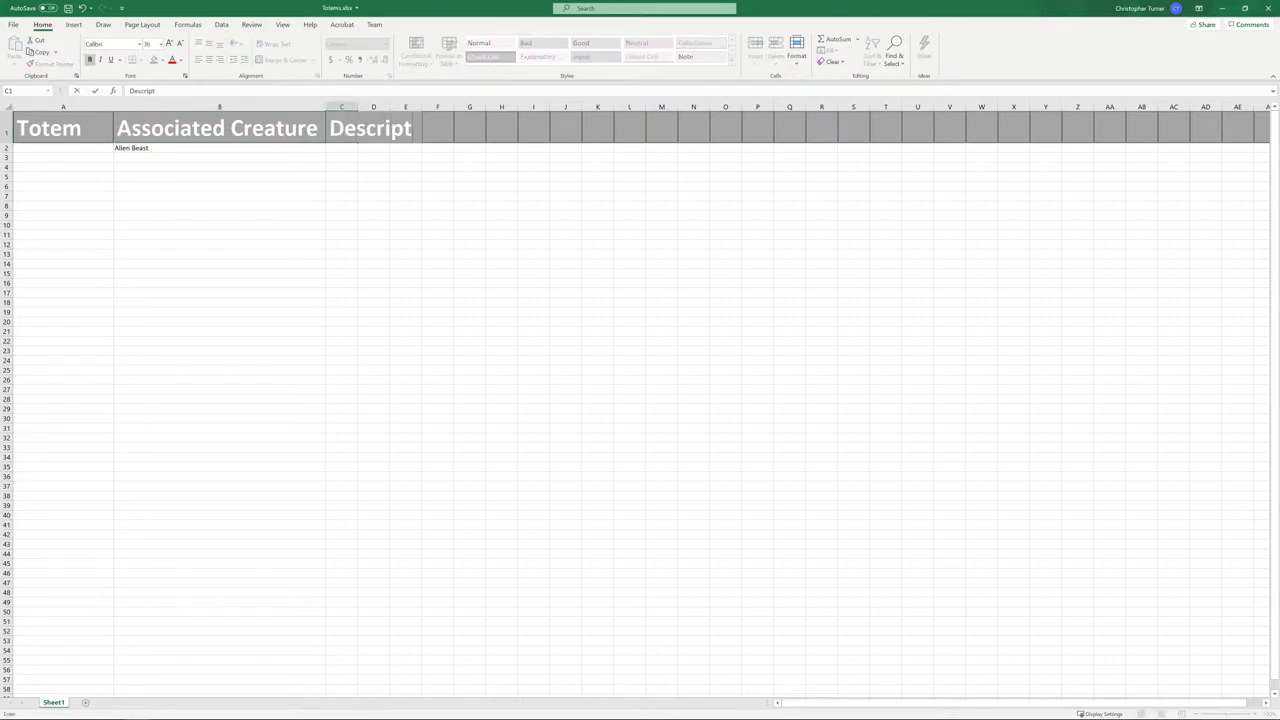
type("ion")
key("Return")
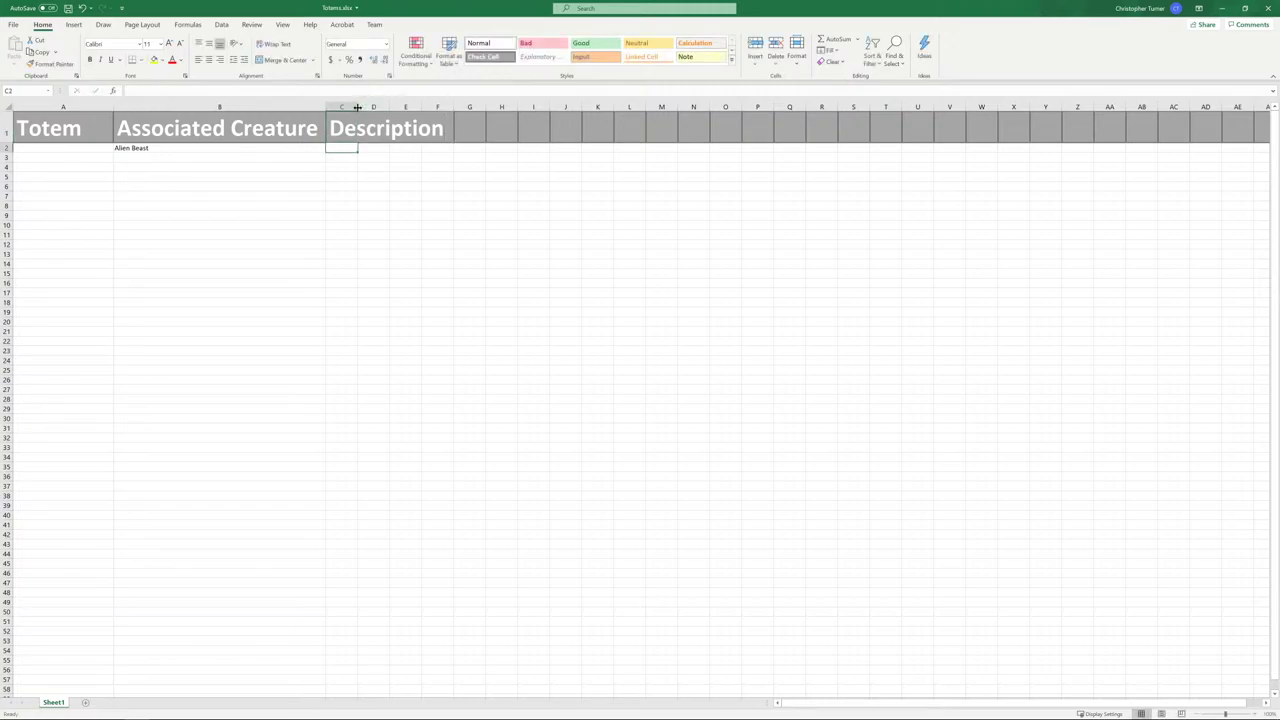
double_click(357, 107)
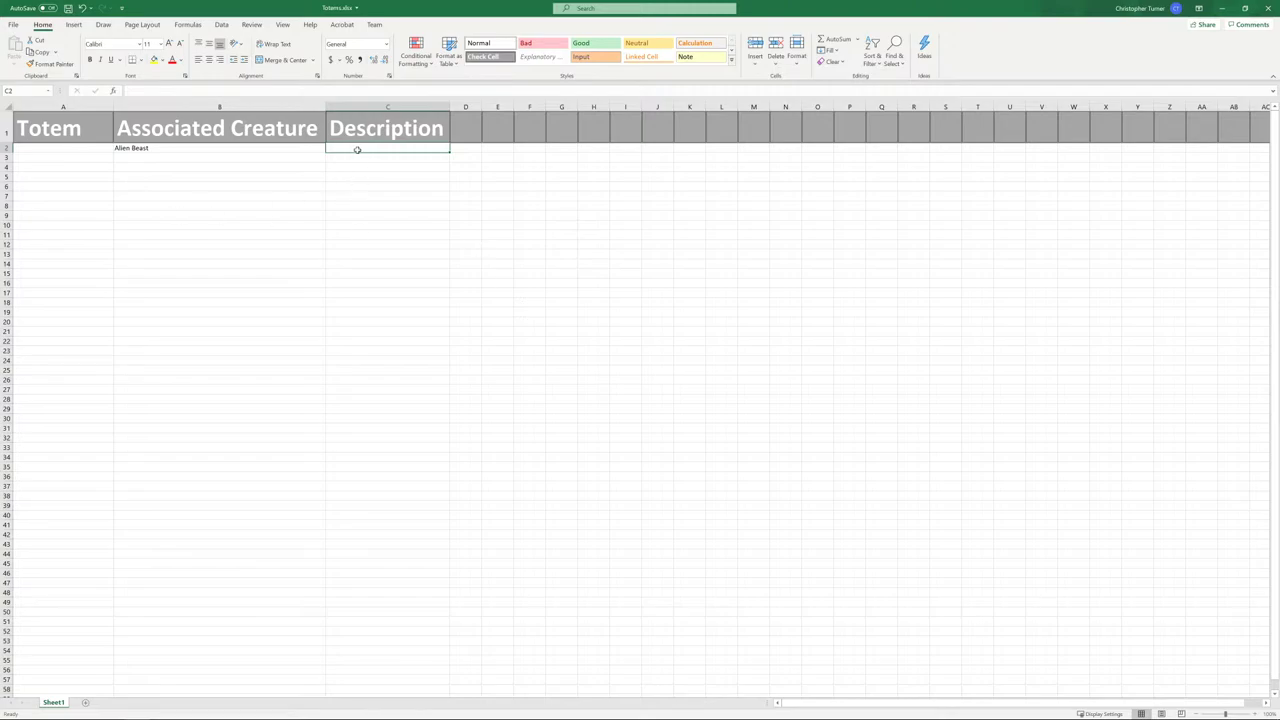
- Enter the description "Humanoid alien creature" in cell C2 and the creature "The Bride" in cell B3
type("Human")
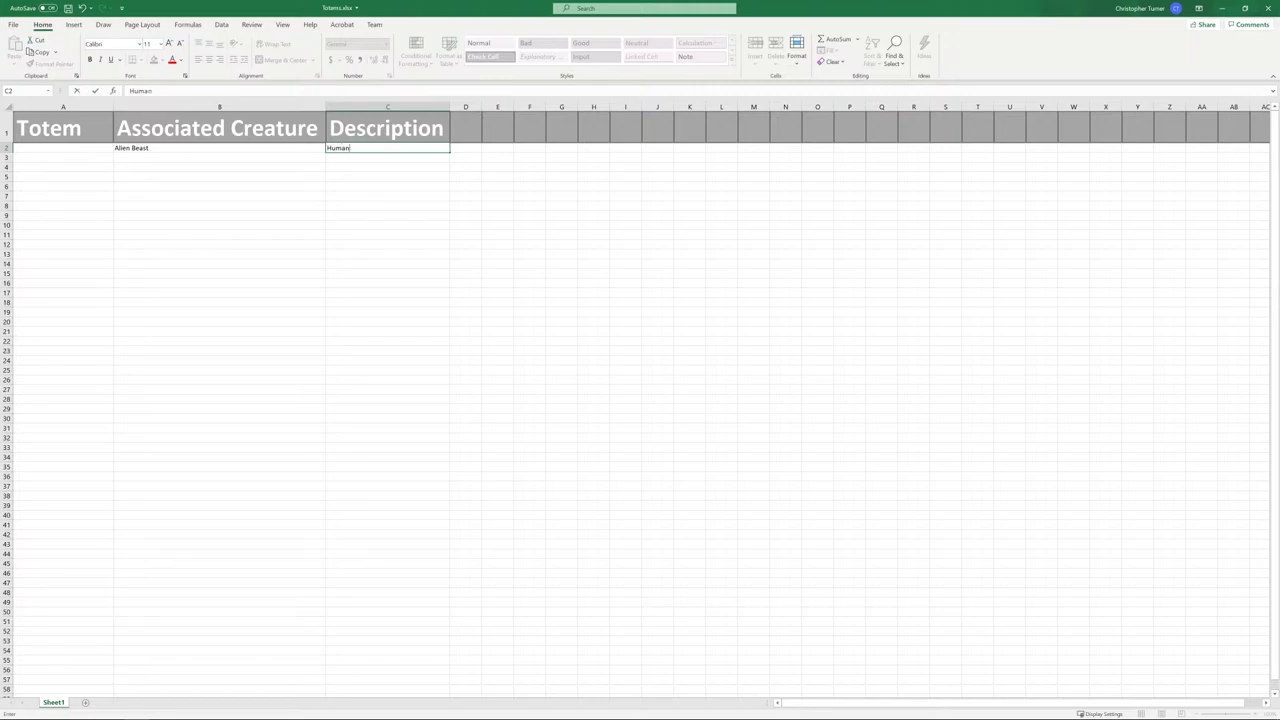
type("oid alien creature")
left_click(197, 162)
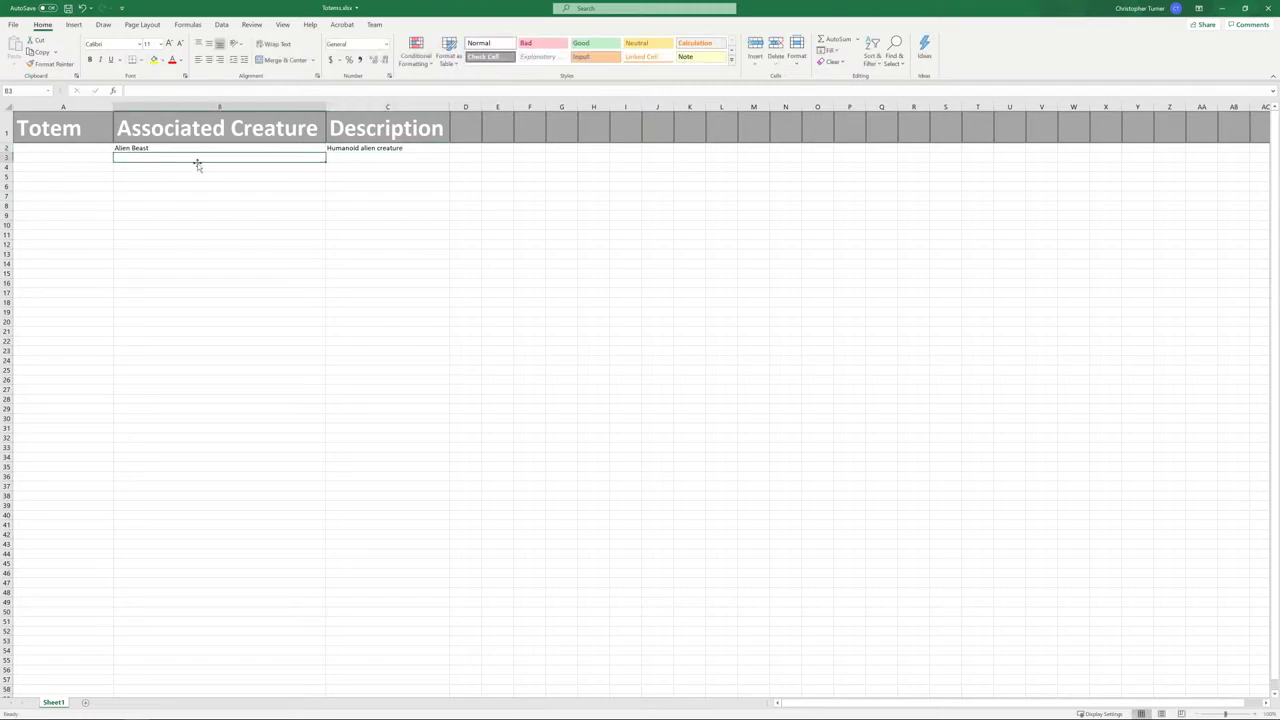
type("The")
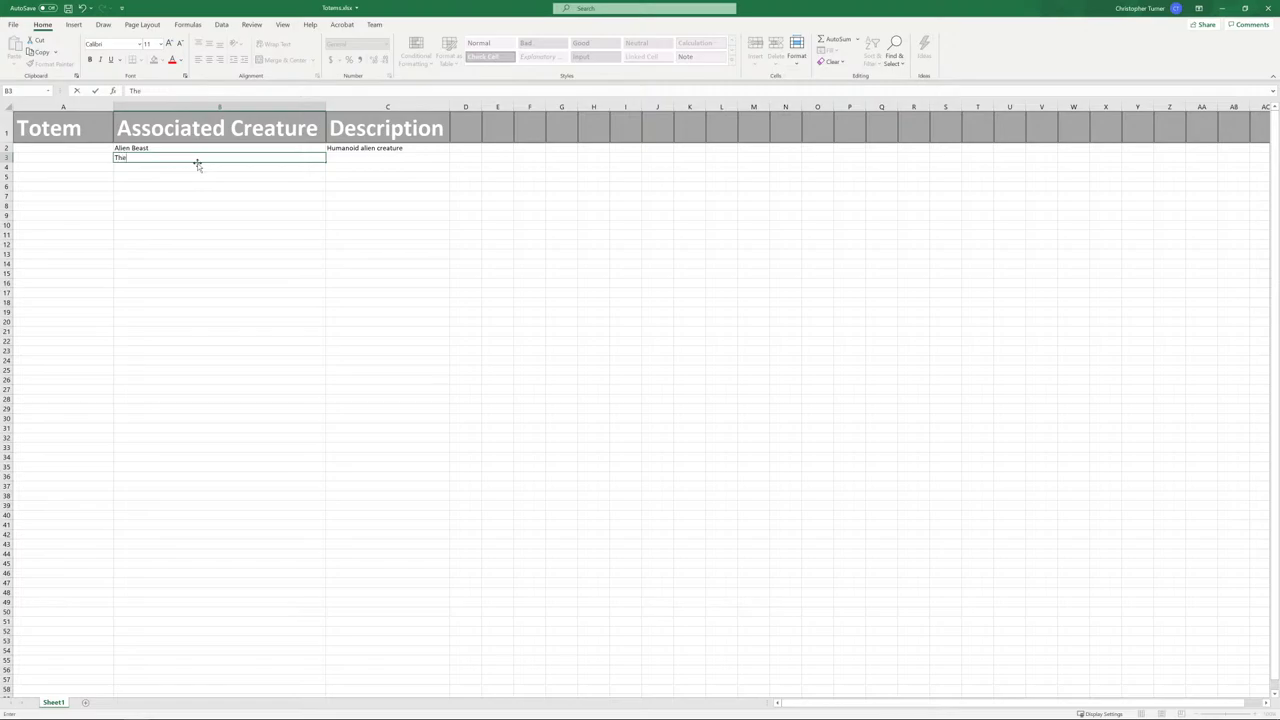
type(" Bride")
left_click(345, 158)
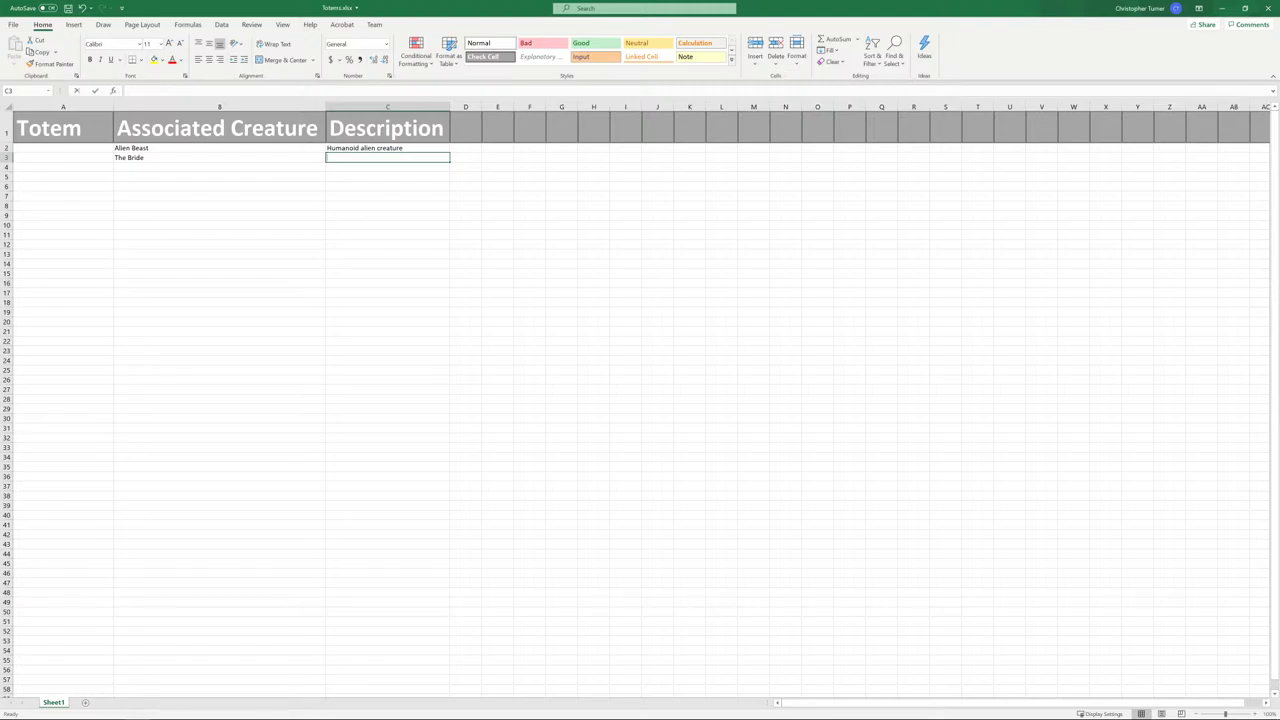
type("Mang")
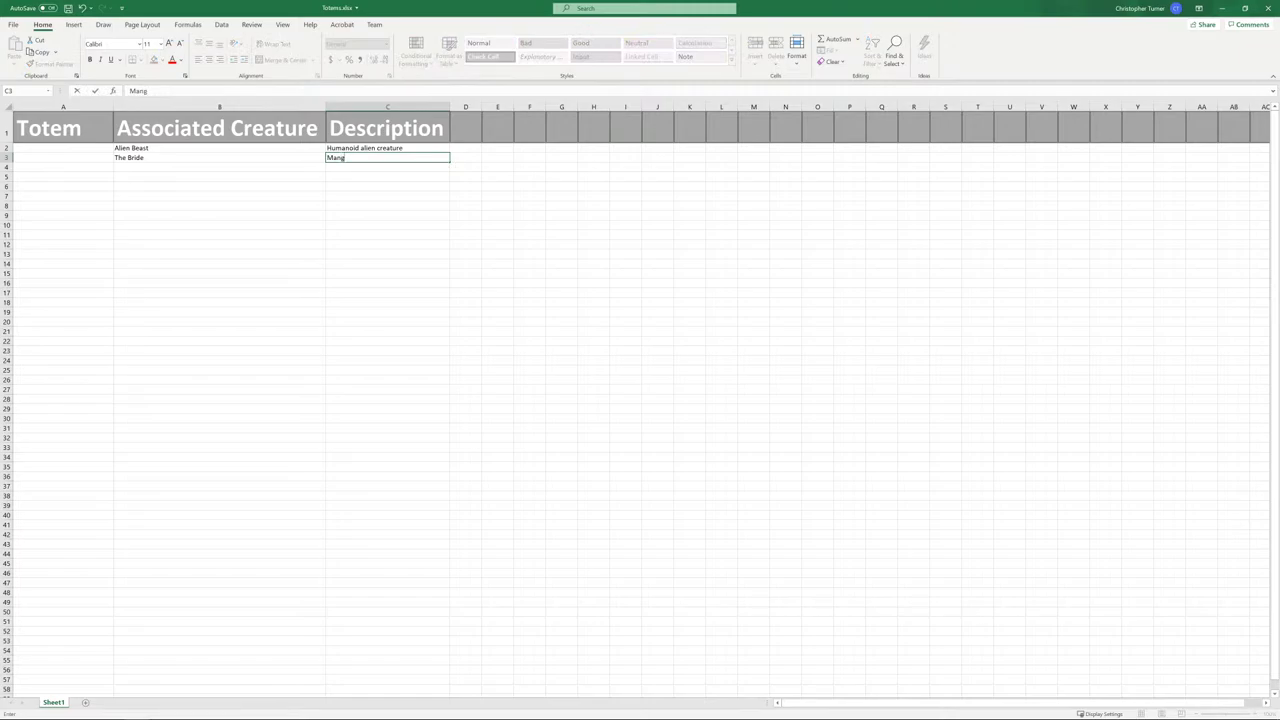
type("led")
key("BackSpace")
key("BackSpace")
key("BackSpace")
type("ed")
key("BackSpace")
key("BackSpace")
key("BackSpace")
key("BackSpace")
- Enter "Clown" as the next associated creature in cell B4
left_click(148, 167)
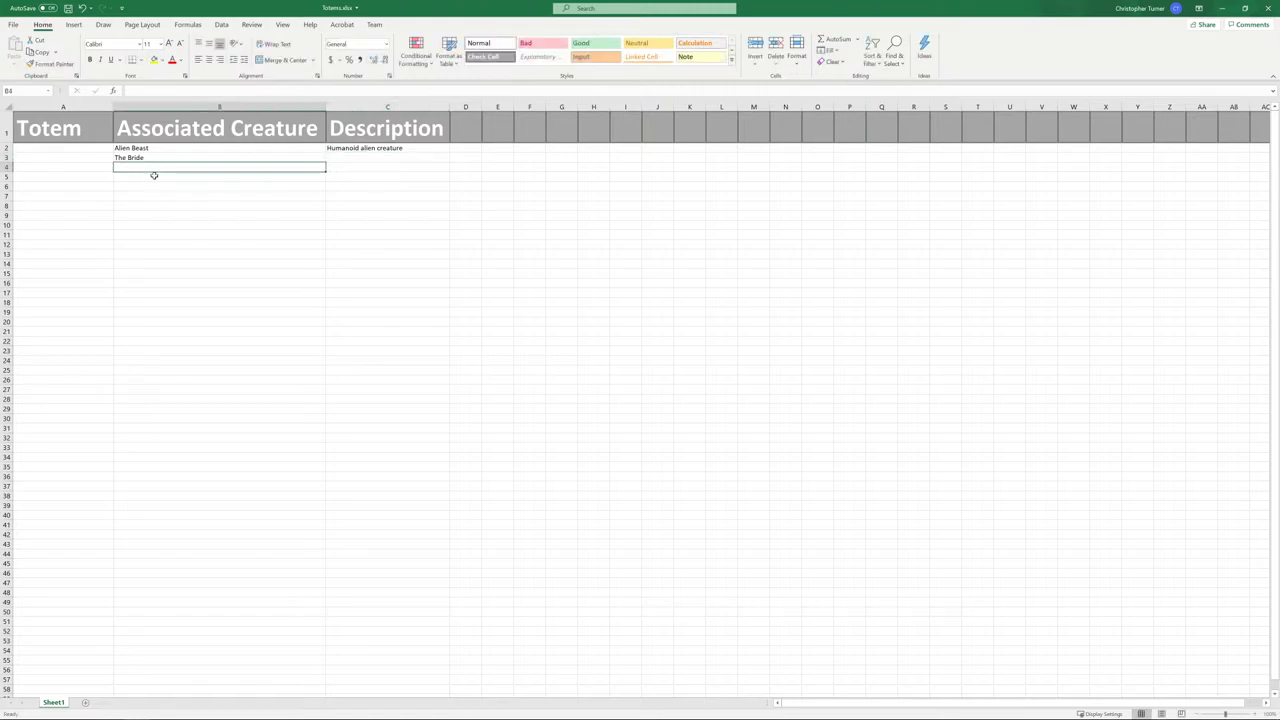
type("Clo")
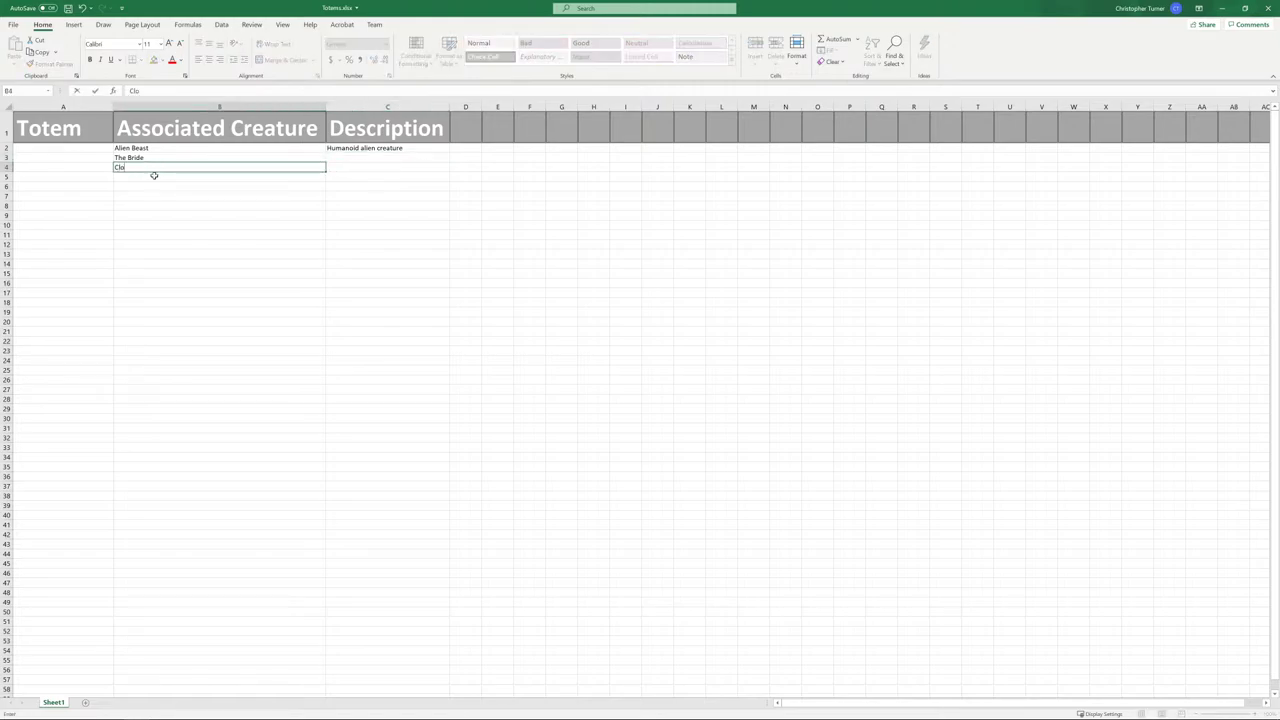
type("wn")
key("Return")
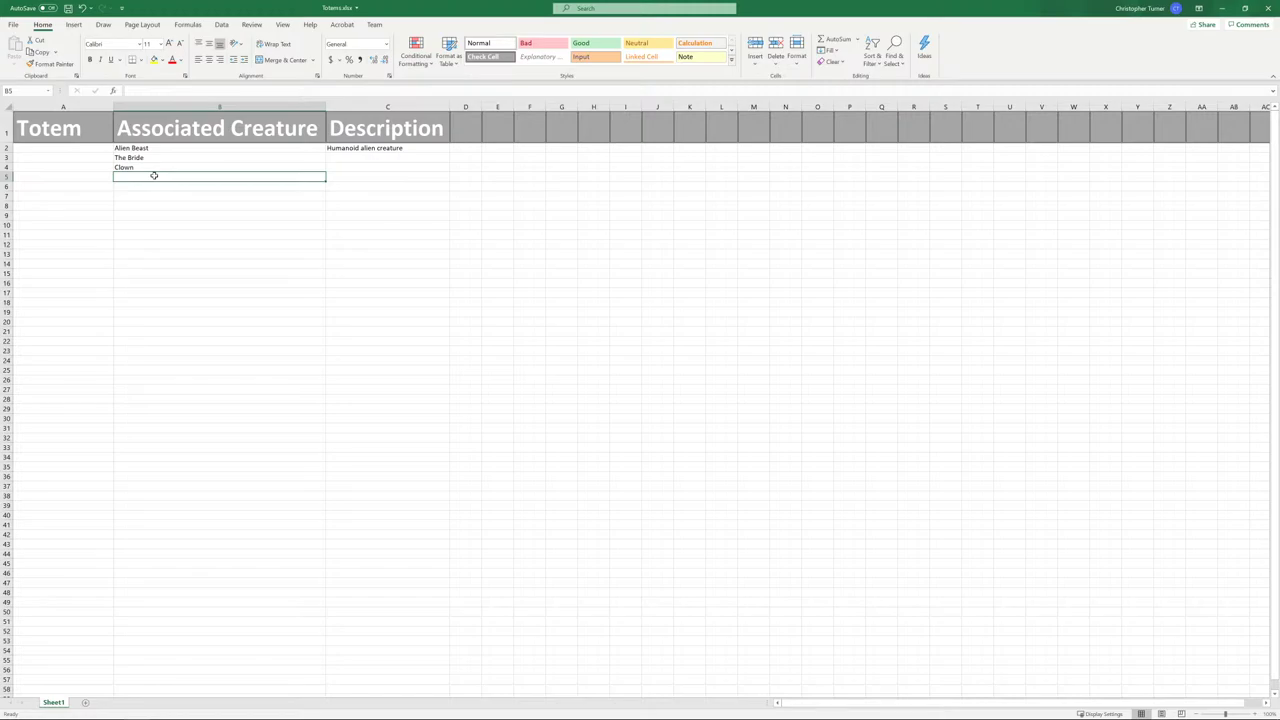
- Add the associated creatures "Deadites" in cell B5 and "Demon" in cell B6
type("Deaditesa")
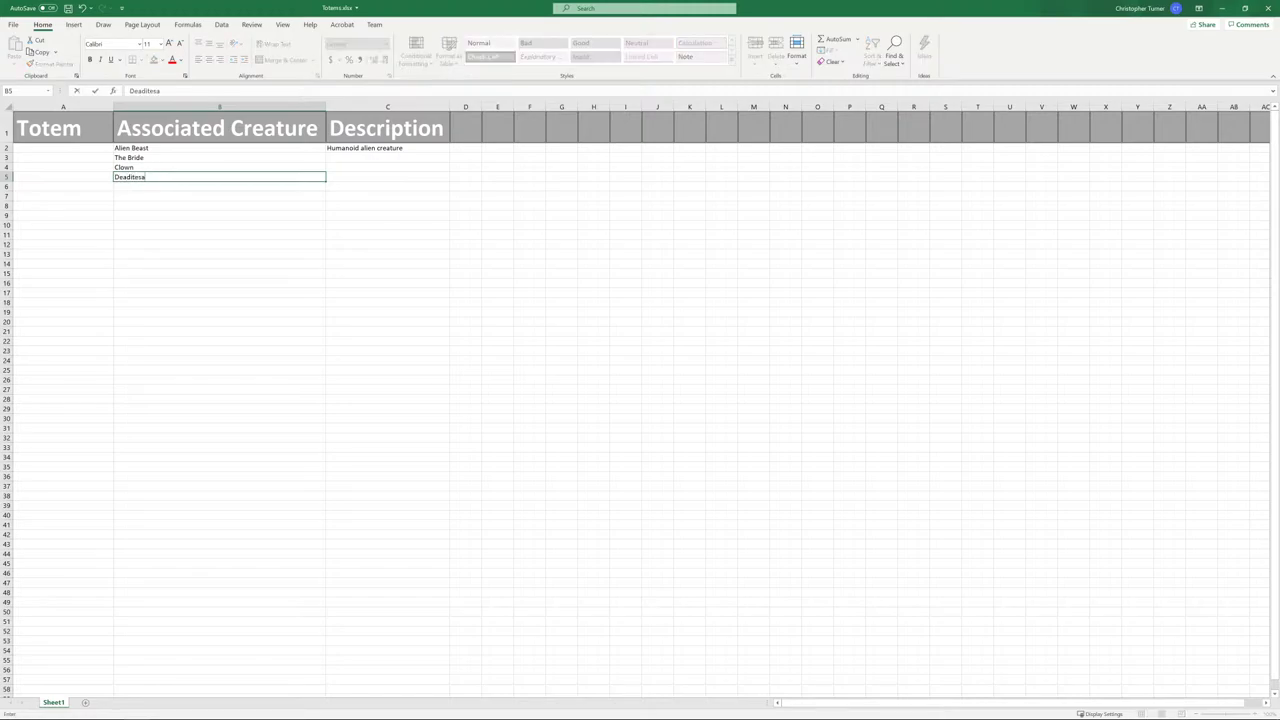
key("Return")
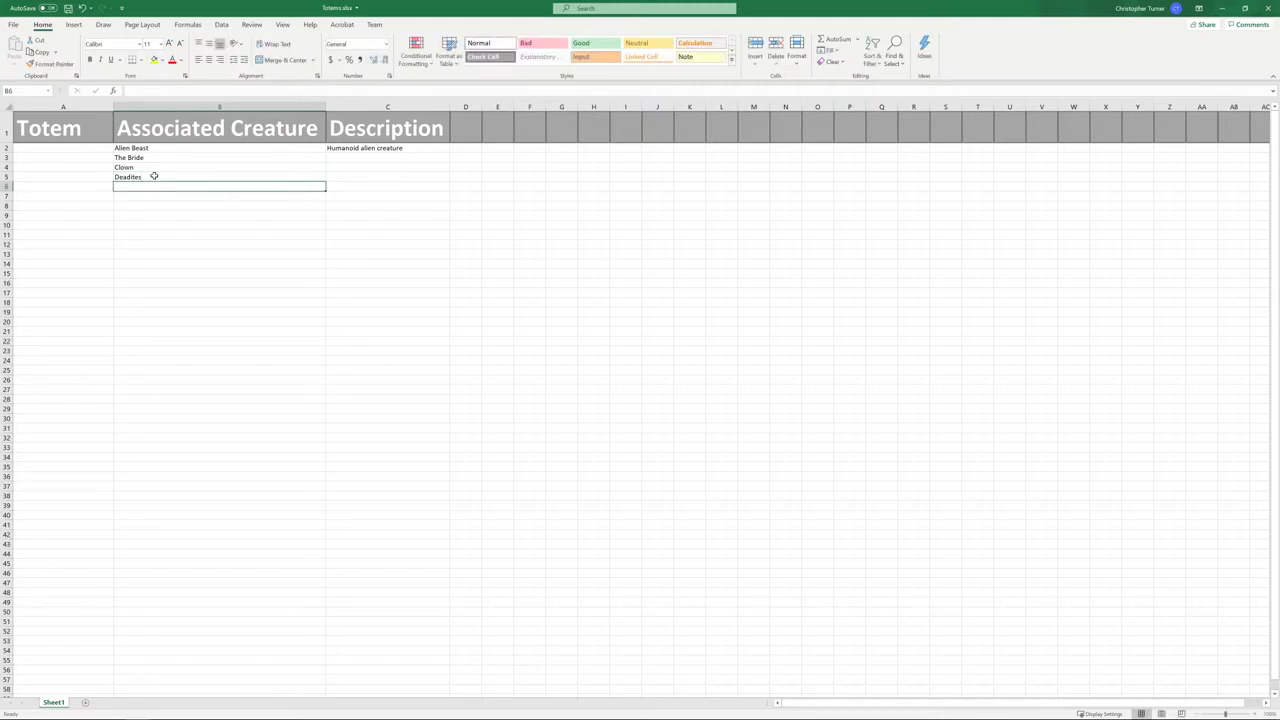
type("Demon")
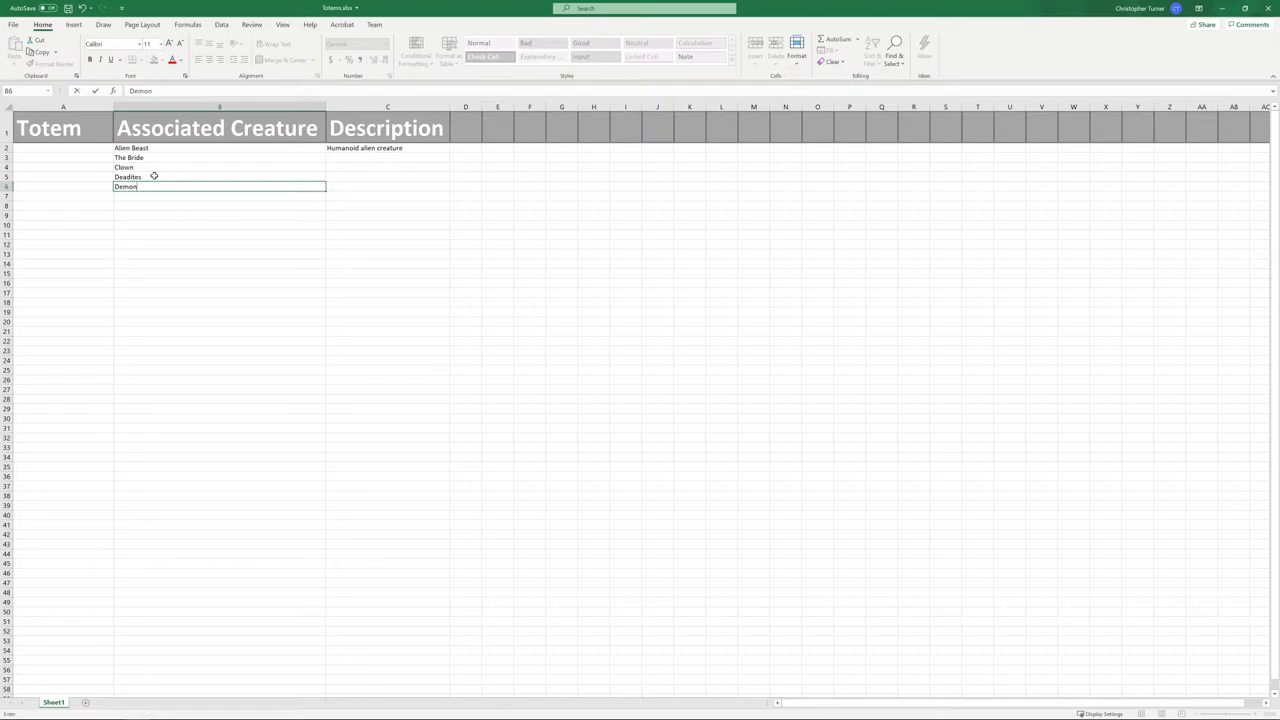
key("Return")
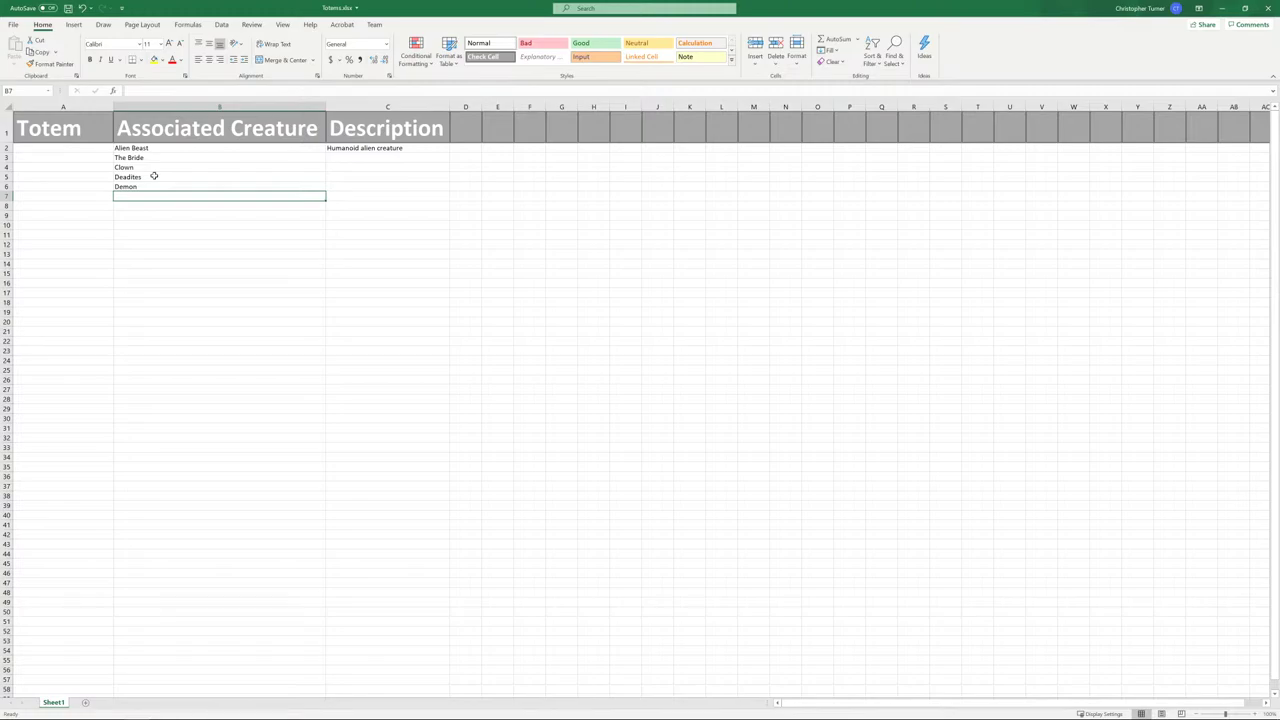
- Enter "Dismemberment Goblin" as the associated creature in cell B7
type("Di")
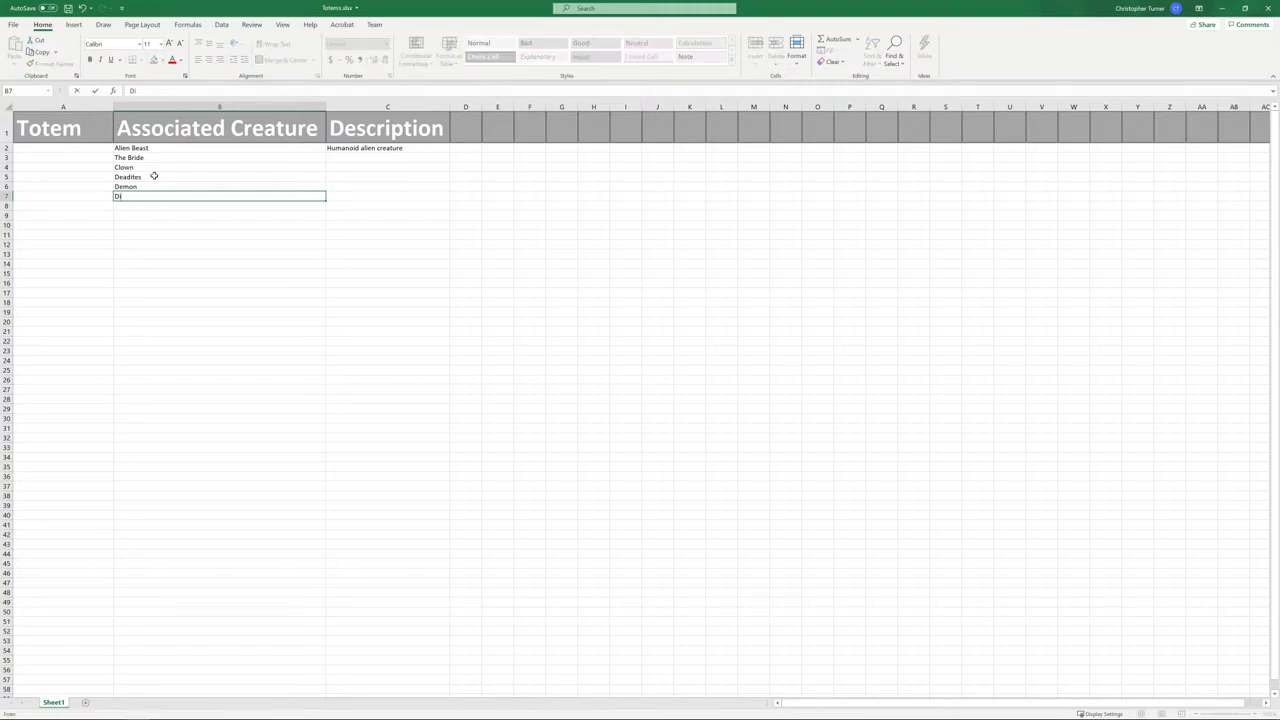
type("smemberne")
key("BackSpace")
key("BackSpace")
type("ment Gool")
key("Return")
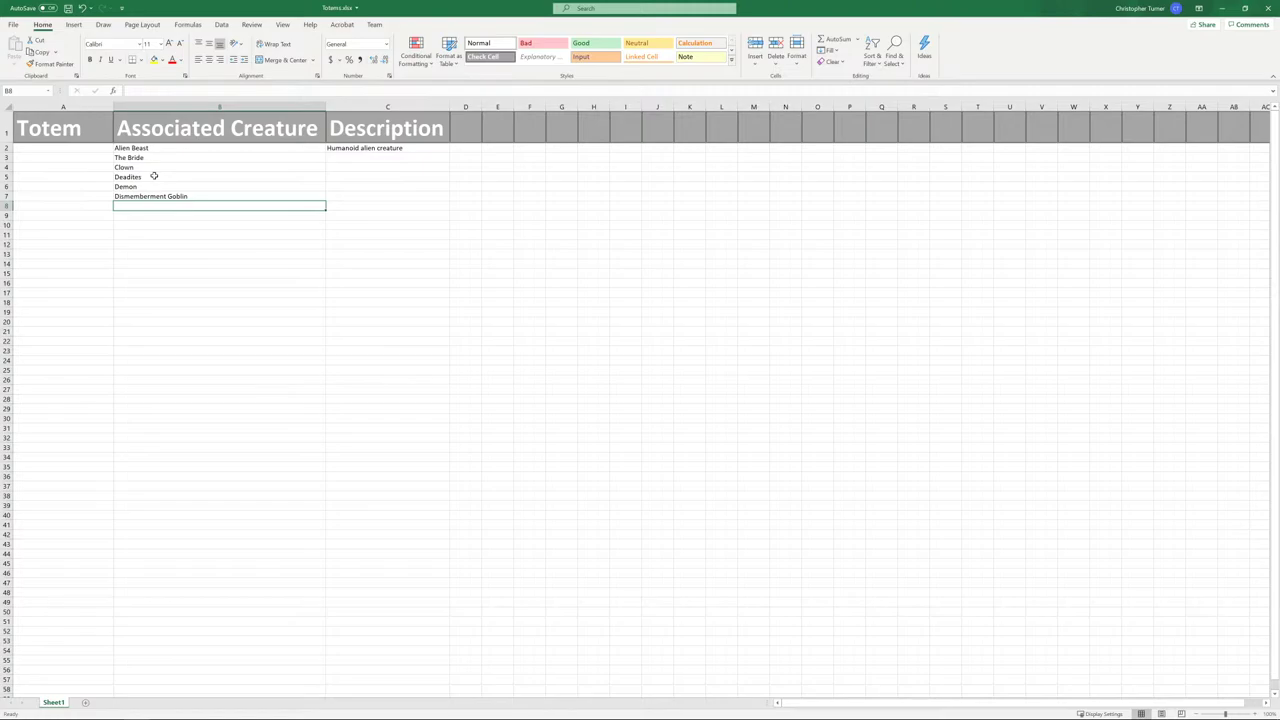
- Add the associated creatures "Doctor" in cell B8 and "Giant" in cell B9
type("Doctor")
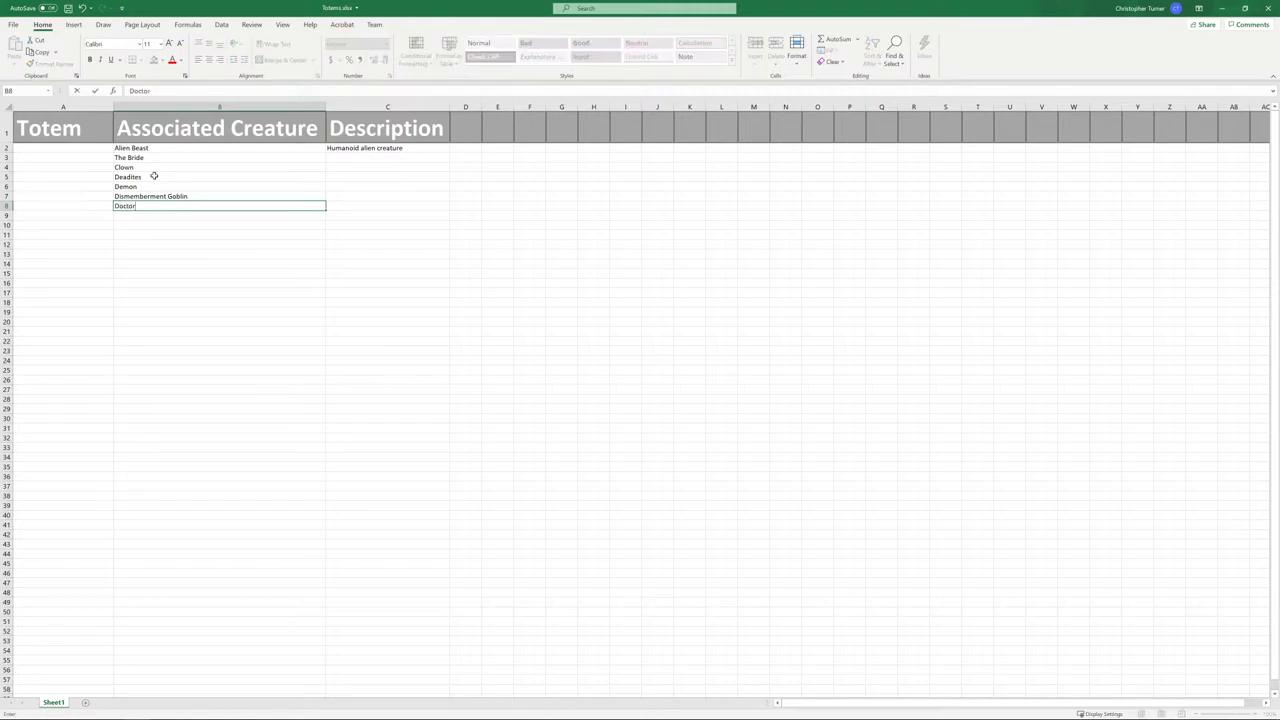
key("Return")
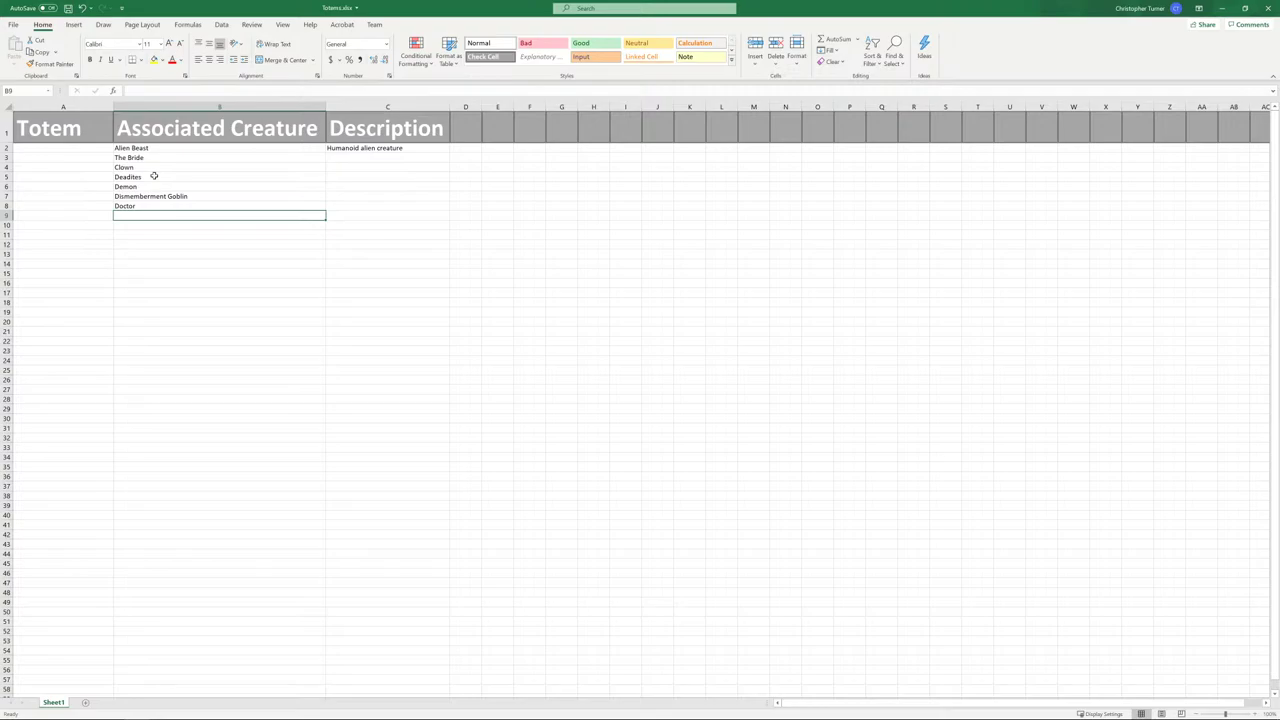
type("Do")
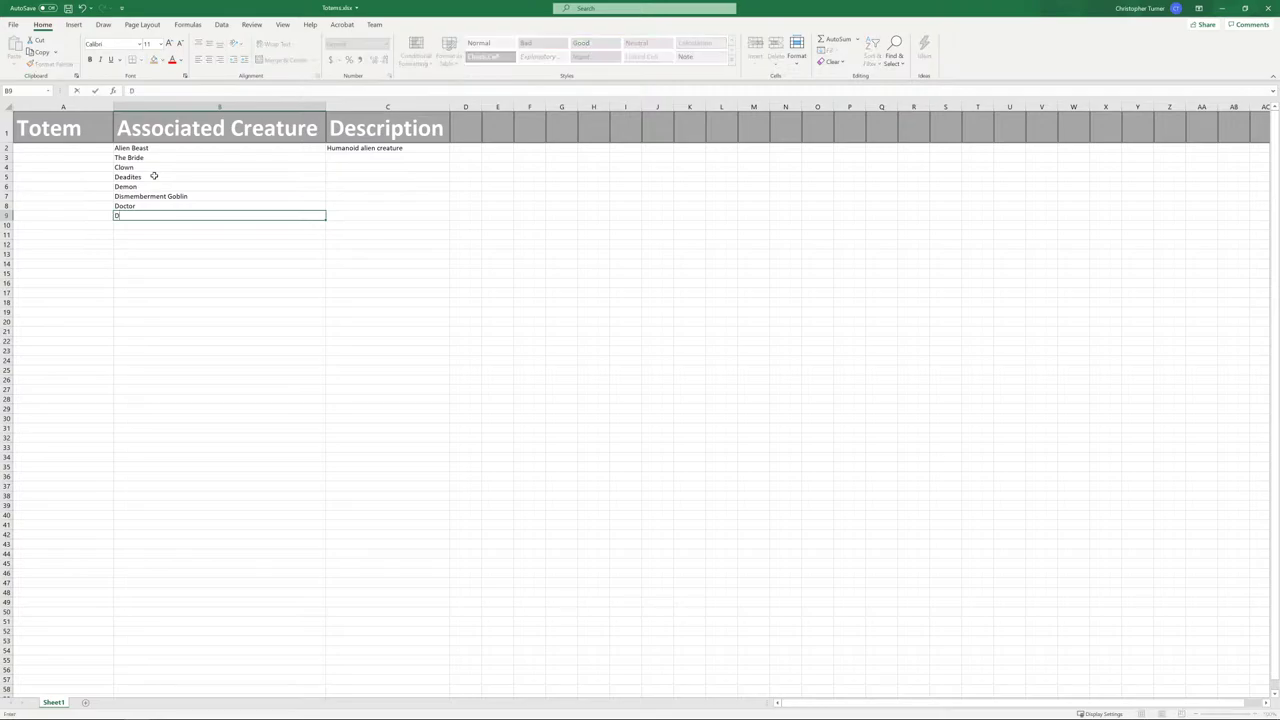
key("BackSpace")
key("BackSpace")
key("BackSpace")
type("Giant")
key("Return")
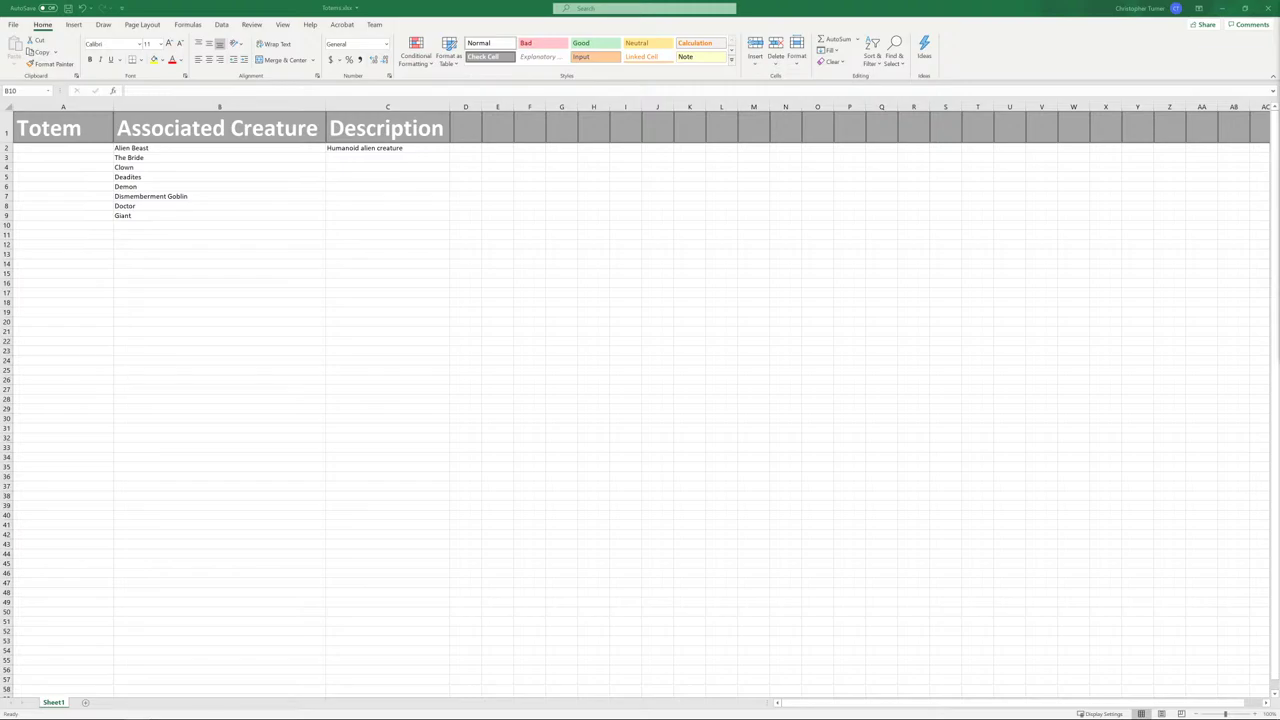
- Add the associated creatures "Hell Lord" in cell B10 and "Jack O'Lantern" in cell B11
left_click(140, 226)
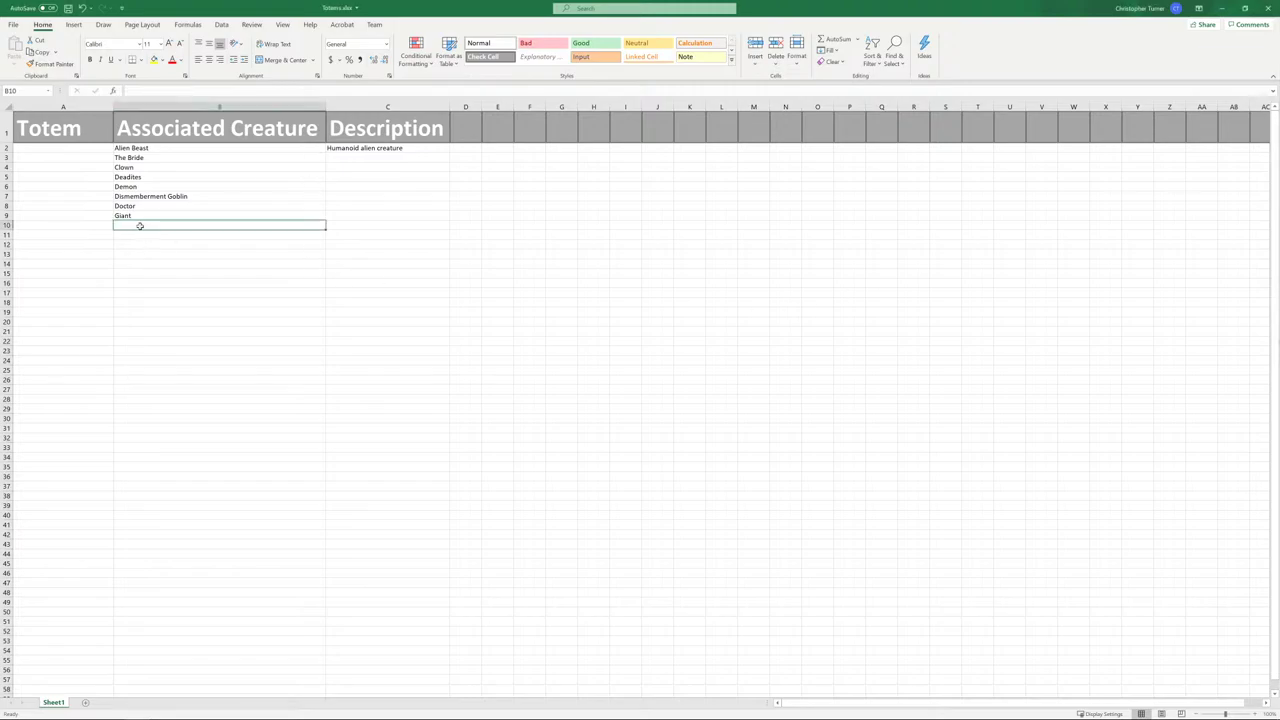
type("Hell Lord")
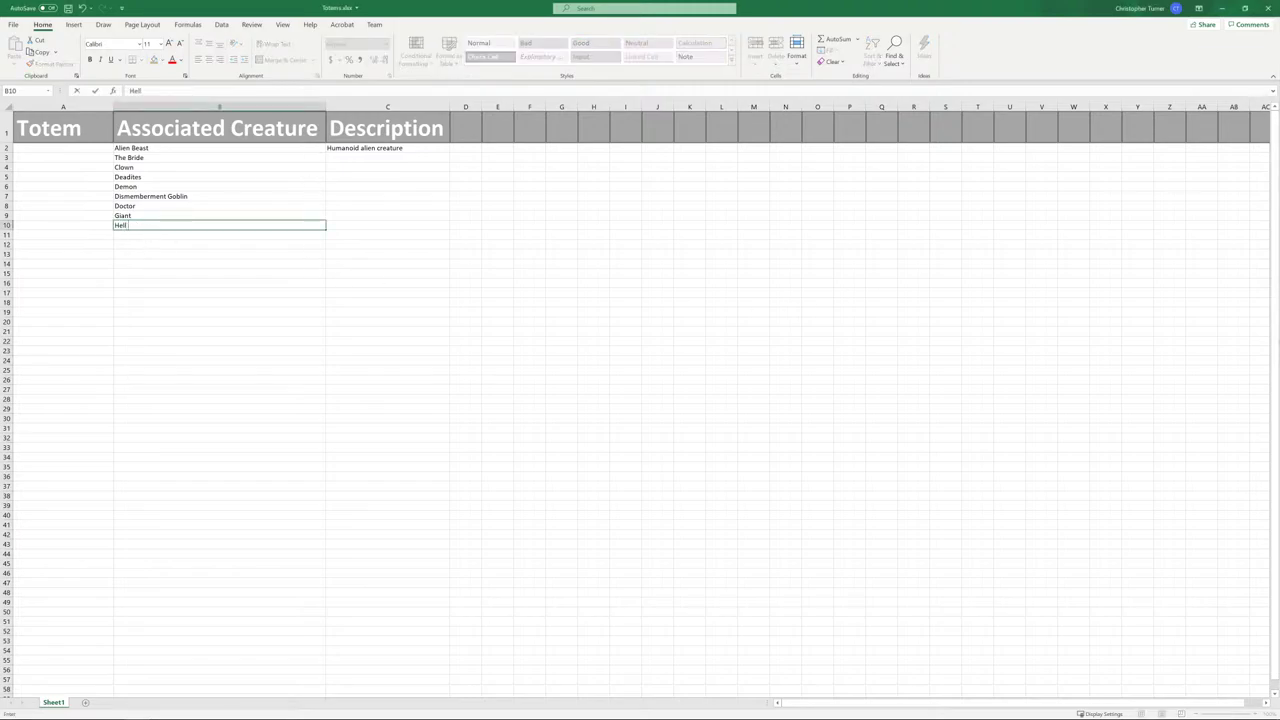
key("Return")
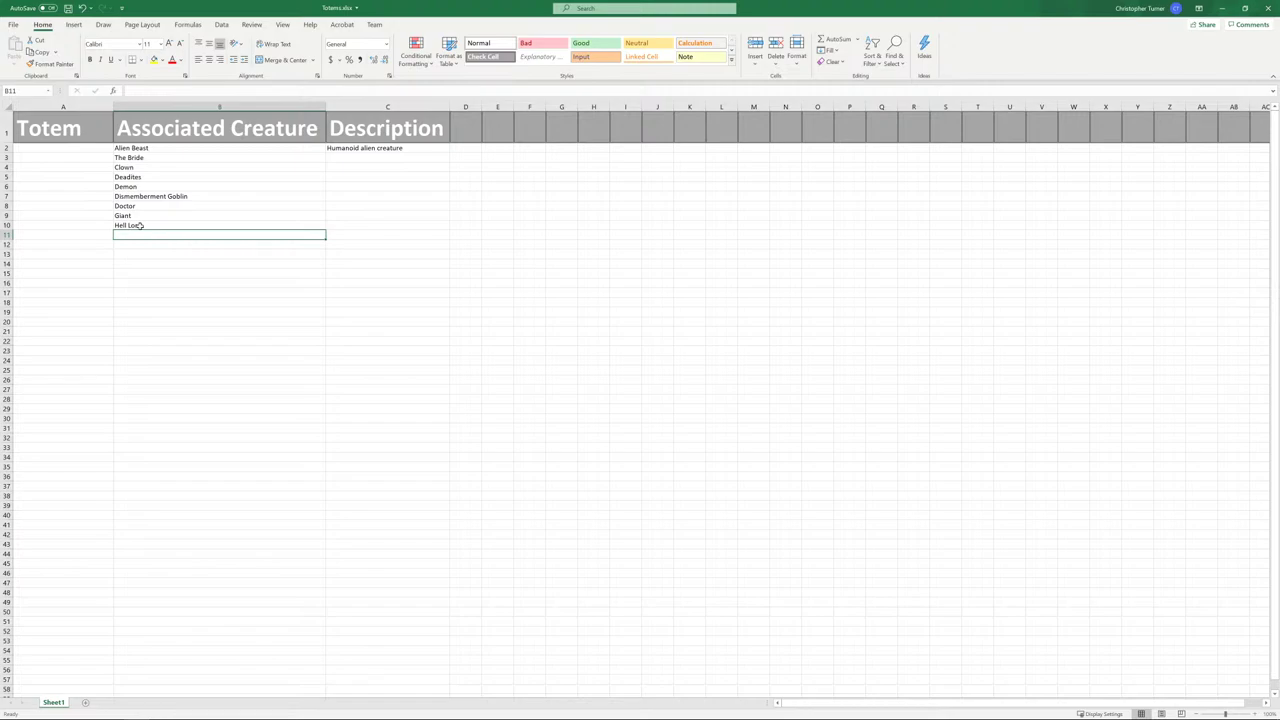
type("Iack")
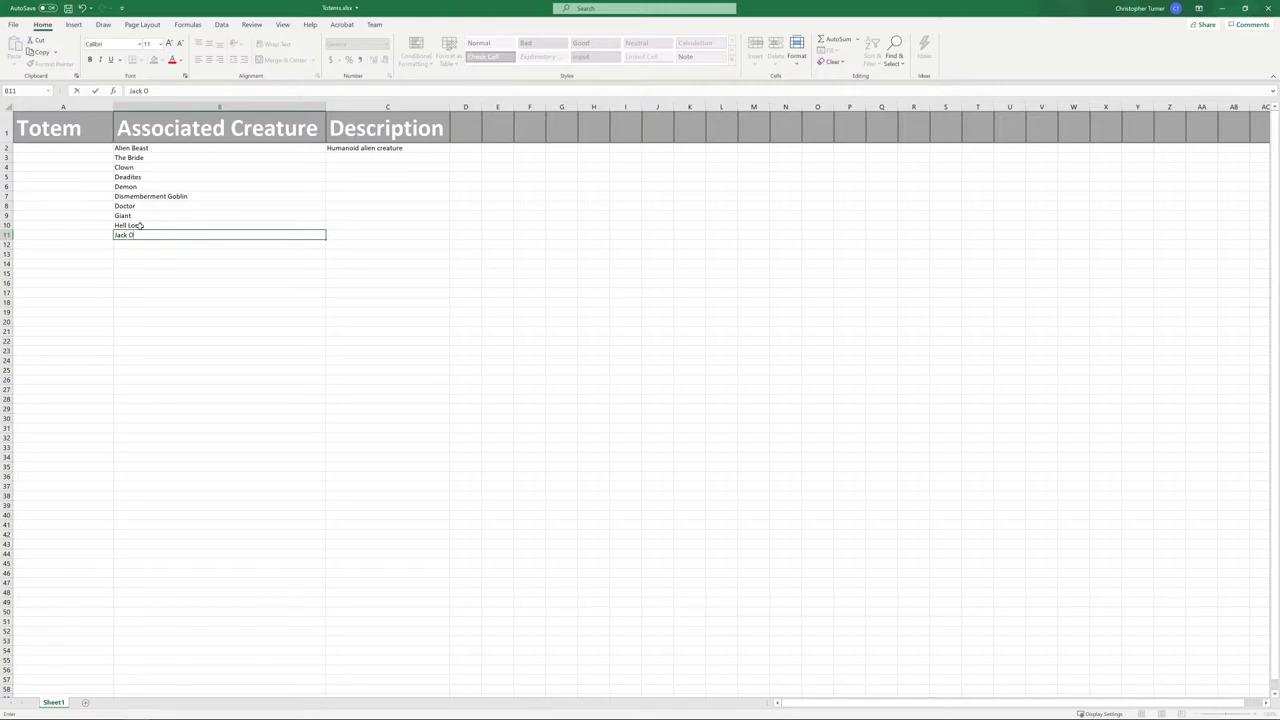
type(" O'Lantern")
key("Return")
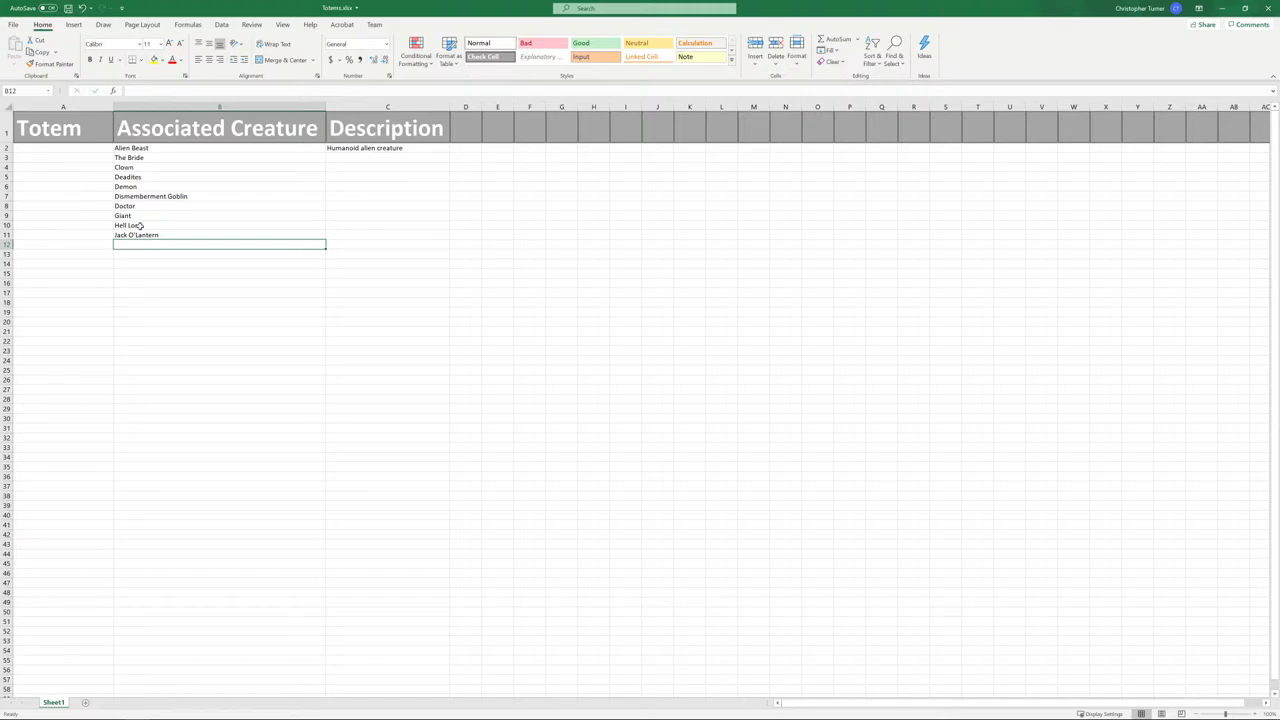
- Add the associated creatures "Creature From The Lagoon" in cell B12 and "Mummy" in cell B13
type("Cr")
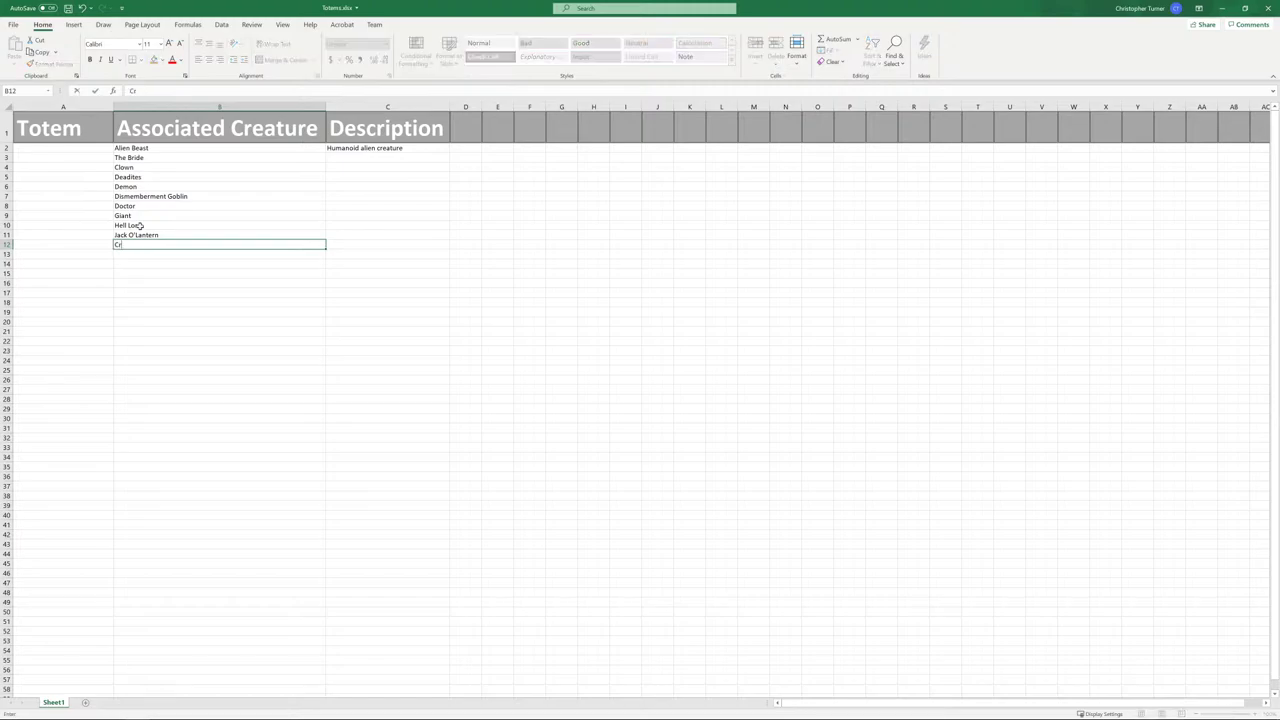
type("eature From The Lagoon")
key("Return")
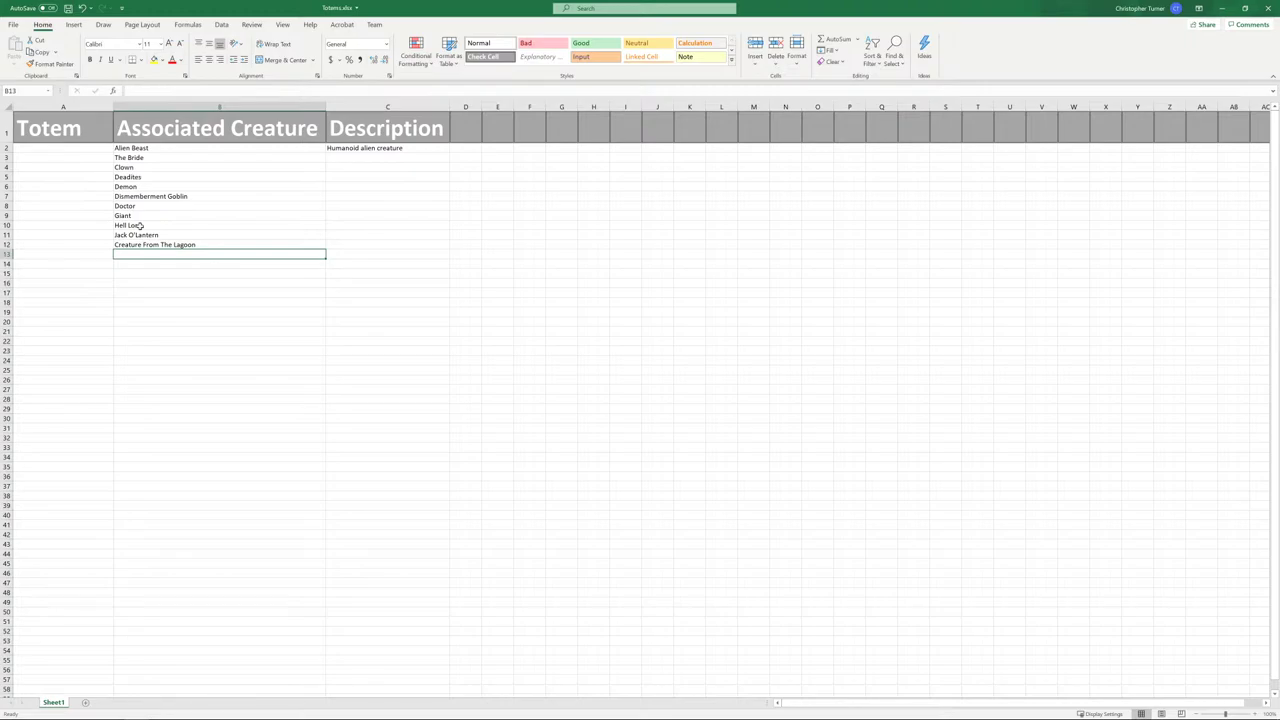
type("Mummy")
key("Return")
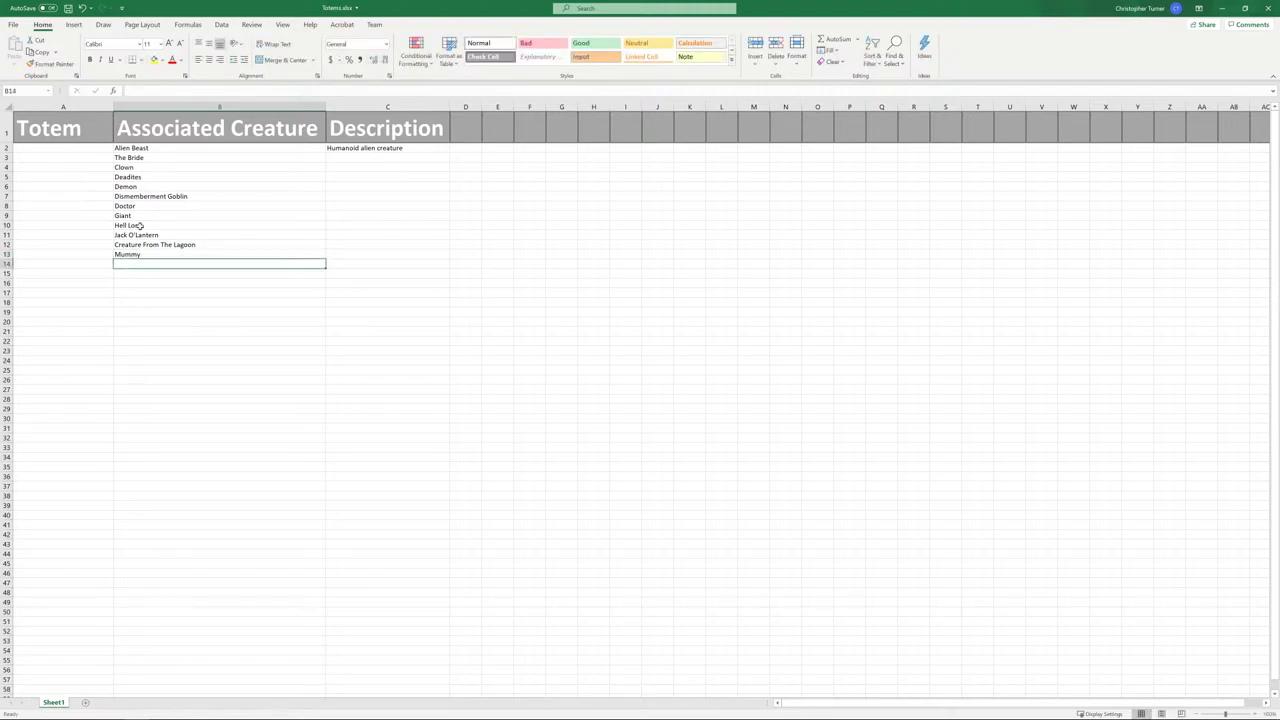
- Add the associated creatures "Mutant" in cell B14 and "Reanimated" in cell B15
type("Mutant")
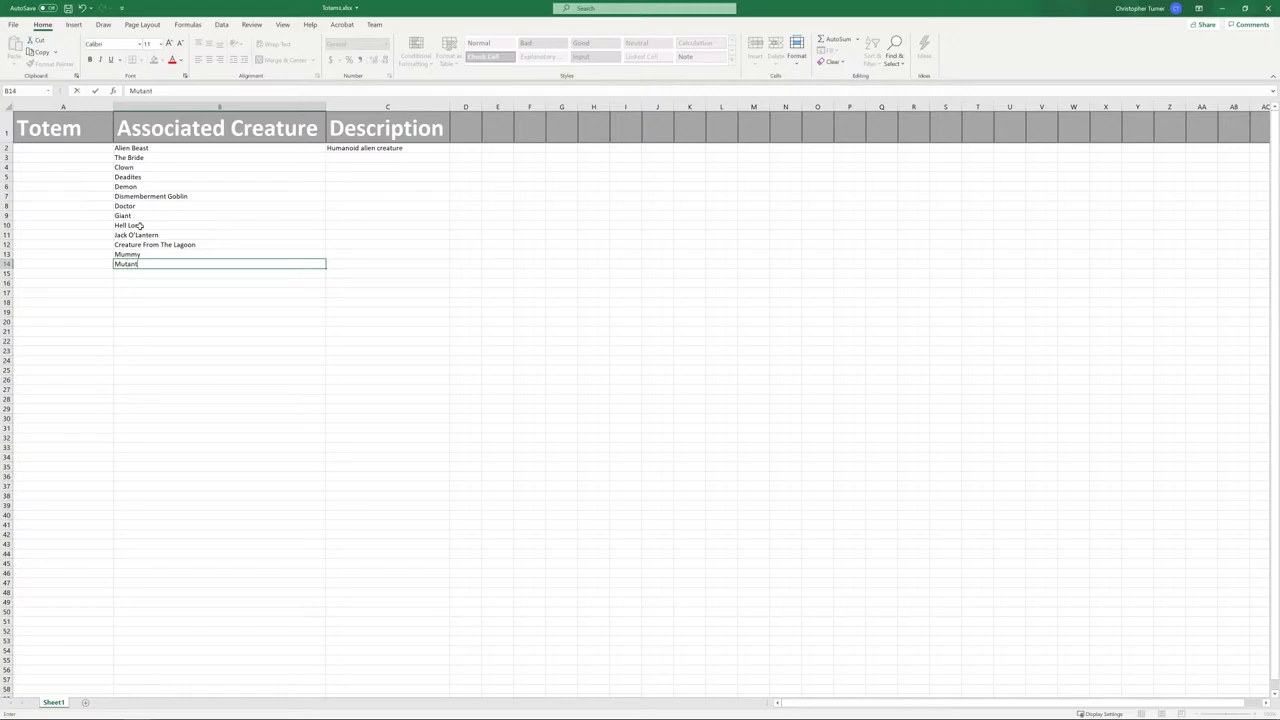
key("Return")
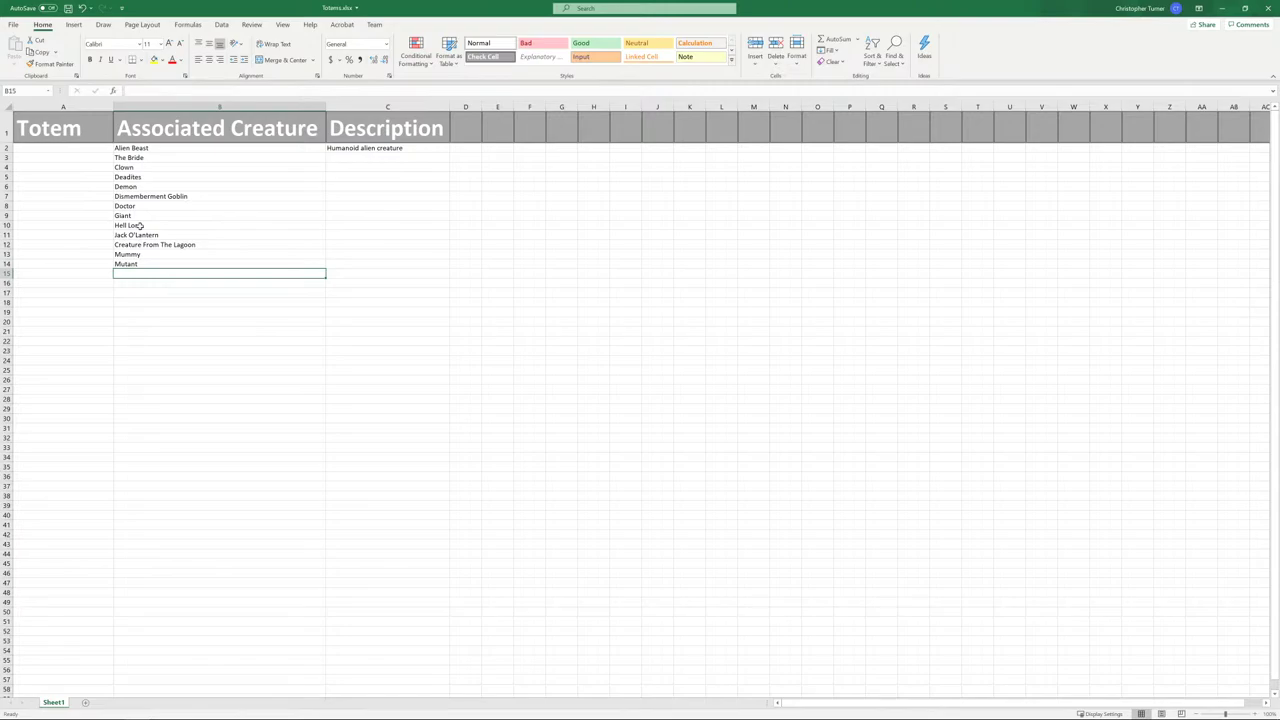
type("Rean")
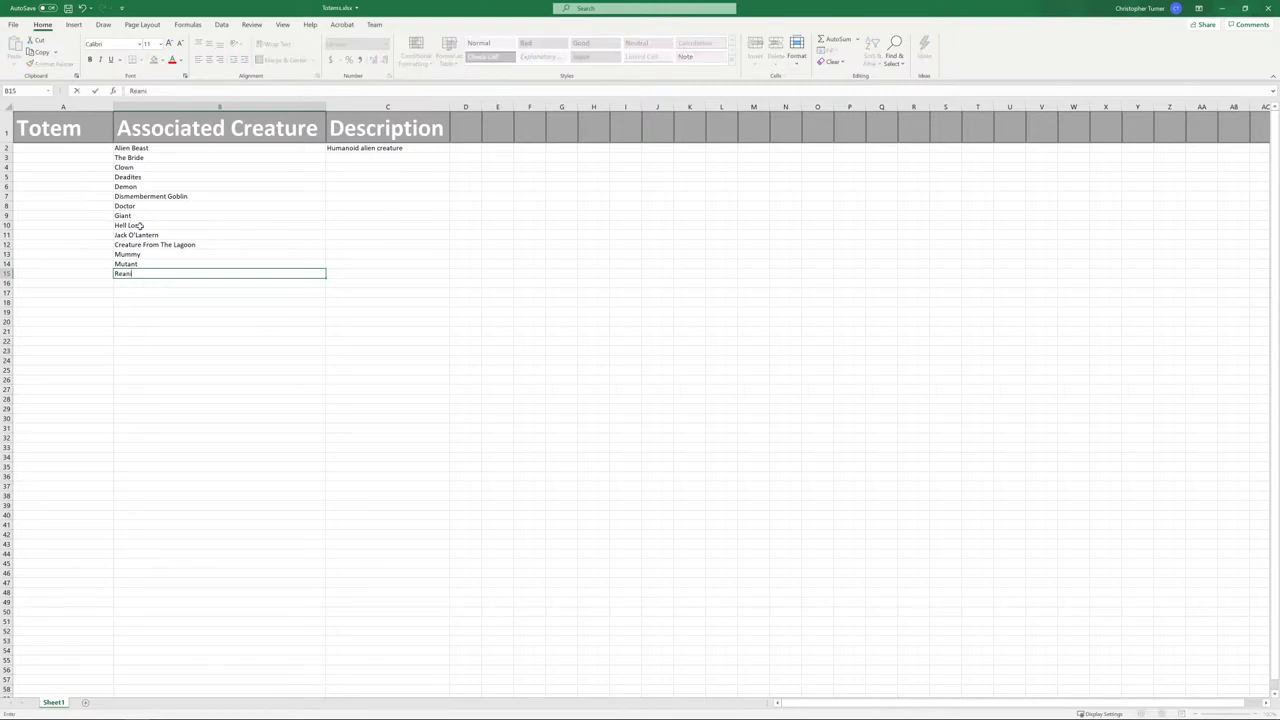
type("imated")
key("Return")
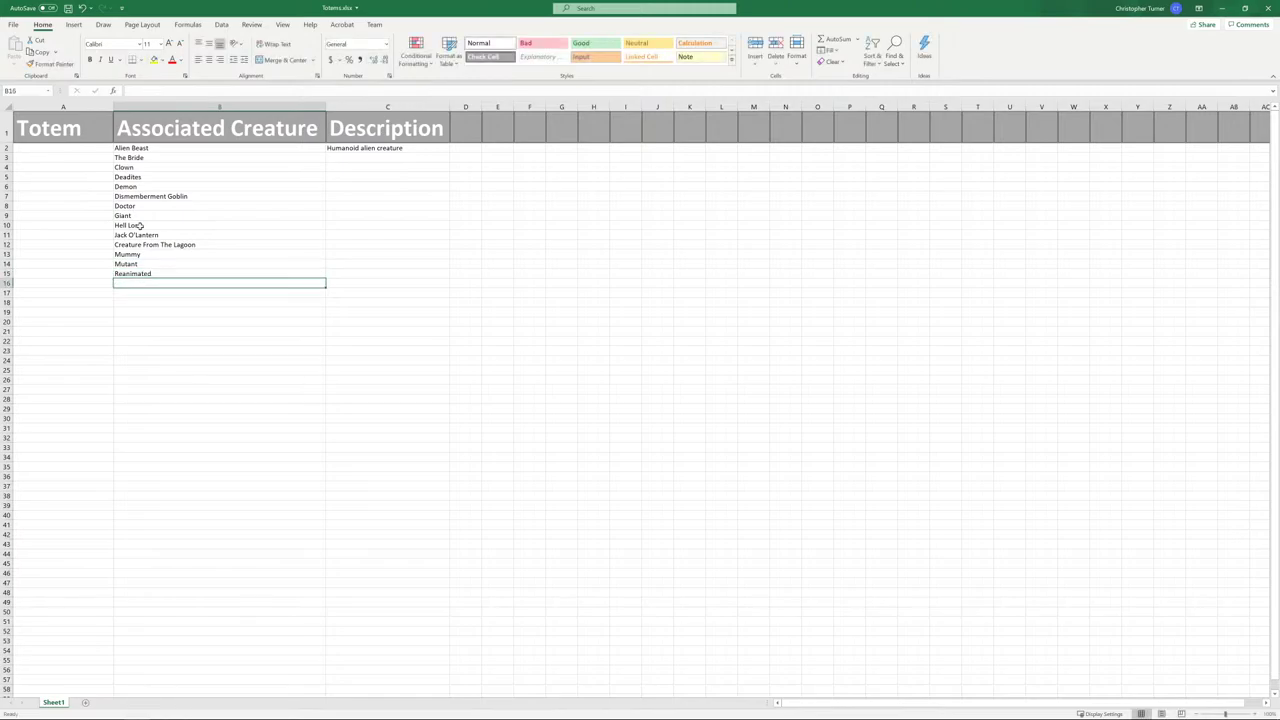
- Enter "Reptilius" as the associated creature in cell B16
type("Reptil")
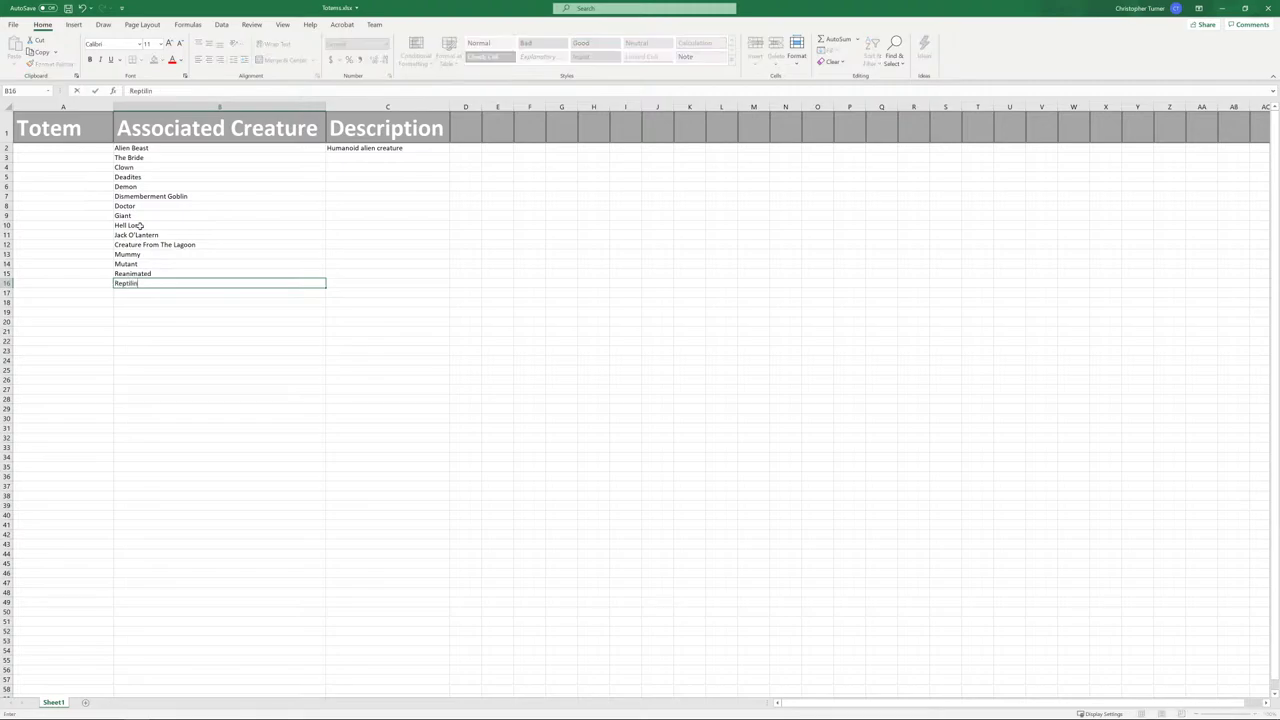
type("ian")
key("BackSpace")
type("us")
key("Return")
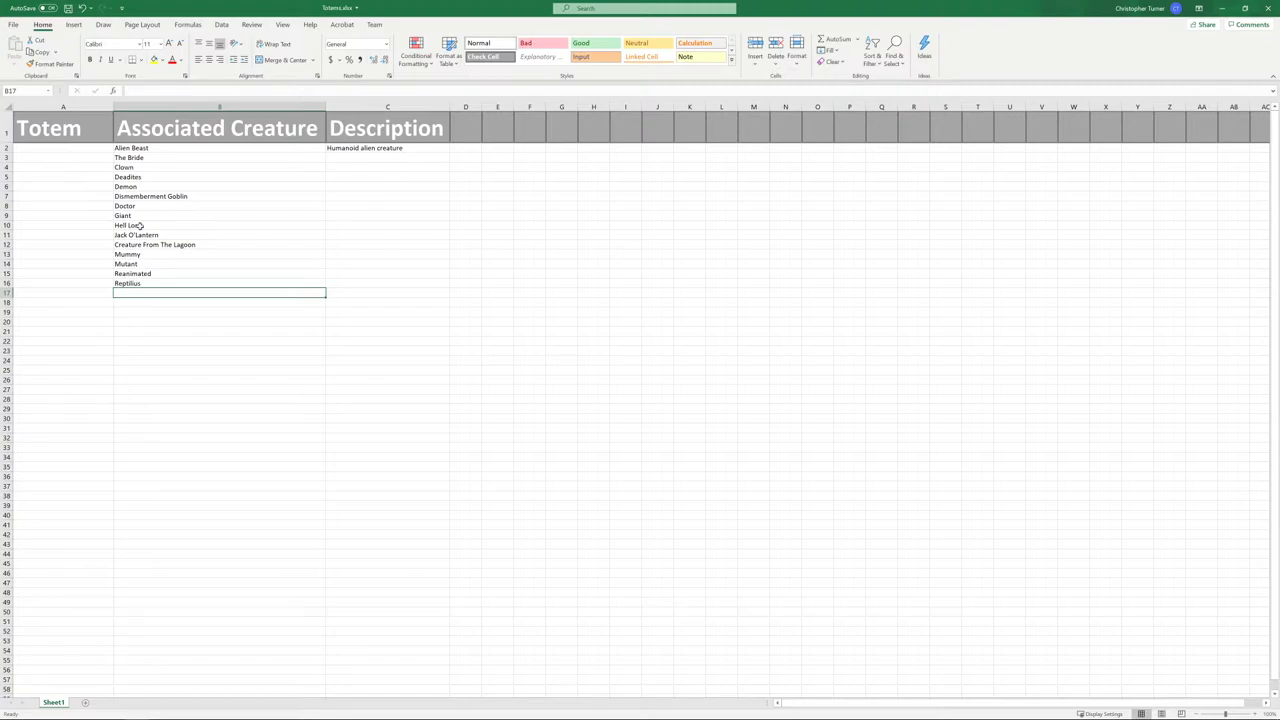
- Add the associated creatures "Sasquatch/Wendigo/Yeti" in cell B17 and "Scarecrow People" in cell B18
type("Sas")
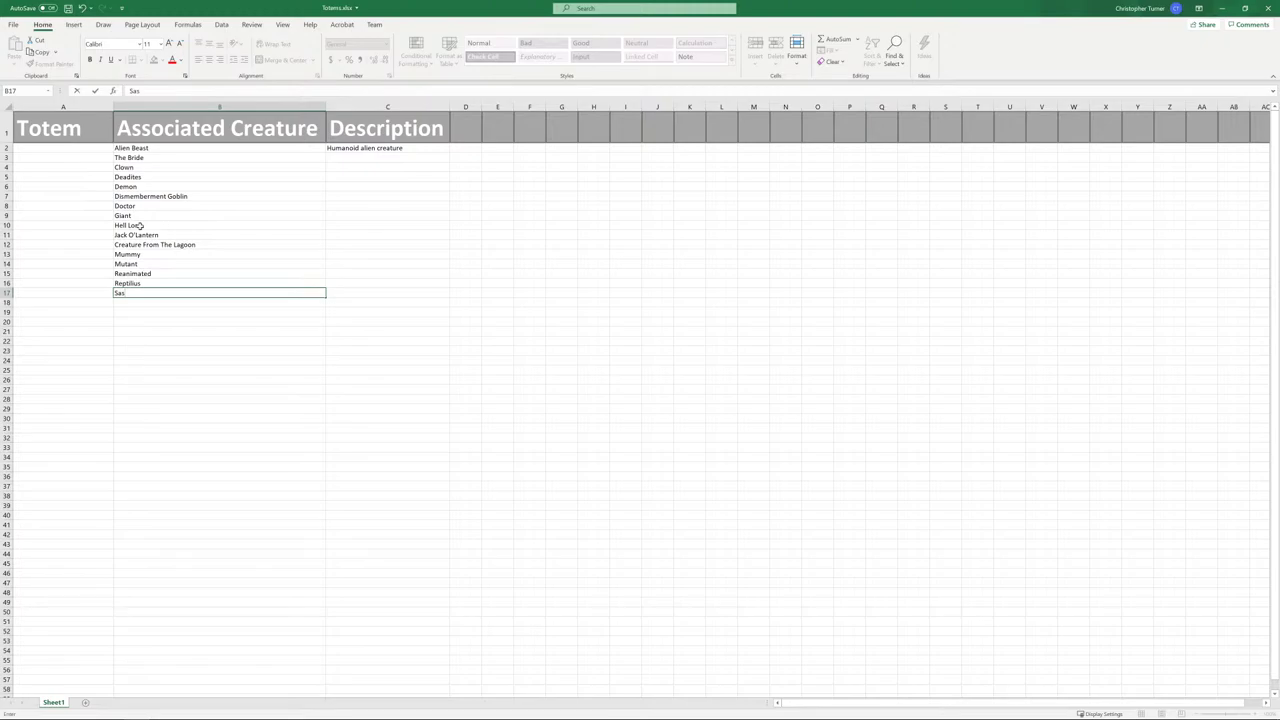
type("quatch/Wendigo/Yeti")
key("Return")
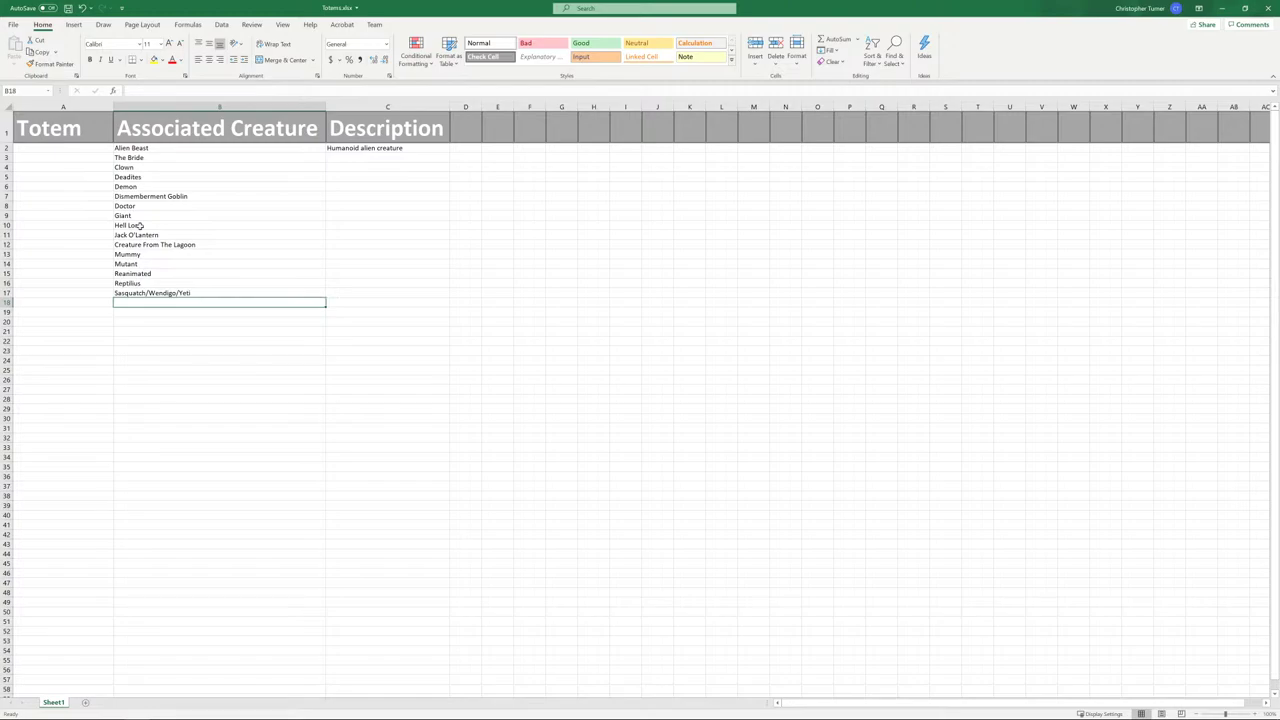
type("Scarecr")
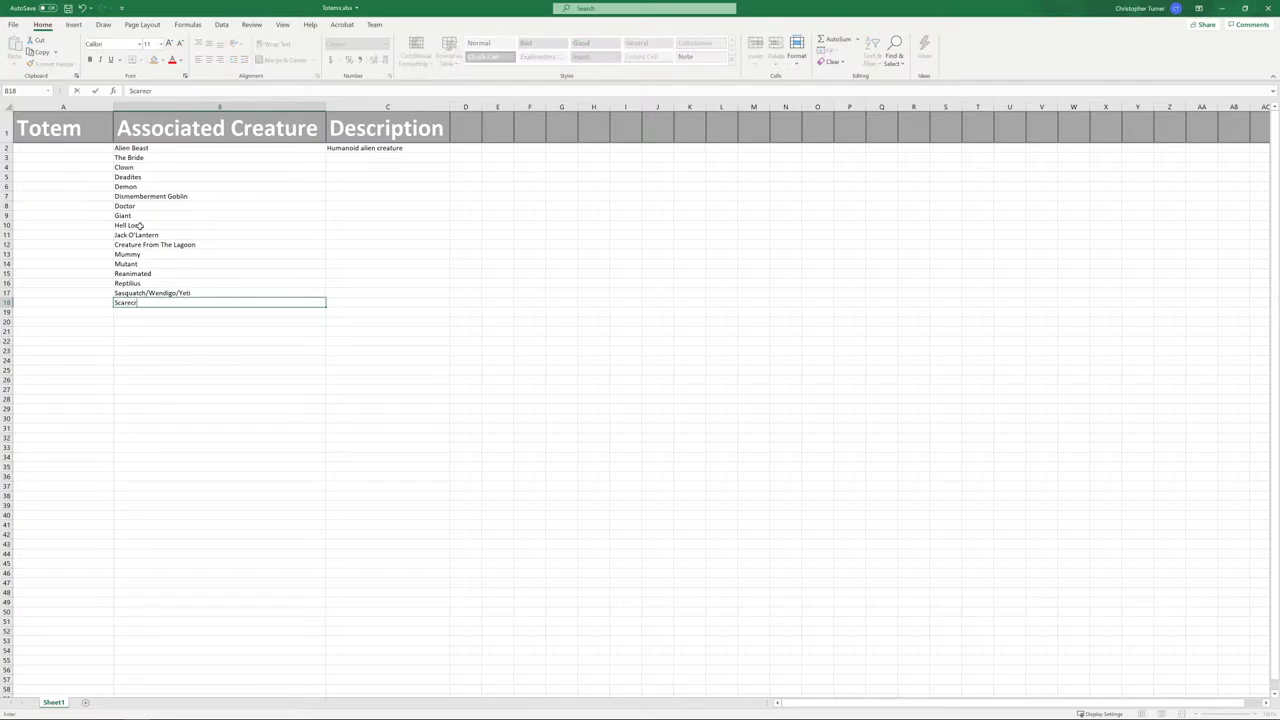
type("ow People")
key("Return")
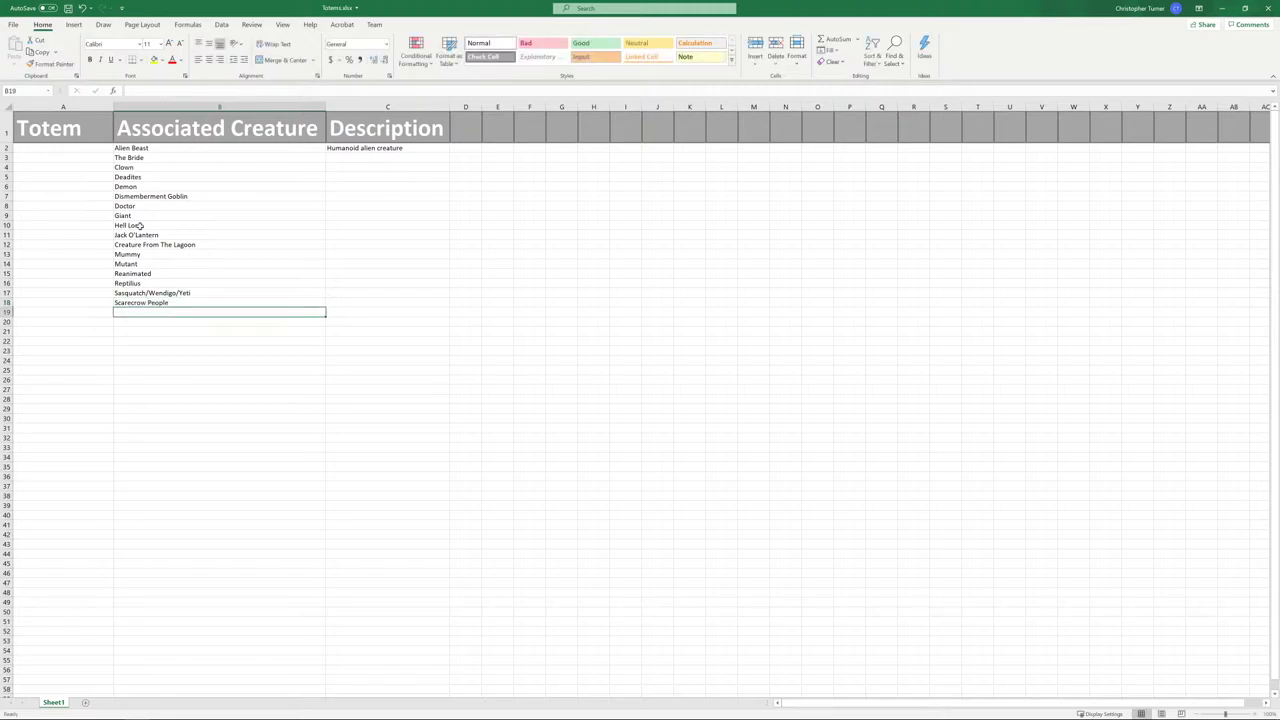
- Add the associated creatures "Witch/Warlock" in cell B19 and "Snowman" in cell B20
type("Witch/")
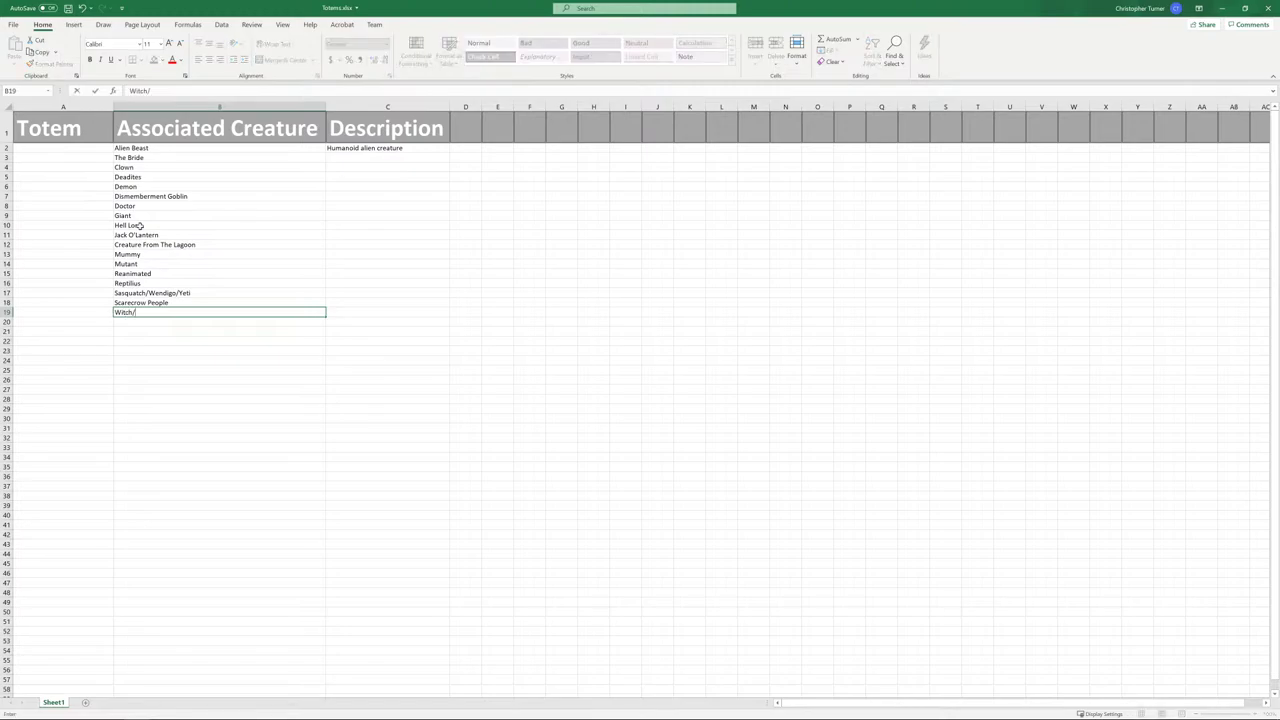
type("Warlockj")
key("BackSpace")
key("Return")
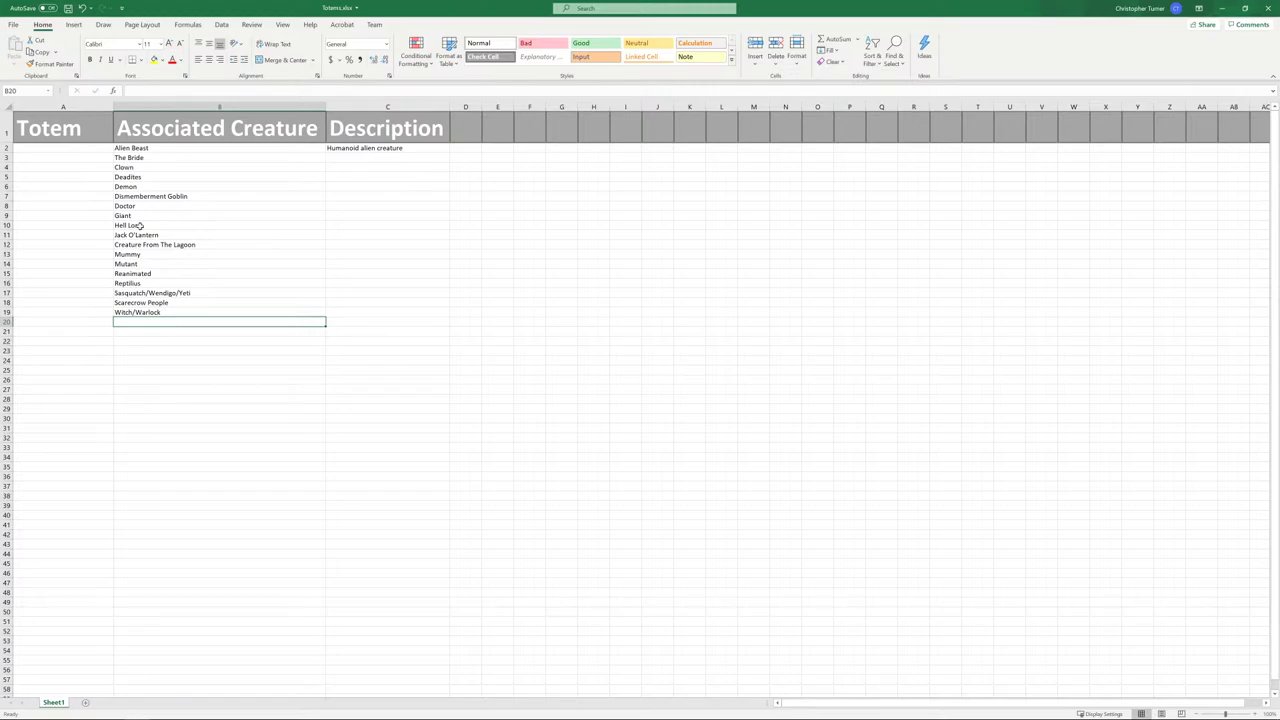
type("Sno")
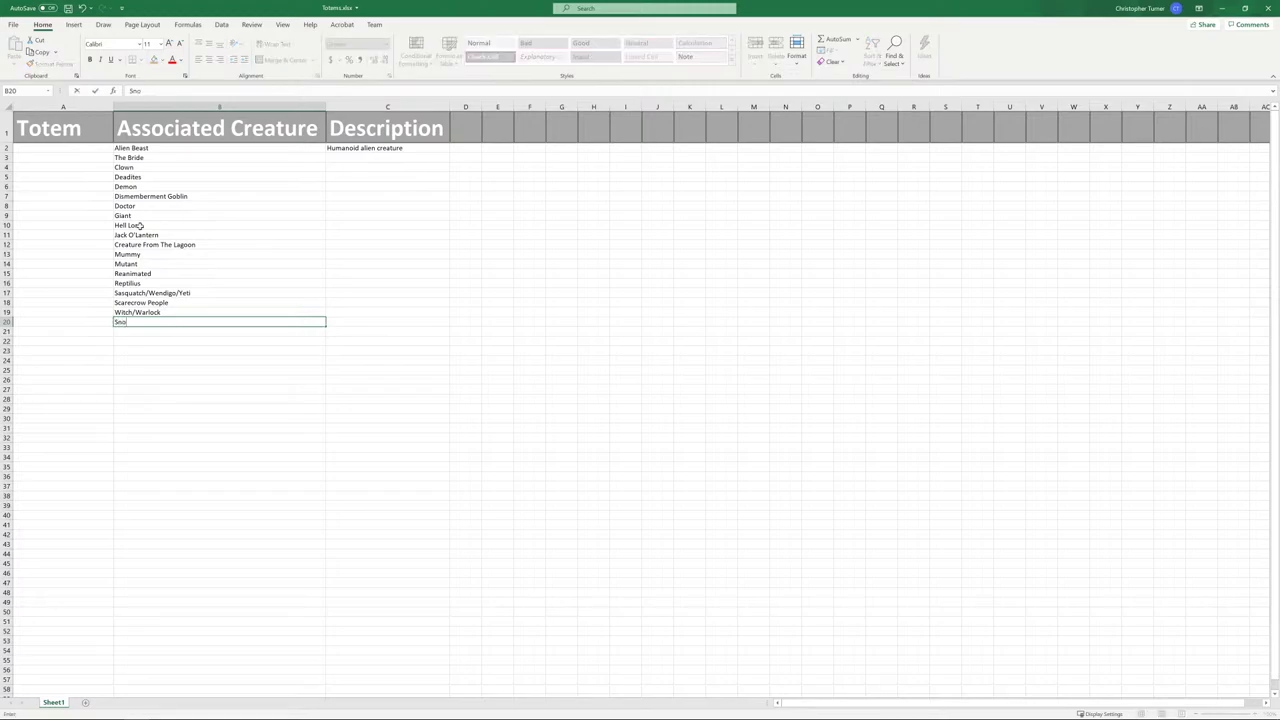
type("wman")
key("Return")
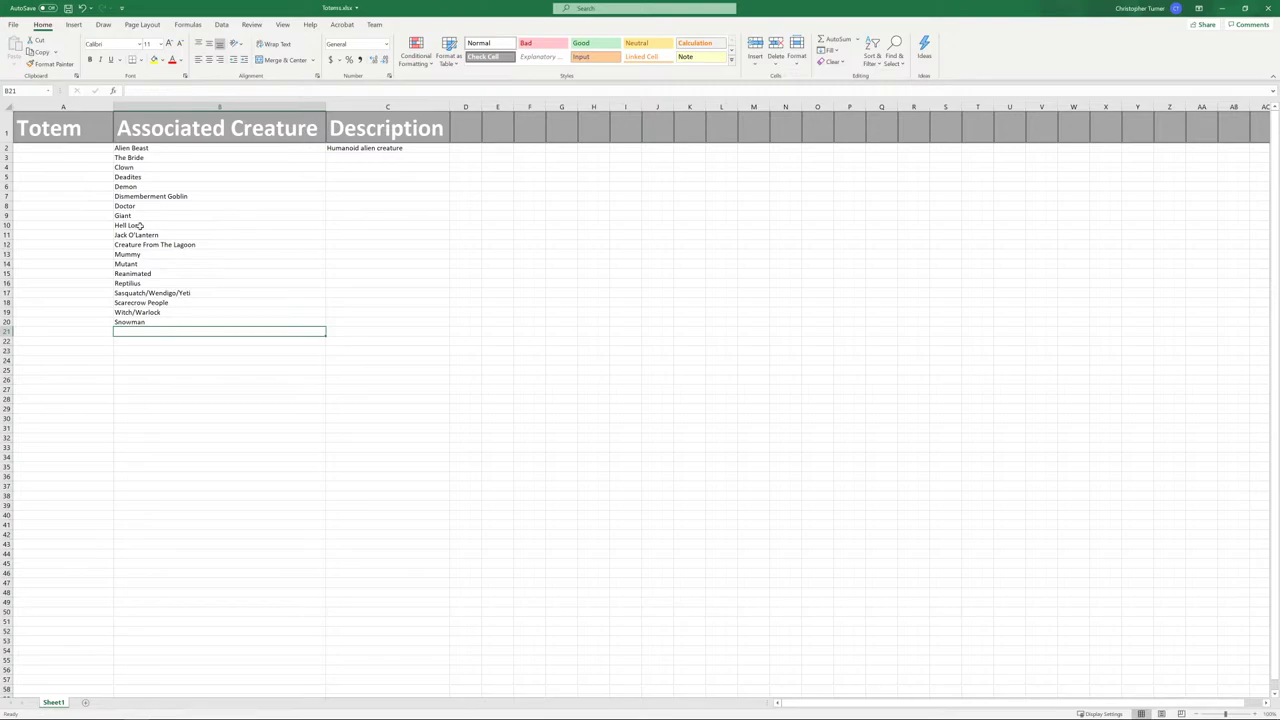
- Add the associated creatures "Vampires" in cell B21 and "Werewolf" in cell B22
type("V")
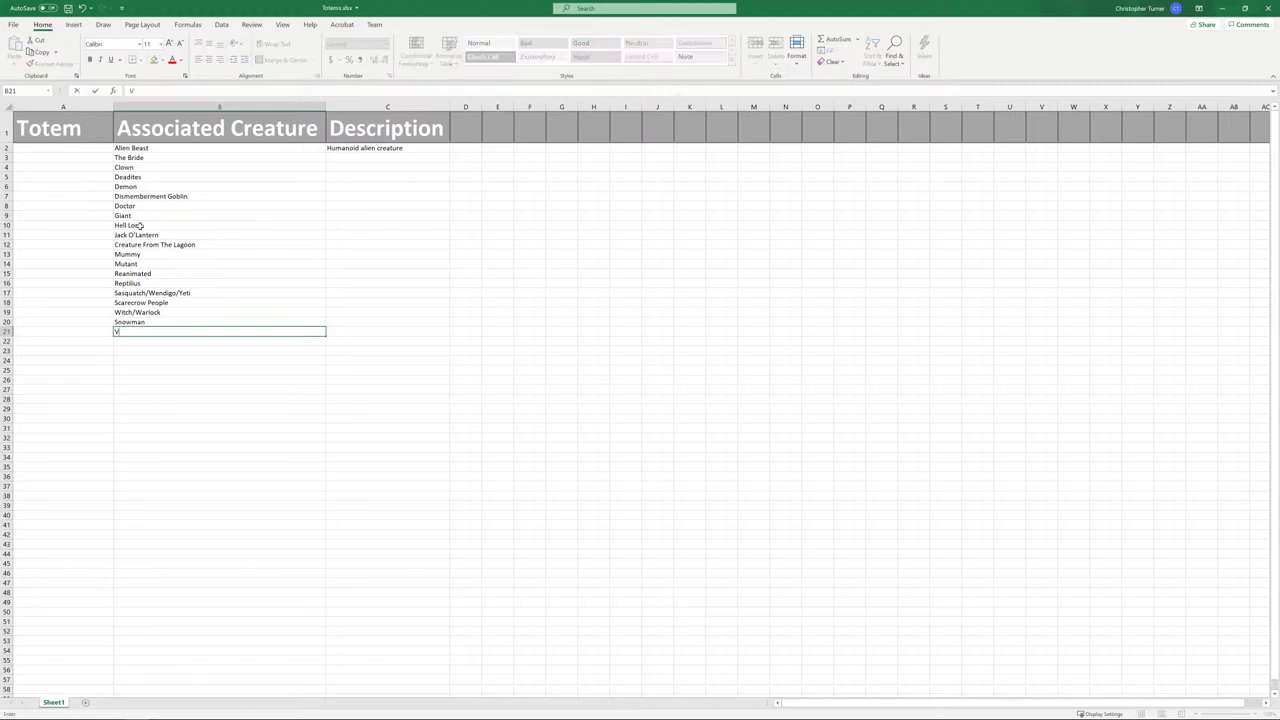
type("ampires")
key("Return")
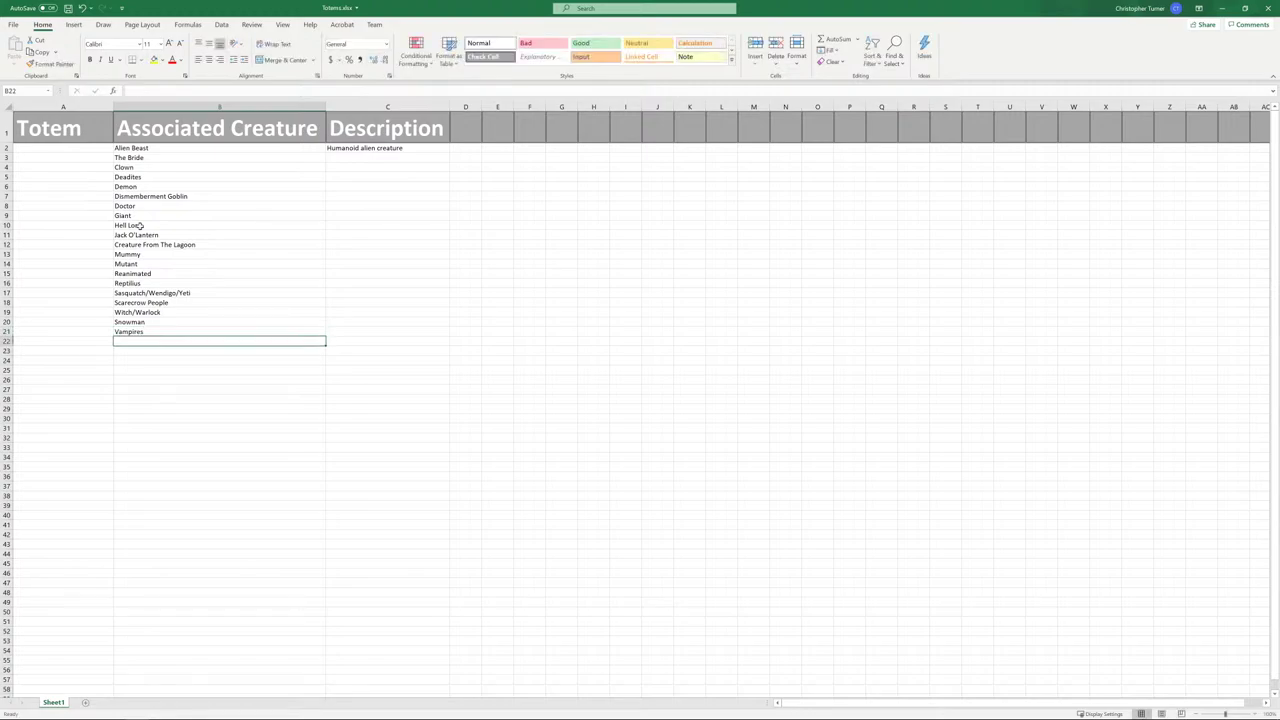
type("Were")
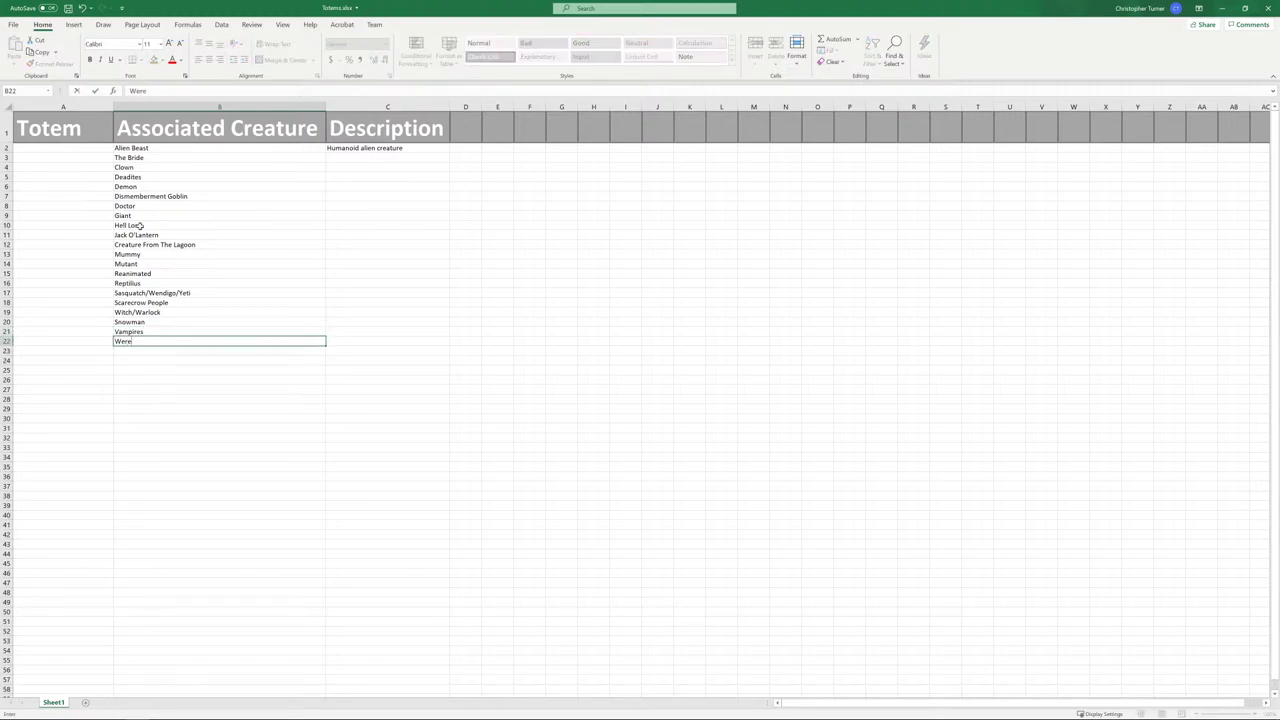
type("wolf")
key("Return")
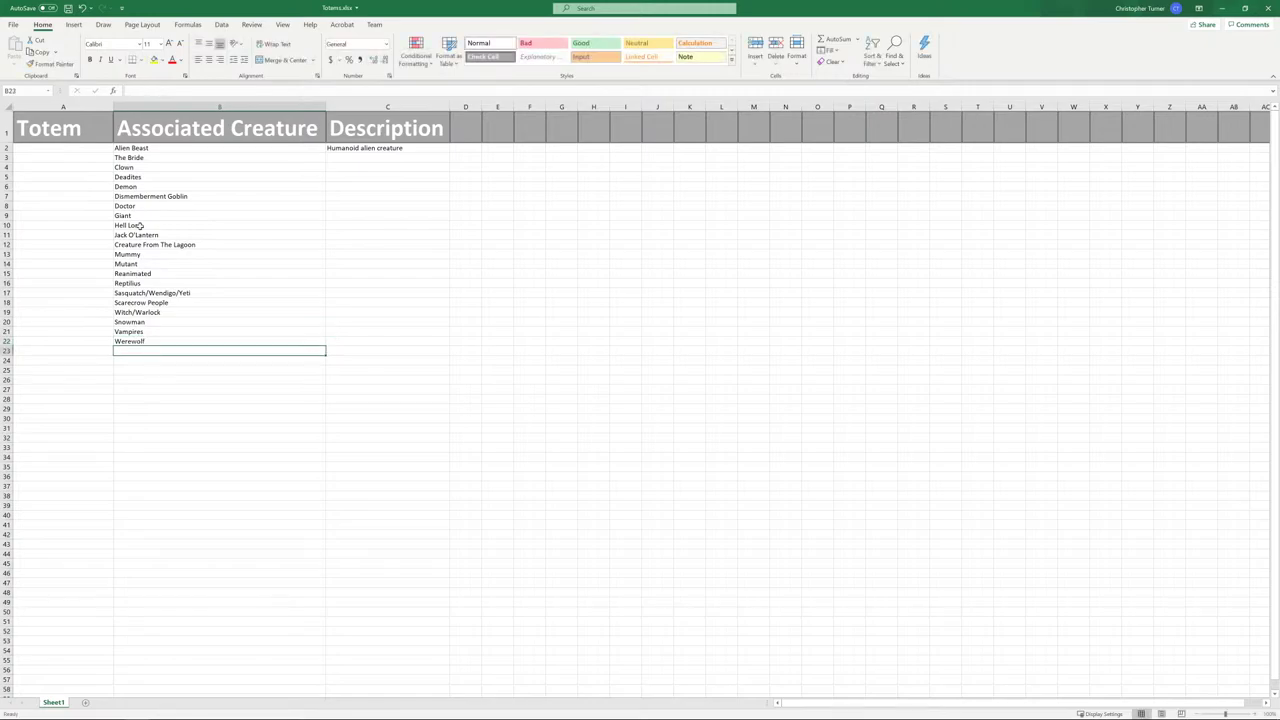
- Add the associated creatures "Wraith" in cell B23 and "Zombie" in cell B24
type("Wraith")
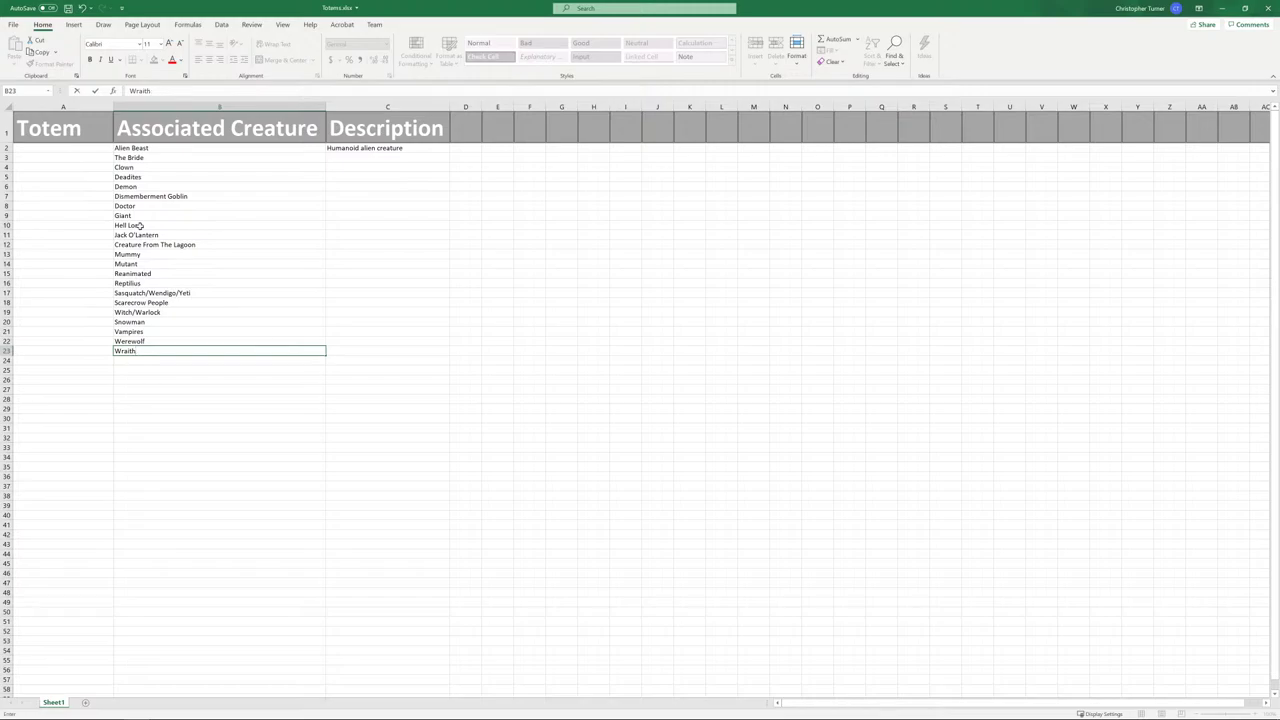
key("Return")
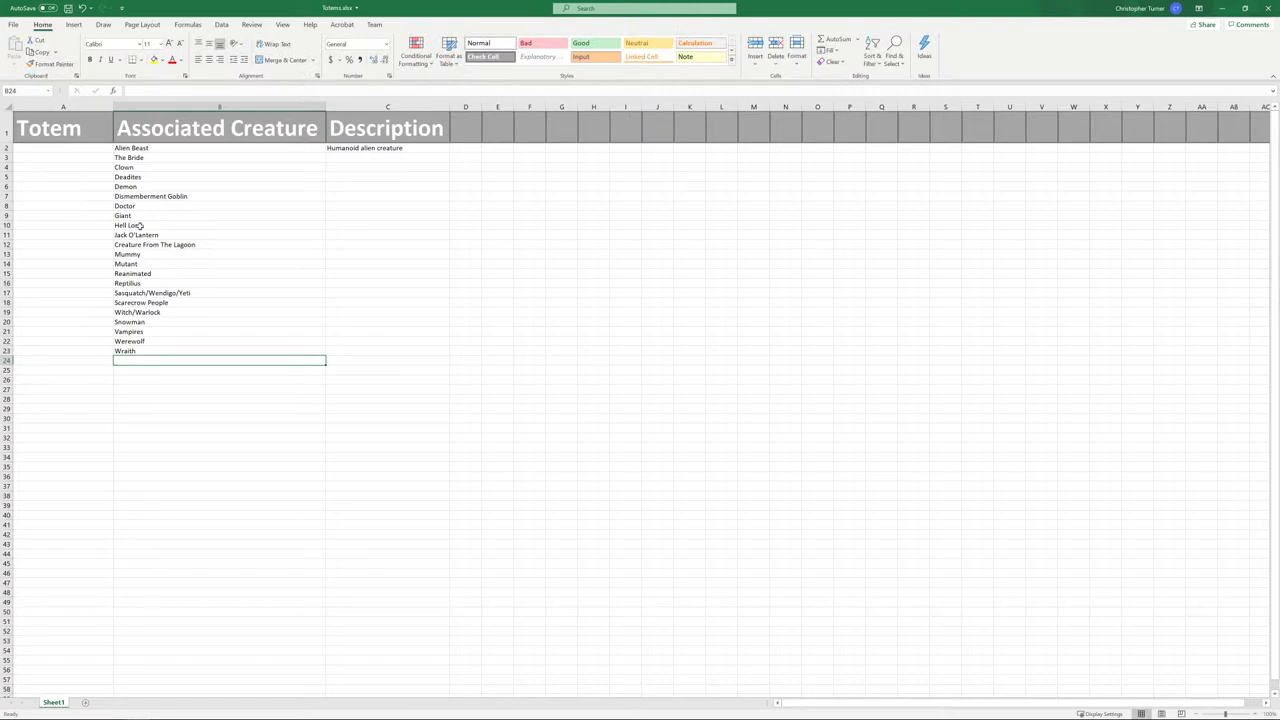
type("Z")
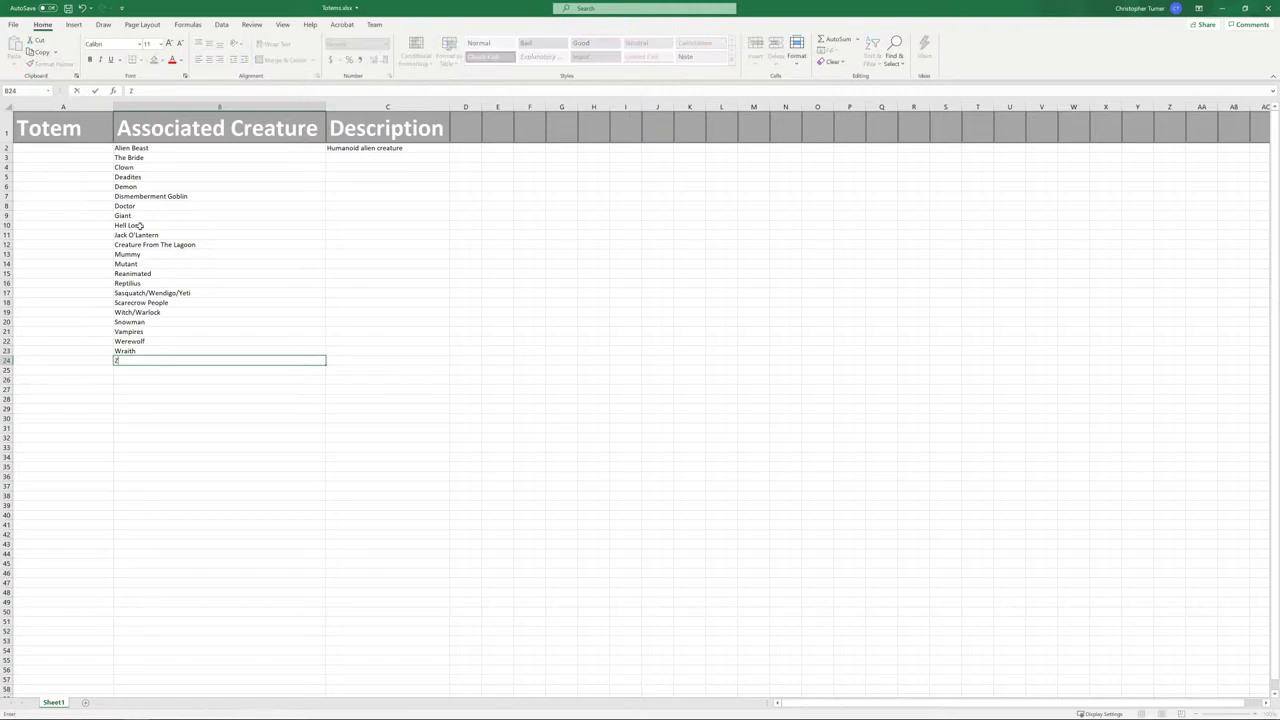
type("ombie")
key("Return")
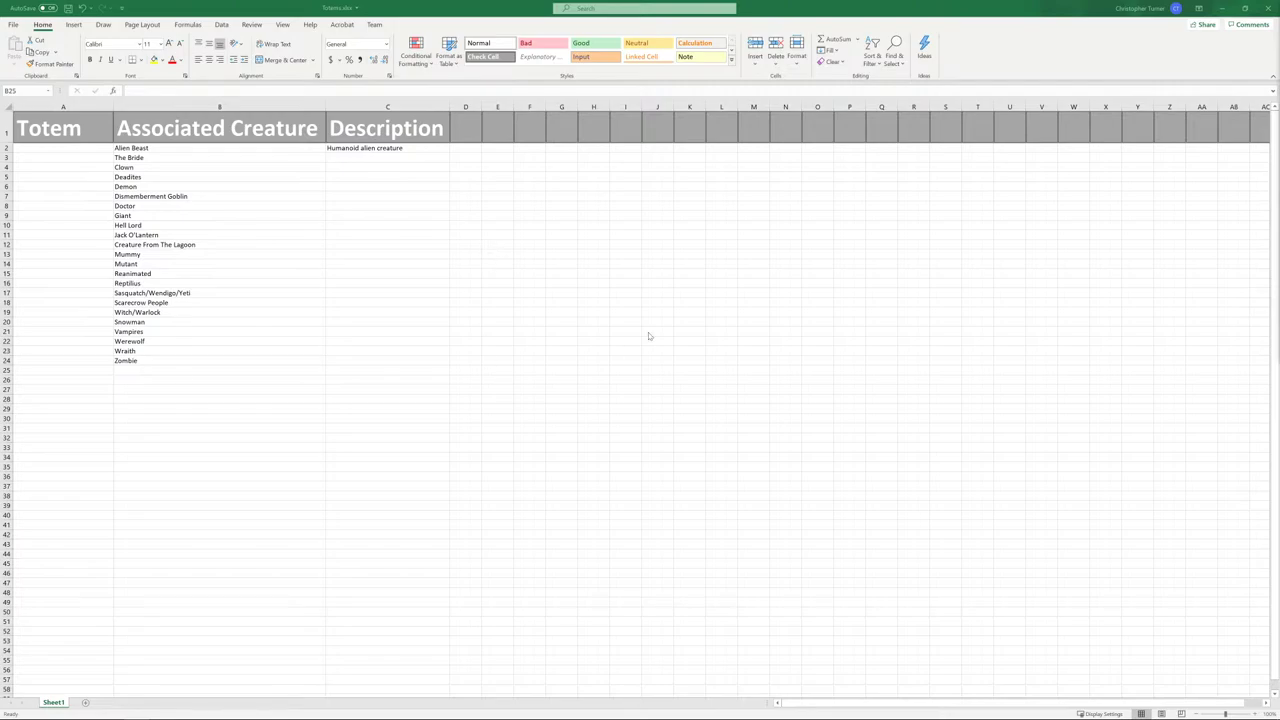
- Add the associated creatures "Ancient Ones" in cell B25 and "Blob" in cell B26
left_click(124, 371)
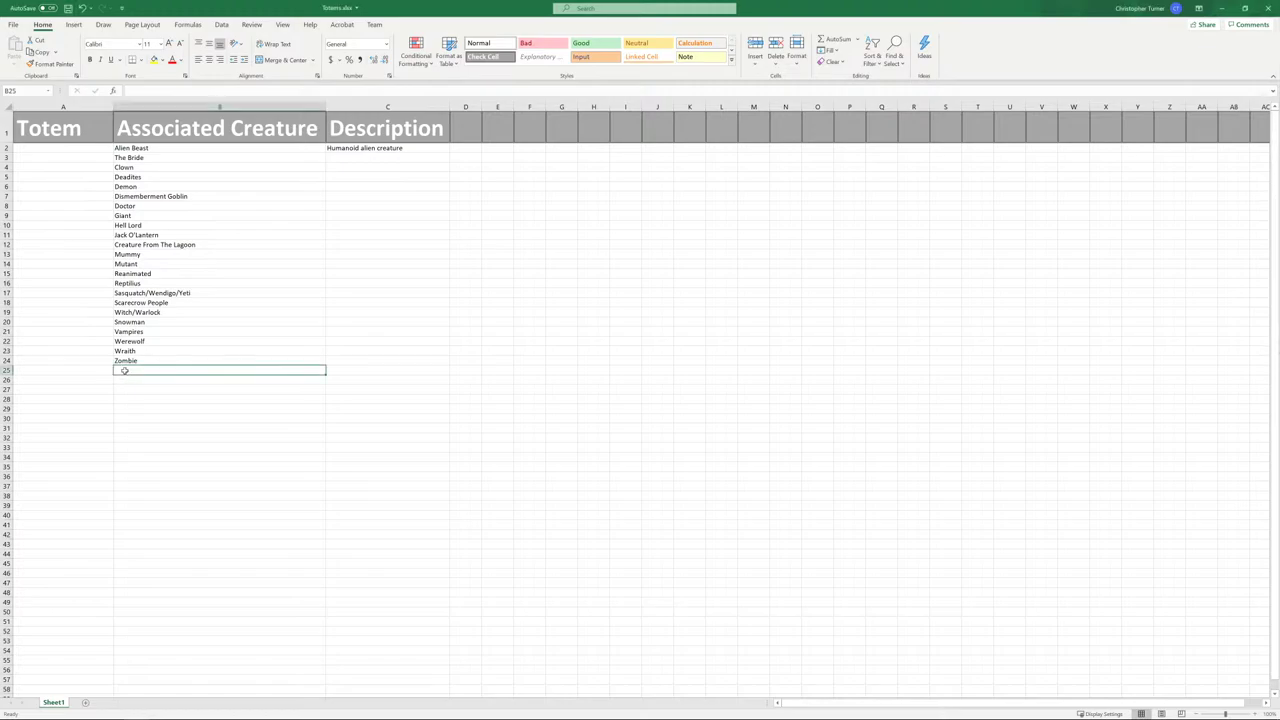
type("Ancient")
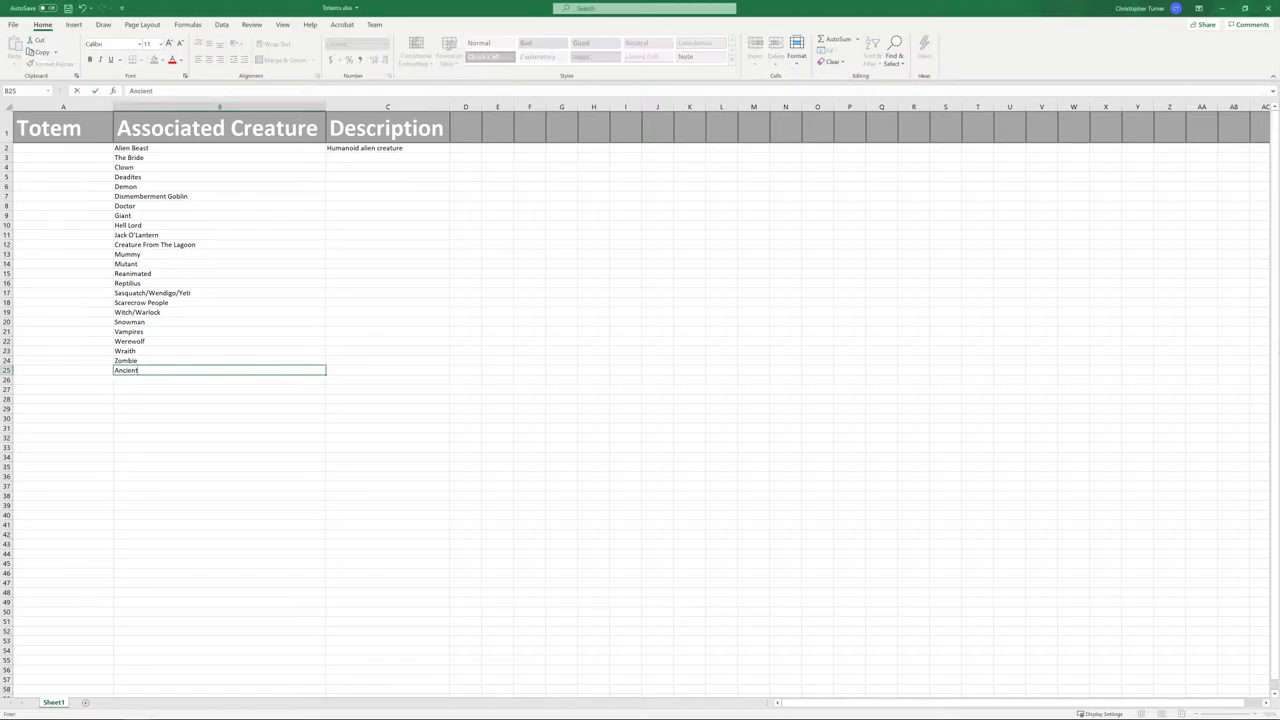
type(" Ones")
key("Return")
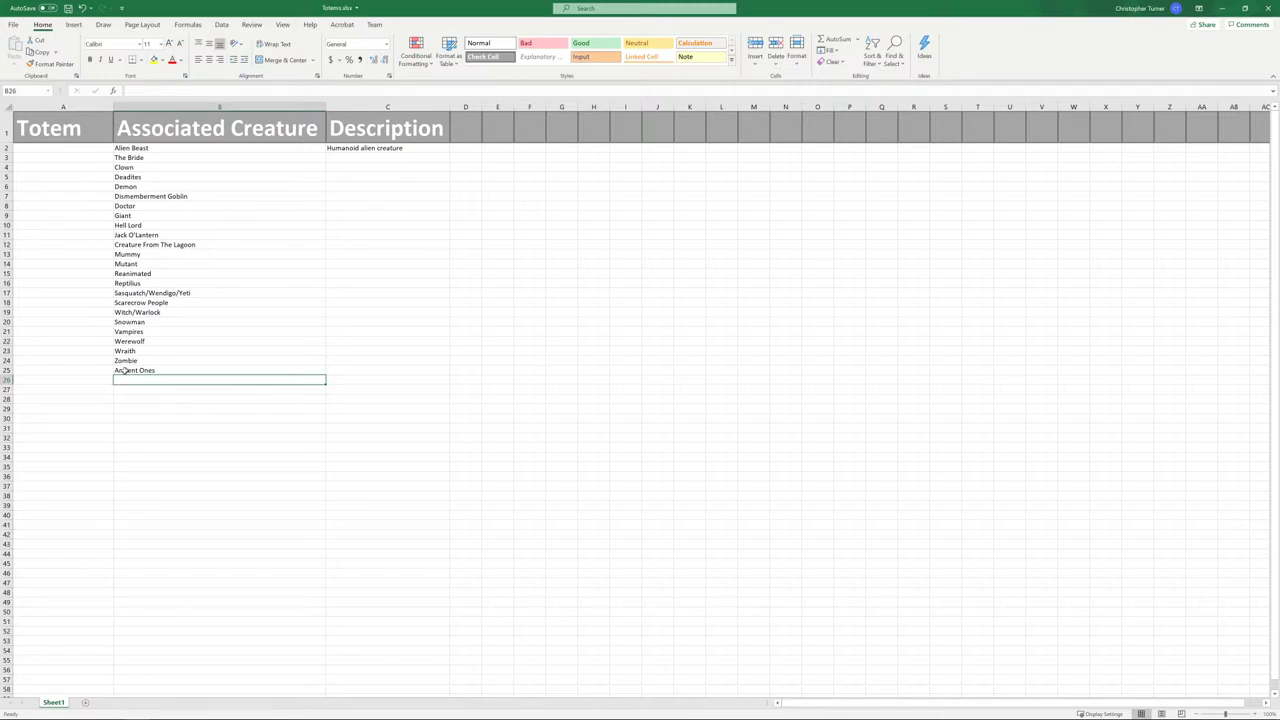
type("Blob")
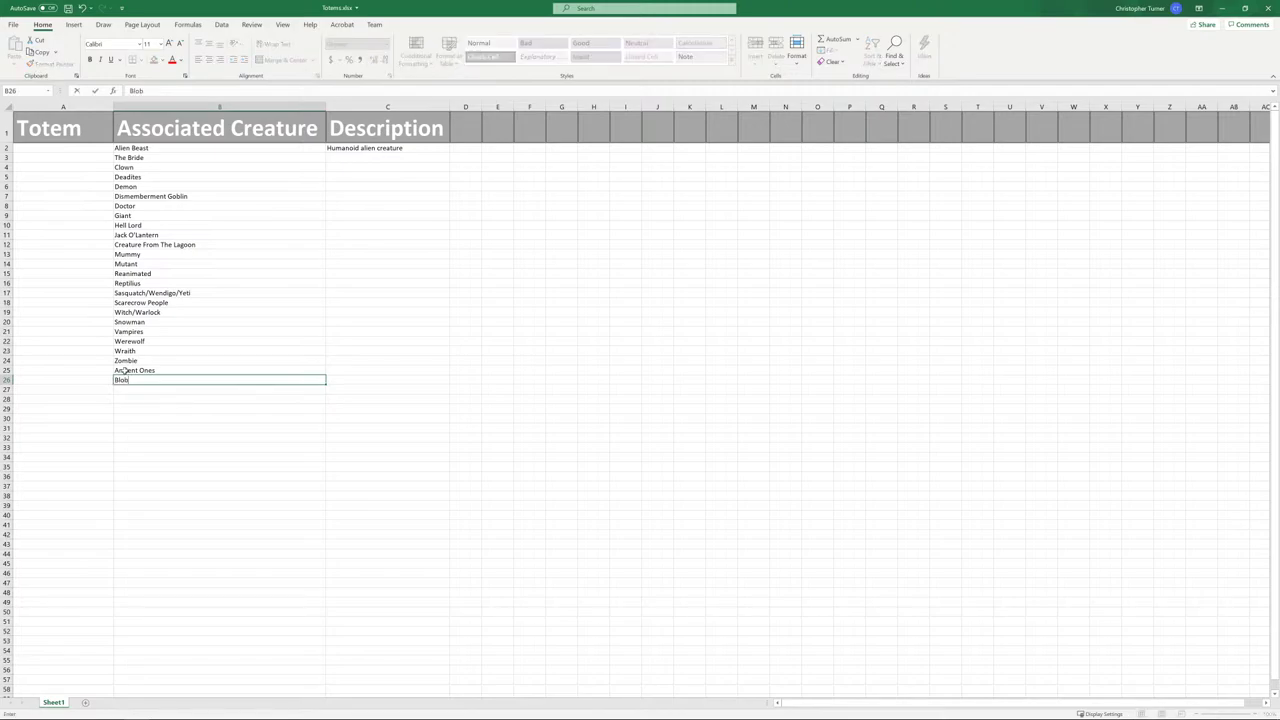
key("Return")
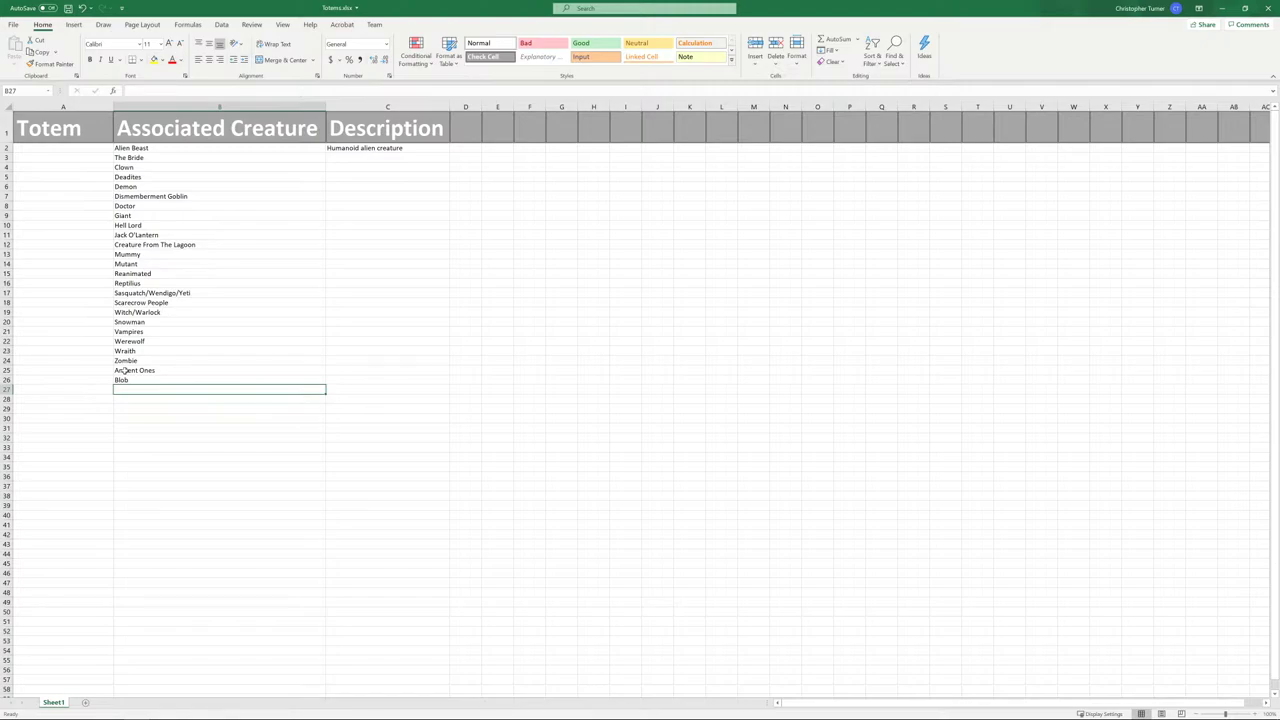
- Add the associated creatures "Cyclops" in cell B27 and "Evil Gnome" in cell B28
type("Cycl")
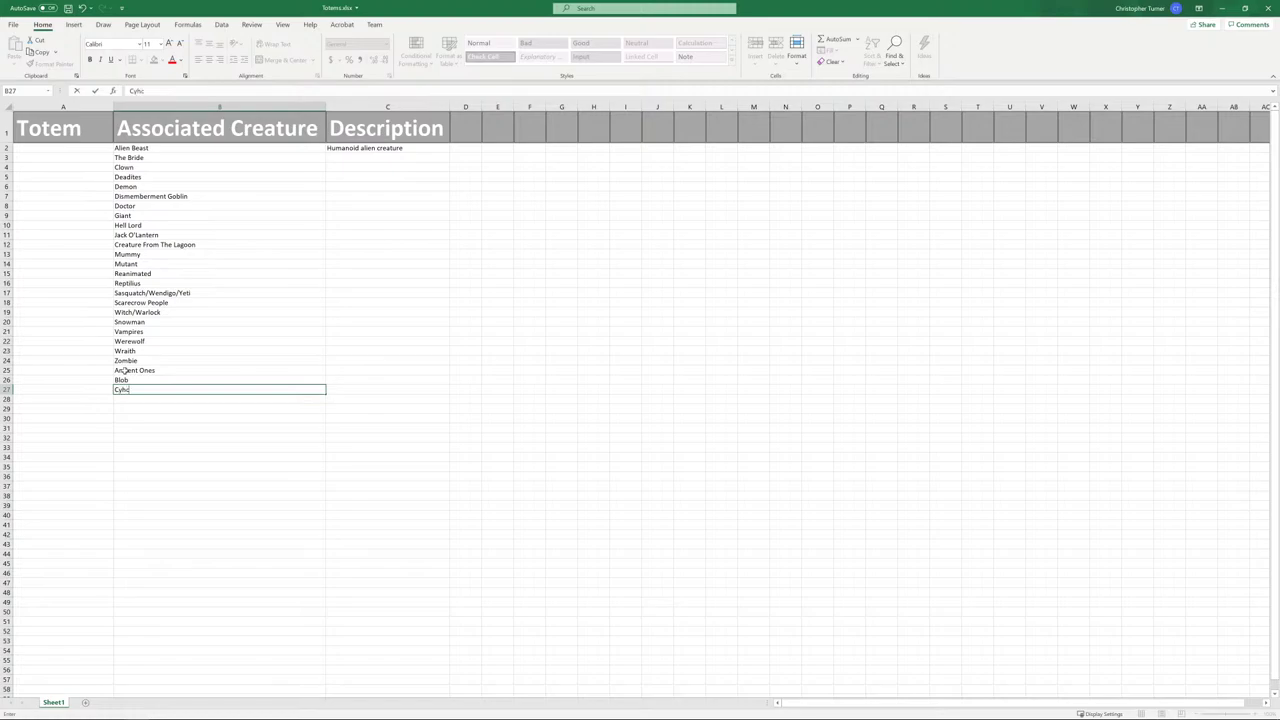
type("o")
key("BackSpace")
key("BackSpace")
key("BackSpace")
key("BackSpace")
type("clops")
key("Return")
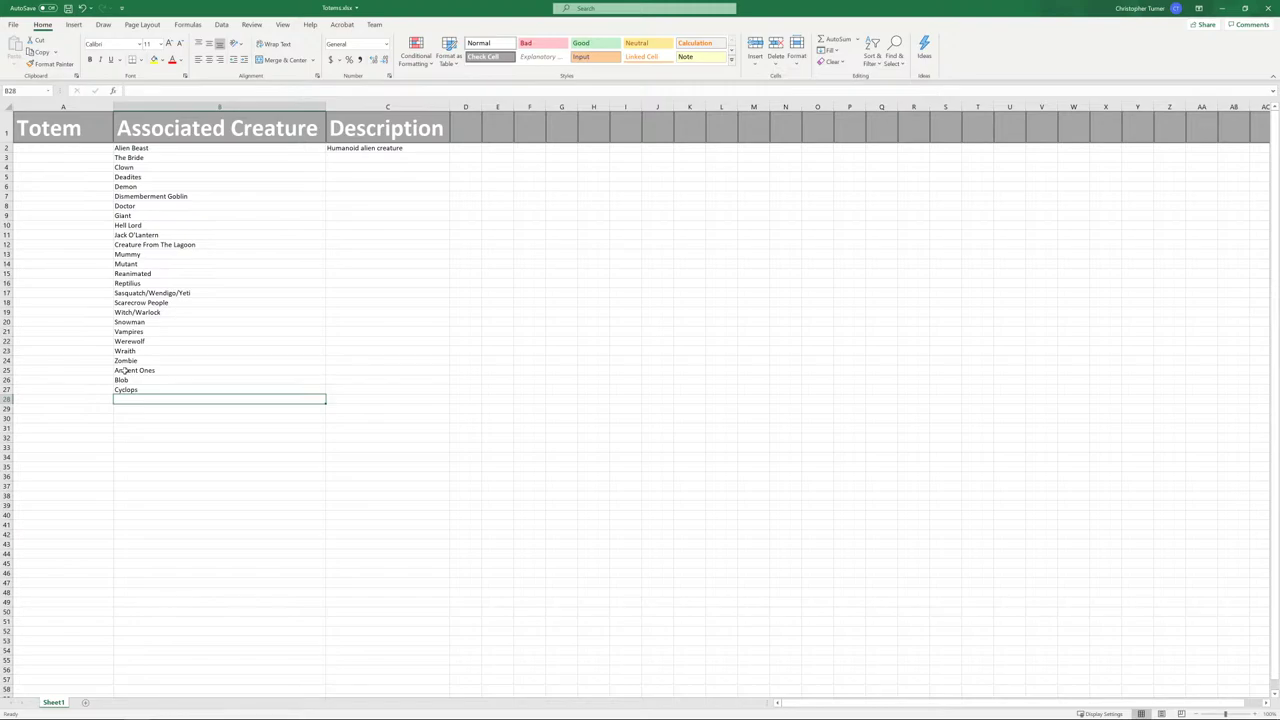
type("Evil Gnomn")
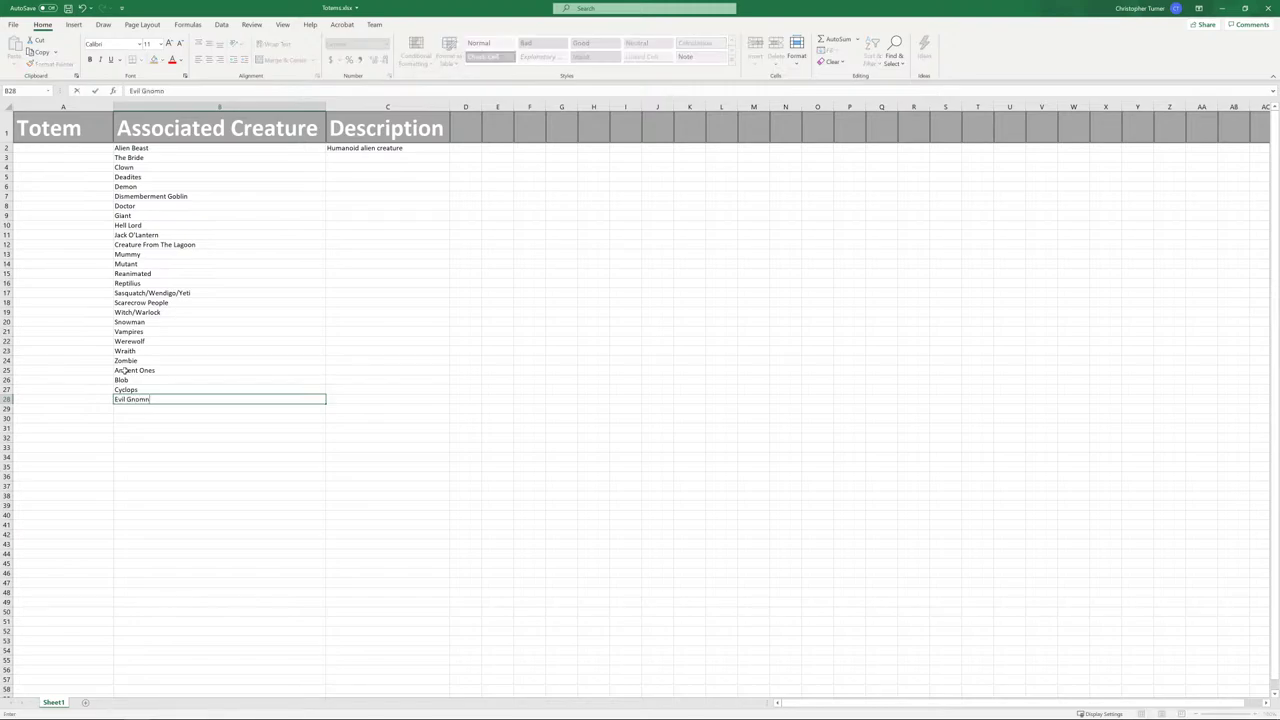
key("Return")
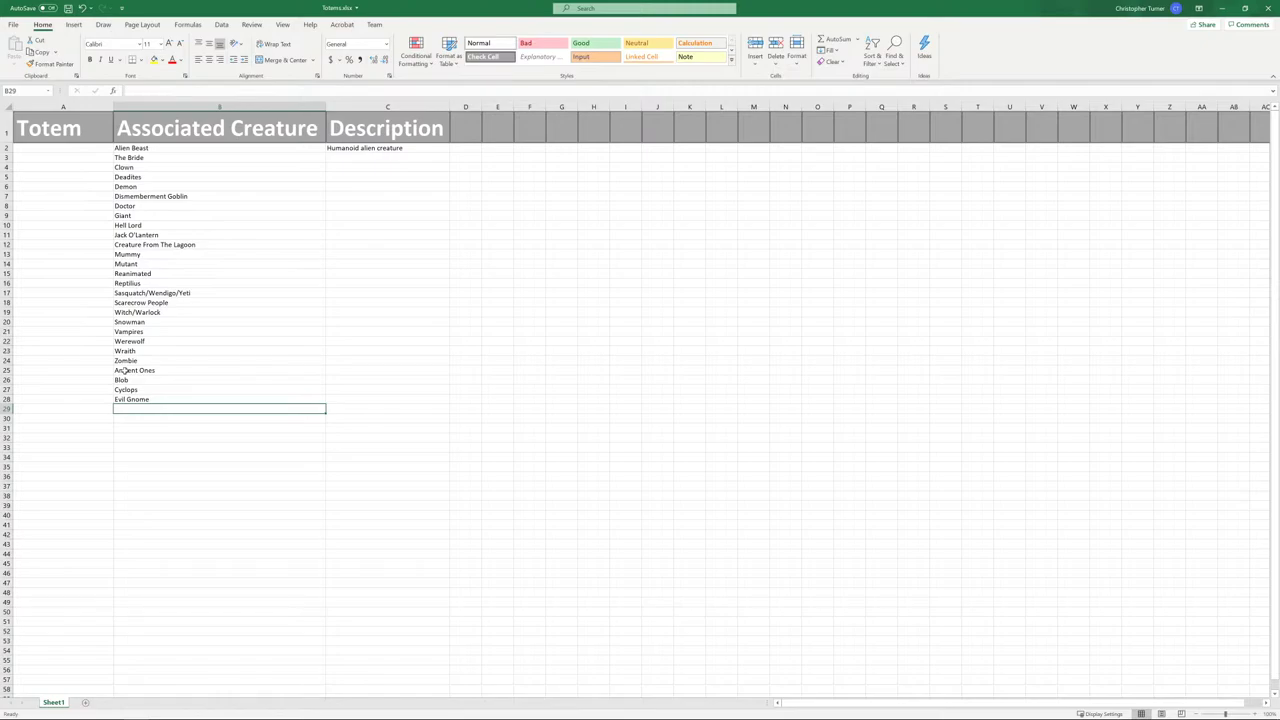
- Replace the Alien Beast description in cell C2 with "Alien/Human hybrid"
left_click(395, 146)
double_click(395, 147)
left_click_drag(403, 148, 290, 152)
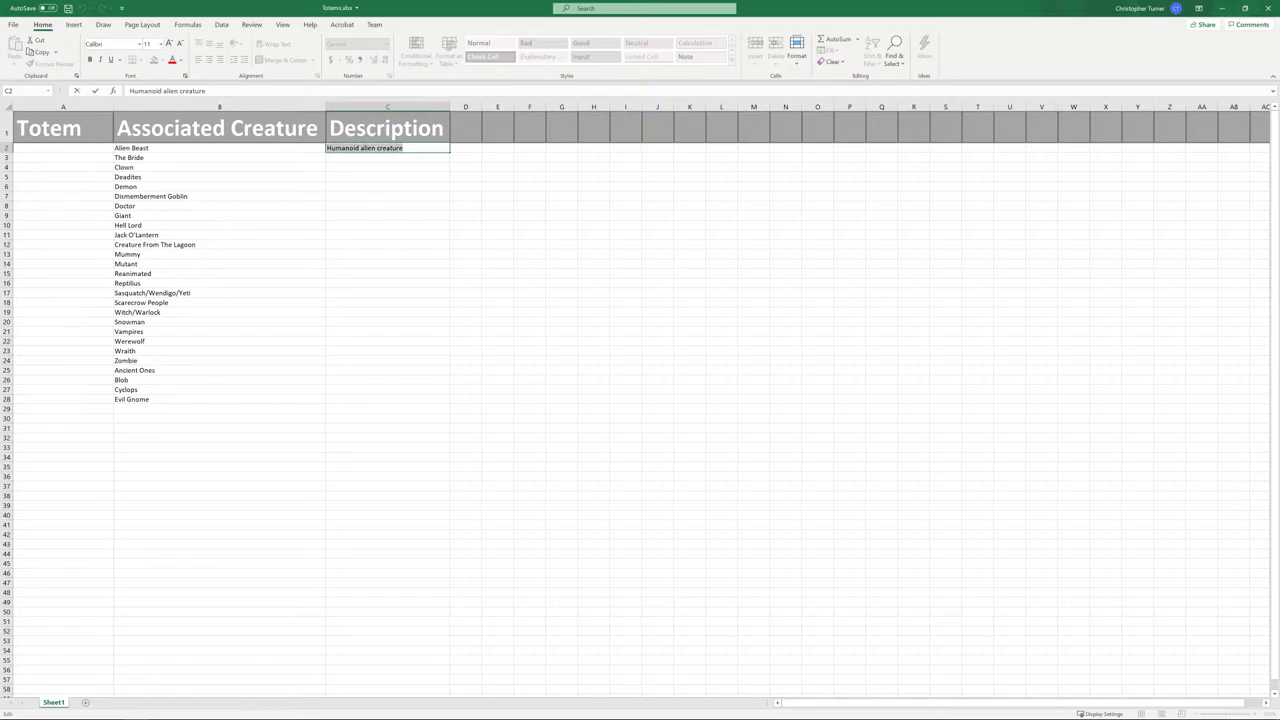
type("Ali")
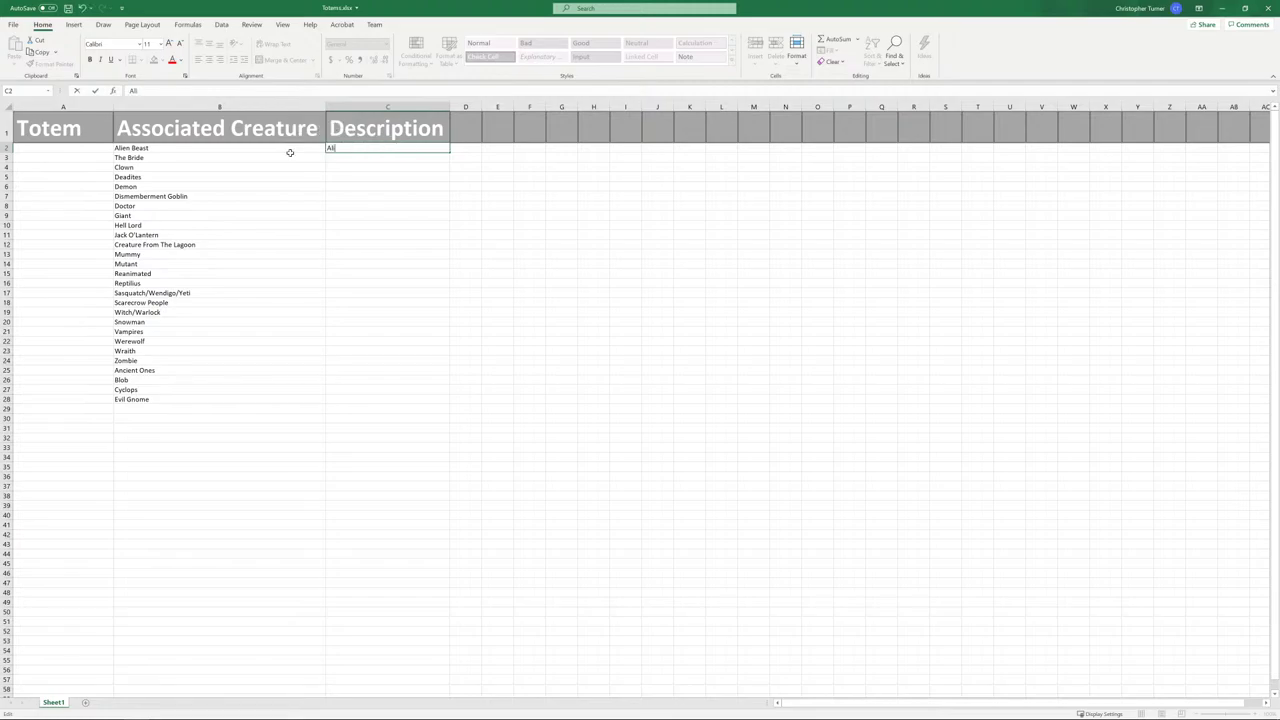
type("en/Human hybrid")
key("Return")
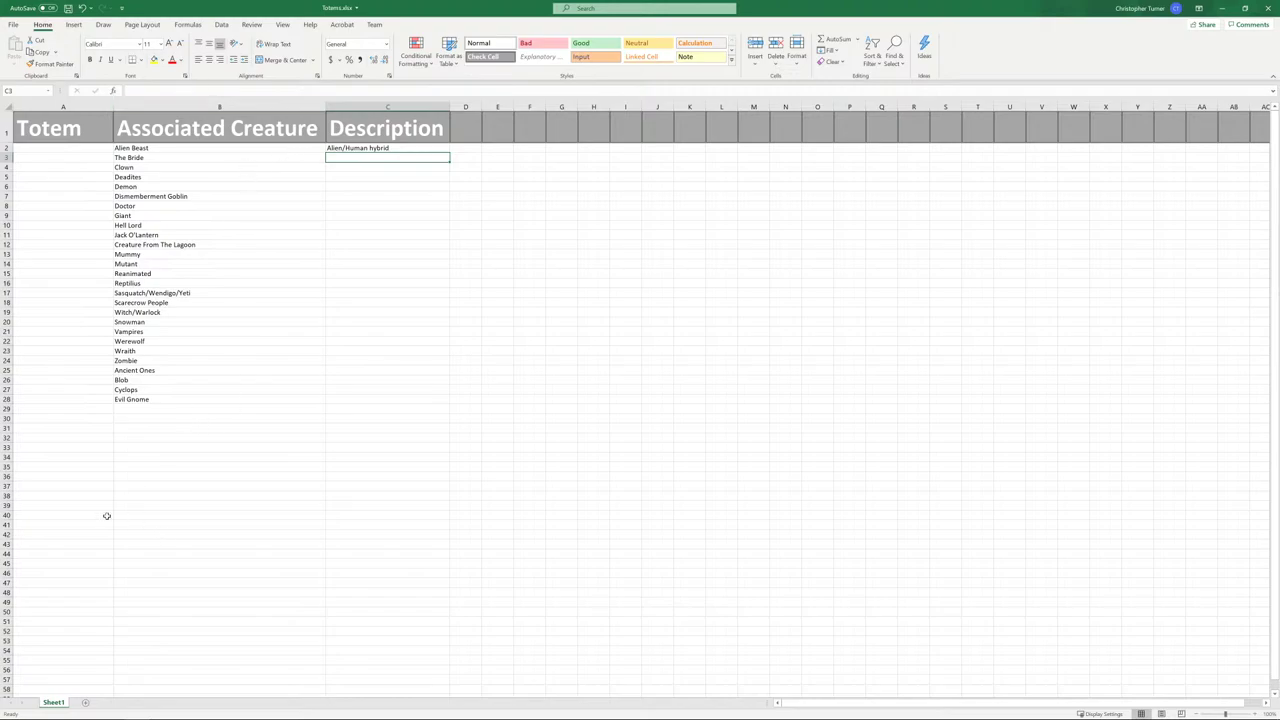
- Add the associated creatures "Forest Spirit" in cell B29 and "Two headed creature" in cell B30
left_click(125, 410)
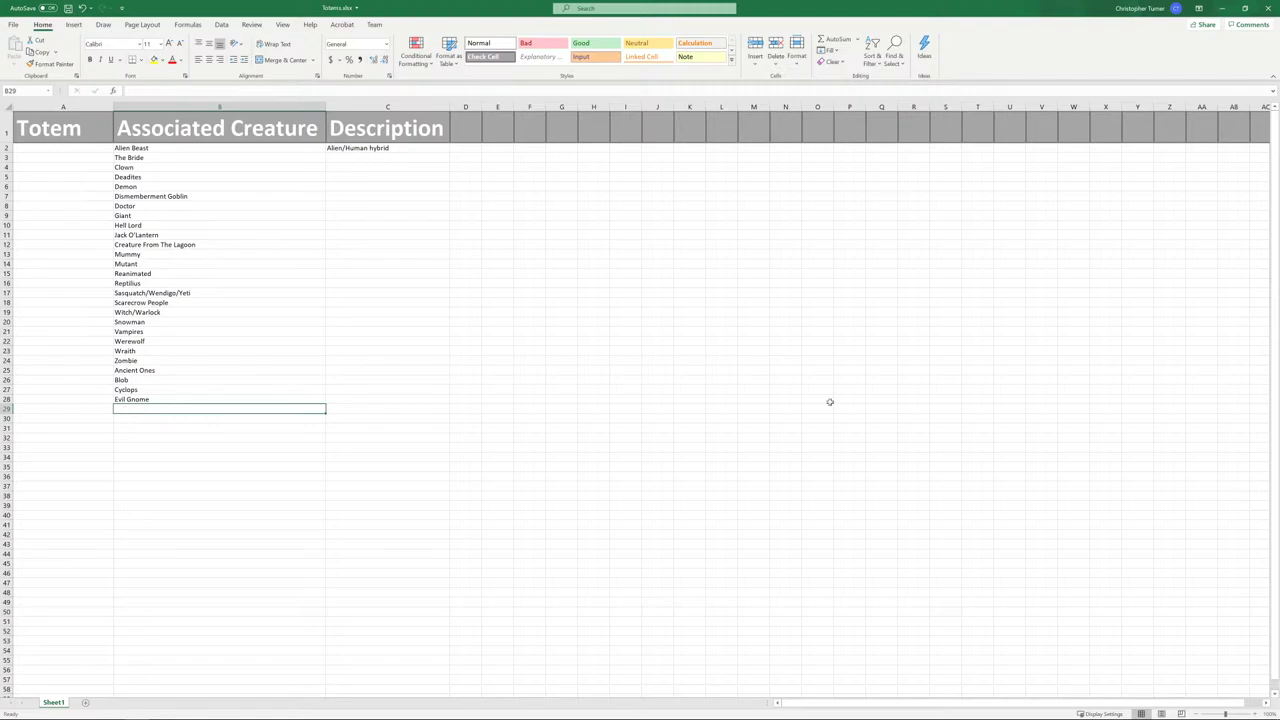
type("Forest Spi")
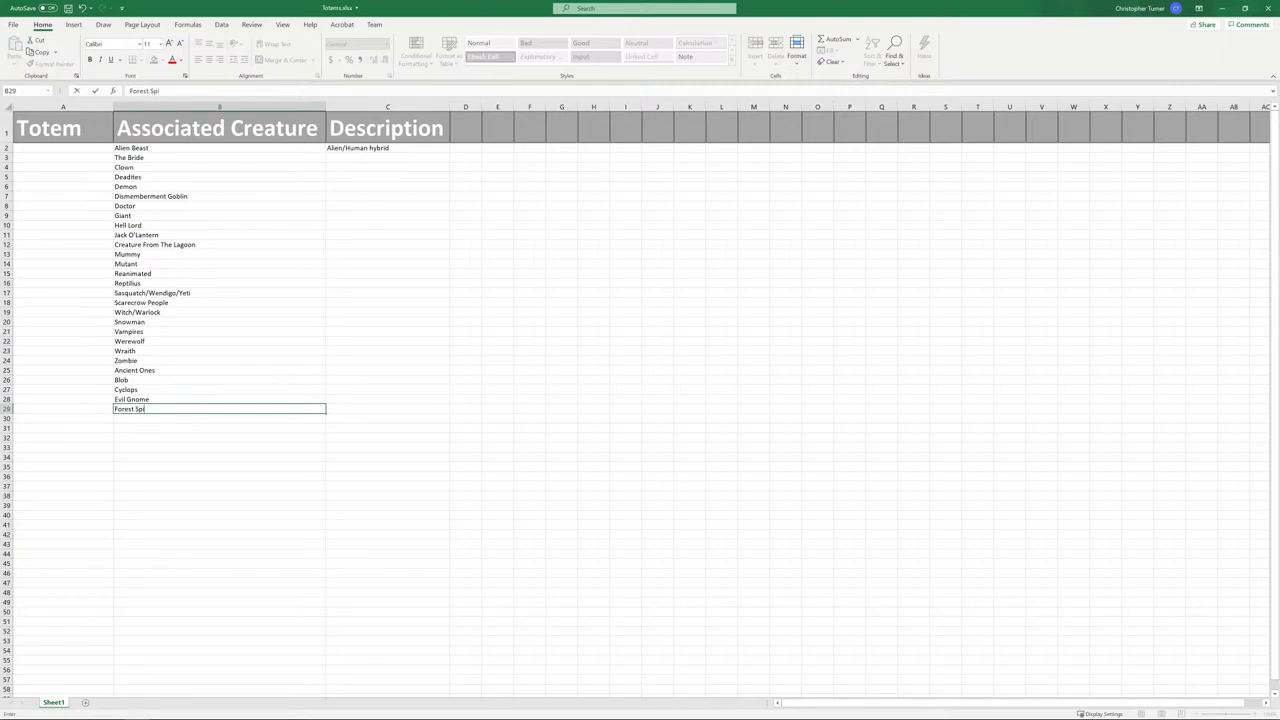
type("rit")
key("Return")
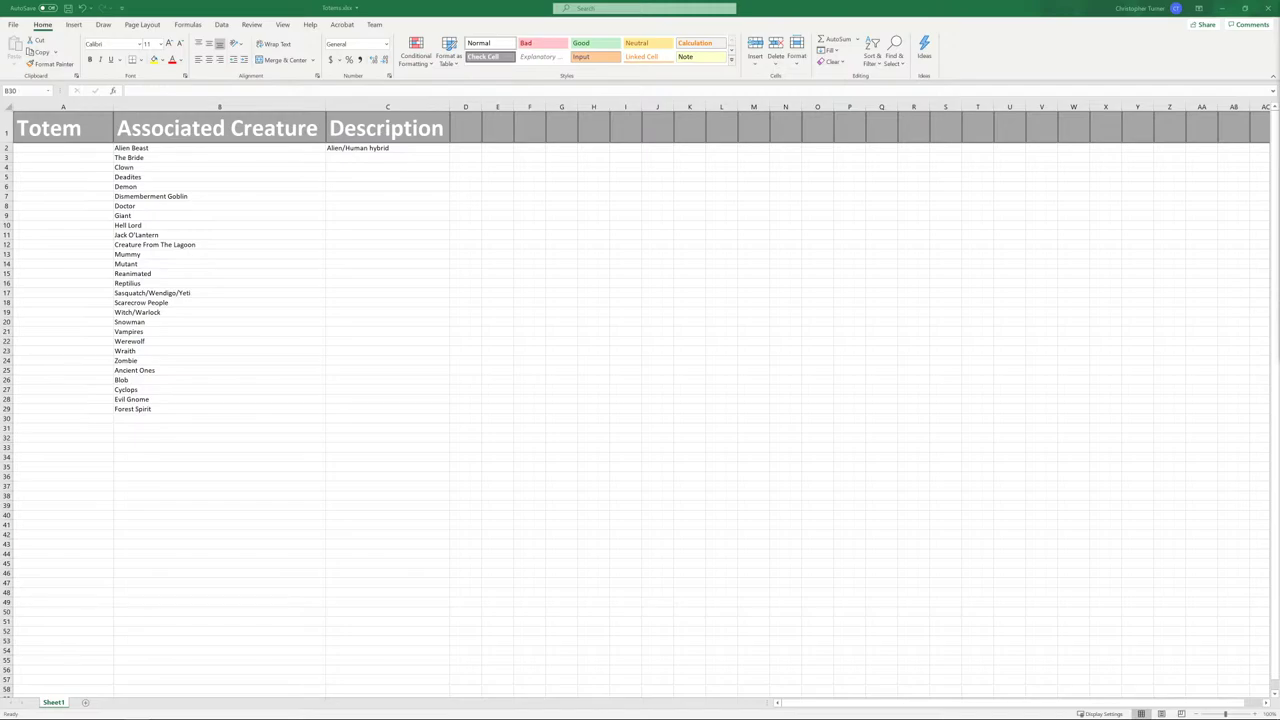
left_click(120, 419)
type("T")
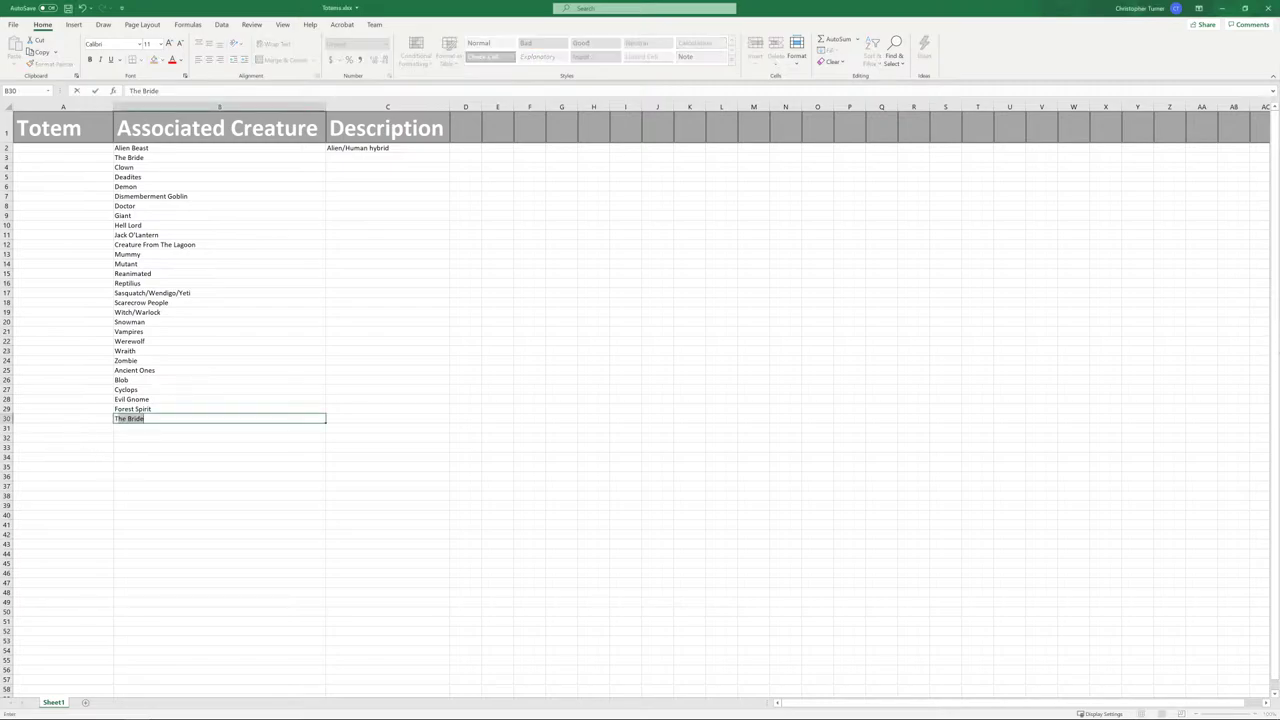
type("wo headed creature")
key("Return")
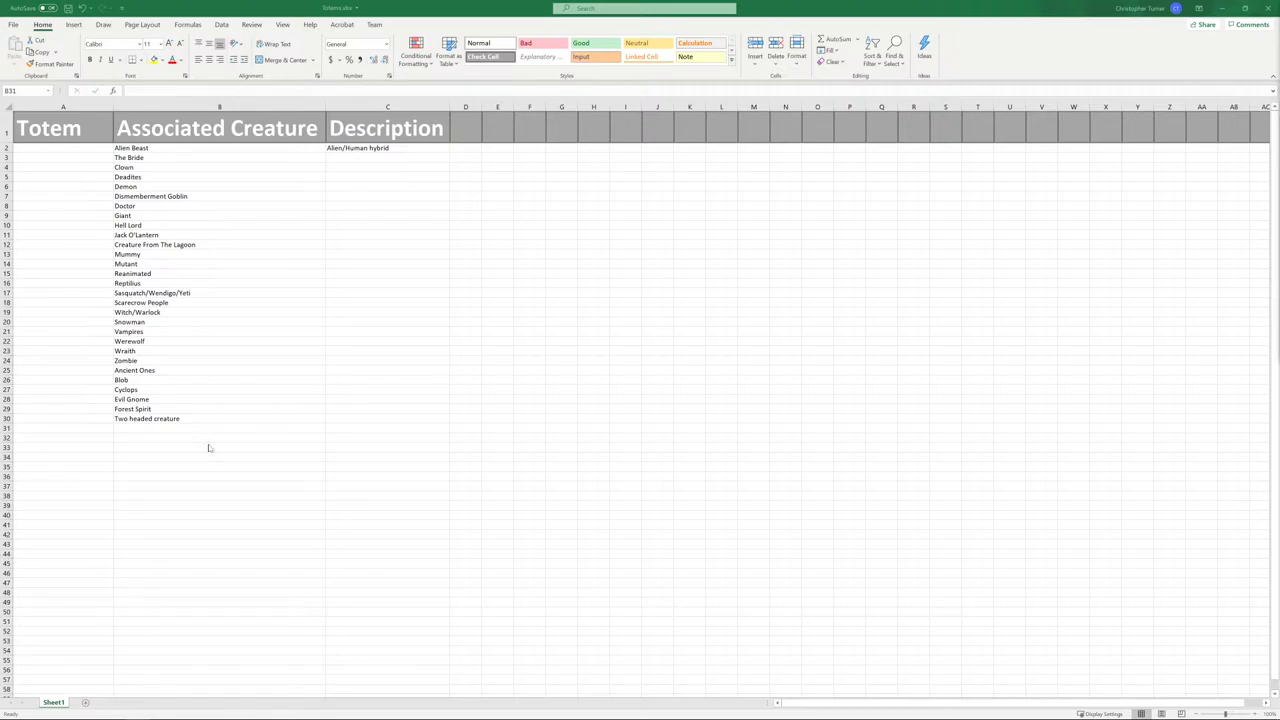
- Enter "Minotaur" as the associated creature in cell B31
left_click(137, 432)
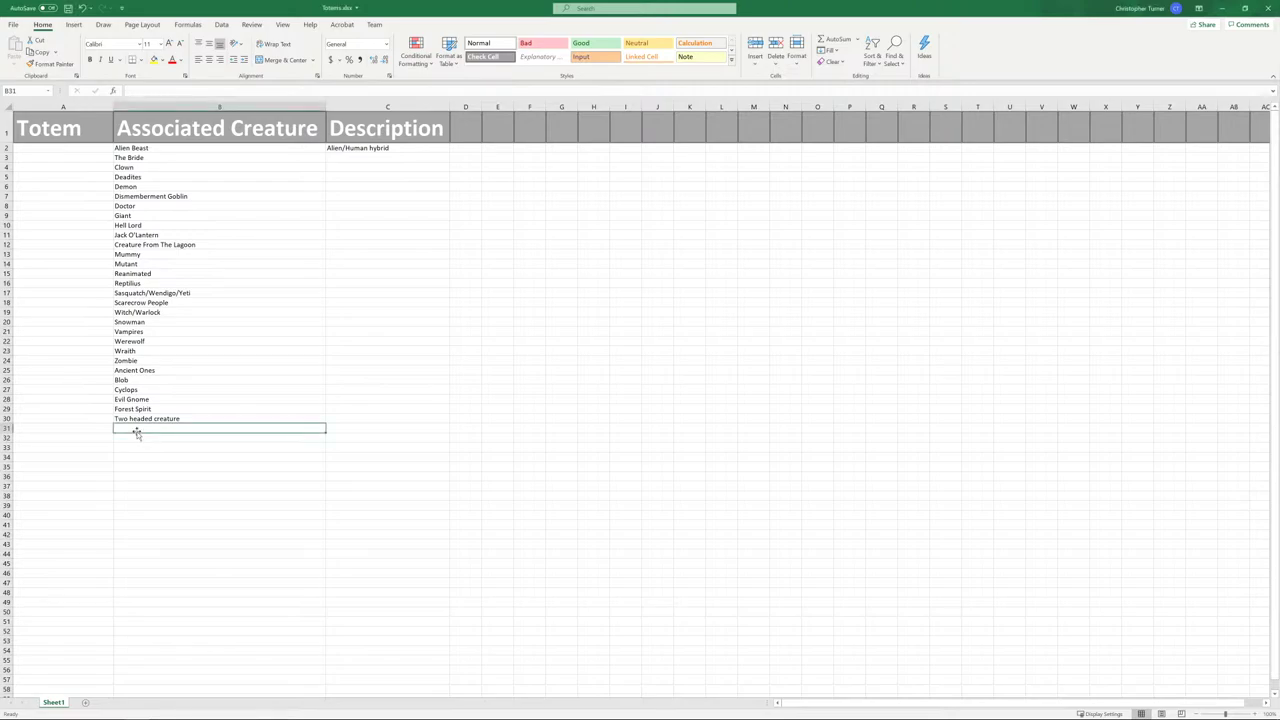
type("Min")
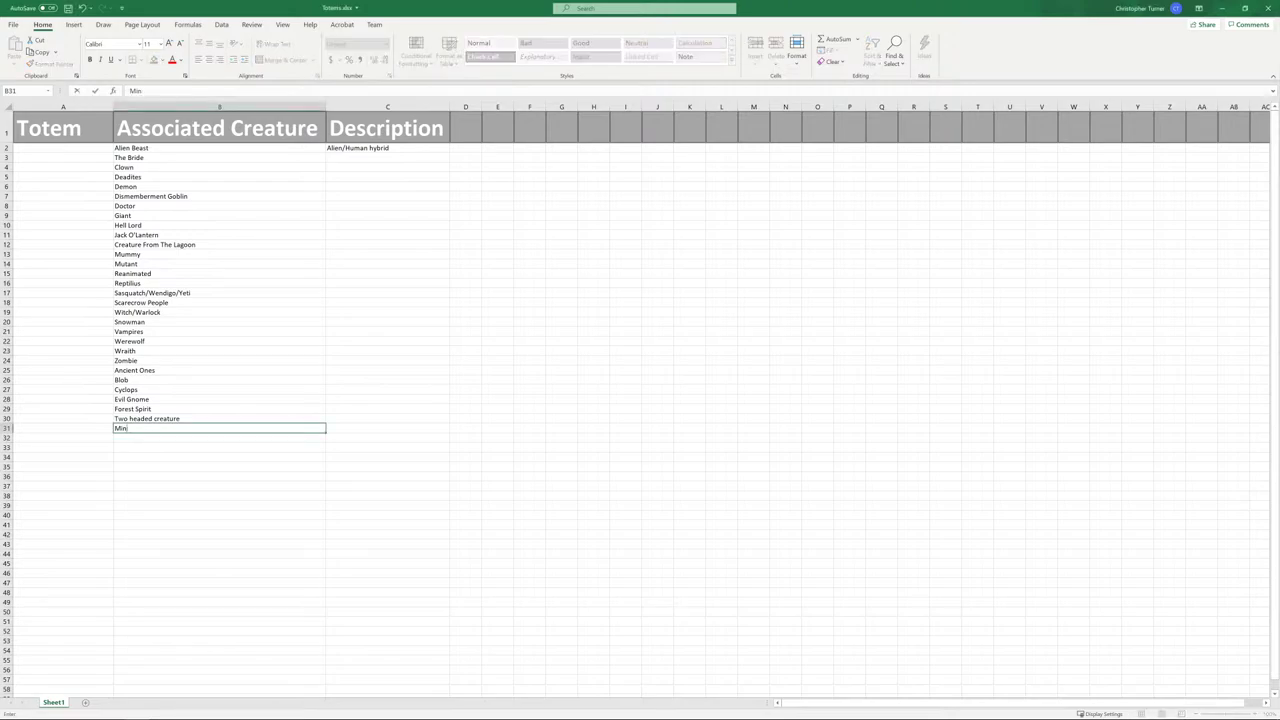
type("otaur")
key("Return")
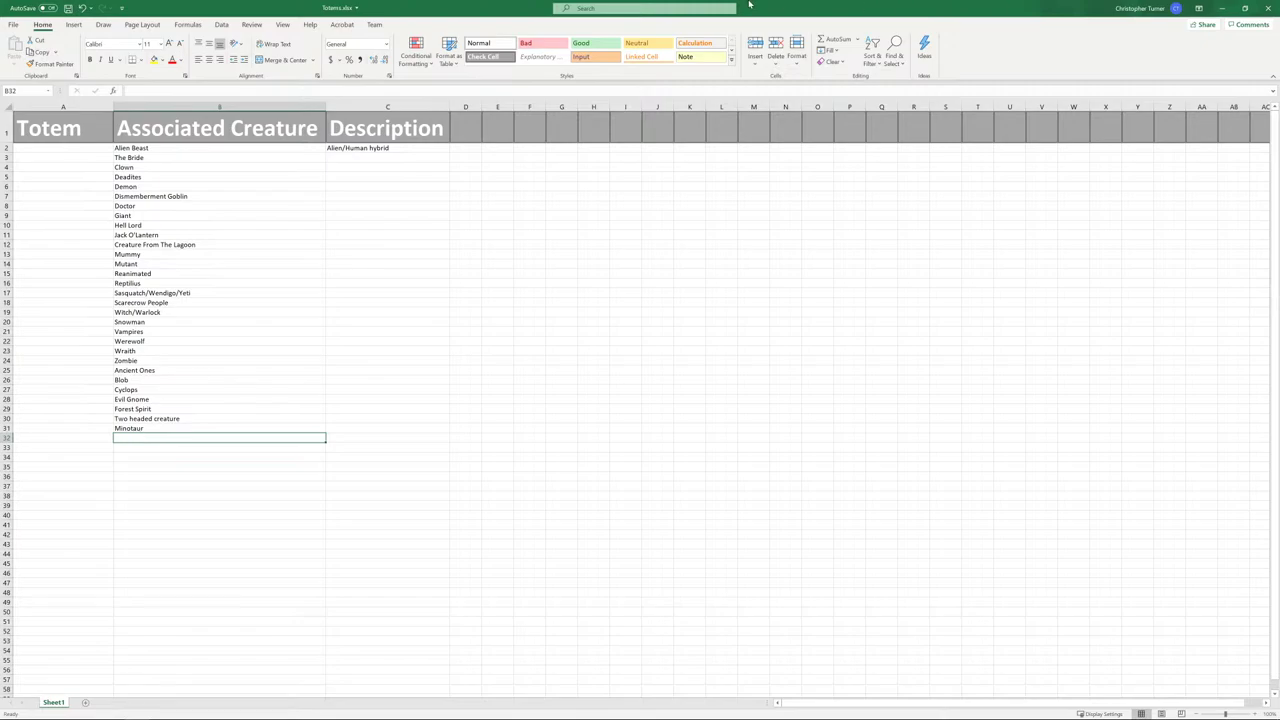
mouse_move(1262, 714)
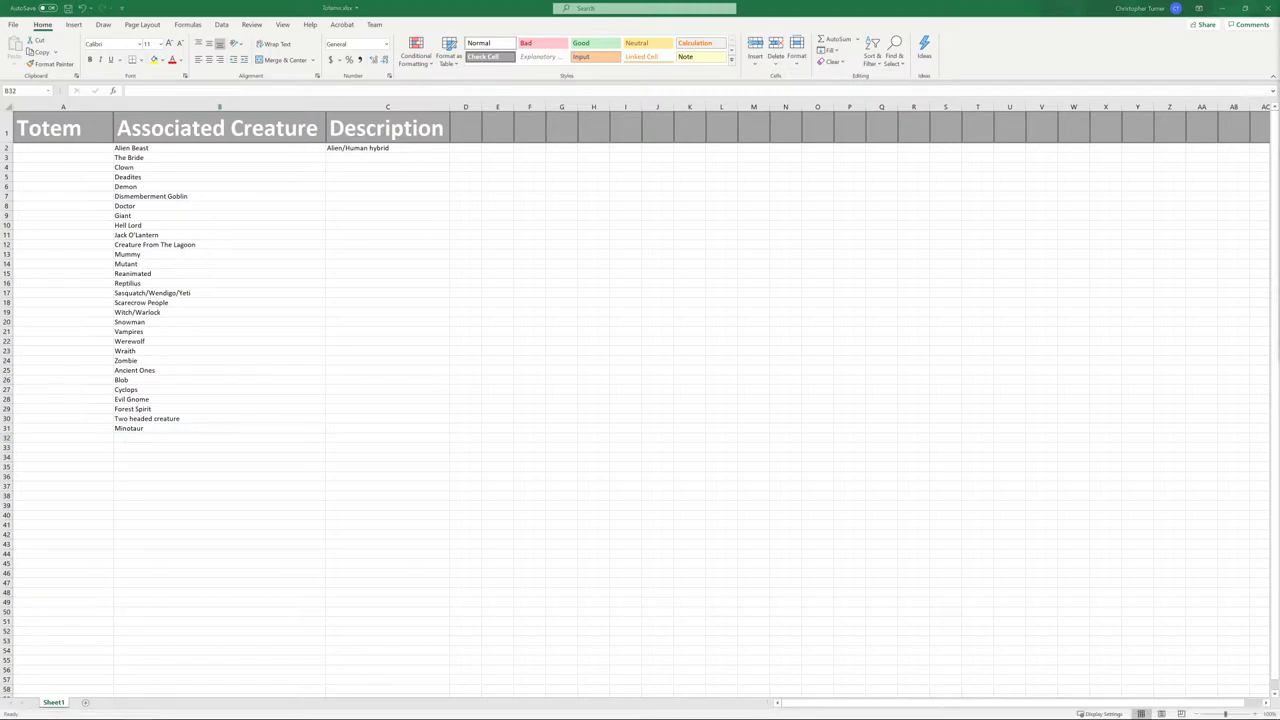
left_click(130, 437)
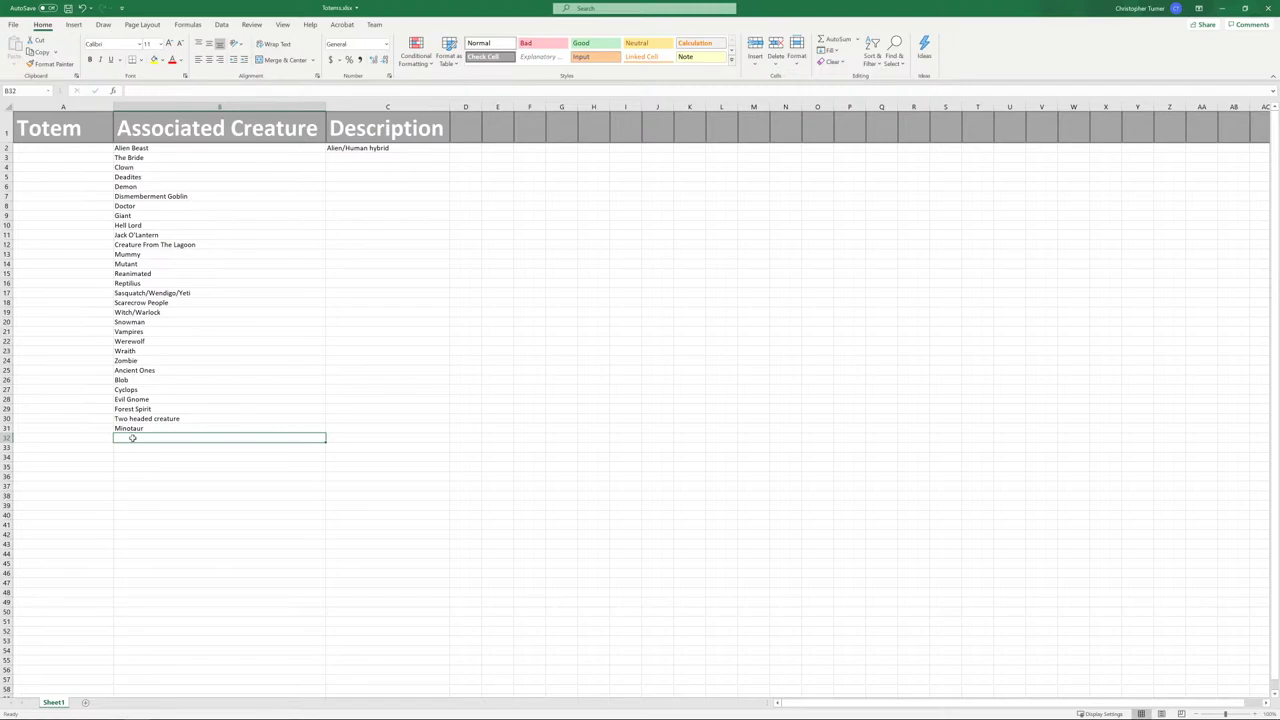
- Extend the "Doctor" entry in cell B8 to read "Doctor/Surgeon"
left_click(146, 205)
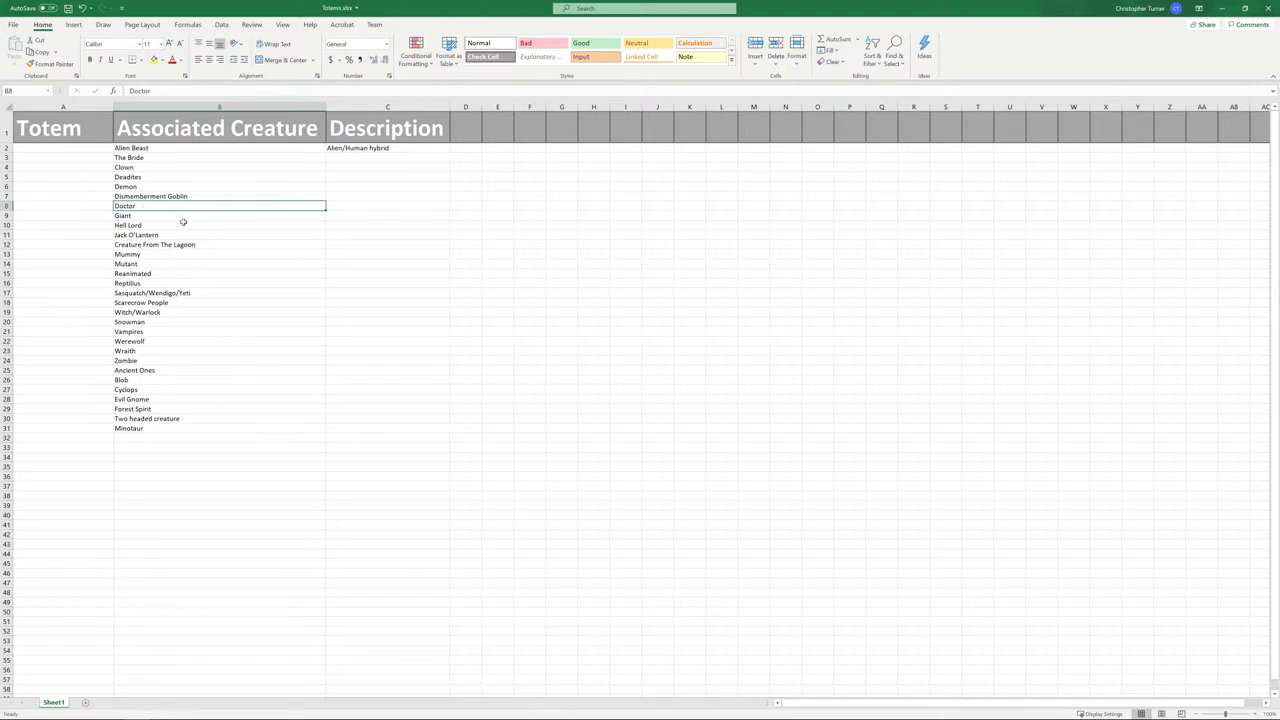
key("Right")
key("Left")
key("Down")
key("Up")
left_click(169, 92)
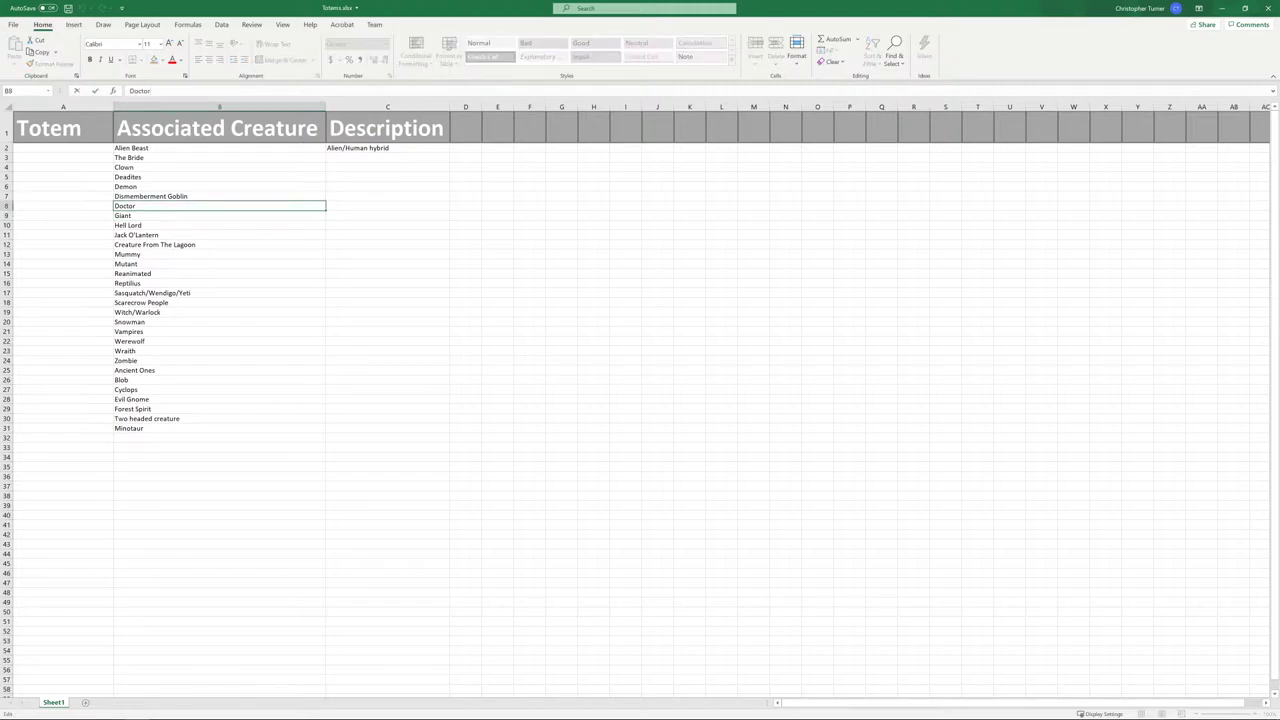
type("/Surgeon")
left_click(121, 437)
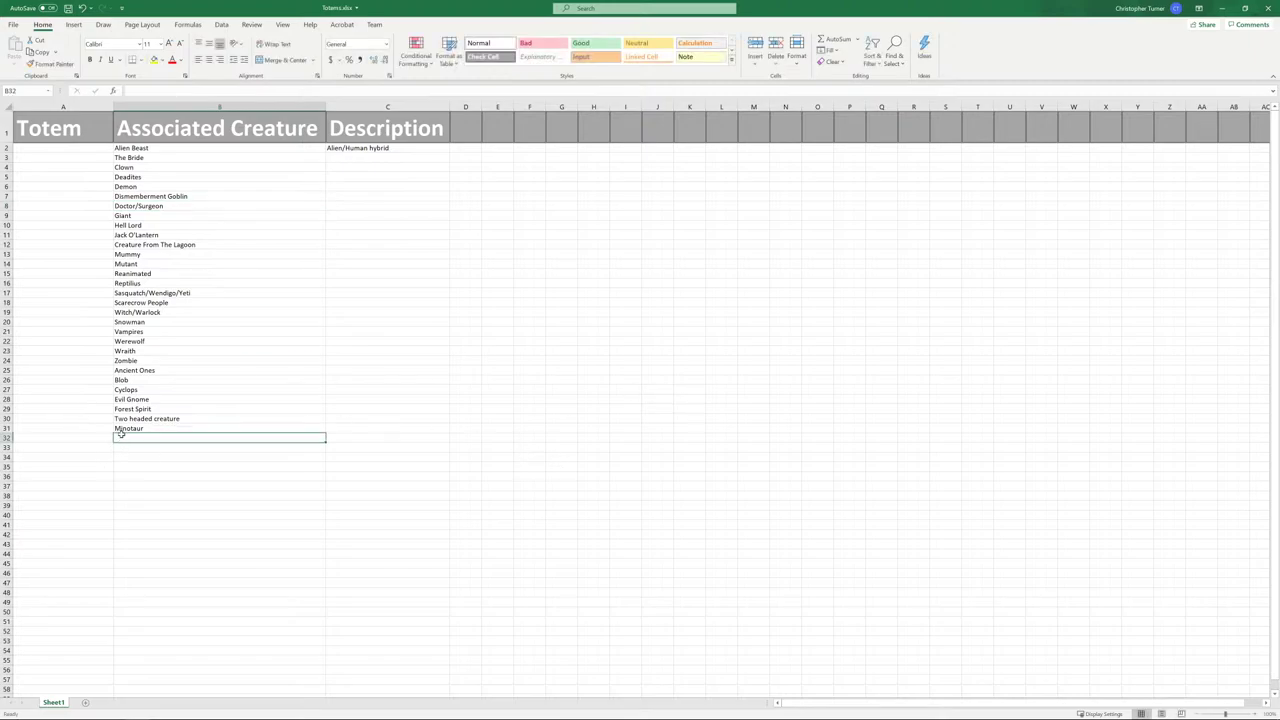
- Extend the "Reanimated" entry in cell B15 to read "Reanimated/Frankenstein's Monster"
left_click(168, 273)
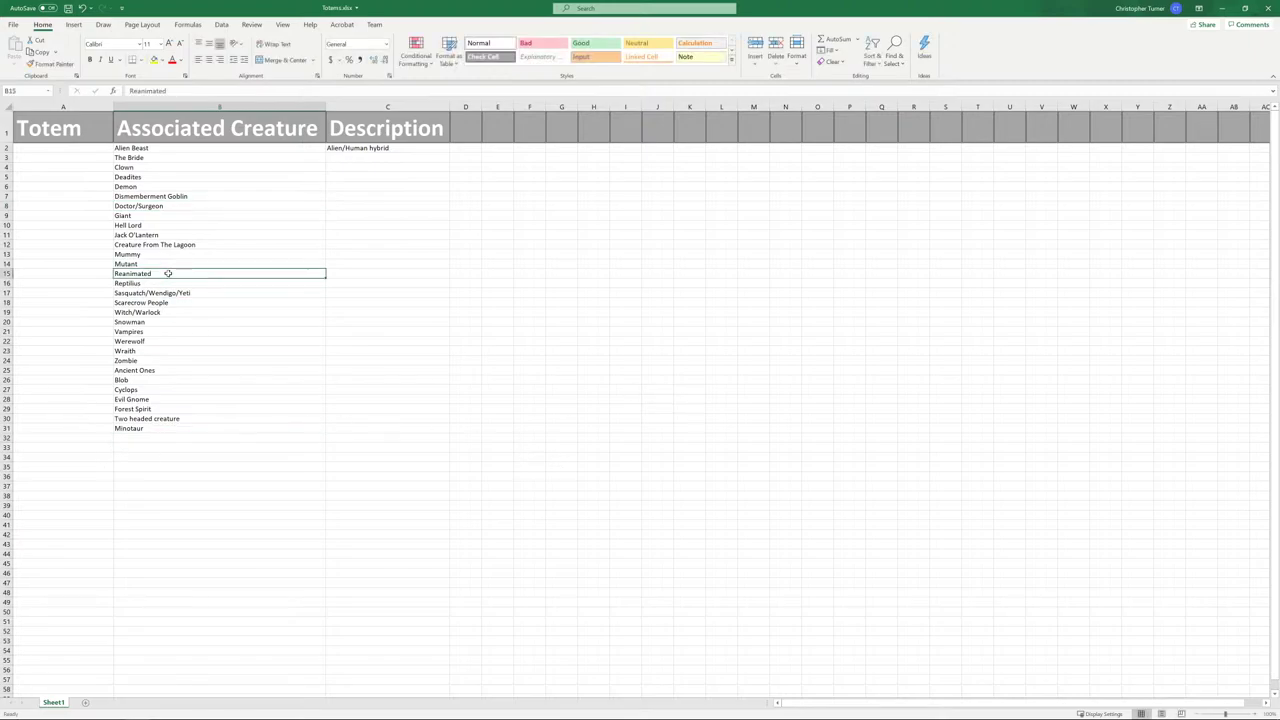
left_click(175, 91)
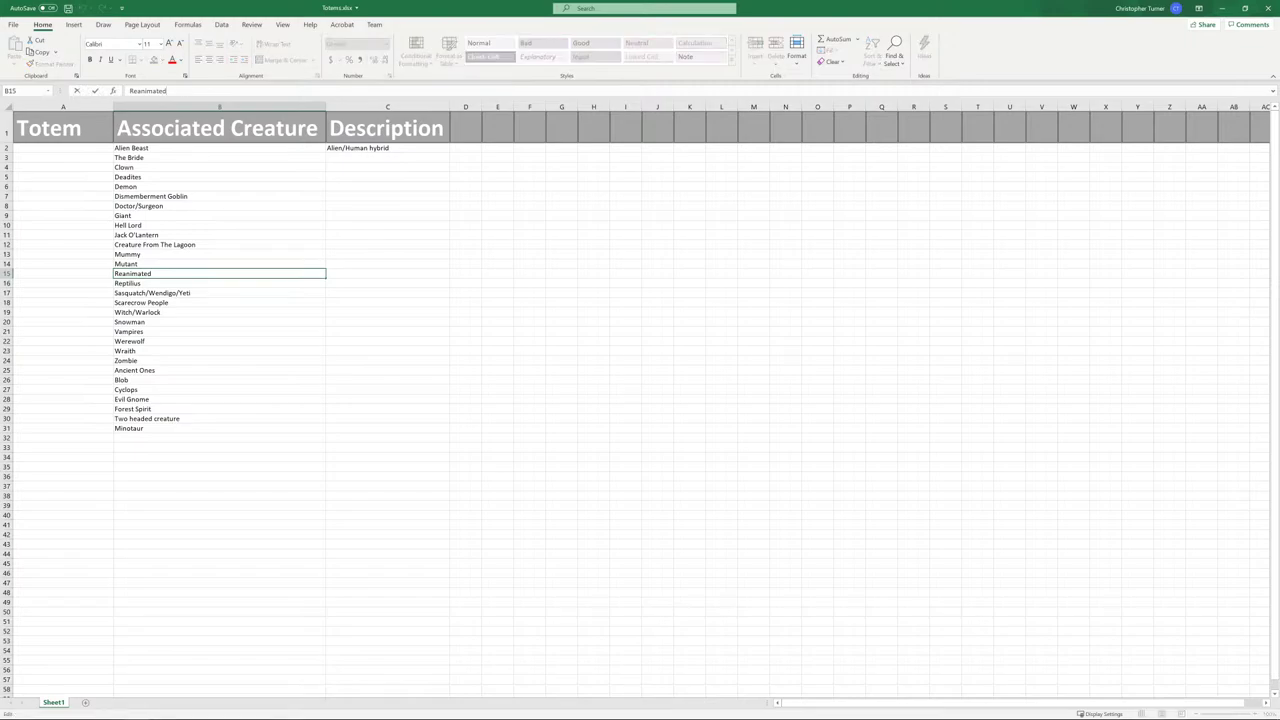
type("/Frankenstein's Monster")
key("Return")
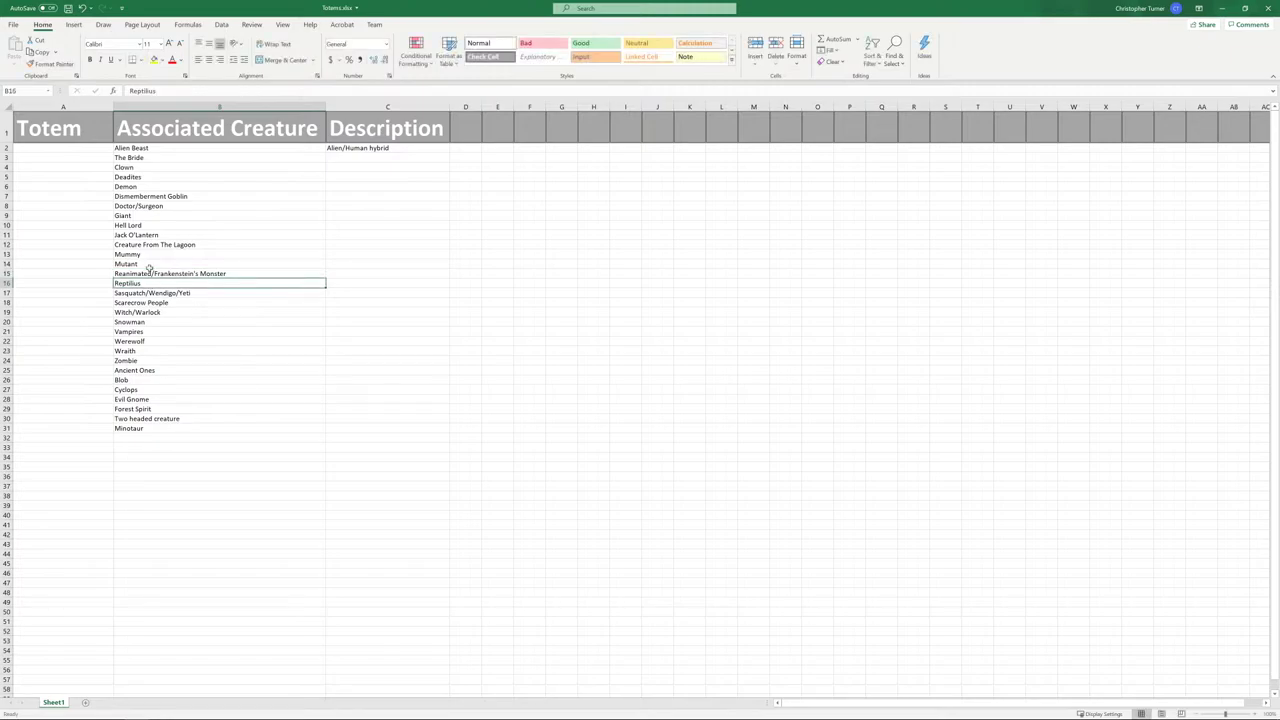
- Change the "Clown" entry in cell B4 to read "Killer Clown"
left_click(133, 168)
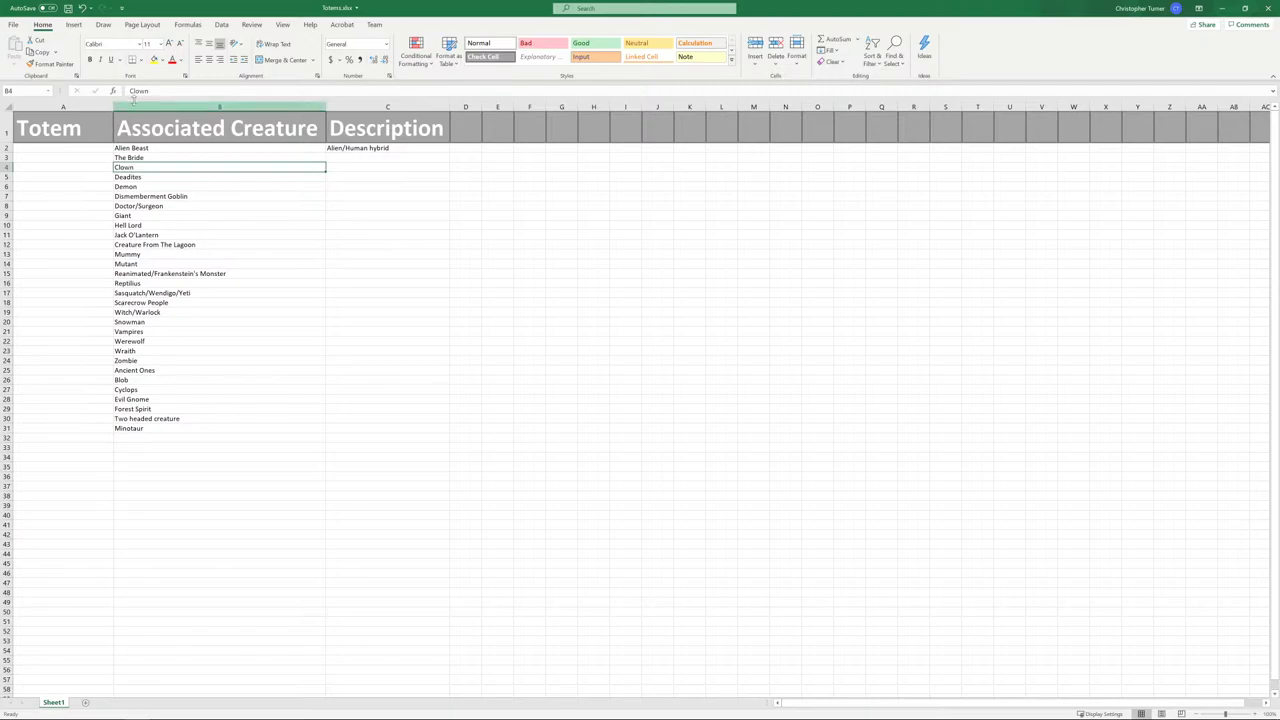
key("F2")
type("Killer")
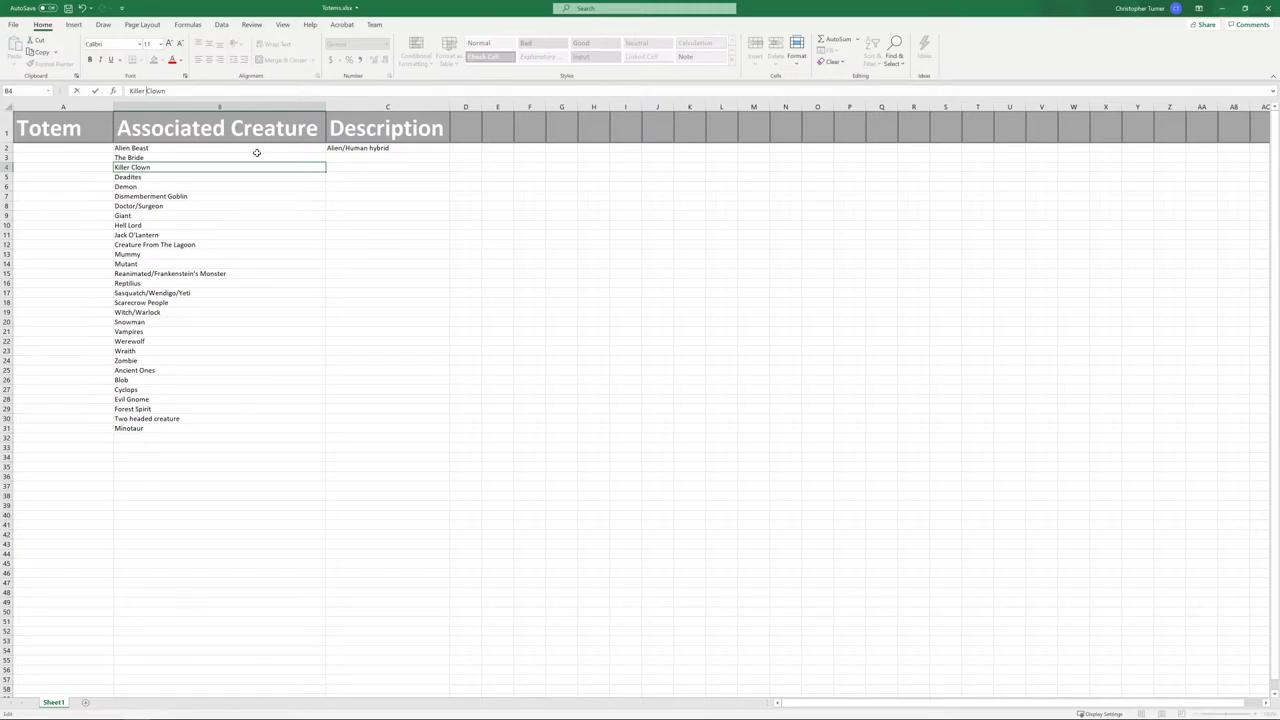
key("ctrl+Return")
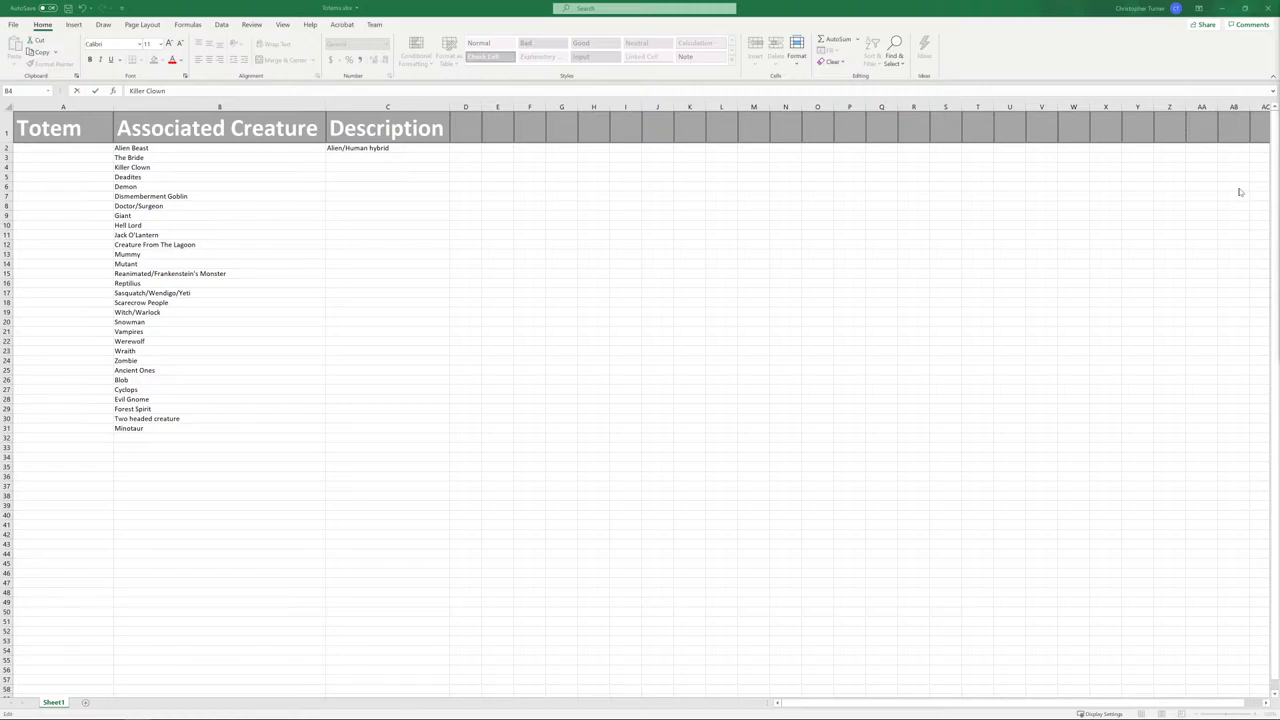
left_click(207, 244)
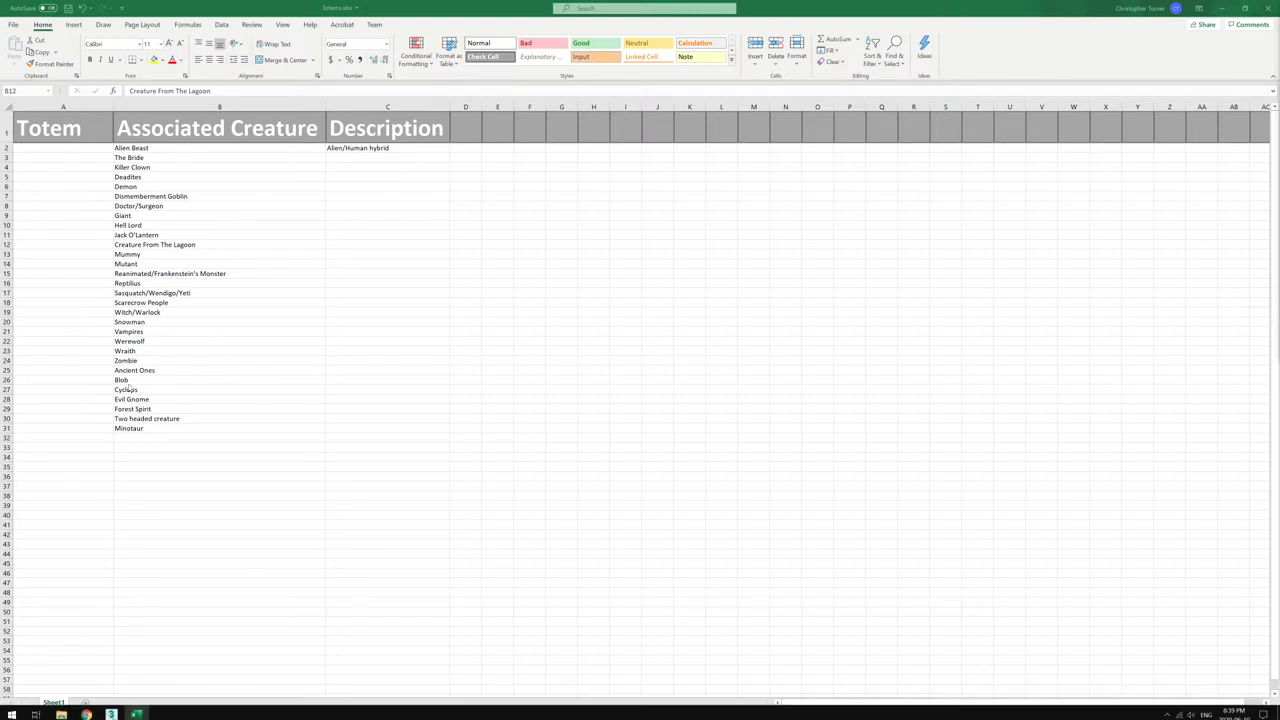
- Enter "Doppleganger" as the associated creature in cell B32
left_click(130, 437)
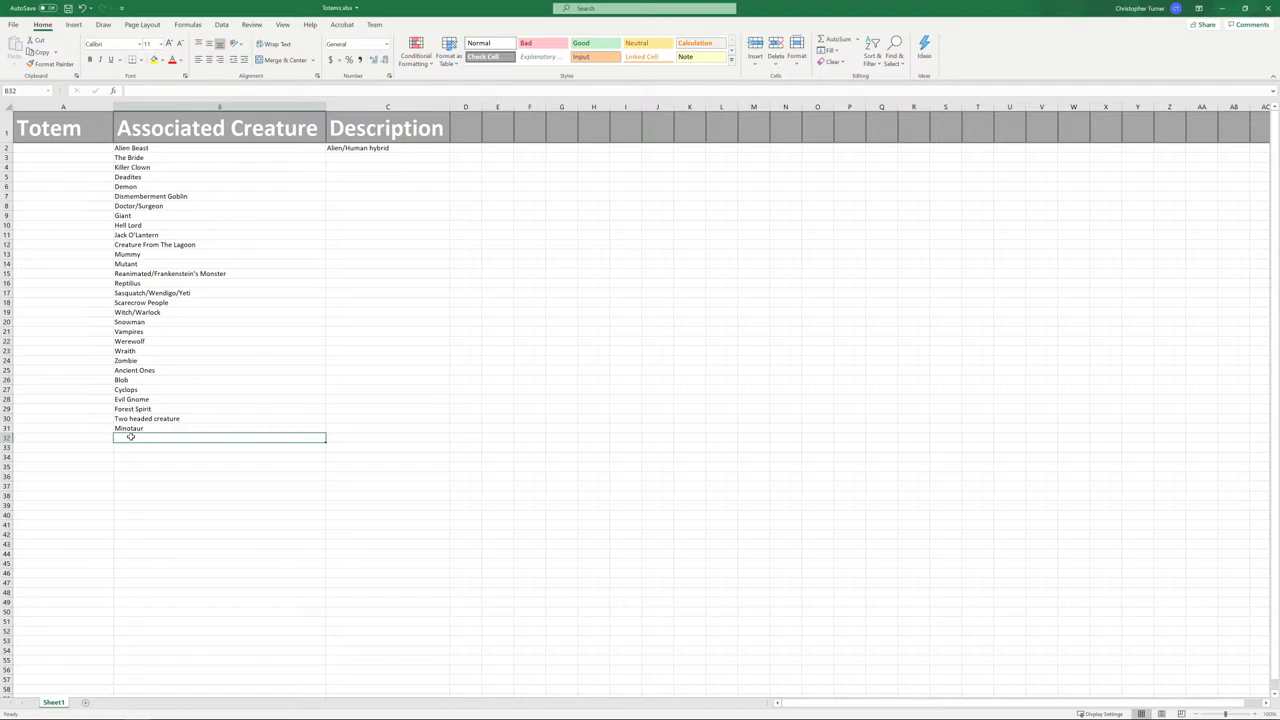
type("D")
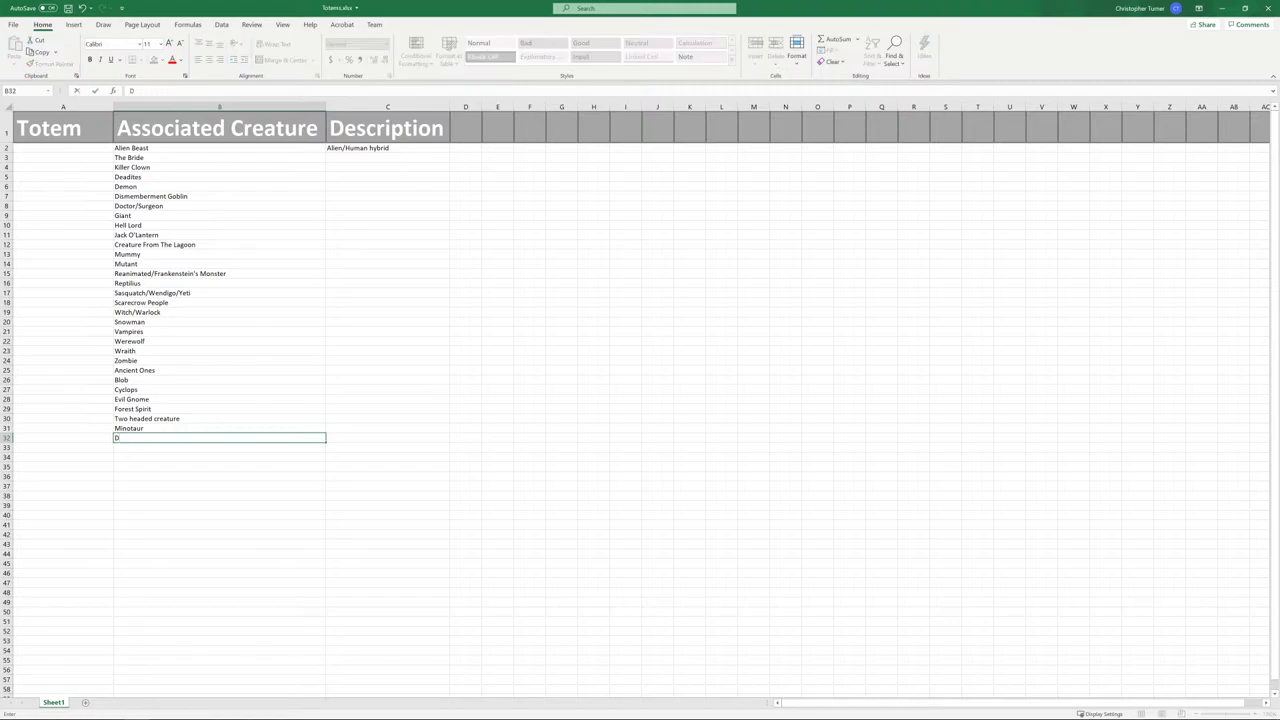
type("oppleganger")
key("Return")
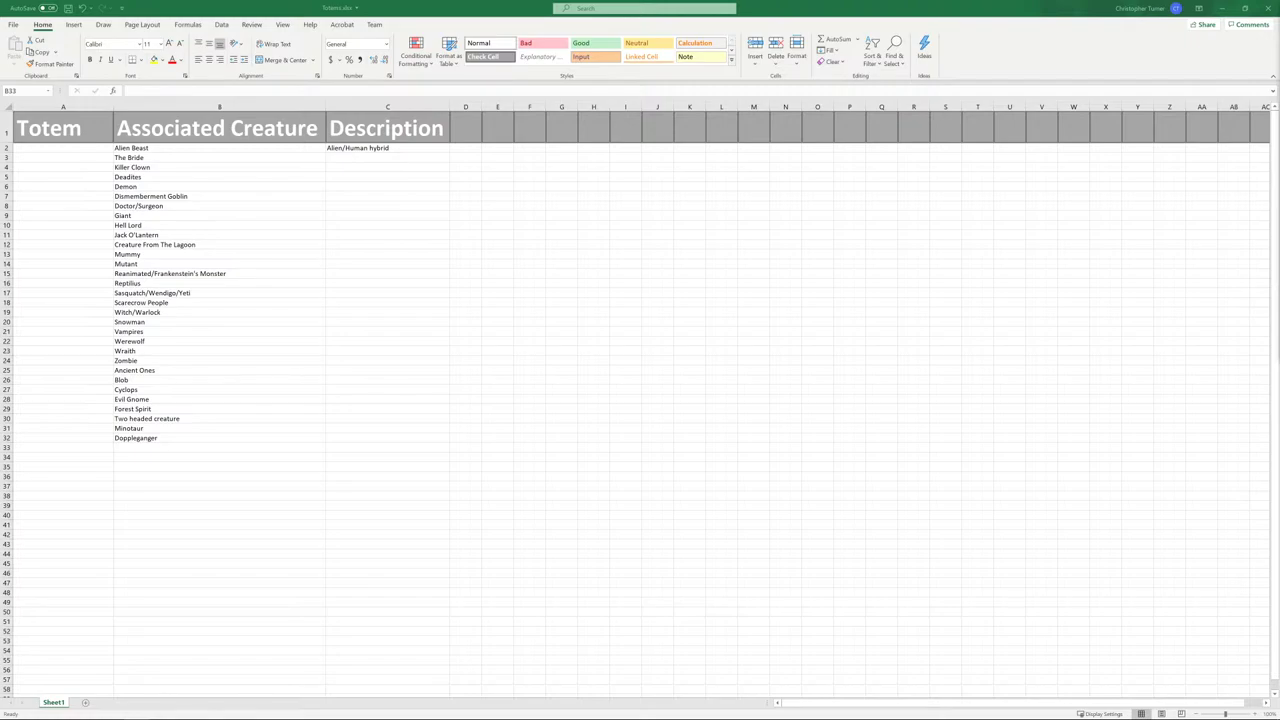
left_click(133, 448)
type("Kraken")
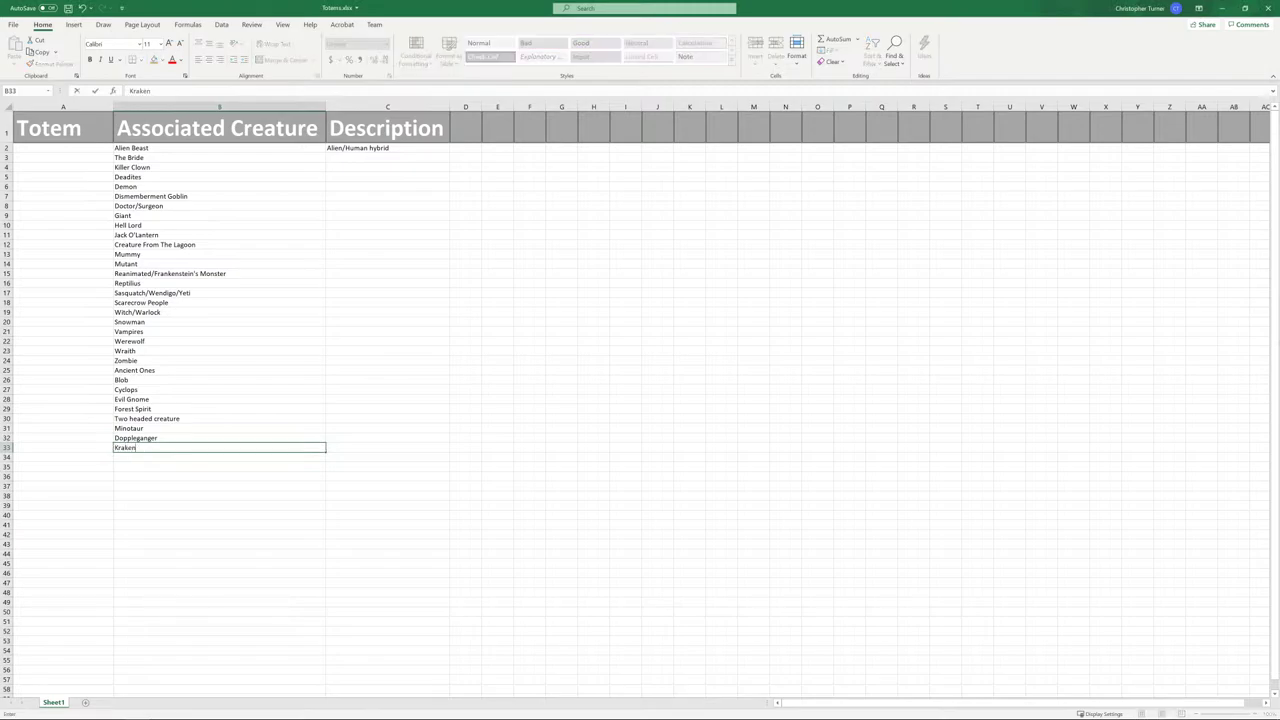
key("Return")
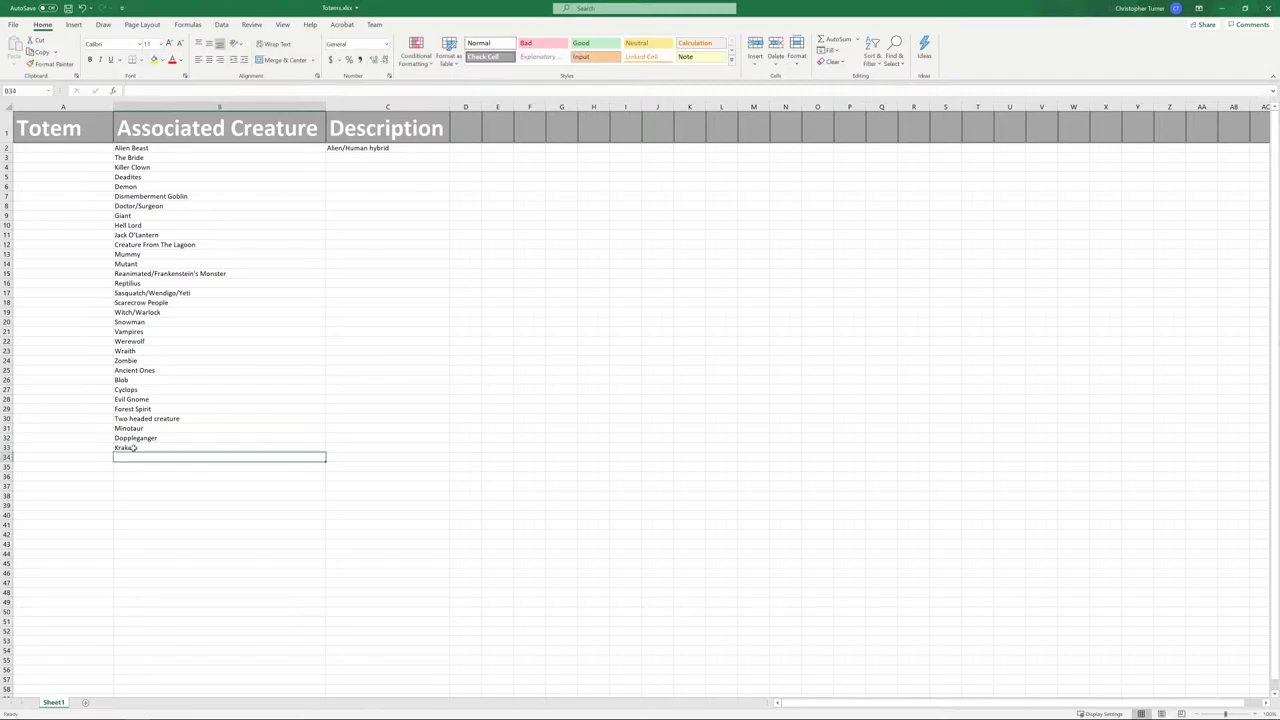
key("BackSpace")
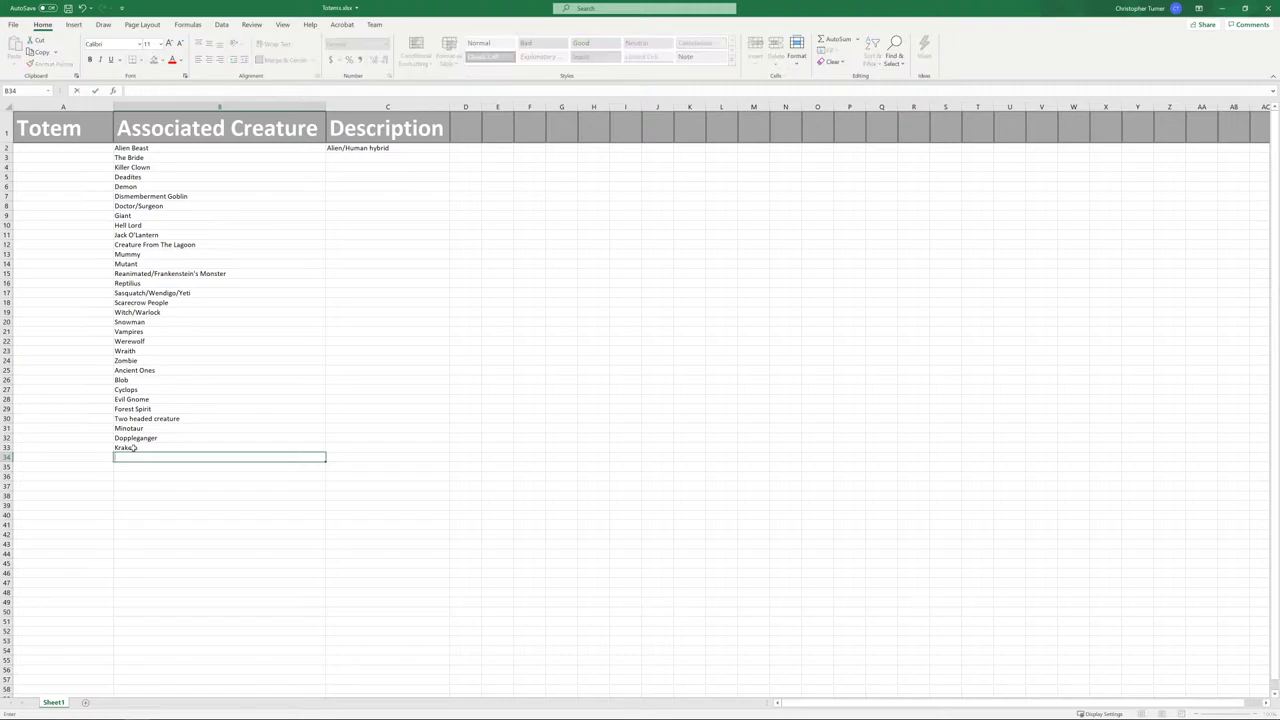
key("ctrl+z")
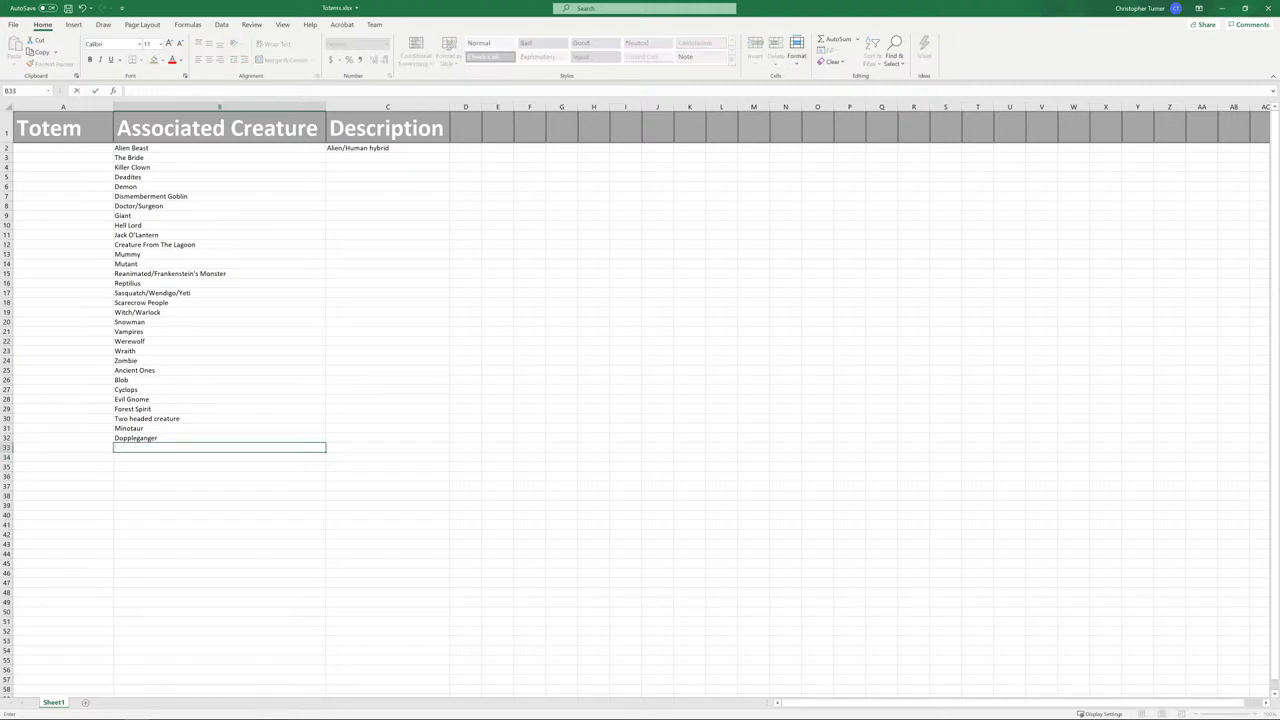
- Add the associated creatures "Grendel", "Freddy" and "Jason" in cells B33 to B35
type("Grendel")
key("Return")
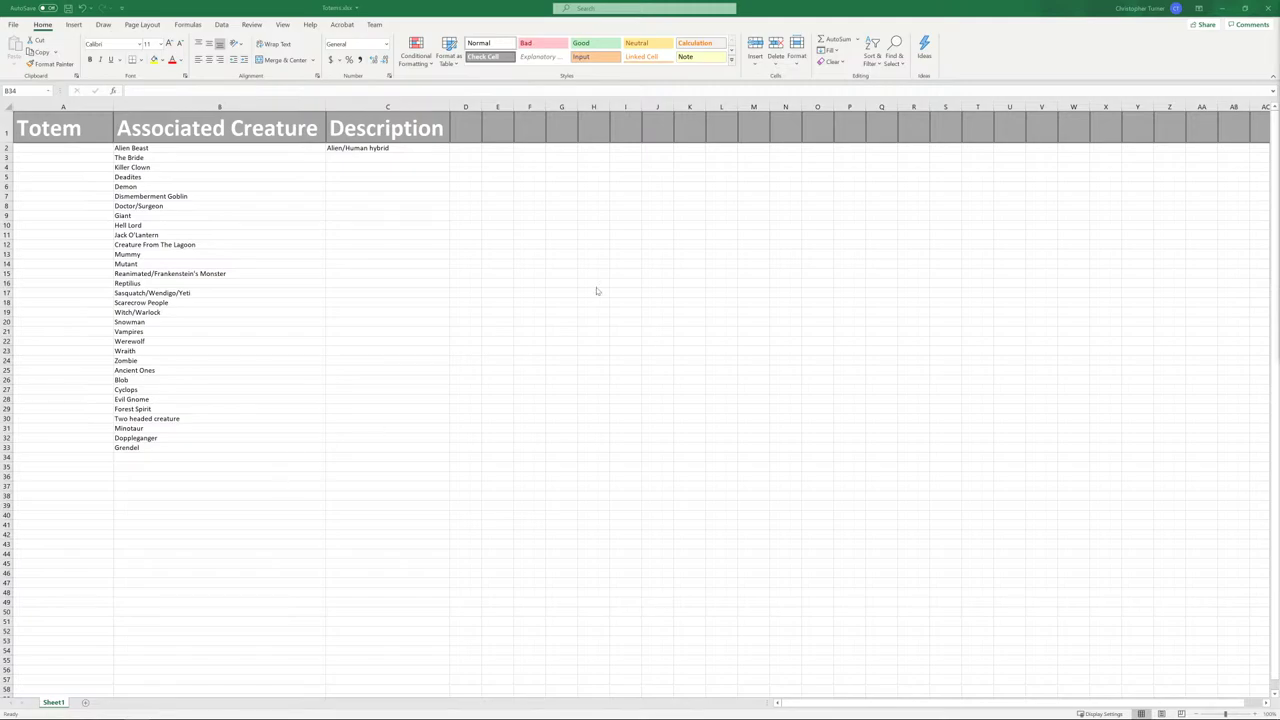
left_click(140, 455)
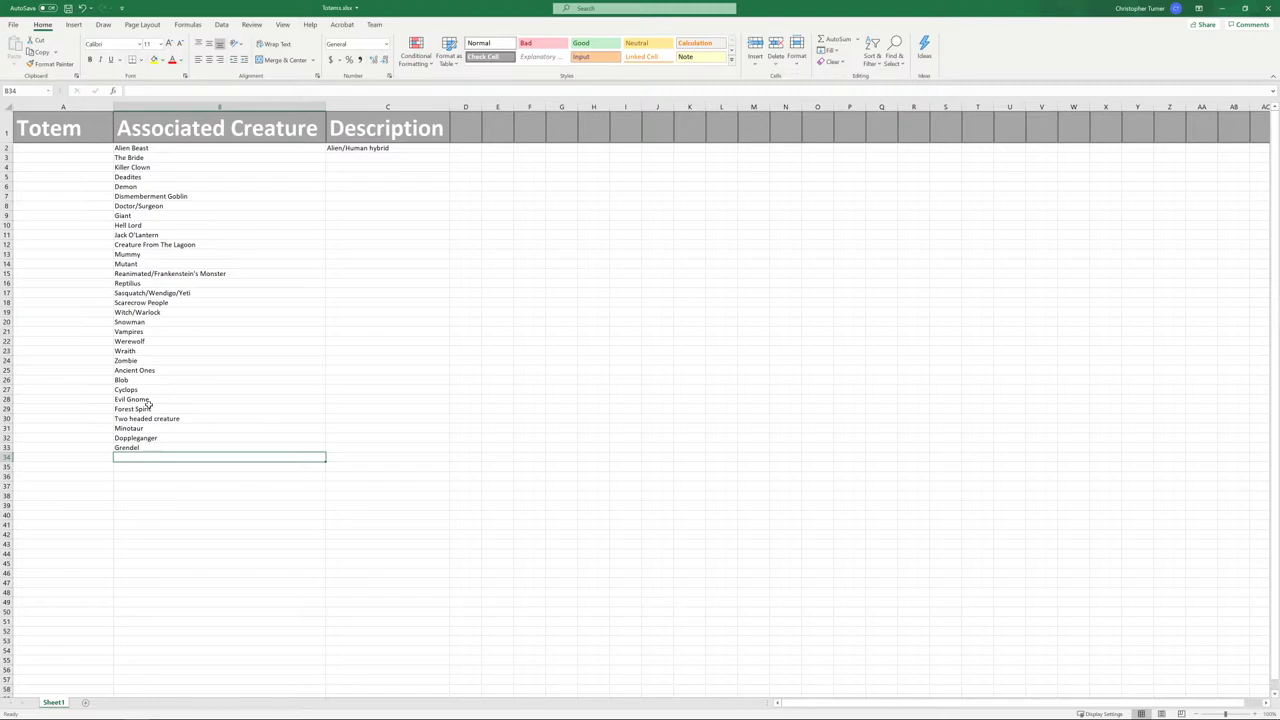
type("Freddy")
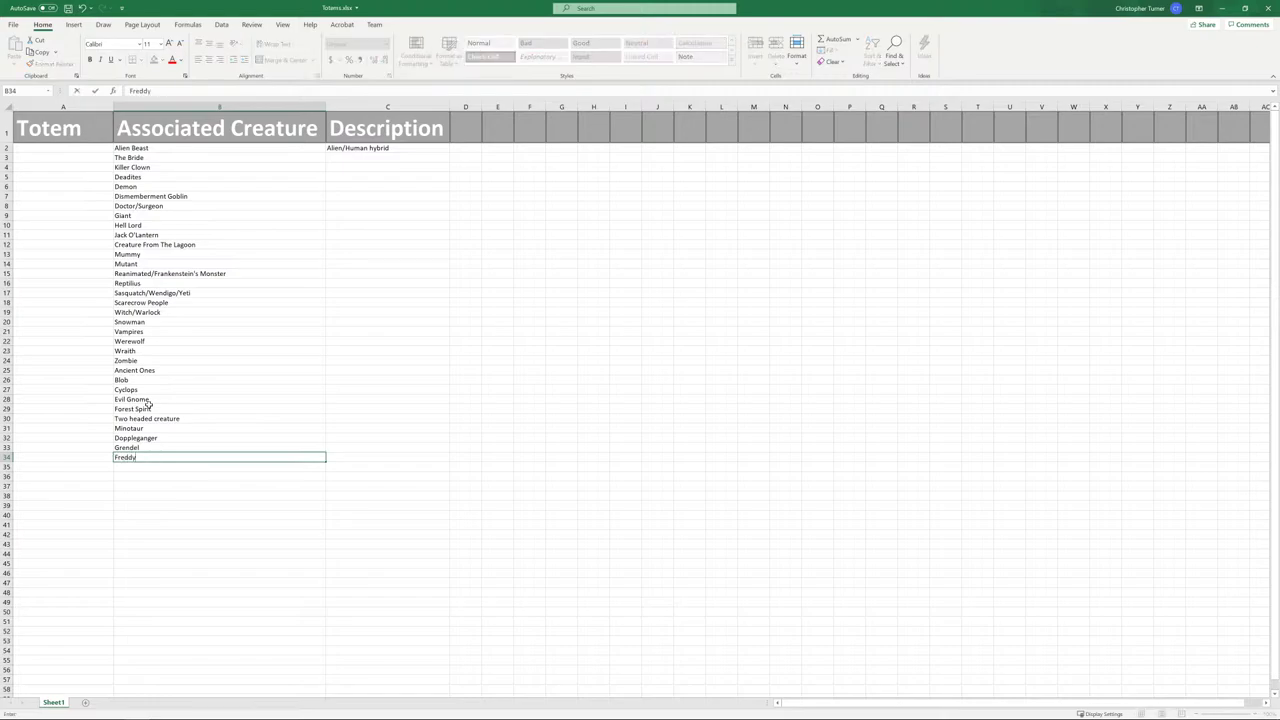
key("Return")
type("Jason")
key("Return")
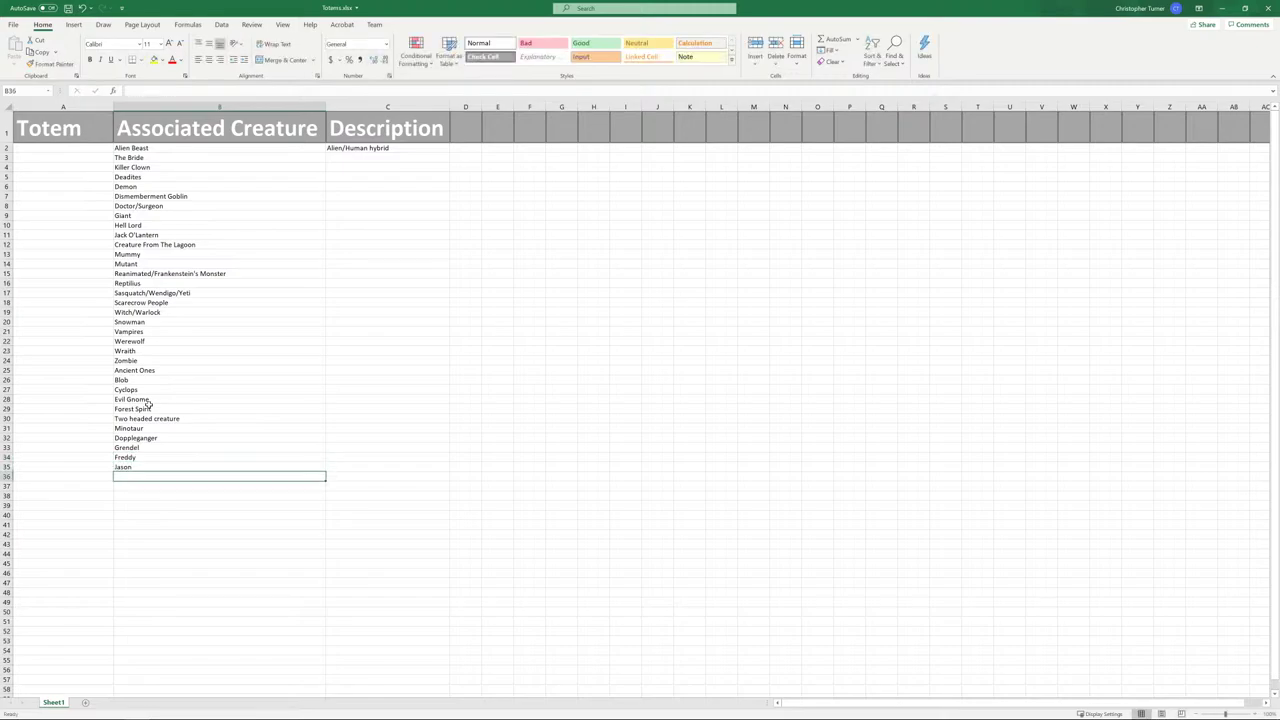
- Add the associated creatures "Michael Meyers" in cell B36 and "Leatherface" in cell B37
type("Michael M")
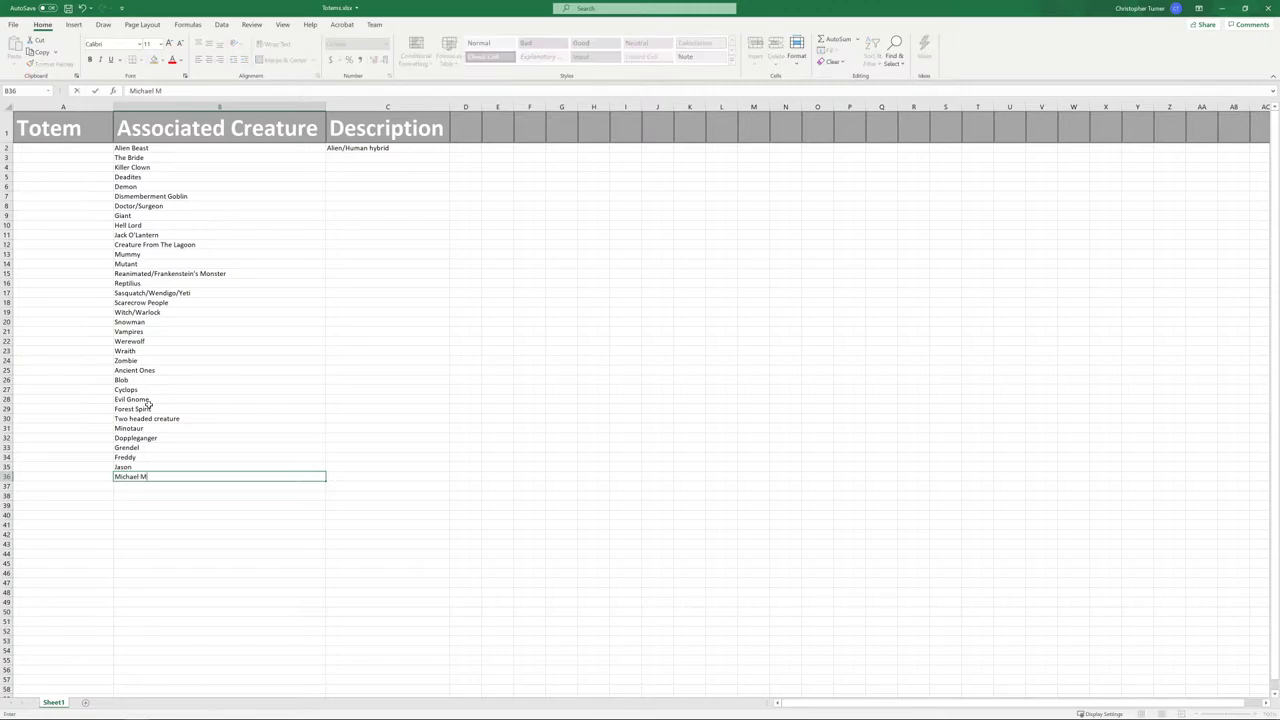
type("eyers")
key("Return")
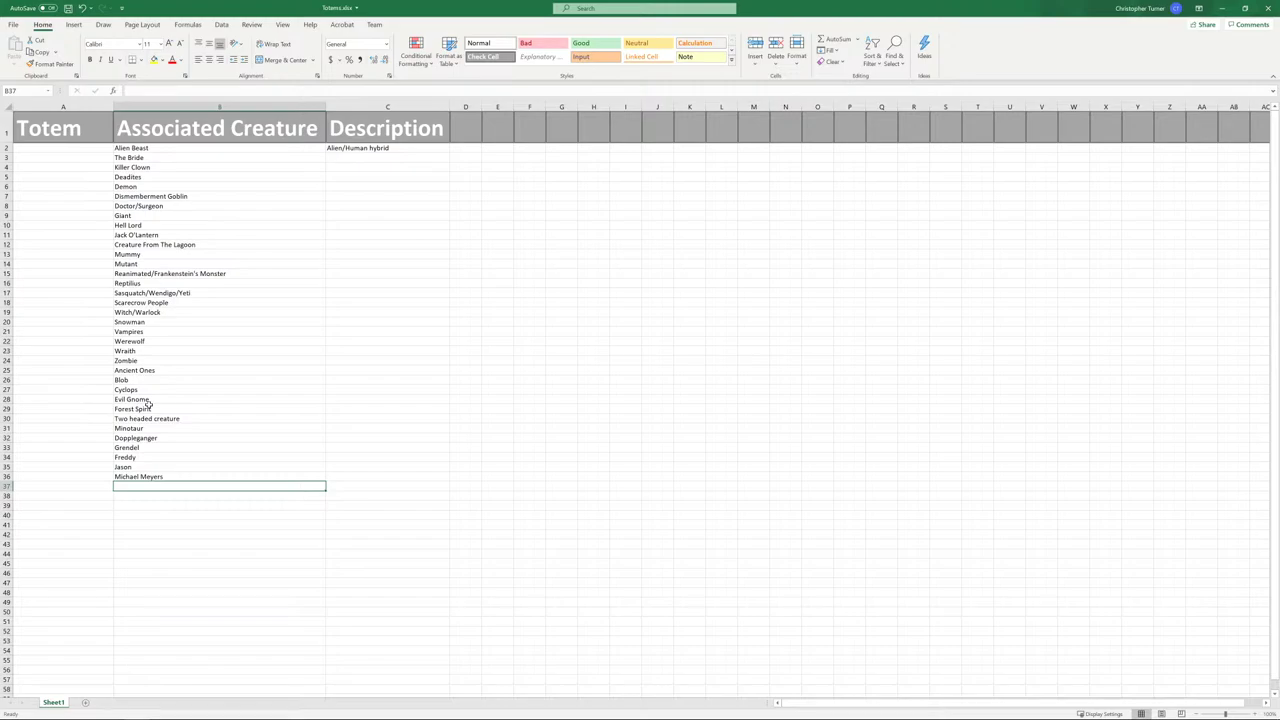
type("Leatherface")
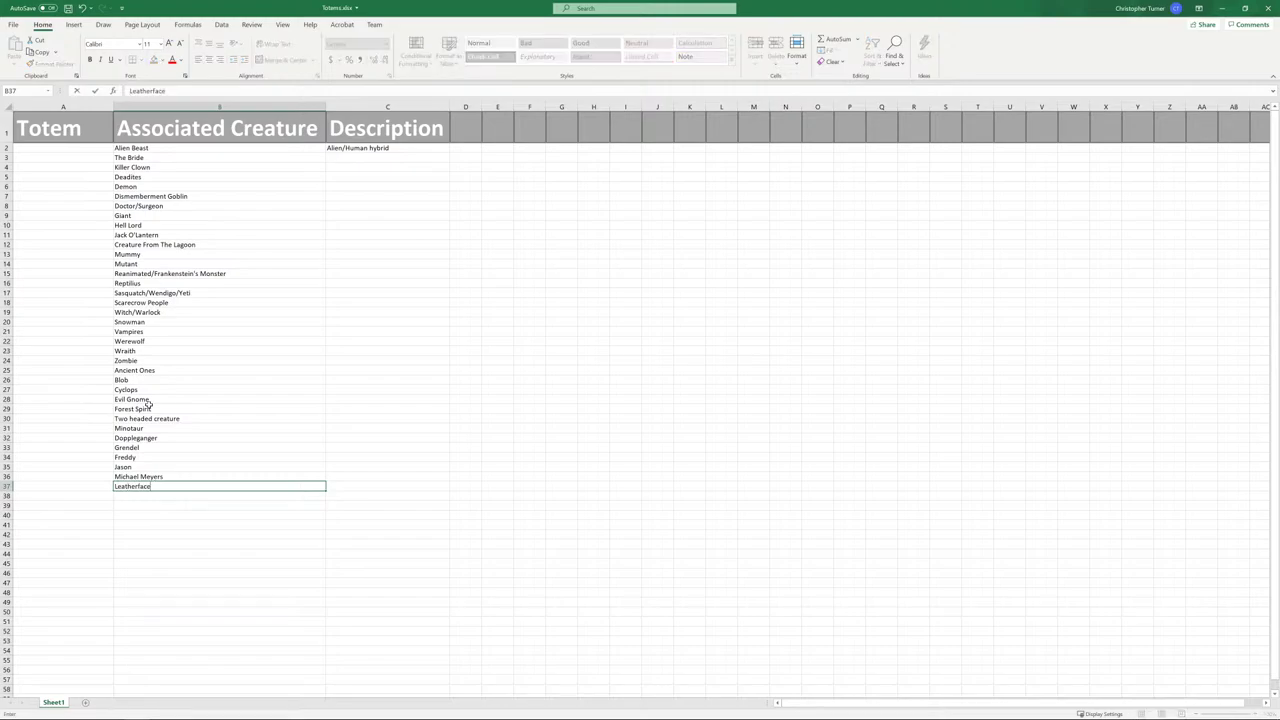
key("Return")
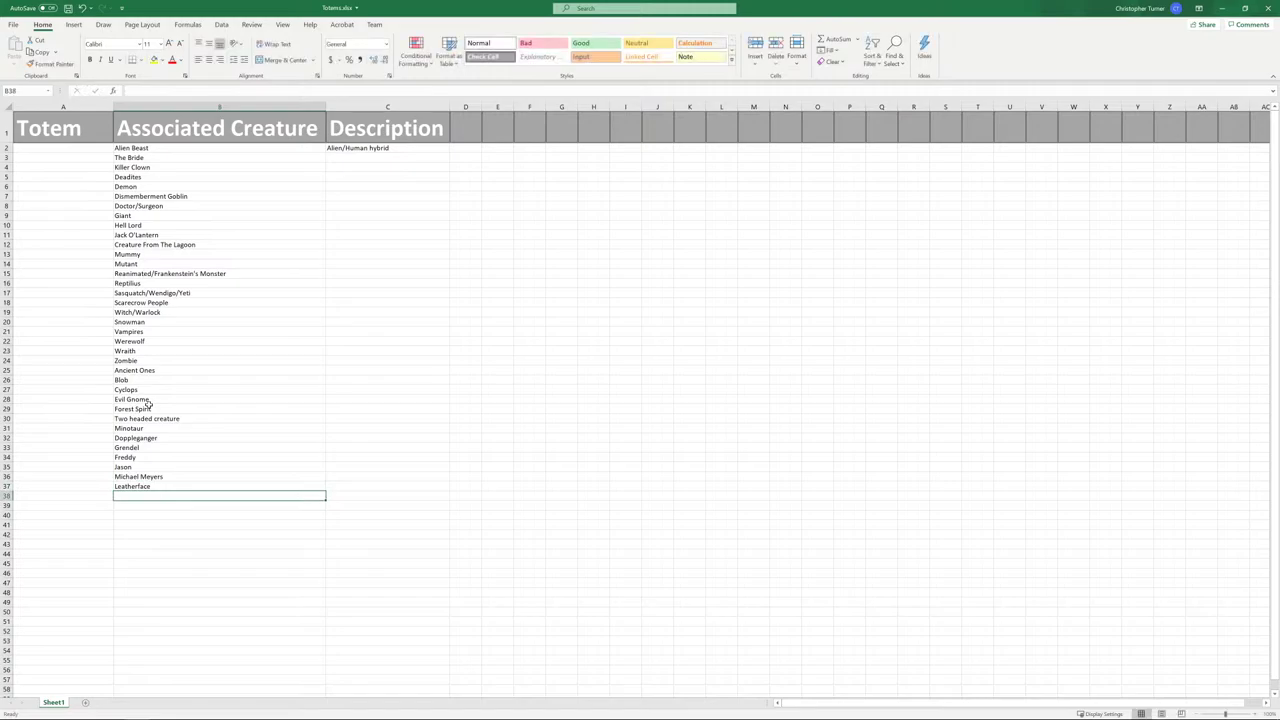
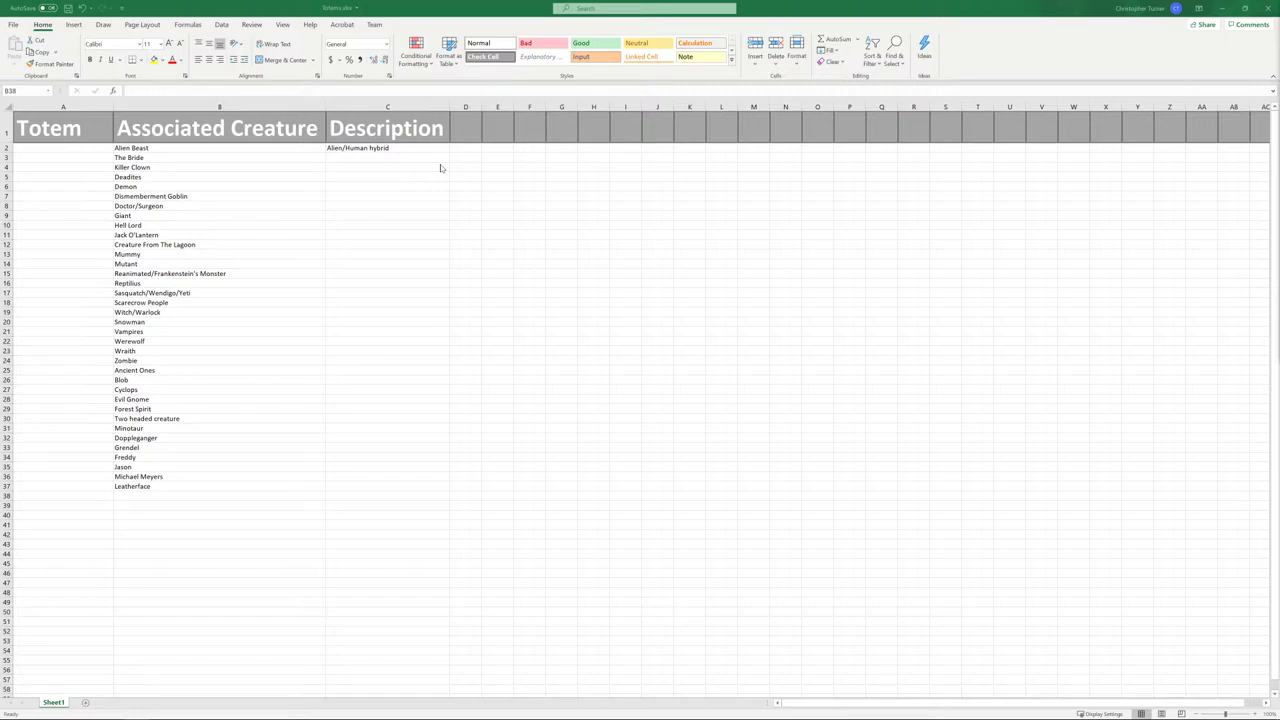
- Enter "Cat/Human hybrid" as the associated creature in cell B38
left_click(128, 495)
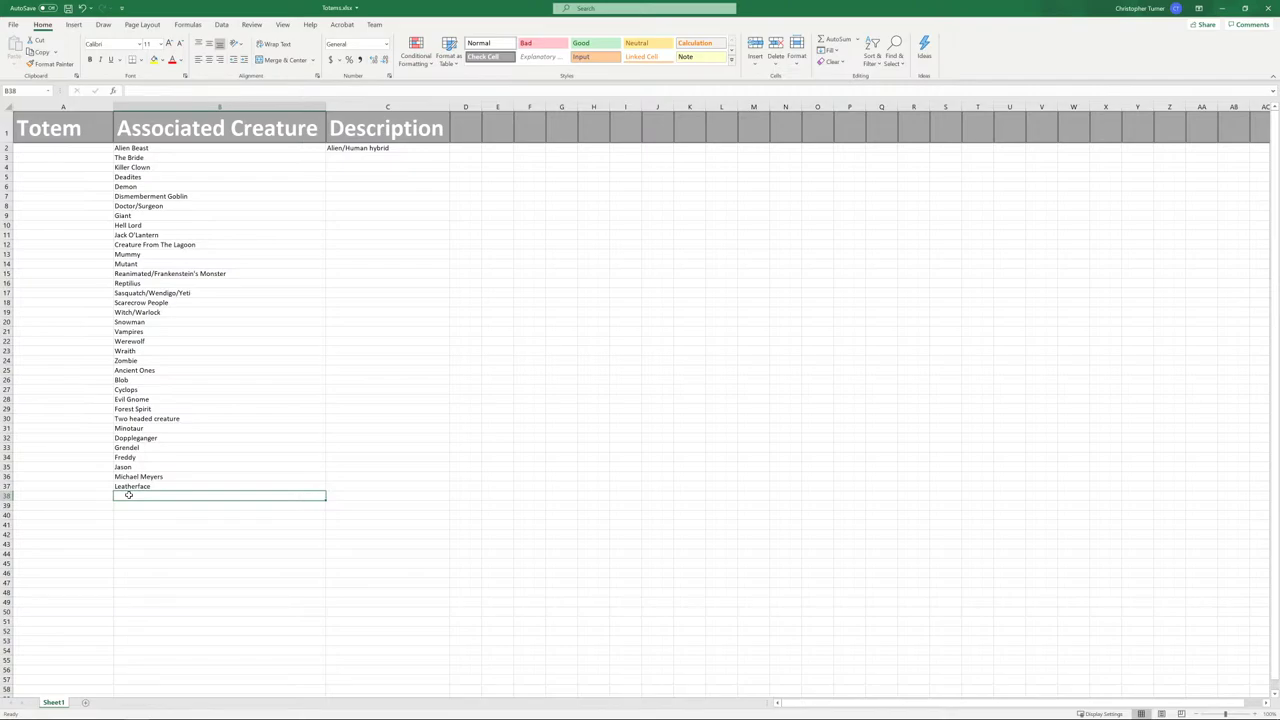
type("Cat/")
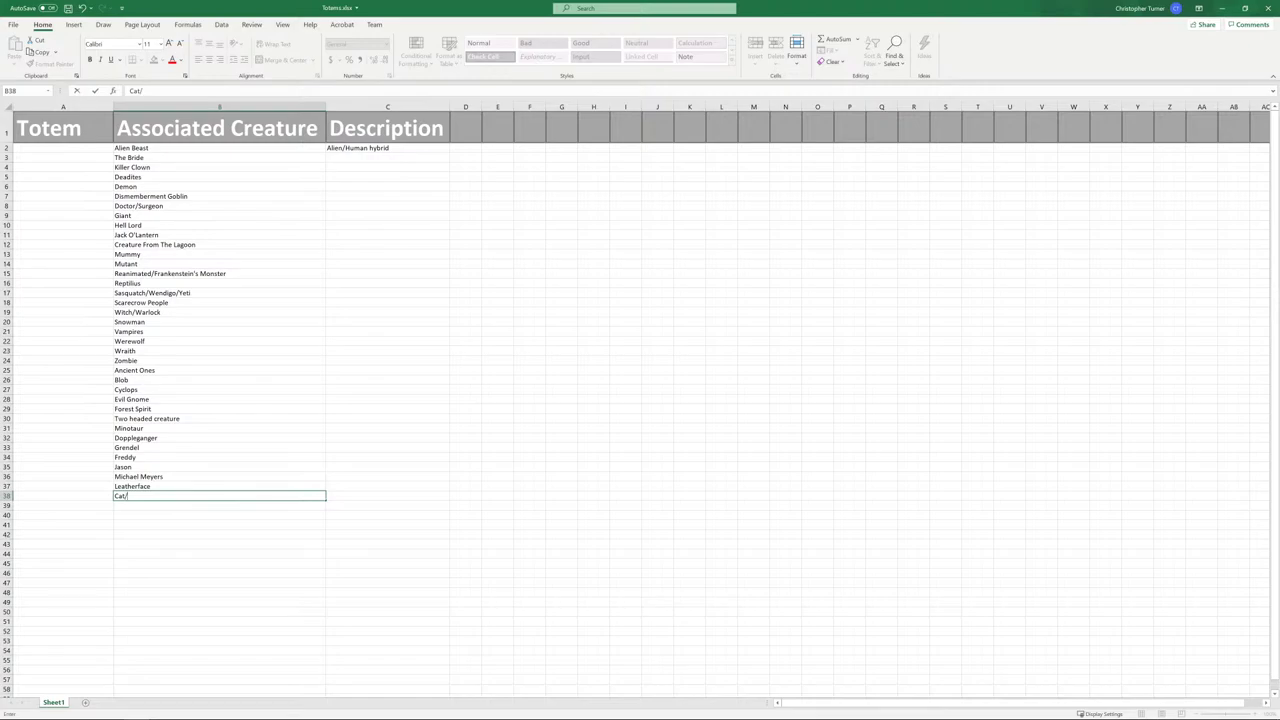
type("Human hybrid")
key("Return")
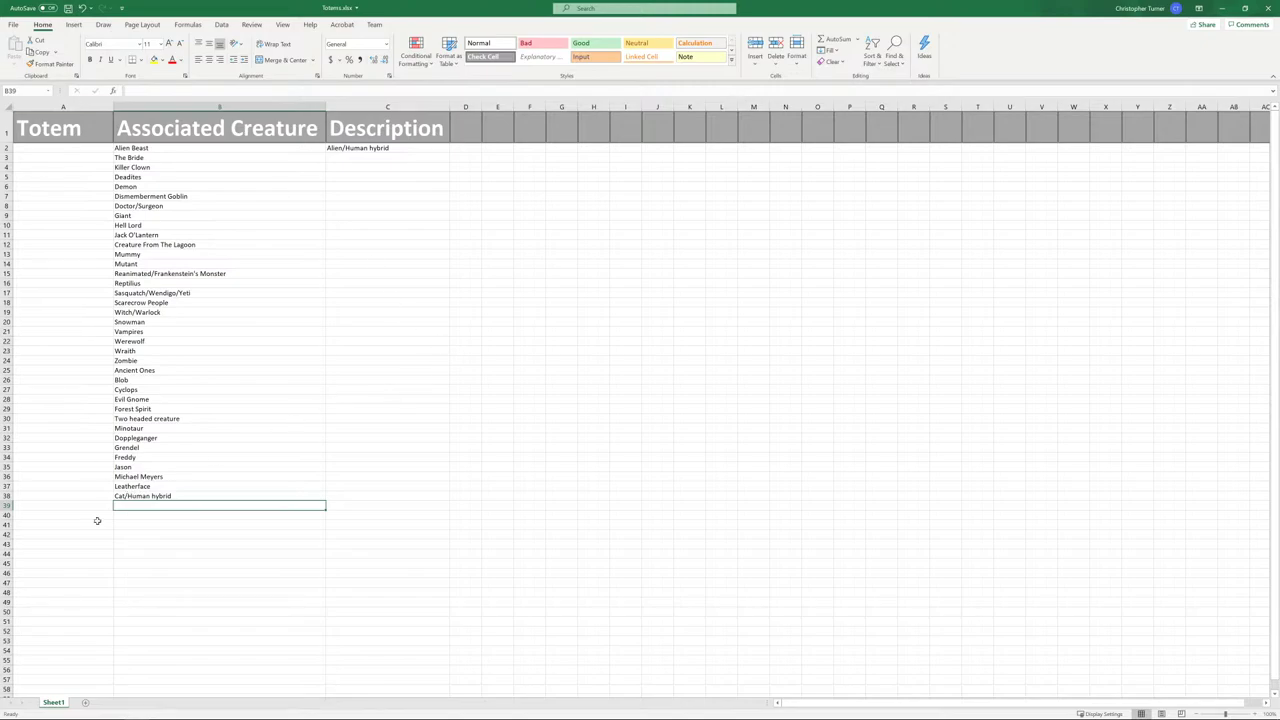
- Enter "Bird/Human hybrid" as the associated creature in cell B39
left_click(130, 283)
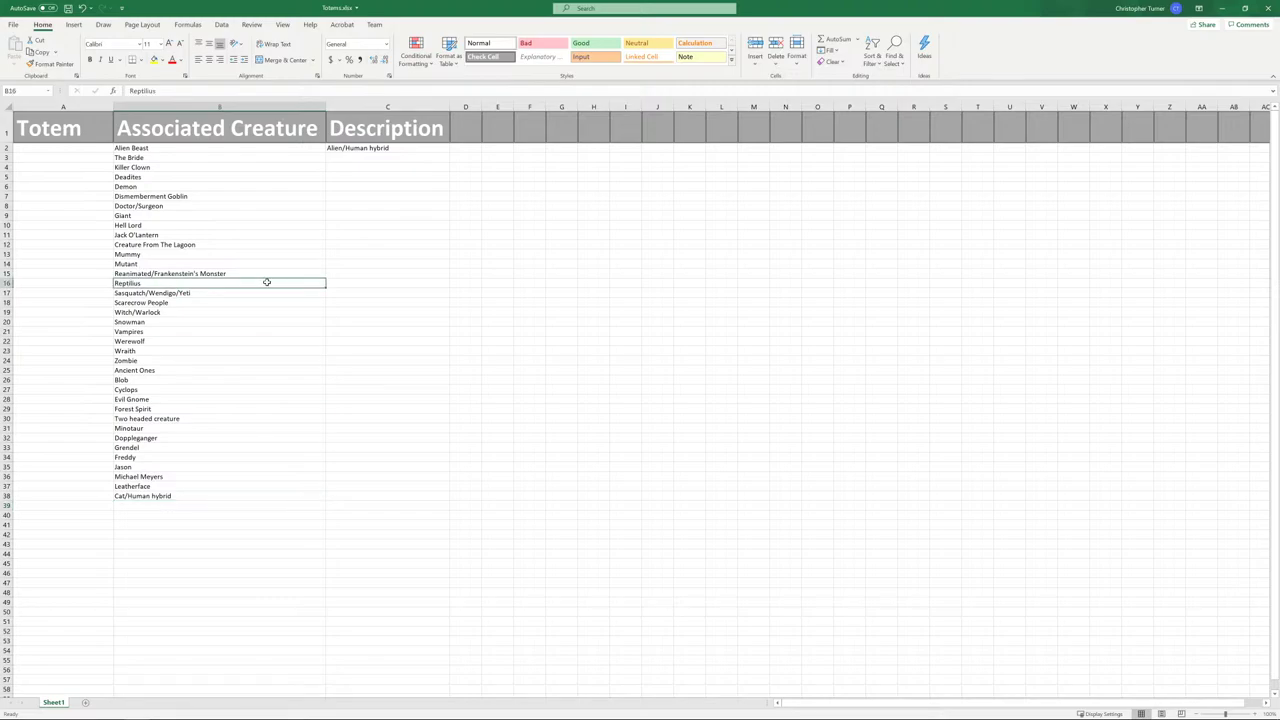
left_click(140, 505)
type("Bird")
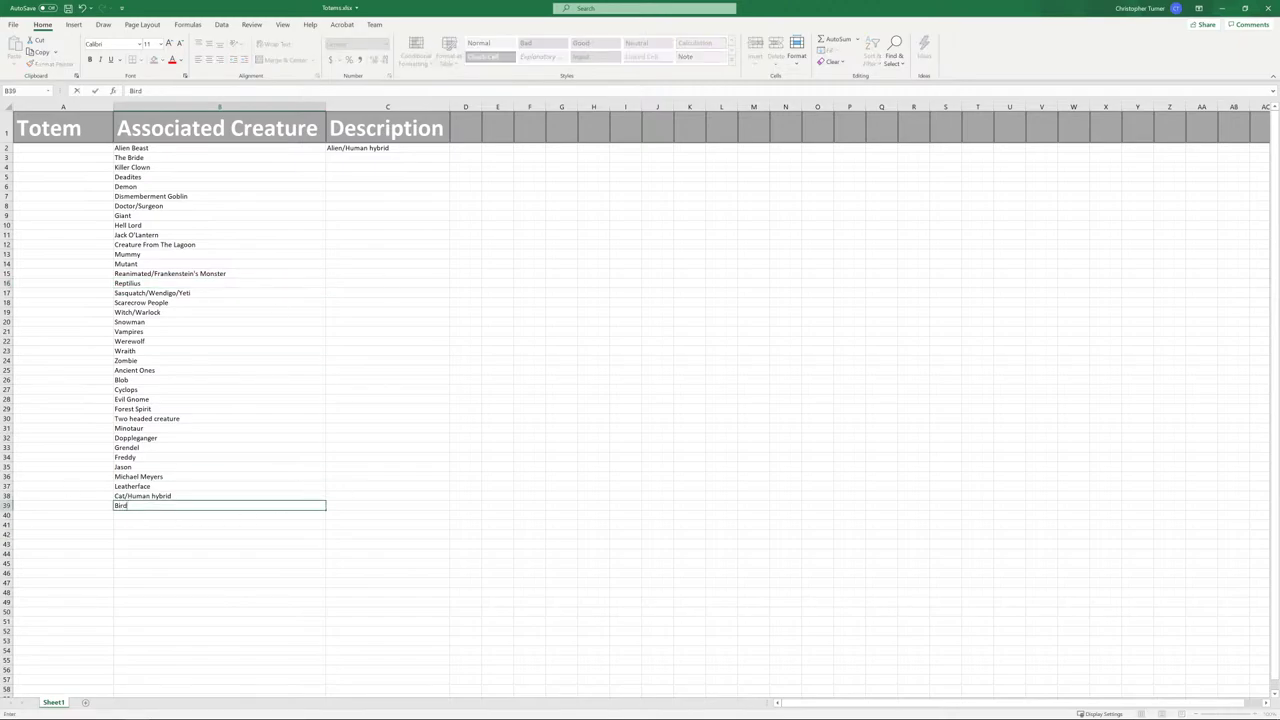
type("/Huy")
type("man ")
type("hyb")
type("rid")
key("Return")
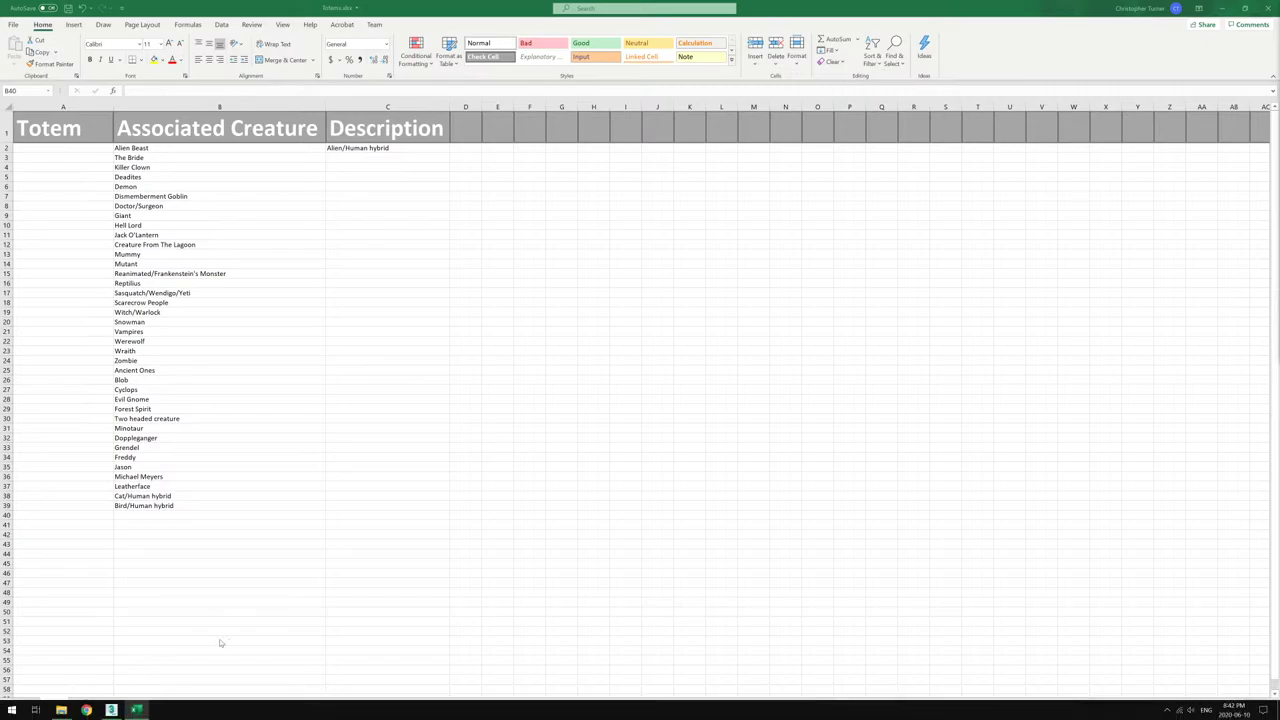
- Enter "Troll" as the associated creature in cell B40
left_click(129, 513)
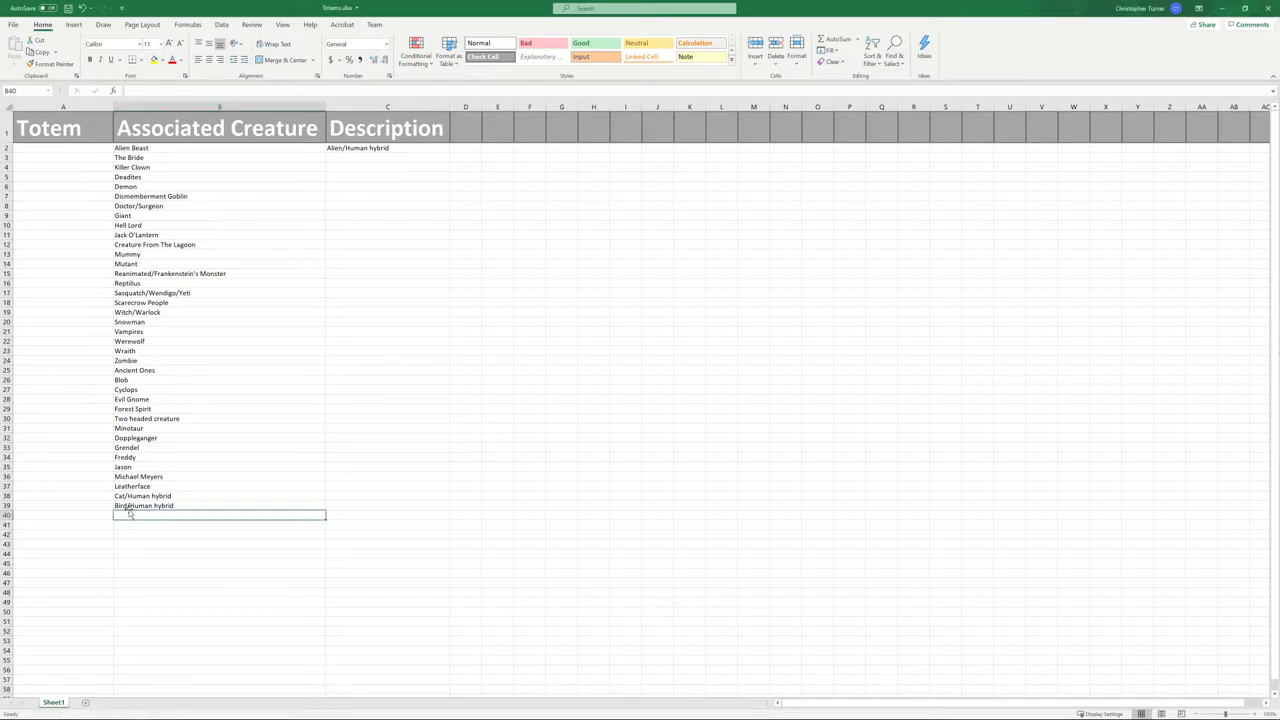
type("Troo")
type("ll")
key("Return")
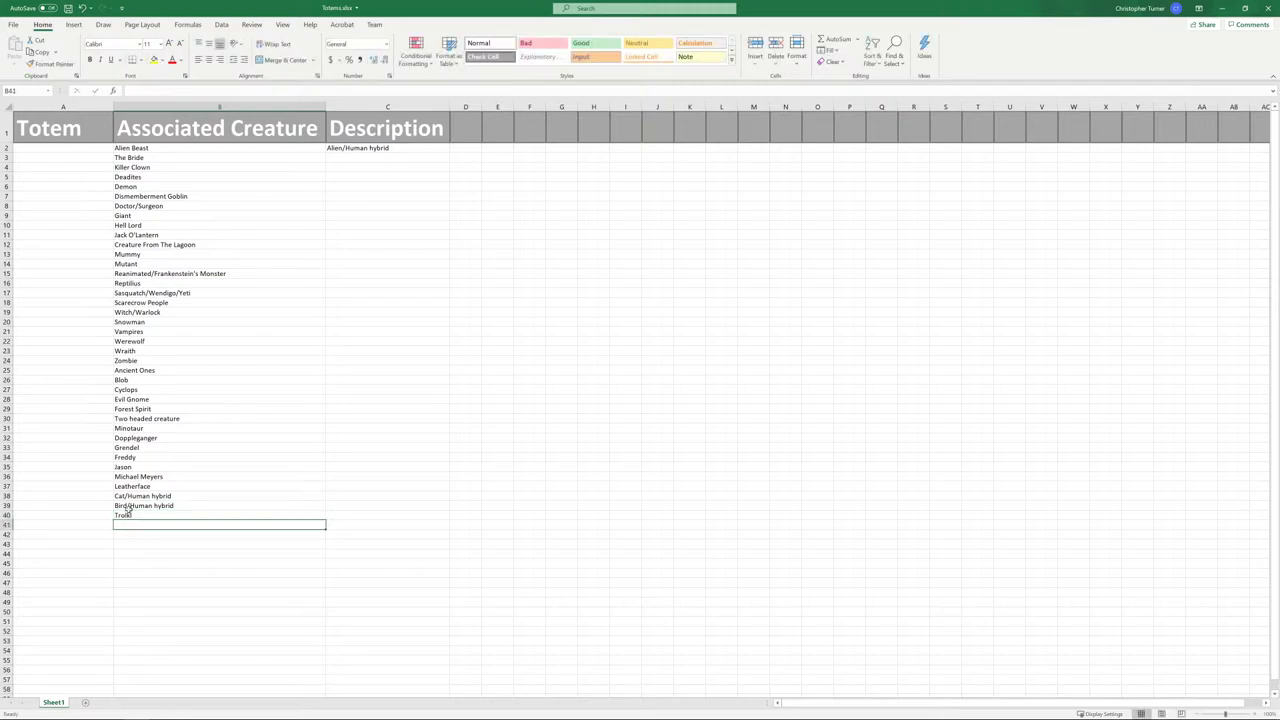
key("Up")
type("Troll")
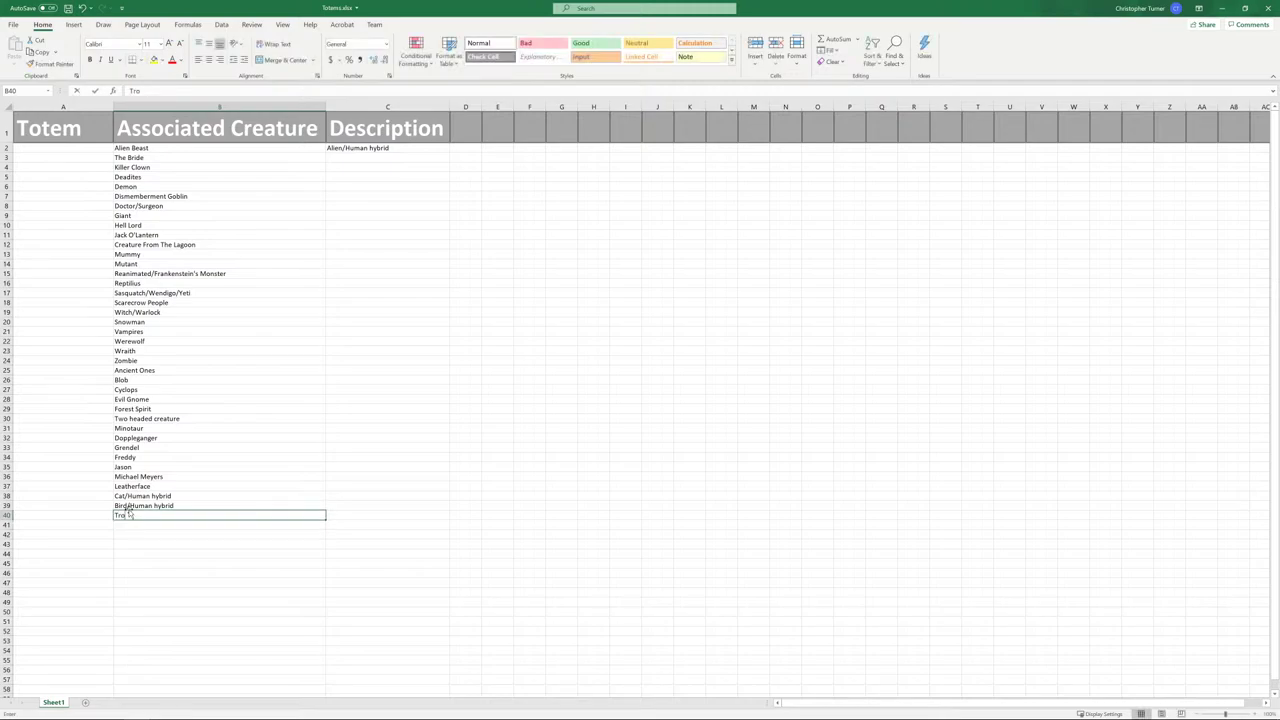
key("Return")
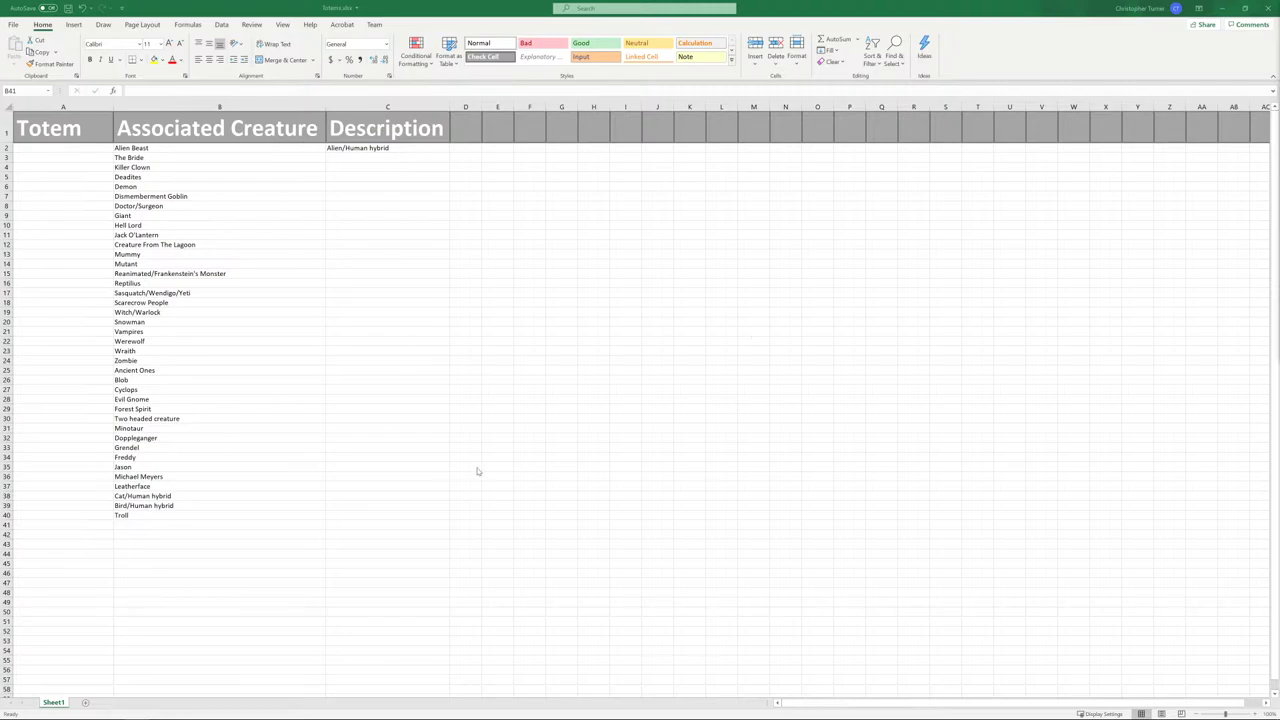
- Enter "Ghoul" as the associated creature in cell B41
left_click(137, 525)
type("Ghoul")
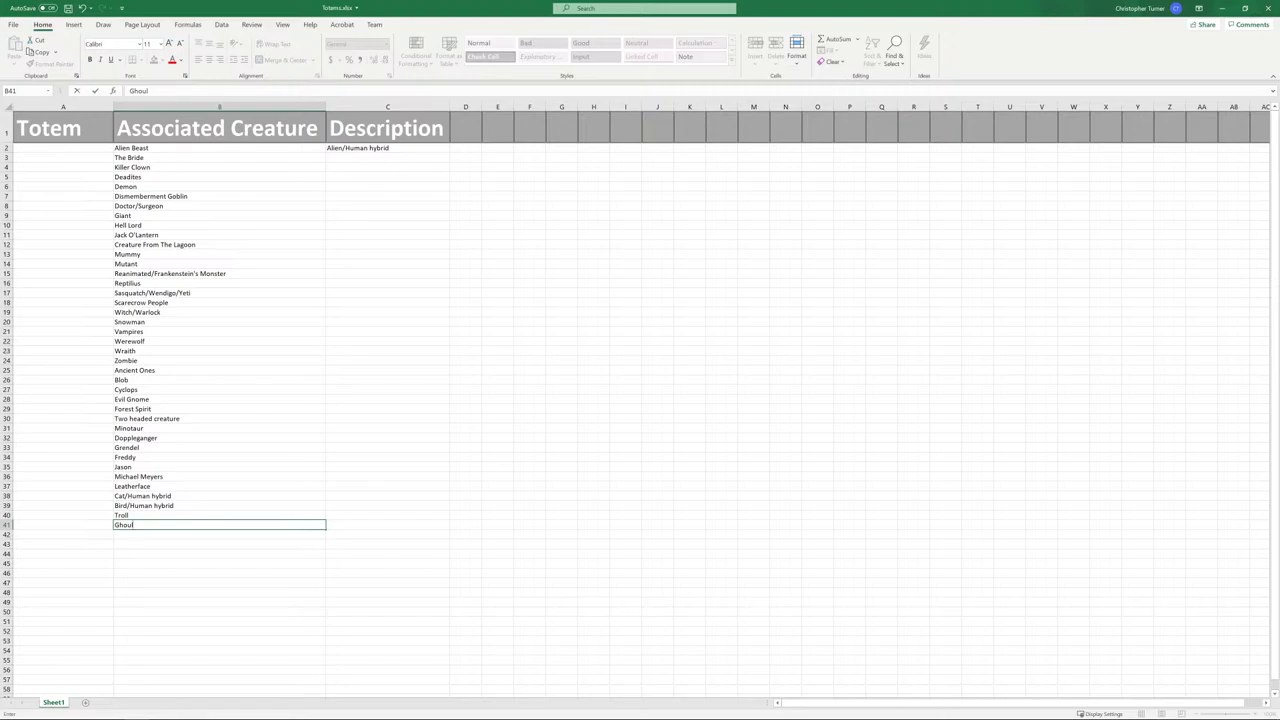
key("Return")
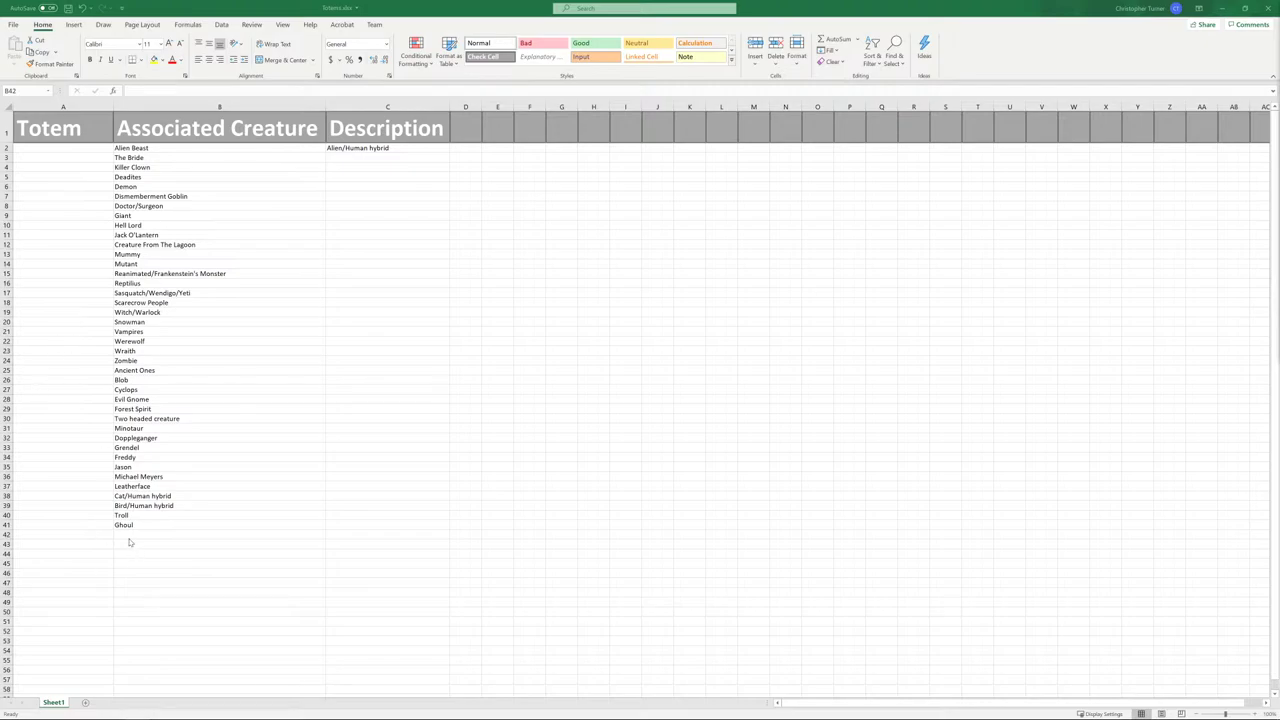
- Enter "Jinn" in cell B42 and "Cave Dweller" in cell B43 as associated creatures
left_click(127, 539)
type("Jinn")
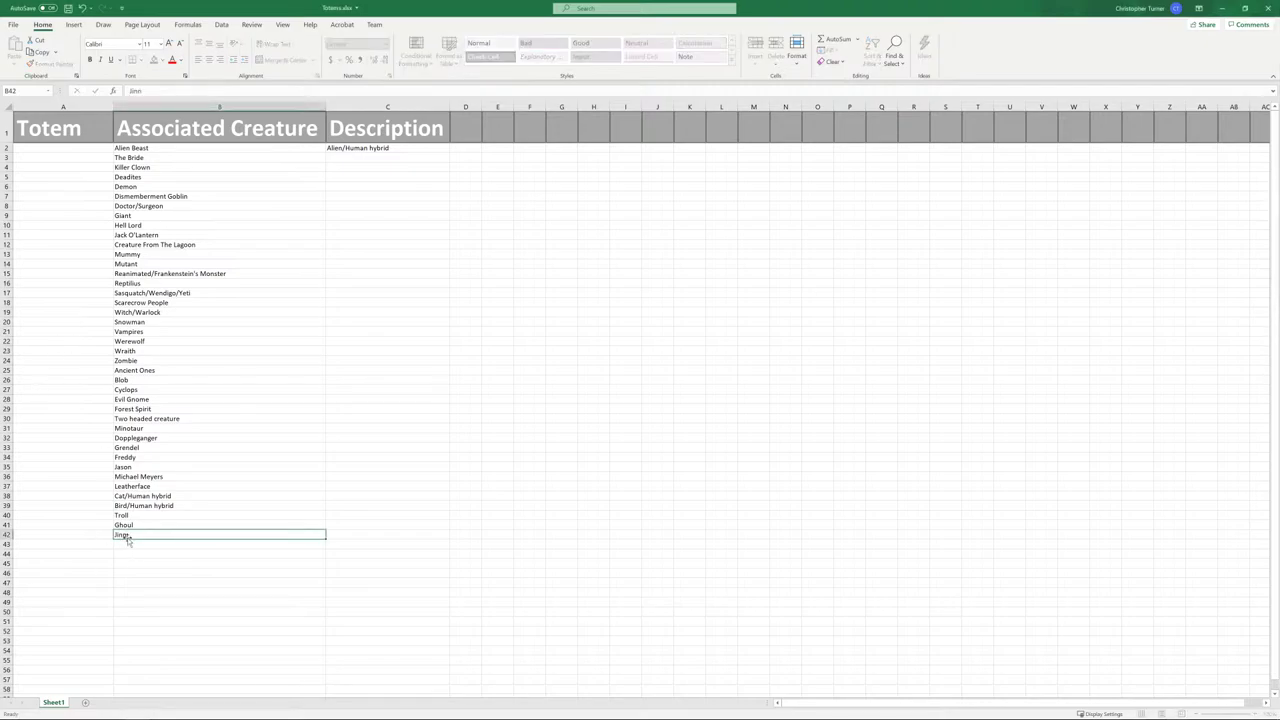
key("Return")
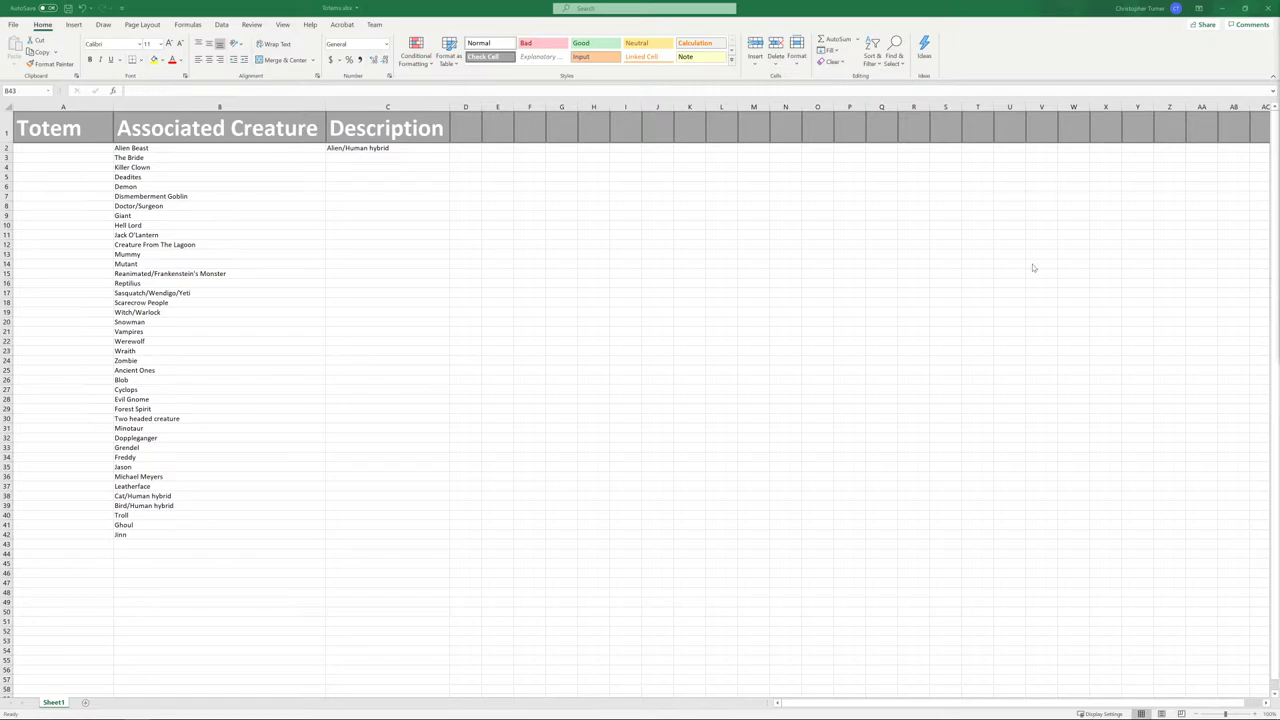
left_click(122, 548)
type("Ca")
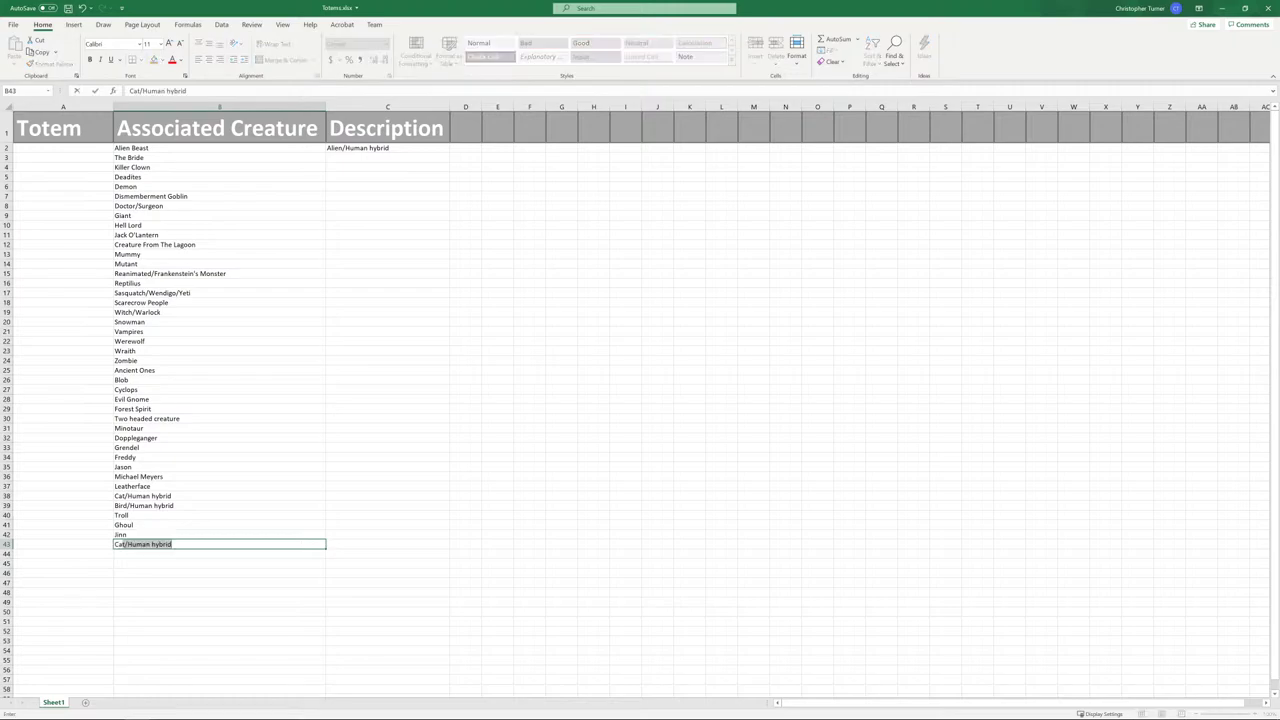
type("ve Dwellew")
key("Return")
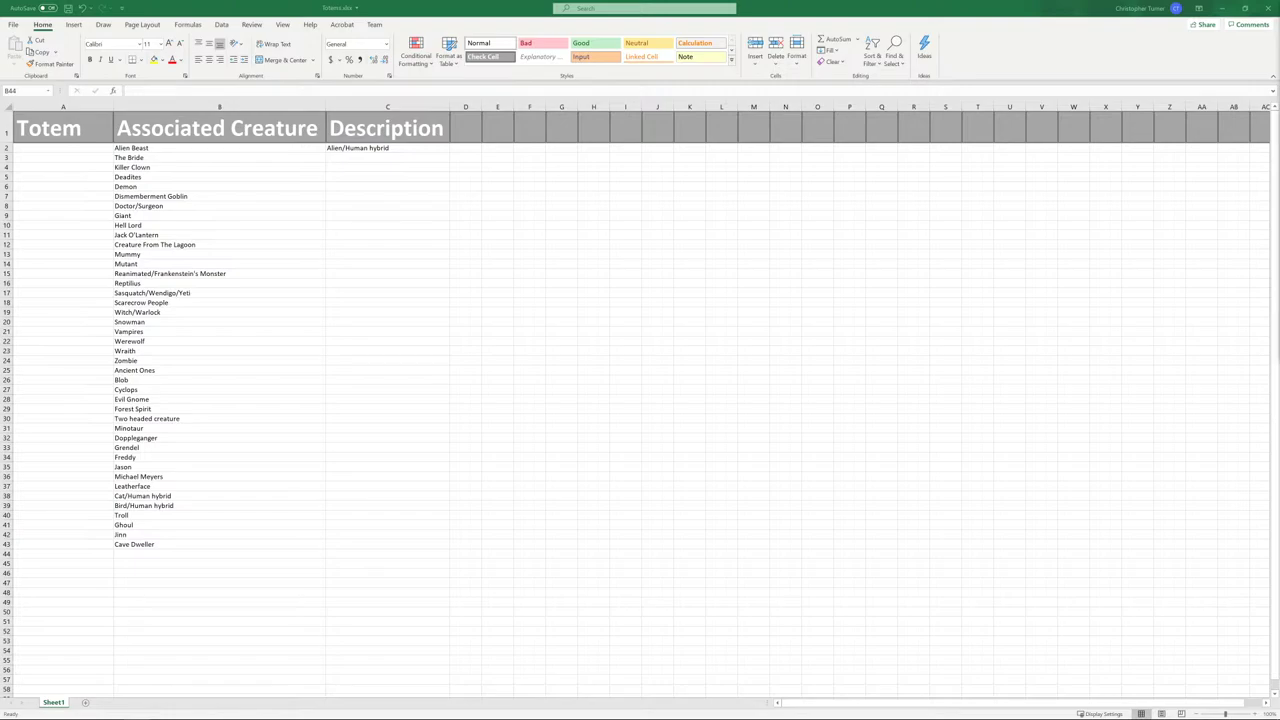
- Enter "Genetically modified" as the start of the associated creature name in cell B44
left_click(123, 552)
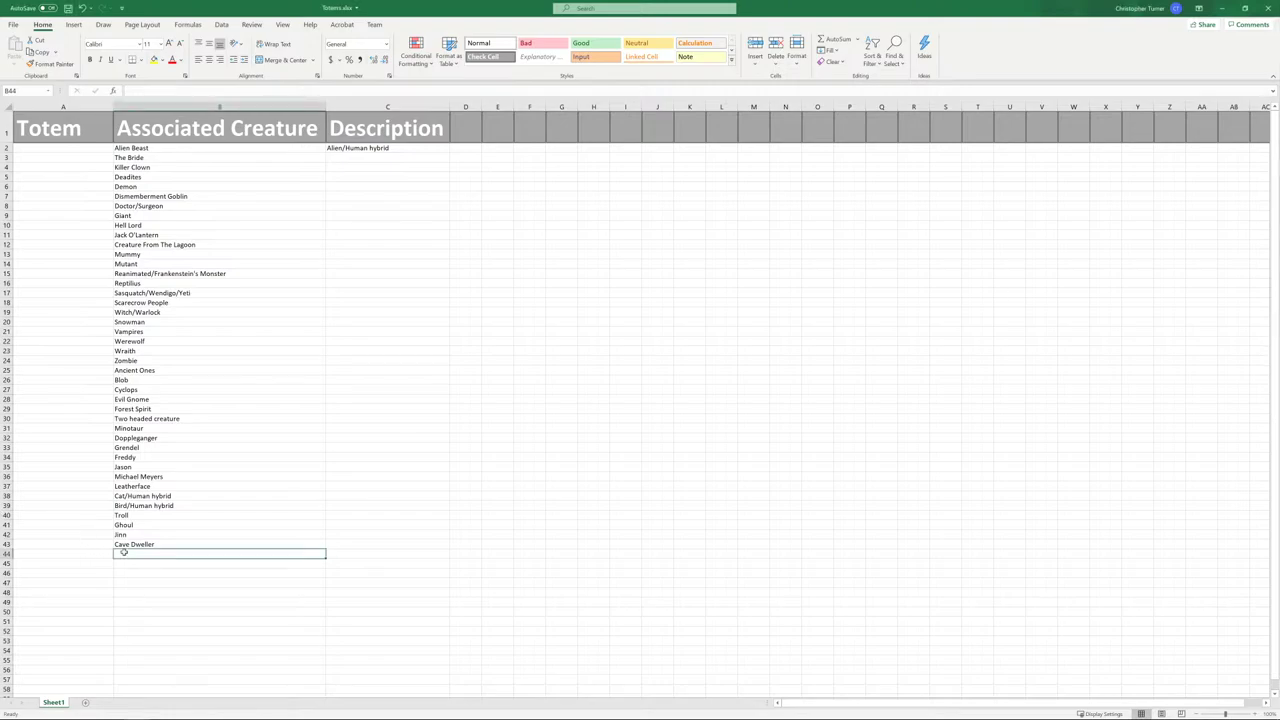
type("Genet")
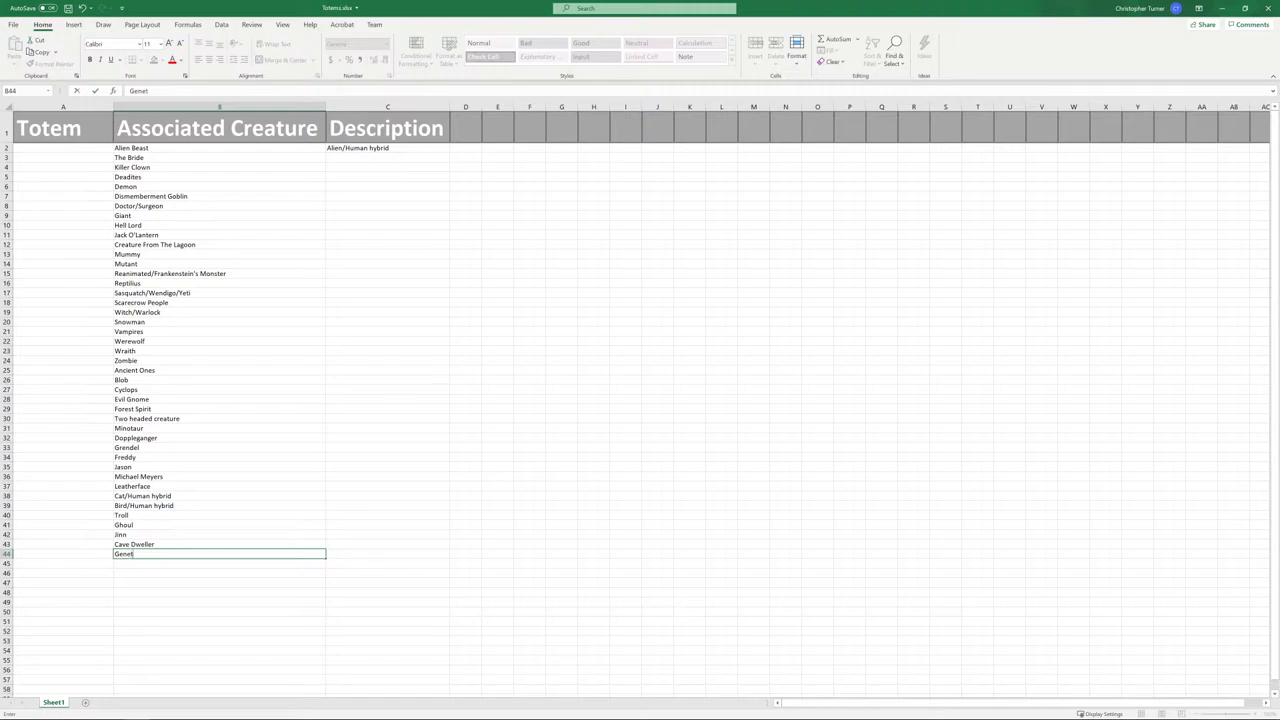
type("ically modified")
key("shift+F10")
- Append "/Pumpkinhead" to the Jack O'Lantern entry in cell B11
left_click(191, 249)
left_click(180, 232)
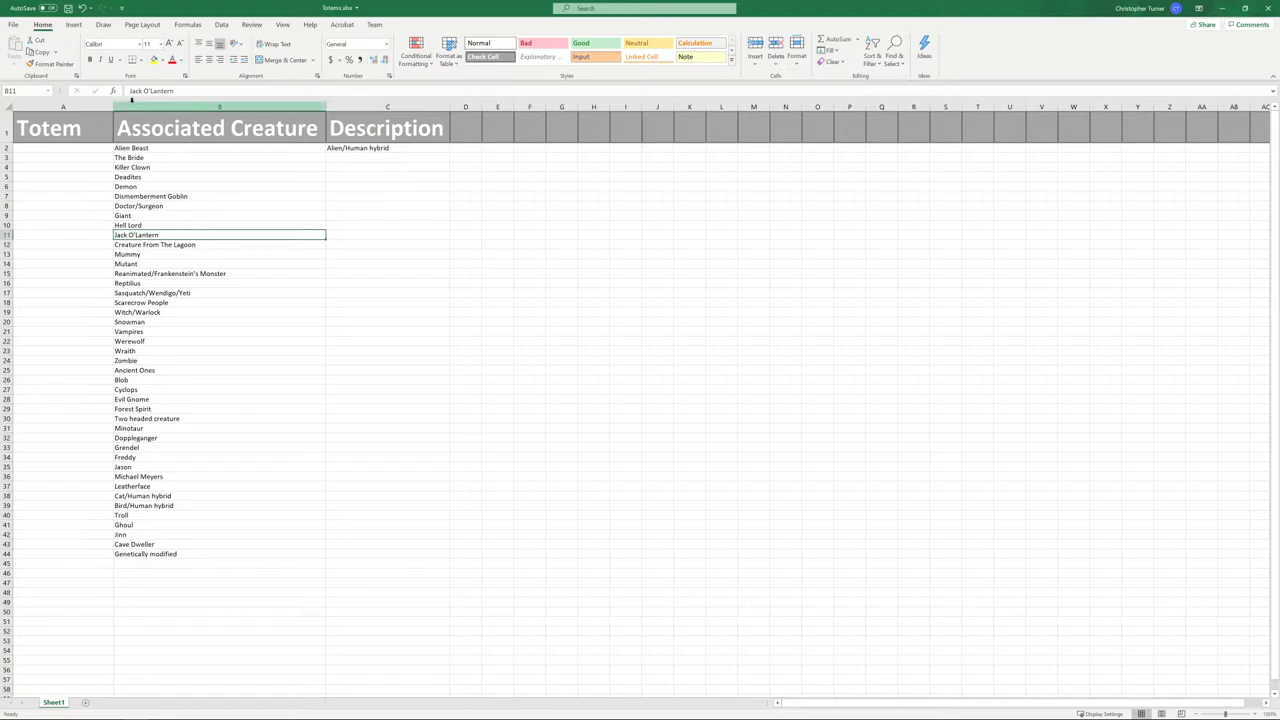
left_click(174, 91)
type("/")
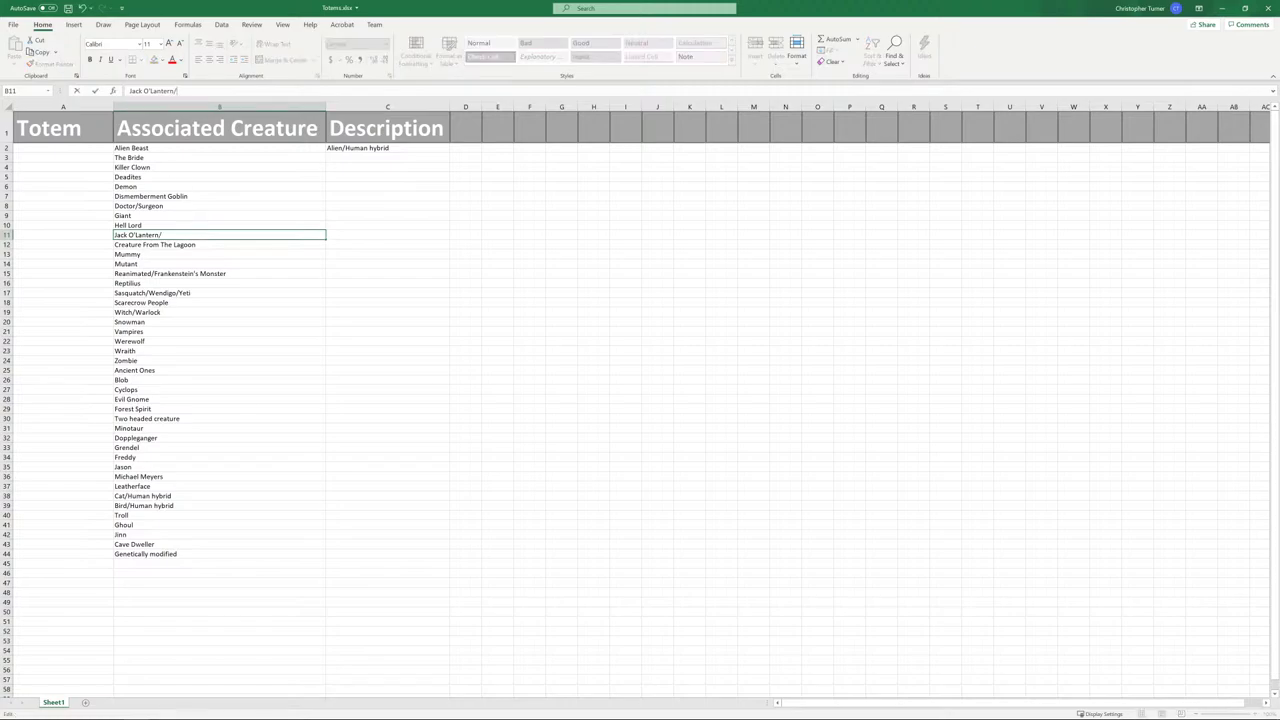
type("Pumpkinhead")
left_click(135, 572)
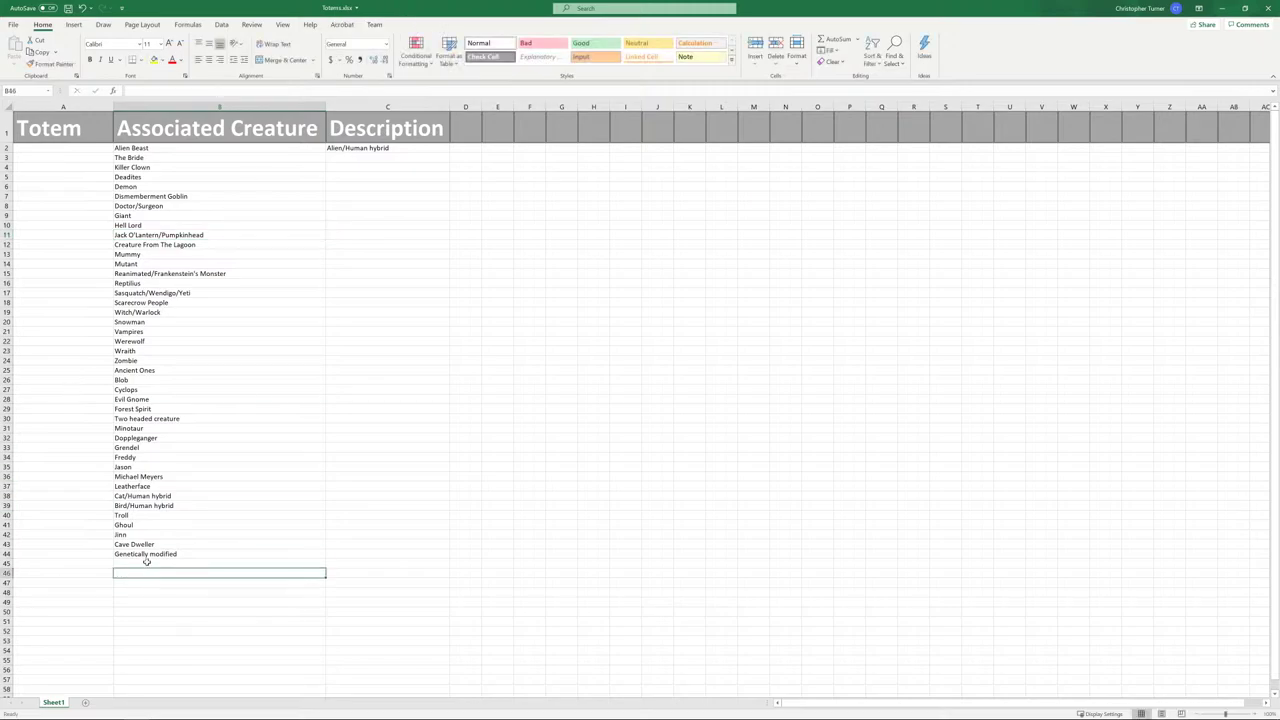
- Extend the creature name in cell B44 to read "Genetically modified Huiman/Plant hybrid"
left_click(173, 553)
key("F2")
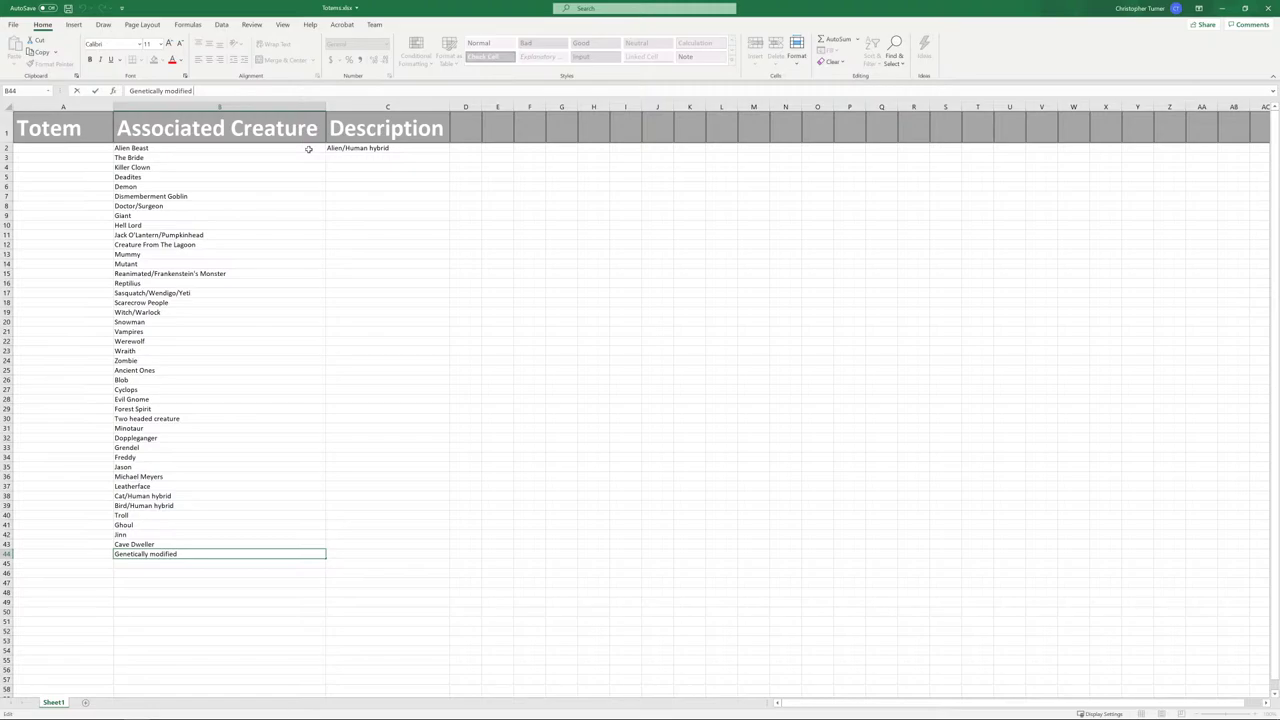
type("Pla")
type("nt hybrid")
type("Huiman")
type("/")
right_click(308, 149)
left_click(154, 566)
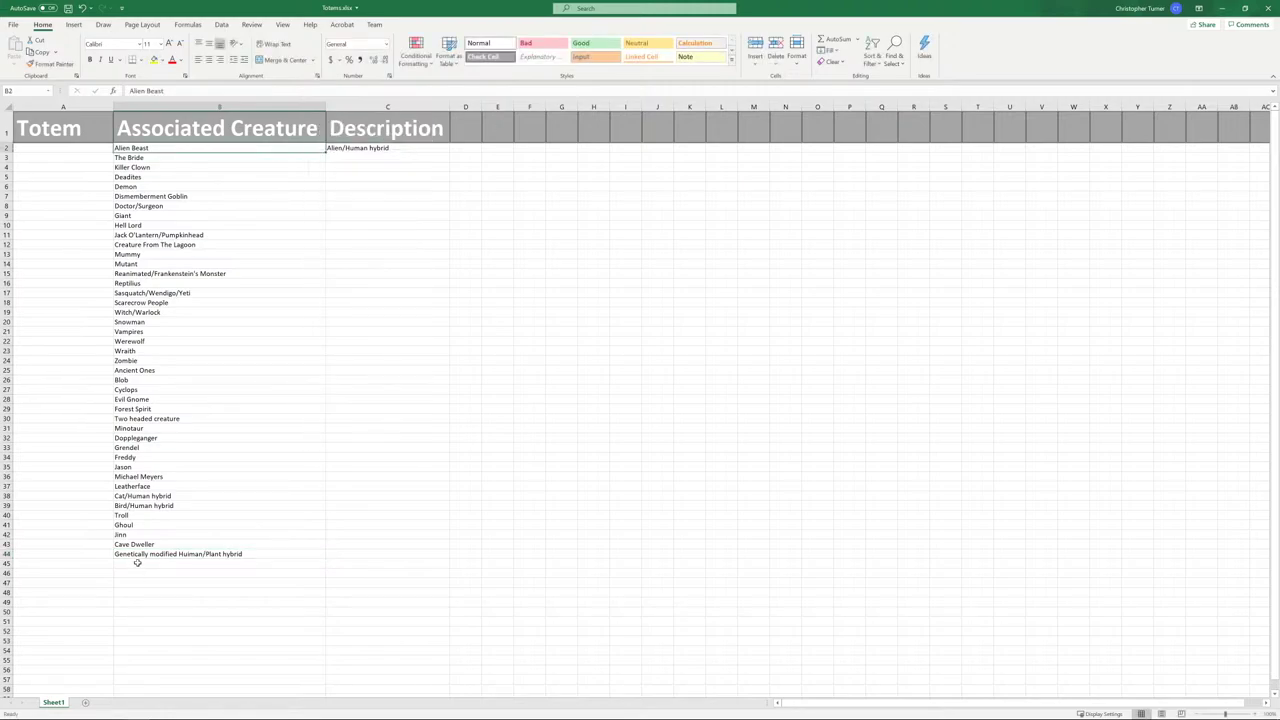
left_click(135, 562)
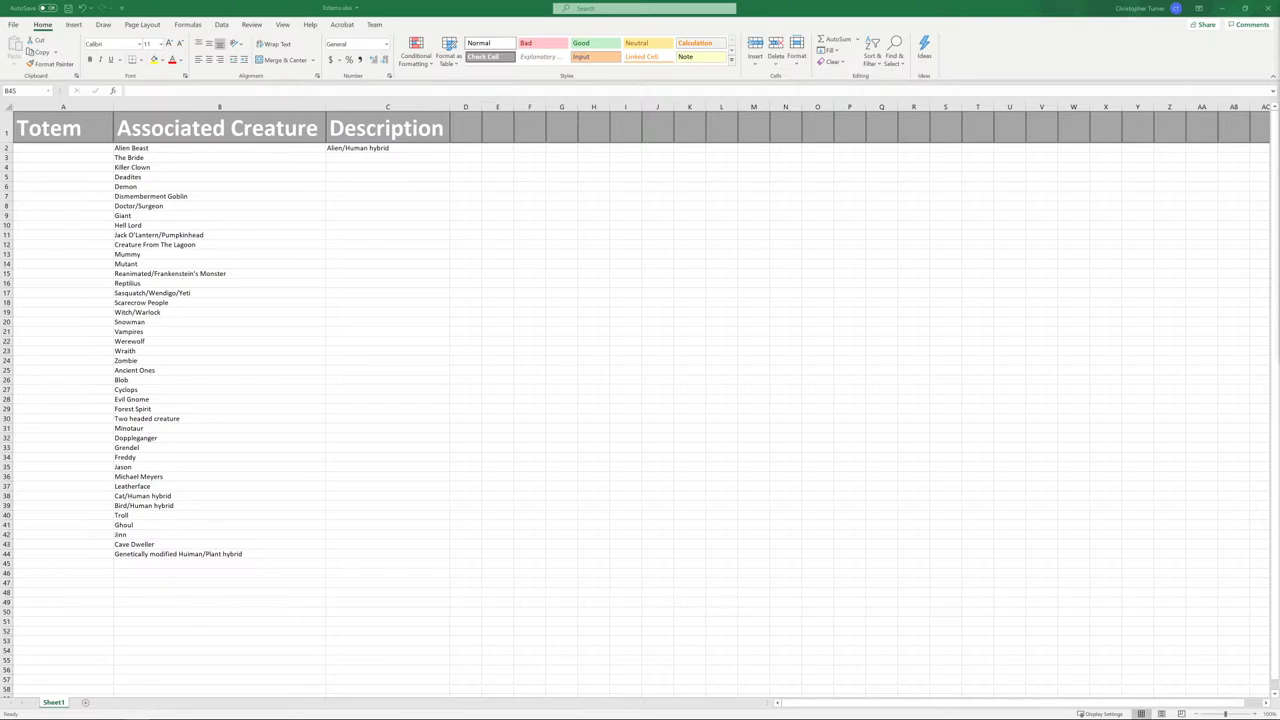
- Add an "Examples" header in cell D1 and fit column D's width to it
left_click(472, 127)
type("Examples")
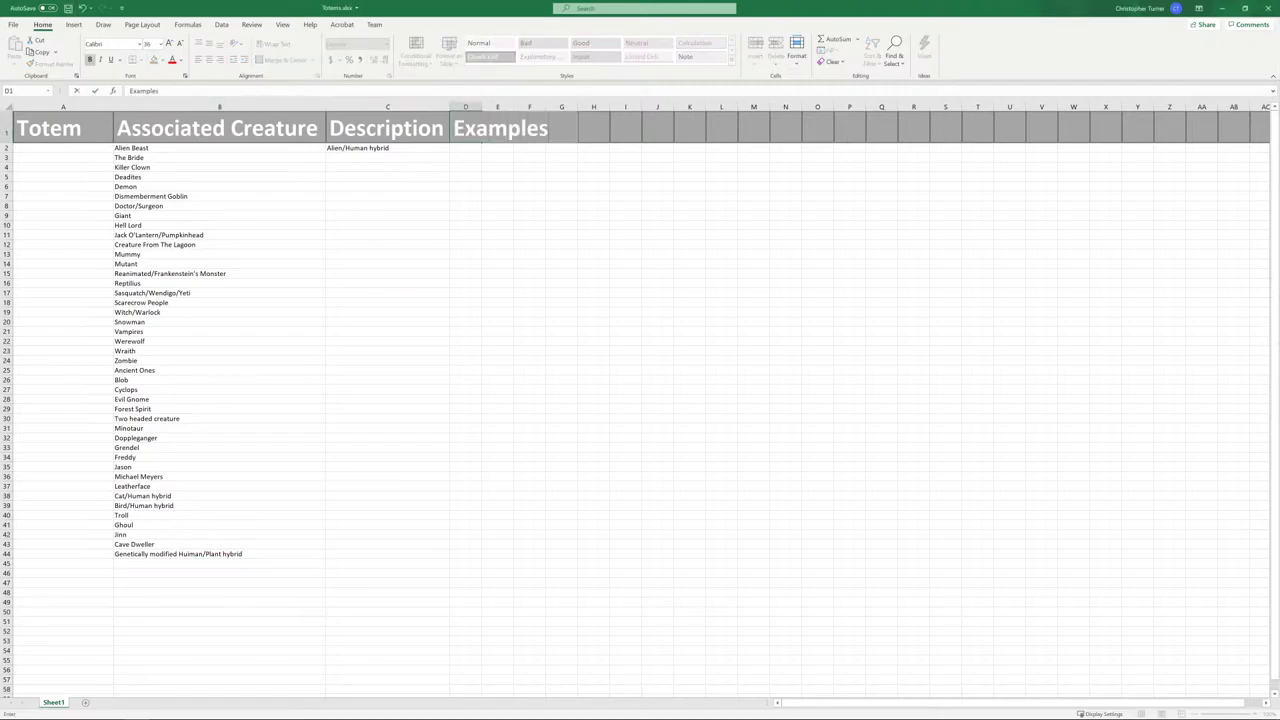
left_click(476, 106)
double_click(482, 106)
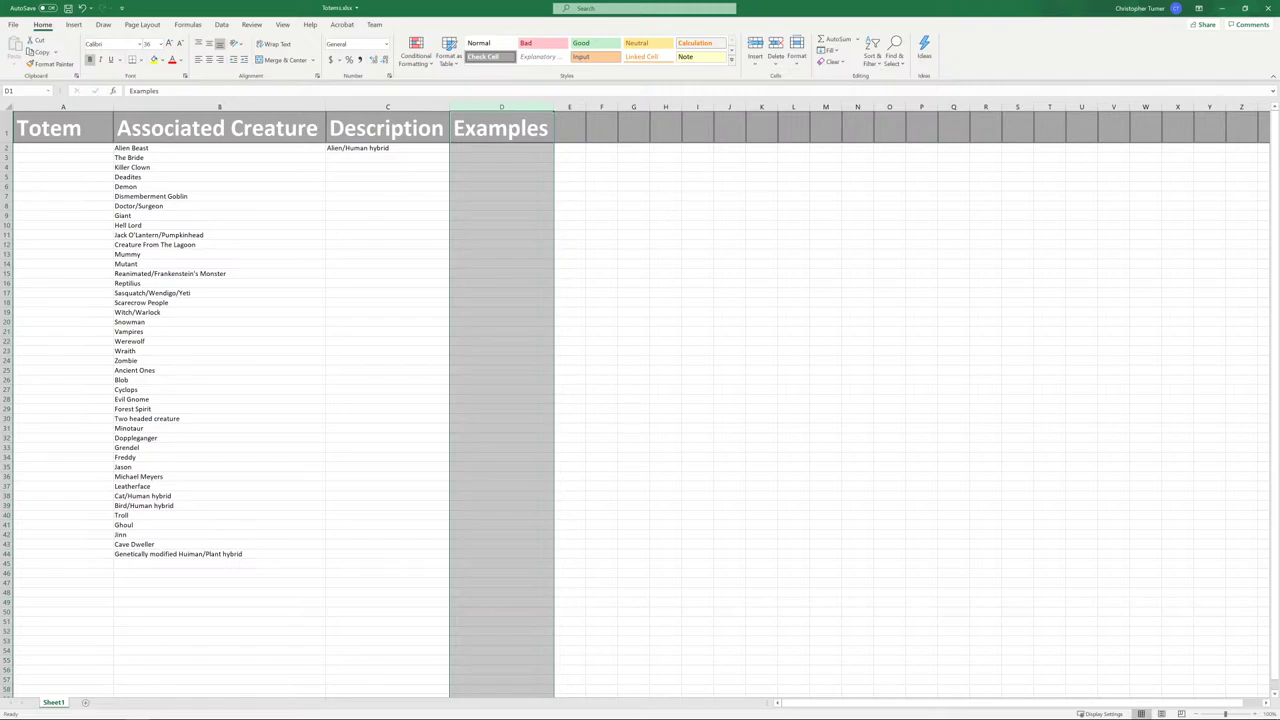
left_click(501, 128)
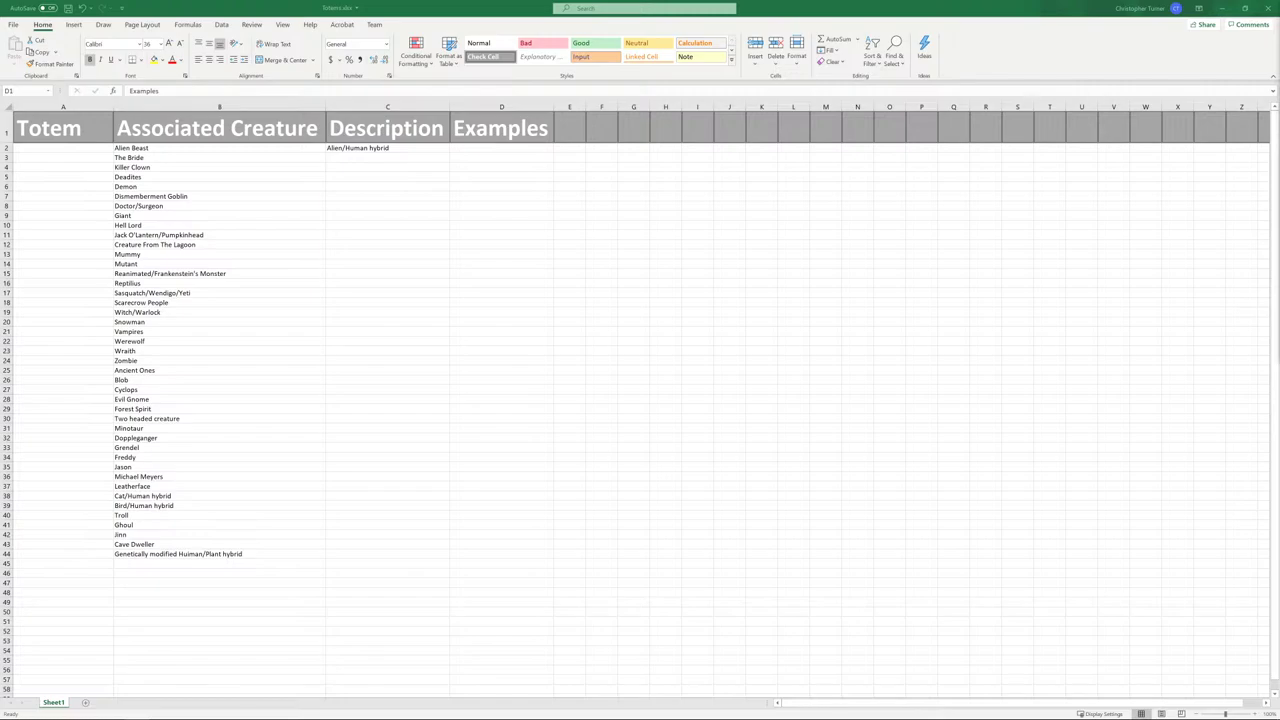
- Enter "Human/Insect Hybrid" as the associated creature in cell B45
left_click(123, 563)
type("Human")
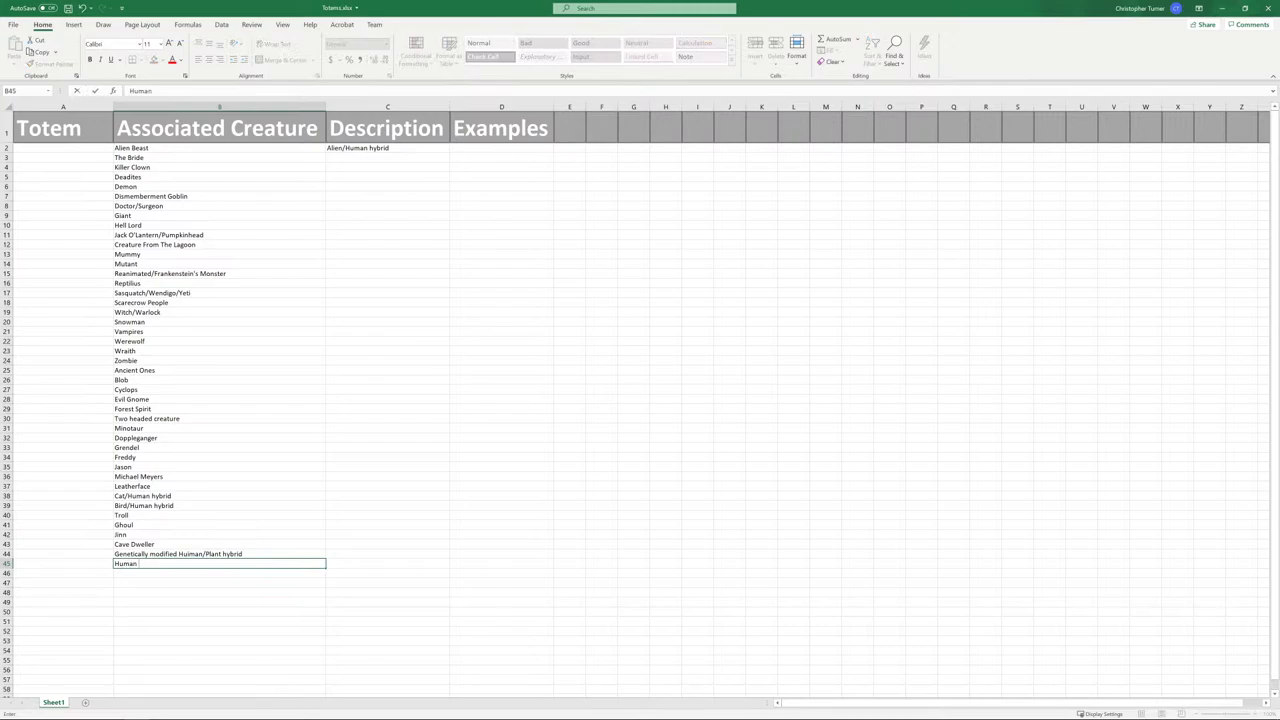
type("/Insect")
type(" h")
type(" Hyb")
type("rid")
key("Return")
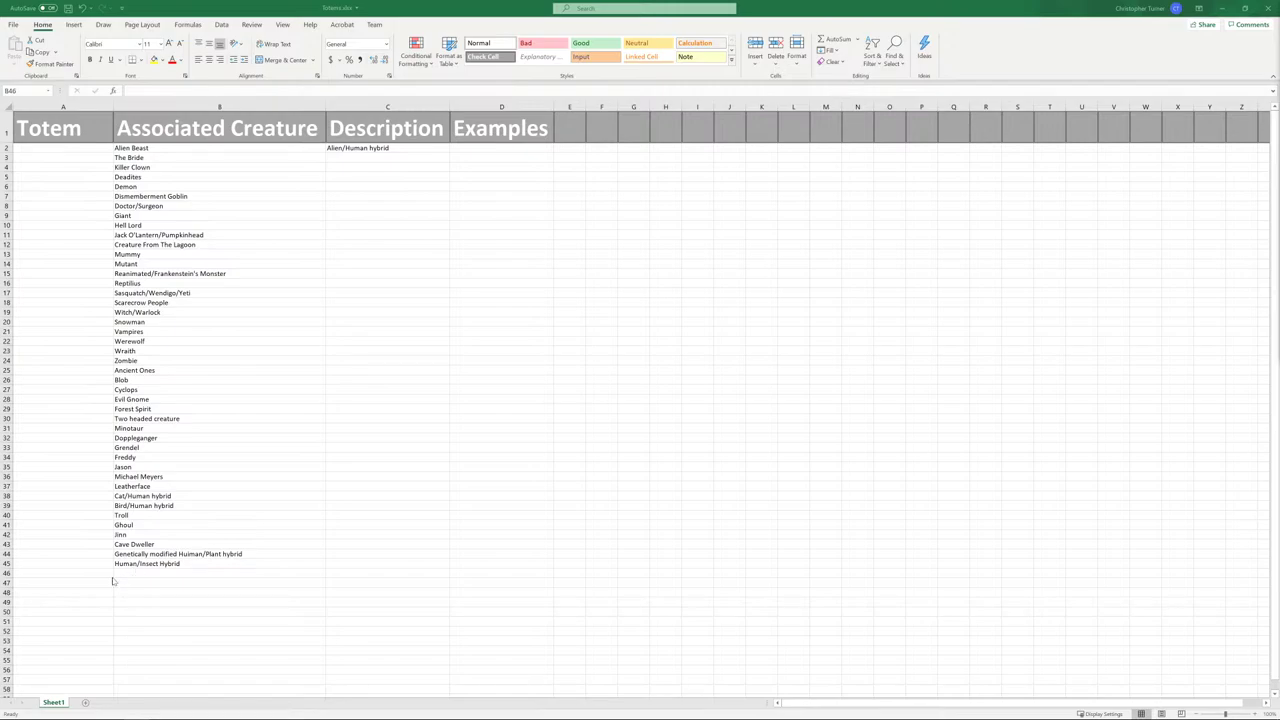
- Enter "Poltergeist" as the associated creature in cell B46
left_click(163, 572)
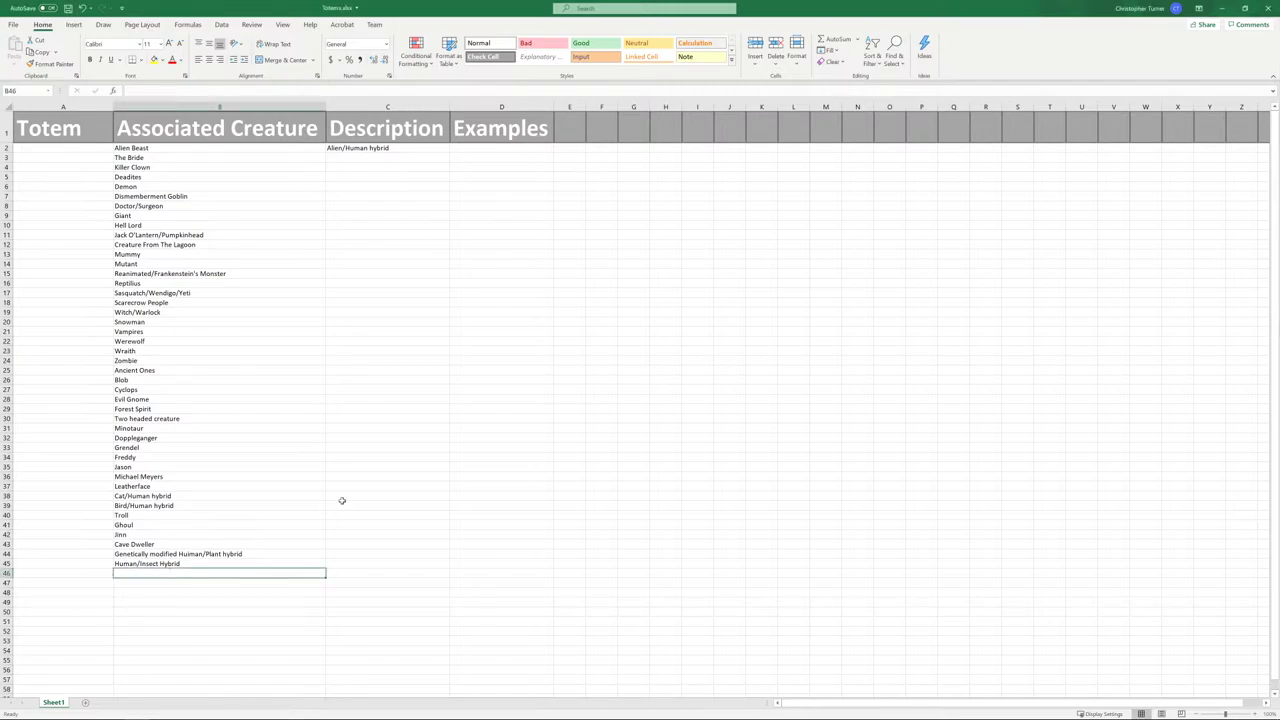
type("Polter")
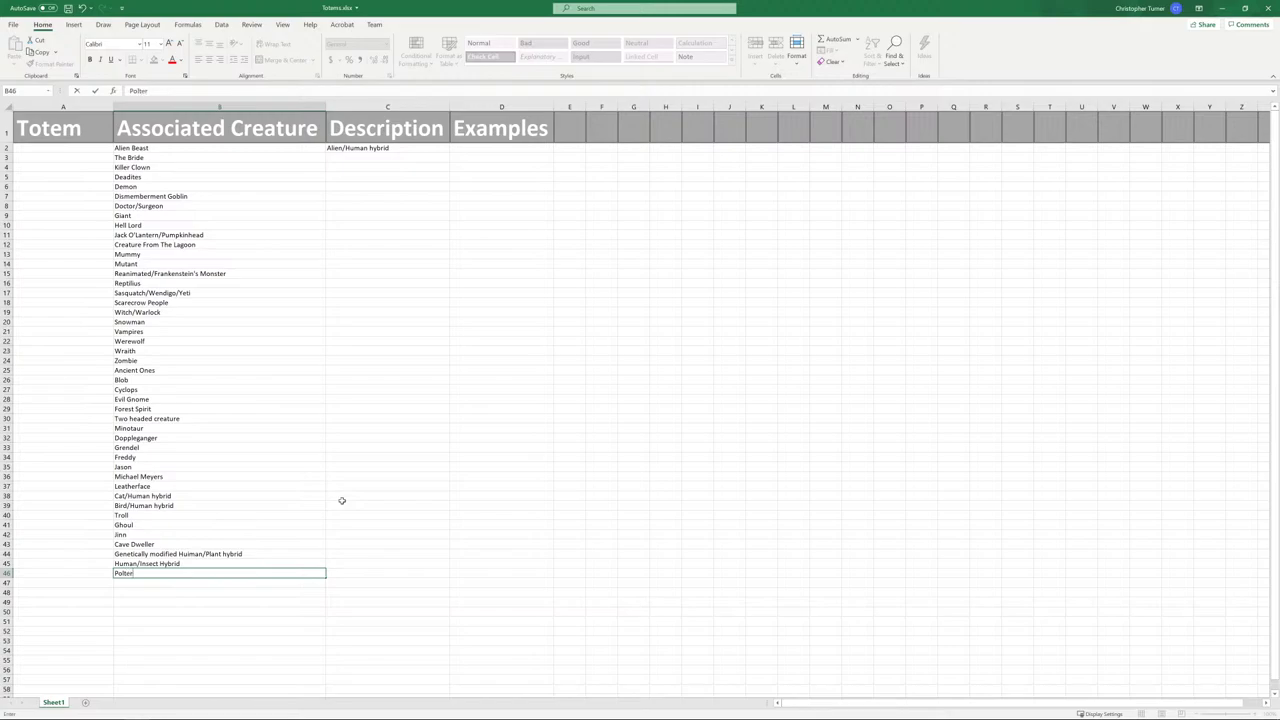
type("geist")
key("Return")
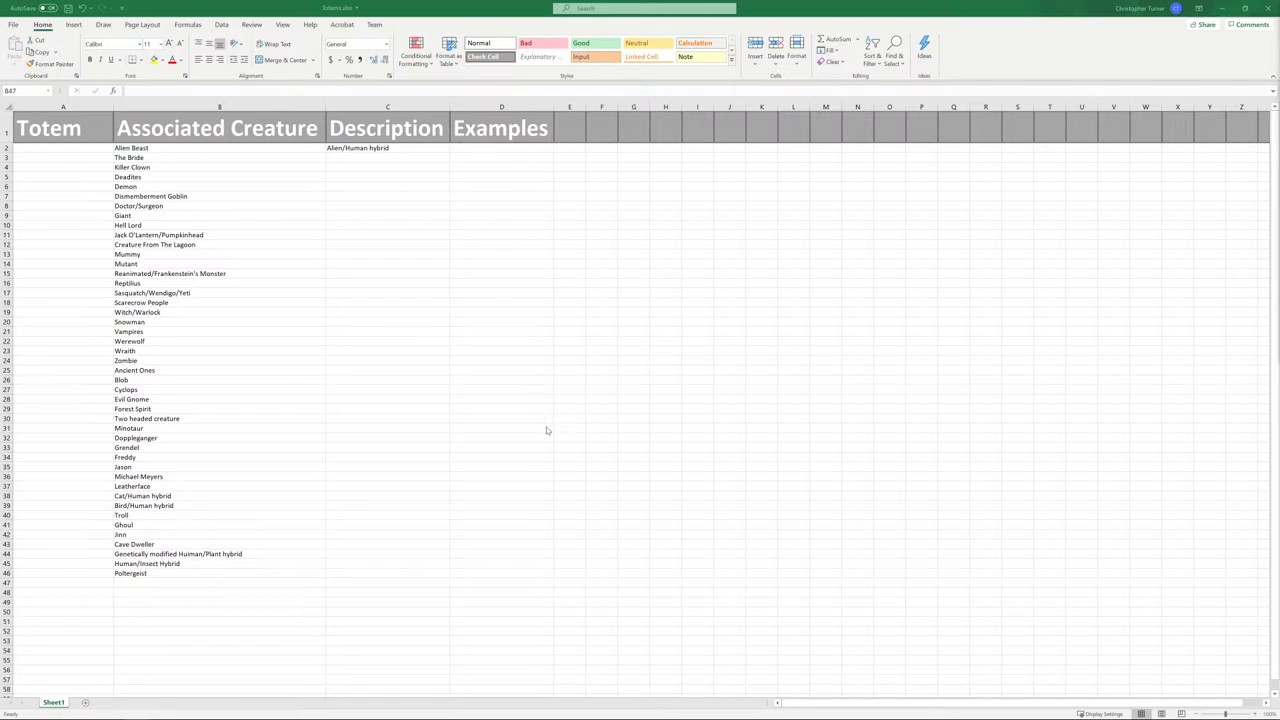
- Enter "Madusa" in cell B47 and "Mimic" in cell B48 as associated creatures
left_click(130, 584)
type("Medusa")
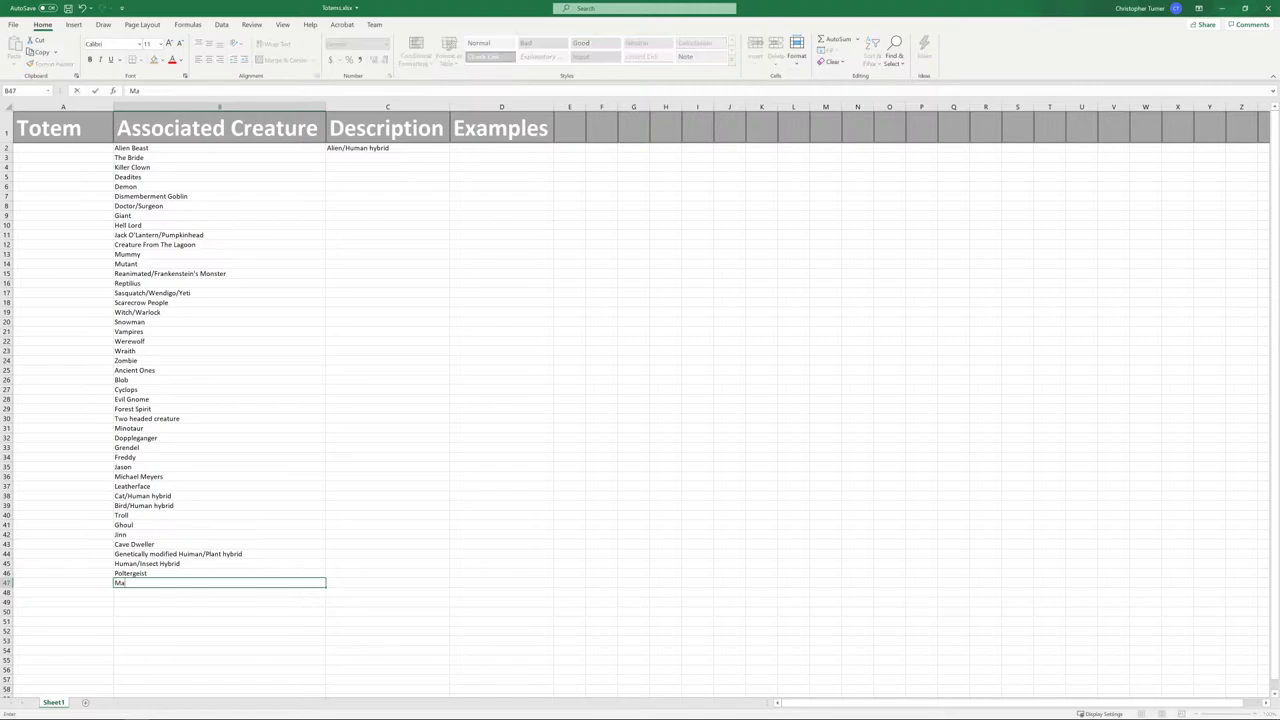
key("Return")
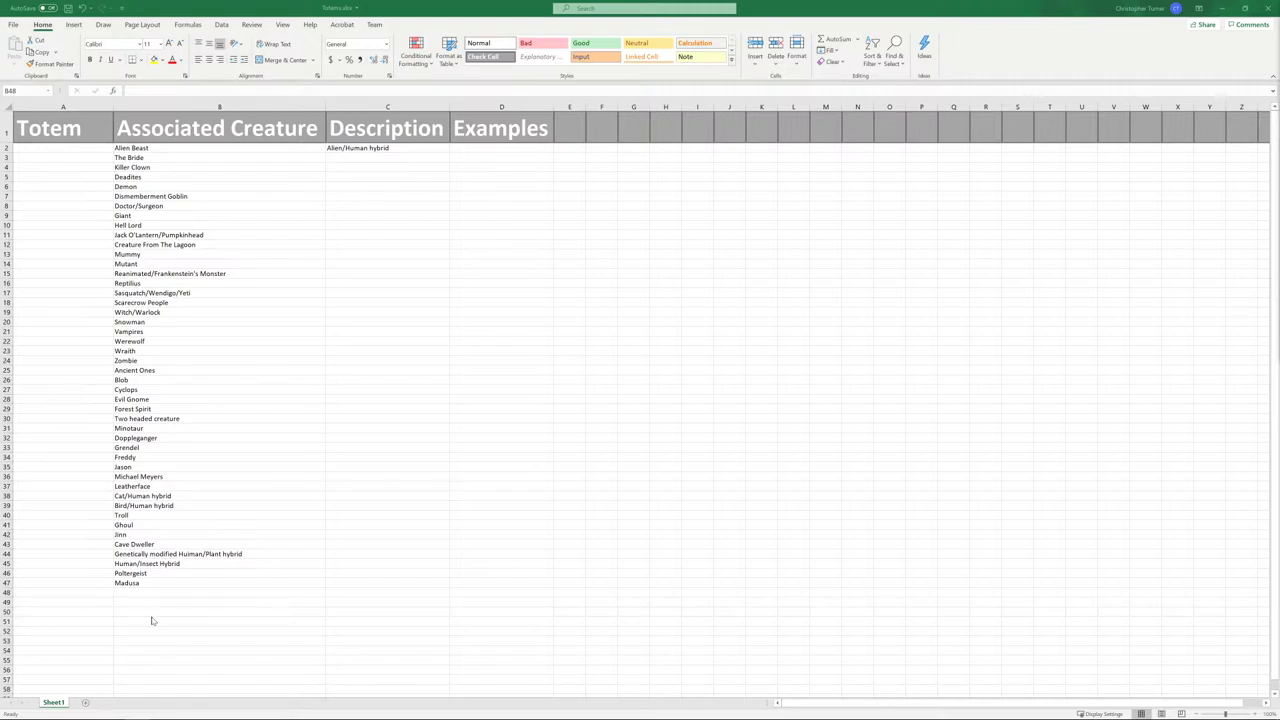
left_click(130, 595)
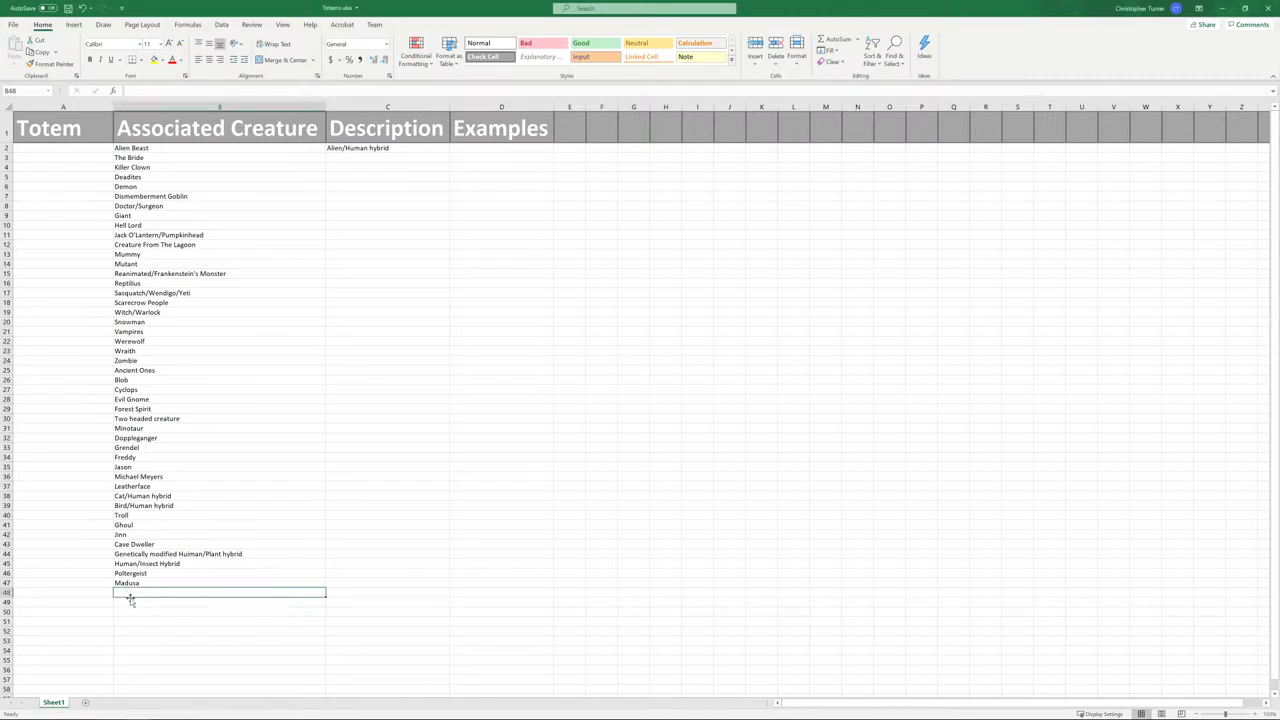
type("Mimic")
key("Return")
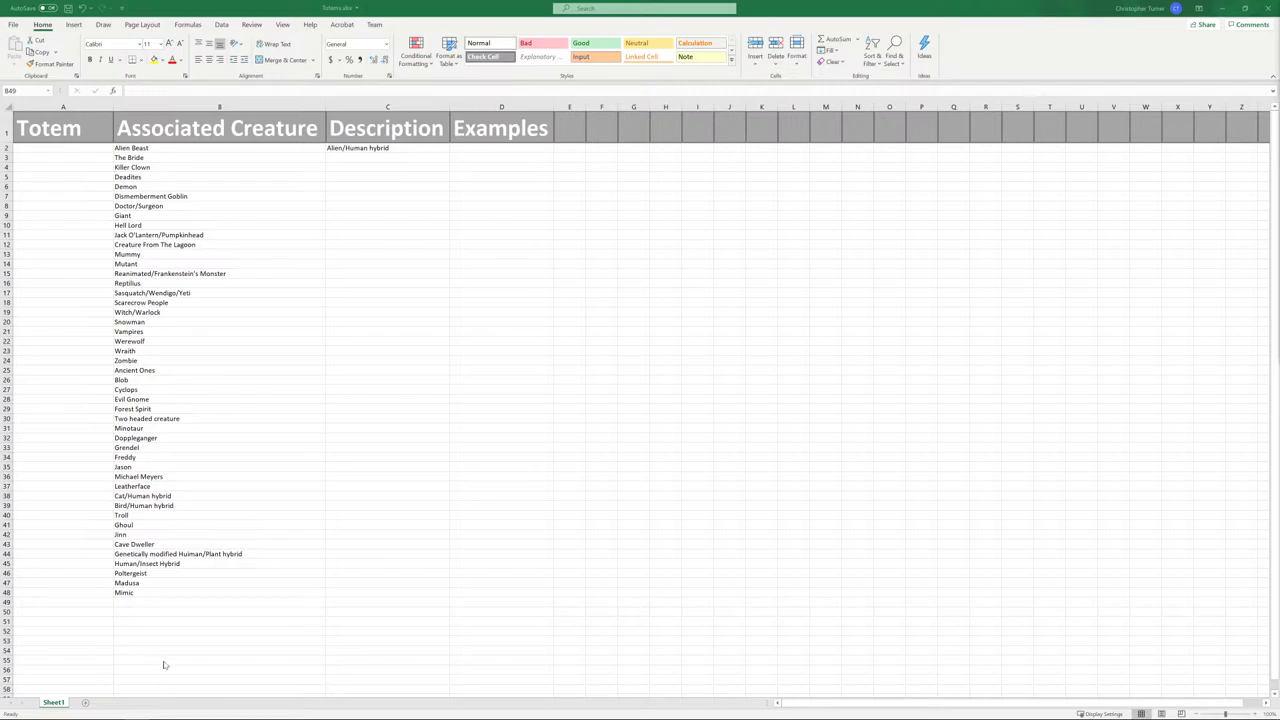
- Enter "Fire creature" in cell B49 and "Ice creature" in cell B50 as associated creatures
left_click(123, 601)
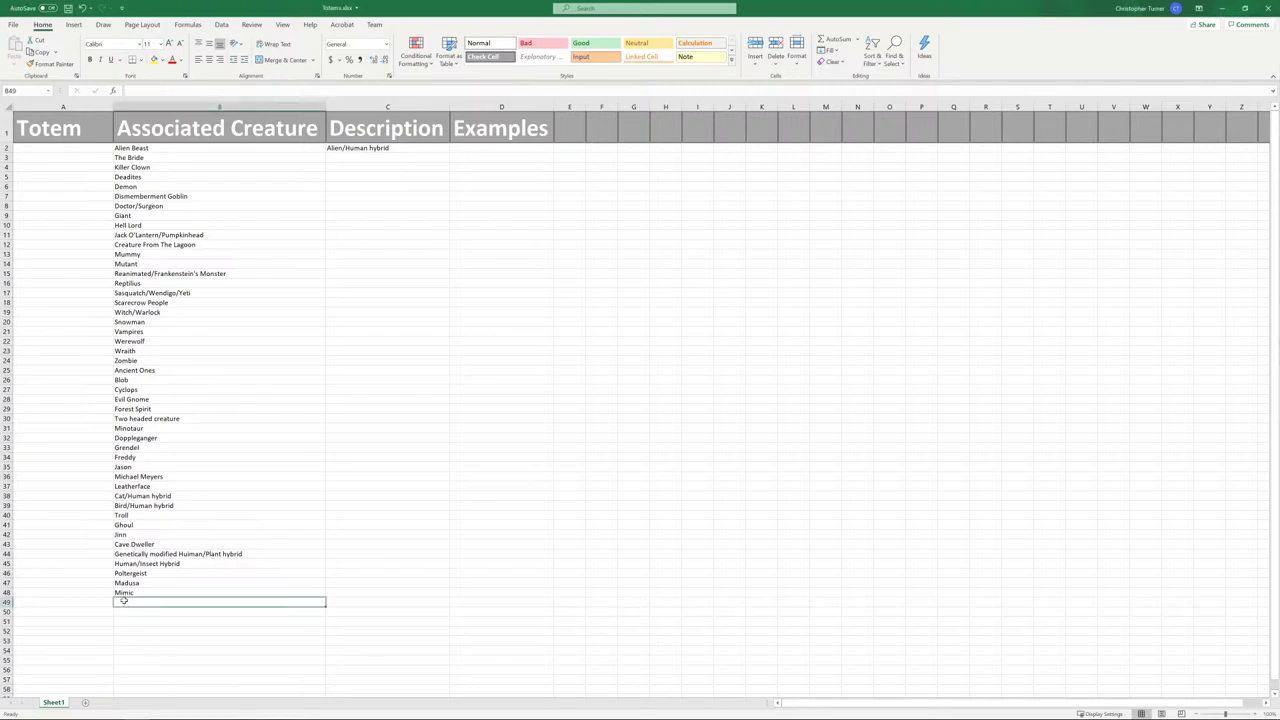
type("Fire")
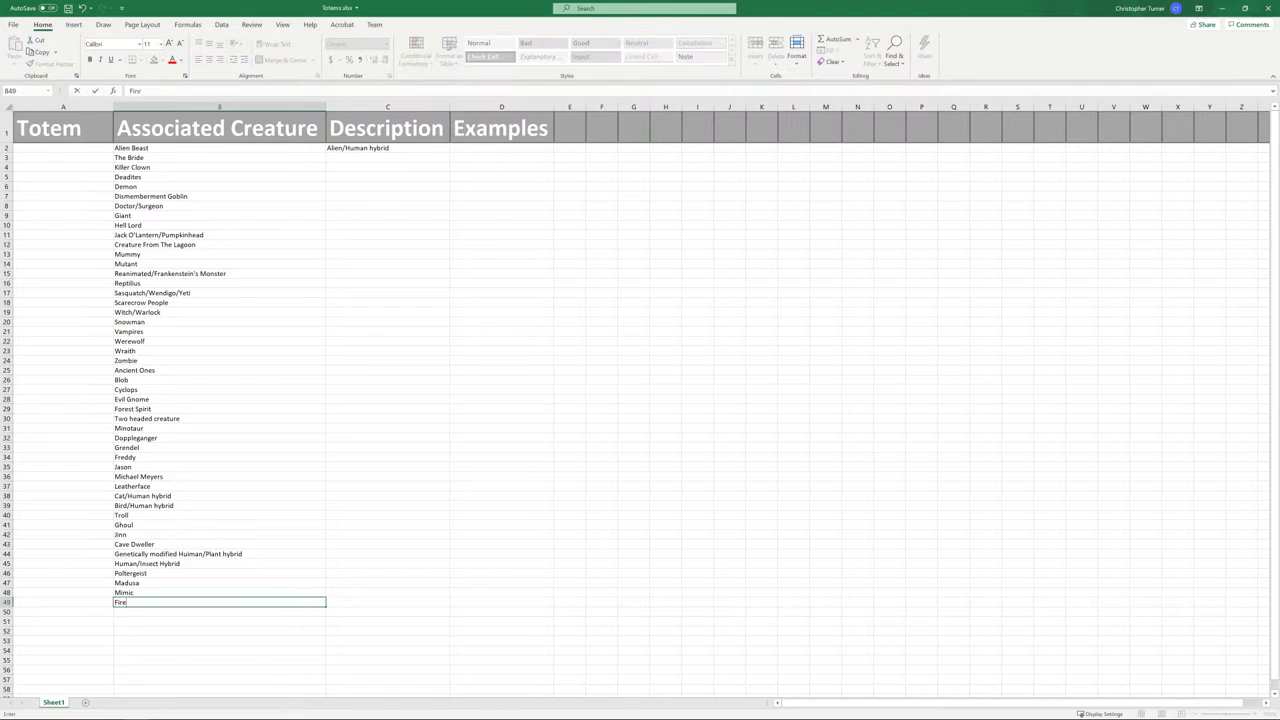
type(" creature")
key("Return")
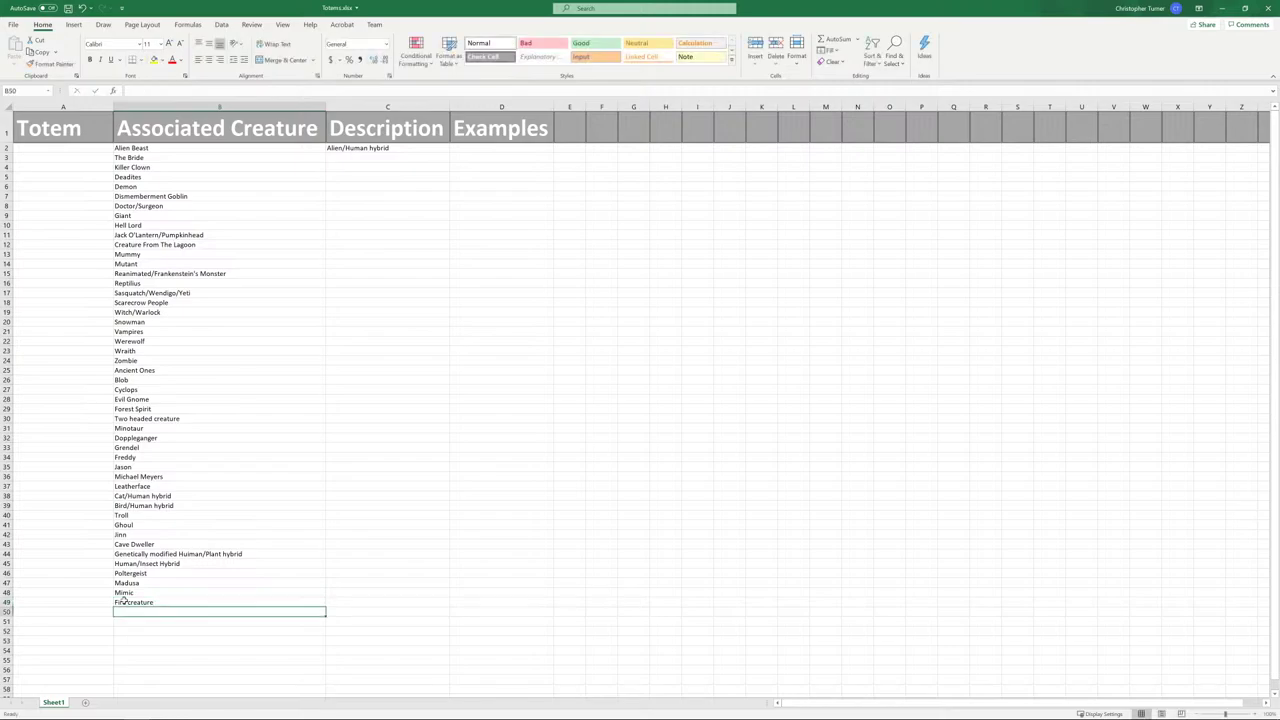
type("Ice cr")
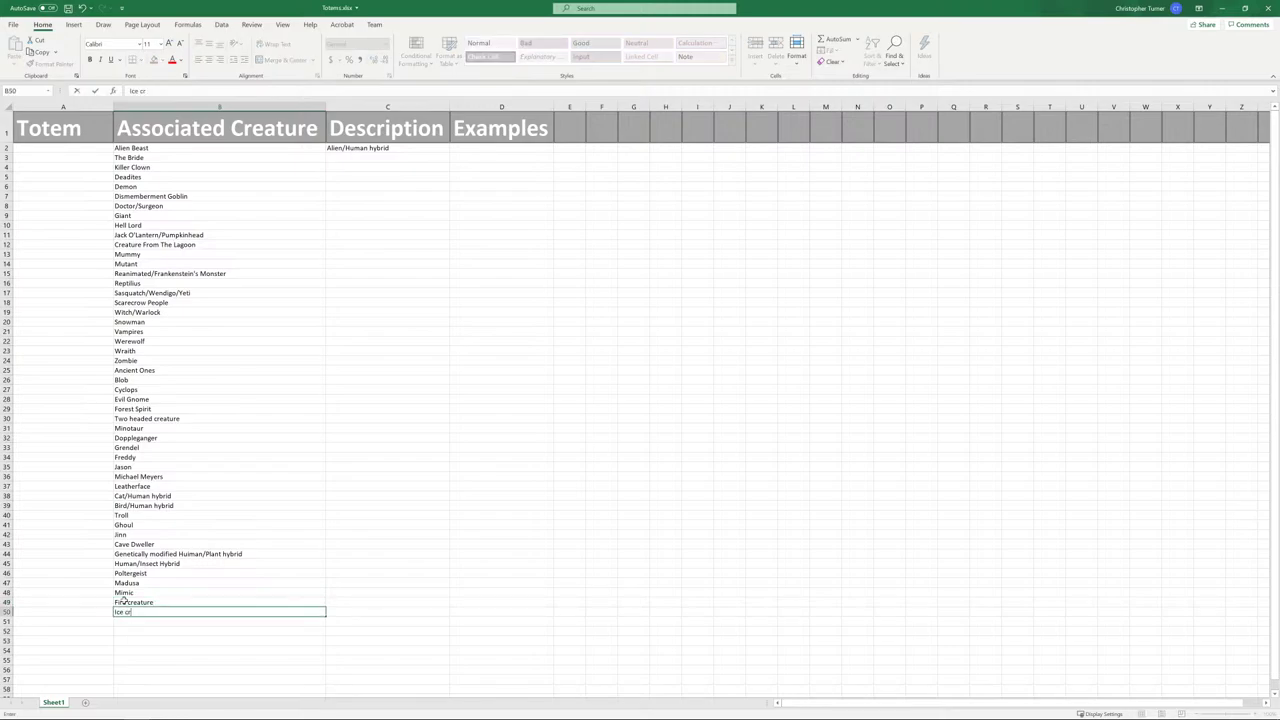
type("eature")
key("Return")
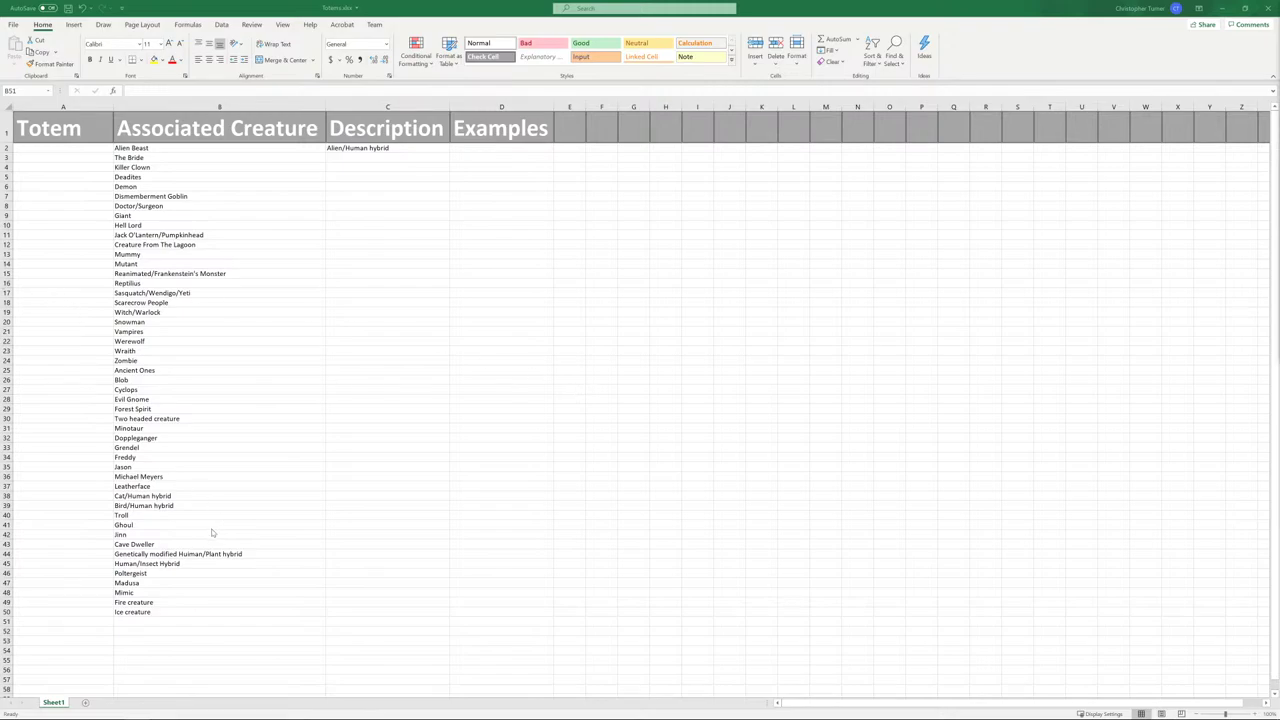
- Enter "Mutant Cyborg" as the associated creature in cell B51
left_click(177, 244)
left_click(124, 622)
type("Mutant")
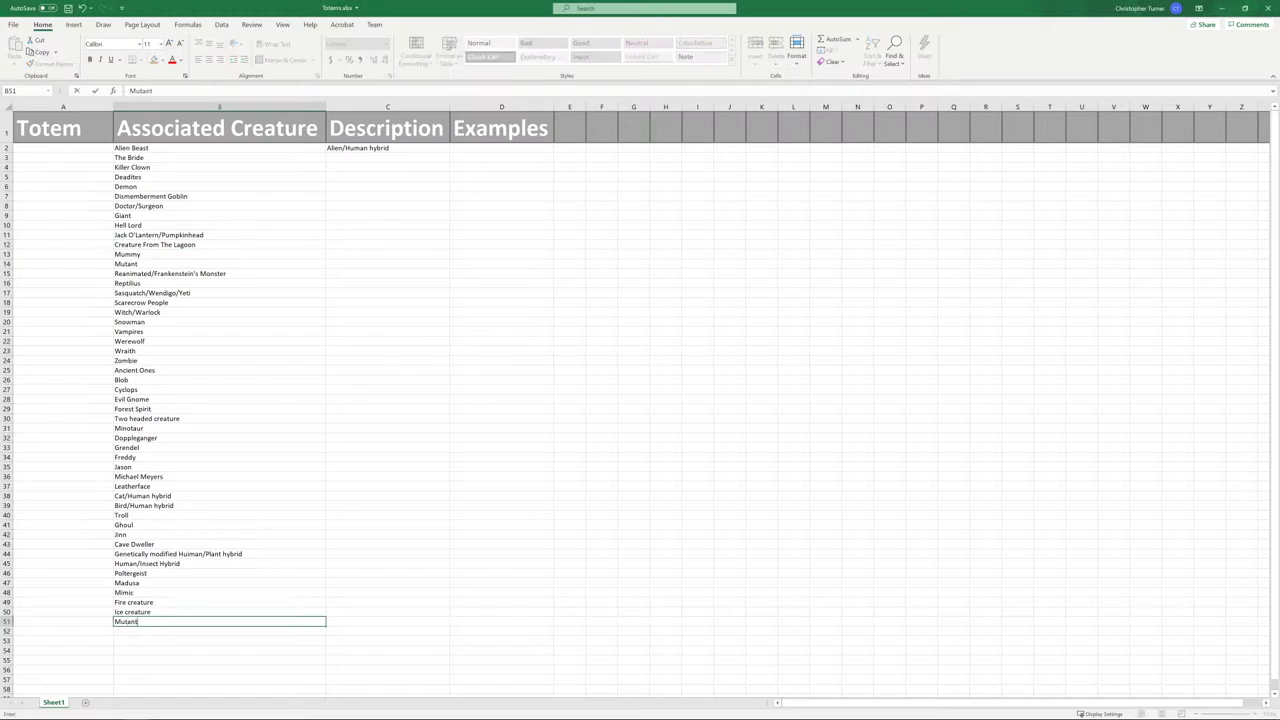
type(" Cyborg")
key("Return")
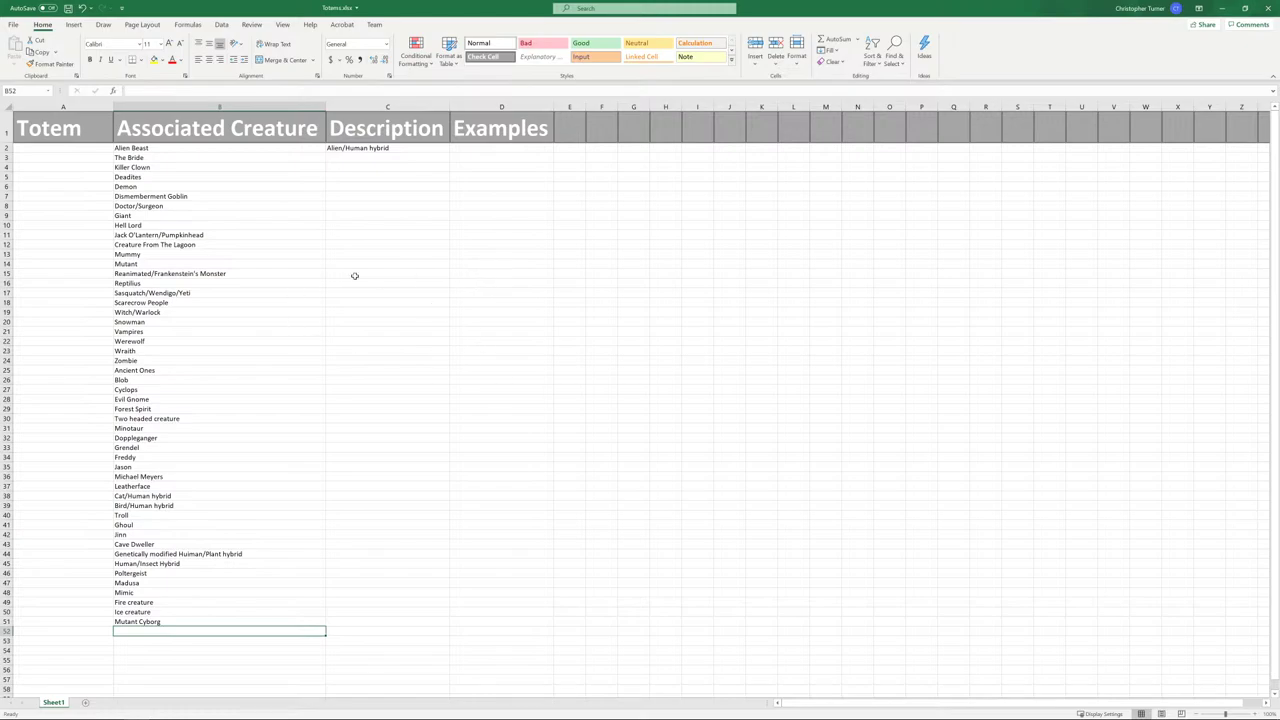
- Apply the Check Cell style to every odd-numbered row from 3 to 51 to shade alternate creature rows
left_click(6, 157)
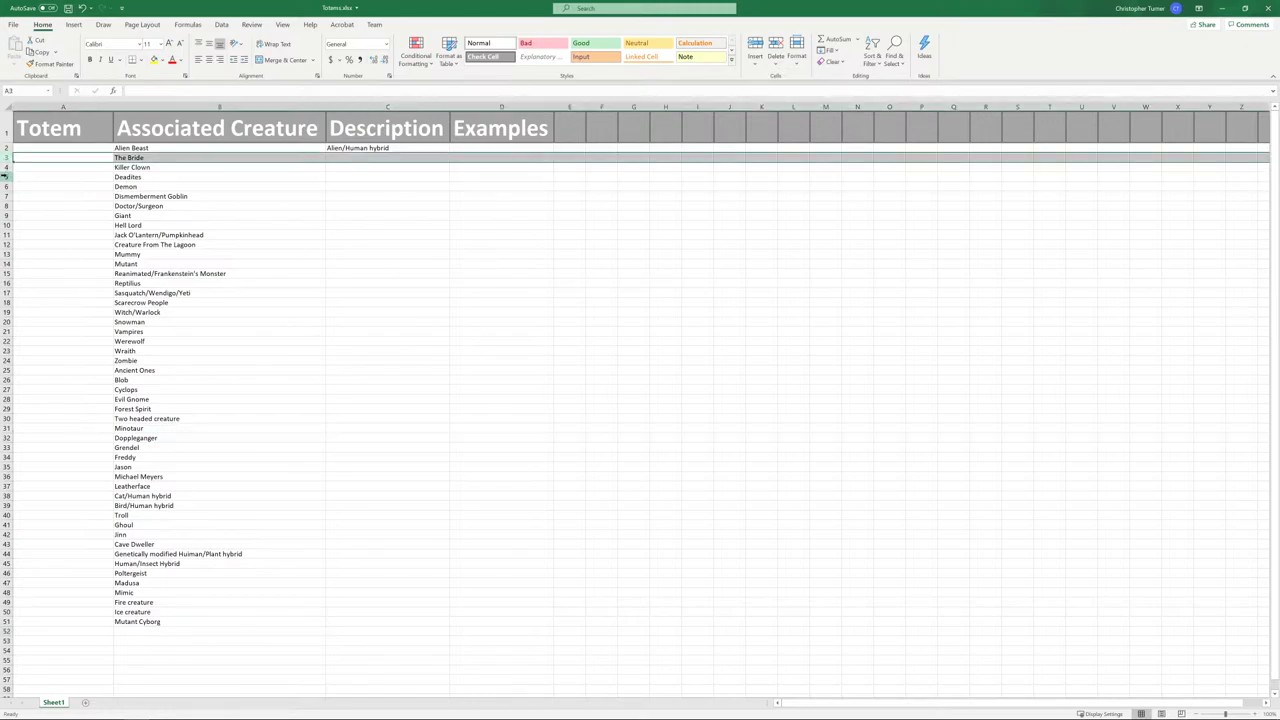
left_click(6, 176, "ctrl")
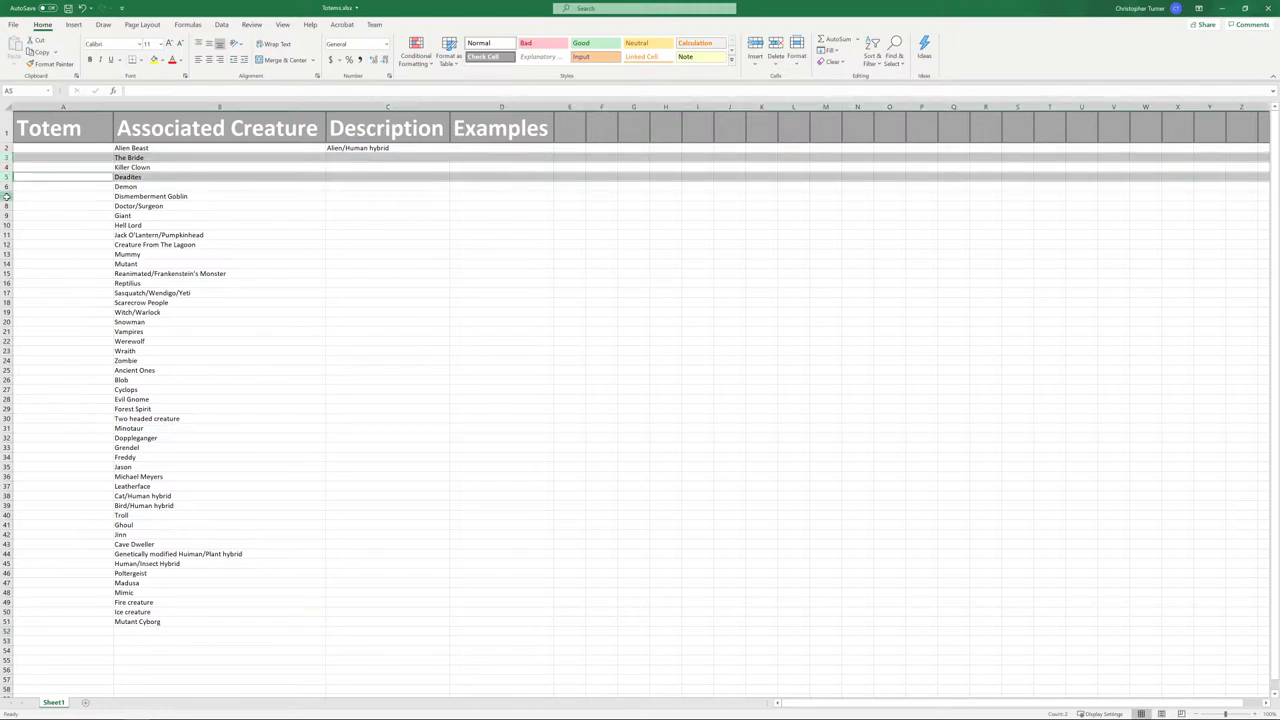
left_click(6, 196, "ctrl")
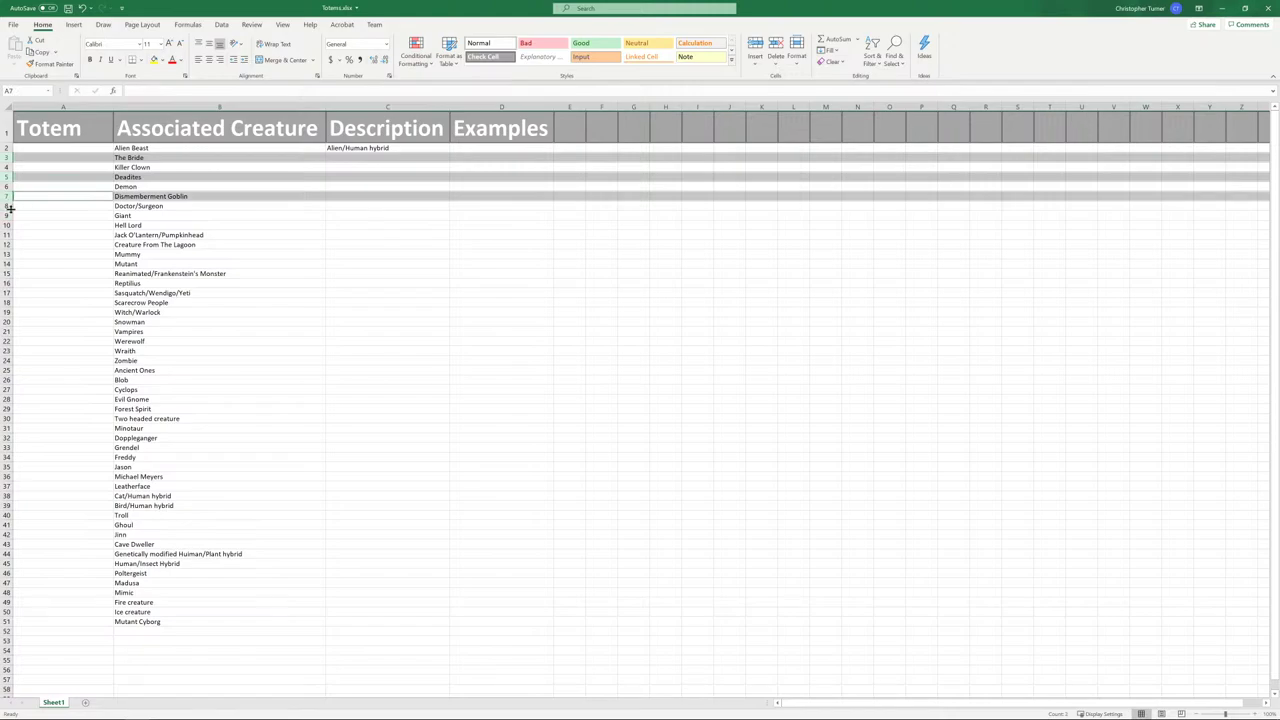
left_click(7, 215, "ctrl")
left_click(7, 235, "ctrl")
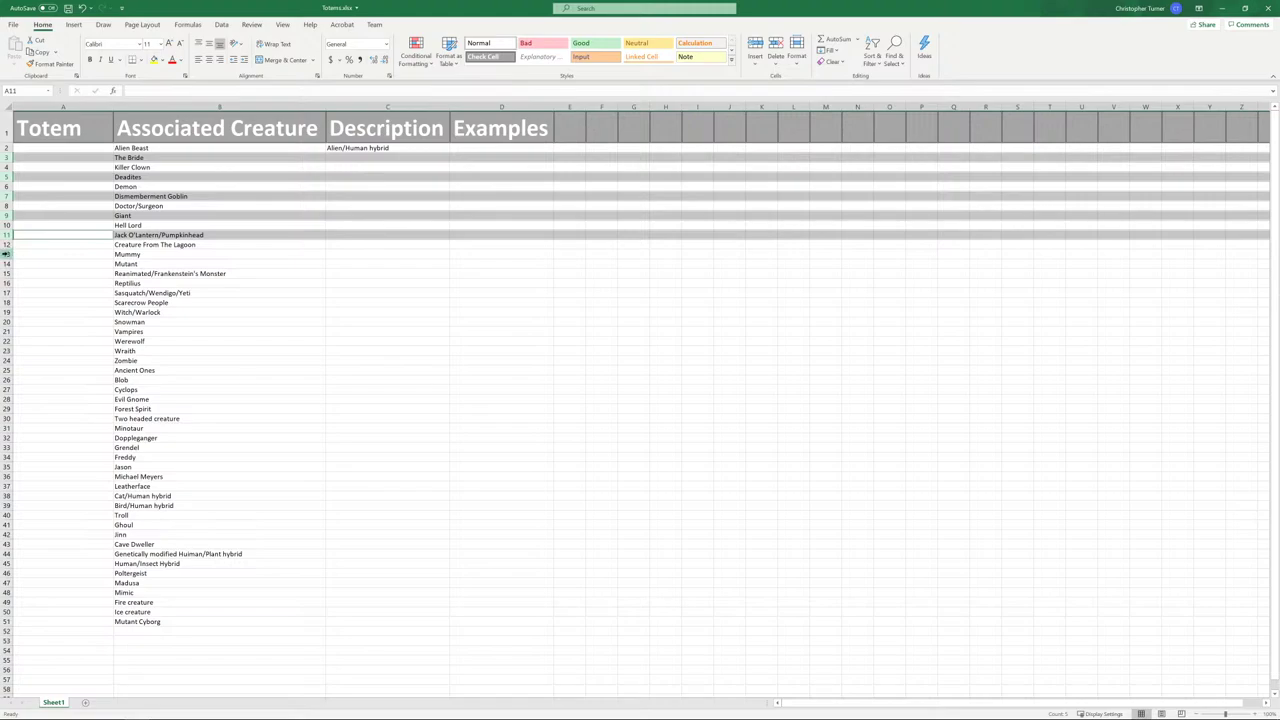
left_click(7, 254, "ctrl")
left_click(7, 273, "ctrl")
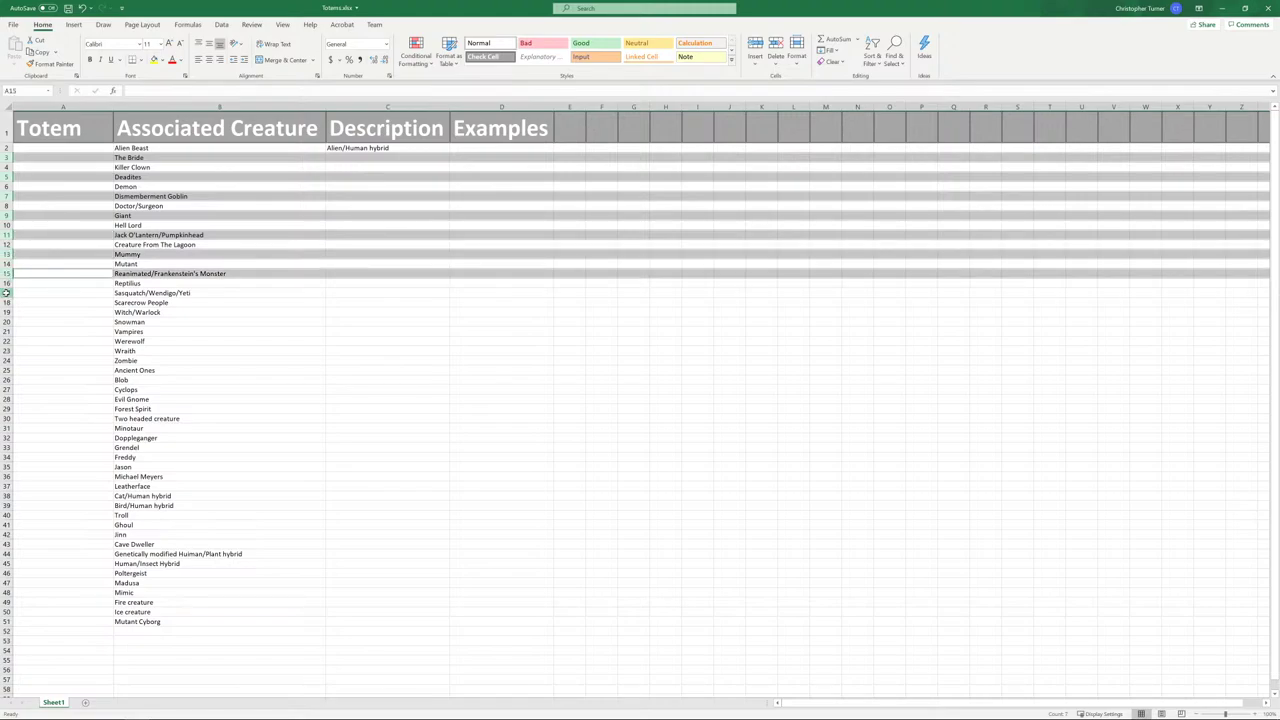
left_click(7, 293, "ctrl")
left_click(7, 312, "ctrl")
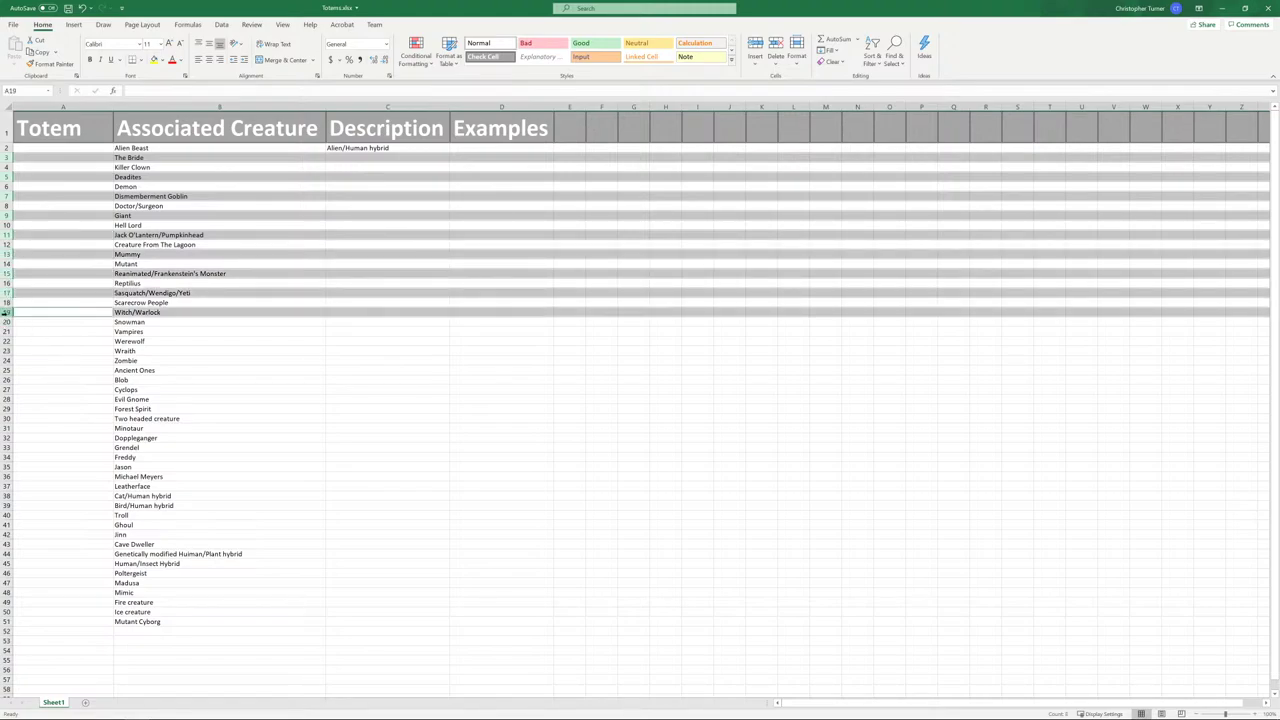
left_click(7, 331, "ctrl")
left_click(7, 350, "ctrl")
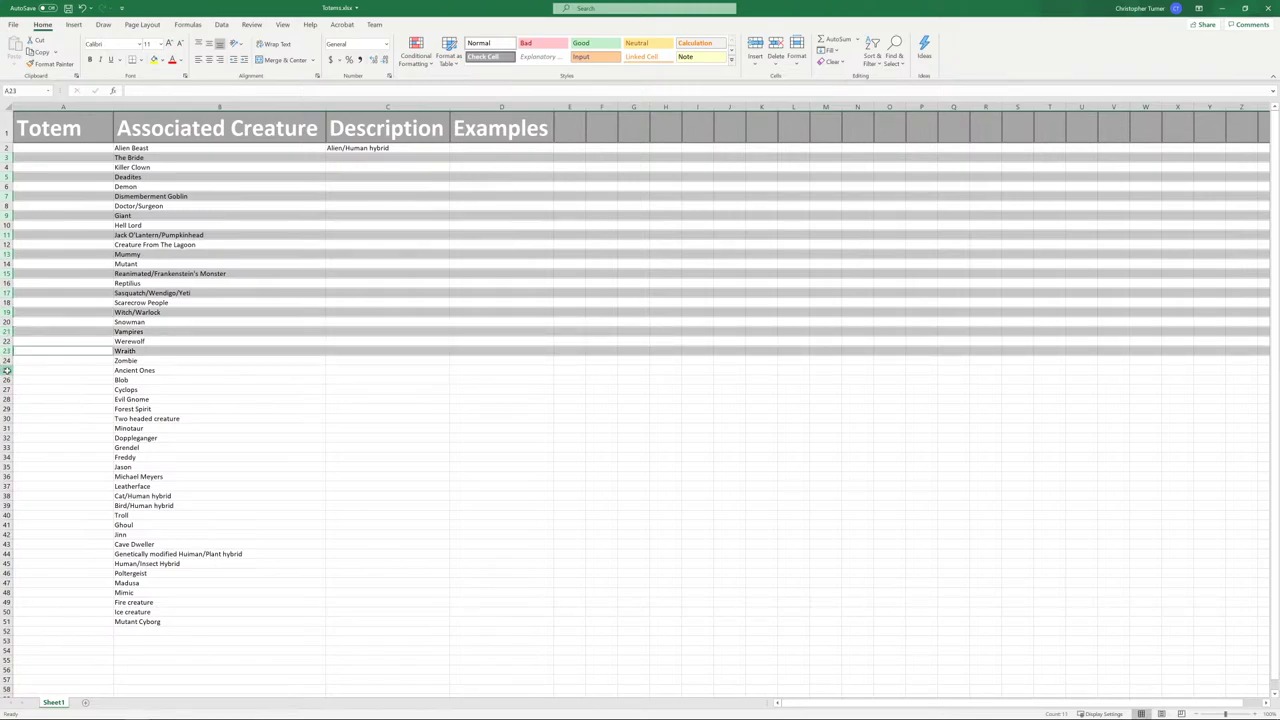
left_click(7, 370, "ctrl")
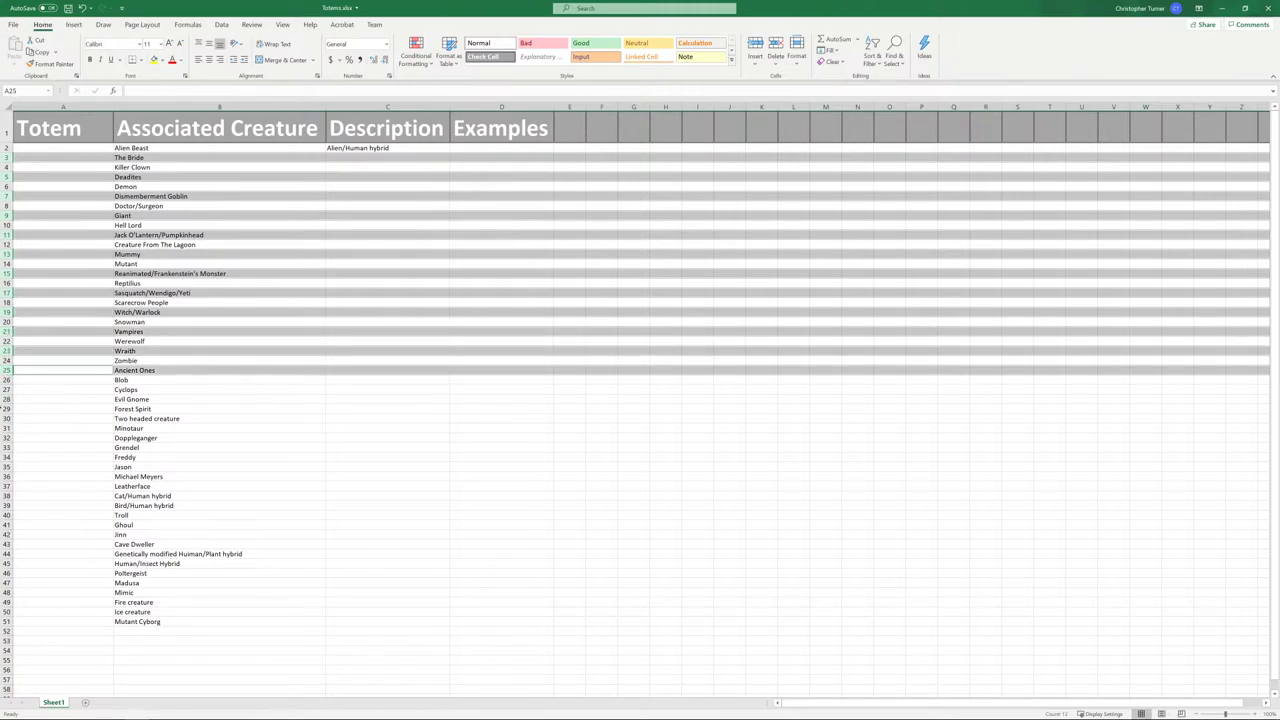
left_click(7, 389, "ctrl")
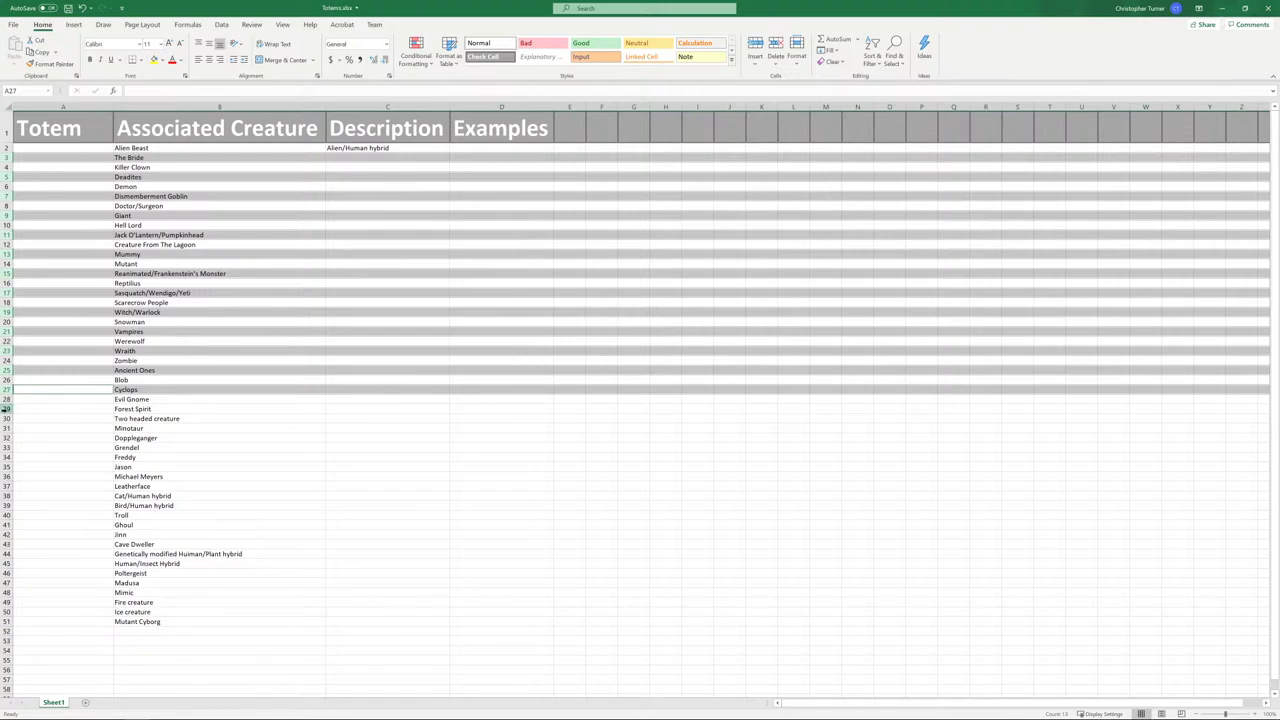
left_click(7, 408, "ctrl")
left_click(7, 428, "ctrl")
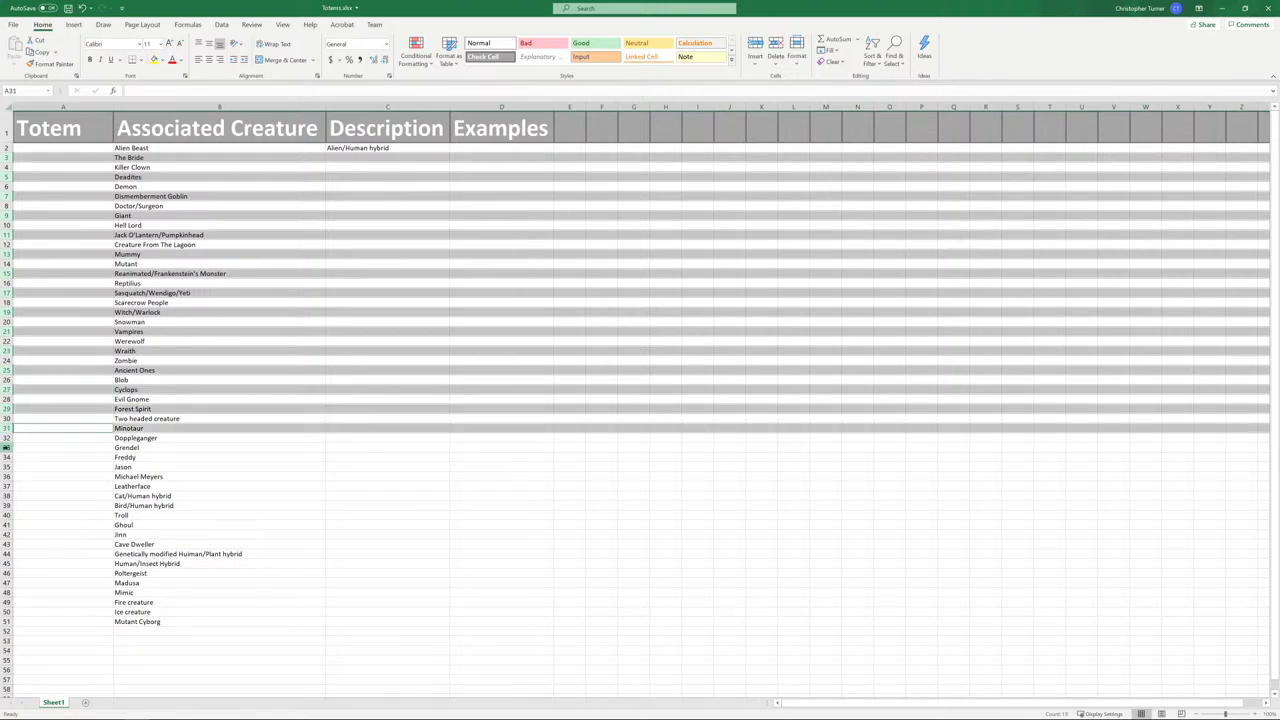
left_click(7, 447, "ctrl")
left_click(7, 467, "ctrl")
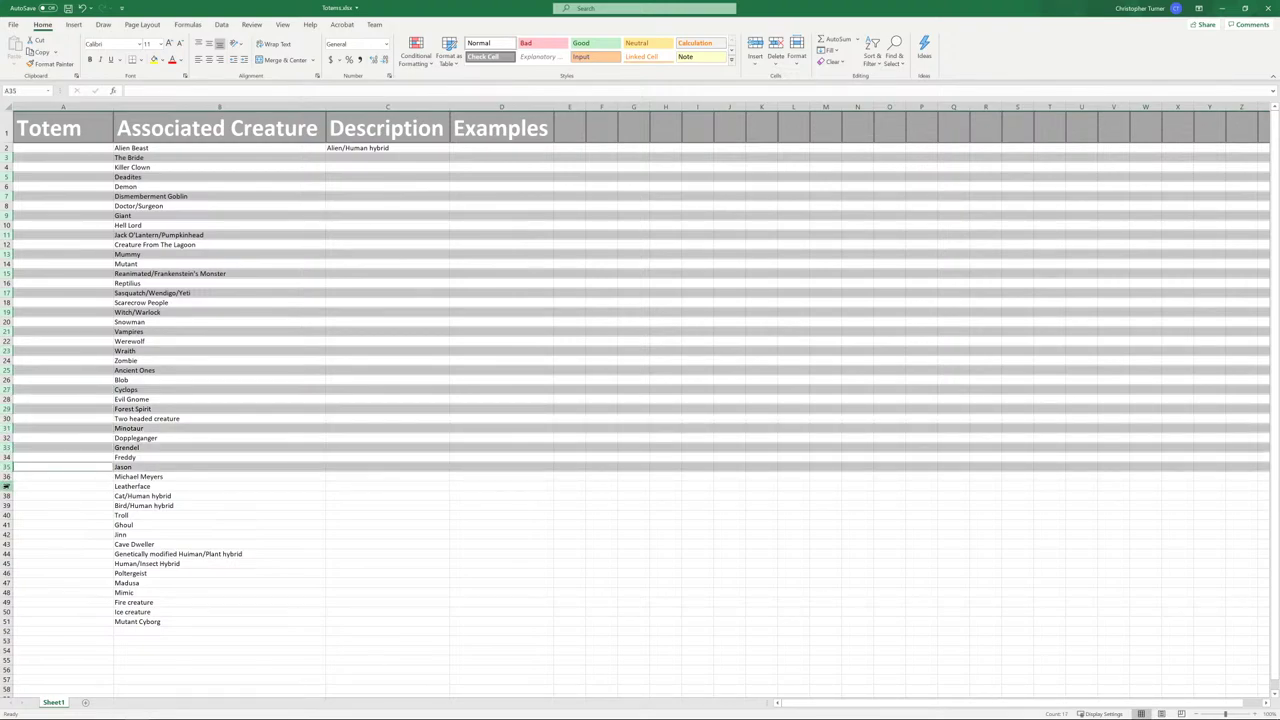
left_click(7, 486, "ctrl")
left_click(7, 505, "ctrl")
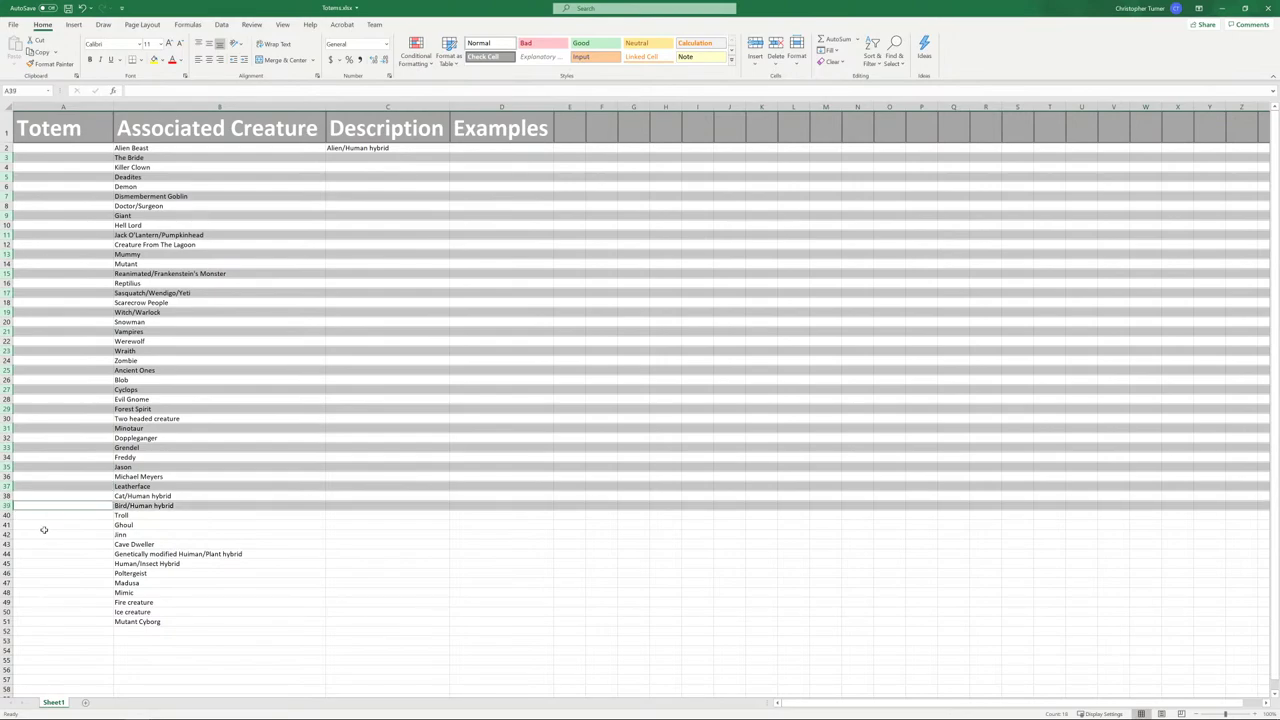
left_click(7, 524, "ctrl")
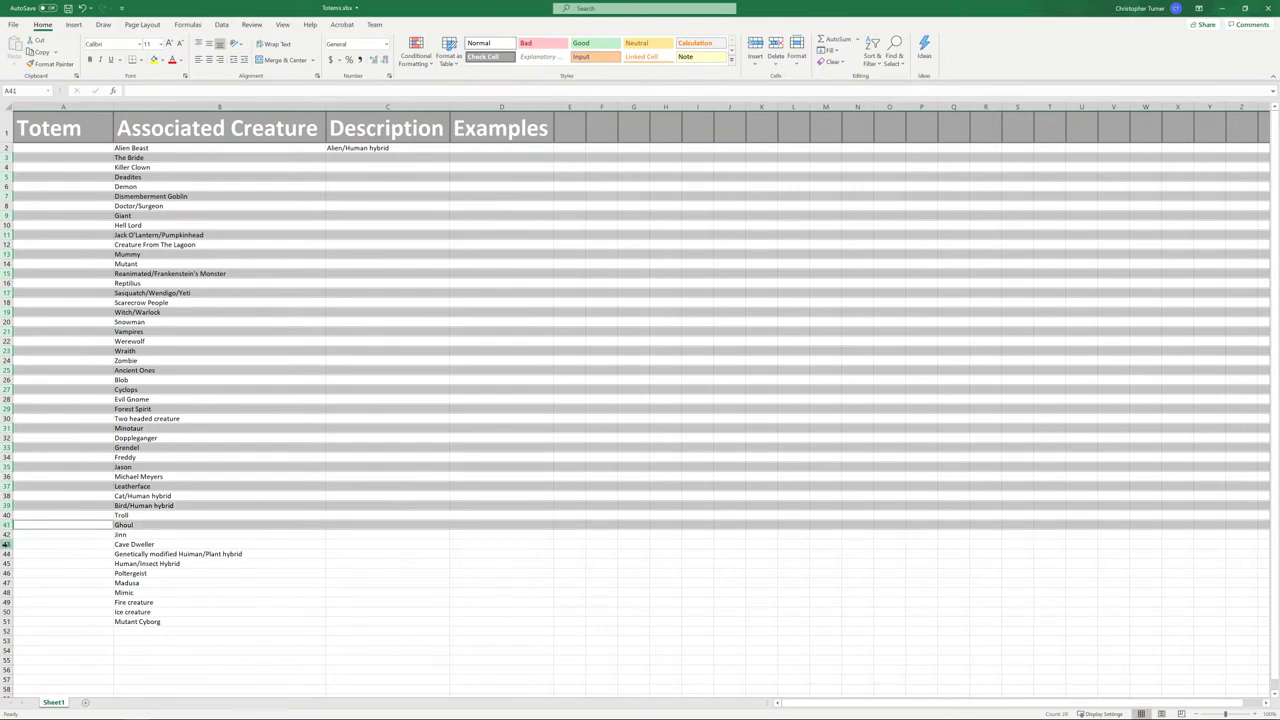
left_click(7, 544, "ctrl")
left_click(7, 563, "ctrl")
left_click(7, 582, "ctrl")
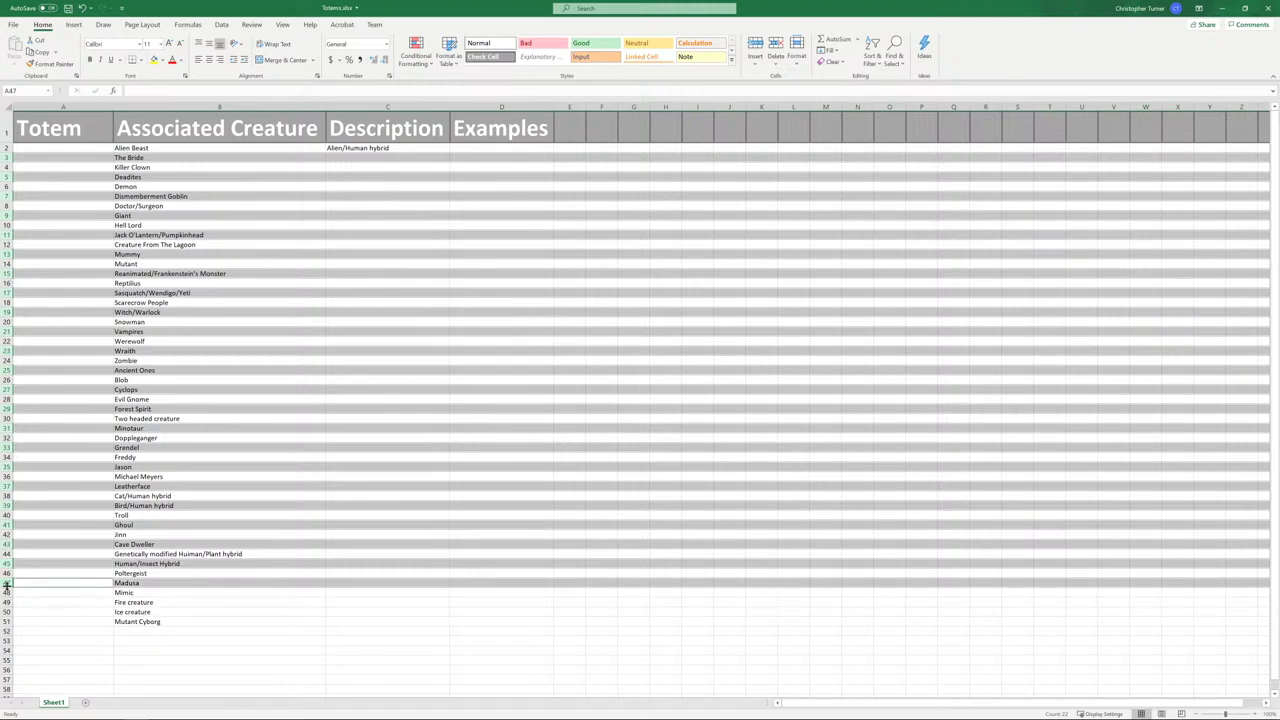
left_click(7, 602, "ctrl")
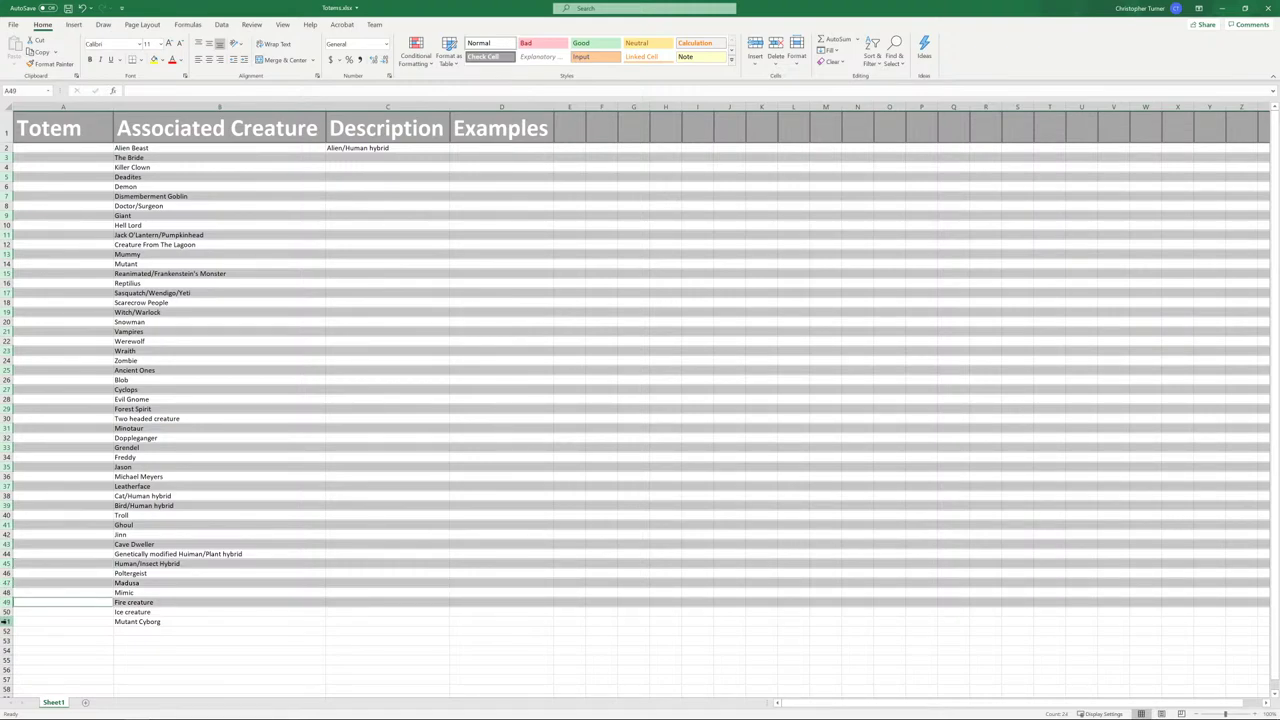
left_click(7, 621, "ctrl")
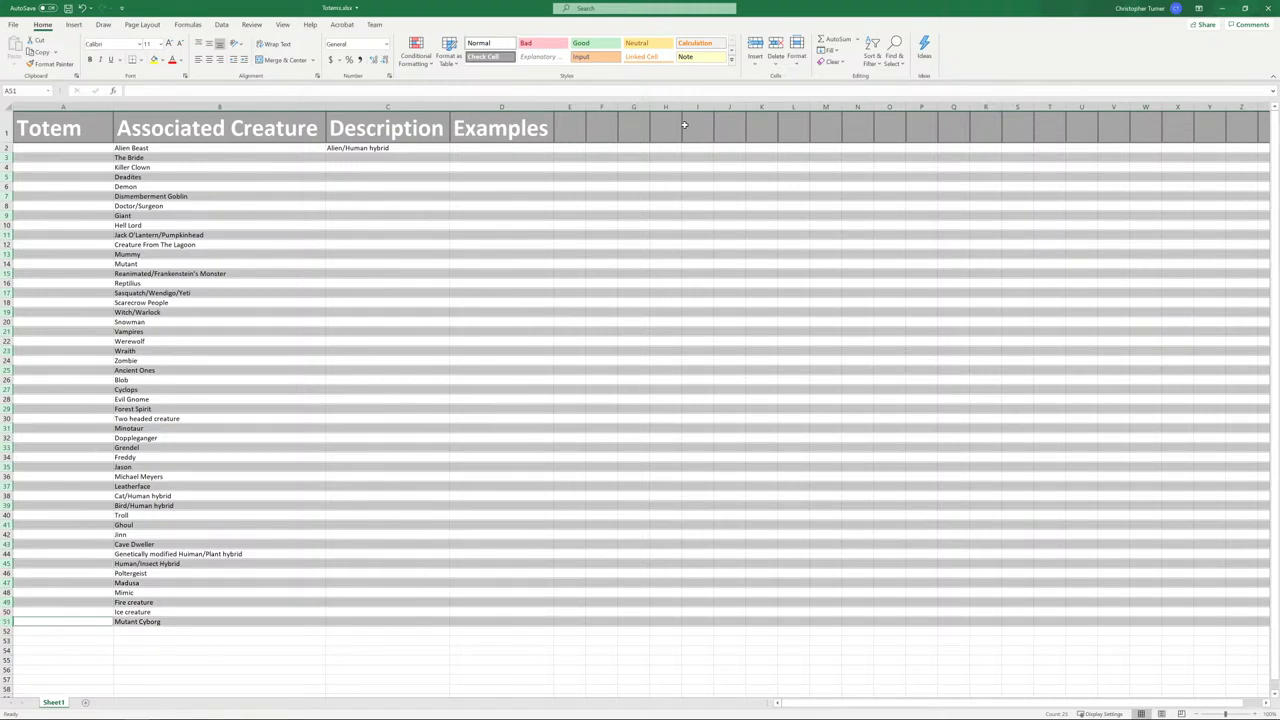
left_click(491, 57)
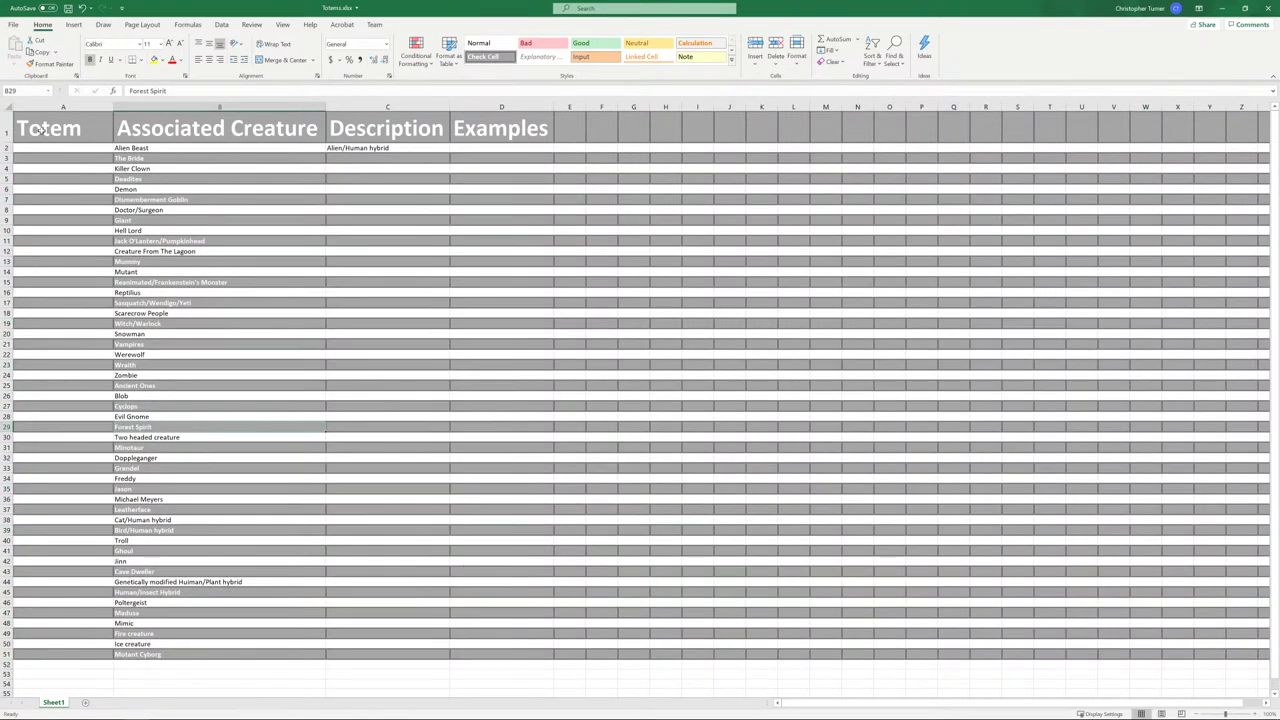
- Fill header row 1 with black
double_click(37, 128)
left_click(6, 128)
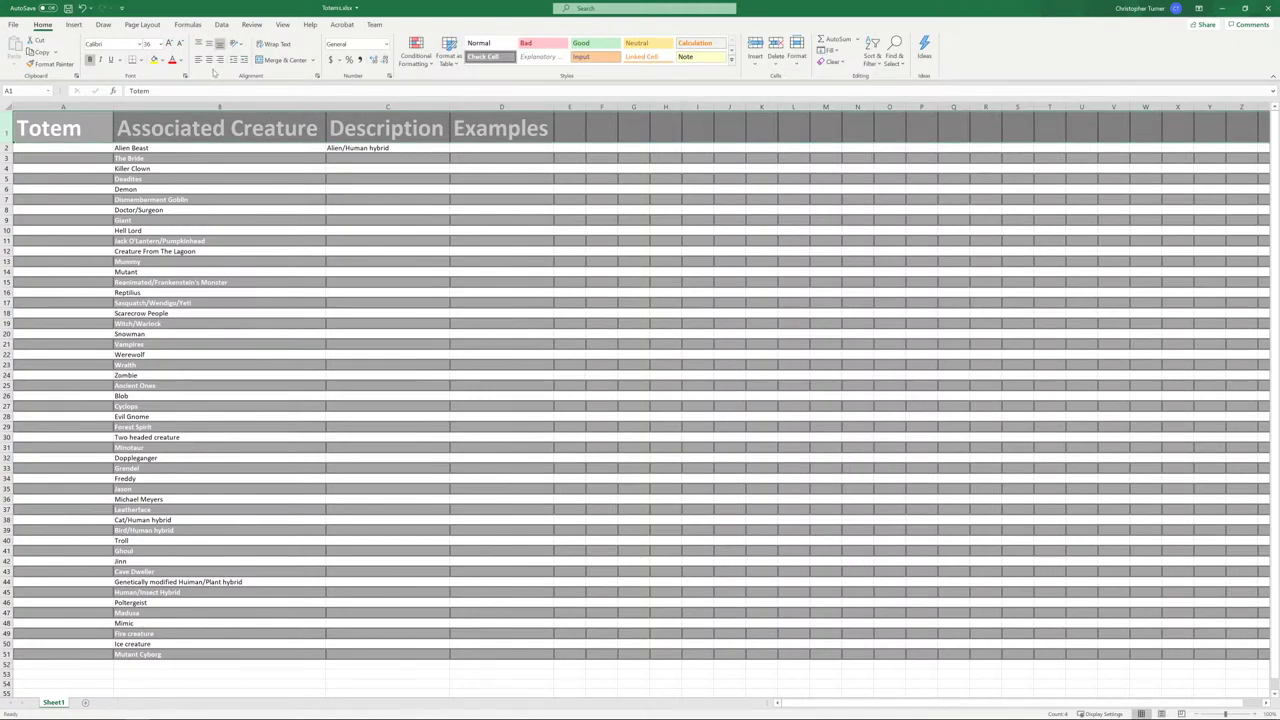
left_click(162, 59)
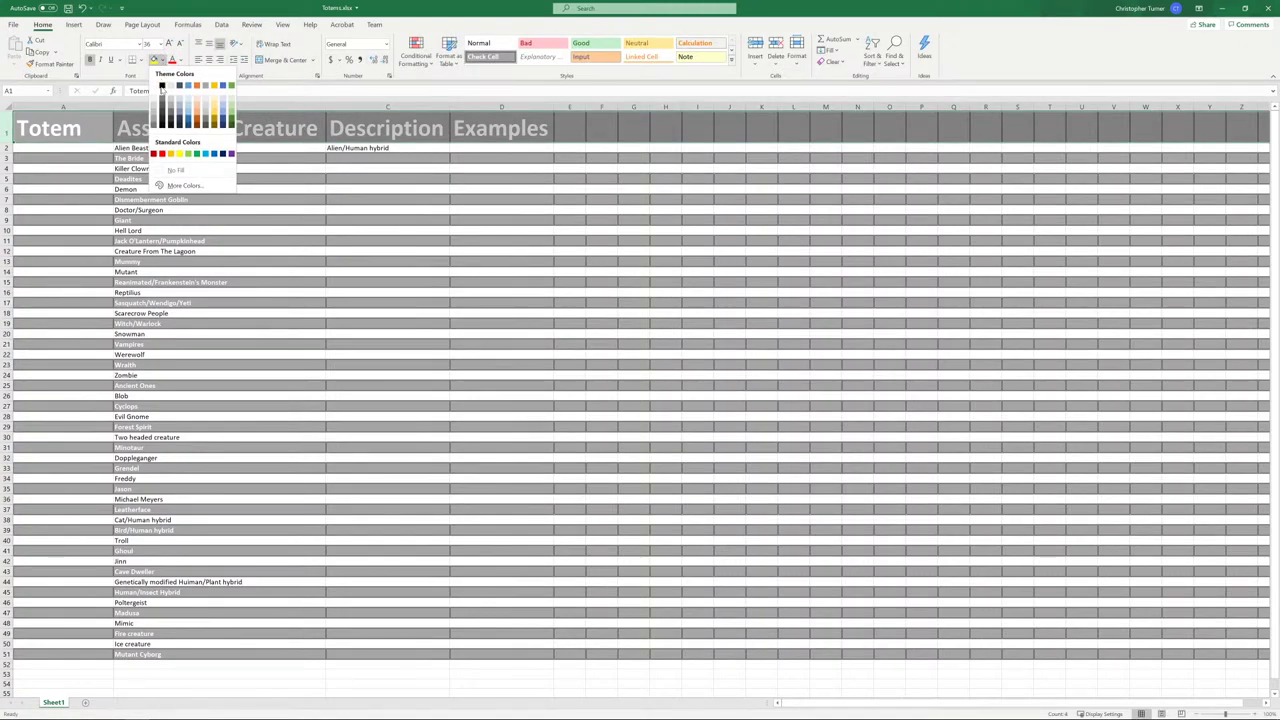
left_click(168, 86)
left_click(356, 318)
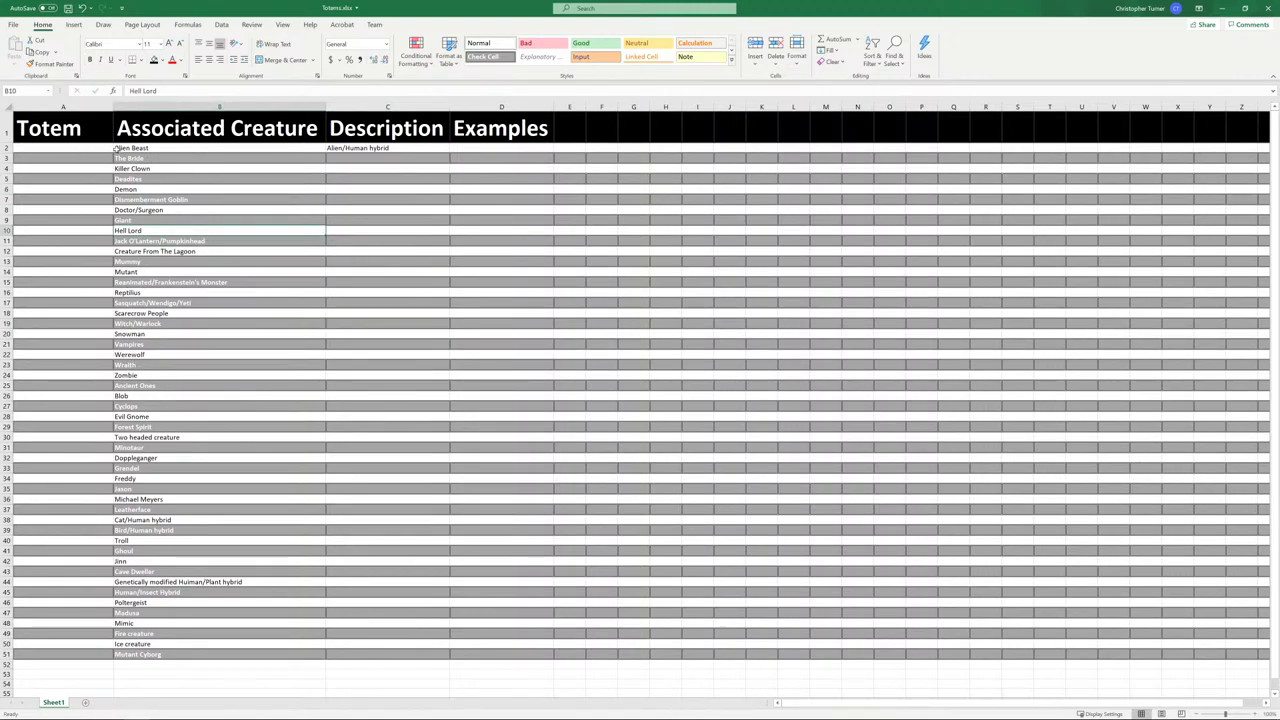
- Set the creature names in B2:B51 to black text at font size 11
left_click_drag(130, 148, 190, 654)
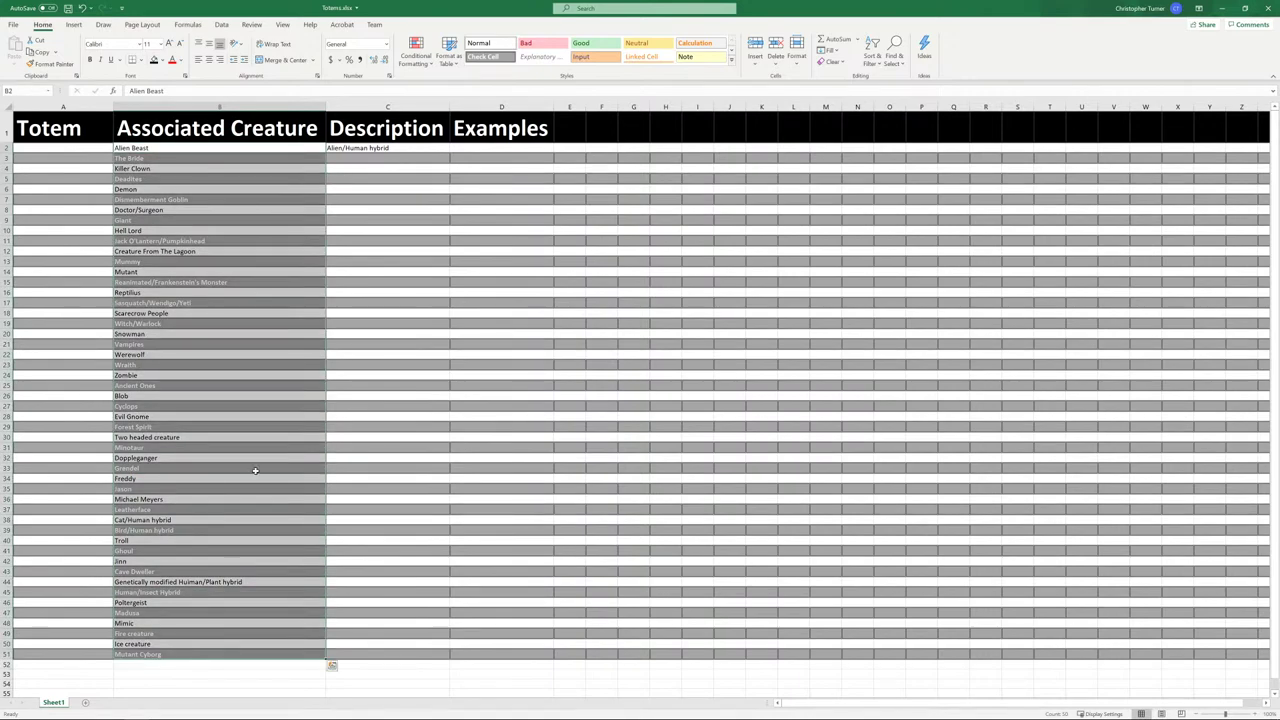
left_click(180, 60)
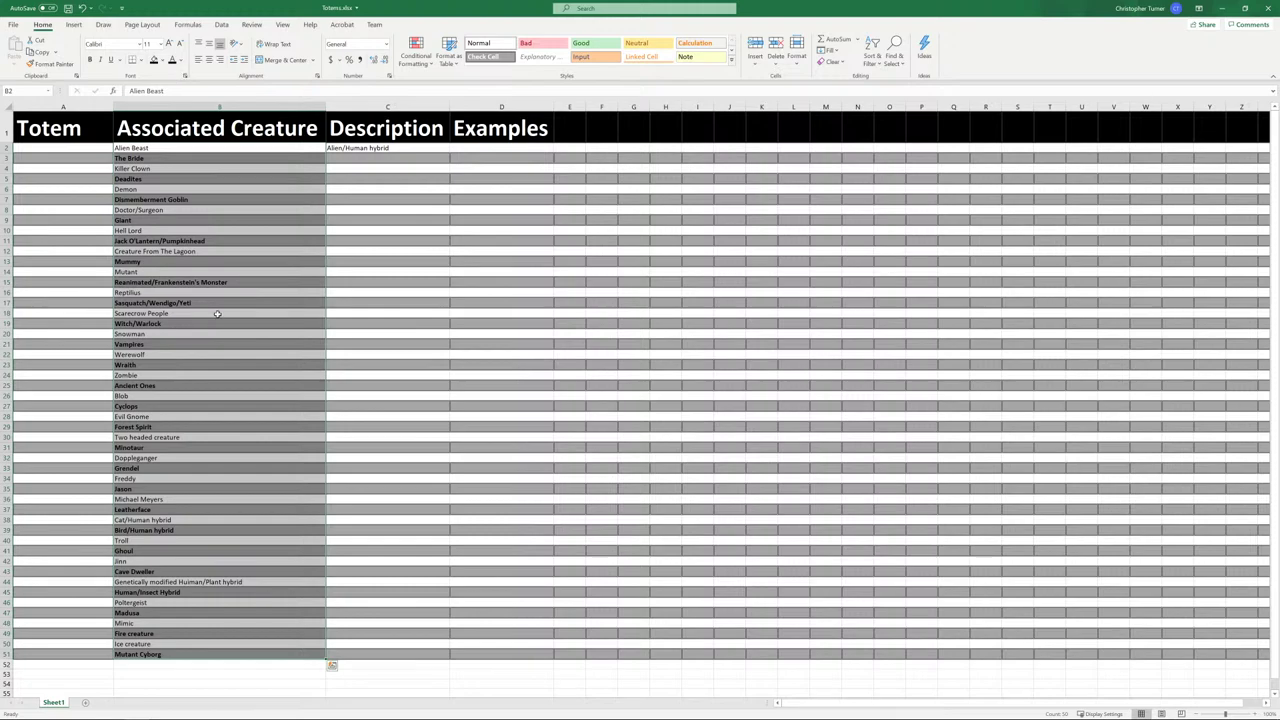
left_click(160, 44)
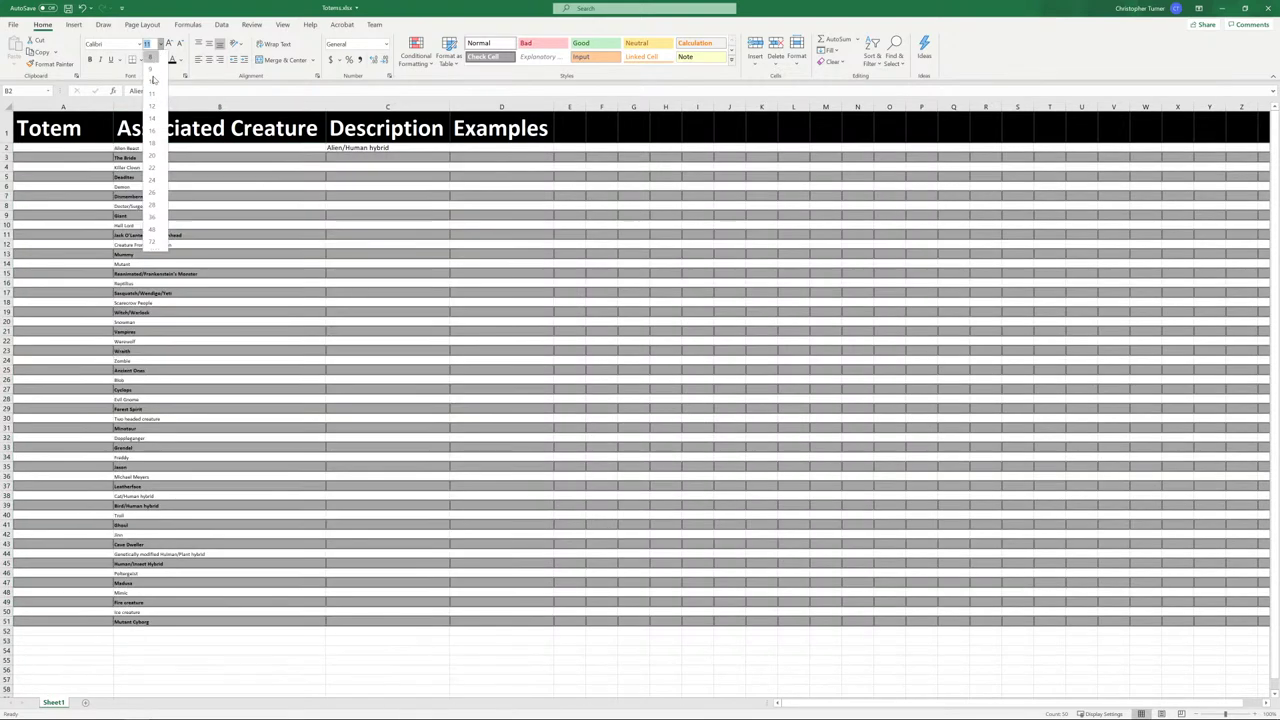
left_click(152, 93)
left_click(519, 345)
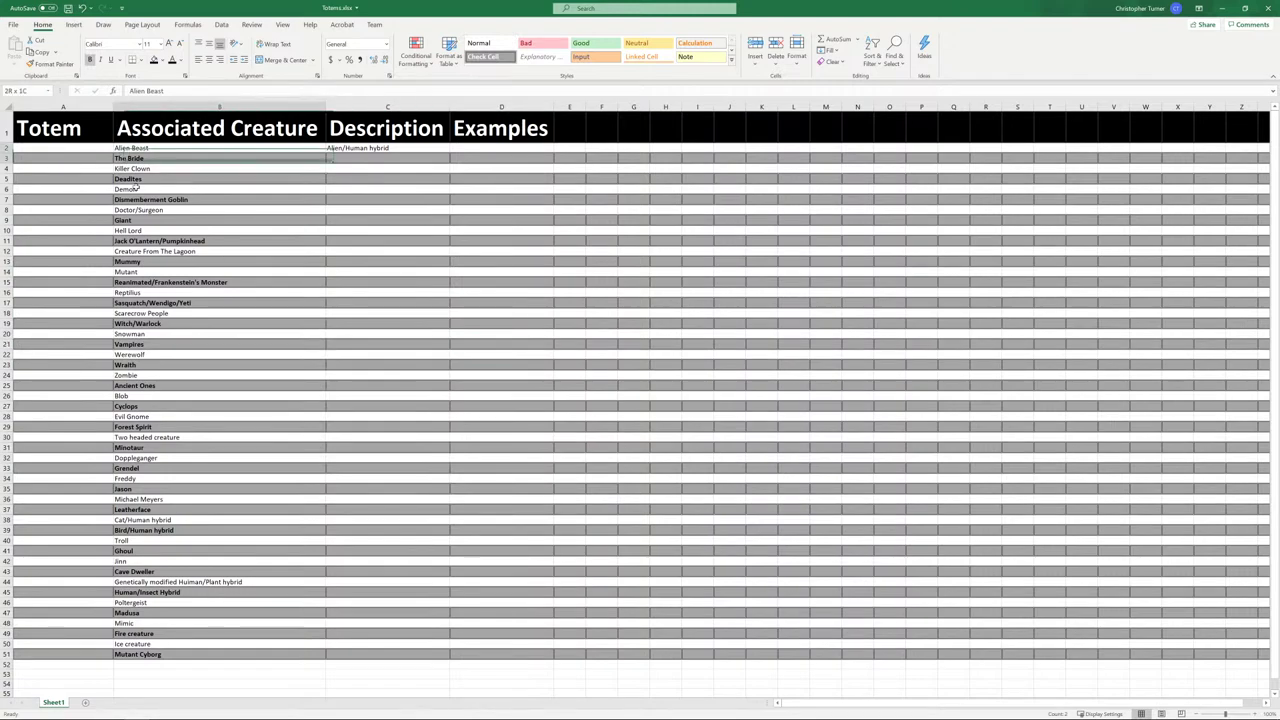
- Make all creature names in B2:B51 bold
left_click_drag(128, 148, 190, 654)
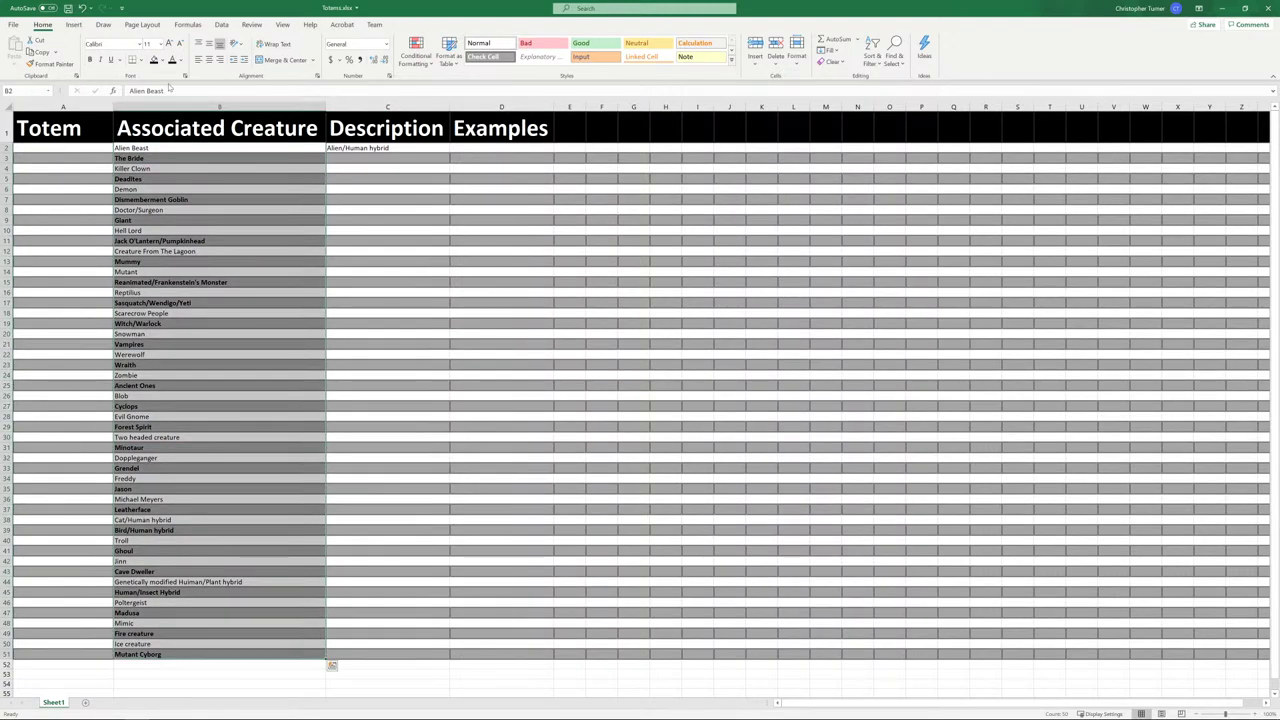
left_click(91, 60)
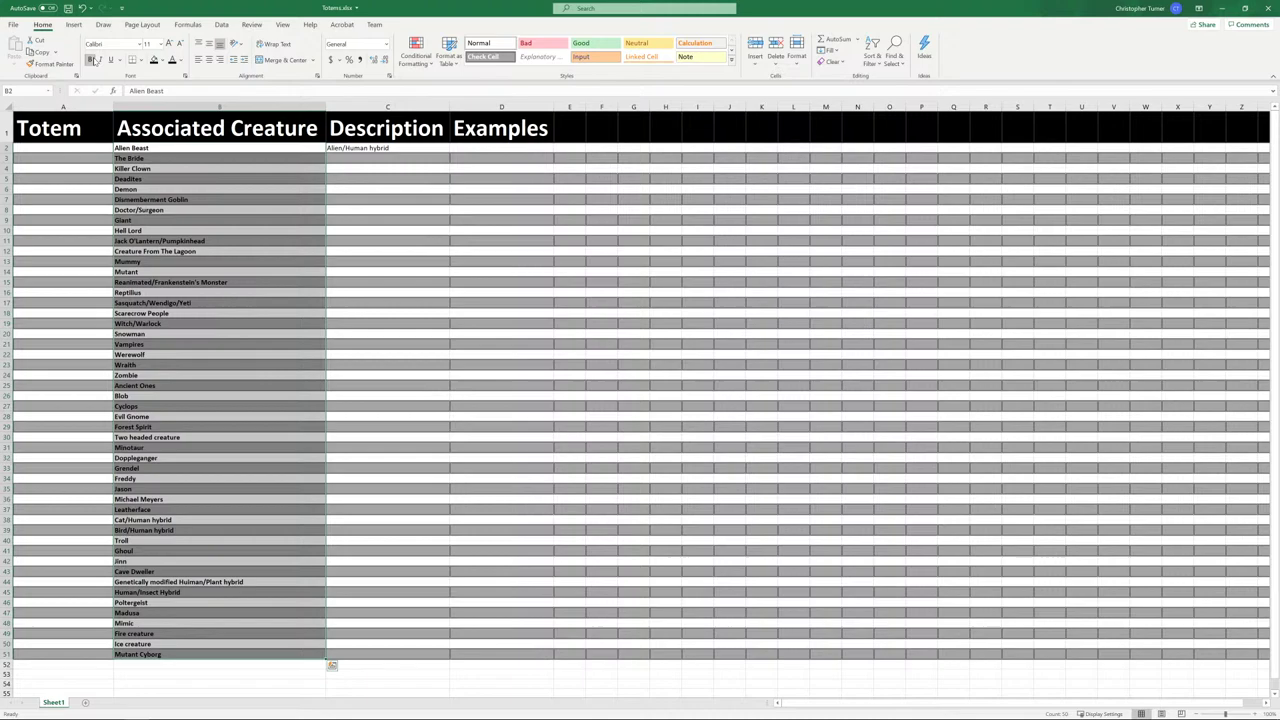
left_click(265, 355)
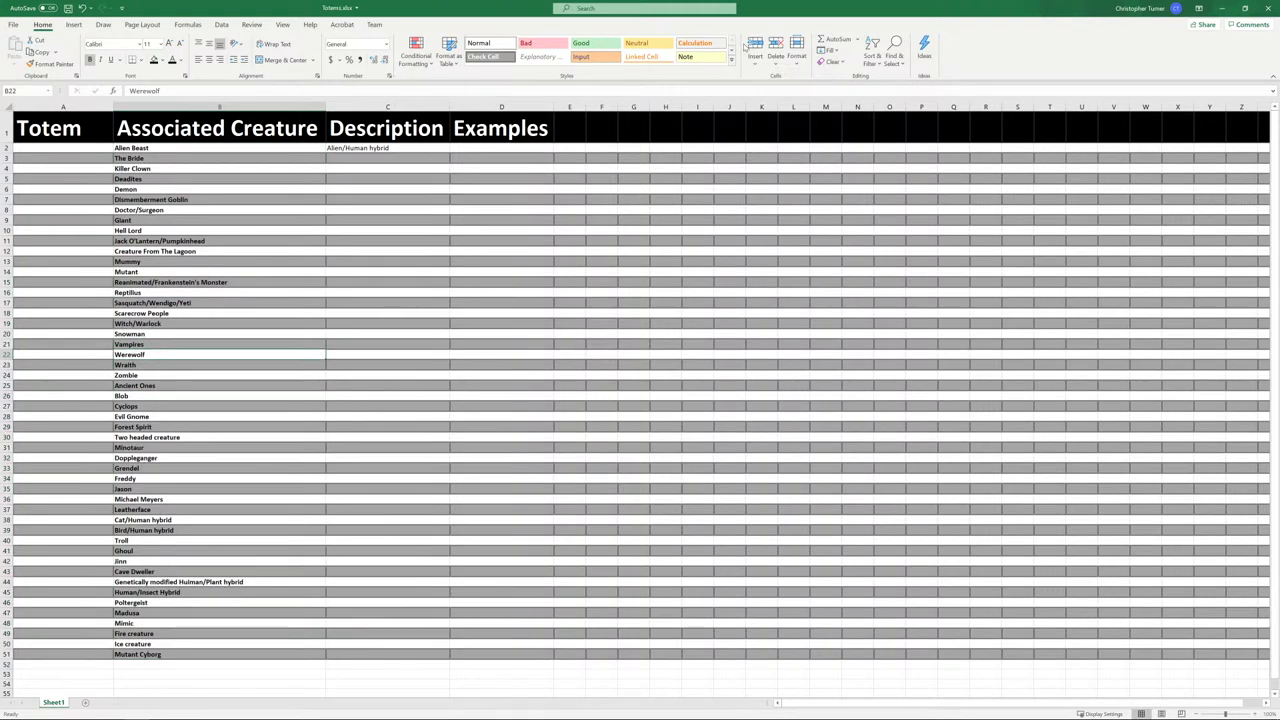
- Restore the workbook to a floating window with the sheet enlarged, and close the Documents folder window
scroll(389, 437, "up", 3, "ctrl")
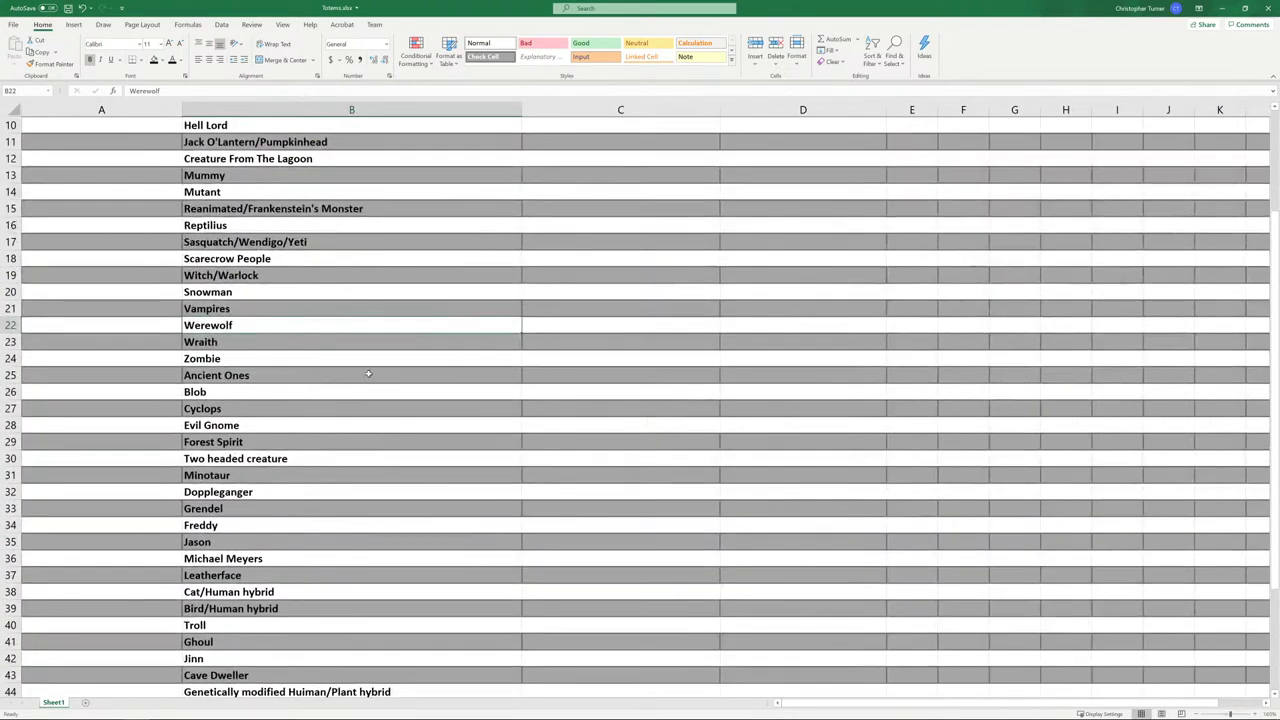
left_click_drag(477, 8, 686, 126)
scroll(571, 364, "up", 2, "ctrl")
scroll(572, 350, "up", 4)
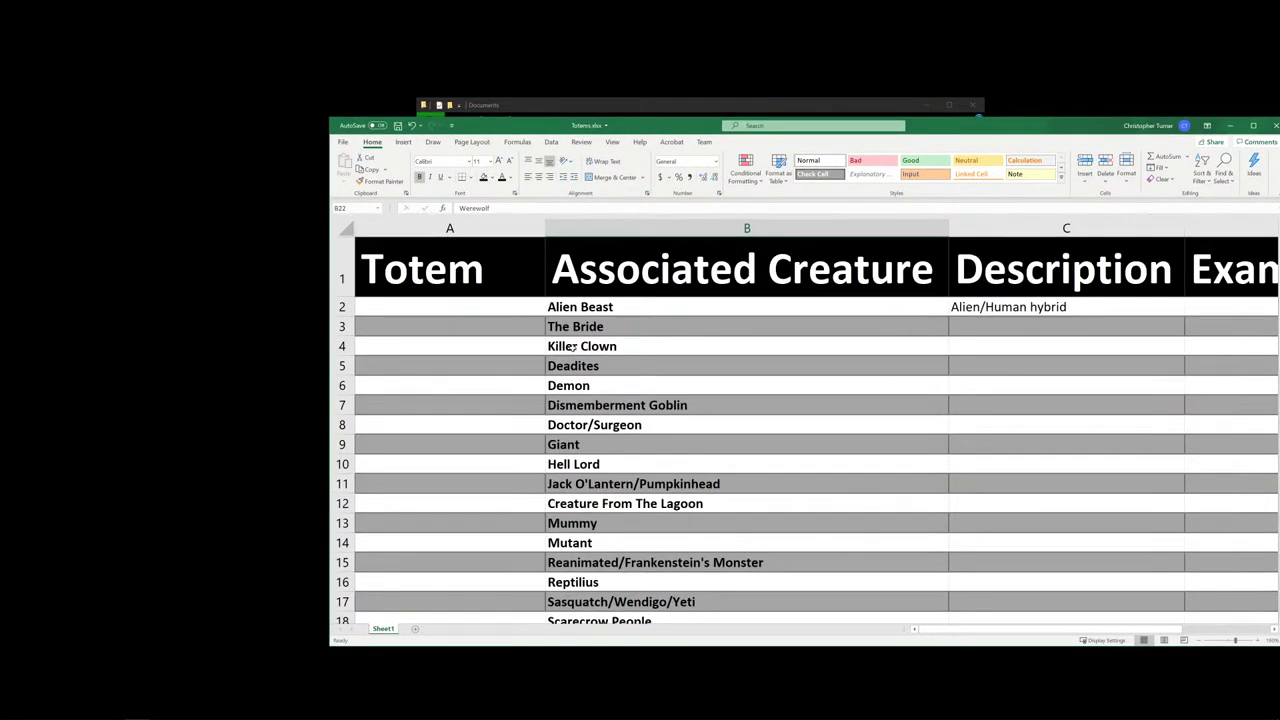
left_click_drag(580, 106, 380, 99)
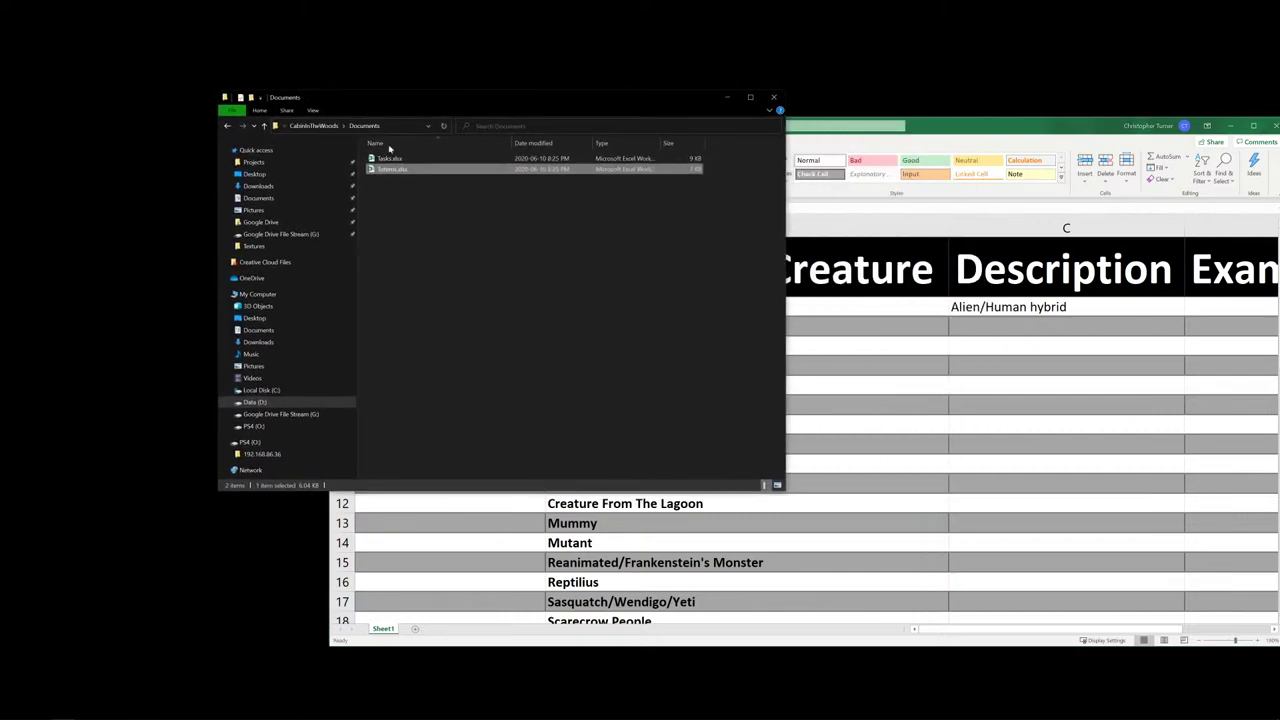
left_click(774, 97)
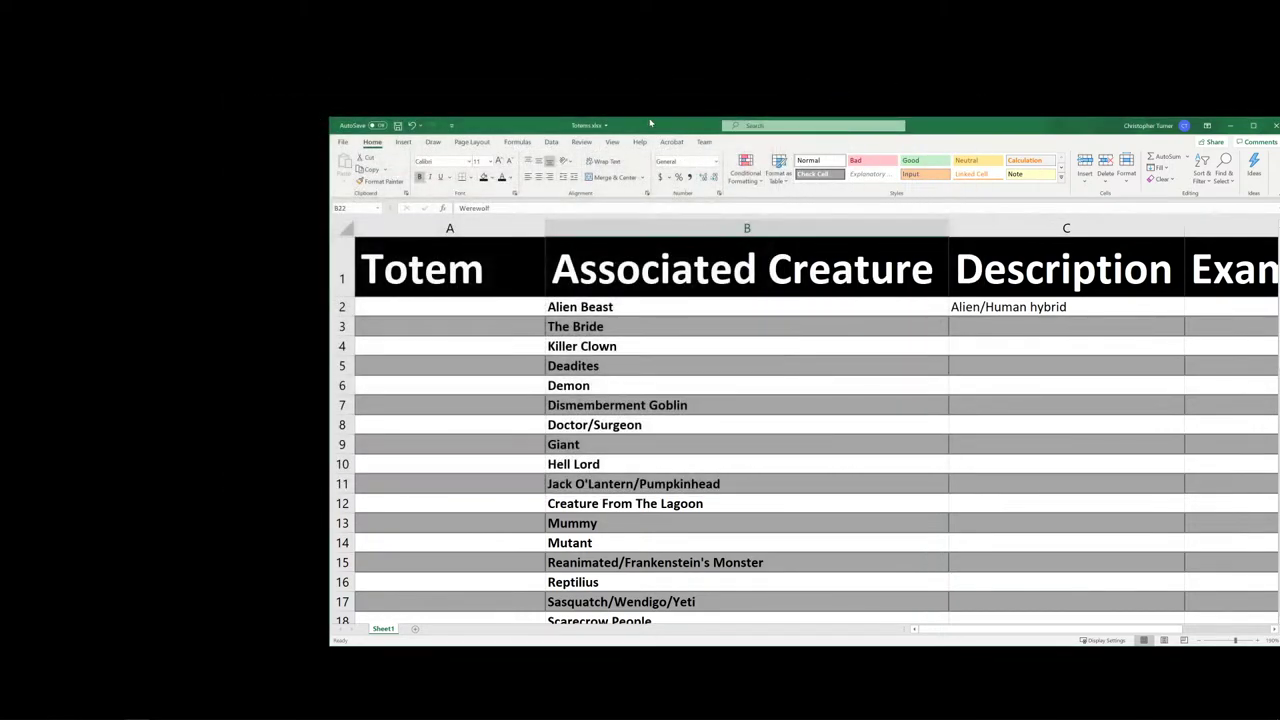
- Reposition and widen the workbook window until the Totem through Examples columns fit
left_click_drag(670, 127, 553, 115)
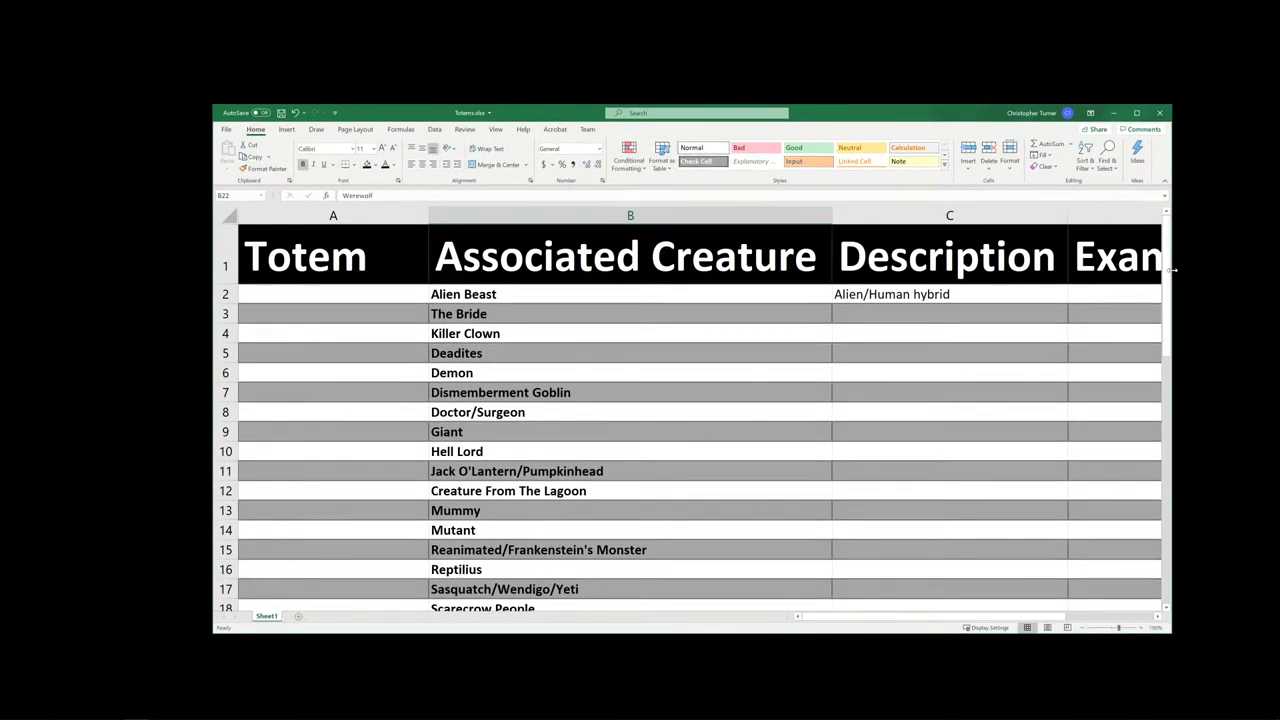
left_click_drag(1171, 272, 1247, 272)
left_click_drag(955, 113, 823, 111)
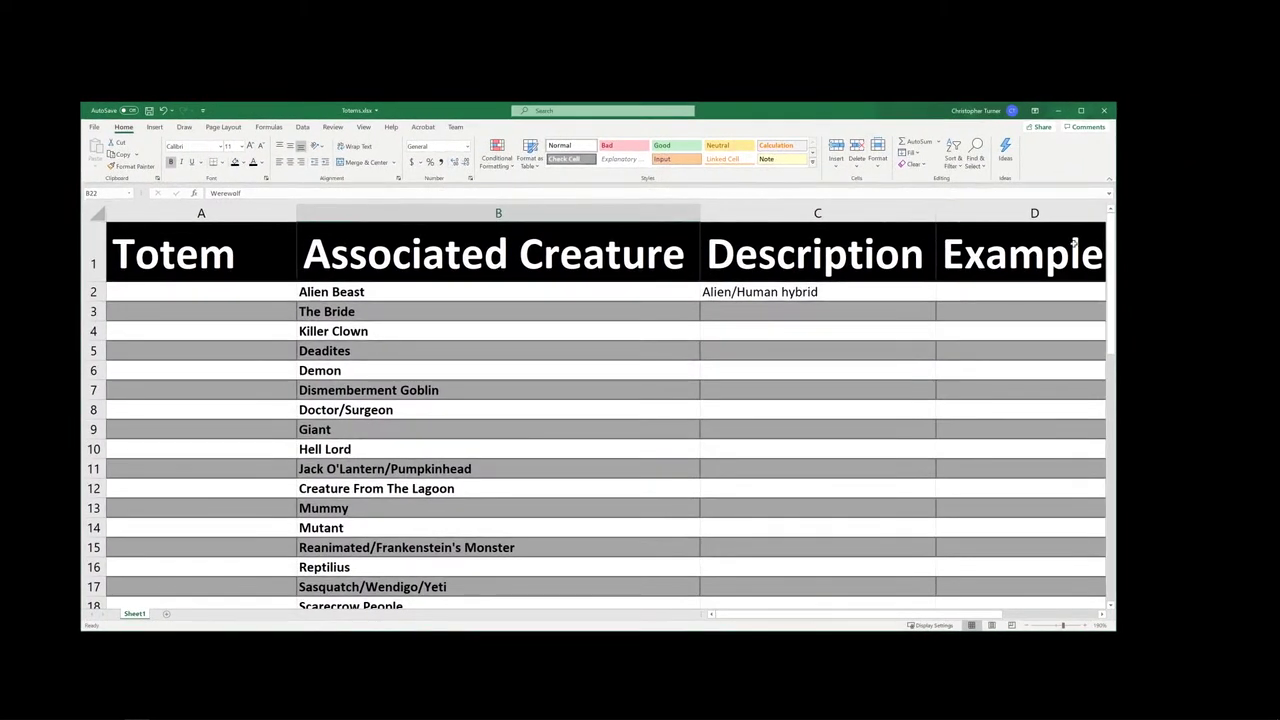
left_click_drag(1117, 272, 1167, 280)
- Reduce the font size of header row 1 to 24
left_click(93, 262)
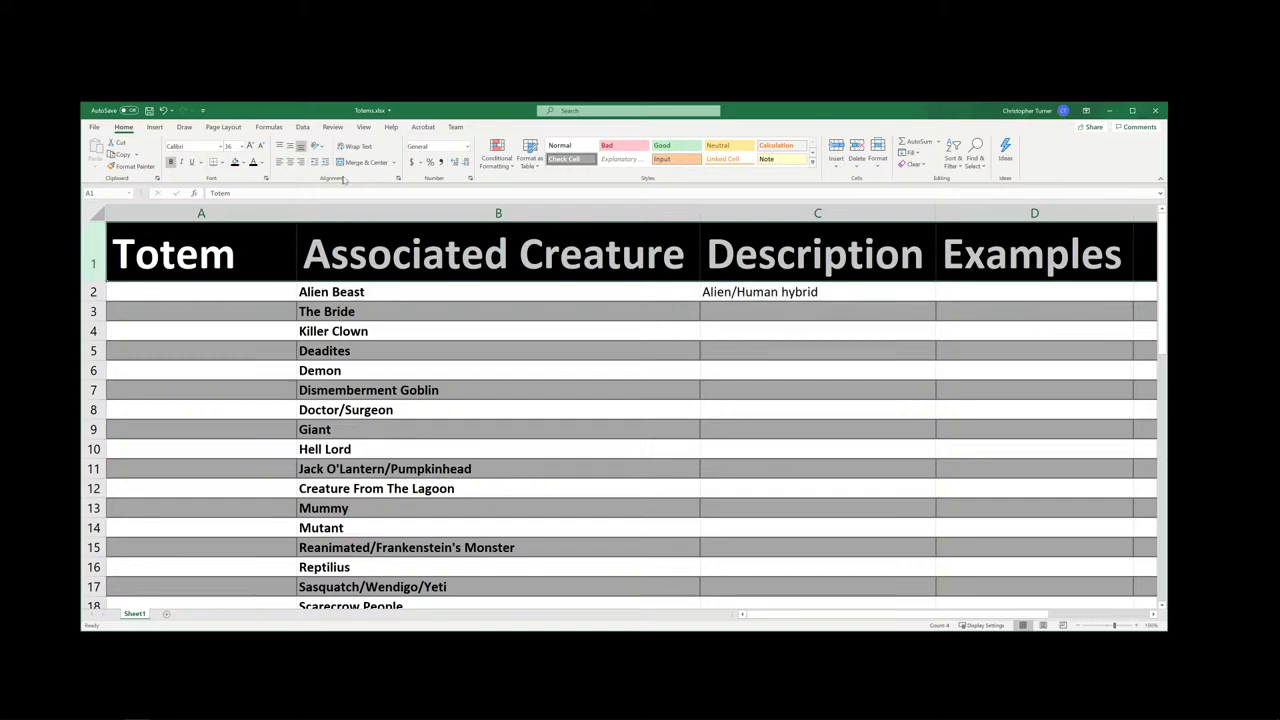
left_click(241, 146)
left_click(241, 280)
left_click(428, 352)
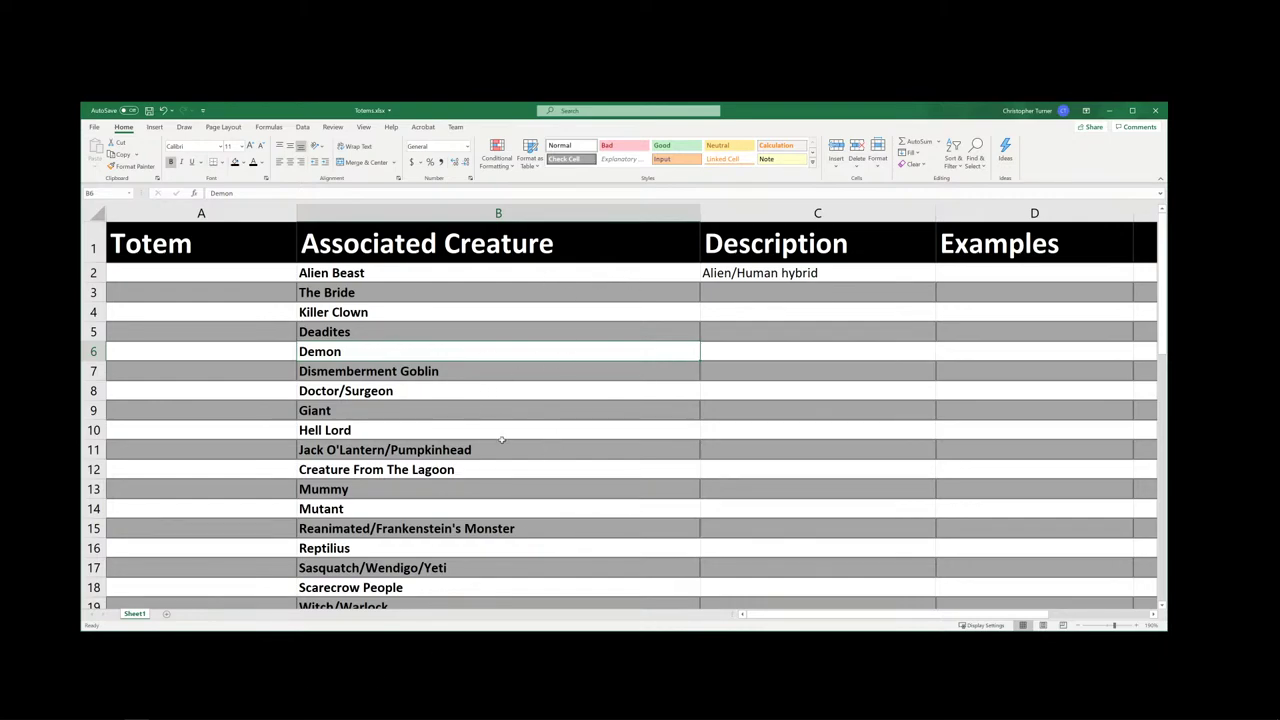
- Enter "Doctor's bag" as the totem for Doctor/Surgeon in A8
left_click(248, 388)
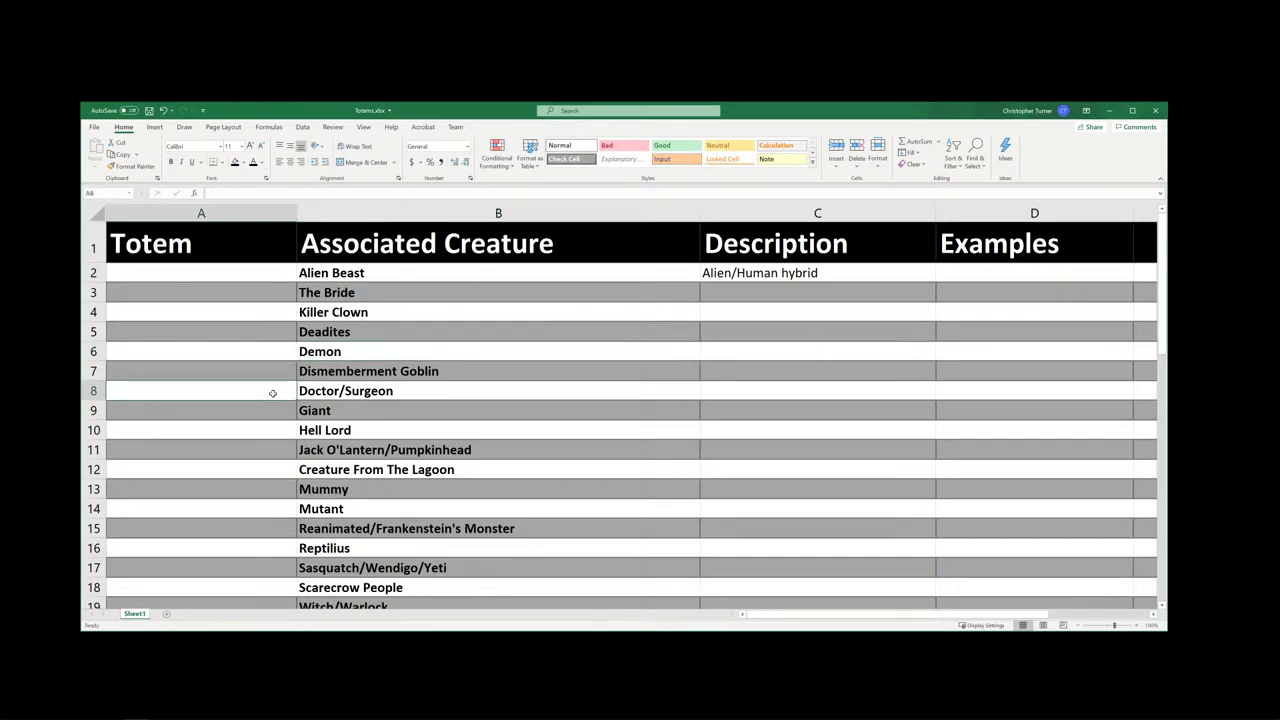
type("Docto")
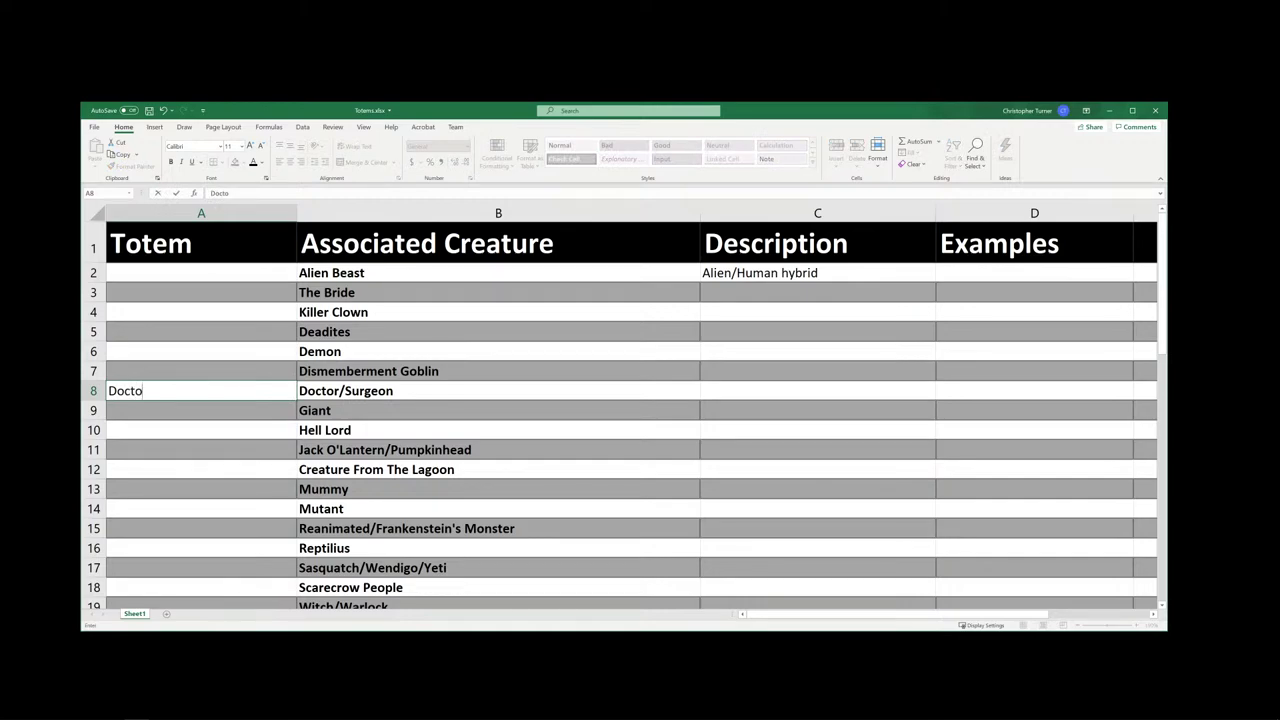
type("r's bag")
key("Return")
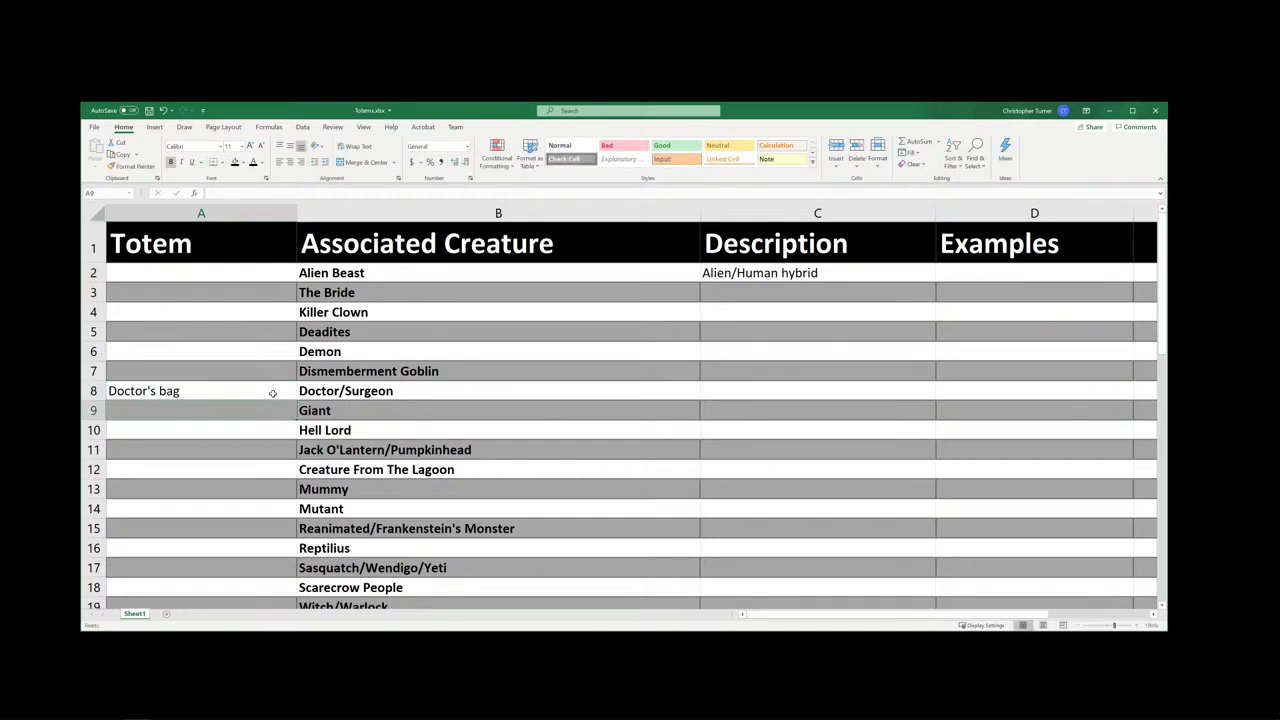
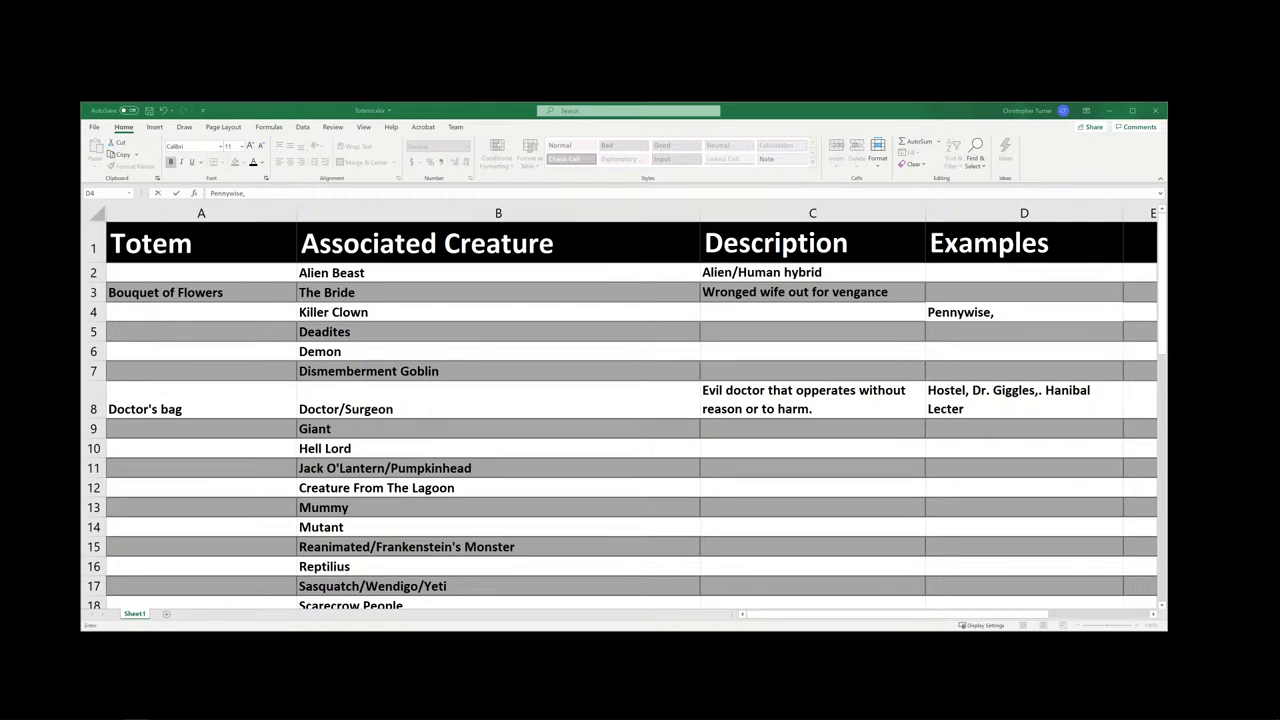
- Add "John Wayne Gasey" after "Pennywise," in the Killer Clown's examples cell D4
key("alt+Tab")
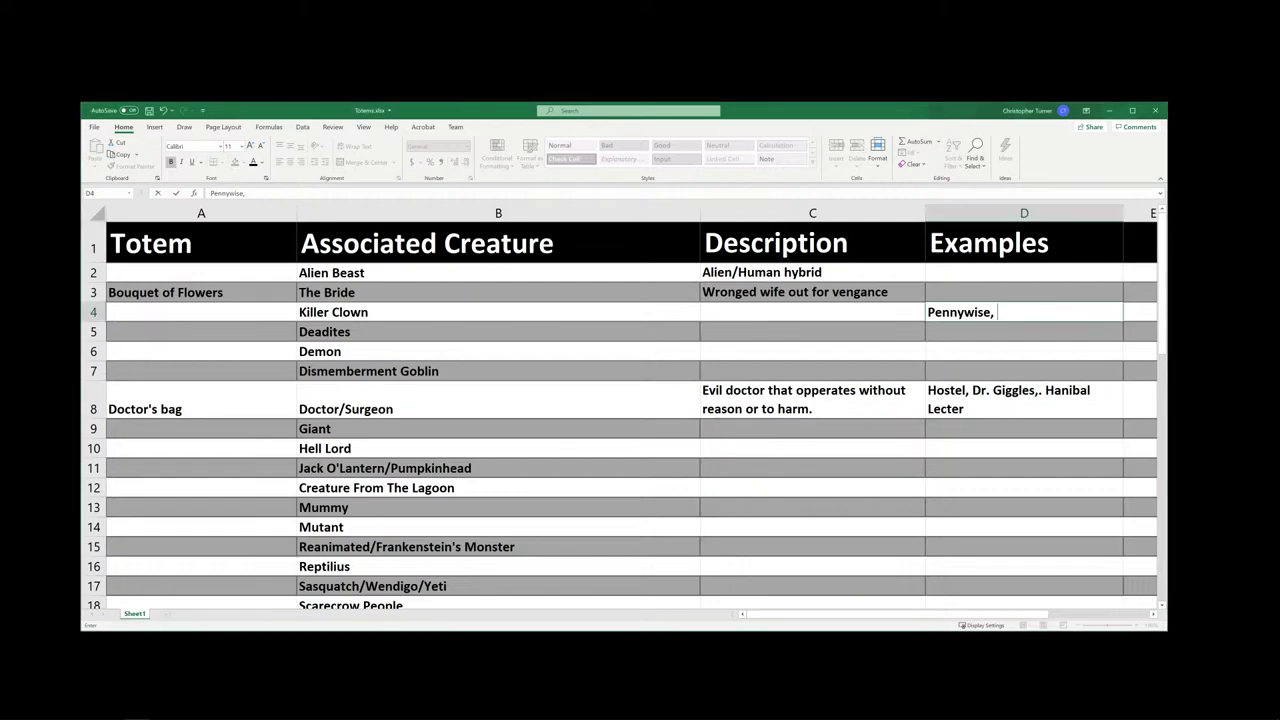
type("John Wayne Gasey")
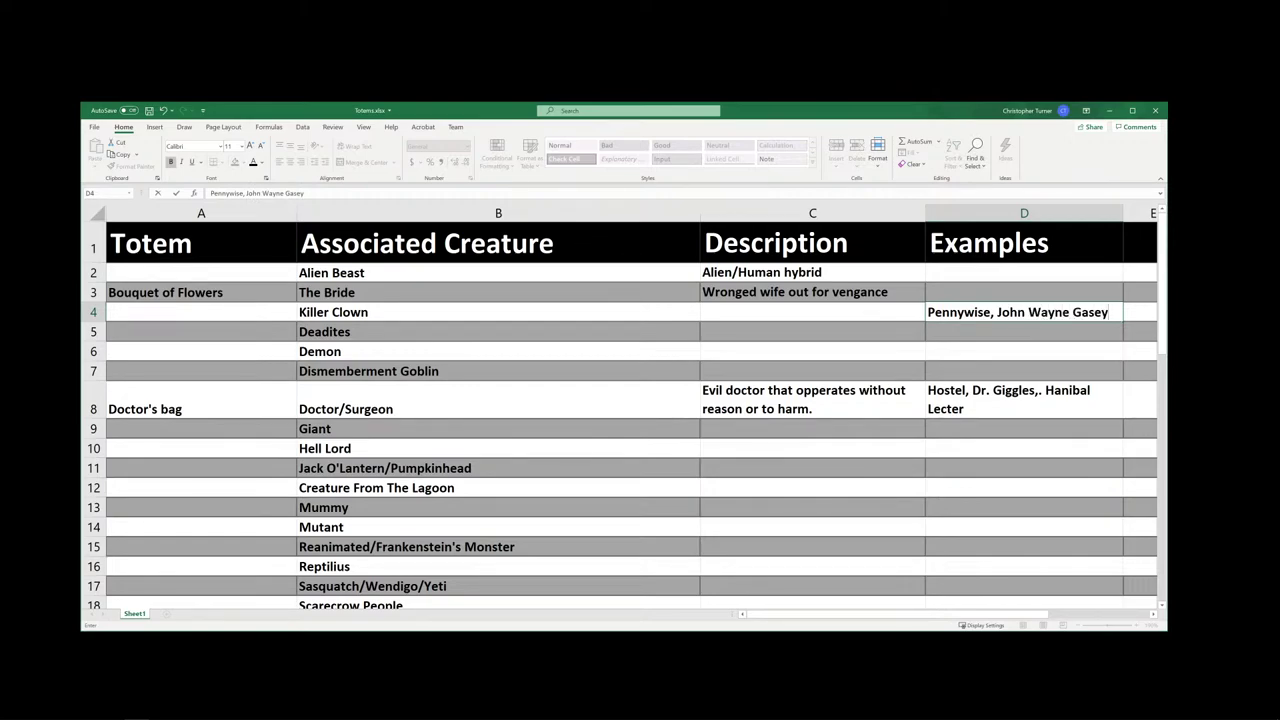
key("alt+Tab")
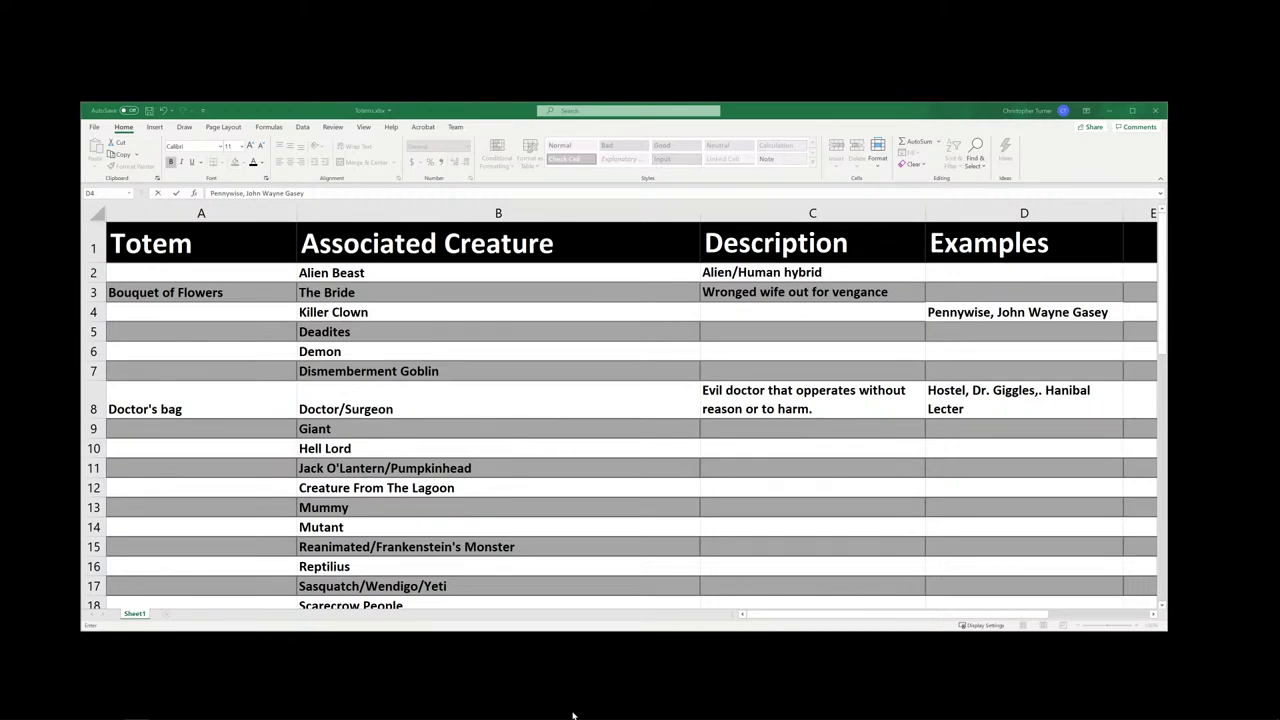
- Enter "Looks like a clown, kills you instead." as the Killer Clown's description in C4
left_click(205, 311)
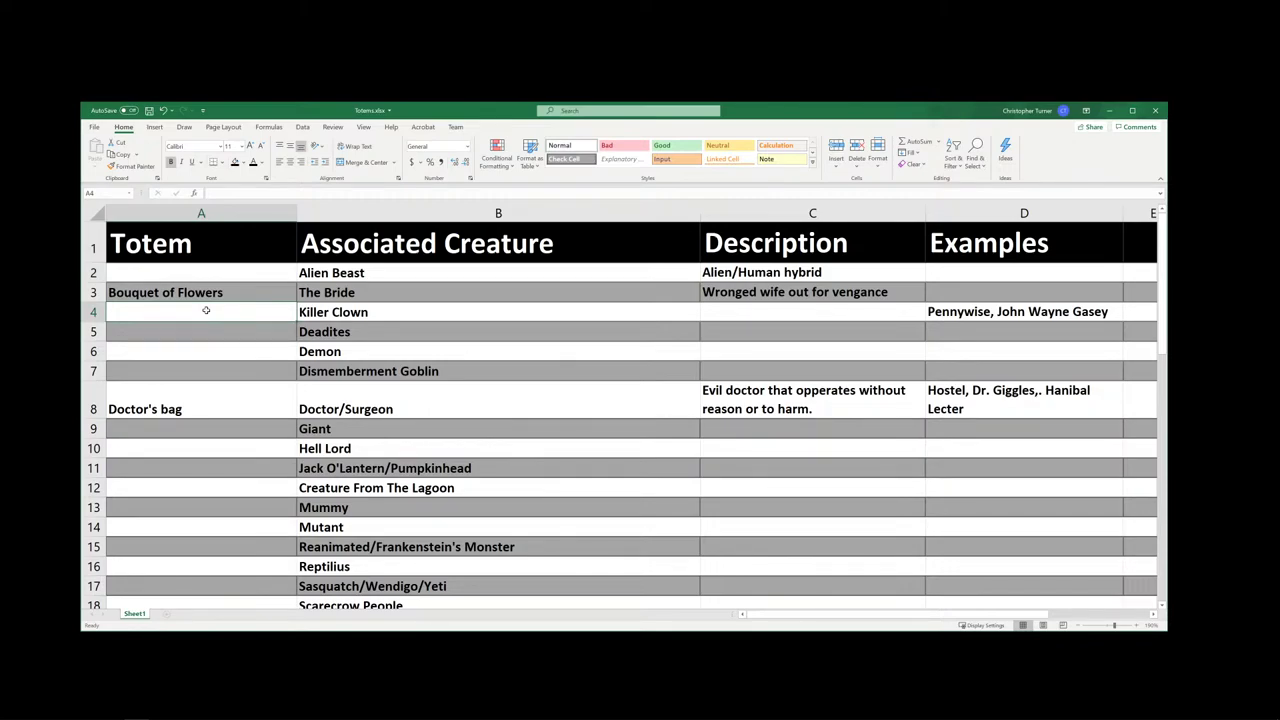
left_click(724, 316)
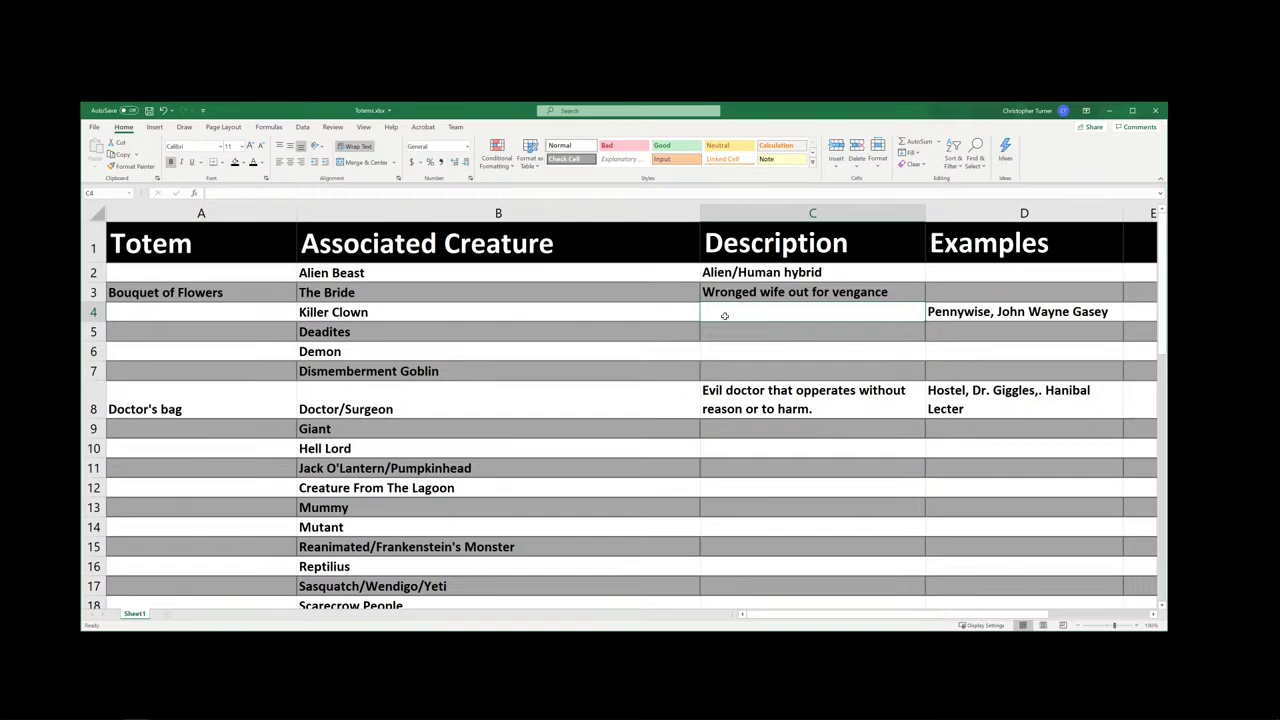
type("Looks like")
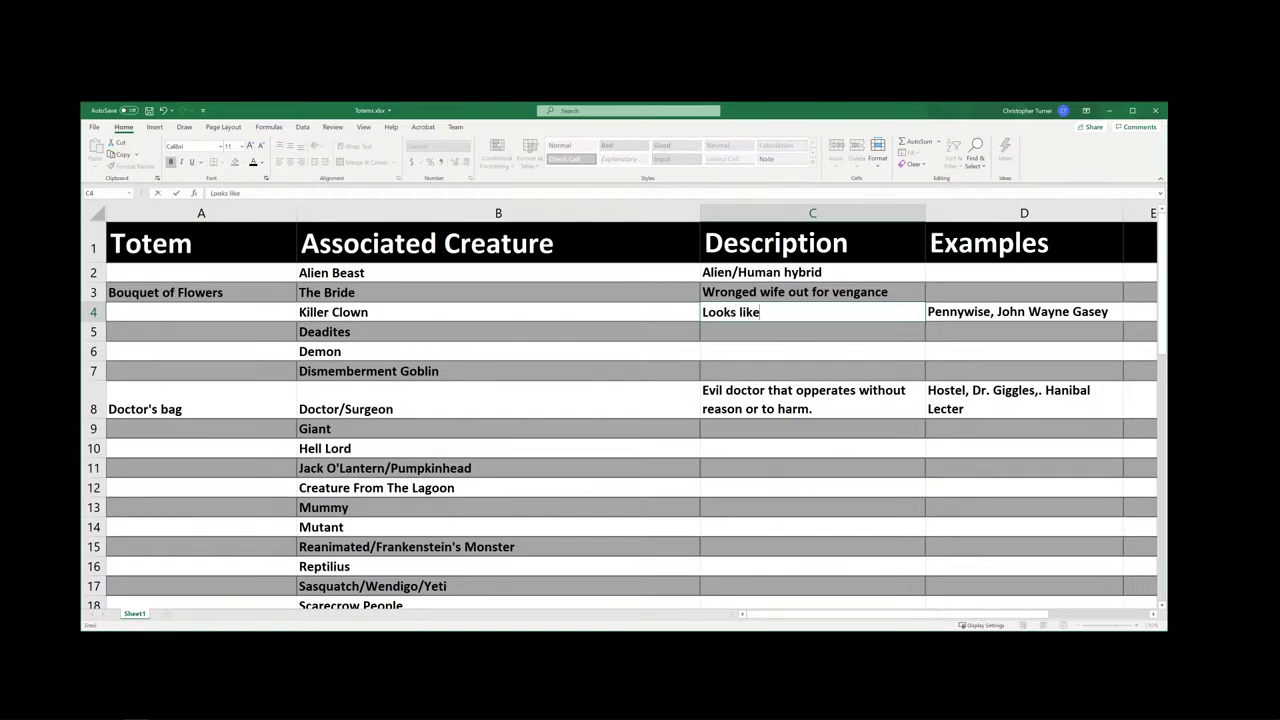
type(" a clown, kills you instead.")
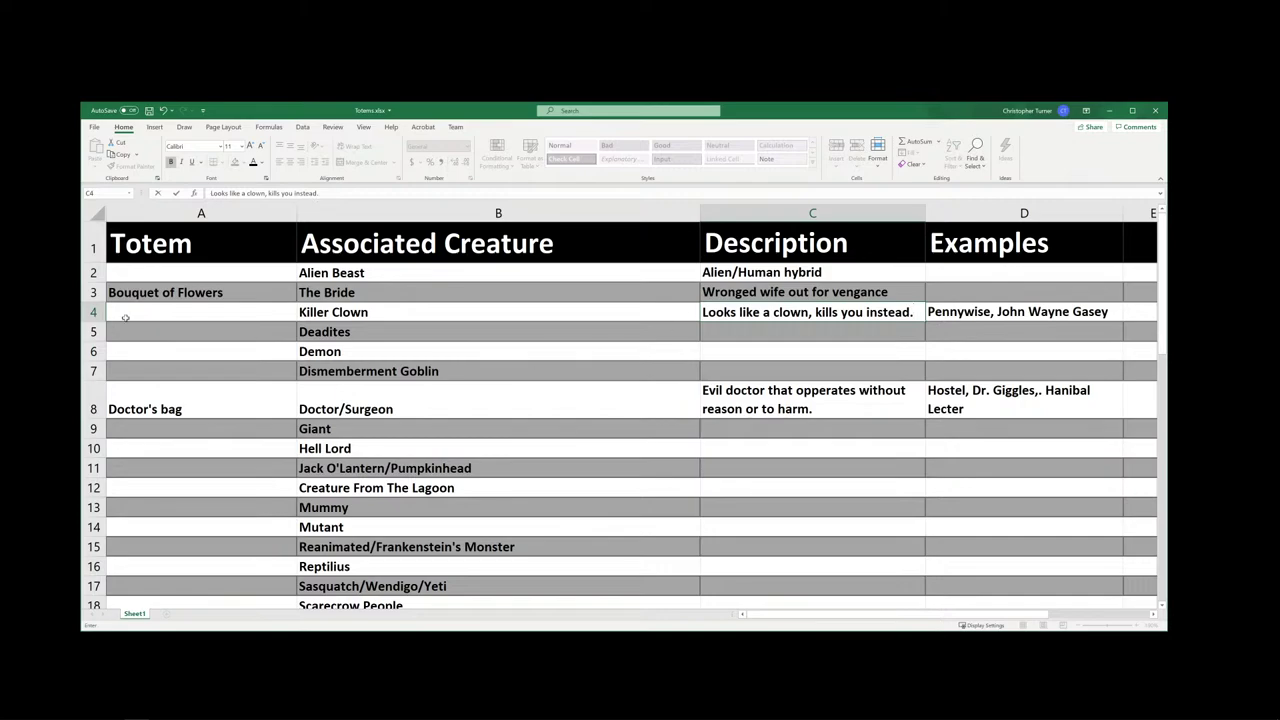
- Enter "Balloon" as the totem for the Killer Clown in A4
left_click(161, 312)
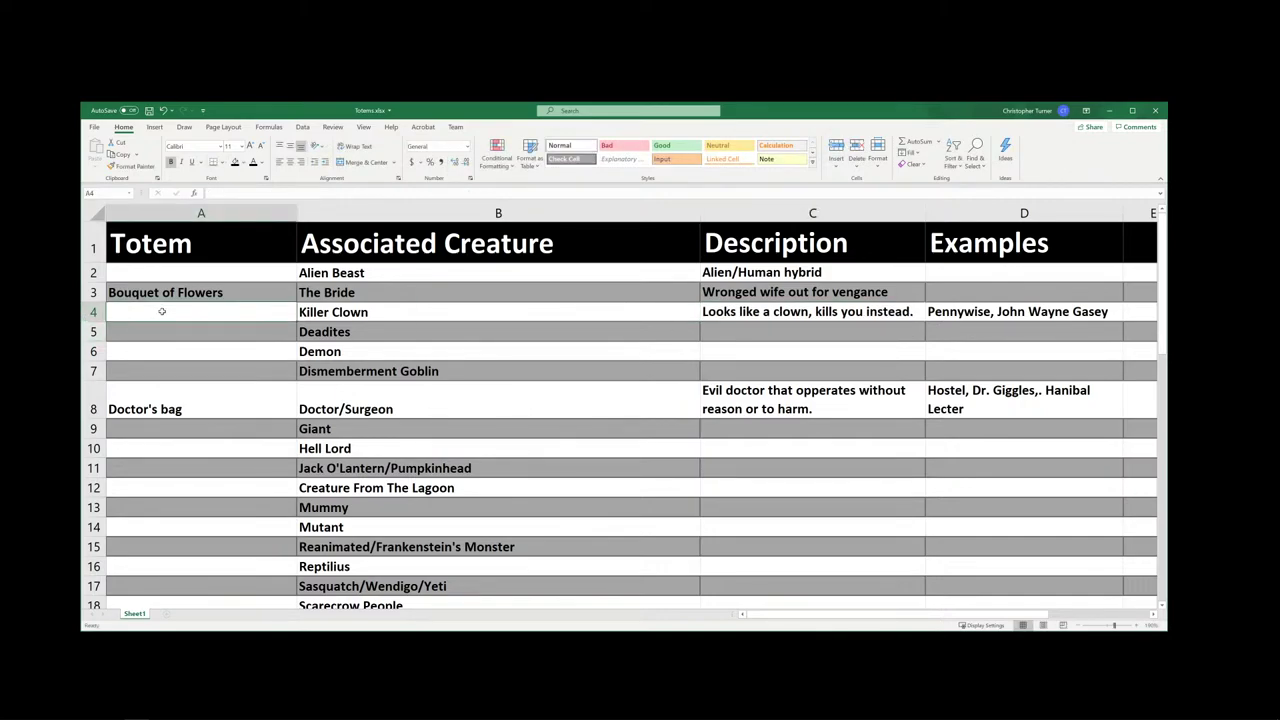
type("Balol")
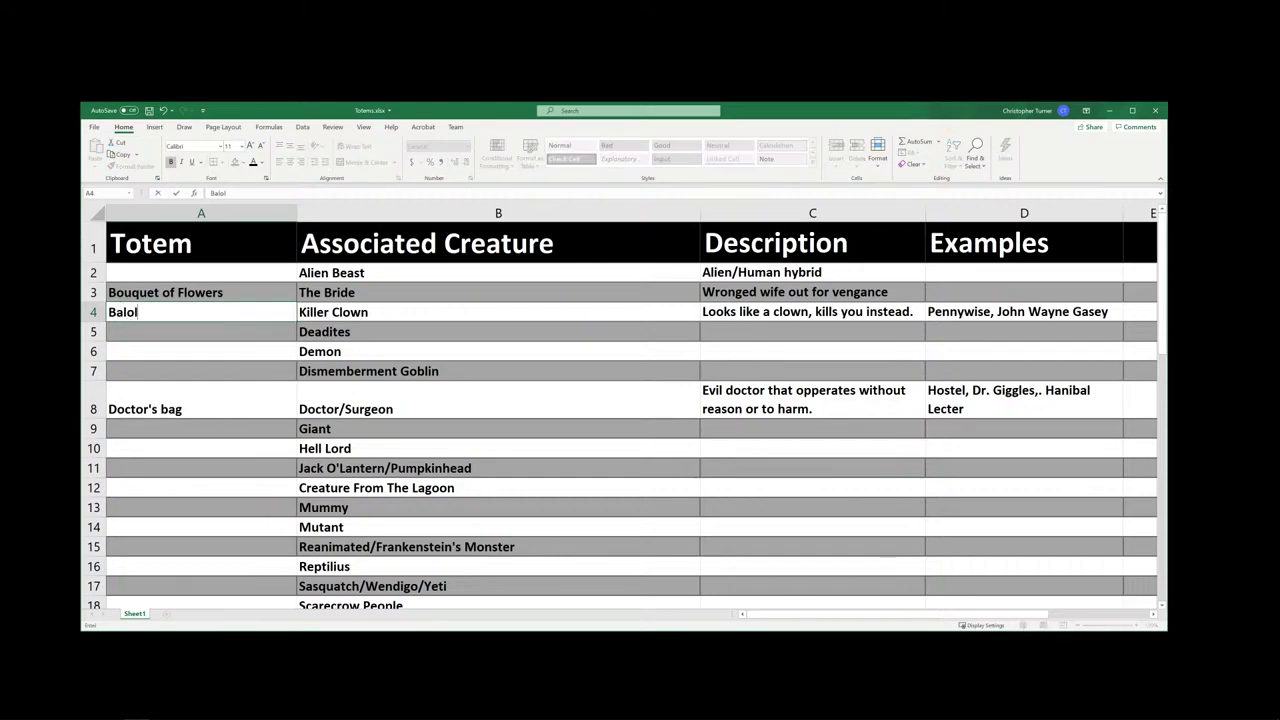
key("BackSpace")
key("BackSpace")
type("loon")
key("Return")
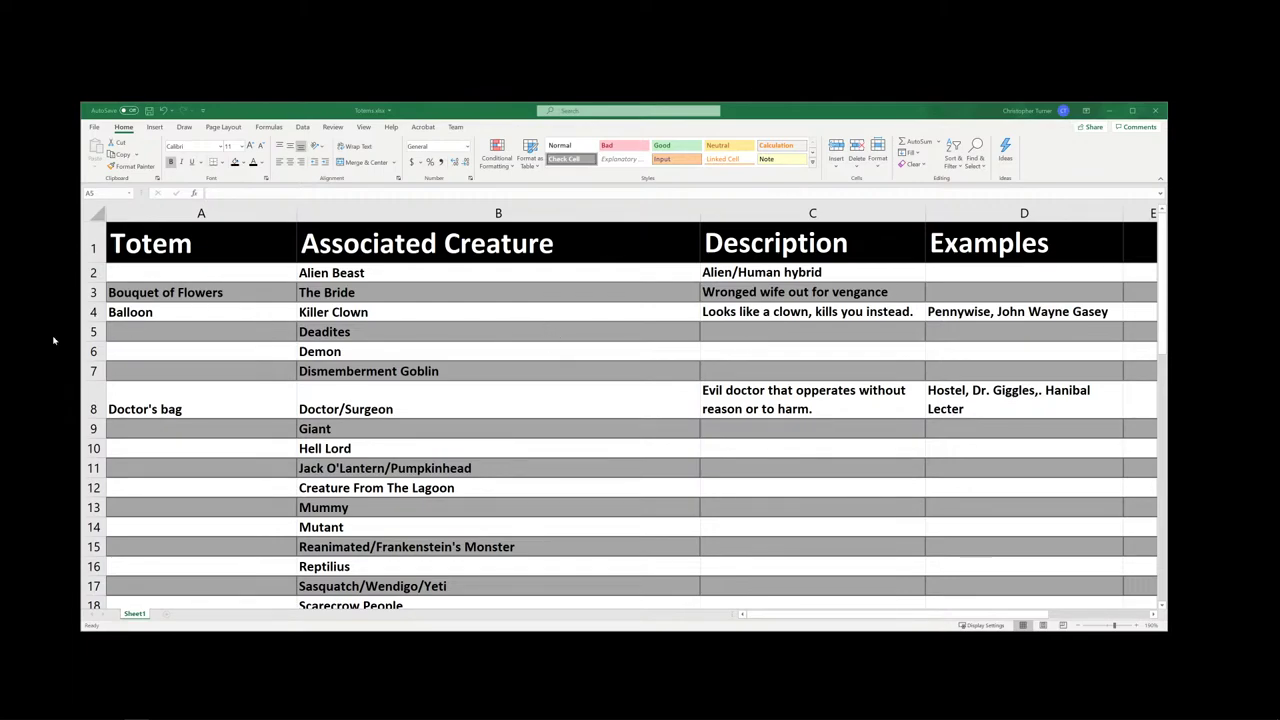
- Enter "Candarian demon" as the description for Deadites in C5
left_click(238, 327)
left_click(339, 334)
left_click(334, 346)
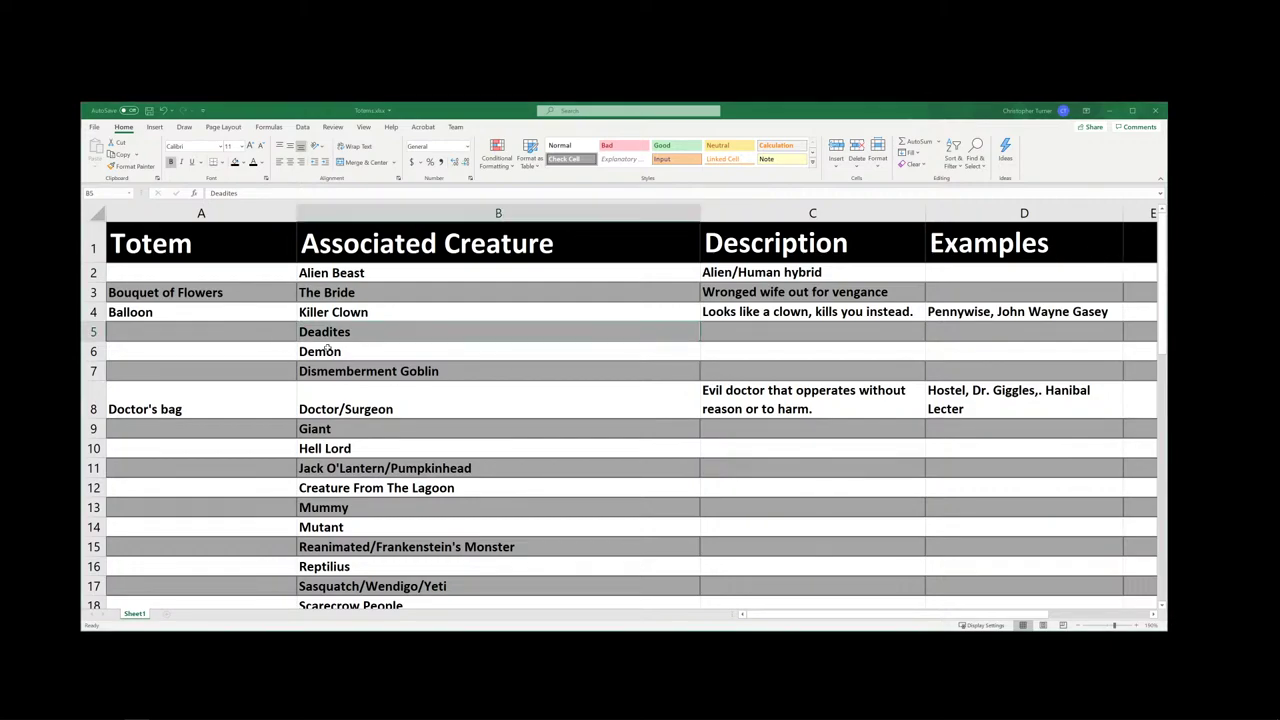
left_click(727, 330)
type("C")
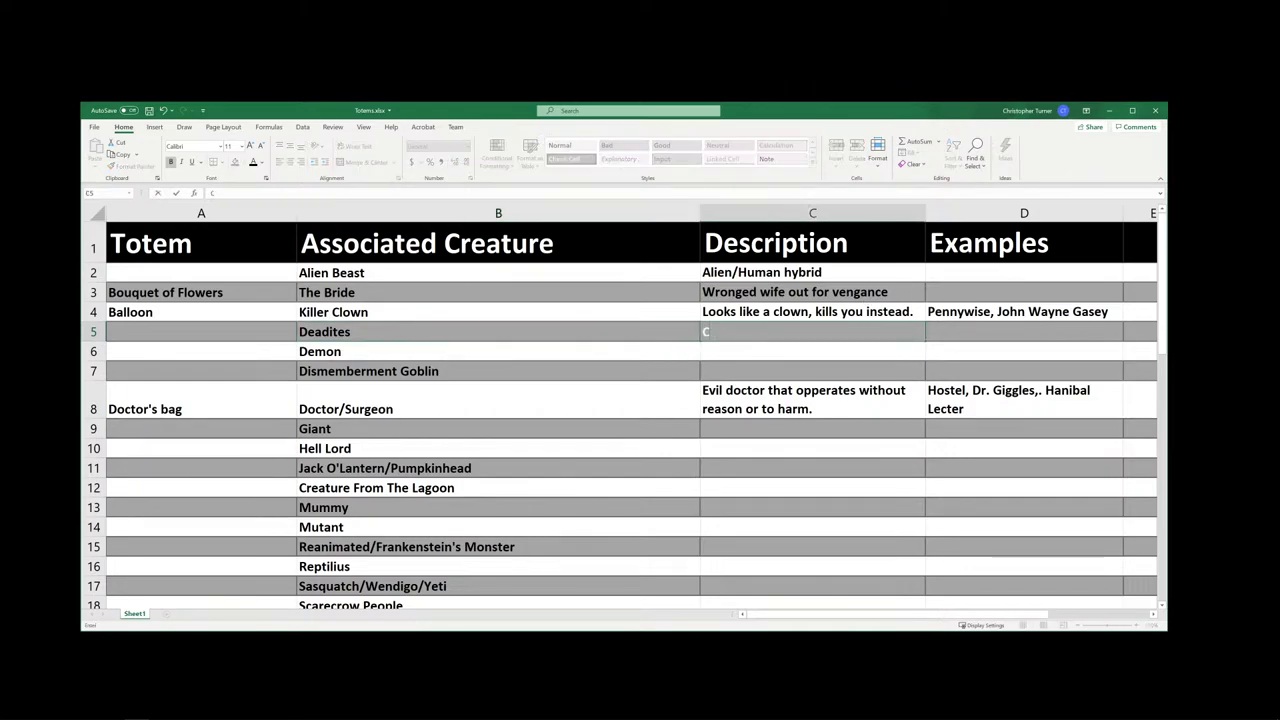
type("andariamn")
key("BackSpace")
key("BackSpace")
key("BackSpace")
type("iamn")
key("BackSpace")
key("BackSpace")
key("BackSpace")
key("BackSpace")
type("ian demon")
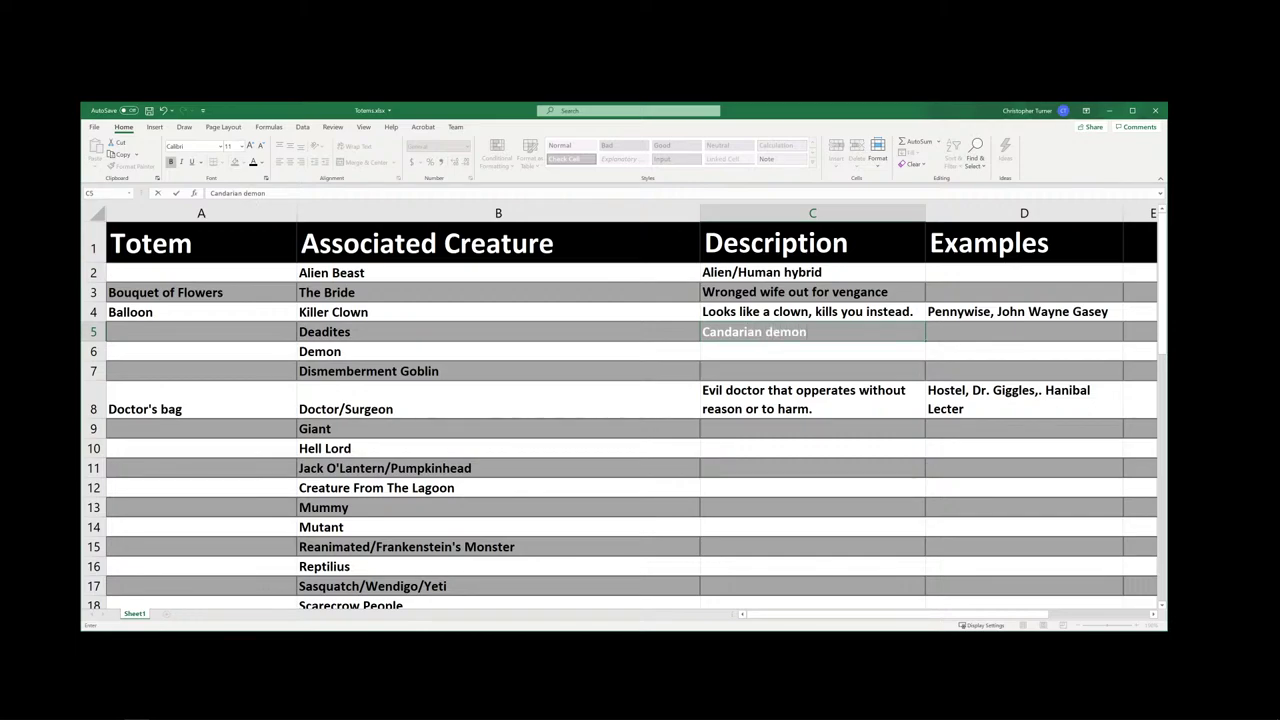
- Enter "Evil dead" as the example for Deadites in D5
left_click(975, 332)
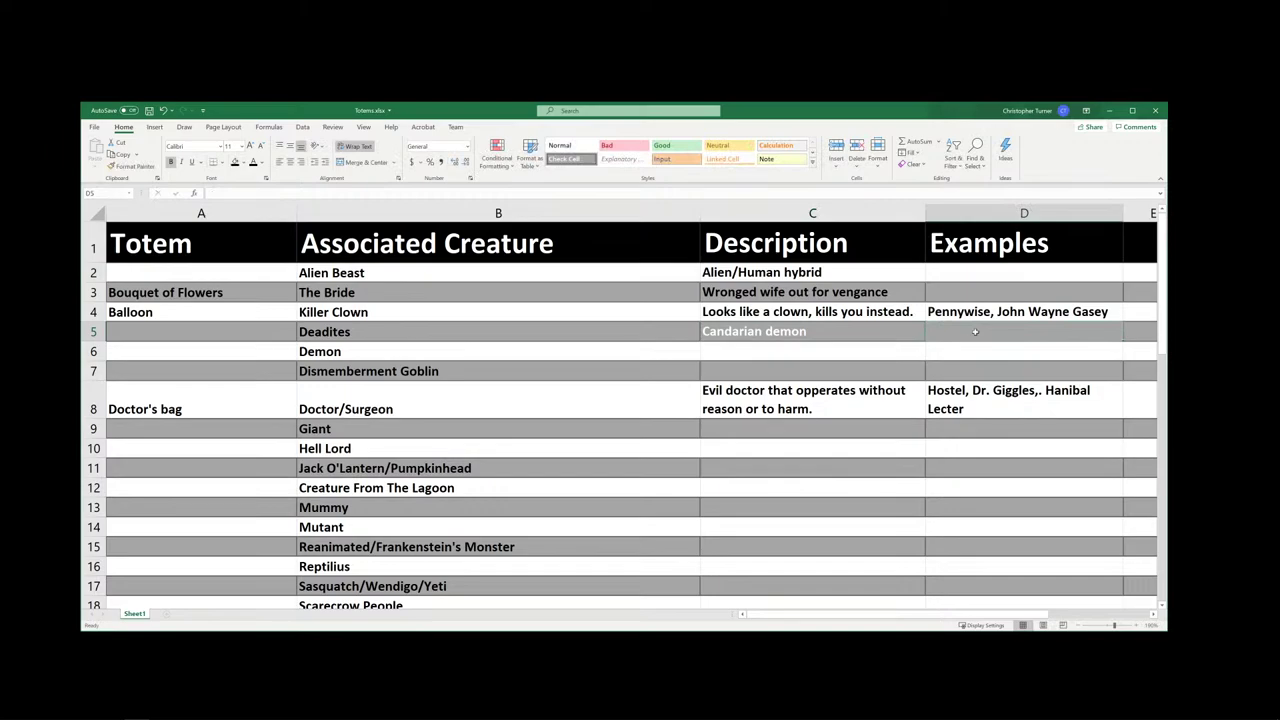
type("Evil")
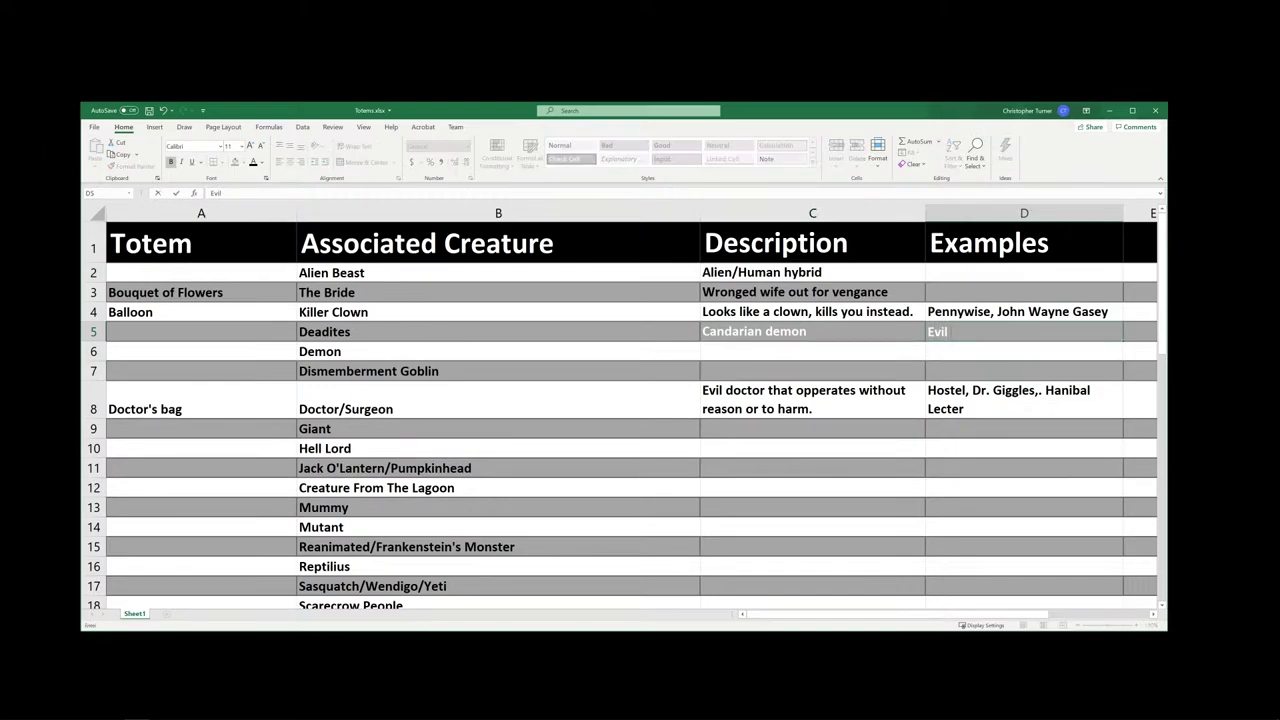
type(" dead")
- Change the font color of the whole table from the header row through row 51, columns A to D, to black
left_click(95, 331)
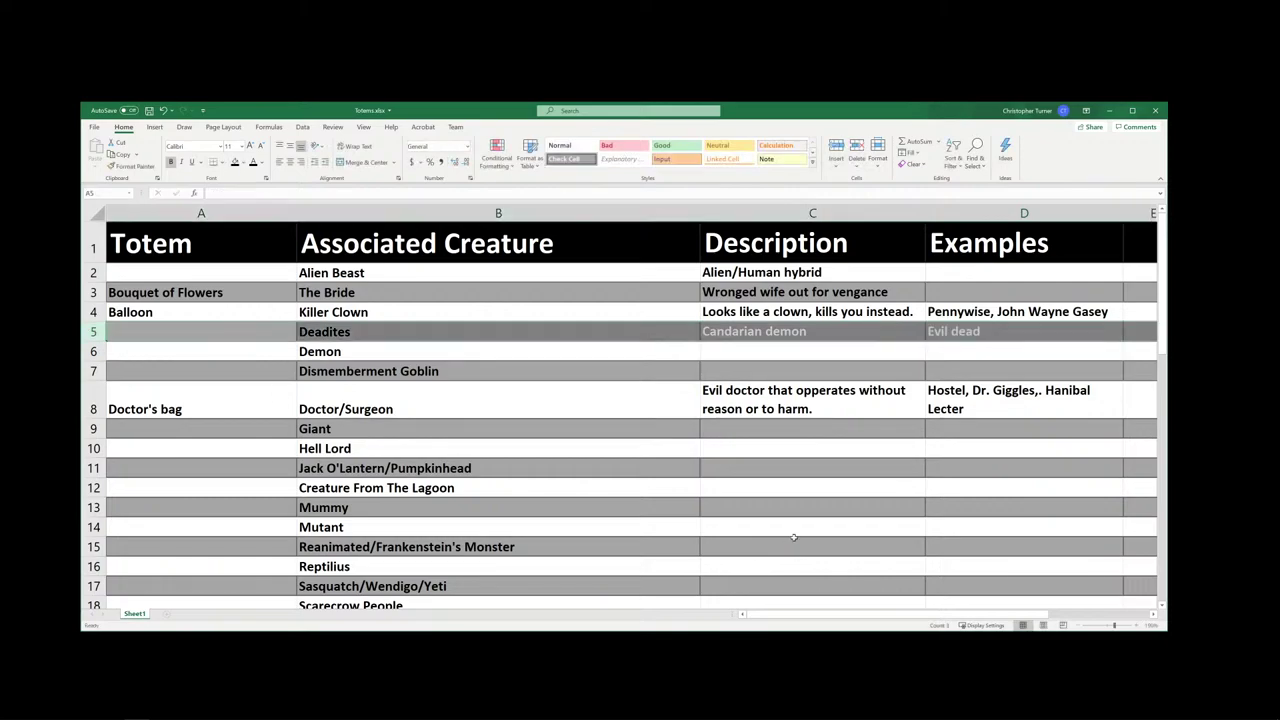
scroll(715, 485, "down", 14)
scroll(714, 486, "down", 8)
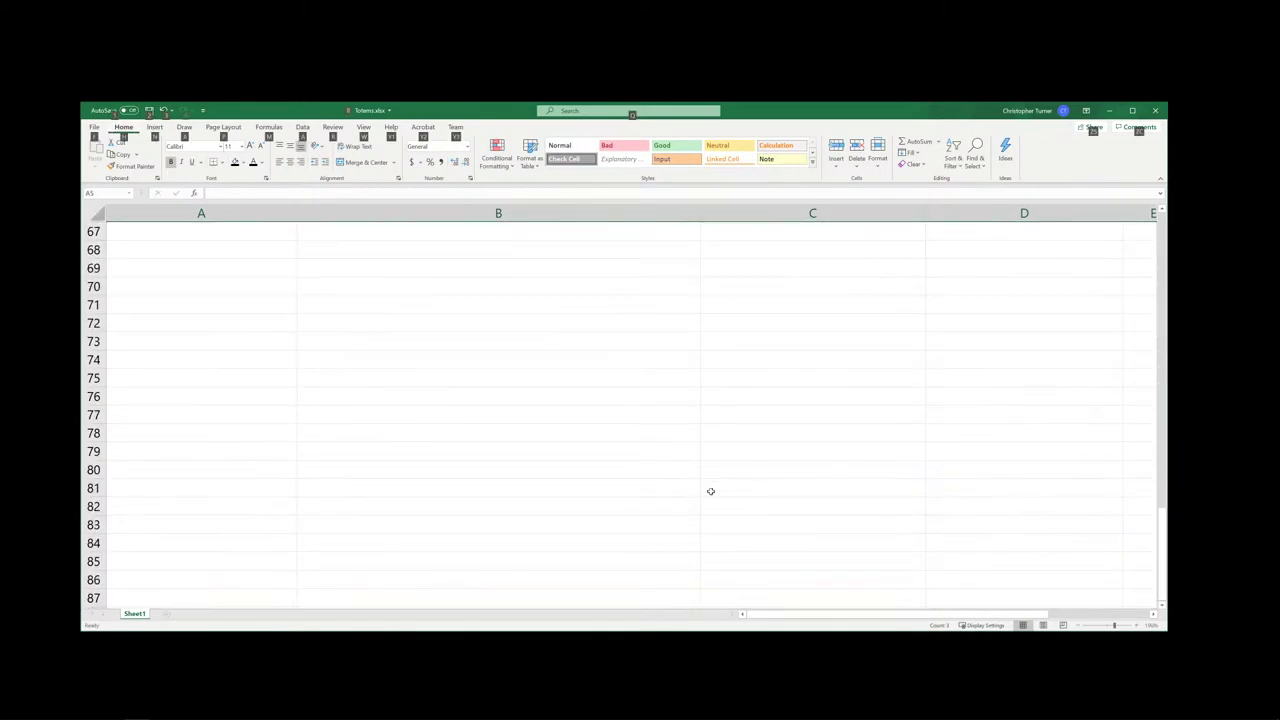
scroll(709, 491, "up", 10)
scroll(691, 463, "down", 5, "ctrl")
scroll(681, 495, "down", 6, "ctrl")
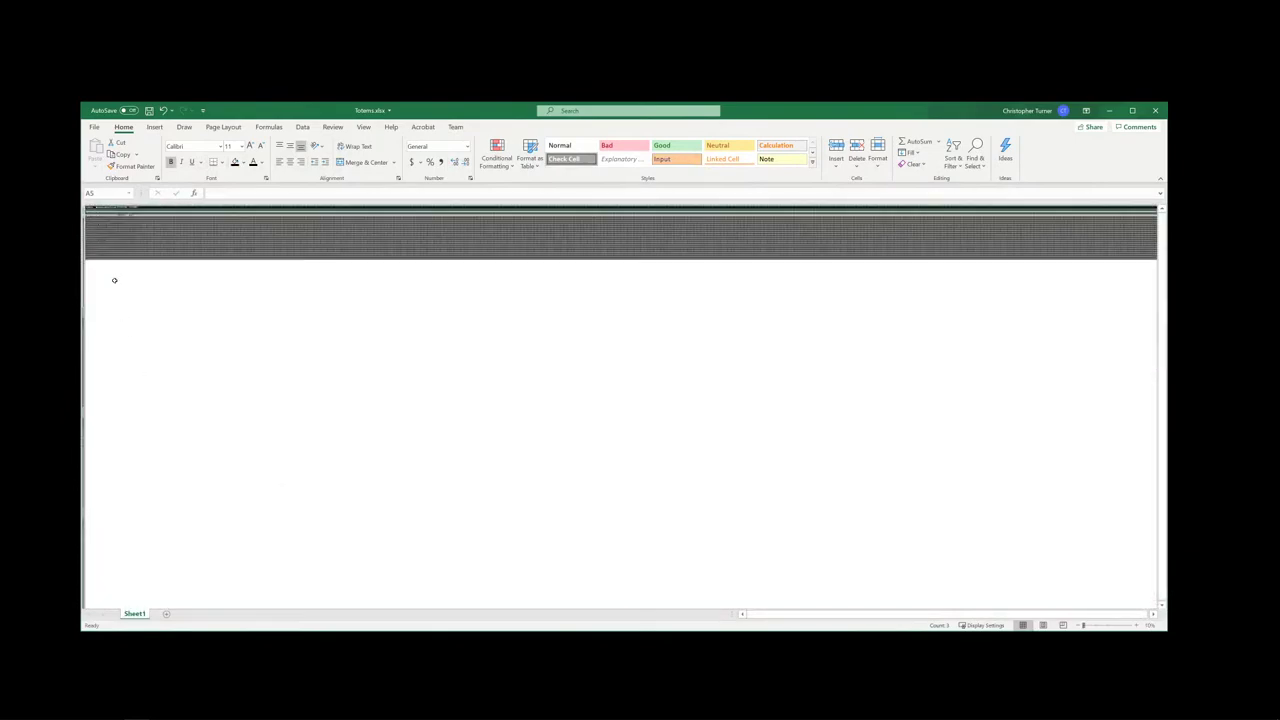
scroll(105, 234, "up", 2, "ctrl")
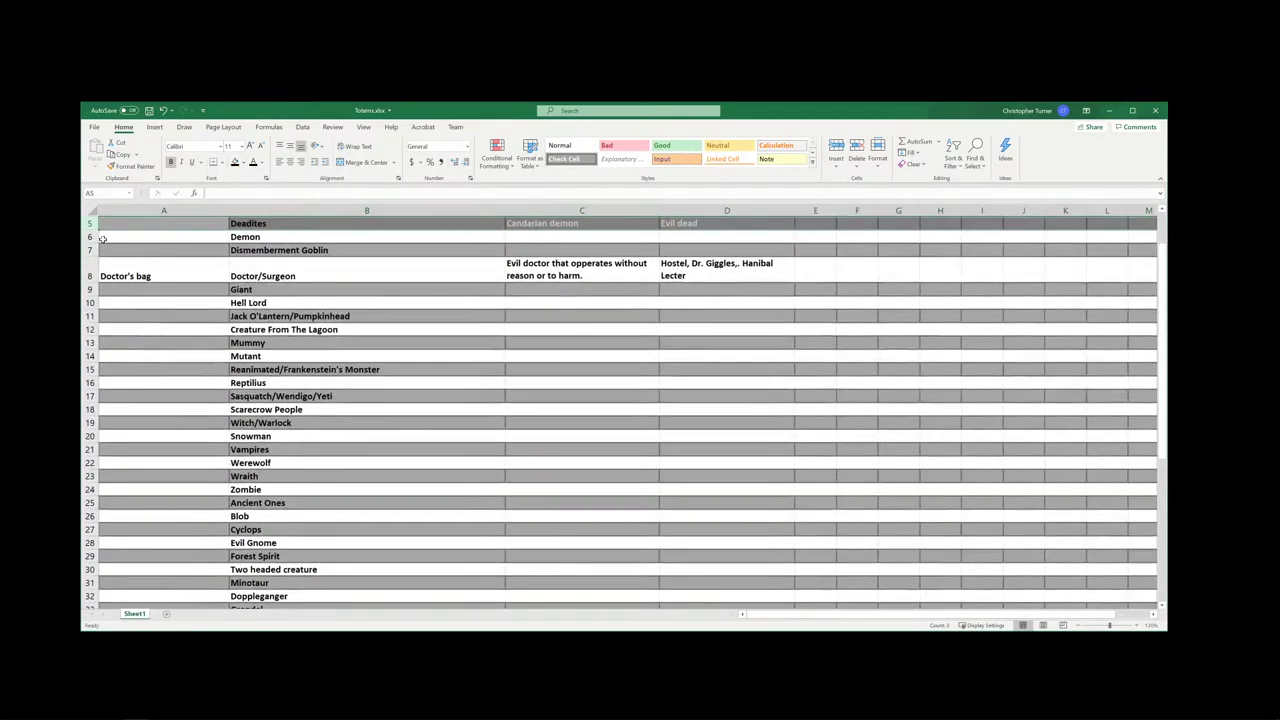
scroll(167, 250, "up", 3, "ctrl")
scroll(170, 280, "down", 2, "ctrl")
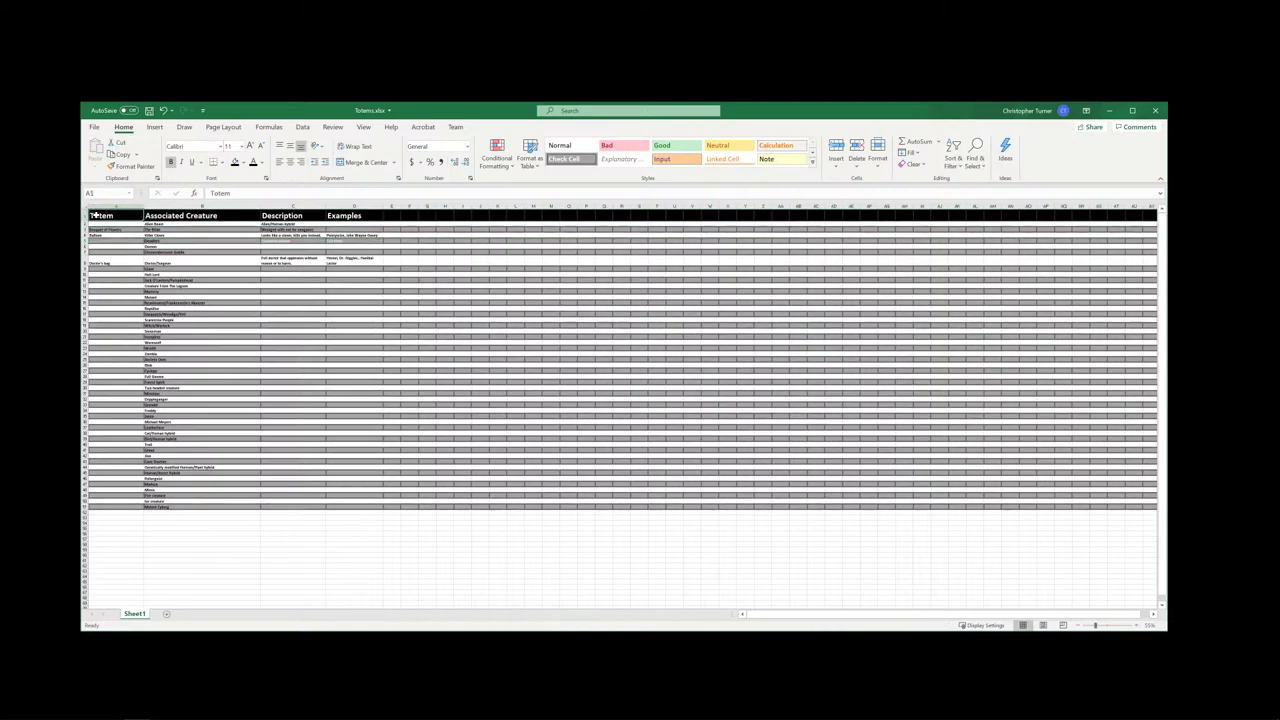
left_click_drag(100, 216, 350, 508)
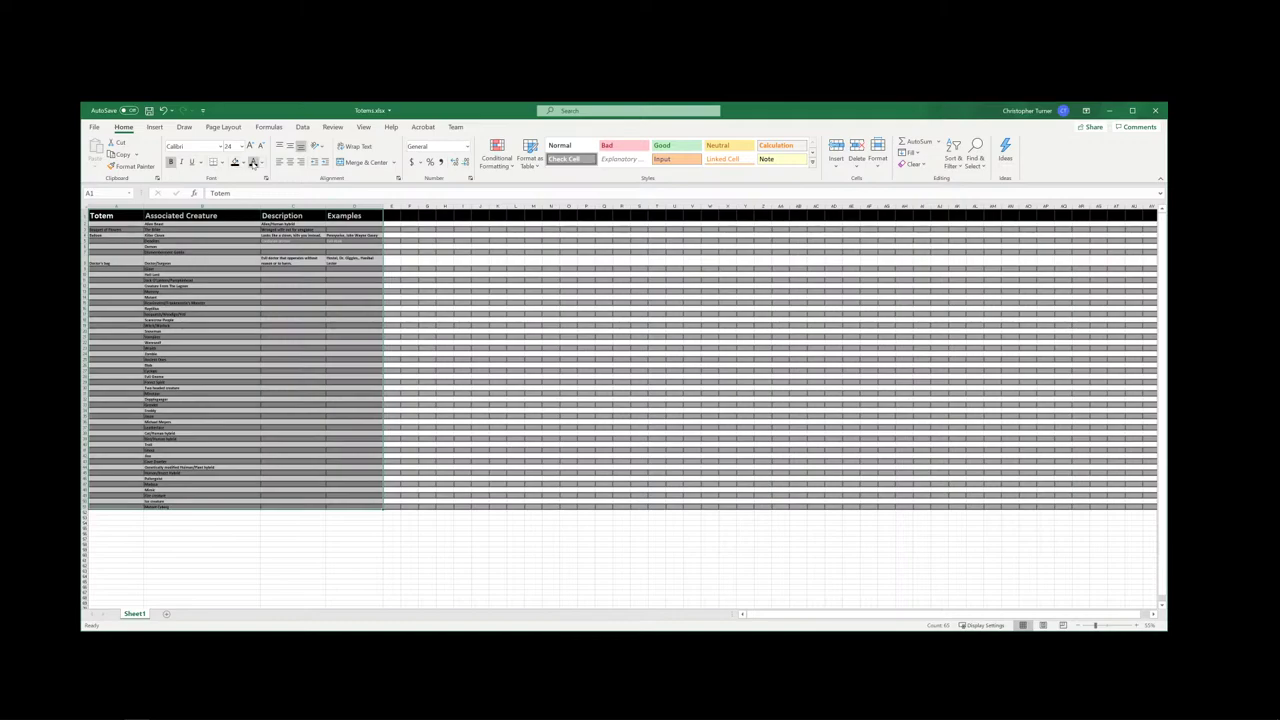
left_click(253, 162)
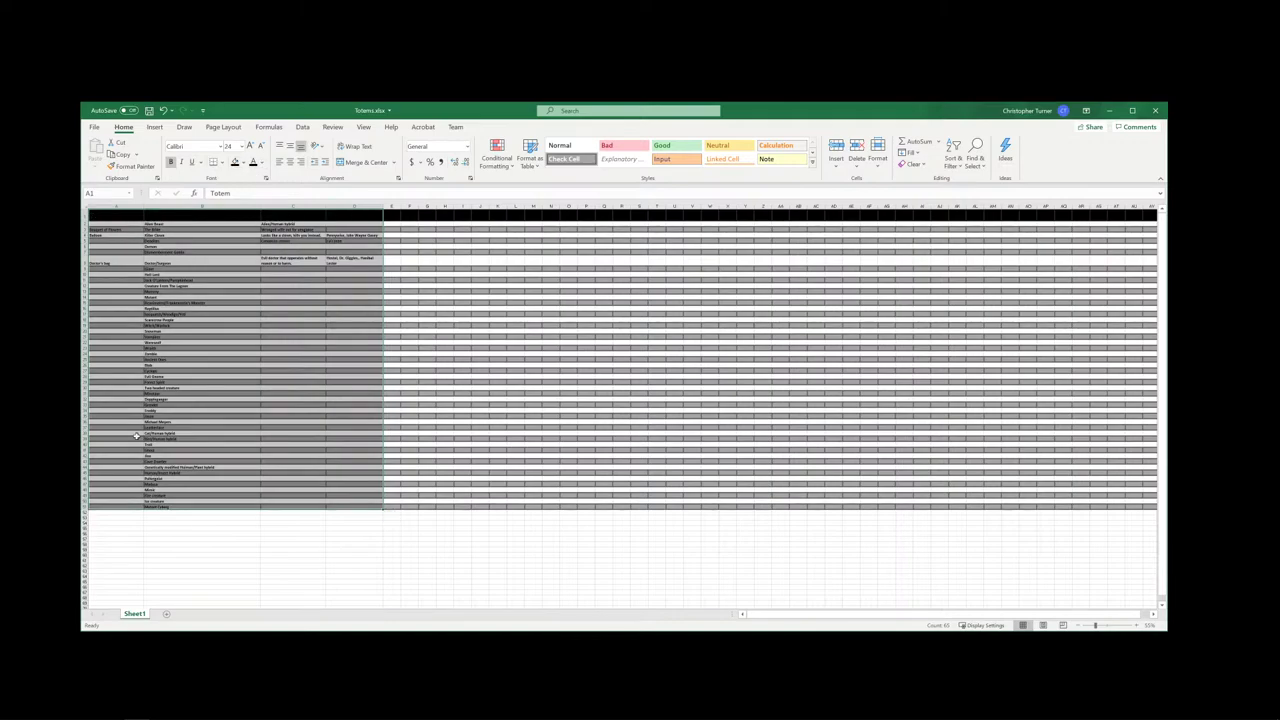
- Set the font color of header row 1 to light gray
left_click(83, 214)
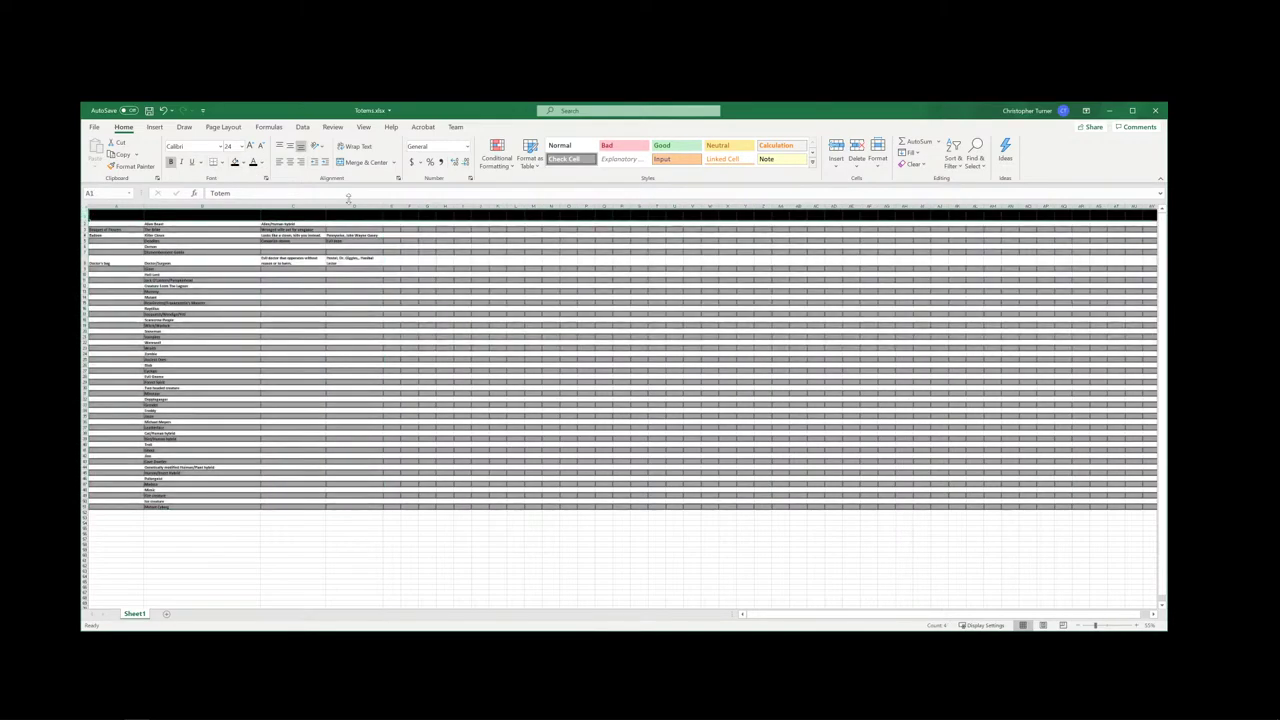
left_click(261, 162)
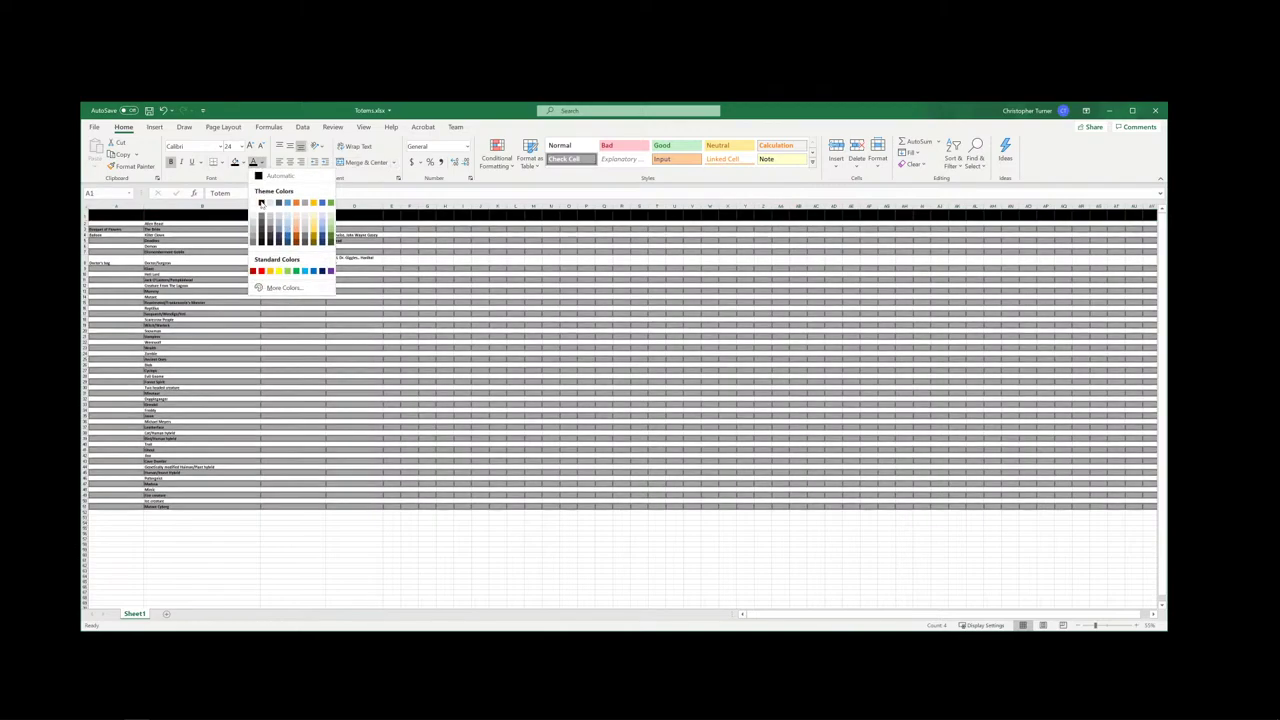
left_click(258, 229)
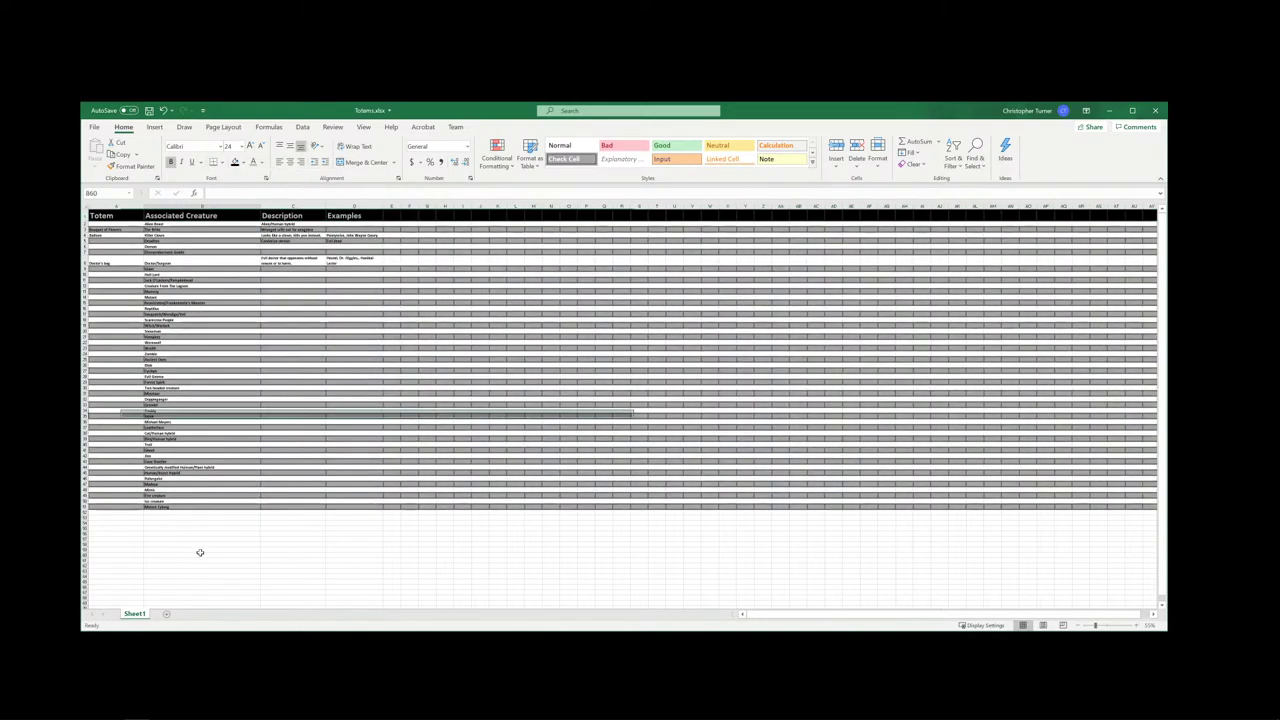
left_click(200, 553)
- Correct the Deadites description in C5 to "Kandarian demon"
scroll(392, 316, "up", 5, "ctrl")
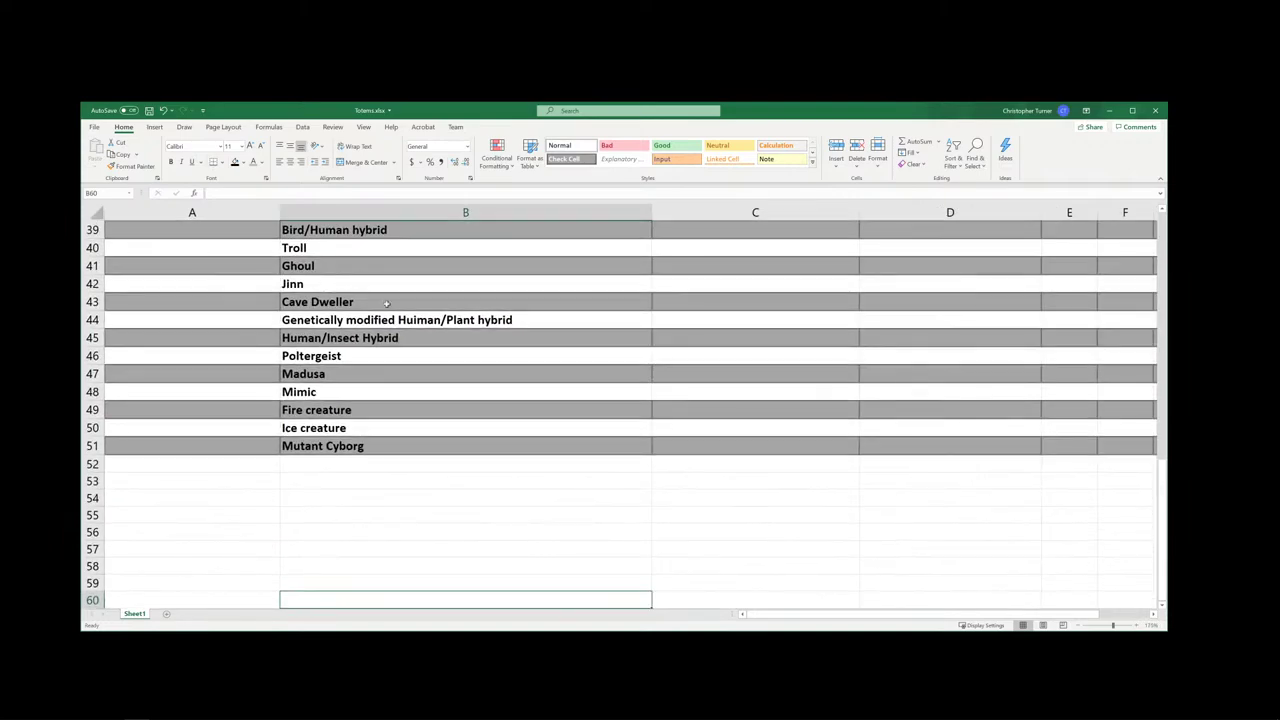
scroll(392, 316, "up", 13)
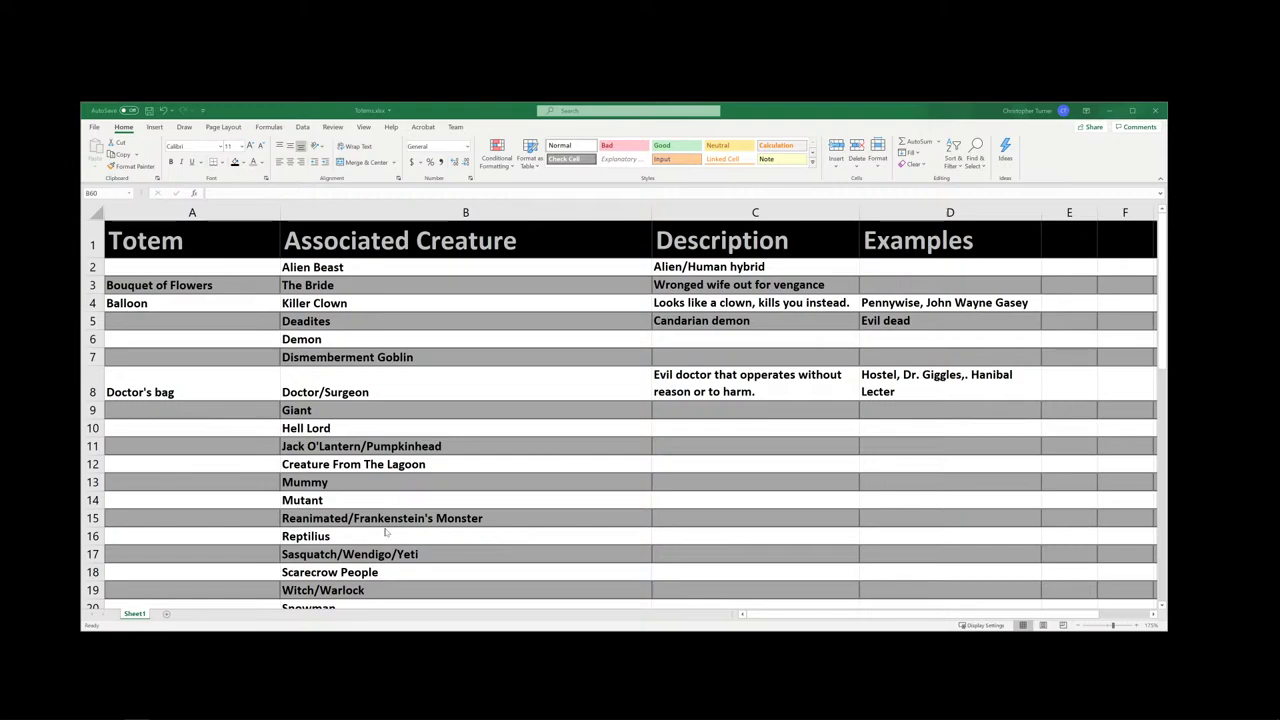
left_click(665, 320)
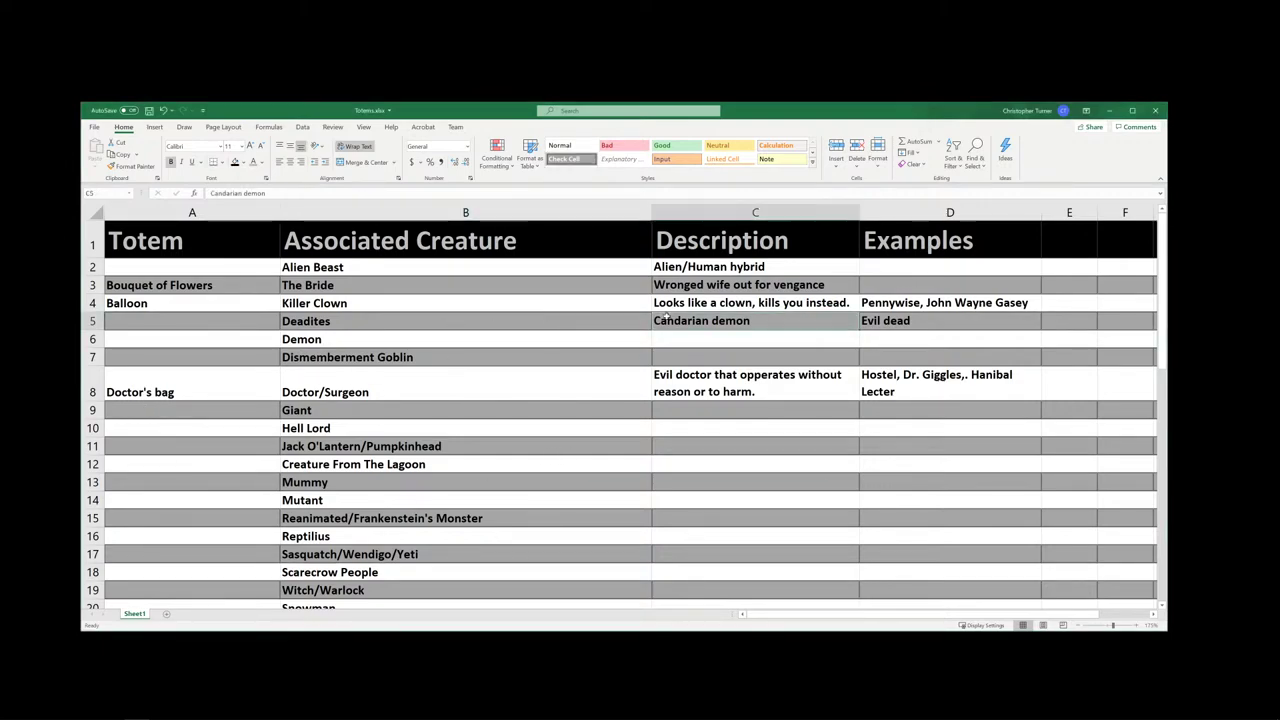
left_click(206, 193)
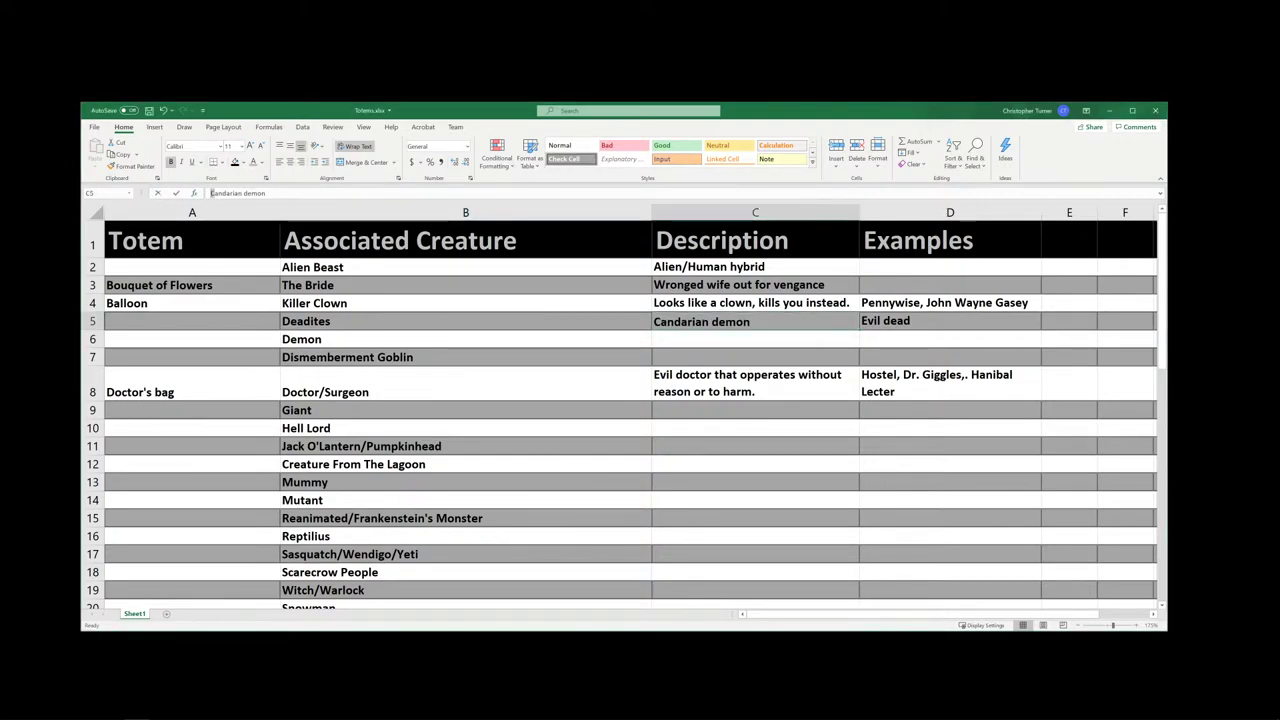
type("K")
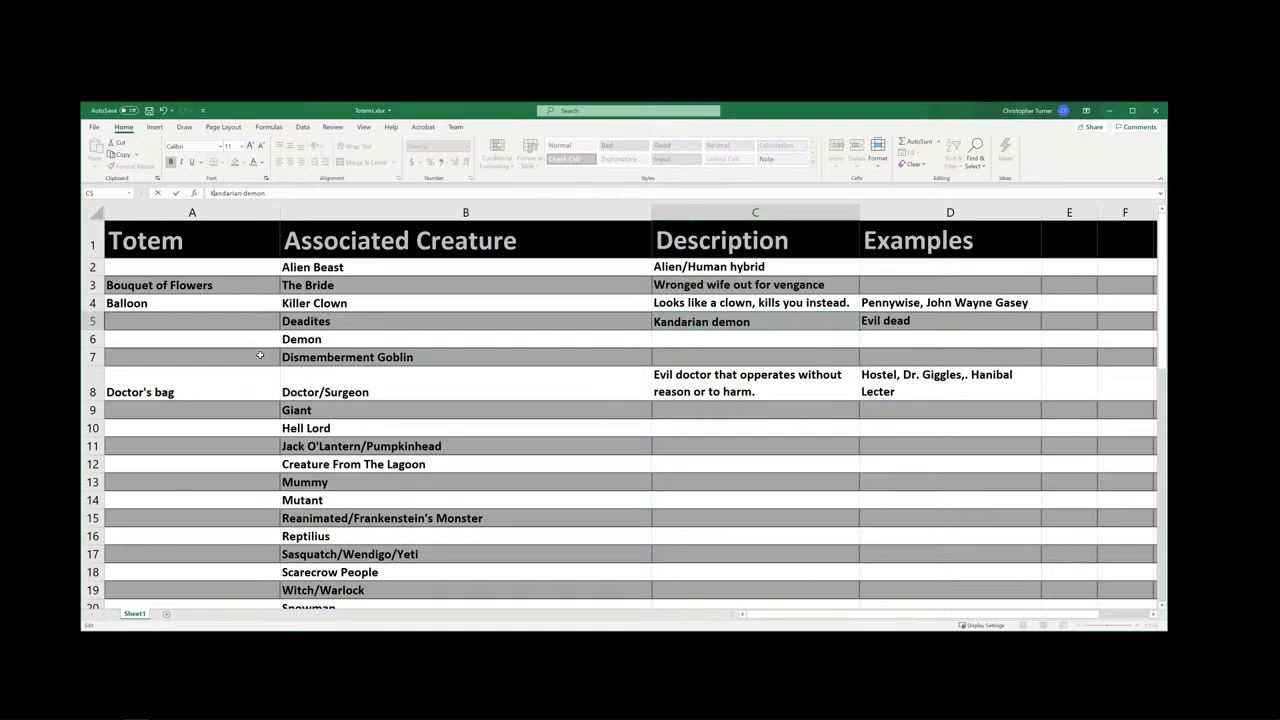
left_click(204, 323)
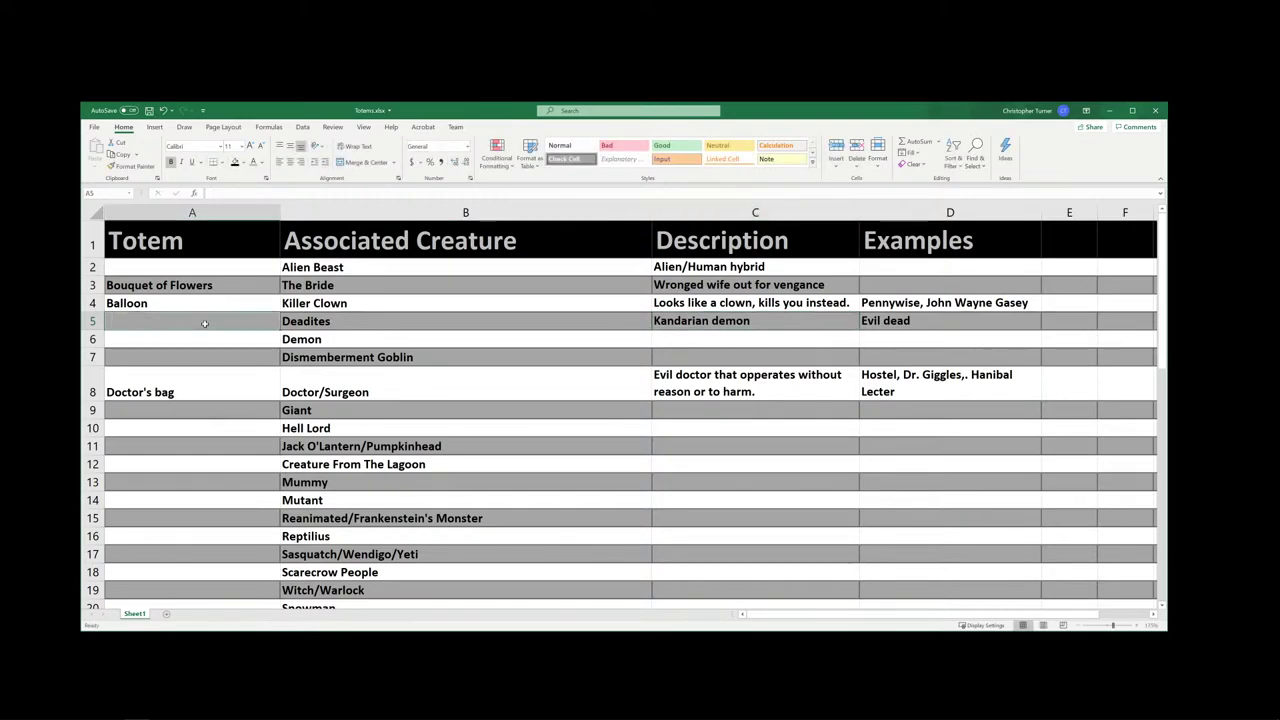
- Enter "Tree branch" as the totem for Deadites in A5
type("Tree bra")
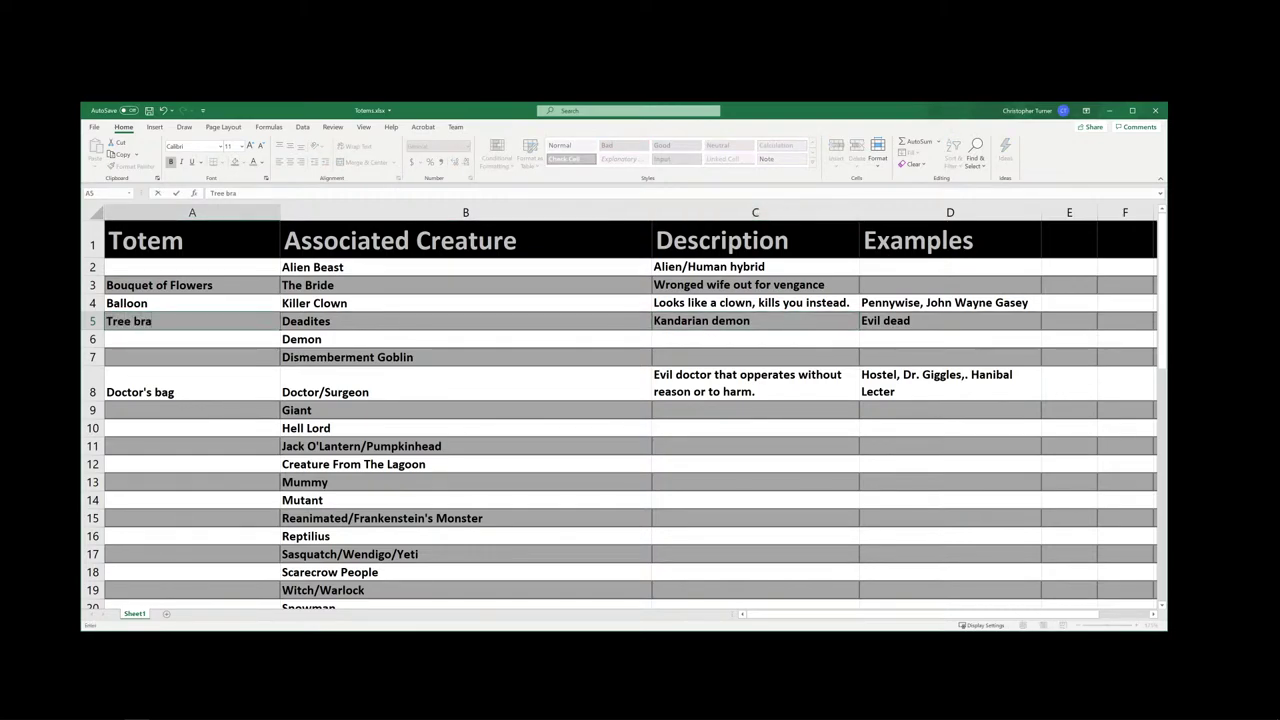
type("nch")
left_click(196, 345)
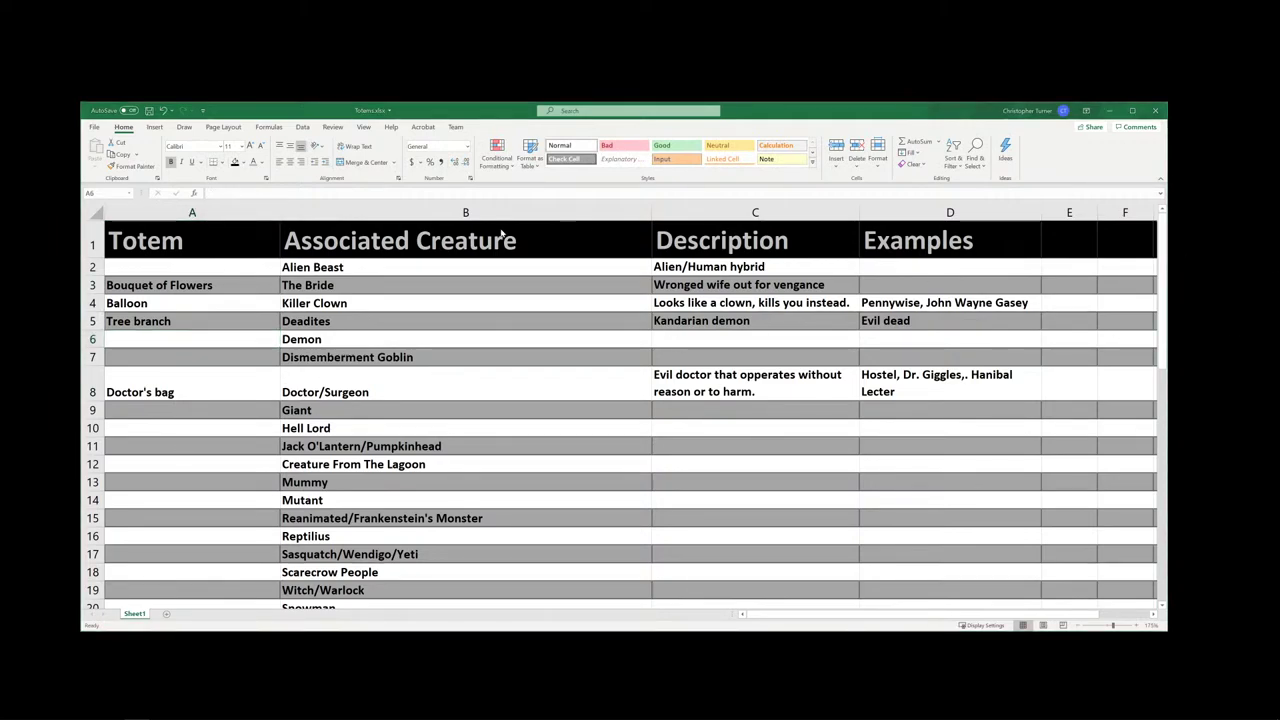
- Copy the creature name Dismemberment Goblin from B7
left_click(356, 356)
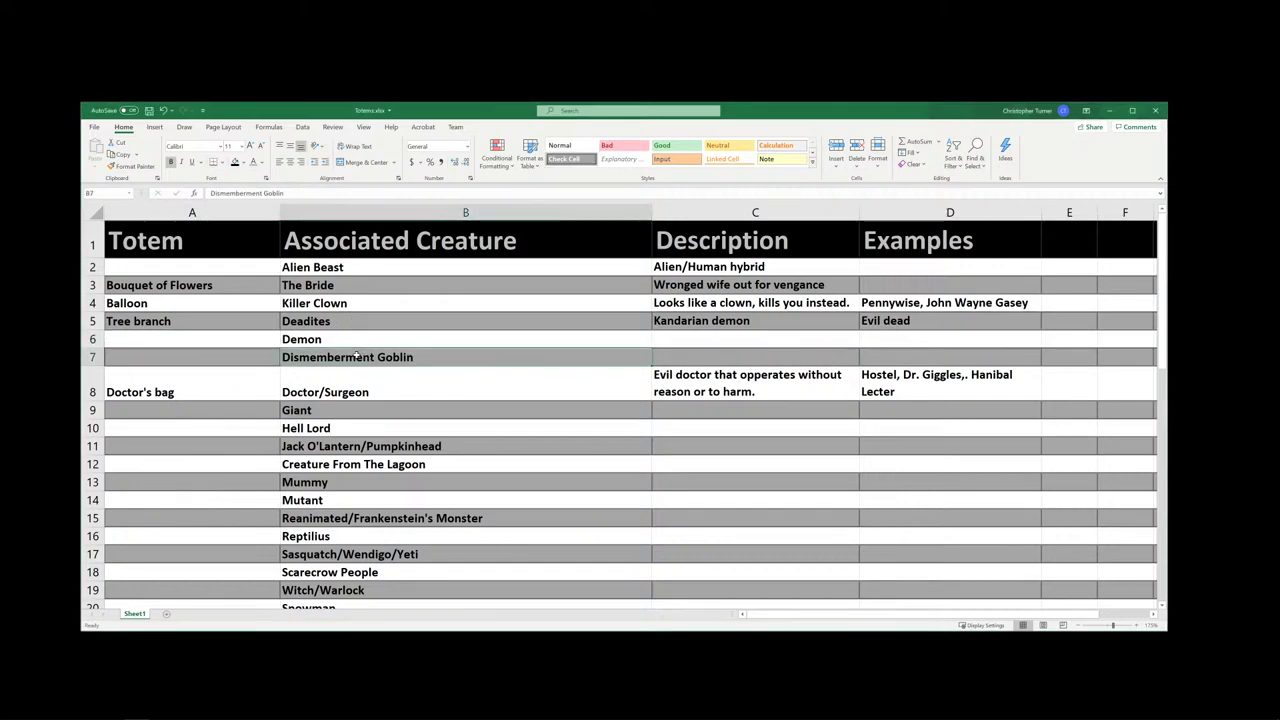
key("ctrl+c")
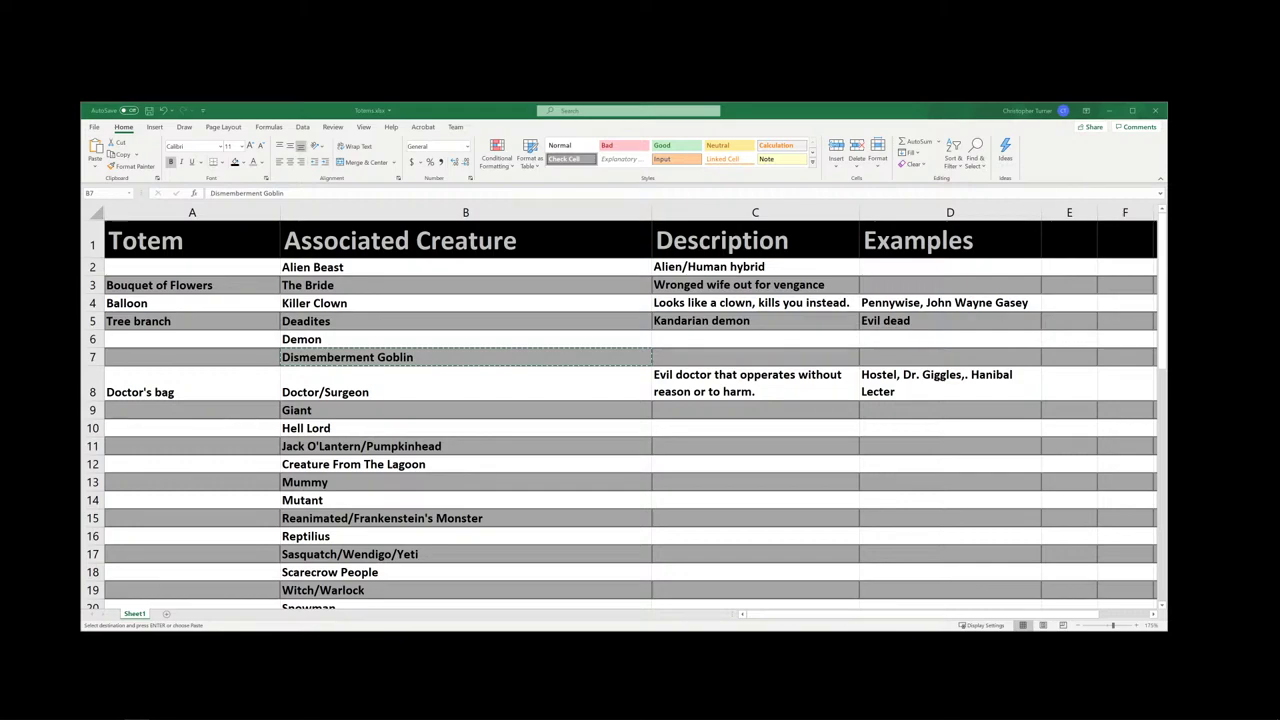
left_click(339, 368)
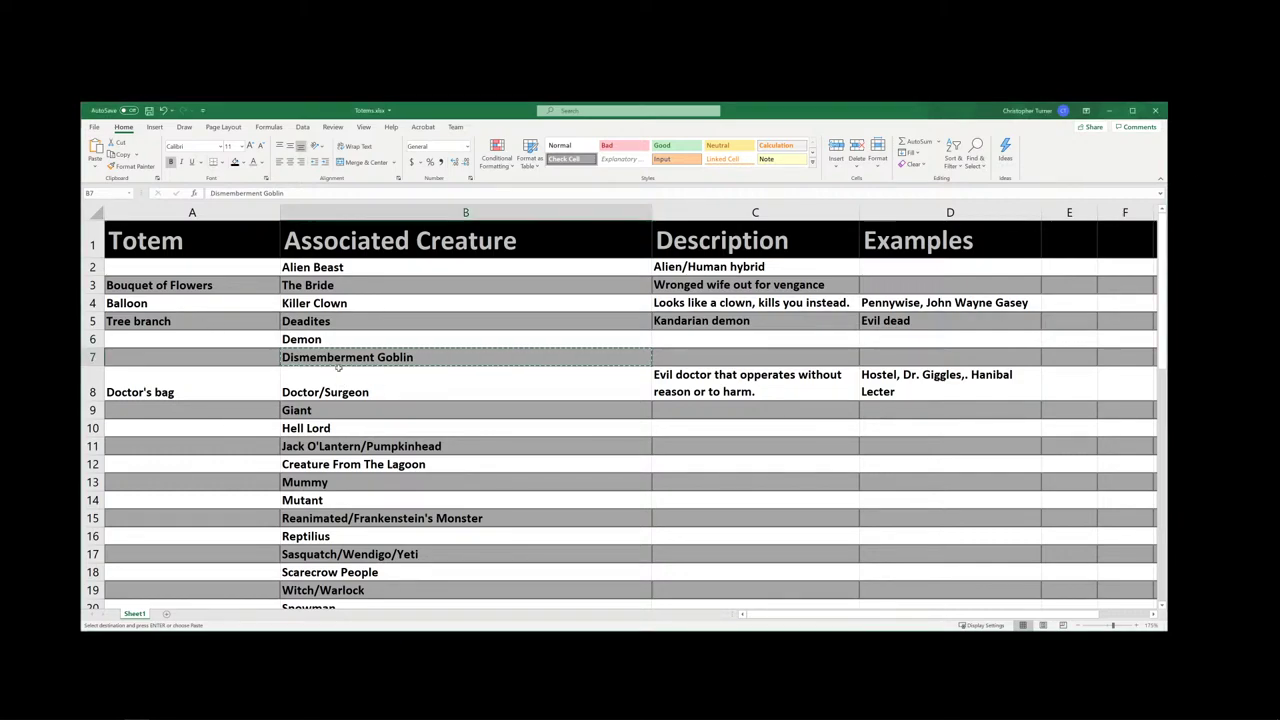
left_click(352, 392)
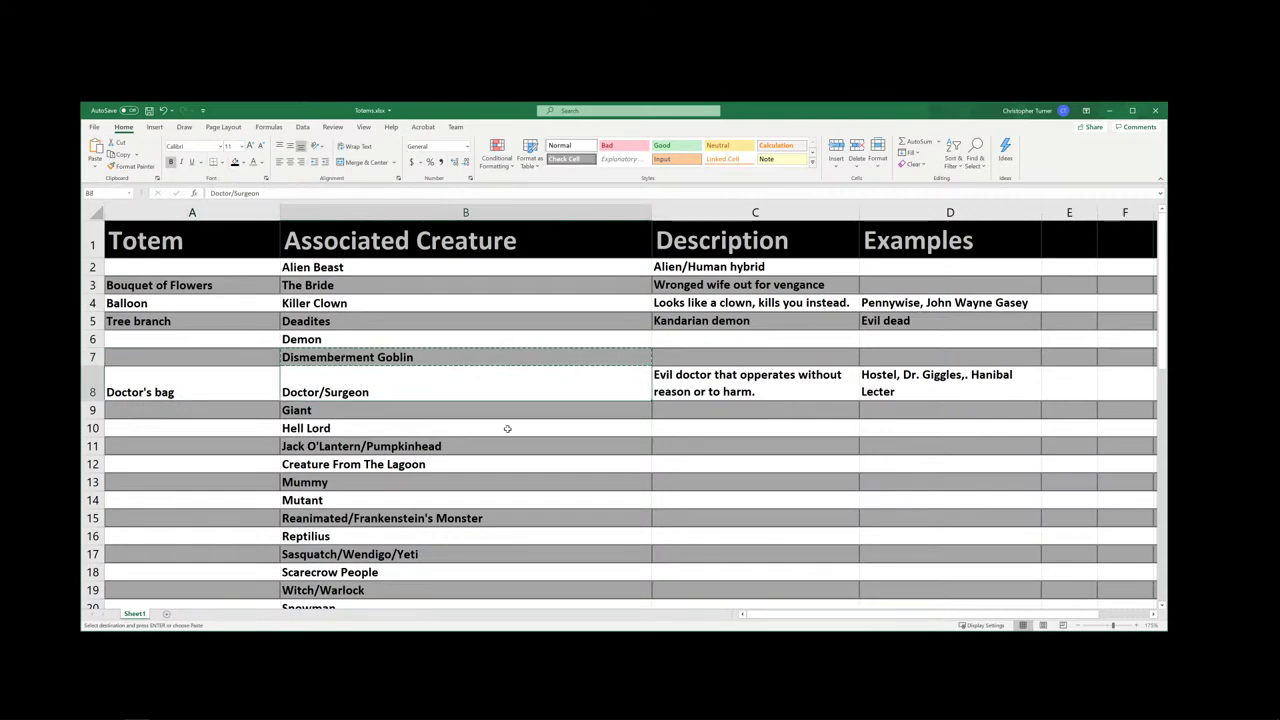
- Enter "Twin golbins of dminutive stature" as the description for Dismemberment Goblin in C7
left_click(699, 342)
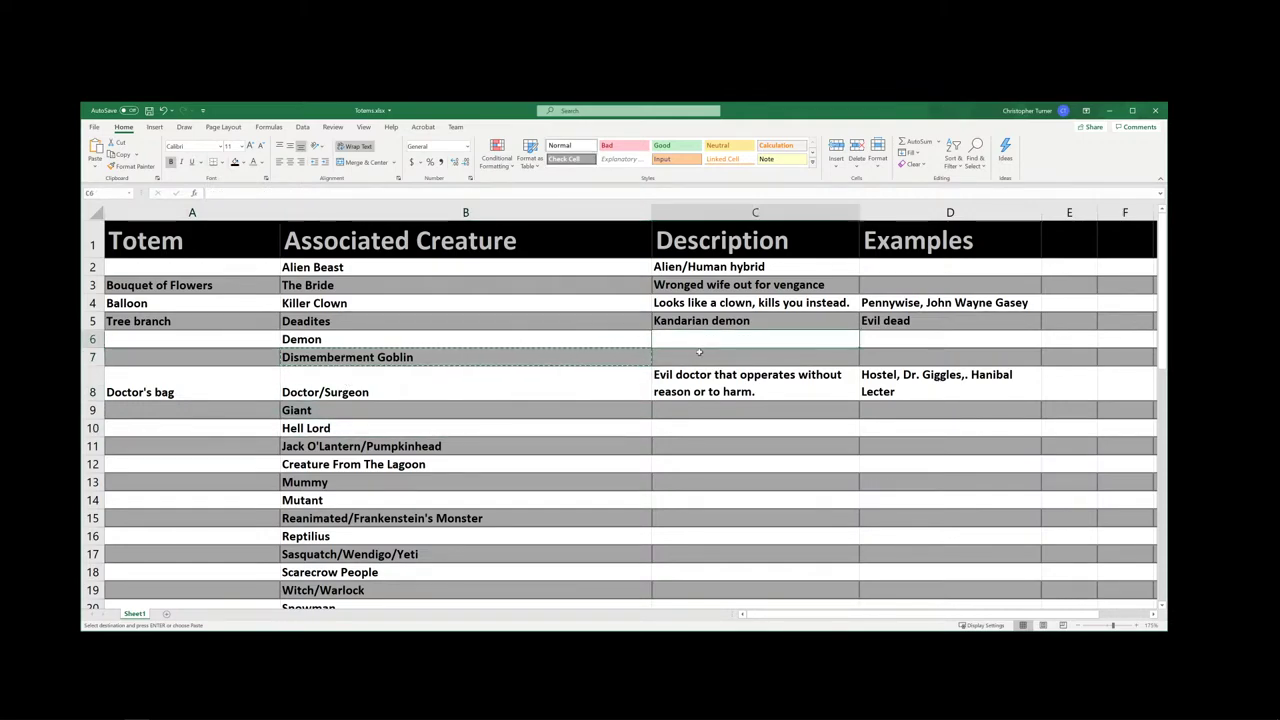
left_click(699, 352)
type("Twi")
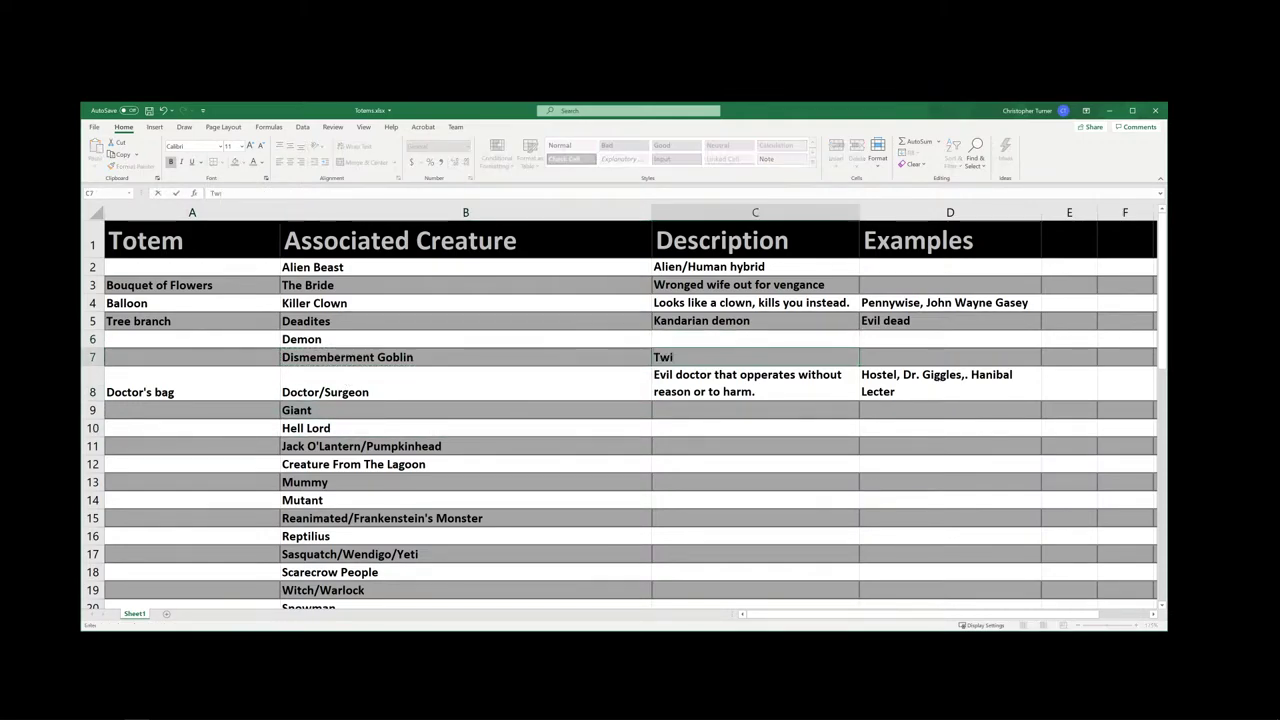
type("n golbins o")
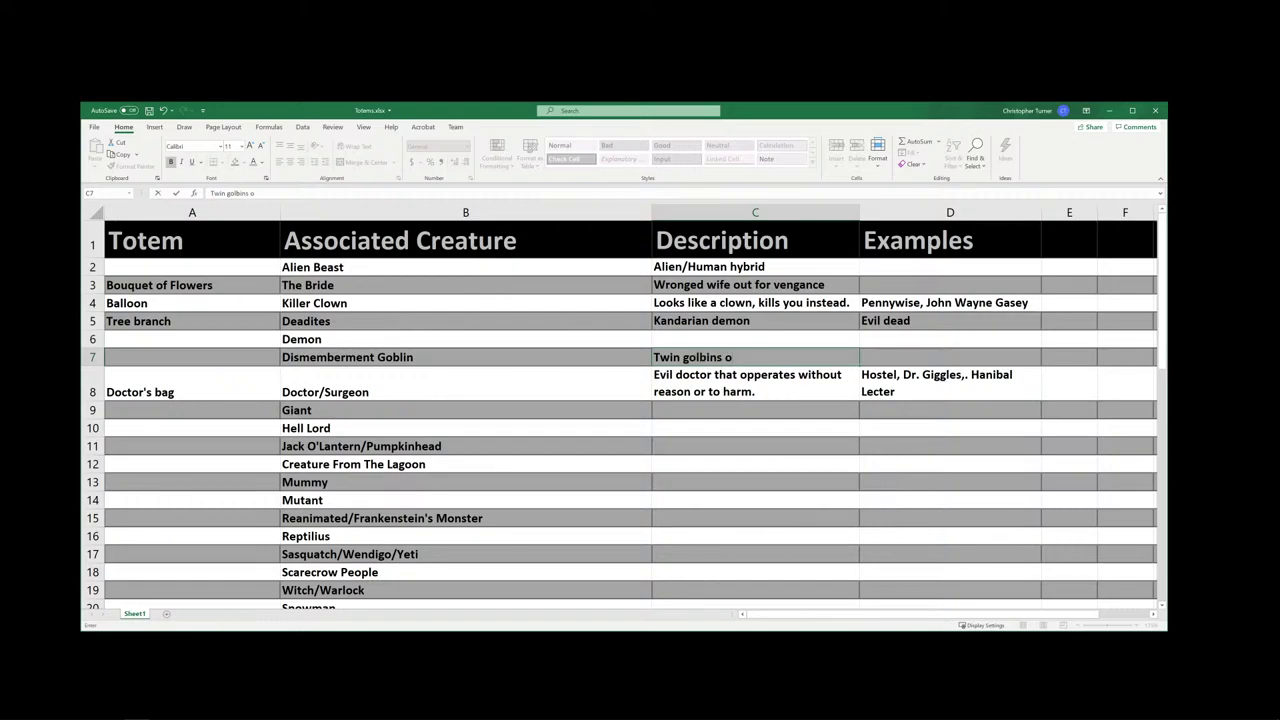
type("f dminutive stature")
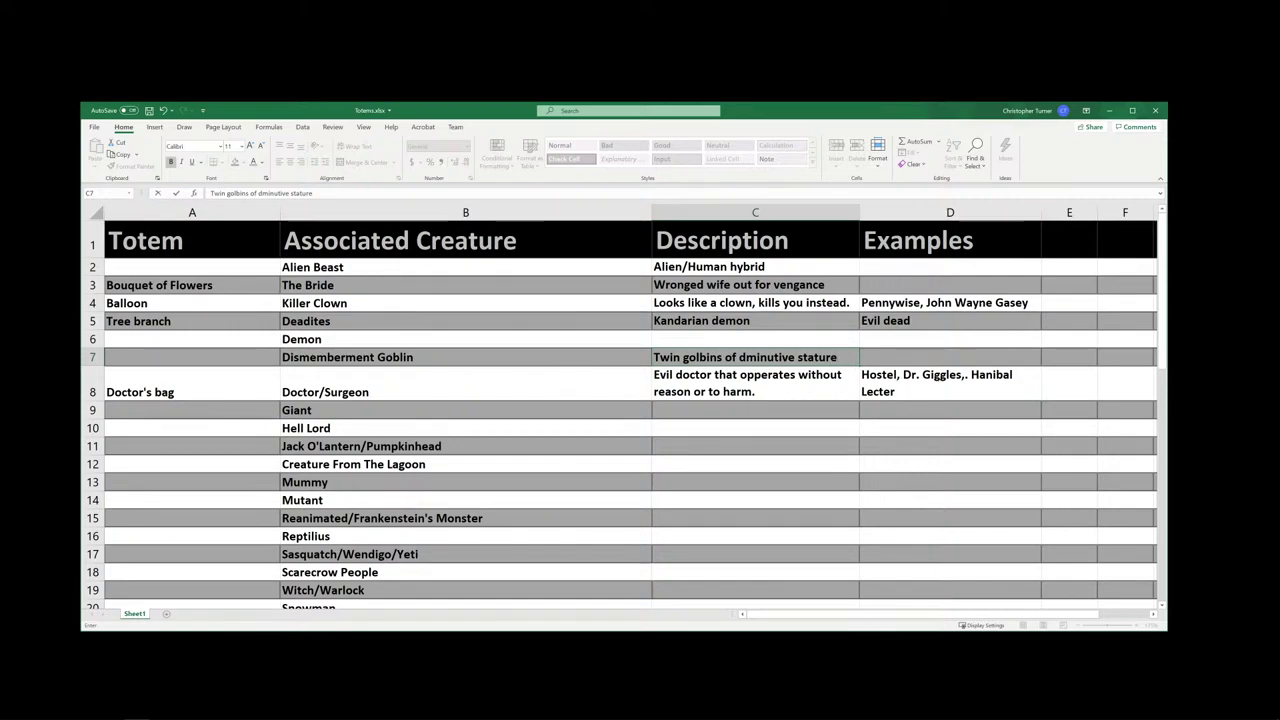
key("Left")
key("Left")
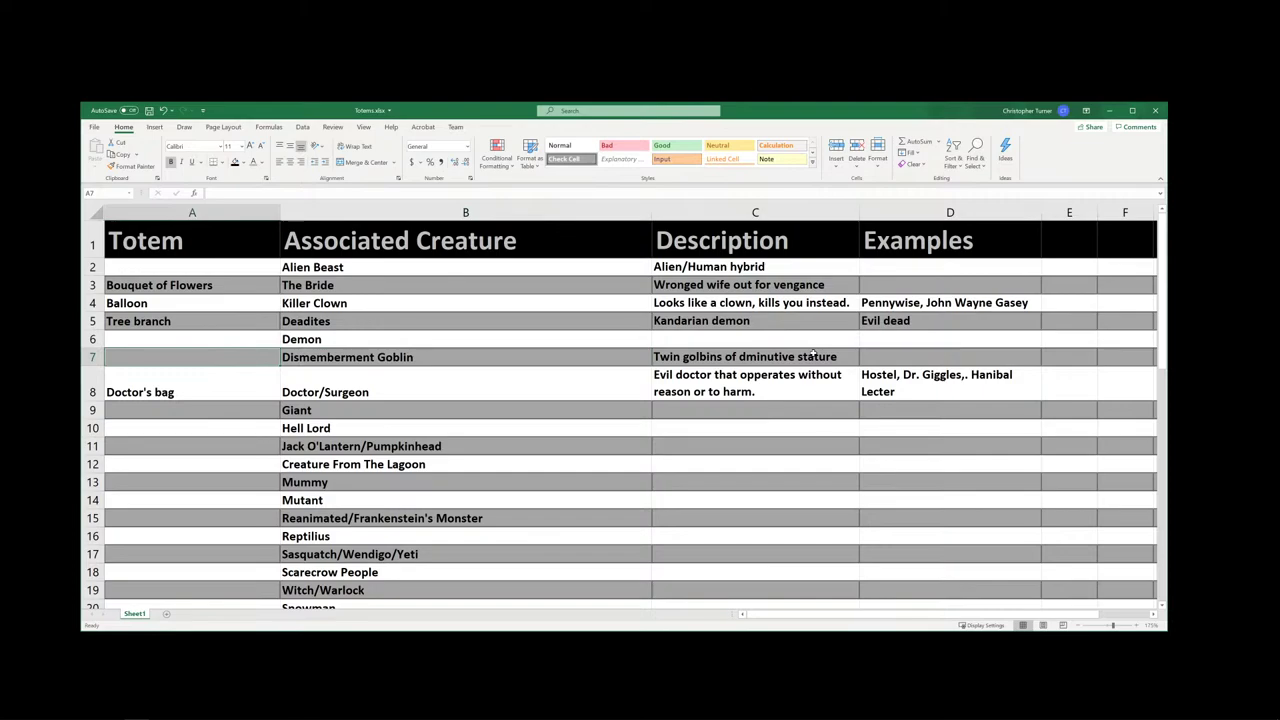
- Correct the misspelled word in the Dismemberment Goblin description in C7 to "diminutive"
left_click(813, 355)
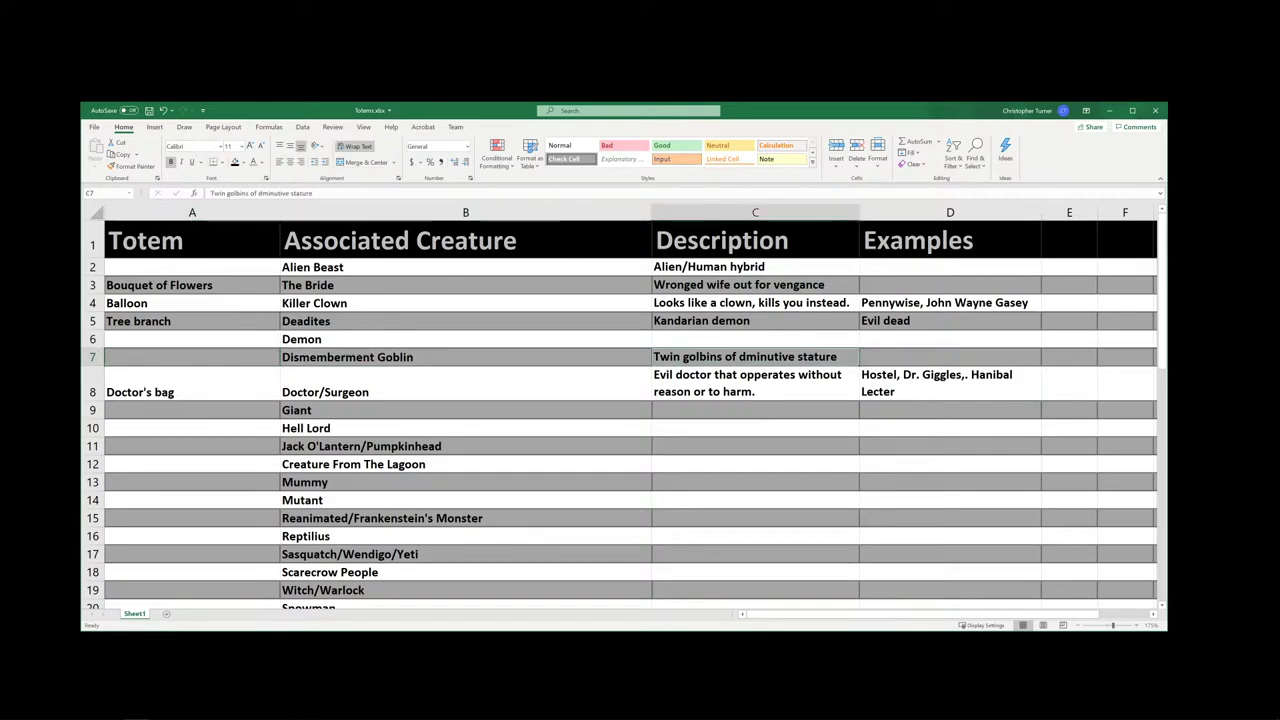
left_click(259, 193)
type("i")
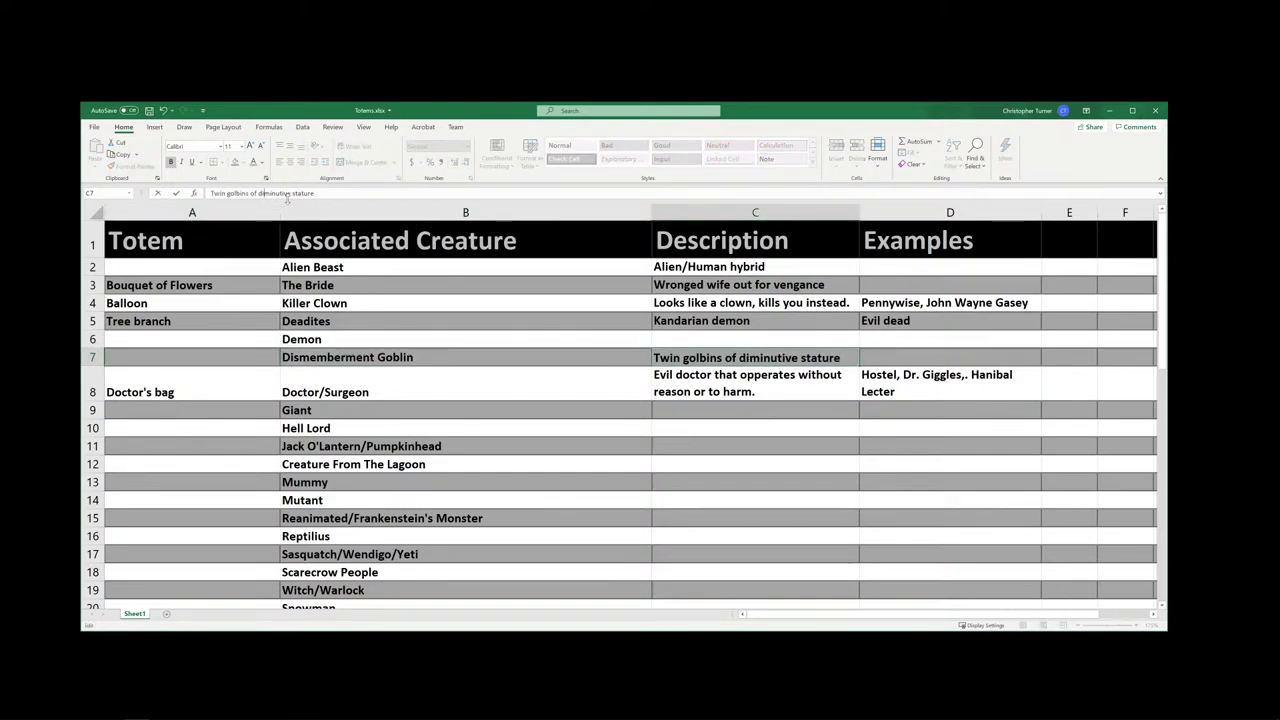
key("Return")
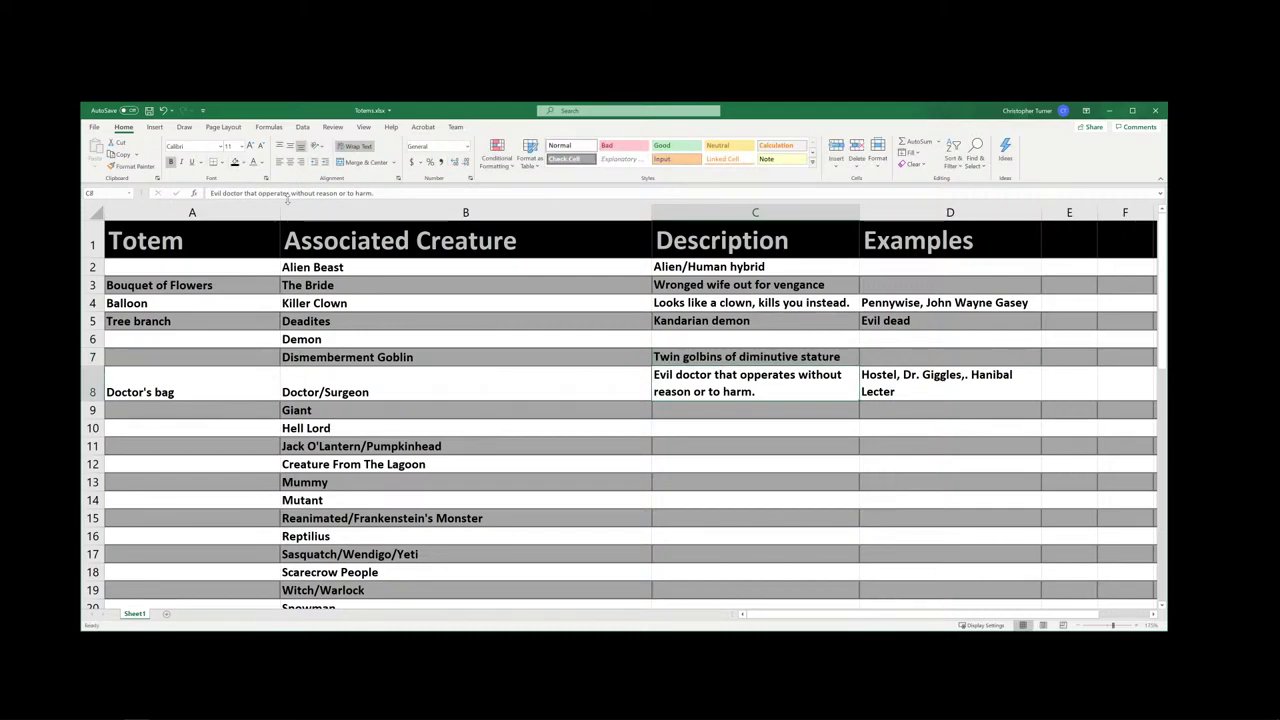
- Enter "Neck Shackle" as the totem for Dismemberment Goblin in A7
left_click(913, 353)
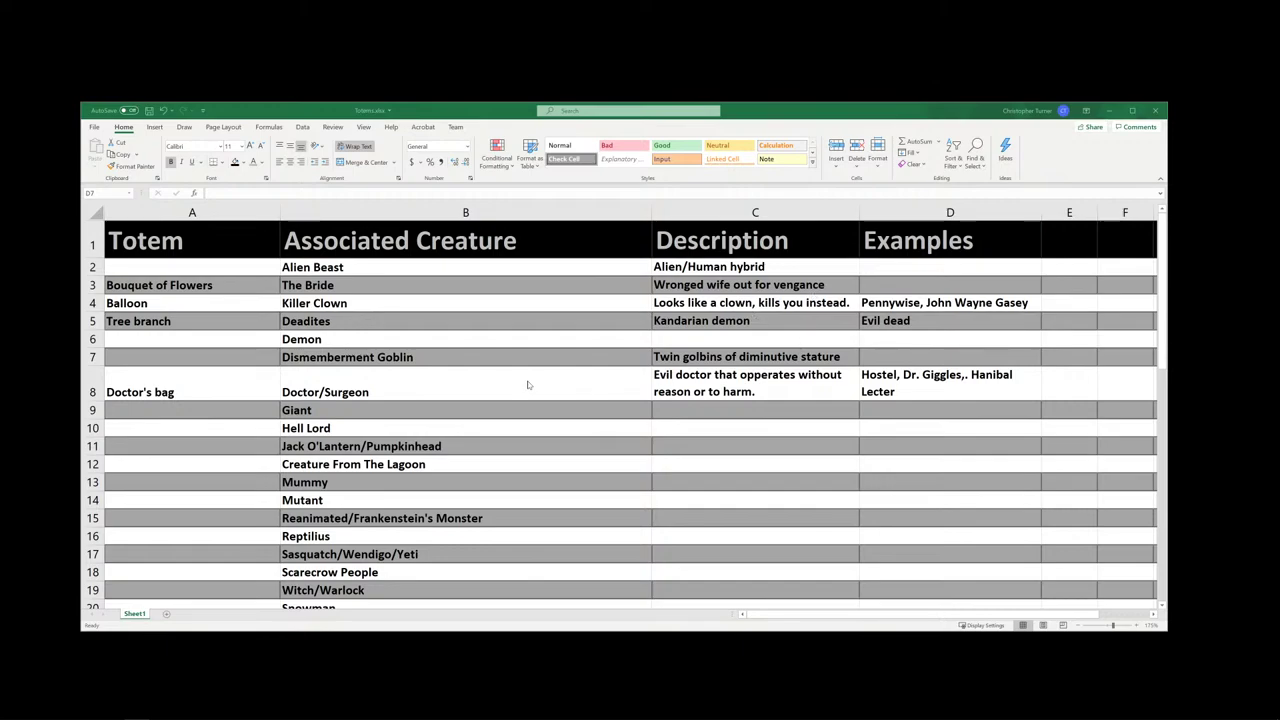
left_click(207, 358)
left_click(206, 358)
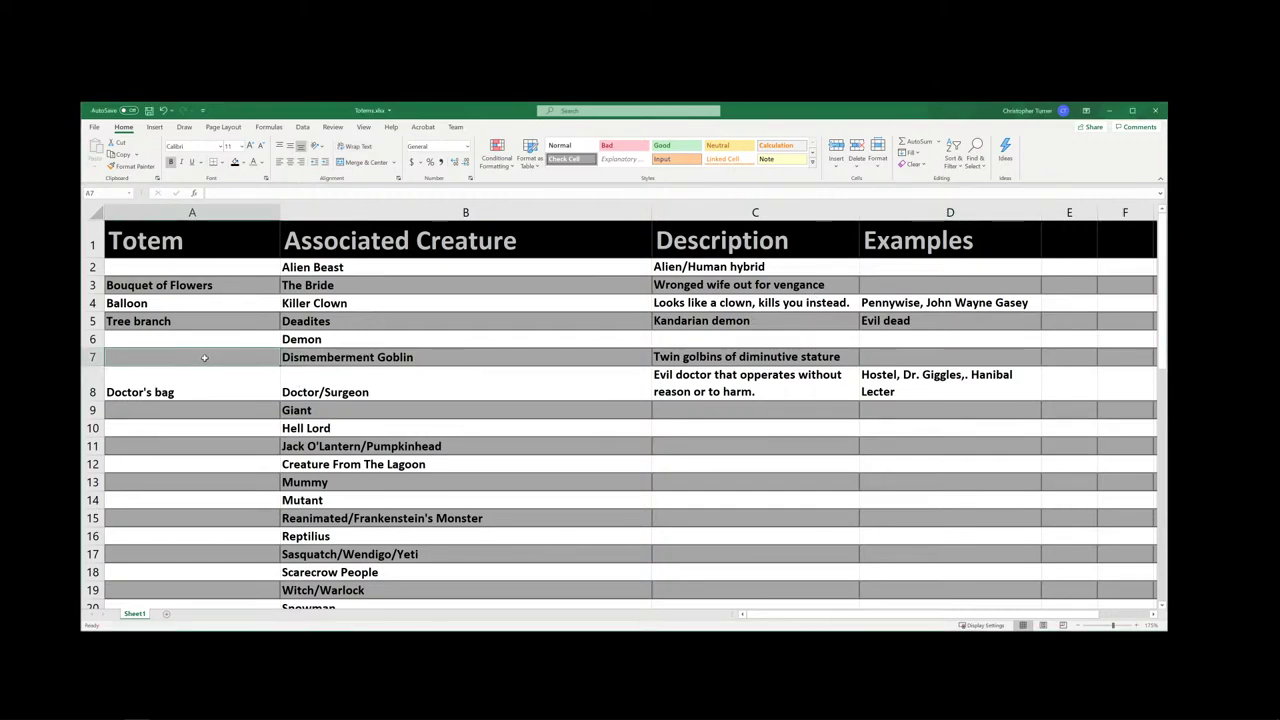
type("Neck Sh")
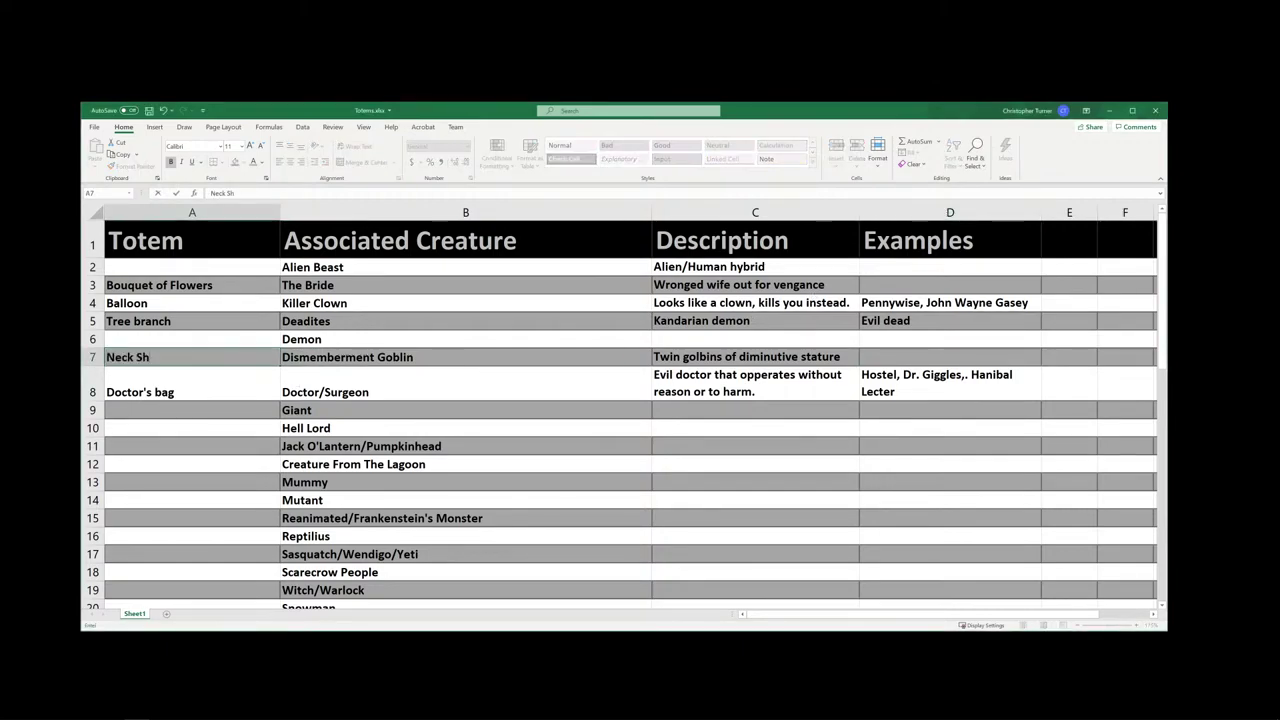
type("ackiloe")
key("BackSpace")
key("BackSpace")
key("BackSpace")
key("BackSpace")
type("le")
key("Return")
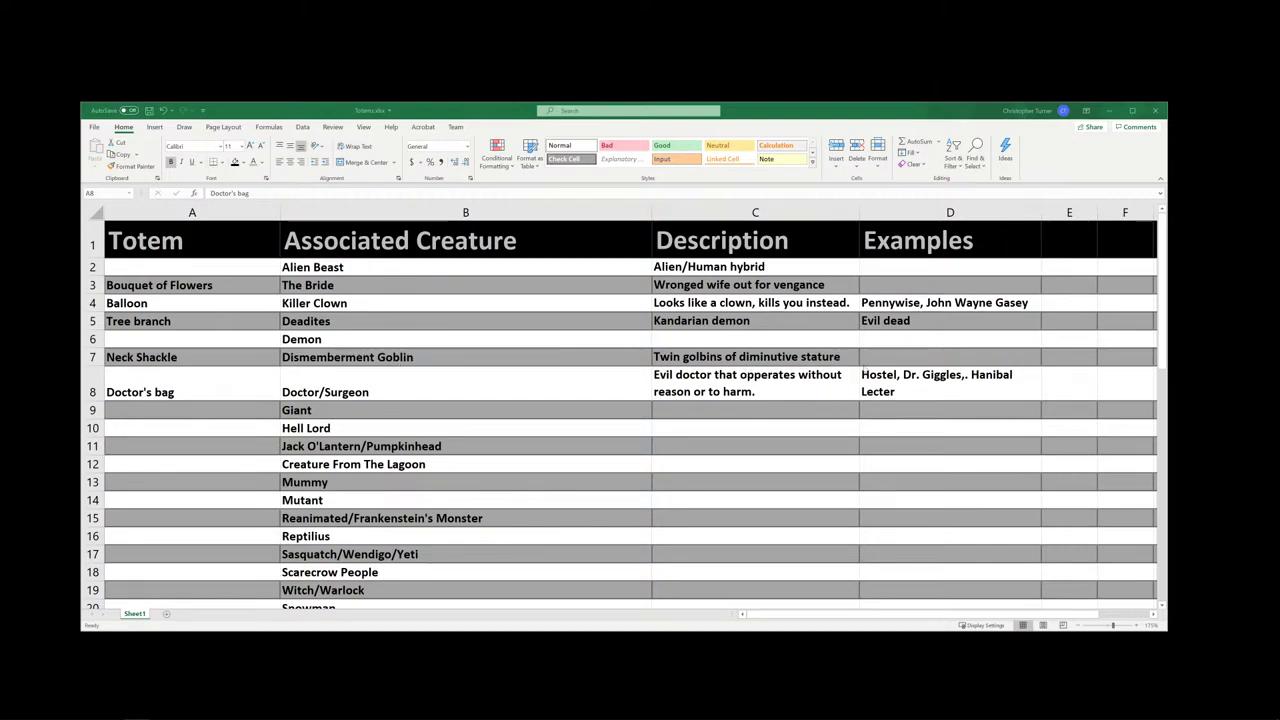
- Enter "Cabin in the Woods" as the example for Dismemberment Goblin in D7
left_click(875, 357)
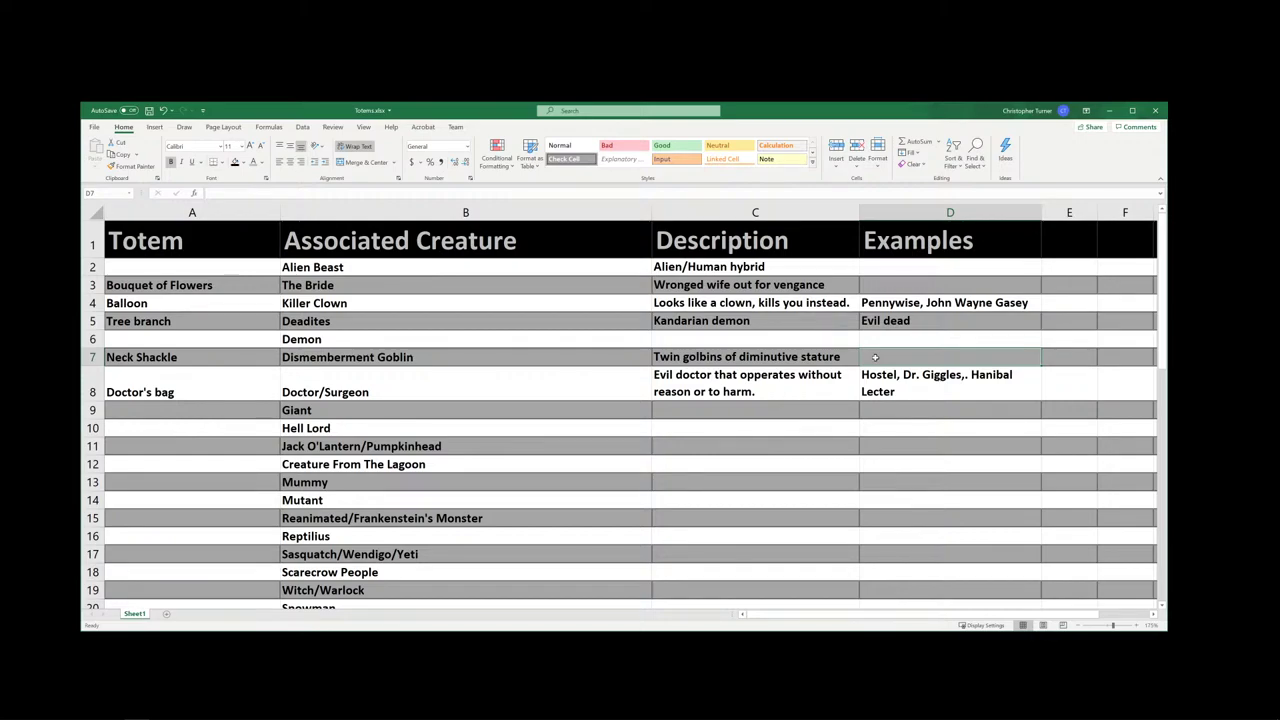
type("Cab")
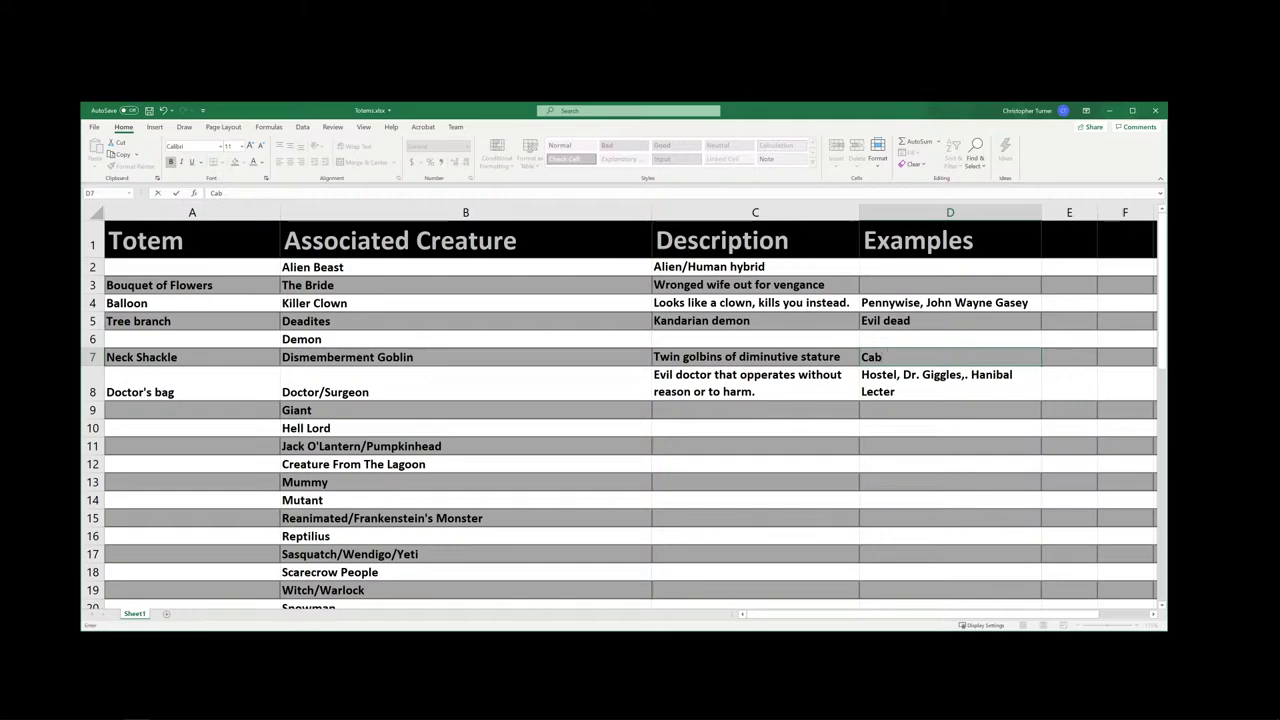
type("in in the")
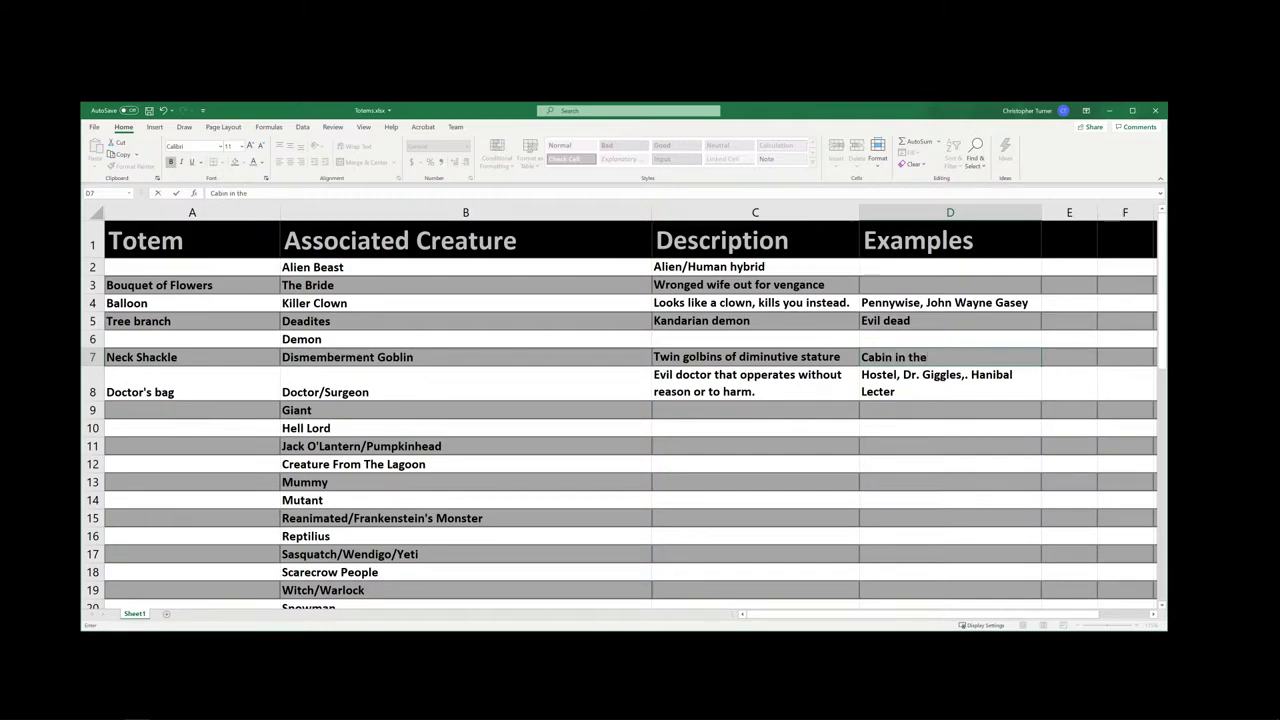
type(" Woods")
- Enter "Face-hugger pod" as the totem for Alien Beast in A2
left_click(213, 270)
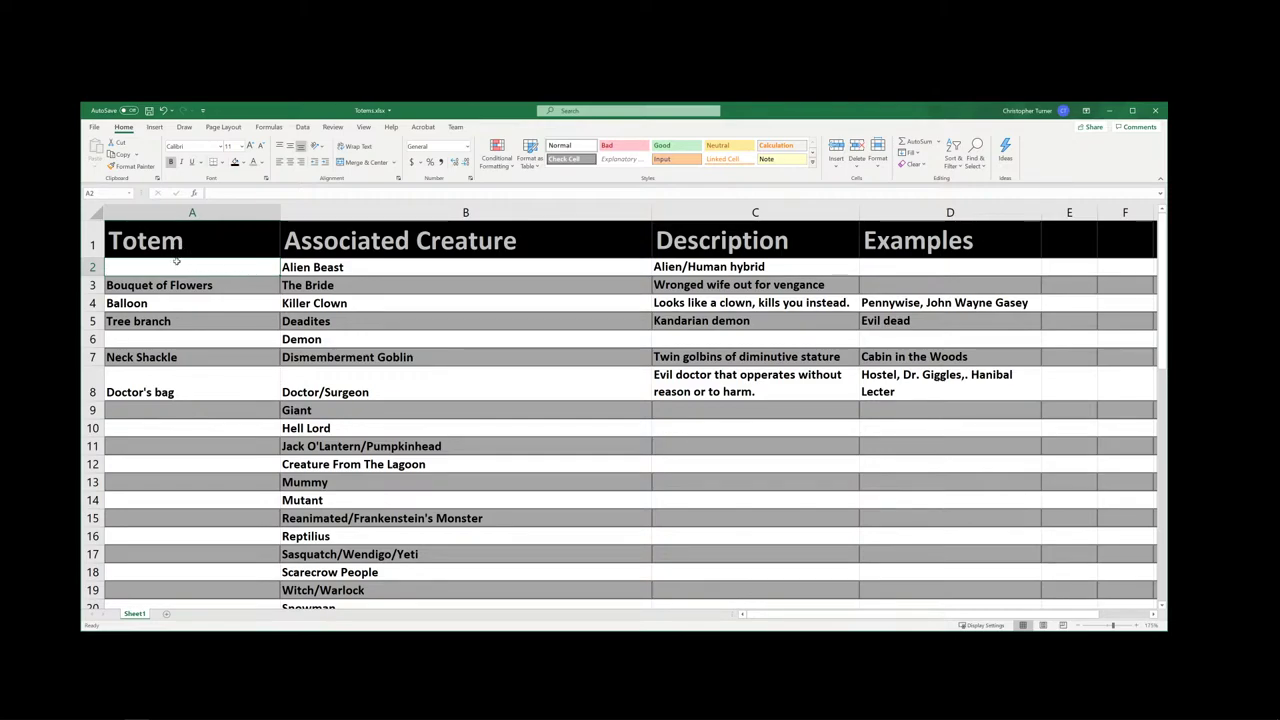
type("Face")
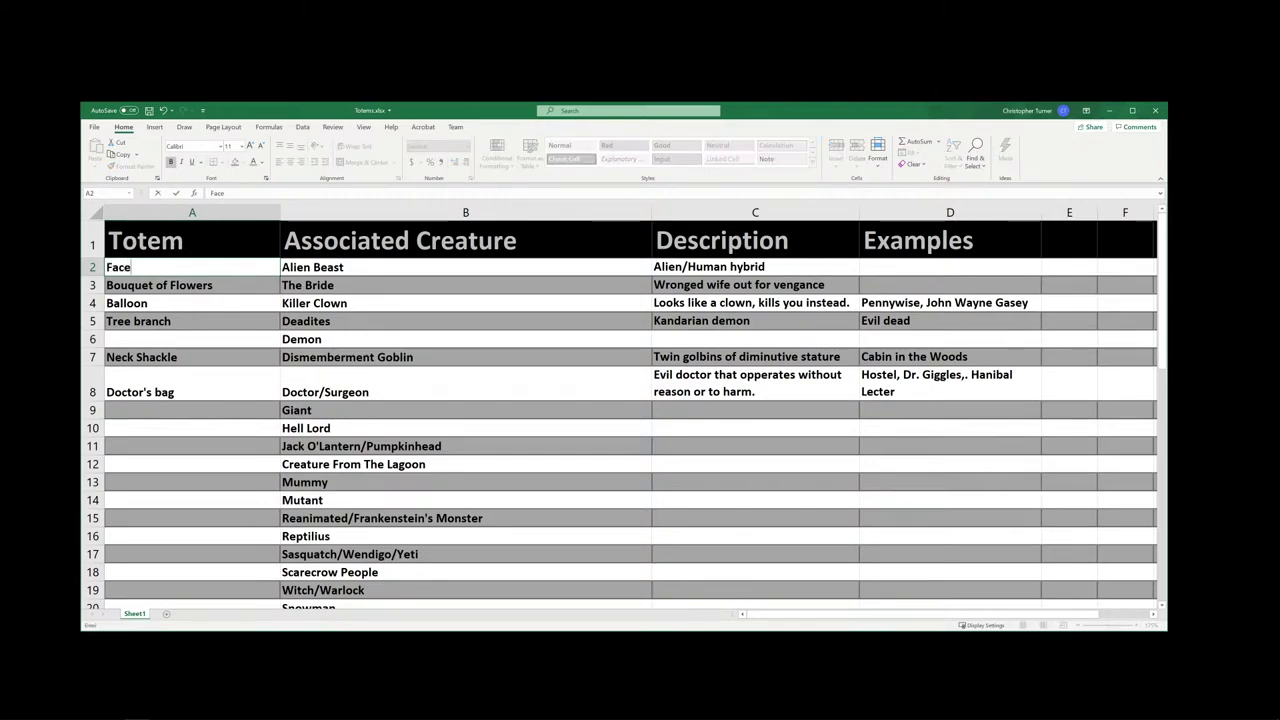
type("-hugger pod")
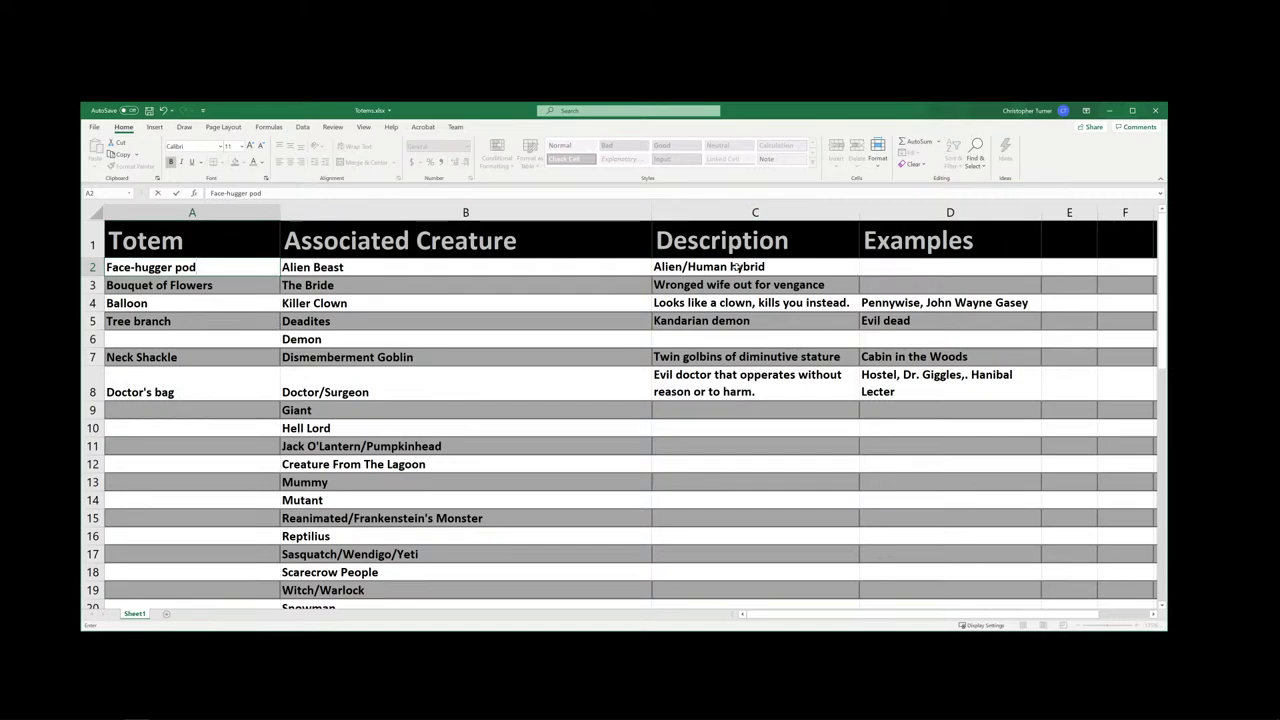
left_click(891, 267)
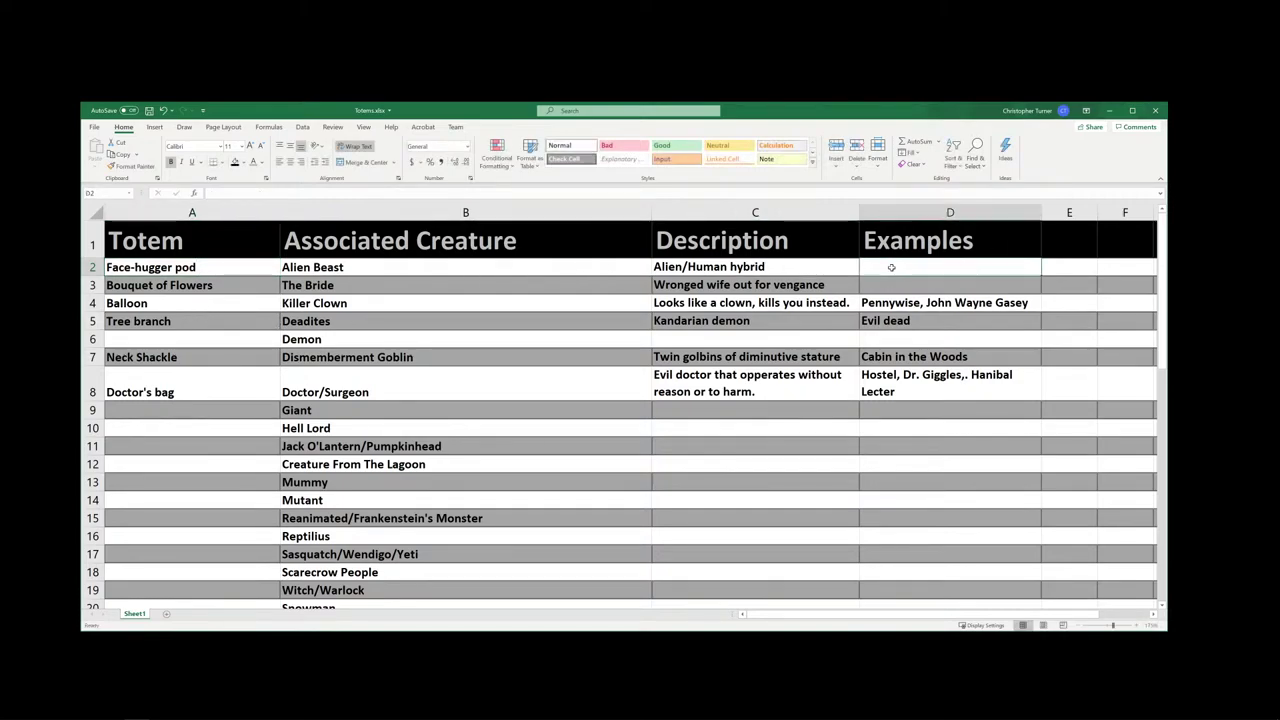
type("Aline")
key("BackSpace")
key("BackSpace")
key("BackSpace")
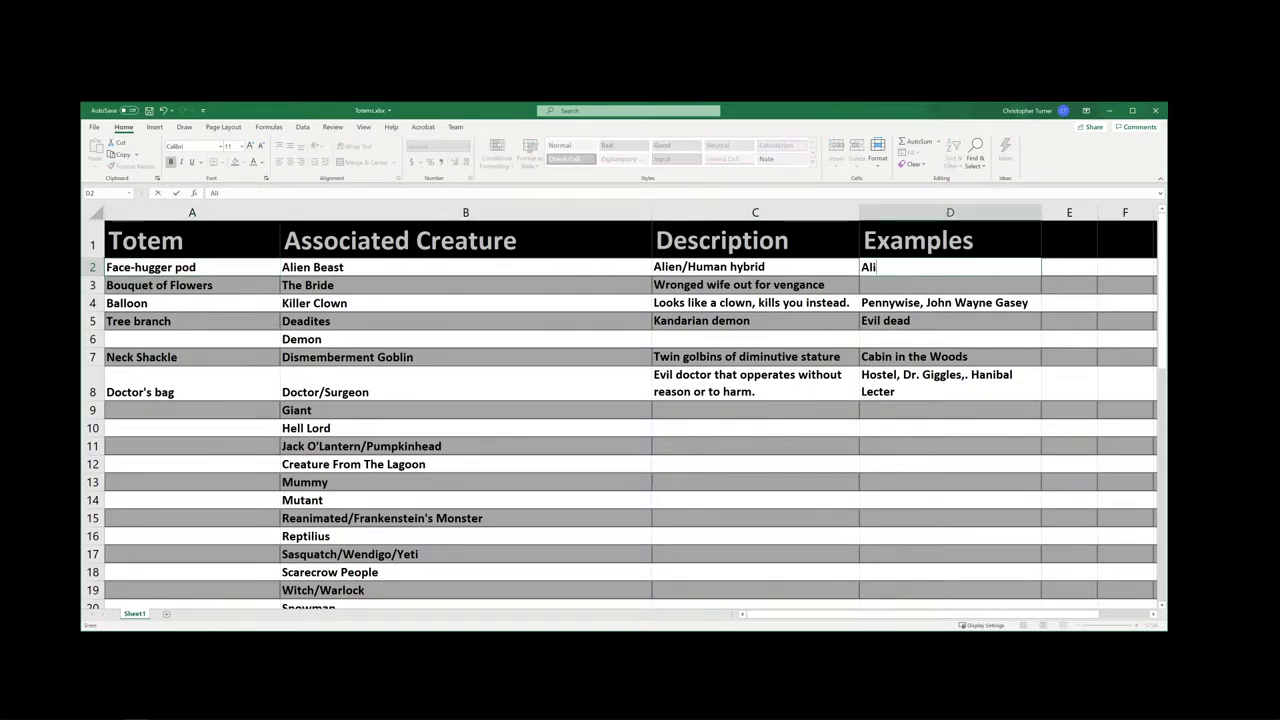
type("ien mixed with")
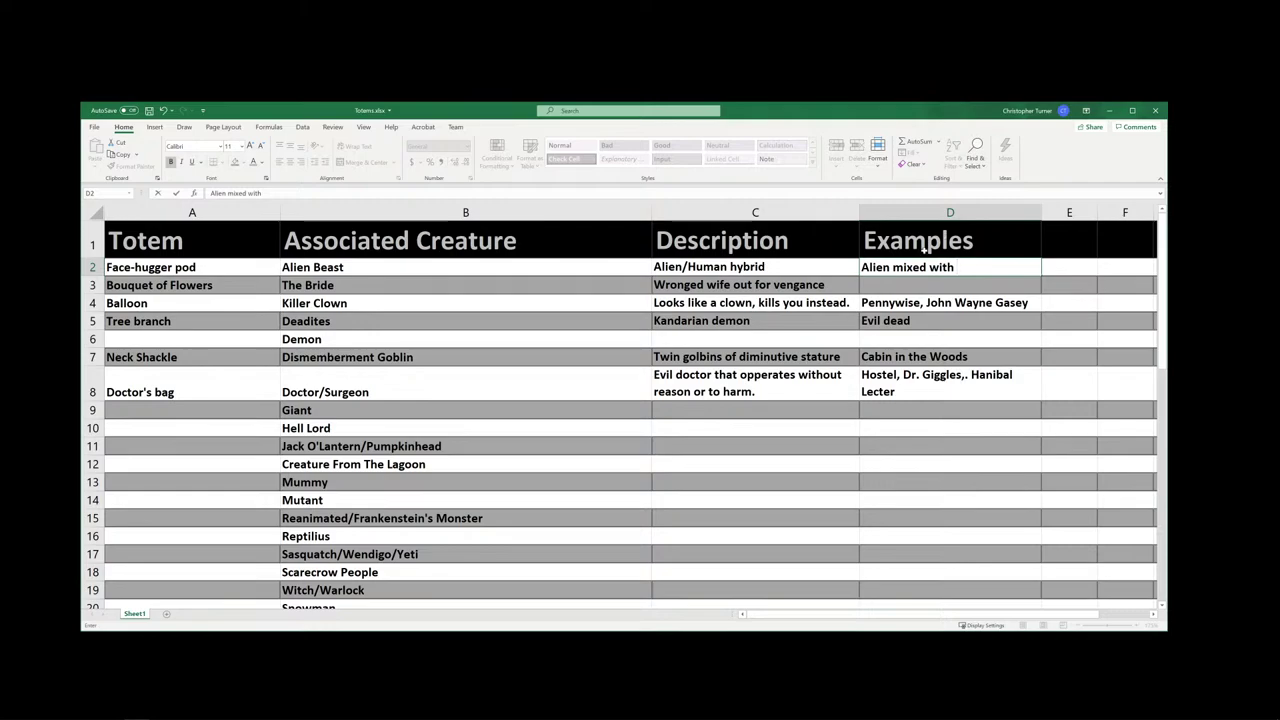
- Replace the text in the Alien Beast examples cell D2 with "Xenomorph, Predator."
left_click_drag(957, 267, 872, 267)
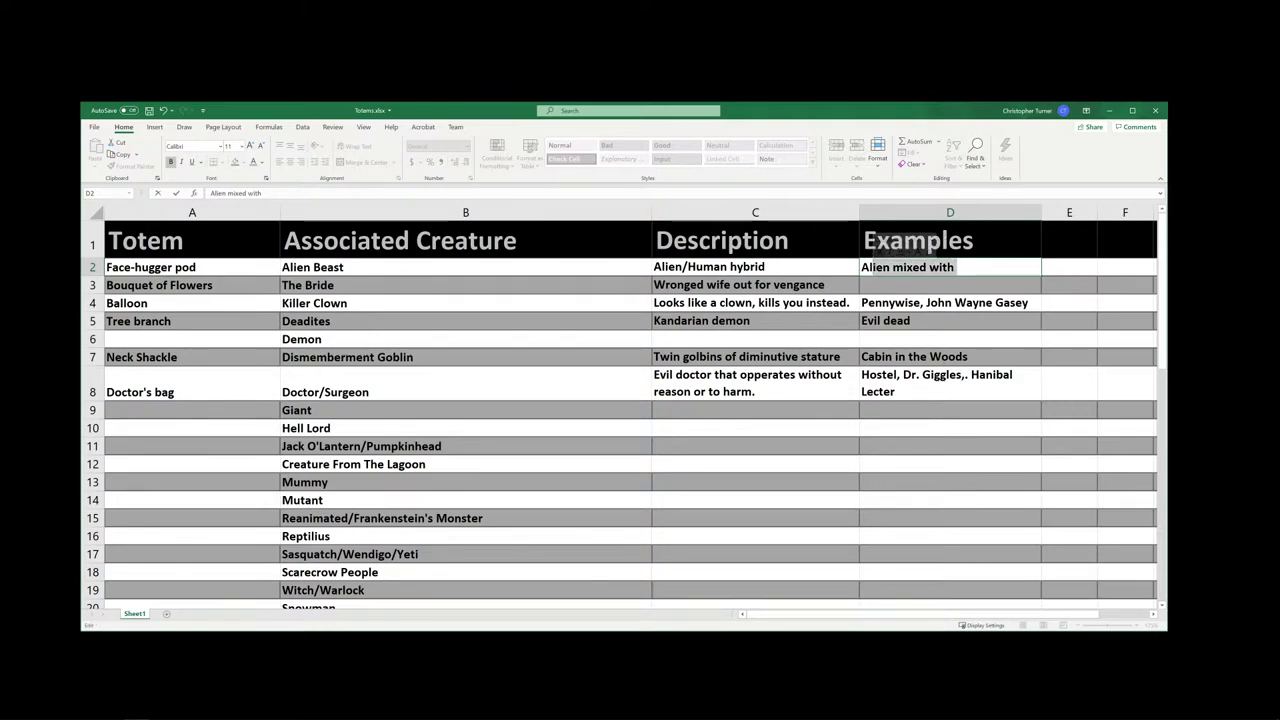
left_click_drag(957, 267, 804, 274)
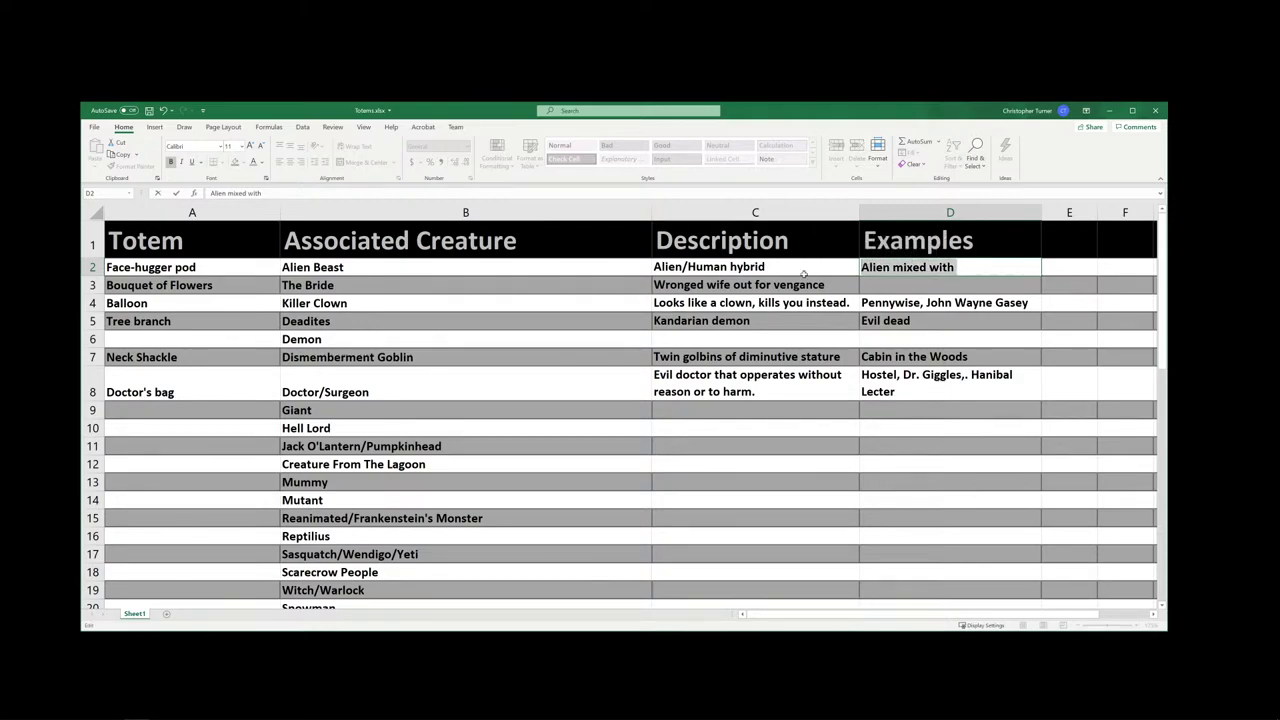
type("Xeno")
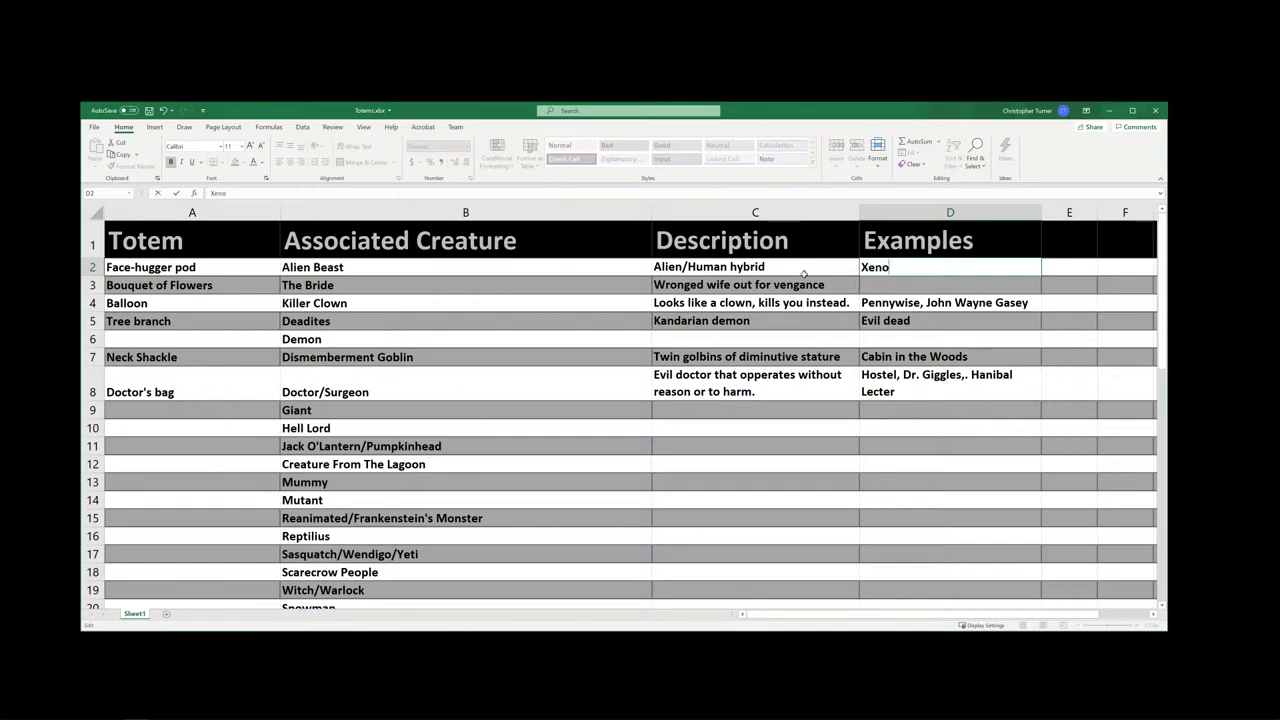
type("morph, predsator")
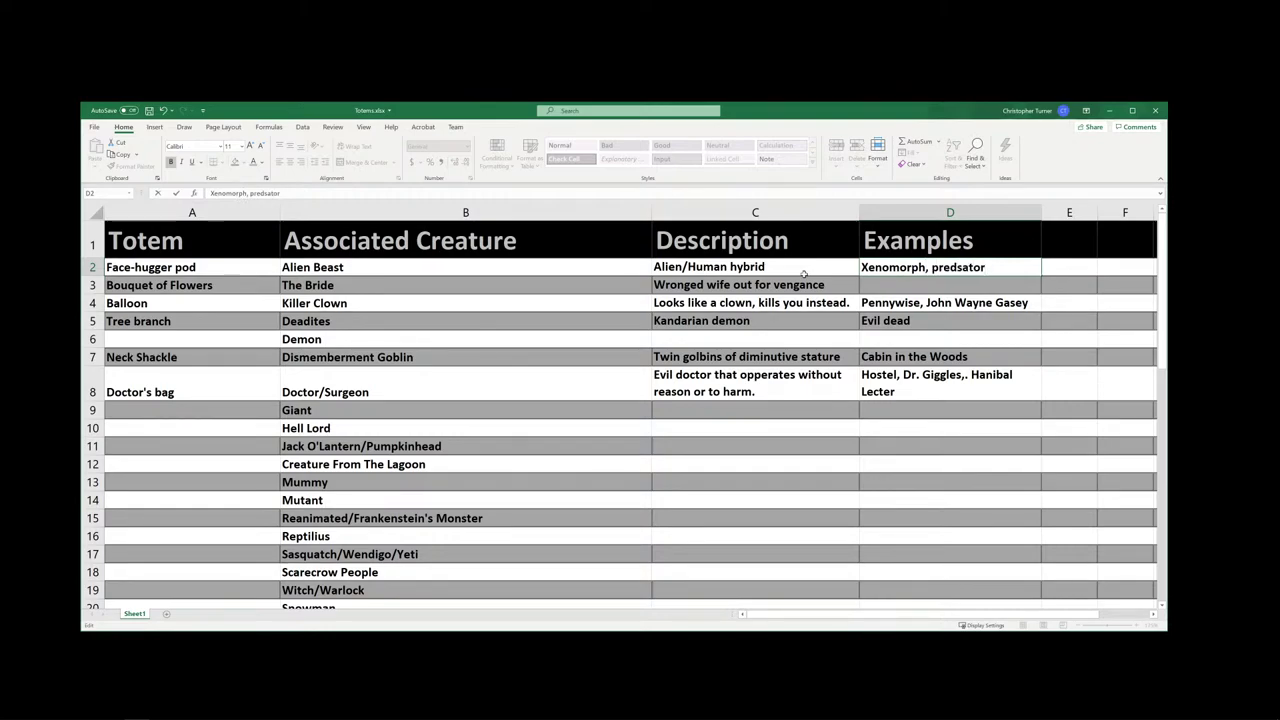
key("BackSpace")
key("BackSpace")
key("BackSpace")
key("BackSpace")
key("BackSpace")
type("ator.")
left_click(931, 268)
key("Delete")
type("P")
scroll(893, 376, "down", 1)
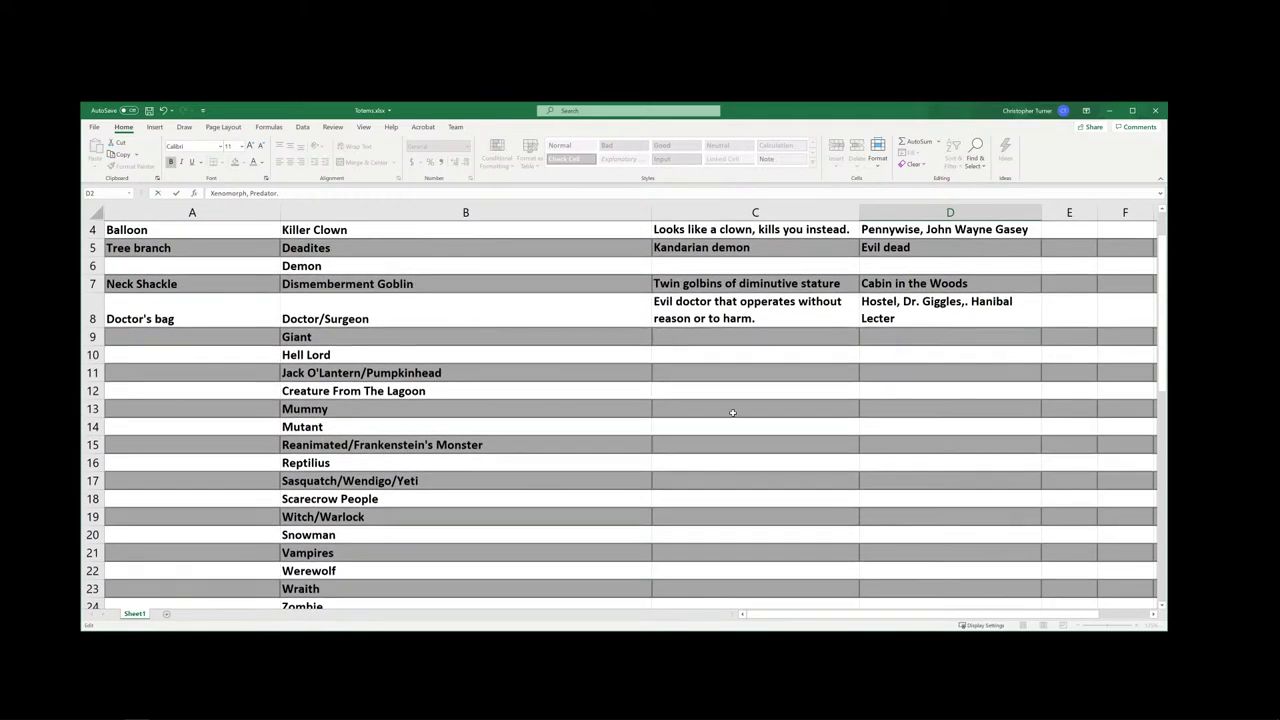
scroll(353, 470, "up", 1)
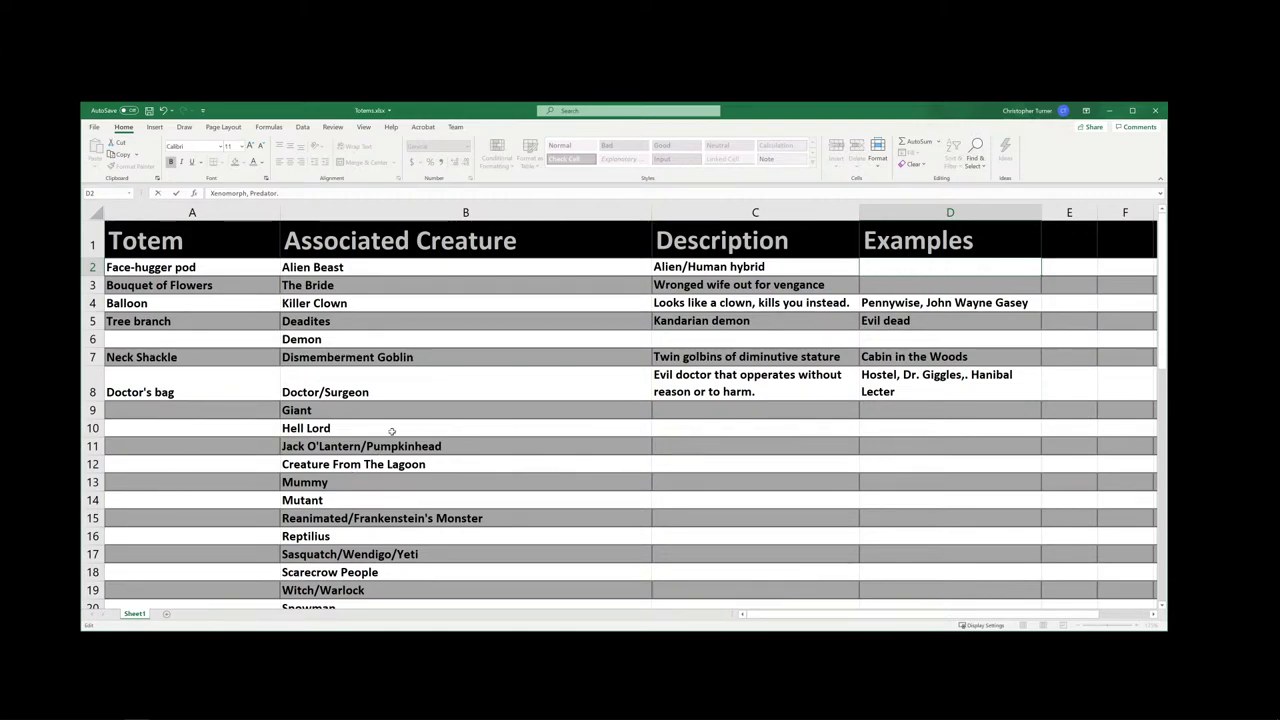
scroll(380, 446, "down", 4)
scroll(414, 423, "up", 3)
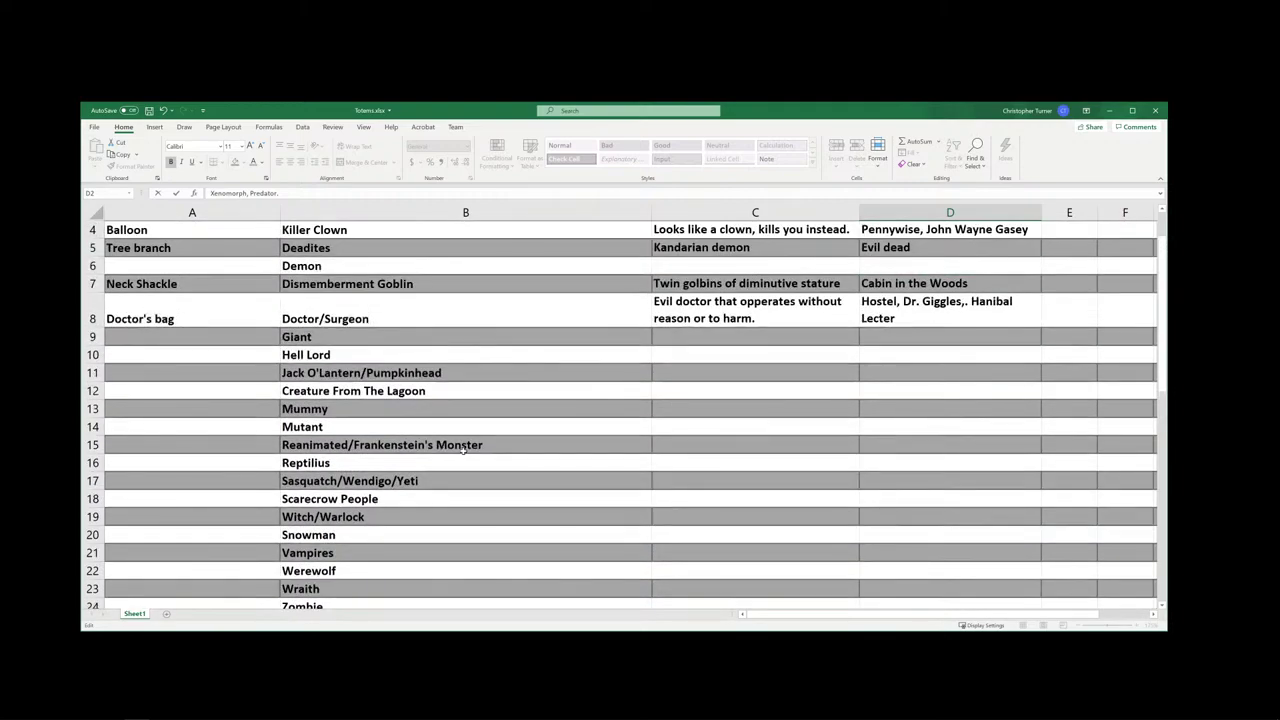
scroll(440, 446, "up", 1)
scroll(466, 469, "down", 2)
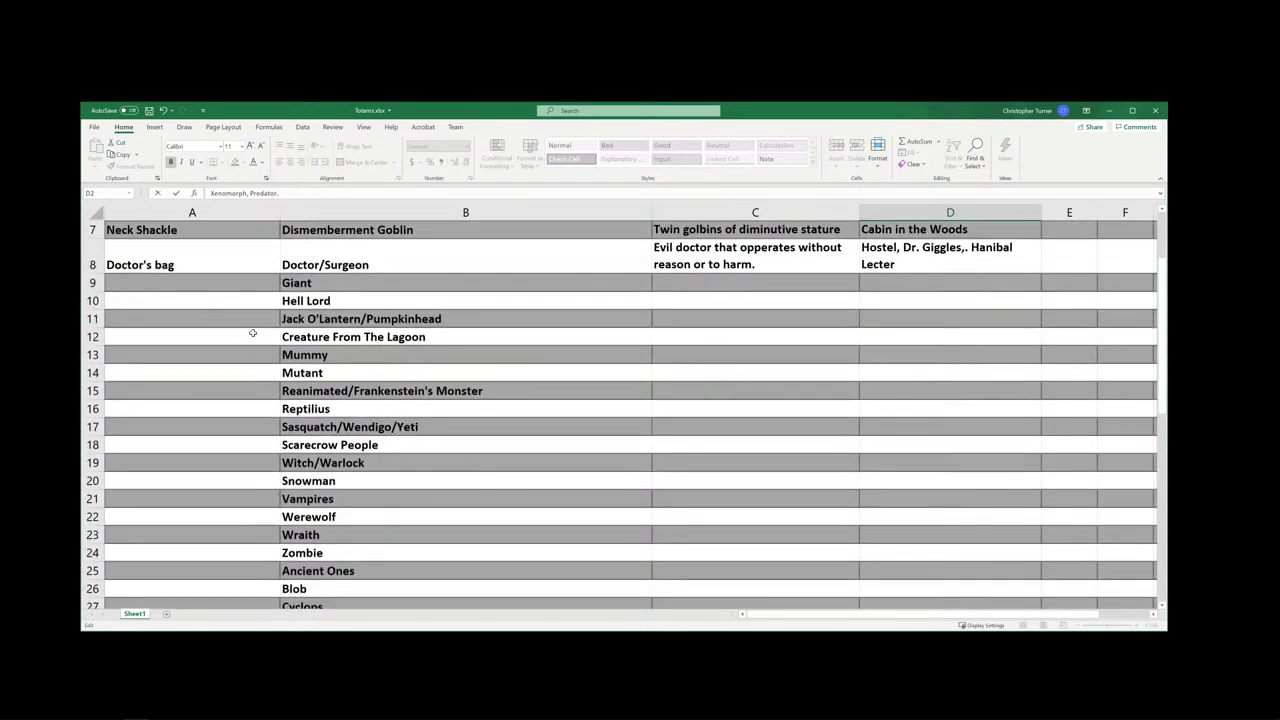
- Enter the descriptions "Reptile/Human Hybrid" for Reptilius in C16 and "Bigfoot" for Sasquatch/Wendigo/Yeti in C17
scroll(420, 440, "up", 1)
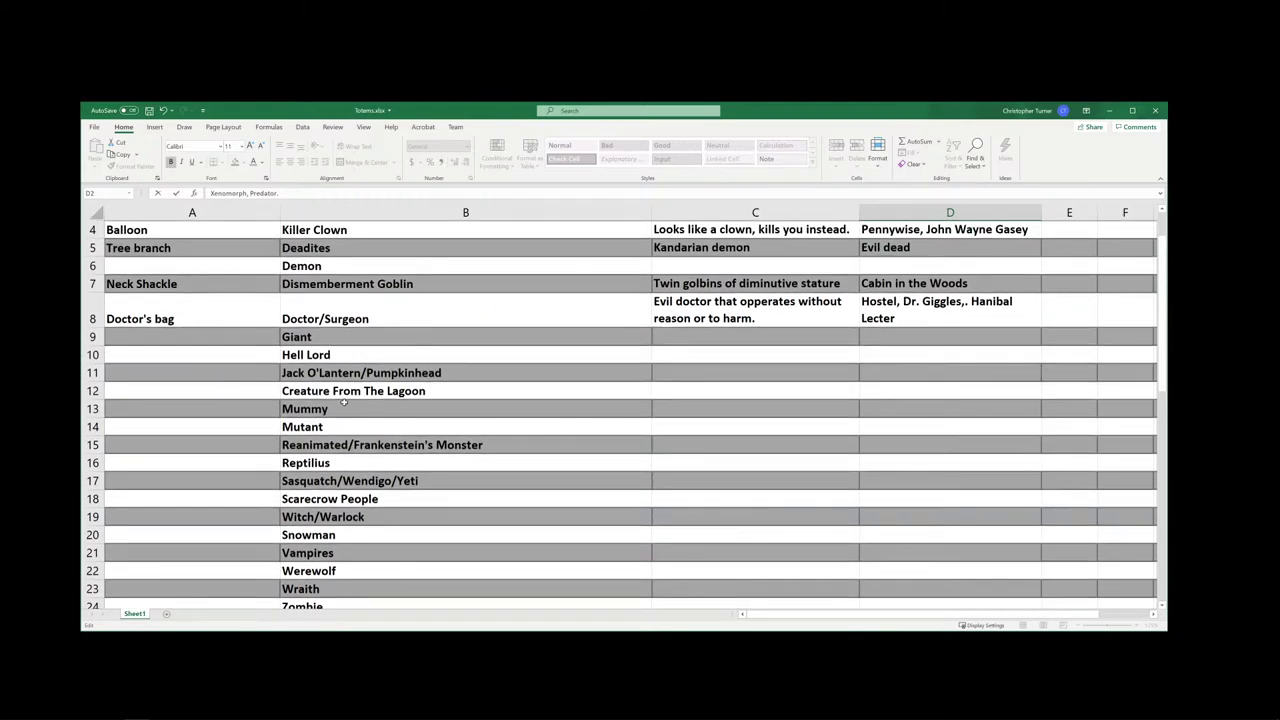
left_click(670, 464)
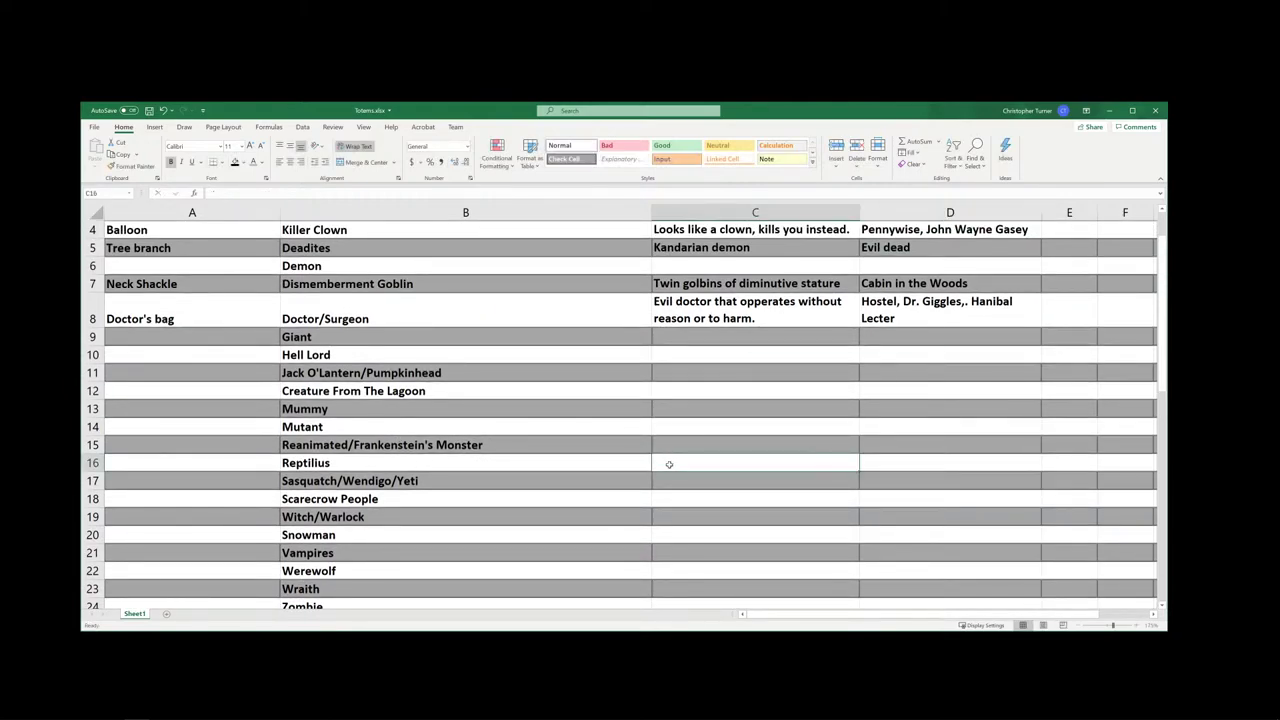
type("Human")
key("BackSpace")
key("BackSpace")
key("BackSpace")
key("BackSpace")
key("BackSpace")
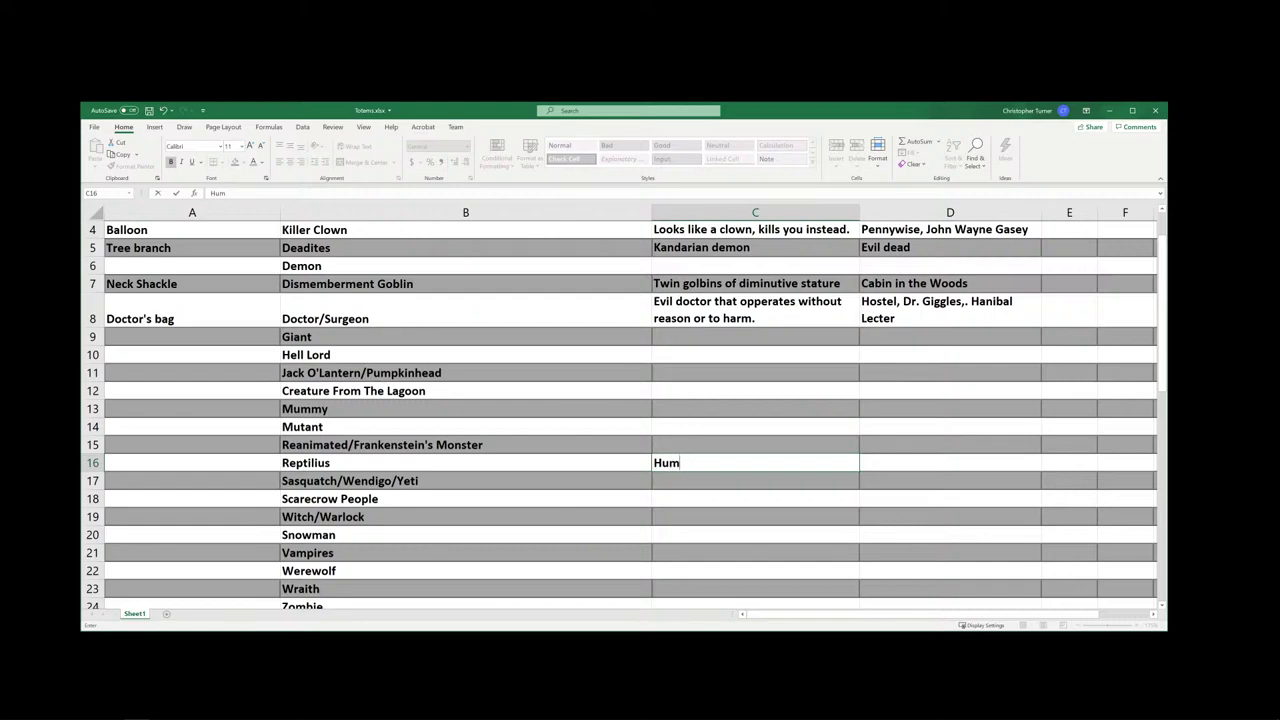
type("RT")
key("BackSpace")
type("eptile/Human Hybrid")
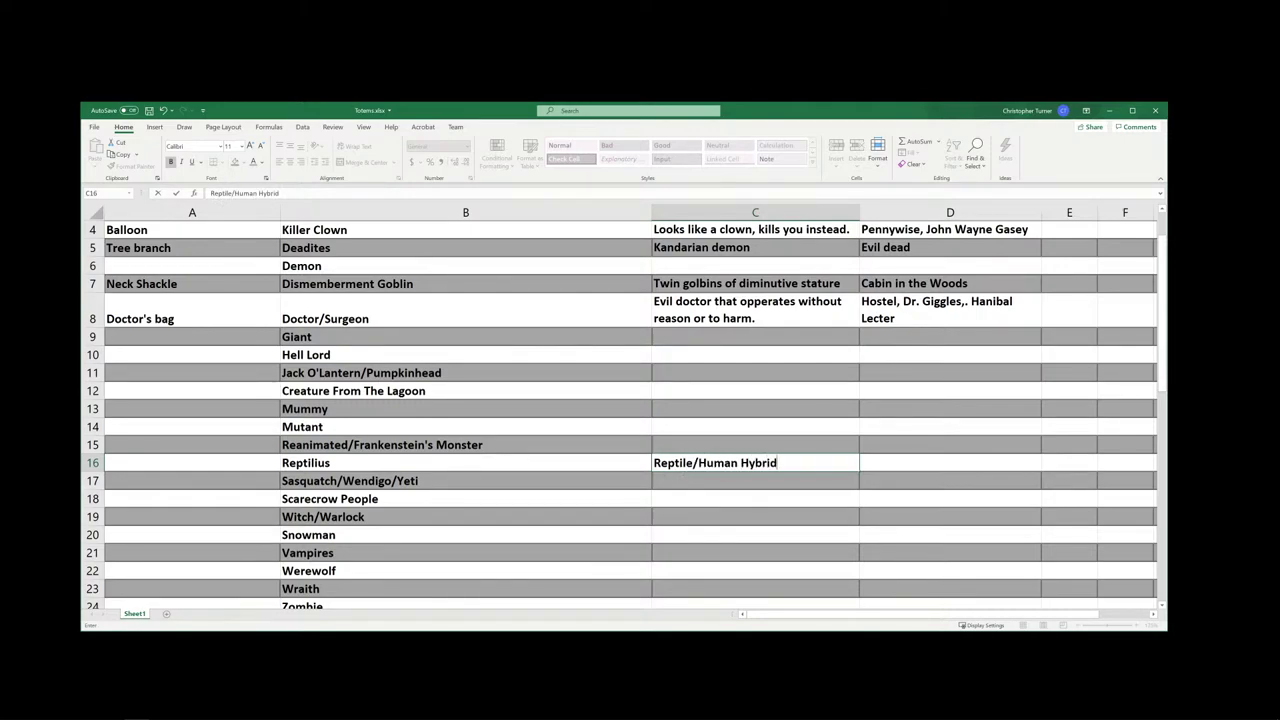
left_click(683, 481)
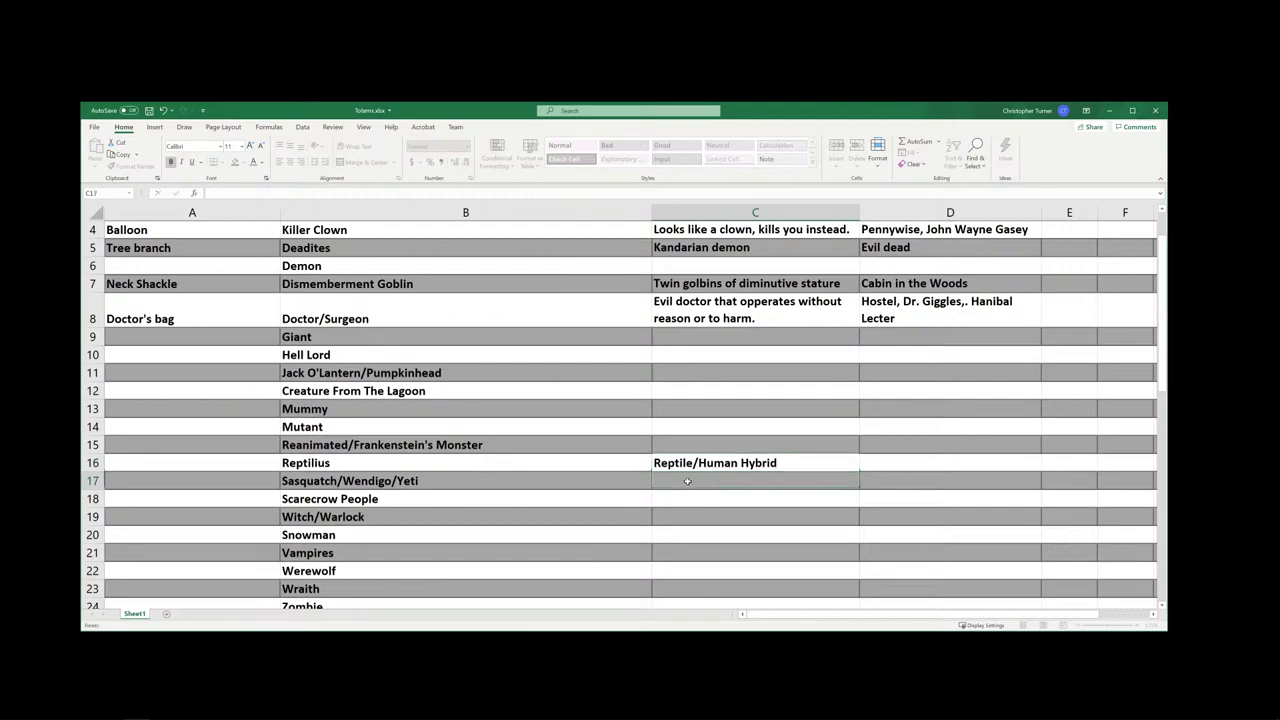
type("Bigfoot")
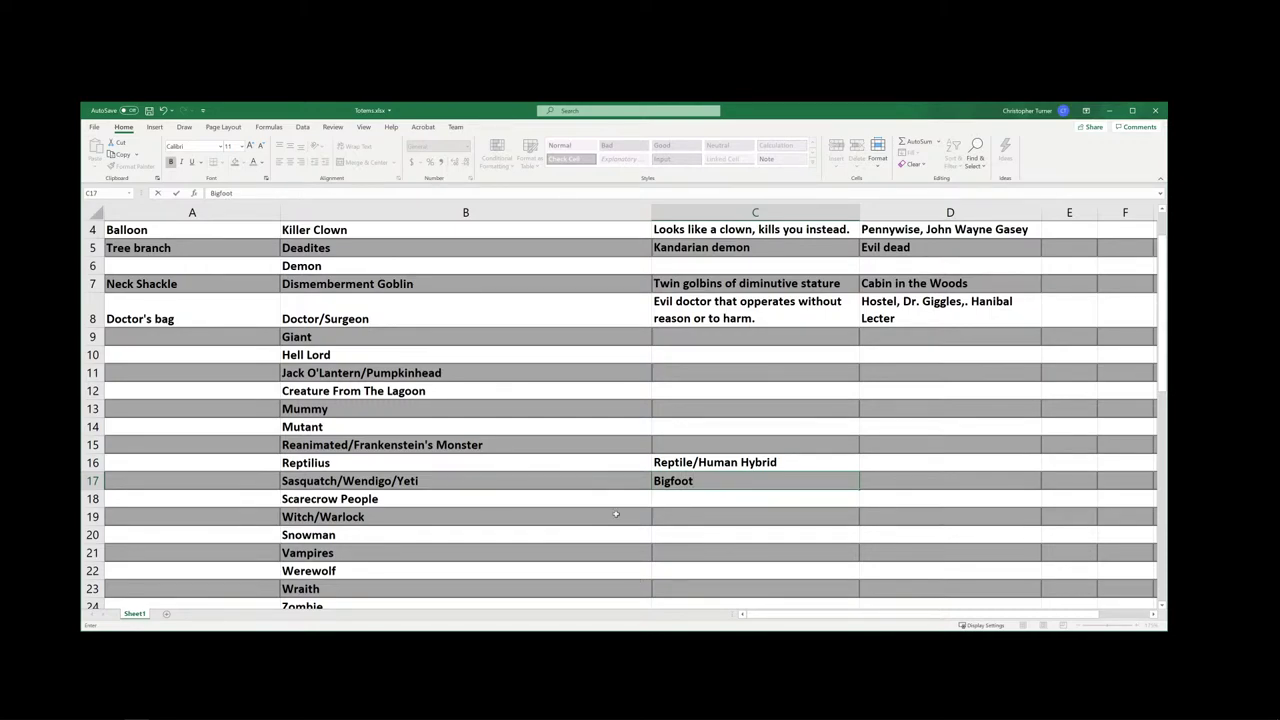
- Enter "Snowman/Human hybrid" as the description for Snowman in C20
left_click(670, 535)
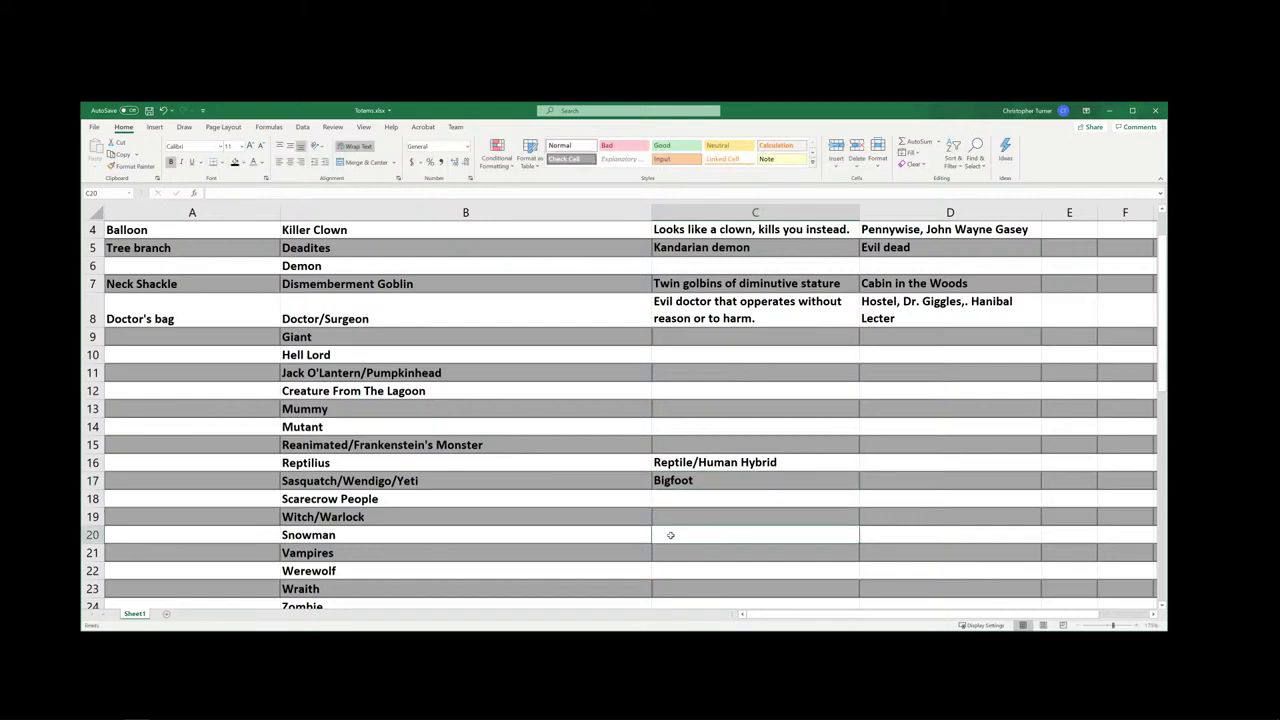
type("Rea")
key("BackSpace")
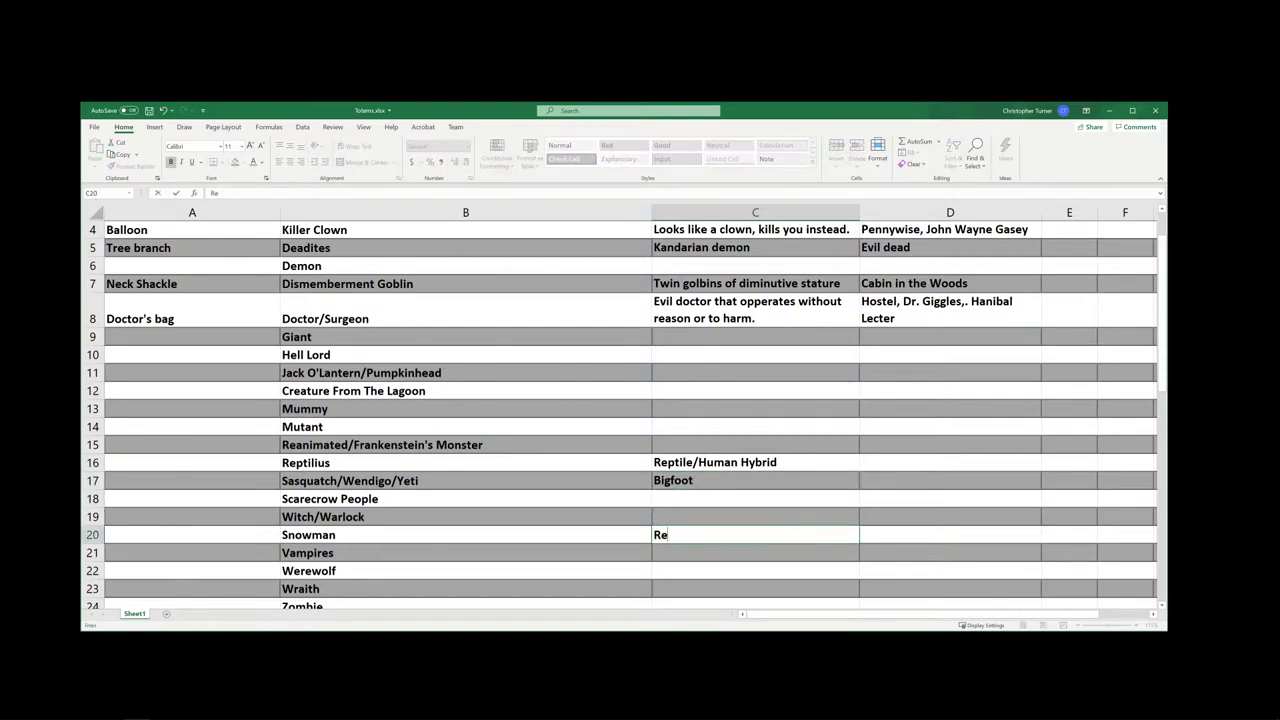
key("BackSpace")
key("BackSpace")
scroll(711, 332, "down", 3)
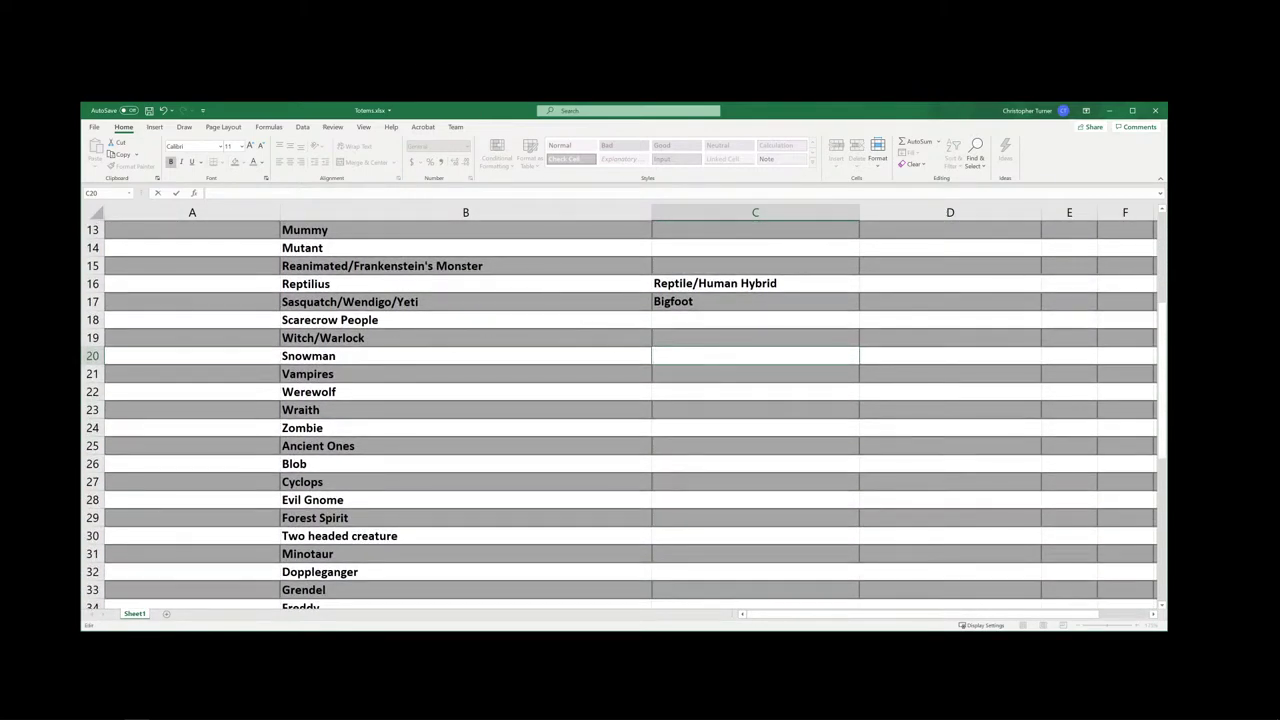
type("C")
key("BackSpace")
type("Human")
key("BackSpace")
key("BackSpace")
key("BackSpace")
key("BackSpace")
key("BackSpace")
type("Snowman/Human")
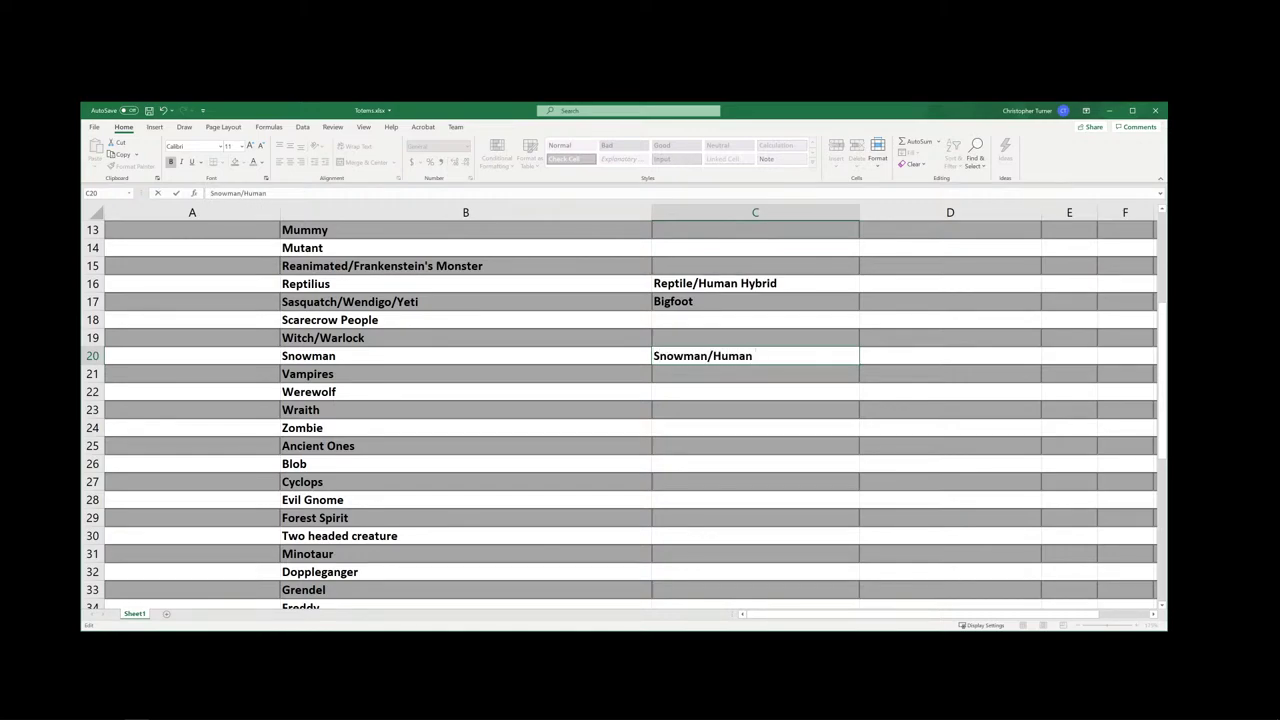
type(" hybrid")
- Enter "Jack Frost," as the example for Snowman in D20
left_click(887, 350)
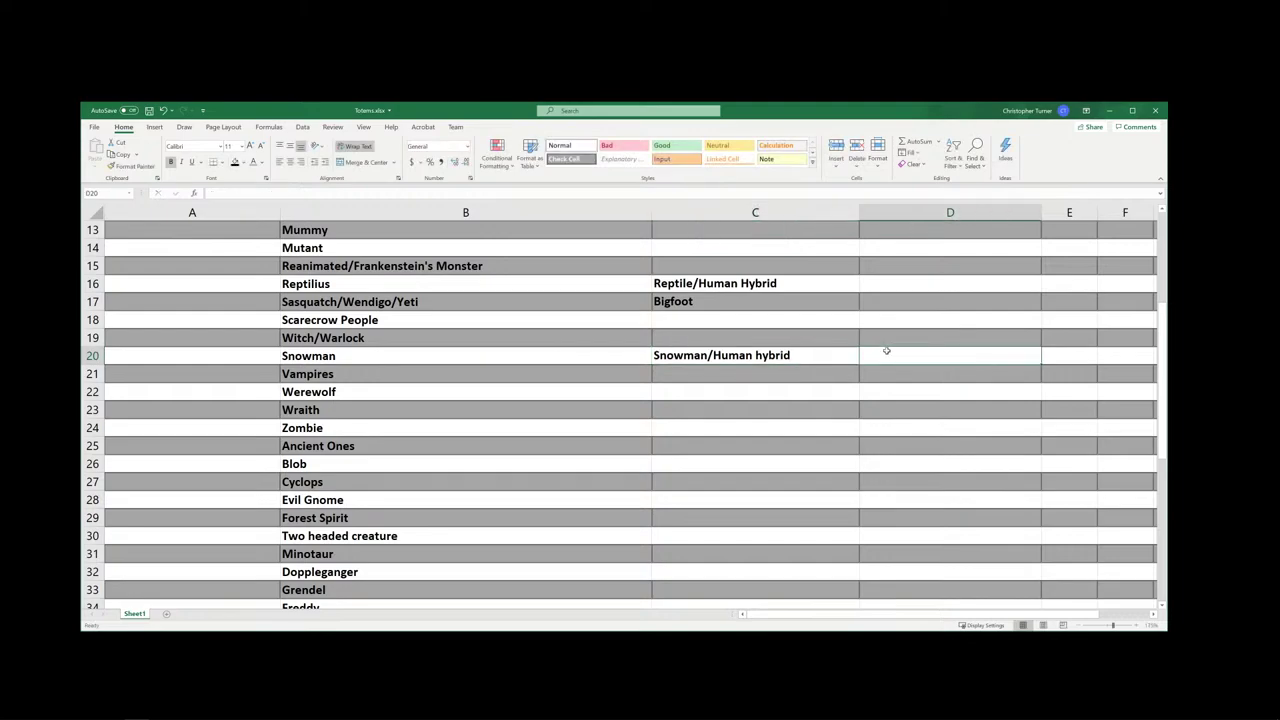
type("Jack Fros")
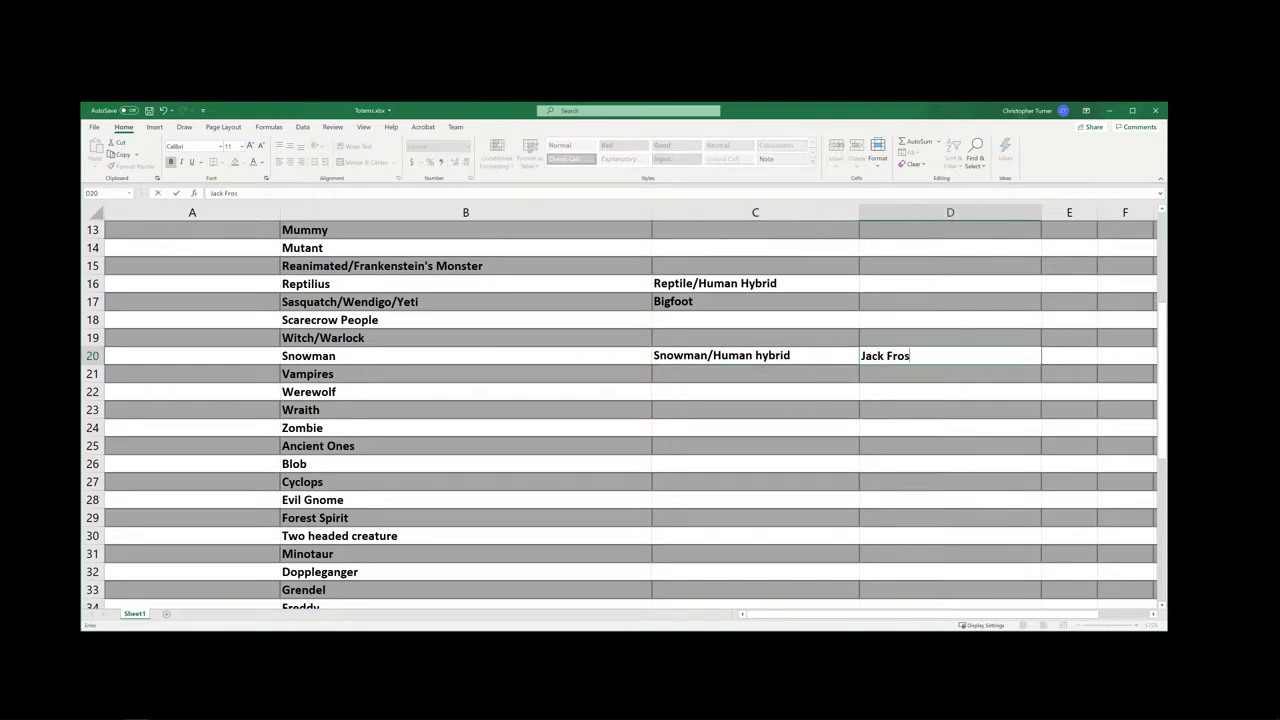
type("t/")
key("BackSpace")
- Enter "Fangs, Suck blood" as the description for Vampires in C21
left_click(672, 372)
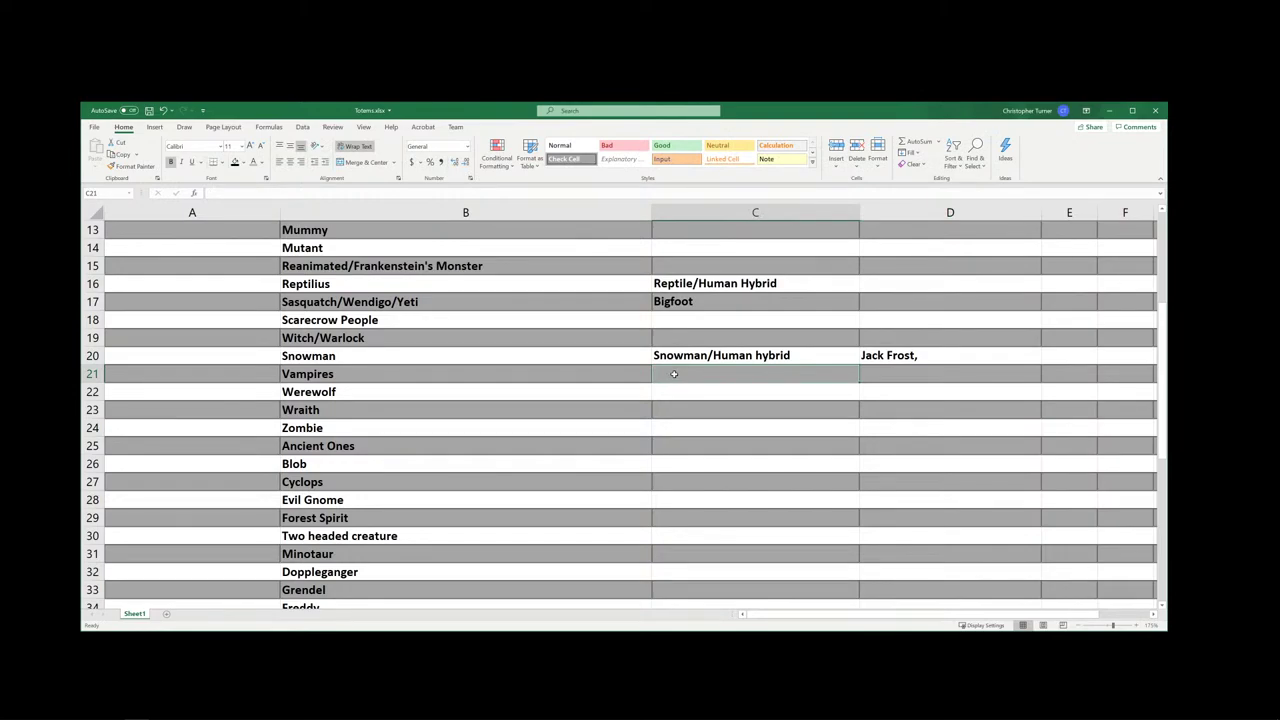
type("Fangs,")
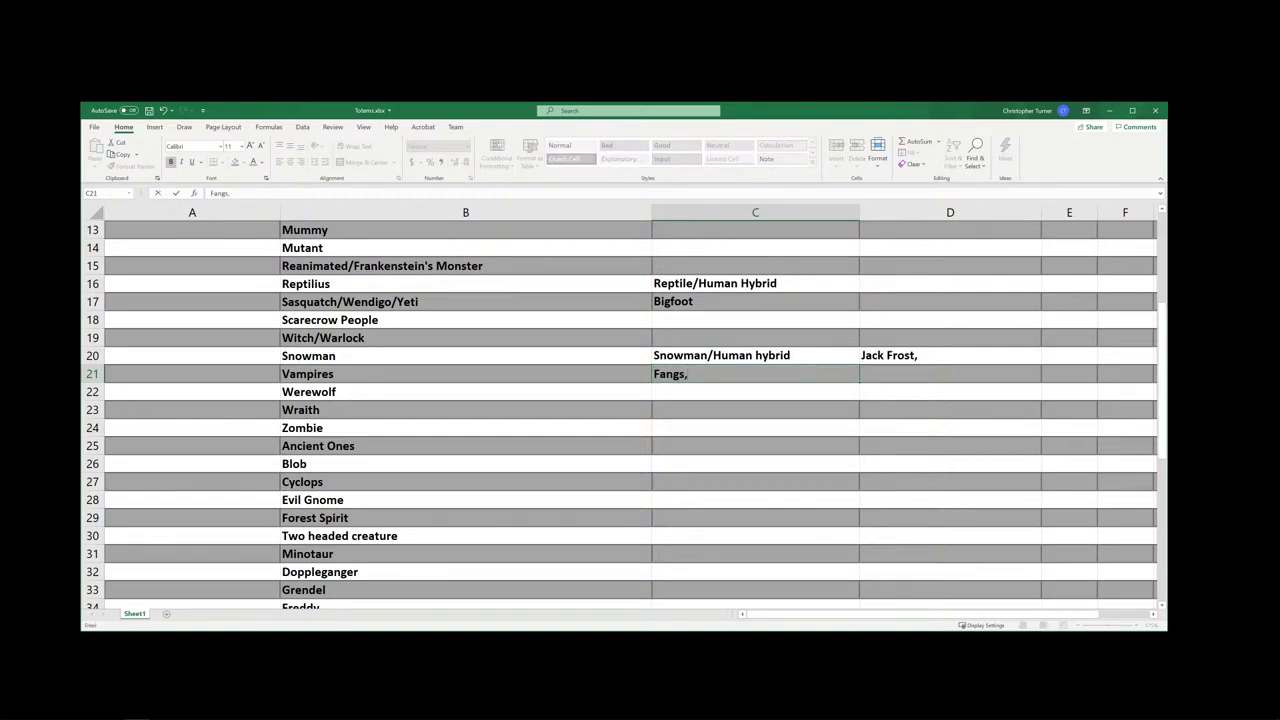
type(" Suck blood")
- Enter "Dracula, Lost boys, True Blood" as the examples for Vampires in D21
left_click(890, 372)
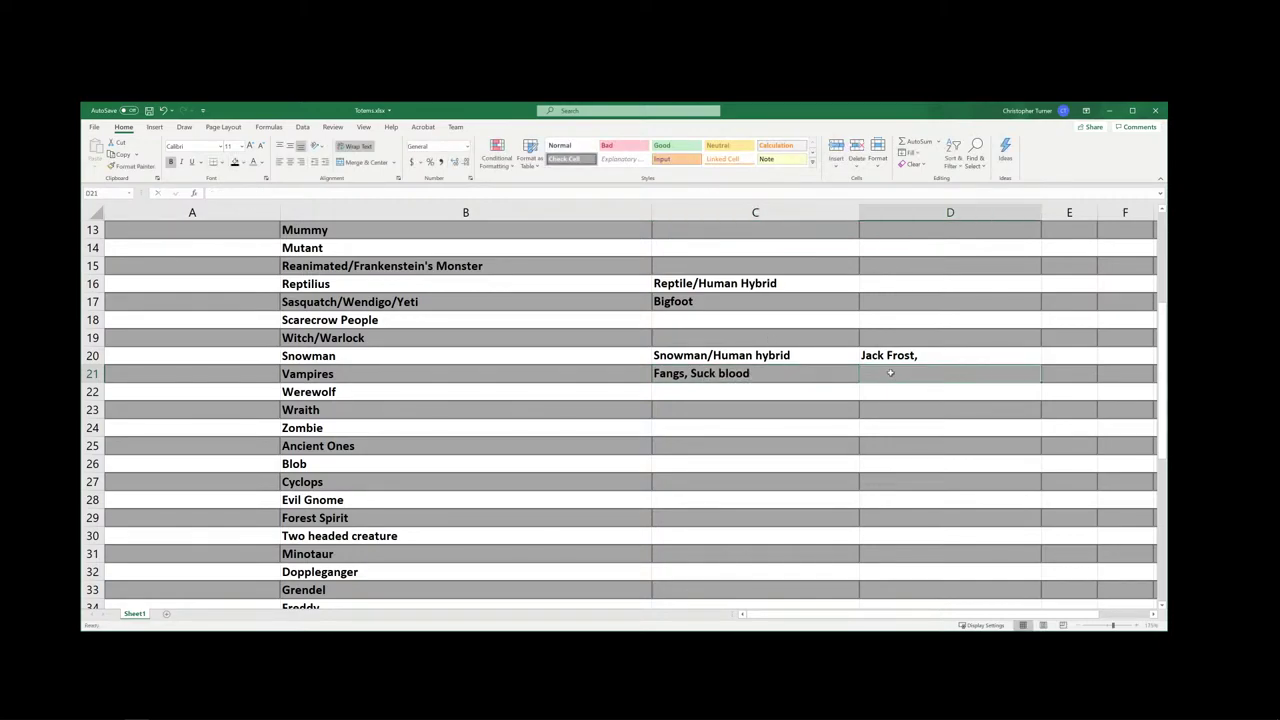
type("Dracula,")
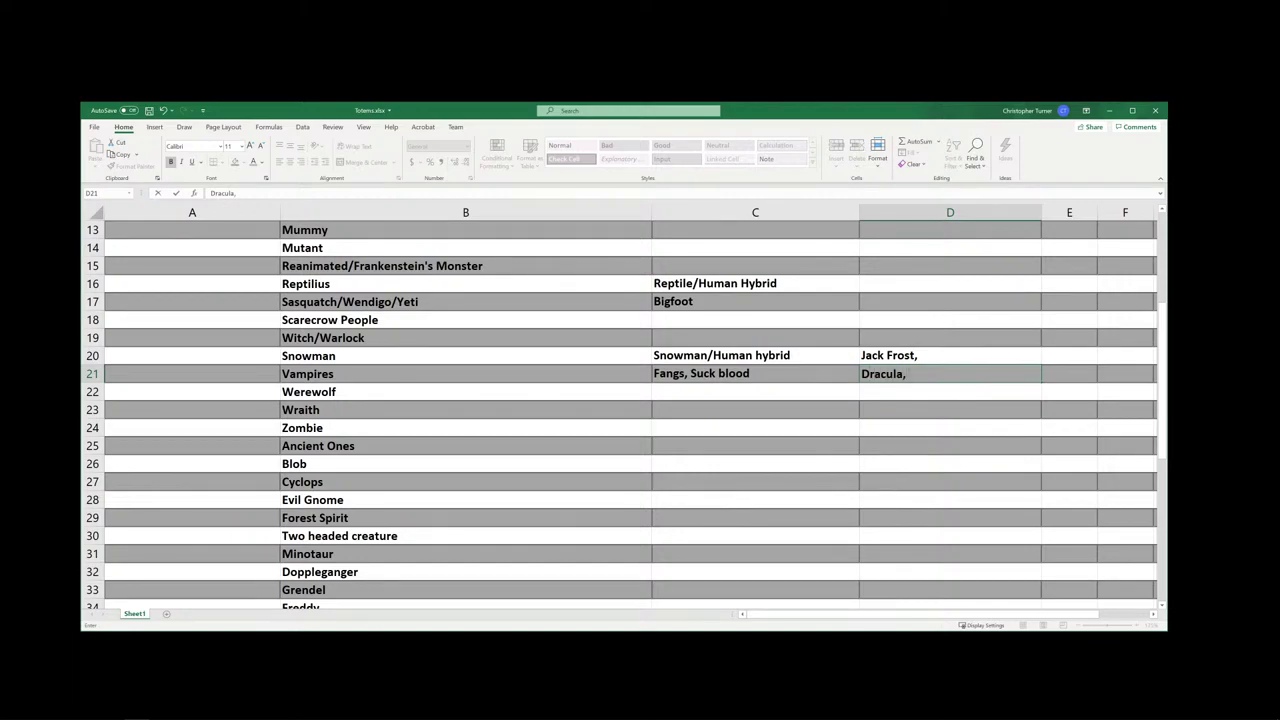
type(" Lost boys,")
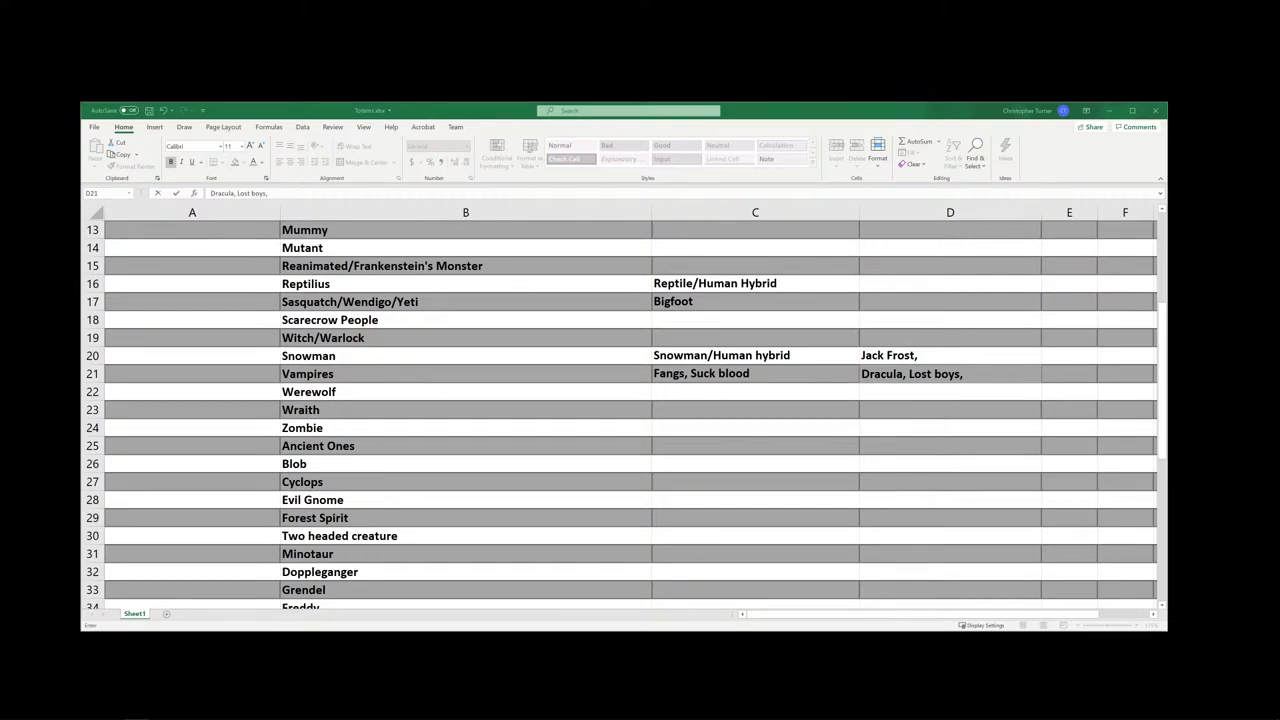
left_click(965, 373)
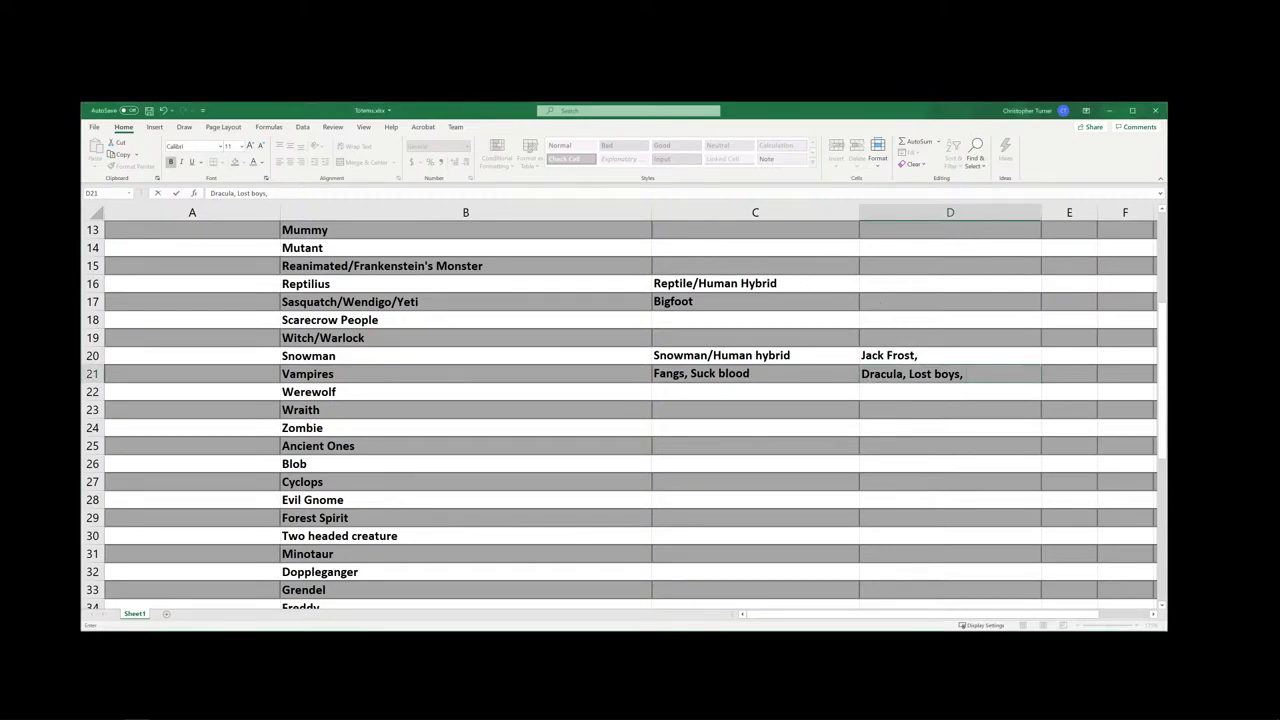
type("rue Blood")
- Enter "Wolf/Human hybrid" as the description for Werewolf in C22
left_click(671, 392)
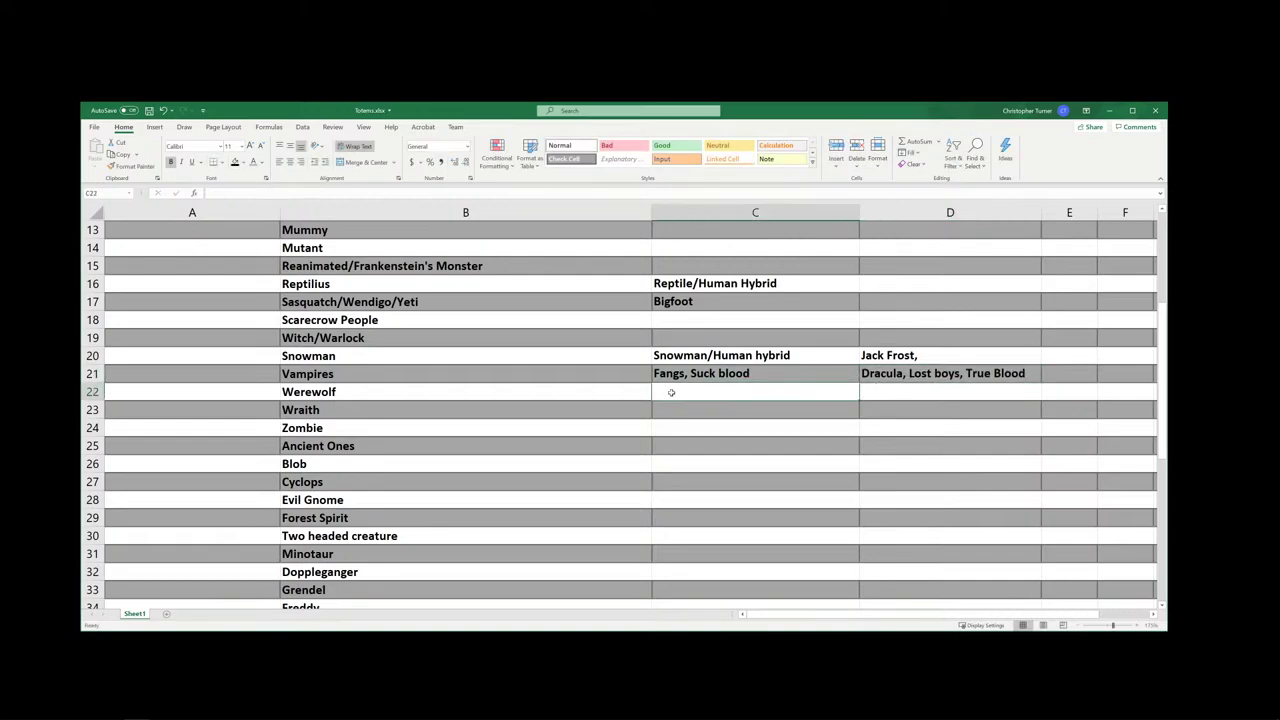
type("Wo")
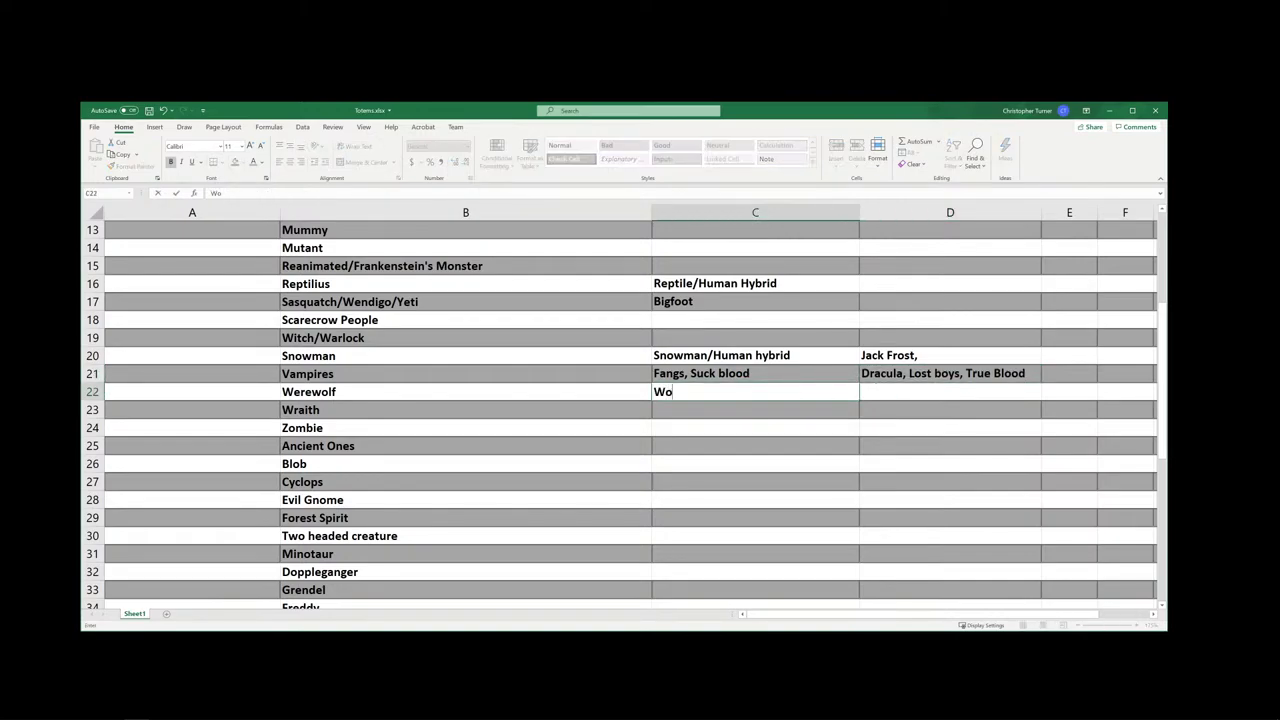
type("lf/Human hy")
type("bri")
type("id")
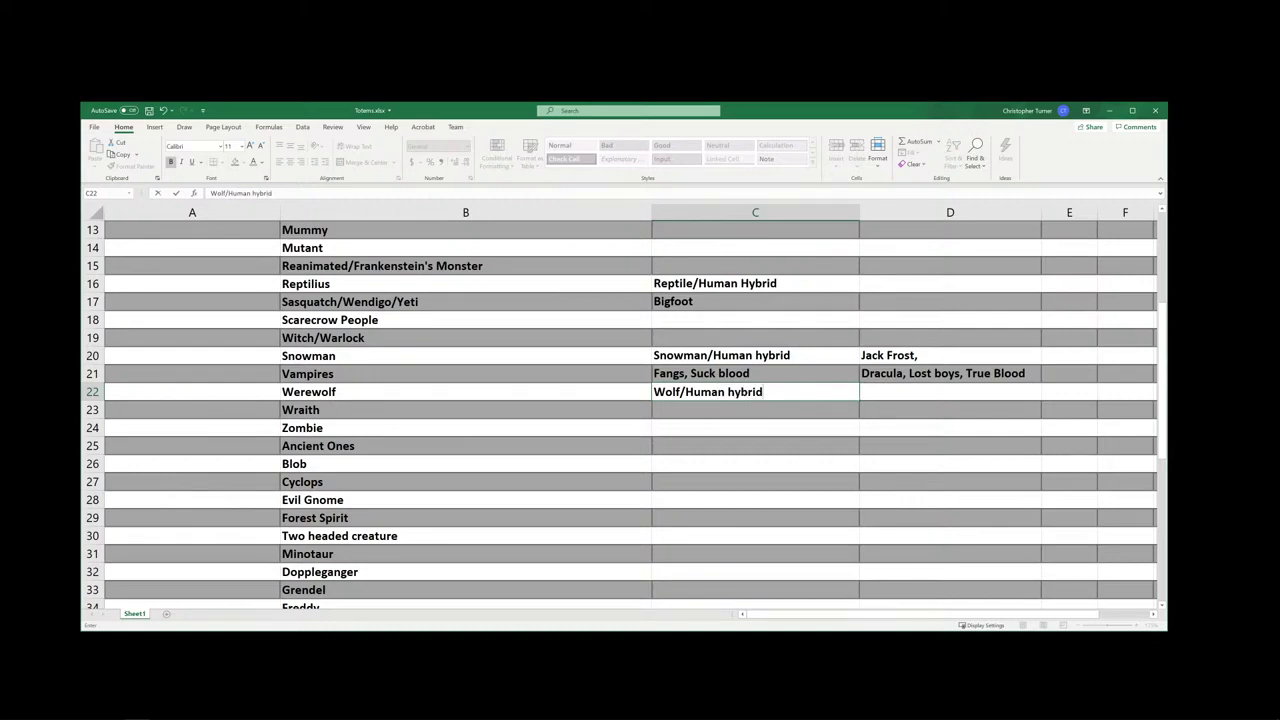
- Enter "The Werewolf, Werewolf of london" as the examples for Werewolf in D22
left_click(880, 395)
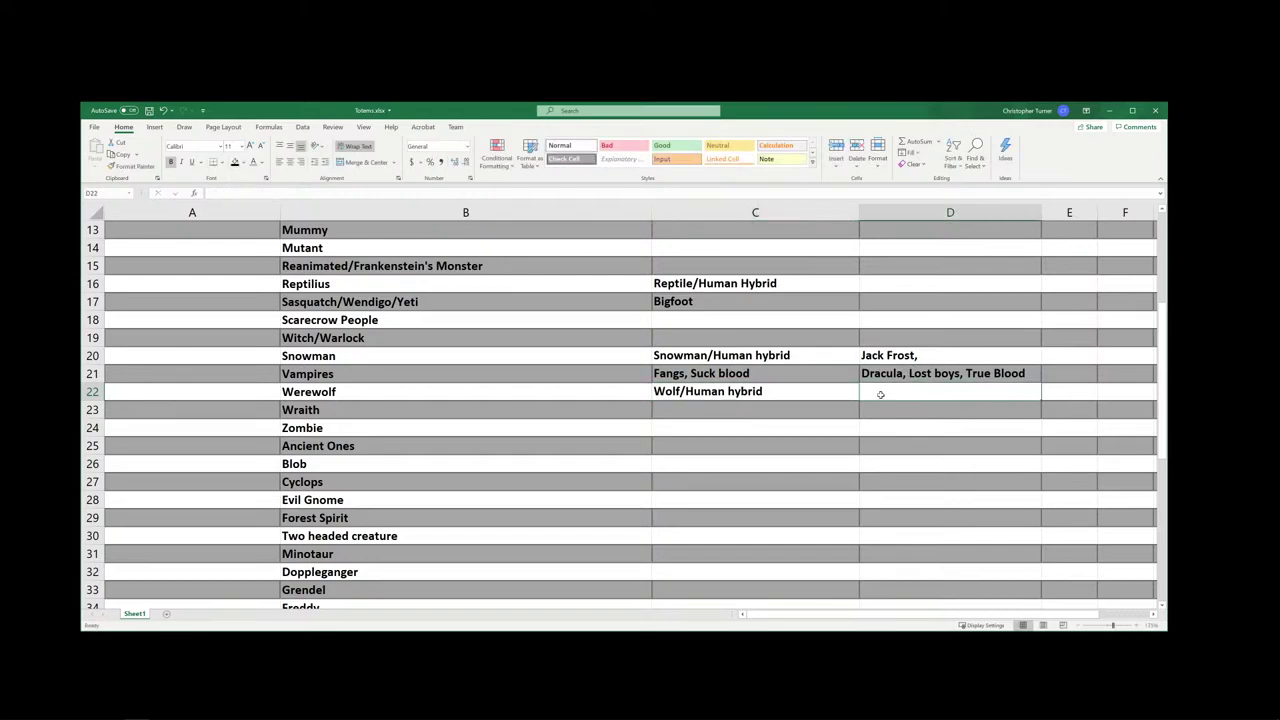
type("The")
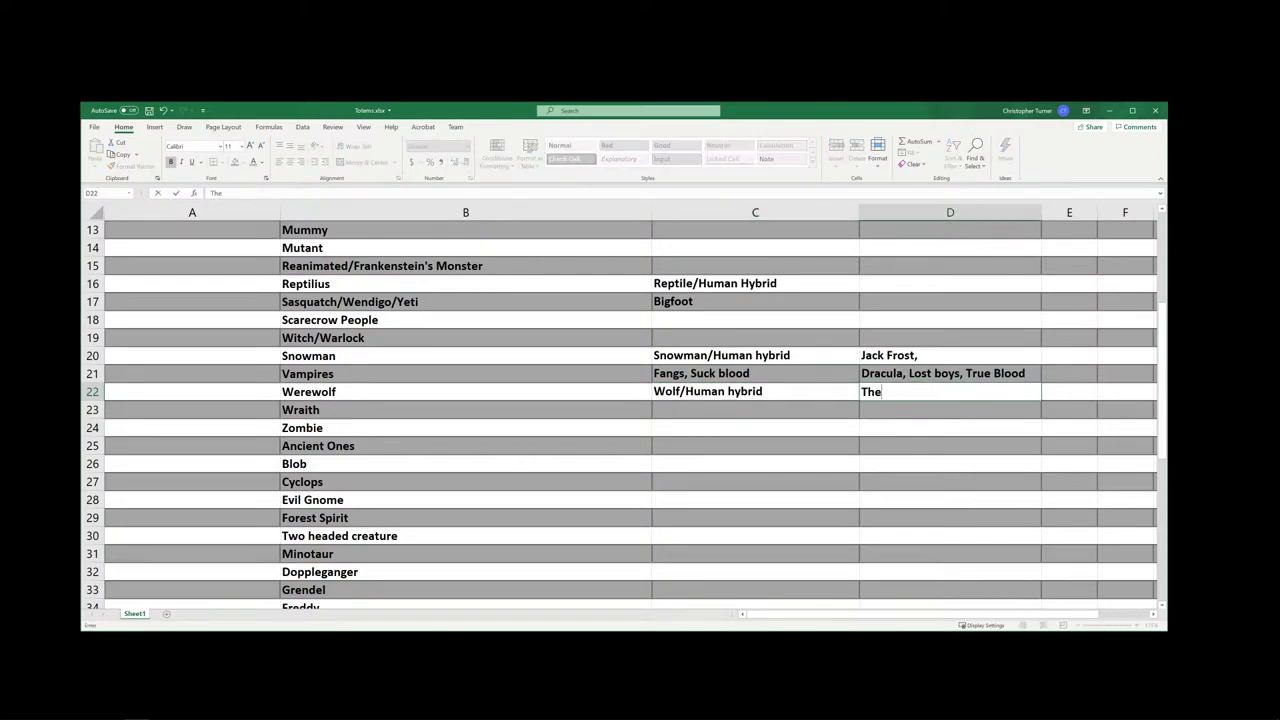
type(" Werewolf,were")
key("BackSpace")
key("BackSpace")
key("BackSpace")
key("BackSpace")
type("Werewolf of london")
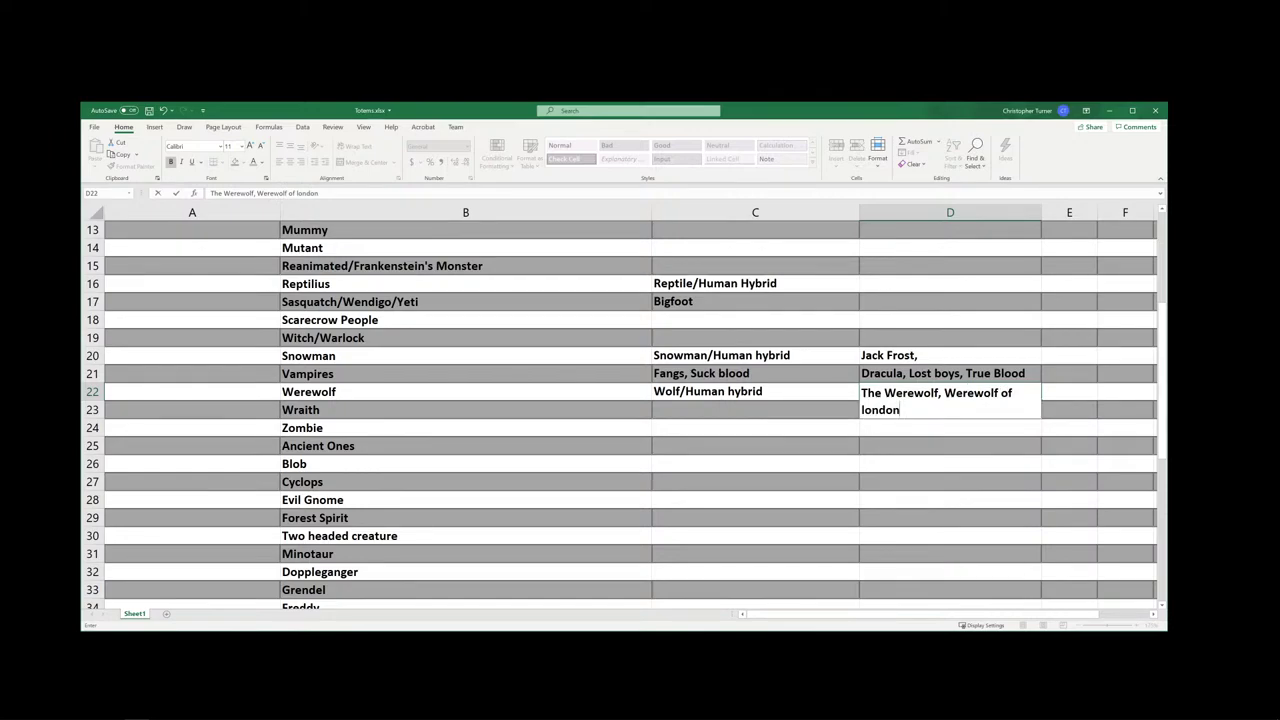
key("Left")
key("Left")
key("Right")
key("Right")
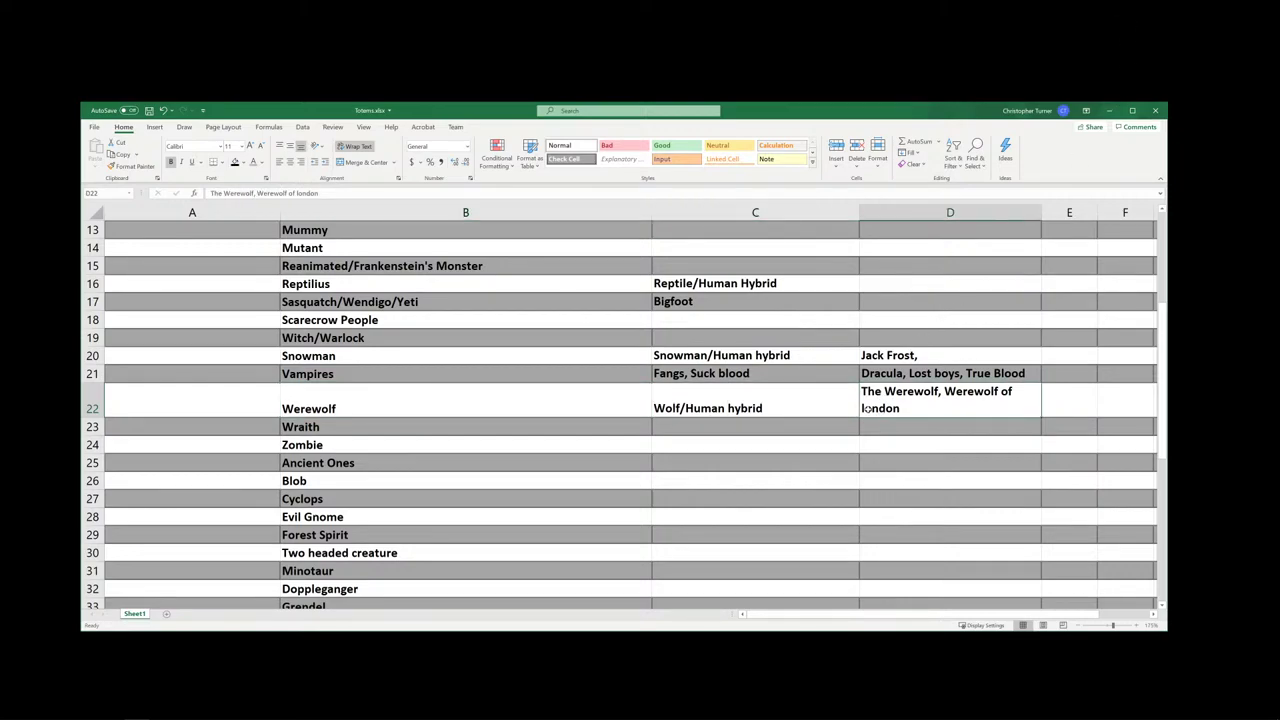
- Capitalize "London" in the Werewolf examples cell D22
double_click(866, 409)
key("BackSpace")
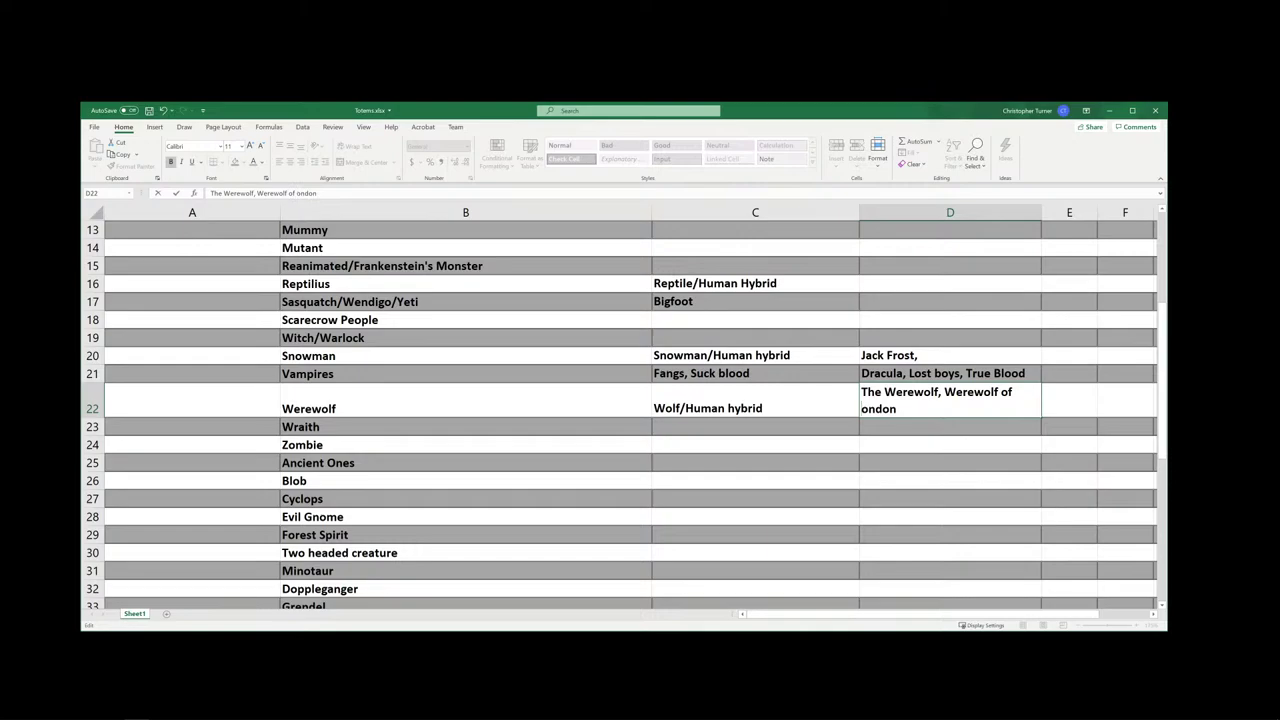
type("L")
left_click(345, 427)
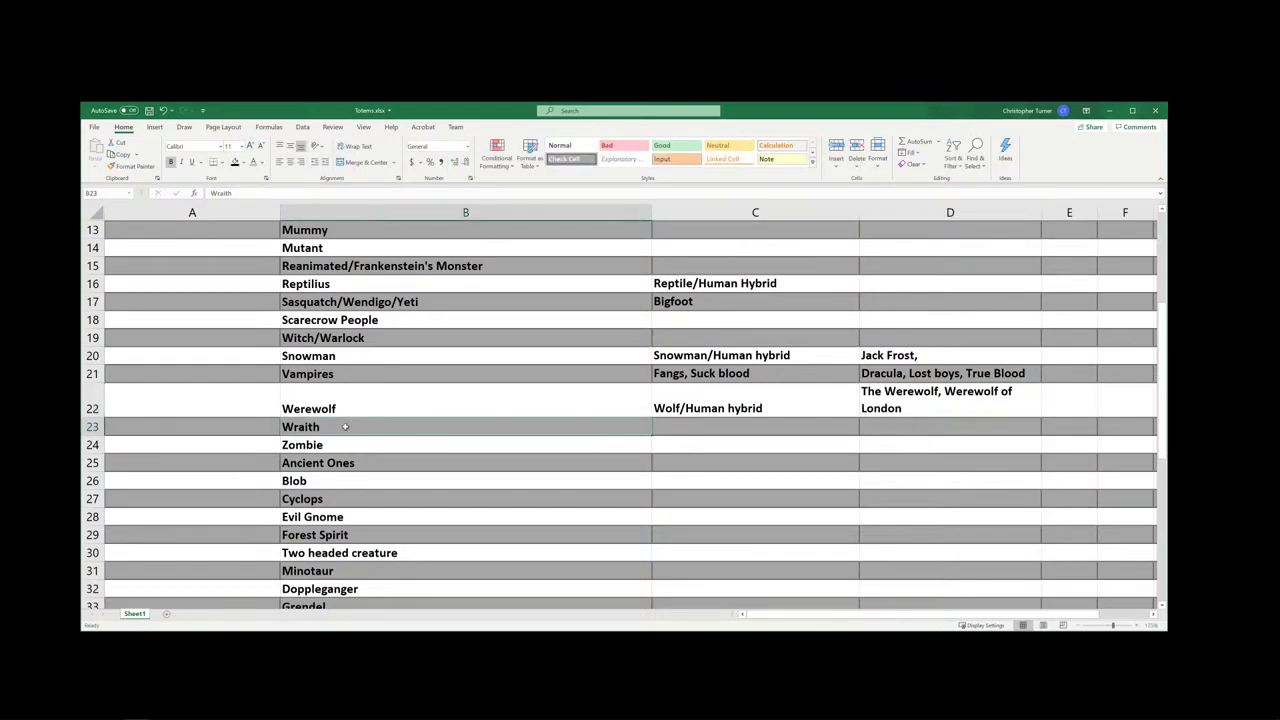
- Enter "Walking dead" as the description for Zombie in C24 and "Walking Dead" as its example in D24
left_click(665, 446)
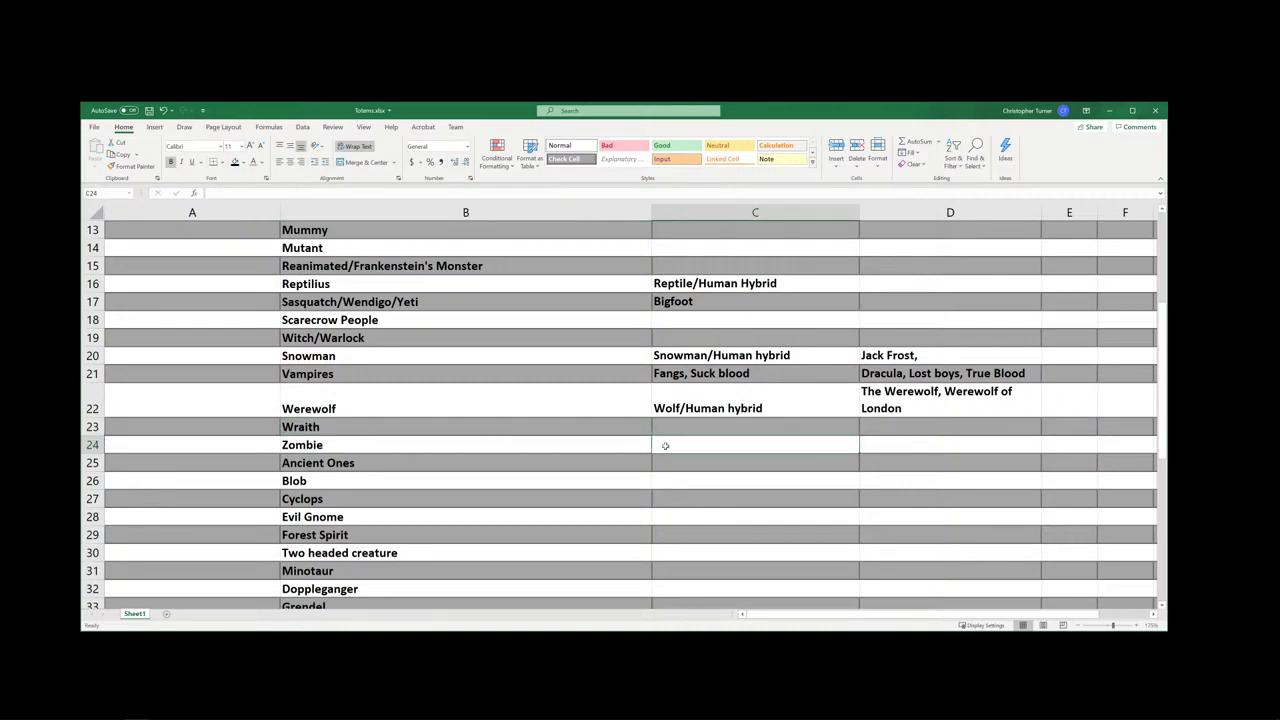
type("Walking dead")
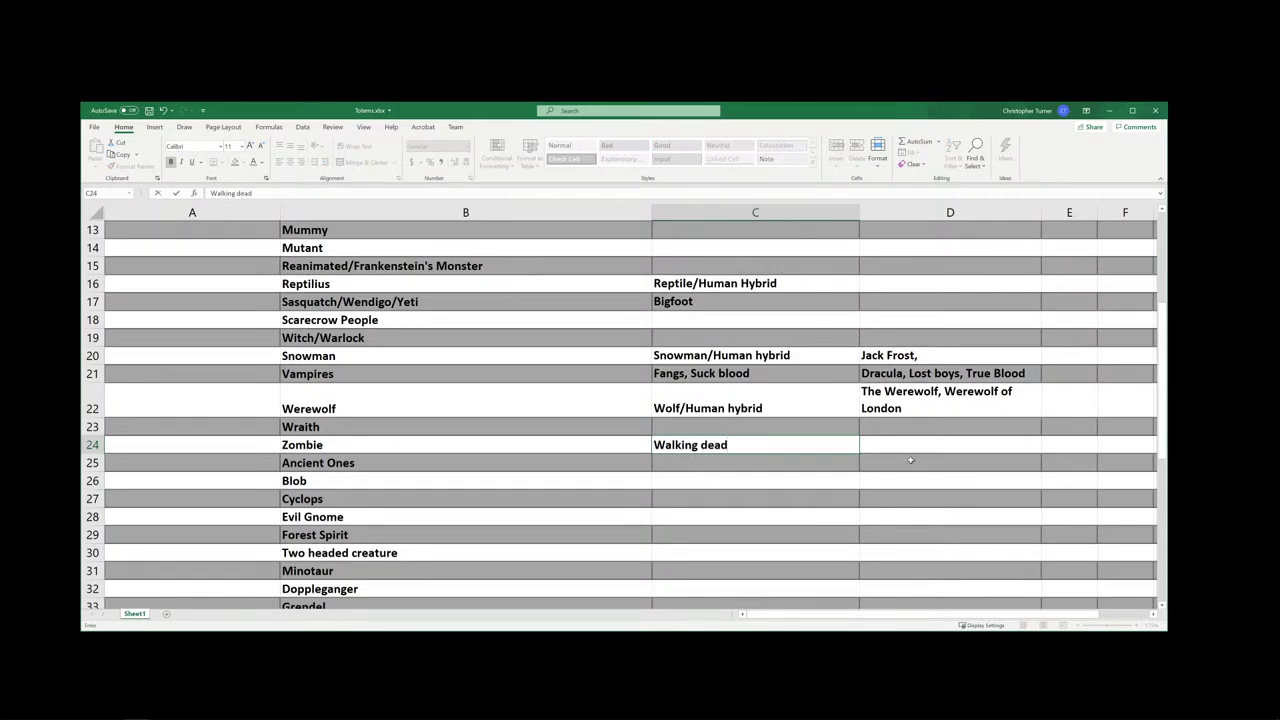
left_click(880, 443)
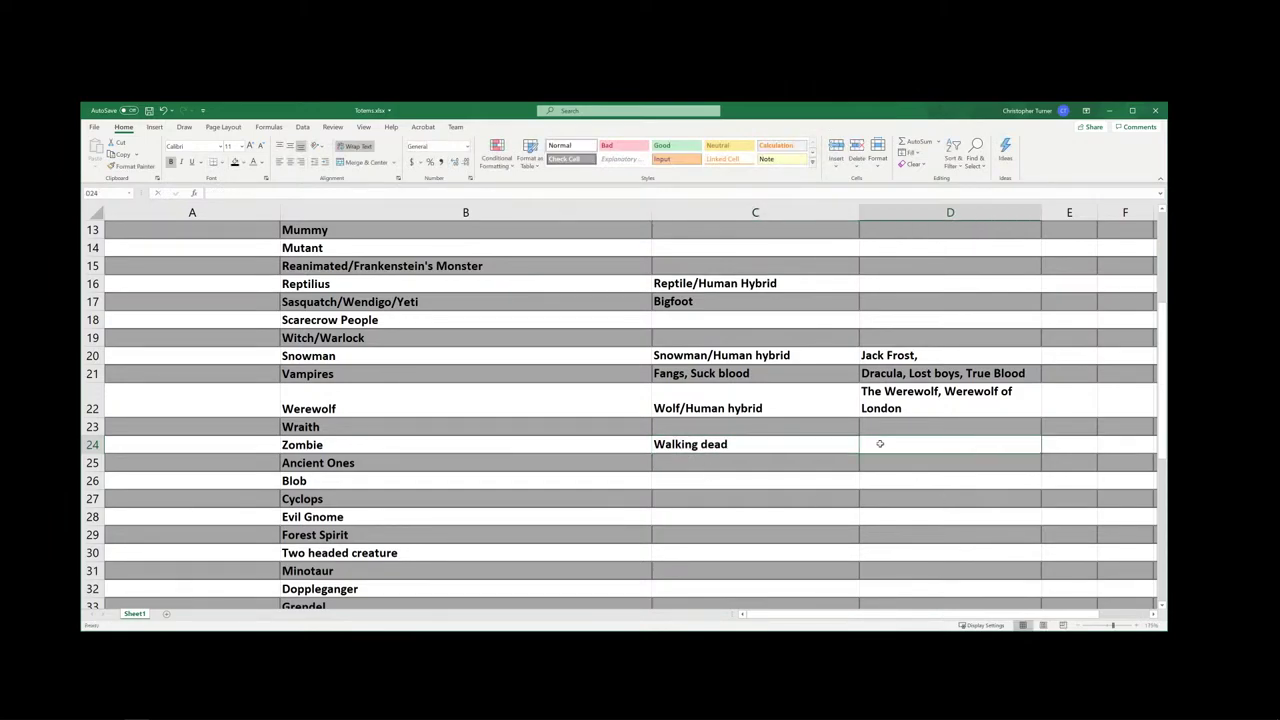
type("Walking Dea")
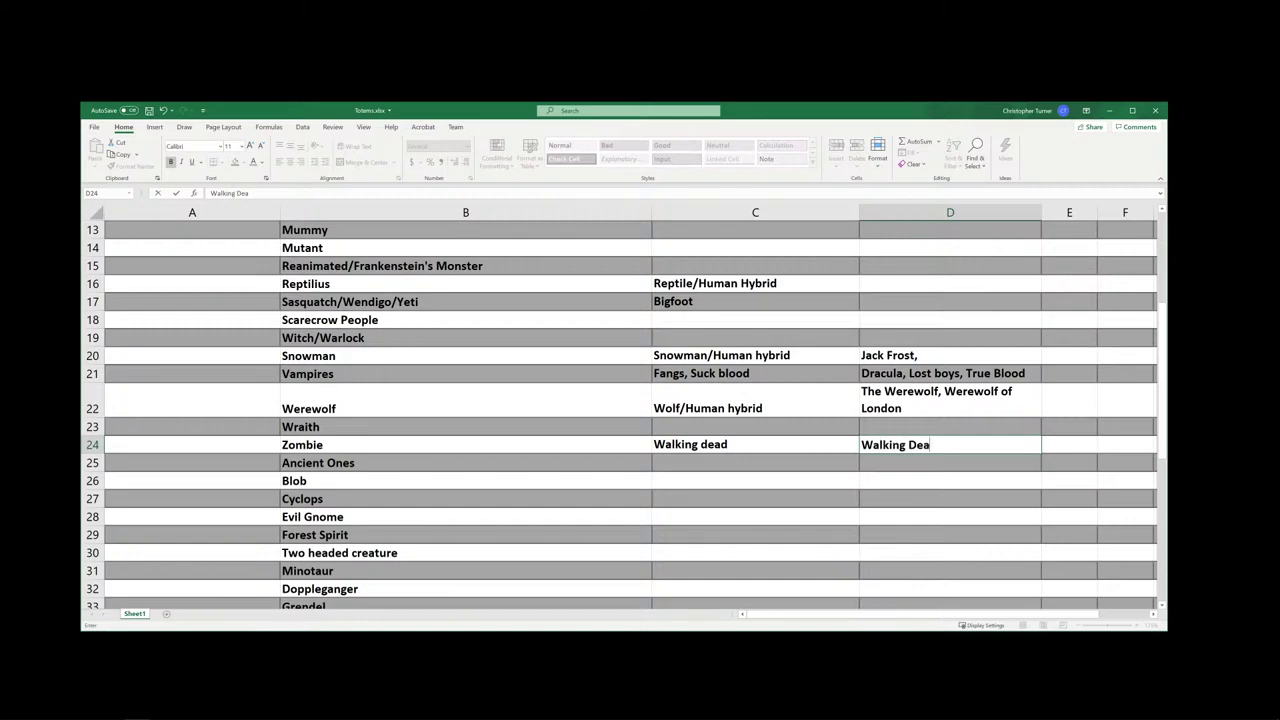
type("d")
scroll(585, 470, "down", 1)
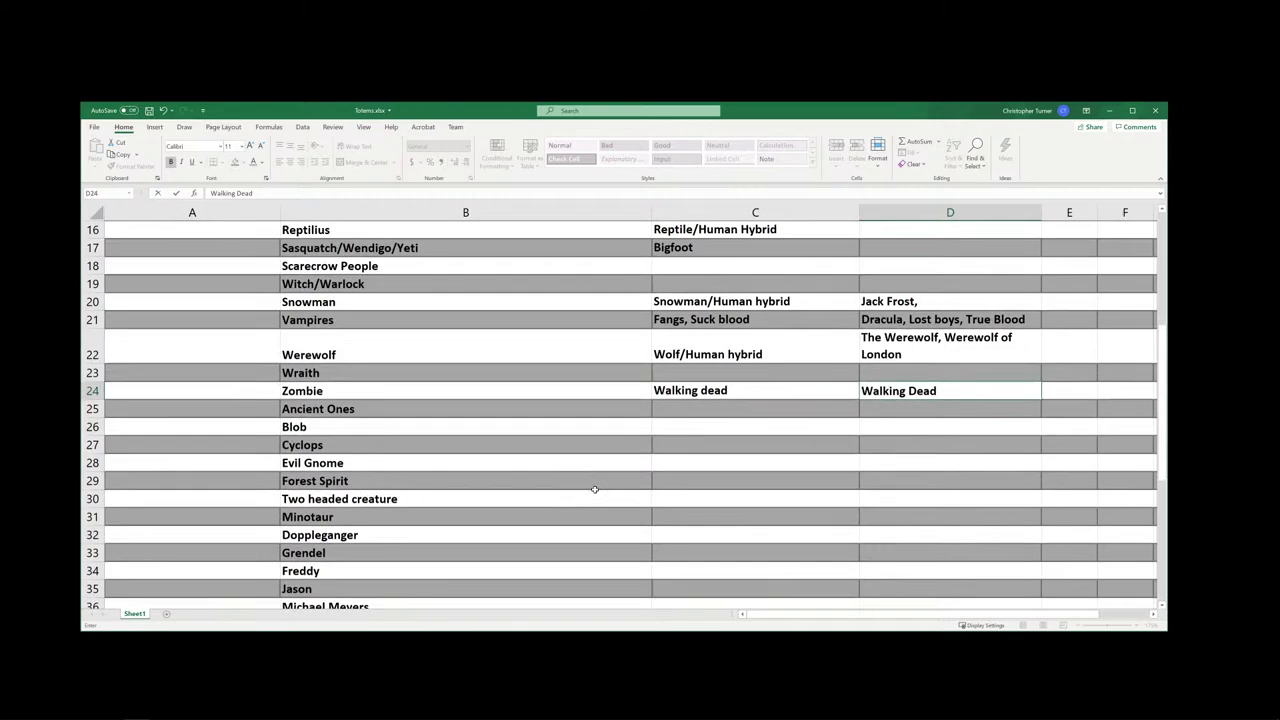
- Enter "Mutated collection of multiple human components" as the description for Blob in C26
left_click(656, 426)
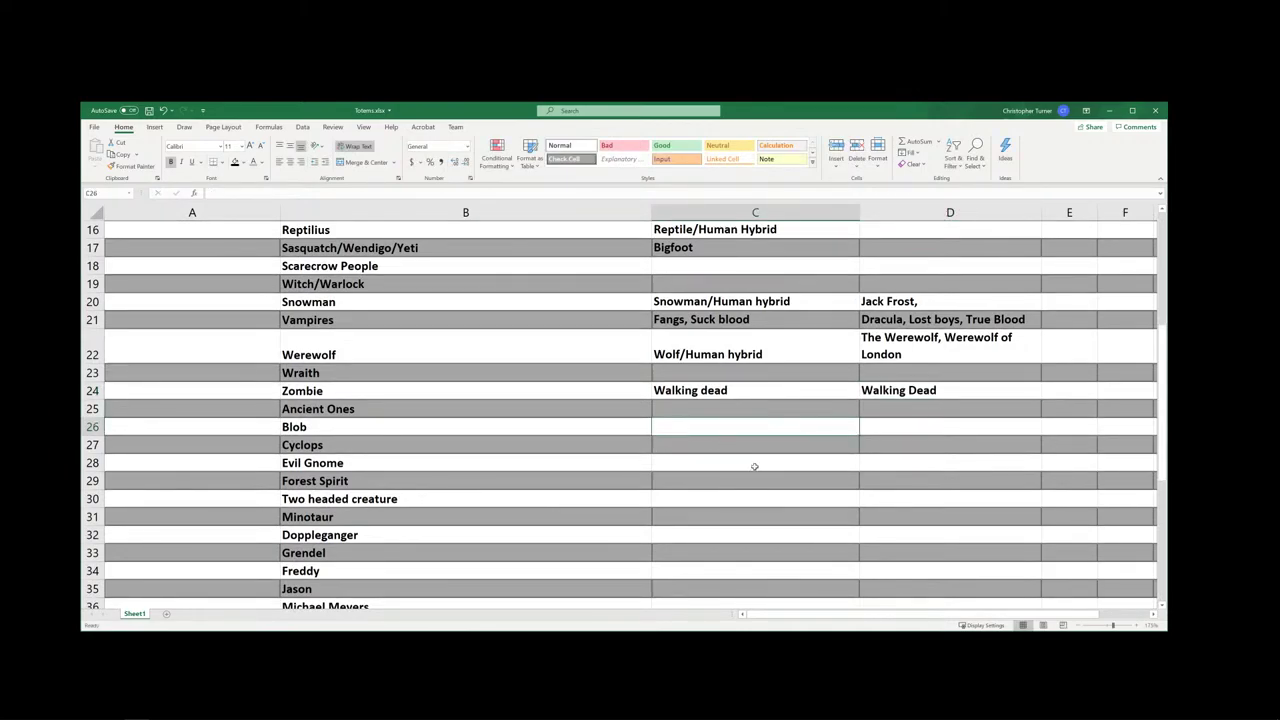
type("Mutated")
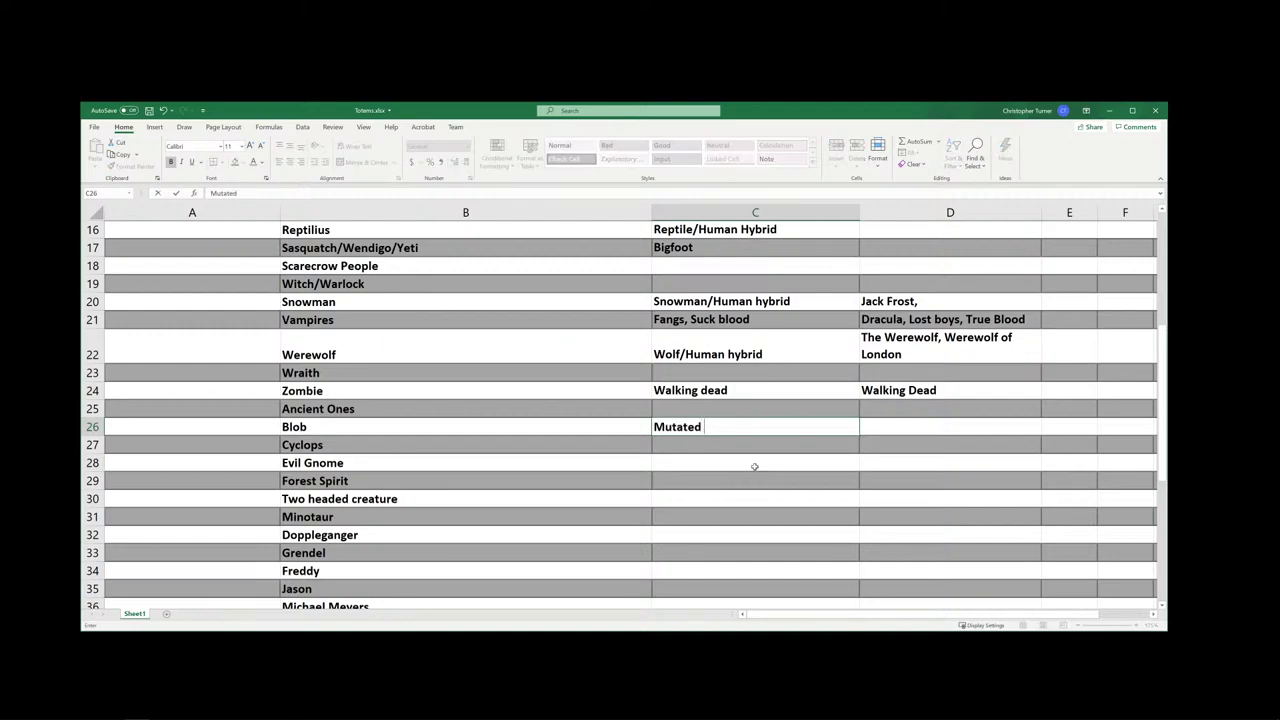
type(" collection of mul")
key("BackSpace")
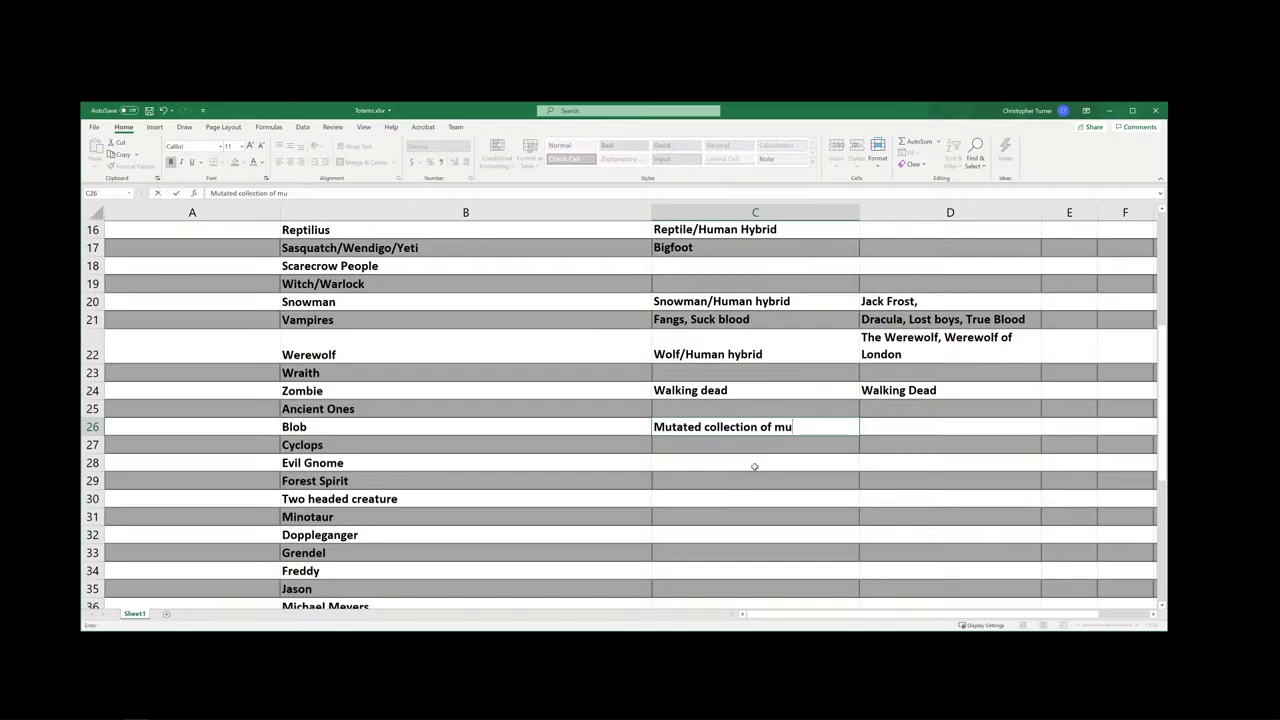
type("ltiple human ")
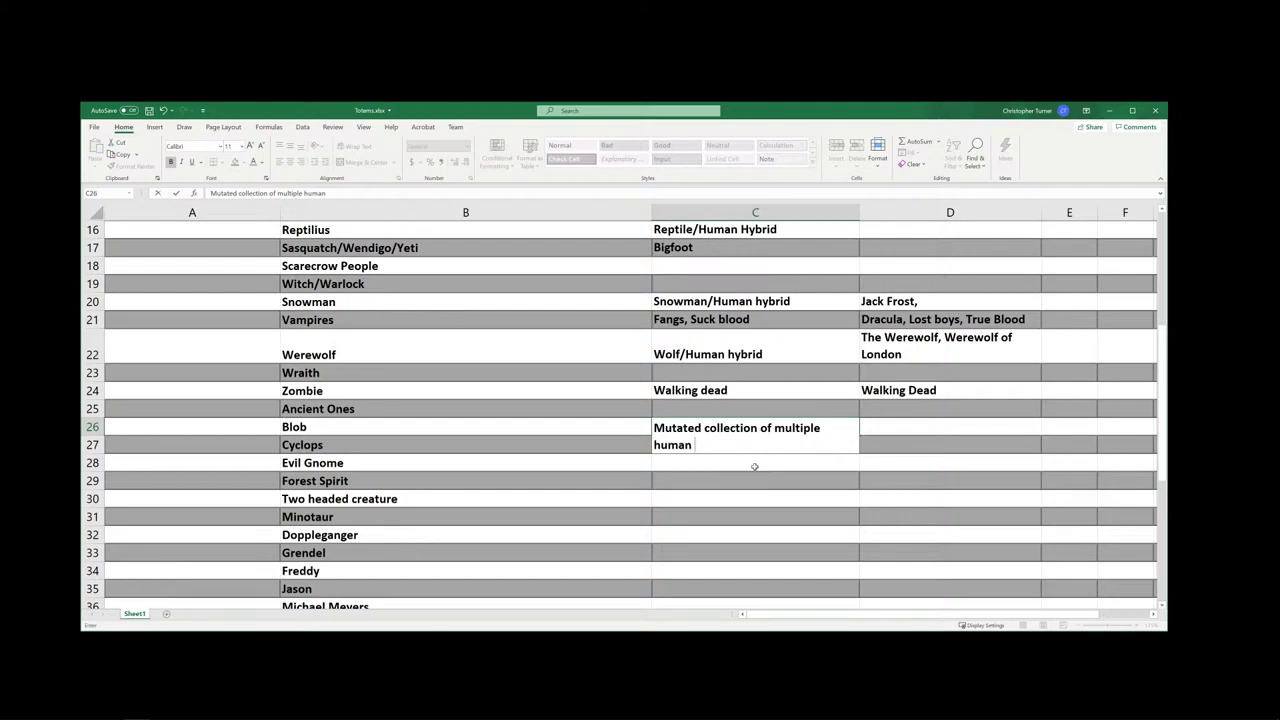
type("compenents.")
key("BackSpace")
key("BackSpace")
key("BackSpace")
key("BackSpace")
key("BackSpace")
key("BackSpace")
key("BackSpace")
type("onents.")
- Enter "The Blob, The Thing" as the examples for Blob in D26
left_click(897, 428)
type("The blob")
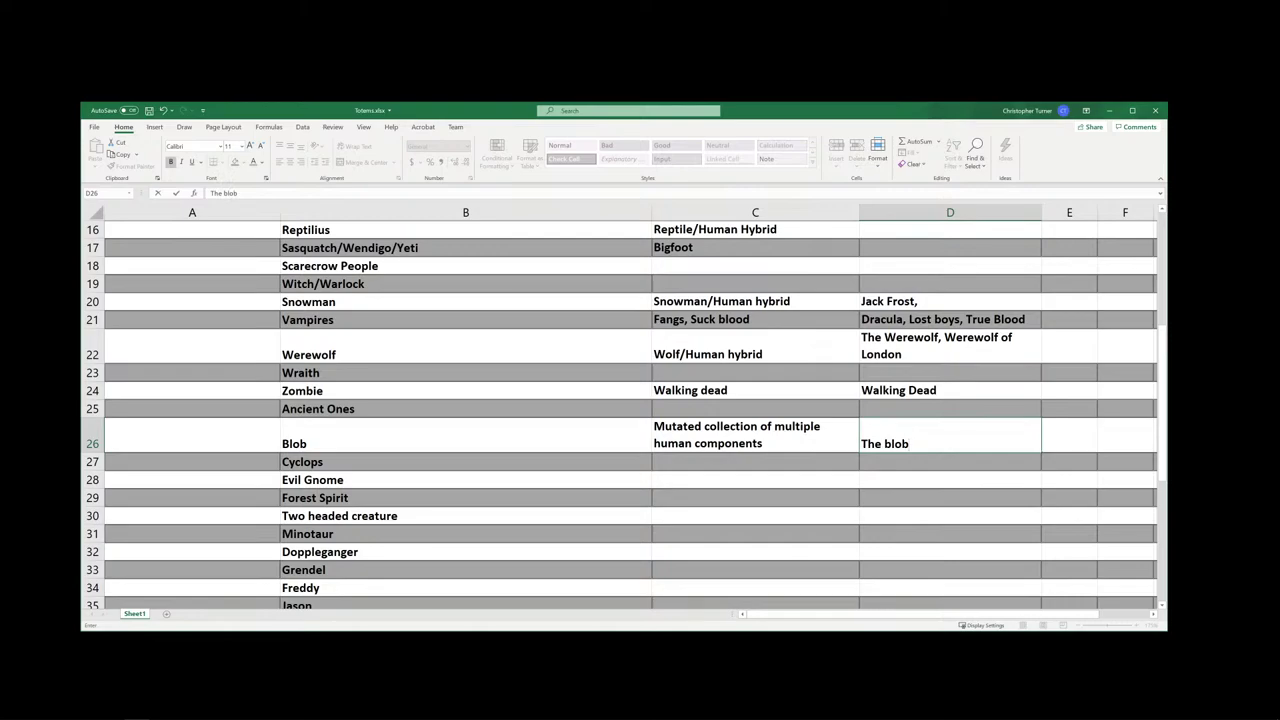
key("BackSpace")
key("BackSpace")
key("BackSpace")
key("BackSpace")
type("Blob, The THin")
key("BackSpace")
key("BackSpace")
key("BackSpace")
type("hing")
- Enter "Larger than averge human with one eye" as the description for Cyclops in C27
scroll(640, 450, "down", 2)
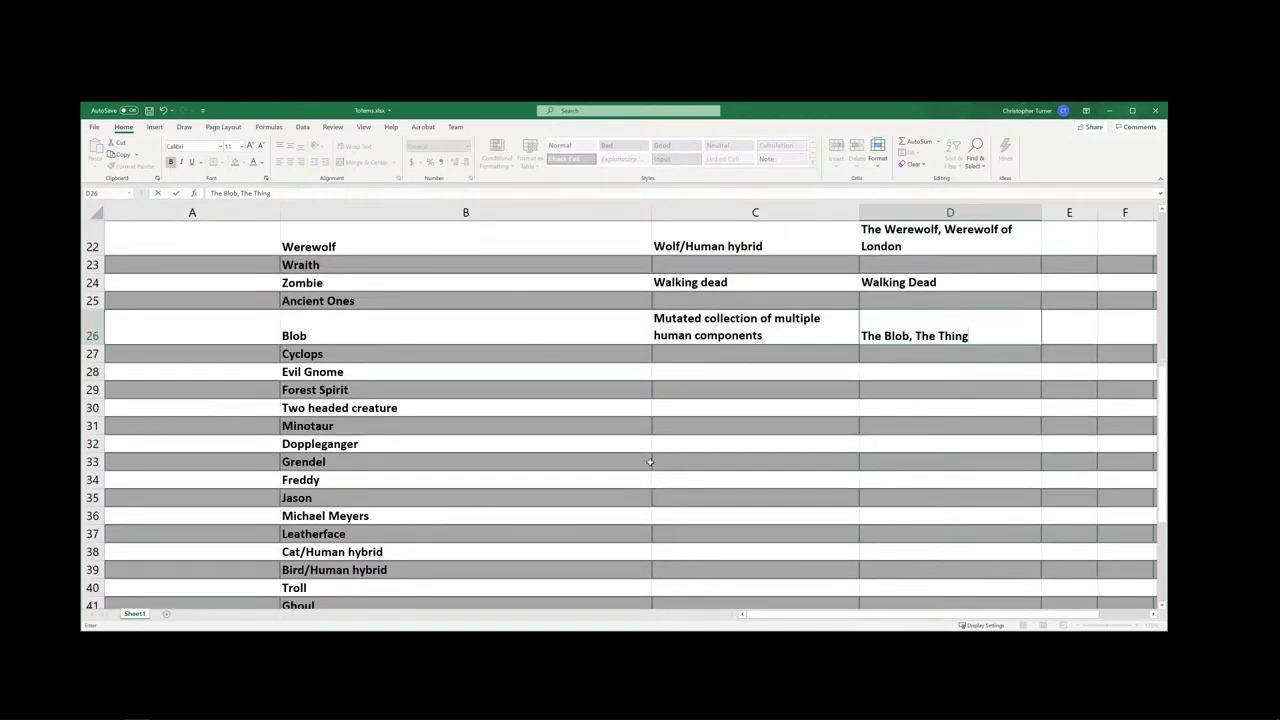
left_click(667, 354)
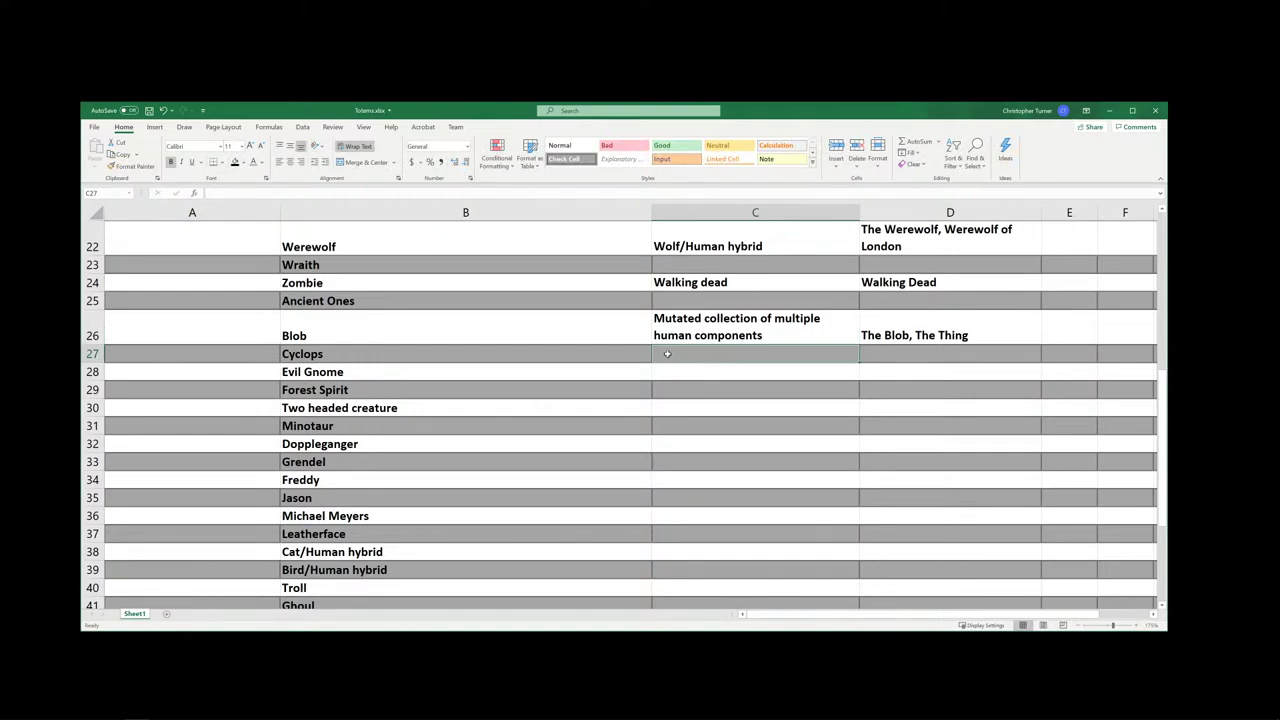
type("Larger")
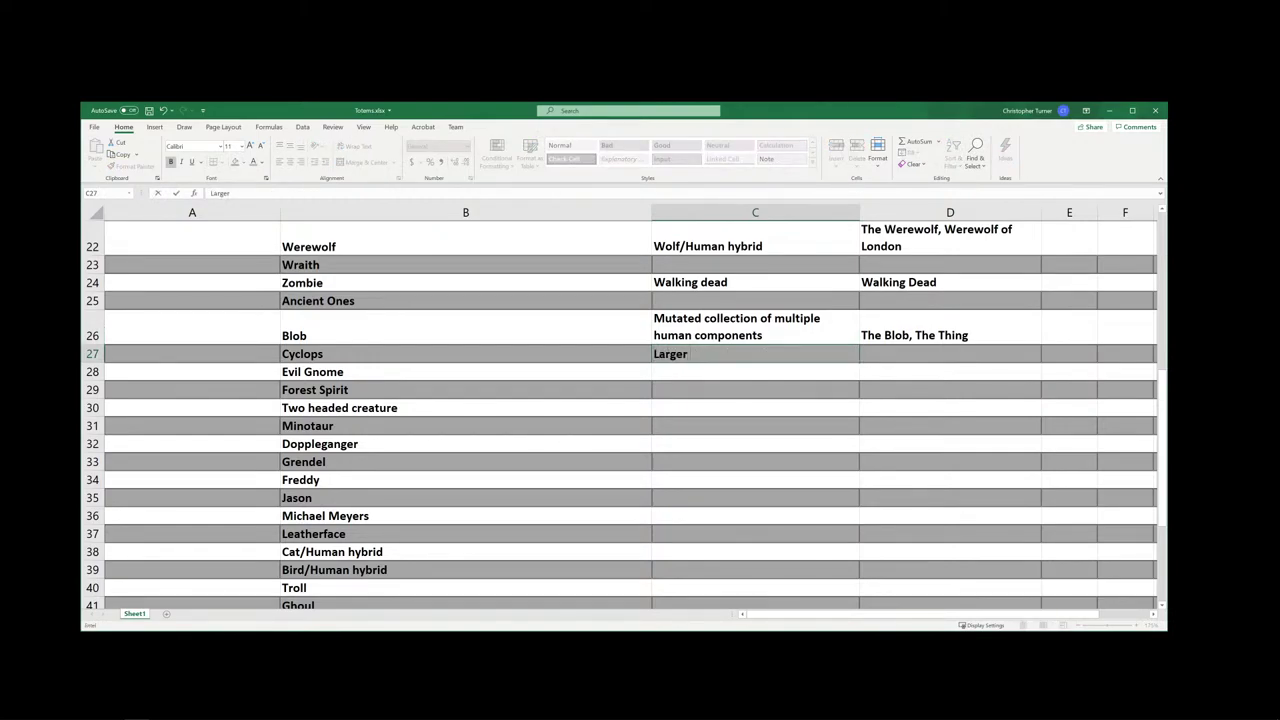
type(" than averge human with one eye")
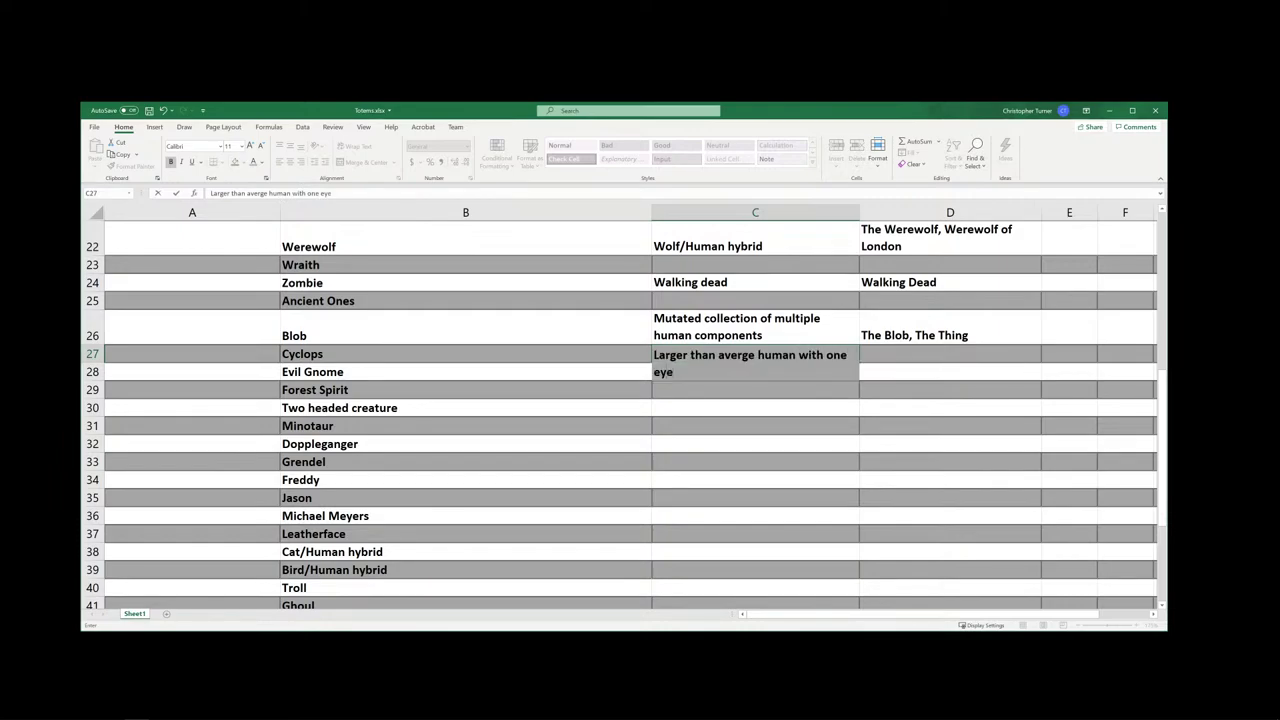
- Extend the Cyclops description in column C with ", and a taste for blood"
type(", and atast")
key("BackSpace")
key("BackSpace")
key("BackSpace")
key("BackSpace")
type("taste for blood")
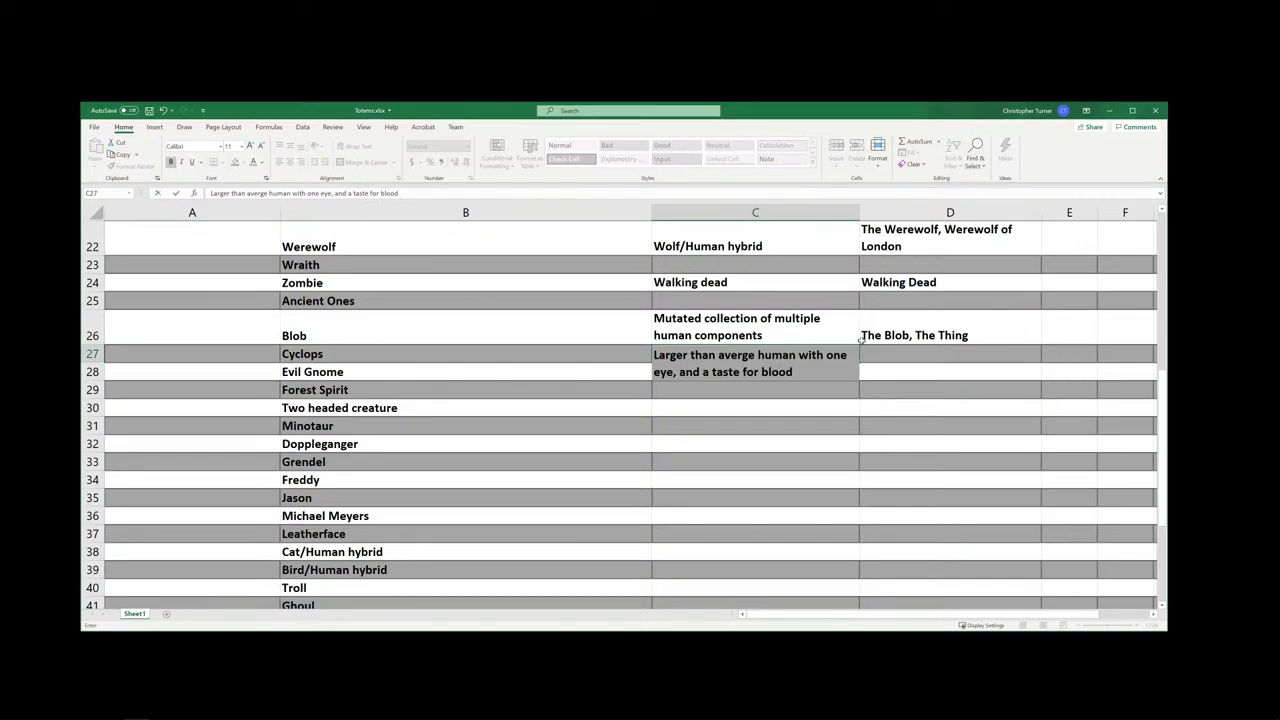
- Enter "Futurama" as the Cyclops example title in cell D27
left_click(885, 356)
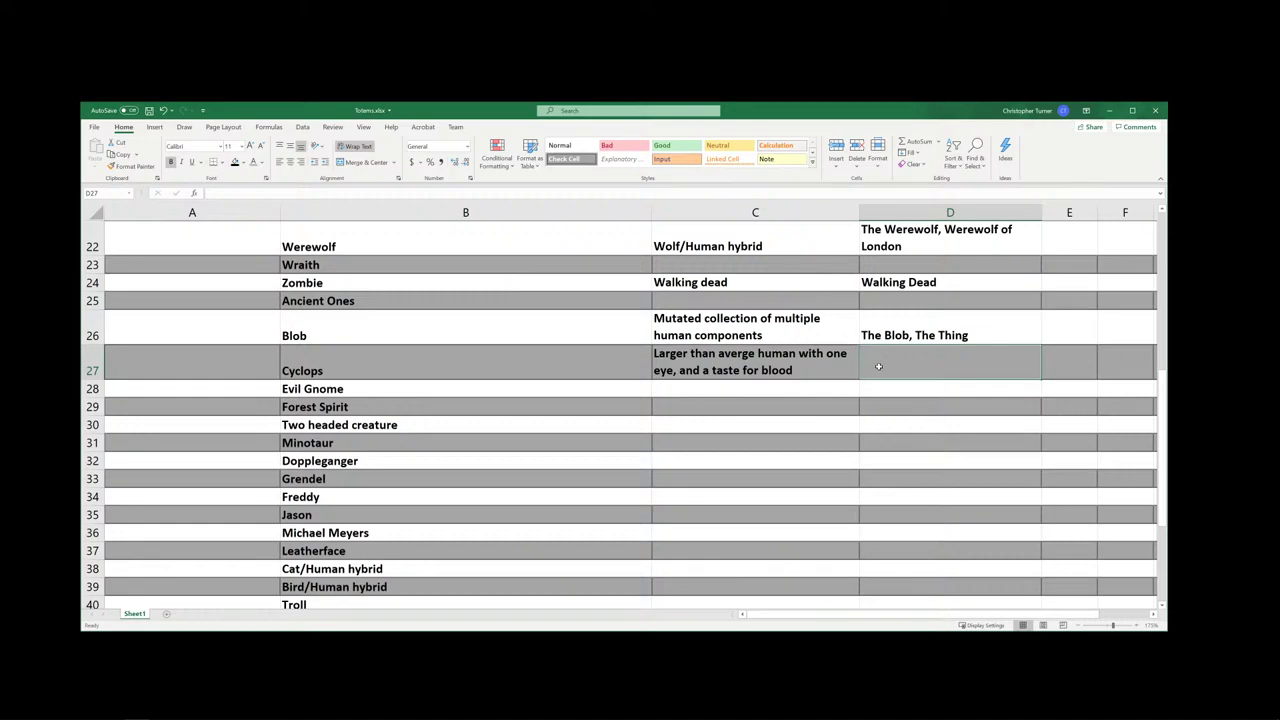
type("Futur")
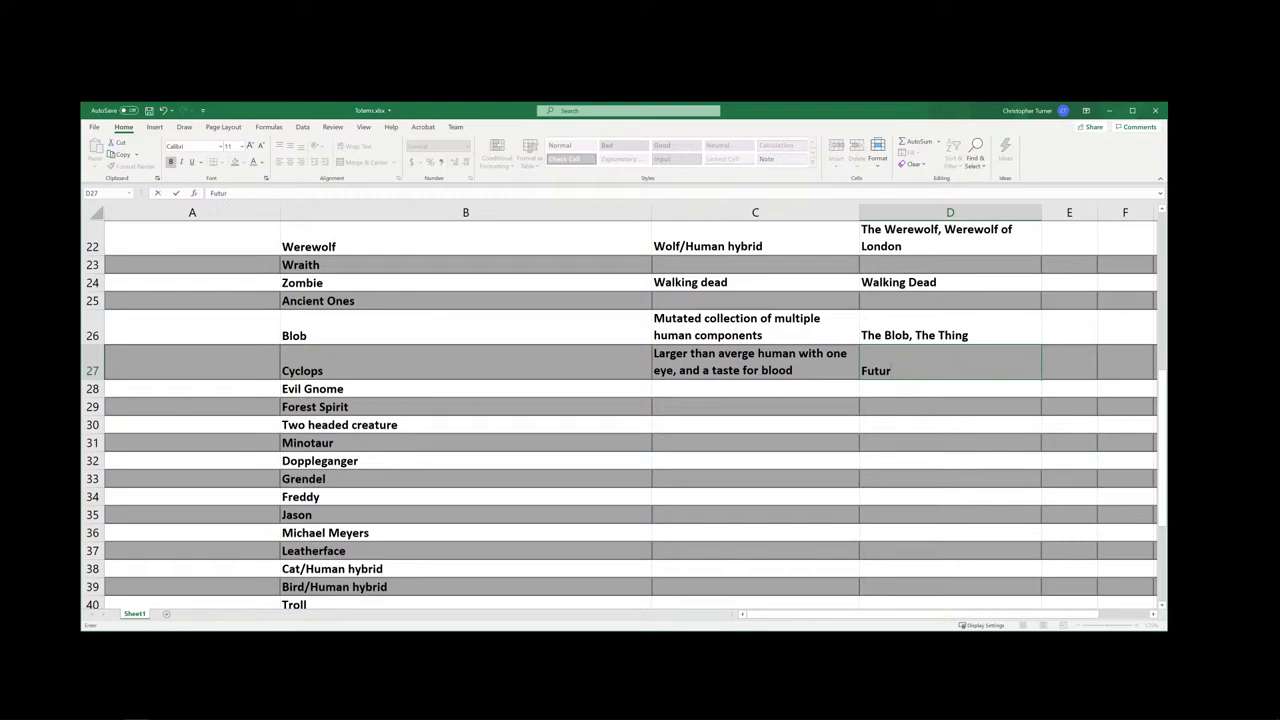
type("ama")
- Describe the Two headed creature in cell C30 as "Human form with two heads"
left_click(681, 426)
type("Hu")
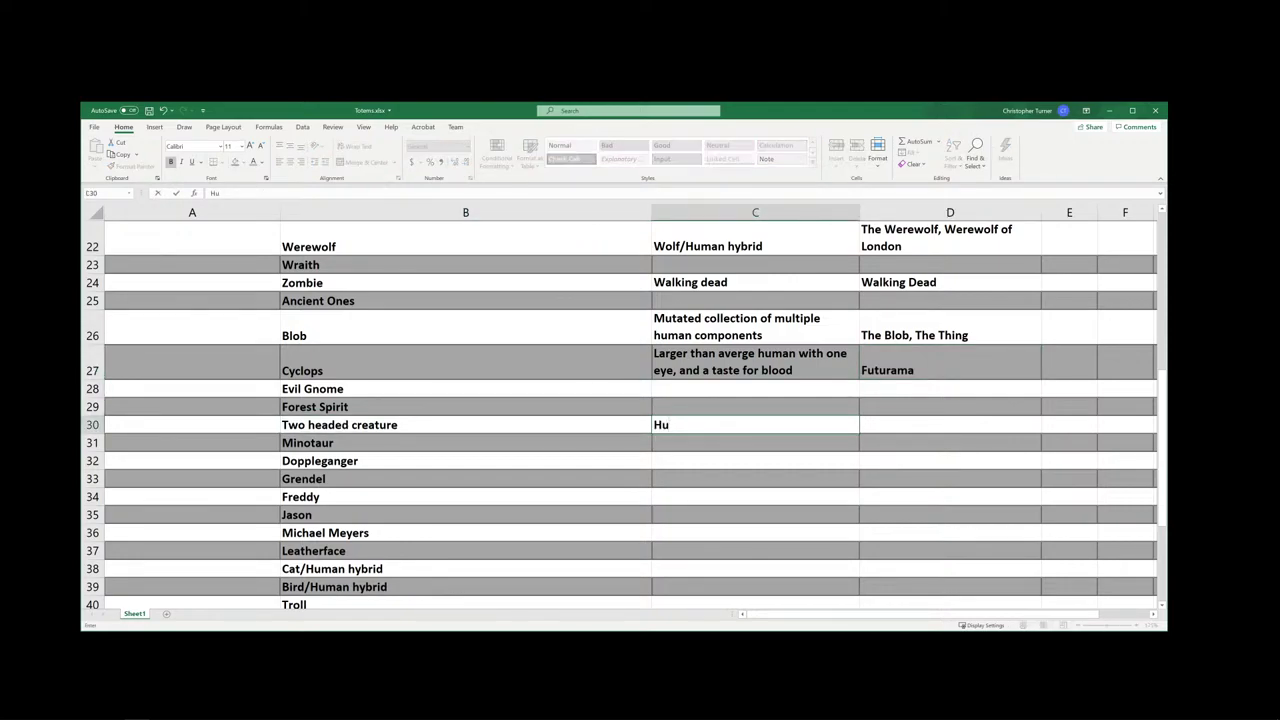
key("BackSpace")
key("BackSpace")
type("Human form with two heads.")
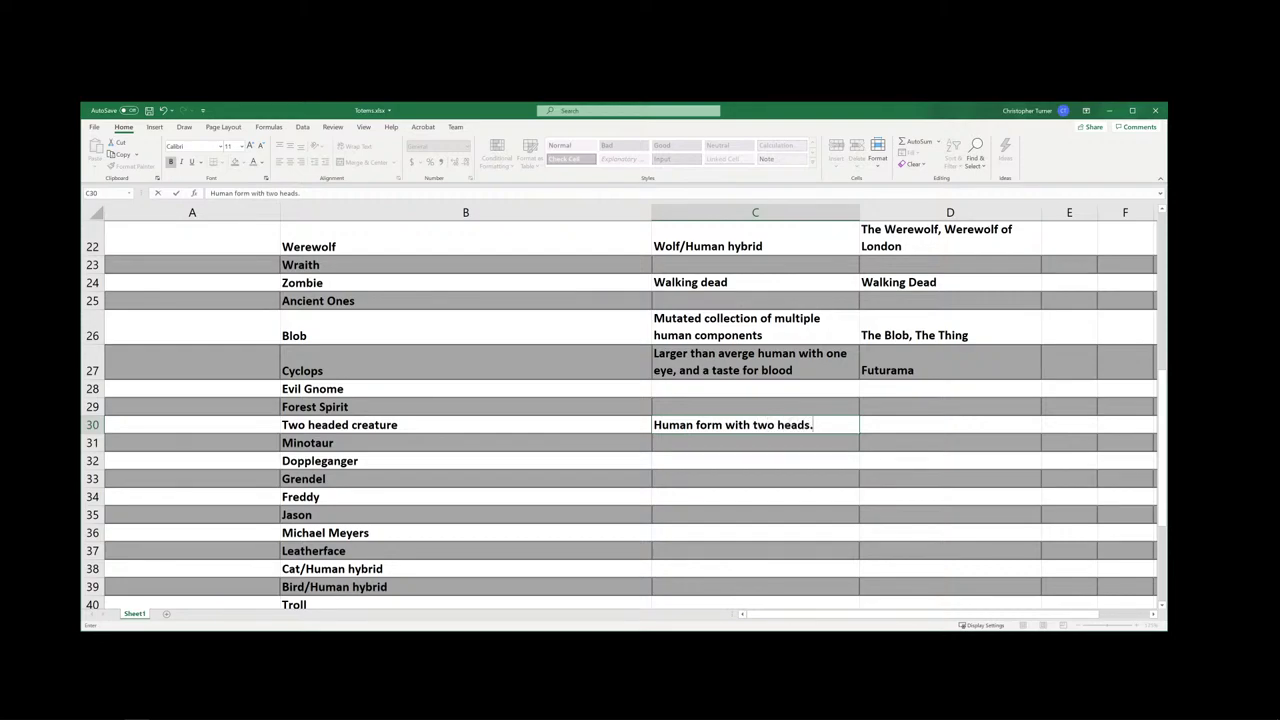
key("BackSpace")
- Describe the Minotaur in cell C31 as "Human body with bull head"
left_click(670, 444)
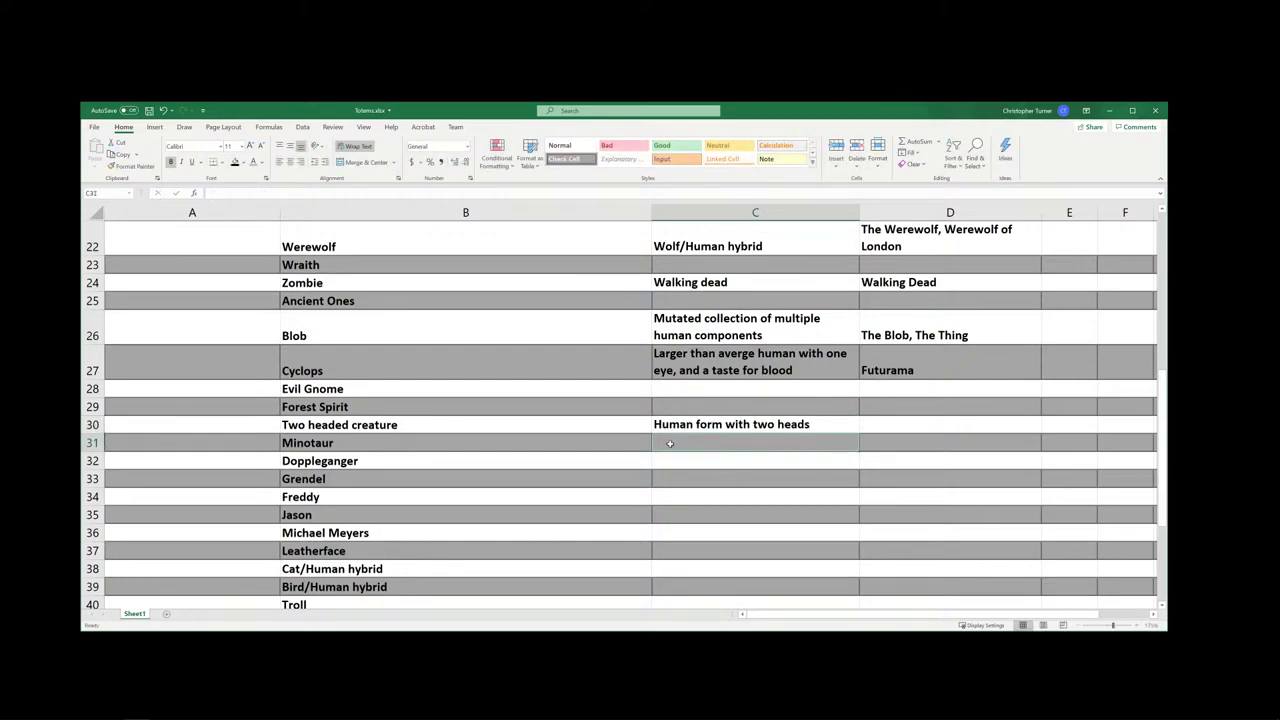
type("BO")
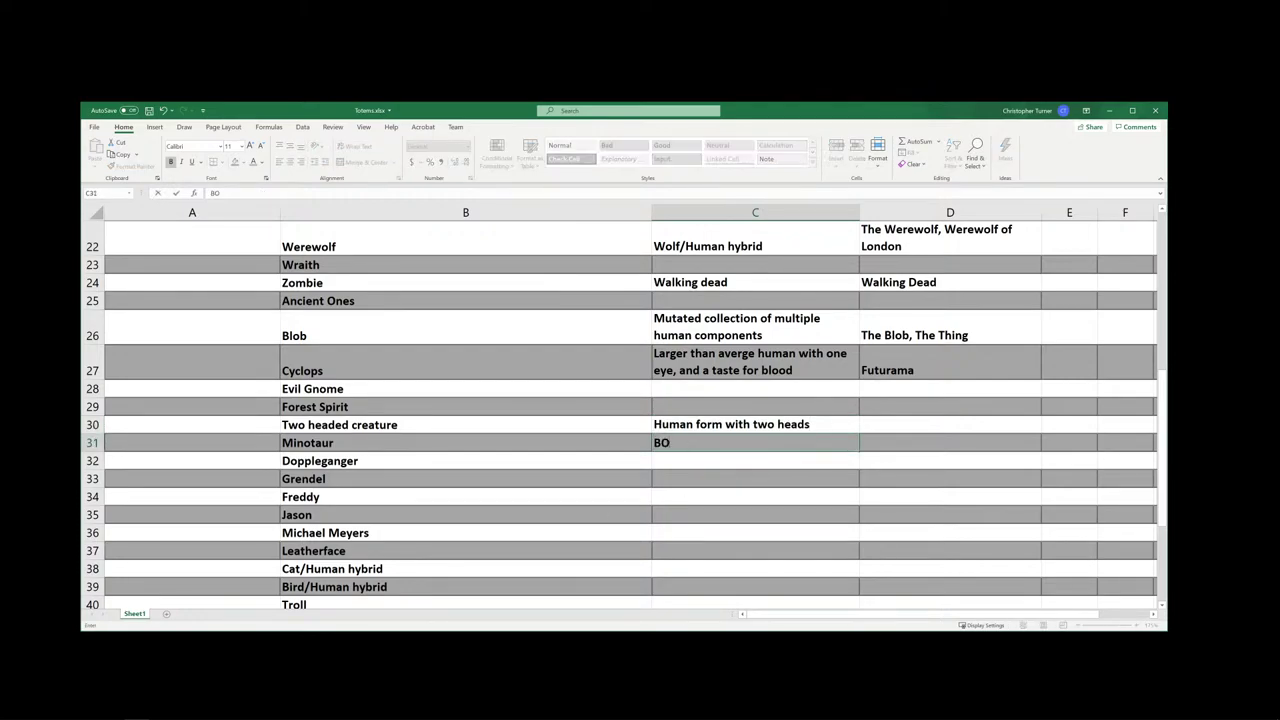
key("BackSpace")
key("BackSpace")
type("Hukma")
key("BackSpace")
key("BackSpace")
key("BackSpace")
type("man ")
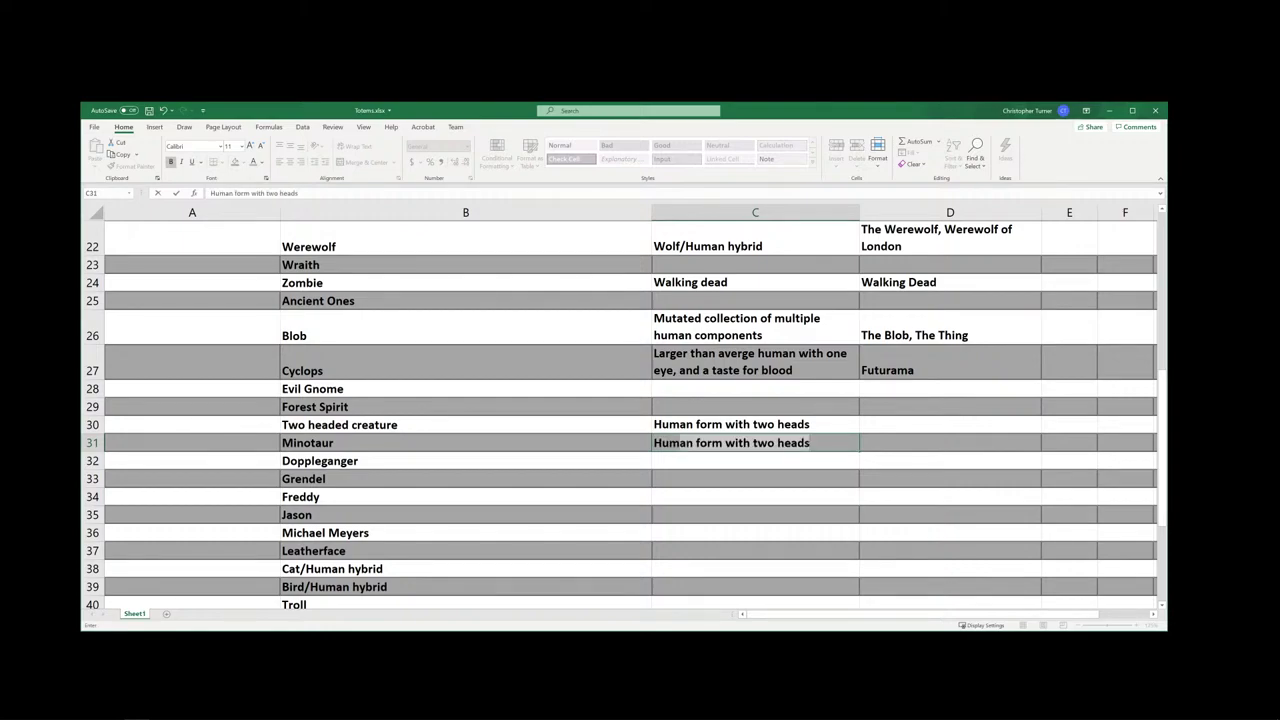
type("an body")
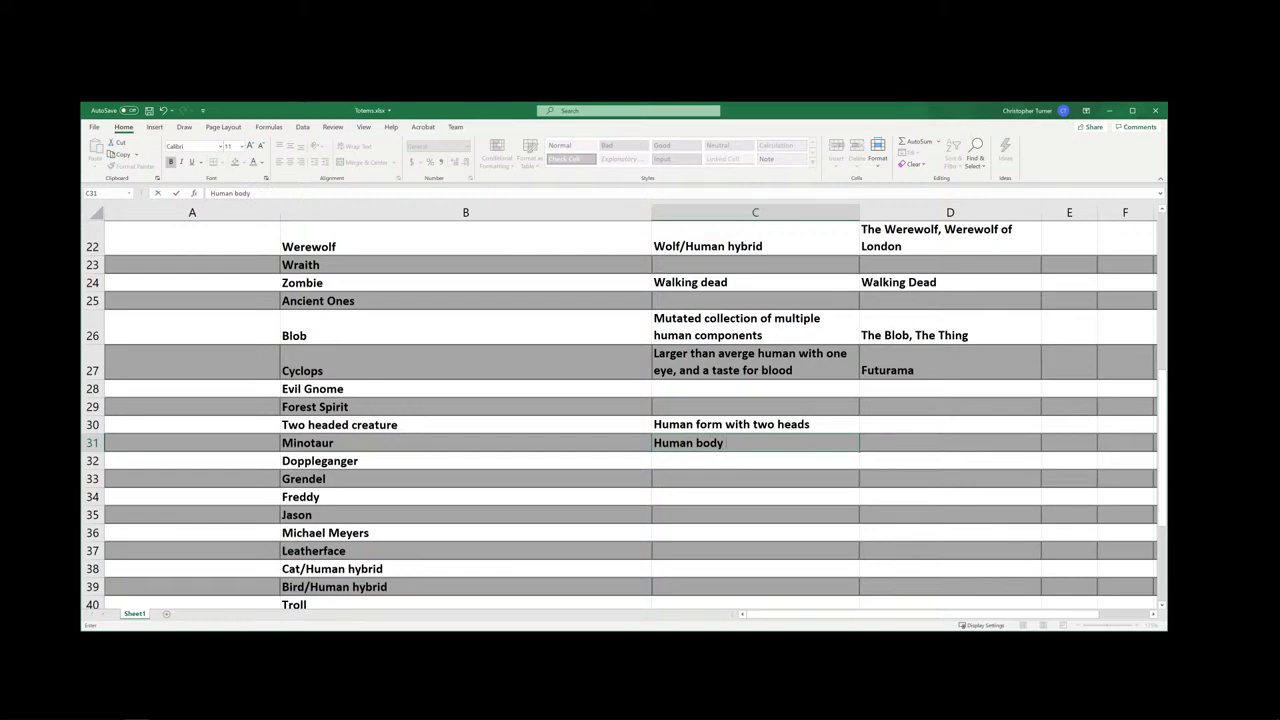
type(" with bull head.")
- Describe the Doppleganger in cell C32 as "Evil twin, an evil version of a good person"
left_click(696, 463)
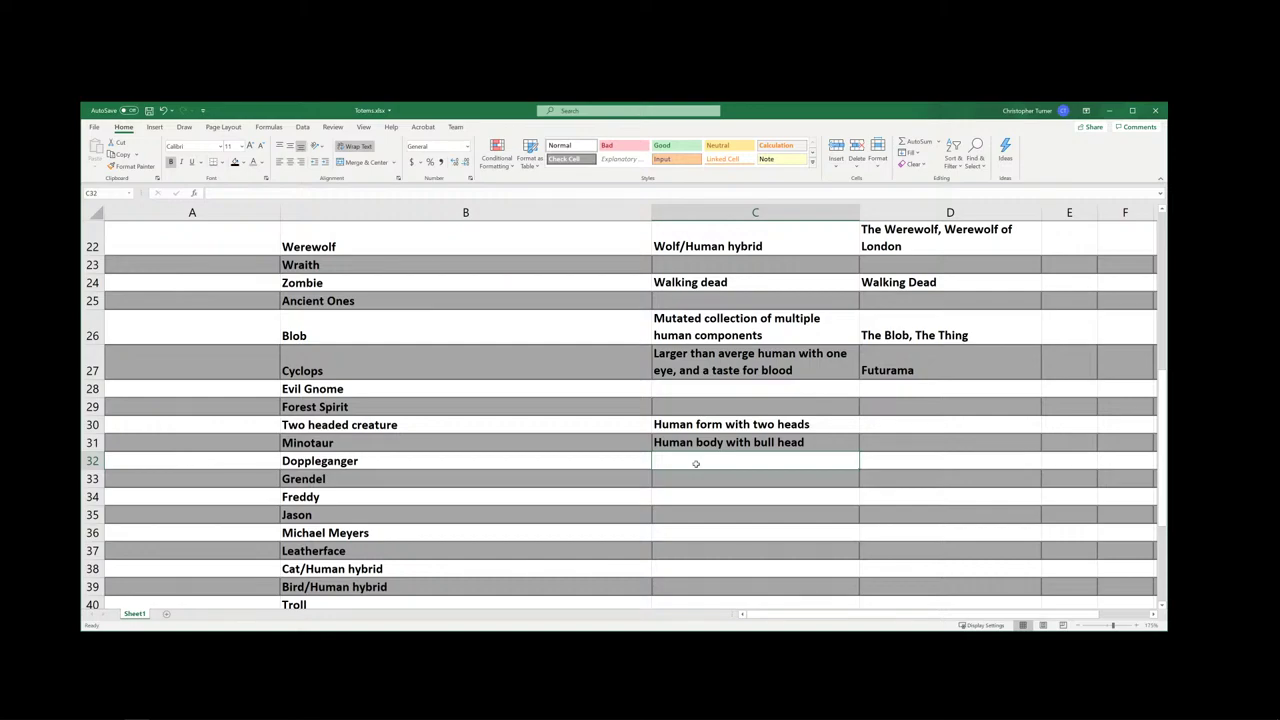
type("Evil ")
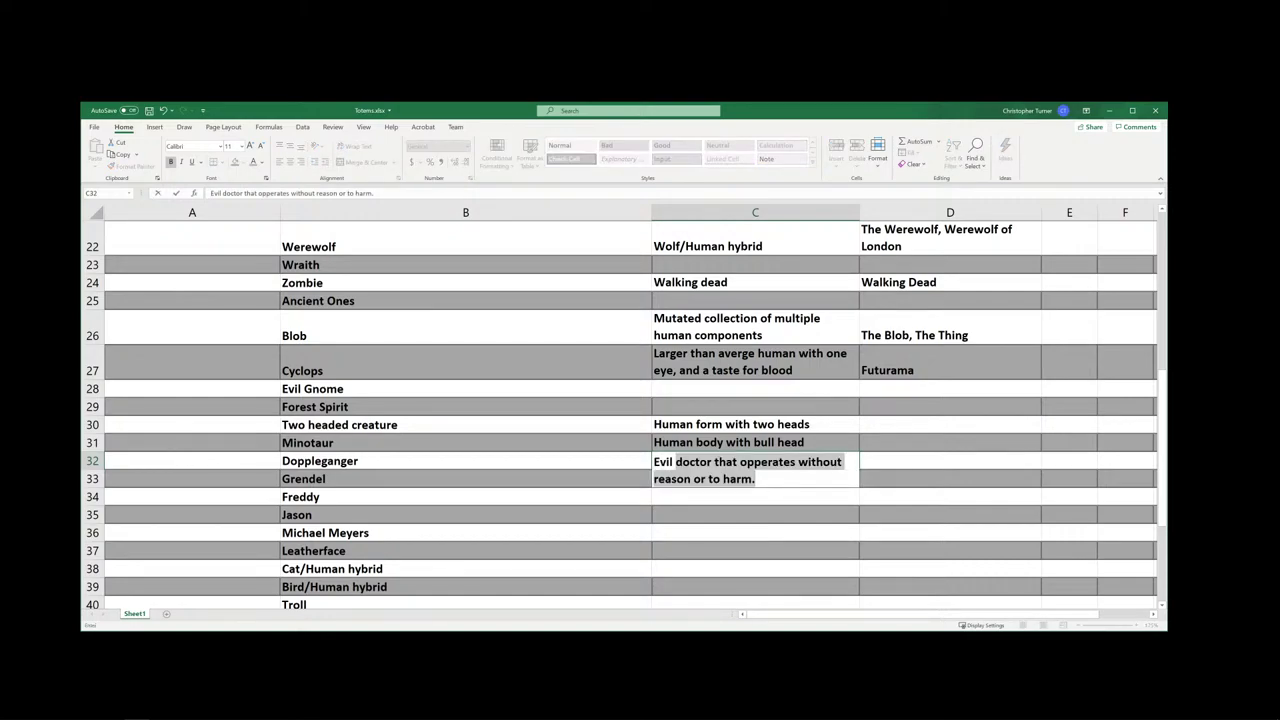
type("twin")
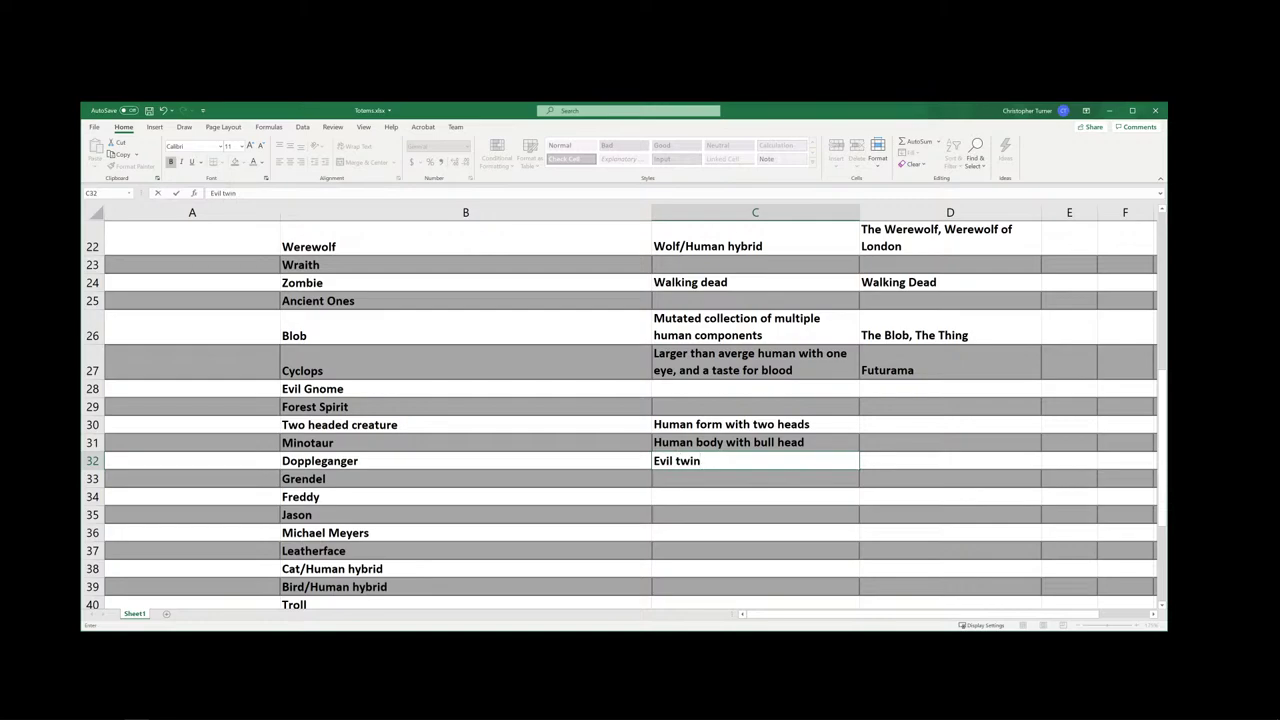
type(".")
key("BackSpace")
type(", a version of someone that")
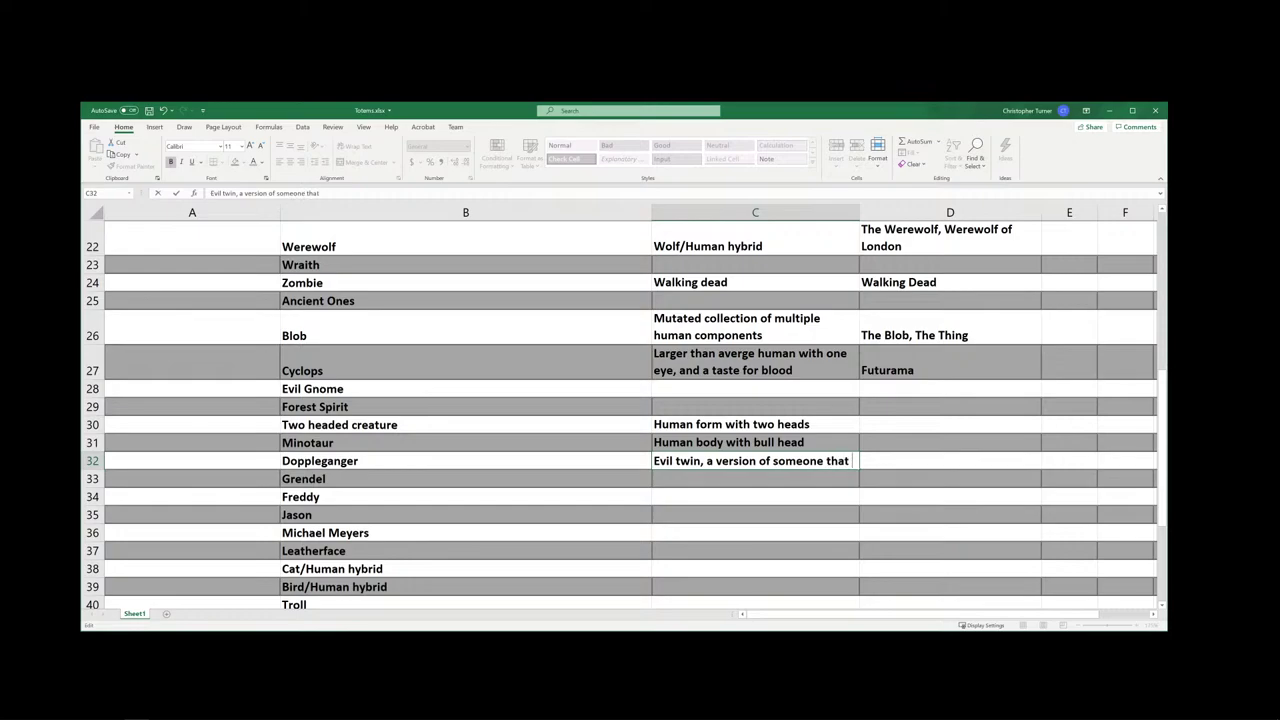
type(" is")
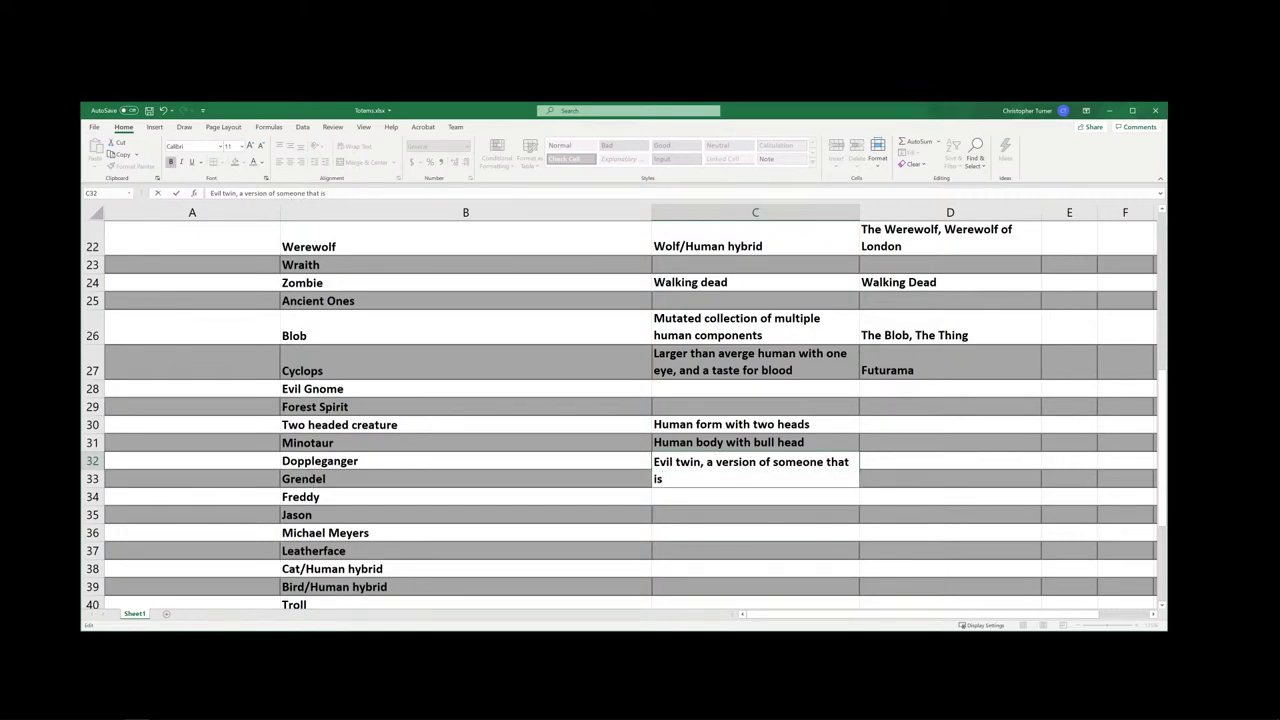
key("BackSpace")
key("BackSpace")
key("BackSpace")
key("BackSpace")
key("BackSpace")
key("BackSpace")
key("BackSpace")
key("BackSpace")
key("BackSpace")
key("BackSpace")
key("BackSpace")
key("BackSpace")
key("BackSpace")
key("BackSpace")
key("BackSpace")
key("BackSpace")
key("BackSpace")
key("BackSpace")
key("BackSpace")
key("BackSpace")
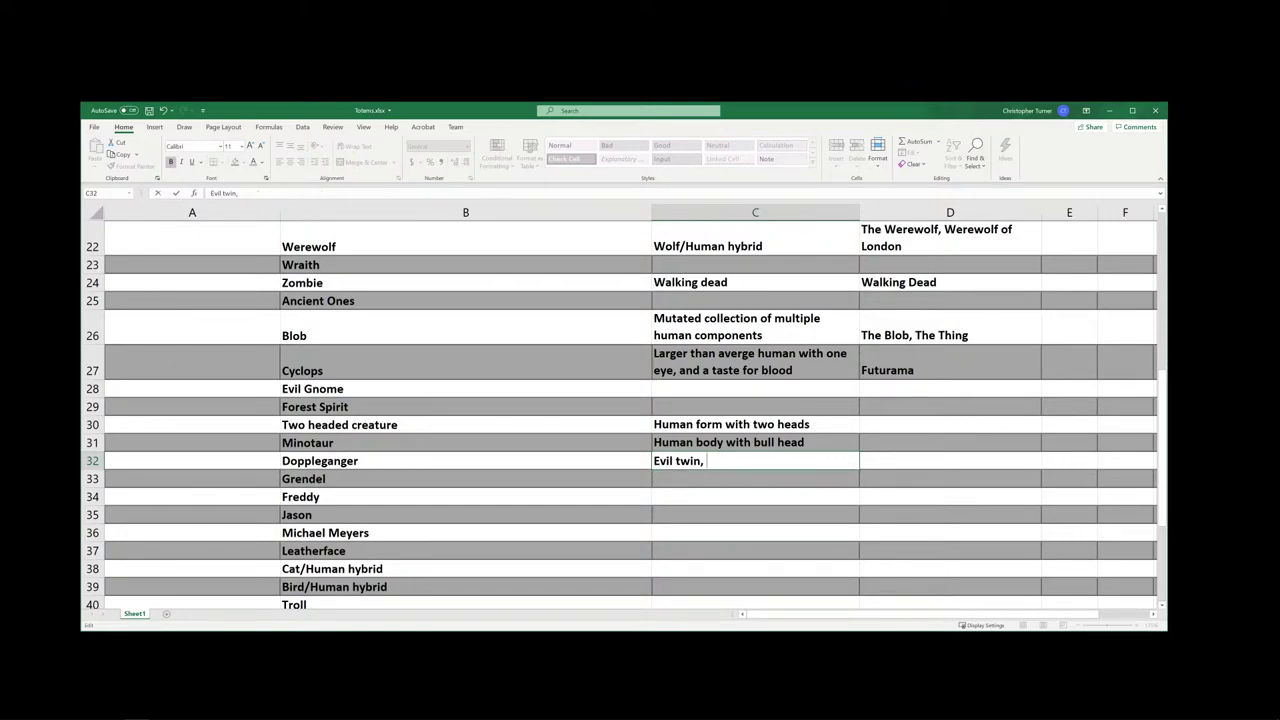
type("an evil version of a good person")
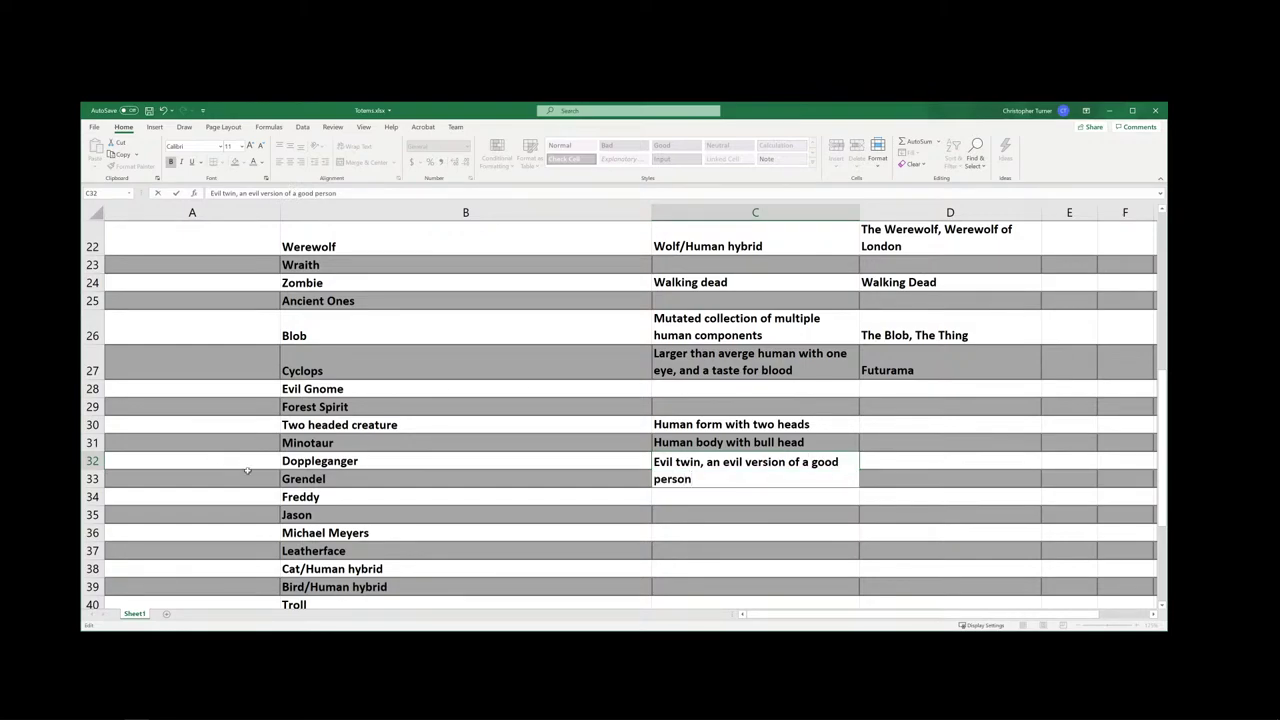
key("Return")
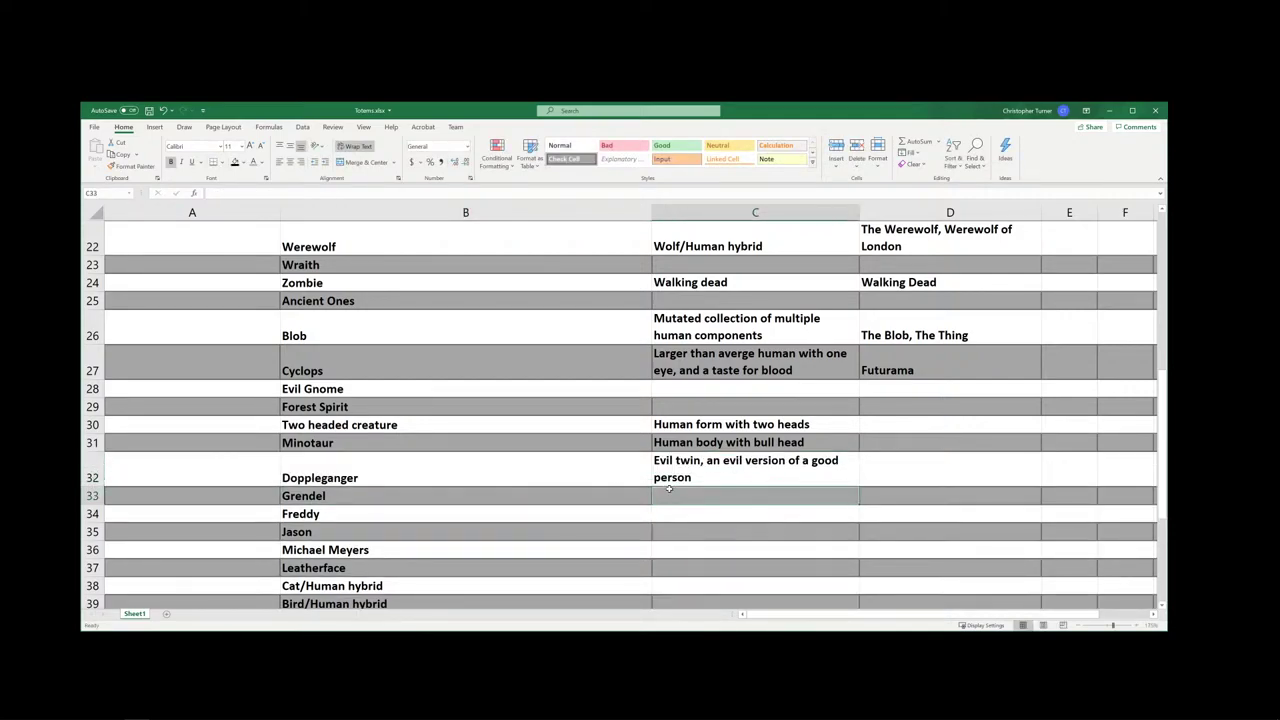
- Describe Grendel in cell C33 as "Creature from the cave, ask Beowulf"
type("Creat")
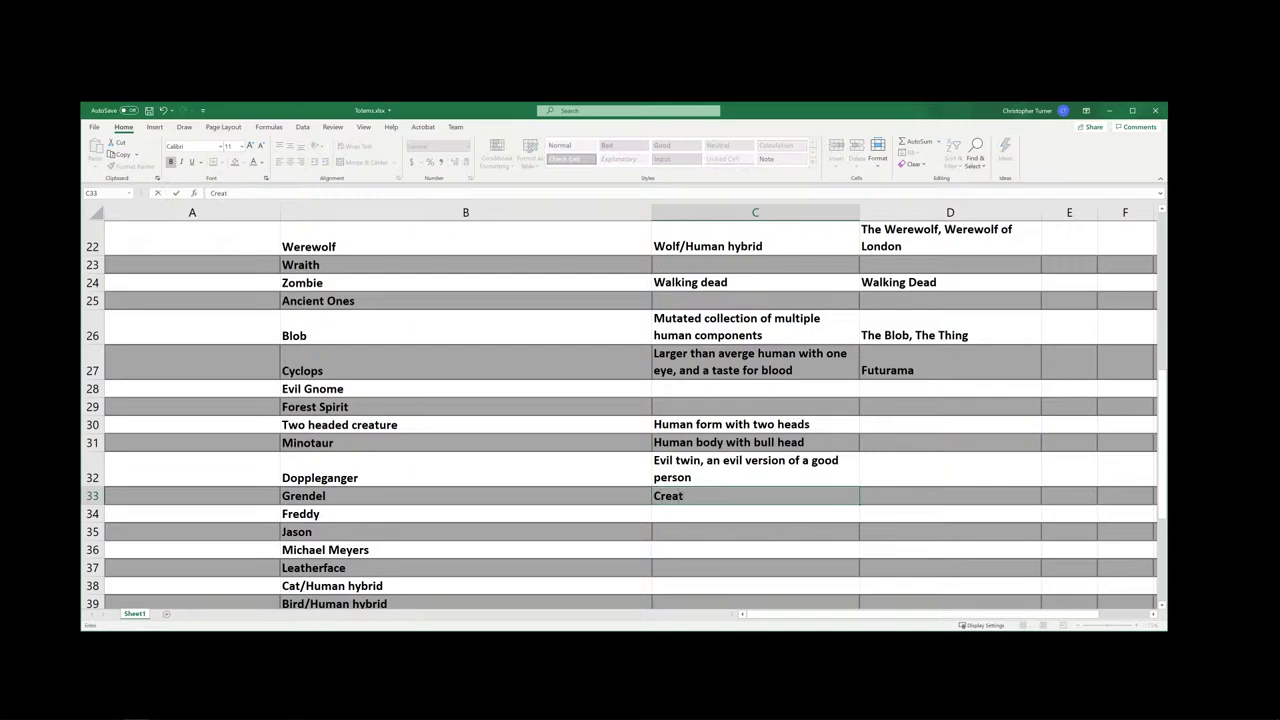
type("ure from the cave, ask")
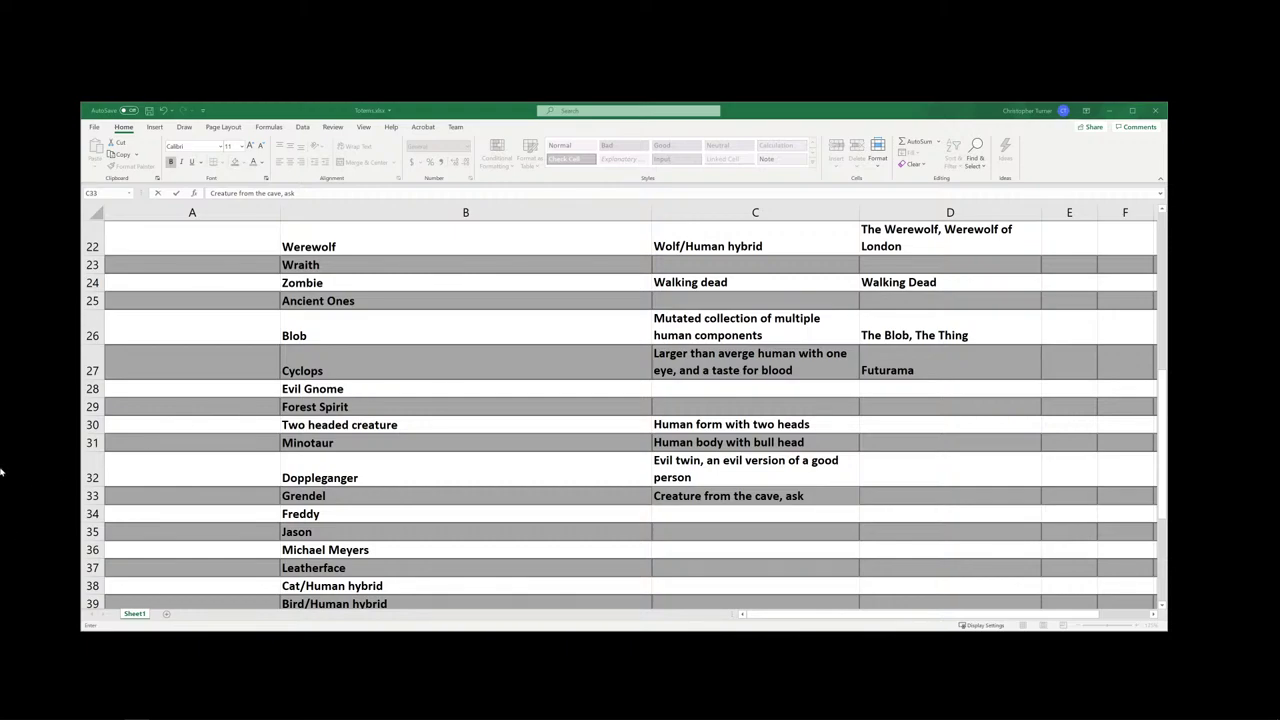
key("alt+Tab")
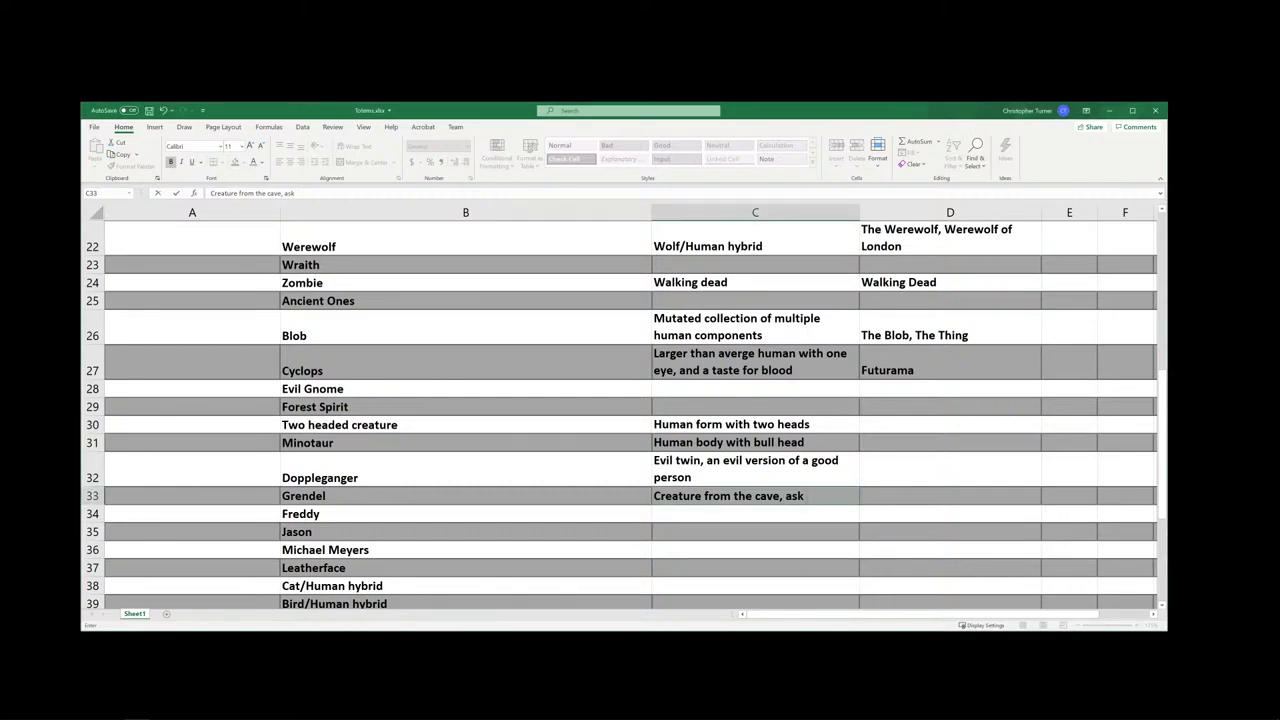
type("Beowulf")
key("Return")
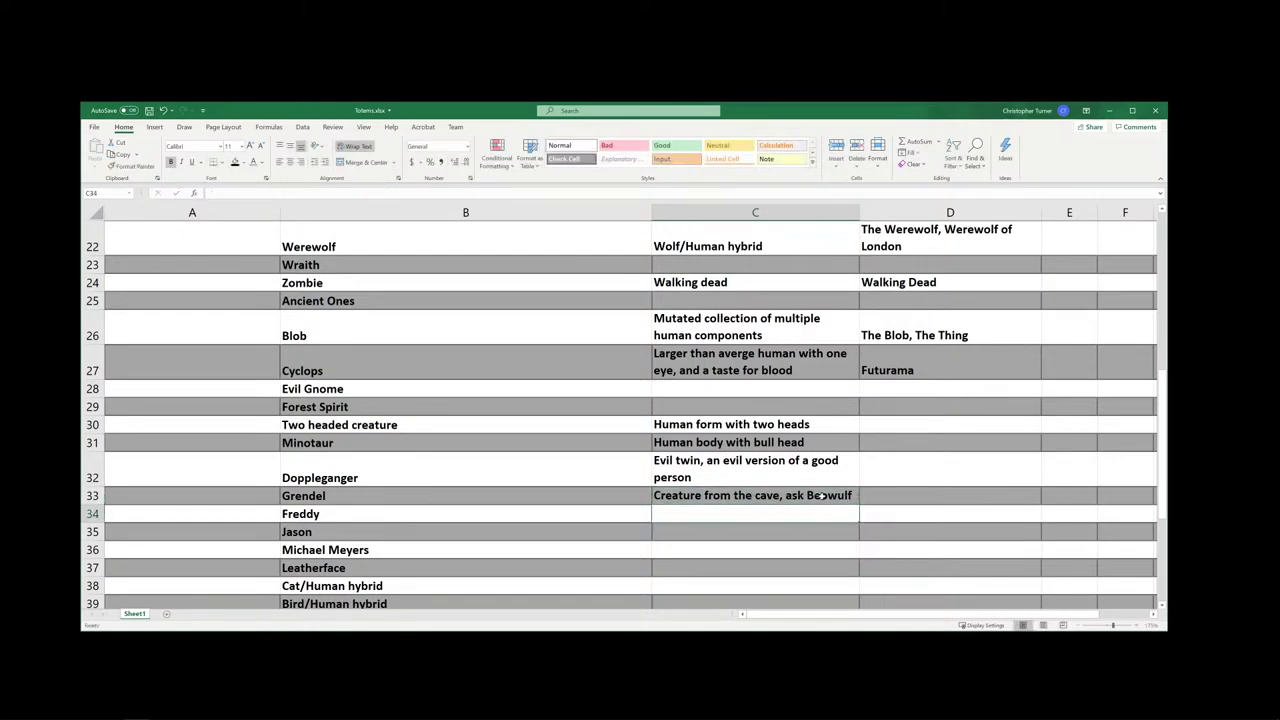
- Fill the column C descriptions with "Freddy Kruger, of Elm Street" for Freddy and "Jason Voorhees" for Jason
type("Freddy")
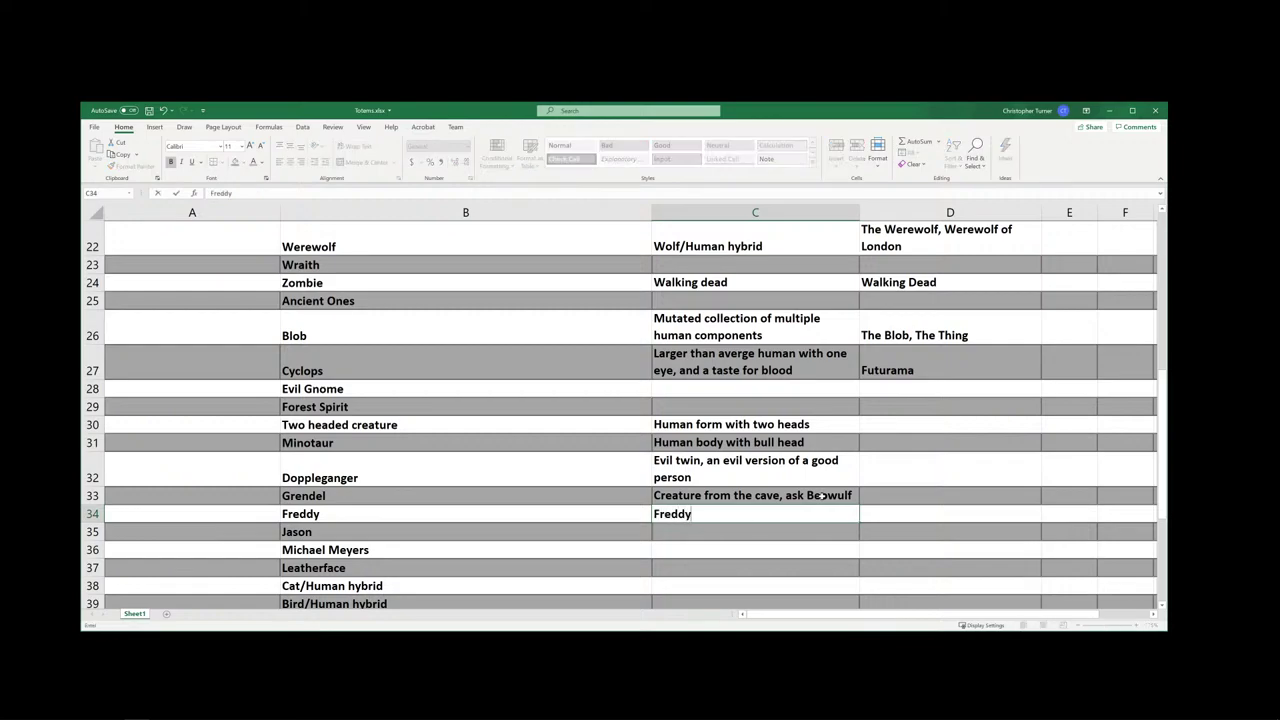
type(" Kruger, of Elm Street")
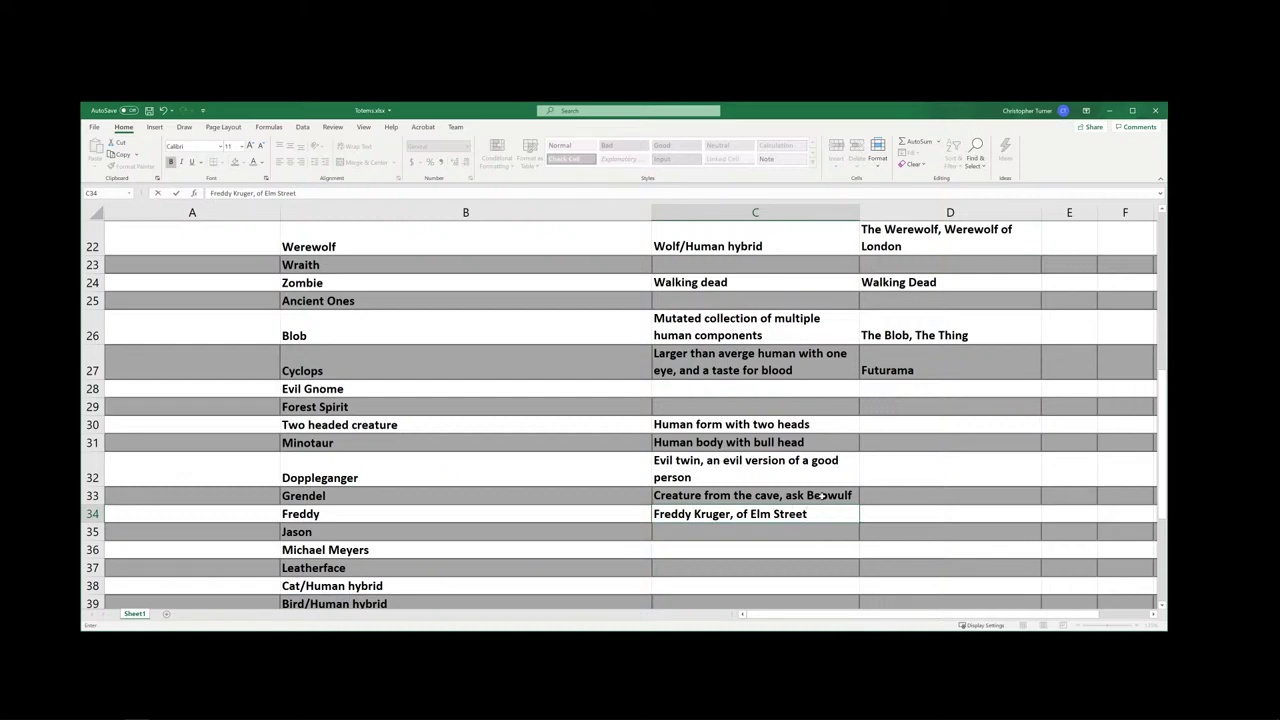
left_click(680, 533)
type("Jason")
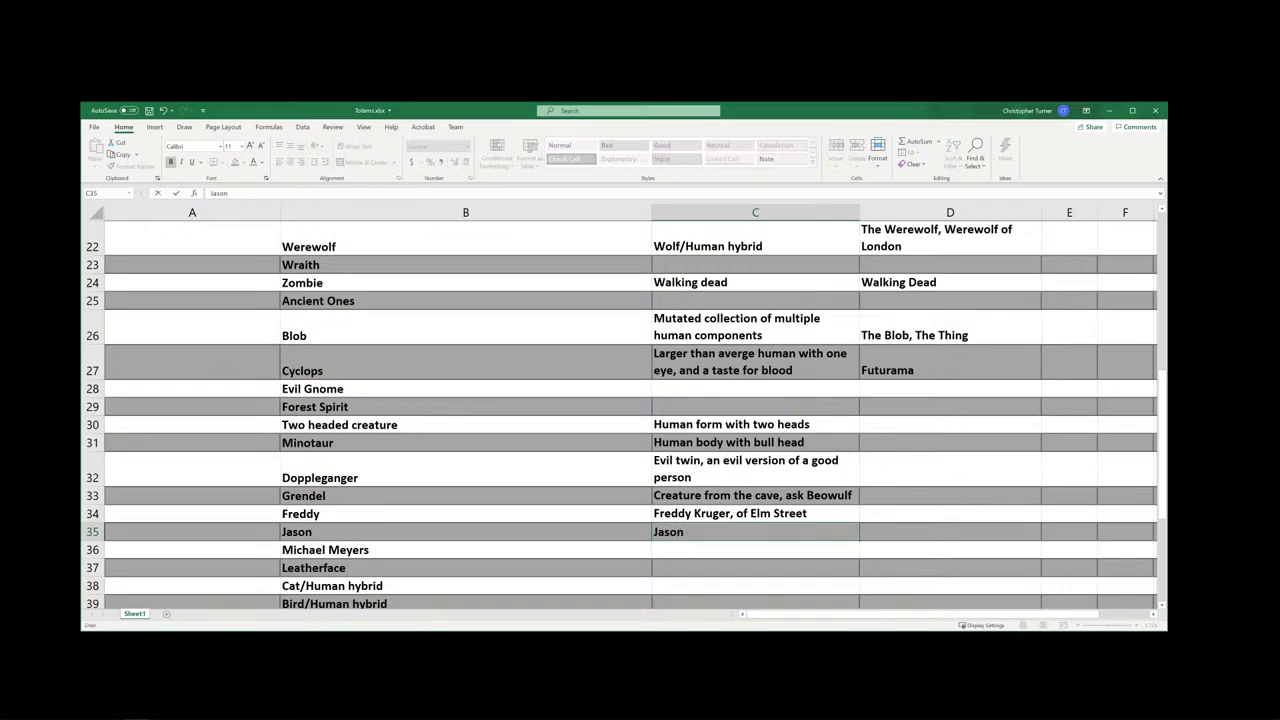
type(" Voorhhes")
key("BackSpace")
key("BackSpace")
type("ees")
key("Return")
- Enter "Micael Meyers" as the description in cell C36 of the Michael Meyers row
type("Micahel")
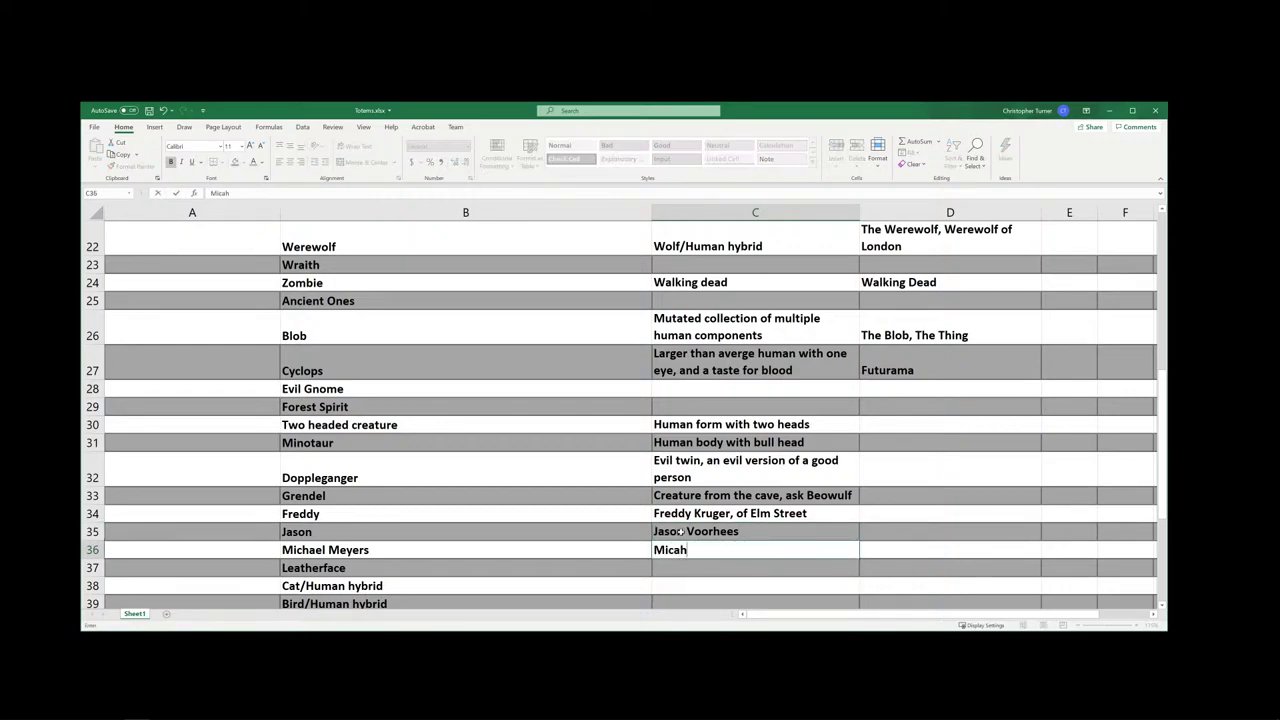
key("BackSpace")
key("BackSpace")
key("BackSpace")
type("el Meyes")
key("BackSpace")
type("rs")
- Enter "A nightmare on Elm Street" as Freddy's film title in cell D34
left_click(884, 515)
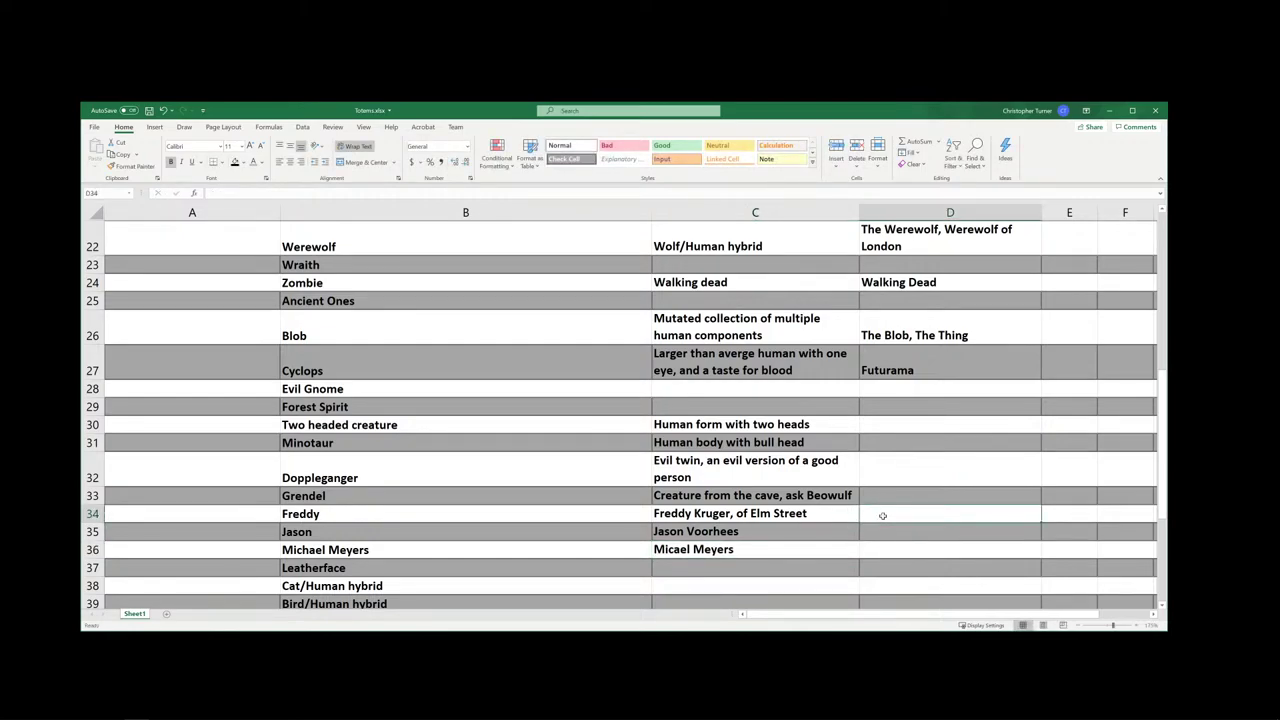
type("A n")
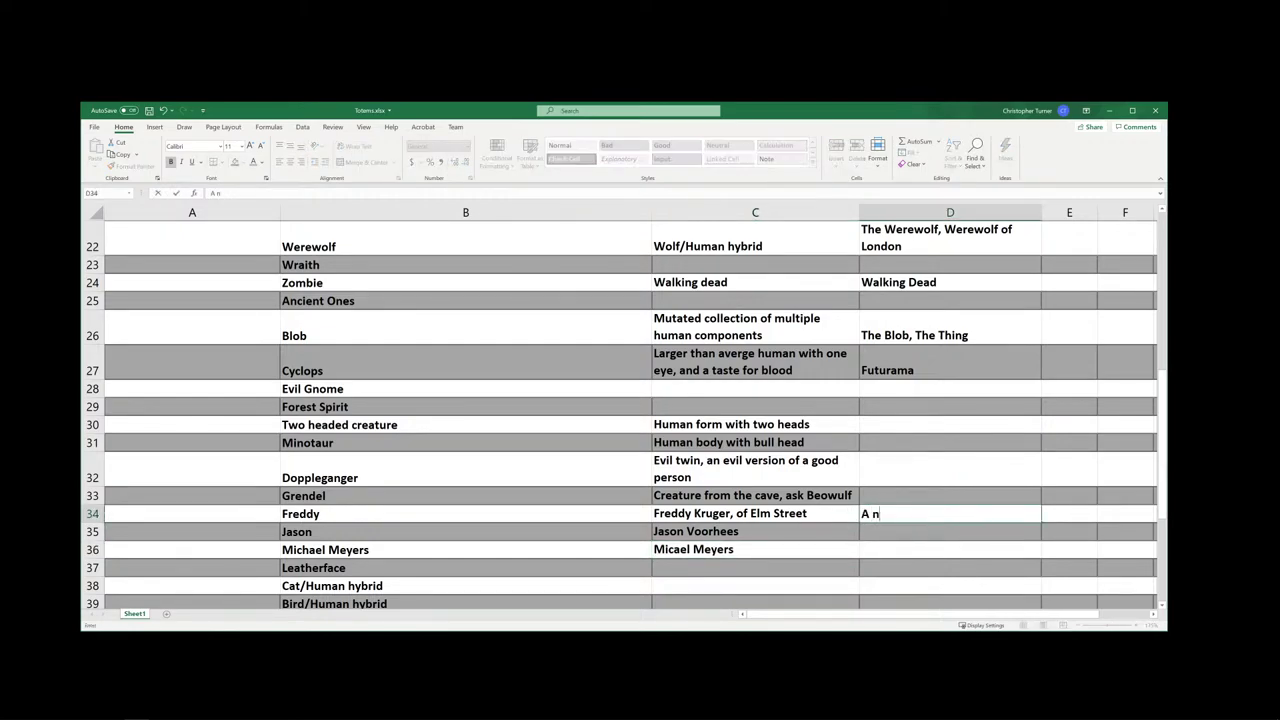
type("ightmare on Elm Street")
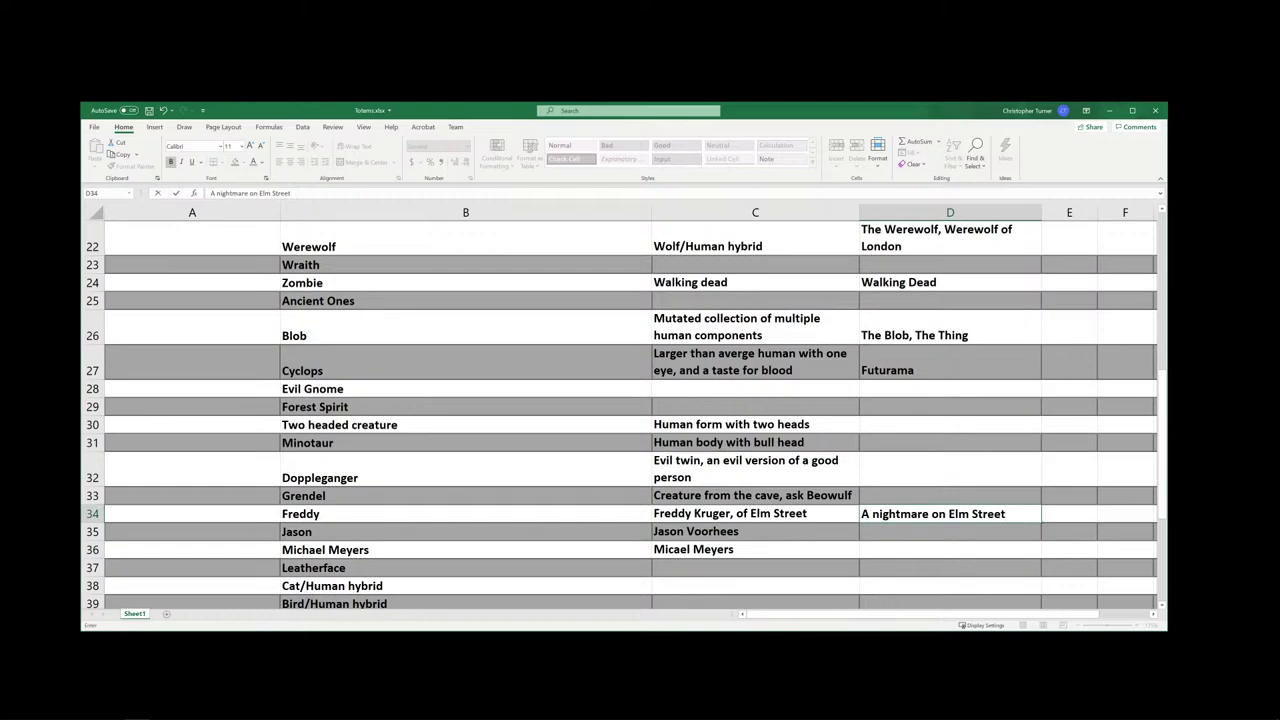
key("Return")
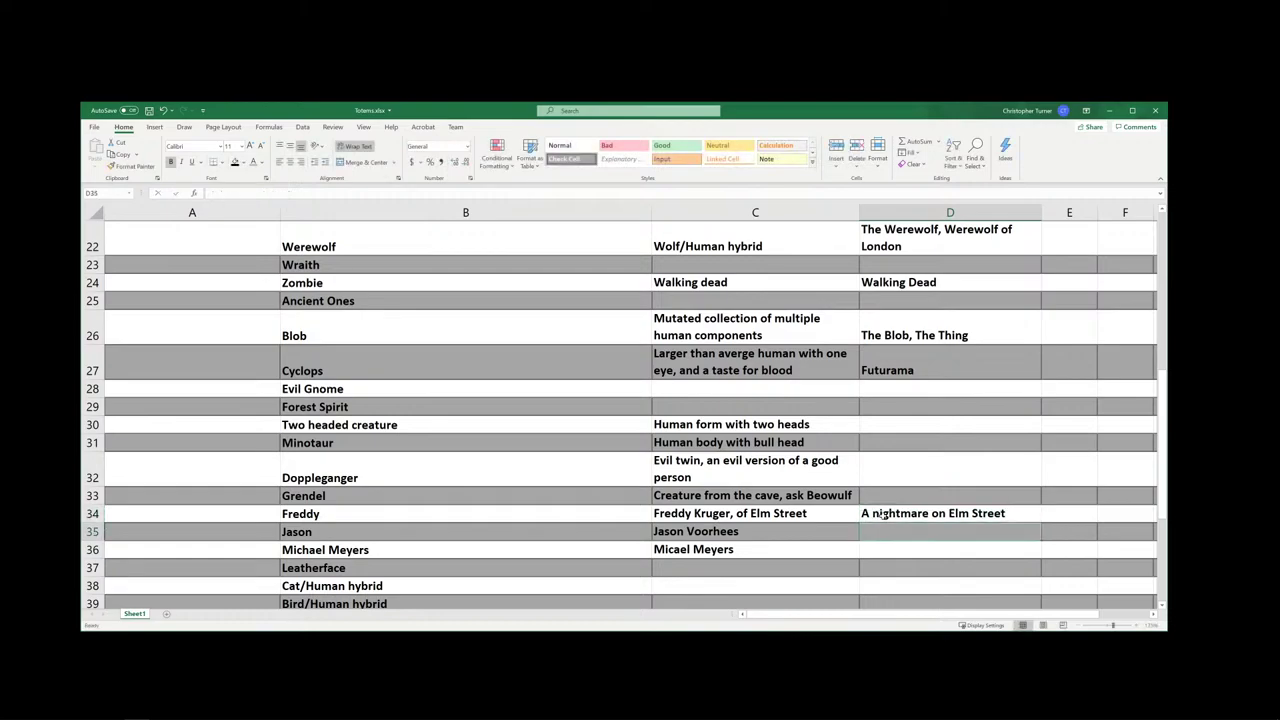
- Enter "Friday the 13th" as Jason's film title in cell D35
type("Friday the")
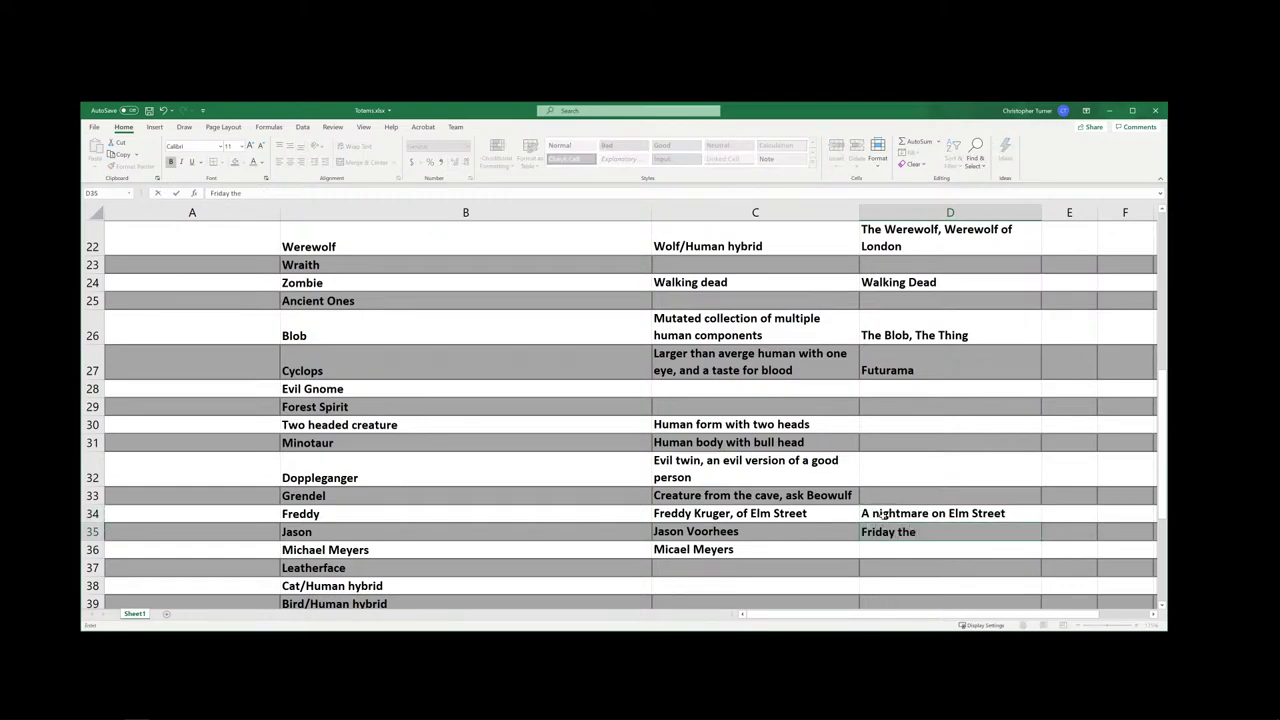
type(" thirteetnnth")
key("BackSpace")
key("BackSpace")
key("BackSpace")
key("BackSpace")
key("BackSpace")
key("BackSpace")
key("BackSpace")
key("BackSpace")
key("BackSpace")
type("13th")
key("Return")
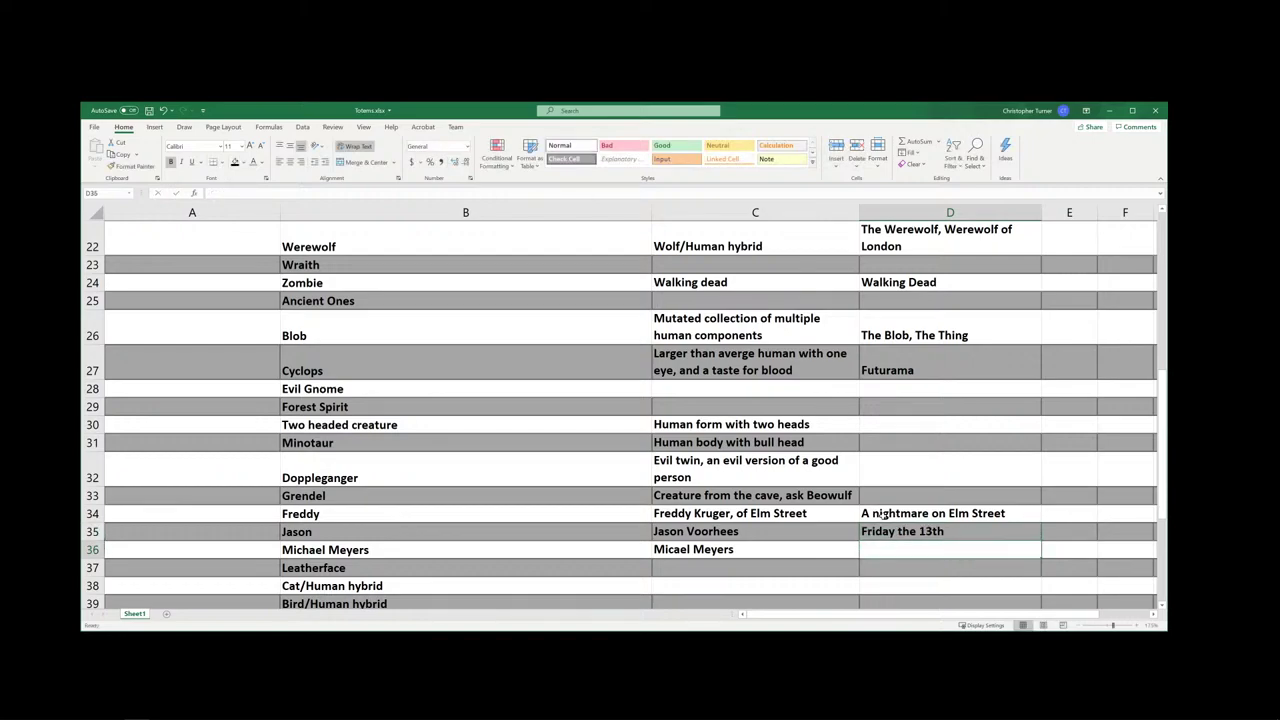
- Enter "Halloween" as the Michael Meyers film title in cell D36 and move to the Leatherface description cell
type("Hallo")
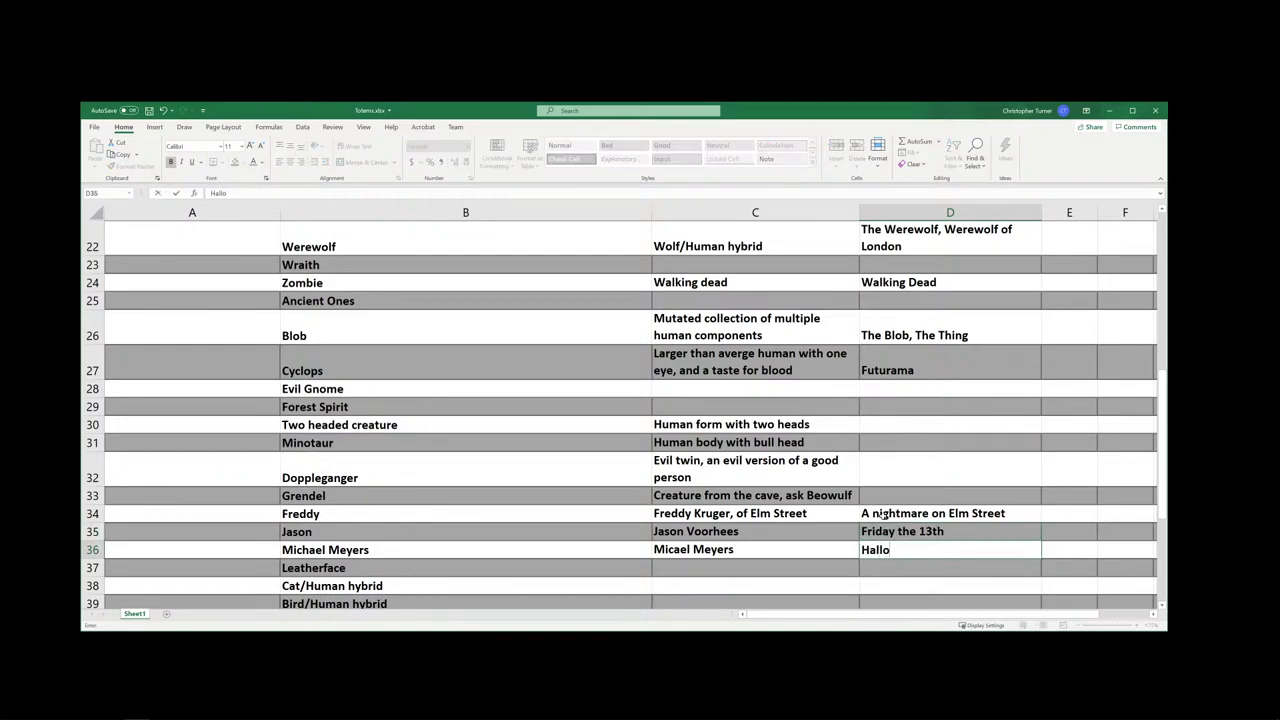
type("ween")
key("BackSpace")
type("n")
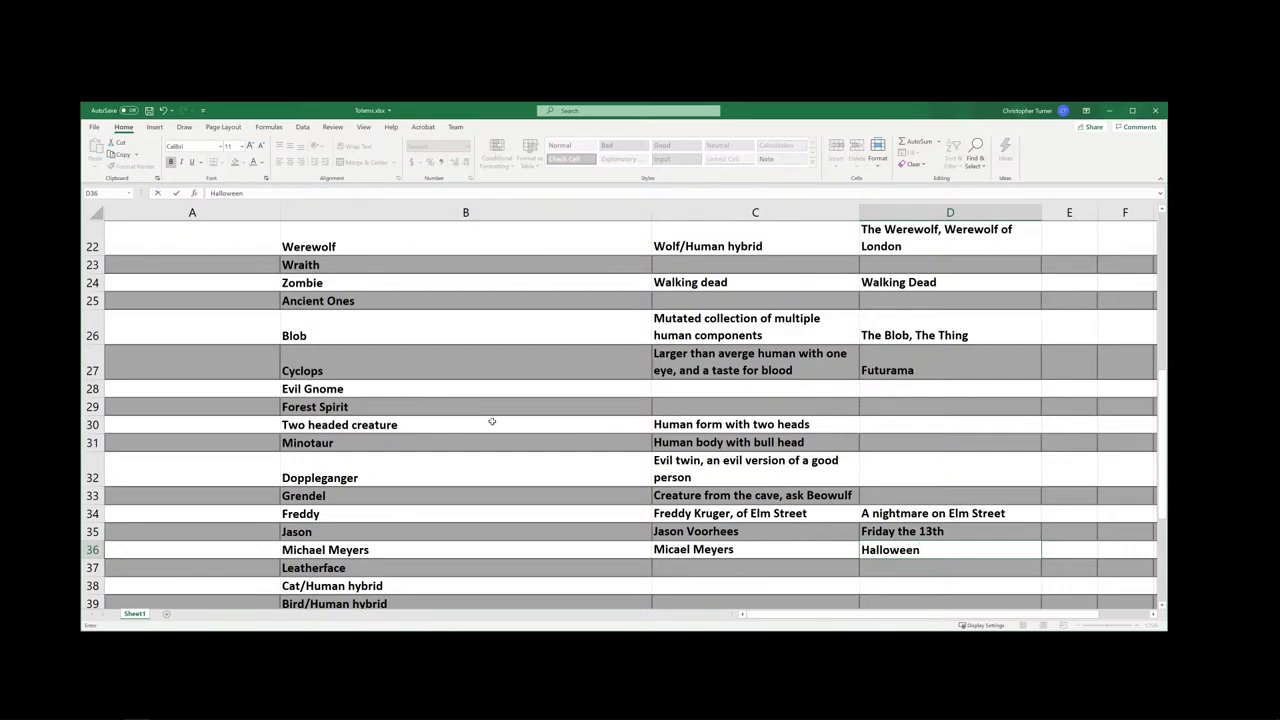
scroll(491, 423, "down", 4)
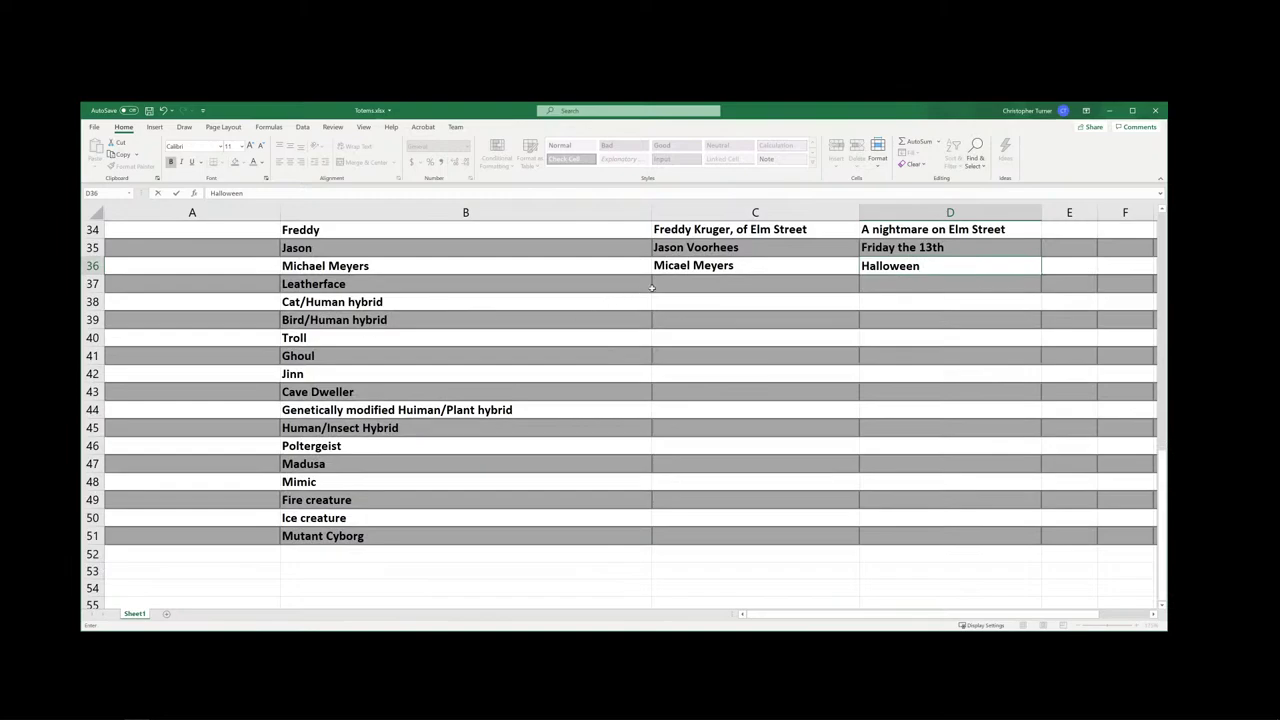
left_click(689, 282)
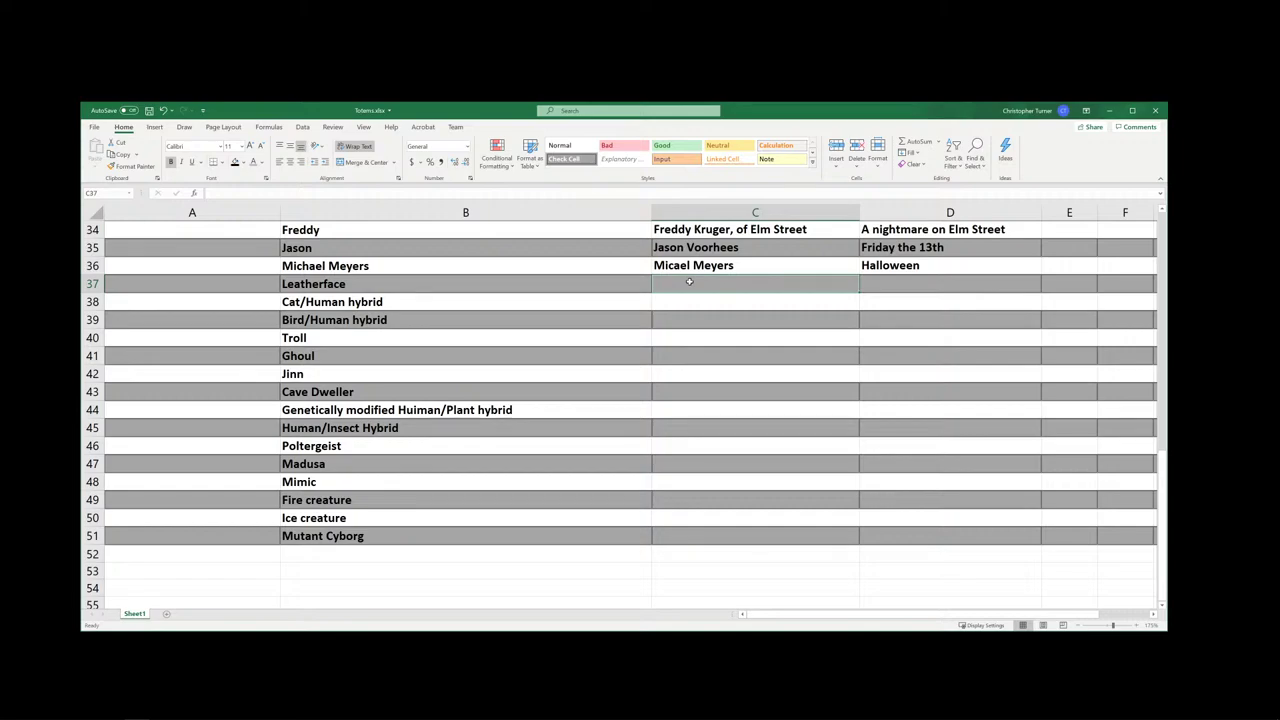
- Enter "Texas Chainsaw Massacre" as Leatherface's film title in cell D37
left_click(884, 283)
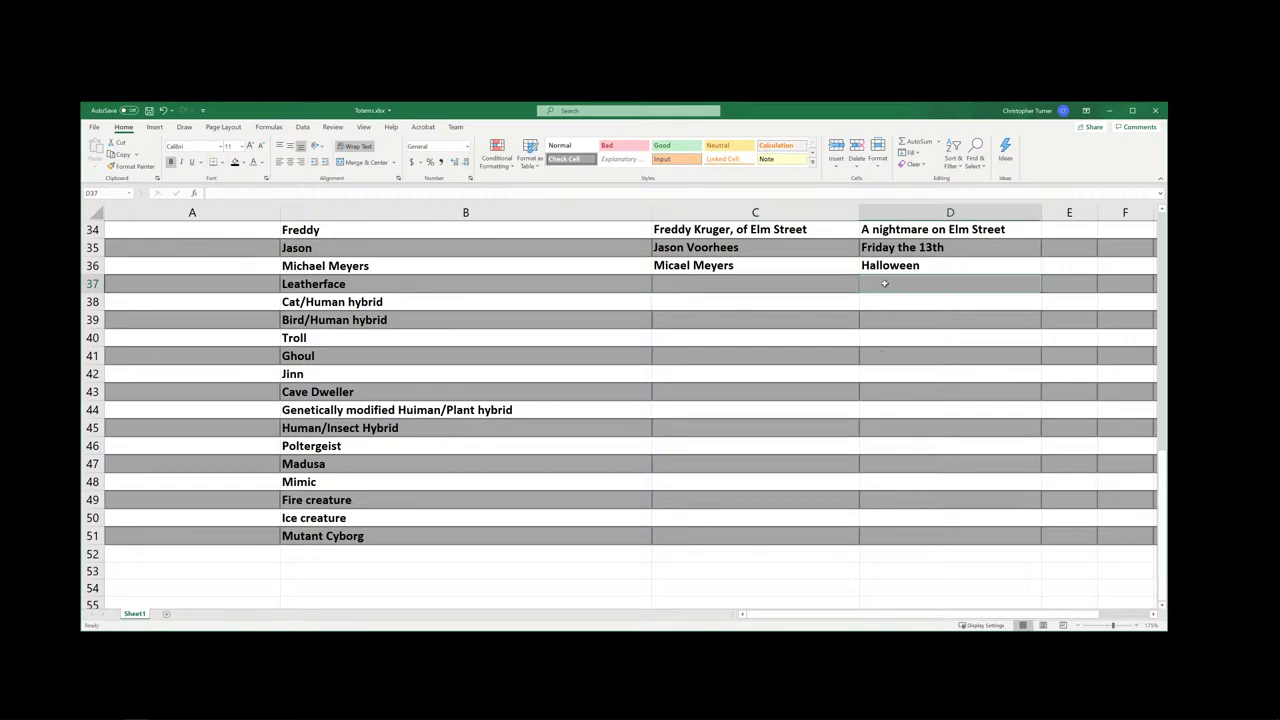
type("Texas C")
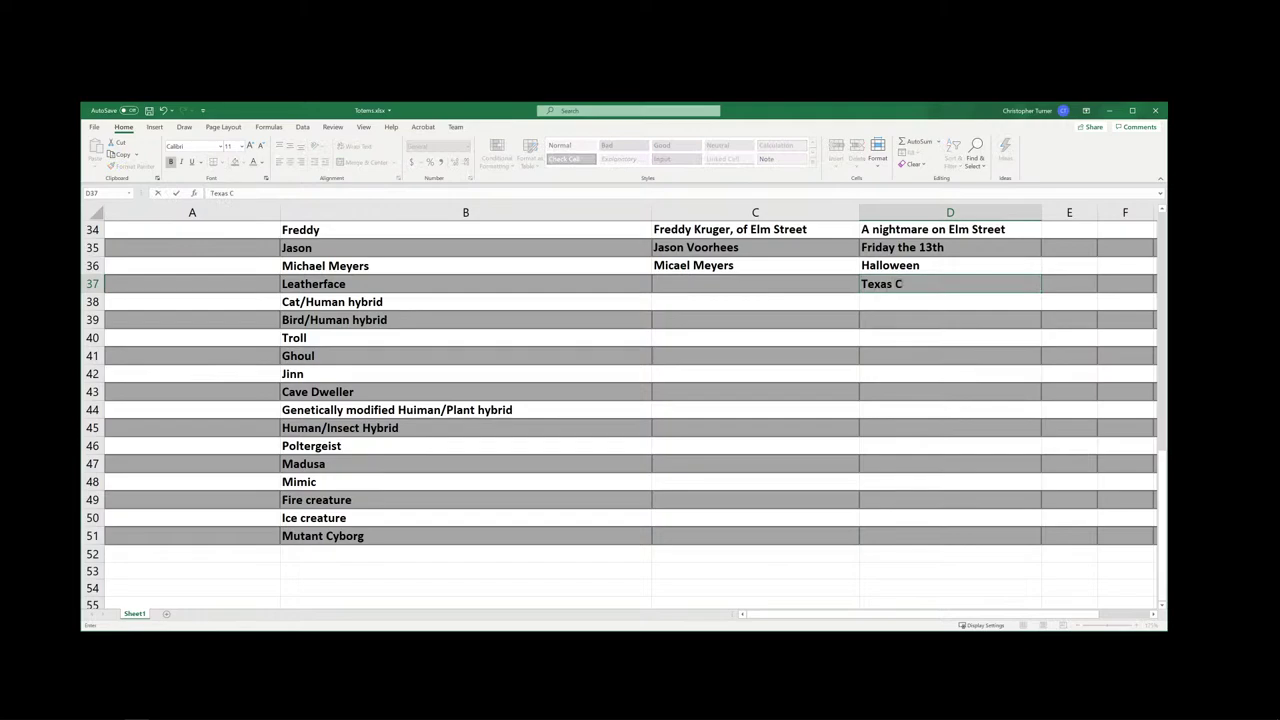
type("hainsaw Masacre")
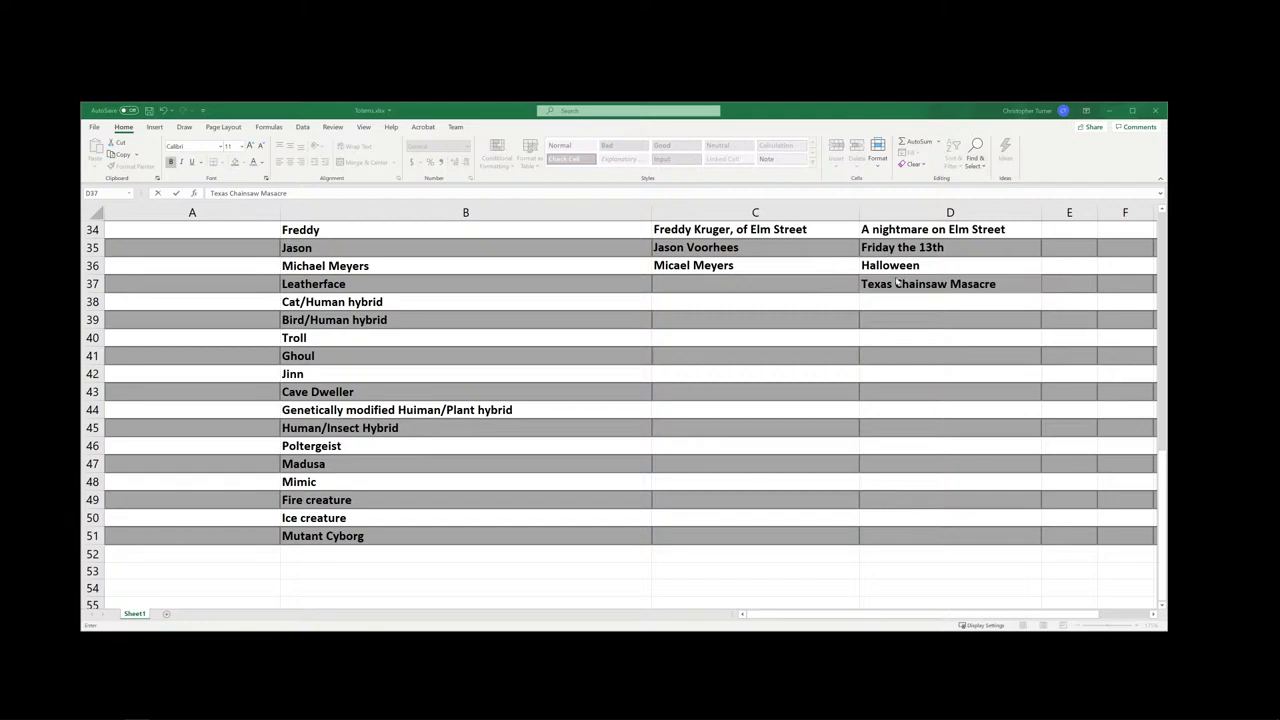
left_click(996, 284)
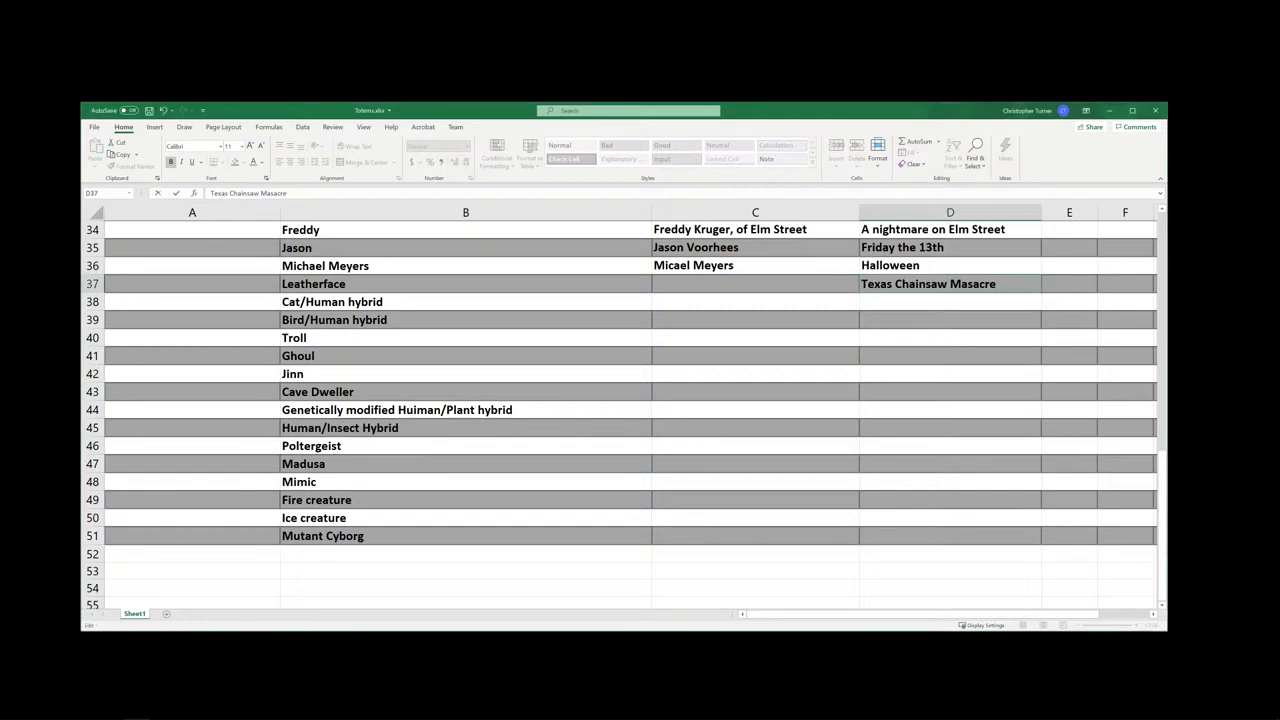
type("s")
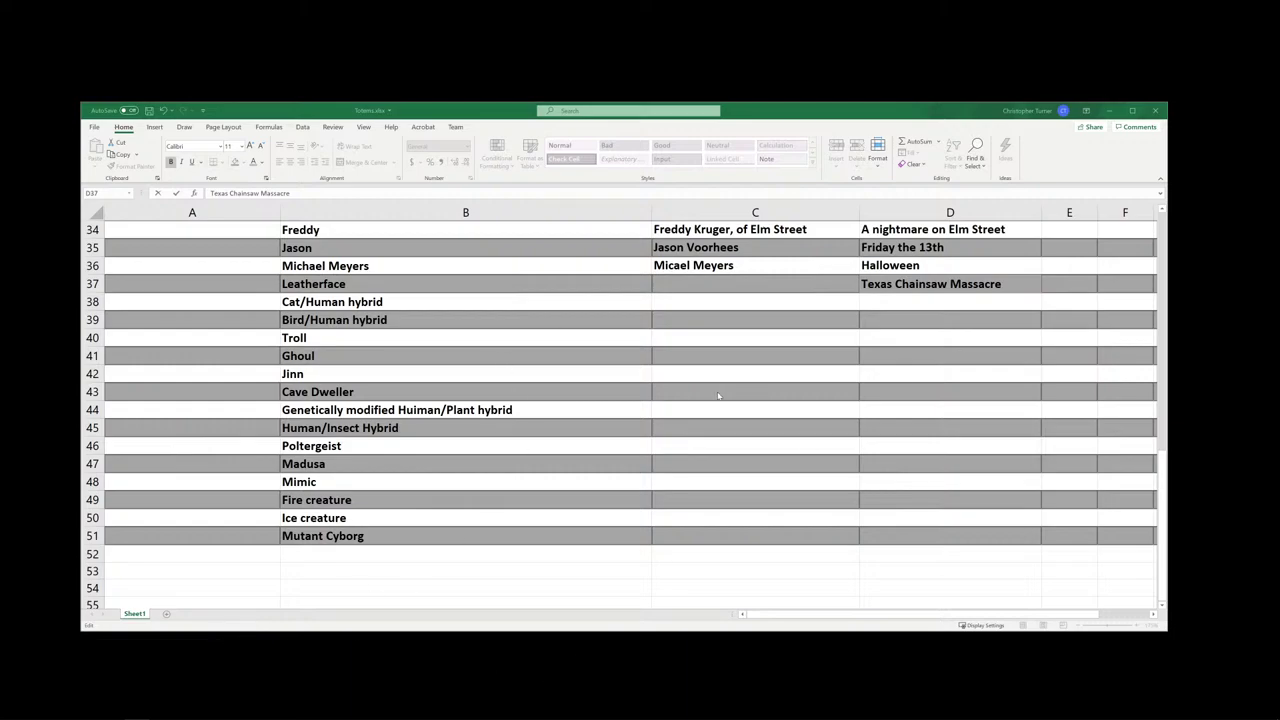
- Enter "Chainsaw" as Leatherface's totem in cell A37
scroll(717, 396, "up", 1)
left_click(166, 356)
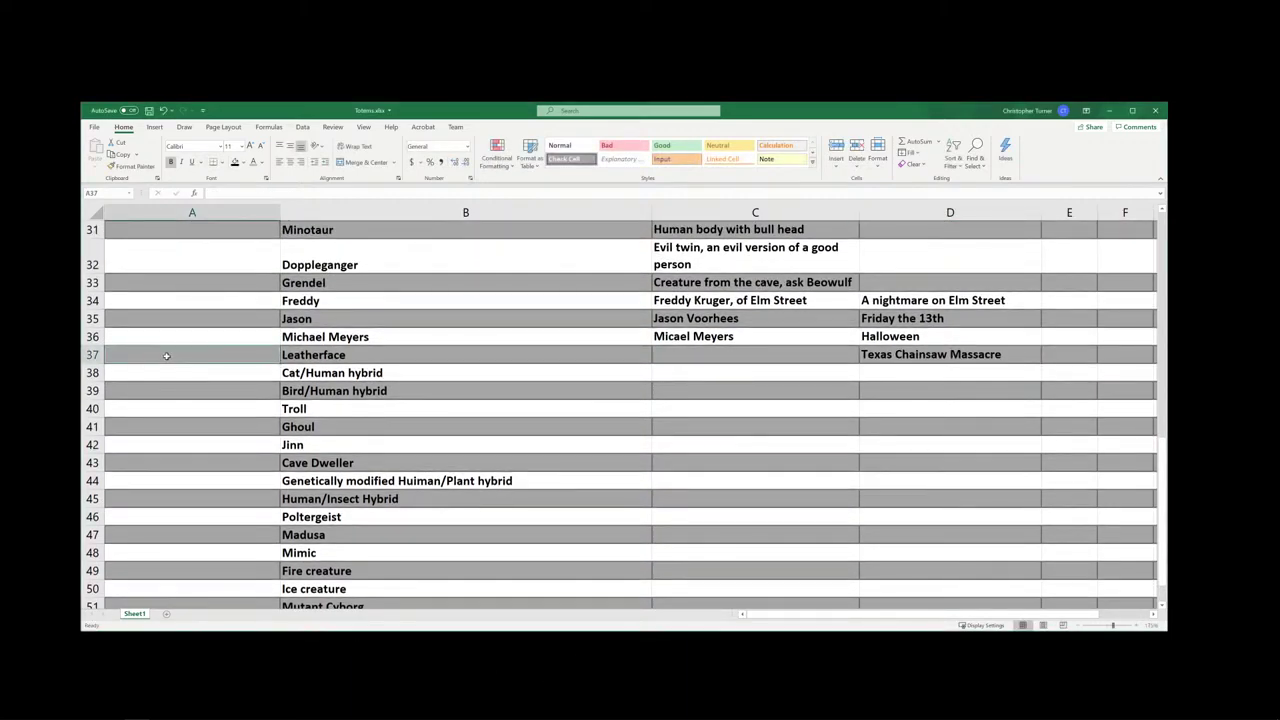
type("Chainsaw")
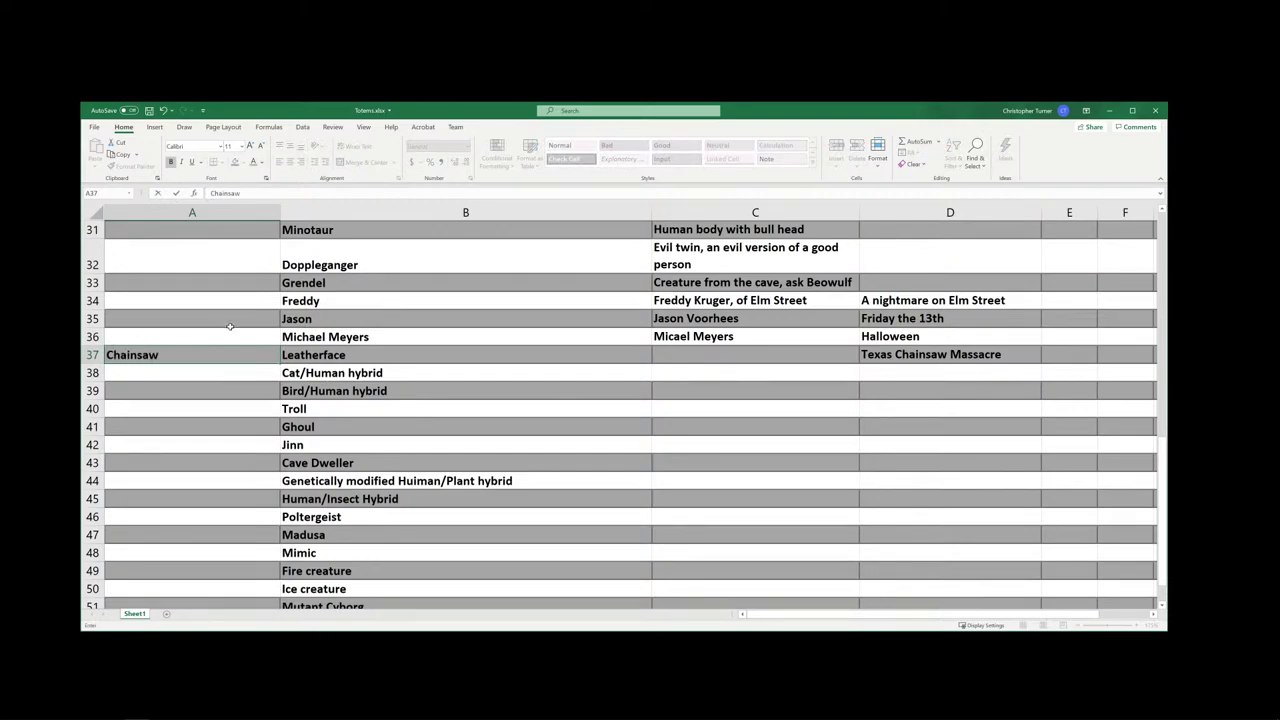
- Enter "Pumpkin" as the totem for Michael Meyers in cell A36
left_click(171, 338)
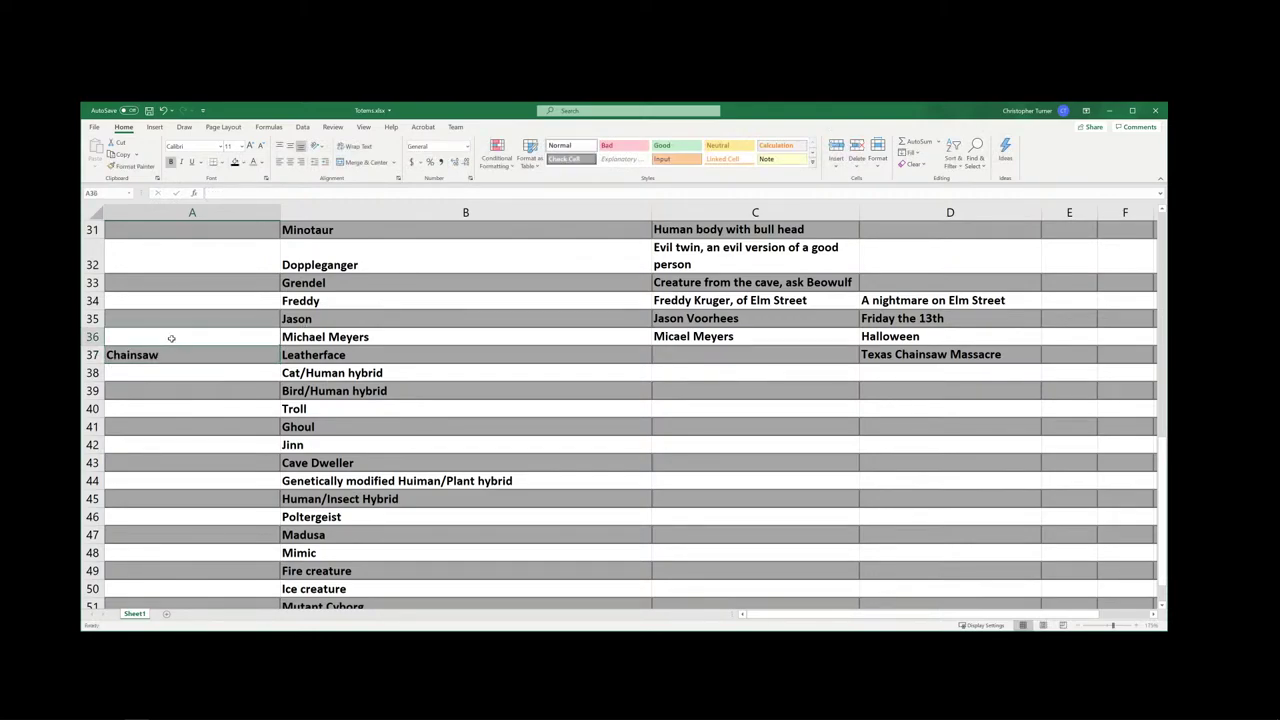
type("P")
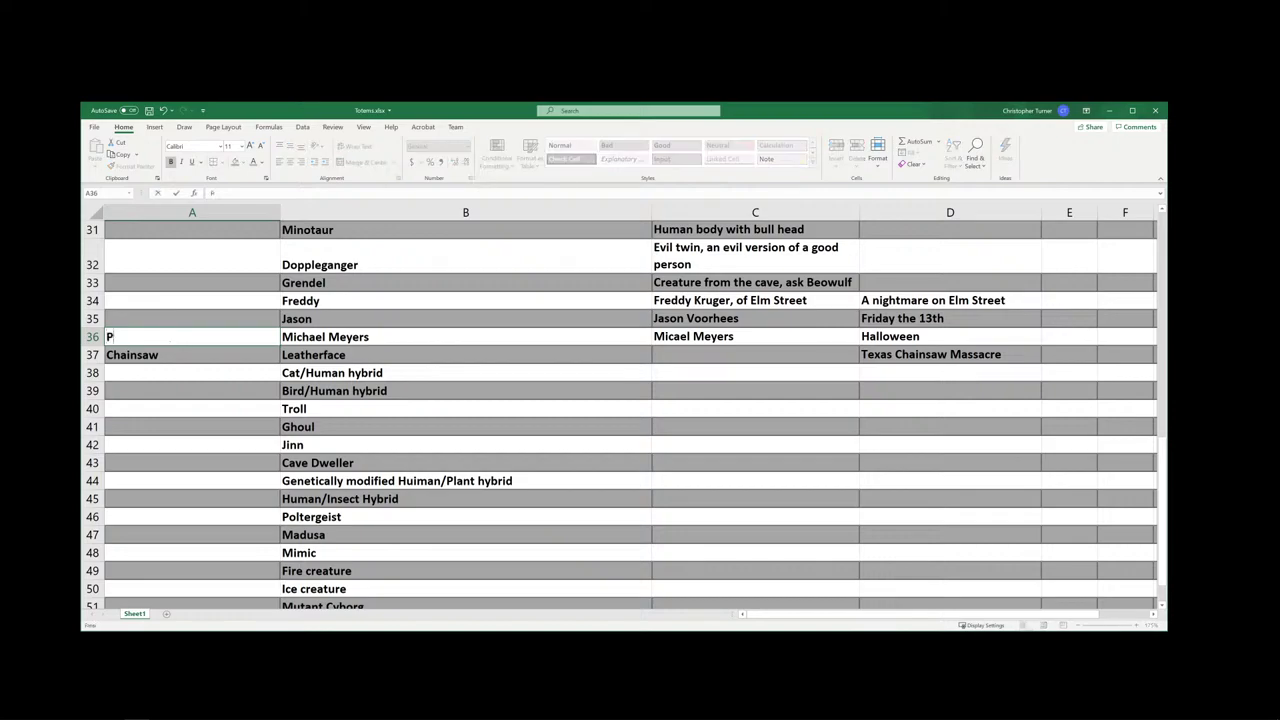
type("umpkin")
scroll(238, 518, "up", 3)
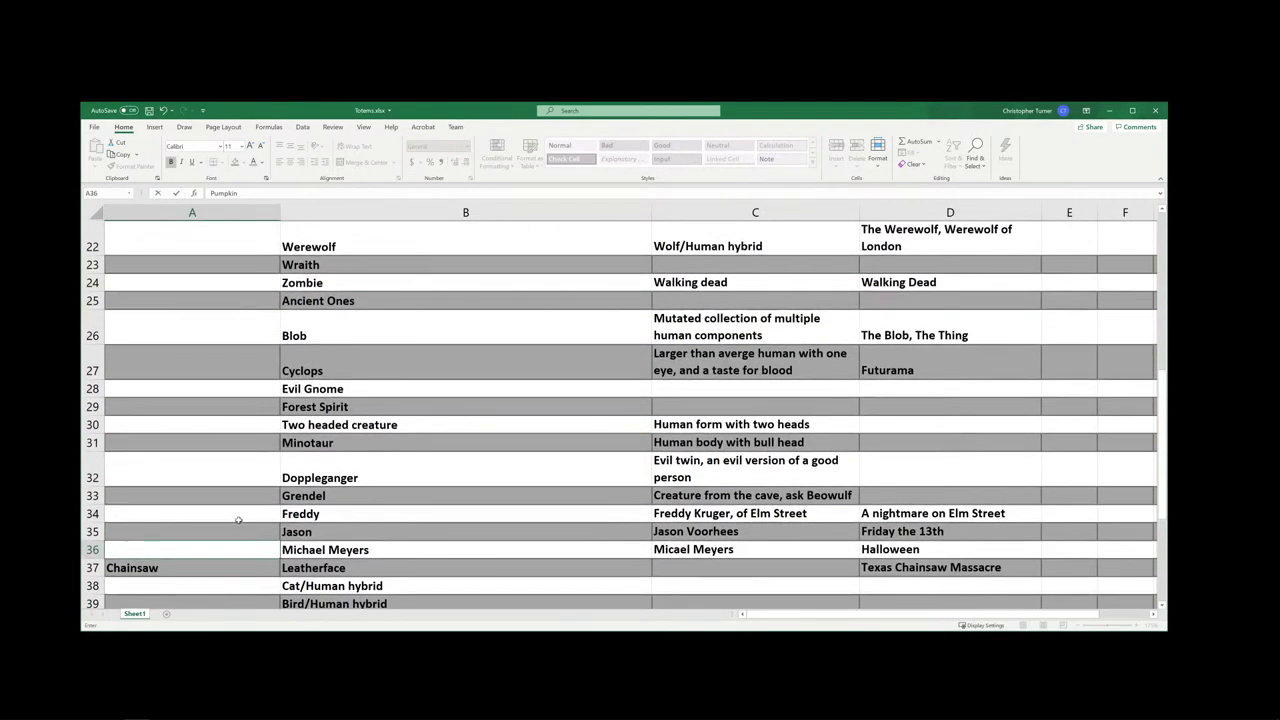
scroll(238, 518, "down", 2)
scroll(238, 518, "up", 1)
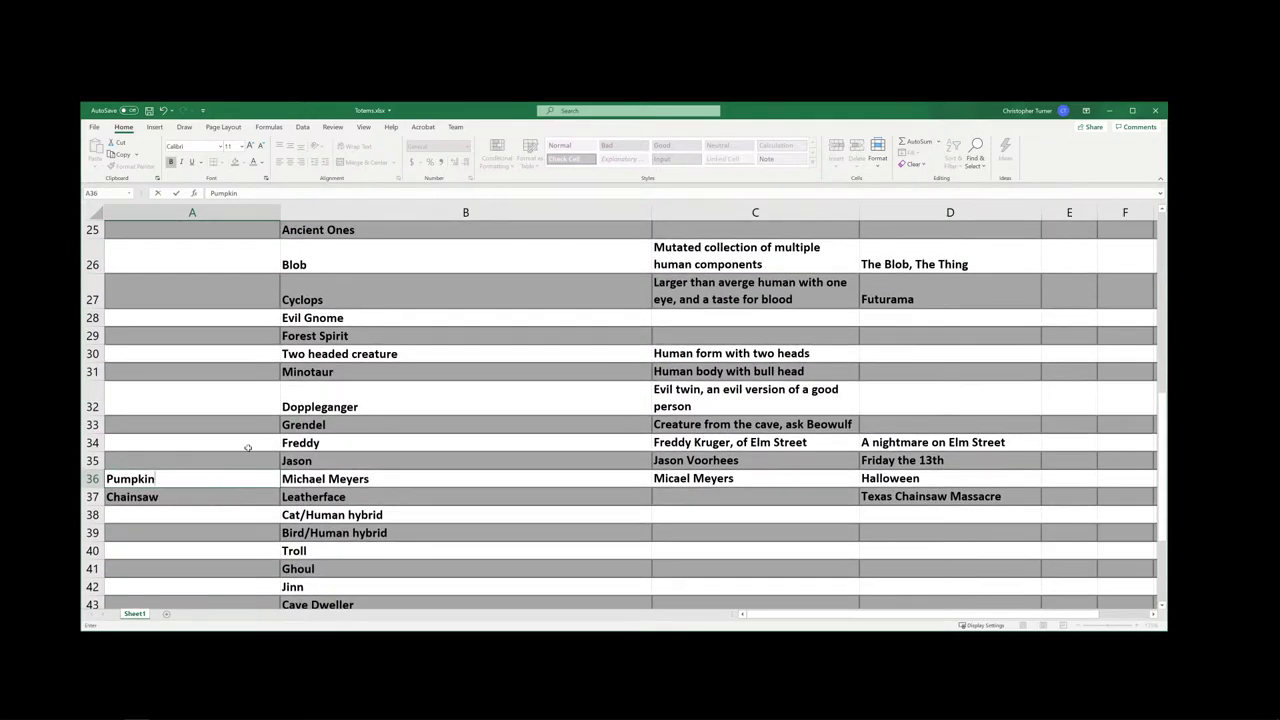
- Enter "Fedora" as Freddy's totem in cell A34
left_click(190, 445)
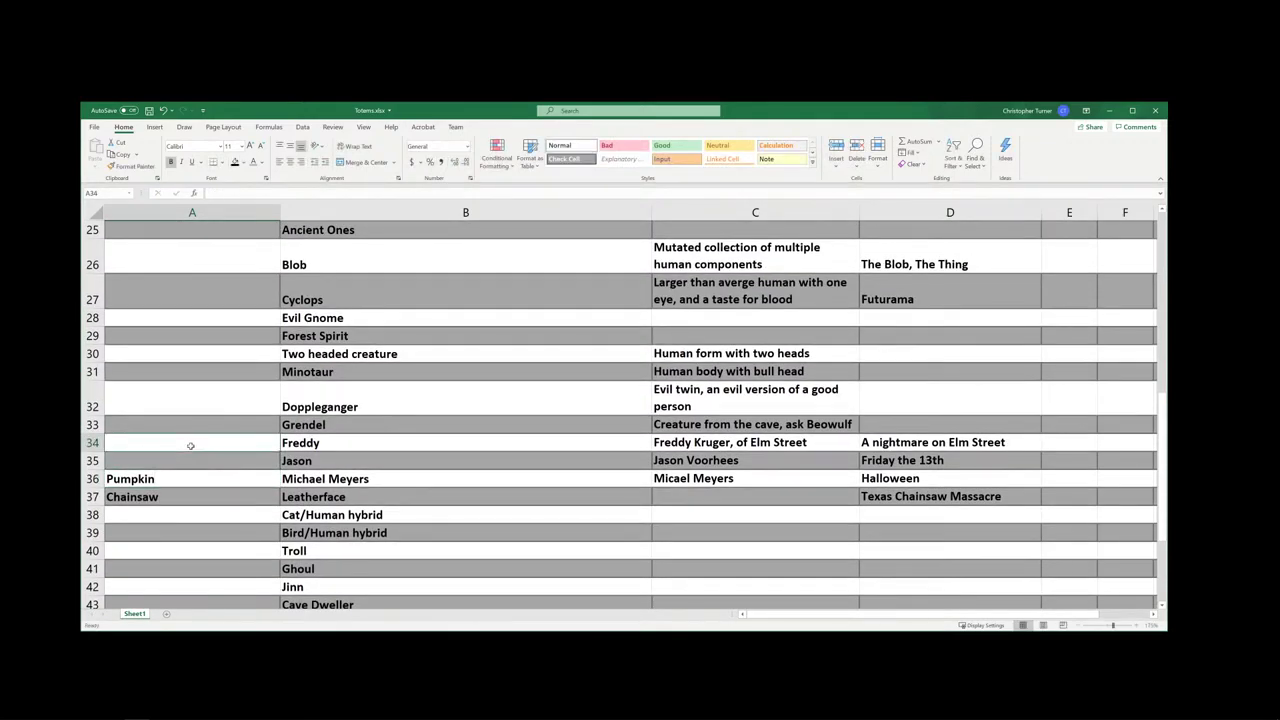
type("Fedora")
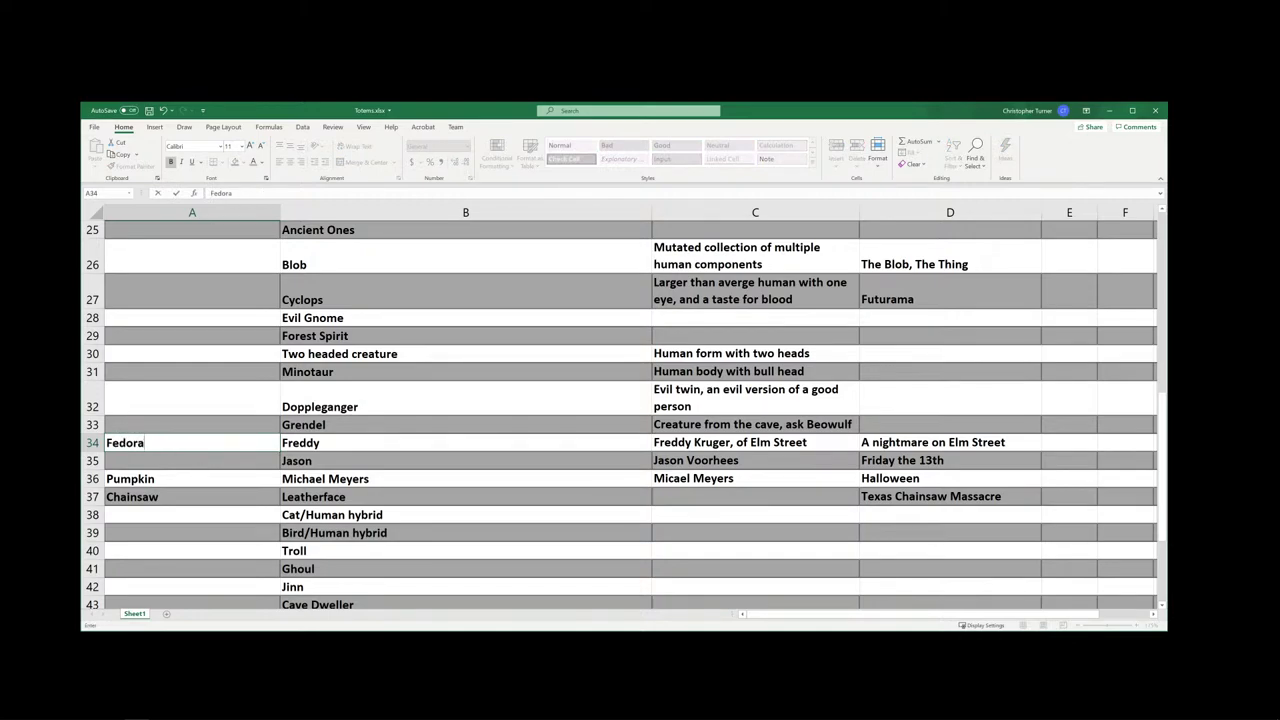
type("\\")
key("BackSpace")
key("Return")
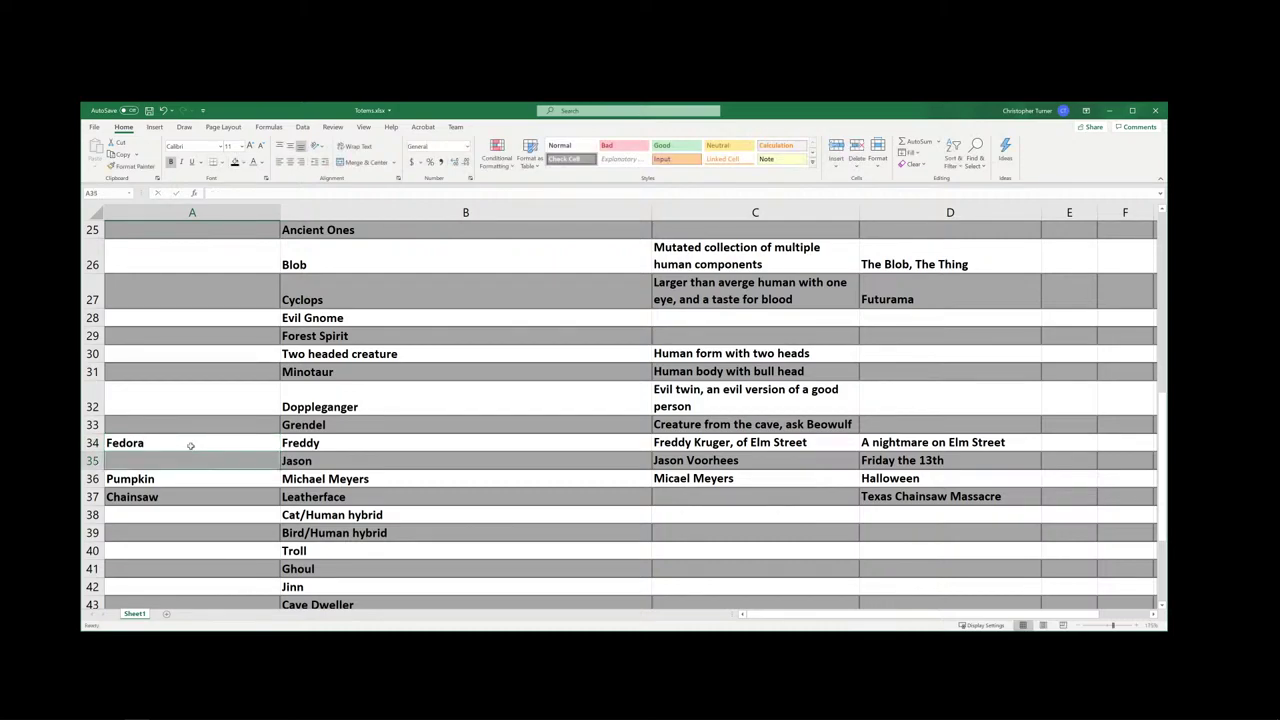
- Enter "Calendar" as Jason's totem in cell A35
type("Ca")
type("lendar")
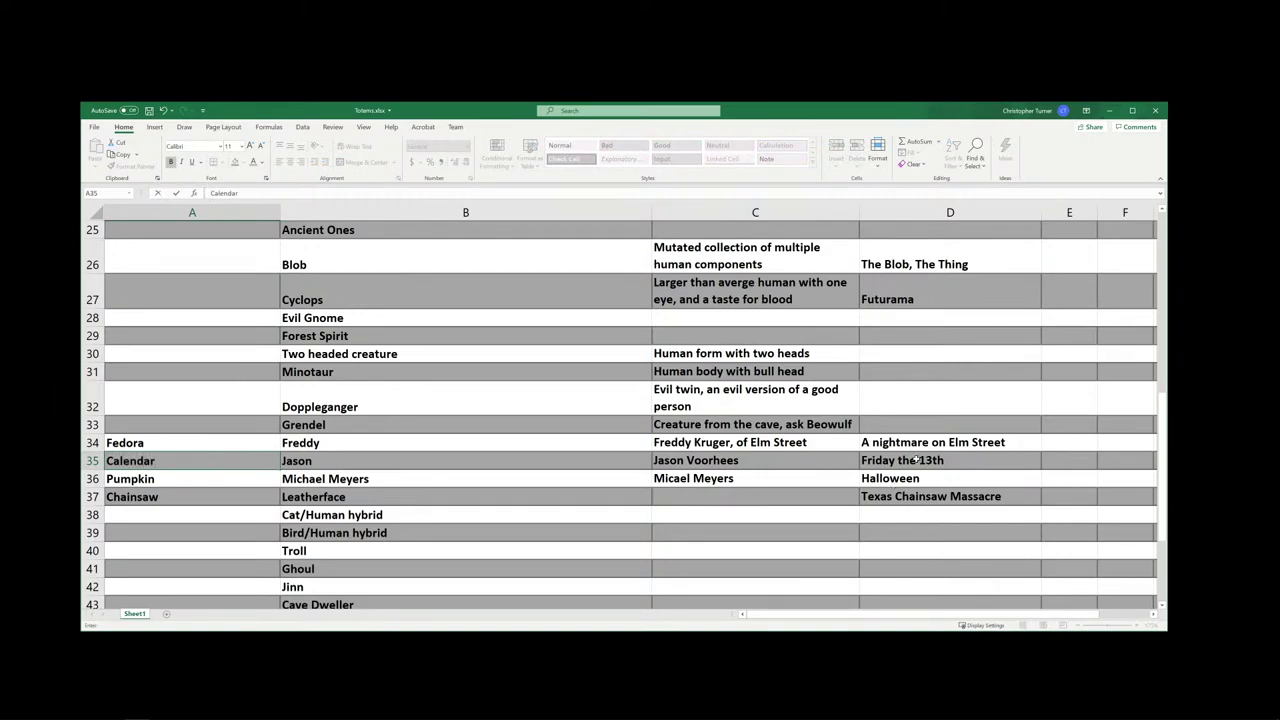
left_click(197, 499)
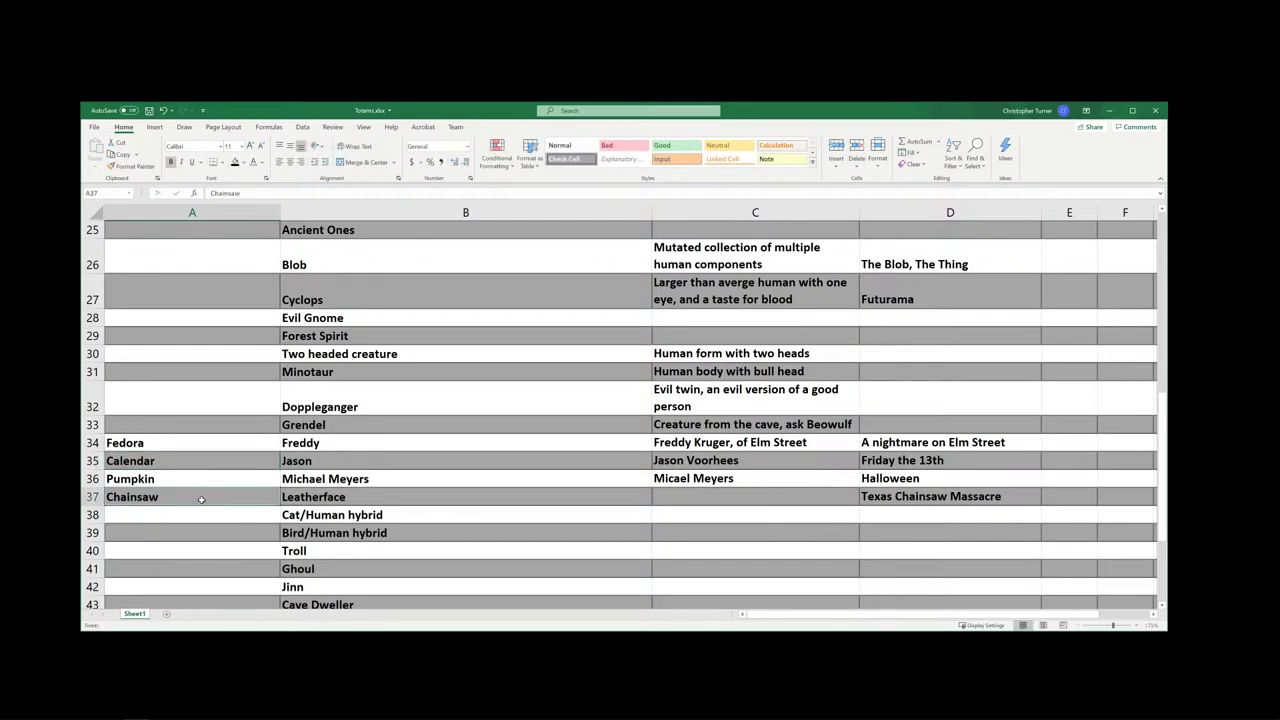
- Enter "Carrot" as the Snowman's totem in cell A20
scroll(200, 500, "down", 2)
scroll(202, 500, "up", 7)
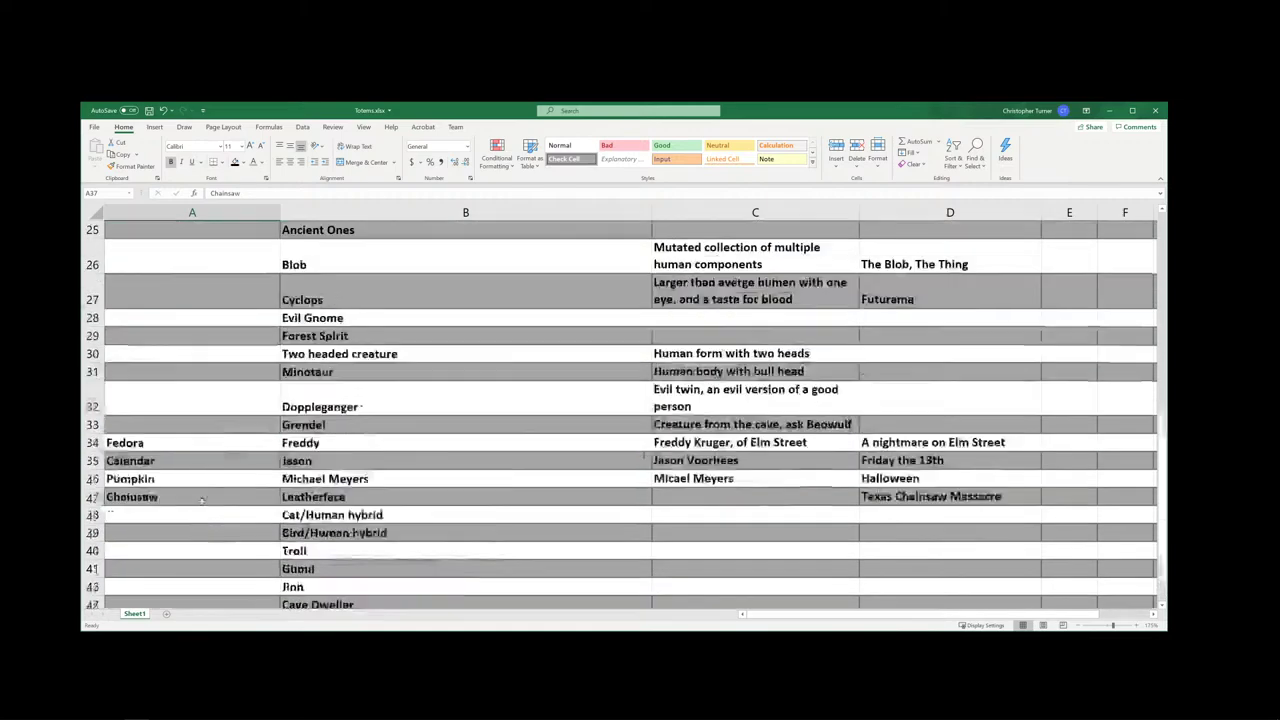
scroll(202, 498, "down", 1)
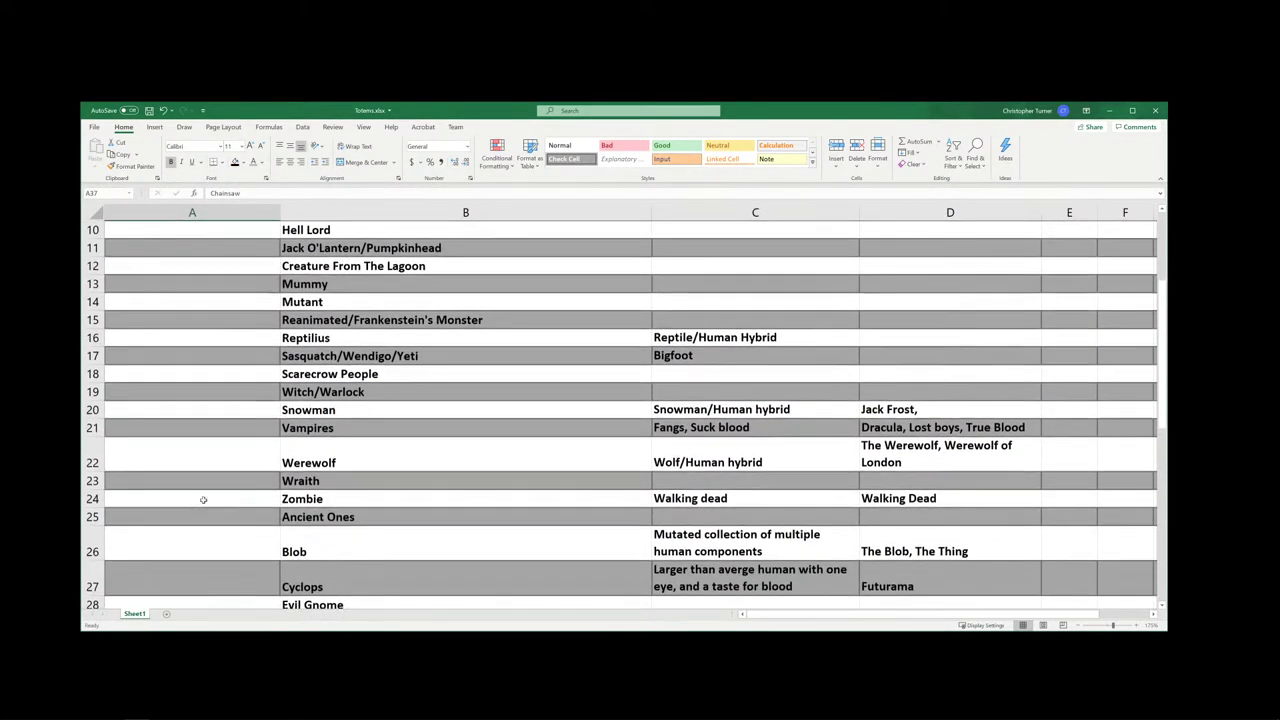
left_click(238, 407)
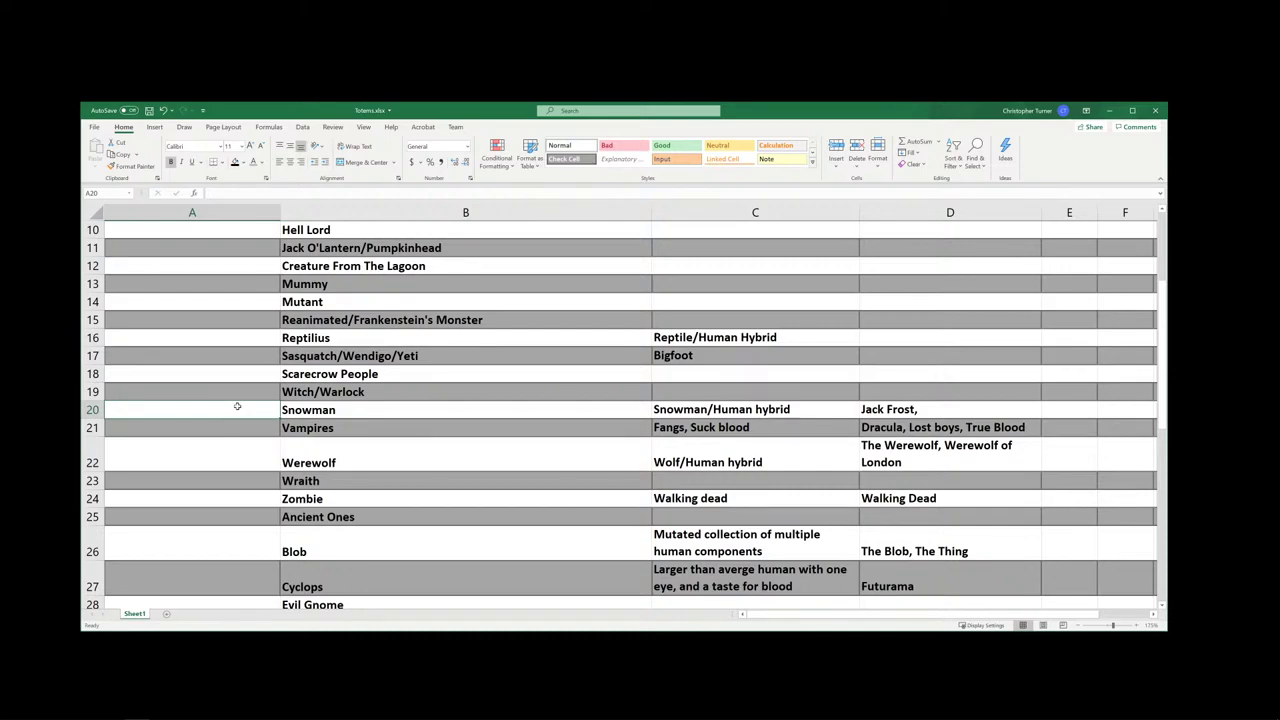
type("CAlendar")
key("BackSpace")
type("Carro")
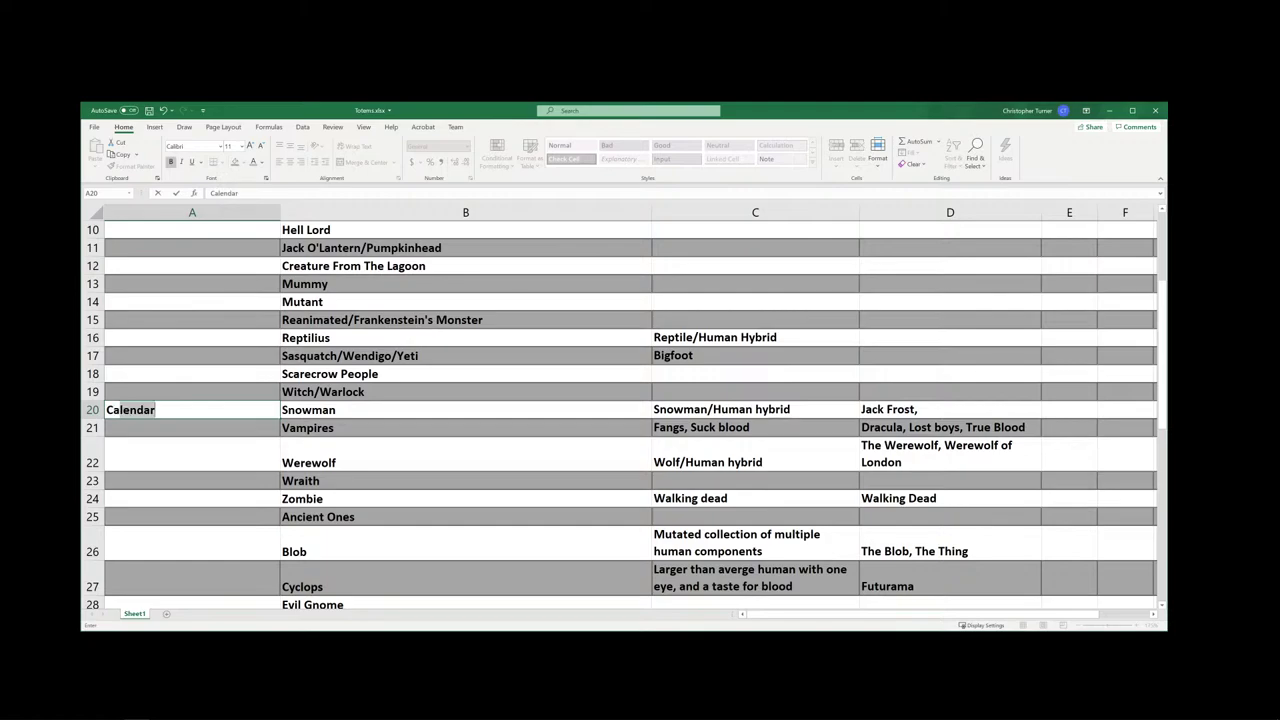
type("t")
key("Return")
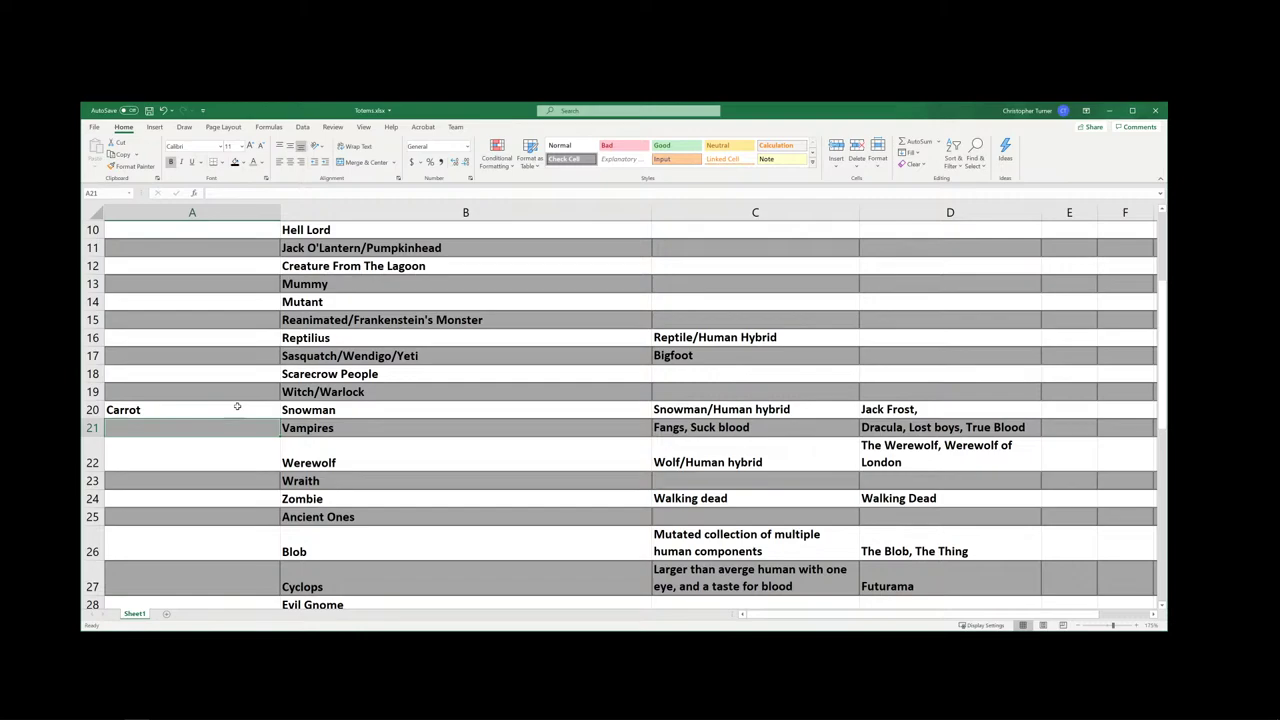
- Enter "Galric cloves" as the Vampires' totem in cell A21
type("Galric")
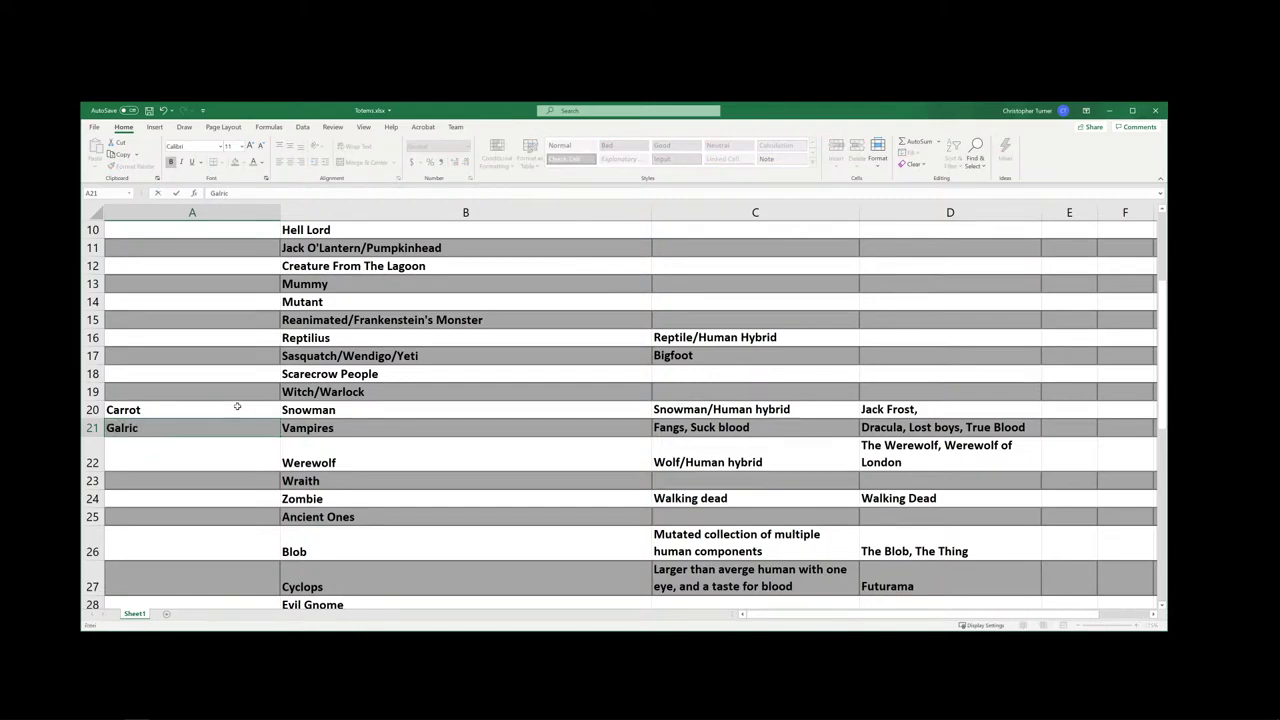
type(" cloves")
key("Return")
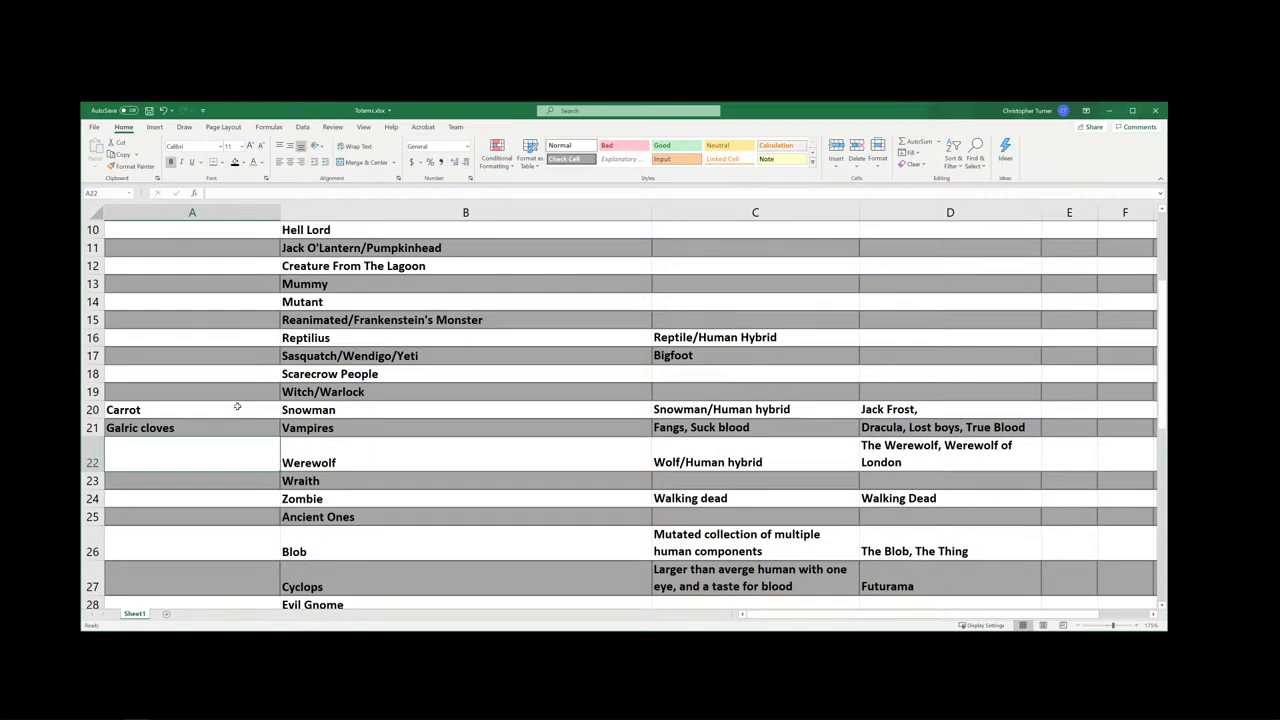
- Enter "Full moon" as the Werewolf's totem in cell A22
type("F")
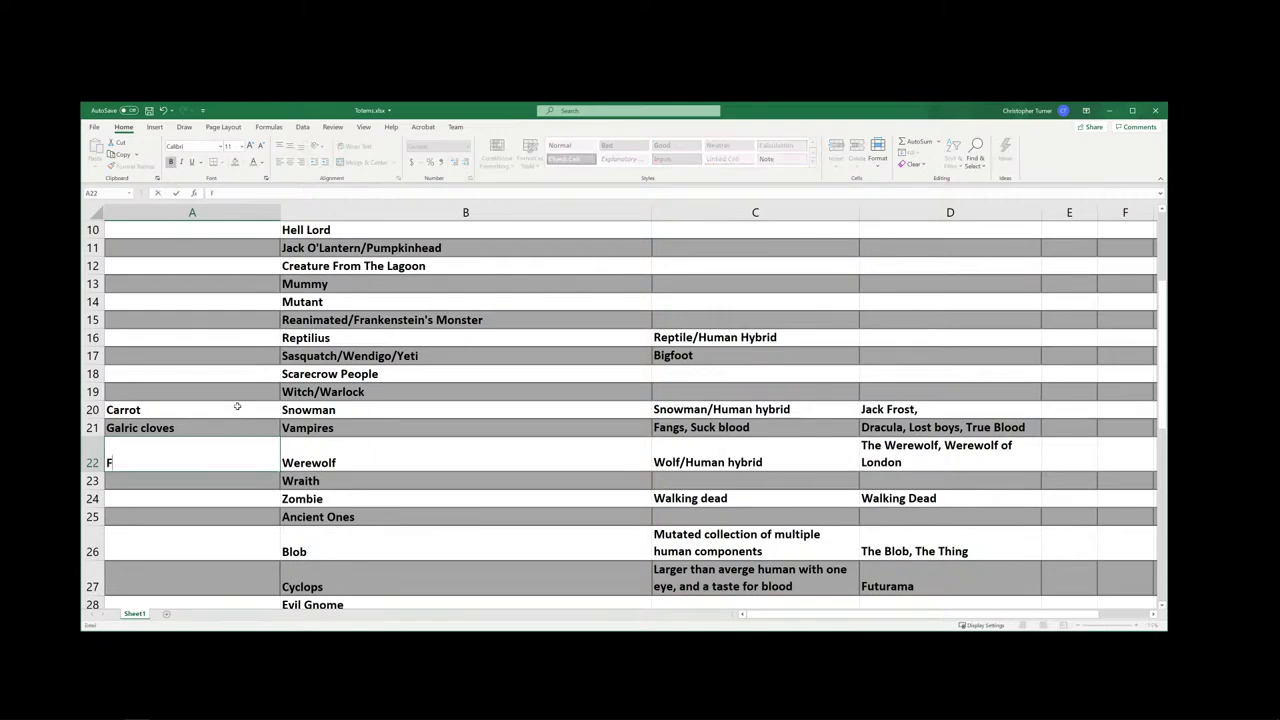
type("ull moon")
key("Up")
- Enter "Toy reptile" as the totem for Reptilius in cell A16
key("Up")
key("Up")
key("Up")
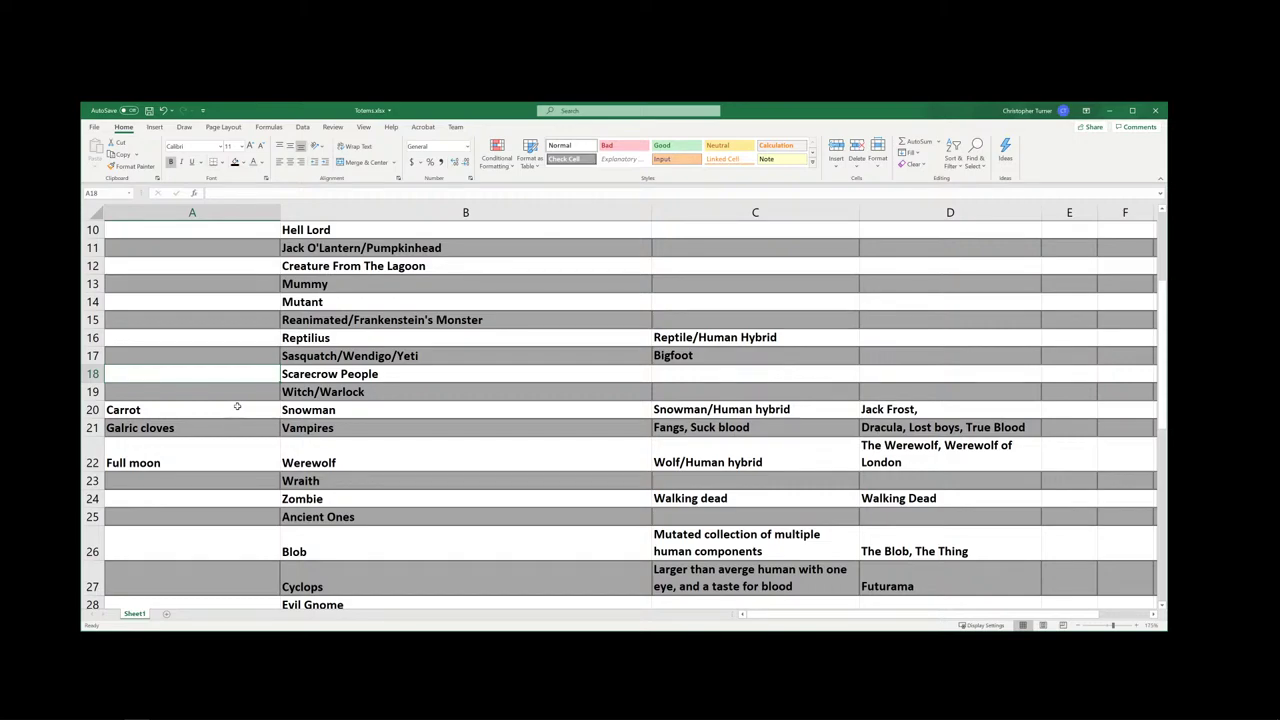
key("Down")
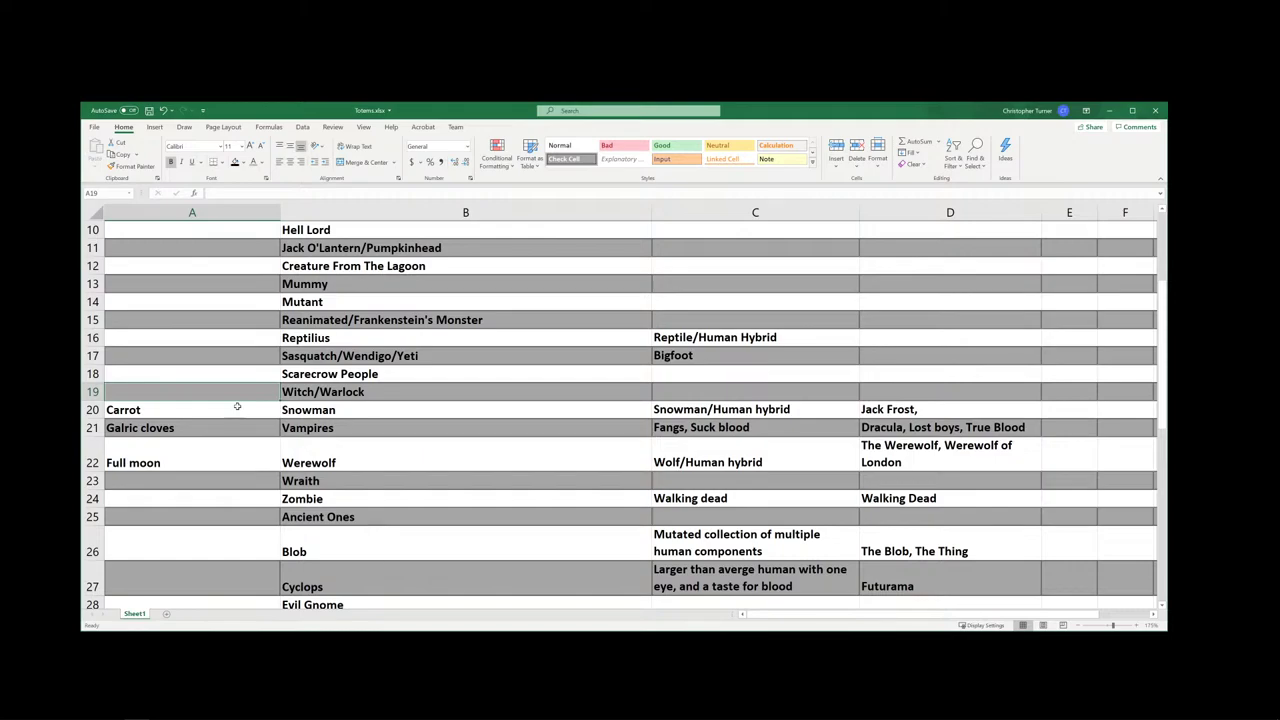
key("Up")
key("Up")
key("Up")
type("Toy")
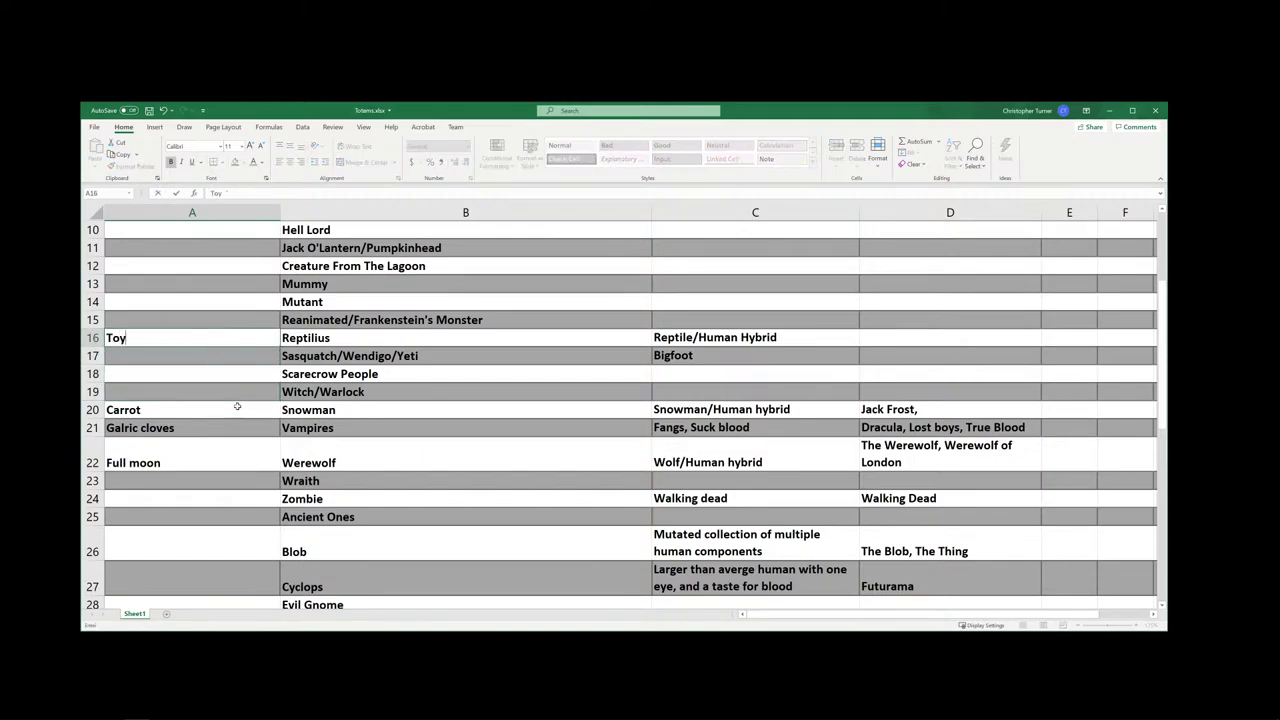
type(" reptile")
key("Up")
- Enter "Harpoon" as the totem for Creature From The Lagoon in cell A12
key("Up")
key("Up")
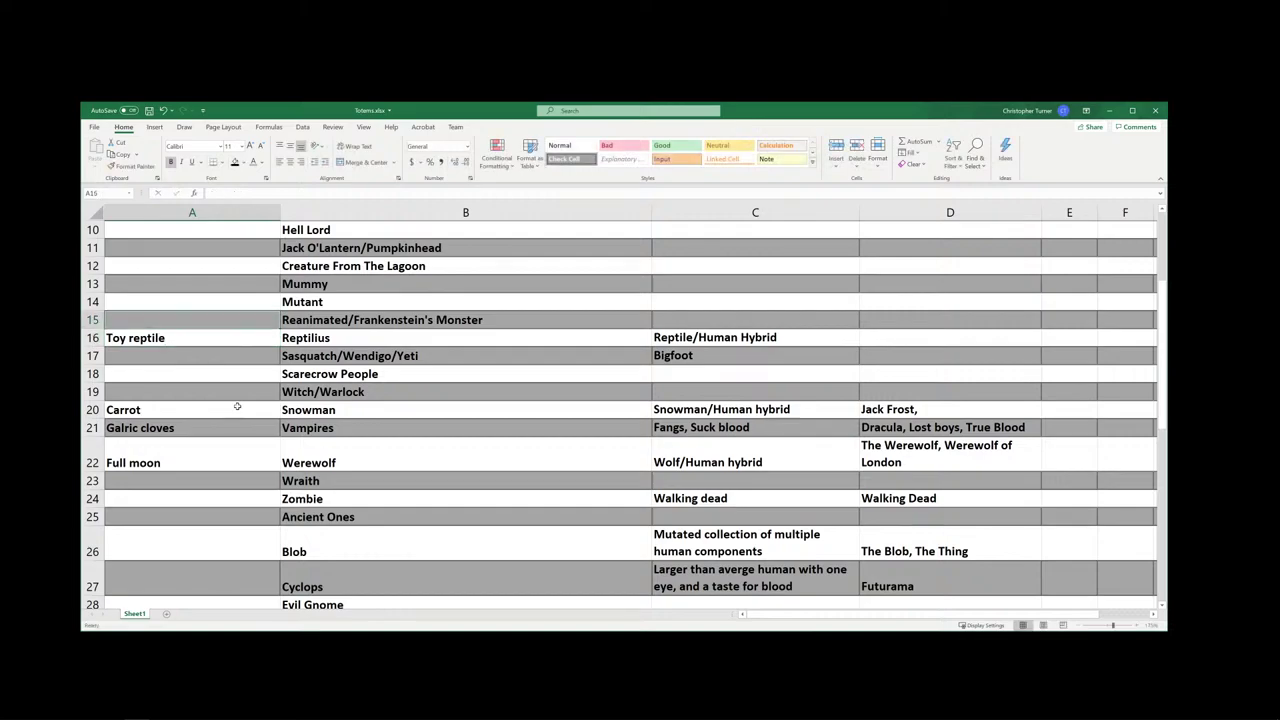
key("Up")
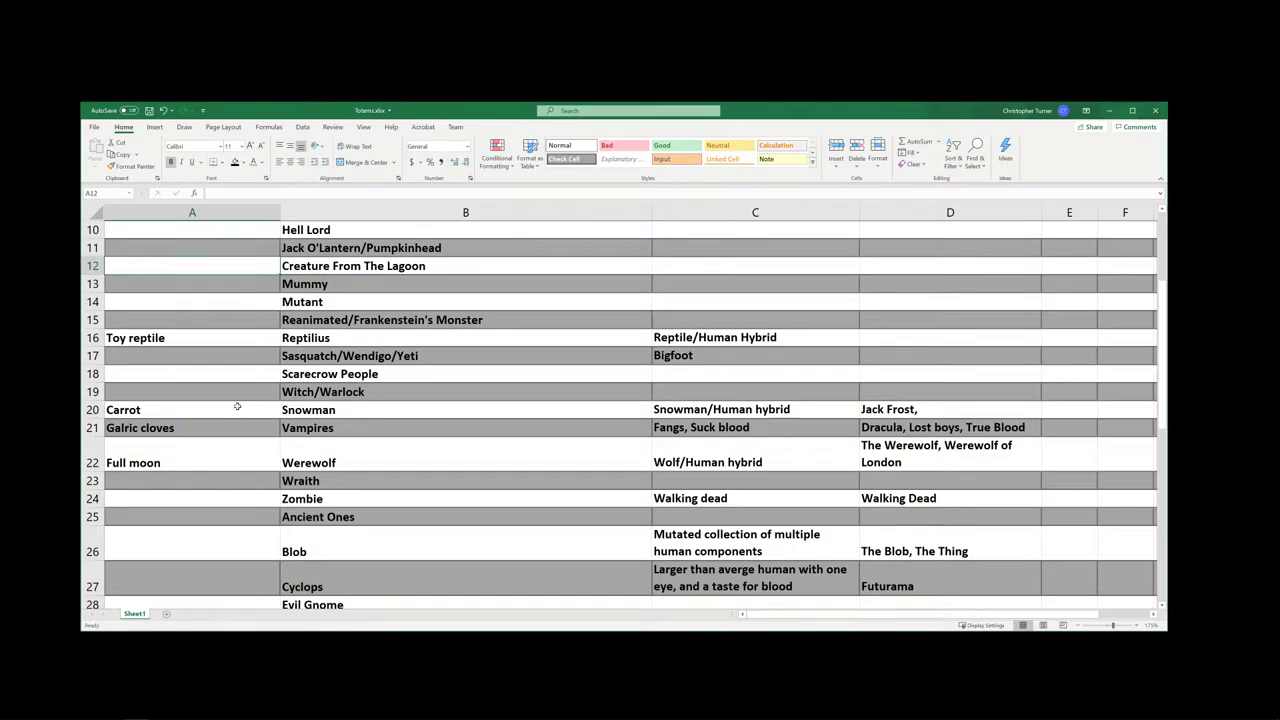
type("Harpoon")
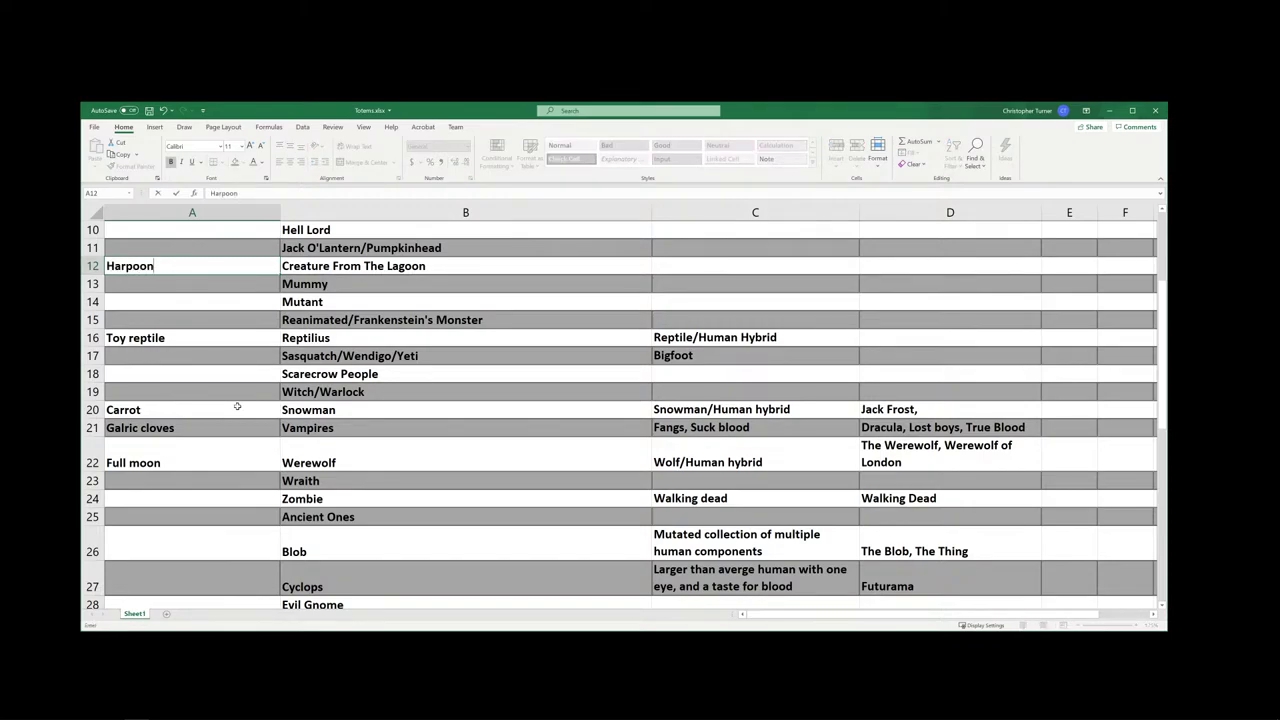
key("Up")
- Enter "Pumpkin" as the Jack O'Lantern/Pumpkinhead totem in cell A11 and select the Michael Meyers totem cell A36
scroll(237, 406, "up", 2)
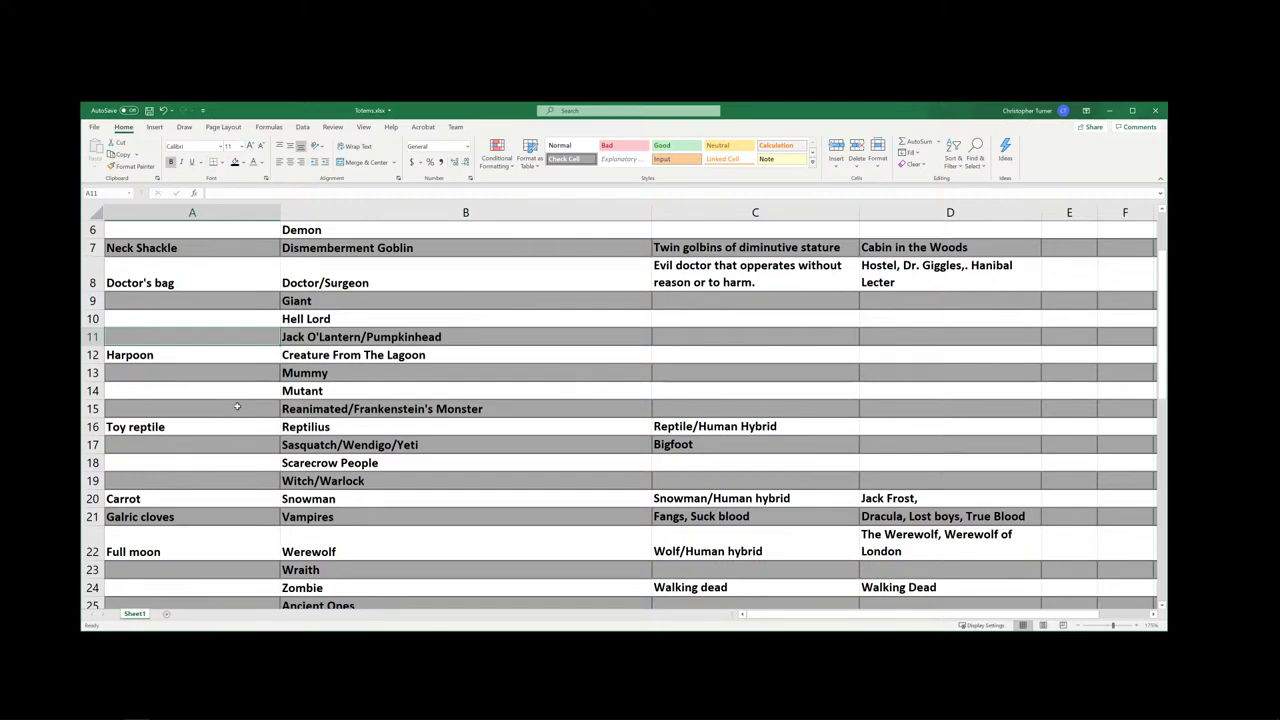
type("Pumpkin")
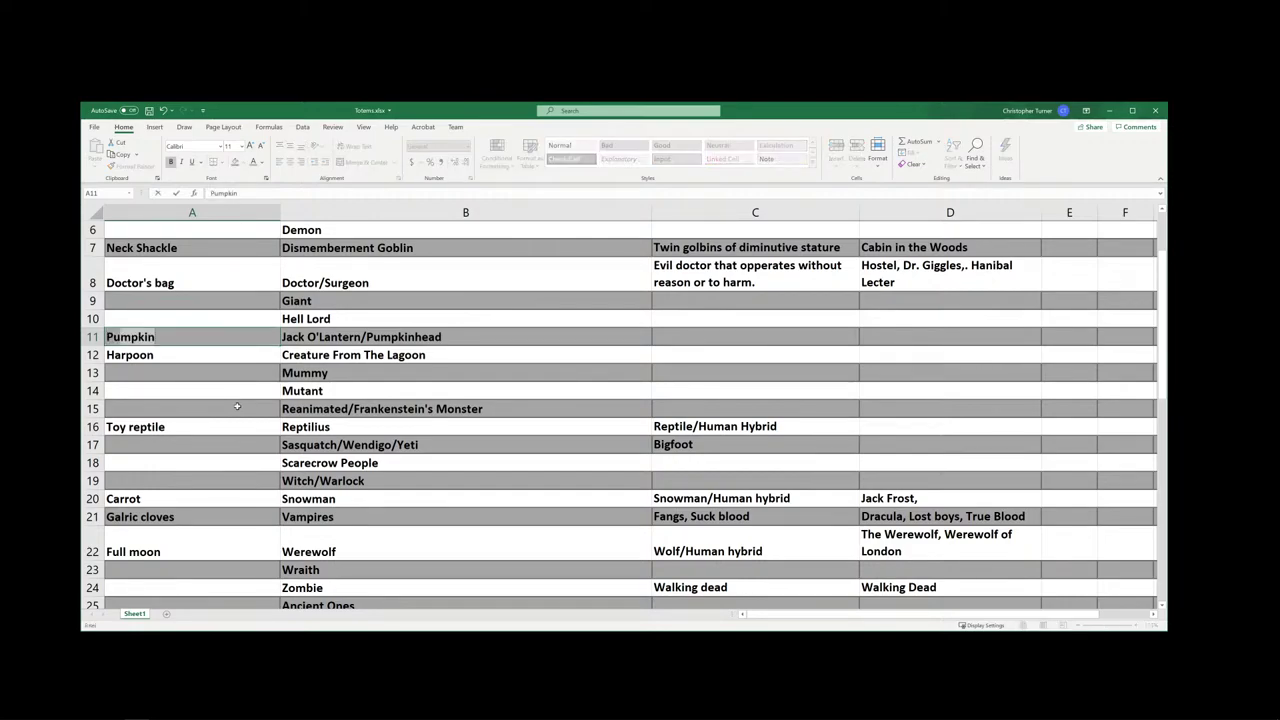
type("pkin")
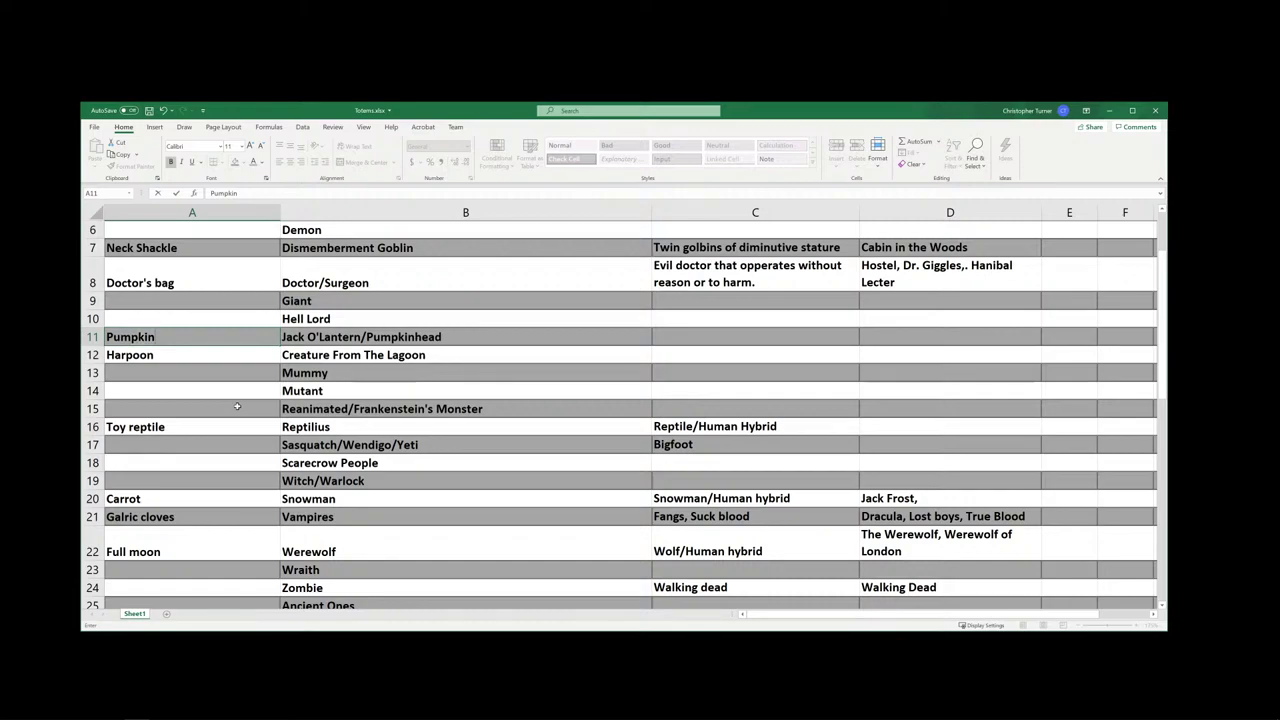
left_click(505, 319)
scroll(505, 318, "down", 12)
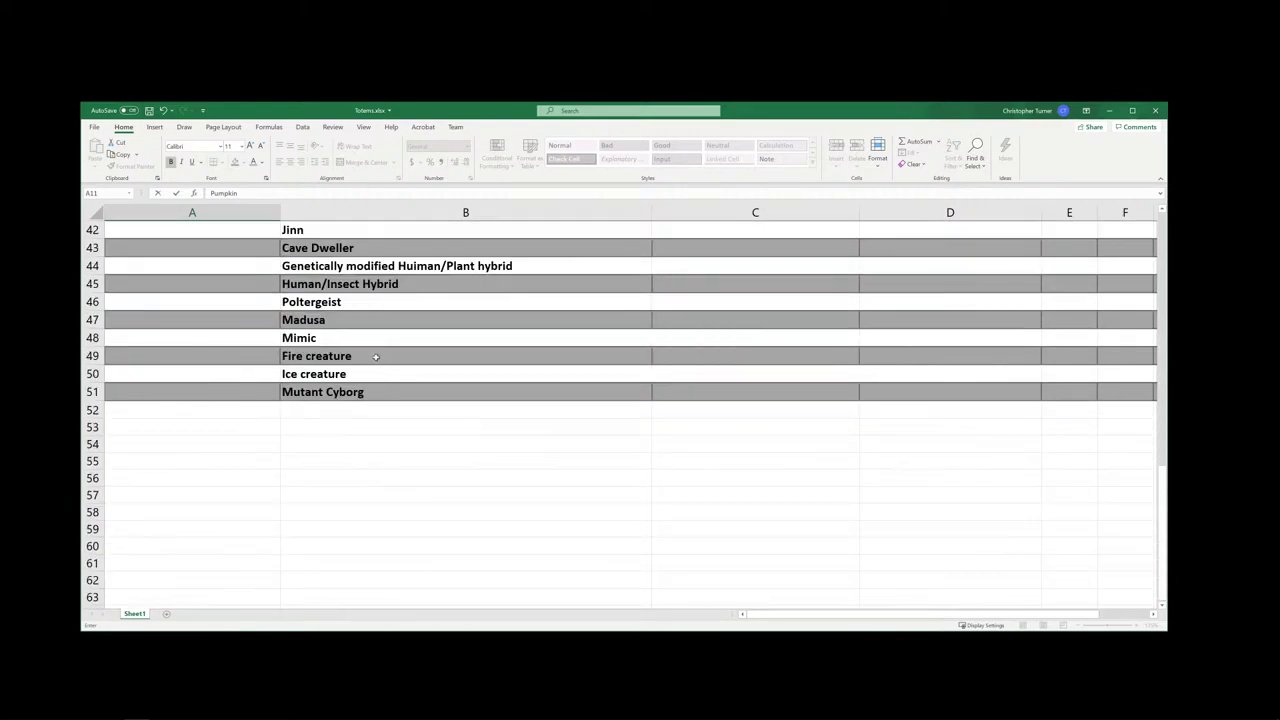
scroll(380, 363, "up", 4)
left_click(170, 357)
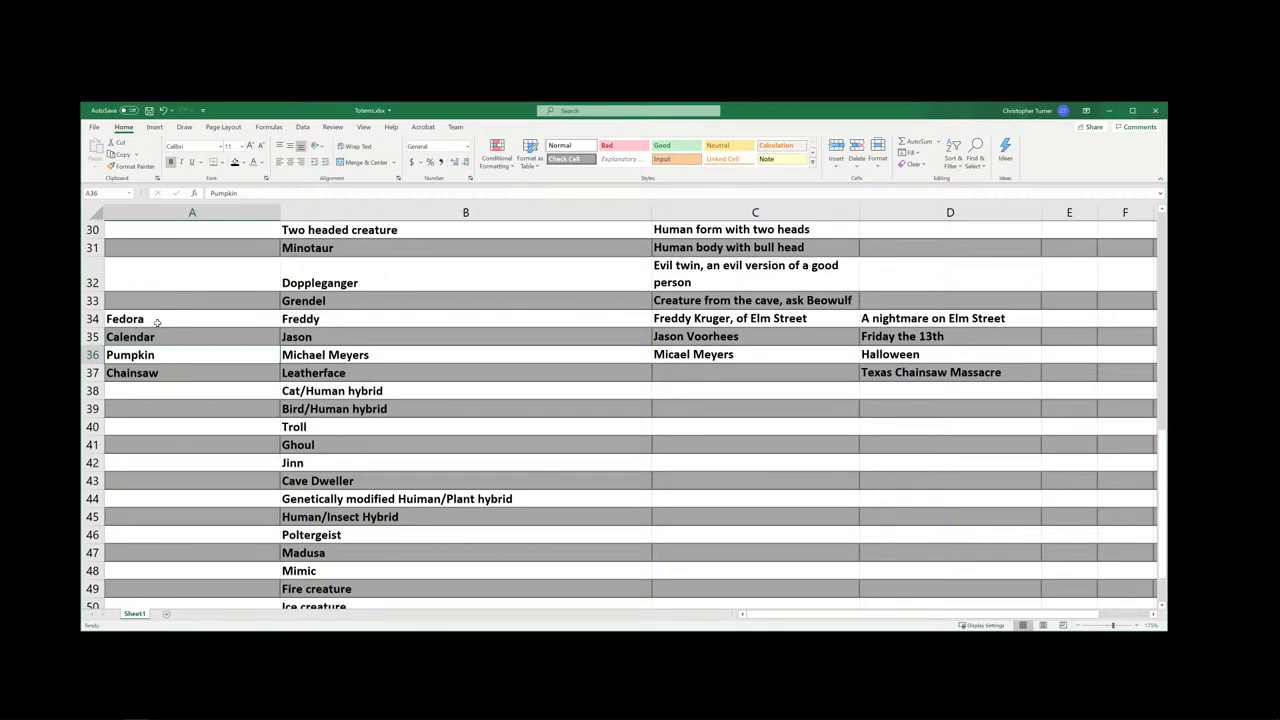
- Replace the Michael Meyers totem in cell A36 with "William Shatner"
left_click_drag(262, 197, 183, 197)
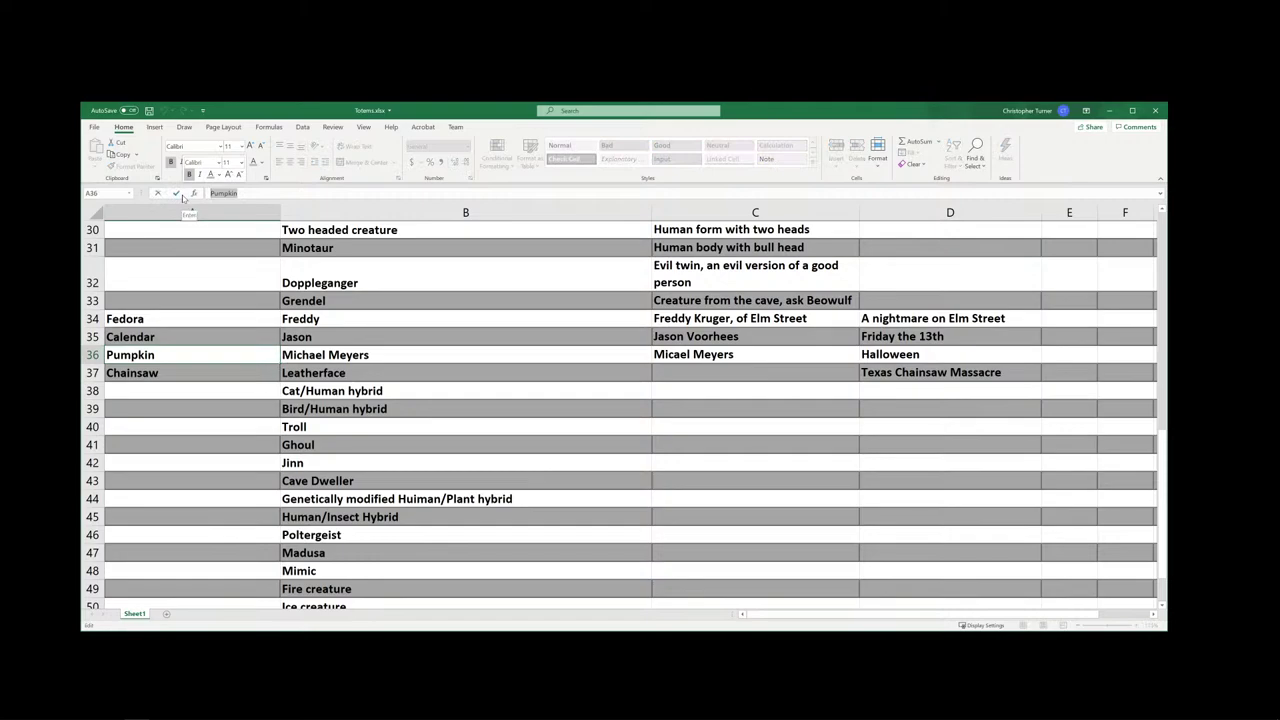
type("Will")
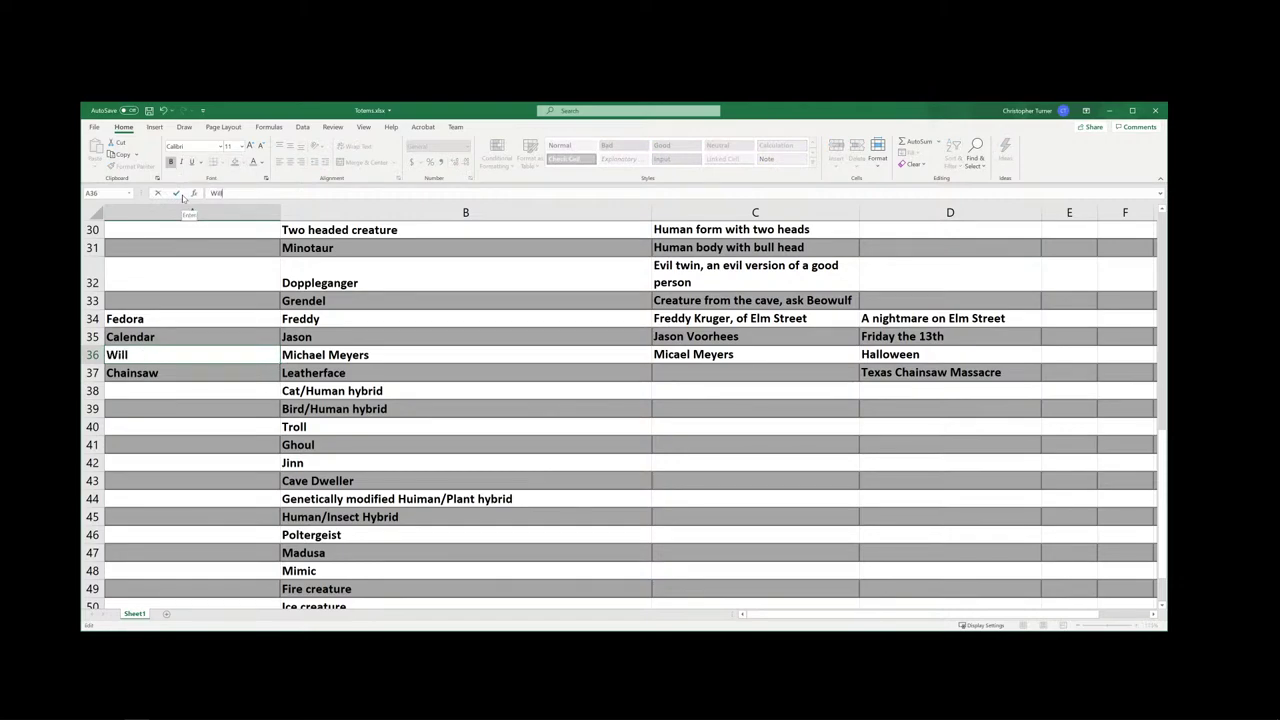
type("iam Shatner")
key("Return")
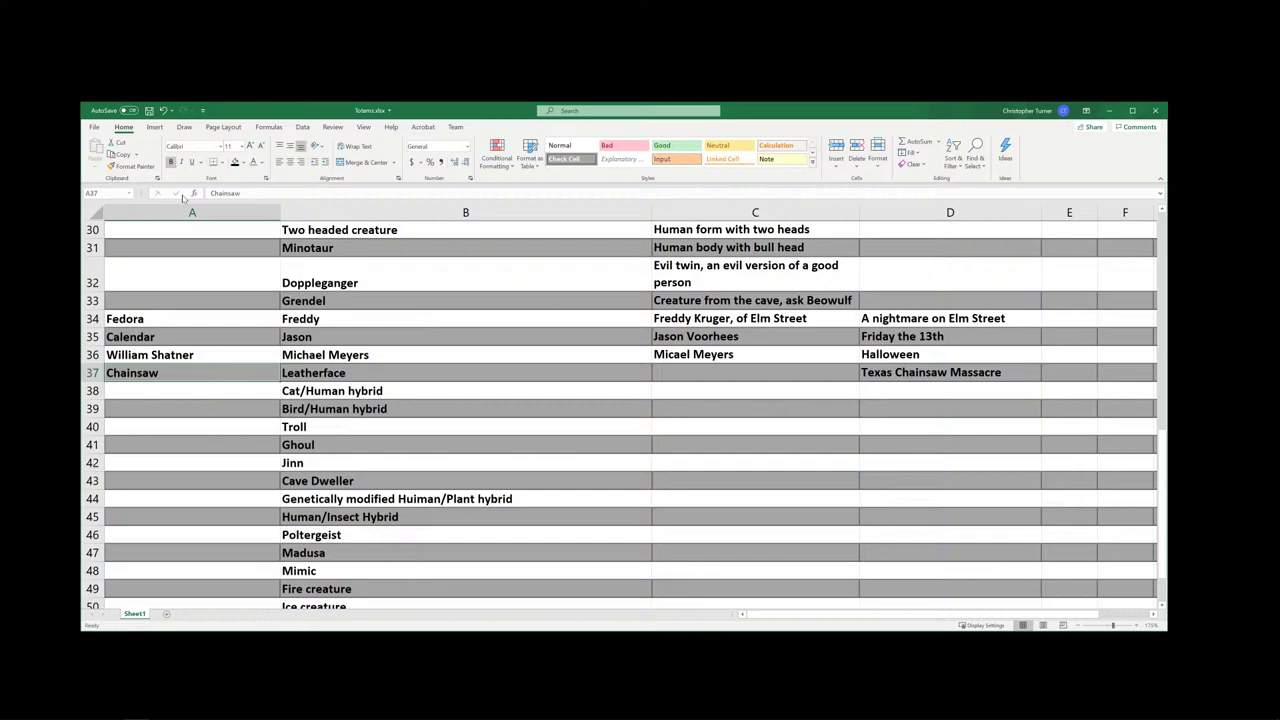
- Correct the spelling of the Michael Meyers description in cell C36 to "Michael Meyers"
left_click(315, 358)
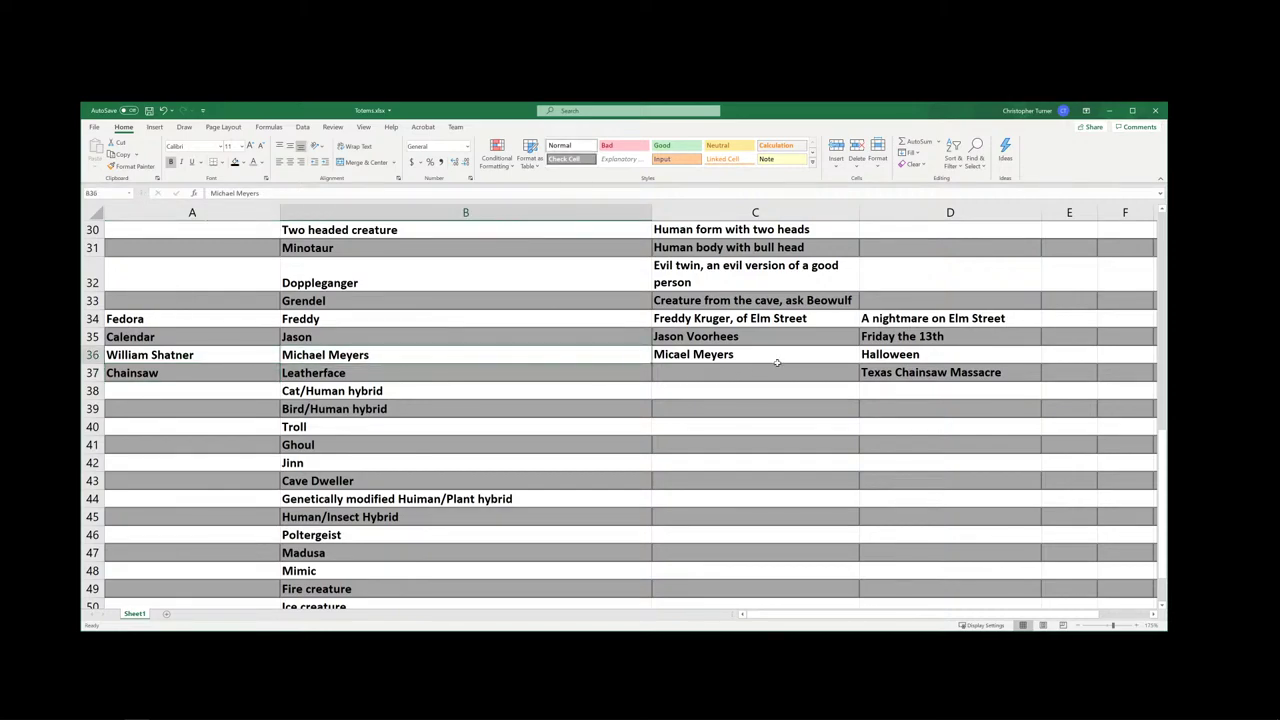
left_click(680, 359)
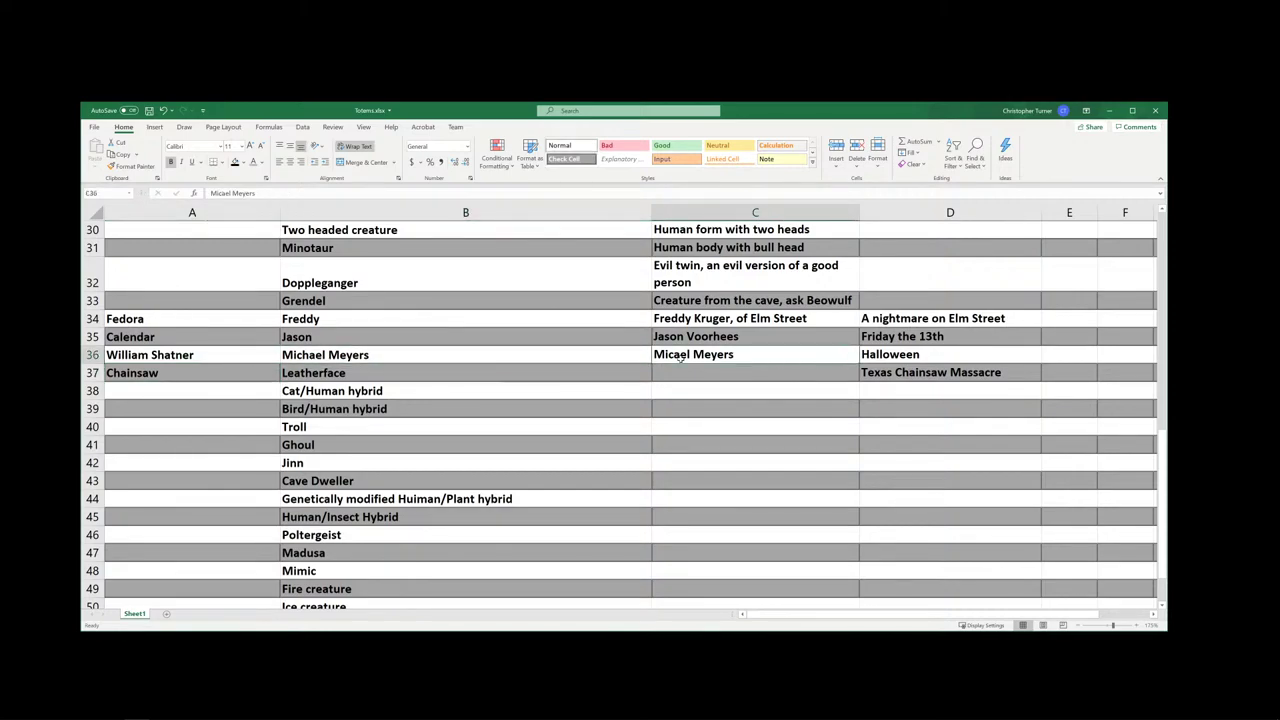
left_click(222, 193)
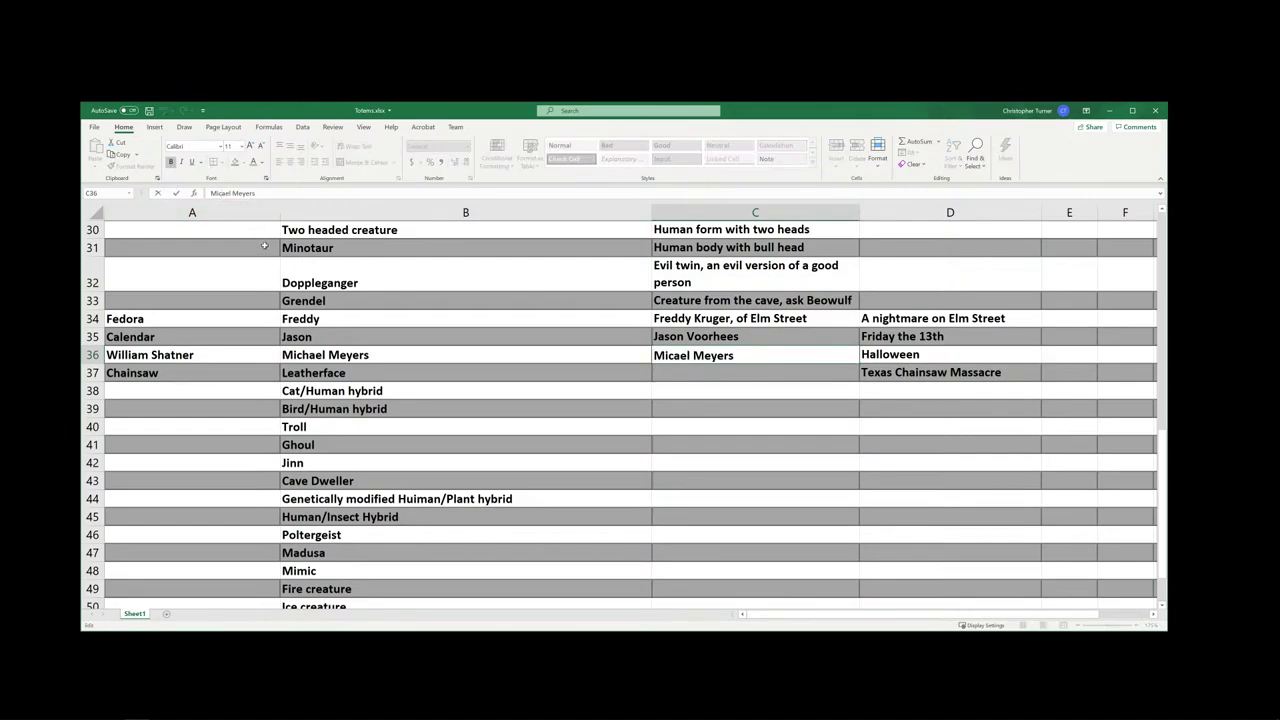
type("h")
left_click(228, 334)
left_click(189, 367)
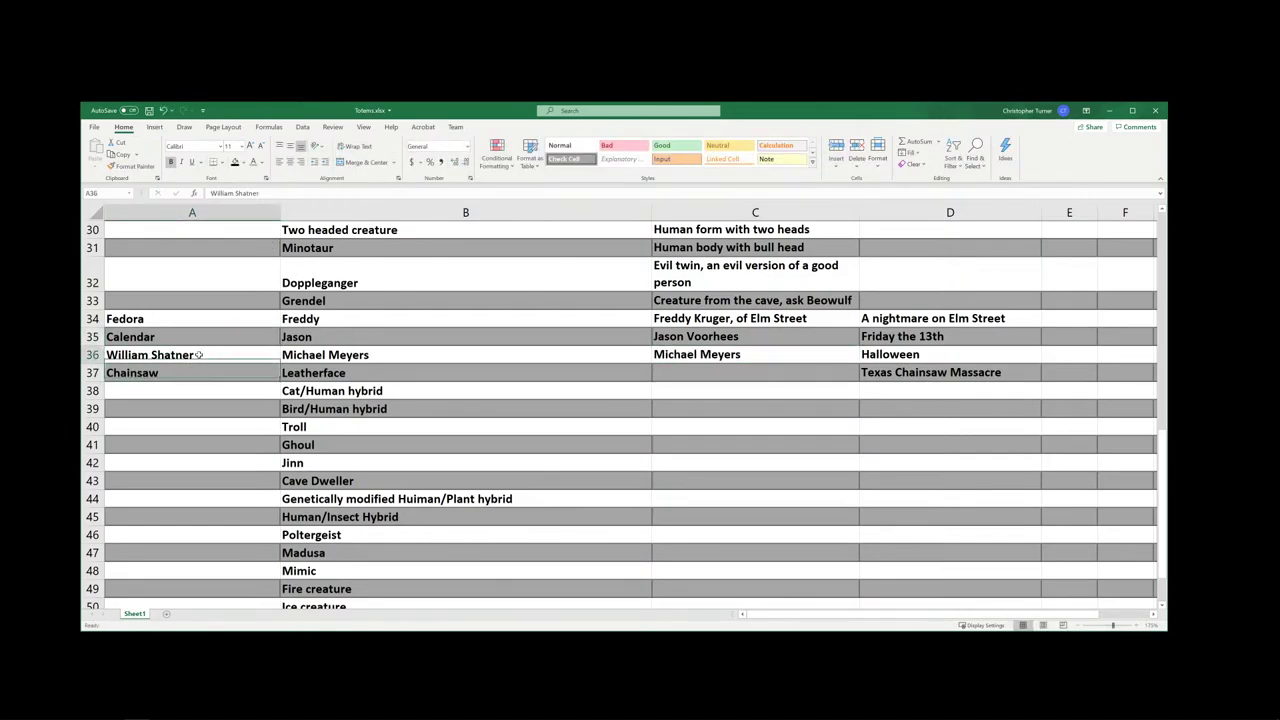
left_click(196, 355)
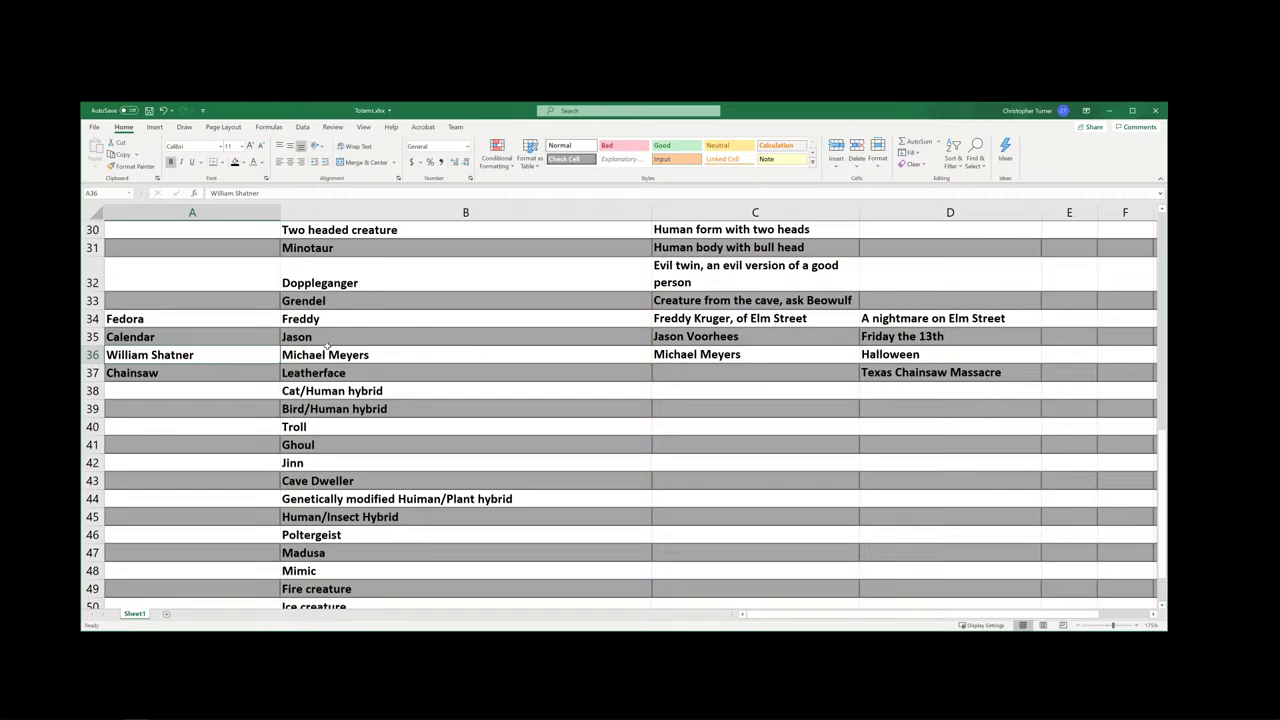
- Review the whole creature list for rows that still lack totems, descriptions or examples
scroll(324, 426, "up", 2)
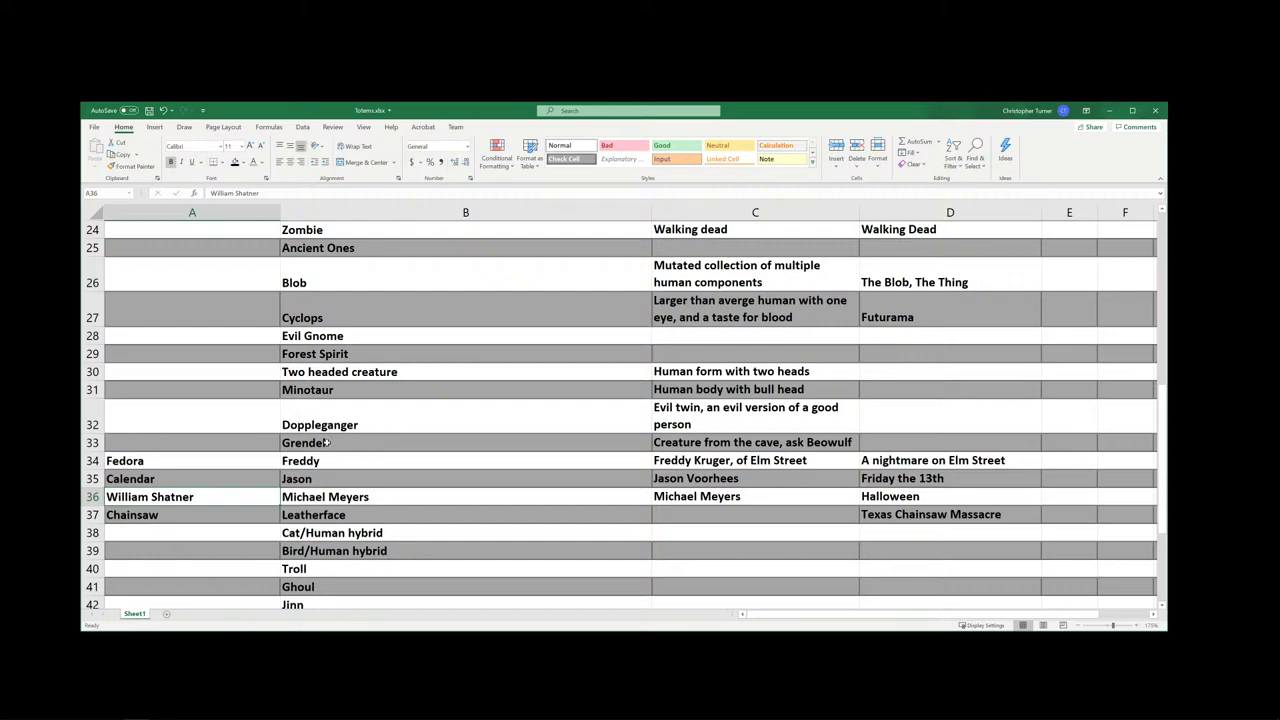
scroll(326, 443, "up", 3)
scroll(328, 443, "up", 5)
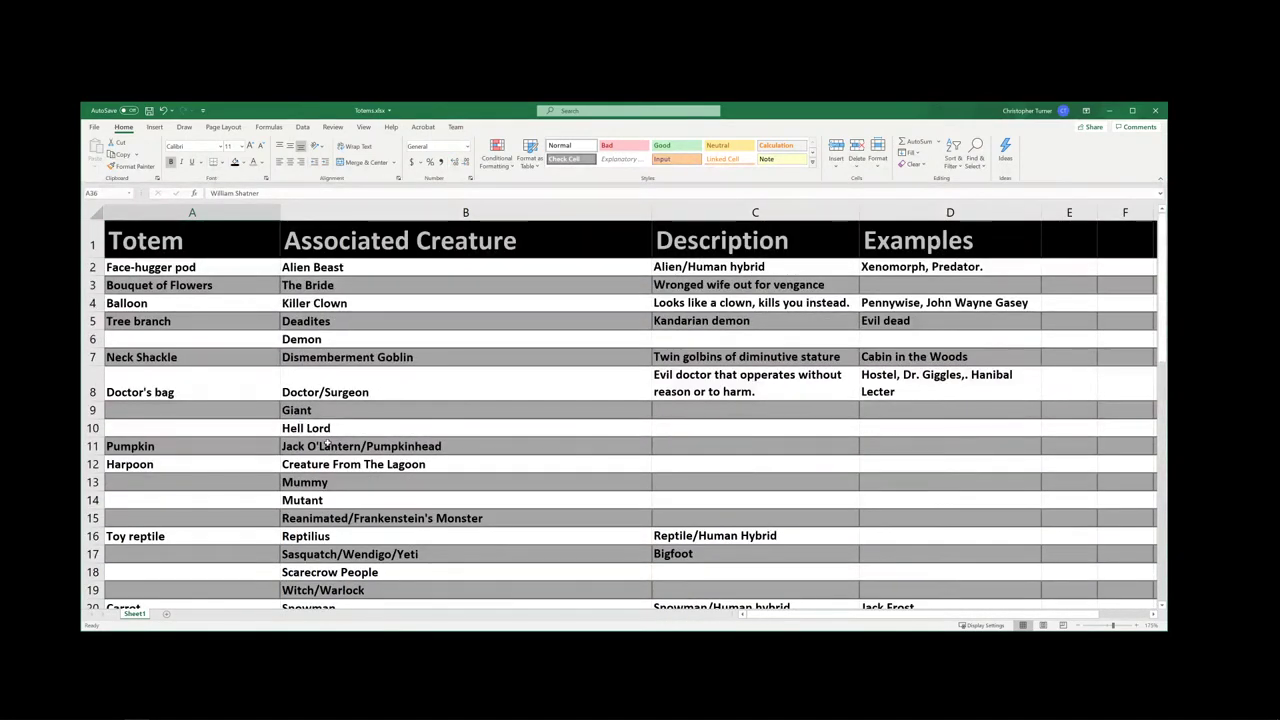
scroll(331, 465, "down", 9)
scroll(333, 483, "down", 2)
scroll(328, 468, "up", 1)
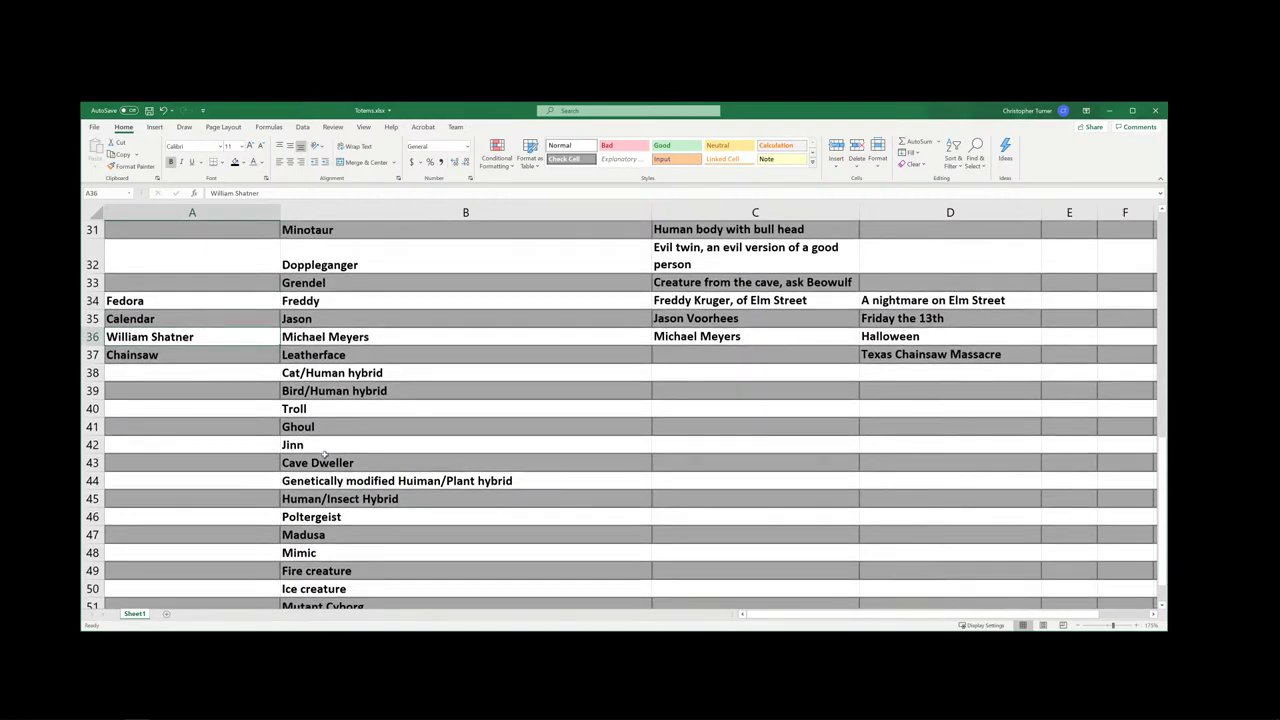
scroll(324, 456, "down", 1)
scroll(300, 452, "up", 1)
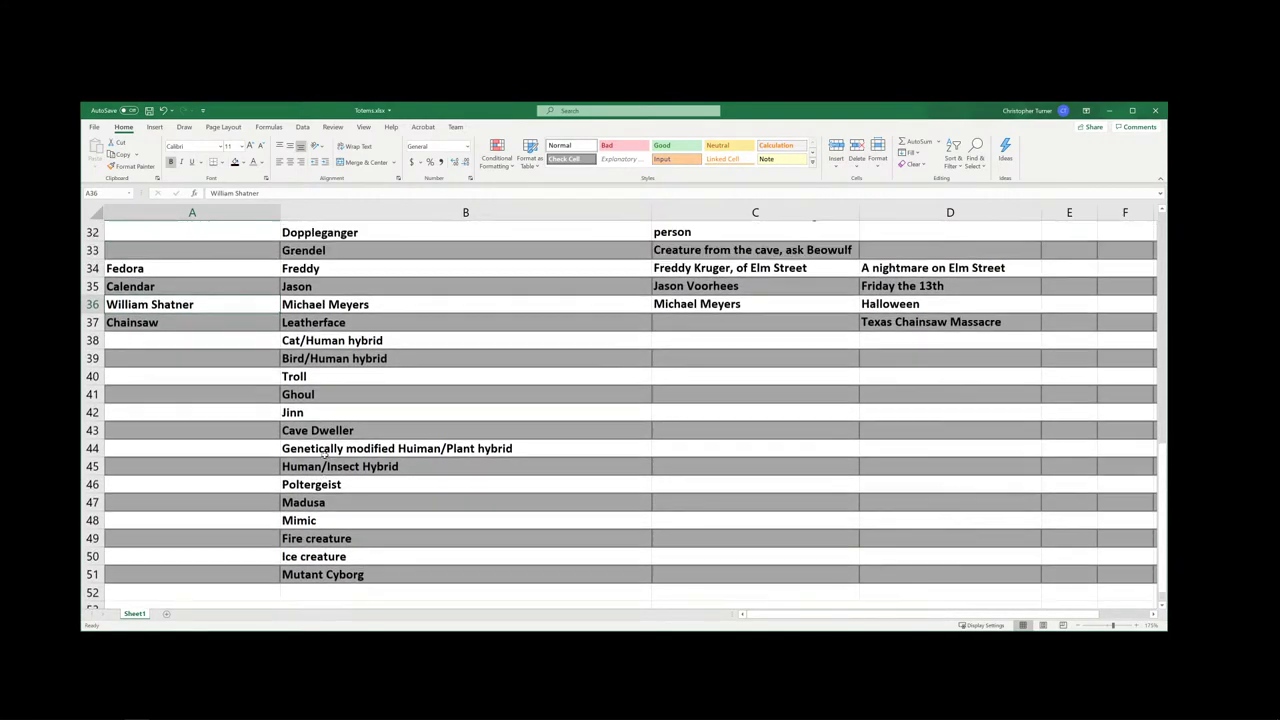
- Fill in the Jinn row with the description "Evil Ginie" in C42 and the example "Jinn" in D42
left_click(674, 443)
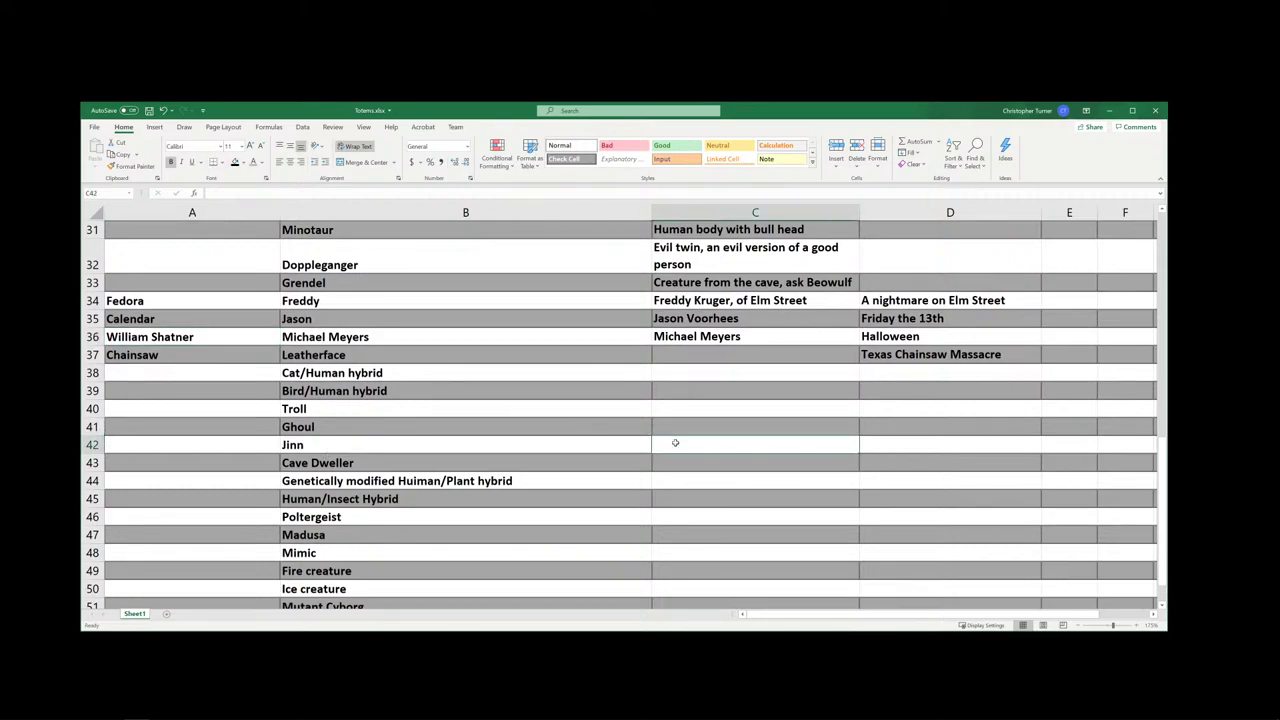
type("E")
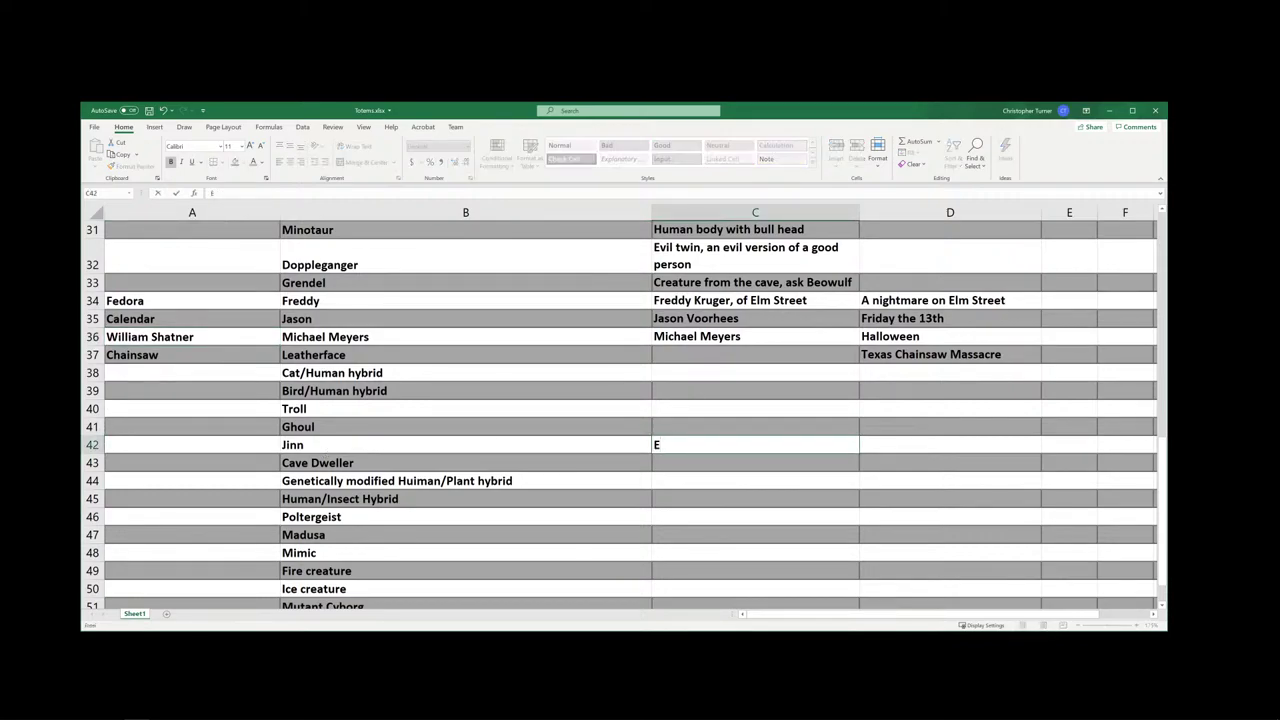
type("vil J")
key("BackSpace")
type("Ginie")
left_click(882, 445)
type("JK")
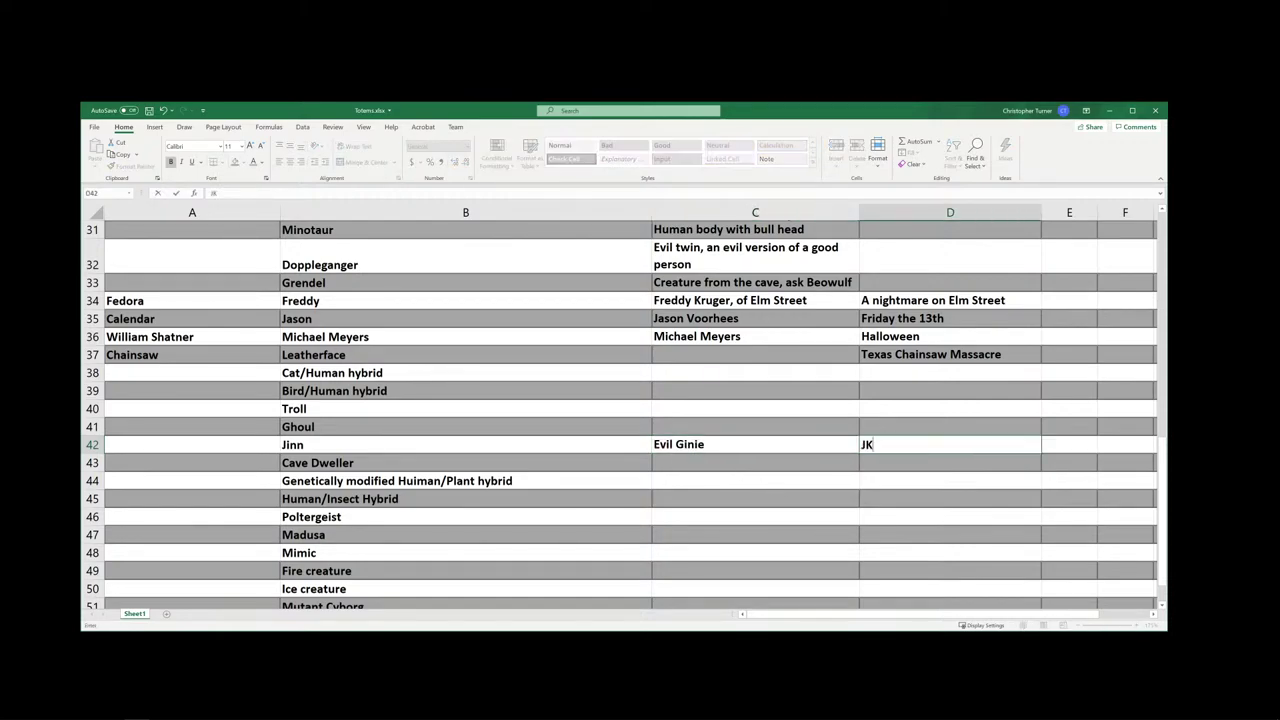
key("BackSpace")
type("inn")
- Describe the Cave Dweller in C43 as "Mutant that has never seen the light of day" and enter "The descent" as its example in D43
left_click(670, 462)
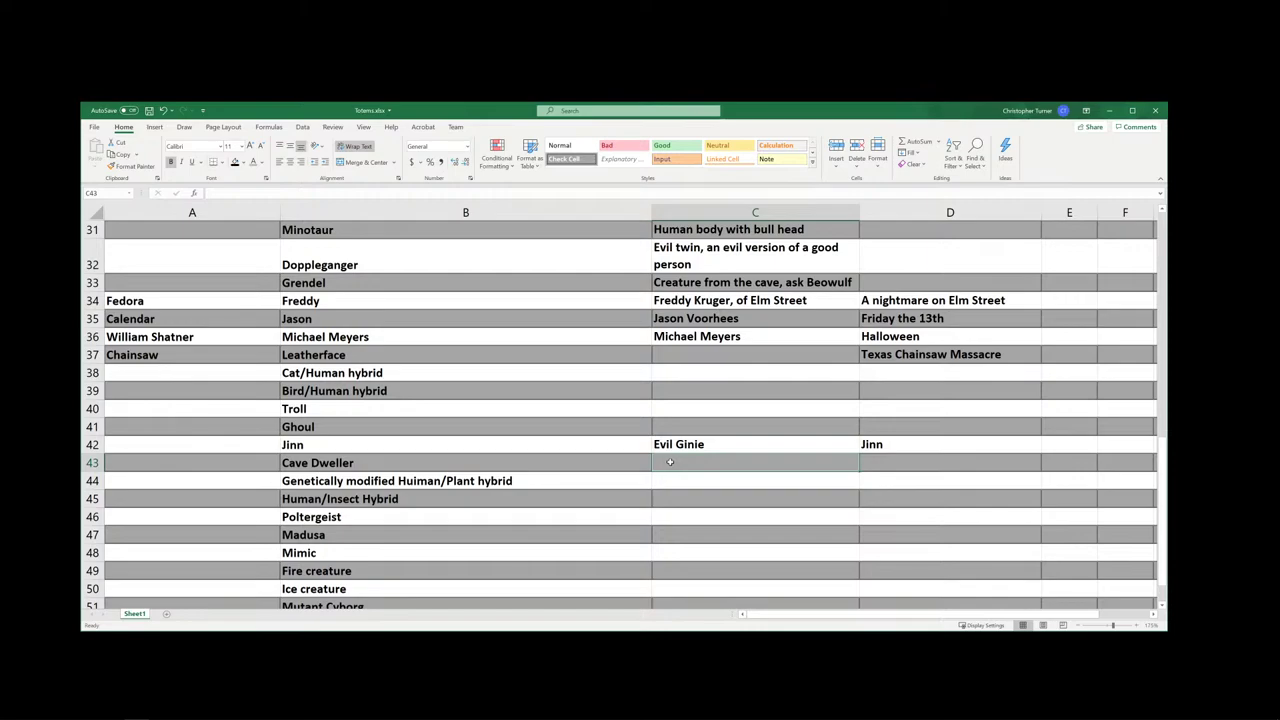
type("Mutant")
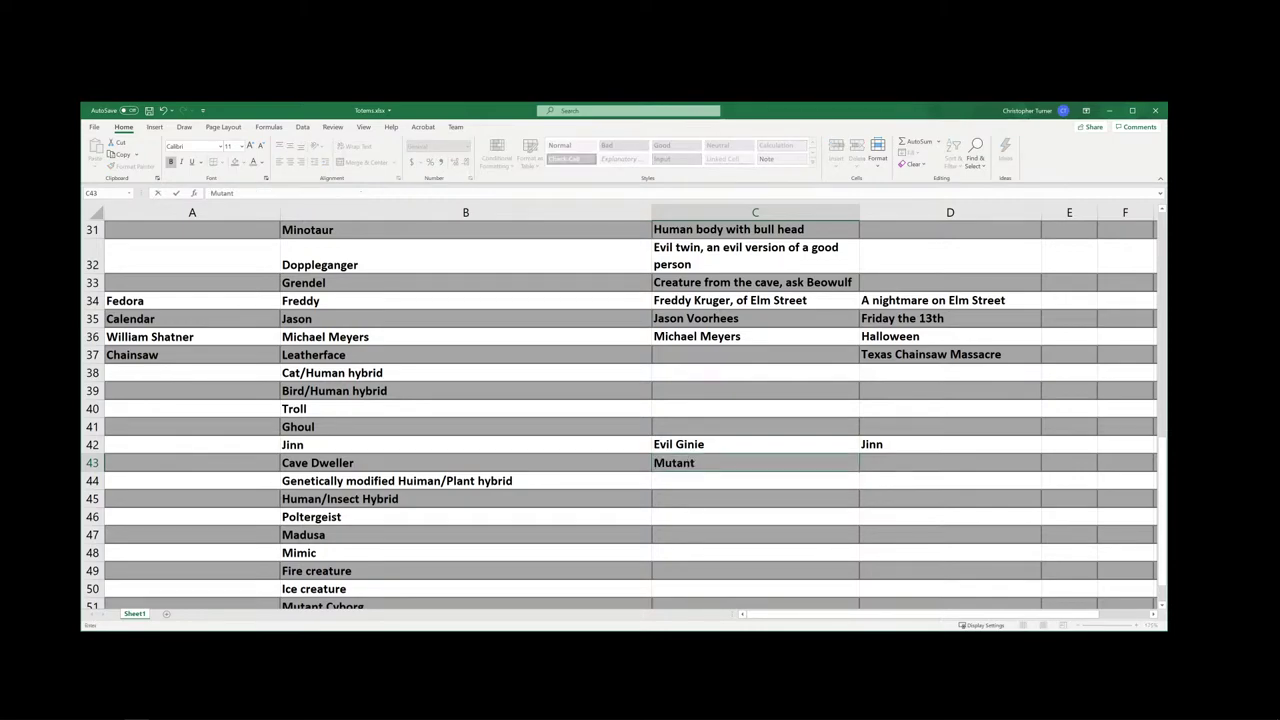
type(" that has never see")
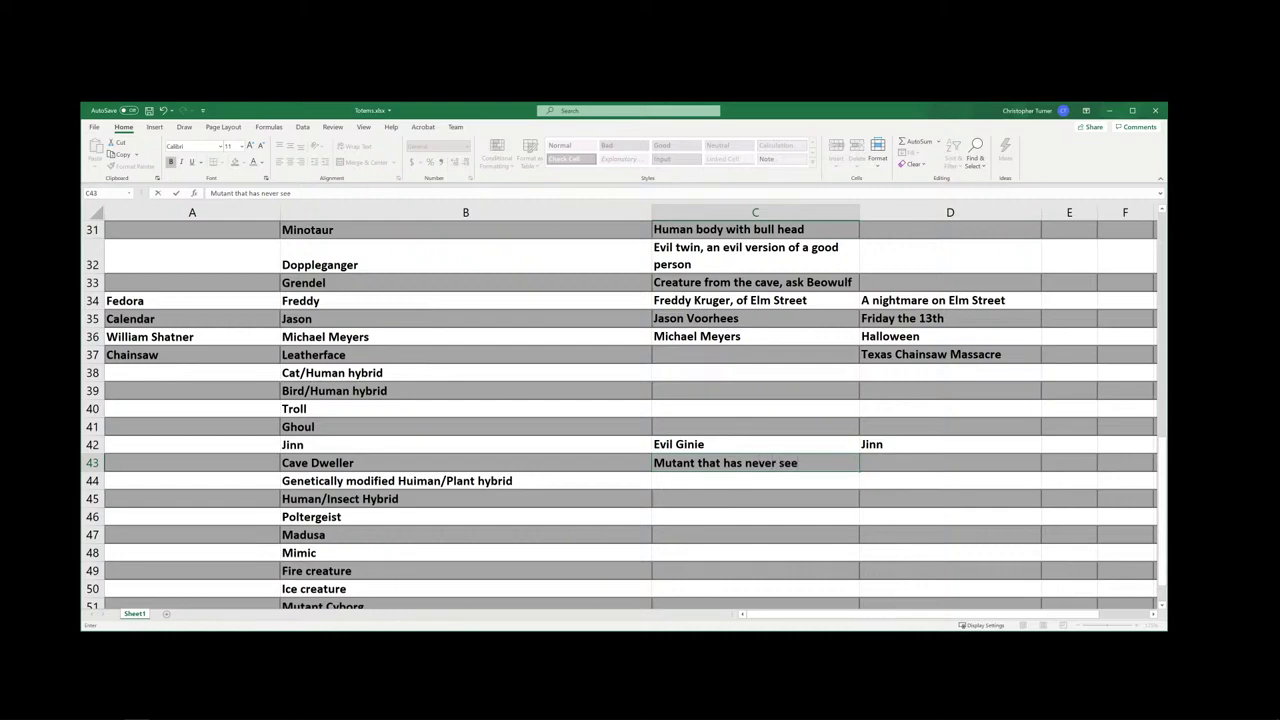
type("n the light of")
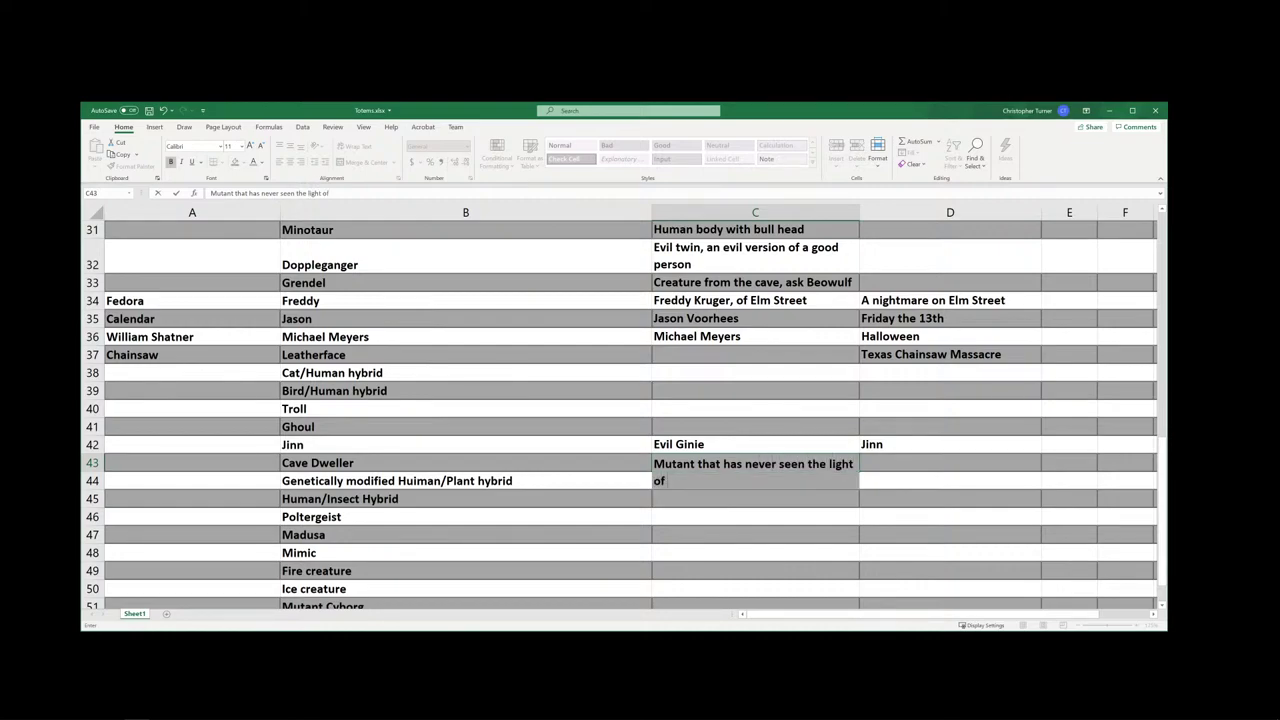
type(" day")
left_click(880, 464)
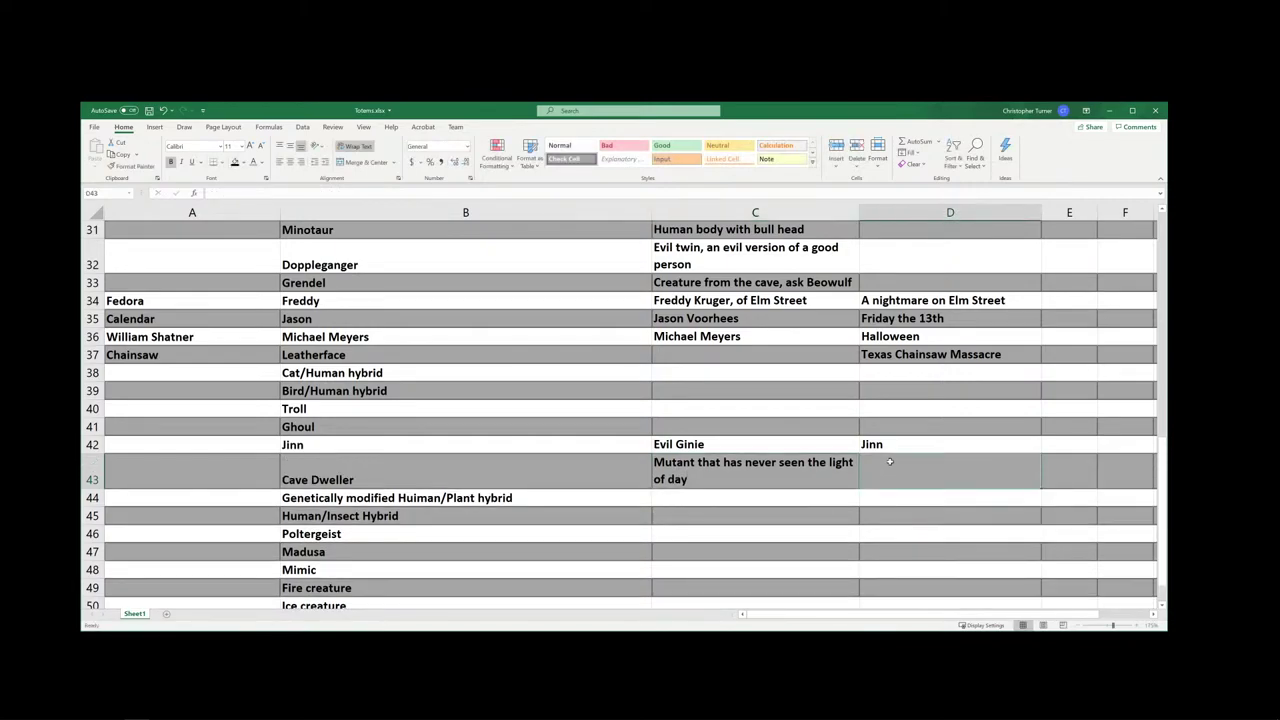
type("The d")
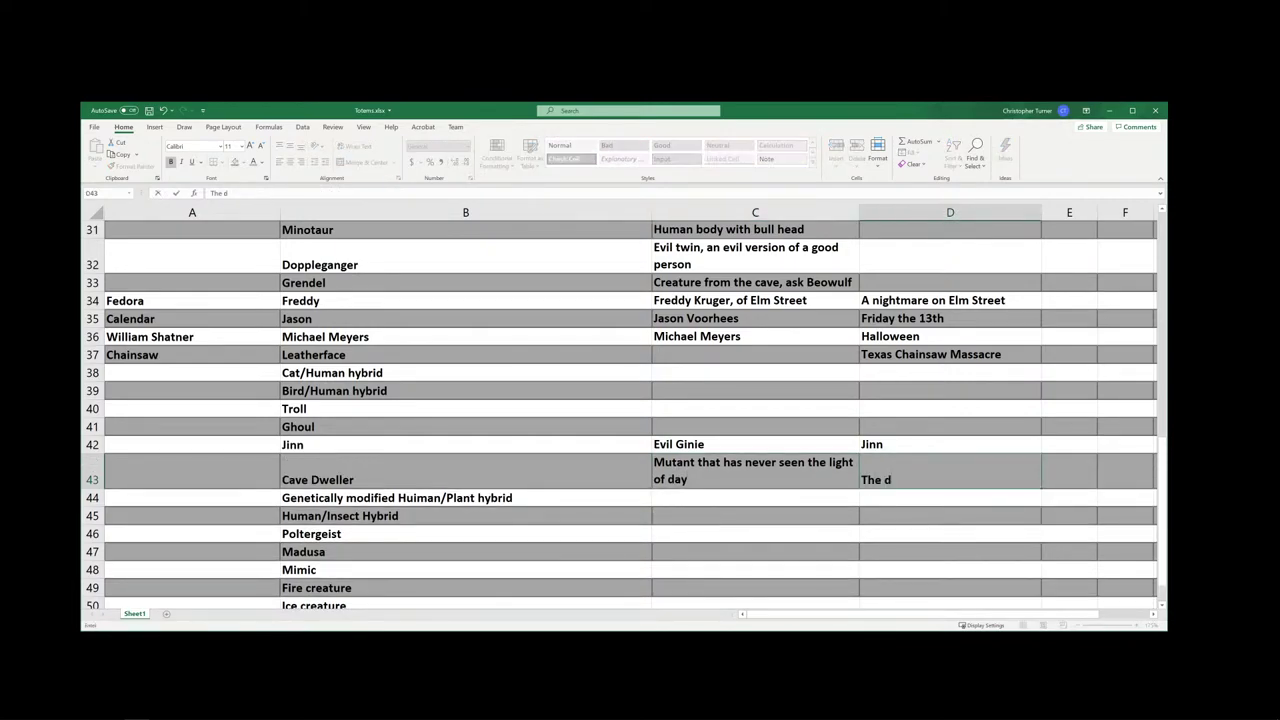
type("escent")
left_click(616, 501)
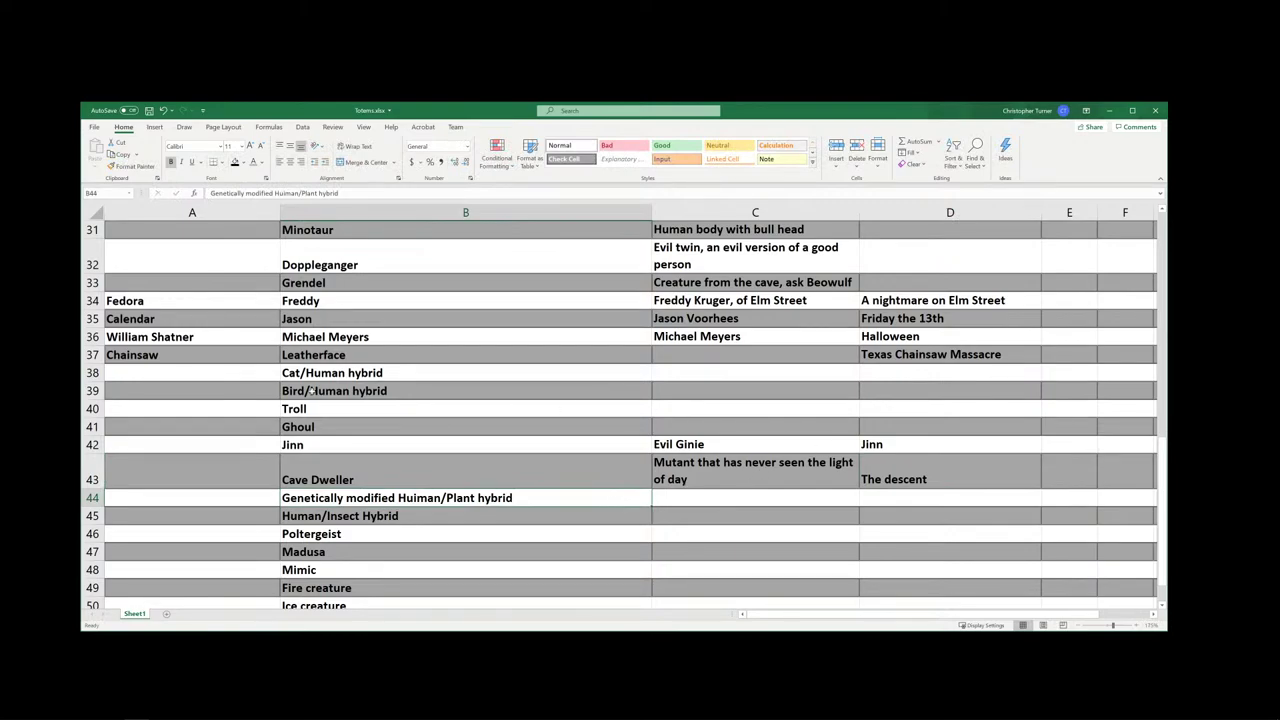
- Copy the creature name "Cat/Human hybrid" from B38 into its description cell C38
left_click(350, 377)
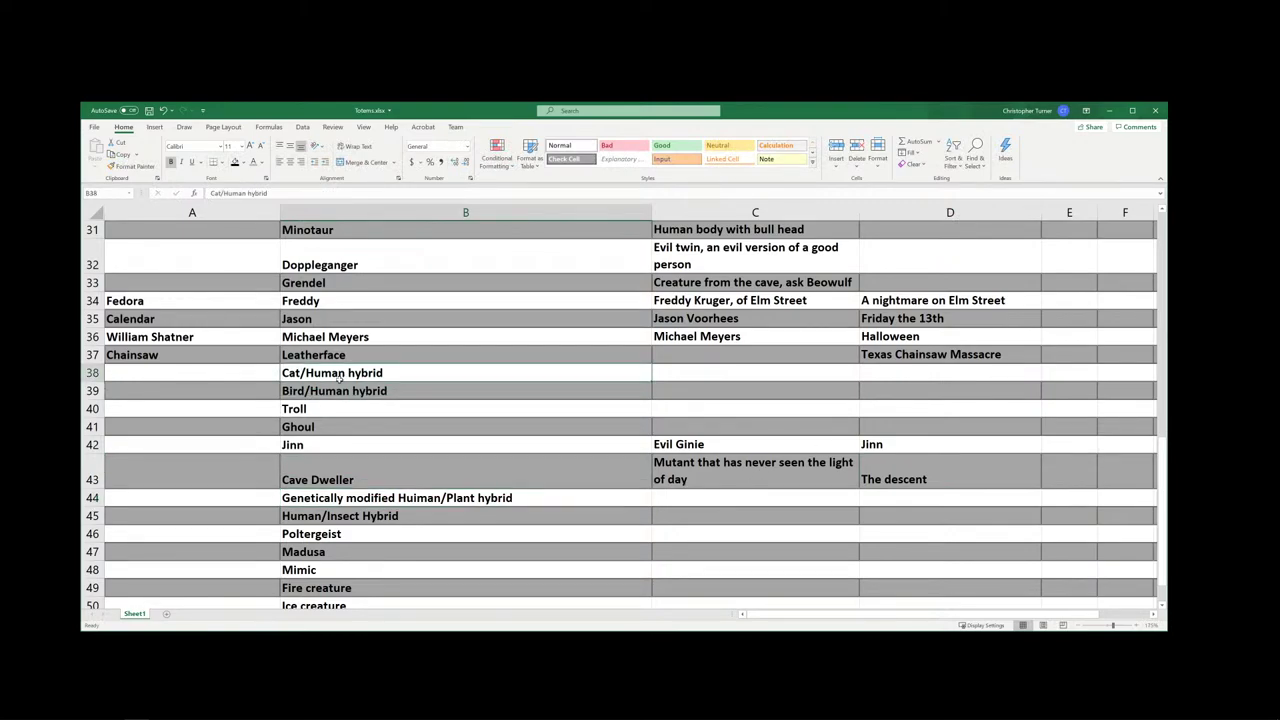
left_click(680, 378)
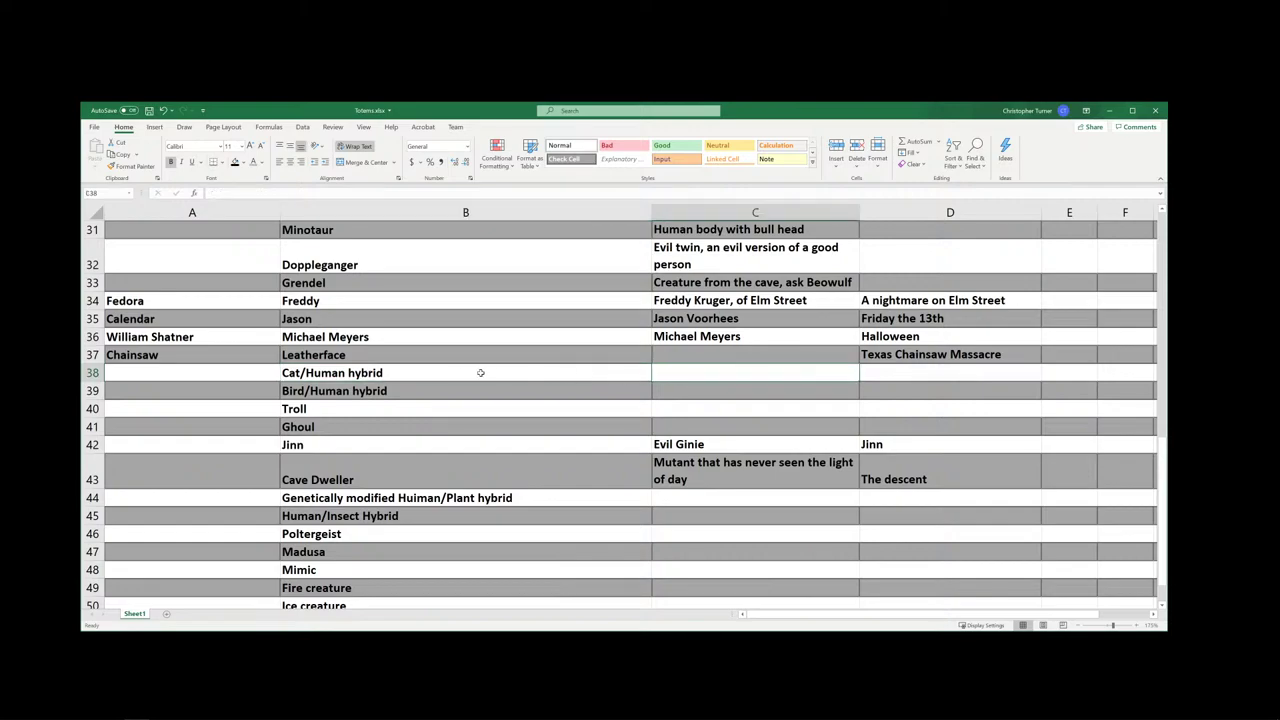
left_click(400, 385)
left_click(378, 375)
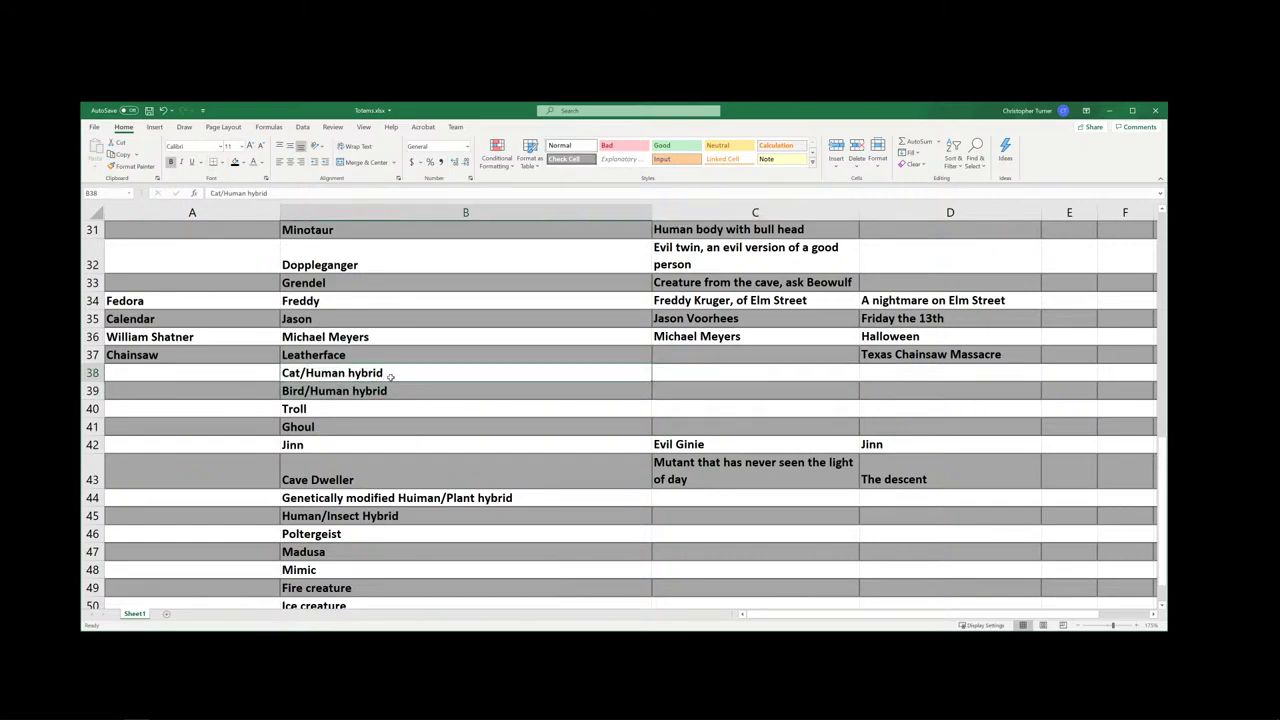
key("ctrl+c")
left_click(690, 372)
key("ctrl+v")
- Rename the Cat/Human hybrid creature in cell B38 as "Felinus"
left_click(463, 373)
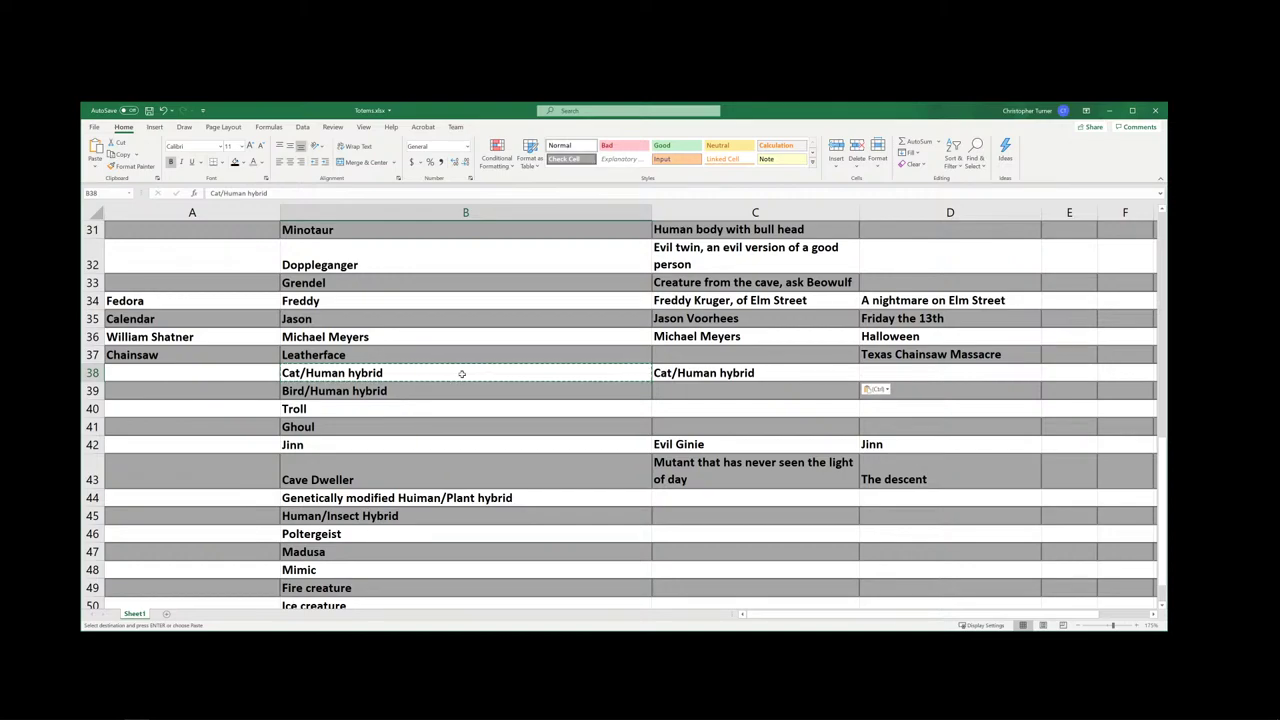
scroll(420, 343, "up", 5)
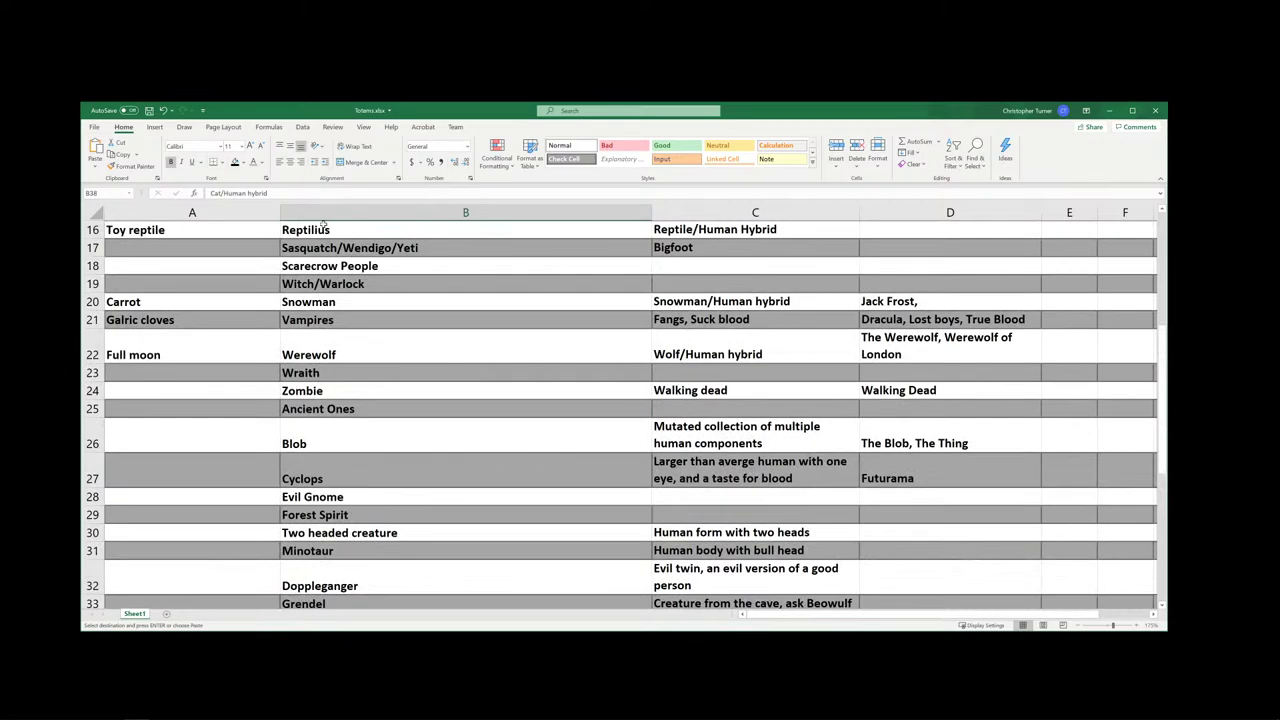
scroll(323, 224, "down", 6)
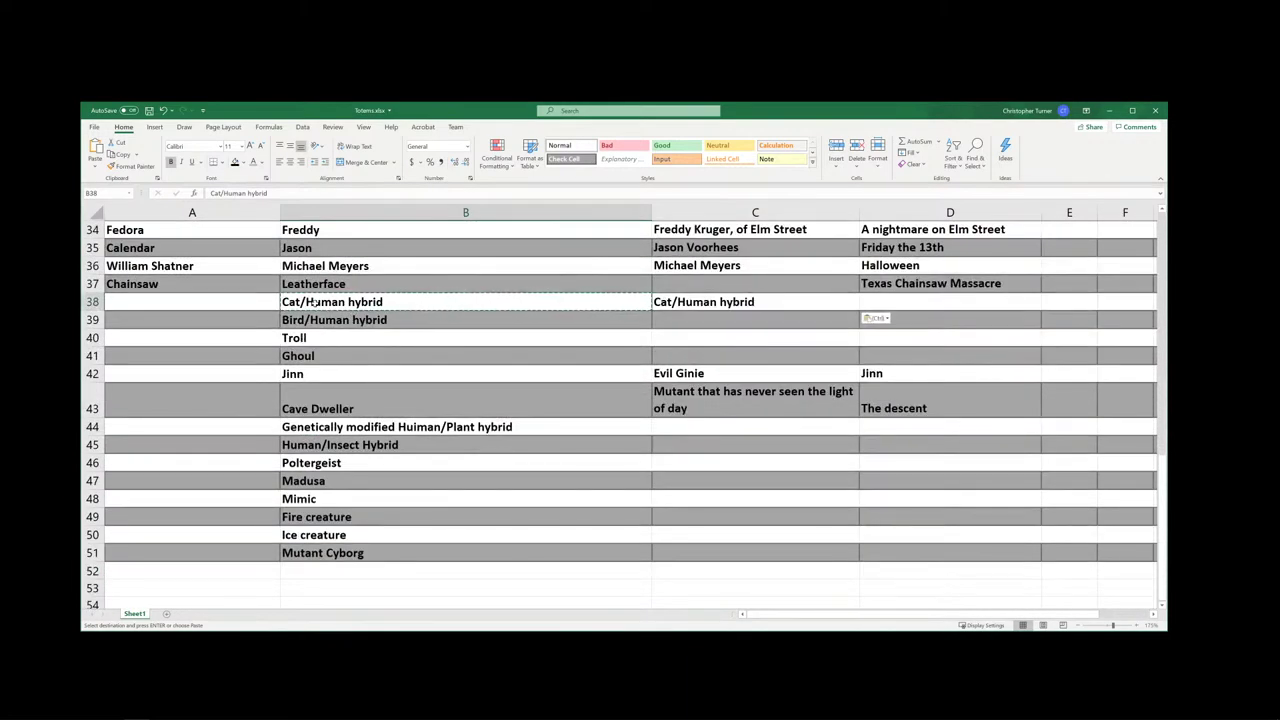
left_click_drag(268, 193, 171, 187)
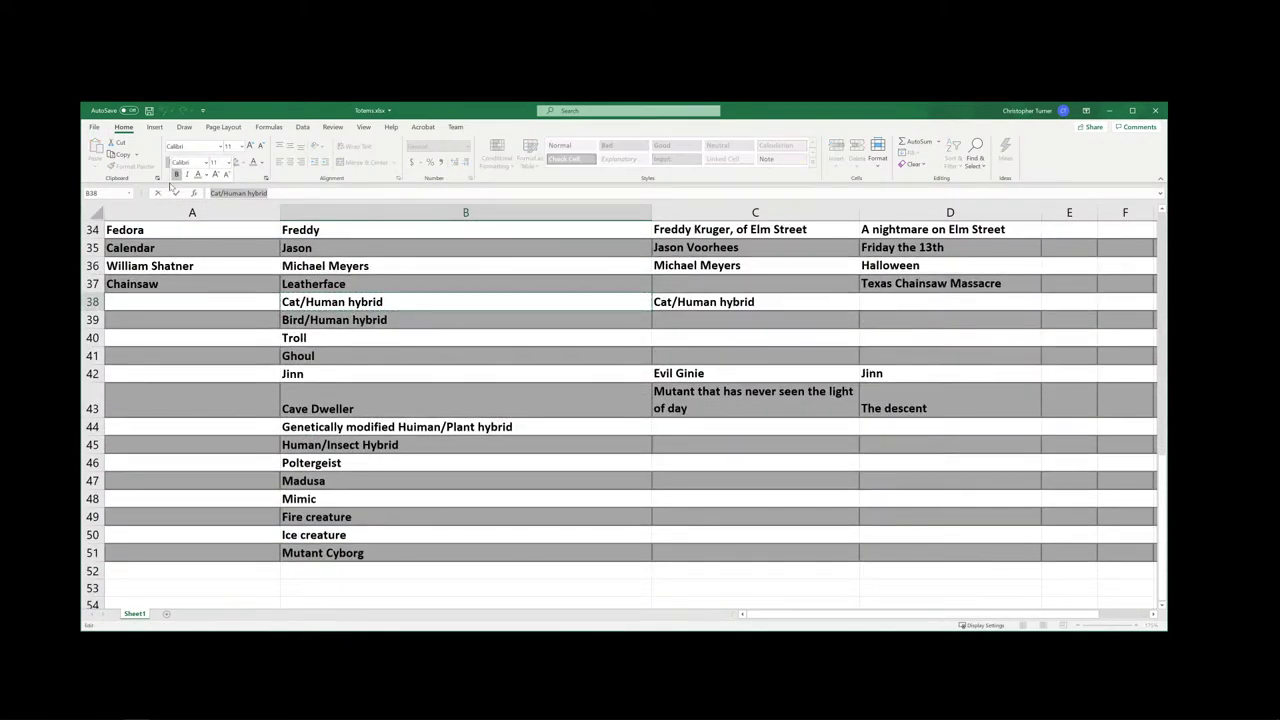
type("Felin")
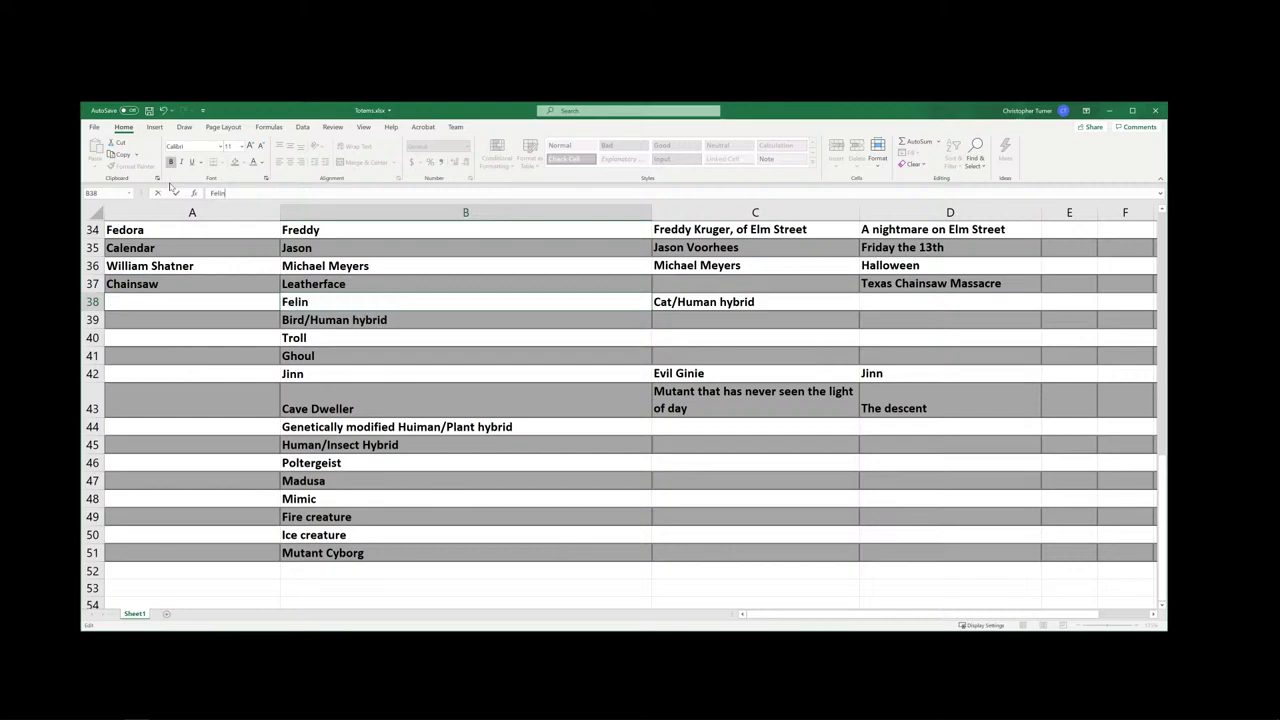
type("us")
- Copy the creature name "Bird/Human hybrid" from B39 into its description cell C39
left_click(336, 321)
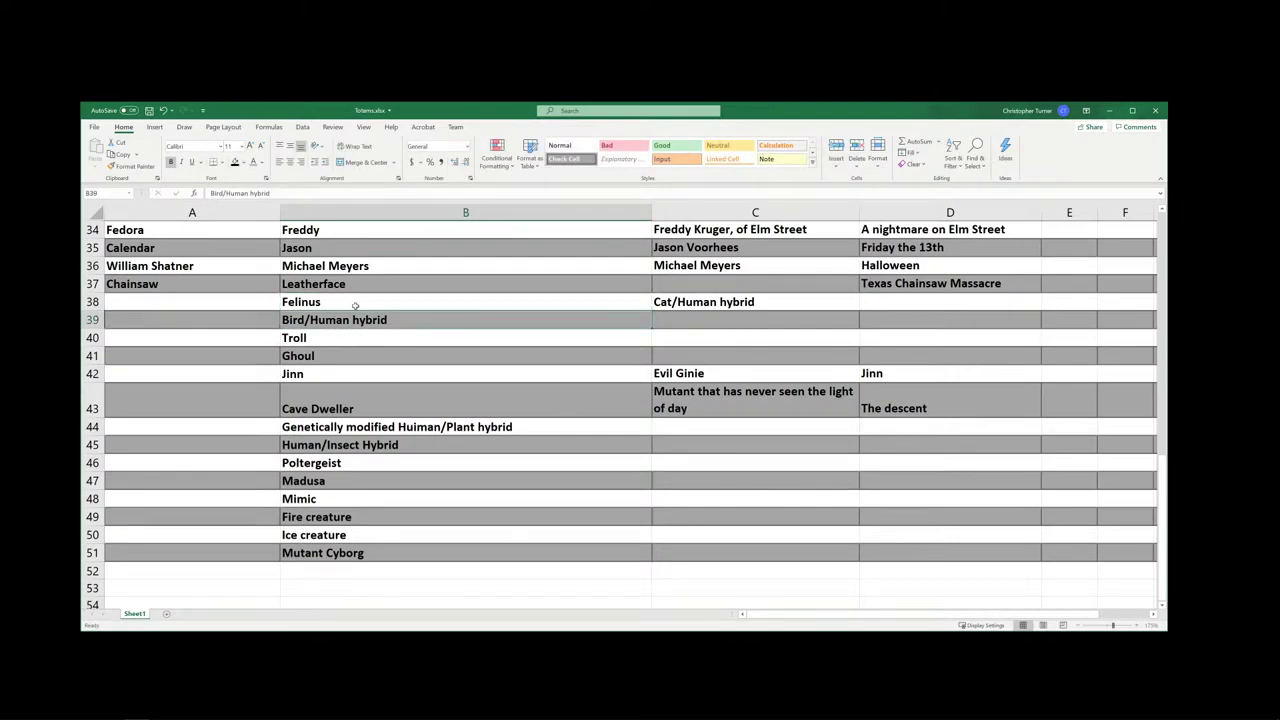
key("ctrl+c")
key("Right")
key("ctrl+v")
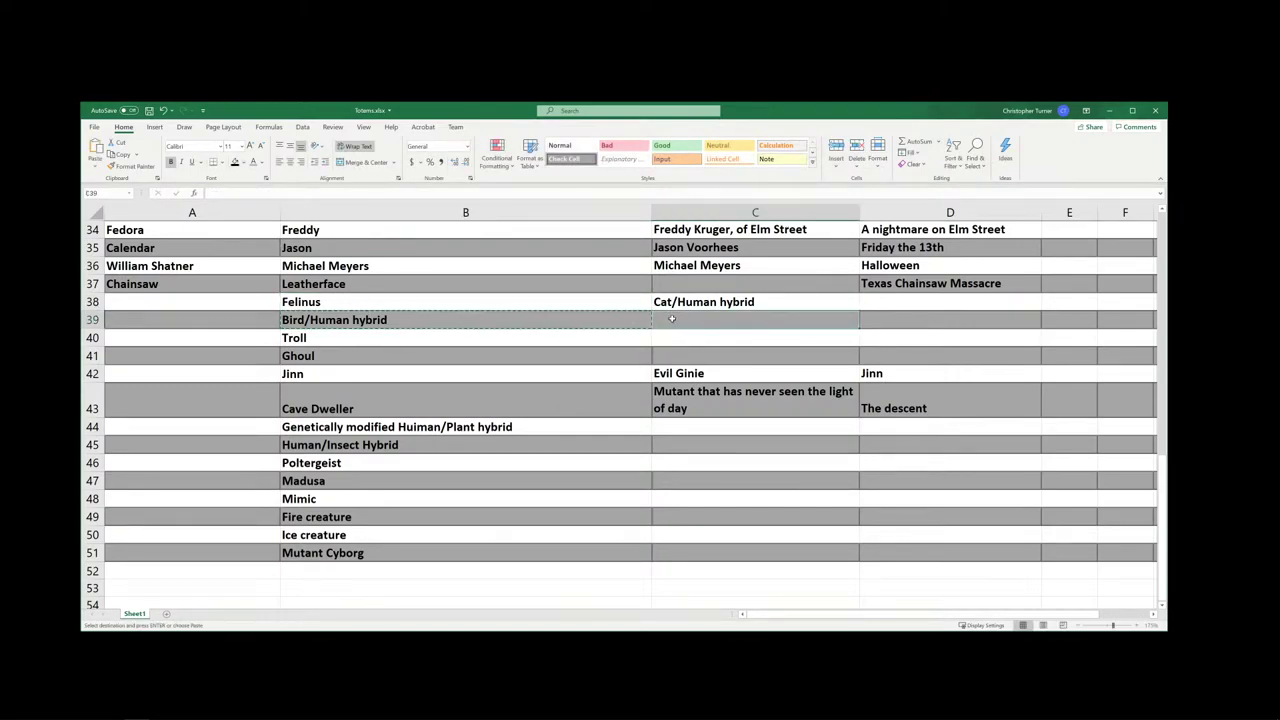
- Rename the Bird/Human hybrid creature in cell B39 as "Avius"
left_click(489, 320)
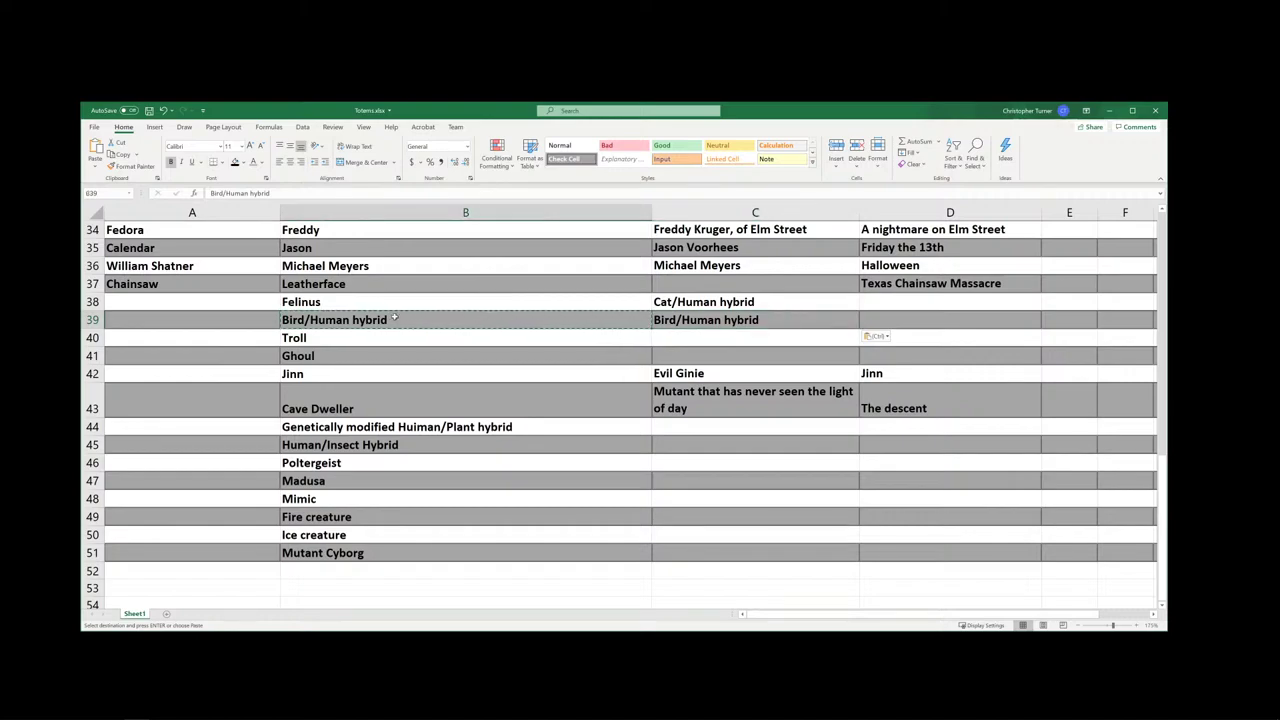
type("A")
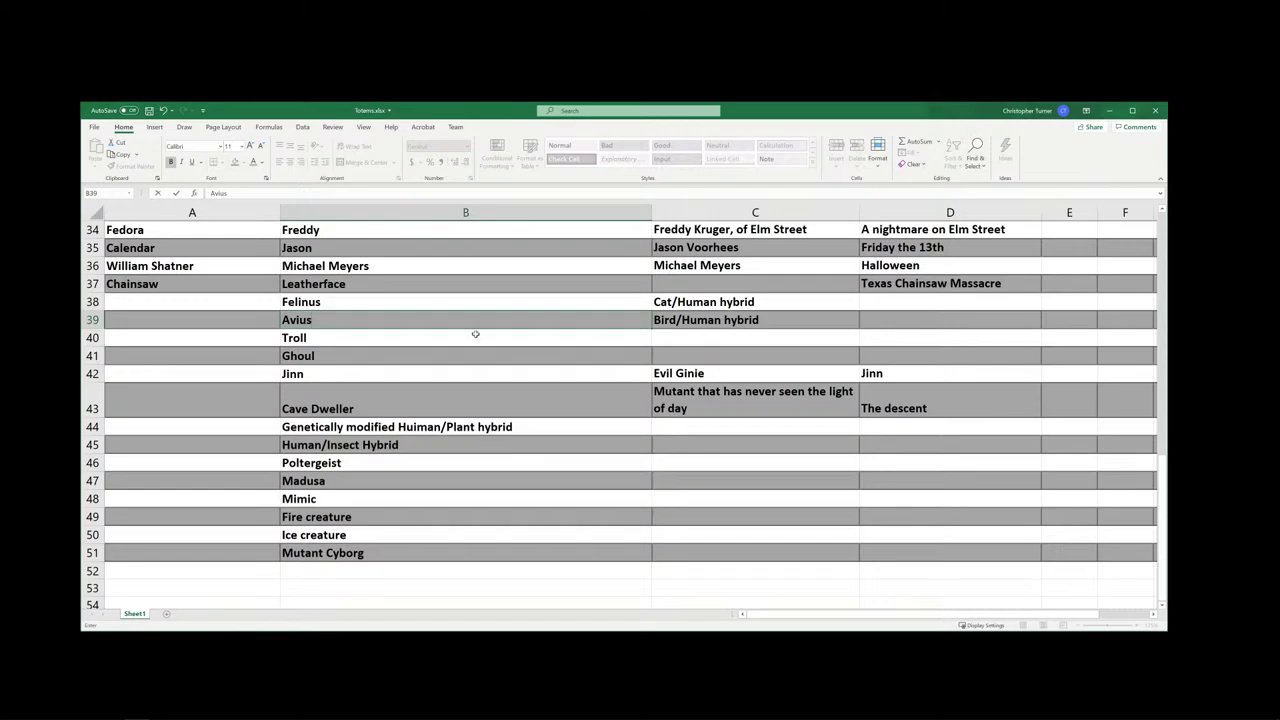
type("vius")
left_click(413, 394)
scroll(434, 431, "down", 1)
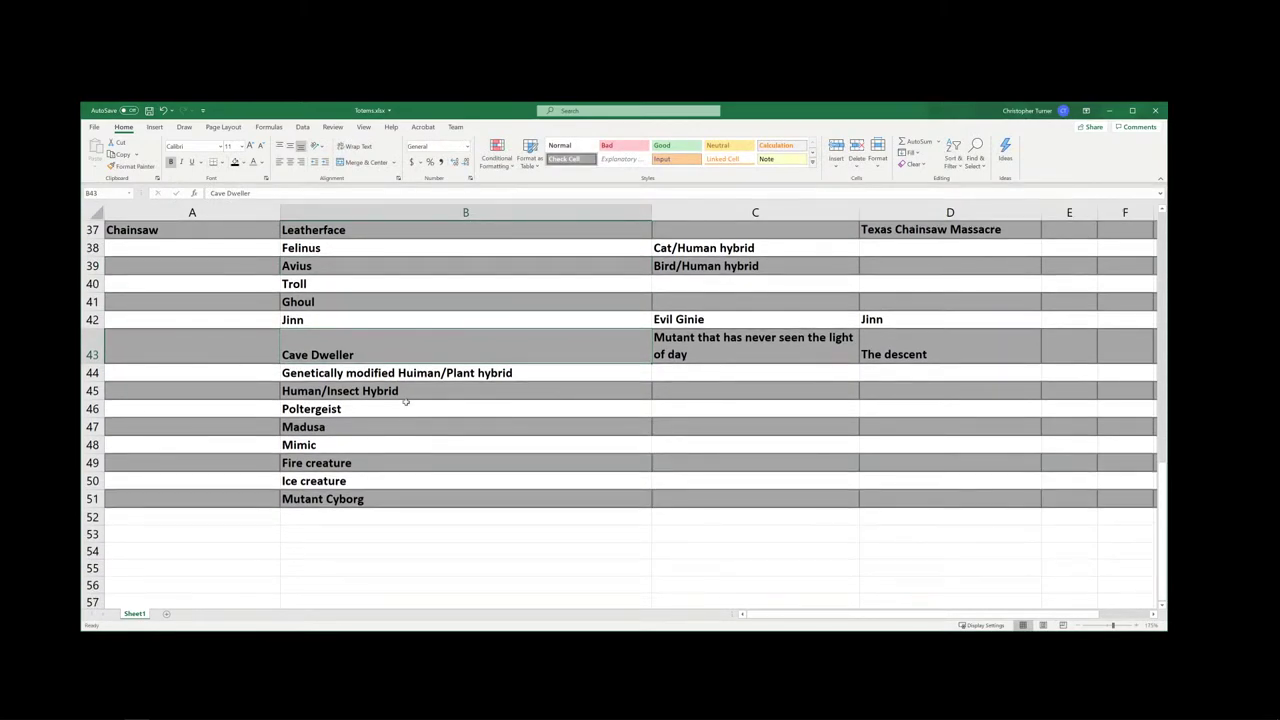
- Copy the creature name "Human/Insect Hybrid" from B45 into its description cell C45
scroll(436, 430, "up", 1)
left_click(364, 447)
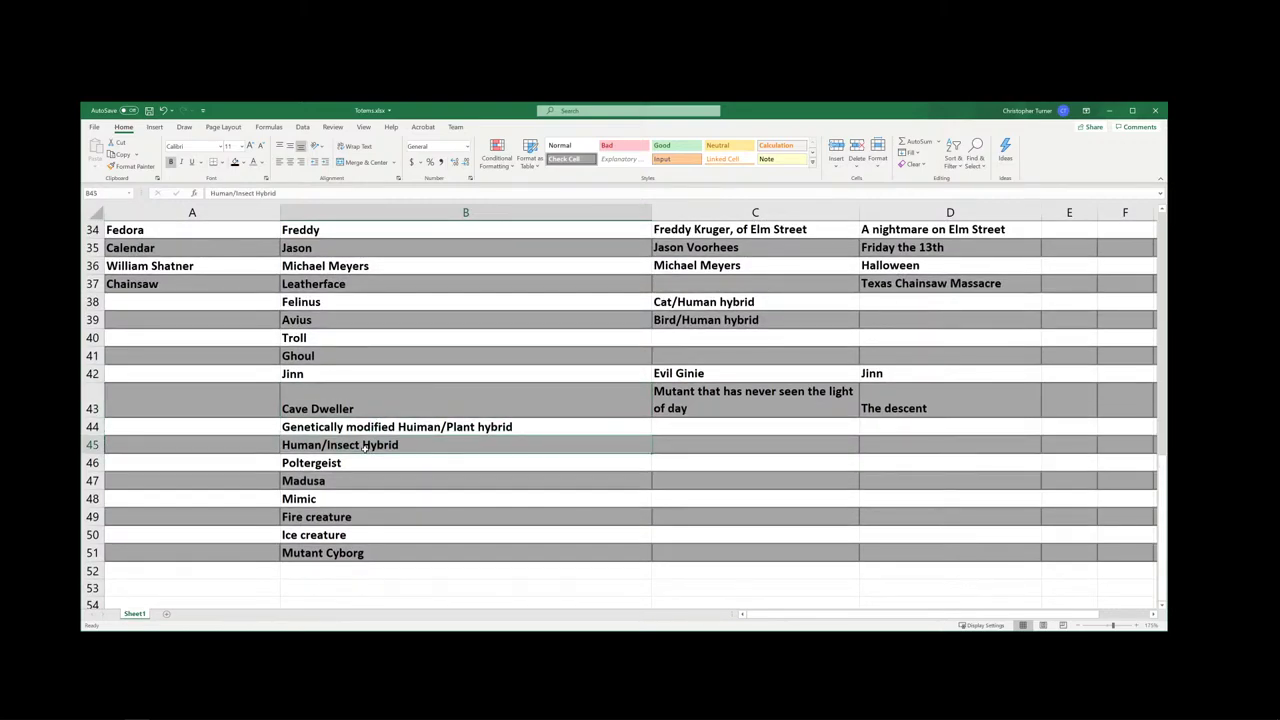
key("ctrl+c")
left_click(669, 444)
key("ctrl+v")
left_click(356, 445)
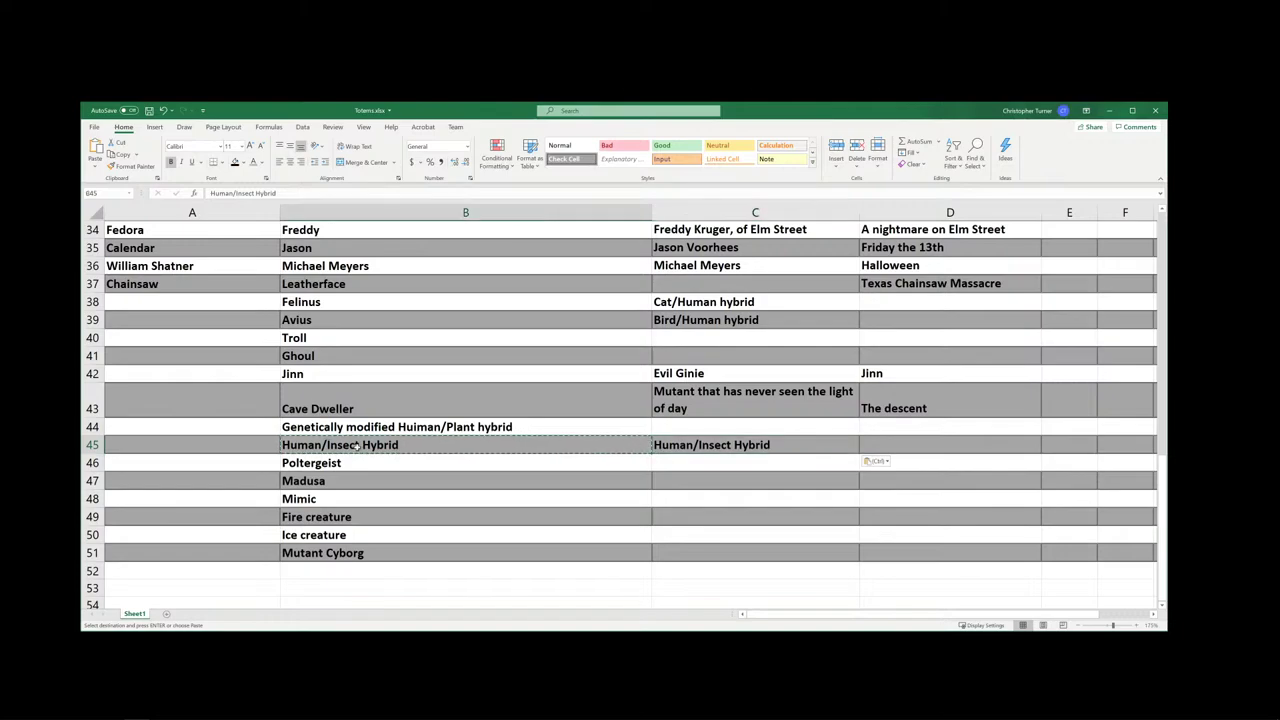
- Copy the creature name "Genetically modified Huiman/Plant hybrid" from B44 into its description cell C44
left_click(368, 427)
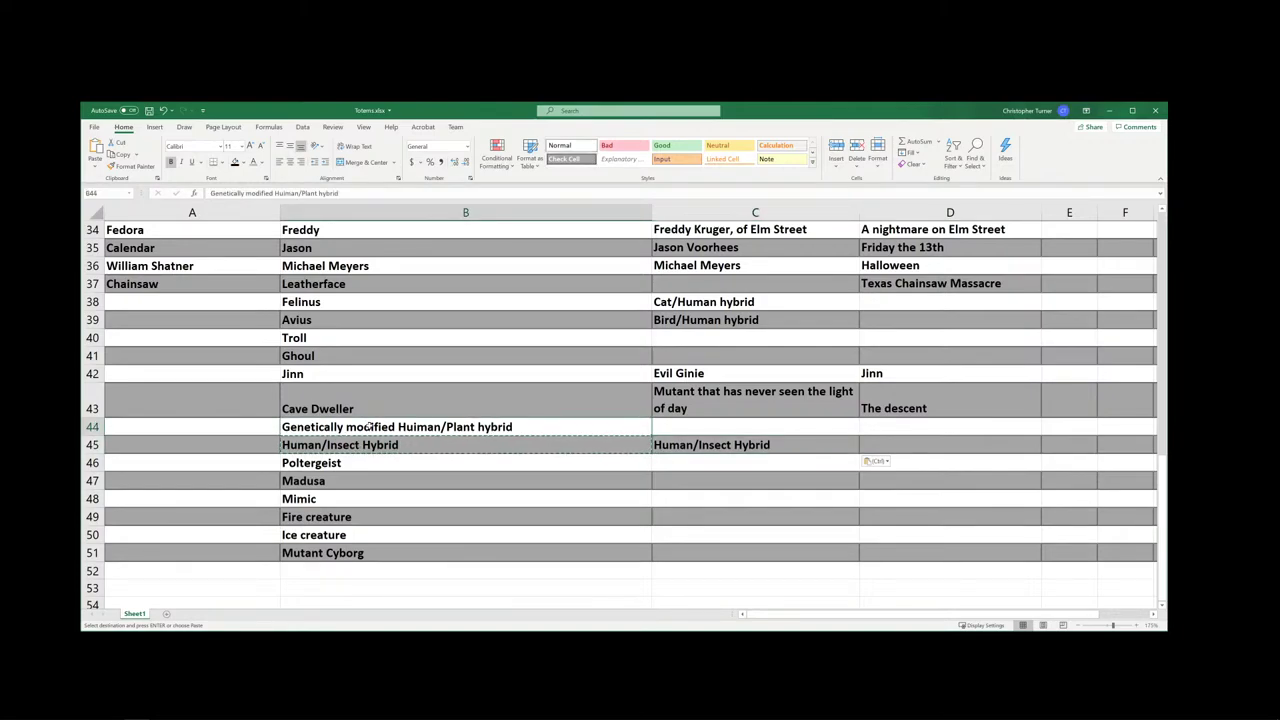
key("ctrl+c")
left_click(680, 427)
key("ctrl+v")
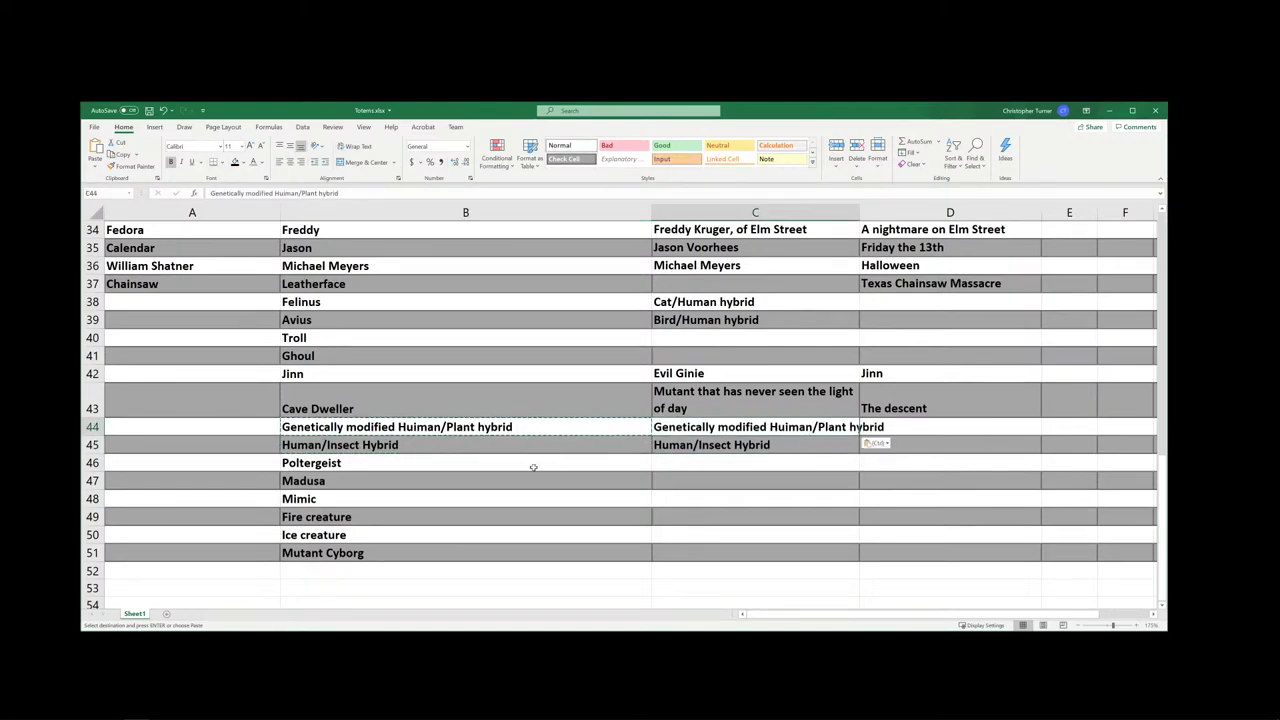
- Rename the genetically modified plant hybrid creature in cell B44 as "Plantiuis"
left_click(373, 428)
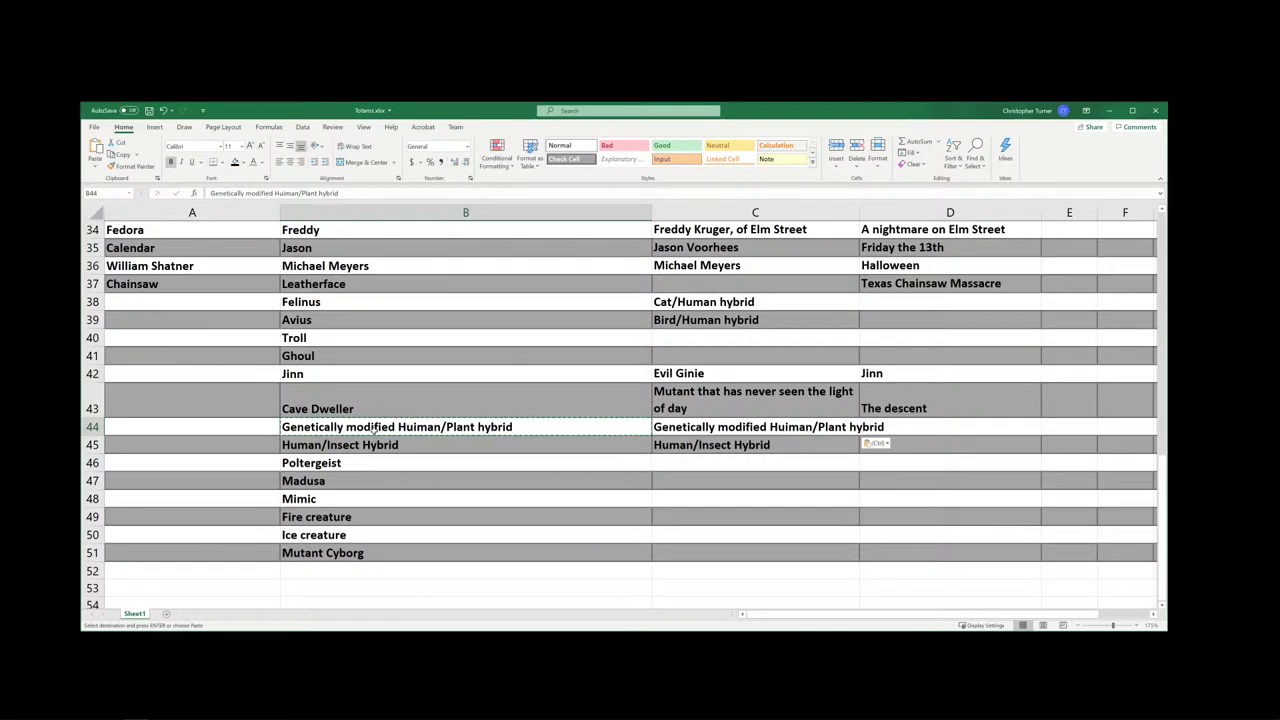
type("PLantiuis")
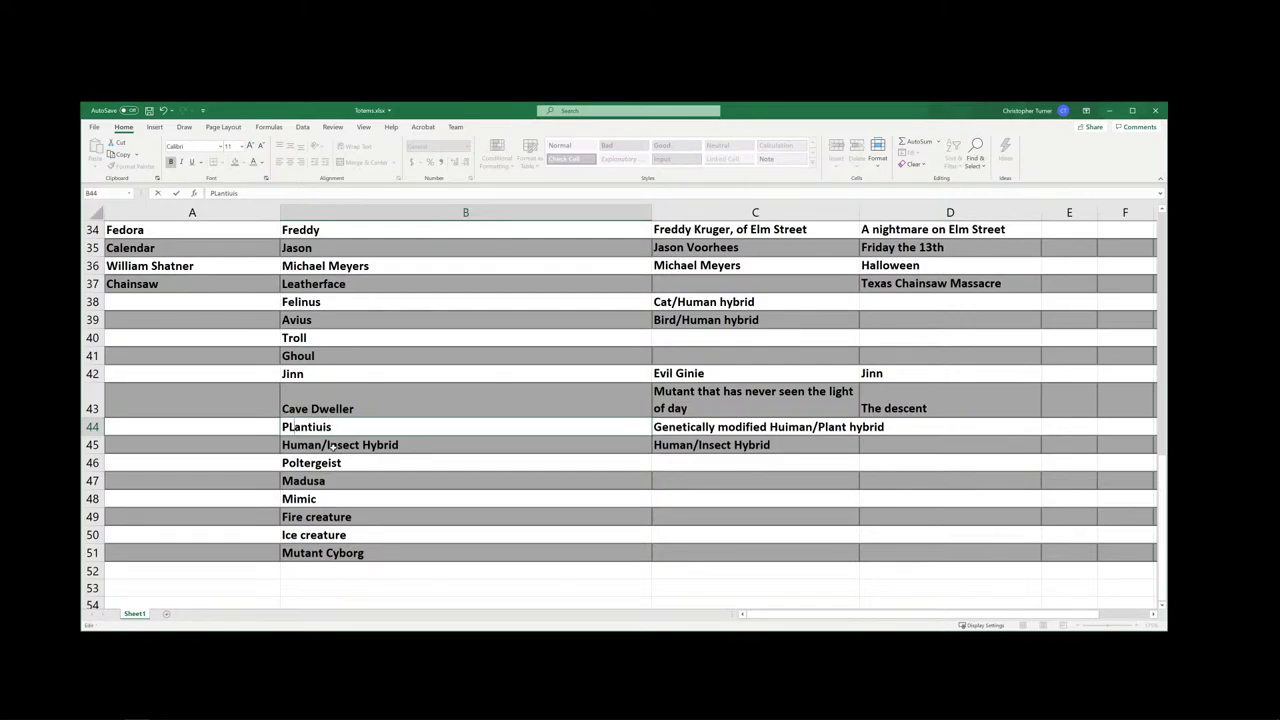
key("BackSpace")
type("l")
- Rename the Human/Insect Hybrid creature in cell B45 as "Insectius"
left_click(333, 447)
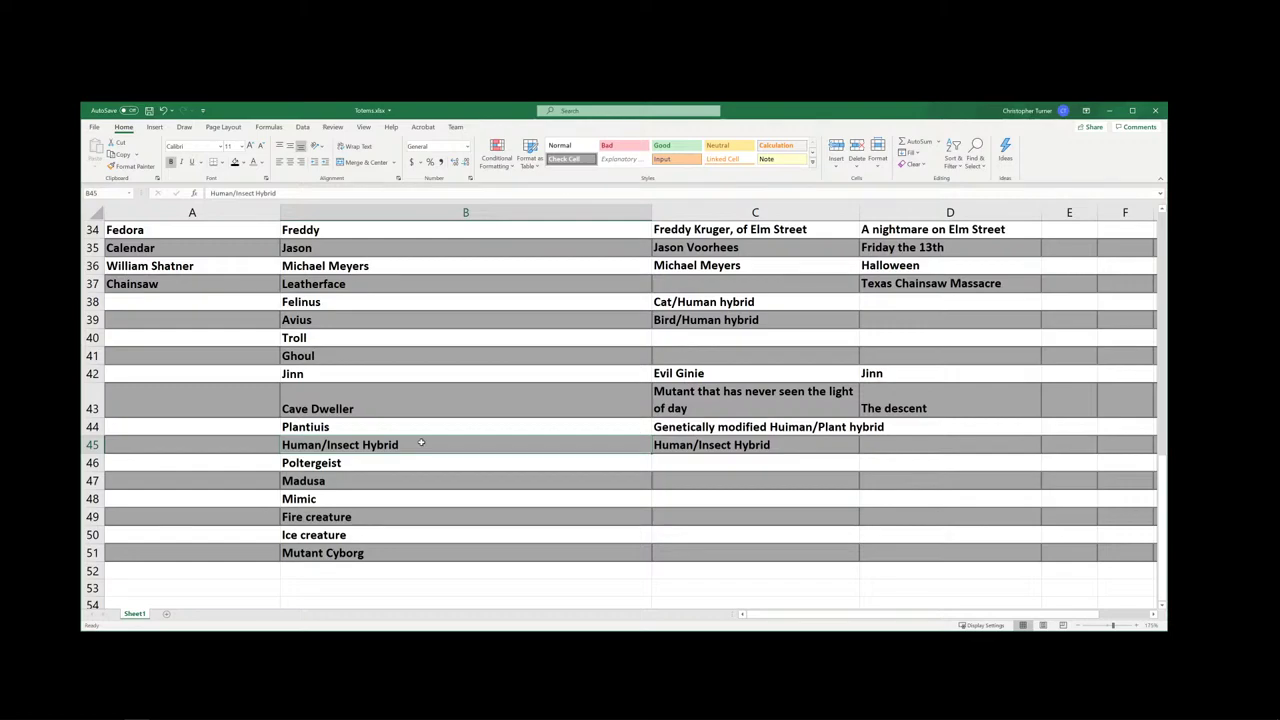
type("Insect")
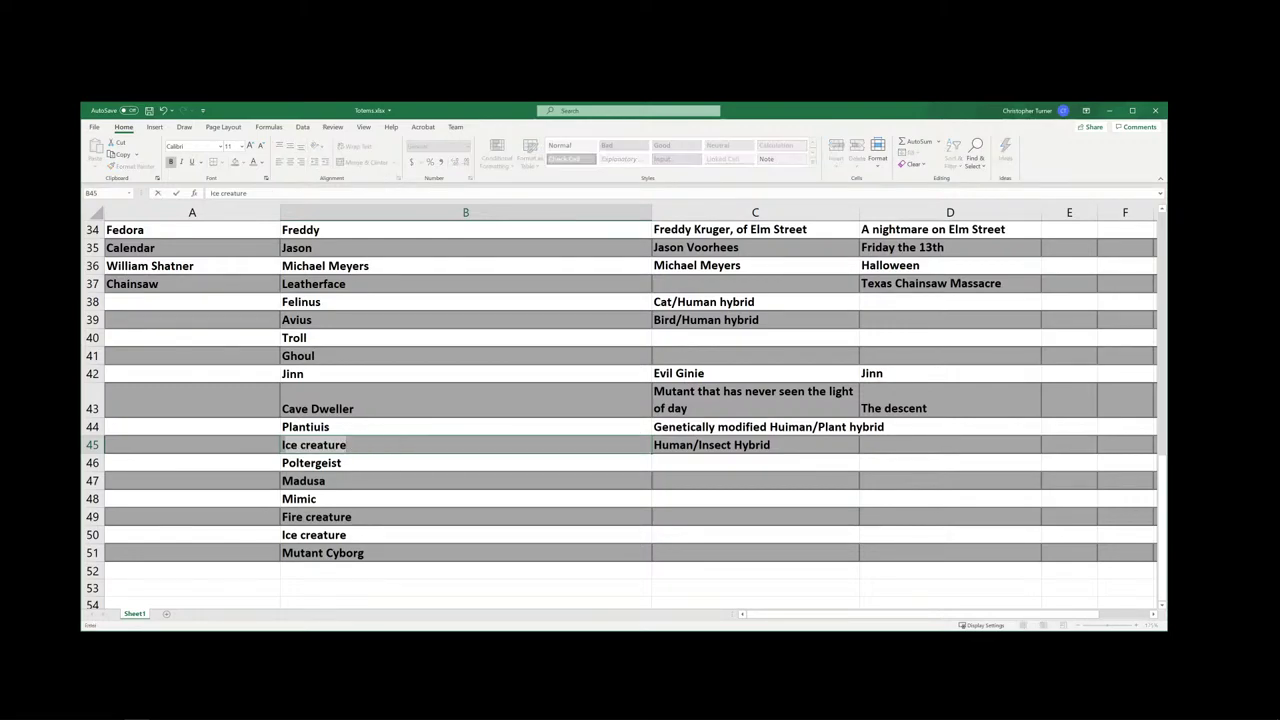
type("ius")
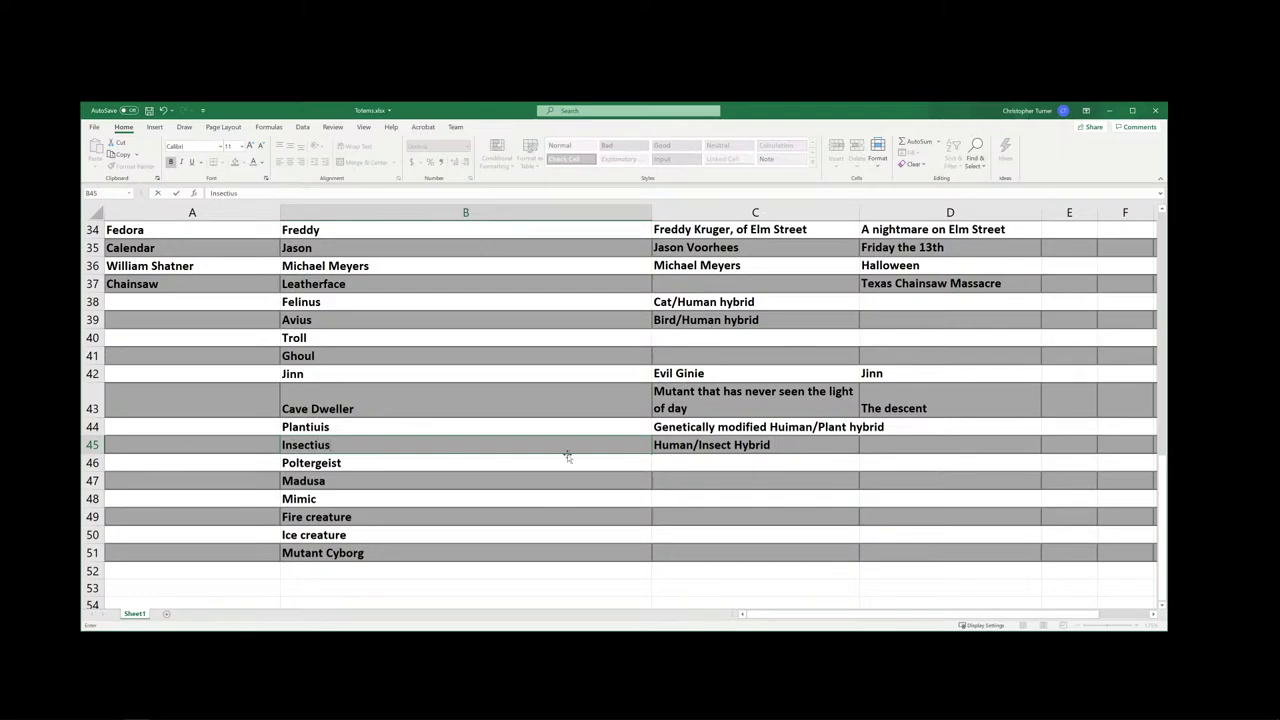
left_click(711, 464)
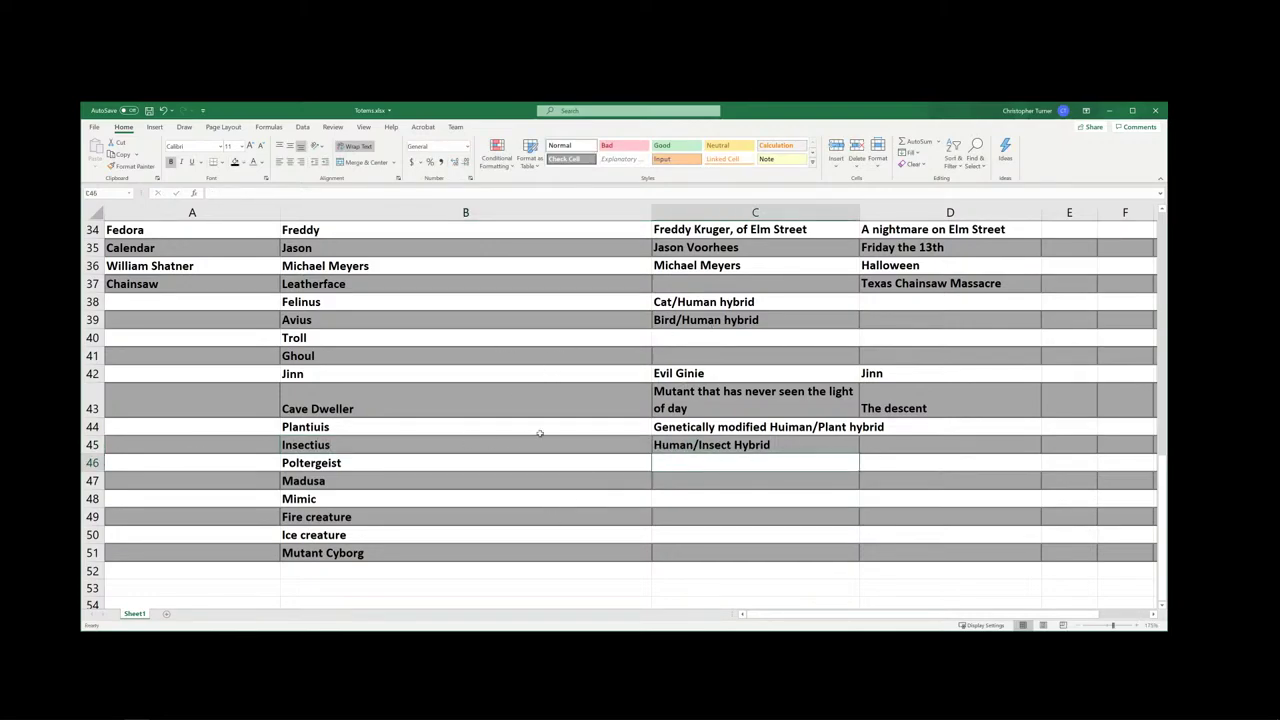
- Enter the Mimic description "Takes the form of something familiar to lure you in." in cell C48
scroll(543, 423, "up", 7)
scroll(366, 338, "down", 9)
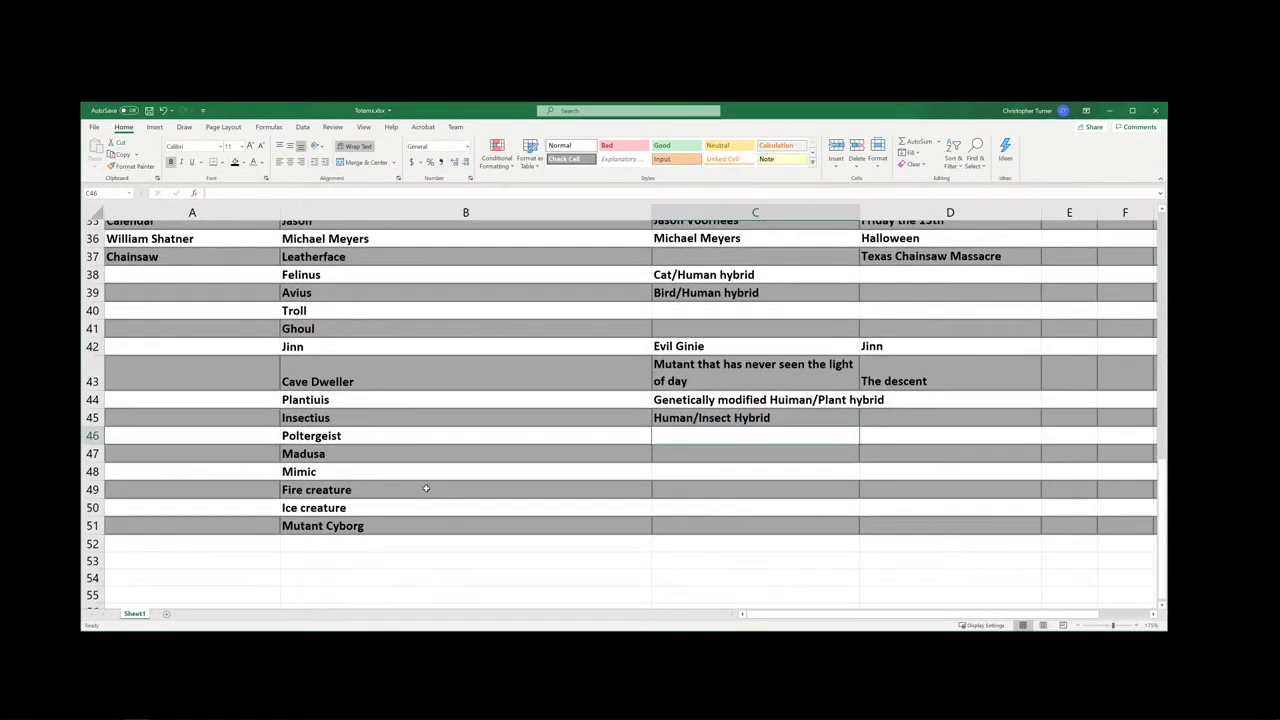
scroll(358, 424, "up", 3)
scroll(450, 430, "down", 2)
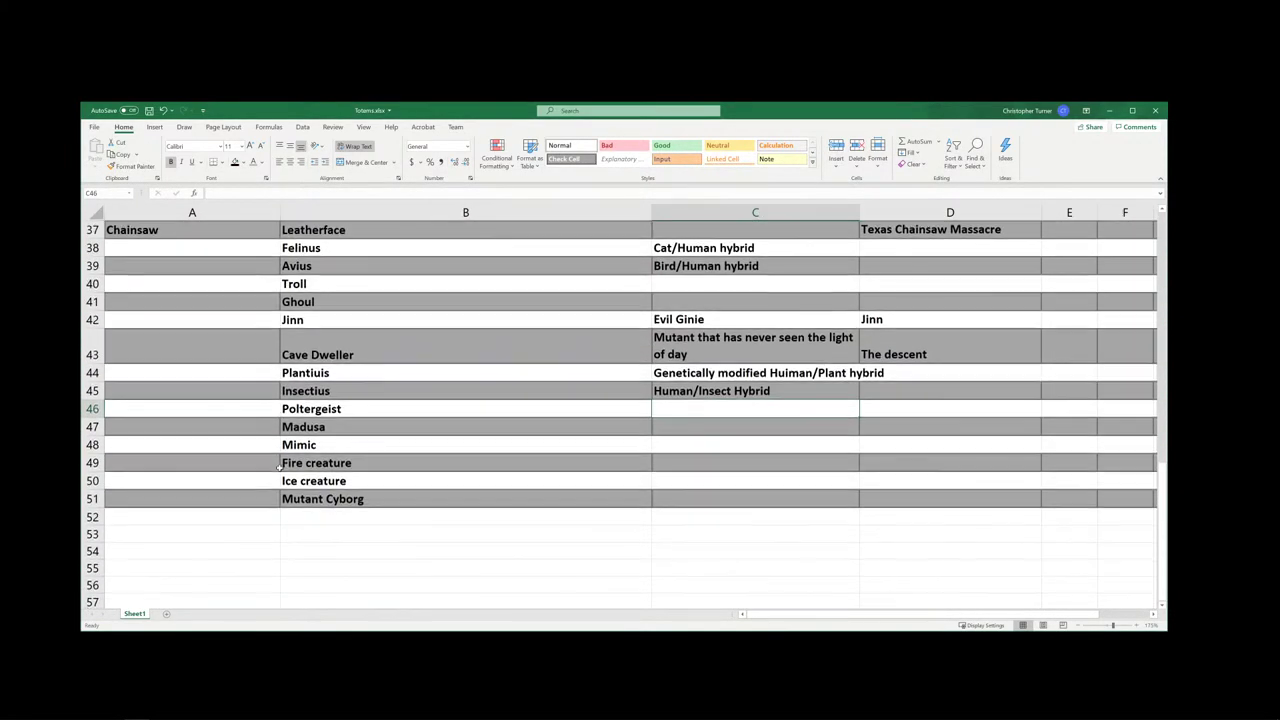
left_click(610, 438)
left_click(670, 442)
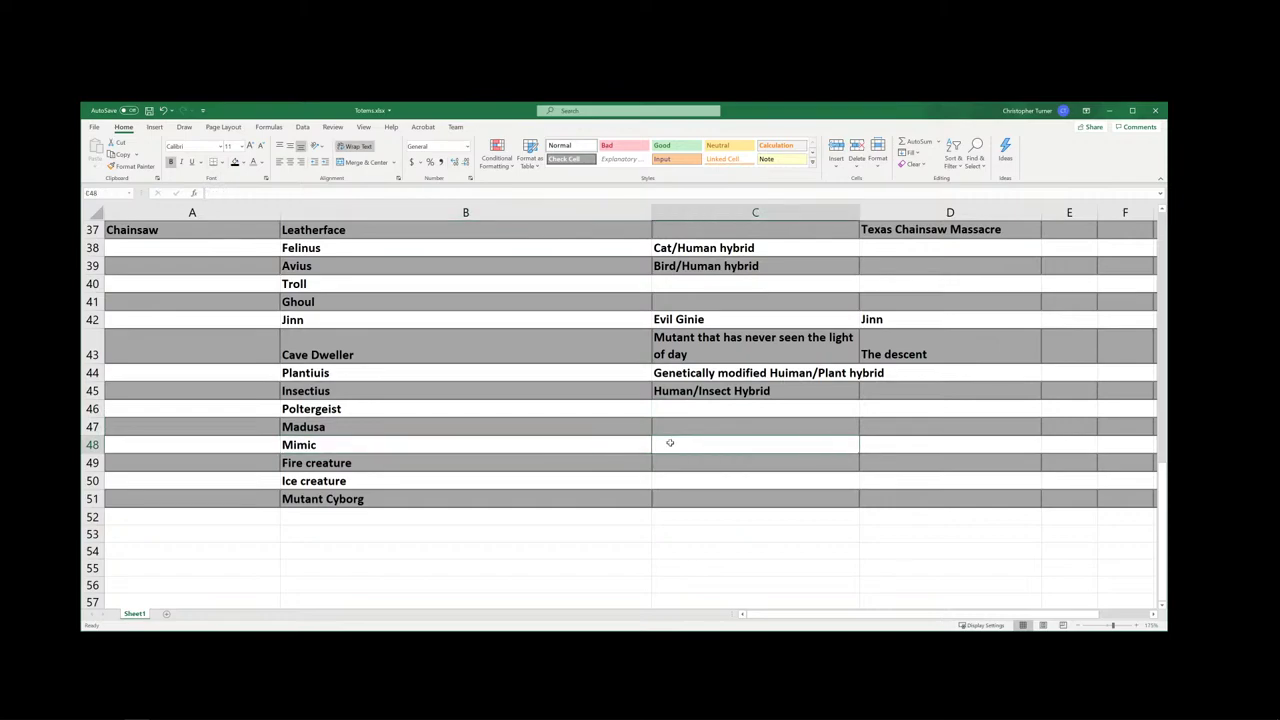
type("Takes the f")
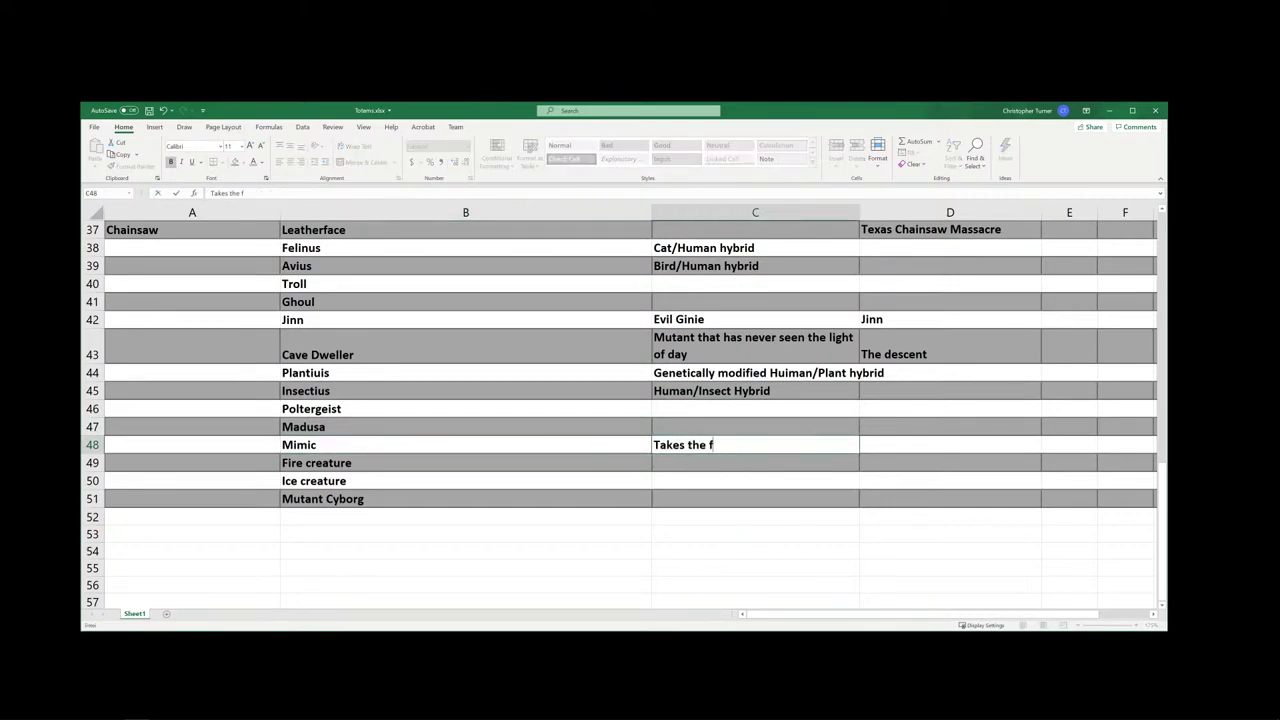
type("orm of so")
key("BackSpace")
key("BackSpace")
type("of something famil")
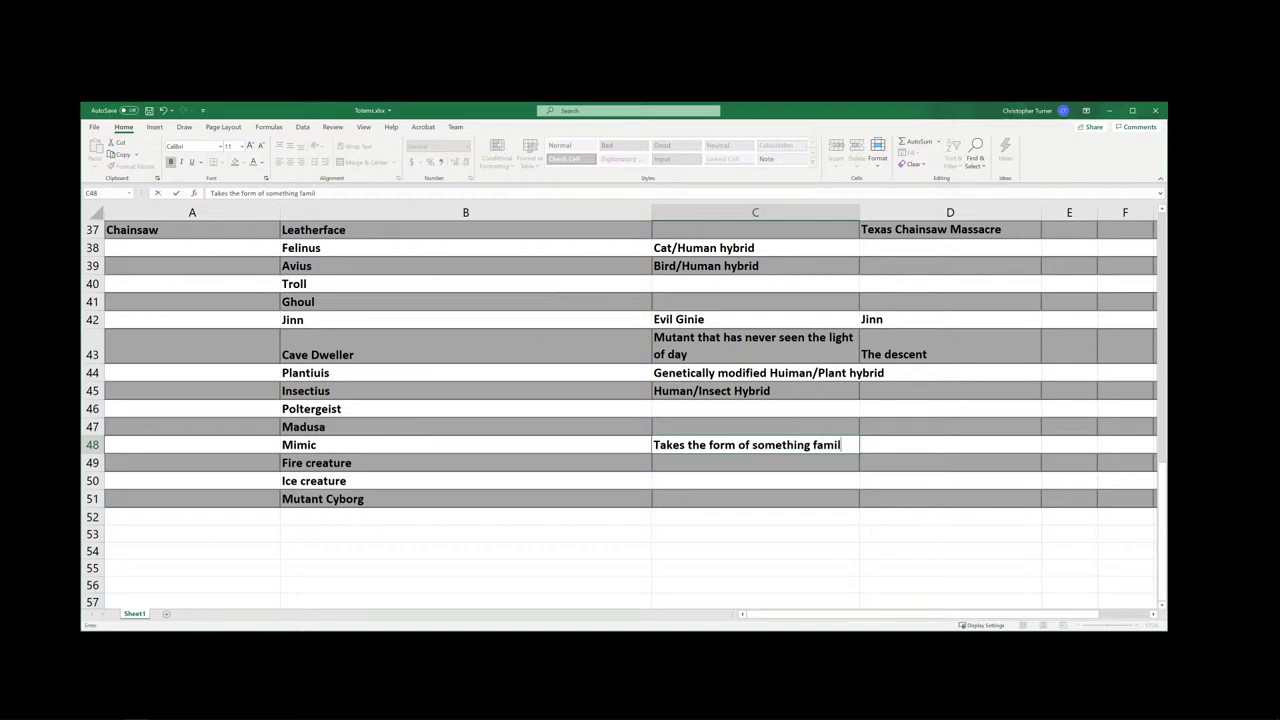
type("iar to lure tou")
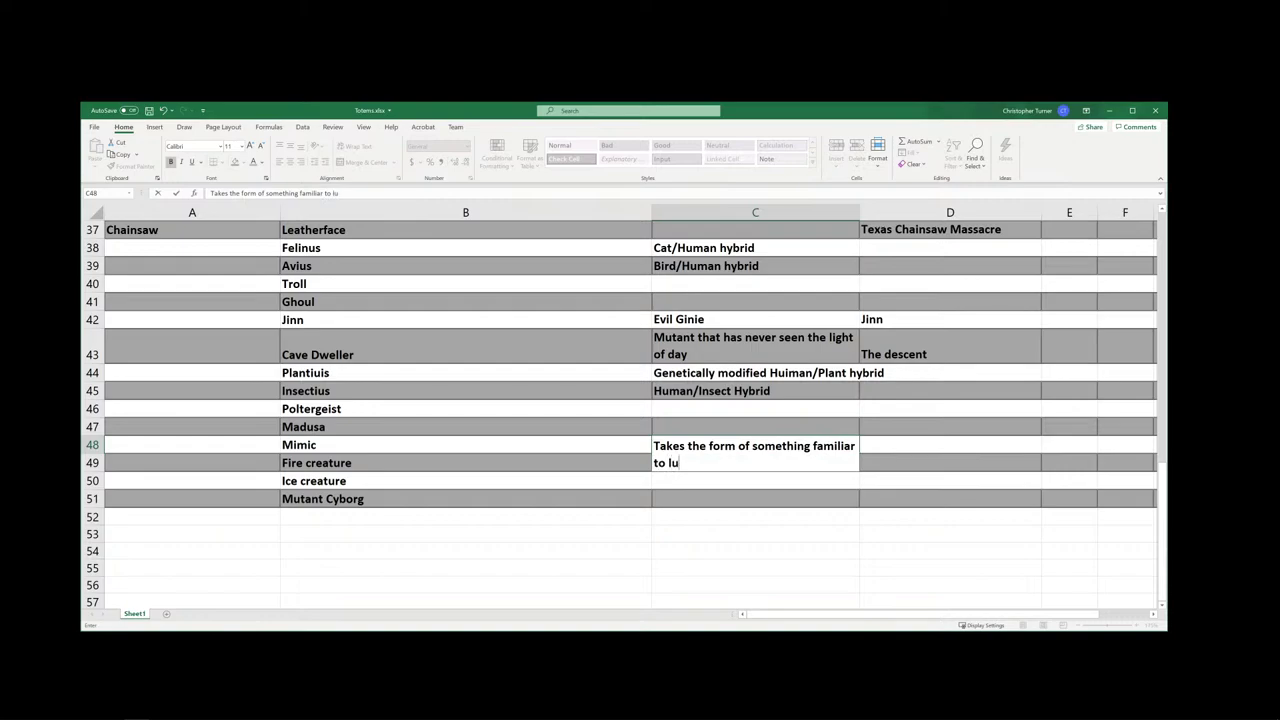
key("BackSpace")
key("BackSpace")
key("BackSpace")
type("you in")
- Enter "Mimic, Mothman" as the example films for the Mimic in cell D48
left_click(870, 446)
type("Mimic")
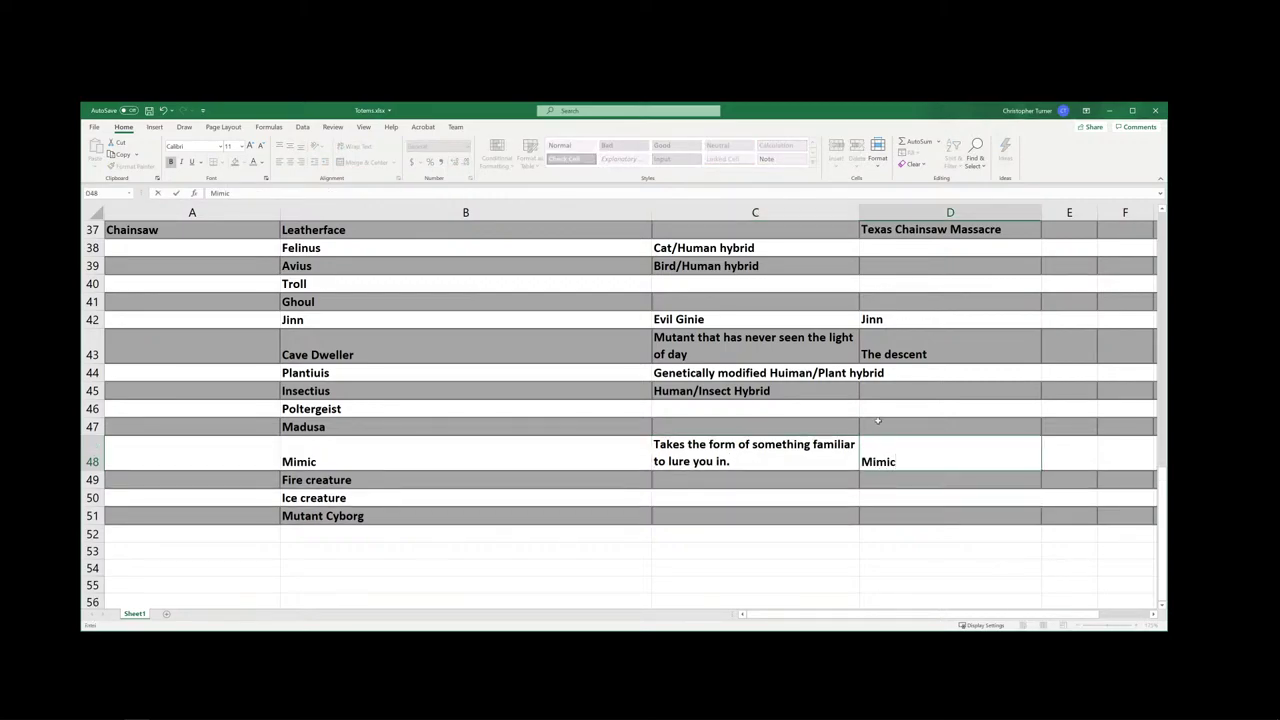
left_click(672, 485)
left_click(919, 459)
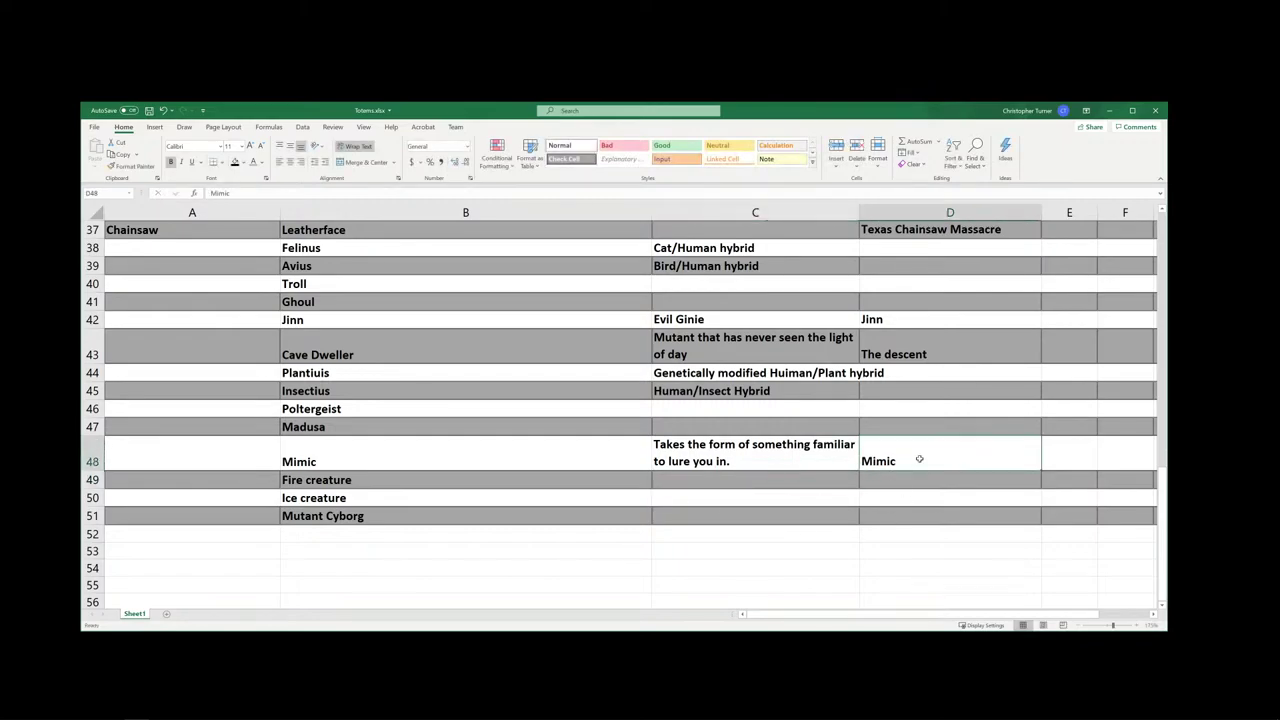
type("Mimic,")
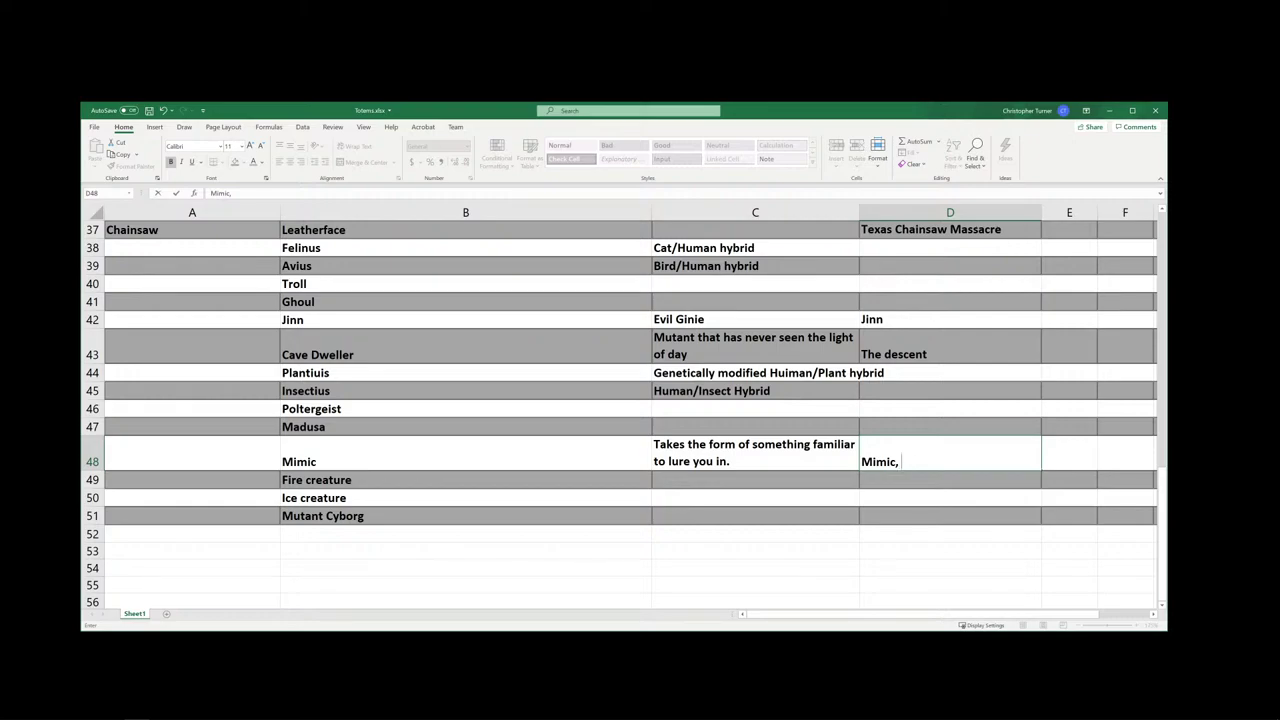
type(" Mothman")
- Describe the Fire creature in cell C49 as "Being made of all things fire"
left_click(679, 481)
type("B")
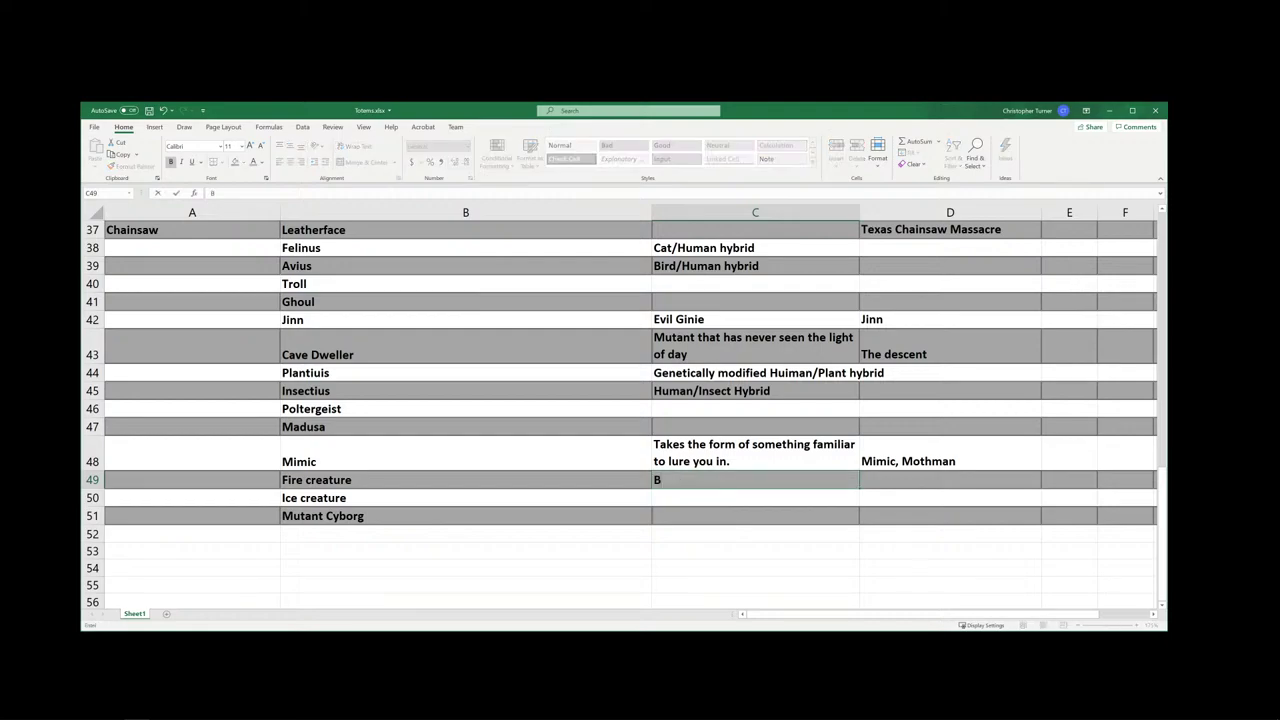
type("eing made of all things")
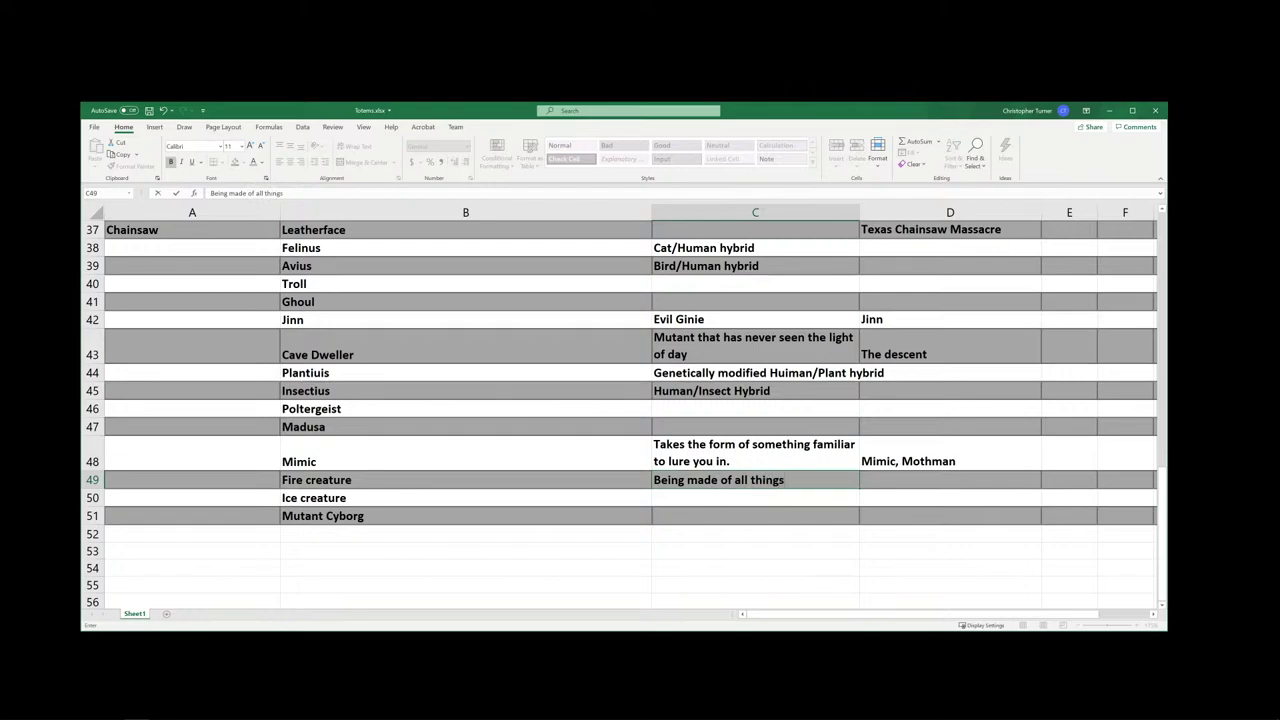
type(" fire")
- Enter "Ballrog" as the example for the Fire creature in cell D49
left_click(882, 480)
type("Bal")
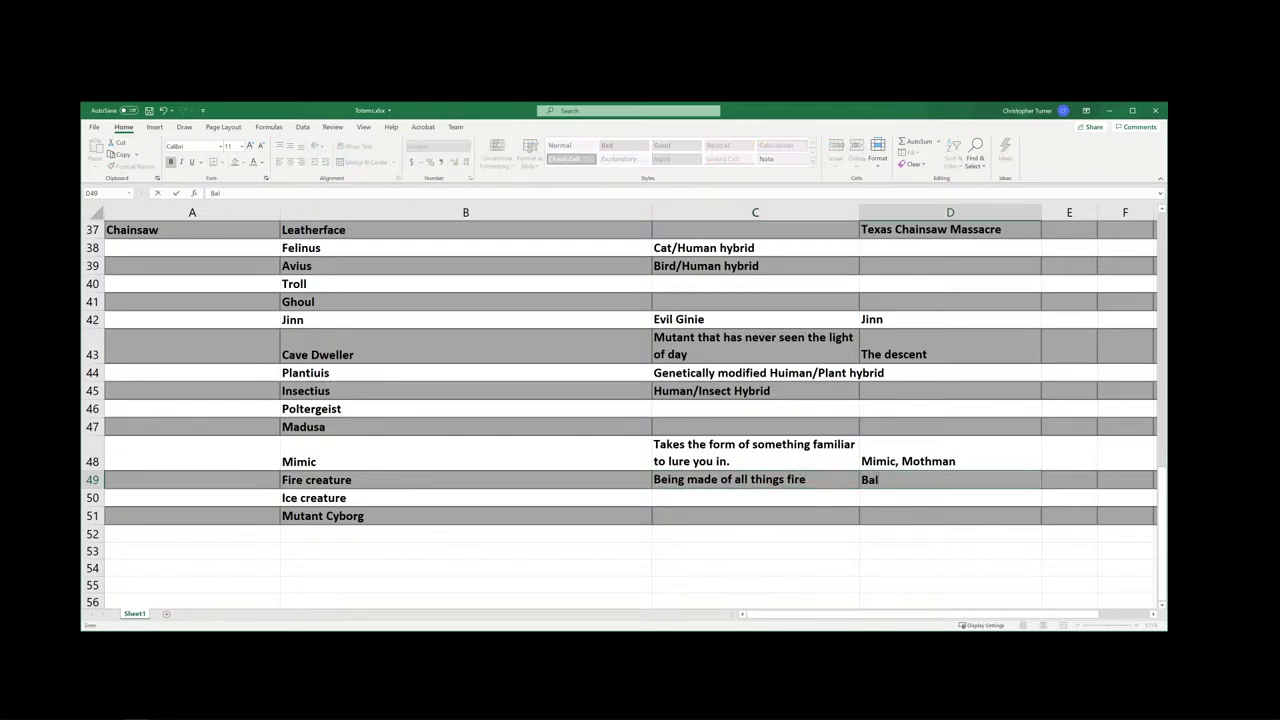
type("lrgo")
key("BackSpace")
key("BackSpace")
type("og")
- Describe the Ice creature in cell C50 as "Being made of all things ice"
left_click(668, 501)
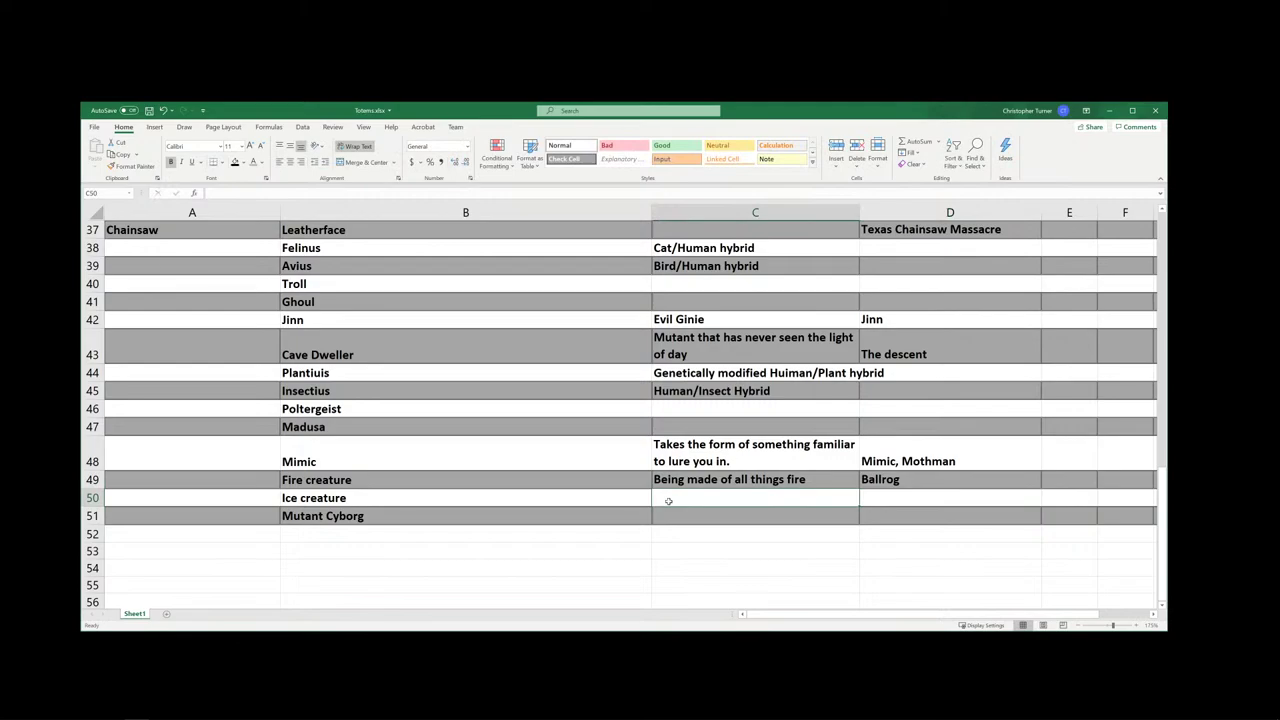
type("Being made ")
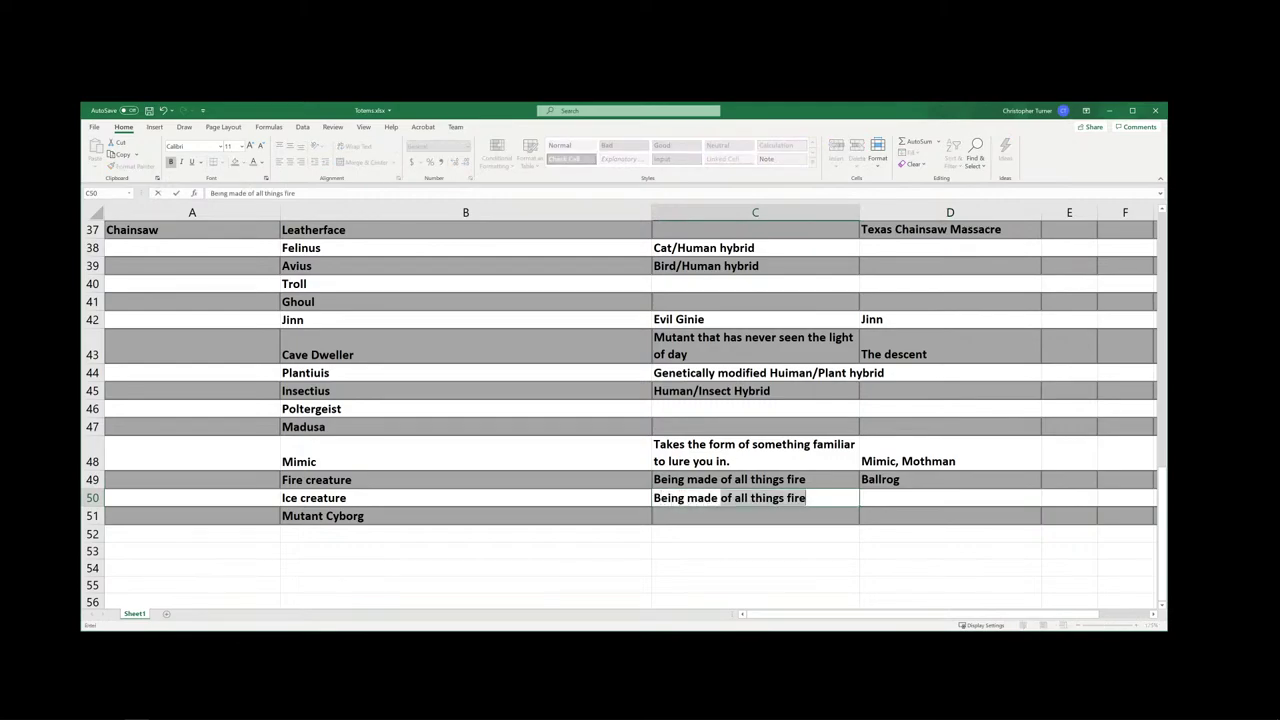
type("of all thing")
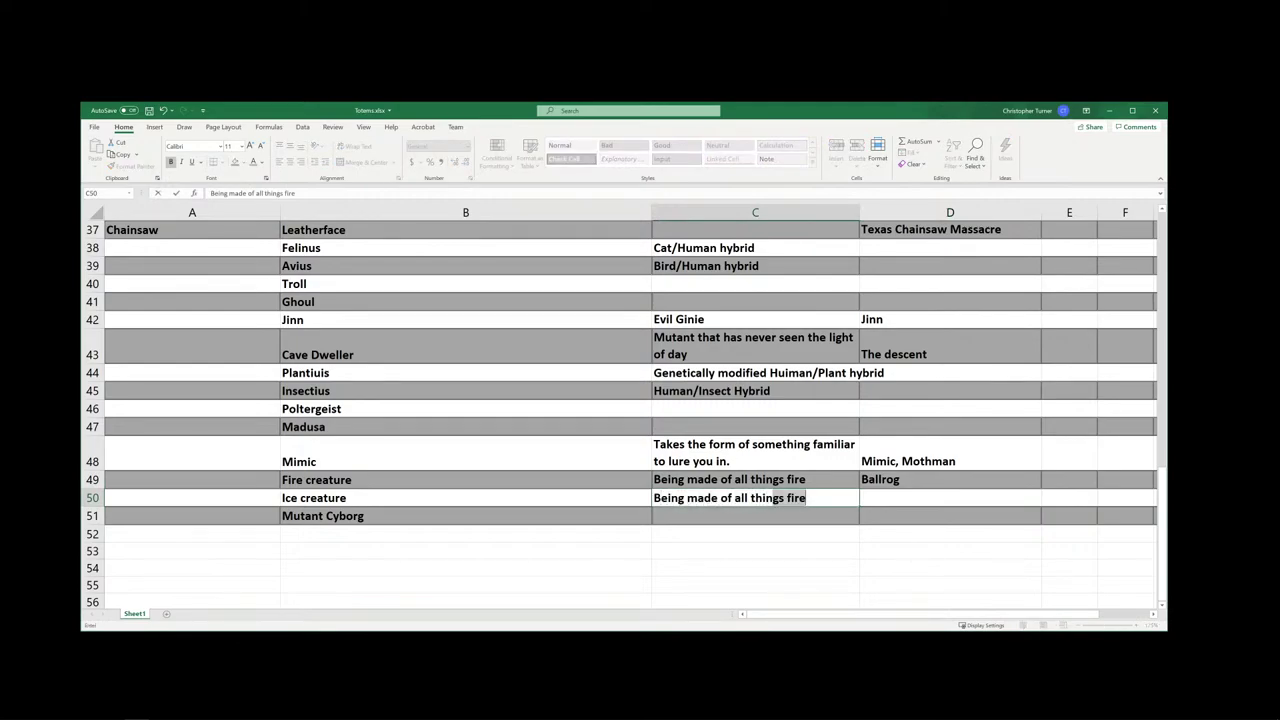
type("s")
key("BackSpace")
type("gs ice")
left_click(876, 501)
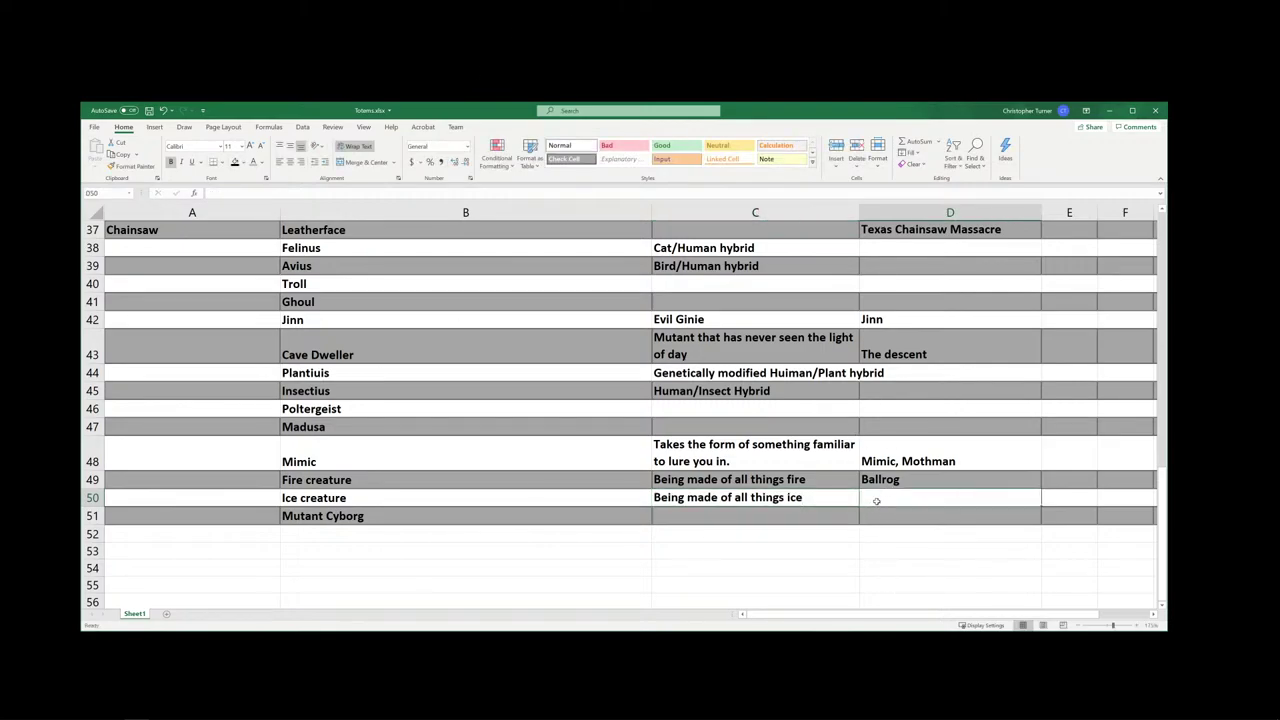
- Describe the Mutant Cyborg in C51 as "Part machine, part evil" and enter "Borg" as its example in D51
left_click(668, 517)
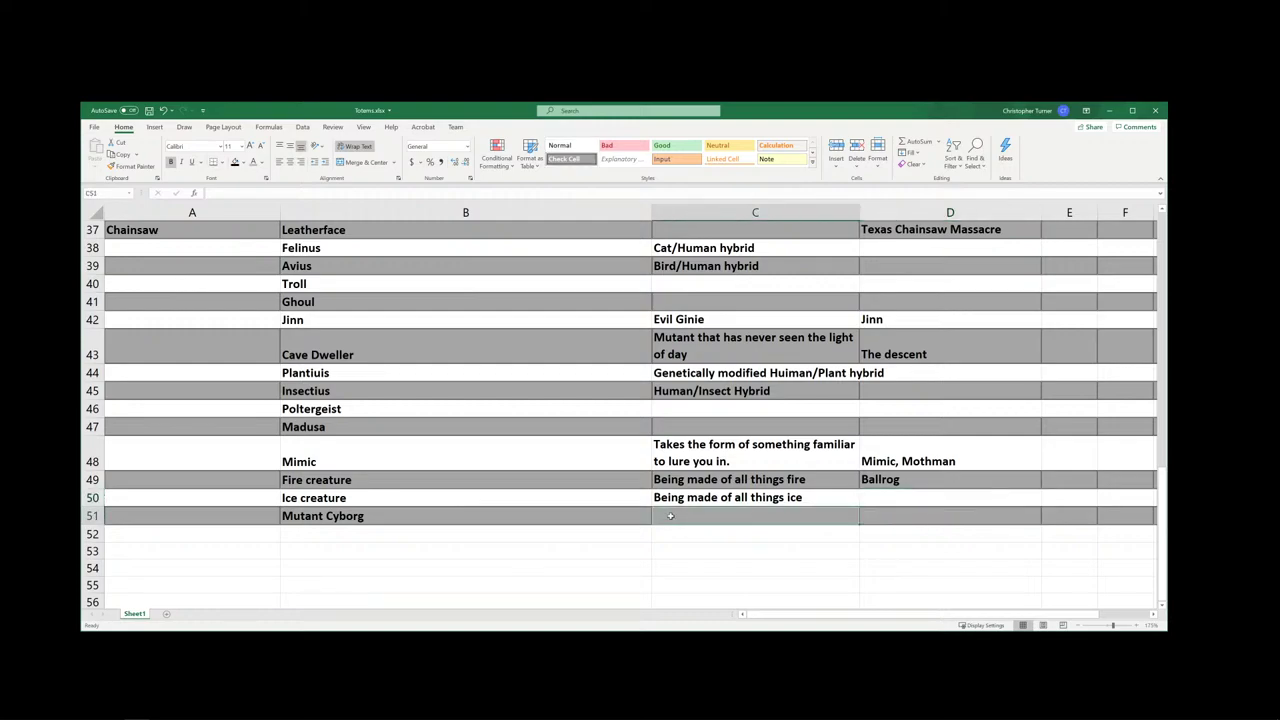
type("Part machine, part")
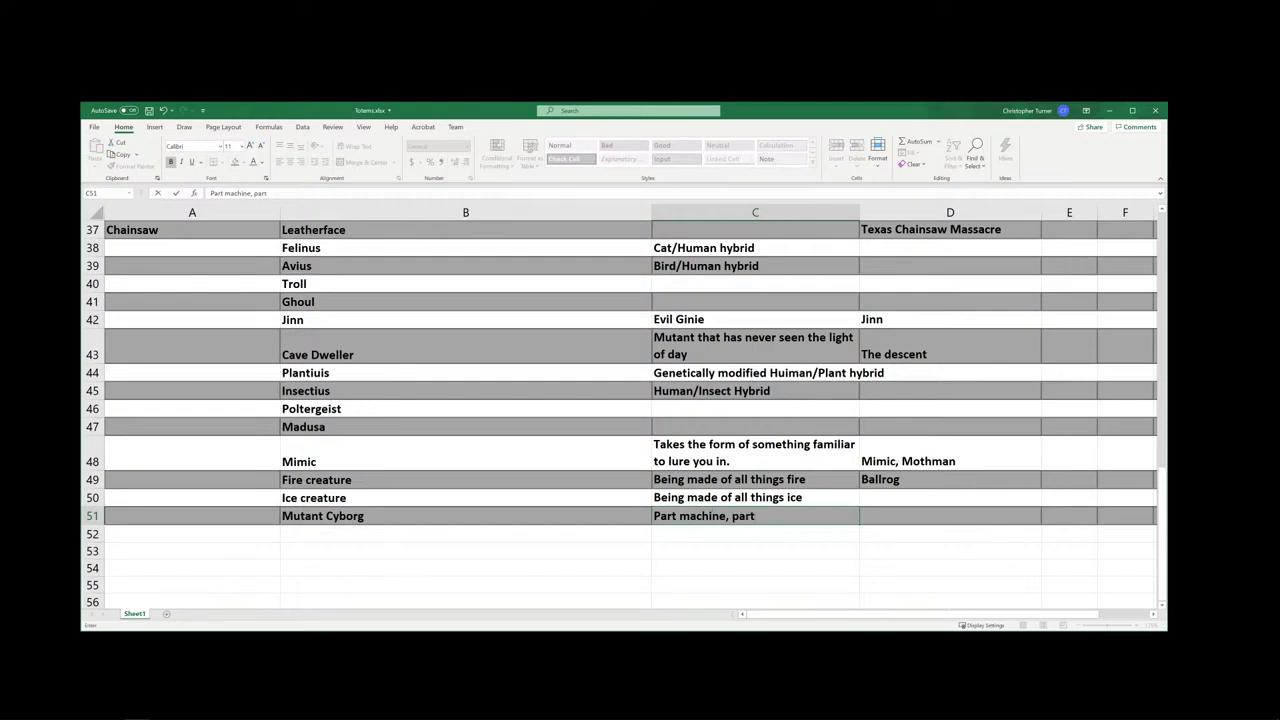
type(" evil")
left_click(883, 515)
type("Borg")
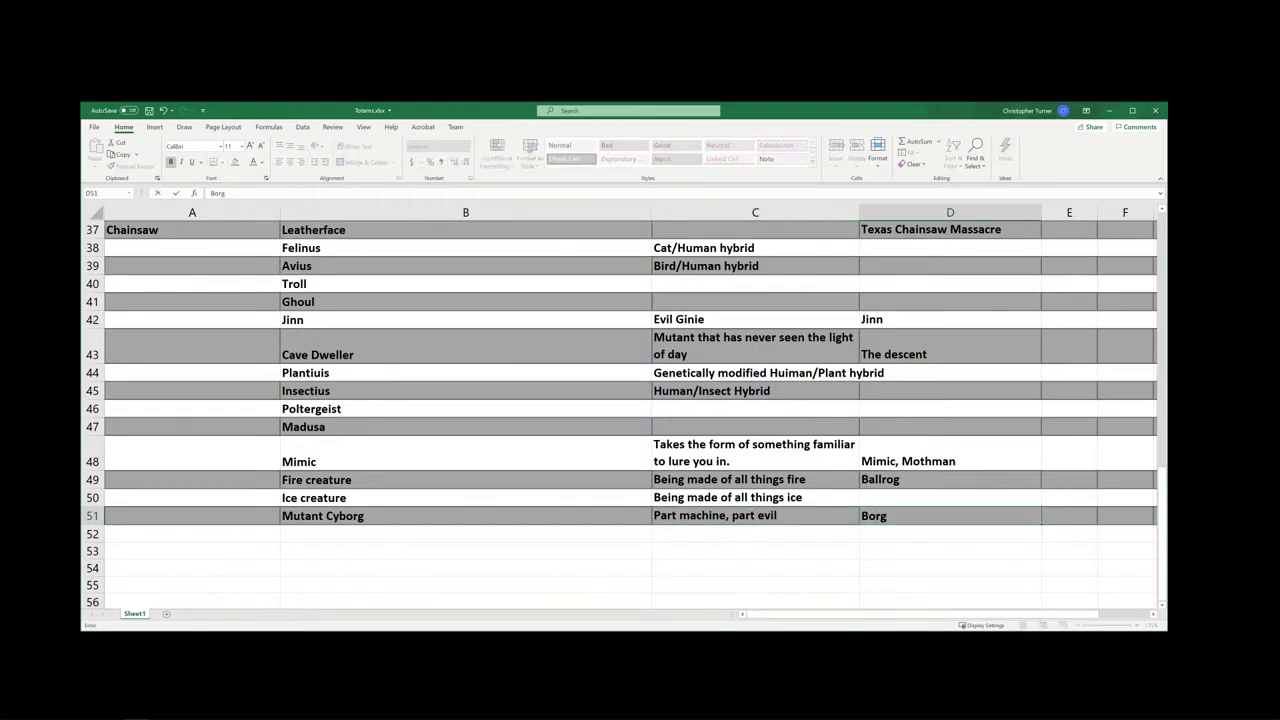
- Describe Madusa in cell C47 as "Snake person"
left_click(456, 443)
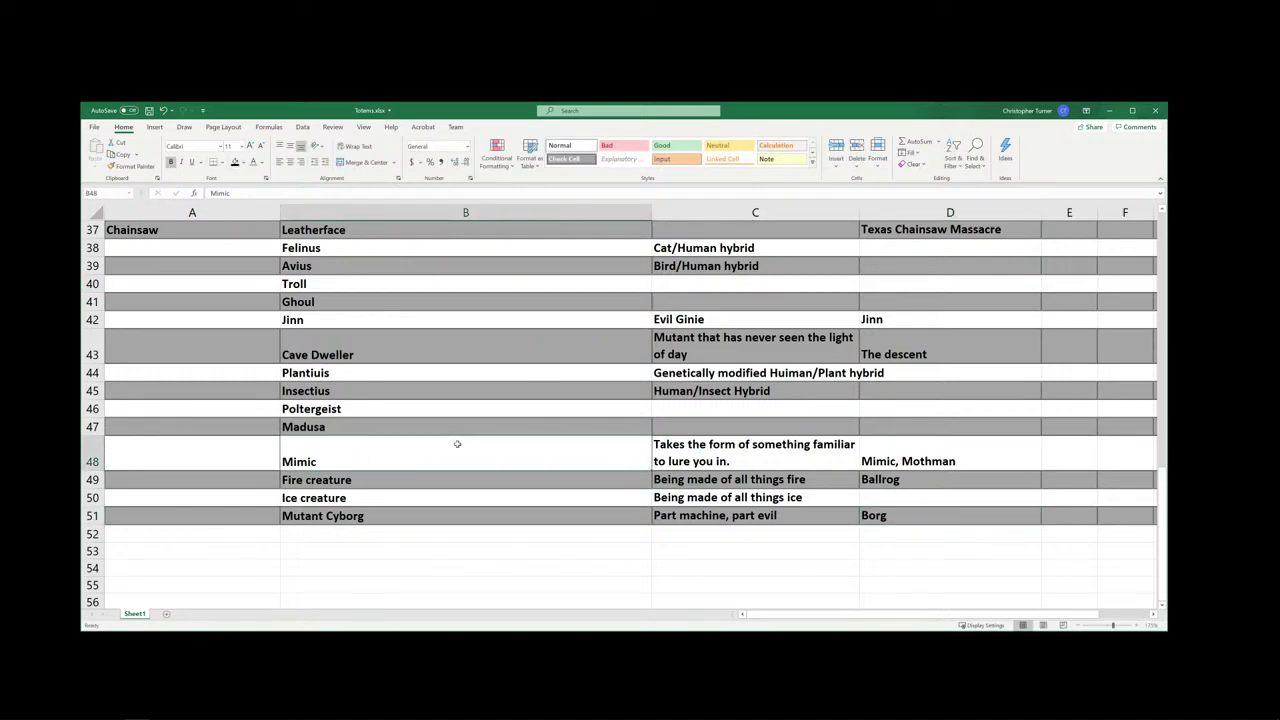
left_click(352, 422)
left_click(680, 428)
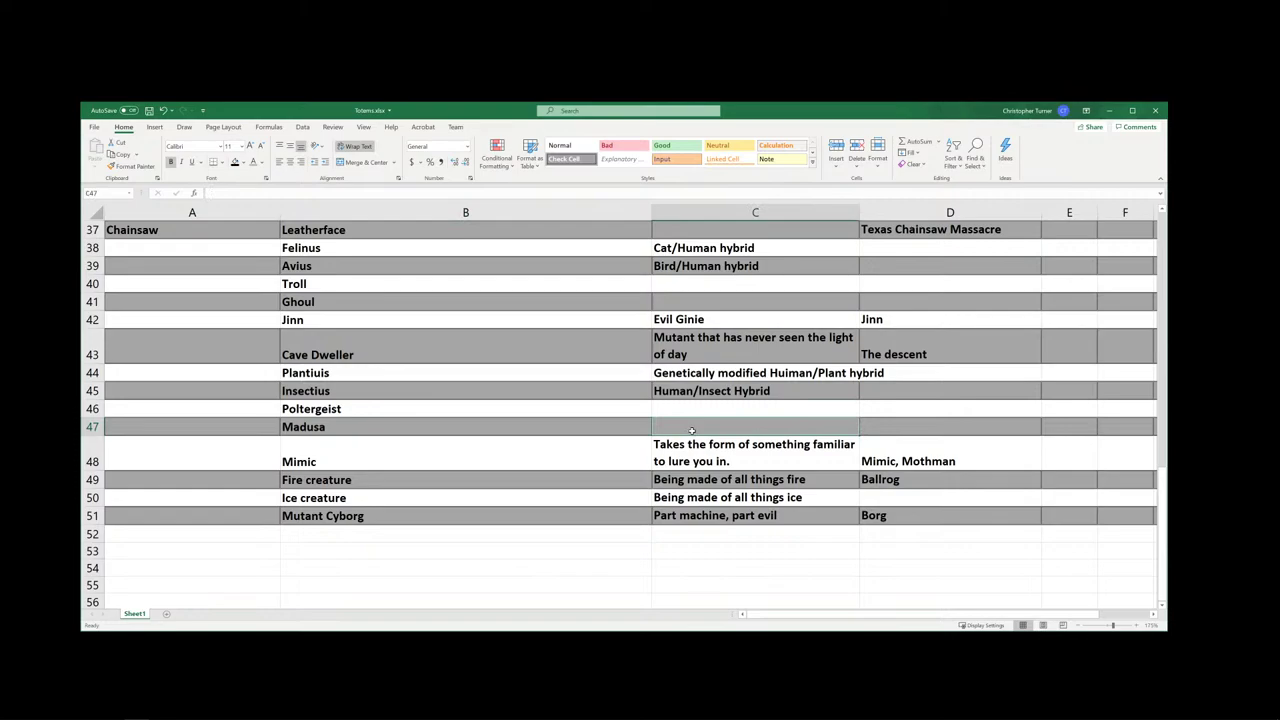
type("Snowman/Human hybrid")
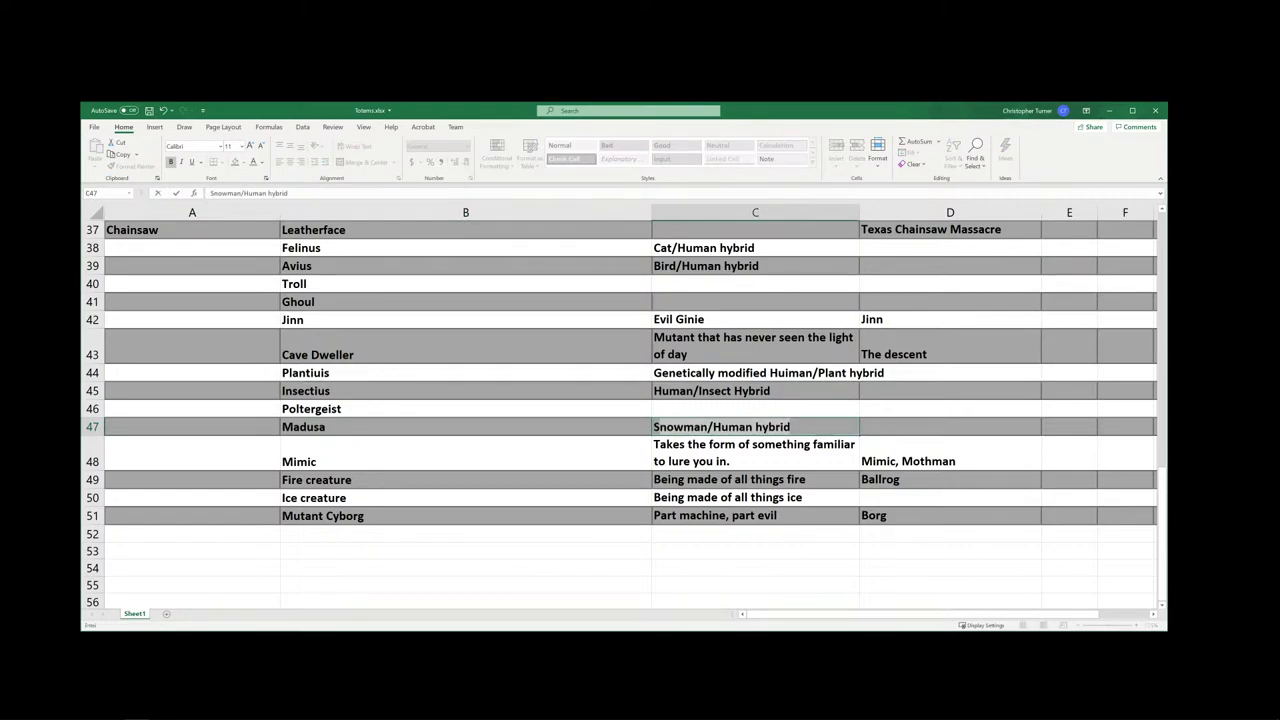
type("nake person")
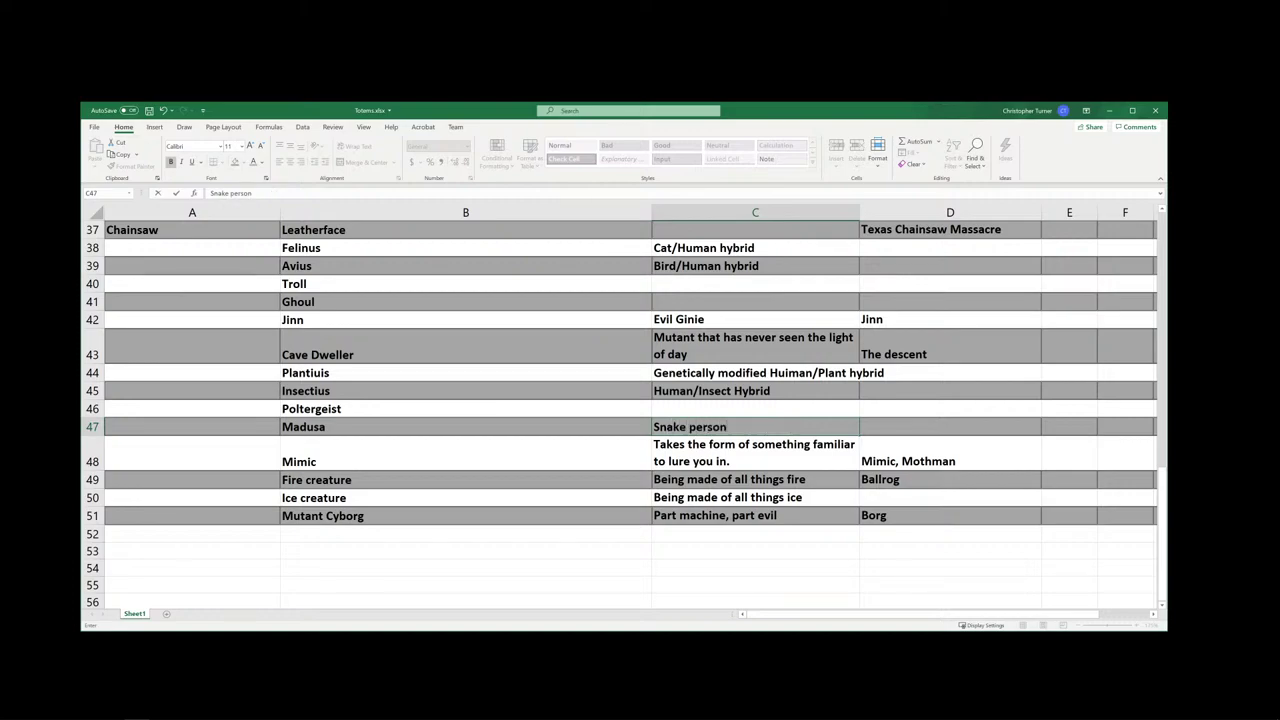
- Enter "The Titans" as the example for Madusa in cell D47
left_click(884, 425)
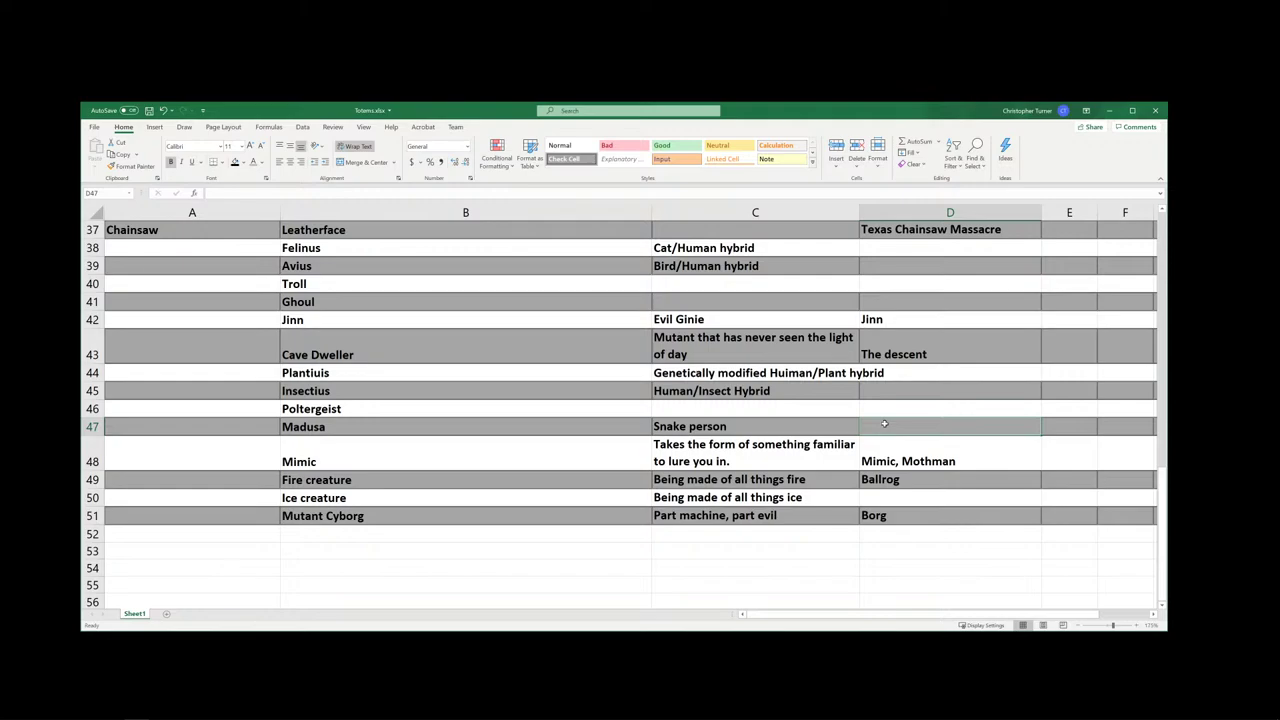
type("The tit")
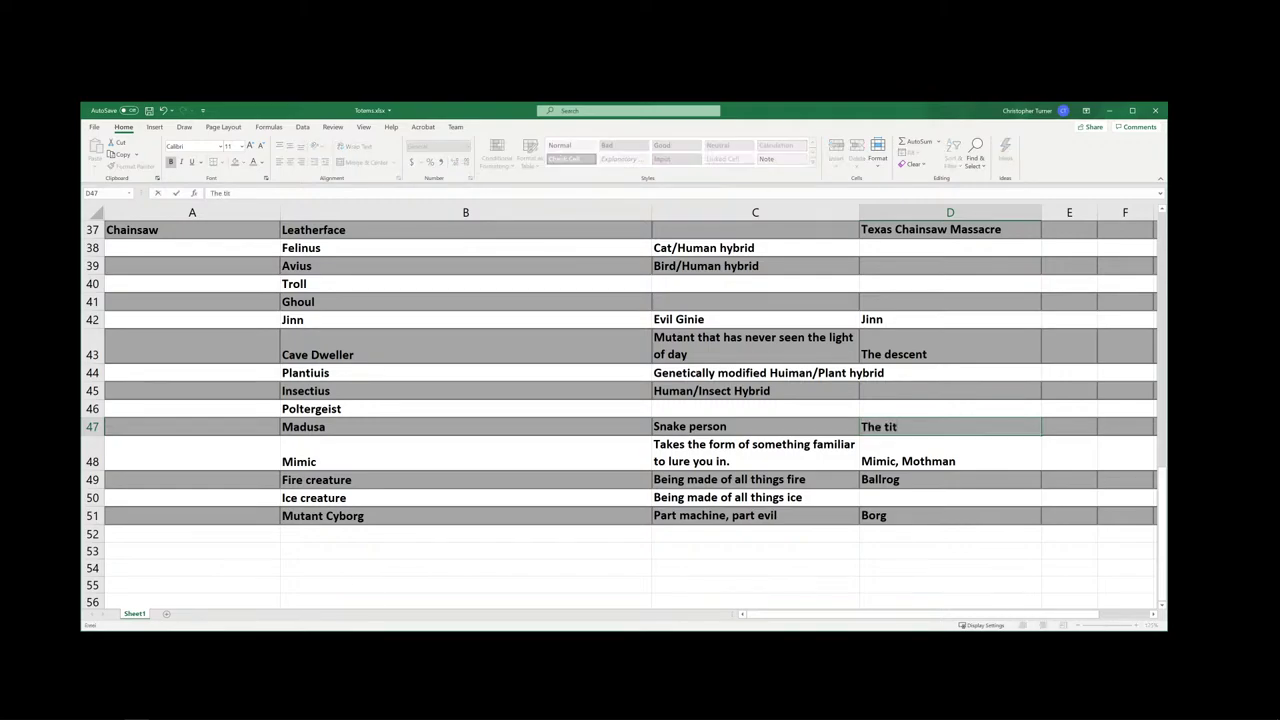
type("a")
key("BackSpace")
key("BackSpace")
key("BackSpace")
key("BackSpace")
type("Titan")
- Describe the Mummy in C13 as "Egyptian Zombie" and enter "The Mummy" as its example in D13
scroll(701, 474, "up", 6)
scroll(693, 474, "up", 2)
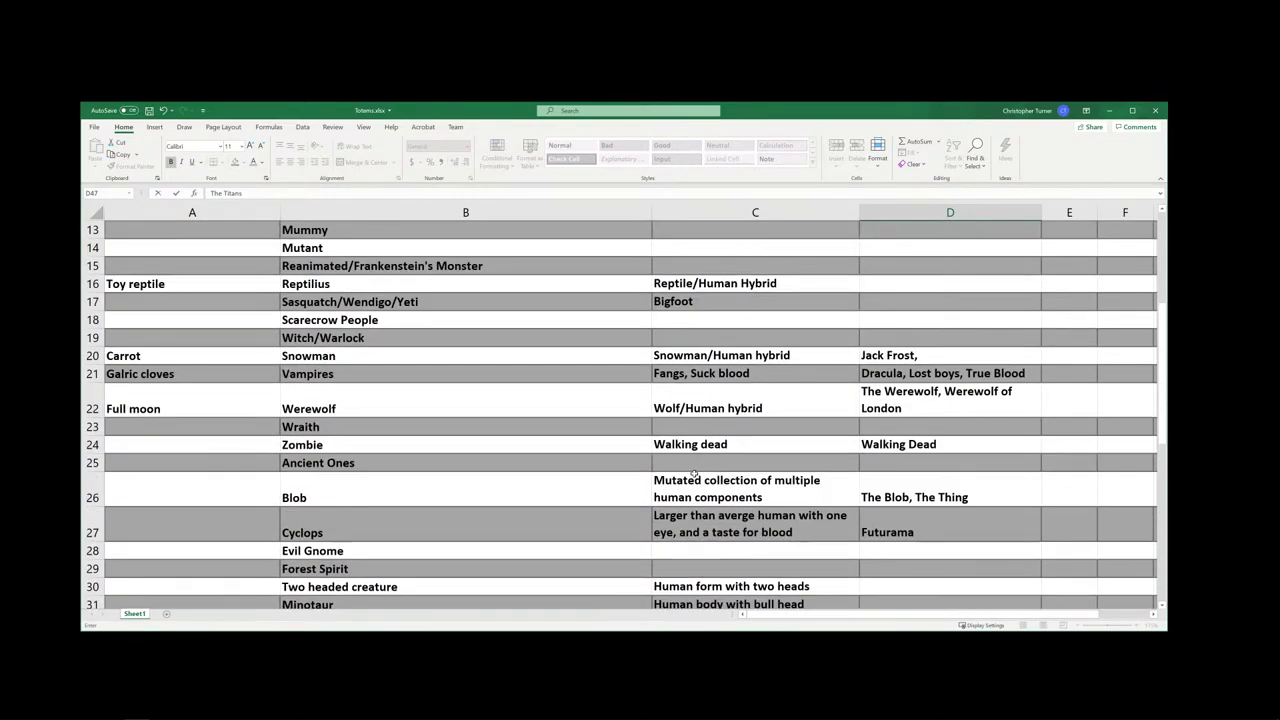
scroll(620, 460, "up", 4)
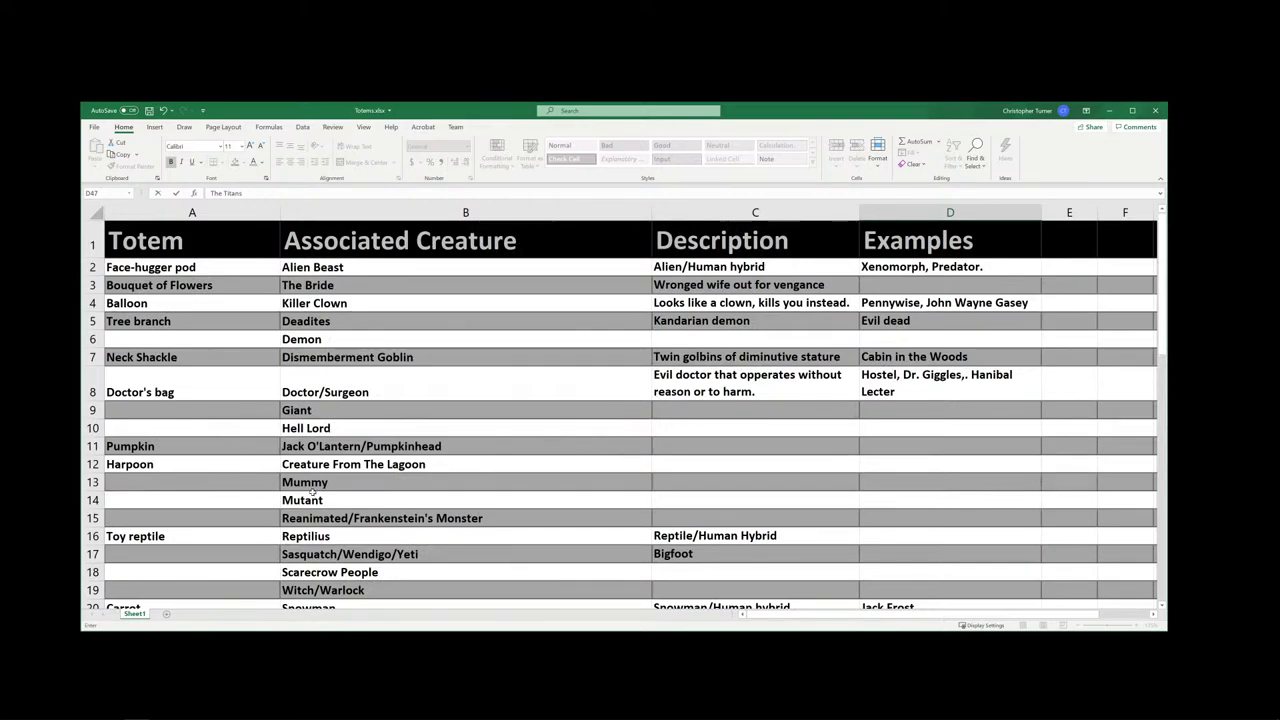
scroll(330, 495, "down", 2)
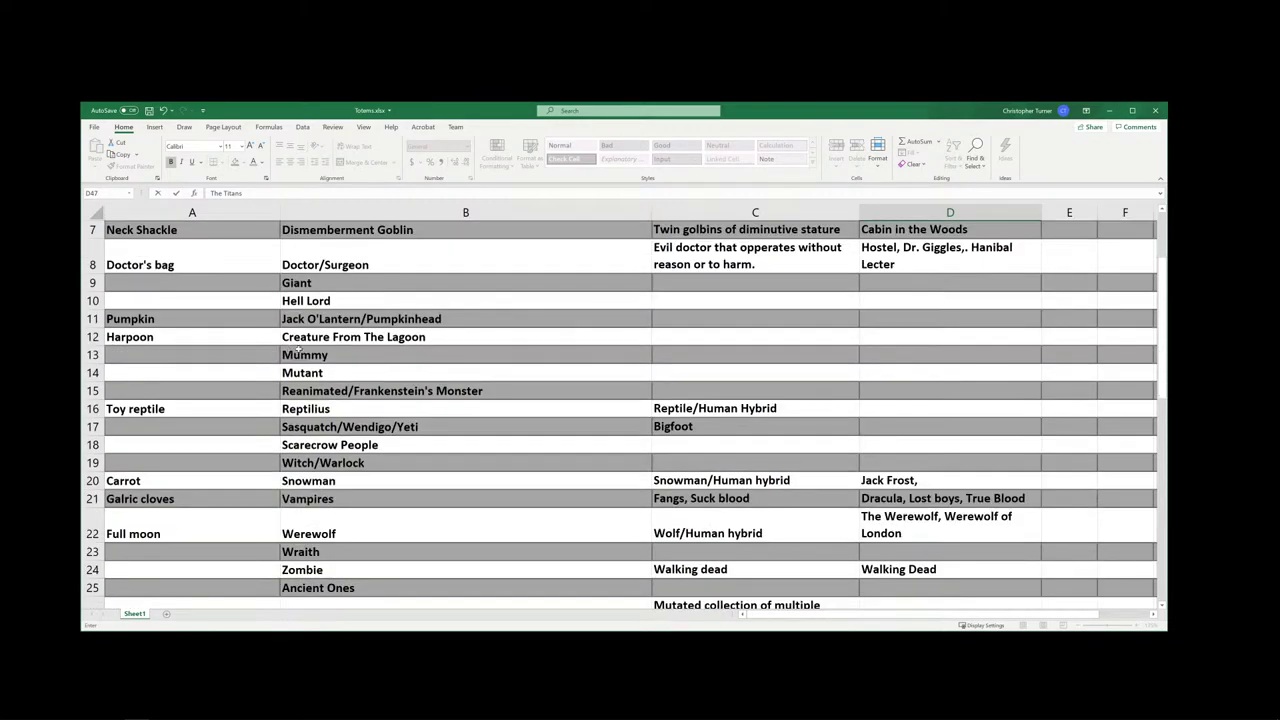
left_click(298, 352)
left_click(710, 358)
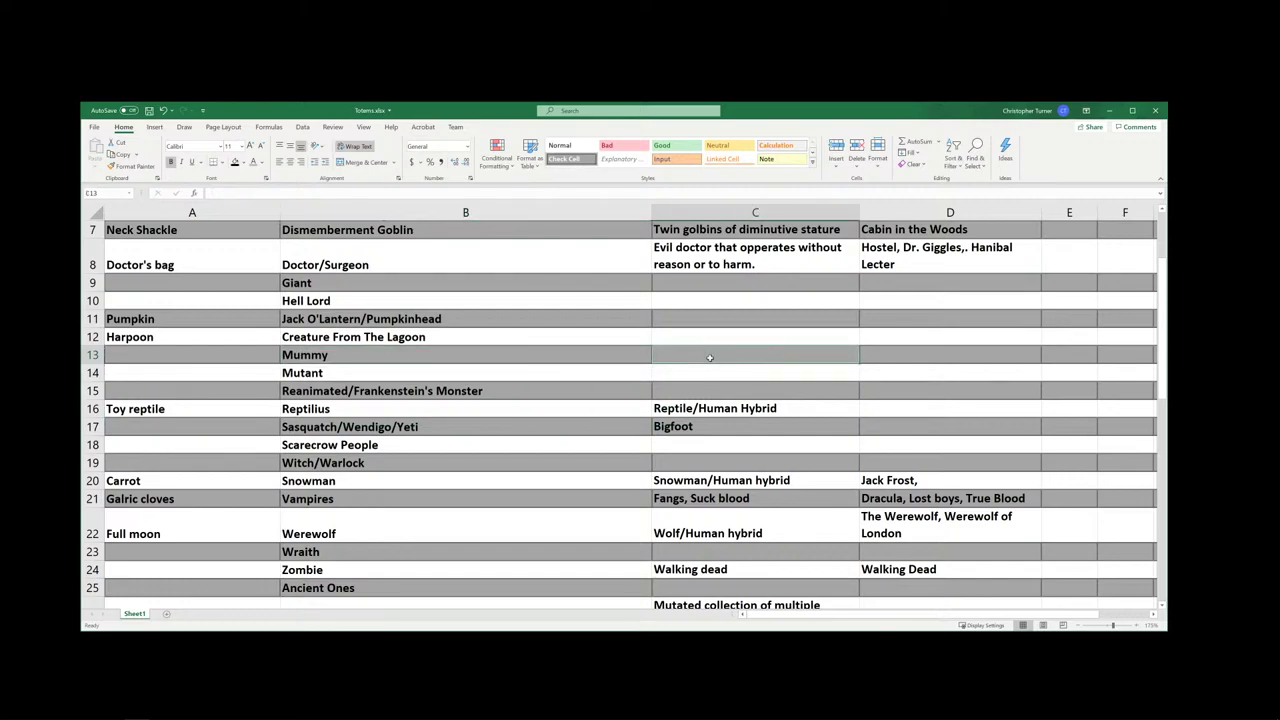
type("Eg")
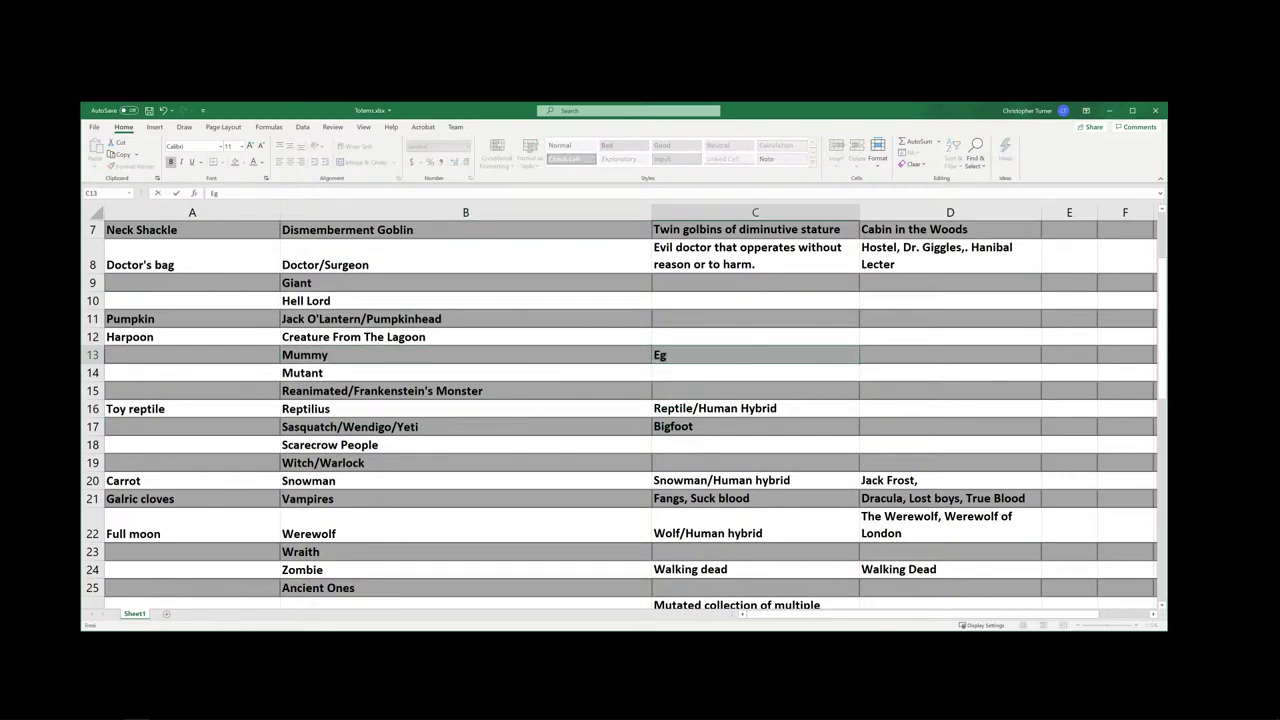
type("yupt")
type("ian")
key("BackSpace")
key("BackSpace")
key("BackSpace")
key("BackSpace")
key("BackSpace")
type("ptian Zombie")
key("Tab")
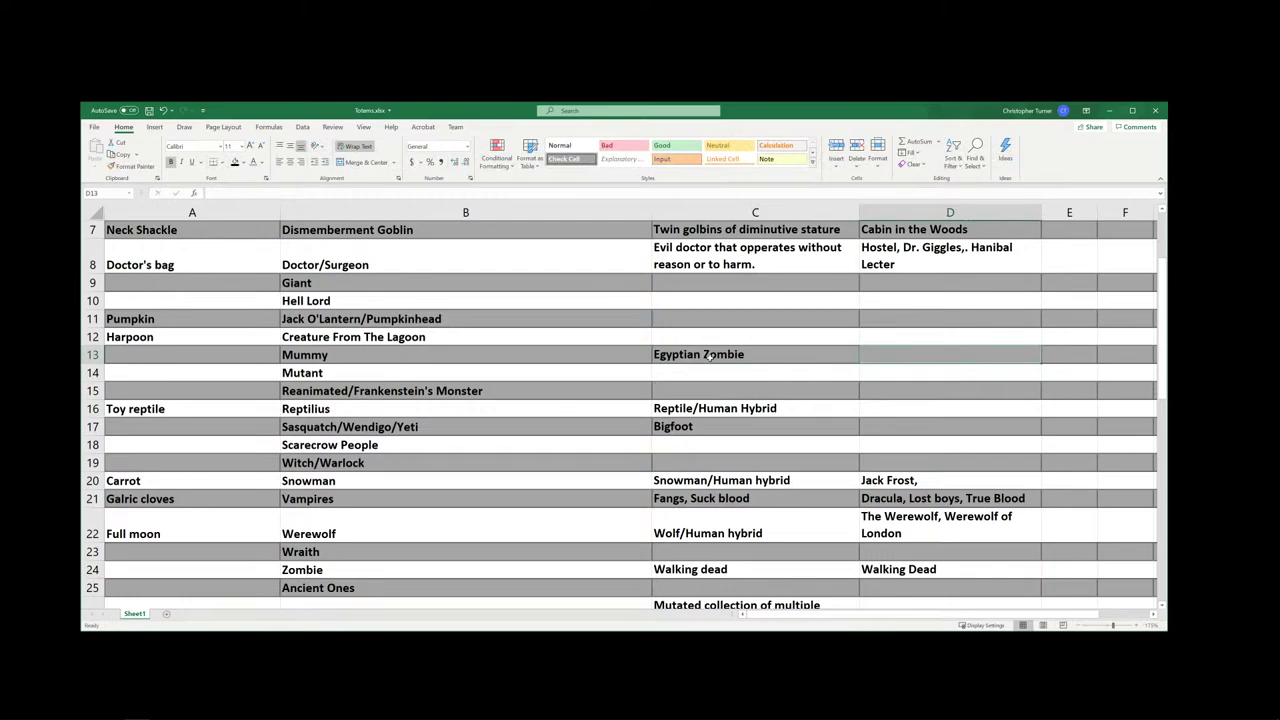
type("The Mummy")
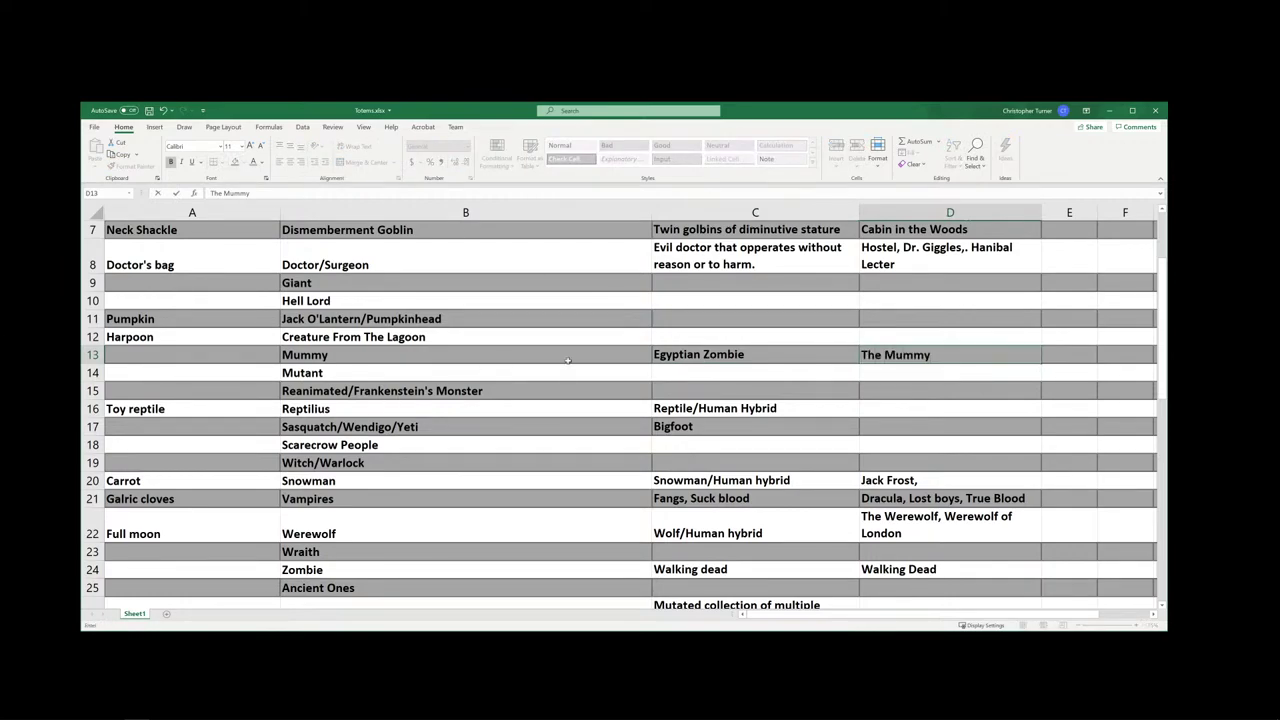
- Describe the Mutant in cell C14 as "Deformed from radiation"
left_click(314, 370)
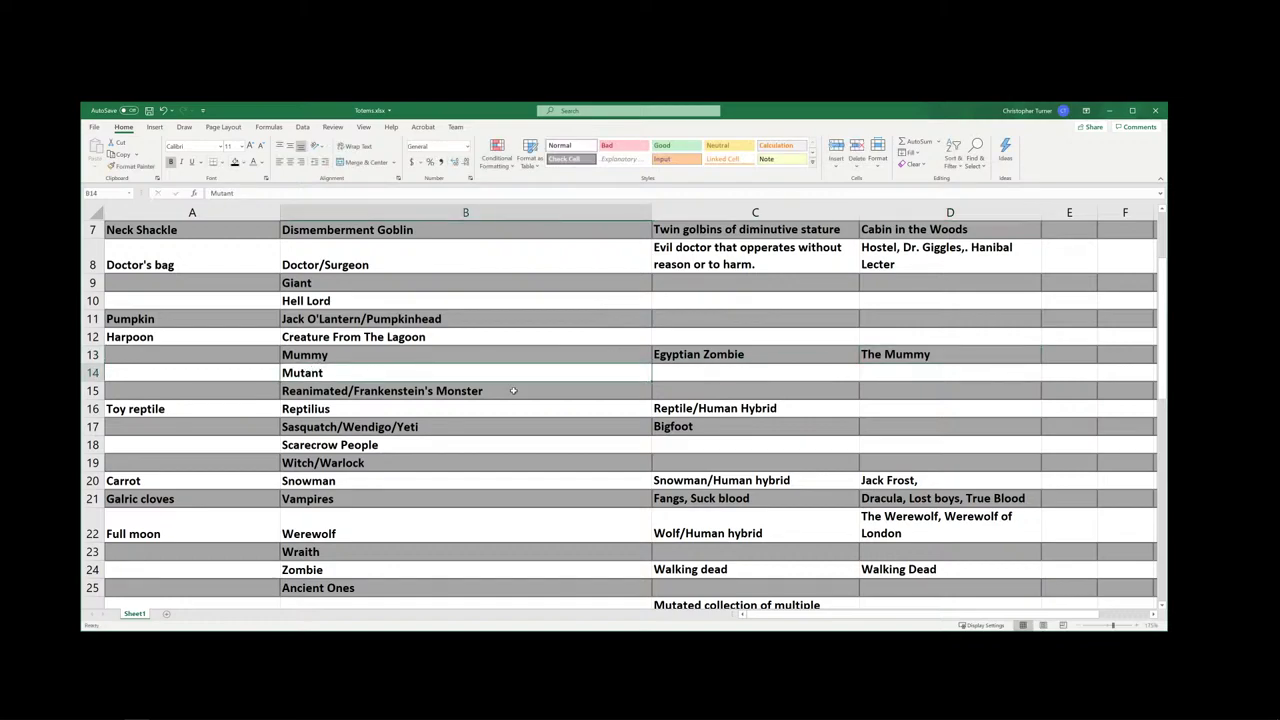
left_click(684, 374)
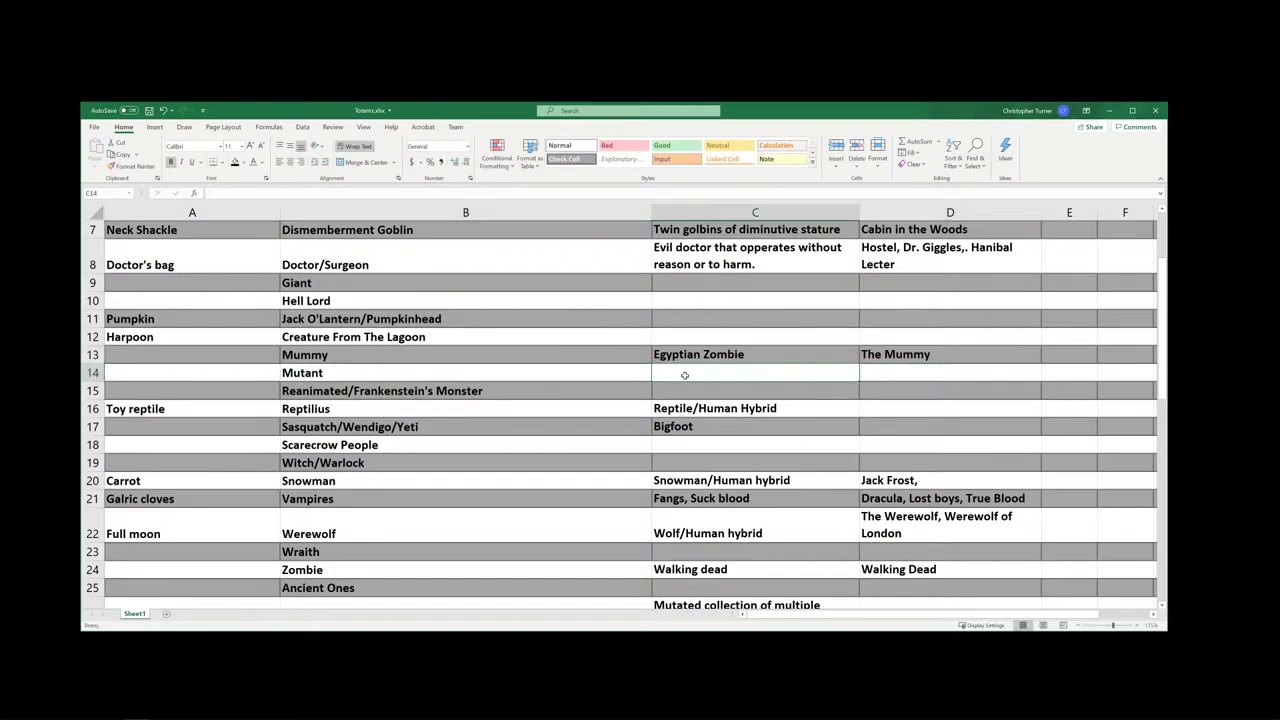
double_click(685, 375)
type("ormed")
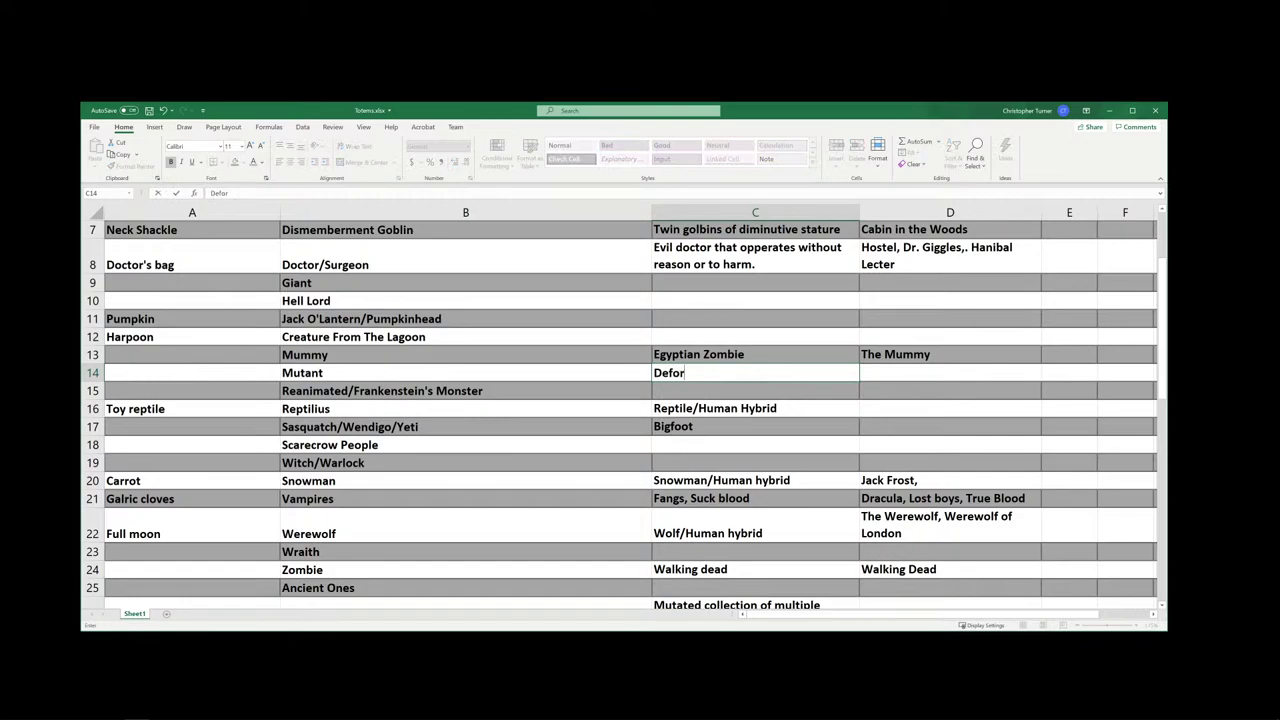
key("BackSpace")
type("med")
key("BackSpace")
key("BackSpace")
key("BackSpace")
key("BackSpace")
type("m,ed")
key("BackSpace")
key("BackSpace")
key("BackSpace")
type("ed")
key("BackSpace")
key("BackSpace")
key("BackSpace")
type("ed from radiation")
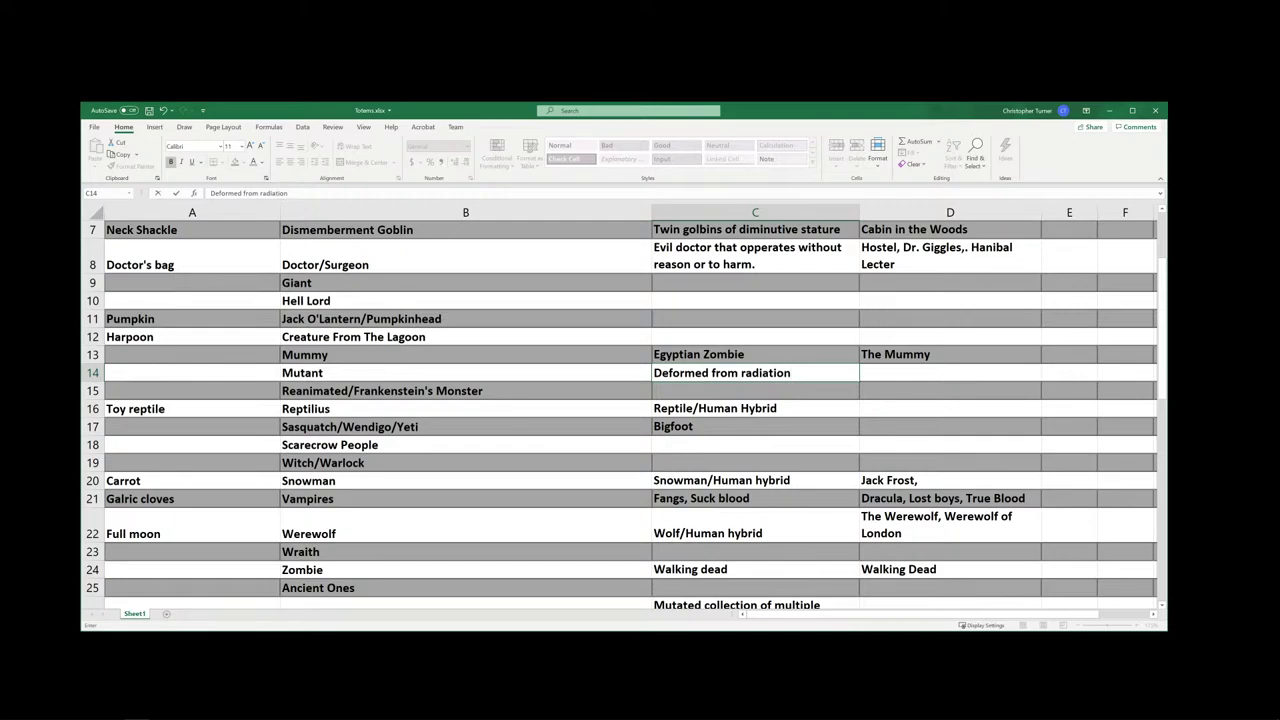
- Enter "The Hills have eyes" as the example for the Mutant in cell D14
left_click(890, 378)
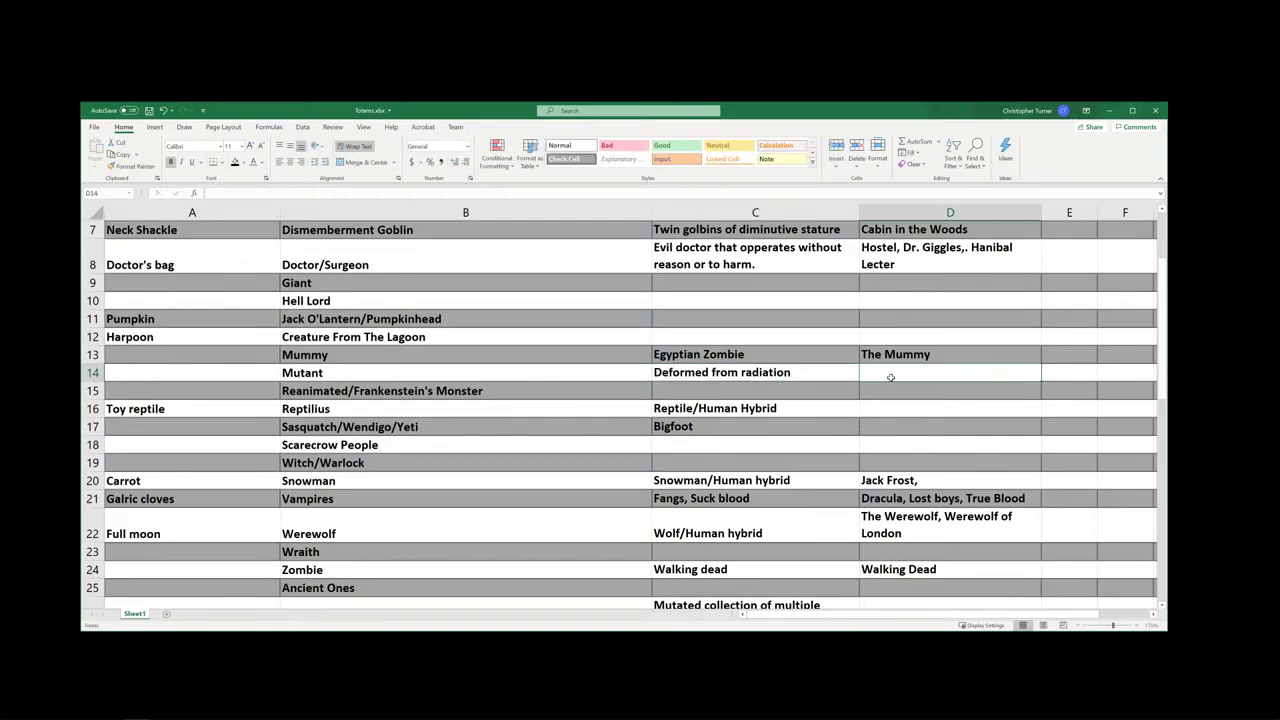
type("The Hills")
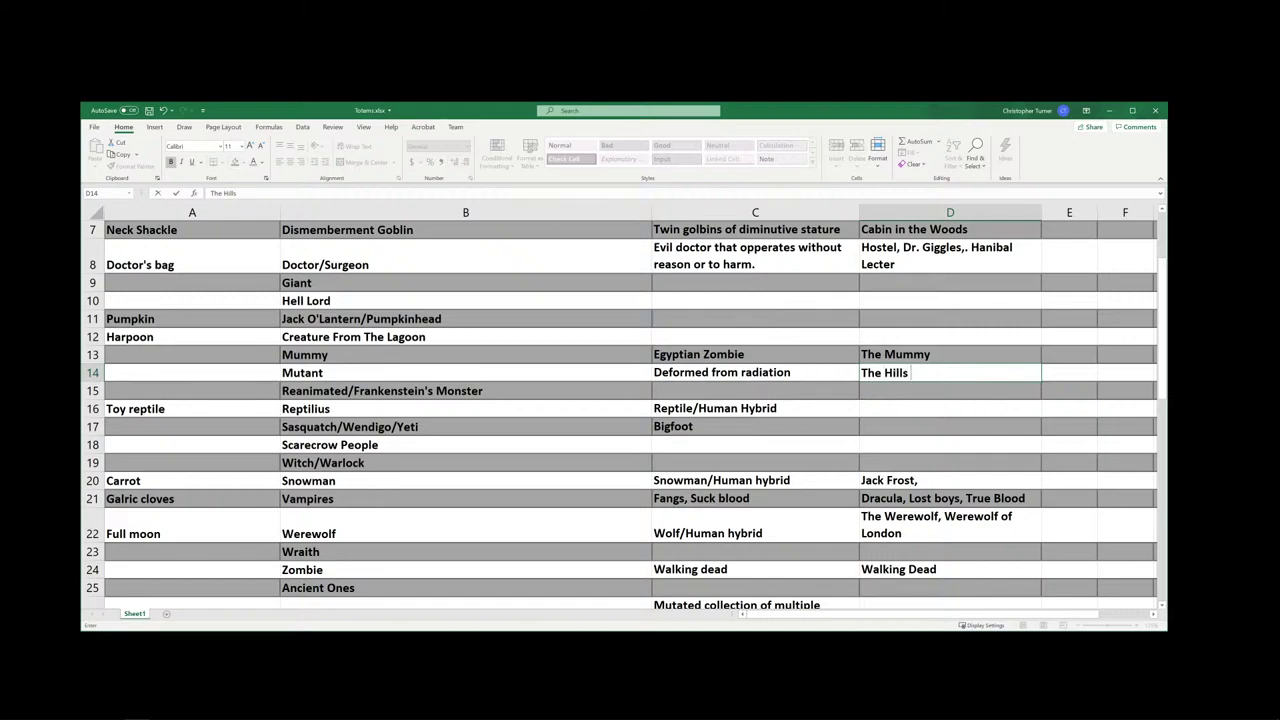
type(" have eyes")
- Describe Reanimated/Frankenstein's Monster in cell C15 as "Was dead, brough back by Science"
left_click(347, 390)
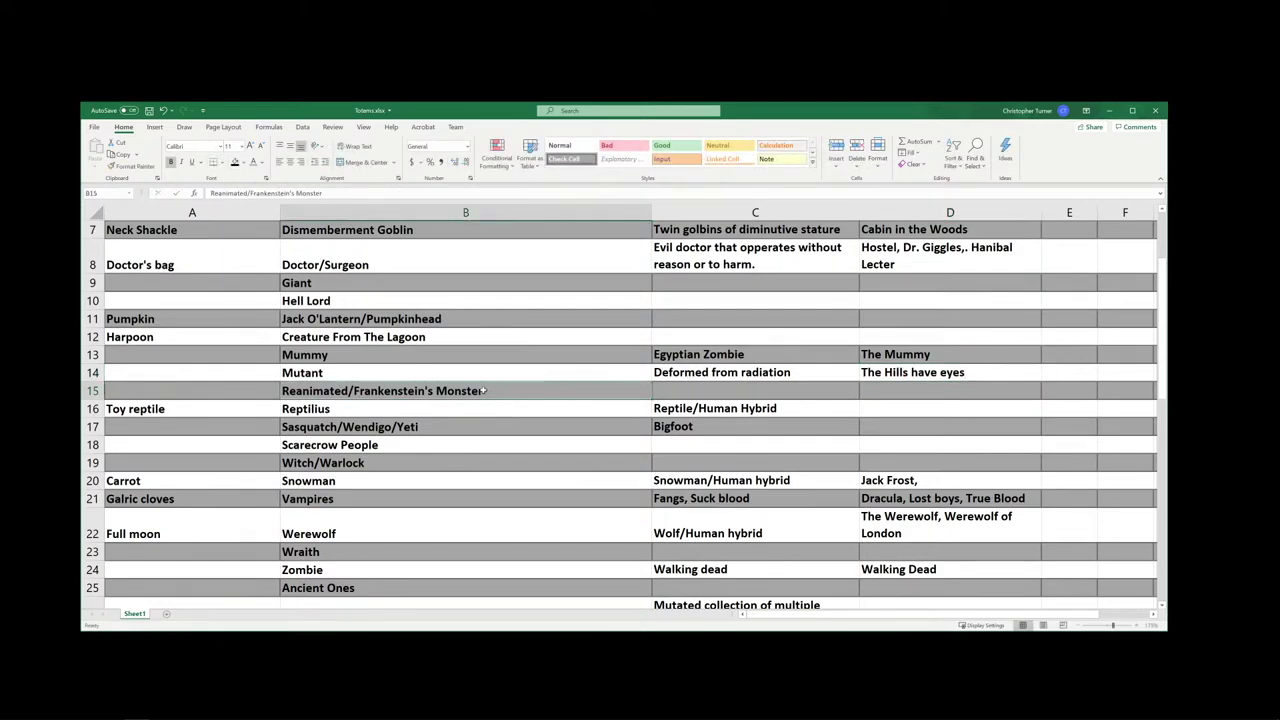
left_click(679, 389)
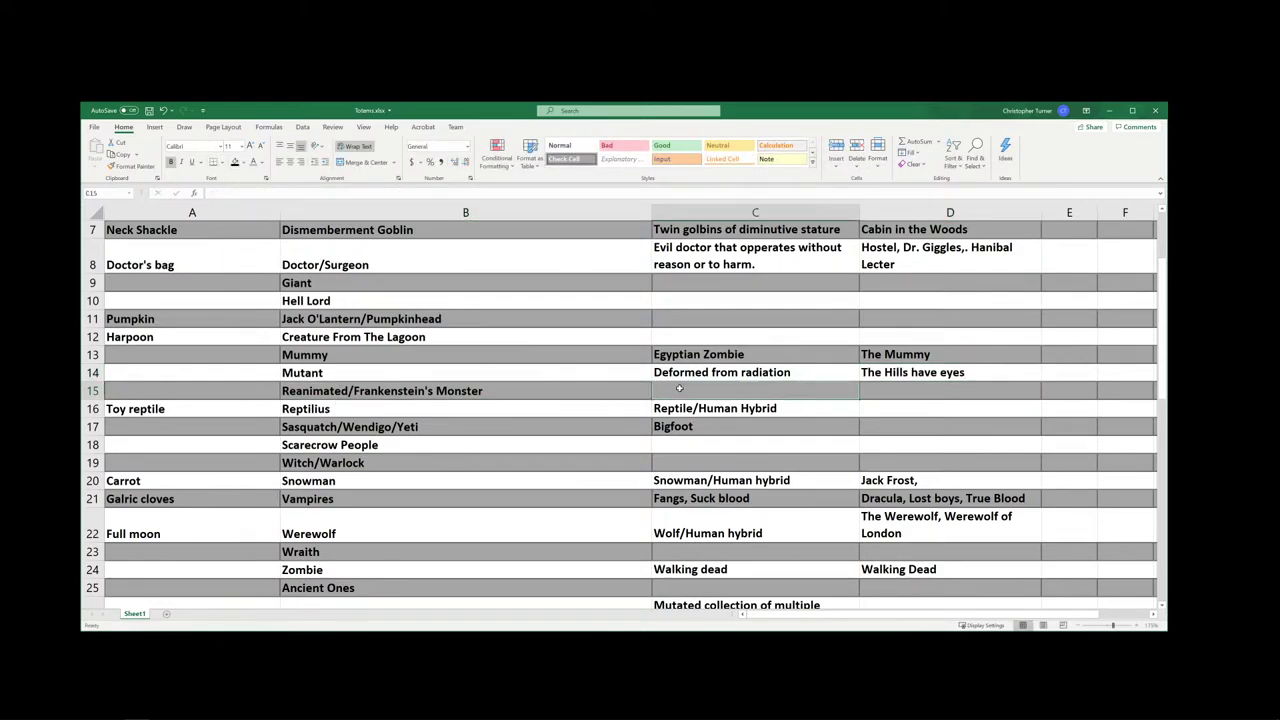
type("Was dead")
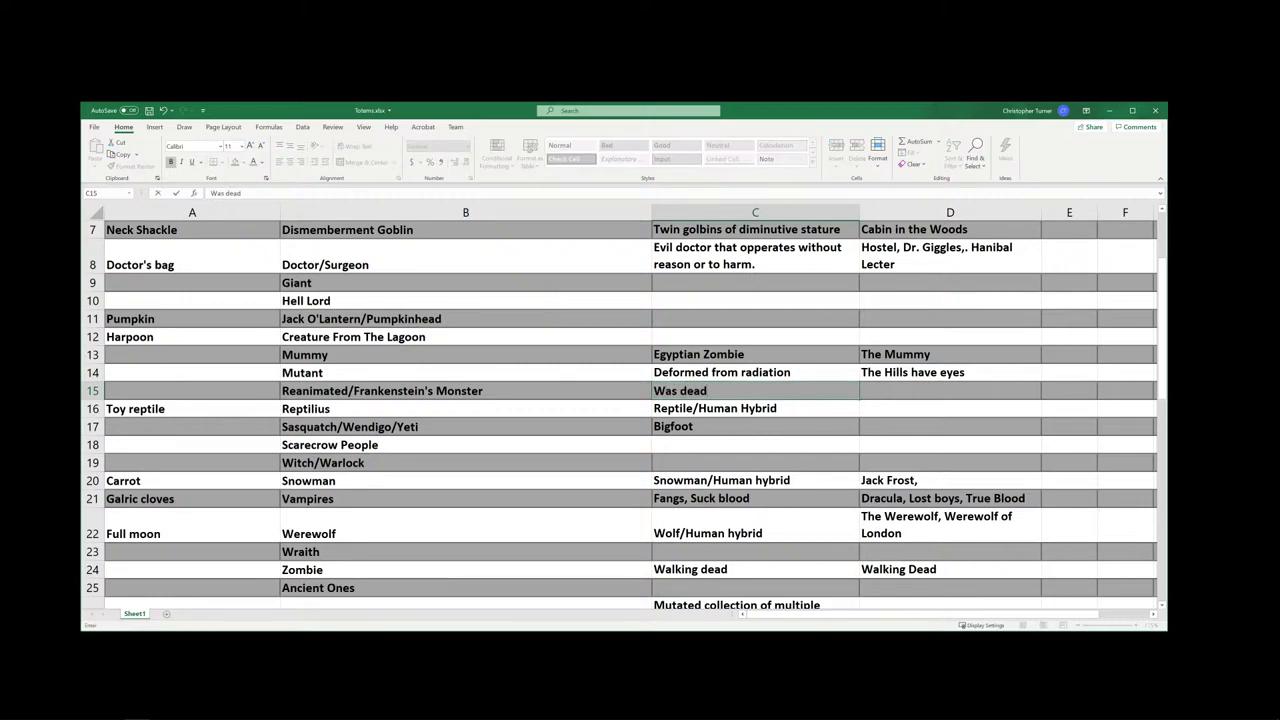
type(", brough back by S")
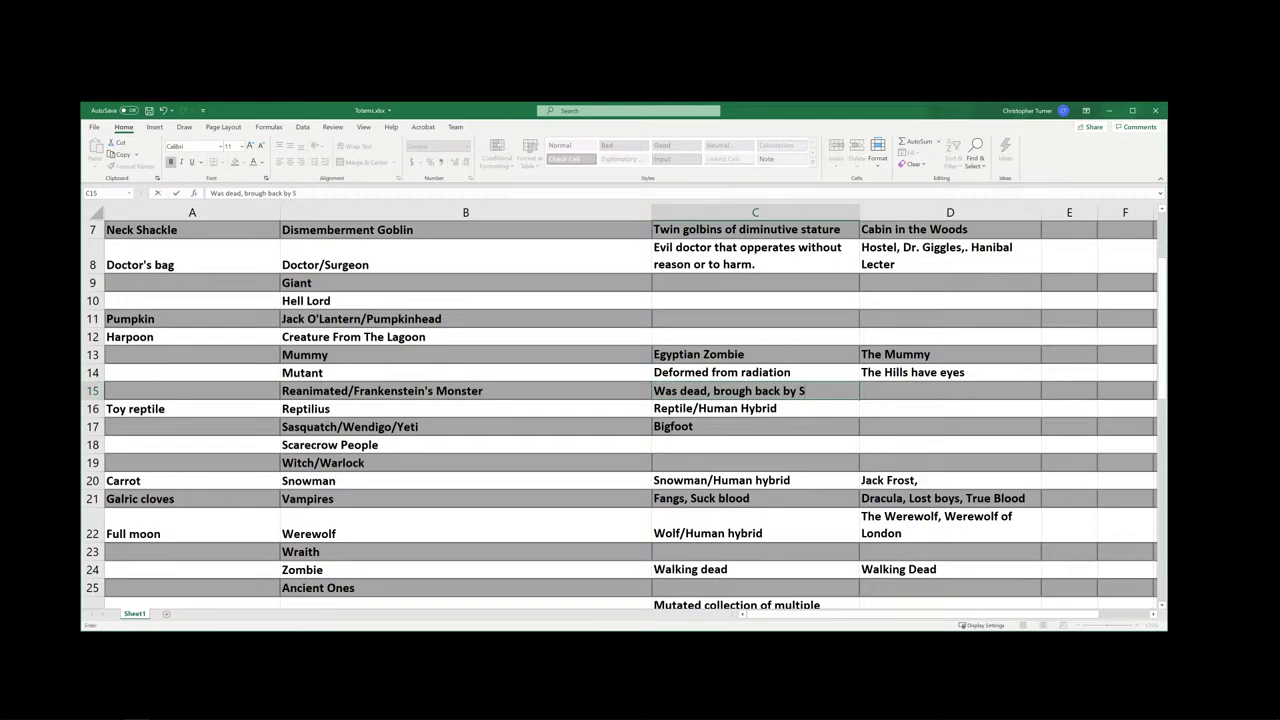
type("cience")
- Enter "Frankenstein" as the example for Reanimated/Frankenstein's Monster in cell D15
left_click(889, 388)
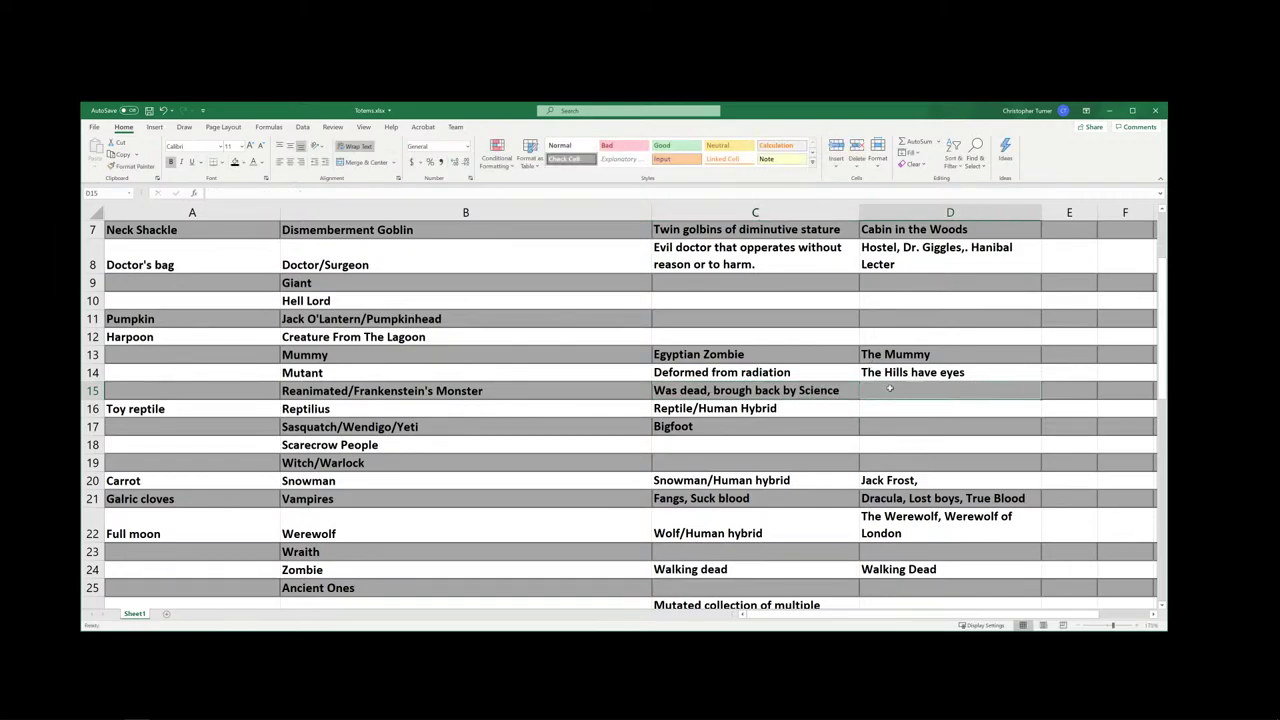
type("Fran")
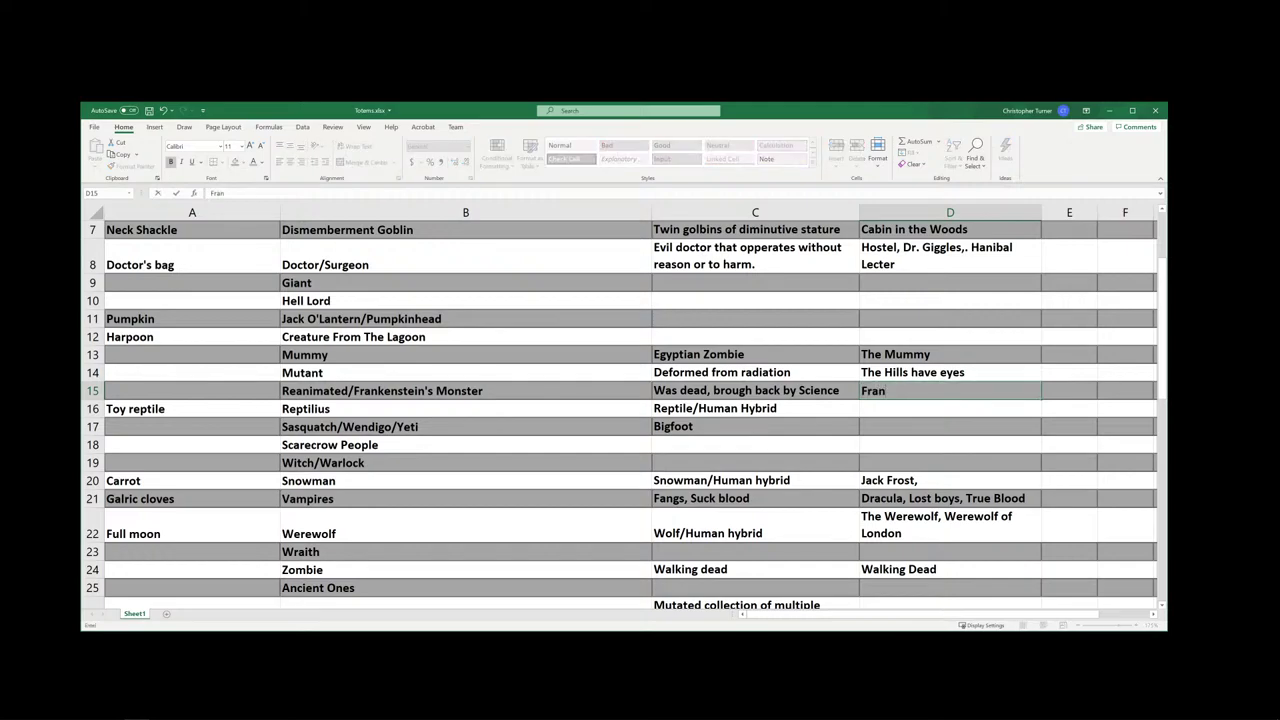
type("ken")
type("stien")
key("BackSpace")
key("BackSpace")
key("BackSpace")
type("ein")
- Enter "Mini A-Bomb" as the totem for the Mutant in cell A14
left_click(197, 393)
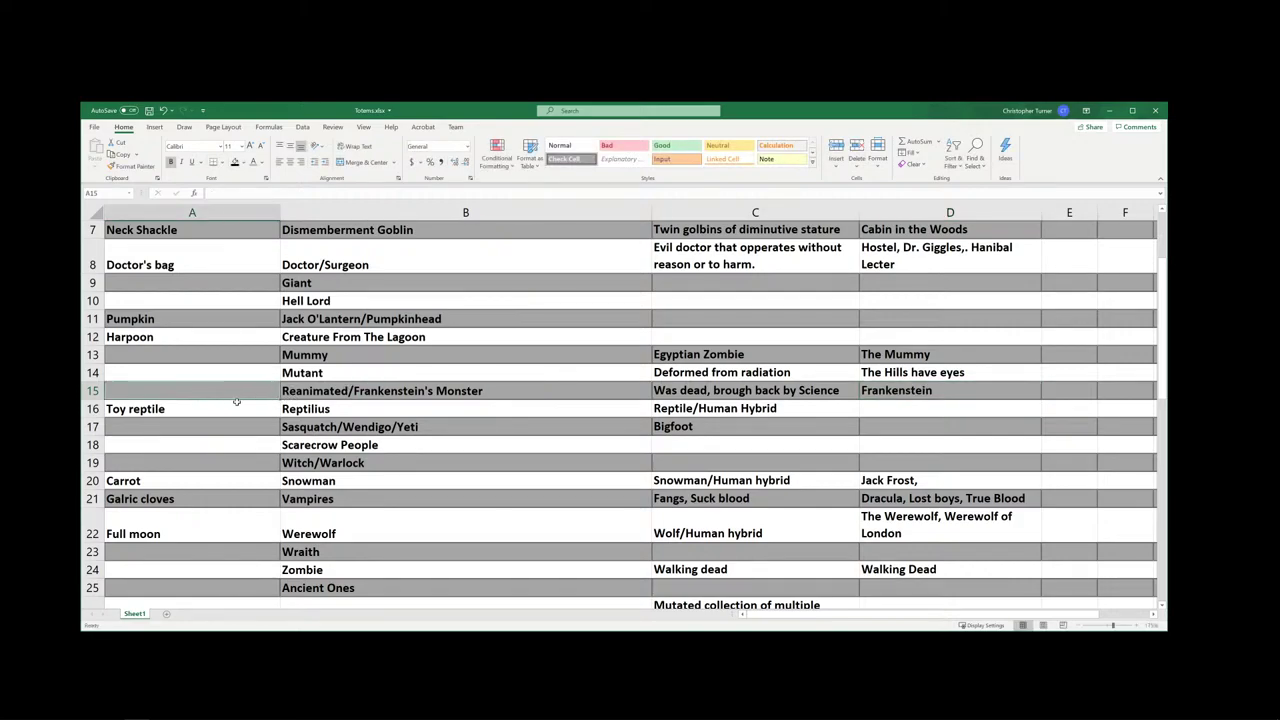
left_click(147, 371)
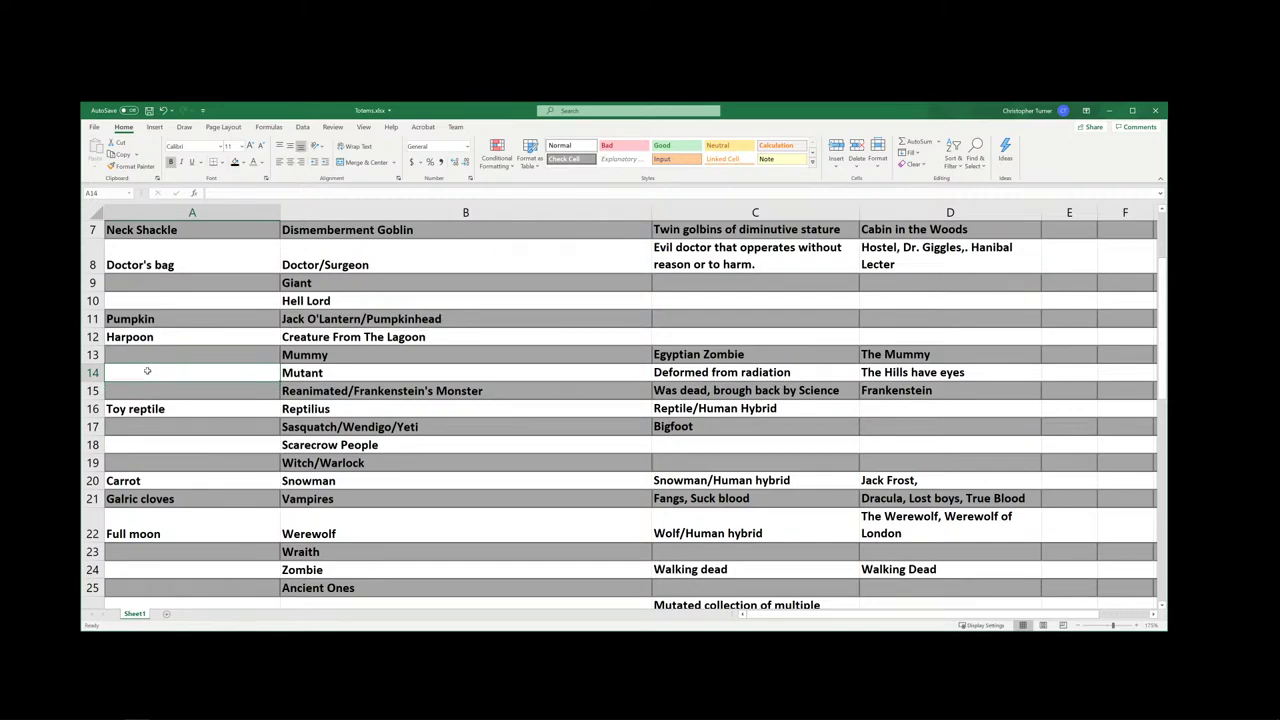
key("Down")
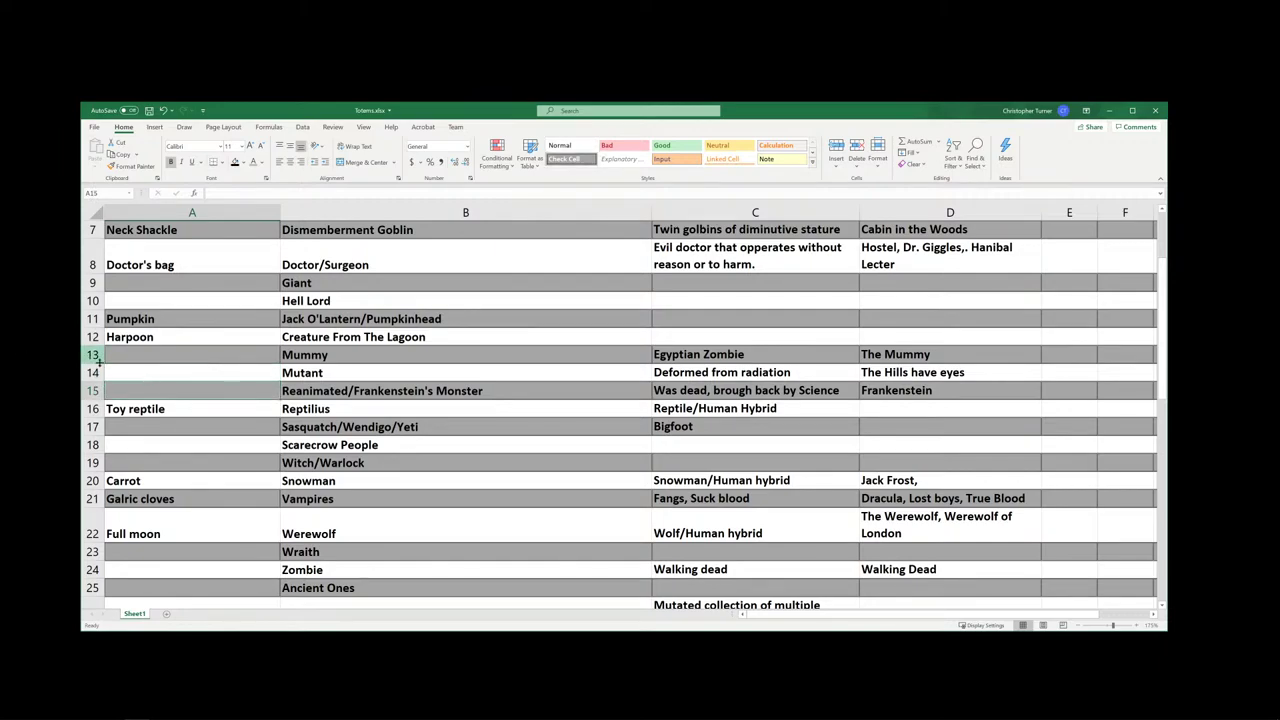
left_click(140, 375)
type("M")
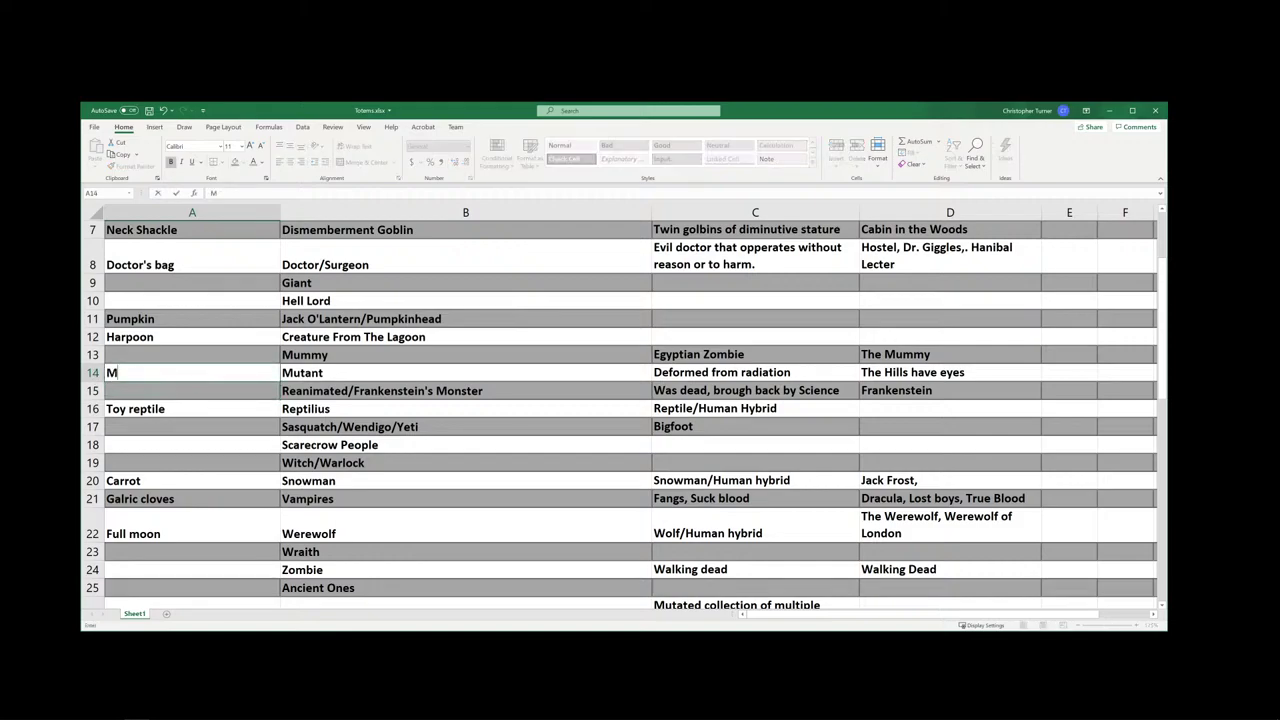
type("ini A-Bomb")
- Describe the Giant in cell C9 as "Oversized for no reason, but to kill"
left_click(660, 281)
type("O")
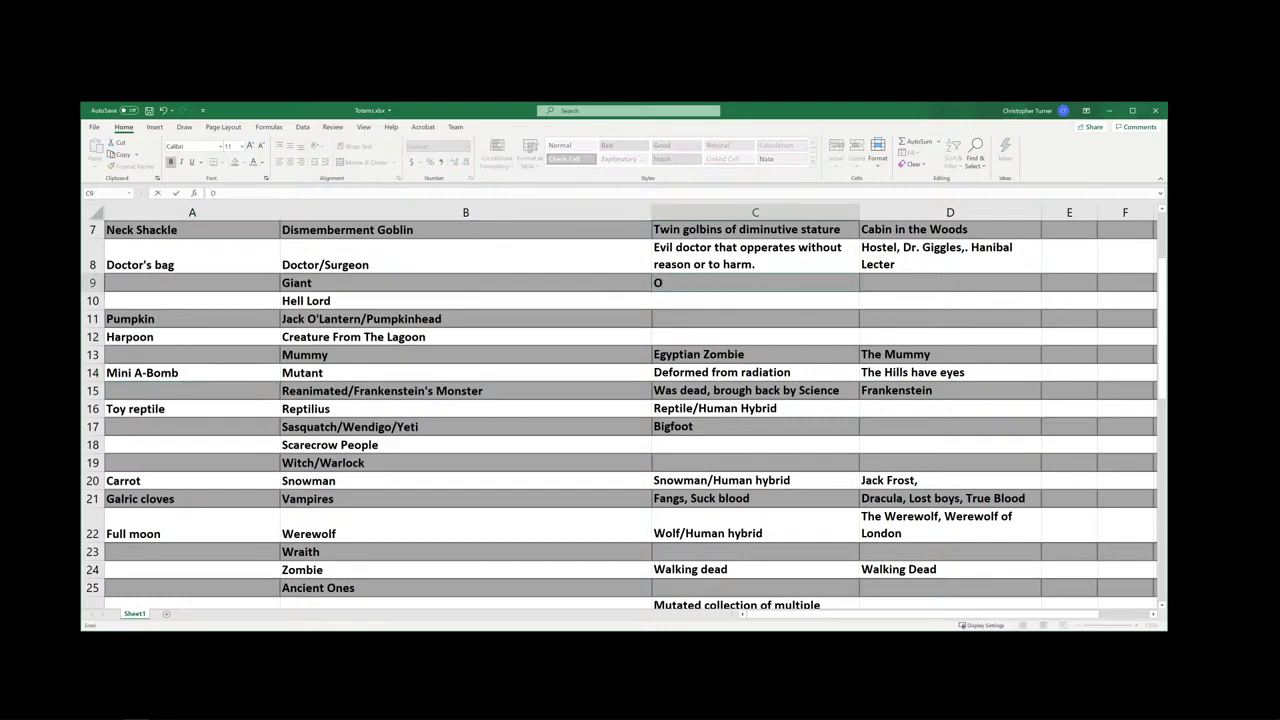
type("versized for no reason,")
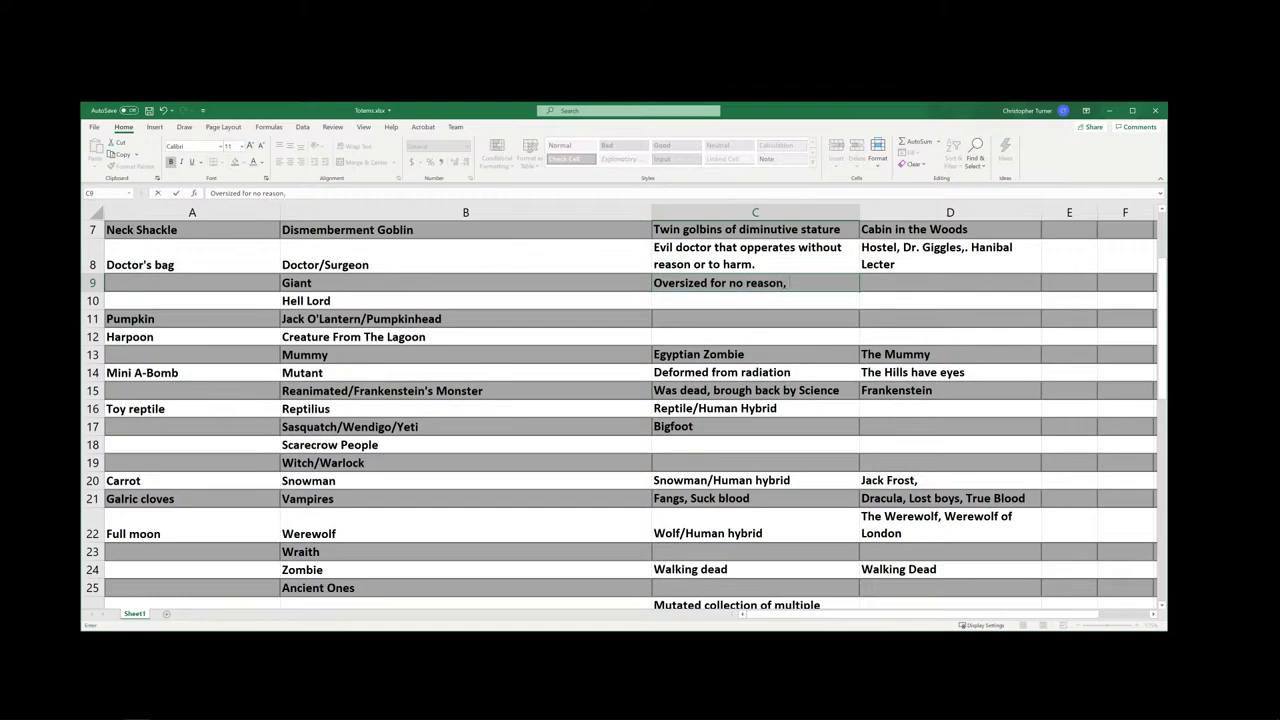
type(" but to kill")
left_click(895, 286)
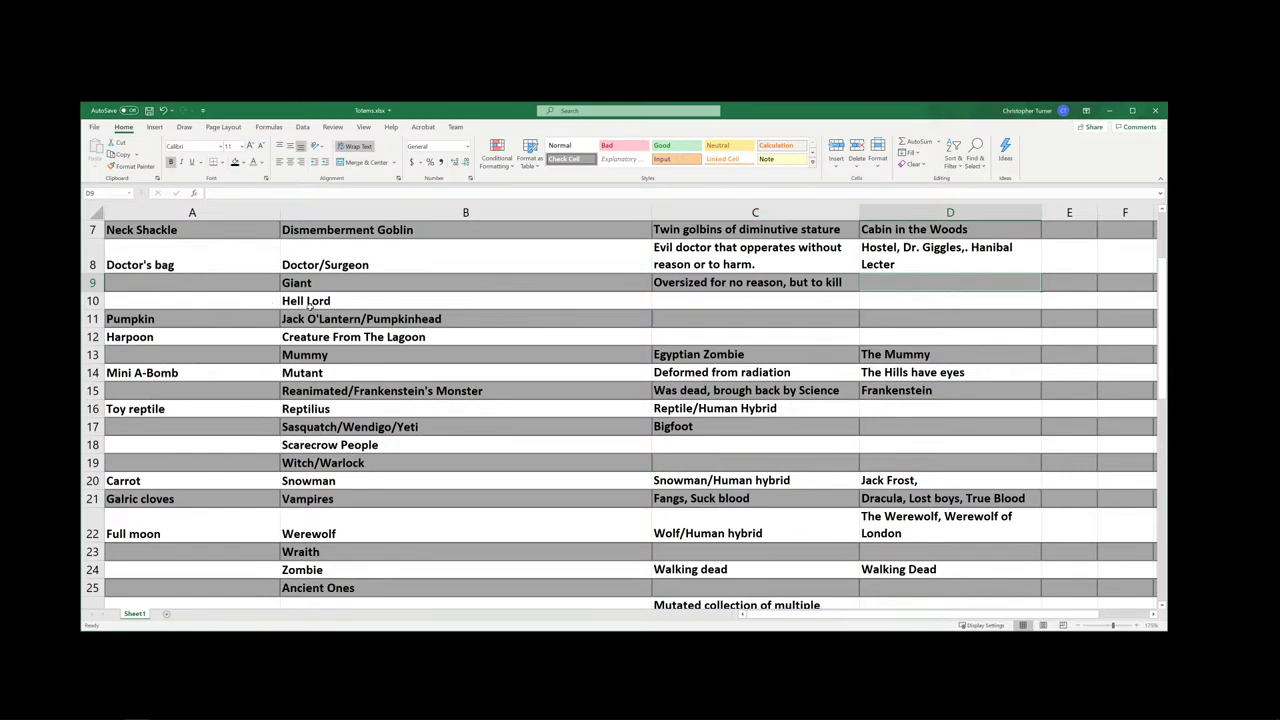
left_click(140, 282)
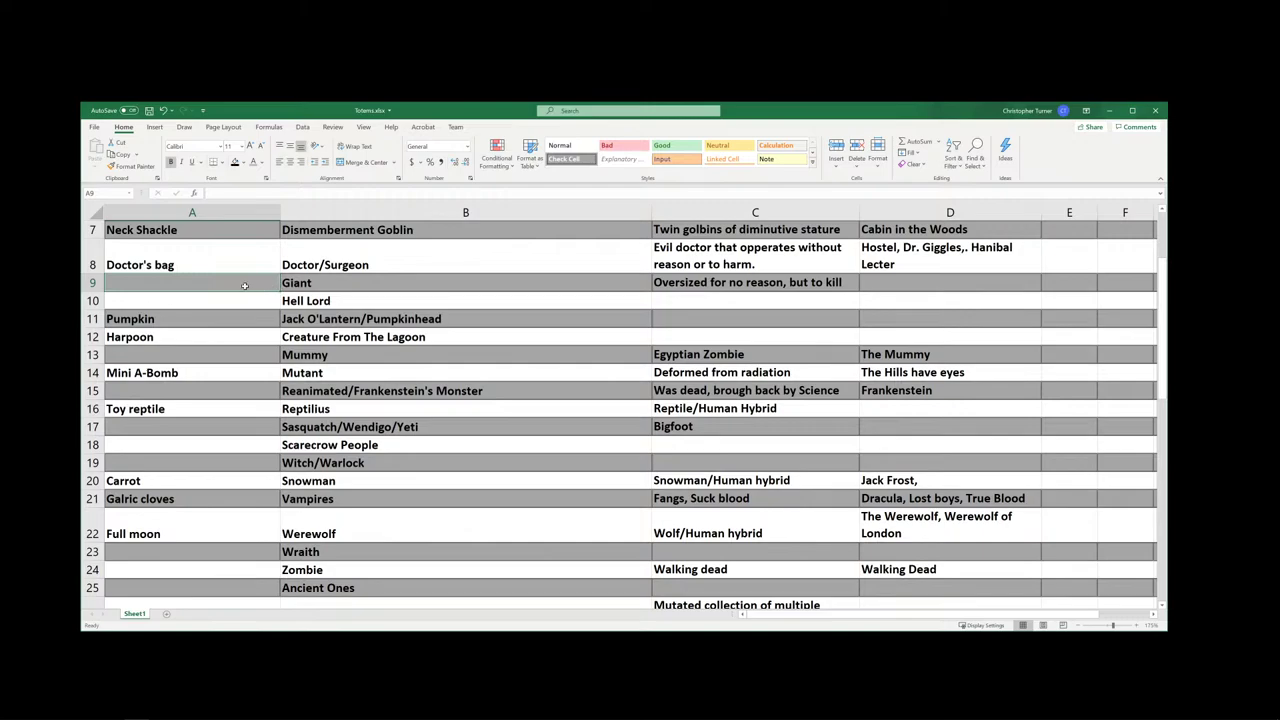
- Describe the Hell Lord in cell C10 as "Ruler of all evil"
left_click(324, 305)
left_click(693, 300)
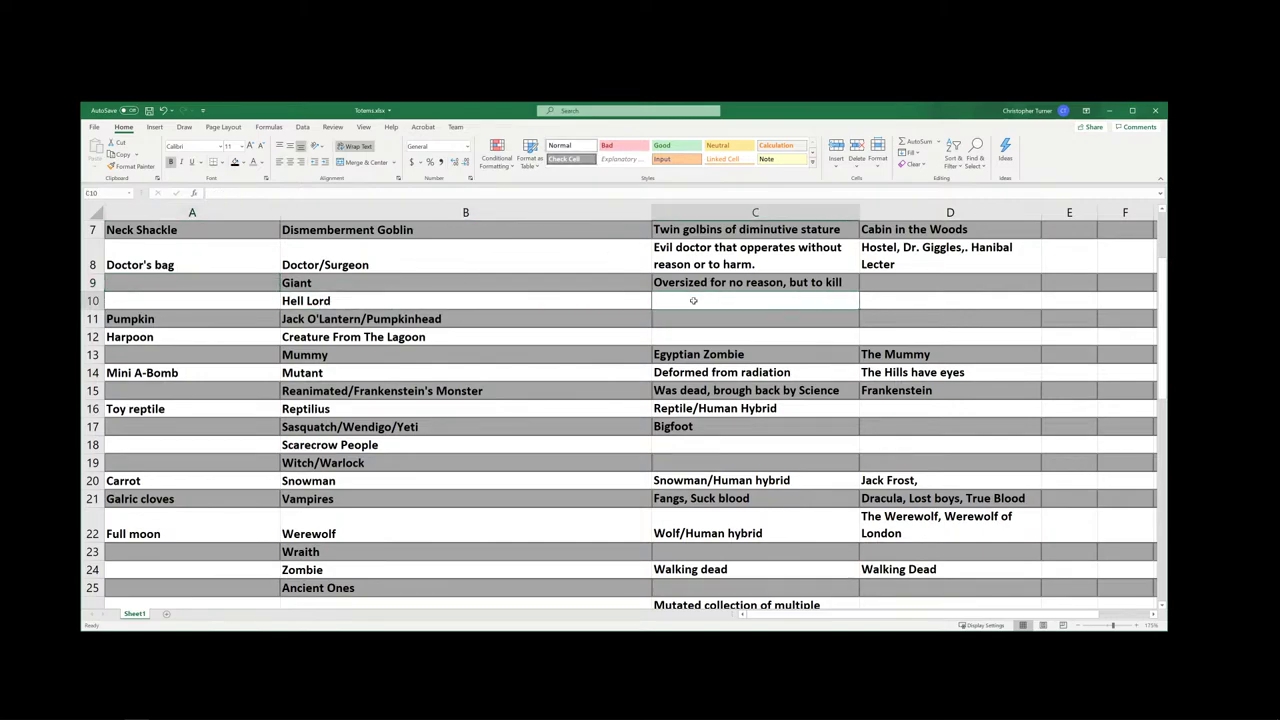
type("Ru")
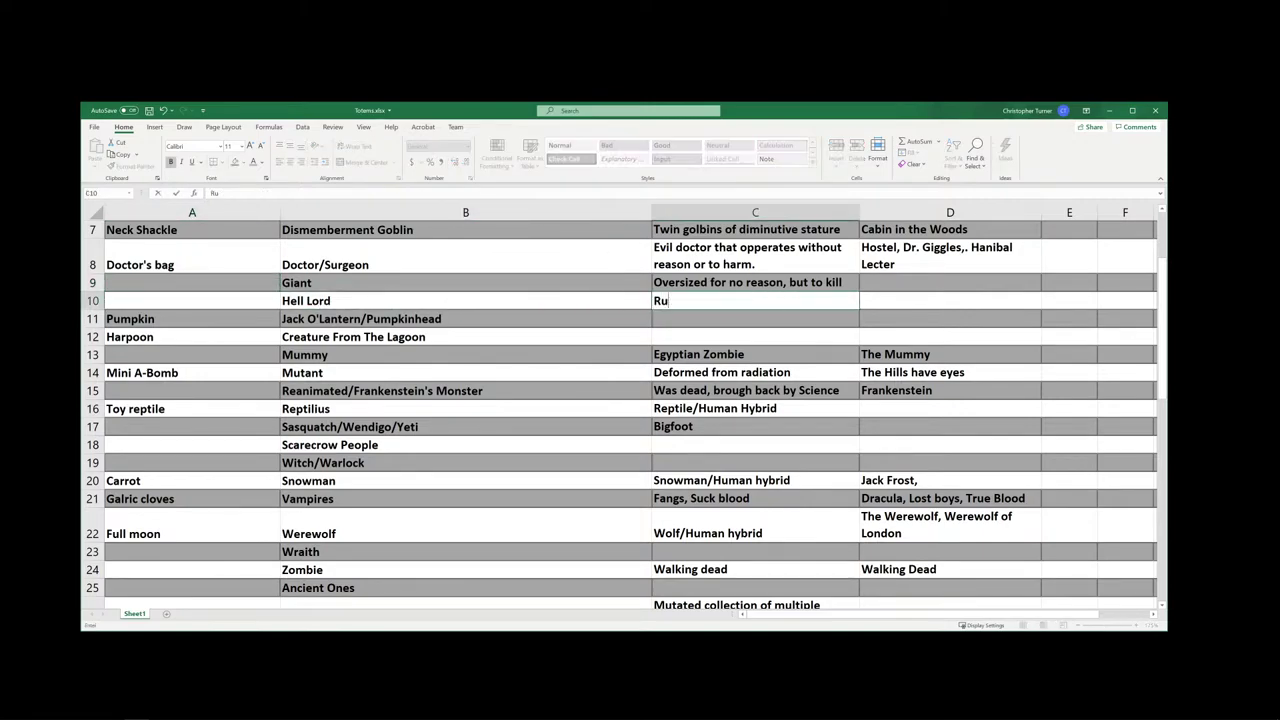
type("ler of all evil")
- Extend the creature name in cell B10 to read "Hell Lord/Lady"
left_click(371, 298)
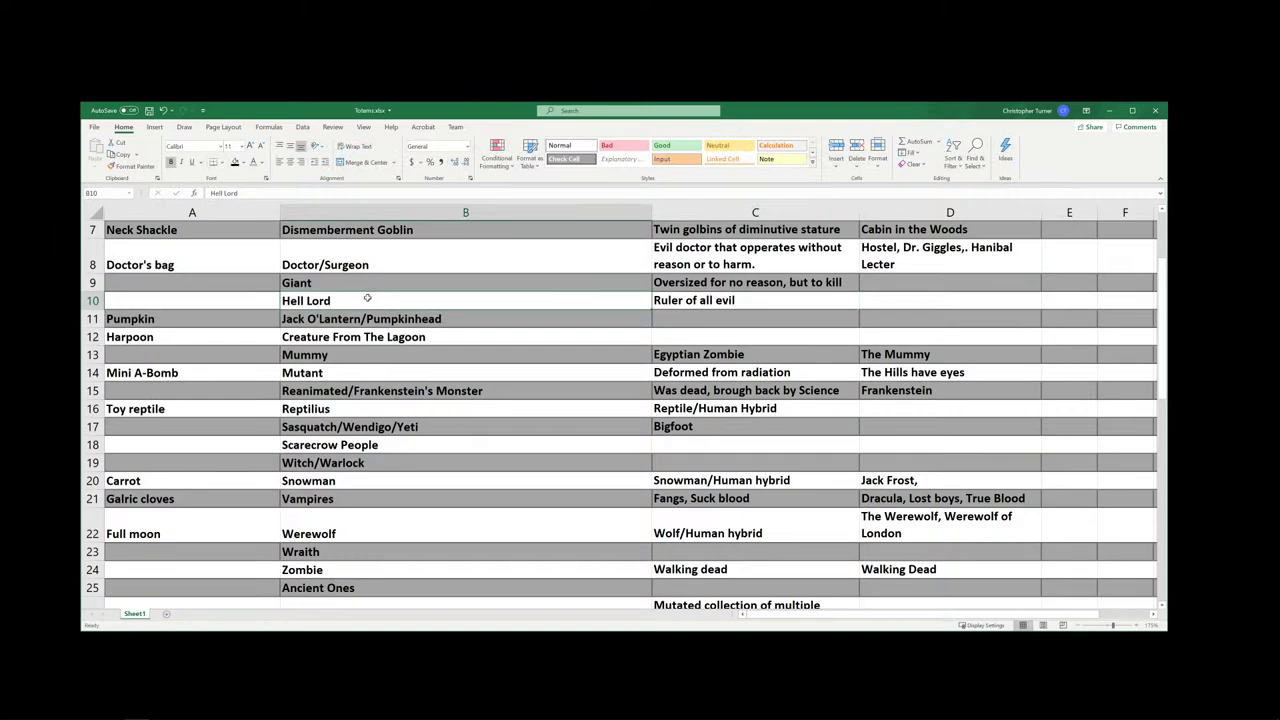
left_click(239, 193)
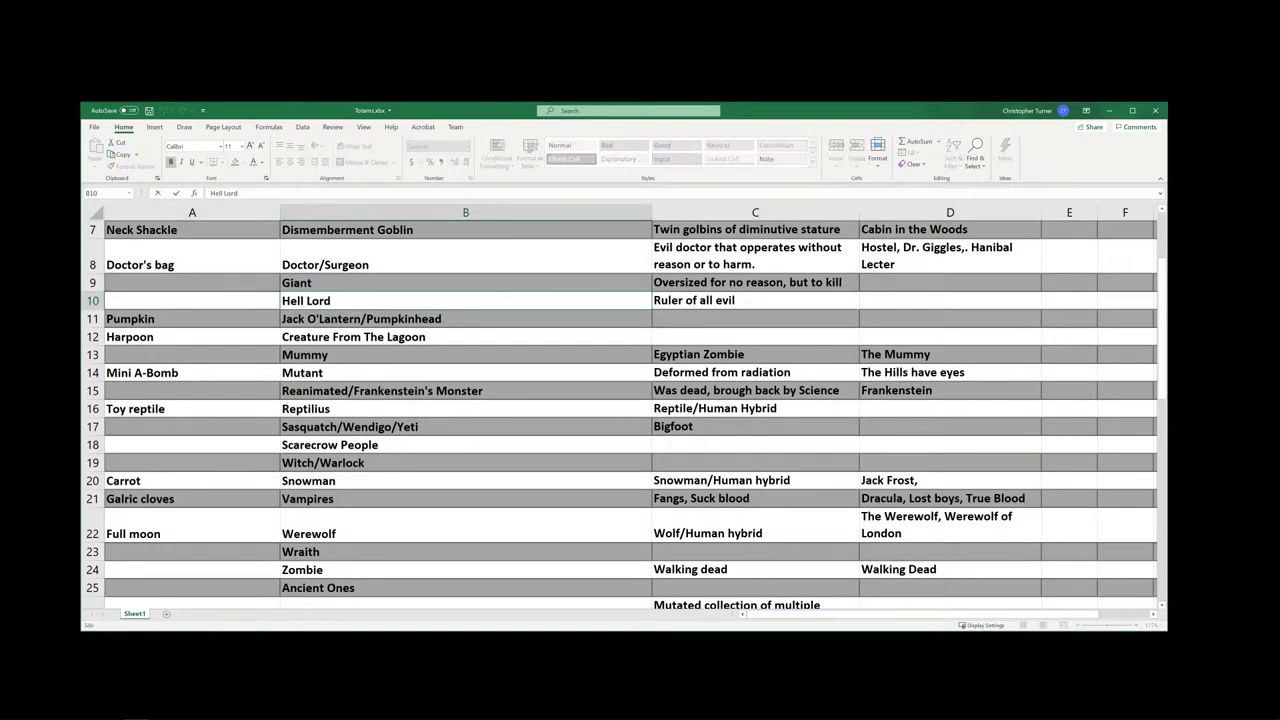
type("/Lady")
- Enter "Satan, or Martha Stewart" as the example for Hell Lord/Lady in cell D10
left_click(876, 300)
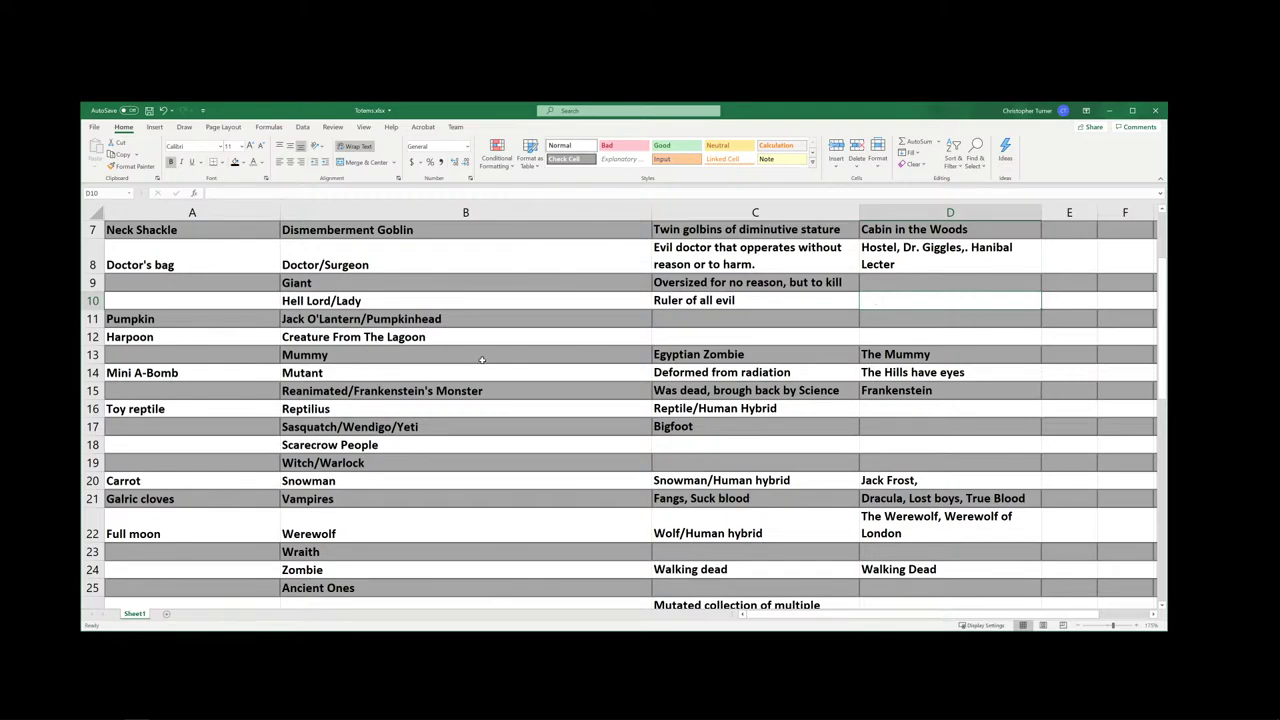
type("Satan")
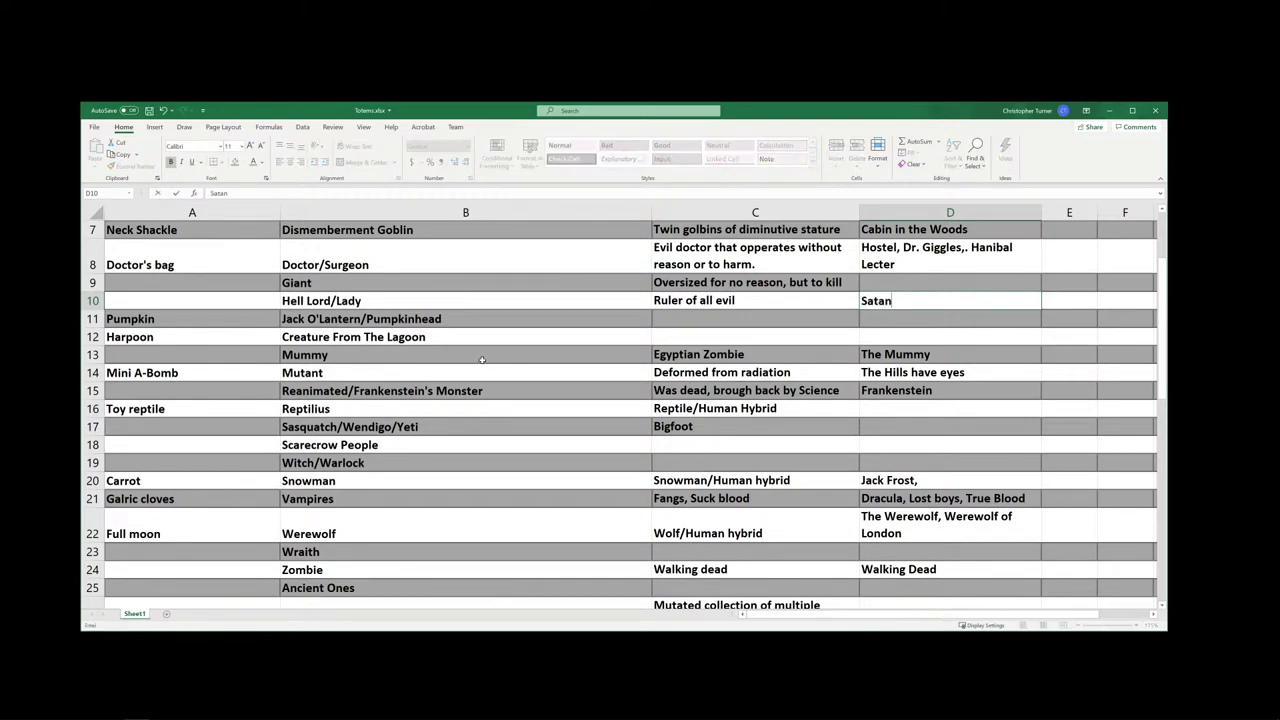
type(", or Martha Stewart")
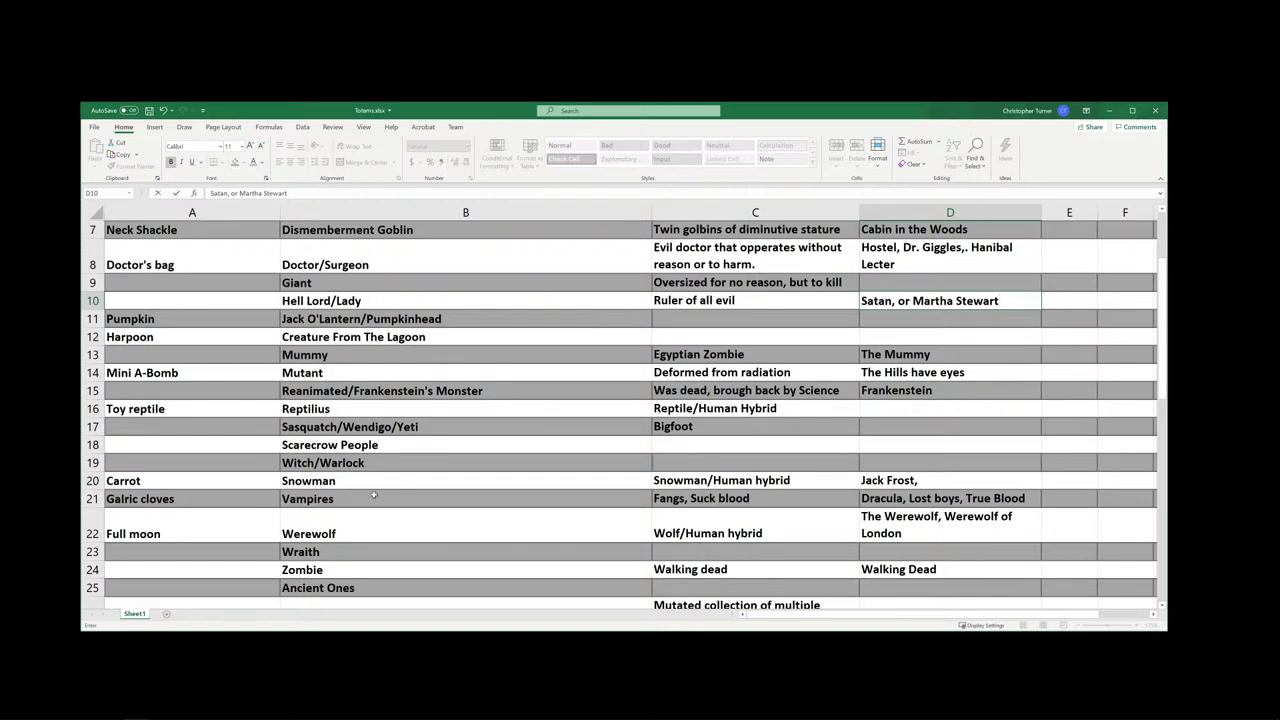
- Enter "Magic Lamp" as the totem for the Jinn in cell A42
scroll(173, 427, "down", 9)
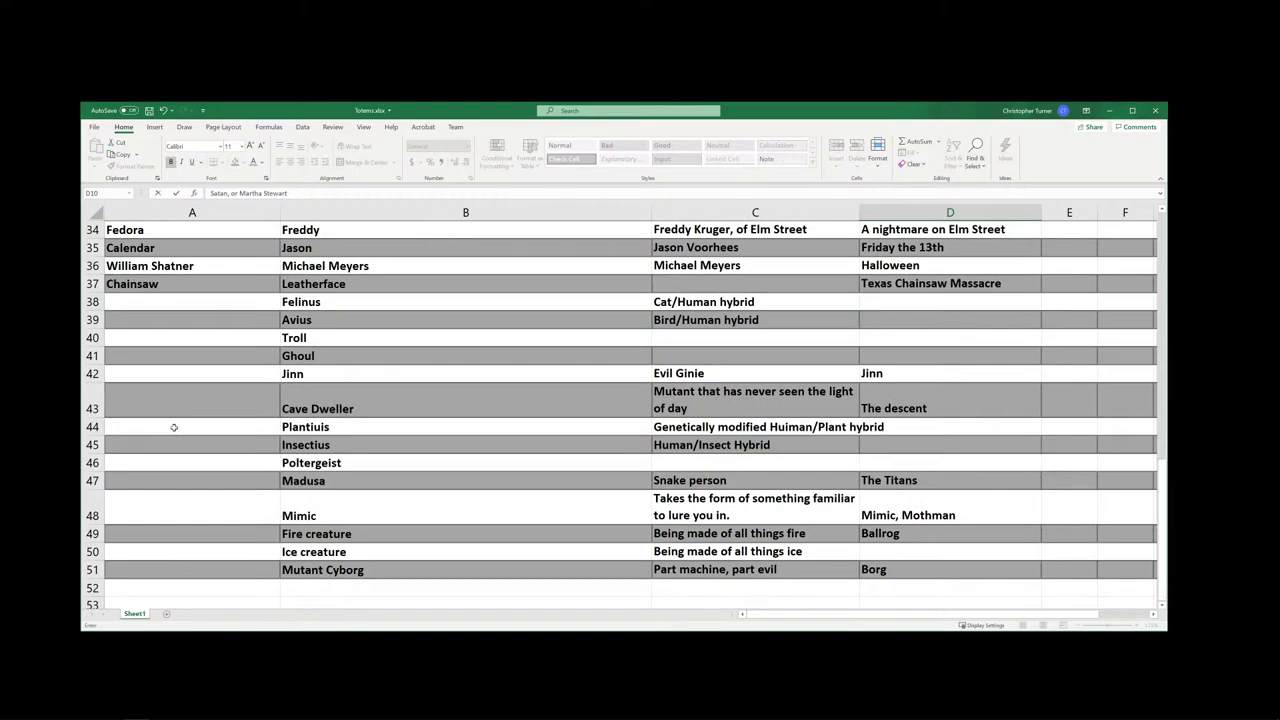
scroll(173, 427, "down", 2)
scroll(177, 443, "up", 3)
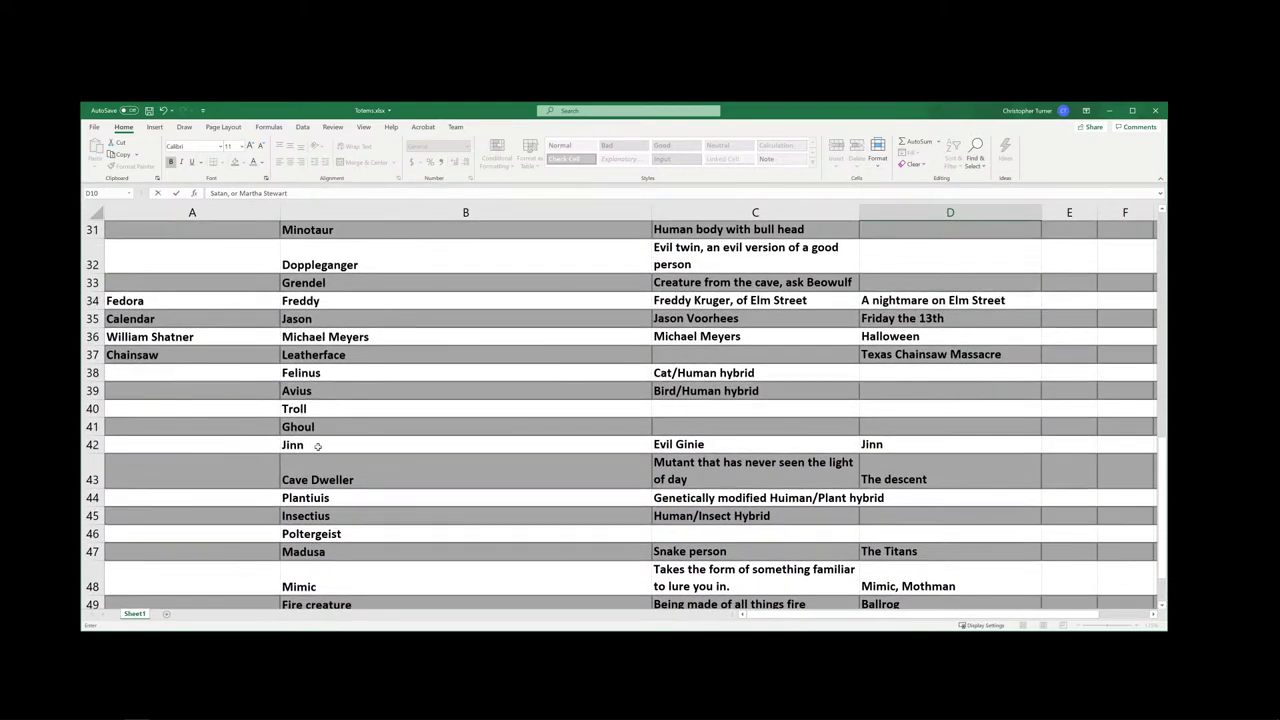
left_click(146, 446)
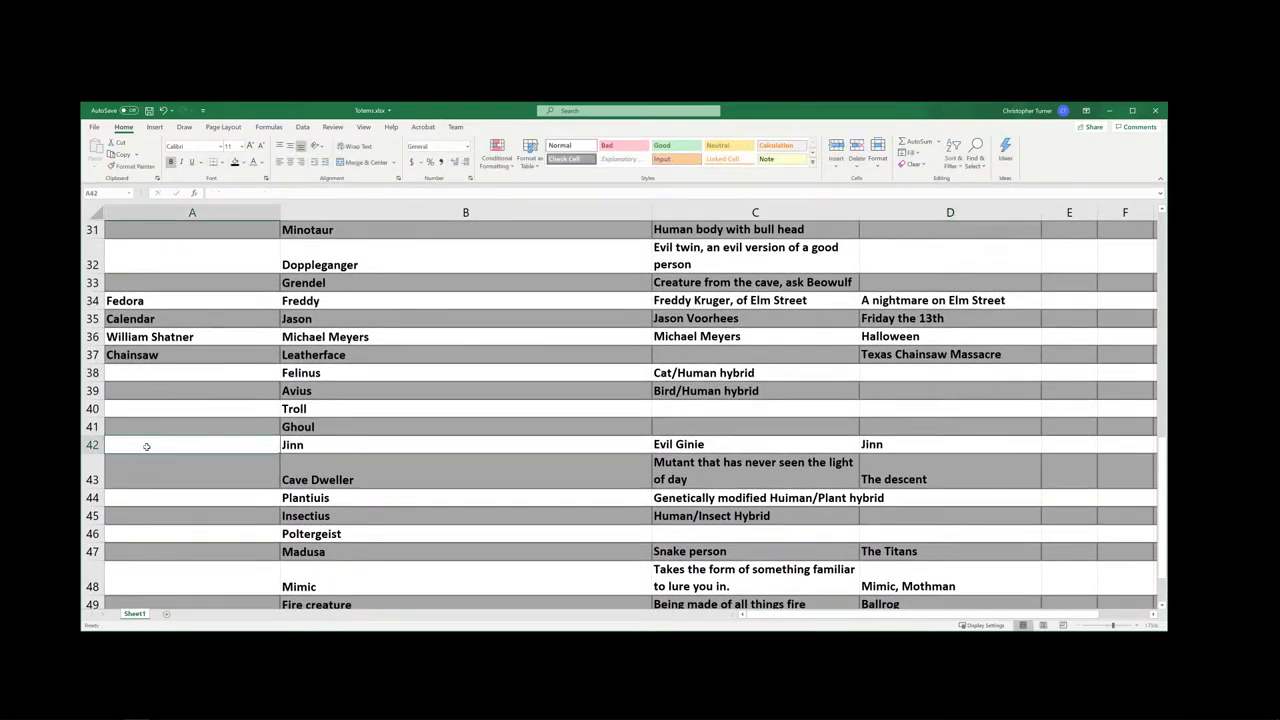
type("Magic ")
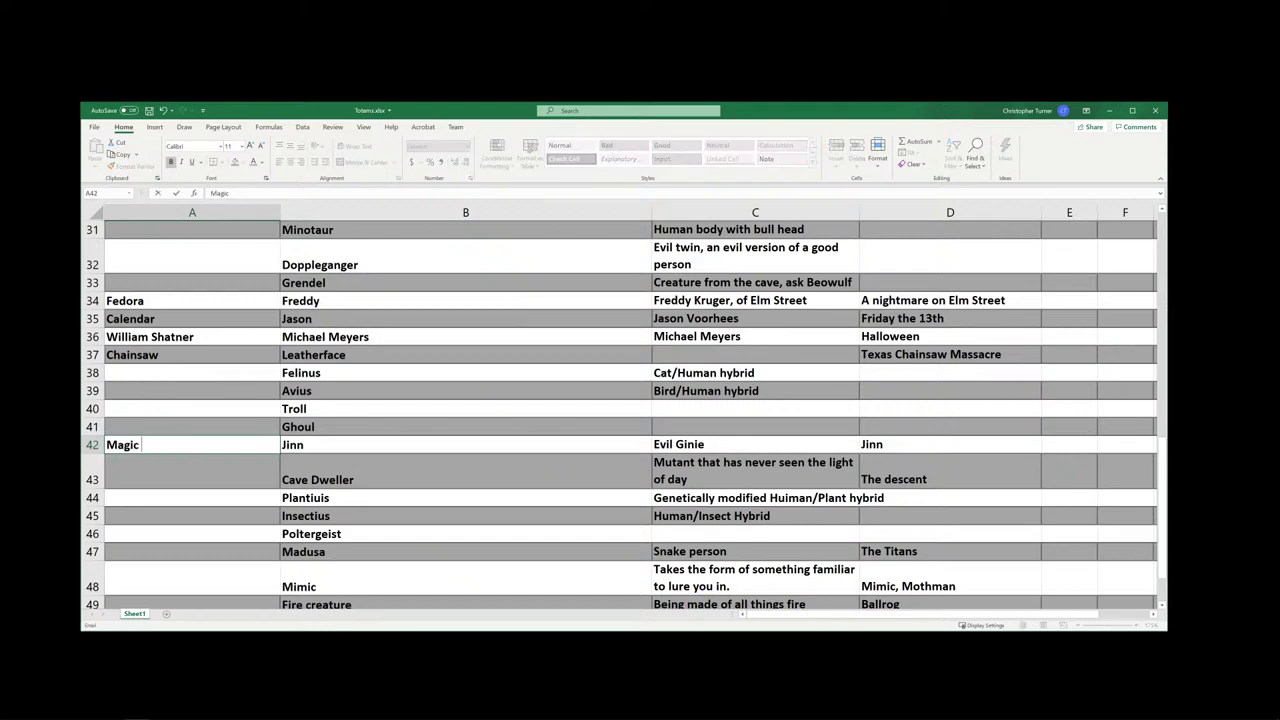
type("Lamp")
key("Return")
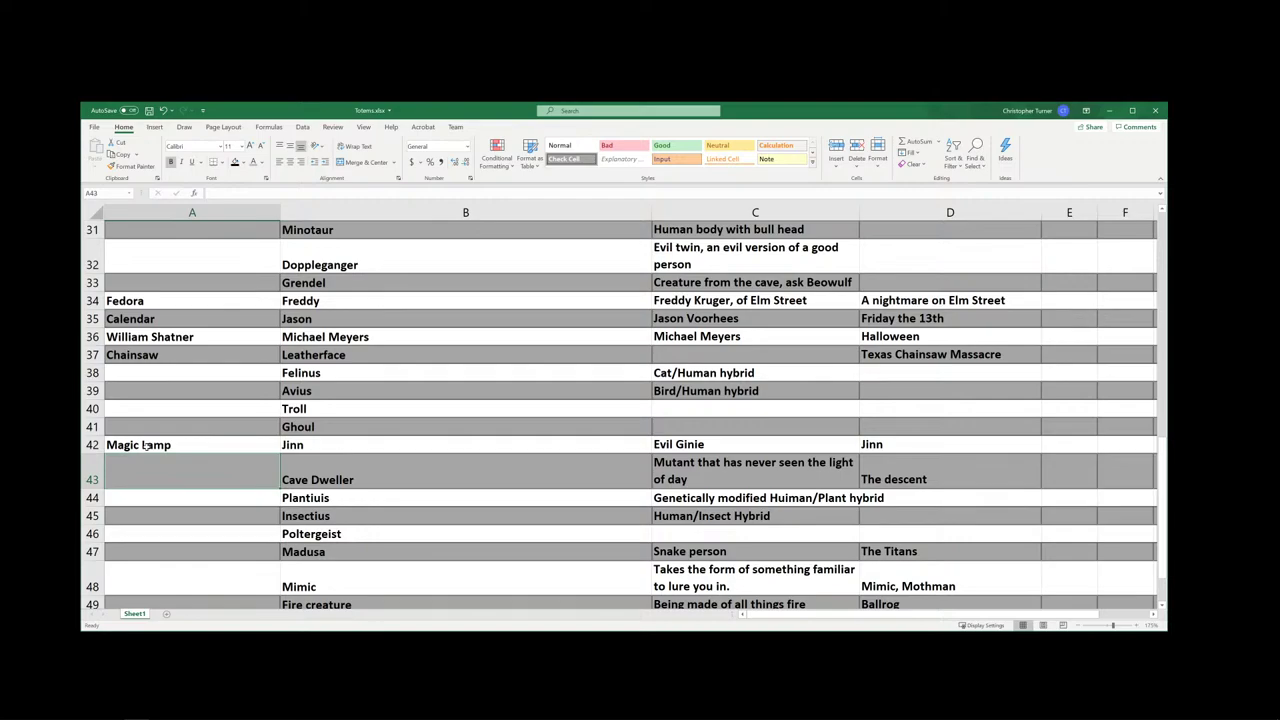
- Enter "Spelunker's helmet" as the totem for the Cave Dweller in cell A43
type("Spe")
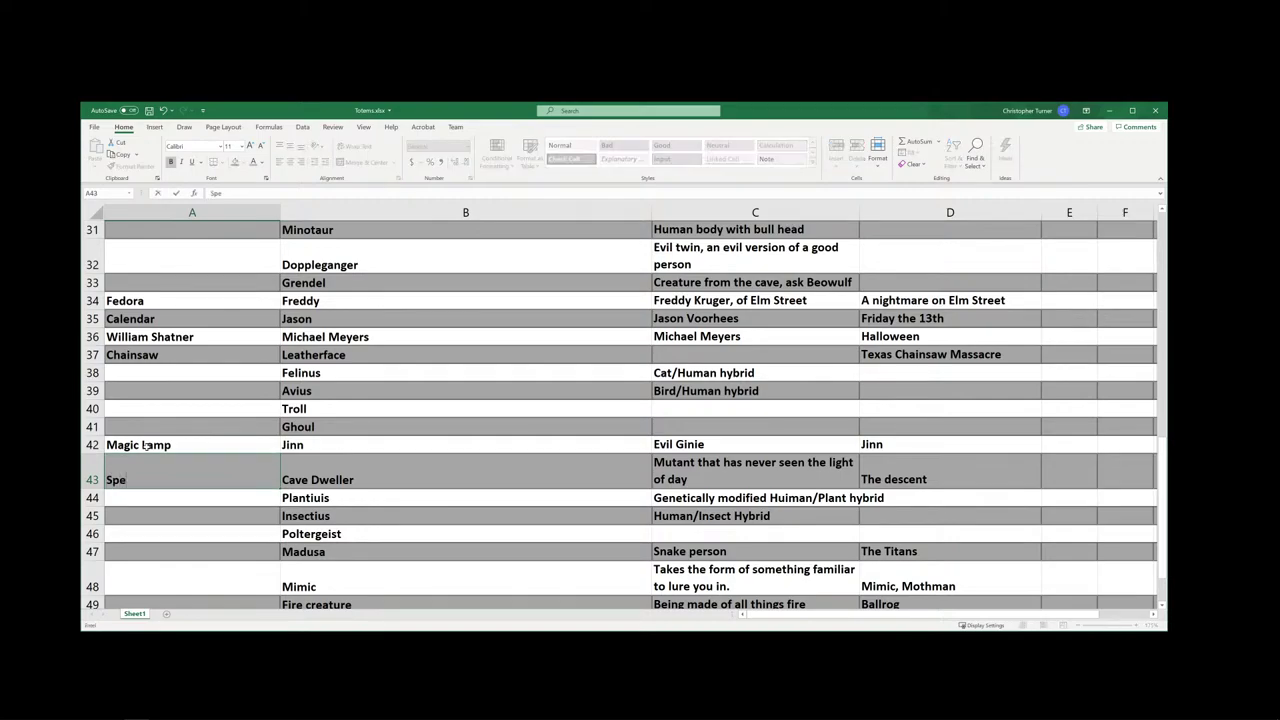
type("lunbker")
key("BackSpace")
key("BackSpace")
key("BackSpace")
type("ker's helmet")
- Enter "Mini Audrey II" as the totem for Plantiuis in cell A44, replacing the auto-completed text
left_click(179, 499)
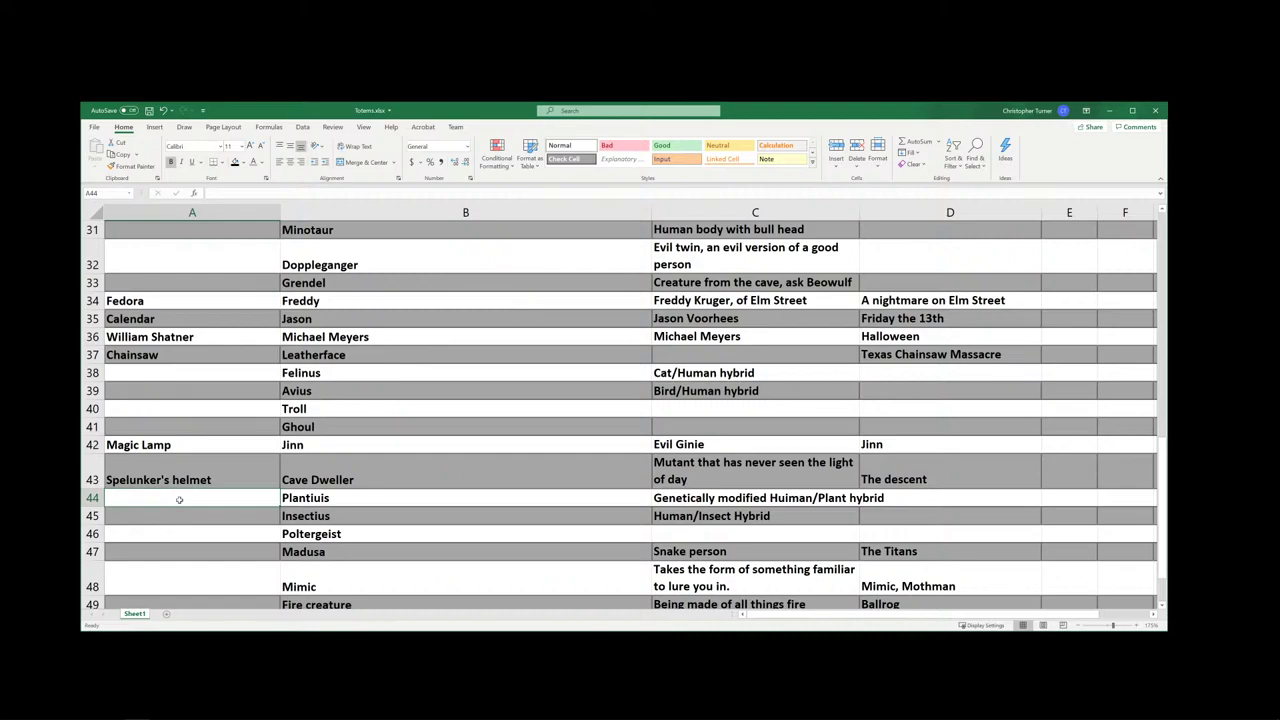
type("Mini A-Bomb")
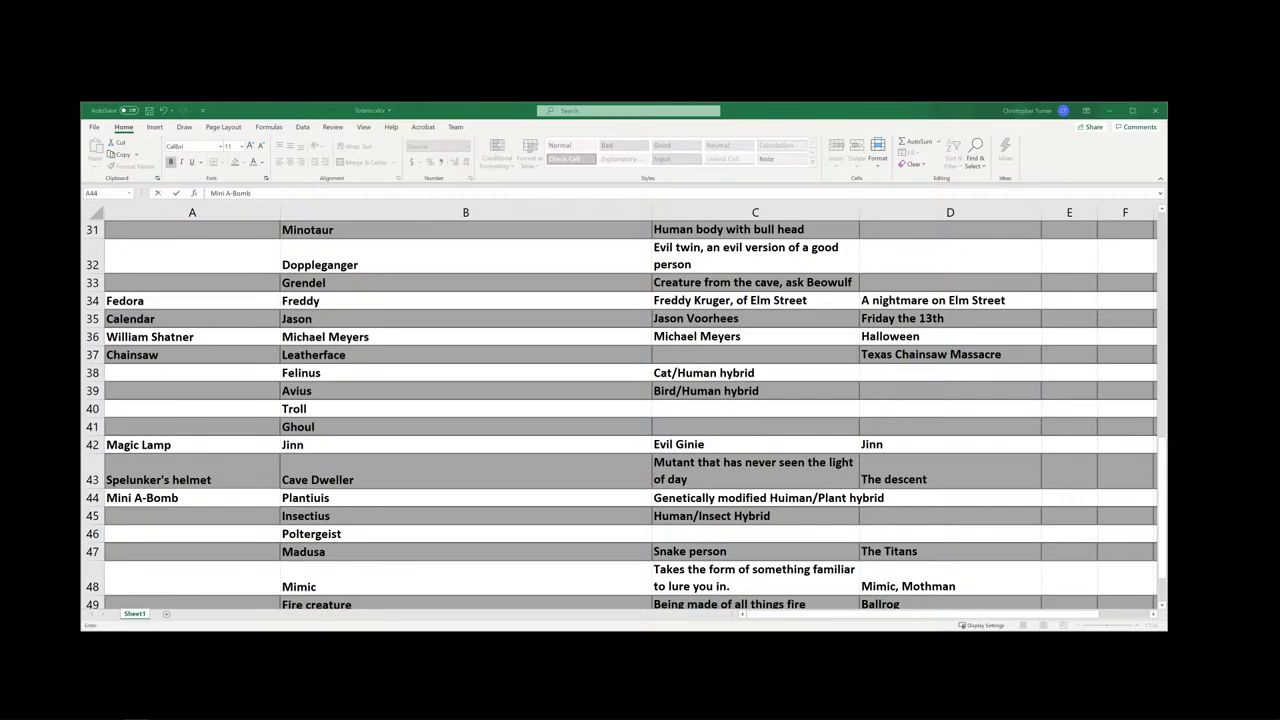
left_click(157, 406)
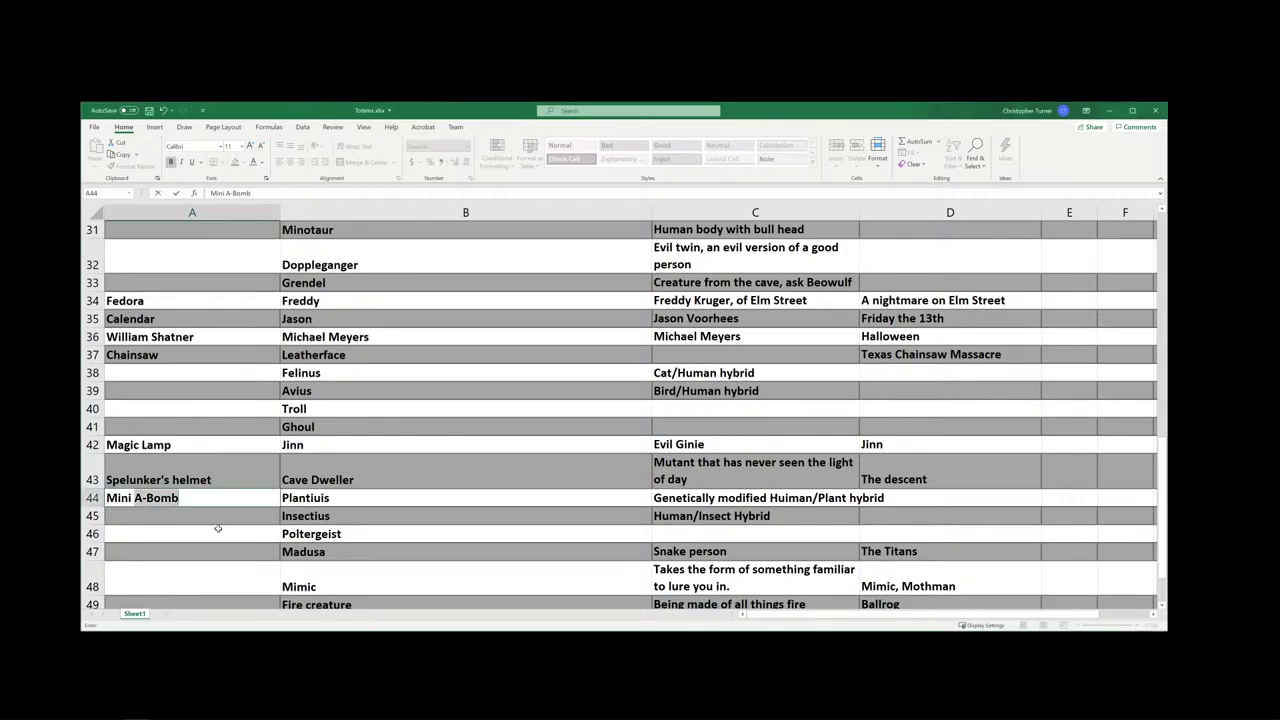
left_click(178, 497)
key("BackSpace")
key("BackSpace")
key("BackSpace")
key("BackSpace")
key("BackSpace")
type("udrey")
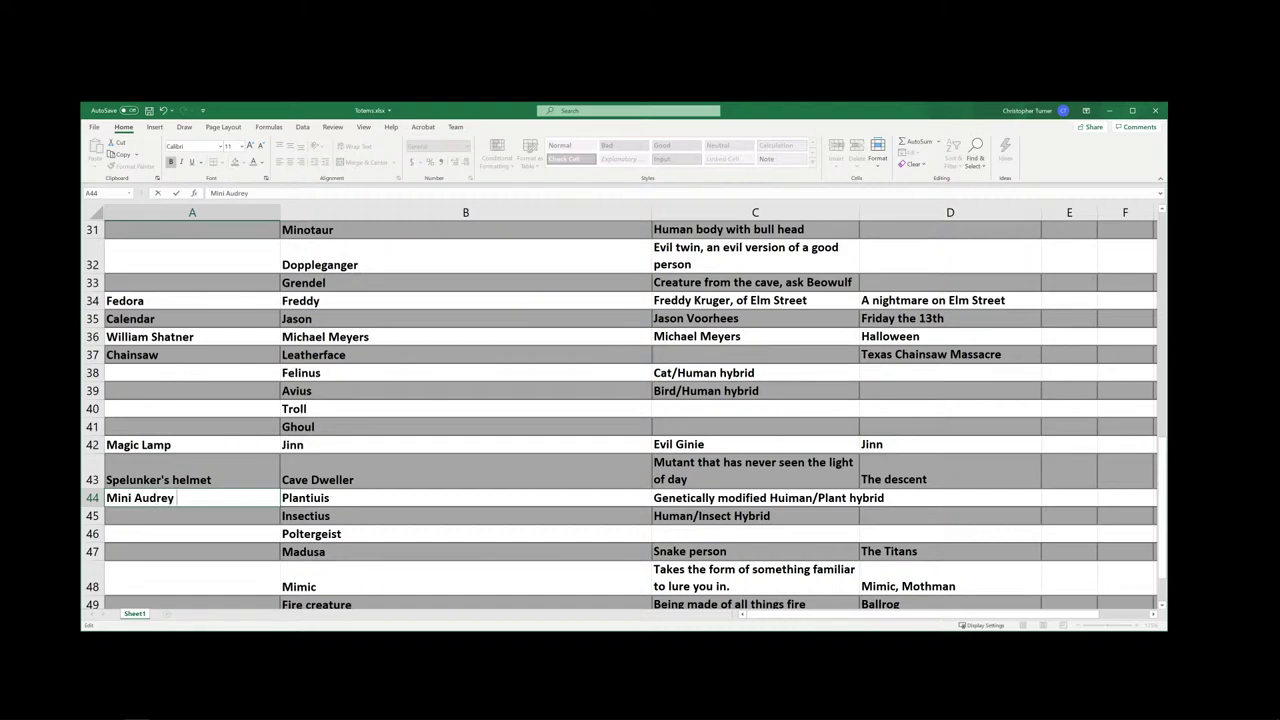
type(" II")
scroll(383, 531, "down", 2)
left_click(137, 397)
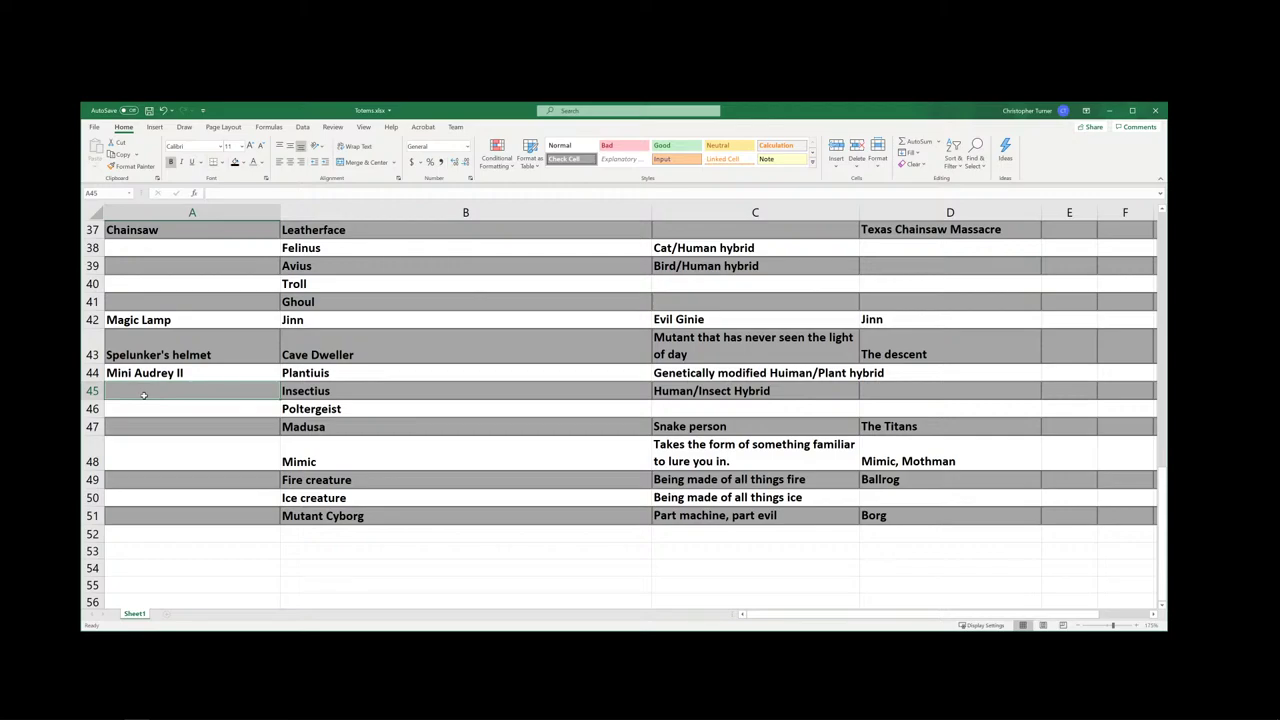
- Describe the Poltergeist in cell C46 as "Ghost of a former human"
left_click(374, 410)
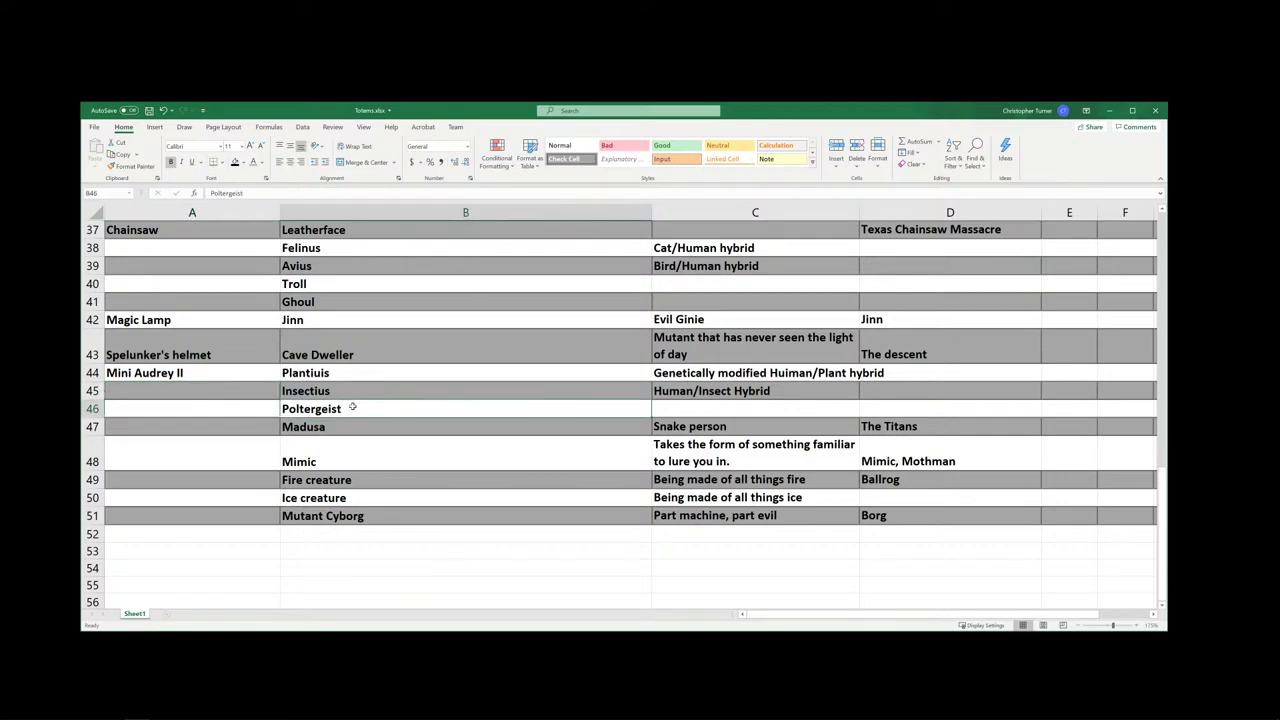
left_click(664, 409)
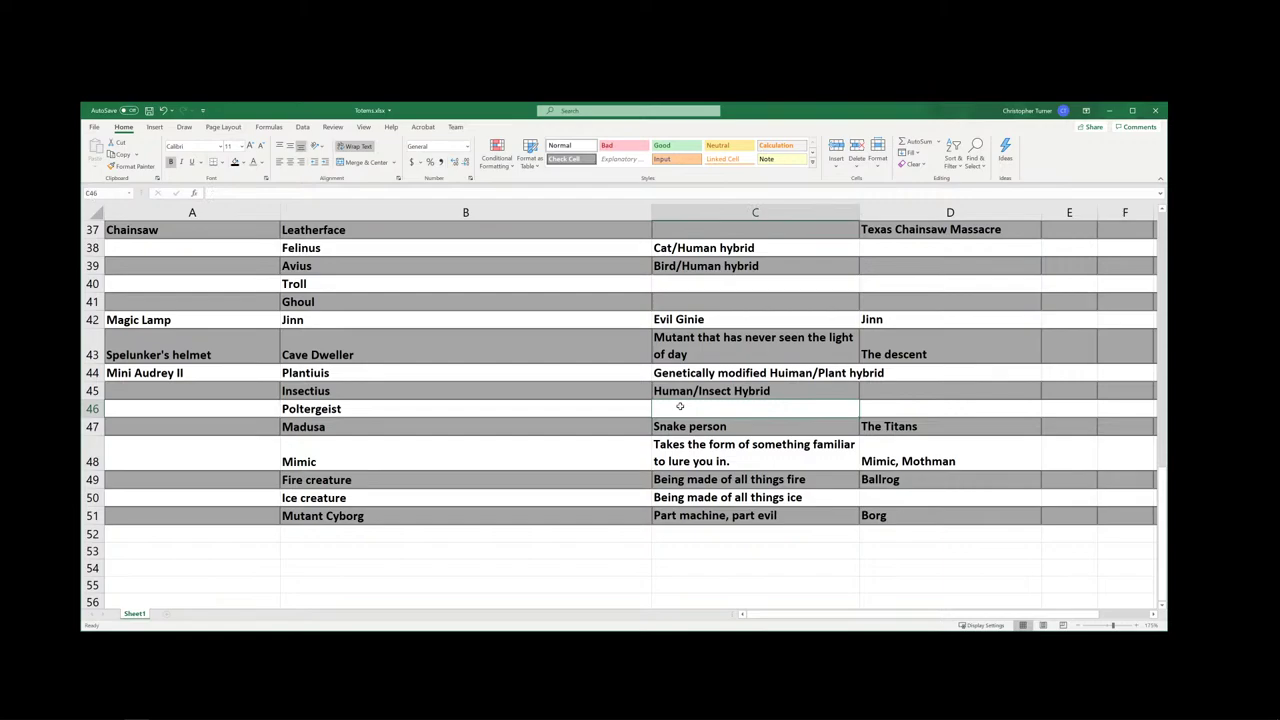
type("Ghost")
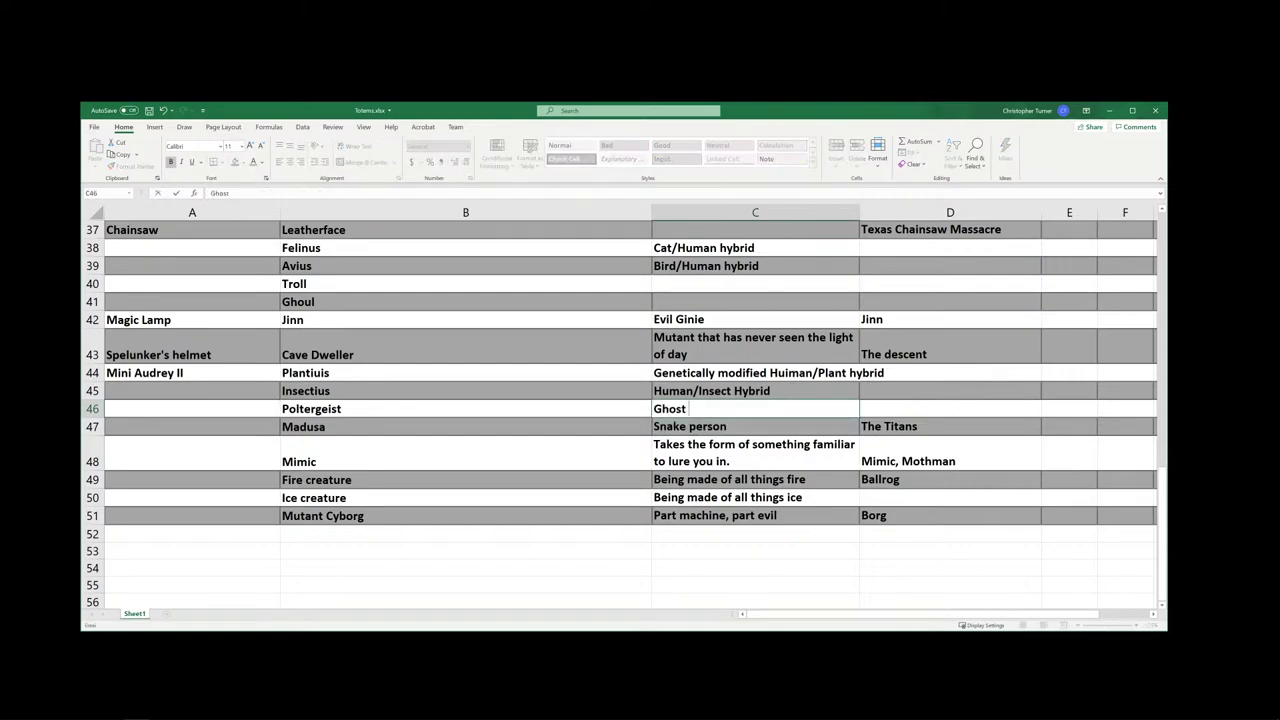
type(" of a former human")
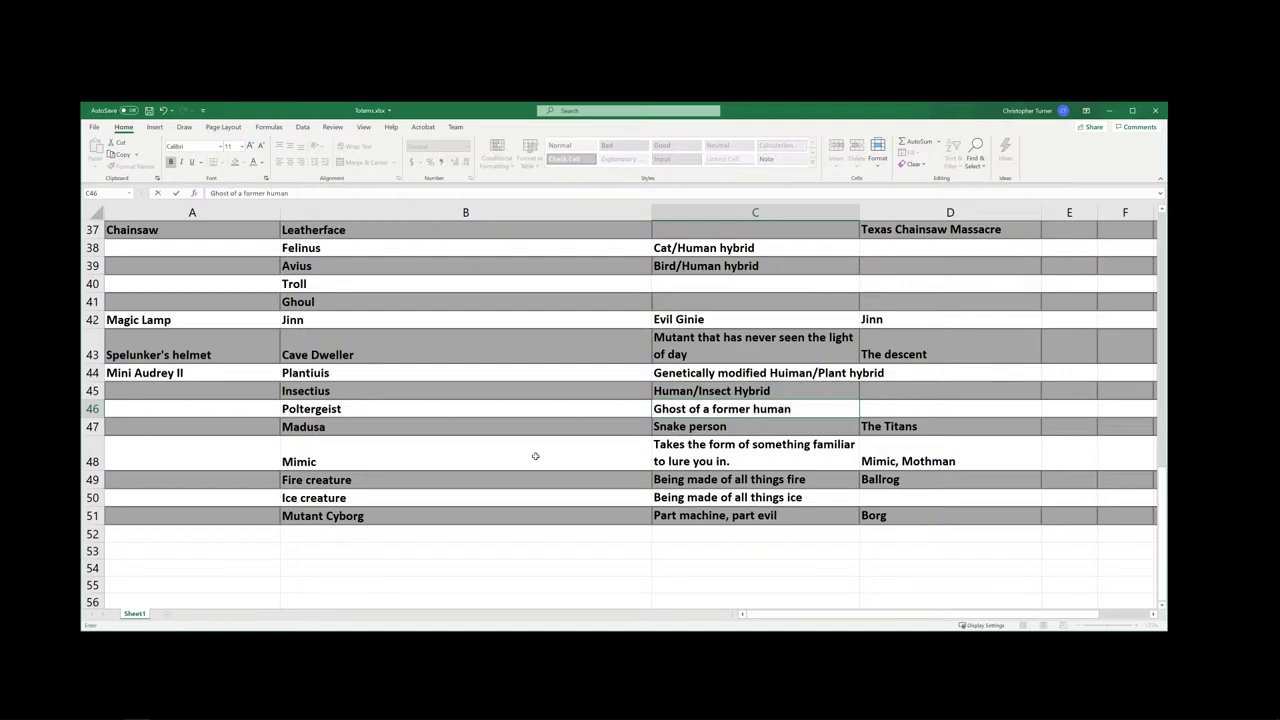
- Enter "Poltergeist" as the example film for the Poltergeist in cell D46
left_click(886, 413)
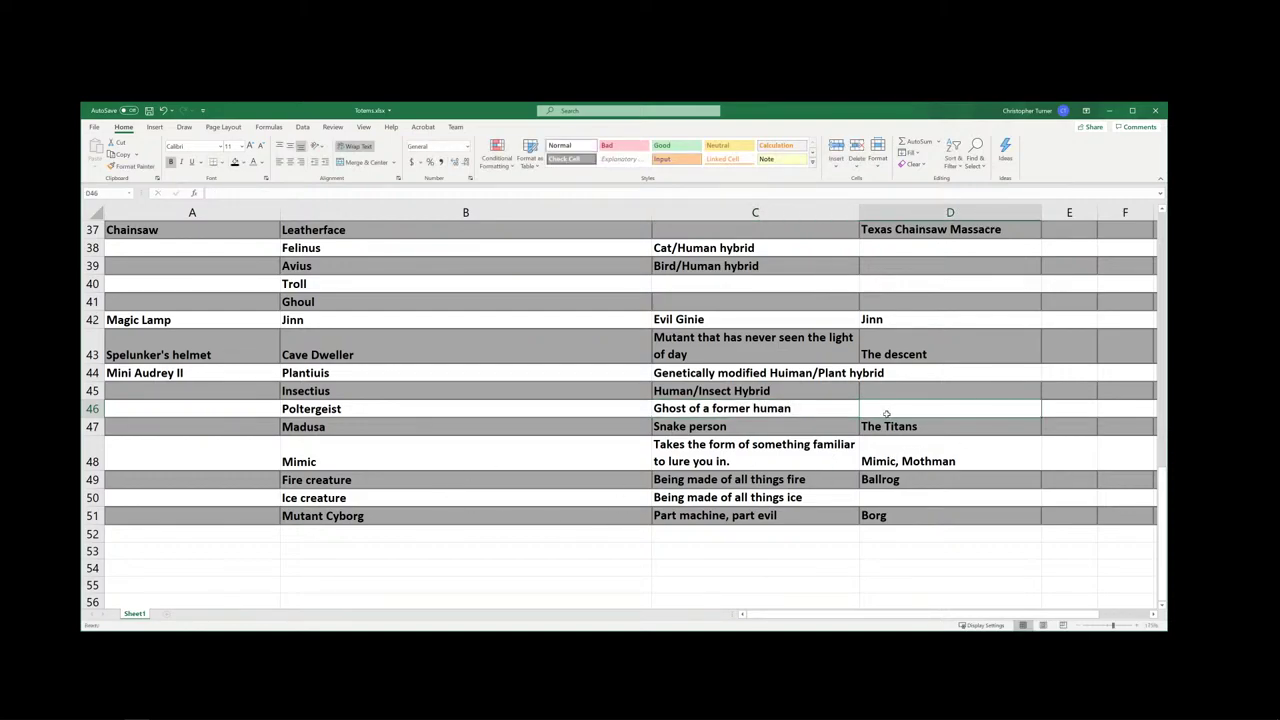
type("Poltergh")
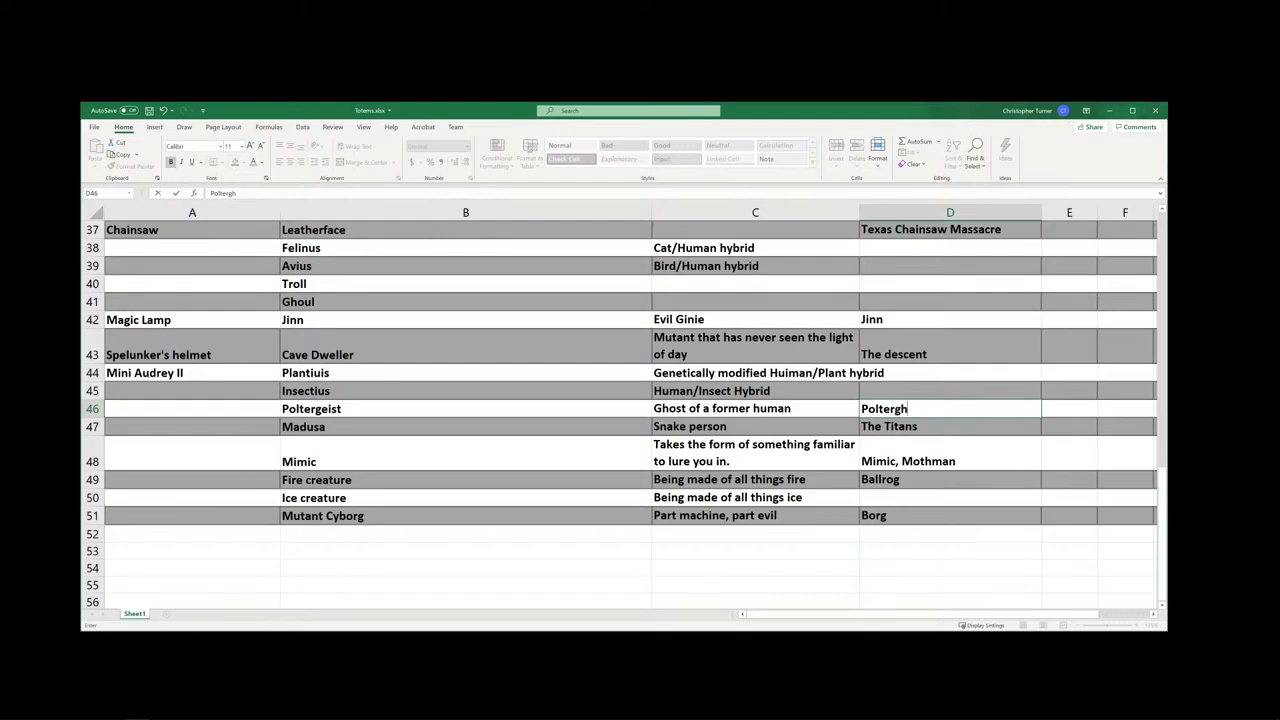
key("BackSpace")
type("eist")
- Enter "Ice cube tray" as the totem for the Ice creature in cell A50
left_click(171, 501)
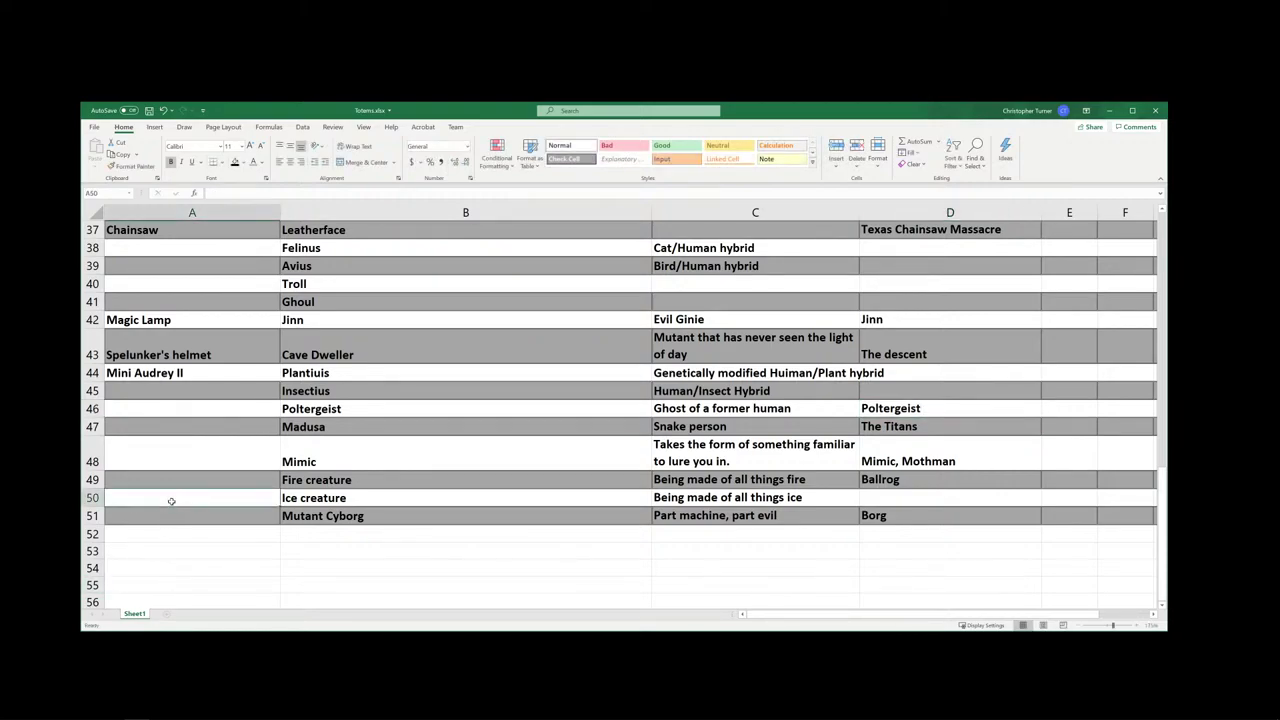
type("Ice cube")
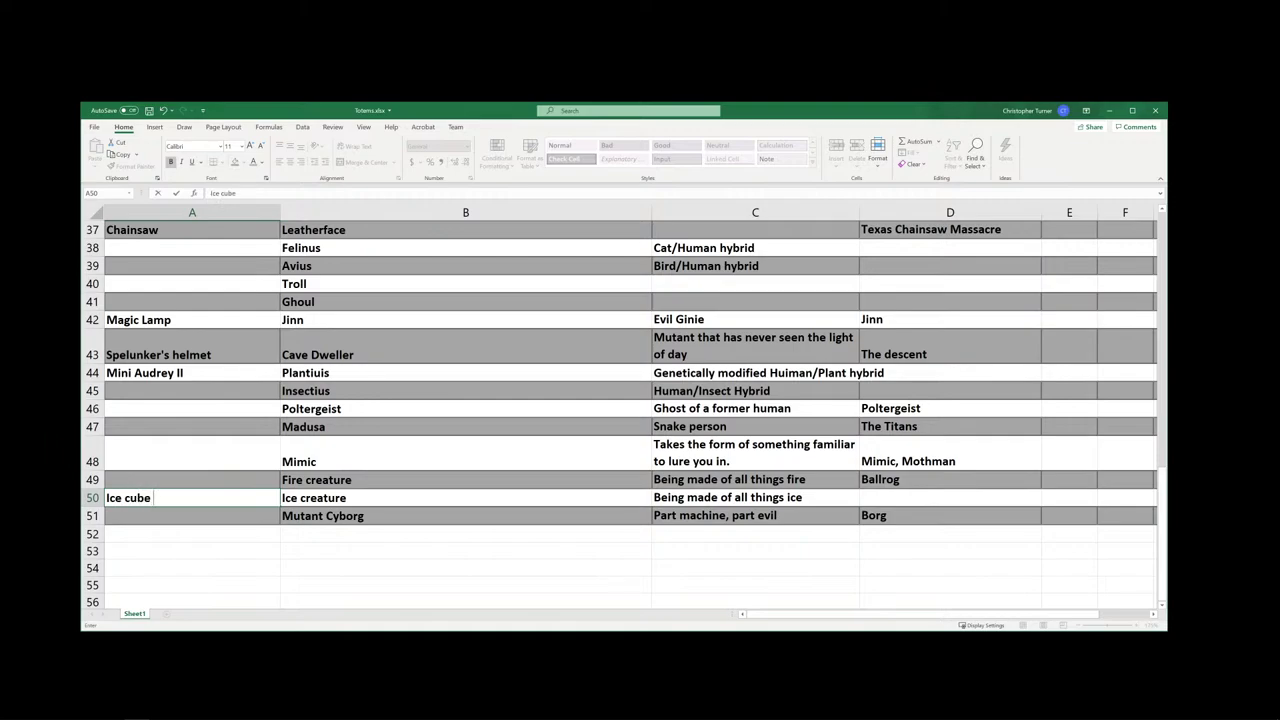
type(" tray")
left_click(198, 515)
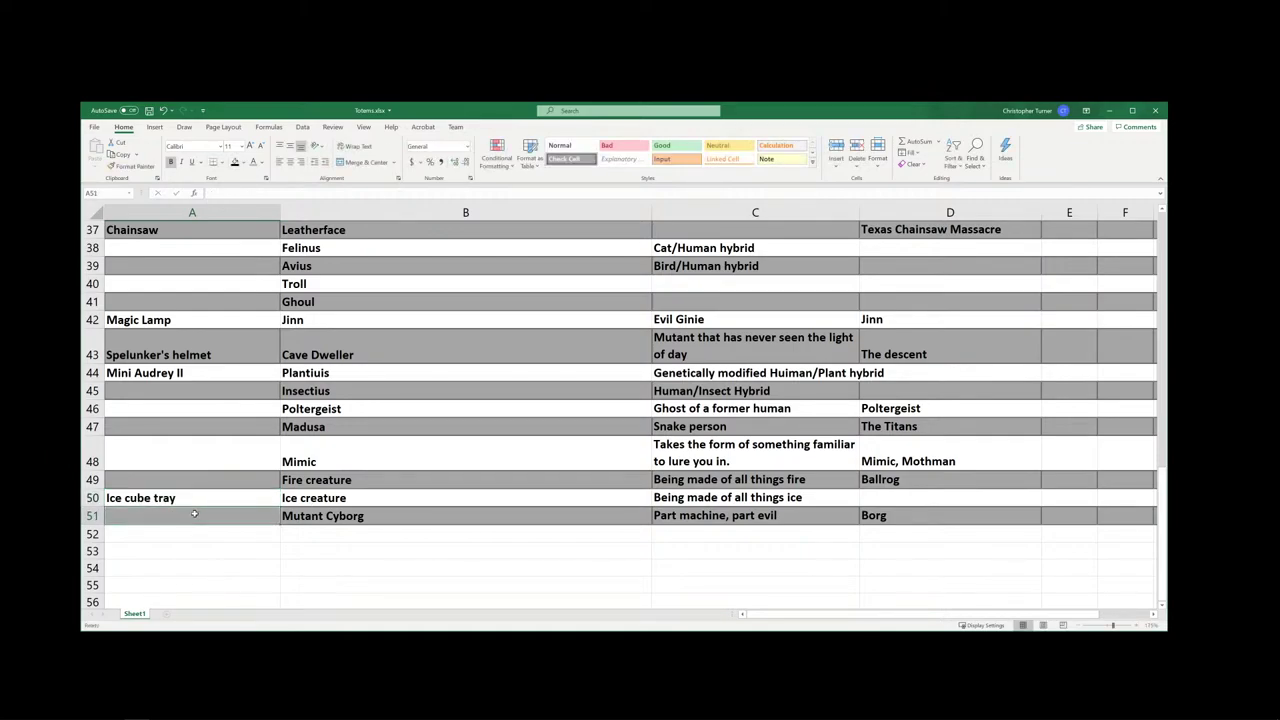
- Enter "Lighter" as the totem for the Fire creature in cell A49
left_click(210, 482)
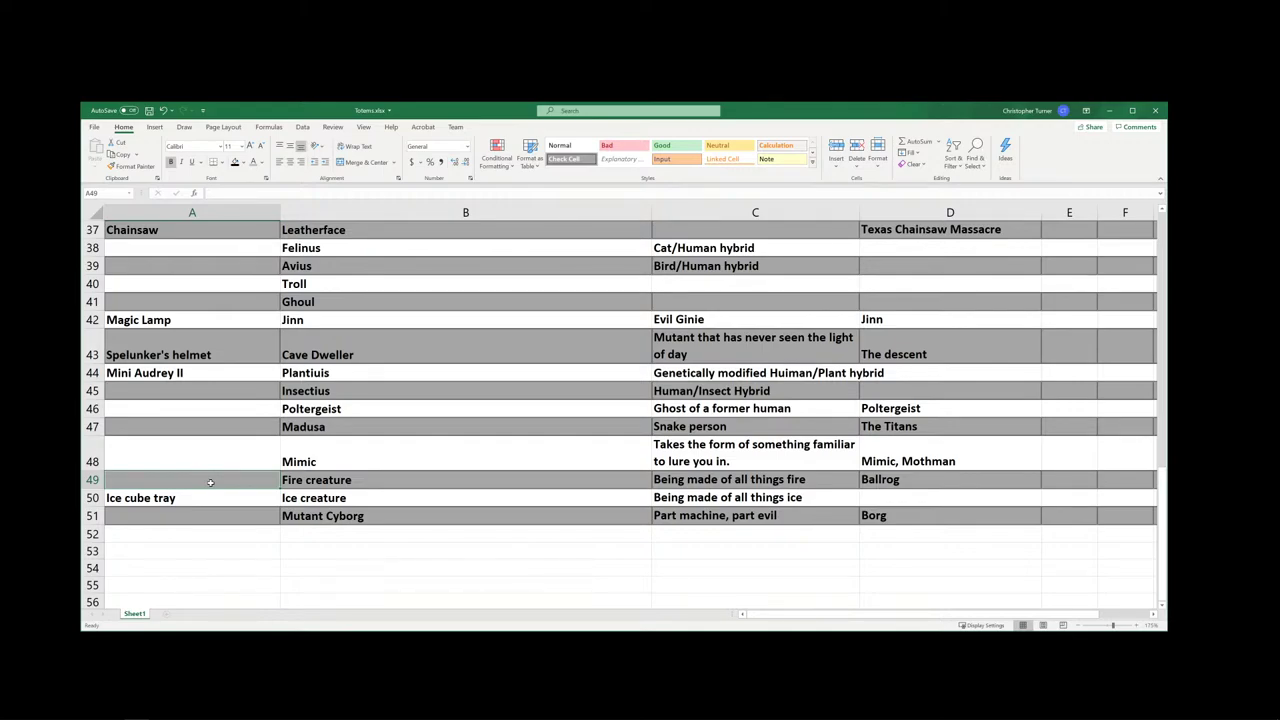
type("L")
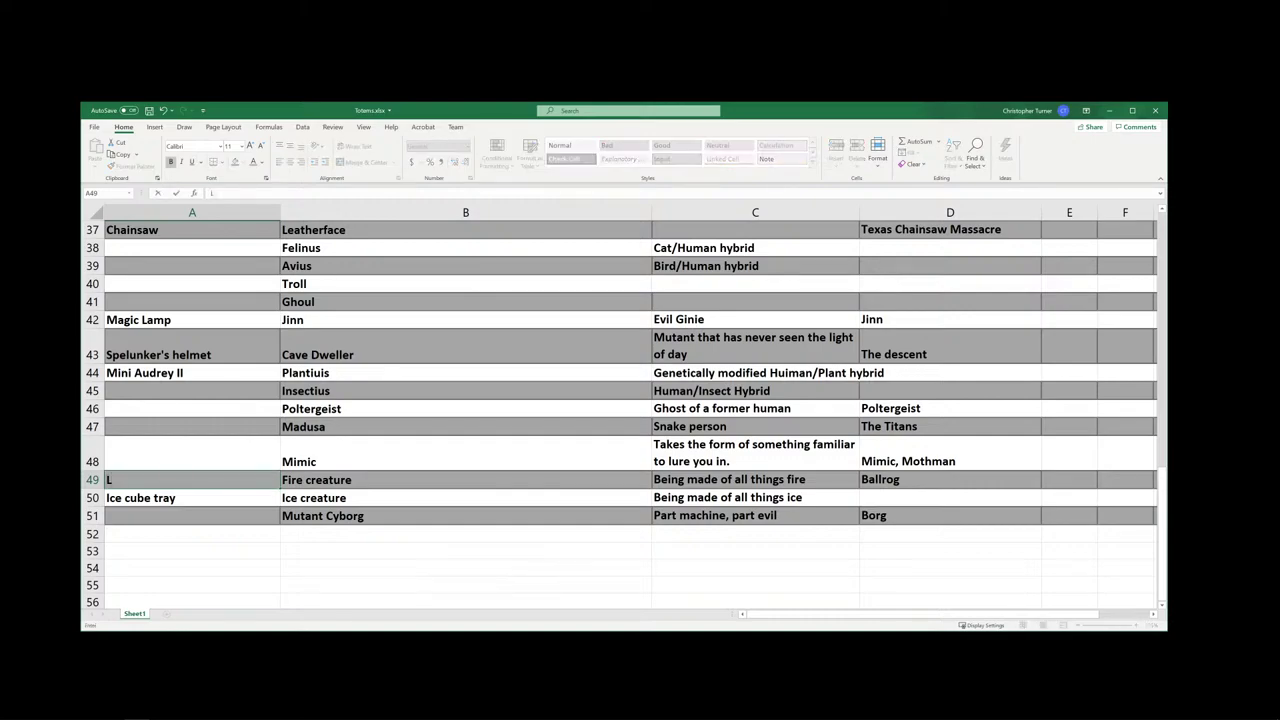
type("ighter")
key("Up")
- Enter "Pocket mirror" as the totem for Madusa in cell A47
key("Up")
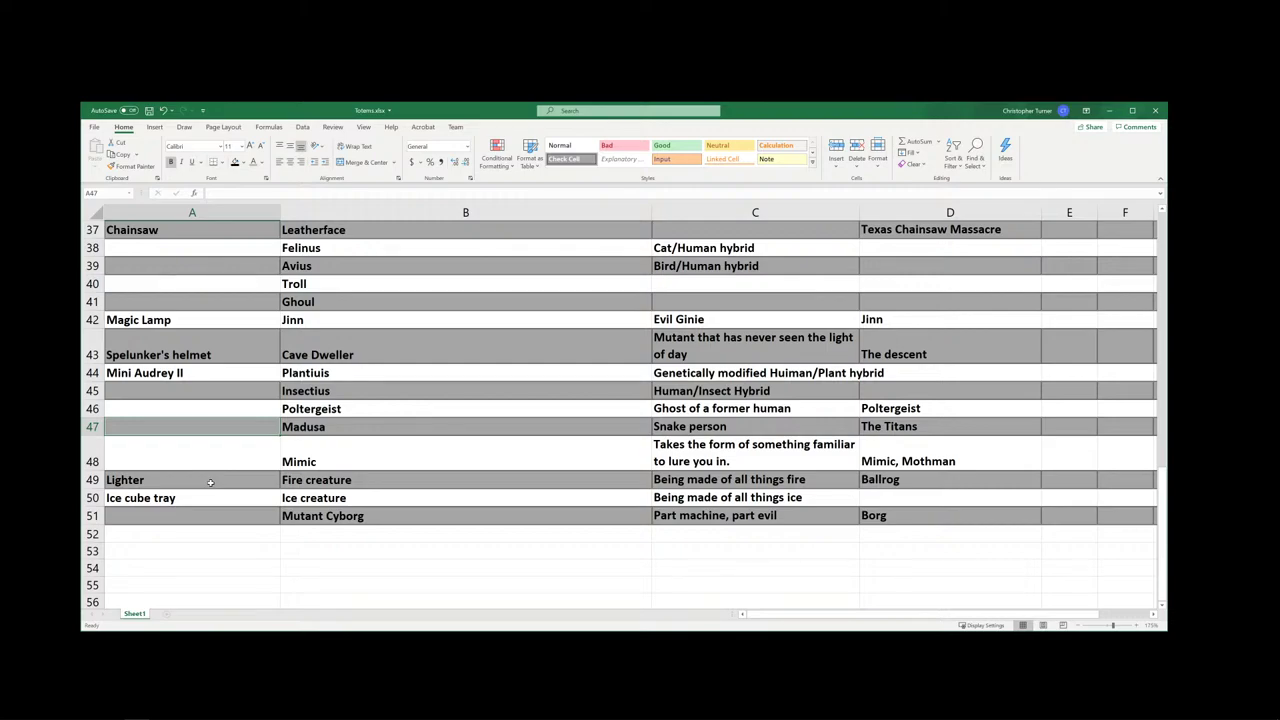
type("Pocke")
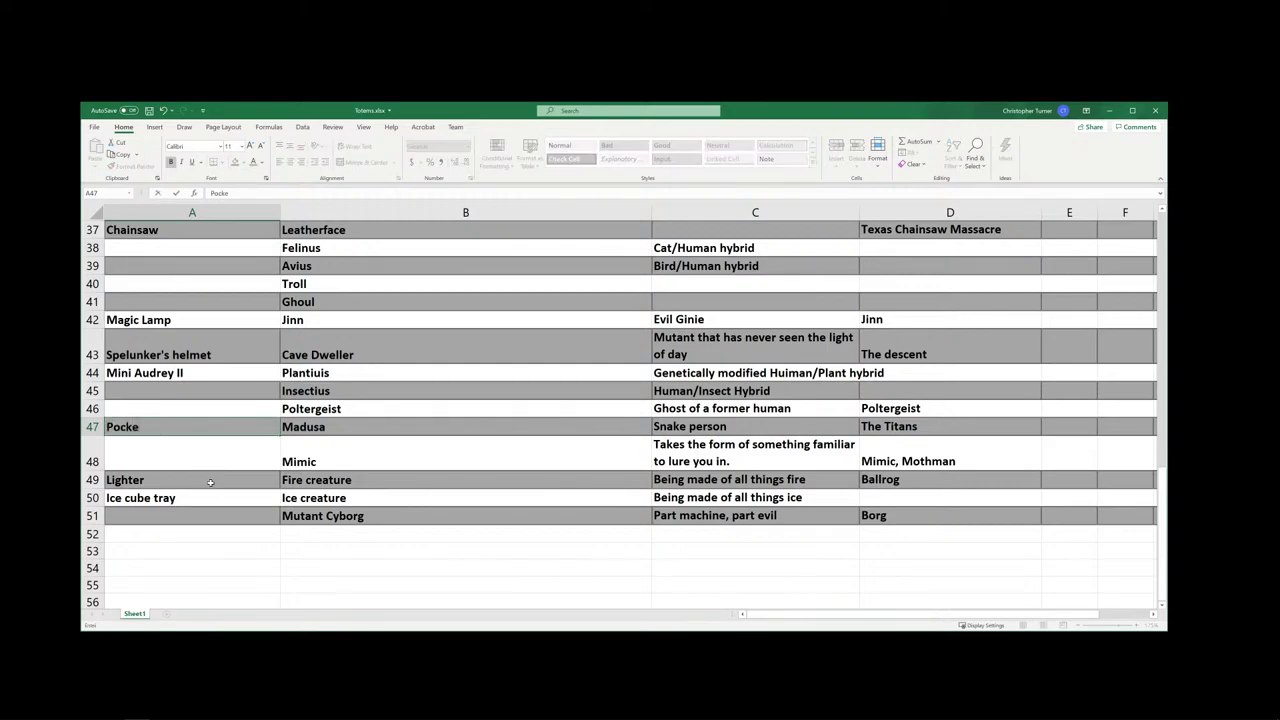
type("t mirror")
- Enter "Ghostbuster's trap" as the totem for the Poltergeist in cell A46
key("Up")
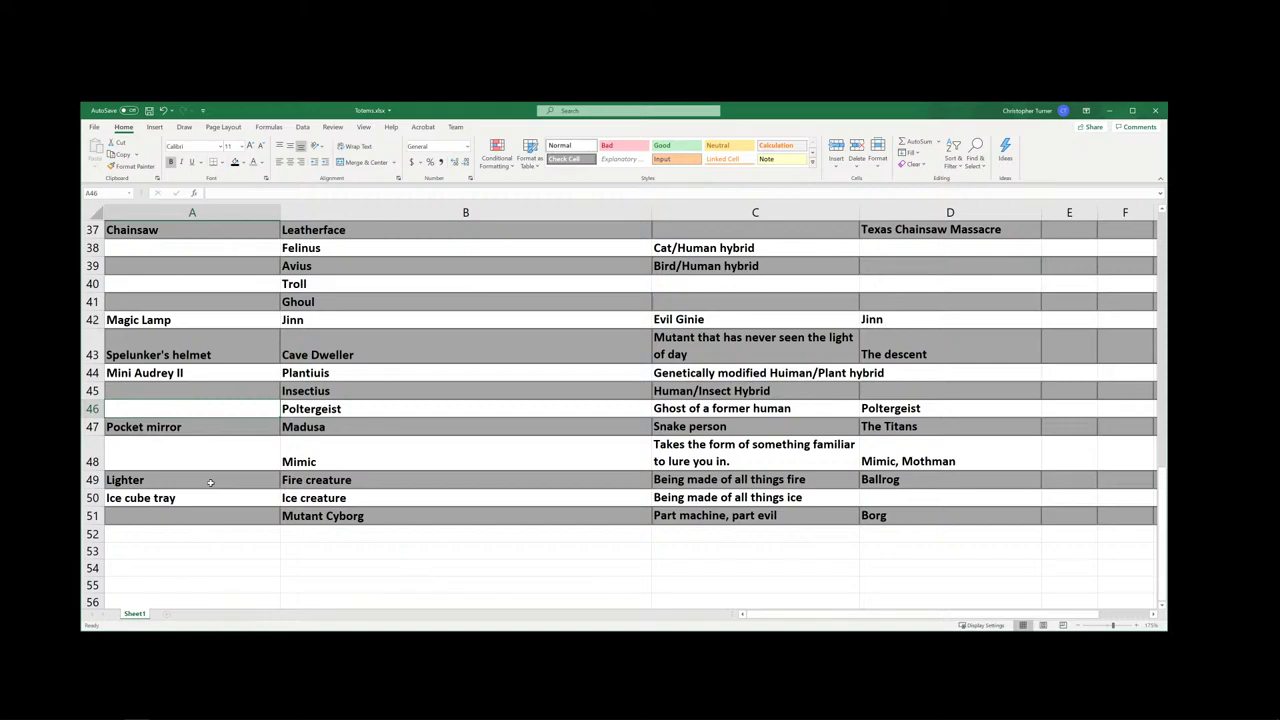
type("Gh")
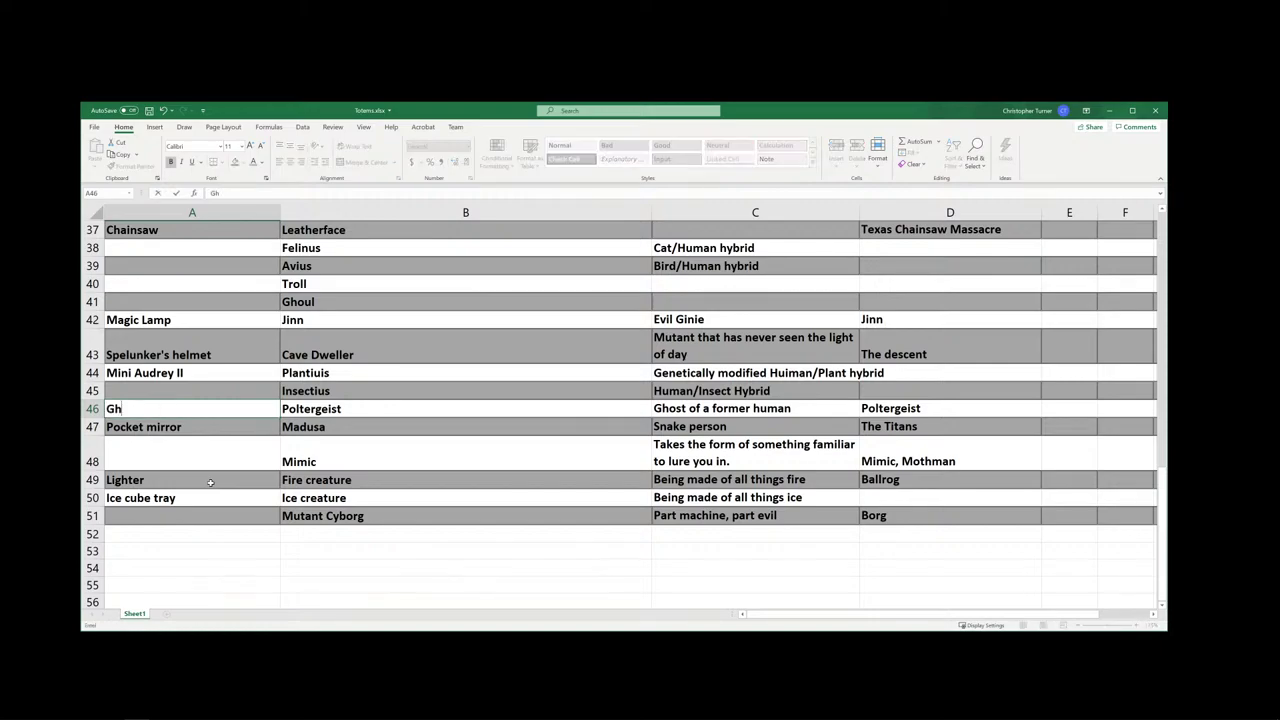
type("ostbuster's trap")
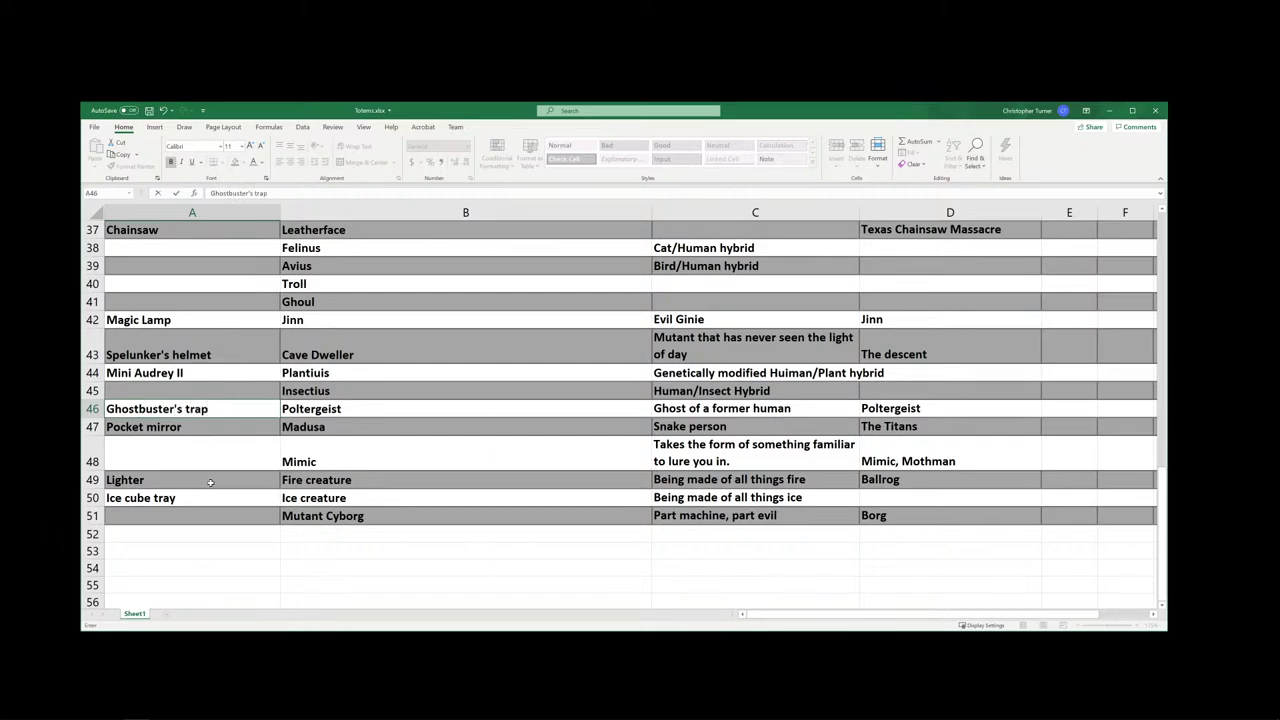
key("Up")
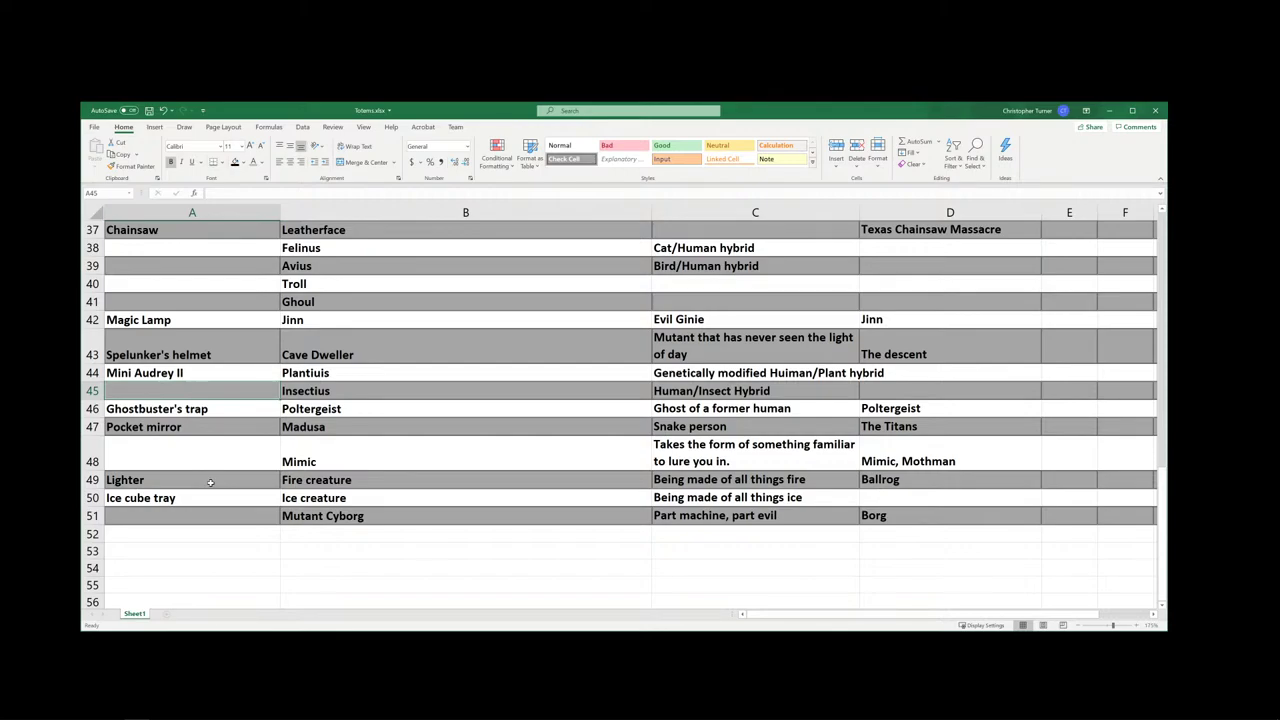
- Review the totem column from Insectius down to Mutant Cyborg and back up to Leatherface for creatures lacking a totem
key("Down")
key("Down")
key("Down")
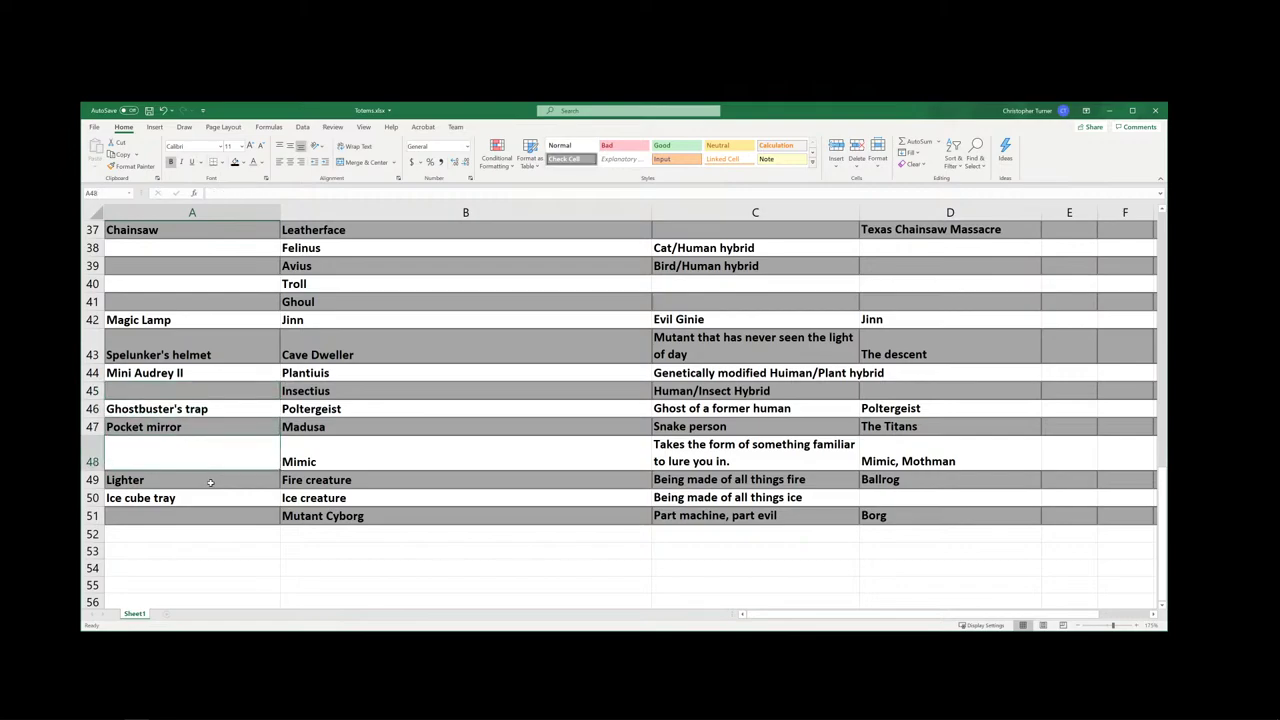
key("Down")
key("Down")
key("Down")
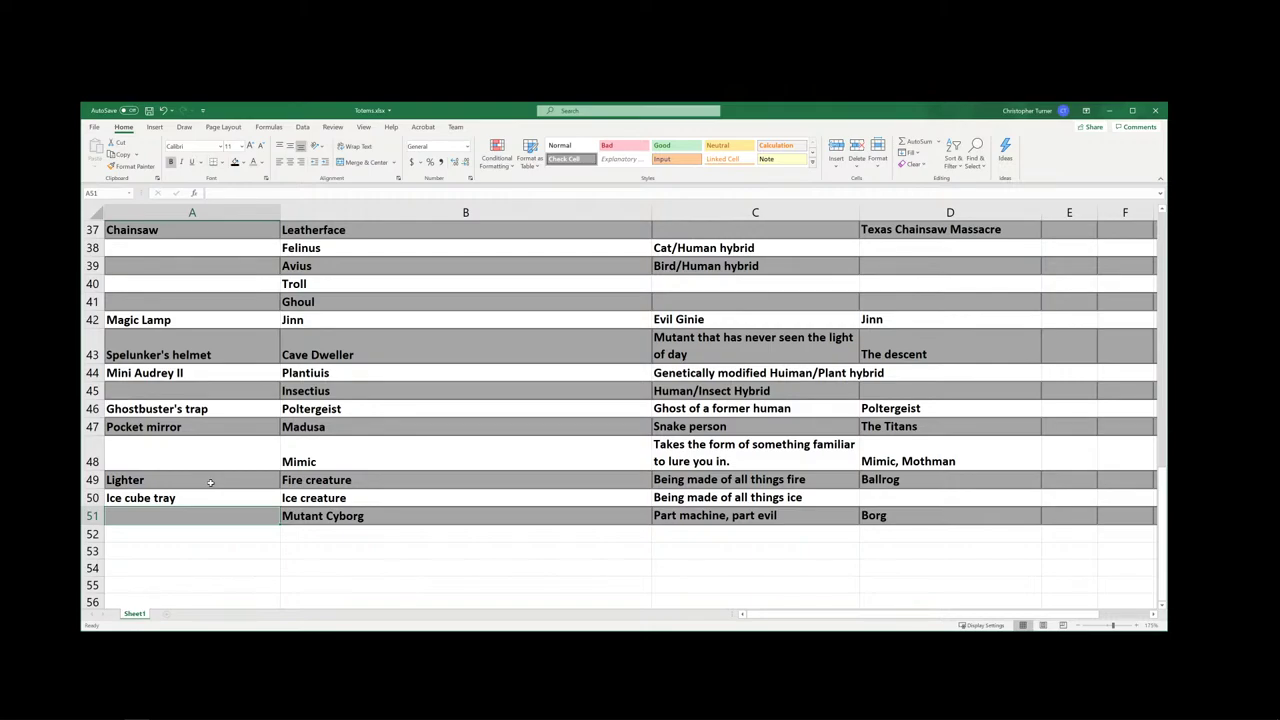
key("Up")
key("Up")
key("Up")
key("Up")
key("Up")
key("Up")
key("Up")
key("Up")
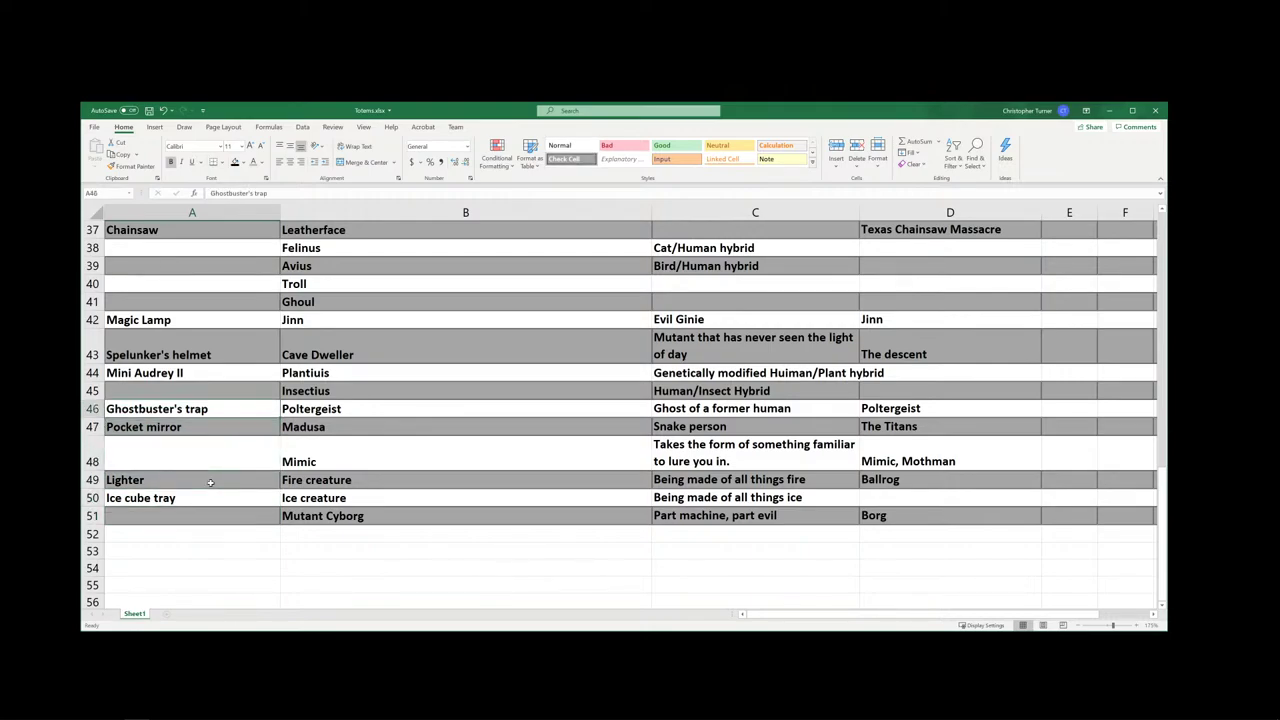
key("Up")
key("Up")
key("Up")
key("Up")
key("Up")
key("Up")
key("Up")
key("Up")
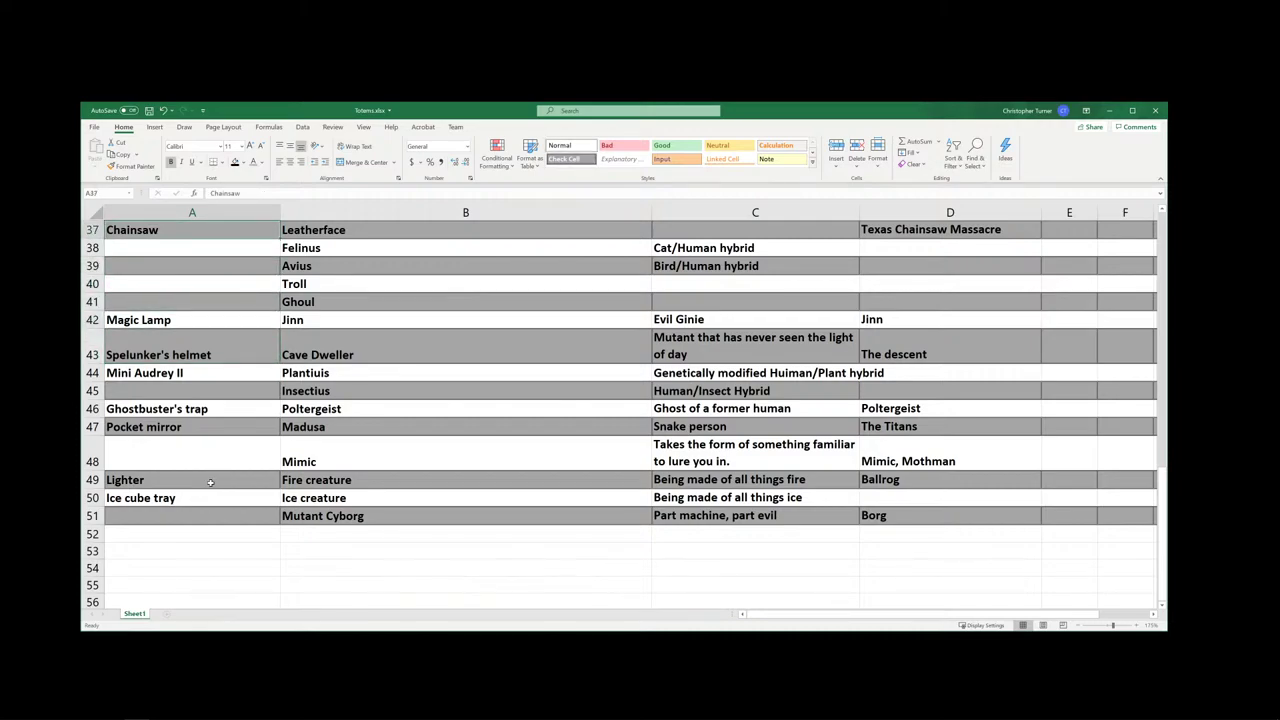
- Enter "Ball of yarn" as the totem for Felinus in cell A38
key("Down")
key("Down")
key("Down")
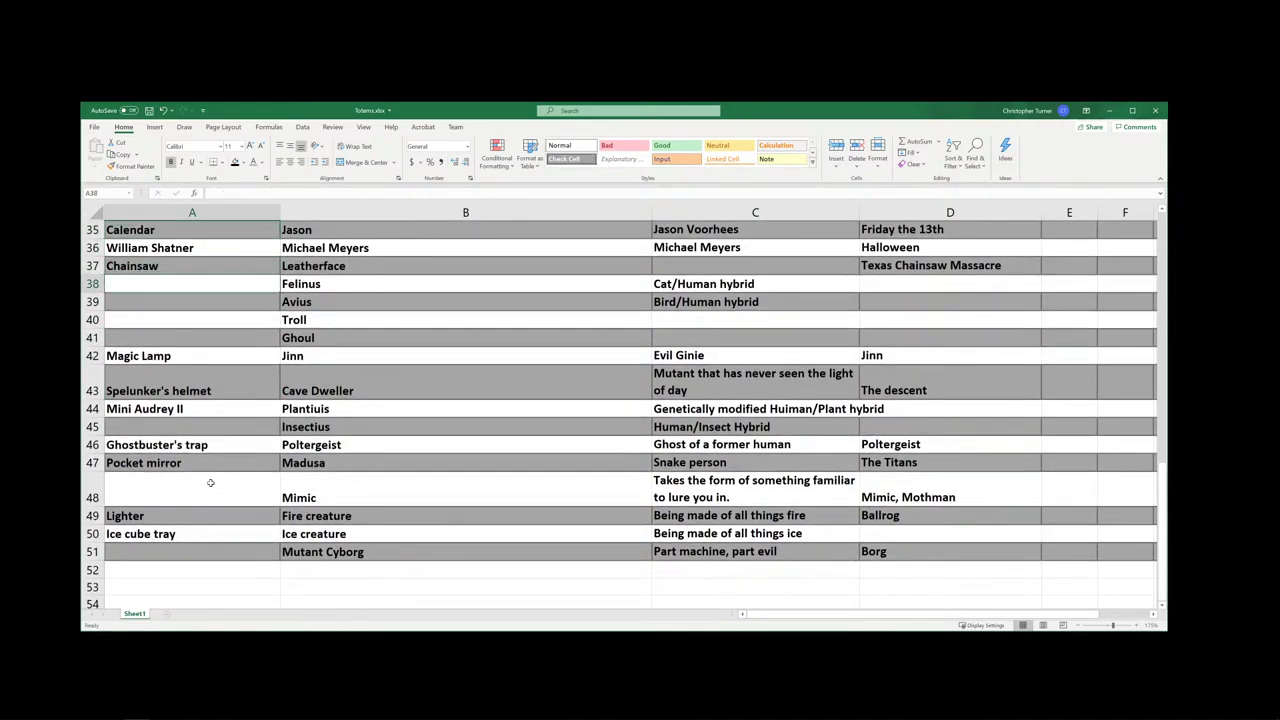
type("Ball of ")
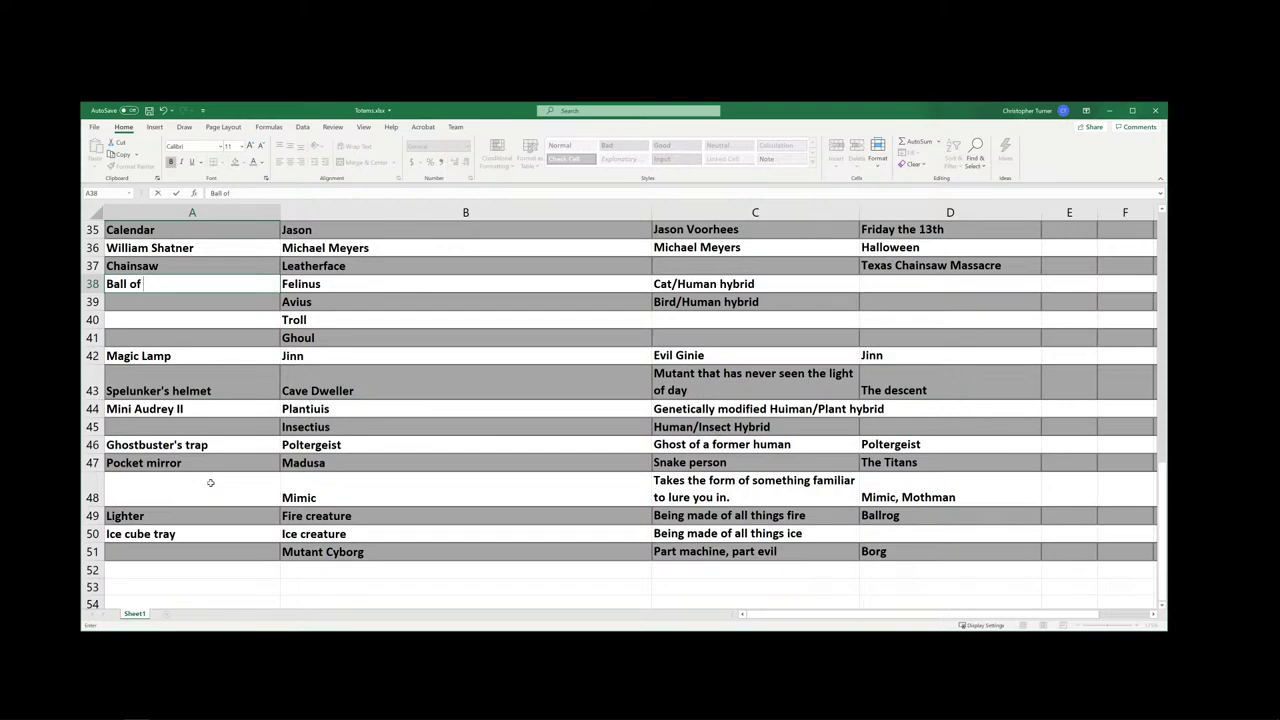
type("yarn")
key("Return")
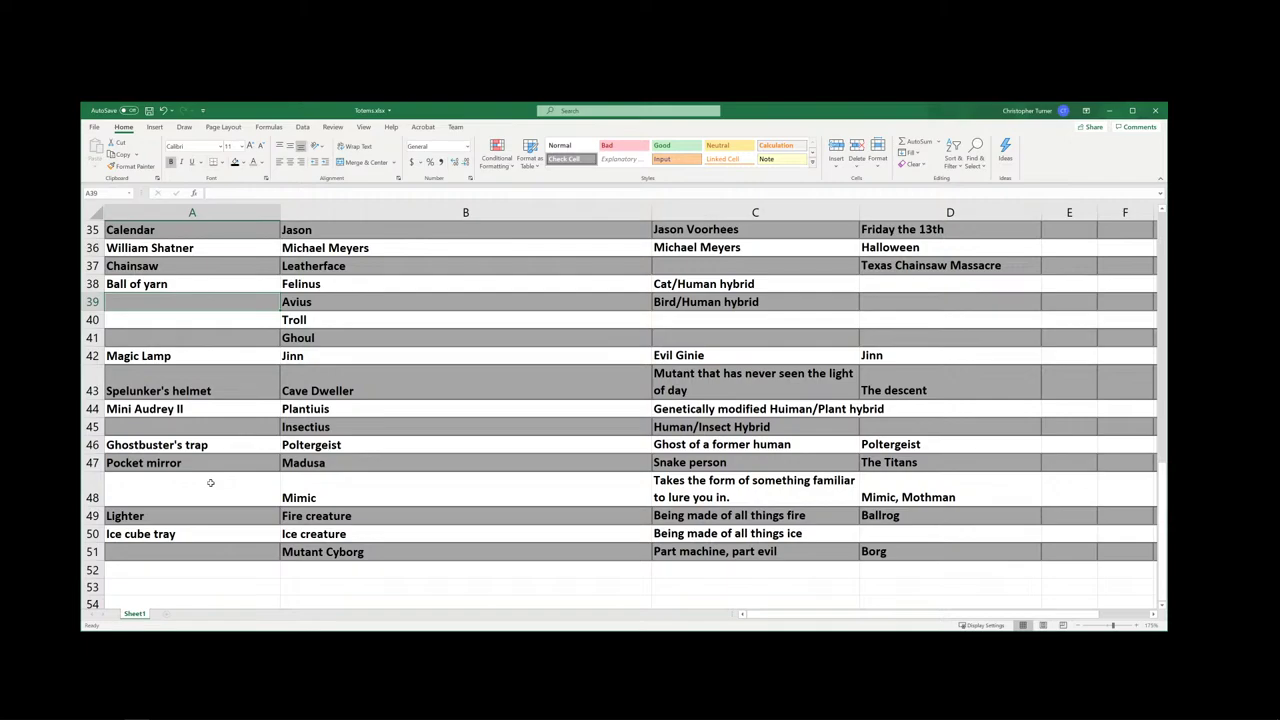
- Enter "Facing Evil" as the example title for the Troll in cell D40
key("Return")
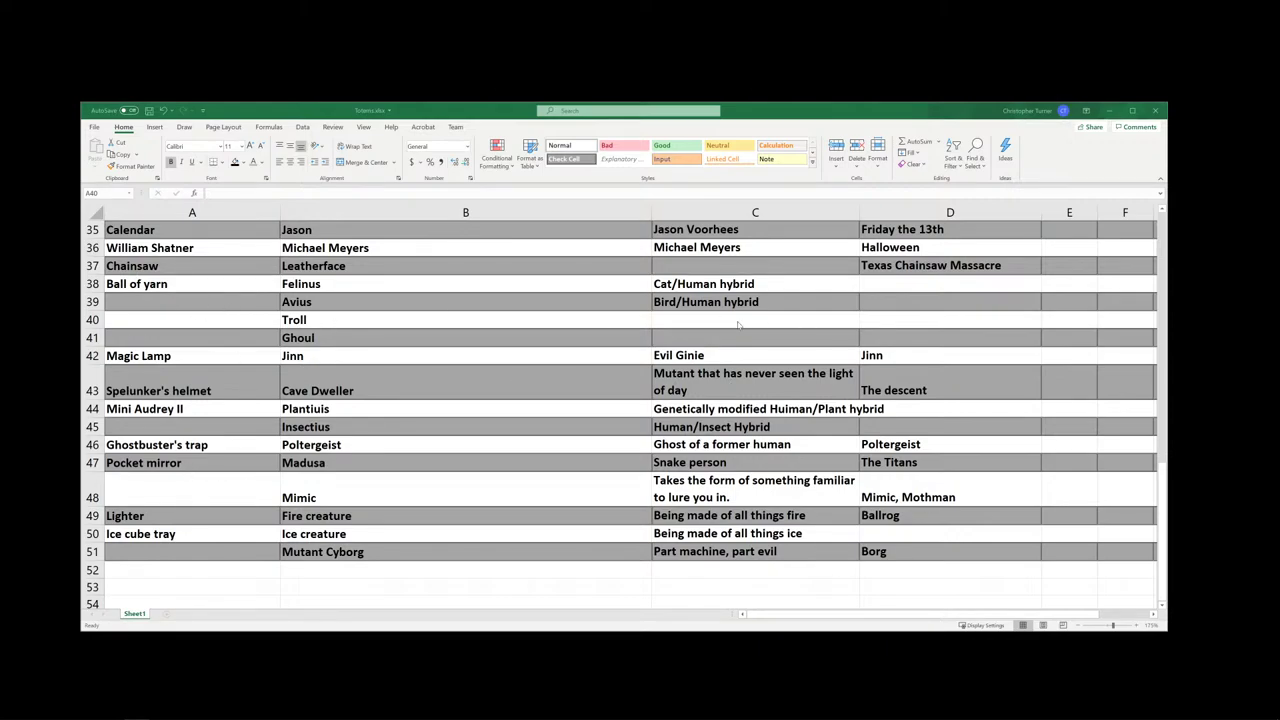
left_click(882, 317)
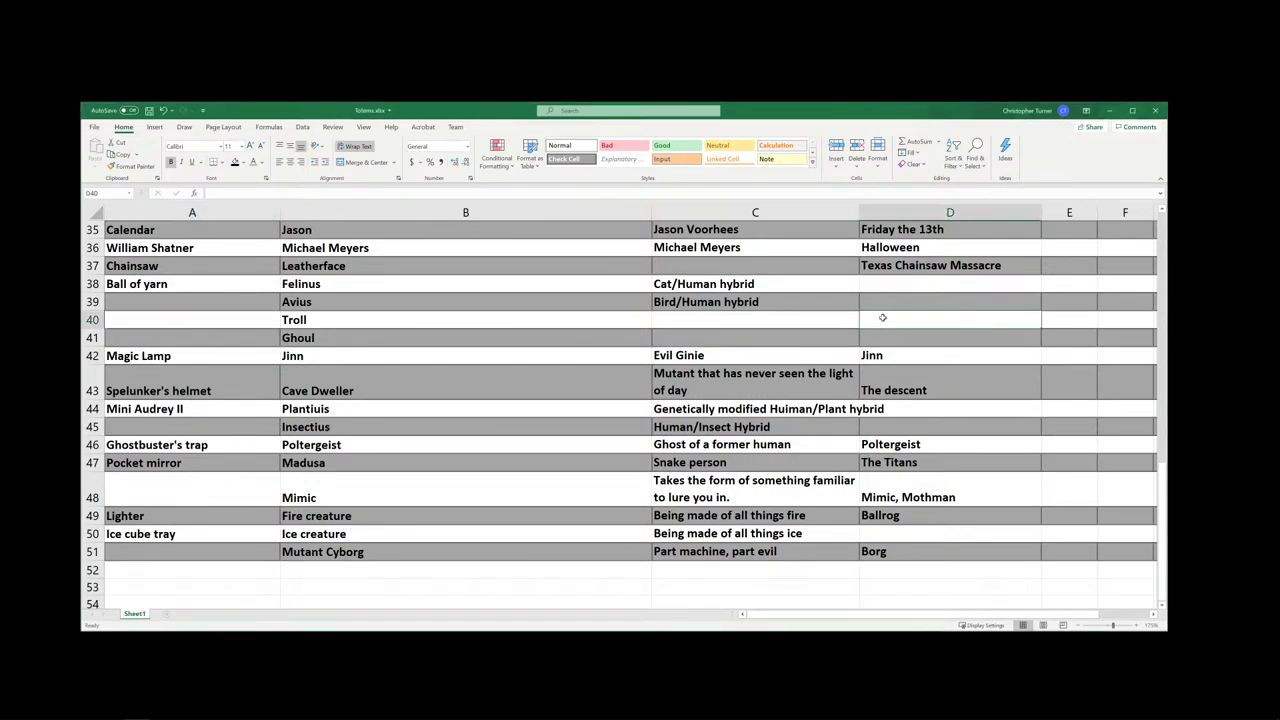
type("Facing")
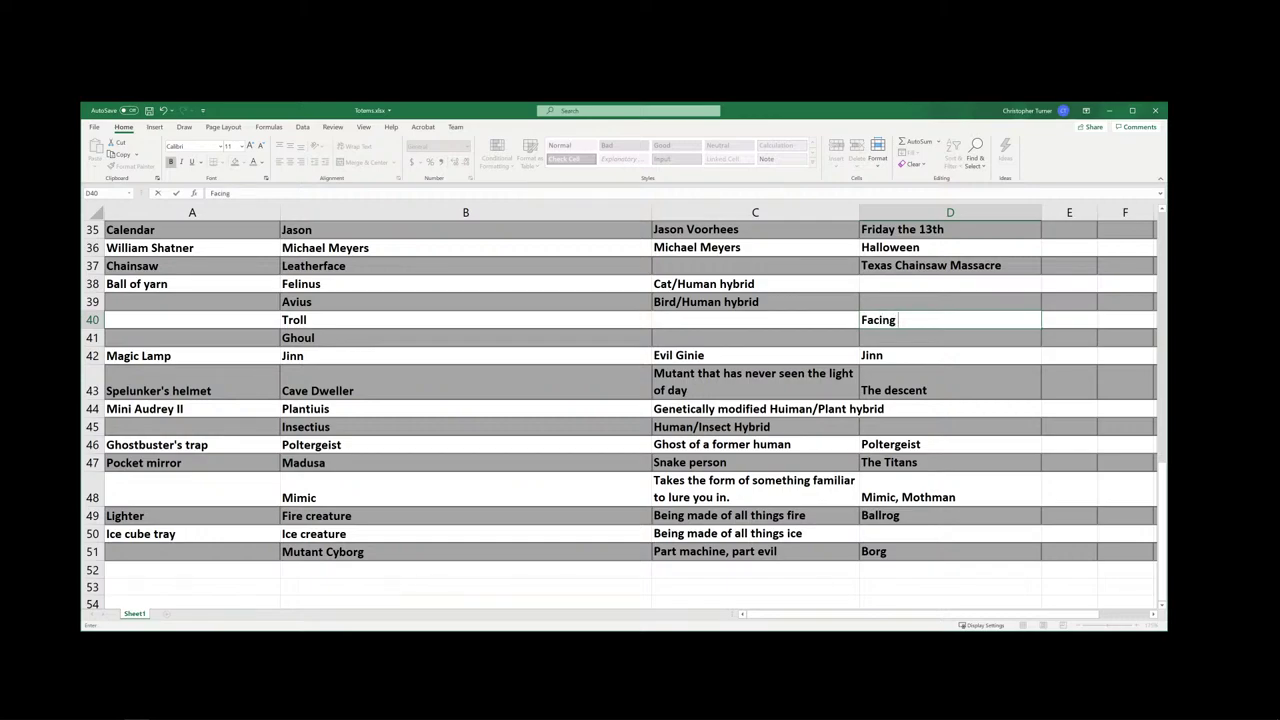
type(" Evil")
left_click(188, 313)
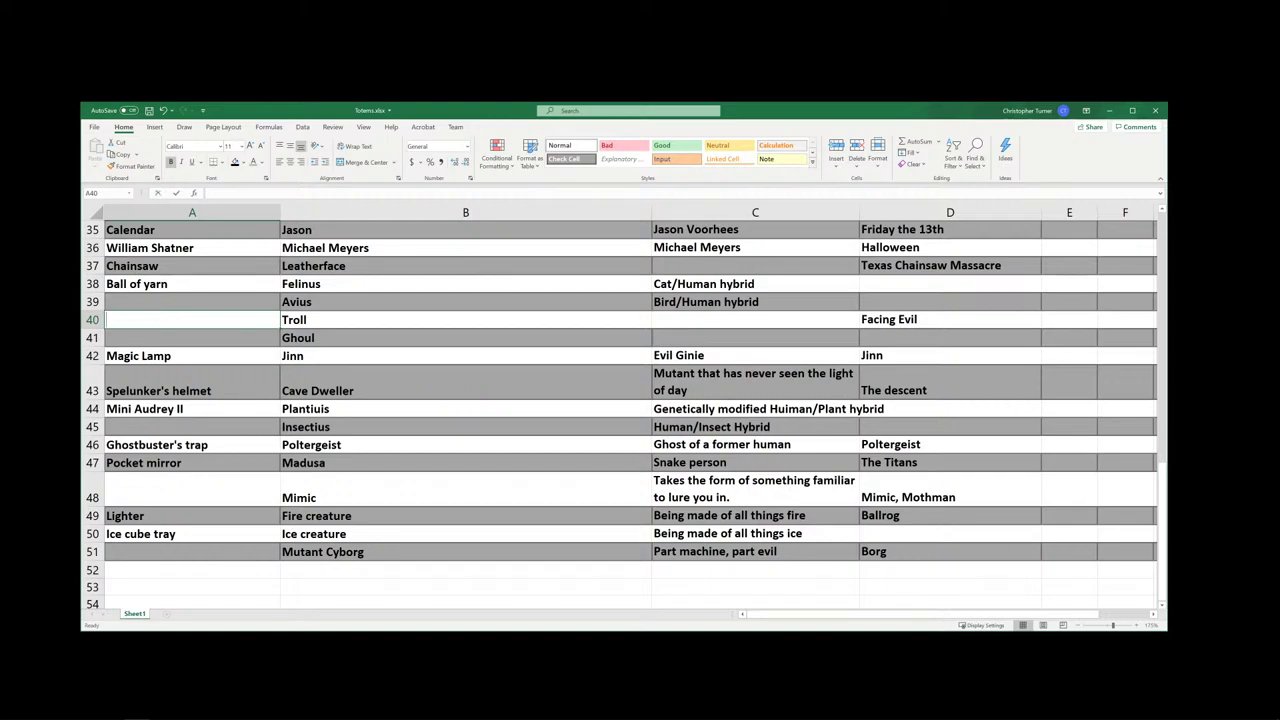
type("Smal")
key("BackSpace")
key("BackSpace")
key("BackSpace")
key("BackSpace")
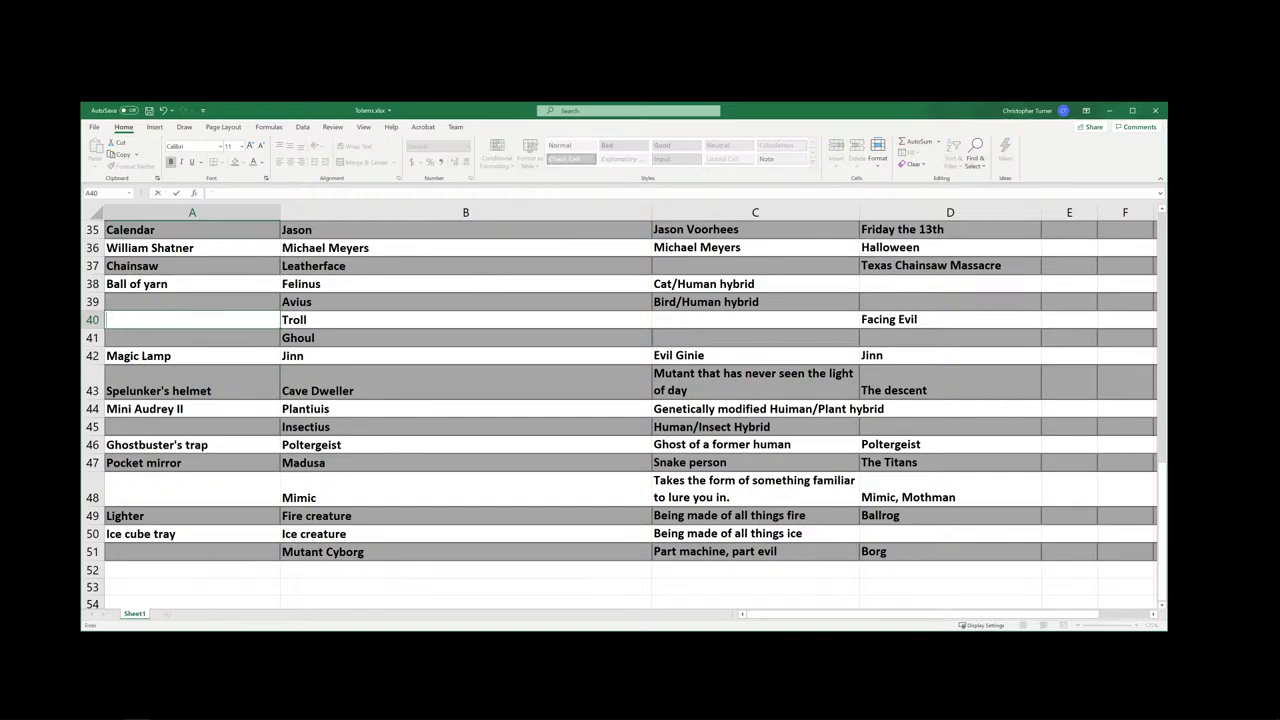
- Enter "Small, Hairy, Evil" as the description of the Troll in cell C40
left_click(684, 318)
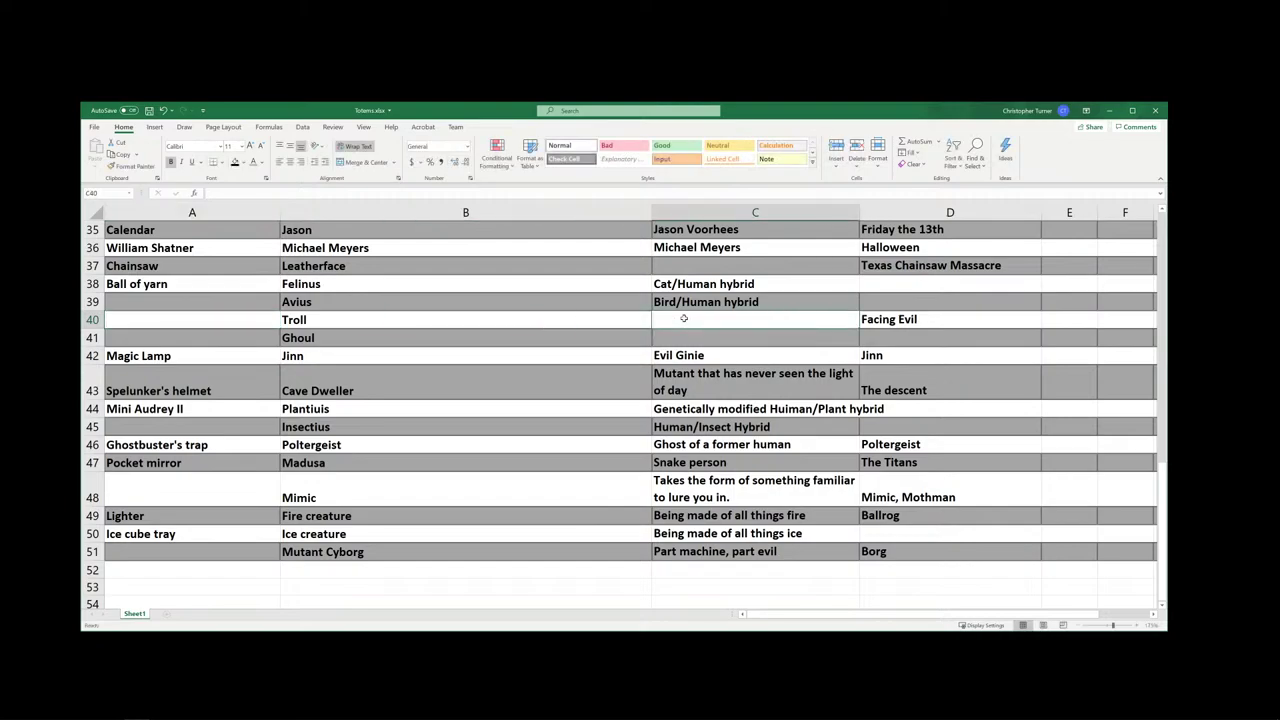
type("Small,")
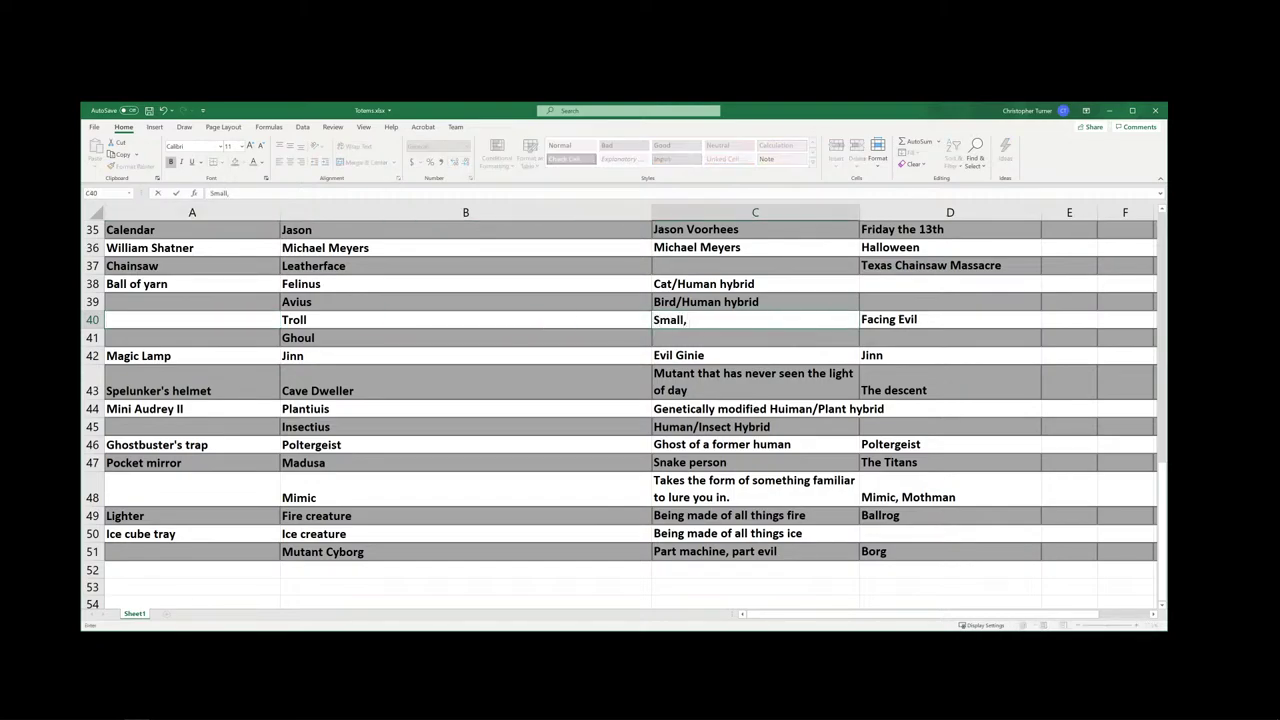
type(" Hairy, Evil")
left_click(206, 322)
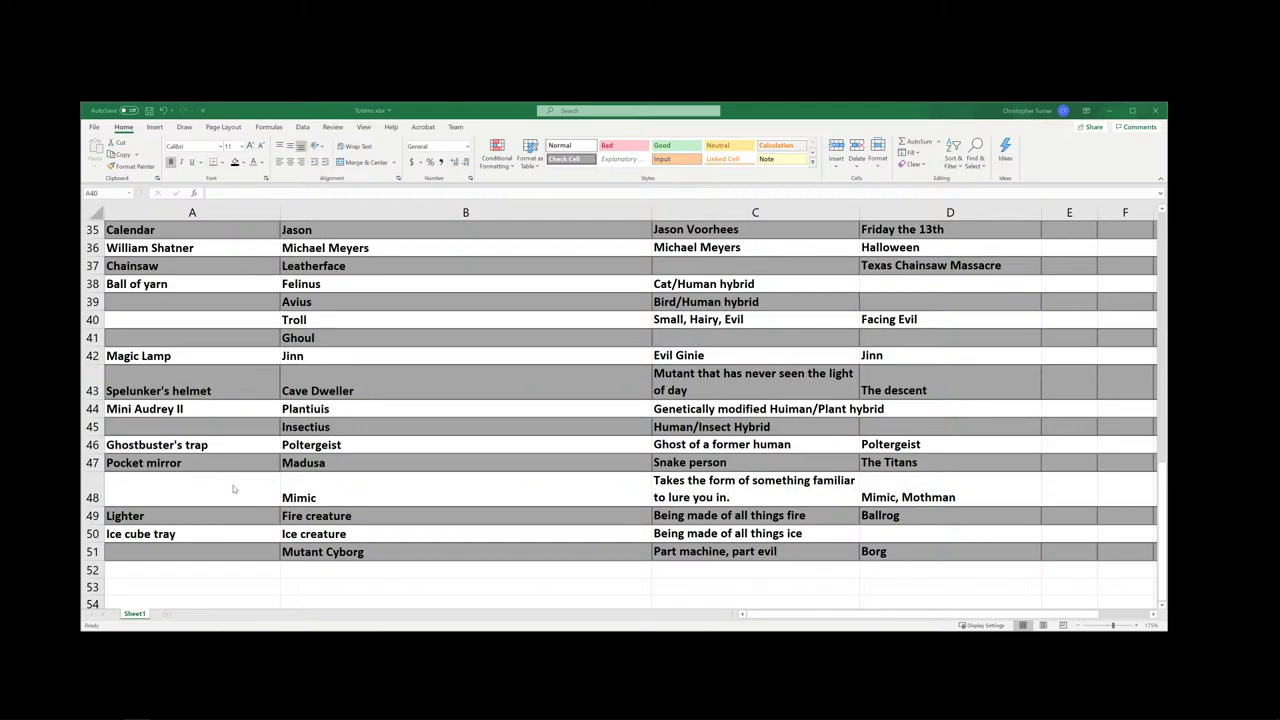
- Enter "Wooden Club" as the totem for the Troll in cell A40
left_click(140, 318)
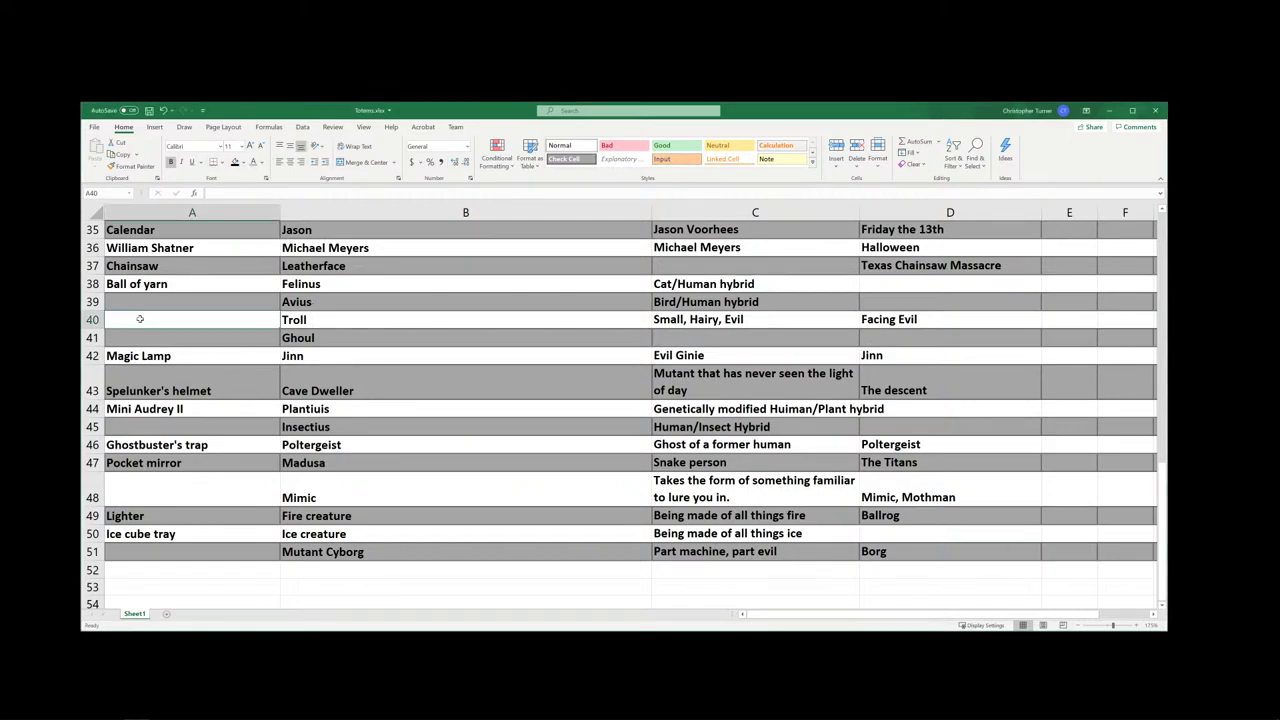
type("Woode")
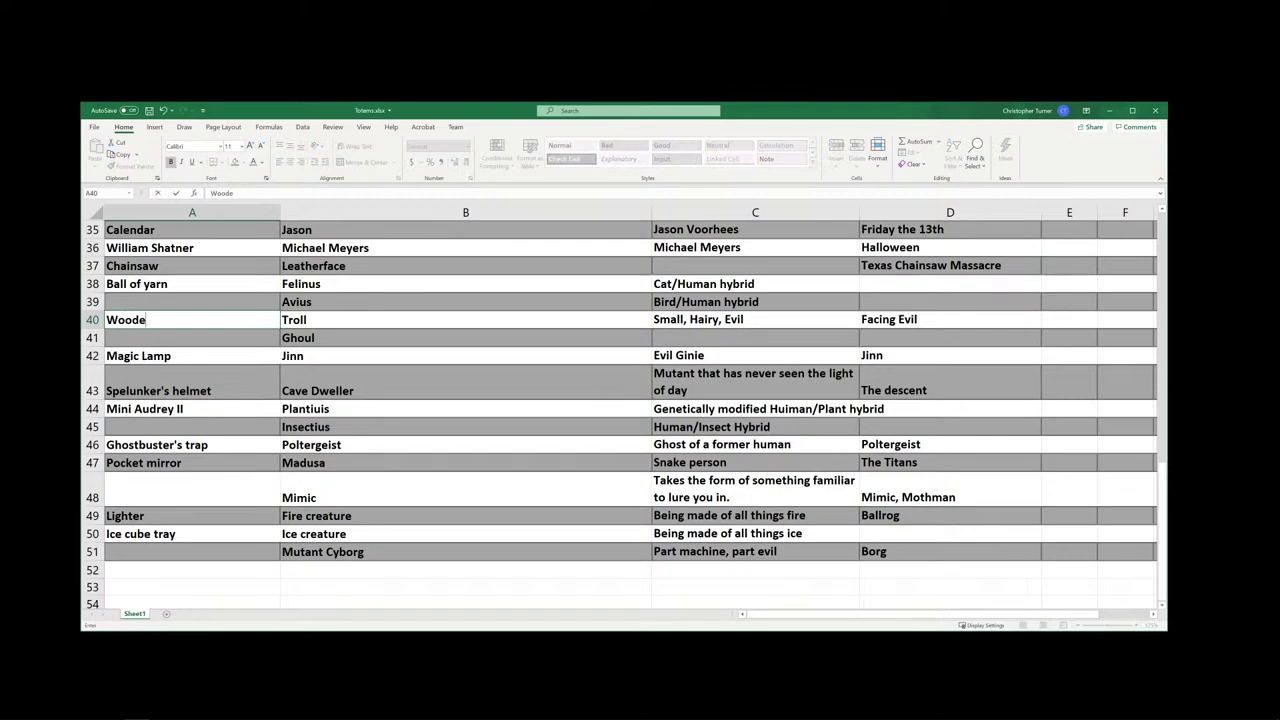
type("n Club")
- Enter "Creature of the forest" as the description of the Forest Spirit in cell C29
scroll(657, 484, "up", 12)
scroll(657, 484, "down", 6)
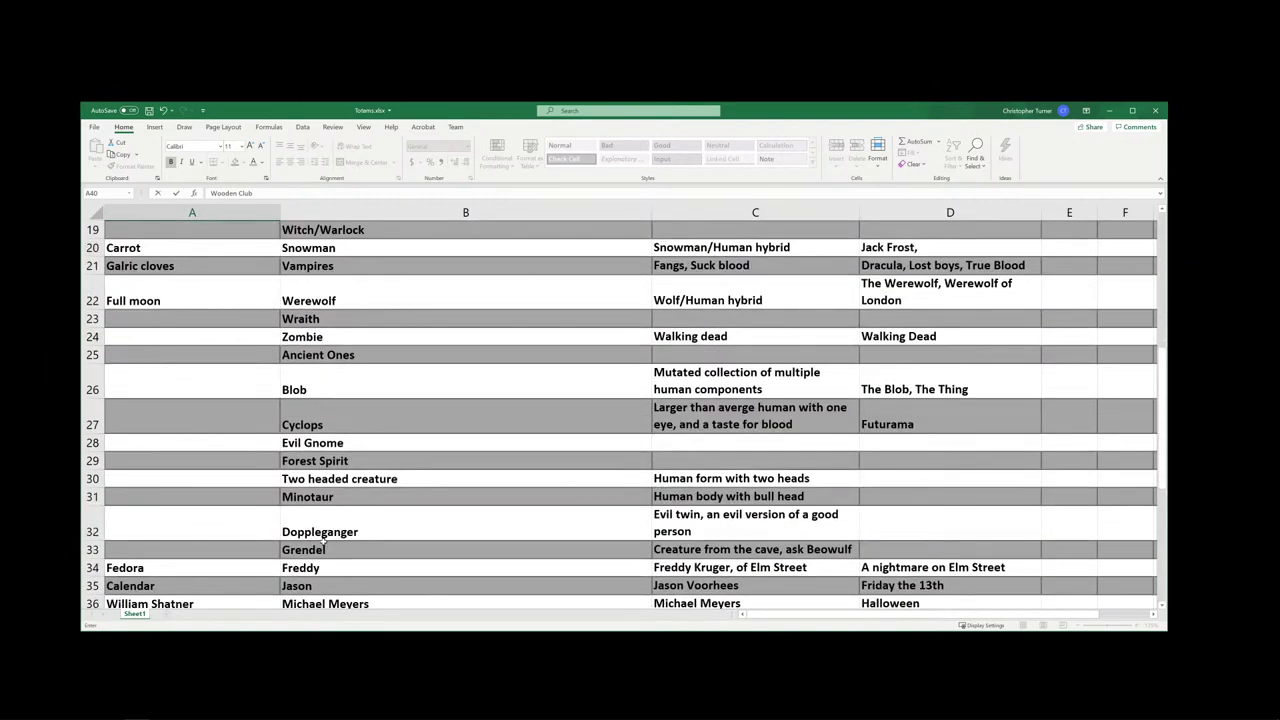
left_click(200, 464)
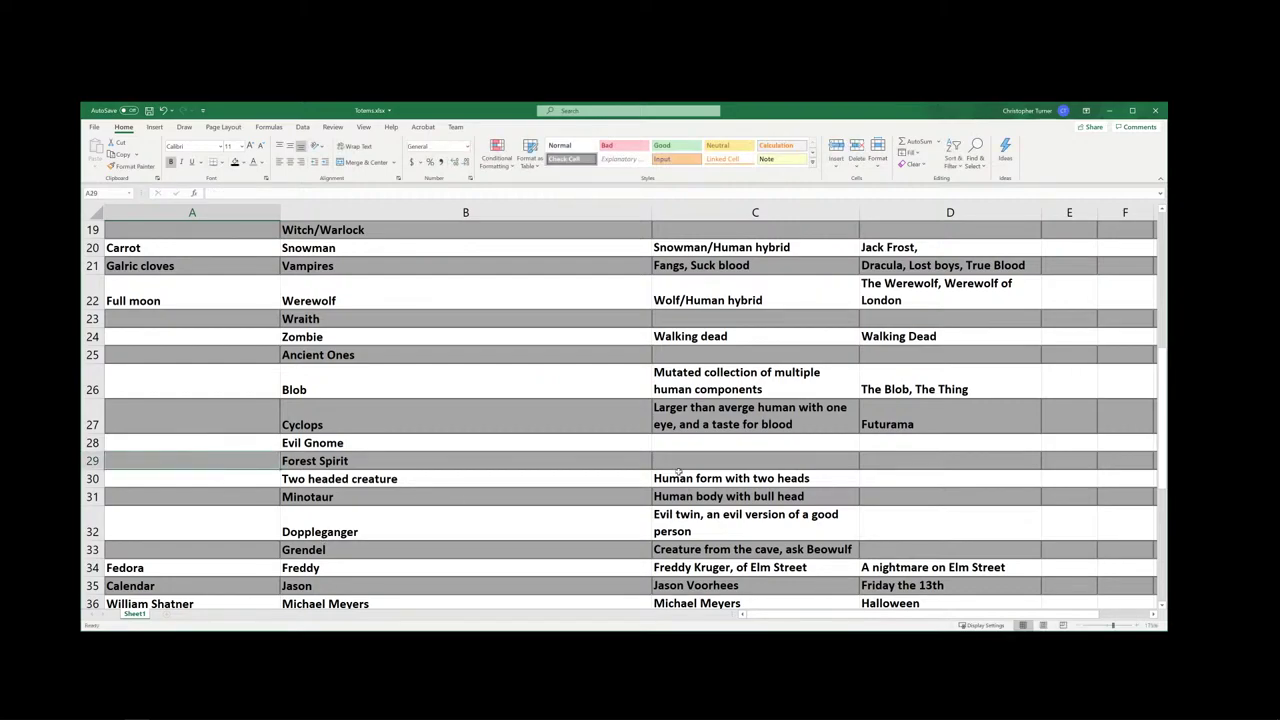
left_click(692, 461)
type("Creature of th")
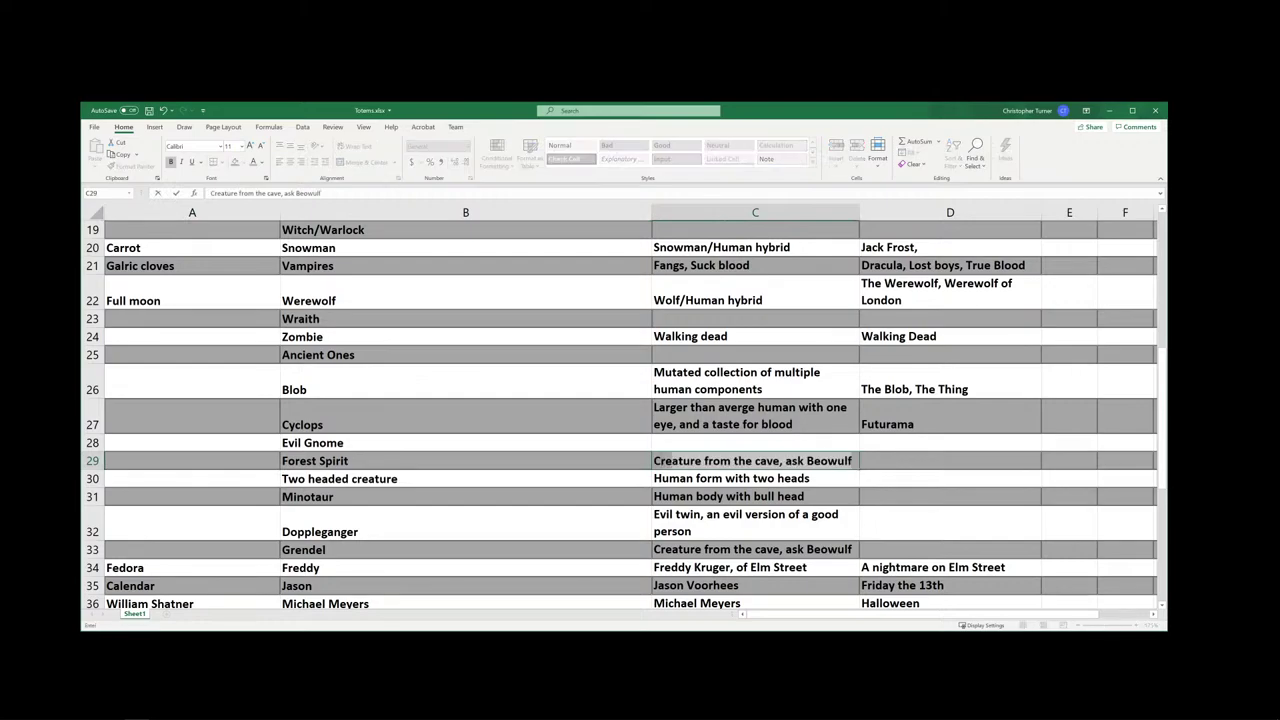
type("e forest")
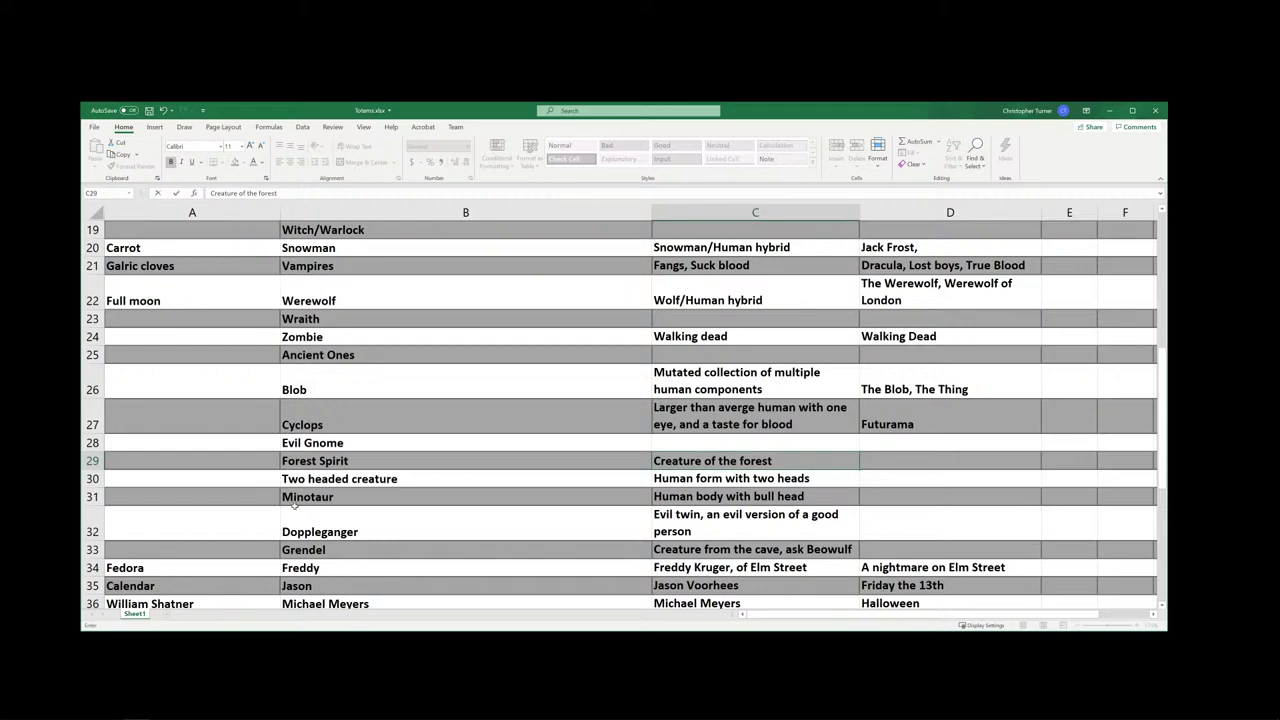
left_click(197, 475)
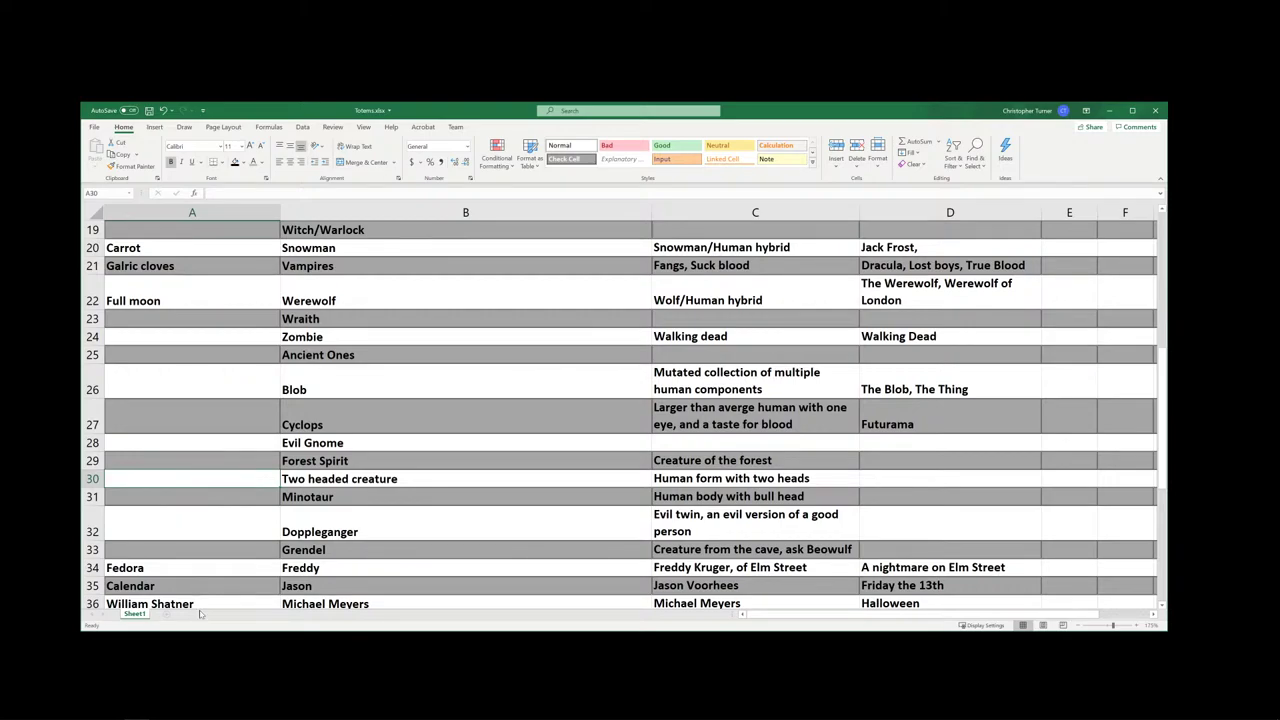
- Enter "Toy bull" as the totem for the Minotaur in cell A31
left_click(161, 498)
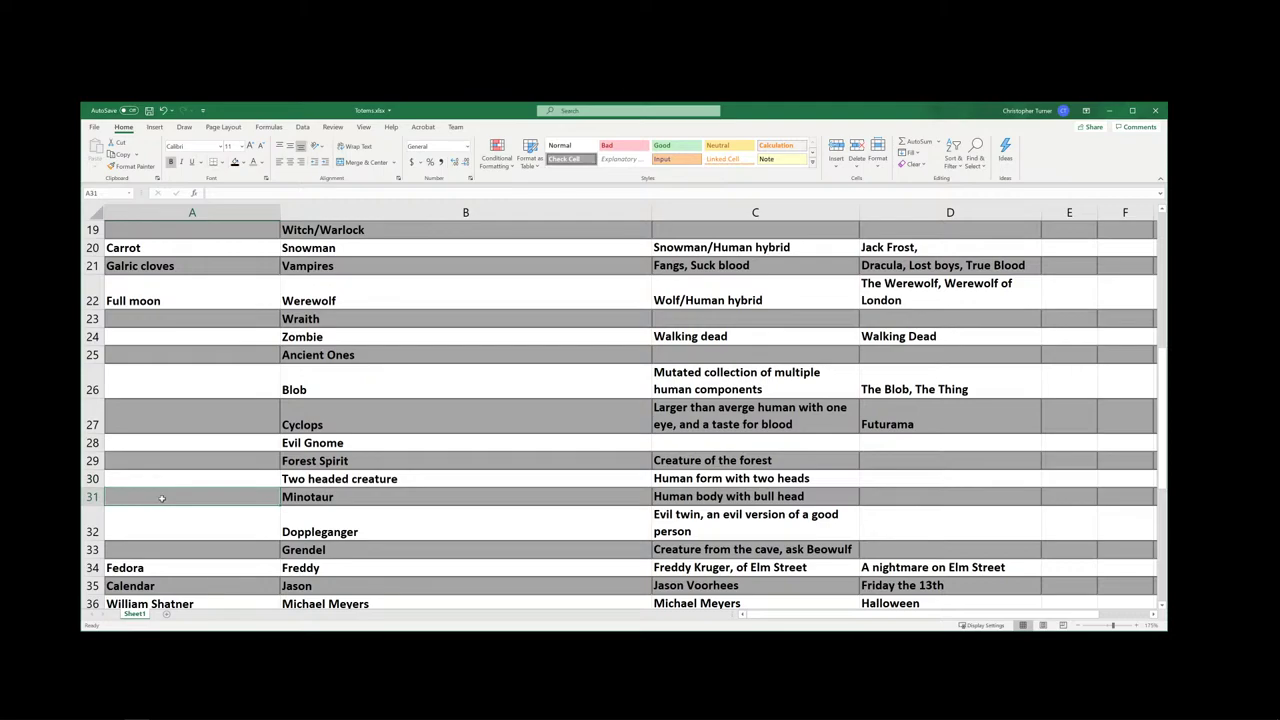
type("Toy bull")
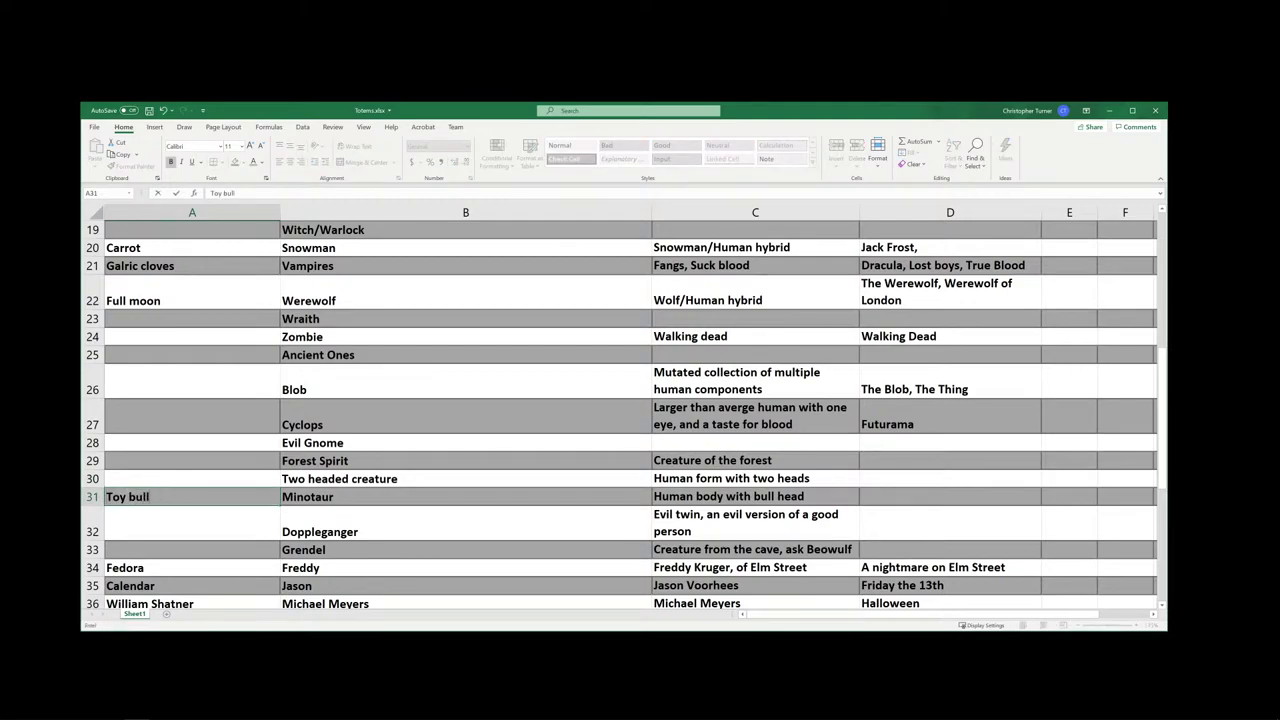
key("Return")
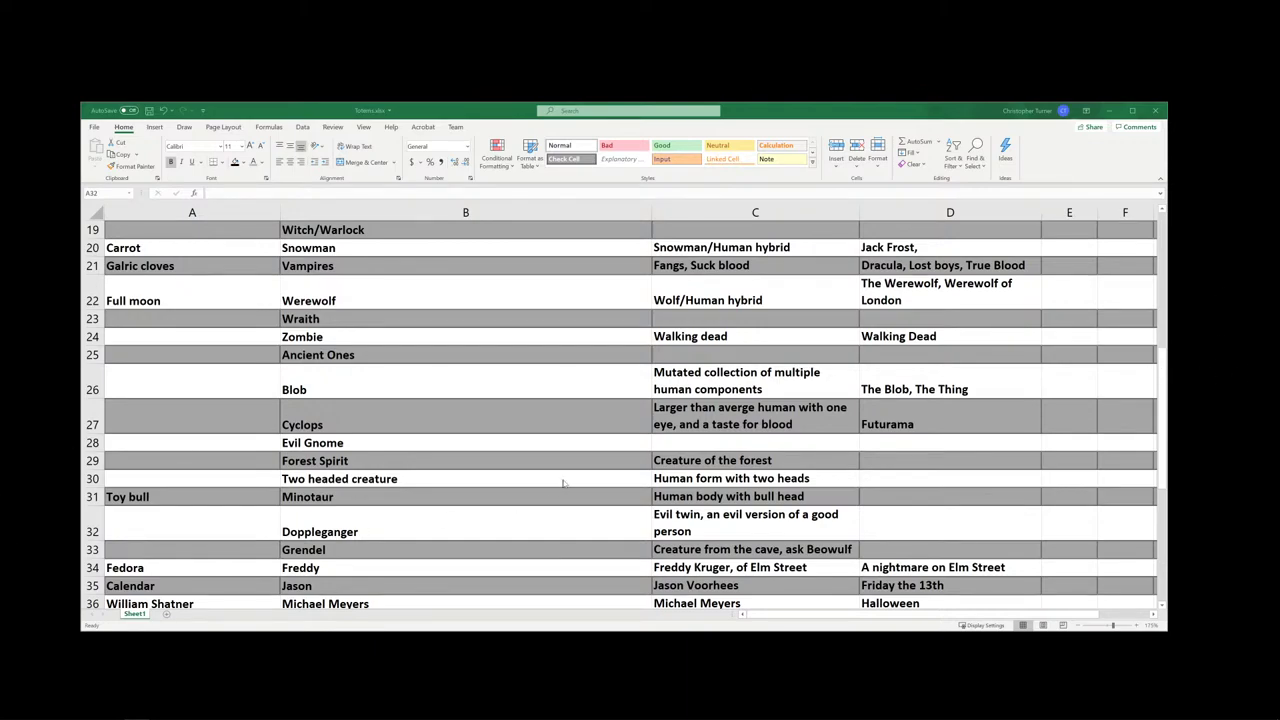
- Check the Wraith entry against the Poltergeist row and rename it "Ring Wraith" in cell B23
left_click(337, 317)
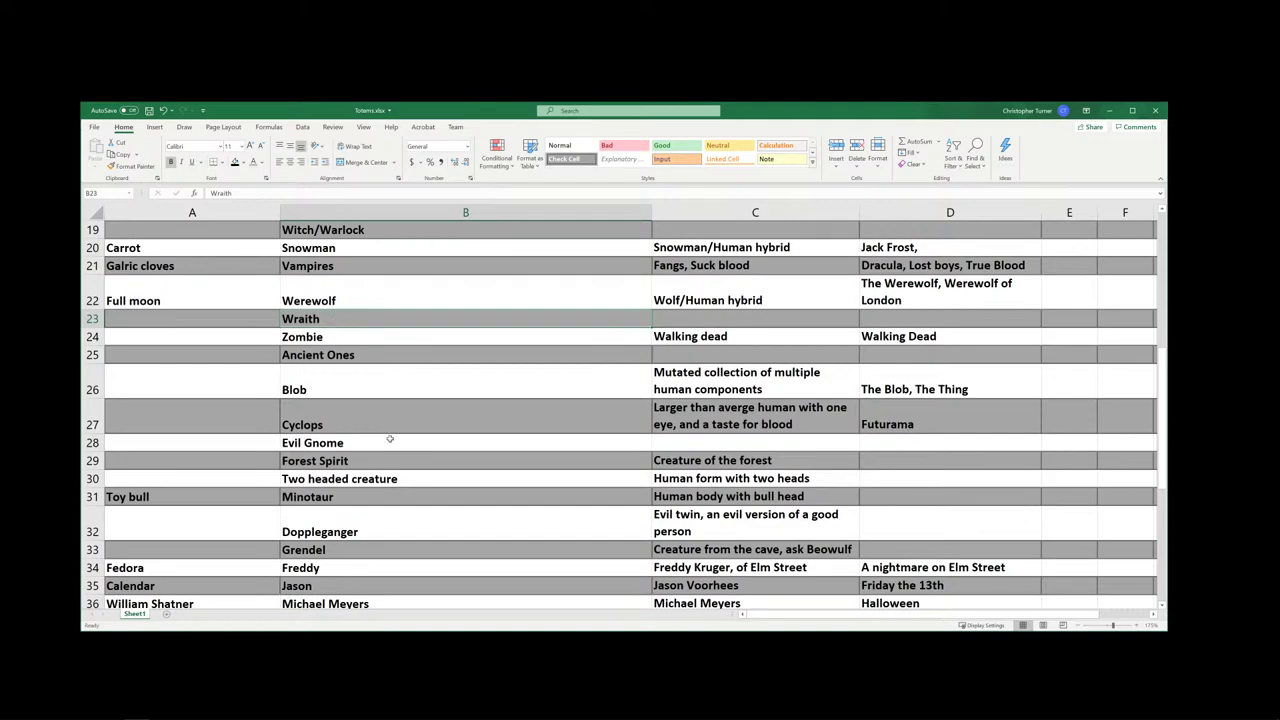
scroll(406, 464, "down", 13)
scroll(406, 466, "up", 7)
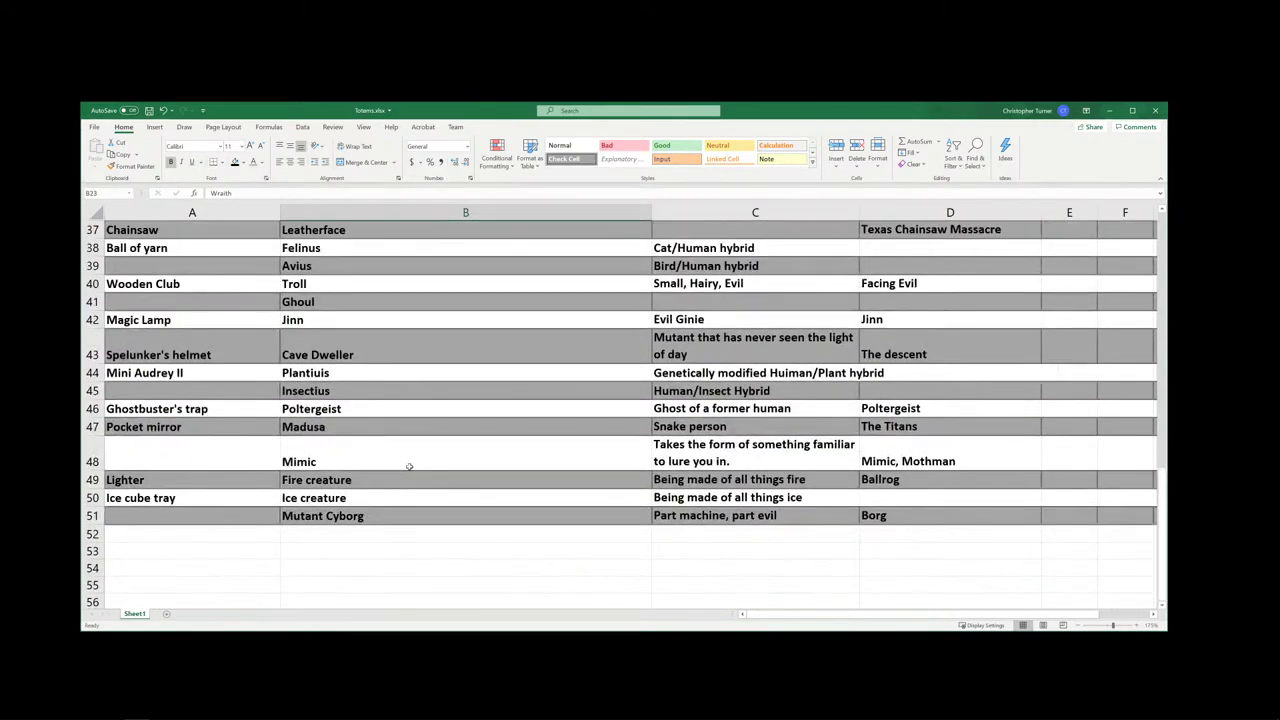
left_click(317, 405)
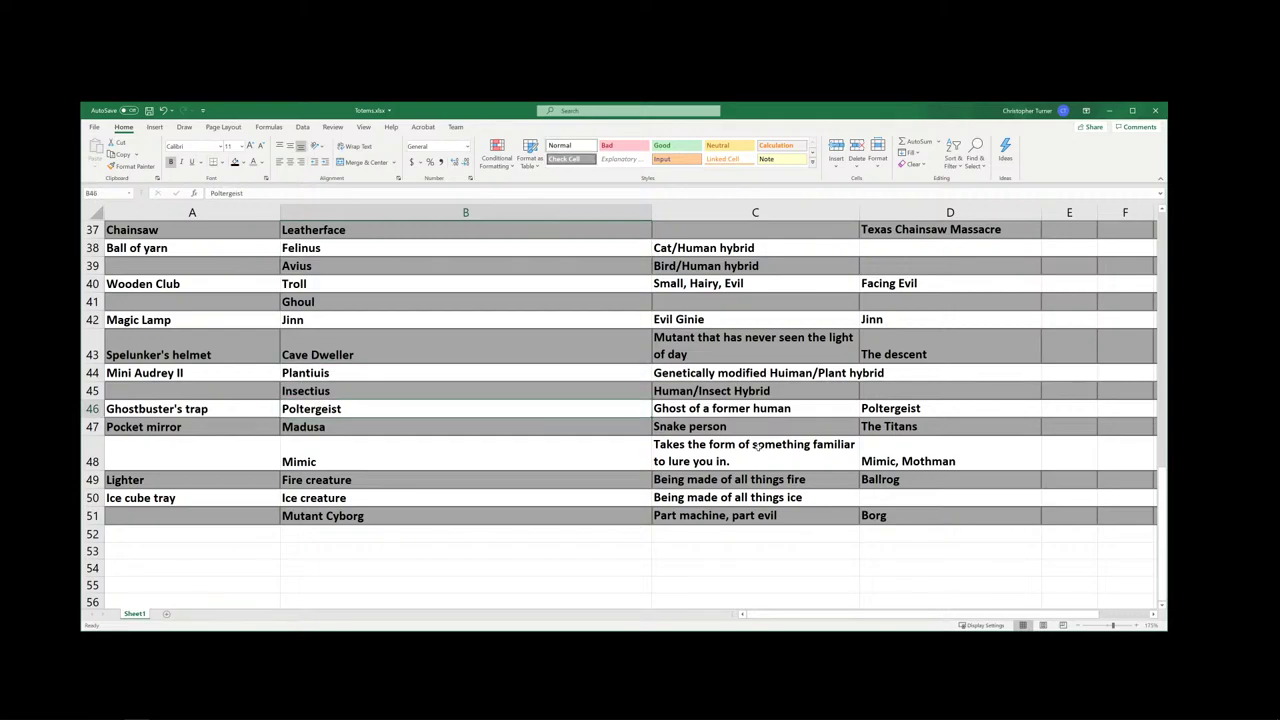
scroll(688, 394, "up", 8)
scroll(684, 388, "up", 3)
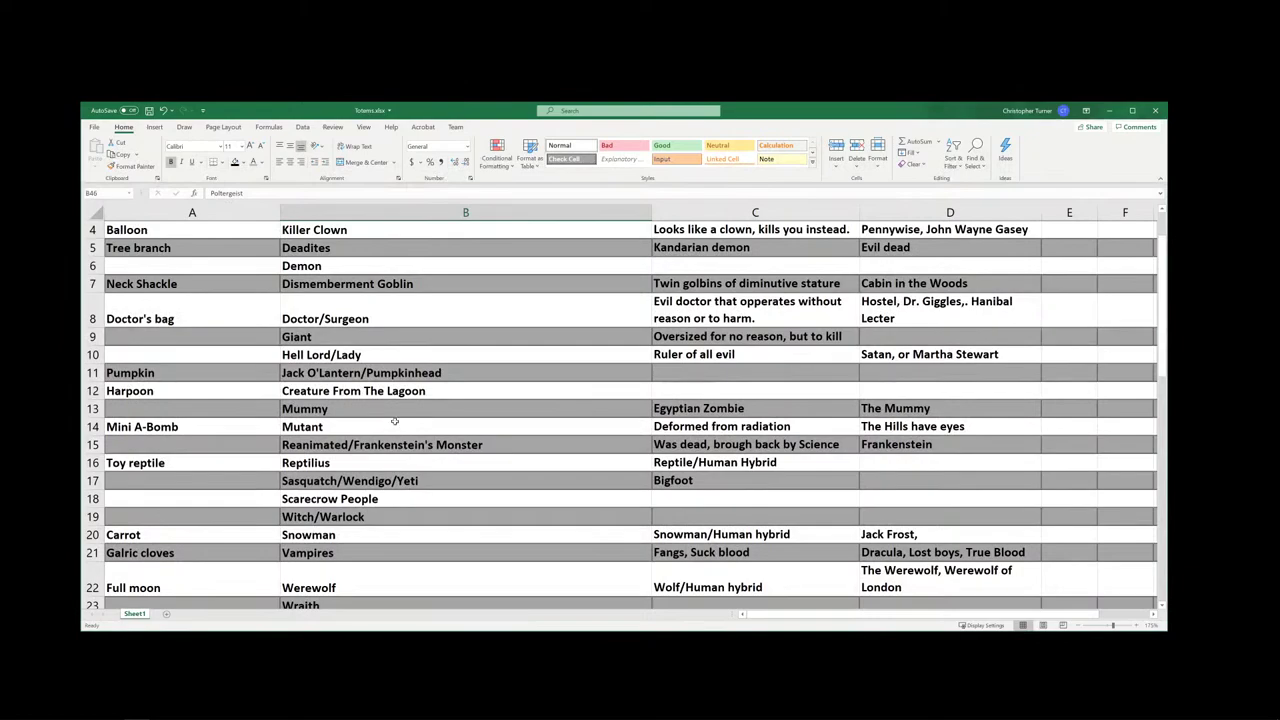
scroll(400, 420, "down", 2)
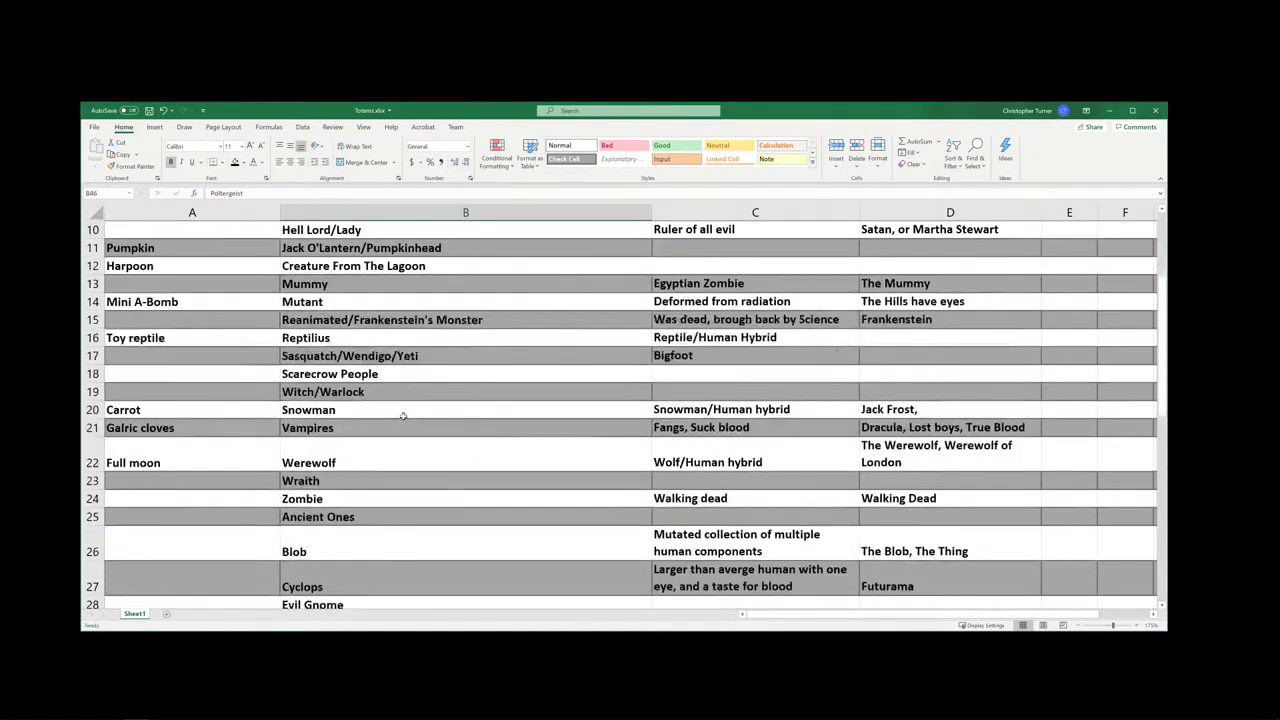
left_click(320, 481)
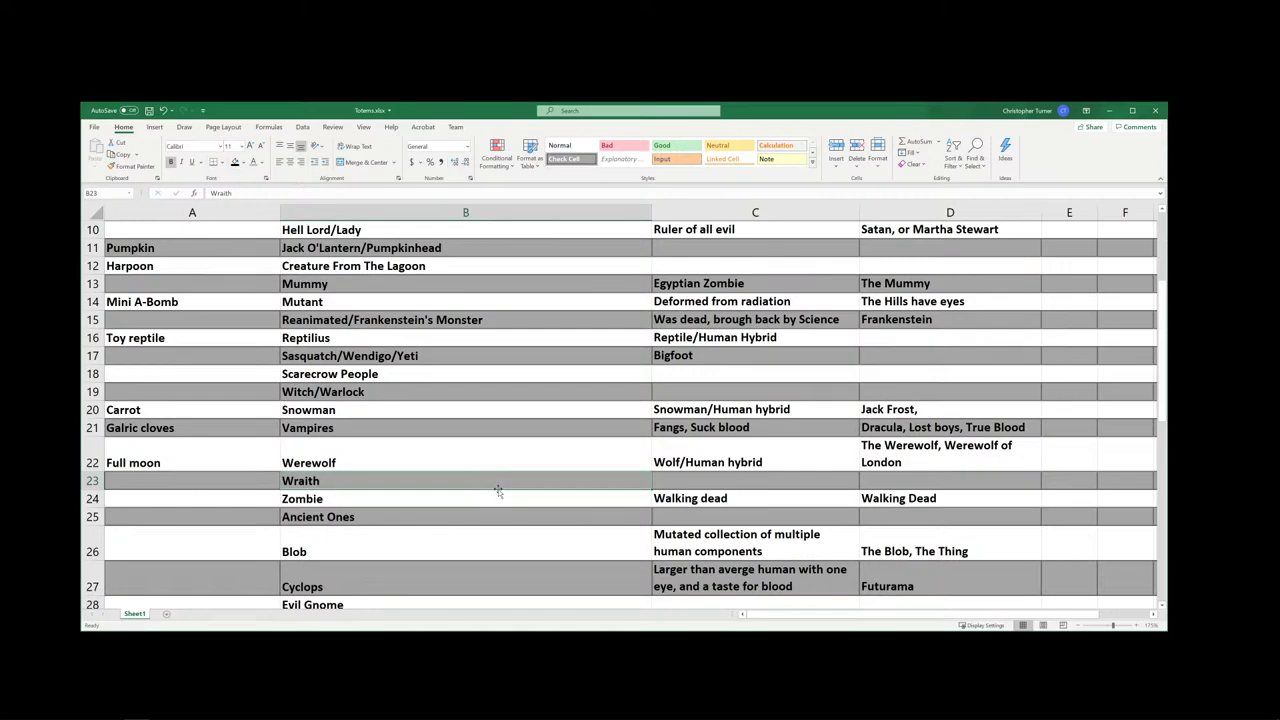
key("Left")
key("Right")
left_click(266, 191)
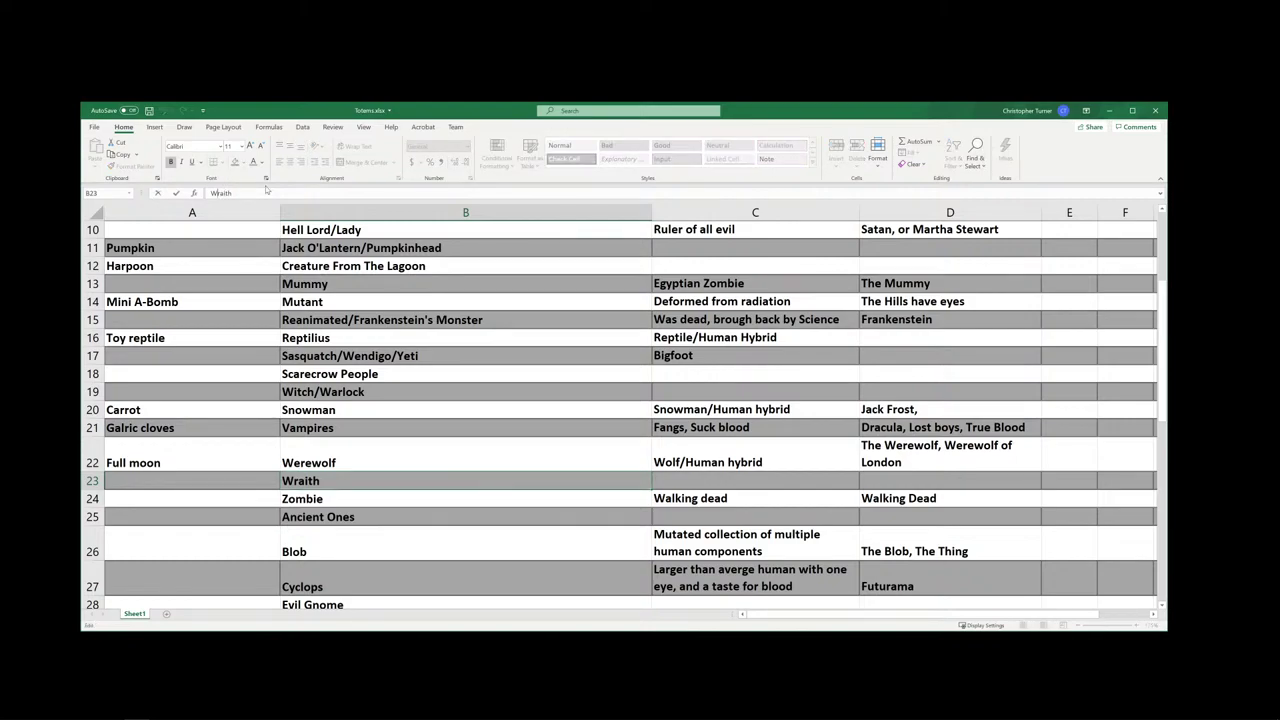
type("Ring")
- Enter "Former royalty, now eternally hunts the ring" as the description of the Ring Wraith in cell C23
left_click(657, 474)
type("F")
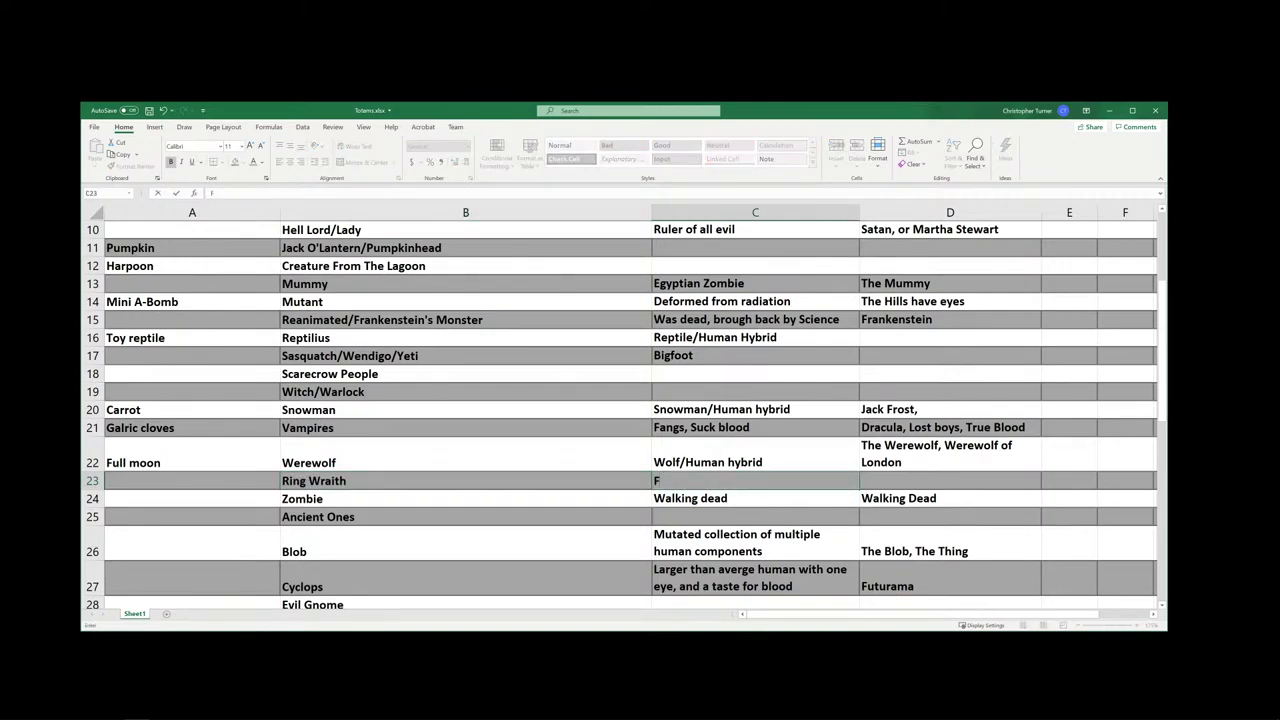
type("ormer royalty, no")
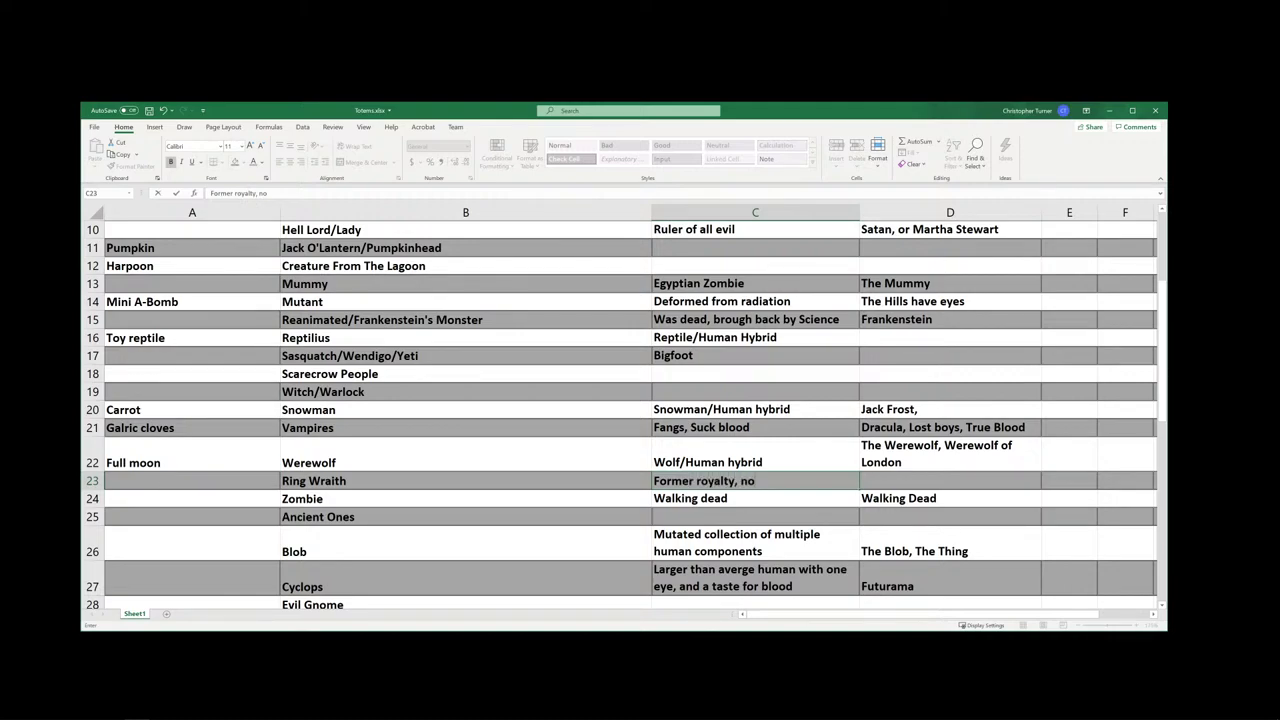
type("w eternally hunts the")
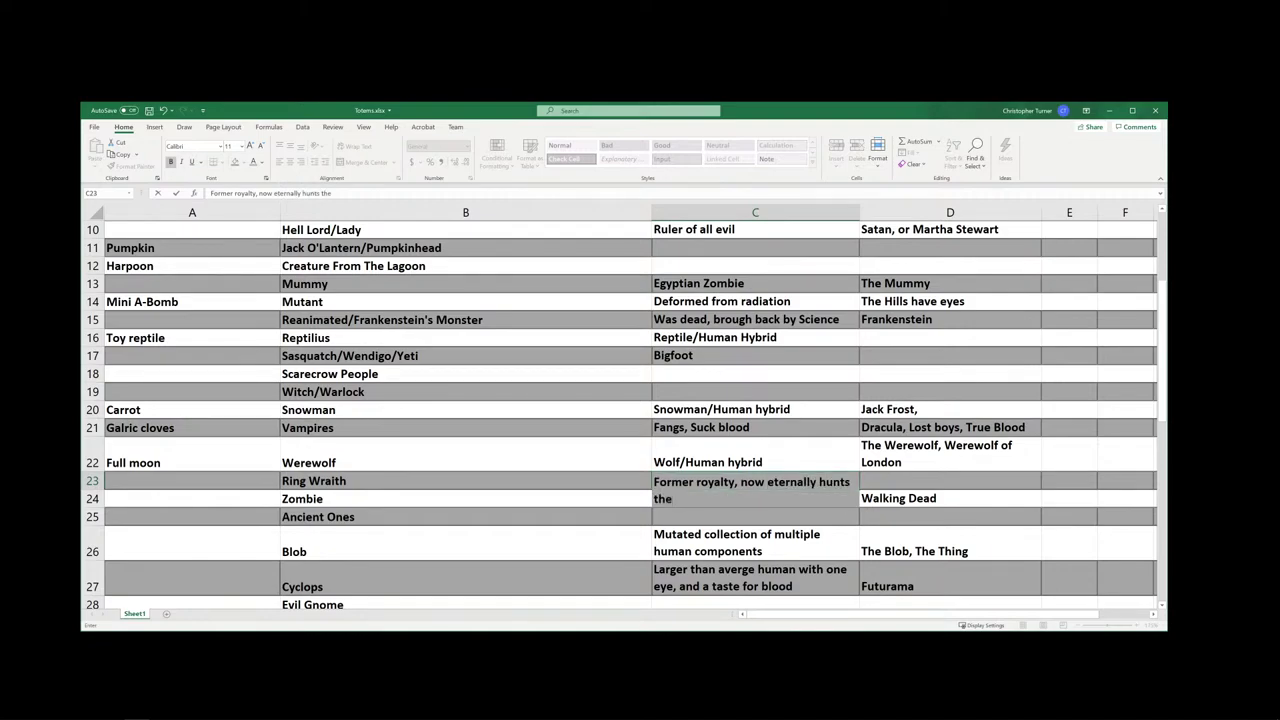
type(" ring")
key("Return")
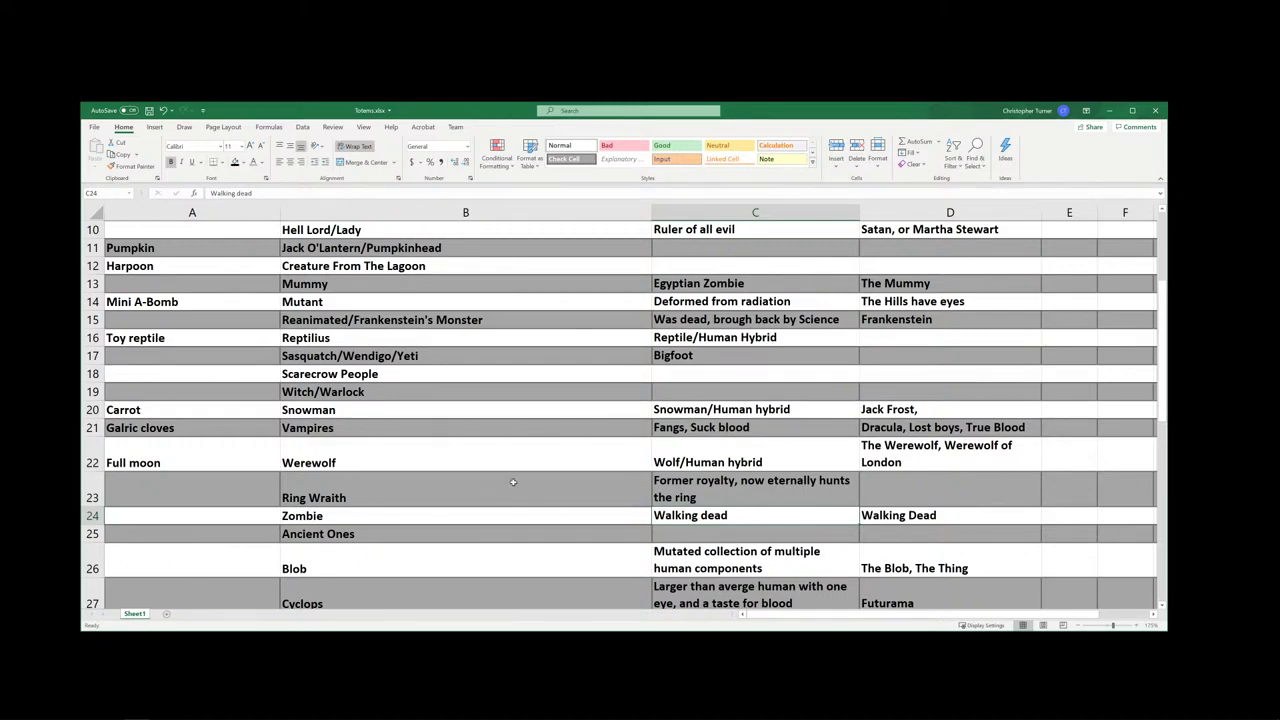
- Enter "The one ring" as the Ring Wraith's totem in cell A23 and "LOTR movies" as its example in D23
left_click(170, 488)
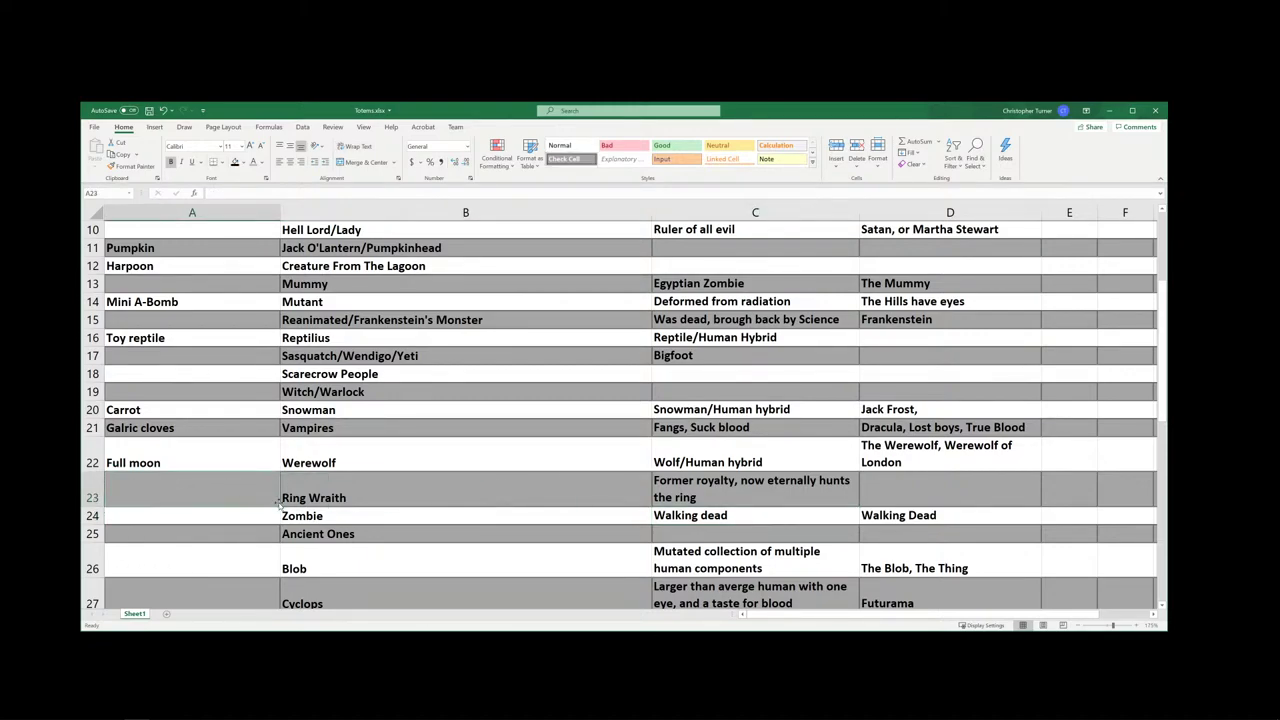
type("The ")
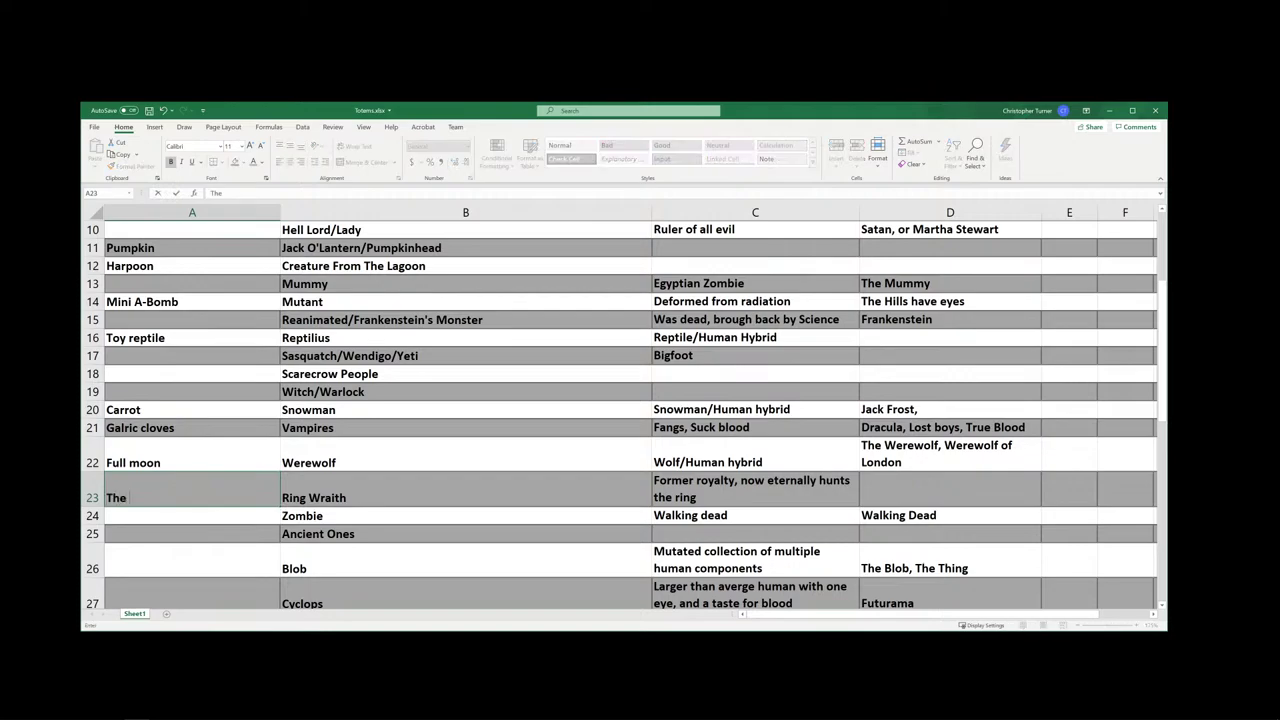
type("one ring")
left_click(874, 489)
type("LOTR")
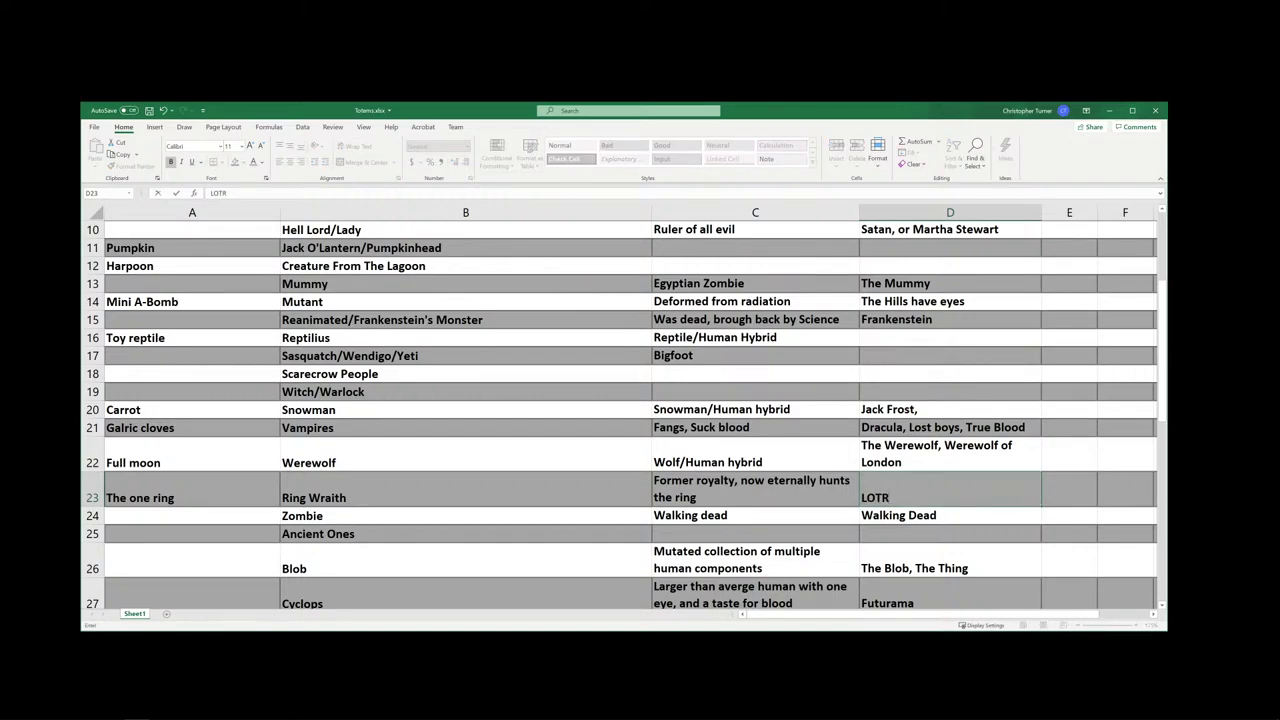
type(" movies")
key("Return")
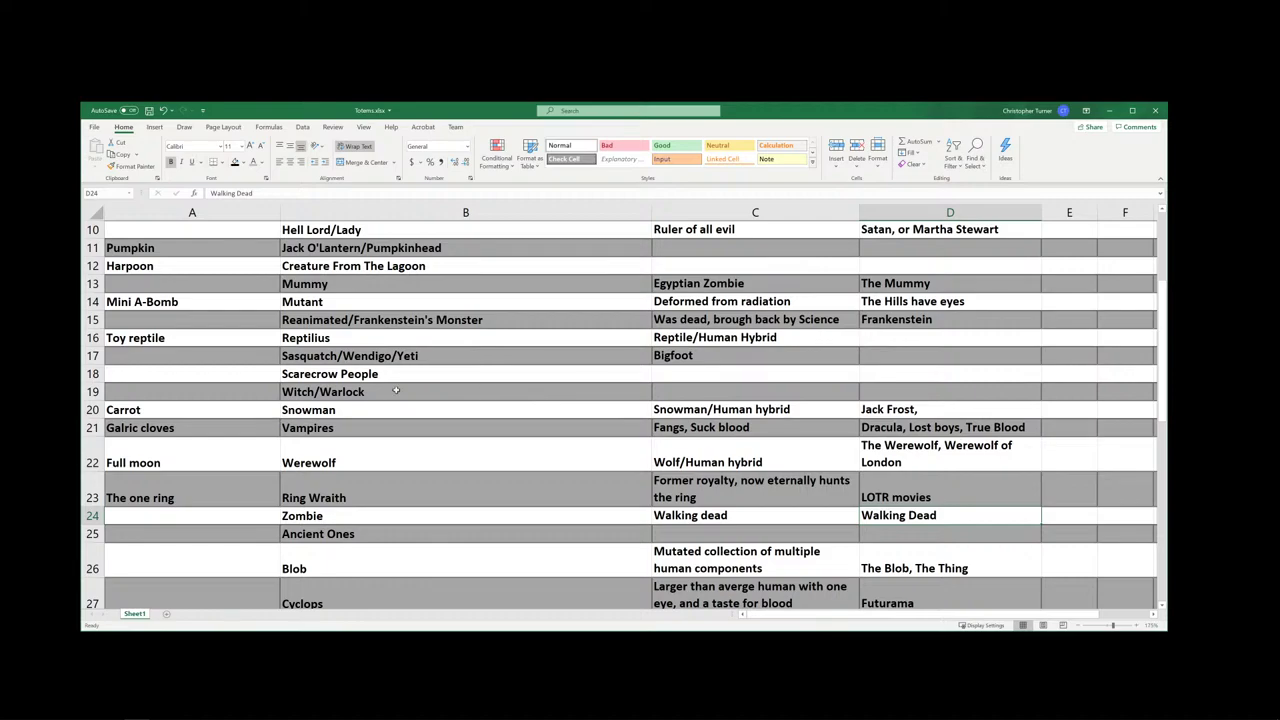
- Enter "Jacklinks" as the totem for Sasquatch/Wendigo/Yeti in cell A17
left_click(173, 358)
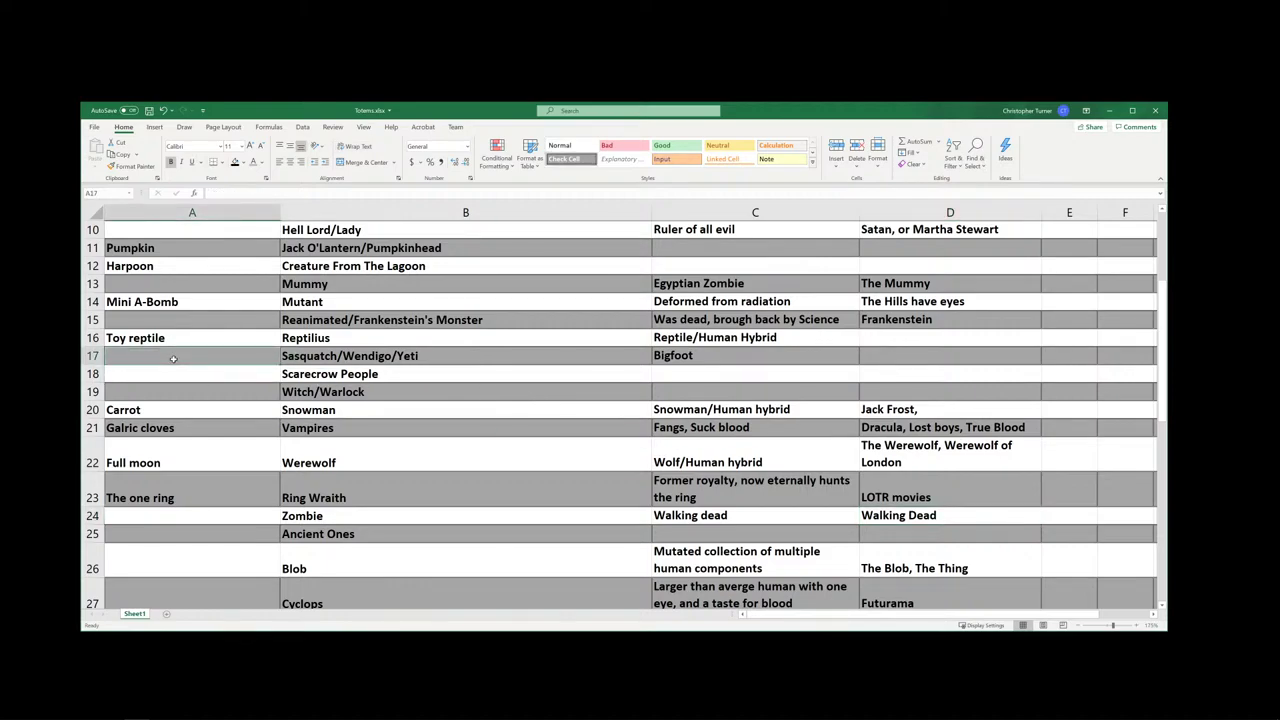
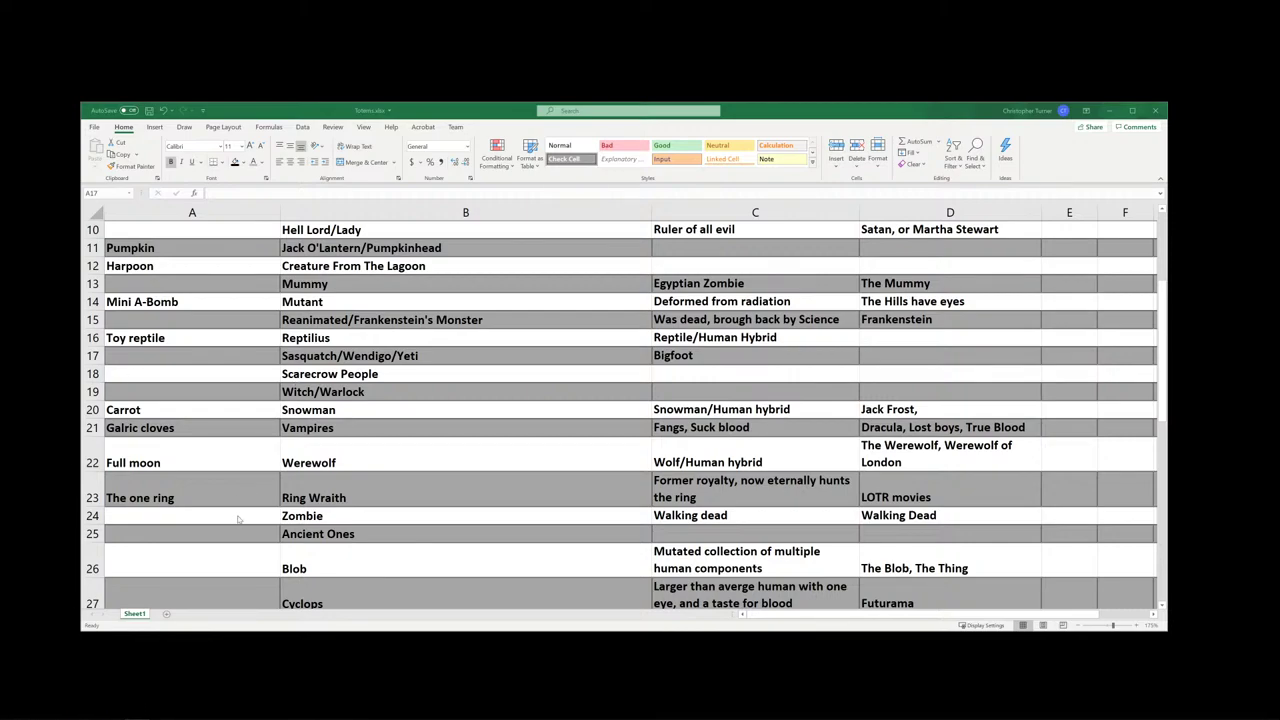
left_click(141, 356)
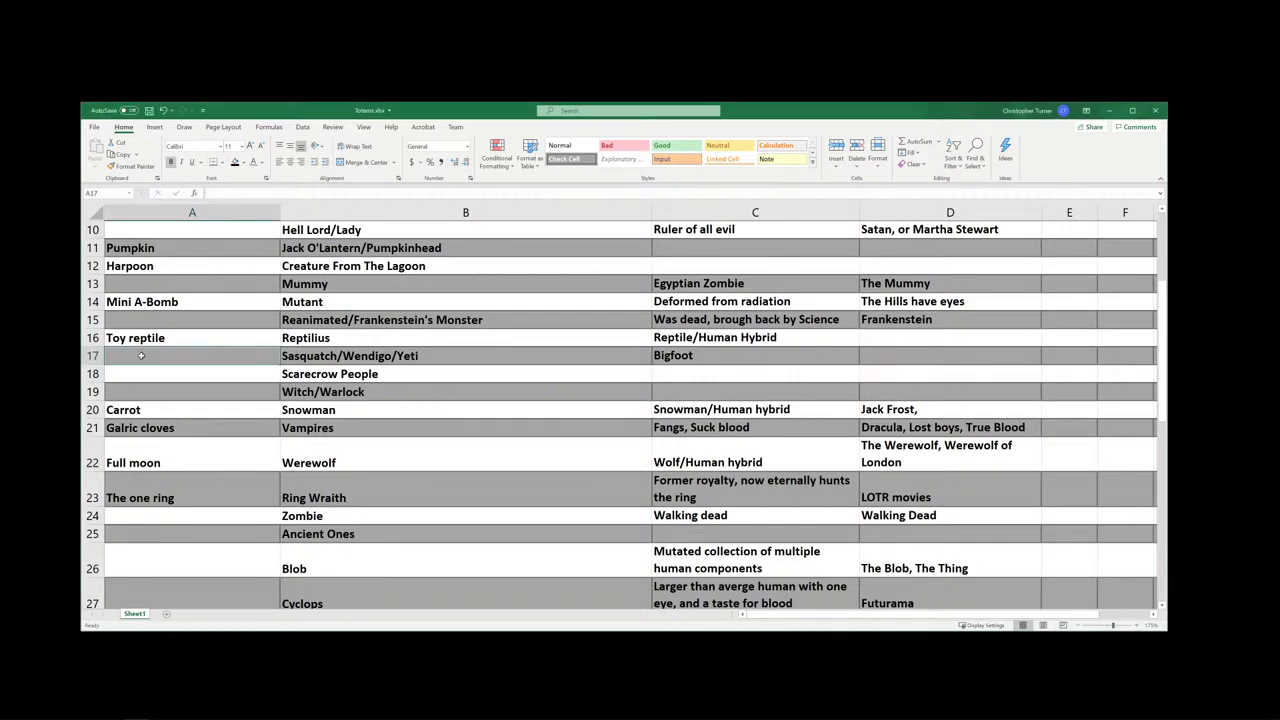
type("Jacklinks")
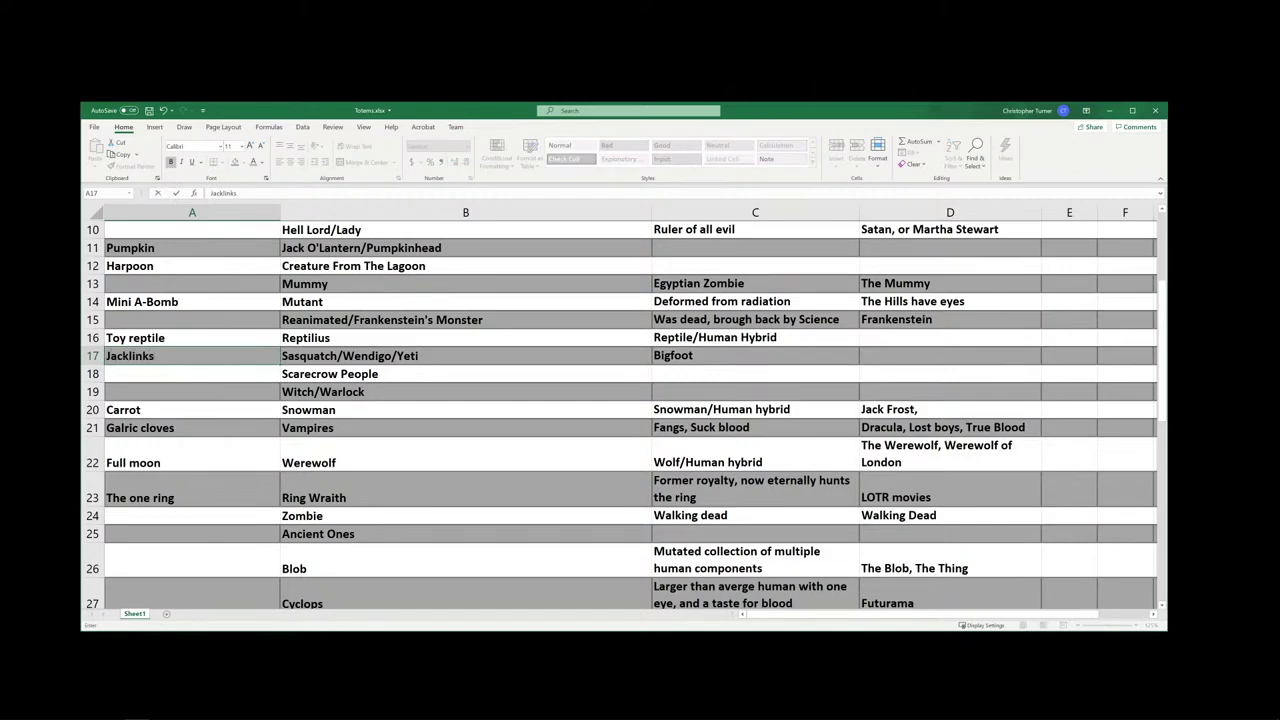
key("Return")
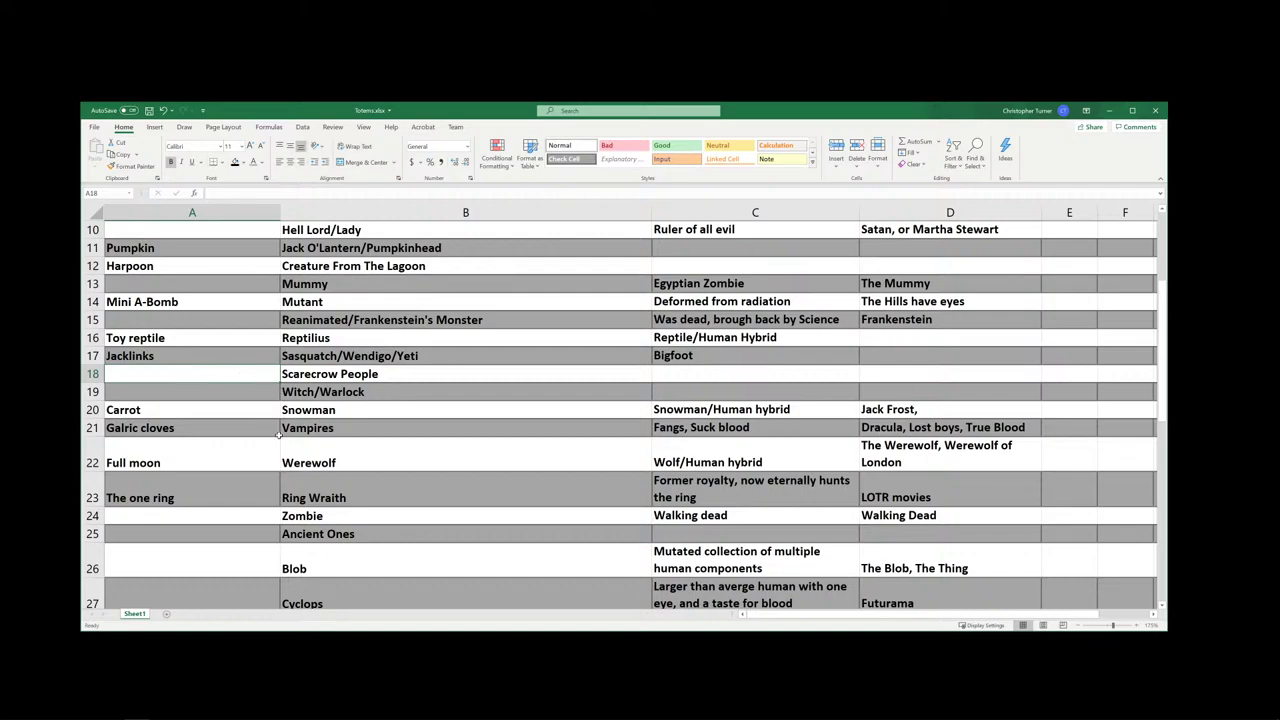
- Look through the remaining totem rows, examine the rag doll reference picture enlarged in the browser, and close it
scroll(276, 438, "down", 8)
scroll(269, 446, "down", 2)
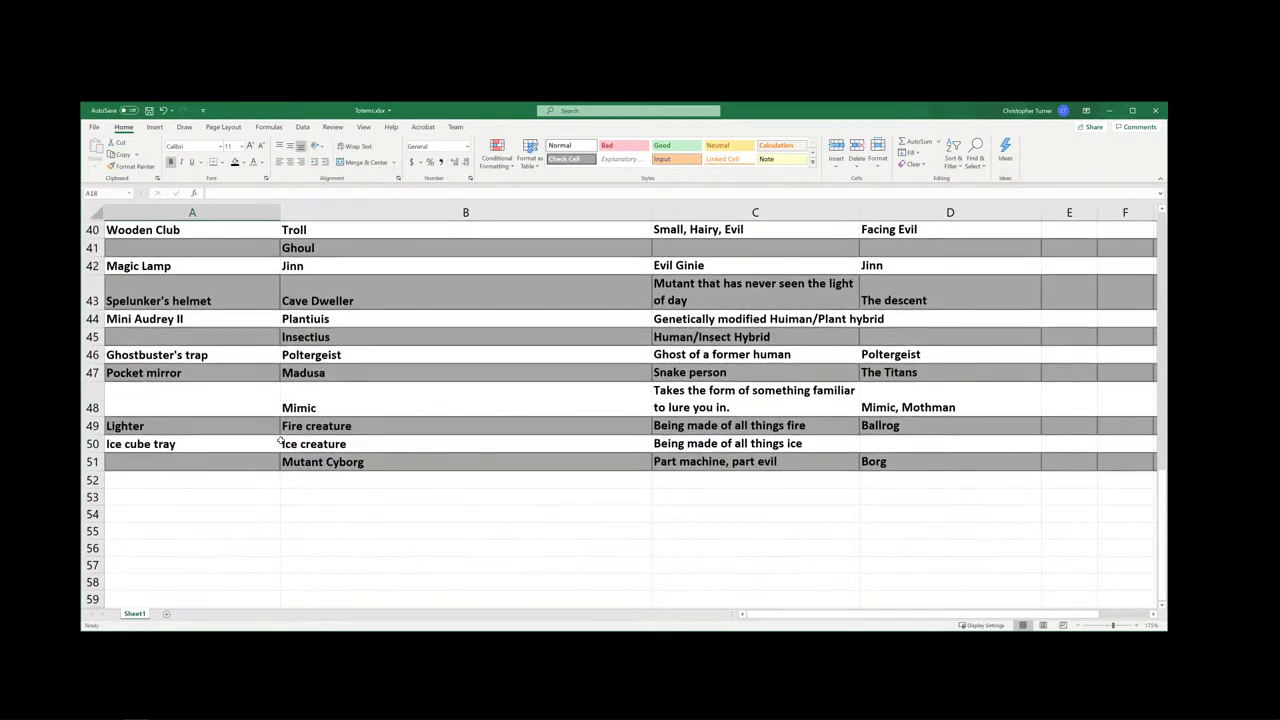
scroll(300, 470, "up", 3)
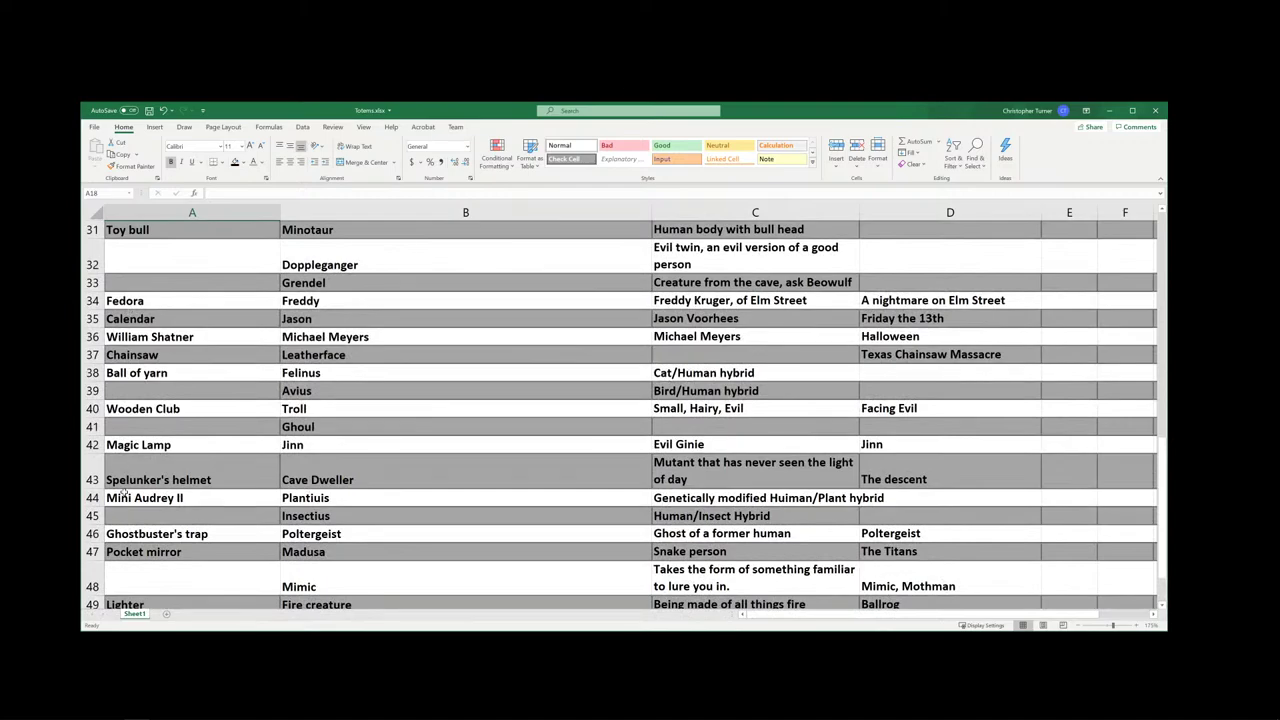
left_click(155, 302)
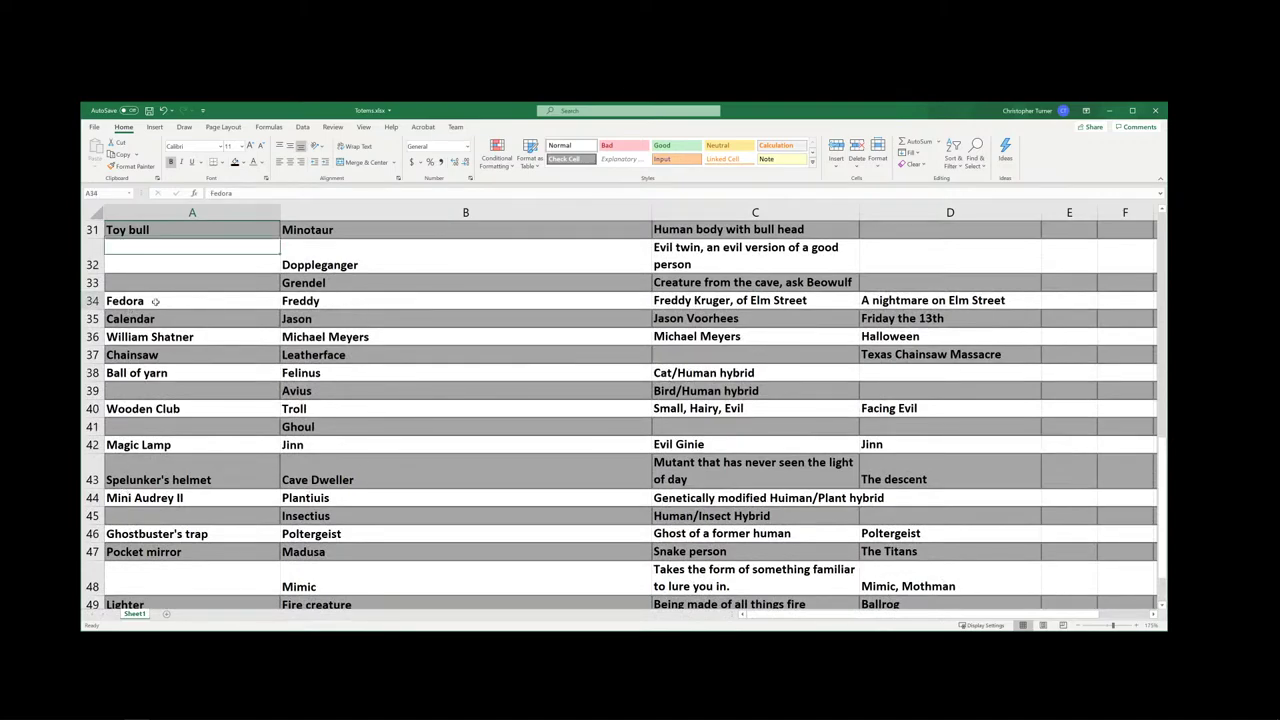
scroll(287, 440, "up", 4)
scroll(272, 281, "down", 1)
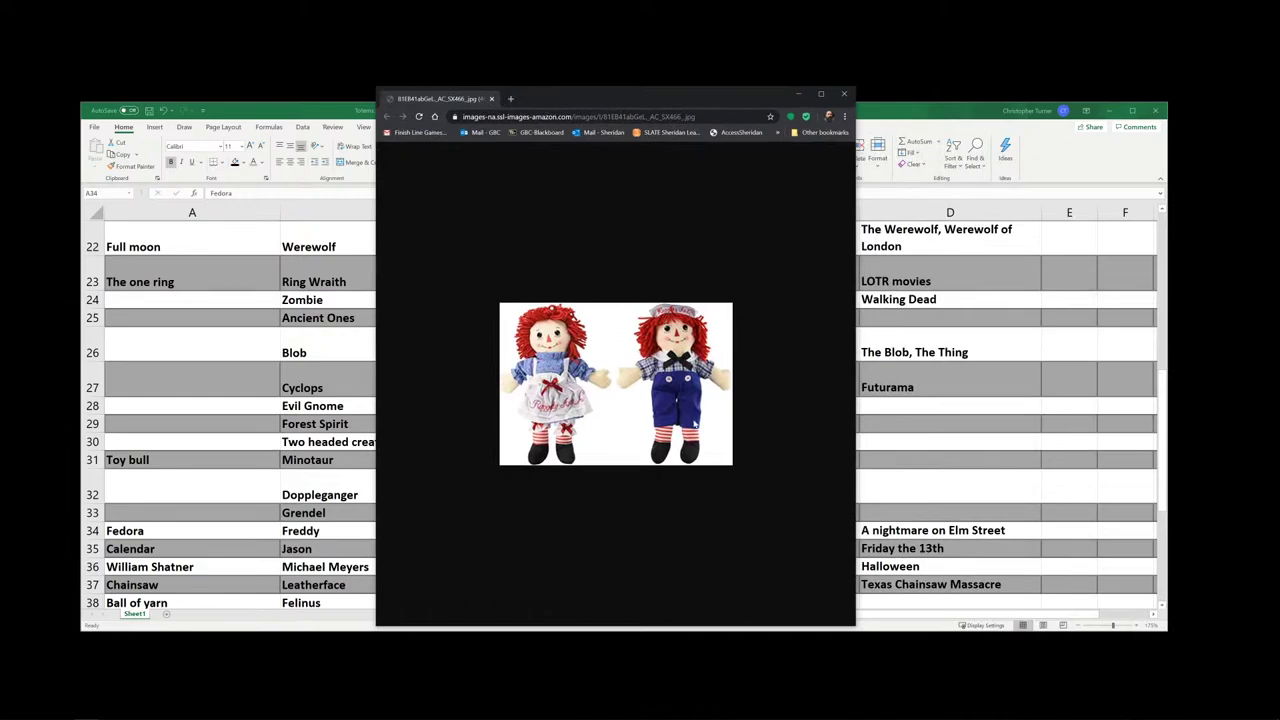
scroll(596, 400, "up", 5, "ctrl")
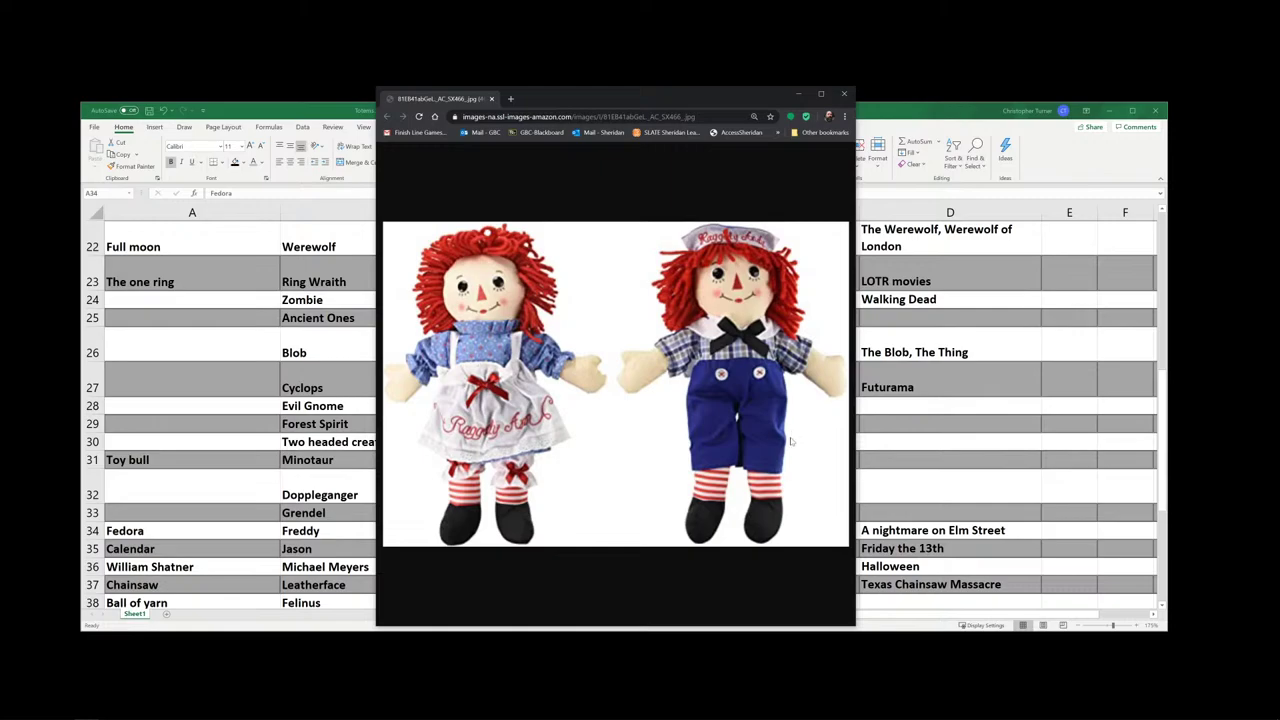
left_click(846, 94)
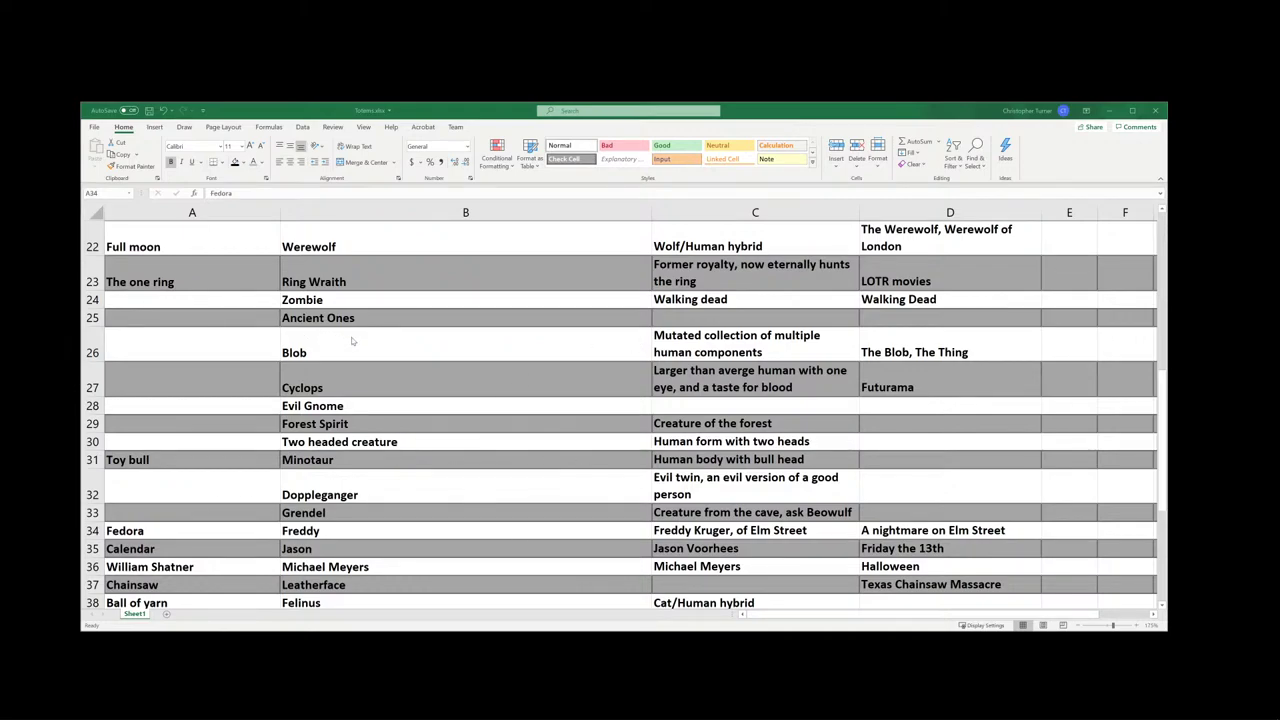
- Enter "Raggedy Andy doll" as the totem for the Scarecrow People in cell A18
scroll(358, 589, "down", 2)
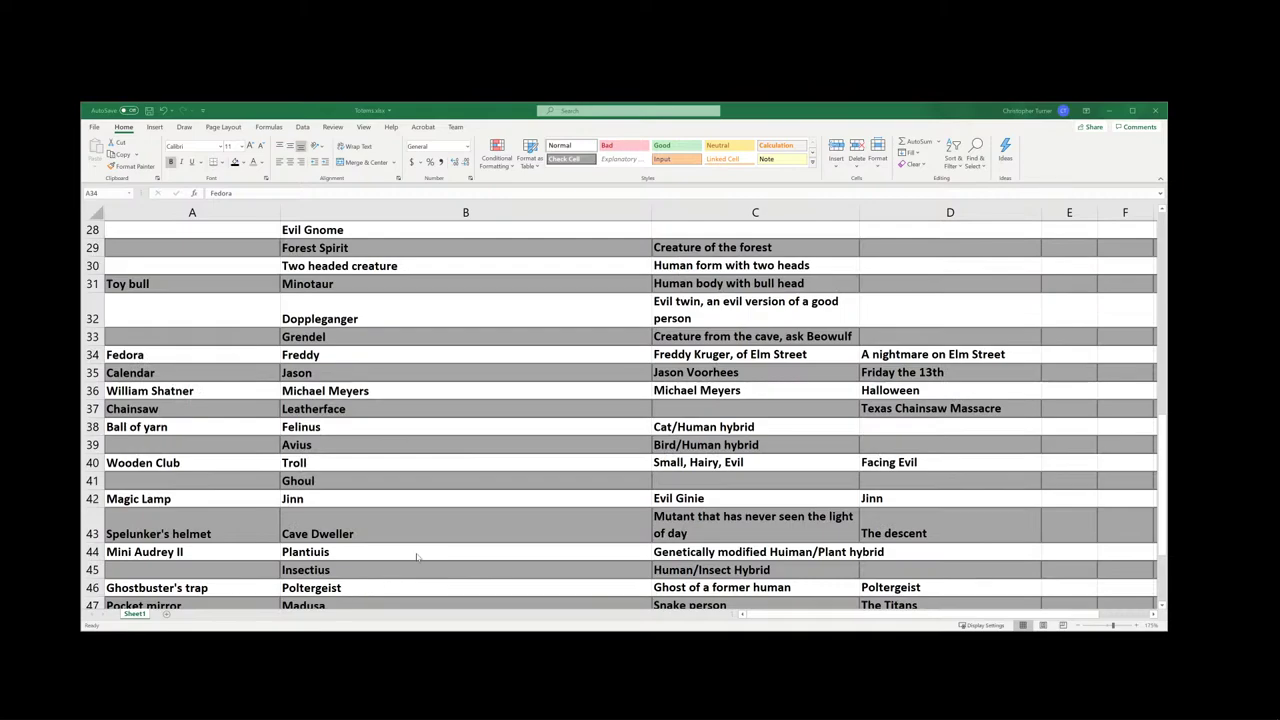
scroll(403, 502, "down", 4)
scroll(403, 502, "up", 13)
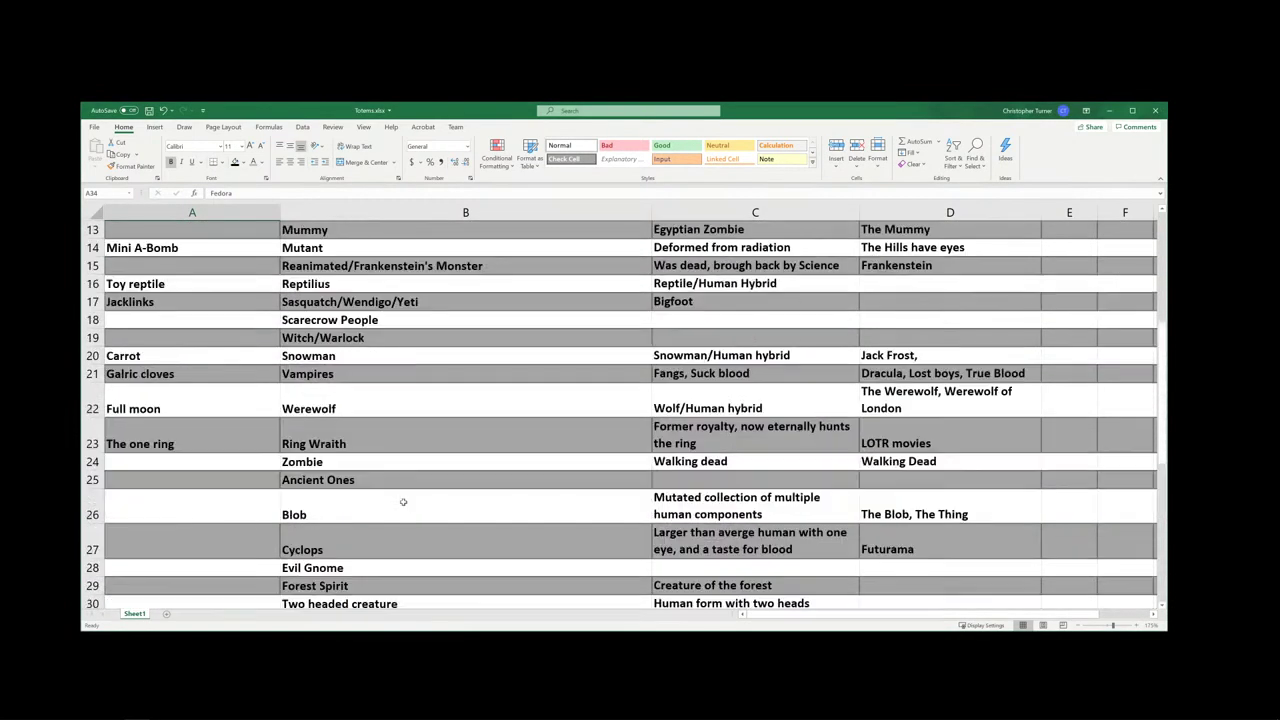
scroll(407, 499, "down", 4)
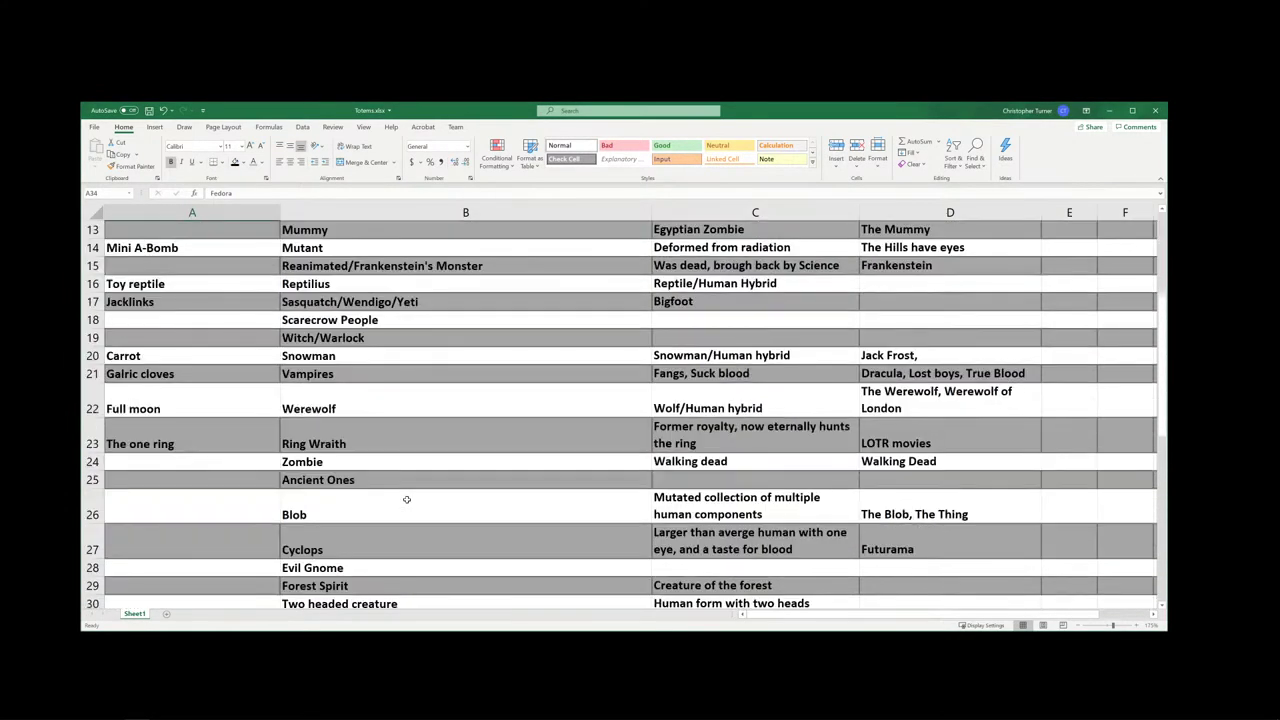
left_click(161, 320)
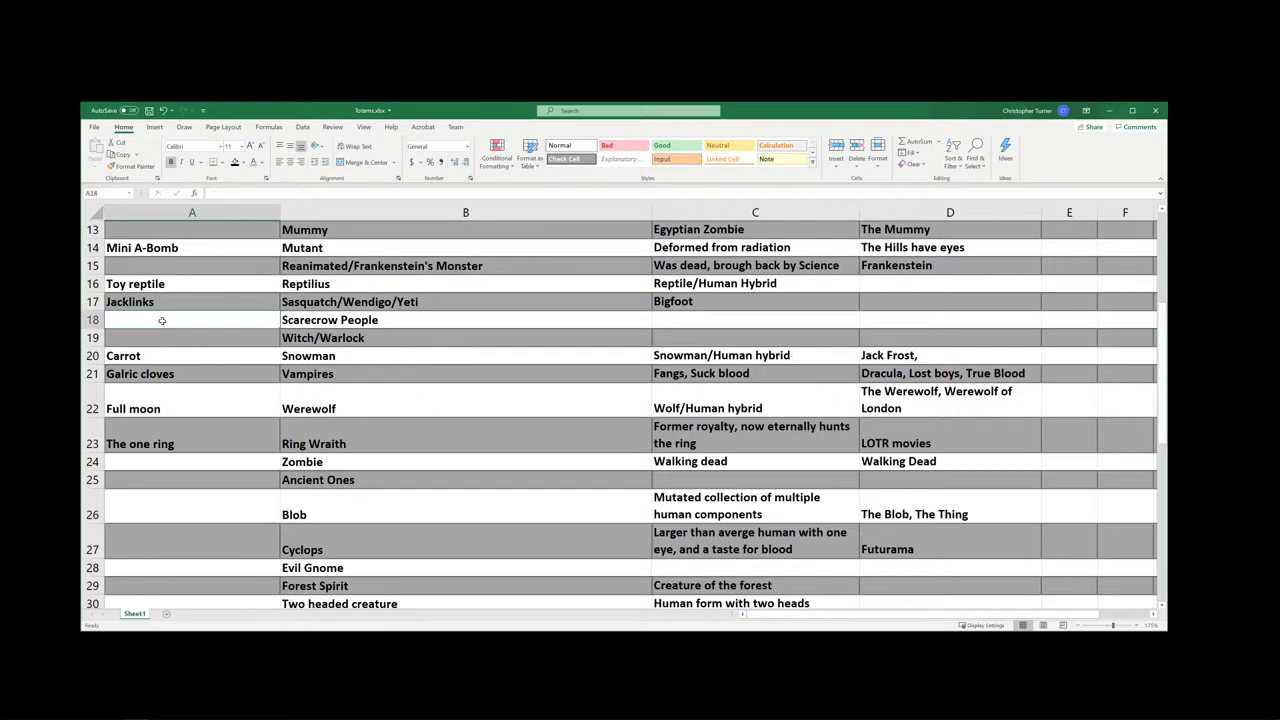
type("Raggedy An")
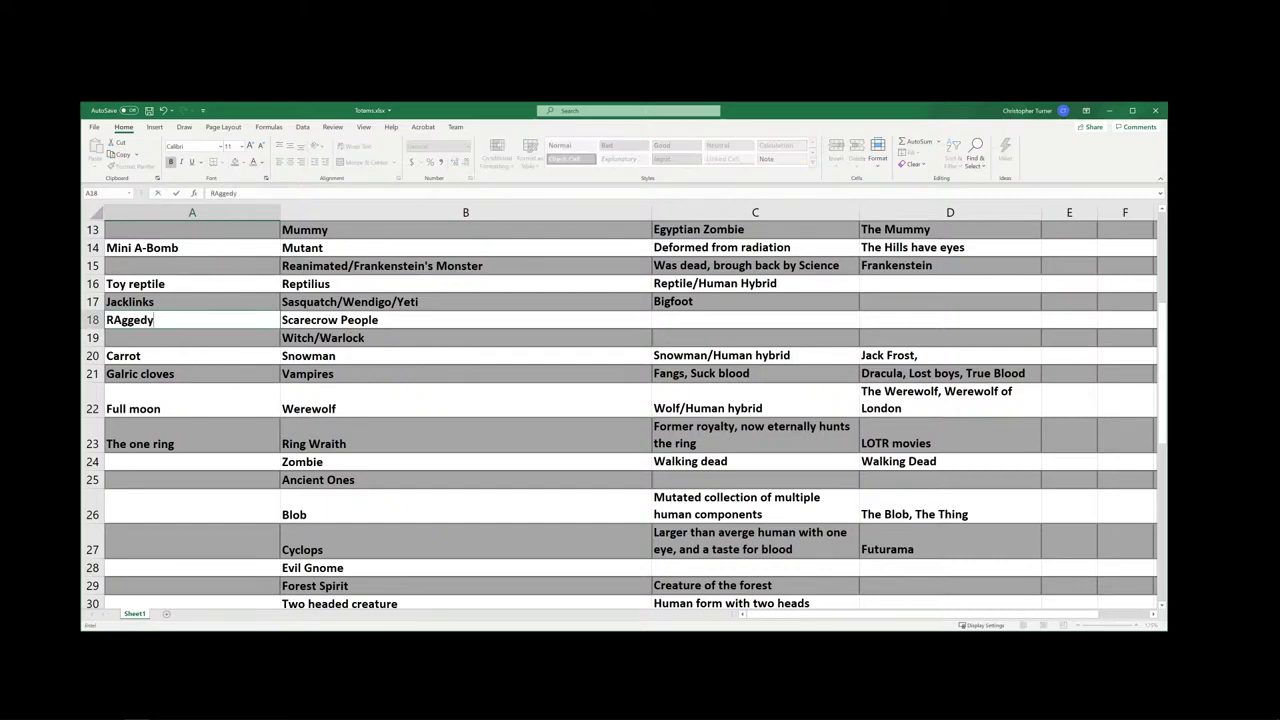
type("dy doll")
left_click(231, 343)
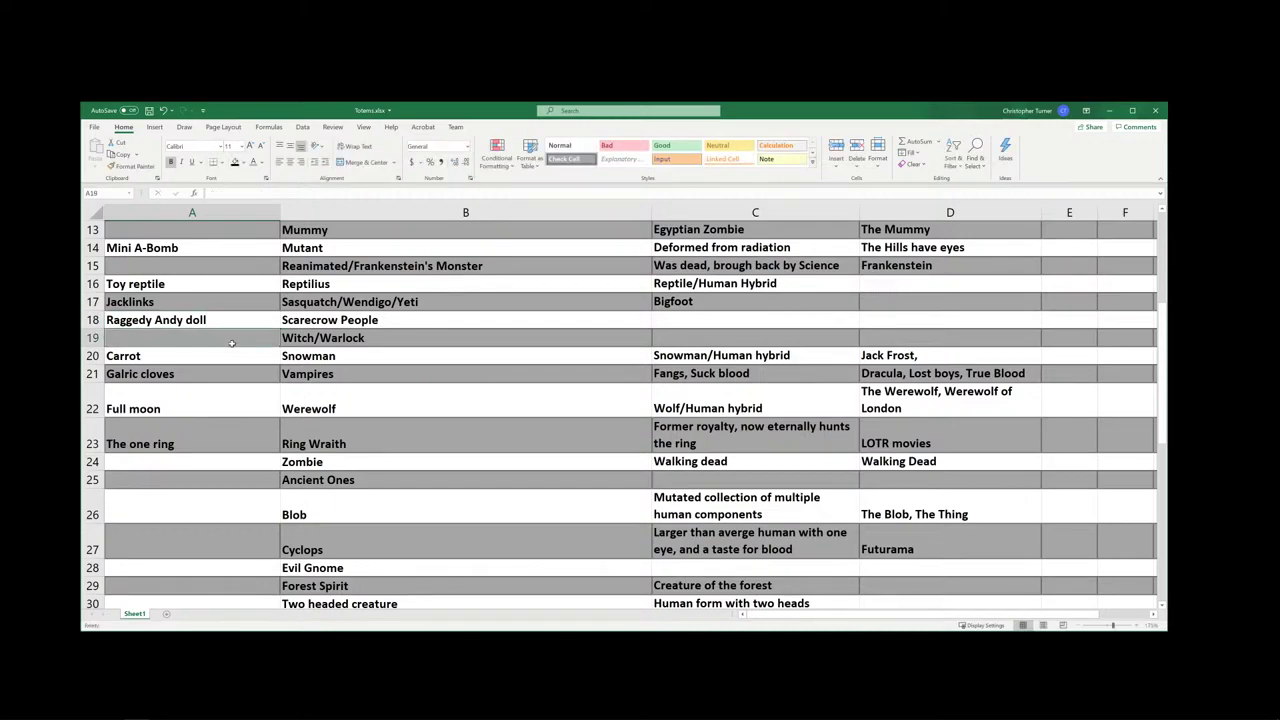
- Look over the totem list once more, save the Totems workbook, and close it
scroll(238, 560, "down", 6)
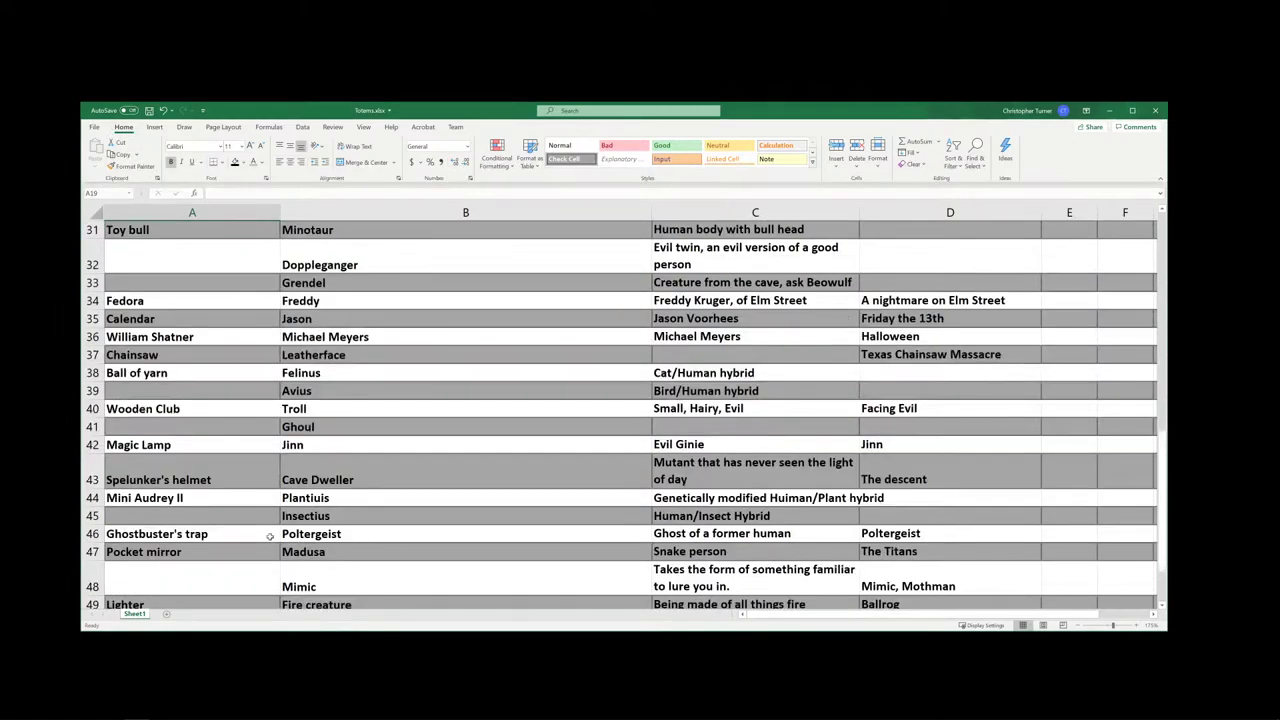
scroll(269, 537, "down", 2)
scroll(269, 537, "up", 12)
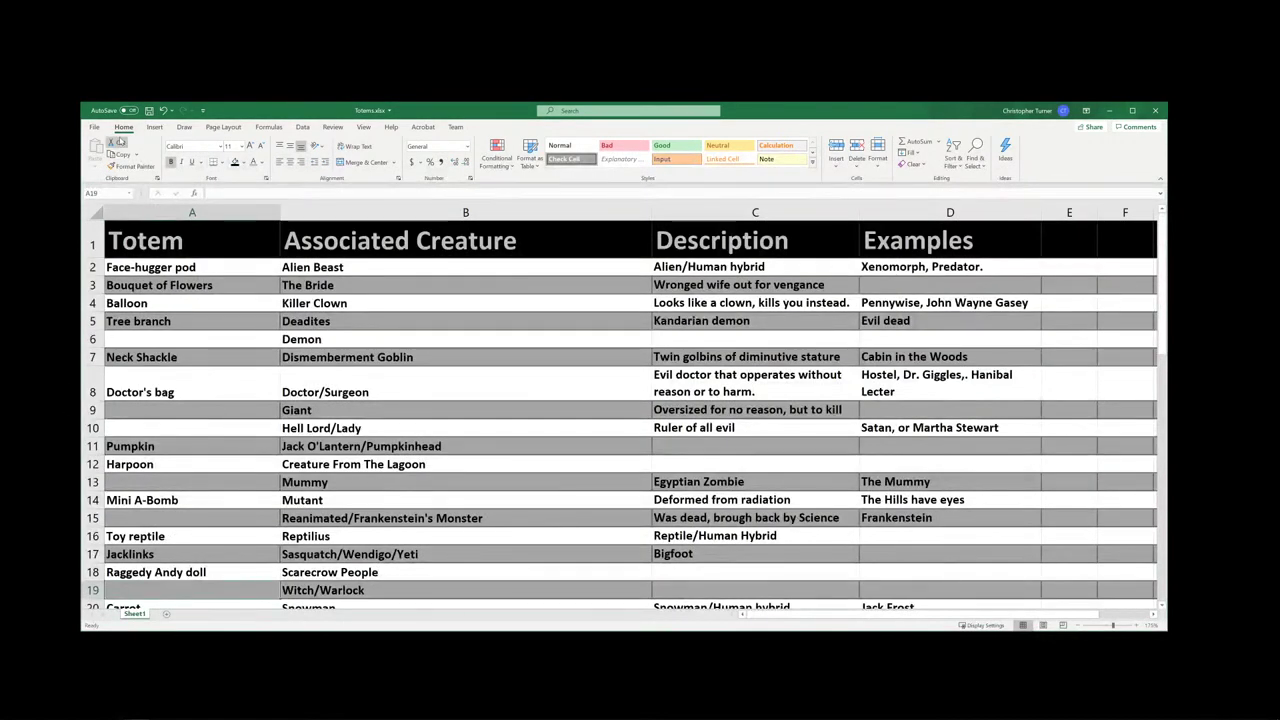
left_click(94, 127)
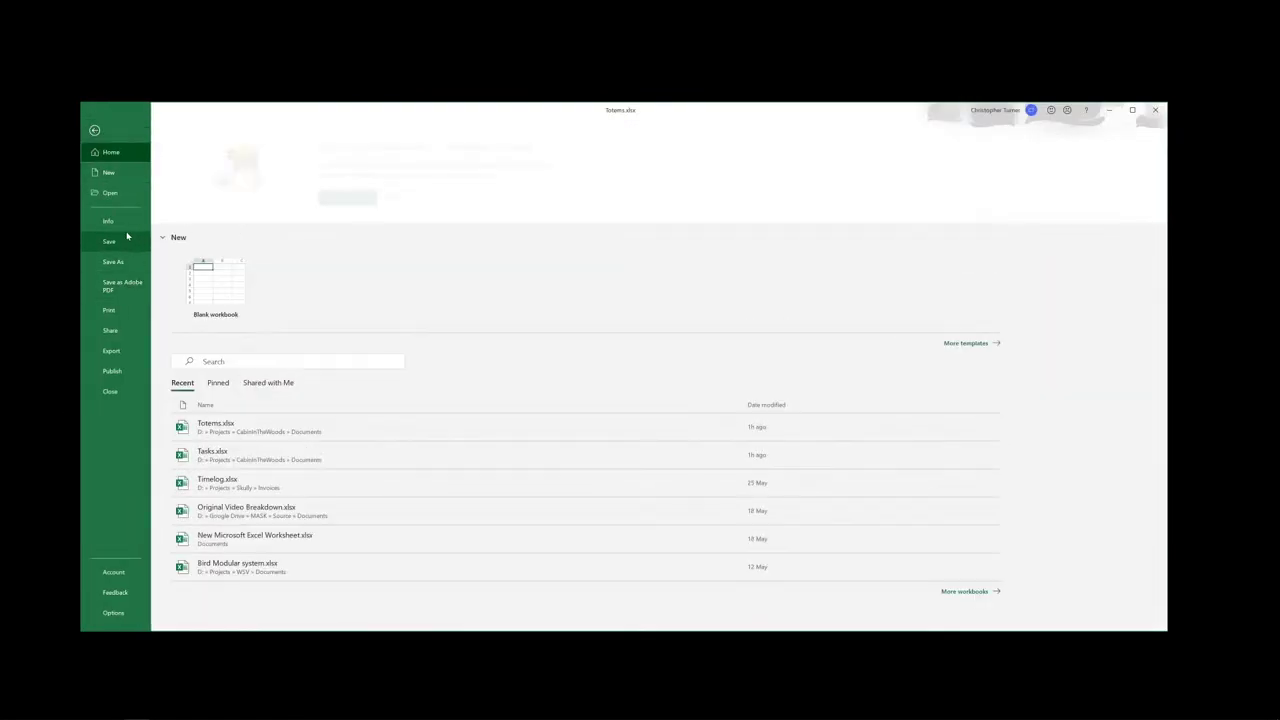
left_click(127, 236)
left_click(1155, 110)
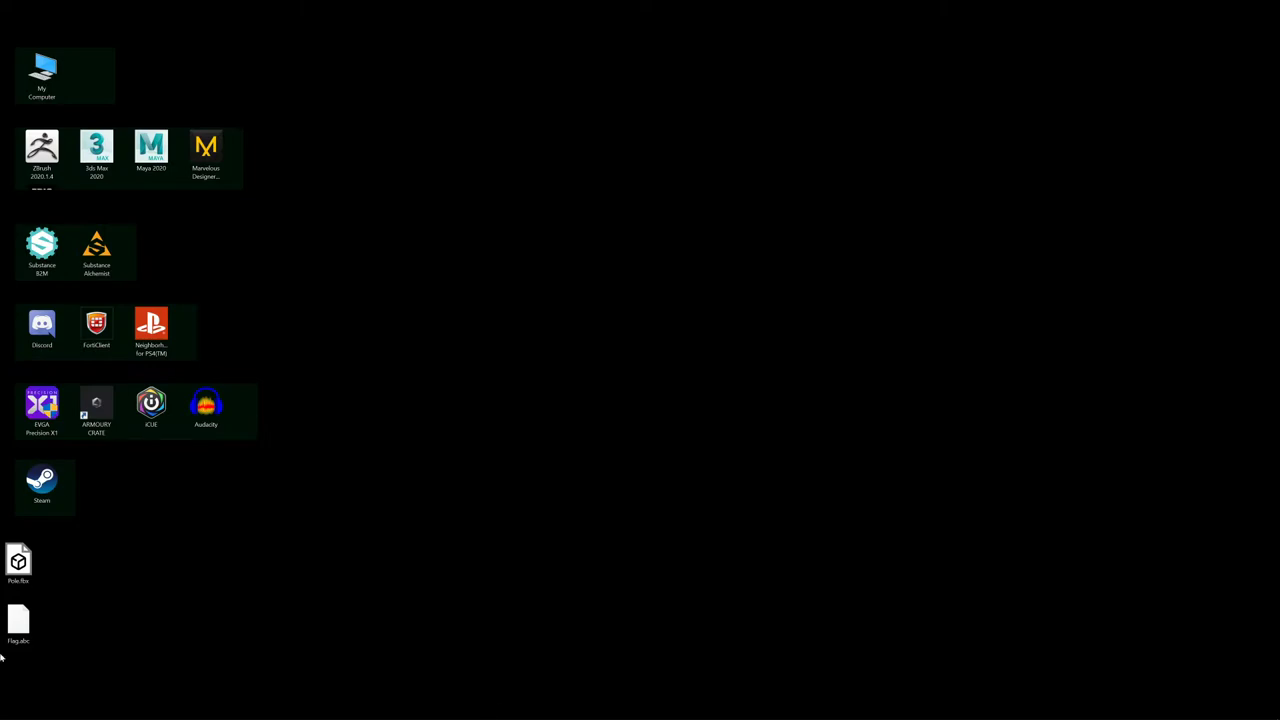
- Permanently delete the Pole.fbx and Flag.abc files from the desktop
left_click_drag(114, 570, 60, 634)
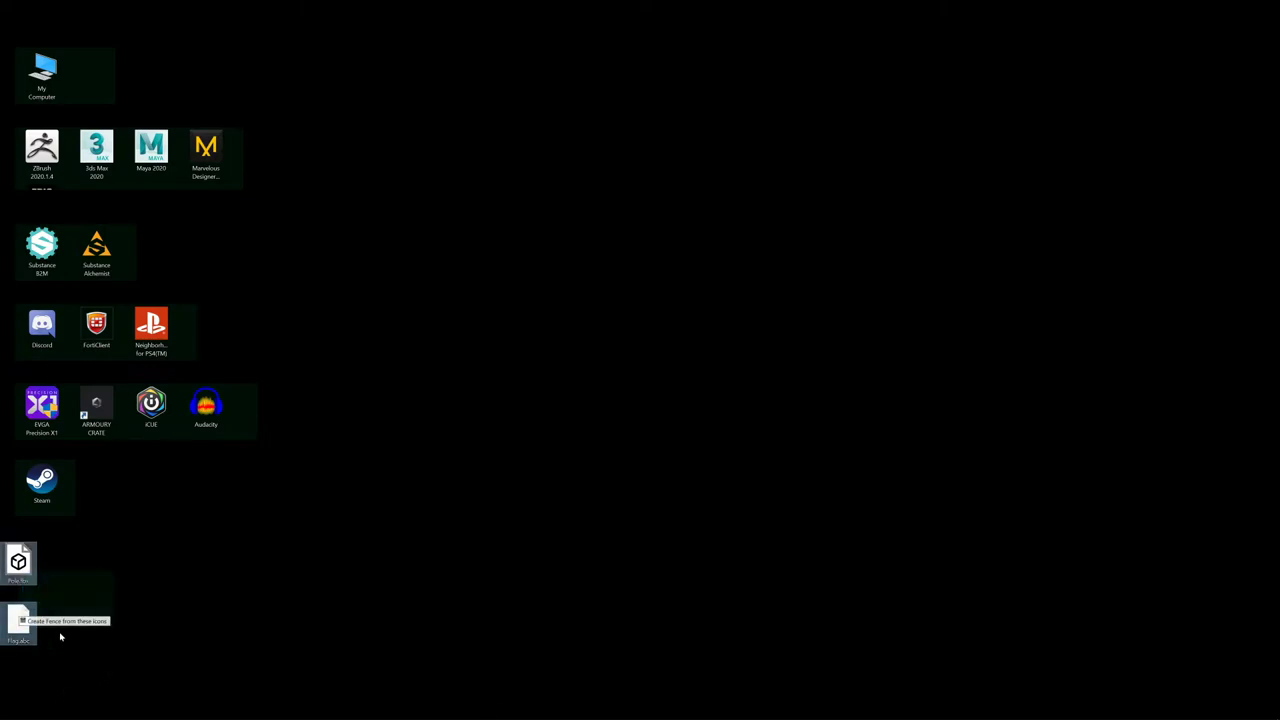
key("shift+Delete")
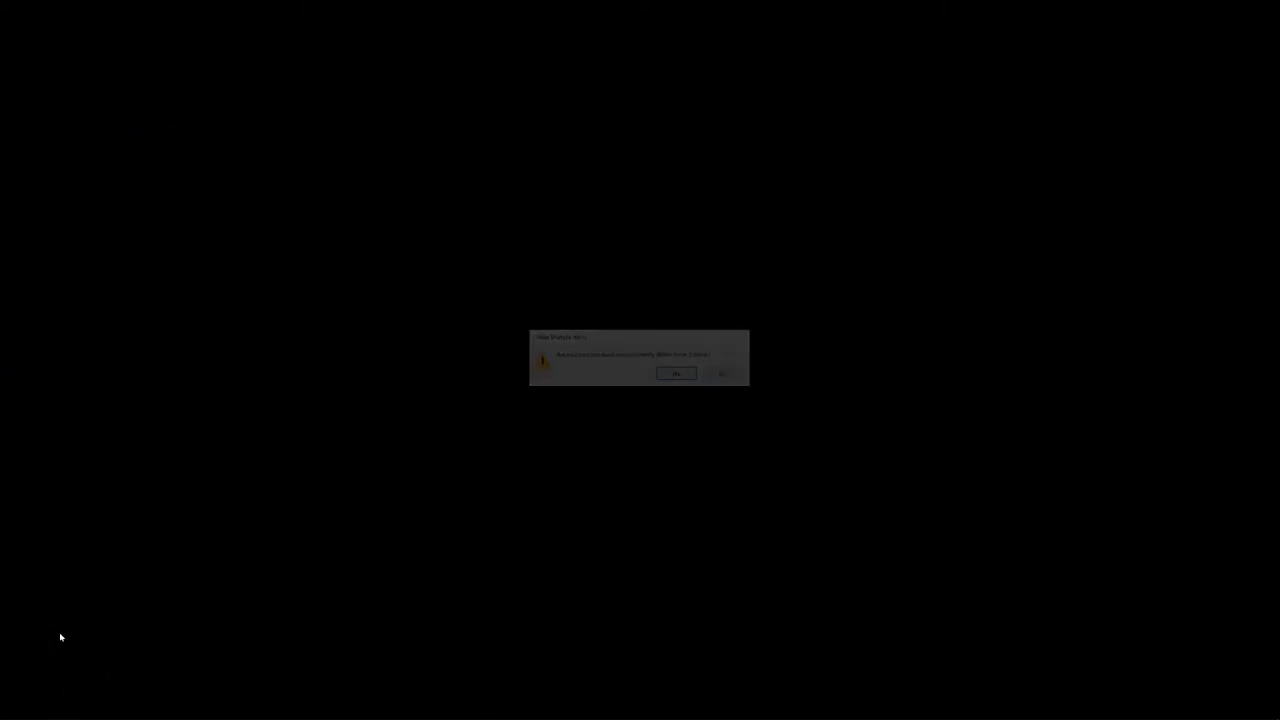
key("Return")
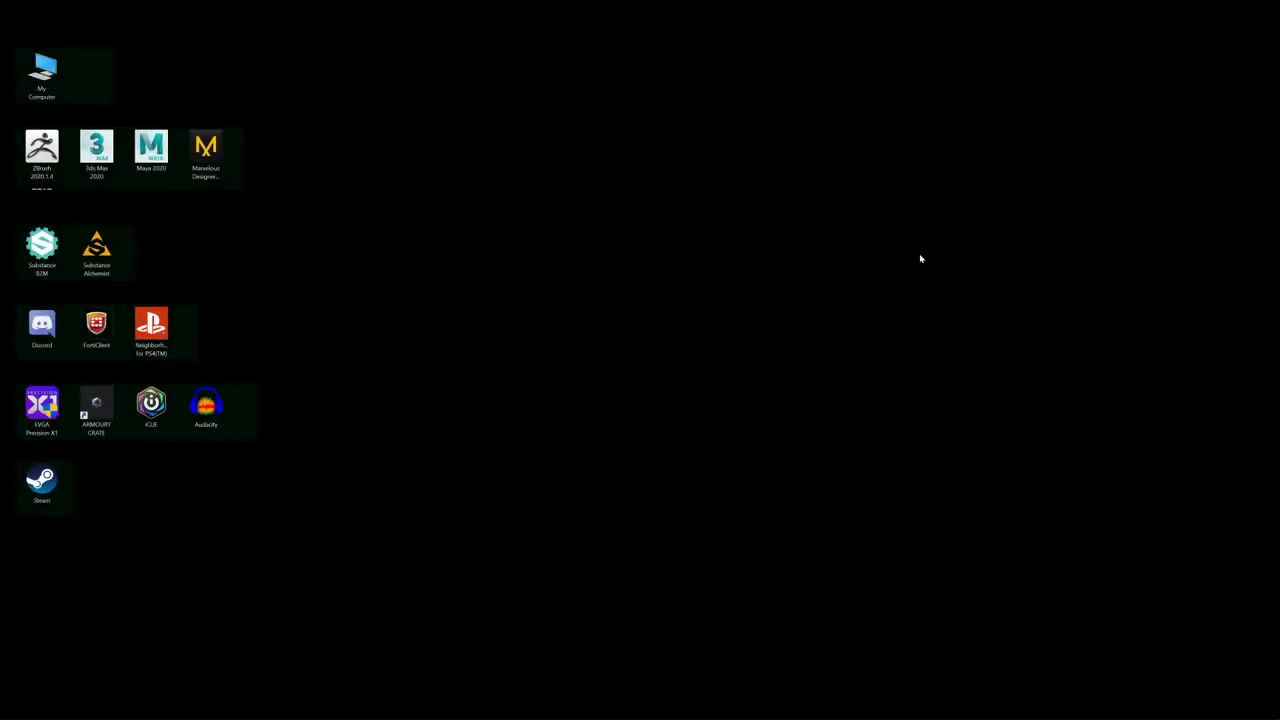
- Bring the browser window with the floor plan image search into view and filter the results to large images
mouse_move(518, 715)
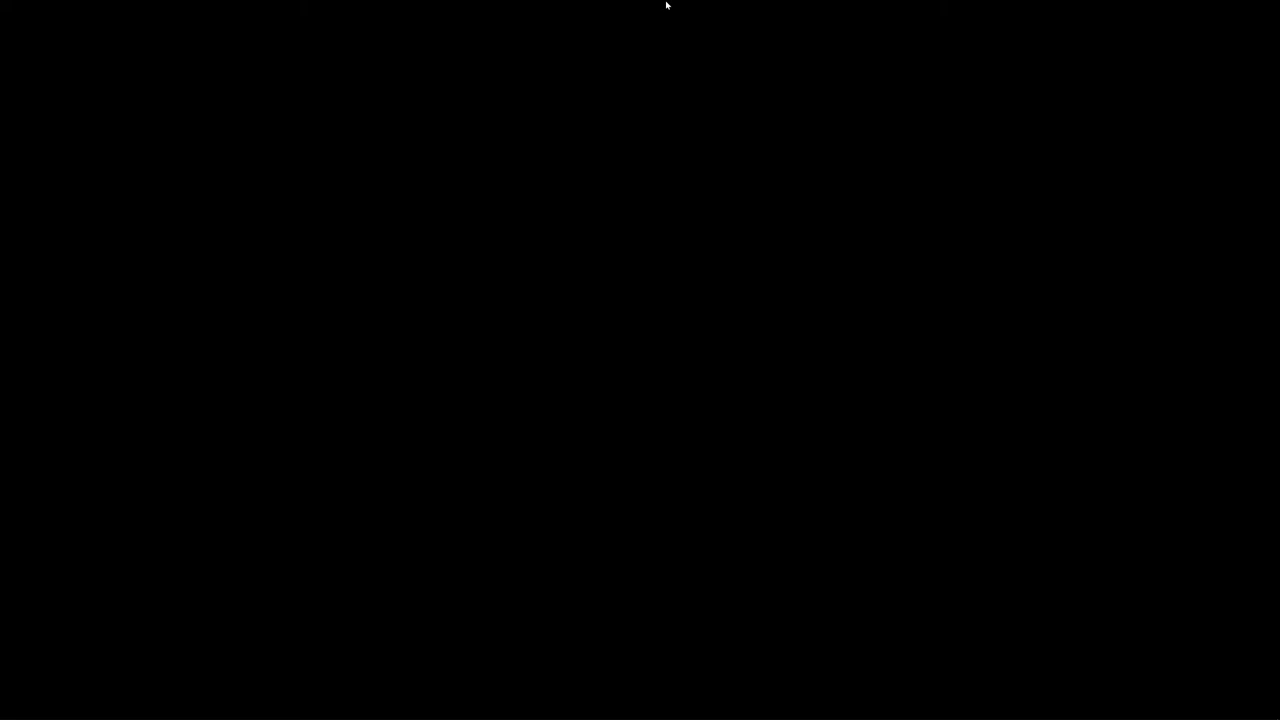
left_click_drag(1279, 257, 694, 157)
left_click(872, 153)
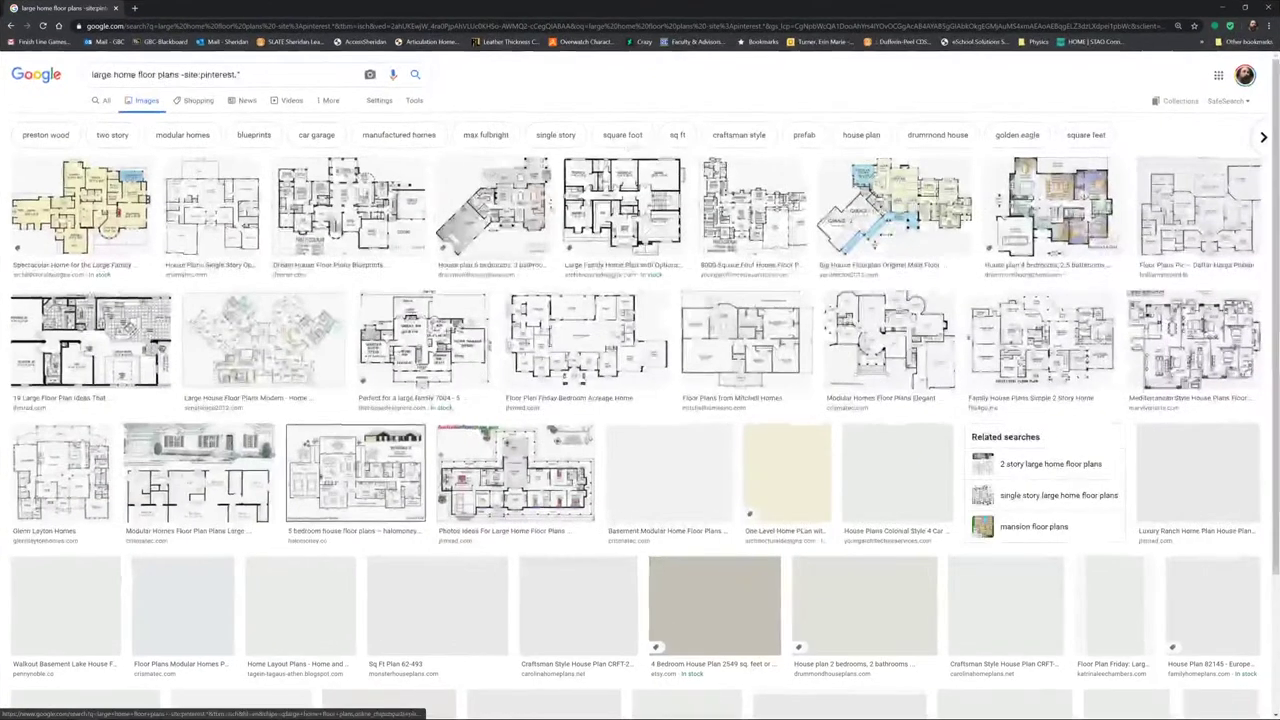
left_click(414, 100)
left_click(97, 120)
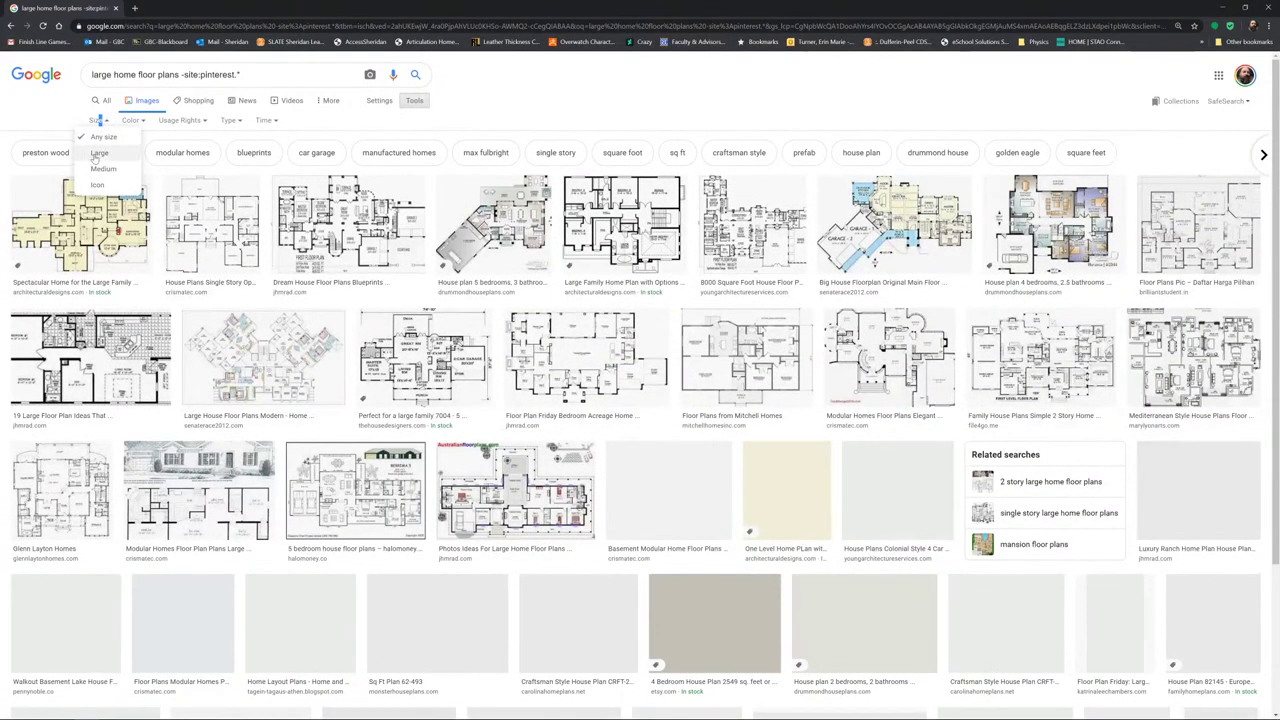
left_click(99, 153)
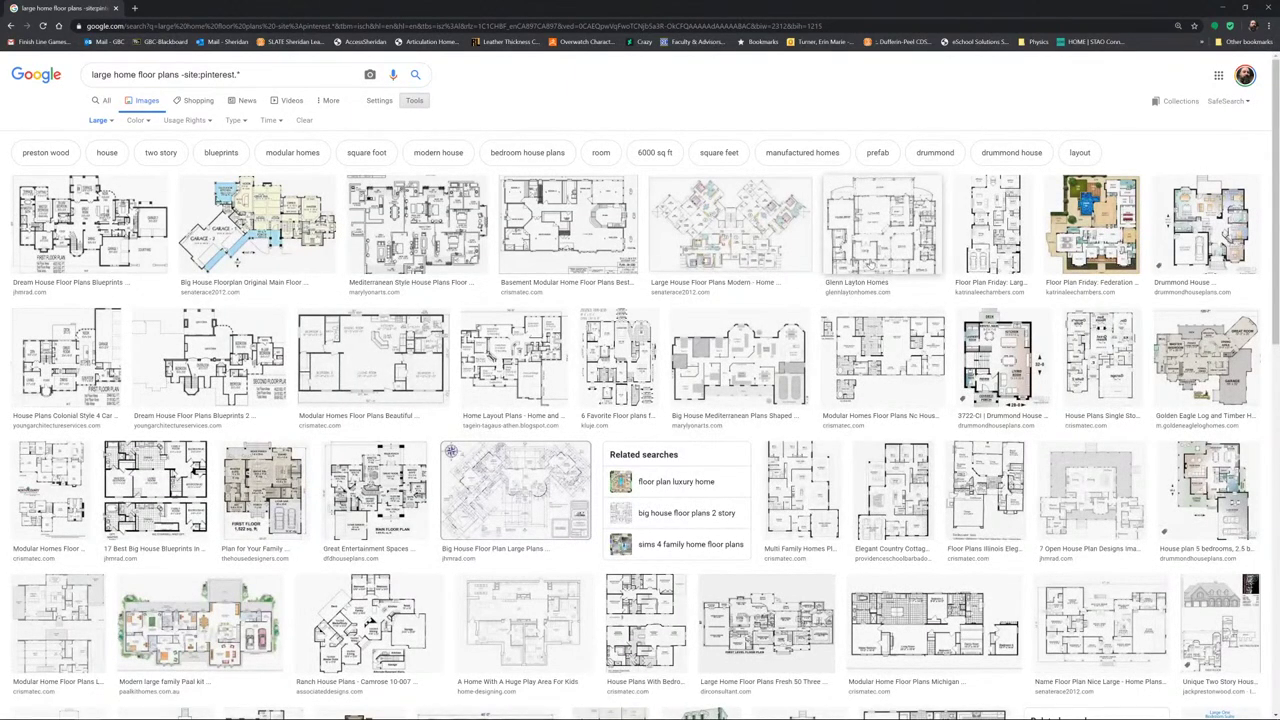
- Compare enlarged previews of several floor plans, ending on the Dream House Floor Plans Blueprints result
left_click(878, 240)
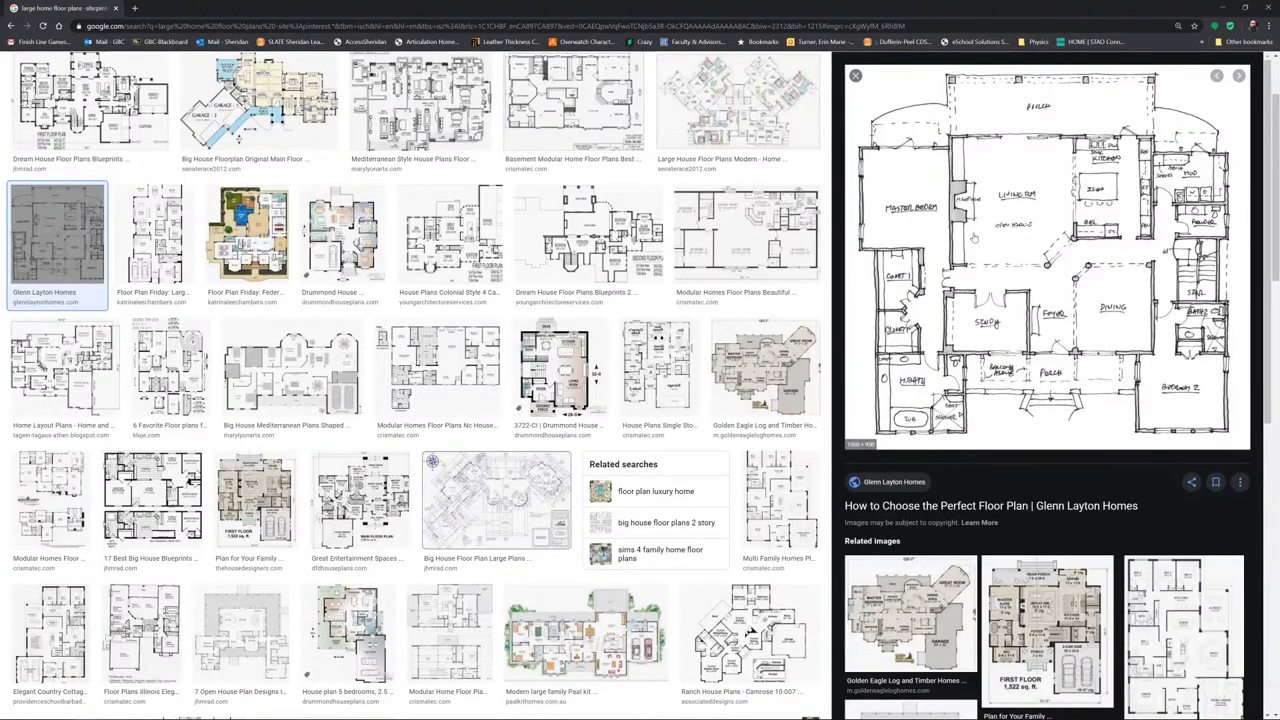
left_click(292, 365)
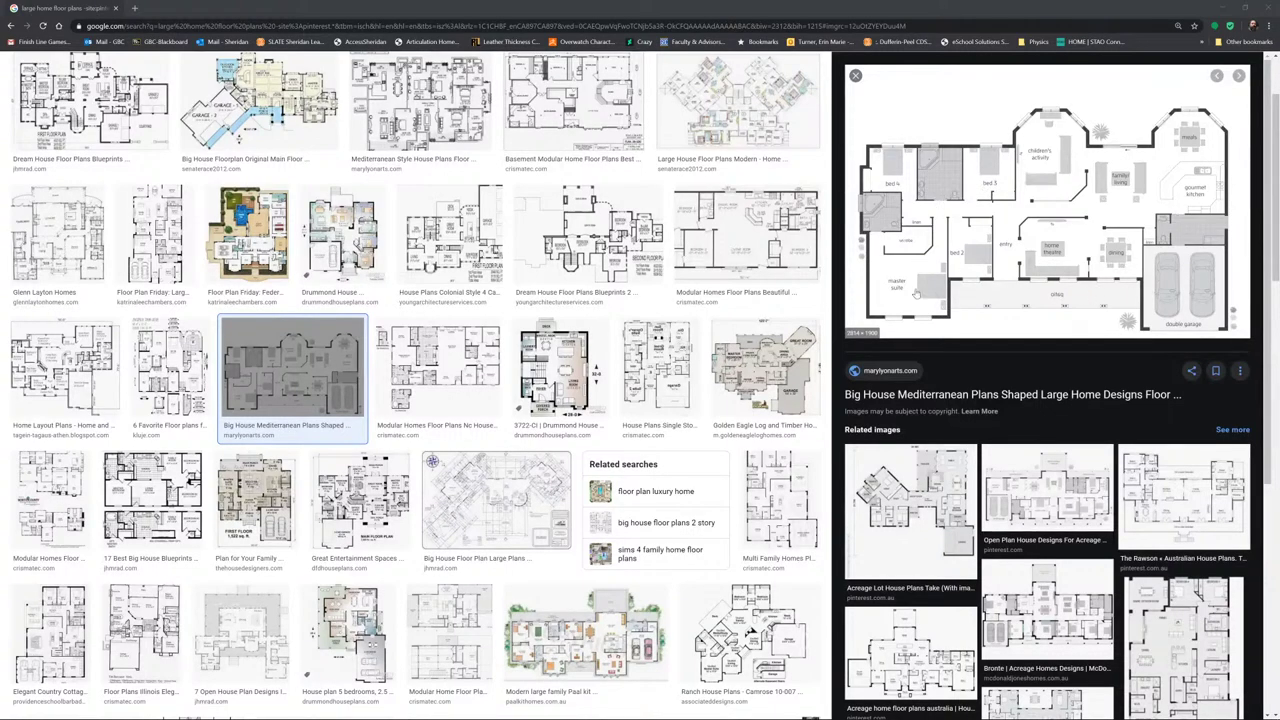
left_click(68, 240)
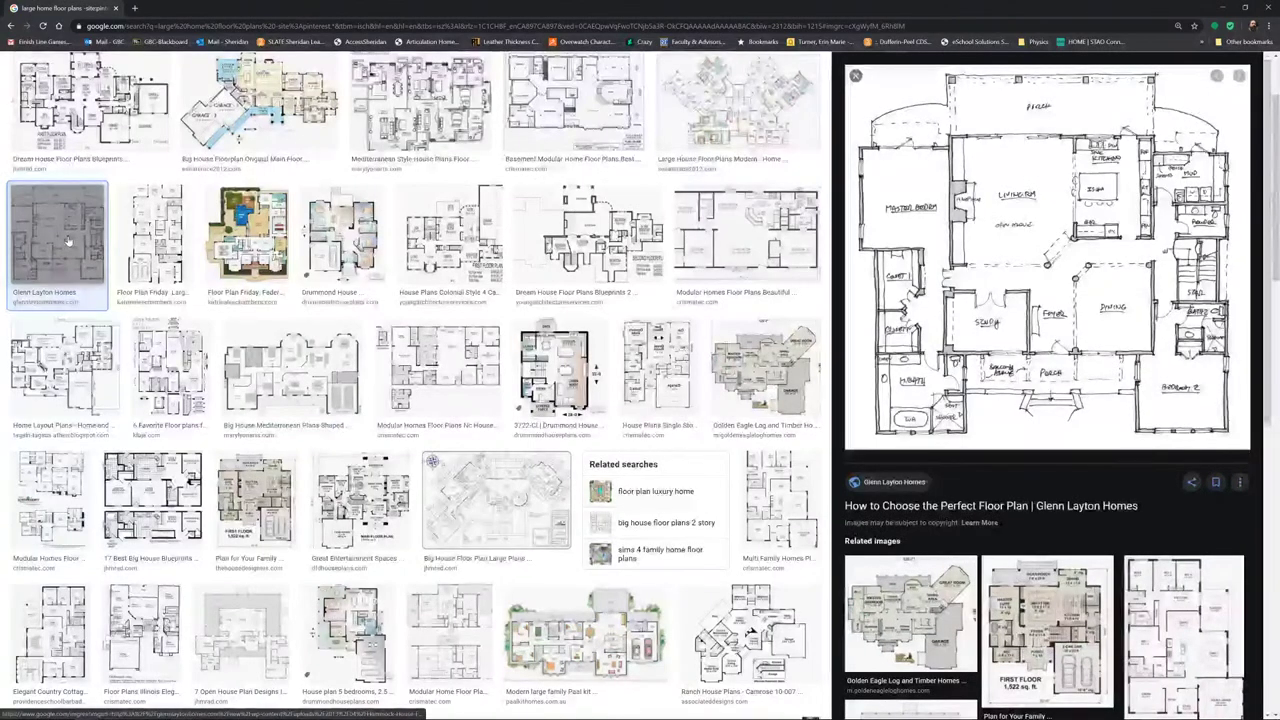
left_click(497, 500)
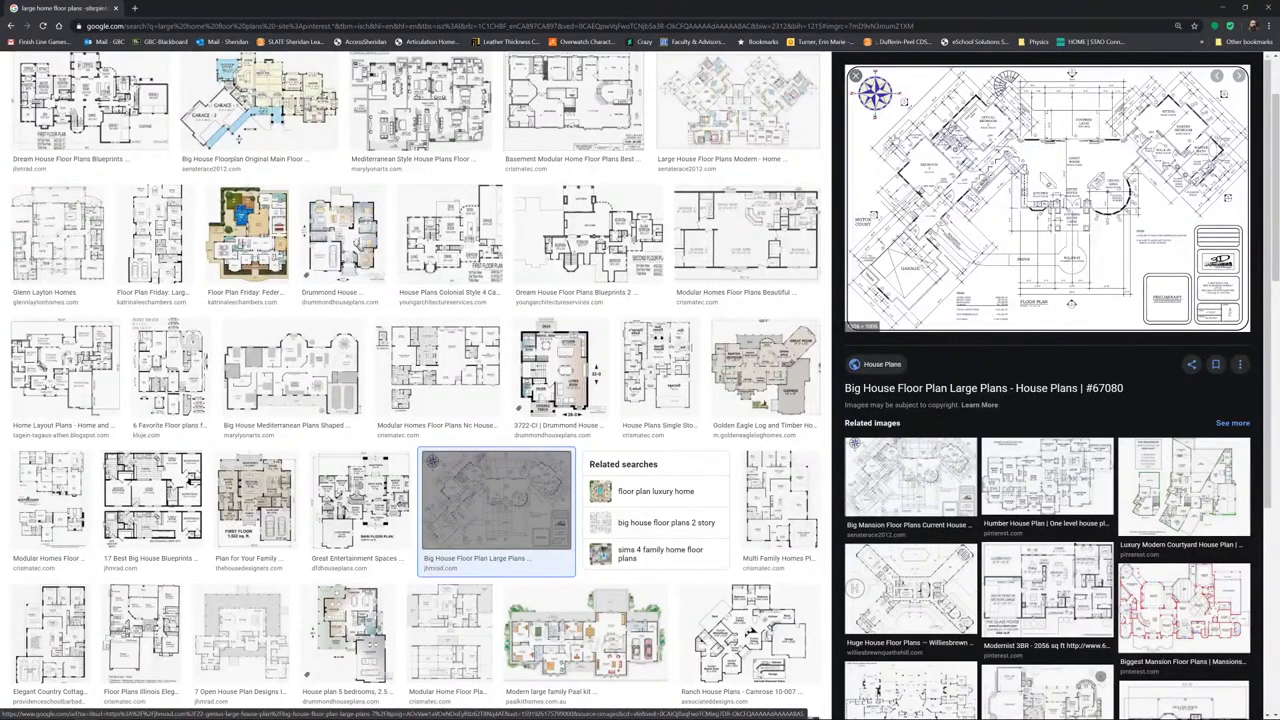
scroll(558, 340, "up", 1)
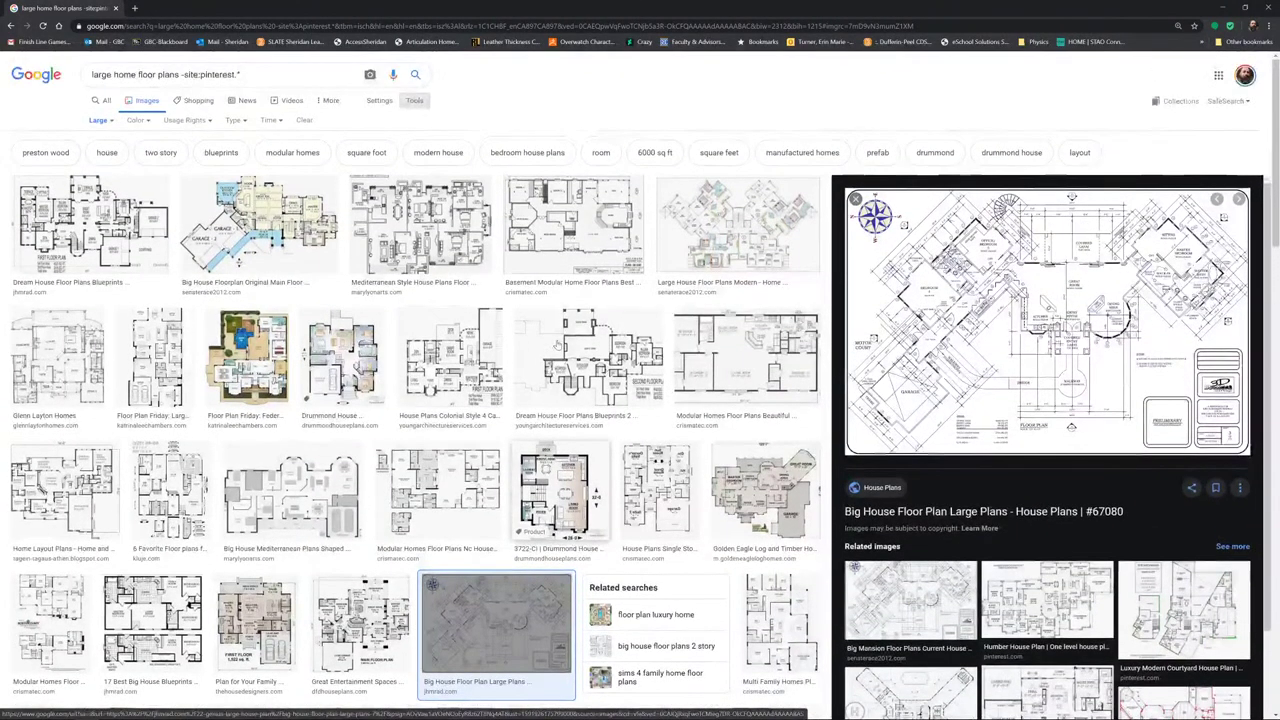
left_click(551, 228)
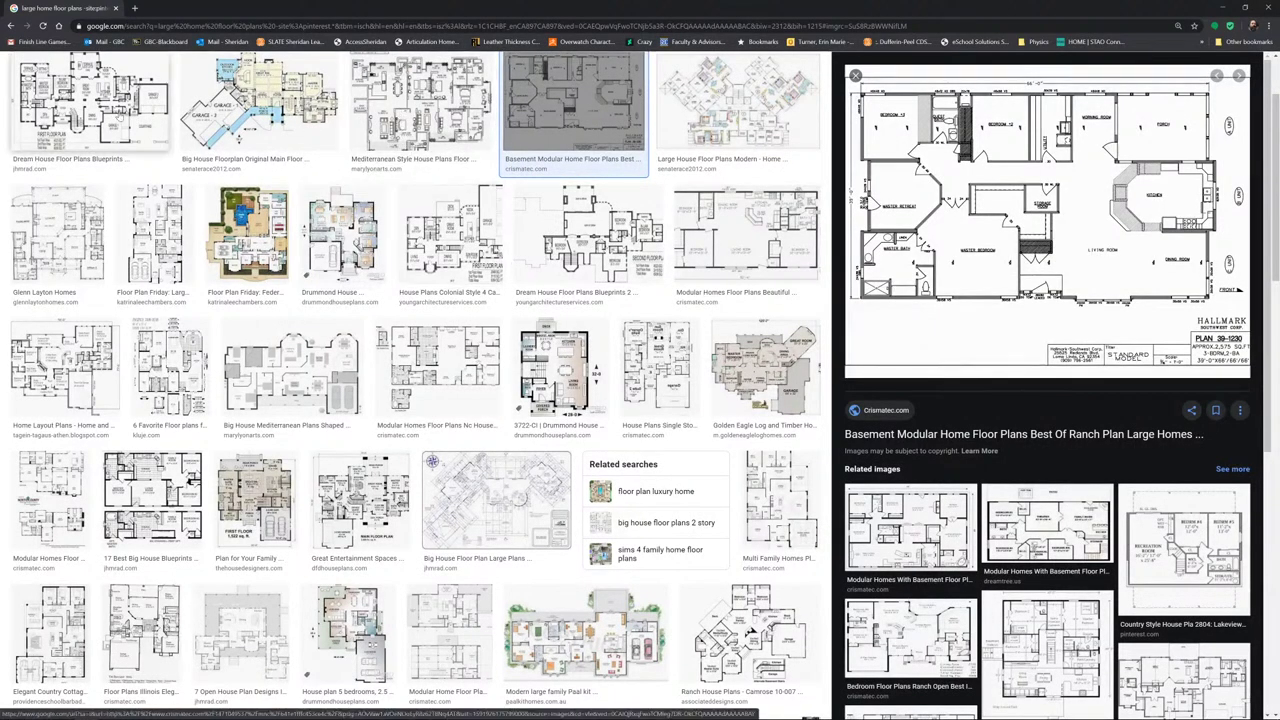
left_click(118, 117)
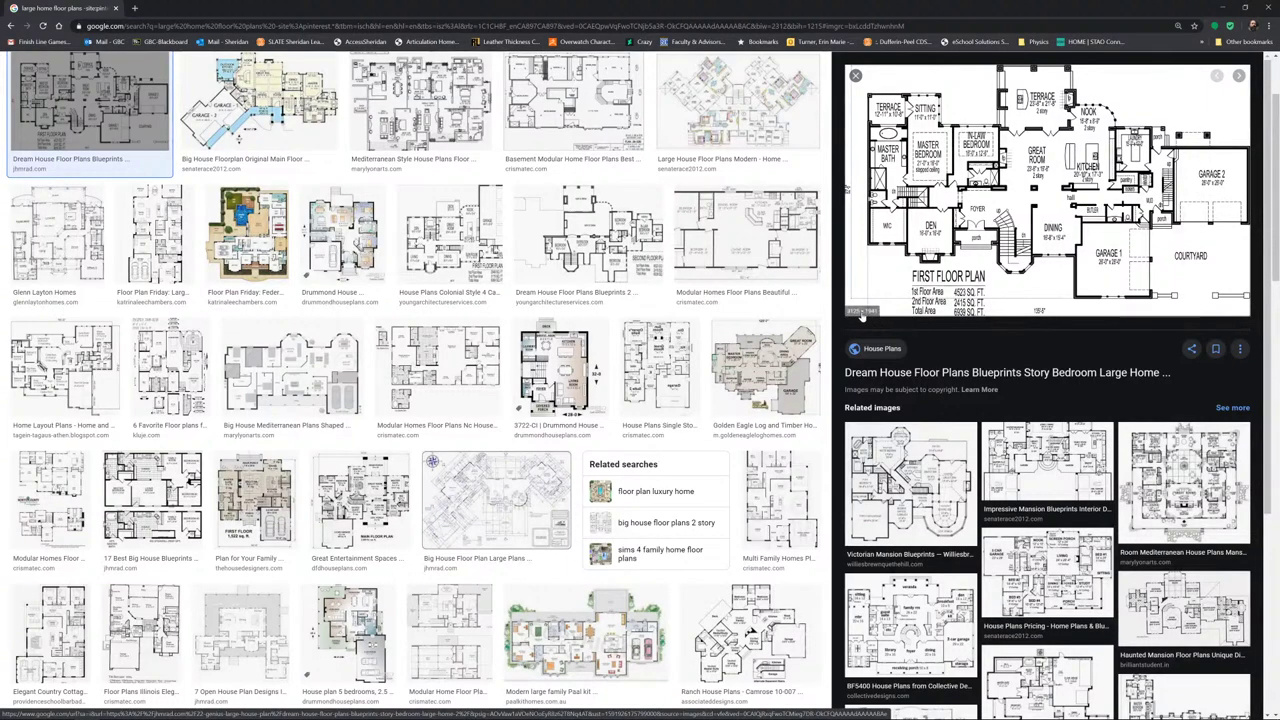
- Start saving the Dream House floor plan image and browse to the CabinInTheWoods folder under D:\Projects
right_click(1008, 175)
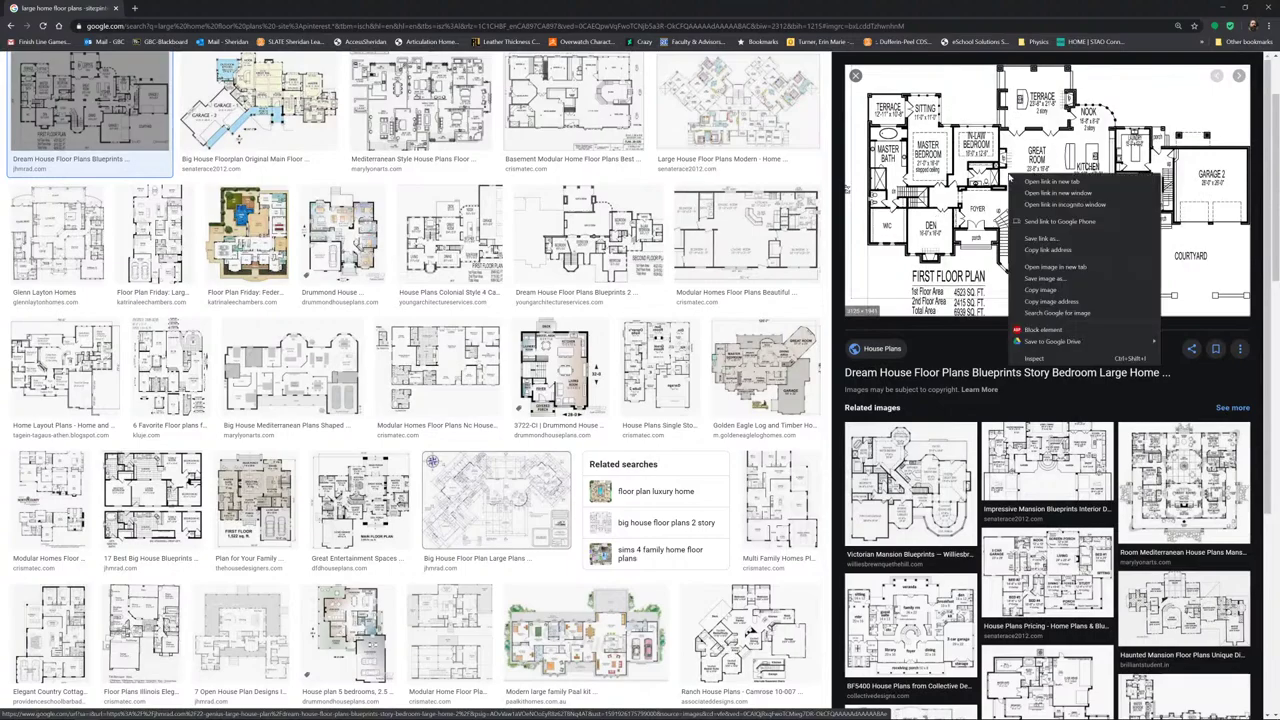
left_click(1046, 279)
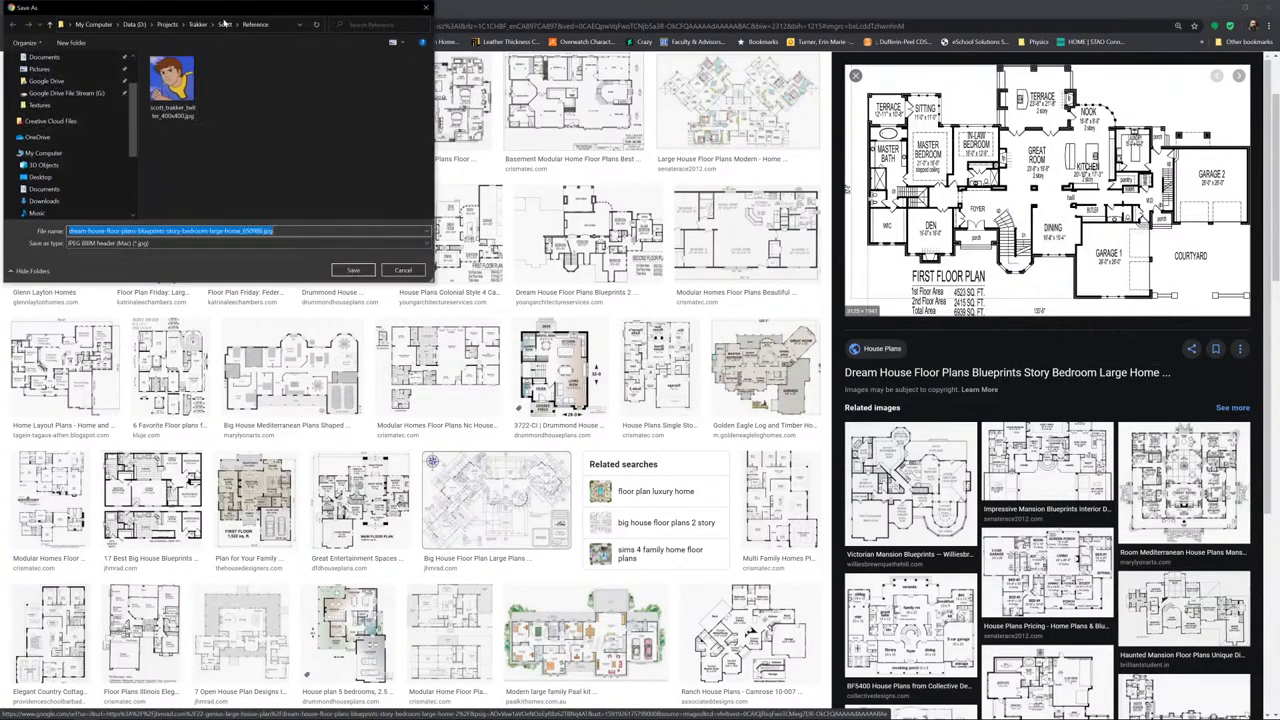
left_click_drag(201, 13, 585, 203)
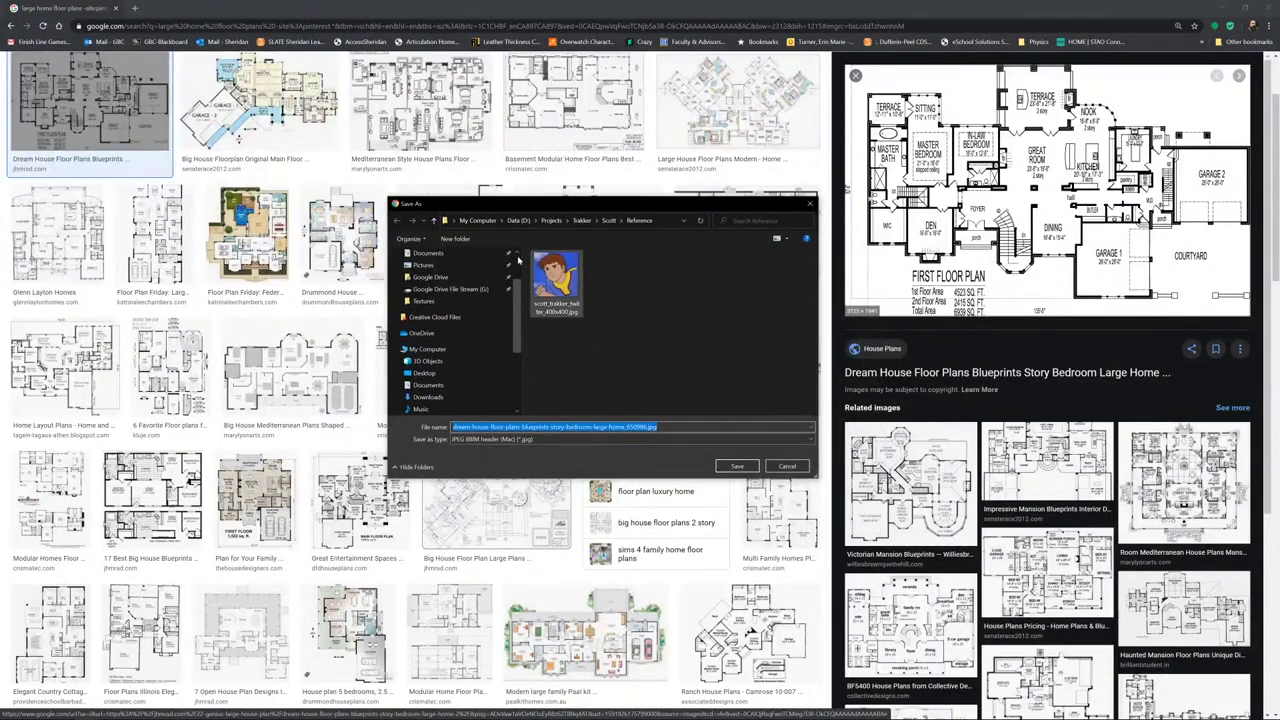
left_click(551, 220)
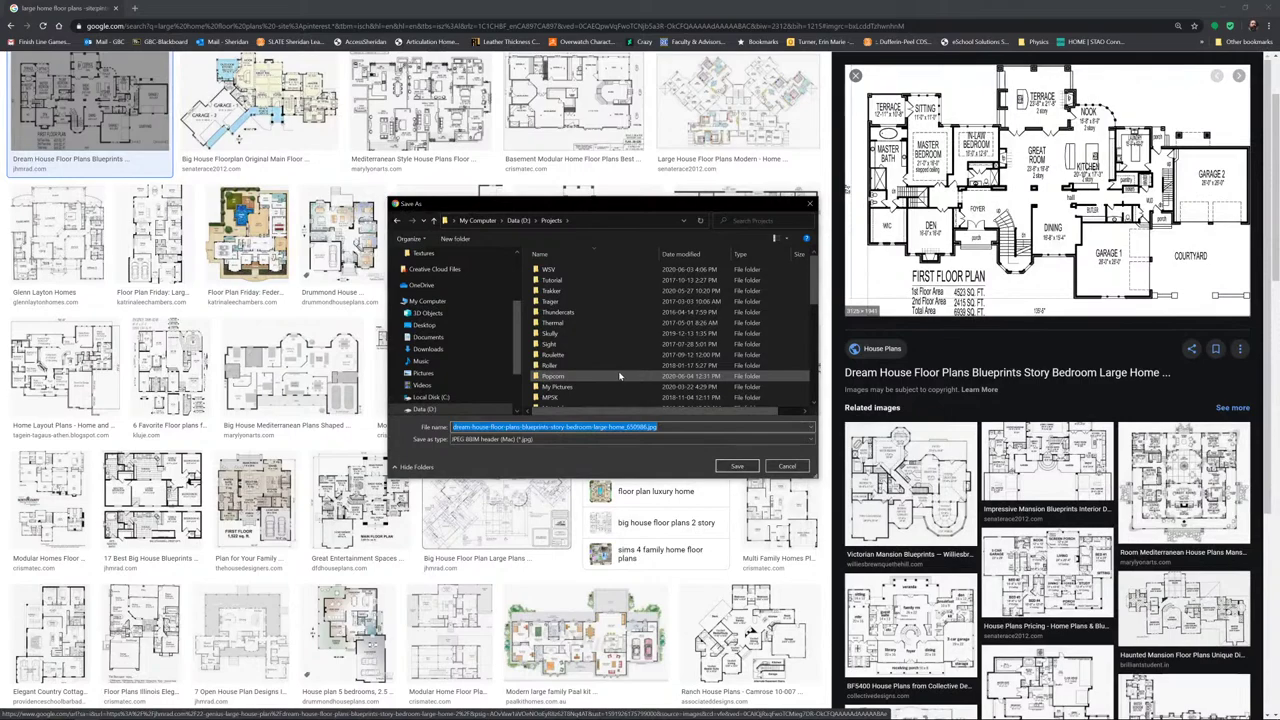
scroll(619, 372, "down", 5)
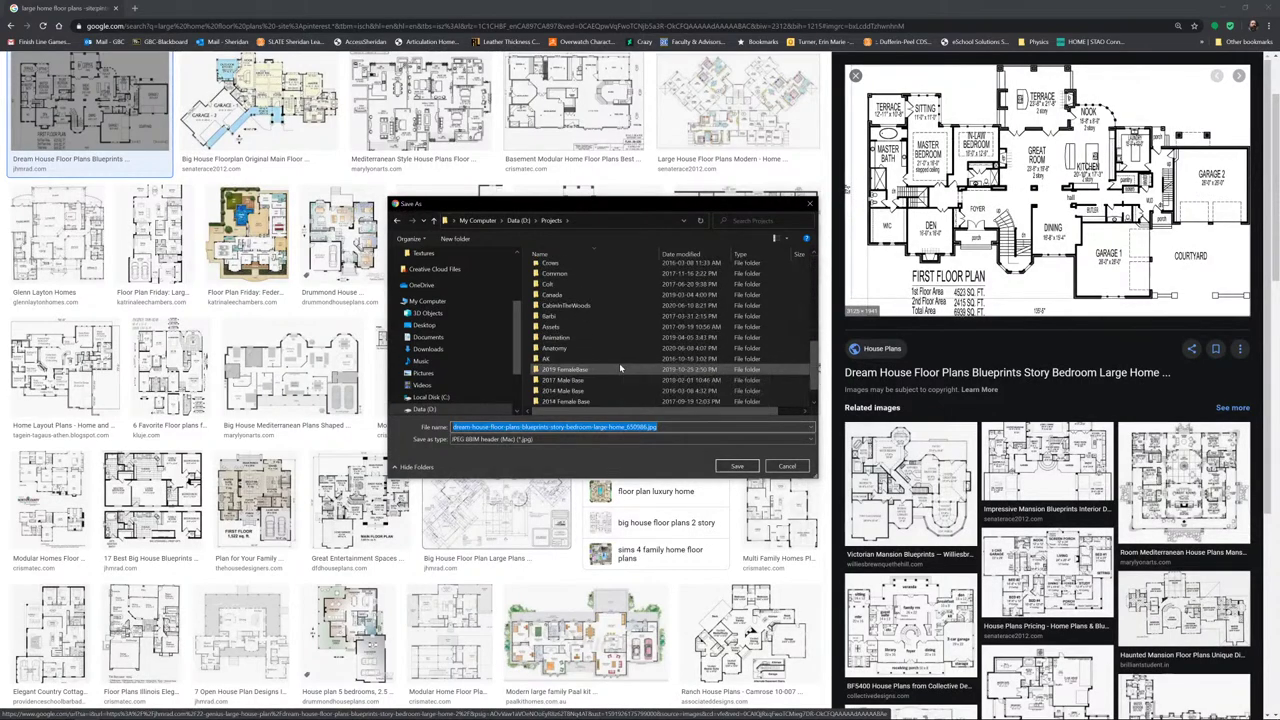
double_click(568, 285)
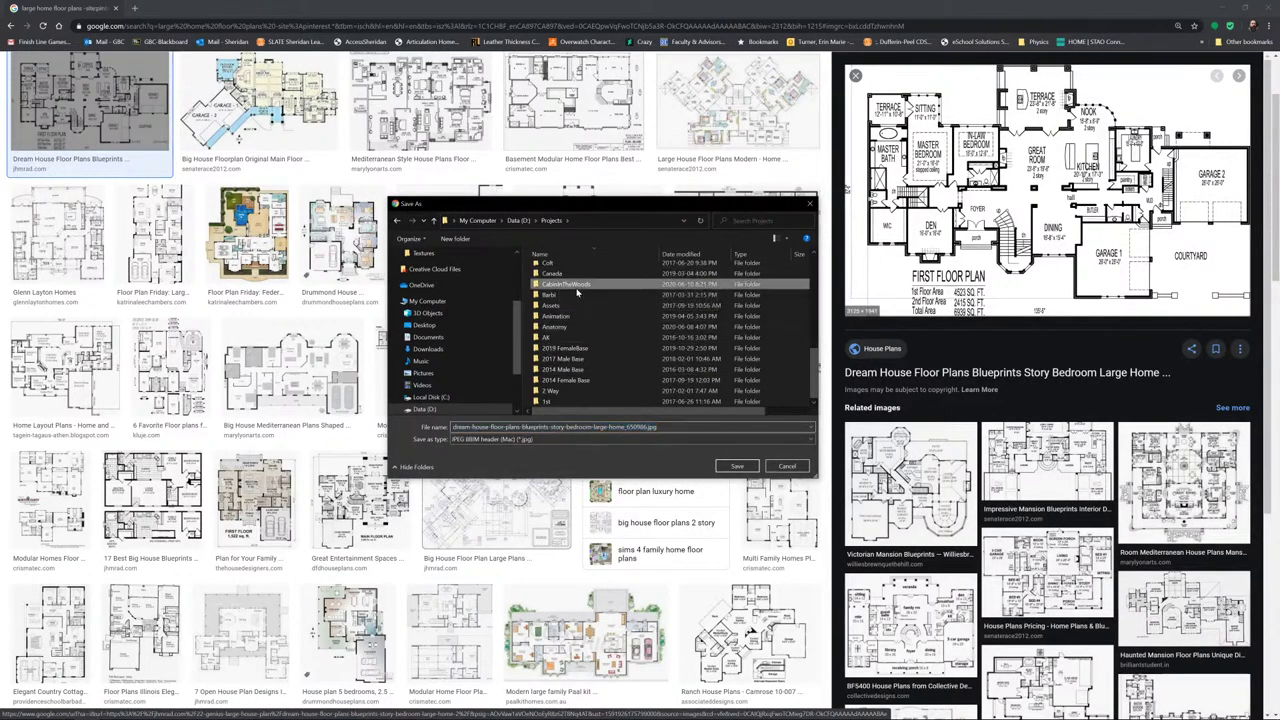
- Create a folder named Reference inside CabinInTheWoods and open it as the save location
left_click(456, 239)
type("Reference")
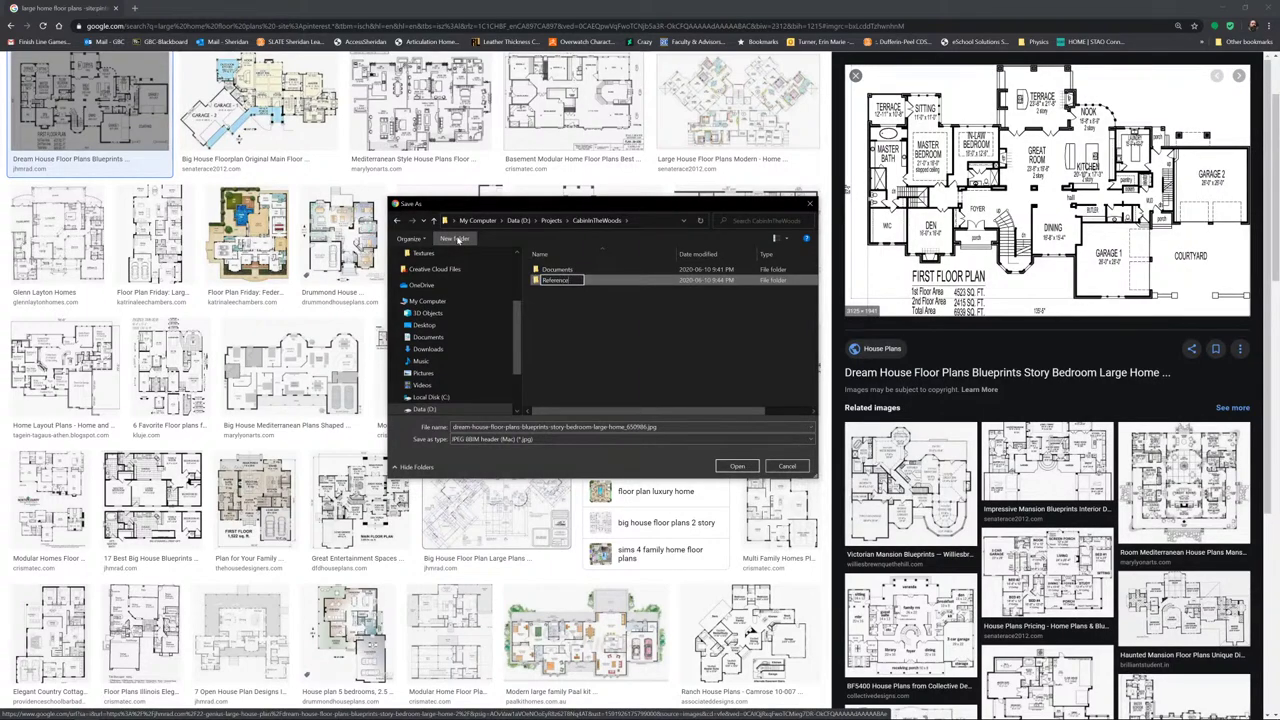
key("Return")
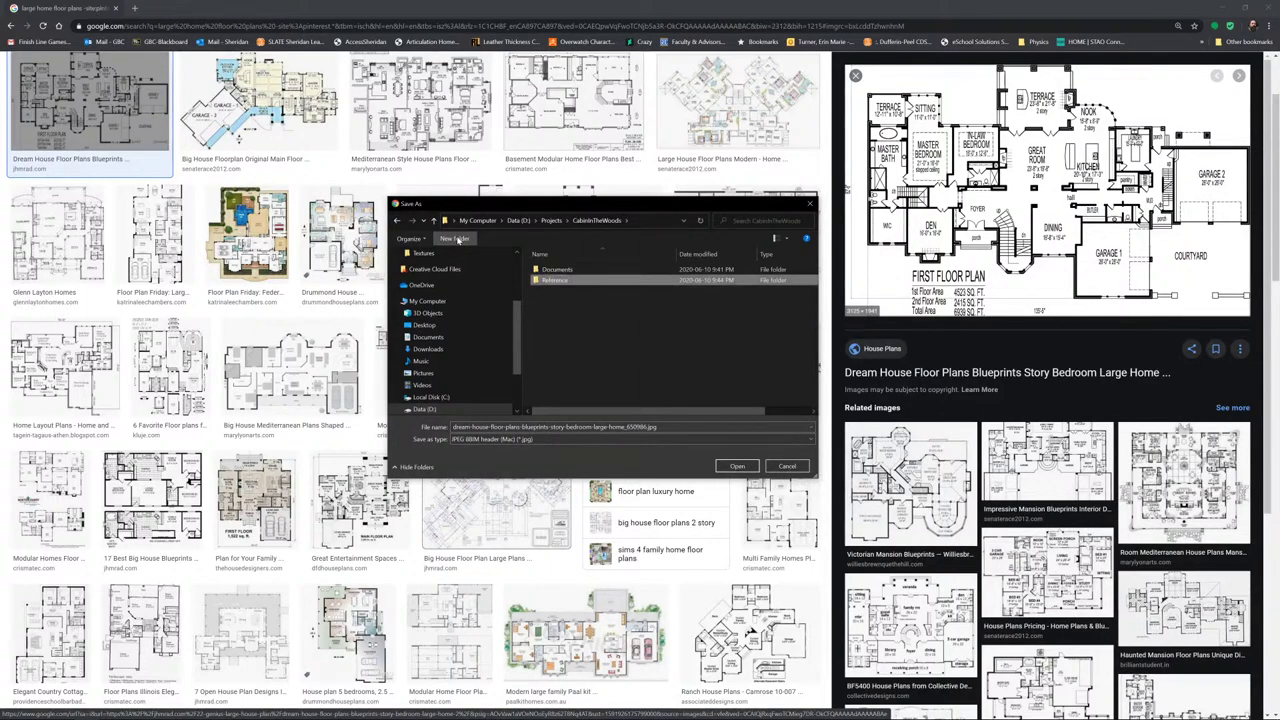
left_click(737, 467)
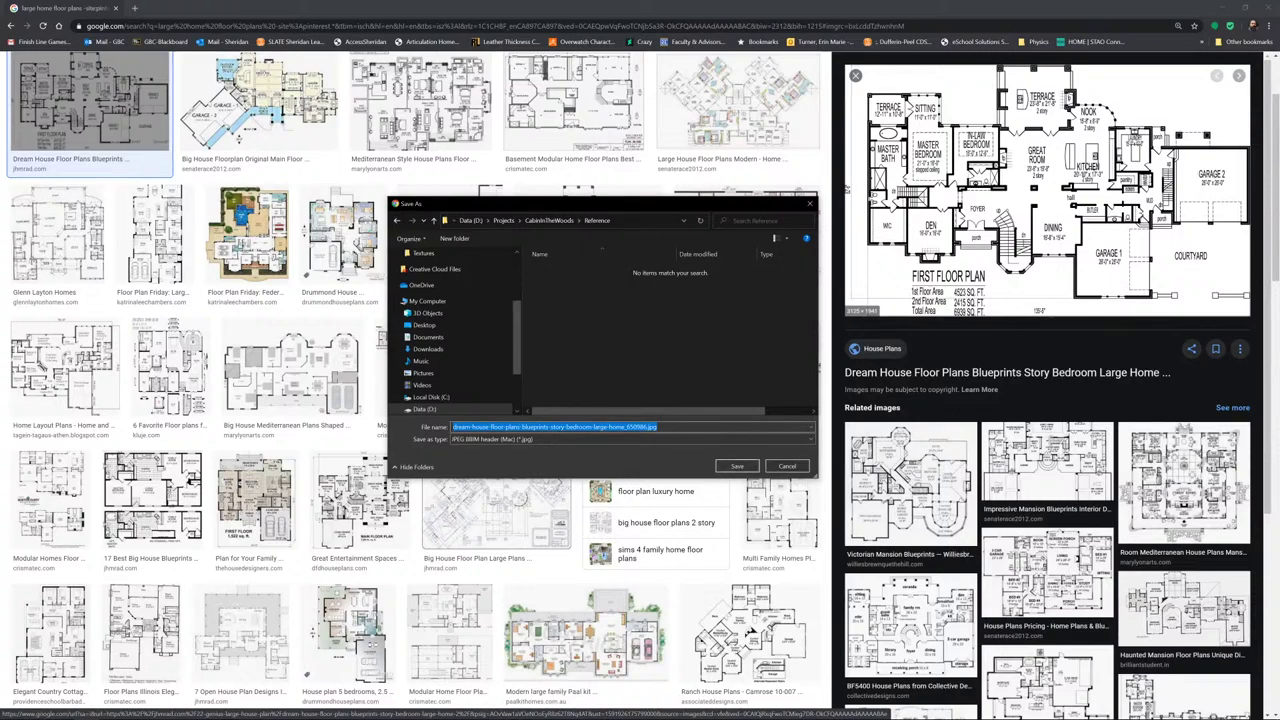
- Save the image as Floorplan in the Reference folder and minimize the browser
type("Floor")
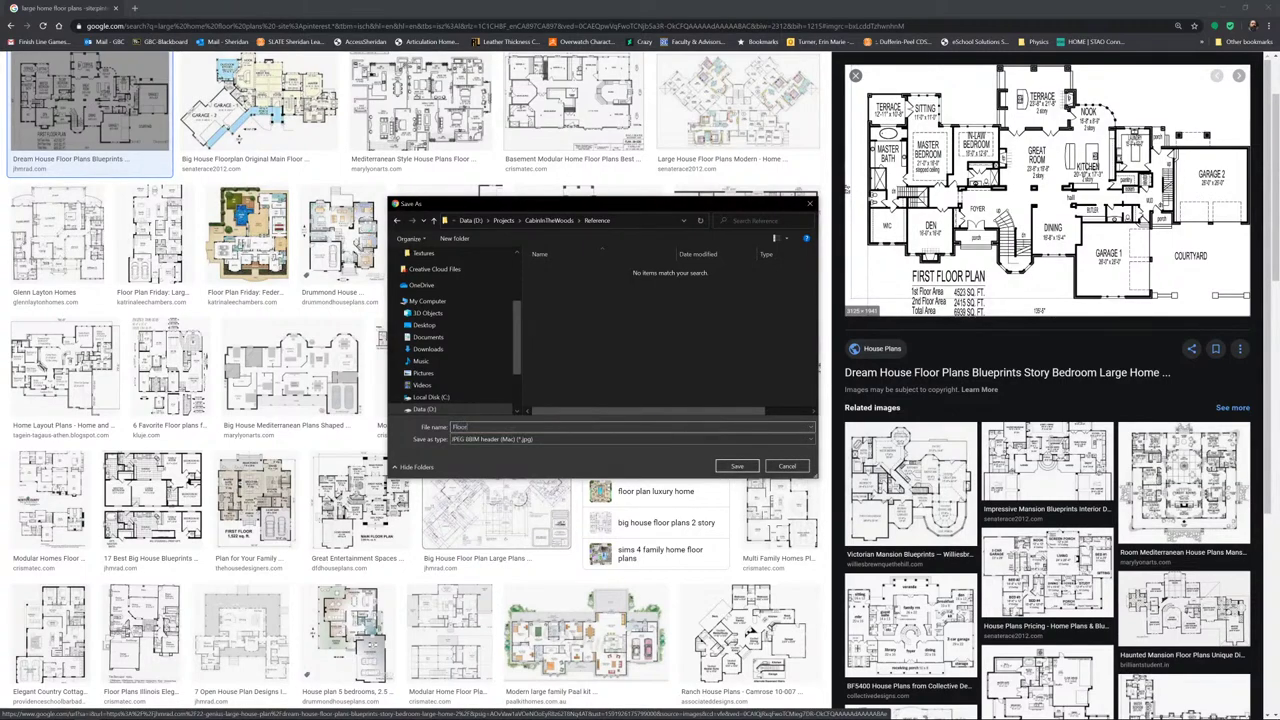
type("plan")
key("Return")
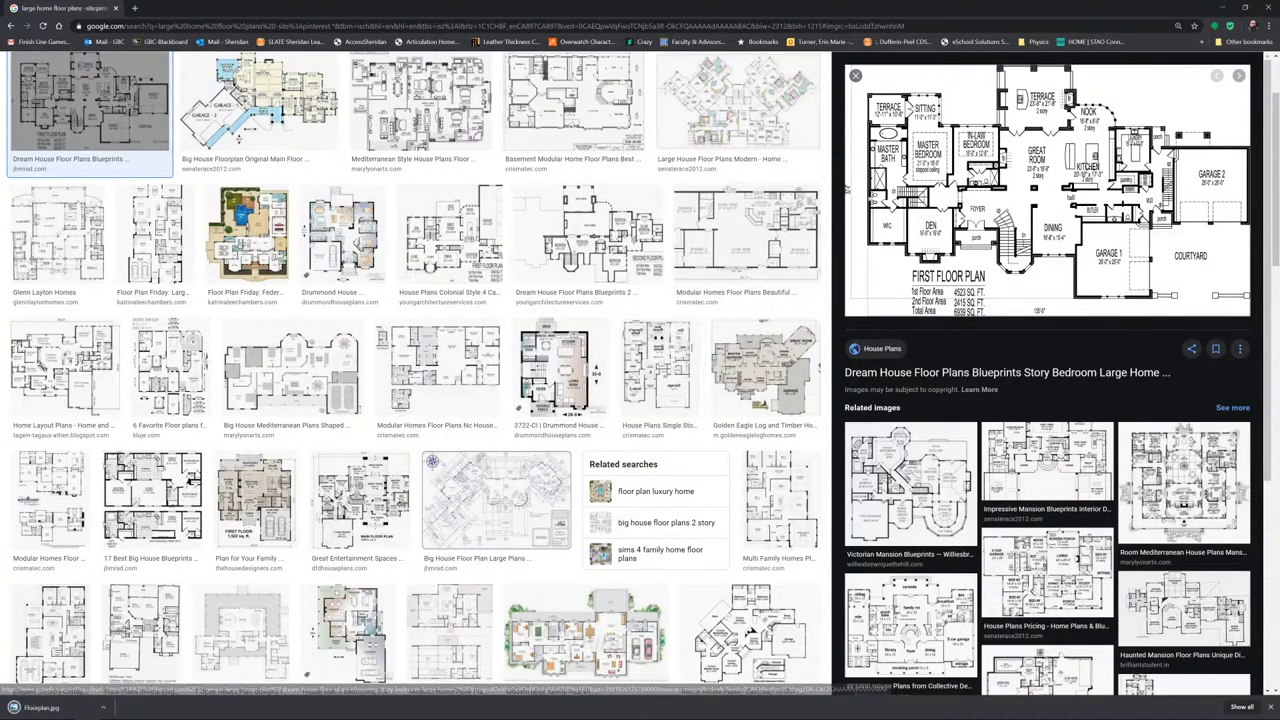
left_click(1223, 7)
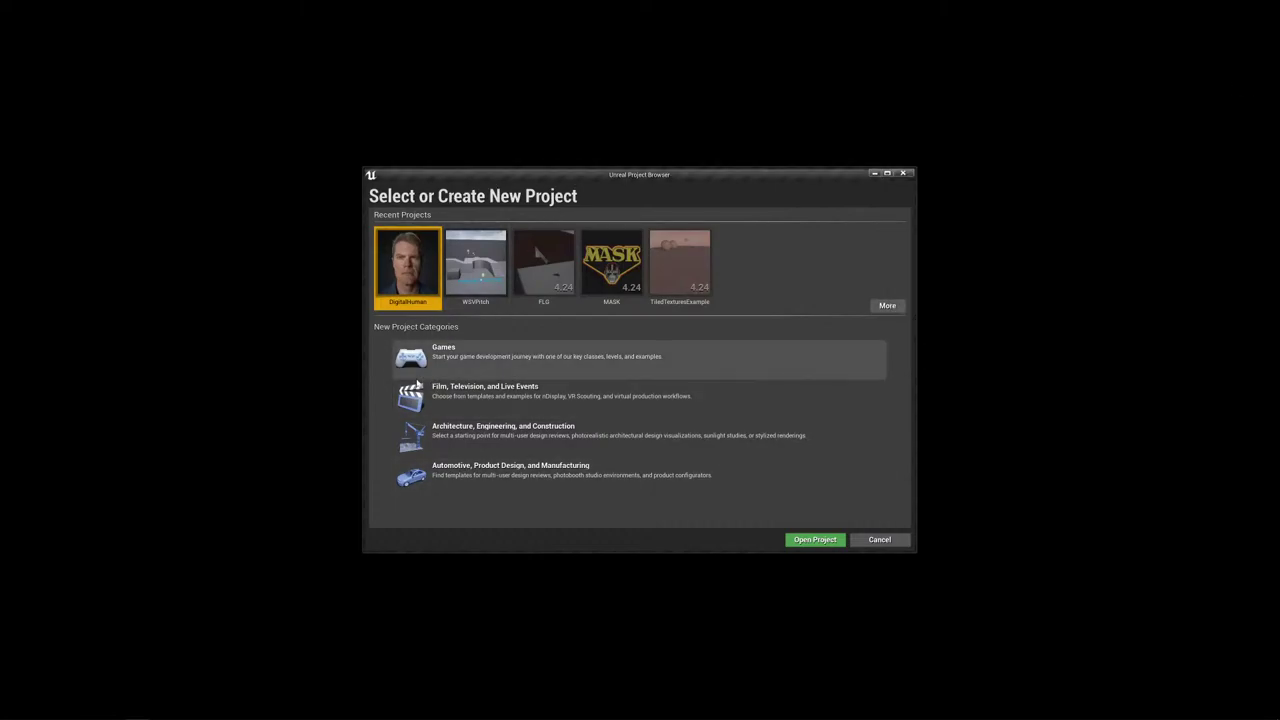
- In the Unreal Project Browser, start a new Games project with the Third Person template and continue to its project settings
left_click(453, 360)
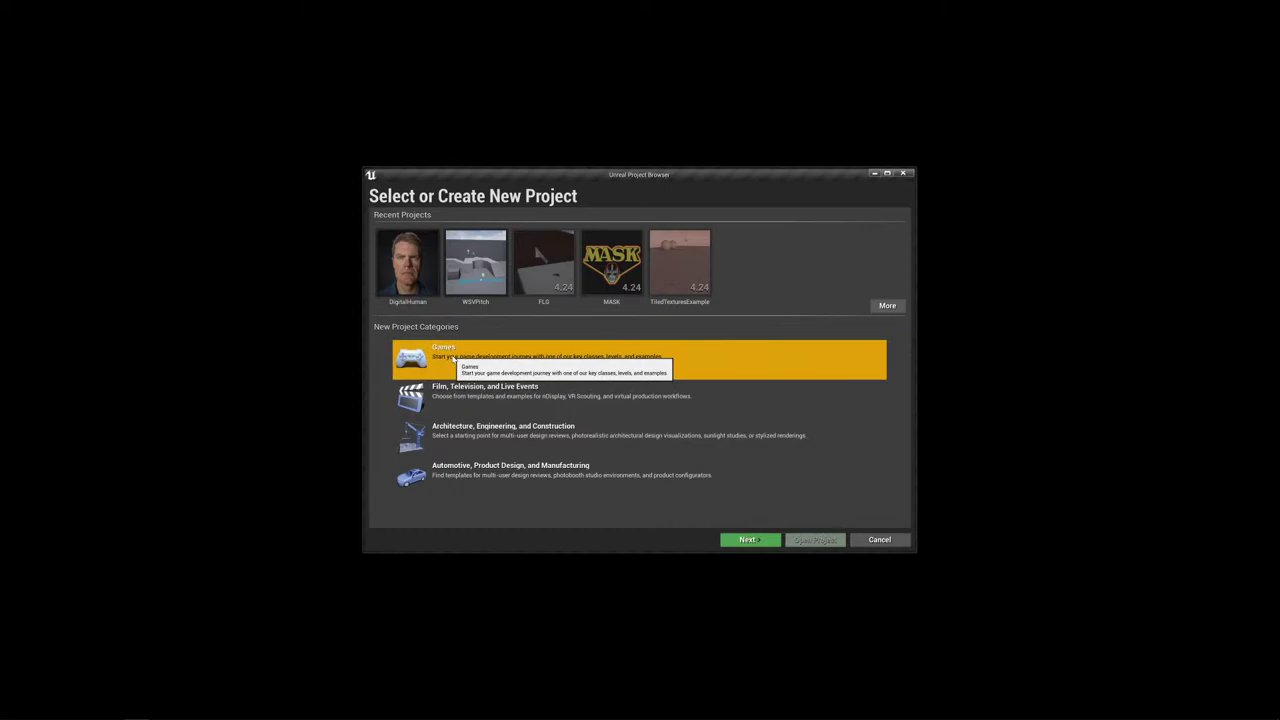
left_click(744, 540)
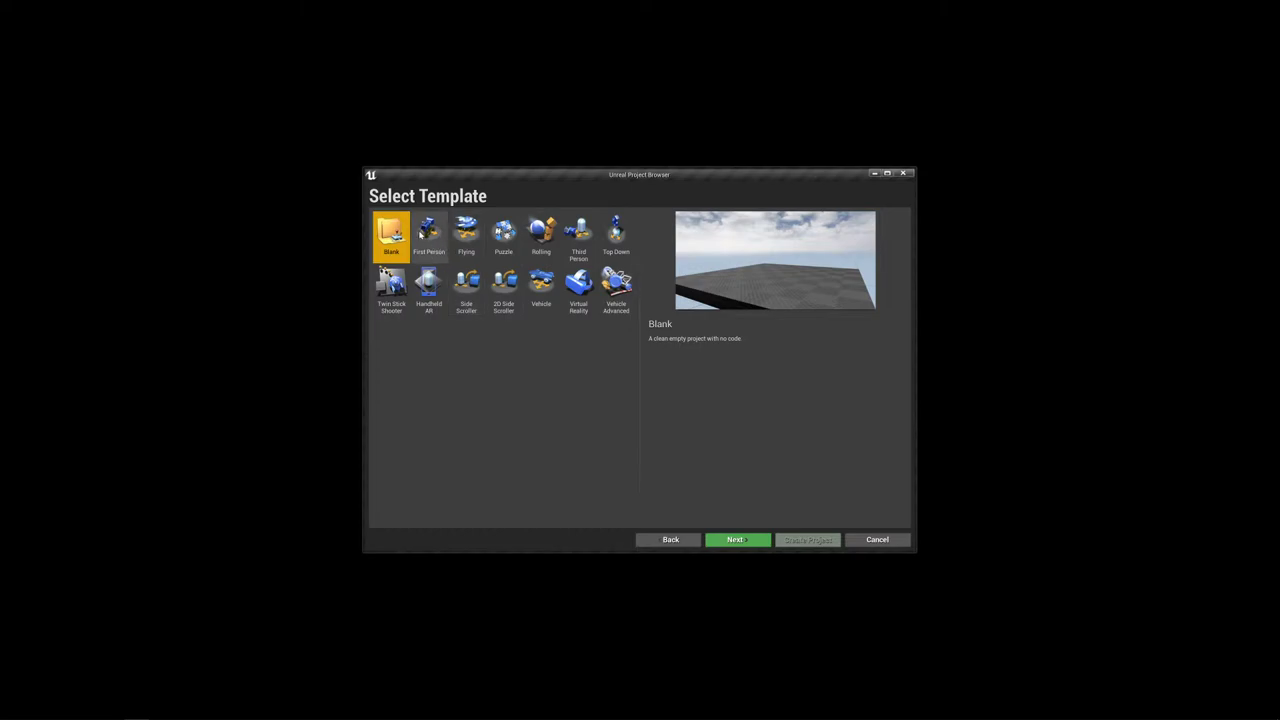
left_click(426, 230)
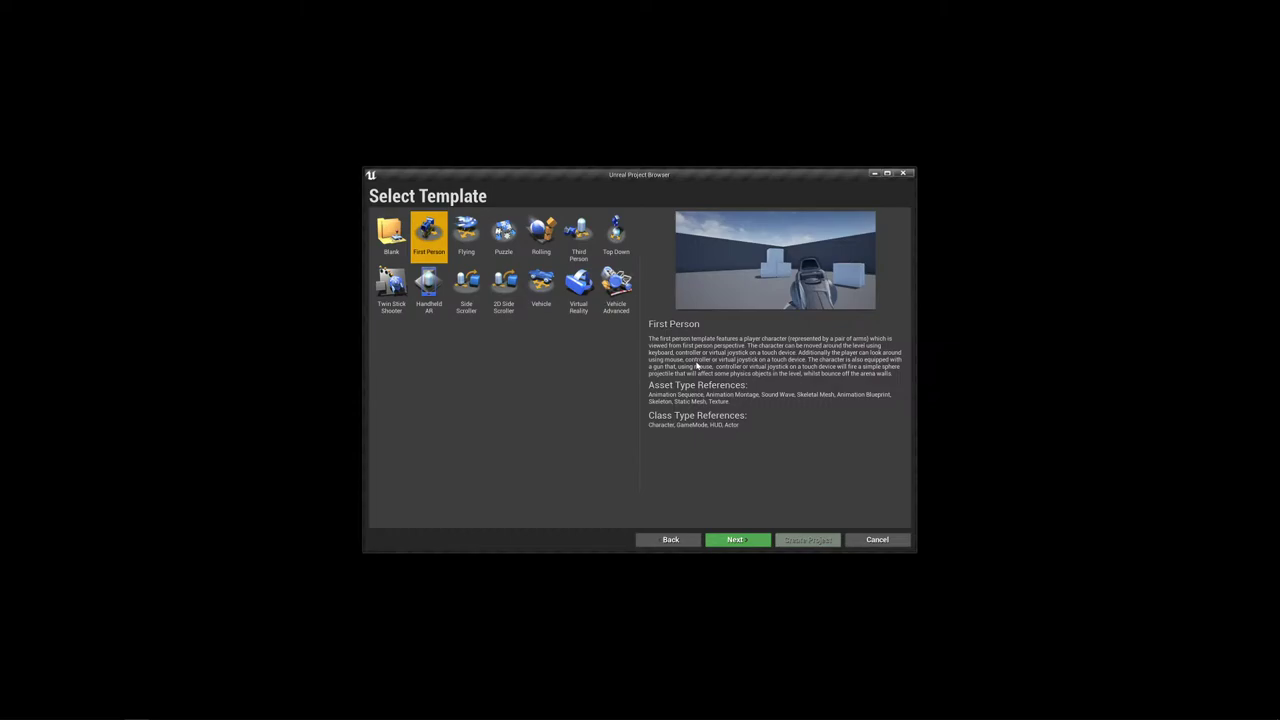
left_click(576, 232)
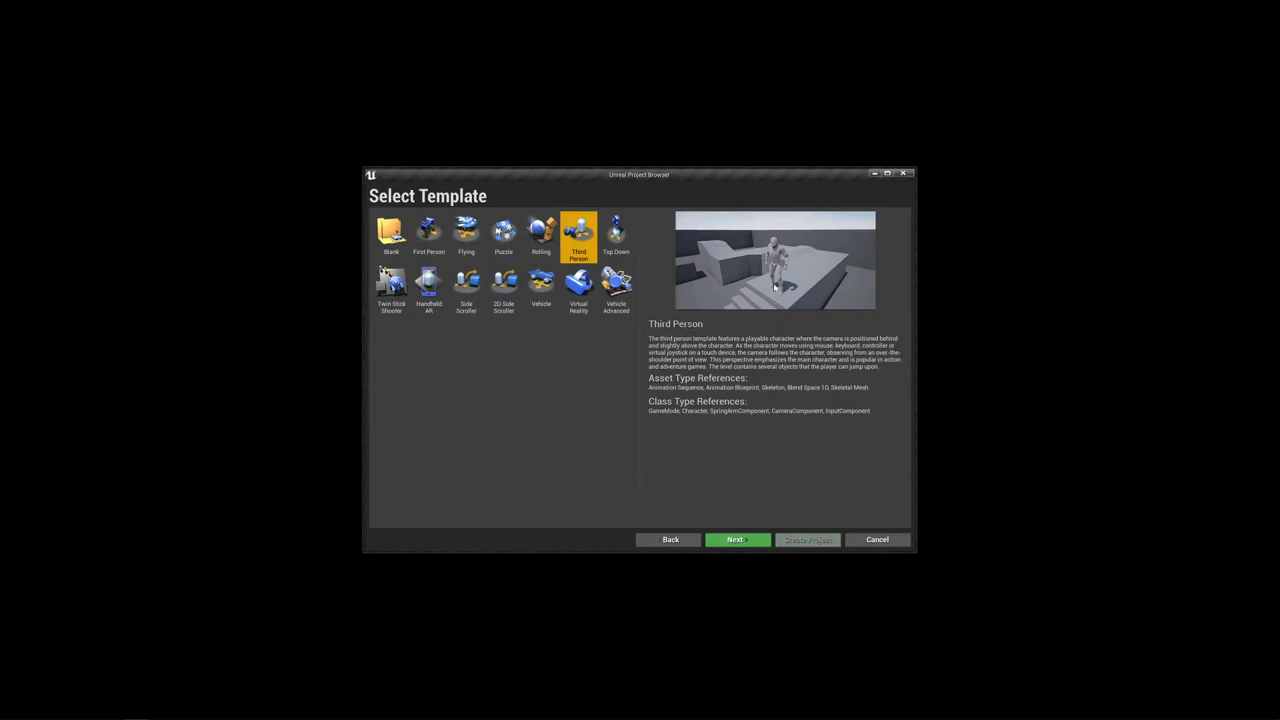
left_click(757, 541)
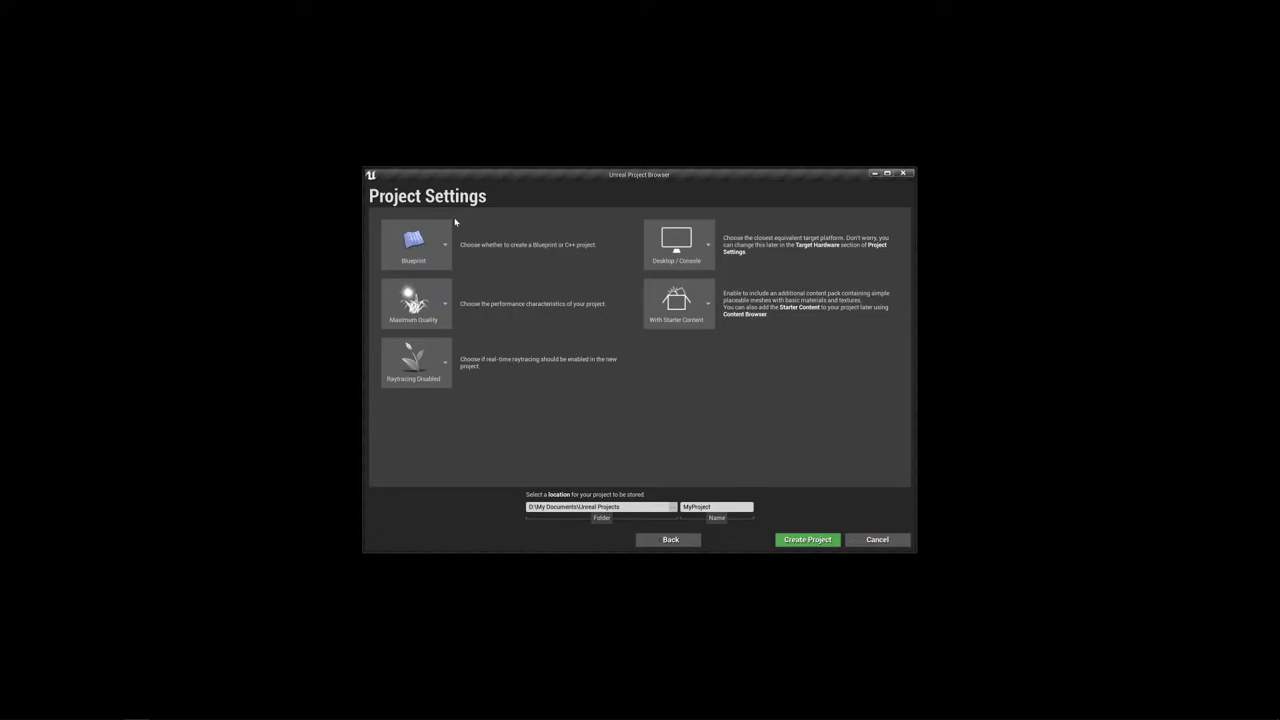
- Set the new project's storage location to the Unreal Projects folder on drive D
left_click(672, 506)
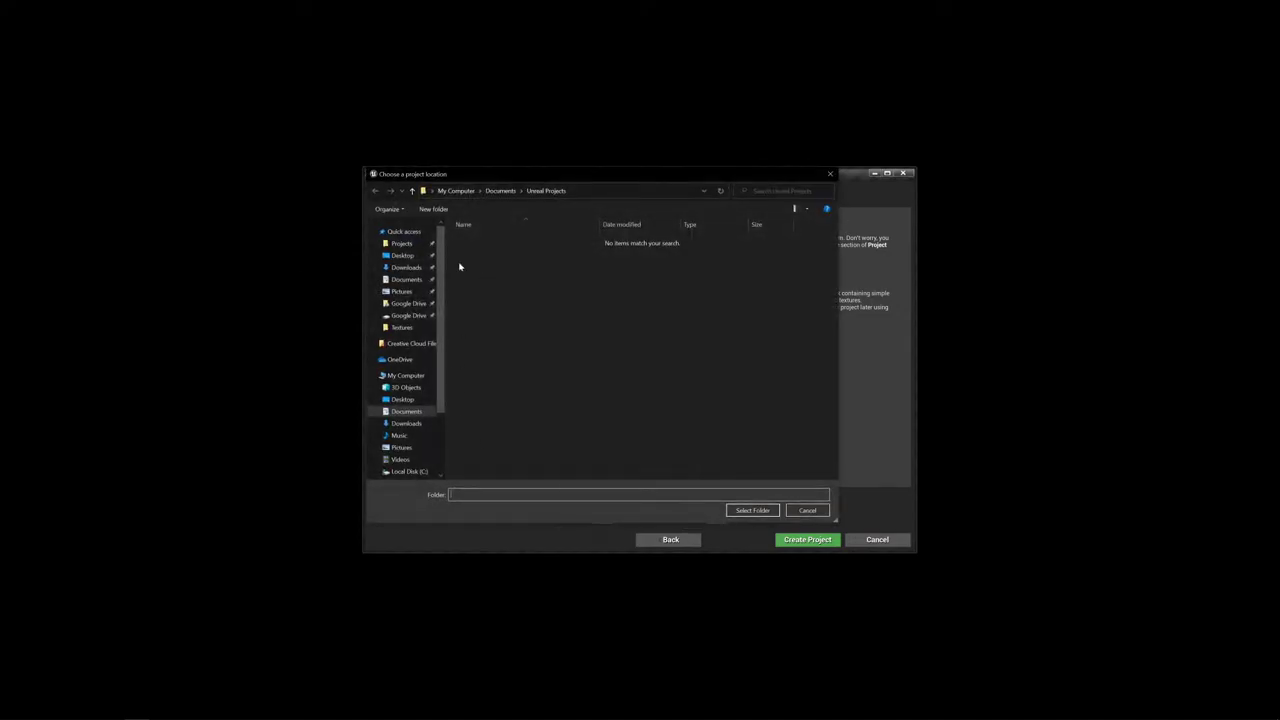
left_click(401, 243)
left_click(494, 192)
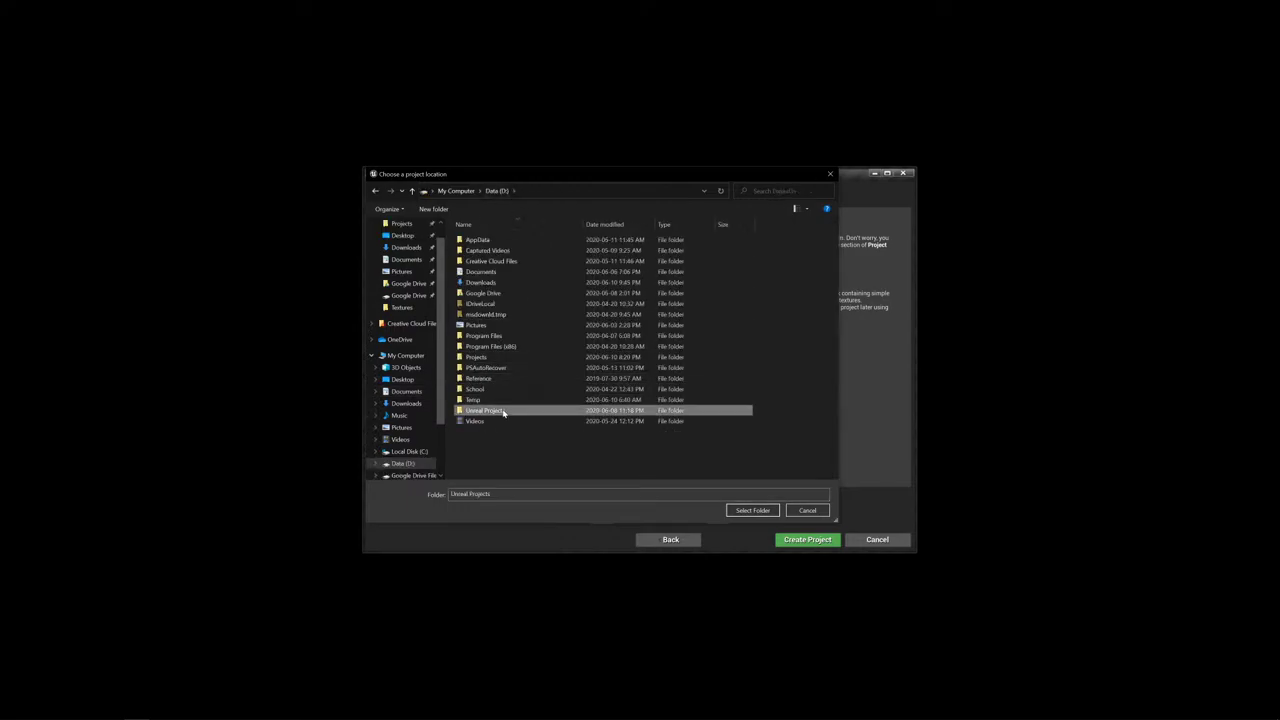
double_click(491, 409)
left_click(755, 511)
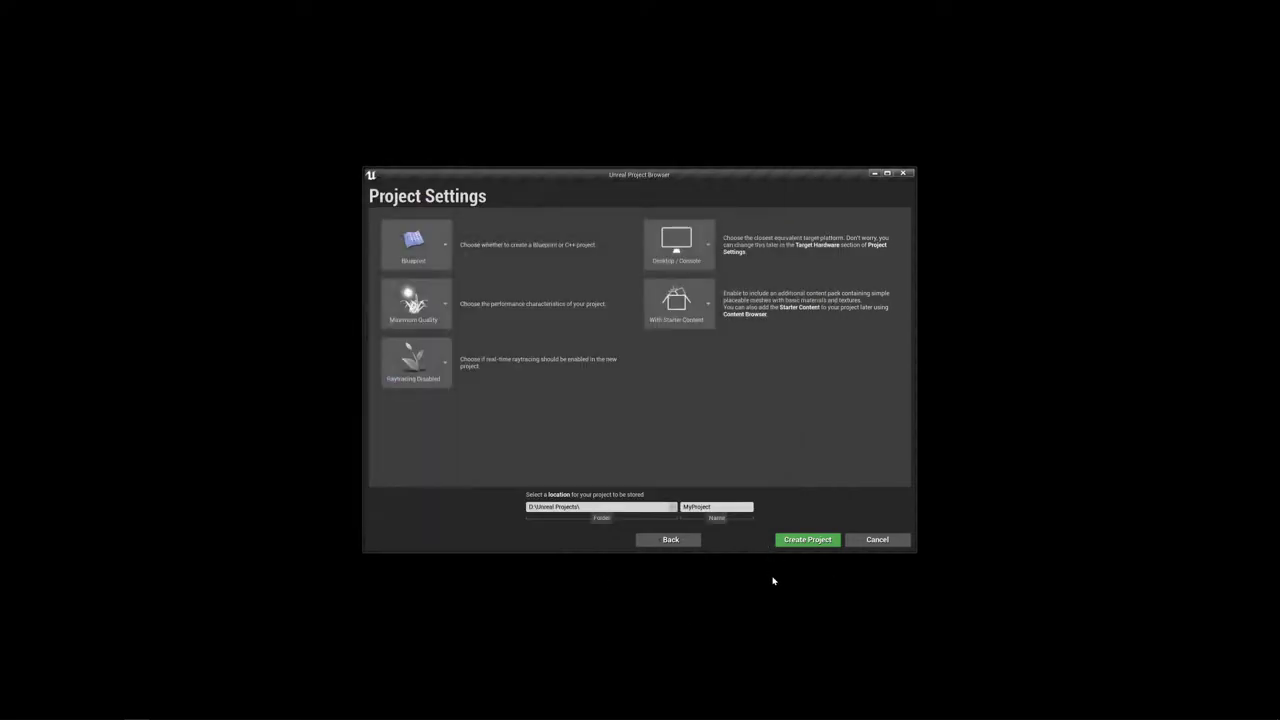
- Name the project CabinInTheWoods, check the raytracing option, and shift the project settings window slightly
left_click(716, 506)
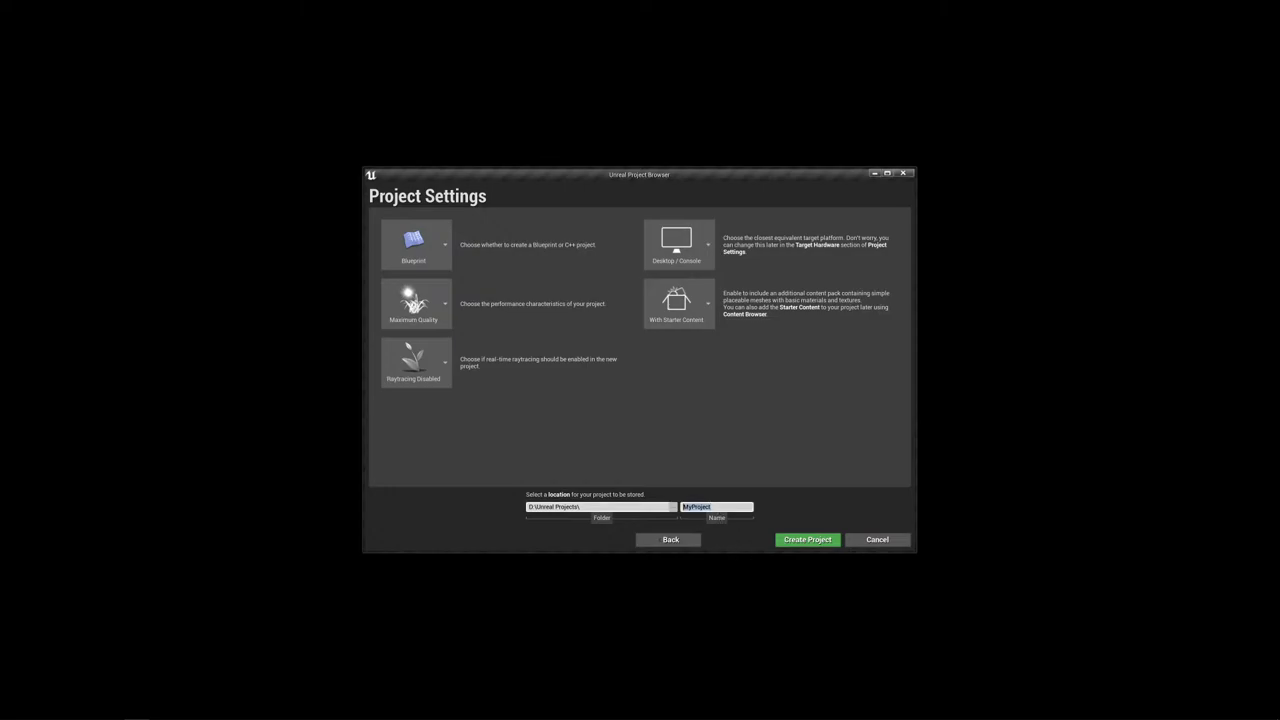
type("CabinInTheWoods")
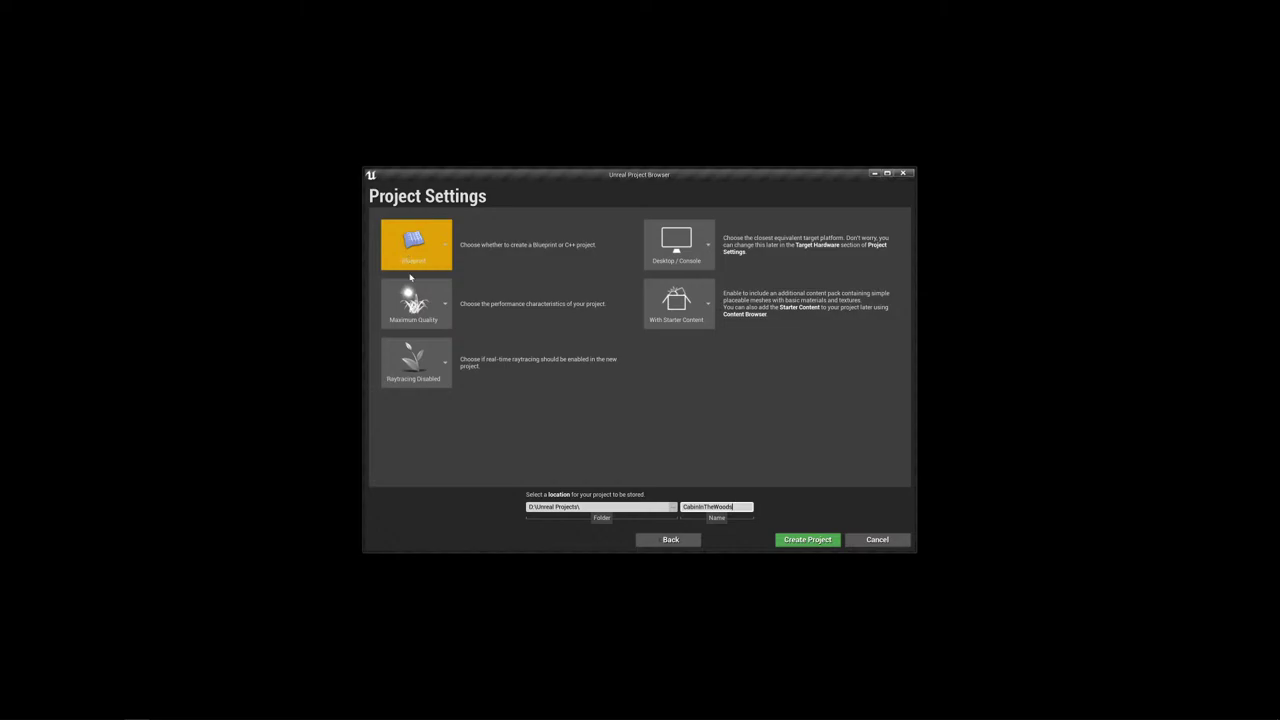
left_click(429, 359)
left_click(429, 359)
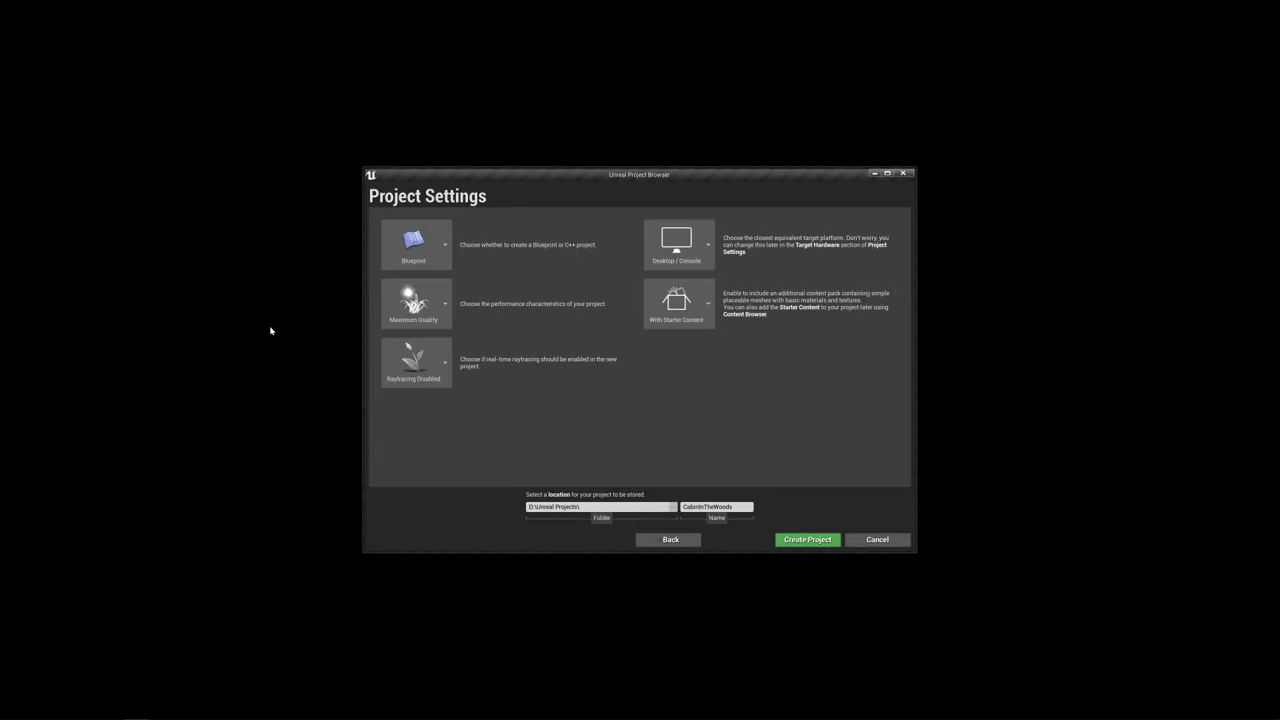
left_click_drag(705, 179, 653, 183)
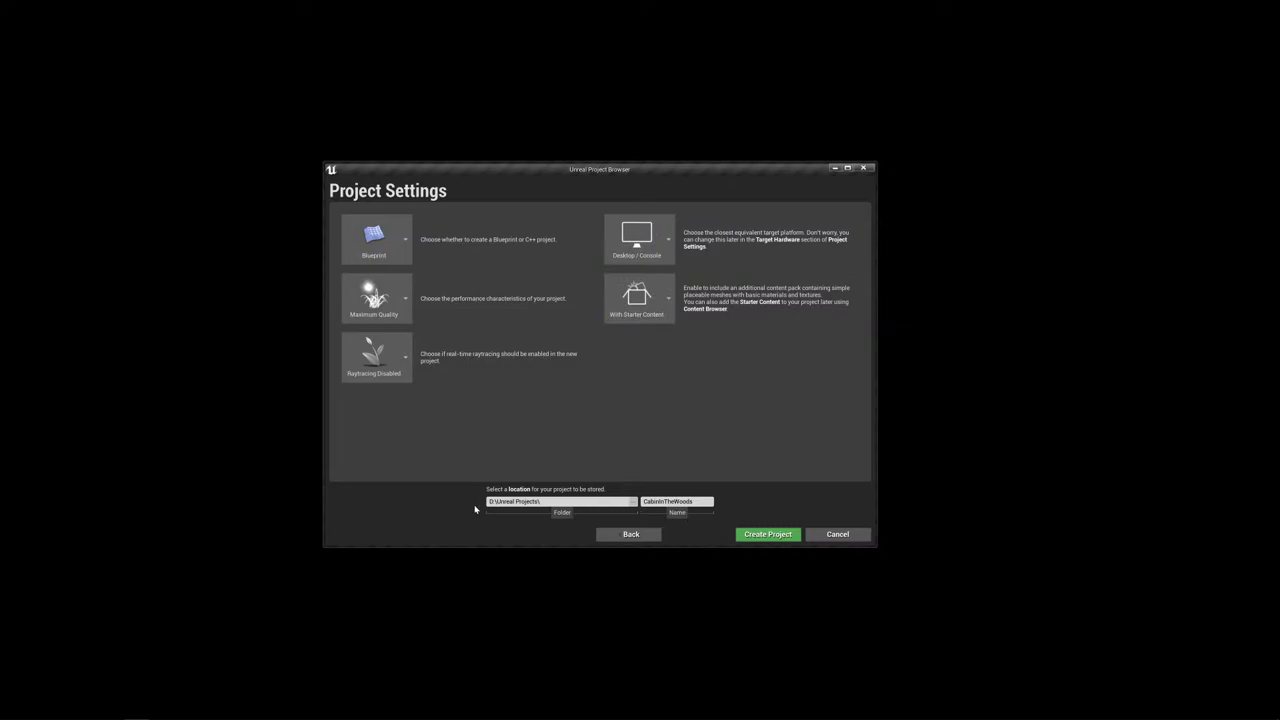
- Create the CabinInTheWoods project, show the content folder tree, and open the Maps folder of ThirdPersonBP
left_click(767, 534)
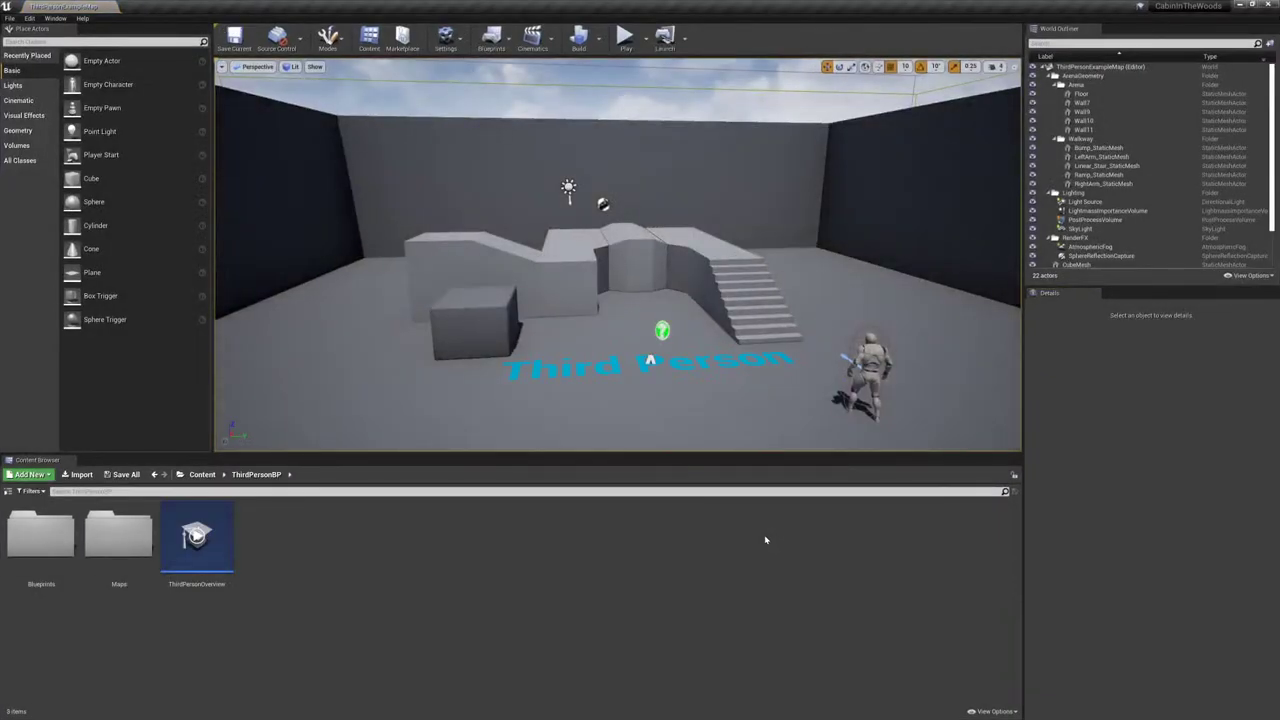
left_click(8, 491)
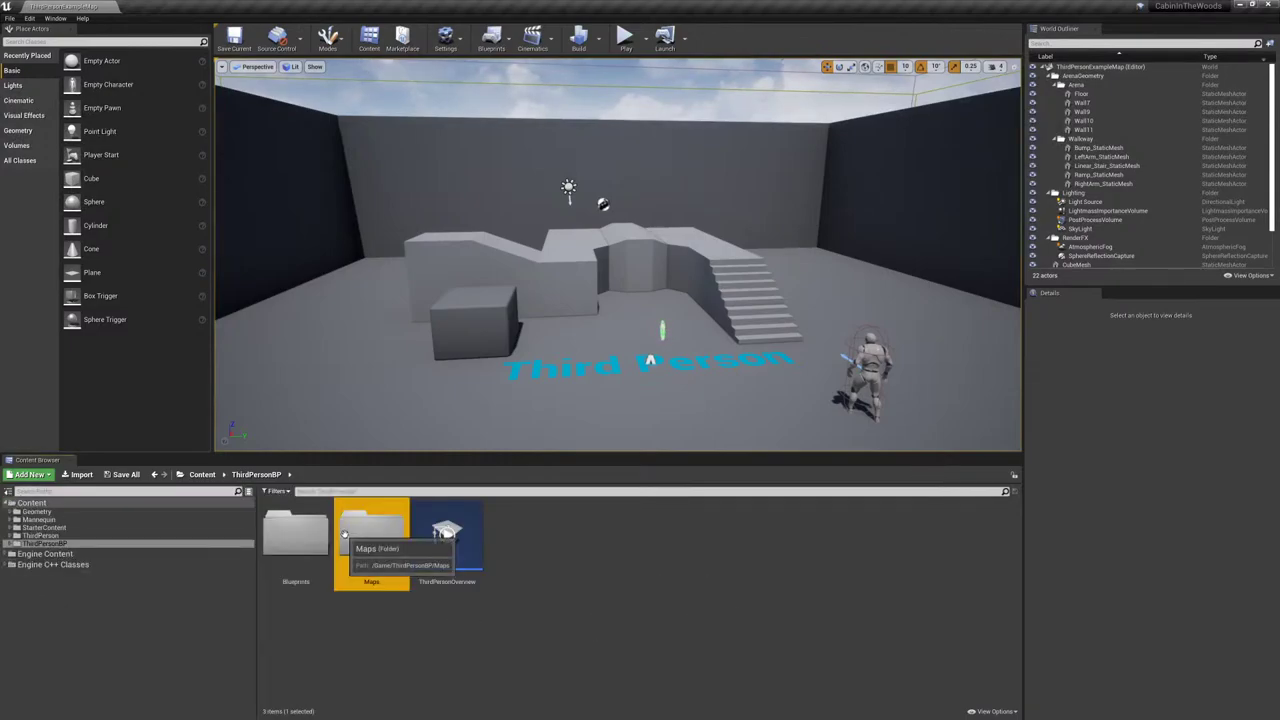
double_click(371, 533)
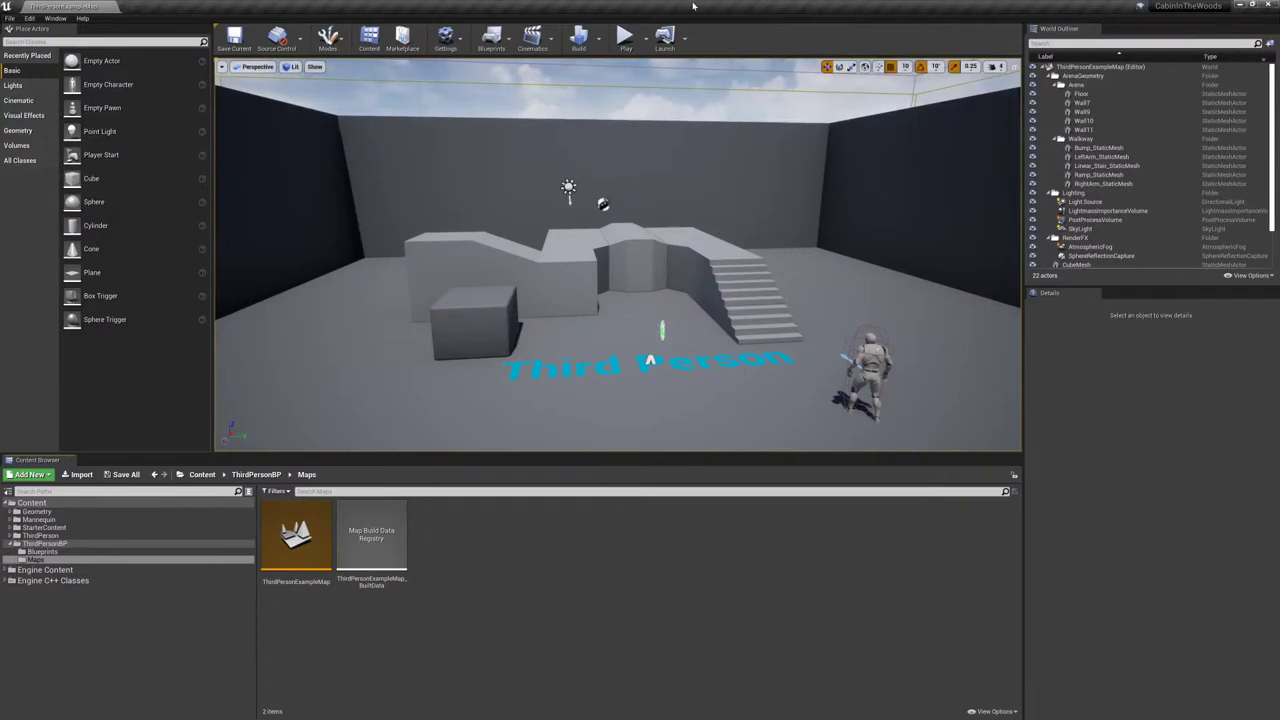
- Create a level named CabinInTheWoodsMap in the Maps folder and open it without saving pending content
right_click_drag(635, 201, 915, 75)
right_click_drag(560, 250, 633, 198)
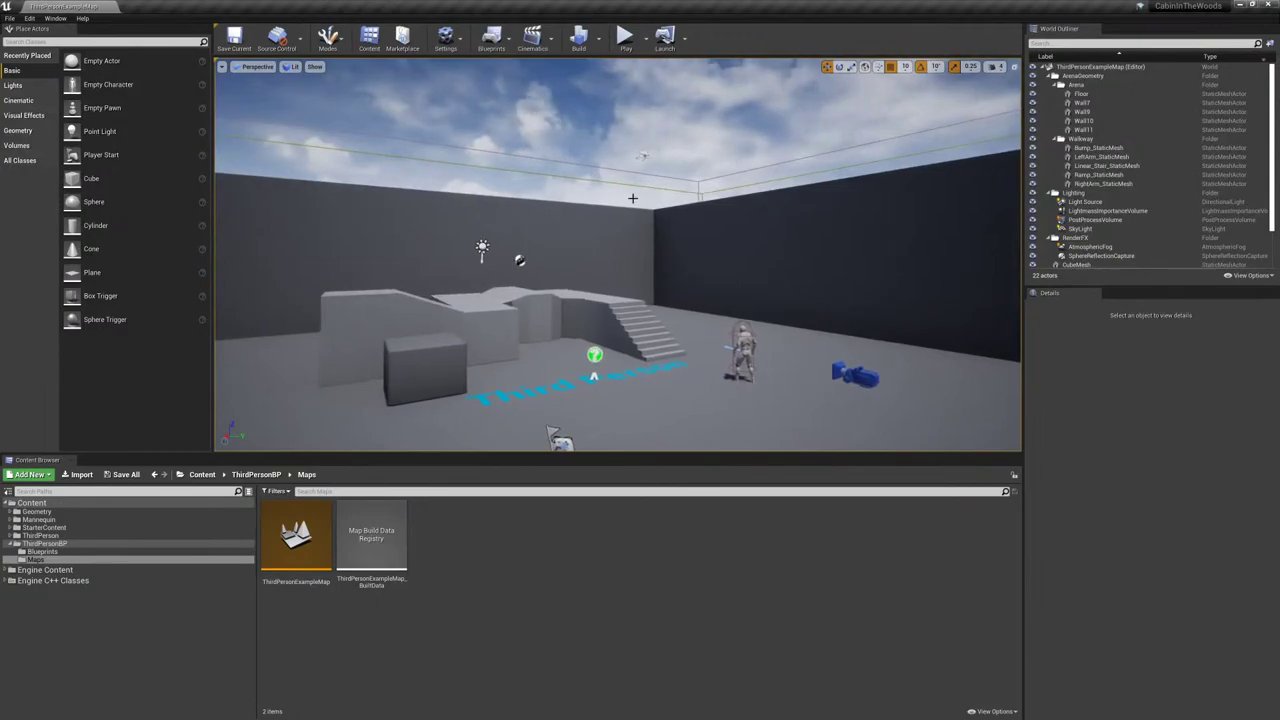
right_click(438, 576)
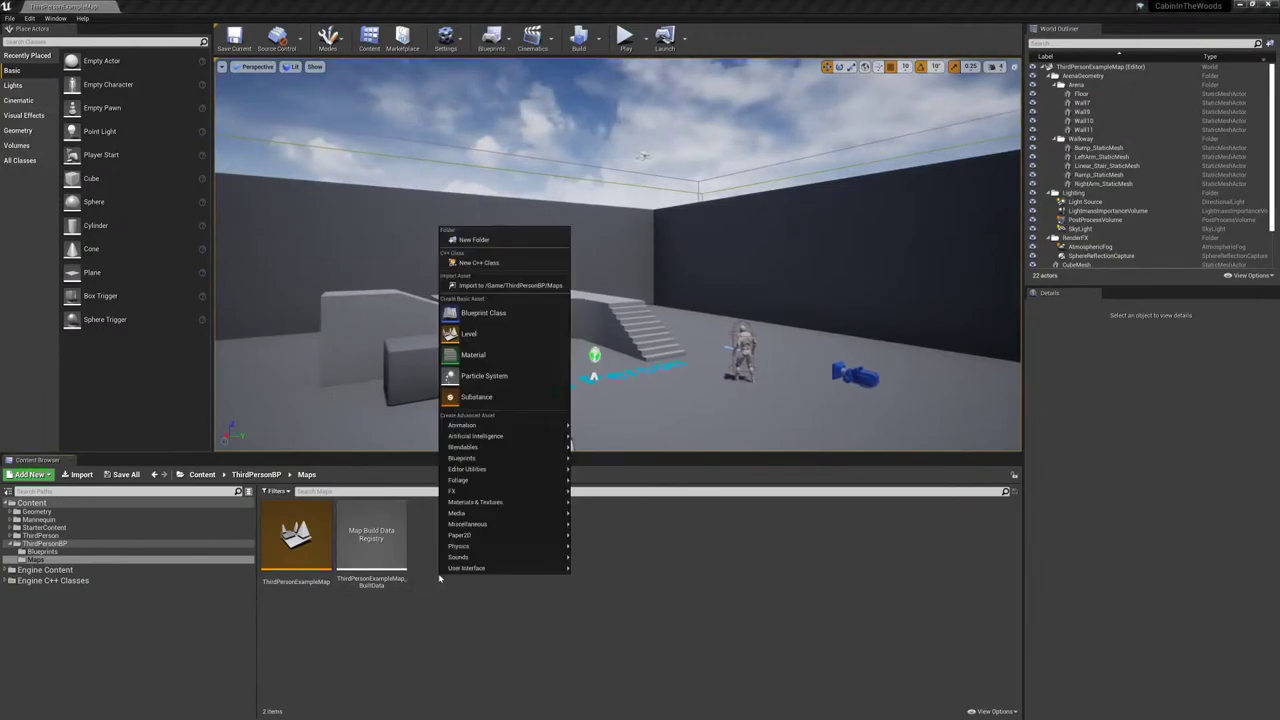
left_click(470, 334)
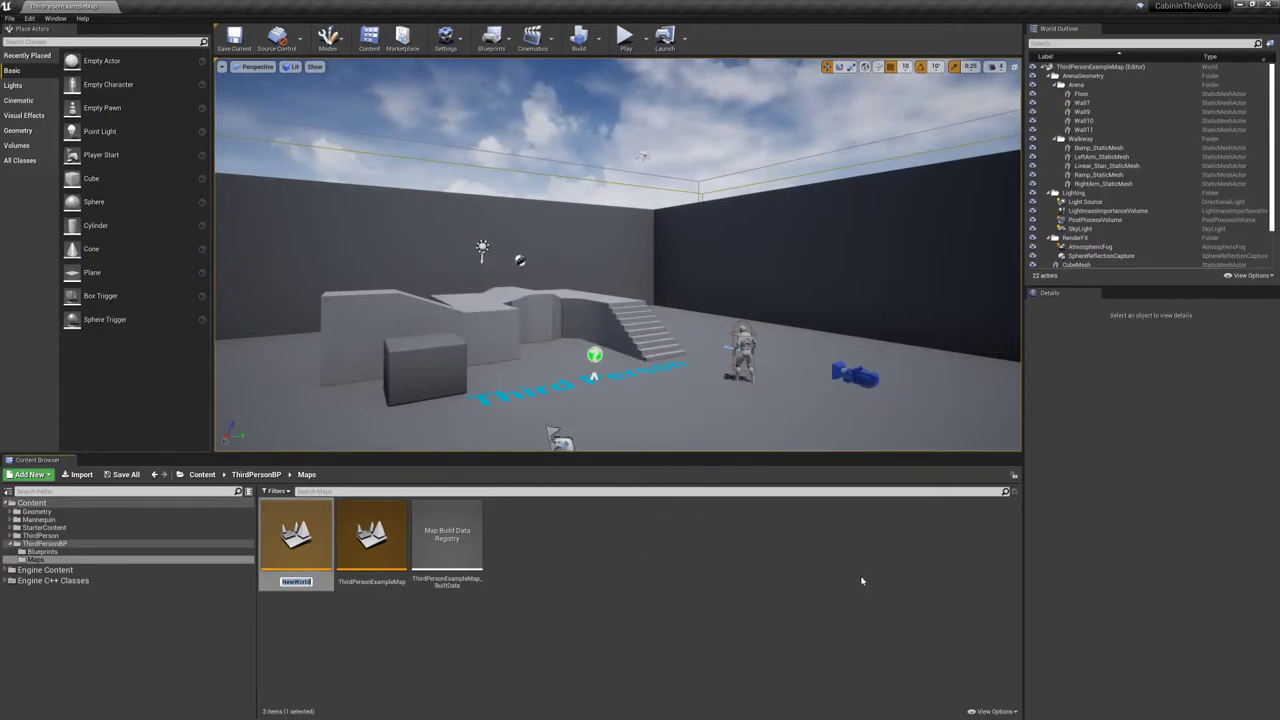
type("Ca")
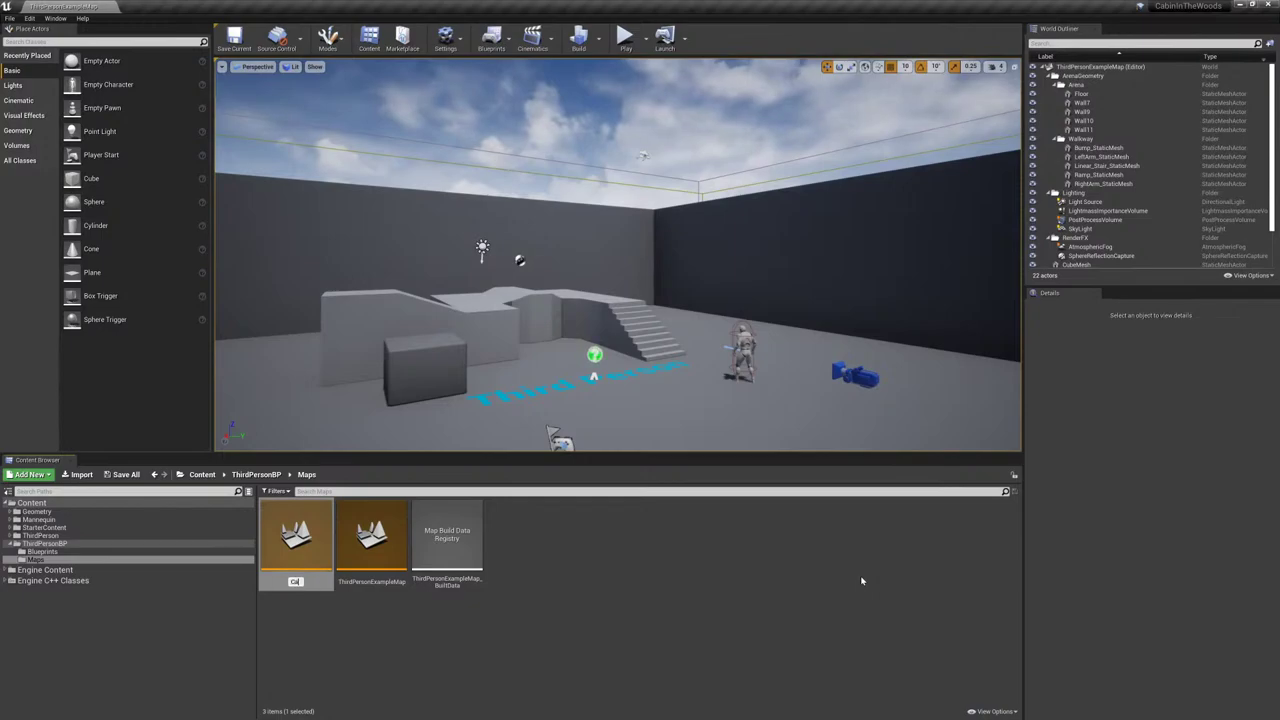
type("binI")
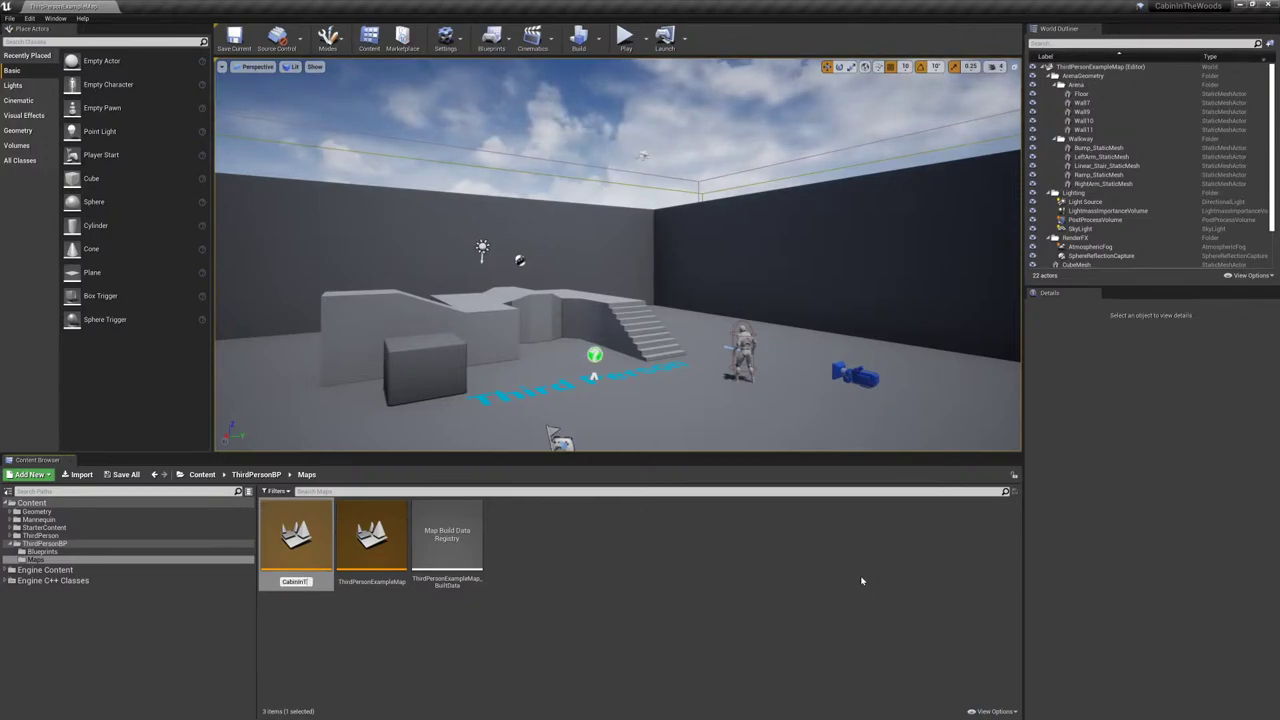
type("nTheWoodsMa")
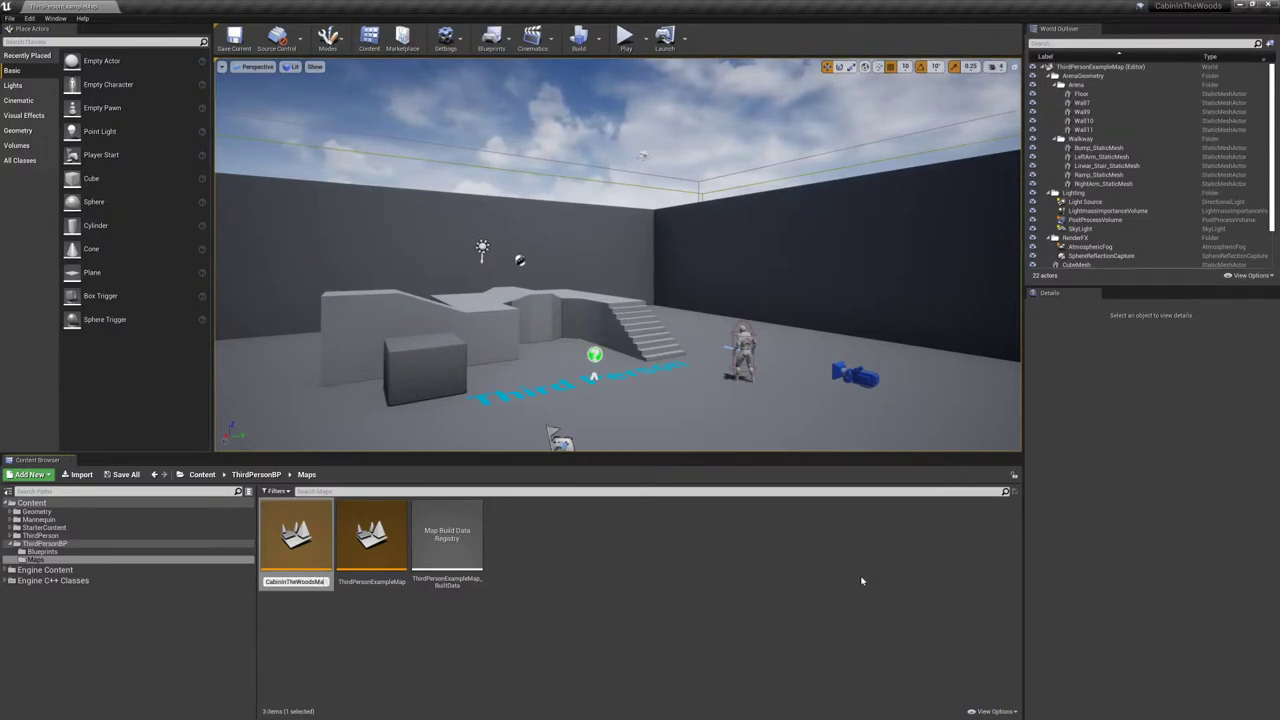
type("p")
key("Return")
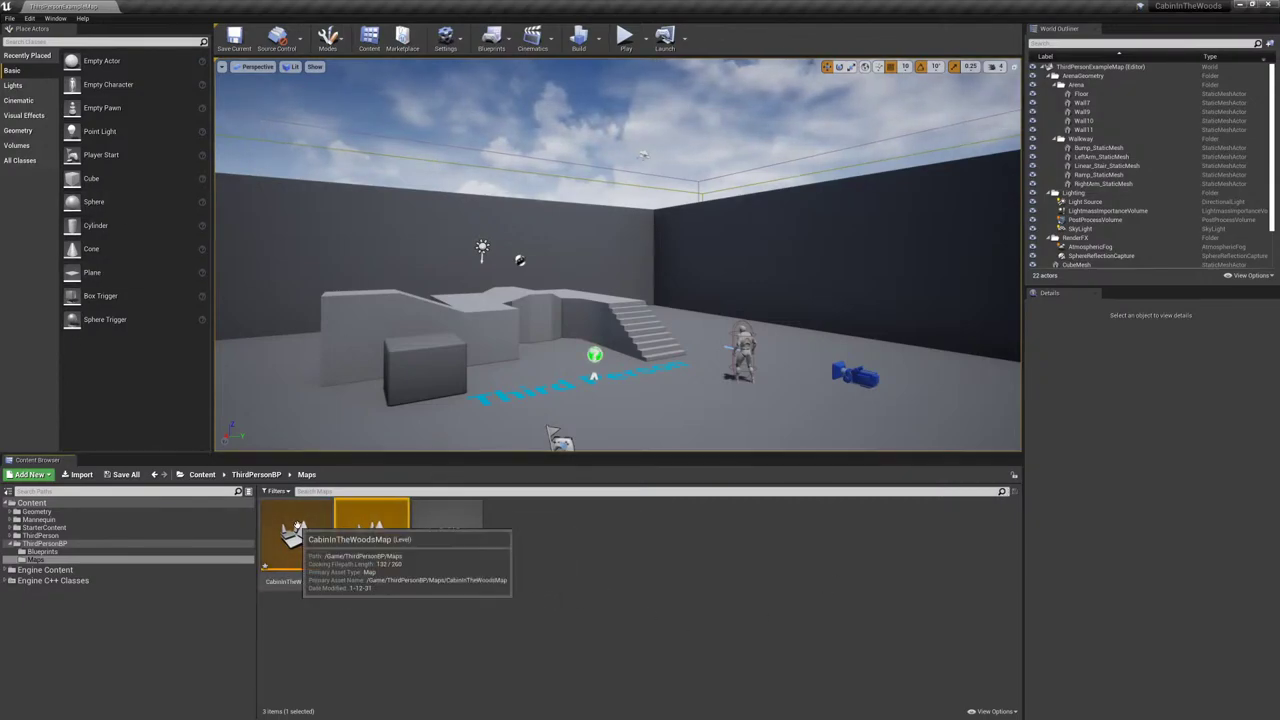
double_click(296, 535)
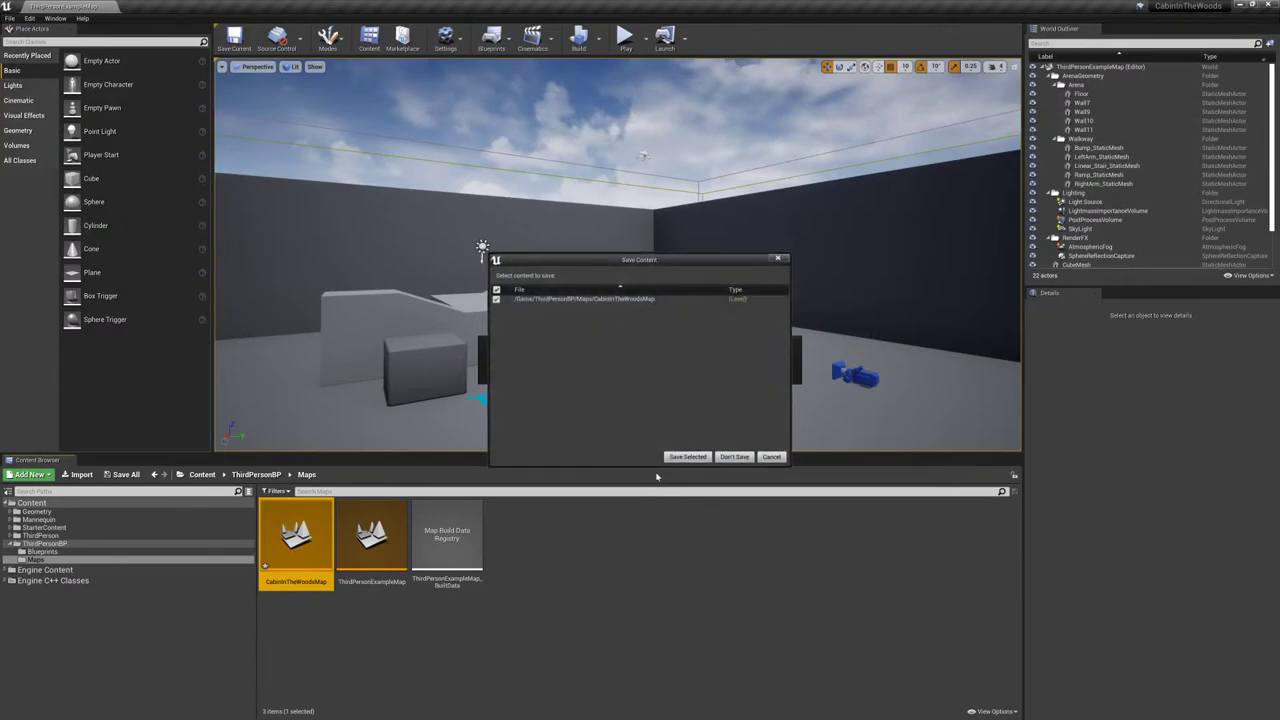
left_click(734, 457)
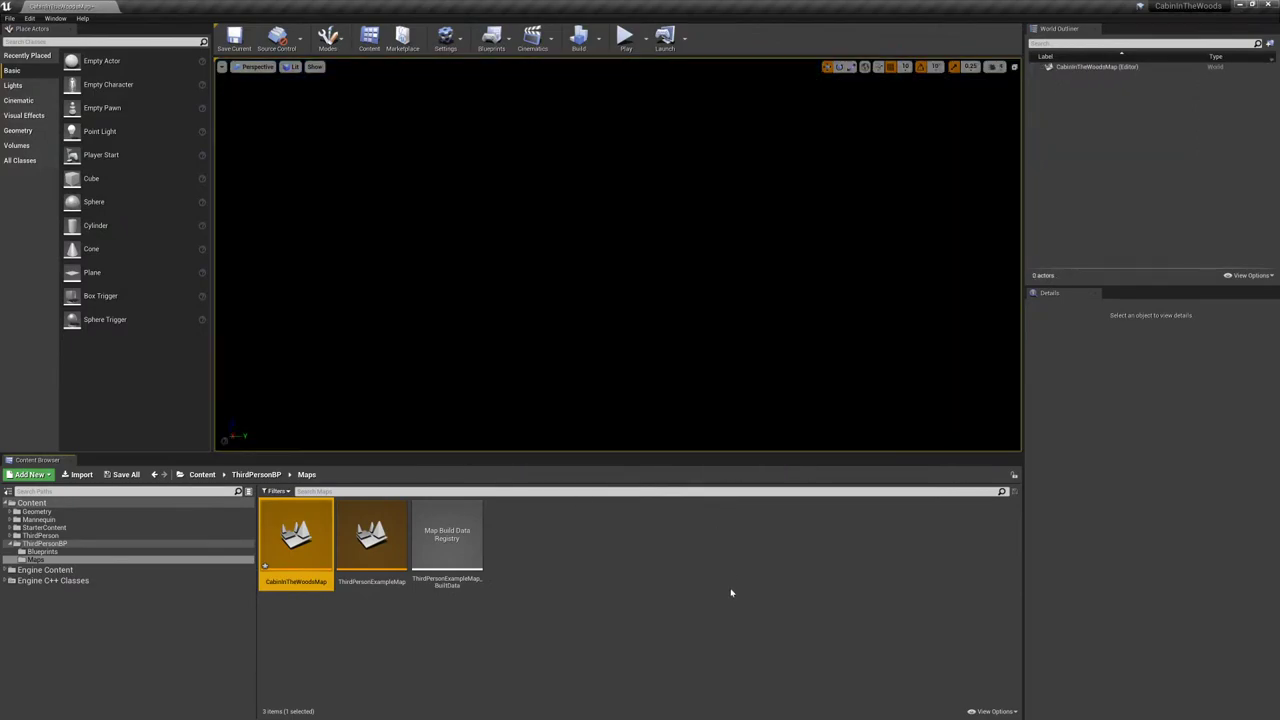
- In the project settings description, set the project name to CabinInTheWoodsProject
left_click(445, 38)
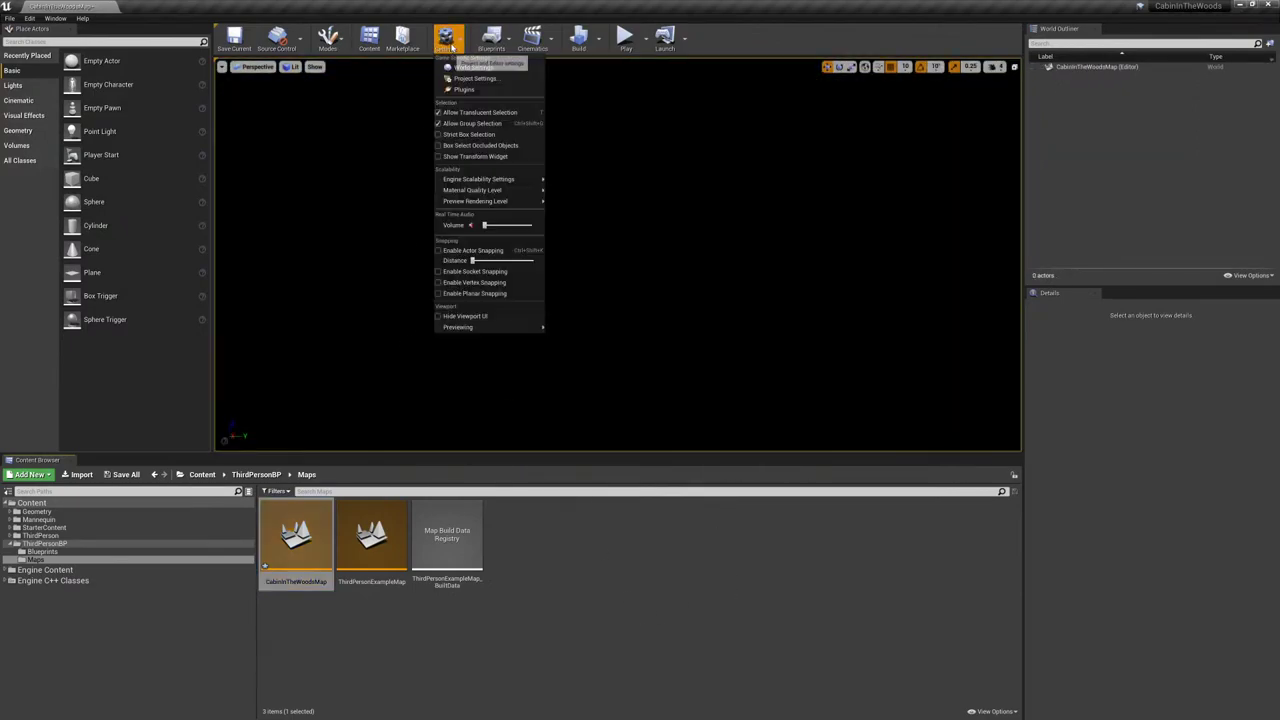
left_click(468, 80)
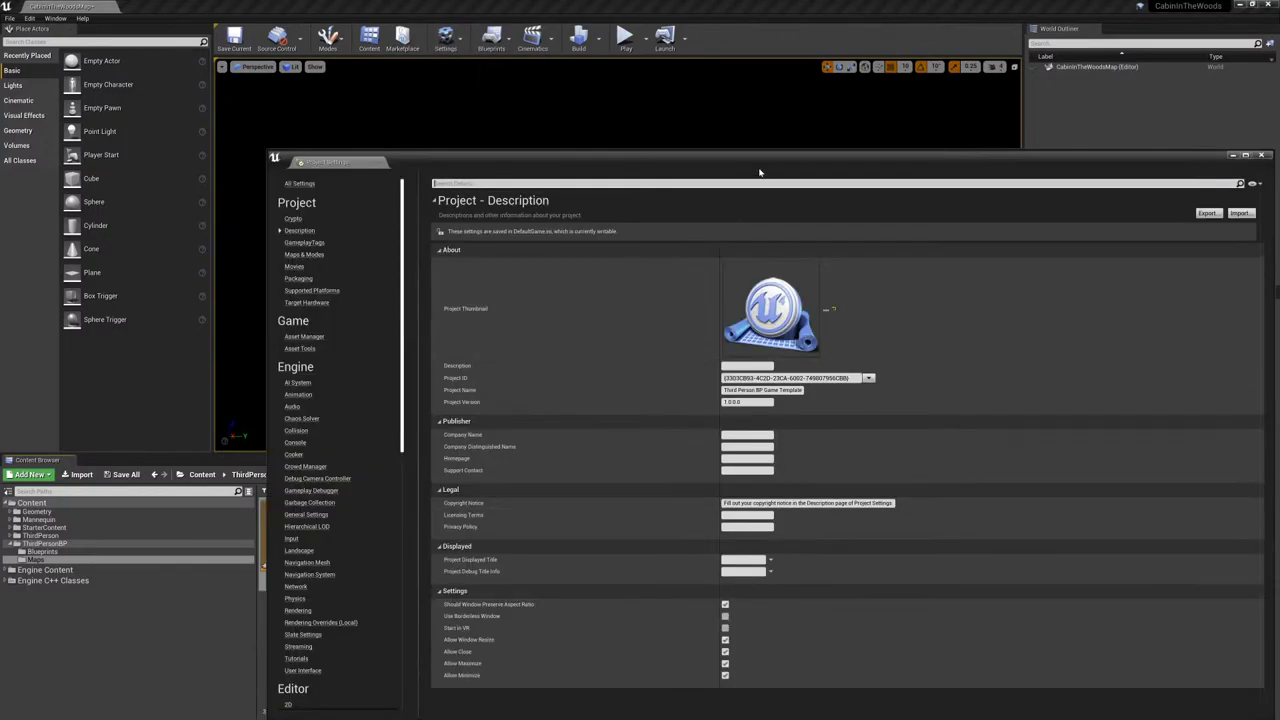
left_click_drag(757, 167, 830, 72)
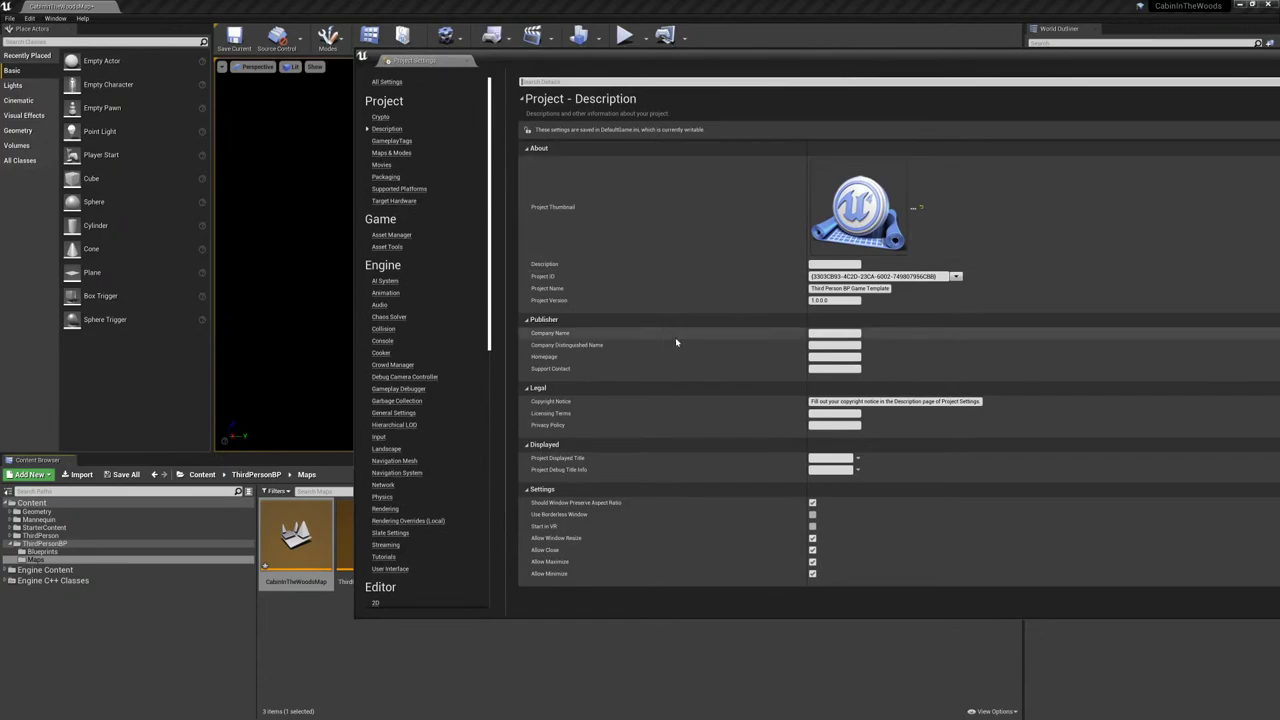
left_click(850, 288)
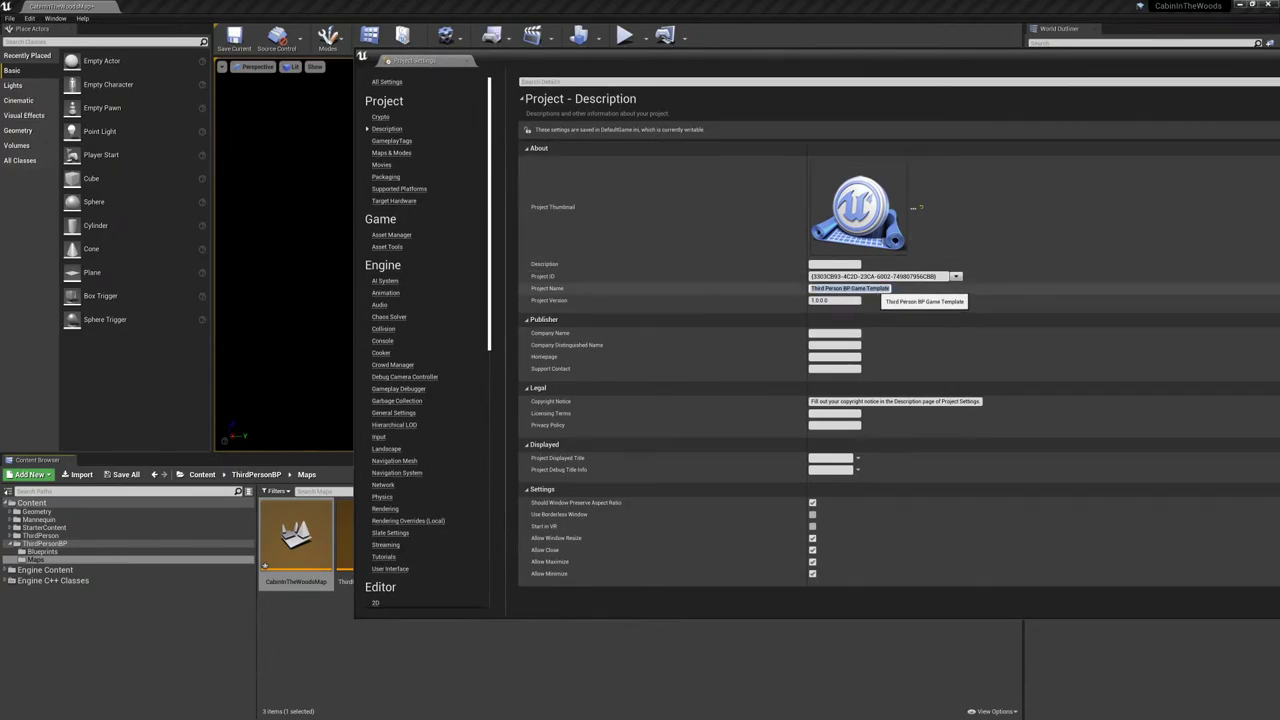
type("CA")
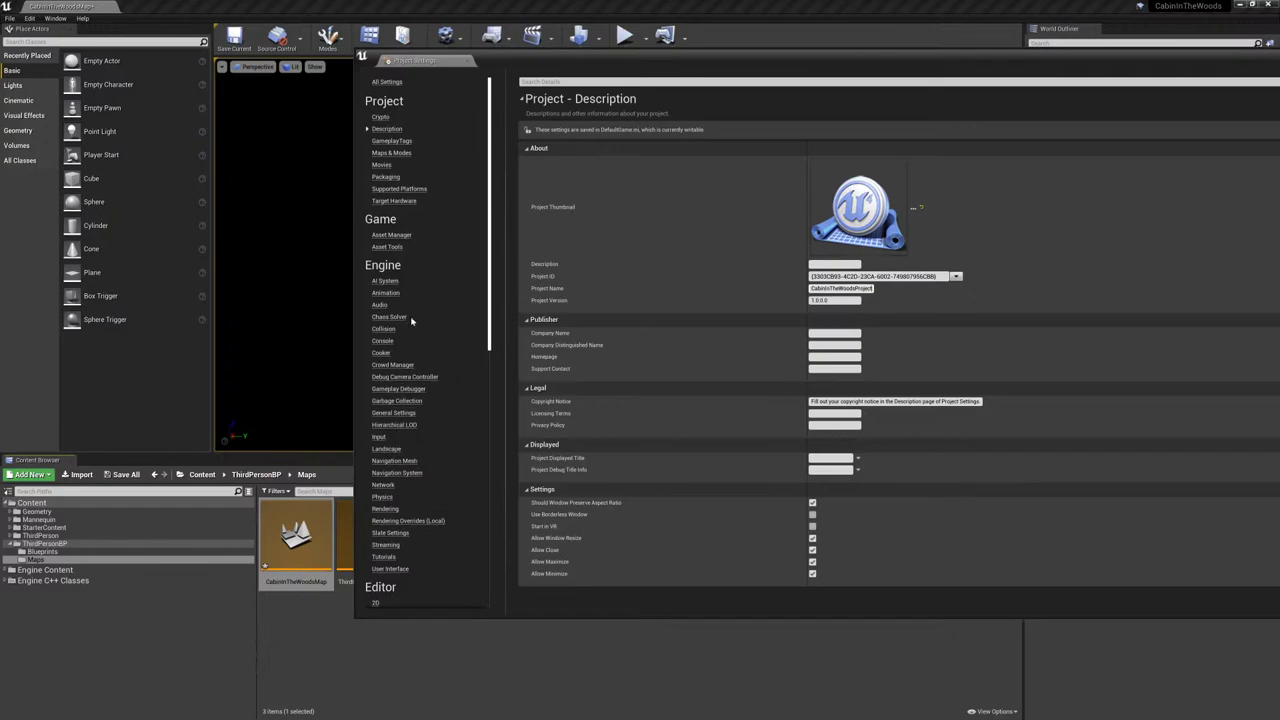
- Set both the Editor Startup Map and Game Default Map to CabinInTheWoodsMap, and close the project settings
left_click(390, 152)
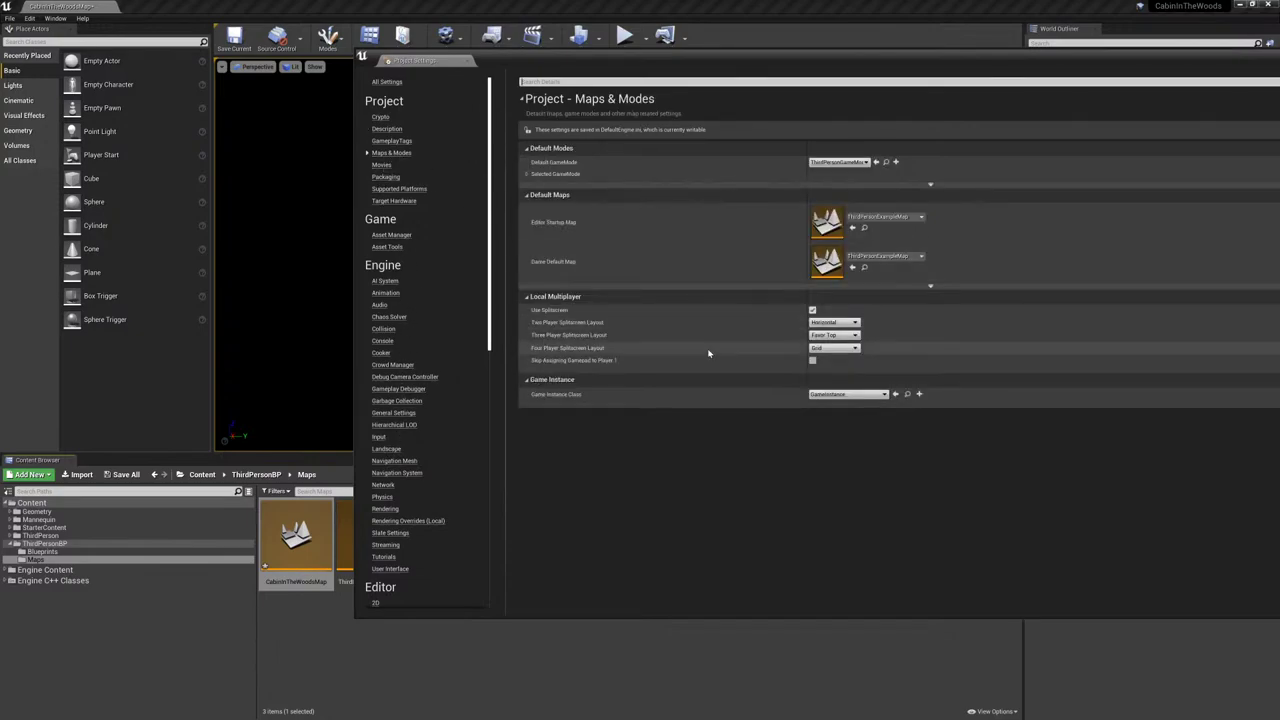
left_click(917, 218)
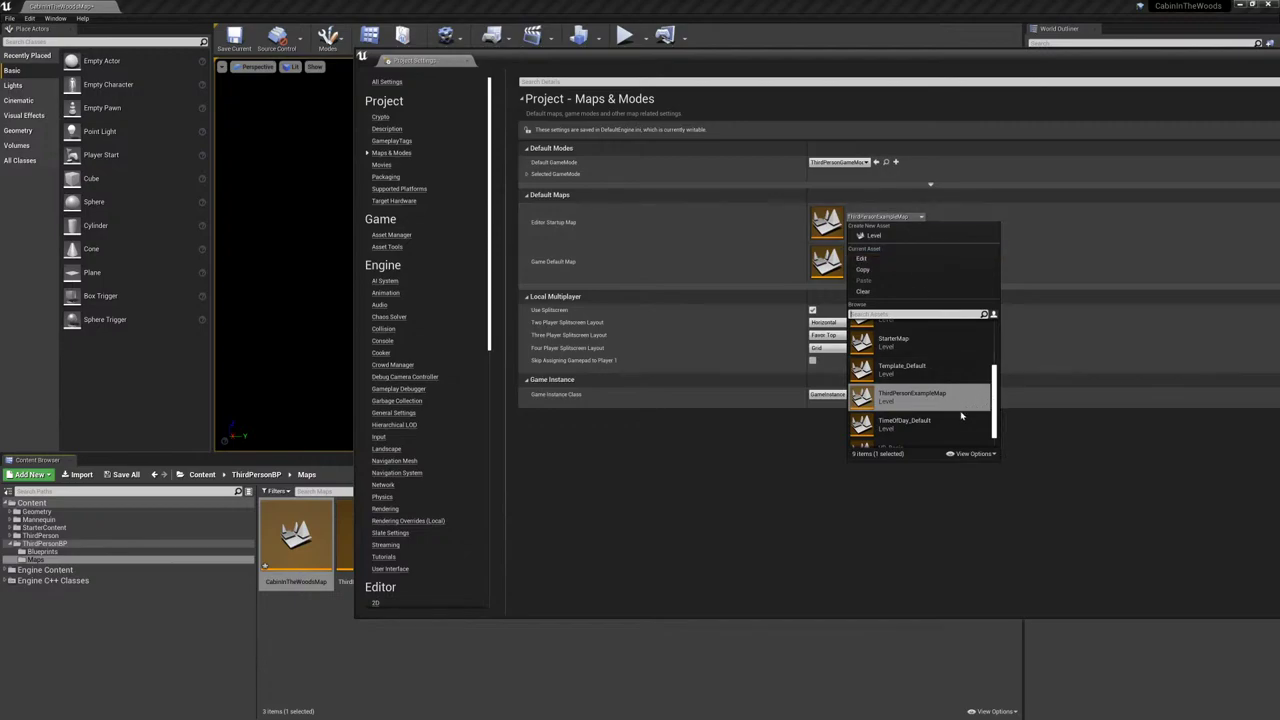
scroll(958, 418, "up", 2)
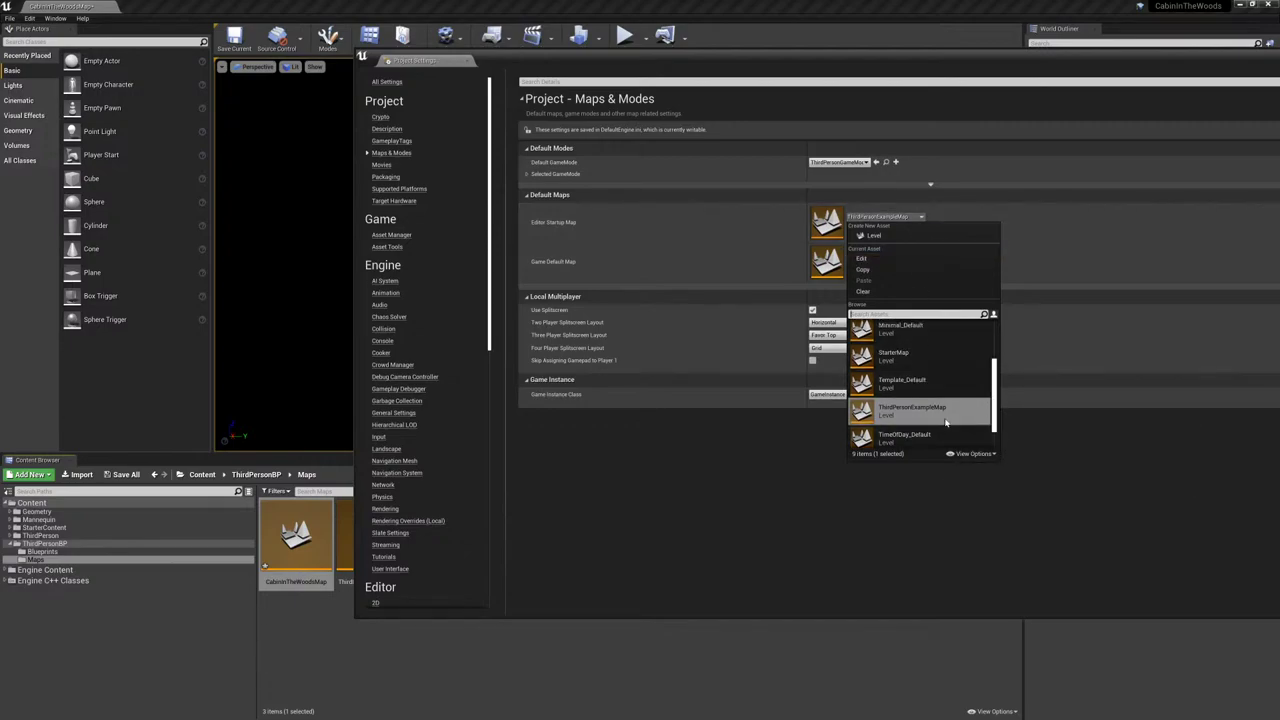
scroll(946, 423, "up", 3)
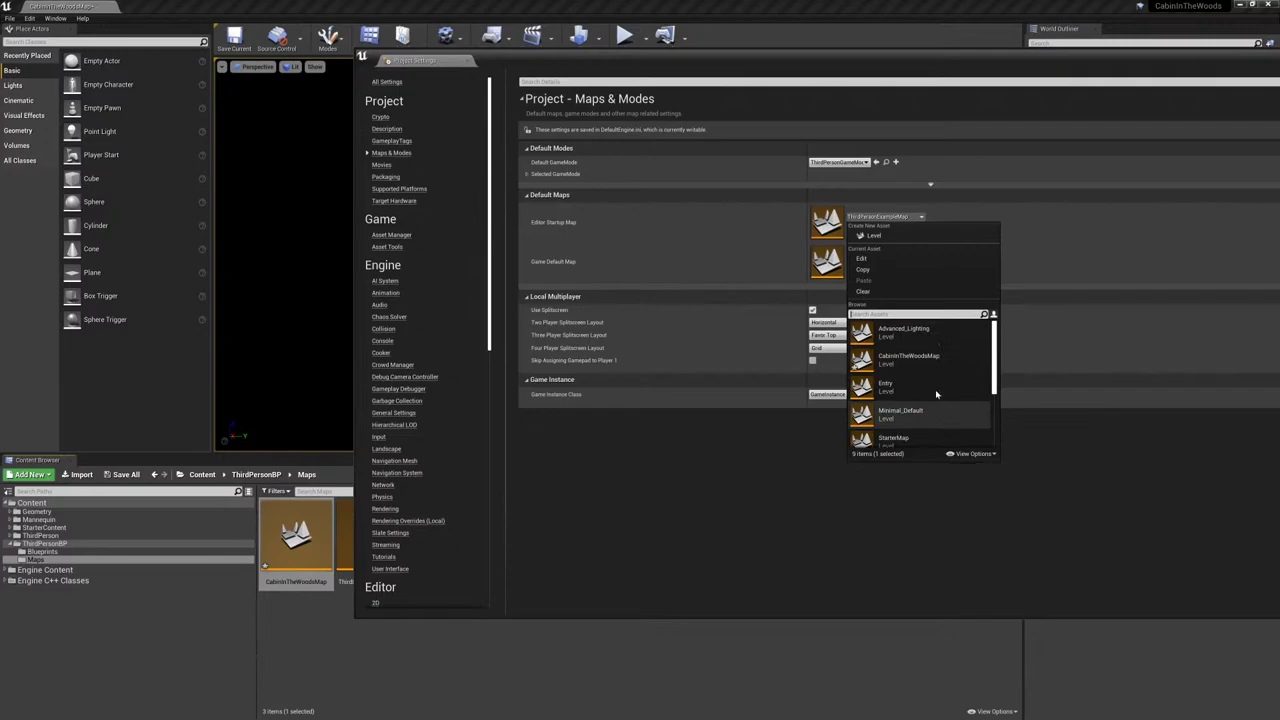
left_click(905, 358)
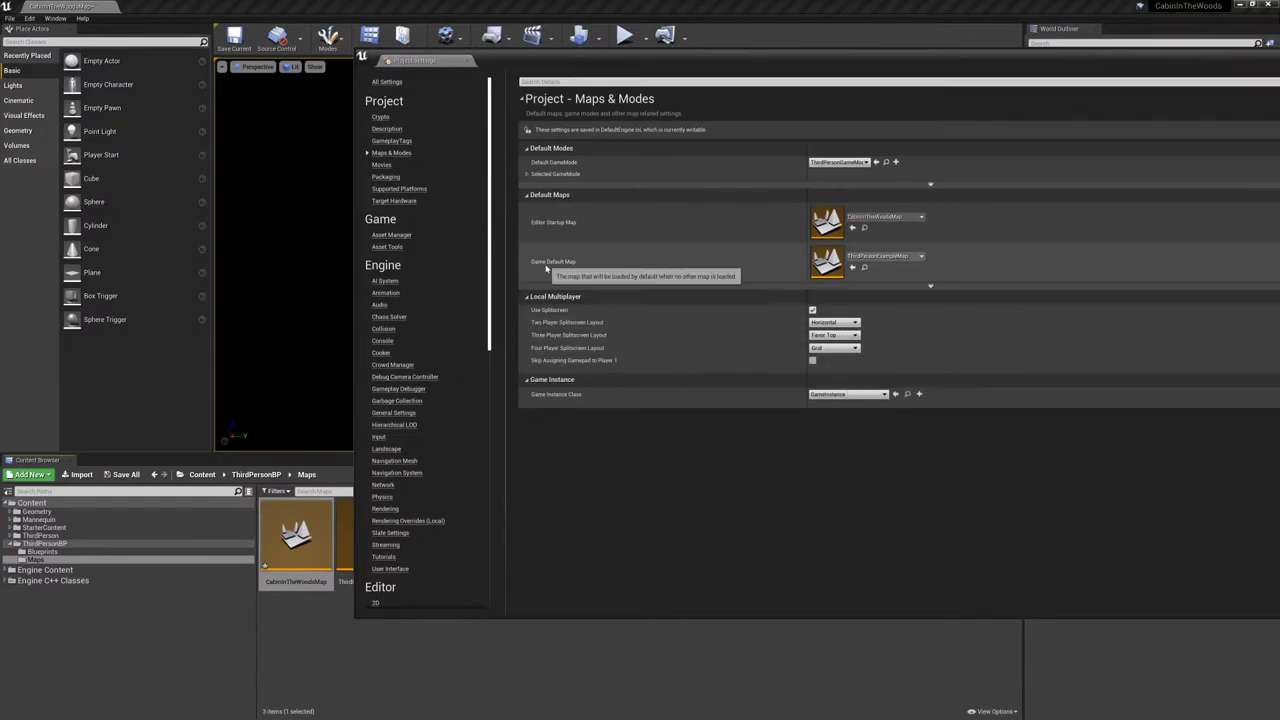
left_click(885, 256)
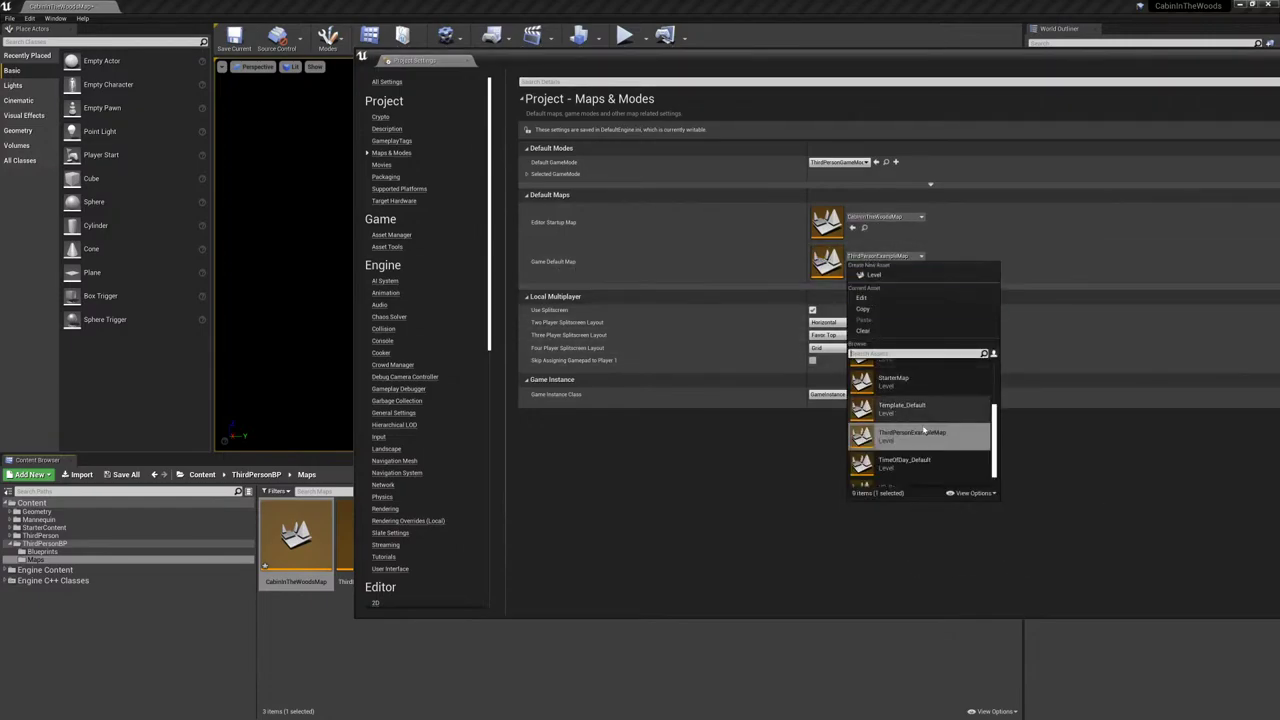
scroll(925, 430, "up", 3)
left_click(888, 405)
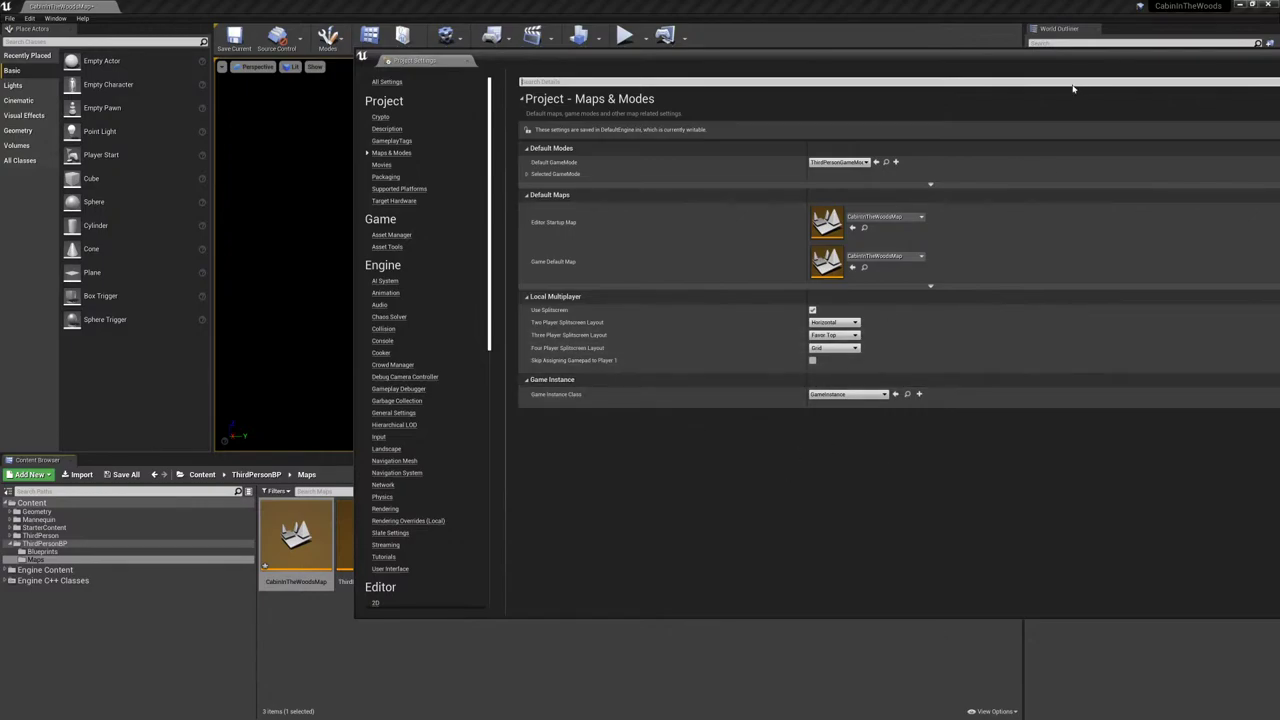
left_click_drag(1084, 66, 871, 83)
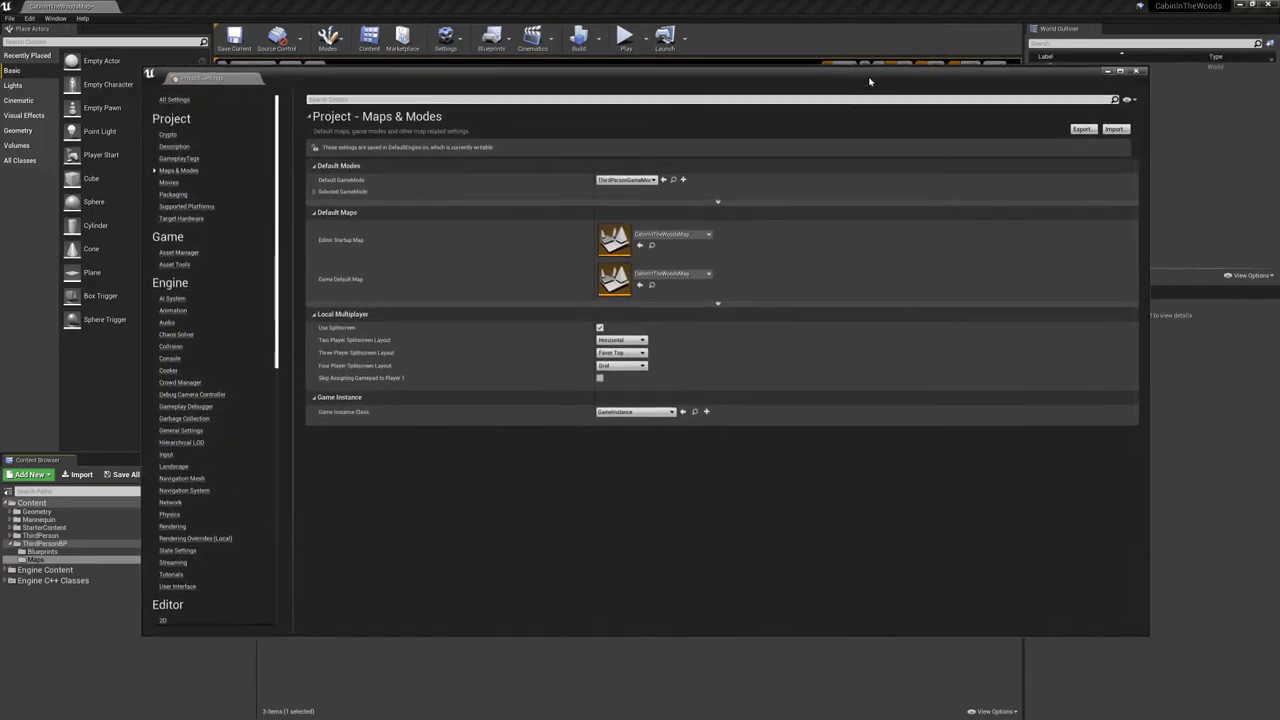
left_click(1136, 70)
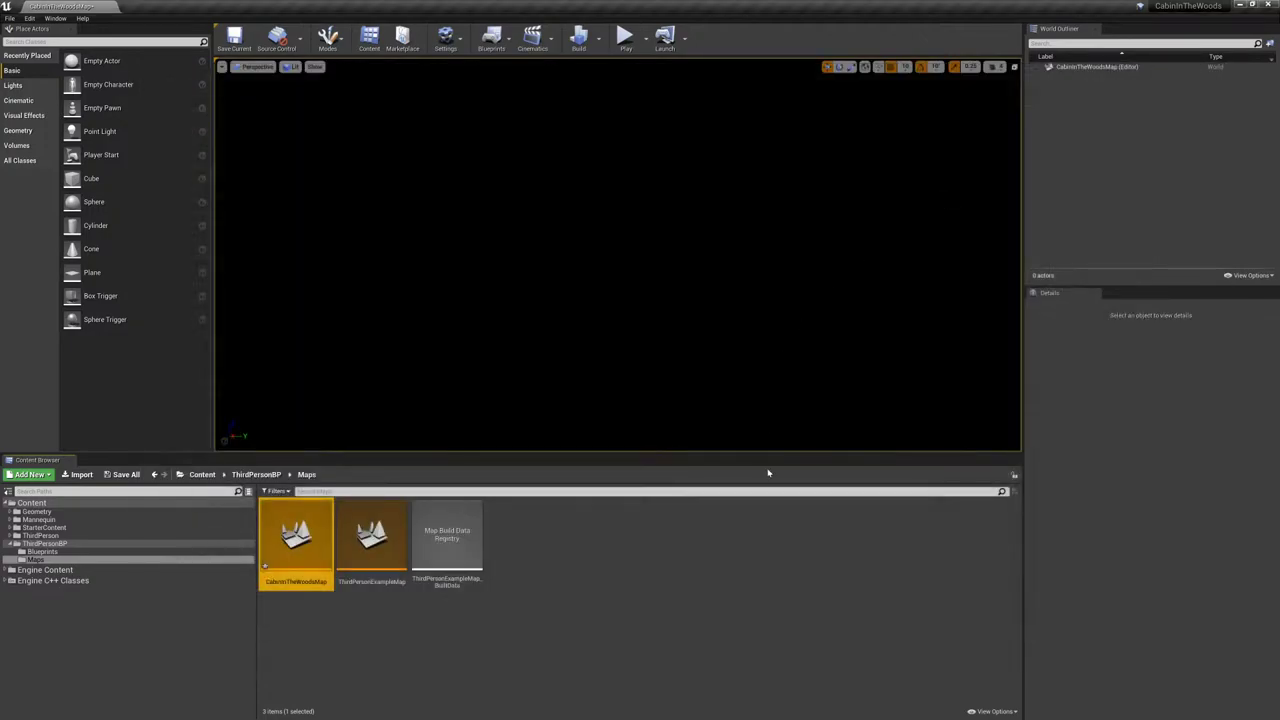
- Delete ThirdPersonExampleMap with its built data, and save the CabinInTheWoodsMap level
left_click(397, 545)
key("Delete")
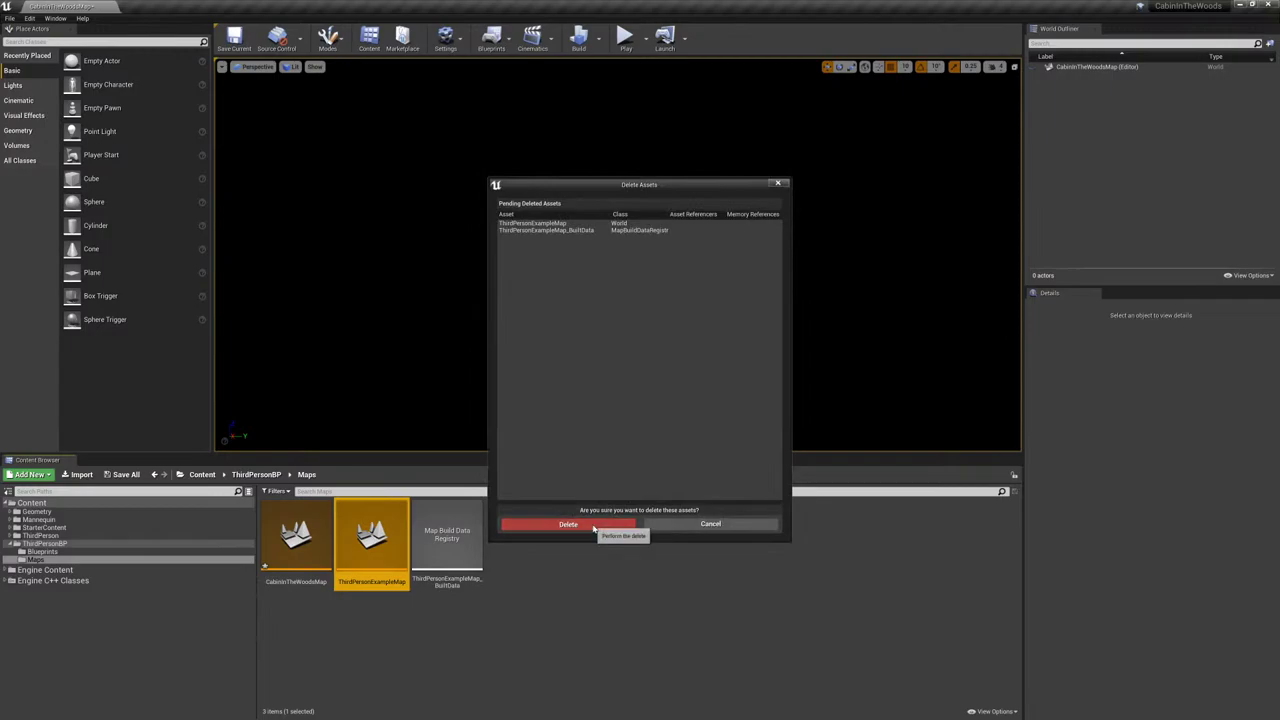
left_click(593, 526)
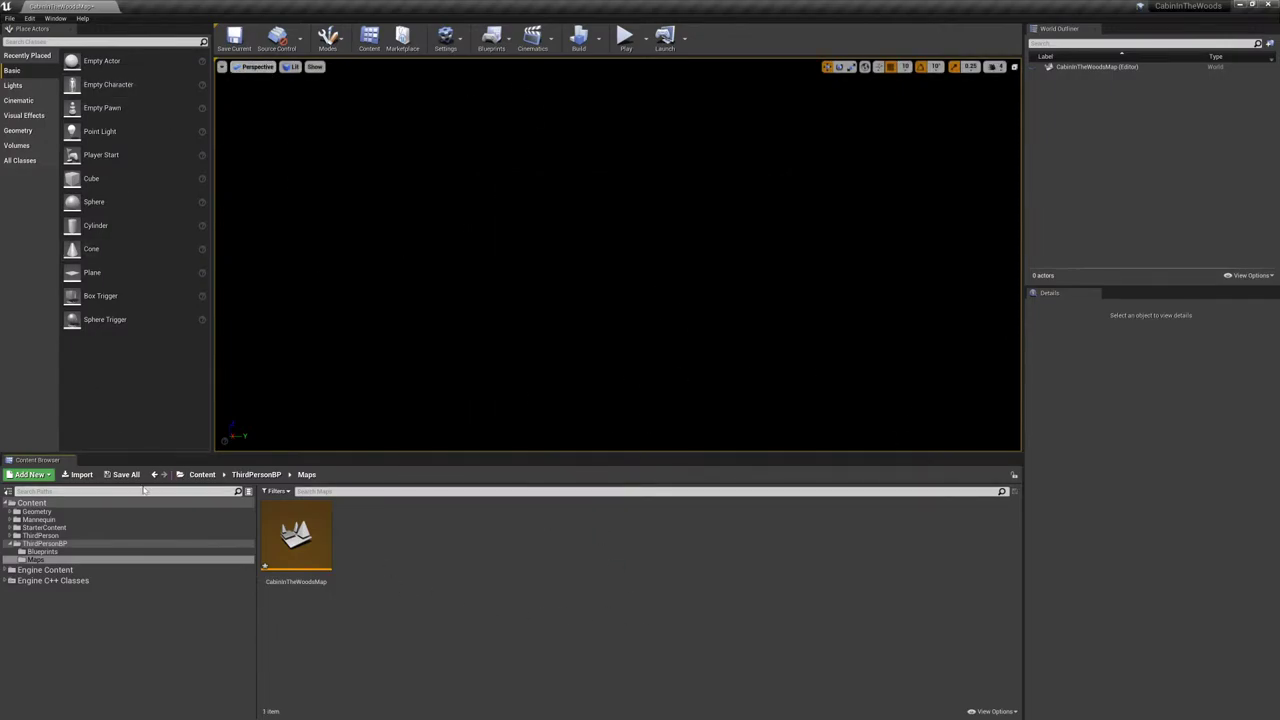
left_click(128, 475)
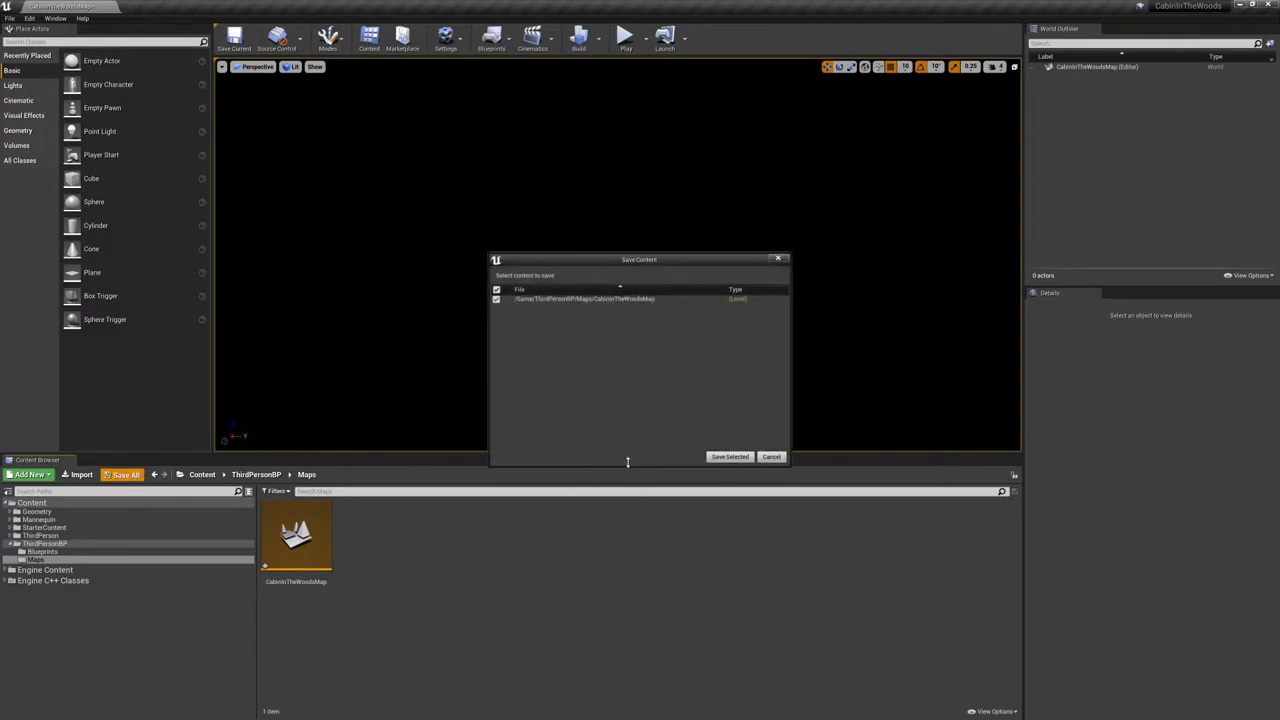
left_click(722, 458)
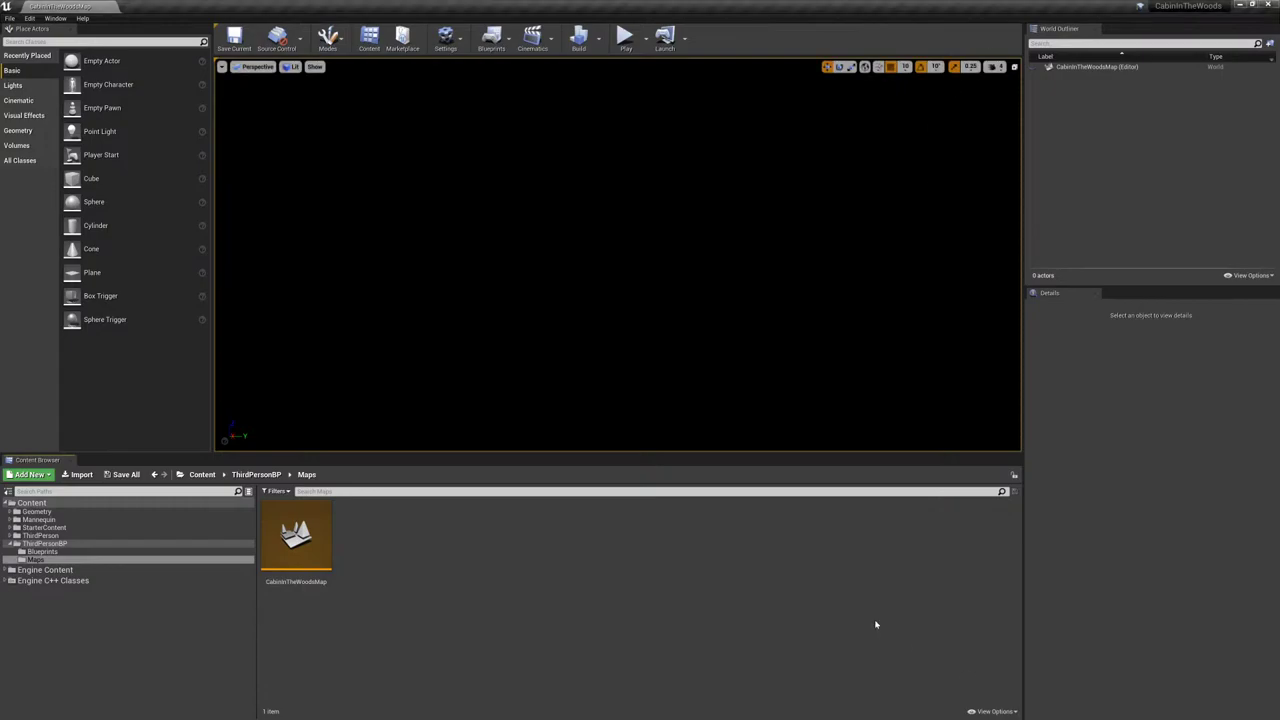
- Switch to 3ds Max, then open the Reference folder of the CabinInTheWoods project in File Explorer
key("super")
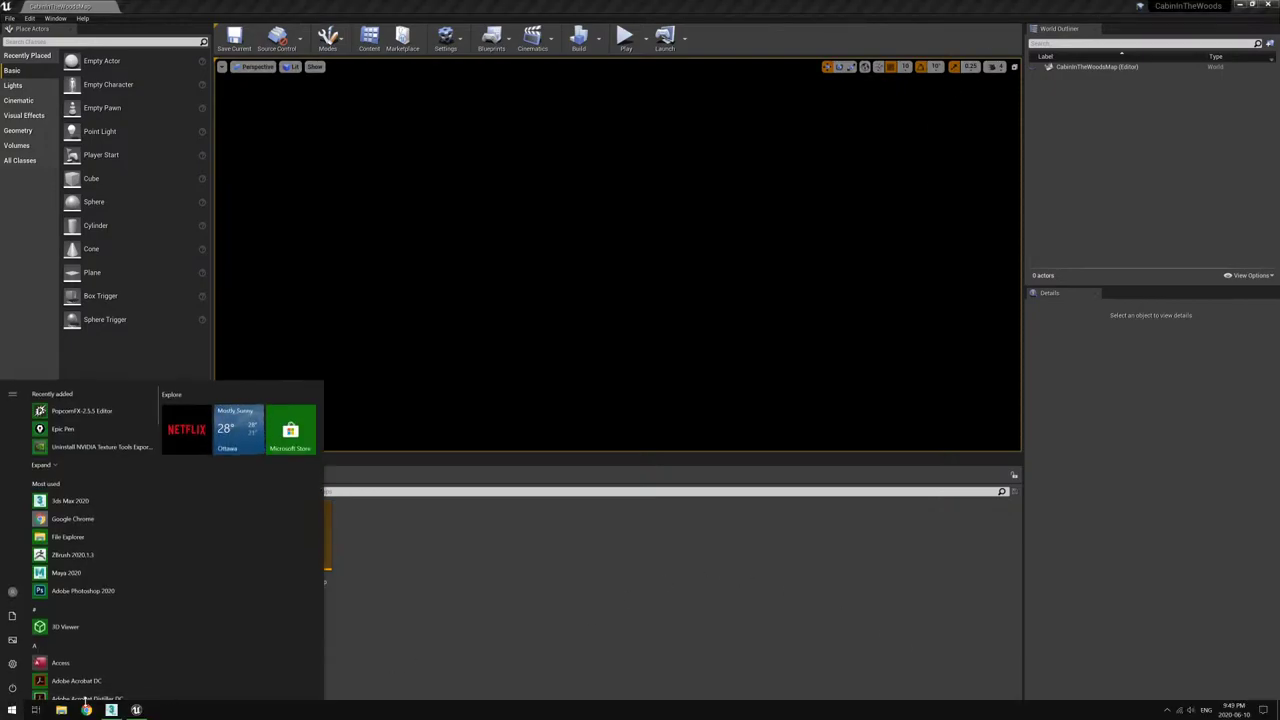
left_click(110, 709)
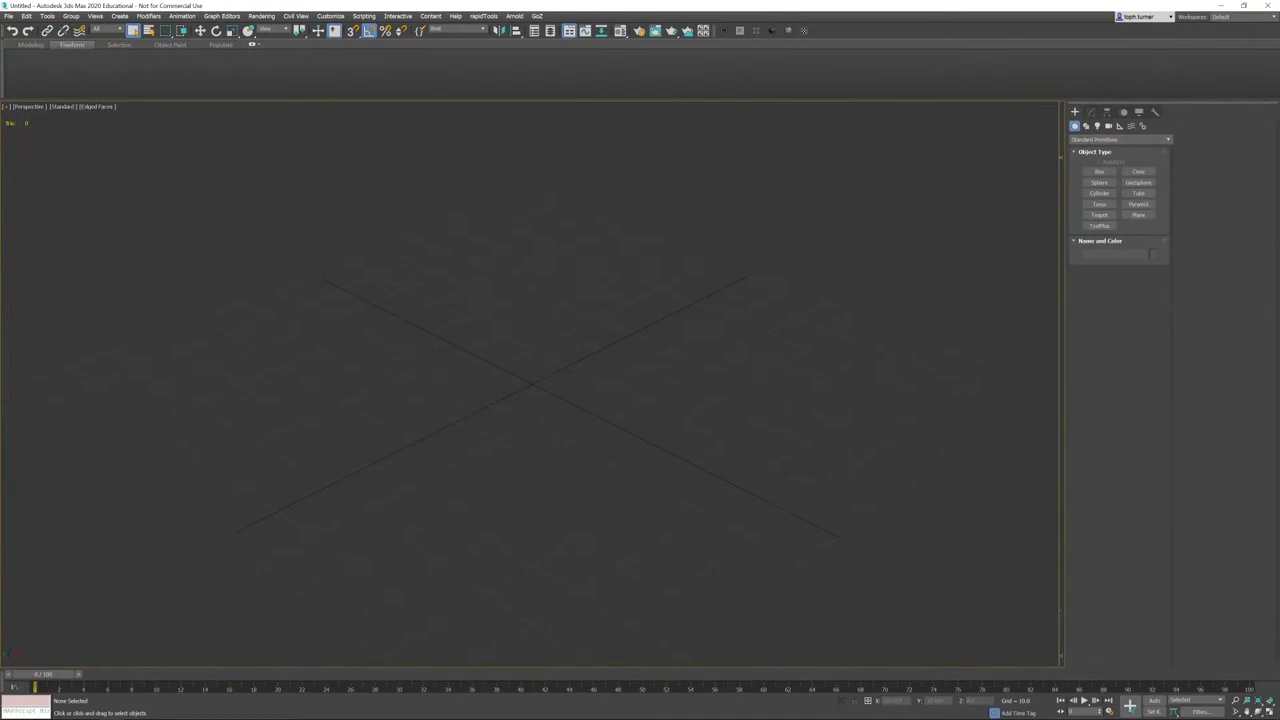
left_click(61, 709)
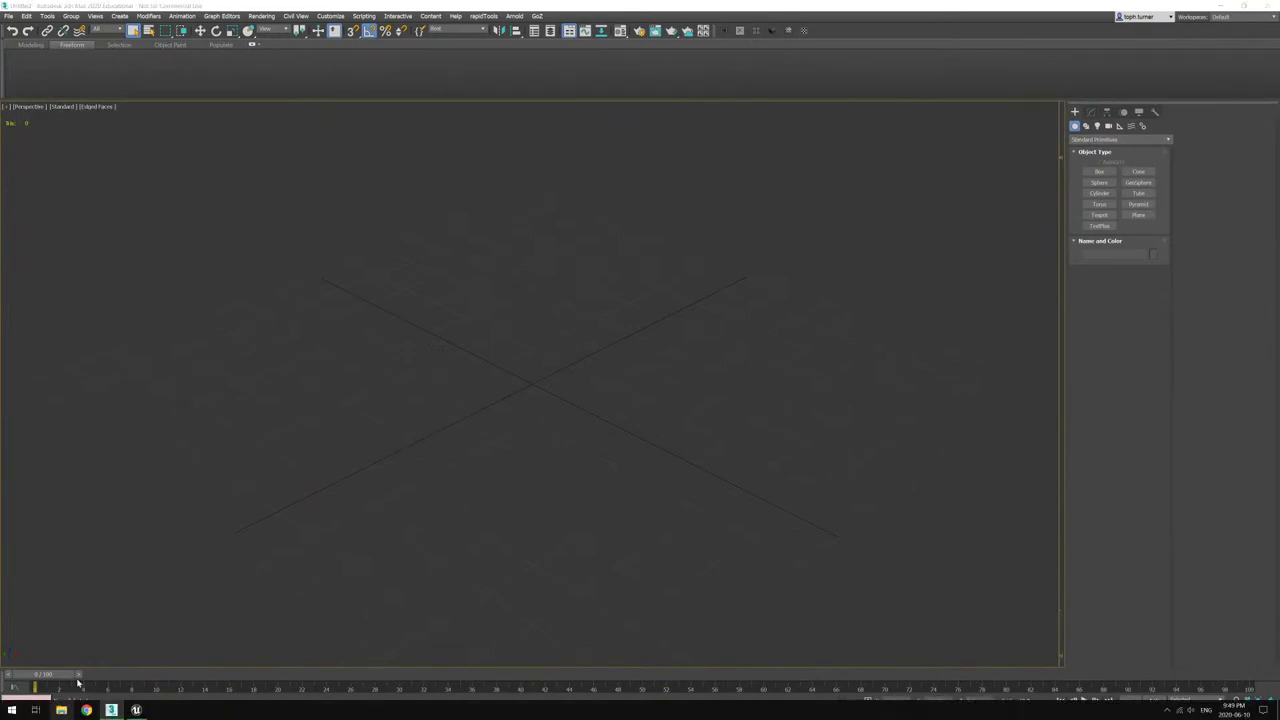
left_click(61, 709)
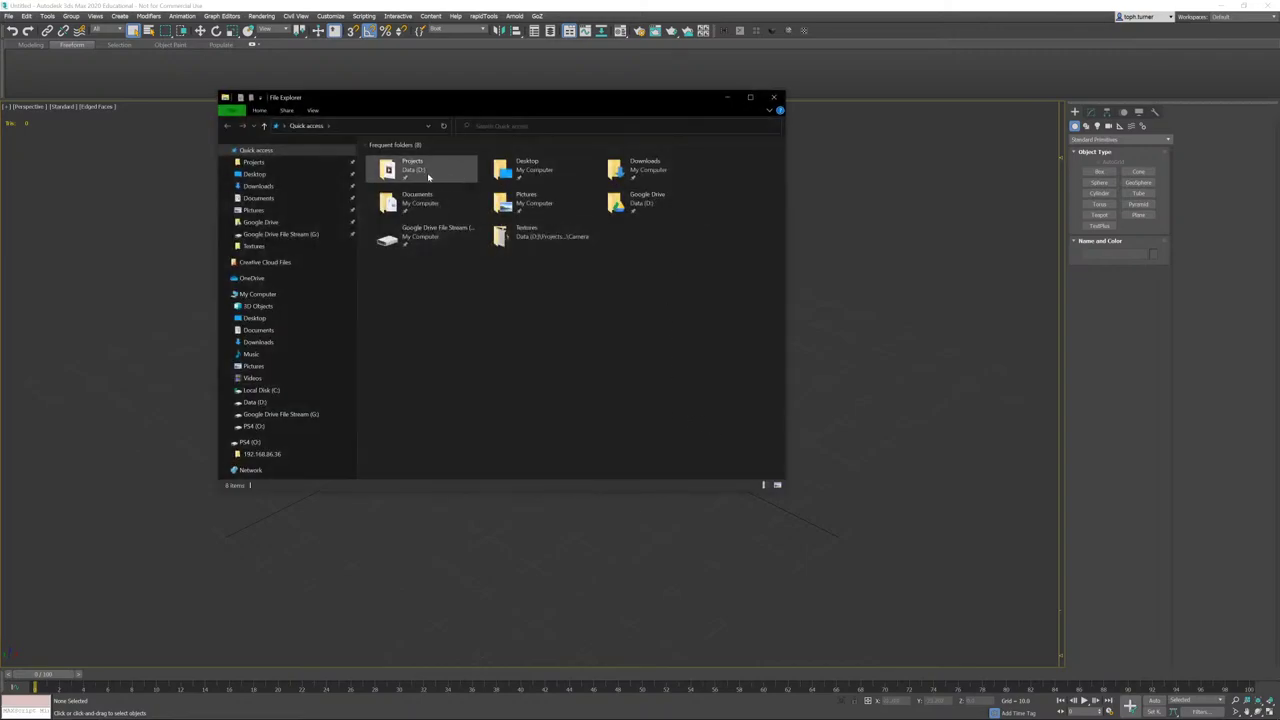
double_click(428, 177)
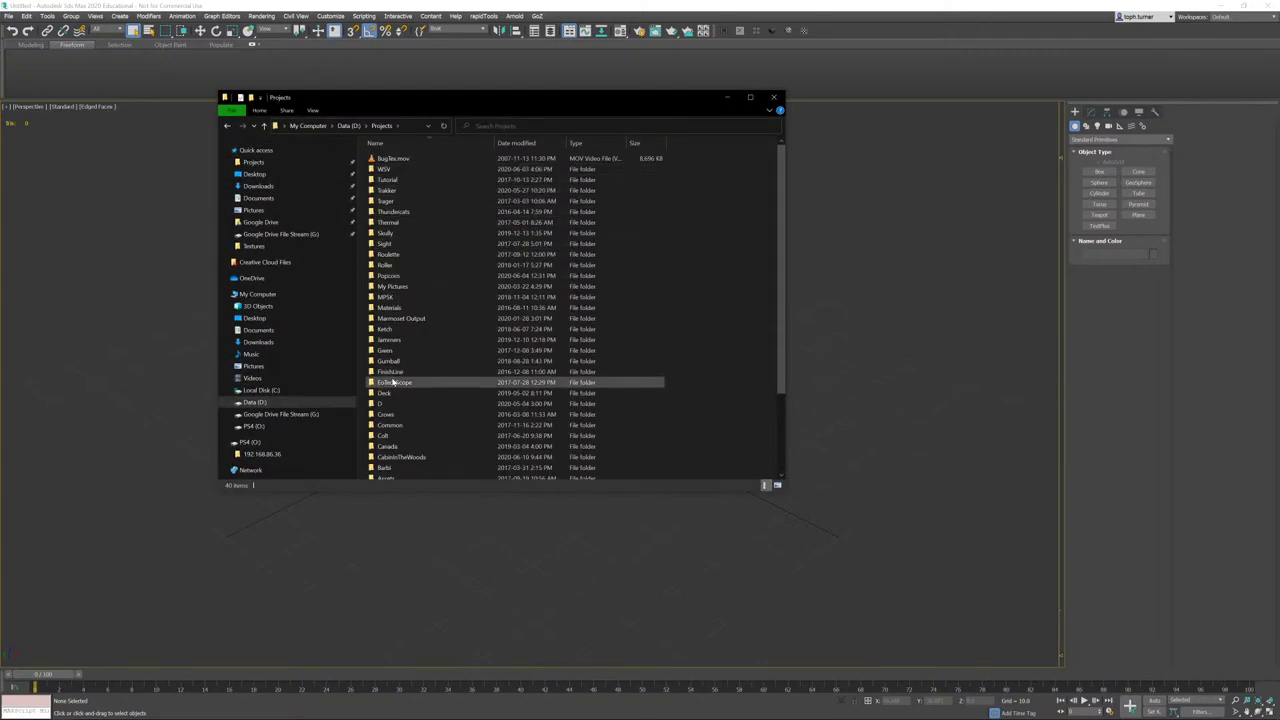
double_click(384, 456)
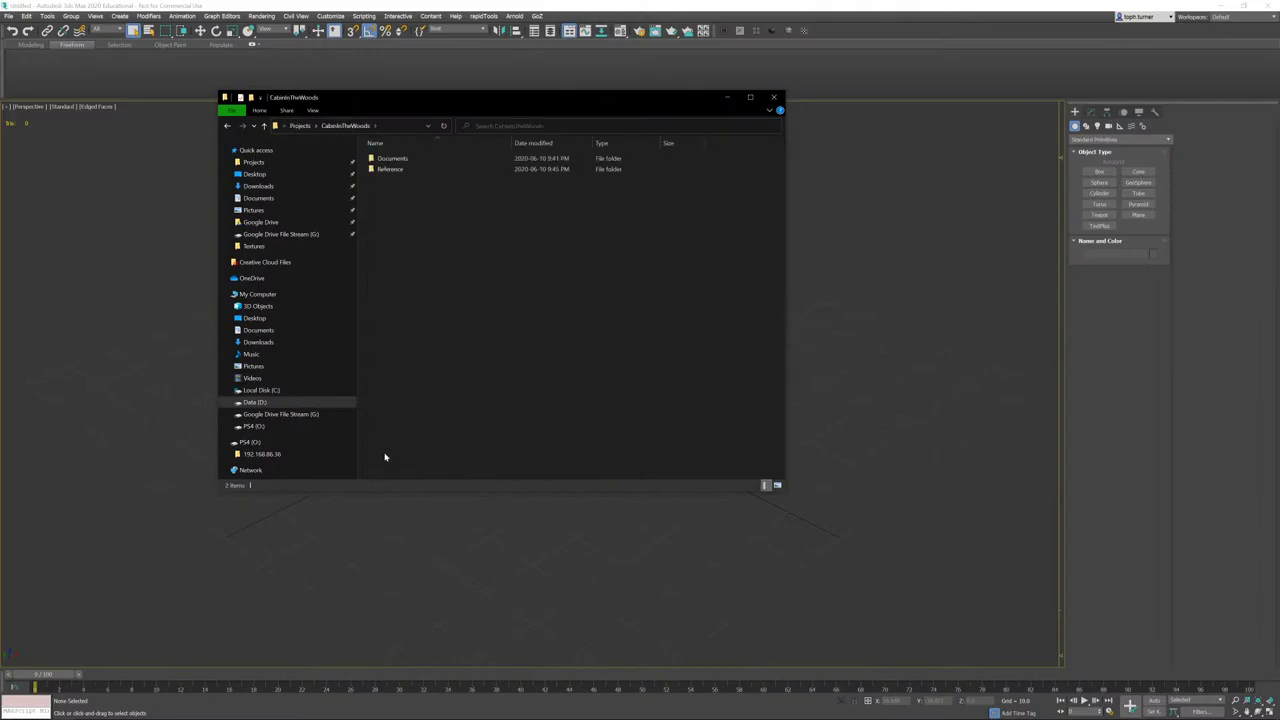
double_click(390, 169)
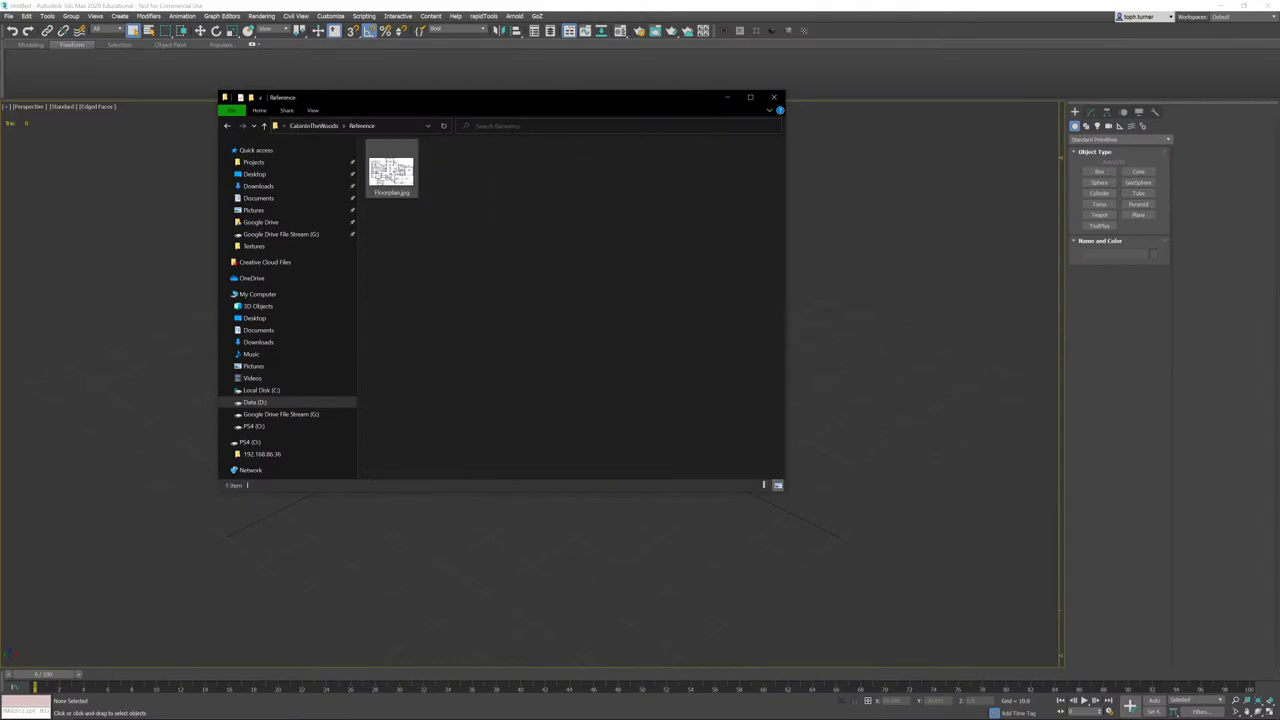
- Check the pixel dimensions of Floorplan.jpg in its file properties, keeping the details at the side of the screen
left_click(392, 172)
right_click(392, 172)
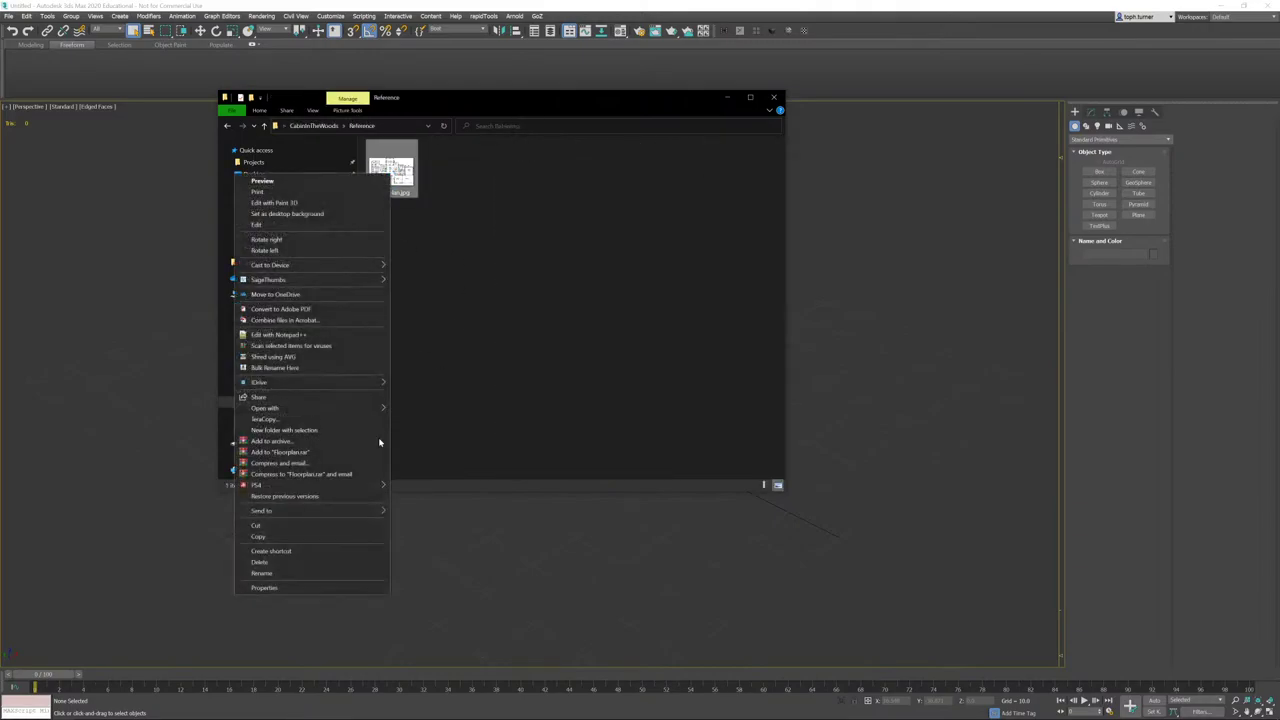
left_click(279, 587)
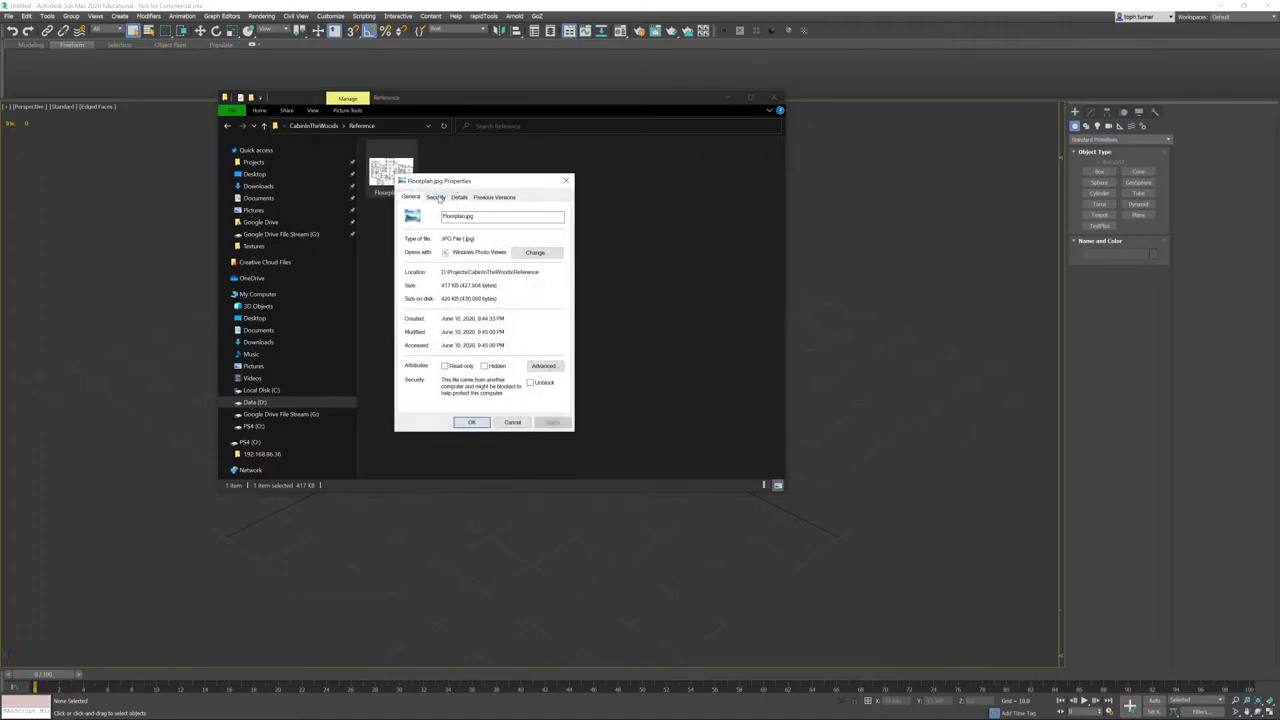
left_click(459, 197)
left_click(487, 354)
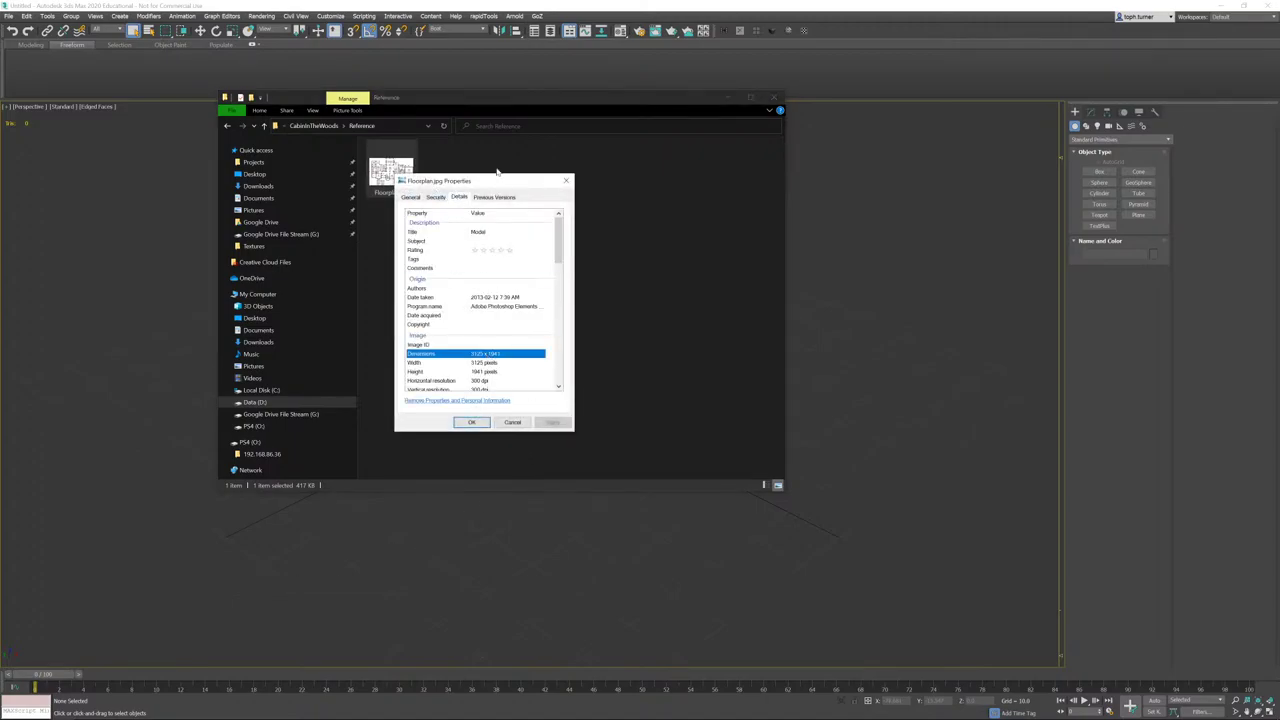
left_click_drag(417, 181, 1275, 162)
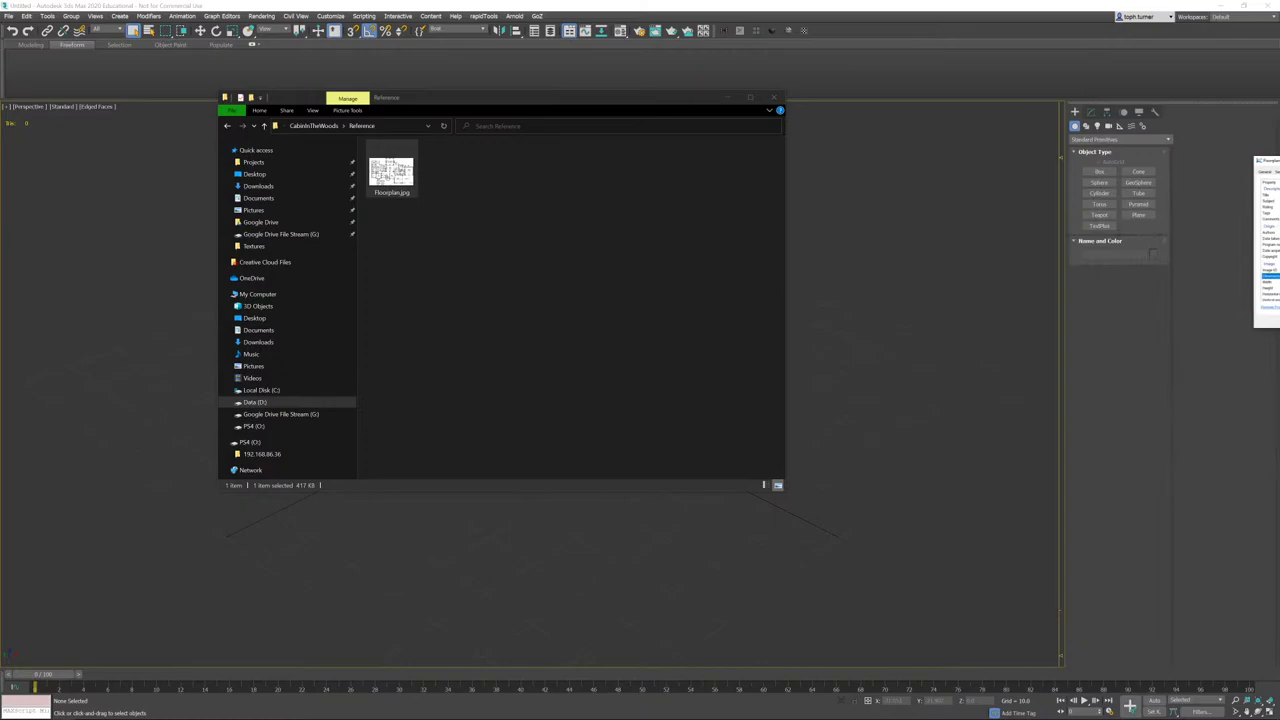
- Back in 3ds Max, draw a plane across the grid centre and reduce its length and width segments to 1
left_click(952, 4)
left_click(1138, 215)
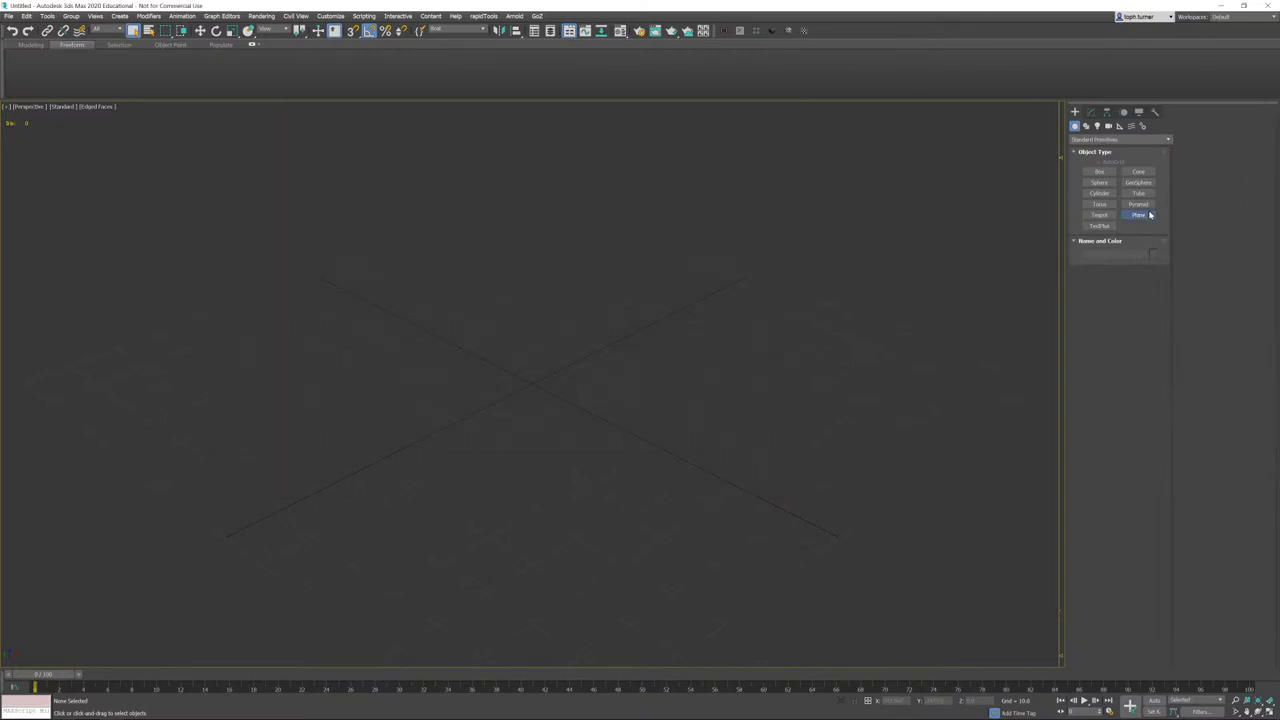
left_click_drag(535, 193, 458, 658)
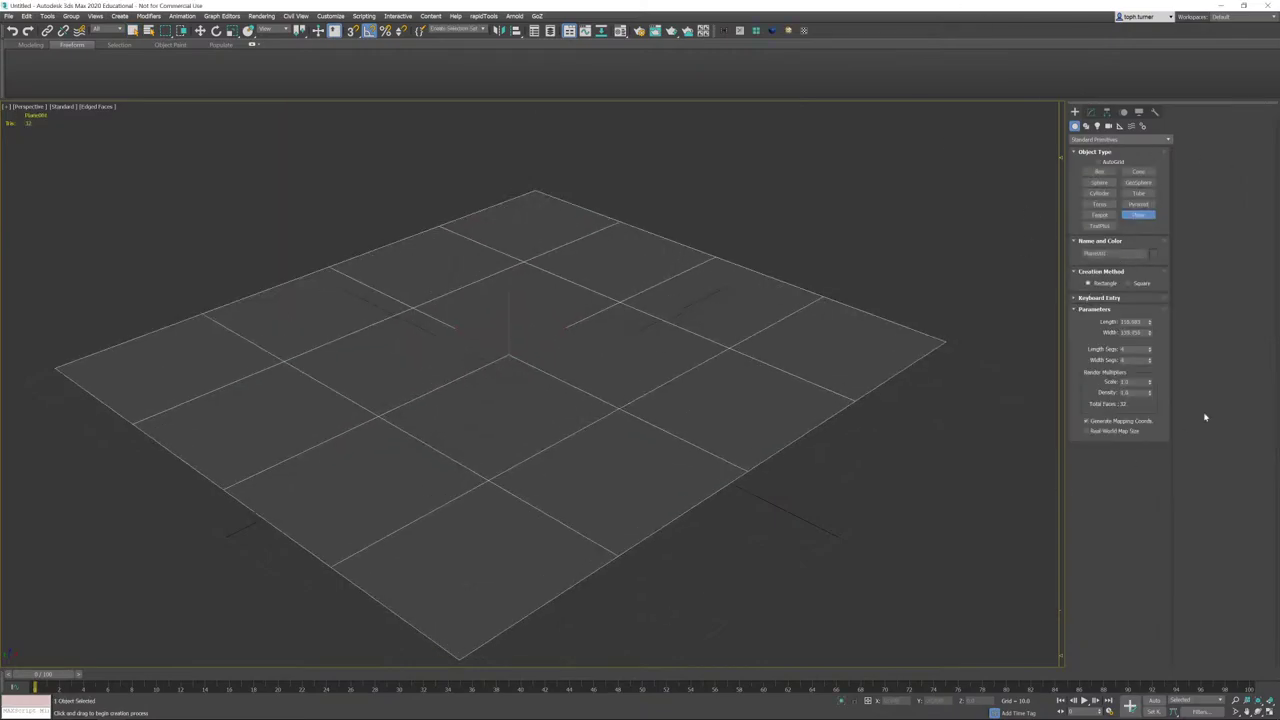
right_click(1154, 360)
right_click(1150, 352)
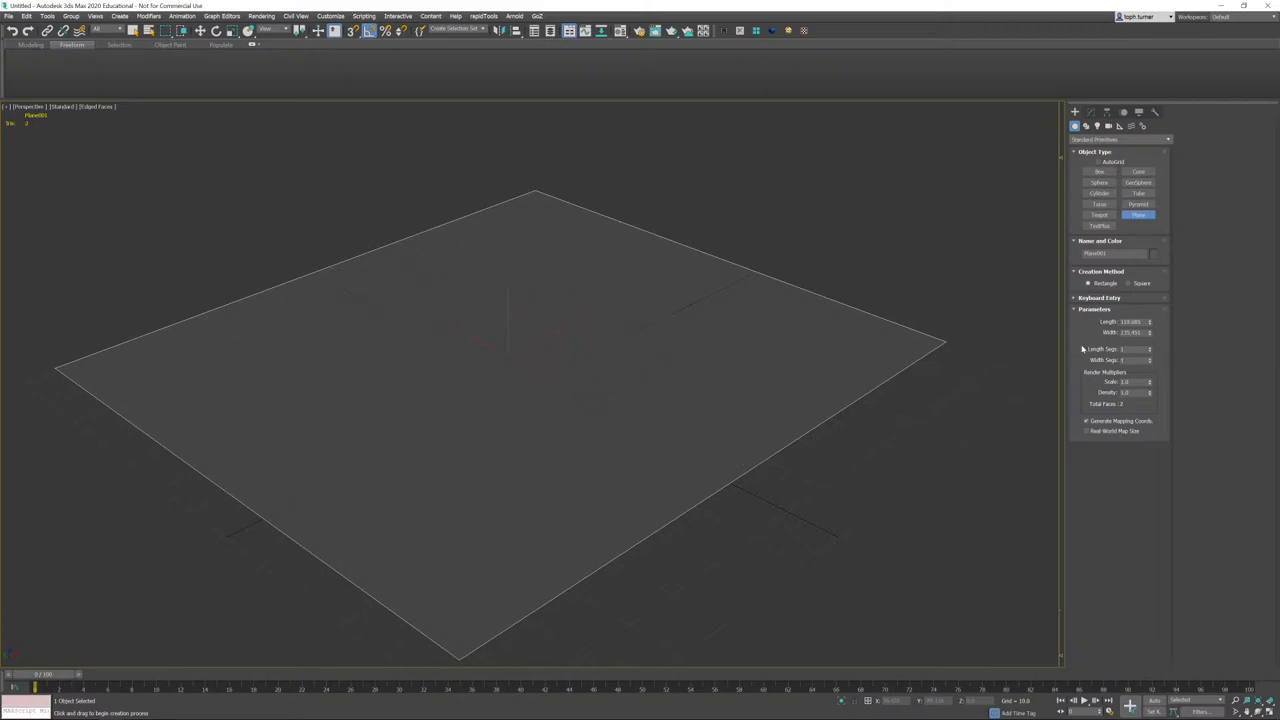
- Set the plane's length to 1941 and its width to 3125, matching the floor plan image's pixel dimensions
left_click_drag(1143, 322, 1056, 321)
type("1000")
key("Tab")
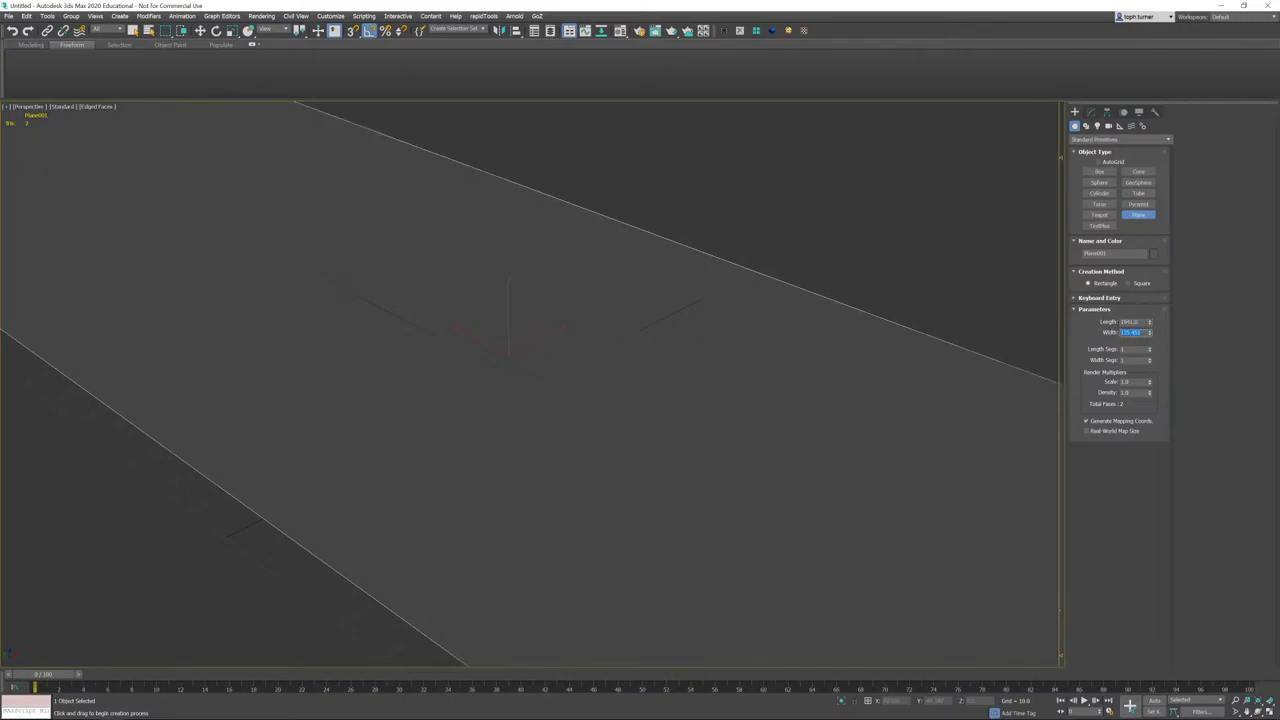
type("1000")
key("Return")
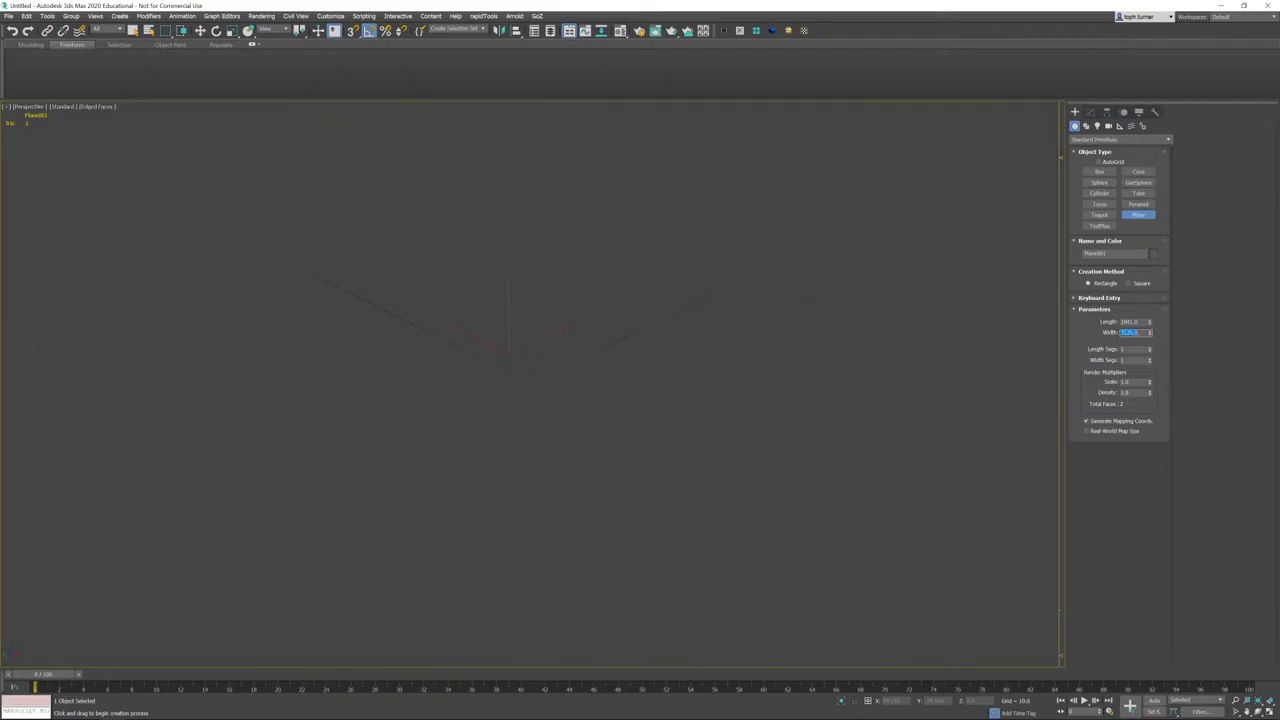
- Apply Floorplan.jpg from the Reference folder to the plane and show the whole plane in the Top view
scroll(726, 463, "down", 6)
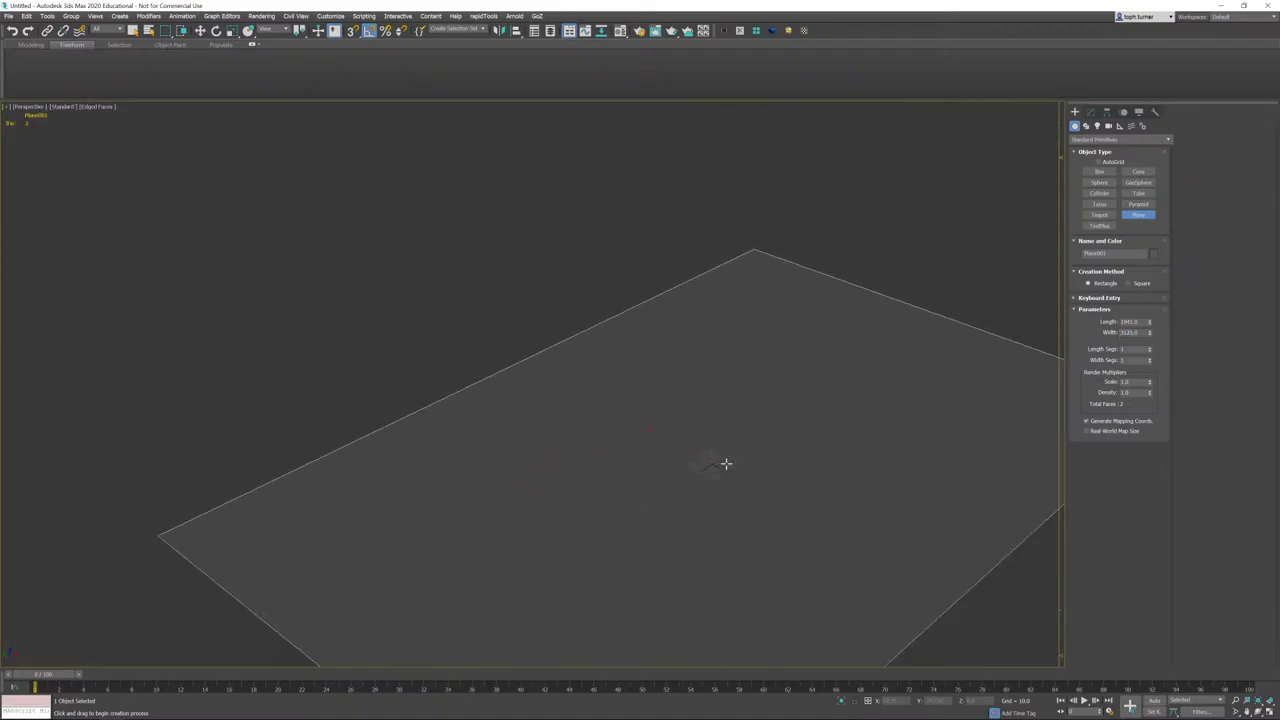
middle_click_drag(826, 478, 820, 480, "alt")
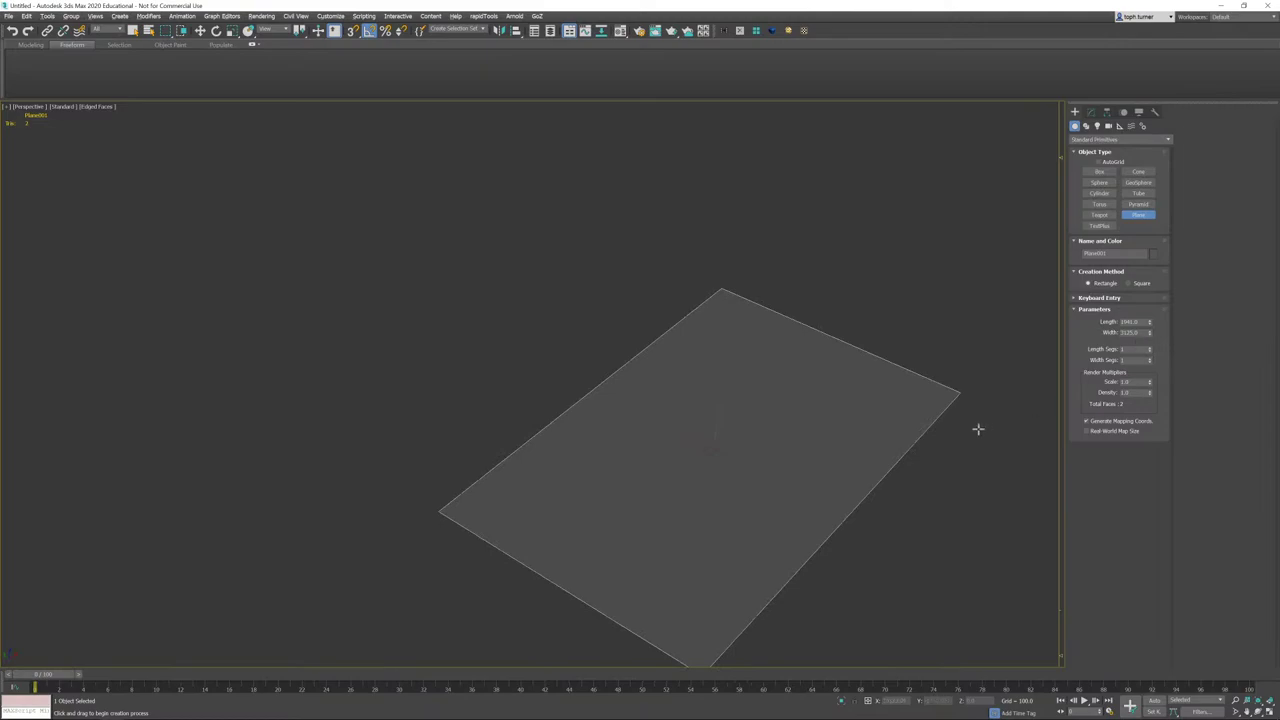
mouse_move(978, 429)
middle_mouse_down("alt")
mouse_move(820, 423)
mouse_move(814, 449)
mouse_move(729, 453)
mouse_move(745, 455)
middle_mouse_up("alt")
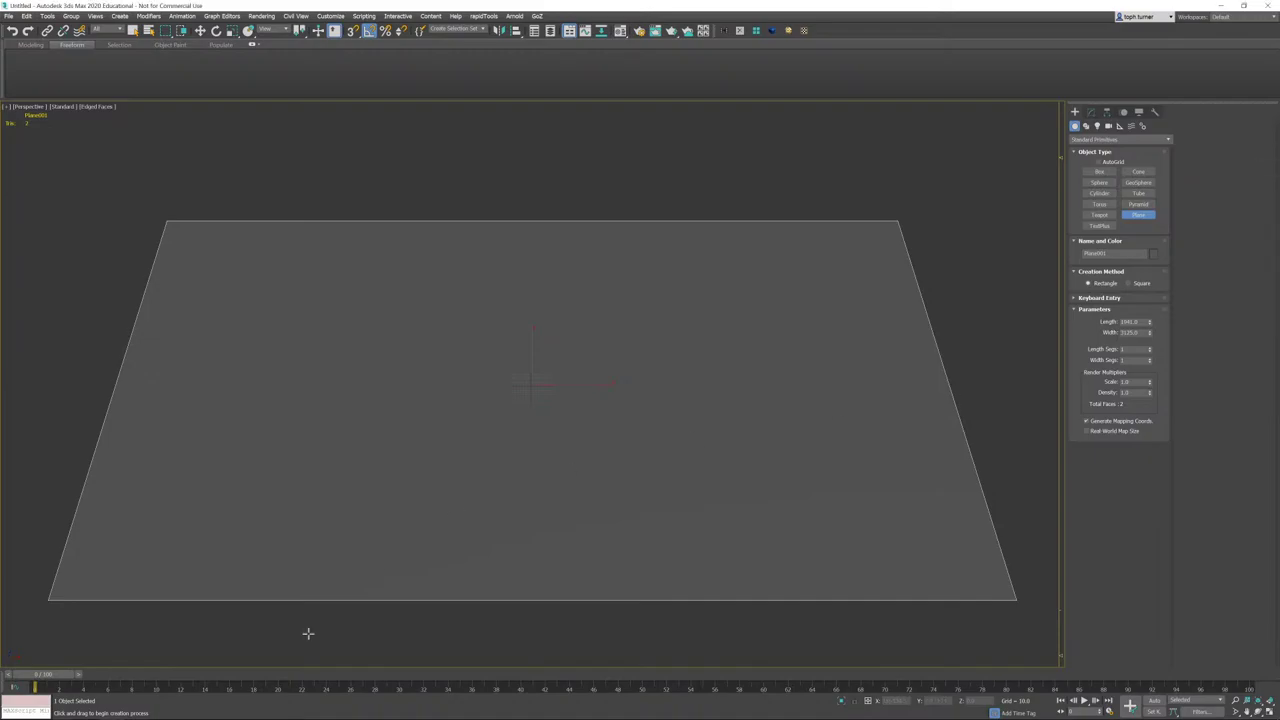
mouse_move(217, 689)
left_click(61, 710)
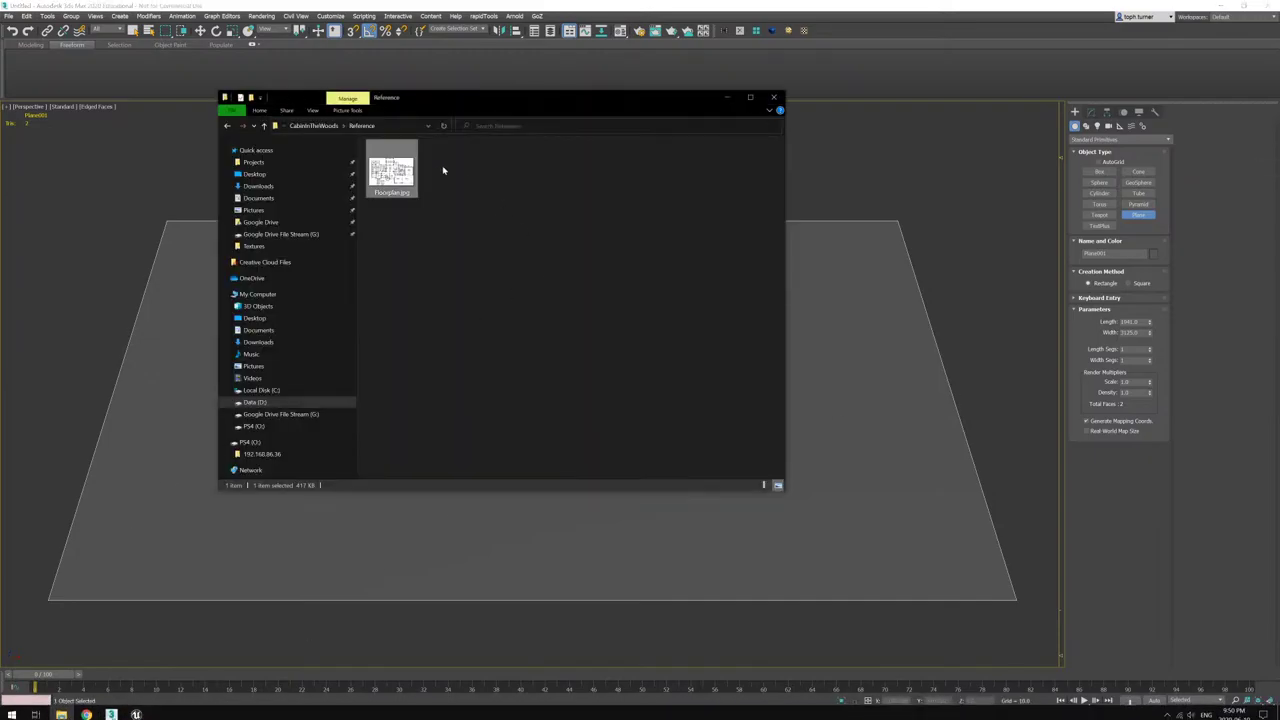
left_click(882, 6)
key("t")
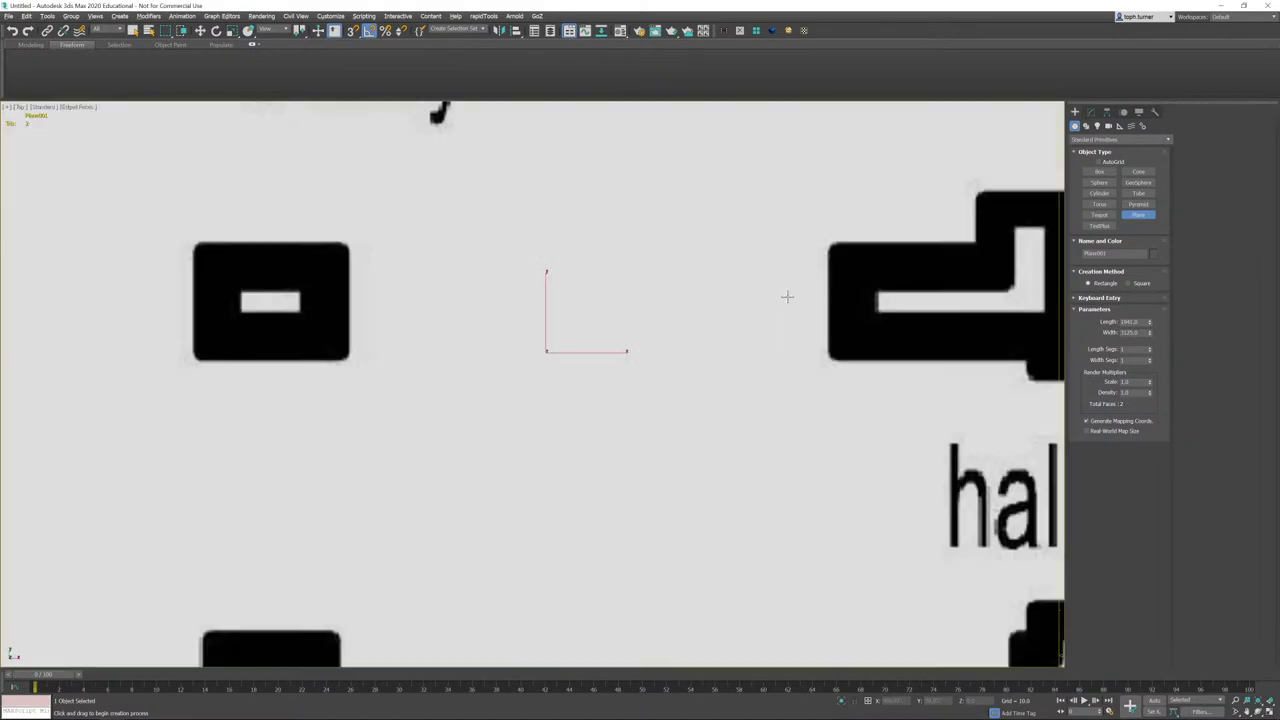
key("z")
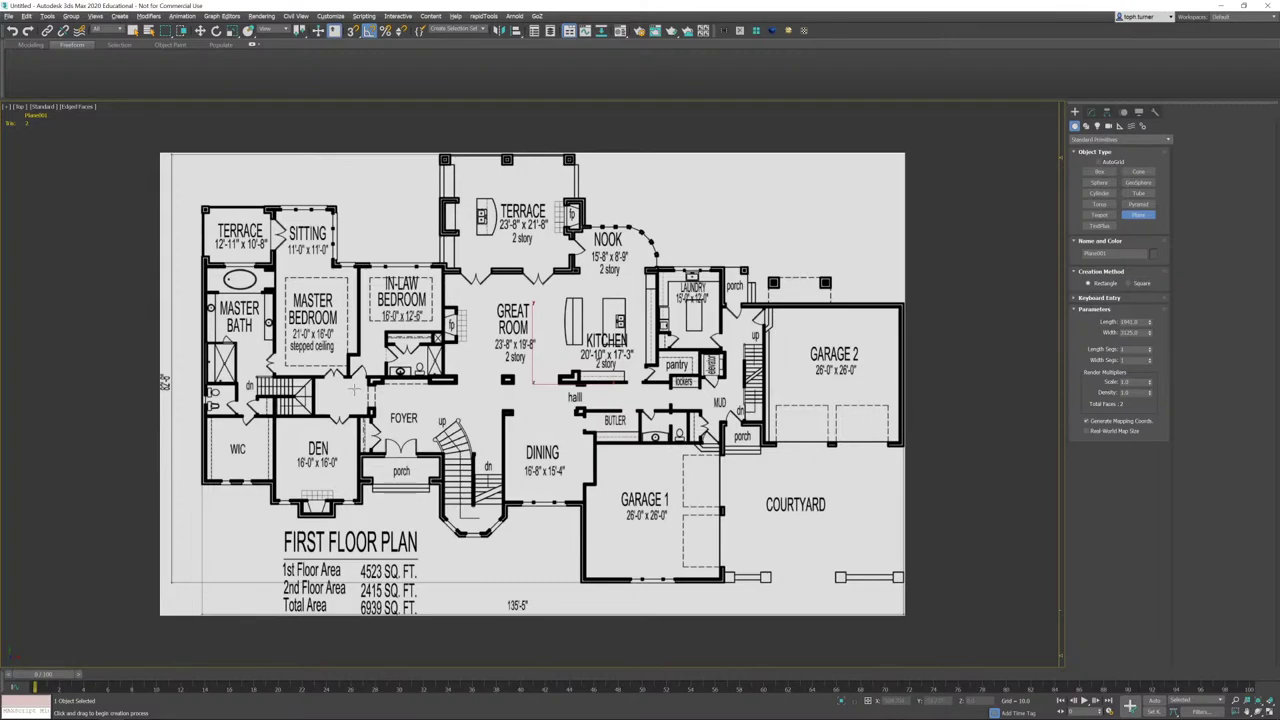
- Examine the floor plan's room layout and labelled room sizes, especially the dimensions of Garage 2
scroll(552, 372, "up", 3)
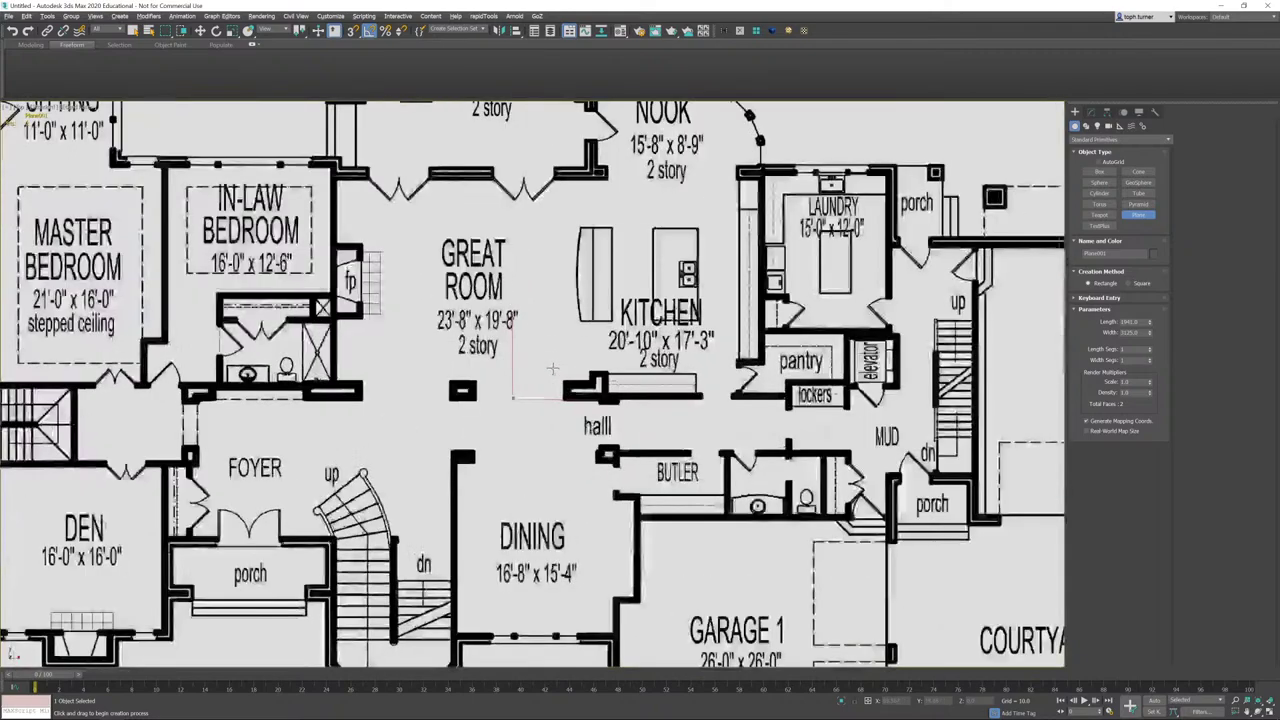
middle_click_drag(684, 352, 358, 344)
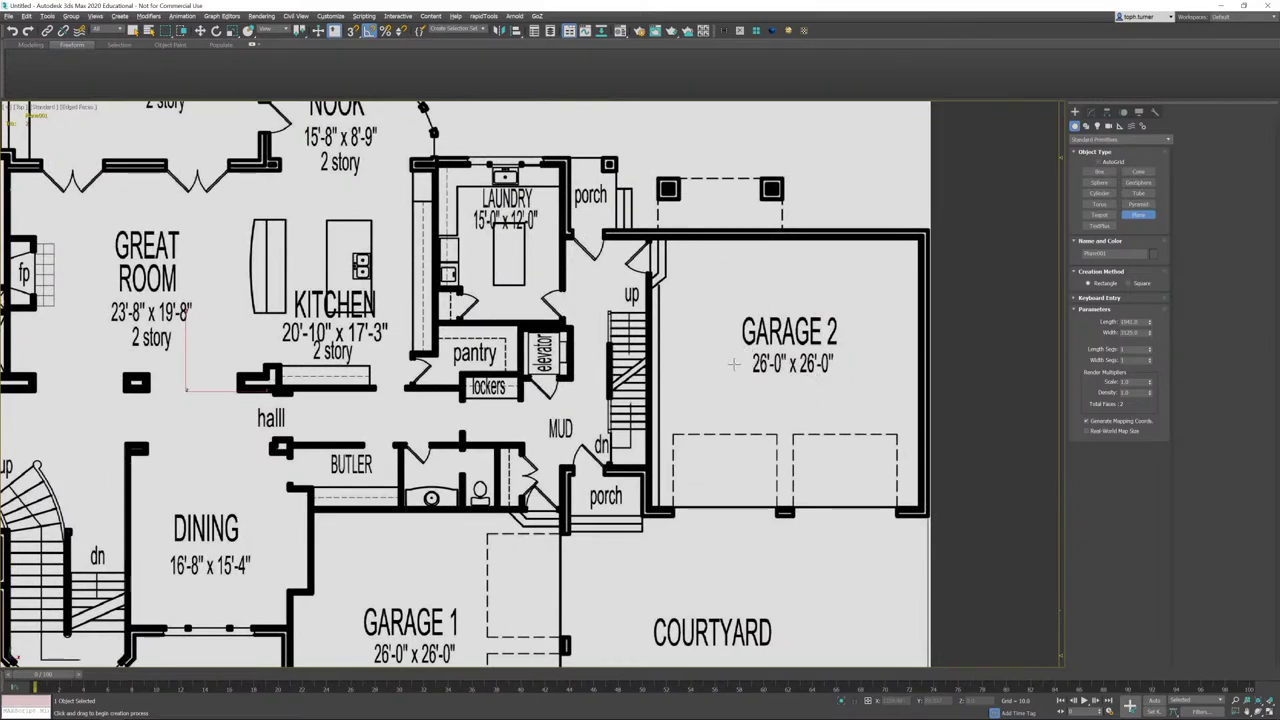
middle_click_drag(425, 420, 856, 438)
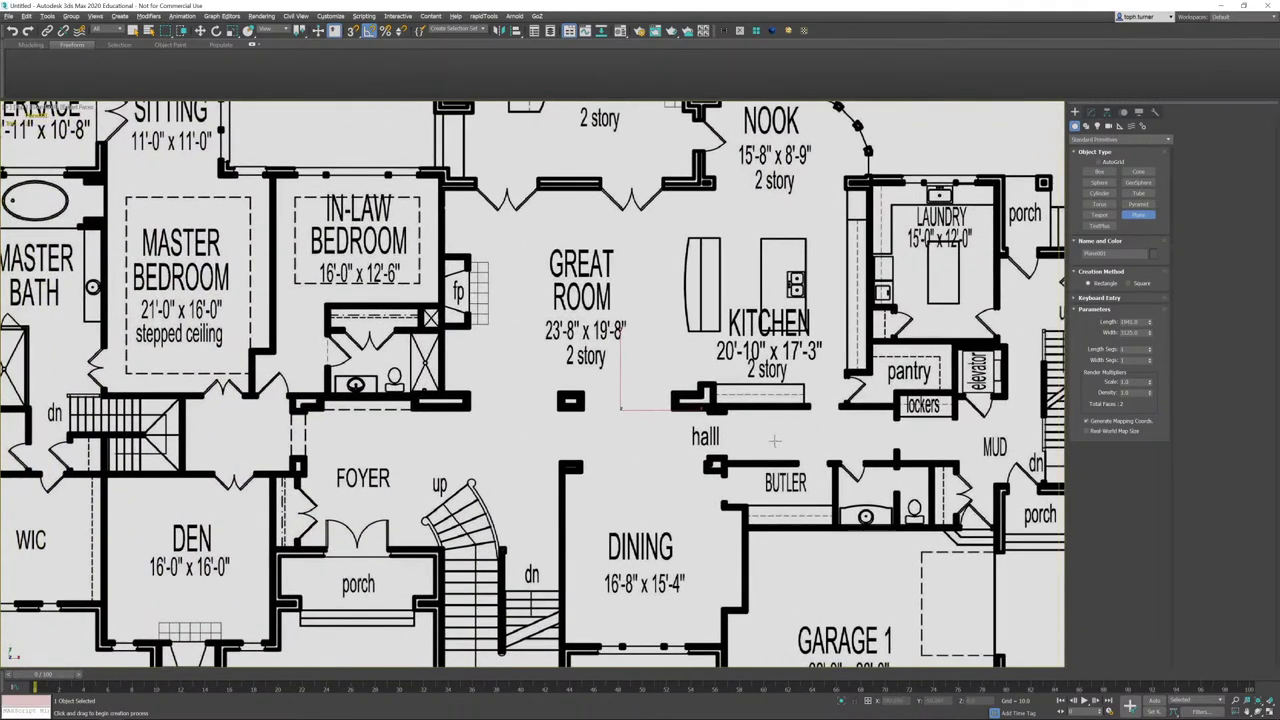
scroll(719, 428, "down", 3)
middle_click_drag(772, 430, 693, 421)
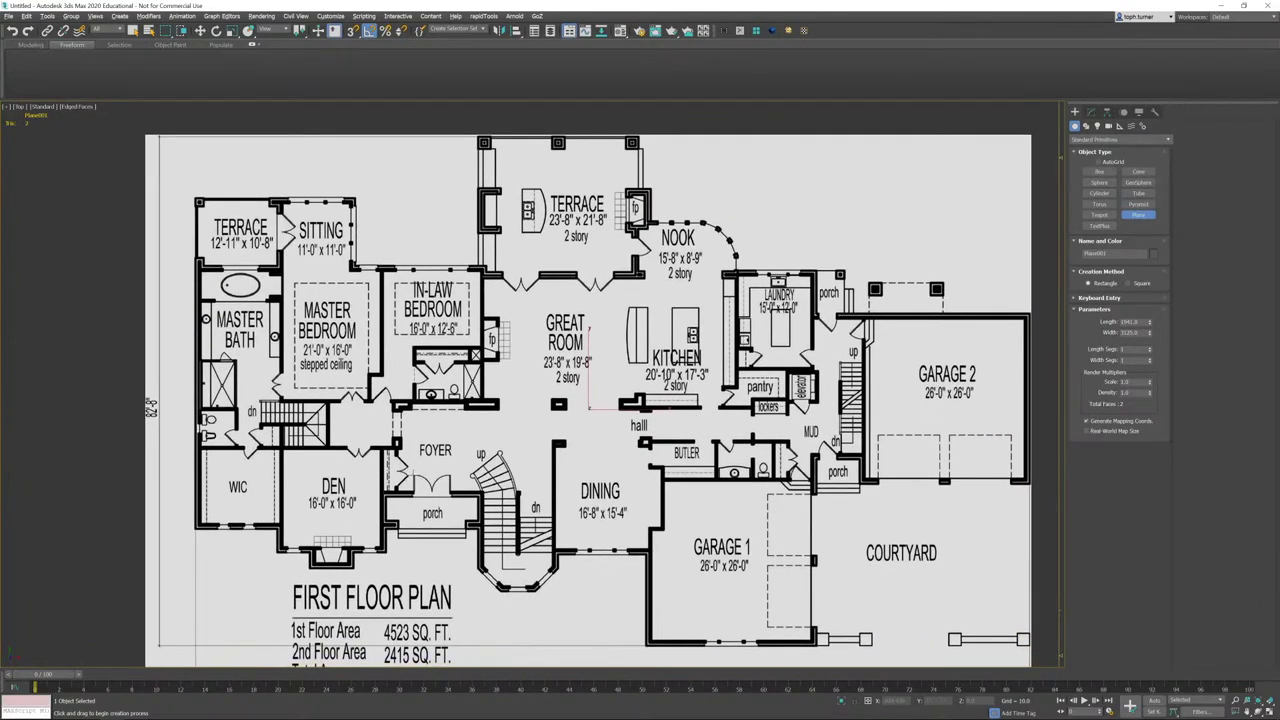
middle_click_drag(761, 433, 681, 406)
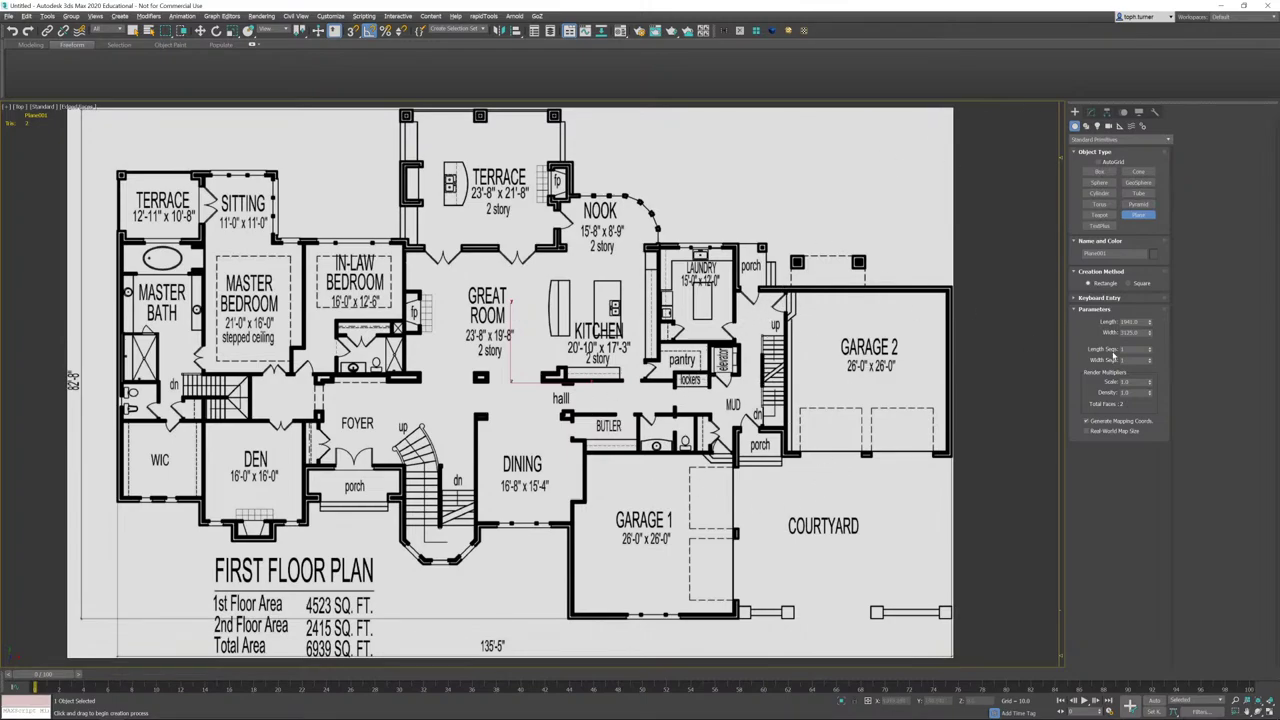
scroll(900, 420, "up", 8)
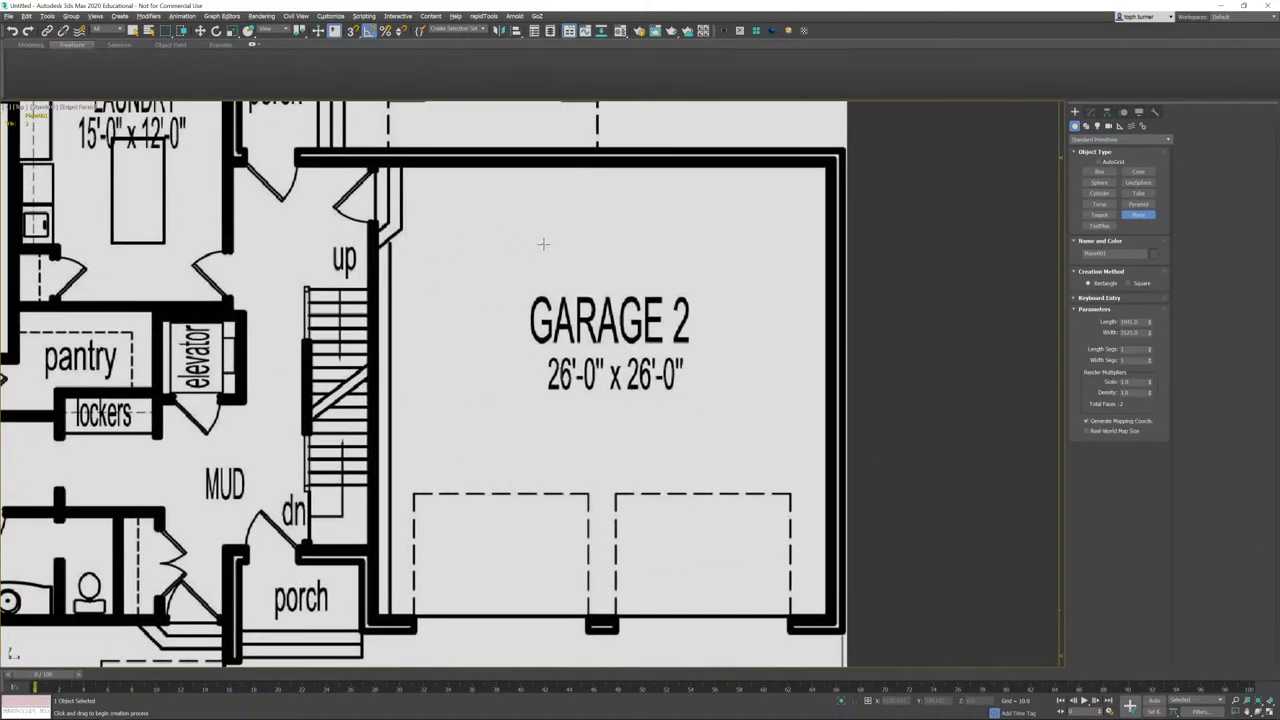
scroll(545, 244, "down", 2)
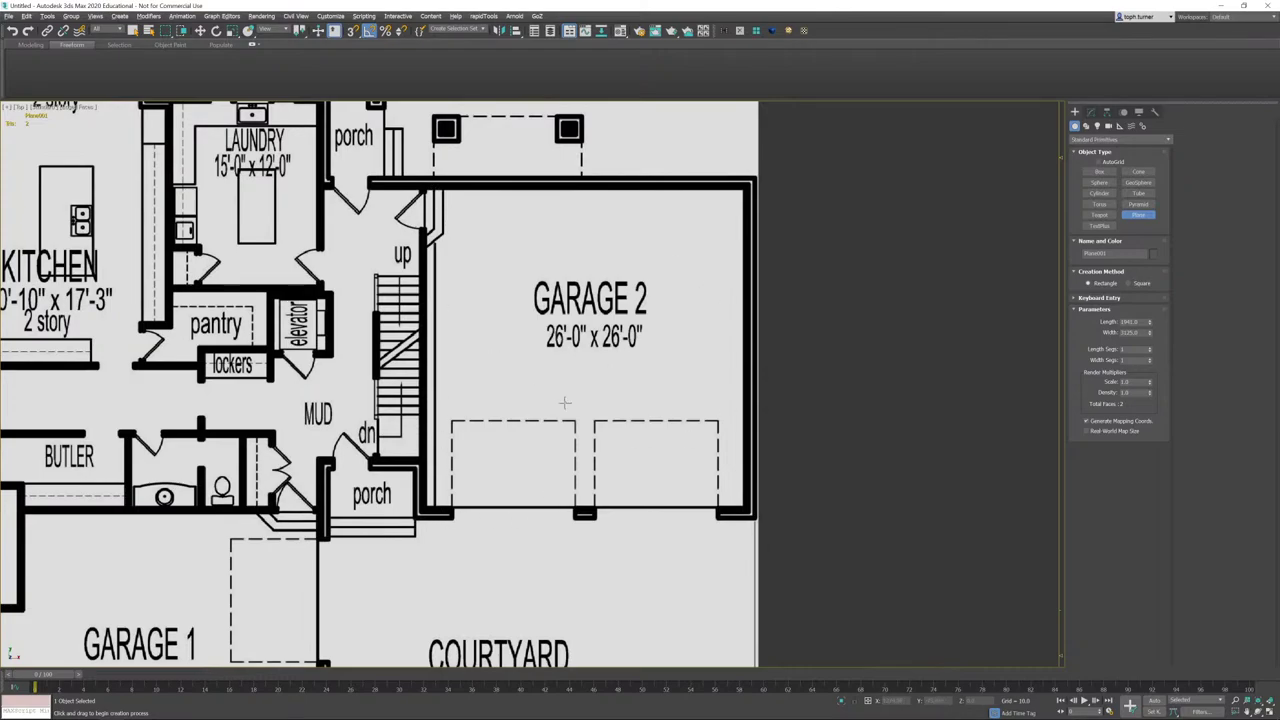
middle_click_drag(556, 403, 652, 393)
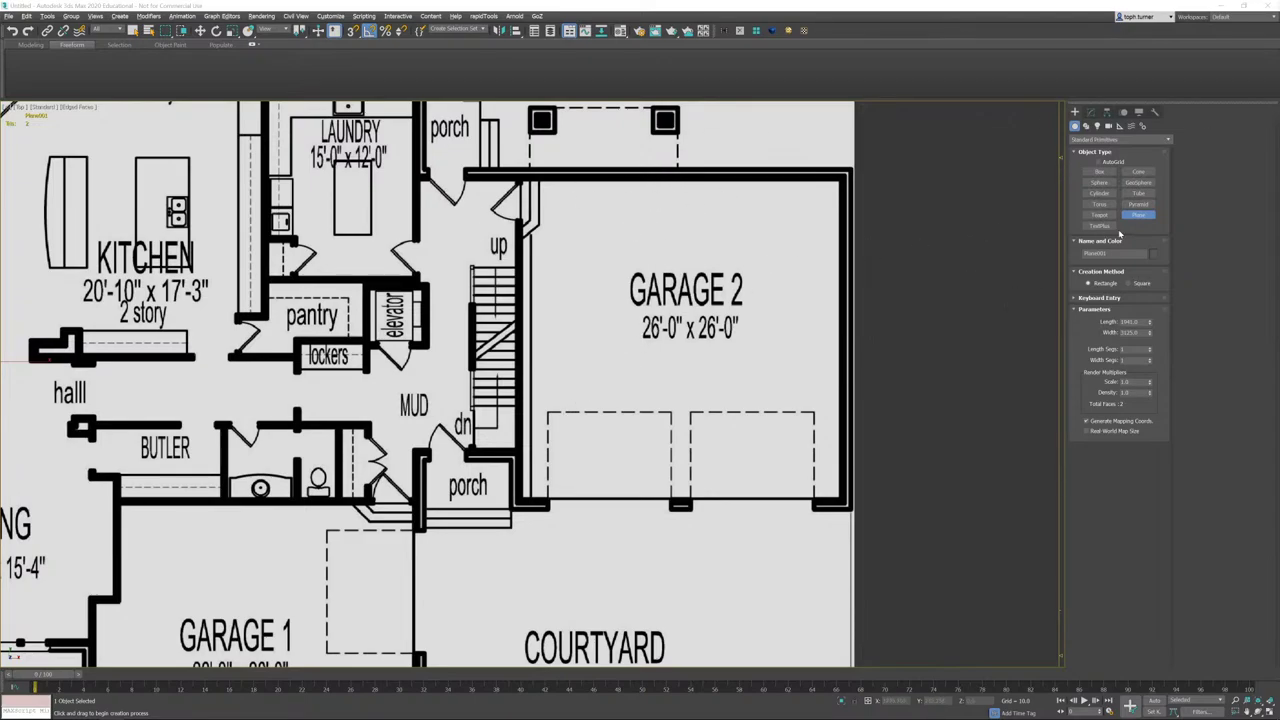
middle_click_drag(840, 291, 828, 297)
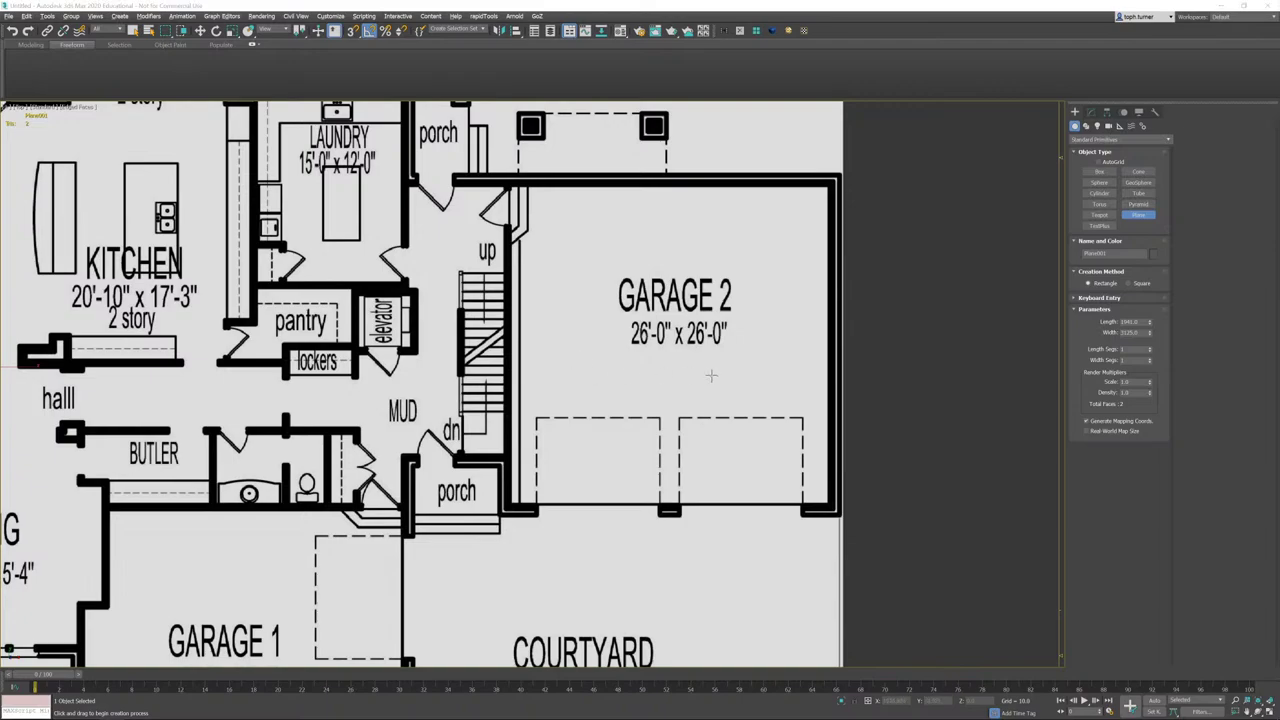
middle_click_drag(717, 359, 679, 380)
- Switch the Top view to wireframe and draw a box about 485 long and 380 wide over the Garage 2 area
key("F3")
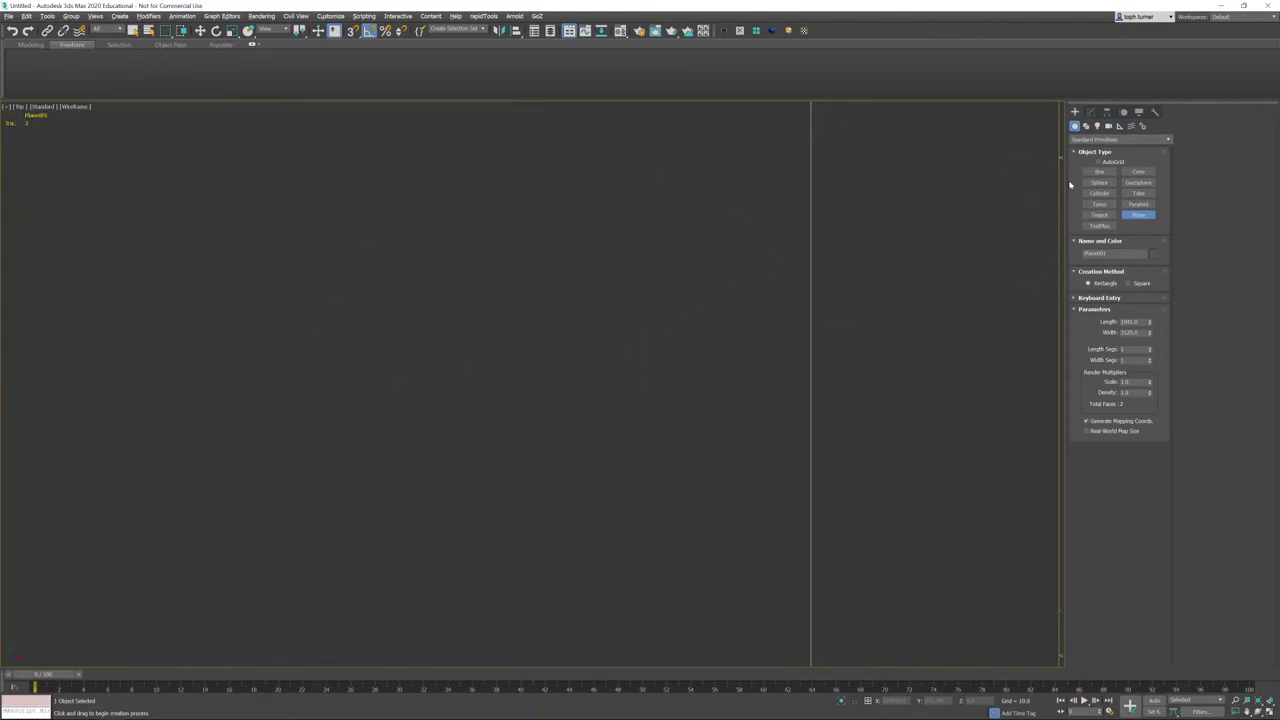
left_click(1112, 173)
left_click_drag(575, 241, 789, 511)
left_click(709, 386)
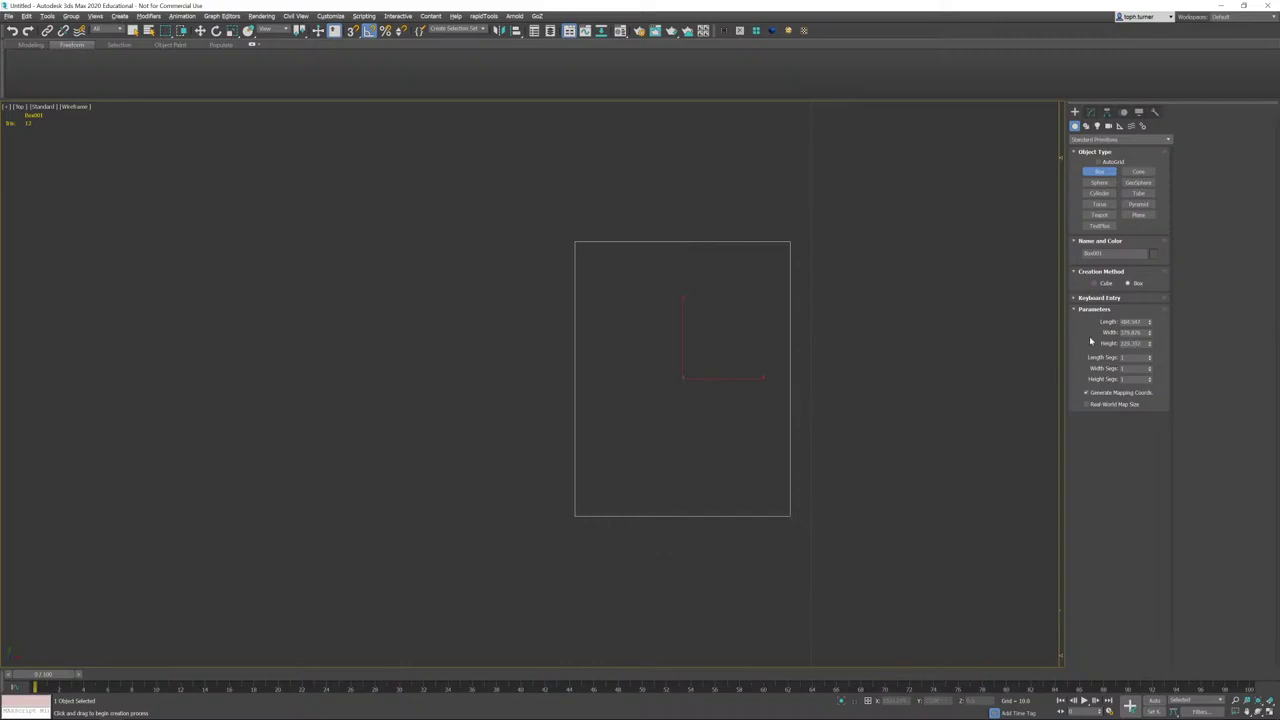
- Set the box's length, width and height each to 792.48
left_click_drag(1146, 322, 1038, 326)
type("762.48")
key("Tab")
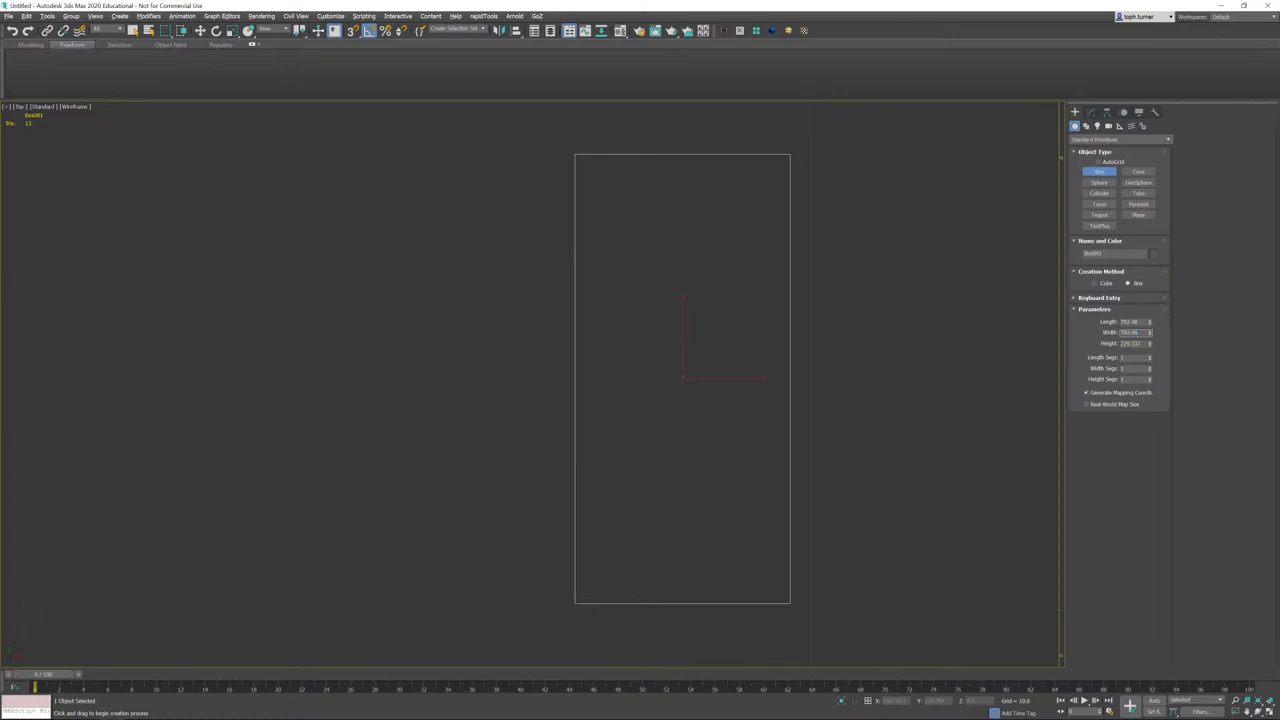
key("Tab")
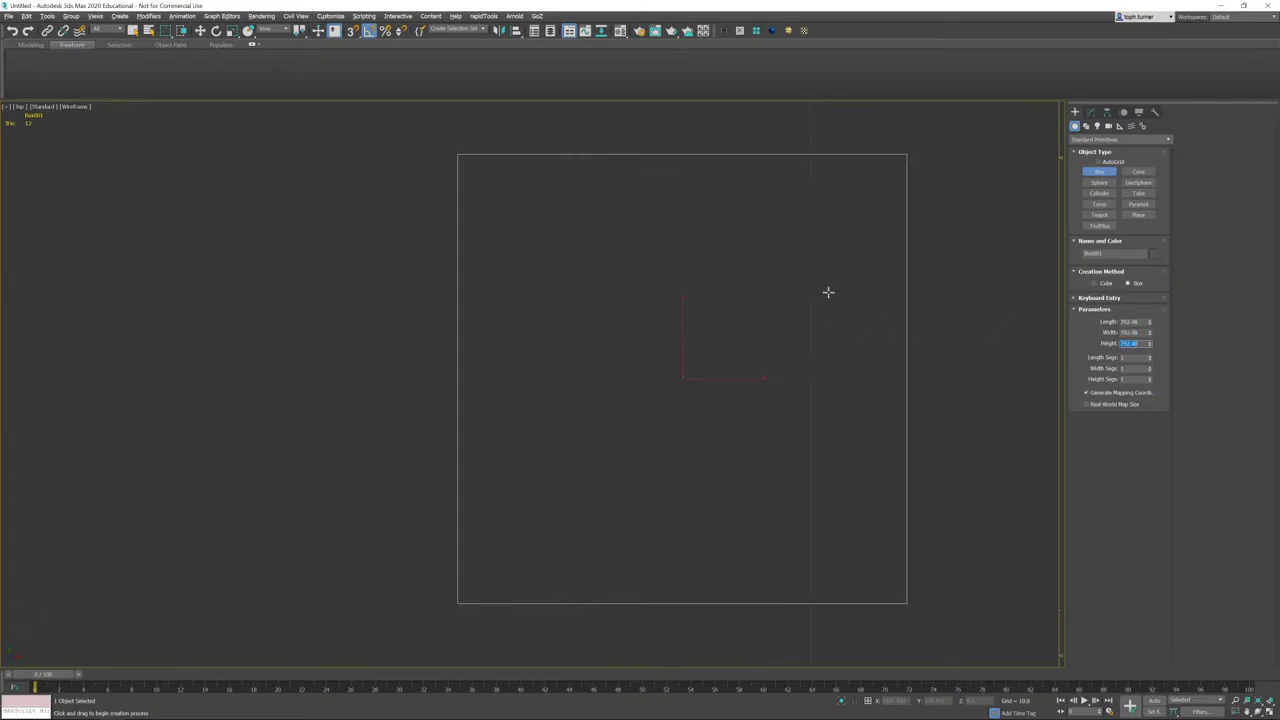
- Return the Top view to shaded display and make the box see-through over the floor plan
key("Return")
key("F3")
middle_click_drag(823, 277, 780, 284)
key("alt+x")
key("alt+c")
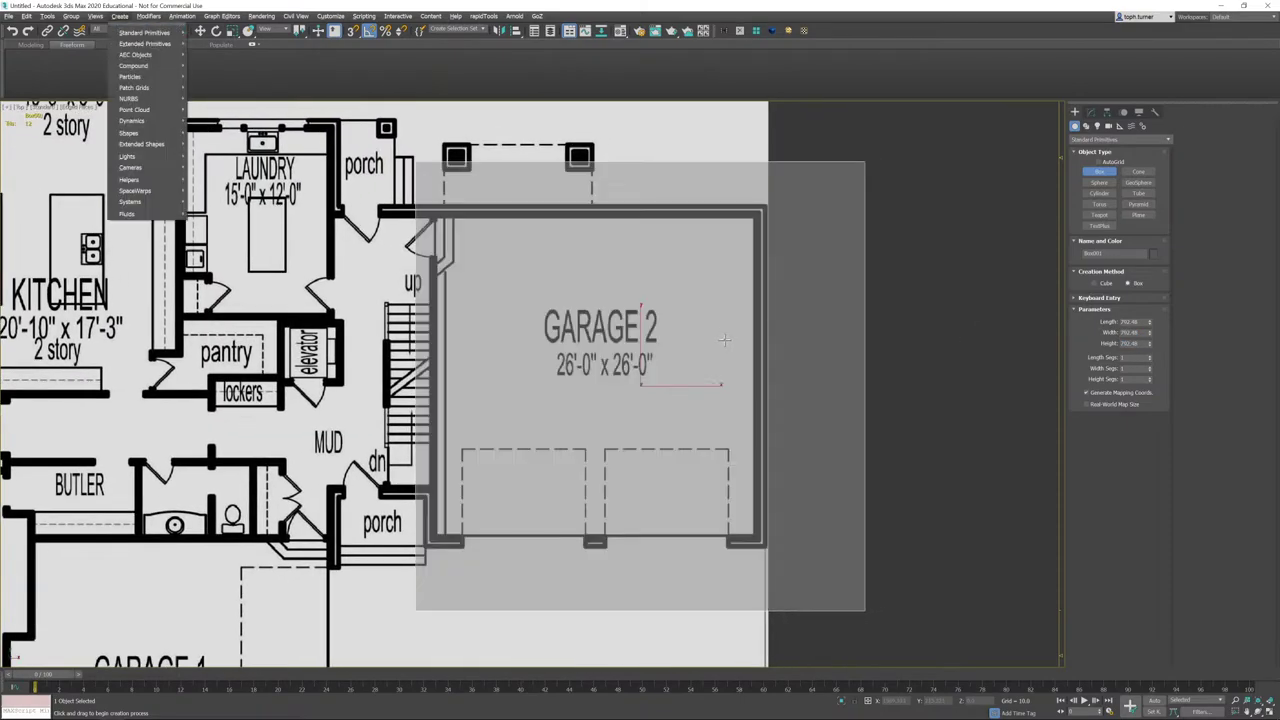
- Move the box so its upper-right corner sits exactly on the upper-right inside wall corner of Garage 2
scroll(724, 340, "down", 5)
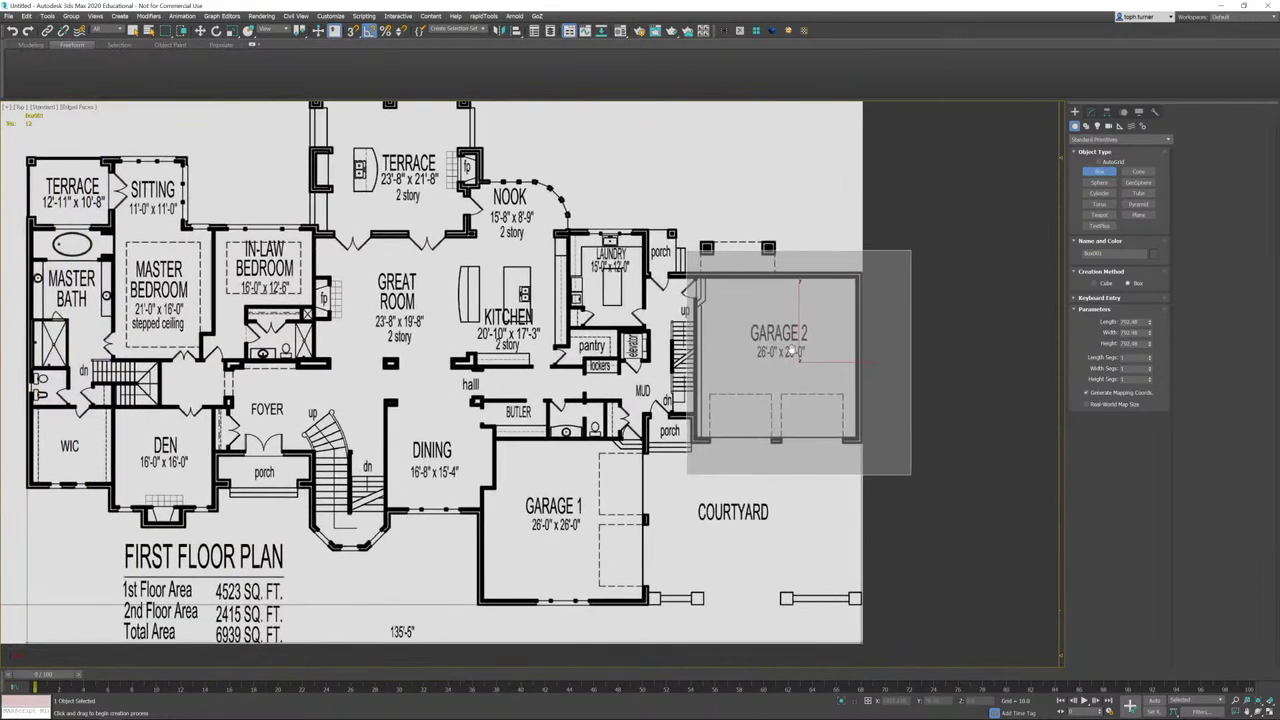
key("w")
middle_click_drag(790, 350, 755, 361)
scroll(756, 361, "down", 3)
scroll(790, 368, "up", 5)
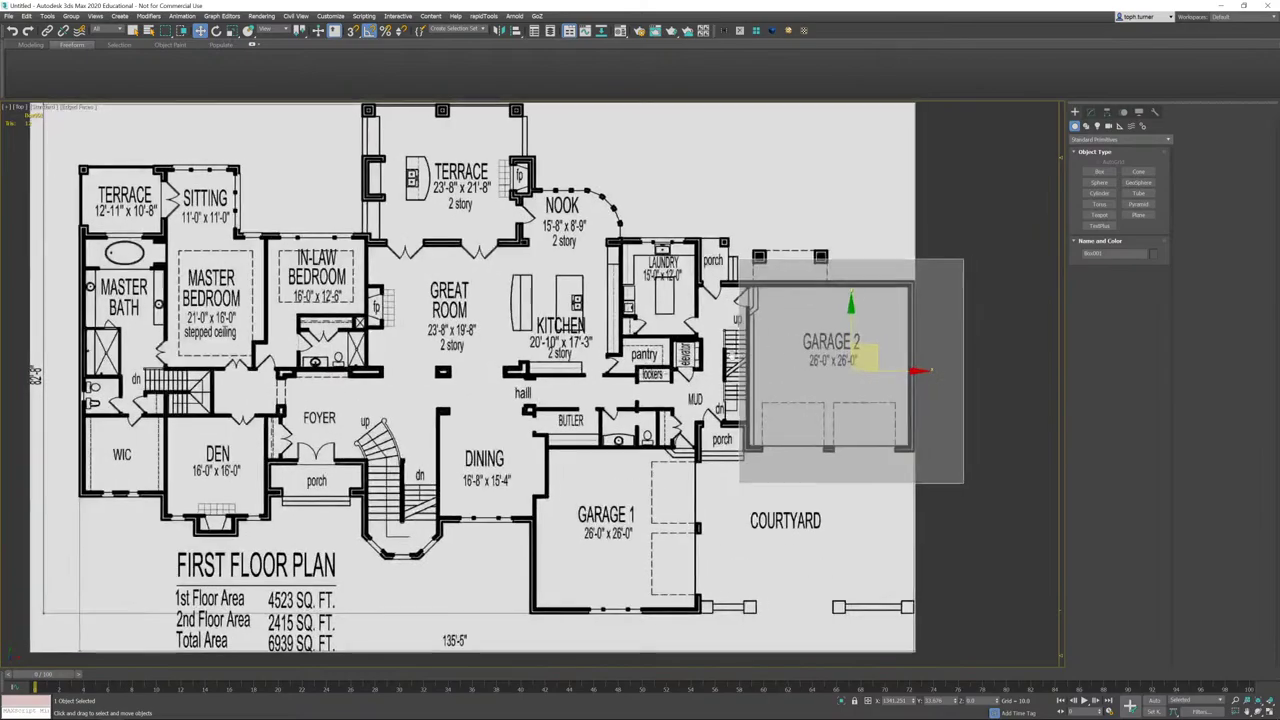
scroll(801, 373, "up", 2)
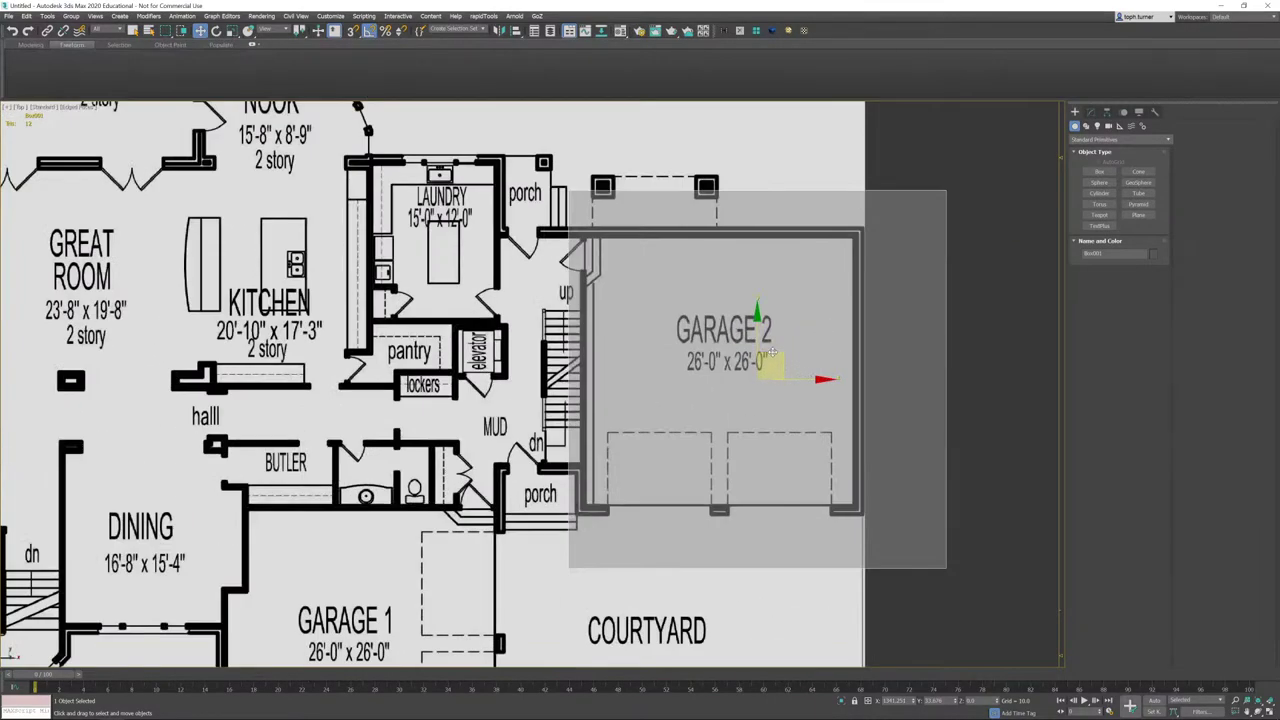
left_click_drag(779, 354, 687, 401)
middle_click_drag(771, 316, 744, 368)
scroll(745, 368, "up", 8)
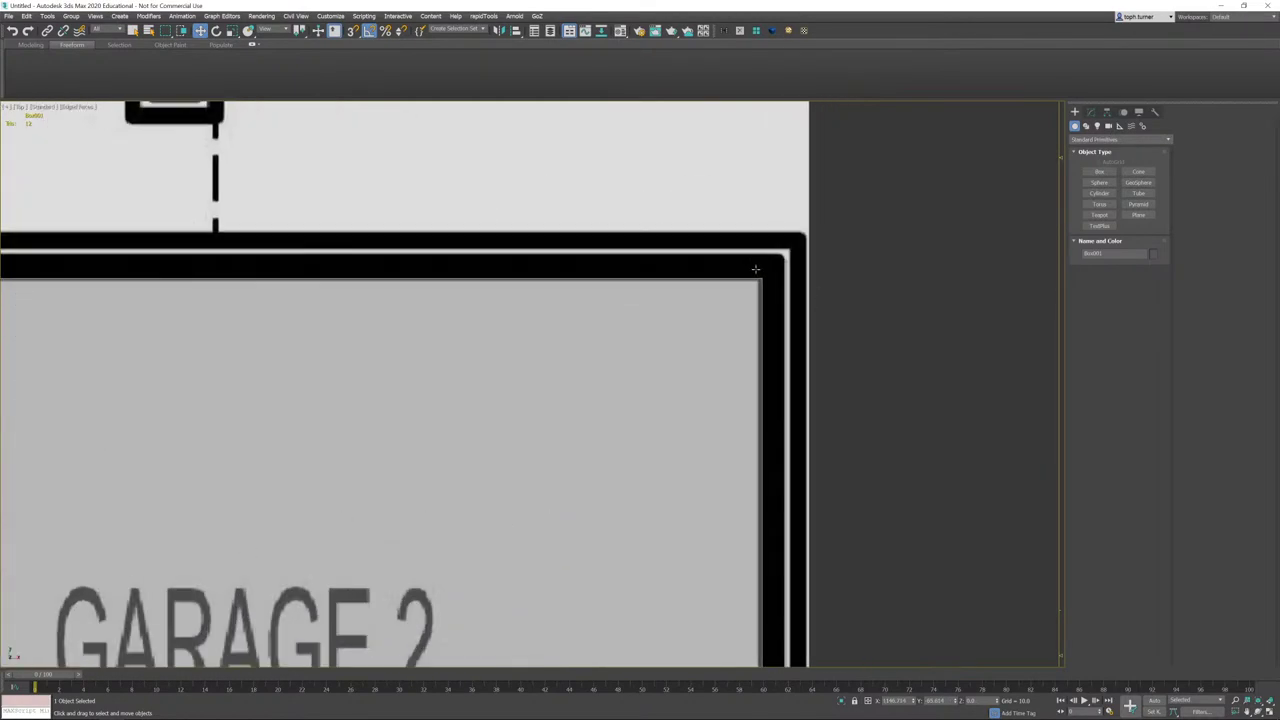
left_click_drag(739, 290, 727, 298)
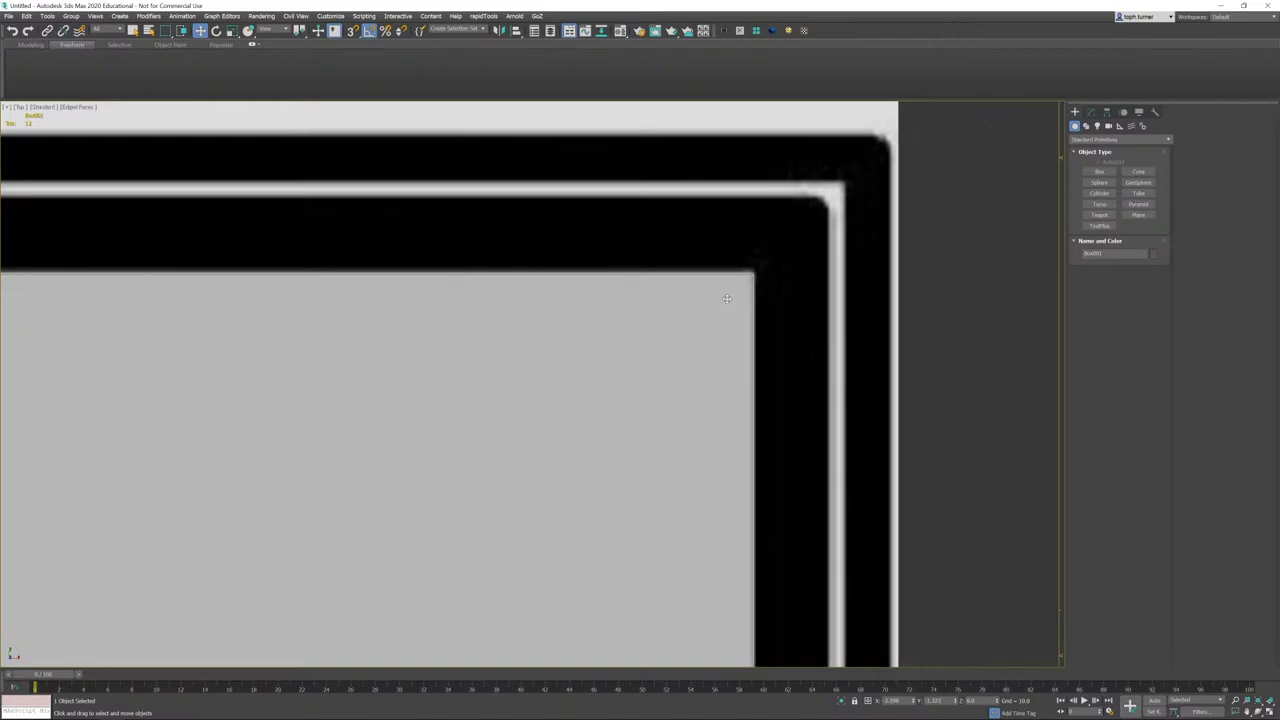
scroll(727, 298, "down", 8)
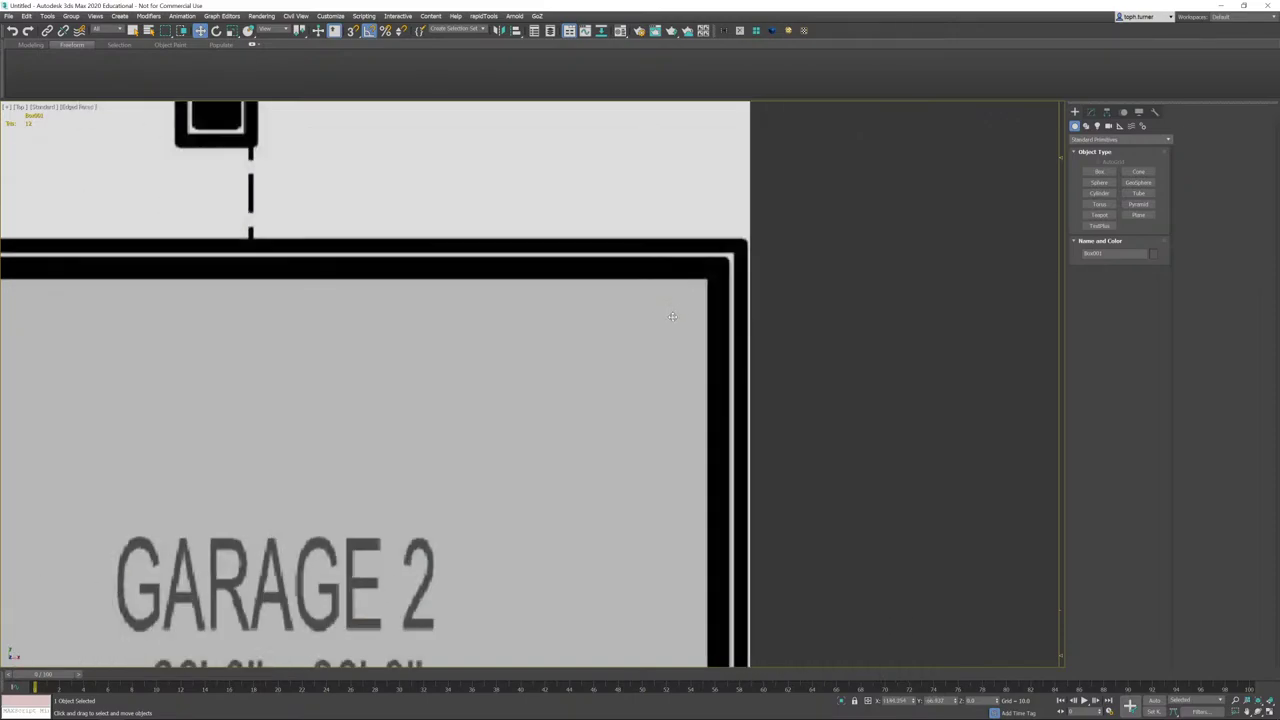
- Convert the reference box to an Editable Poly
right_click(893, 252)
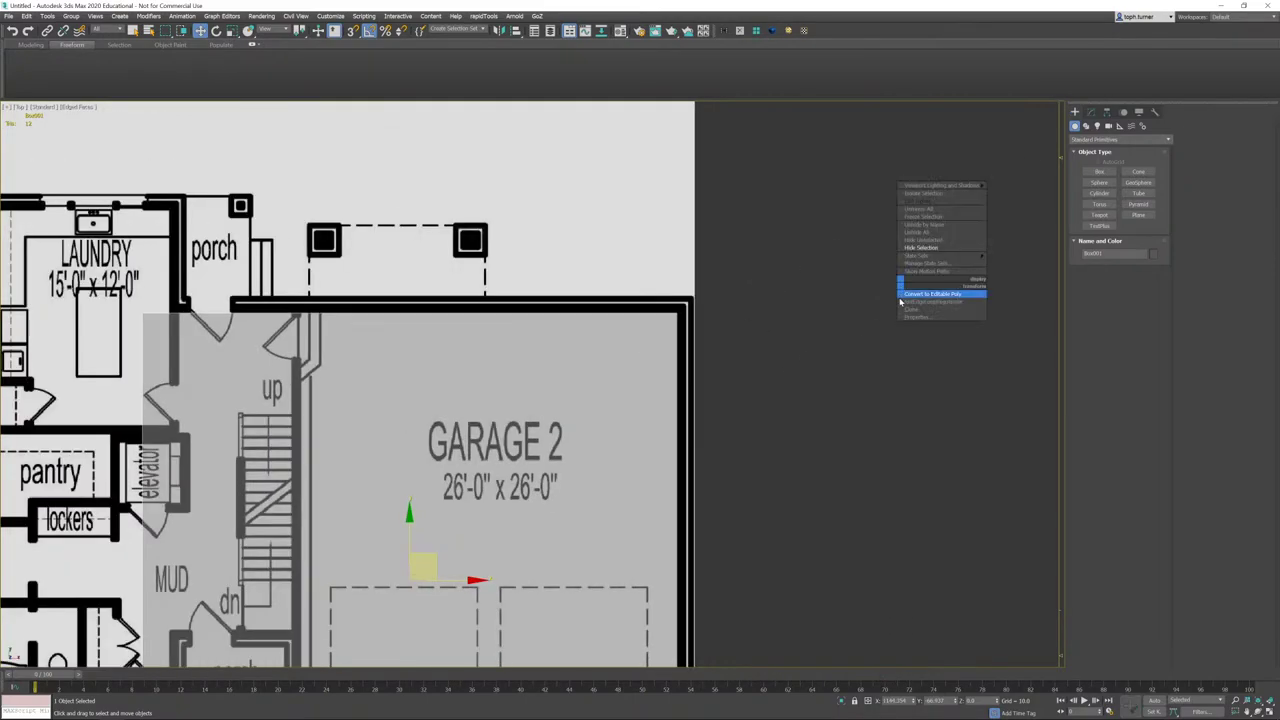
left_click(940, 294)
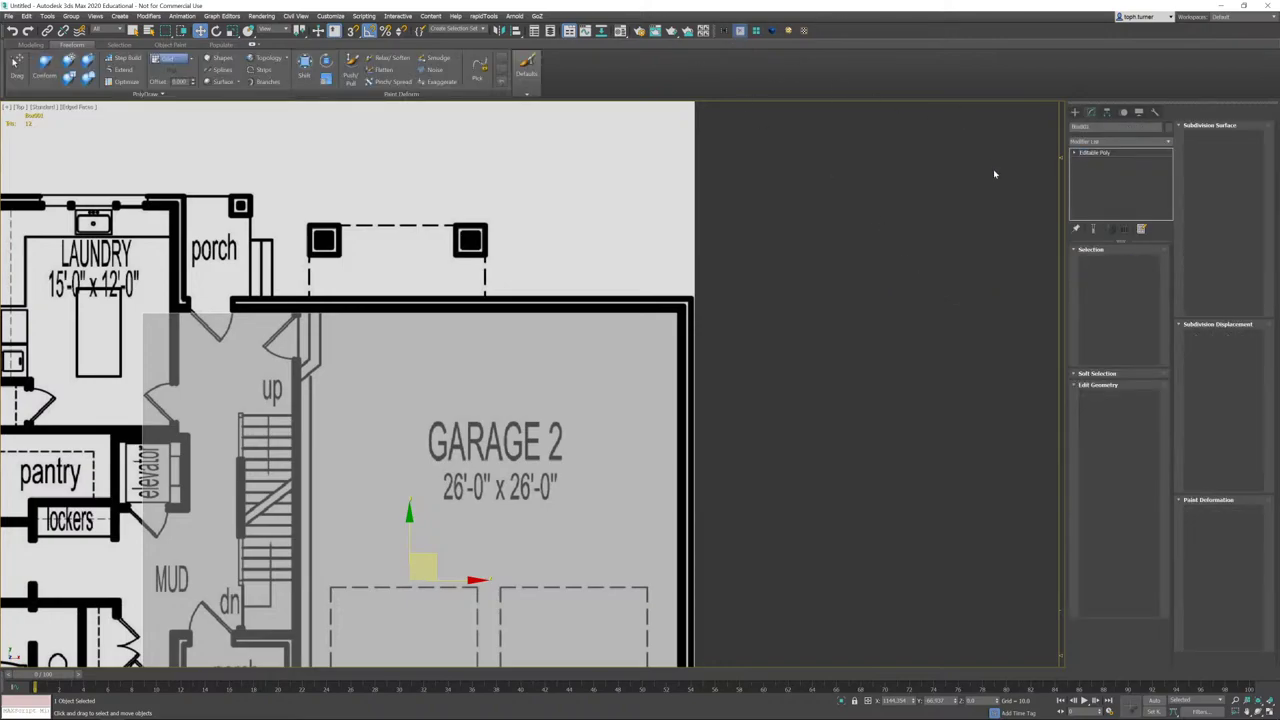
left_click(1093, 261)
- Turn on Affect Pivot Only and snapping, and move the box's pivot onto its upper-right corner vertex at the Garage 2 wall corner
left_click(1104, 113)
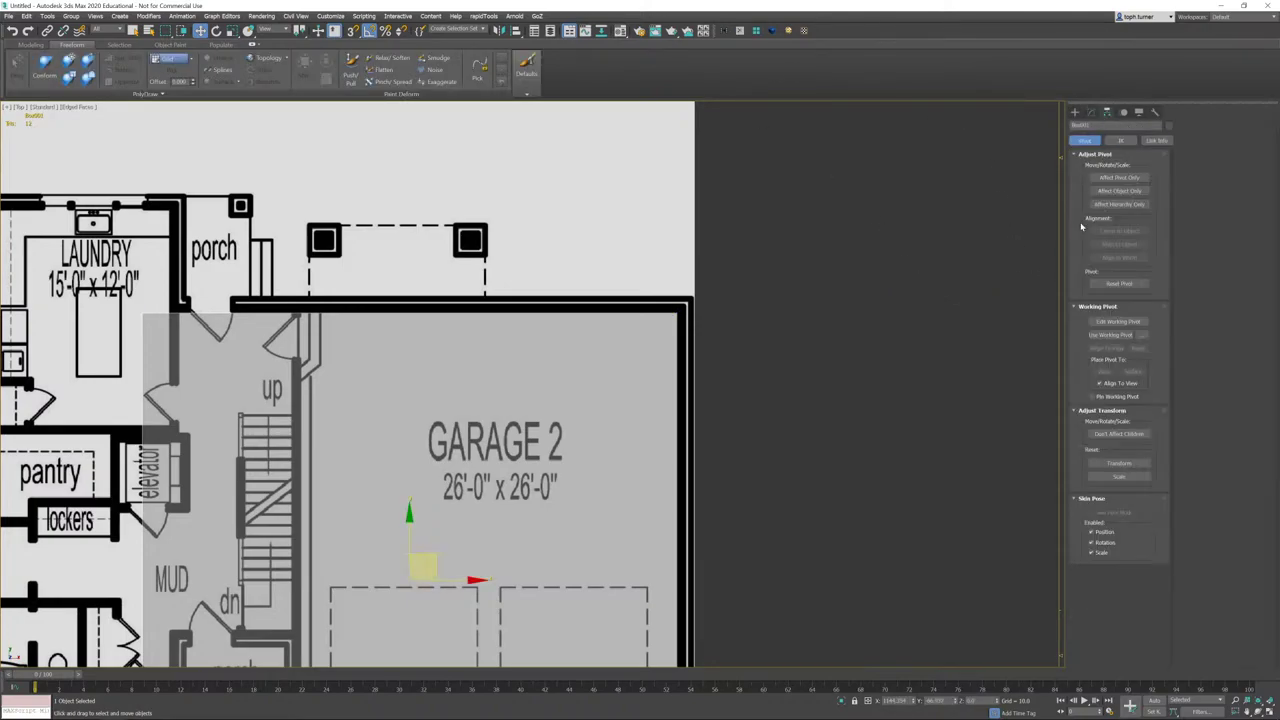
left_click(1119, 177)
key("s")
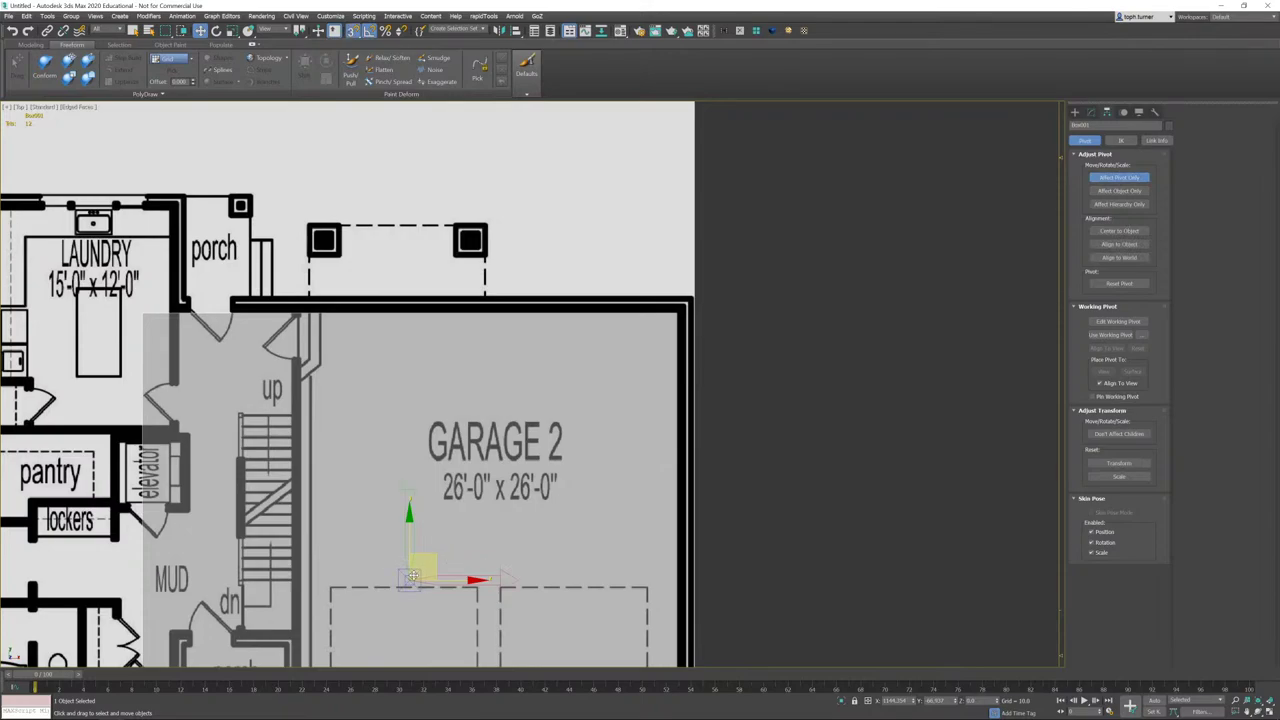
left_click_drag(412, 577, 677, 313)
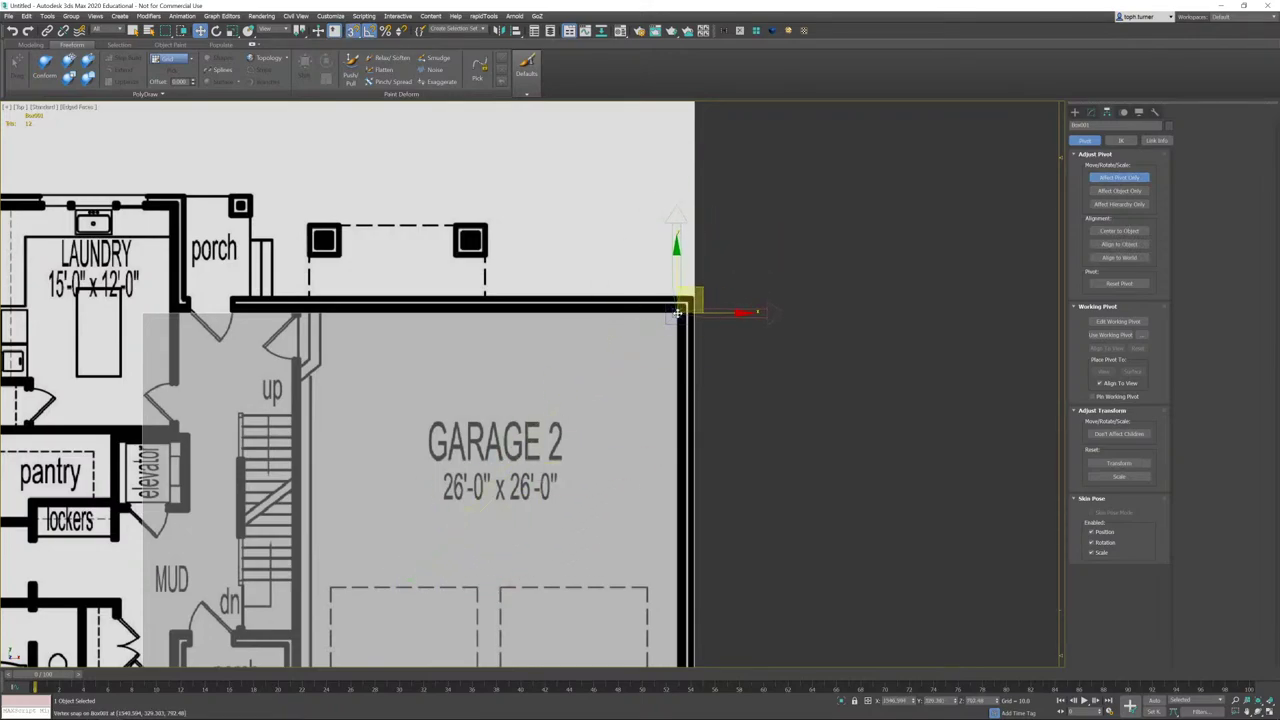
- Select the floor plan plane and convert it to an Editable Poly
scroll(677, 313, "up", 5)
scroll(658, 258, "down", 4)
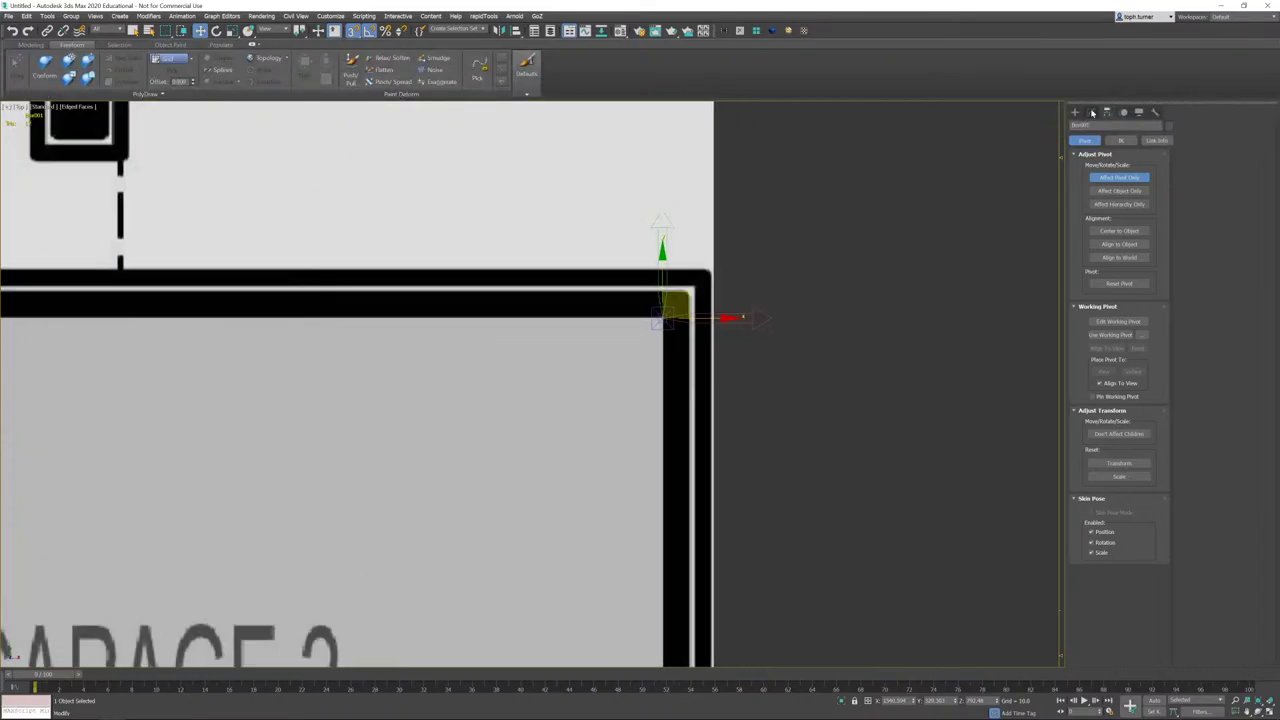
left_click(1091, 112)
left_click(706, 311)
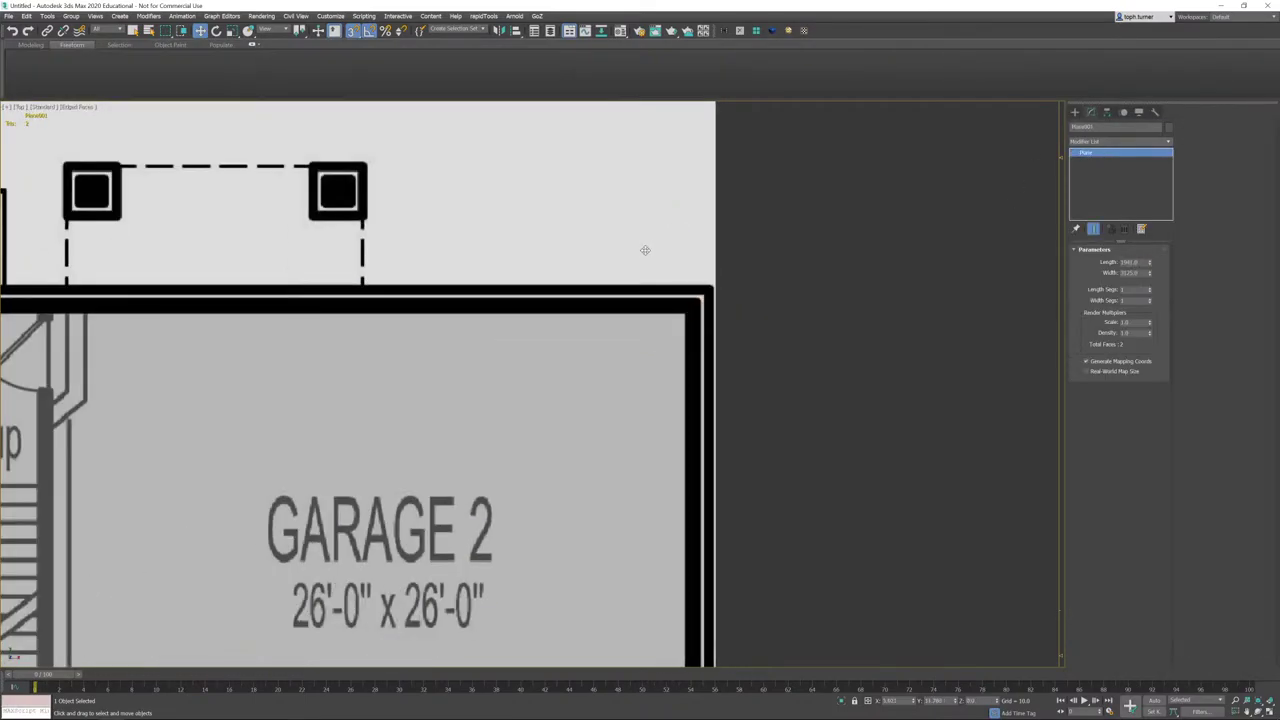
scroll(706, 311, "down", 5)
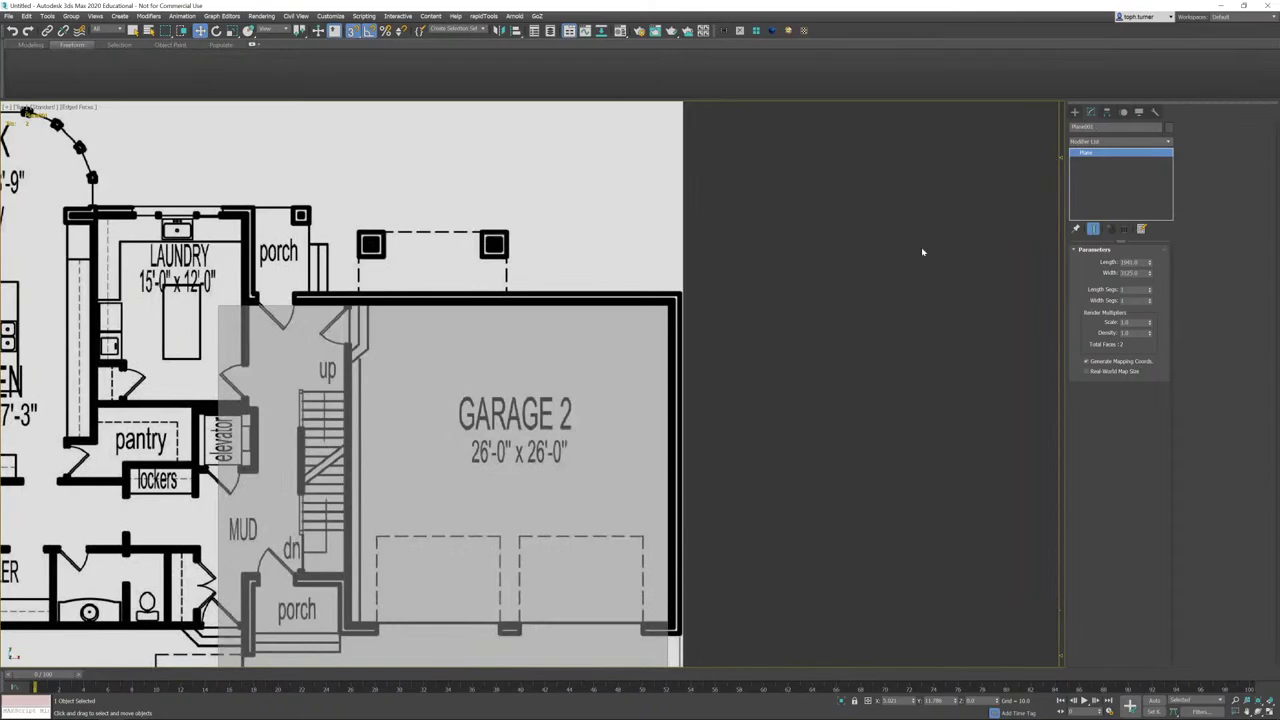
right_click(922, 252)
left_click(935, 285)
- Align only the floor plan plane's pivot to the pivot point of the box over Garage 2
left_click(1106, 112)
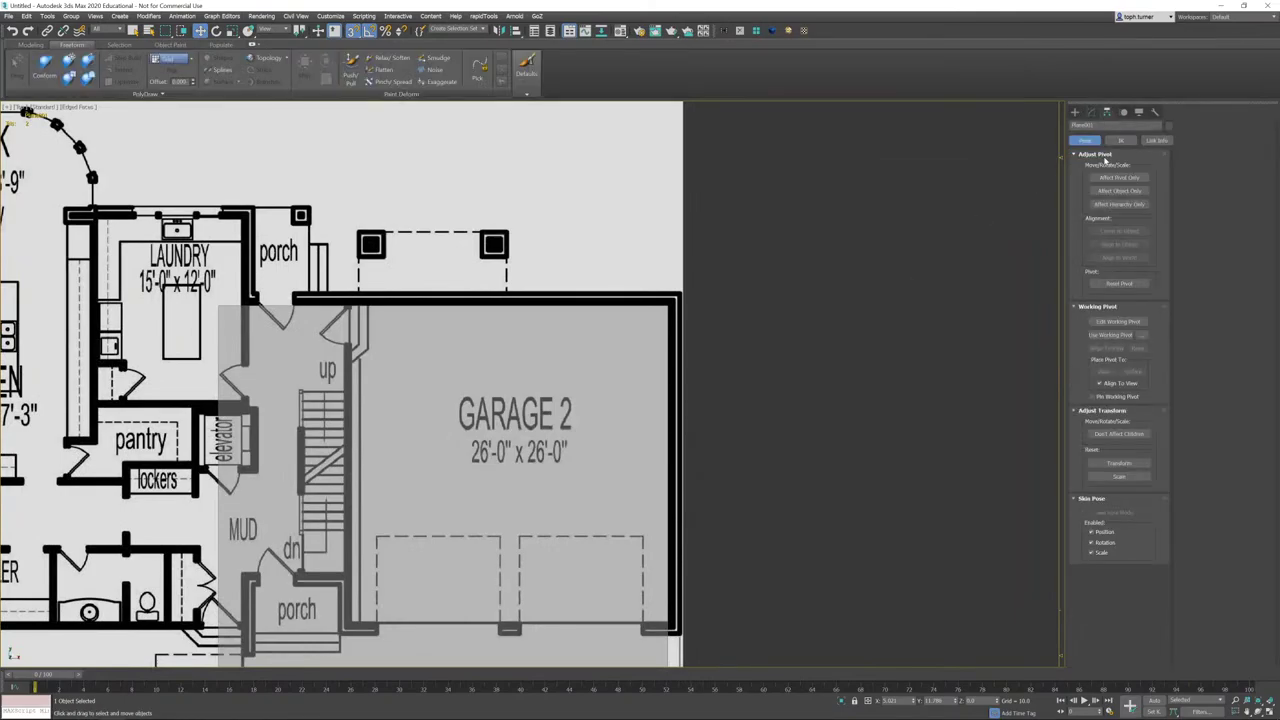
left_click(1118, 178)
key("alt+a")
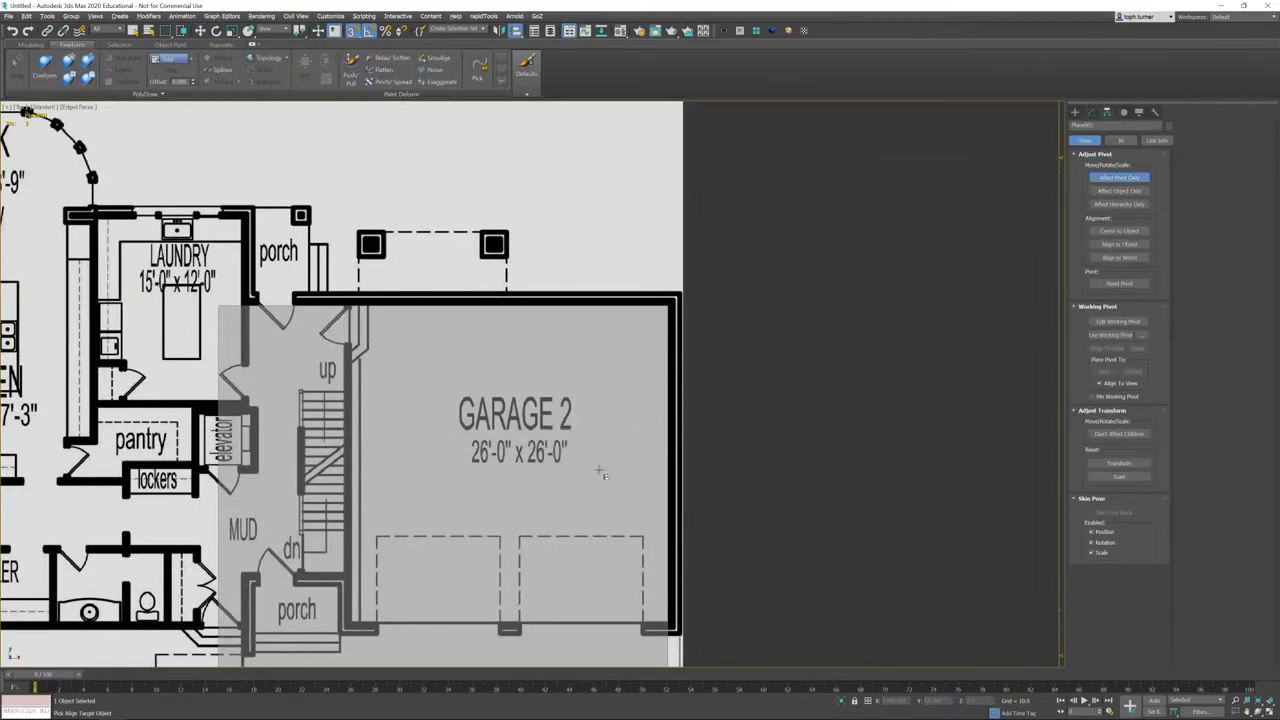
left_click(599, 473)
left_click_drag(619, 266, 767, 255)
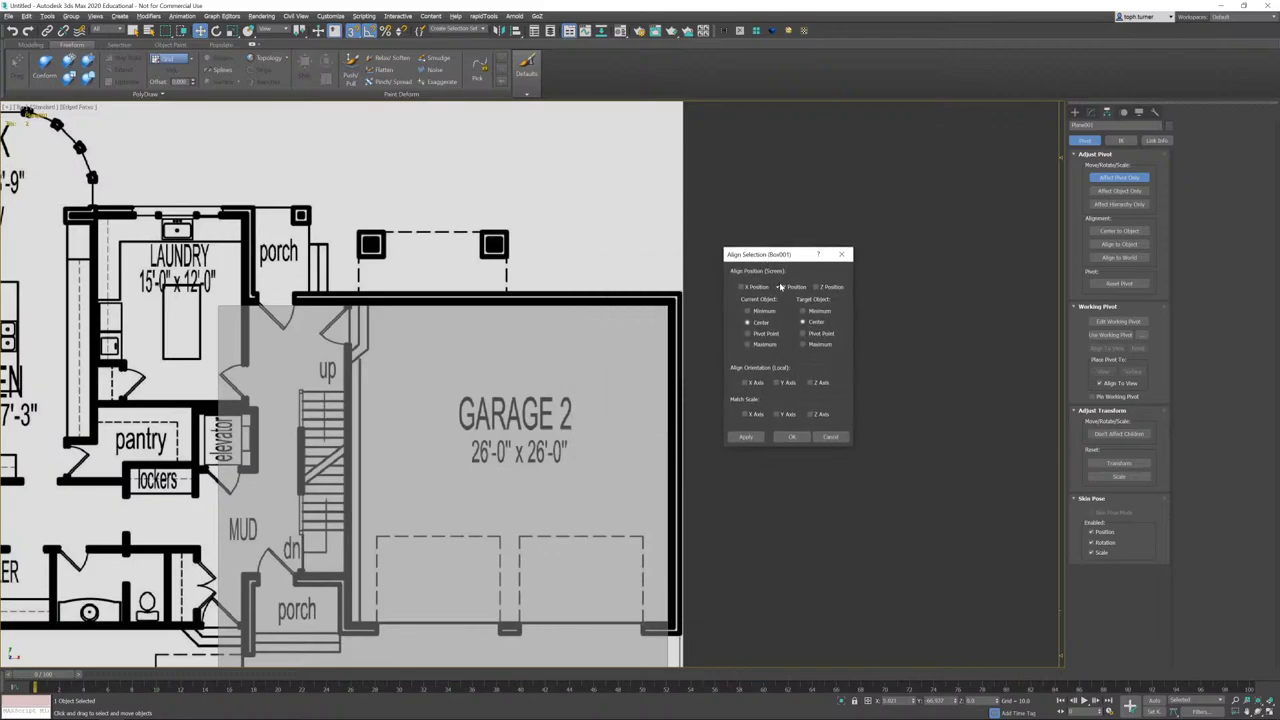
left_click(752, 287)
left_click(816, 287)
left_click(812, 334)
left_click(787, 440)
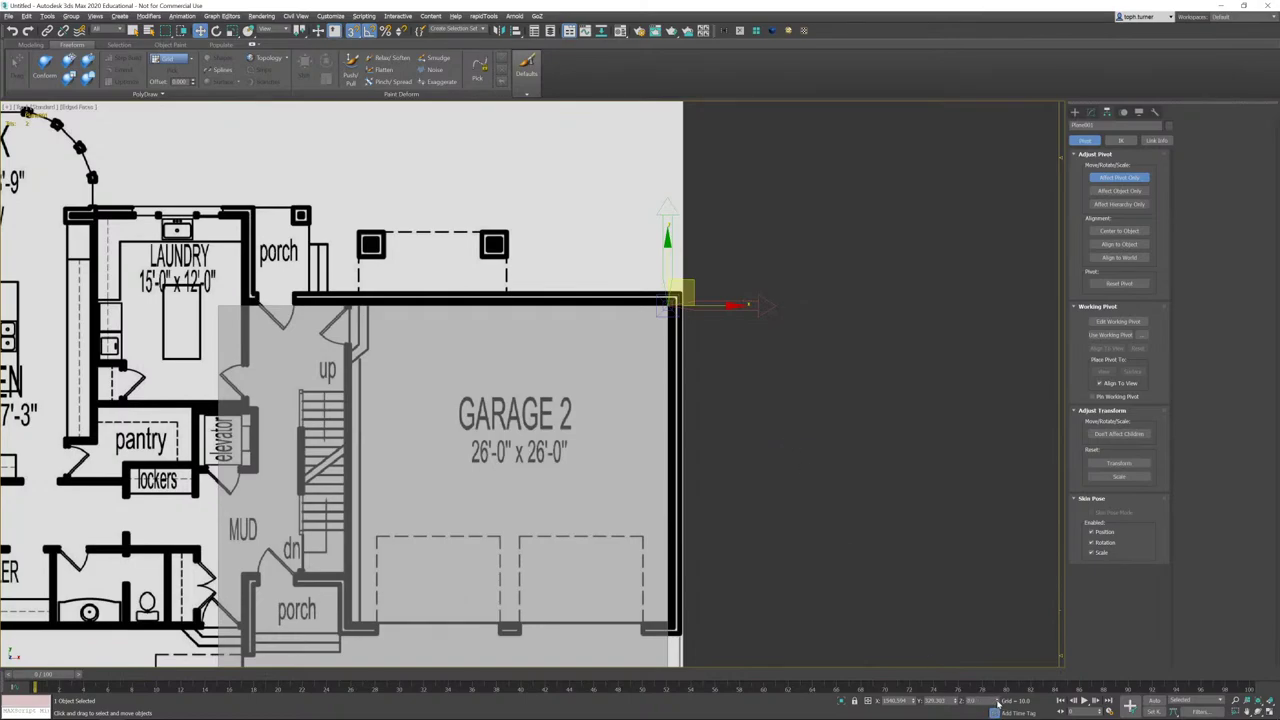
left_click(1091, 112)
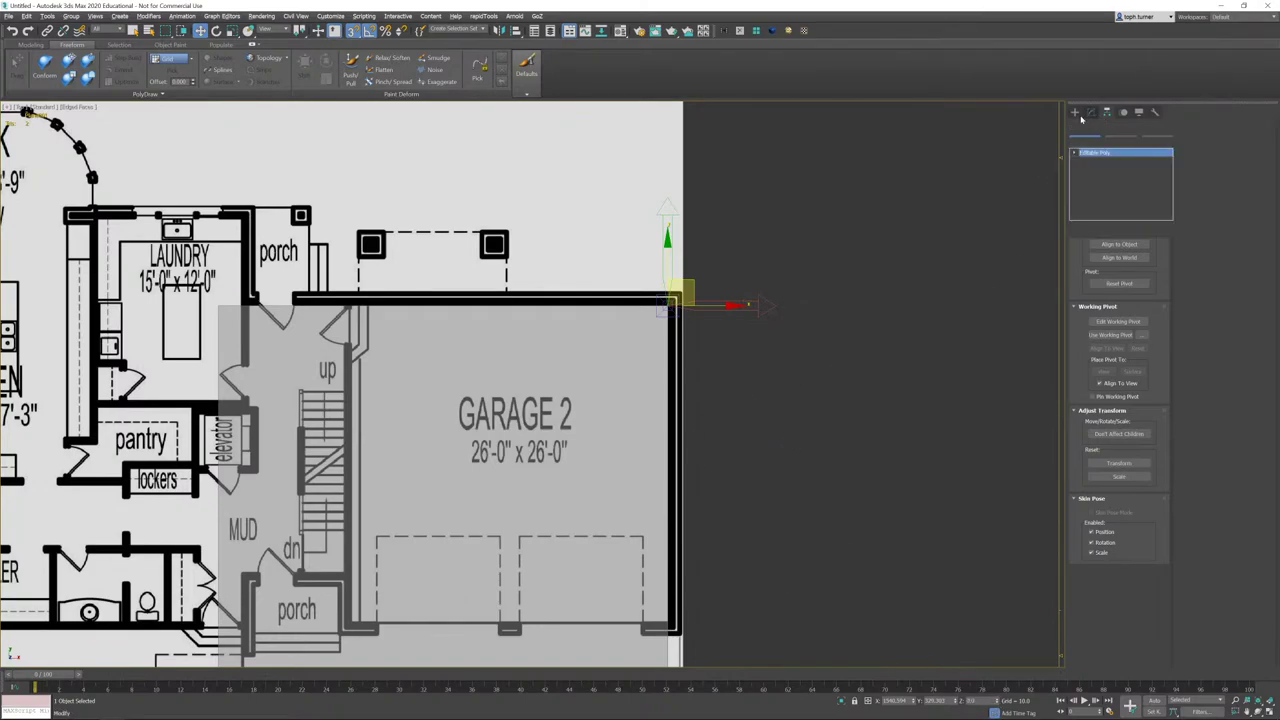
- Scale the floor plan plane up uniformly from its pivot until Garage 2 roughly matches the box
scroll(593, 285, "down", 5)
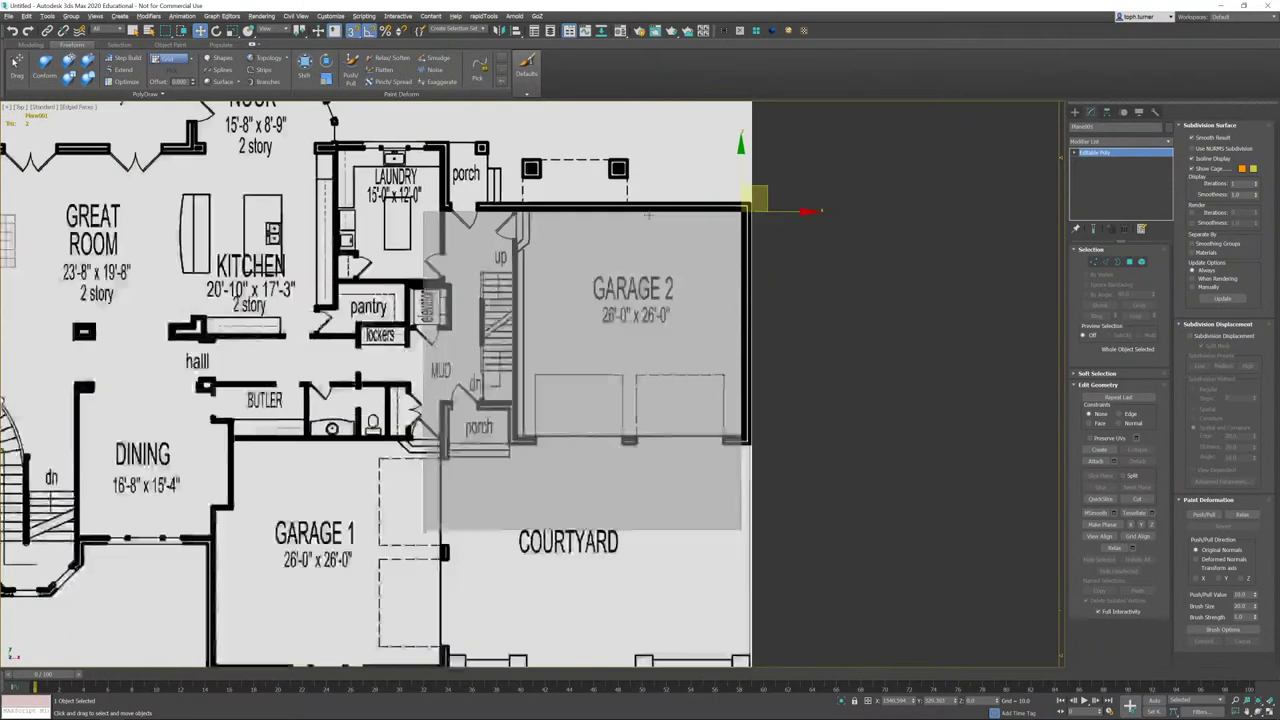
key("r")
scroll(739, 200, "up", 4)
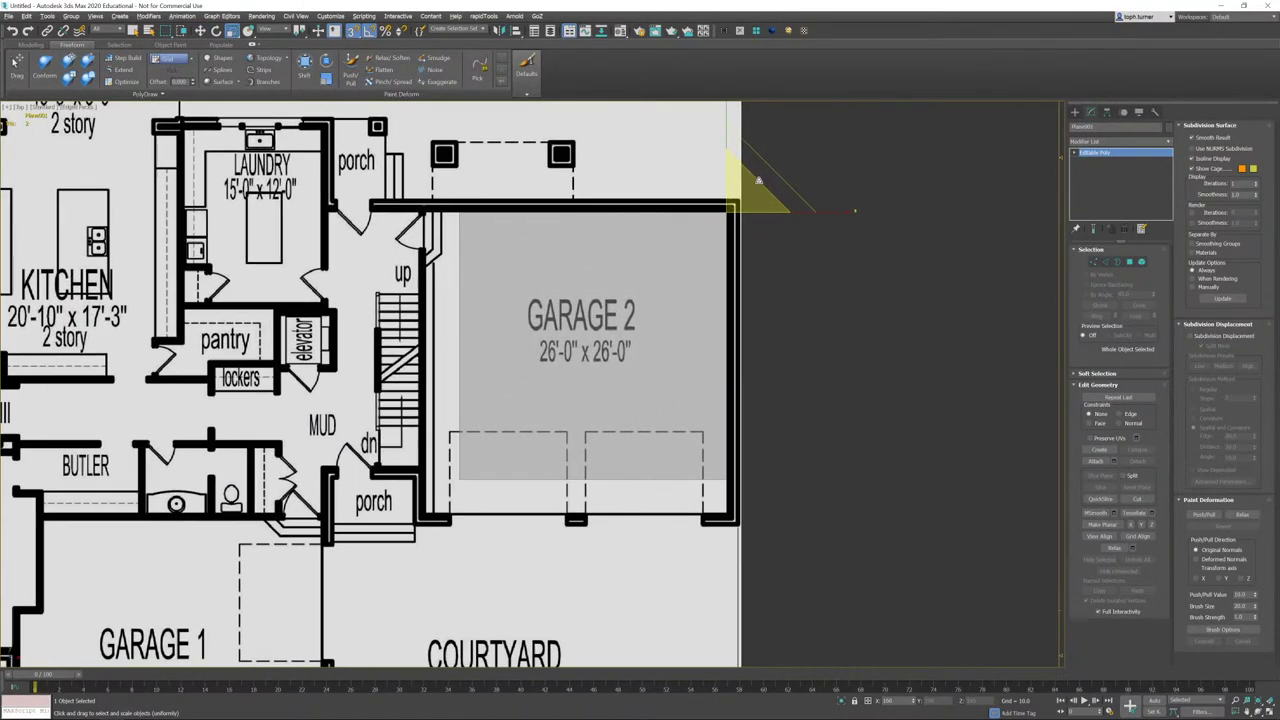
scroll(745, 184, "down", 4)
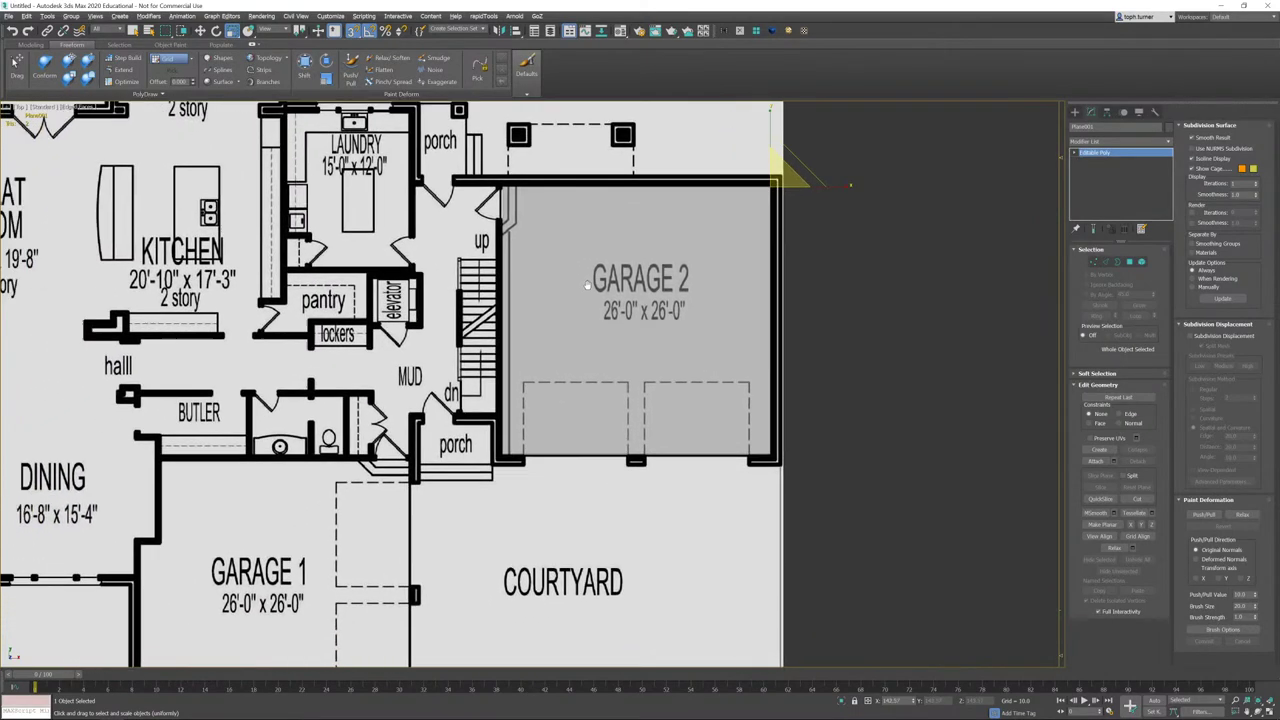
- Fine-tune the plane's uniform scale to about 142% so Garage 2's lower inner corner meets the box corner
scroll(724, 362, "up", 6)
scroll(724, 362, "up", 4)
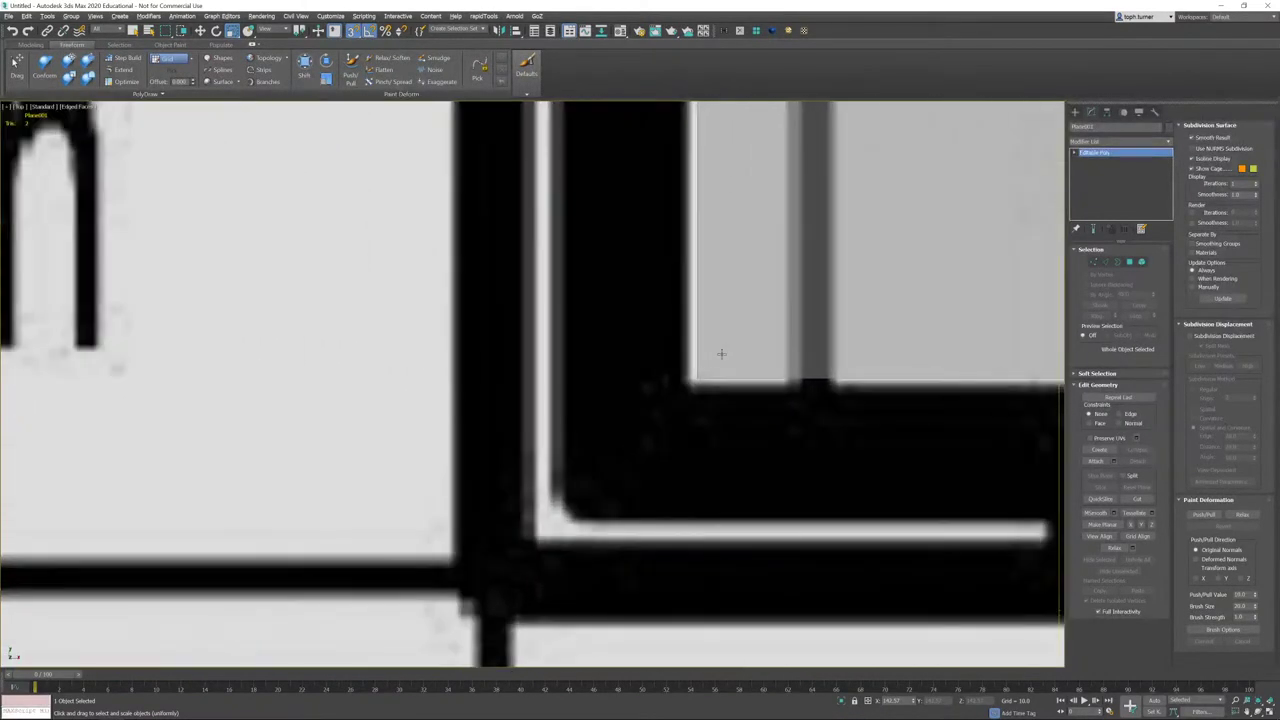
right_click(248, 31)
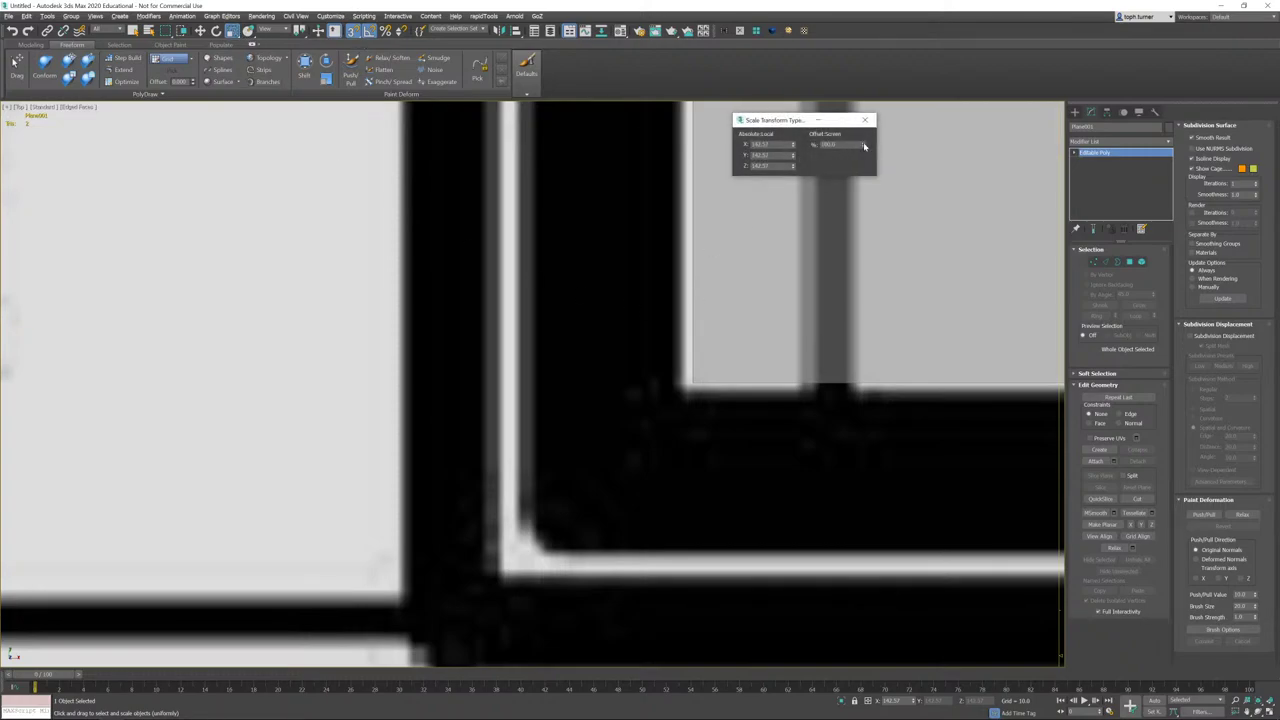
left_click_drag(865, 146, 864, 150)
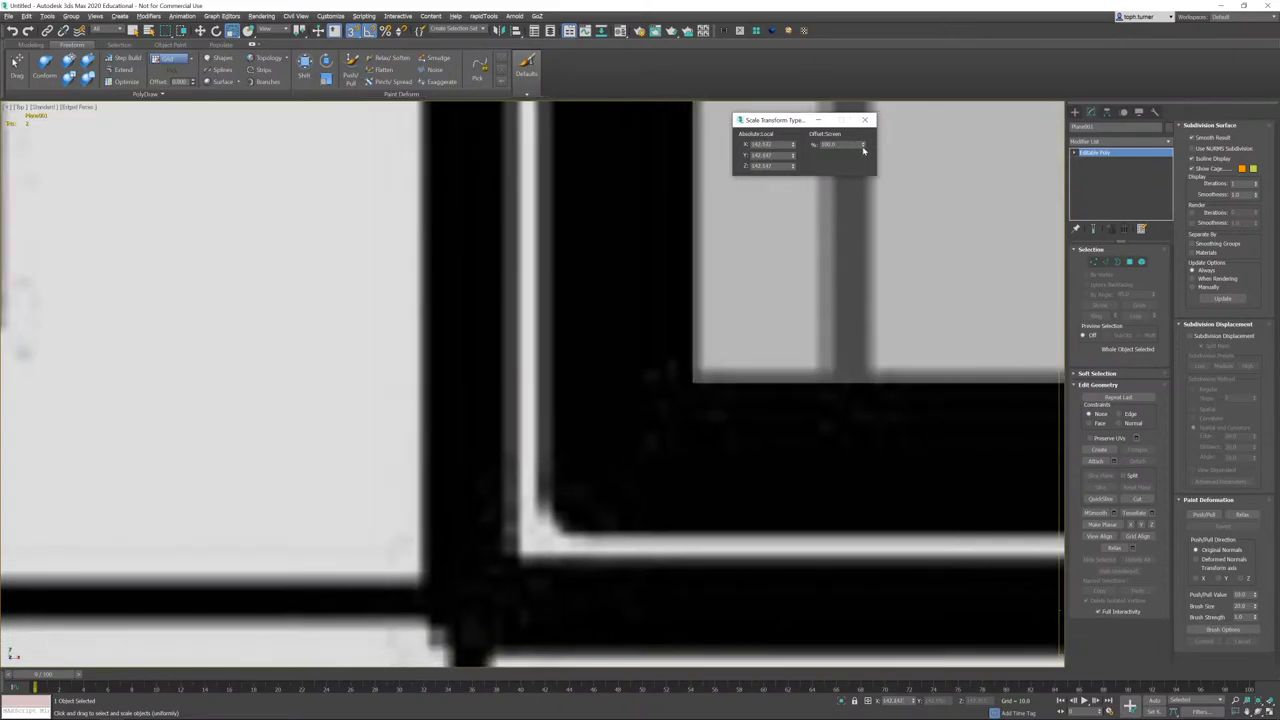
left_click(863, 142)
middle_click_drag(615, 380, 441, 462)
scroll(441, 462, "down", 3)
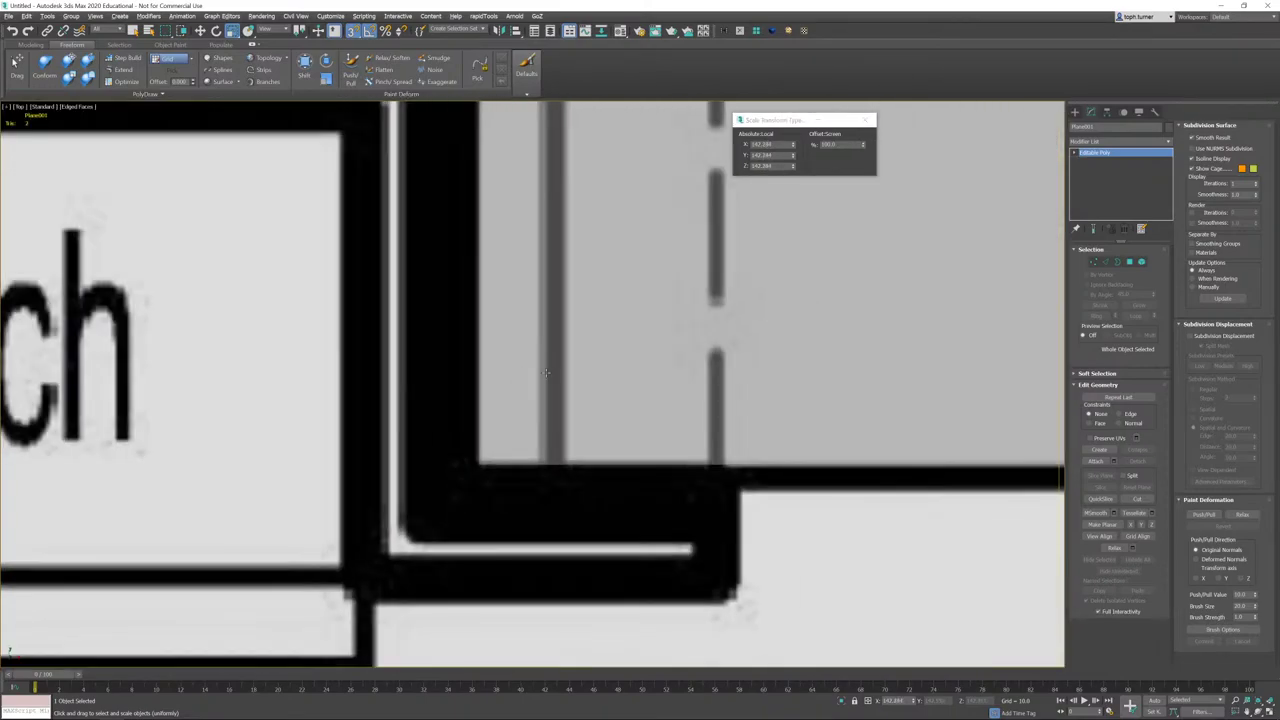
scroll(546, 373, "down", 5)
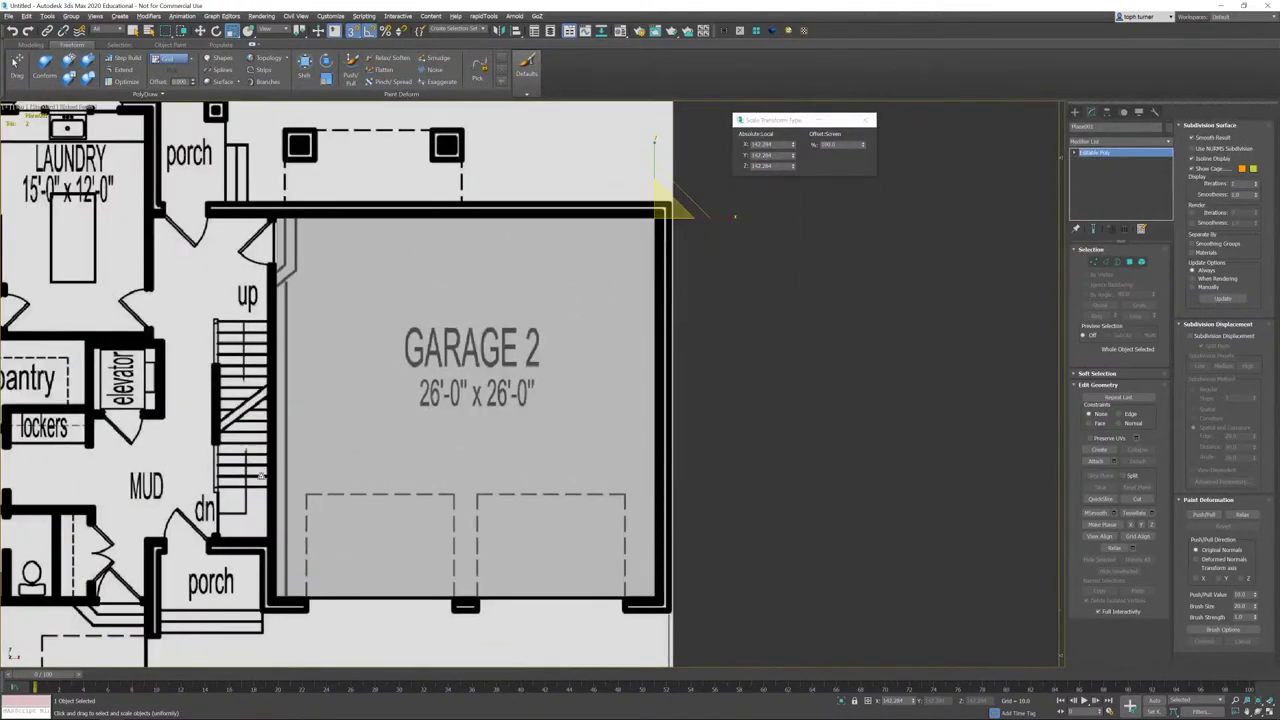
middle_click_drag(260, 476, 425, 461)
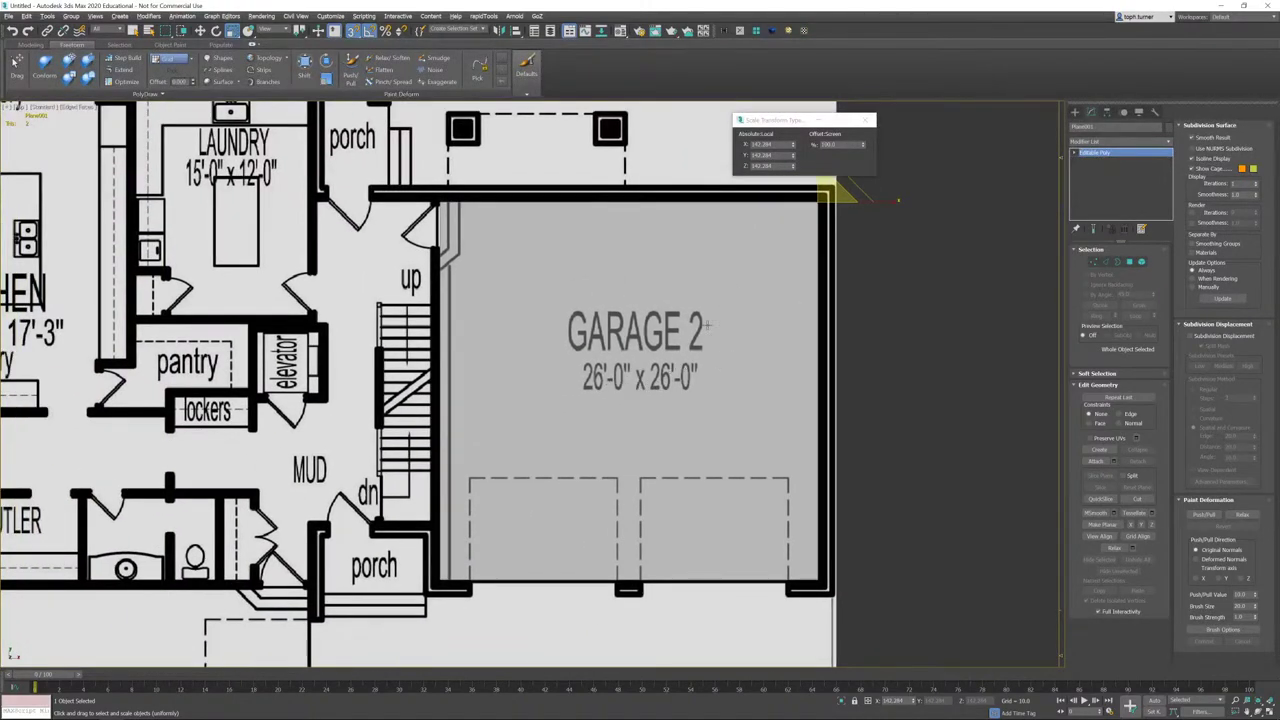
left_click(866, 121)
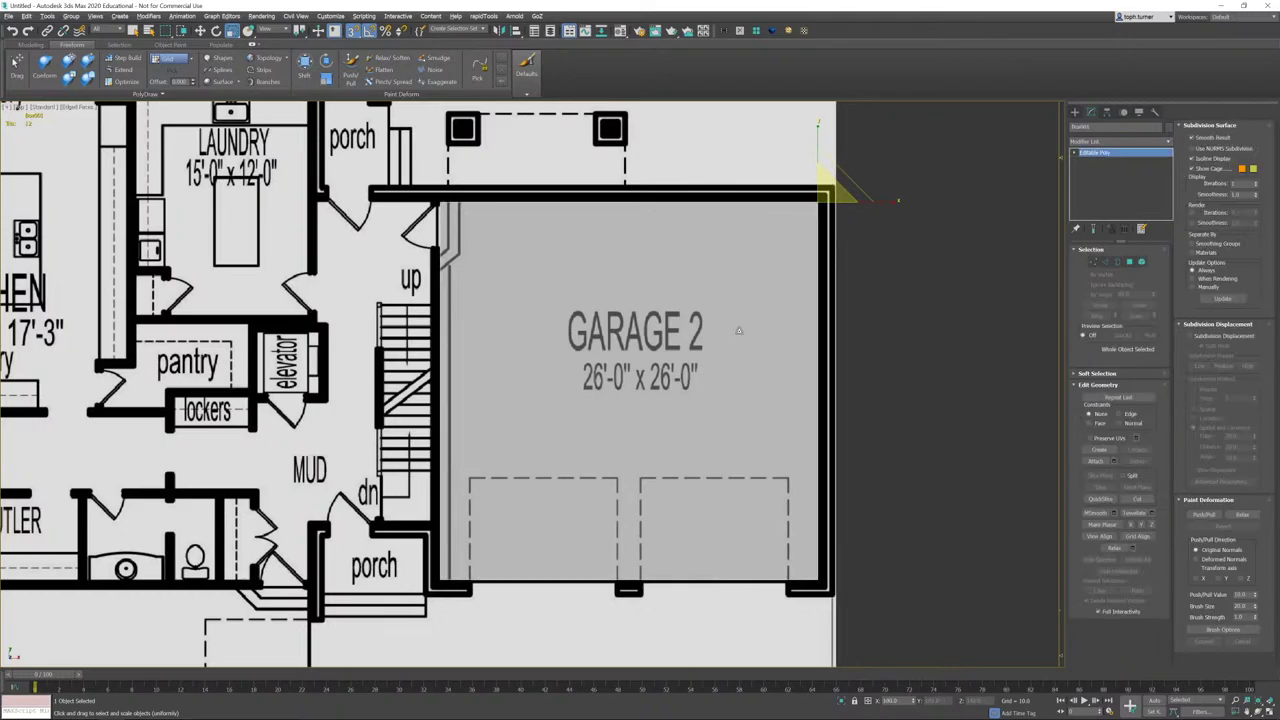
- Delete the reference box over Garage 2 and select the floor plan plane
key("Delete")
left_click(747, 334)
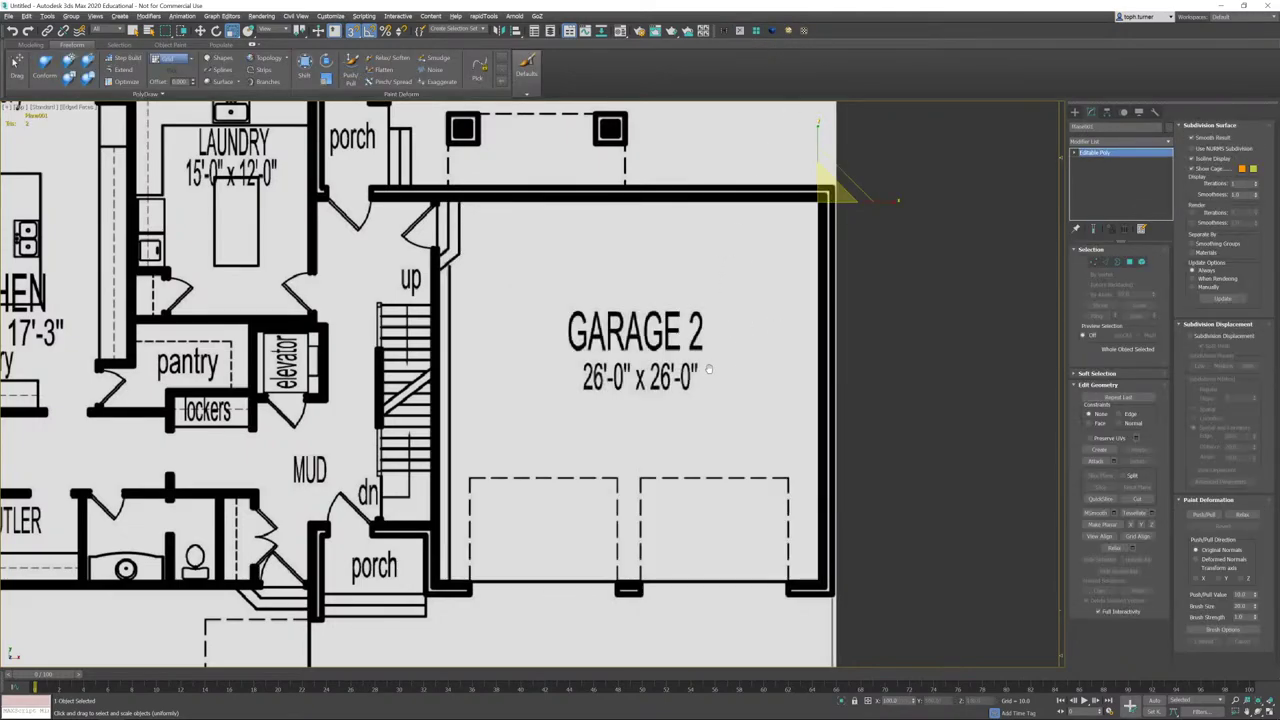
scroll(1020, 314, "down", 3)
scroll(1002, 454, "down", 3)
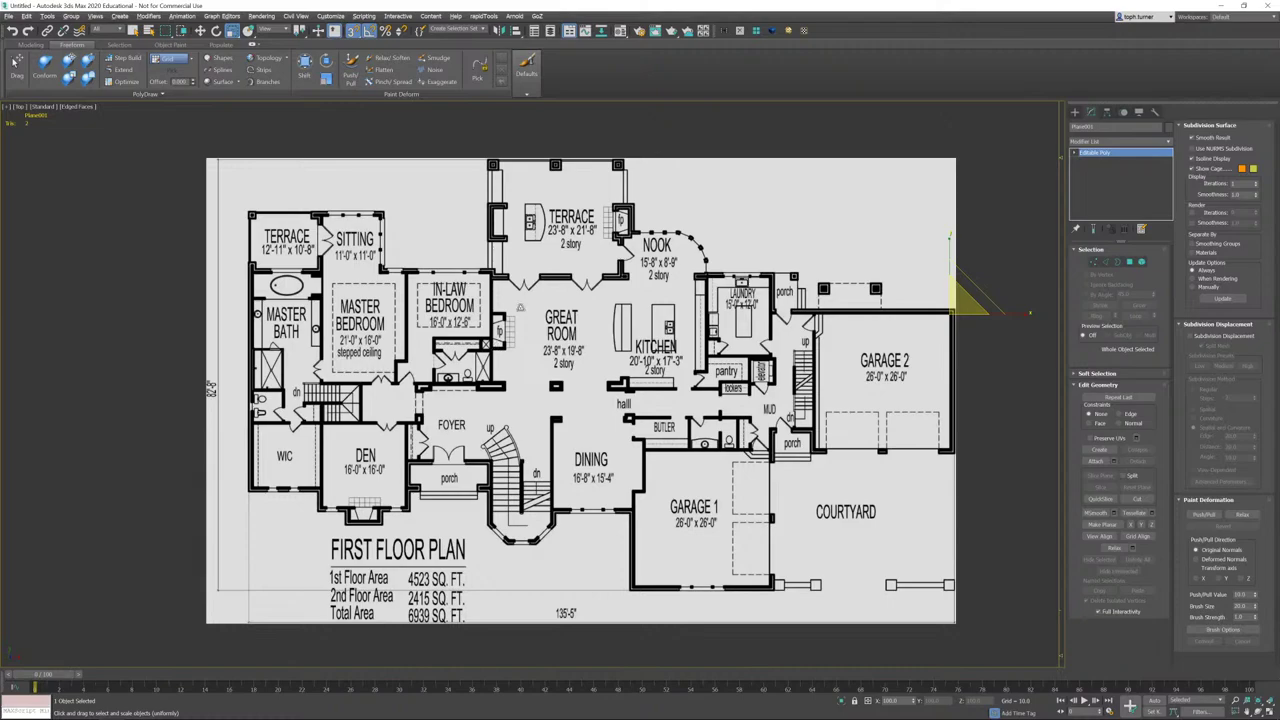
- Center the plane's pivot on the object, then move it onto the middle of the column below the Great Room, with snapping off
scroll(537, 370, "up", 4)
scroll(591, 390, "up", 5)
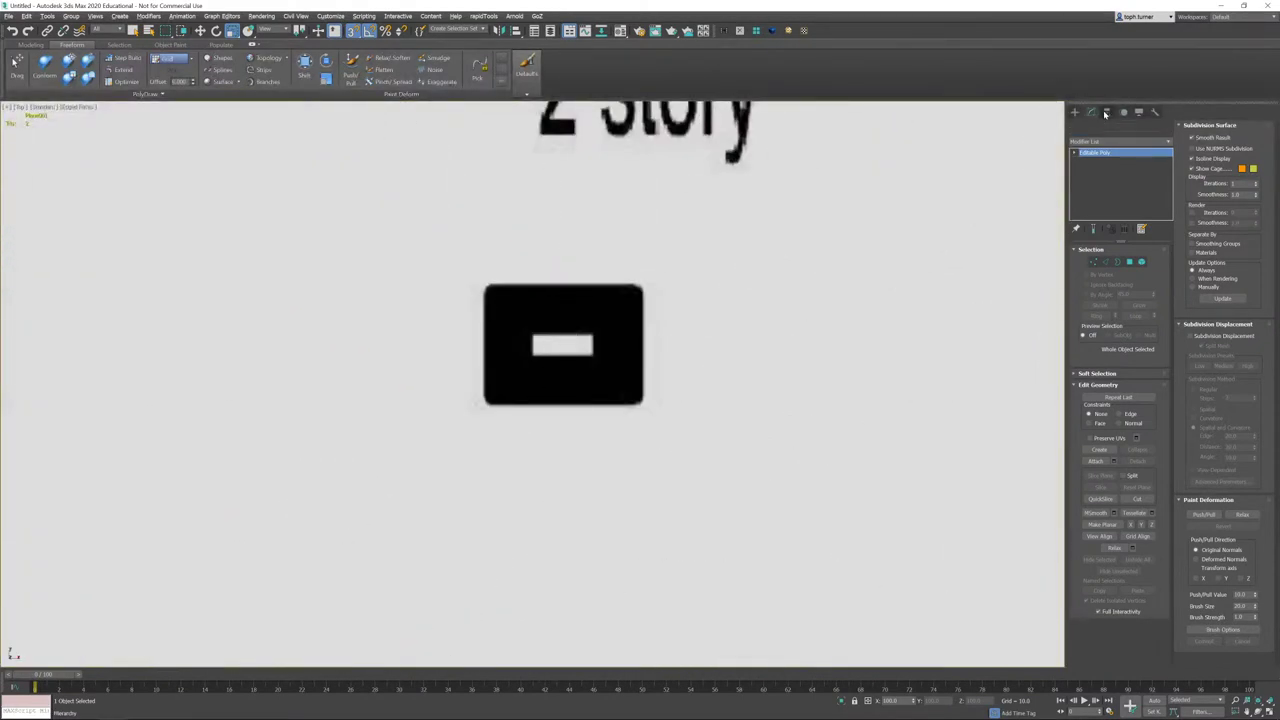
left_click(1107, 112)
left_click(1119, 177)
left_click(1107, 231)
key("w")
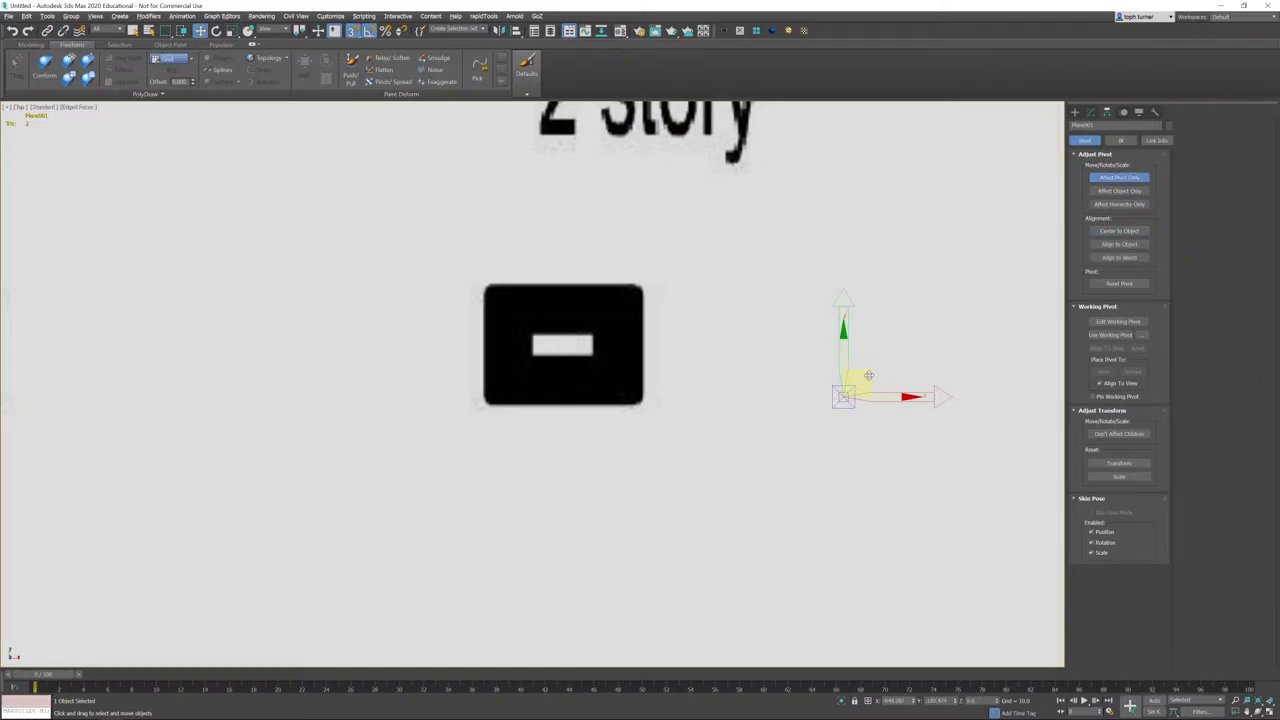
left_click_drag(867, 381, 589, 324)
key("s")
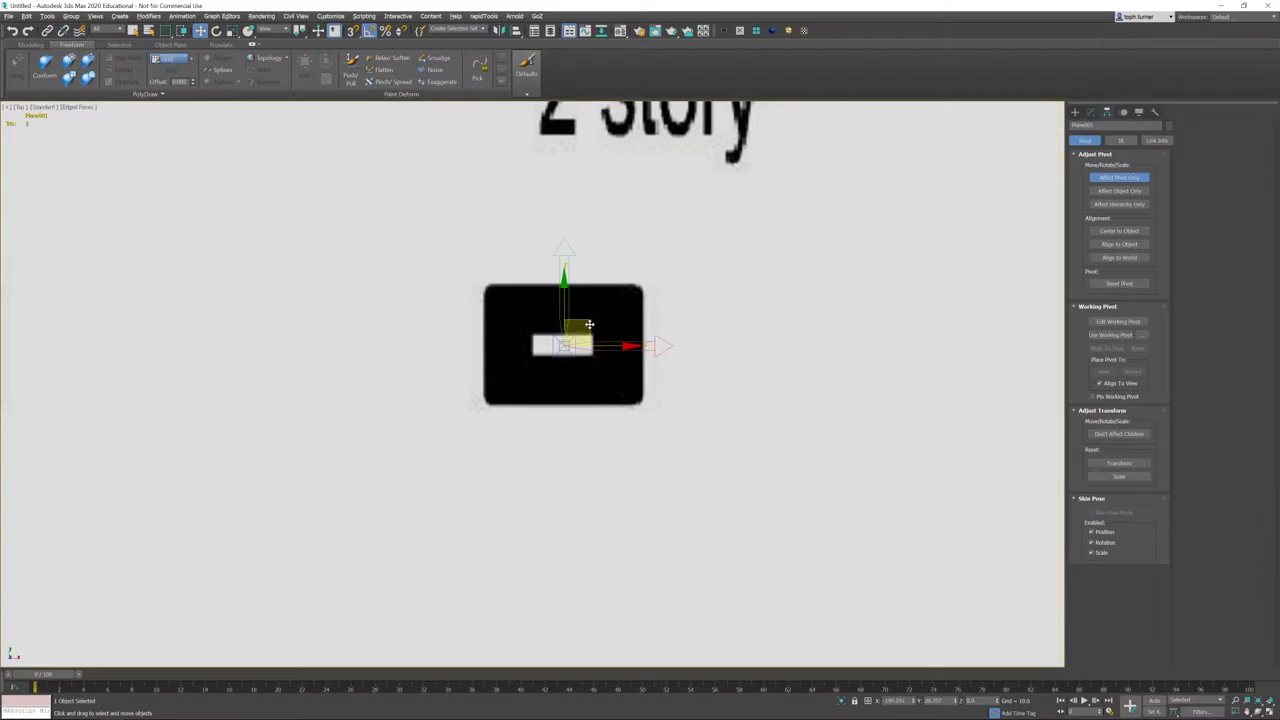
- Move the floor plan plane to the world origin by setting its X, Y and Z position to 0
left_click(1090, 112)
scroll(707, 338, "down", 3)
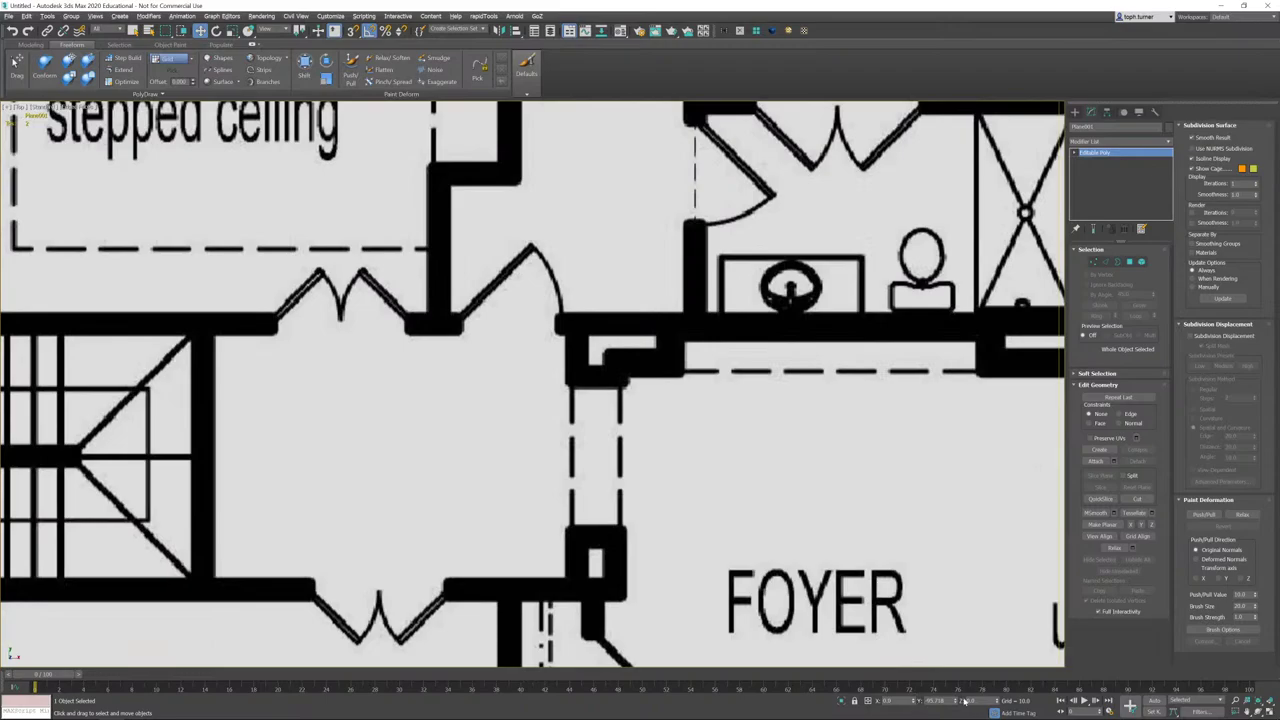
scroll(703, 349, "down", 6)
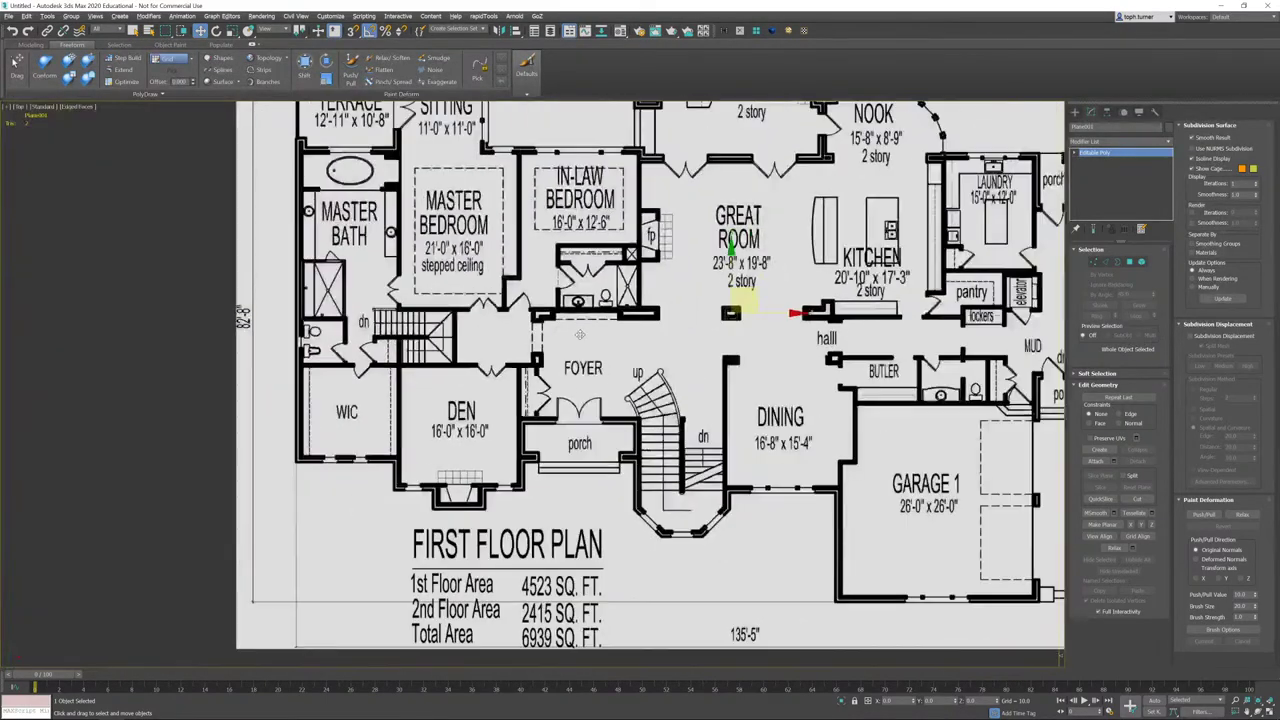
scroll(563, 323, "up", 2)
scroll(331, 319, "down", 4)
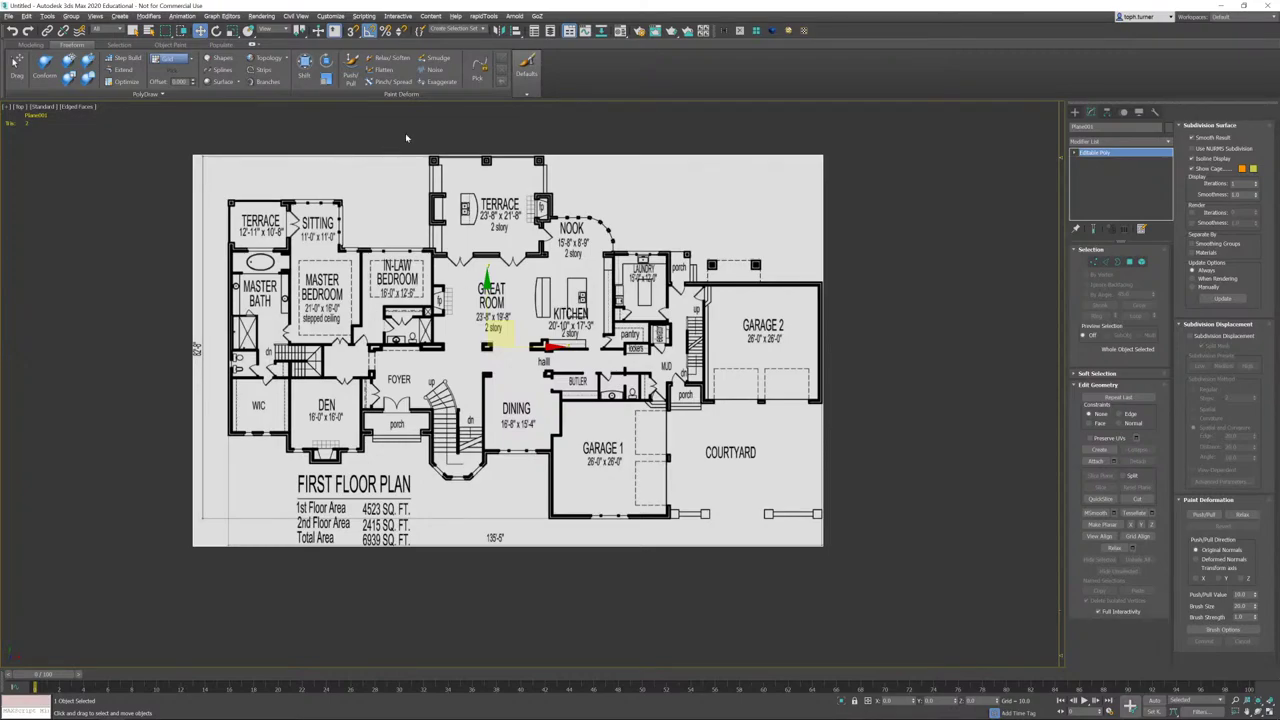
- Start saving the scene under a new name and browse to the CabinInTheWoods folder inside Projects
left_click(8, 17)
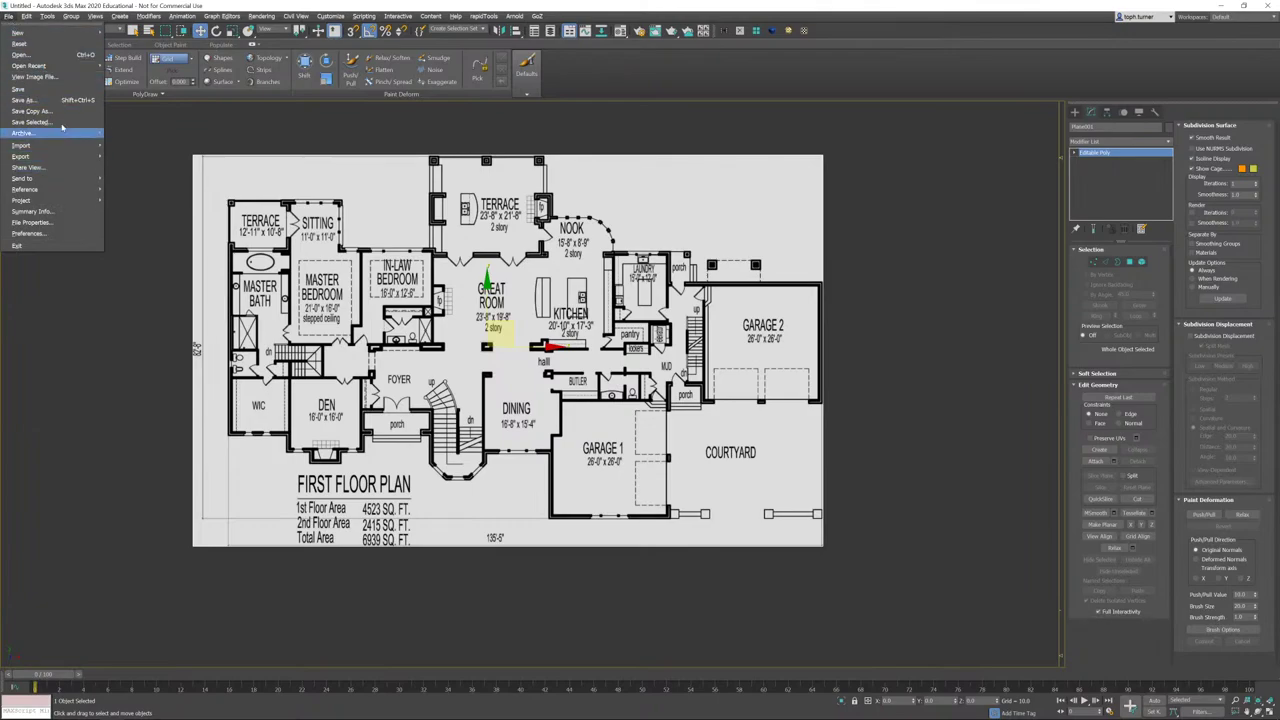
left_click(24, 100)
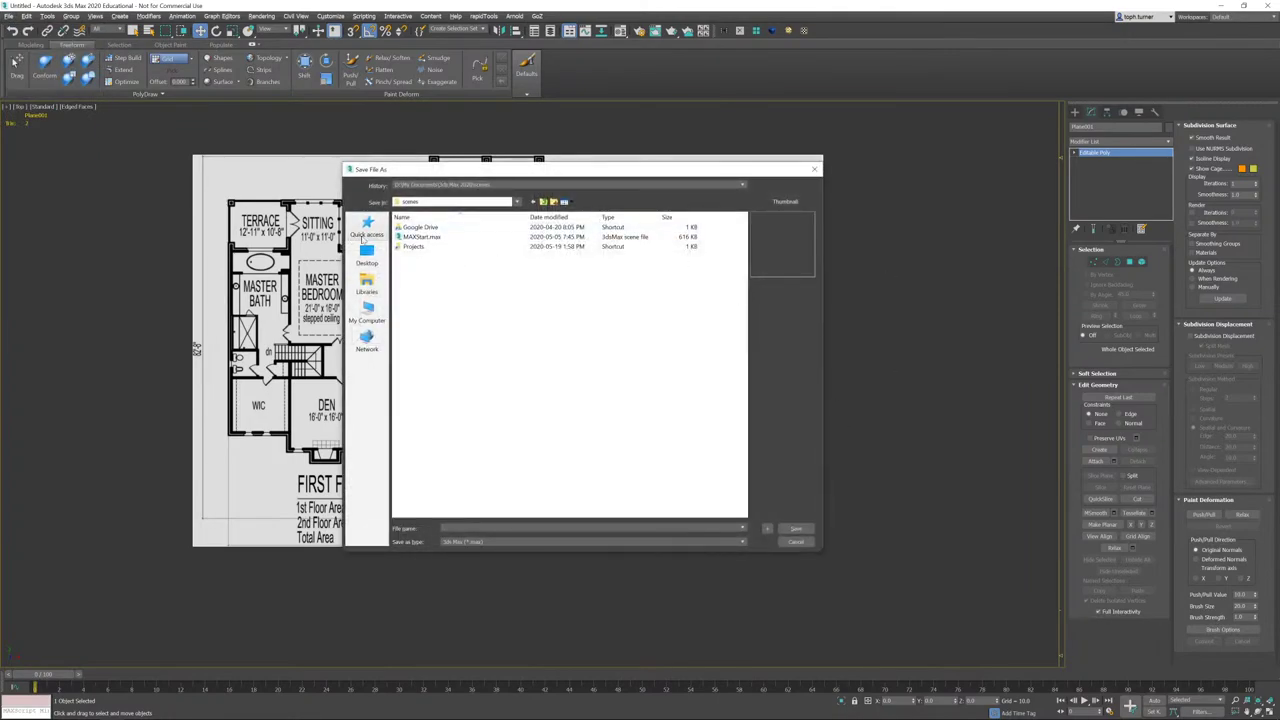
double_click(410, 247)
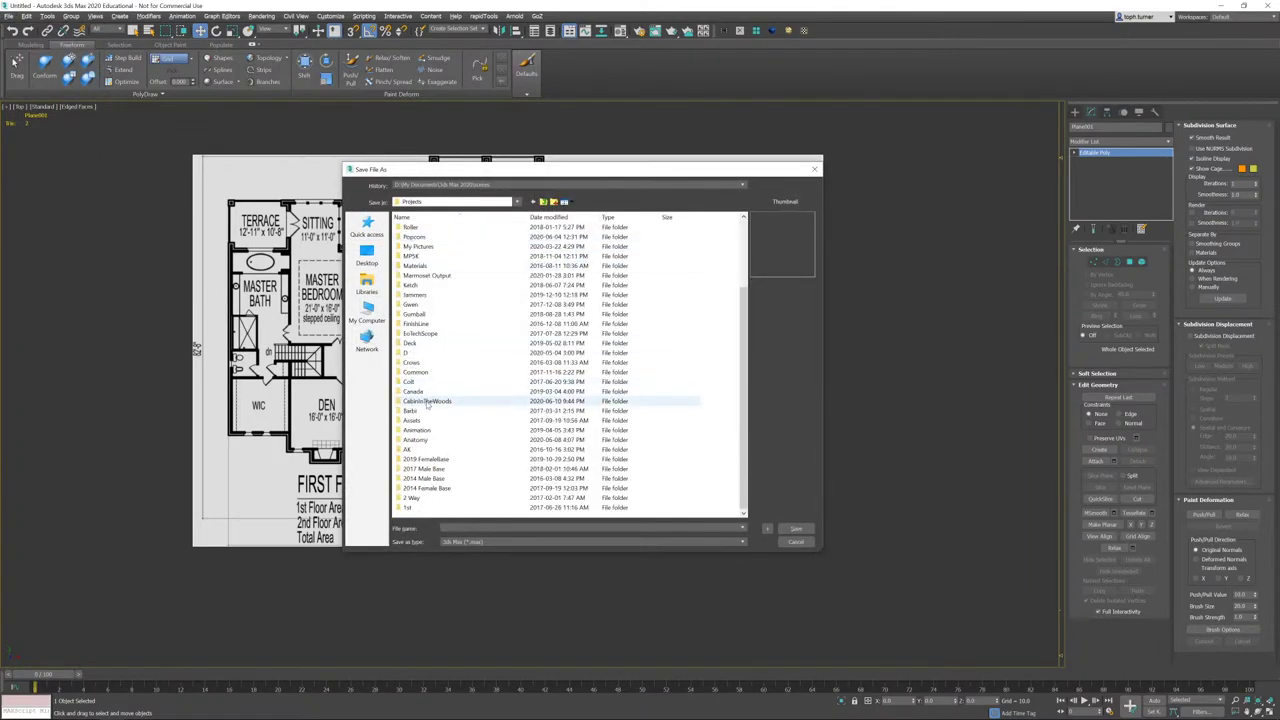
double_click(426, 402)
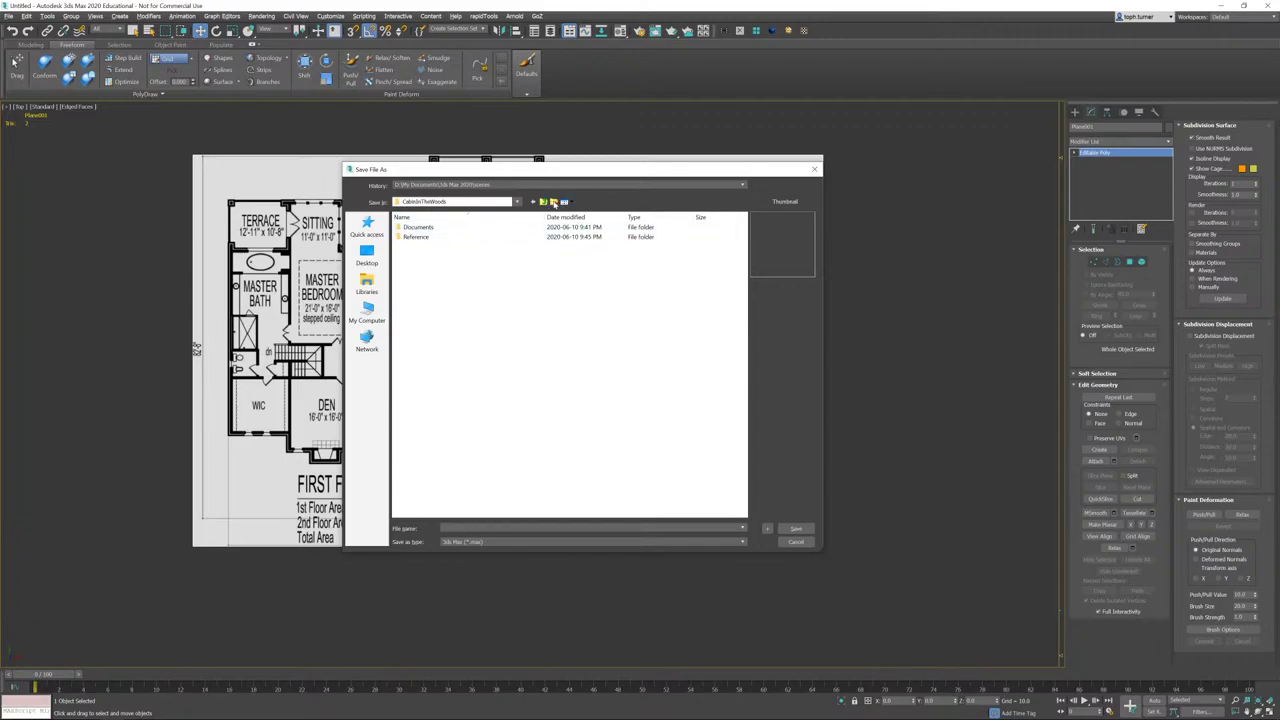
- Create a folder named MAX in CabinInTheWoods and save the scene inside it as Structure.max
left_click(553, 202)
type("M")
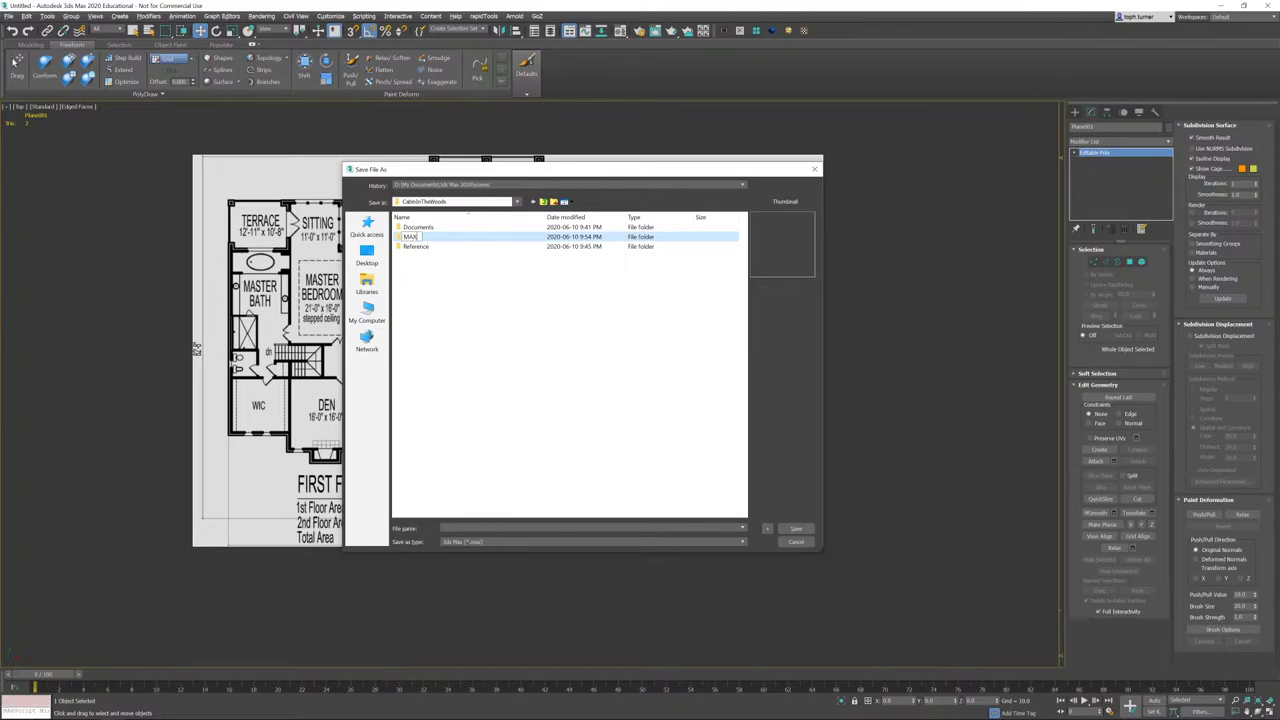
type("AX")
key("Return")
key("Return")
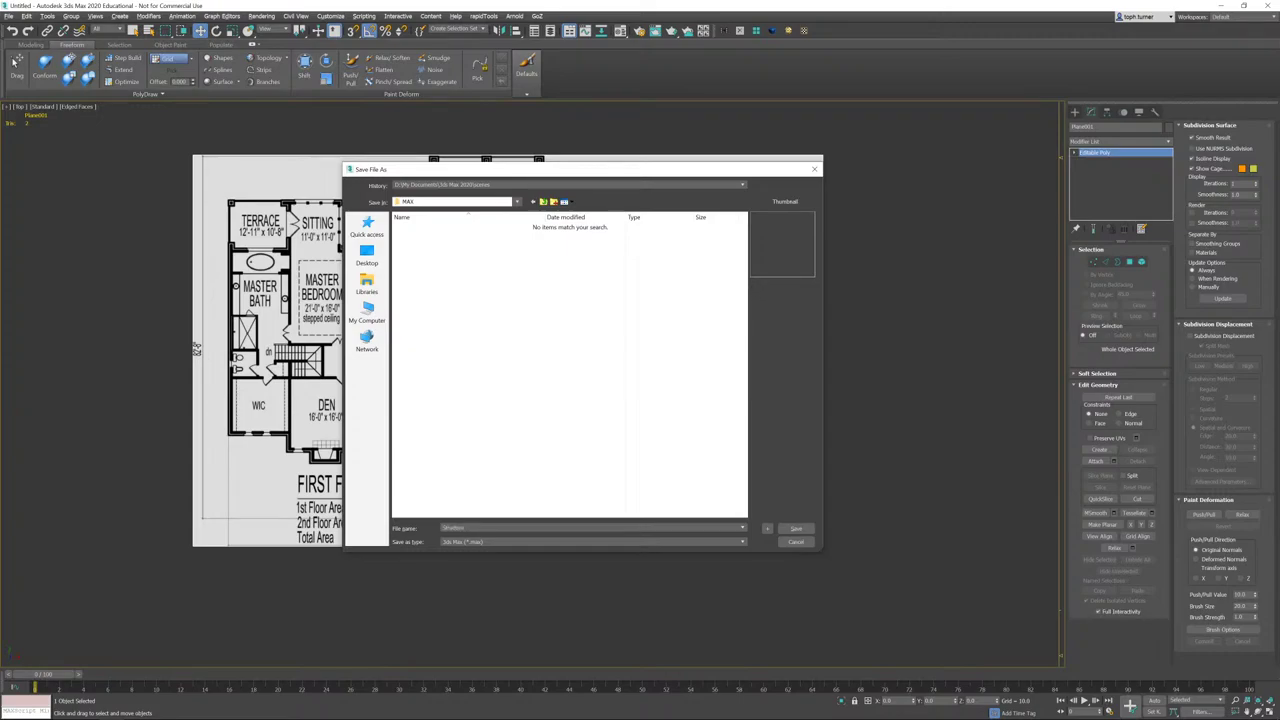
key("Return")
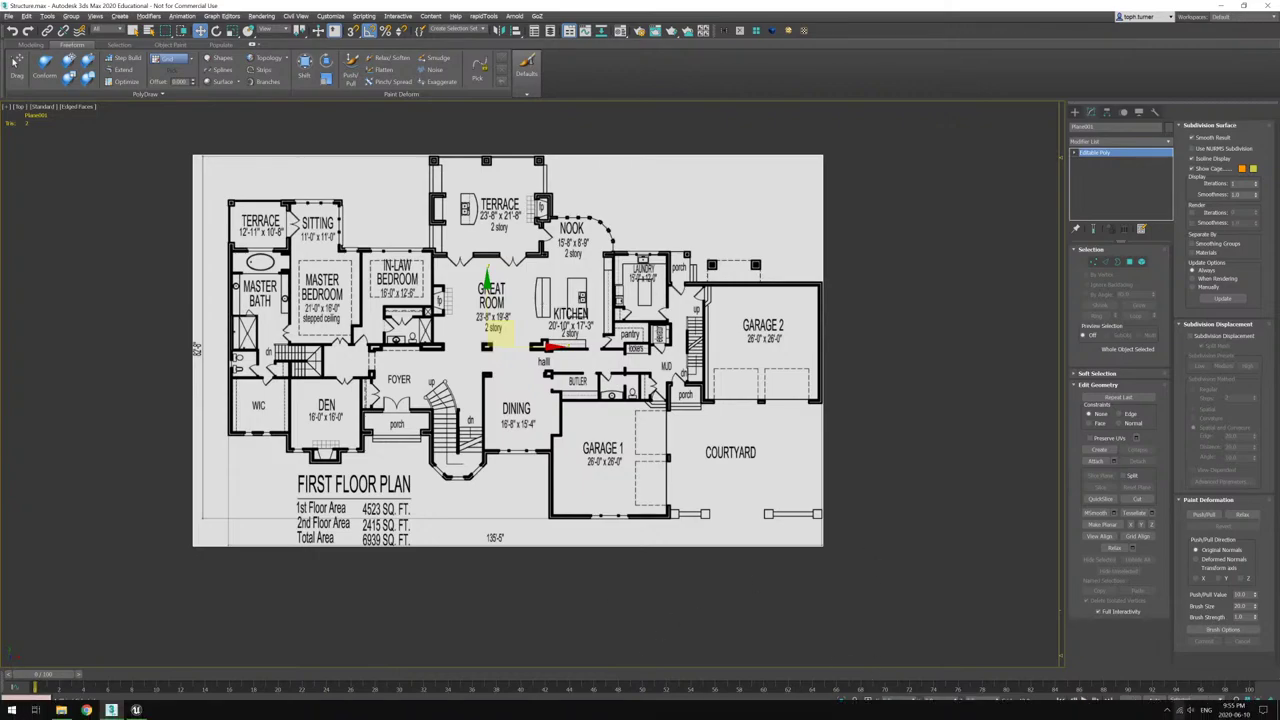
- Switch the system's audio playback device to Speakers (Realtek(R) Audio)
left_click(1191, 710)
left_click(1185, 664)
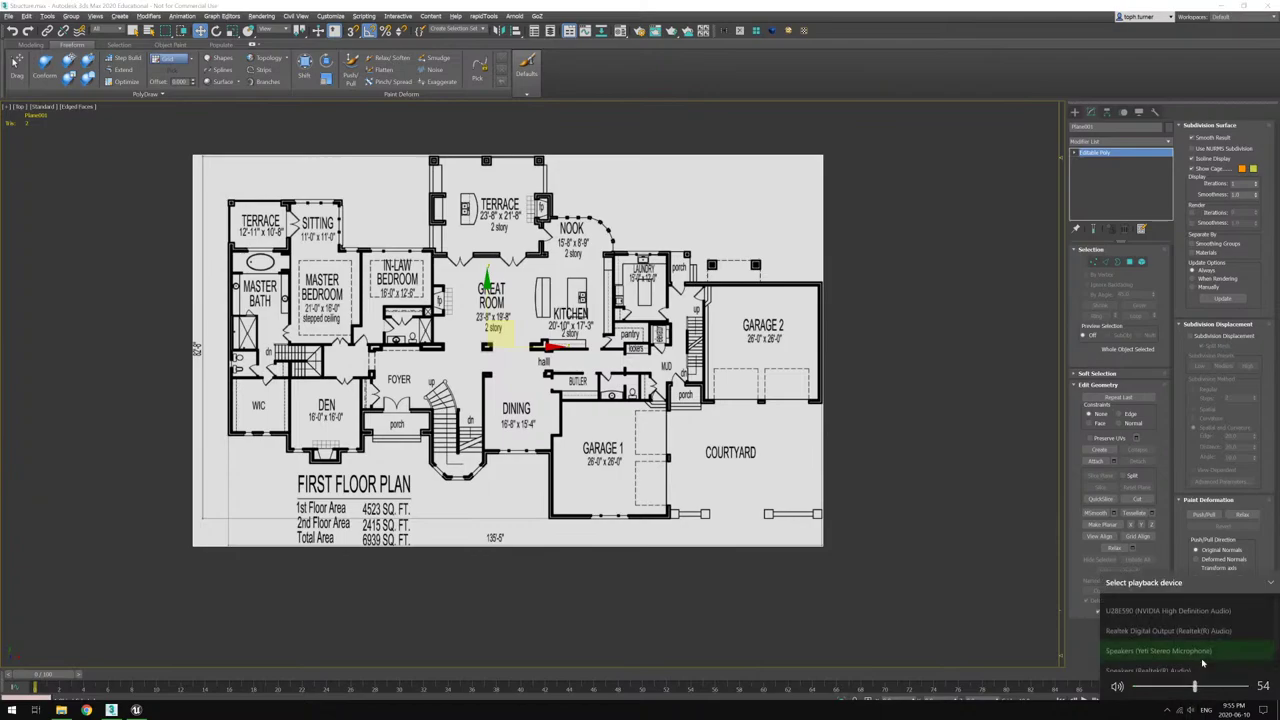
left_click(1170, 664)
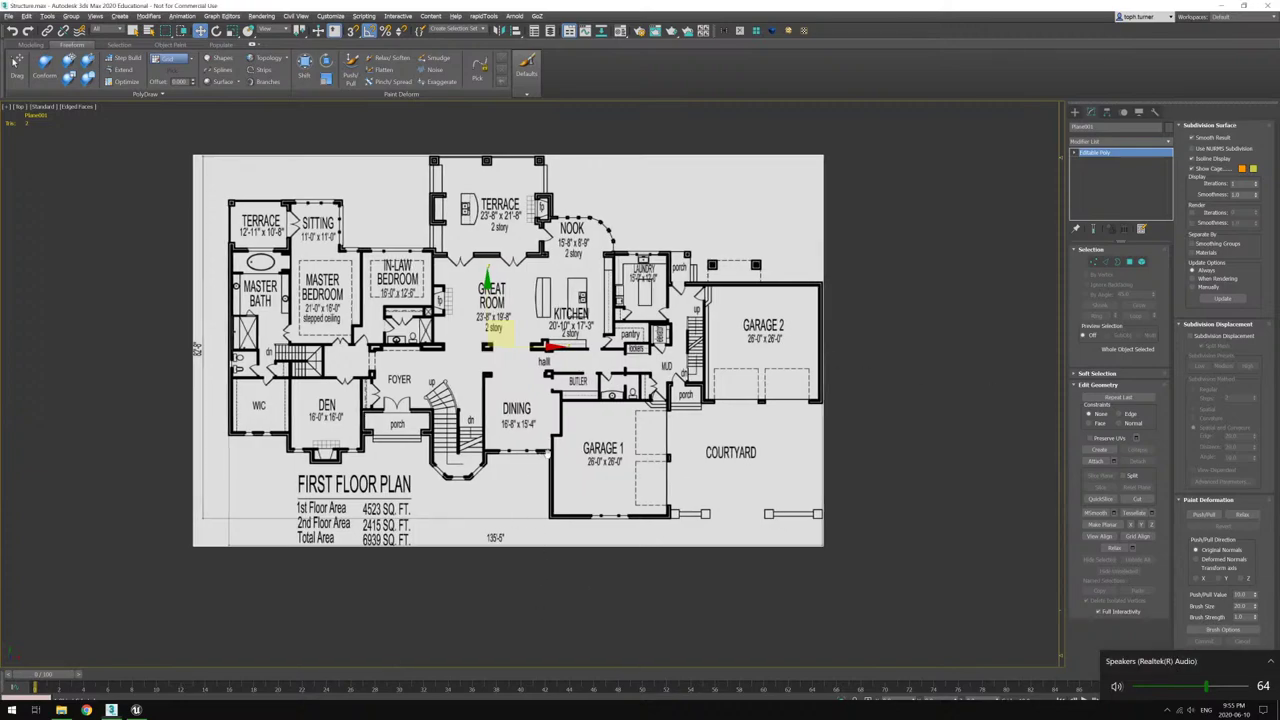
- Look over the room layout of the floor plan in the top view
scroll(568, 453, "up", 4)
scroll(568, 453, "down", 4)
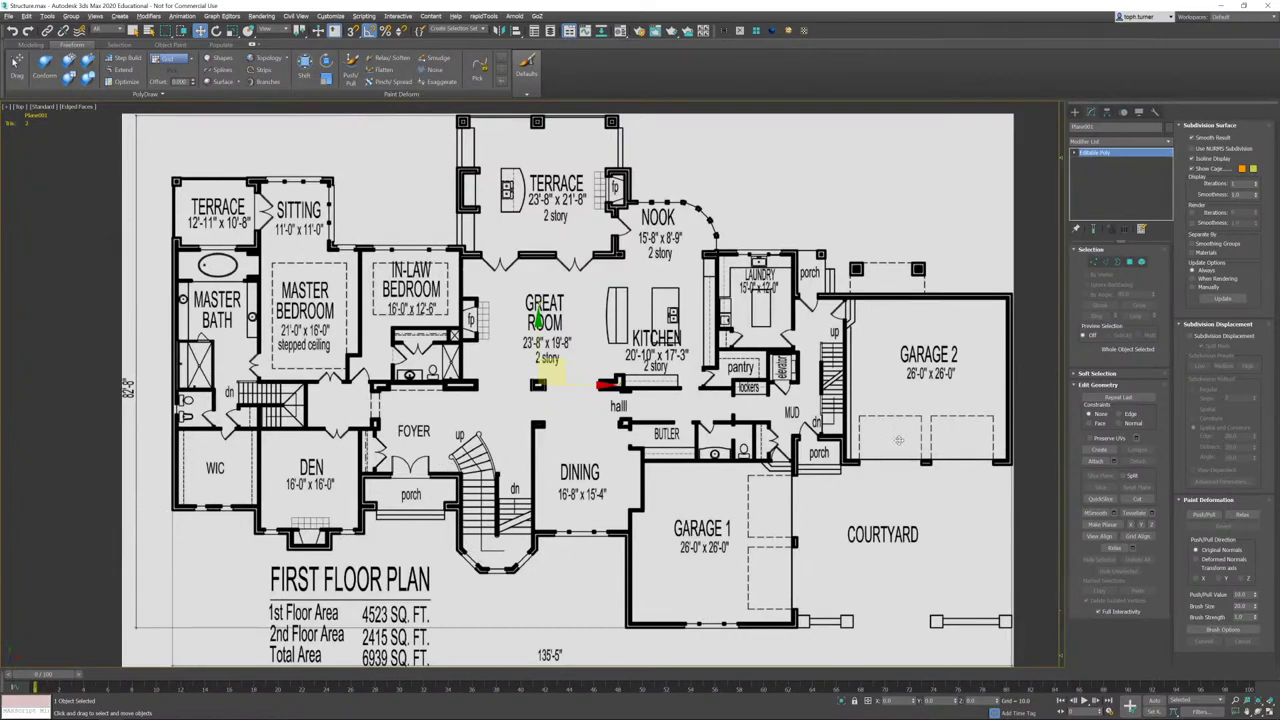
middle_click_drag(912, 438, 828, 473)
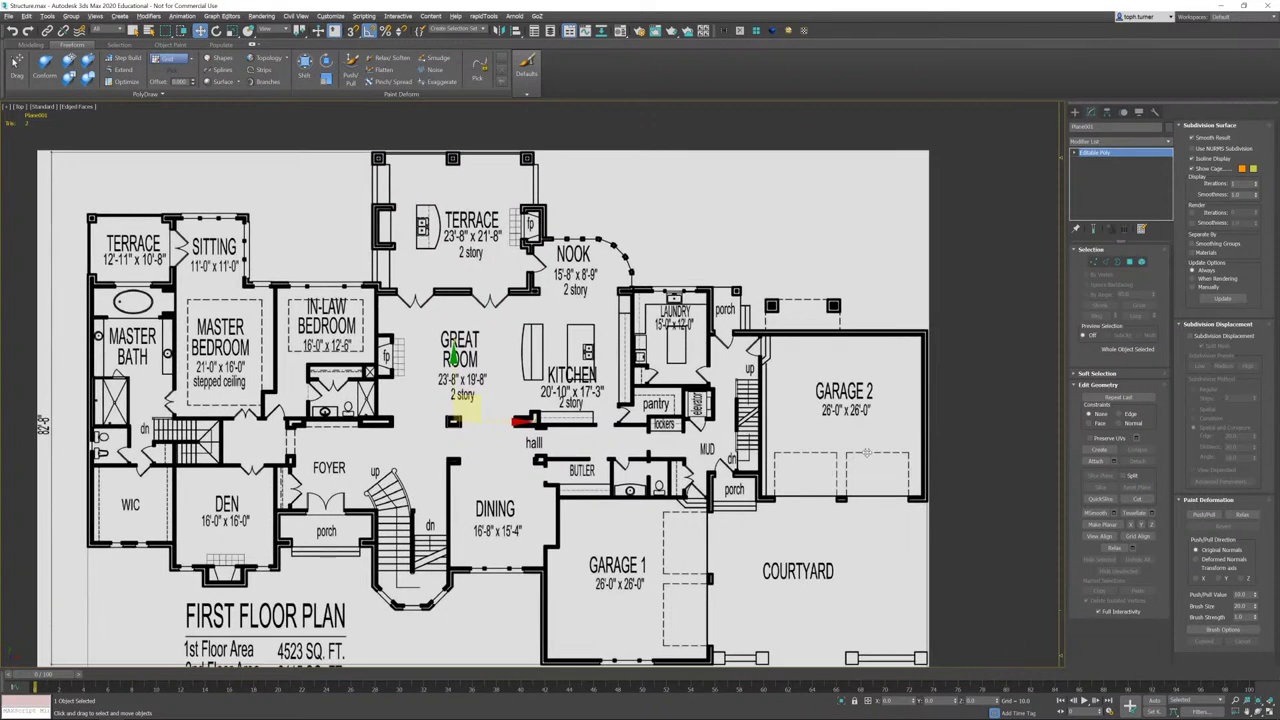
middle_click_drag(601, 404, 615, 376)
scroll(400, 415, "up", 4)
middle_click_drag(400, 415, 427, 351)
scroll(427, 351, "down", 1)
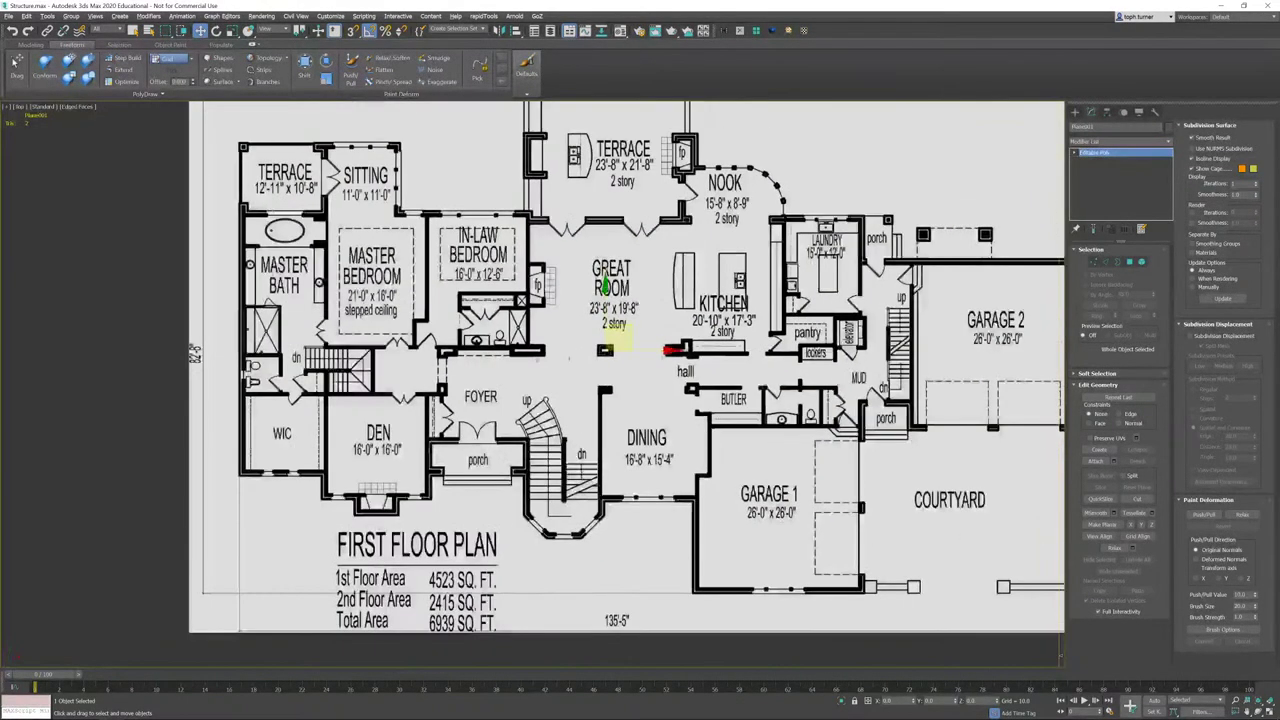
scroll(670, 352, "down", 3)
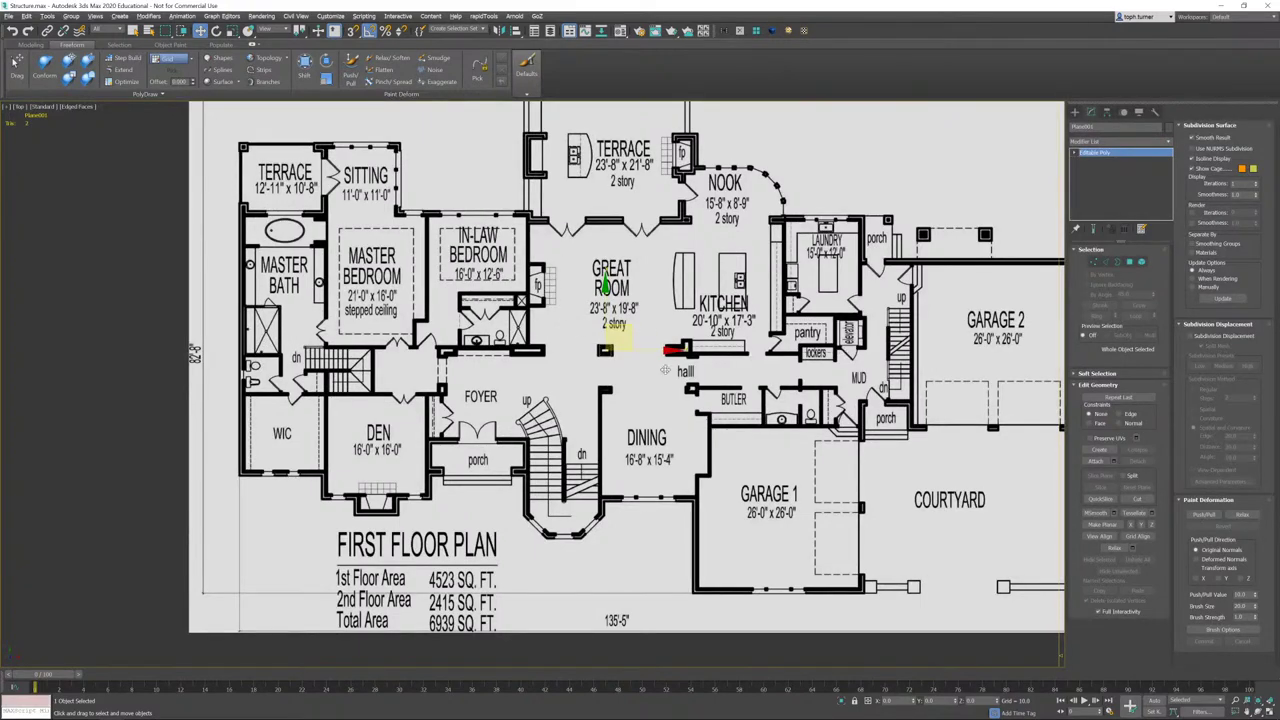
middle_click_drag(680, 354, 624, 327)
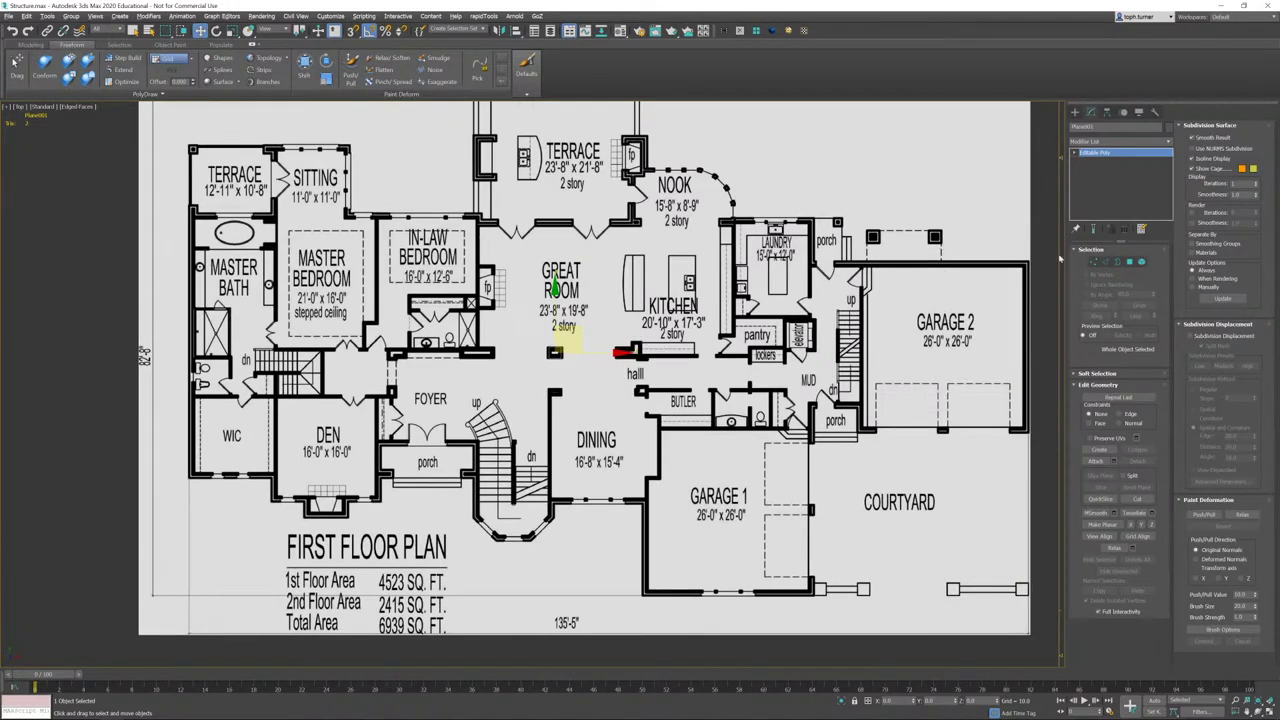
left_click(1077, 115)
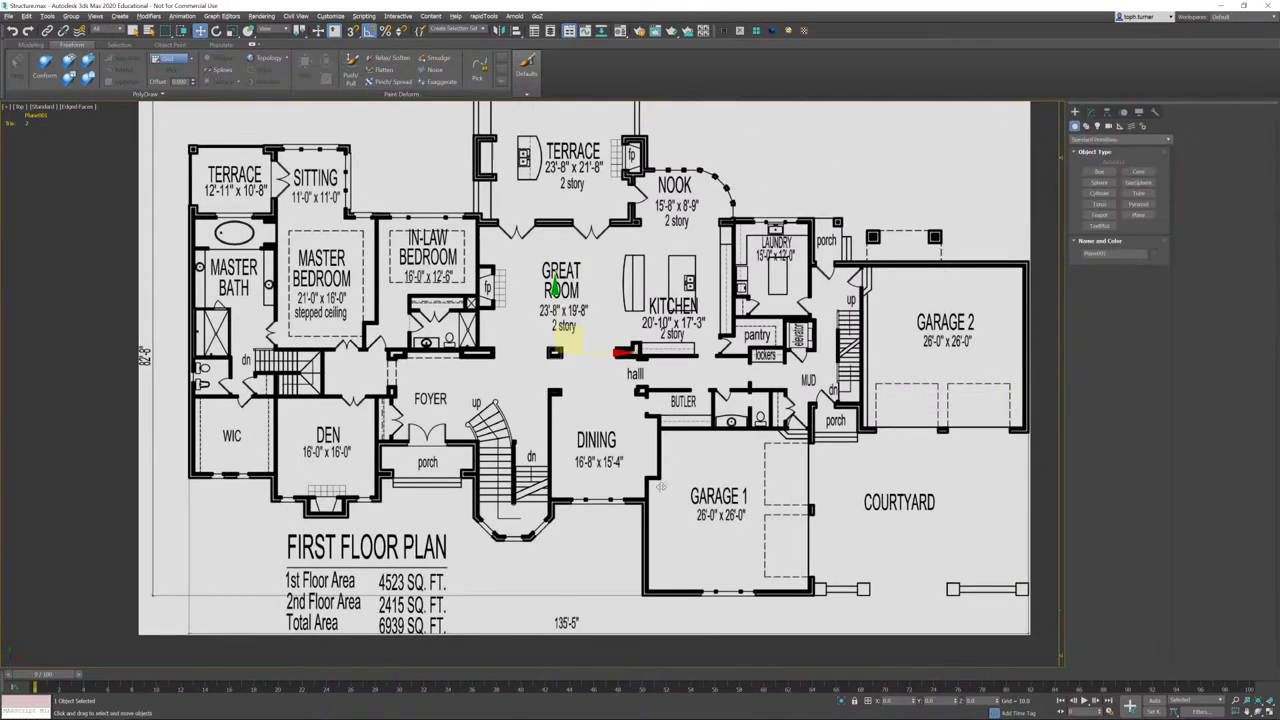
- Launch Adobe Photoshop 2020 and open Floorplan.jpg from the CabinInTheWoods Reference folder in it
key("super")
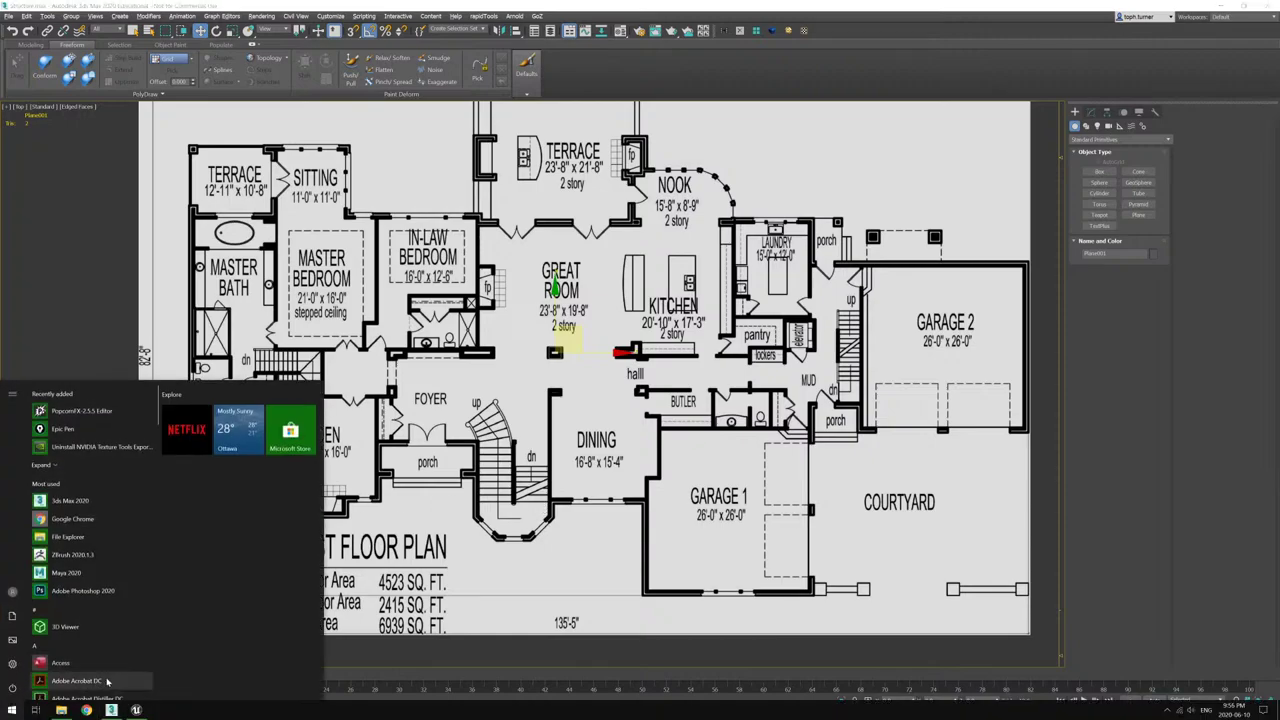
type("photo")
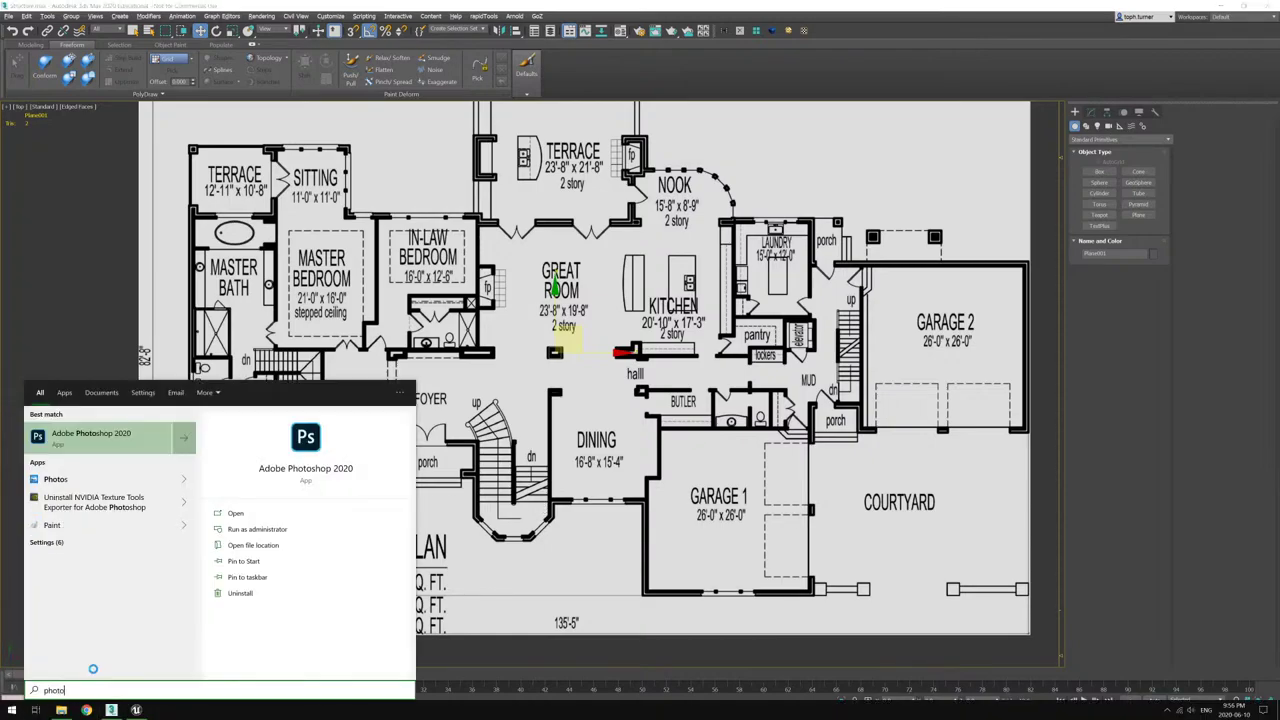
key("Return")
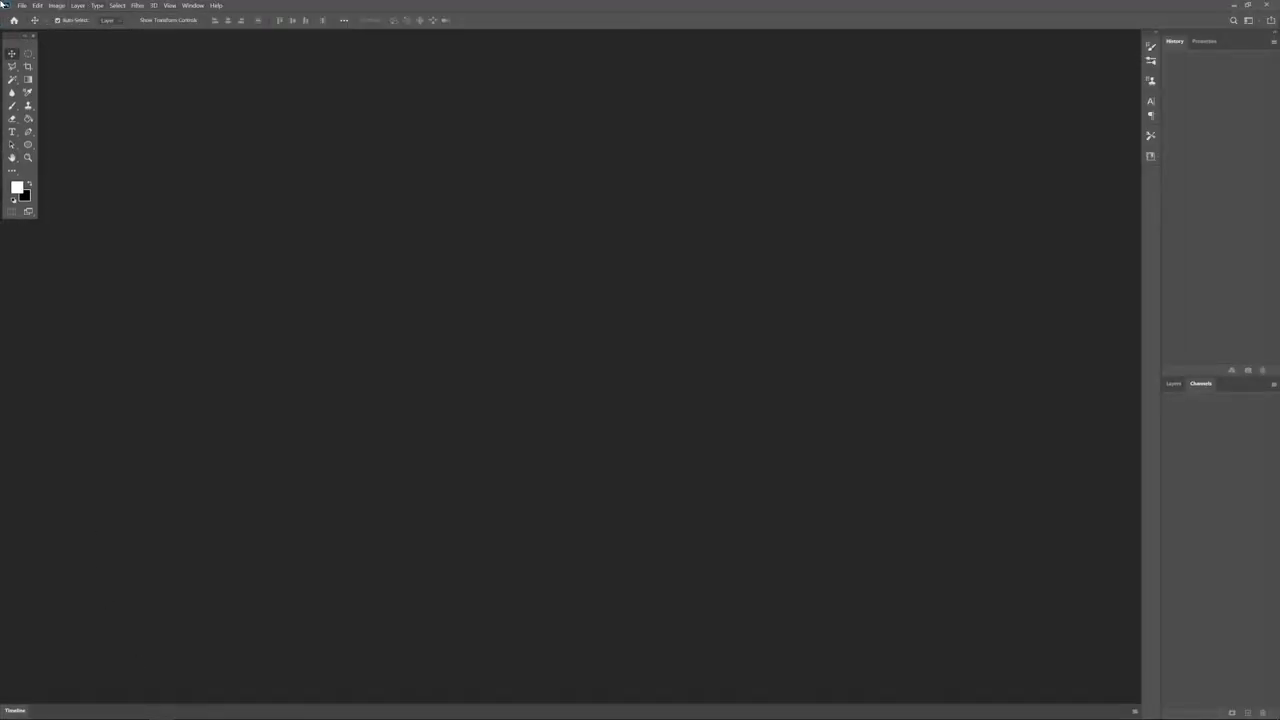
mouse_move(239, 706)
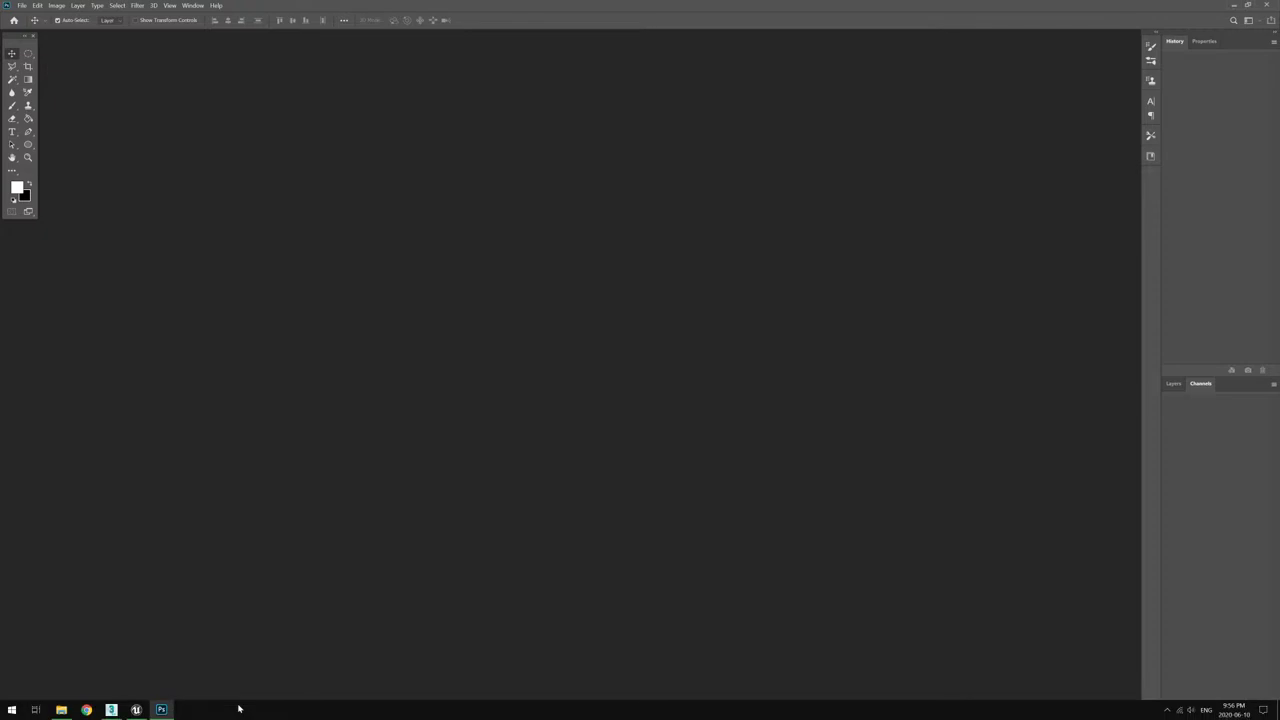
left_click(61, 710)
left_click_drag(389, 175, 869, 482)
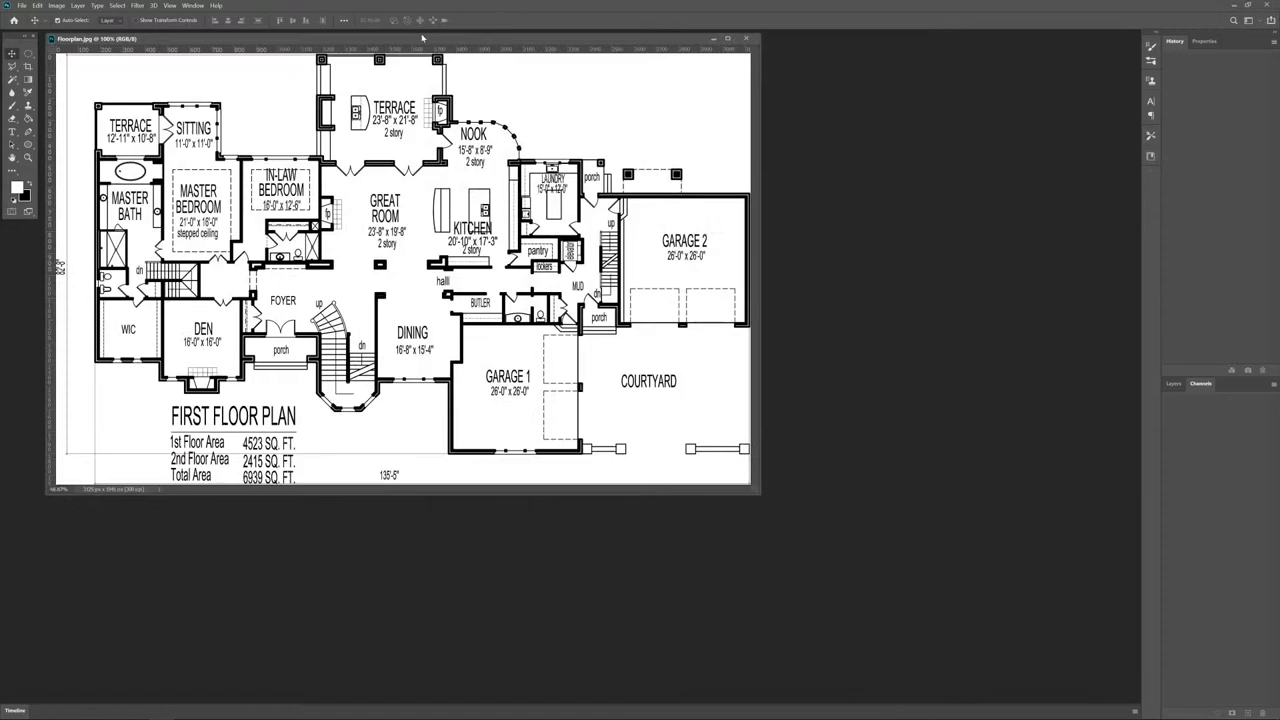
left_click_drag(424, 41, 545, 86)
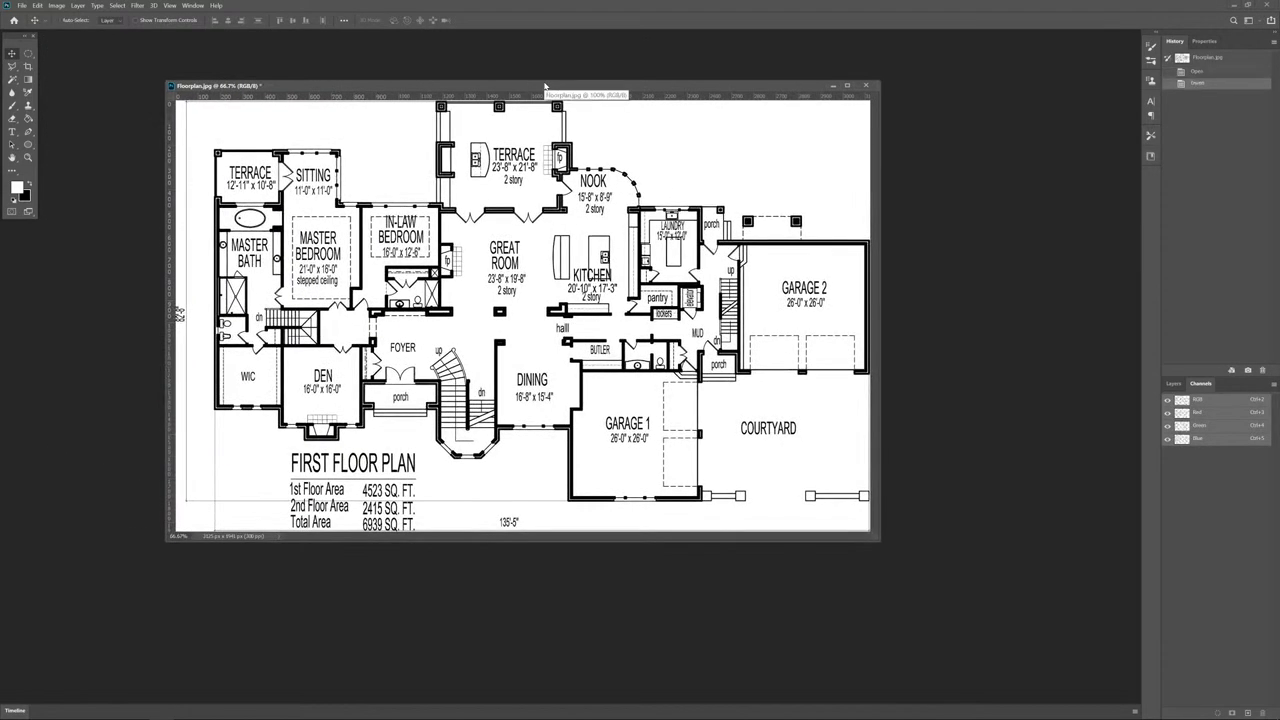
- Invert the floor plan image's colors and darken it with Levels, setting the output levels to 25 and 77
key("ctrl+i")
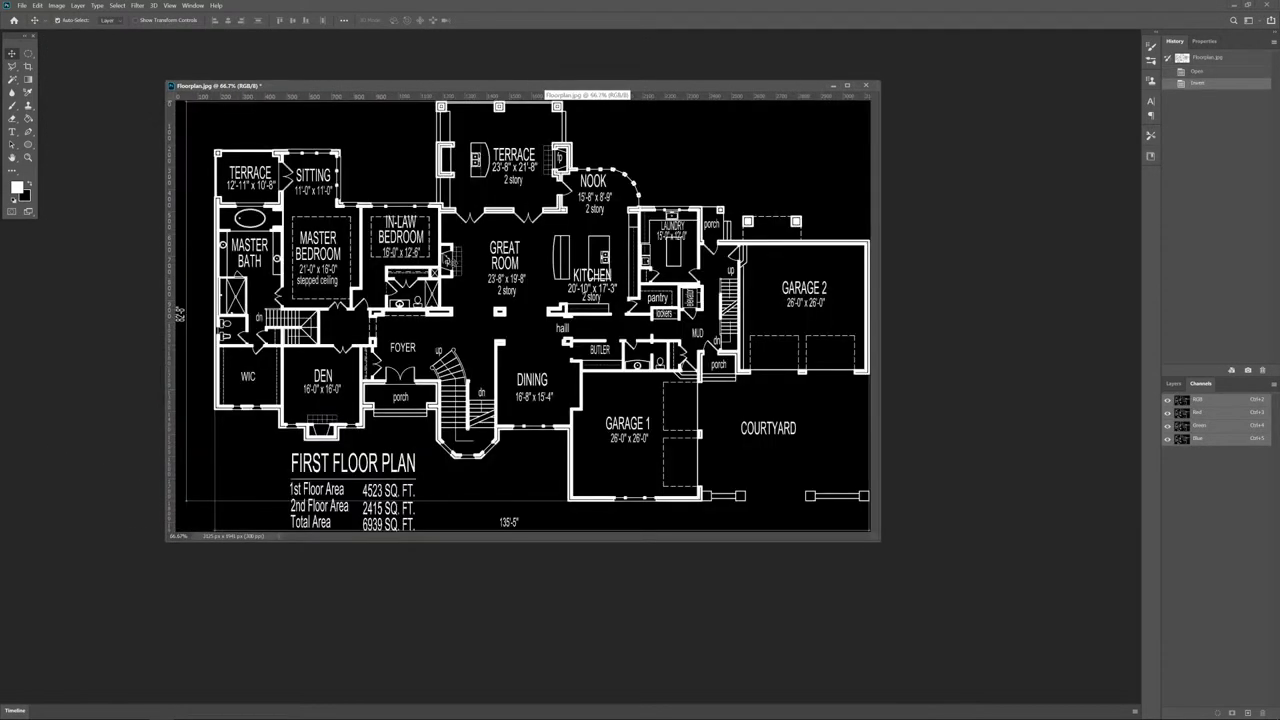
key("ctrl+l")
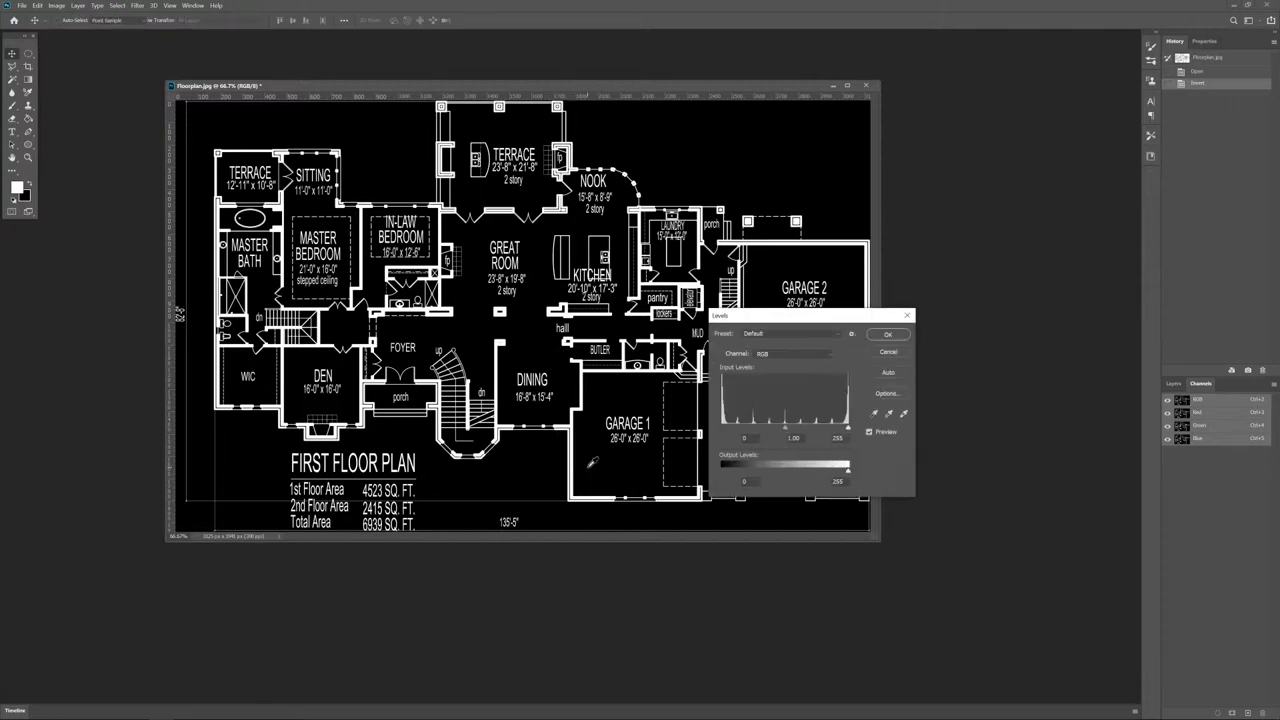
mouse_move(722, 471)
left_mouse_down()
mouse_move(742, 474)
mouse_move(721, 474)
left_mouse_up()
left_click_drag(848, 472, 759, 476)
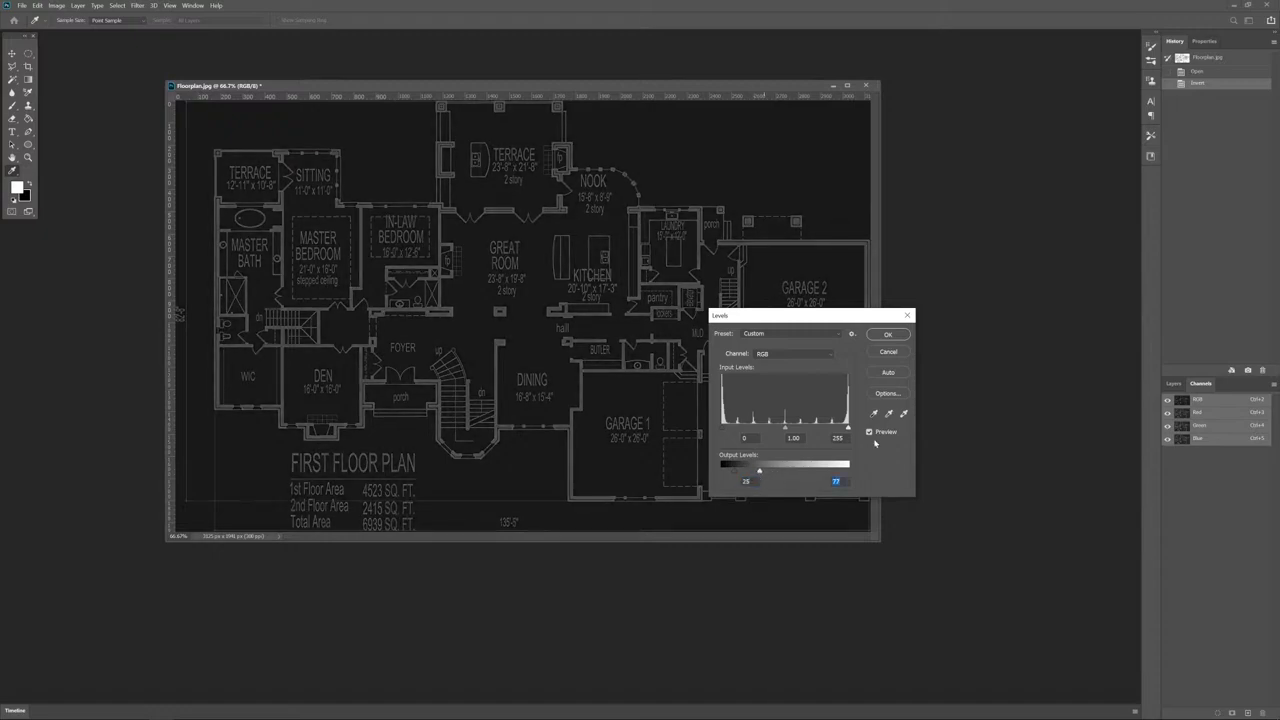
left_click(889, 336)
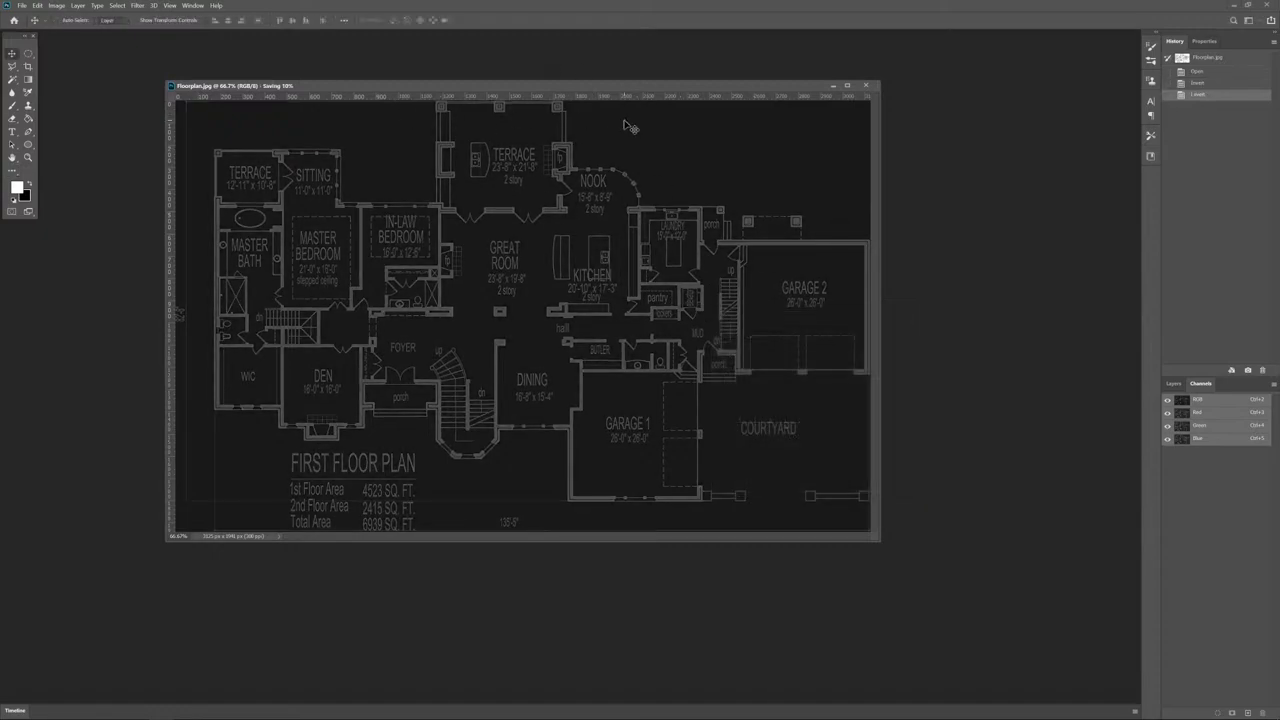
- Save and close Floorplan.jpg, and switch back to 3ds Max so the plane picks up the edited image
left_click(868, 86)
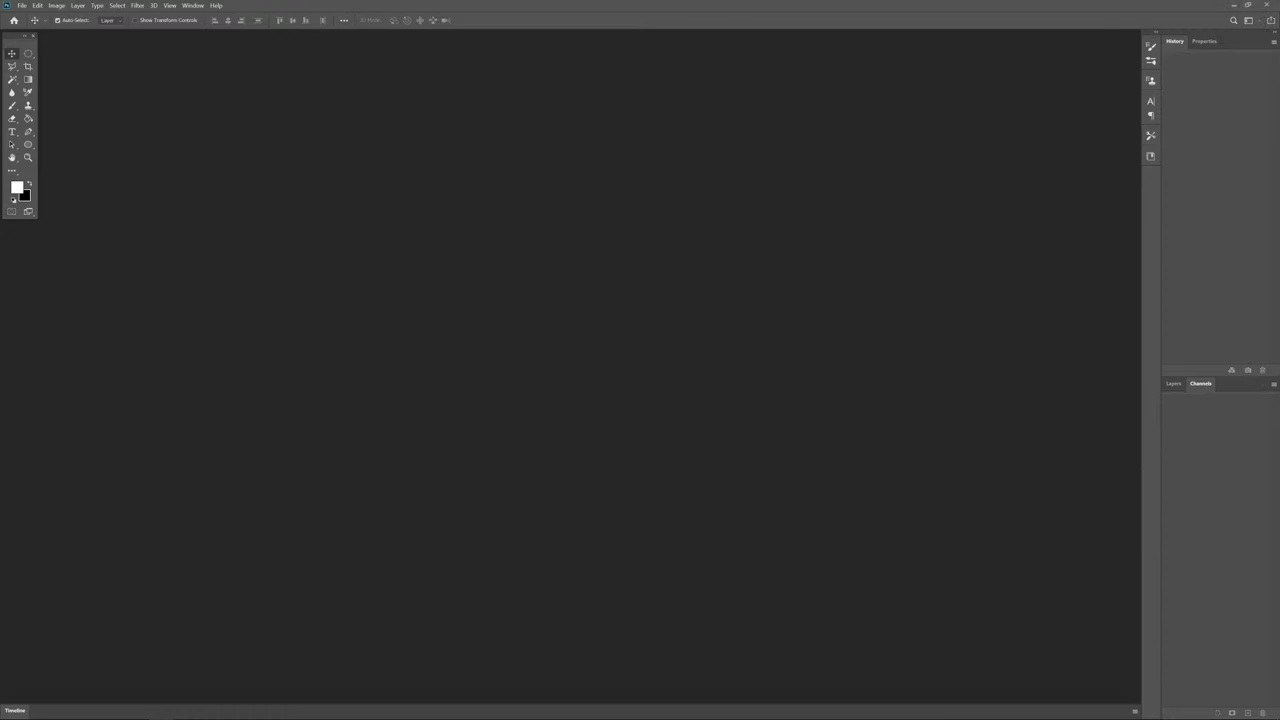
left_click(1233, 4)
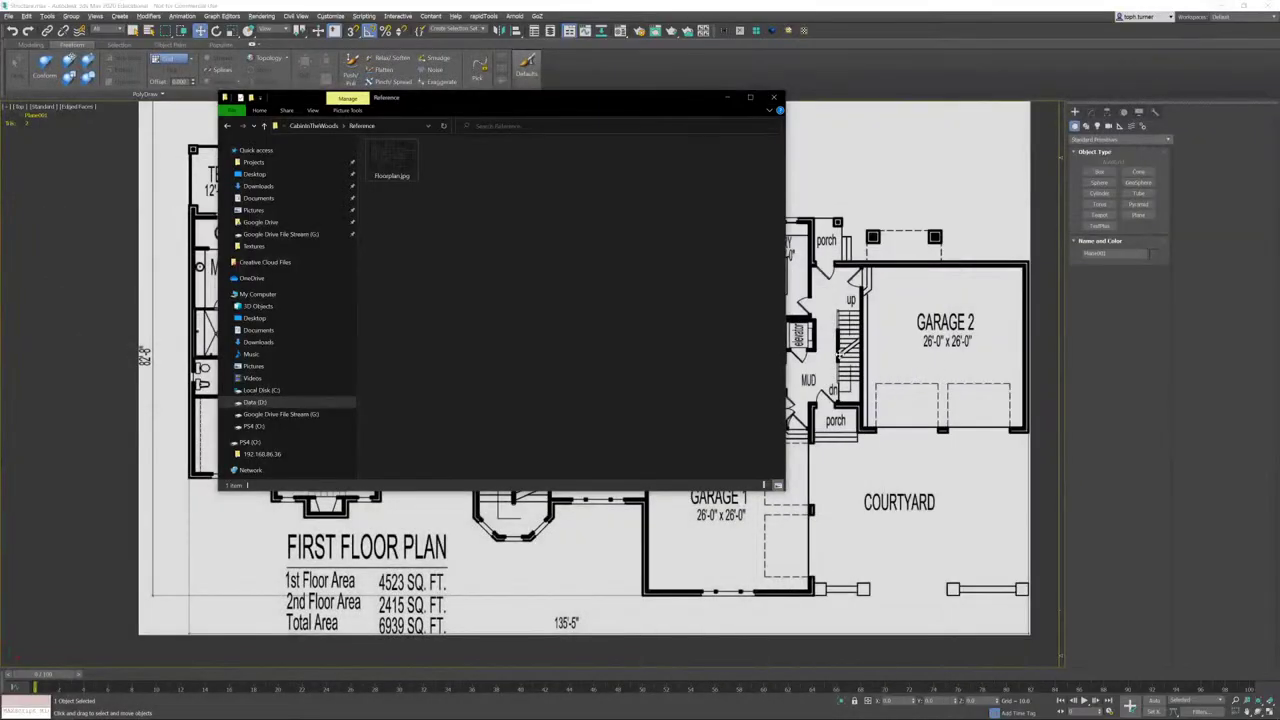
left_click(962, 341)
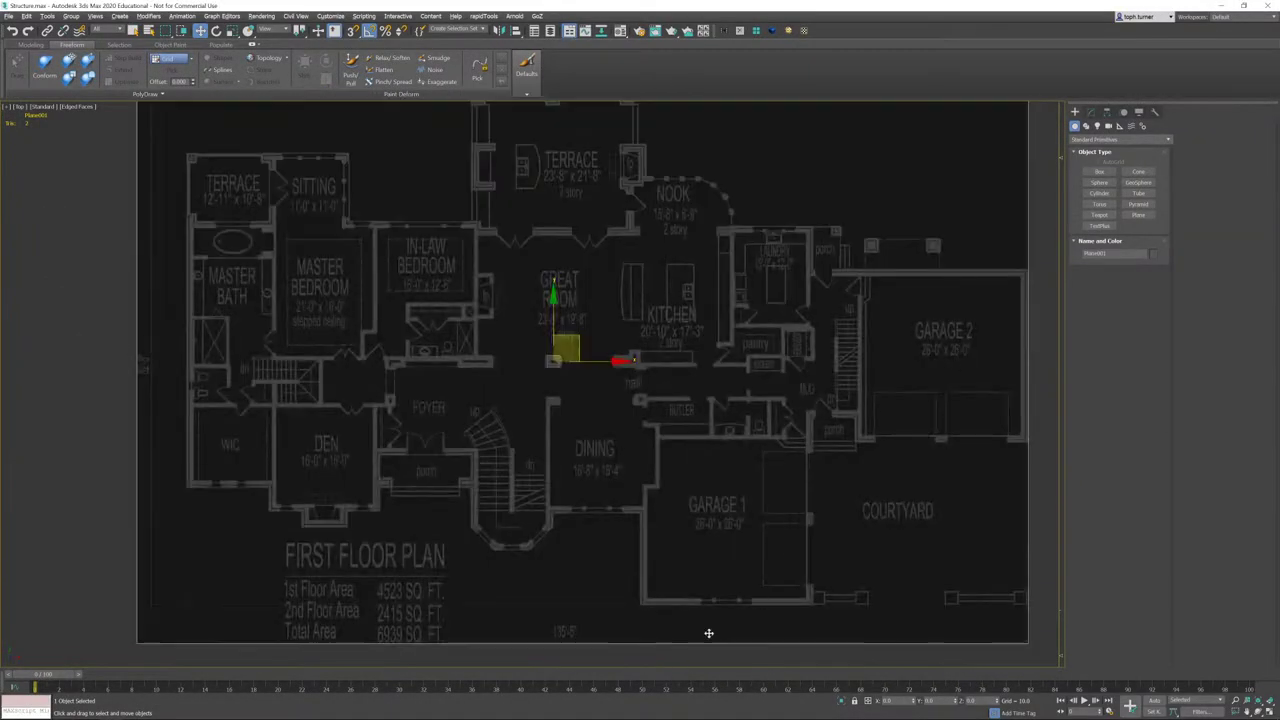
- Freeze the floor plan plane through its object properties
middle_click_drag(781, 535, 738, 575)
scroll(630, 545, "down", 4)
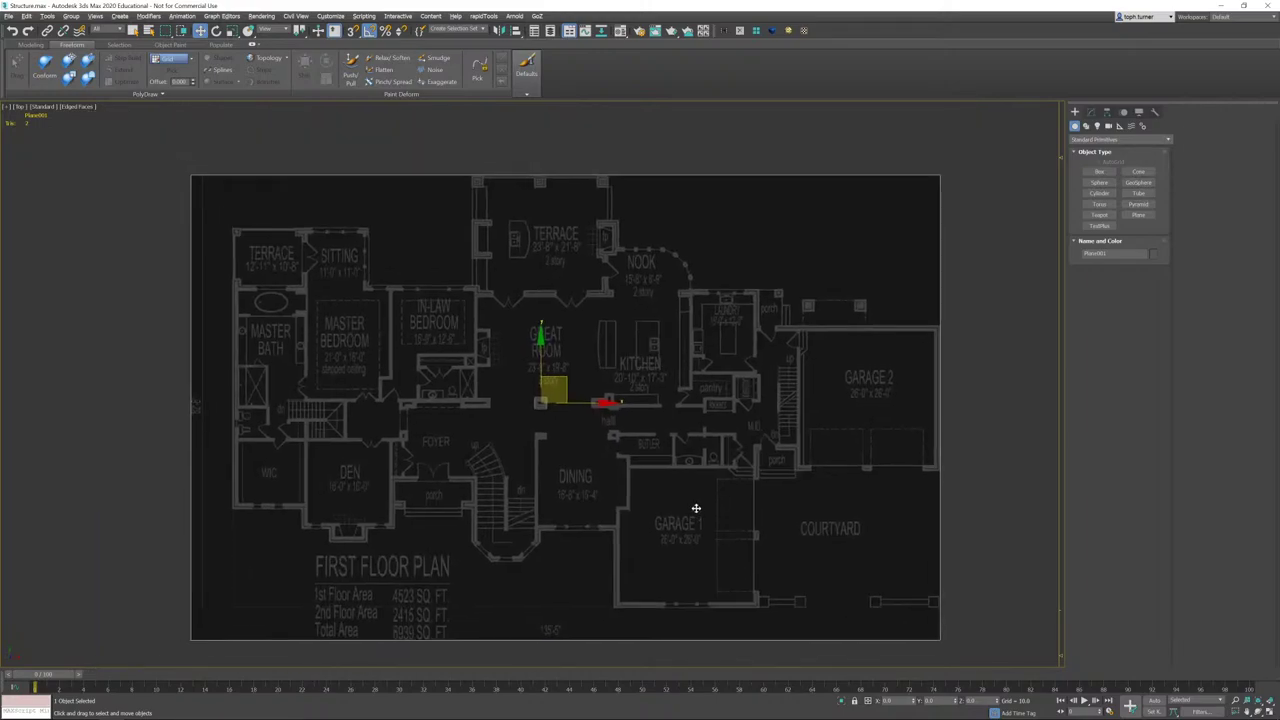
right_click(703, 449)
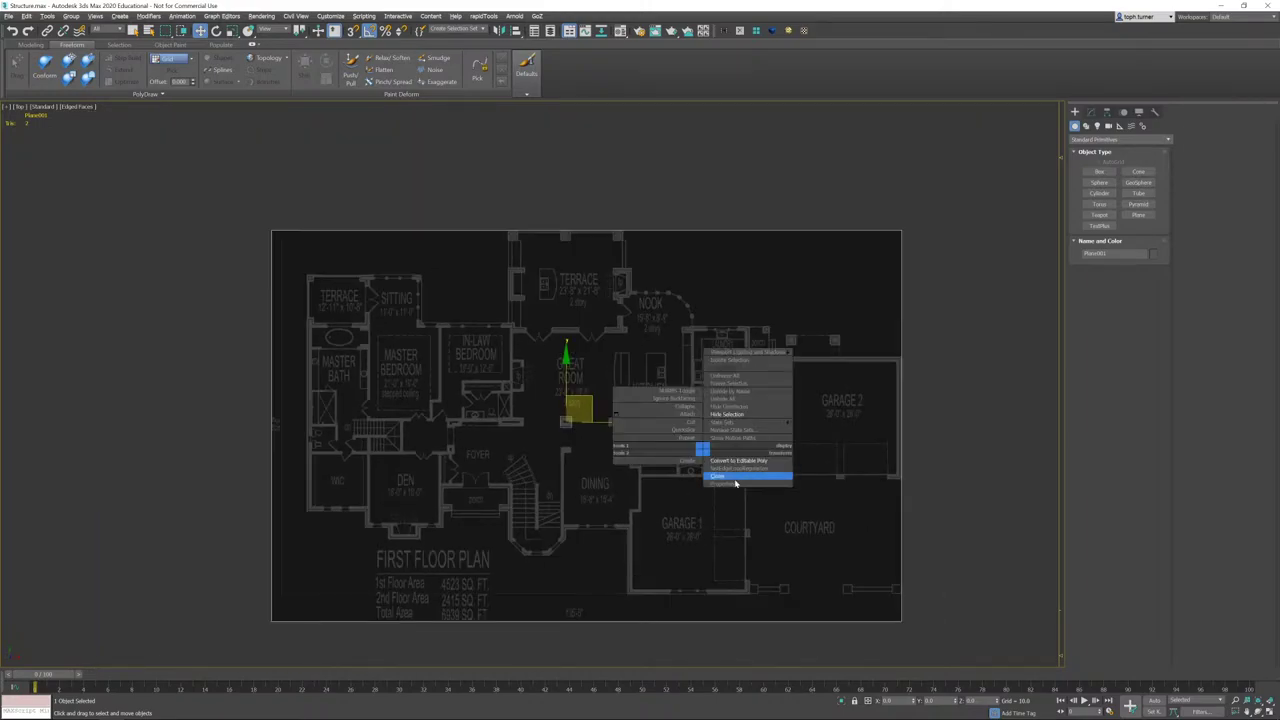
left_click(735, 483)
left_click(552, 345)
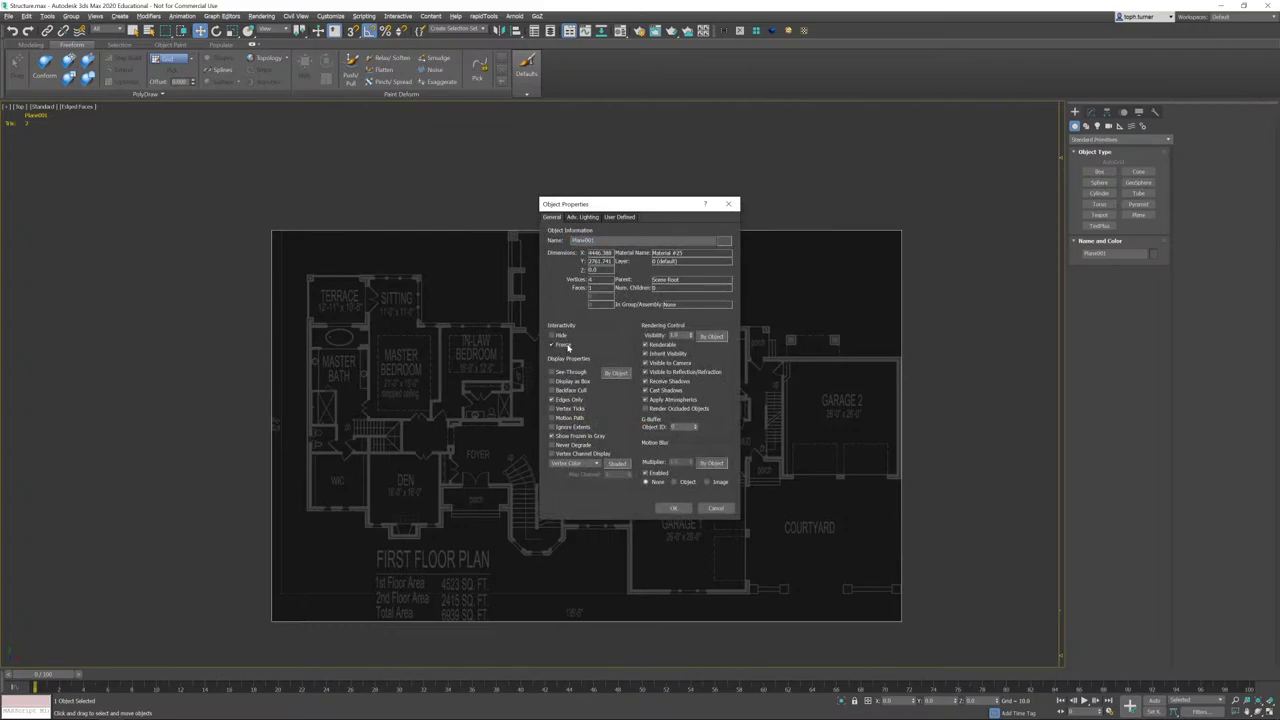
left_click(673, 508)
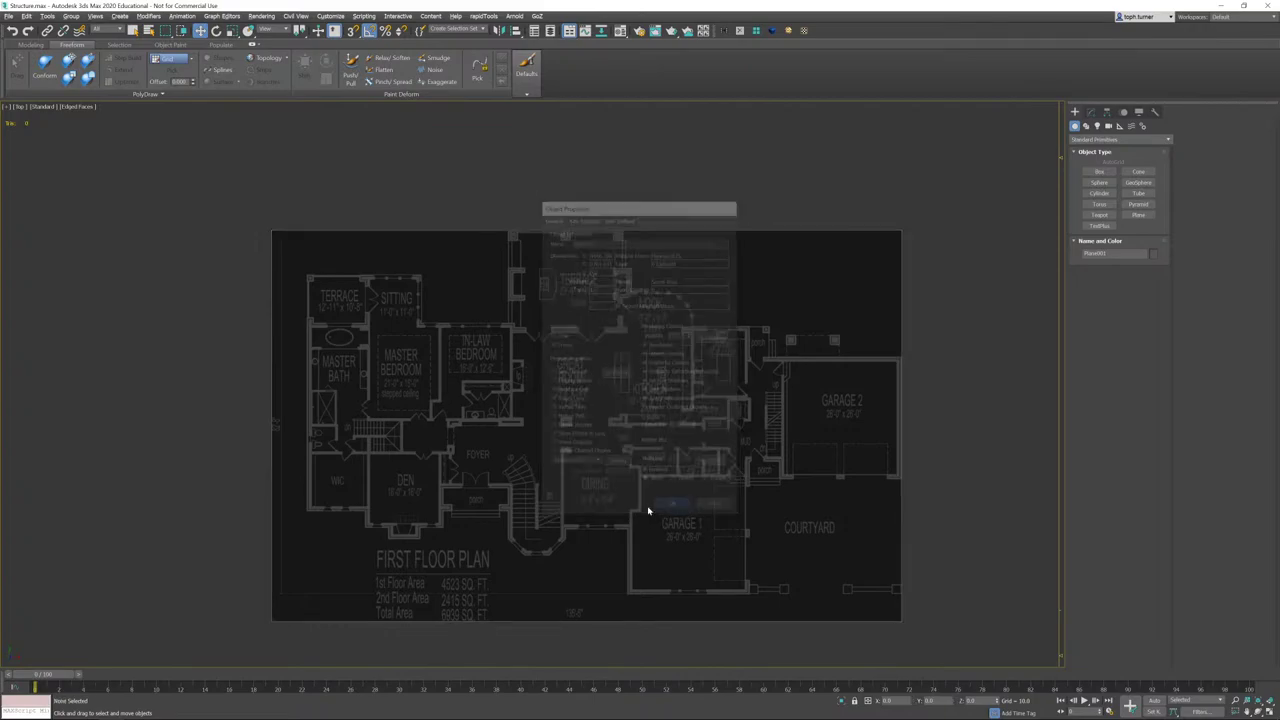
- Activate the Line spline tool with corner initial type and Bezier drag type for tracing the walls
middle_click_drag(780, 379, 699, 353)
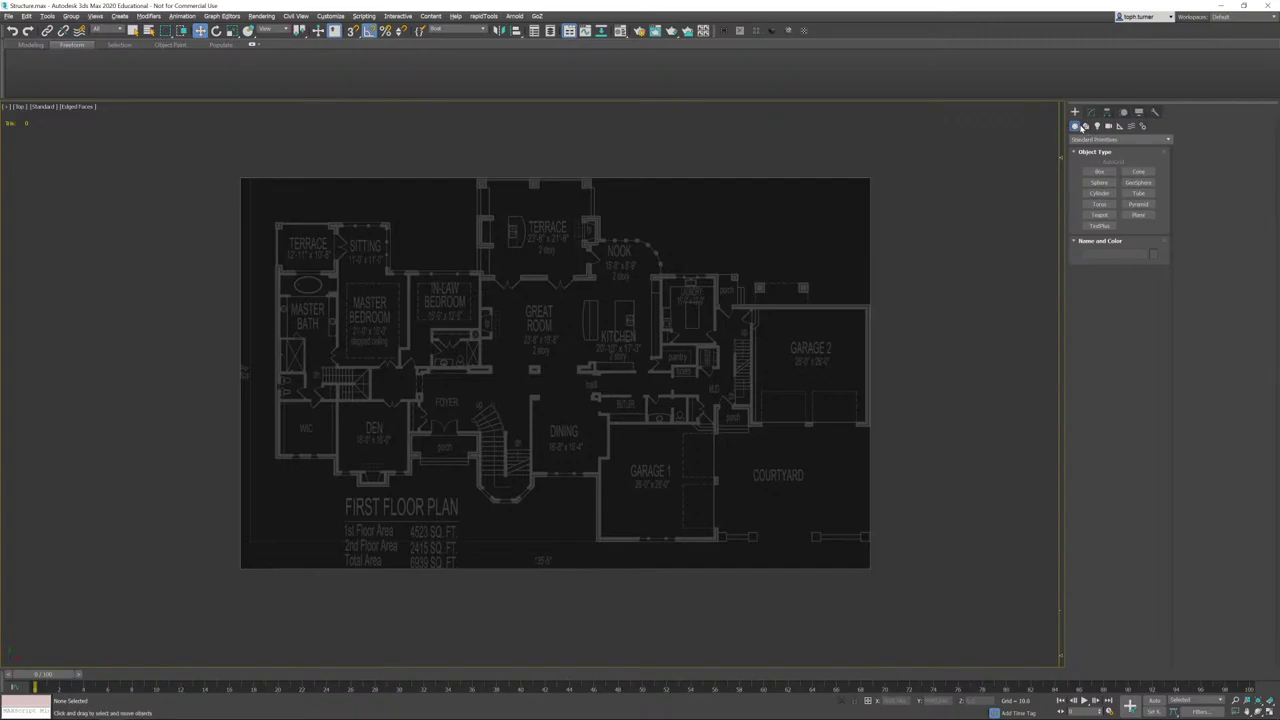
left_click(1085, 127)
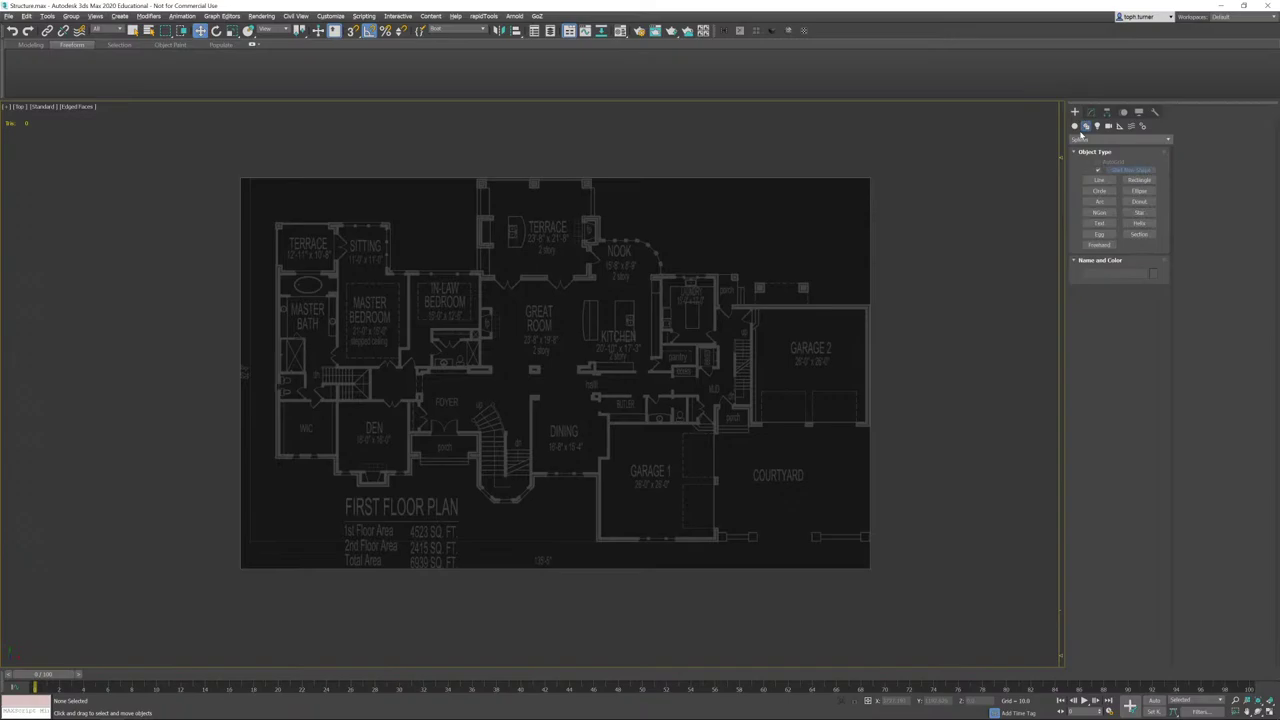
left_click(1099, 180)
- Look over the exterior wall outline of the darkened floor plan to choose a starting point for tracing
middle_click_drag(690, 440, 815, 445)
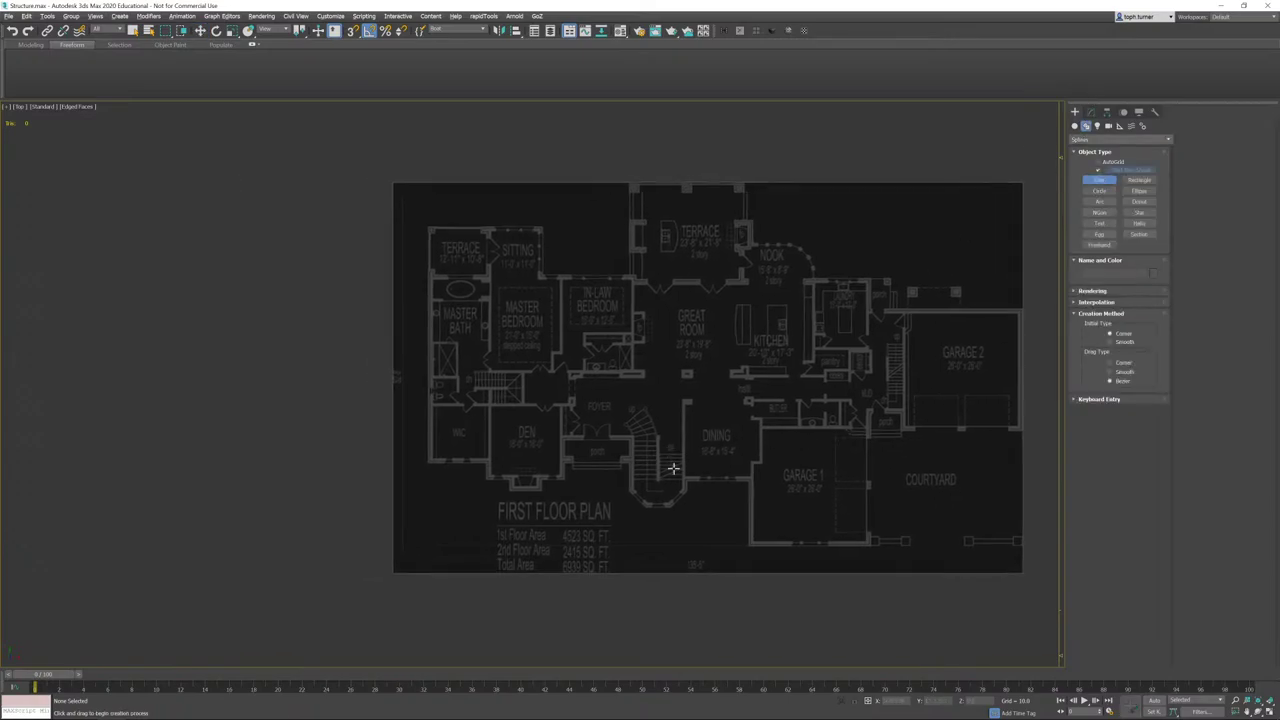
middle_click_drag(674, 469, 505, 412)
middle_click_drag(619, 496, 623, 571)
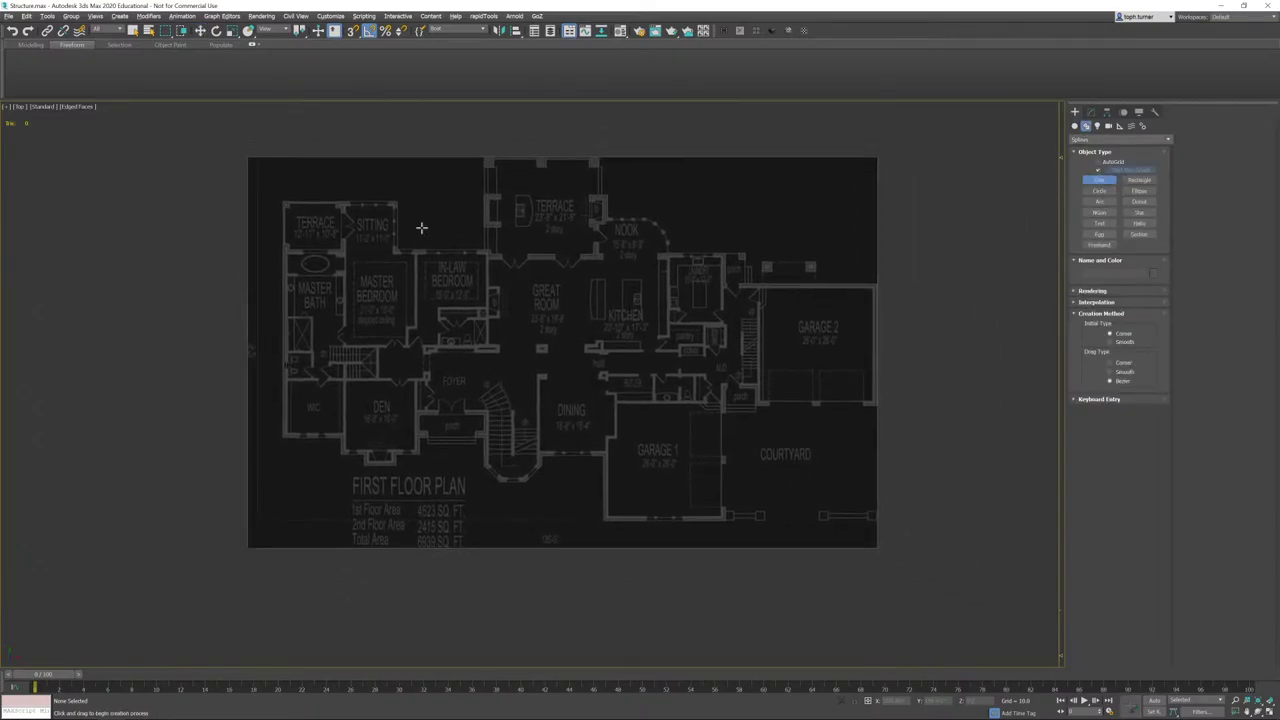
middle_click_drag(480, 231, 478, 279)
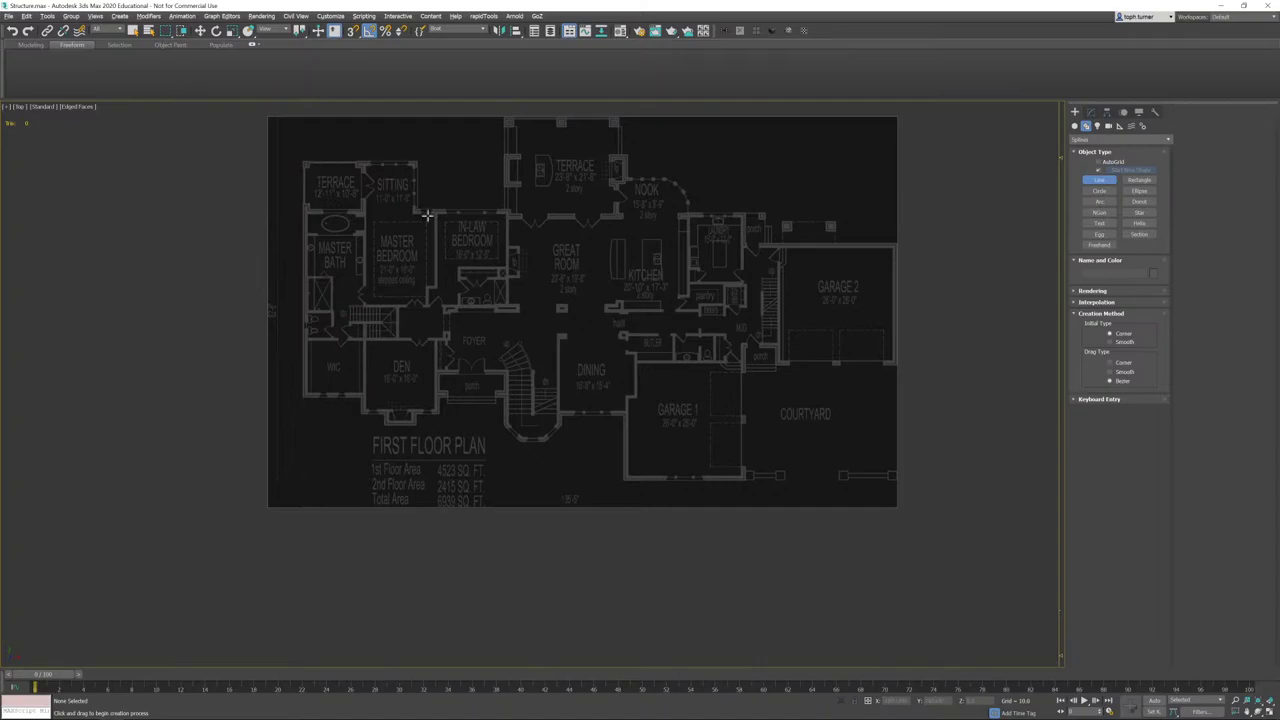
middle_click_drag(428, 216, 408, 291)
scroll(630, 320, "up", 4)
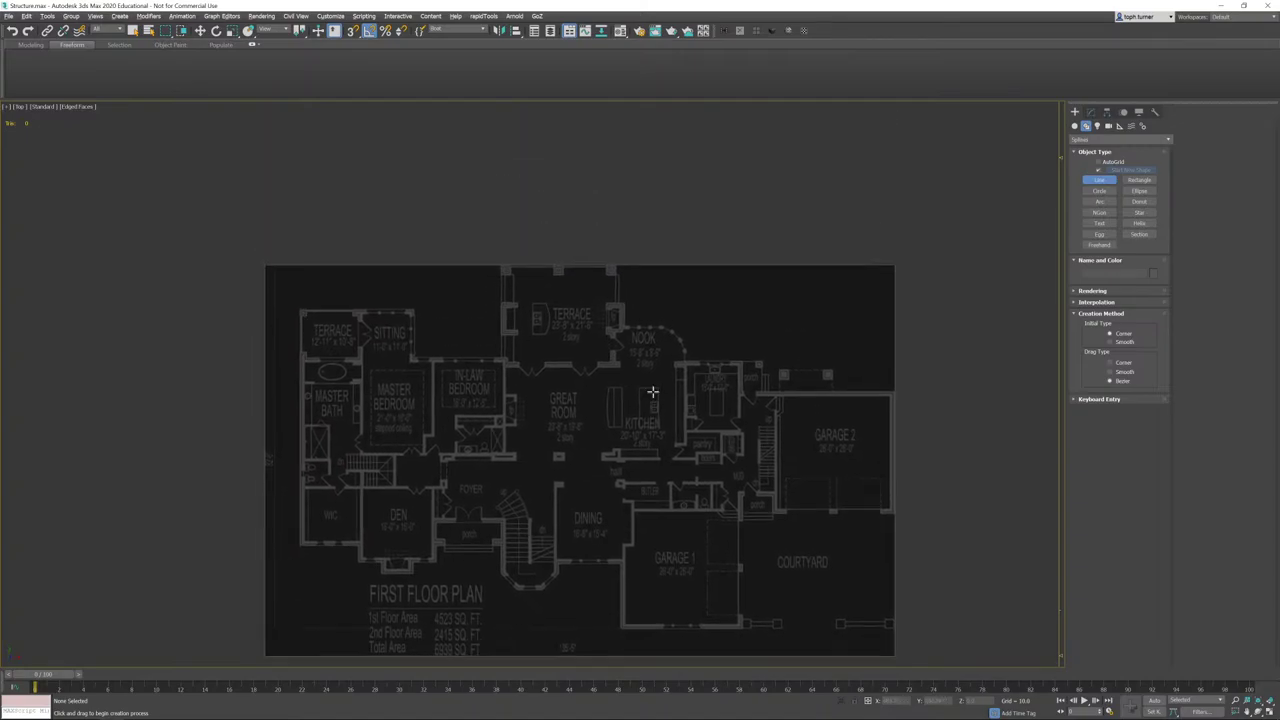
scroll(494, 357, "down", 3)
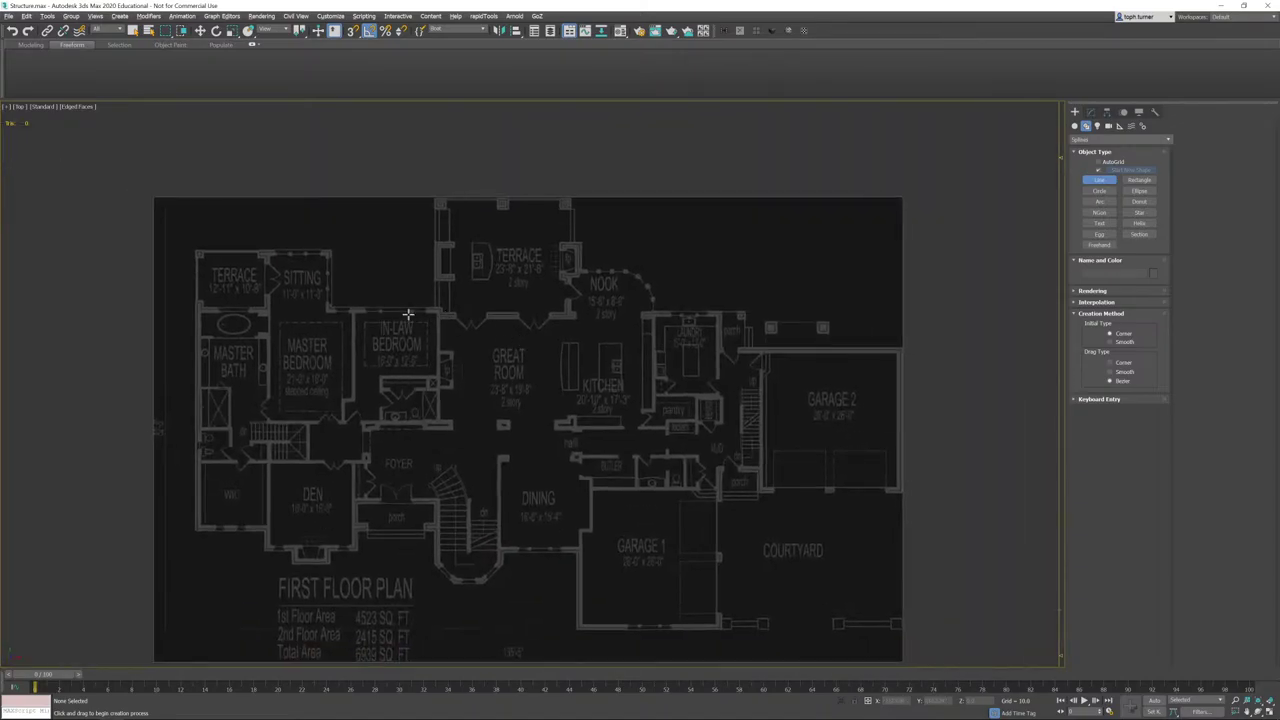
middle_click_drag(378, 308, 396, 294)
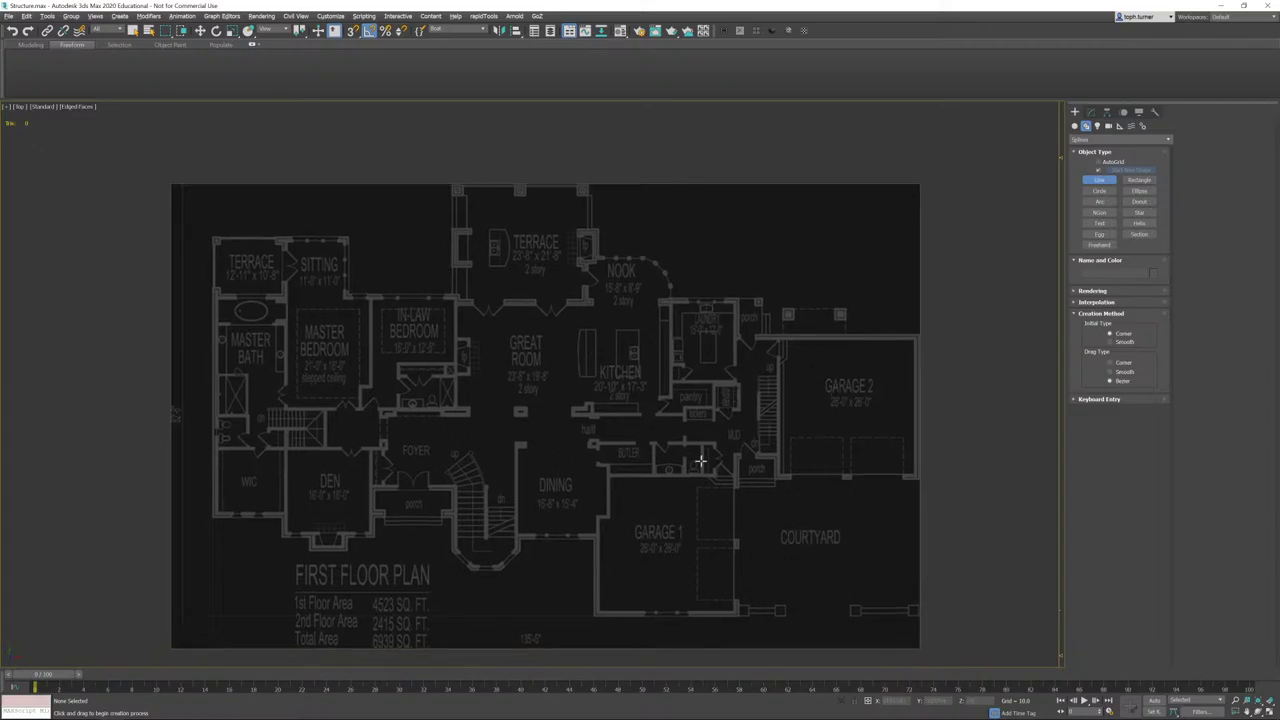
middle_click_drag(700, 460, 773, 404)
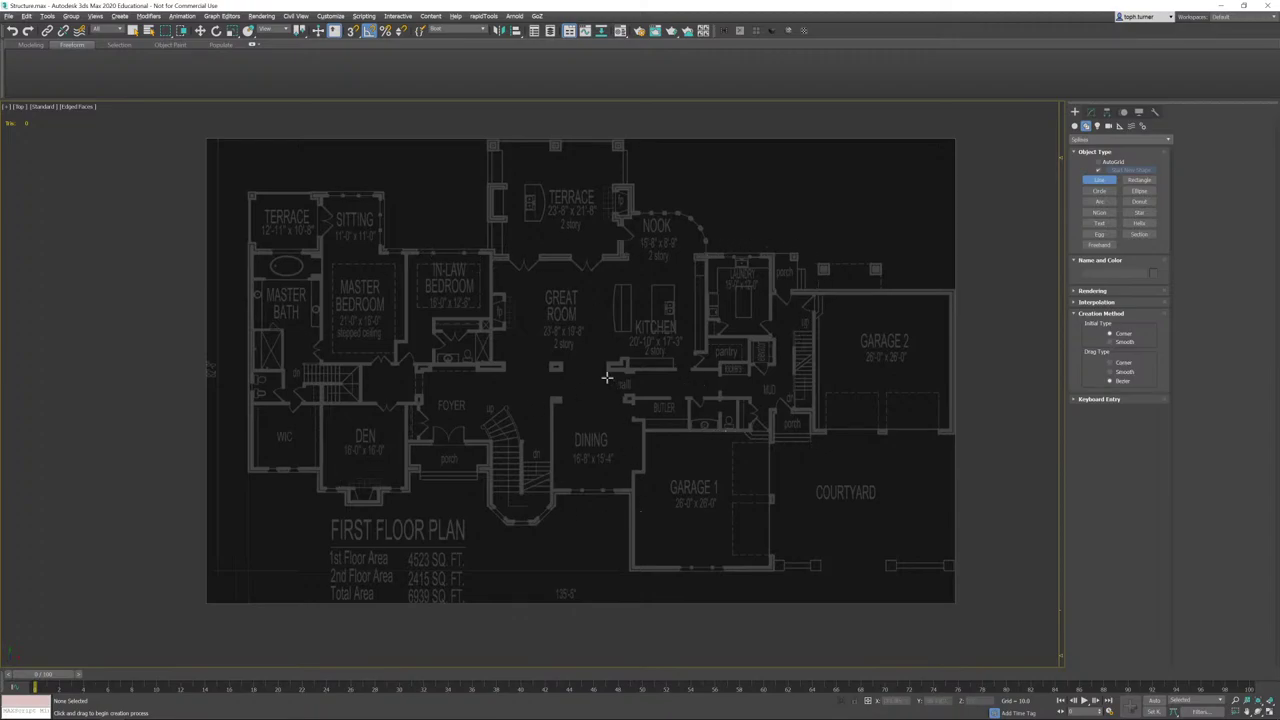
middle_click_drag(659, 431, 588, 447)
- Start the wall line at the small terrace's outer corner, tracing the outer wall down to the WIC and along to the den
scroll(505, 412, "up", 3)
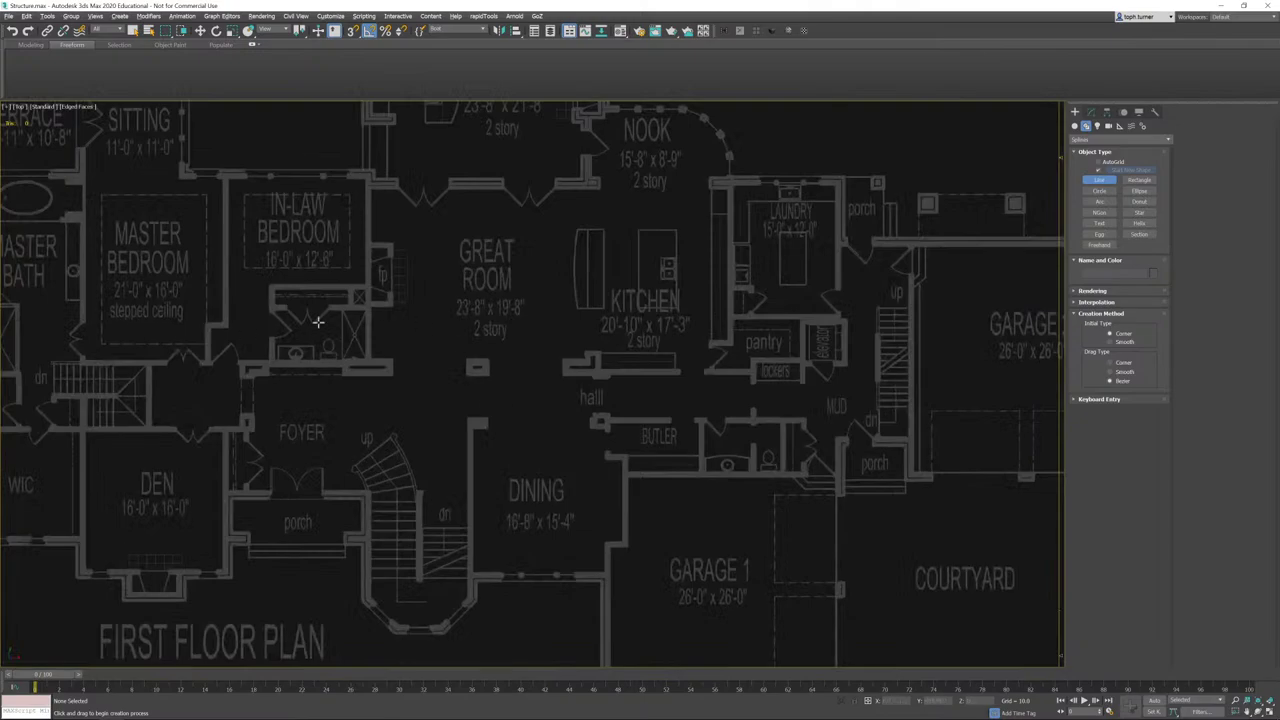
middle_click_drag(276, 228, 724, 437)
middle_click_drag(588, 377, 616, 361)
scroll(467, 302, "up", 6)
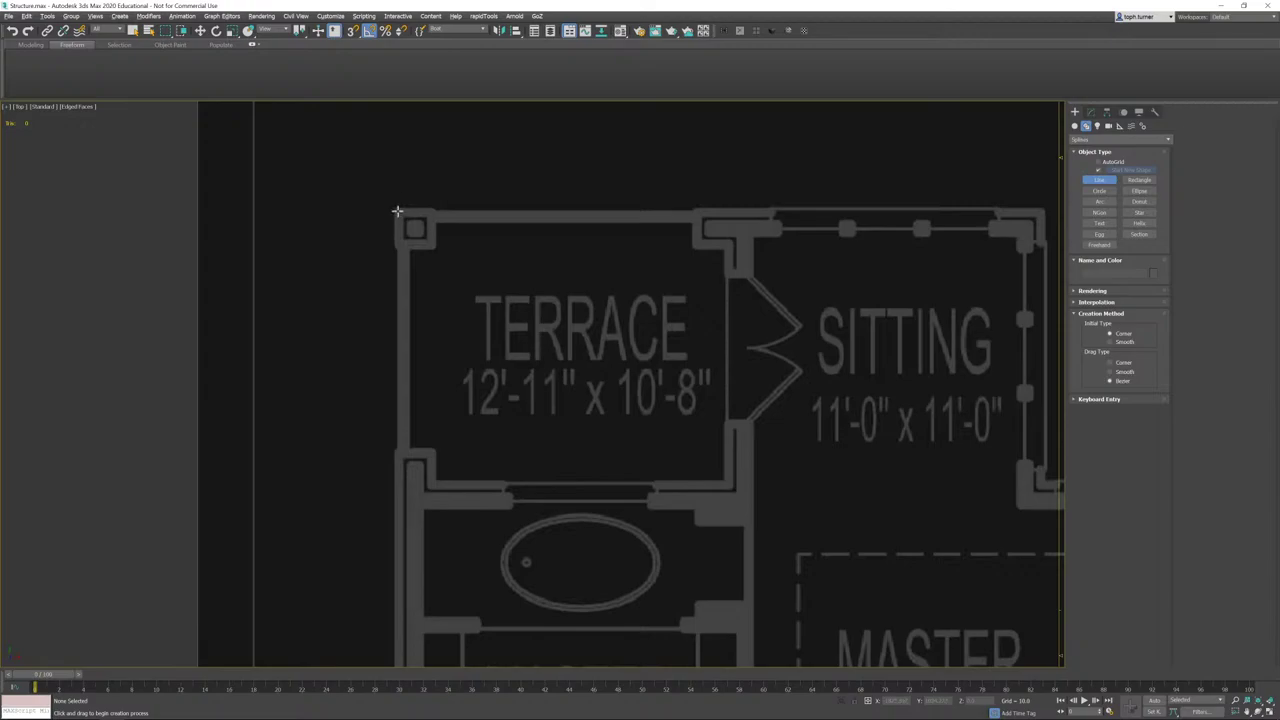
left_click(397, 211)
scroll(446, 394, "down", 3)
middle_click_drag(463, 617, 450, 93)
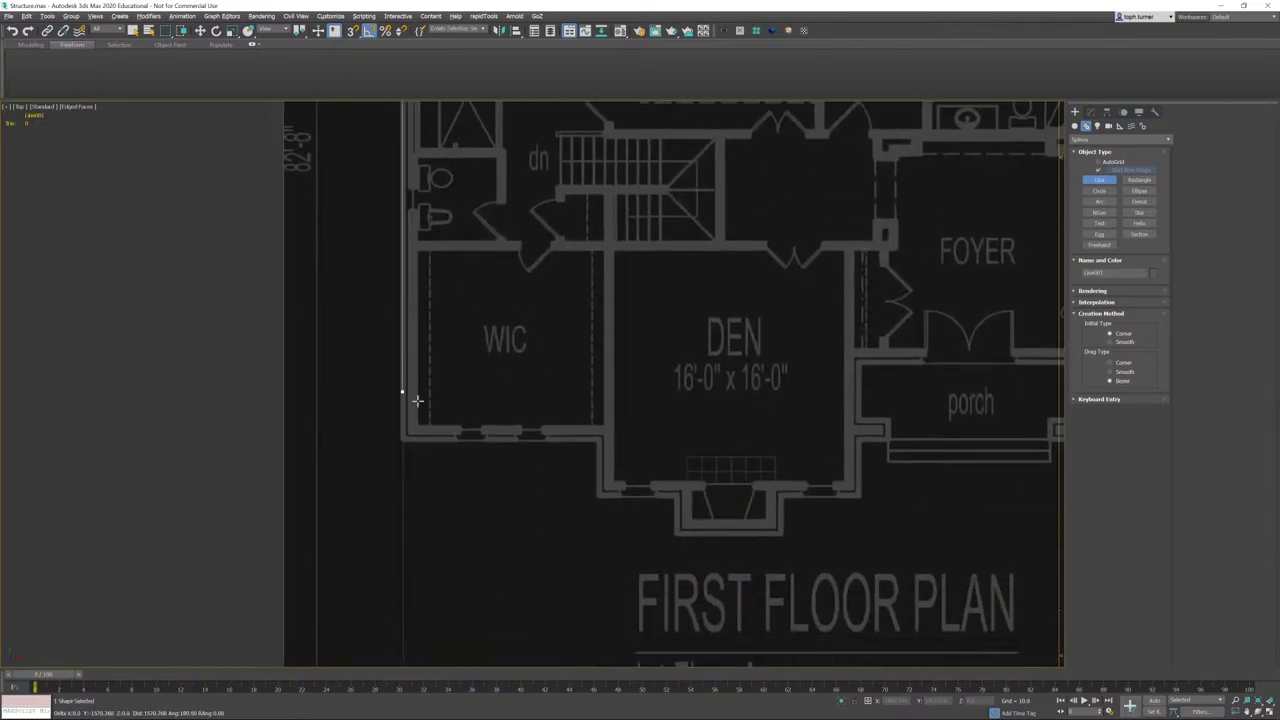
left_click(402, 441)
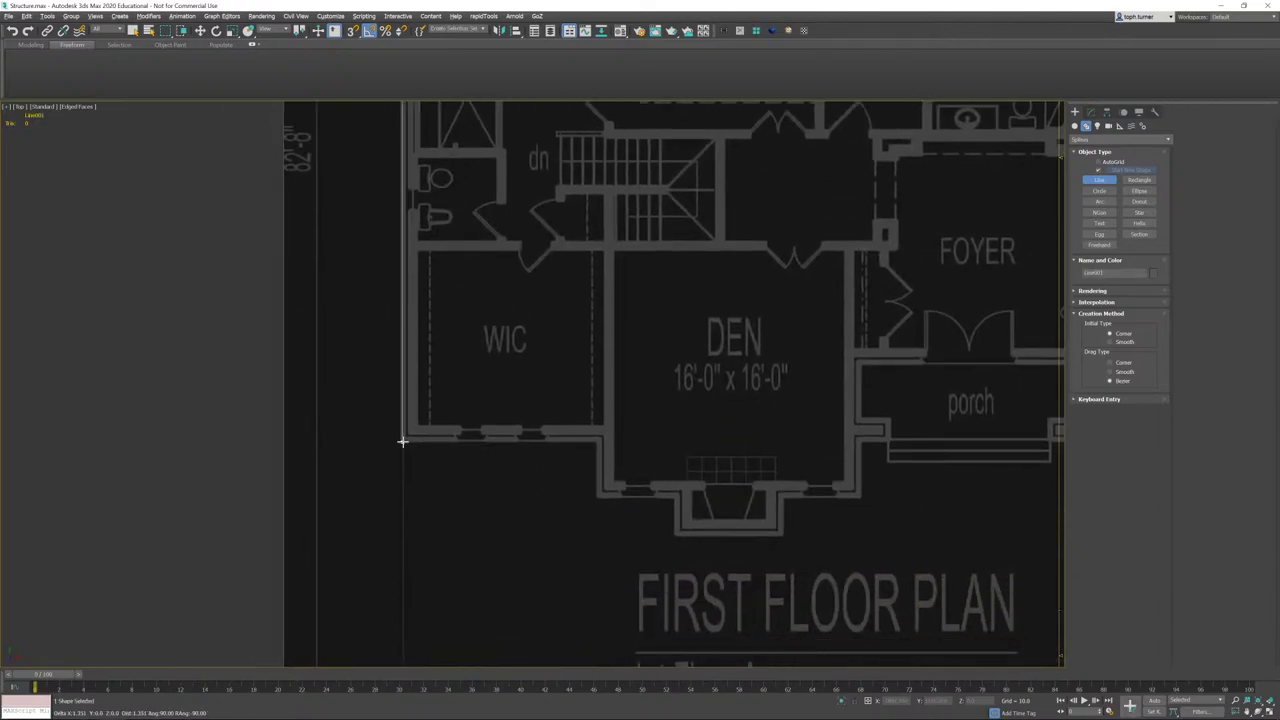
left_click(596, 441)
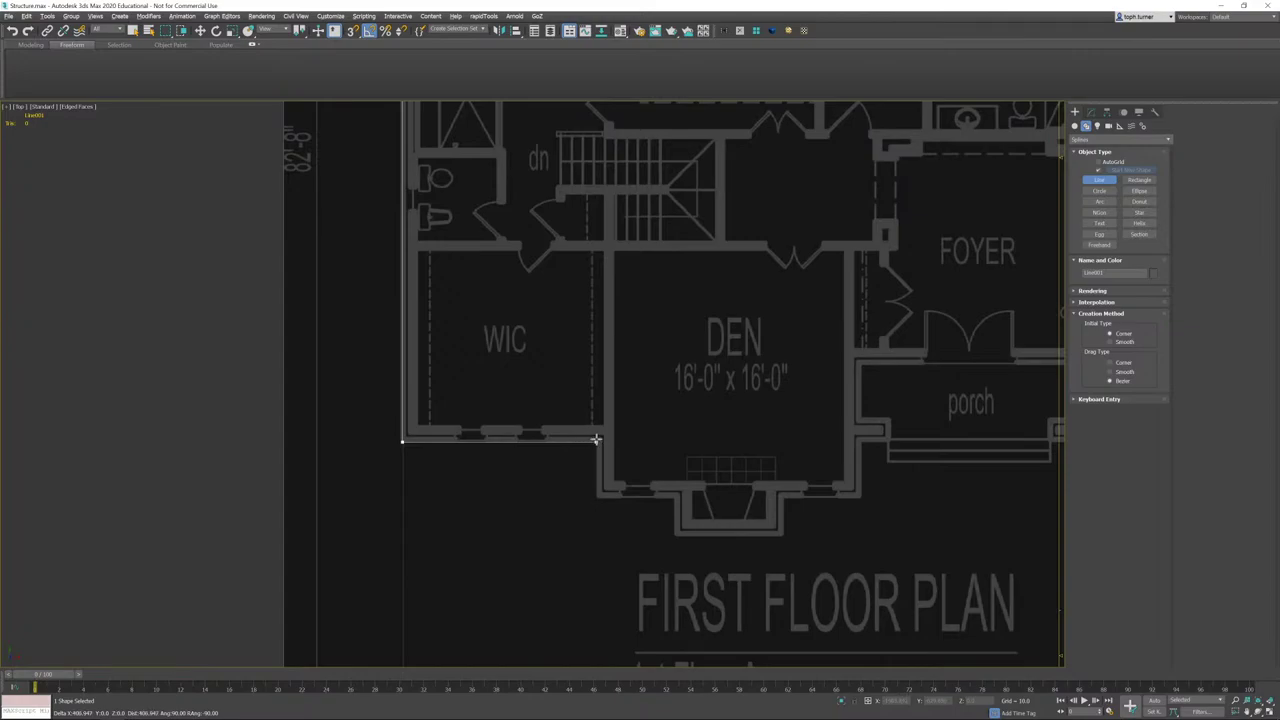
- Trace the outer wall around the den and its fireplace bump-out to the front porch's inner corner beside the den
left_click(596, 497)
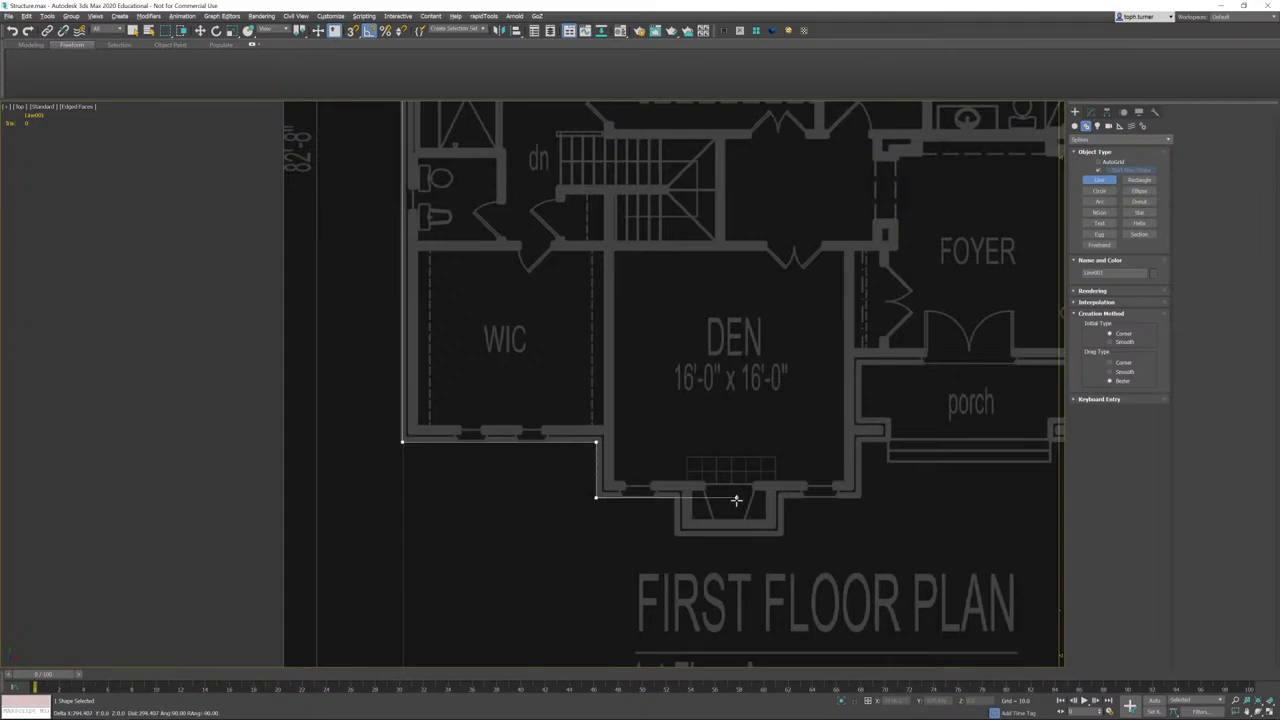
left_click(675, 500)
left_click(677, 534)
left_click(783, 534)
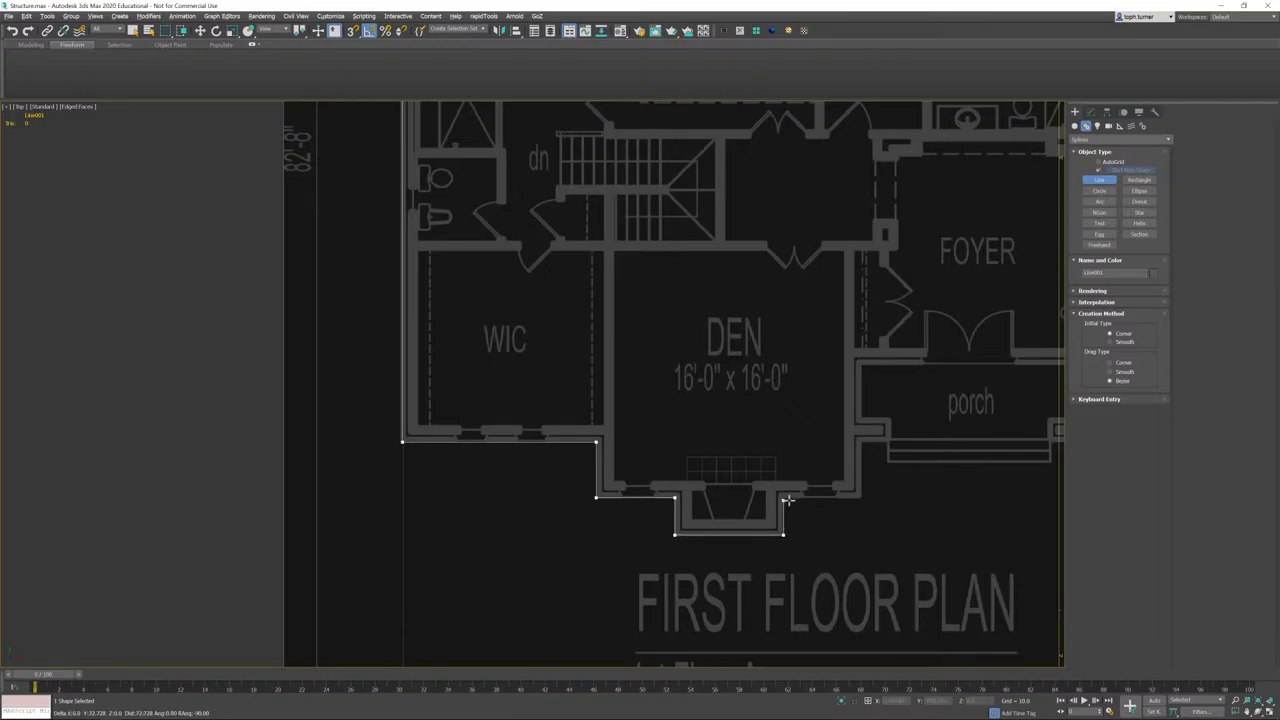
left_click(784, 498)
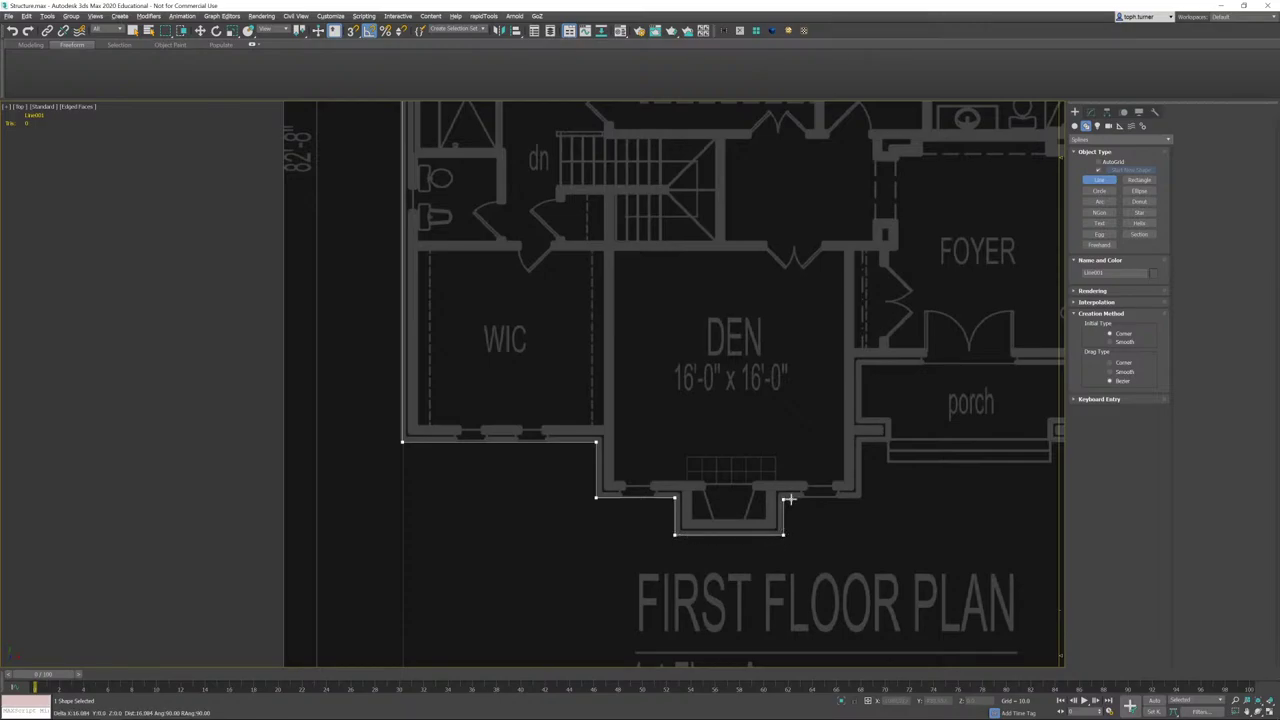
left_click(861, 500)
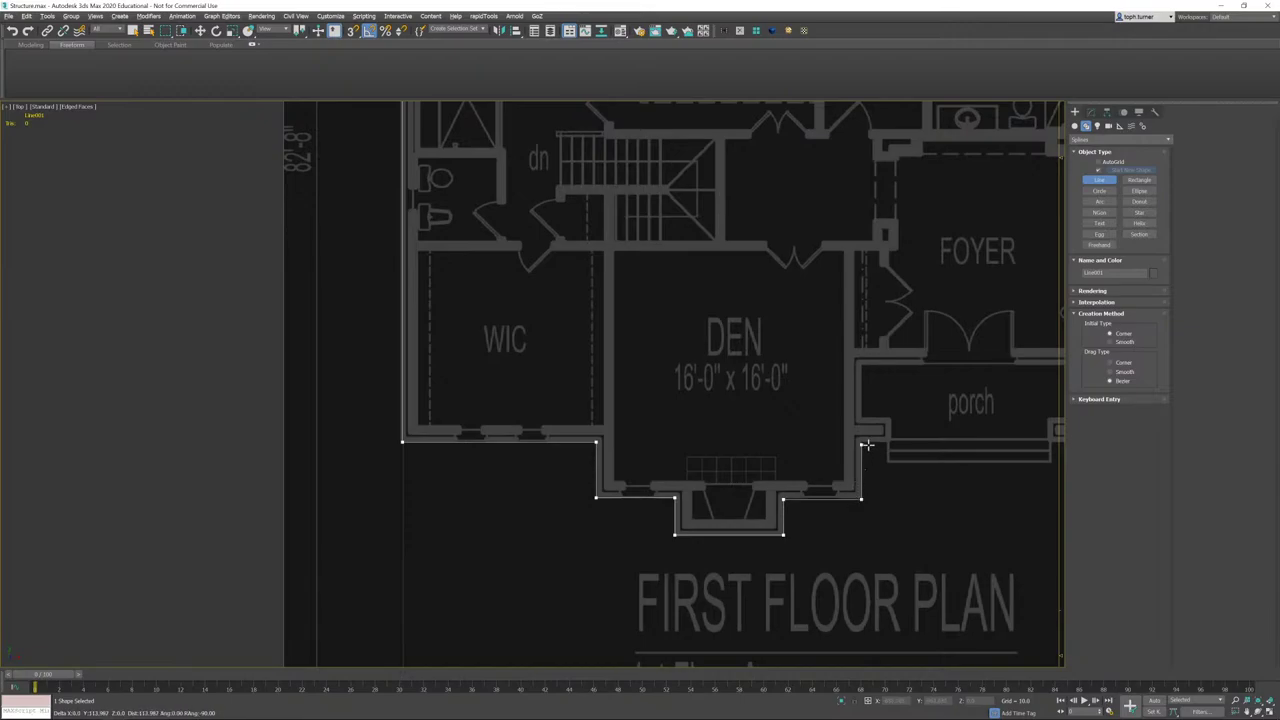
left_click(870, 356)
- Continue the line along the foyer's porch wall, down the staircase wall and around the angled stair bay
middle_click_drag(915, 360, 460, 384)
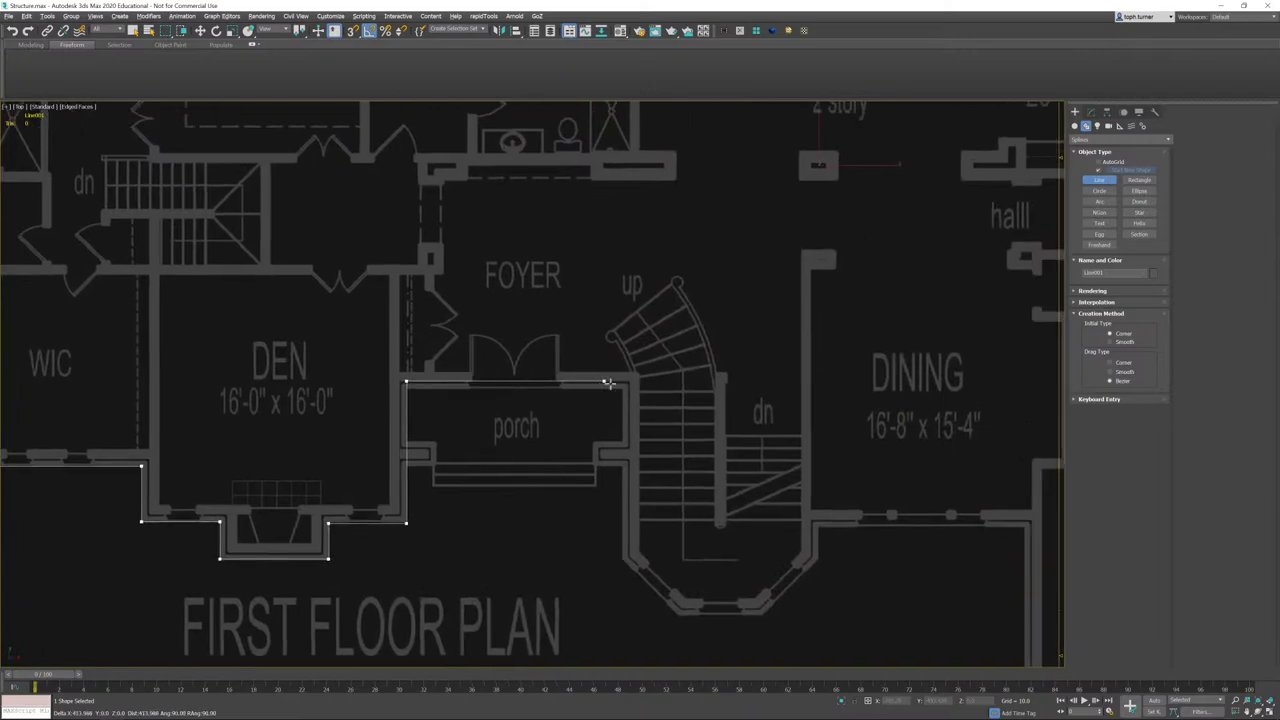
left_click(630, 381)
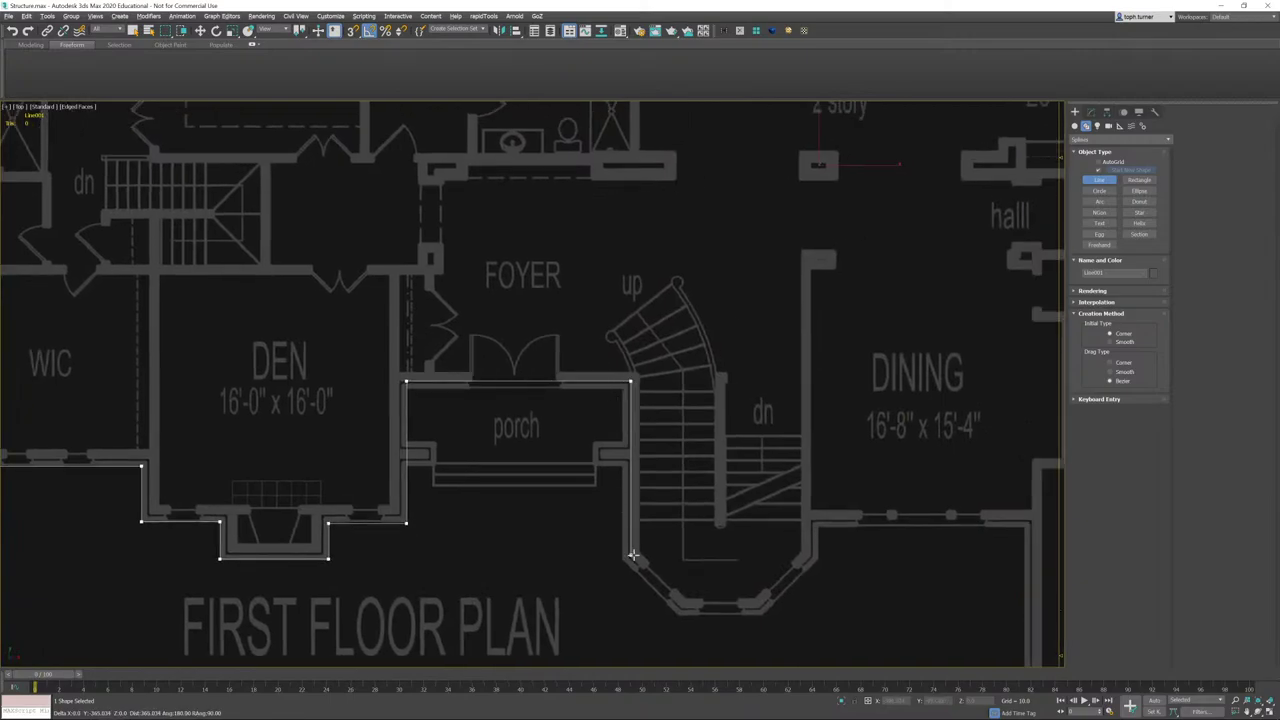
left_click(632, 557)
left_click(679, 606)
left_click(760, 607)
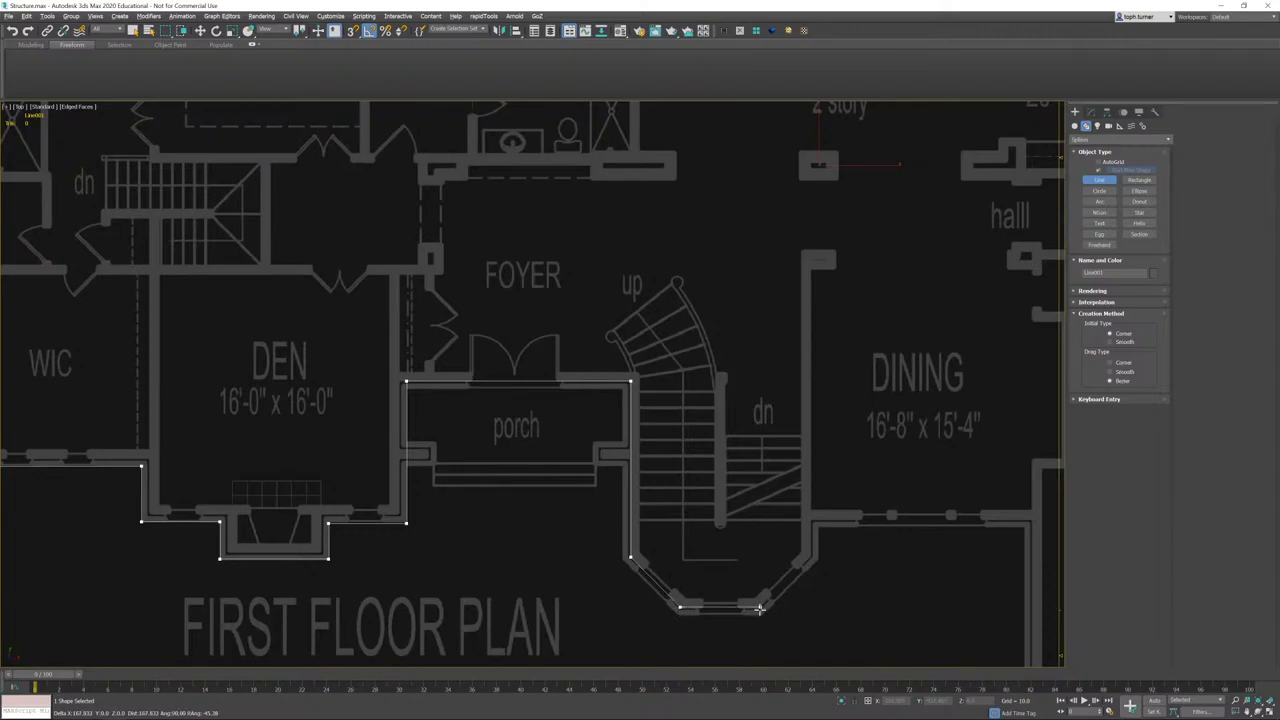
left_click(809, 555)
middle_click_drag(809, 555, 450, 506)
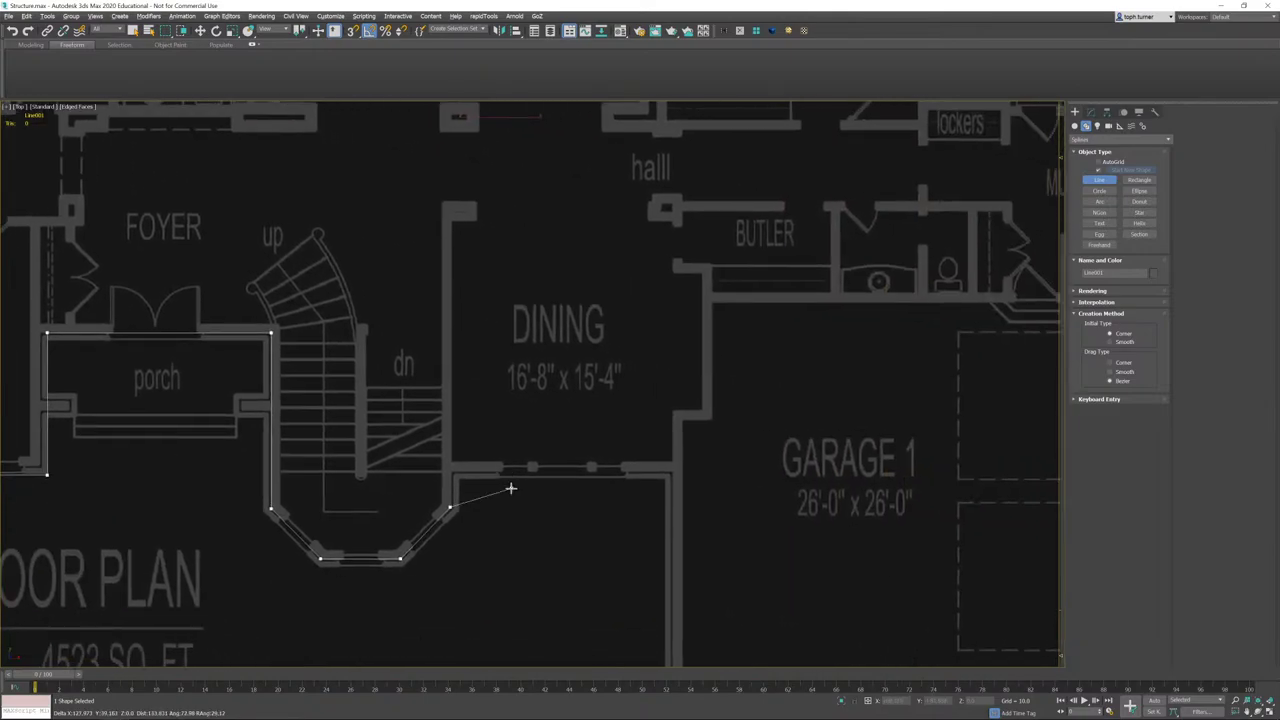
- Trace the dining room's outer wall and its step beside Garage 1, ending at the corner below the butler's pantry
left_click(450, 465)
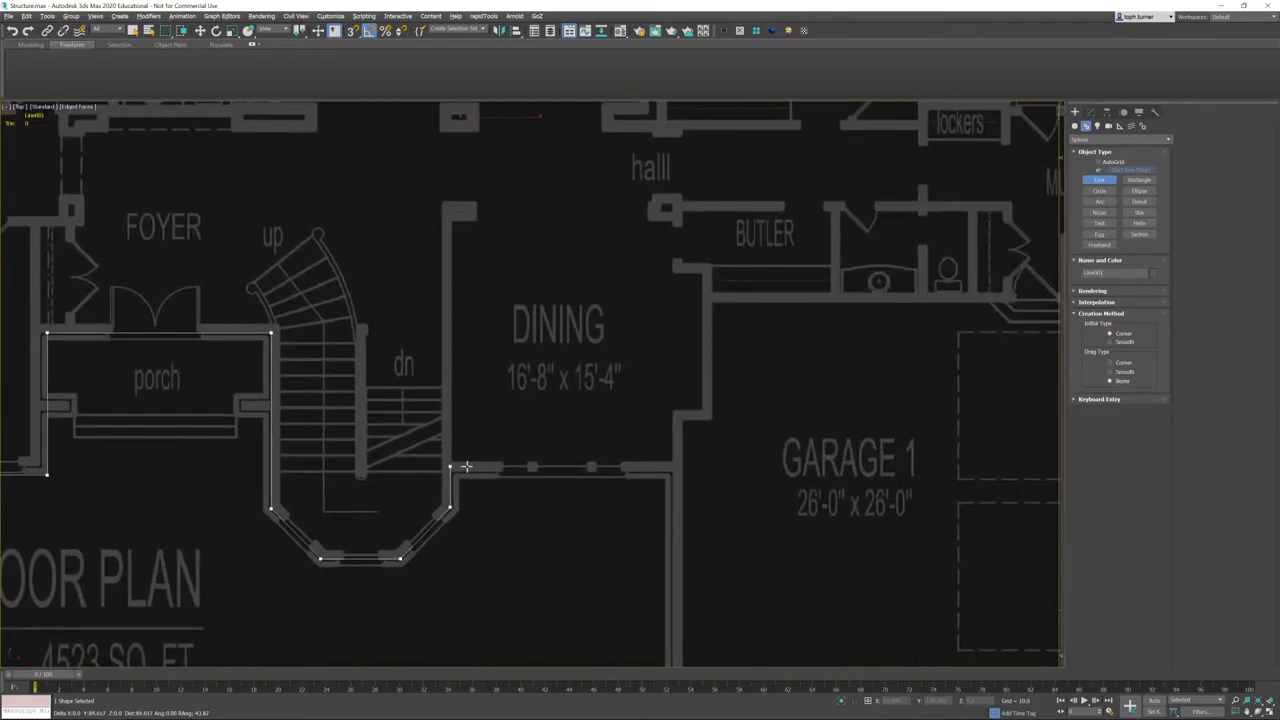
left_click(672, 472)
left_click(672, 414)
left_click(707, 414)
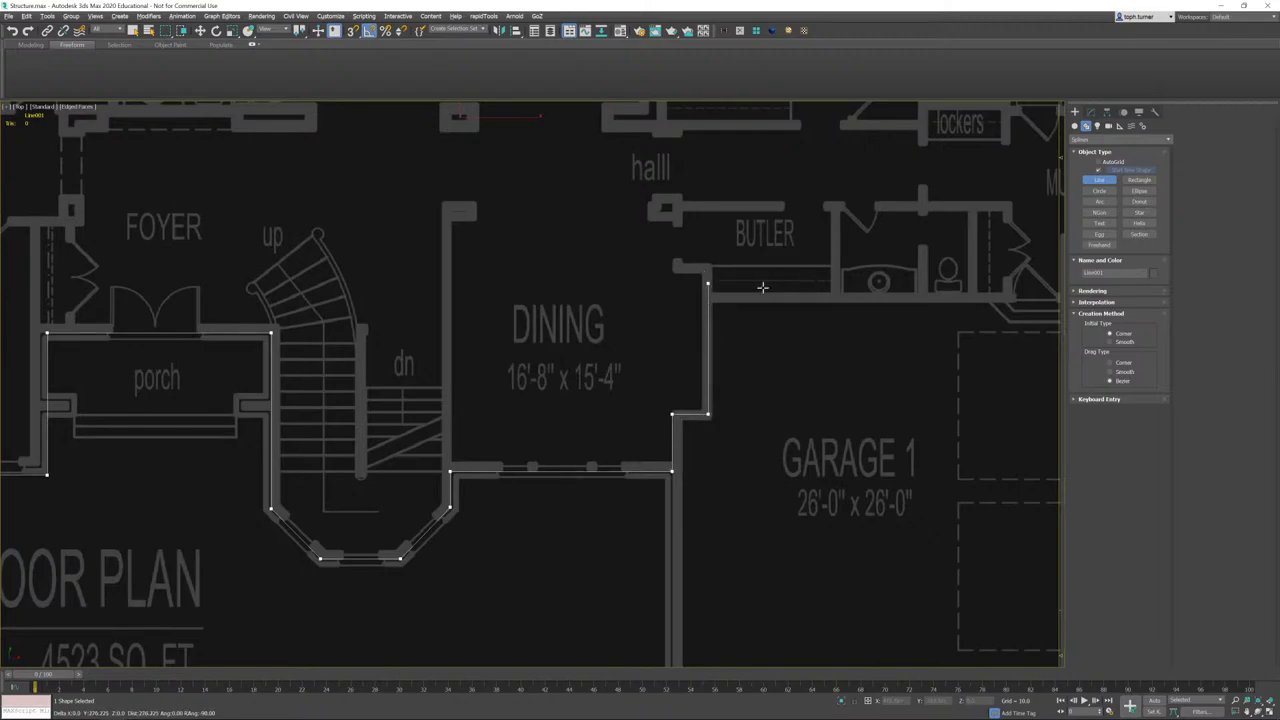
middle_click_drag(870, 321, 529, 495)
left_click(433, 440)
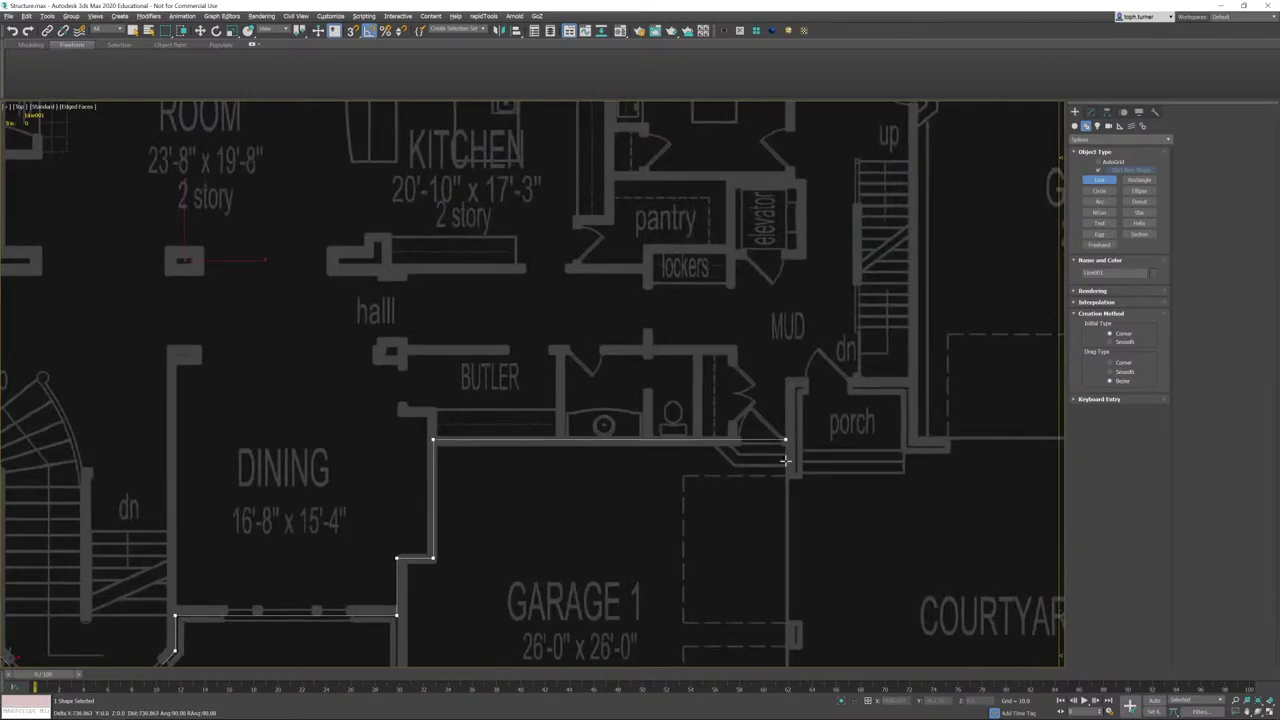
- Run the line straight past Garage 1 and the mud porch to Garage 2's wall and up to its rear corner
left_click(906, 444)
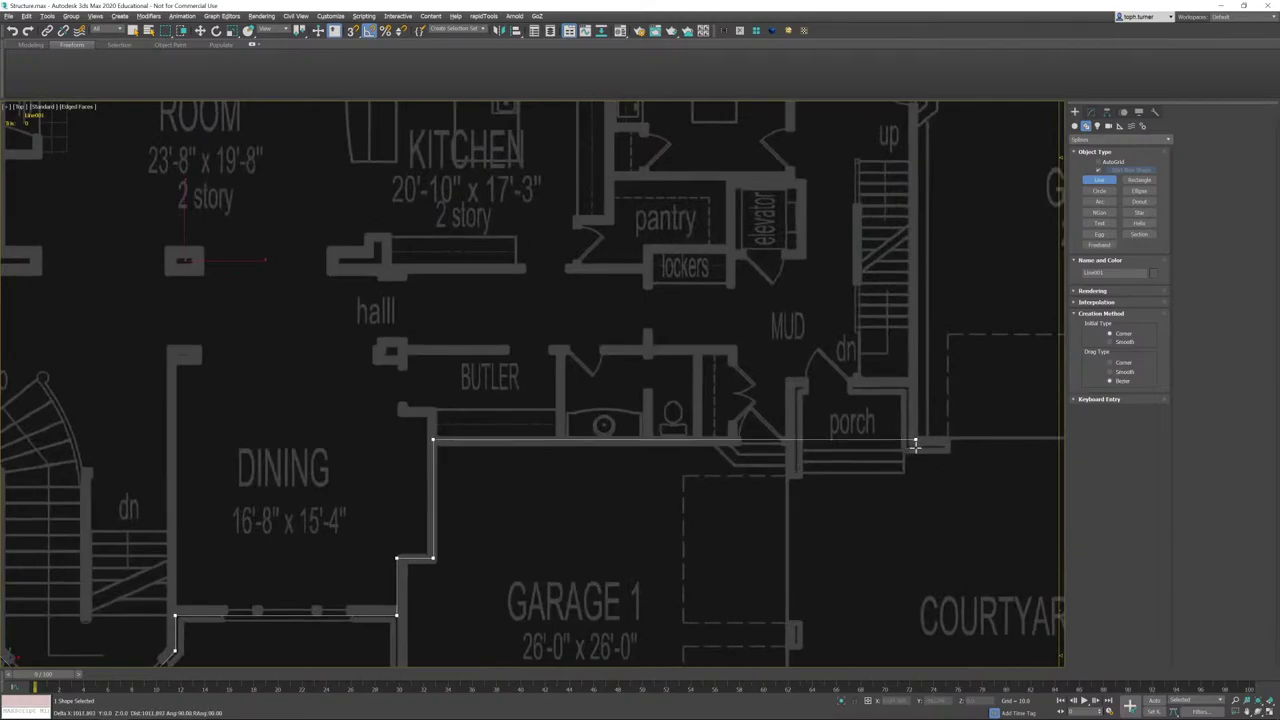
middle_click_drag(906, 444, 784, 714)
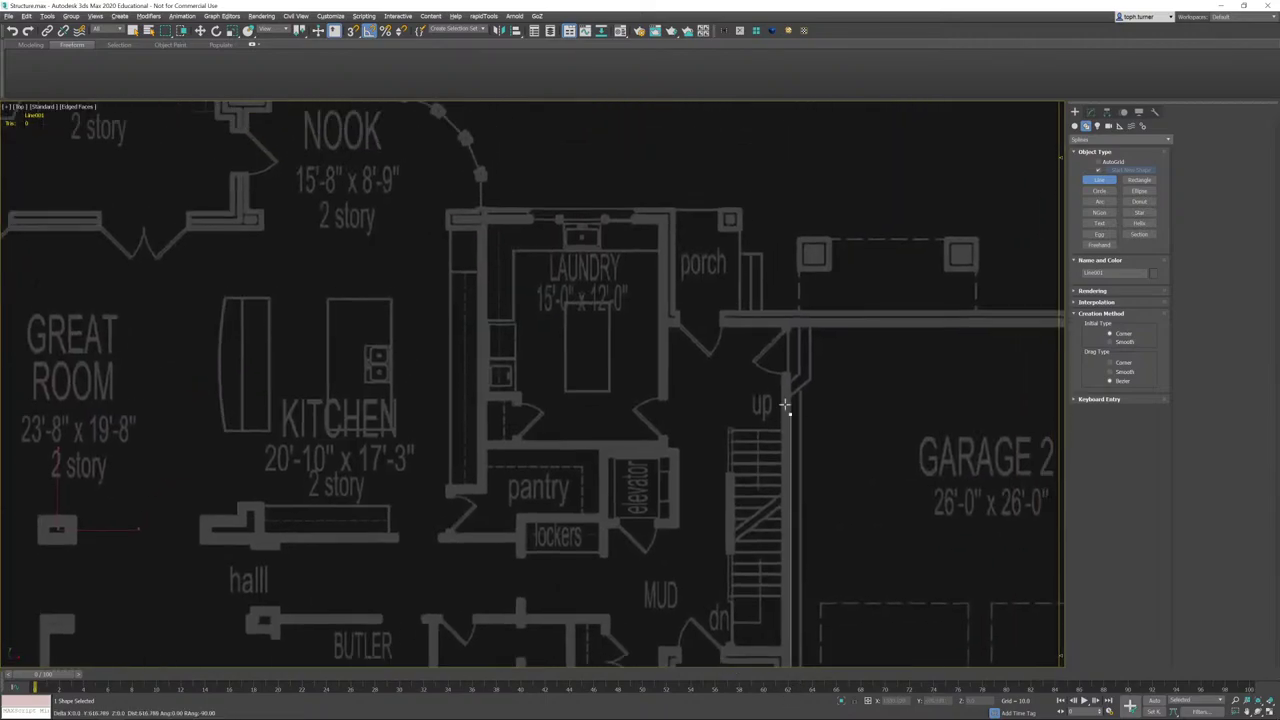
middle_click_drag(774, 423, 762, 343)
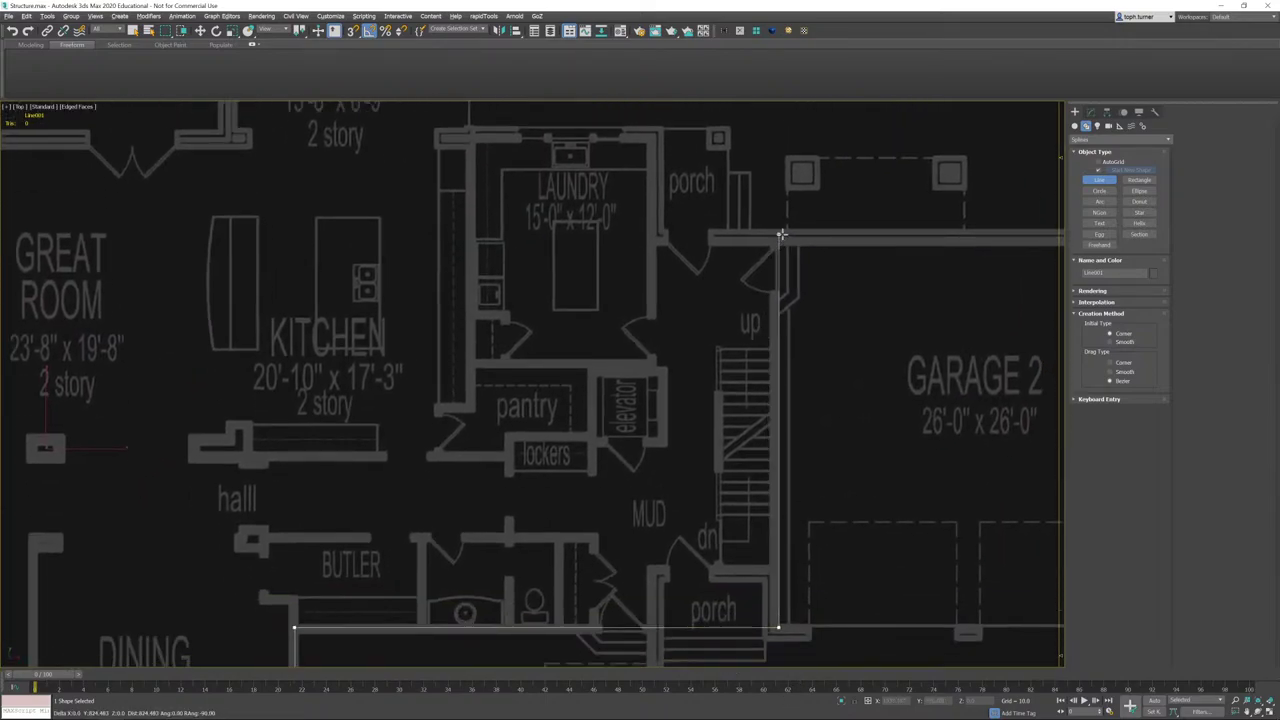
left_click(780, 236)
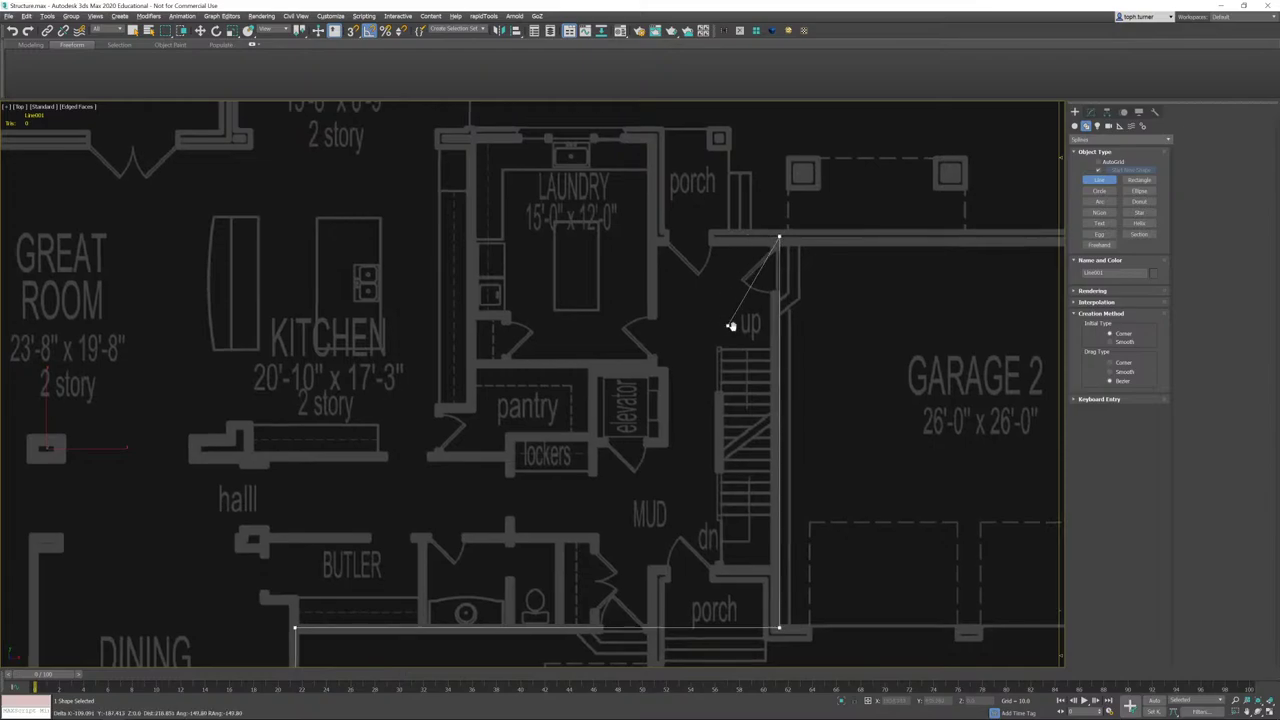
- Trace back across the rear porch door to the laundry's side wall and up to the laundry's outer corner
scroll(737, 329, "down", 5)
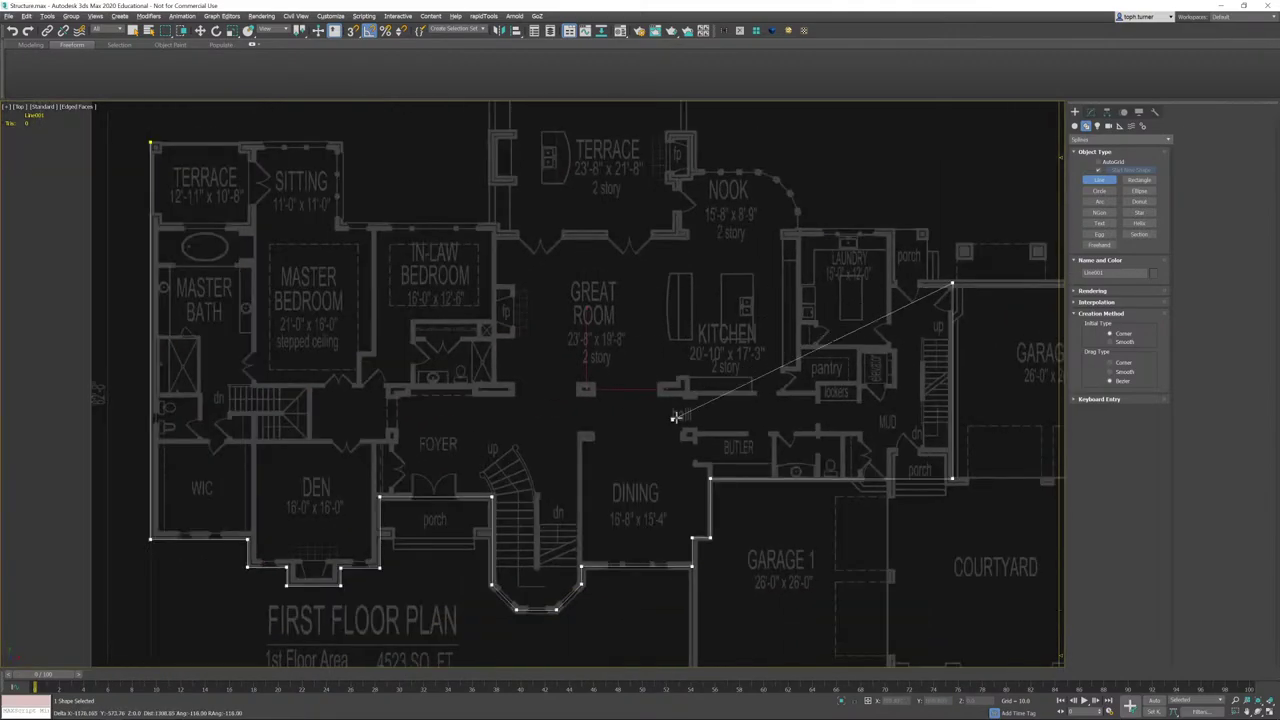
middle_click_drag(862, 314, 731, 531)
scroll(819, 500, "up", 4)
scroll(803, 505, "up", 3)
middle_click_drag(803, 505, 820, 449)
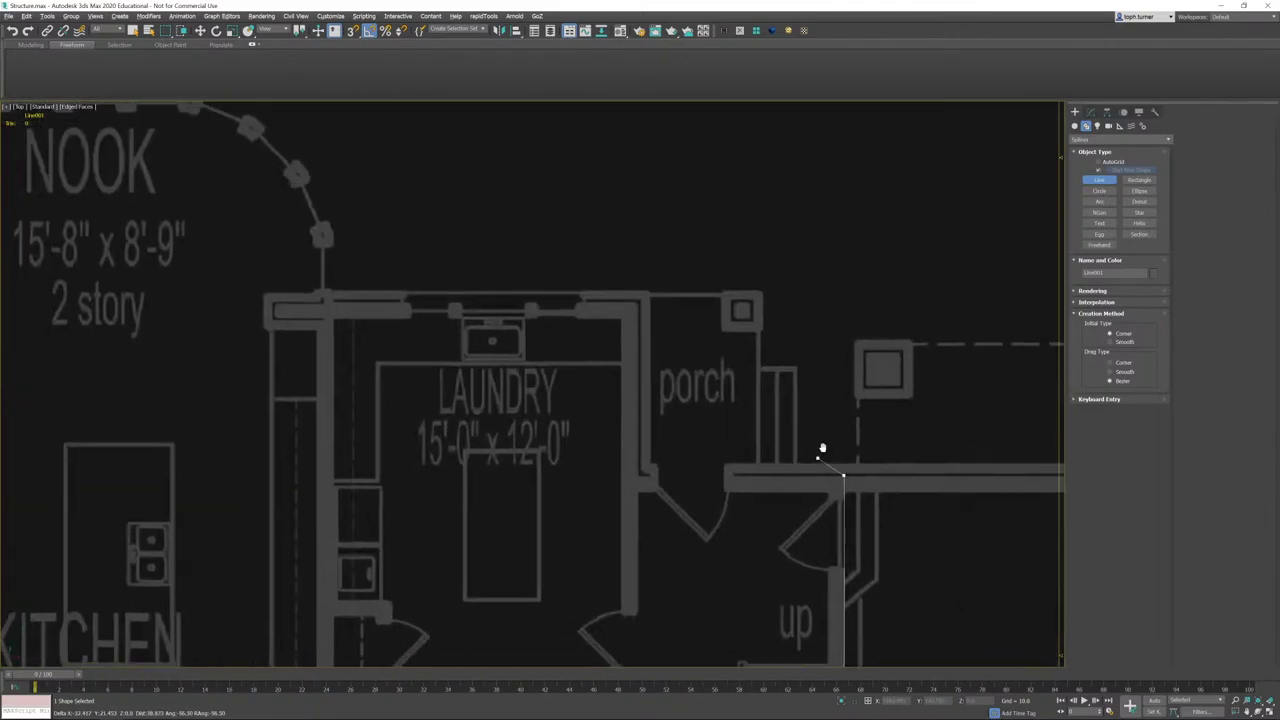
left_click(652, 447)
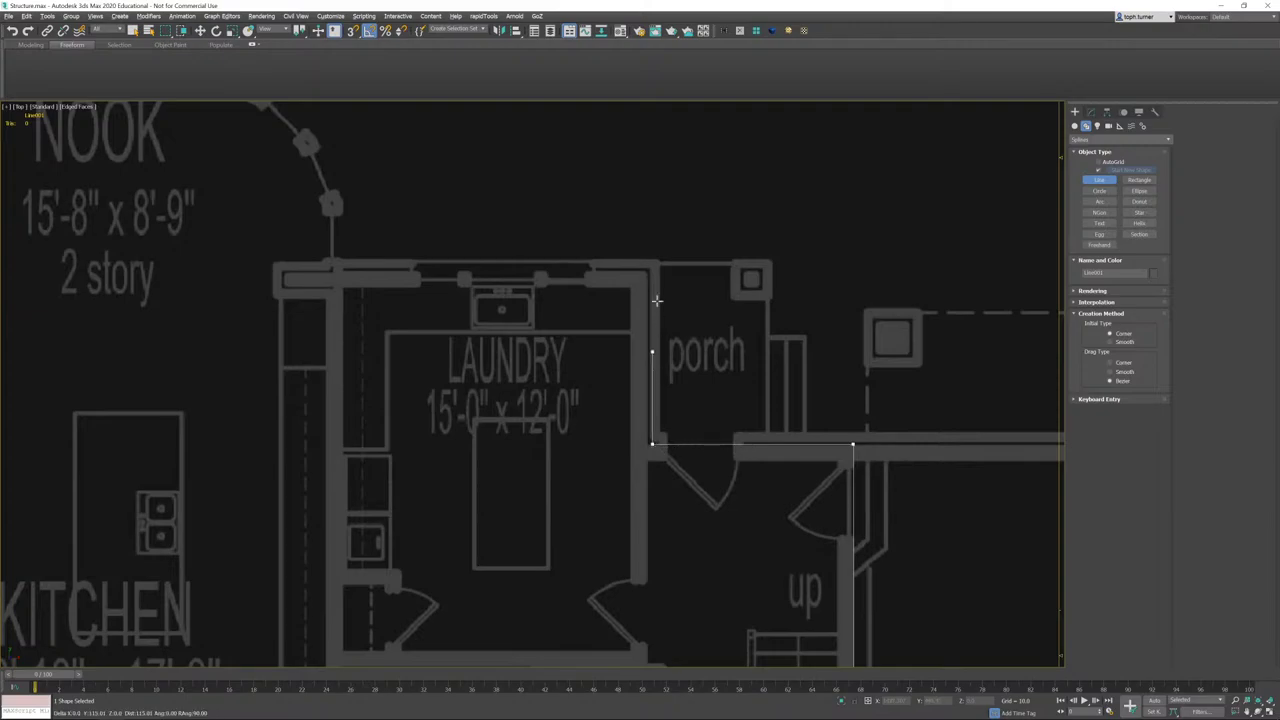
left_click(650, 262)
- Run one straight segment from the laundry corner past the nook, great room and in-law bedroom to the sitting room's inner corner
middle_click_drag(420, 305, 878, 340)
scroll(878, 340, "down", 2)
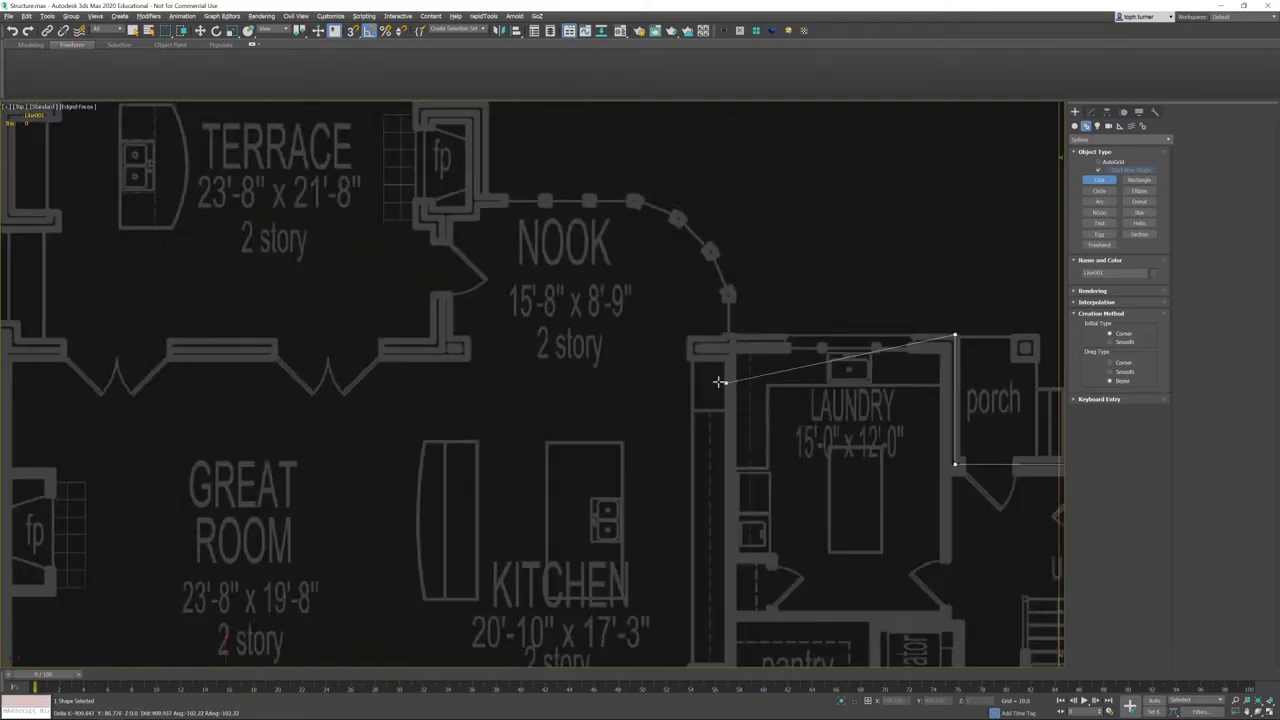
left_click(447, 336)
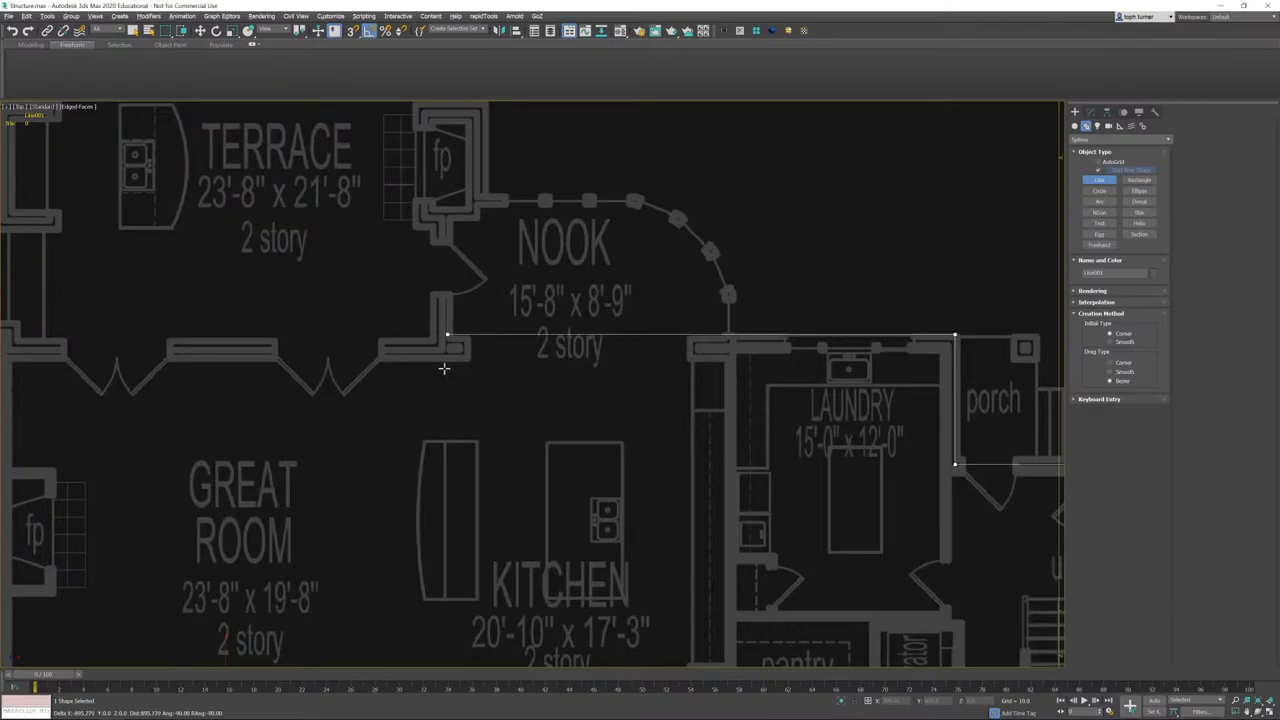
middle_click_drag(257, 364, 775, 365)
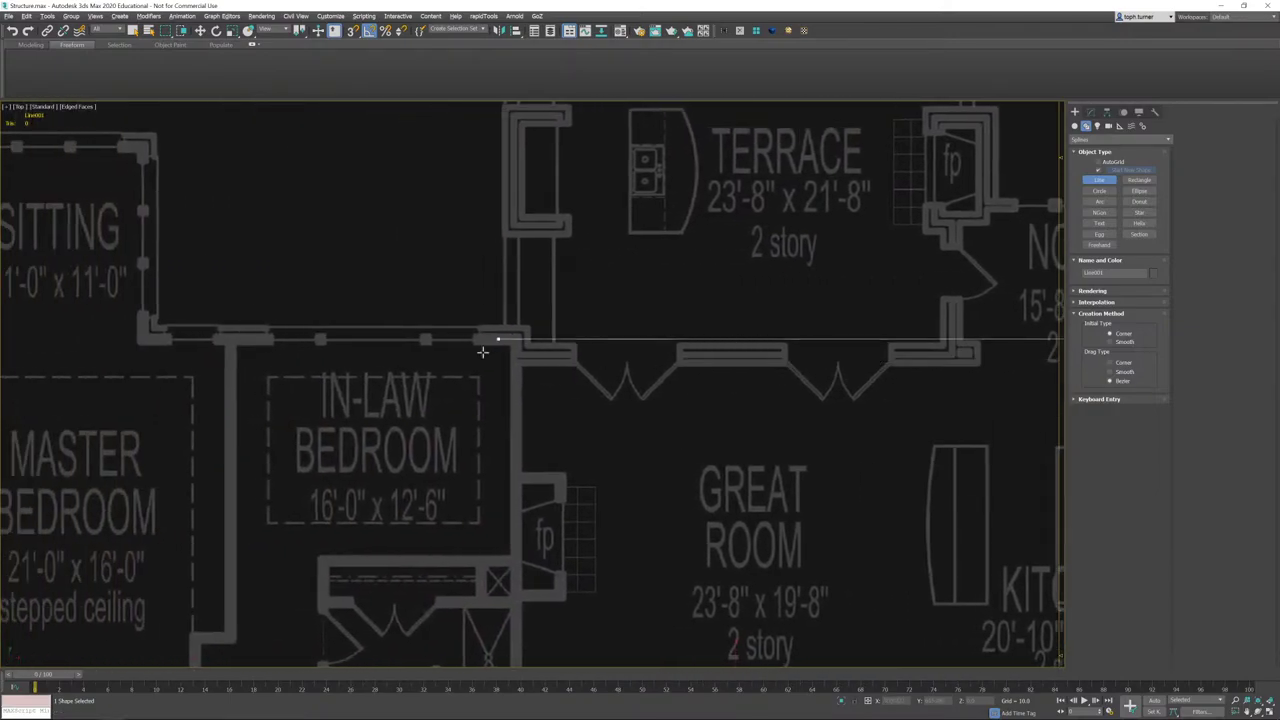
middle_click_drag(284, 359, 696, 376)
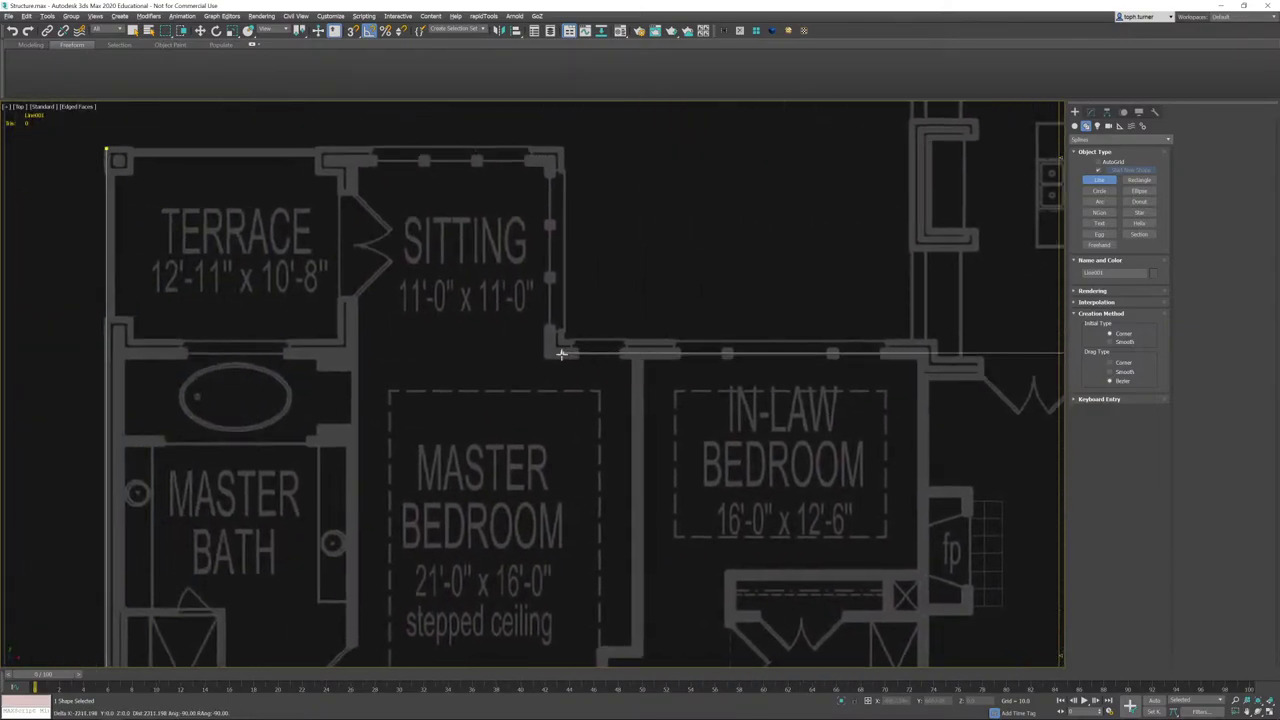
left_click(561, 353)
- Trace around the sitting room's outer corner back to the terrace starting point and close the spline
left_click(587, 152)
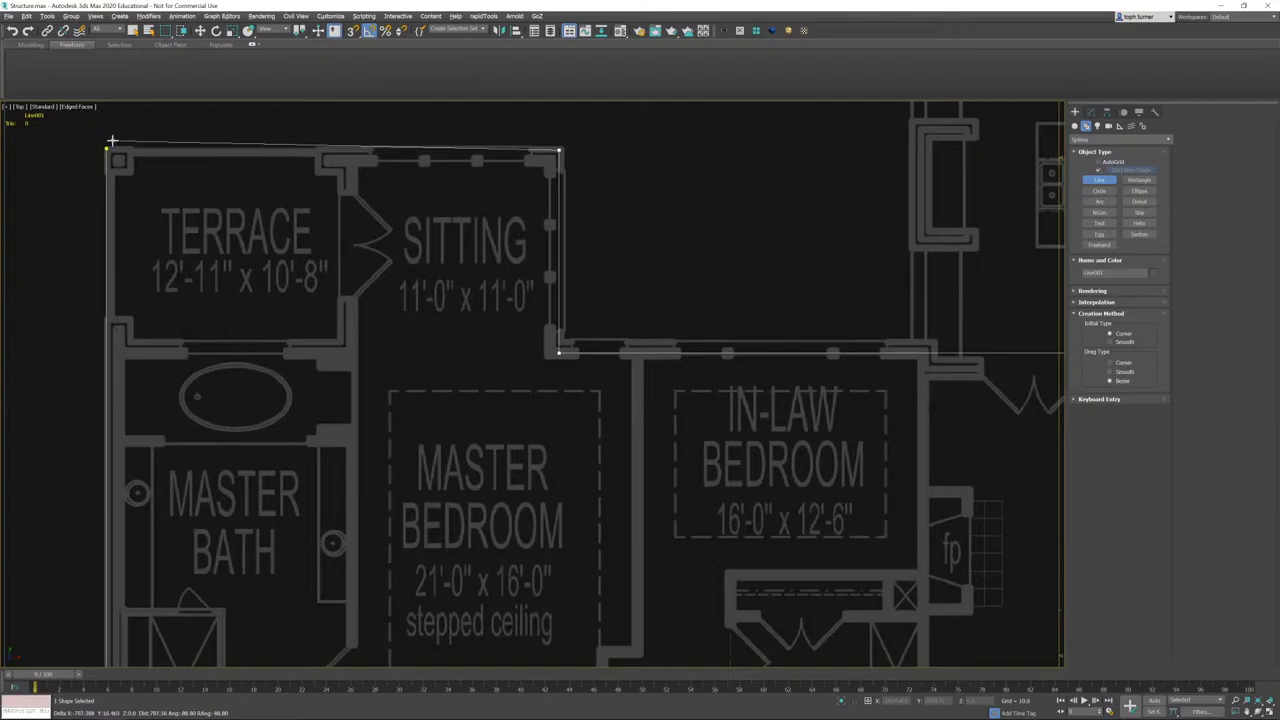
left_click(108, 145)
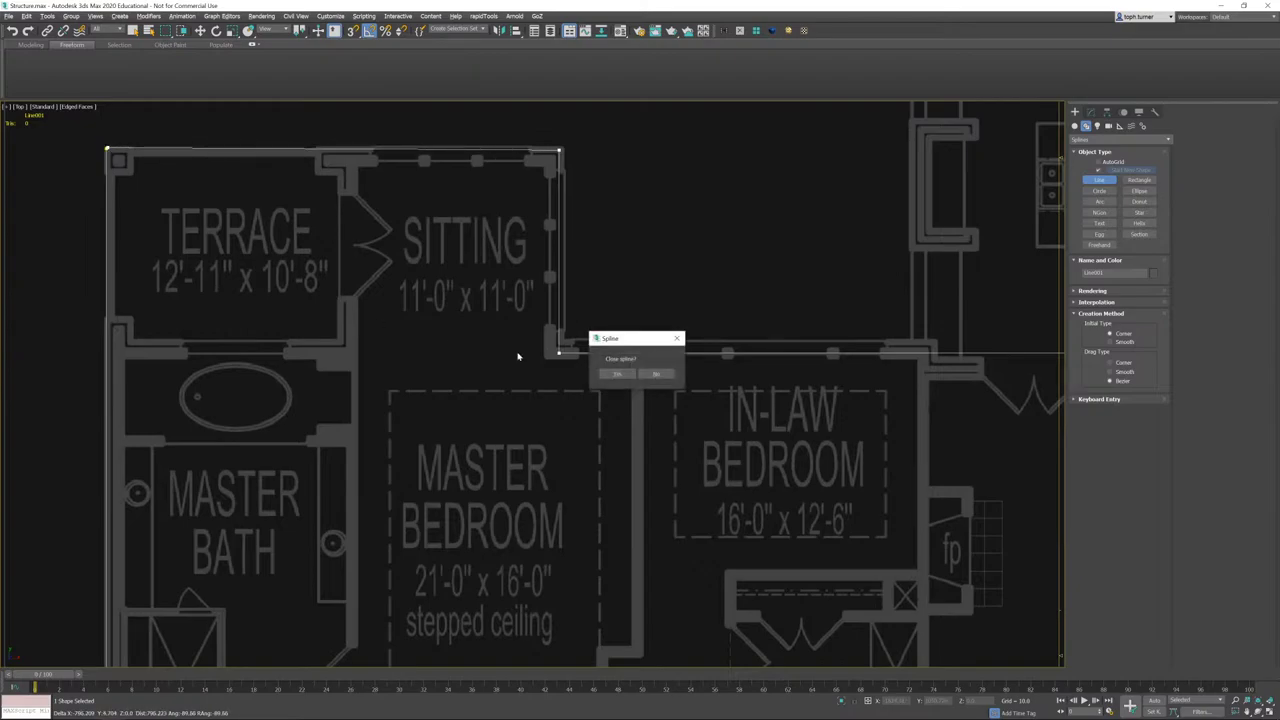
left_click(617, 374)
scroll(614, 403, "down", 6)
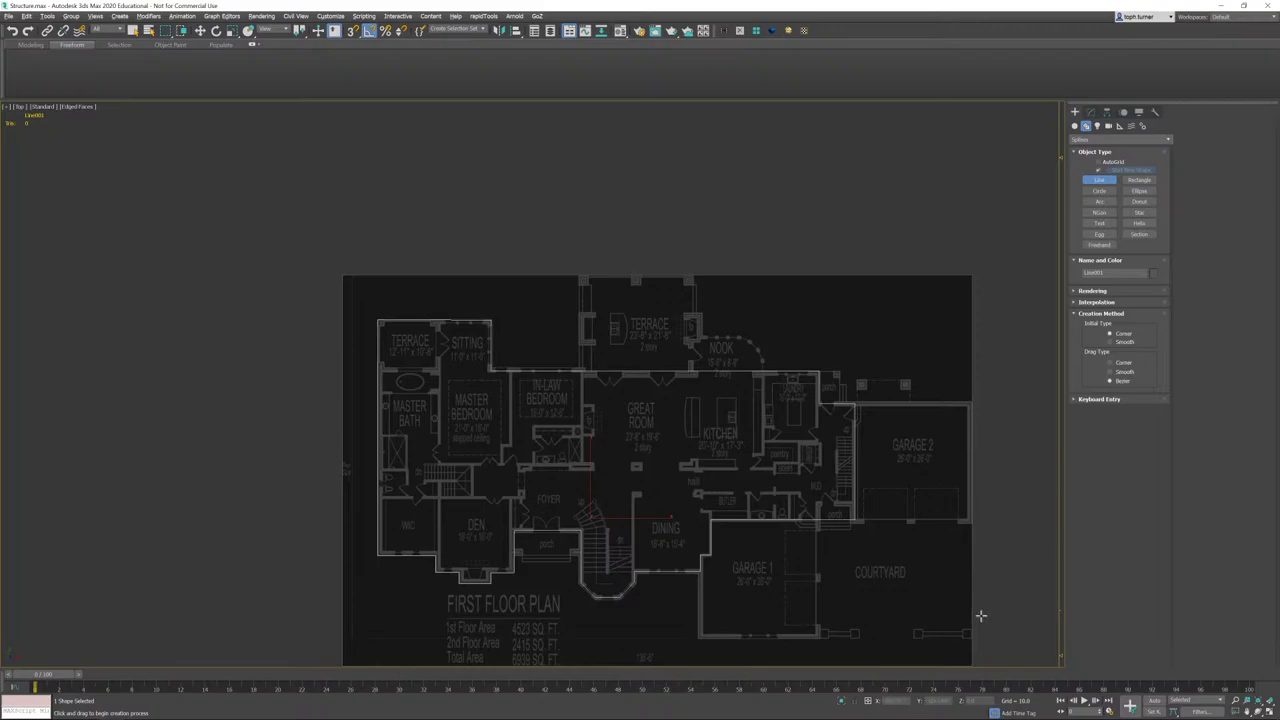
- Enter vertex editing on the wall spline, select the terrace's starting corner vertex and highlight its Y coordinate
left_click(1091, 112)
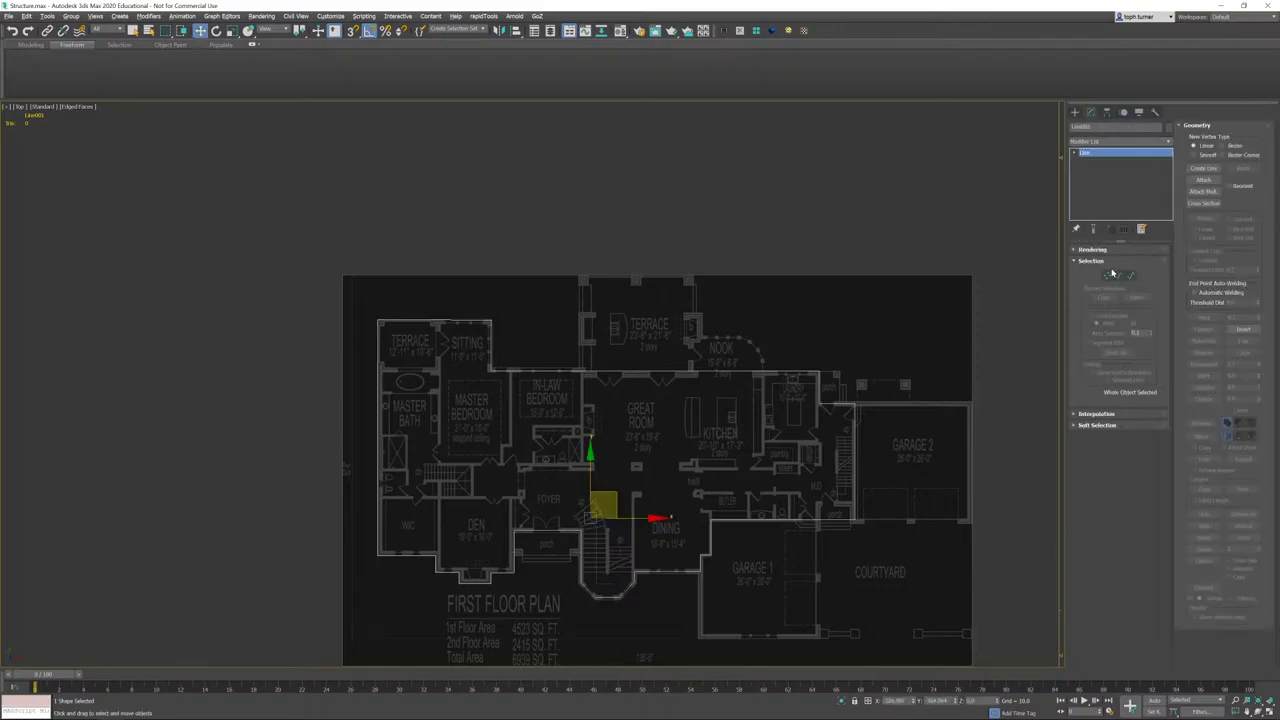
left_click(1107, 275)
scroll(405, 378, "up", 3)
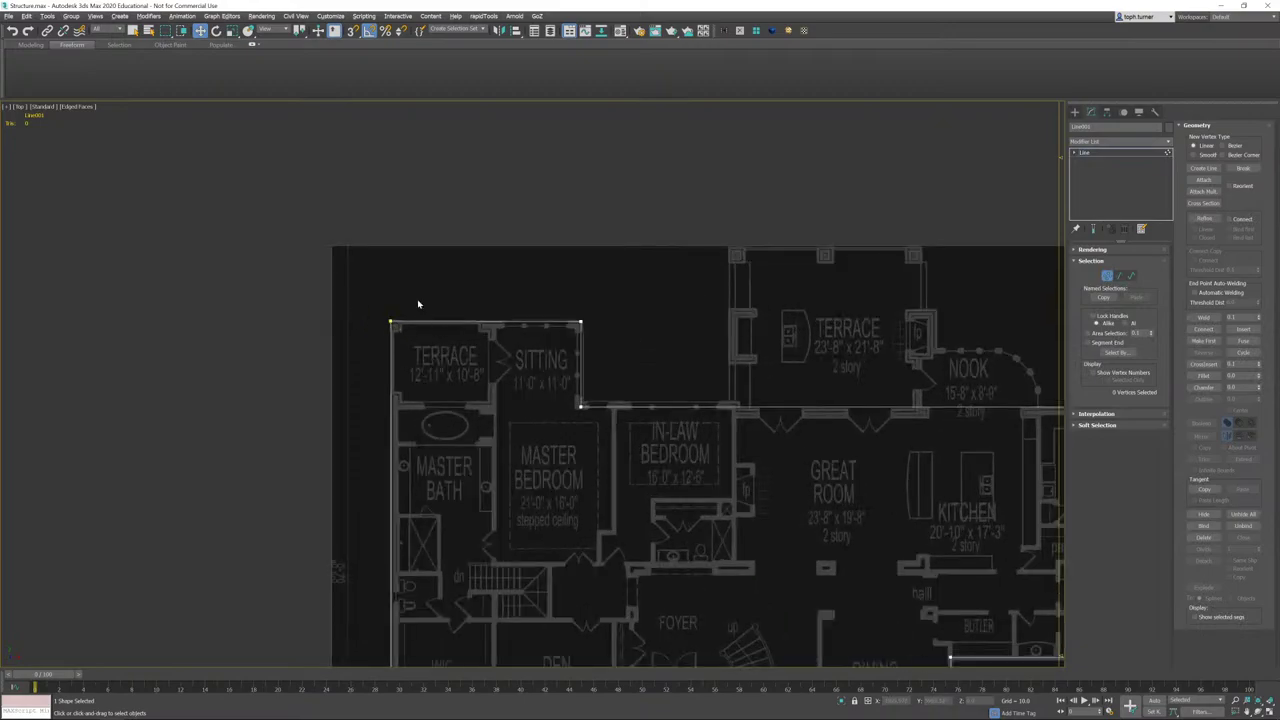
left_click(391, 321)
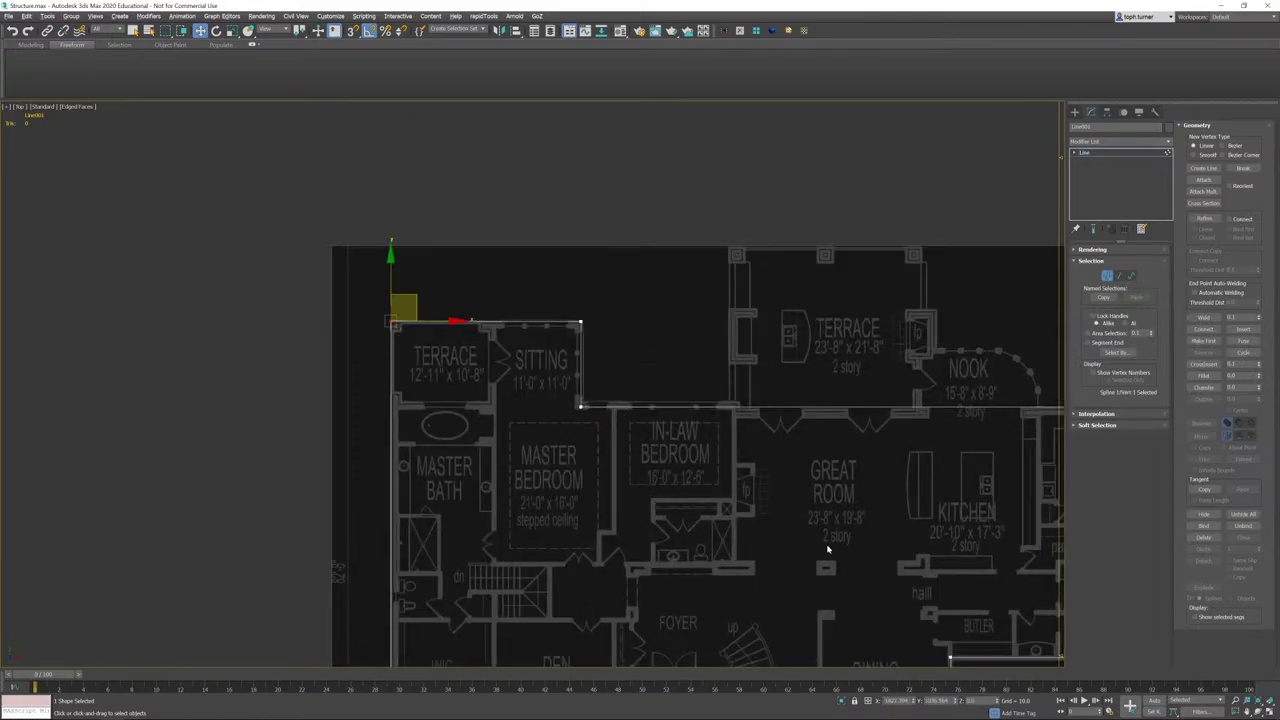
middle_click_drag(827, 549, 718, 483)
left_click_drag(955, 700, 786, 676)
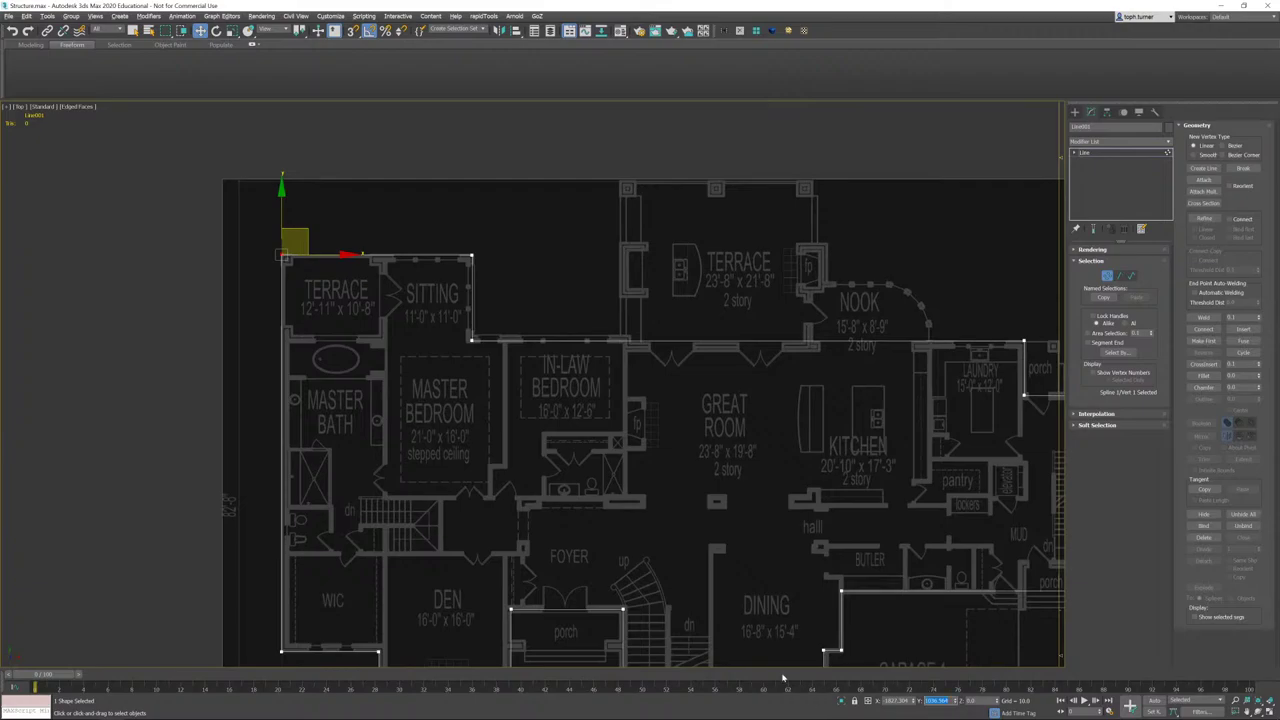
- Convert the wall line to an editable spline and give the sitting room's outer corner vertex the terrace corner's Y coordinate
left_click(739, 31)
left_click(1107, 275)
left_click(938, 700)
left_click(472, 257)
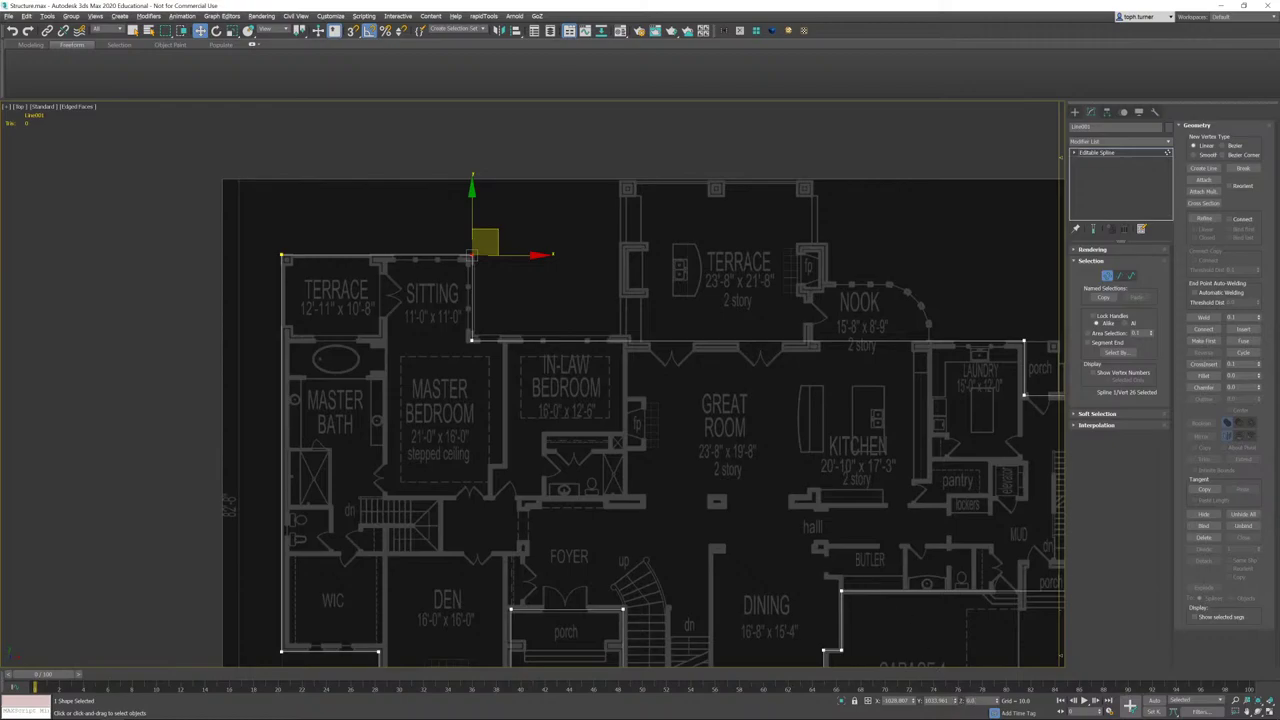
left_click(938, 700)
middle_click_drag(765, 532, 753, 525)
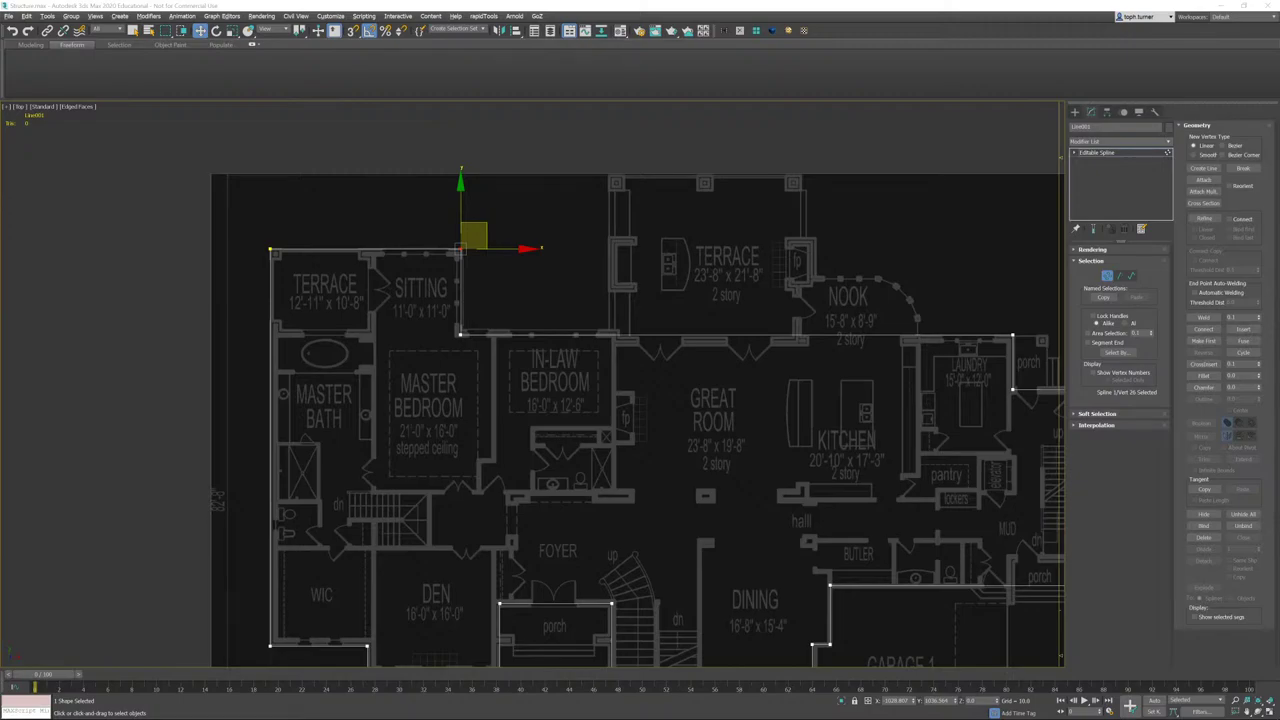
- Align the two side vertices of the stair bay by giving the dining-side vertex the foyer-side vertex's Y coordinate, -820.814
middle_click_drag(843, 424, 620, 147)
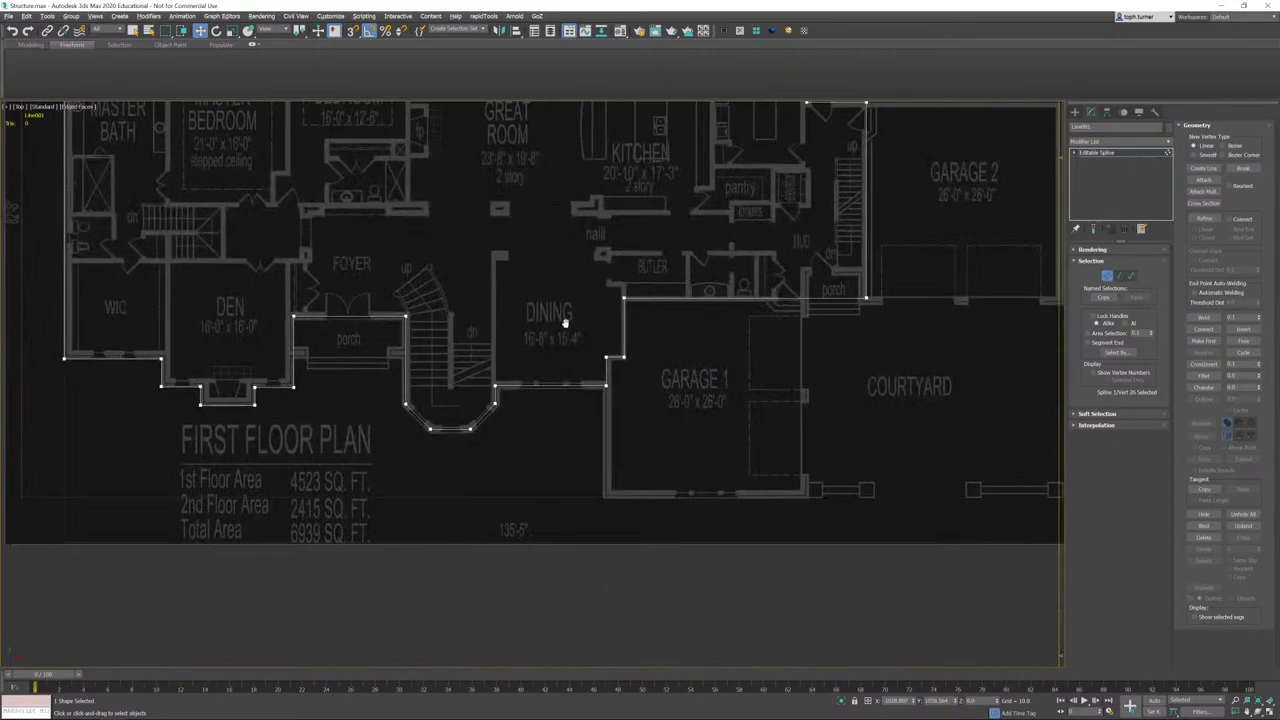
scroll(600, 340, "up", 6)
middle_click_drag(759, 377, 781, 404)
scroll(696, 397, "up", 2)
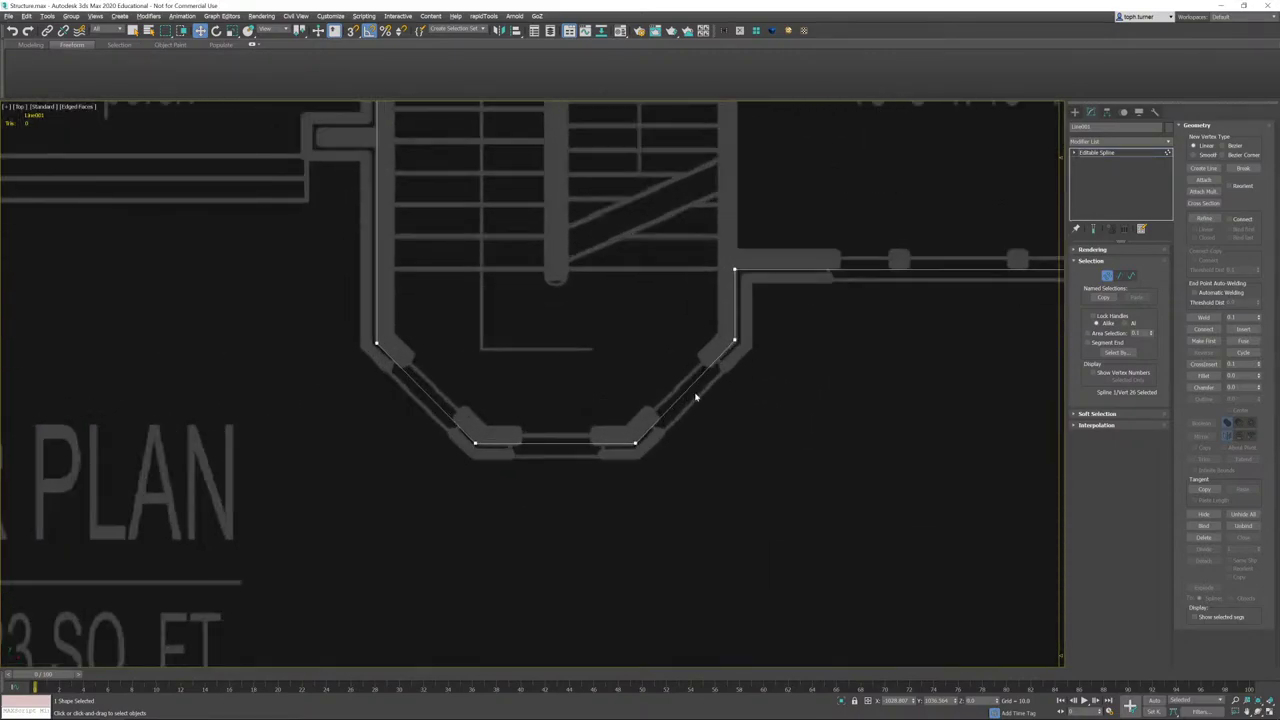
middle_click_drag(481, 306, 480, 309)
left_click_drag(292, 331, 433, 374)
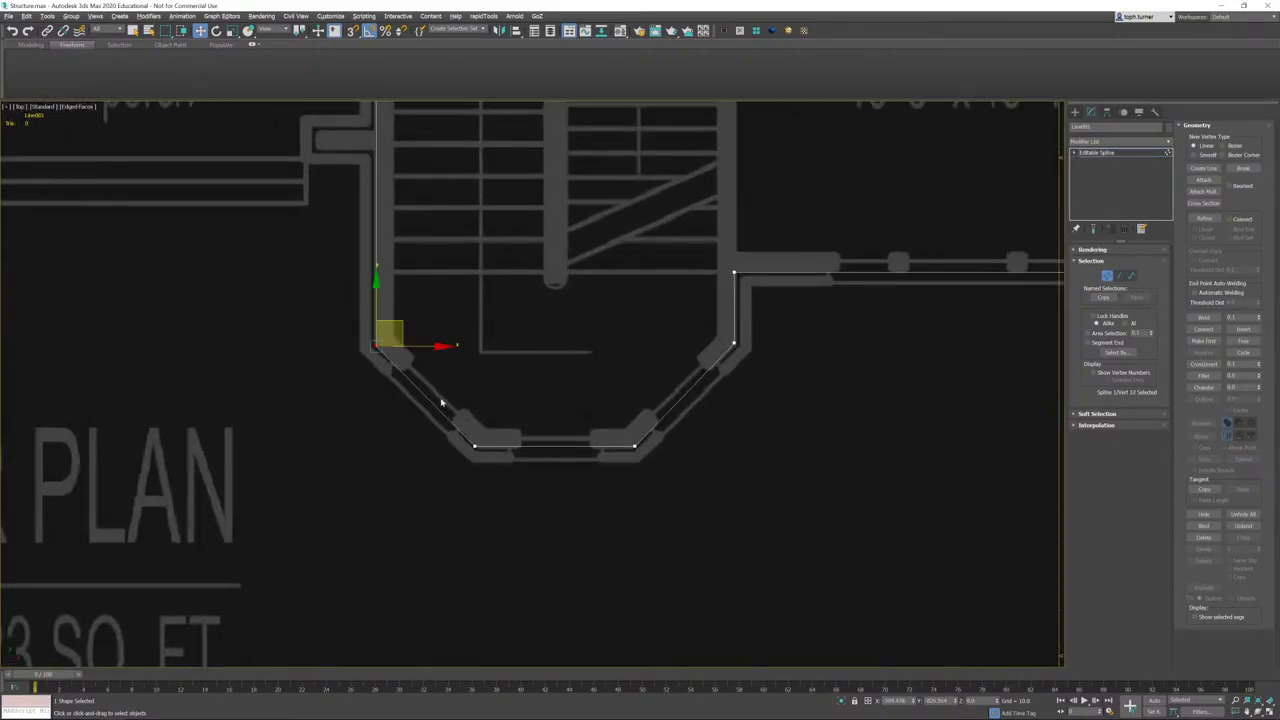
left_click_drag(952, 700, 729, 696)
left_click(734, 343)
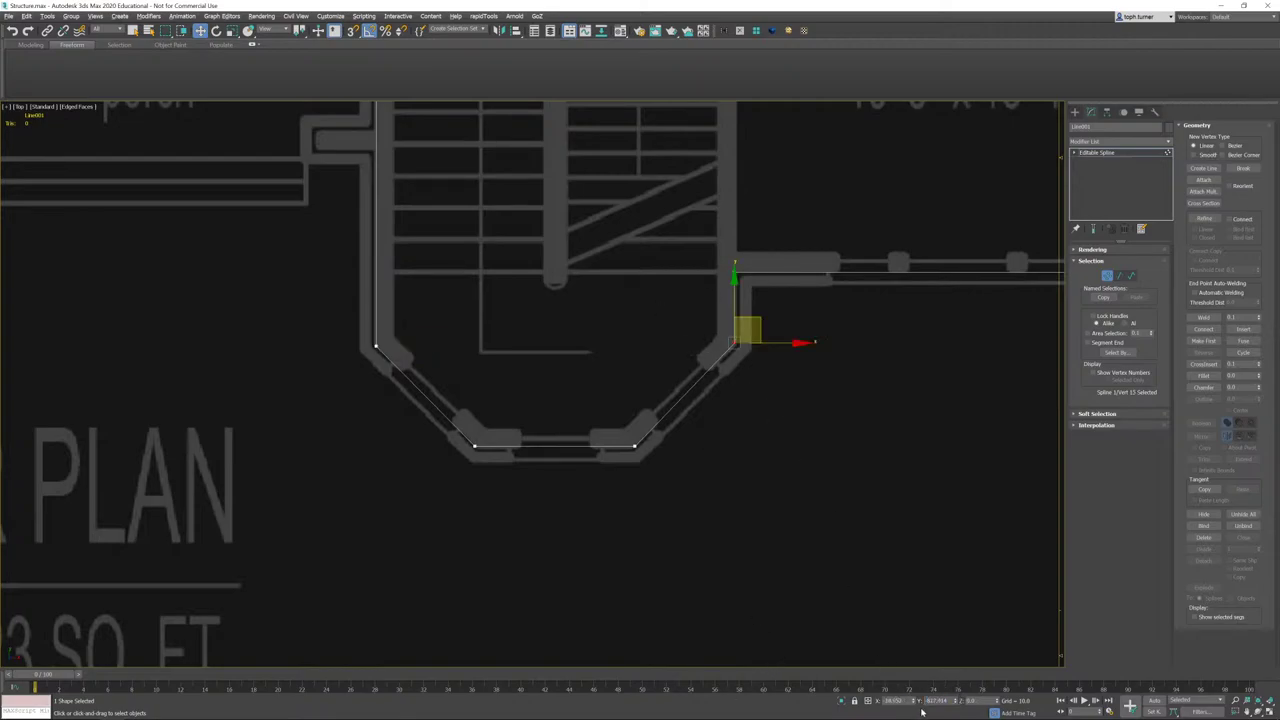
left_click_drag(955, 700, 815, 694)
type("-820.814")
key("Return")
middle_click_drag(726, 430, 720, 432)
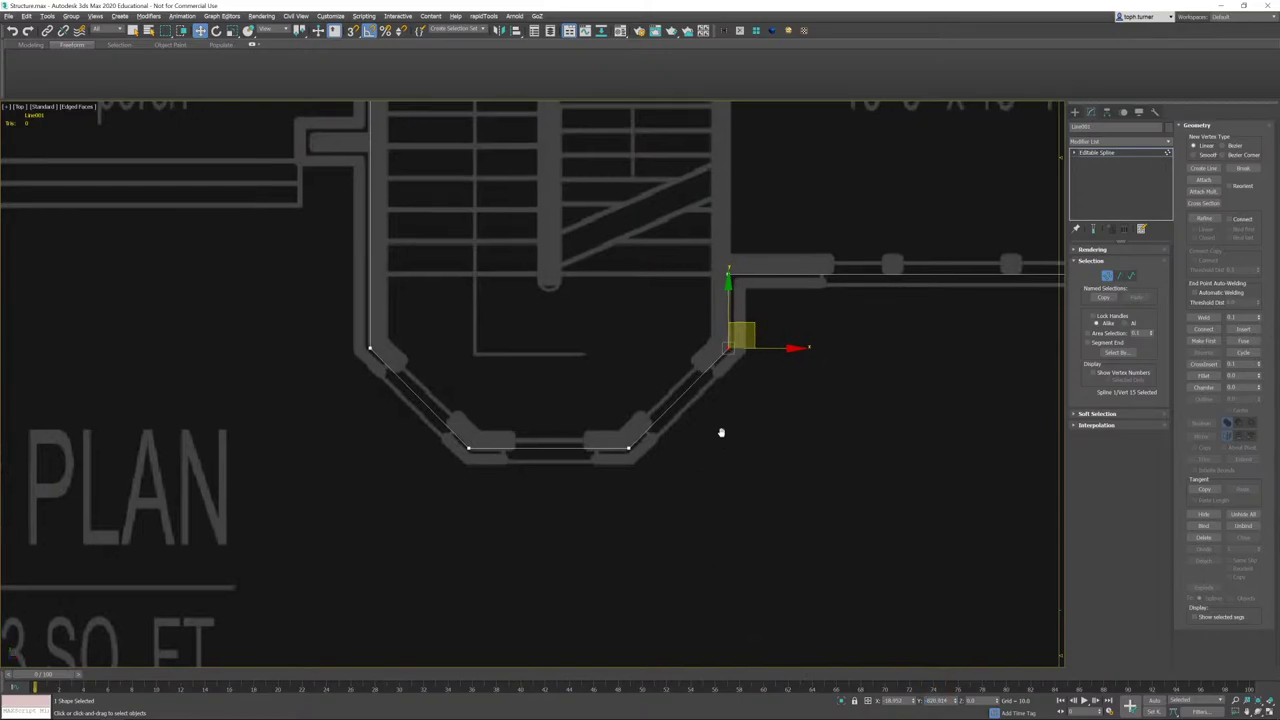
- Delete the stair bay's two front vertices and move its two remaining corner vertices out to the bay's front wall line
left_click_drag(392, 386, 706, 517)
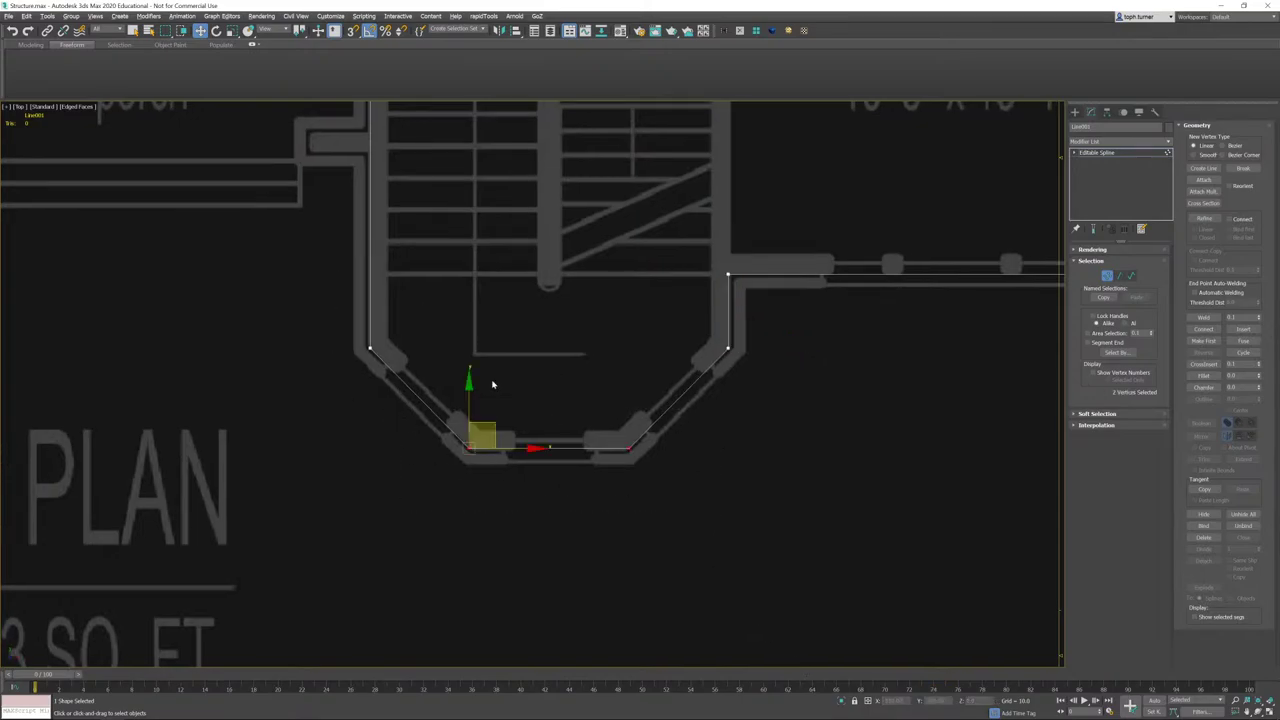
scroll(449, 463, "down", 3)
middle_click_drag(600, 511, 610, 445)
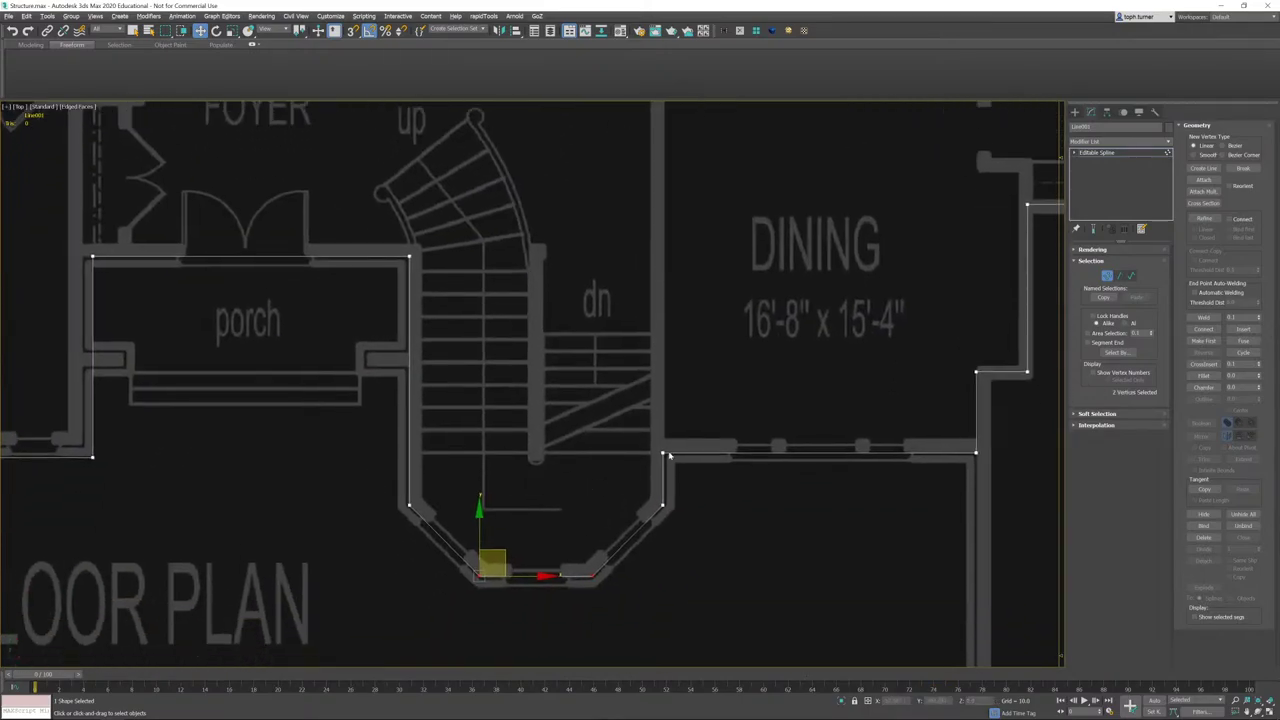
middle_click_drag(425, 386, 417, 394)
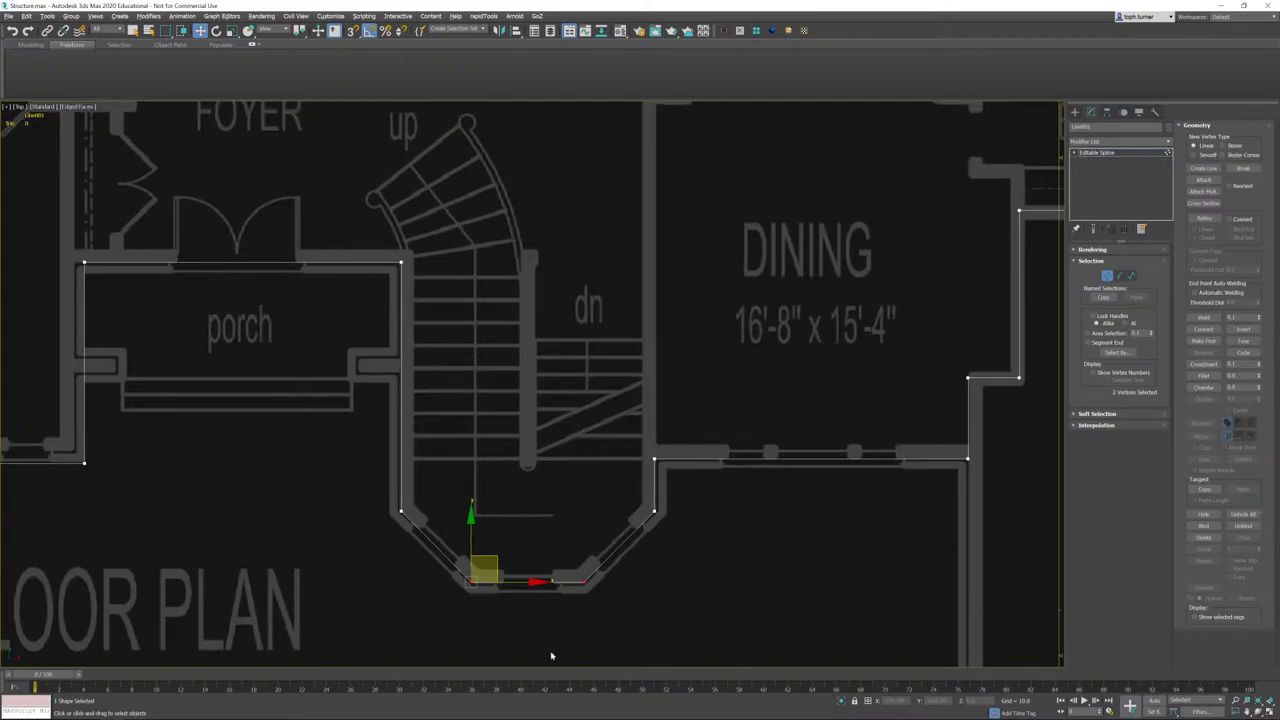
left_click(560, 377)
scroll(565, 368, "down", 1)
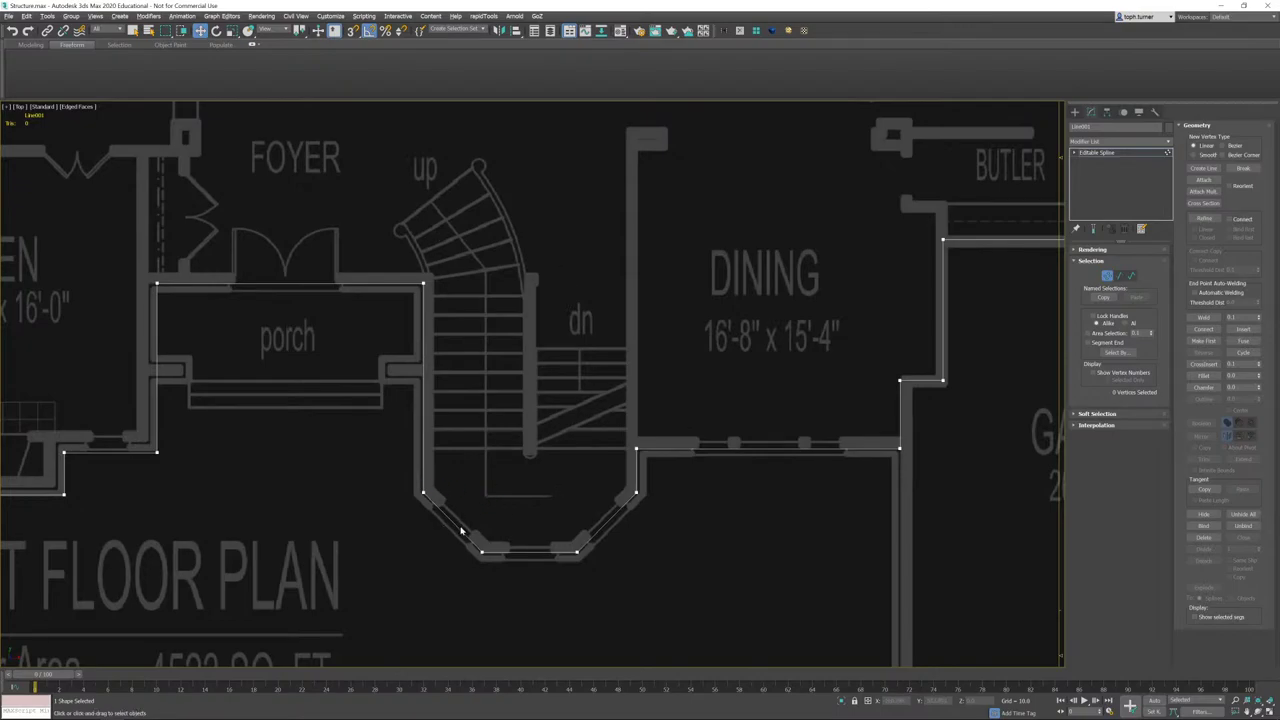
left_click_drag(462, 530, 588, 608)
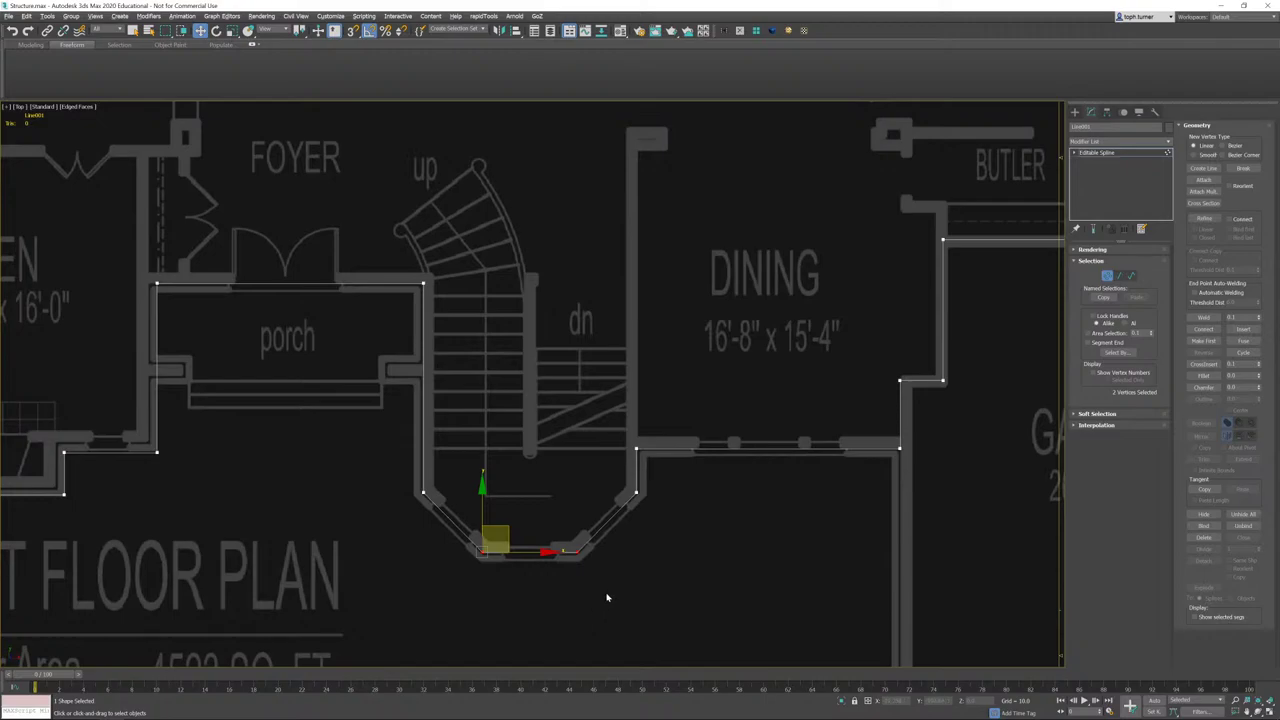
key("Delete")
left_click_drag(373, 475, 671, 545)
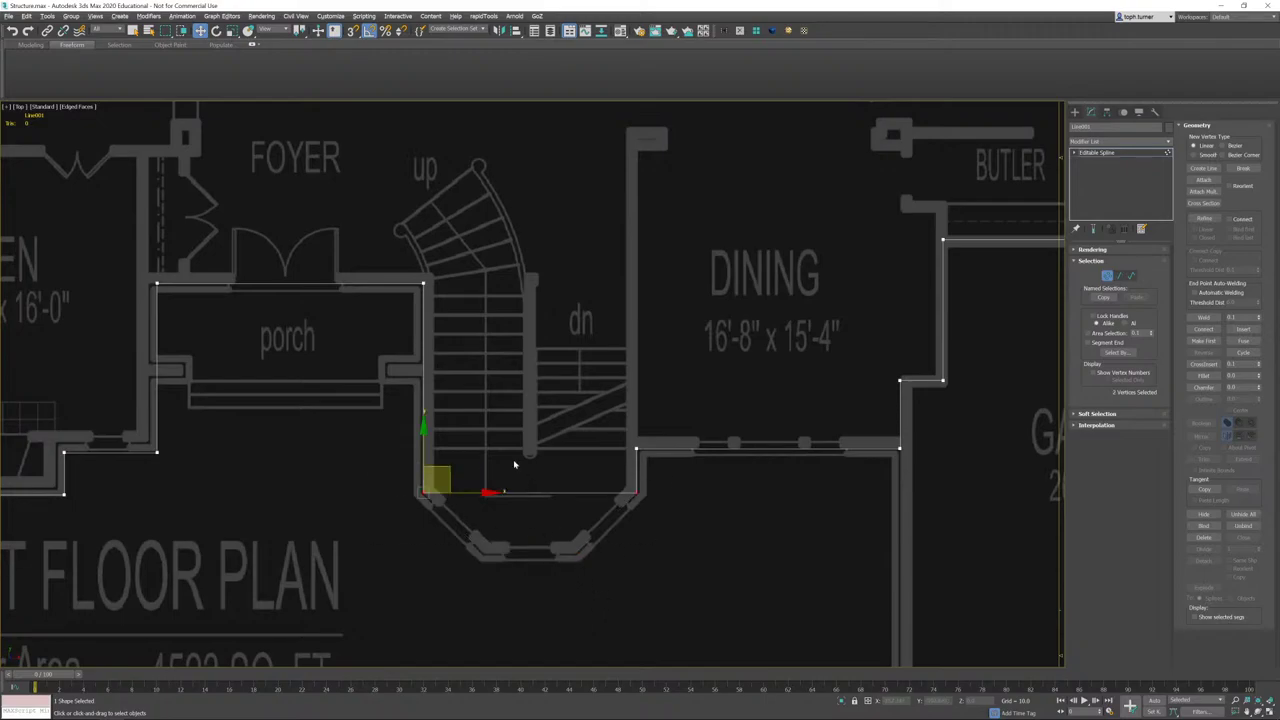
left_click_drag(424, 428, 430, 497)
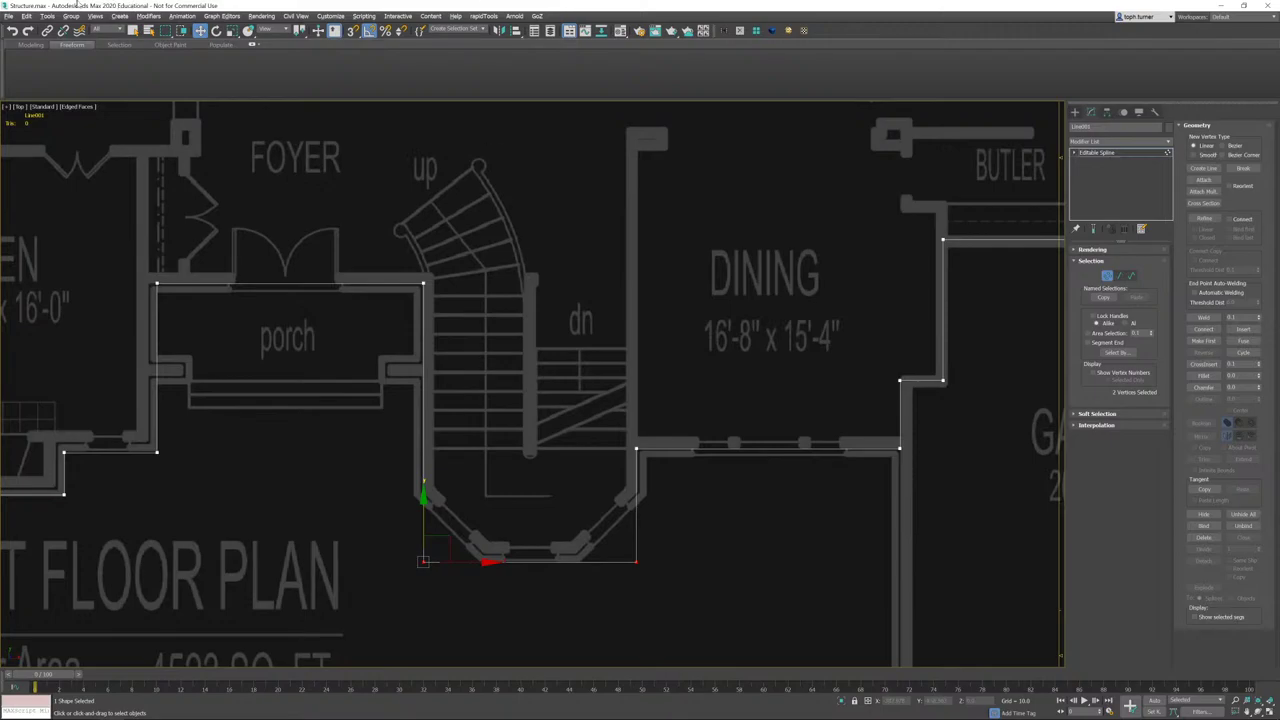
- Examine the traced outline around the dining room, garages and courtyard and across the rest of the first floor plan
scroll(457, 299, "down", 1)
middle_click_drag(457, 299, 192, 272)
scroll(192, 272, "down", 3)
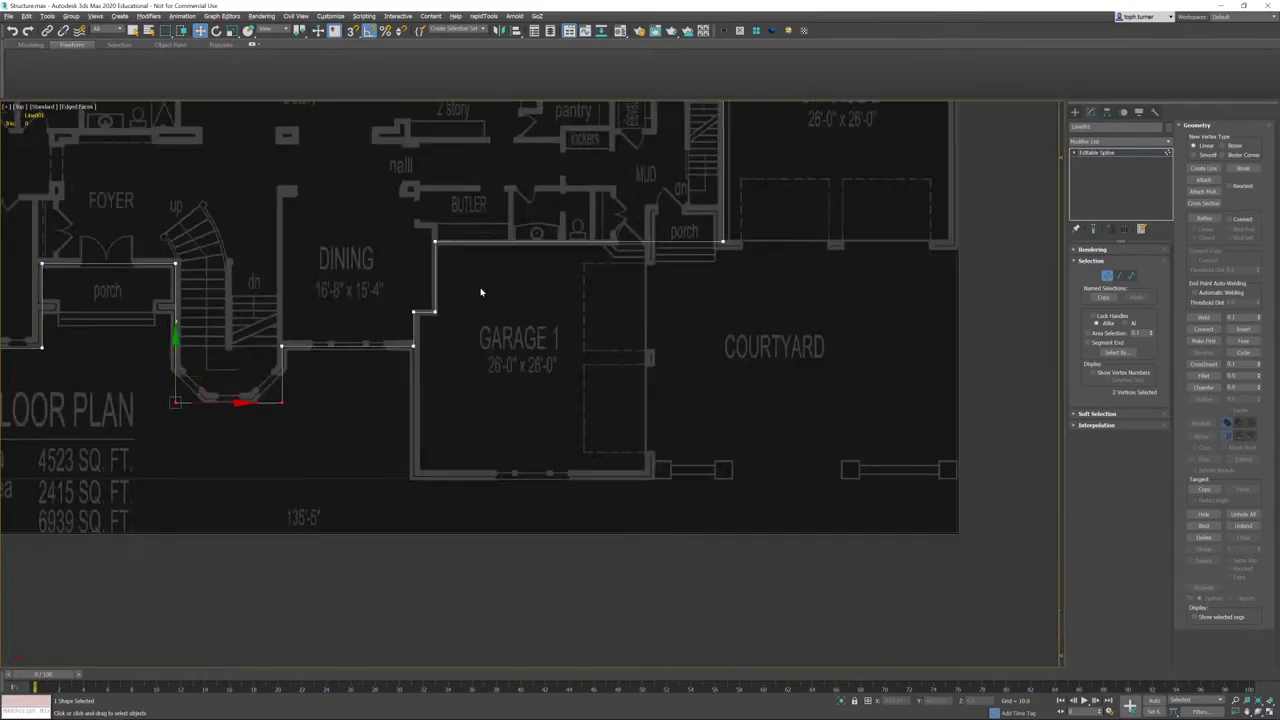
middle_click_drag(544, 277, 430, 424)
middle_click_drag(672, 341, 689, 410)
middle_click_drag(409, 332, 794, 297)
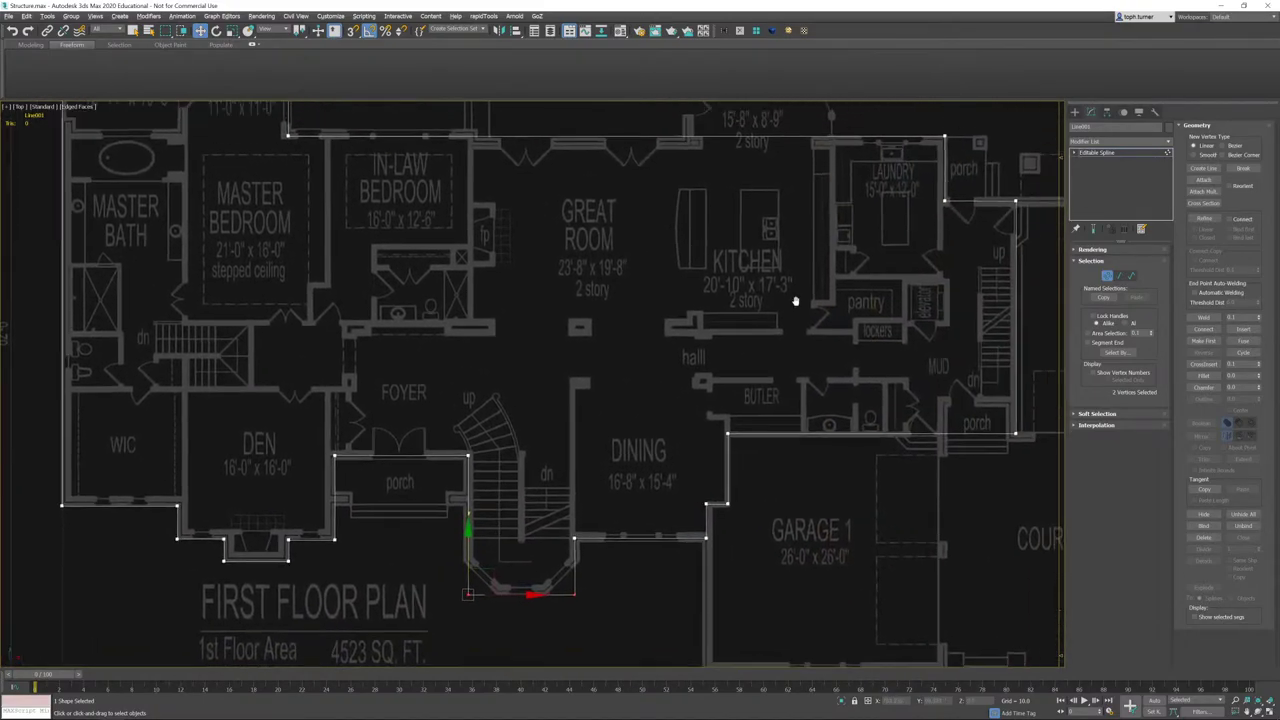
scroll(777, 326, "down", 3)
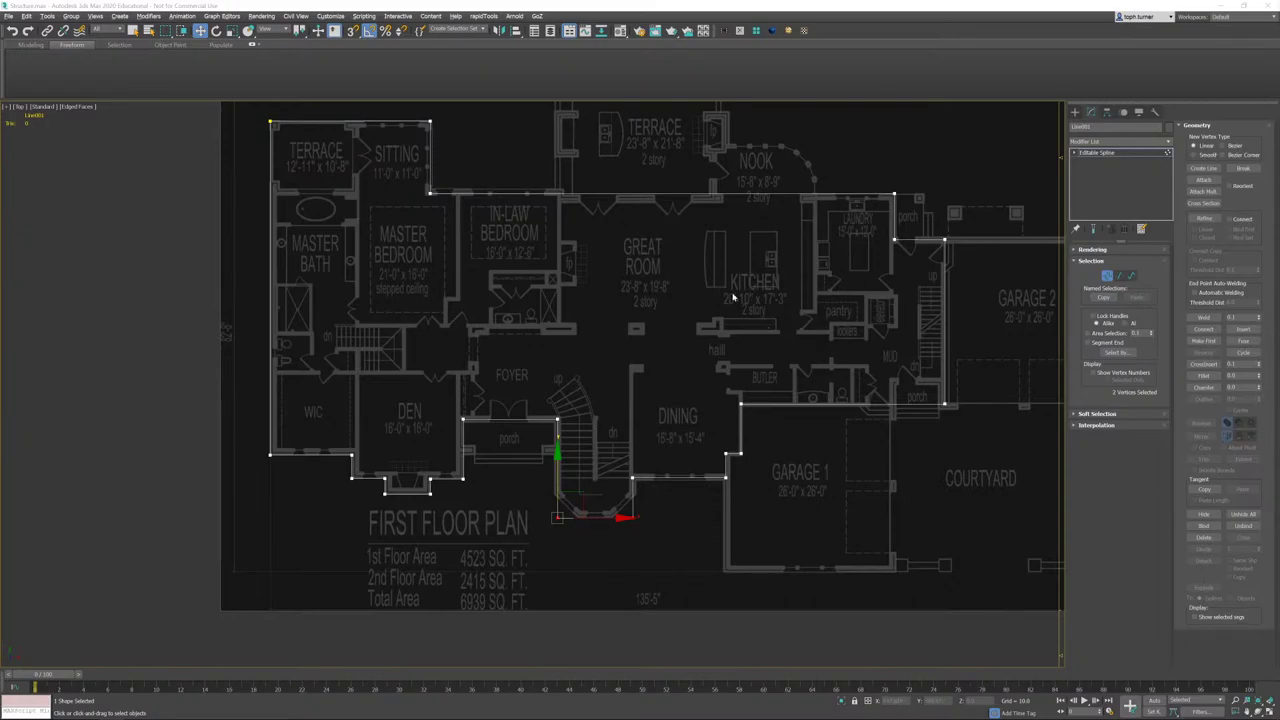
middle_click_drag(641, 385, 581, 419)
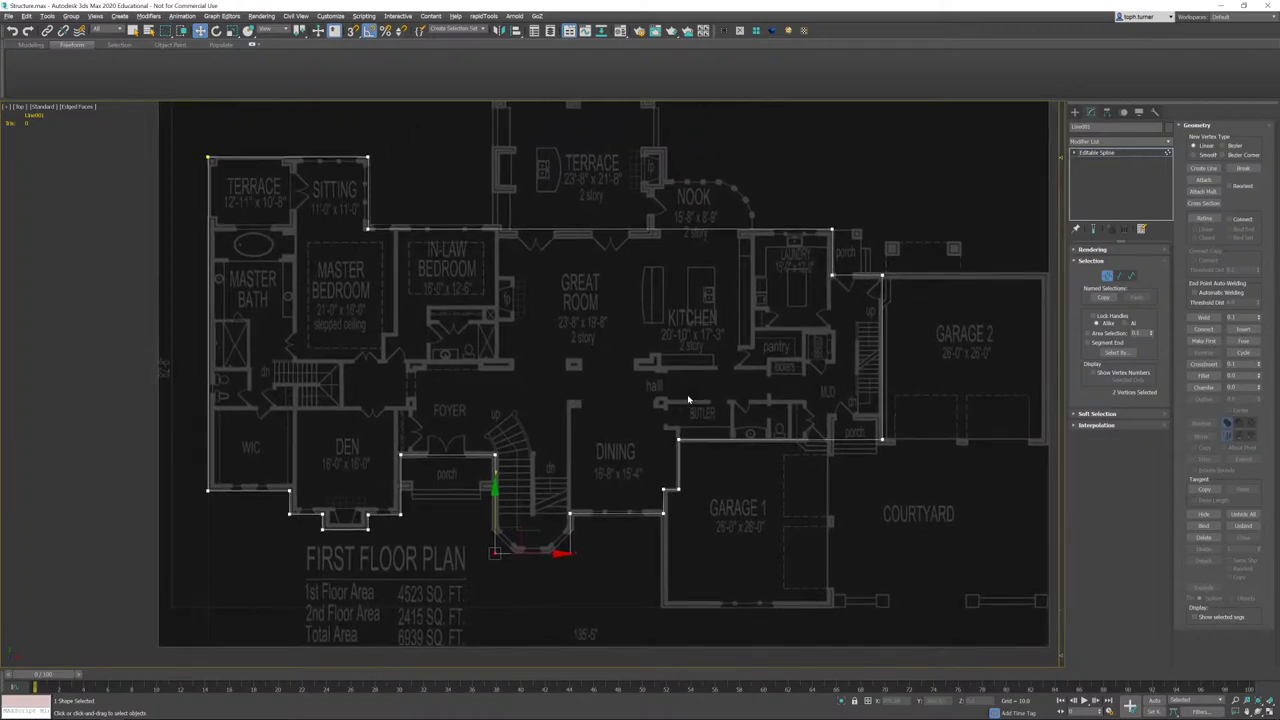
- Switch to the perspective view and apply an Extrude modifier with an amount of 243.84 to the wall spline
key("p")
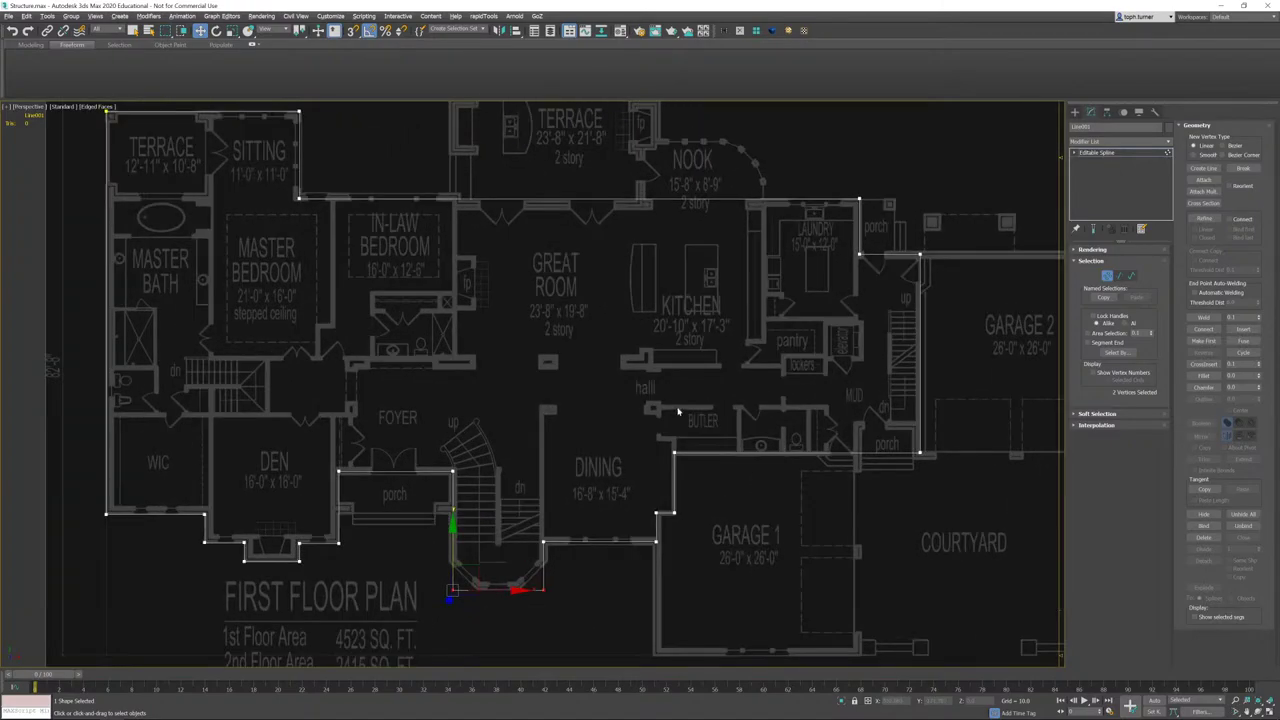
middle_click_drag(677, 410, 600, 372, "alt")
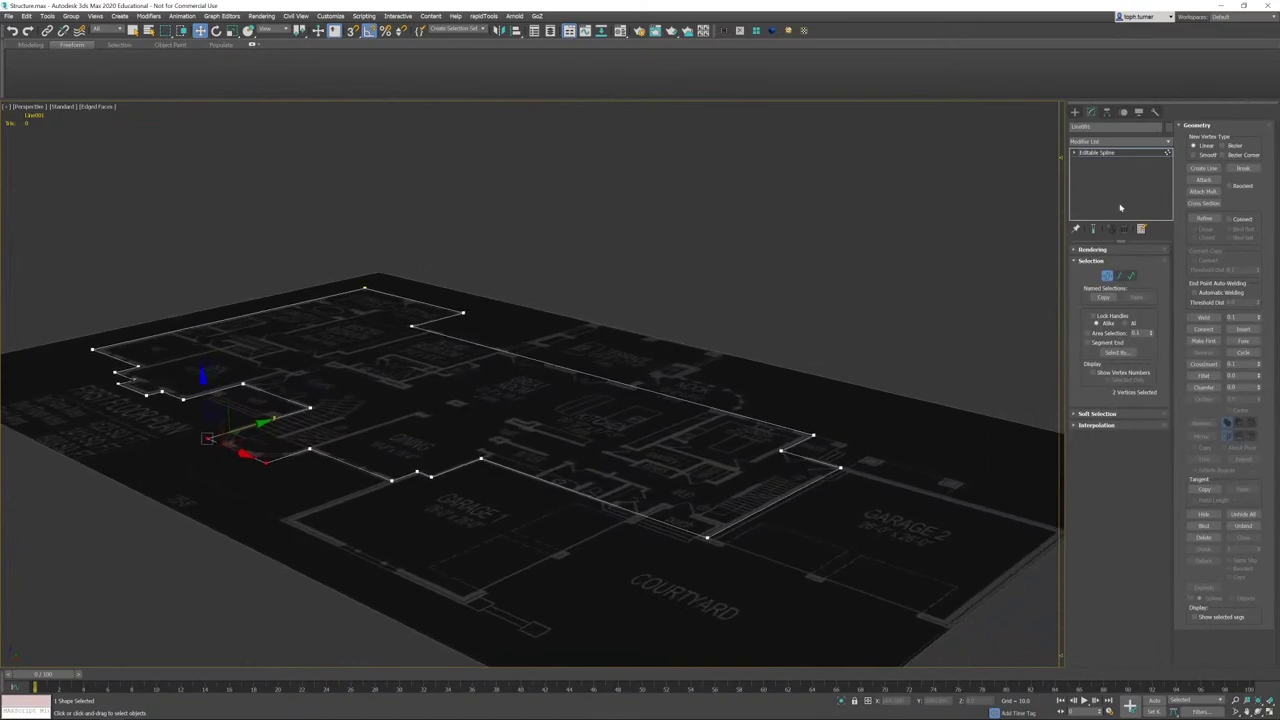
left_click(1168, 142)
left_click(1168, 142)
left_click(1108, 275)
left_click(1168, 143)
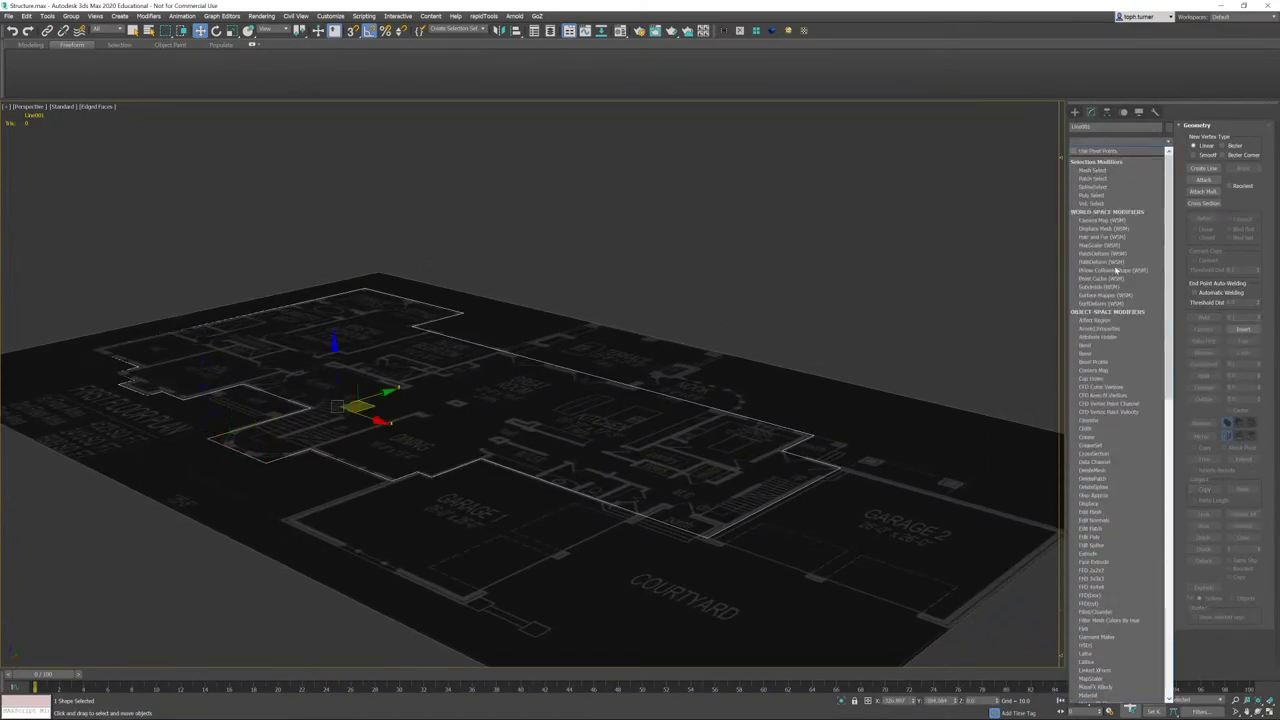
left_click(1089, 553)
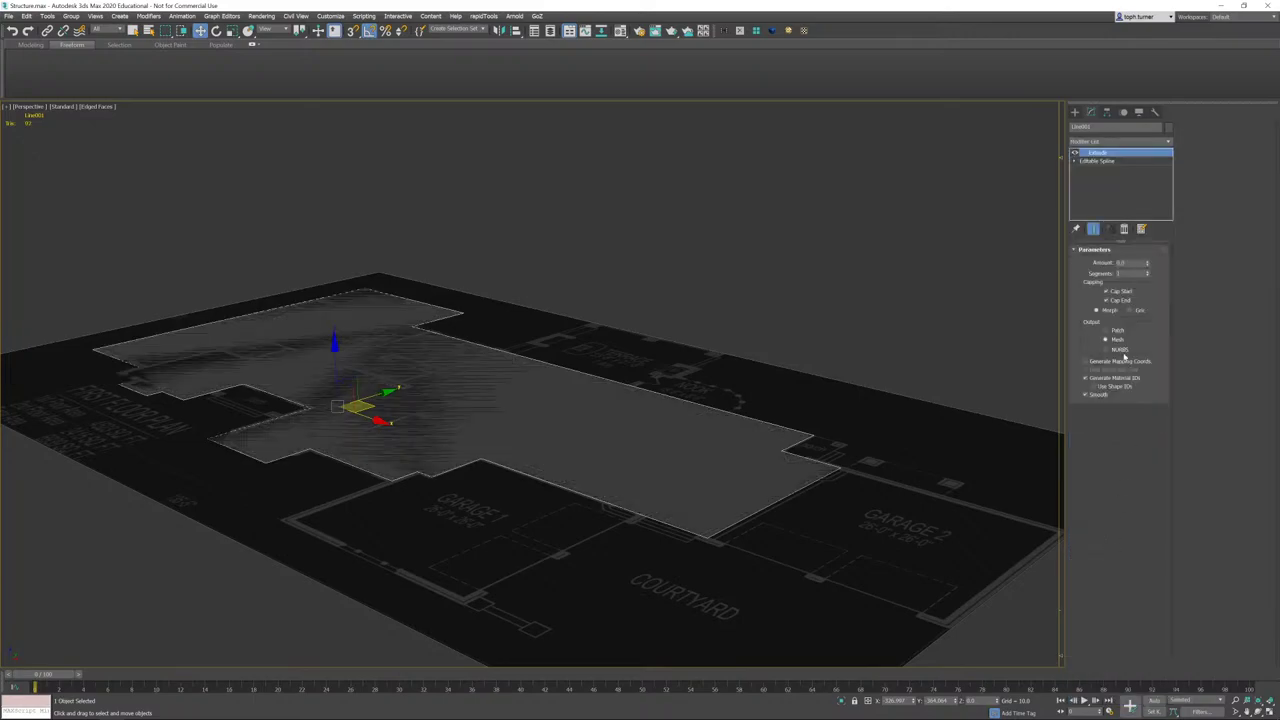
left_click(1131, 262)
type("243.84")
key("Return")
middle_click_drag(560, 364, 609, 406, "alt")
scroll(527, 358, "down", 3)
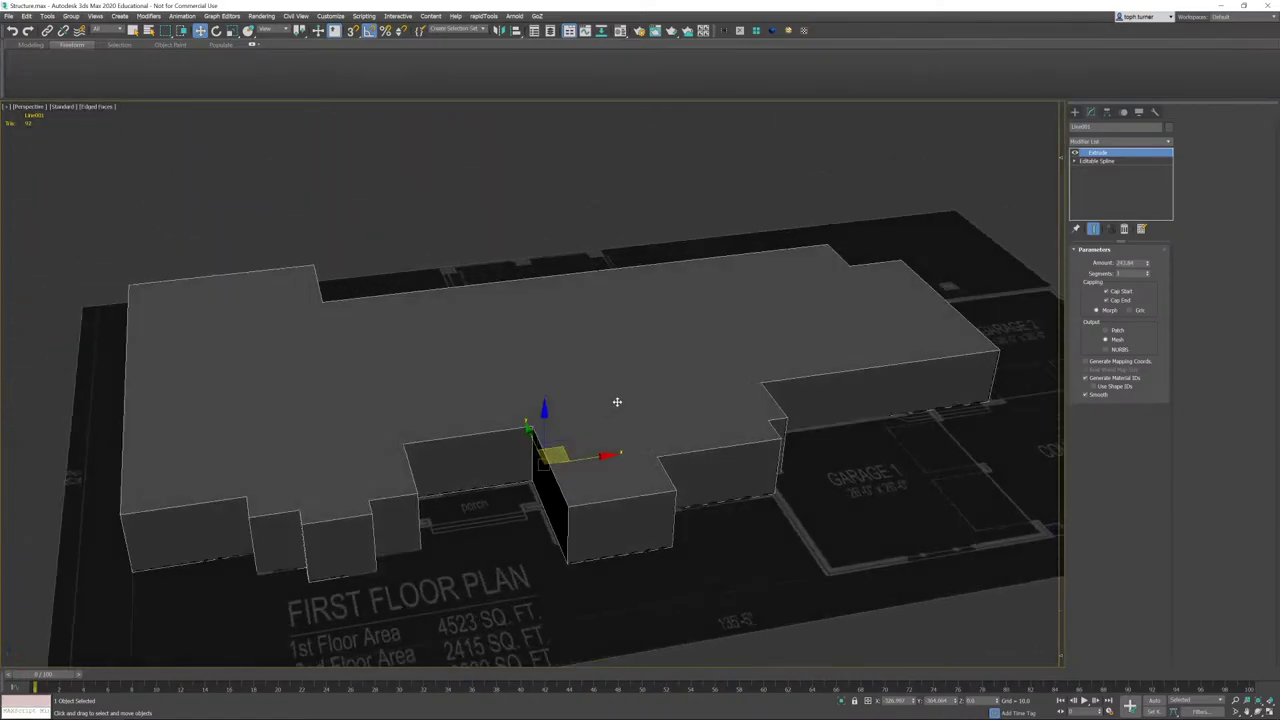
- Convert the extruded house shape to an editable poly and inspect its front walls around the stair bay
middle_click_drag(660, 362, 663, 371, "alt")
right_click(663, 370)
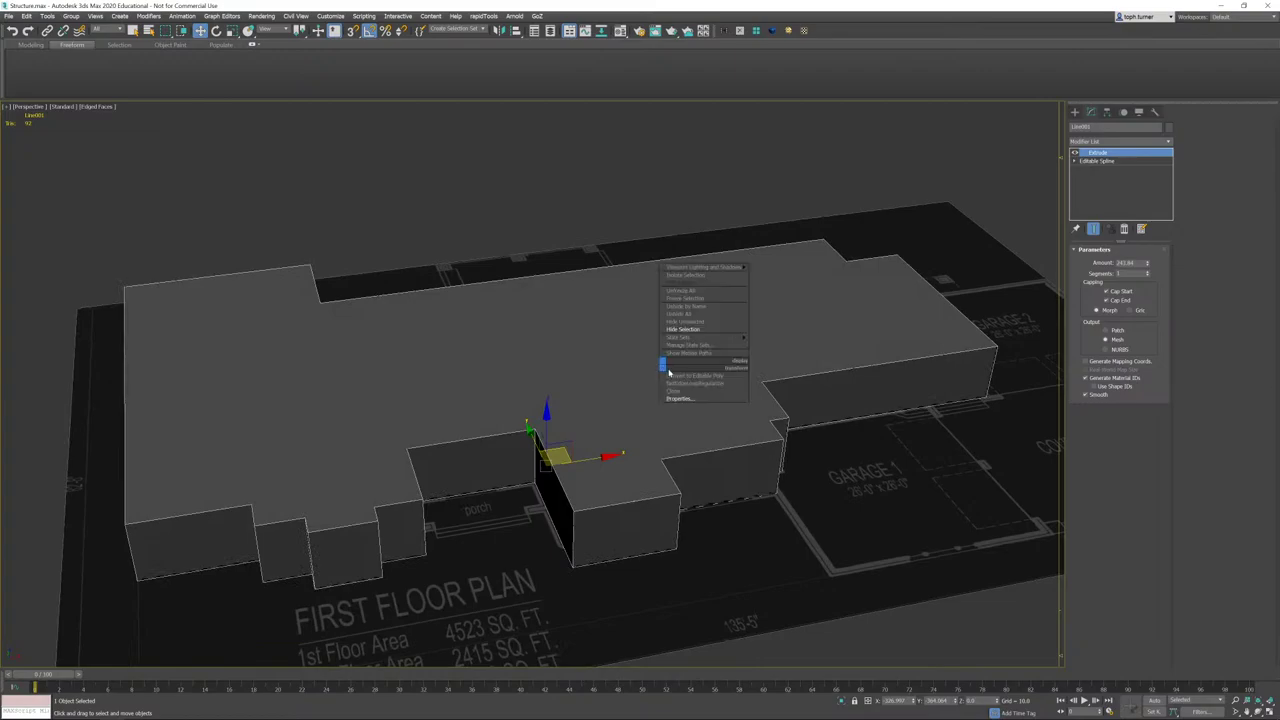
left_click(670, 375)
middle_click_drag(668, 450, 615, 425, "alt")
scroll(566, 443, "up", 4)
middle_click_drag(667, 370, 597, 511, "alt")
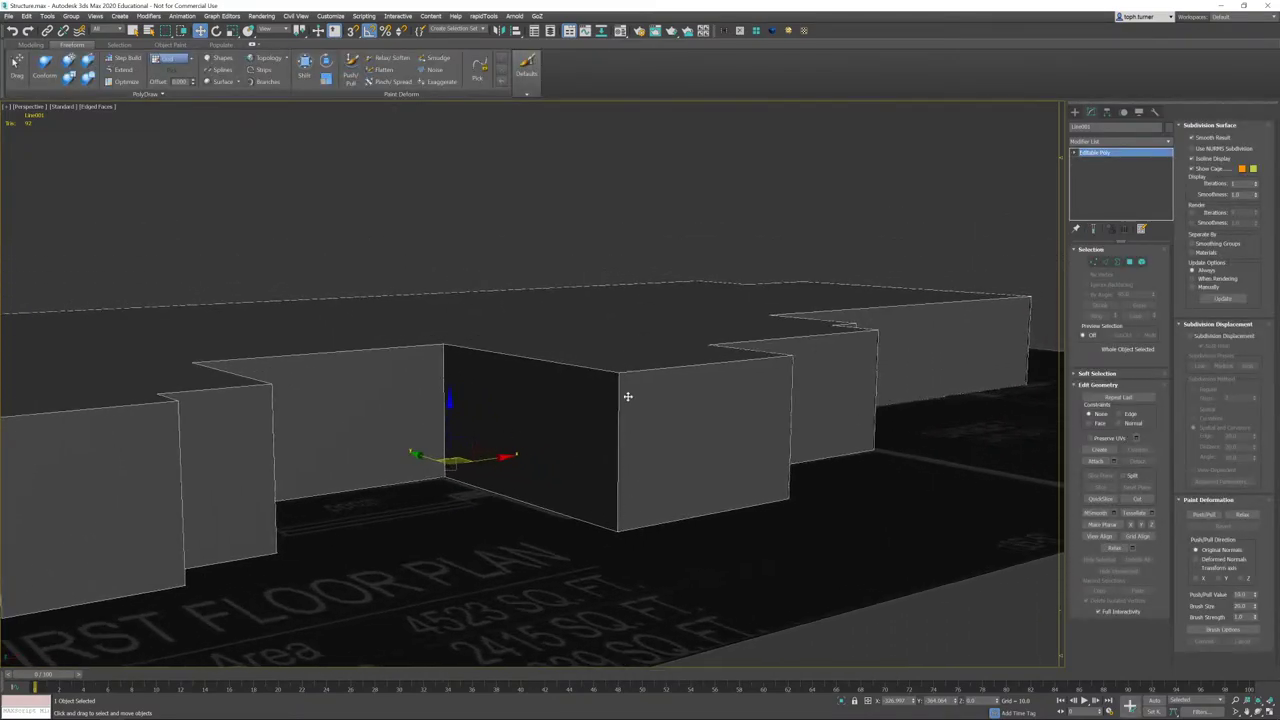
scroll(686, 409, "down", 5)
middle_click_drag(723, 403, 714, 409, "alt")
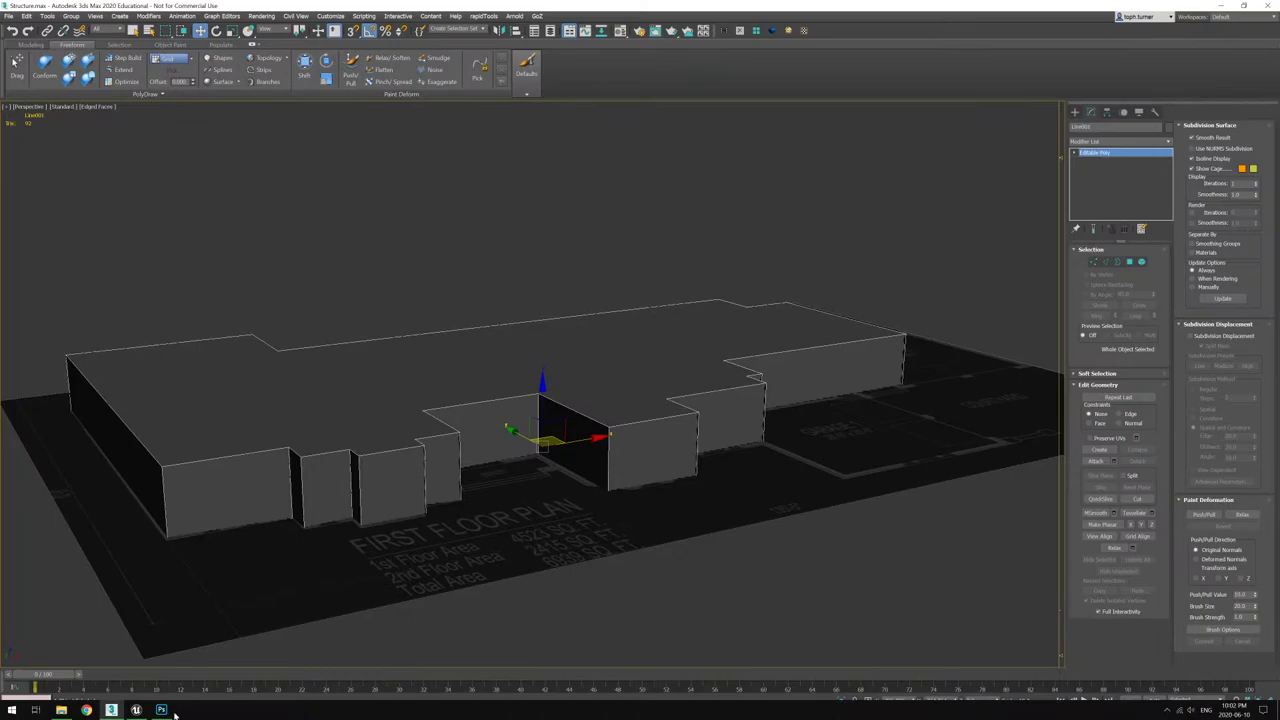
- Create a tall box freehand on the floor plan in front of the house near Garage 1
mouse_move(172, 712)
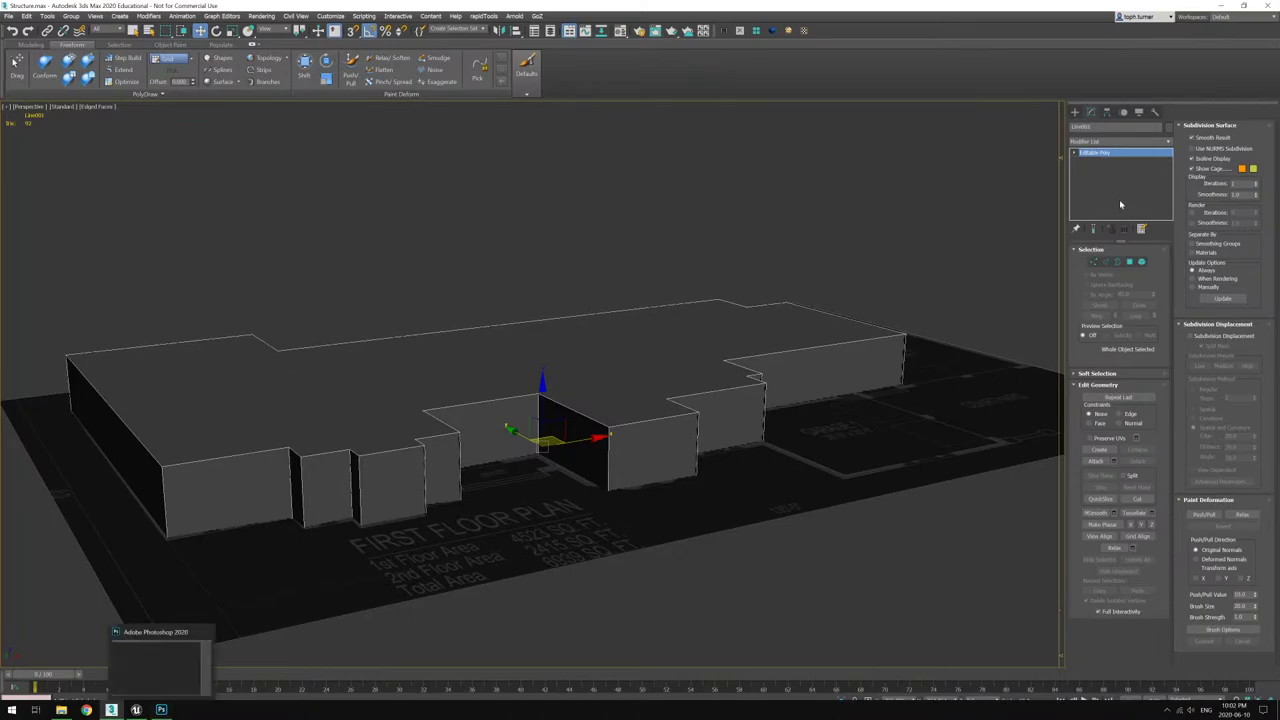
left_click(1075, 112)
left_click(1075, 126)
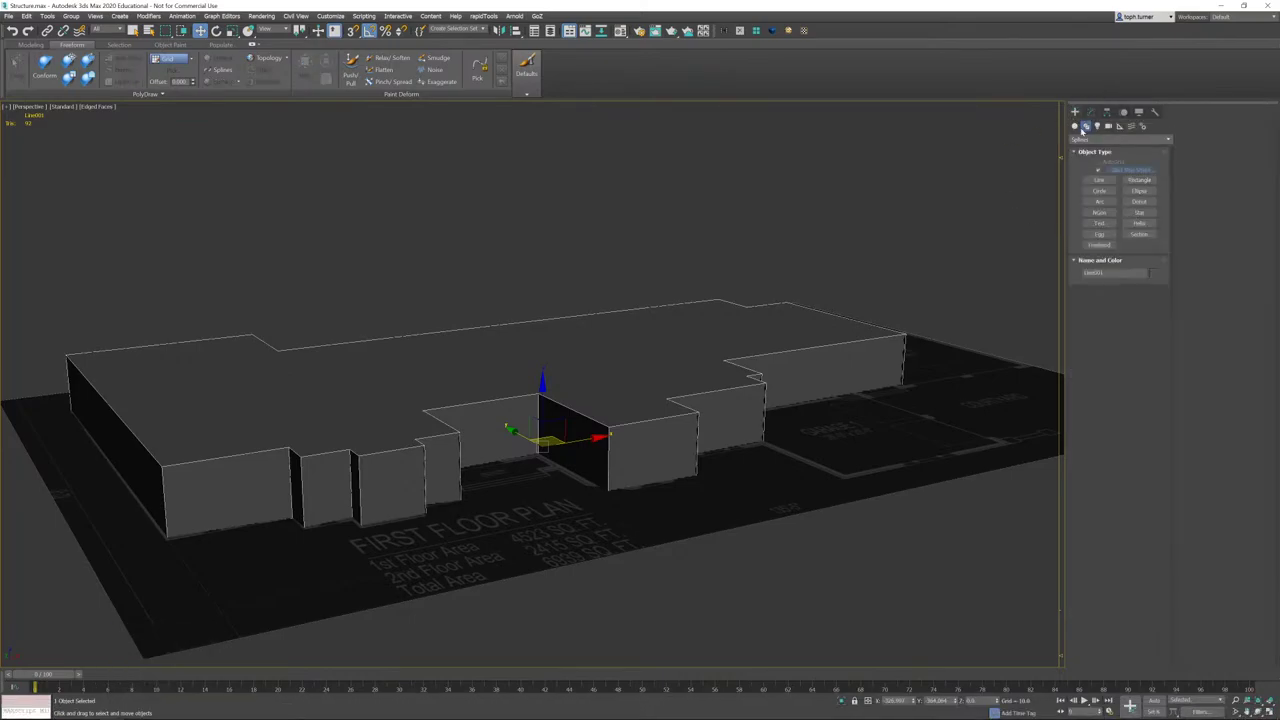
left_click(1099, 180)
left_click_drag(769, 491, 806, 489)
left_click(795, 437)
right_click(795, 437)
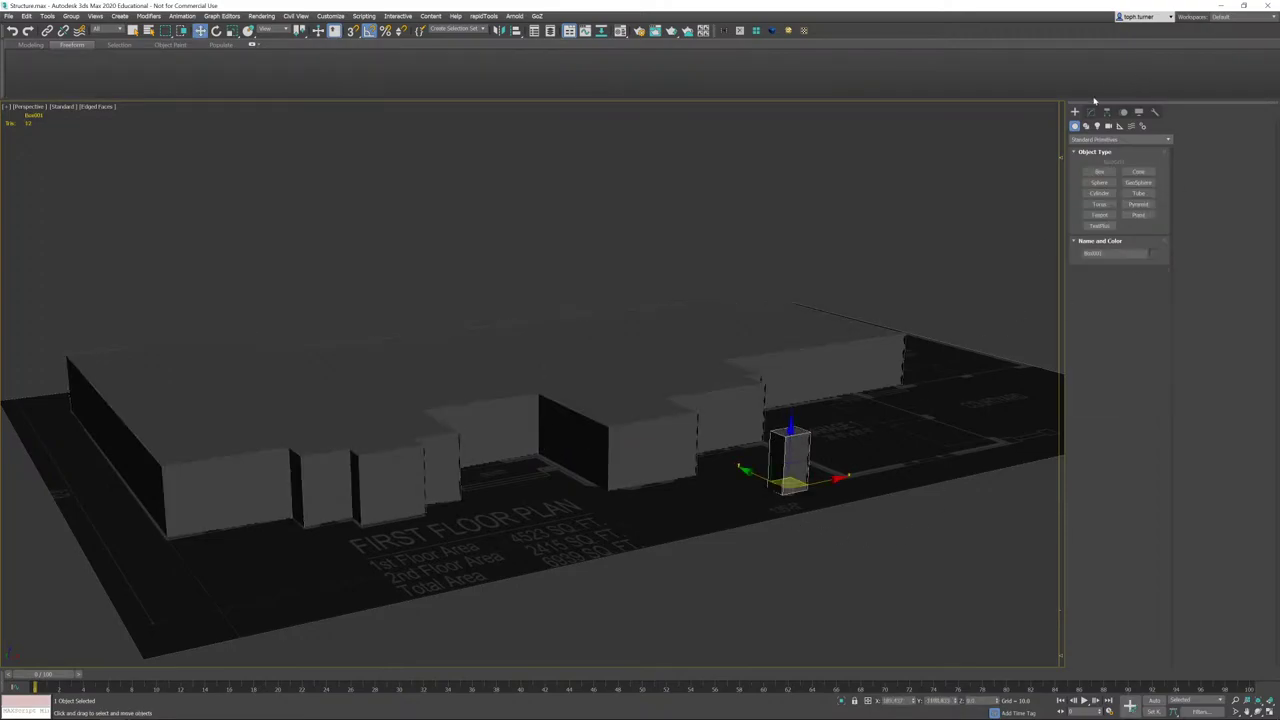
- Set the box's length to 32, width to 45 and height to 180 as a person-sized reference
left_click(1091, 112)
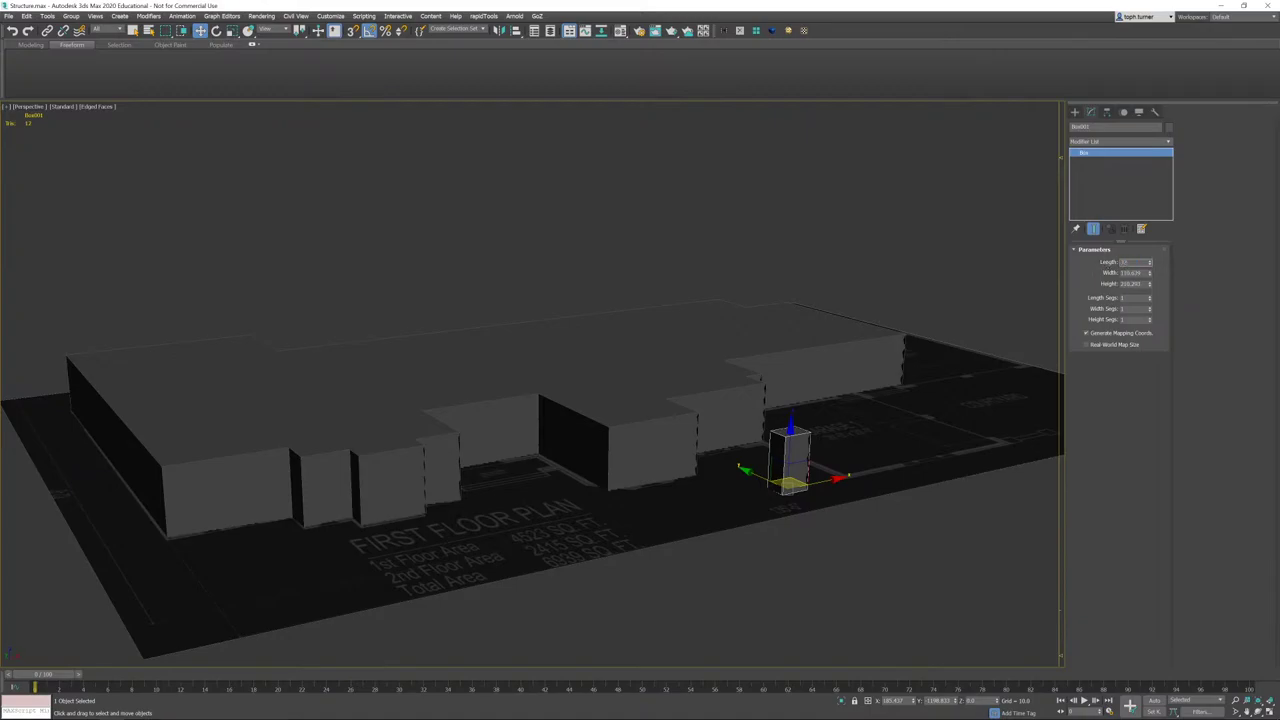
type("32")
key("Tab")
type("4")
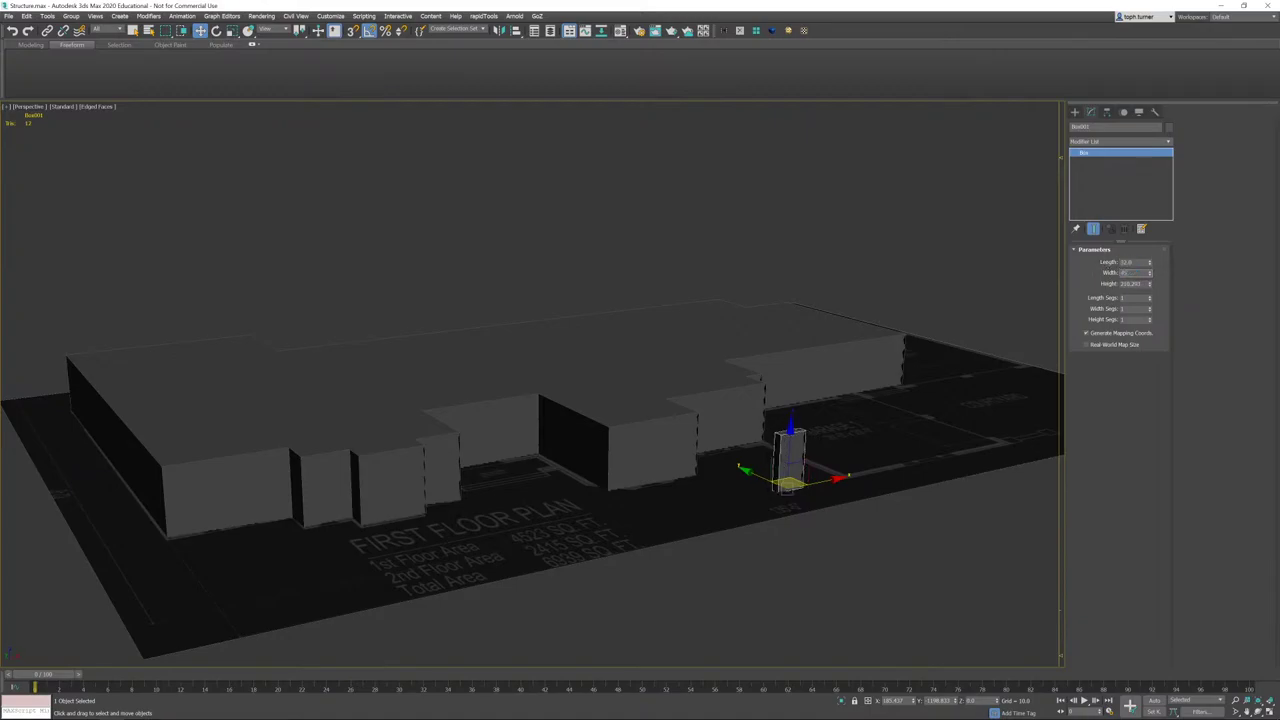
type("5")
key("Tab")
type("180")
key("Return")
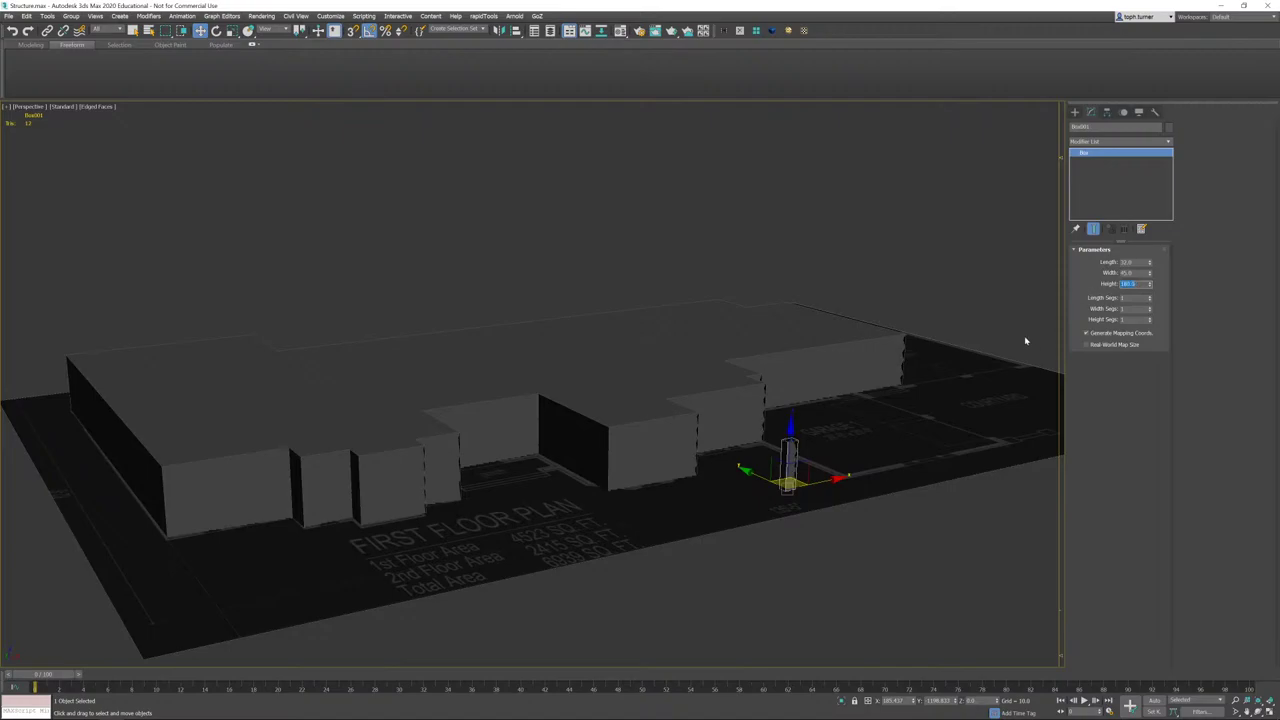
- Move the reference box close to the projecting stair bay and compare its height with the house walls
middle_click_drag(760, 385, 796, 563, "alt")
scroll(826, 351, "up", 3)
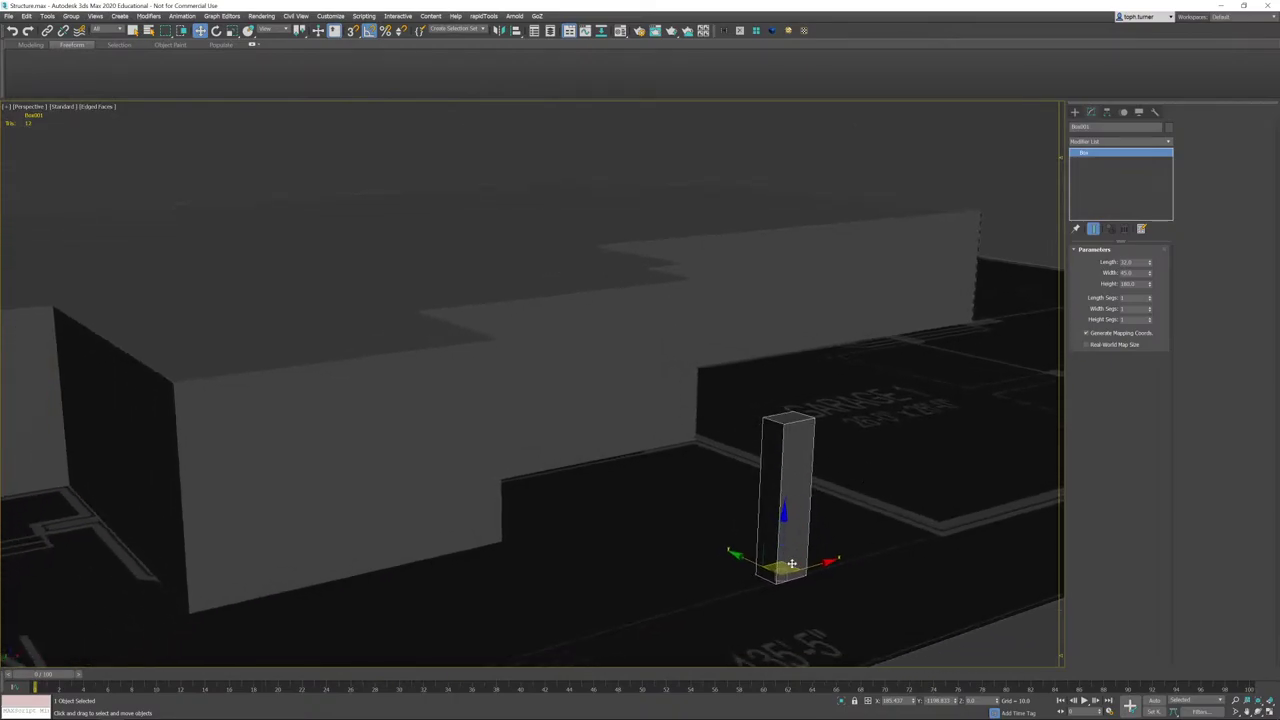
left_click_drag(796, 563, 393, 564)
key("z")
middle_click_drag(437, 553, 480, 591, "alt")
left_click_drag(475, 570, 519, 464)
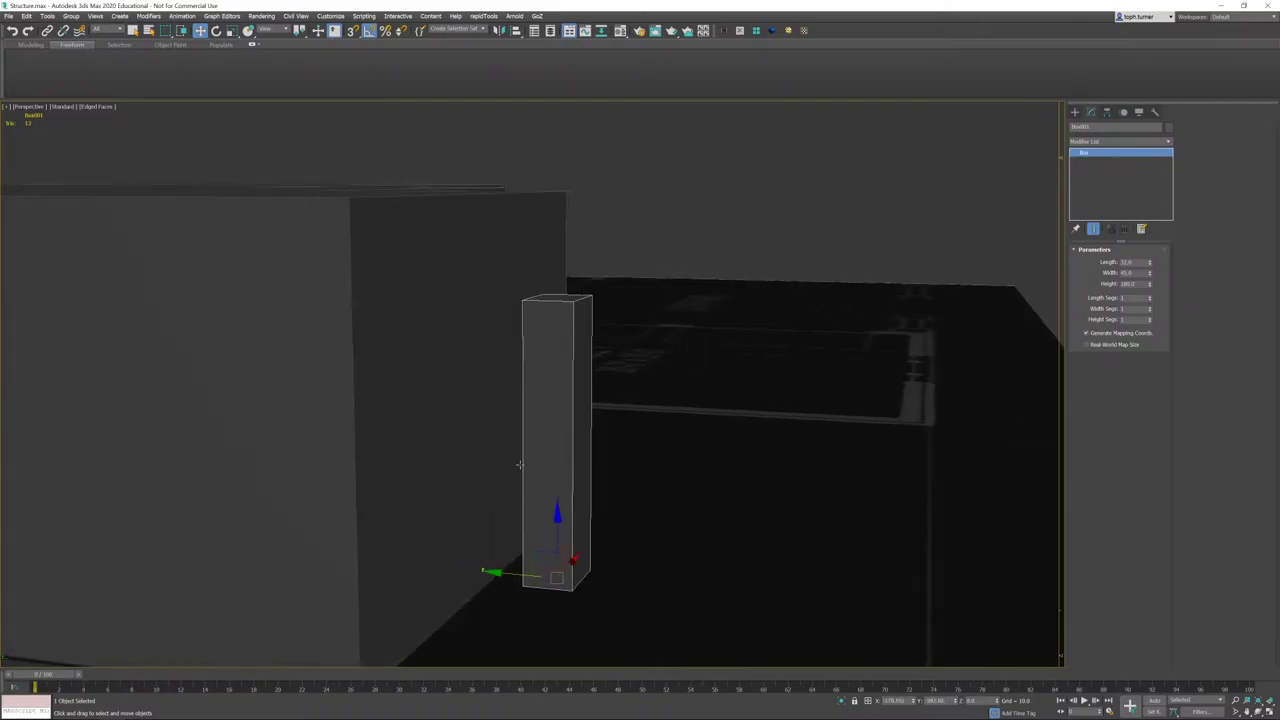
middle_click_drag(637, 263, 504, 265, "alt")
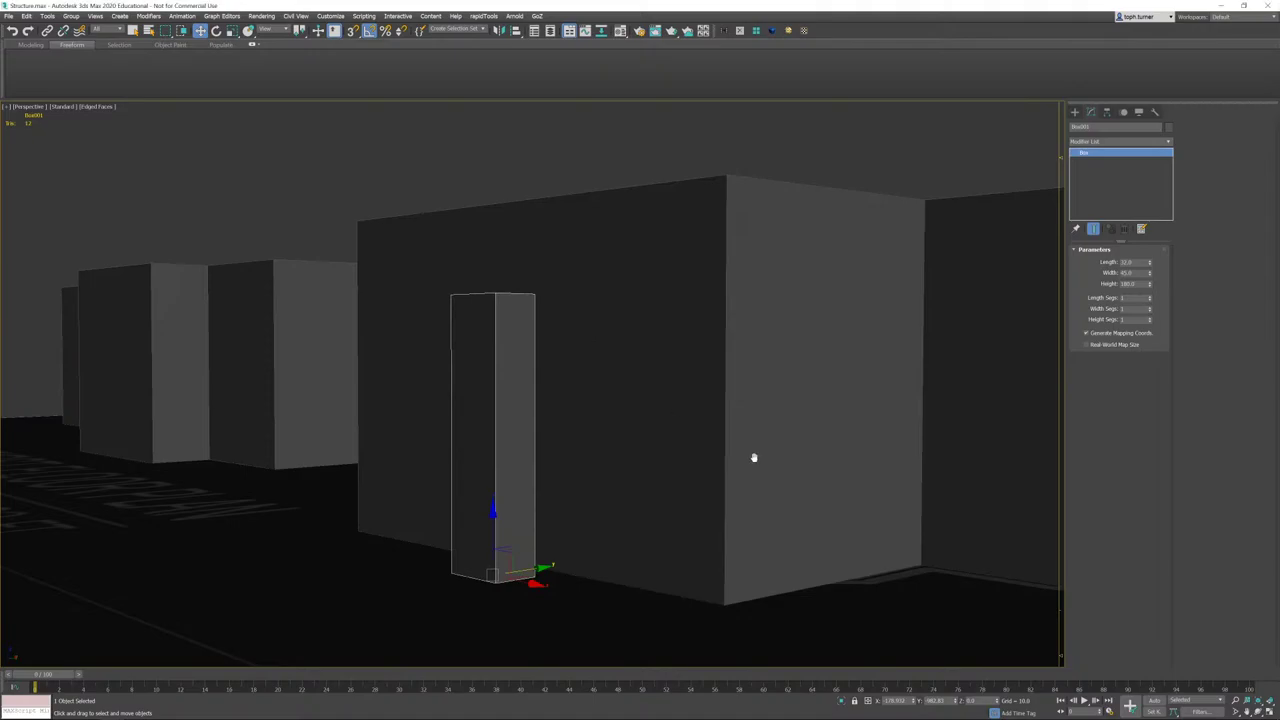
- Undo the reference box, the poly conversion and the extrusion, going back to the plain house outline spline
middle_click_drag(751, 454, 732, 458)
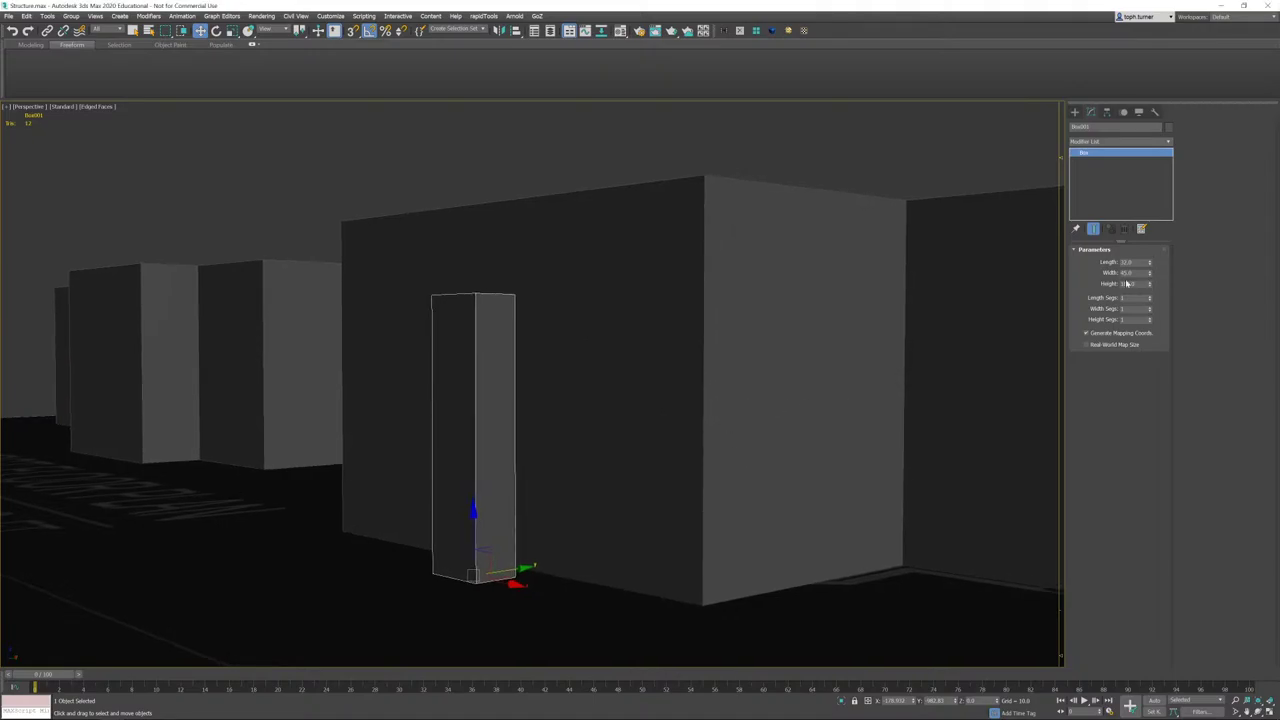
left_click(837, 300)
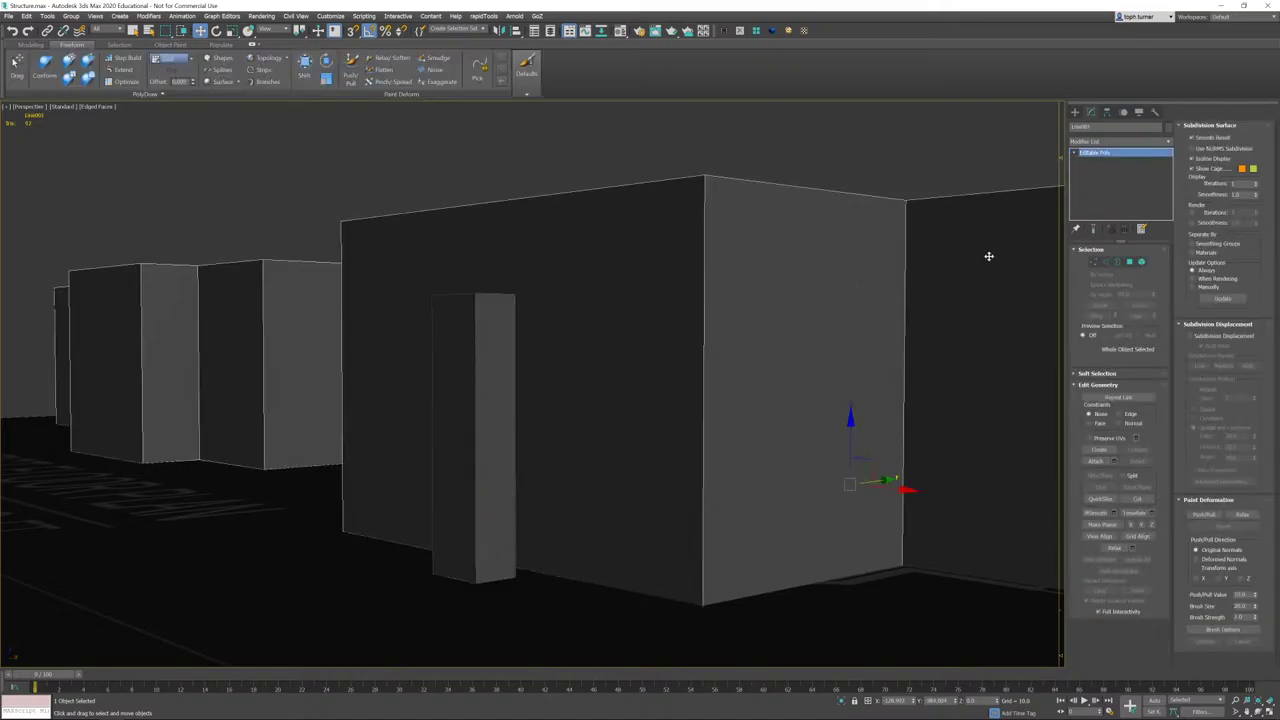
key("ctrl+z")
key("ctrl+z")
key("ctrl+z")
key("ctrl+z")
key("ctrl+z")
key("ctrl+z")
key("ctrl+z")
key("ctrl+z")
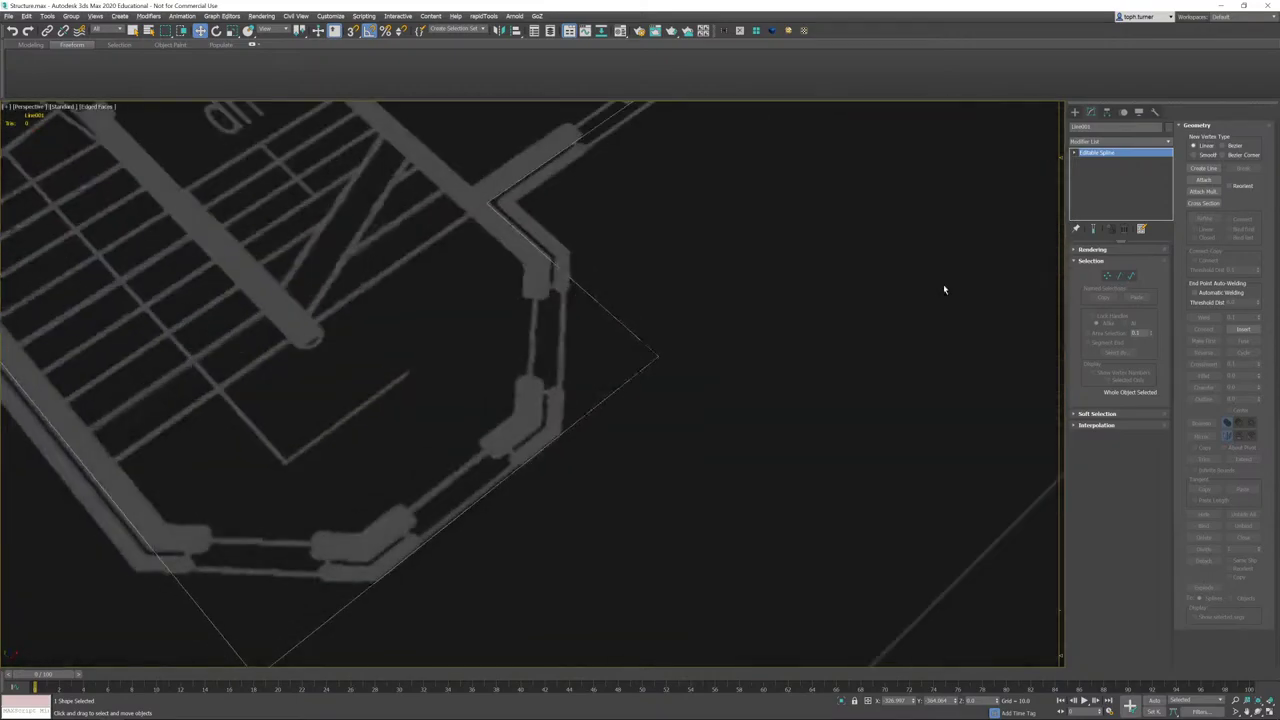
middle_click_drag(943, 286, 783, 319, "alt")
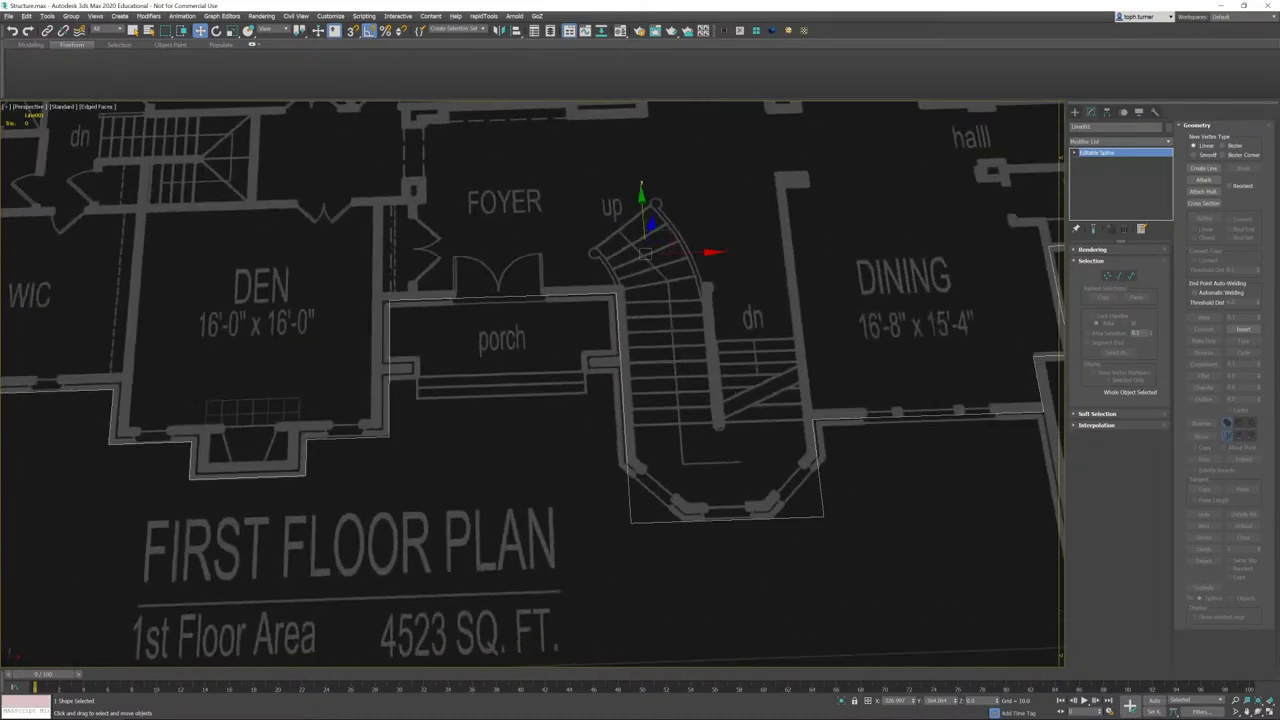
- Redo the Extrude modifier on the house outline and set its amount to 274.32
key("ctrl+y")
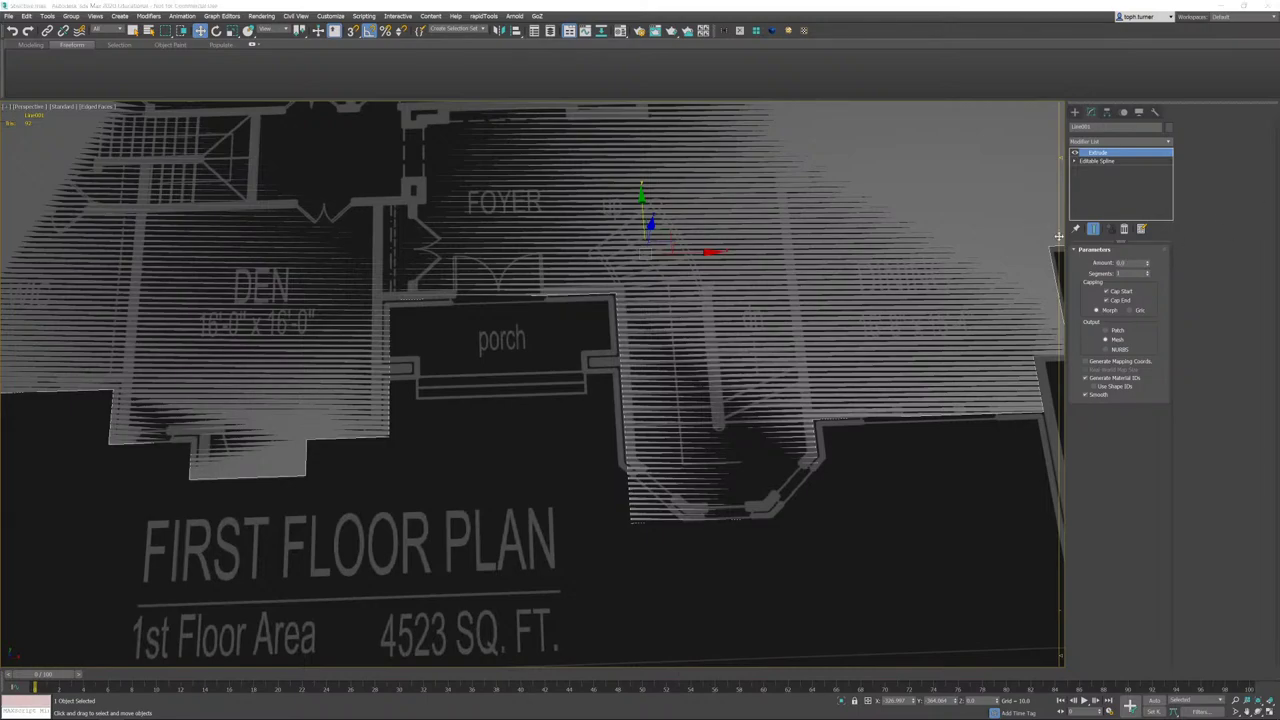
key("alt+Tab")
type("274.32")
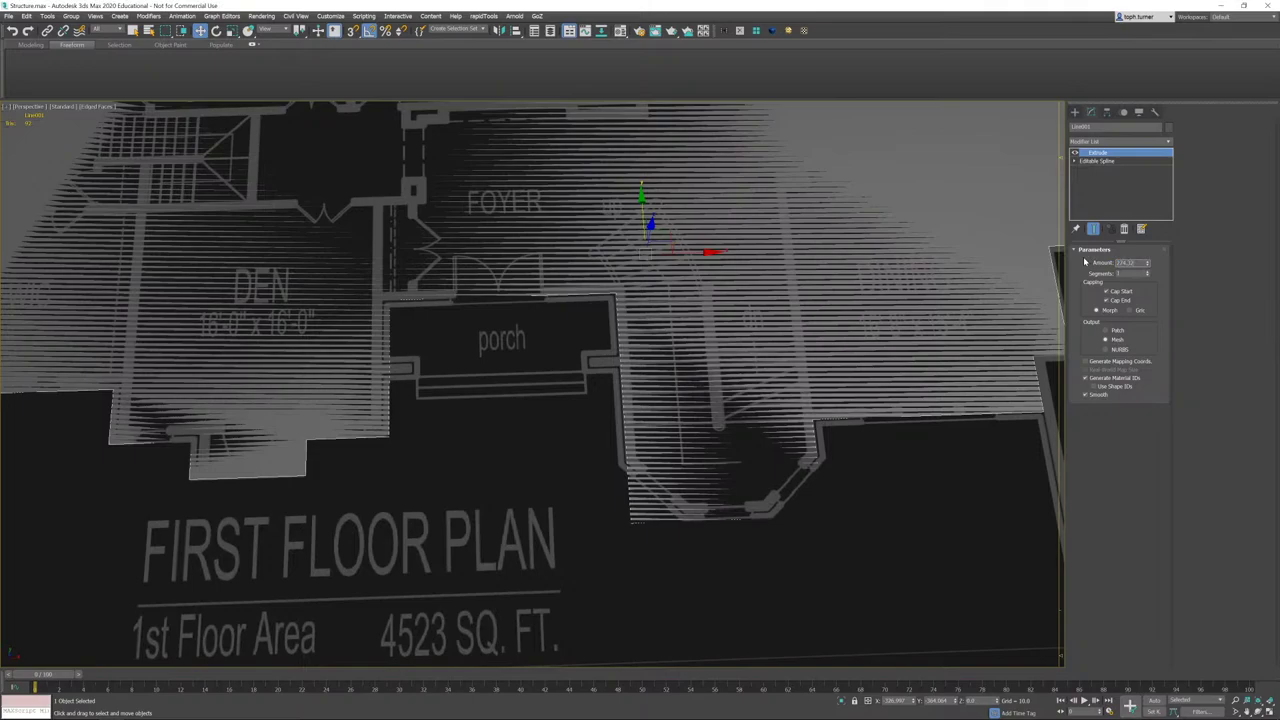
middle_click_drag(848, 380, 894, 336, "alt")
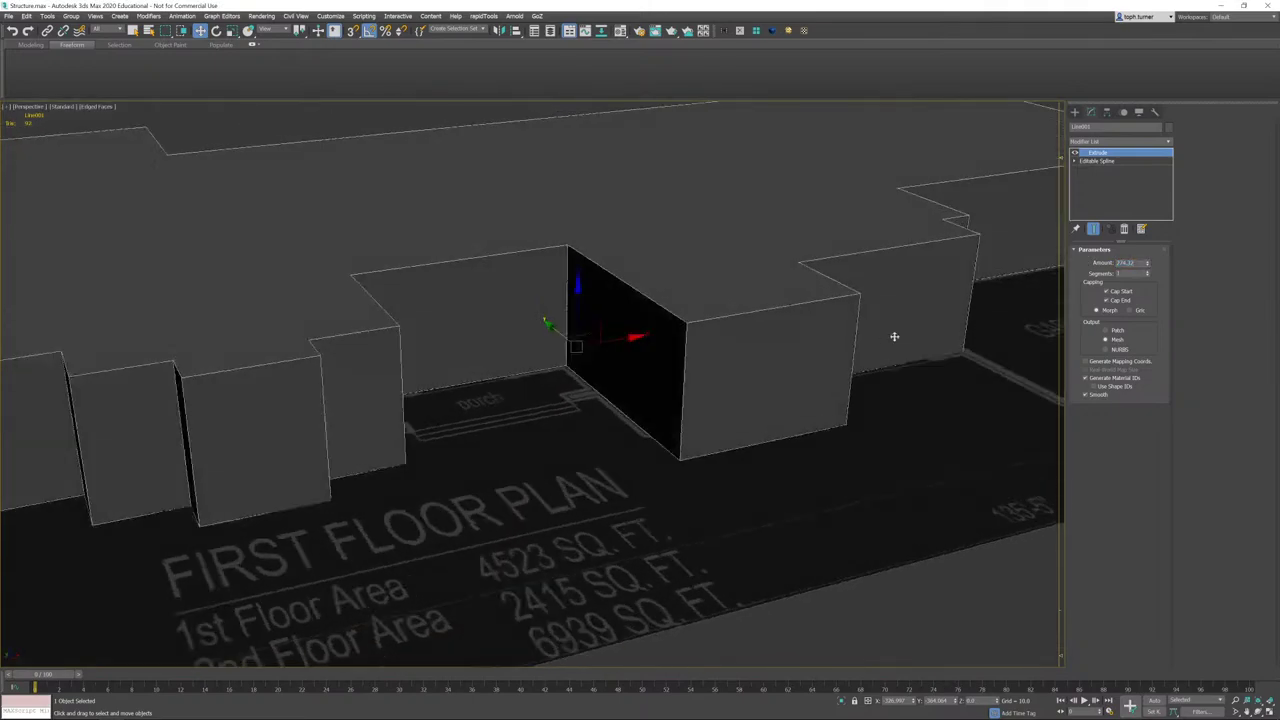
- Create a biped in front of the stair bay as a scale figure and reduce its height to that of a person
left_click(1076, 111)
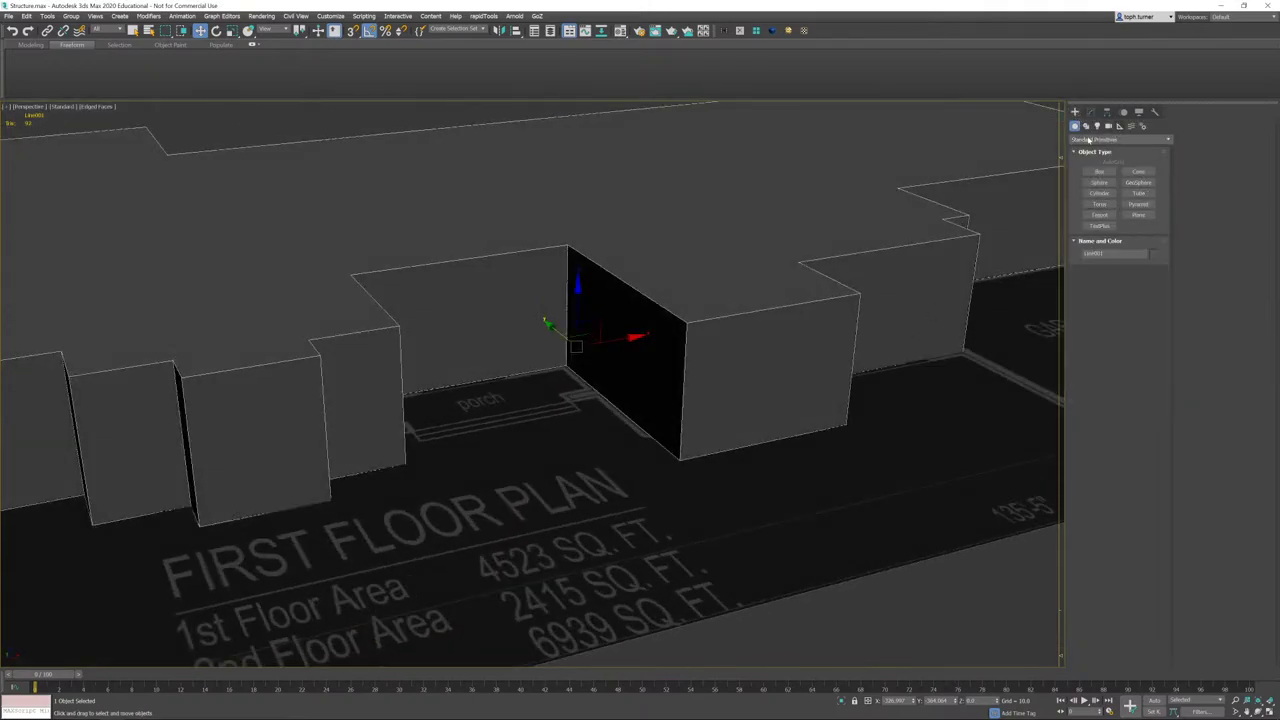
left_click(1143, 126)
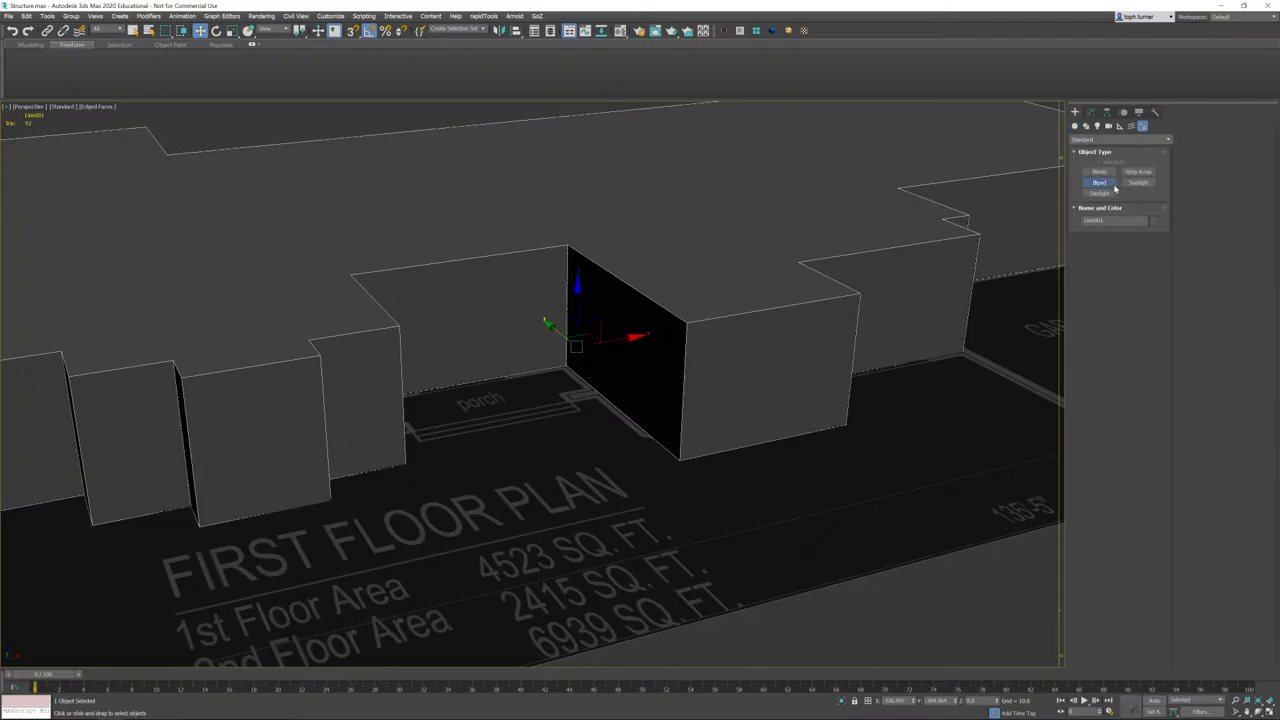
left_click(1099, 182)
left_click_drag(830, 492, 841, 382)
double_click(1136, 495)
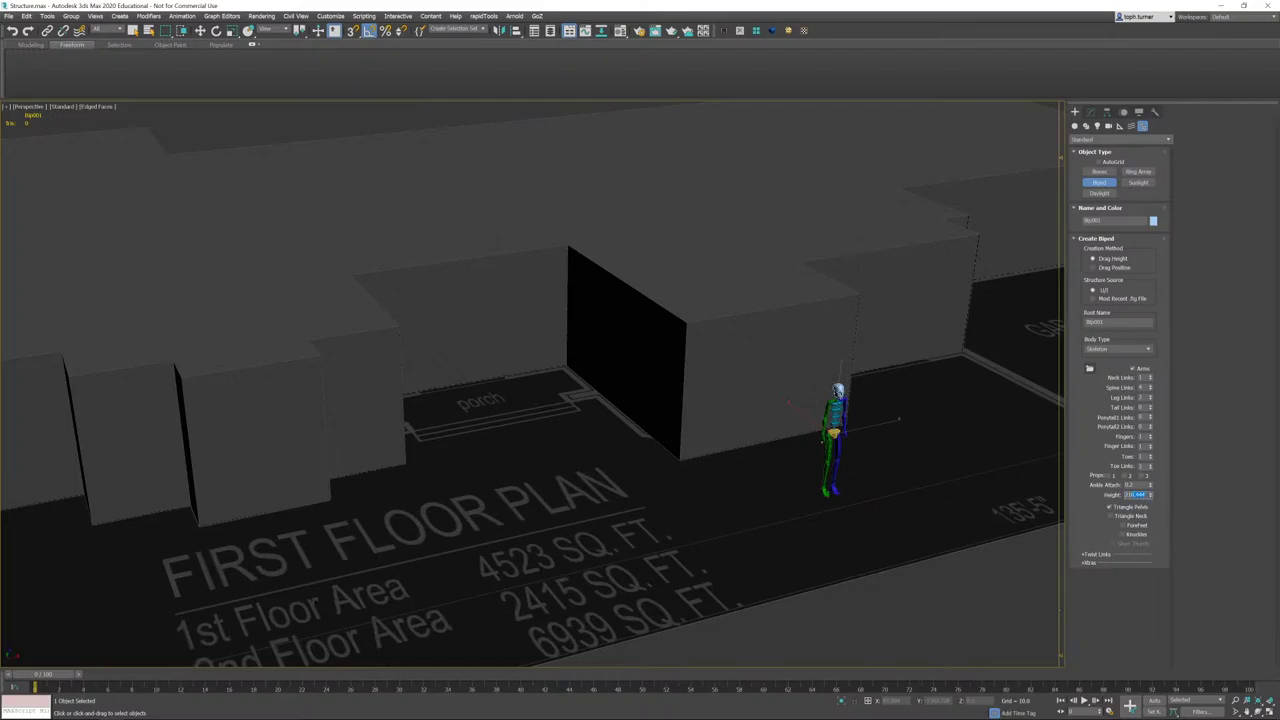
type("292")
key("Return")
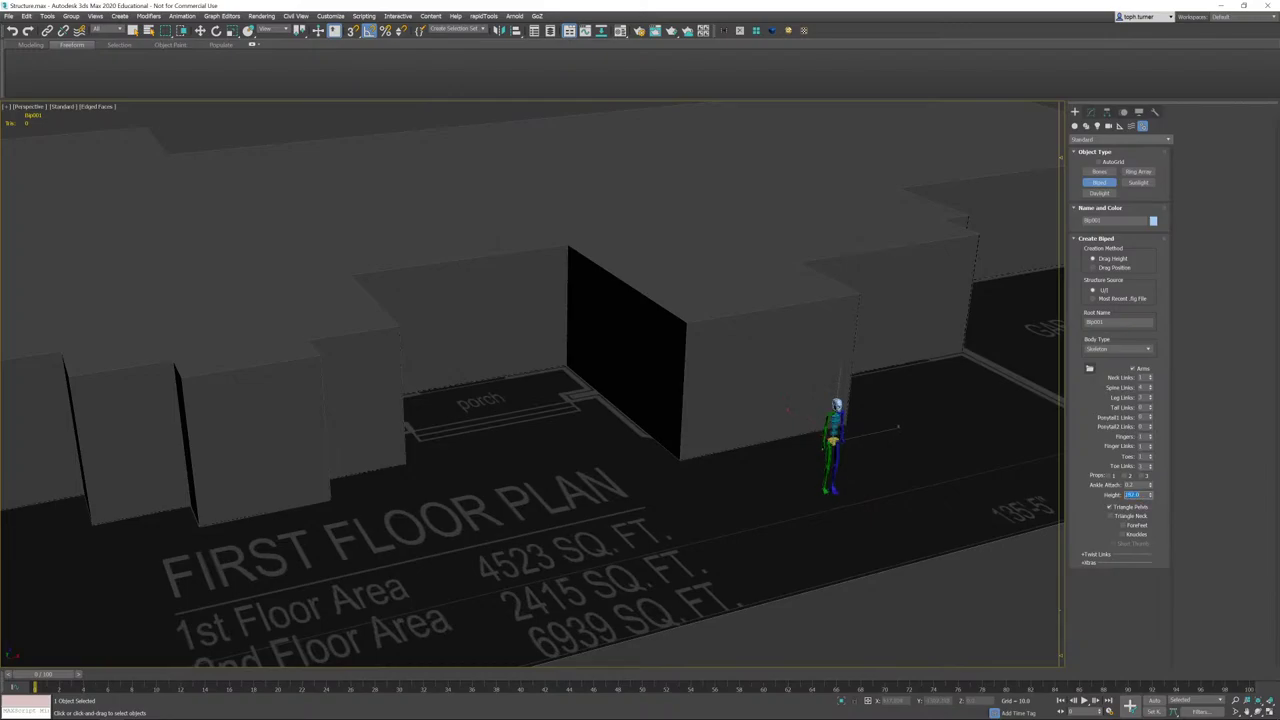
- Compare the biped's height with the house walls and examine the extruded shape's wall and ceiling height from inside
middle_click_drag(693, 334, 623, 350)
key("w")
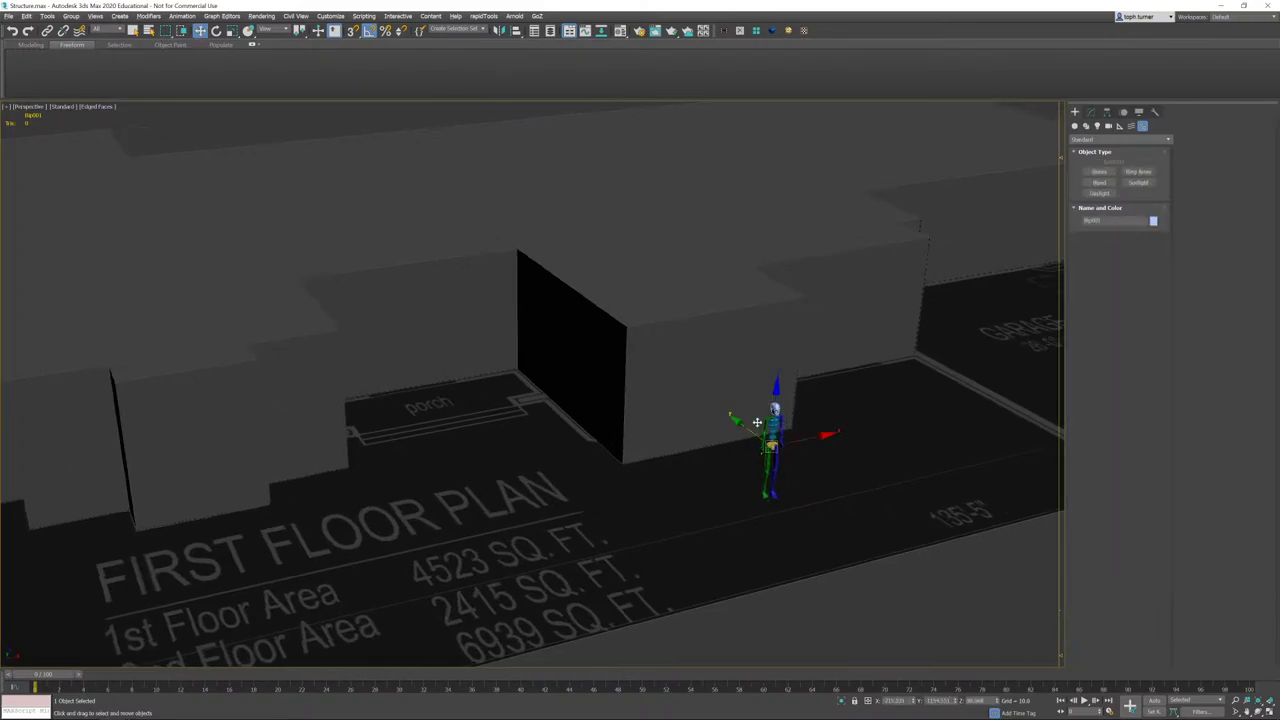
middle_click_drag(757, 423, 689, 384, "alt")
scroll(675, 389, "up", 3)
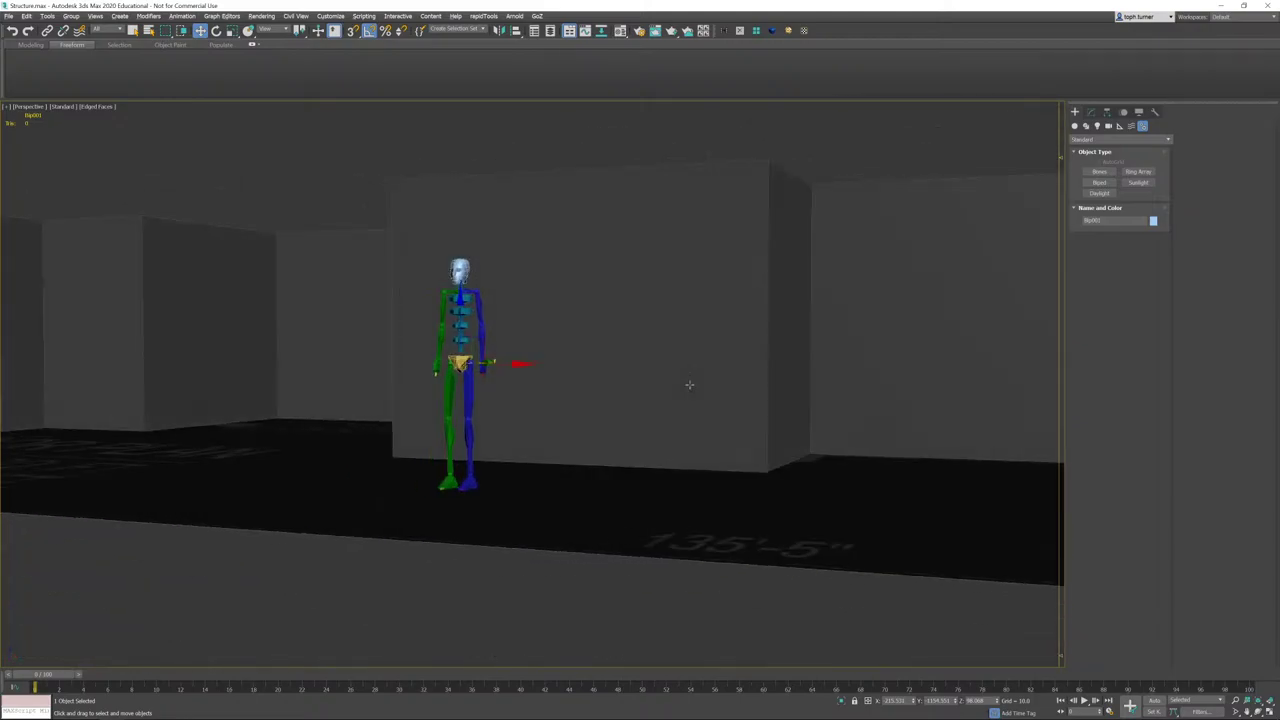
scroll(611, 343, "up", 4)
scroll(635, 328, "up", 3)
scroll(635, 328, "up", 3)
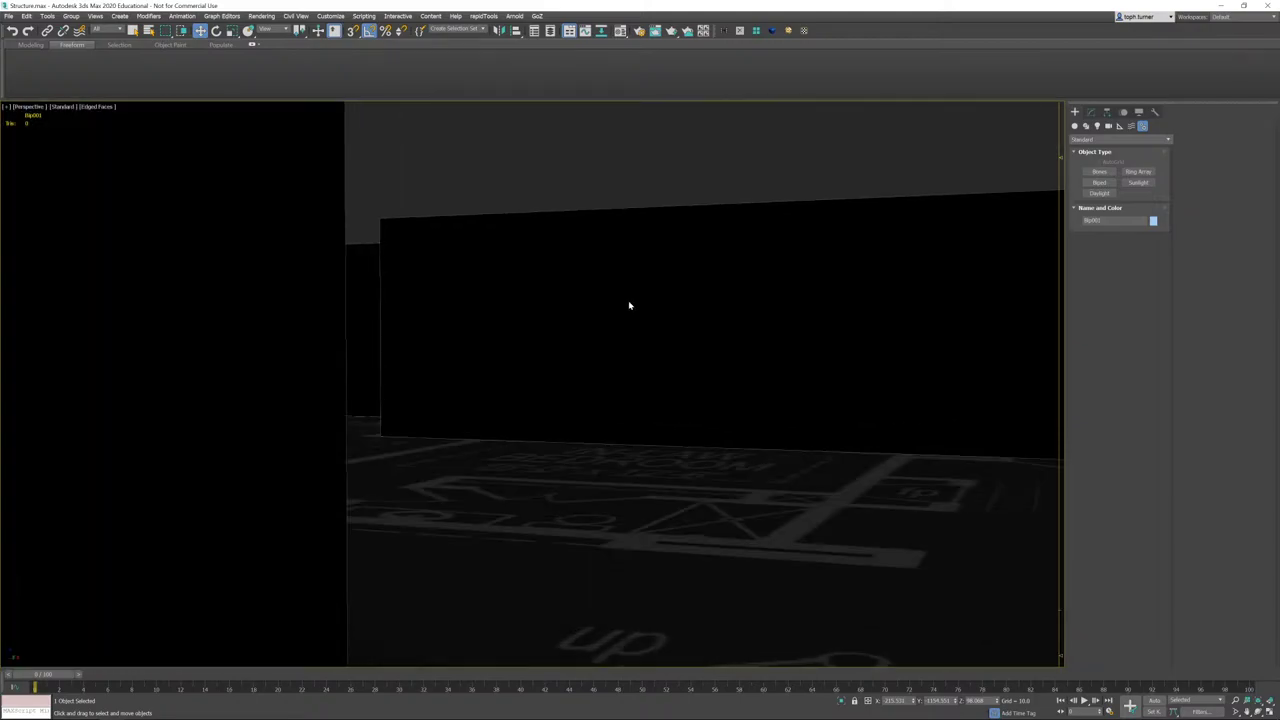
middle_click_drag(630, 305, 447, 304, "alt")
middle_click_drag(682, 326, 317, 277)
scroll(332, 274, "up", 1)
scroll(332, 274, "down", 3)
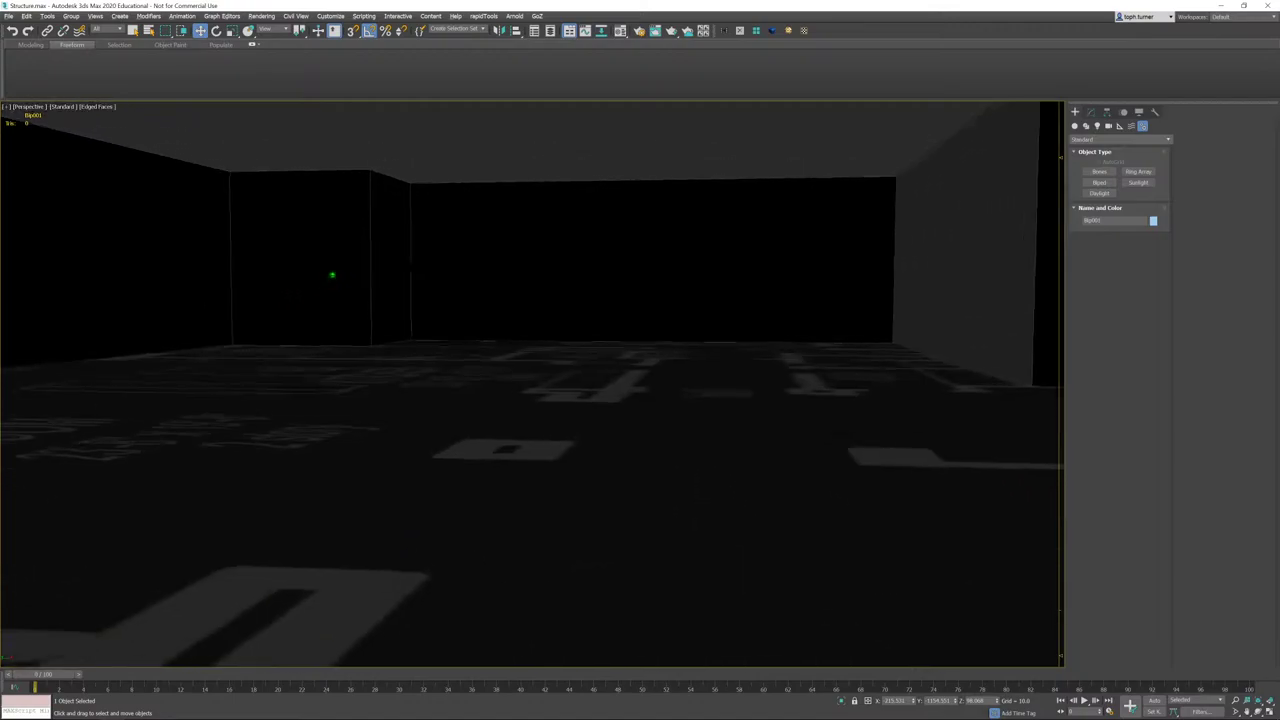
middle_click_drag(643, 373, 725, 465)
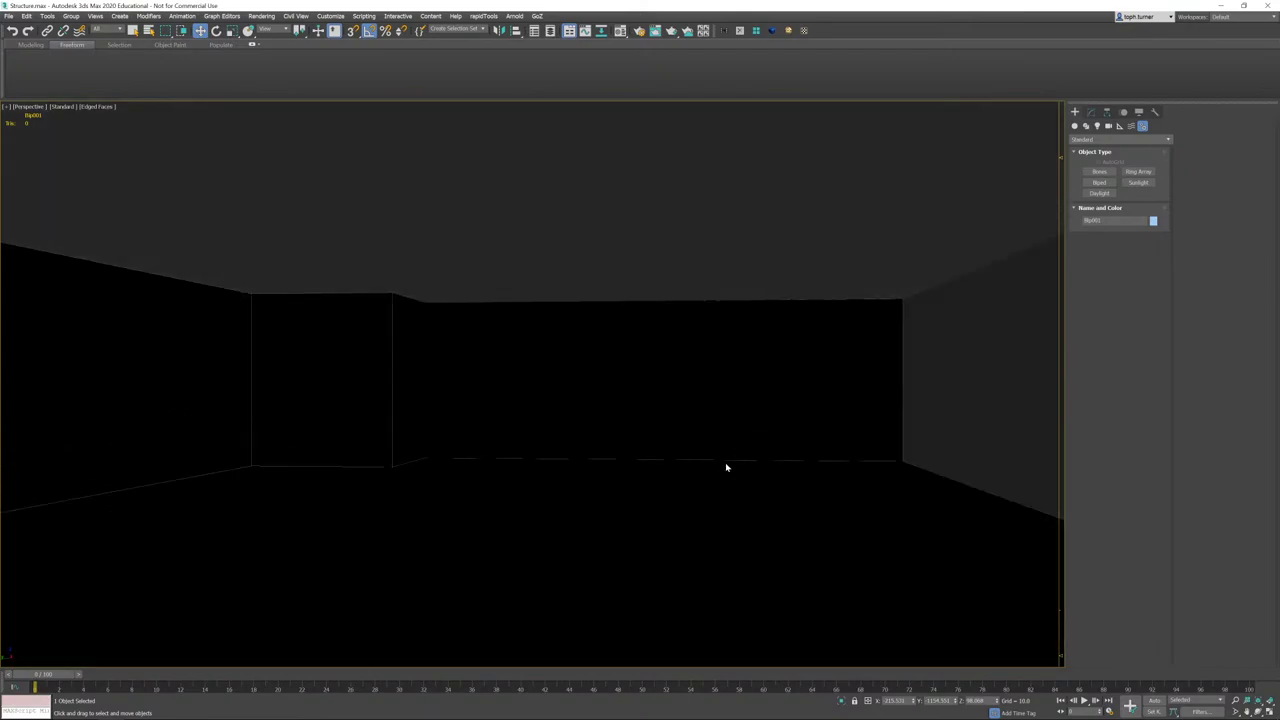
- Select the extruded house shape and convert it to an editable poly
key("z")
scroll(729, 420, "down", 2)
middle_click_drag(729, 420, 678, 379, "alt")
key("shift+z")
key("shift+z")
key("shift+z")
key("shift+z")
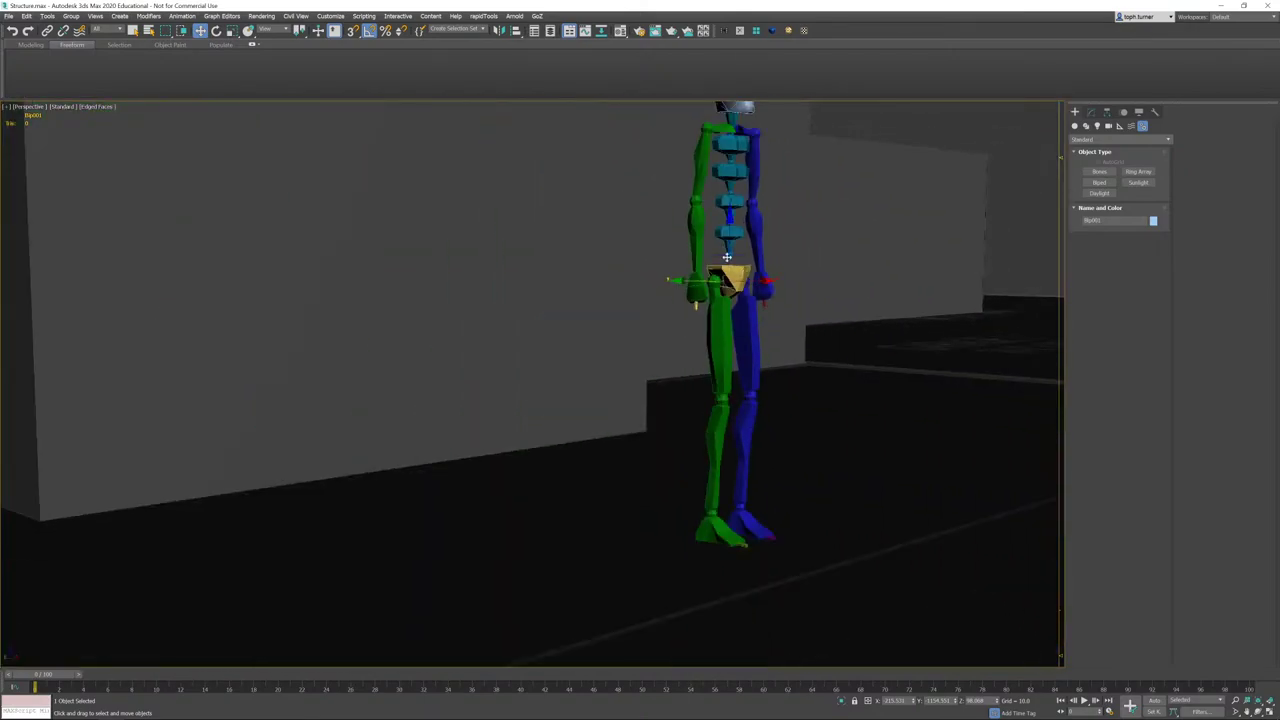
key("shift+z")
key("shift+z")
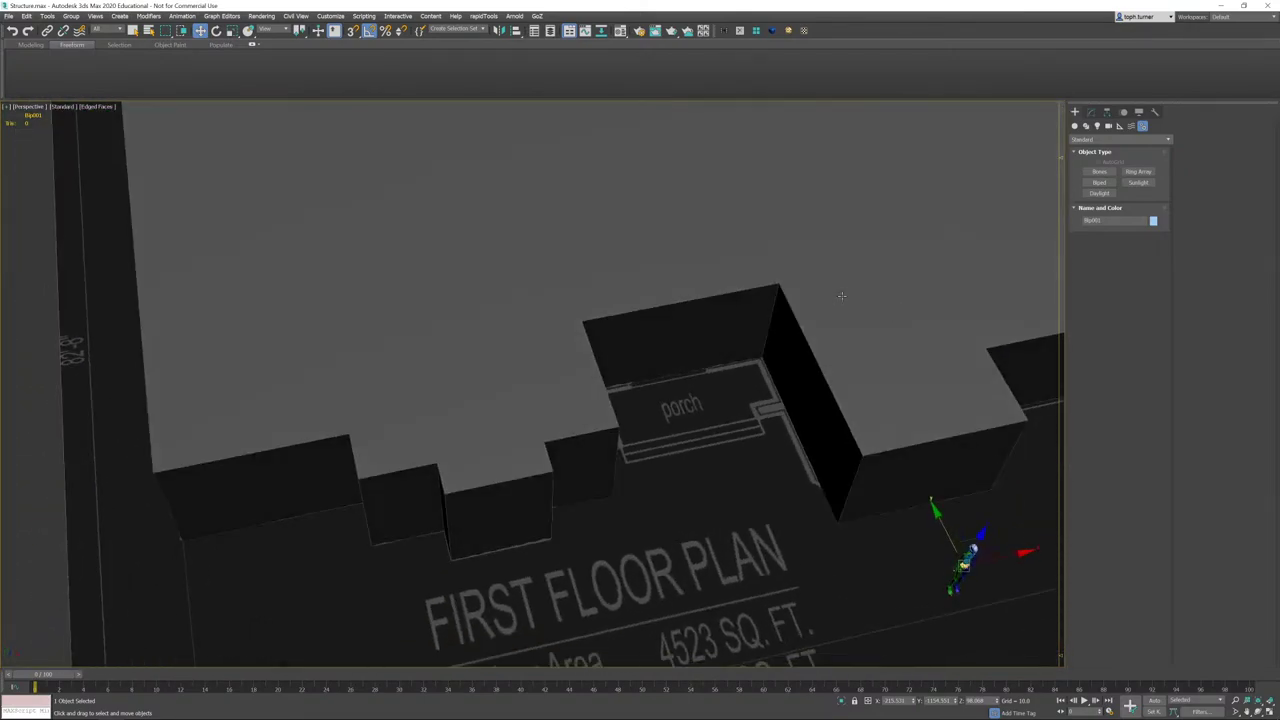
left_click(841, 295)
key("shift+z")
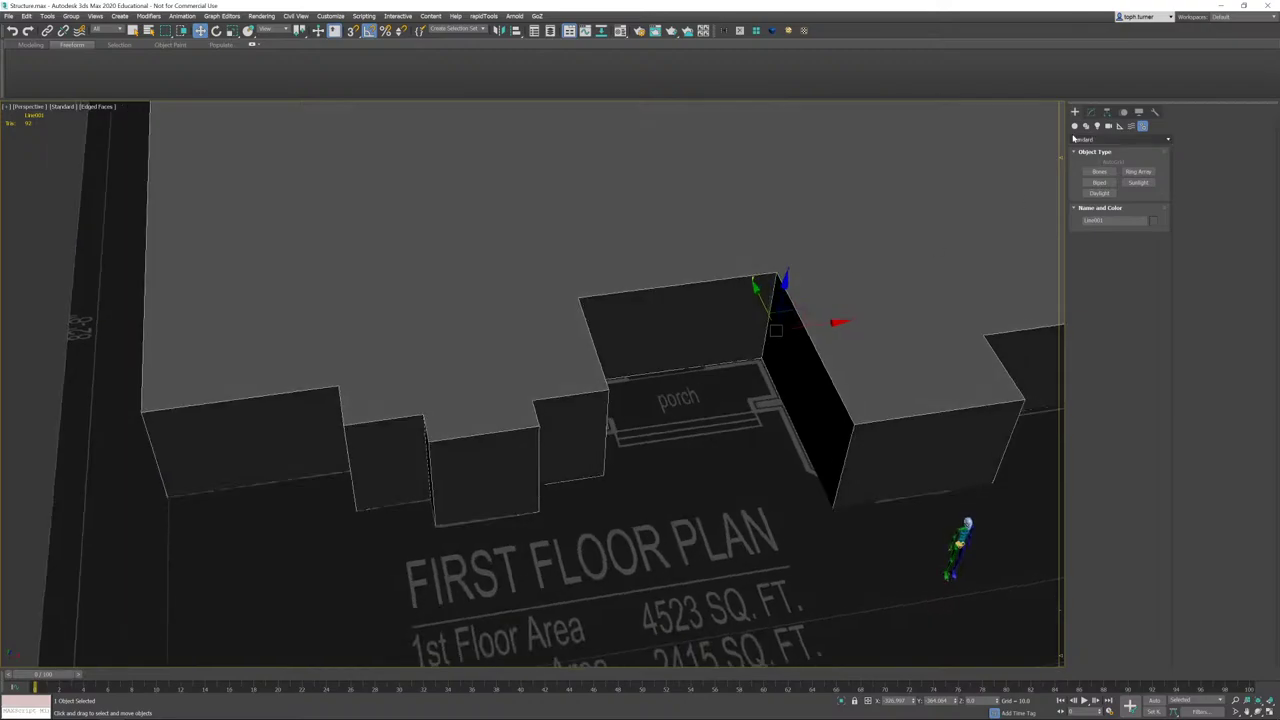
right_click(870, 238)
left_click(876, 244)
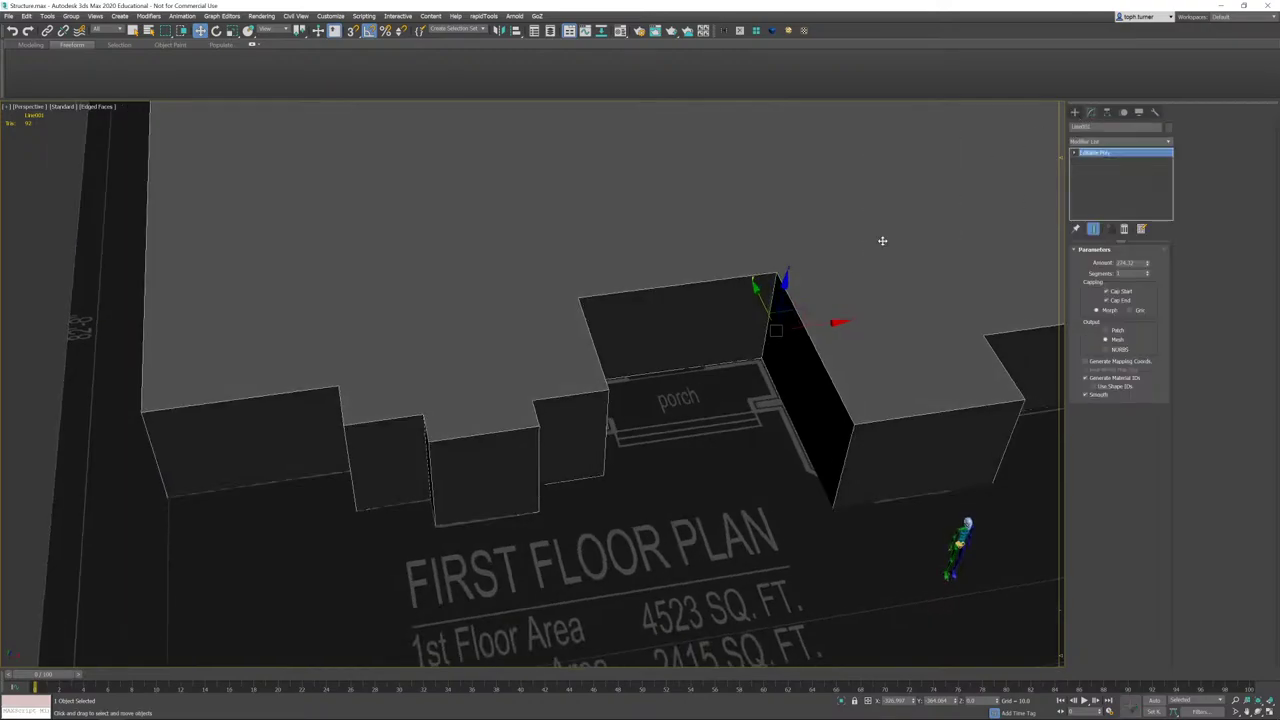
- Delete the top cap polygon of the house shape so the walls are open above
left_click(1129, 262)
left_click(895, 280)
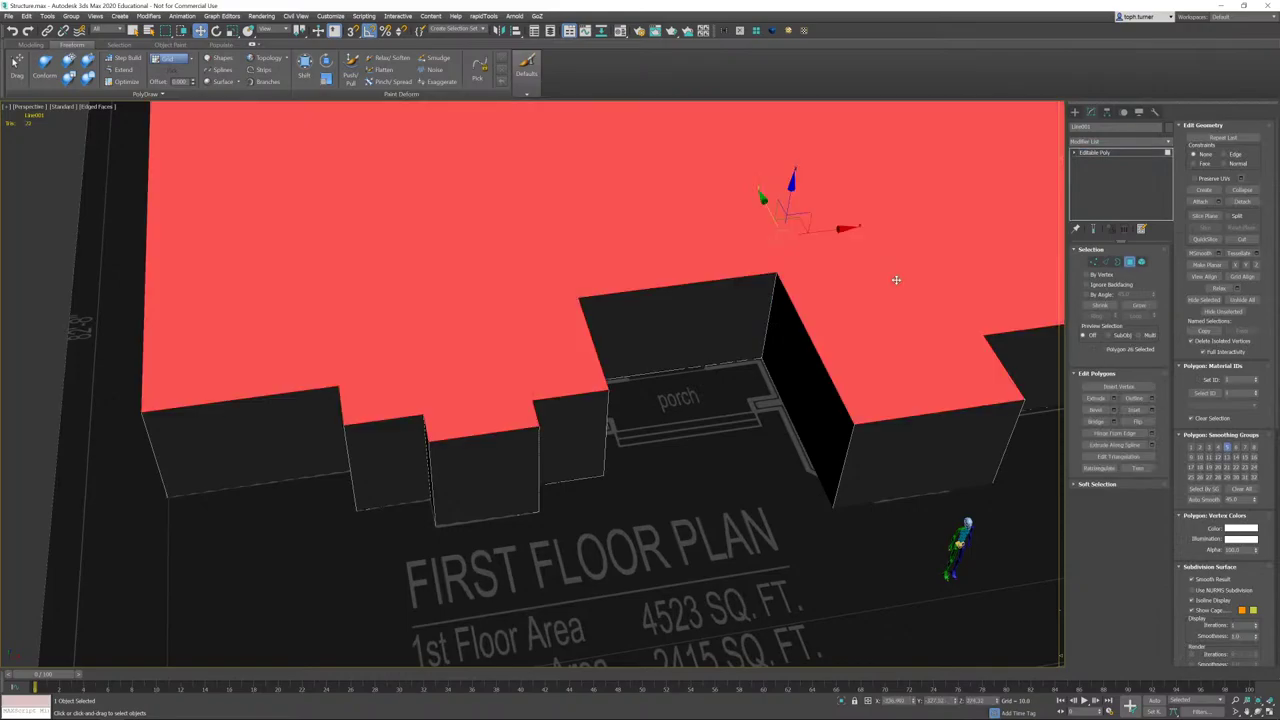
key("Delete")
- Select all remaining polygons of the house, flip their normals and leave polygon editing
middle_click_drag(895, 280, 633, 389)
scroll(633, 389, "down", 5)
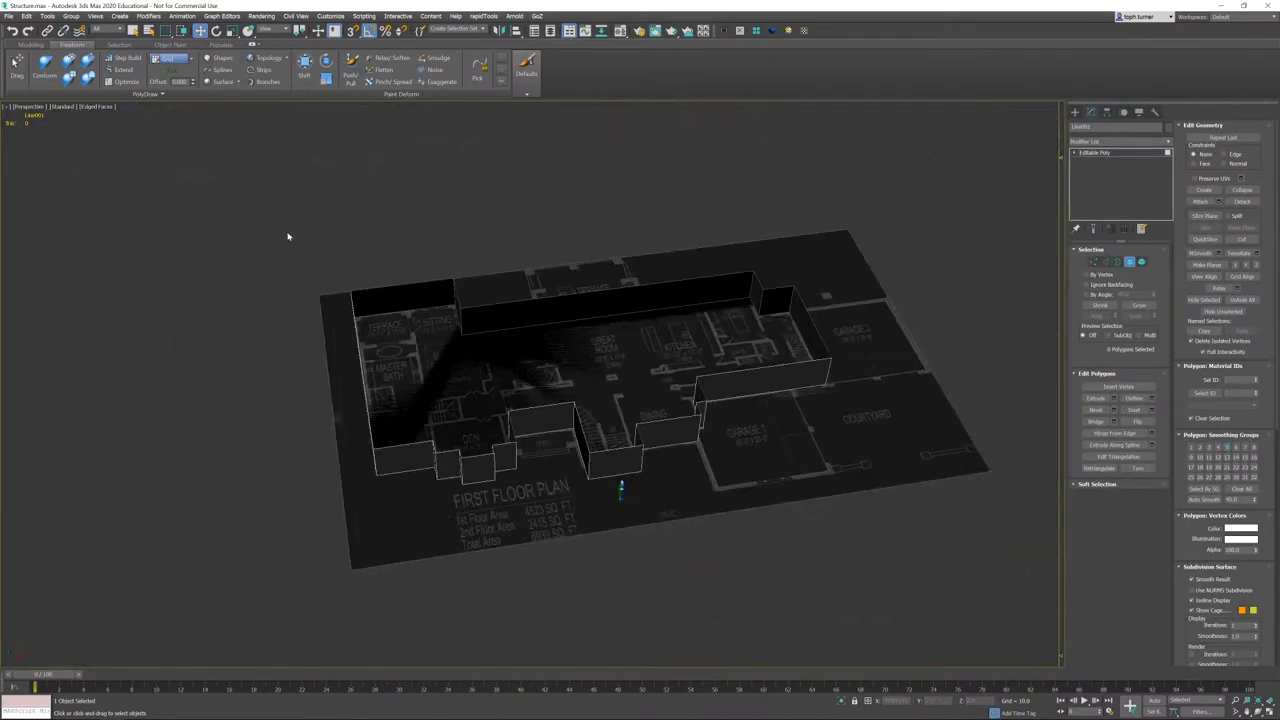
left_click_drag(289, 237, 866, 608)
left_click(1134, 422)
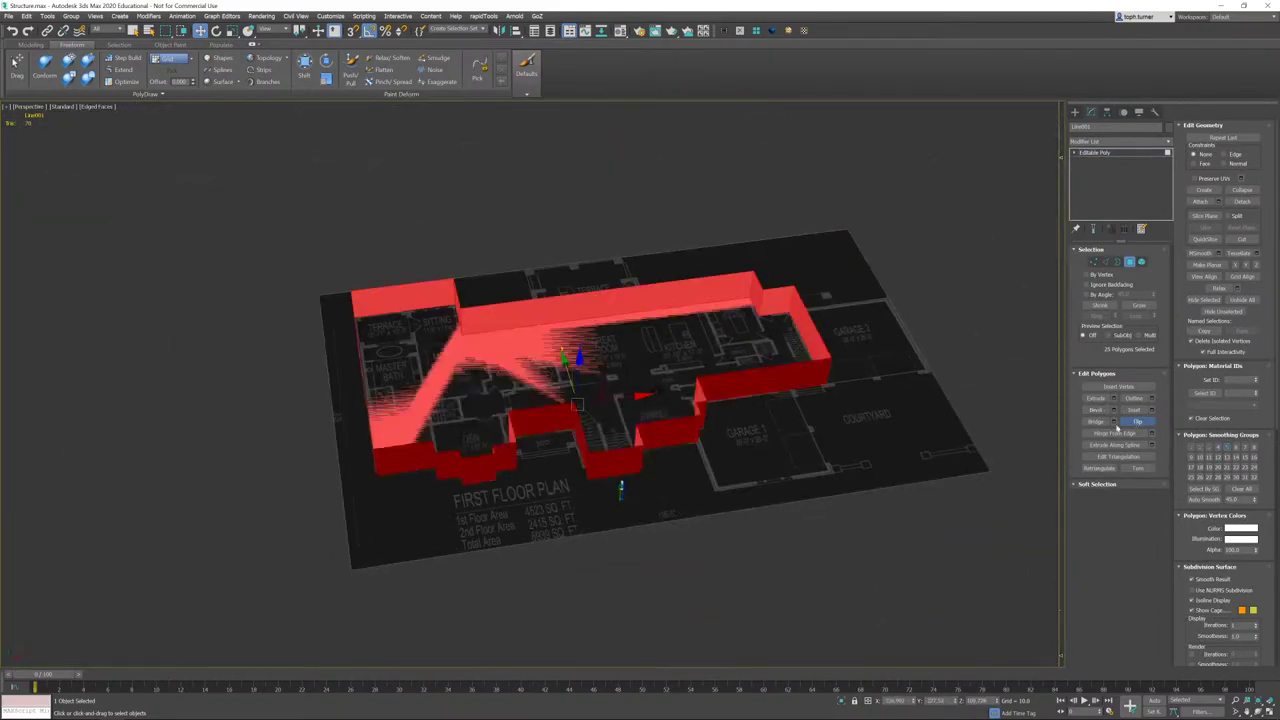
scroll(717, 396, "up", 4)
middle_click_drag(718, 396, 707, 394, "alt")
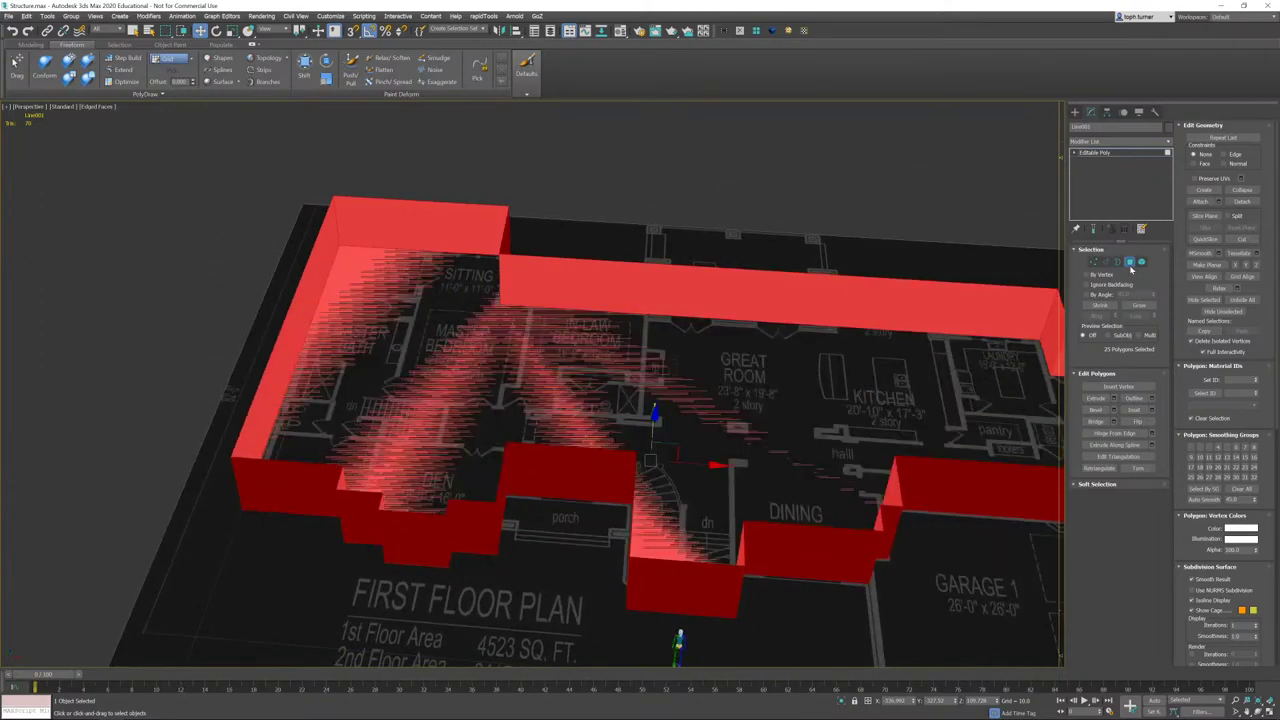
left_click(1129, 262)
- Start an Export Selected of the house walls in FBX format and go to the CabinInTheWoods folder in Projects
left_click(9, 17)
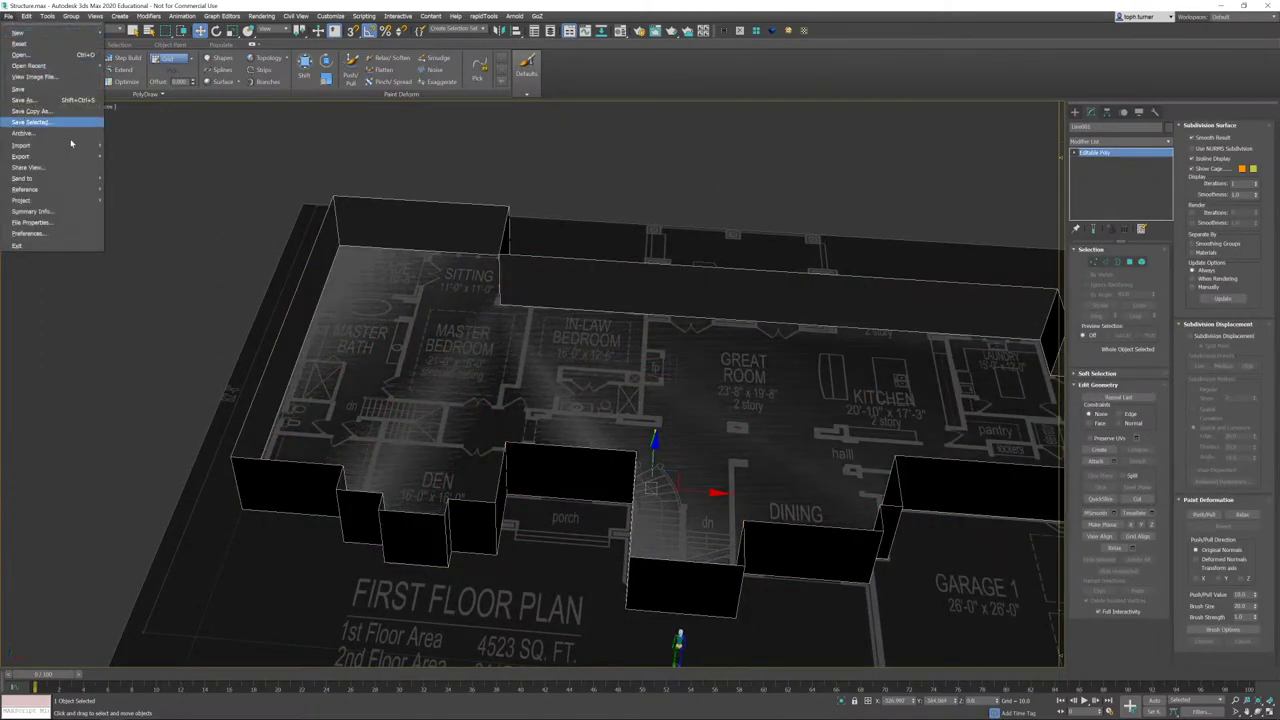
mouse_move(84, 157)
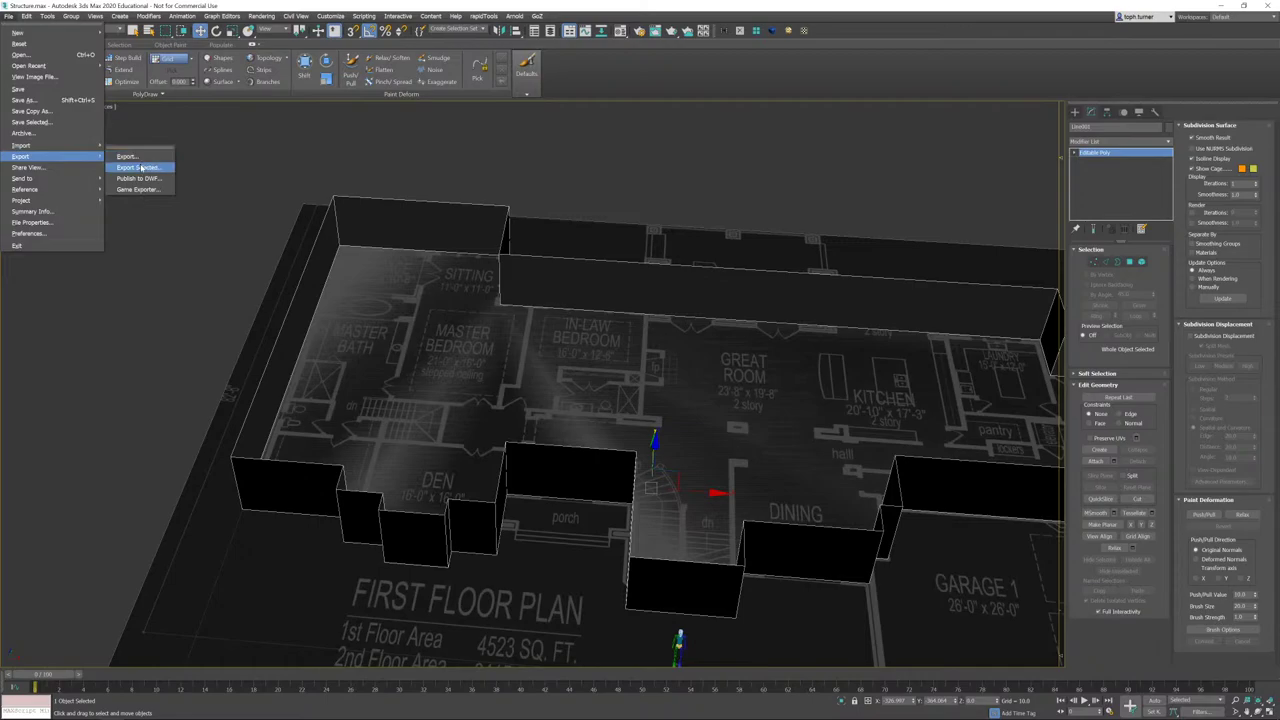
left_click(140, 167)
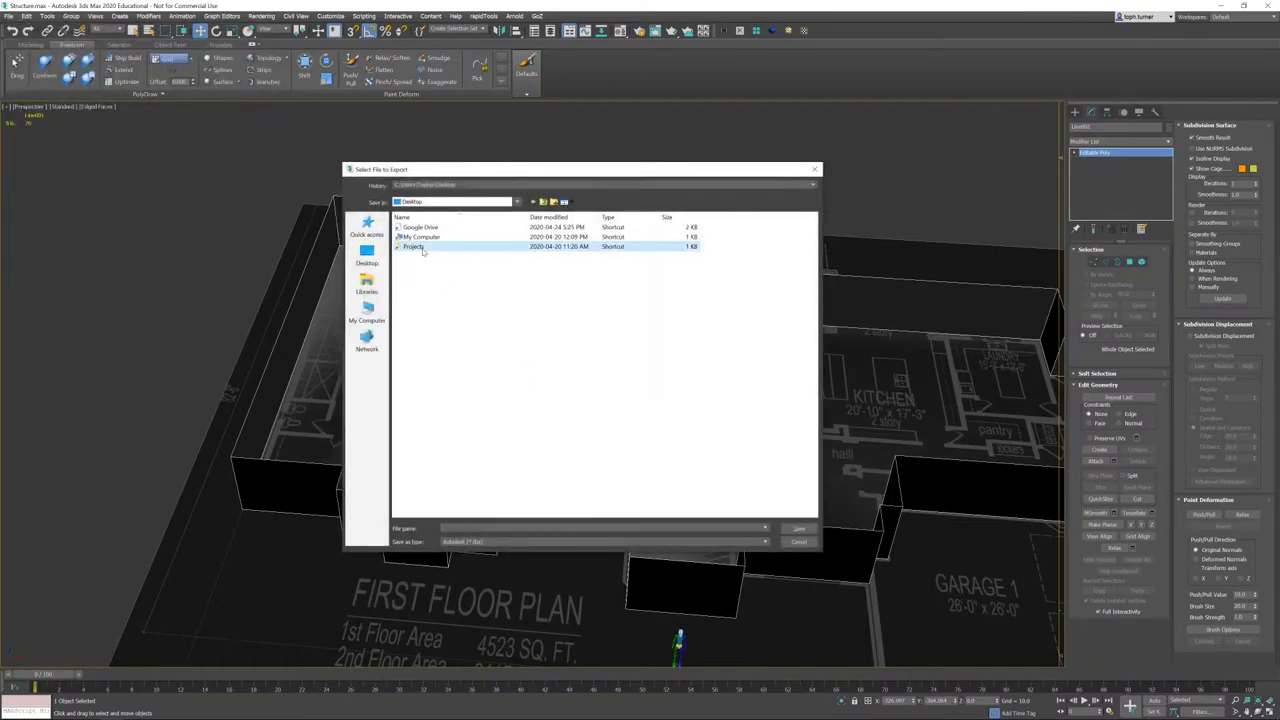
double_click(413, 246)
scroll(424, 380, "down", 4)
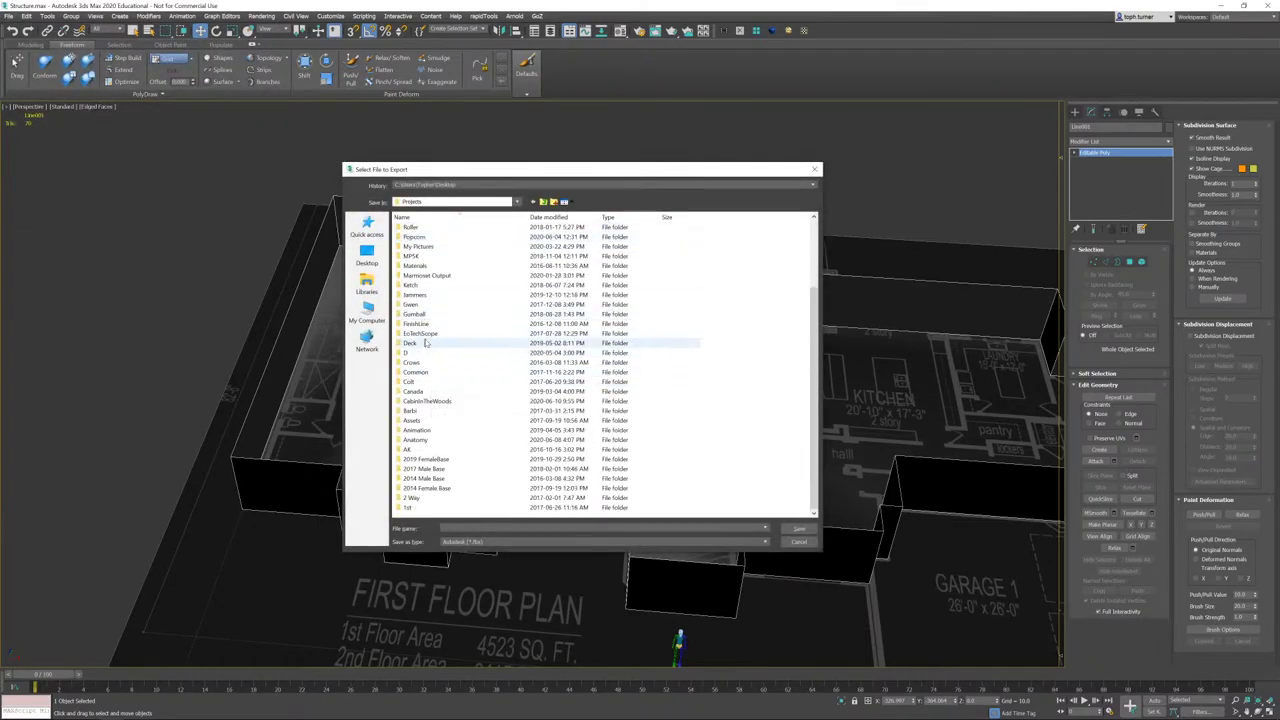
double_click(421, 402)
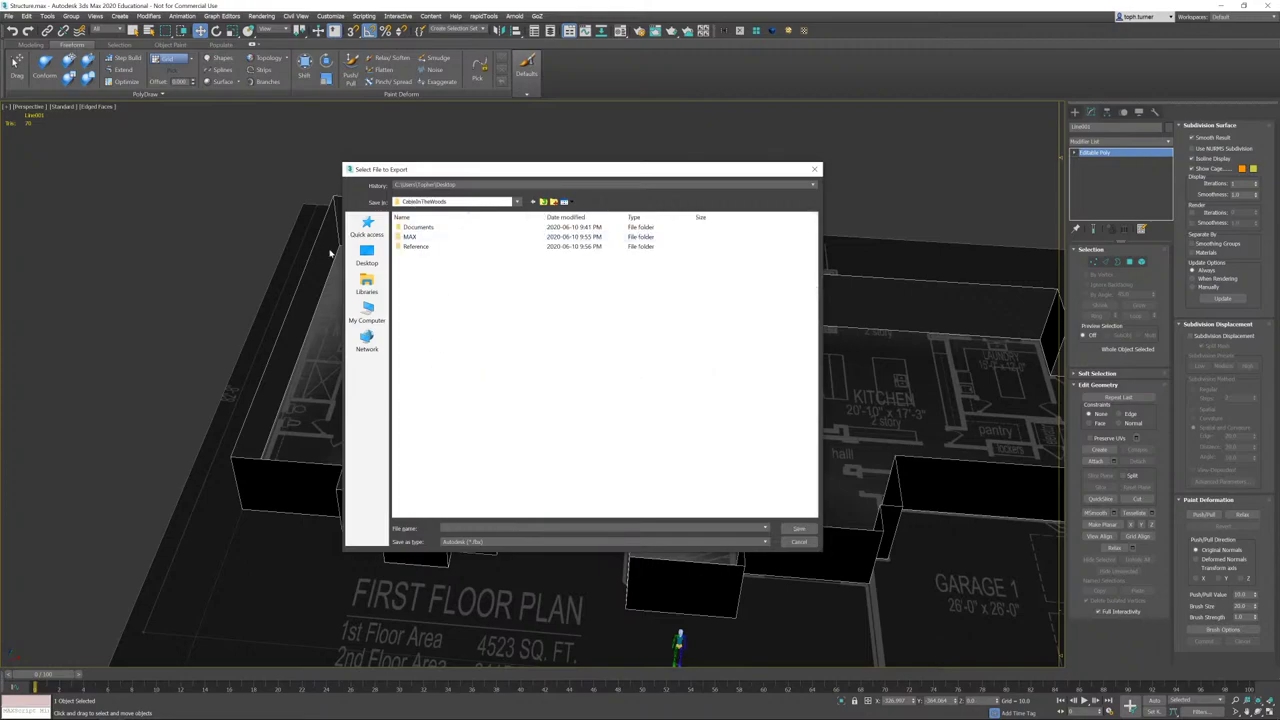
- Create a folder named FBX in the project folder and export the house walls into it with the current FBX settings
left_click(554, 202)
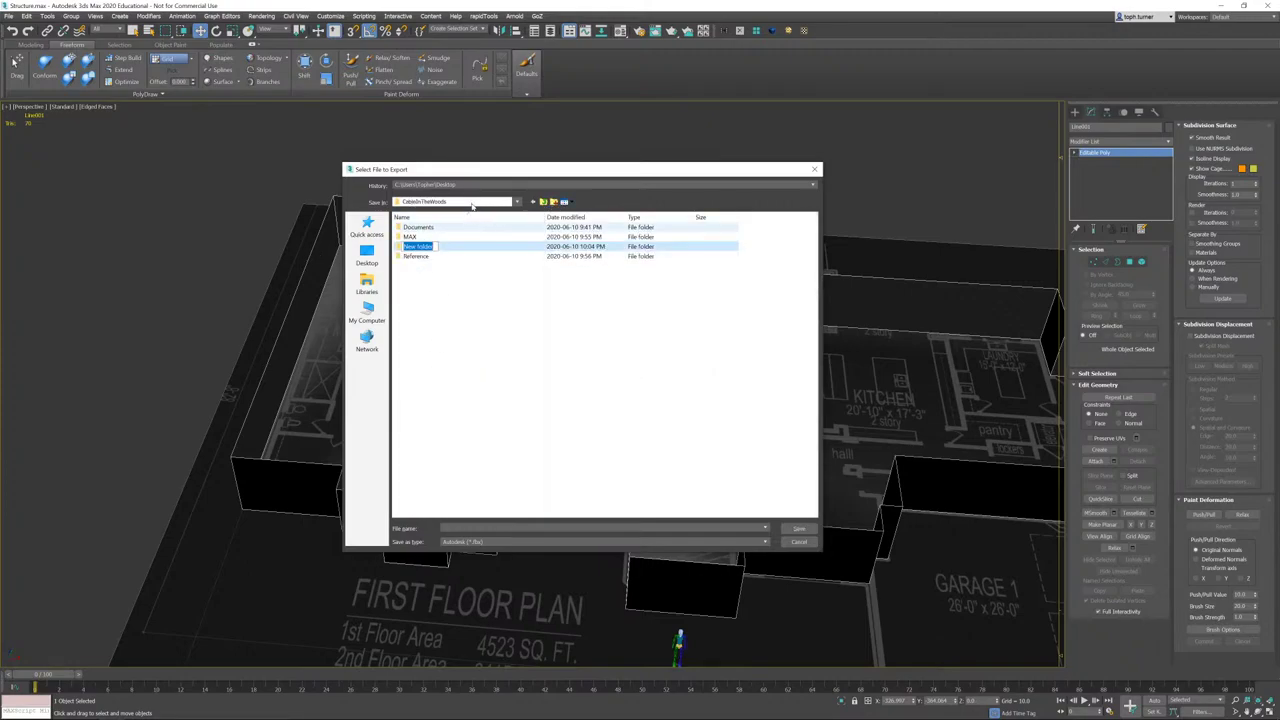
type("FBX")
key("Return")
key("Return")
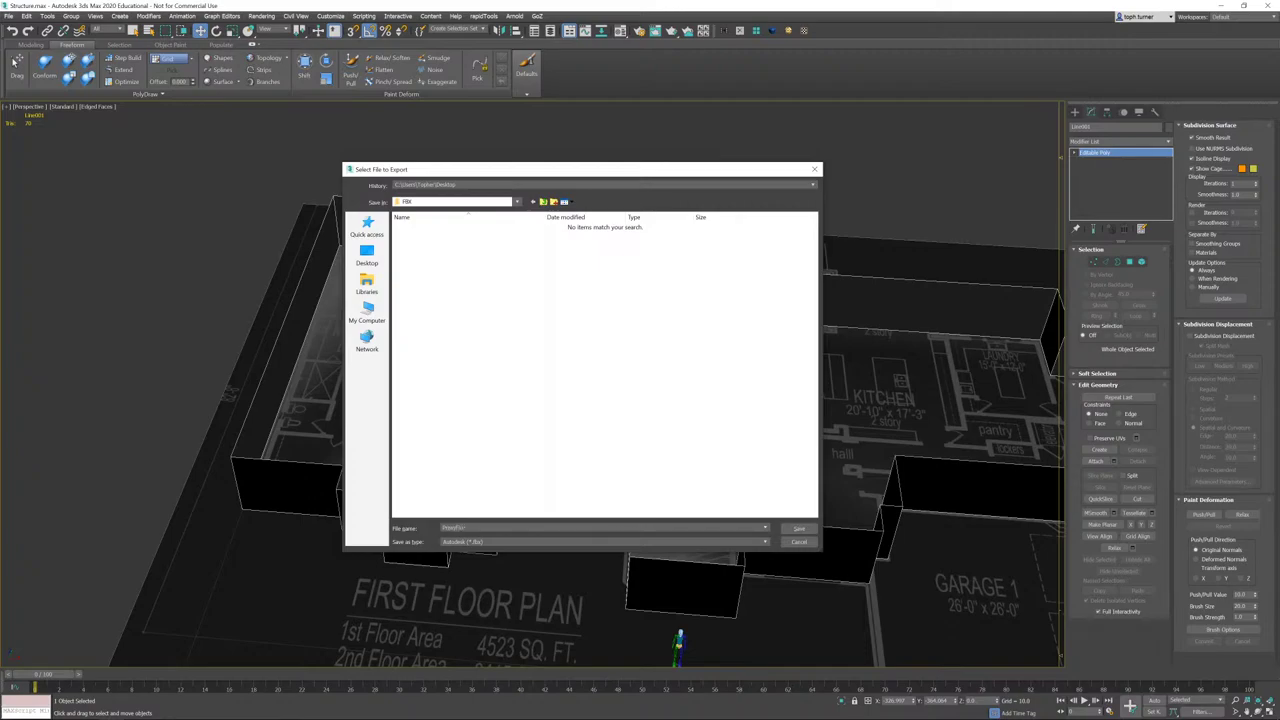
key("Return")
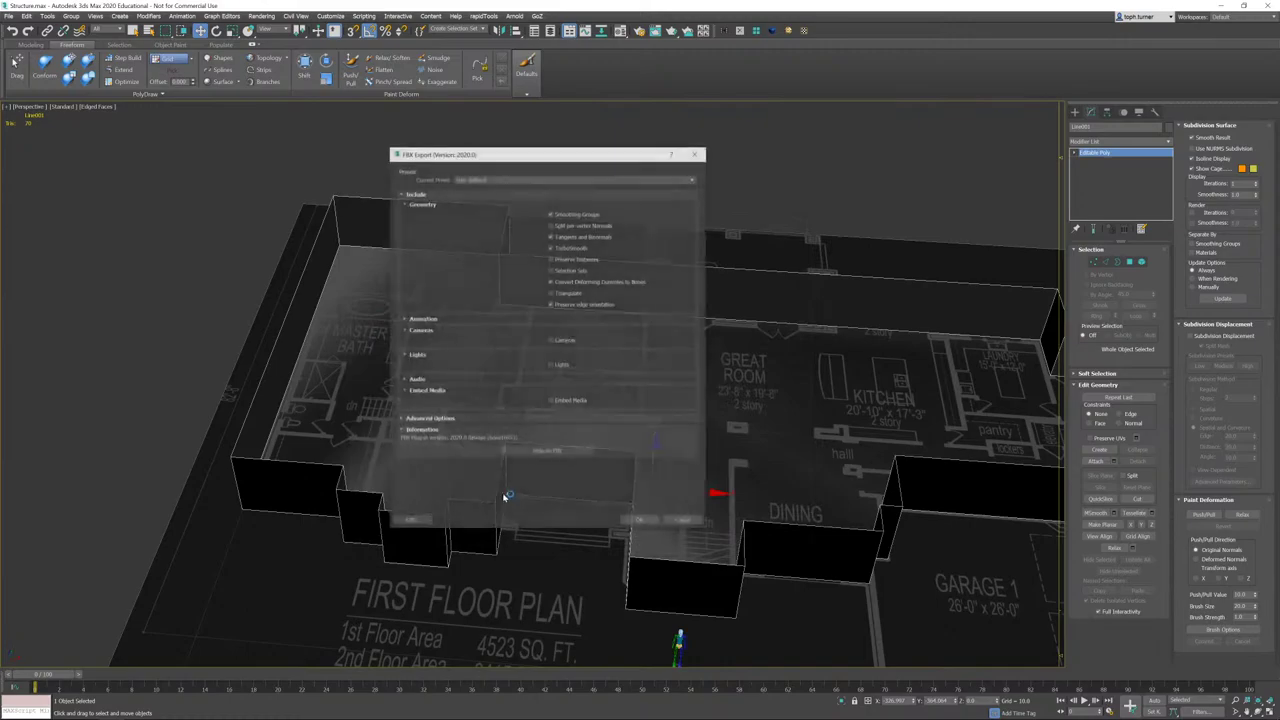
left_click(640, 521)
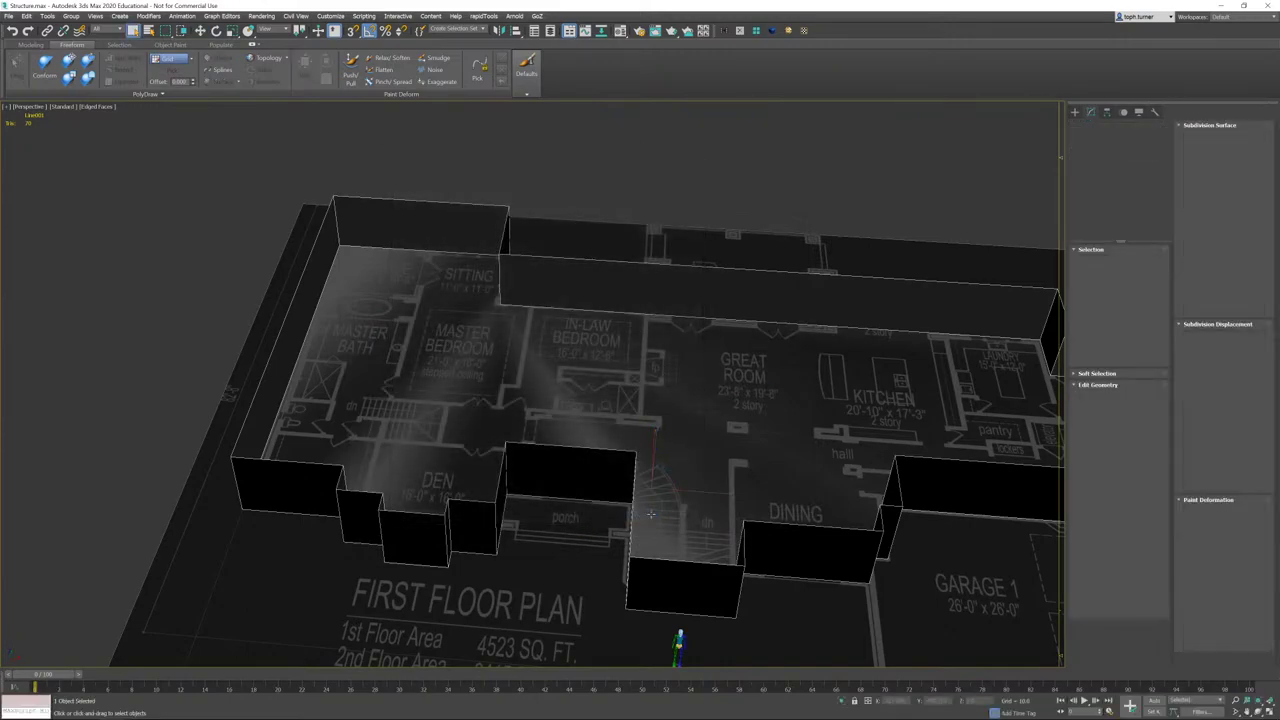
- Switch to the CabinInTheWoods project in the Unreal Editor and check the Geometry folder inside Content
left_click(136, 709)
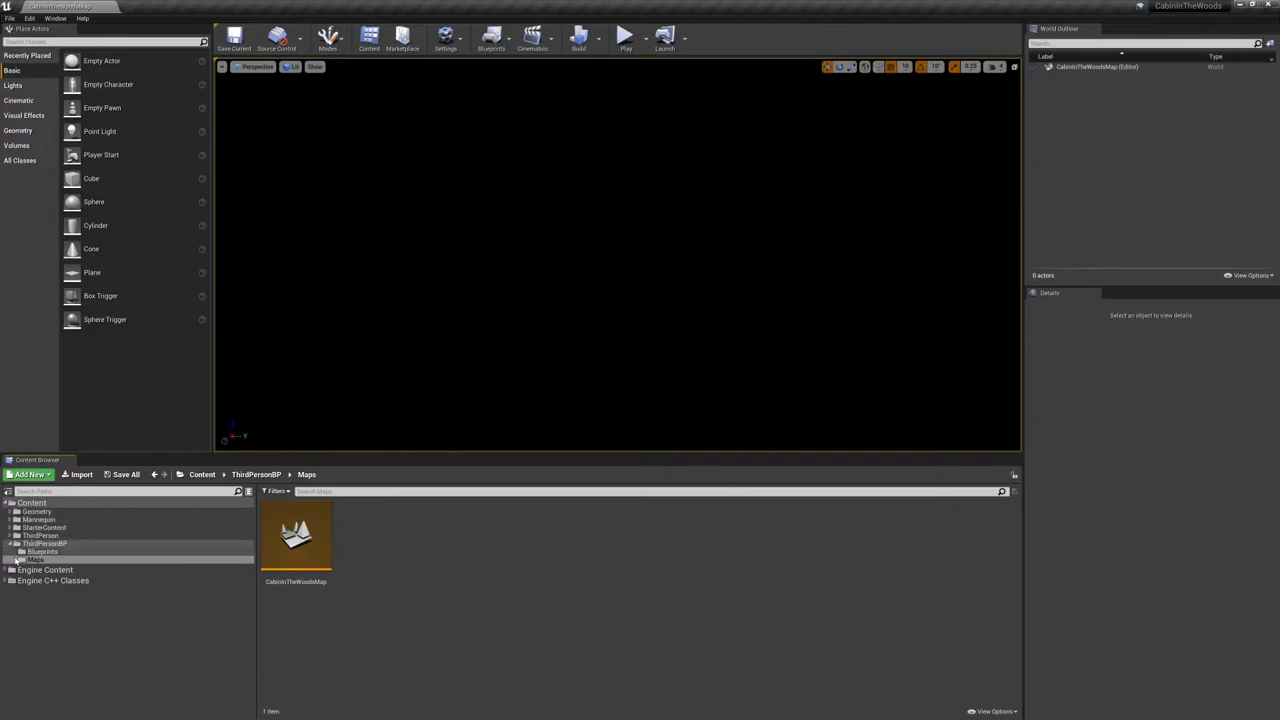
left_click(45, 502)
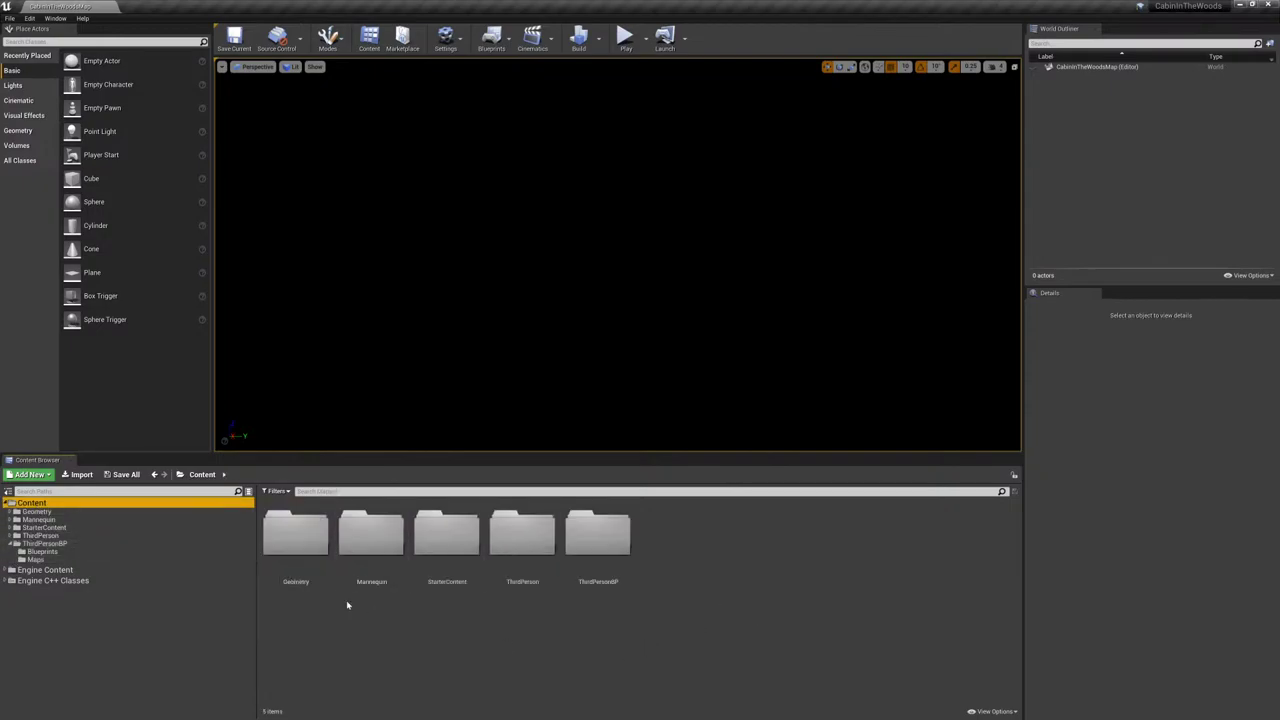
double_click(308, 549)
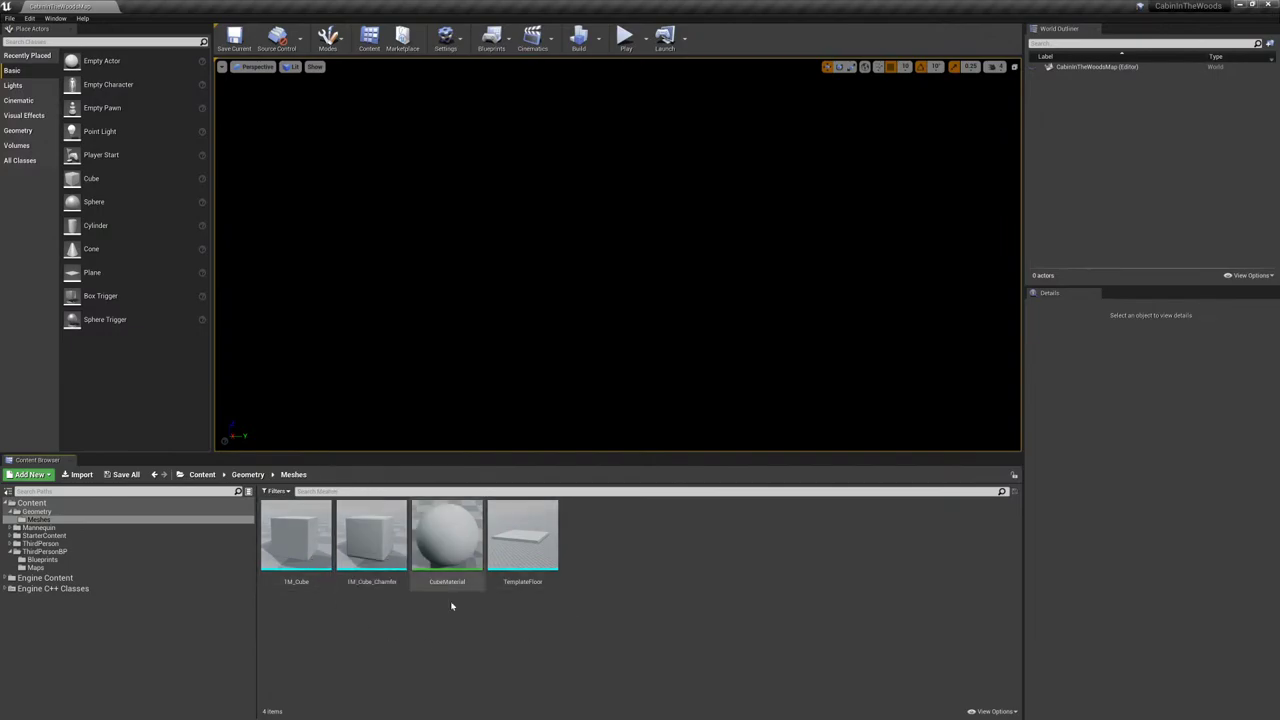
key("alt+Left")
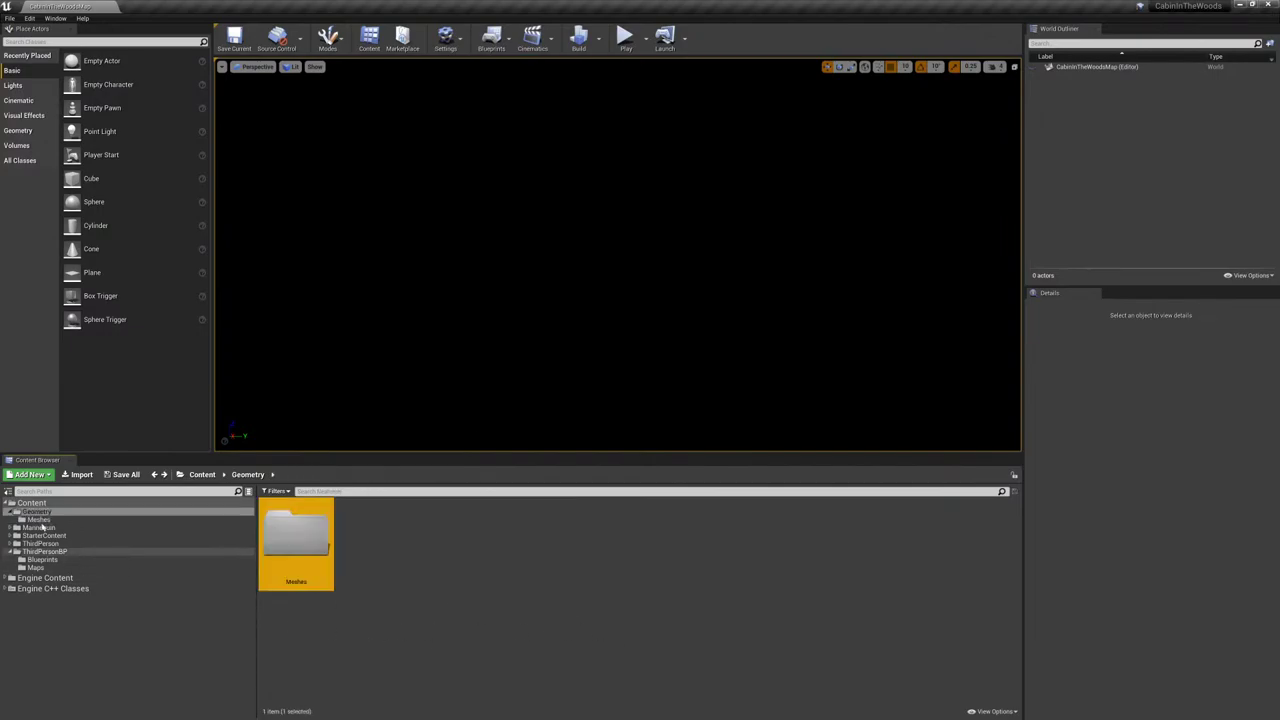
key("alt+Left")
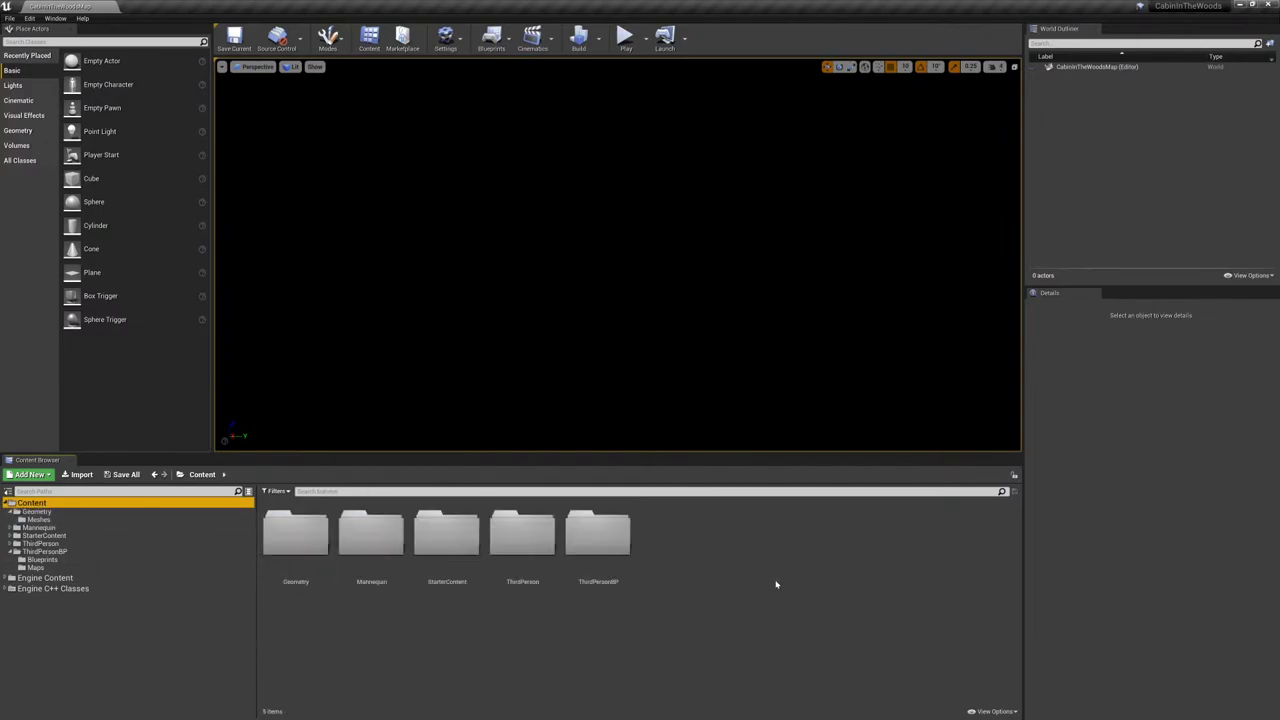
left_click(10, 511)
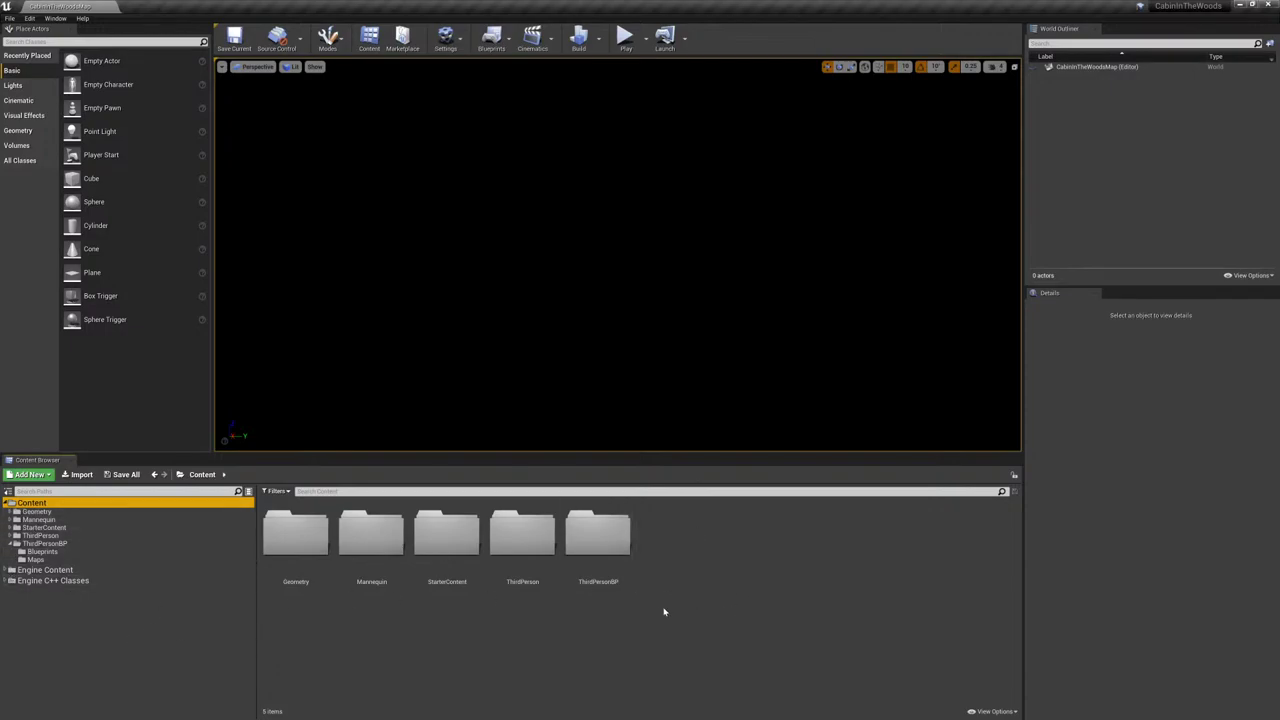
- Create a folder named MEshes in the project's Content folder
right_click(754, 566)
mouse_move(757, 566)
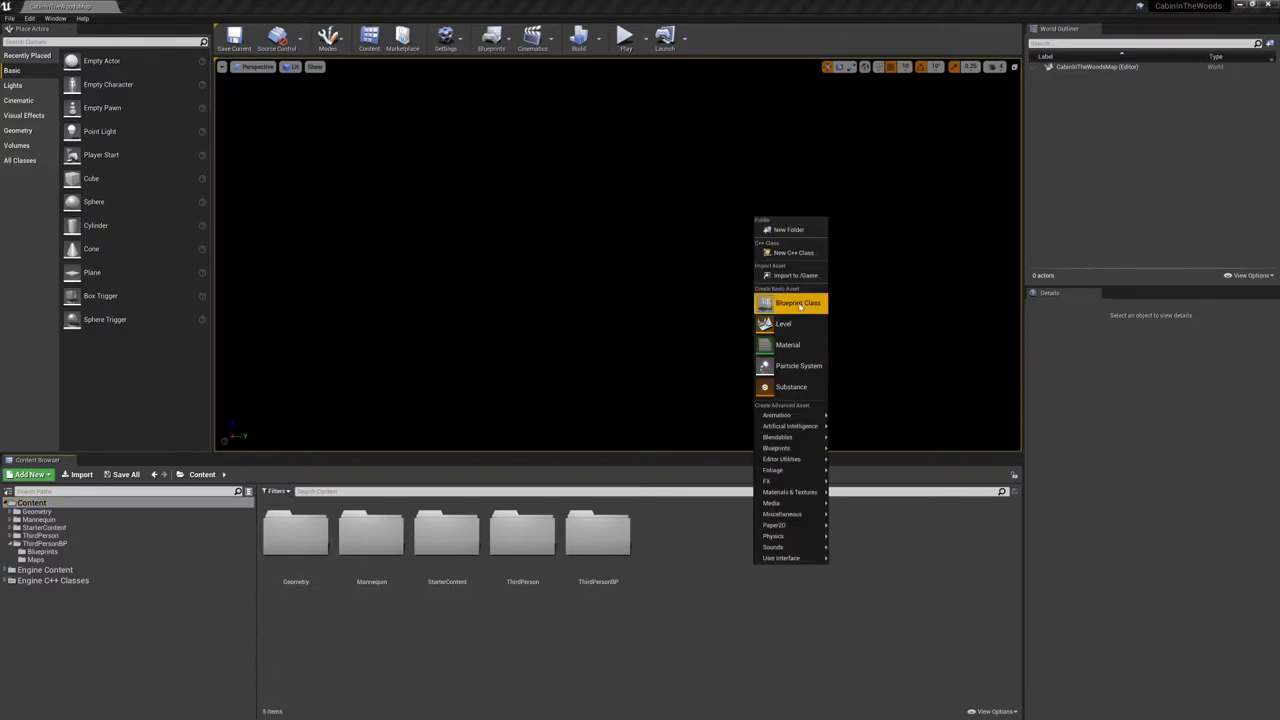
left_click(795, 231)
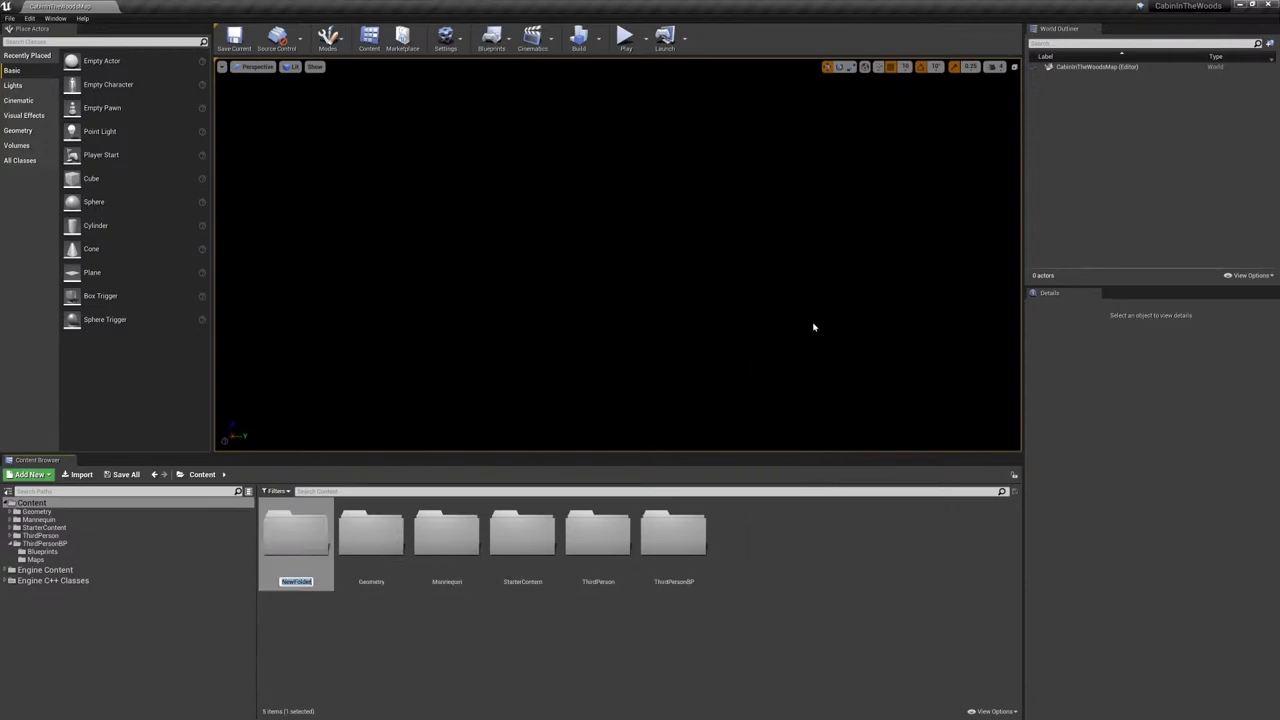
type("MEshes")
key("Return")
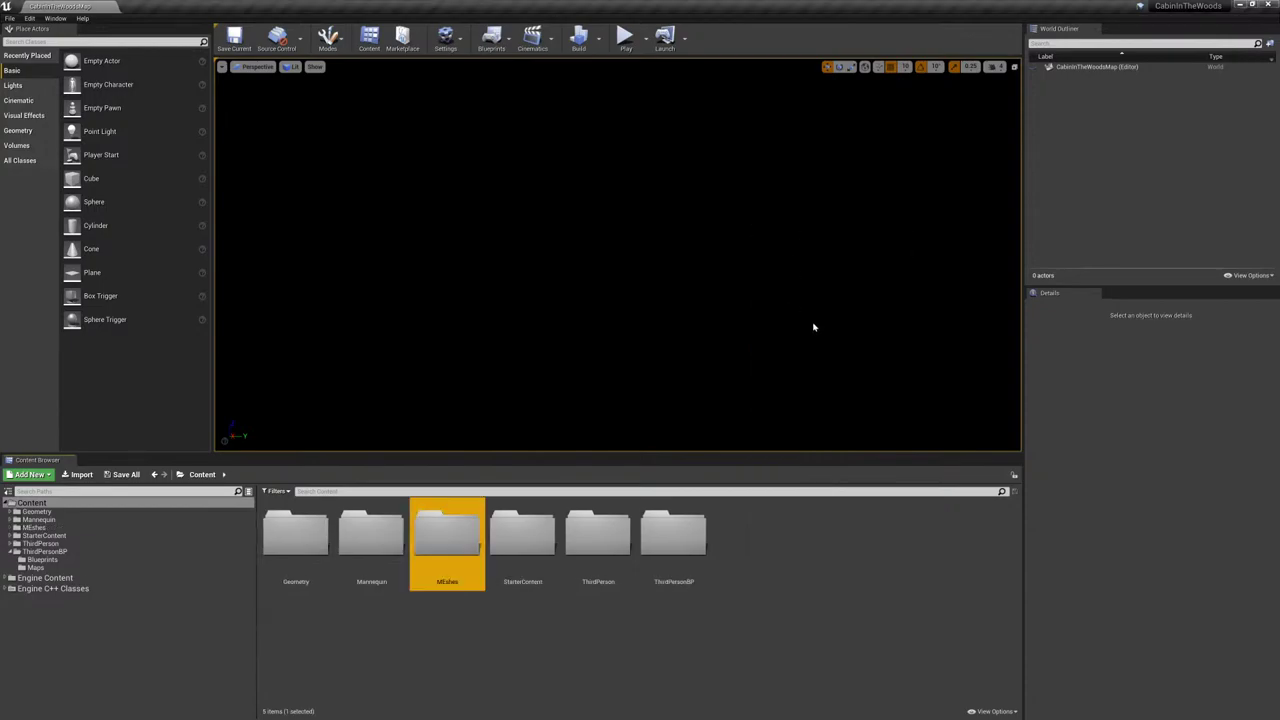
- Rename the MEshes folder in Content as Meshjes
key("F2")
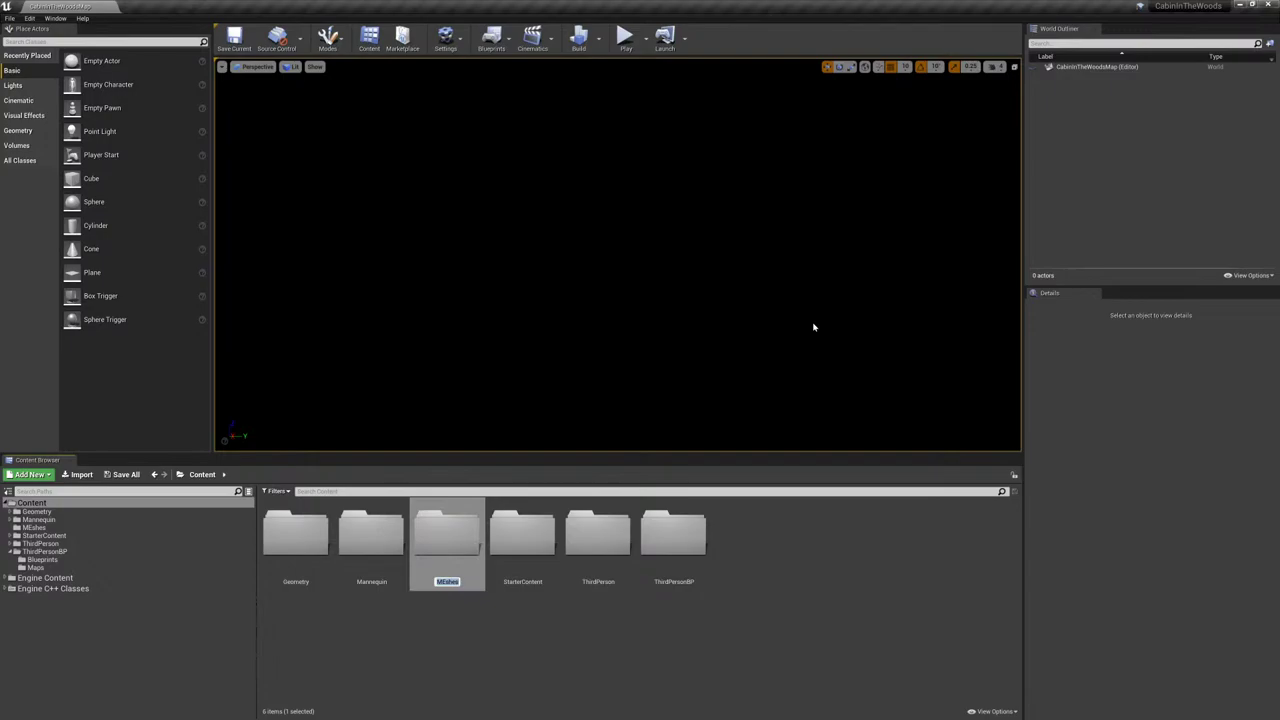
key("Return")
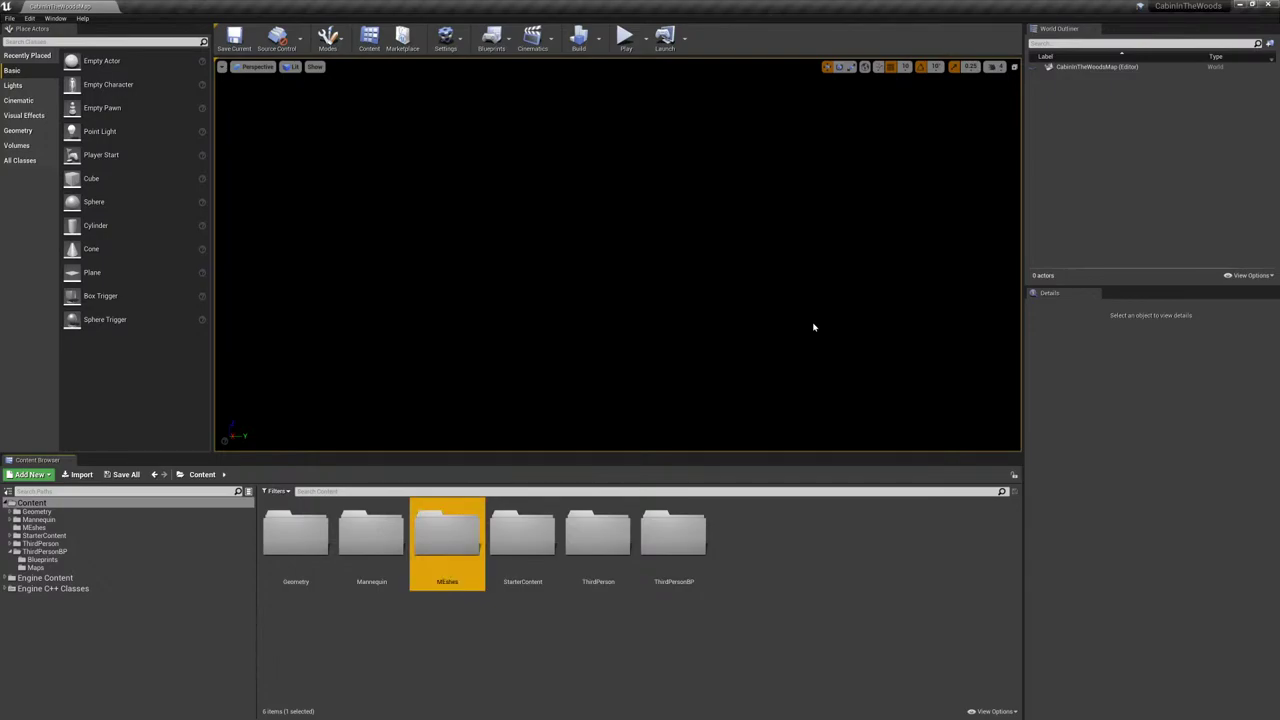
key("Return")
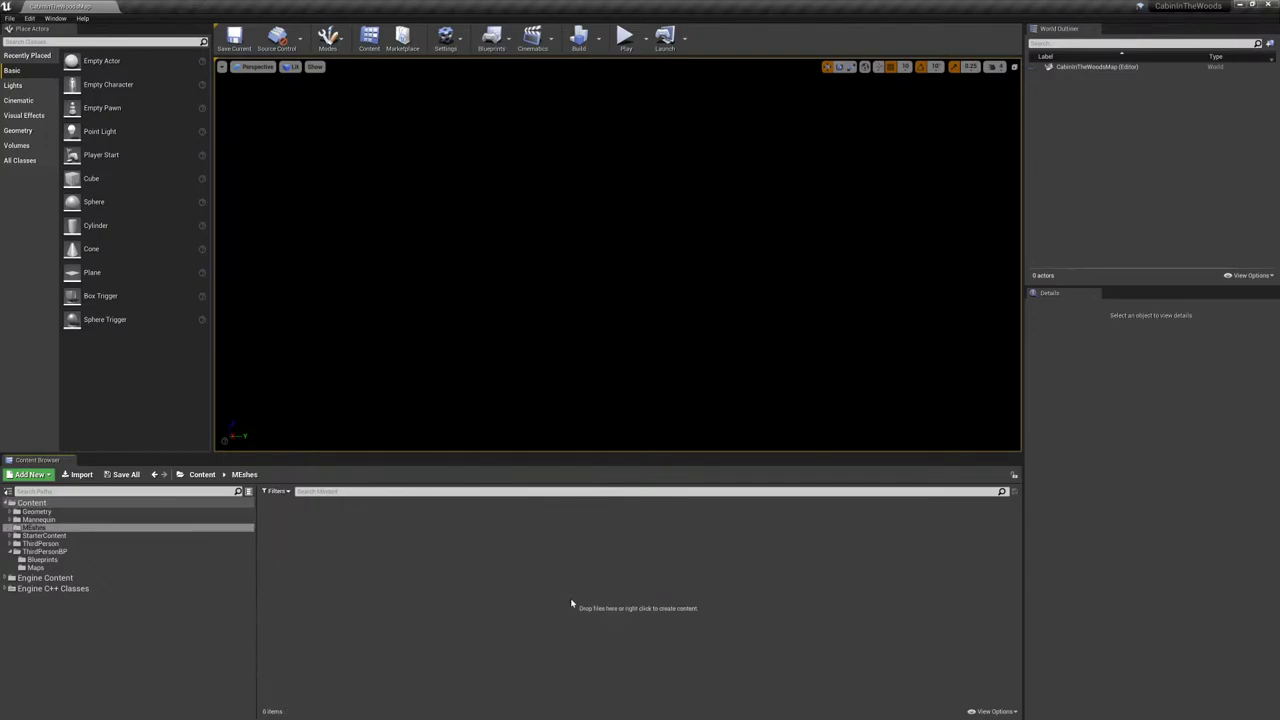
key("alt+Left")
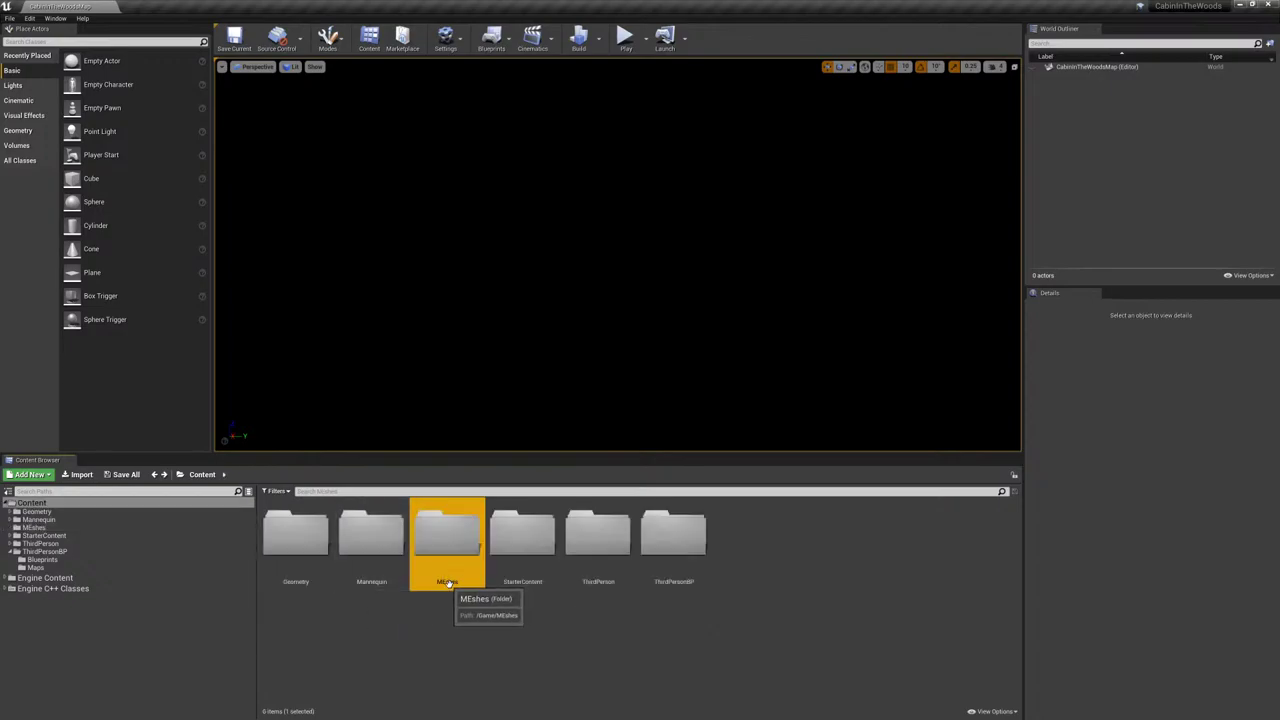
left_click(447, 582)
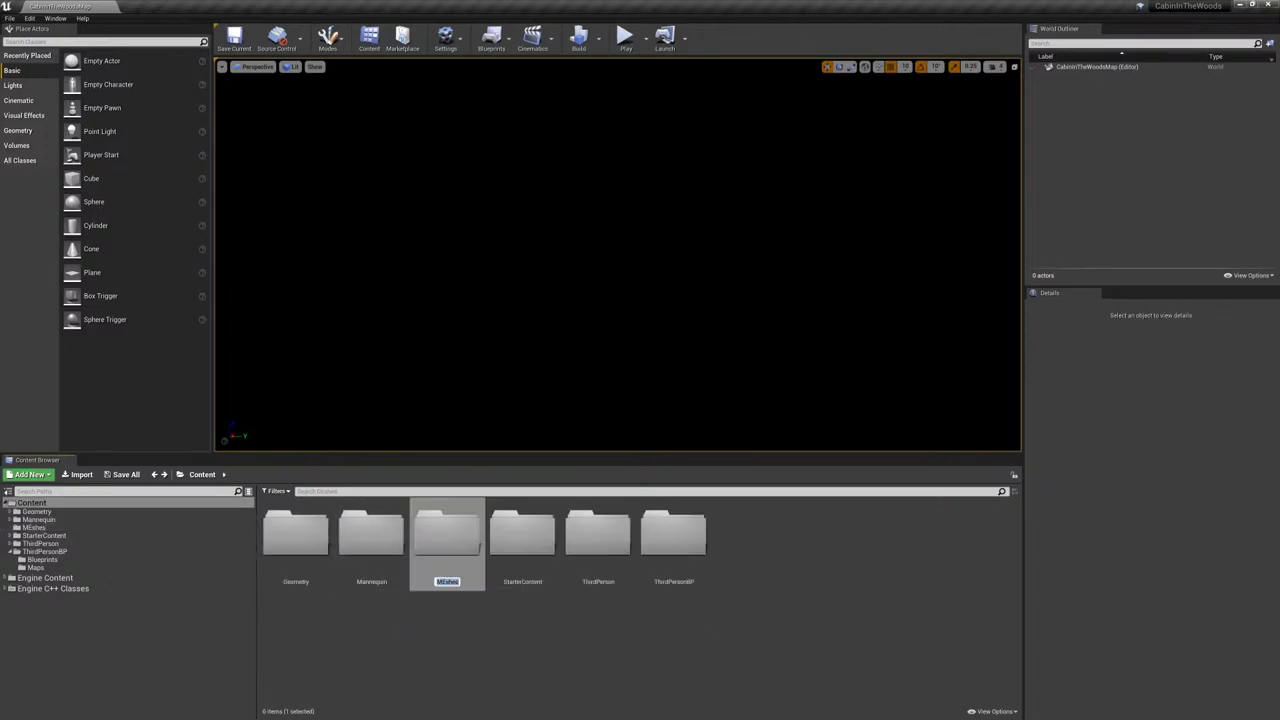
type("Meshes")
key("Return")
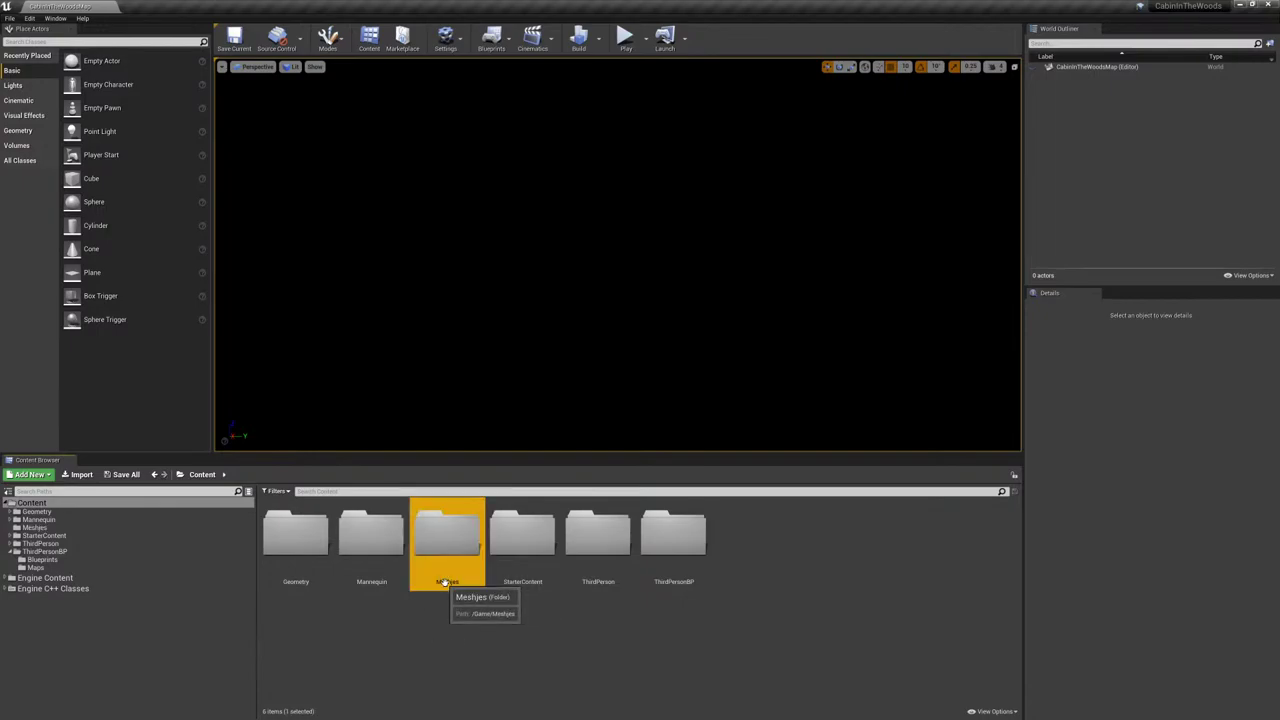
- Rename the misspelled mesh folder in Content as Meshes
double_click(446, 580)
left_click(40, 528)
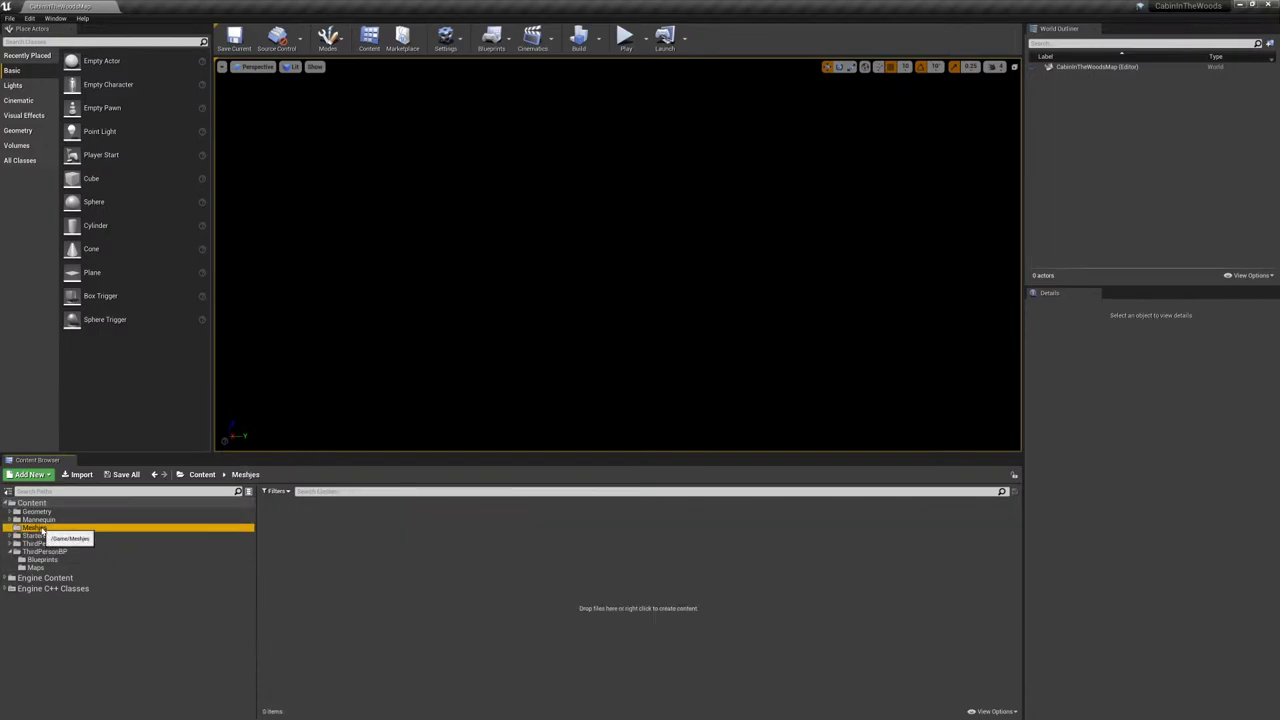
left_click(40, 502)
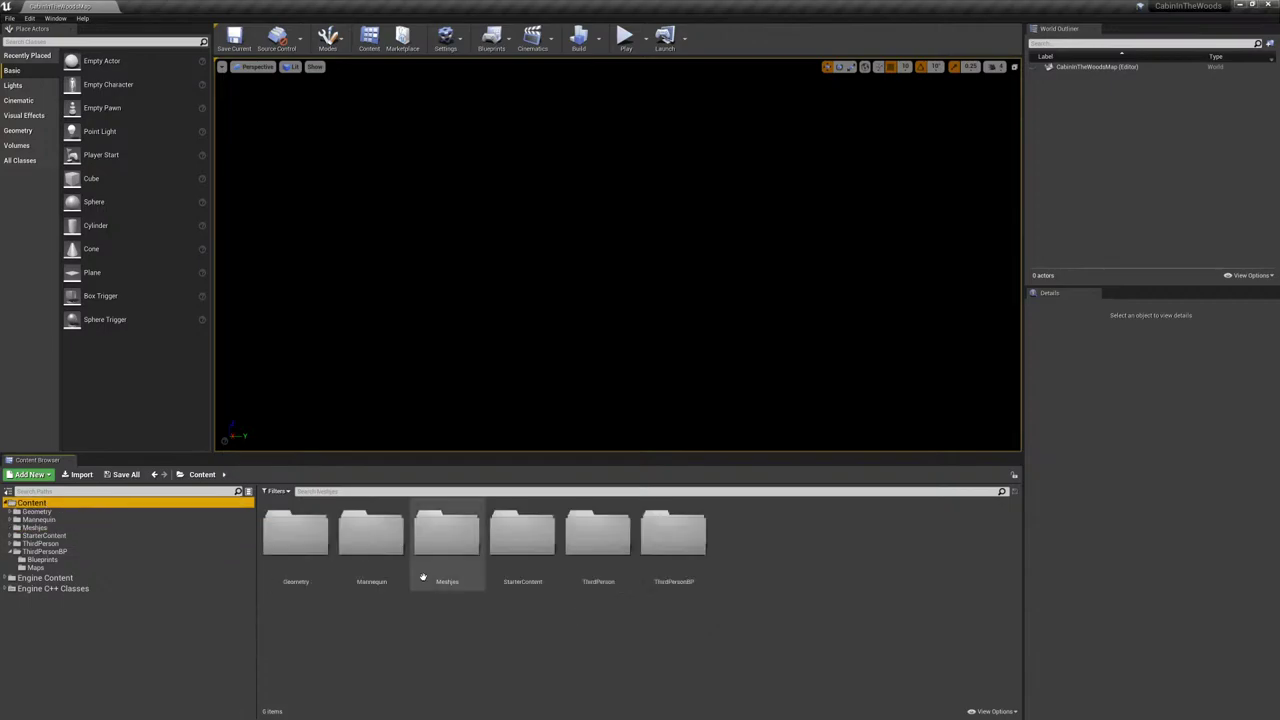
left_click(446, 582)
double_click(449, 582)
key("alt+Left")
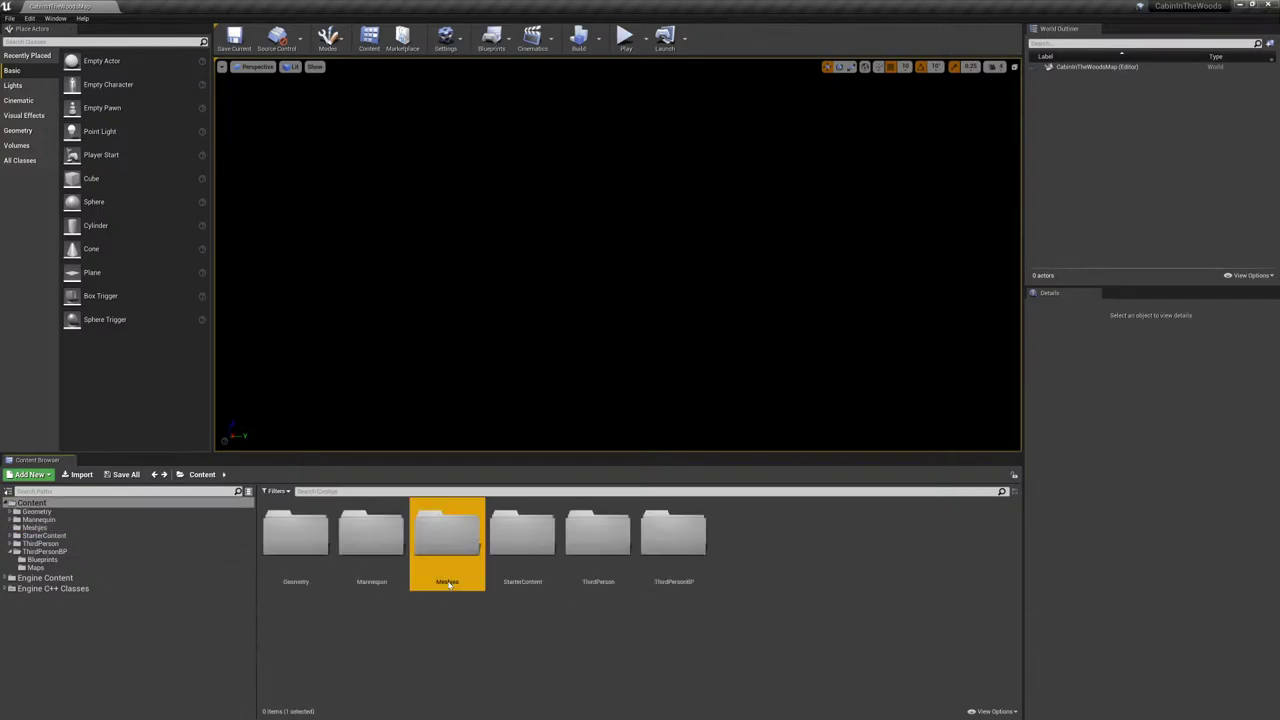
left_click(447, 581)
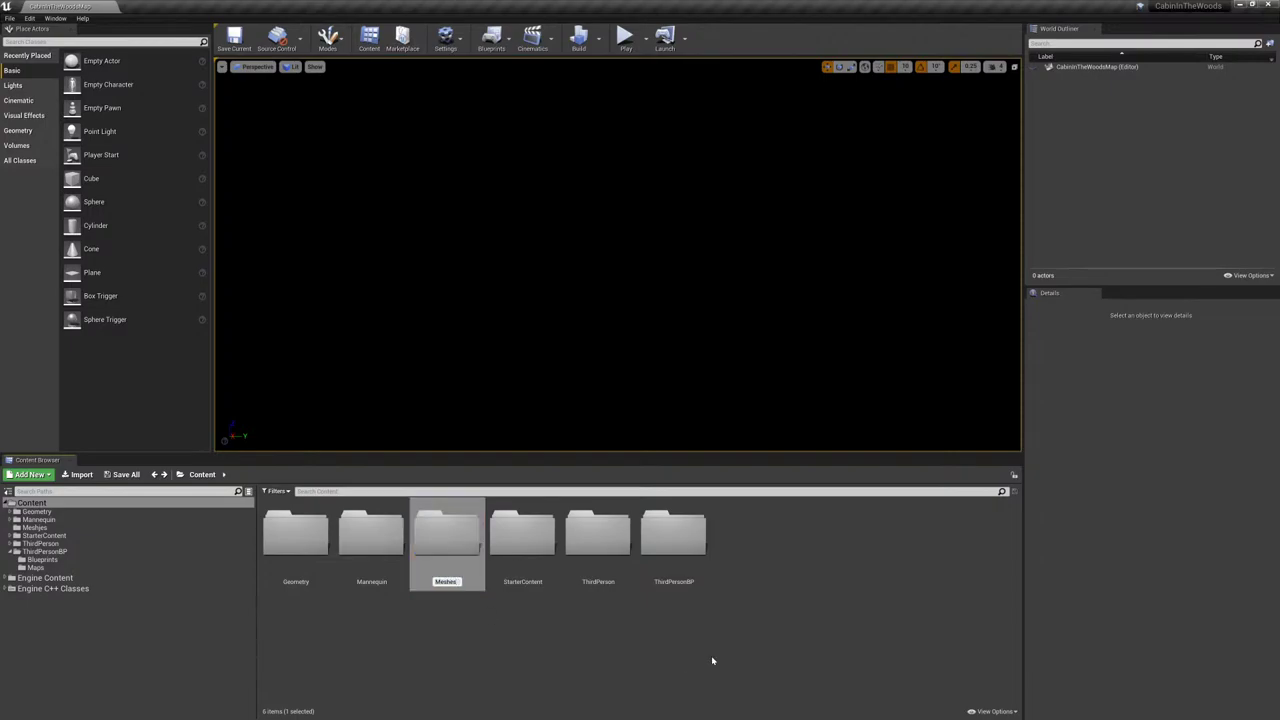
key("Return")
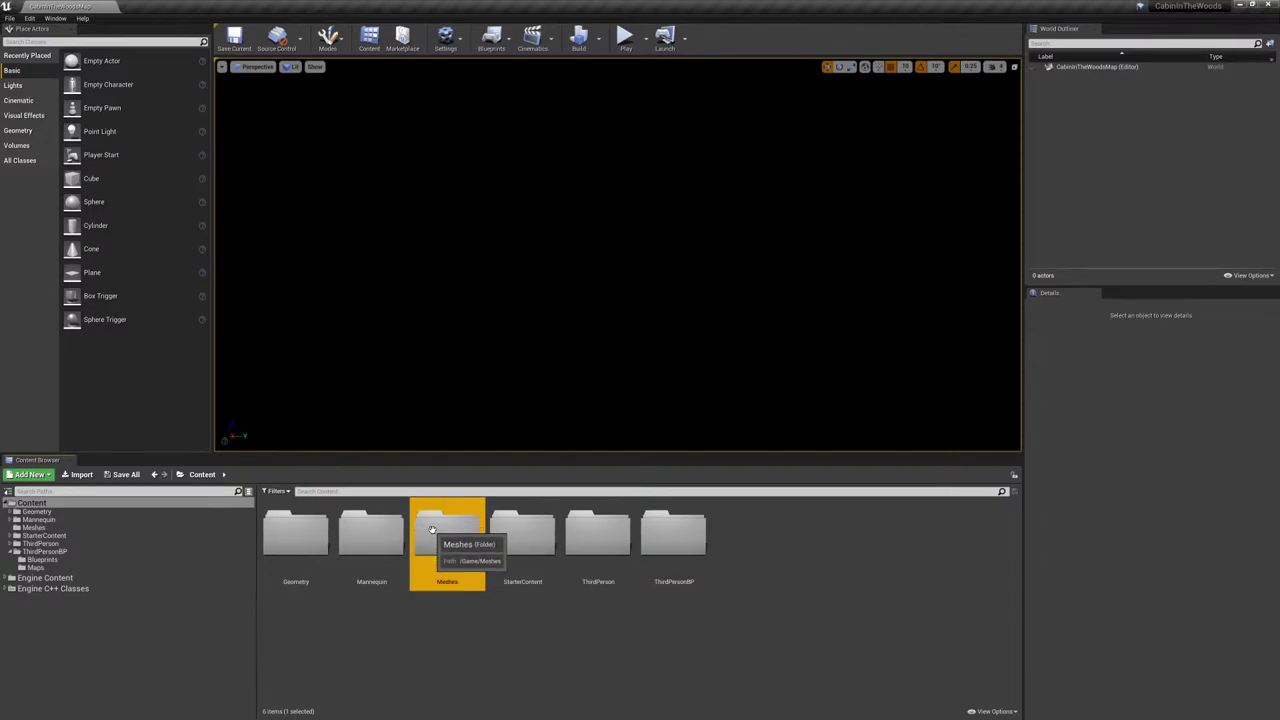
- Start an import into the Meshes folder and choose ProxyFloor.fbx from the FBX folder of Projects\CabinInTheWoods
double_click(436, 580)
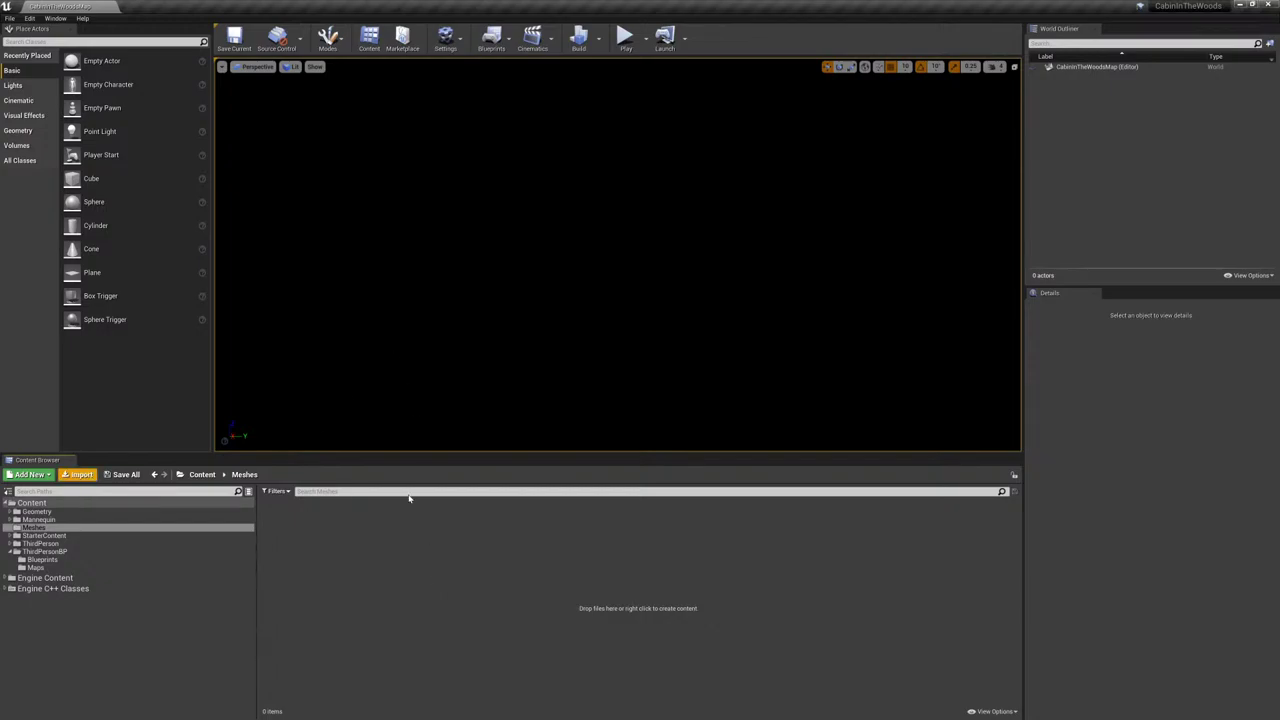
left_click_drag(188, 15, 525, 187)
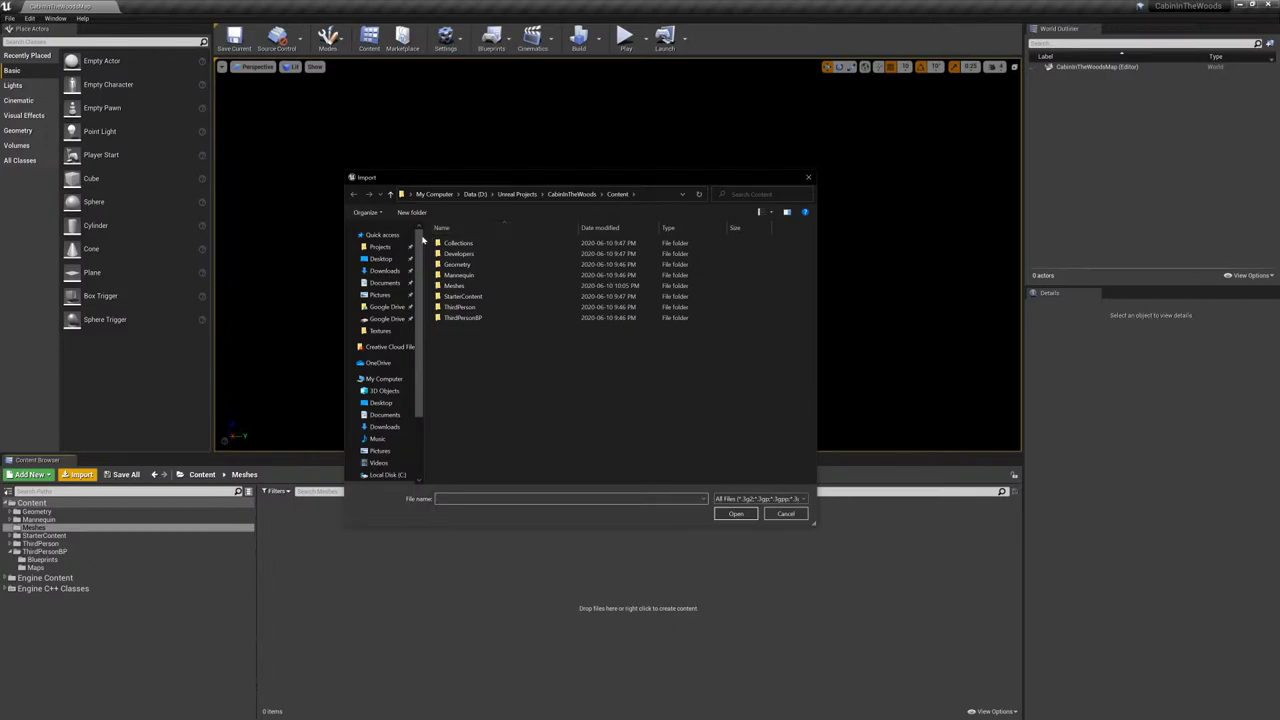
left_click(385, 248)
scroll(470, 415, "down", 5)
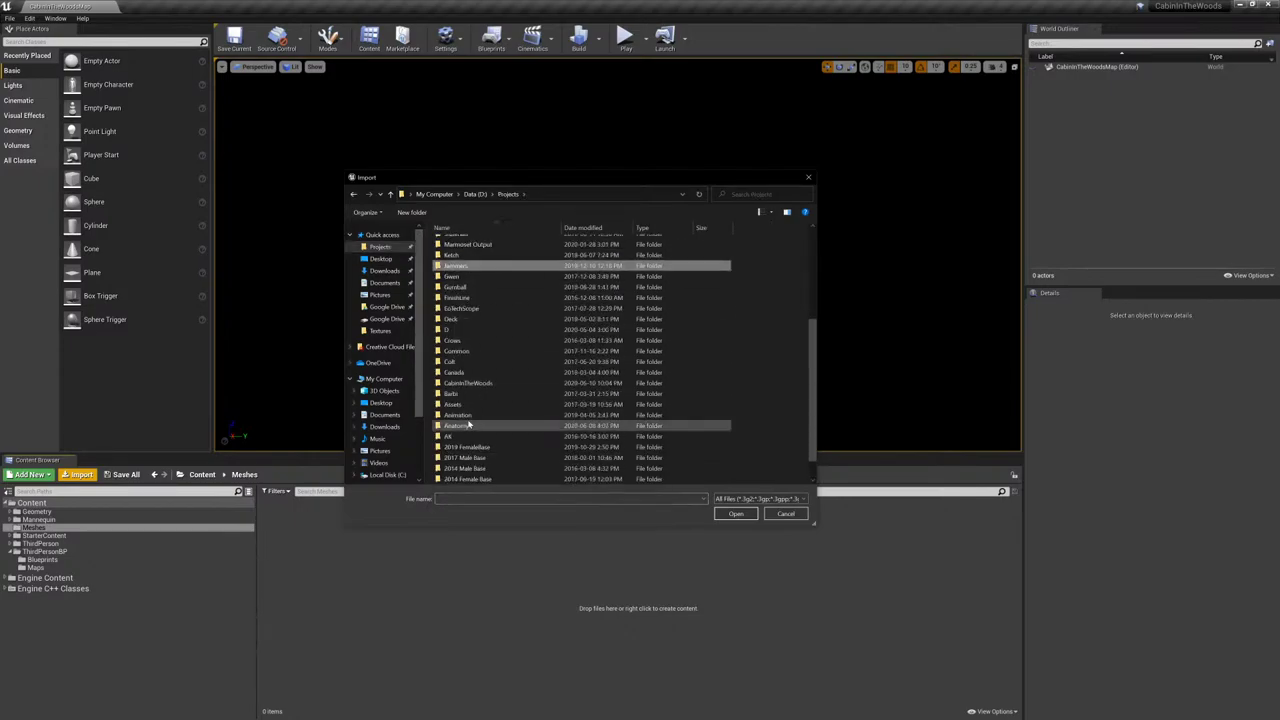
double_click(468, 383)
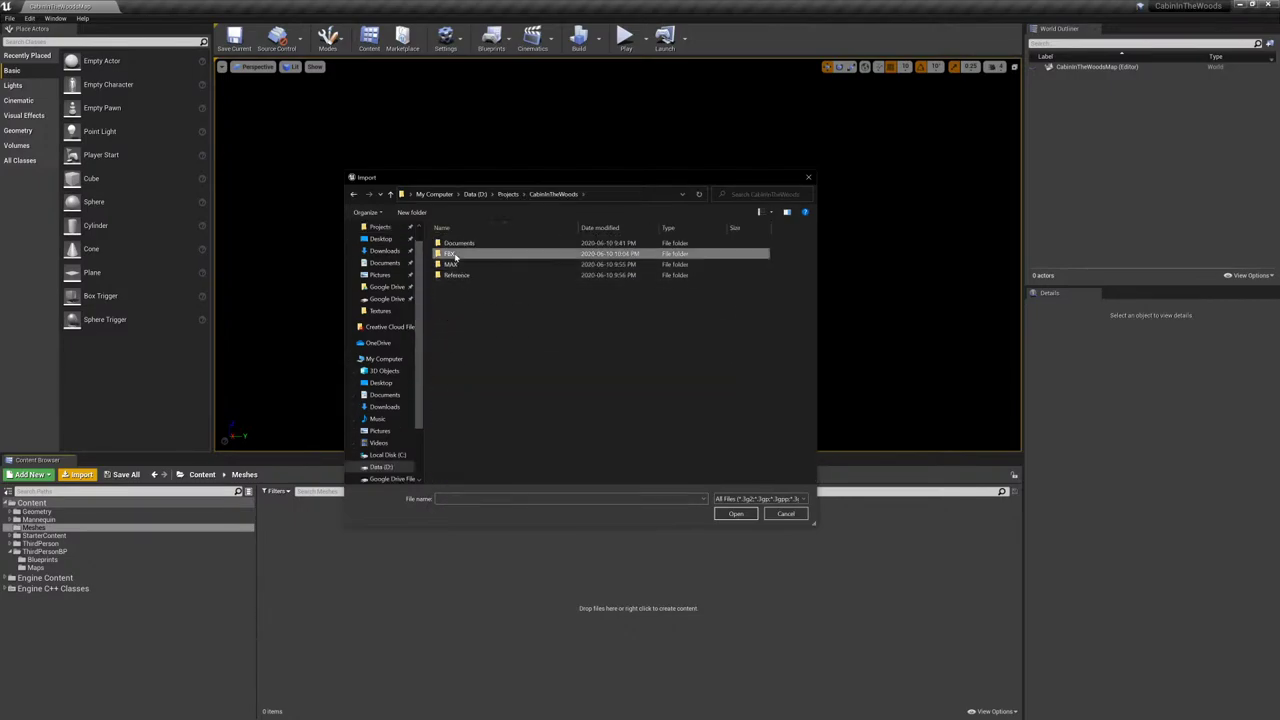
double_click(455, 257)
double_click(460, 243)
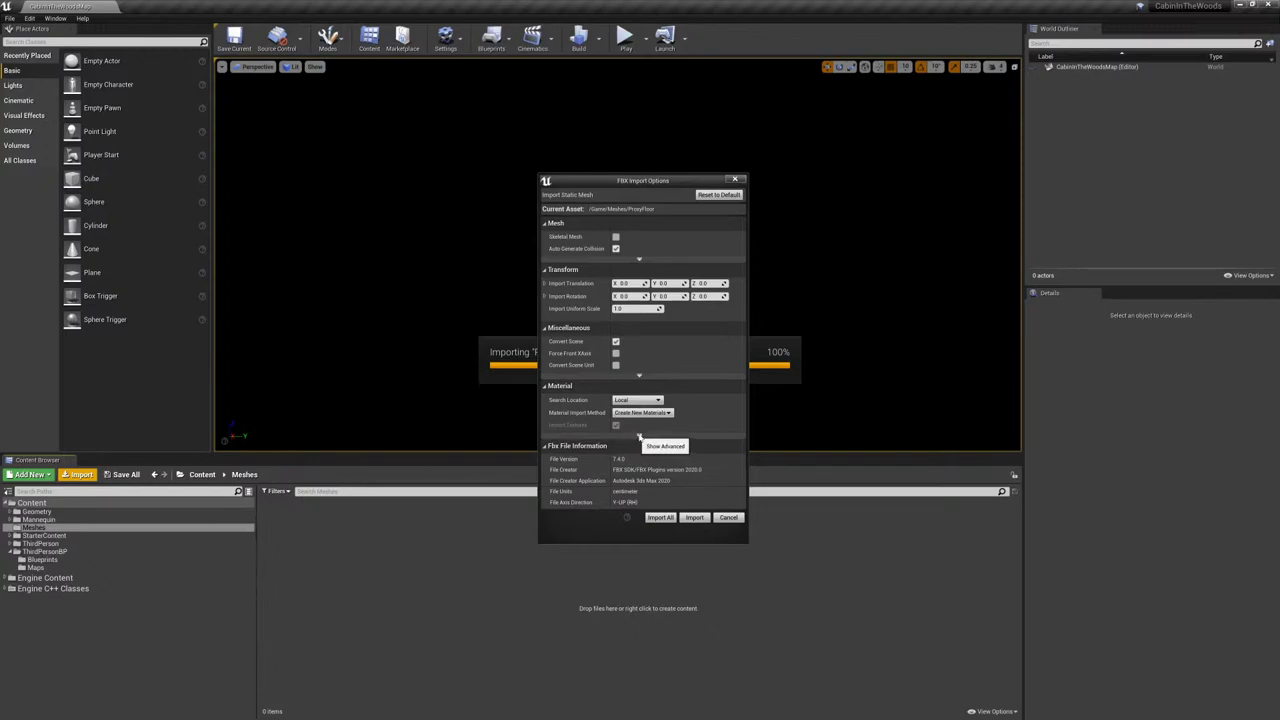
- Import ProxyFloor as a static mesh with Do Not Create Material and without textures, and close the message log
left_click(644, 375)
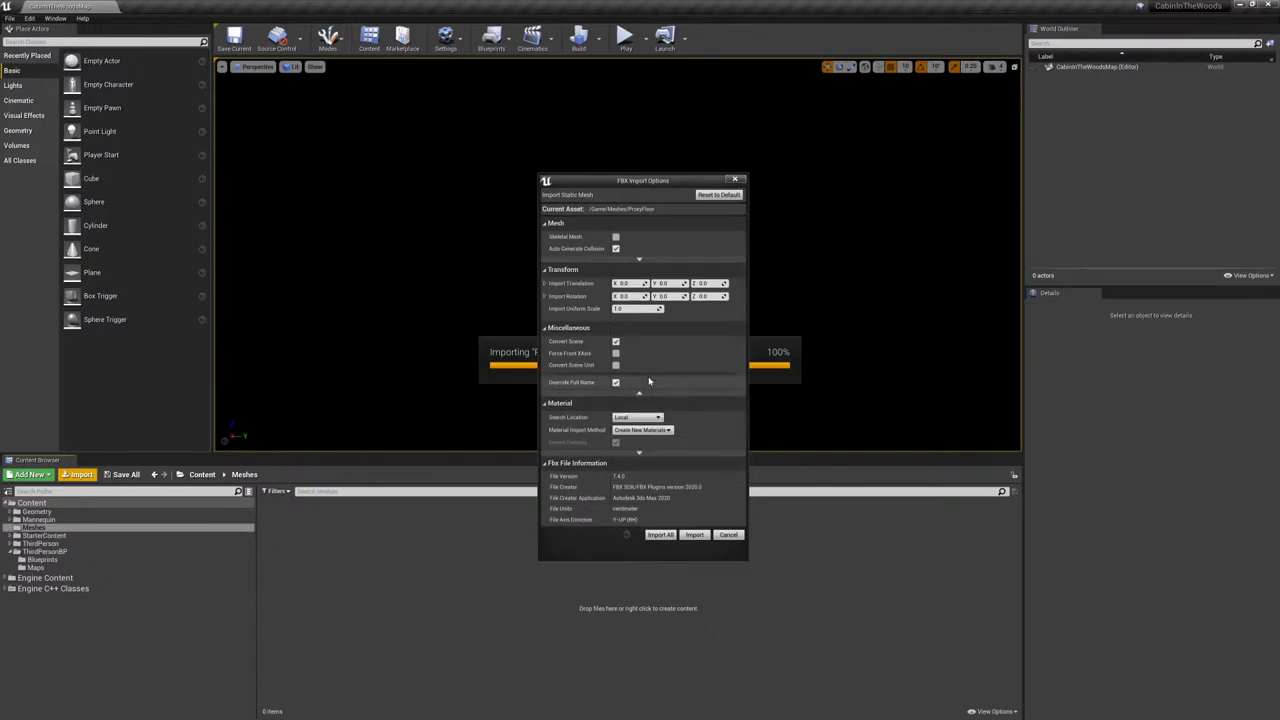
left_click(640, 452)
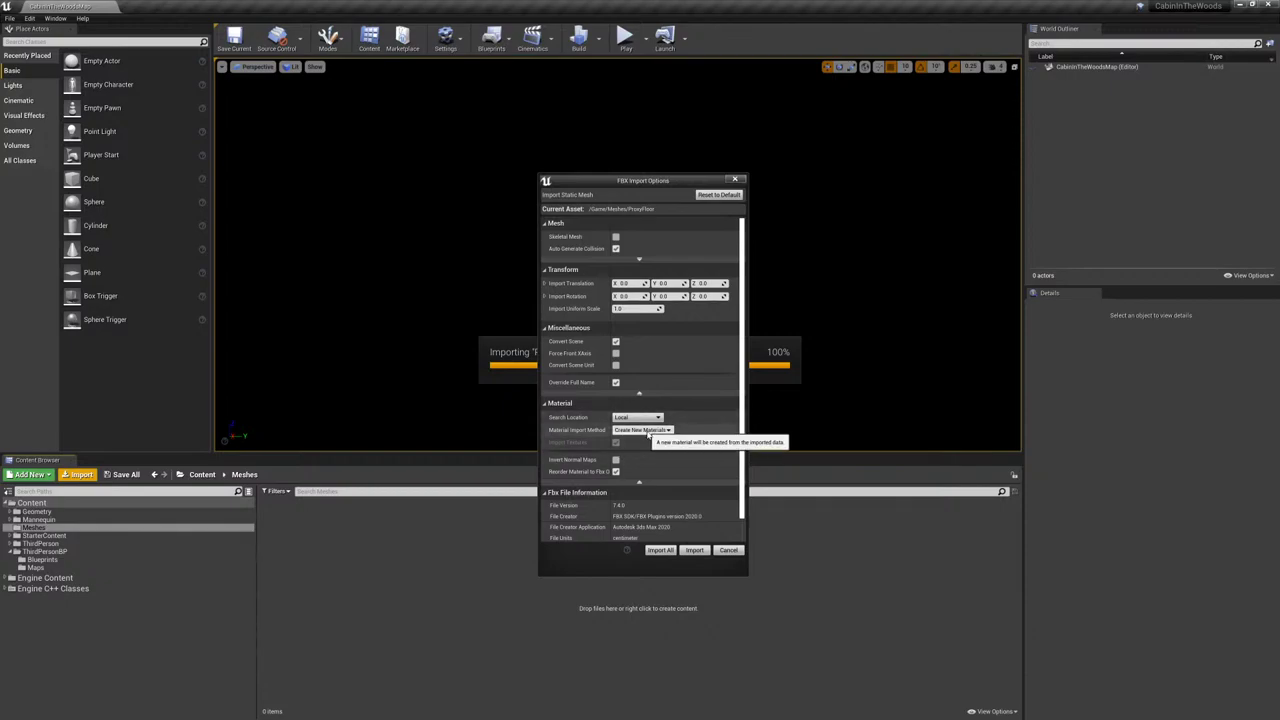
left_click(640, 452)
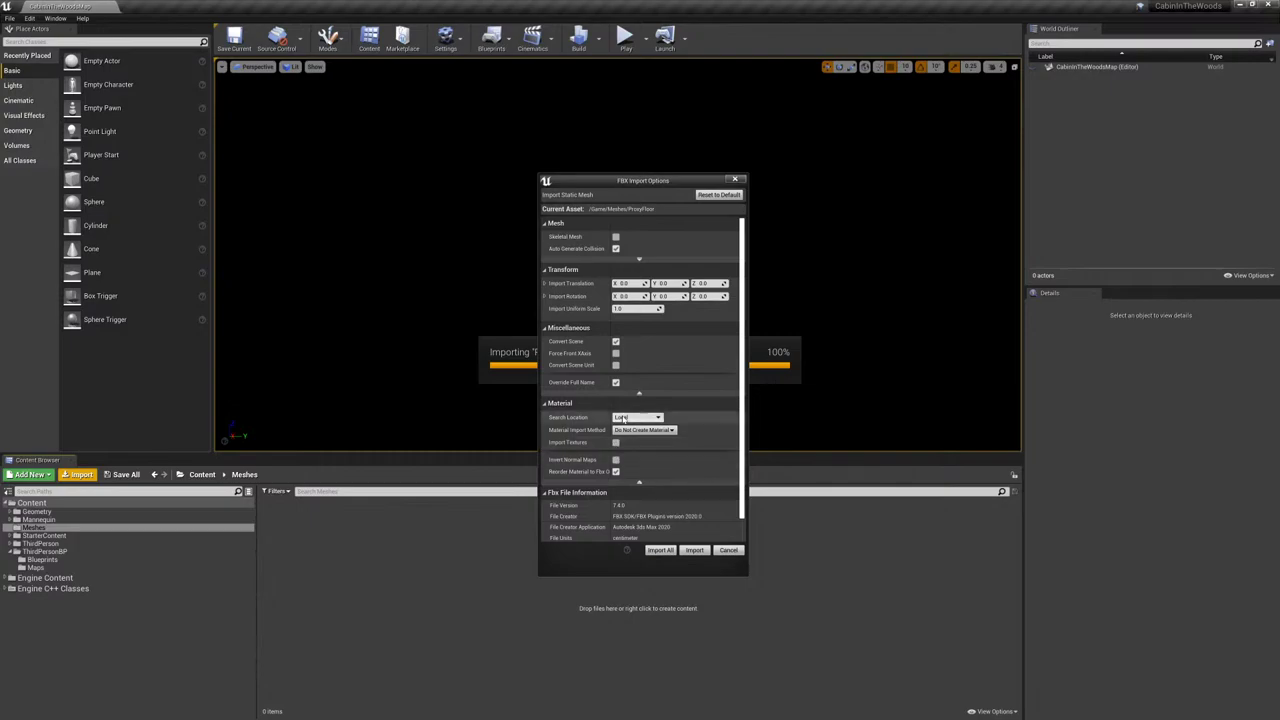
left_click(640, 259)
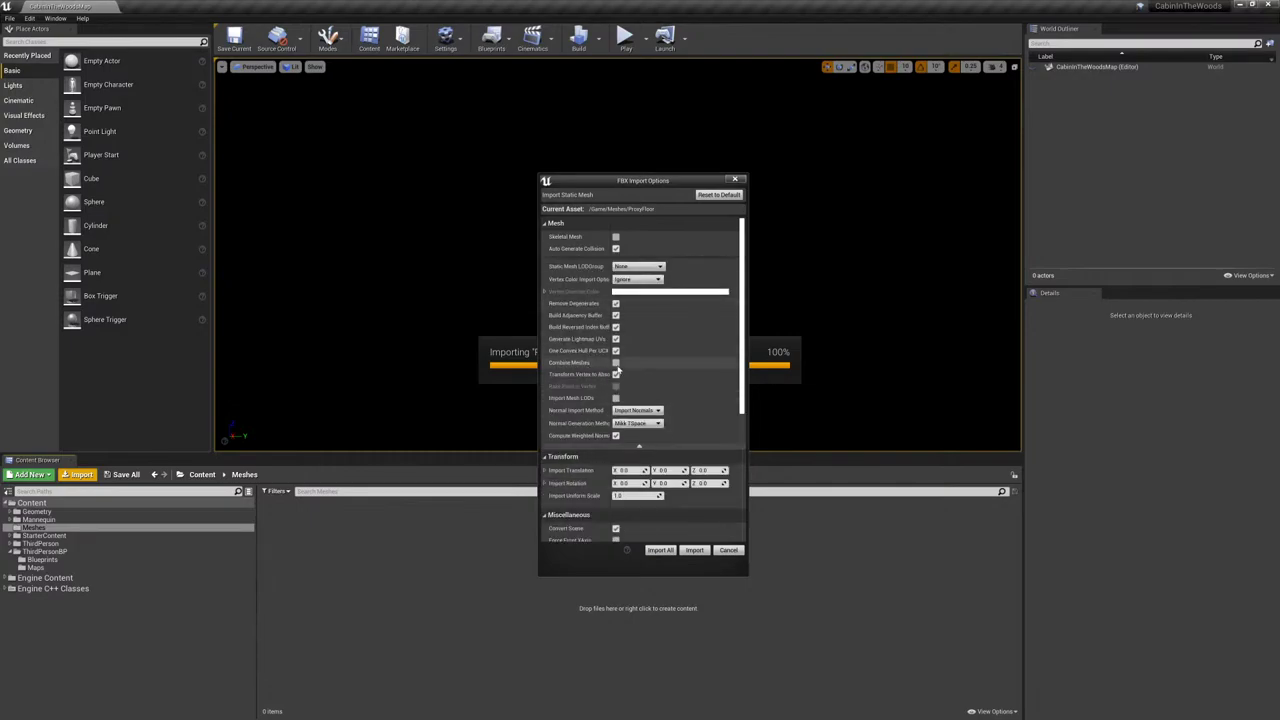
left_click(695, 551)
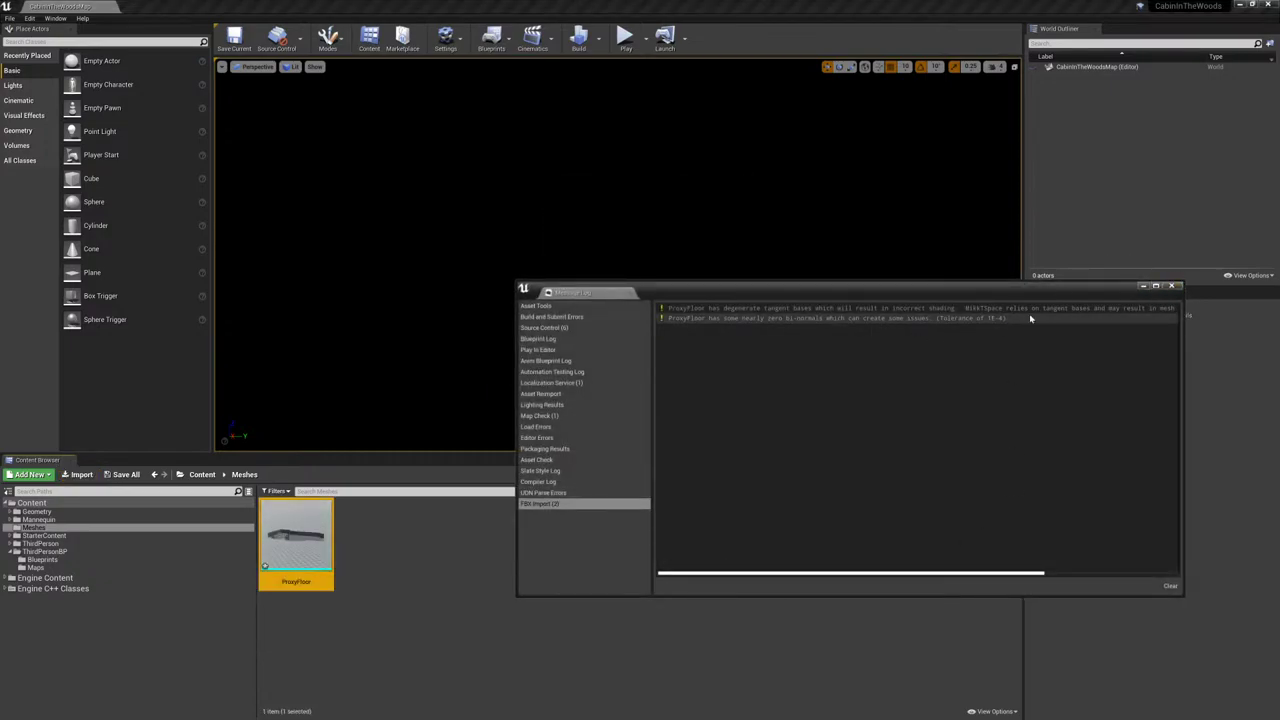
left_click(1172, 286)
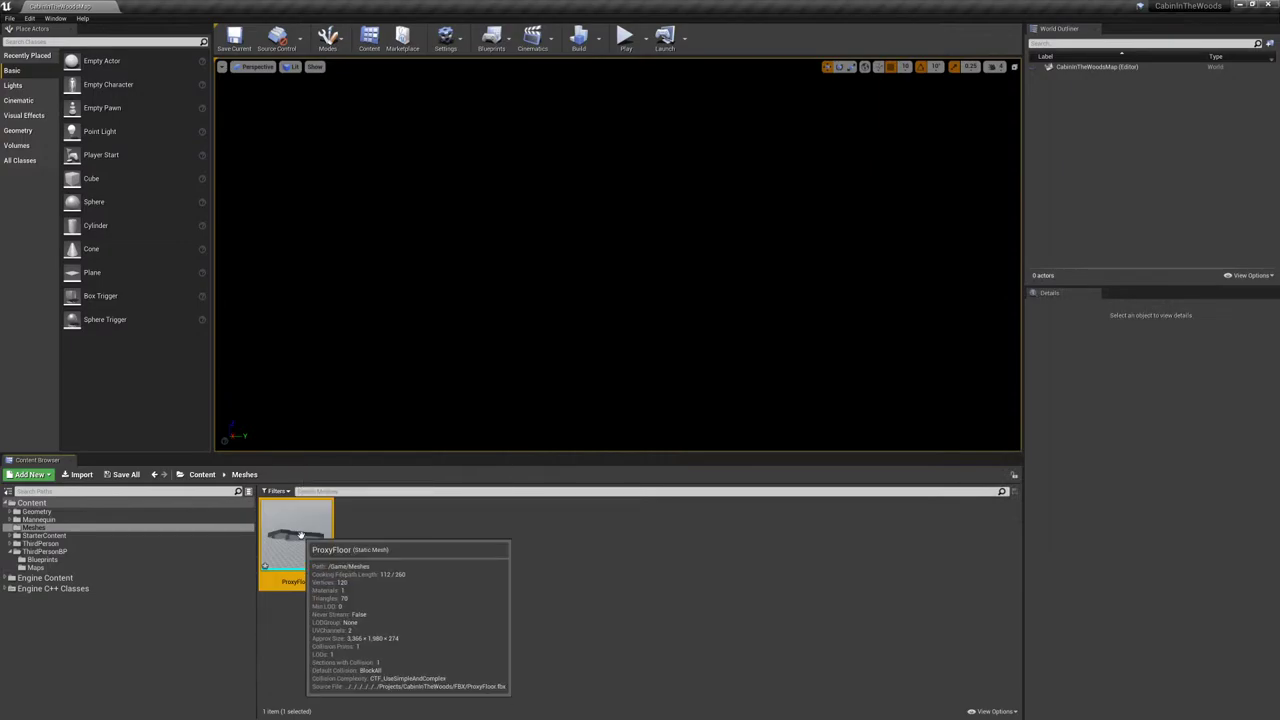
- Place the ProxyFloor mesh in the level and reset its location to 0, 0, 0
left_click_drag(291, 566, 554, 329)
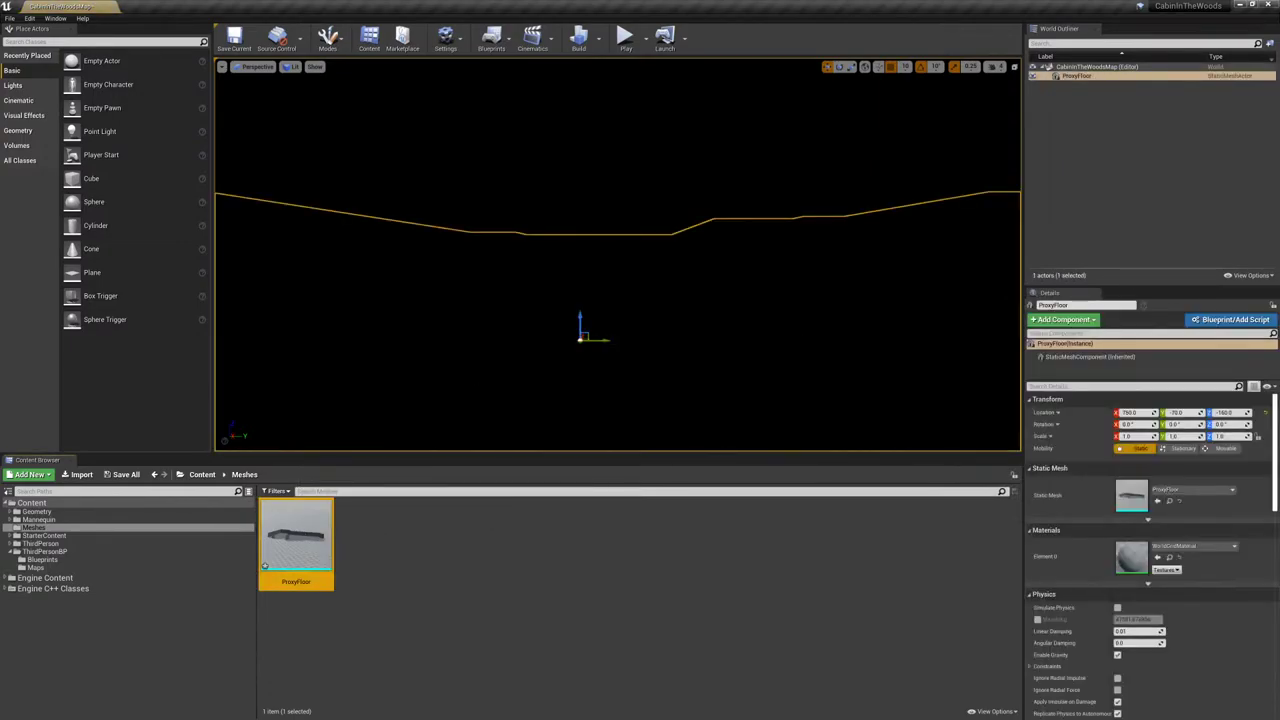
right_click(1264, 414)
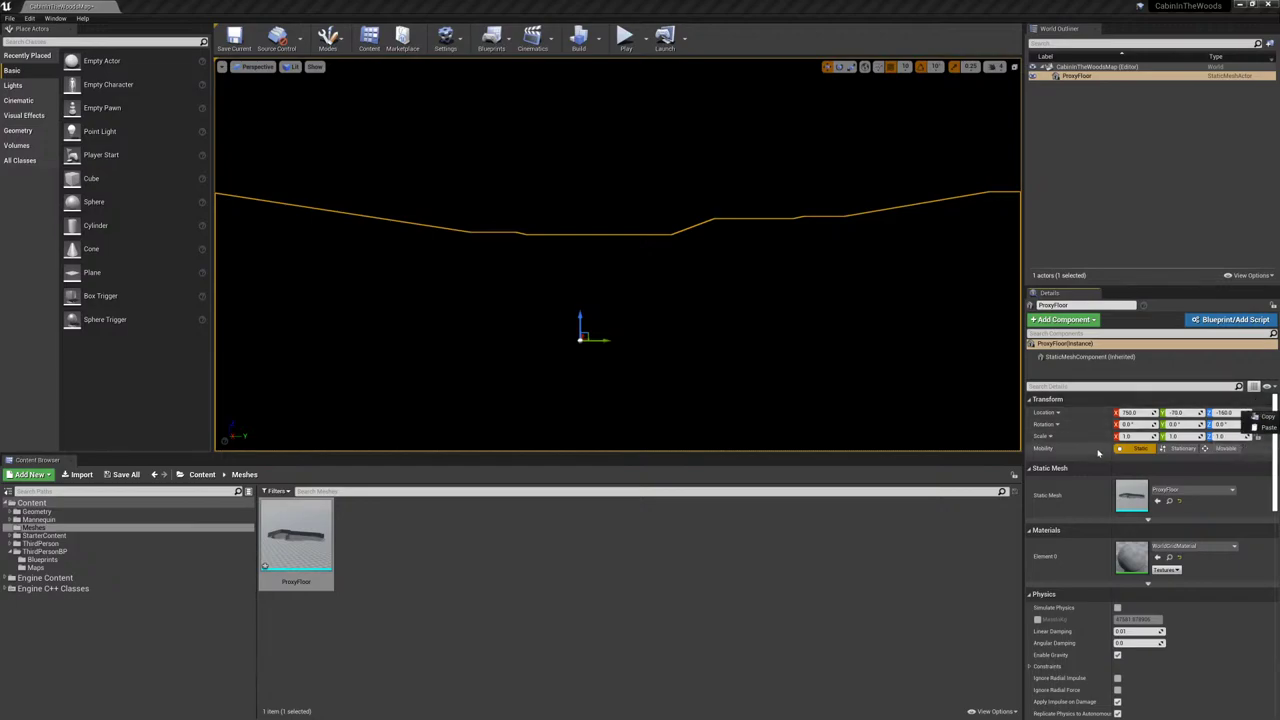
left_click(892, 567)
left_click(1265, 412)
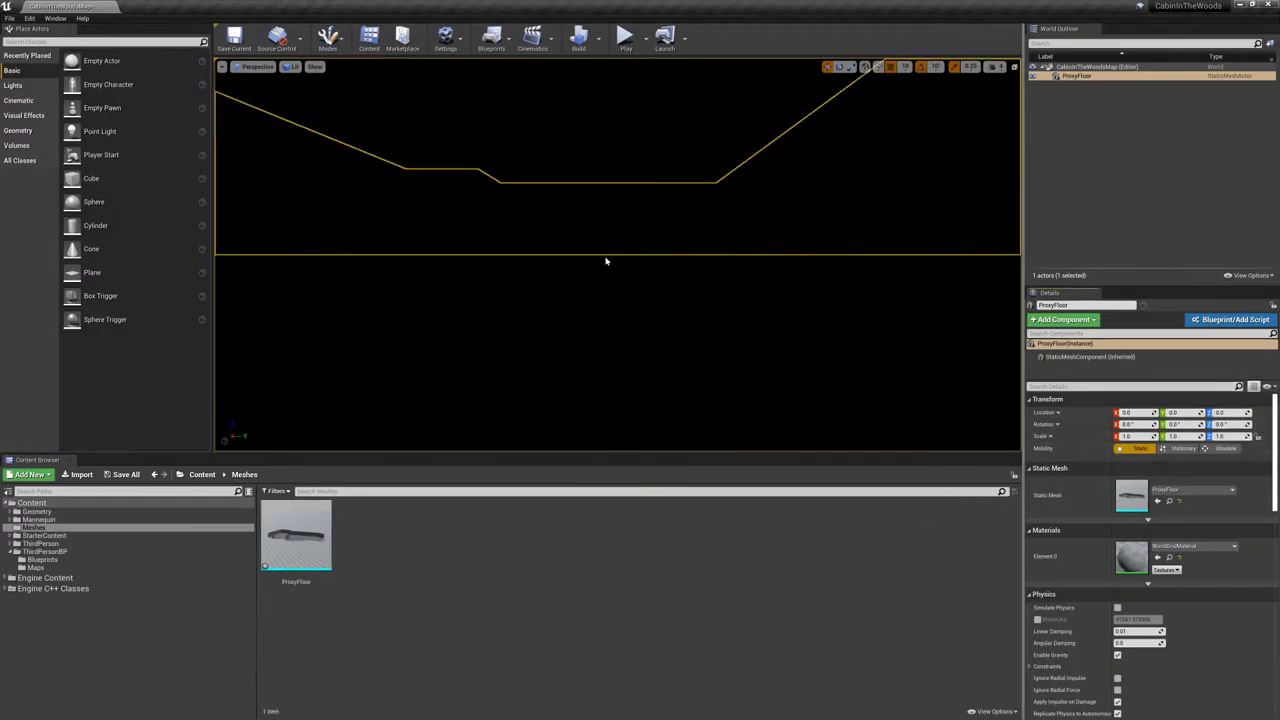
mouse_move(606, 260)
right_mouse_down()
mouse_move(554, 275)
mouse_move(420, 250)
mouse_move(604, 262)
right_mouse_up()
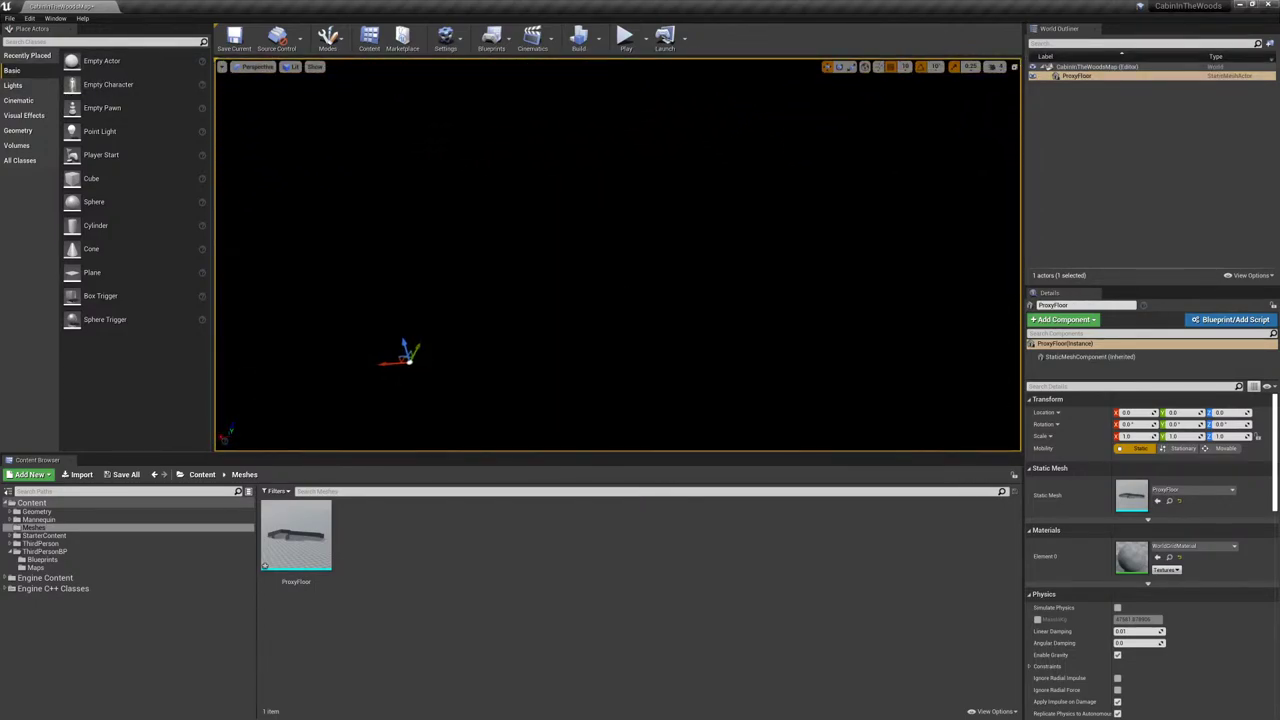
- Hide the viewport grid and place a directional light inside the ProxyFloor house in the level
left_click(314, 66)
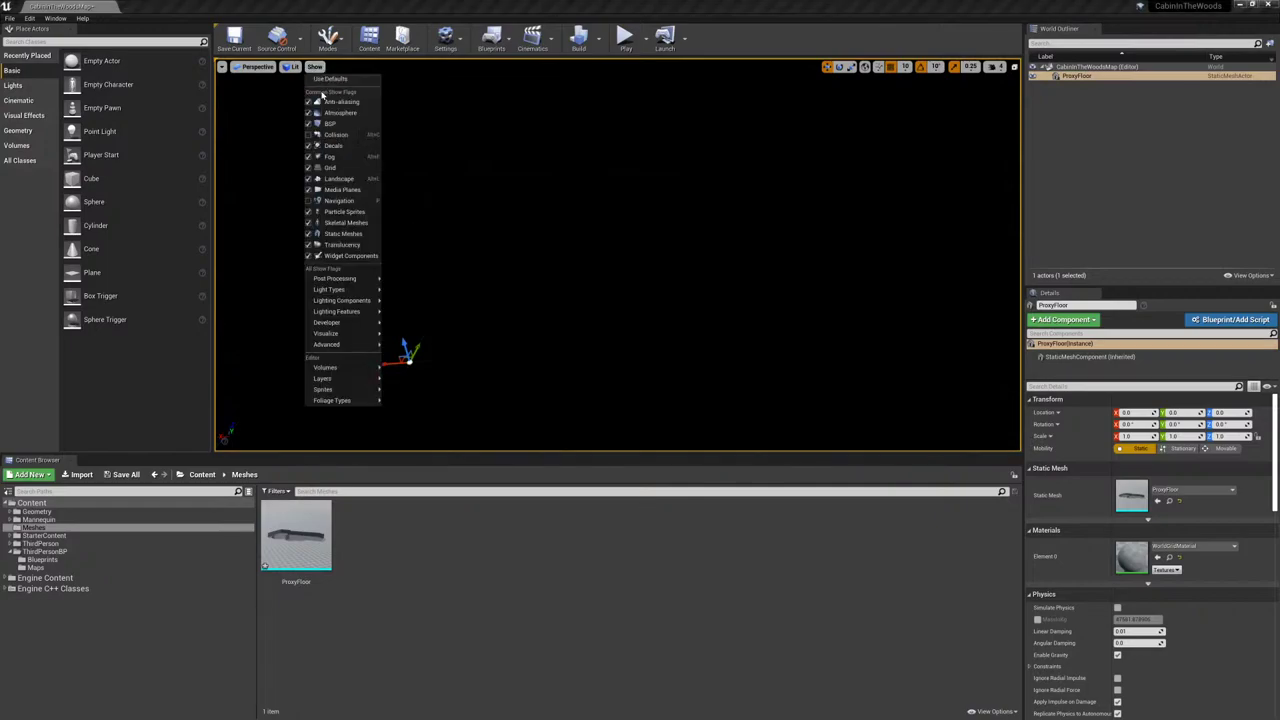
left_click(333, 167)
right_click_drag(333, 167, 333, 167)
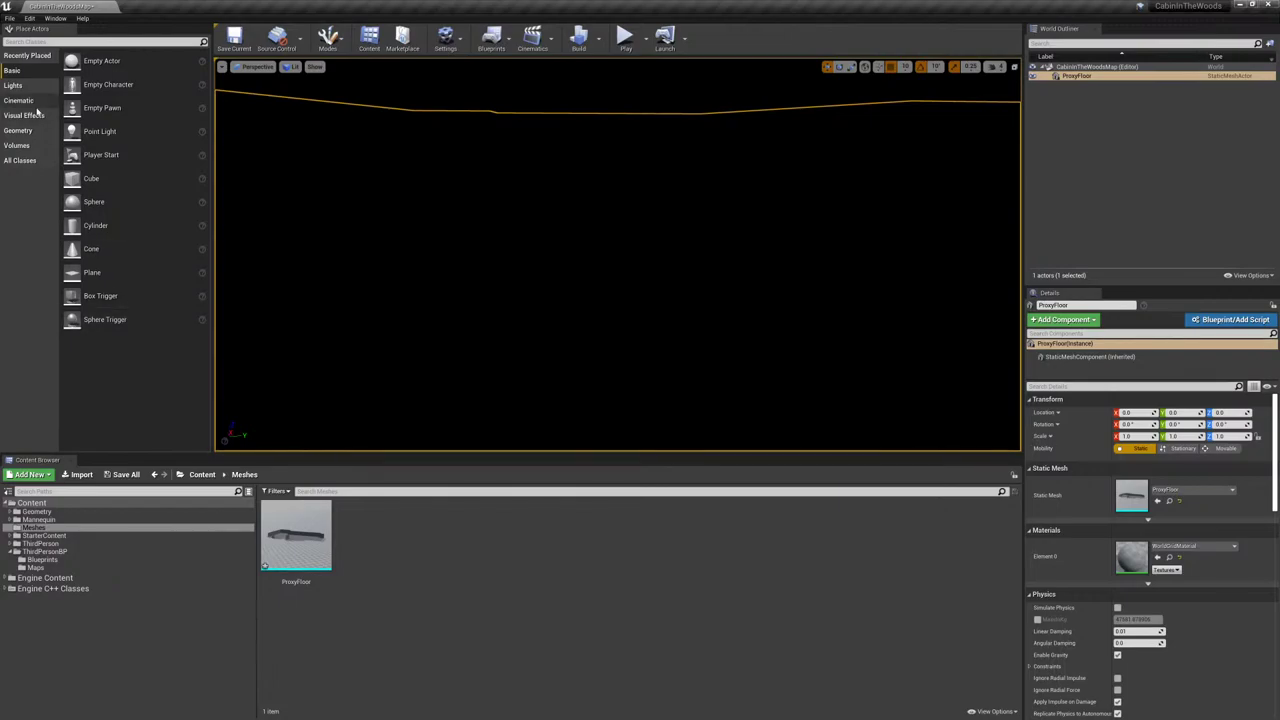
left_click(12, 85)
left_click_drag(100, 61, 786, 245)
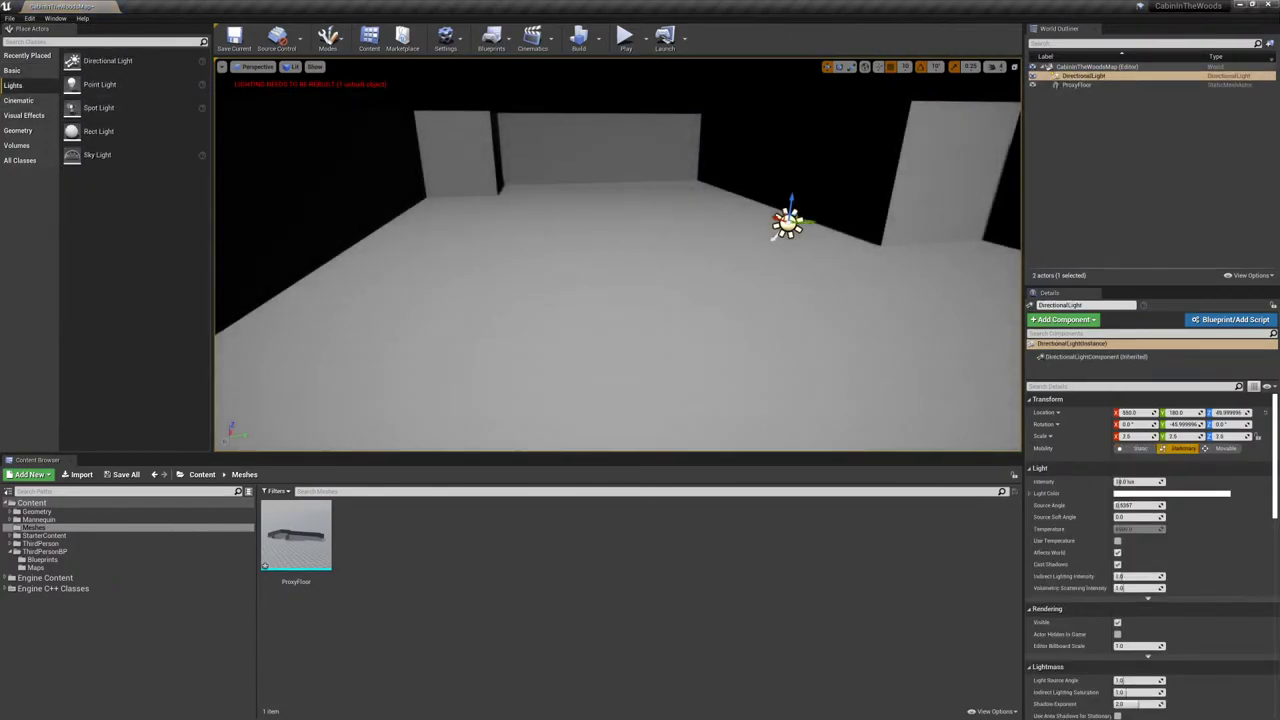
- Select the ProxyFloor actor and check its available collision presets
left_click(734, 346)
scroll(1164, 543, "down", 5)
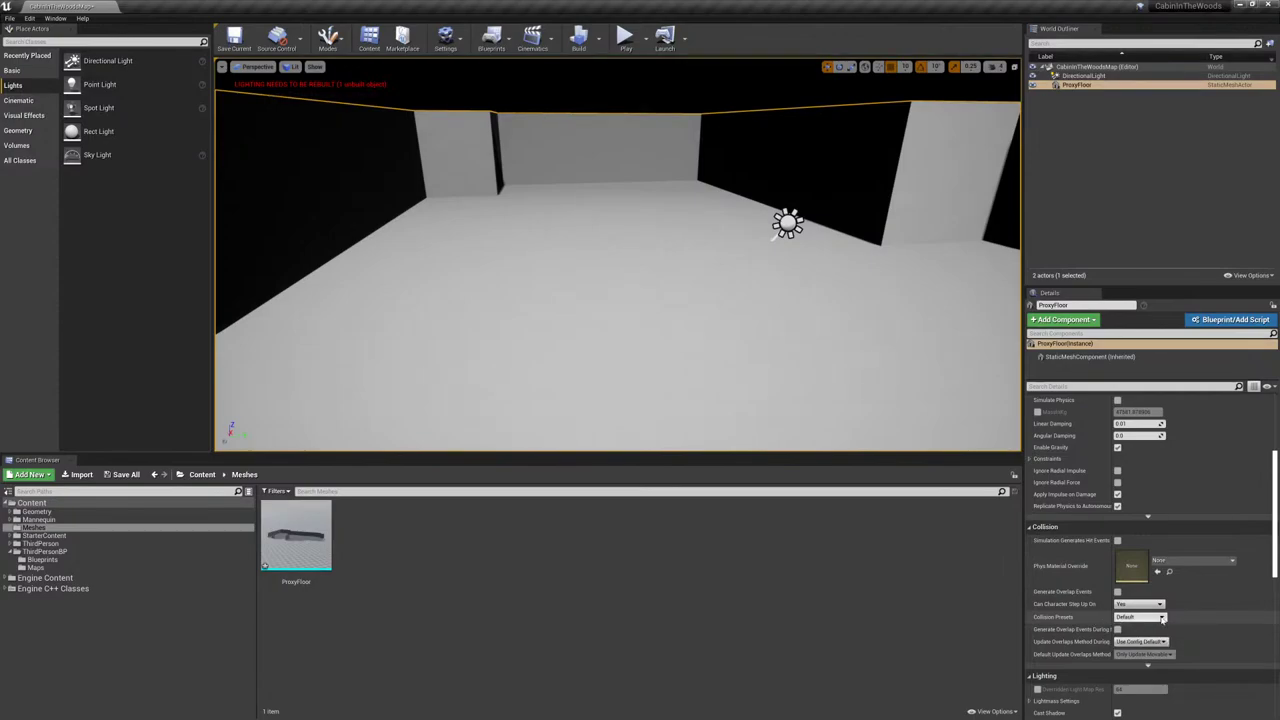
left_click(1161, 617)
left_click(1161, 617)
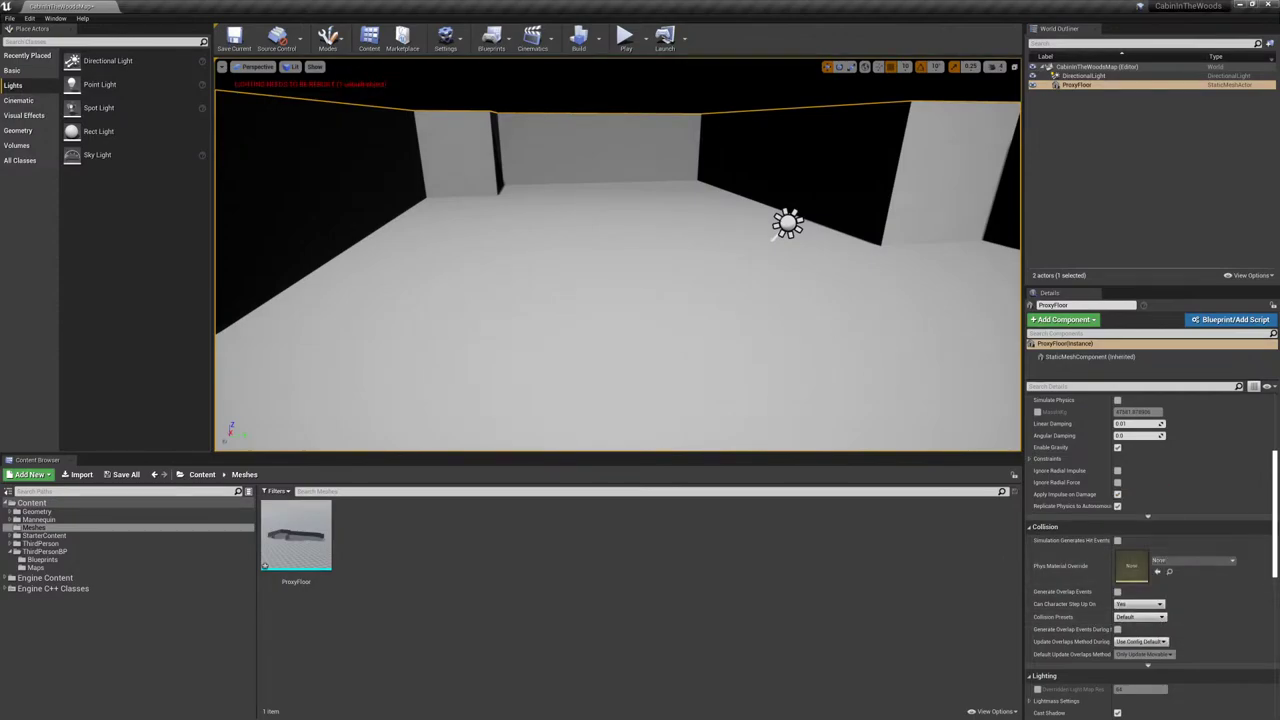
- Play-test the level in the viewport, run and jump with the character around the floor and walls, and stop playing
left_click(624, 38)
left_click(785, 316)
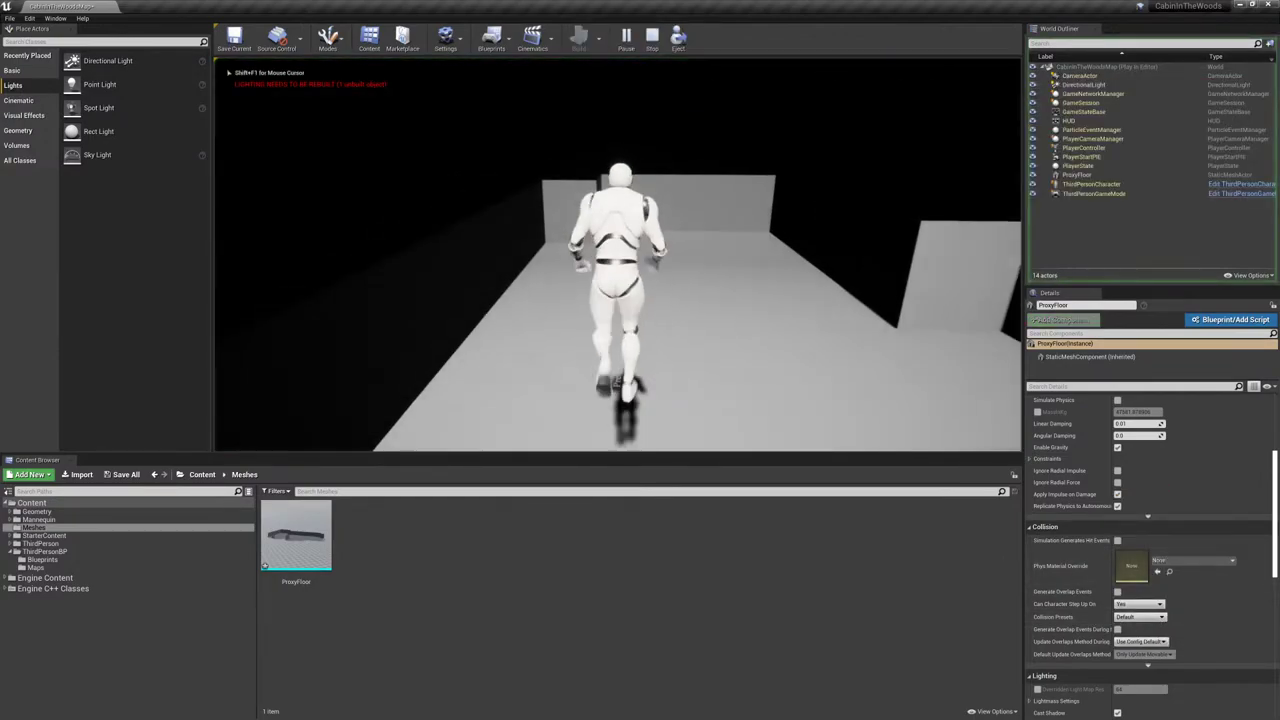
key("space")
key("w")
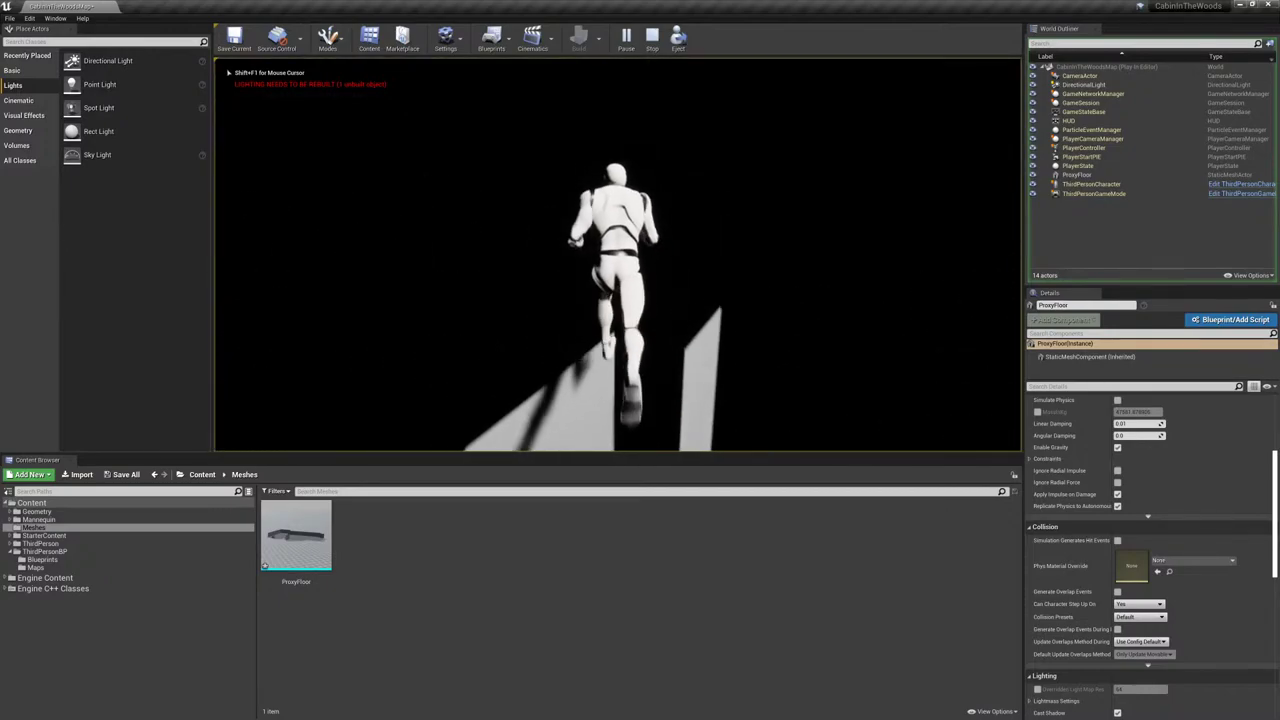
key("w")
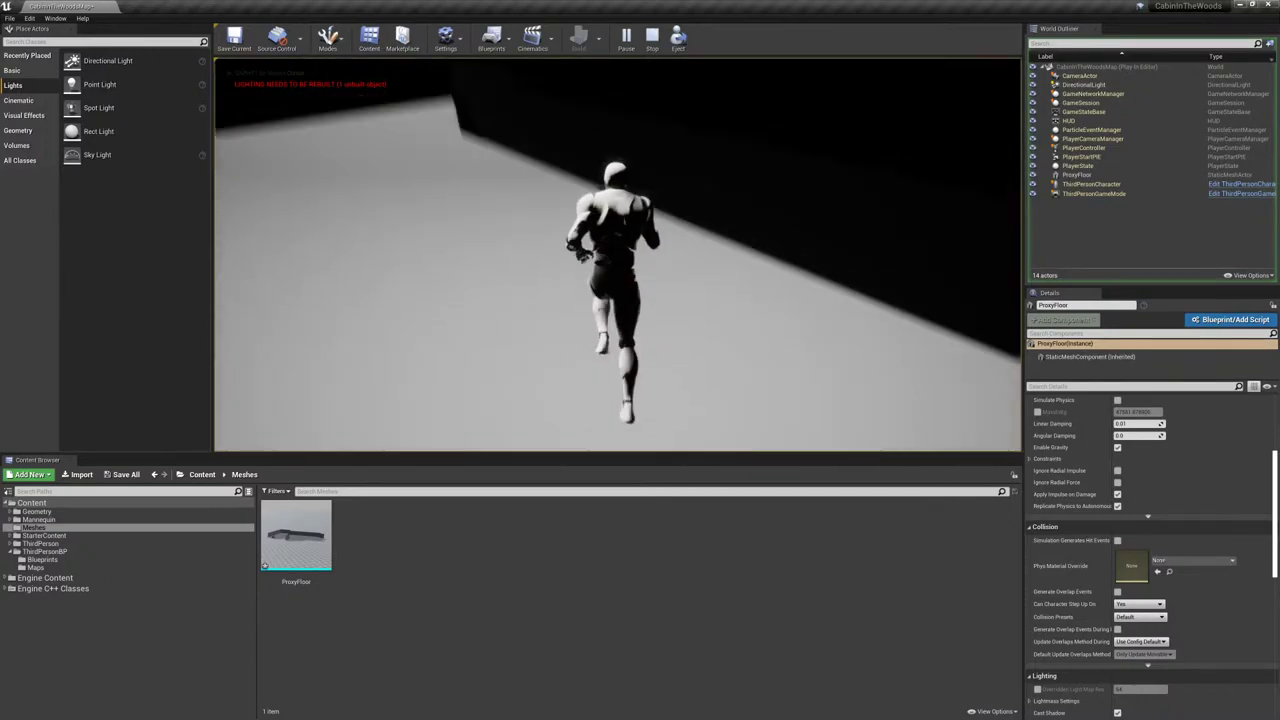
key("w")
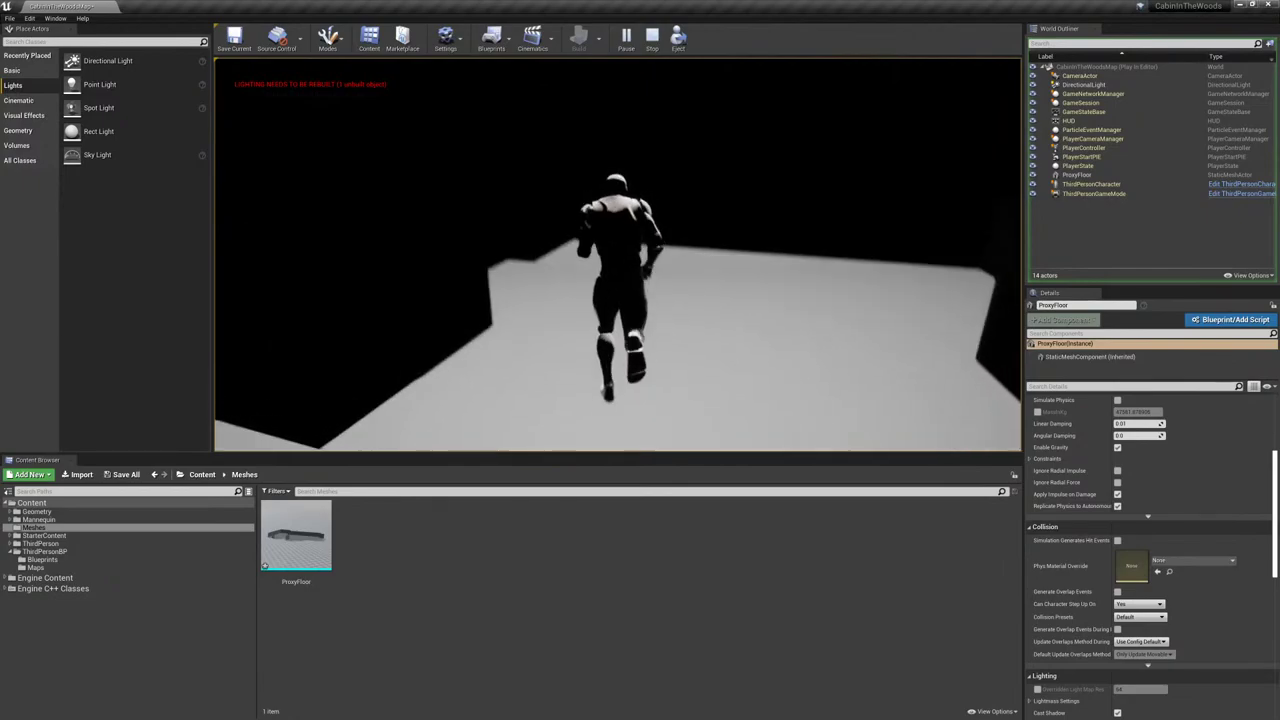
key("w")
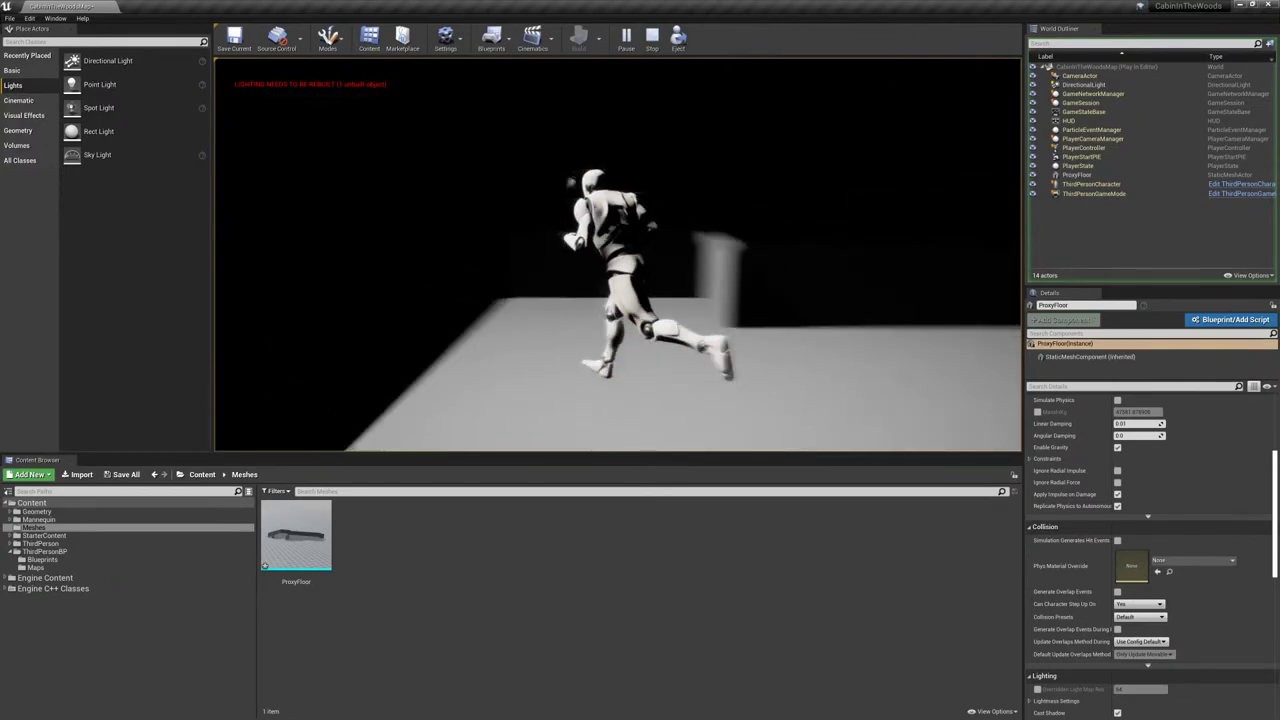
key("Escape")
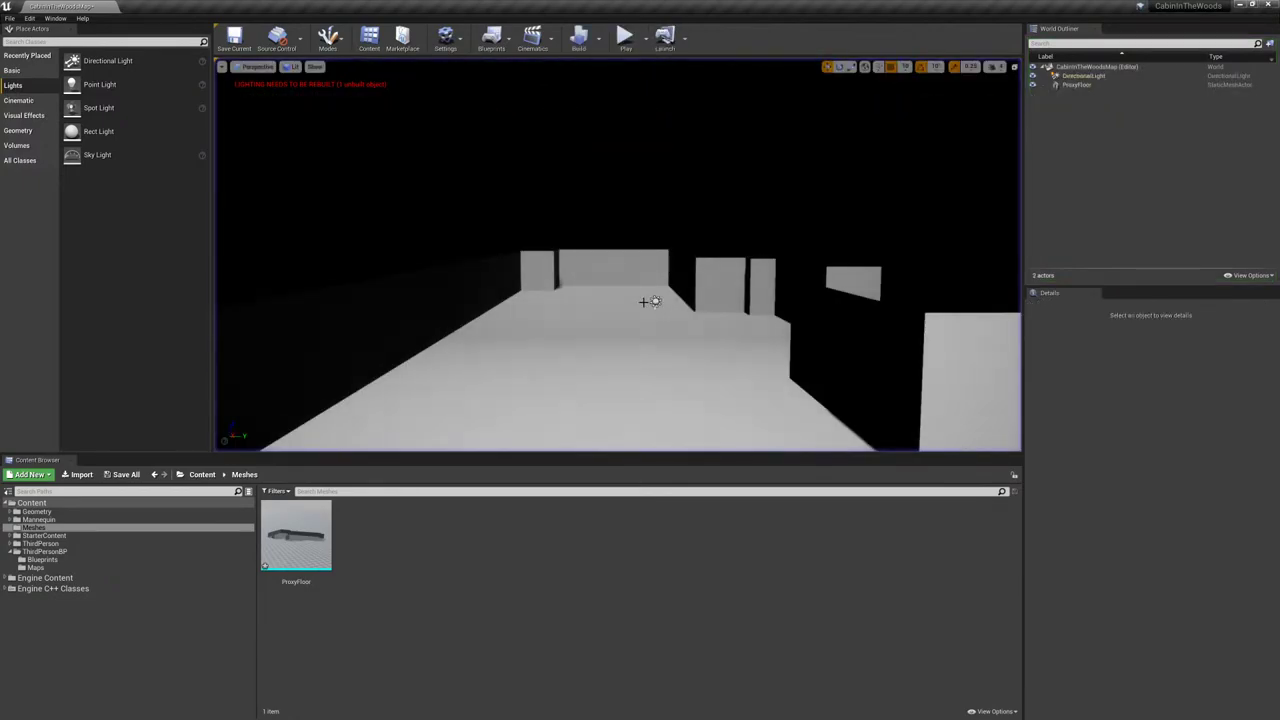
- Frame the ProxyFloor actor, find the Exponential Height Fog actor by searching for "ex", and place it in the level
left_click(591, 329)
key("f")
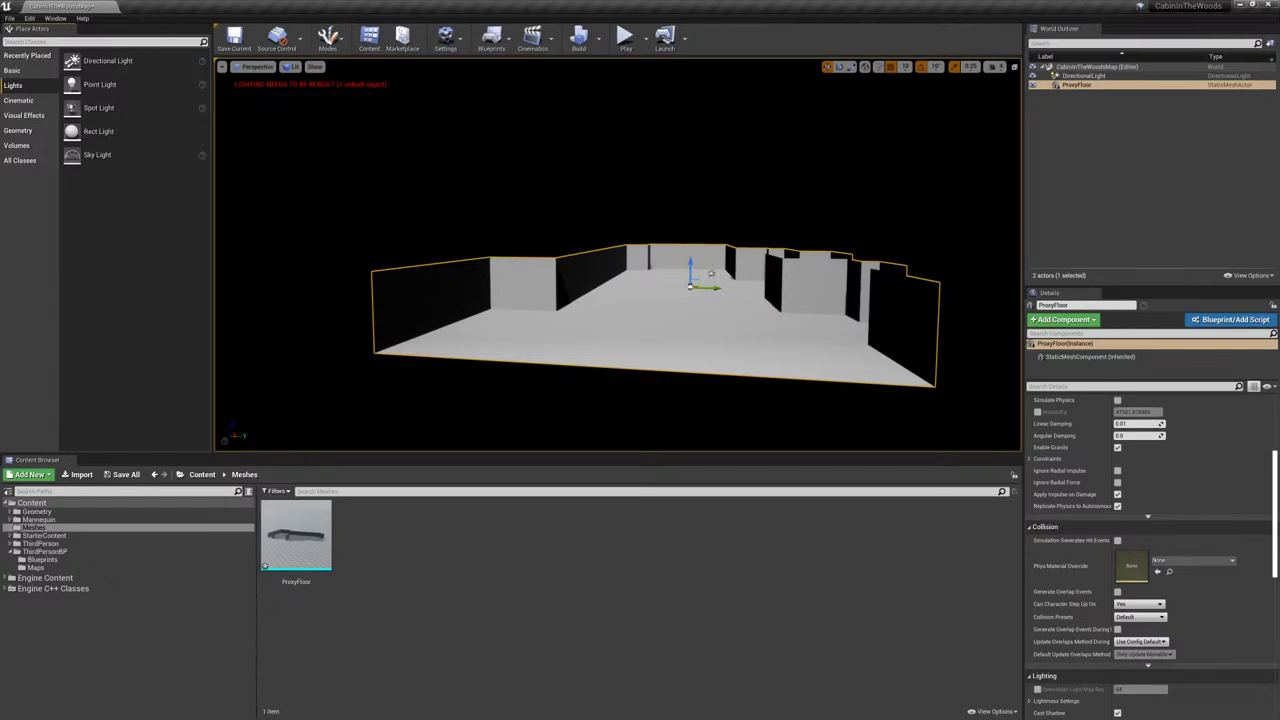
type("ex")
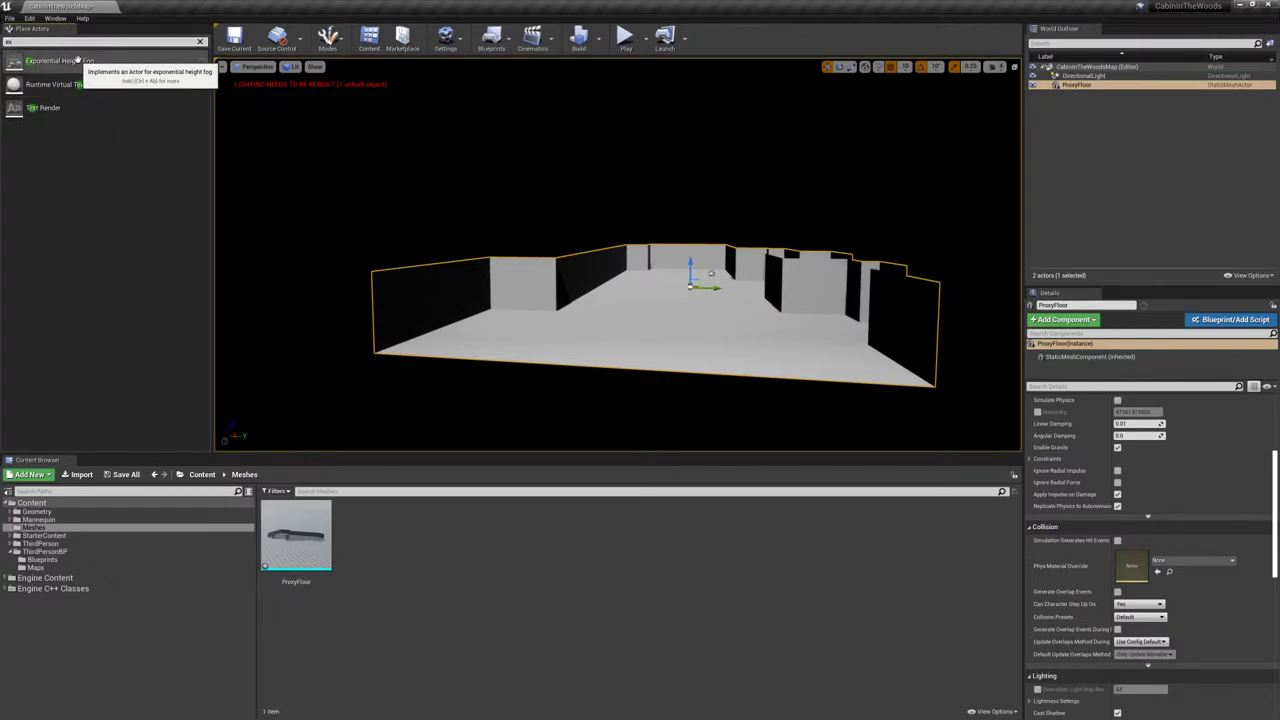
left_click_drag(60, 61, 318, 346)
- Turn the grid display back on in the perspective viewport
right_click_drag(318, 346, 220, 356)
key("d")
key("q")
left_click(314, 66)
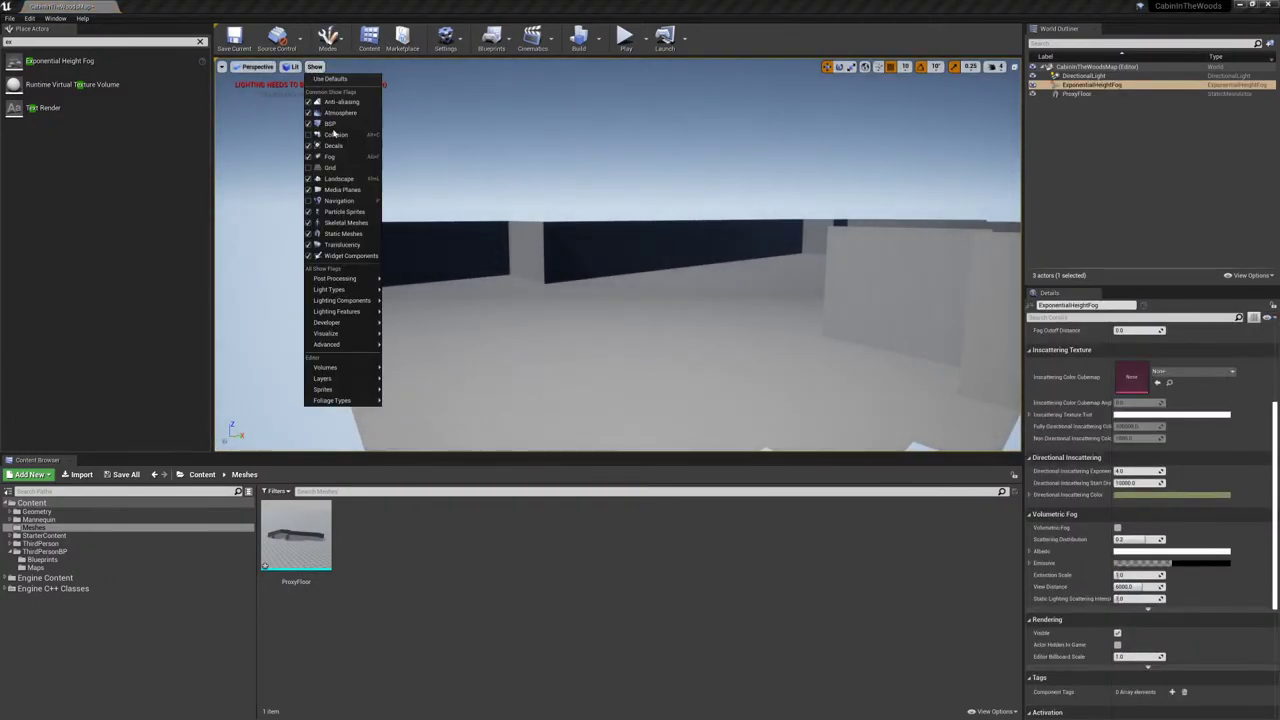
left_click(352, 169)
right_click_drag(582, 260, 696, 266)
key("d")
key("w")
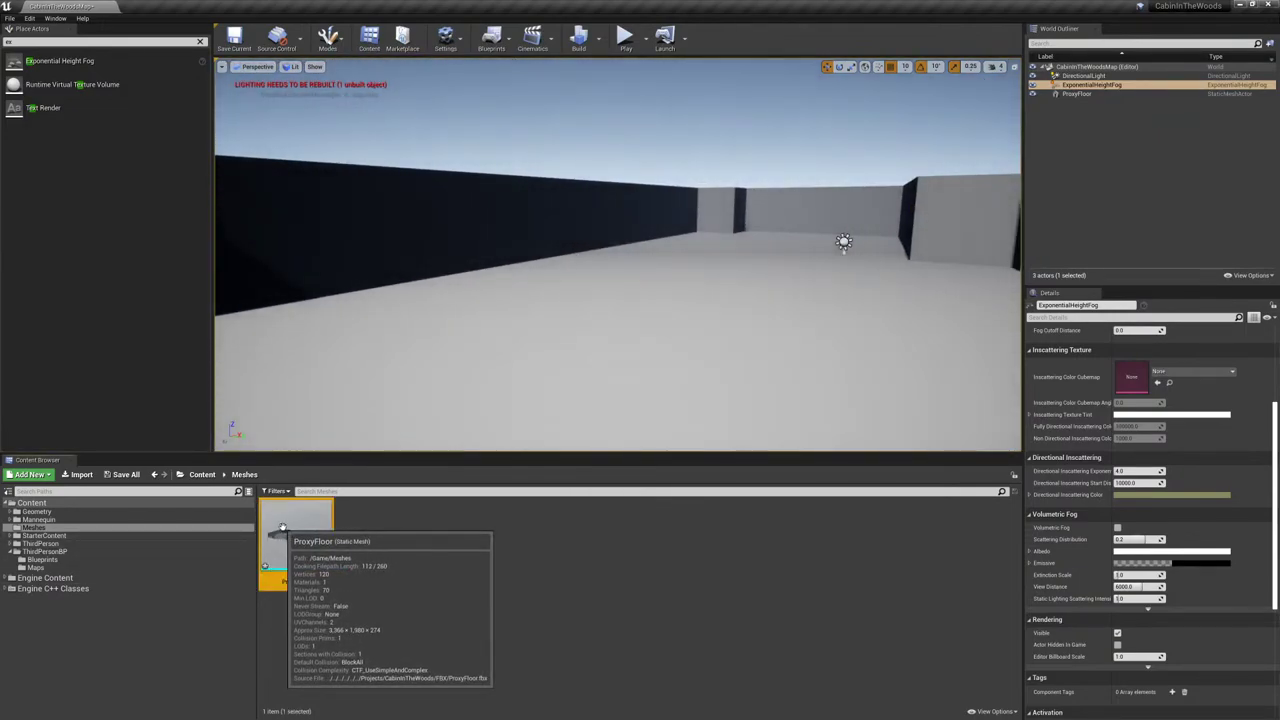
- Open the ProxyFloor mesh, set its collision complexity to Use Complex Collision As Simple, and save it
double_click(296, 535)
mouse_move(561, 325)
right_mouse_down()
mouse_move(561, 420)
mouse_move(620, 340)
mouse_move(620, 325)
mouse_move(561, 325)
right_mouse_up()
key("s")
mouse_move(561, 325)
left_mouse_down()
mouse_move(540, 330)
mouse_move(559, 327)
left_mouse_up()
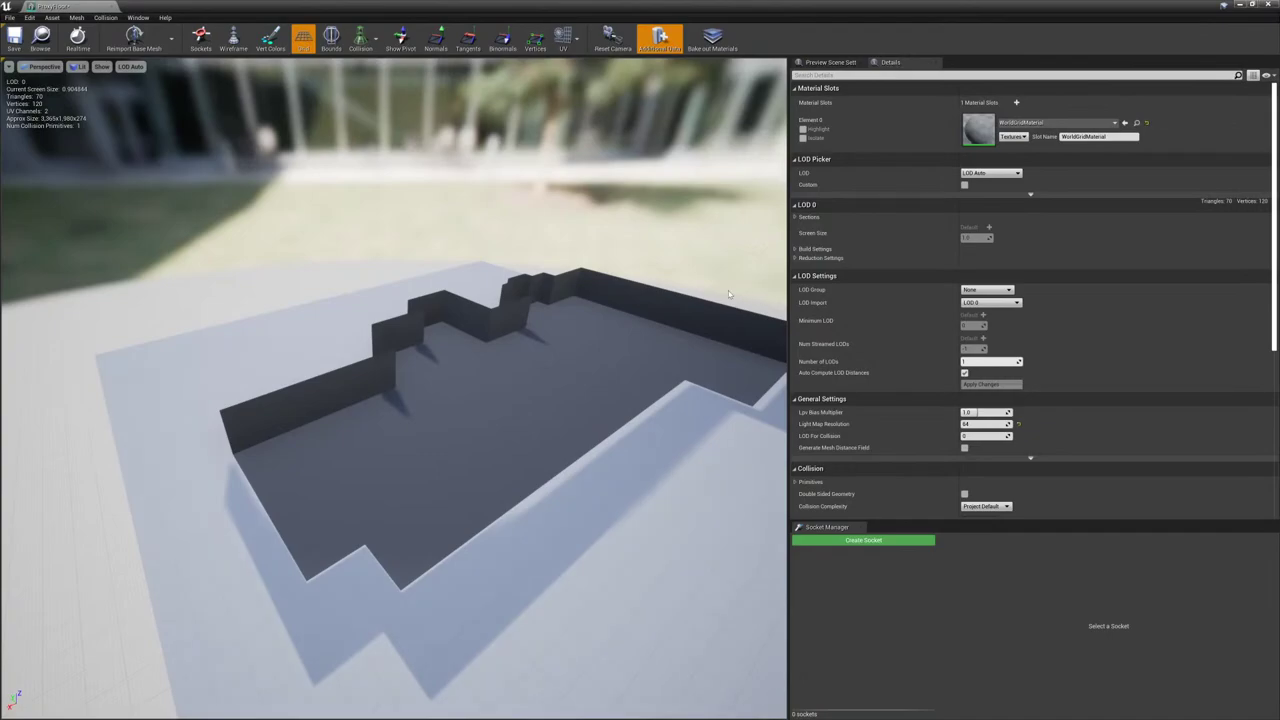
scroll(1020, 493, "down", 4)
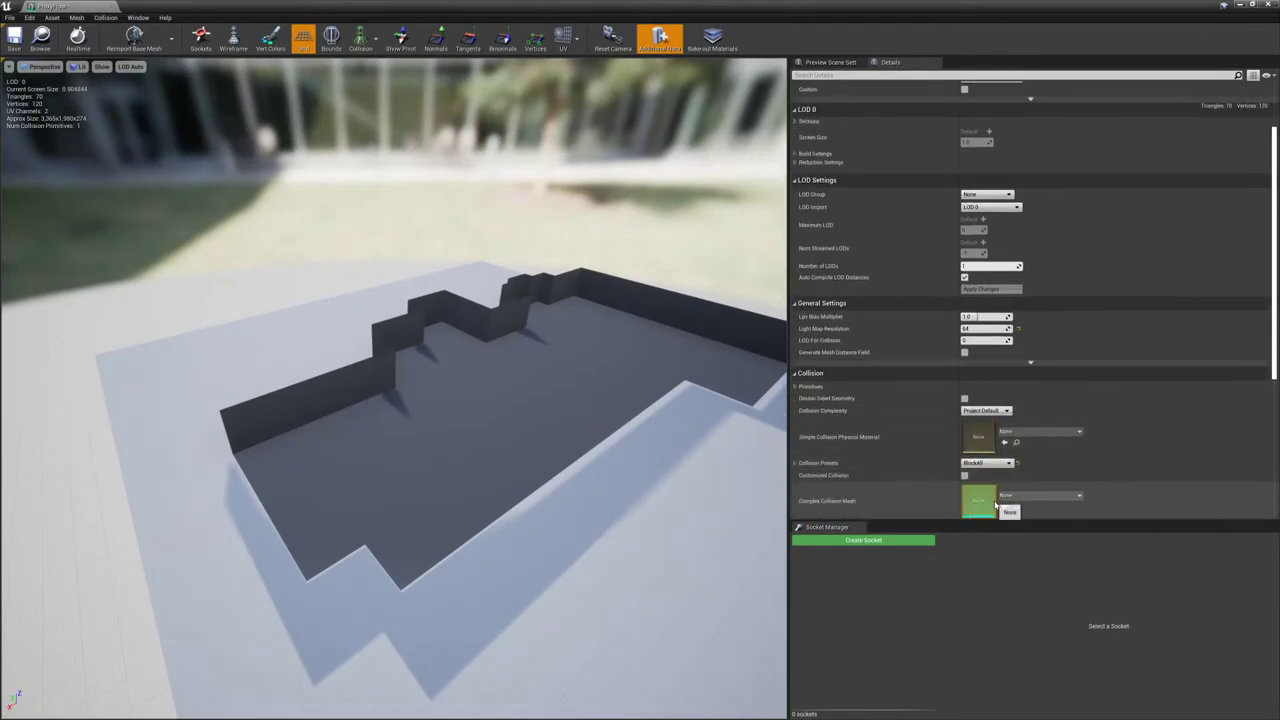
left_click(984, 315)
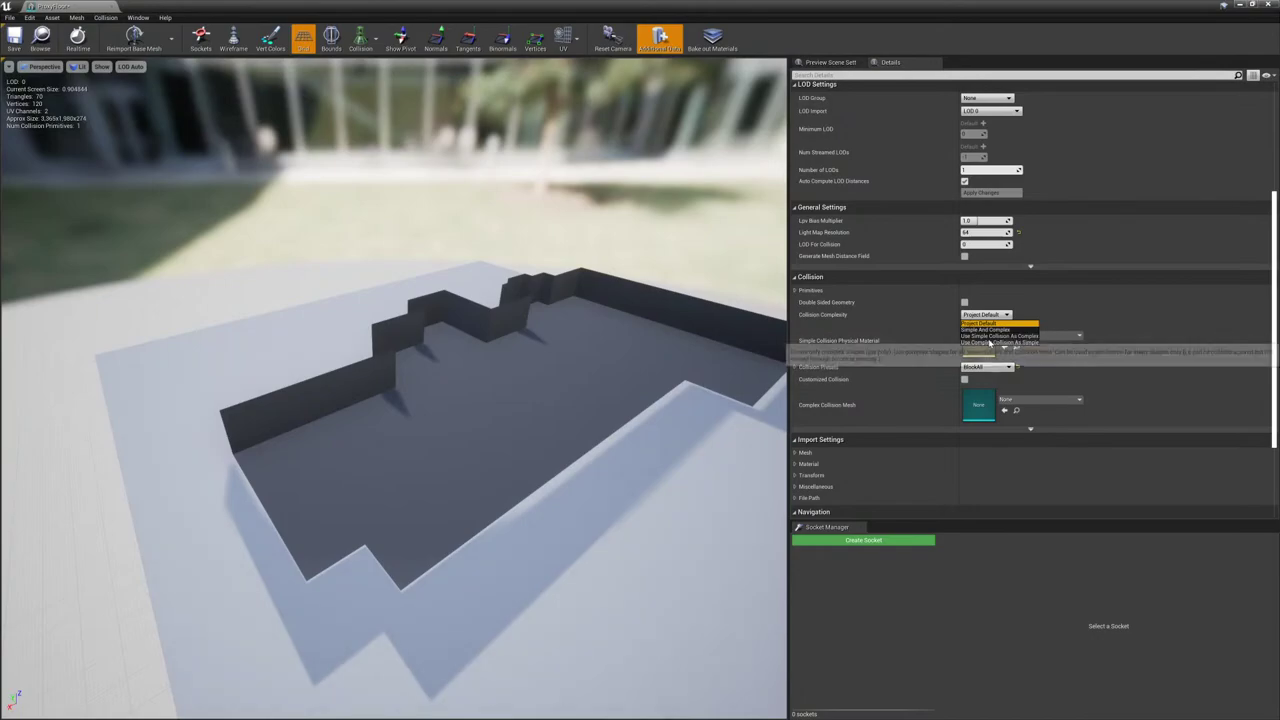
left_click(1018, 342)
left_click(14, 40)
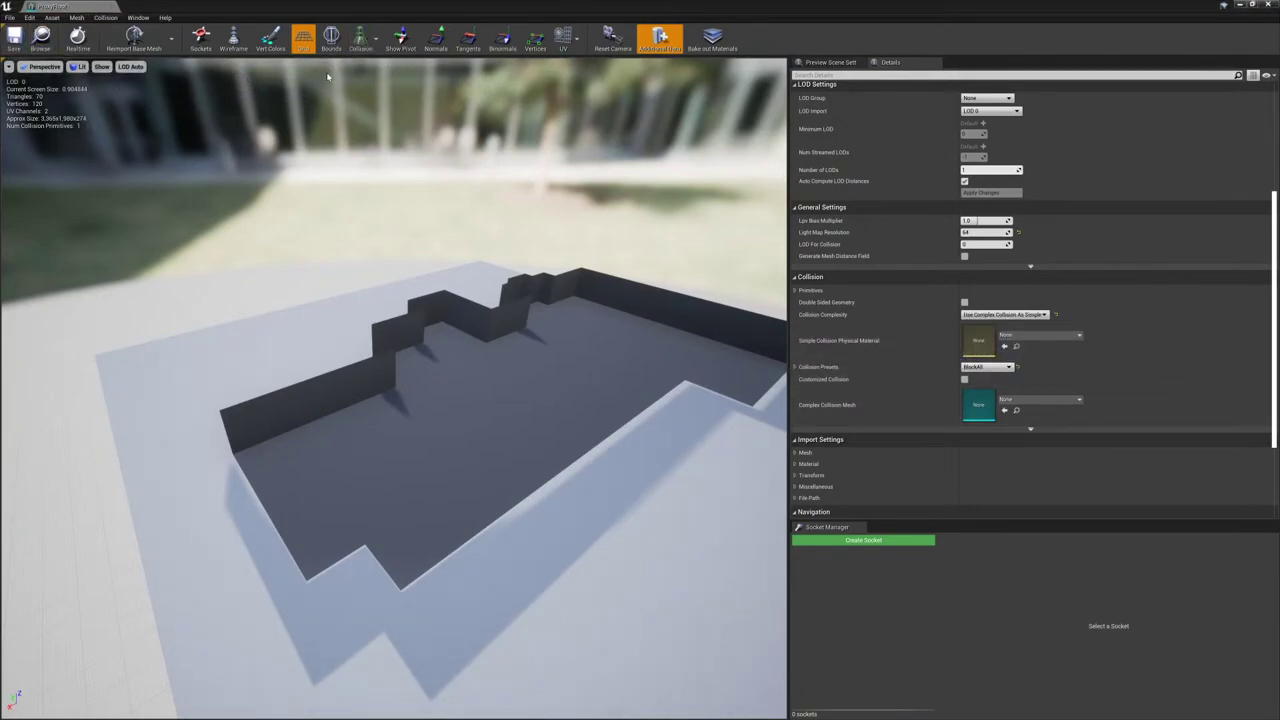
- Display the complex collision of the ProxyFloor mesh and inspect it along the walls and floor
left_click(361, 40)
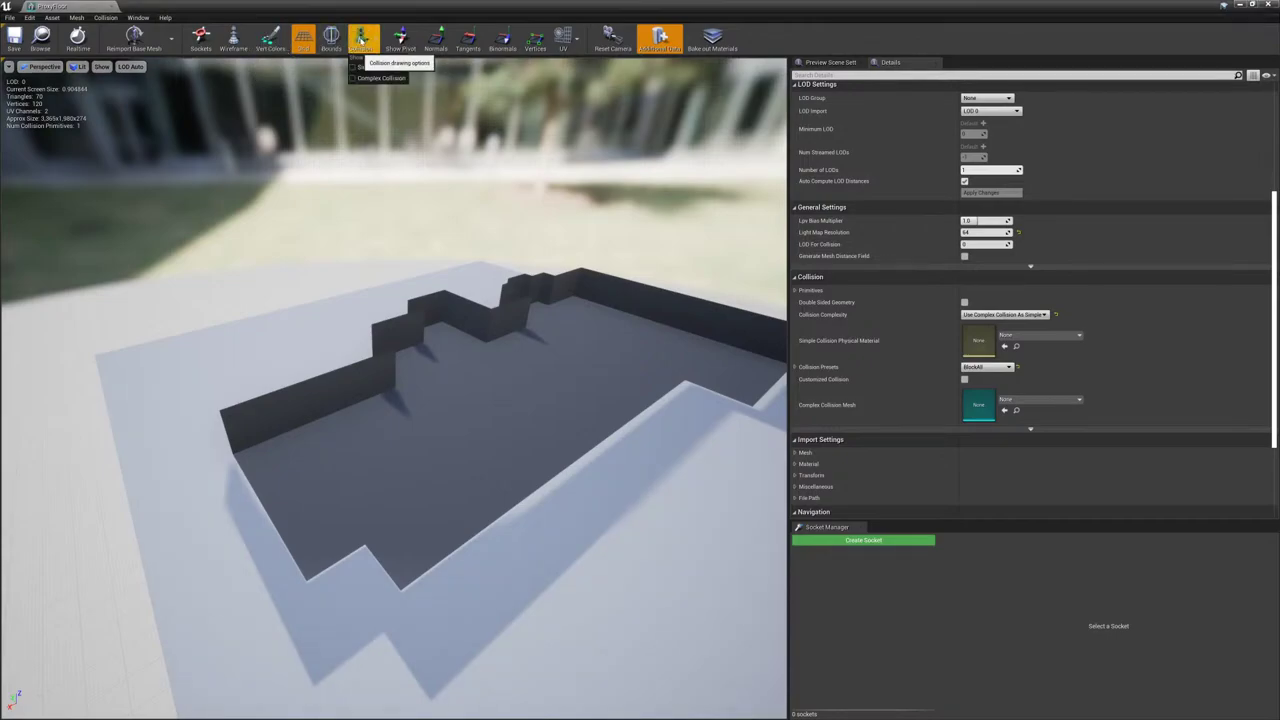
right_click_drag(453, 348, 386, 309)
key("w")
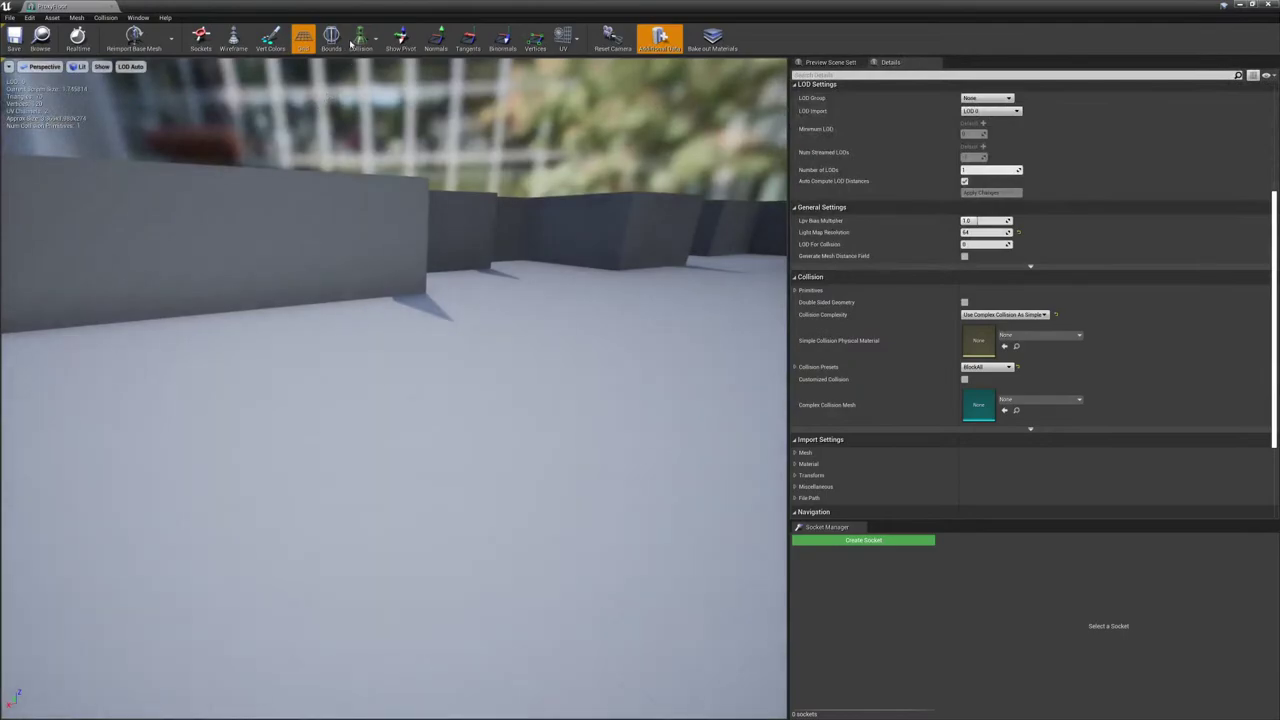
left_click(381, 78)
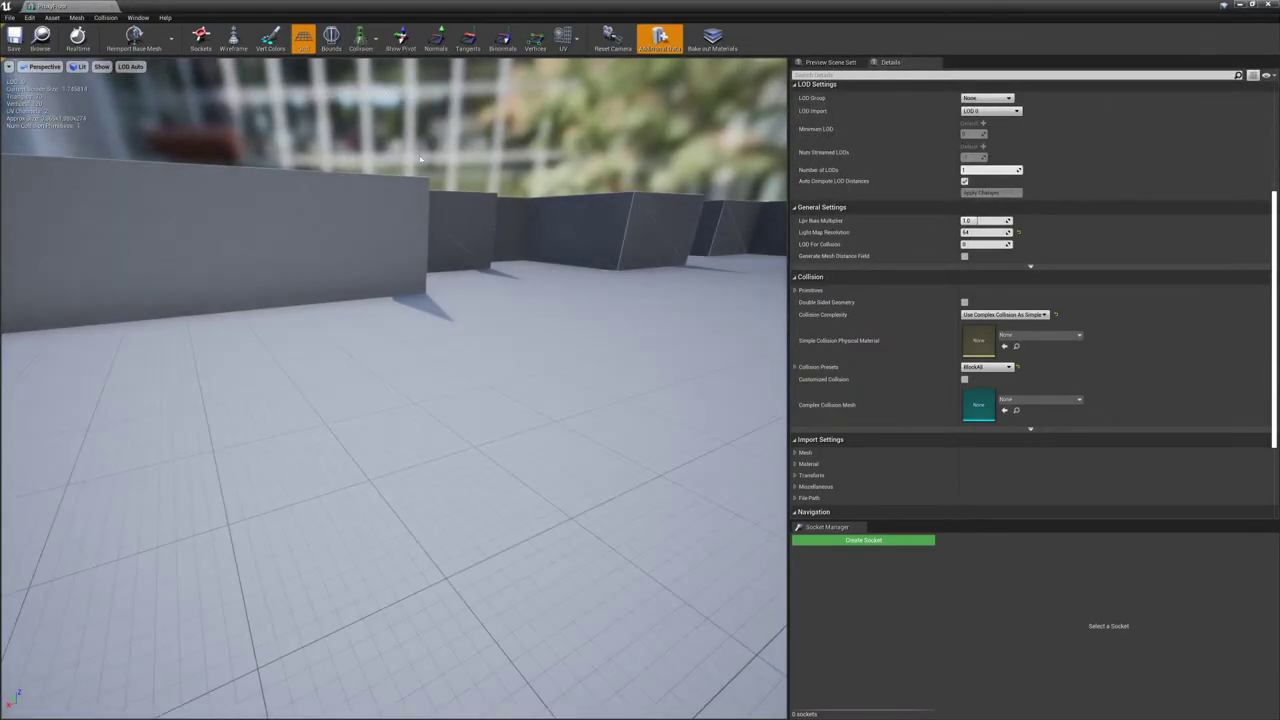
key("w")
right_click_drag(393, 300, 500, 375)
key("w")
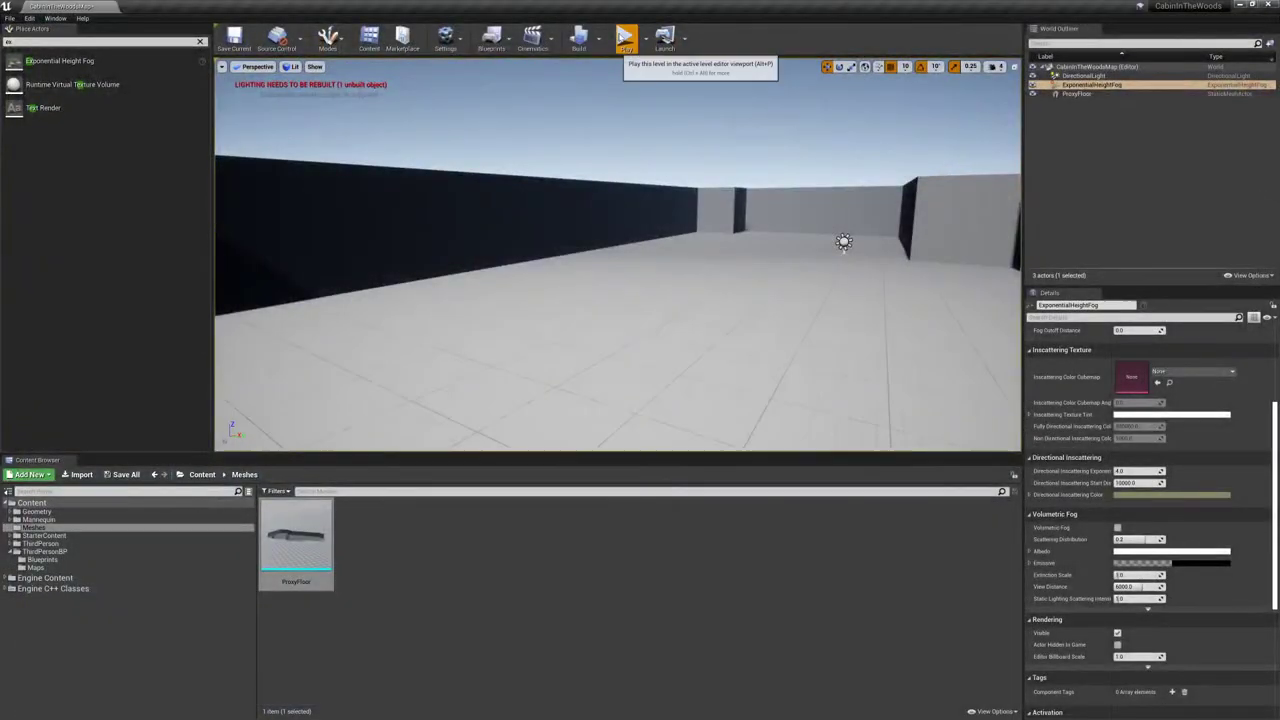
- Play the level in the viewport and run the character along the walls to test the new collision
left_click(624, 37)
left_click(634, 331)
key("w")
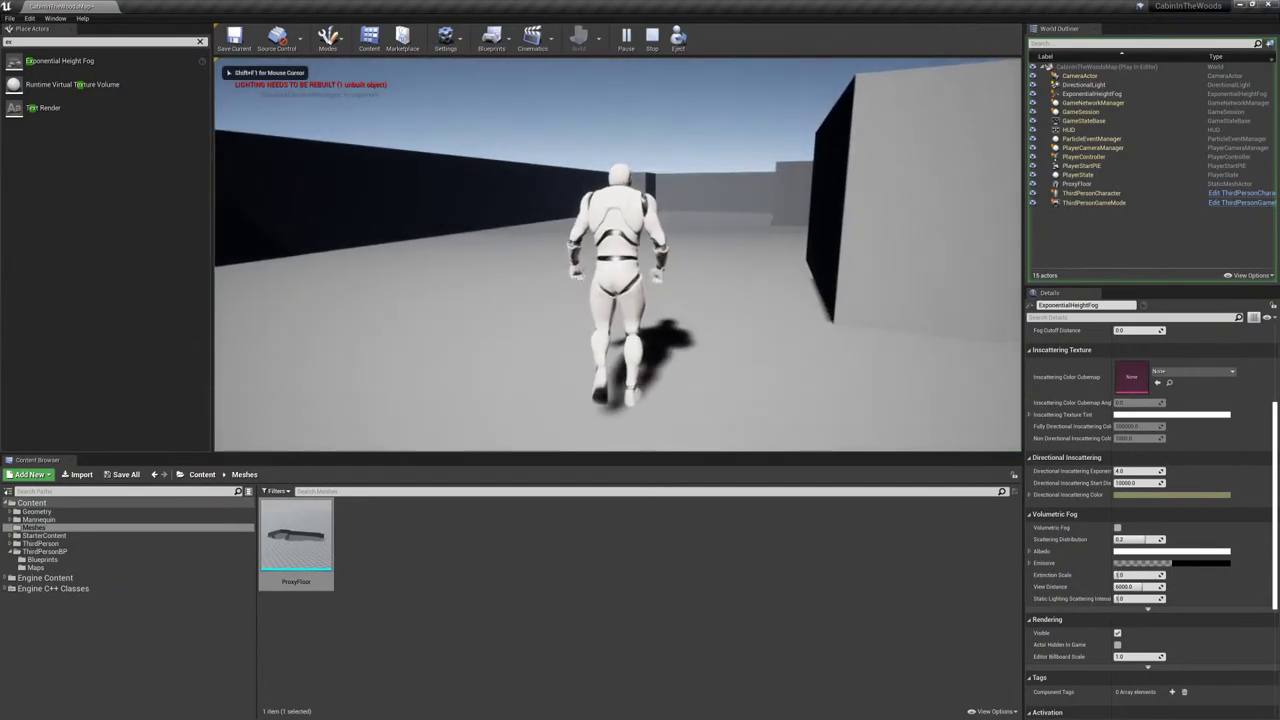
key("w")
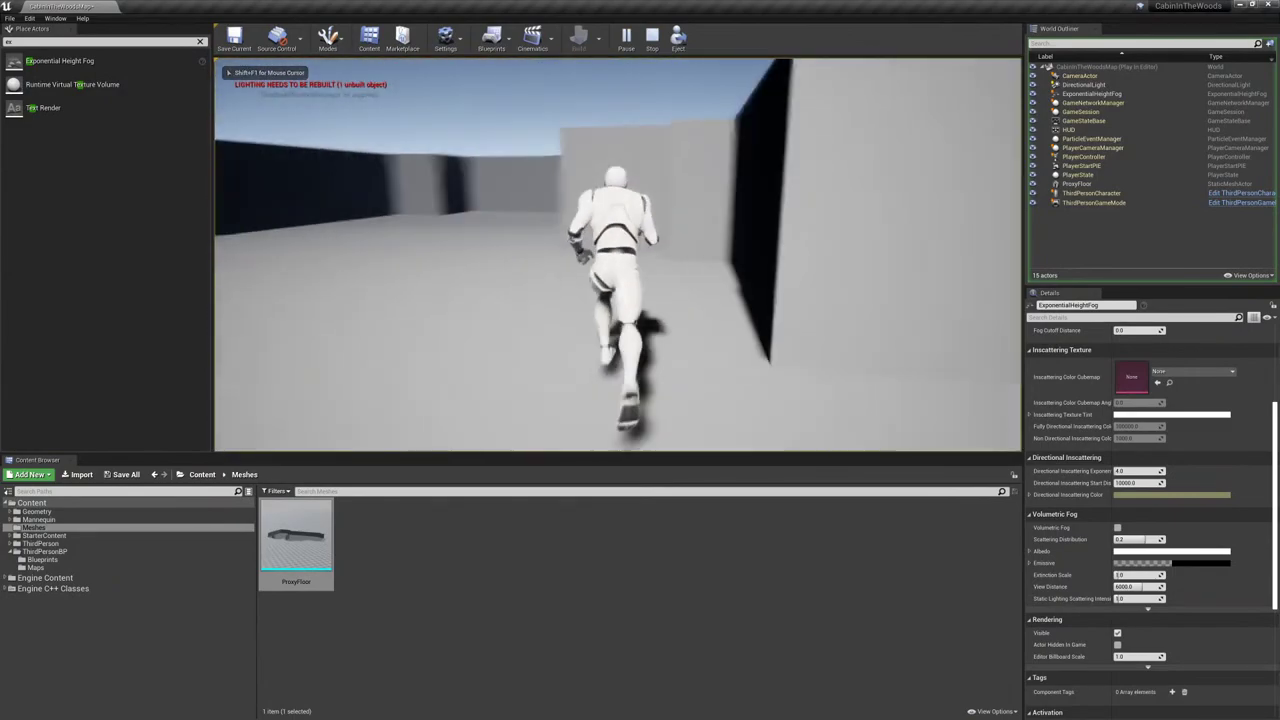
key("w")
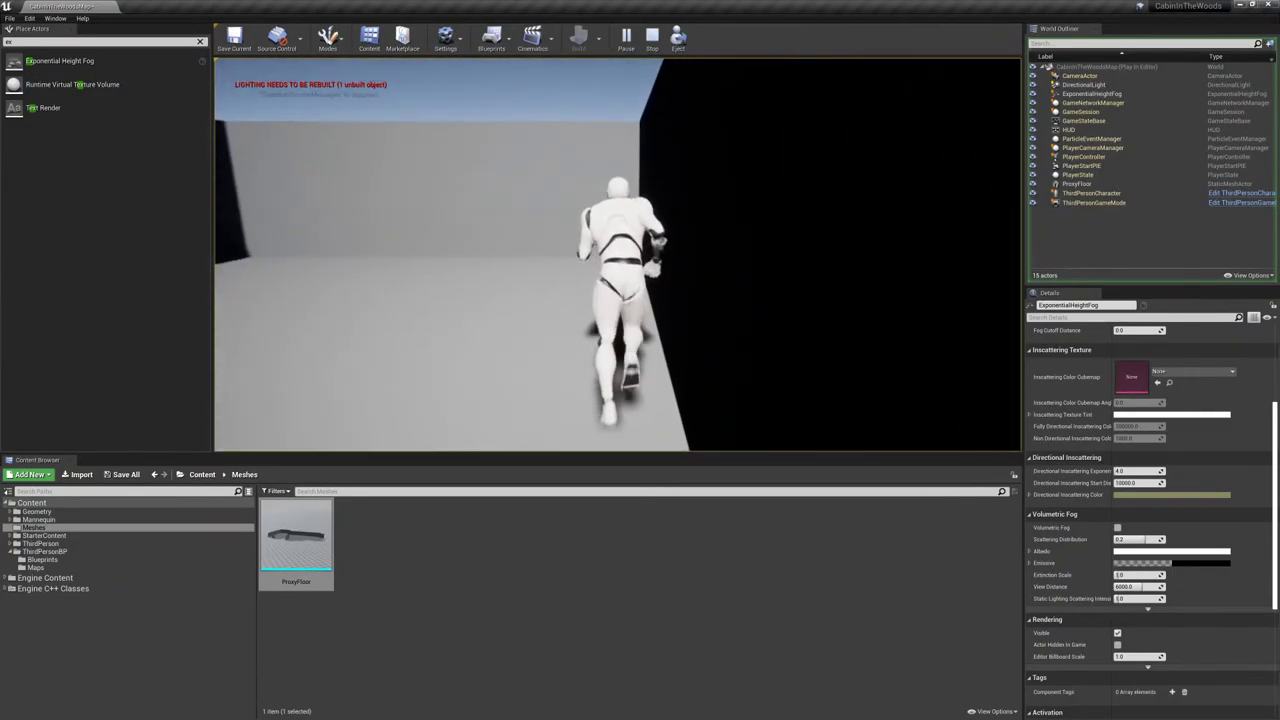
key("w")
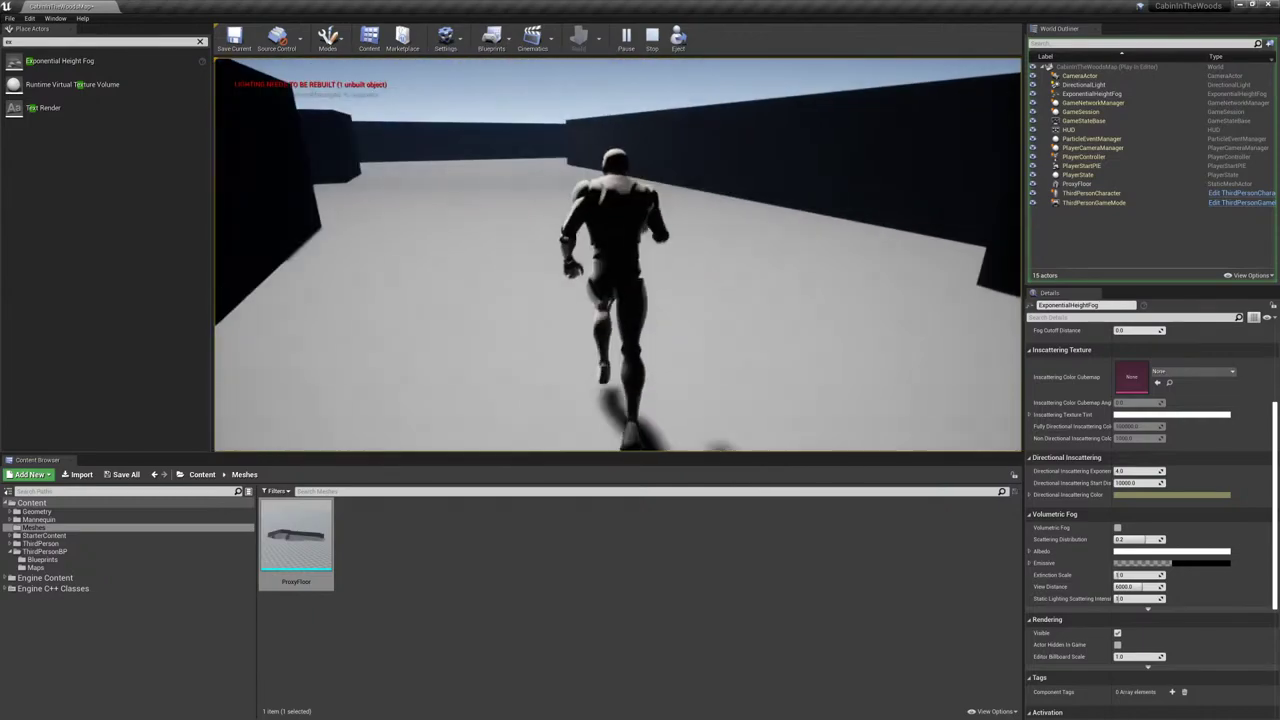
key("w")
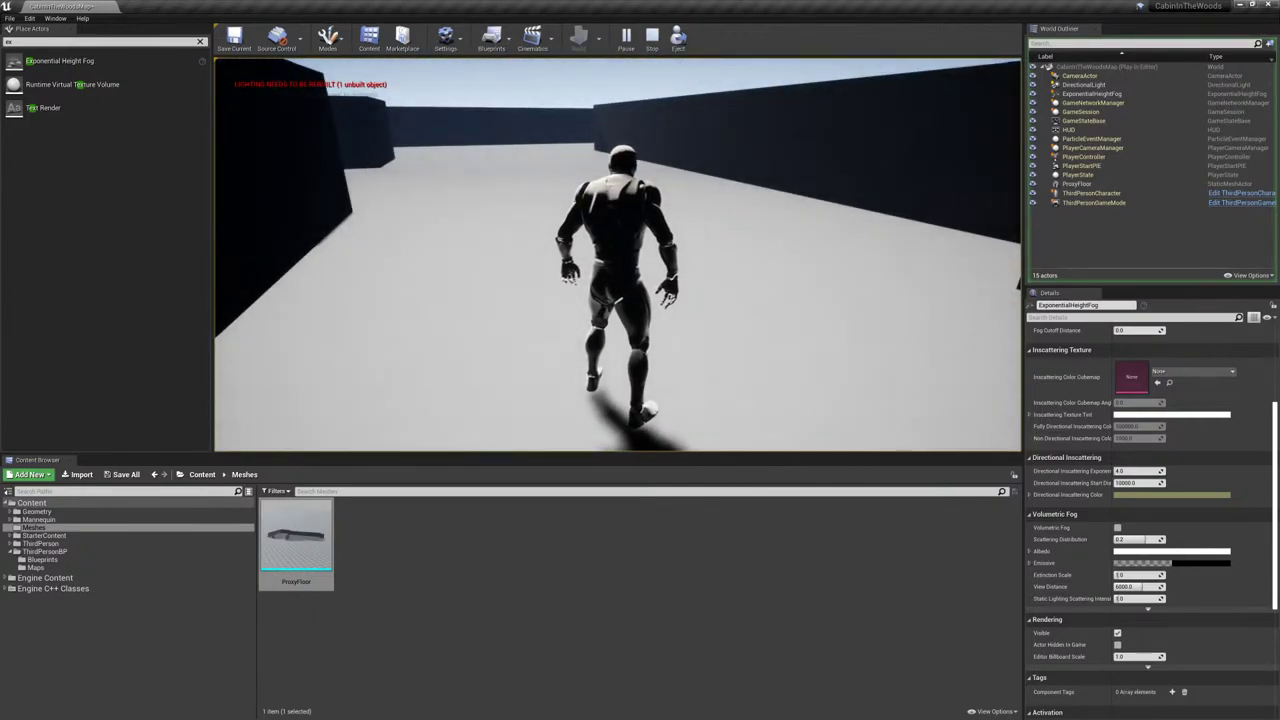
key("w")
- Continue the play session in full screen, running the character along the walls and through the whole space, and stop playing
key("F11")
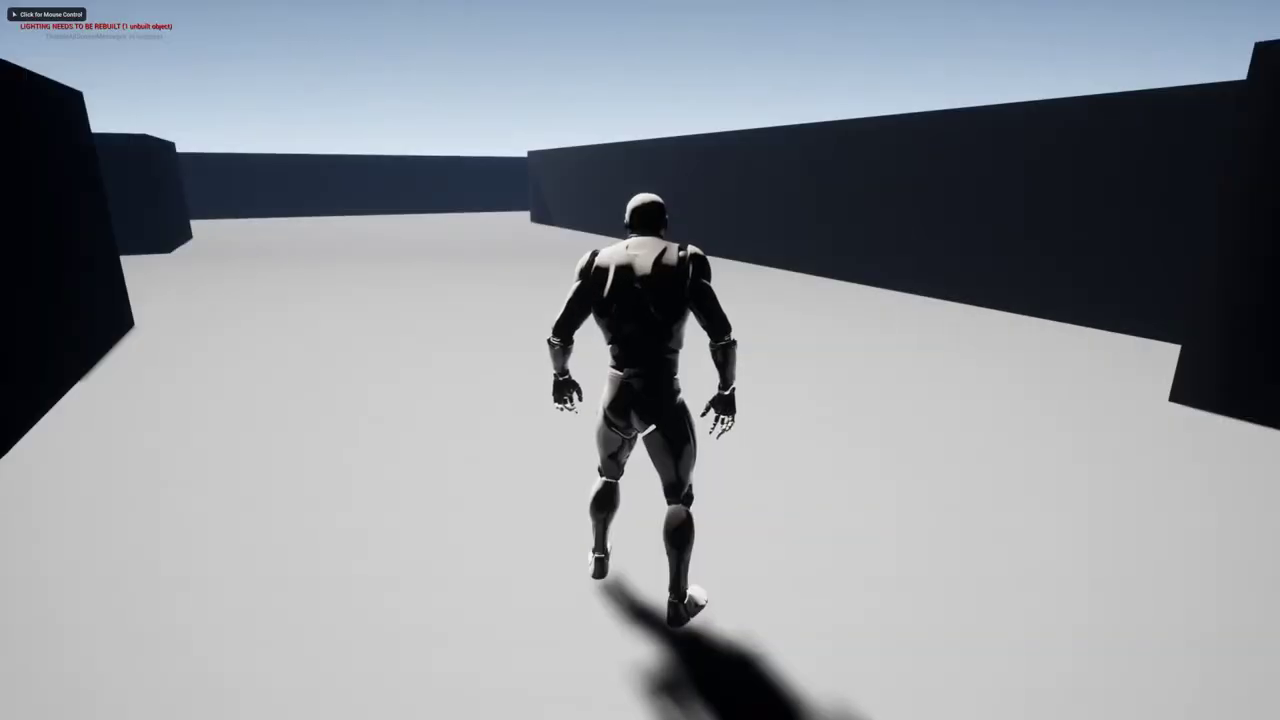
left_click(580, 526)
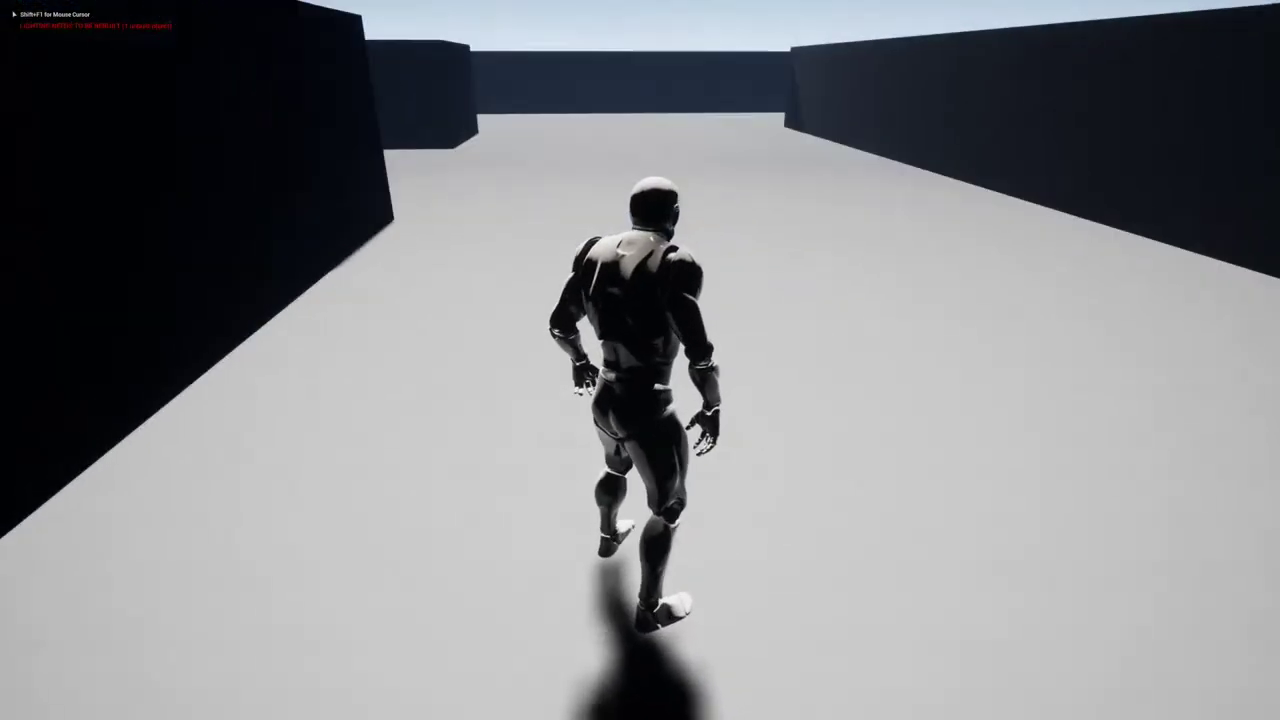
key("w")
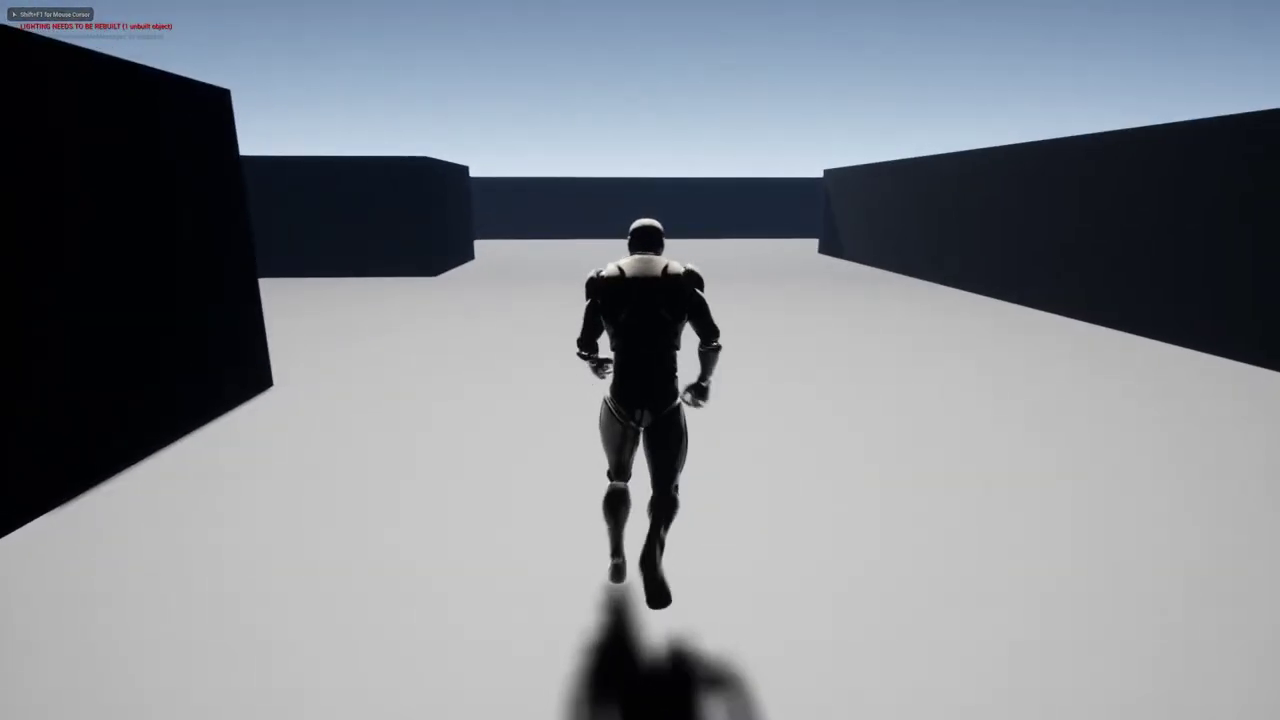
key("w")
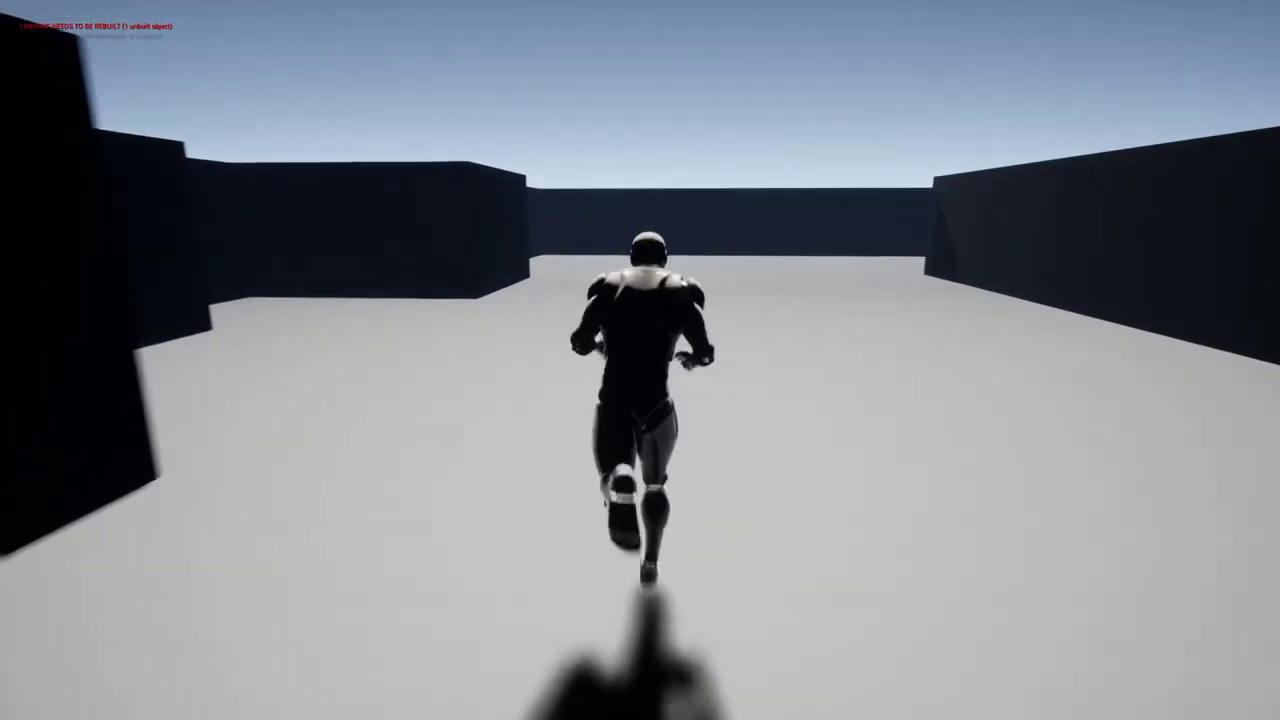
key("w")
key("w")
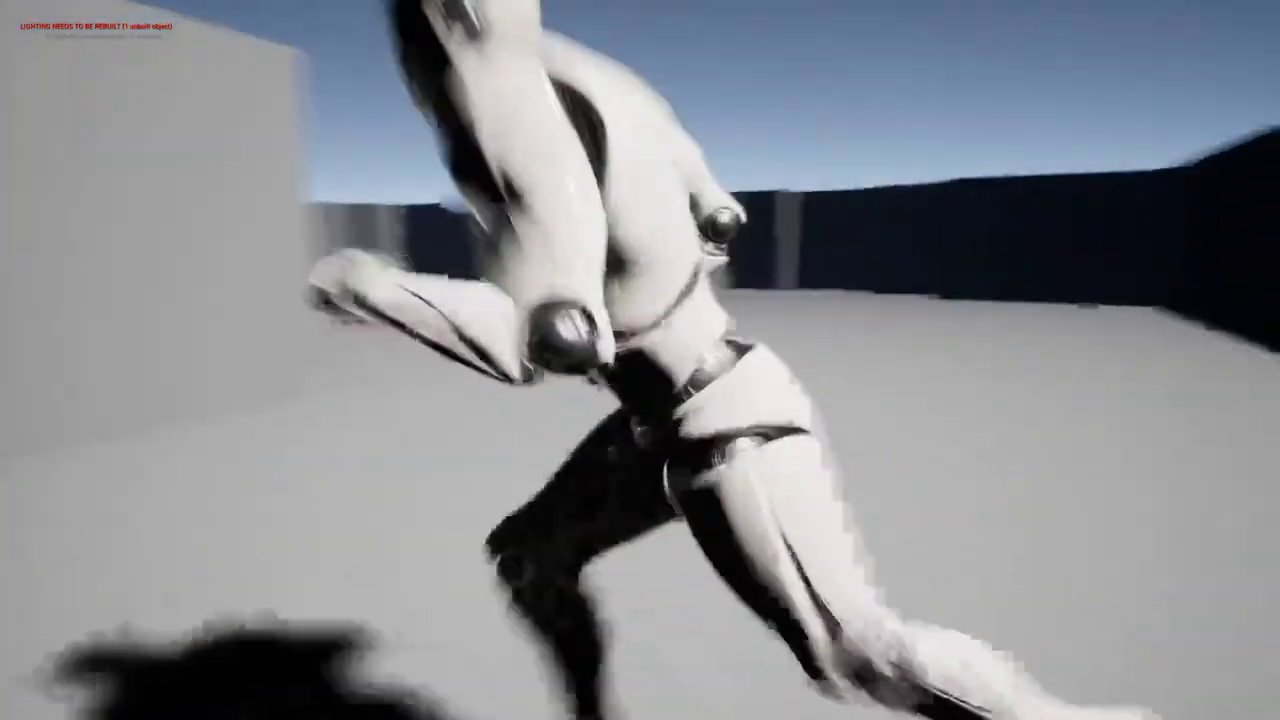
key("w")
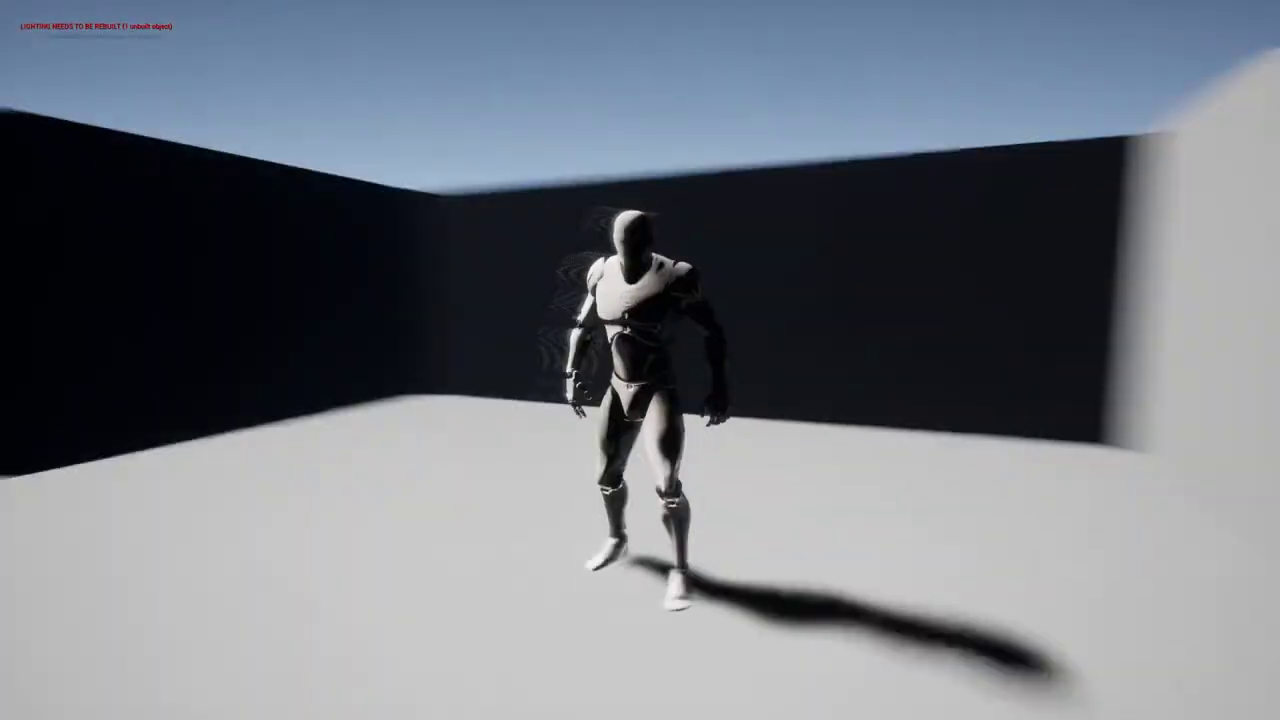
key("w")
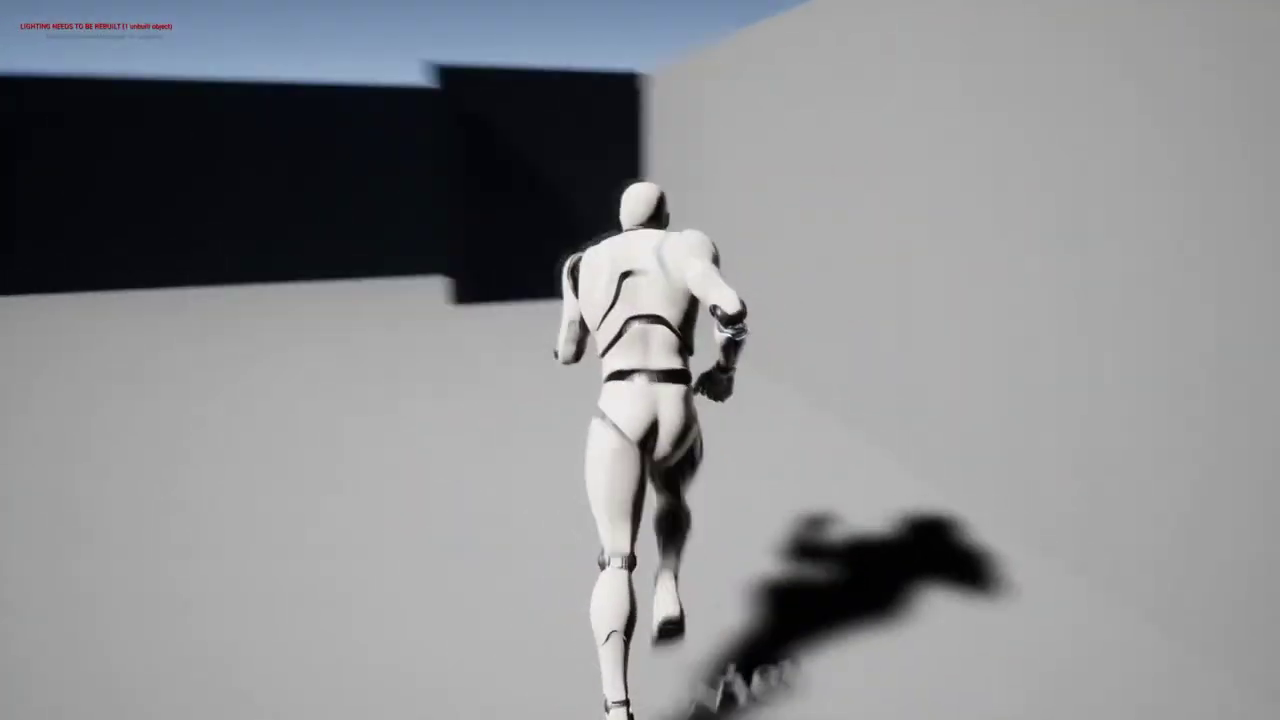
key("w")
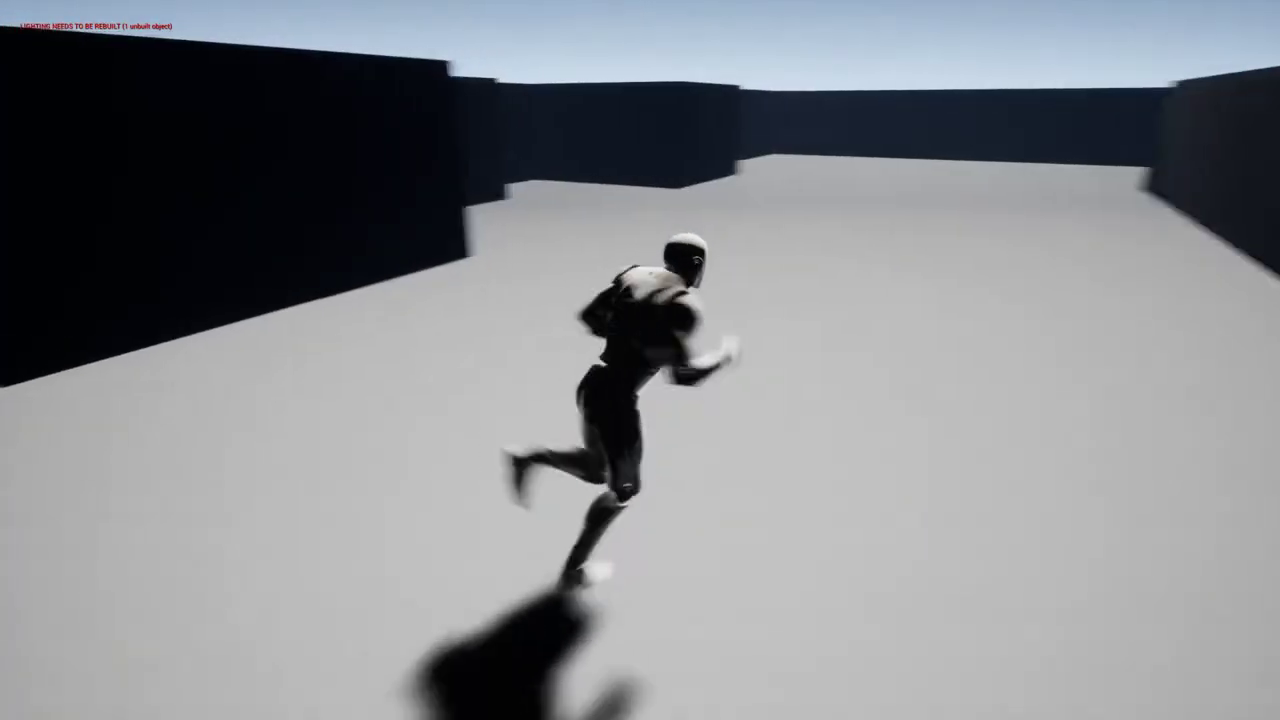
key("d")
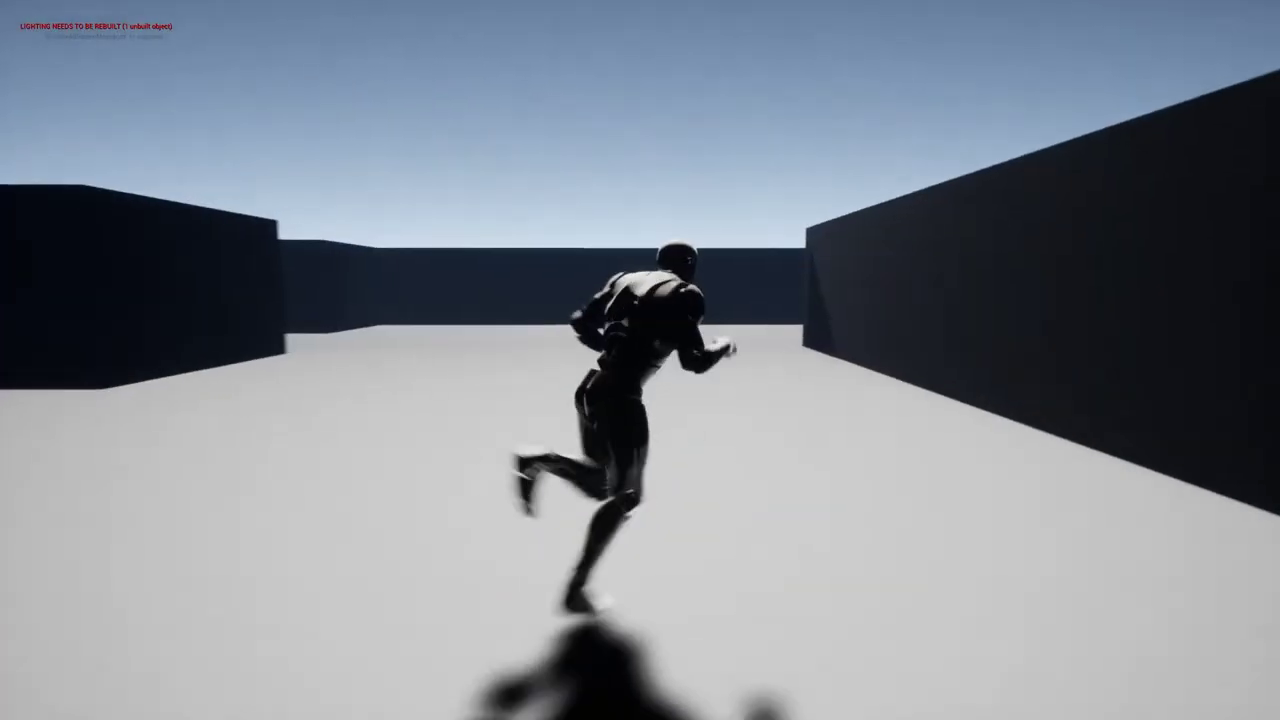
key("Escape")
- Leave the full-screen viewport and game view, and hide the grid in the perspective viewport
mouse_move(611, 360)
right_mouse_down()
mouse_move(742, 360)
mouse_move(614, 360)
right_mouse_up()
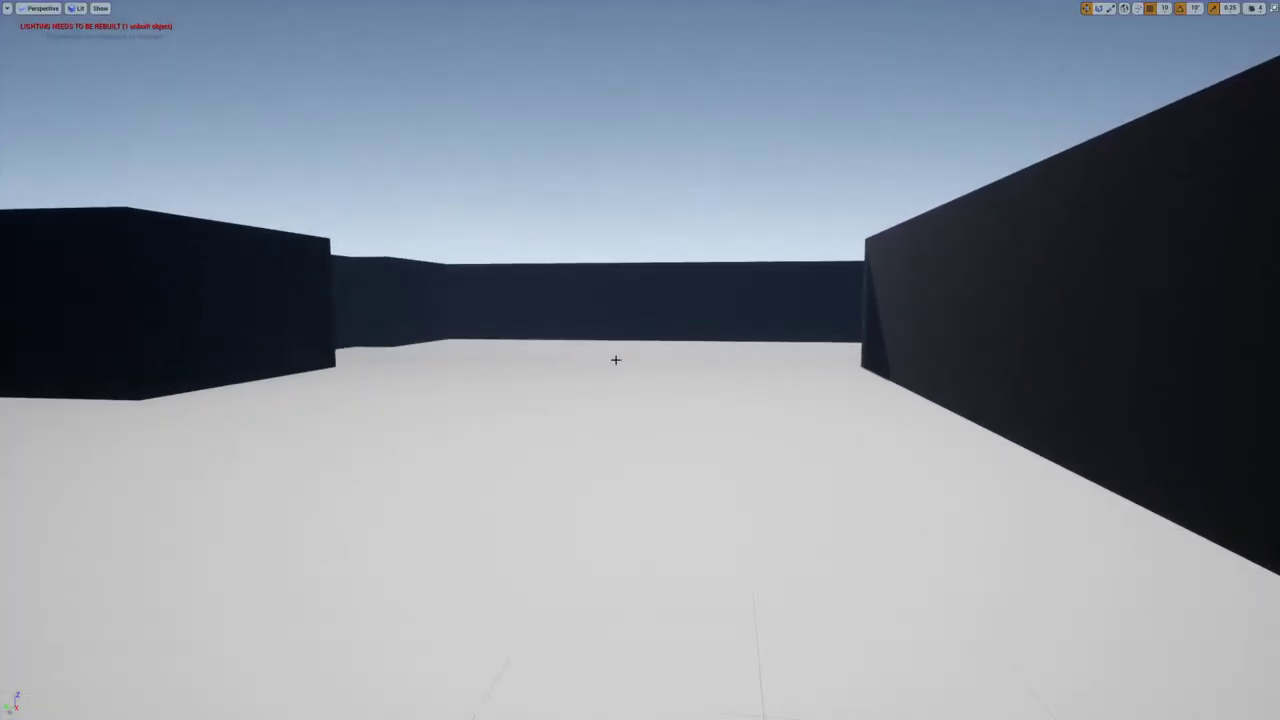
key("F11")
key("g")
left_click(314, 66)
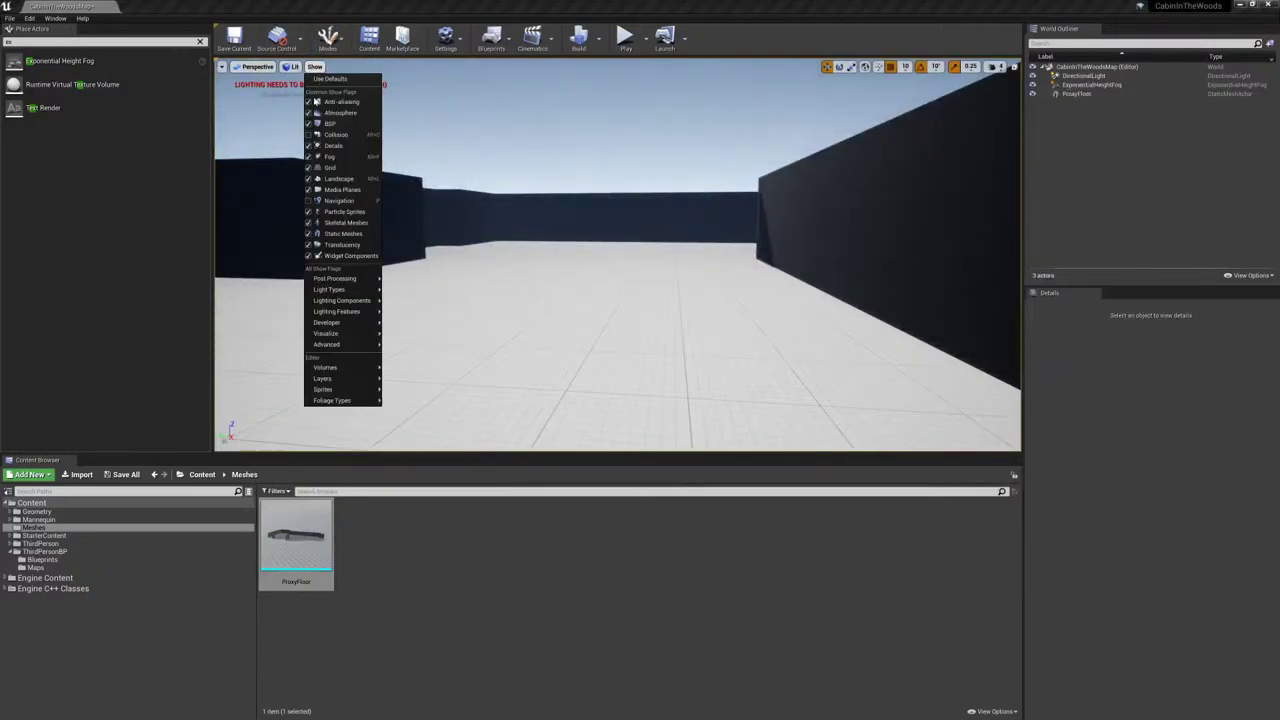
left_click(332, 168)
left_click(587, 381)
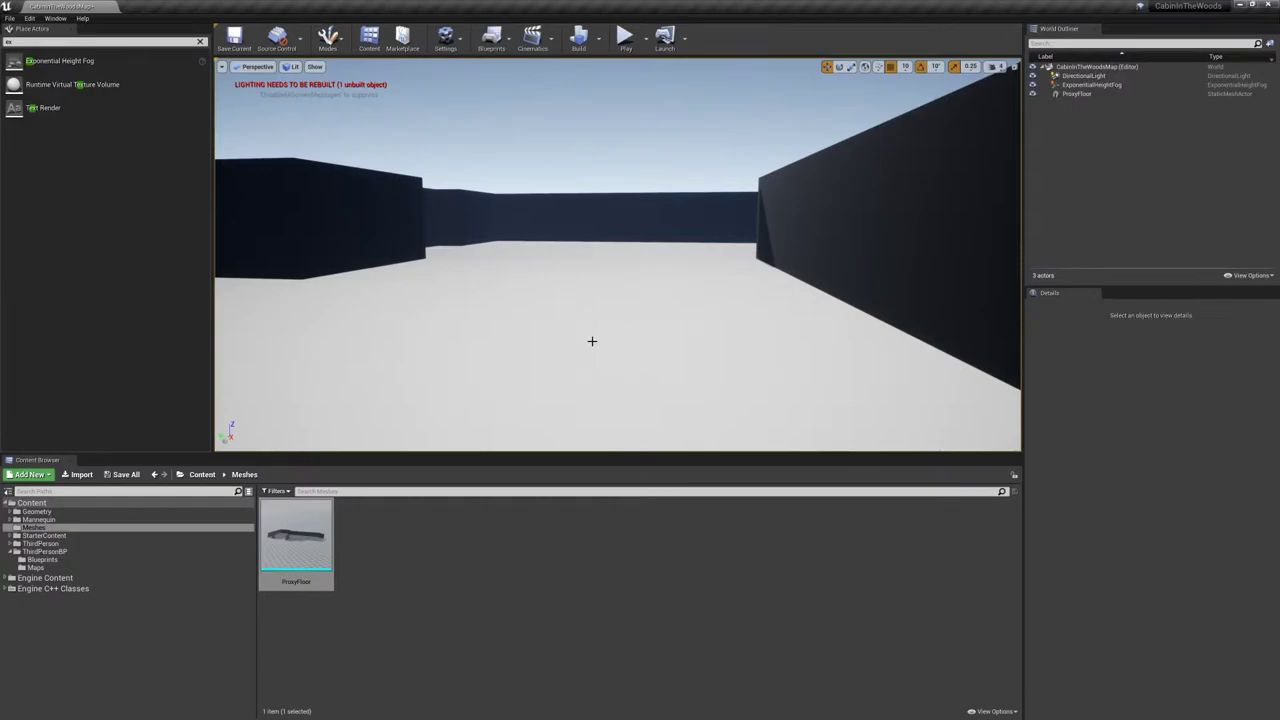
right_click_drag(660, 288, 608, 300)
key("e")
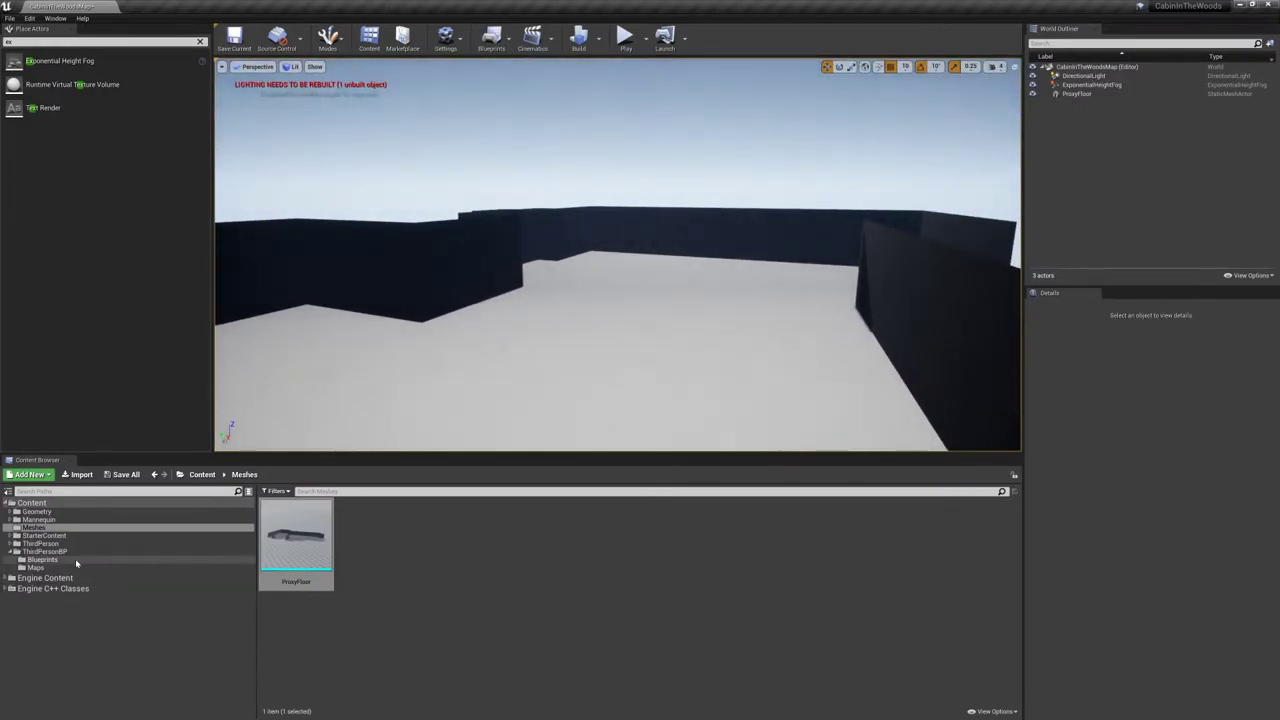
- Open the ThirdPersonCharacter blueprint from the ThirdPersonBP Blueprints folder and look over its event graph
left_click(45, 559)
double_click(292, 545)
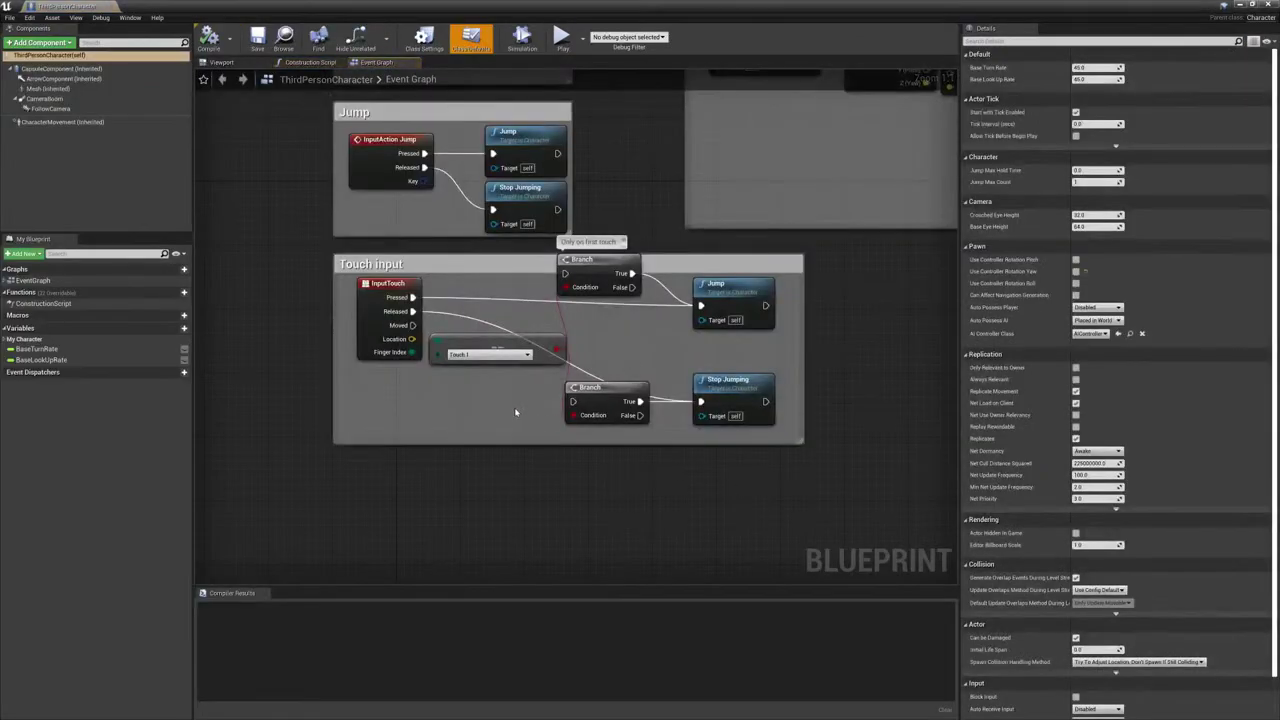
right_click_drag(301, 233, 290, 490)
scroll(376, 418, "down", 3)
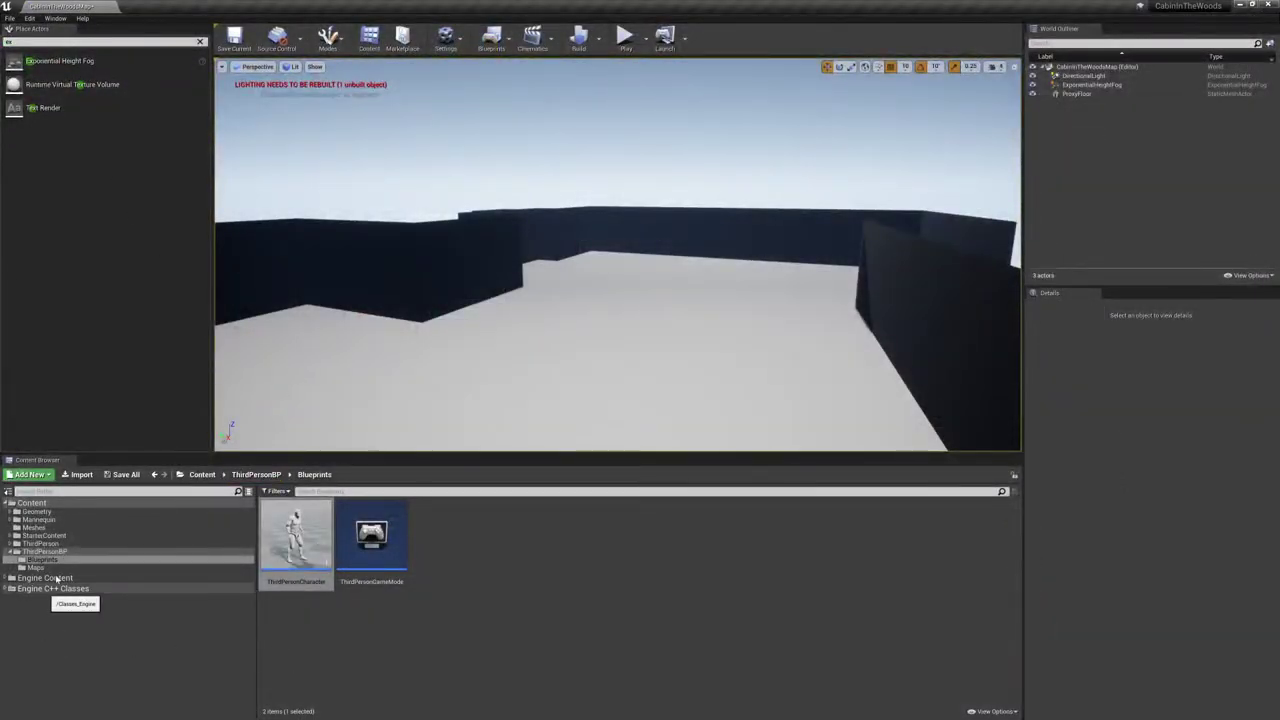
- Open ThirdPerson_AnimBP from the Mannequin Animations folder and view its jump transition rules
left_click(44, 520)
double_click(296, 540)
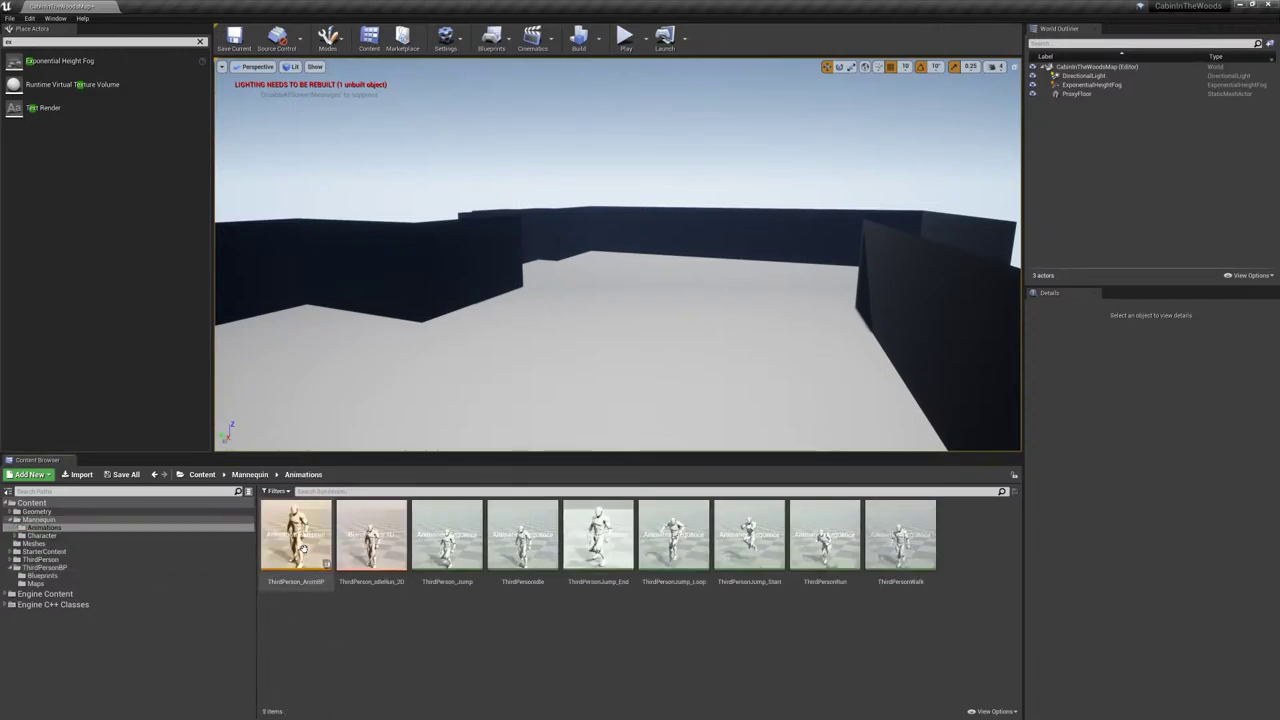
double_click(296, 535)
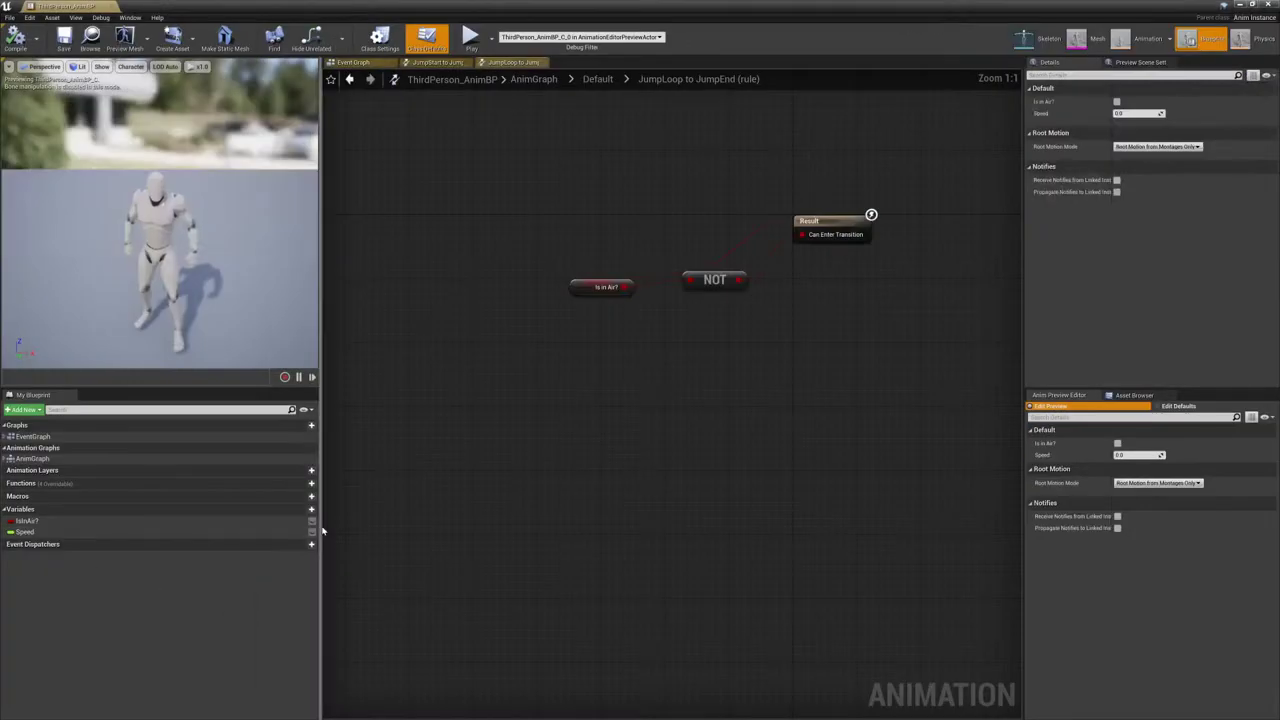
right_click_drag(654, 434, 636, 479)
right_click_drag(608, 340, 535, 405)
left_click(425, 63)
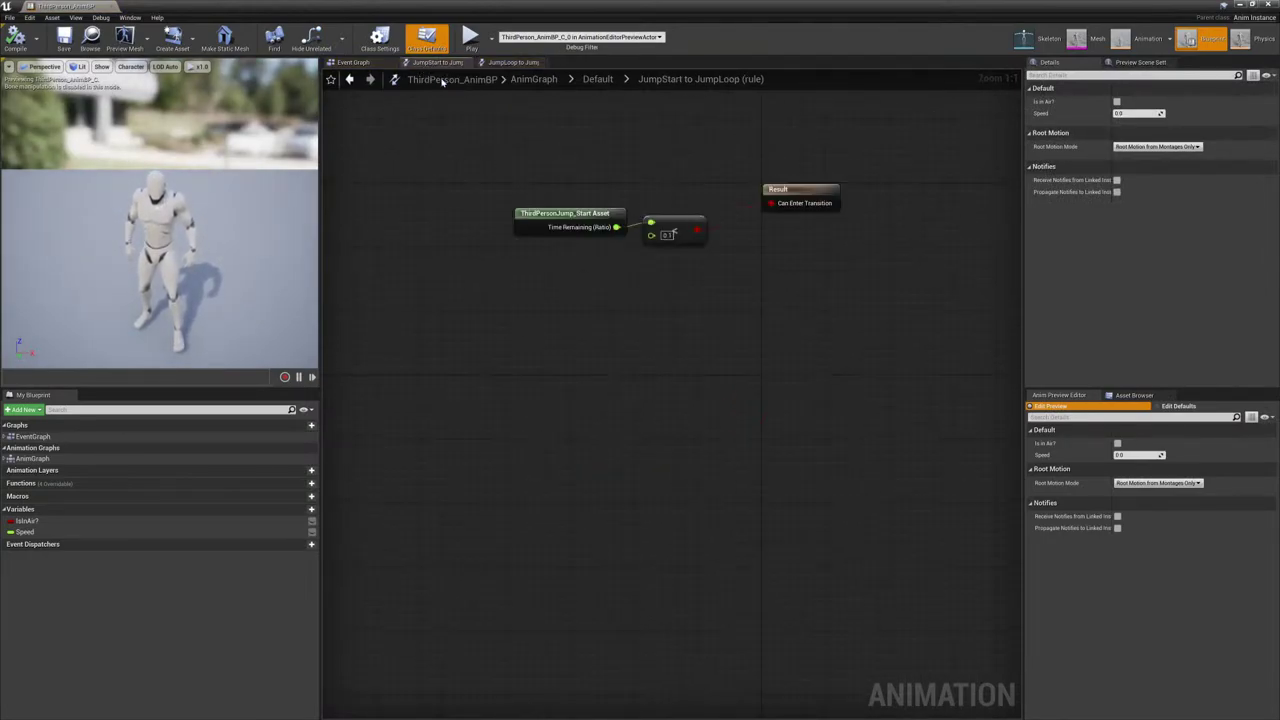
- Examine the animation blueprint's event graph from the IsInAir section back to the update event, and recheck the jump transition rules
left_click(358, 65)
right_click_drag(533, 347, 444, 461)
scroll(563, 319, "up", 4)
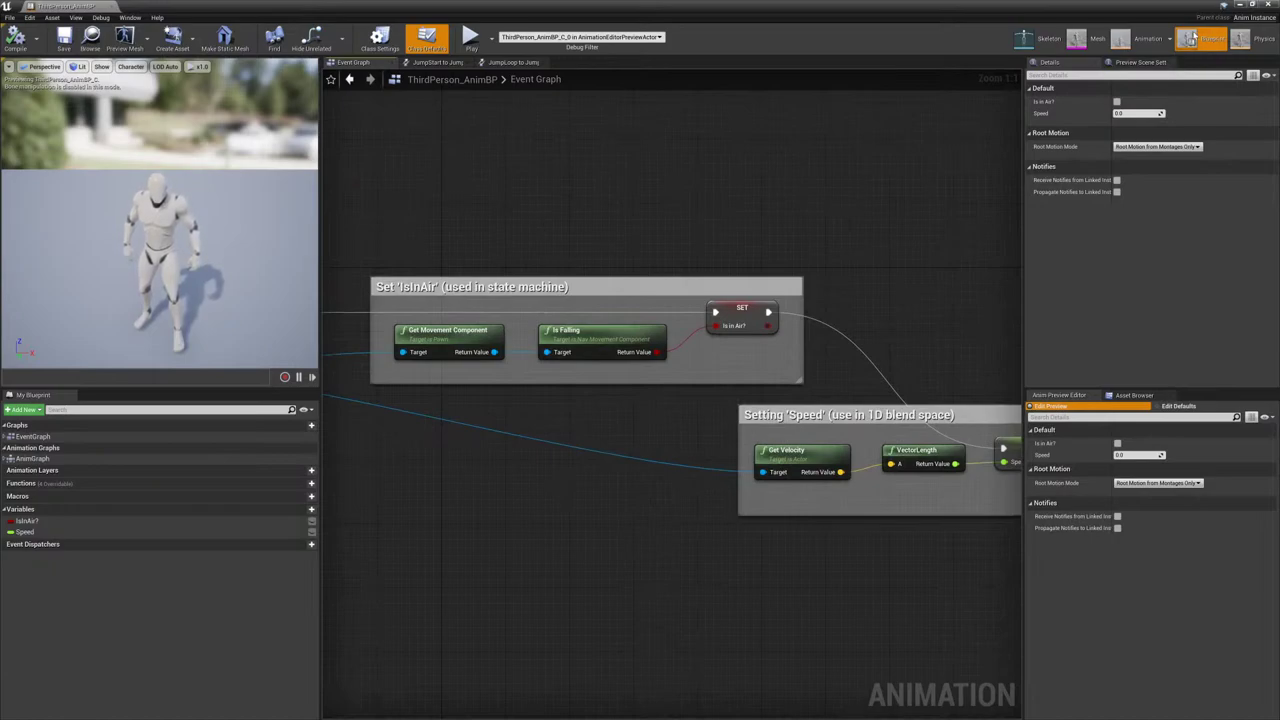
right_click_drag(503, 203, 1059, 153)
left_click(496, 232)
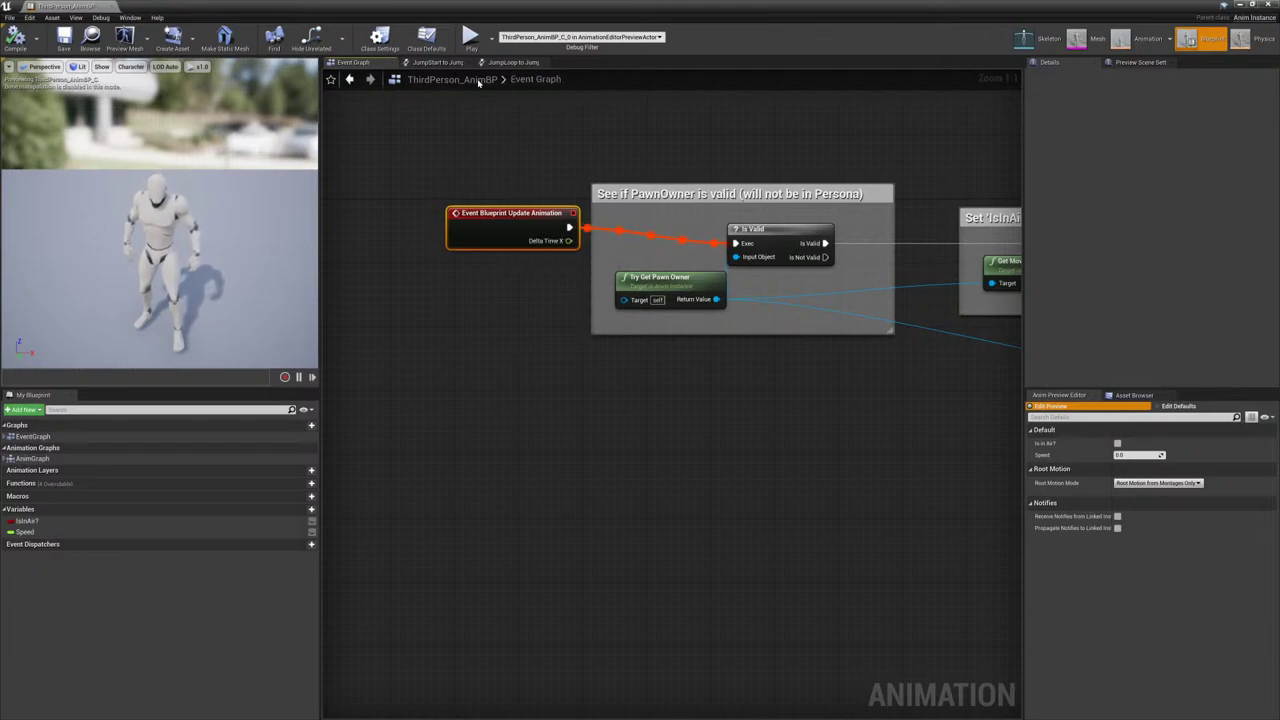
left_click(510, 62)
left_click(437, 62)
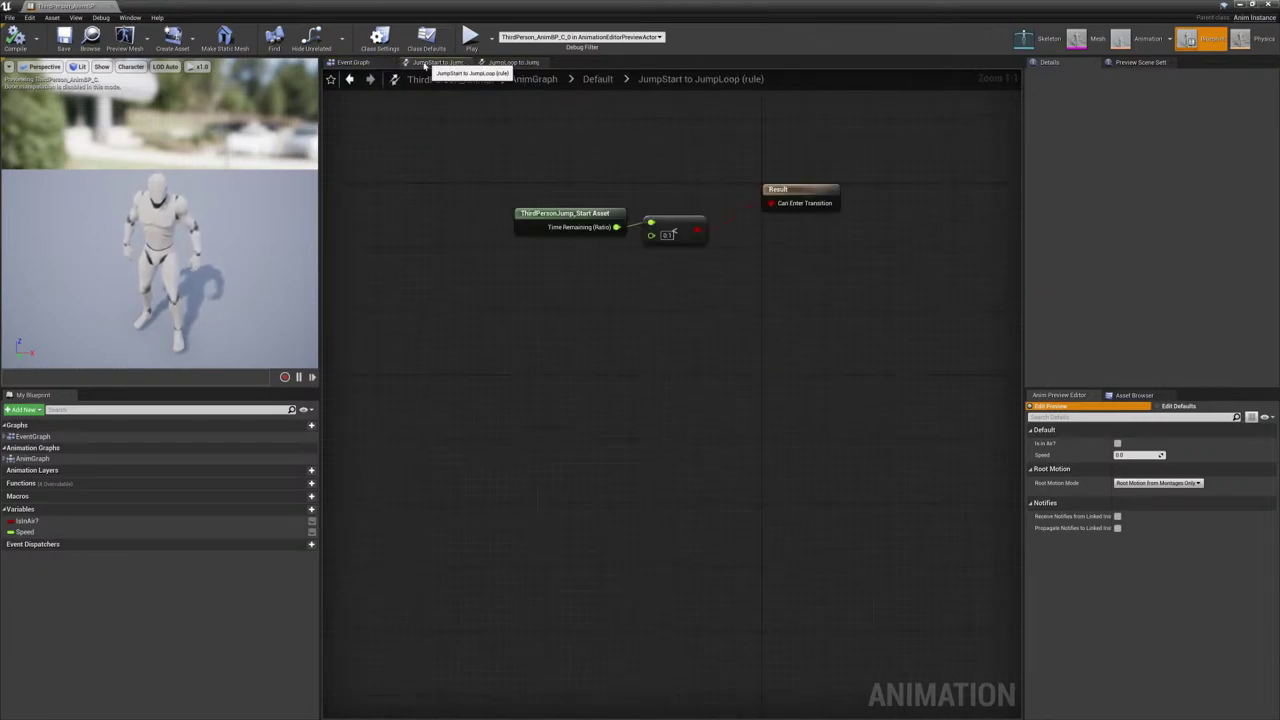
- Examine how the event graph sets Speed from the pawn's velocity, and close the animation blueprint
left_click(358, 62)
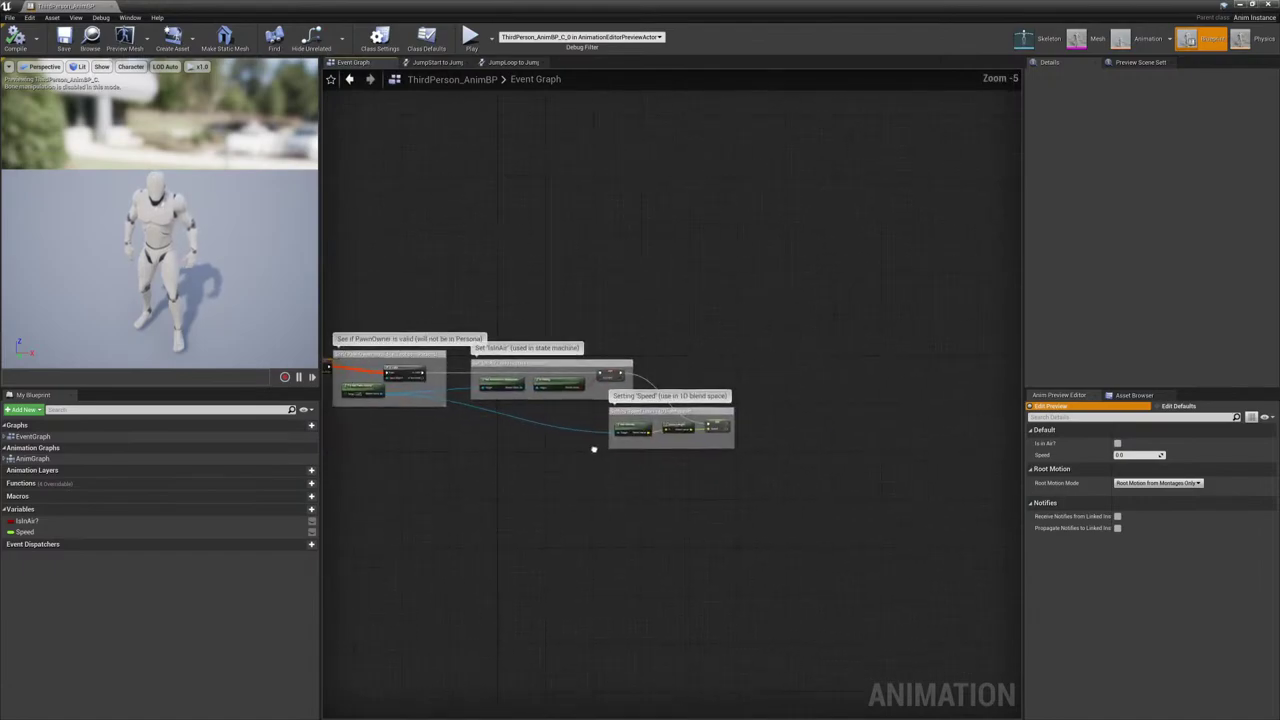
scroll(550, 405, "up", 4)
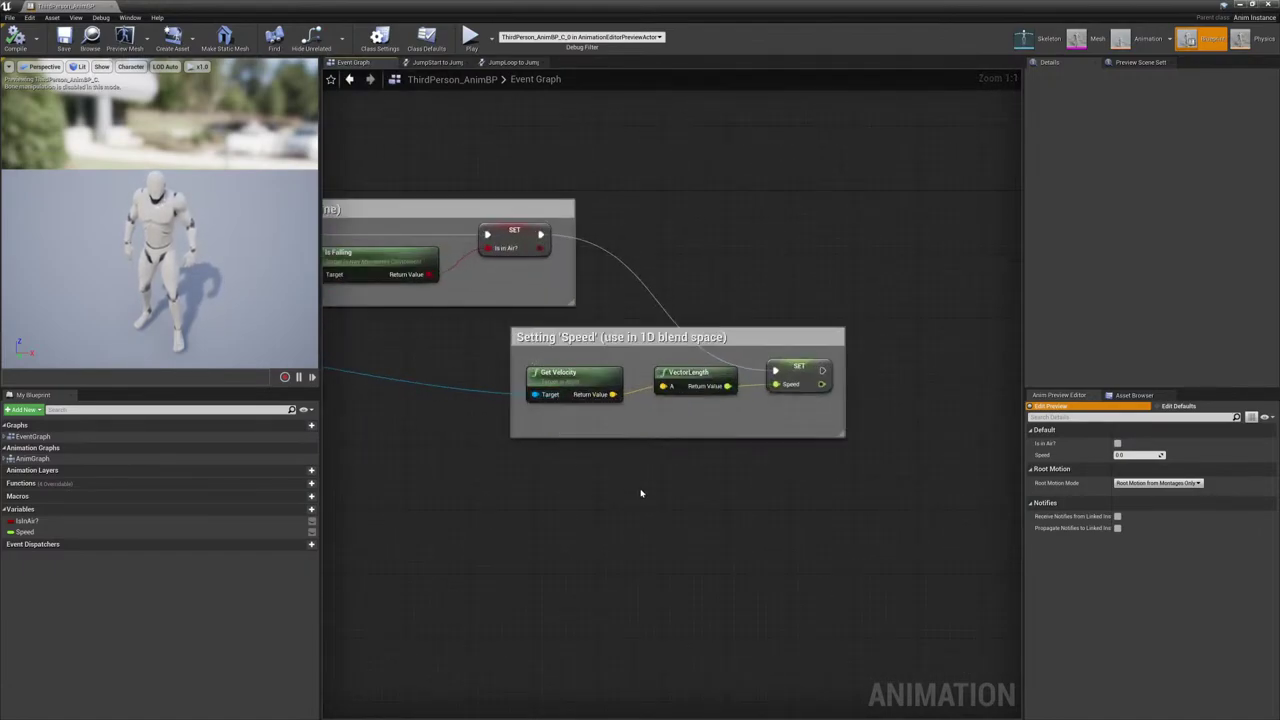
right_click_drag(555, 480, 659, 465)
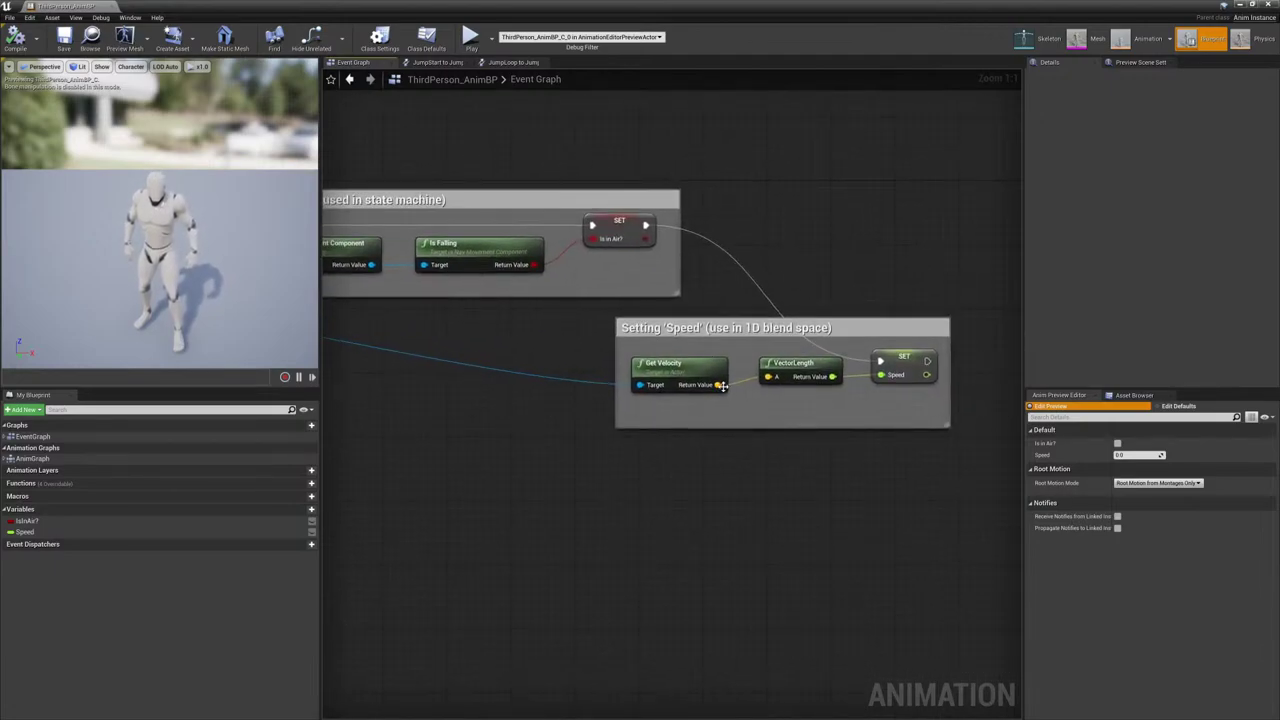
left_click(776, 322)
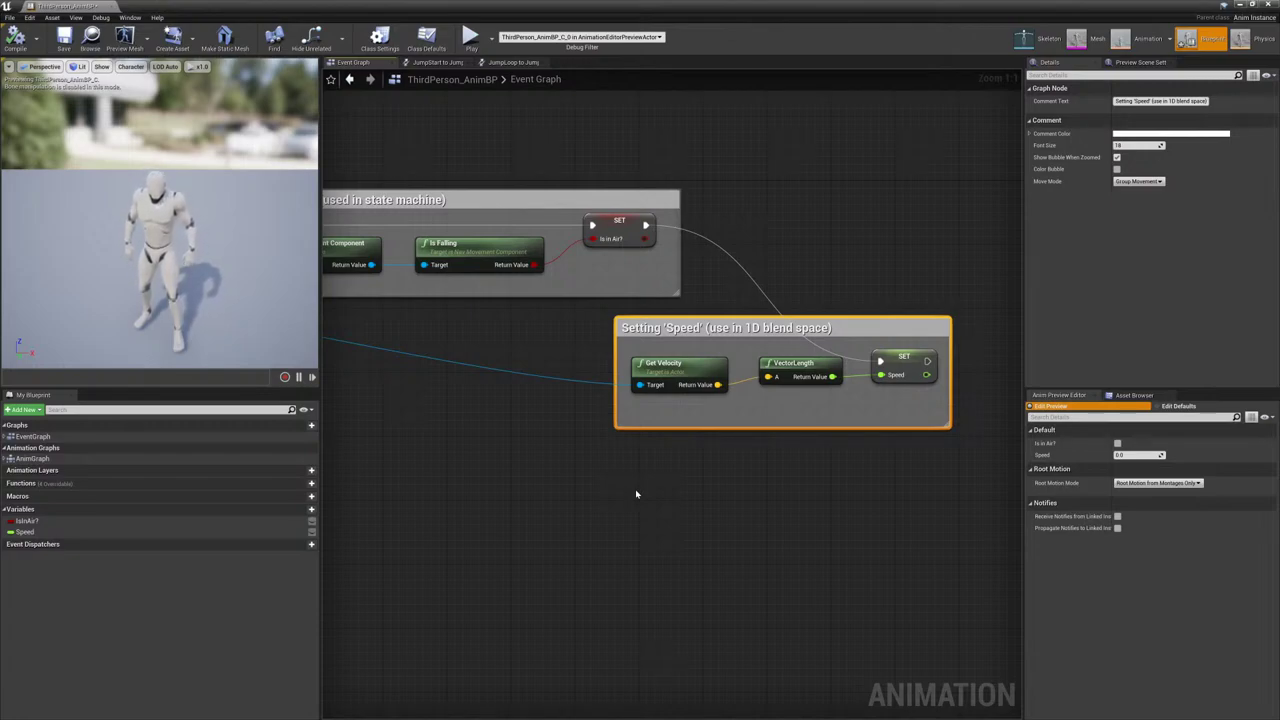
right_click_drag(635, 494, 1275, 562)
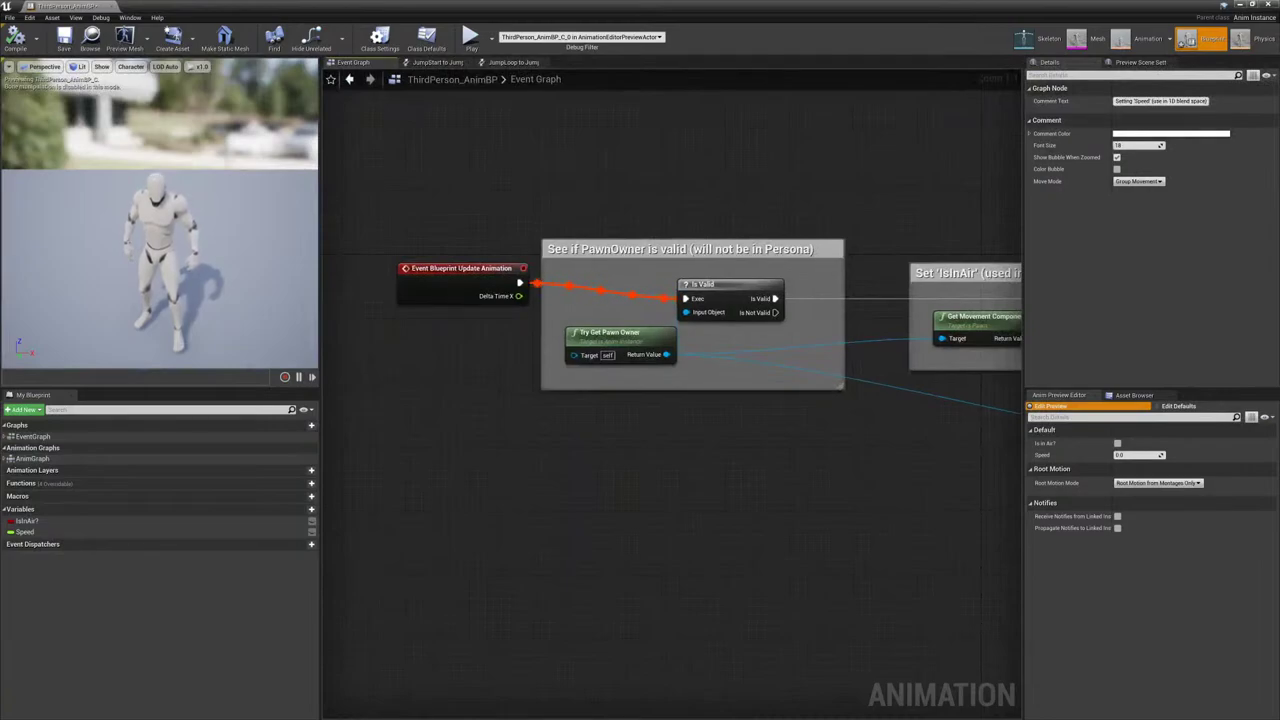
right_click_drag(1133, 543, 883, 563)
right_click_drag(1000, 478, 488, 452)
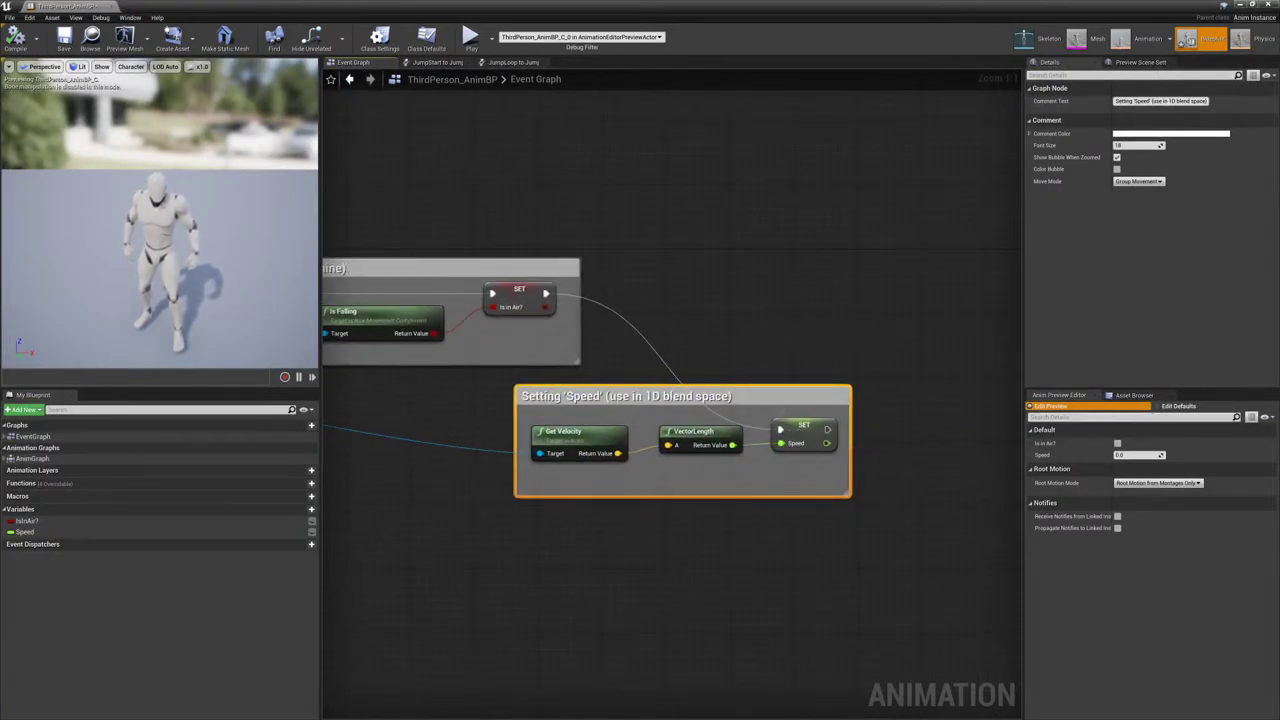
left_click(112, 7)
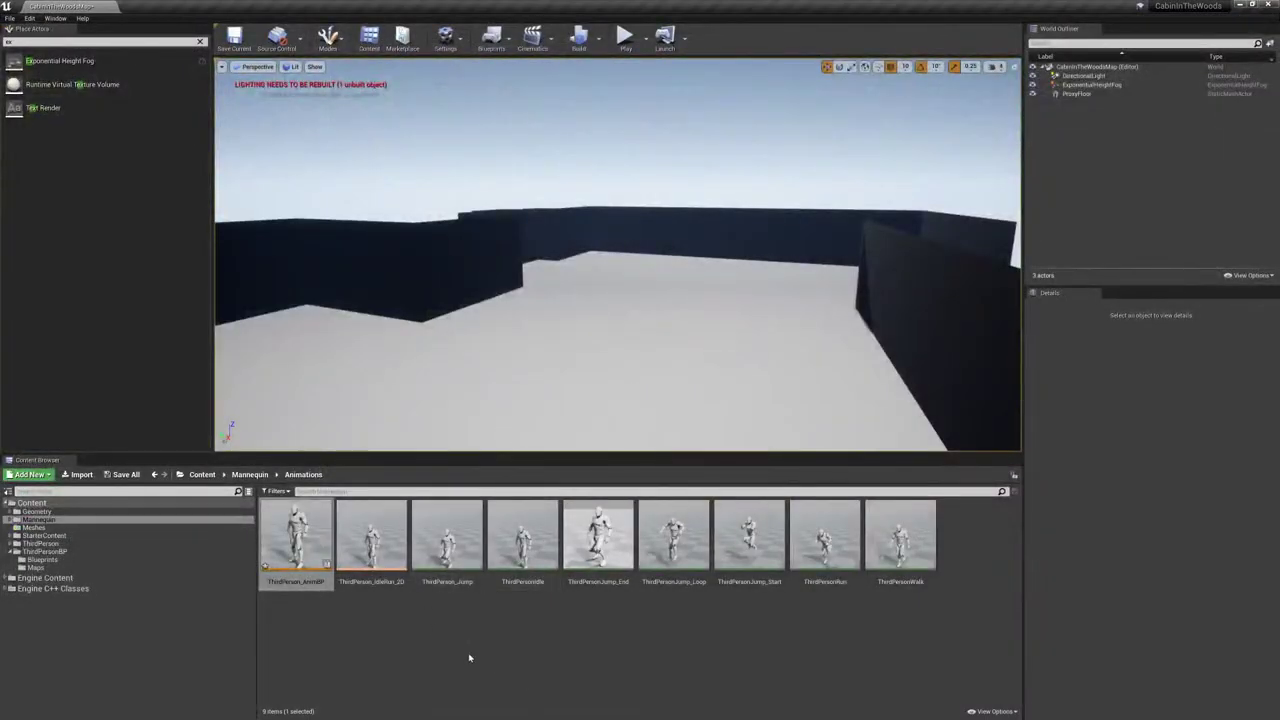
- Open the ThirdPerson_IdleRun_2D blend space and preview the character's blend between the idle and walk samples
double_click(358, 530)
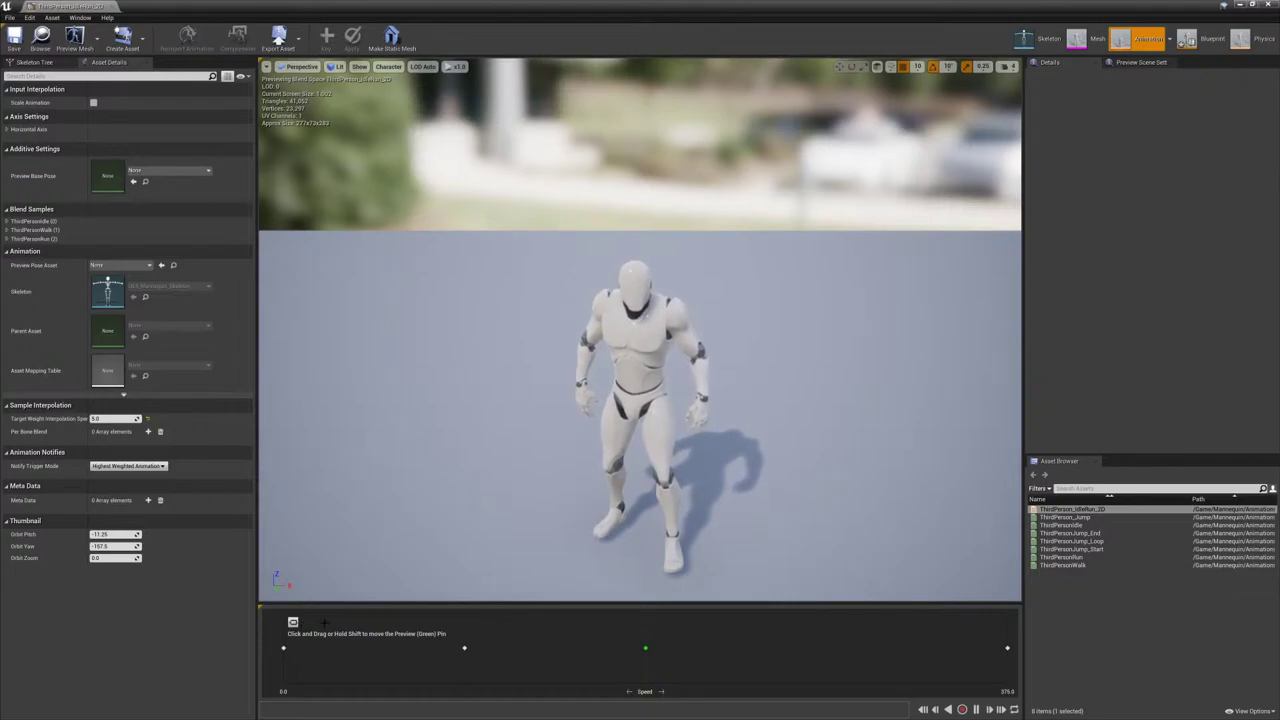
left_click_drag(323, 621, 238, 676)
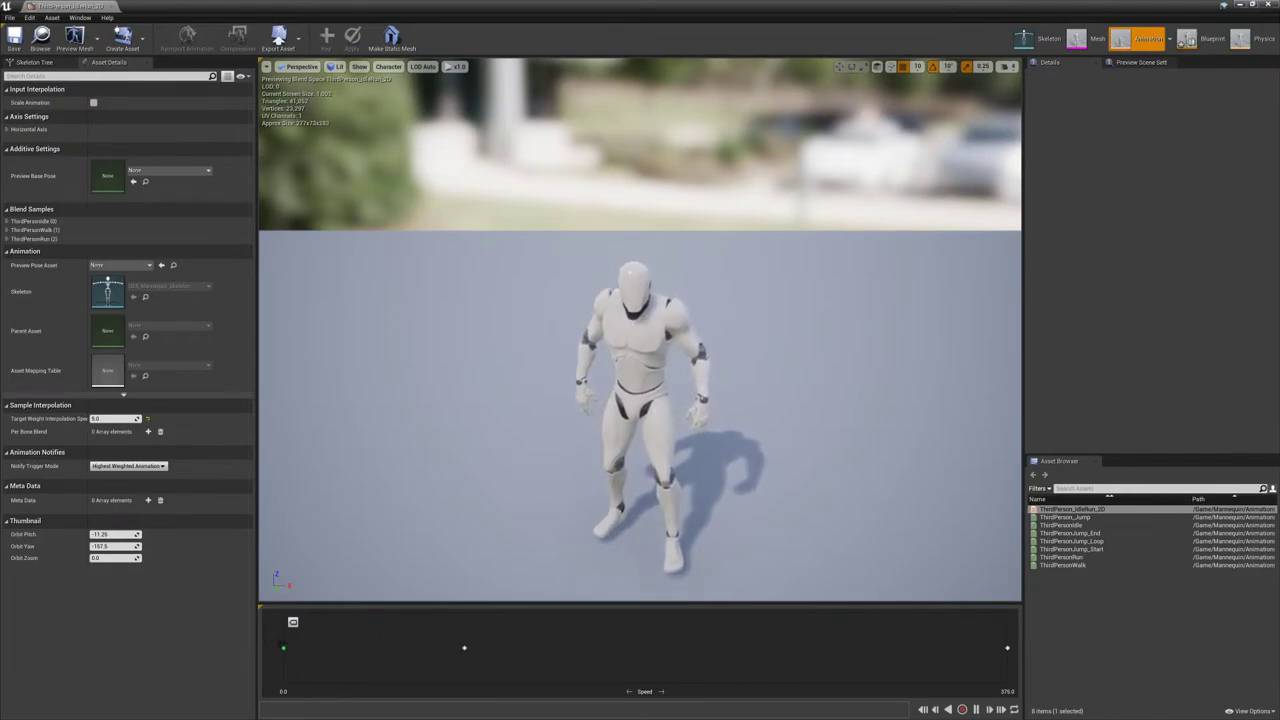
key("shift")
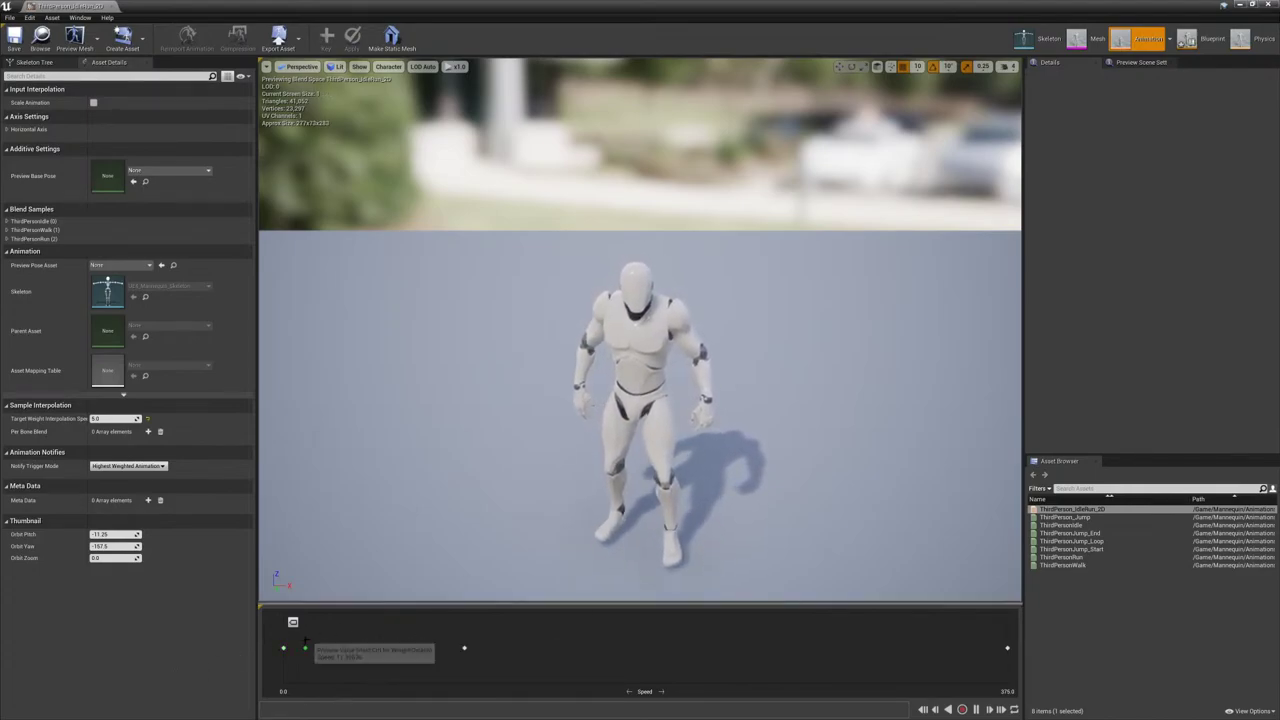
mouse_move(307, 647)
left_mouse_down()
mouse_move(283, 648)
mouse_move(321, 650)
left_mouse_up()
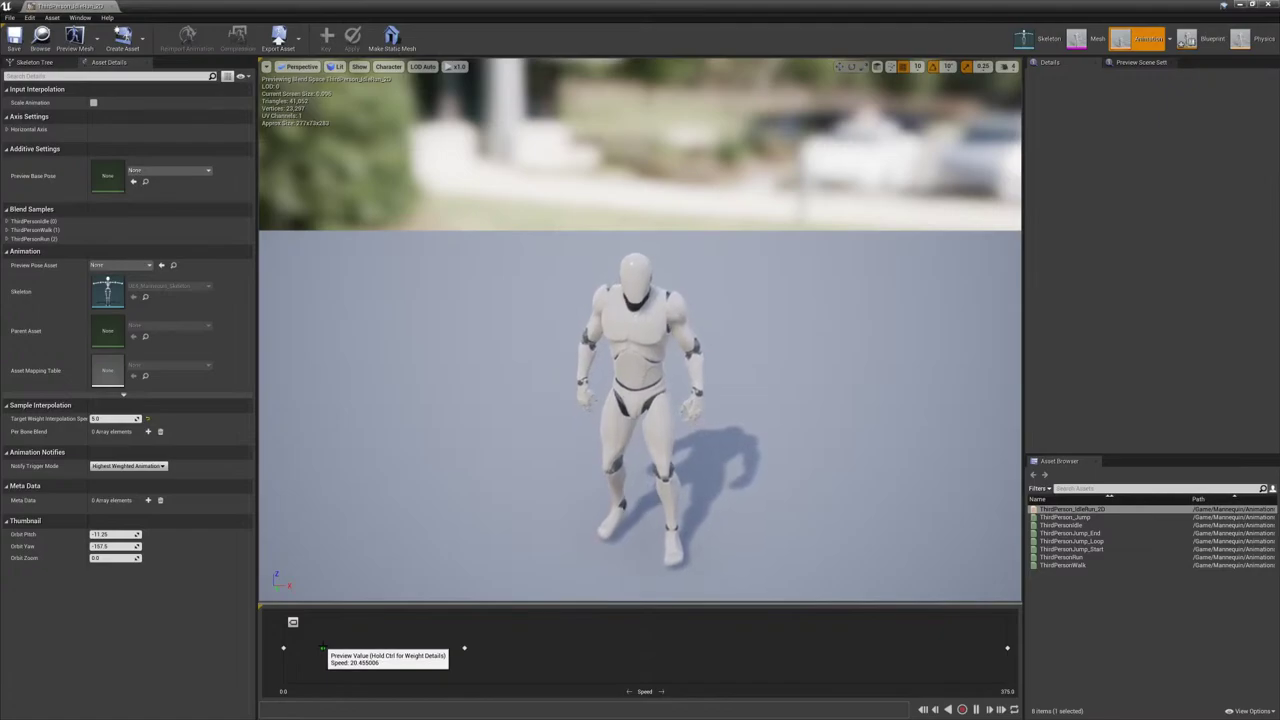
left_click_drag(321, 648, 460, 679)
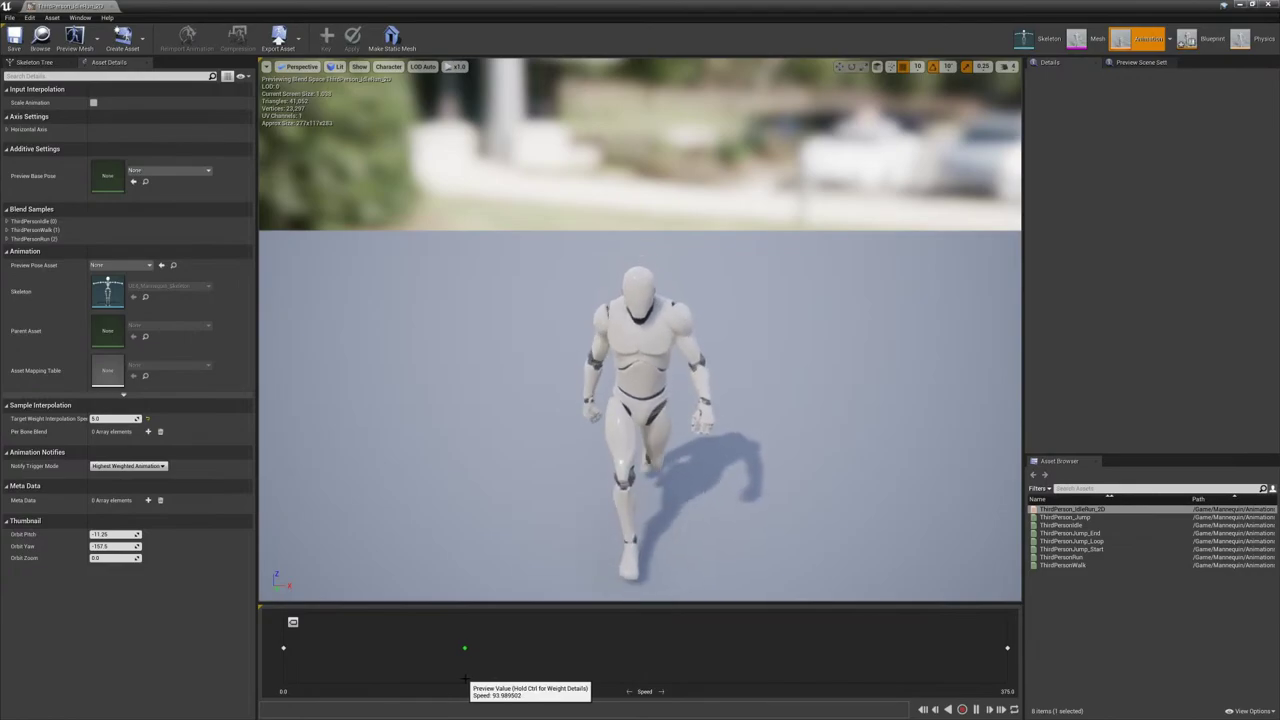
left_click_drag(466, 680, 190, 668)
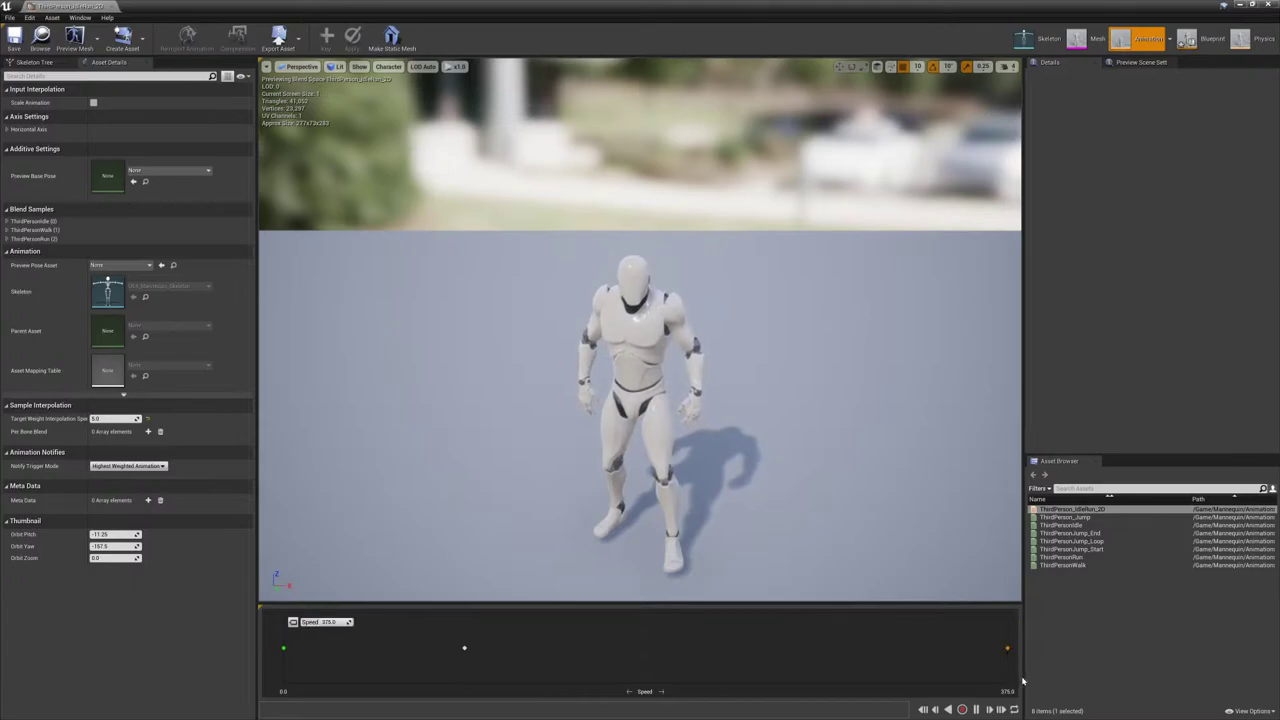
- Delete the ThirdPersonRun sample at speed 375 from the blend space
key("Delete")
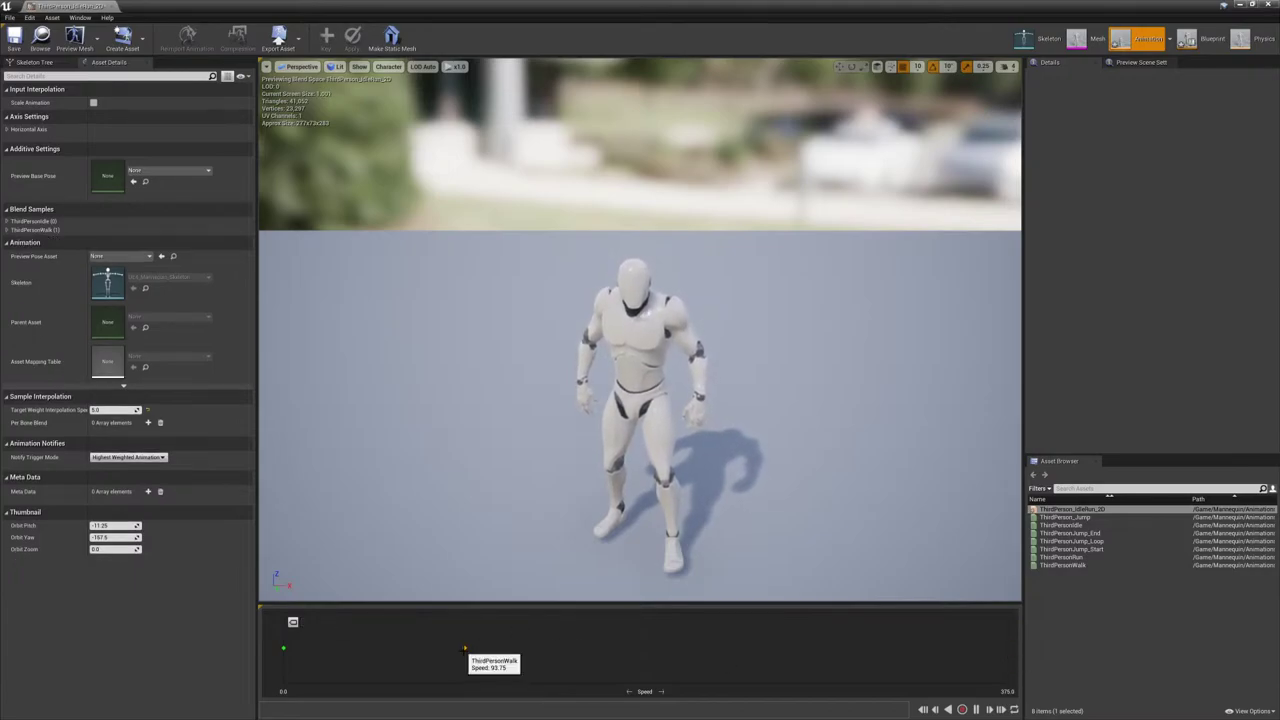
- Move the ThirdPersonWalk sample to speed 375 on the blend space's axis and close the blend space
left_click_drag(521, 648, 552, 648)
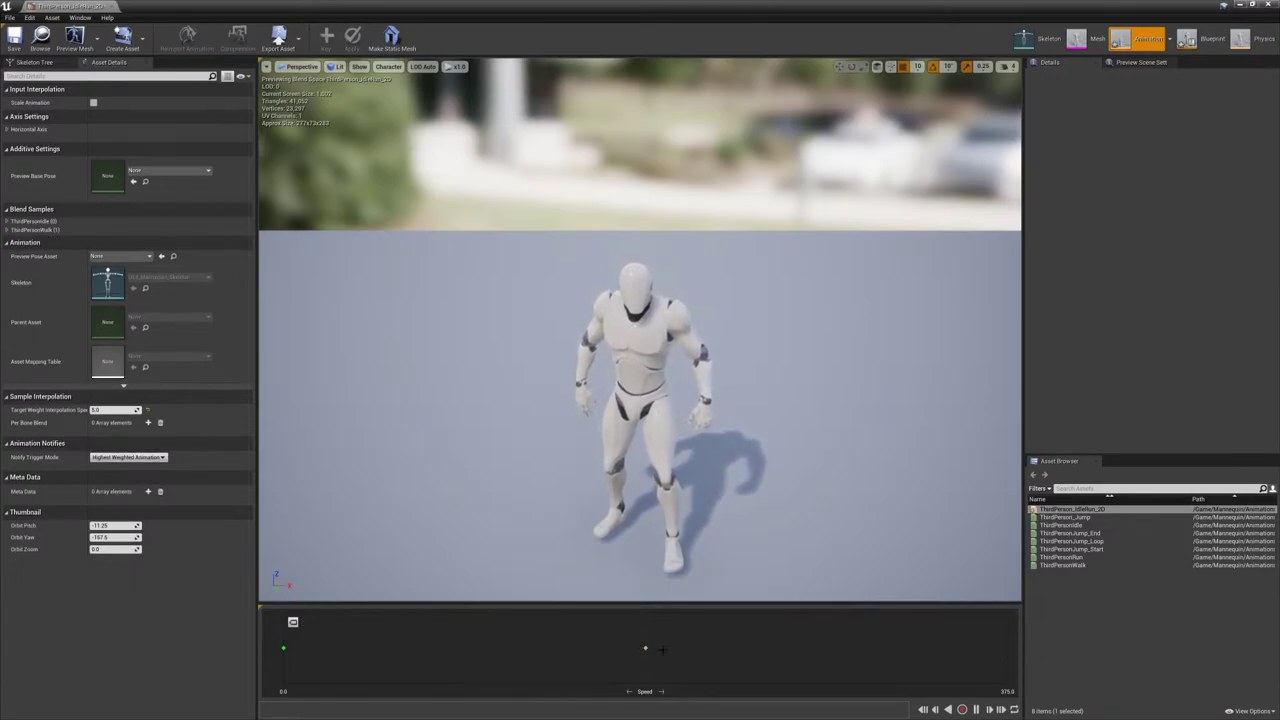
left_click_drag(647, 648, 1007, 649)
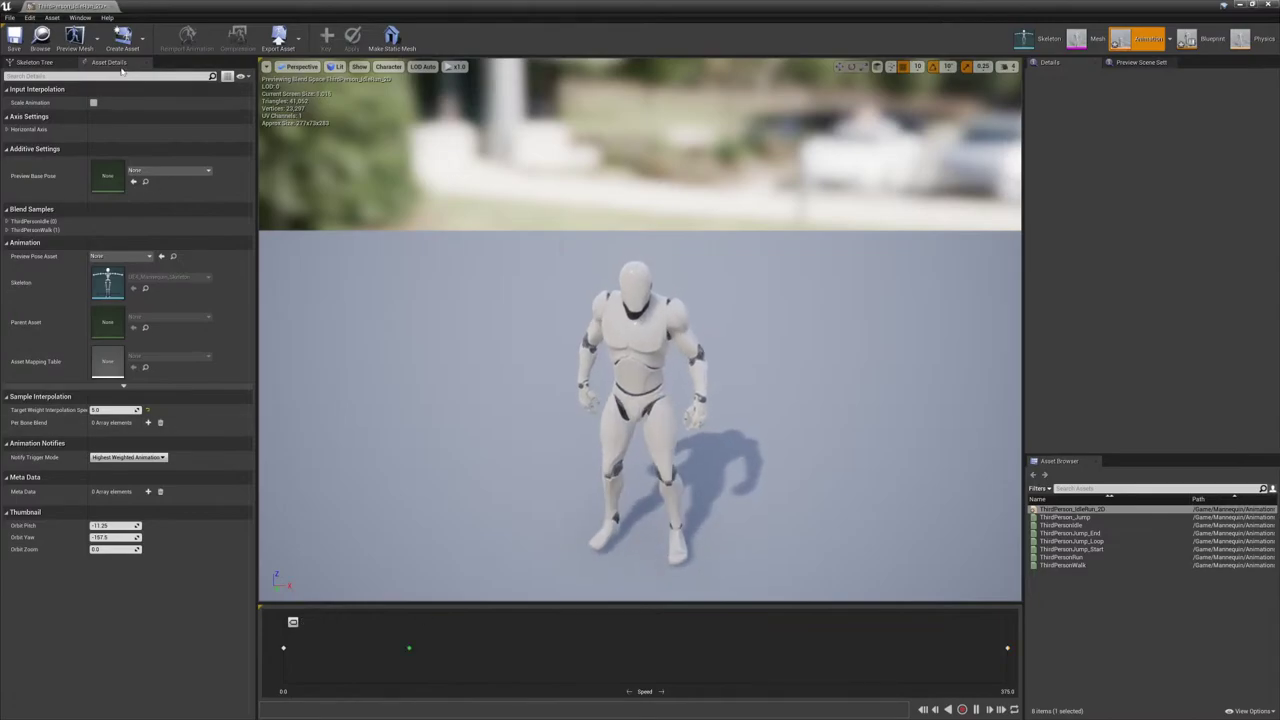
left_click(112, 6)
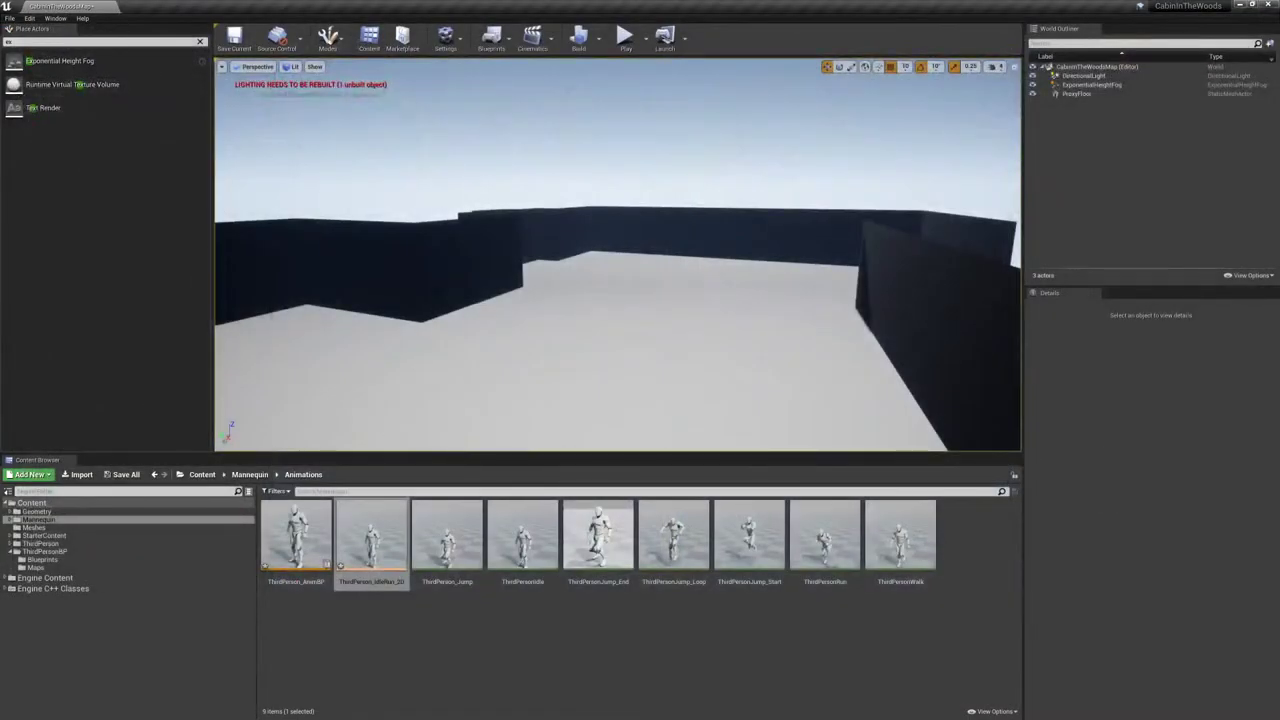
- Play-test the level, walking the character around the house walls to check its walk animation, and end the session
left_click(621, 40)
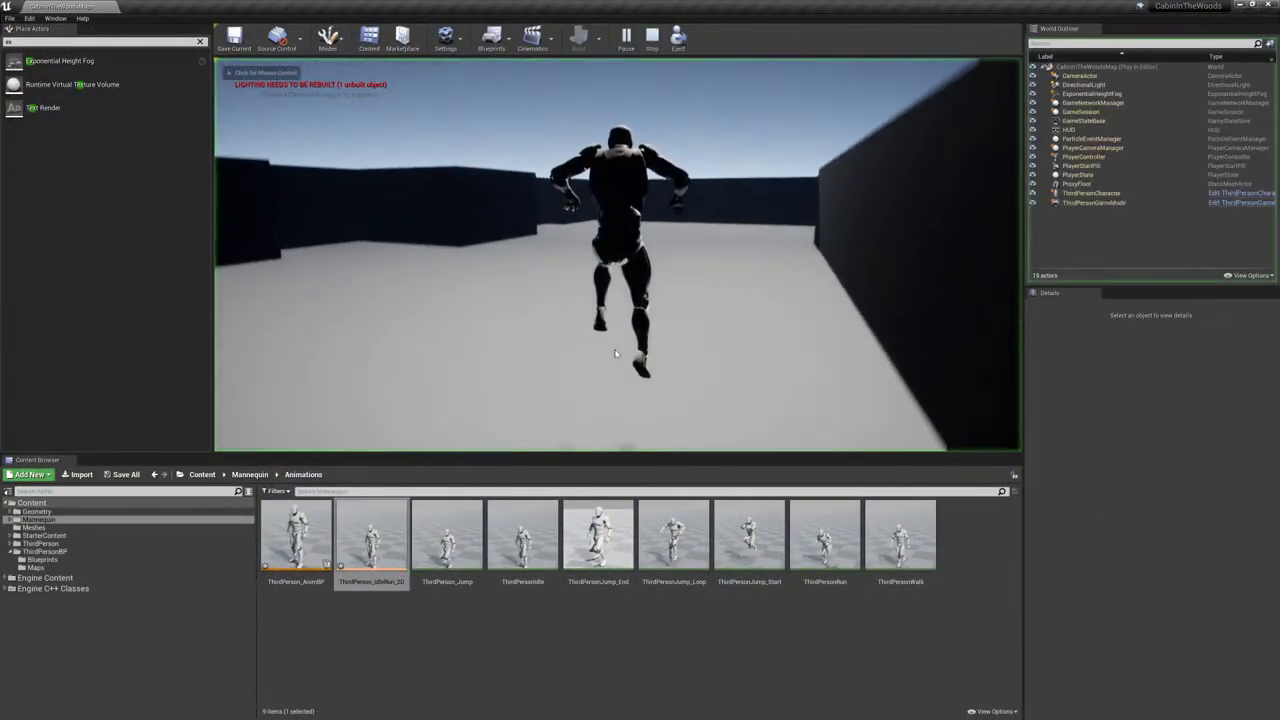
key("w")
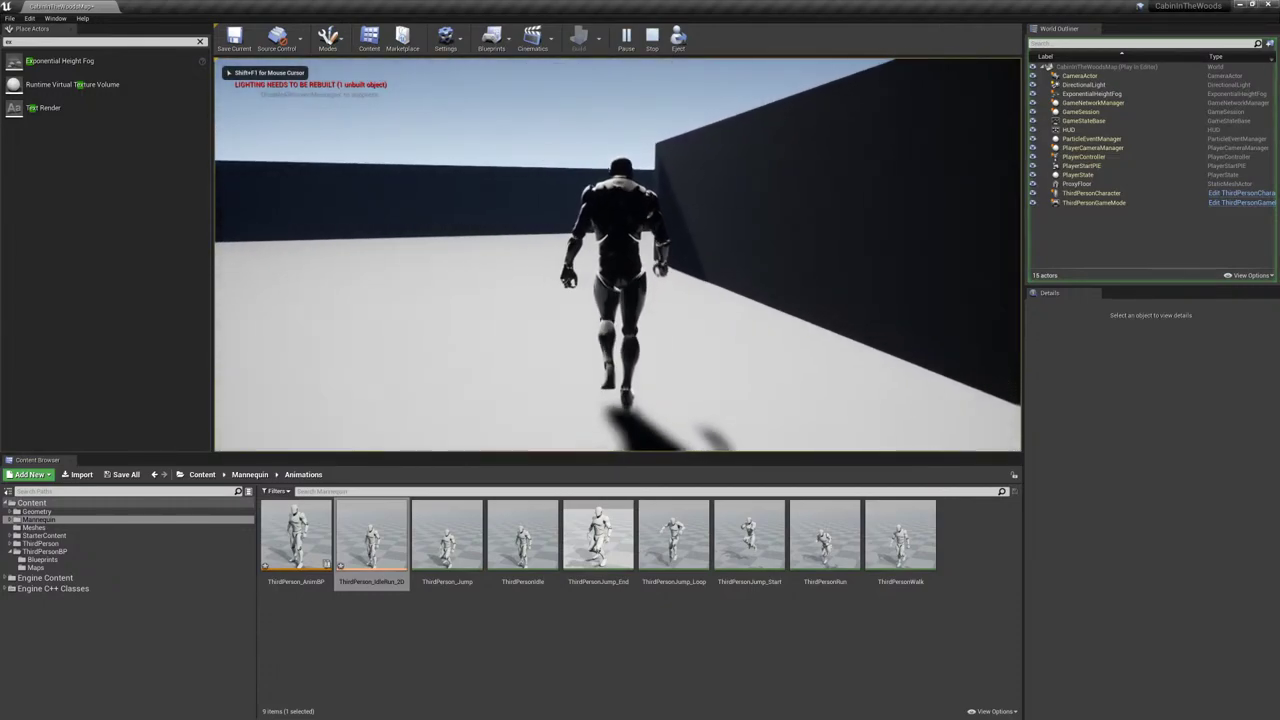
key("w")
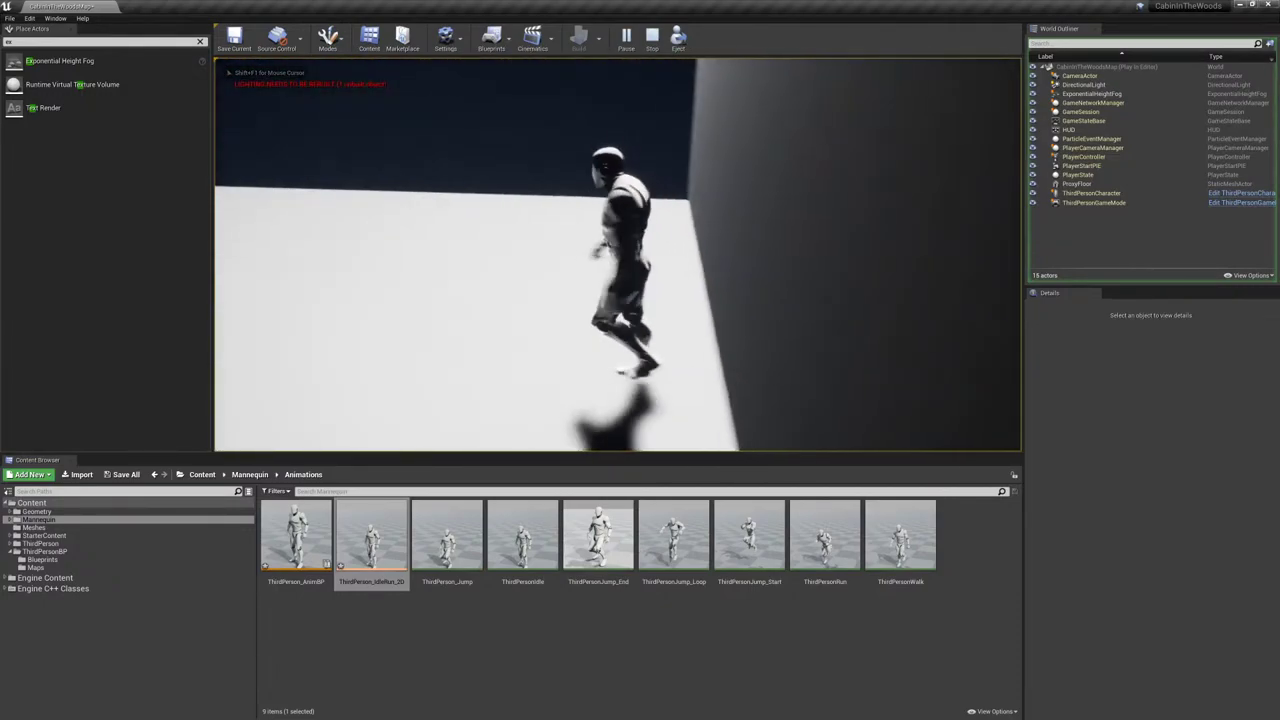
key("w")
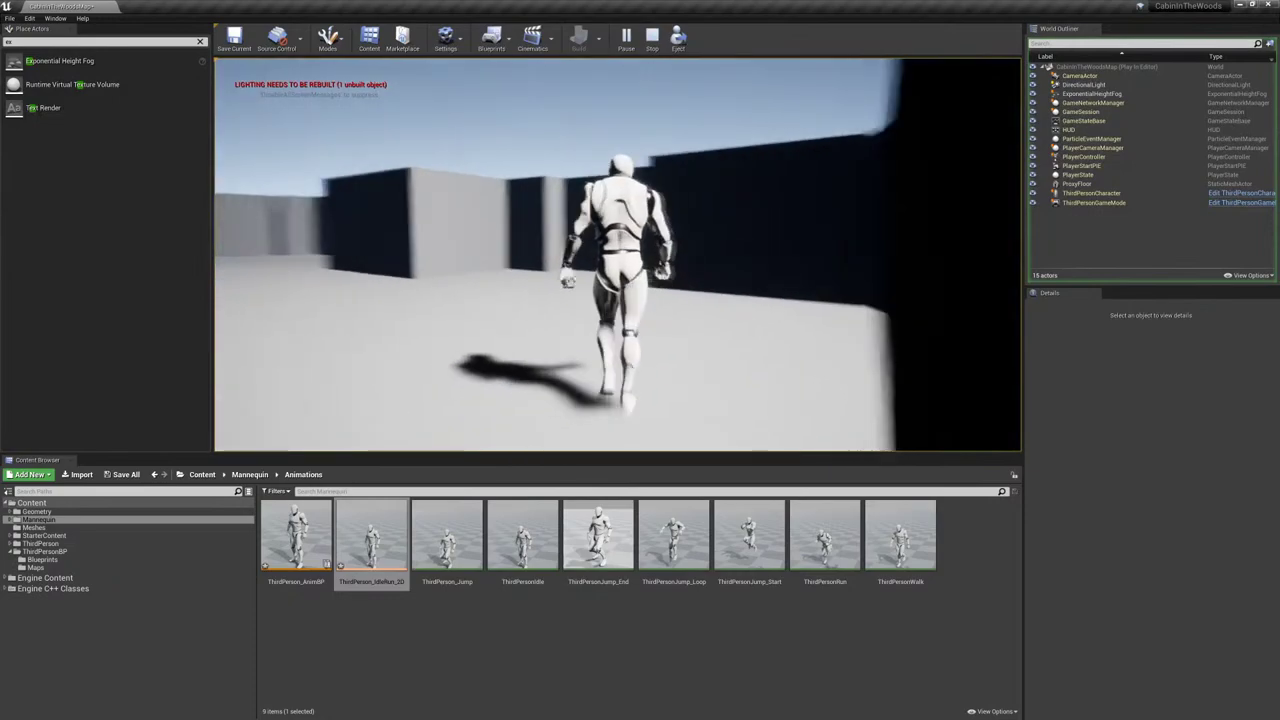
key("w")
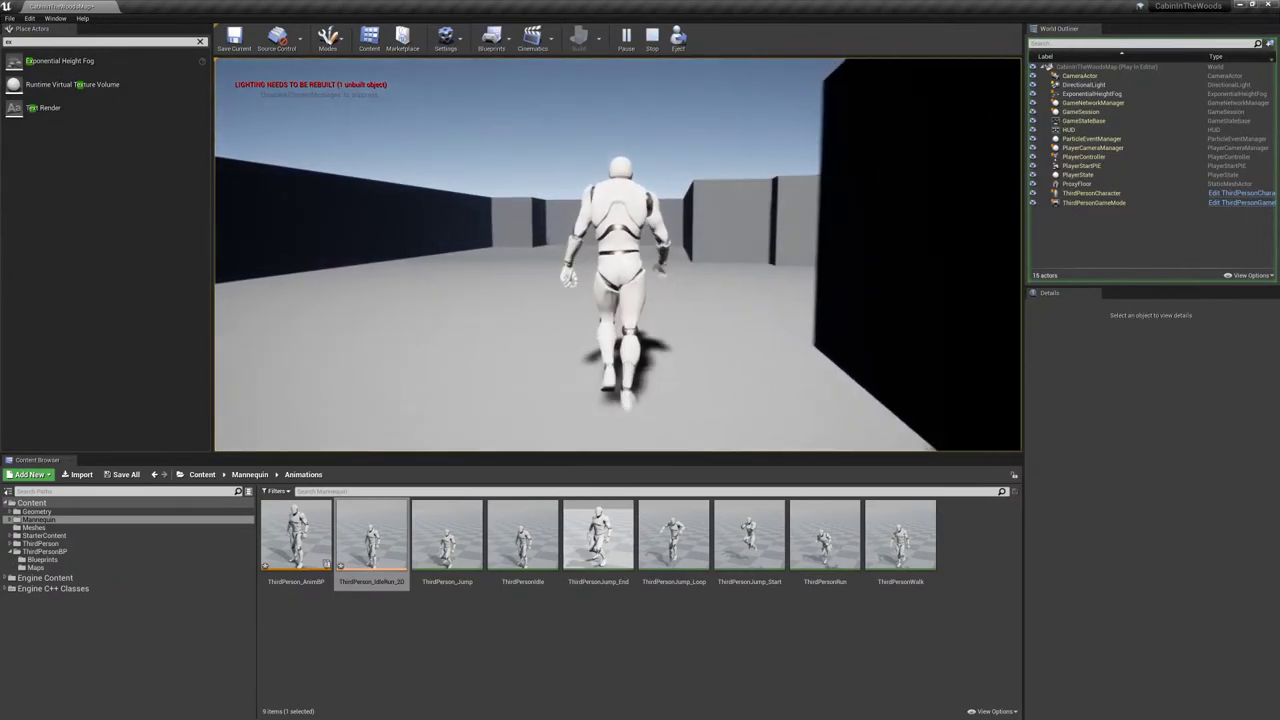
key("w")
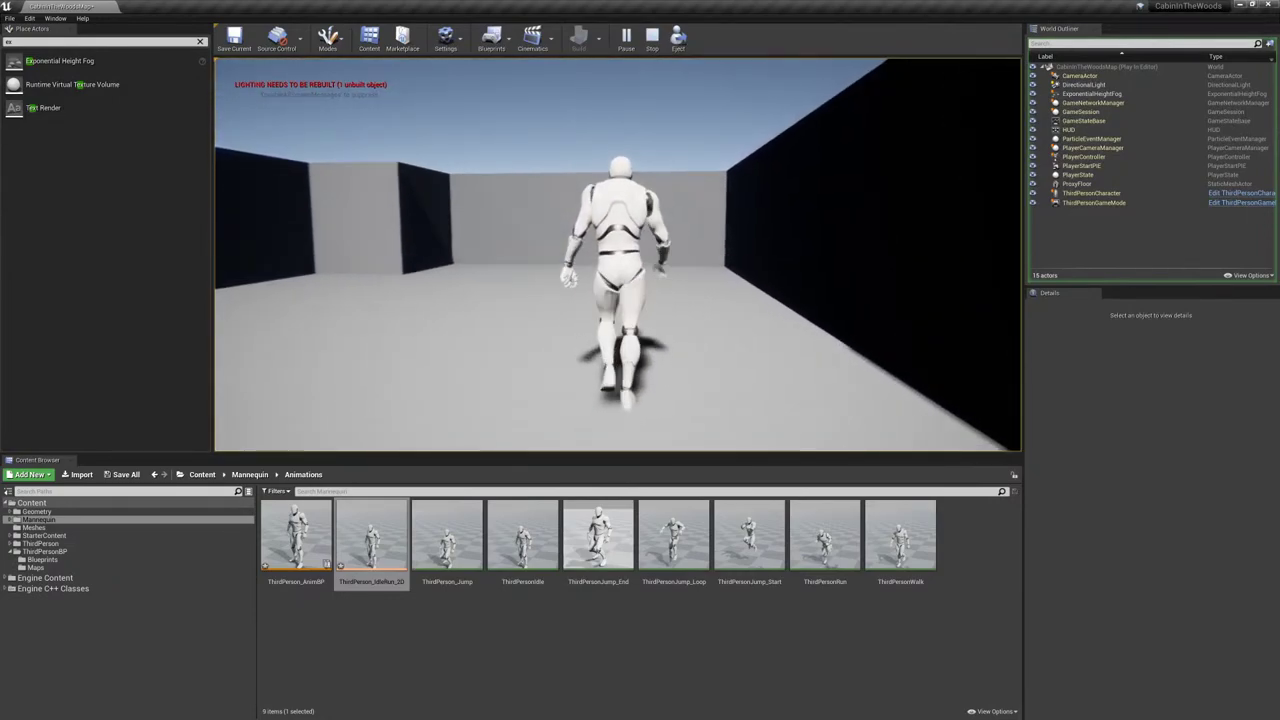
key("w")
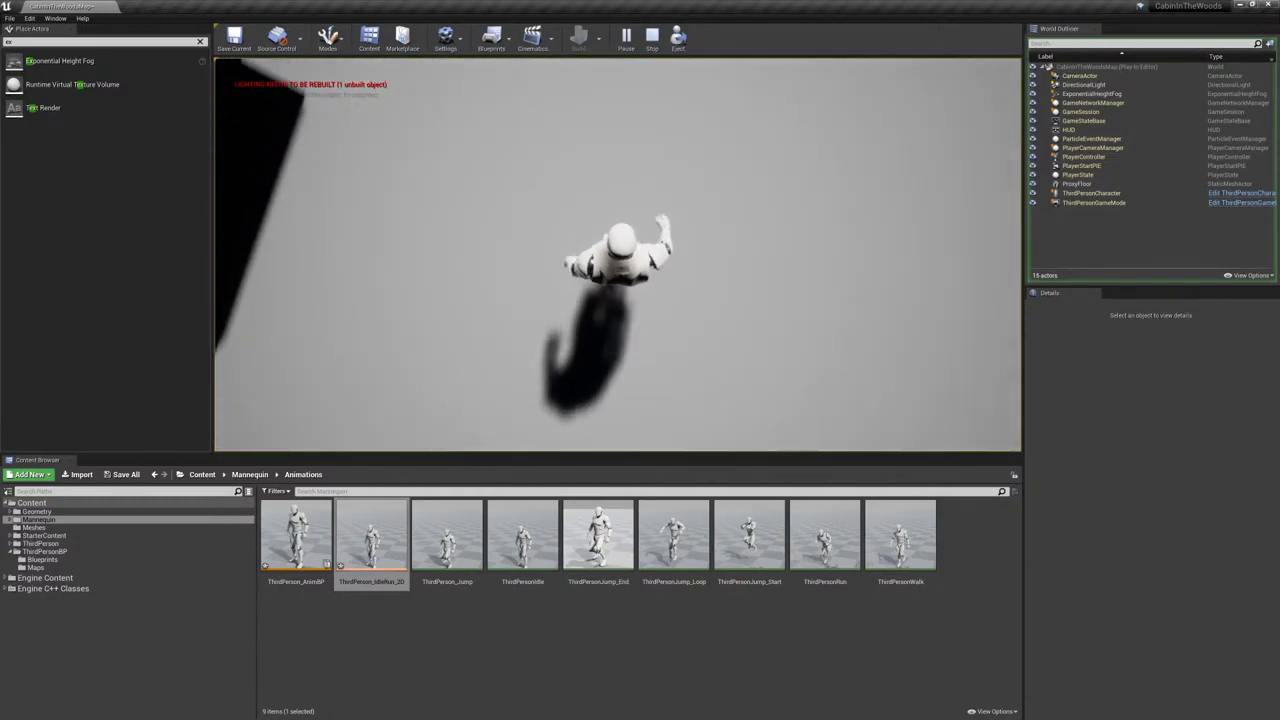
key("w")
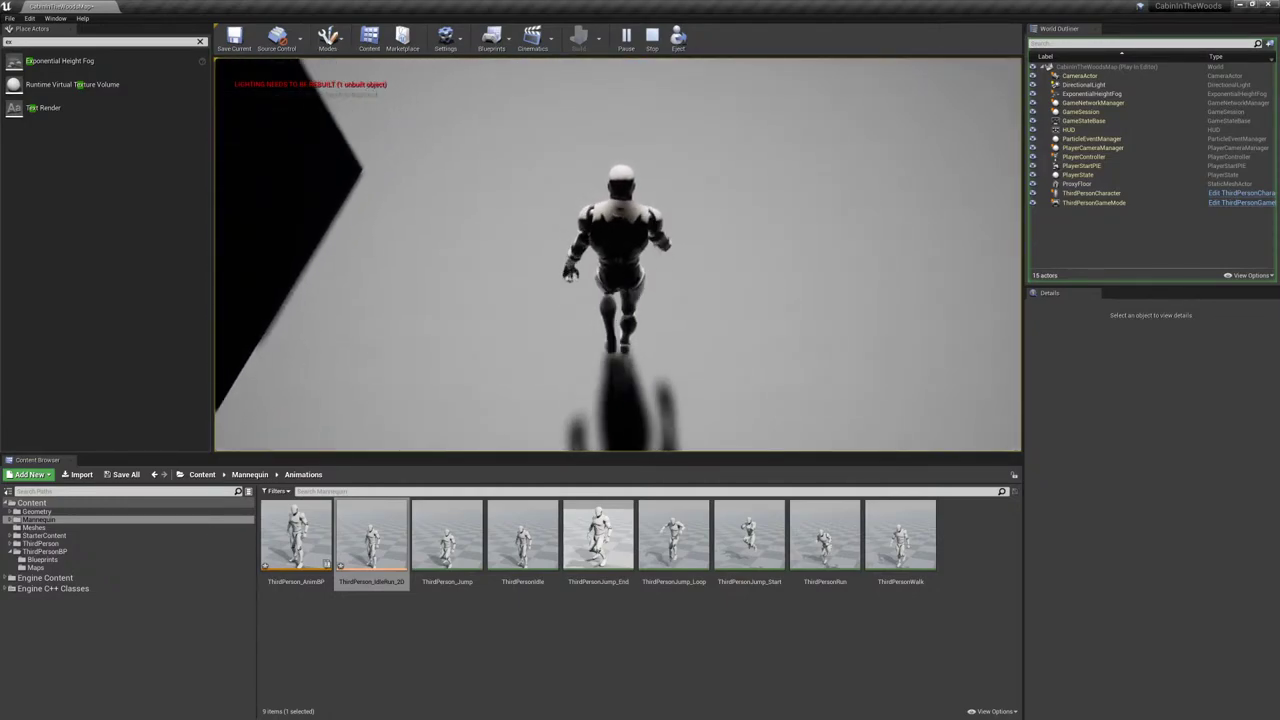
key("Escape")
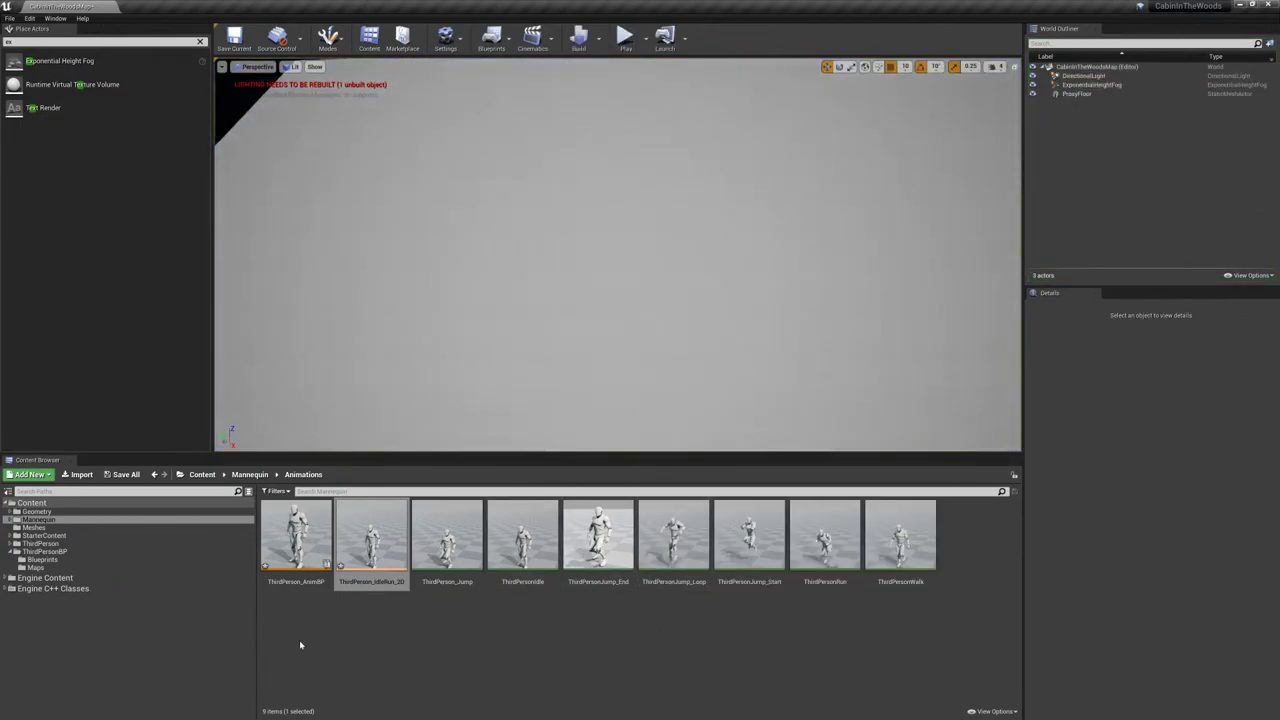
- Reopen ThirdPerson_AnimBP and examine how Get Velocity and VectorLength feed the Speed variable in the event graph
double_click(298, 548)
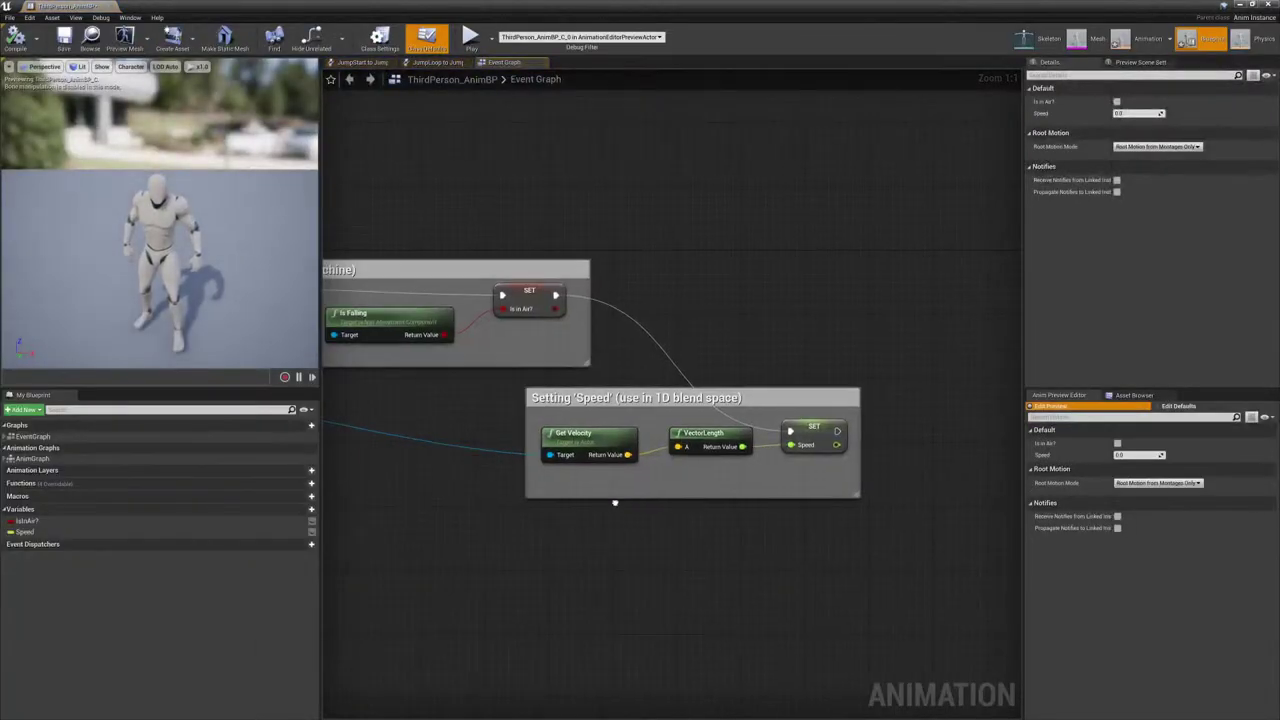
right_click_drag(615, 502, 594, 490)
right_click(531, 488)
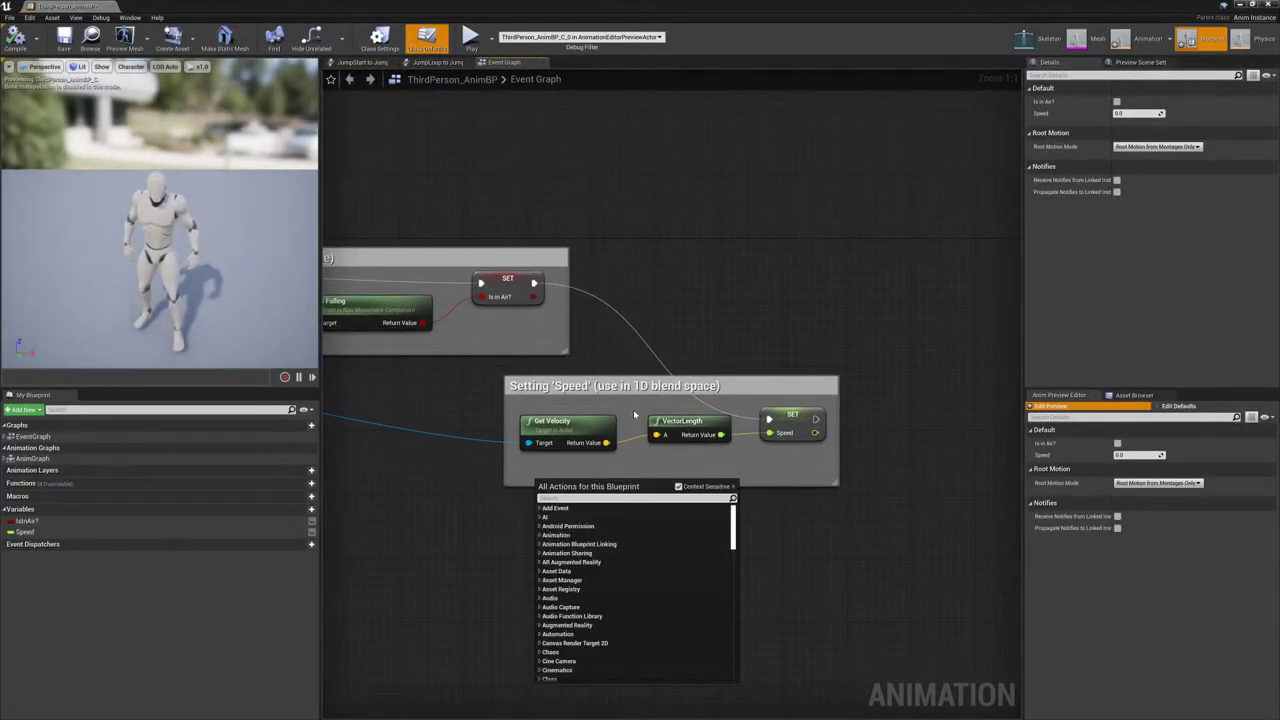
left_click(550, 421)
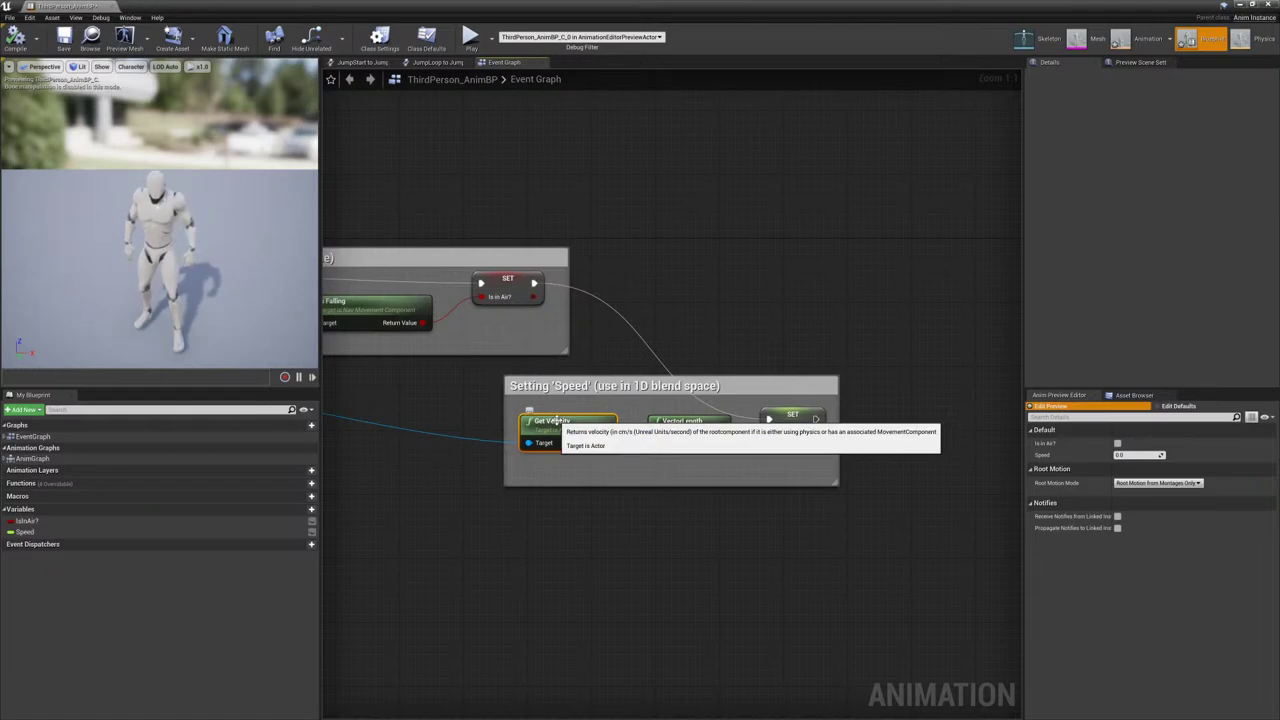
right_click_drag(466, 464, 877, 474)
right_click_drag(591, 448, 420, 420)
left_click(557, 354)
right_click_drag(880, 496, 575, 460)
left_click(632, 374)
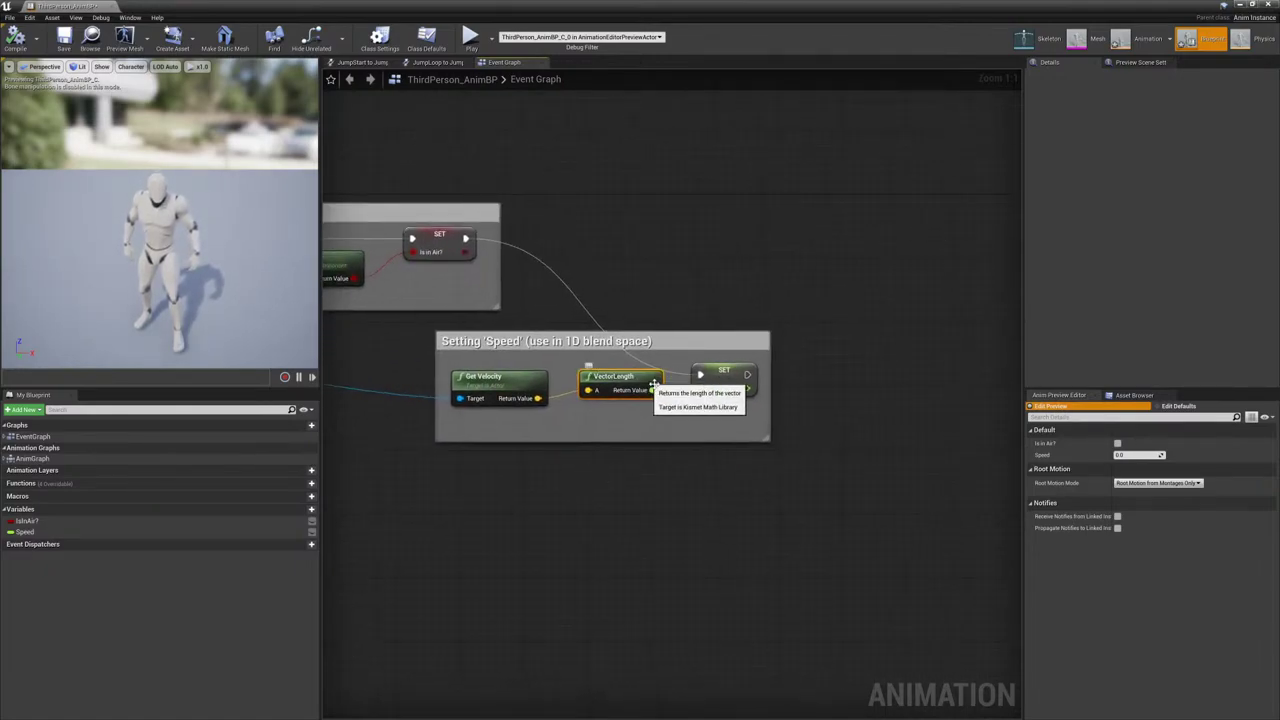
left_click(724, 372)
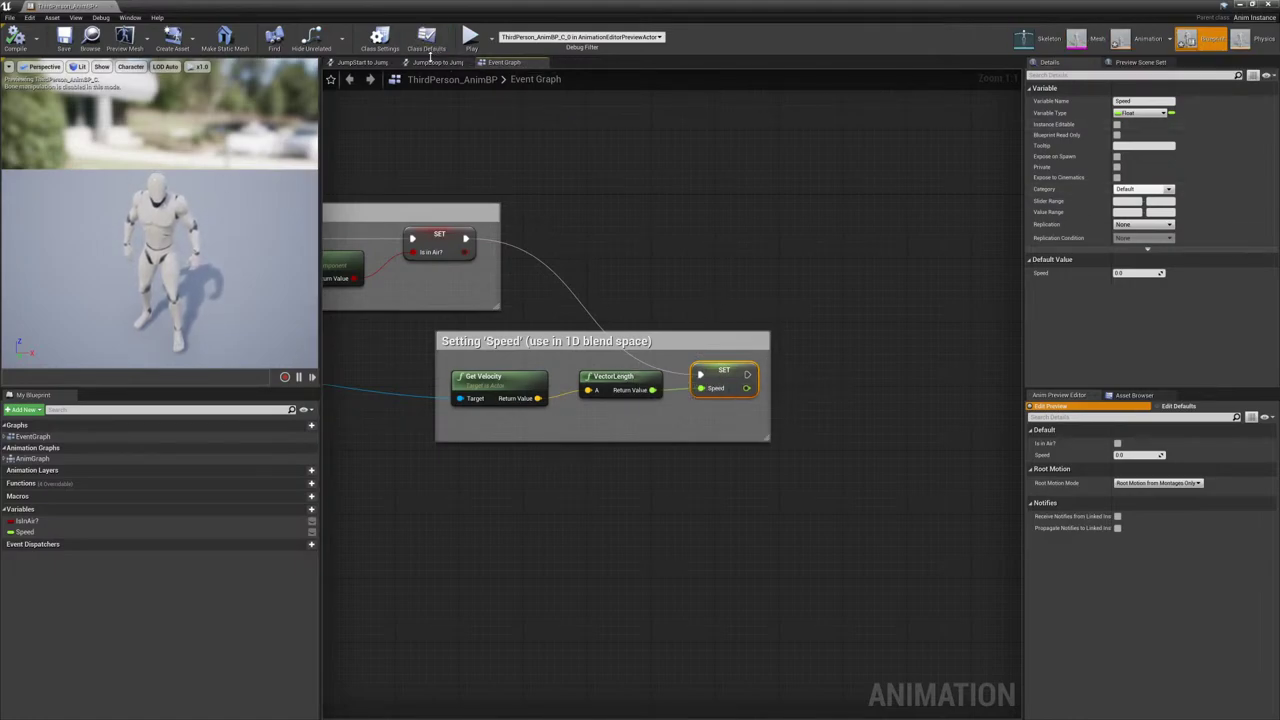
- Recheck the JumpStart to JumpLoop rule, and return to the event graph with the available animation assets listed
left_click(360, 62)
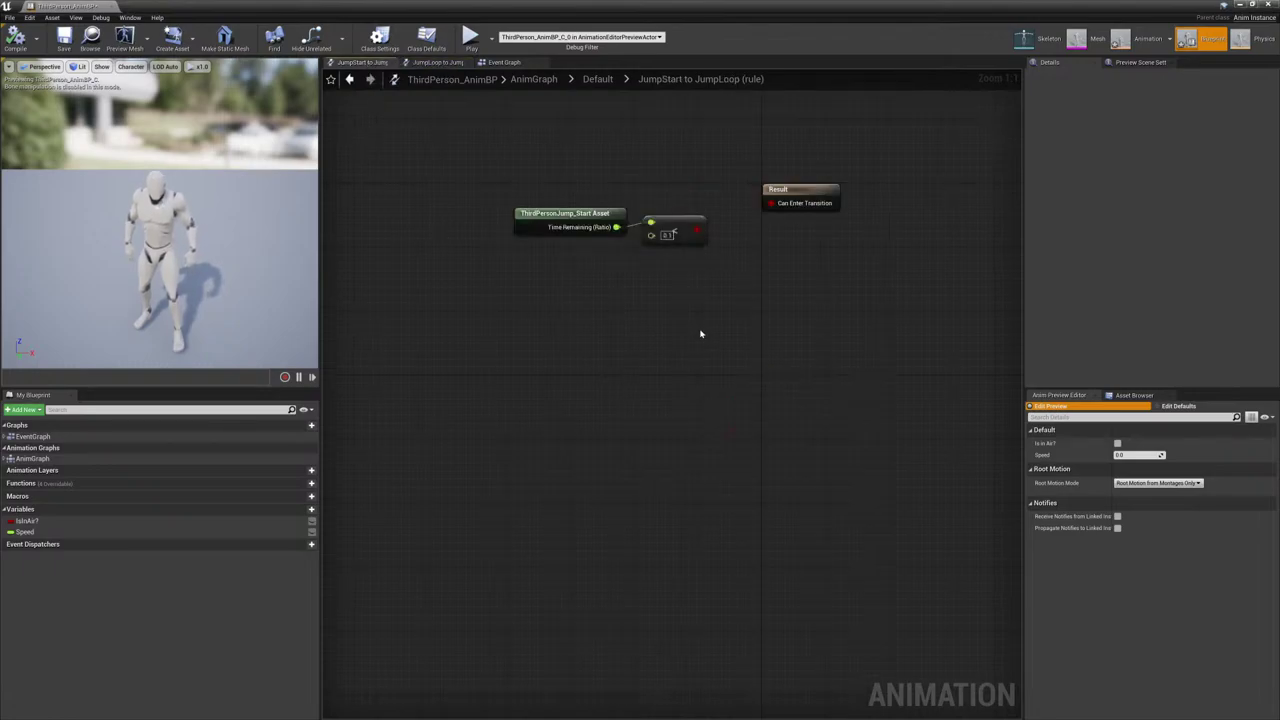
right_click_drag(701, 334, 685, 408)
left_click_drag(504, 62, 345, 64)
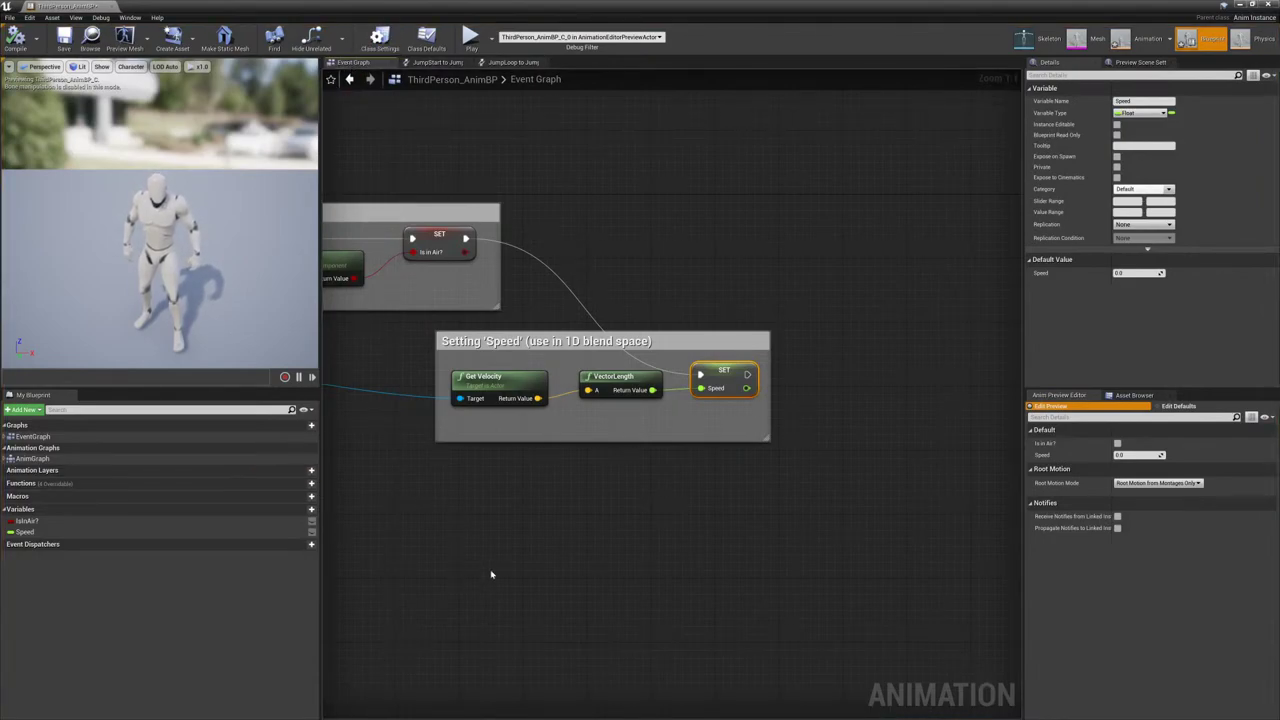
left_click(715, 261)
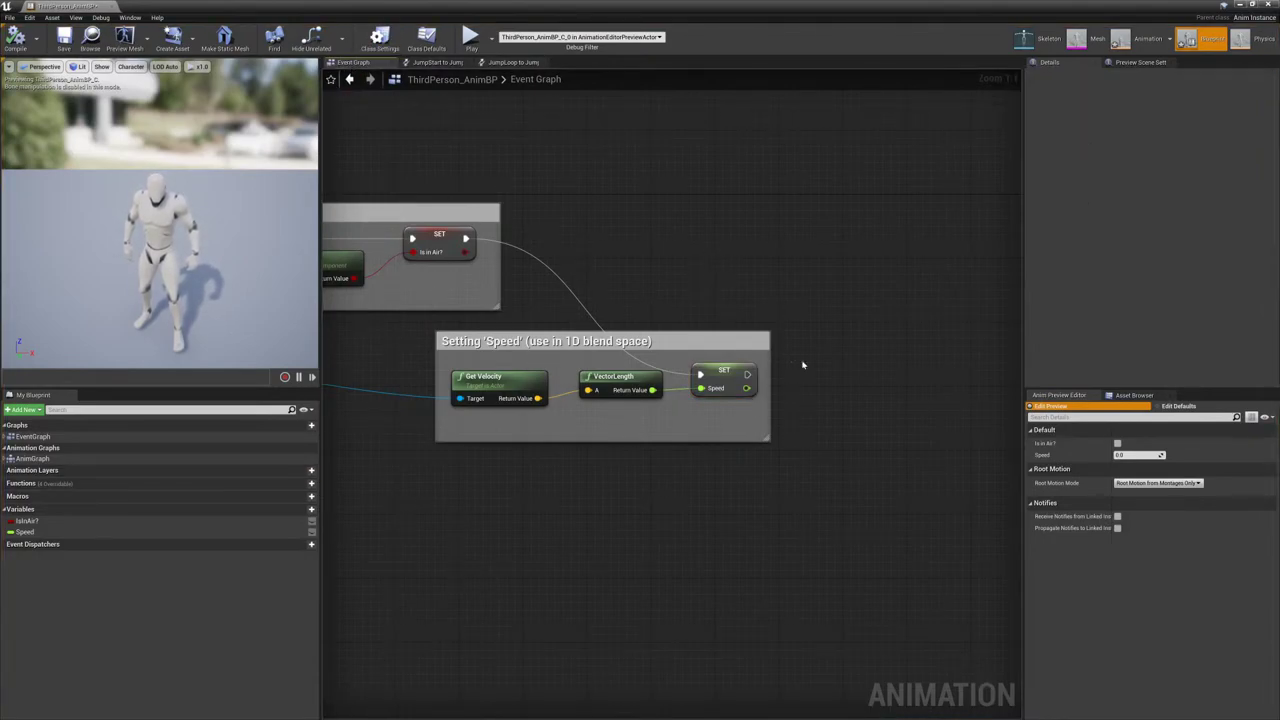
left_click(1134, 396)
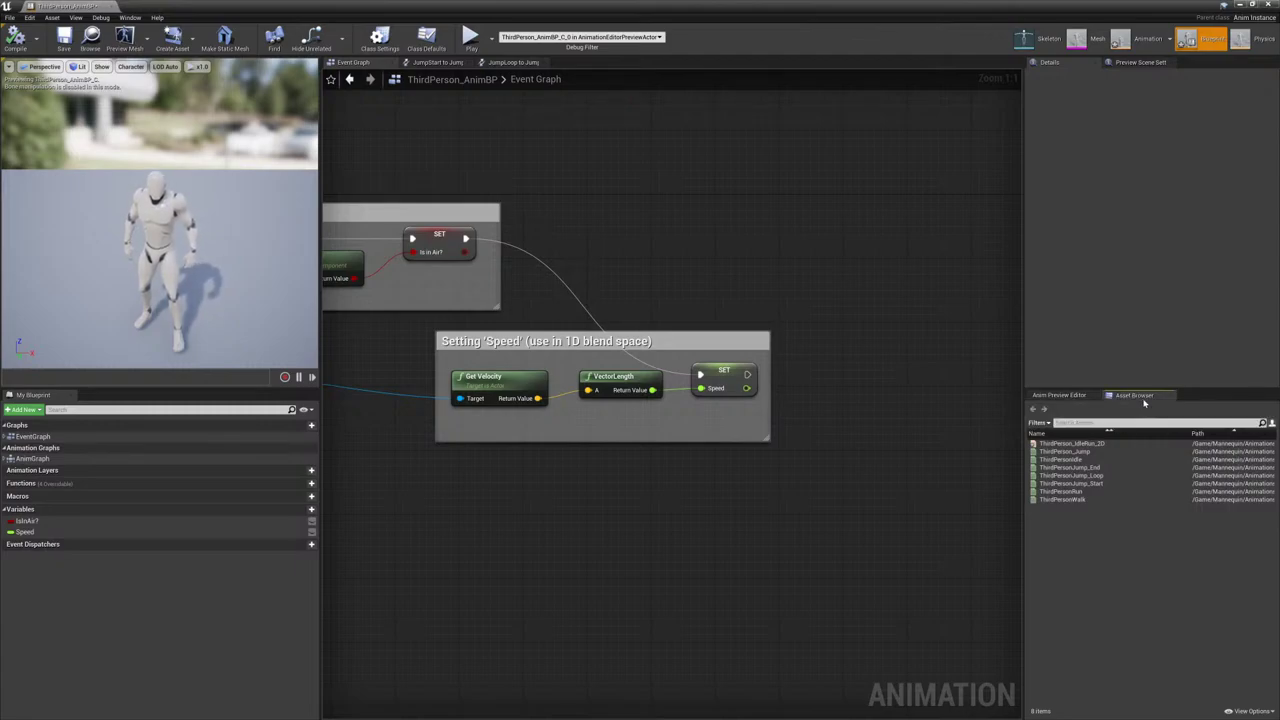
- Examine how the Speed variable drives the ThirdPerson_IdleRun_2D blend space in the Idle/Run state, and close the animation blueprint
double_click(30, 459)
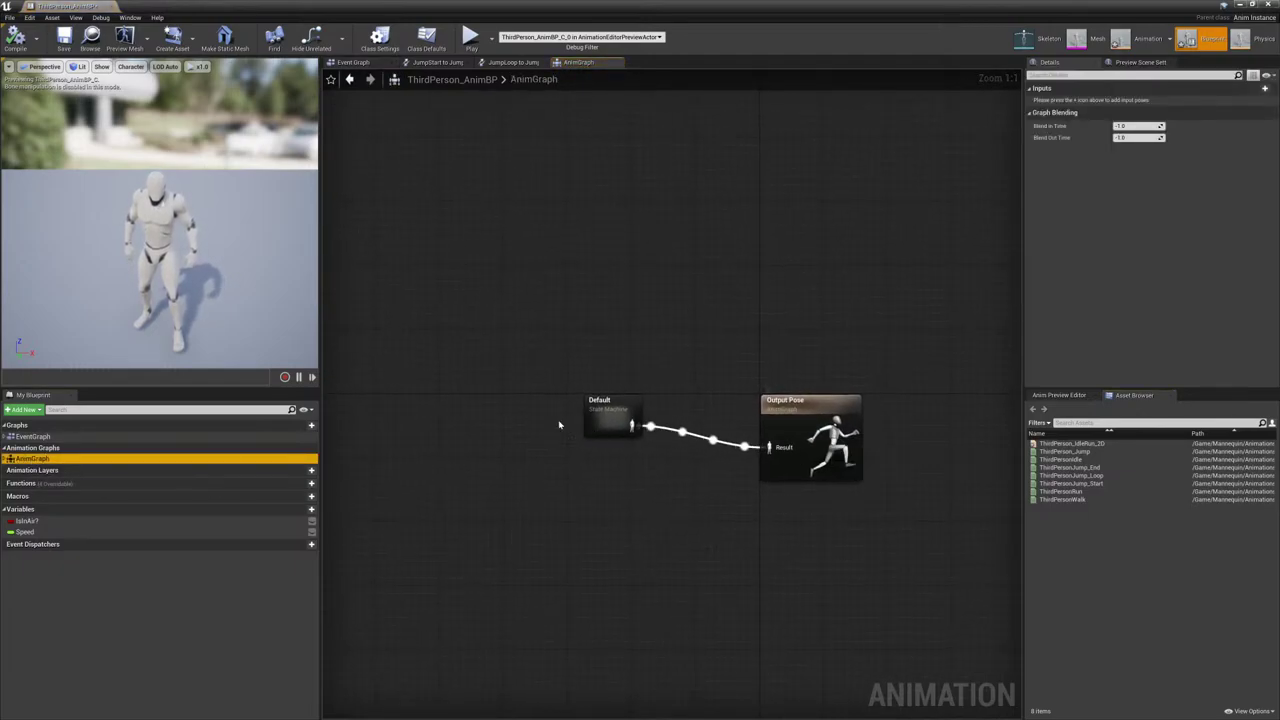
left_click_drag(603, 412, 595, 443)
double_click(595, 442)
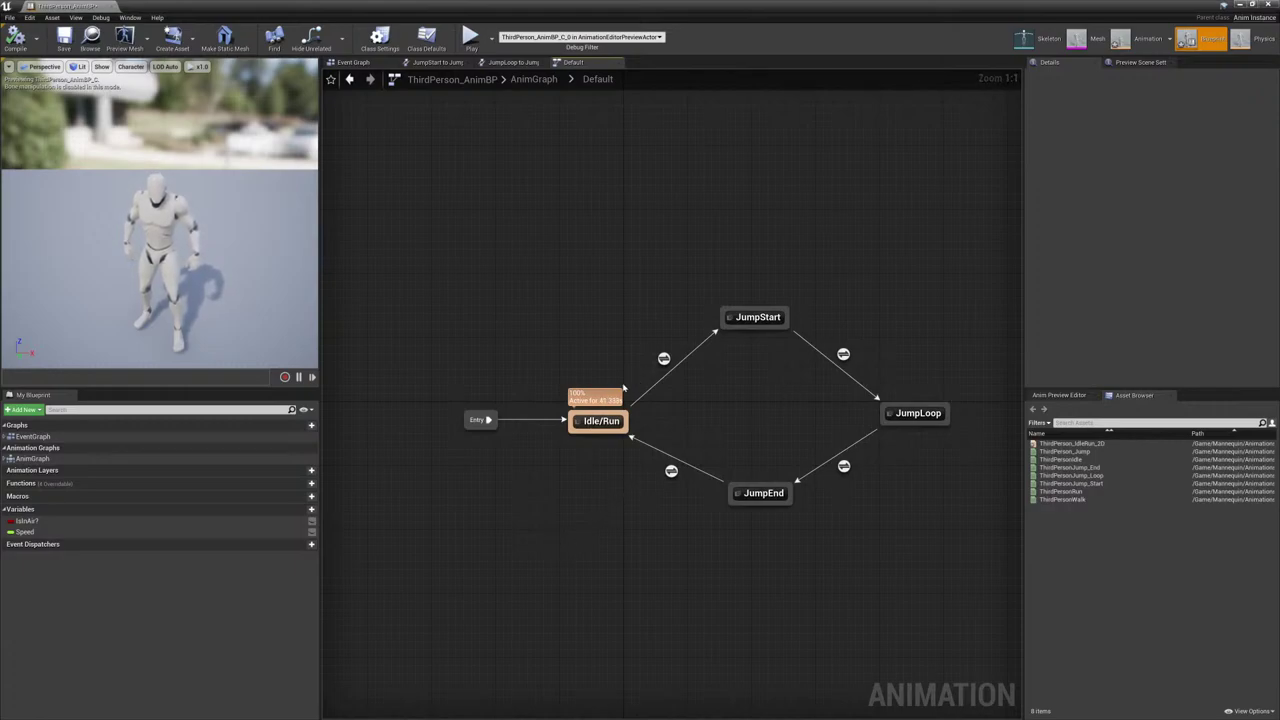
double_click(600, 421)
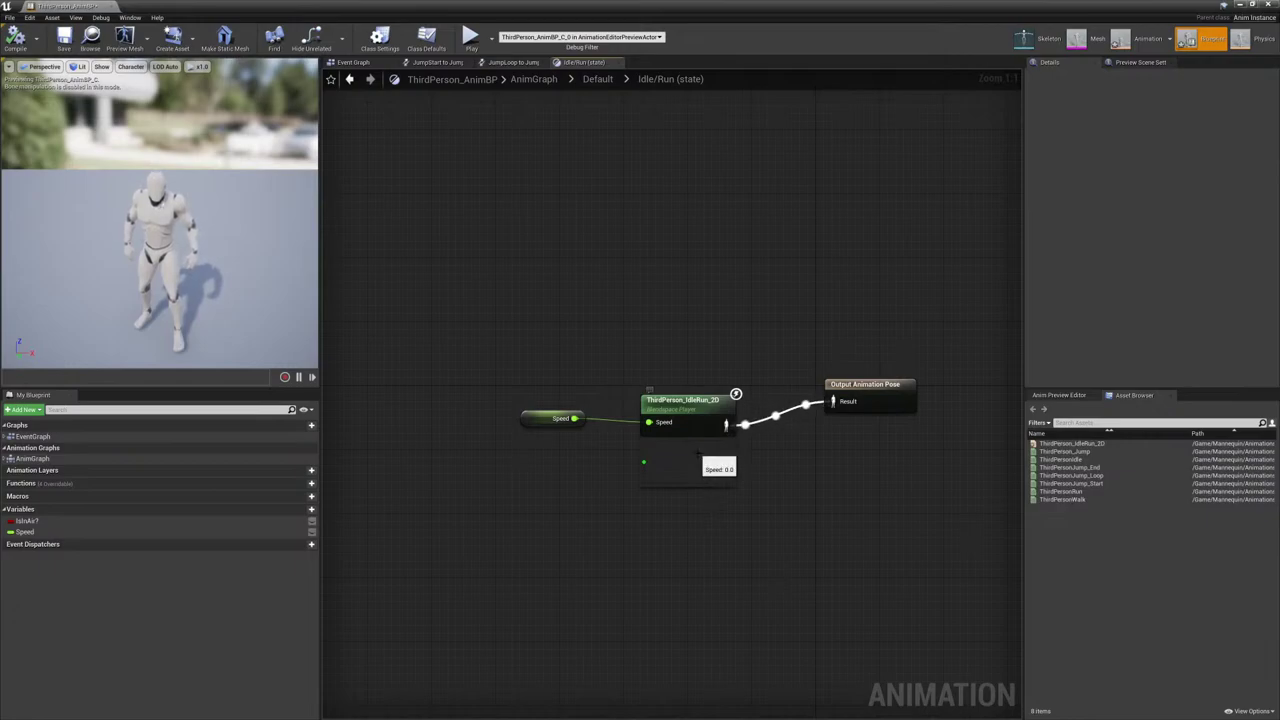
left_click(661, 479)
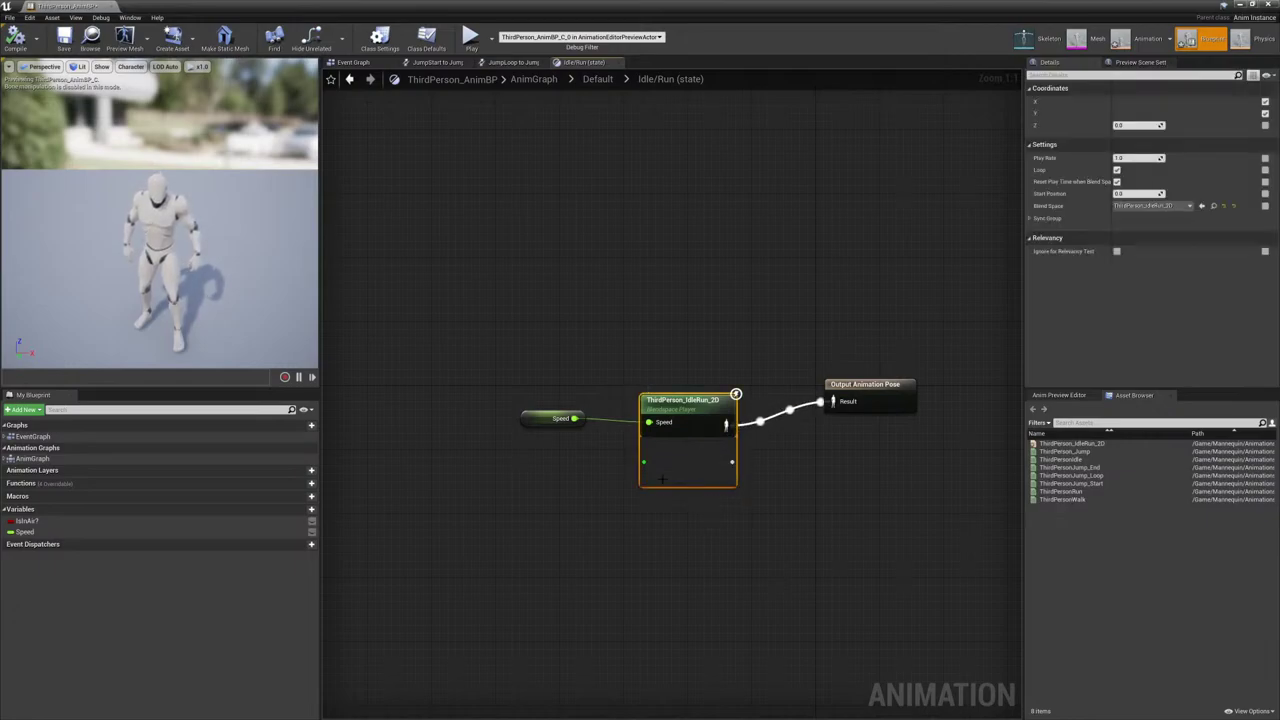
left_click(537, 415)
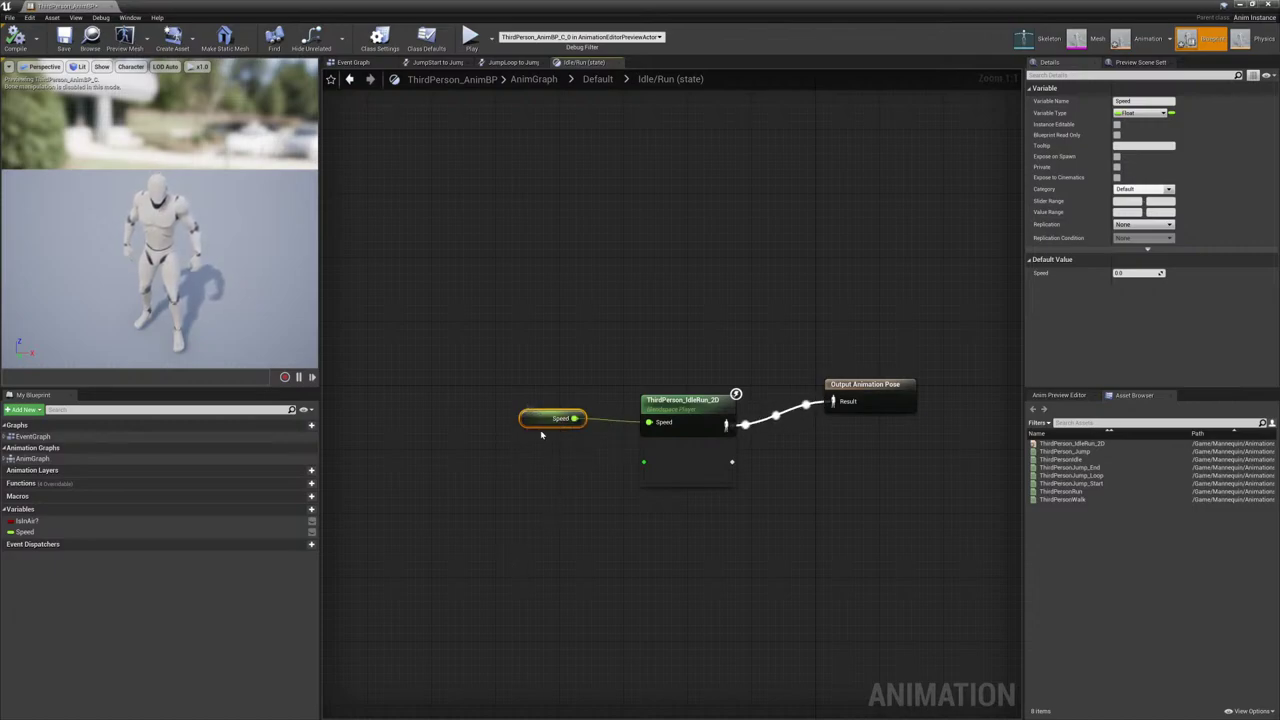
left_click(678, 402)
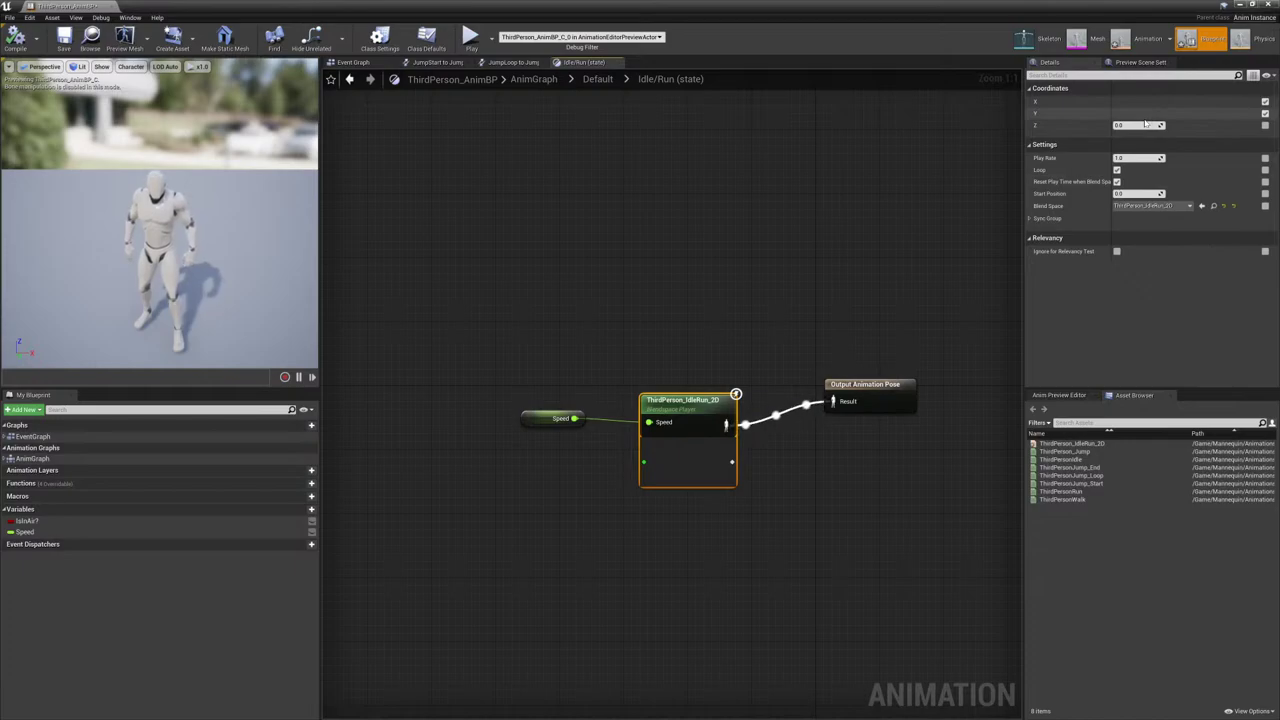
left_click(542, 422)
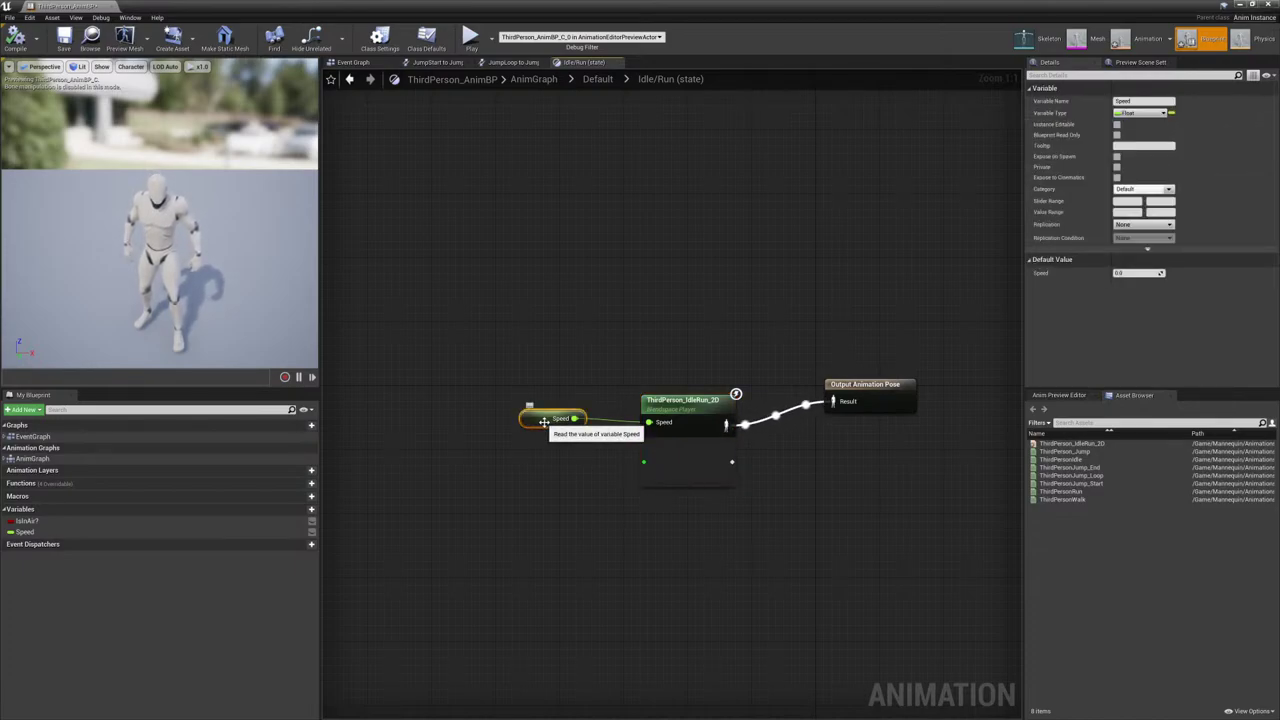
left_click(112, 7)
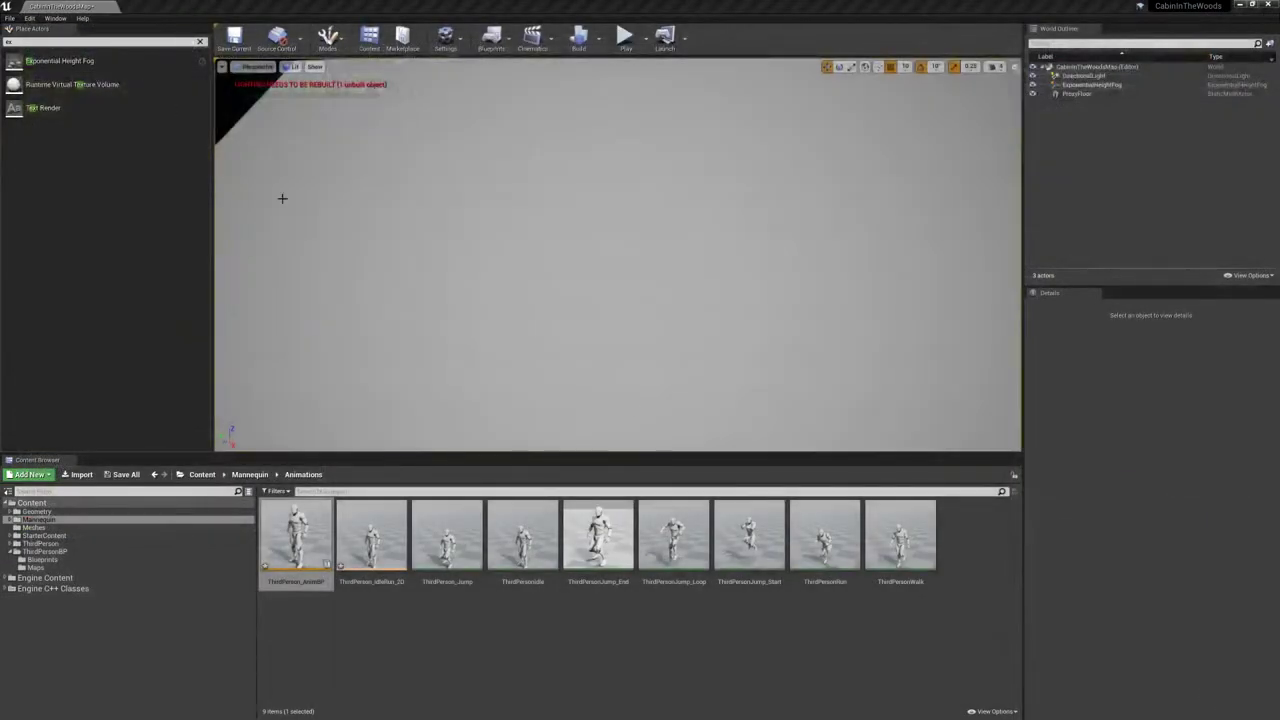
- Open ThirdPerson_AnimBP again, review the nodes setting Speed in its event graph, and close it
double_click(300, 530)
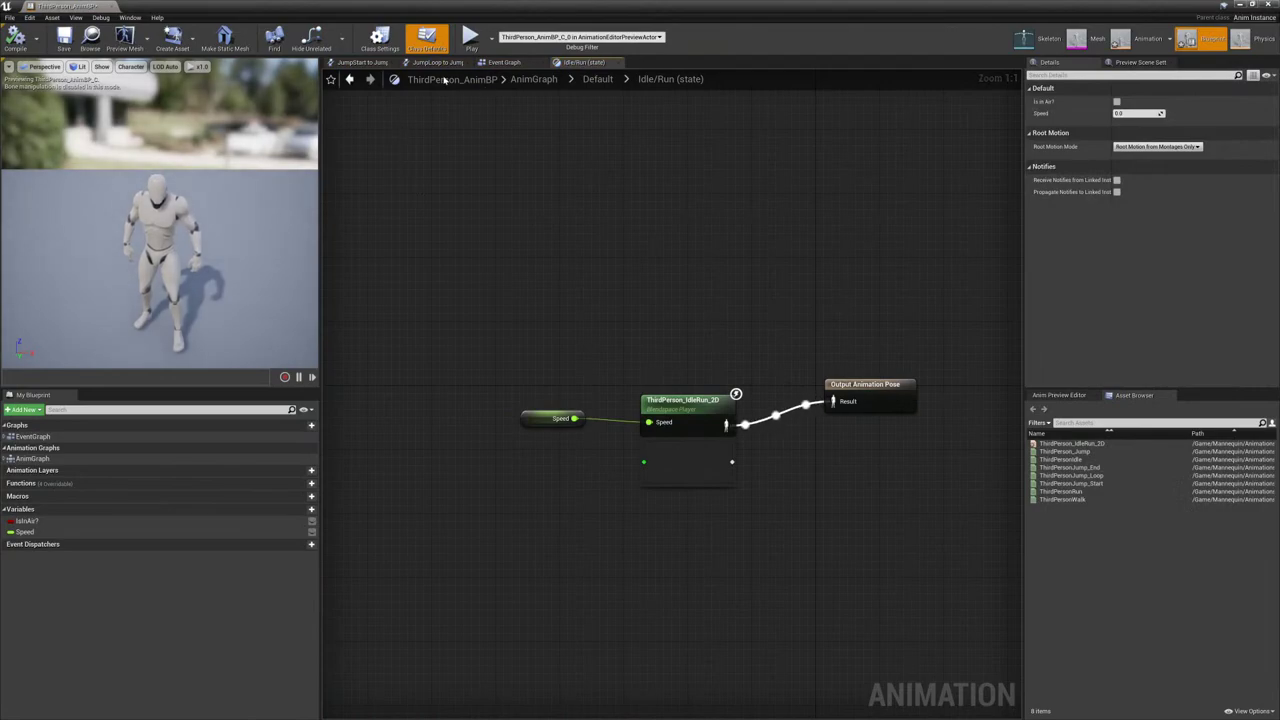
left_click(432, 64)
left_click(498, 63)
right_click_drag(531, 134, 605, 114)
left_click(798, 352)
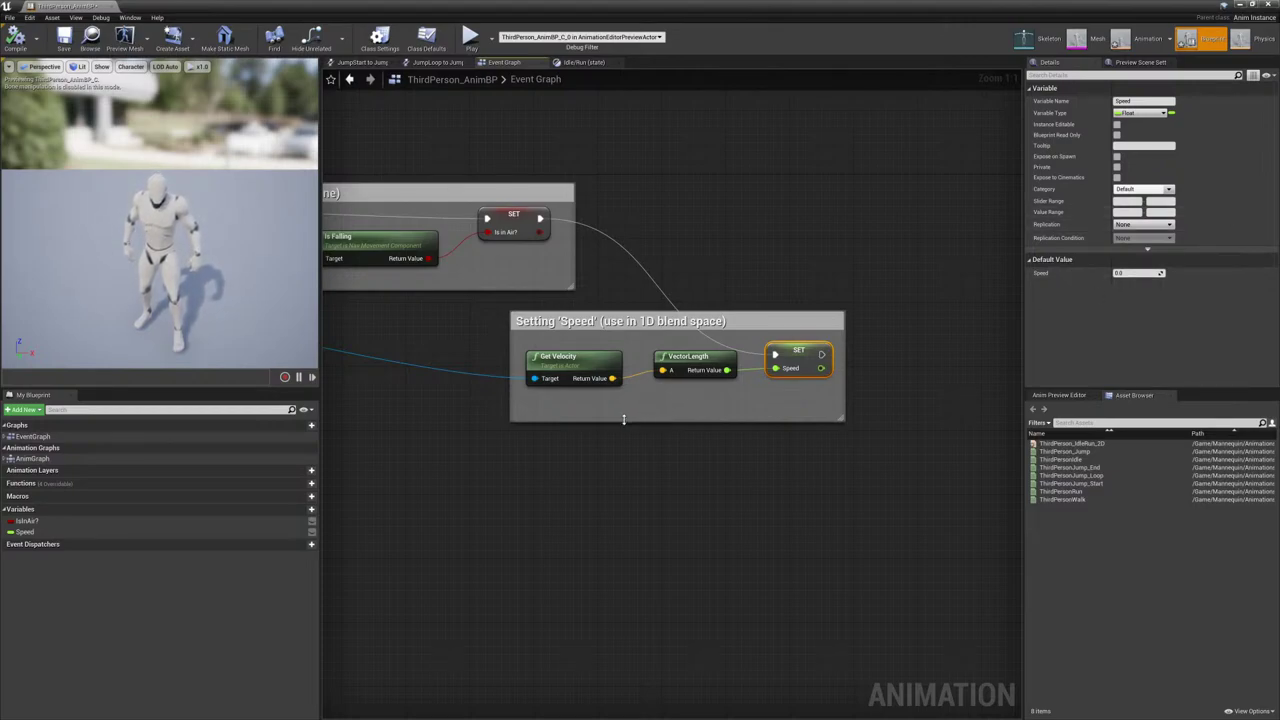
right_click_drag(519, 431, 609, 463)
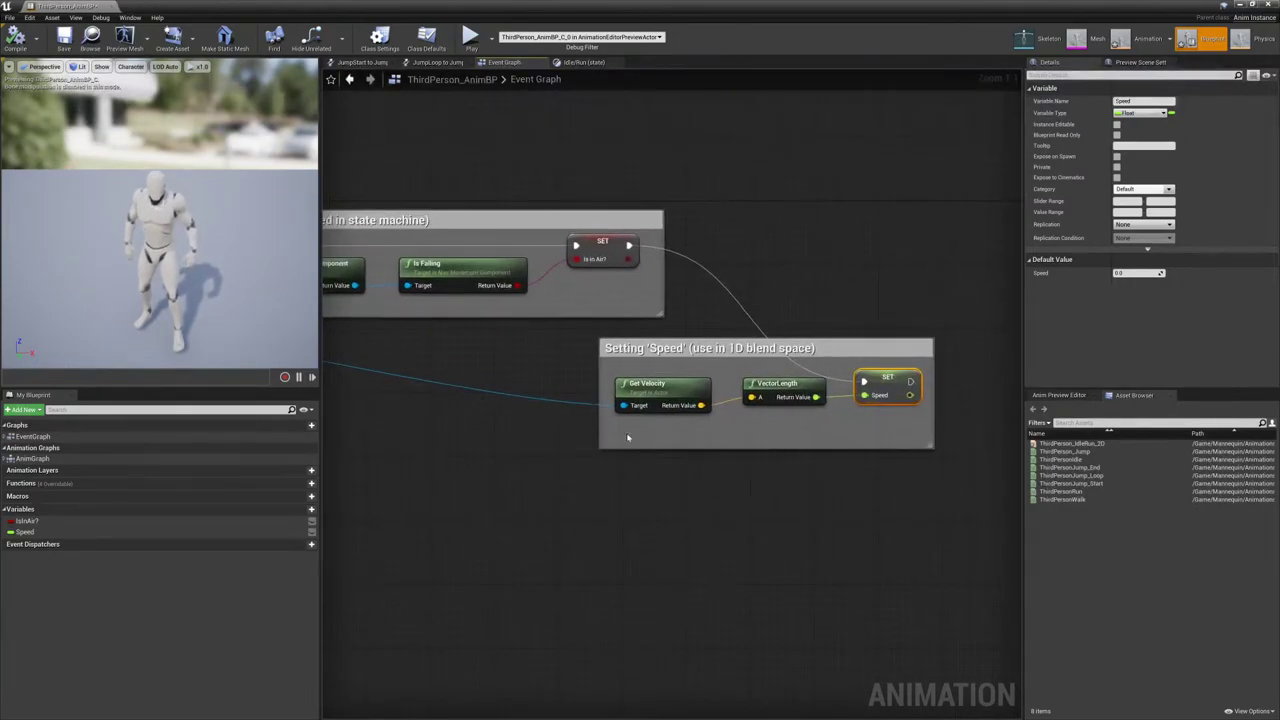
left_click(113, 7)
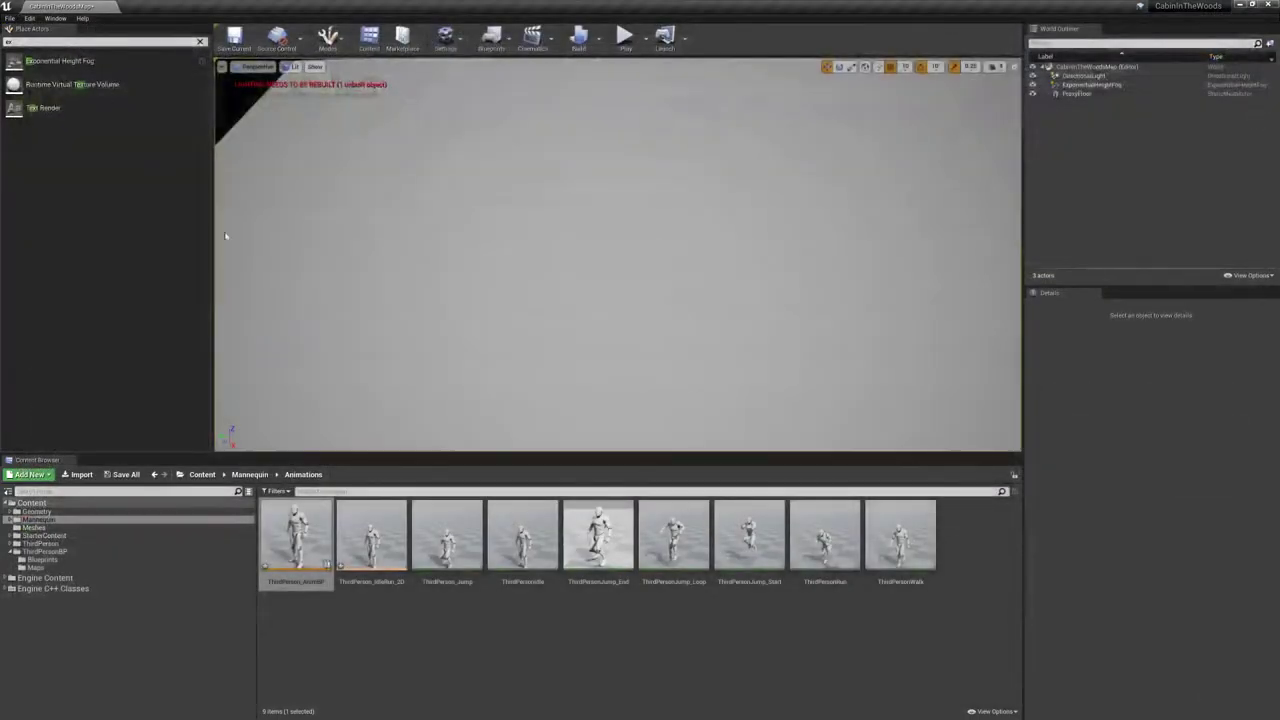
- Search the project settings for "speed", review the matching options, and close the settings
left_click(438, 44)
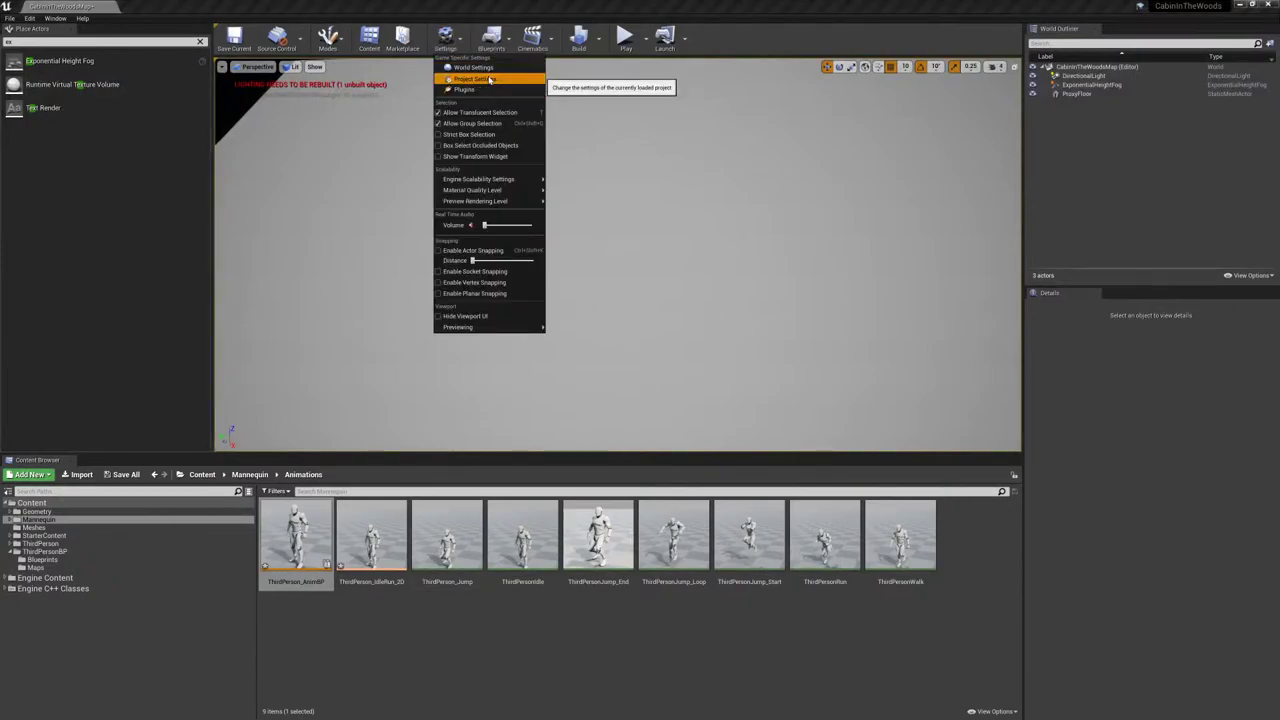
left_click(489, 78)
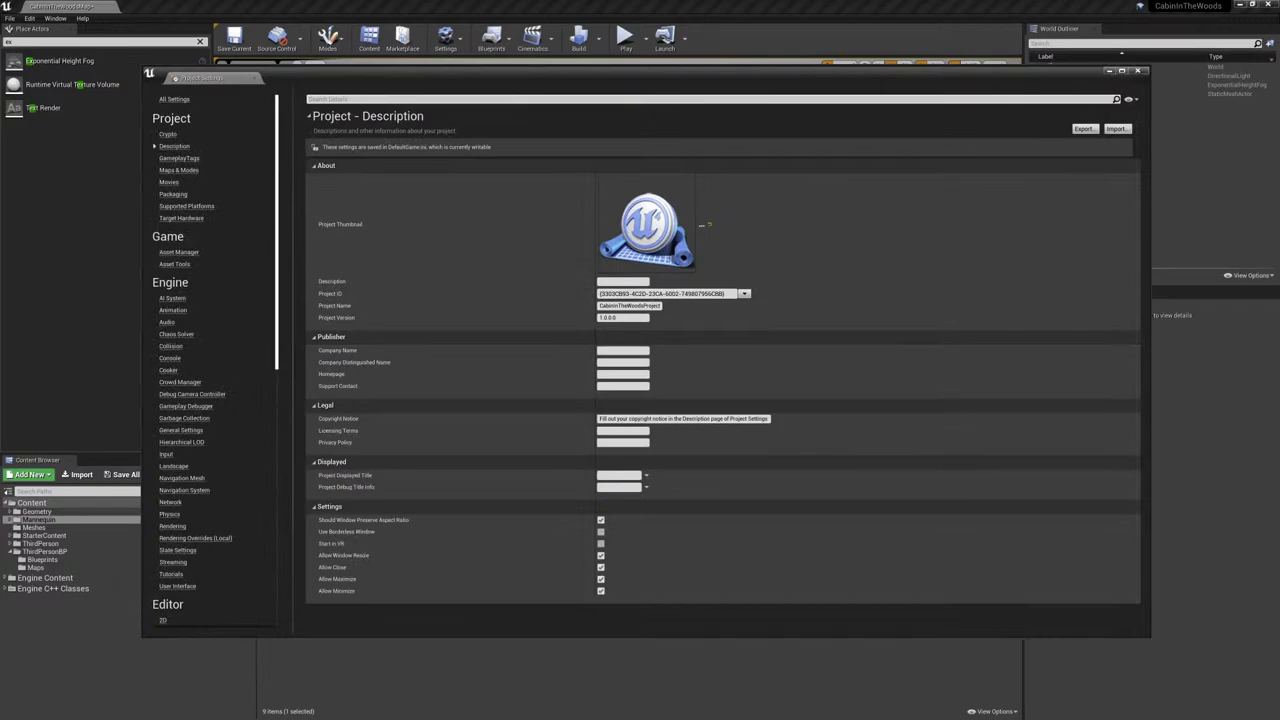
type("speed")
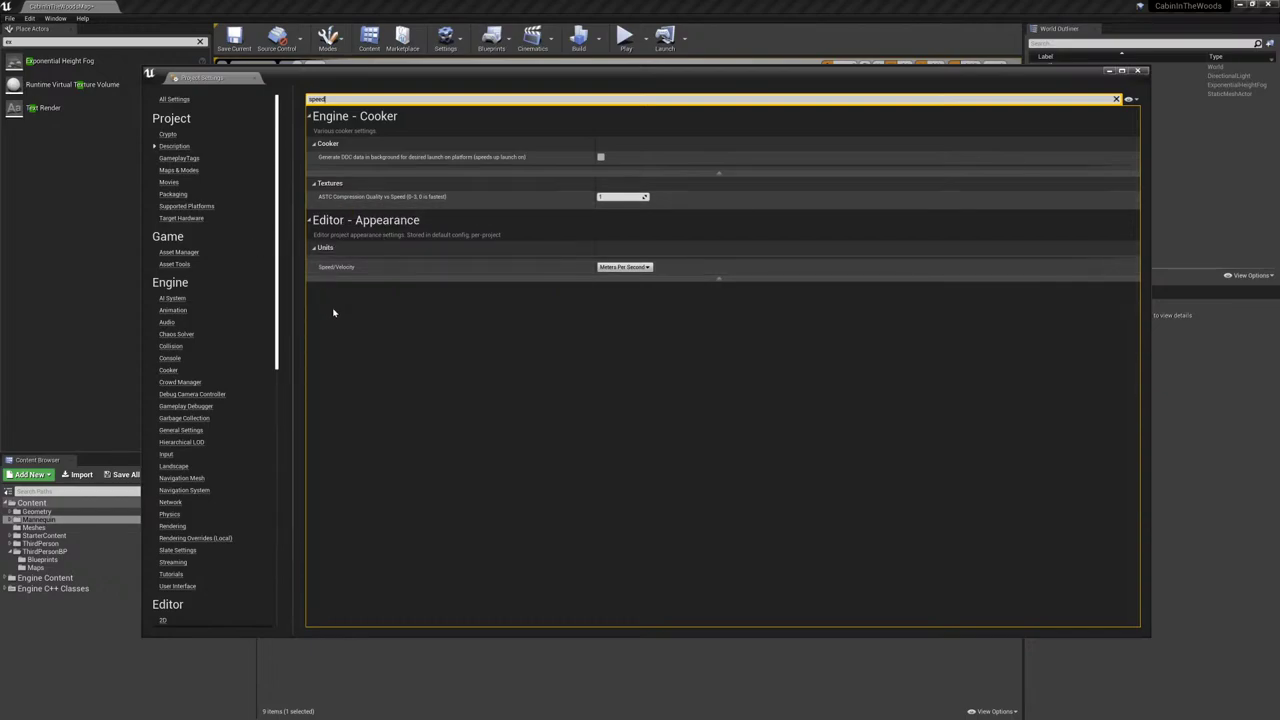
scroll(235, 307, "down", 1)
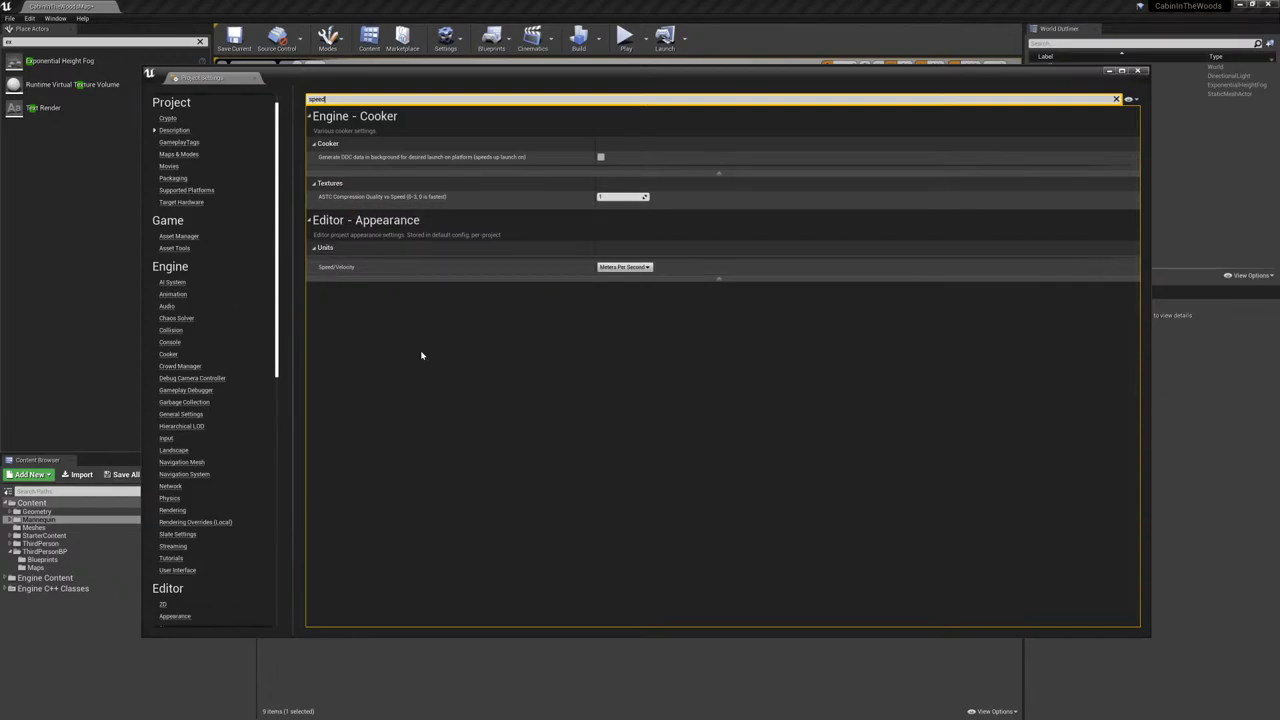
left_click(1138, 72)
- Open the World Settings and search them for "speed"
left_click(445, 38)
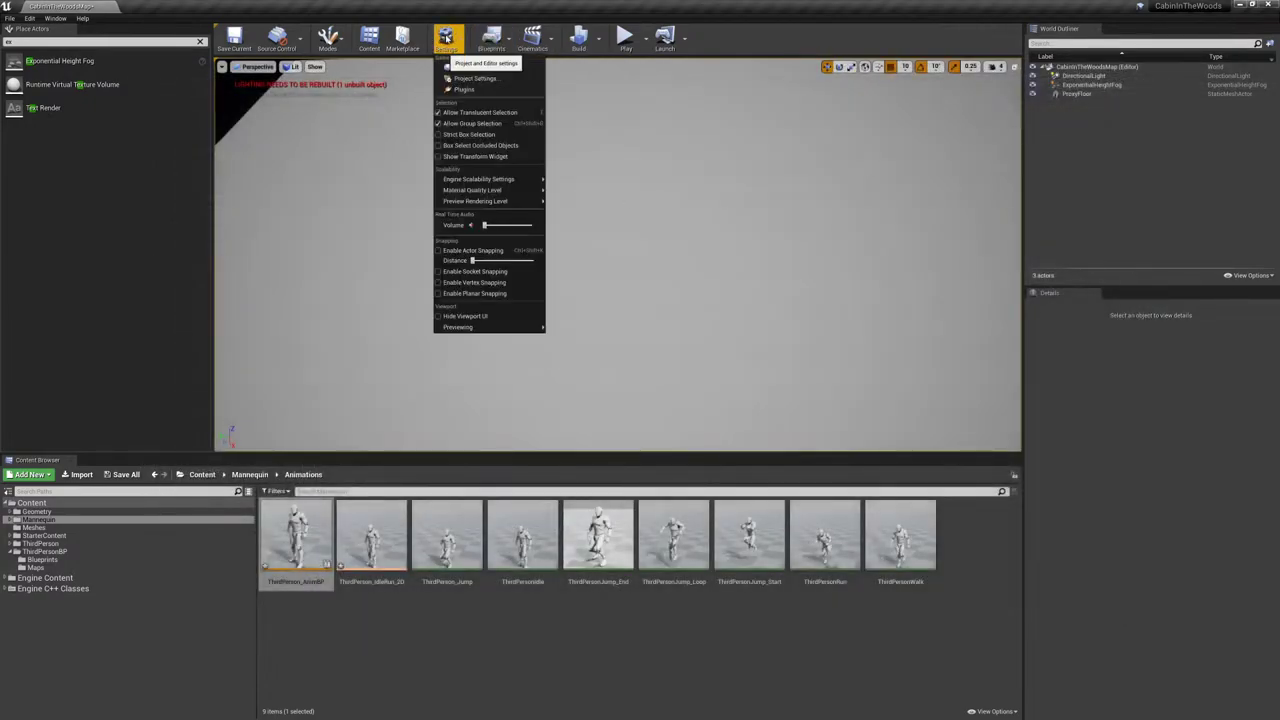
left_click(500, 68)
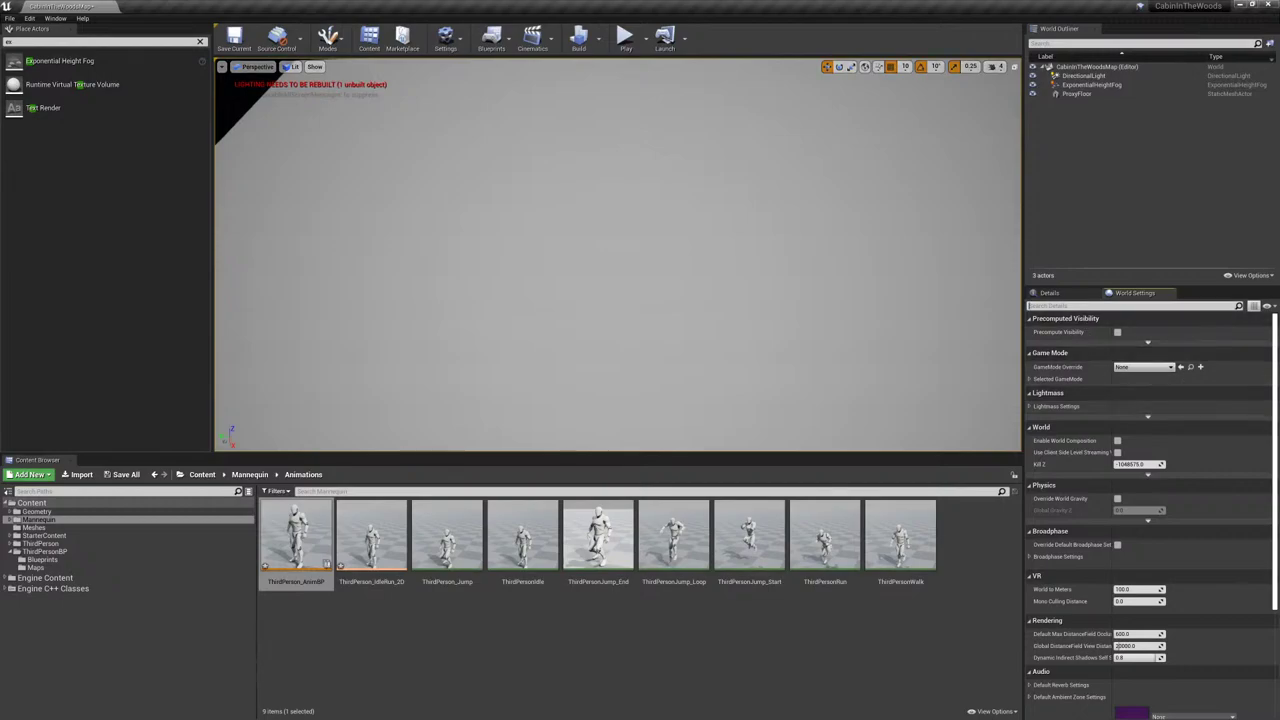
left_click(1132, 305)
type("speed")
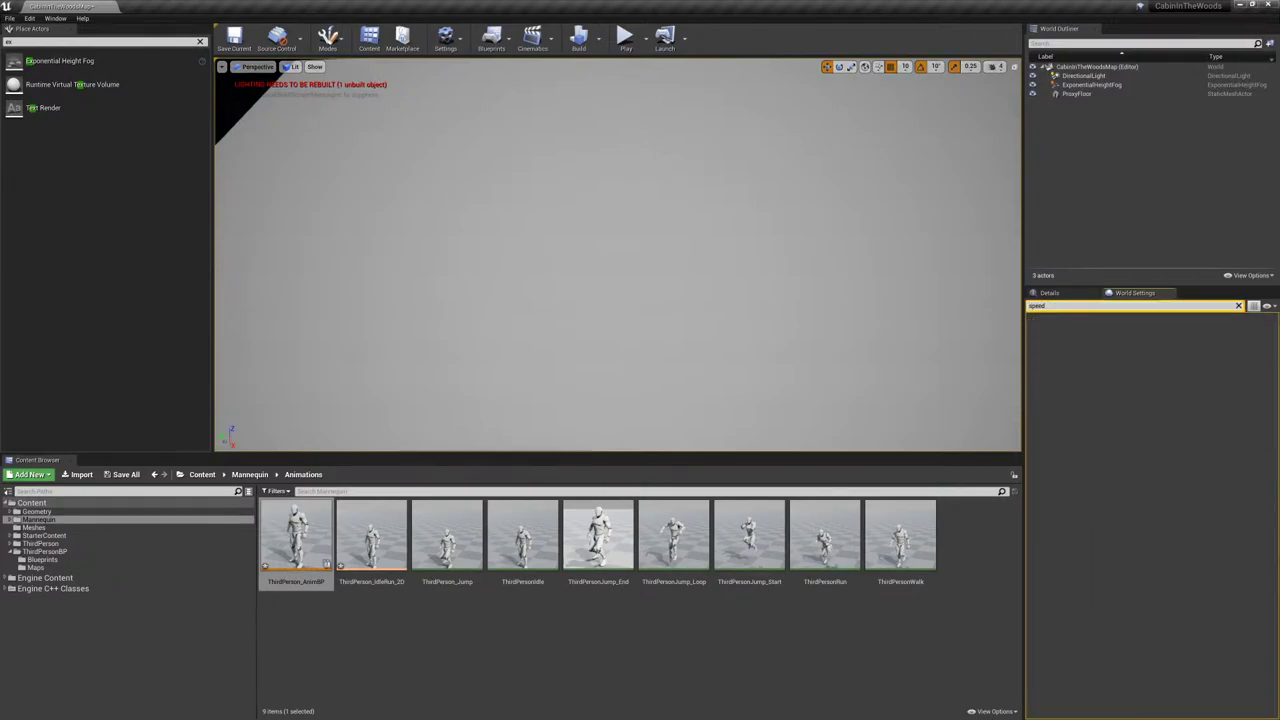
- Play-test the level from the open floor area, moving the character around the walls to check its walk animation and speed
right_click_drag(710, 218, 890, 155)
key("w")
right_click_drag(617, 254, 640, 290)
right_click_drag(560, 260, 705, 300)
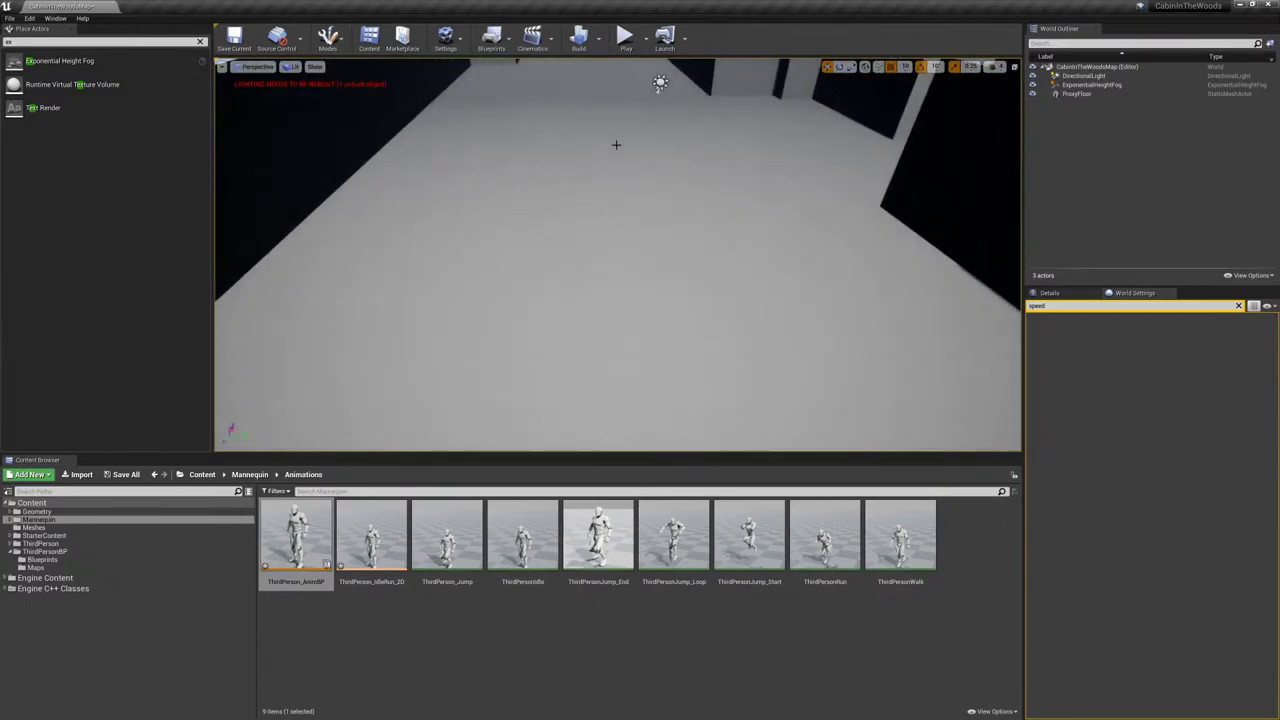
left_click(625, 38)
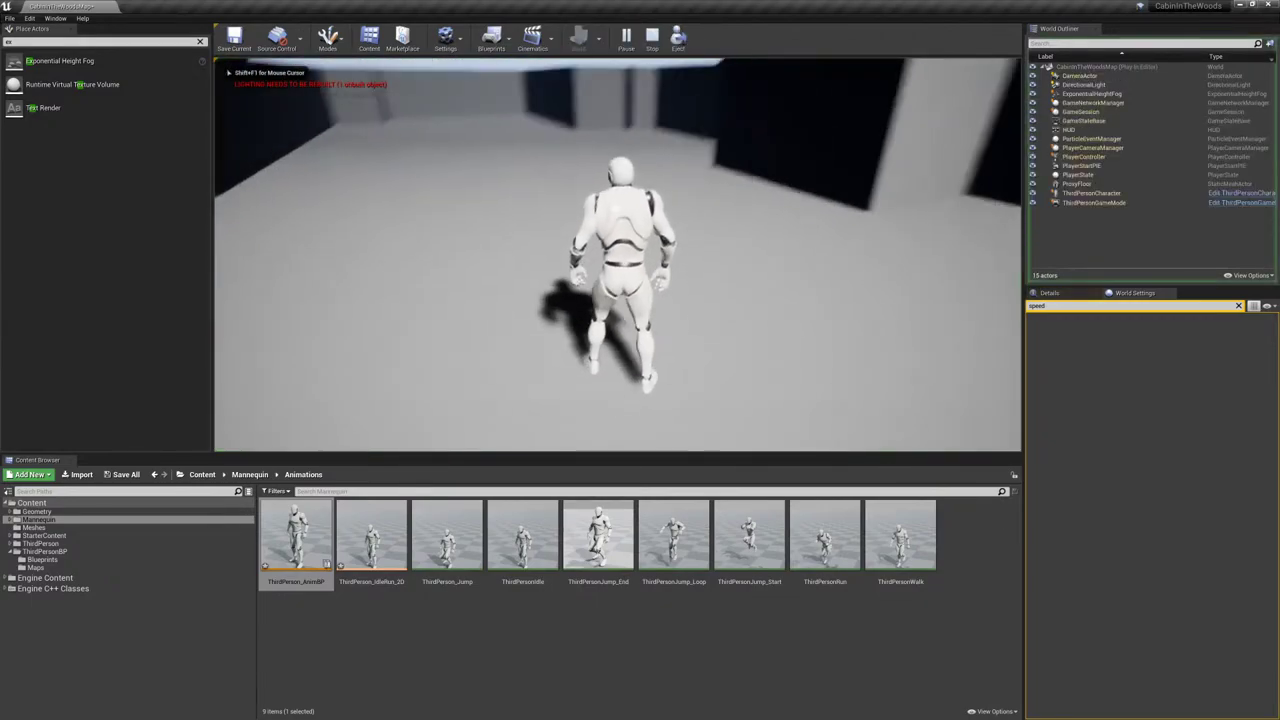
key("w")
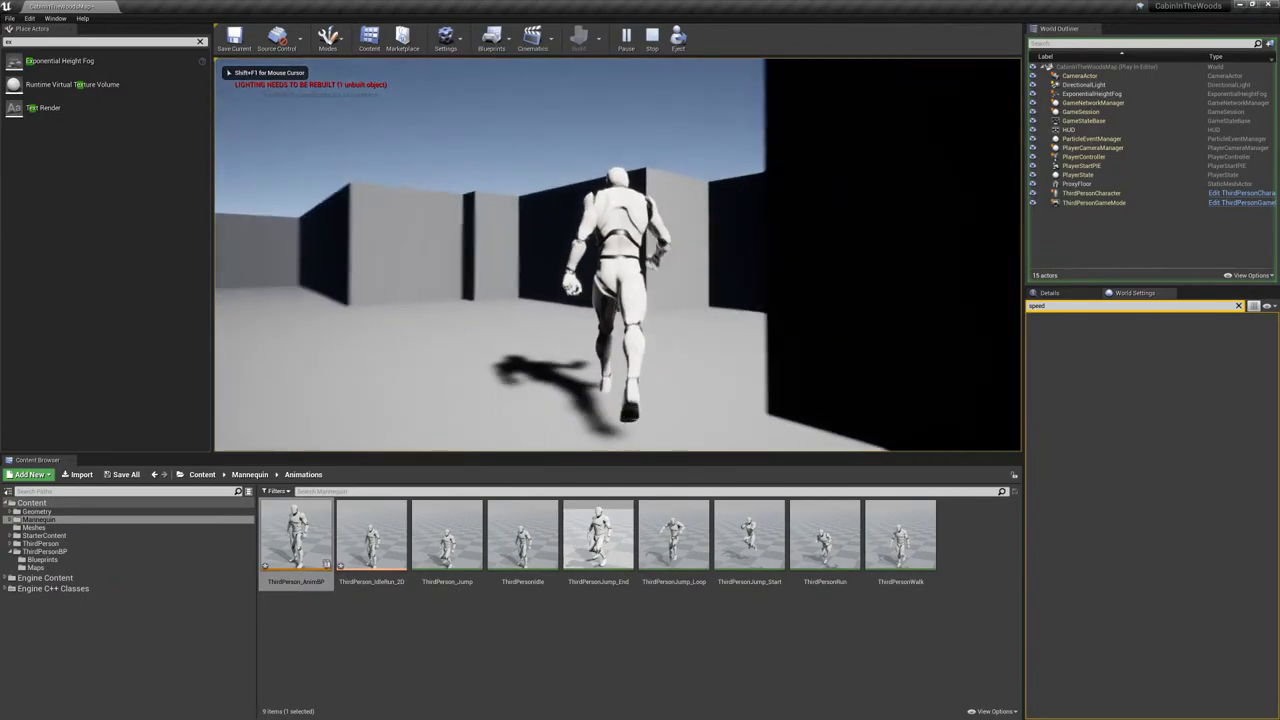
key("w")
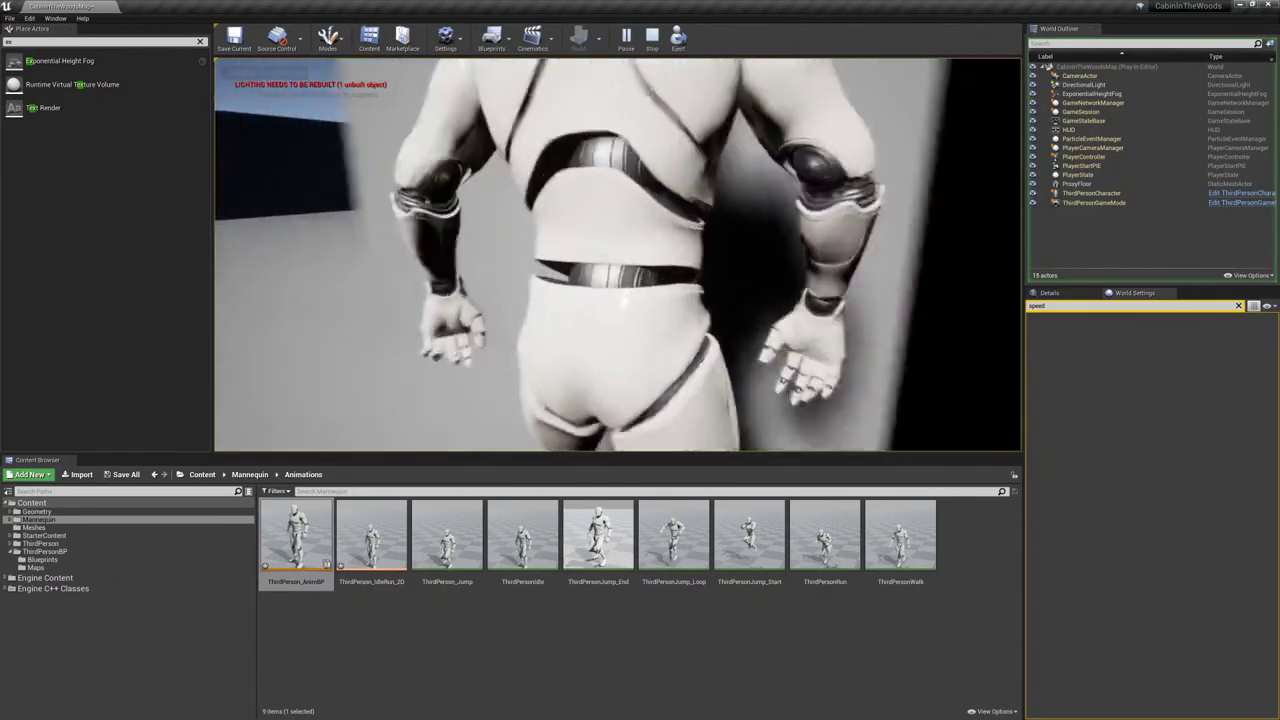
key("w")
key("d")
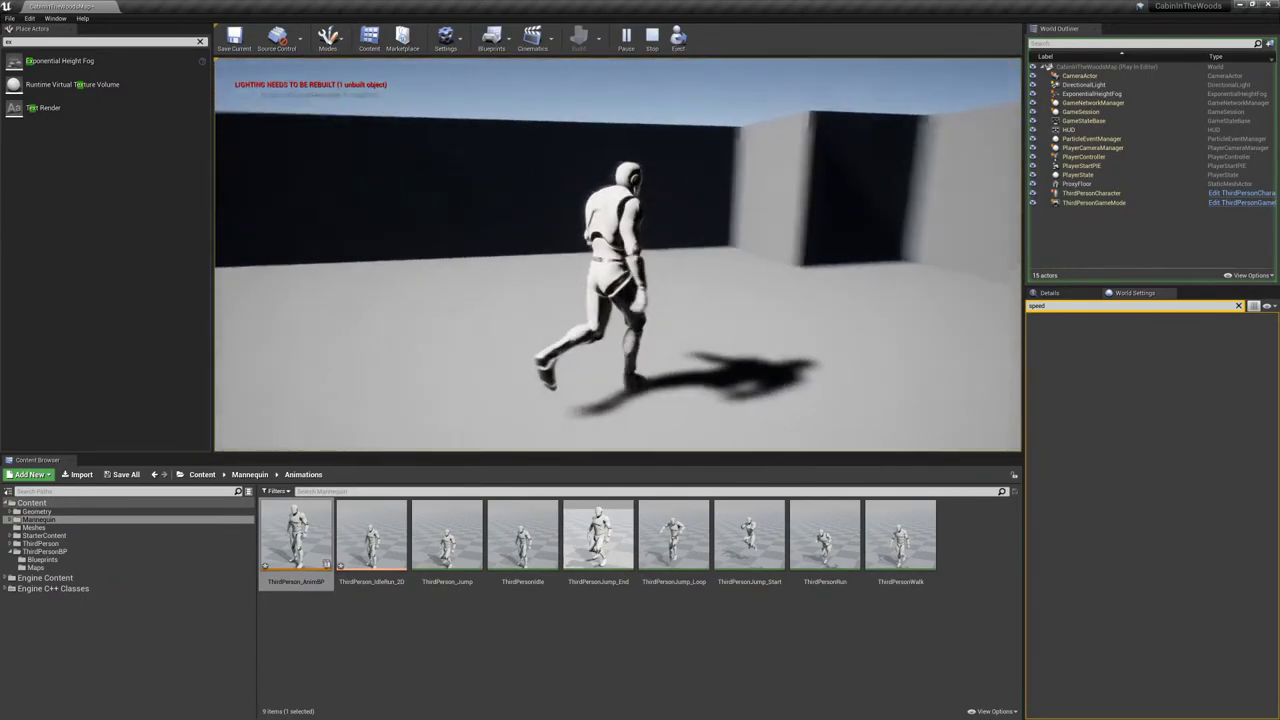
key("w")
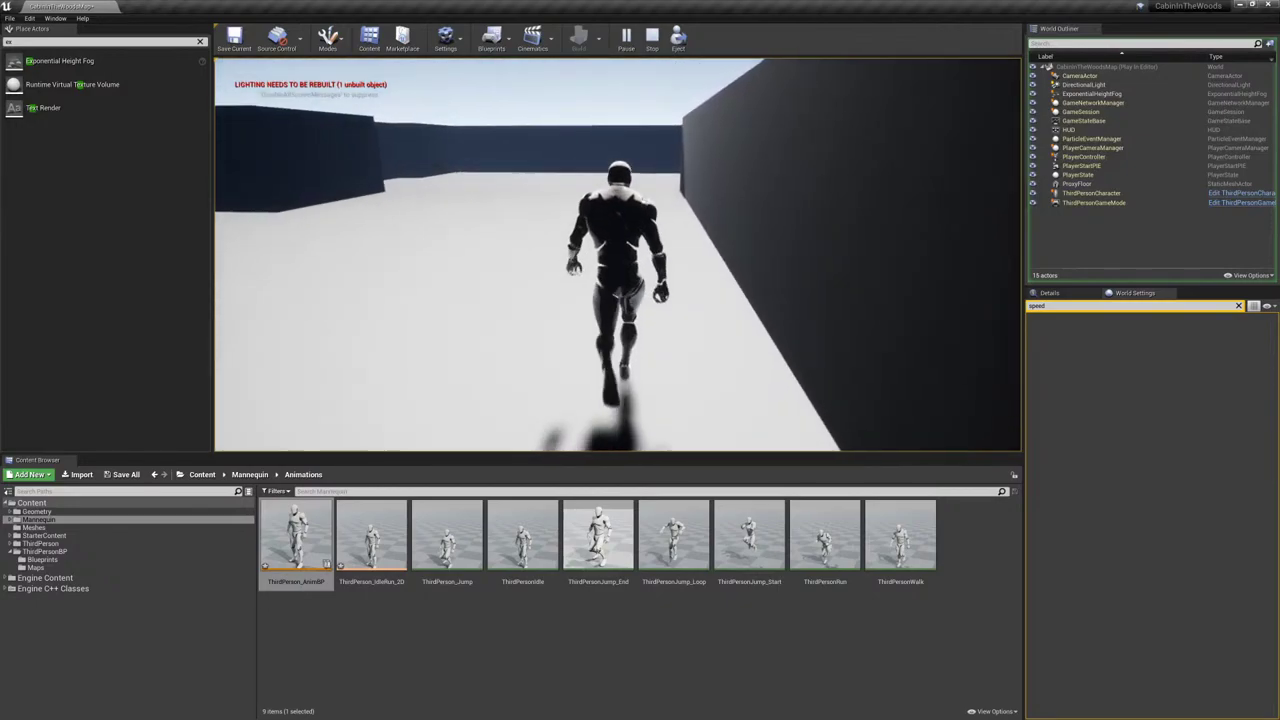
key("w")
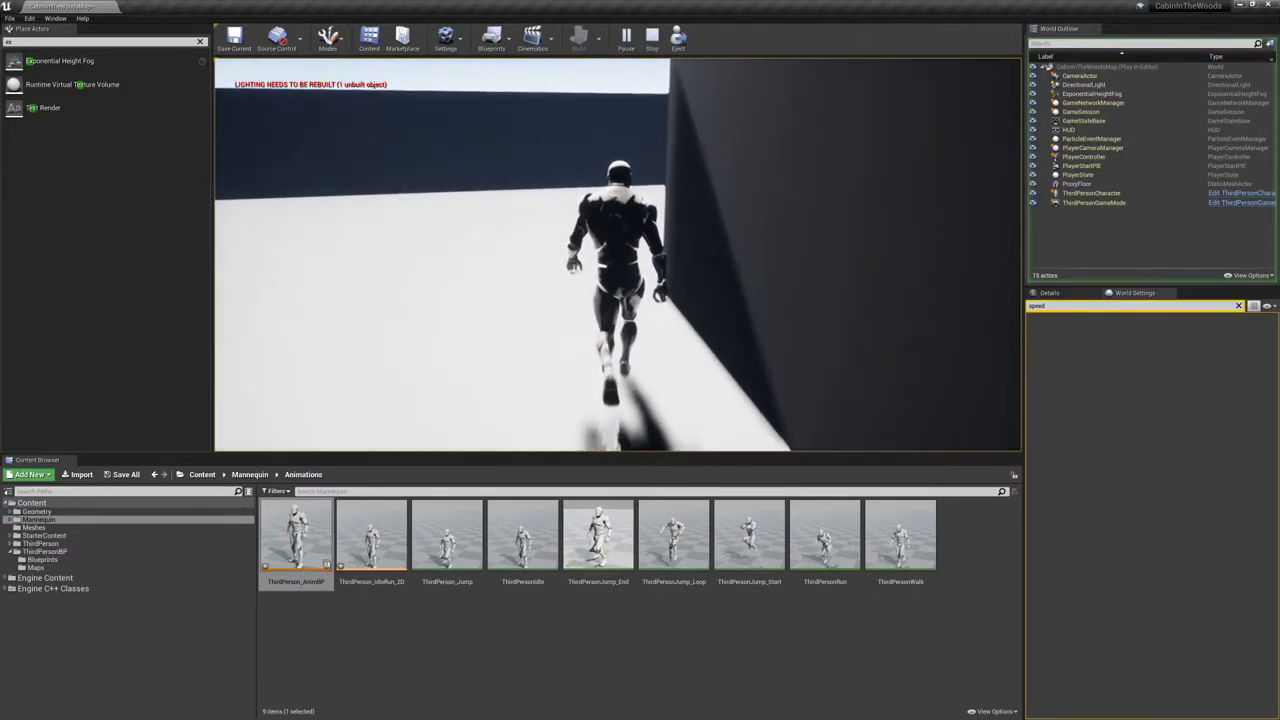
key("w")
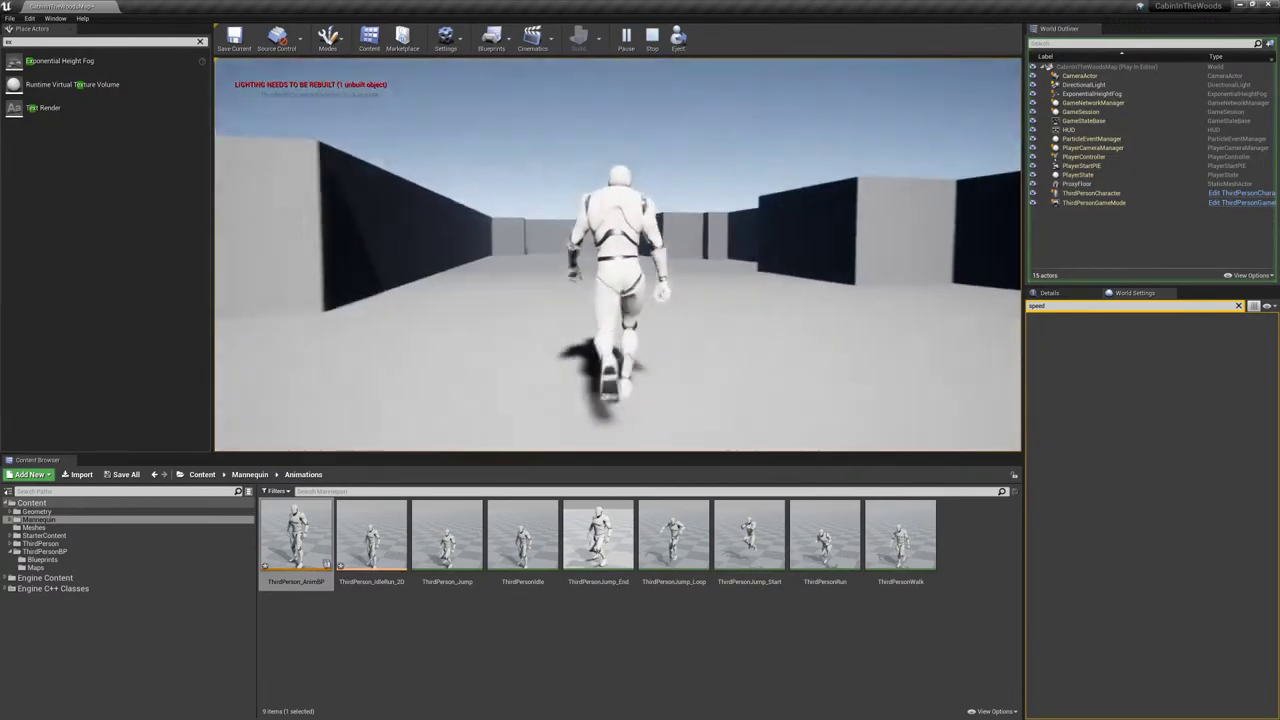
key("w")
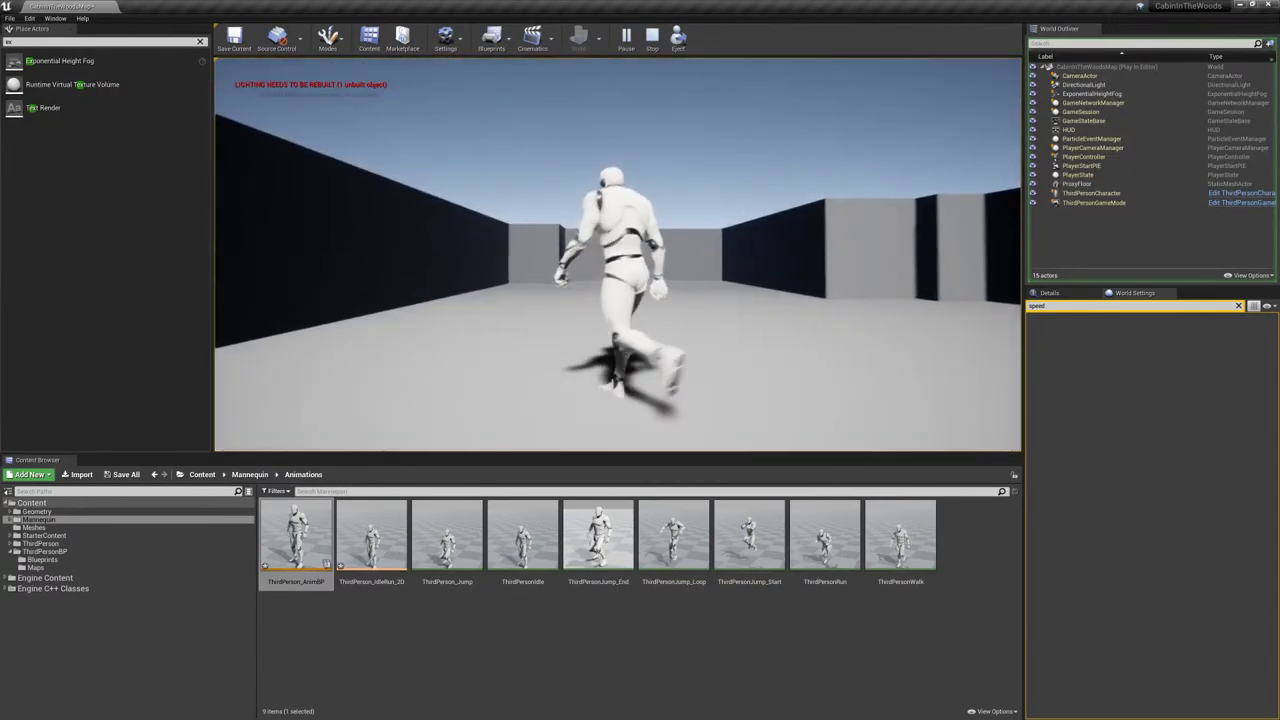
key("w")
key("Escape")
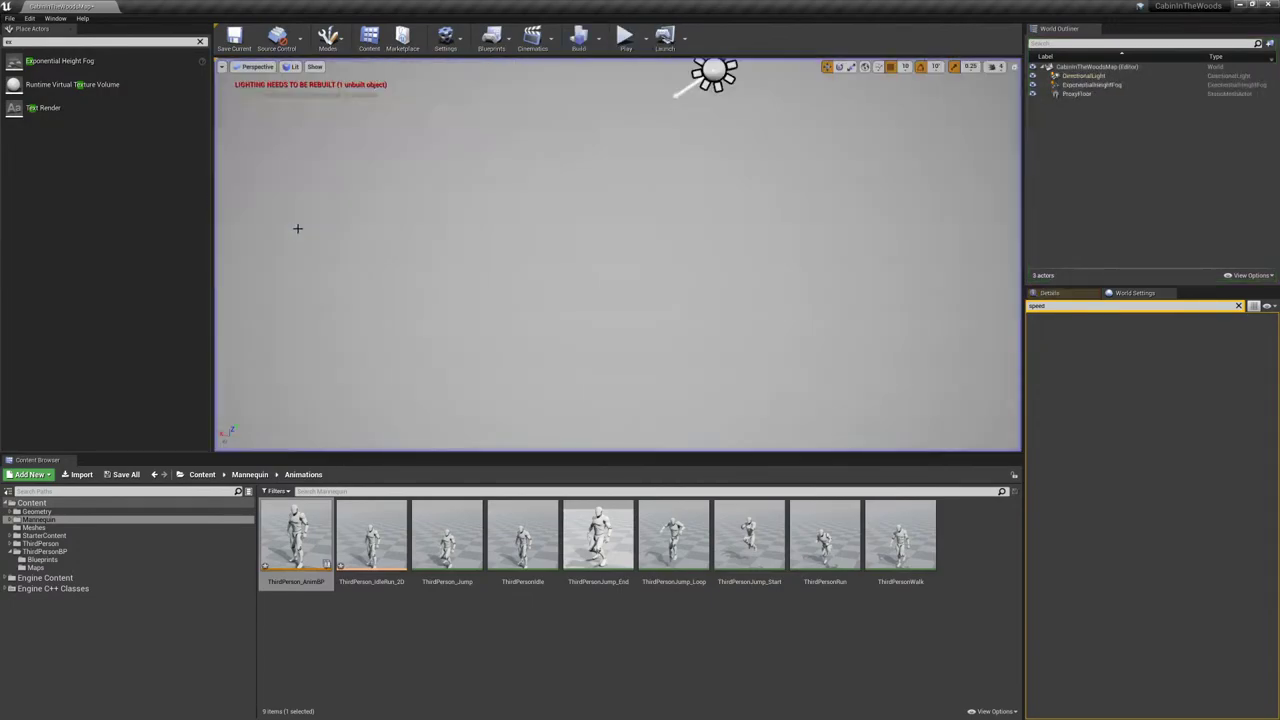
- In the ThirdPerson_AnimBP event graph, insert a division by 2.0 between VectorLength and the Speed setter, compile, and close the blueprint
double_click(298, 535)
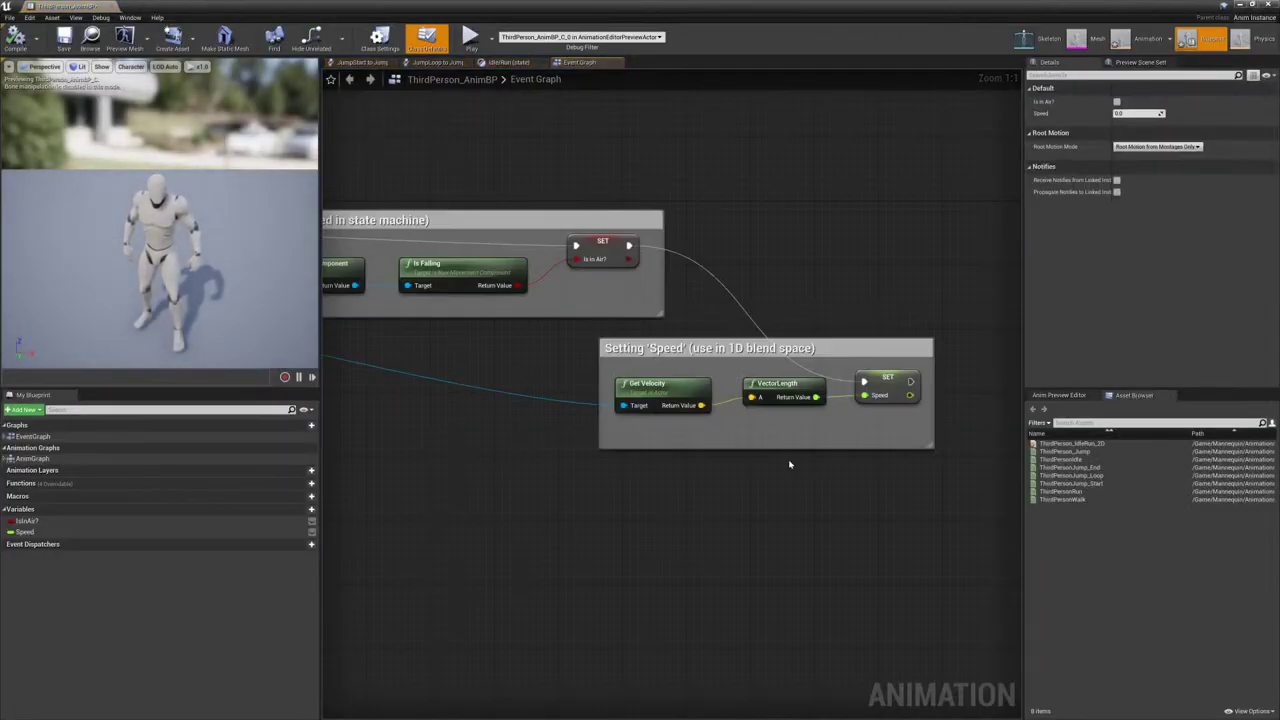
right_click_drag(748, 393, 528, 342)
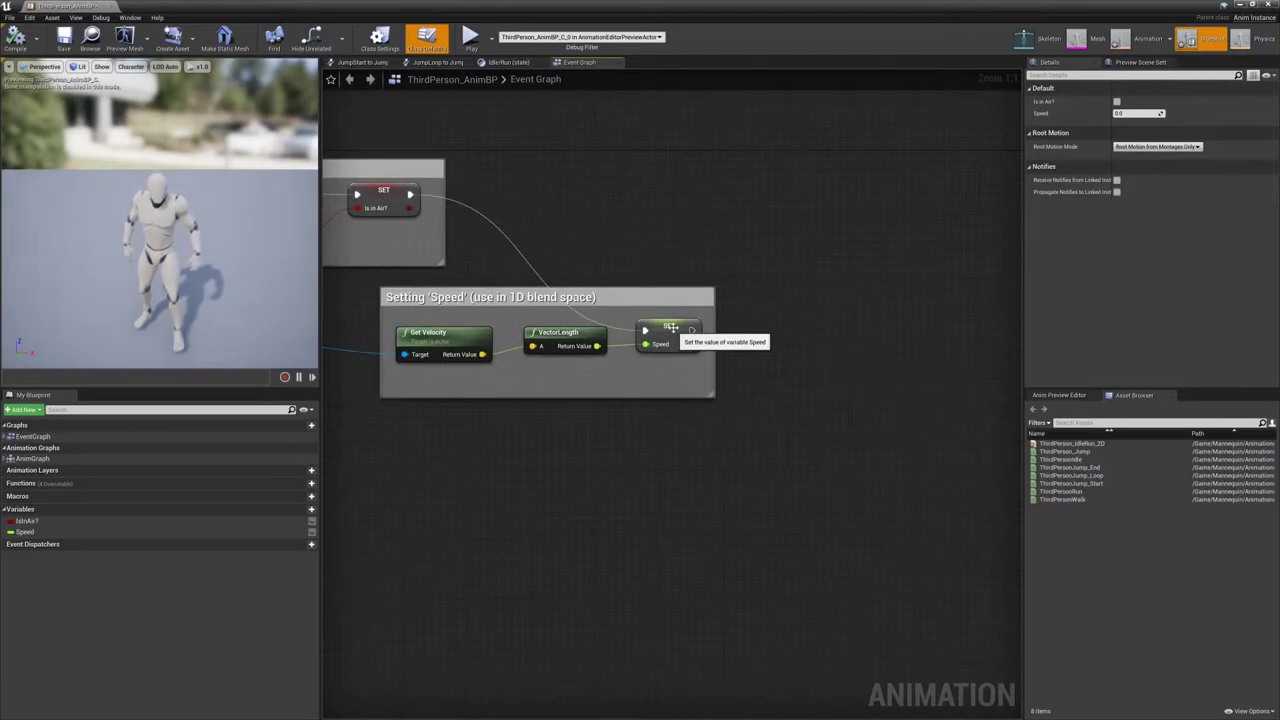
left_click_drag(665, 324, 848, 328)
left_click_drag(597, 346, 637, 392)
type("/")
key("Return")
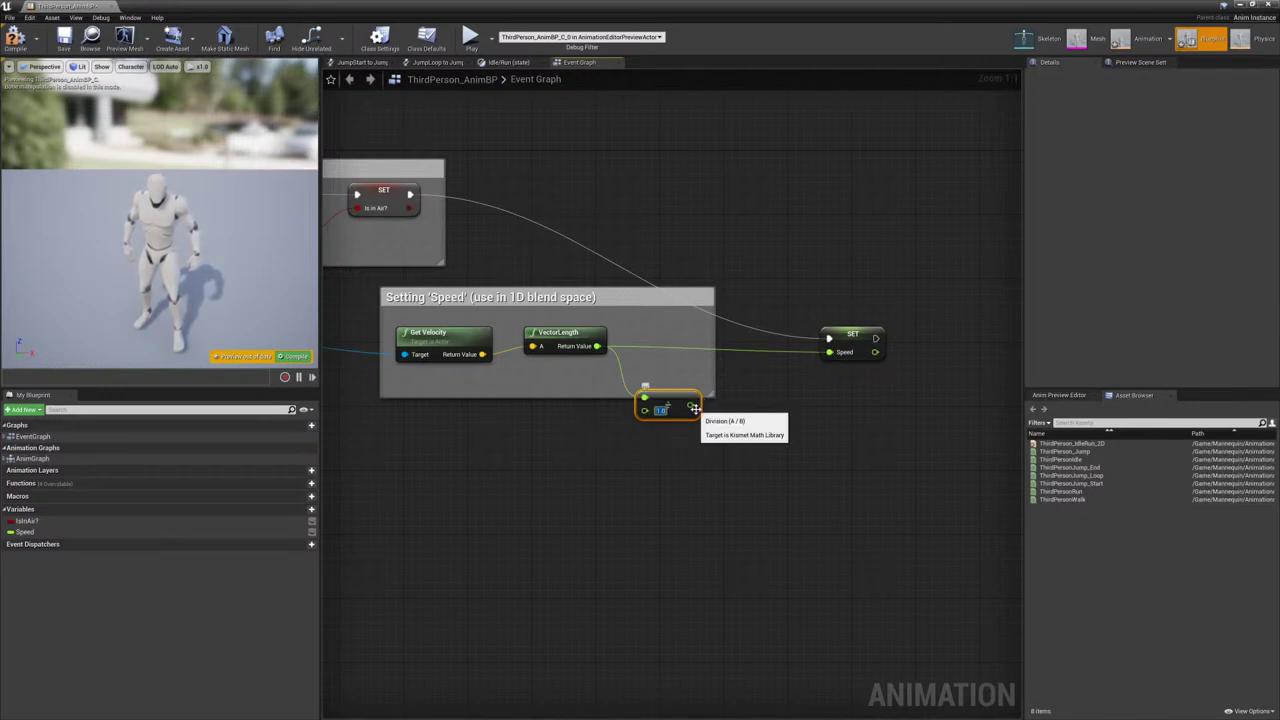
left_click_drag(693, 408, 692, 341)
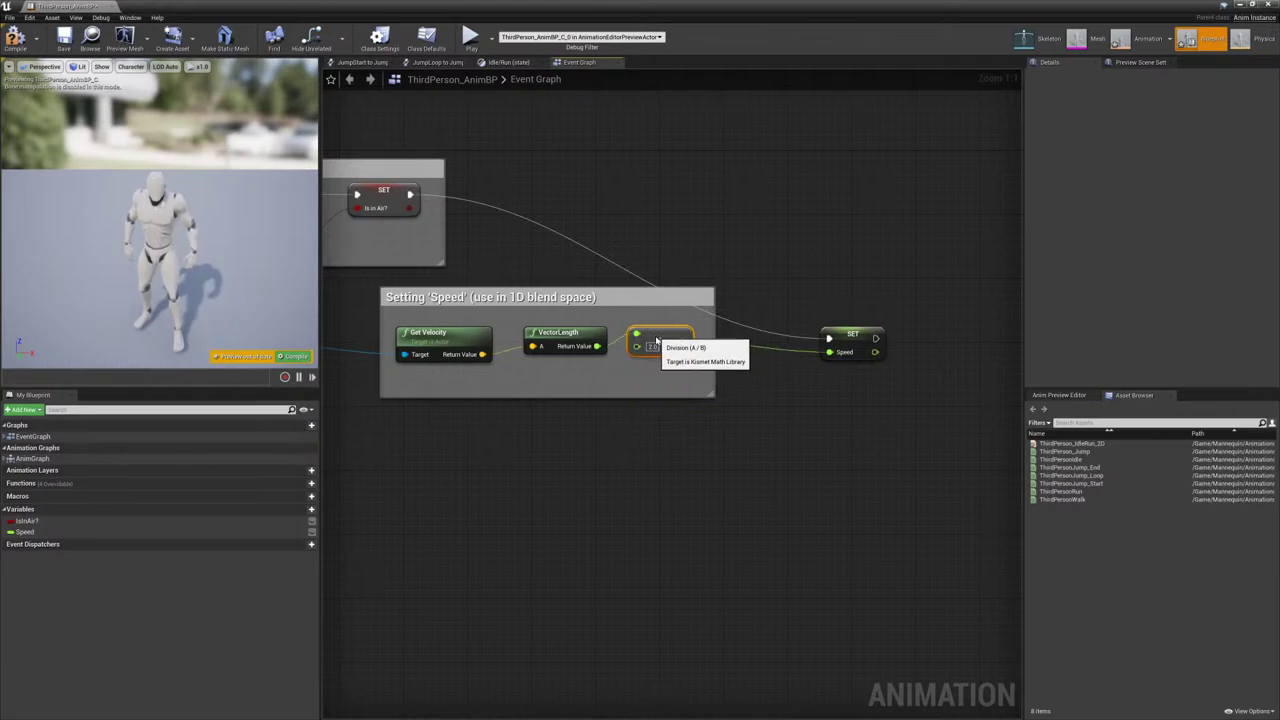
left_click(24, 35)
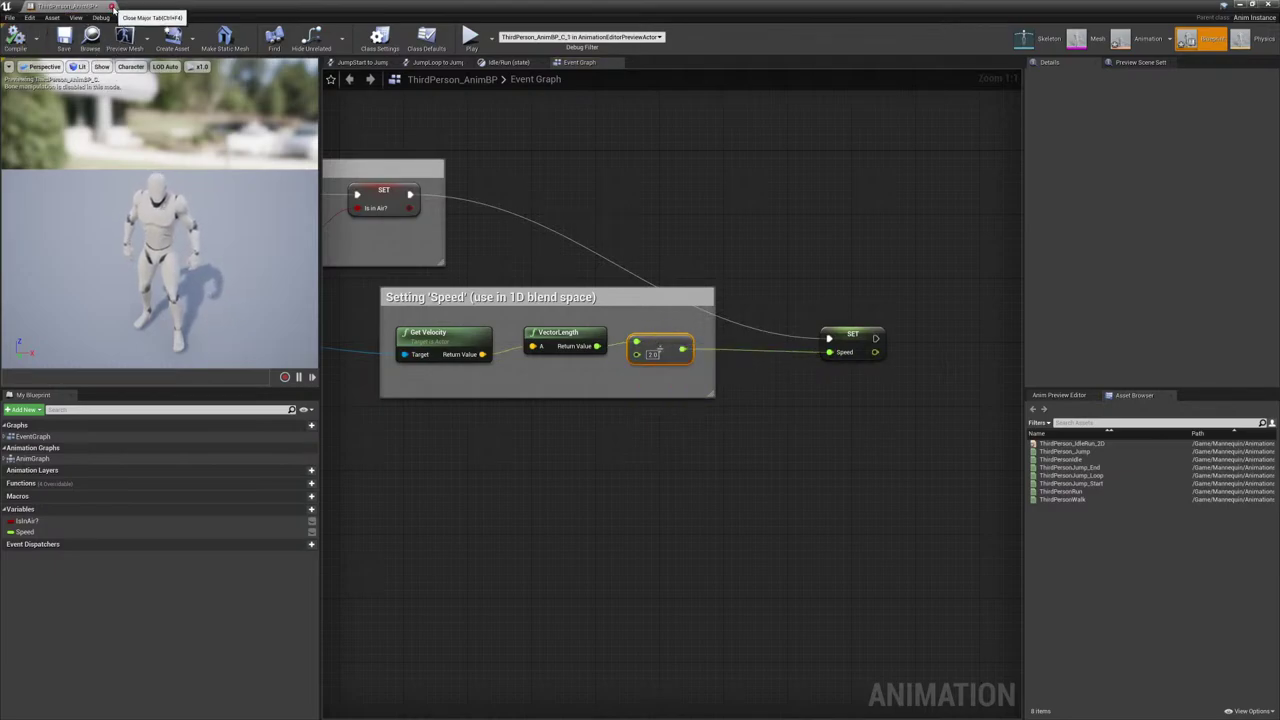
left_click(112, 7)
- Play-test the level briefly to check the character's movement with the speed divided by 2.0
left_click(625, 38)
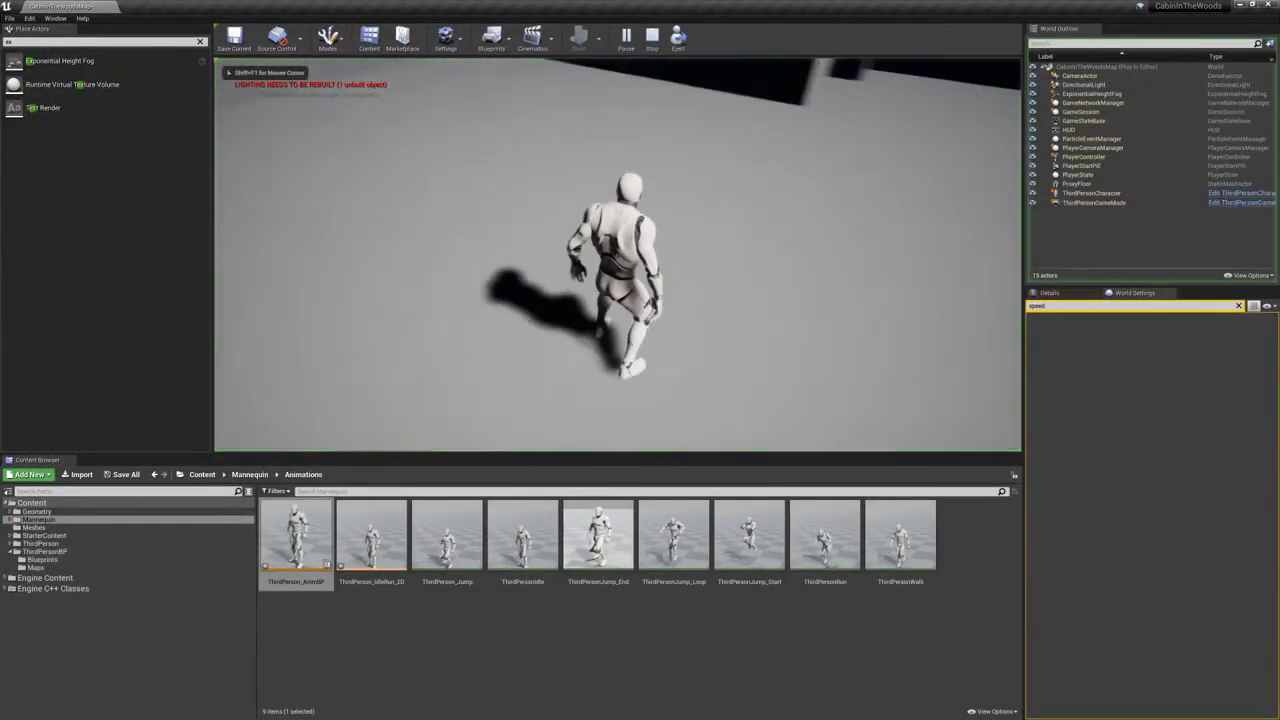
key("w")
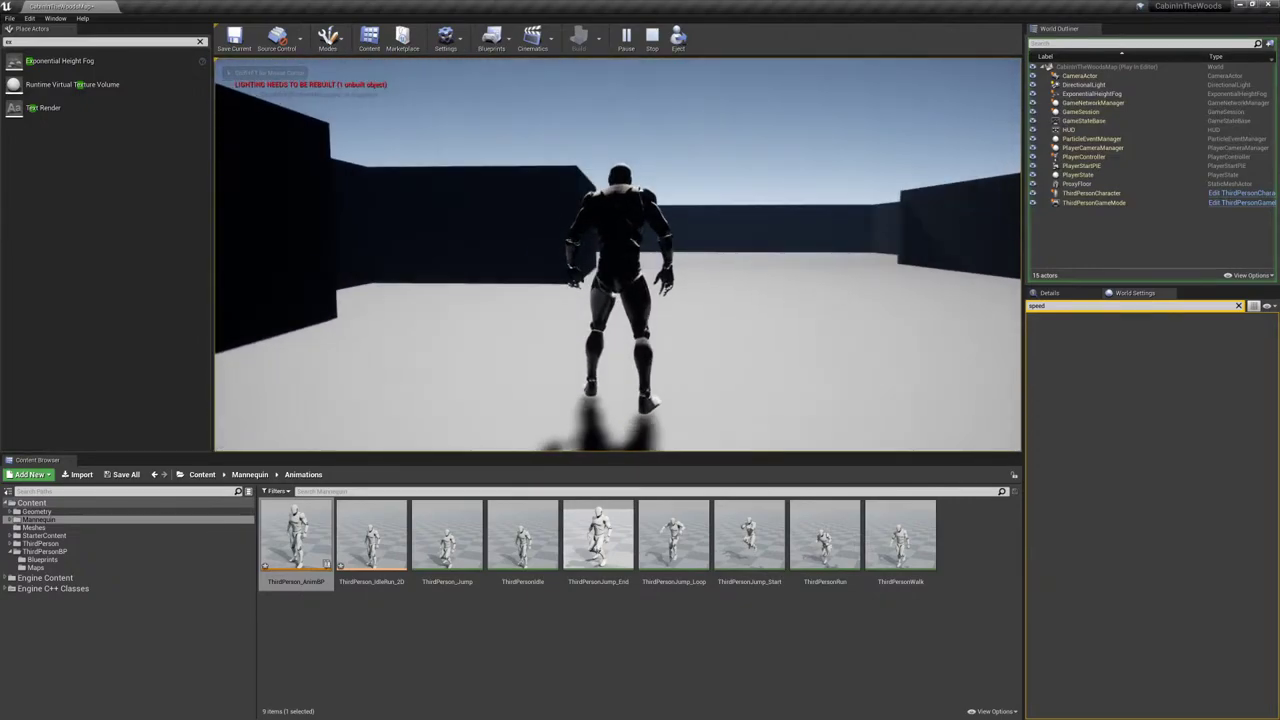
key("Escape")
- Set the divisor of the speed division in ThirdPerson_AnimBP to 4.0, compile, and close the blueprint
double_click(279, 529)
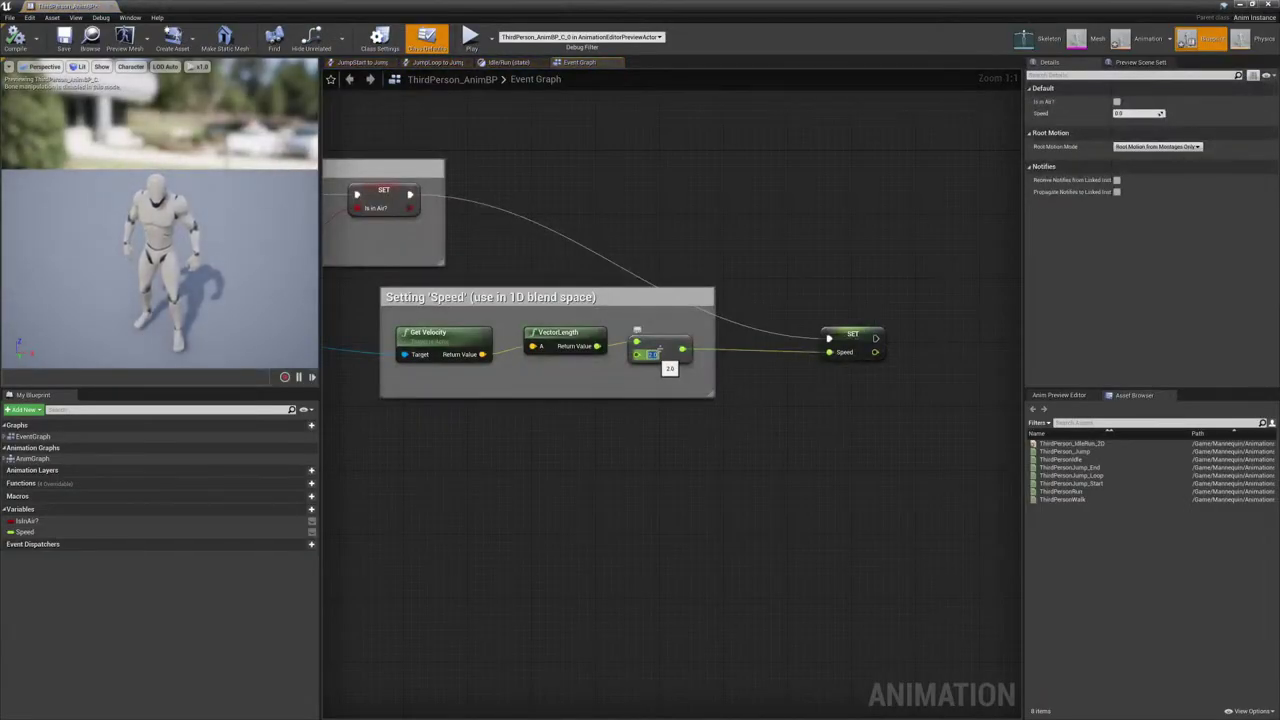
type("1")
key("Return")
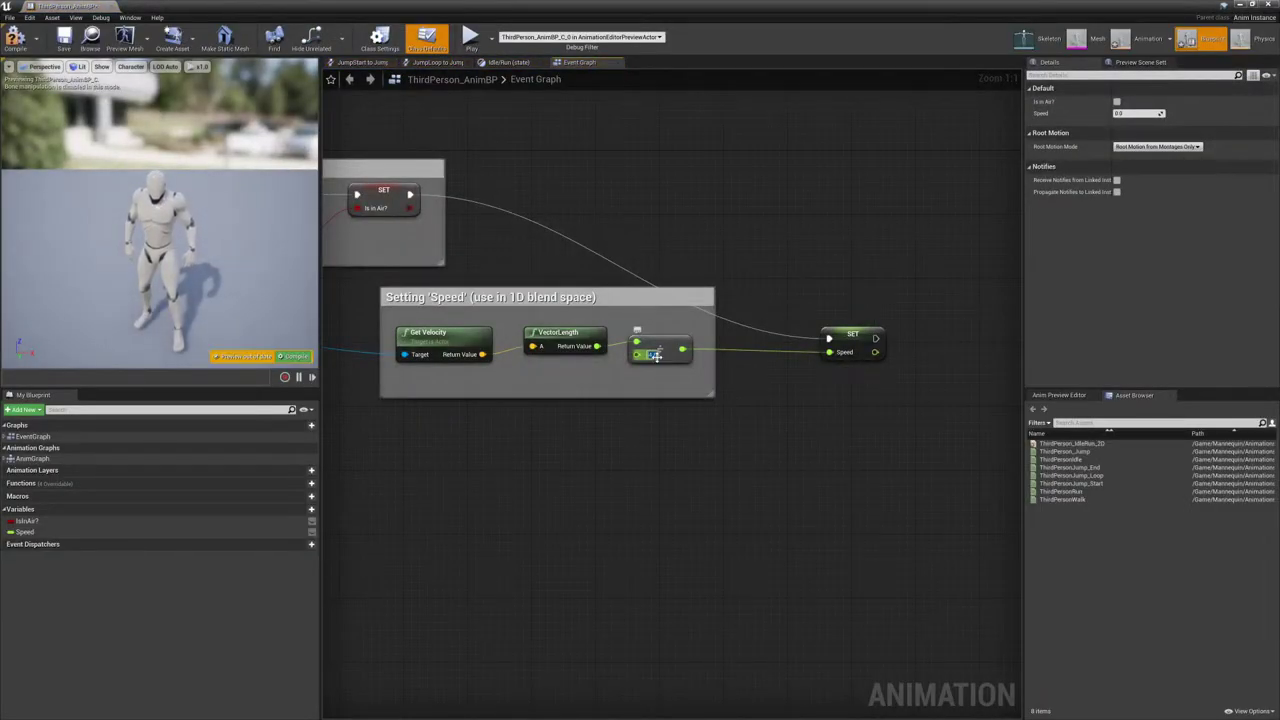
left_click(15, 37)
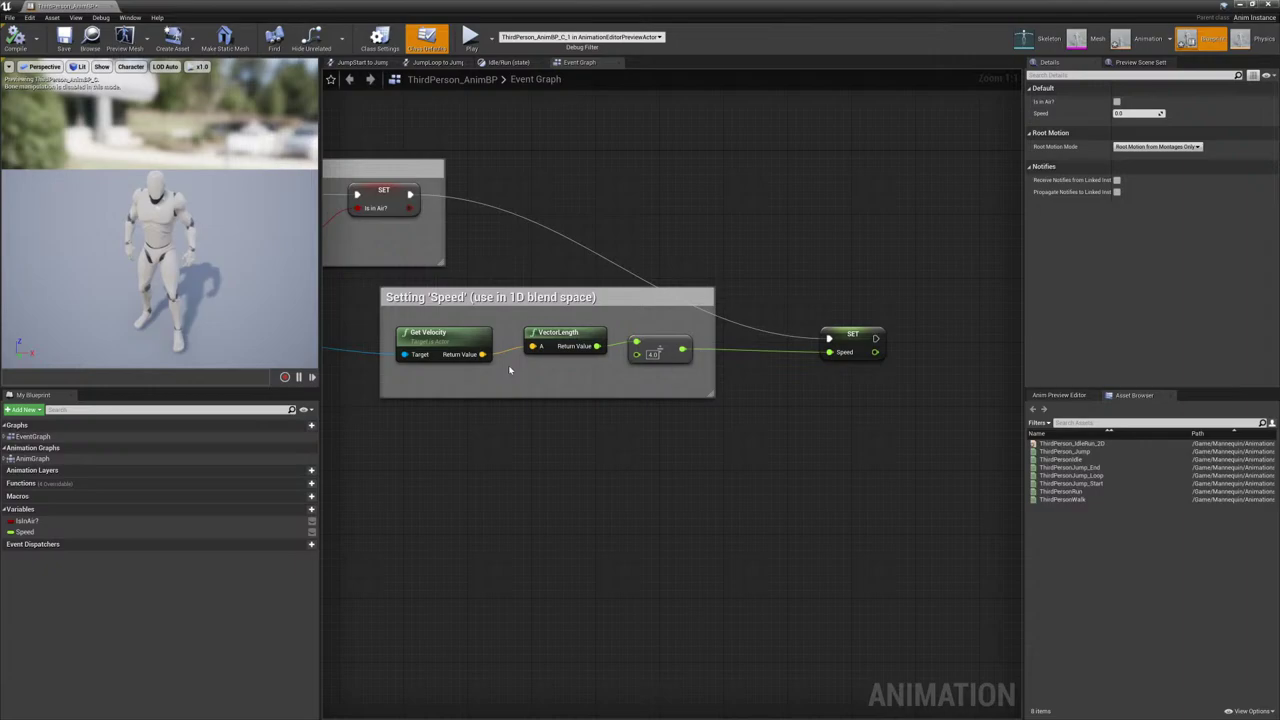
left_click(113, 7)
- Play the level again to check the character's movement with the speed divided by 4.0
left_click(623, 36)
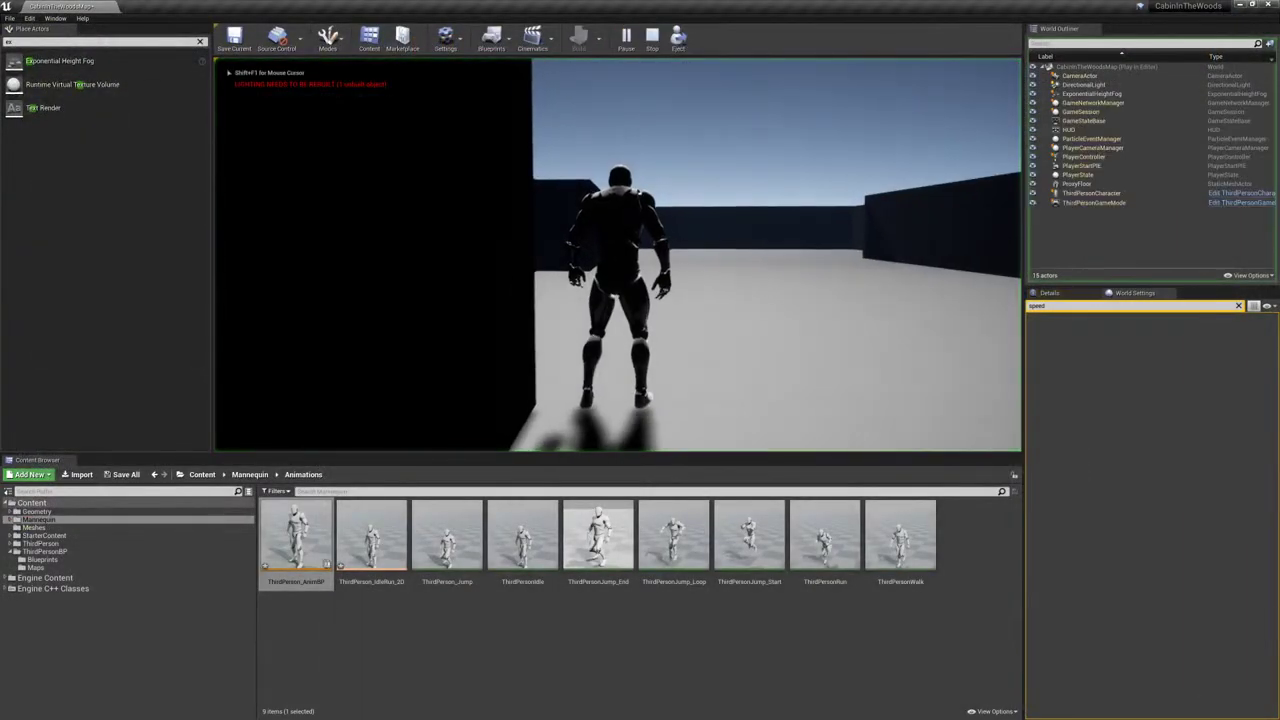
key("w")
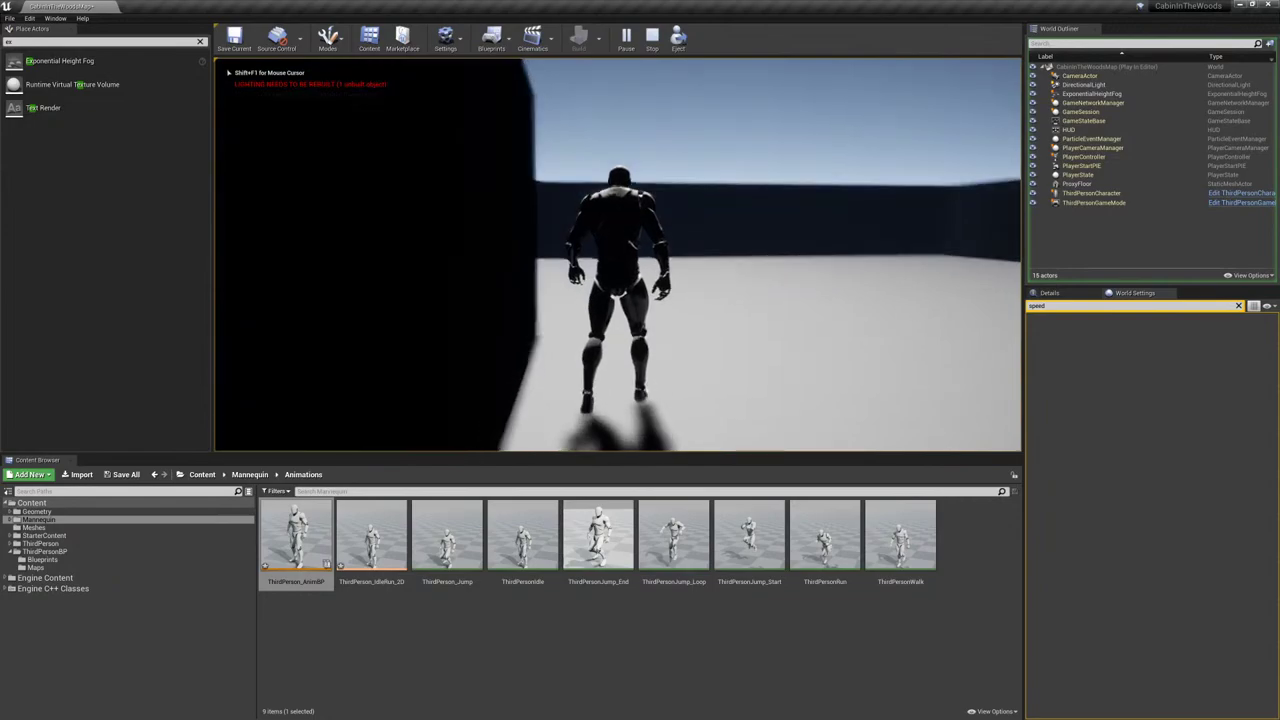
key("Escape")
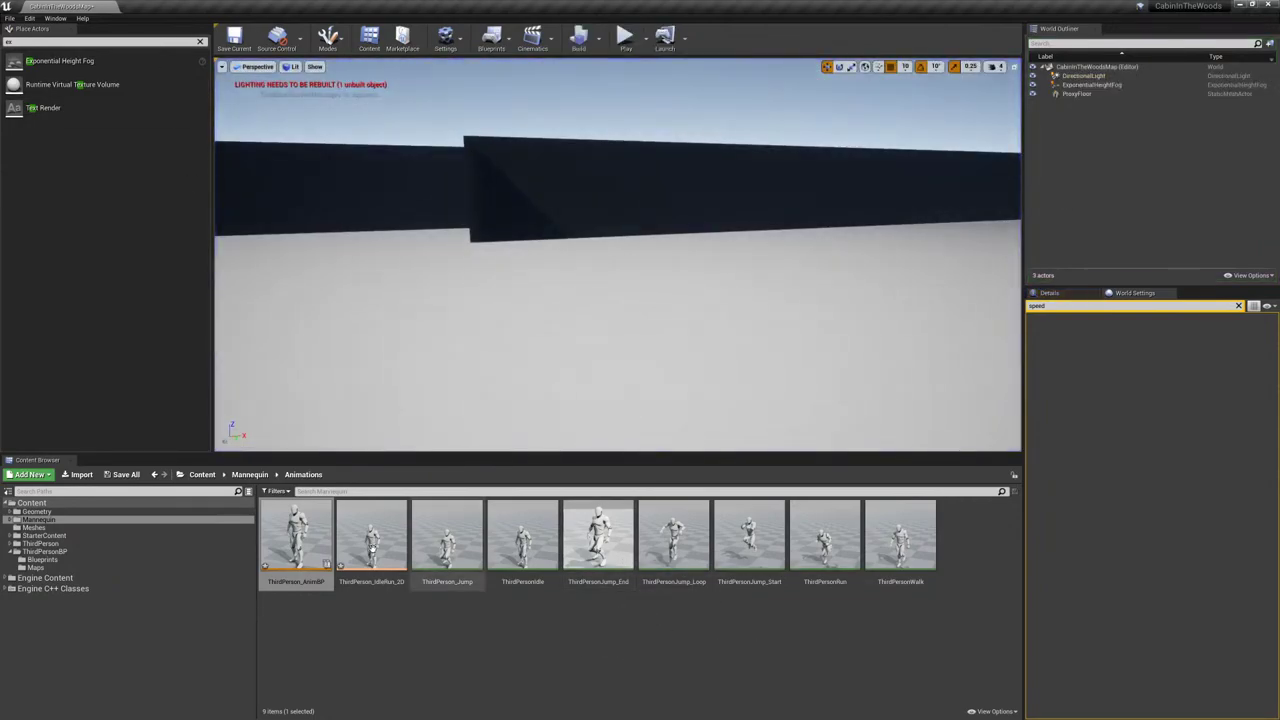
- Delete the division node in ThirdPerson_AnimBP, connect VectorLength directly to the Speed setter, compile, and close the blueprint
double_click(289, 513)
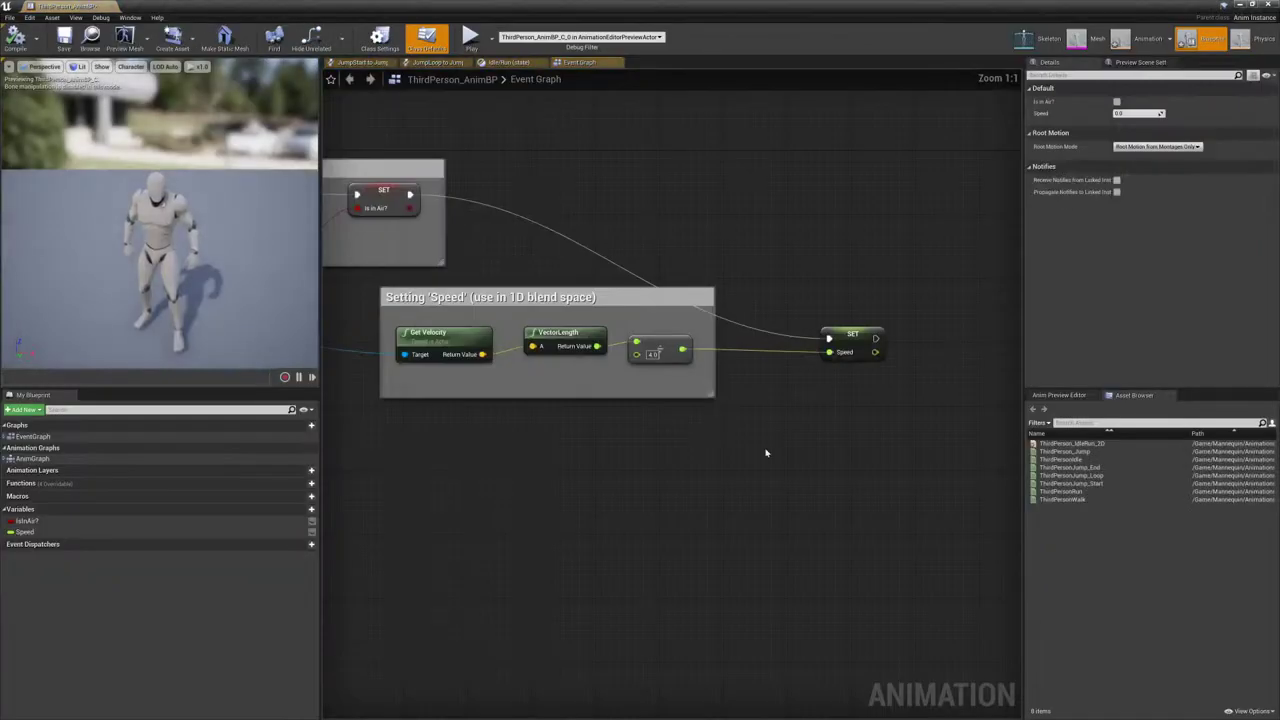
left_click_drag(598, 347, 826, 353)
left_click(652, 342)
left_click_drag(651, 343, 664, 458)
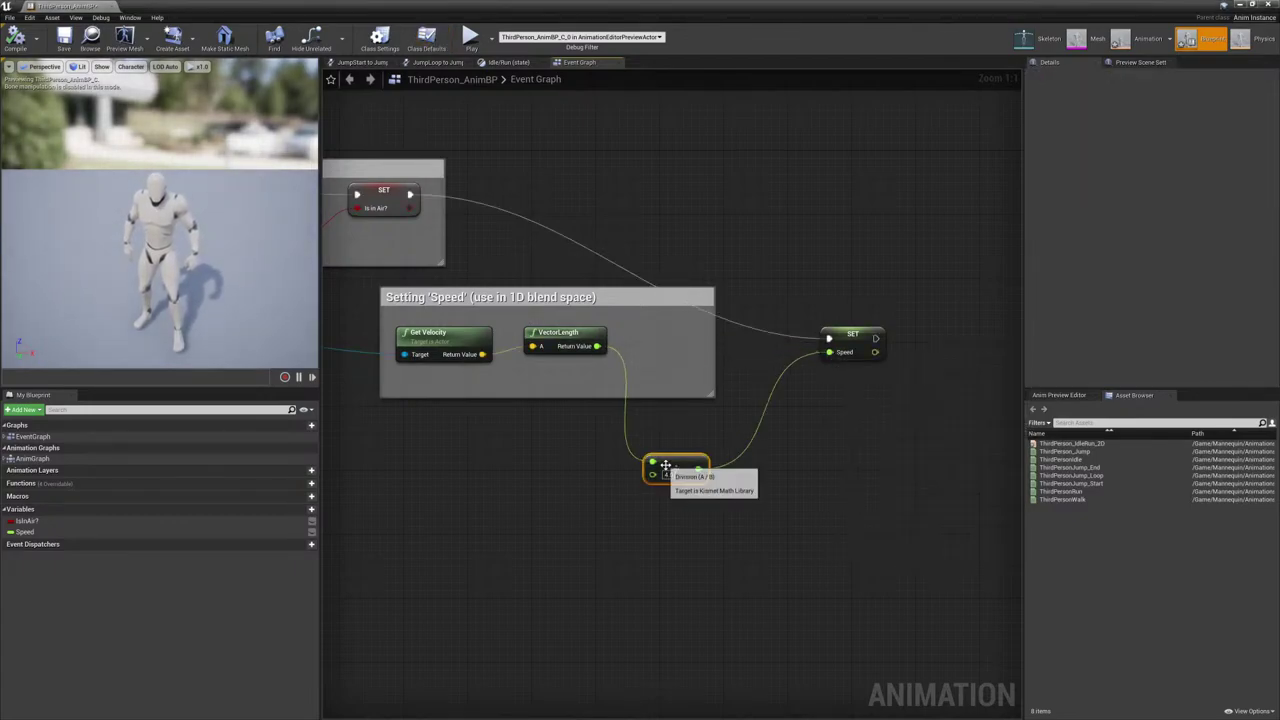
key("Delete")
left_click_drag(597, 346, 772, 261)
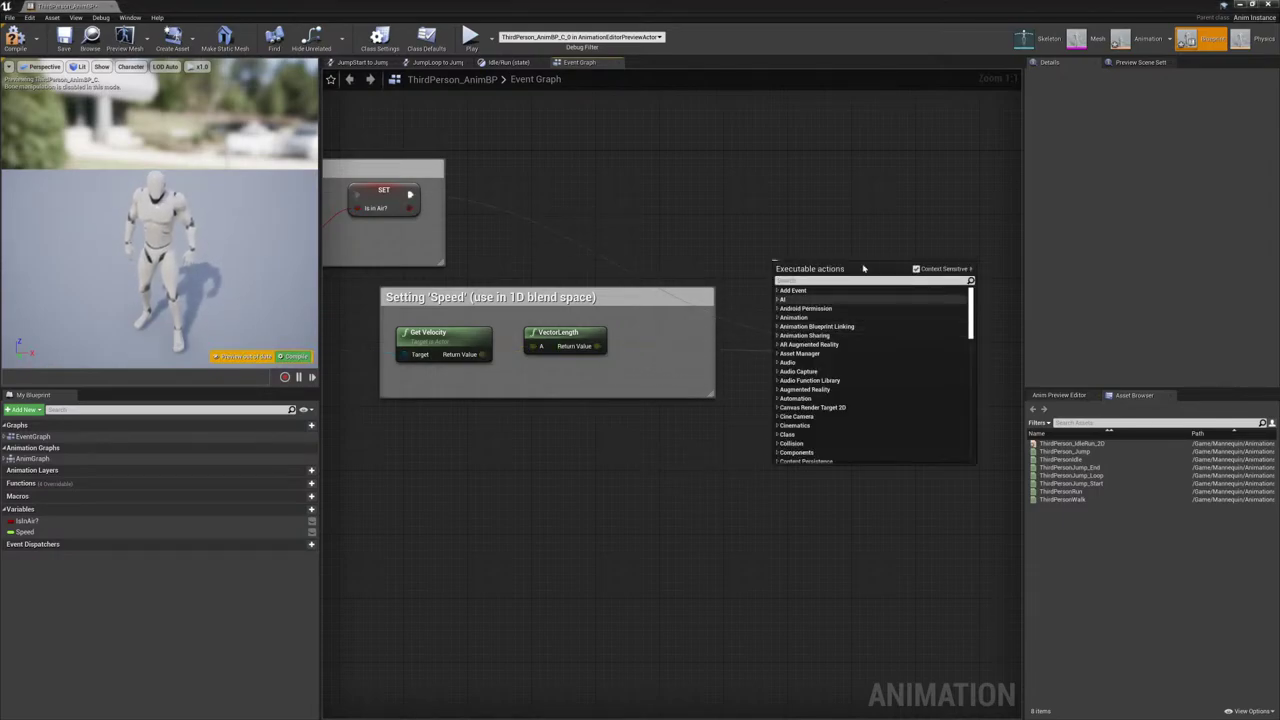
left_click(734, 240)
left_click(16, 40)
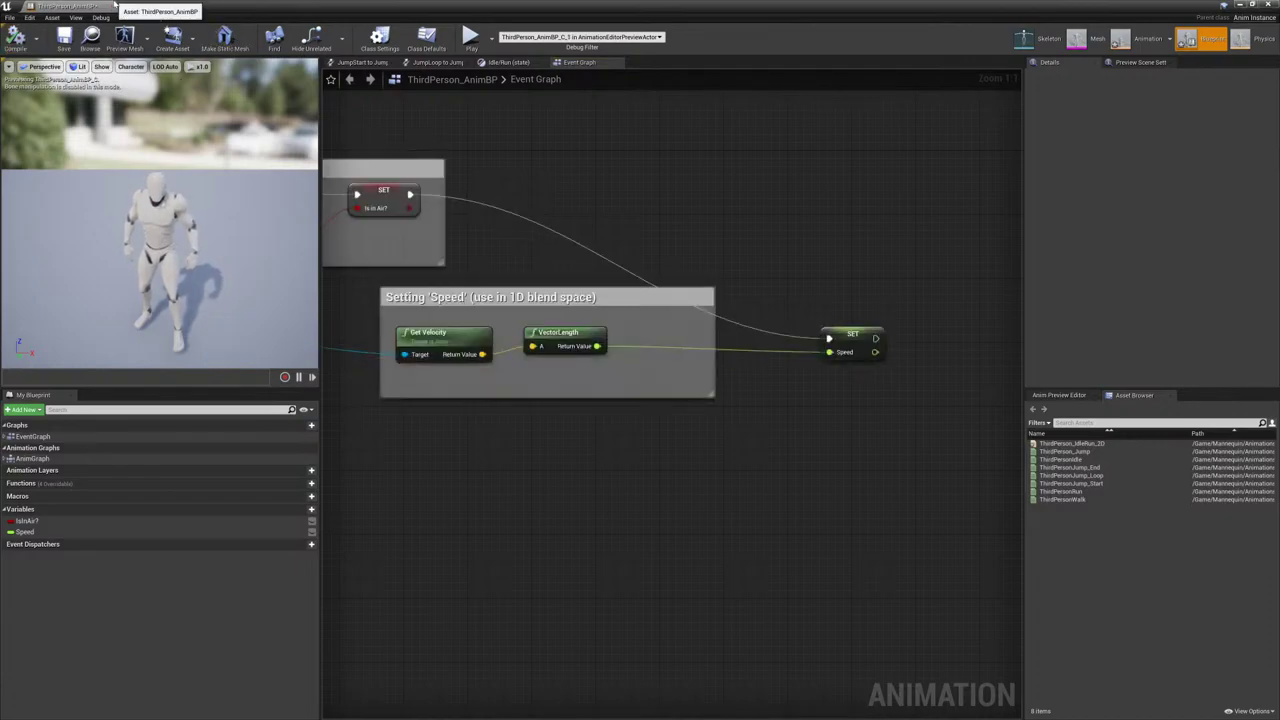
left_click(110, 7)
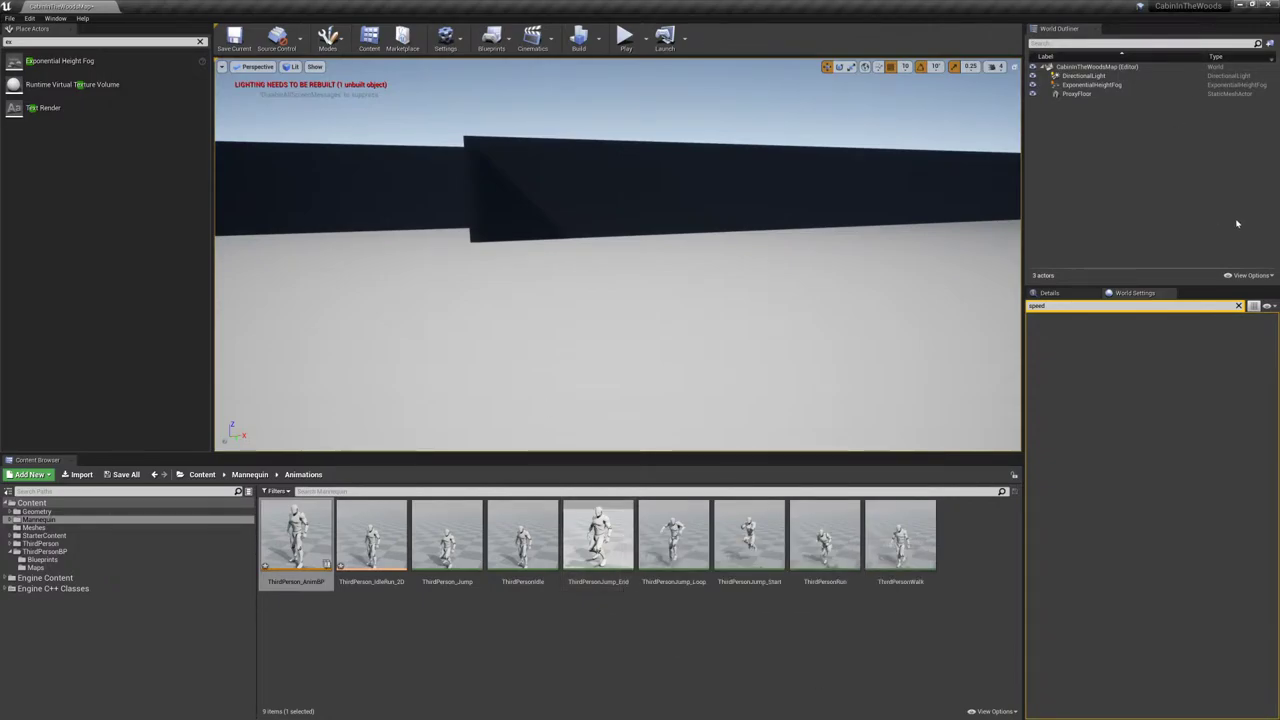
- Clear the World Settings search and look through all the level's world settings for a movement speed option
left_click(1239, 307)
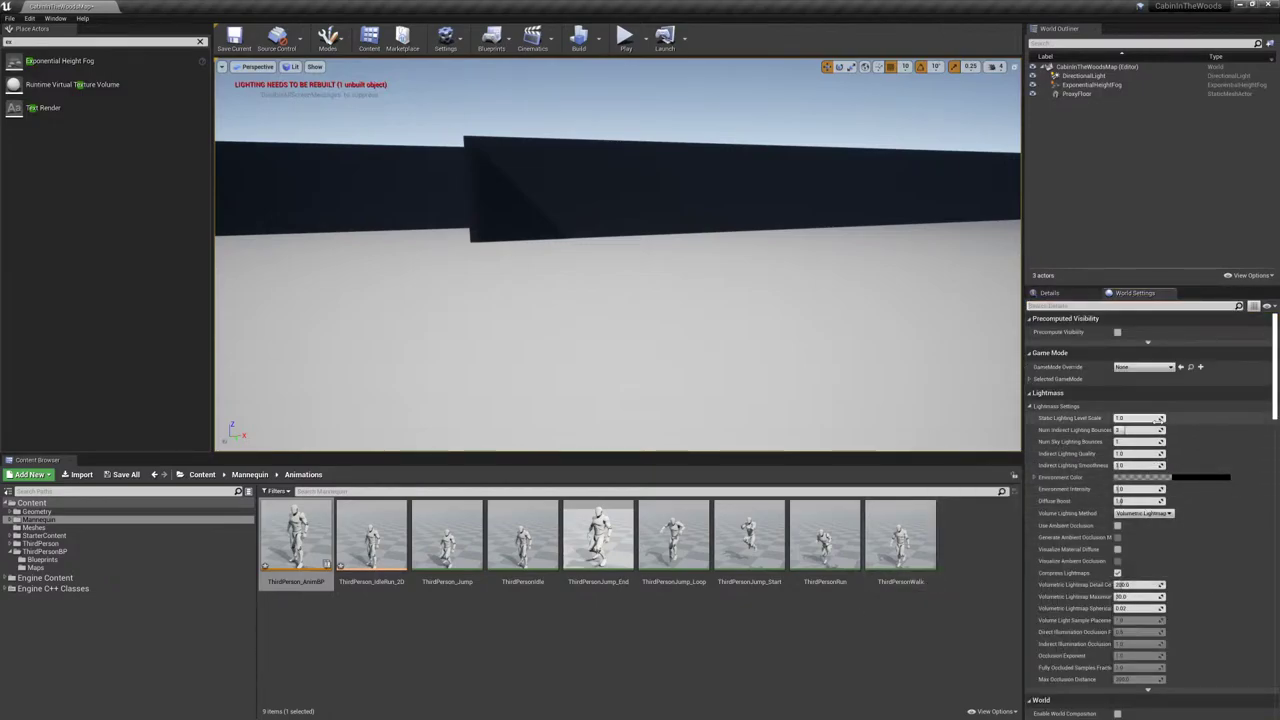
mouse_move(1056, 433)
scroll(1100, 480, "down", 1)
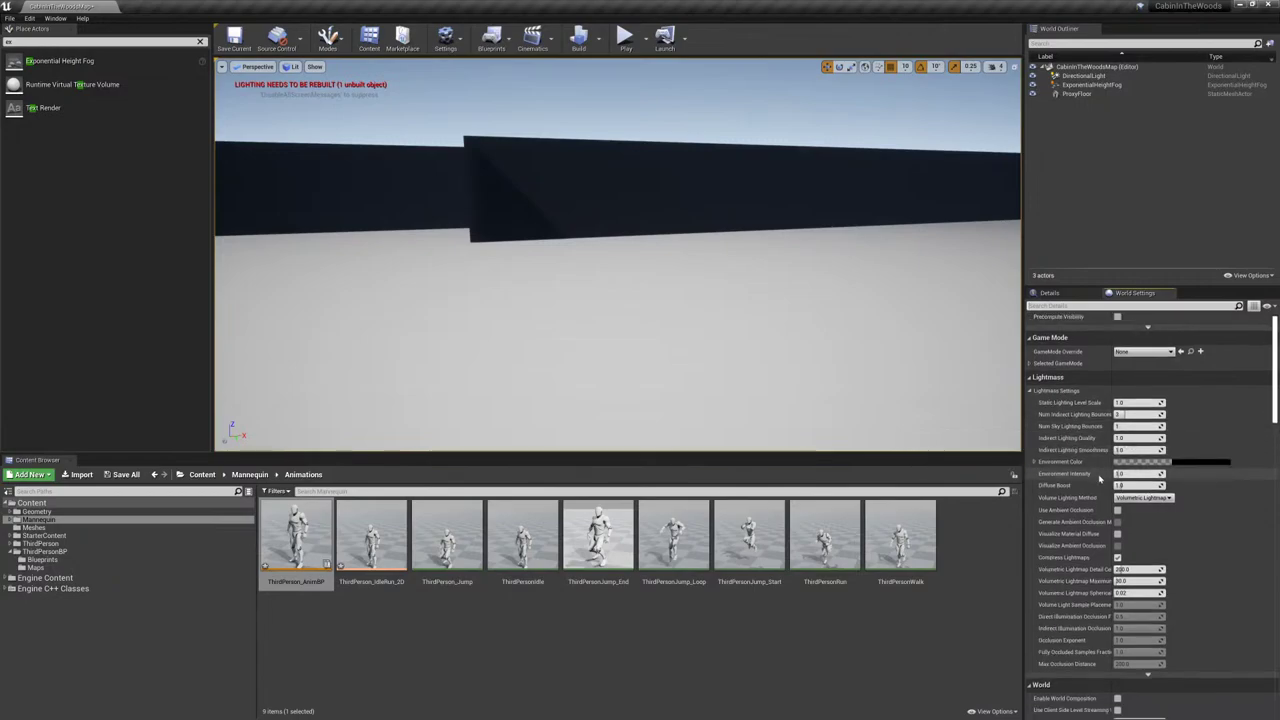
scroll(1105, 481, "down", 5)
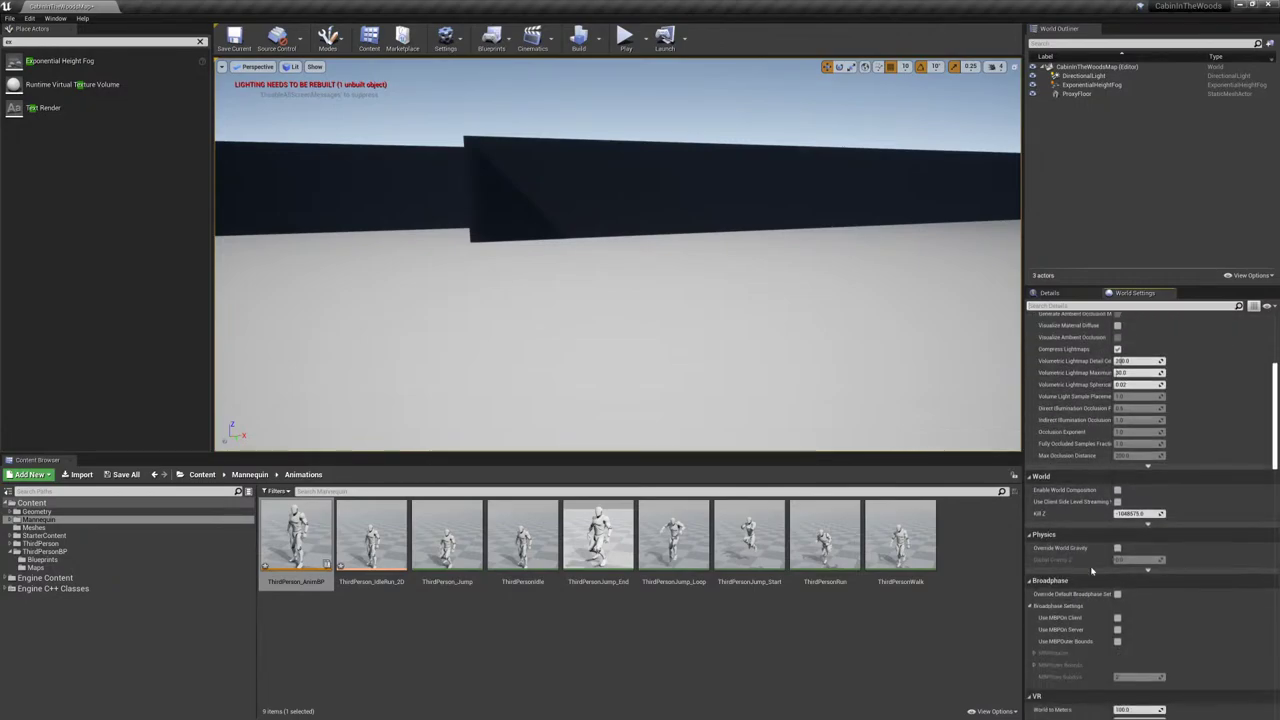
scroll(1091, 569, "down", 6)
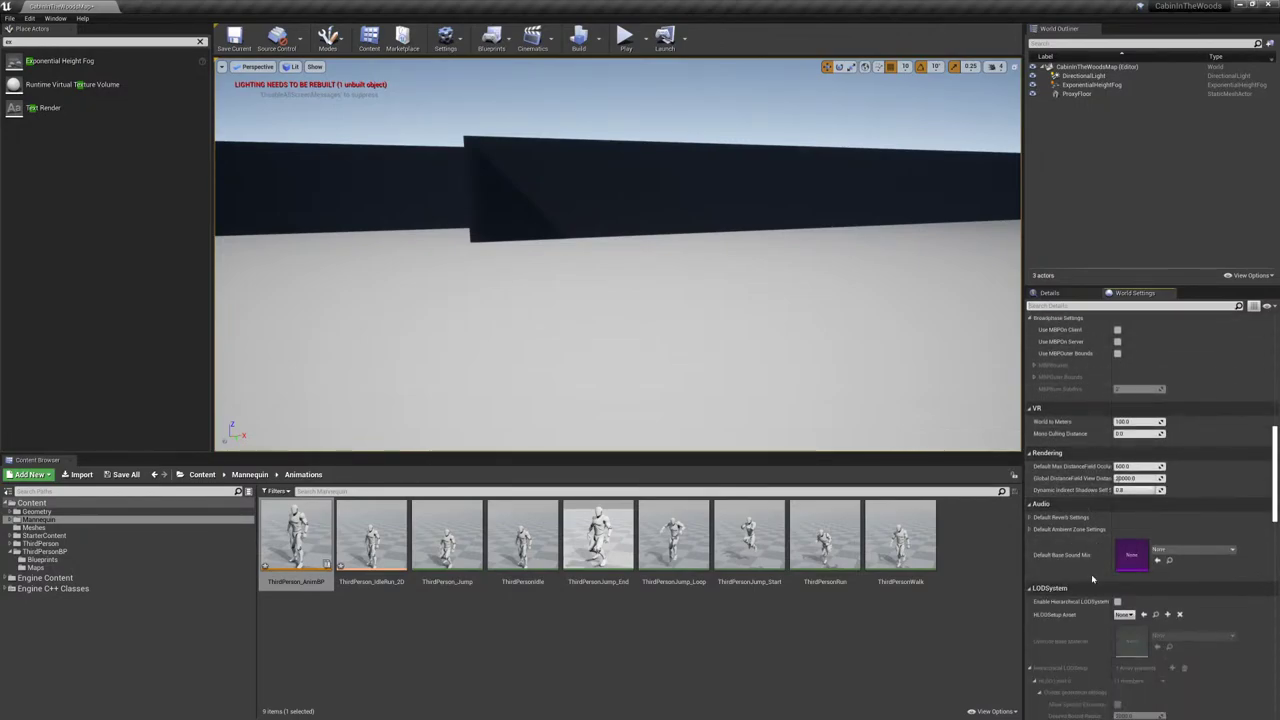
scroll(1091, 574, "down", 10)
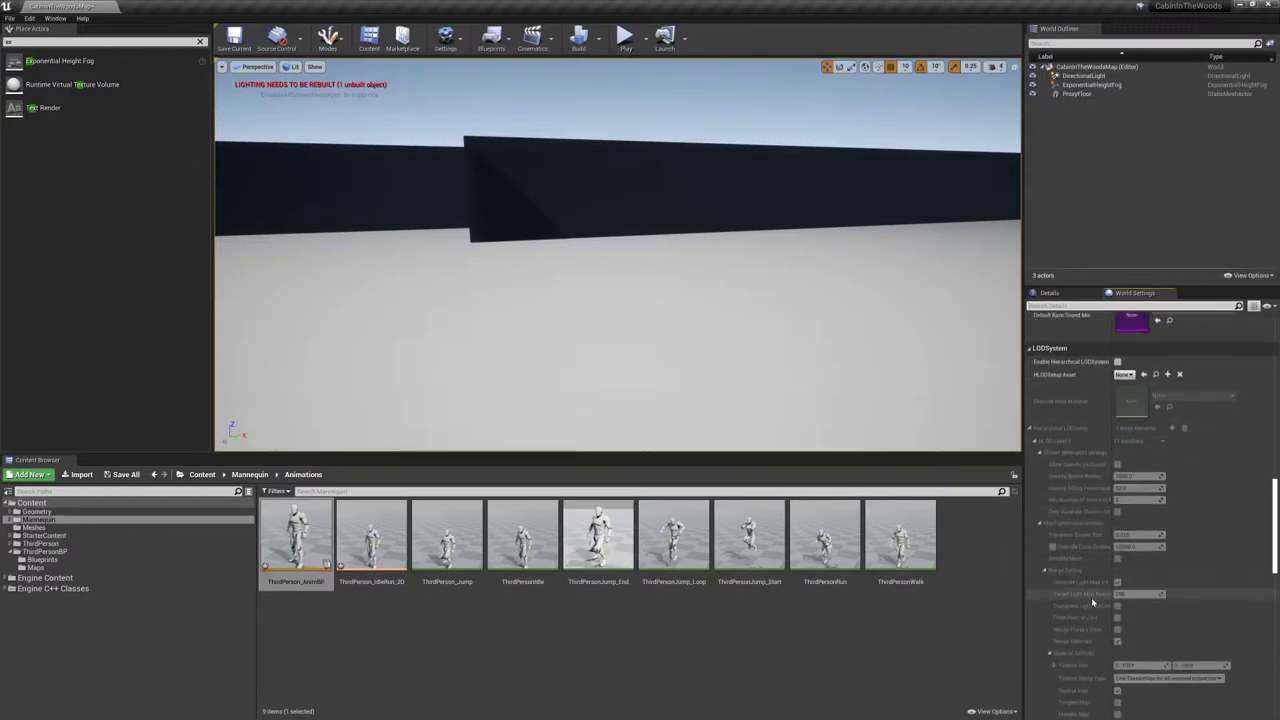
scroll(1077, 620, "down", 10)
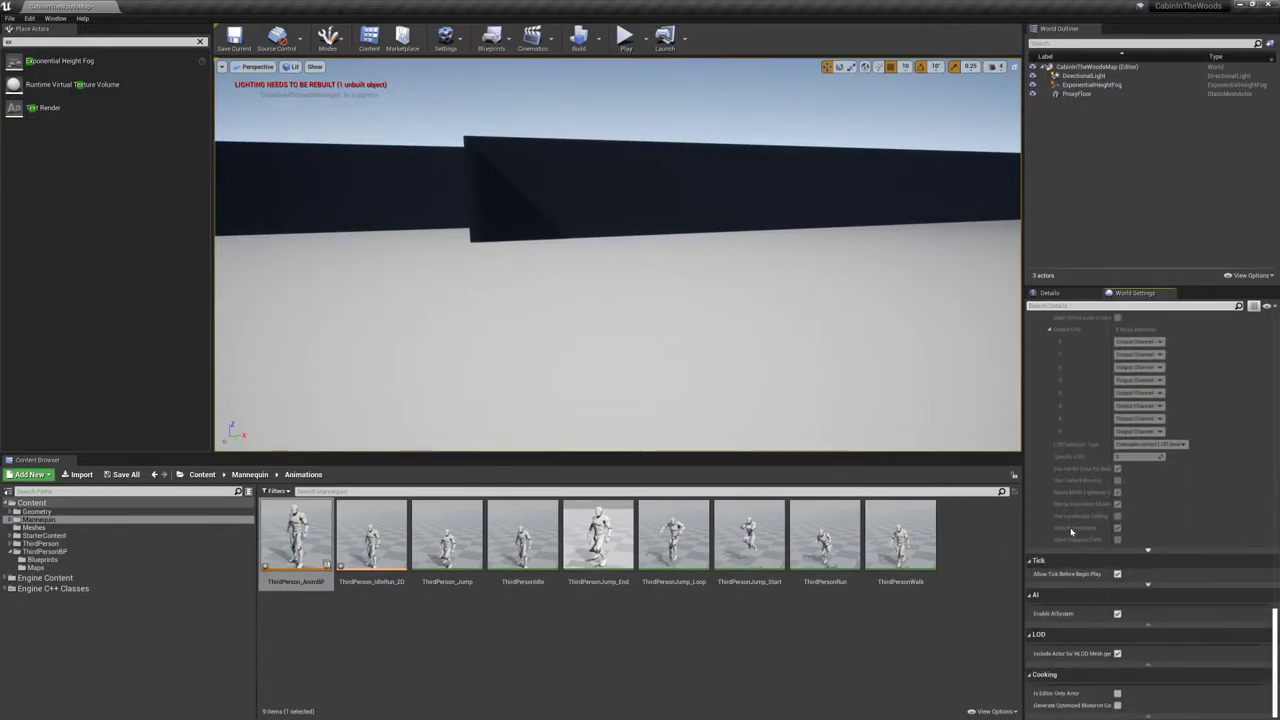
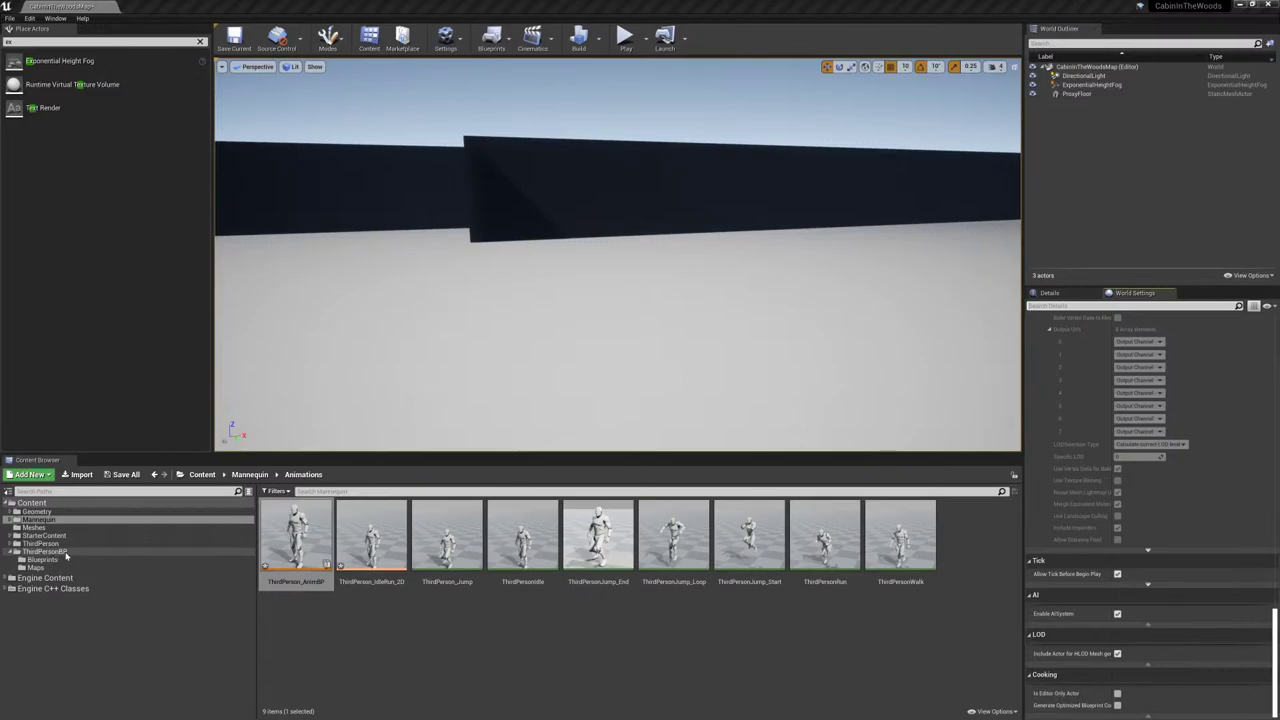
- Open the ThirdPersonCharacter blueprint from the Blueprints folder of ThirdPersonBP
left_click(66, 554)
double_click(300, 530)
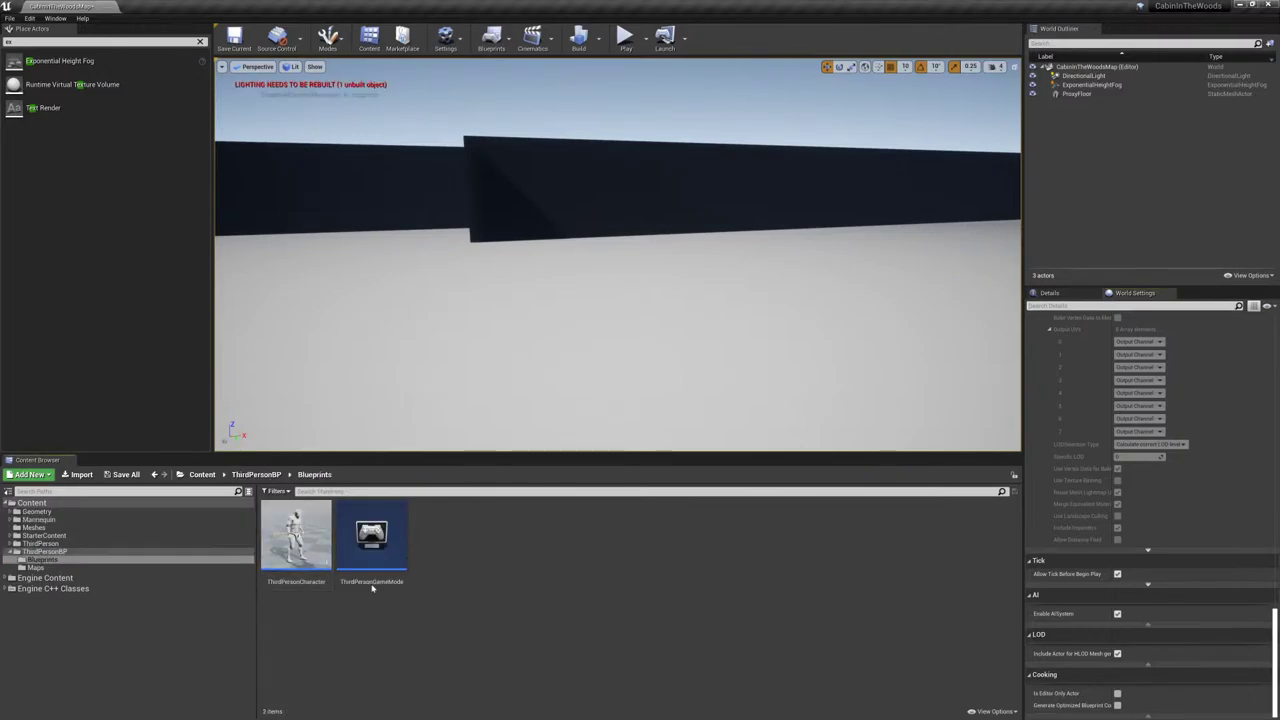
double_click(289, 525)
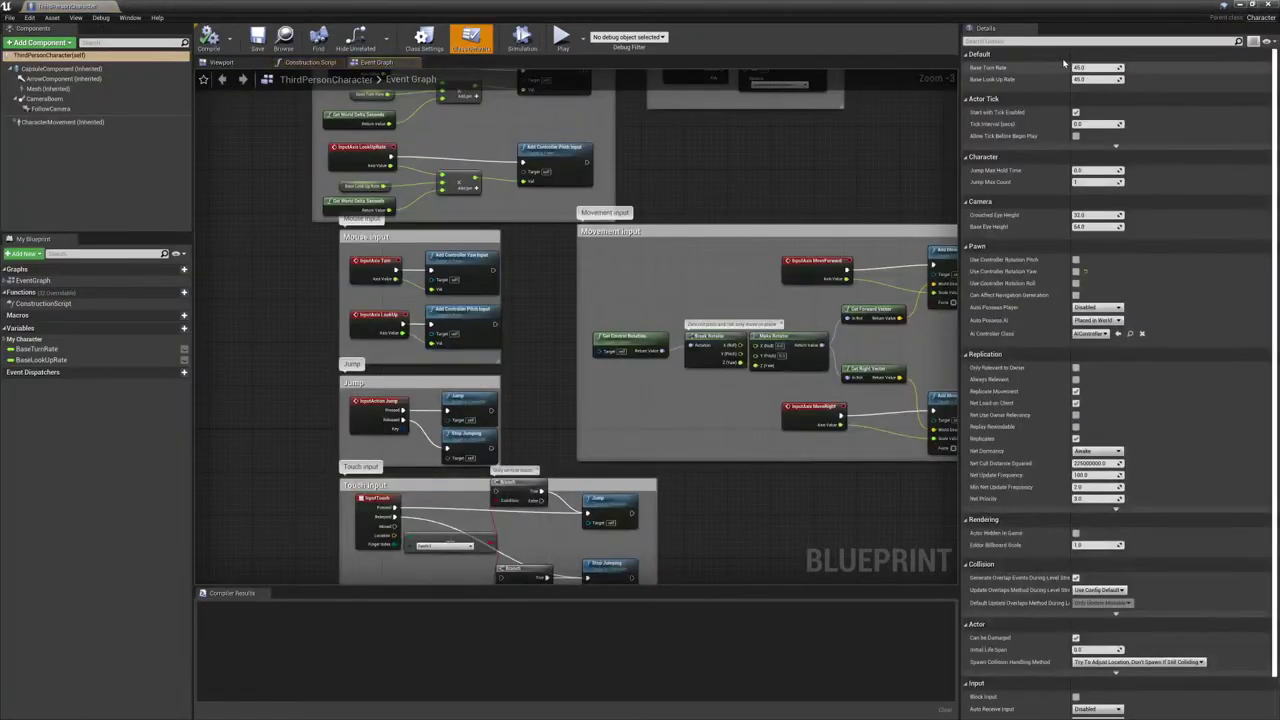
- Search the ThirdPersonCharacter class defaults for "spe", "walk" and "movement", clearing the search after each term
type("spe")
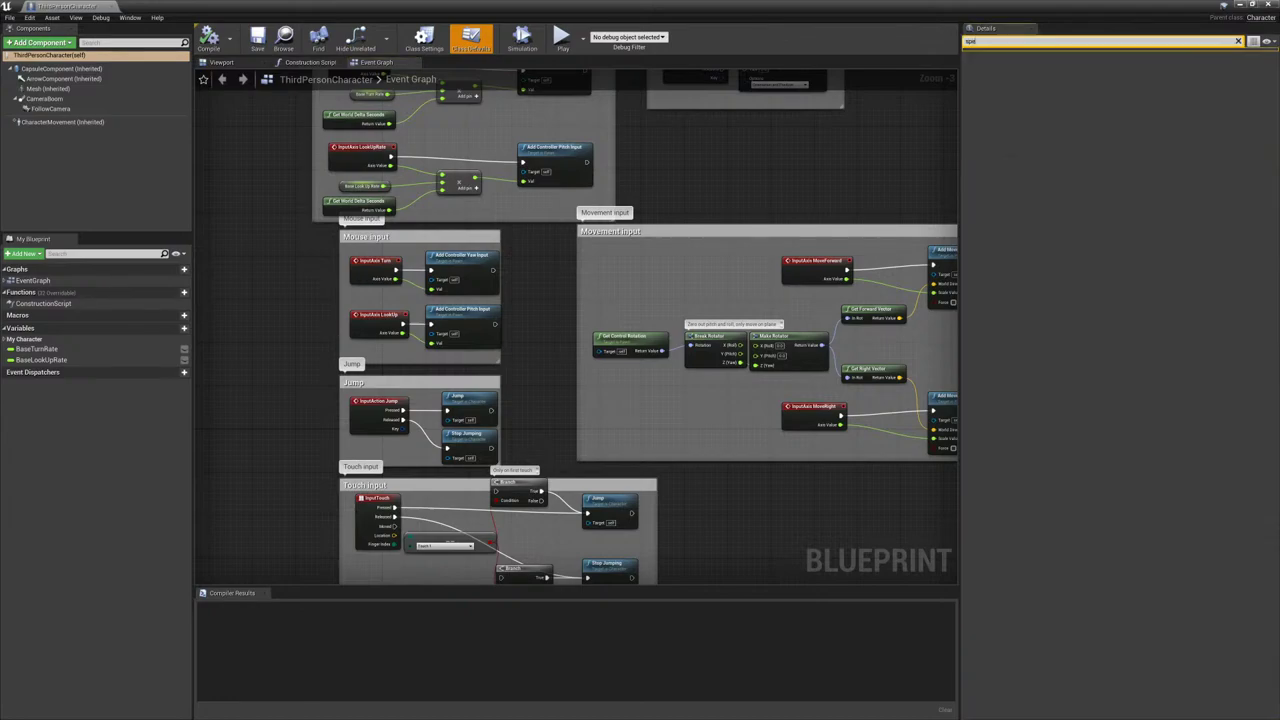
key("BackSpace")
key("BackSpace")
key("BackSpace")
key("BackSpace")
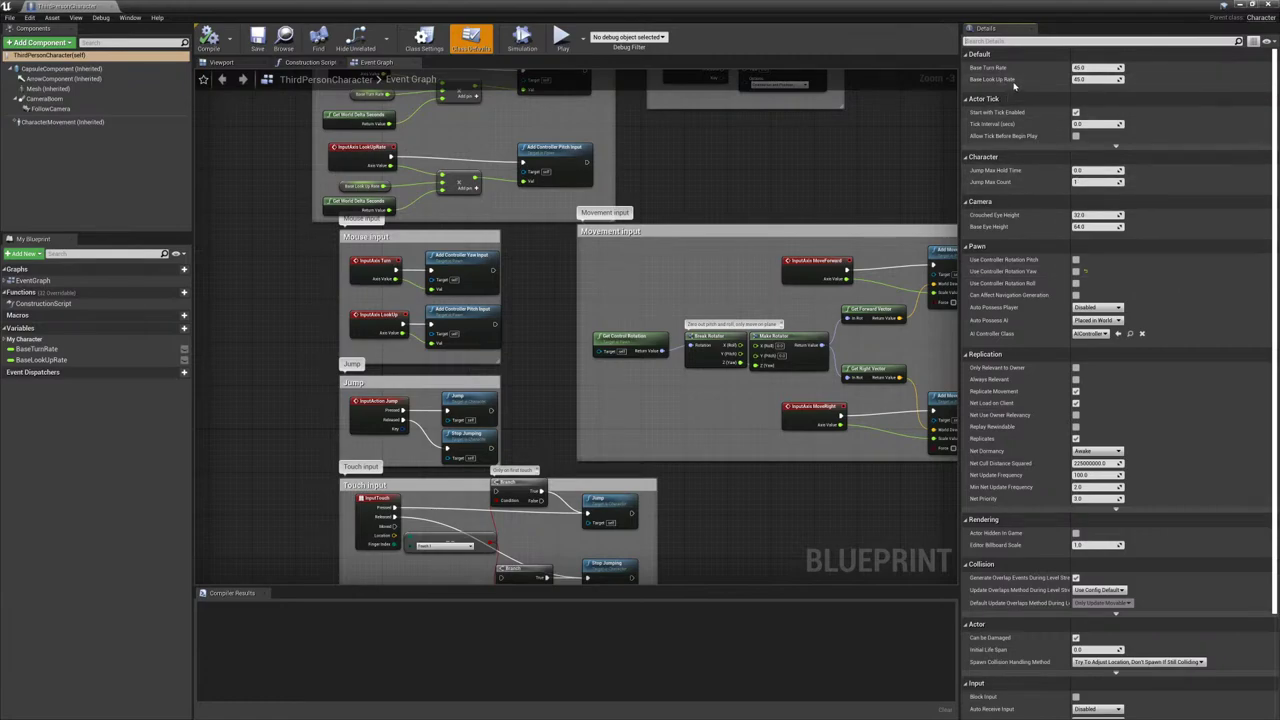
type("walk")
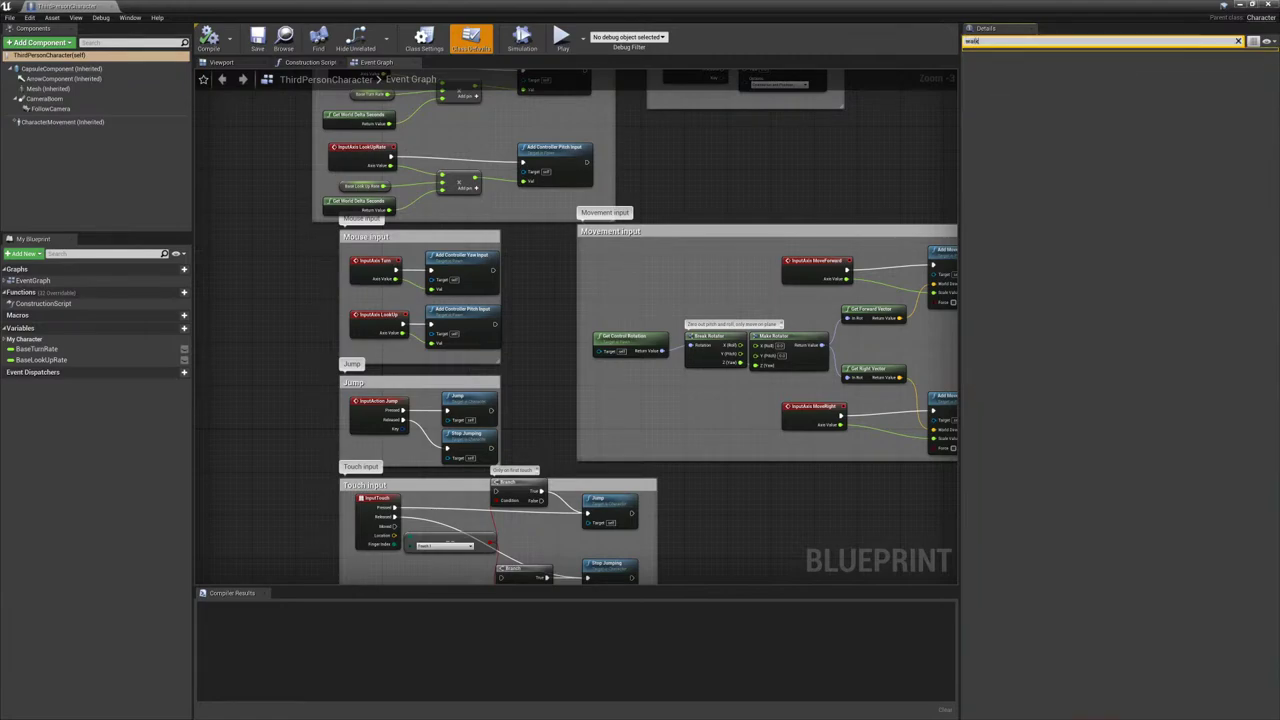
key("BackSpace")
key("BackSpace")
key("BackSpace")
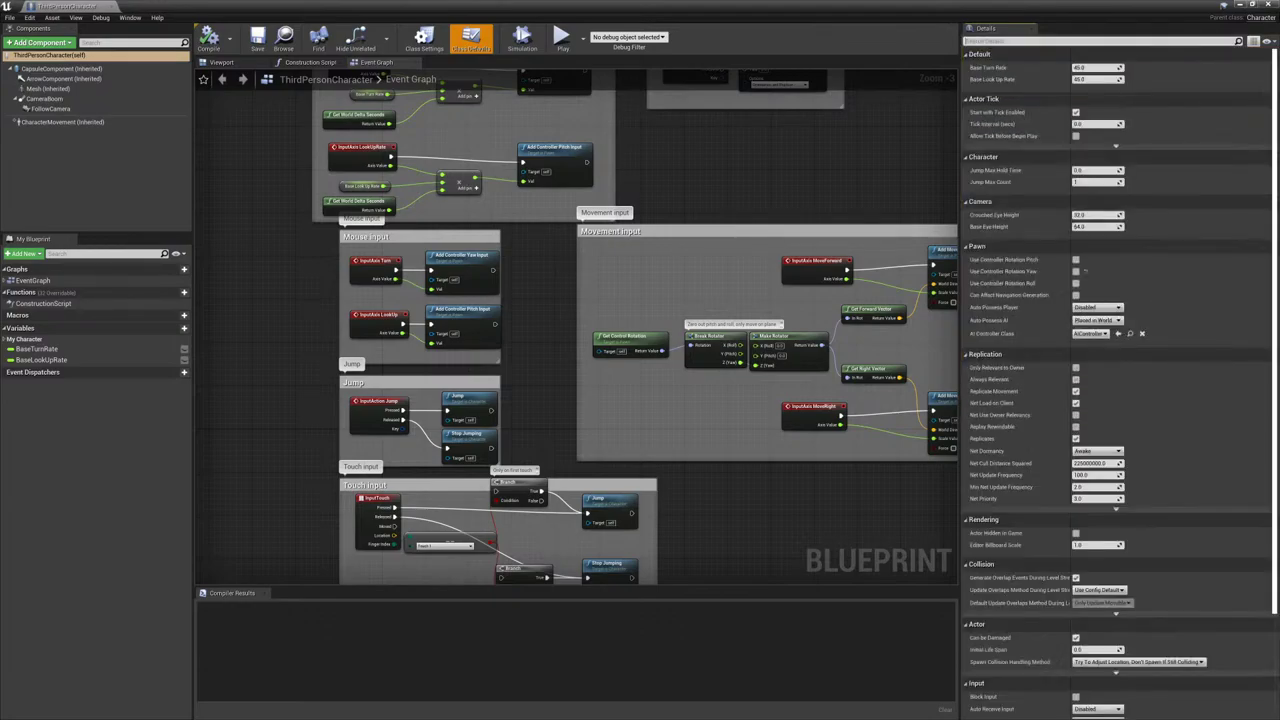
type("movement")
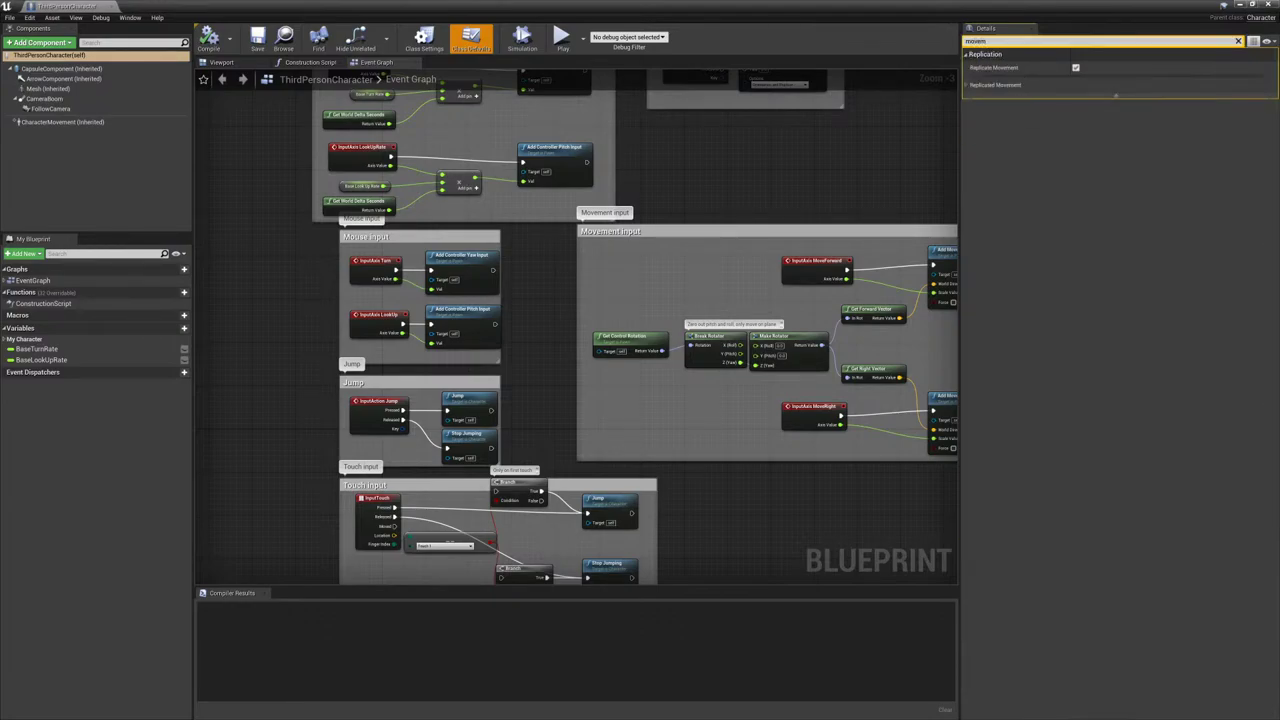
key("BackSpace")
key("BackSpace")
key("BackSpace")
key("BackSpace")
key("BackSpace")
key("BackSpace")
key("BackSpace")
key("BackSpace")
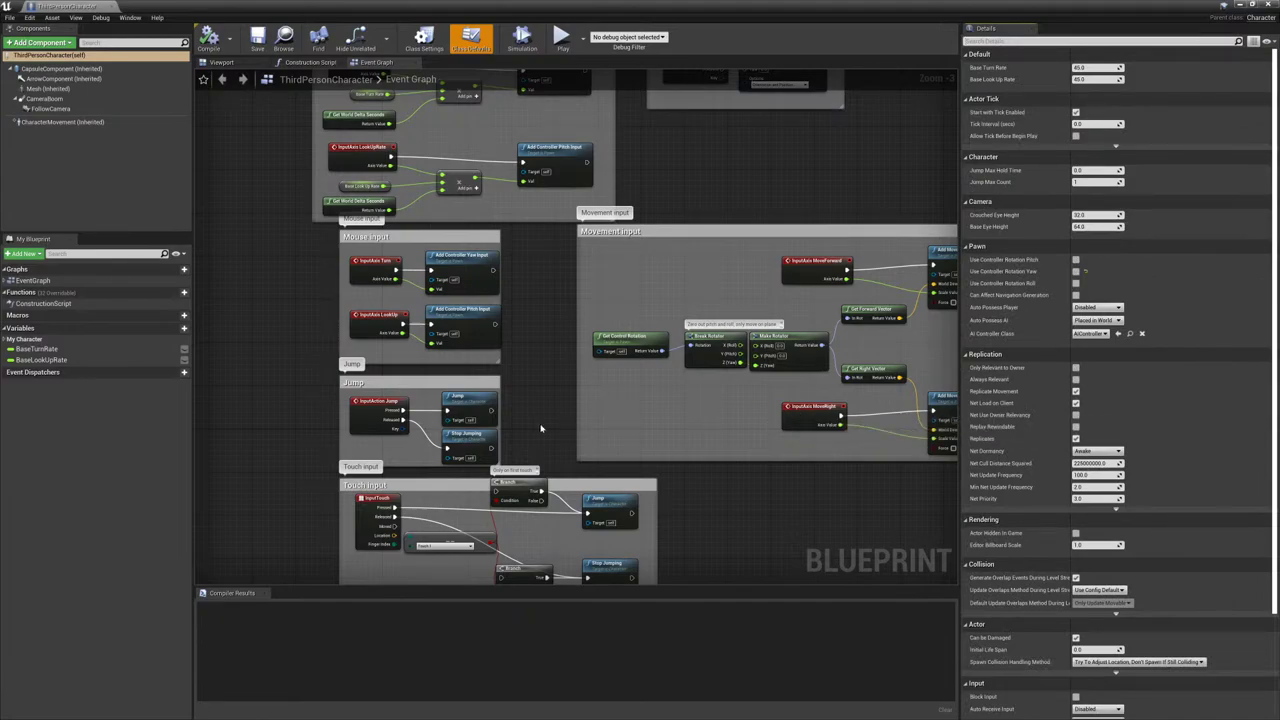
- Delete the VR orientation and position reset comment group with its nodes from the character's Event Graph
mouse_move(540, 428)
right_mouse_down()
mouse_move(514, 398)
mouse_move(543, 354)
mouse_move(563, 506)
mouse_move(550, 427)
right_mouse_up()
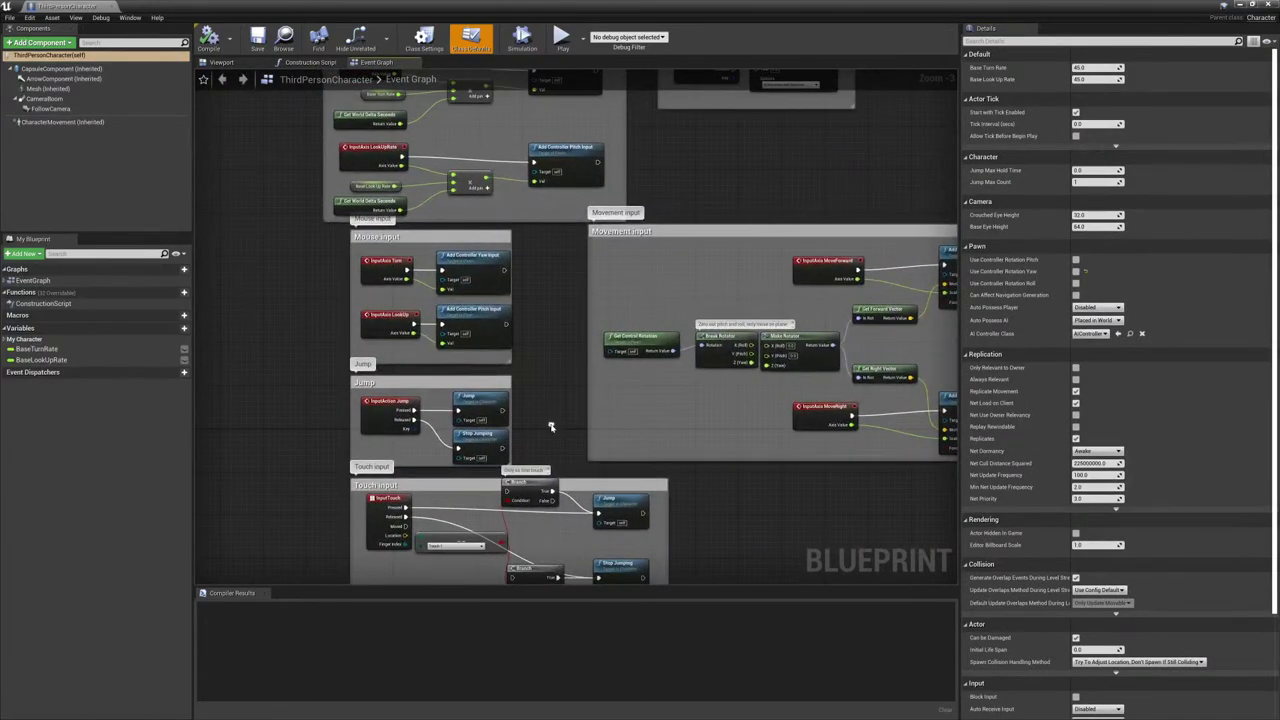
scroll(700, 330, "up", 4)
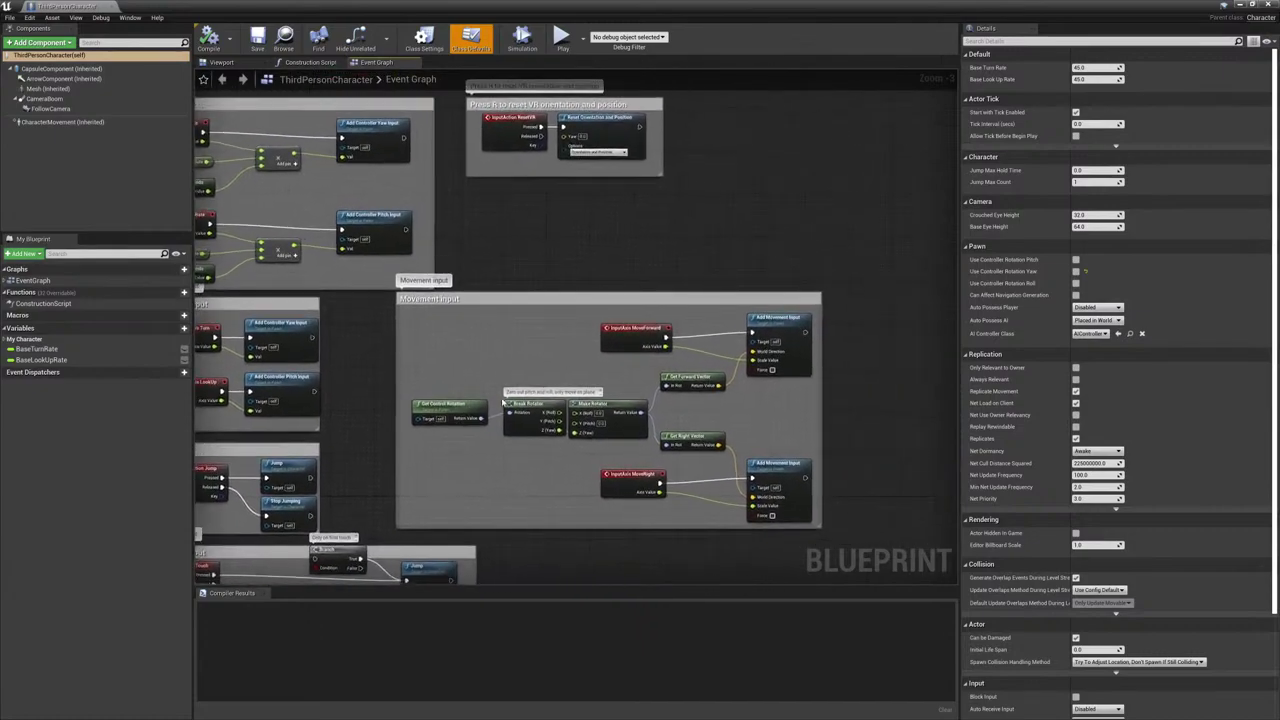
right_click_drag(564, 322, 449, 231)
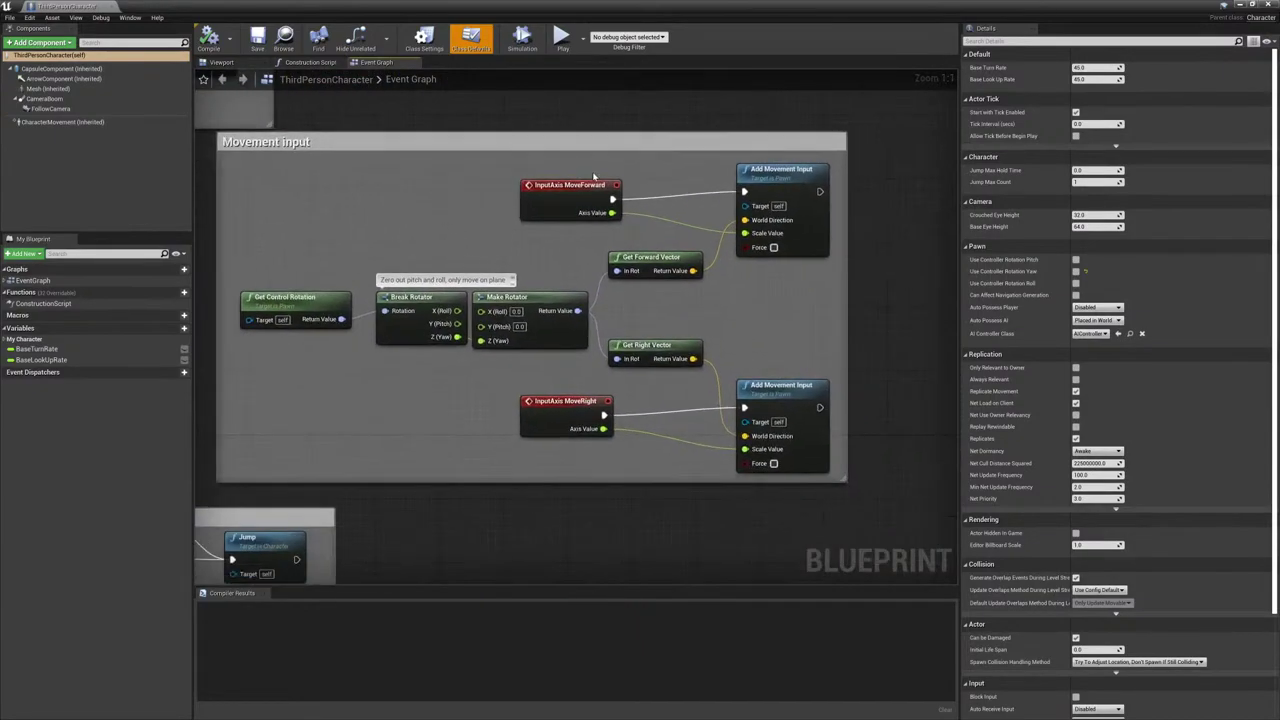
right_click_drag(428, 187, 773, 460)
right_click_drag(769, 334, 477, 309)
left_click_drag(445, 175, 798, 350)
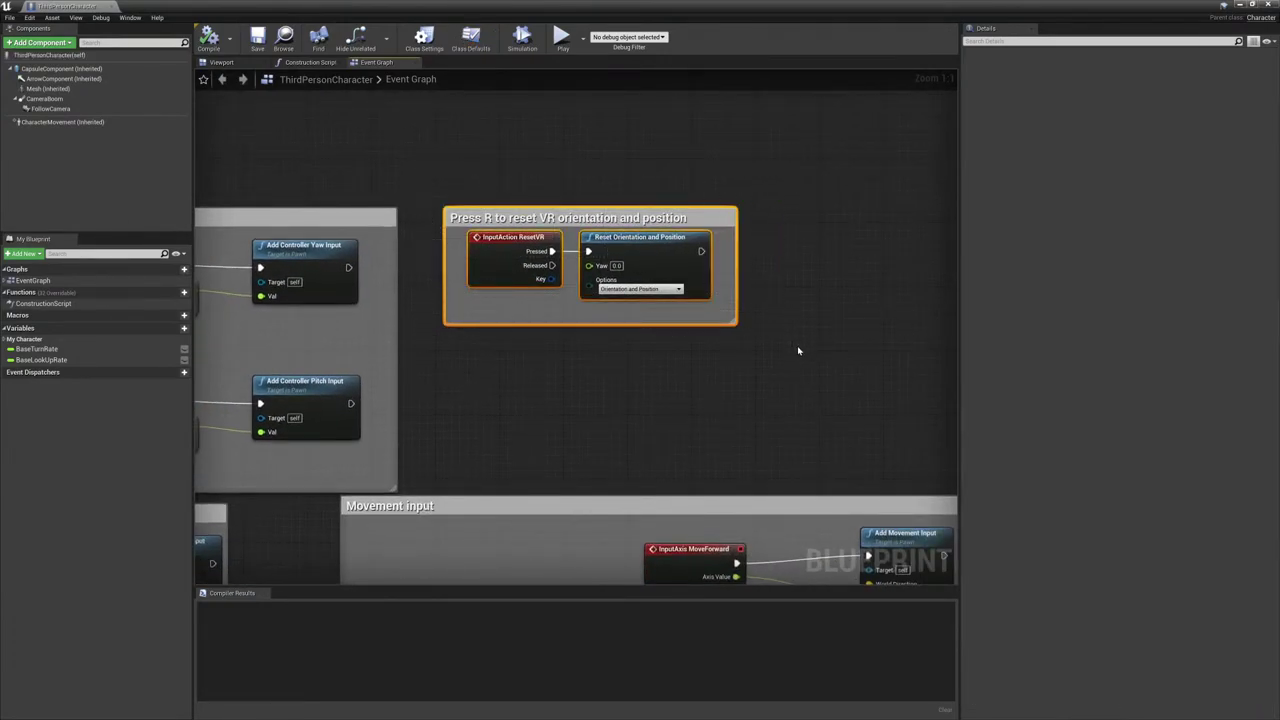
key("Delete")
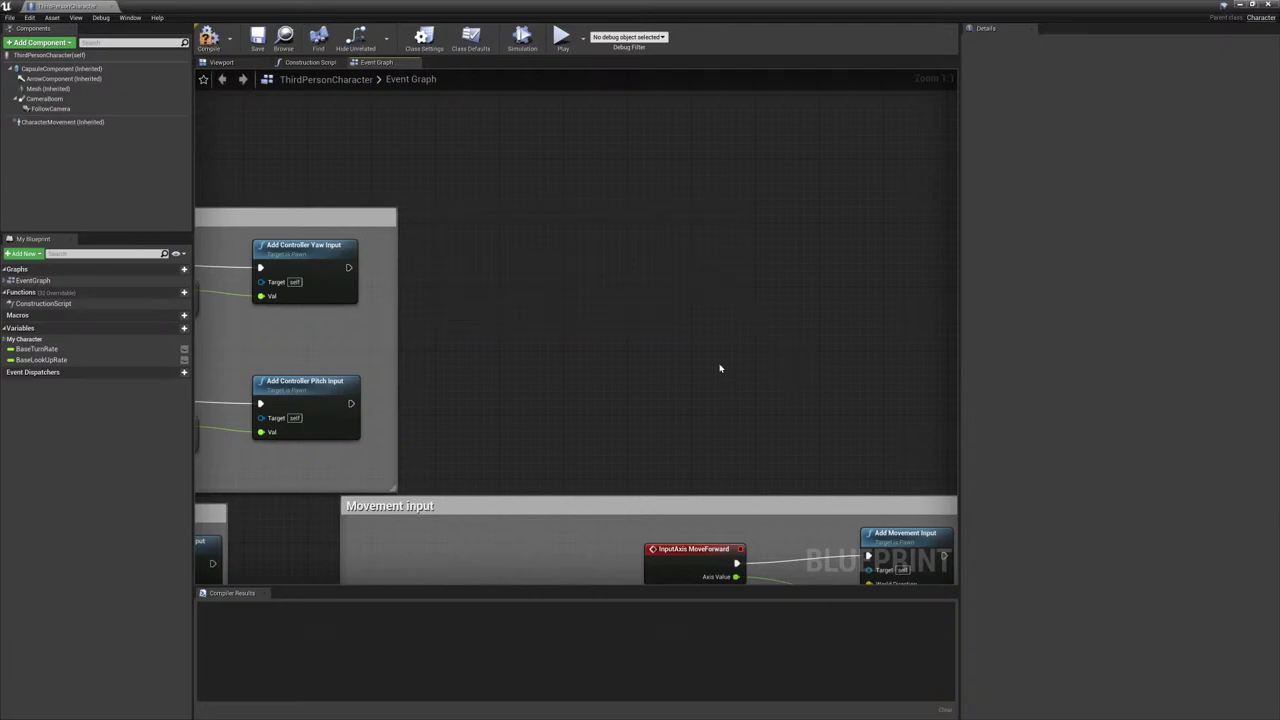
- Delete the Jump comment group with its InputAction Jump, Jump and Stop Jumping nodes
right_click_drag(720, 366, 648, 258)
left_click(428, 320)
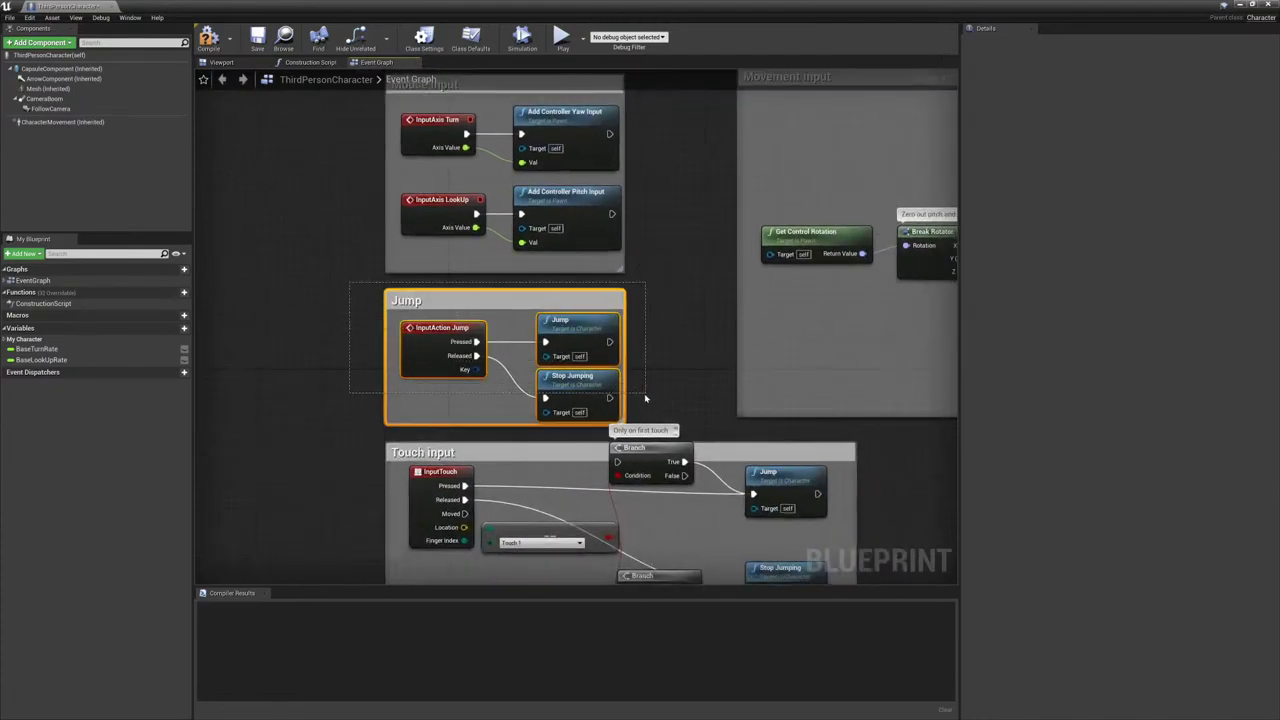
key("Delete")
- Delete the Touch input comment group with all its nodes and compile the ThirdPersonCharacter blueprint
right_click_drag(623, 389, 461, 187)
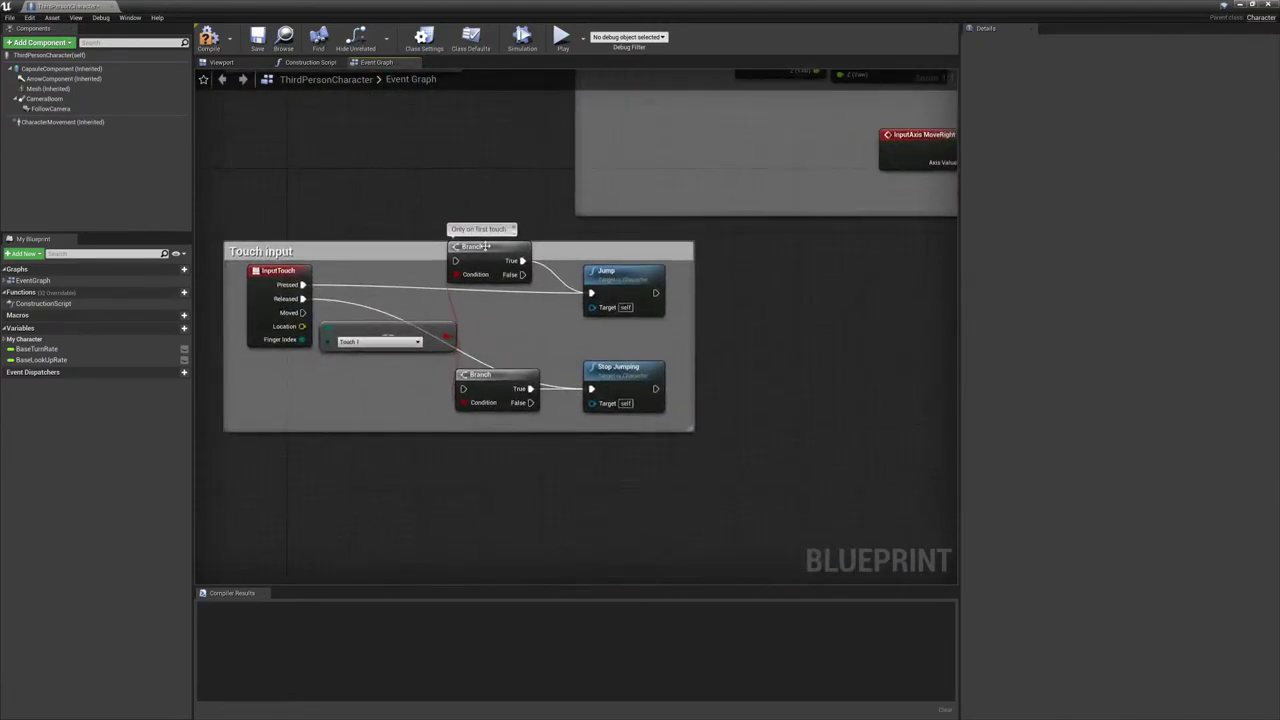
left_click_drag(486, 246, 509, 273)
left_click_drag(492, 373, 500, 365)
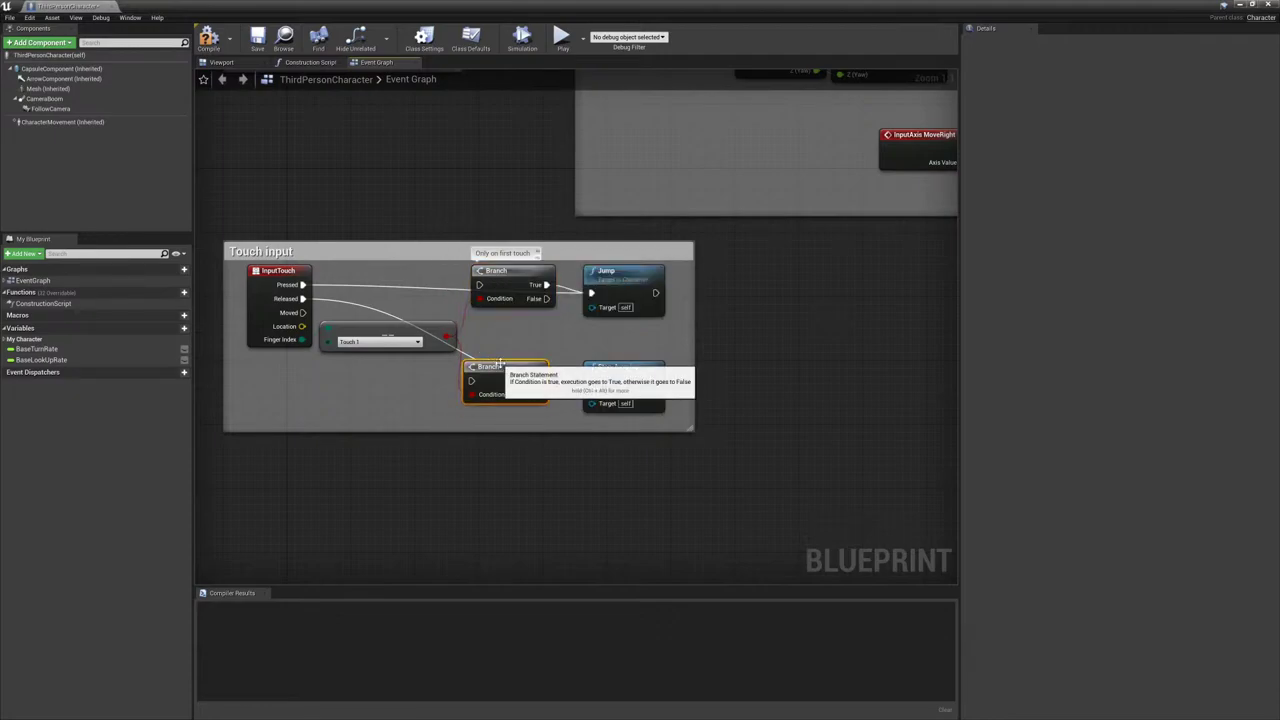
left_click_drag(737, 235, 250, 486)
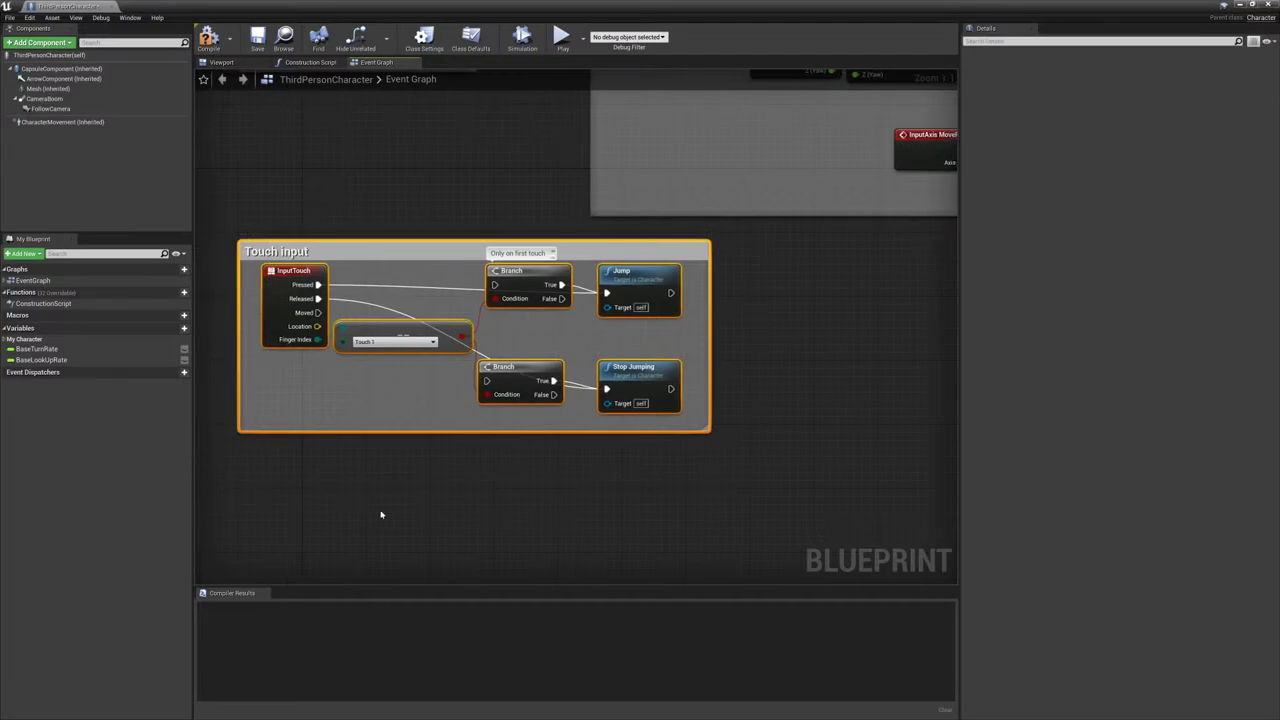
key("Delete")
left_click(208, 40)
- Move the Movement input comment group with its nodes directly beneath the Mouse input group
right_click_drag(808, 347, 974, 608)
right_click_drag(700, 280, 344, 318)
right_click_drag(602, 580, 734, 483)
scroll(716, 476, "down", 1)
left_click(556, 123)
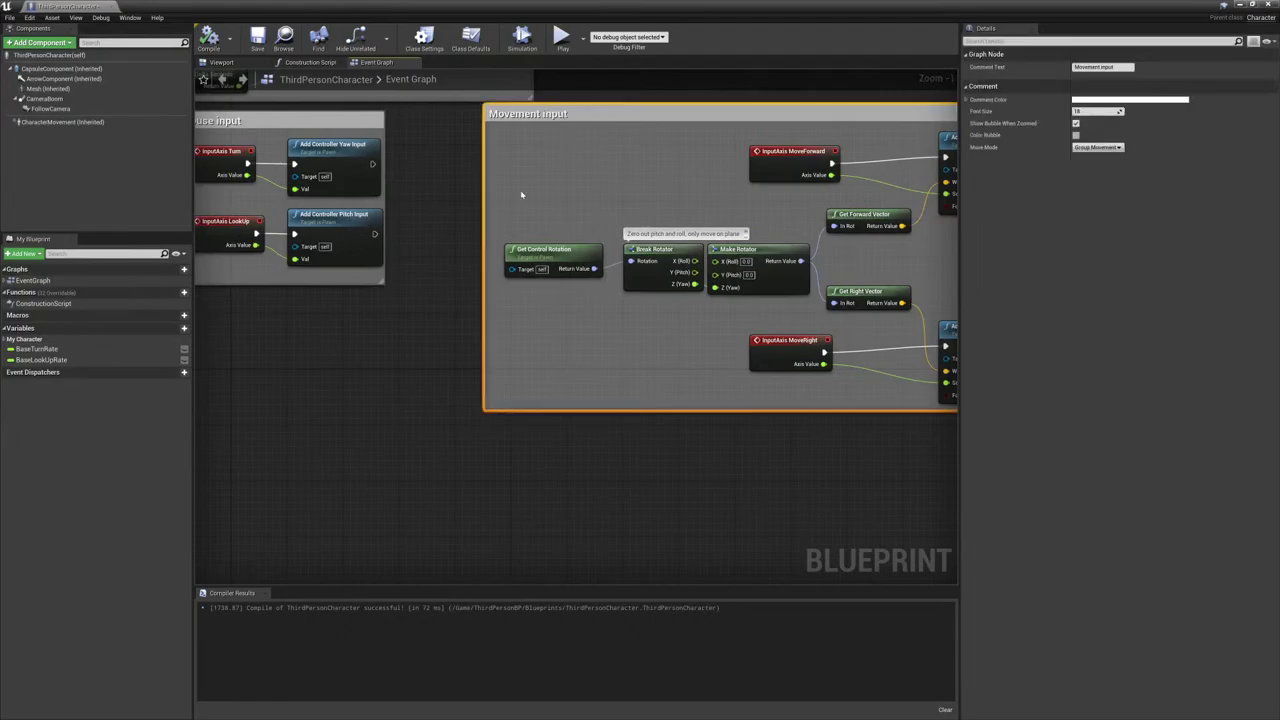
scroll(556, 123, "down", 3)
left_click_drag(551, 265, 351, 382)
left_click(566, 263)
right_click_drag(551, 468, 741, 285)
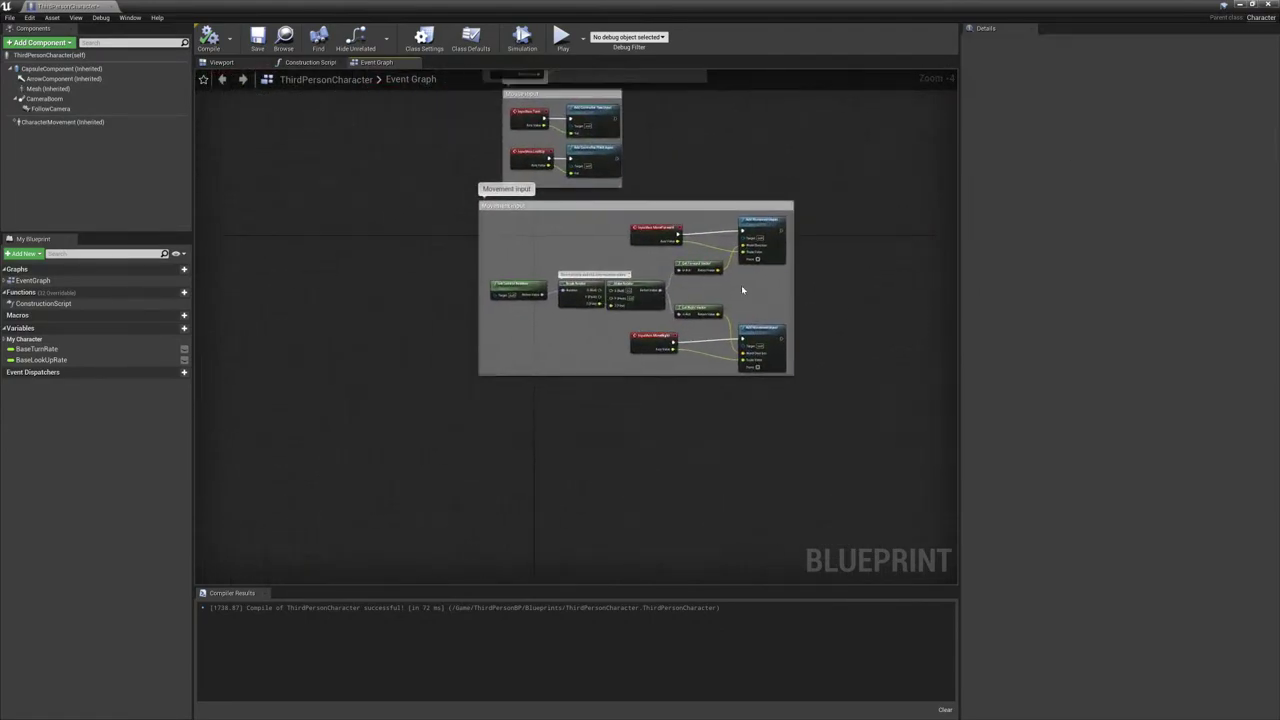
- Set the CharacterMovement component's Max Walk Speed to 300, compile, and close the ThirdPersonCharacter blueprint
scroll(750, 278, "up", 4)
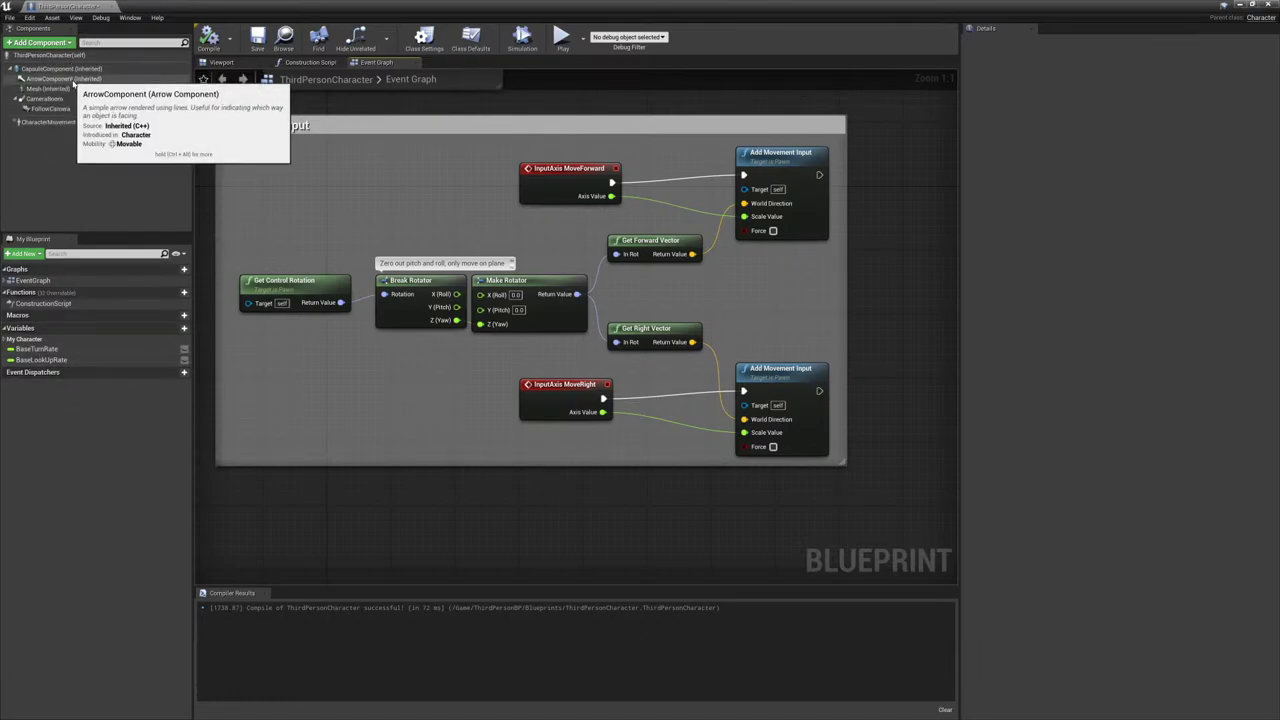
left_click(62, 122)
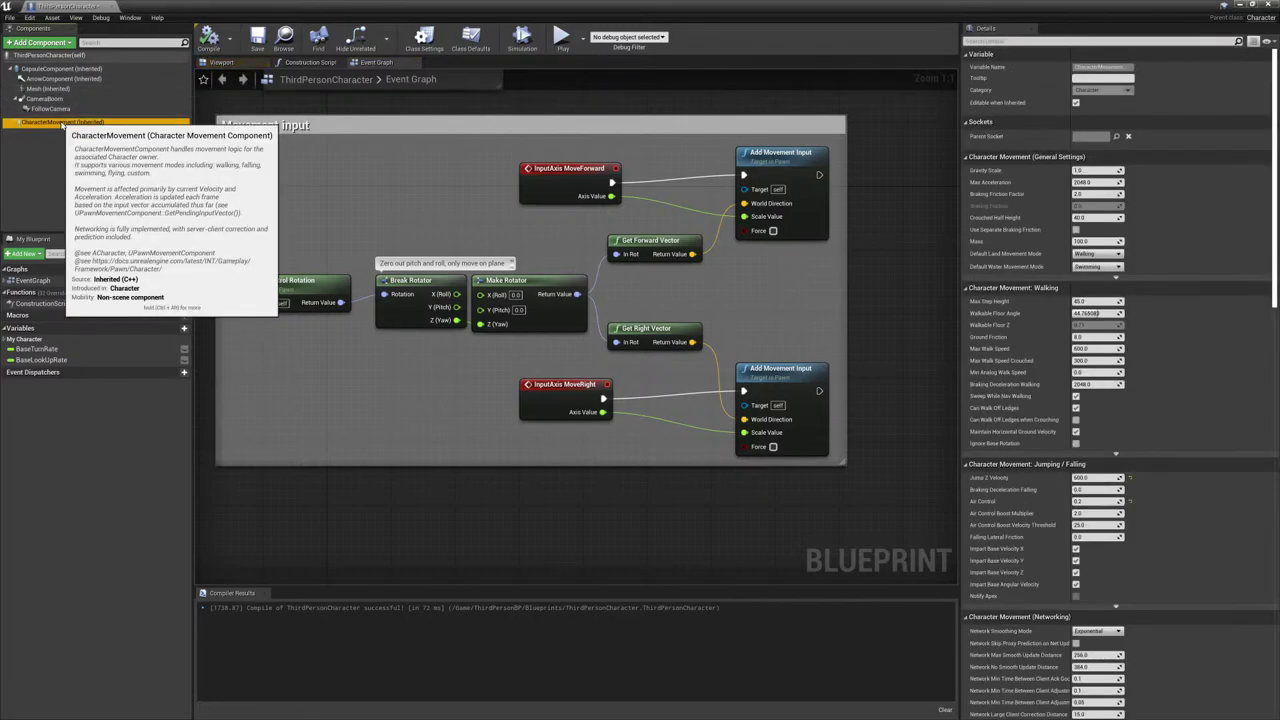
left_click(1016, 41)
type("speed")
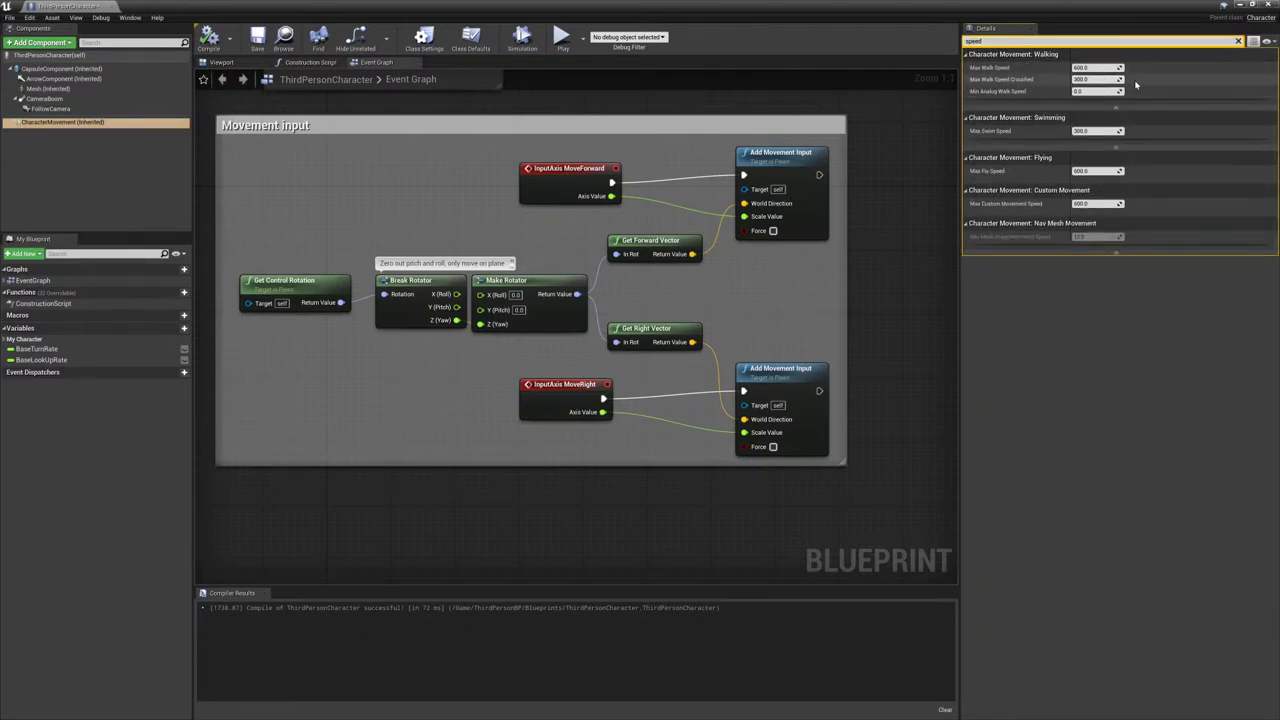
left_click(1112, 67)
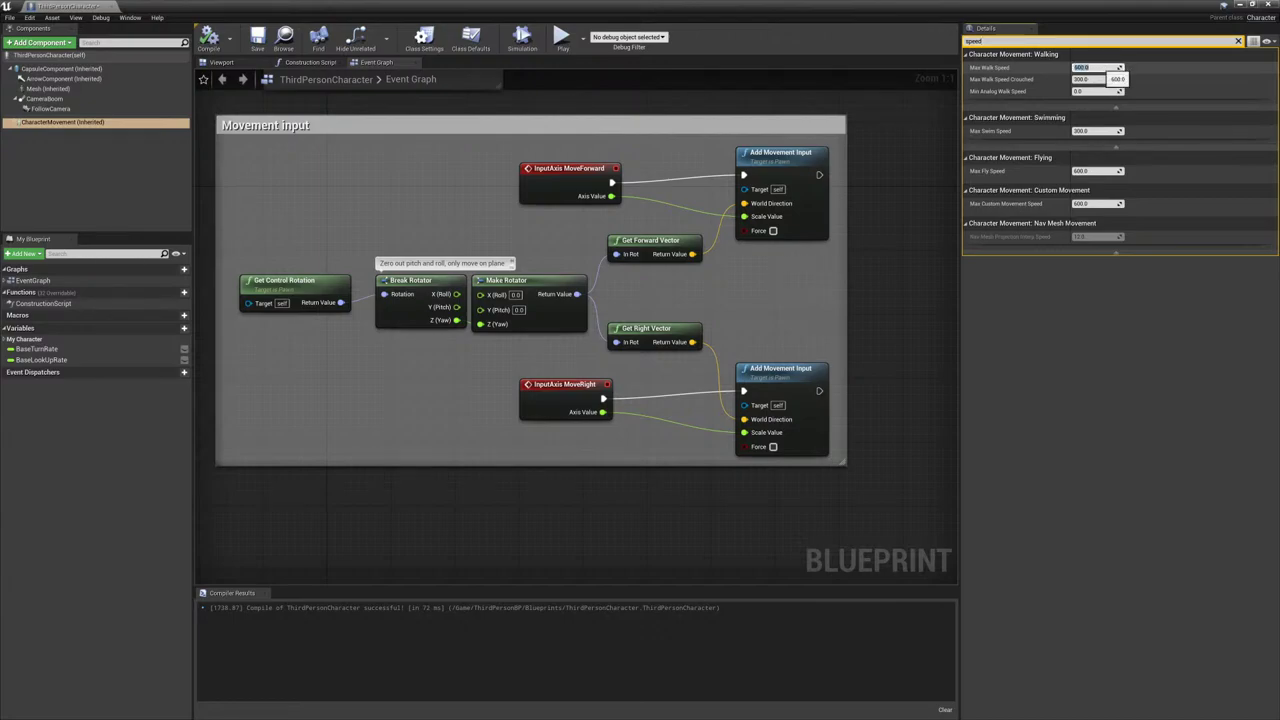
type("300")
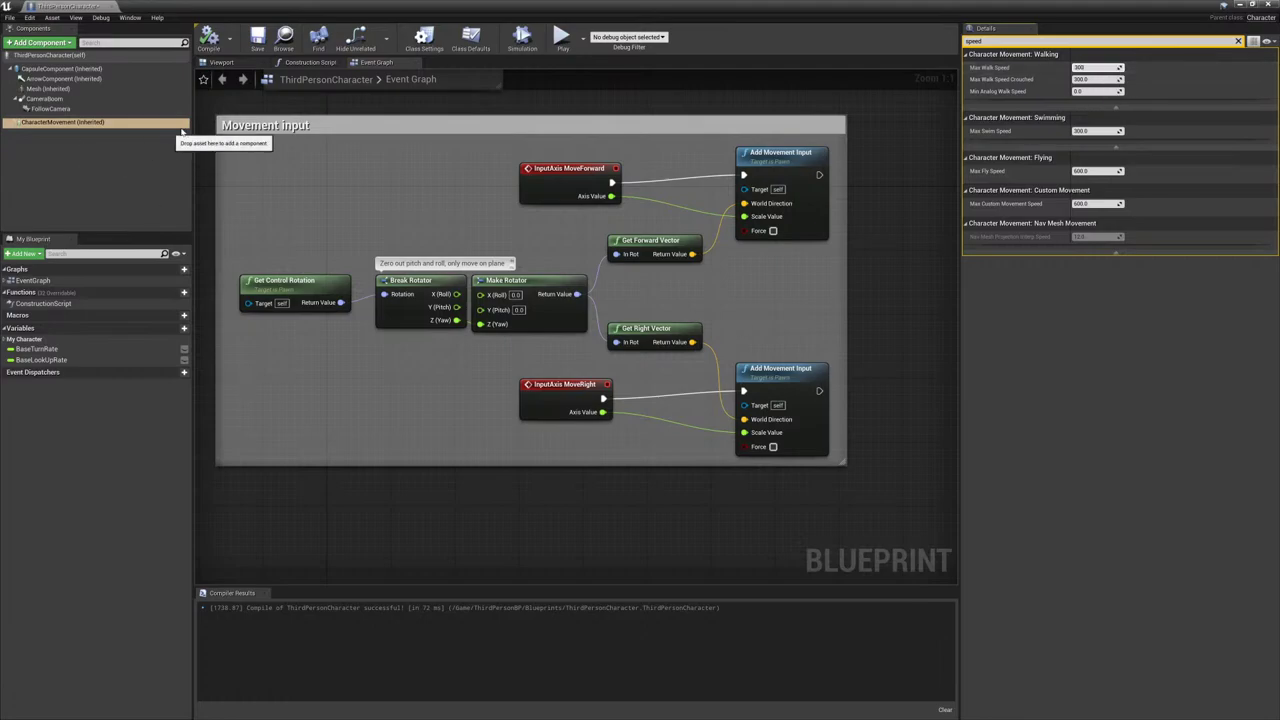
left_click(209, 40)
left_click(113, 7)
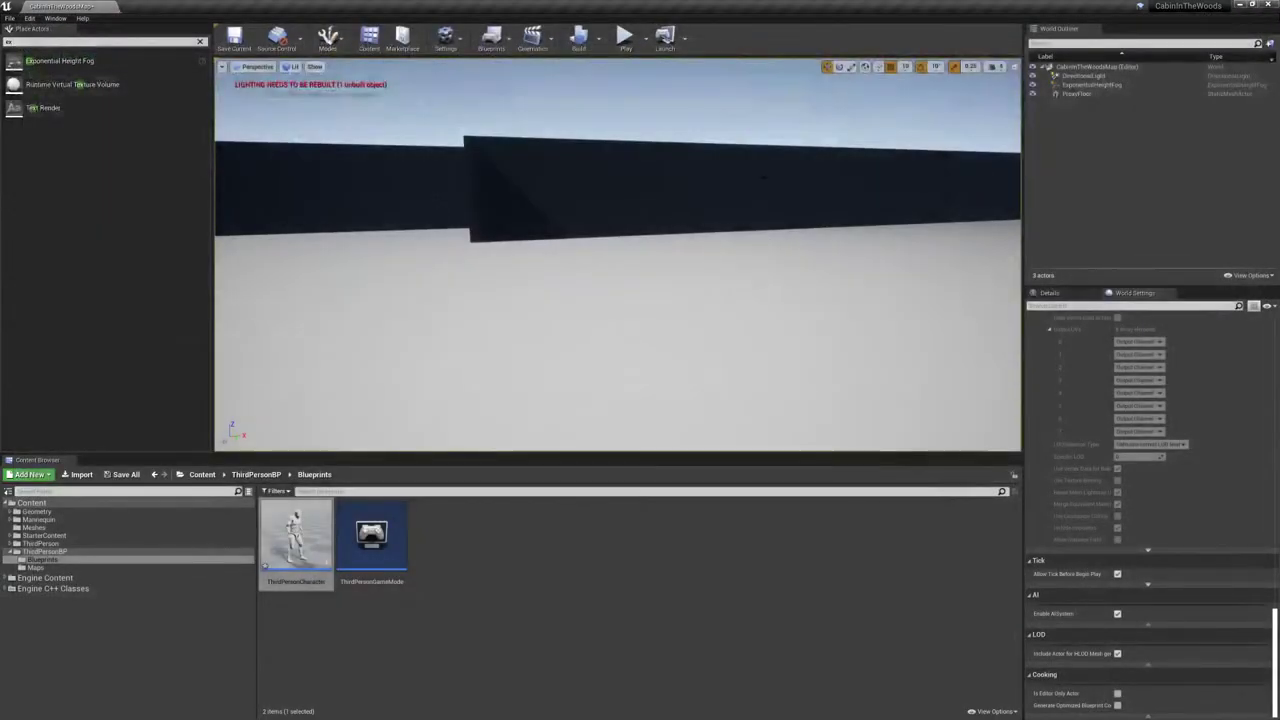
- Play-test the level by walking the character around the walled area at the reduced speed, and end the play session
left_click(626, 36)
left_click(668, 210)
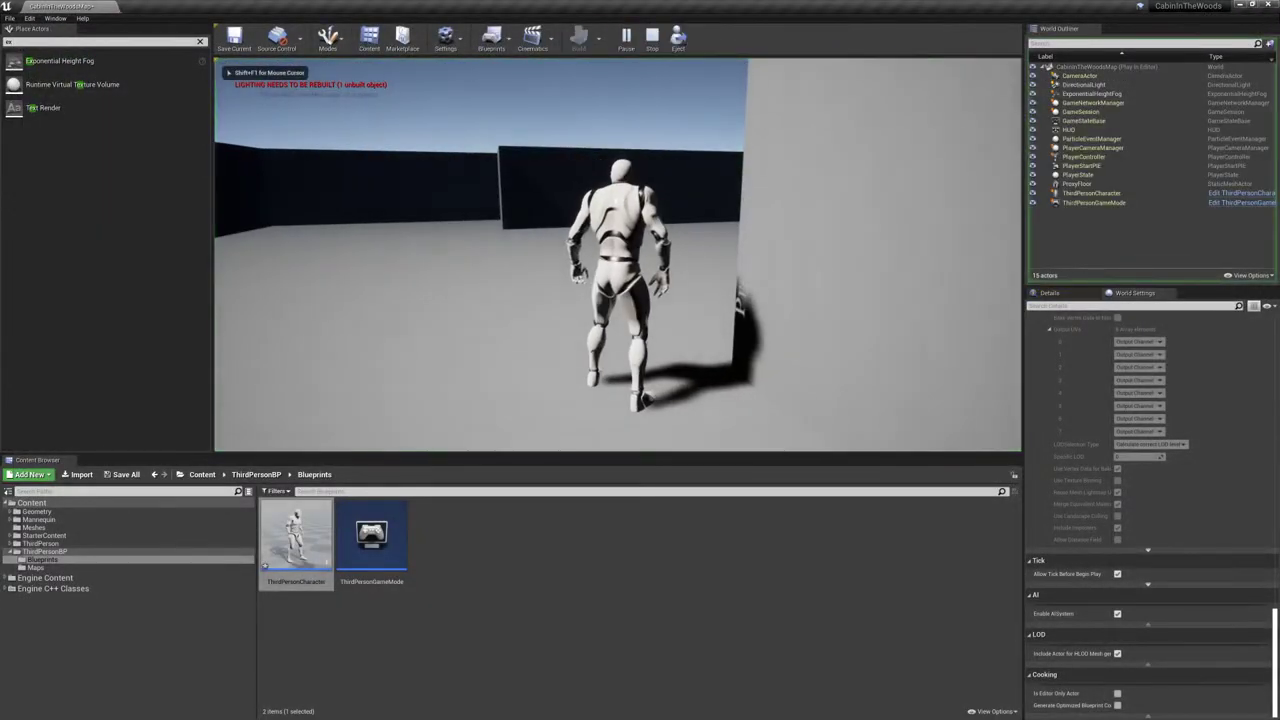
key("w")
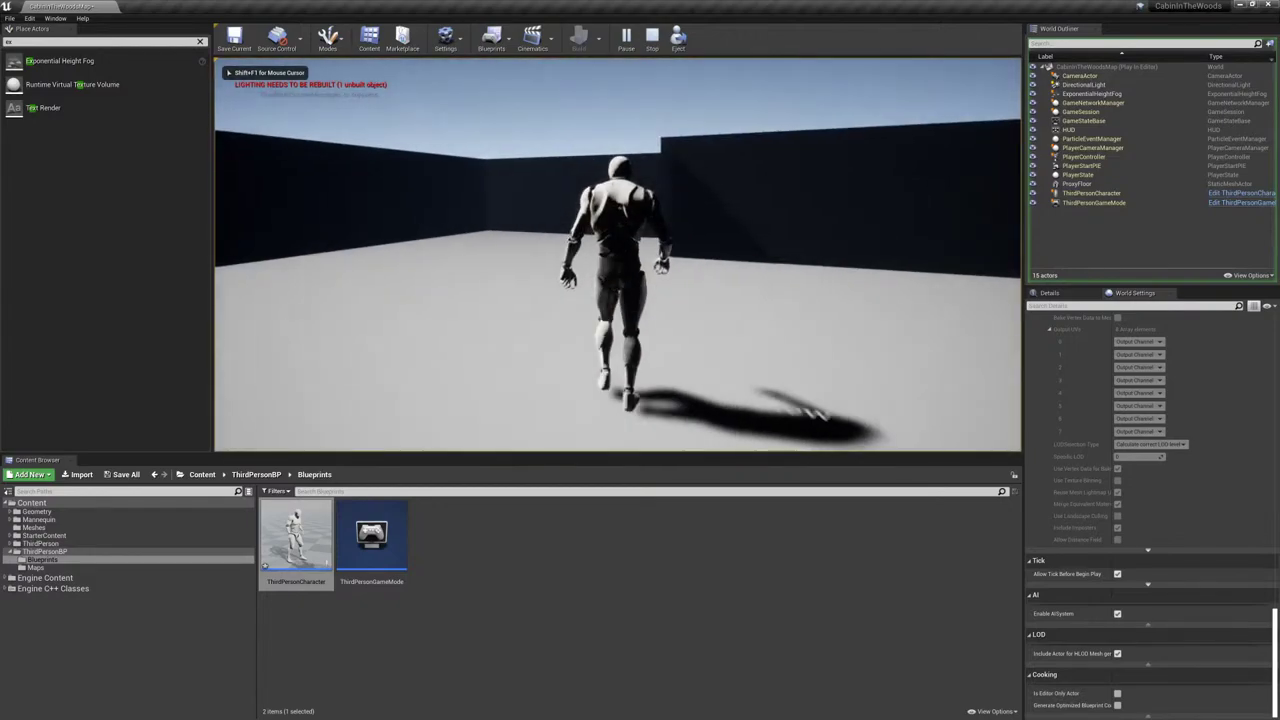
key("w")
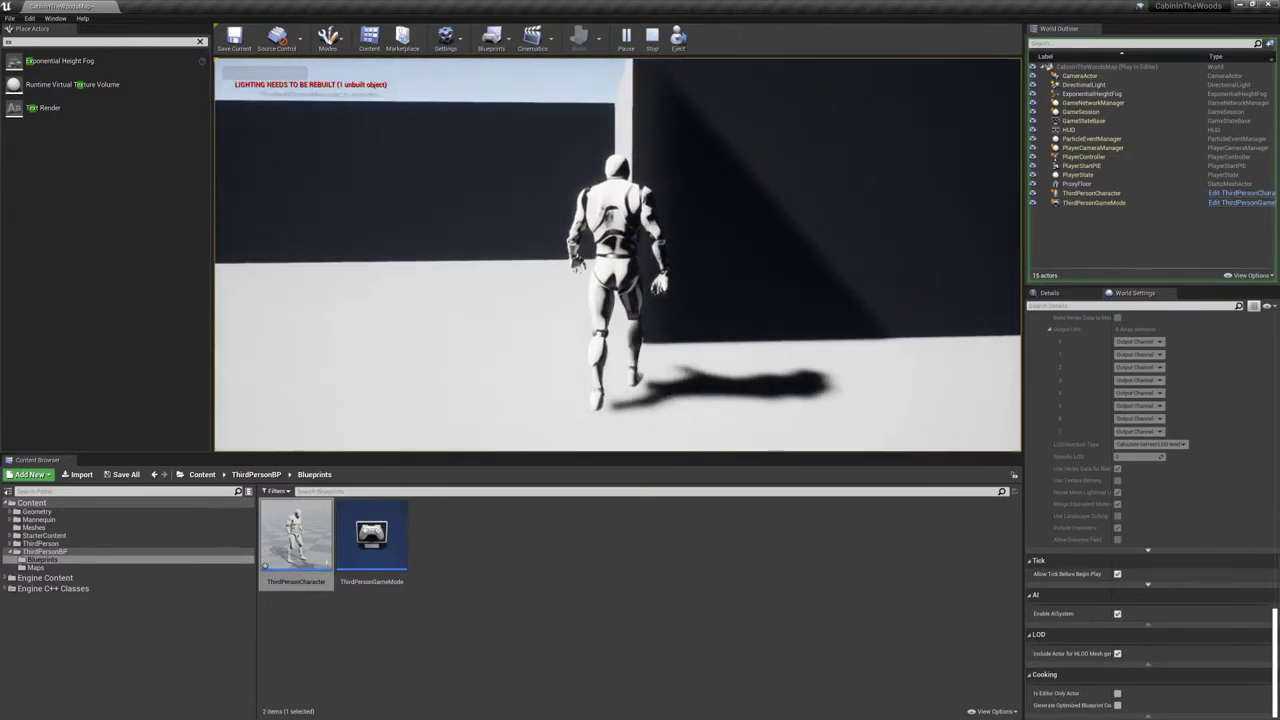
key("w")
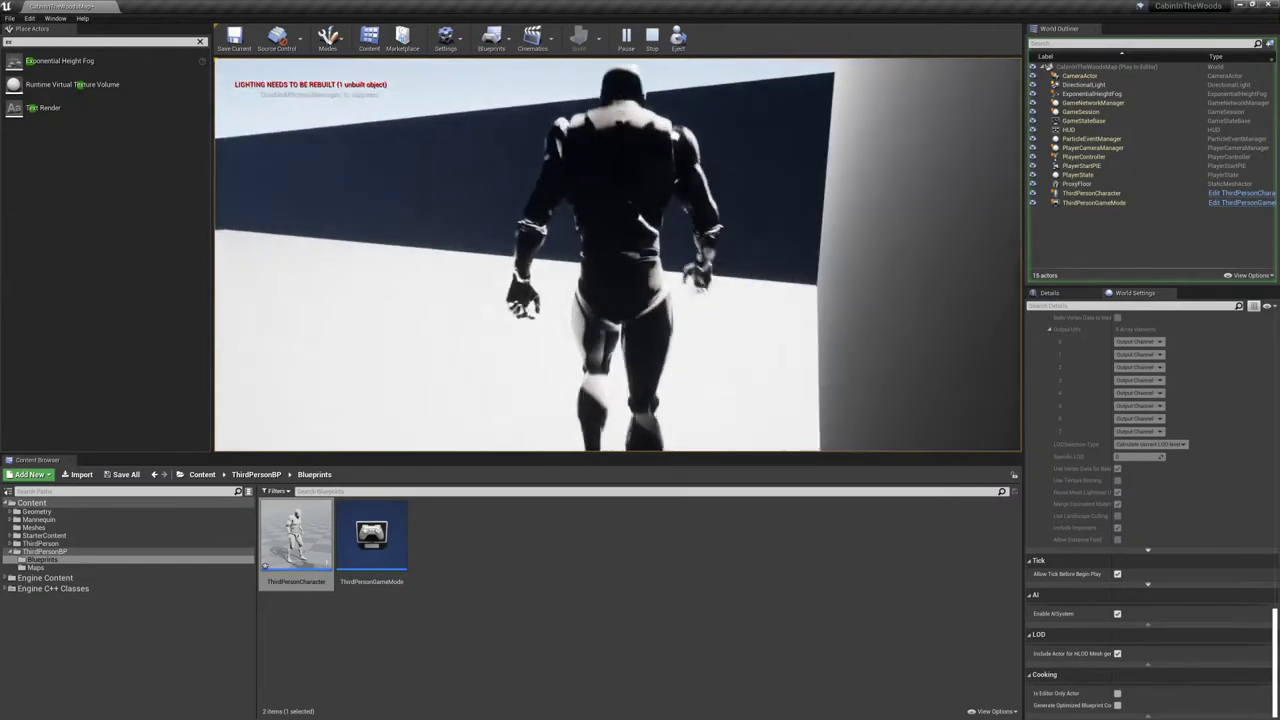
key("w")
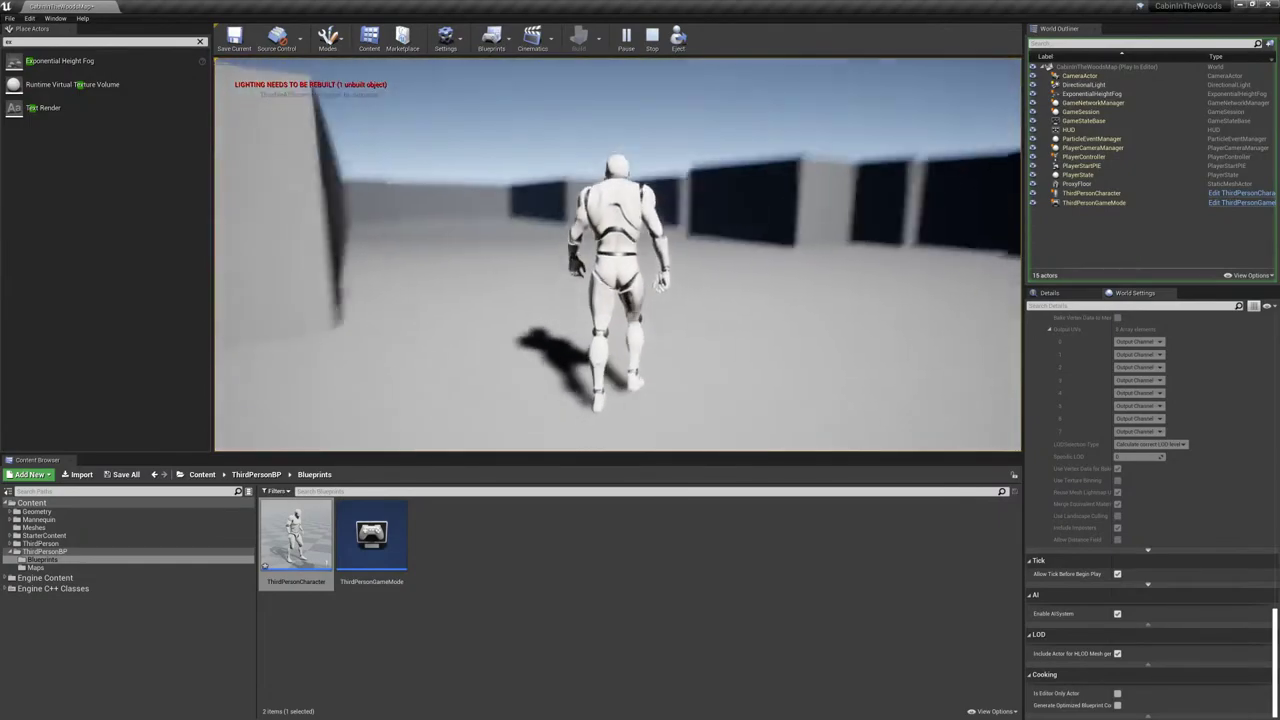
key("w")
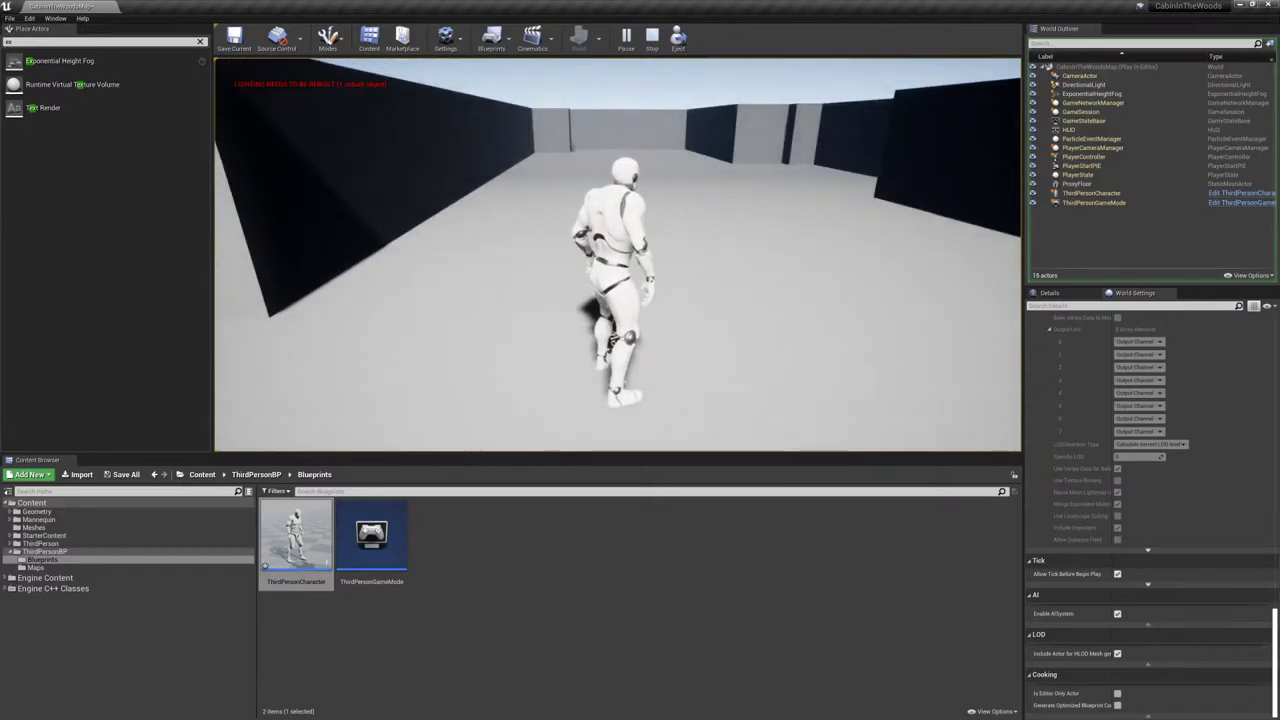
key("Escape")
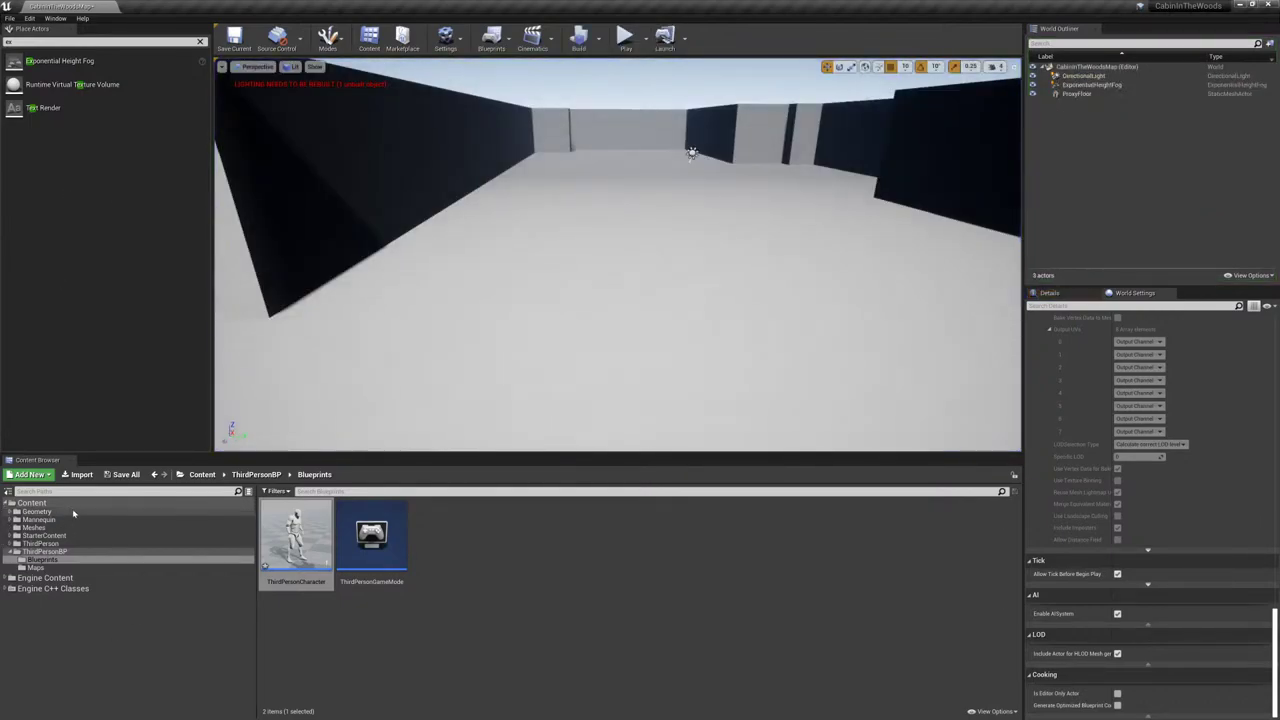
- Return to the root Content folder and select the Mannequin folder among its subfolders
left_click(31, 503)
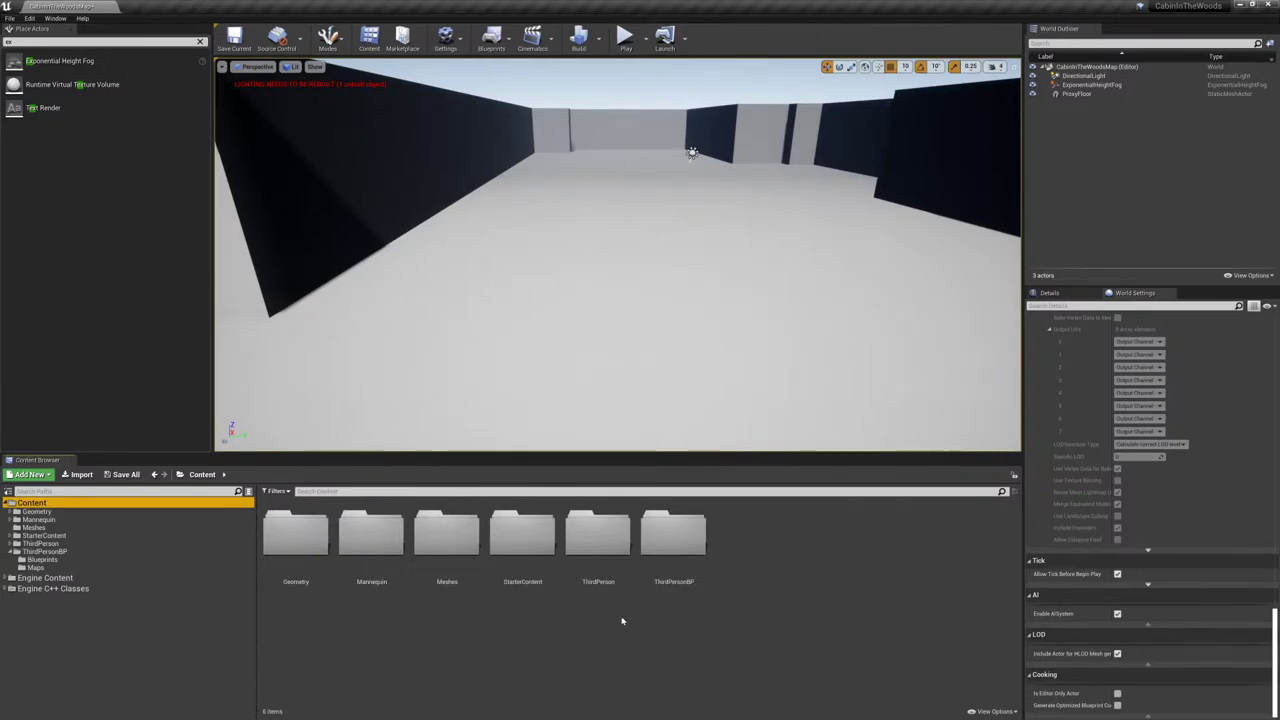
left_click(673, 540)
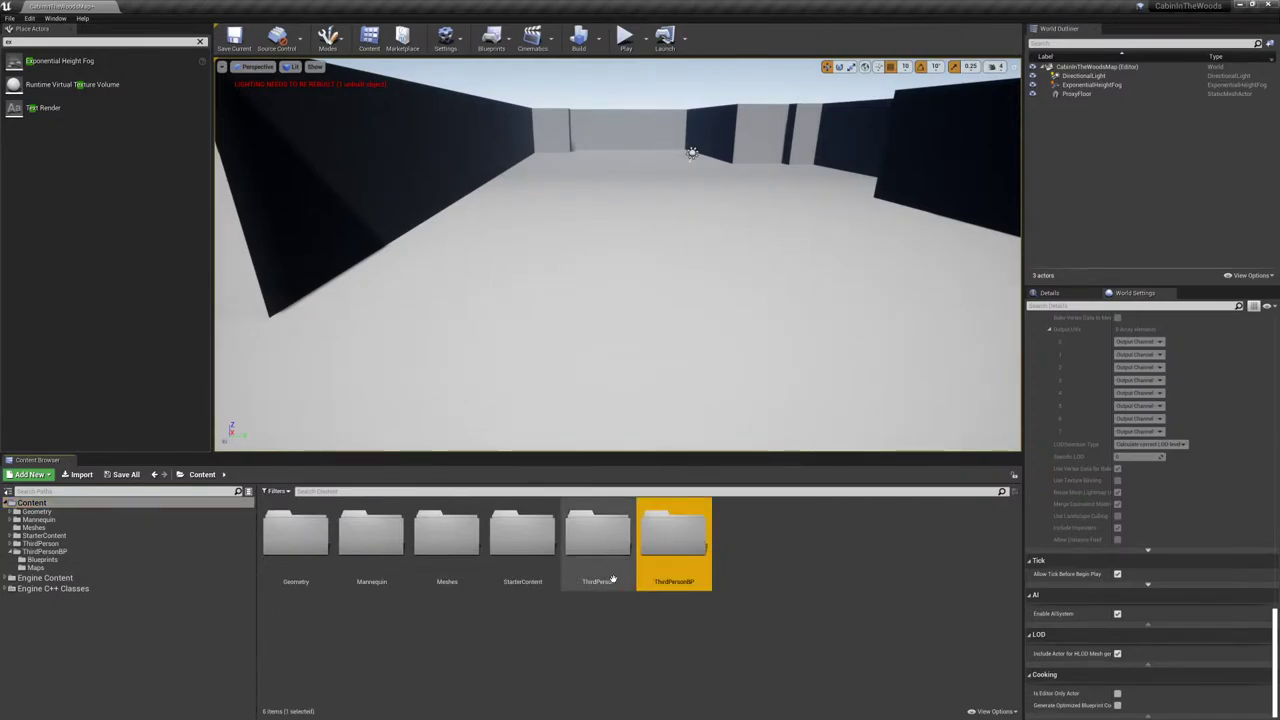
left_click(605, 540)
left_click(448, 570)
left_click(371, 560)
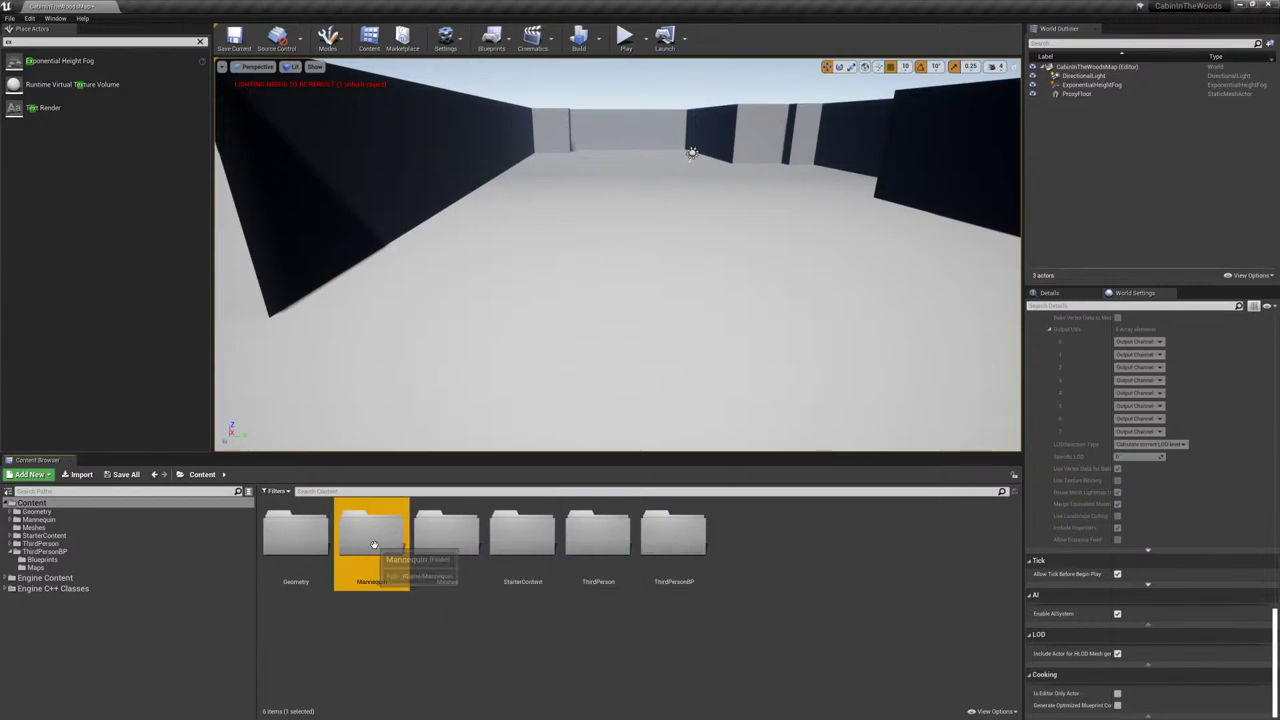
- Create a folder named TexturesAndMaterials in the Content root and open it
left_click(296, 560)
left_click(483, 662)
right_click(818, 538)
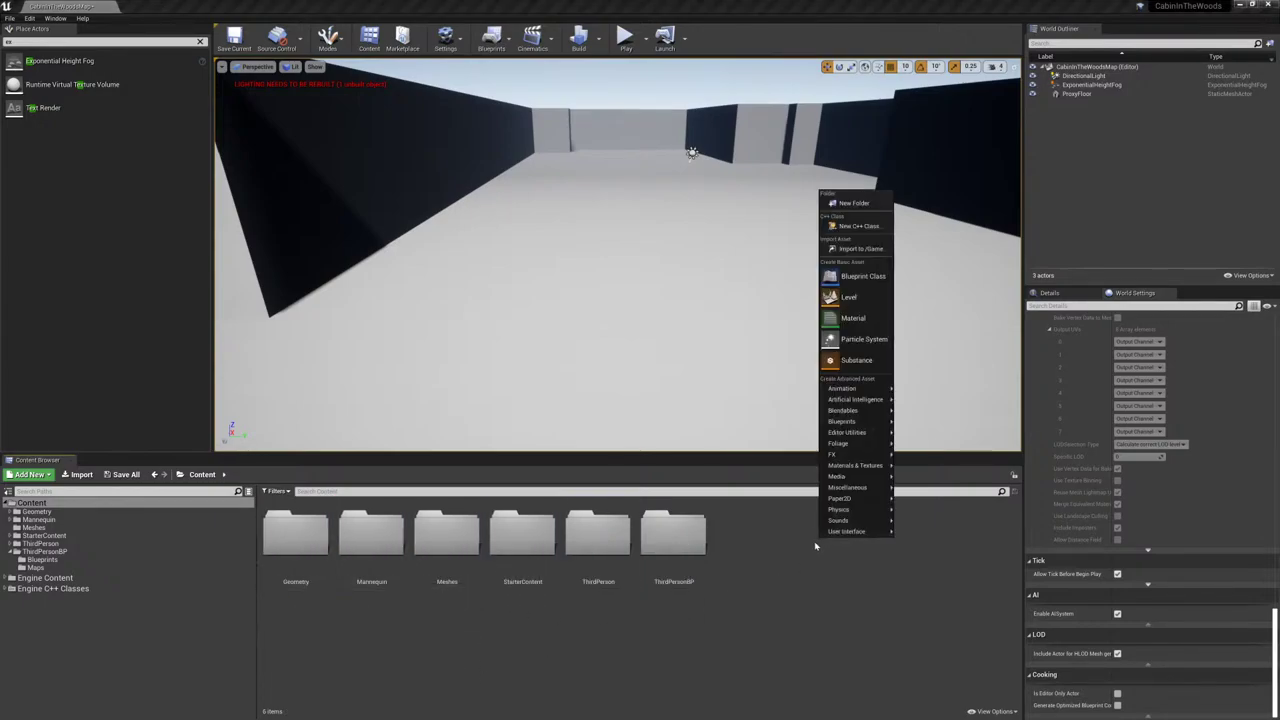
left_click(856, 206)
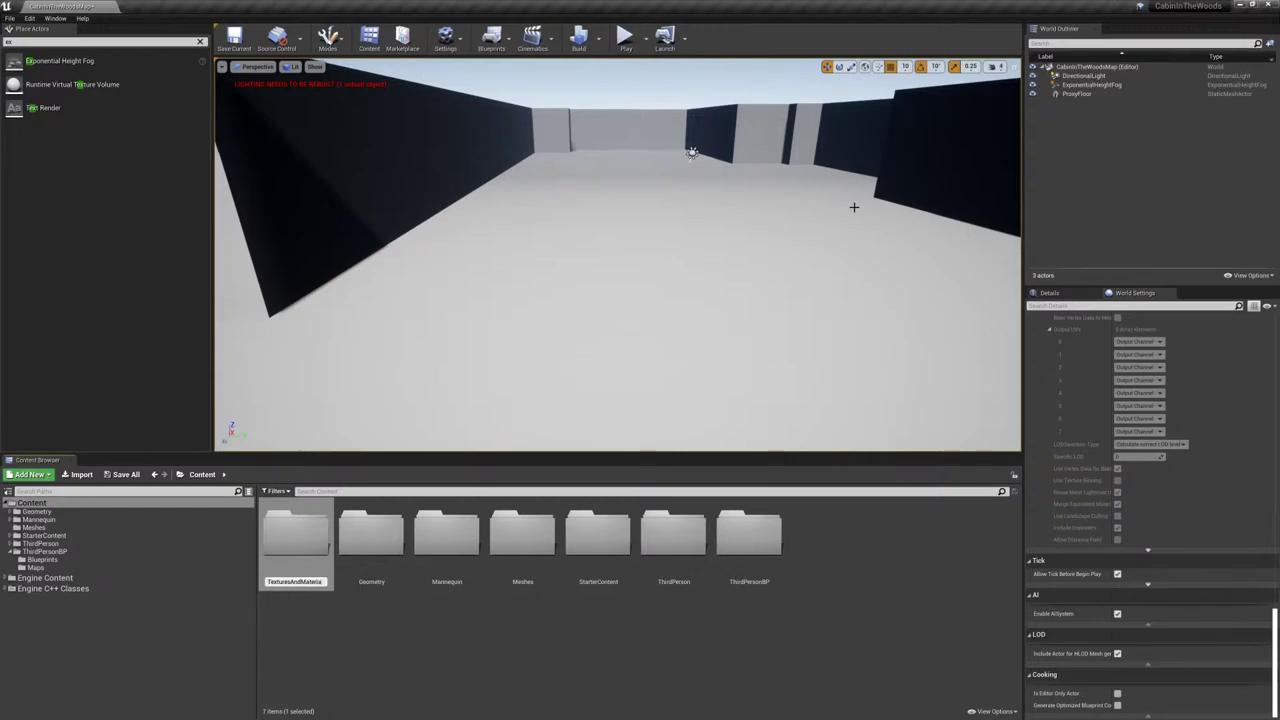
key("Return")
key("Return")
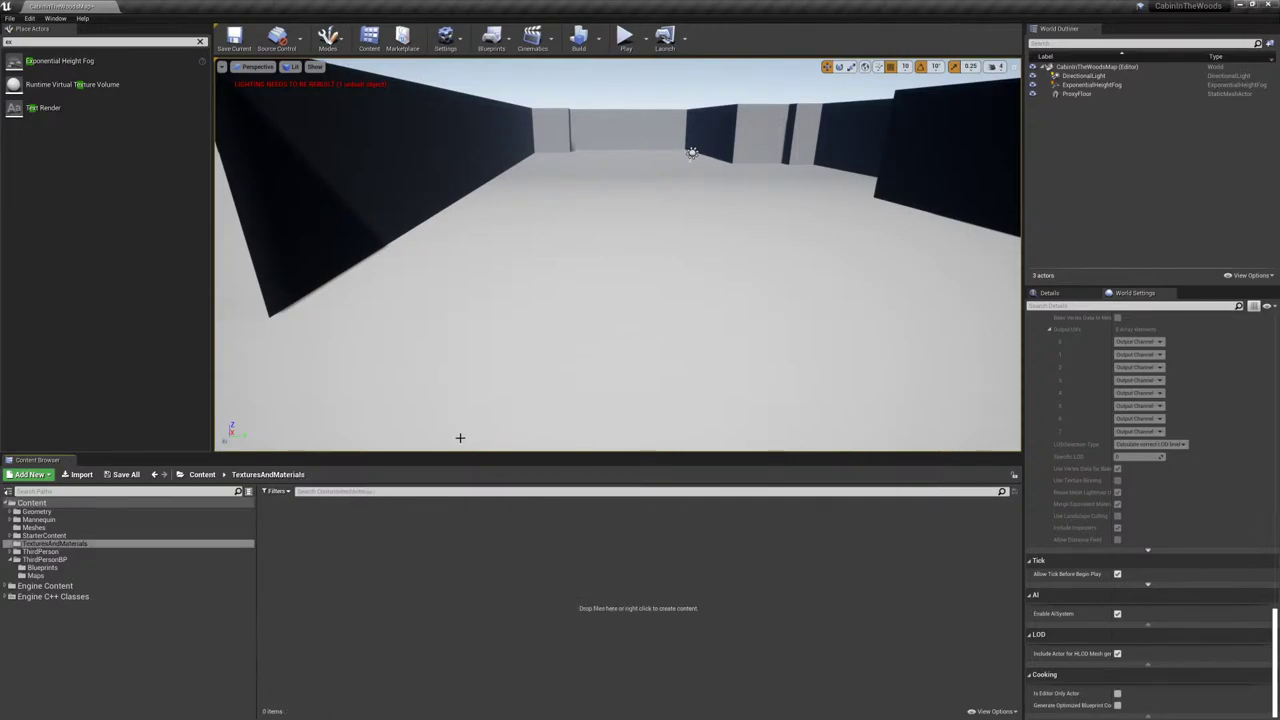
- Create a material named TESTMAt in the TexturesAndMaterials folder and open it for editing
right_click(458, 576)
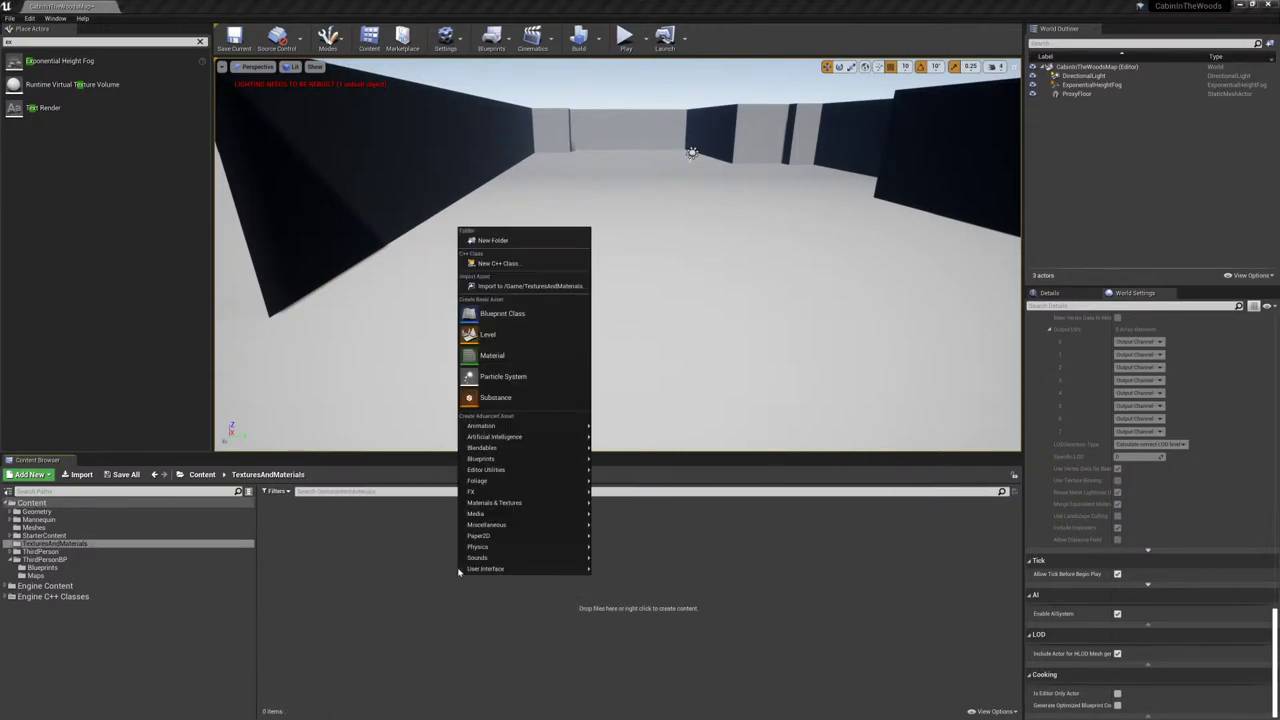
left_click(514, 366)
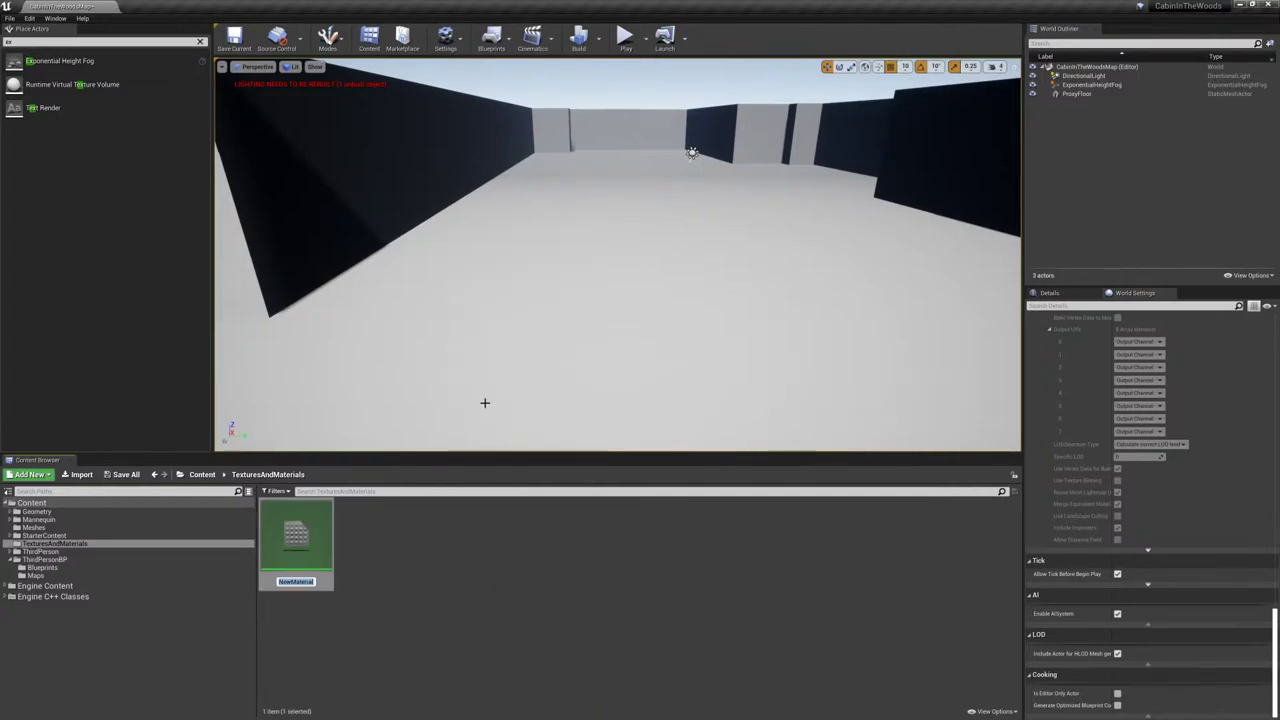
type("M")
type("ESTMAt")
key("Return")
key("Return")
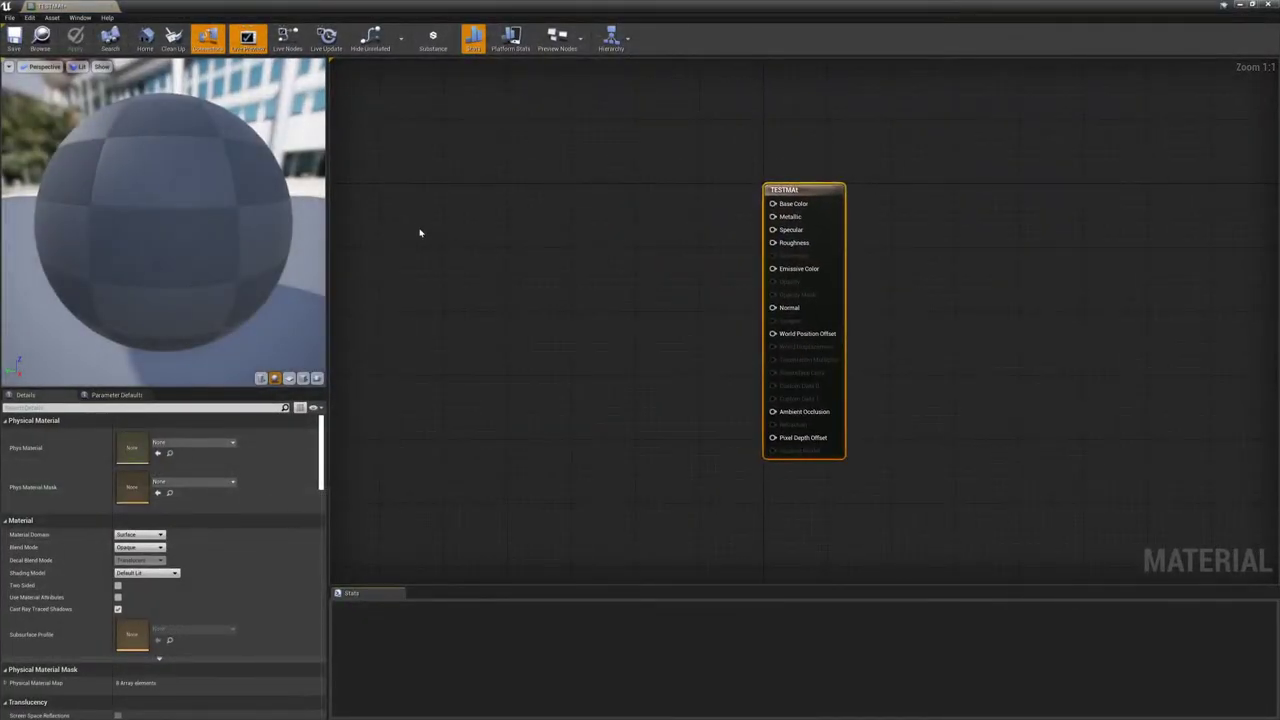
- Add a CheckerPattern node to the material graph beside the TESTMAt result node
right_click(516, 270)
type("checker")
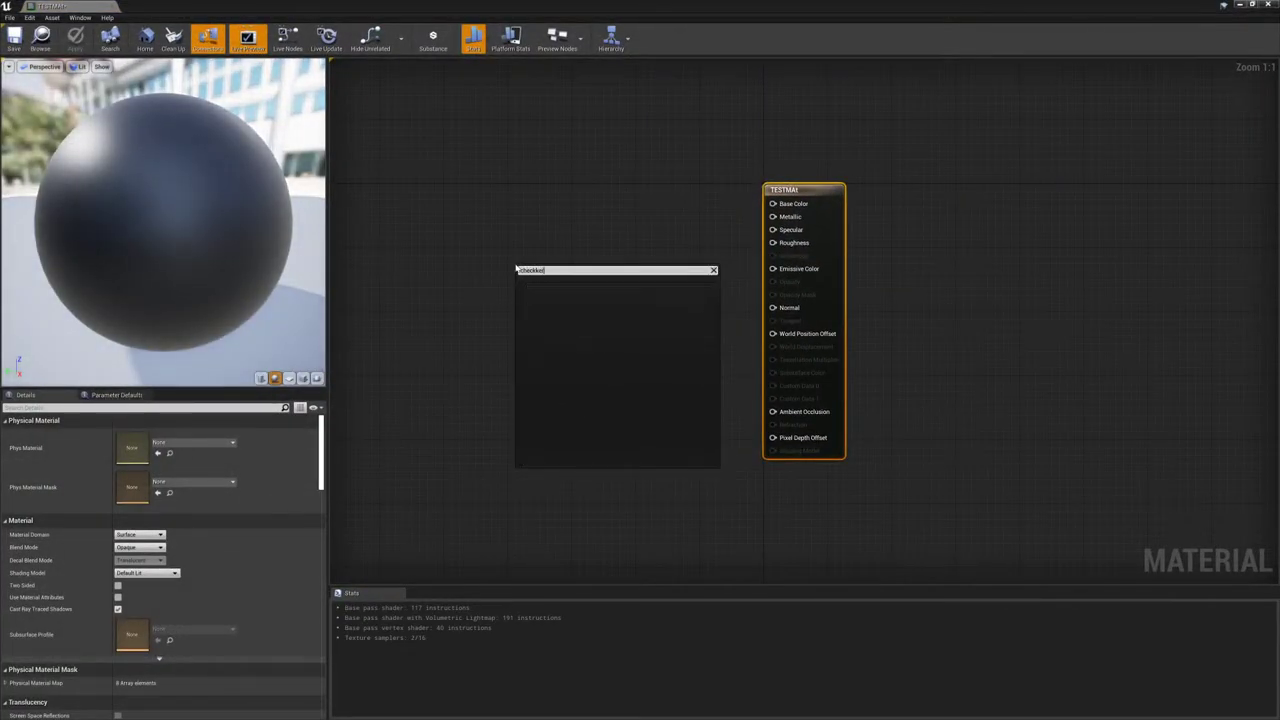
key("Return")
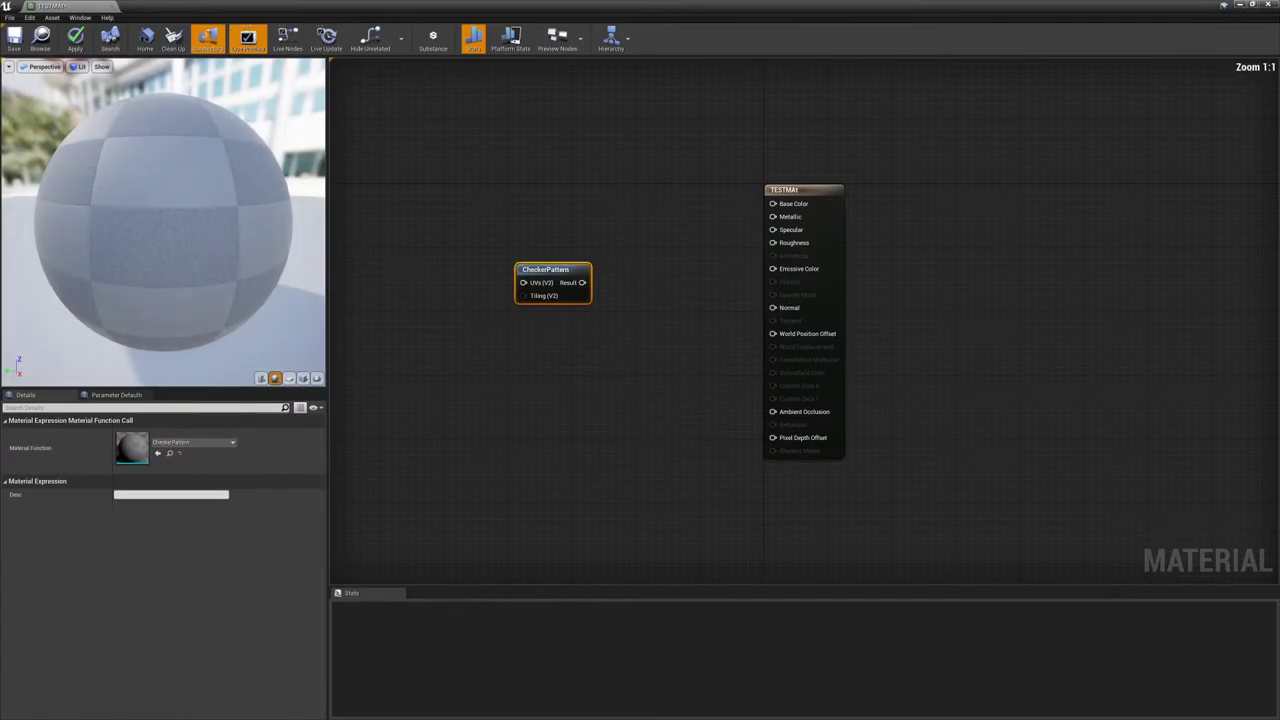
right_click_drag(457, 314, 538, 363)
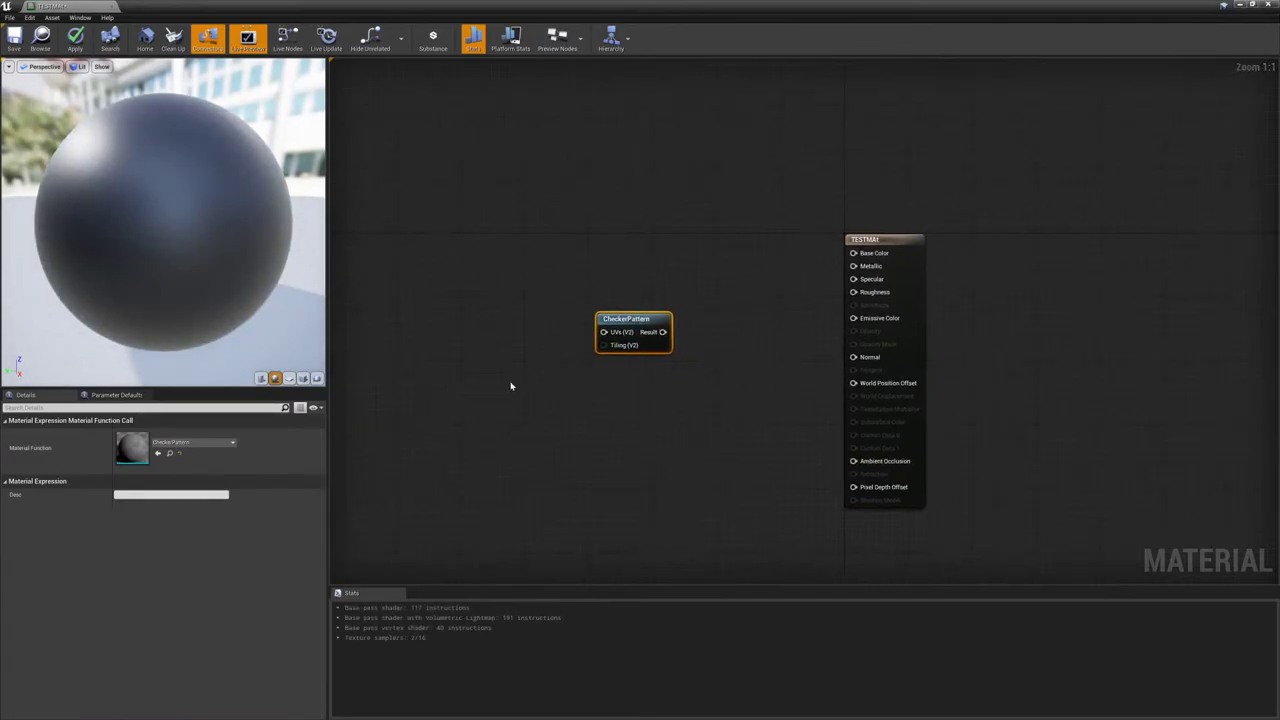
- Add a TexCoord node and connect it to the UVs input of the CheckerPattern node
right_click(473, 340)
type("texc")
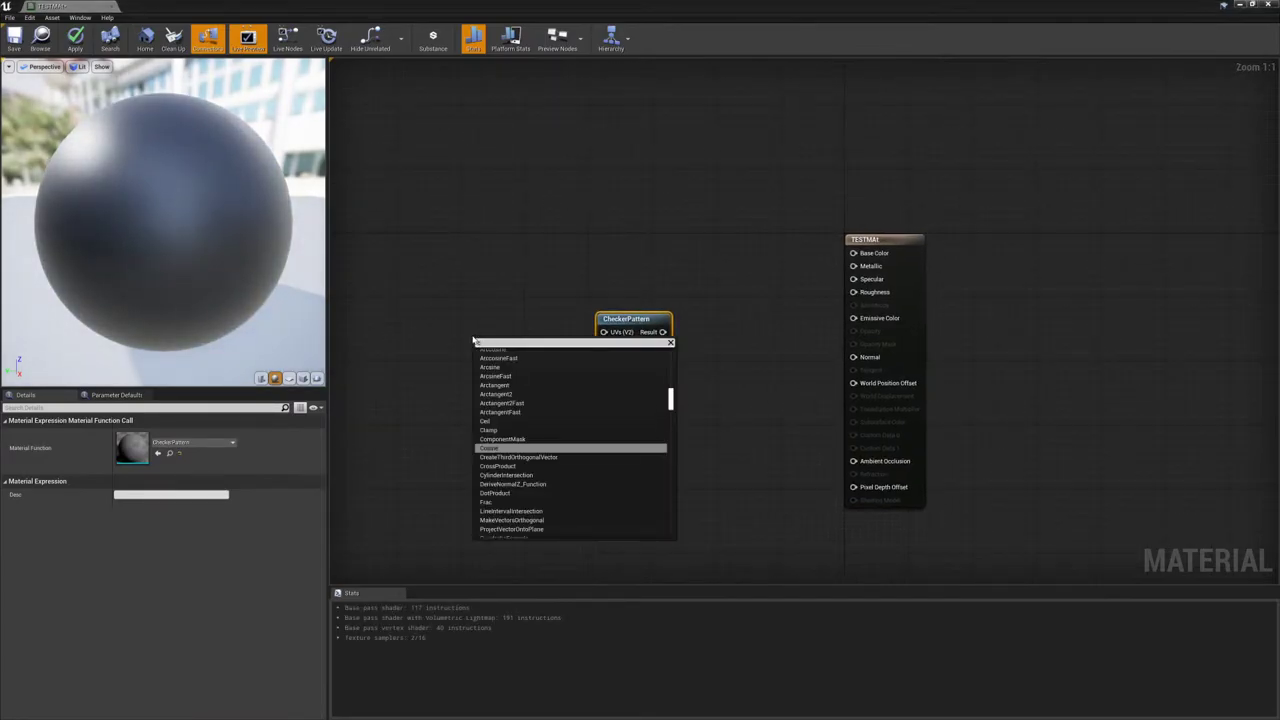
key("Return")
left_click_drag(523, 355, 533, 319)
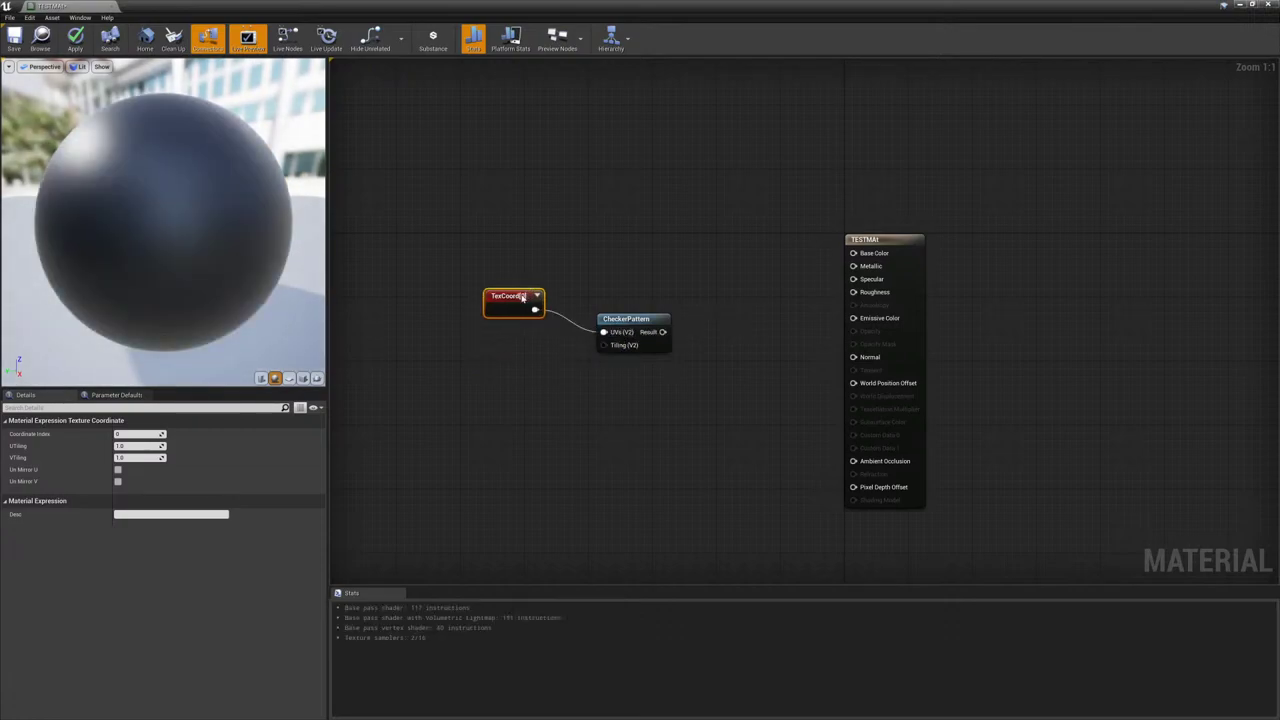
left_click(503, 355)
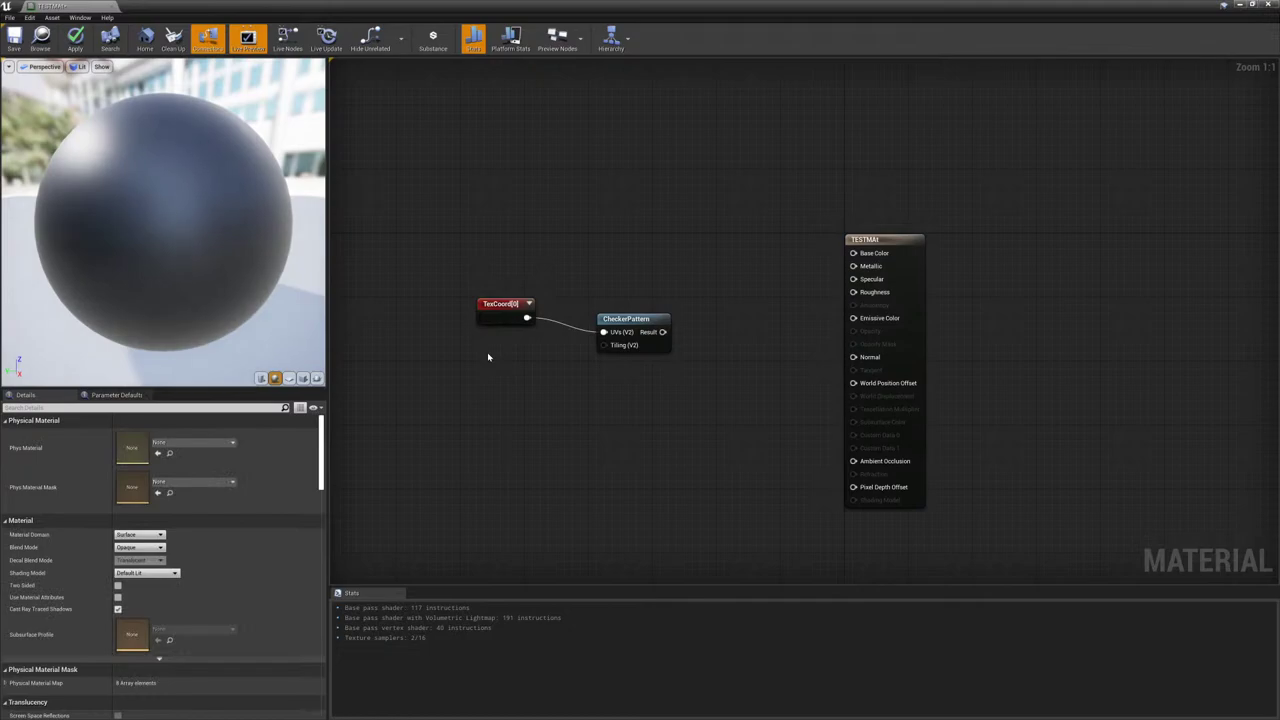
- Add a scalar parameter named Tiles, feed it into the checker's Tiling input, and connect the checker's Result to Base Color
left_click(490, 357)
type("Ti")
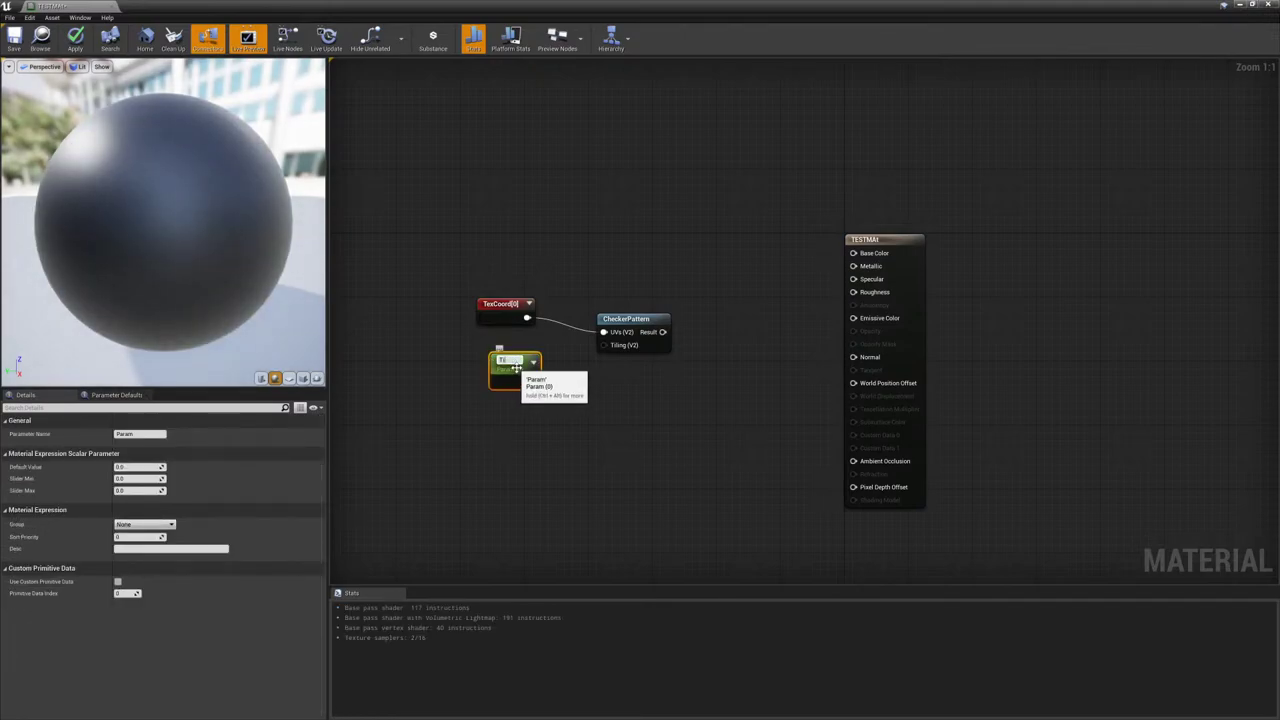
type("les")
key("Return")
left_click_drag(531, 380, 874, 255)
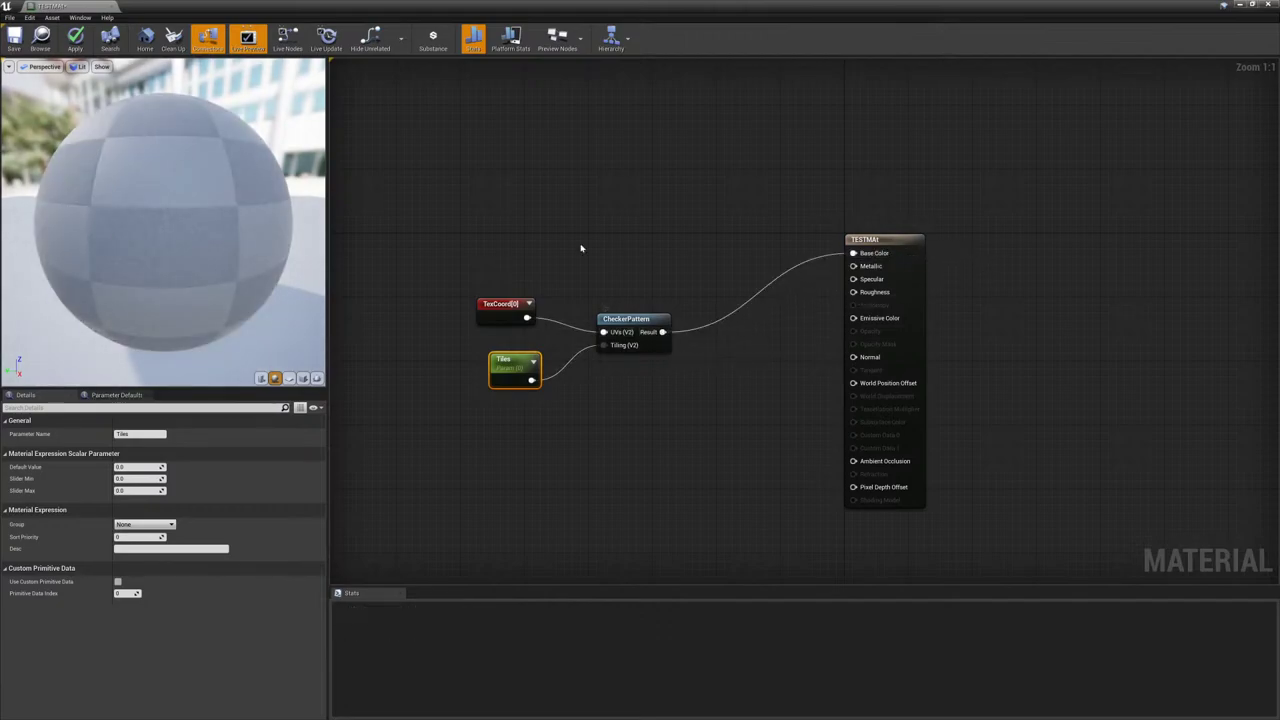
- Set the Tiles parameter's default value to 5 and apply the material changes
left_click_drag(206, 200, 145, 181)
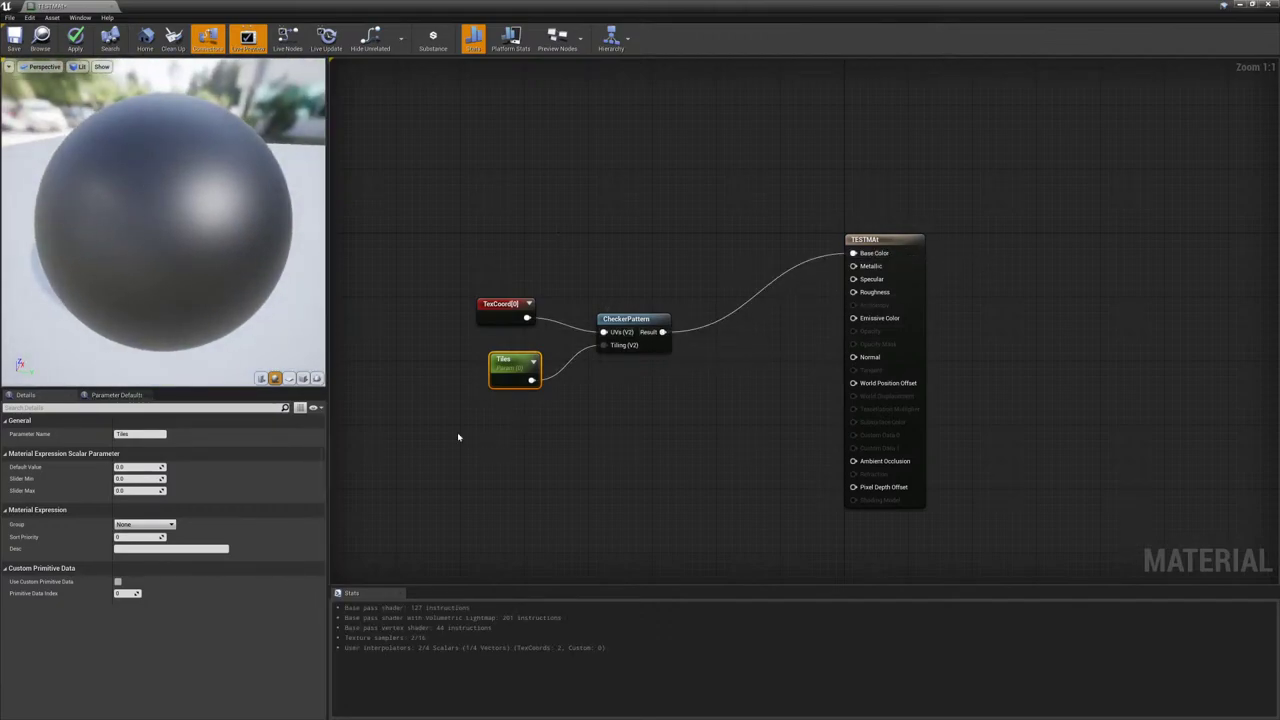
left_click(140, 467)
type("5")
key("Return")
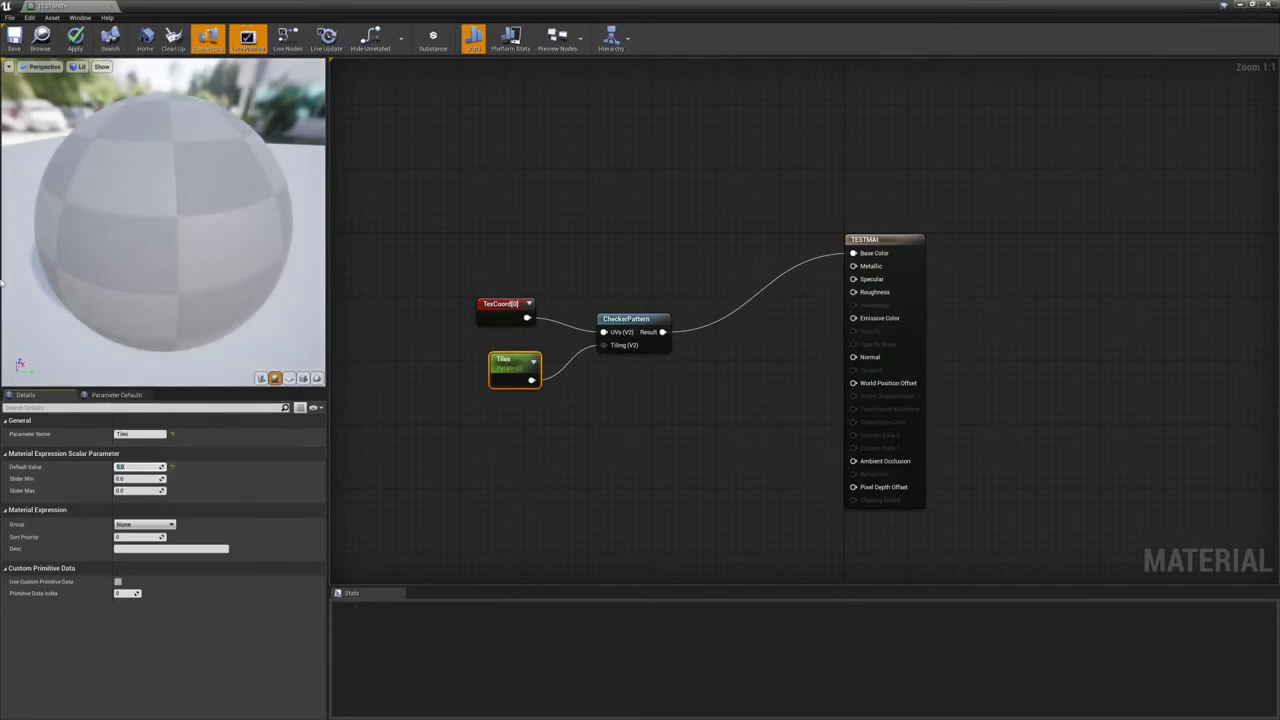
left_click(76, 40)
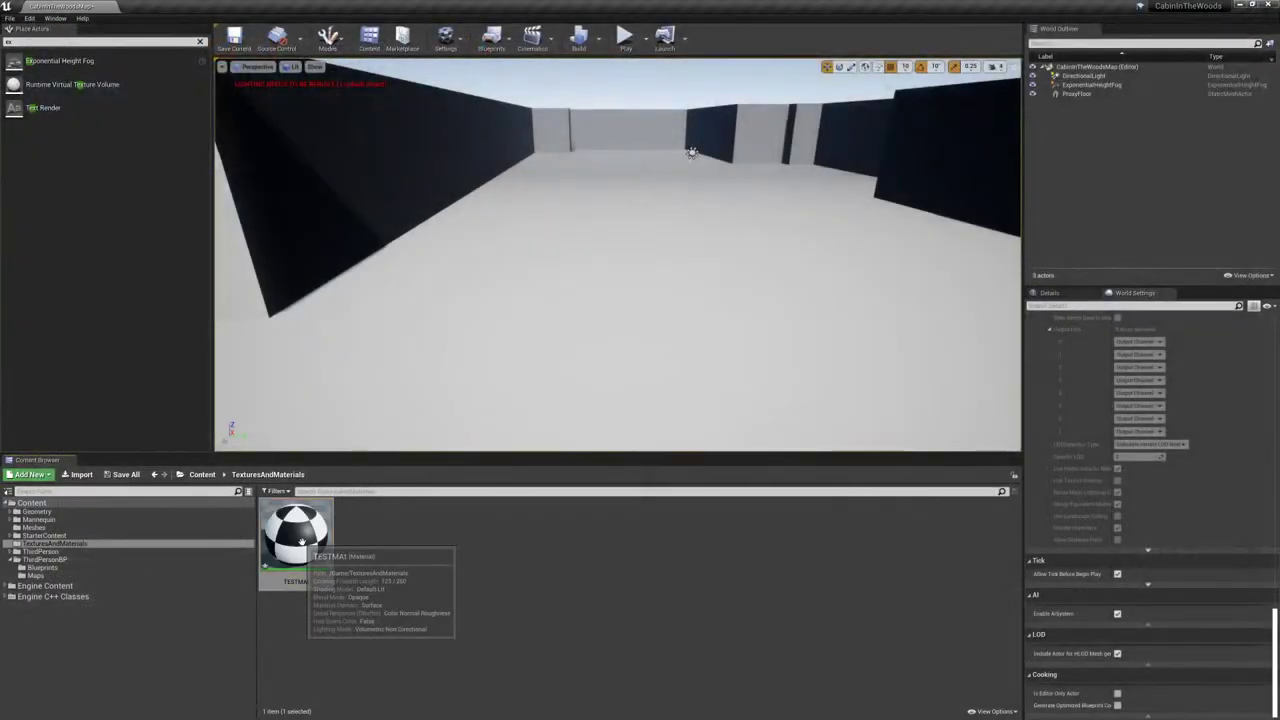
- Create a material instance of TESTMAt and name it MI_Checks
right_click(266, 547)
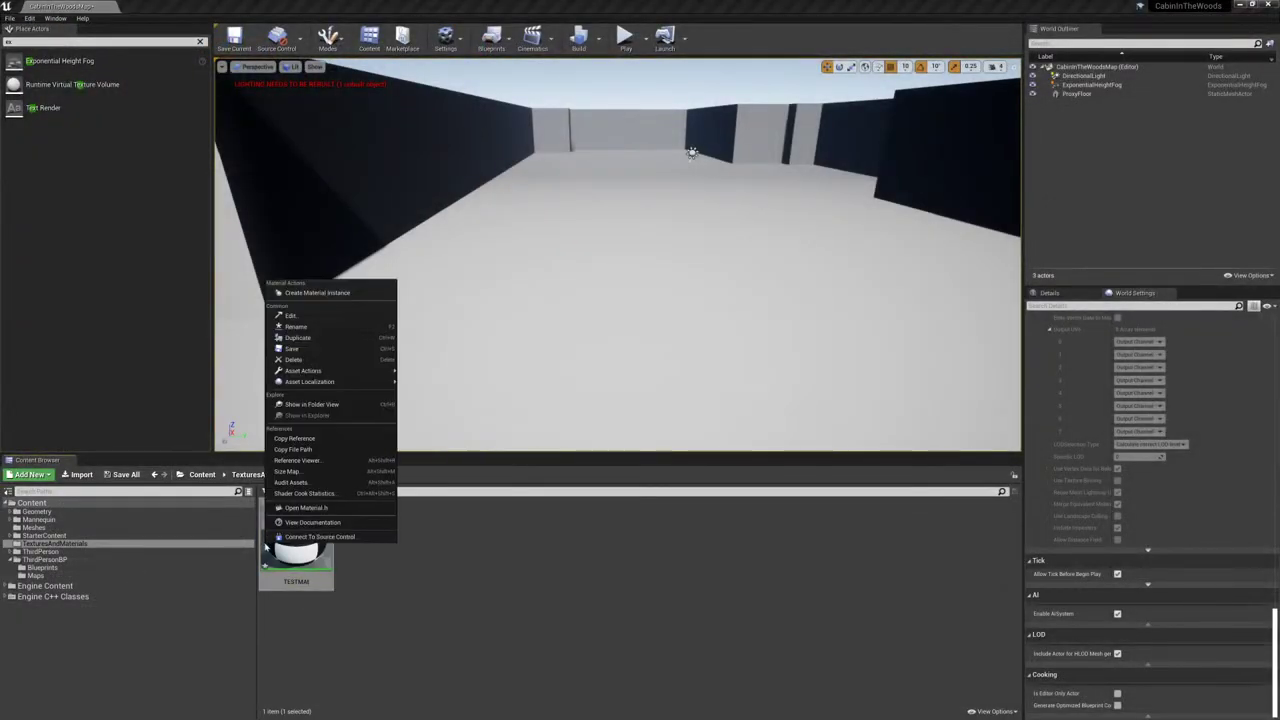
left_click(318, 292)
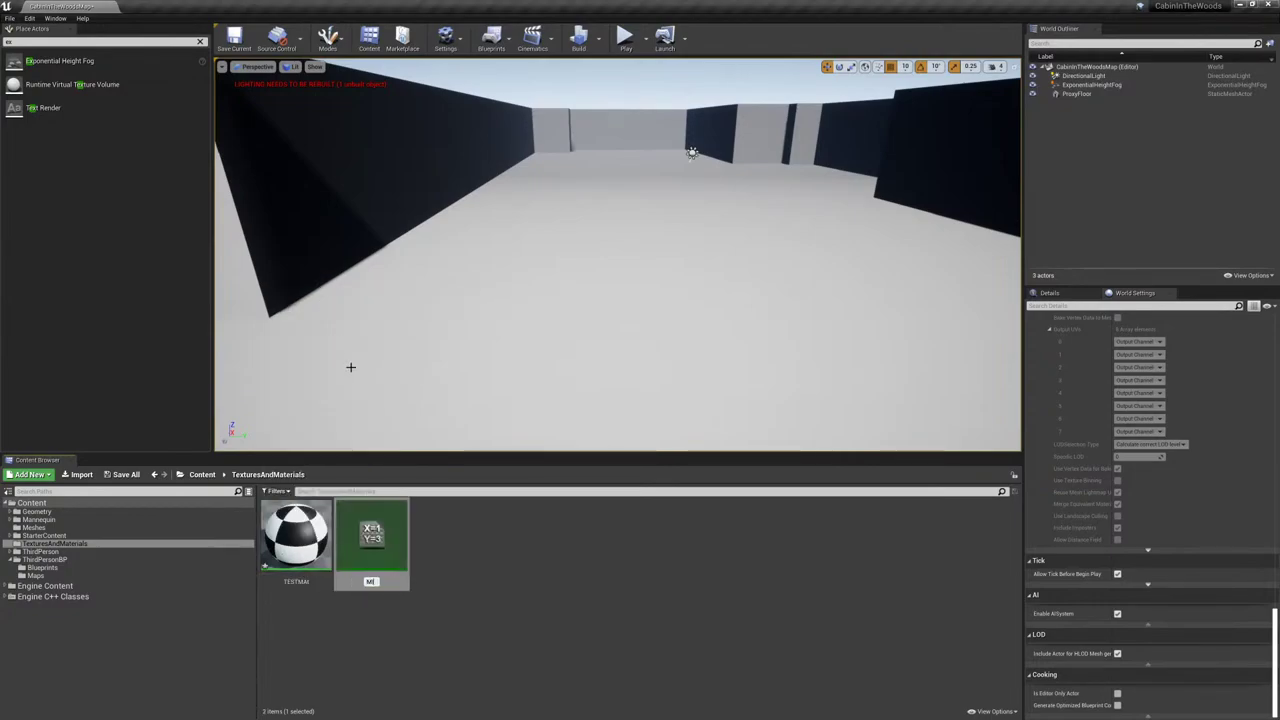
type("MI_Checks")
key("Return")
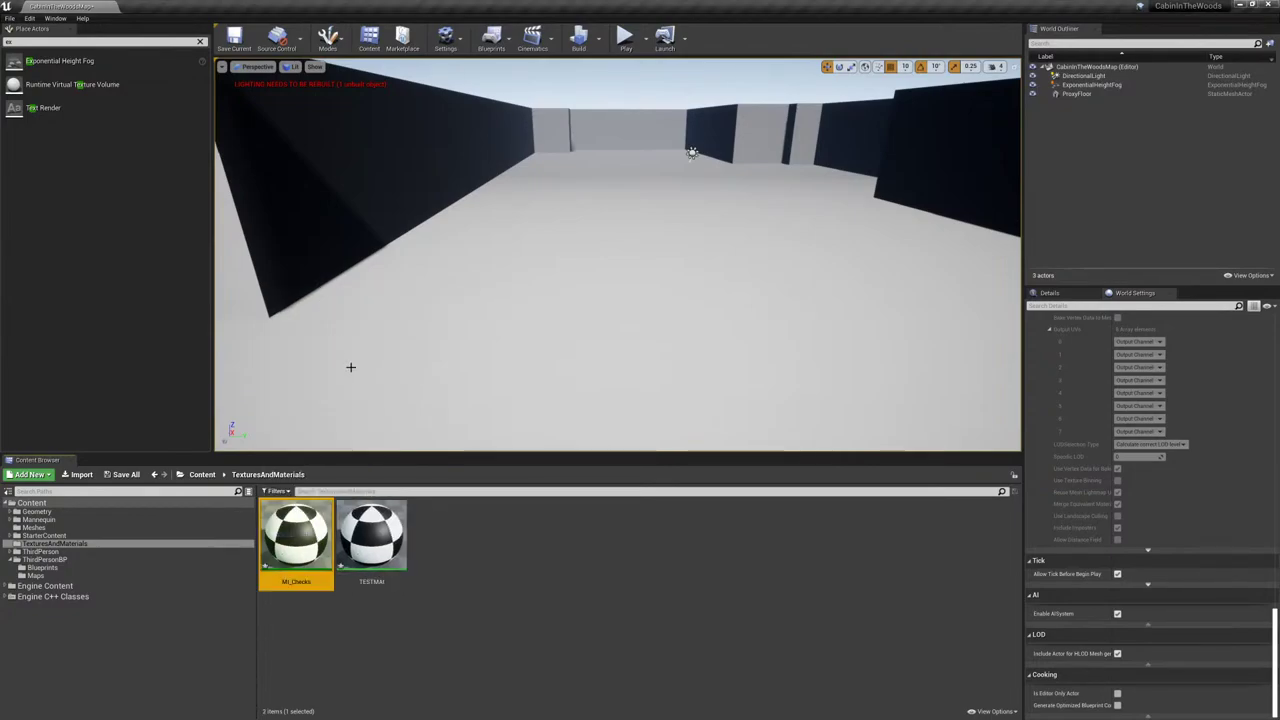
- Assign the MI_Checks material instance to the floor structure in the level and inspect how it looks
left_click_drag(296, 540, 526, 386)
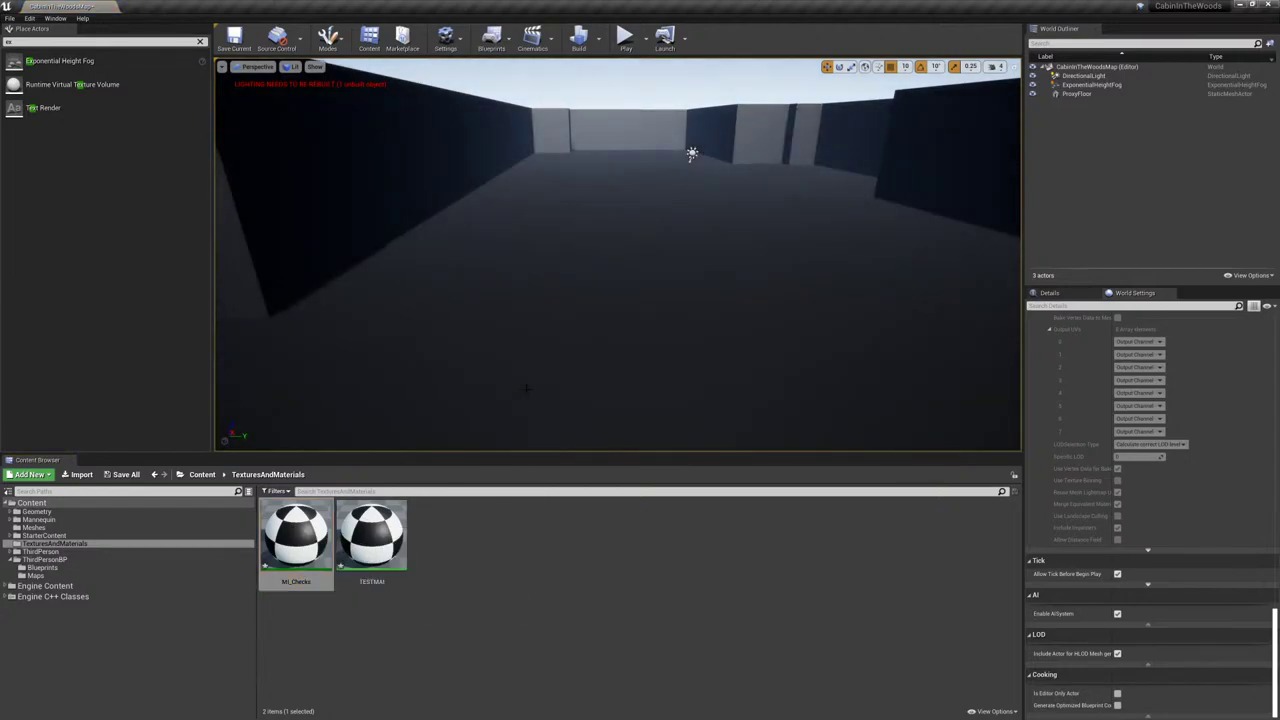
right_click_drag(557, 377, 780, 377)
right_click_drag(510, 400, 400, 430)
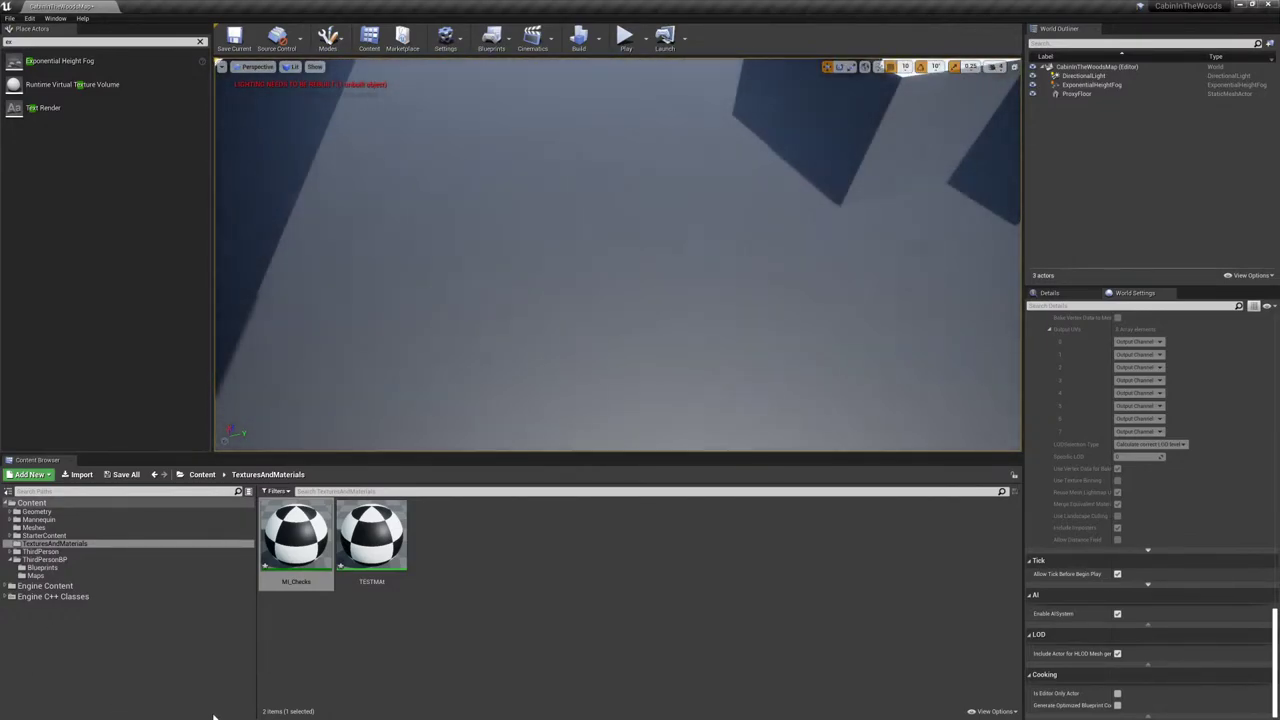
- Switch to 3ds Max, add an Unwrap UVW modifier to the floor plan structure, and select all its polygons
key("super")
left_click(130, 711)
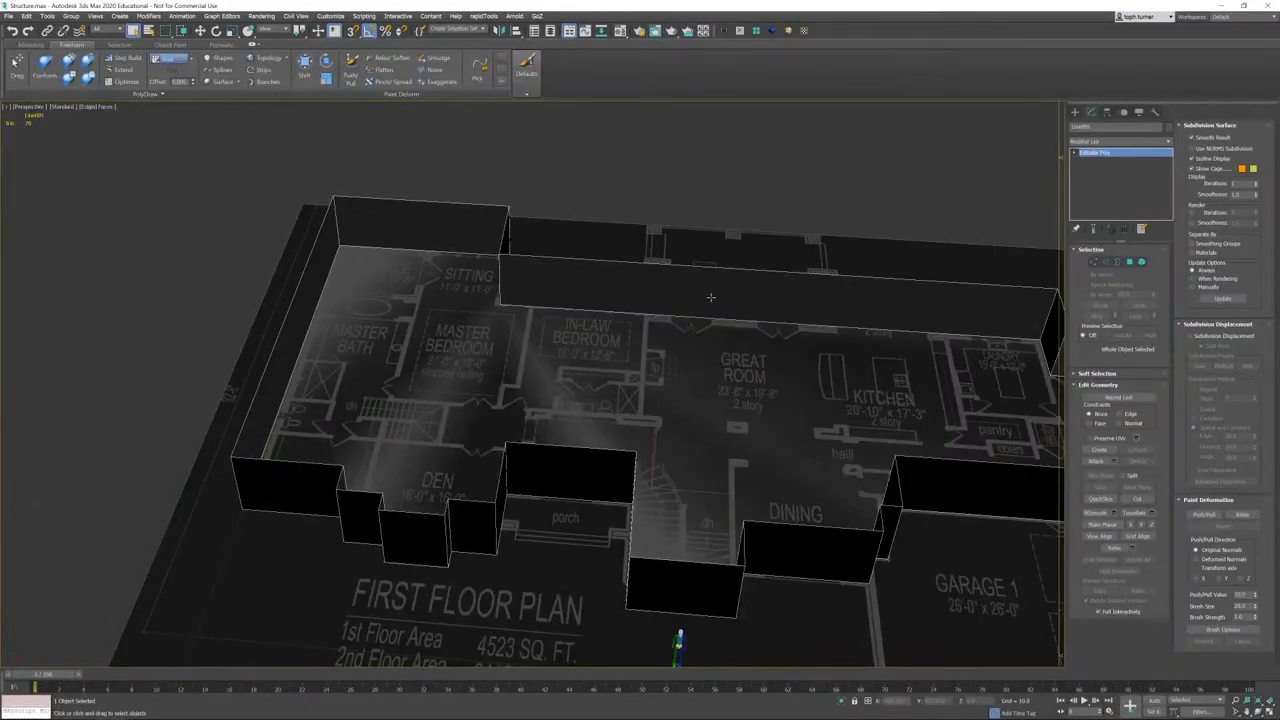
left_click(803, 30)
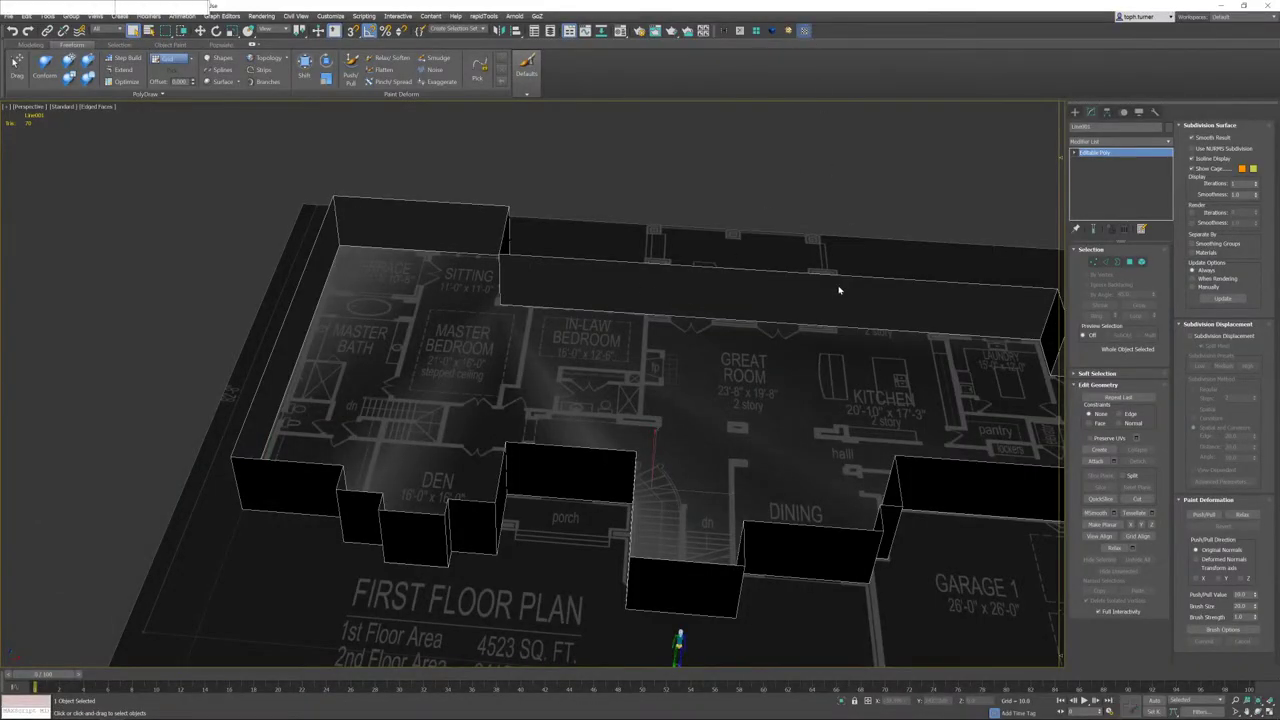
key("3")
key("ctrl+a")
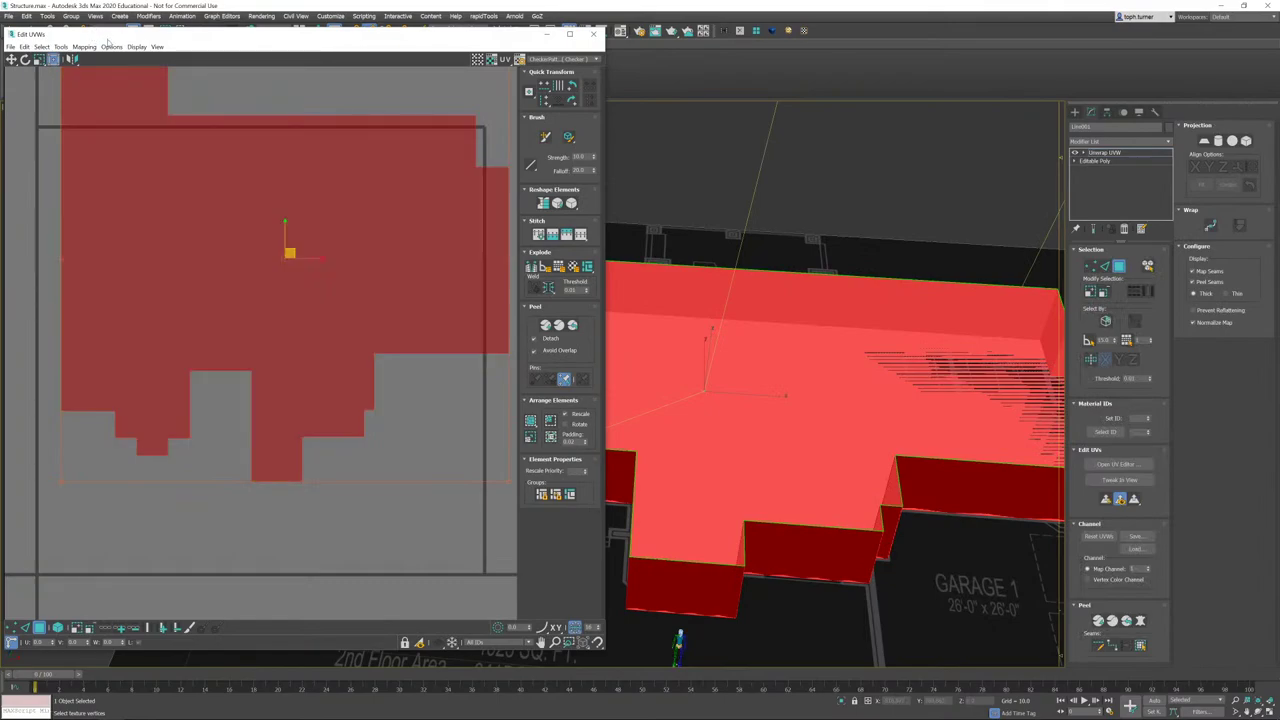
- Apply Flatten Mapping to all polygons of the structure with the default settings
left_click(85, 47)
left_click(100, 62)
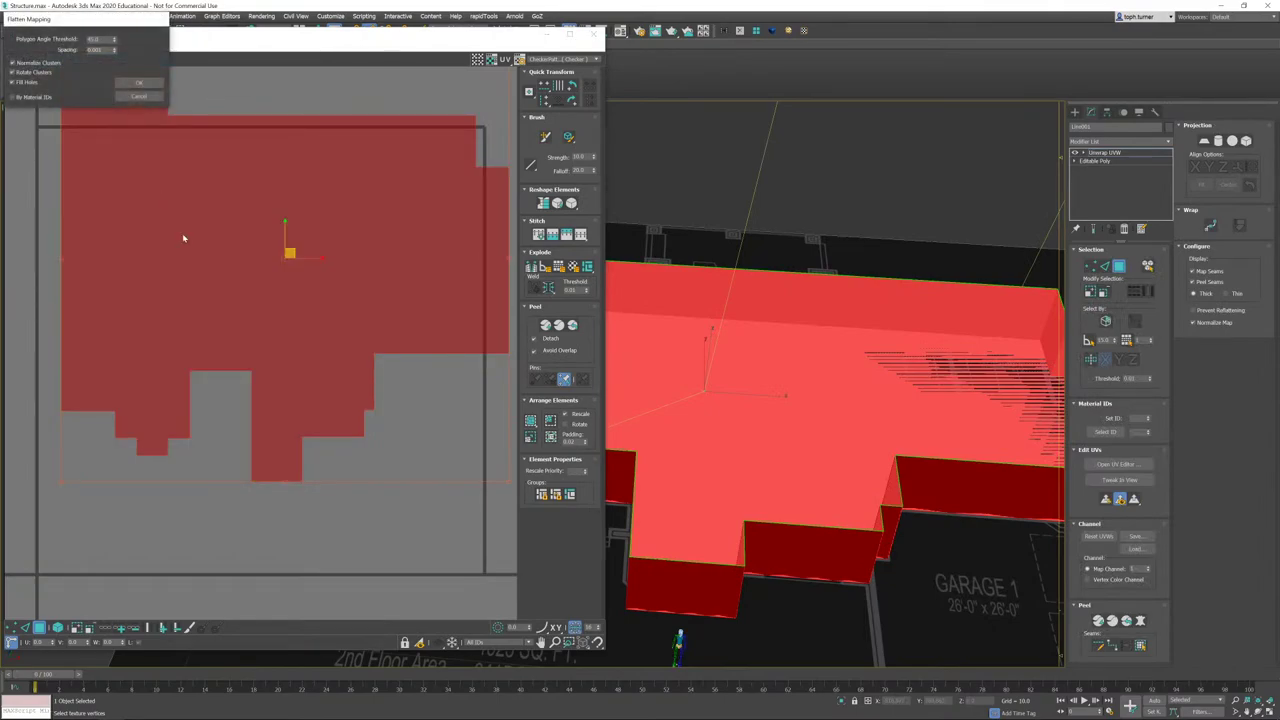
left_click(139, 82)
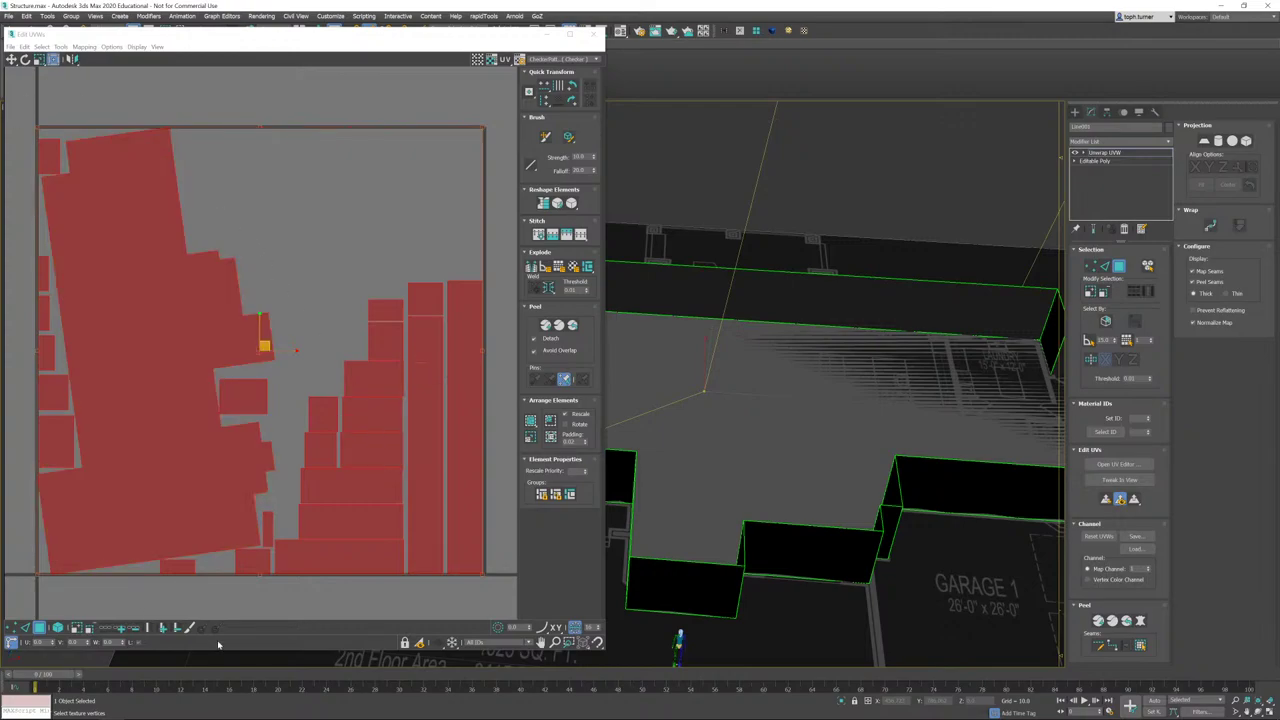
left_click(25, 628)
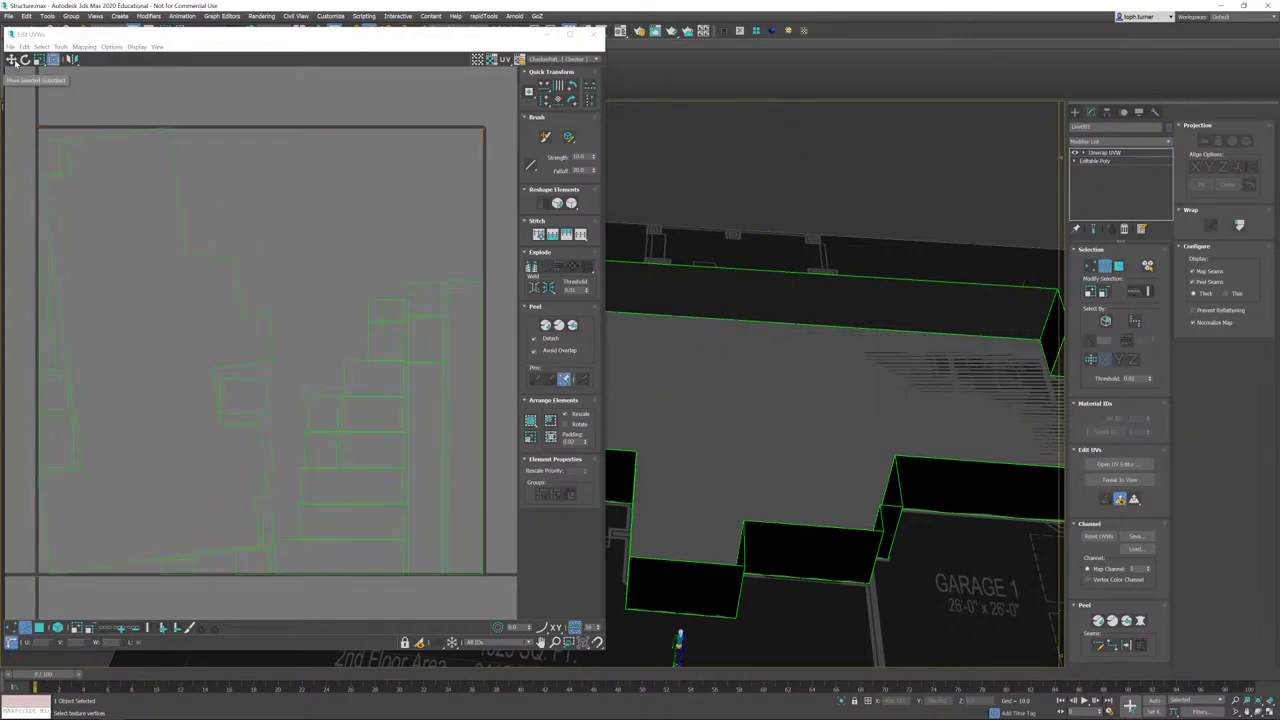
left_click(11, 59)
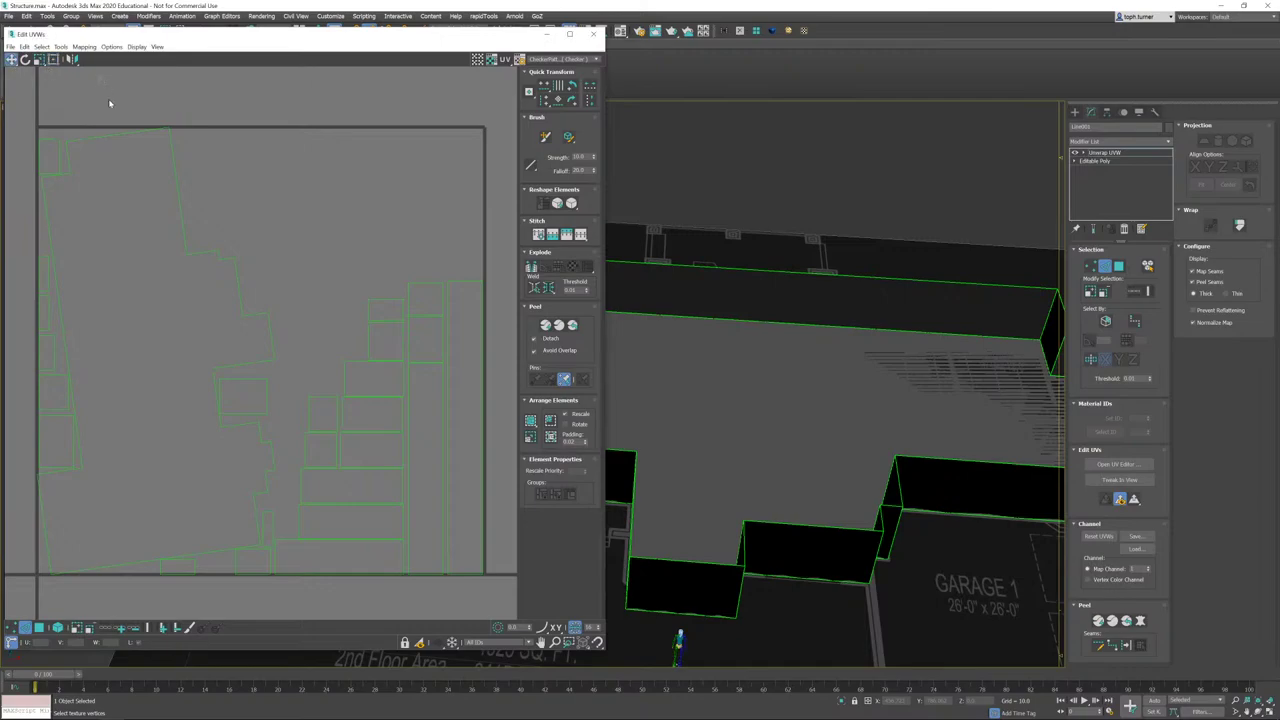
left_click(119, 134)
left_click(552, 117)
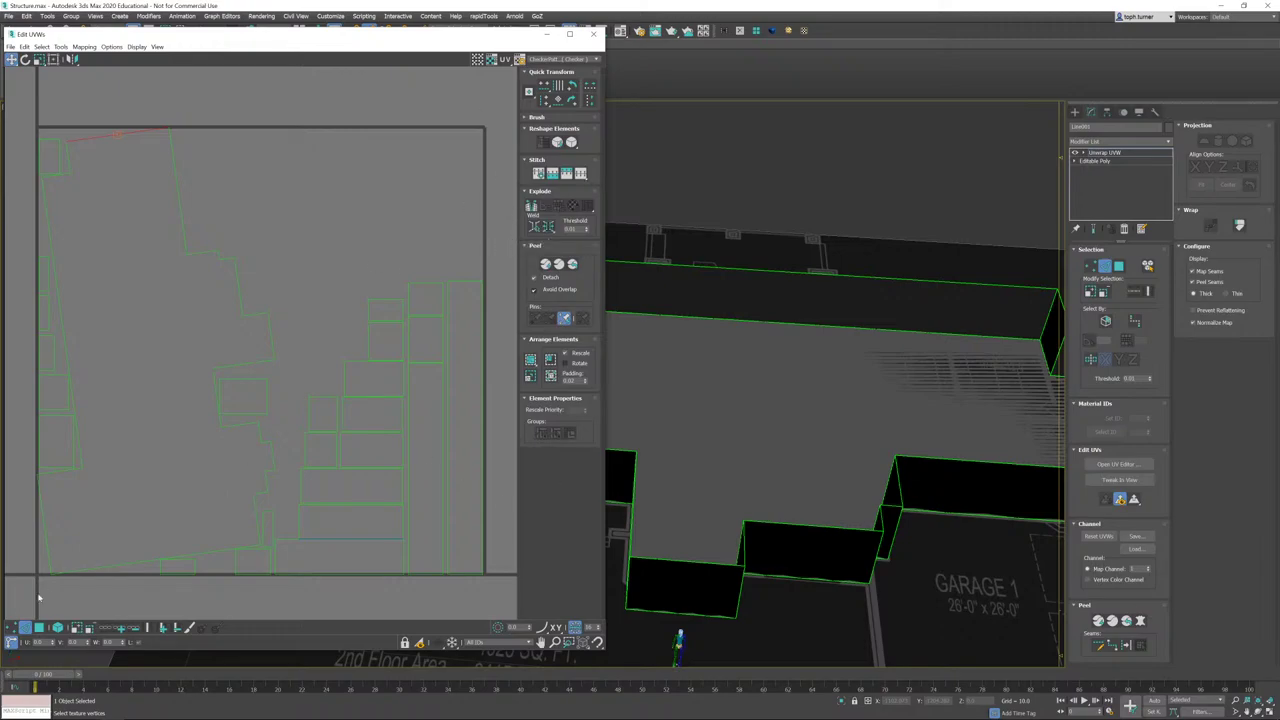
- Select the large floor polygon in the UV editor and planar-map it aligned to the Z axis
left_click(40, 627)
left_click(291, 169)
left_click(220, 346)
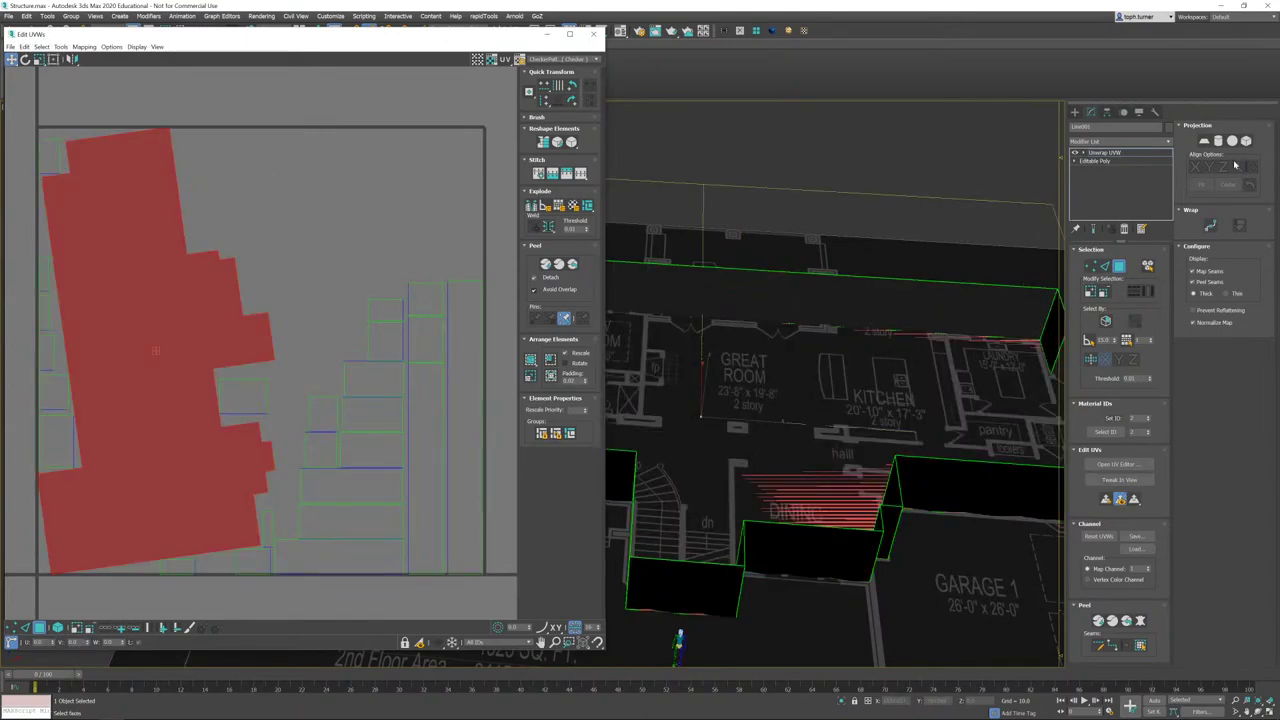
left_click(1205, 141)
left_click(1209, 167)
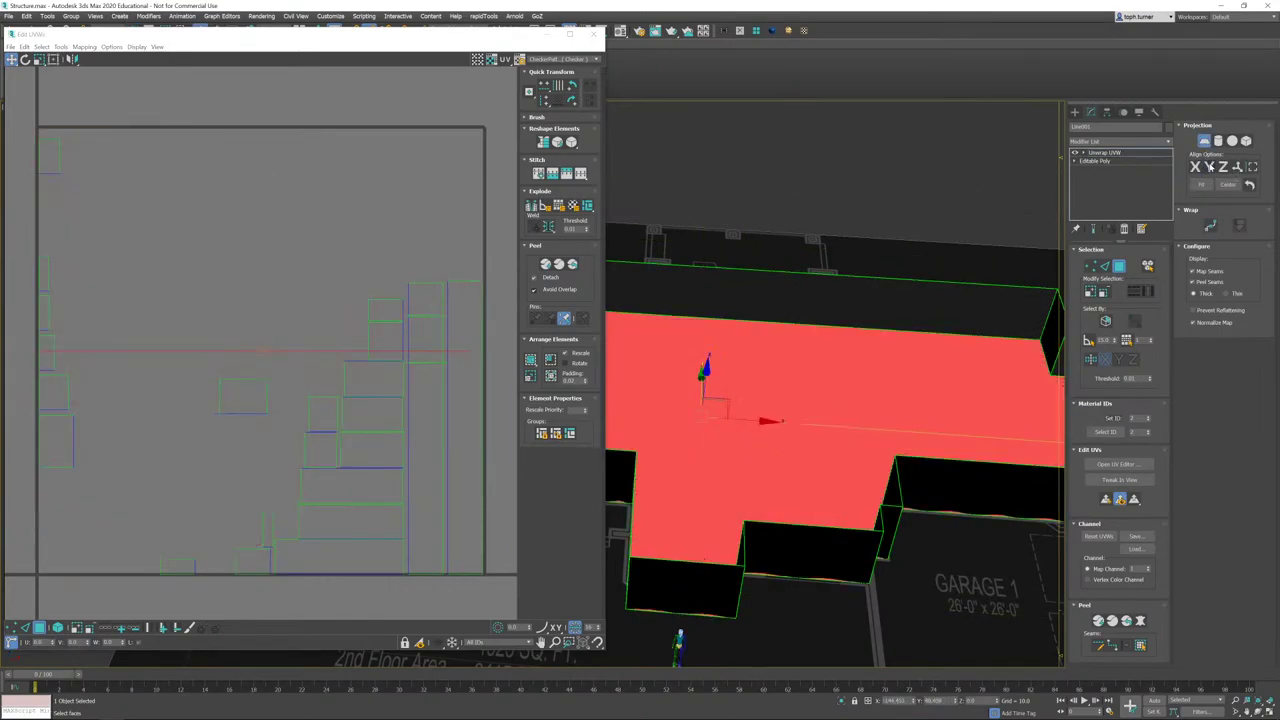
left_click(1223, 167)
left_click(1204, 141)
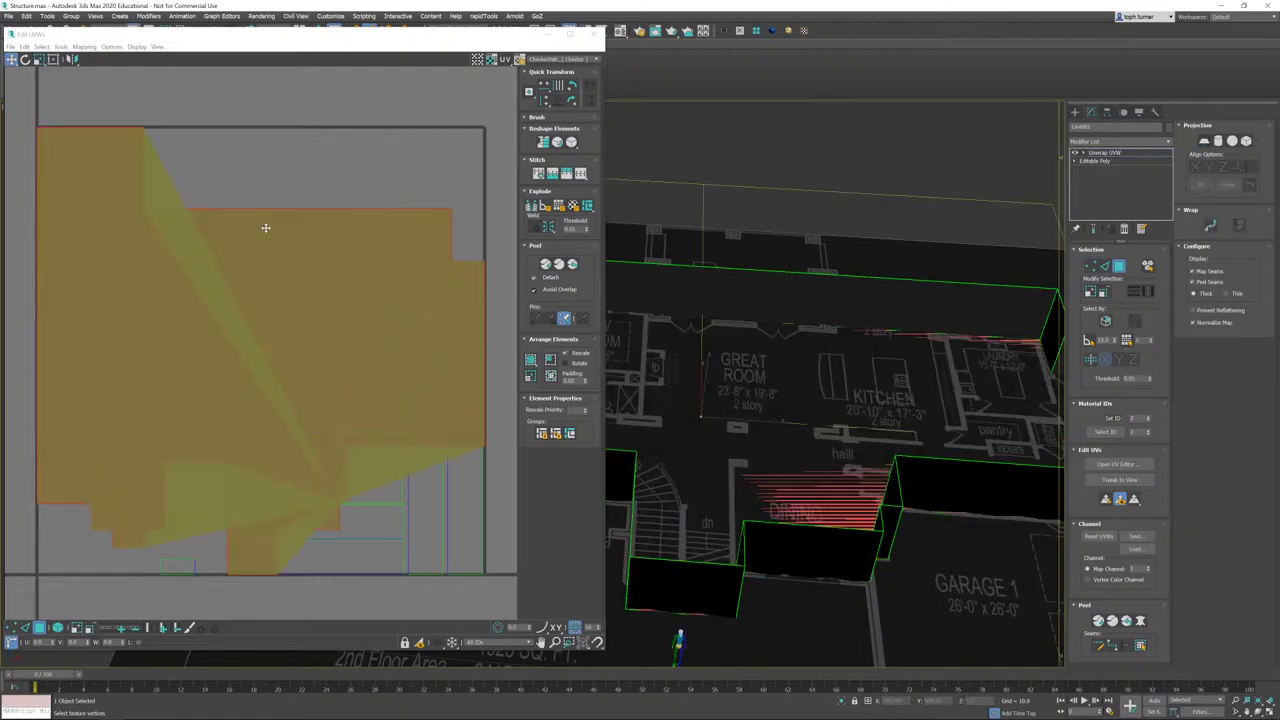
- Select all the UV polygons and pack their islands into the UV tile without overlap
left_click_drag(32, 109, 507, 606)
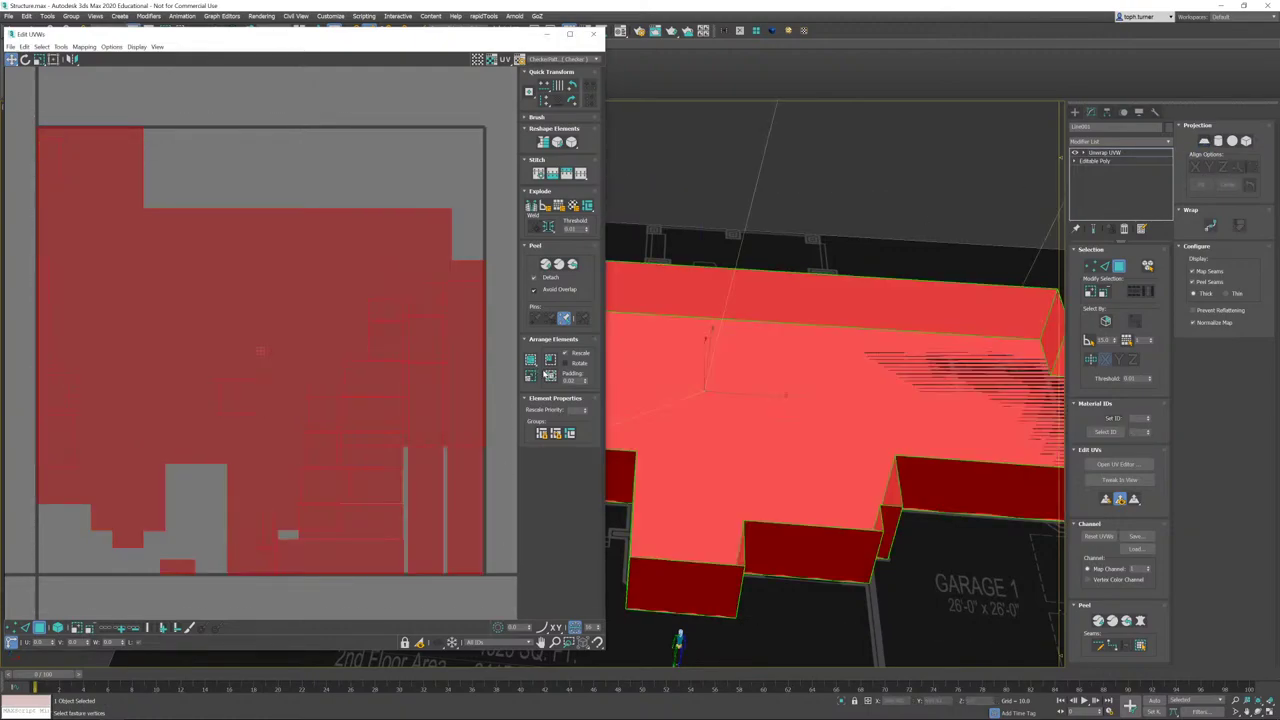
left_click(550, 375)
- Collapse the unwrapped structure to an Editable Poly and export it as FBX over ProxyFloor.fbx with the current export settings
right_click(763, 360)
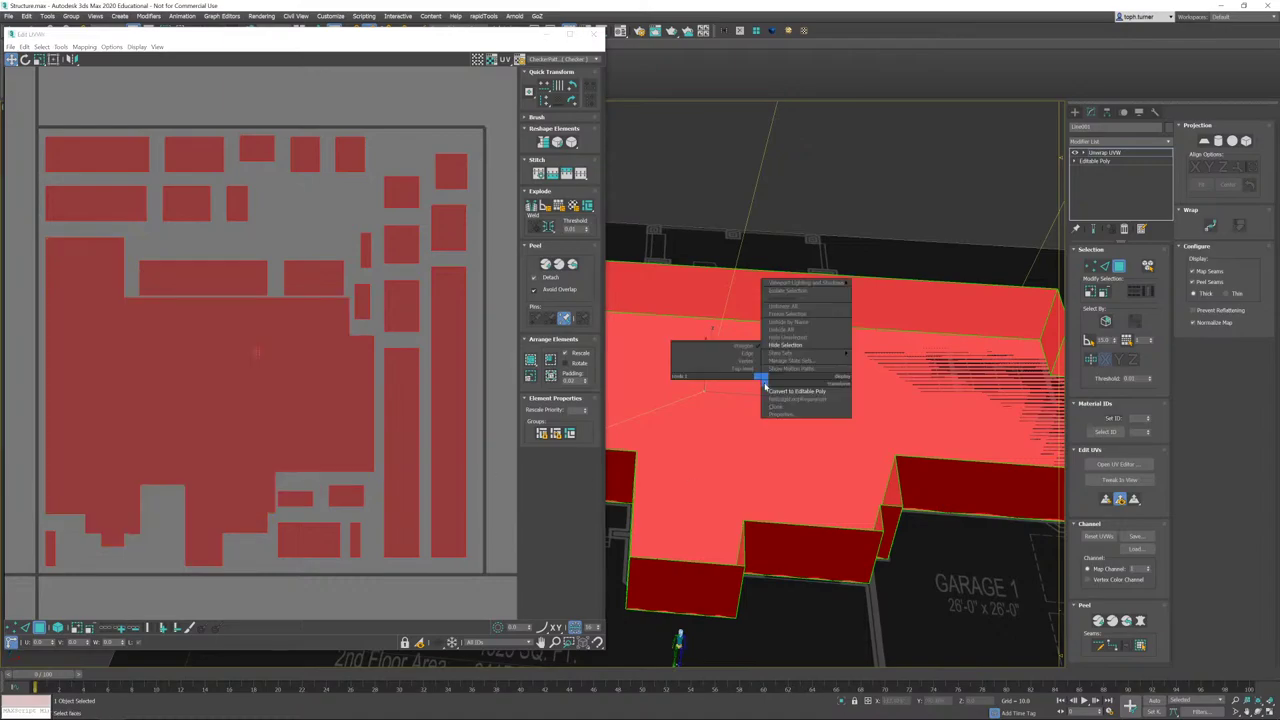
left_click(800, 393)
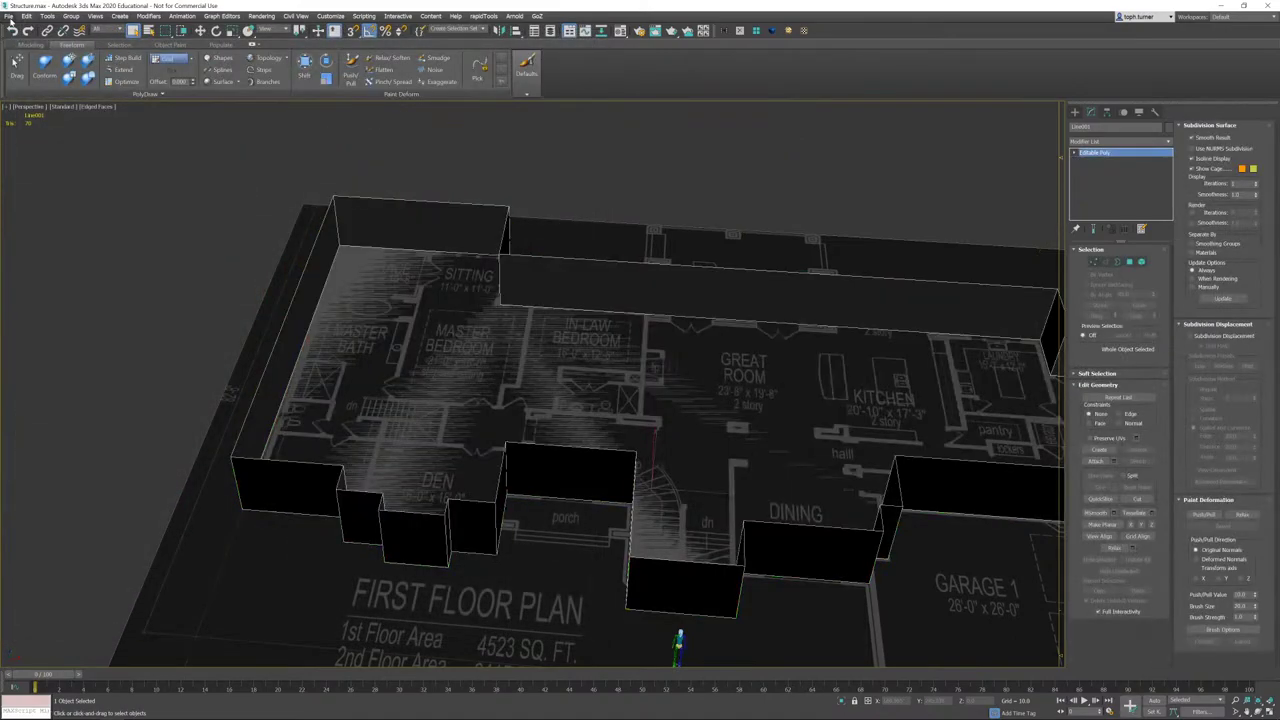
left_click(9, 17)
mouse_move(60, 163)
left_click(136, 161)
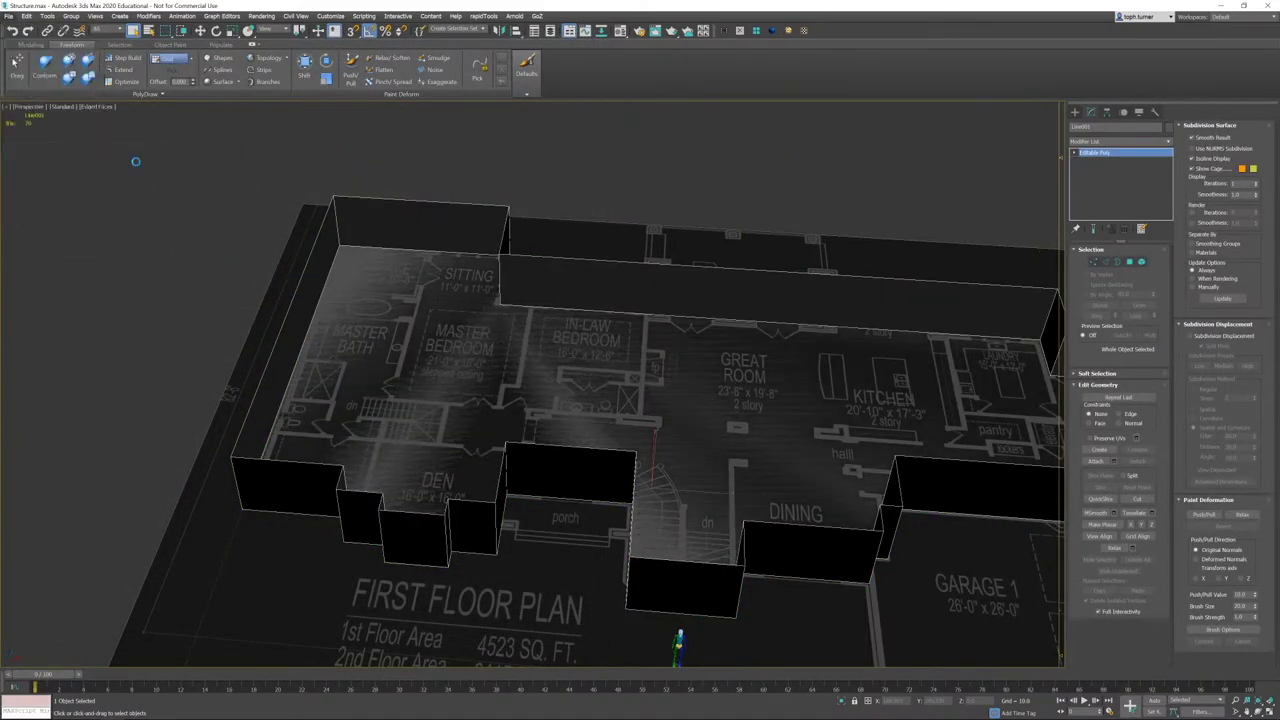
double_click(420, 227)
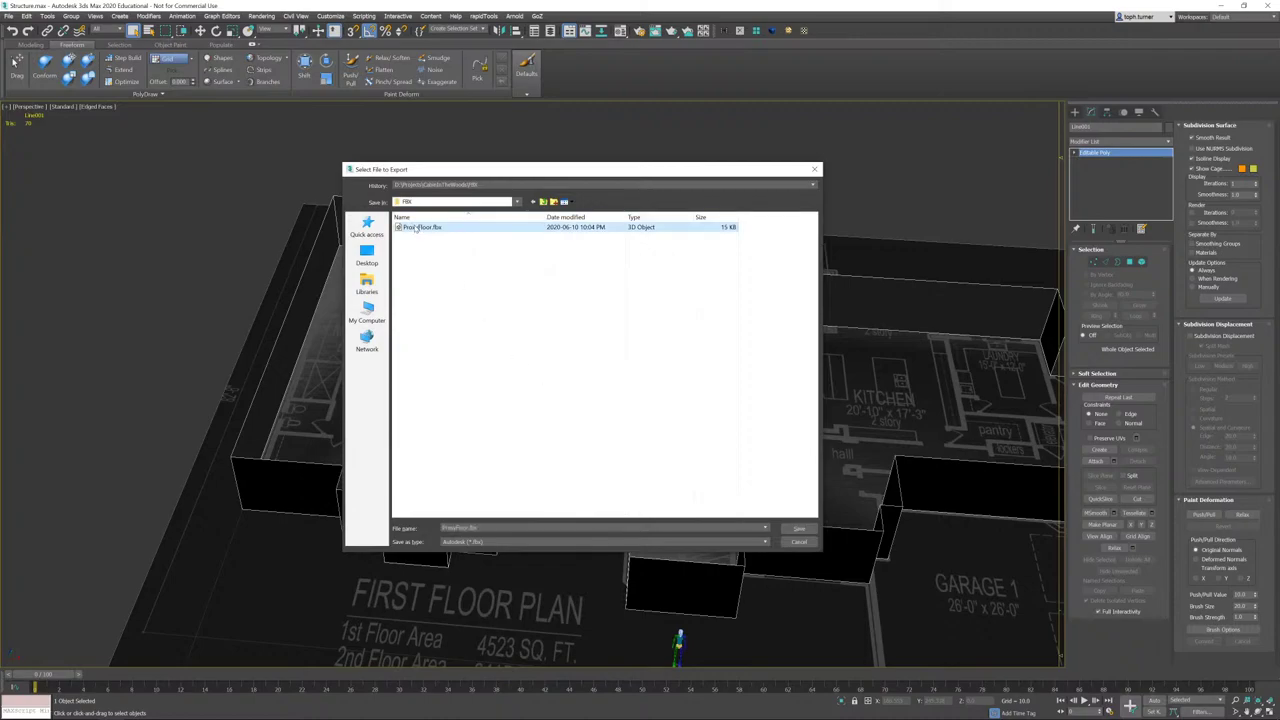
left_click(640, 384)
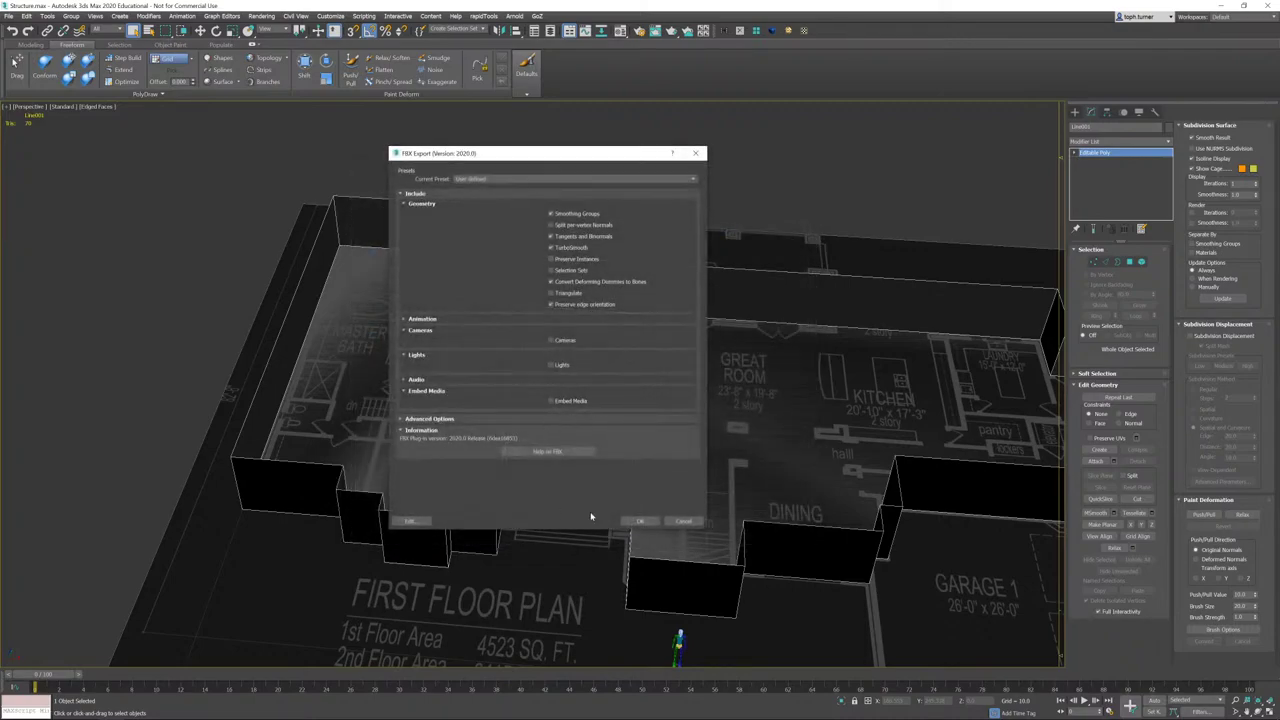
left_click(638, 521)
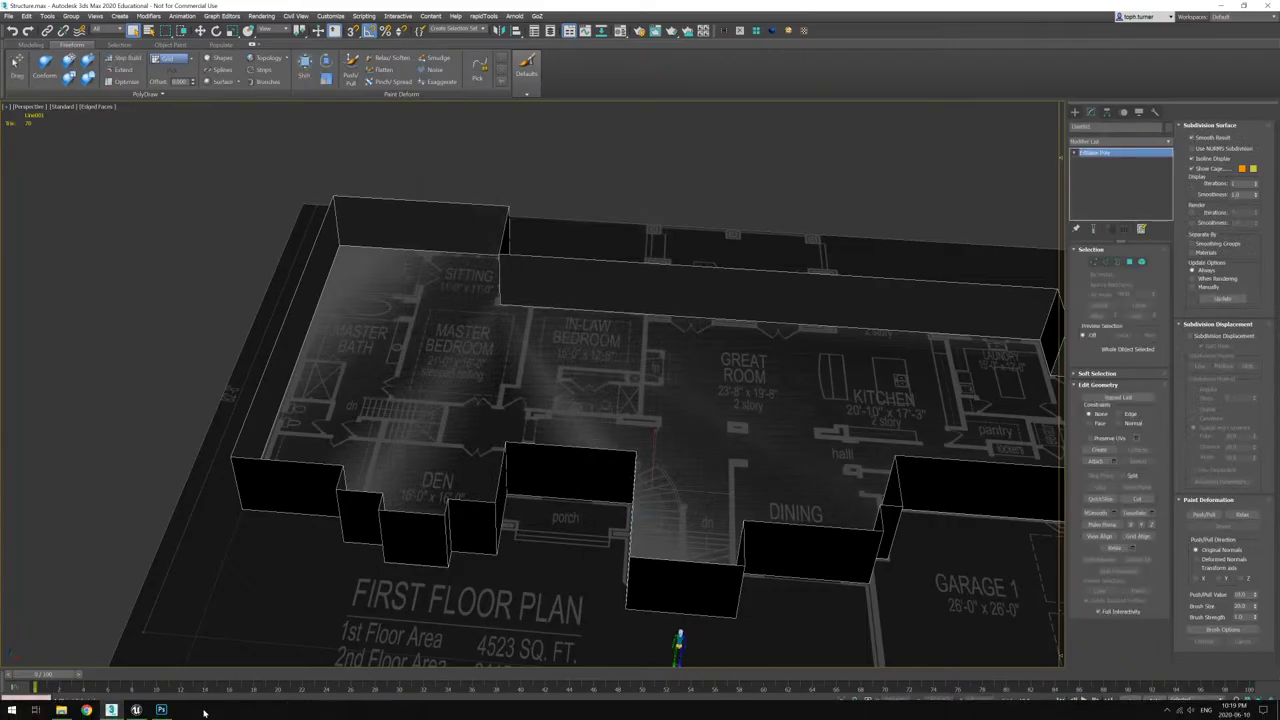
- Switch to Unreal Engine and reimport the ProxyFloor static mesh from the Meshes folder
left_click(137, 710)
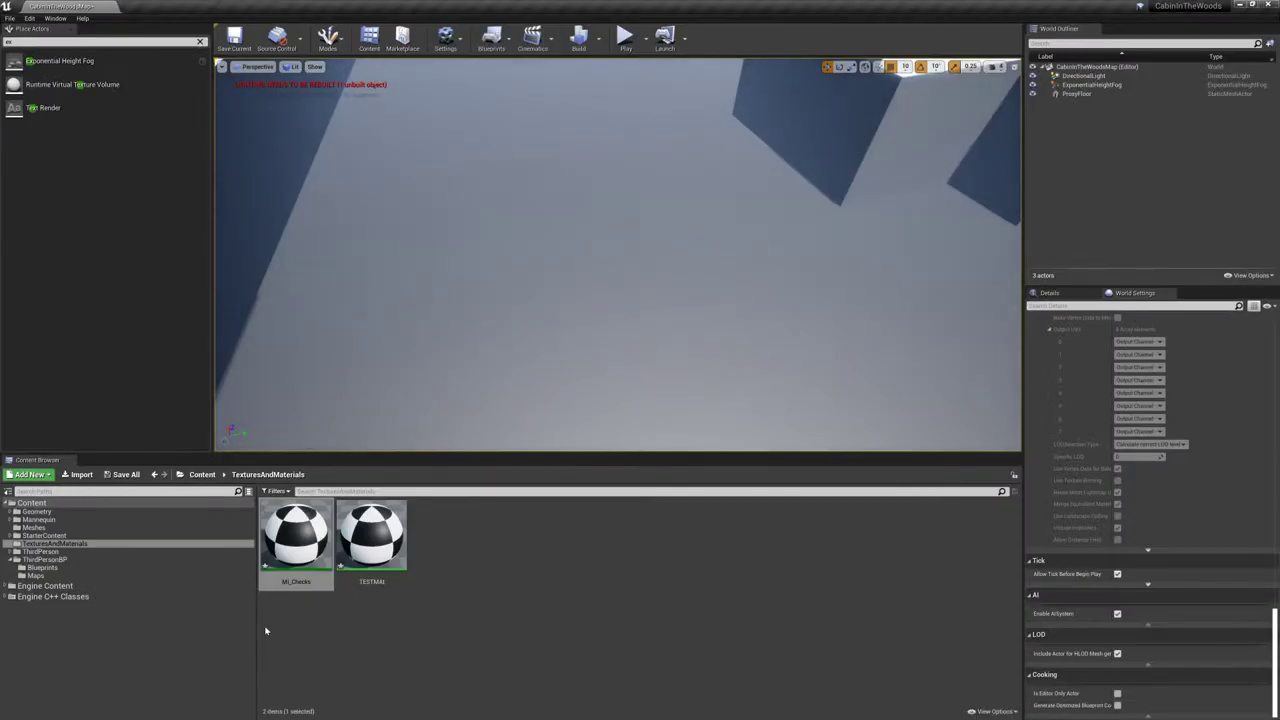
left_click(46, 528)
right_click(296, 537)
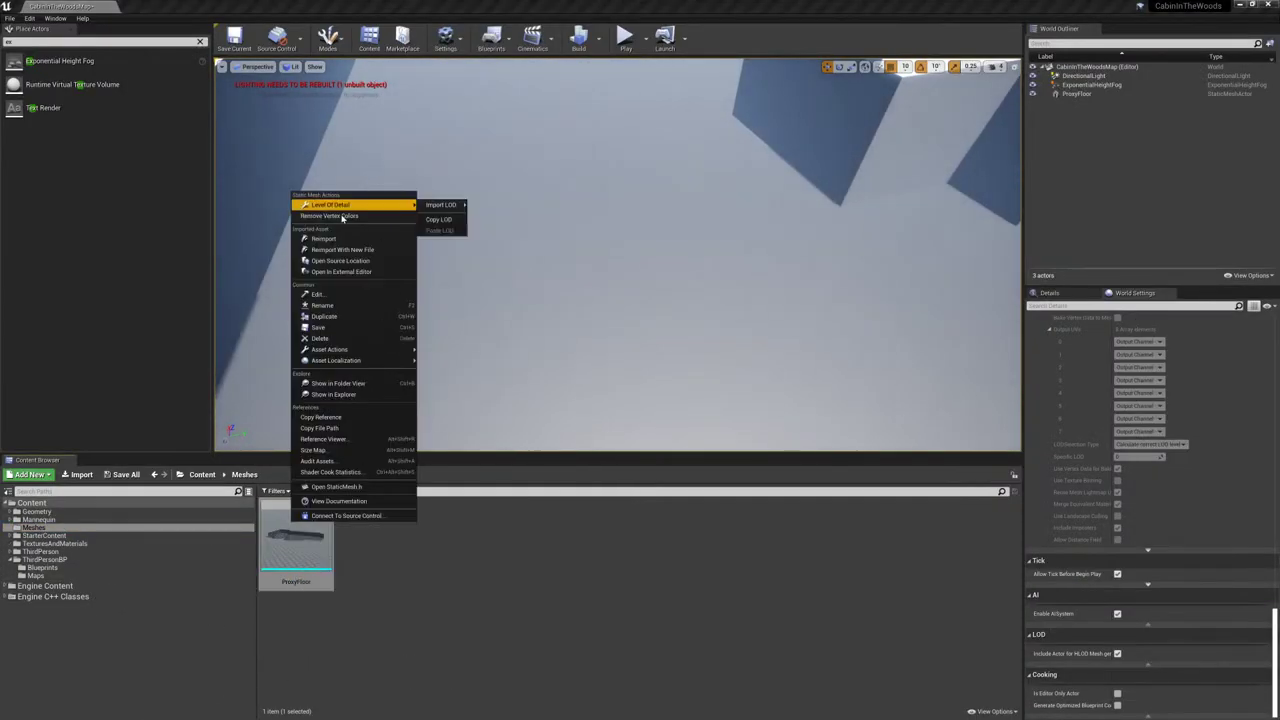
left_click(326, 239)
right_click_drag(752, 278, 725, 200)
key("w")
right_click_drag(680, 326, 620, 402)
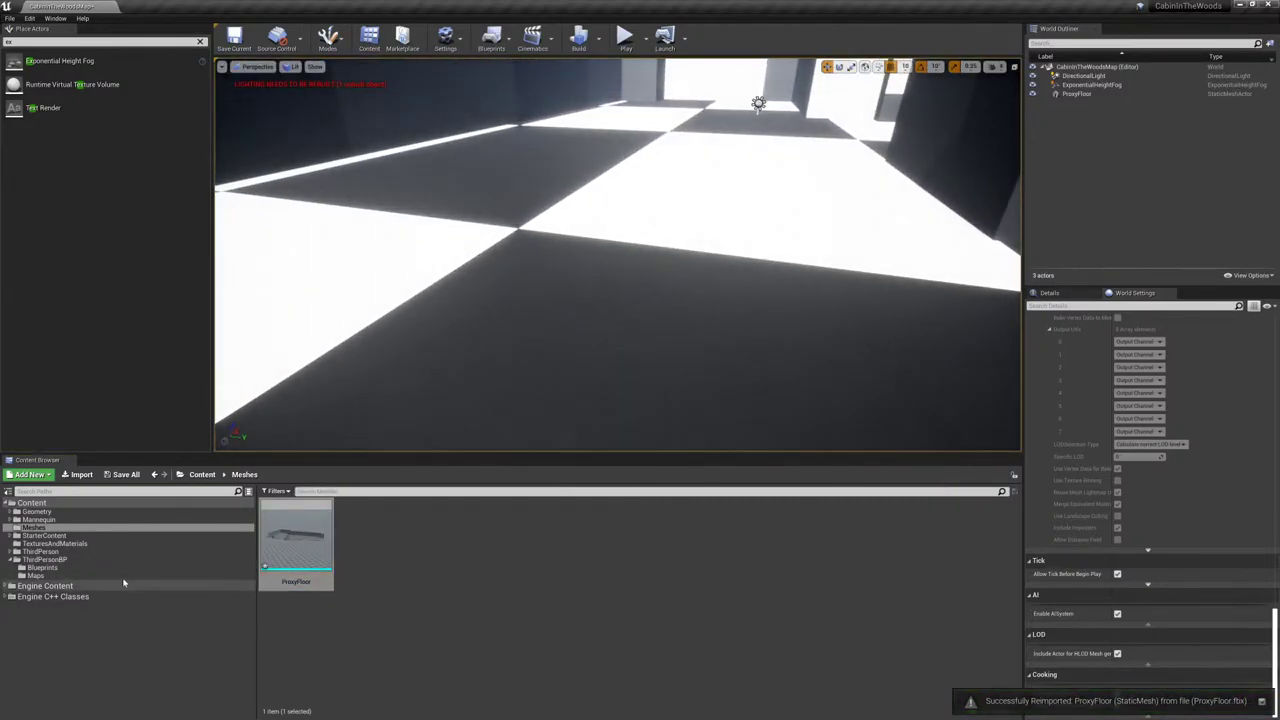
- Open the checker material instance from the TexturesAndMaterials folder and place its editor window so the level view stays visible
left_click(11, 560)
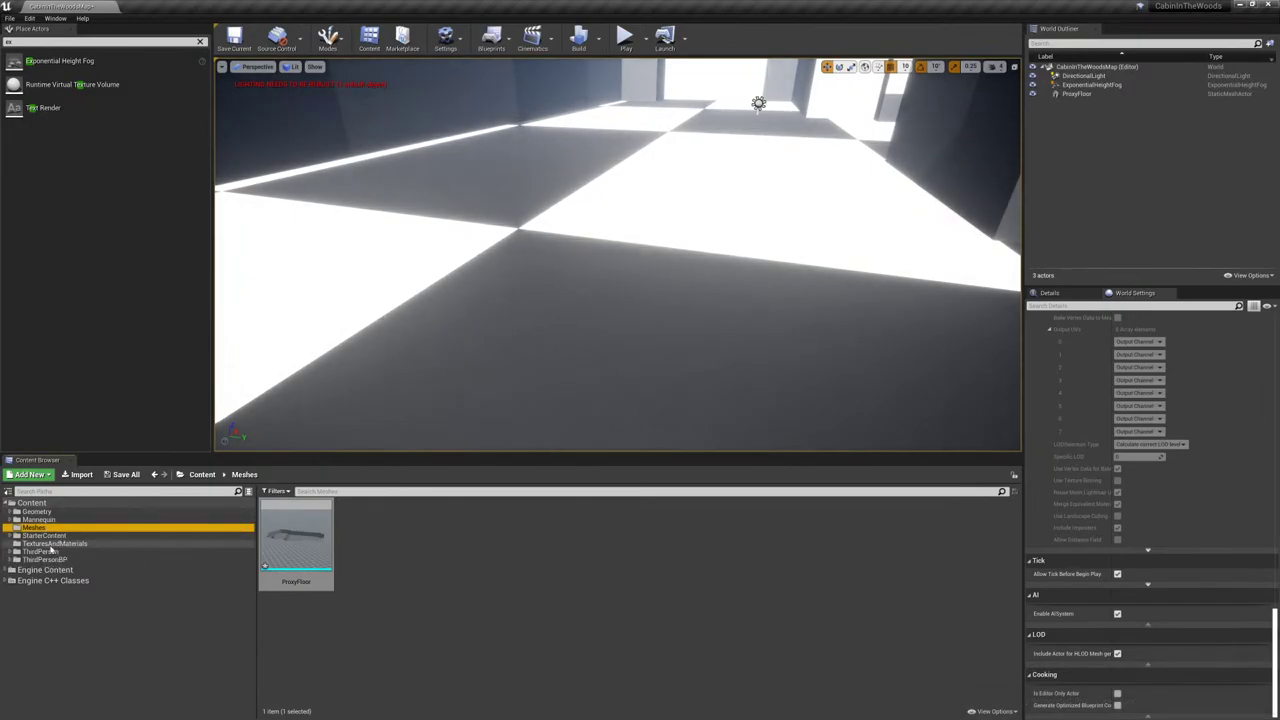
left_click(55, 543)
double_click(371, 535)
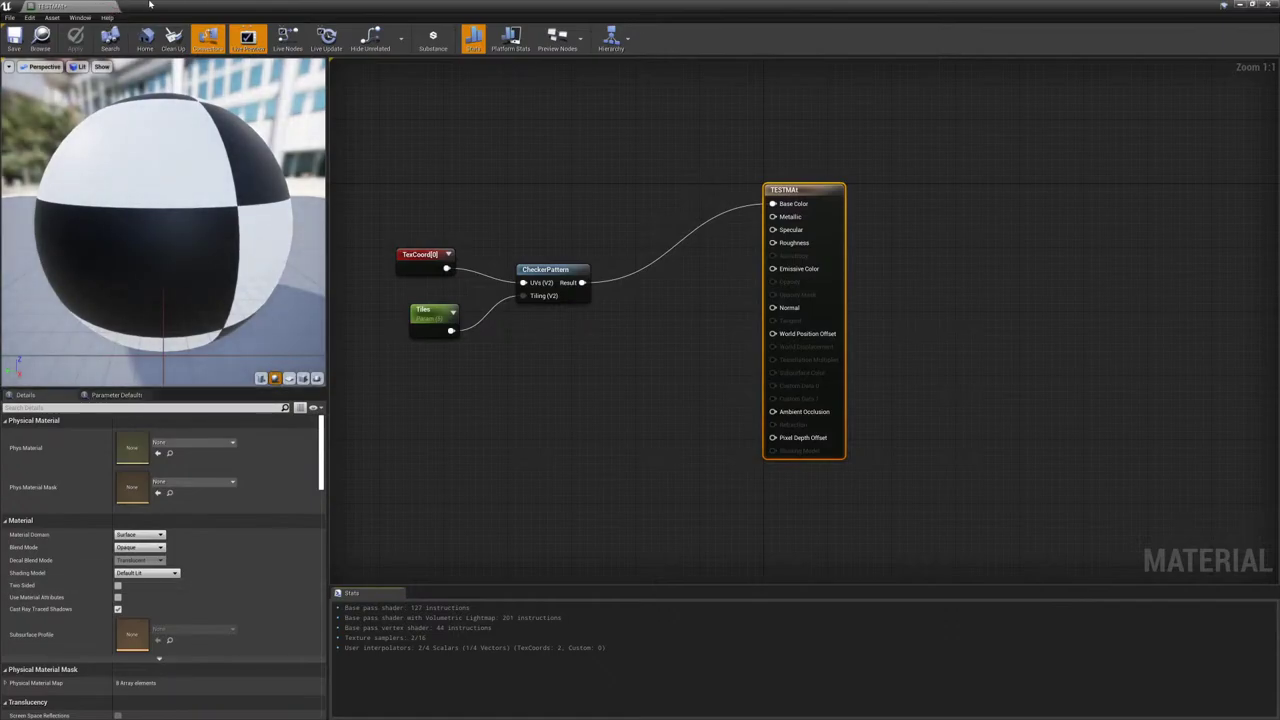
left_click(113, 6)
double_click(300, 530)
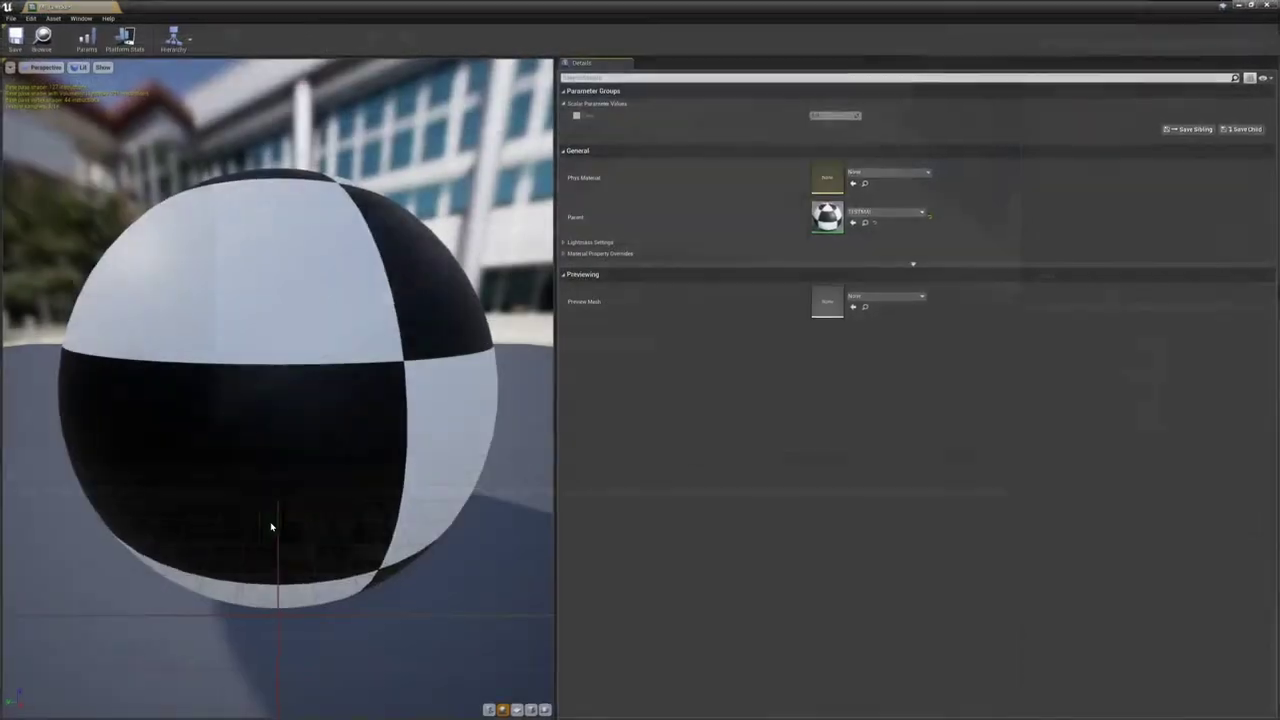
left_click_drag(332, 6, 577, 355)
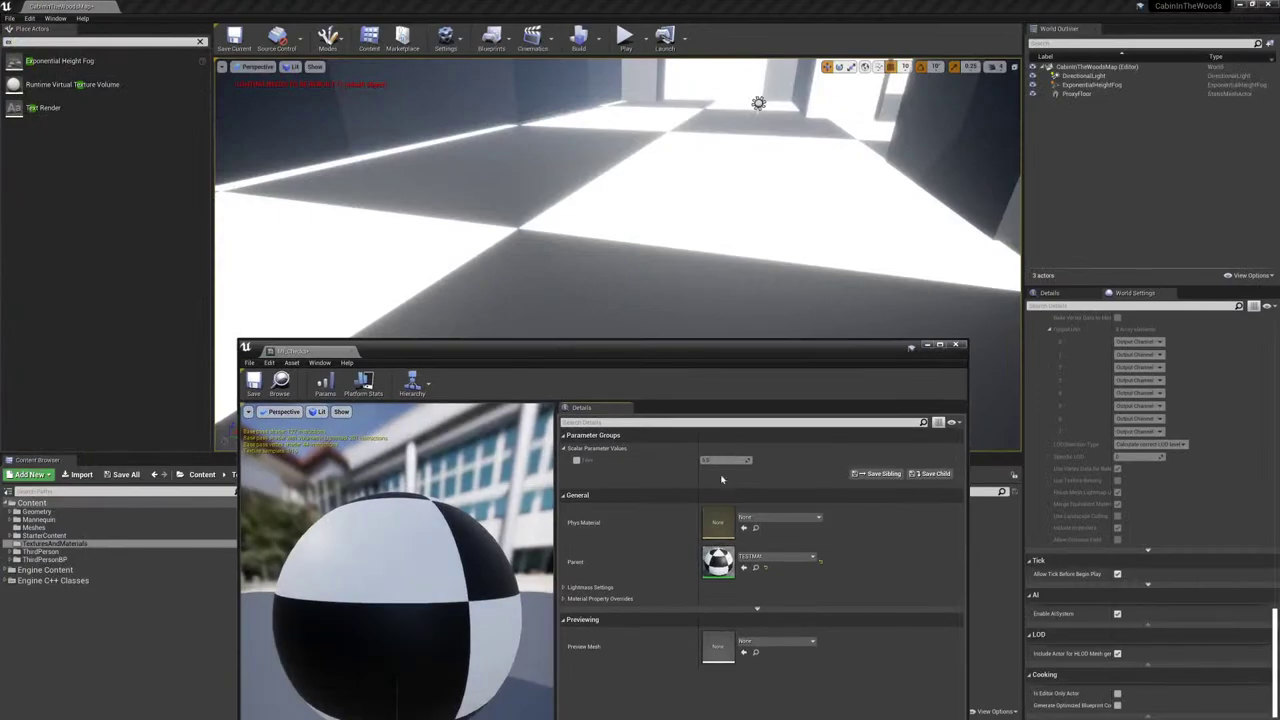
- Enable the Tiles parameter override in the material instance, set it to 35, and check the pattern on the floor
left_click(577, 460)
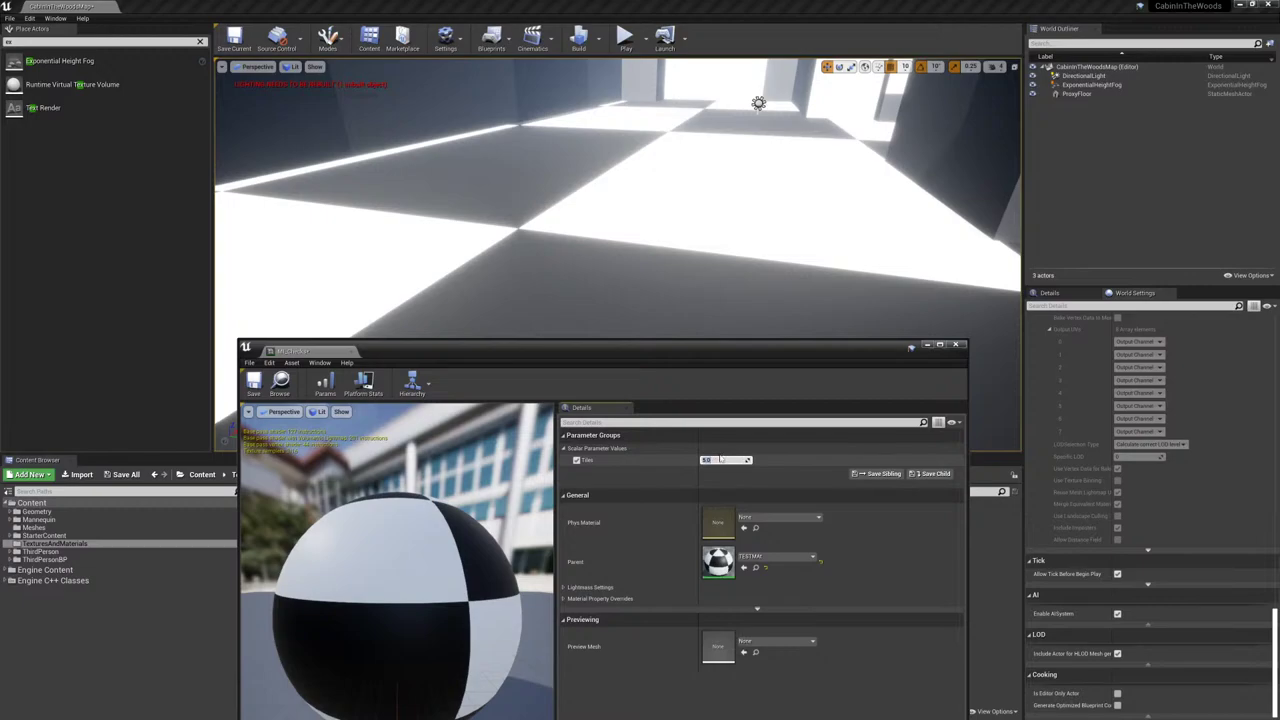
key("Return")
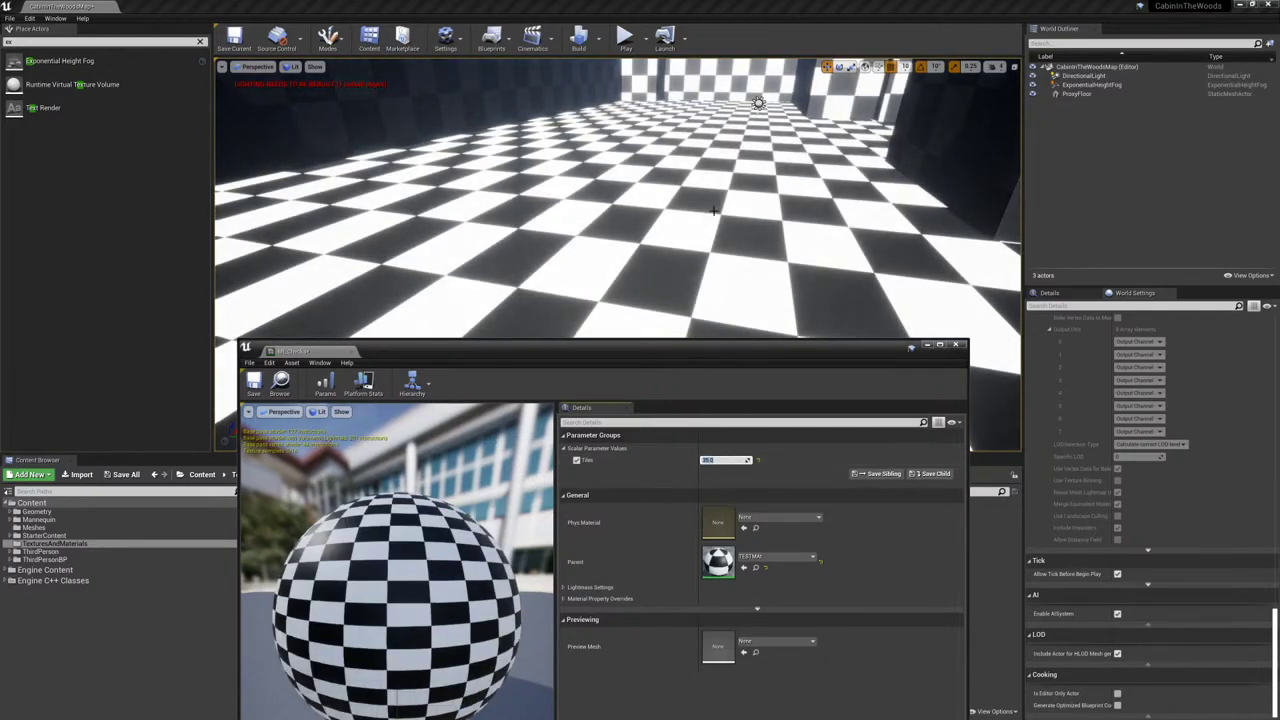
right_click_drag(714, 210, 719, 194)
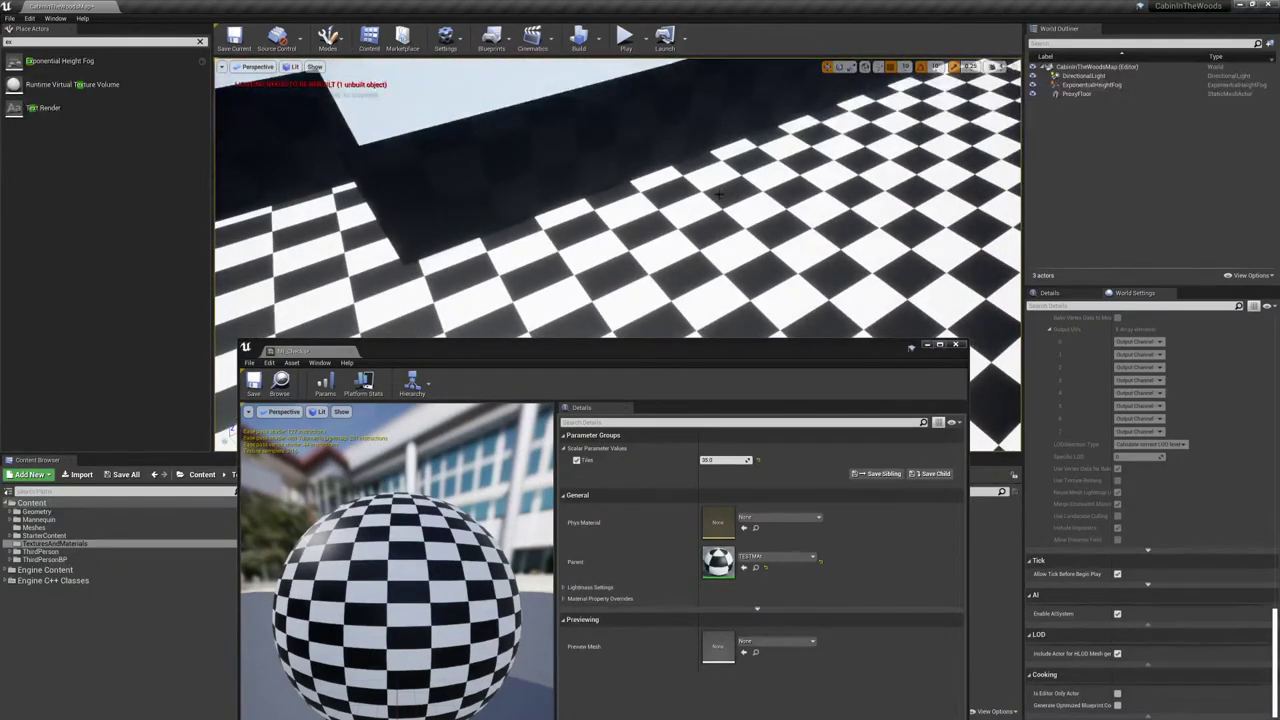
- Set the Tiles parameter of the checker material instance to 75
left_click(723, 461)
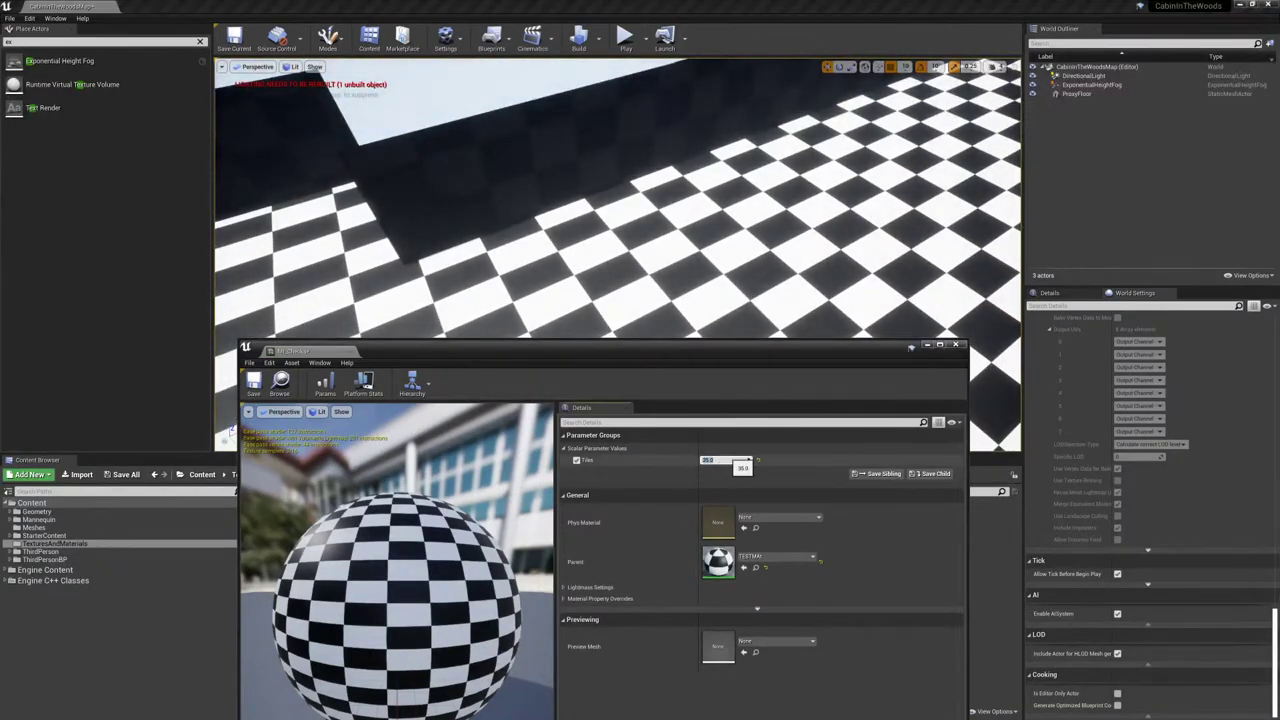
type("75")
key("Return")
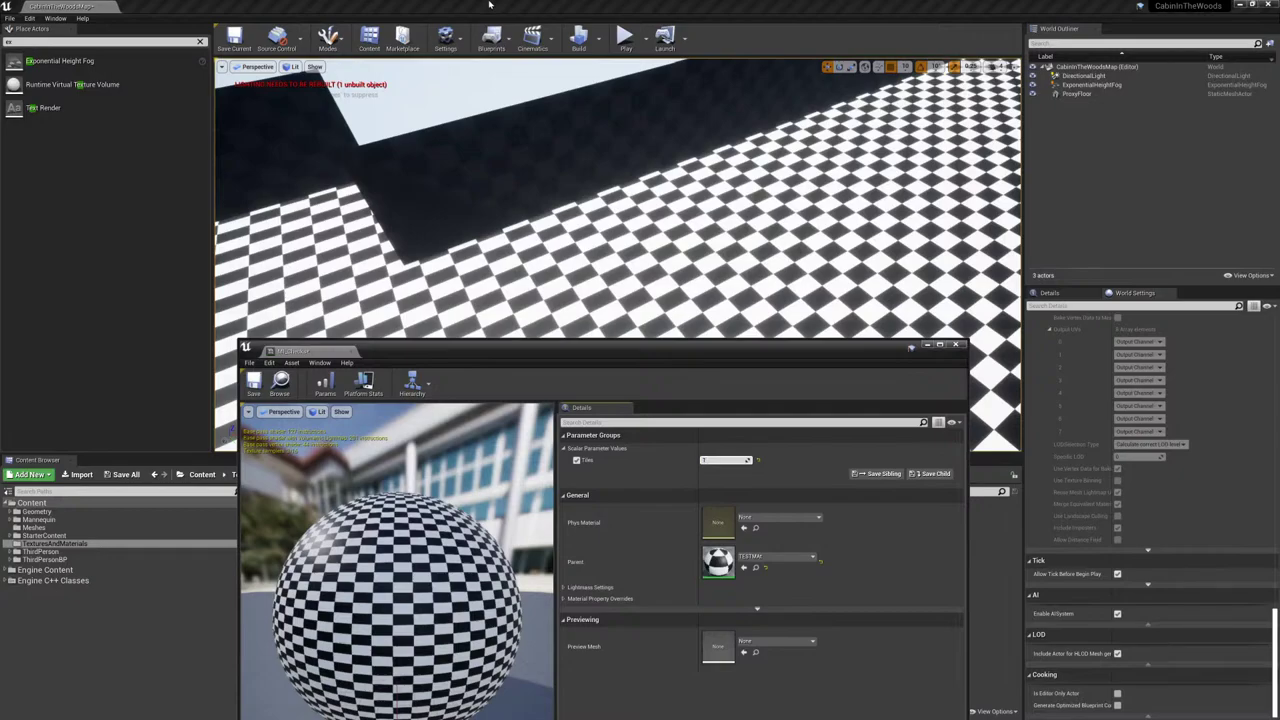
- Set the Tiles parameter to 150, close the material instance, and inspect the checker pattern across the structure
type("150")
key("Return")
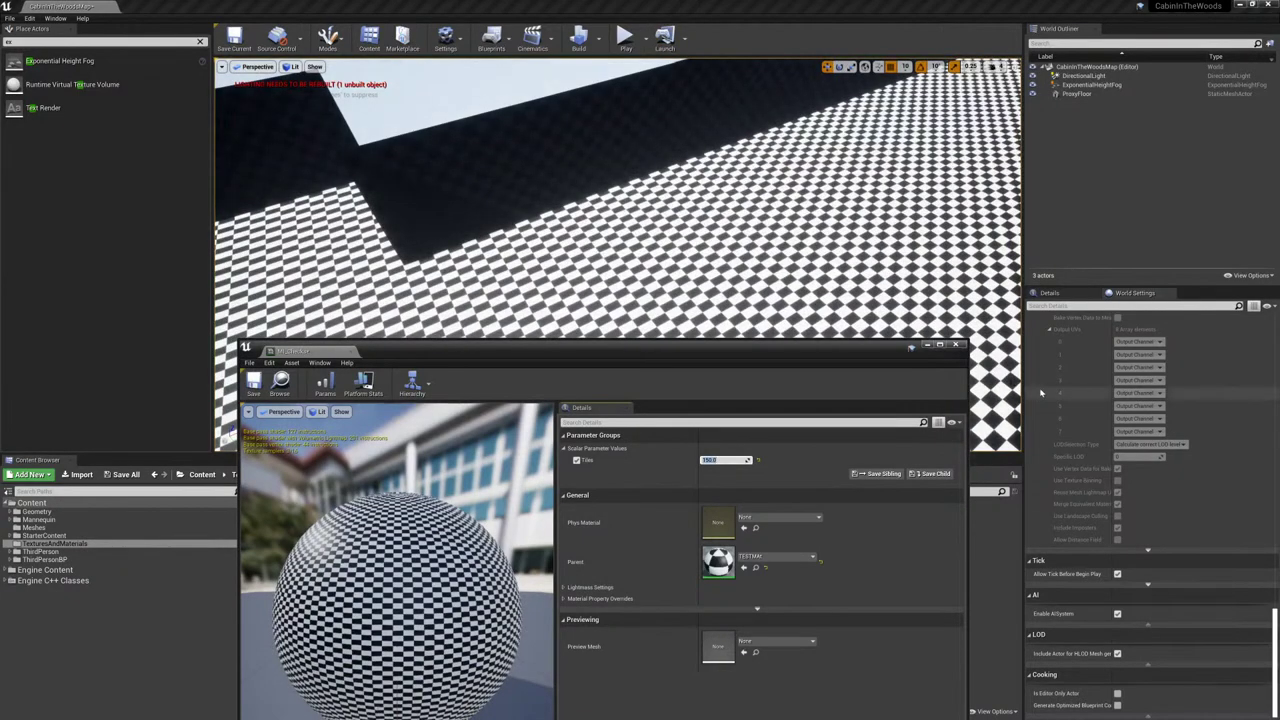
left_click(957, 345)
right_click_drag(754, 238, 700, 300)
right_click_drag(600, 300, 655, 225)
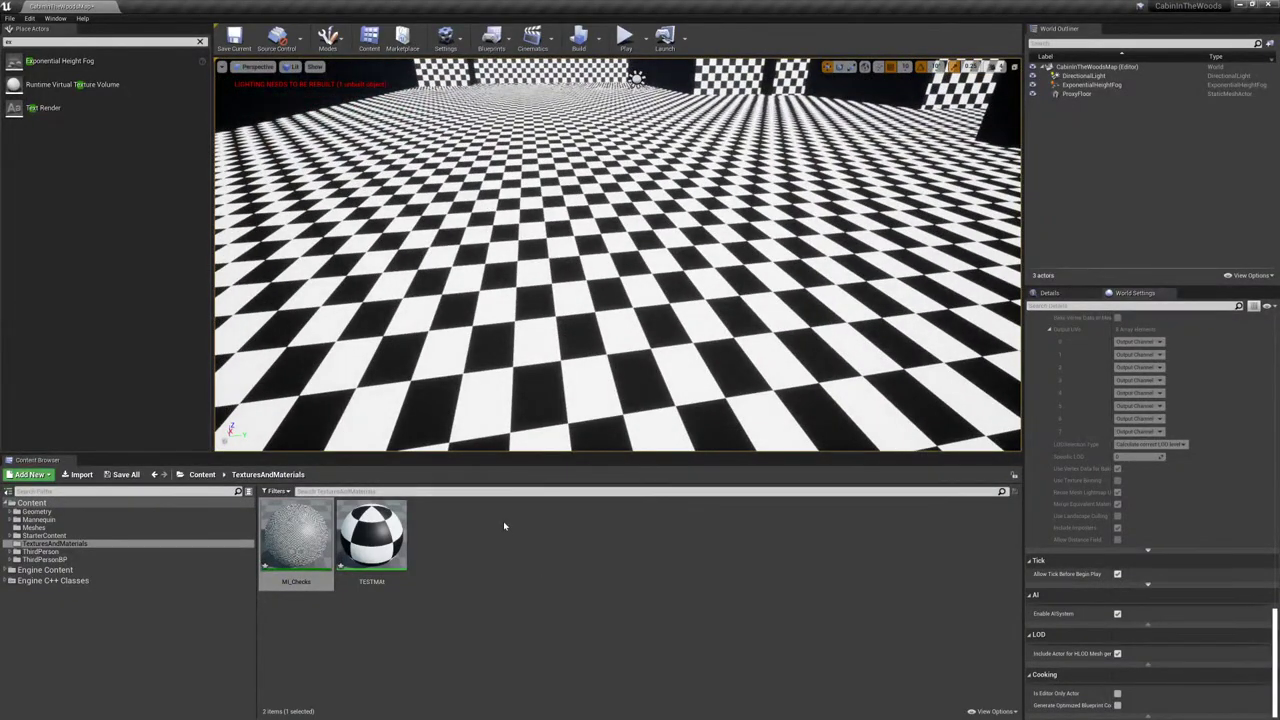
- Open the TESTMAT material and insert a Lerp node before Base Color, with the CheckerPattern result feeding its Alpha
double_click(371, 538)
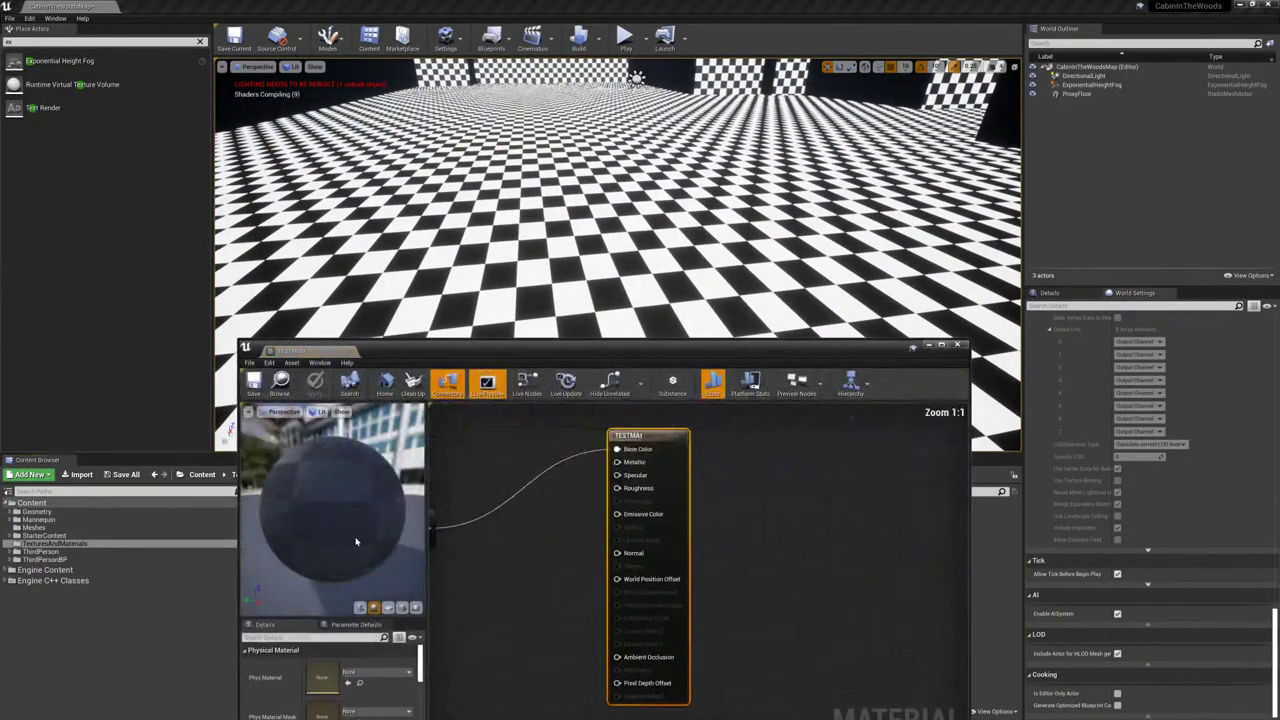
right_click_drag(573, 533, 851, 546)
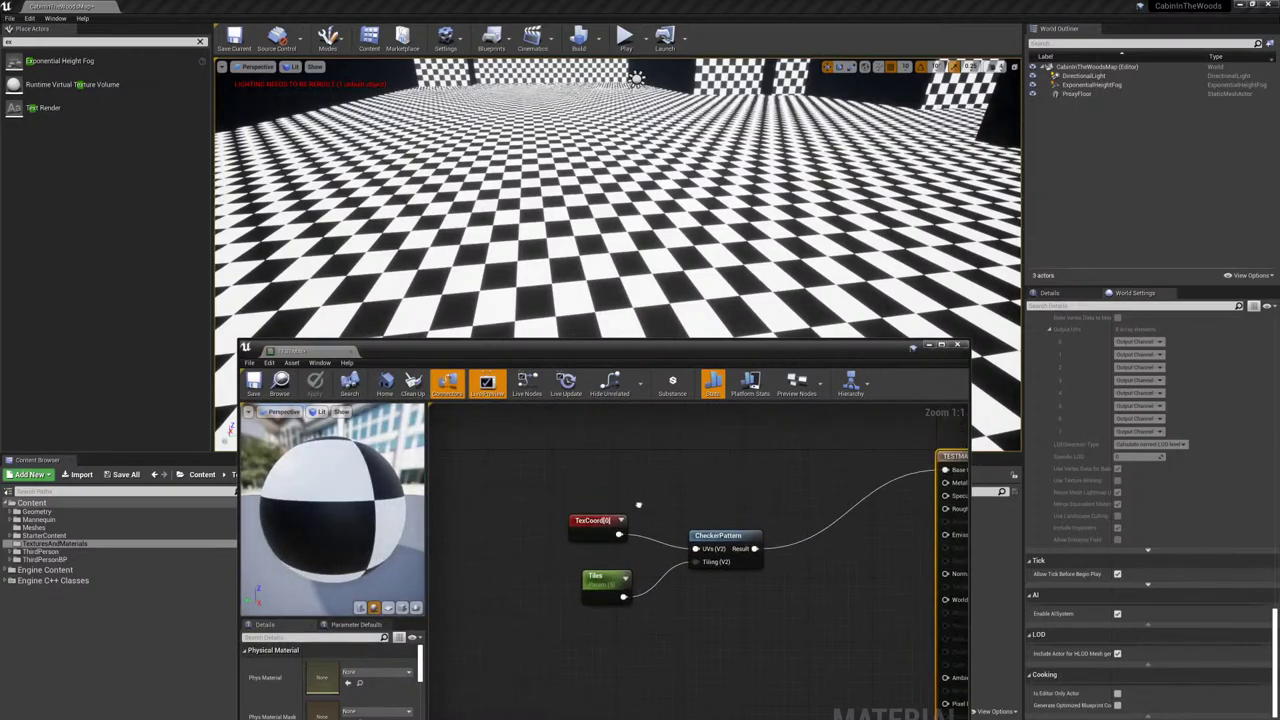
right_click_drag(607, 448, 566, 528)
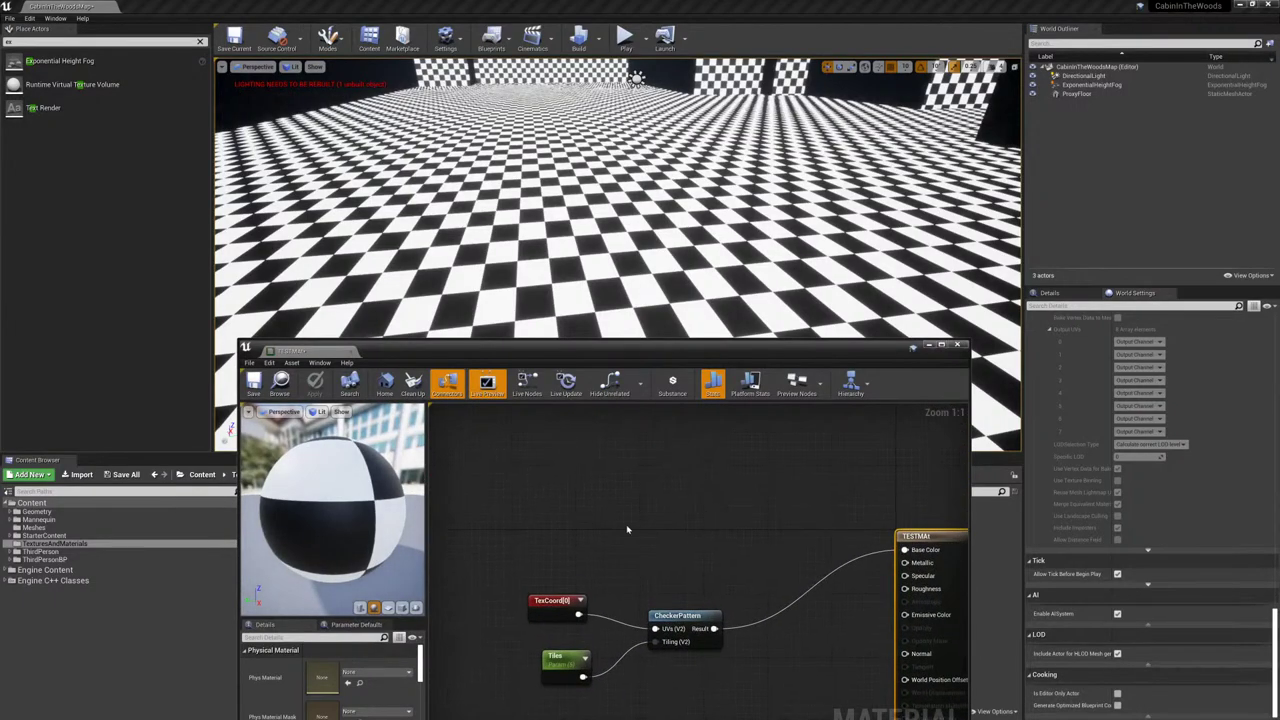
key("l")
left_click(727, 539)
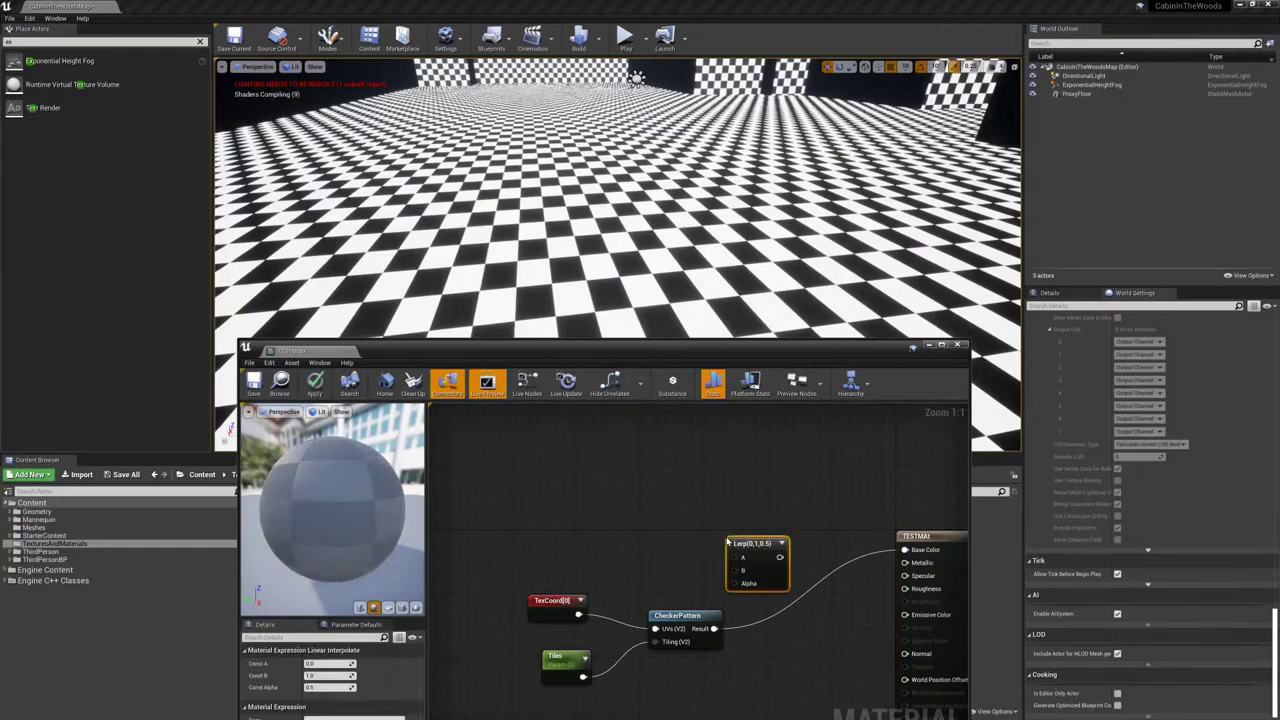
left_click_drag(714, 628, 930, 551)
left_click_drag(734, 547, 783, 532)
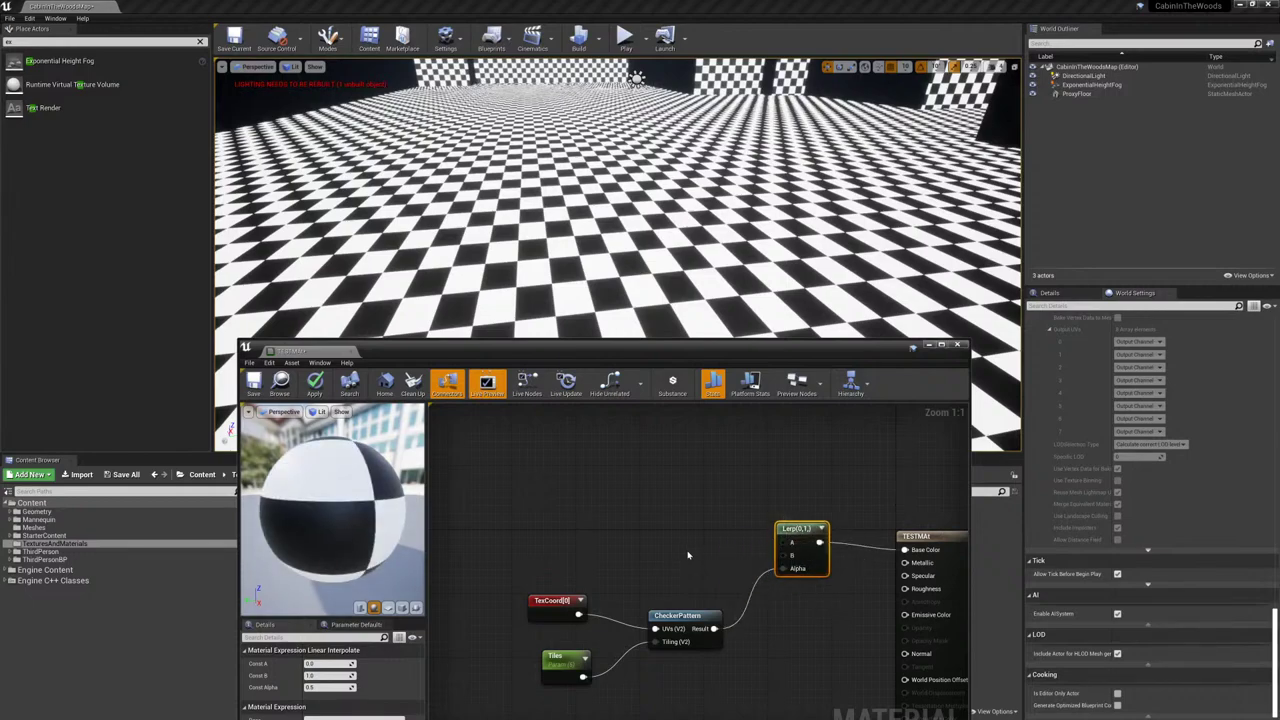
- Add a constant node with the value 0.125 and connect it to input A of the Lerp
key("1")
left_click(667, 493)
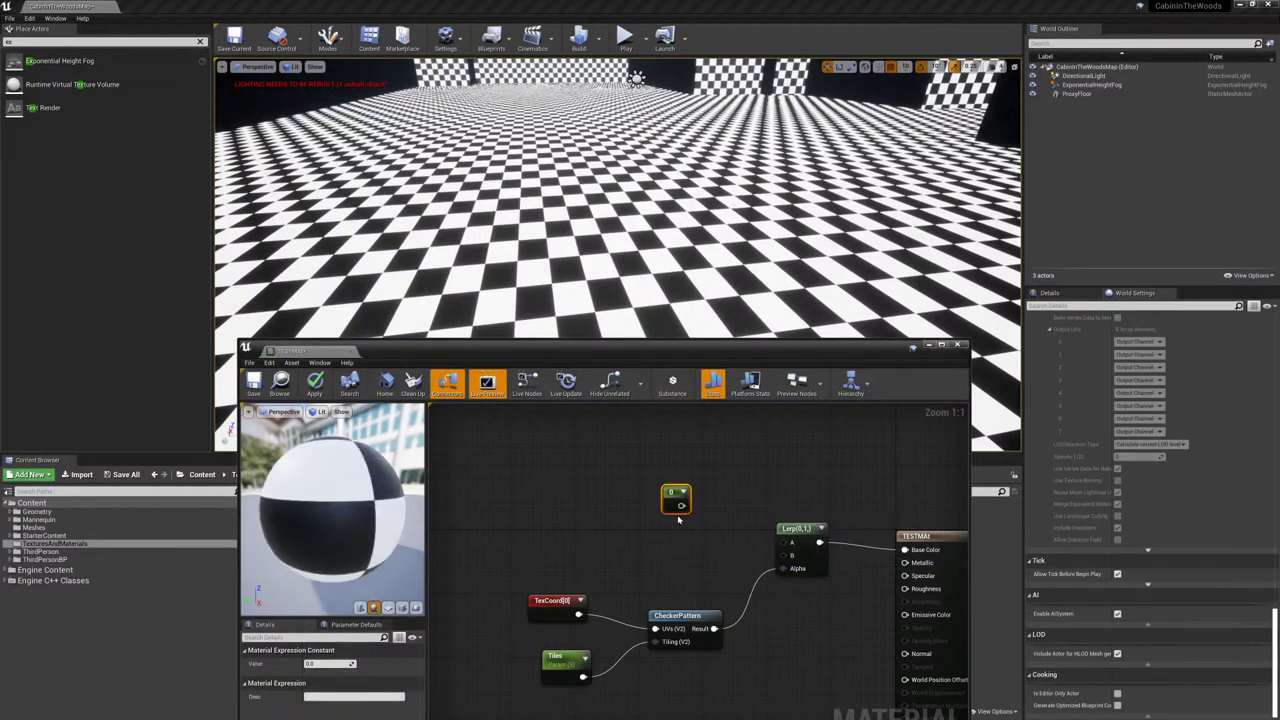
left_click(330, 664)
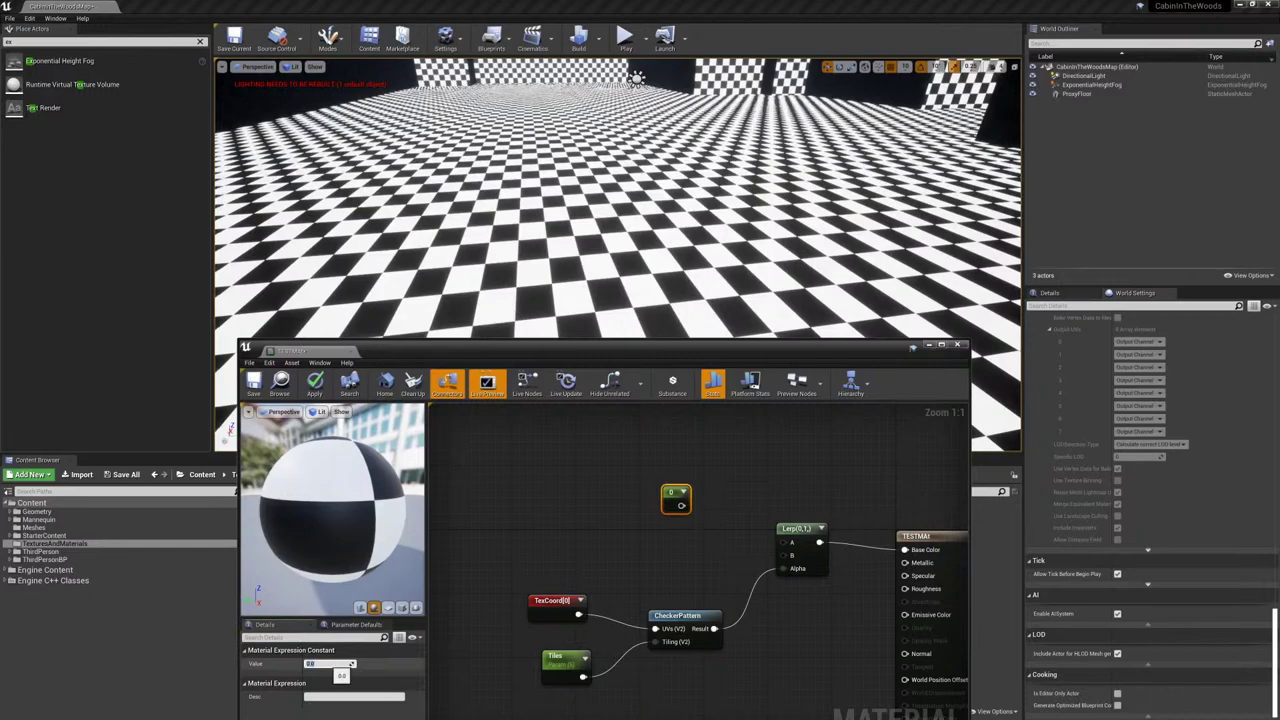
type(".125")
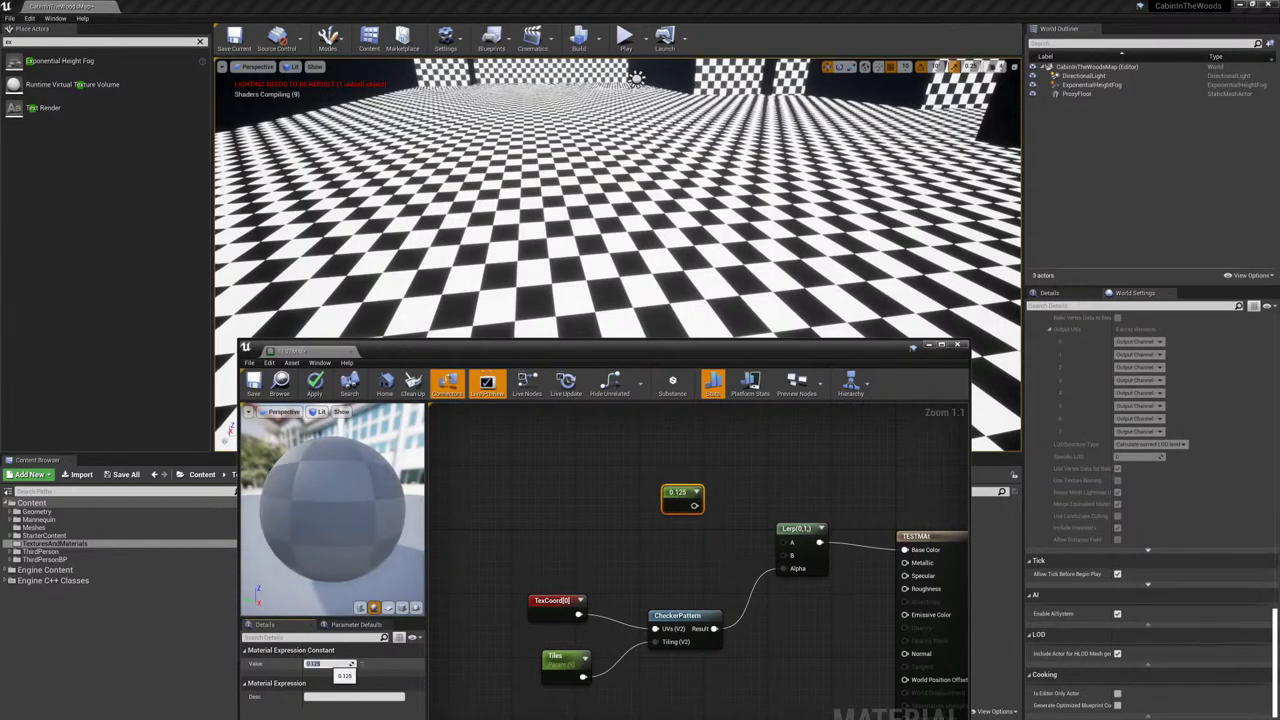
key("Return")
left_click_drag(694, 505, 784, 542)
- Add a second constant node with the value 0.951 and connect it to input B of the Lerp
left_click(668, 550)
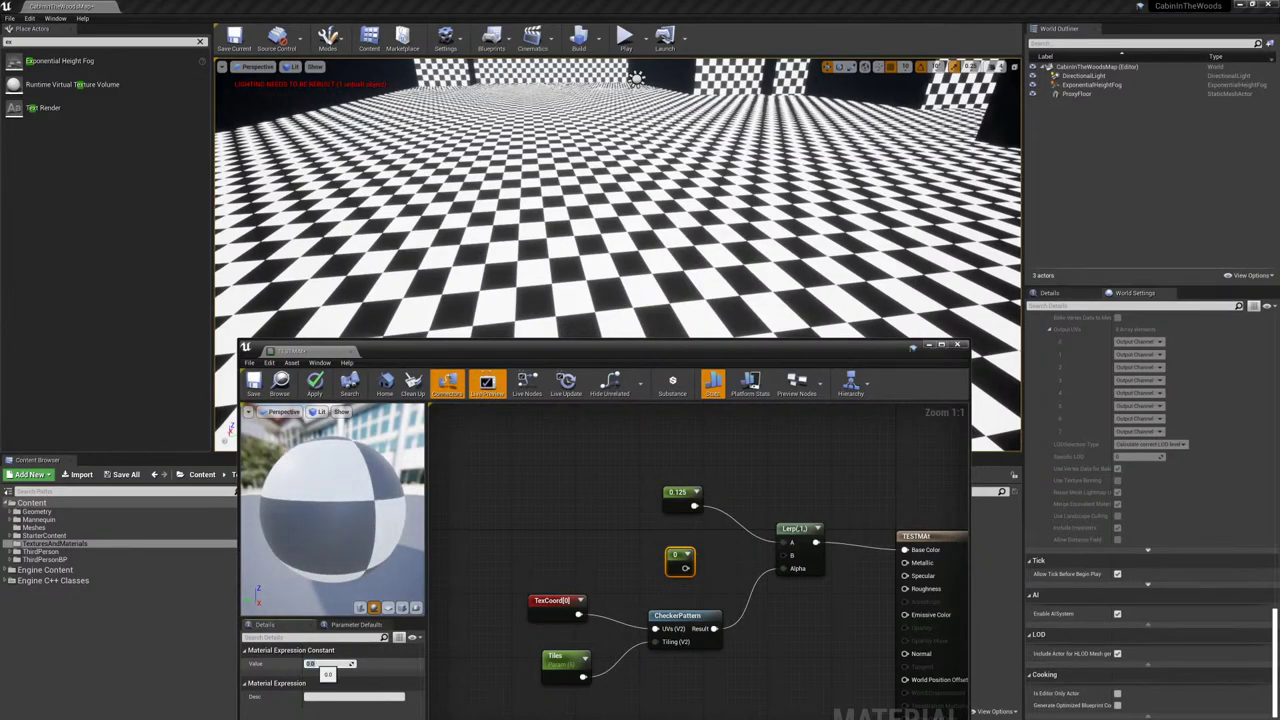
left_click(322, 666)
type(".951")
key("Return")
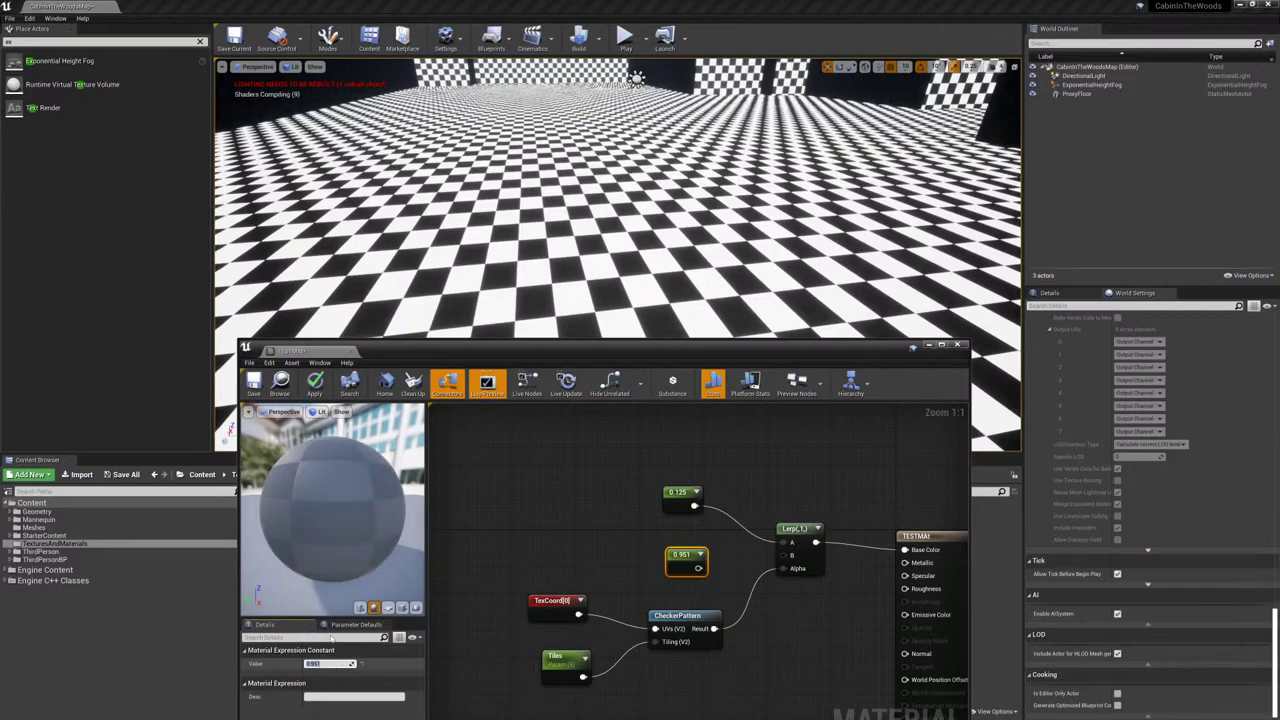
left_click_drag(698, 568, 786, 555)
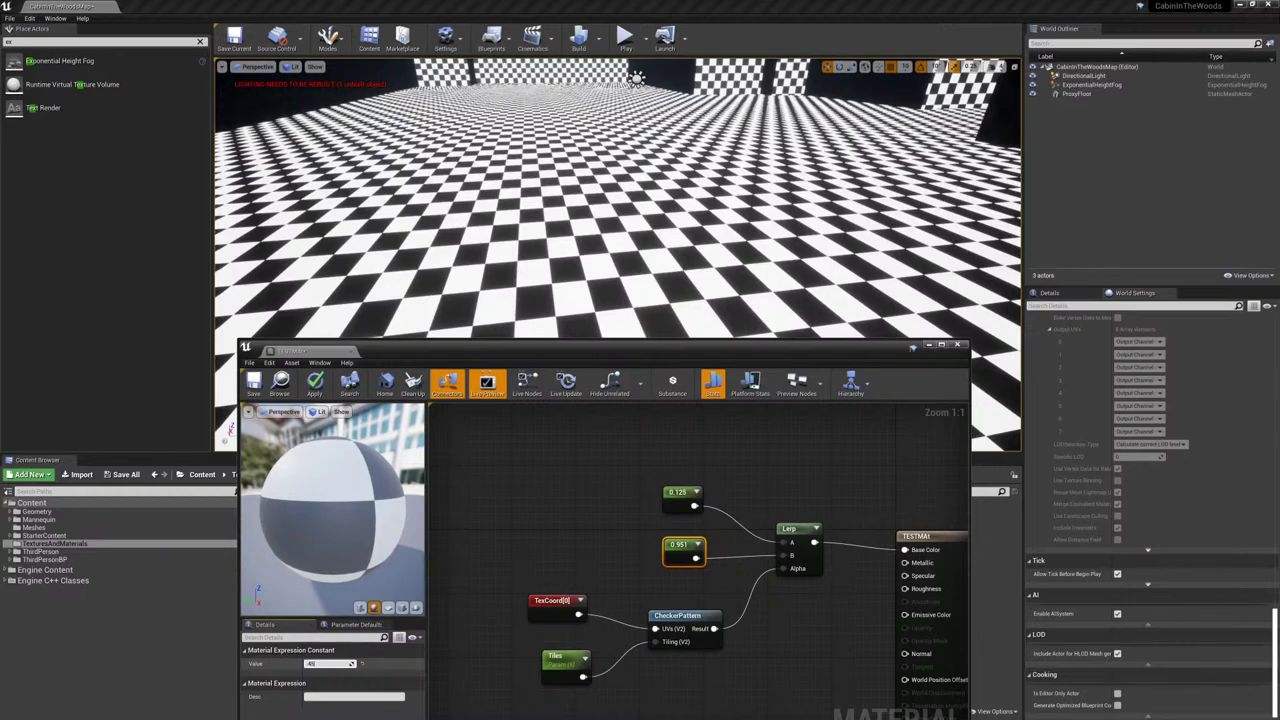
- Set the constant feeding input B of the Lerp to 0.45 and the one feeding input A to 0.54
type(".45")
key("Return")
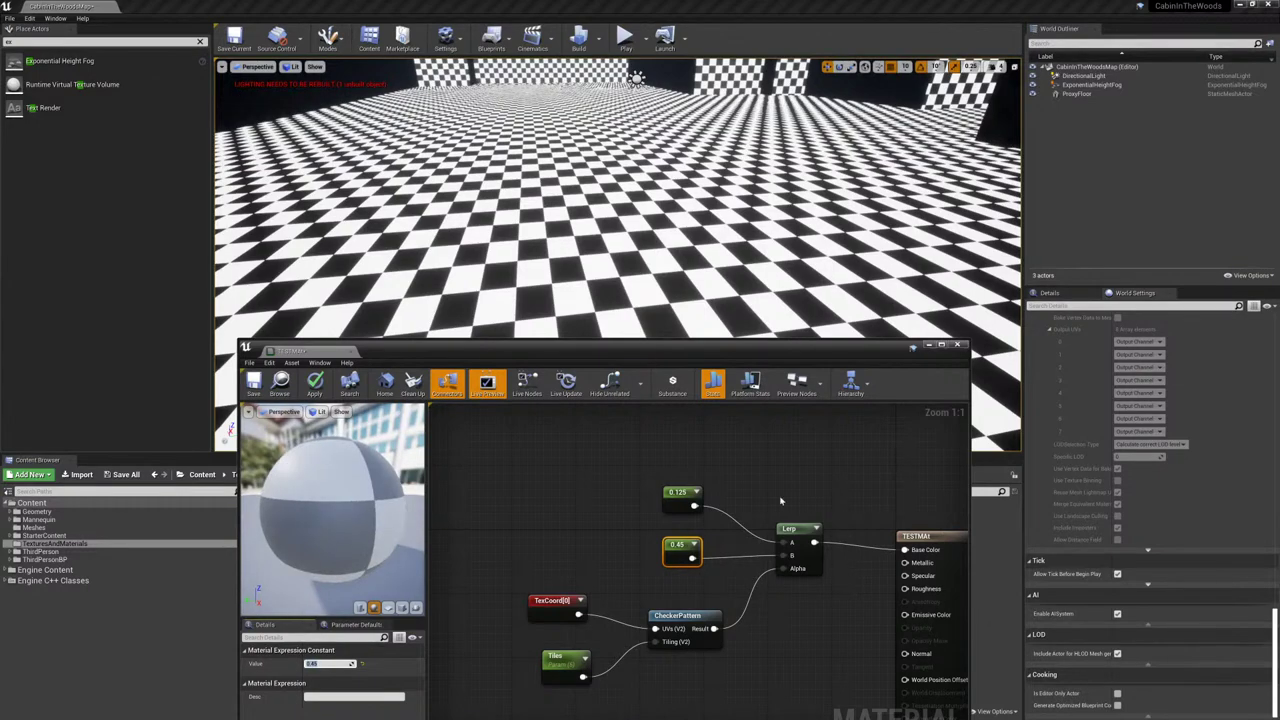
left_click(684, 498)
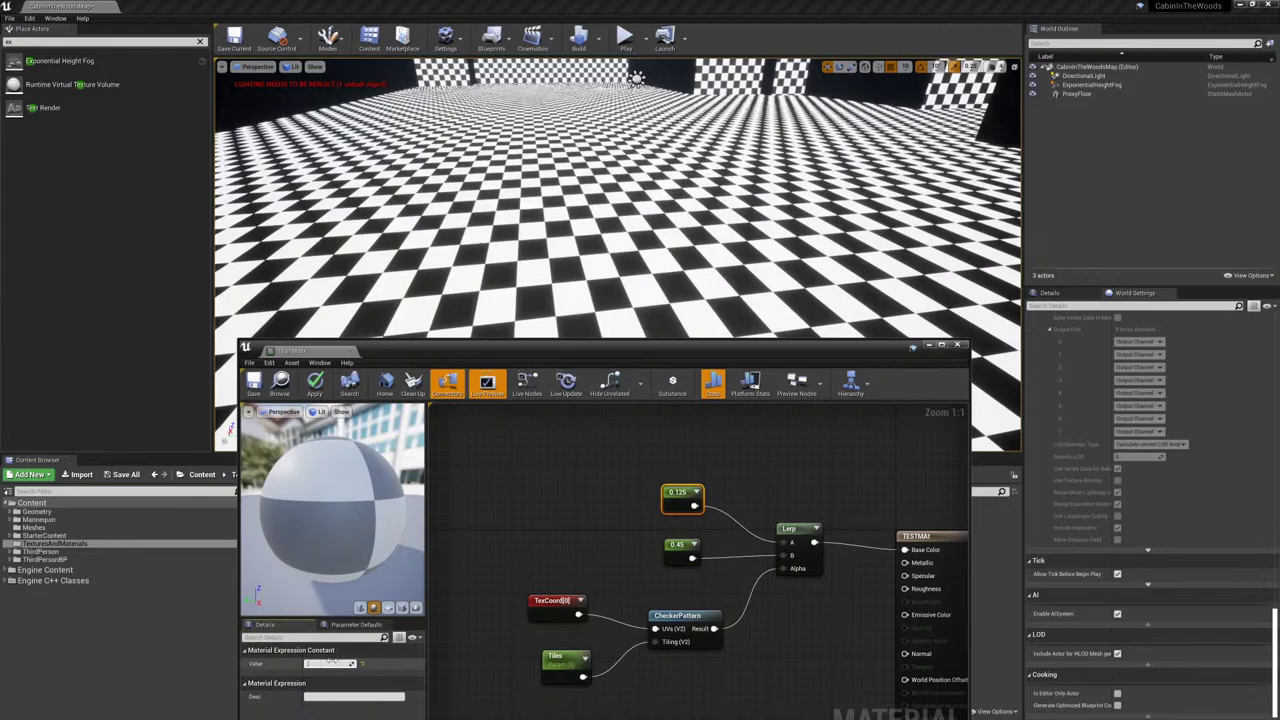
key("Return")
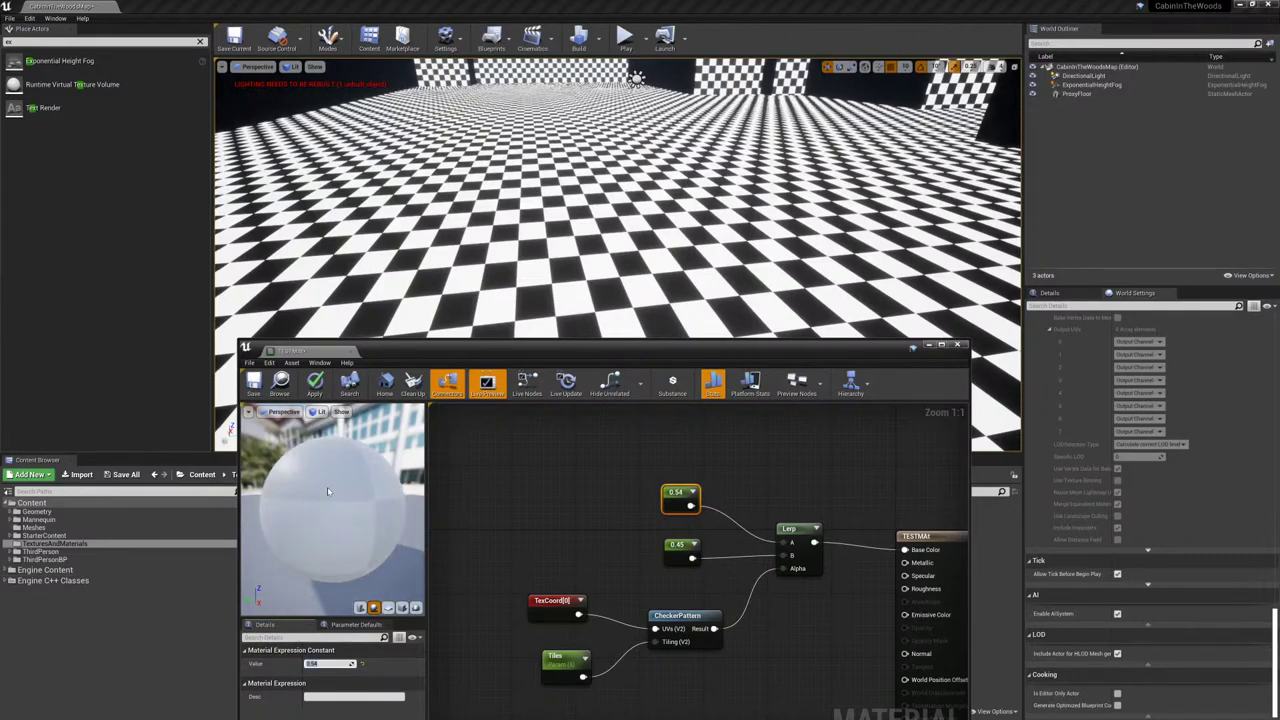
- Set the constant feeding input A of the Lerp to 0.21 and the one feeding input B to 0.12
mouse_move(331, 491)
left_mouse_down()
mouse_move(390, 491)
mouse_move(320, 497)
left_mouse_up()
left_click(330, 664)
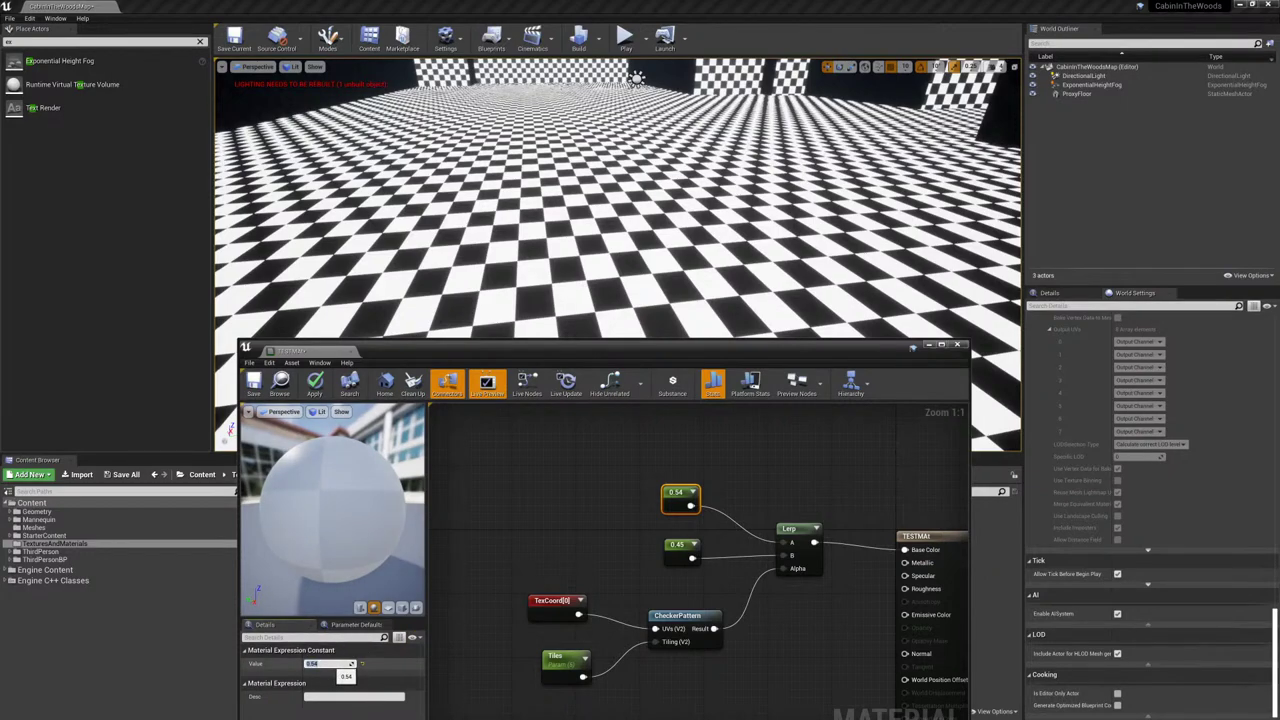
type(".21")
key("Return")
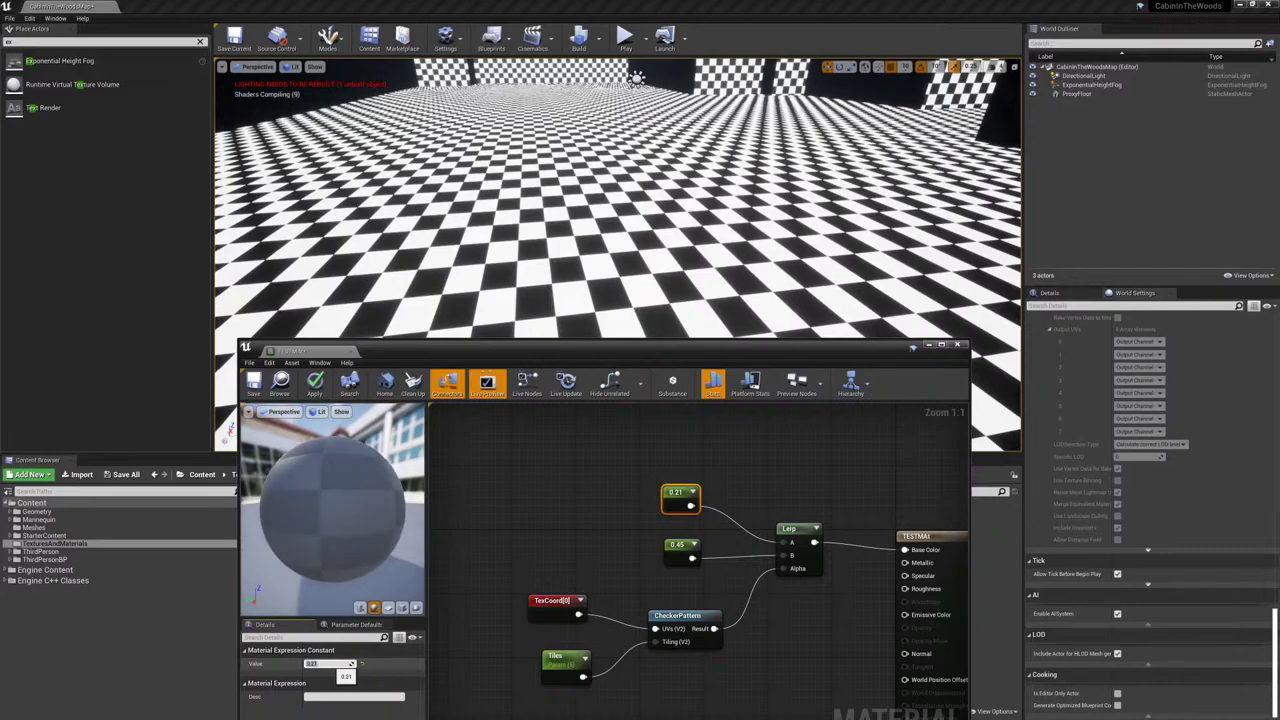
left_click(681, 548)
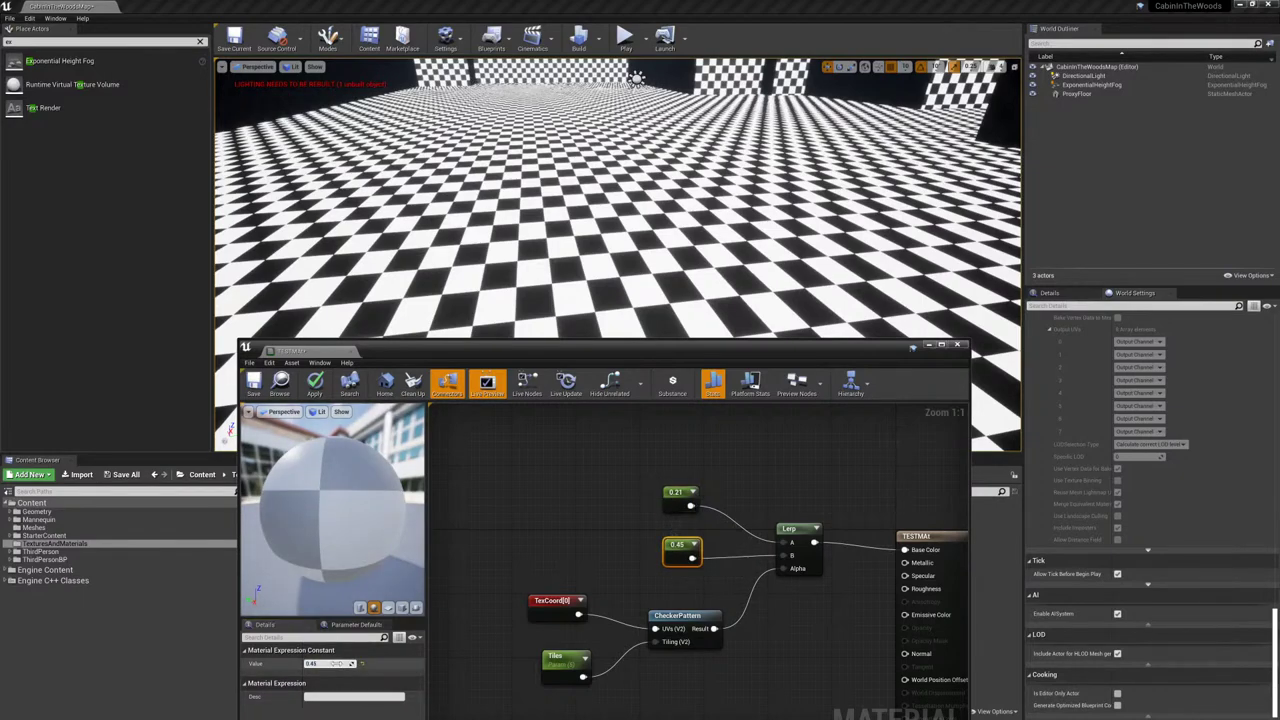
key("Return")
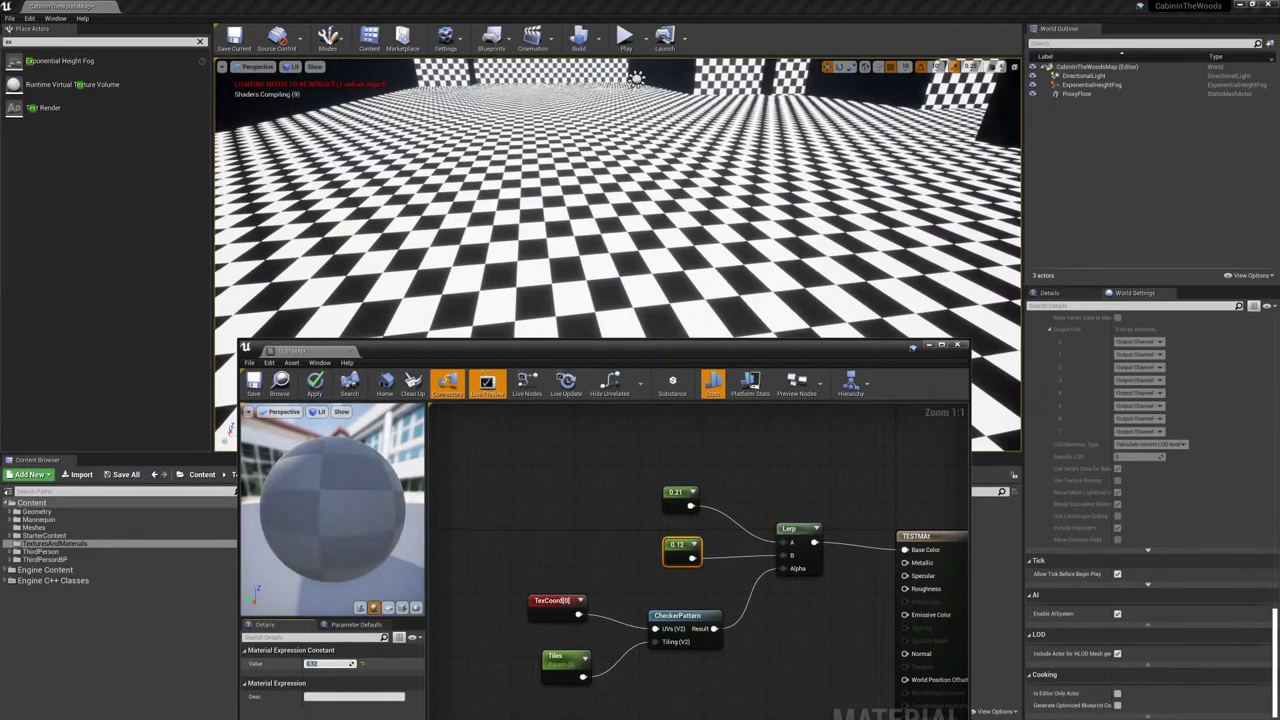
left_click_drag(404, 432, 352, 432)
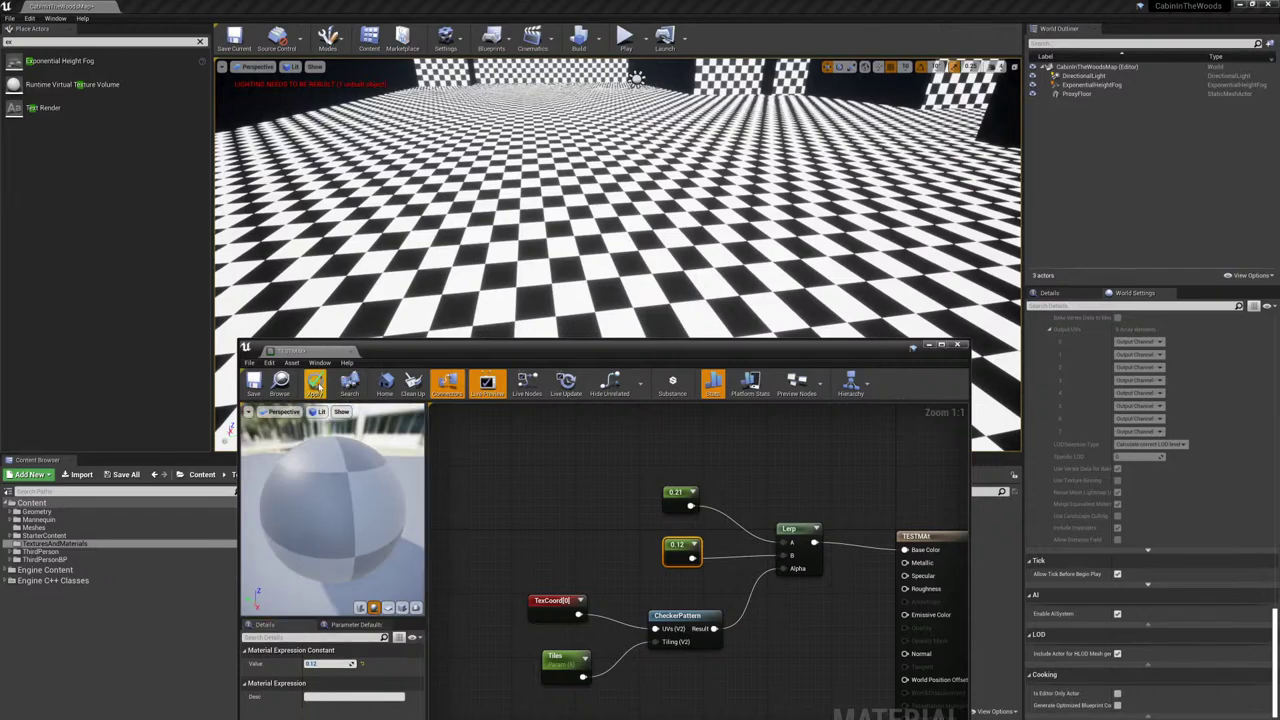
- Route the Lerp output through a new 1-x node into Roughness and apply the material
right_click_drag(615, 526, 573, 496)
left_click_drag(772, 512, 866, 558)
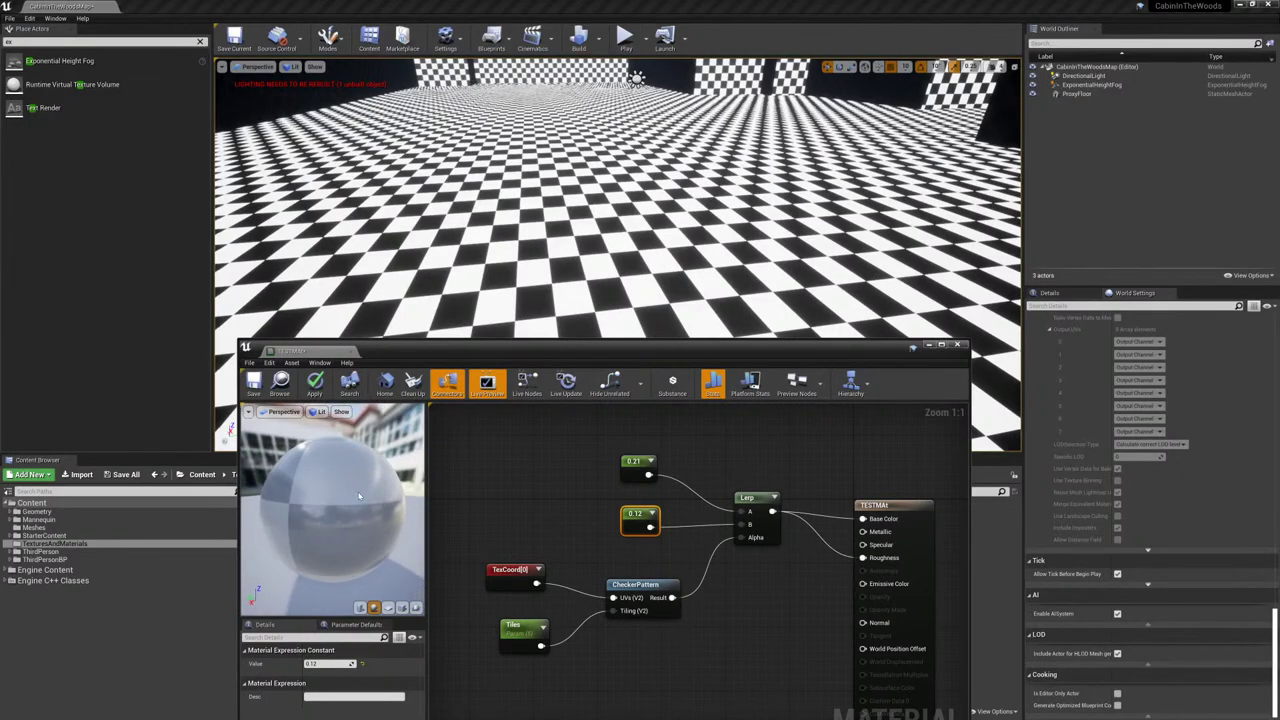
left_click_drag(772, 512, 760, 578)
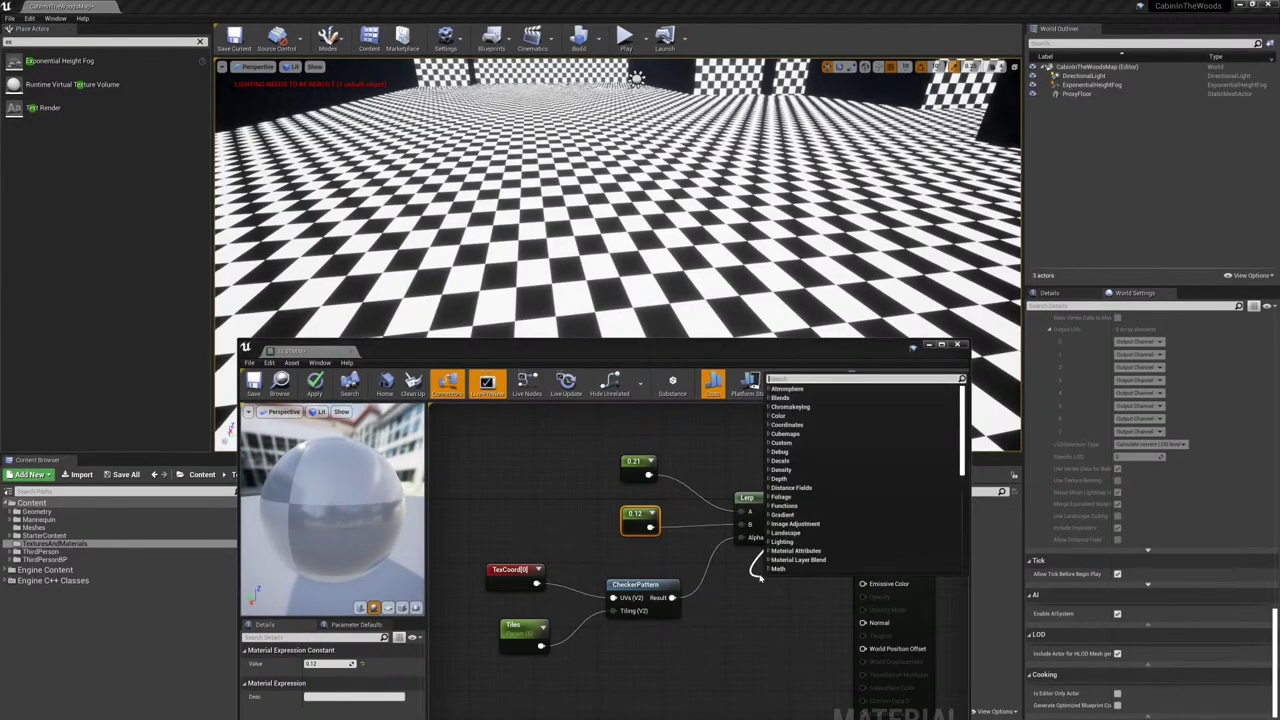
type("1-")
key("Return")
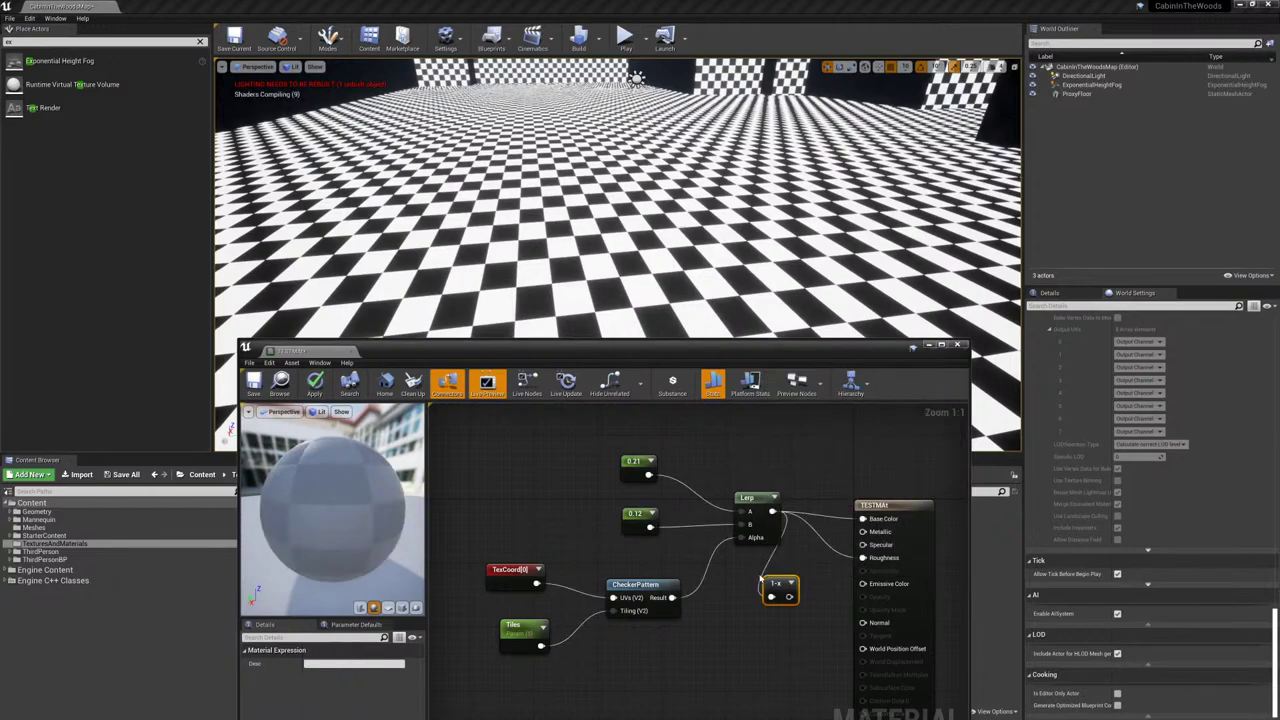
left_click_drag(789, 597, 862, 557)
left_click(315, 382)
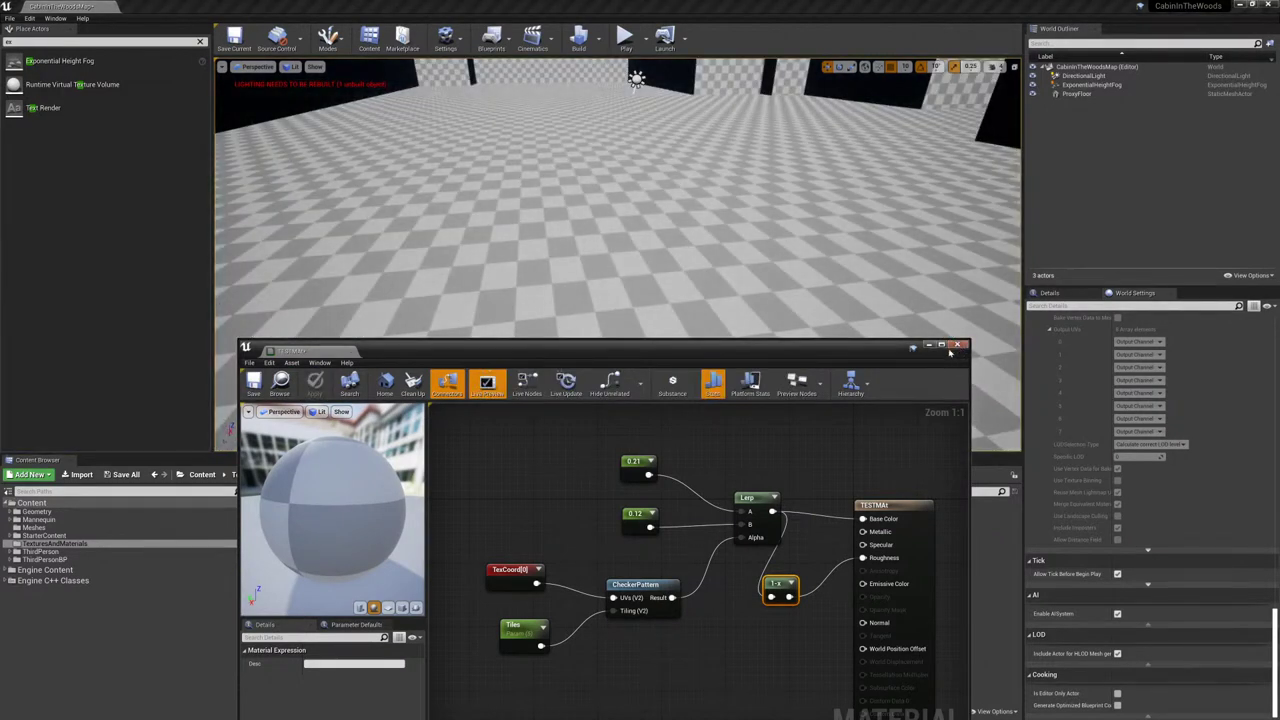
- Insert a Subtract node between the Lerp output and Base Color, placed between the Lerp and the material output node
right_click_drag(672, 530, 740, 518)
left_click_drag(466, 435, 858, 662)
right_click_drag(840, 500, 640, 515)
left_click_drag(641, 513, 695, 493)
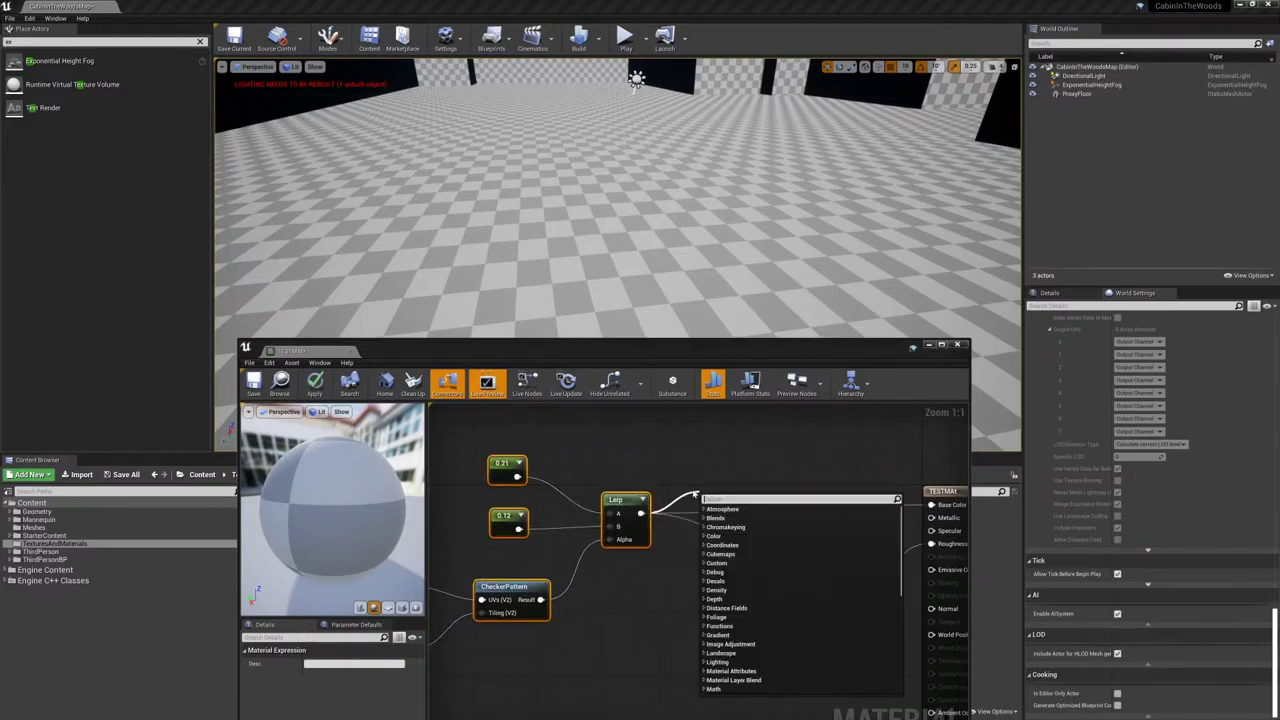
type("-")
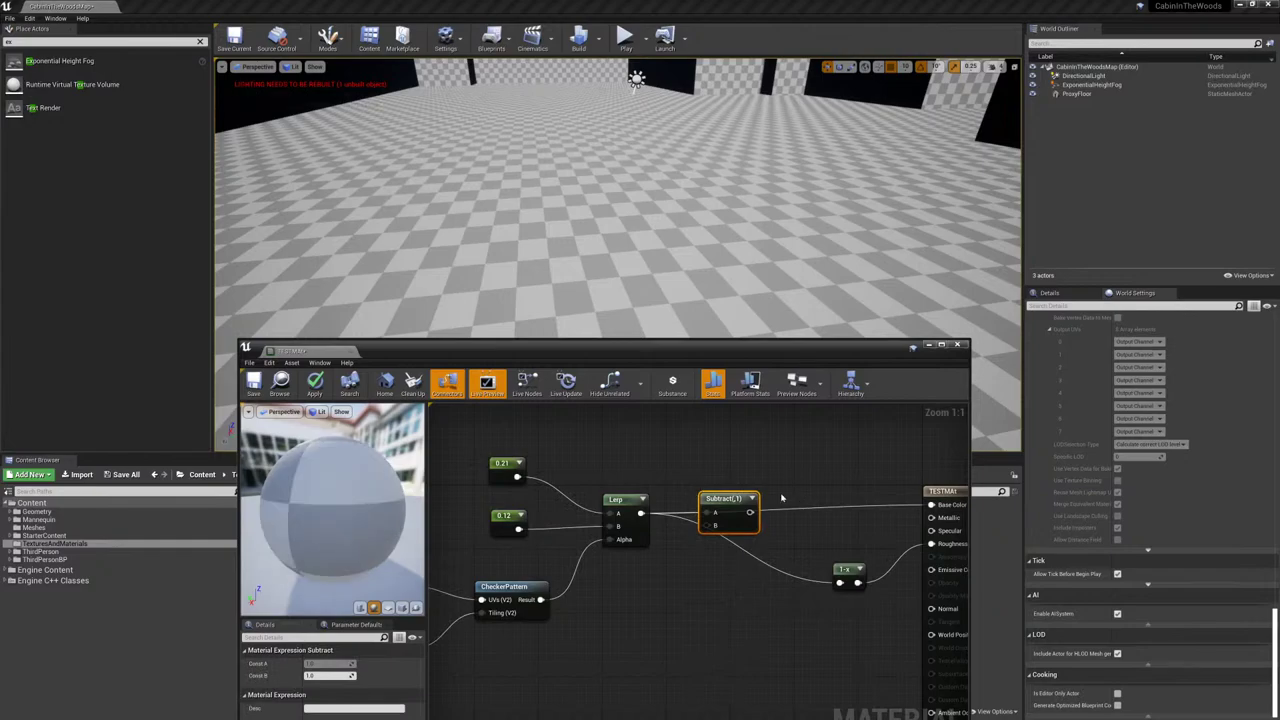
left_click_drag(750, 512, 932, 505)
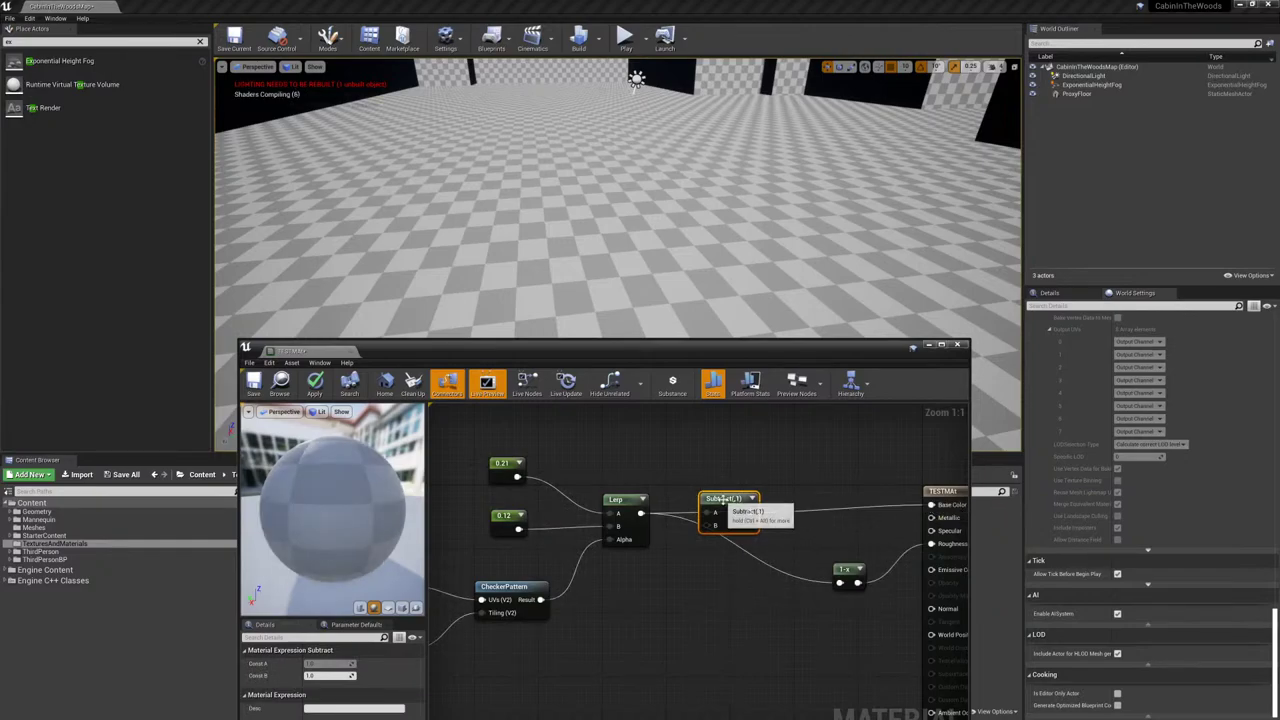
left_click_drag(722, 499, 777, 488)
- Set the Subtract node's Const B to 0.75 and apply the material
left_click_drag(410, 590, 331, 605)
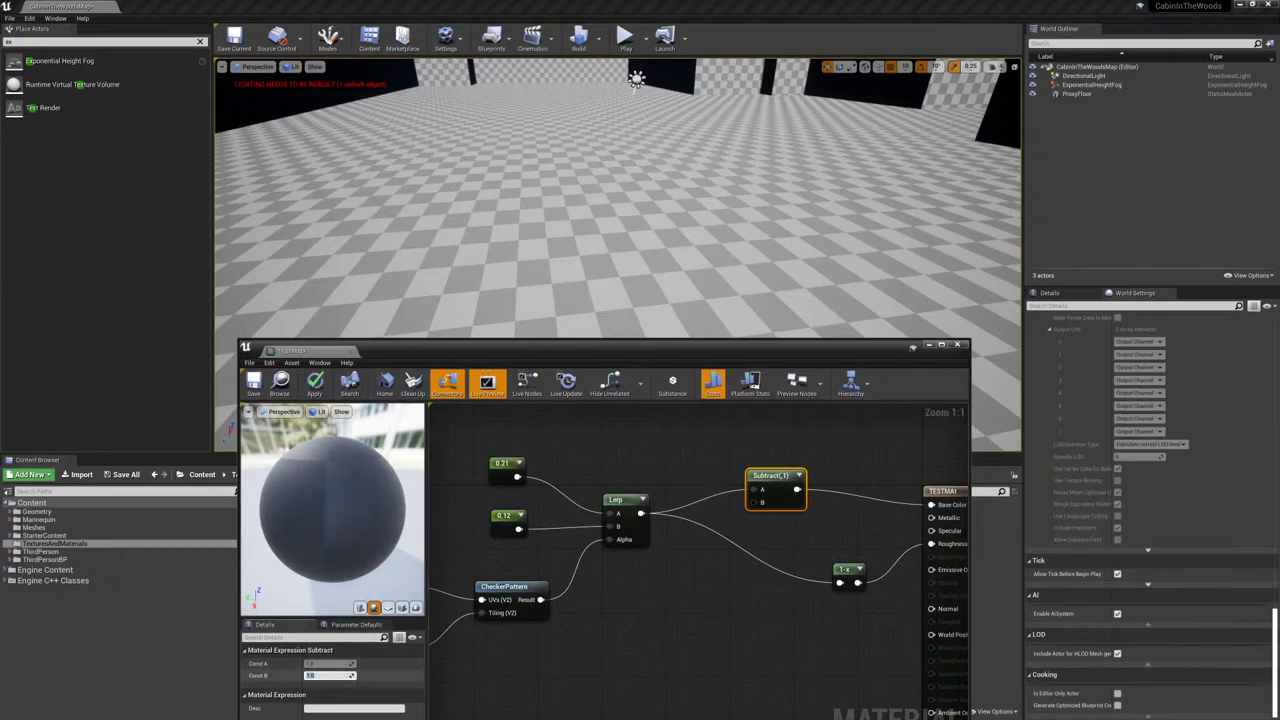
type(".75")
key("Return")
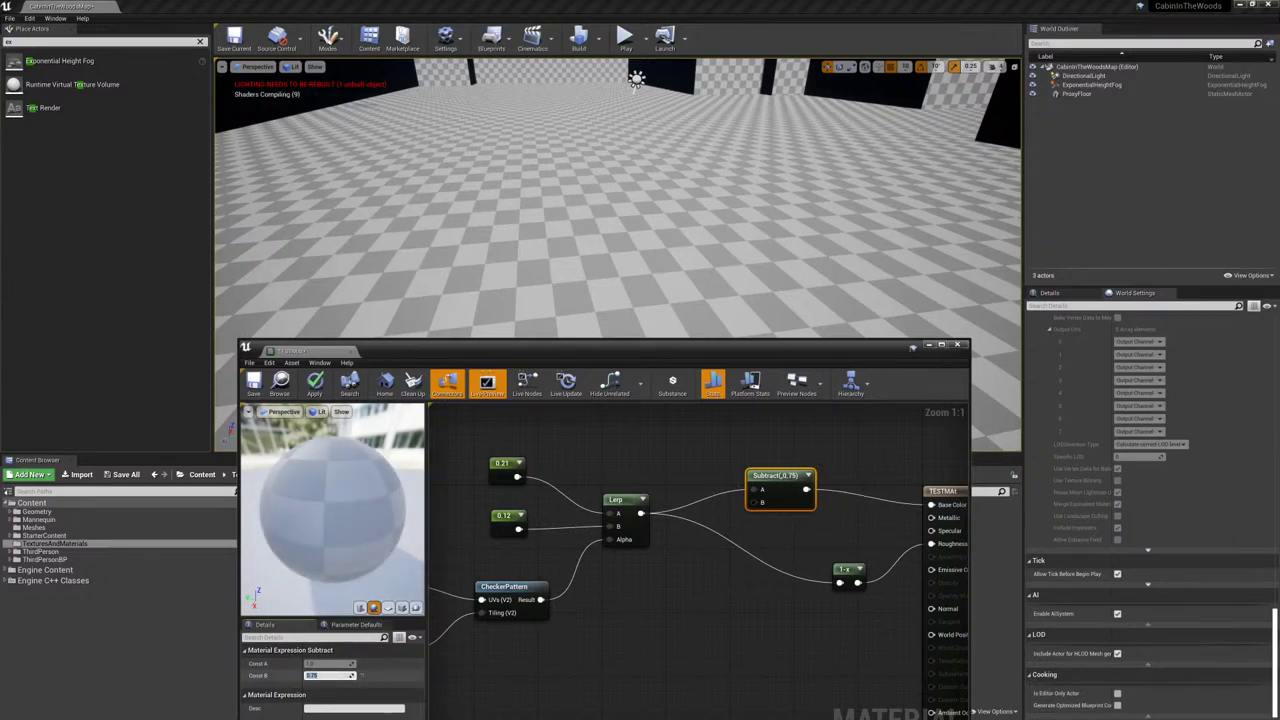
left_click(318, 381)
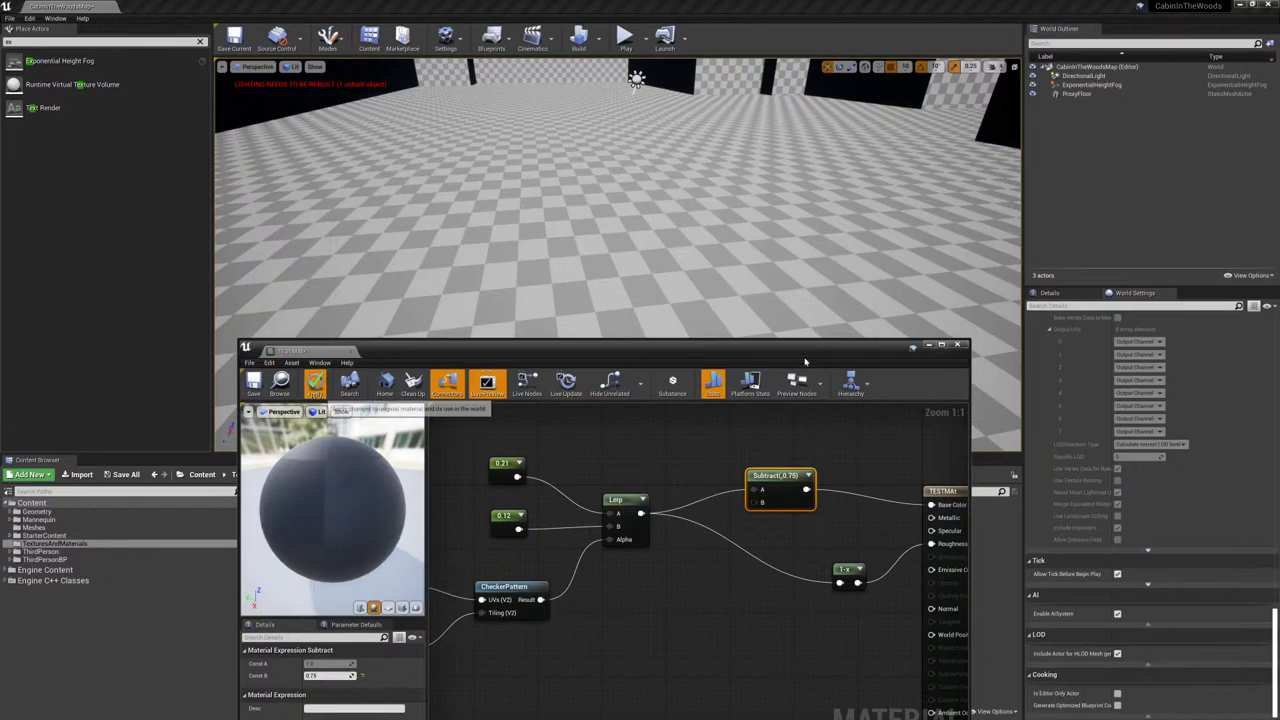
- Insert a Clamp node between the Subtract output and Base Color, and close the material editor
mouse_move(780, 476)
left_mouse_down()
mouse_move(708, 484)
mouse_move(785, 496)
left_mouse_up()
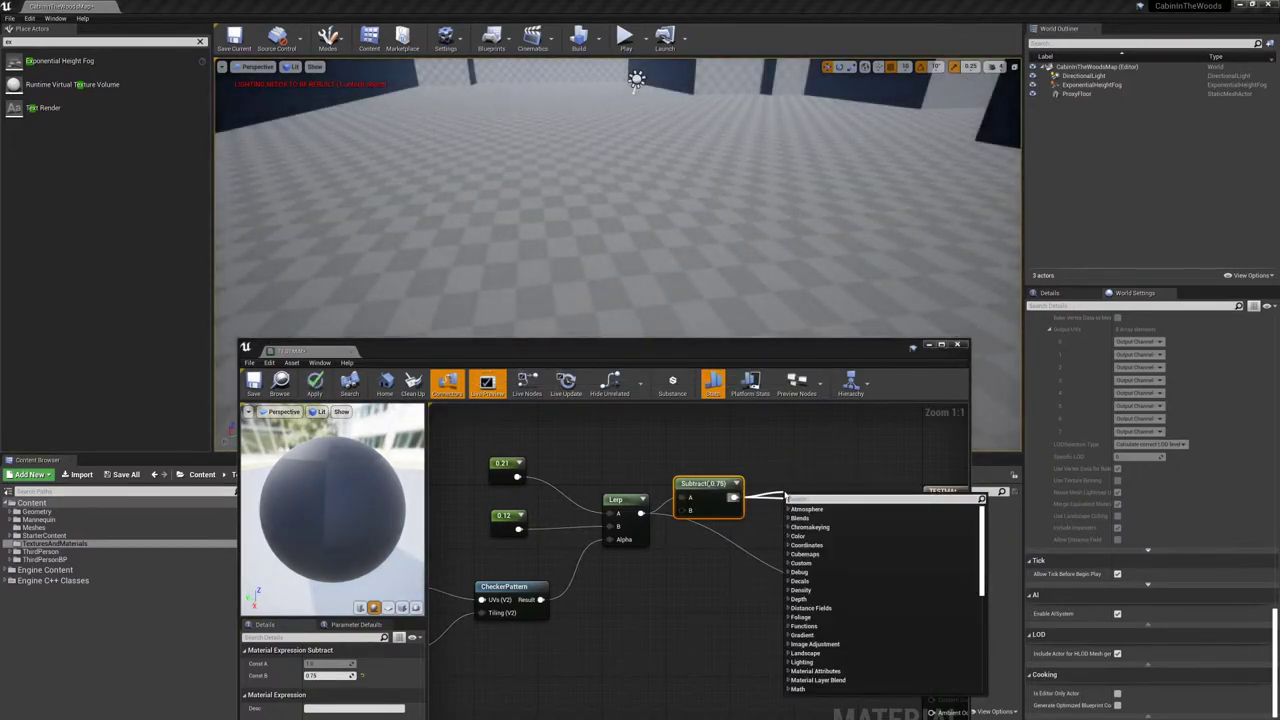
type("clam")
key("Return")
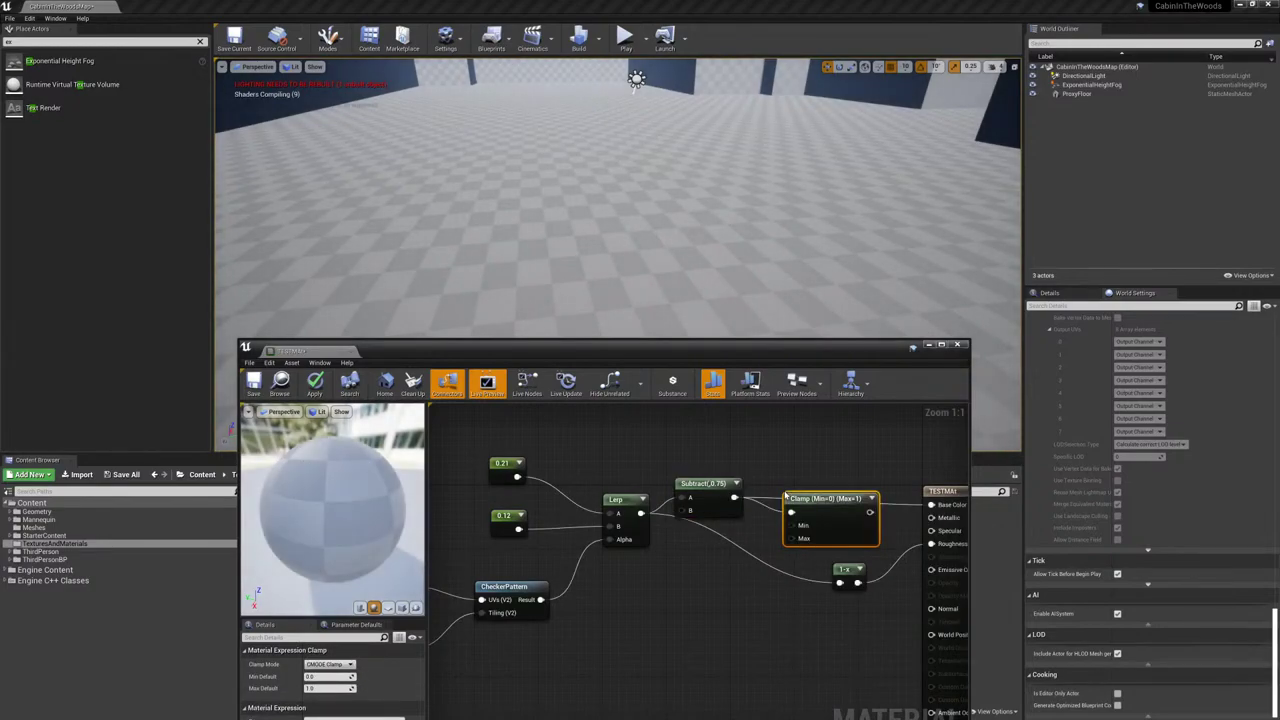
left_click_drag(868, 513, 931, 505)
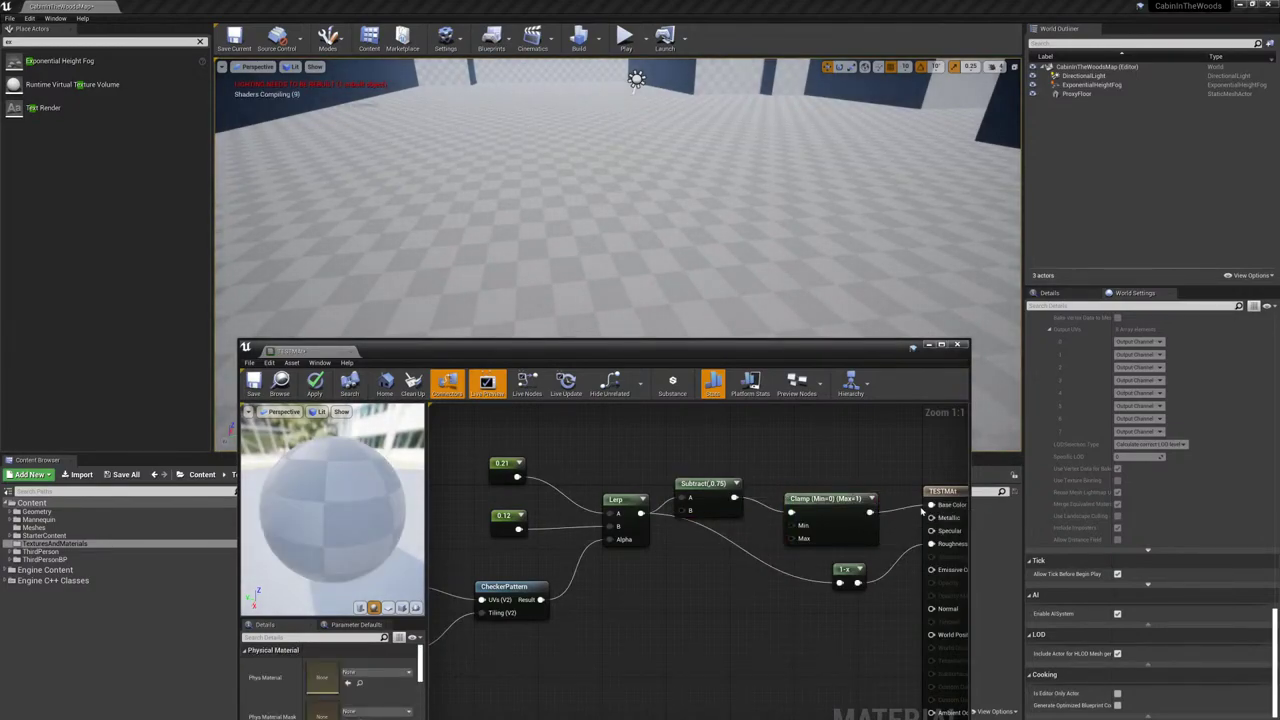
left_click(957, 345)
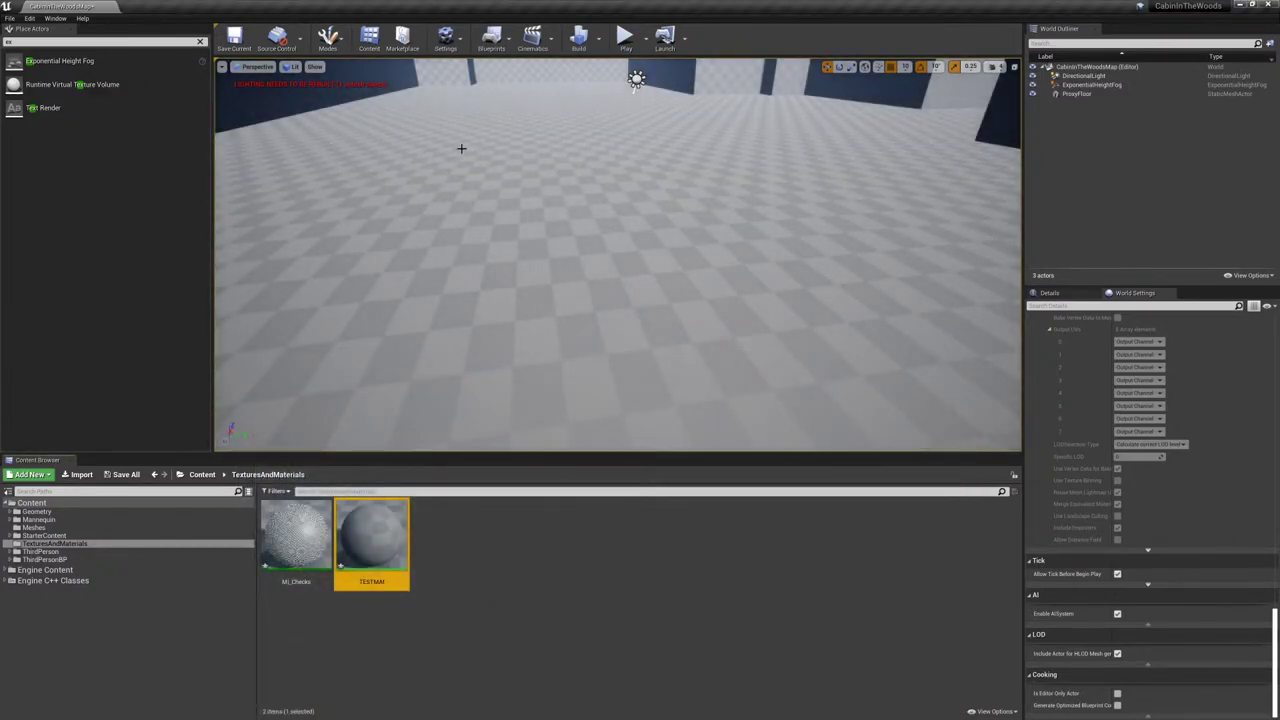
- Turn off Eye Adaptation among the level viewport's post-processing show flags
left_click(316, 67)
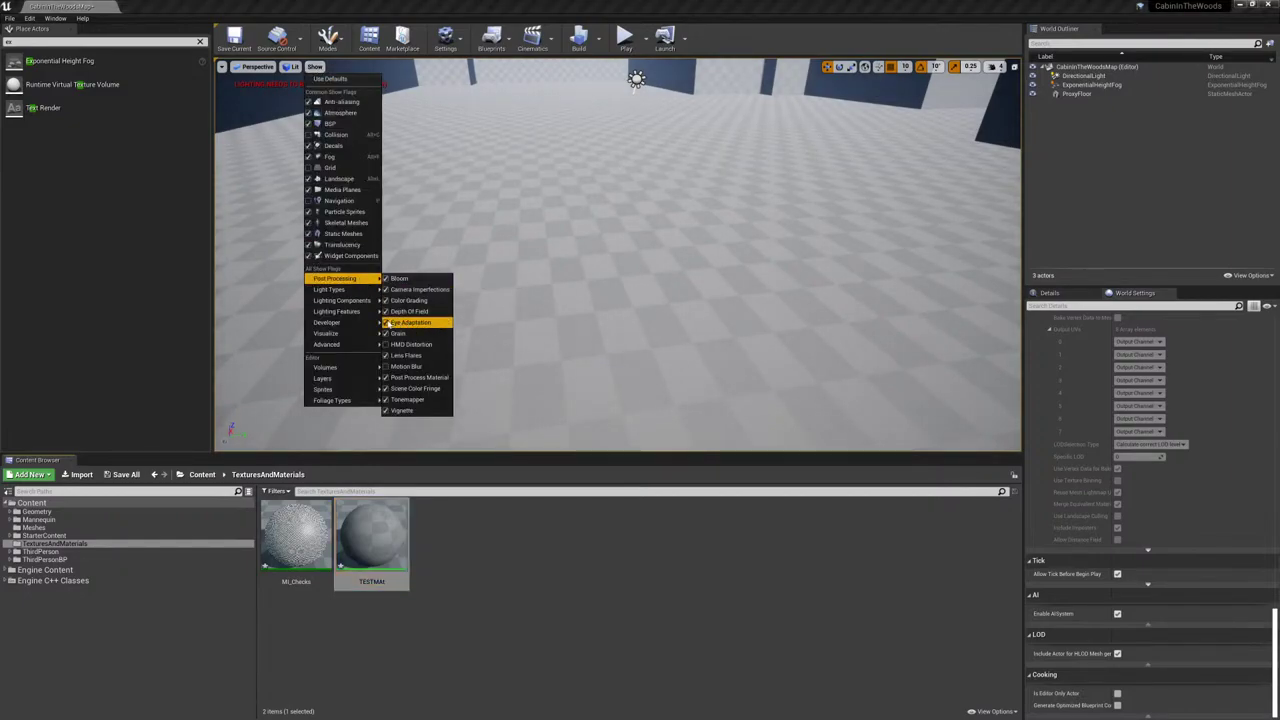
left_click(388, 323)
mouse_move(812, 254)
right_mouse_down()
mouse_move(812, 160)
mouse_move(730, 230)
mouse_move(812, 254)
right_mouse_up()
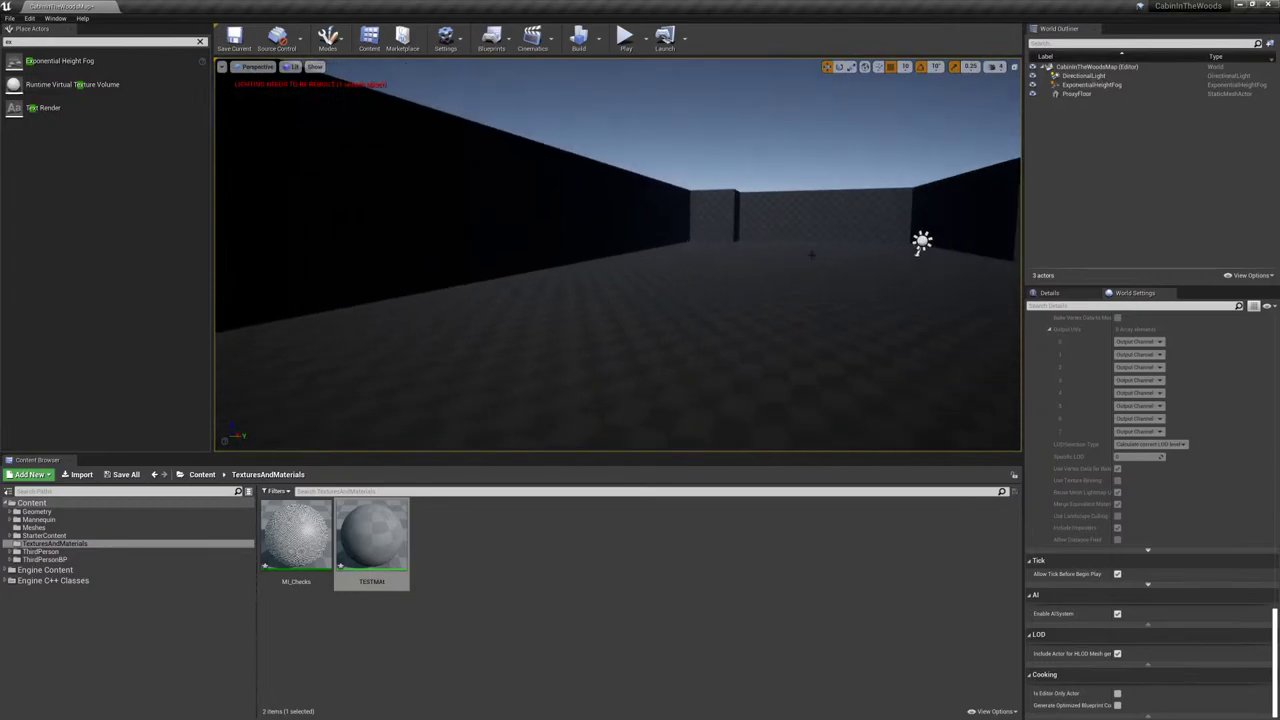
left_click(922, 242)
- Play the level, walk the character around the cabin to inspect the checker floor and walls, and stop playing
left_click(626, 36)
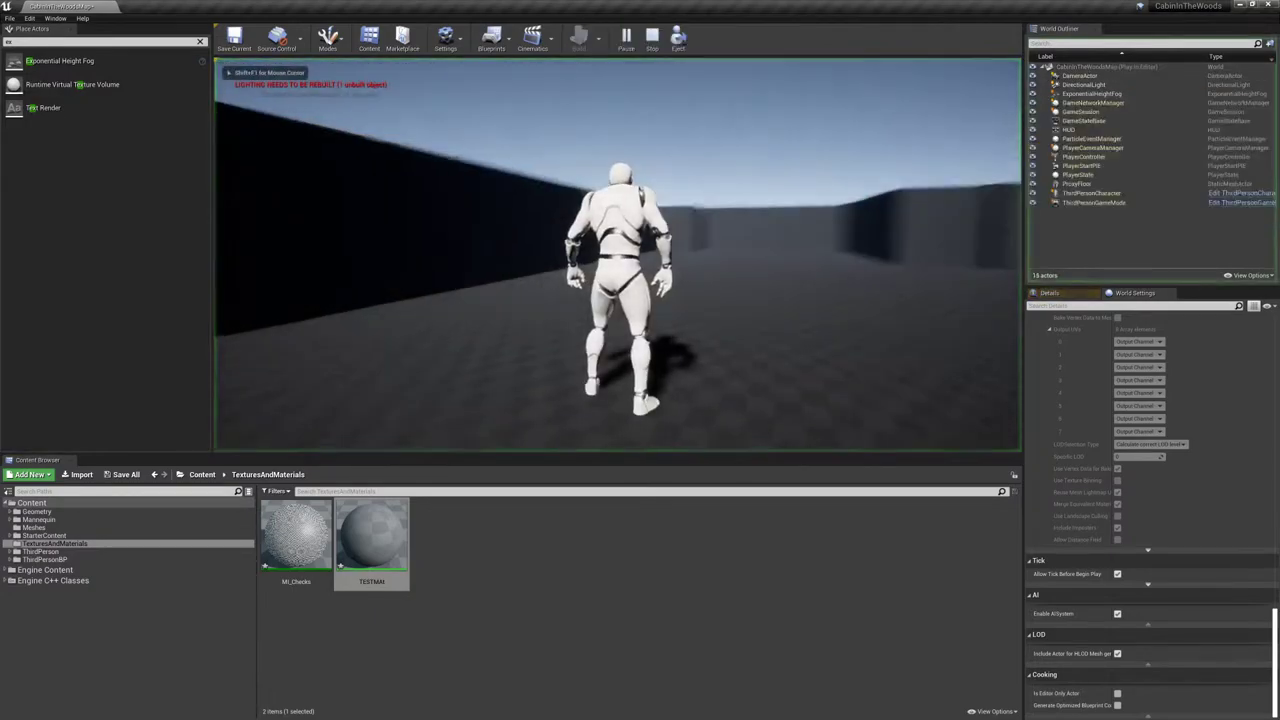
key("w")
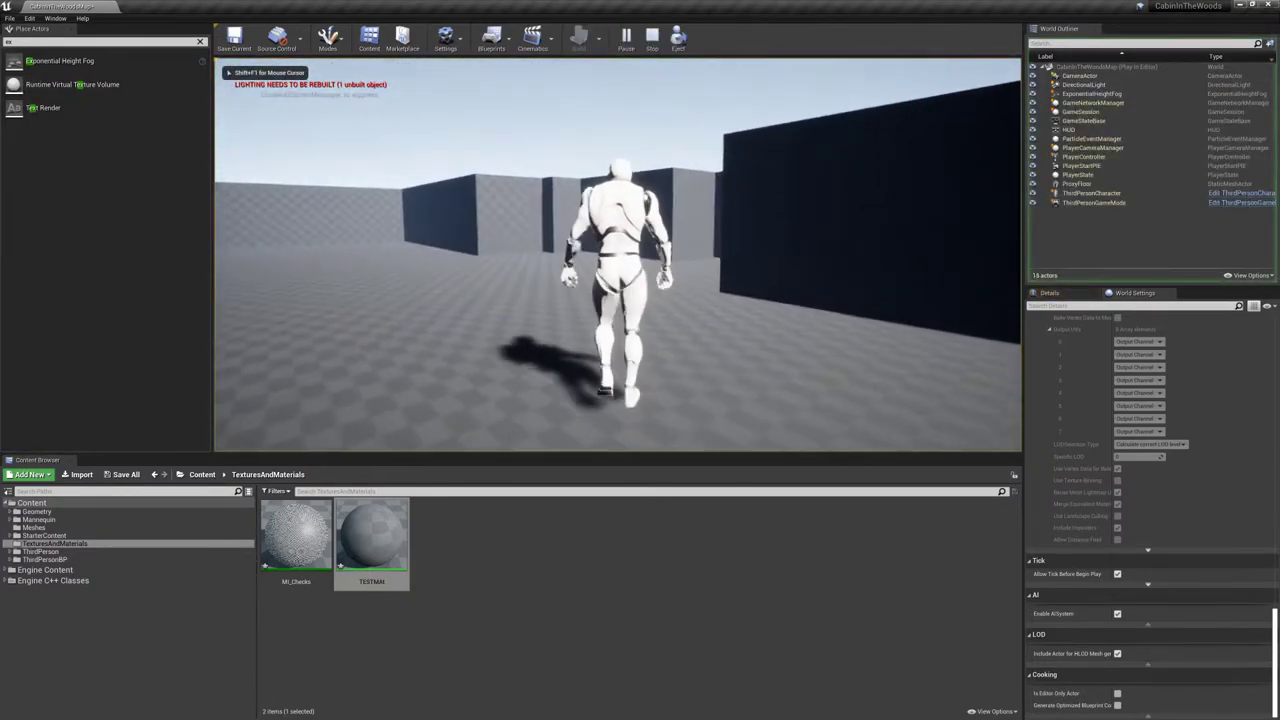
key("w")
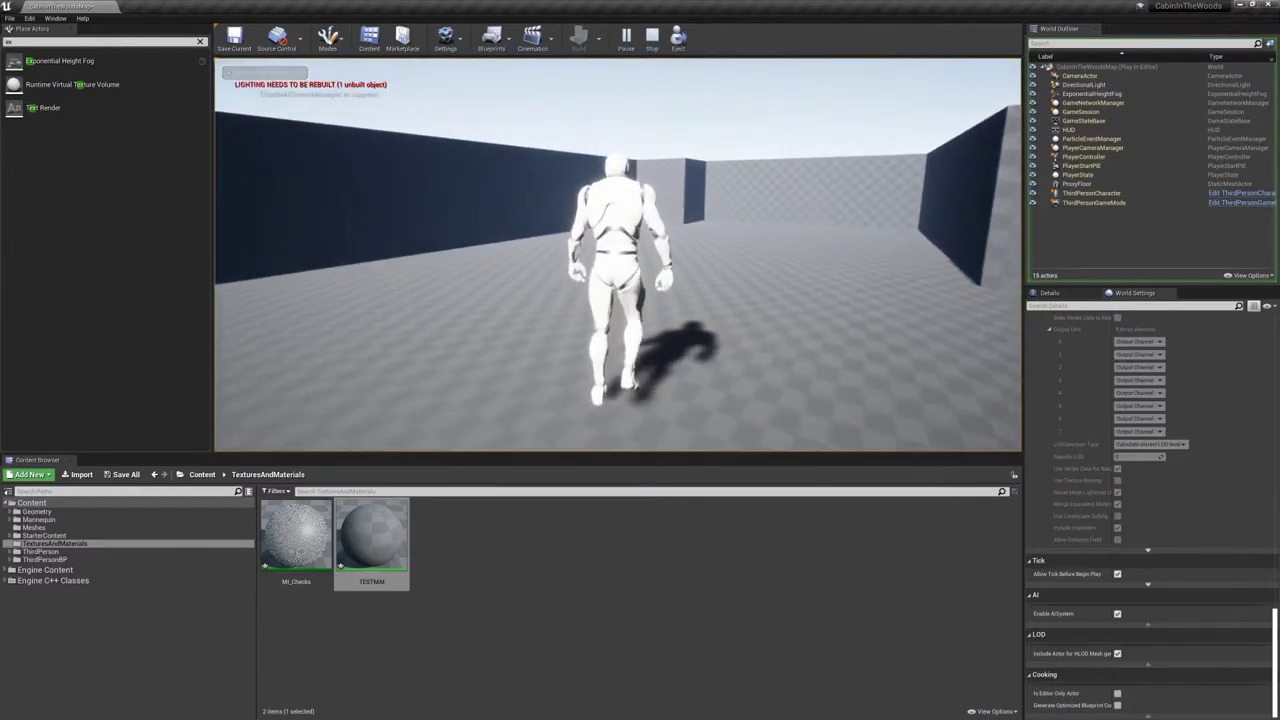
key("w")
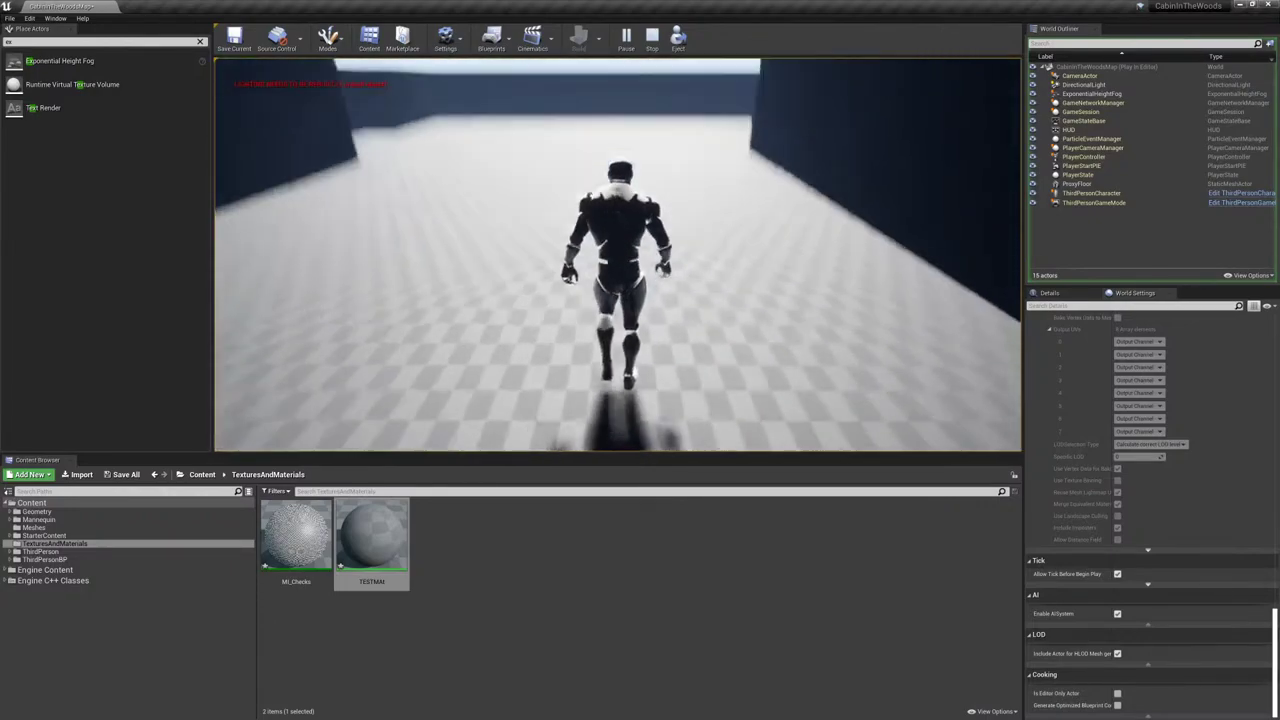
key("w")
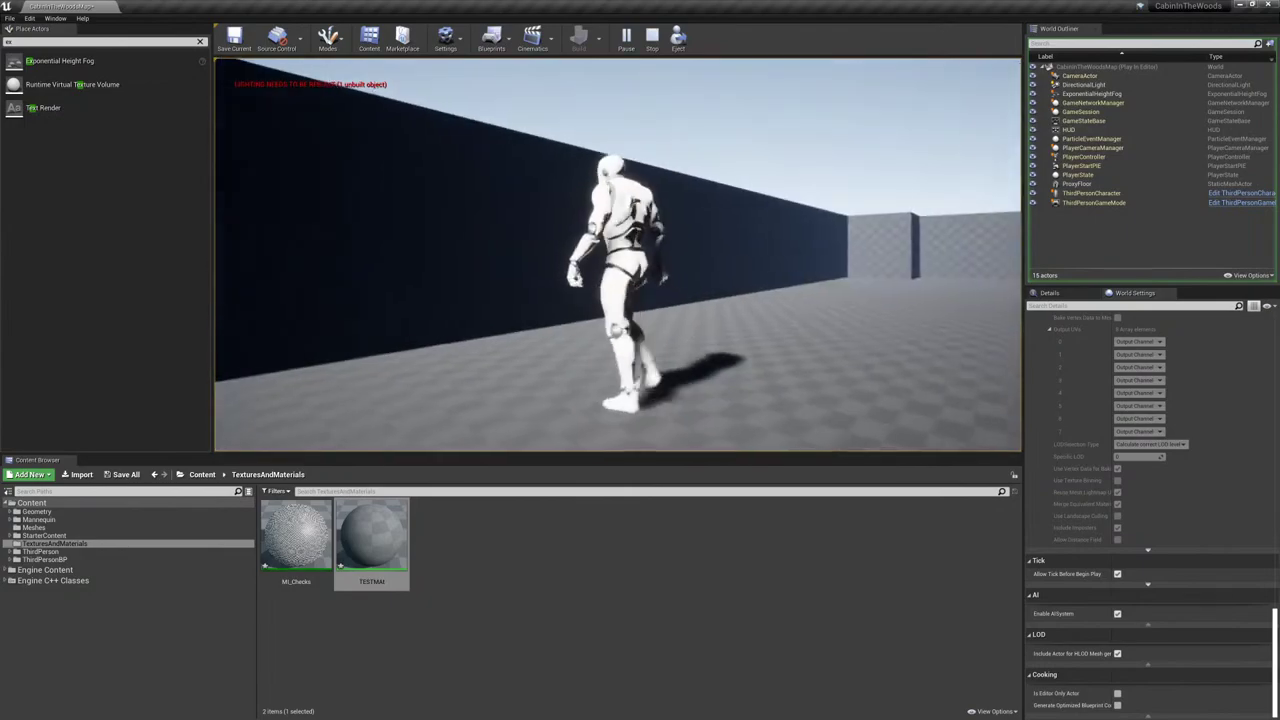
key("s")
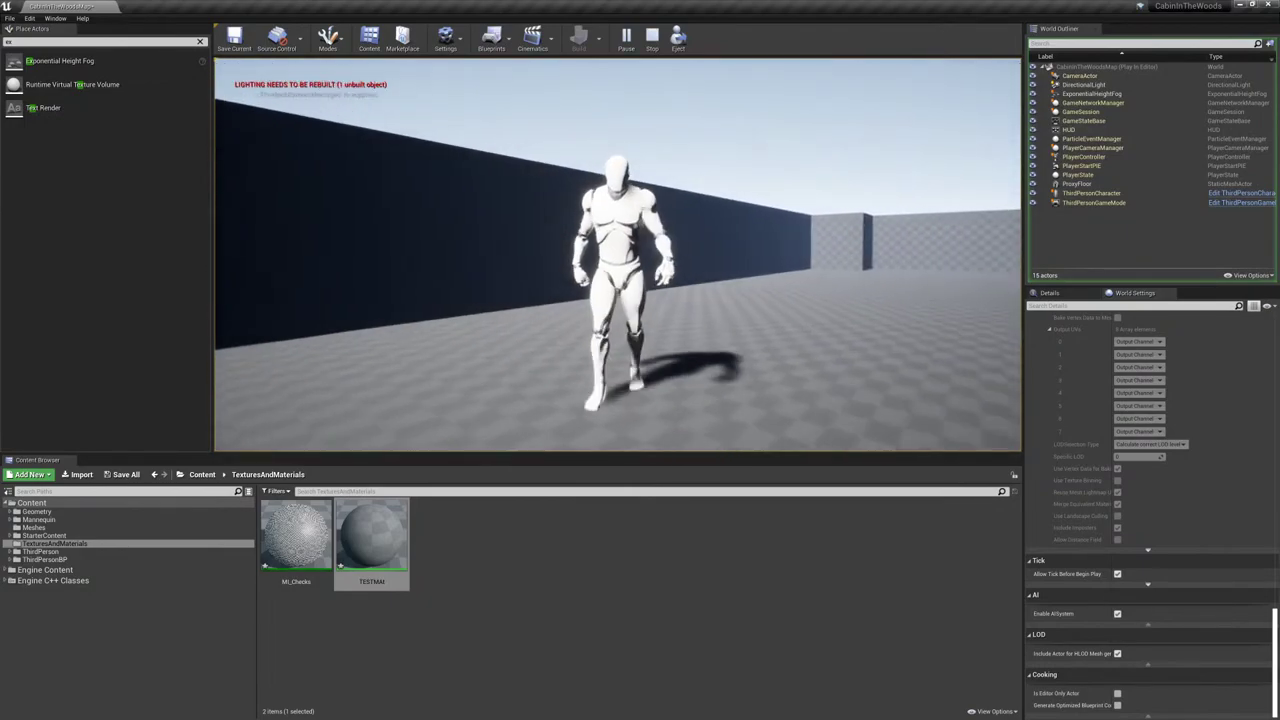
key("Escape")
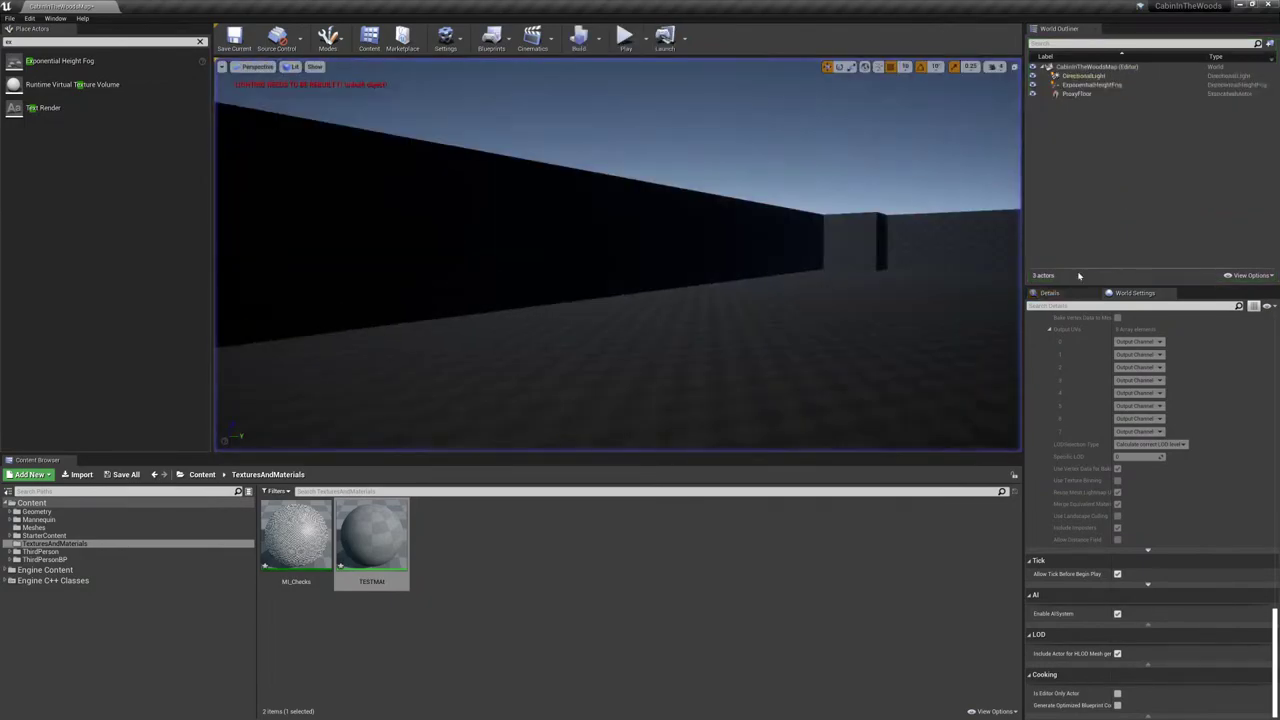
- Set the DirectionalLight's intensity to 2 lux
left_click(1084, 76)
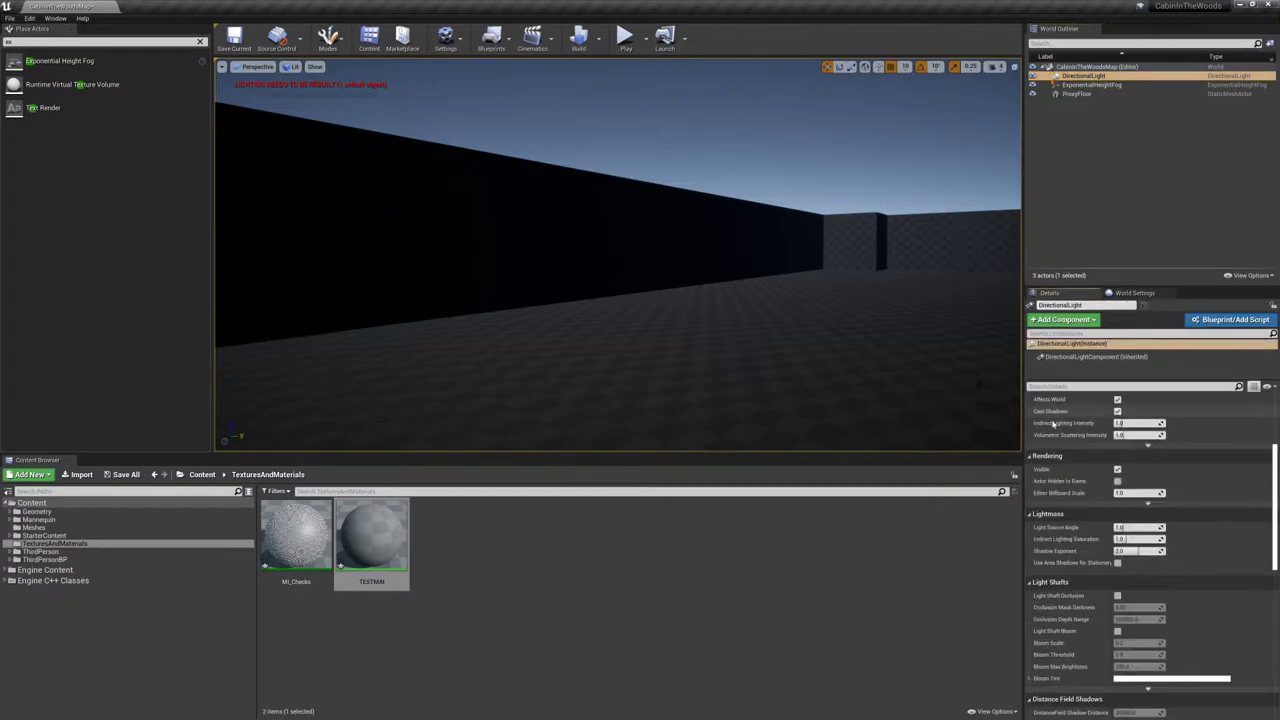
scroll(1124, 586, "up", 5)
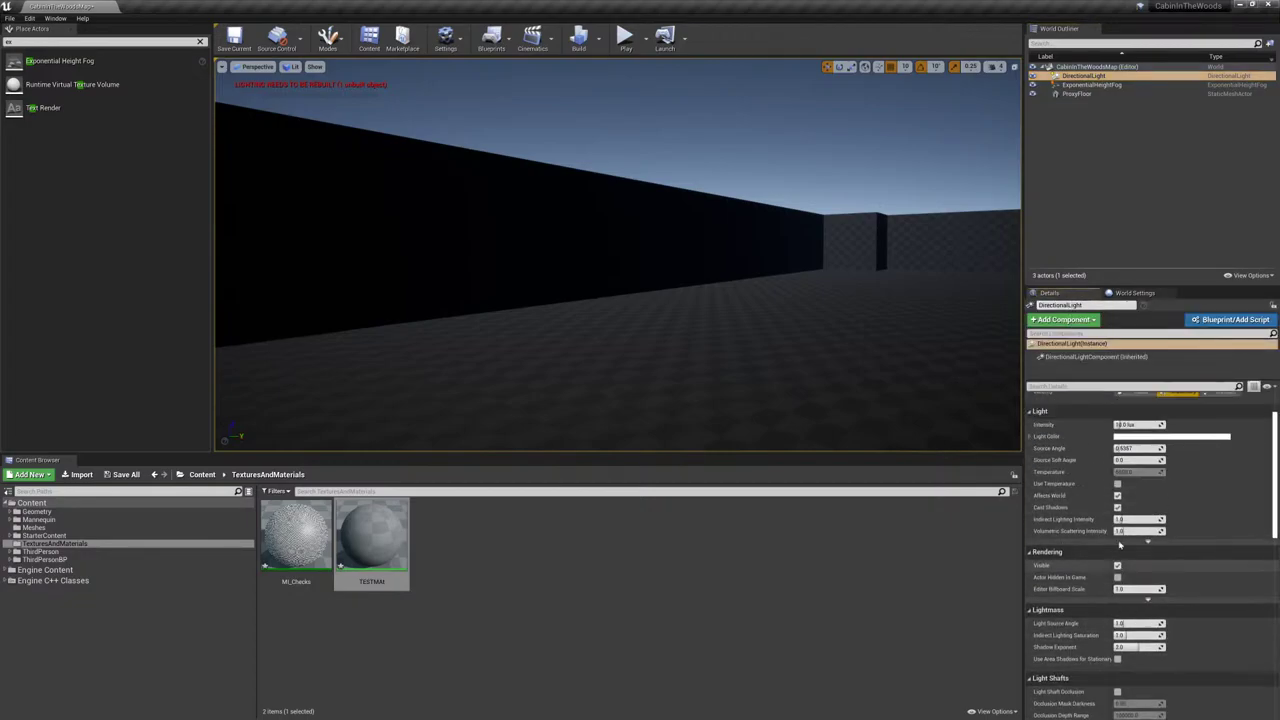
left_click(1139, 481)
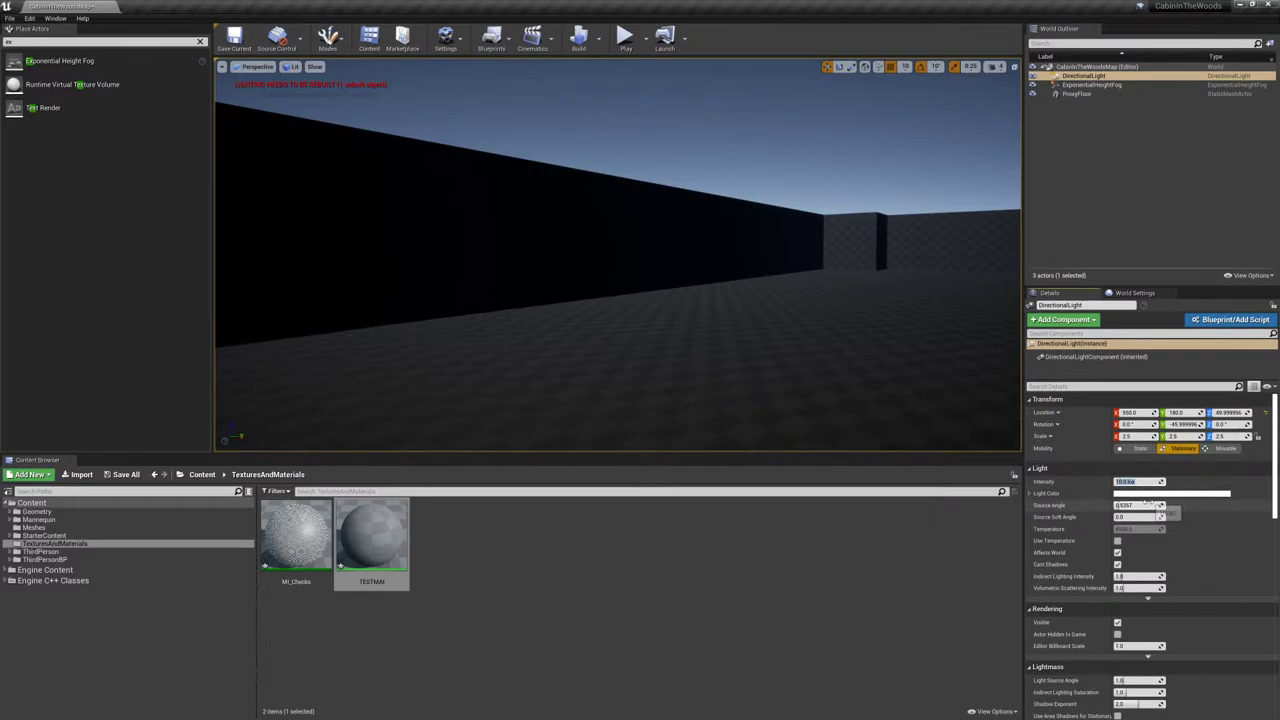
type("2")
key("Return")
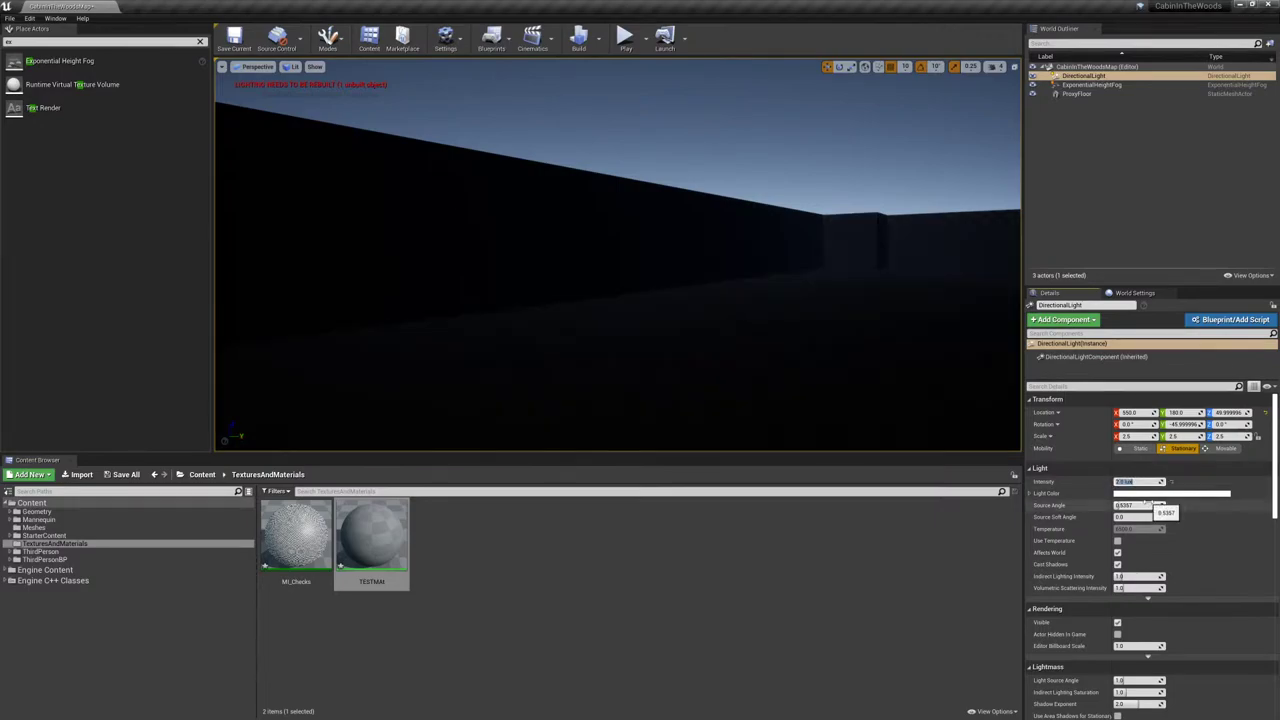
- Focus the view on the DirectionalLight and change its intensity
key("f")
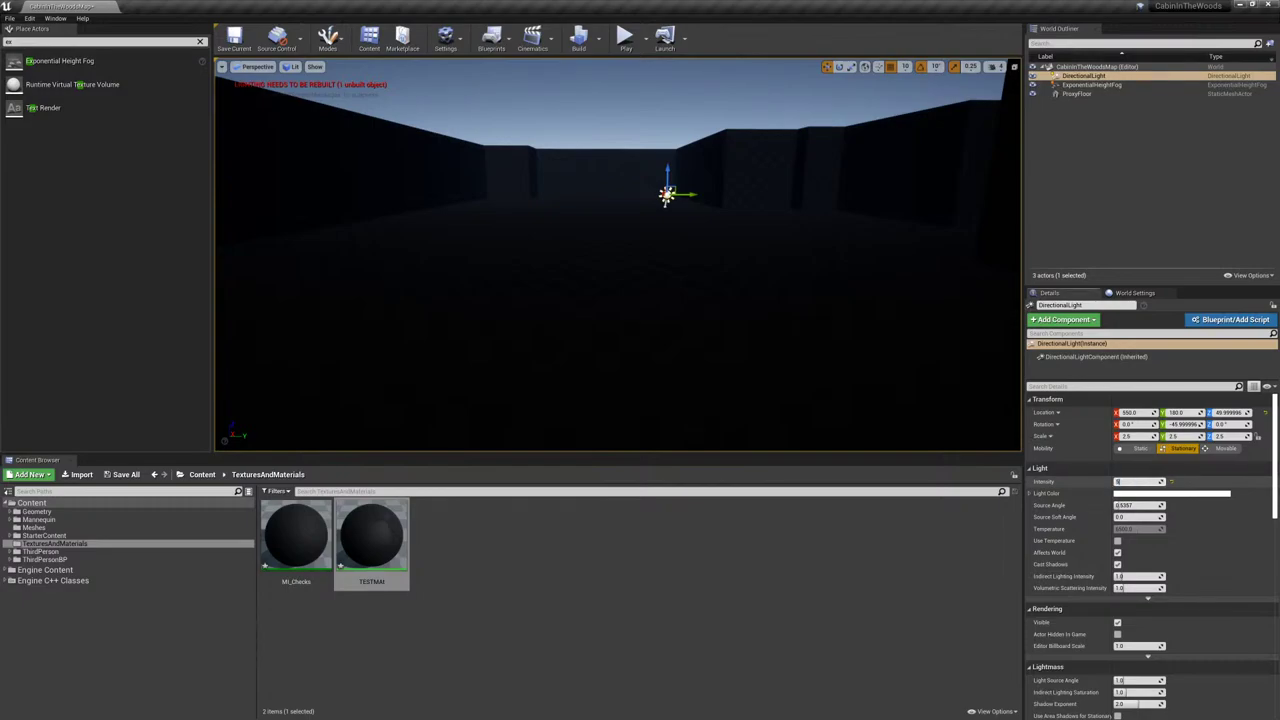
key("Return")
right_click(826, 333)
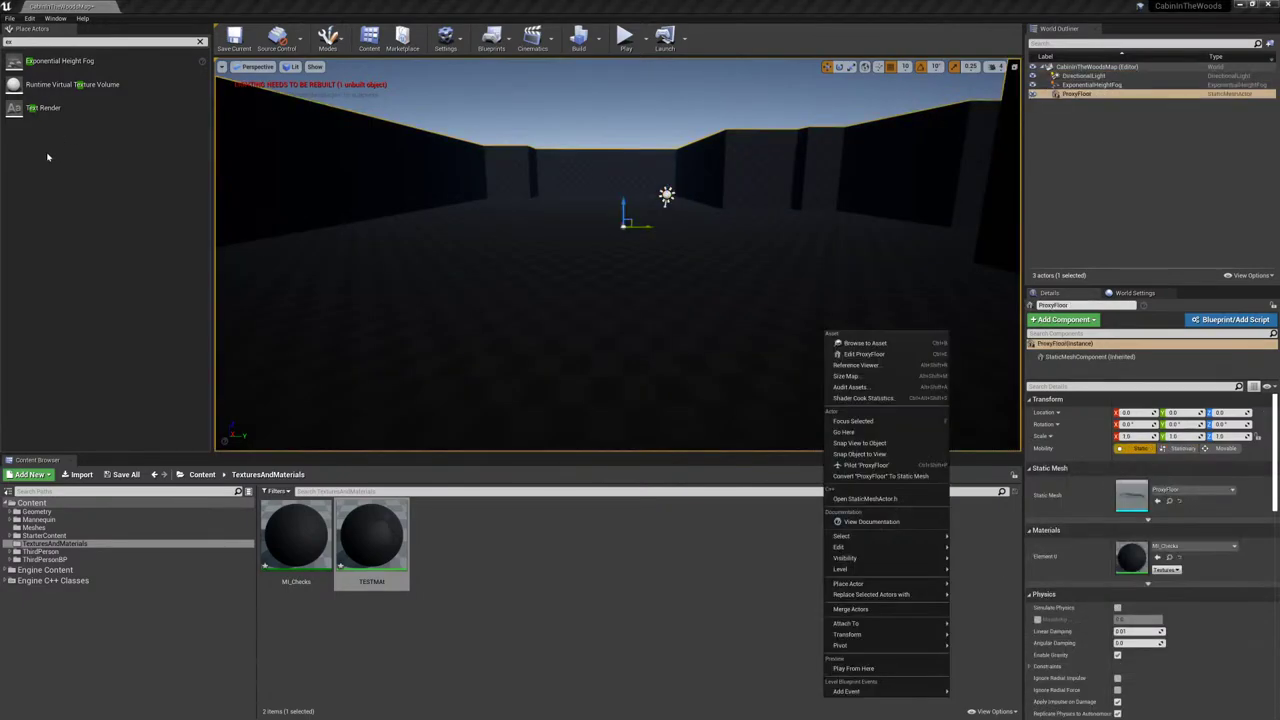
- Clear the actor search and place a Sky Light on the cabin floor
left_click(11, 41)
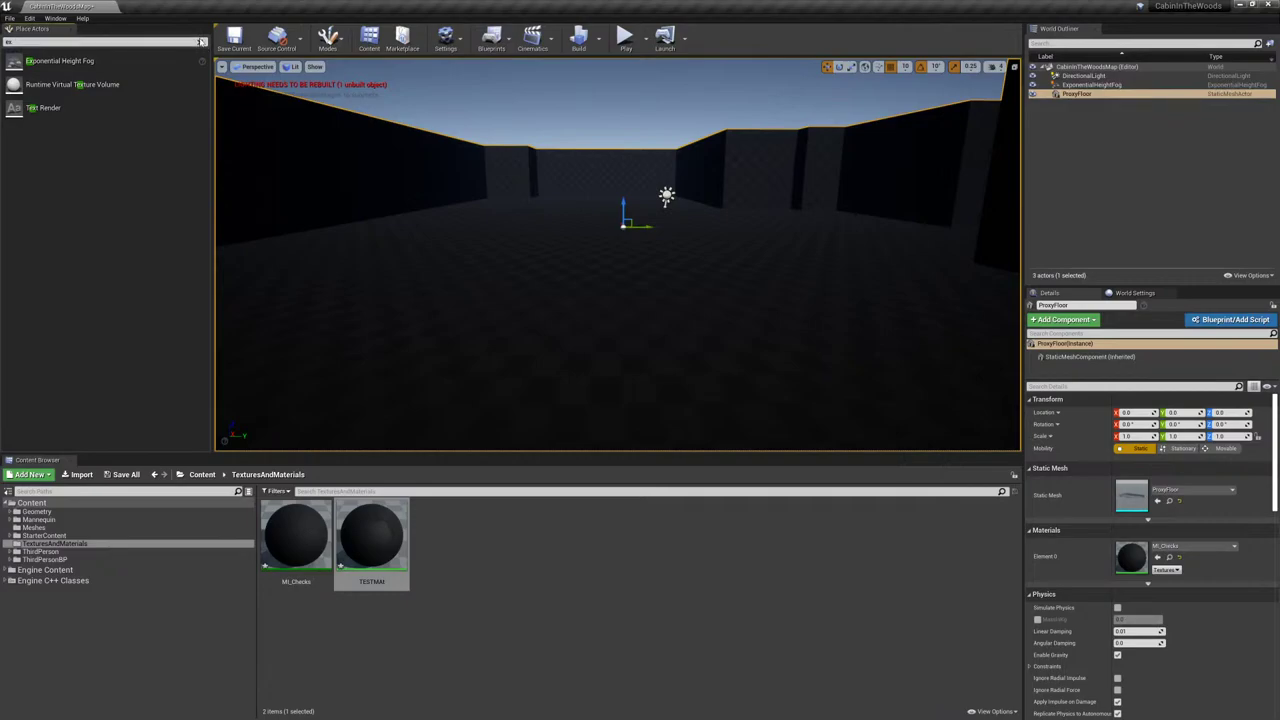
left_click(201, 41)
left_click_drag(97, 155, 640, 312)
left_click(1075, 103)
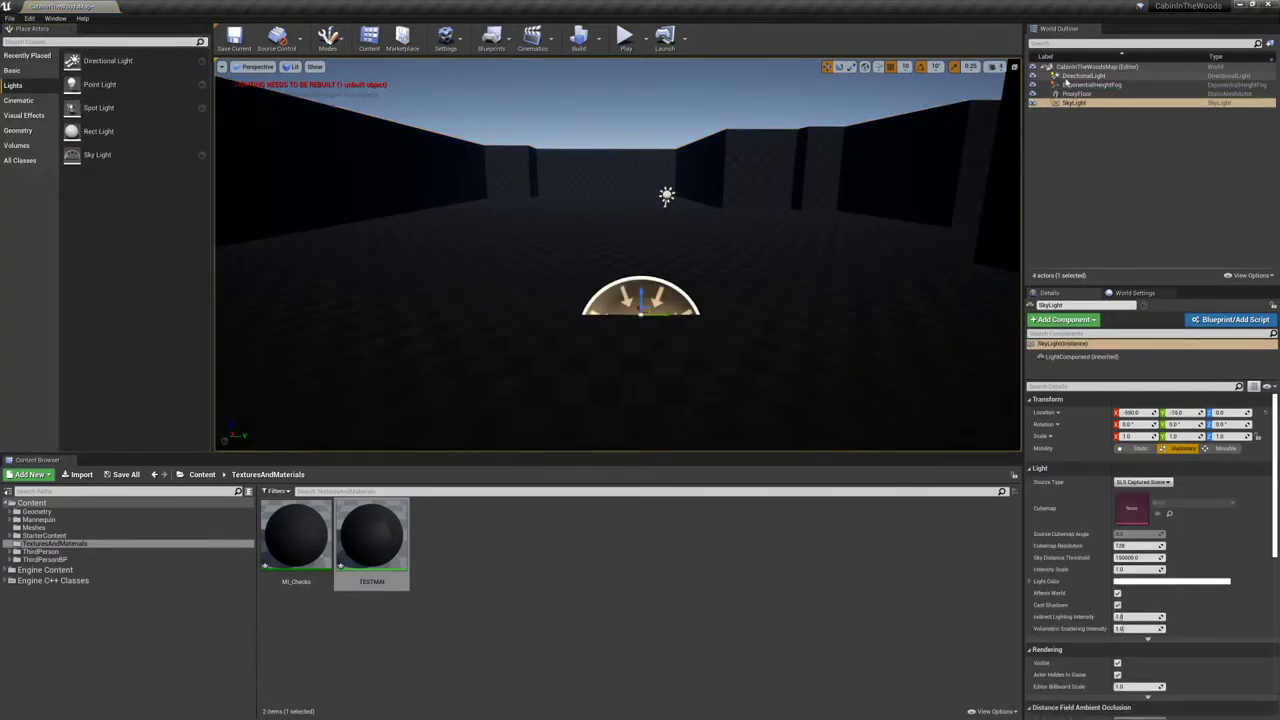
- Hide the DirectionalLight in the editor and play the level, walking the character around to check the lighting
left_click(1033, 76)
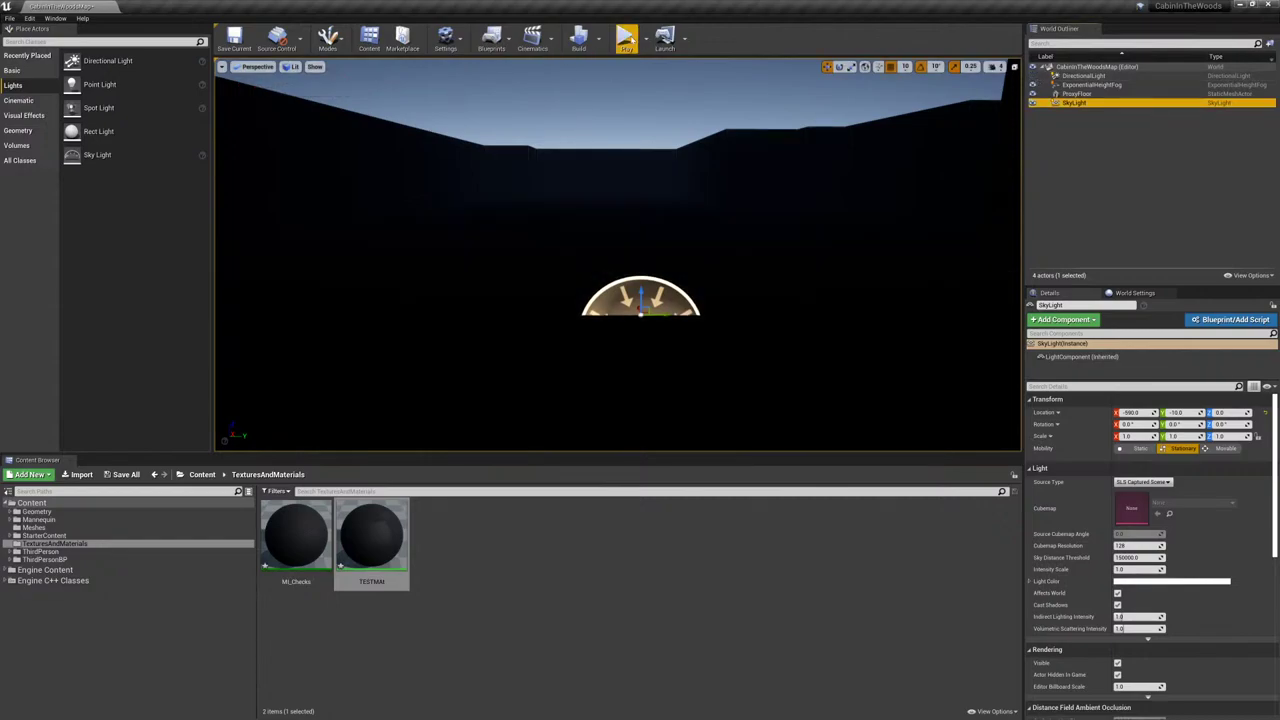
left_click(626, 40)
key("w")
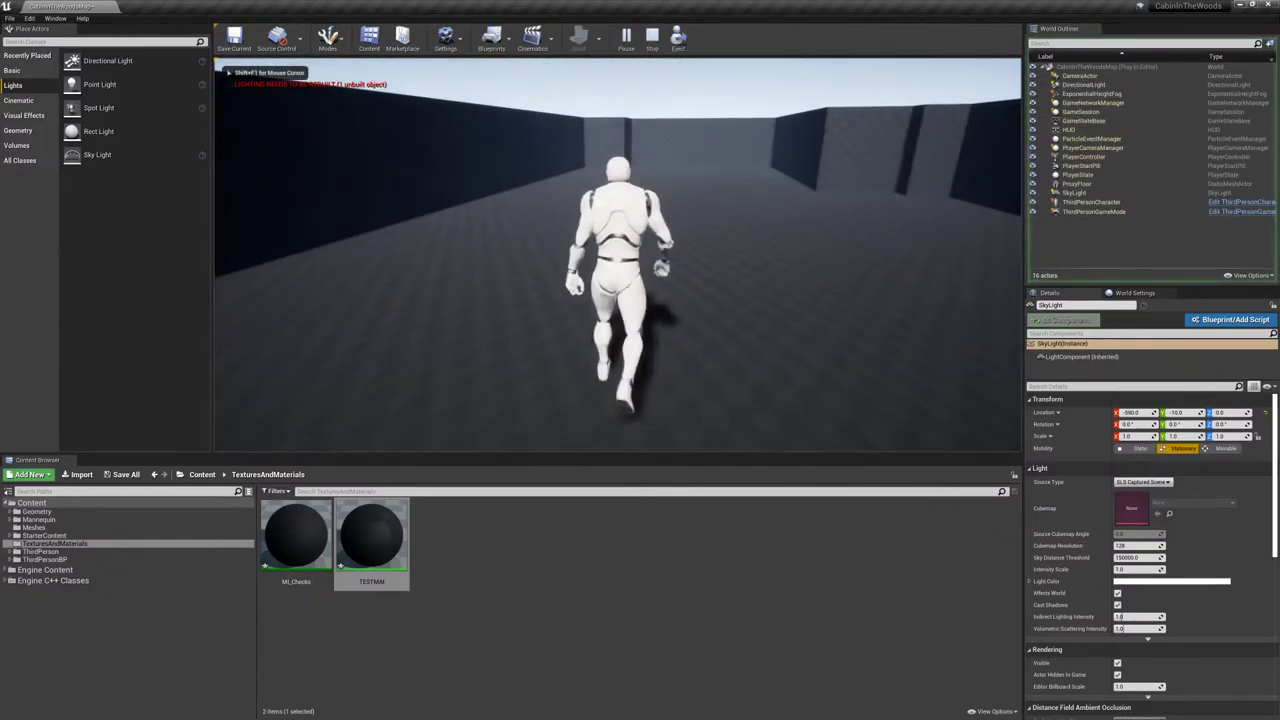
key("d")
key("w")
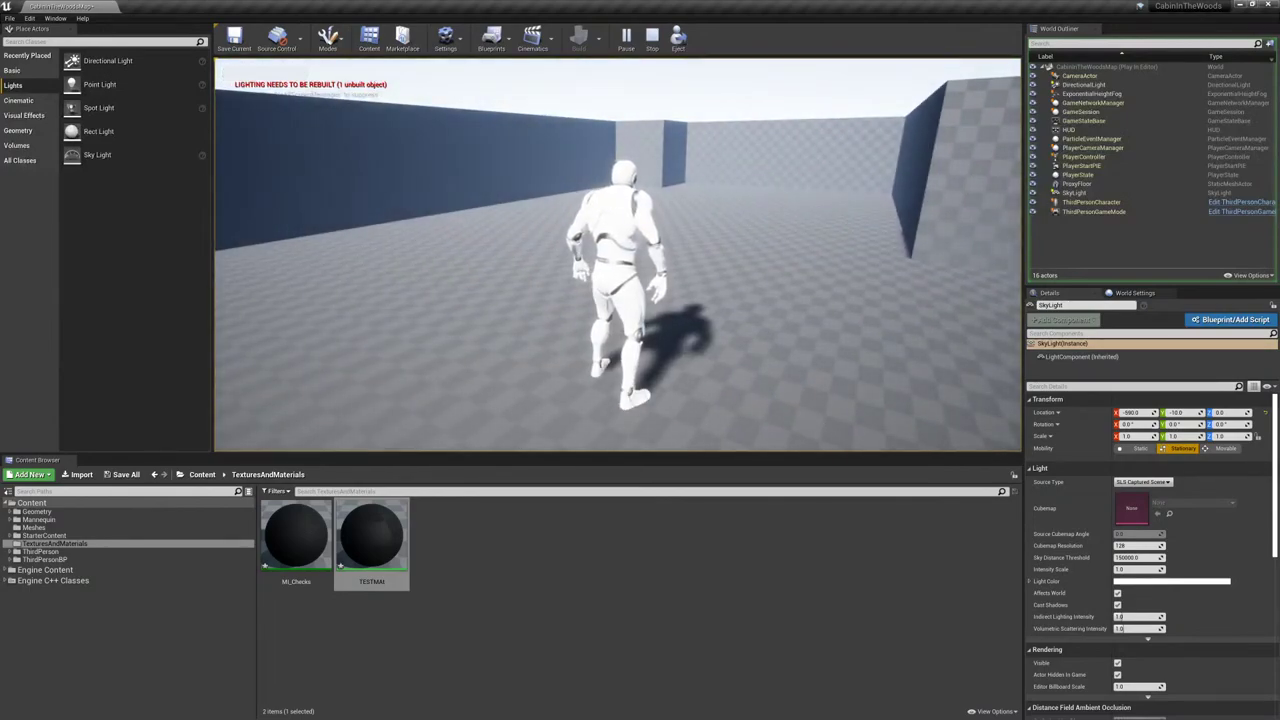
key("Escape")
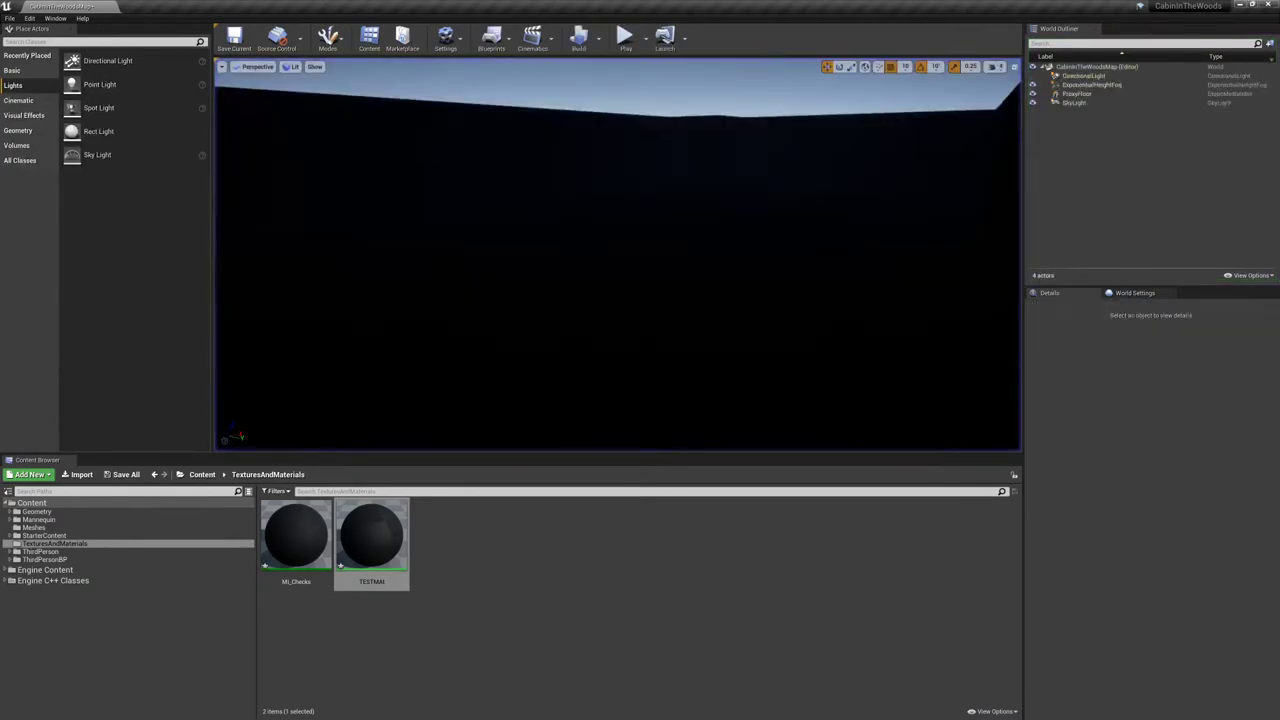
- Delete the DirectionalLight and play the level to check the cabin lit by the SkyLight alone
left_click(1083, 76)
key("Delete")
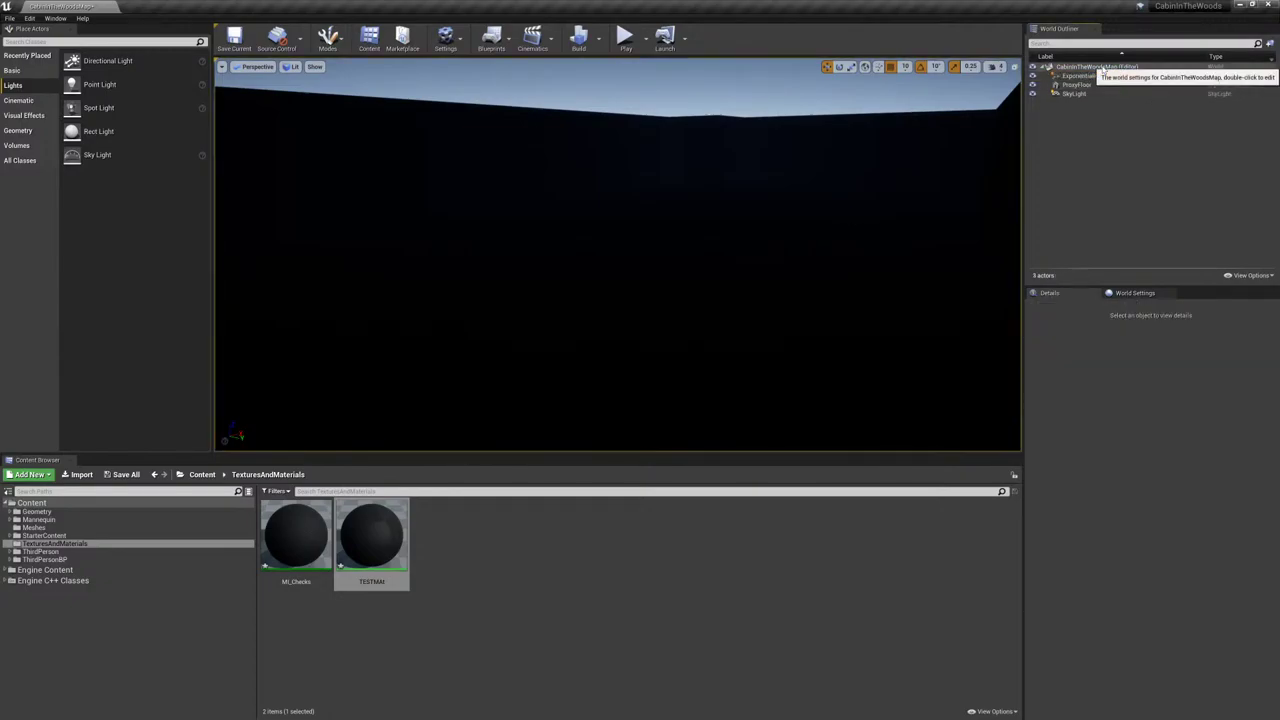
left_click(624, 38)
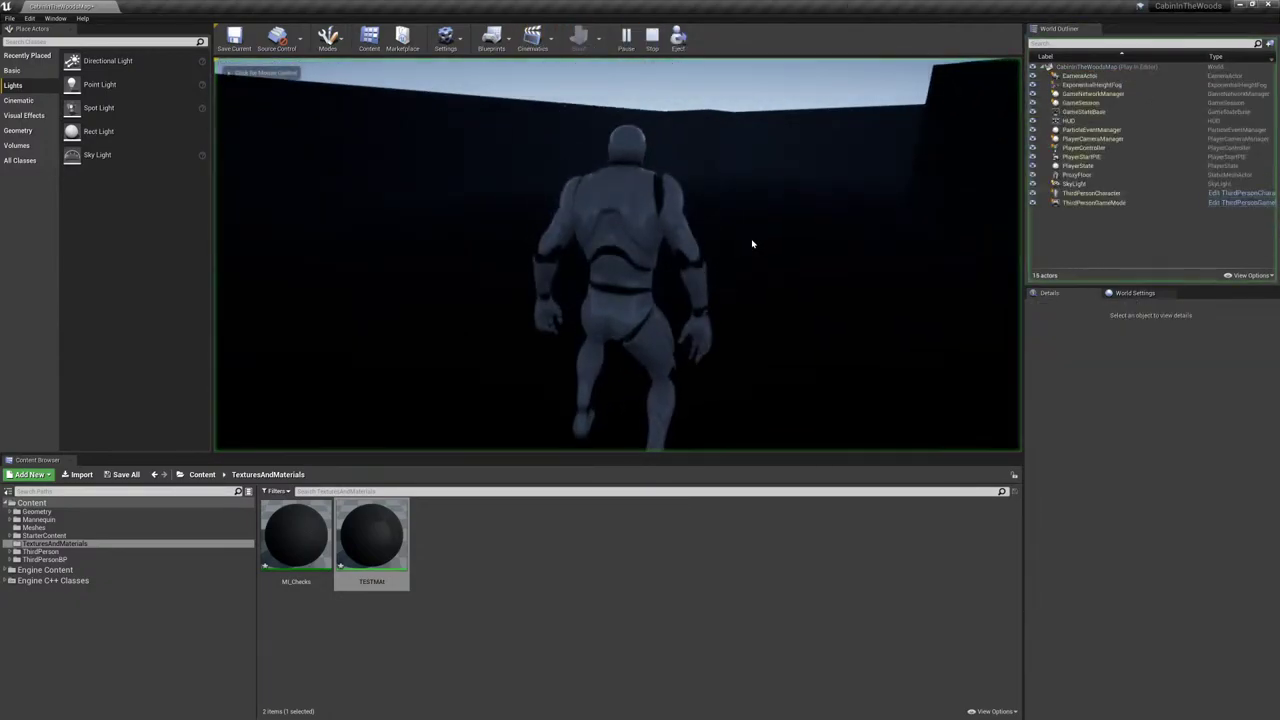
key("w")
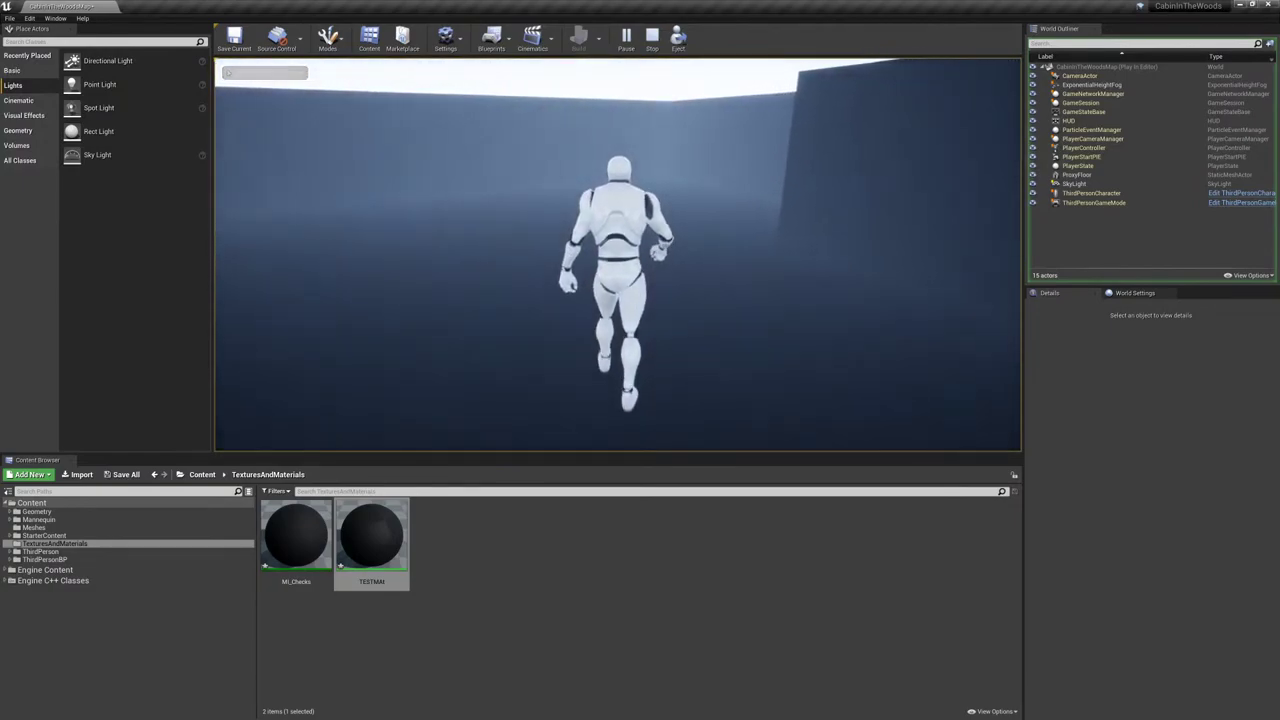
key("Escape")
- Place a Post Process Volume inside the cabin structure
right_click_drag(980, 275, 855, 380)
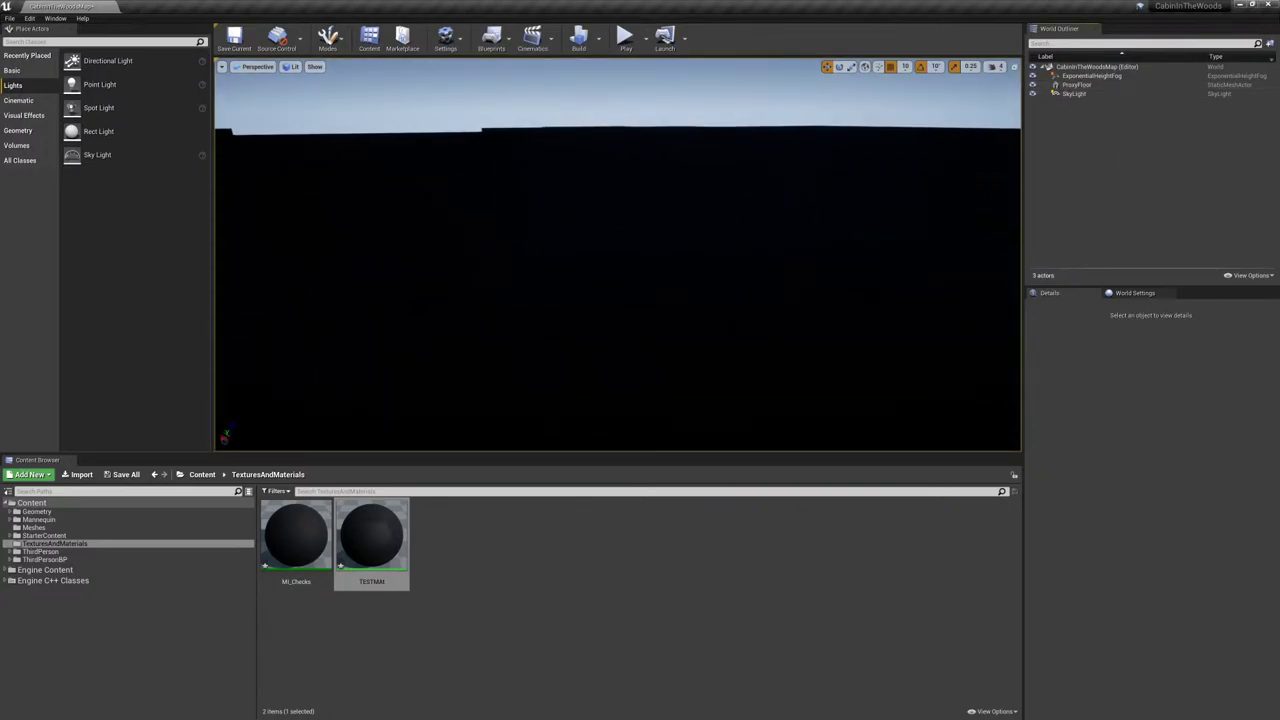
left_click(21, 72)
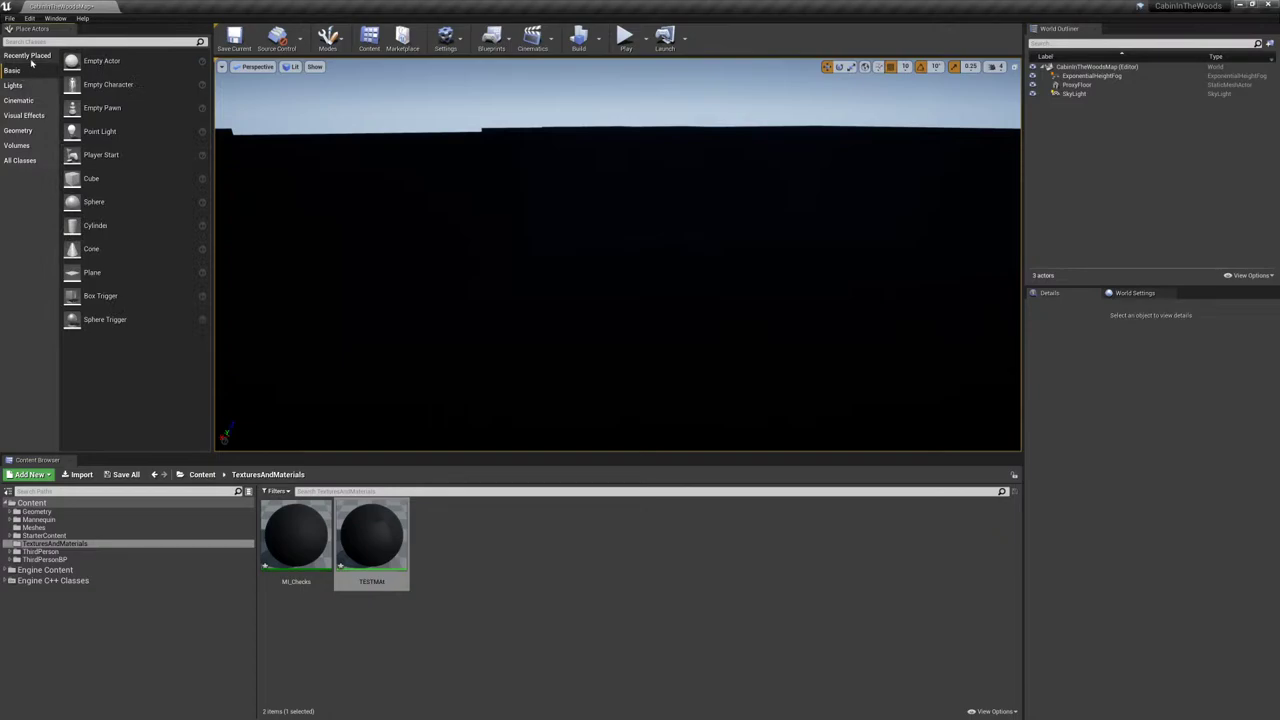
left_click(18, 145)
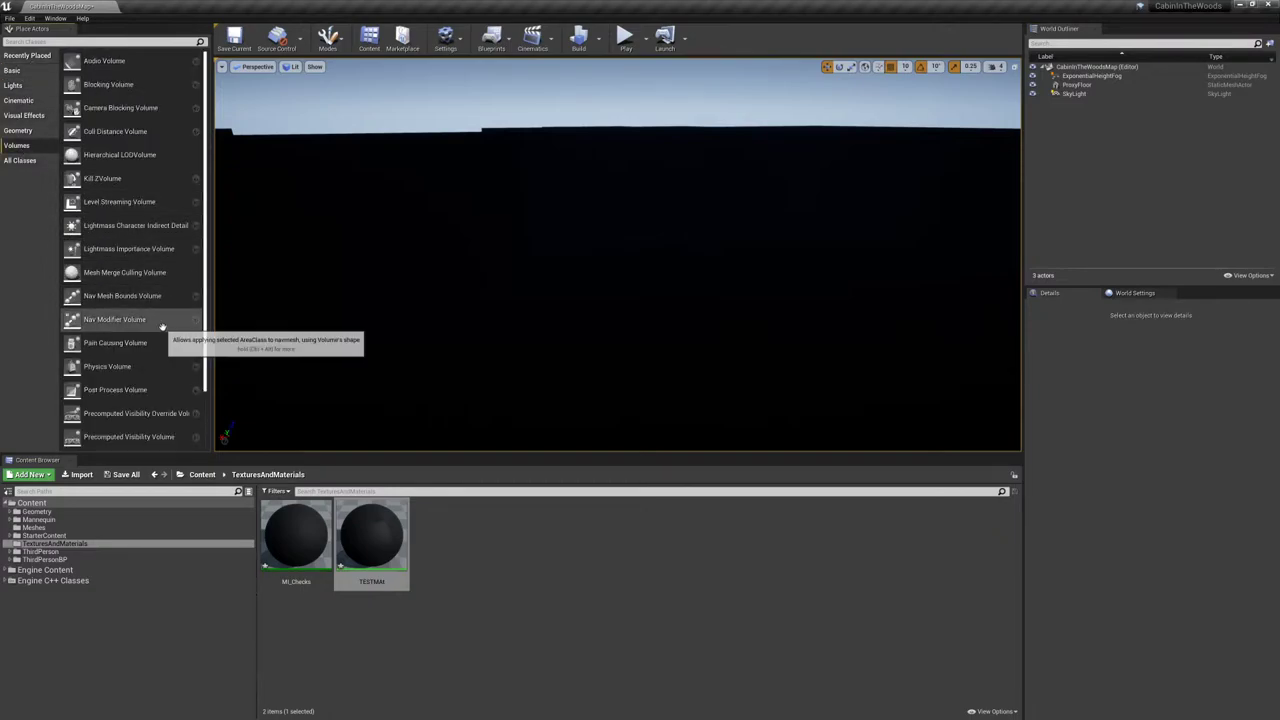
scroll(155, 326, "down", 3)
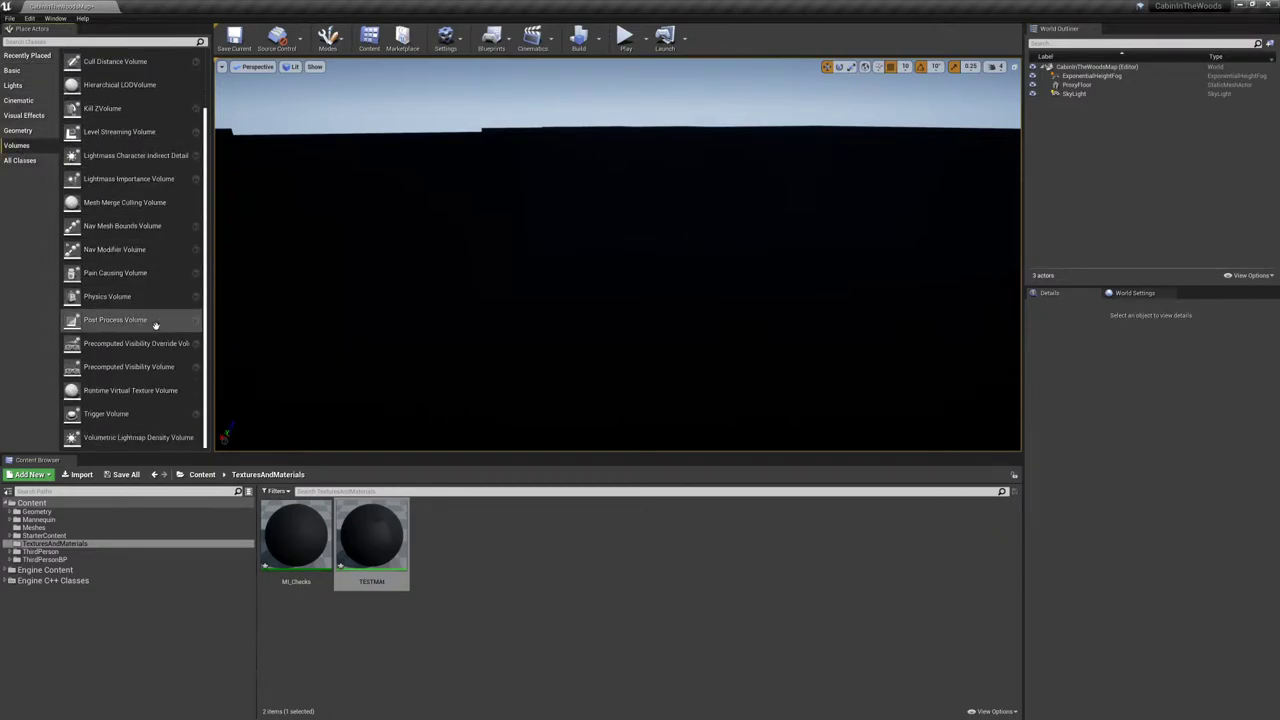
left_click_drag(155, 326, 516, 240)
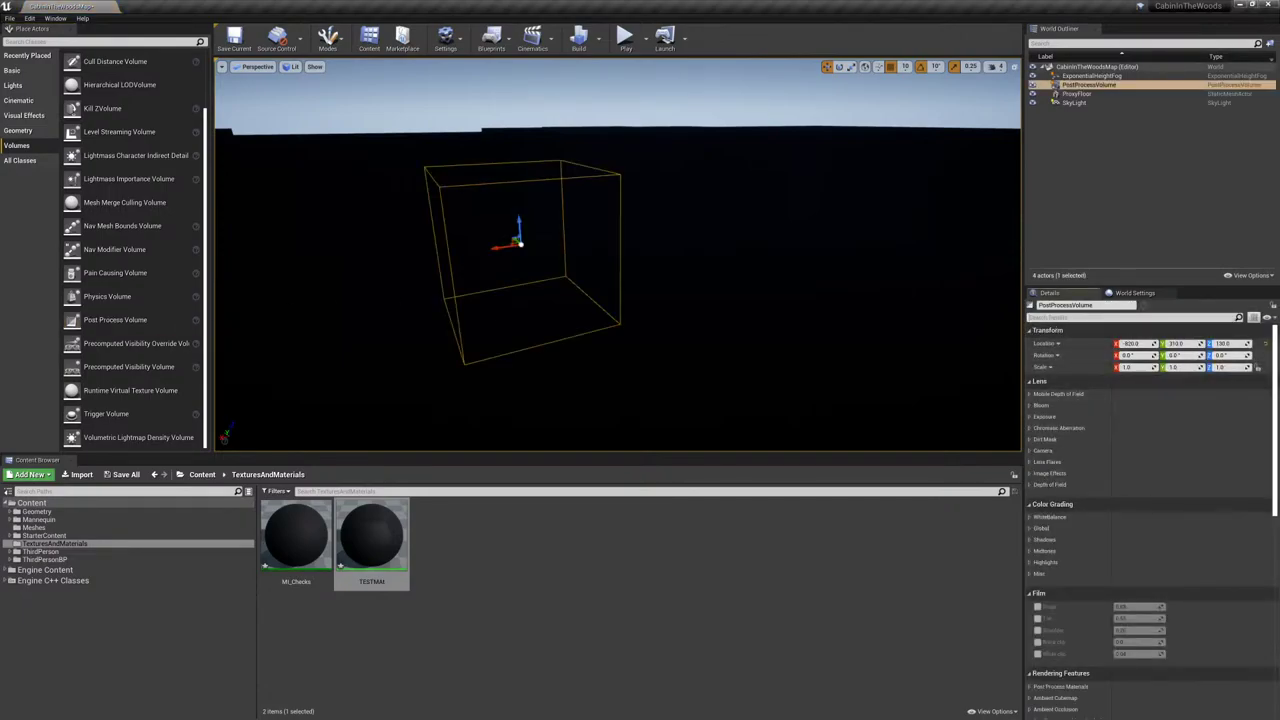
- Enable Infinite Extent (Unbound) on the PostProcessVolume and play the level briefly to check the exposure
left_click(1063, 317)
type("ex")
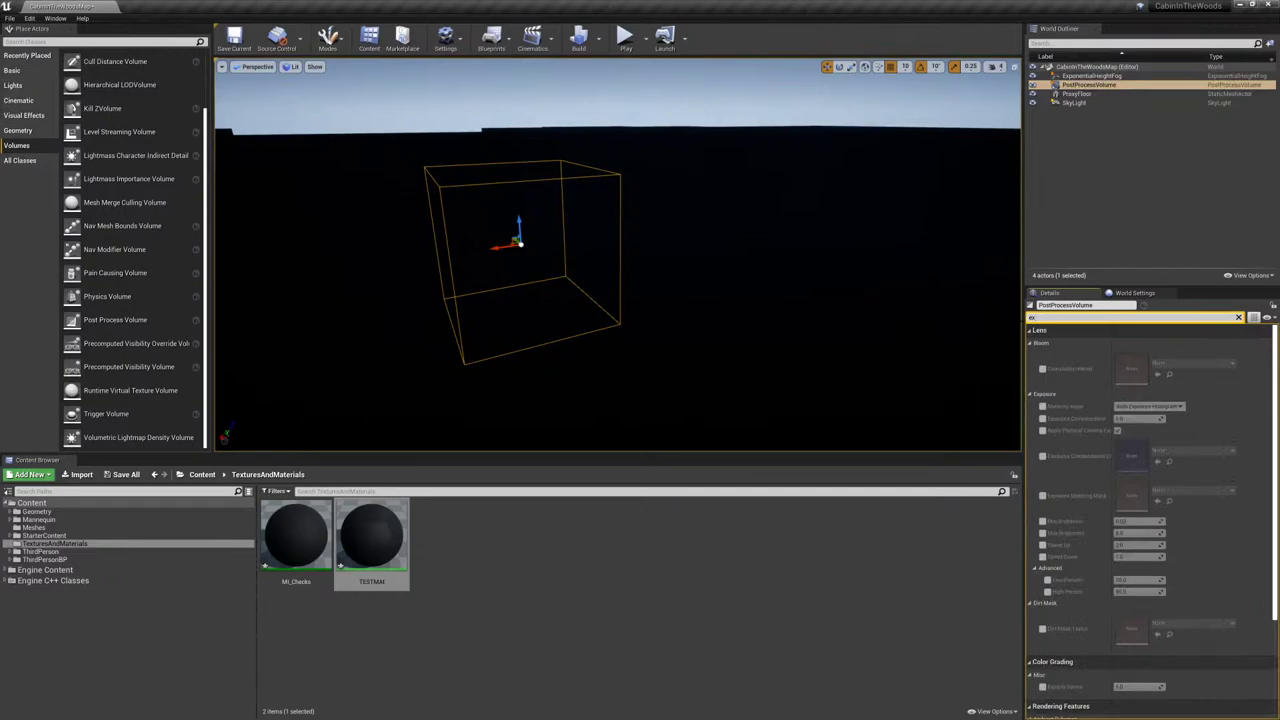
type("te")
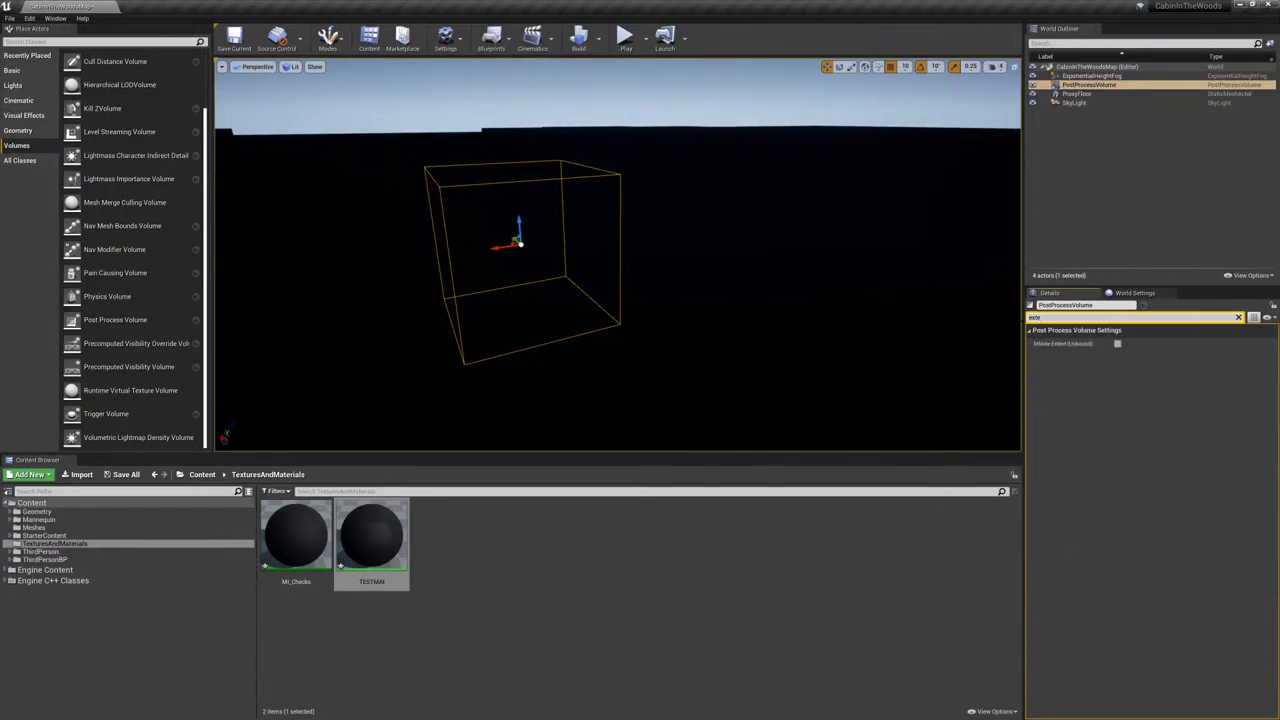
left_click(1118, 345)
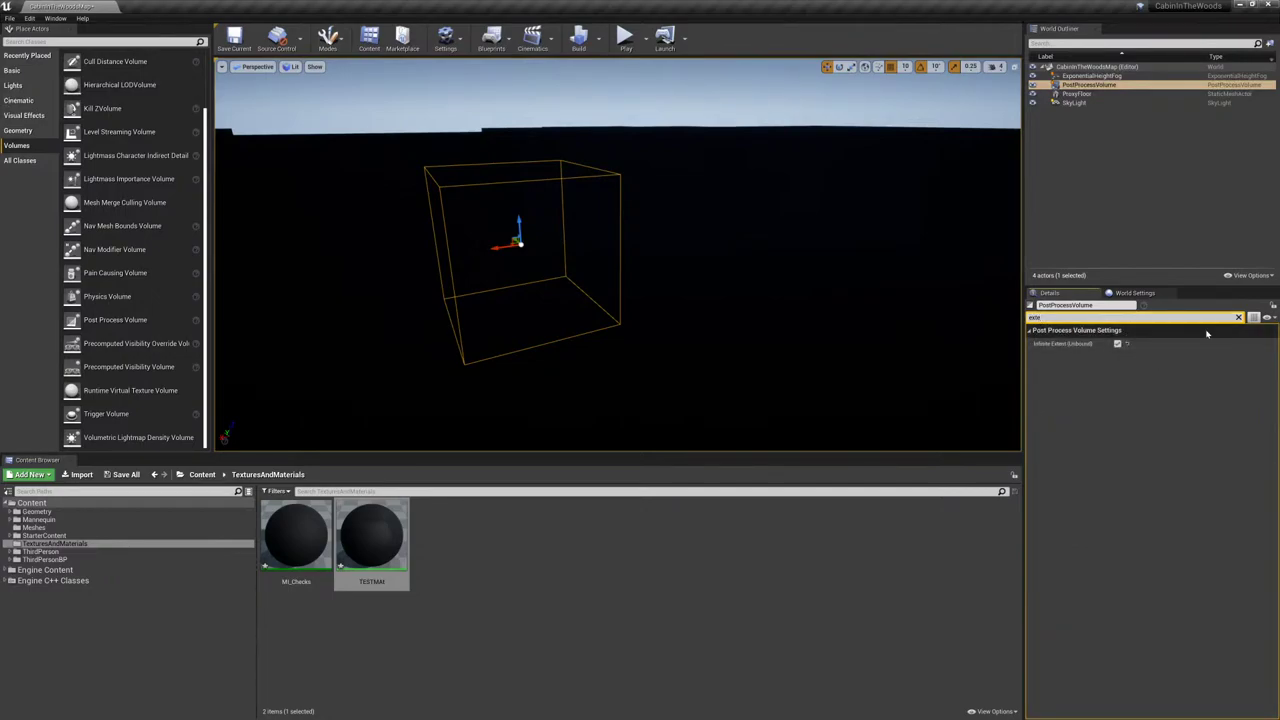
left_click(1237, 318)
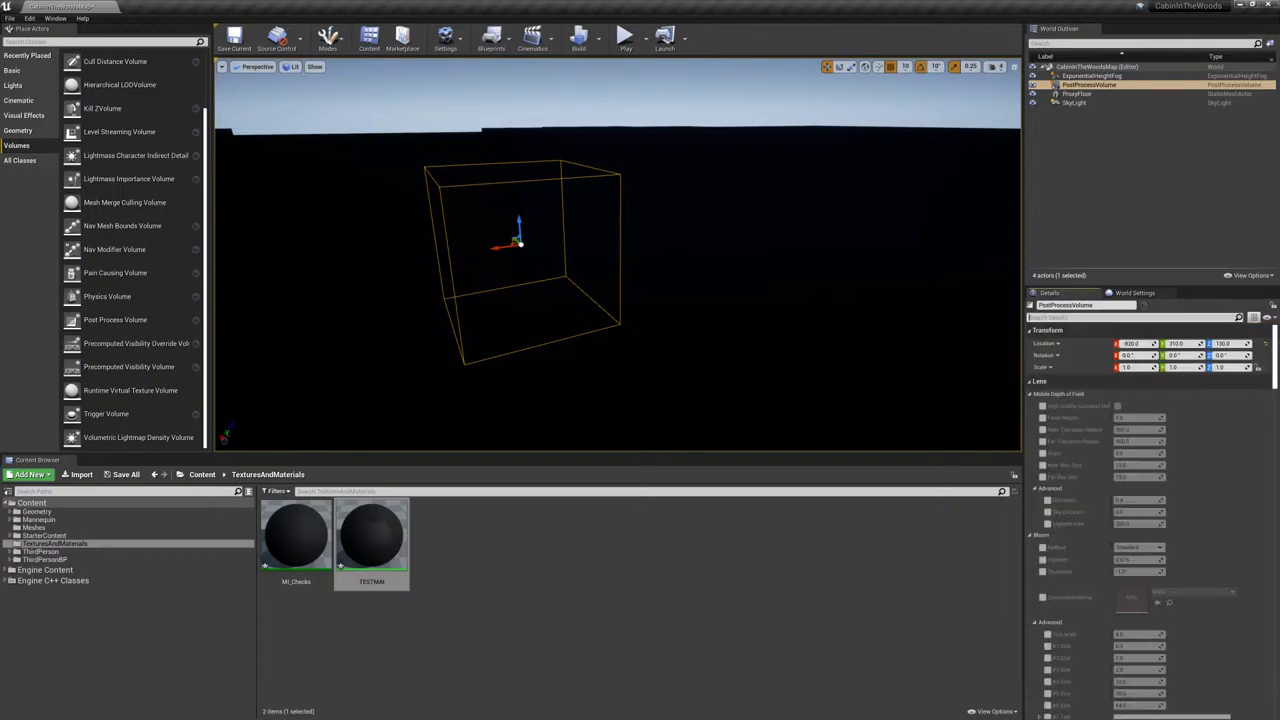
left_click(625, 37)
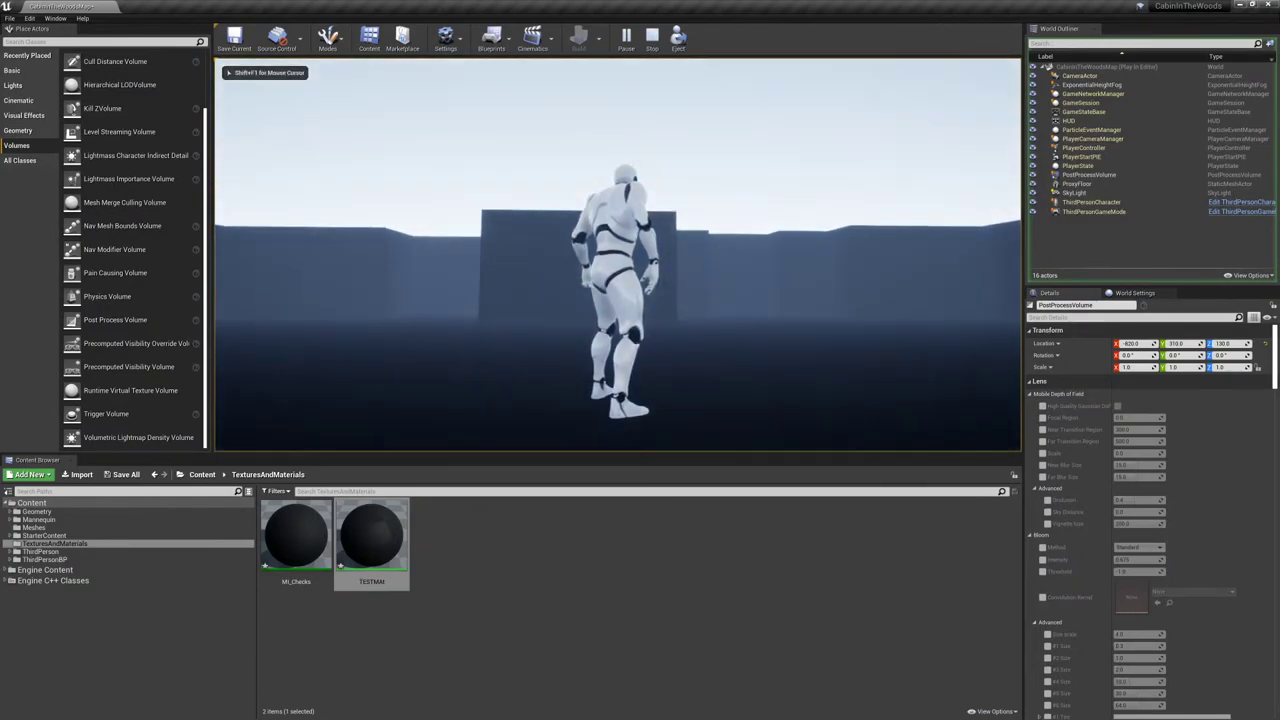
key("Escape")
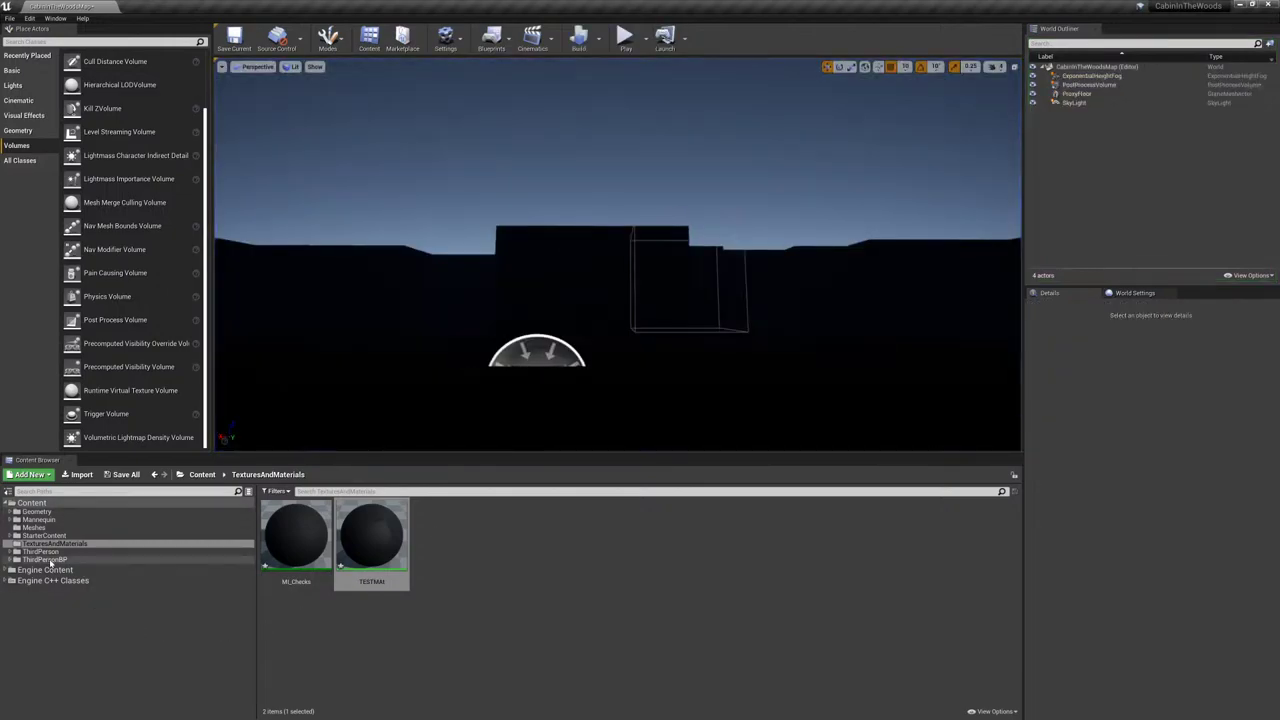
- Open the ThirdPersonCharacter blueprint in a maximized editor, show its viewport, and select the FollowCamera component
left_click(48, 560)
double_click(295, 535)
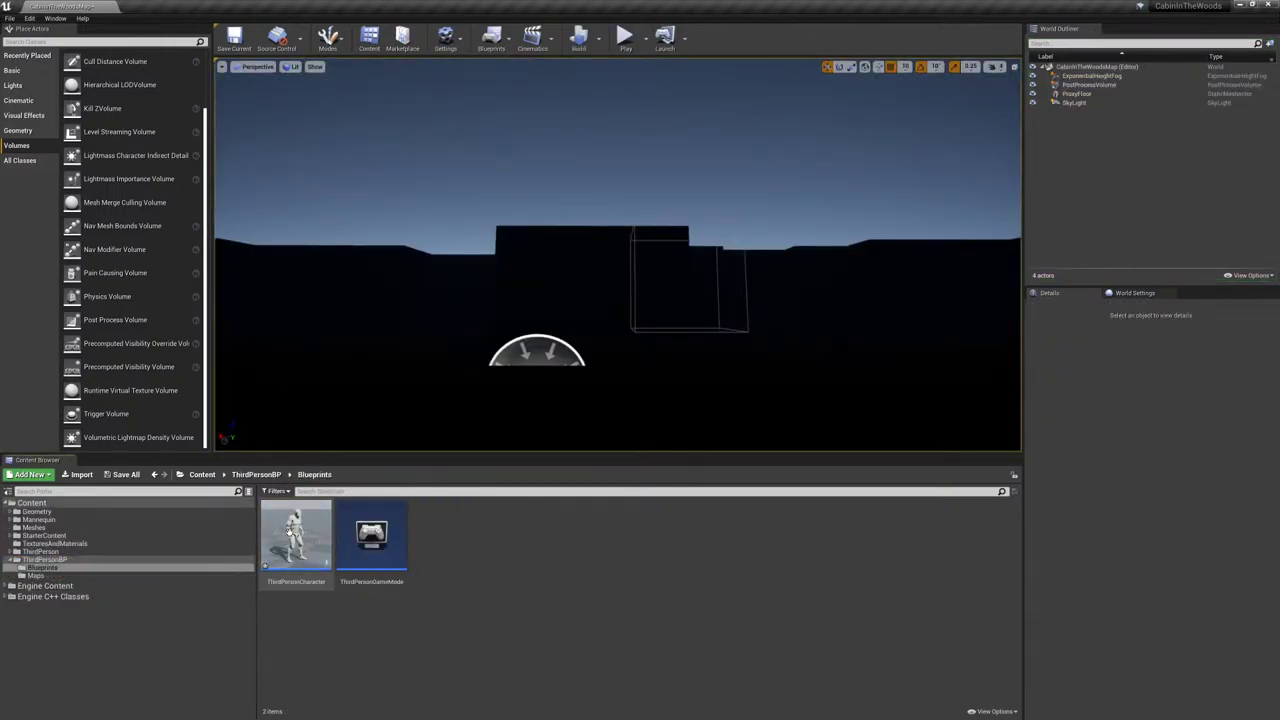
double_click(295, 533)
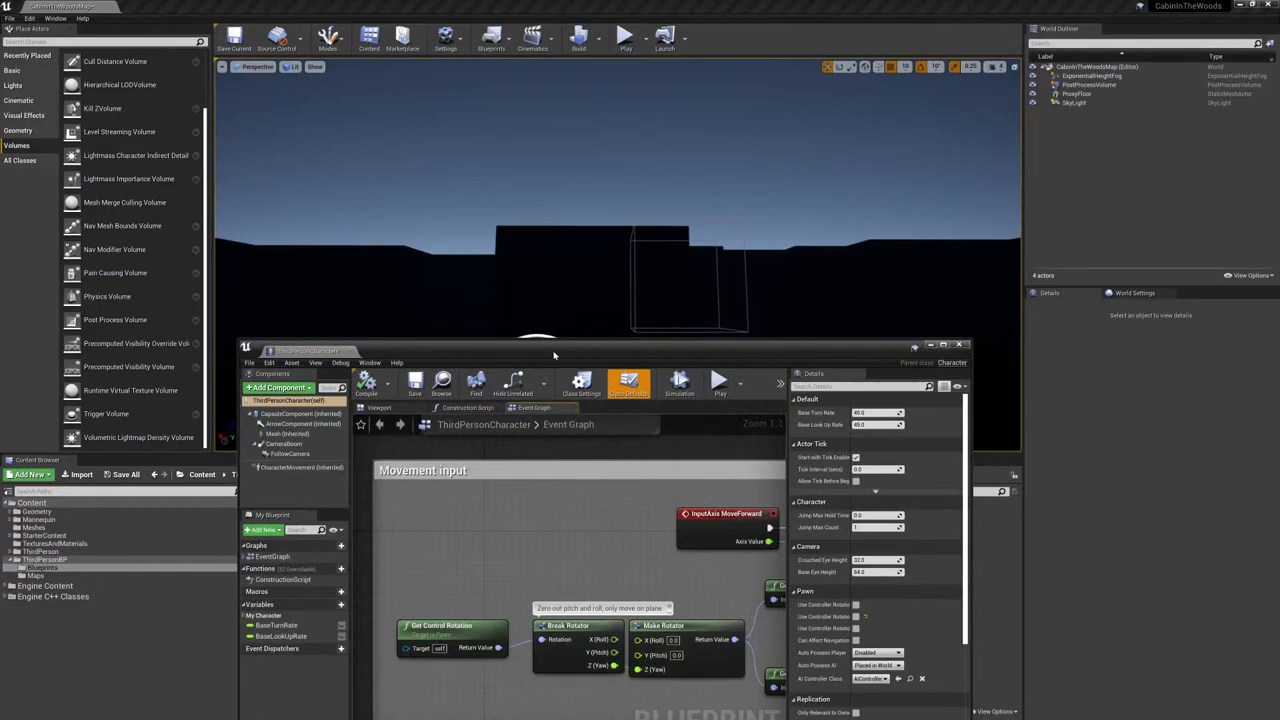
left_click_drag(554, 355, 583, 152)
left_click(410, 205)
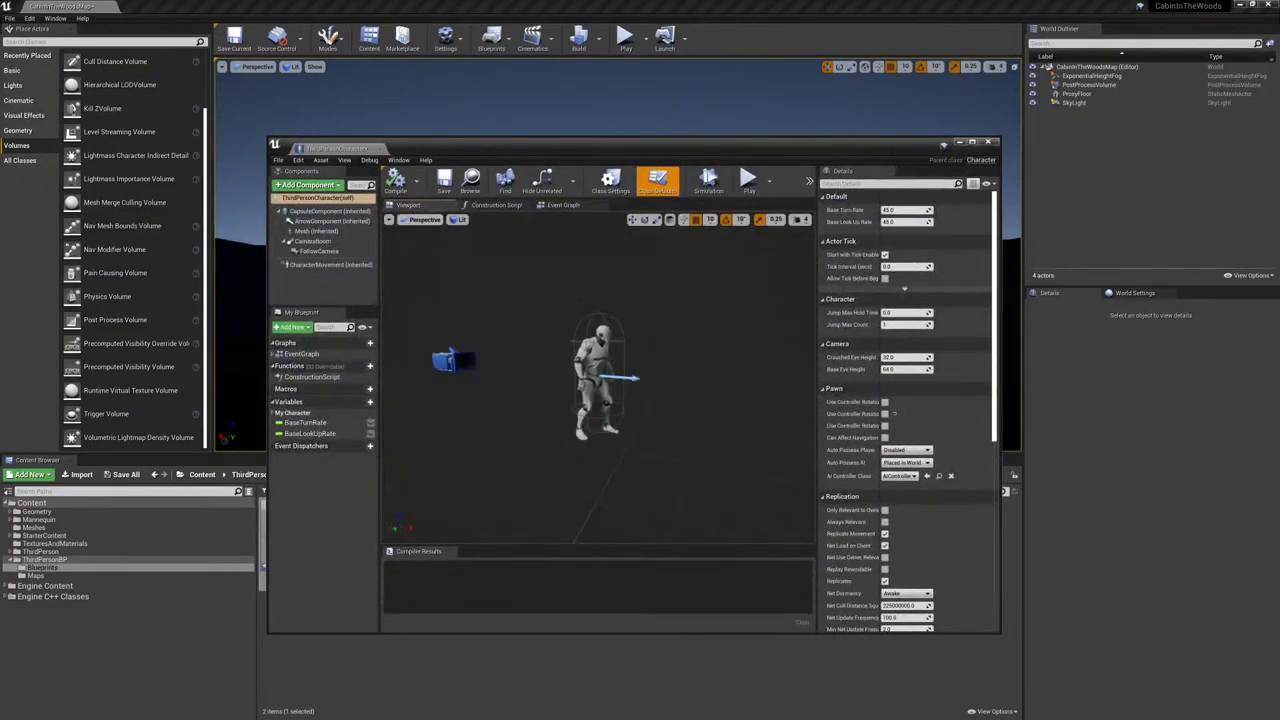
left_click(318, 251)
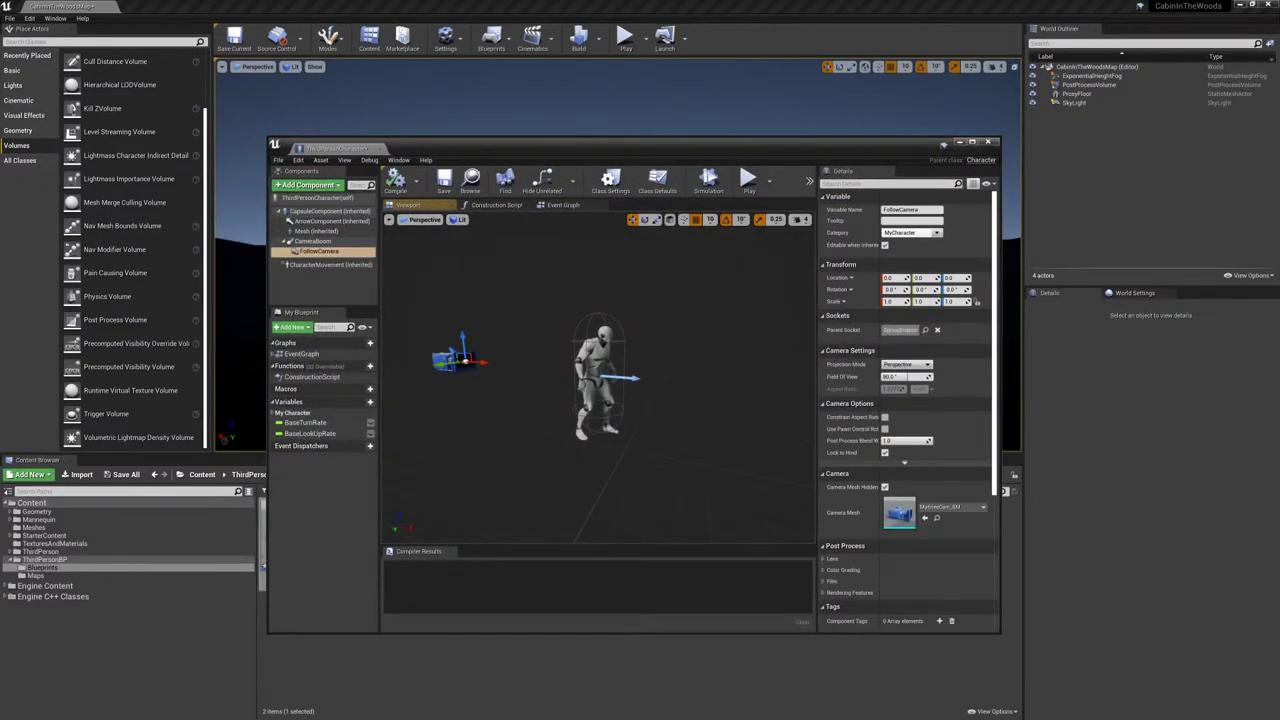
left_click(973, 143)
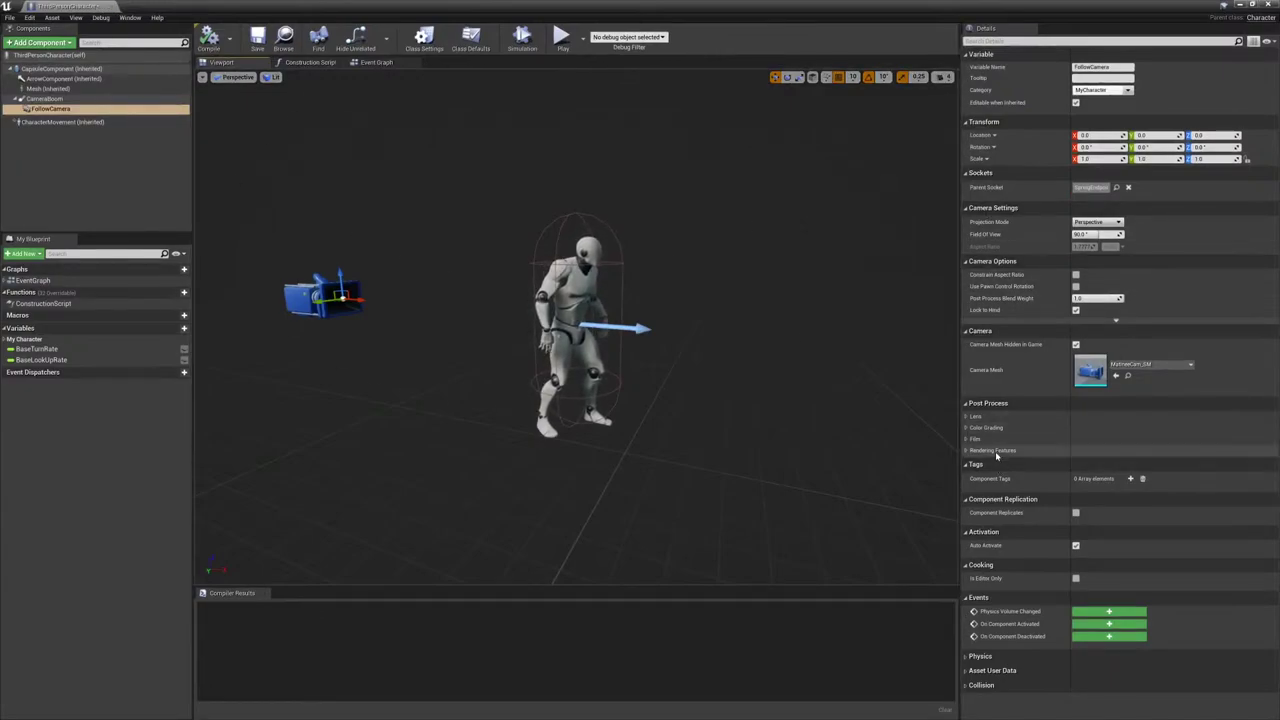
- Expand the FollowCamera's Lens and Rendering Features post process categories, and search its details for "eye"
left_click(967, 416)
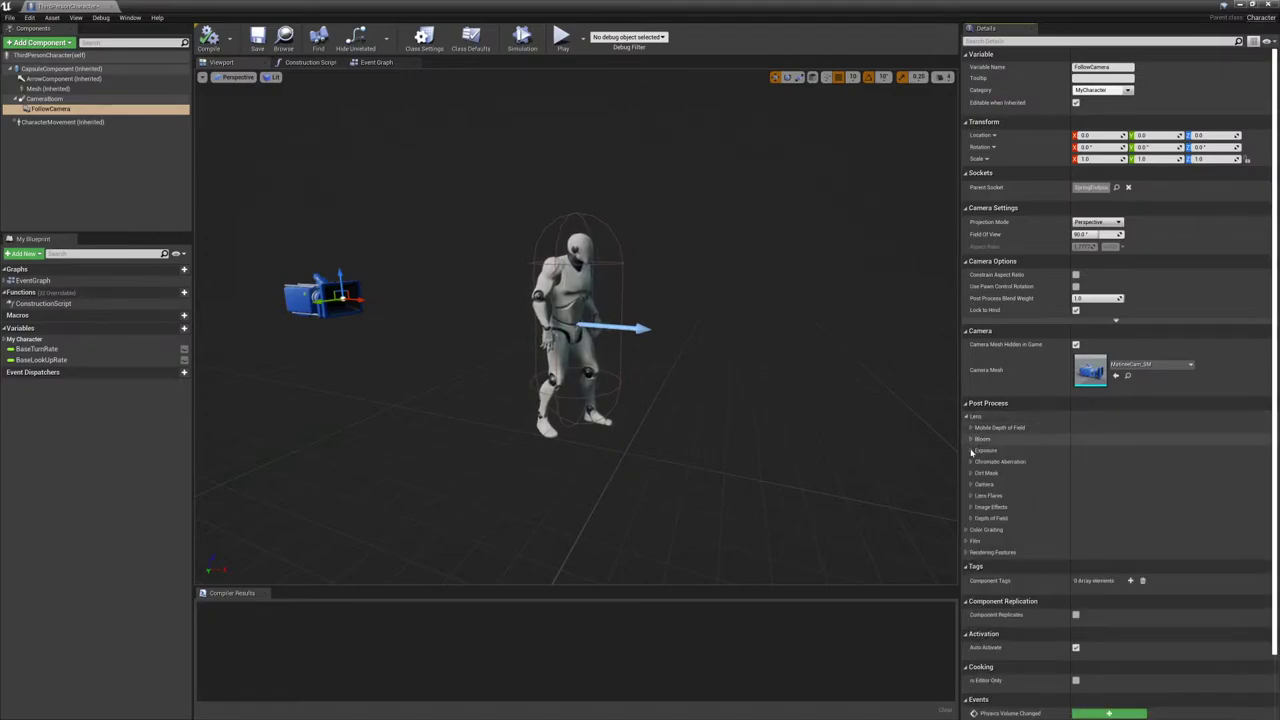
left_click(969, 552)
scroll(969, 555, "down", 3)
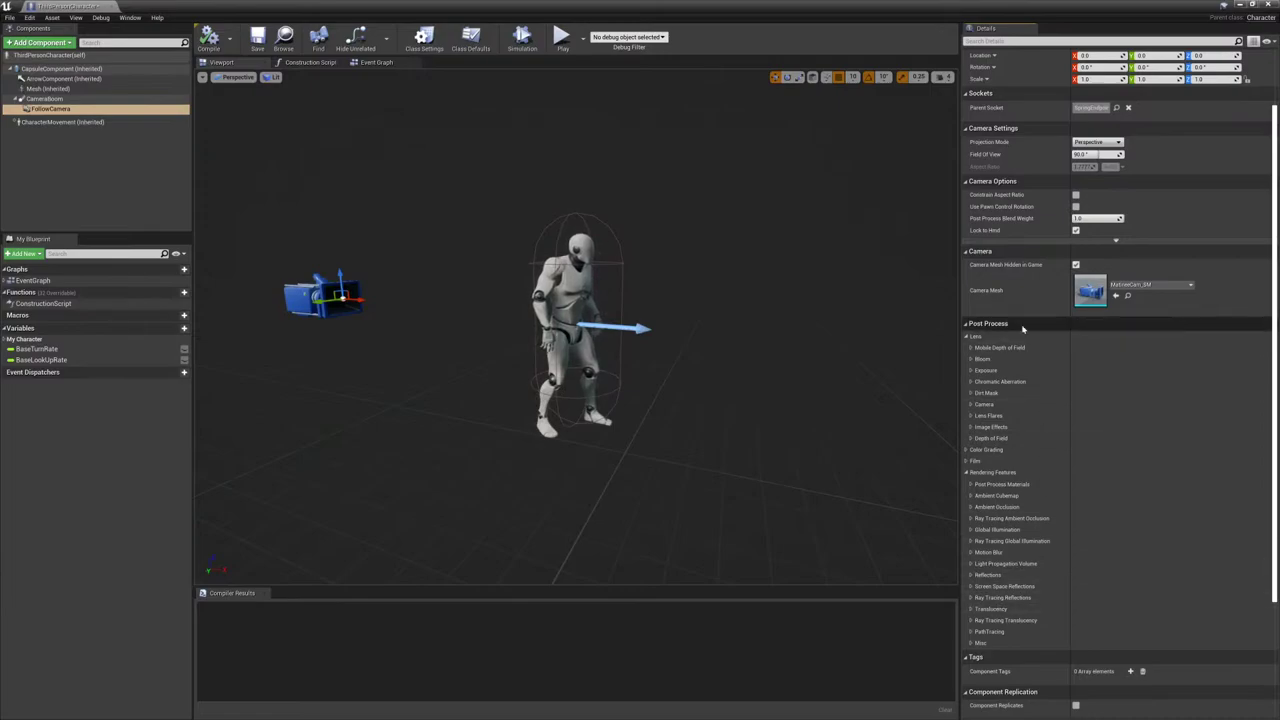
scroll(1053, 258, "up", 3)
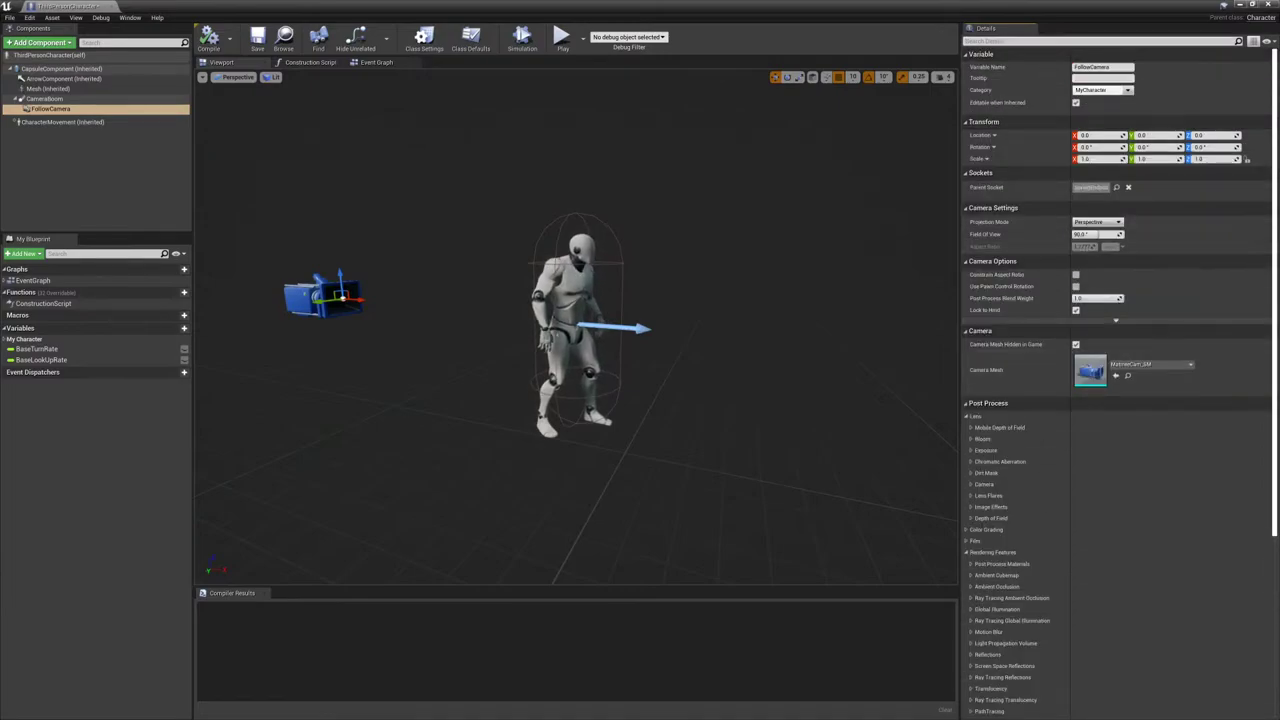
type("my")
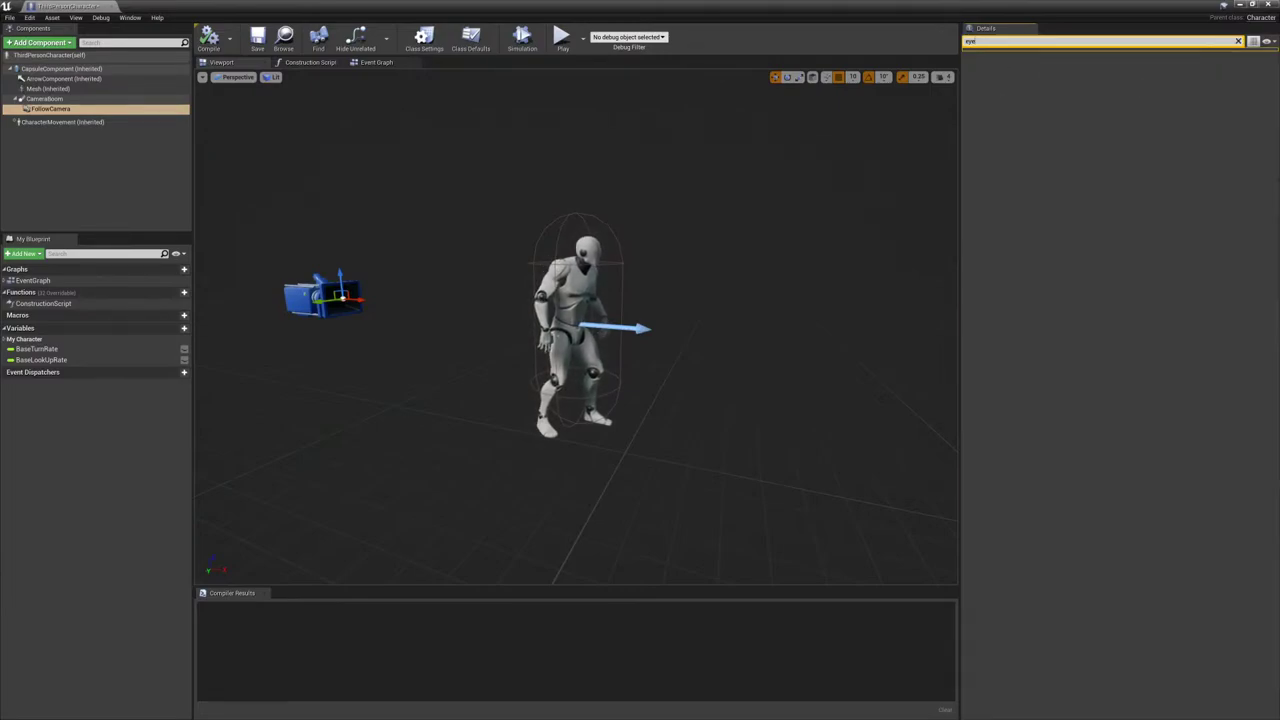
key("BackSpace")
key("BackSpace")
key("BackSpace")
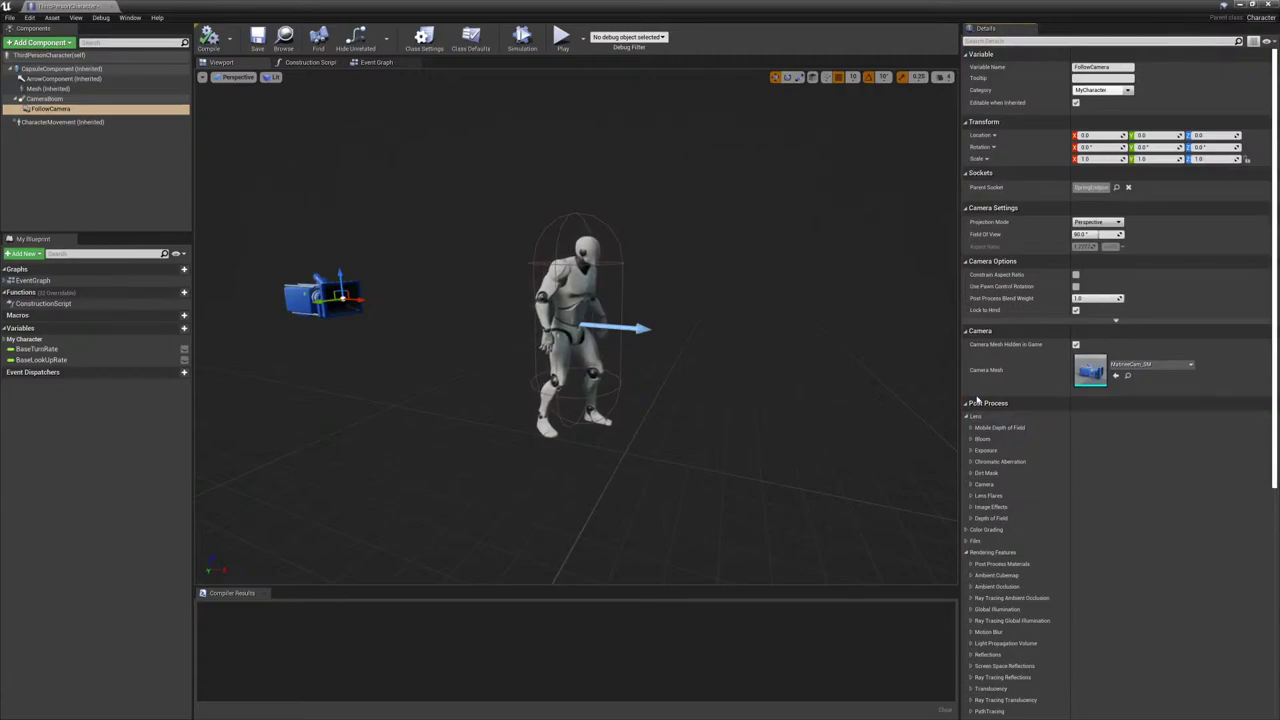
- Examine the FollowCamera's Lens subcategories from Bloom and Exposure through Depth of Field, plus Color Grading, and close the character blueprint
left_click(971, 451)
left_click(971, 451)
left_click(971, 440)
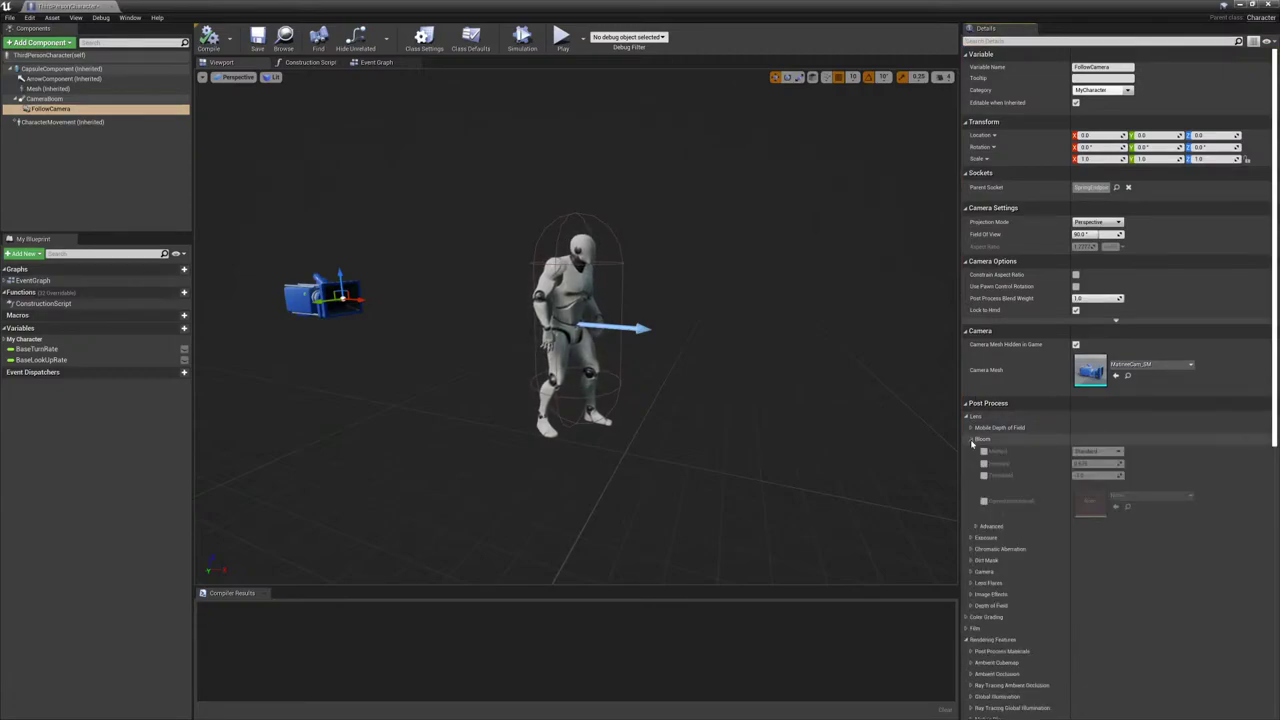
left_click(971, 440)
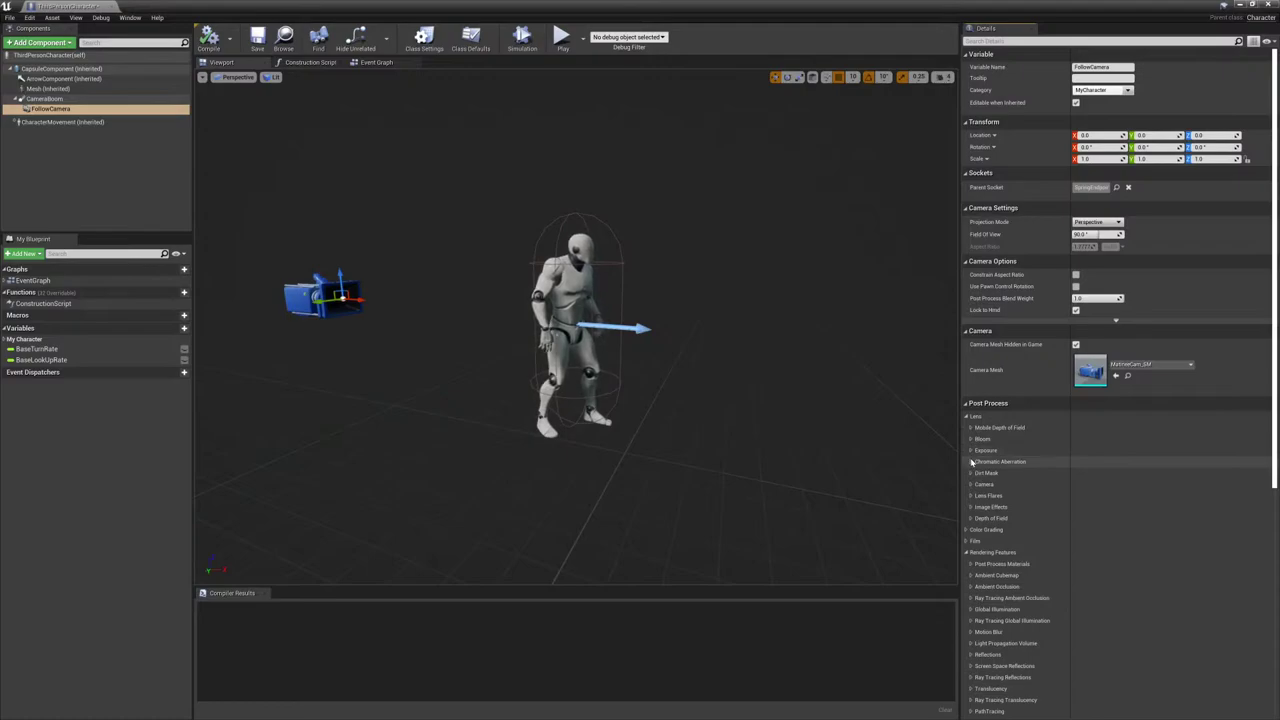
left_click(971, 462)
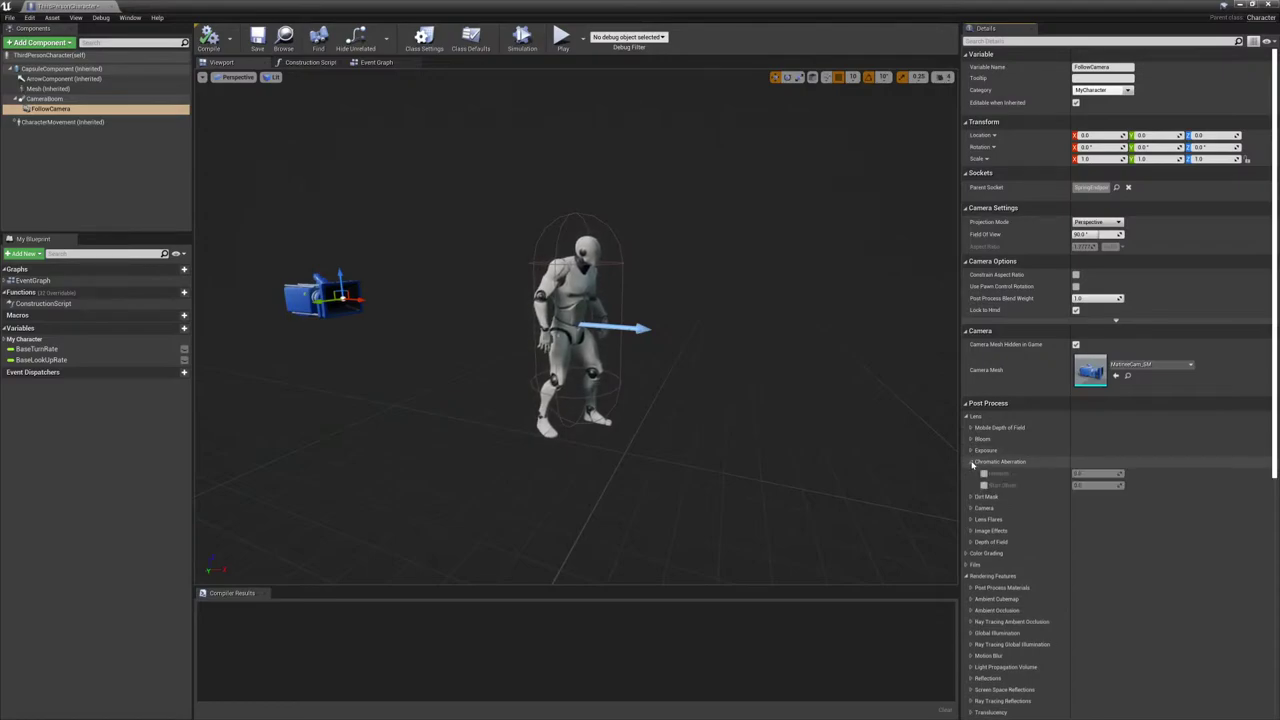
left_click(971, 462)
left_click(971, 473)
left_click(971, 473)
left_click(971, 485)
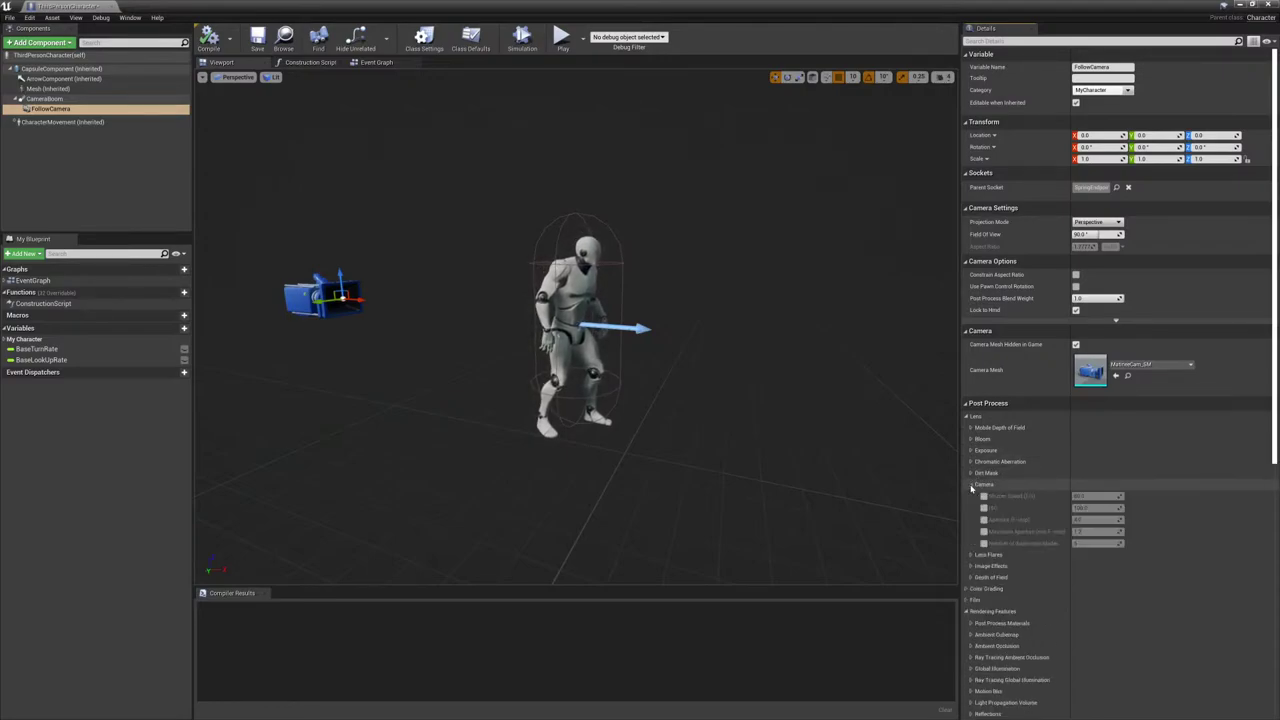
left_click(971, 485)
left_click(971, 496)
left_click(971, 496)
left_click(972, 508)
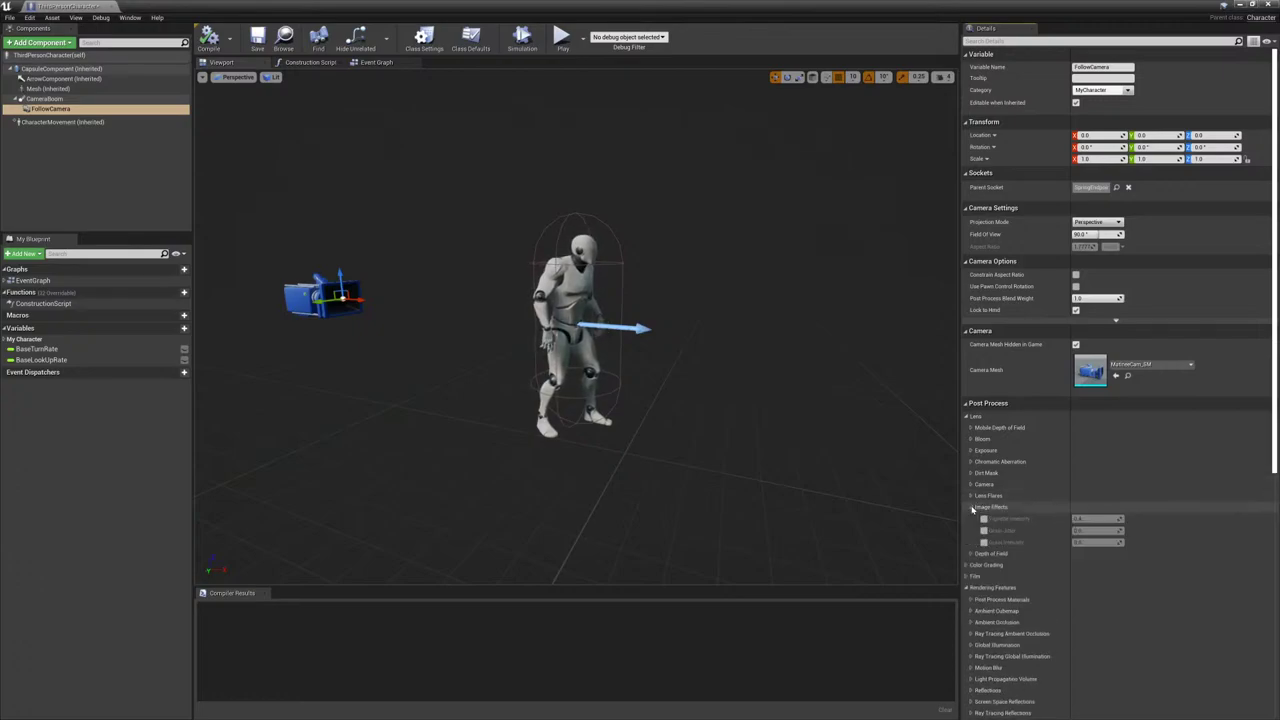
left_click(972, 508)
left_click(971, 519)
left_click(971, 519)
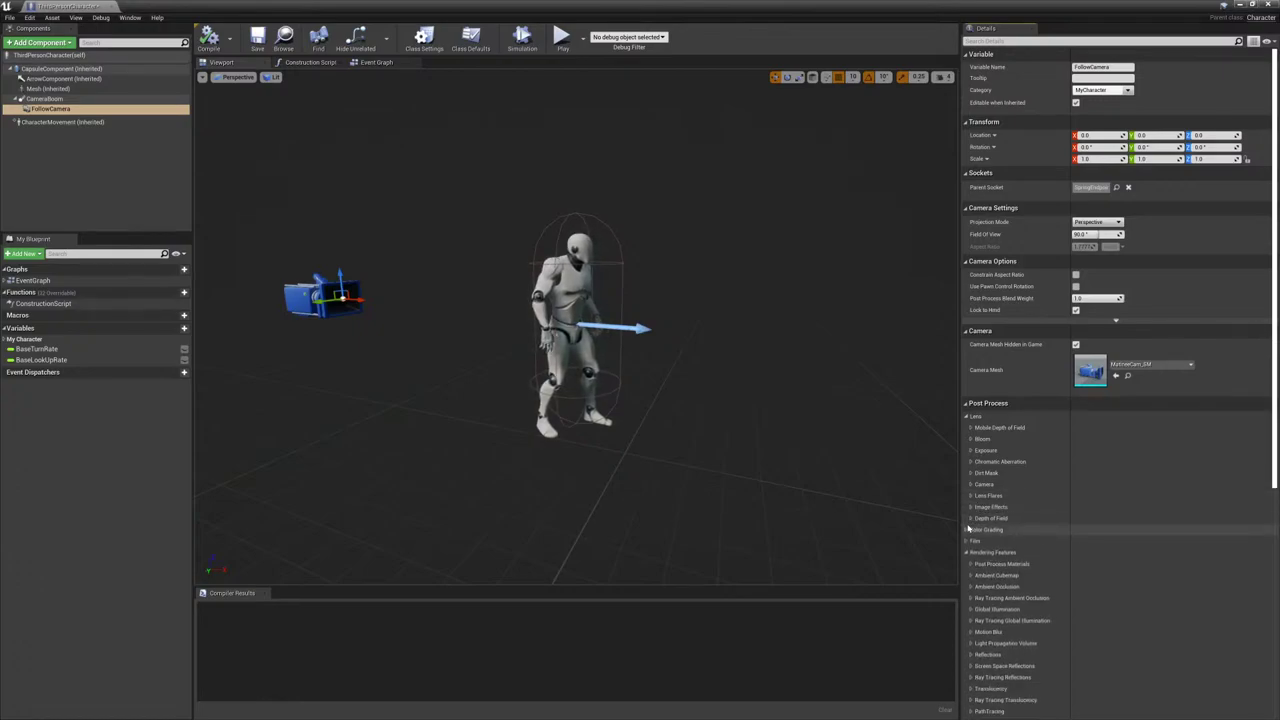
left_click(970, 530)
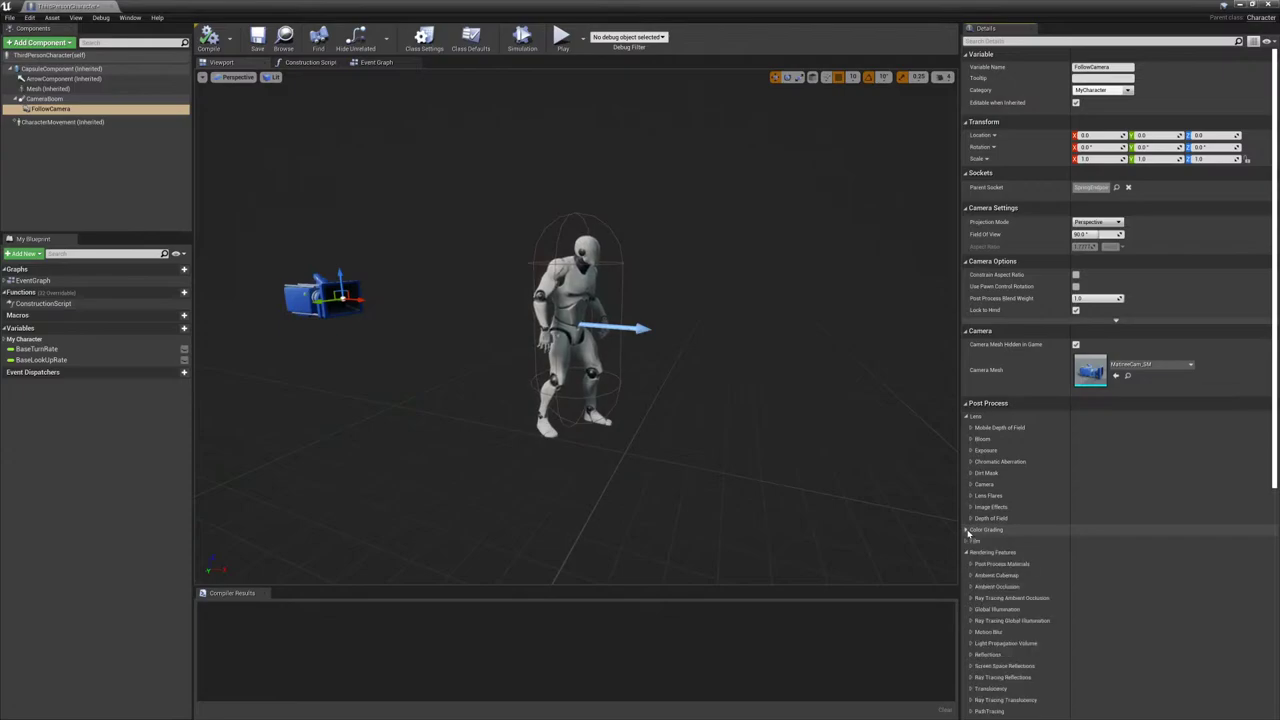
left_click(969, 530)
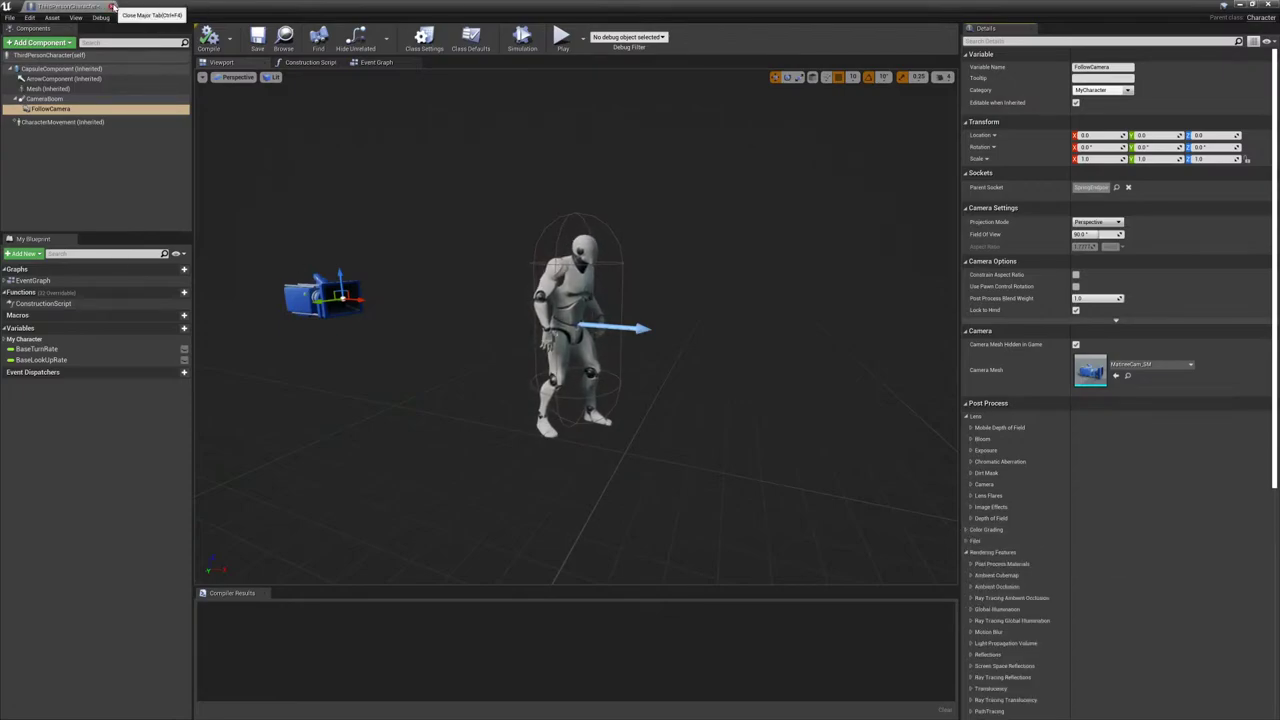
left_click(112, 7)
- Select the PostProcessVolume and examine its details from Exposure through Rendering Features to the Post Process Volume Settings
right_click_drag(617, 254, 575, 262)
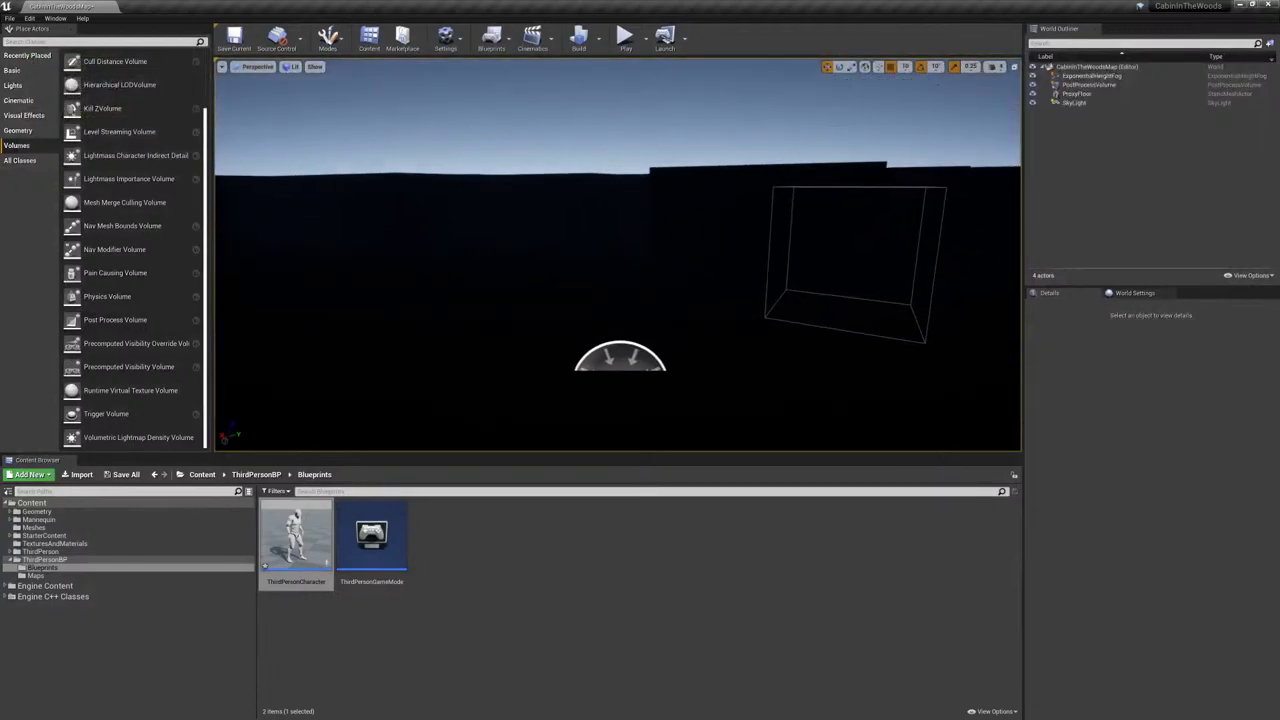
left_click(1090, 75)
left_click(1088, 84)
scroll(1110, 527, "down", 10)
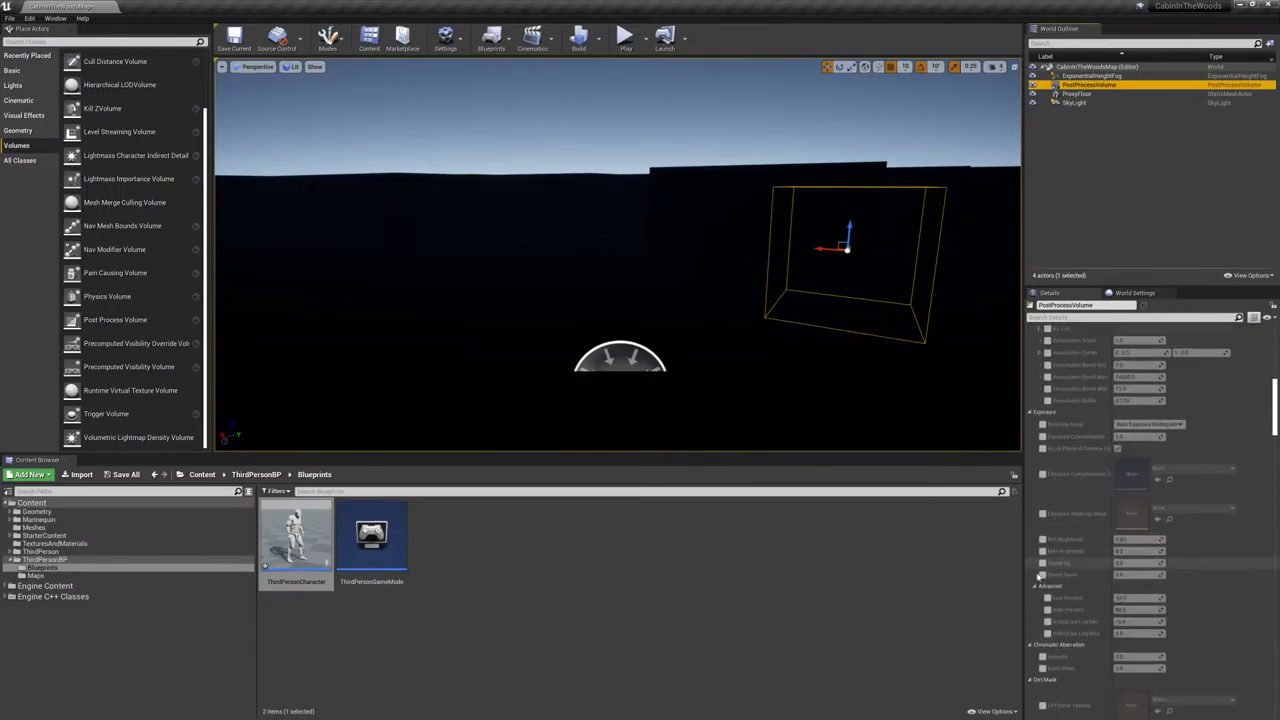
scroll(1040, 570, "down", 5)
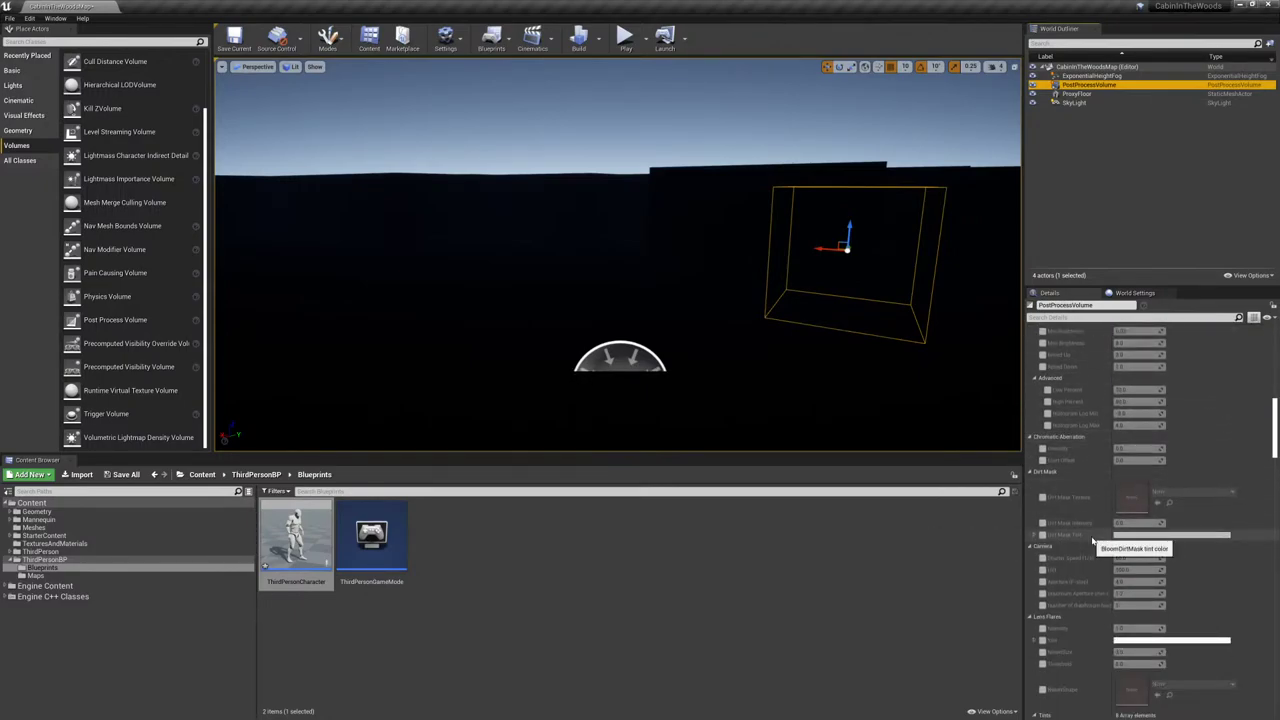
scroll(1093, 541, "down", 10)
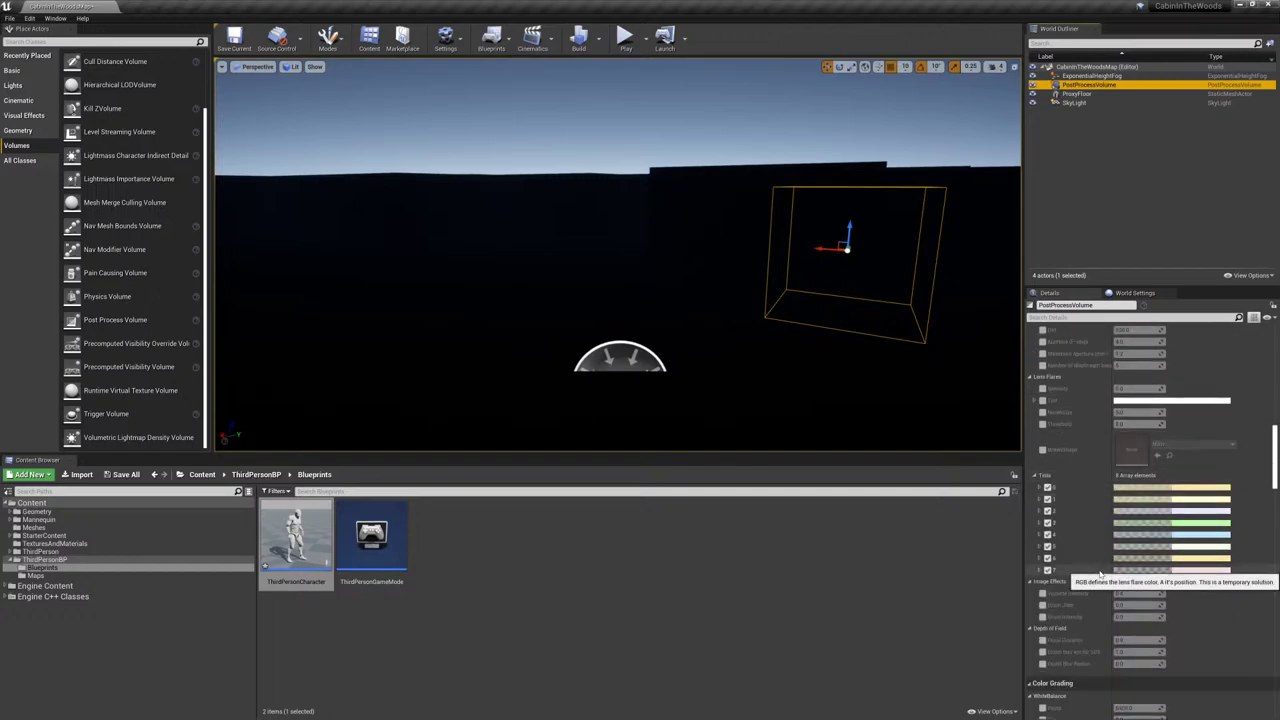
scroll(1106, 561, "down", 15)
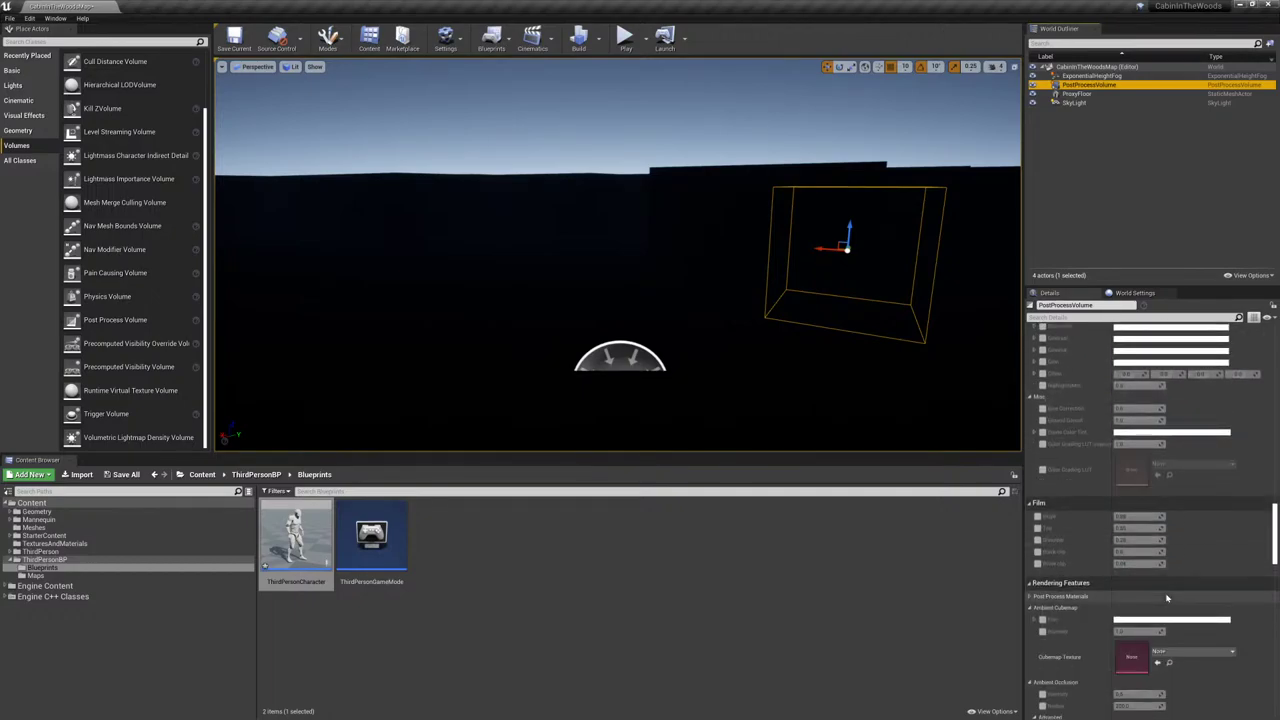
scroll(1156, 596, "down", 10)
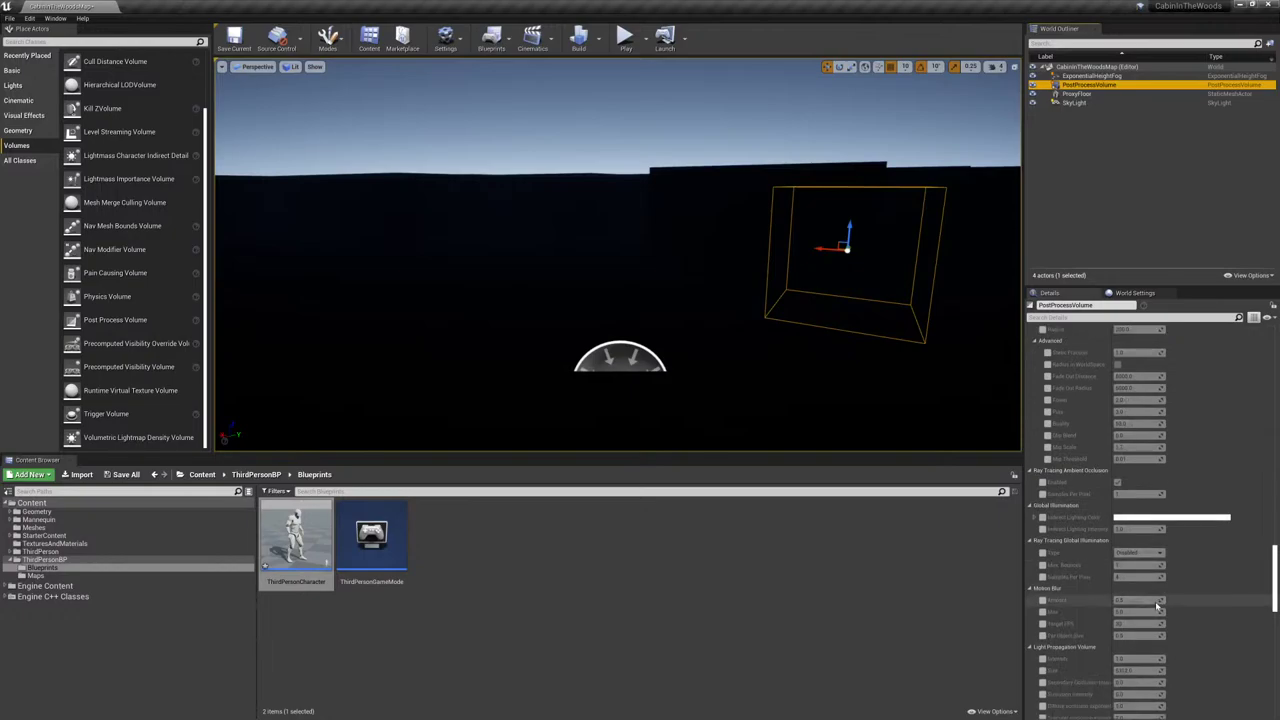
scroll(1150, 615, "down", 15)
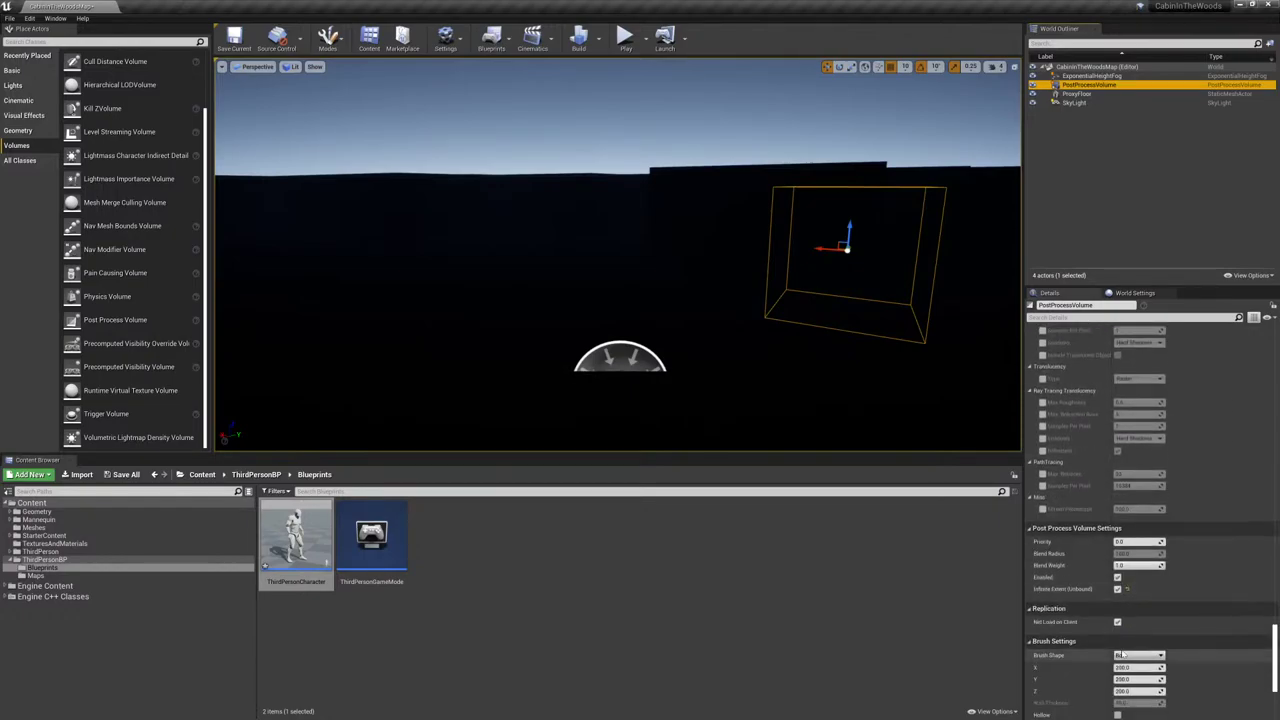
left_click(869, 609)
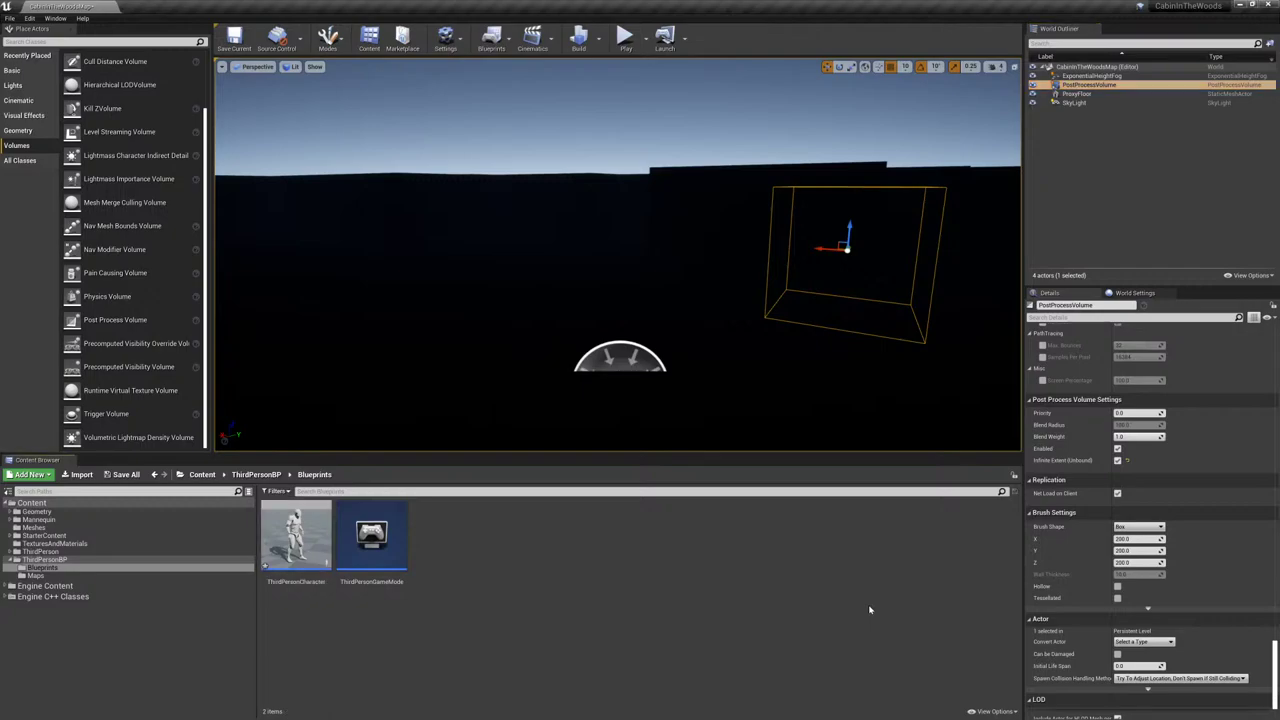
right_click_drag(820, 420, 862, 420)
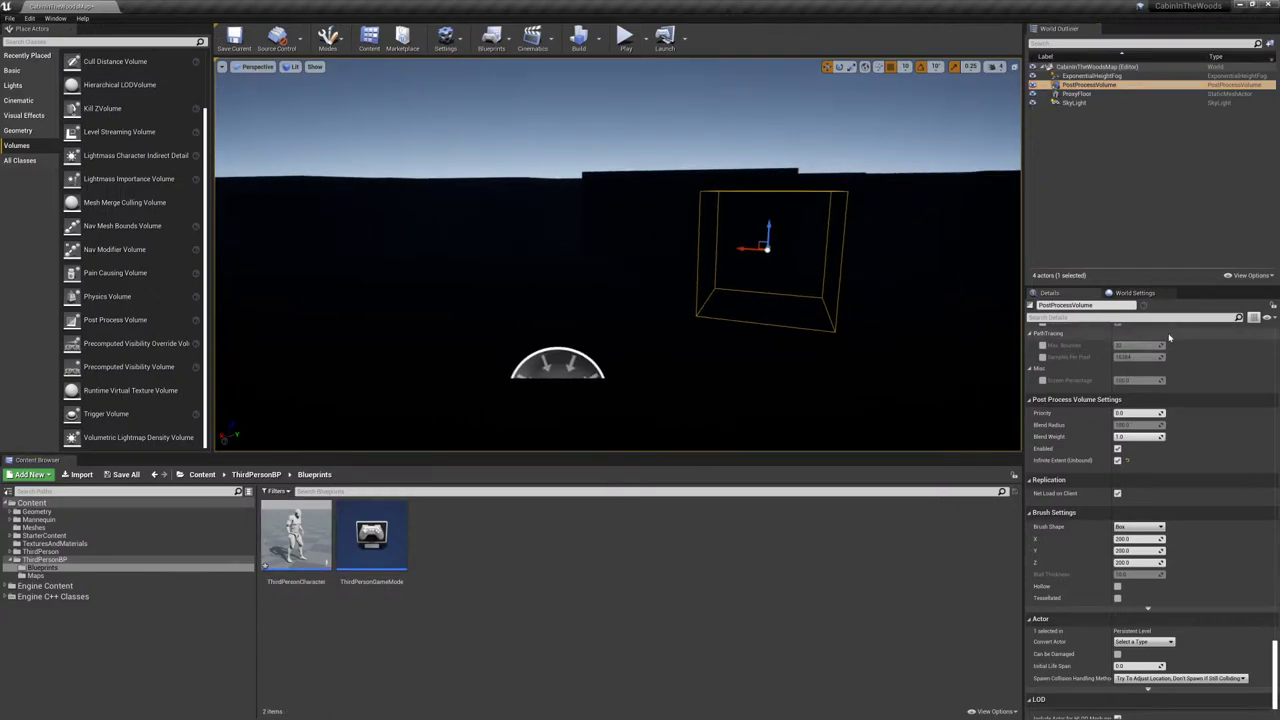
- Search the World Settings for "post"
left_click(1134, 293)
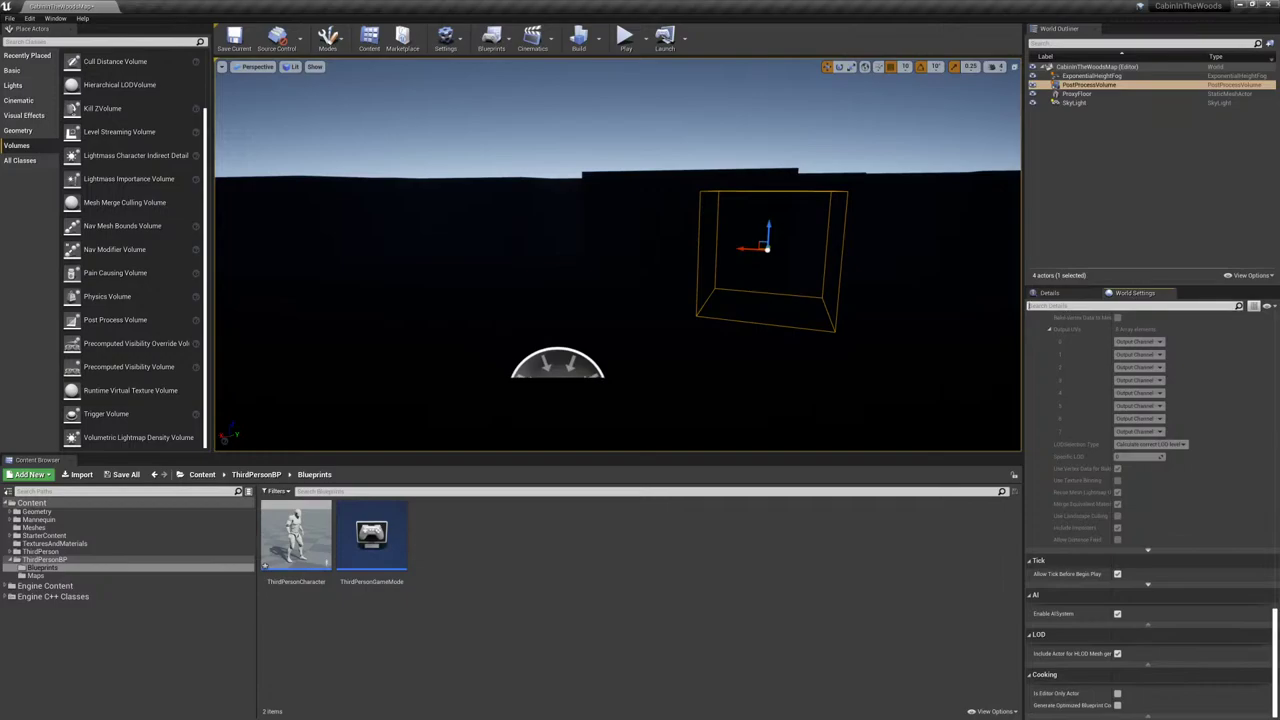
left_click(1130, 305)
type("pos")
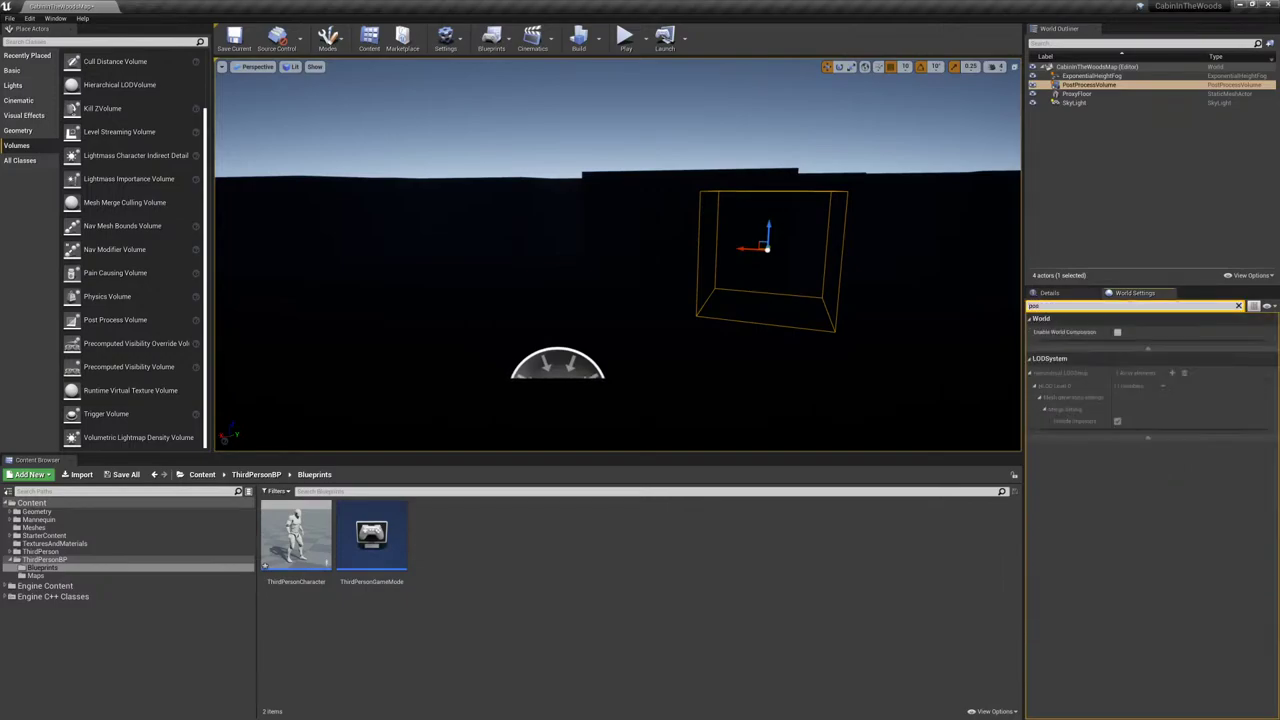
type("t")
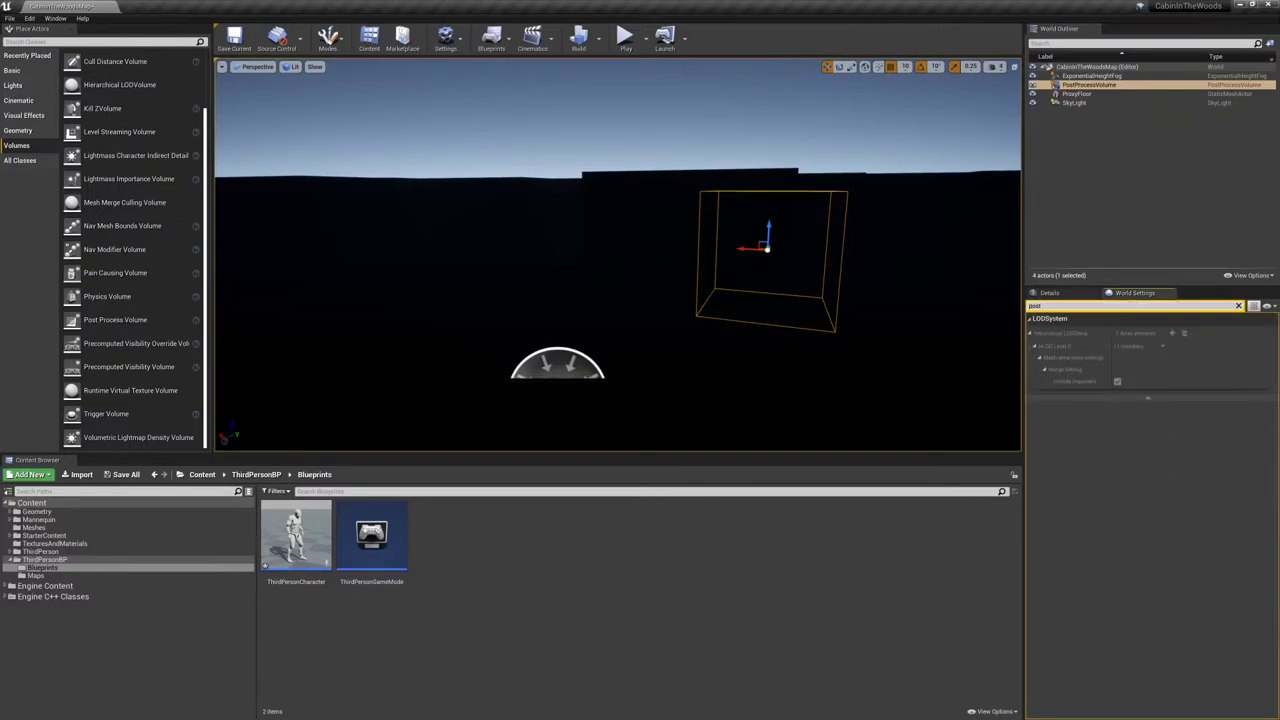
key("BackSpace")
key("BackSpace")
key("BackSpace")
key("BackSpace")
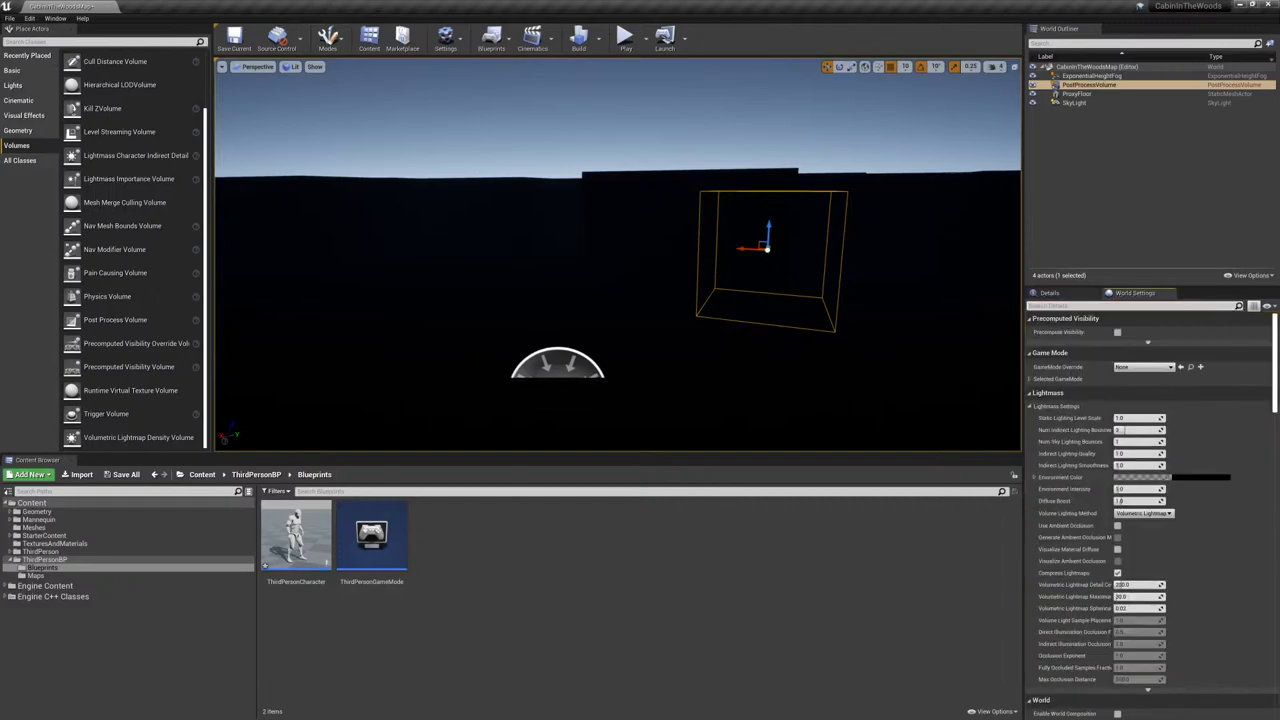
left_click(445, 40)
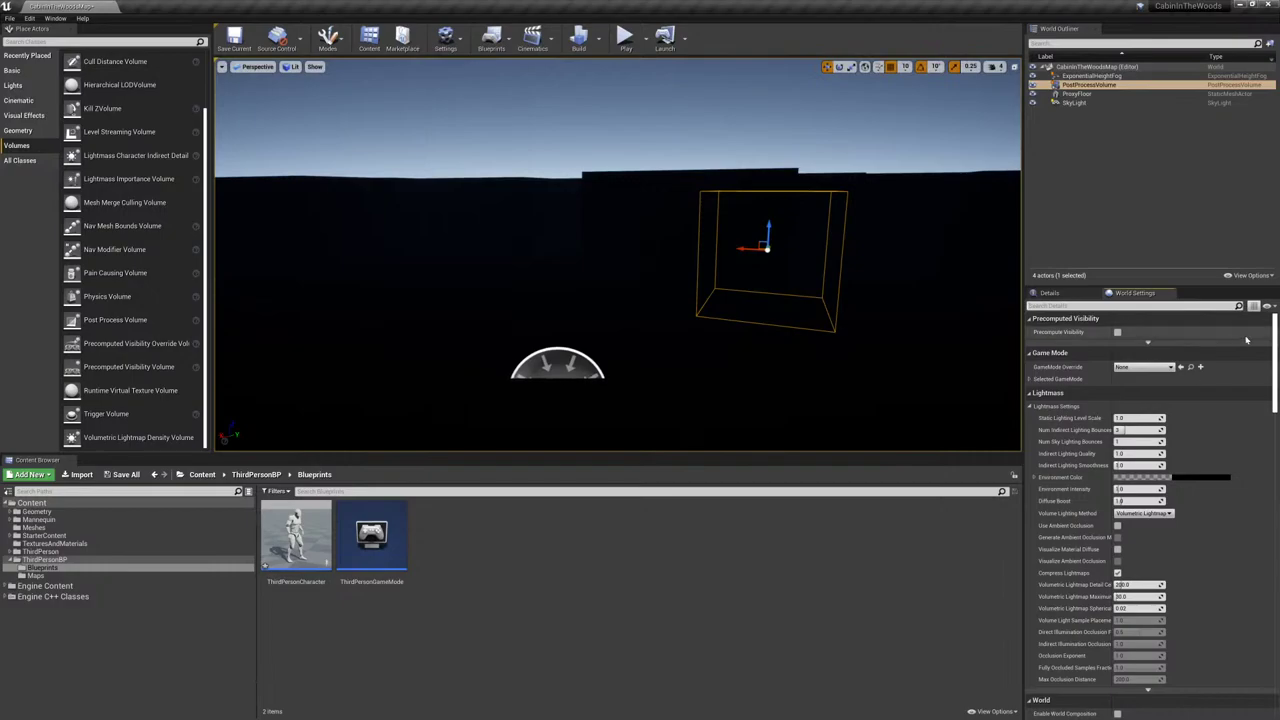
type("pos")
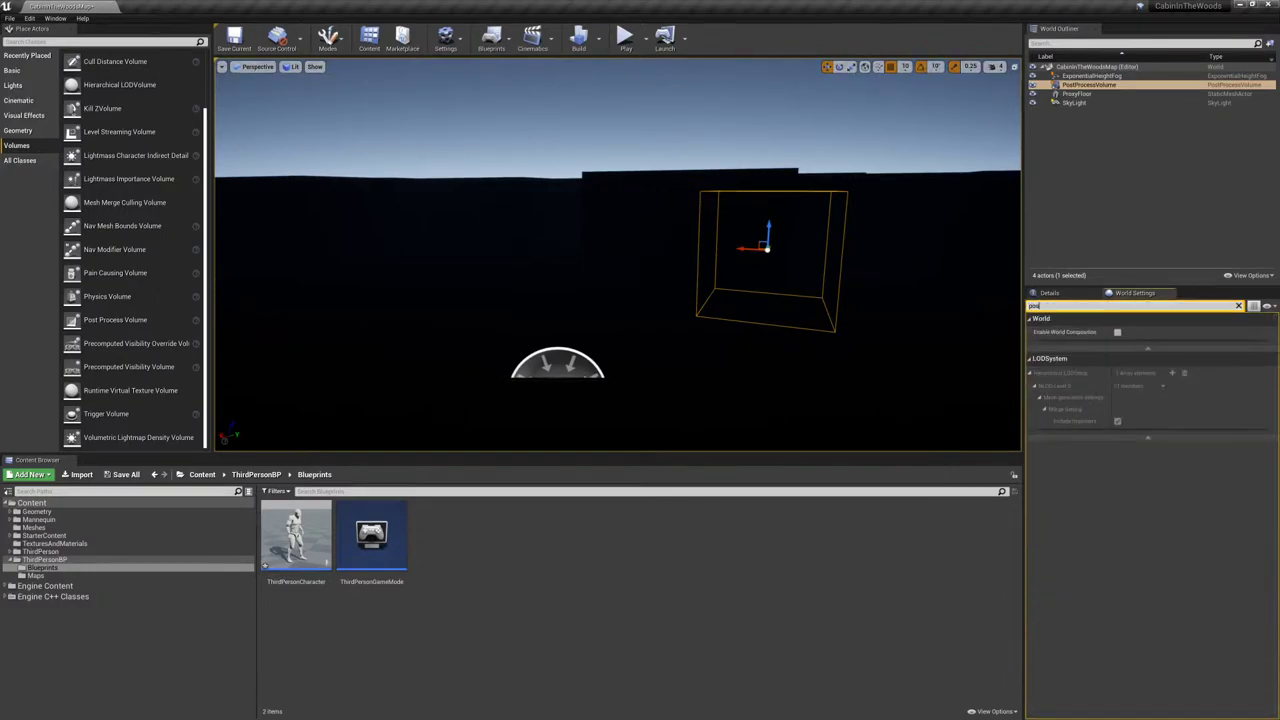
type("t")
- Search the Project Settings for "post", examine the Postprocessing options under Engine - Rendering, and close the settings window
left_click(446, 40)
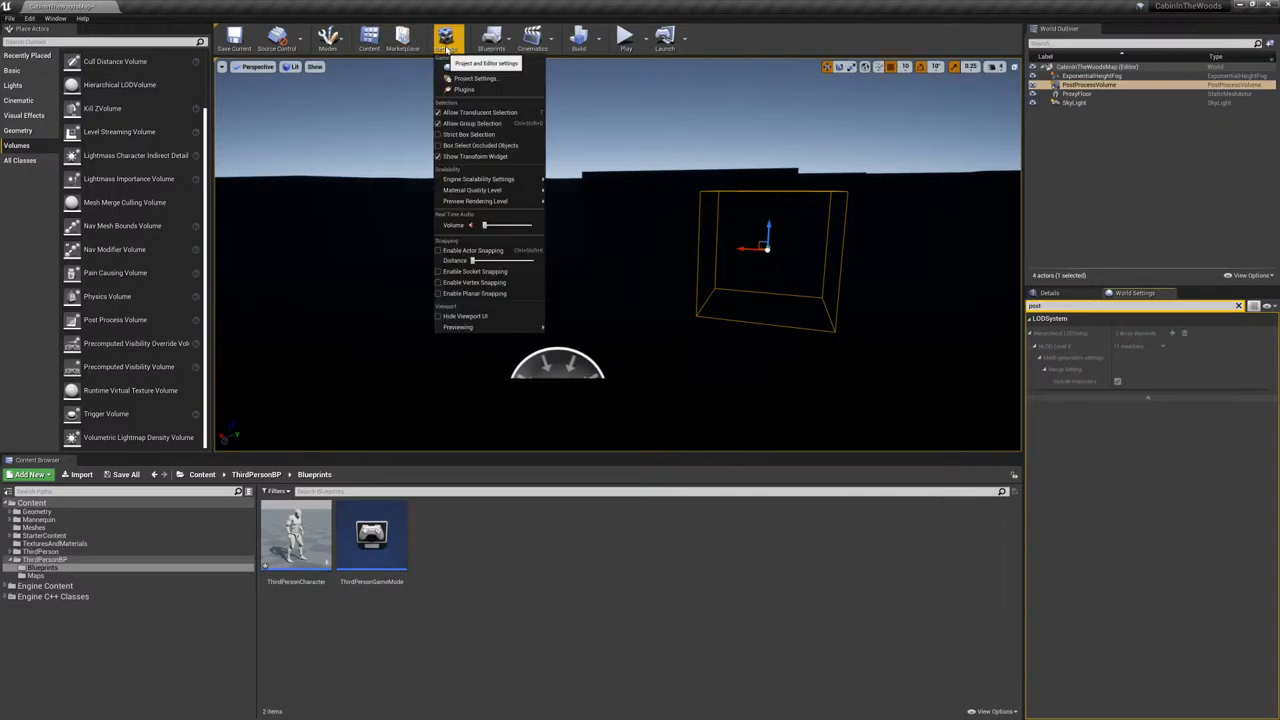
left_click(458, 80)
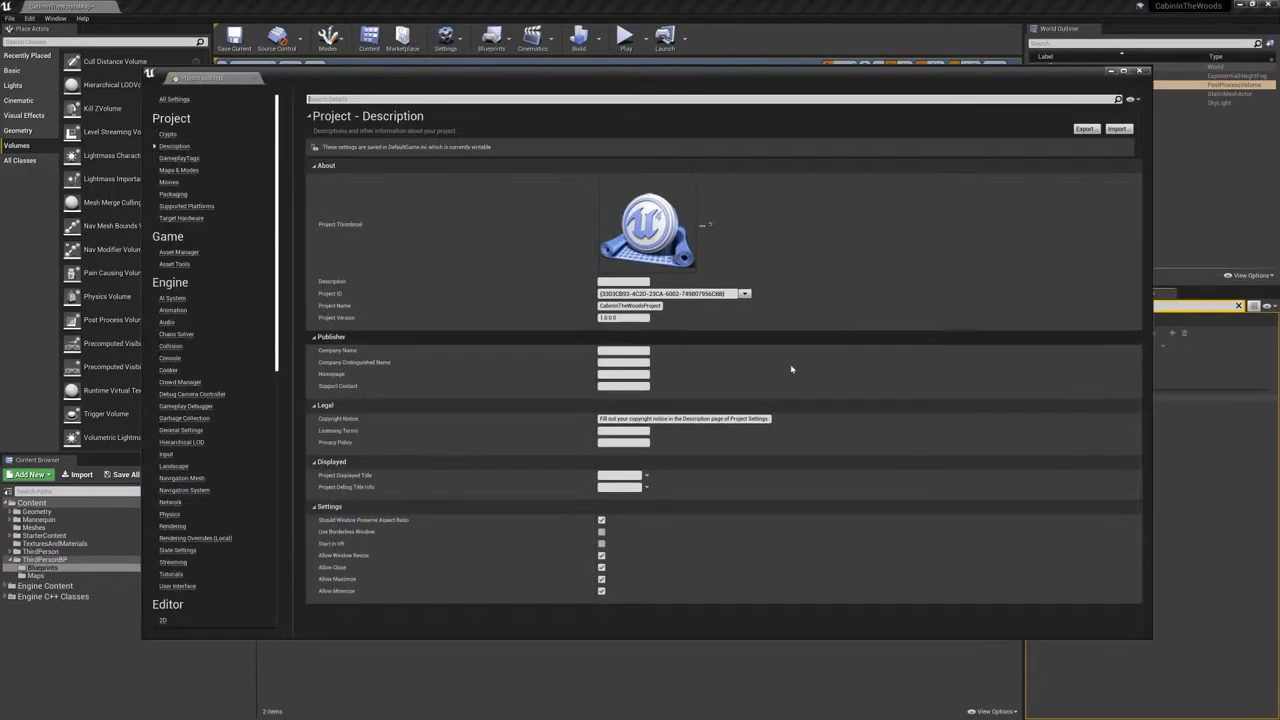
type("post")
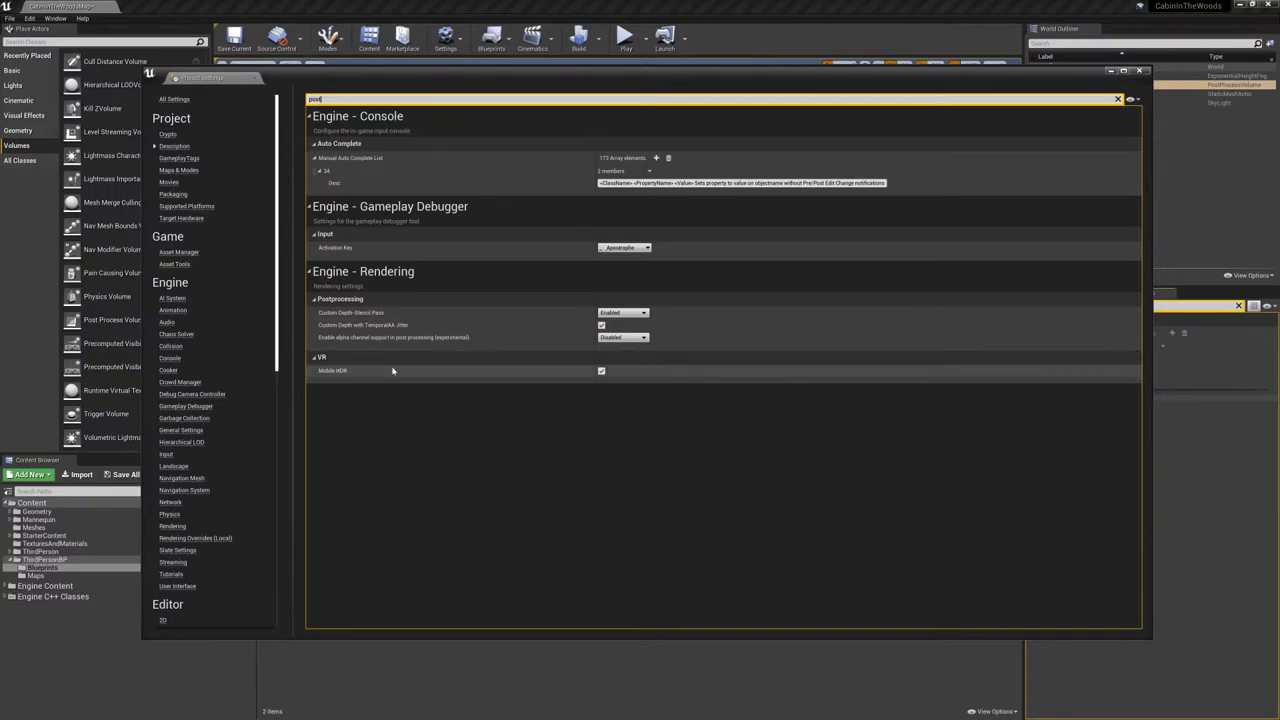
left_click(315, 299)
left_click(315, 299)
left_click(315, 299)
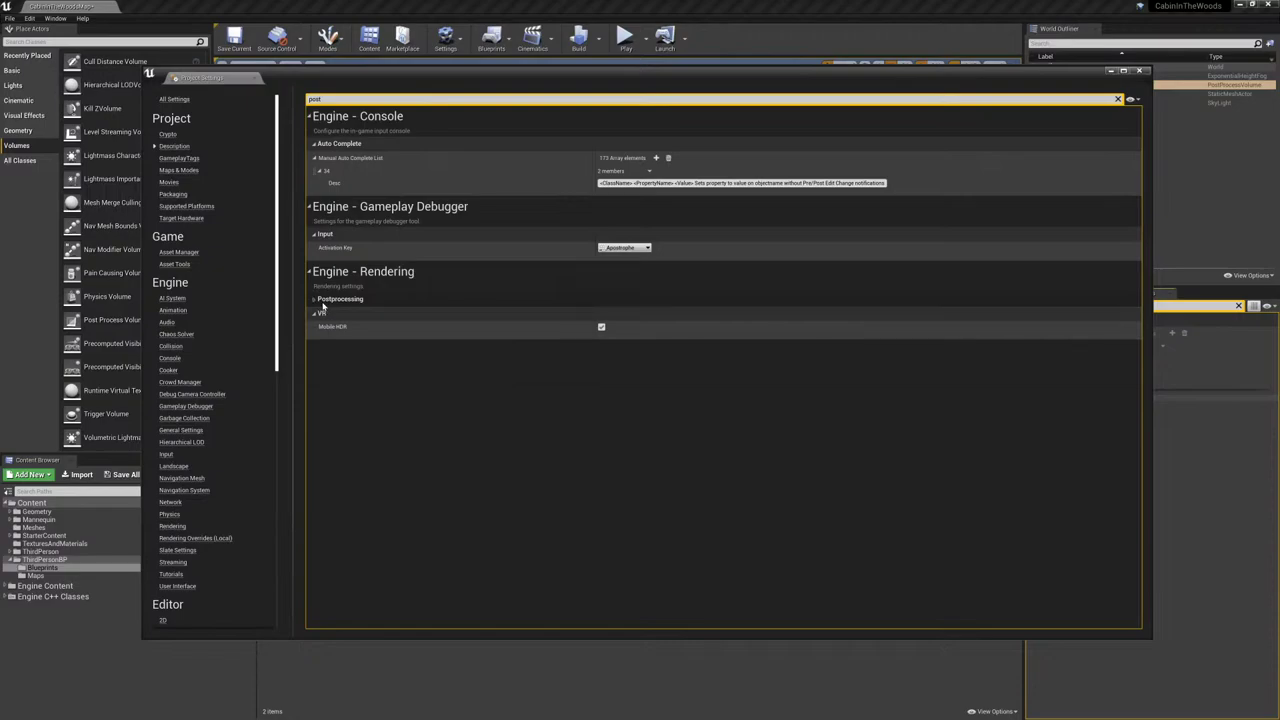
left_click(315, 299)
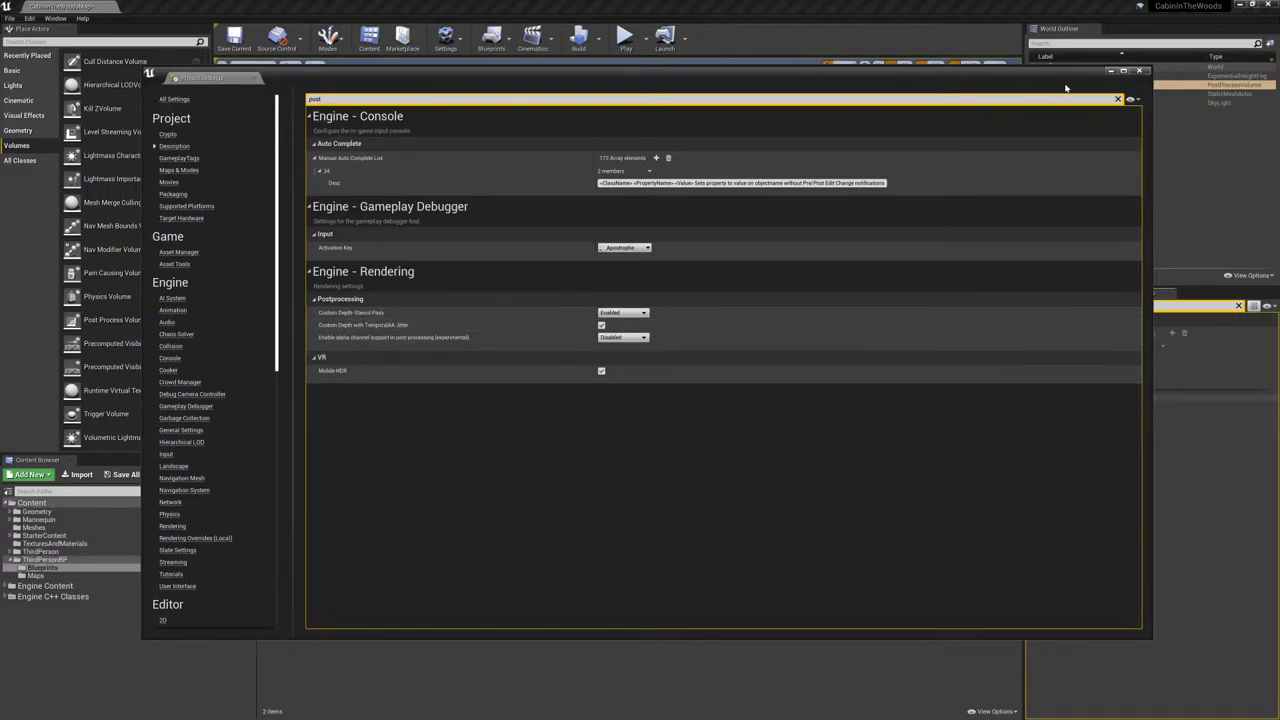
left_click(1139, 71)
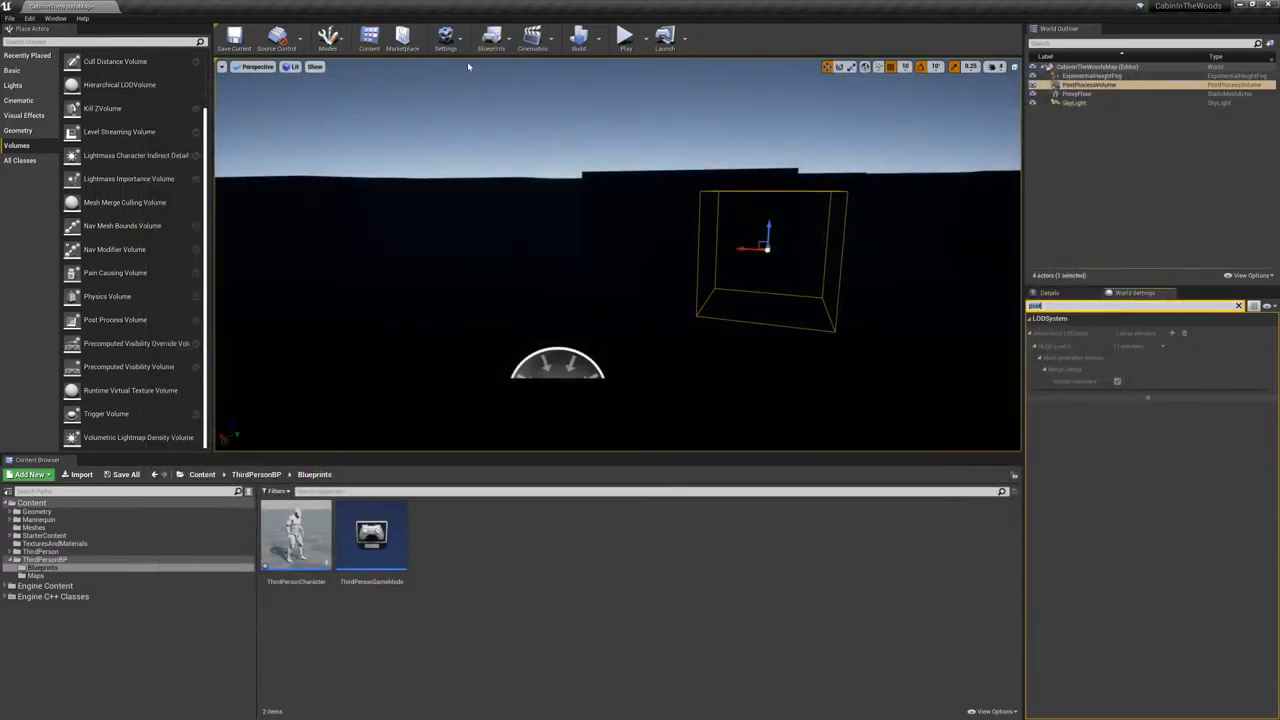
right_click_drag(468, 67, 350, 95)
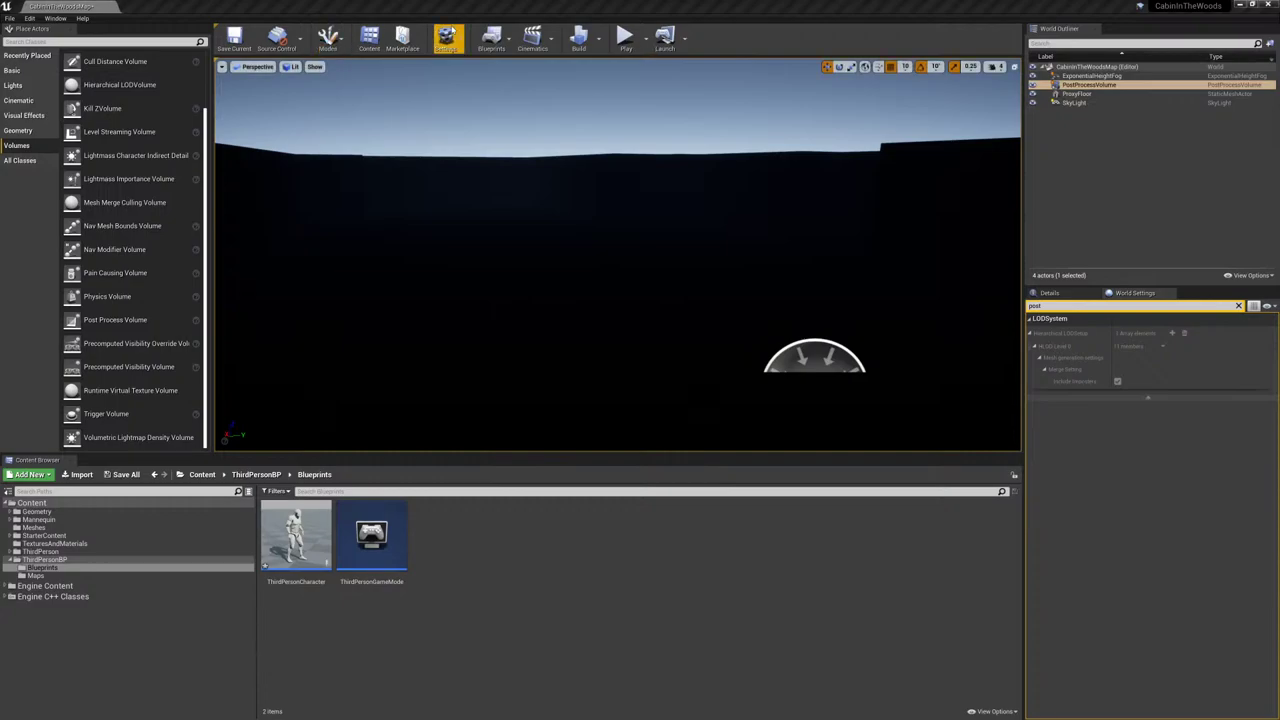
- Examine the Engine Scalability Settings and the Preview Rendering Level options
left_click(446, 40)
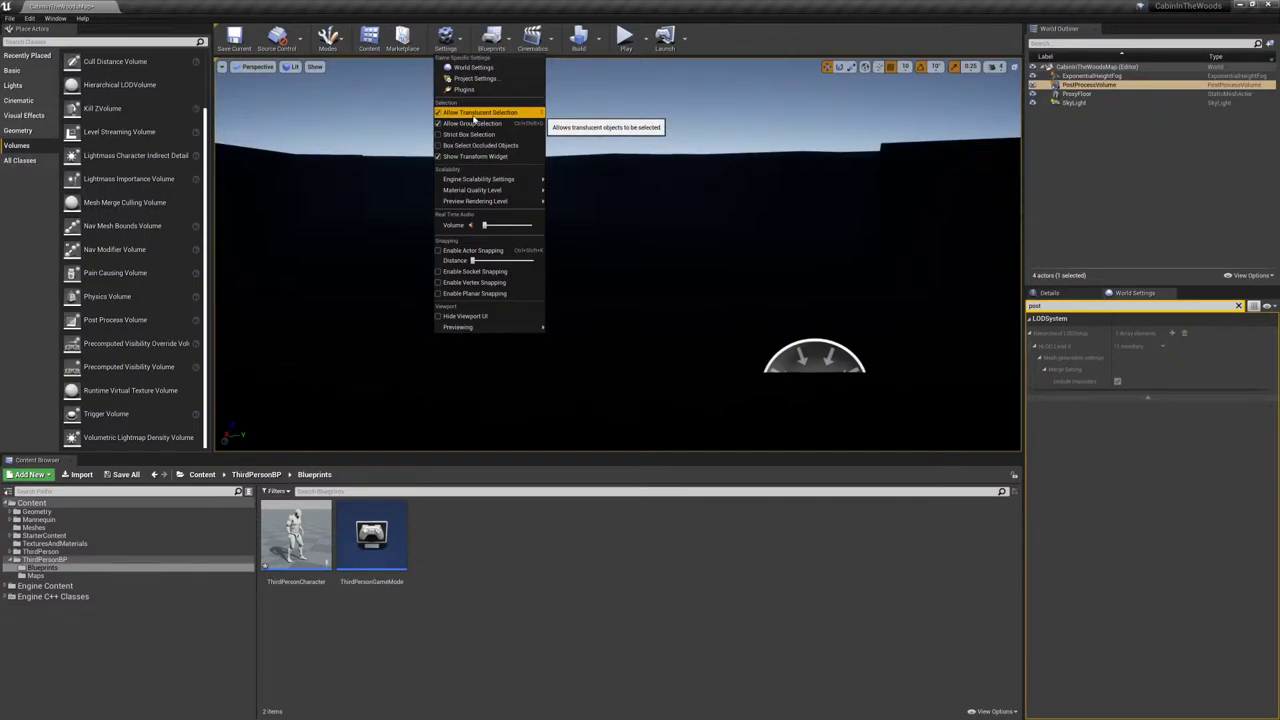
mouse_move(482, 179)
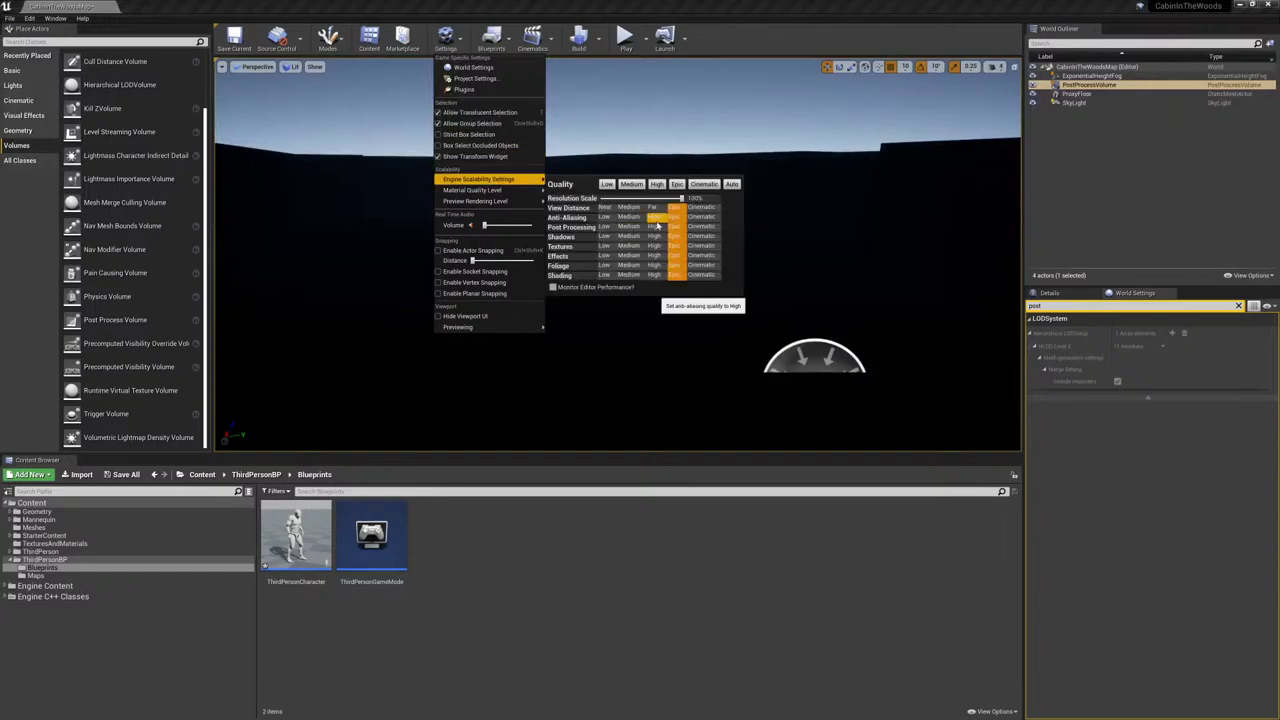
right_click_drag(640, 340, 592, 348)
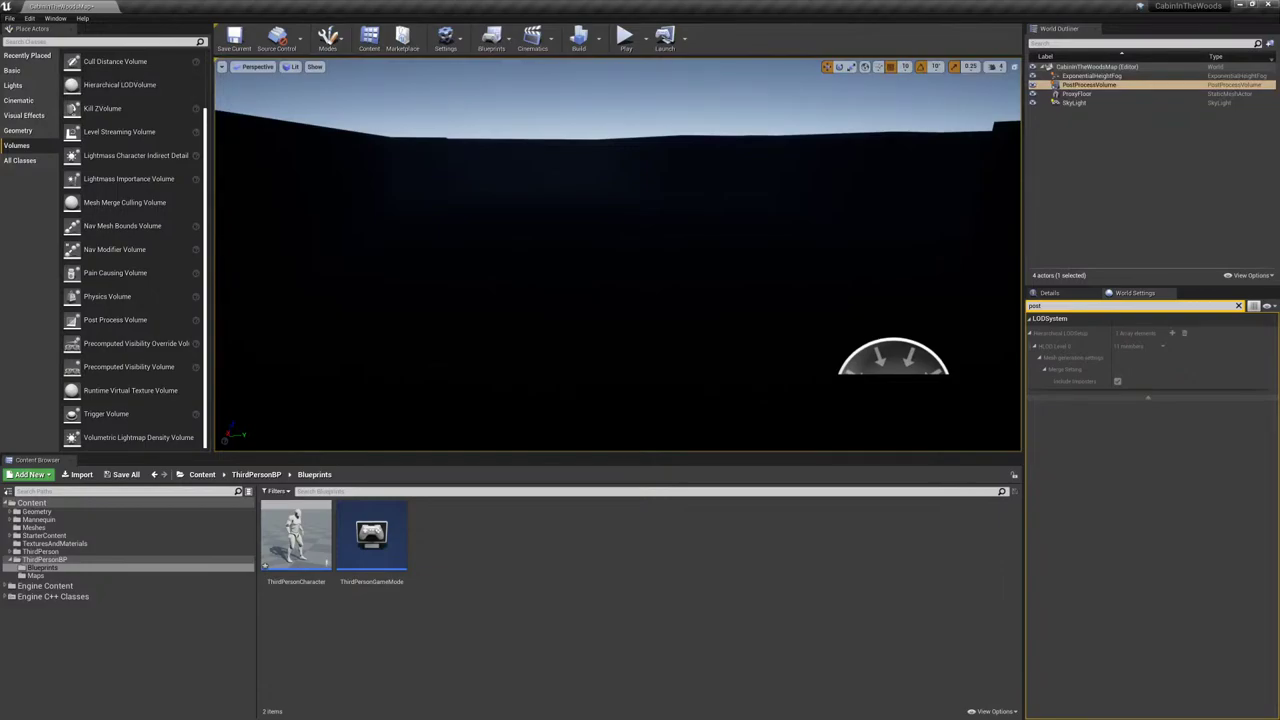
left_click(452, 38)
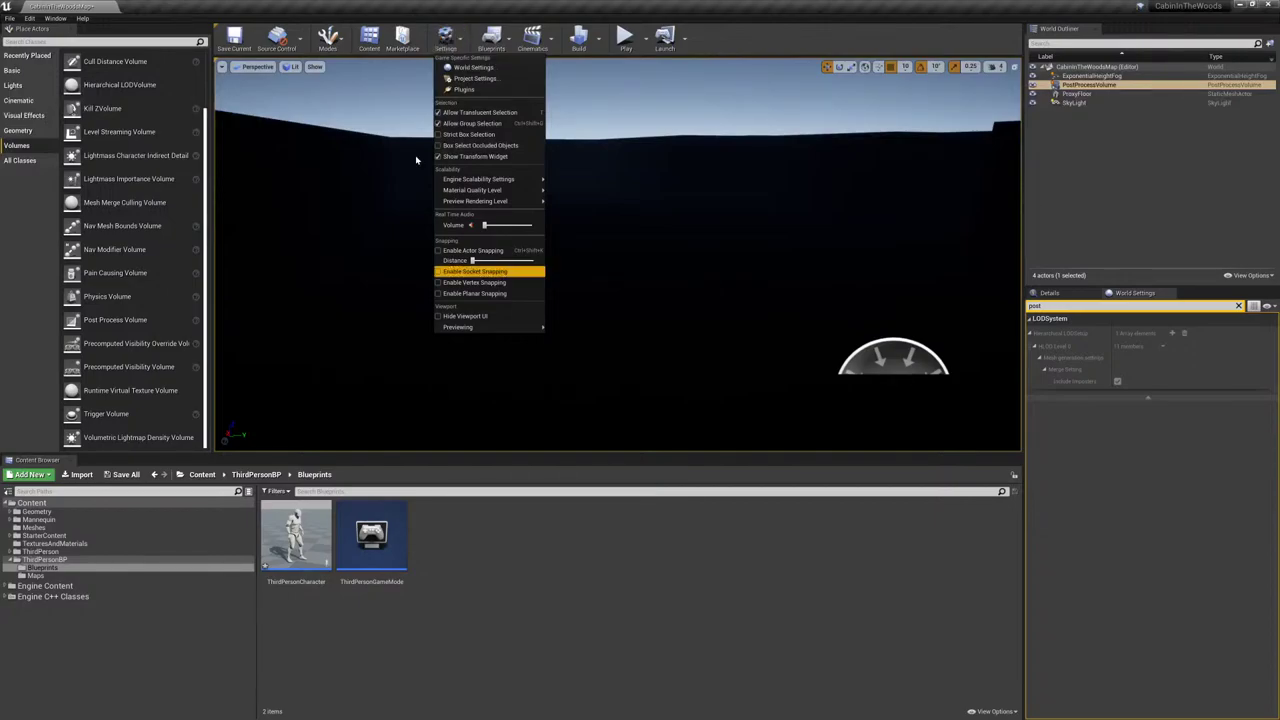
mouse_move(490, 201)
- Inspect the viewport's Post Processing show flags around Eye Adaptation and briefly play-test the level
left_click(314, 66)
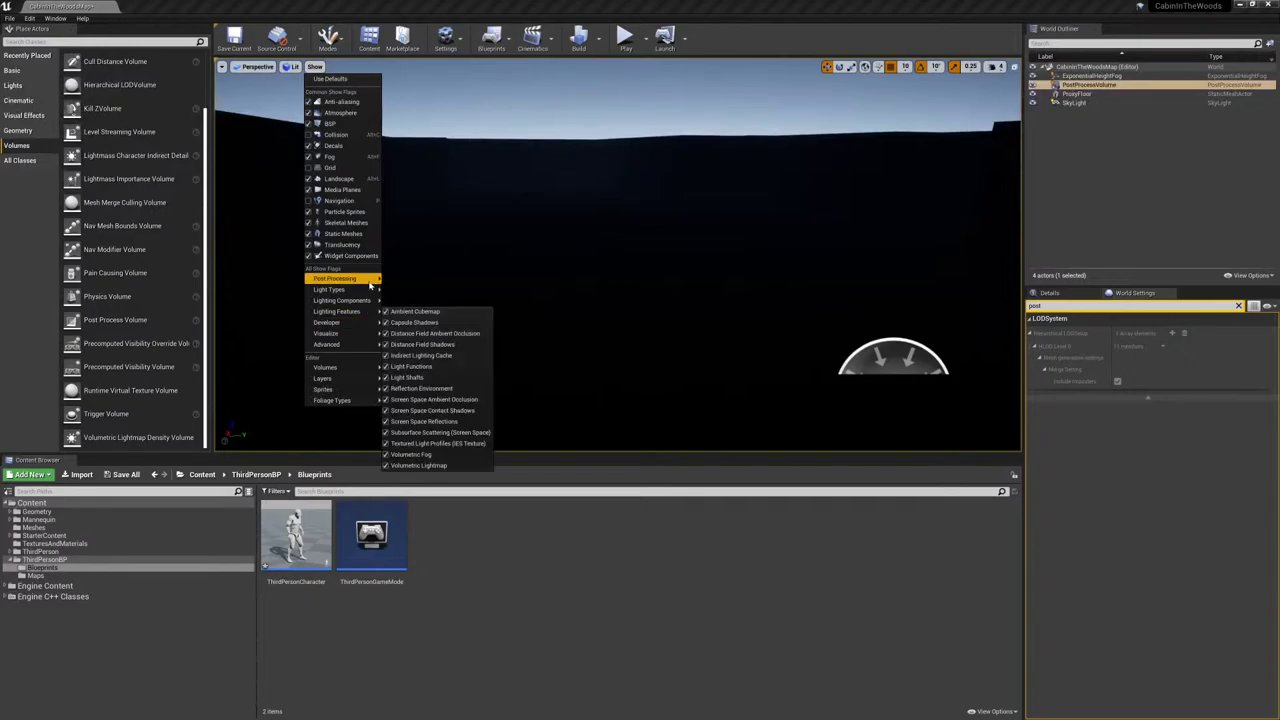
mouse_move(369, 280)
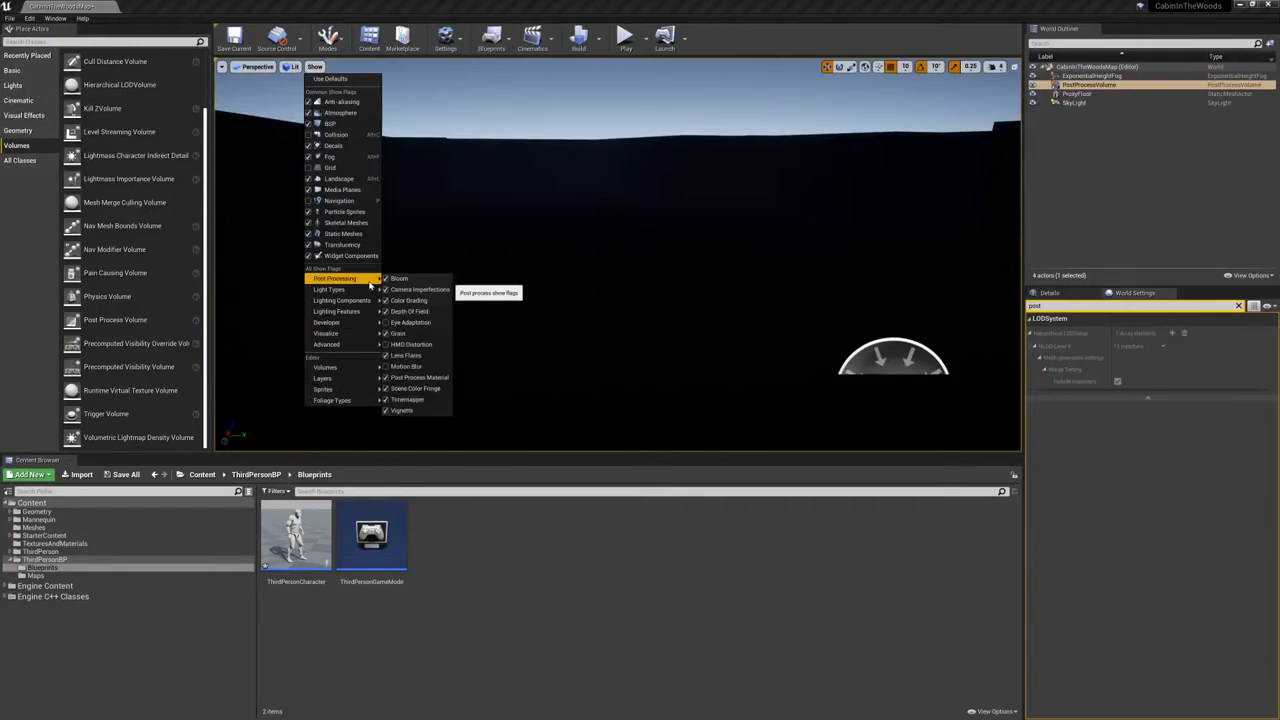
left_click(408, 322)
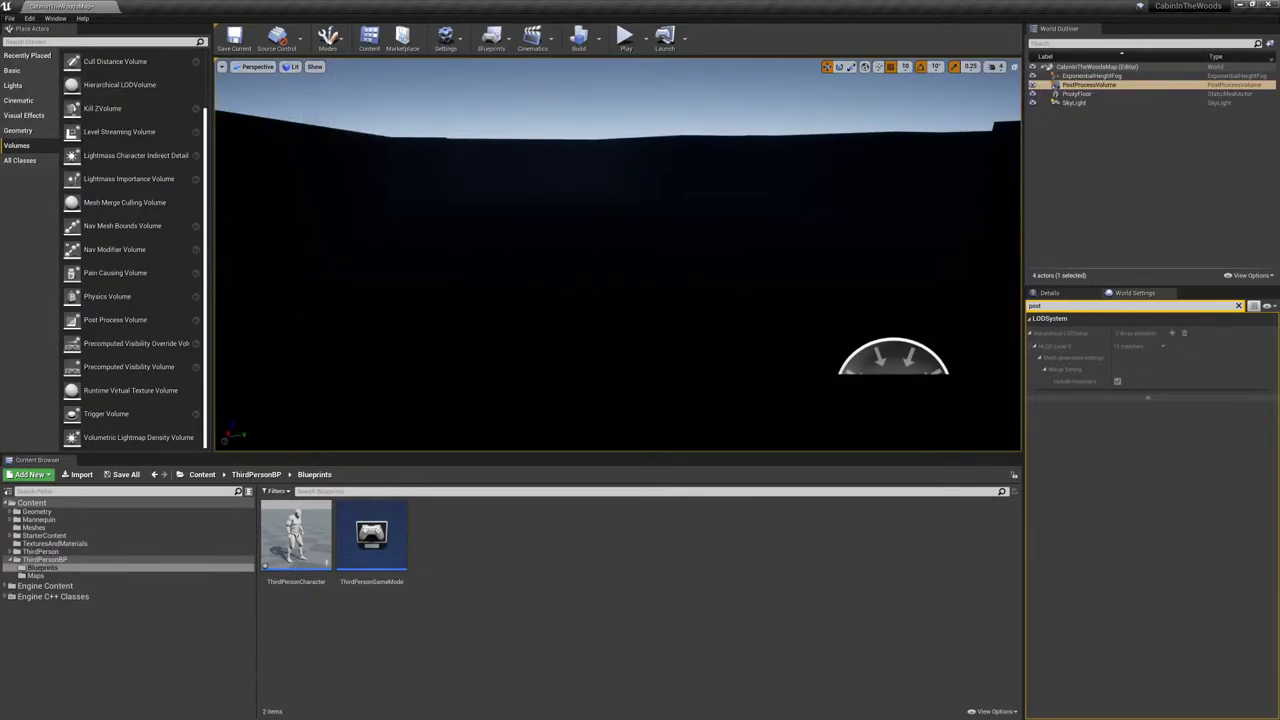
left_click(625, 37)
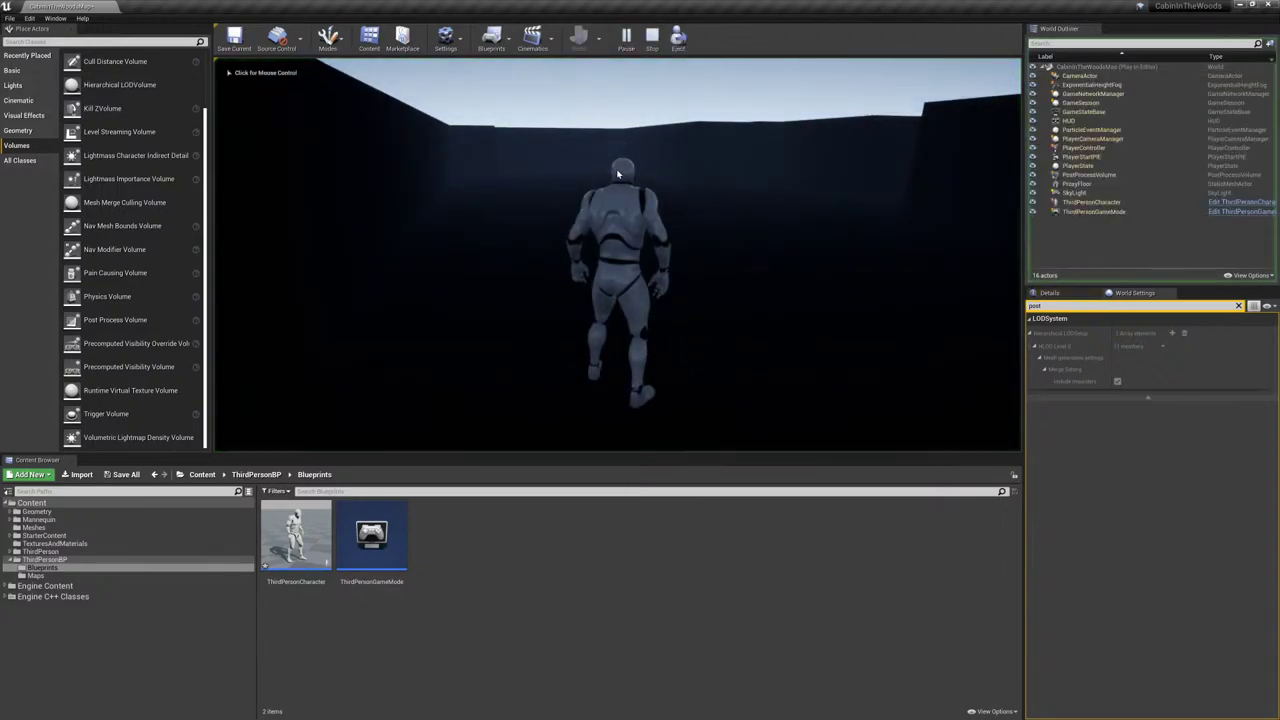
left_click(652, 40)
left_click(314, 66)
mouse_move(365, 279)
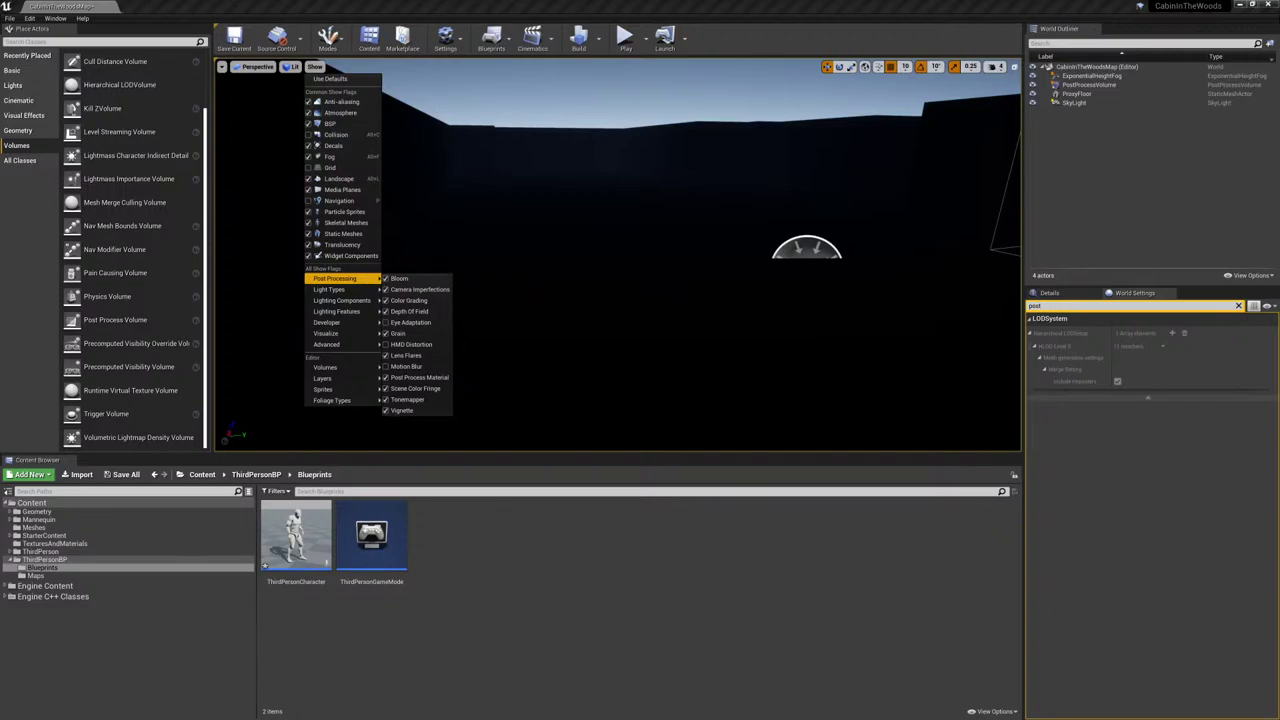
key("Escape")
- Clear the World Settings search filter and view the SkyLight's details
left_click(1088, 85)
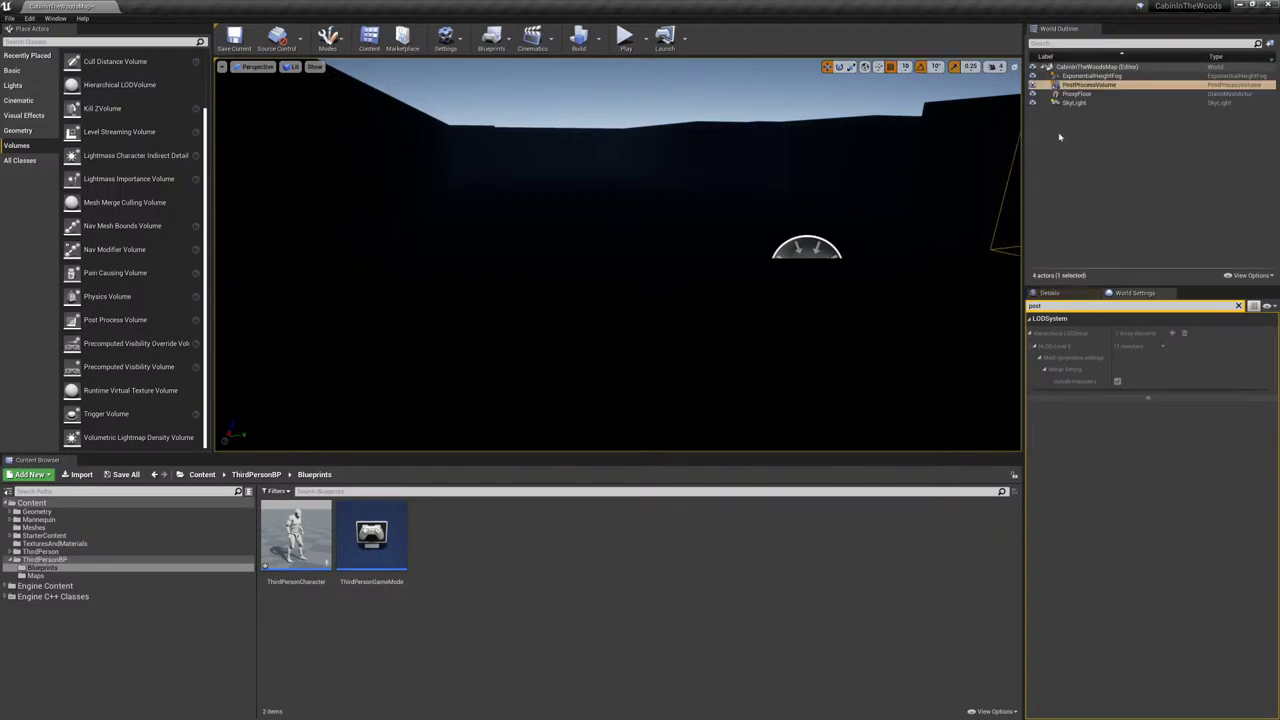
left_click(1238, 305)
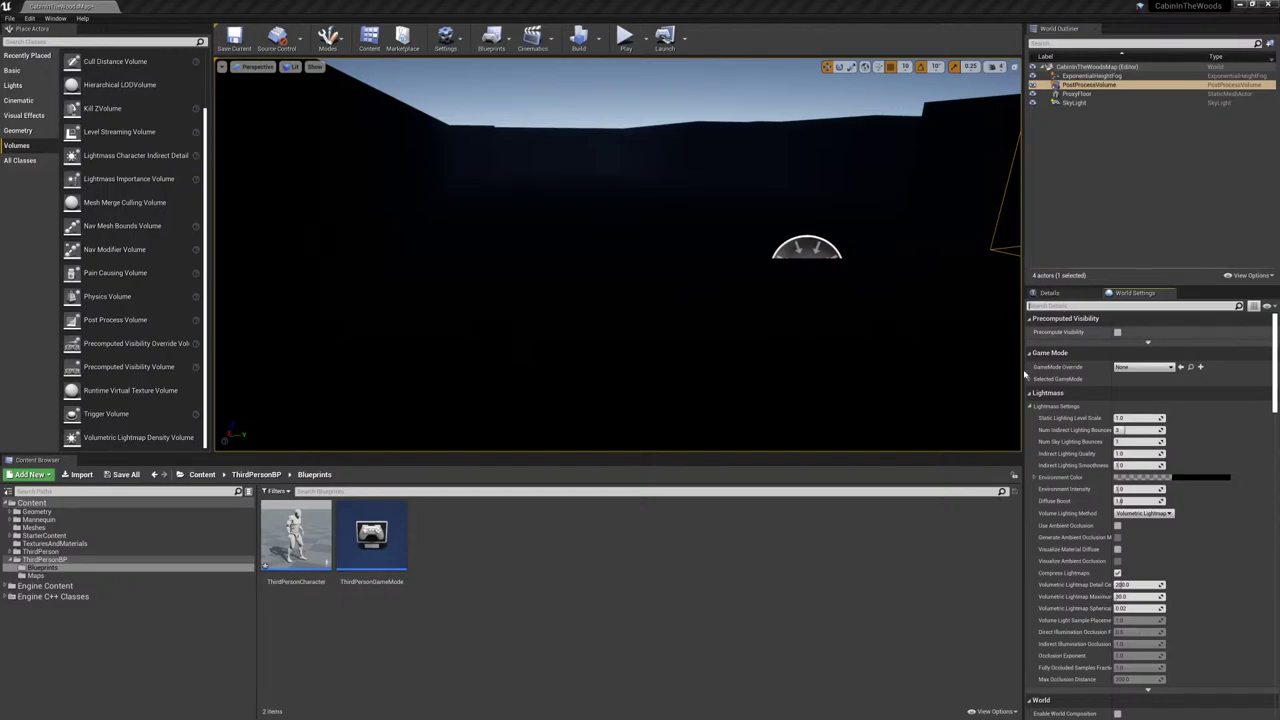
left_click(1075, 103)
left_click(1050, 292)
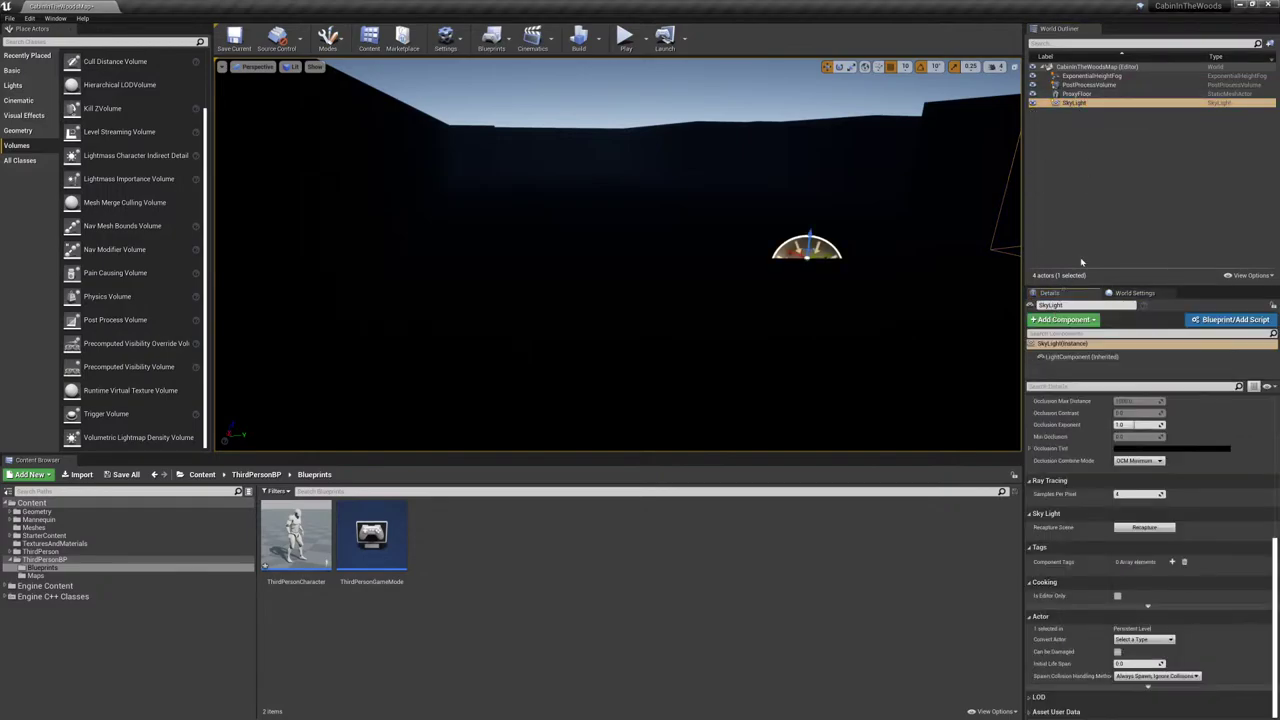
- Enable the PostProcessVolume's Min Brightness and Max Brightness exposure overrides and set both to 1.0
left_click(1088, 84)
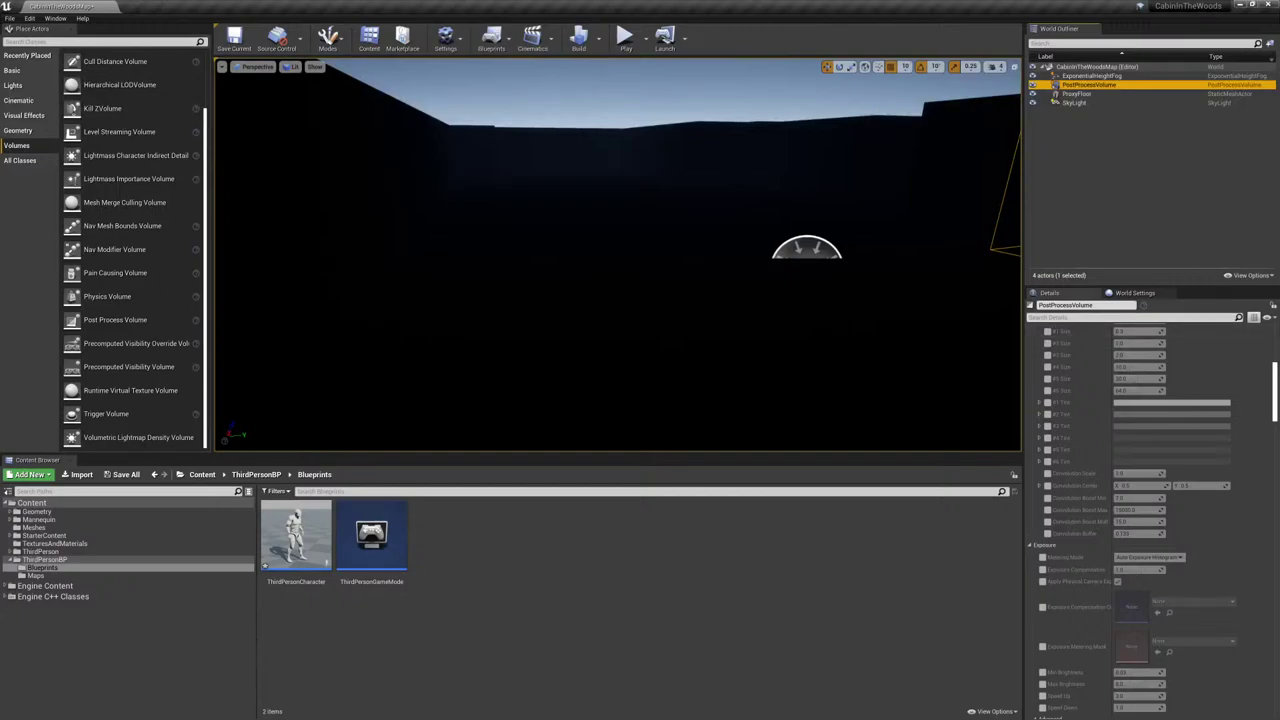
left_click(1046, 317)
type("bright")
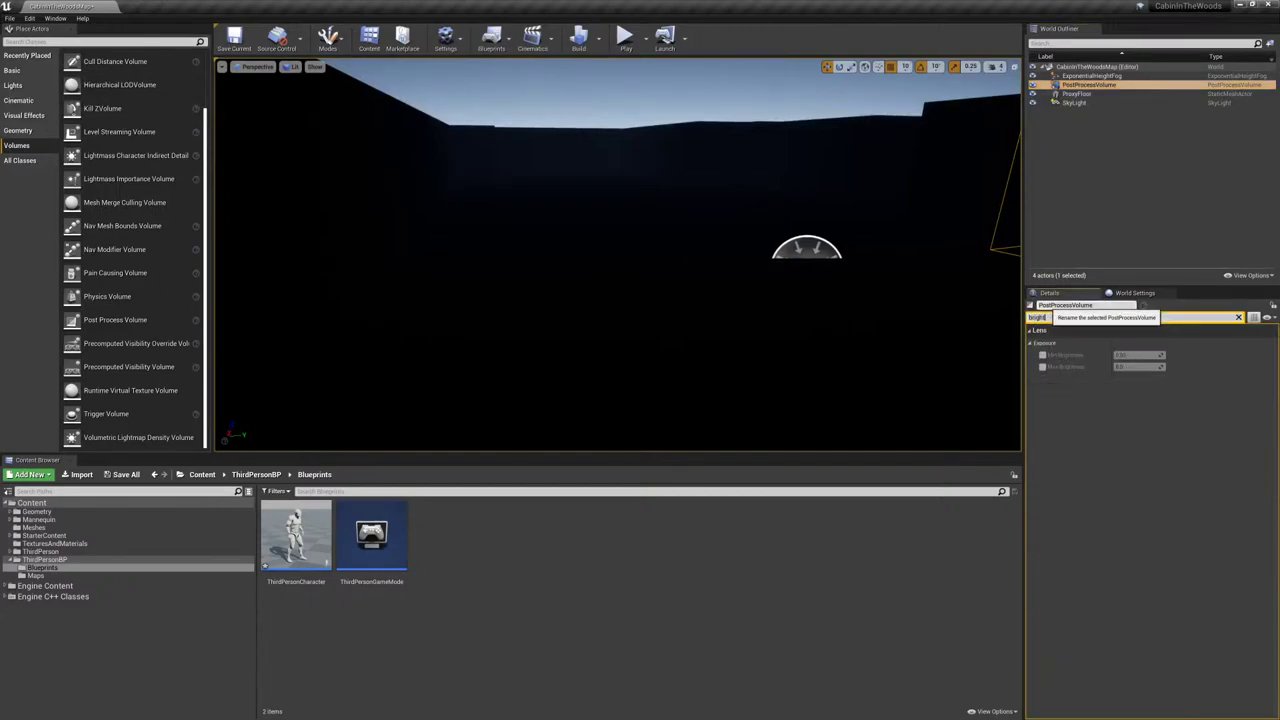
type("n")
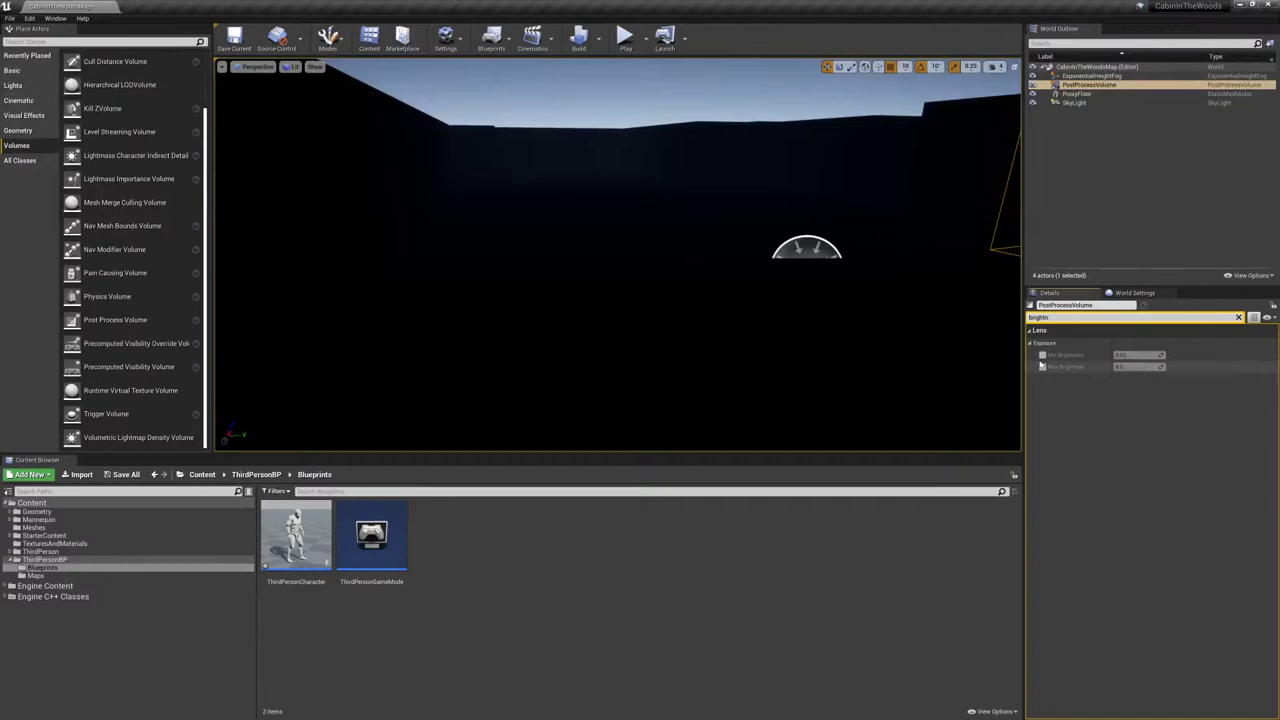
left_click(1042, 355)
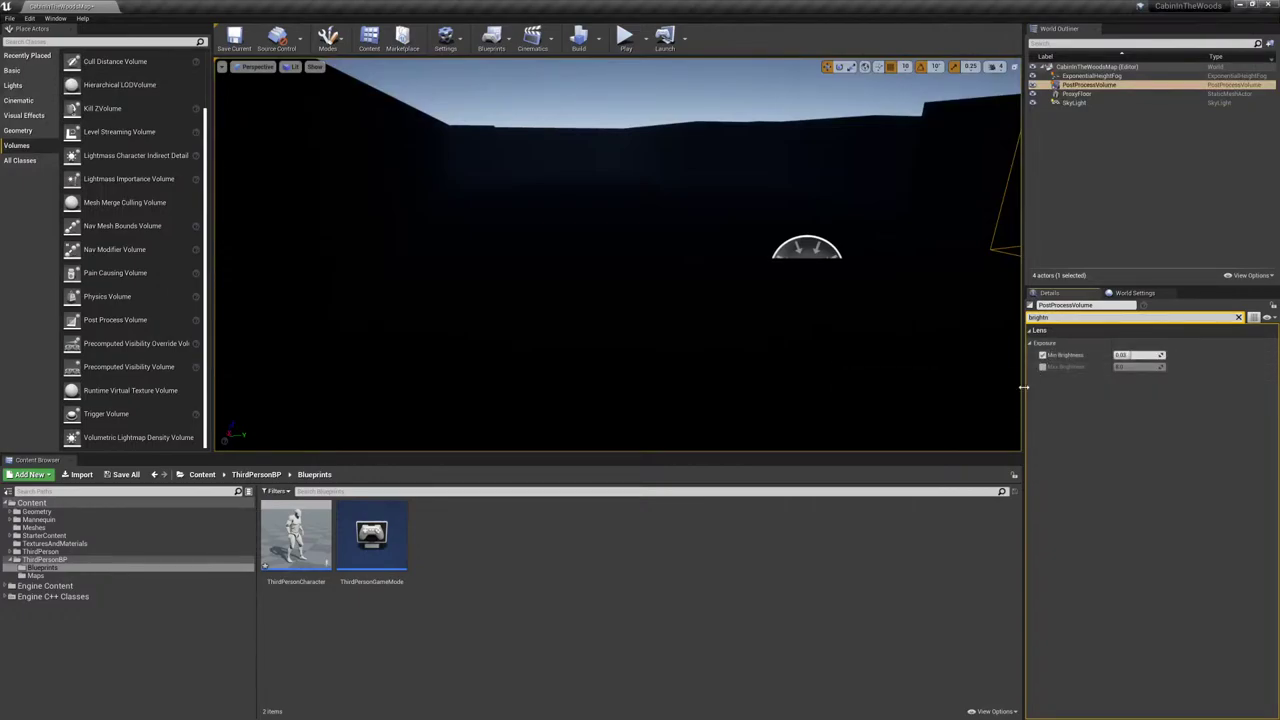
left_click(1042, 366)
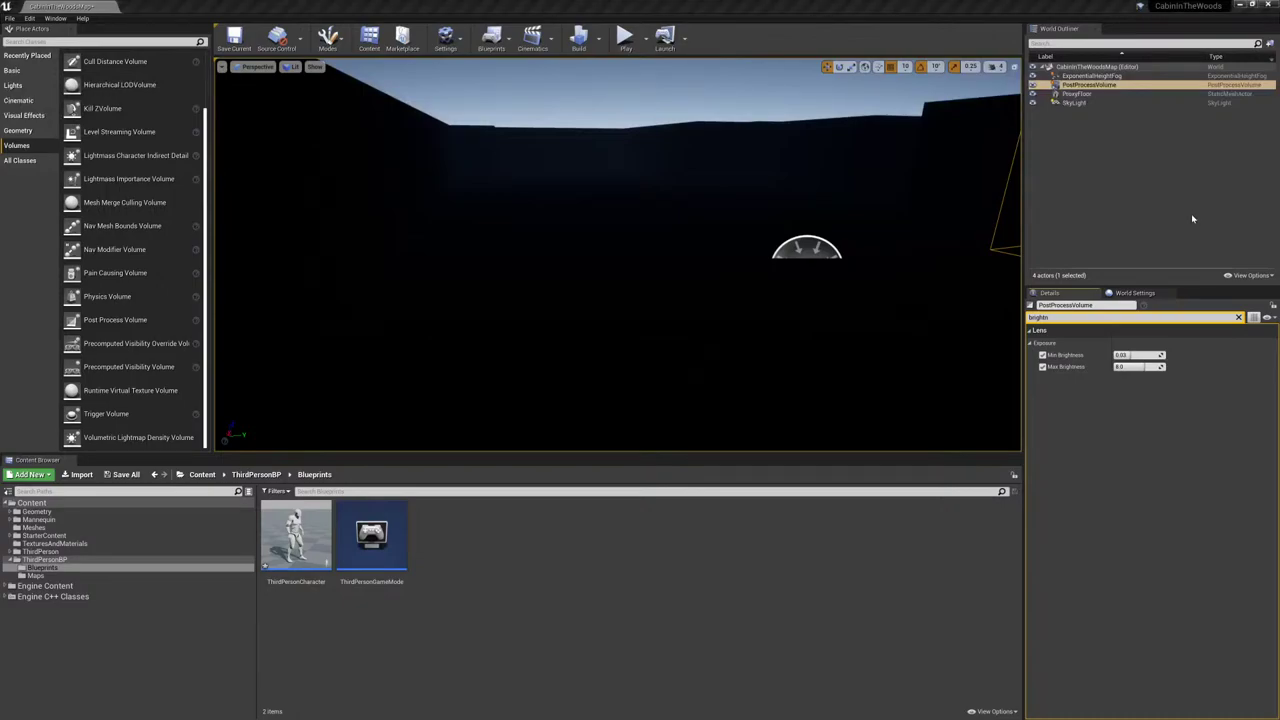
left_click(1140, 355)
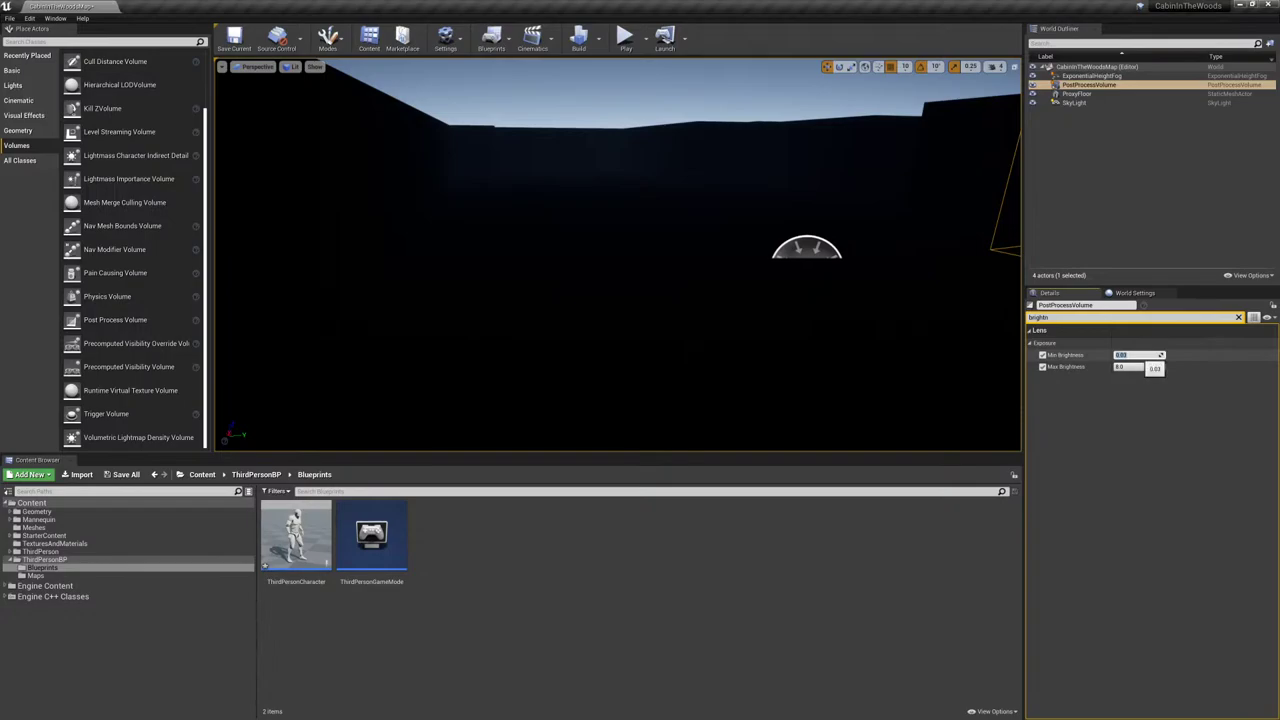
type("1")
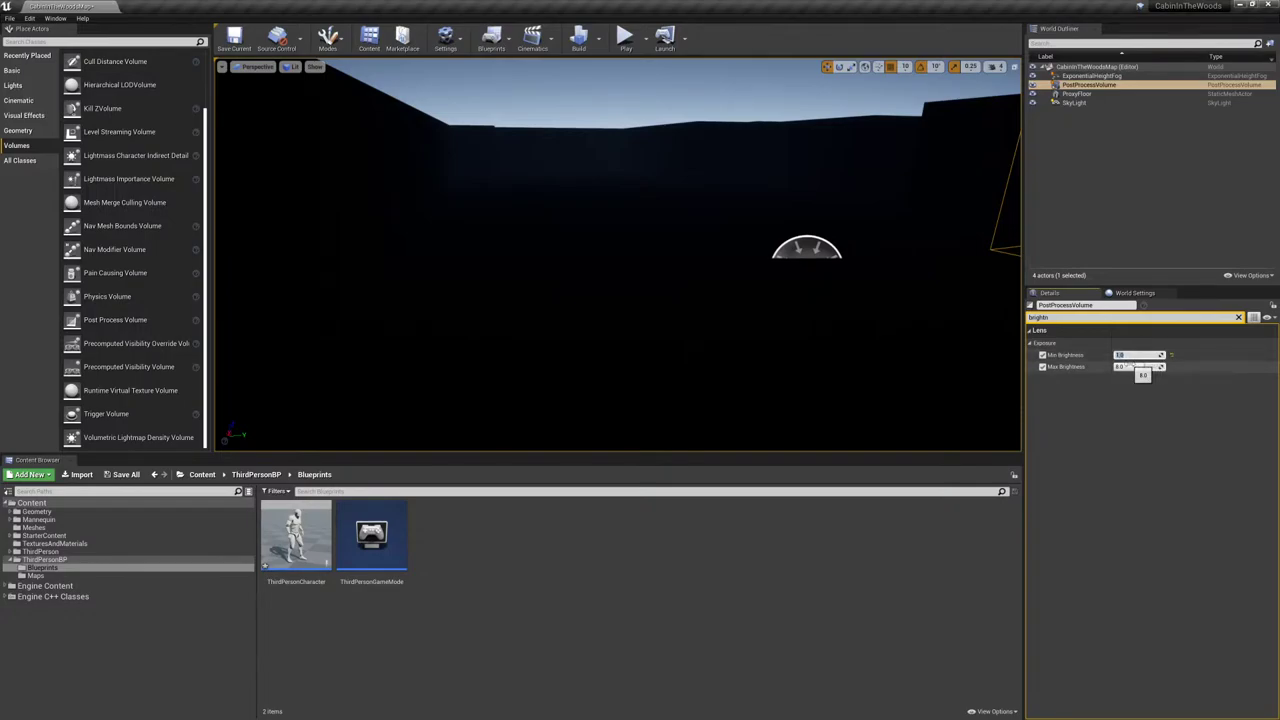
left_click(1140, 367)
type("1")
- Play the level and walk the character around to check whether the exposure stays constant, and end the session
left_click(626, 38)
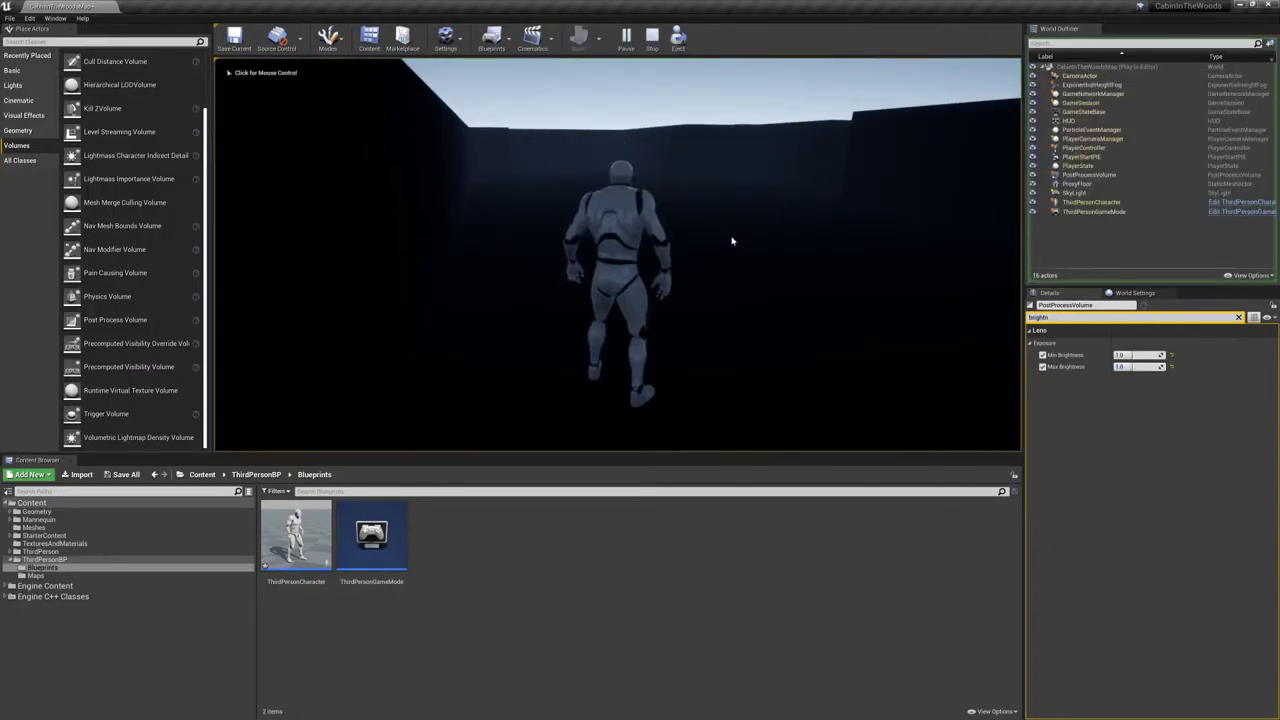
left_click(733, 241)
key("w")
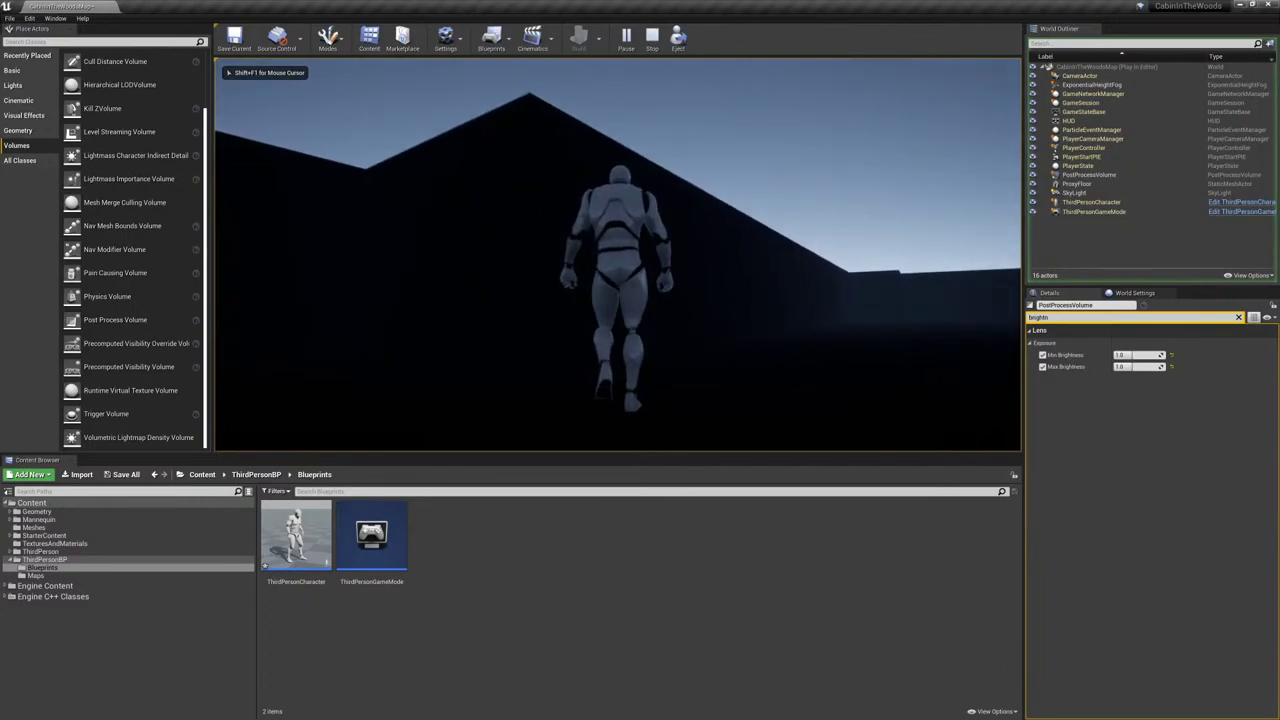
key("w")
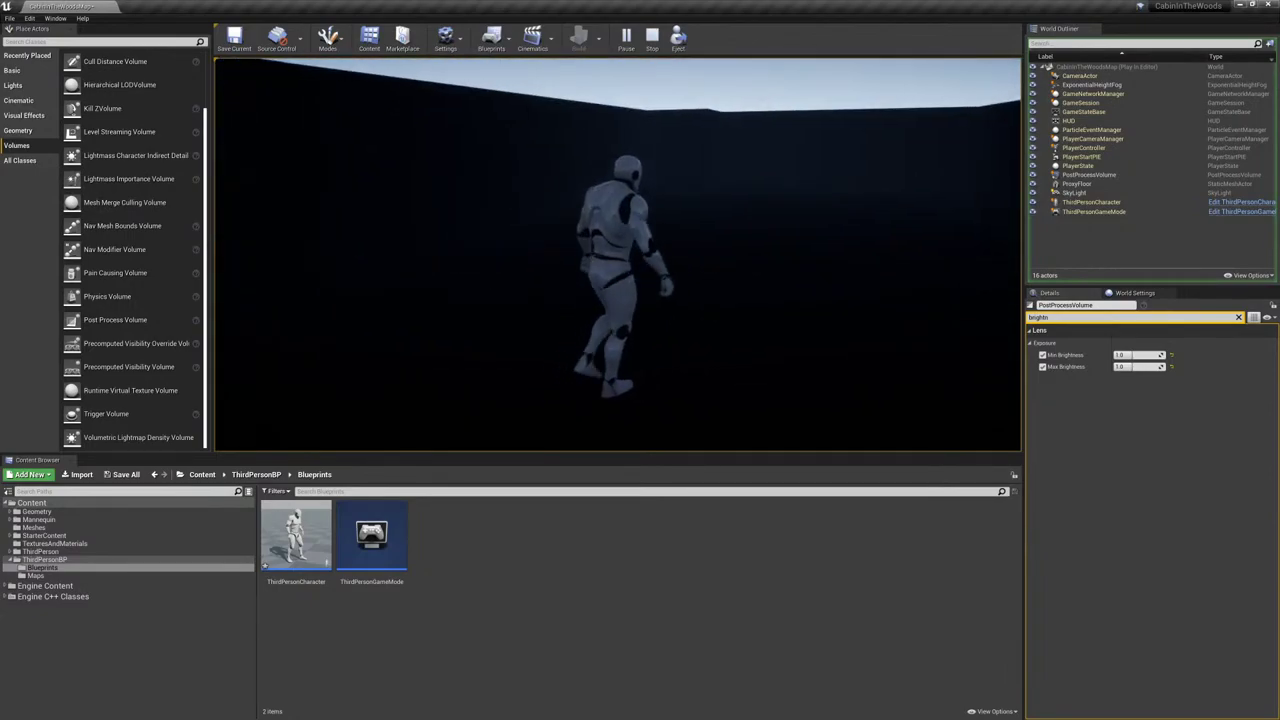
key("Escape")
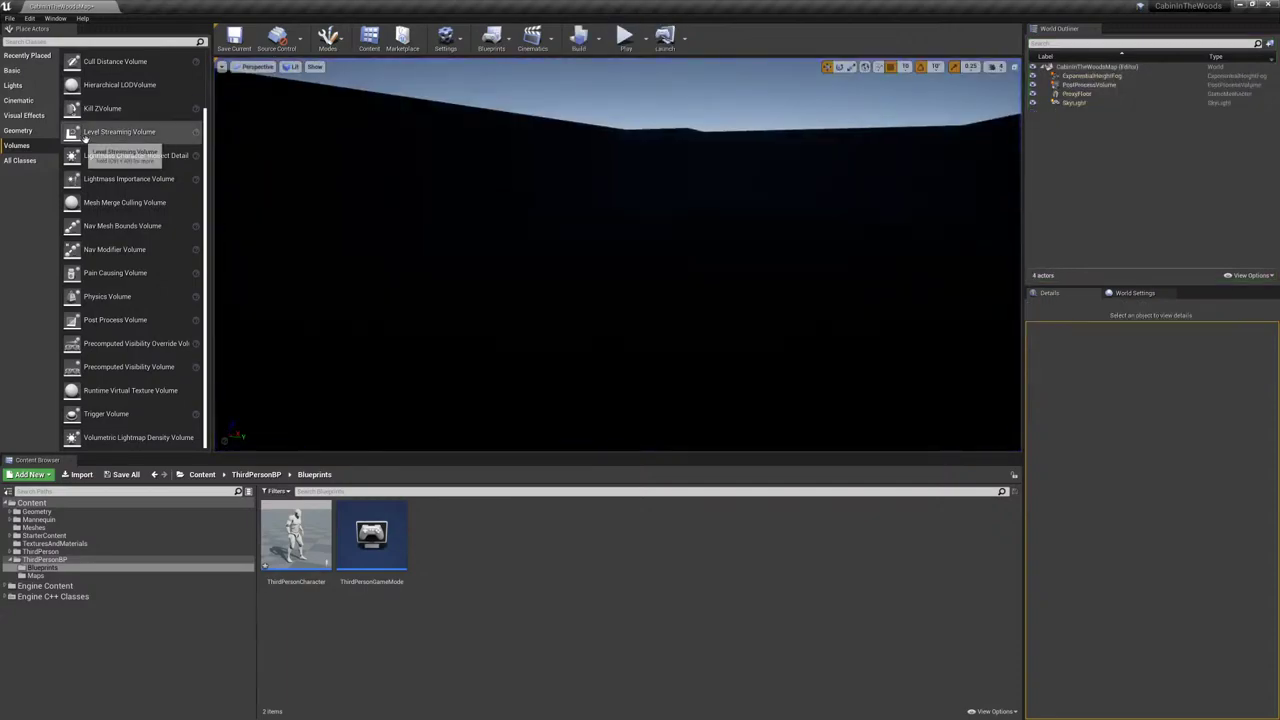
- Place a Directional Light in the middle of the level and play-test the lighting by walking the character around
left_click(14, 85)
left_click_drag(104, 61, 710, 295)
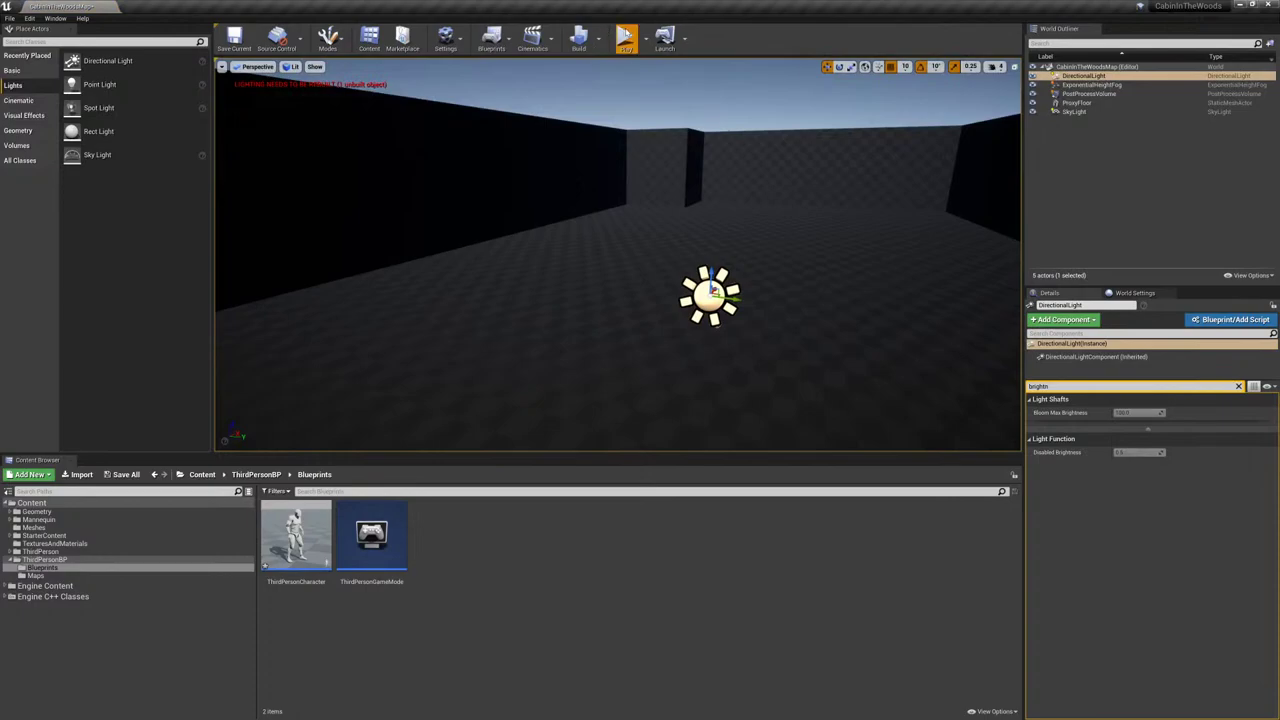
left_click(625, 38)
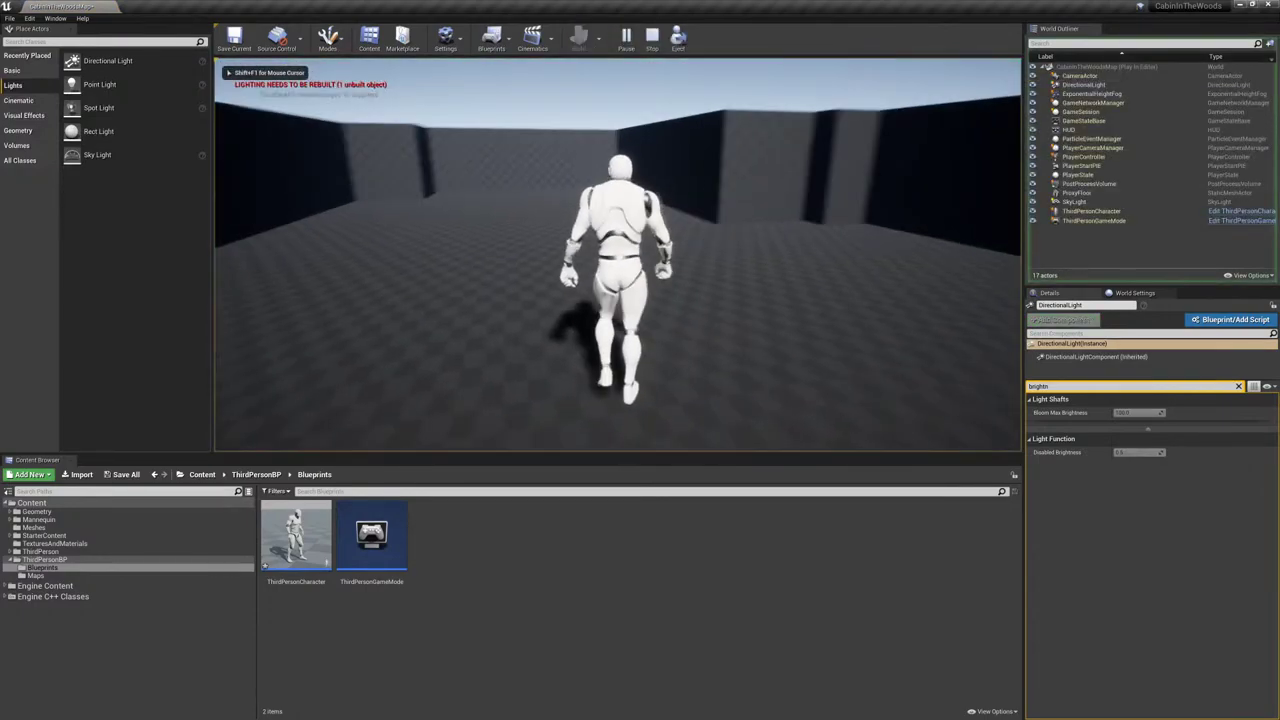
key("w")
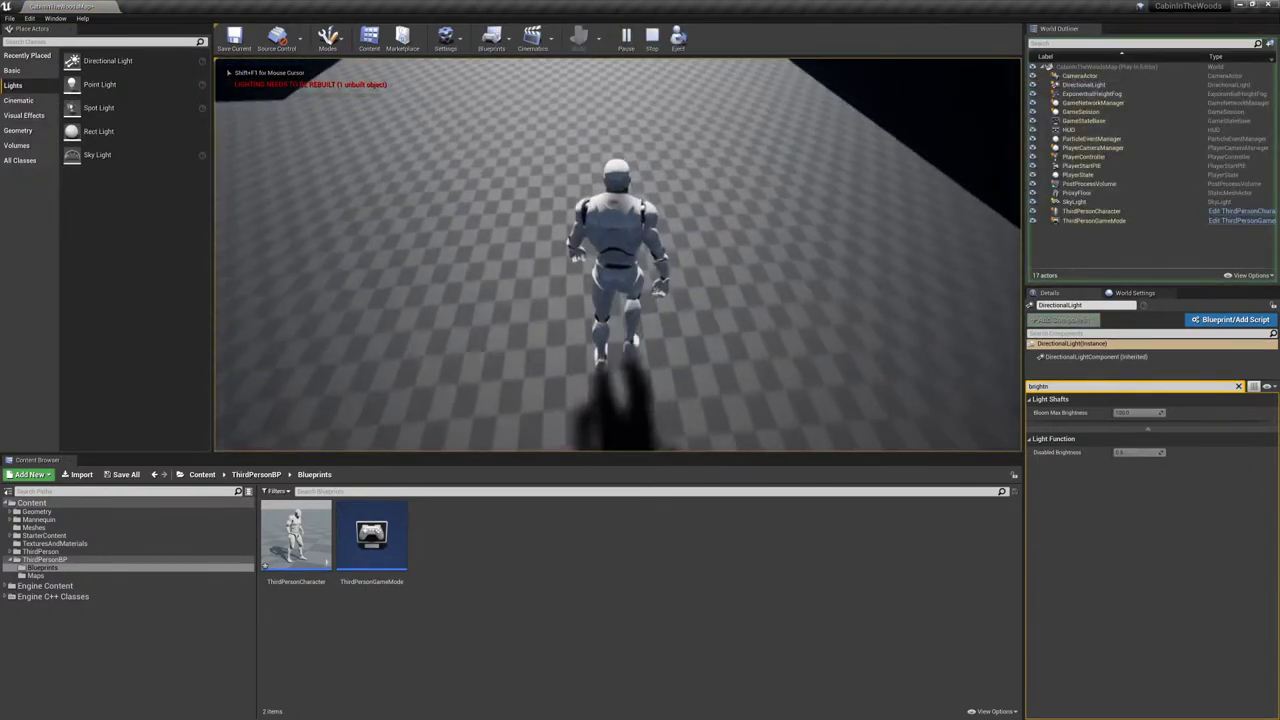
key("w")
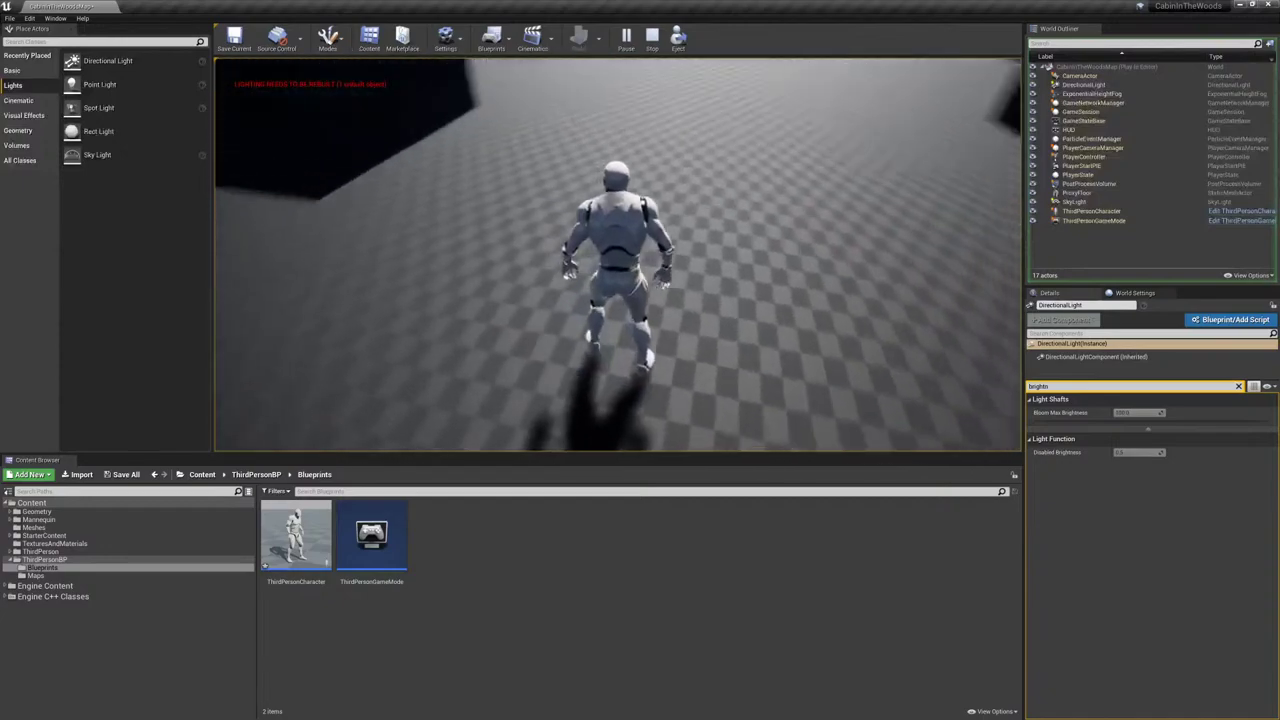
key("Escape")
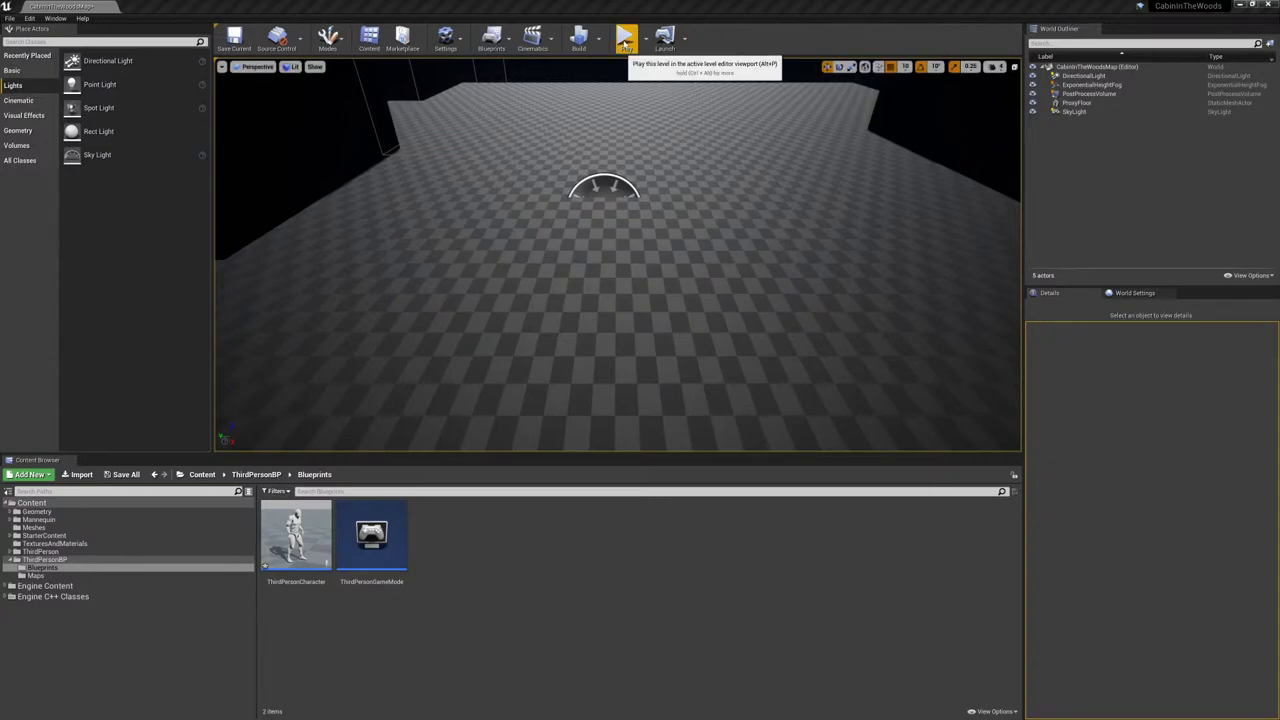
left_click(628, 44)
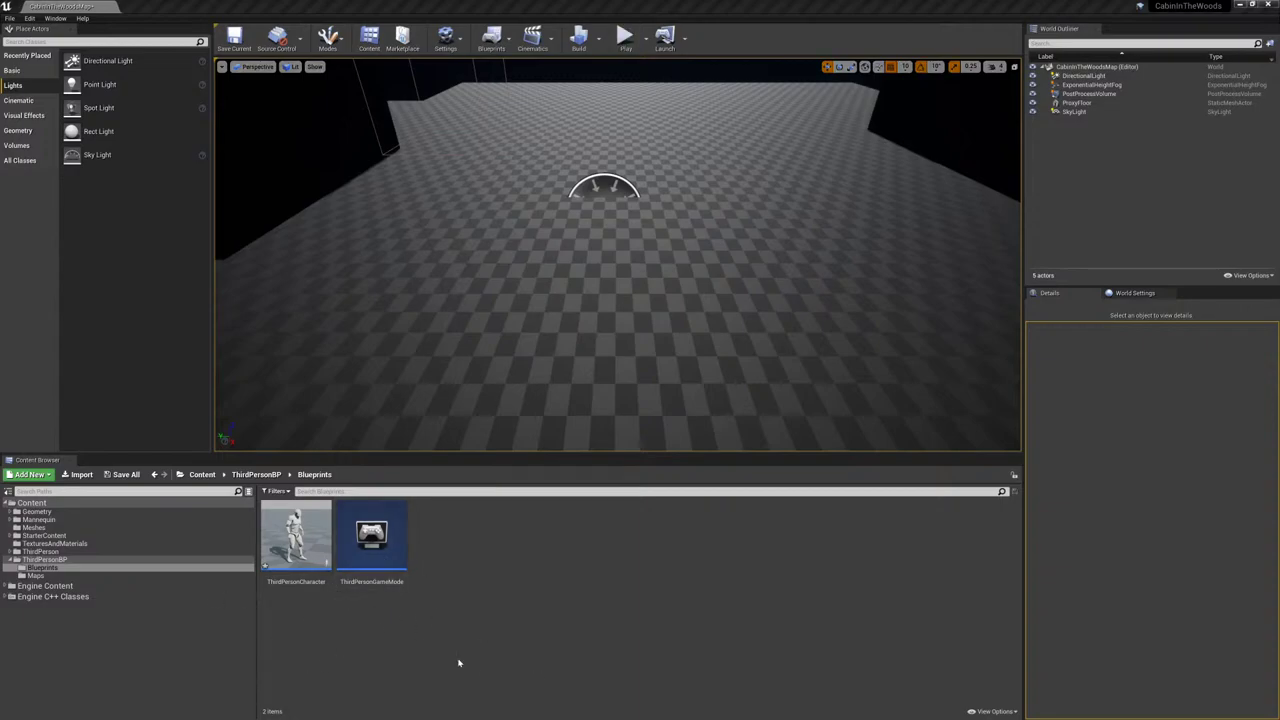
- Set Max Walk Speed to 200 in the ThirdPersonCharacter's CharacterMovement component and compile the blueprint
double_click(284, 577)
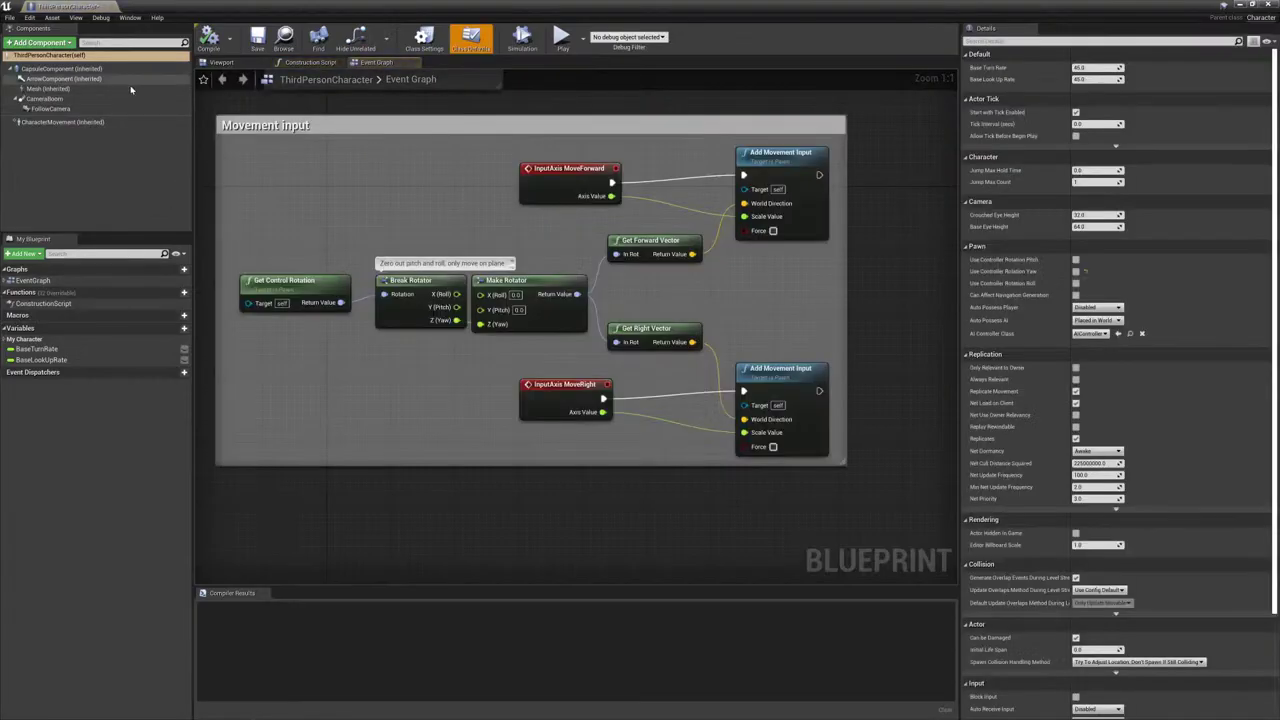
left_click(43, 122)
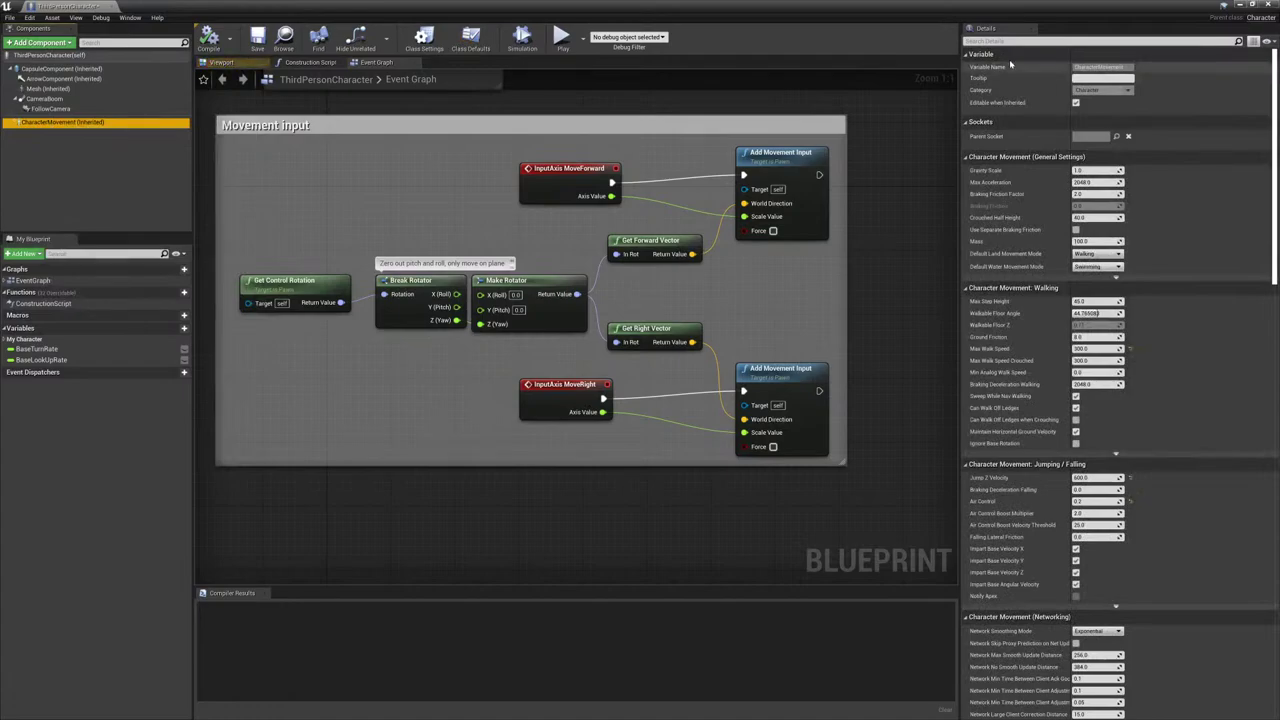
left_click(1032, 41)
type("speed")
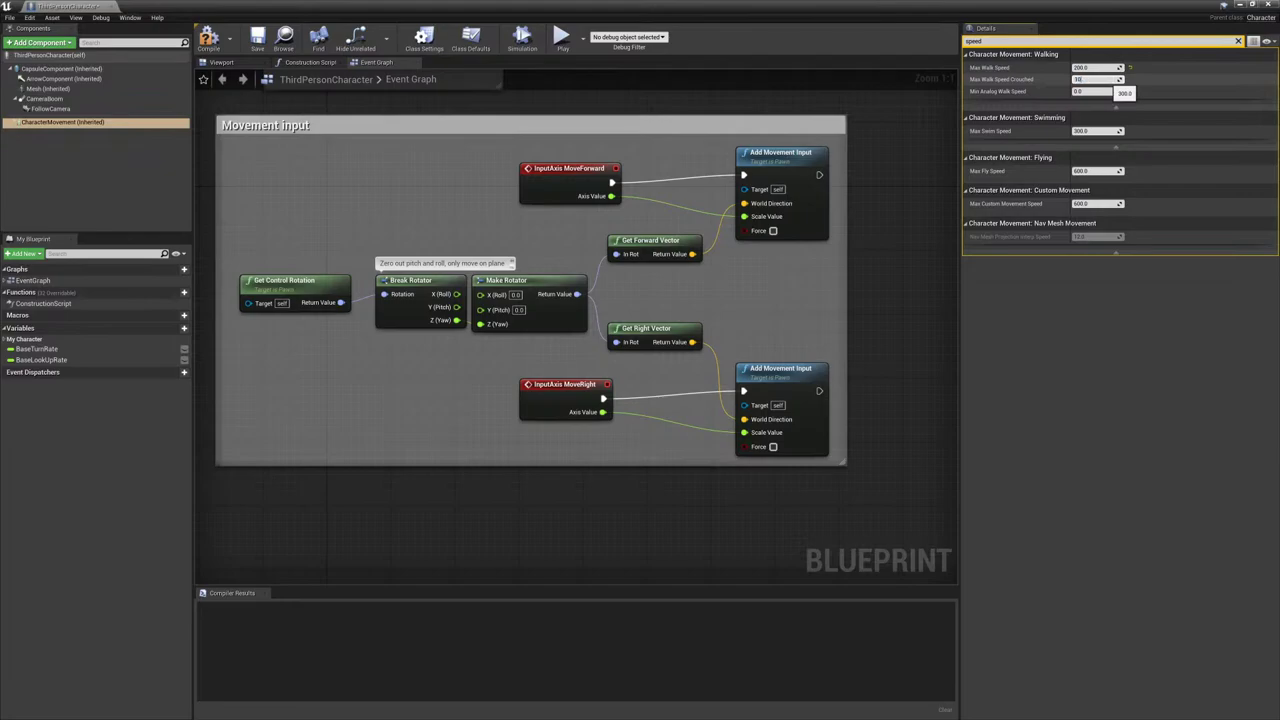
left_click(210, 42)
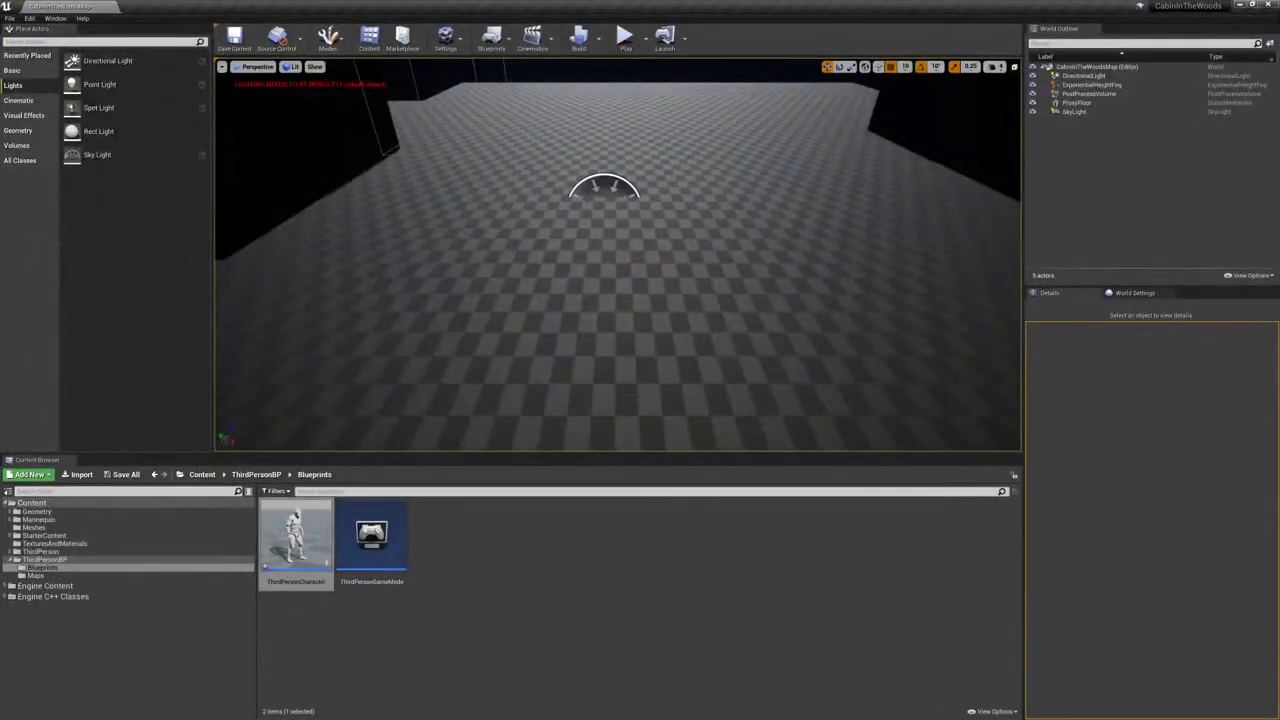
- Play the level and walk the character forward and around to judge the 200 walking speed, and end the session
left_click(624, 38)
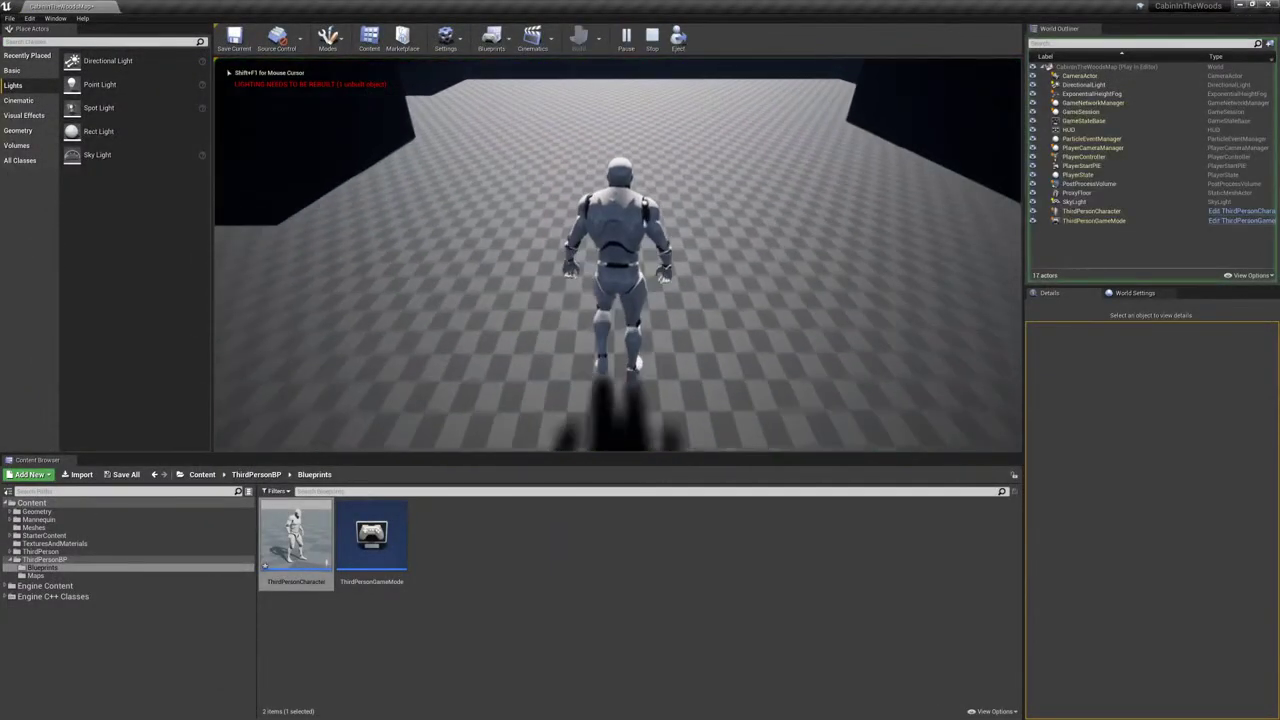
key("w")
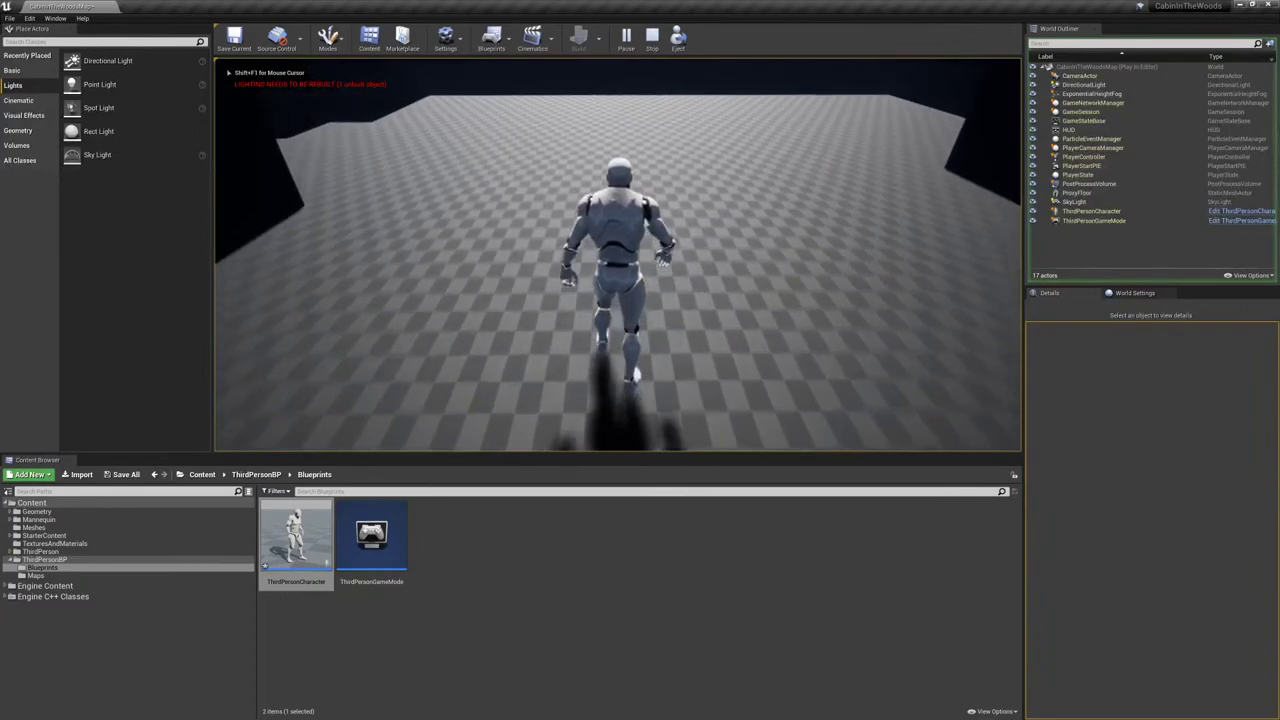
key("w")
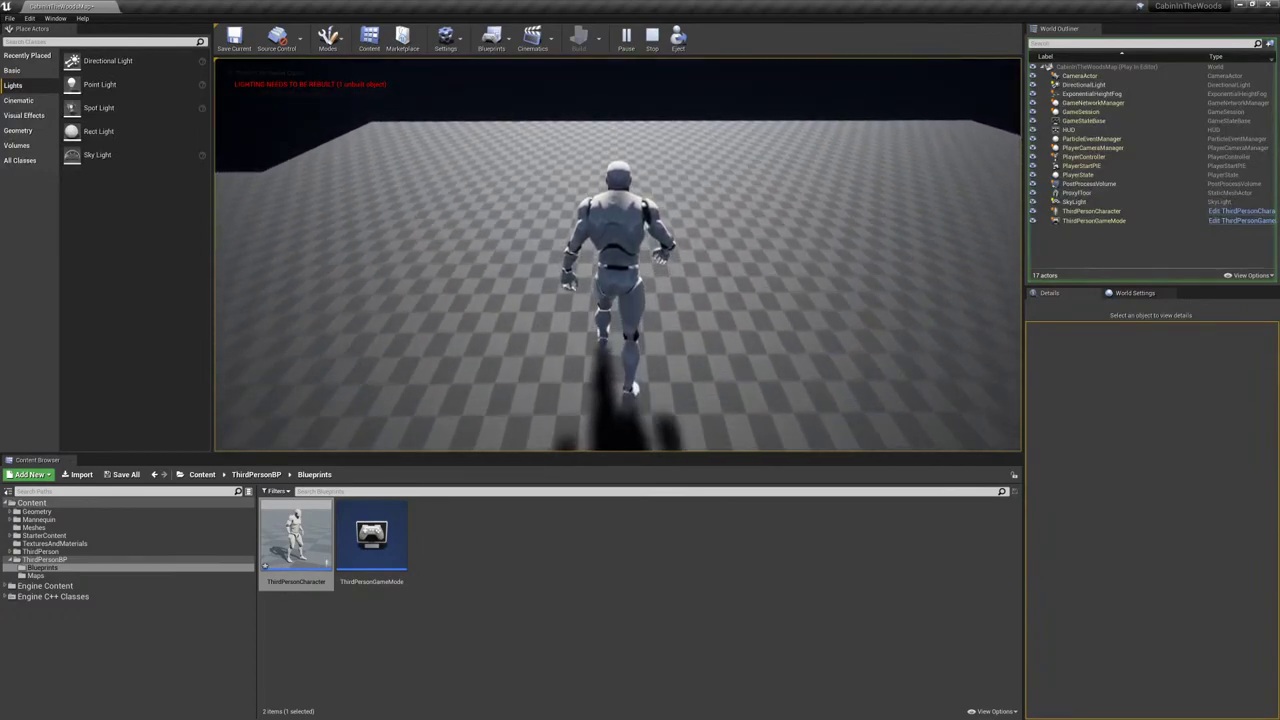
key("w")
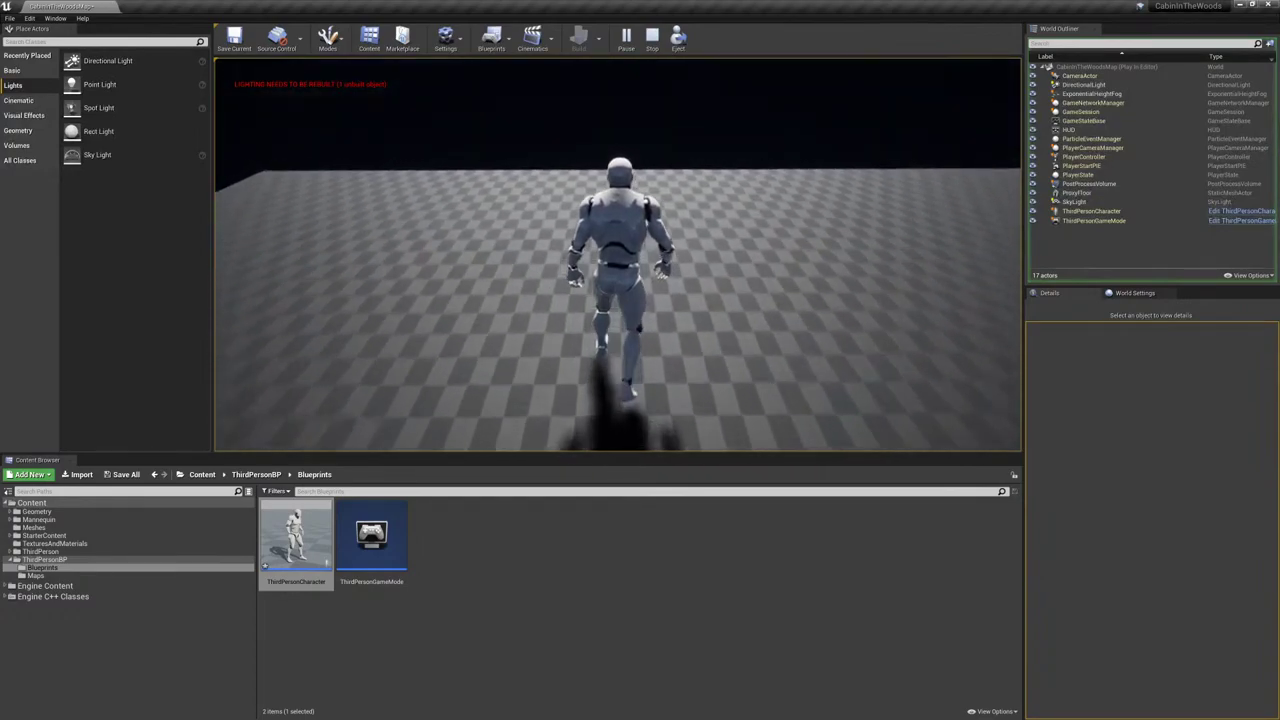
key("w")
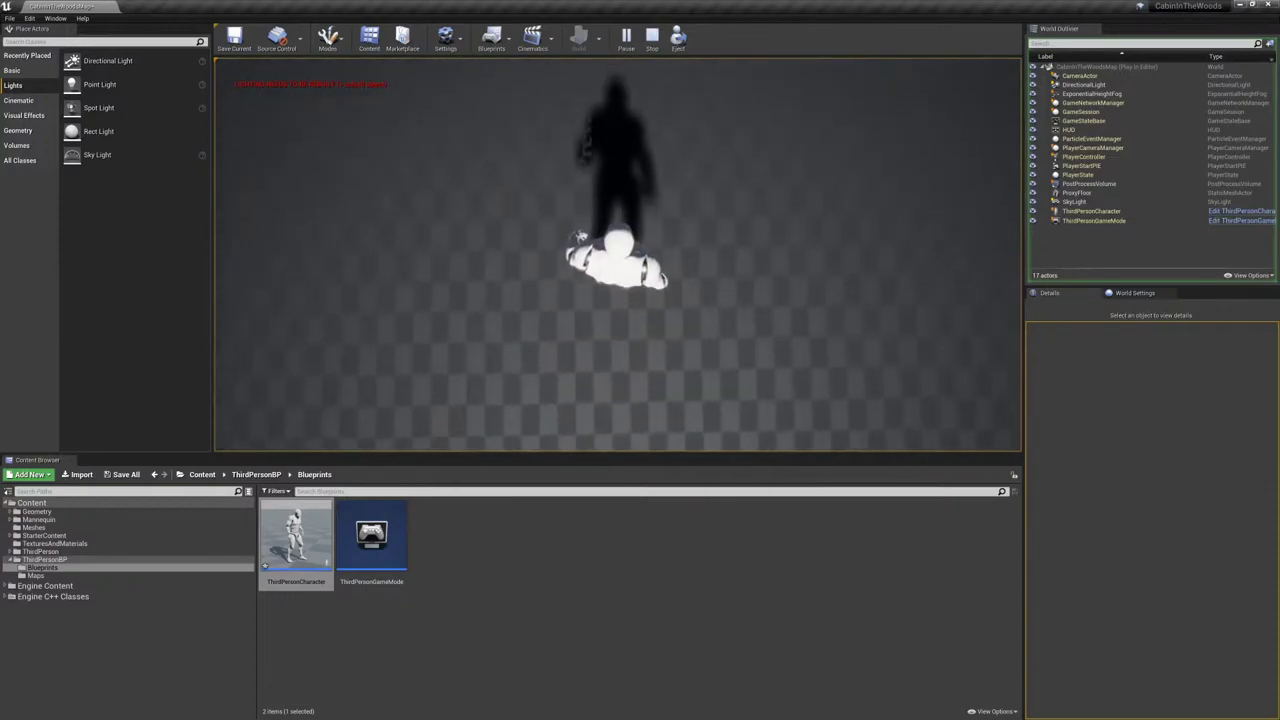
key("w")
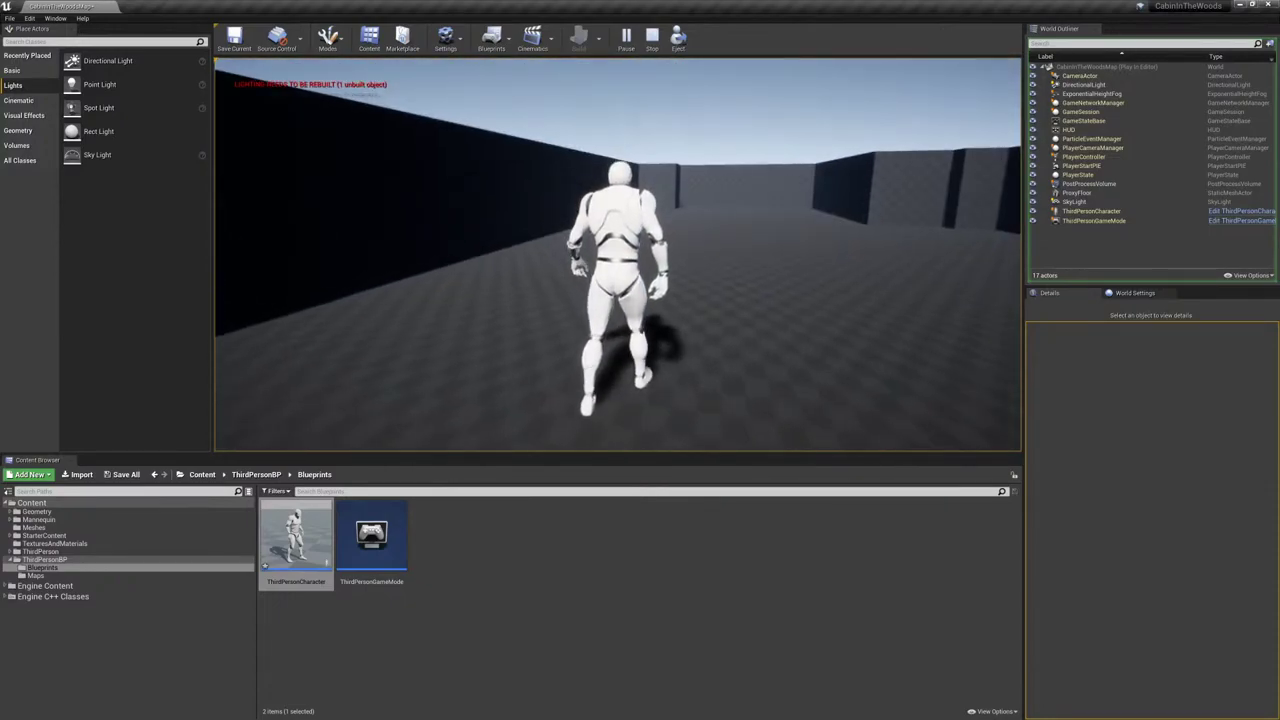
key("w")
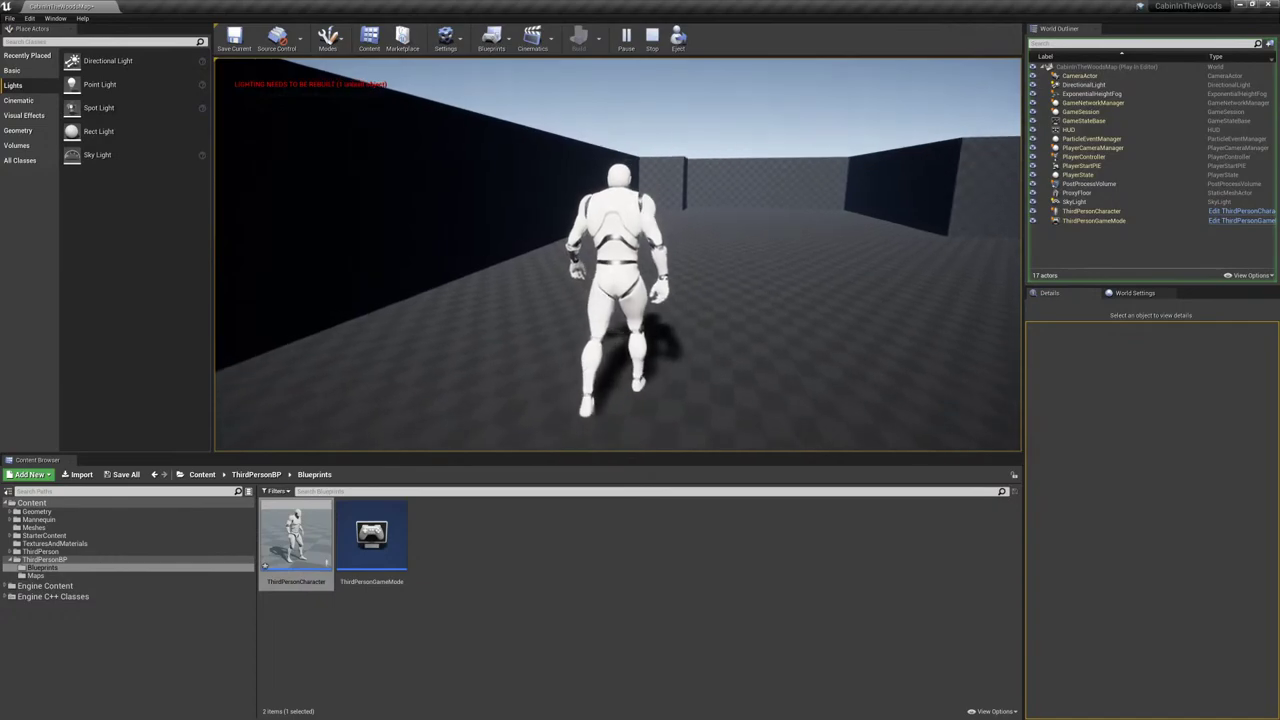
key("w")
key("Escape")
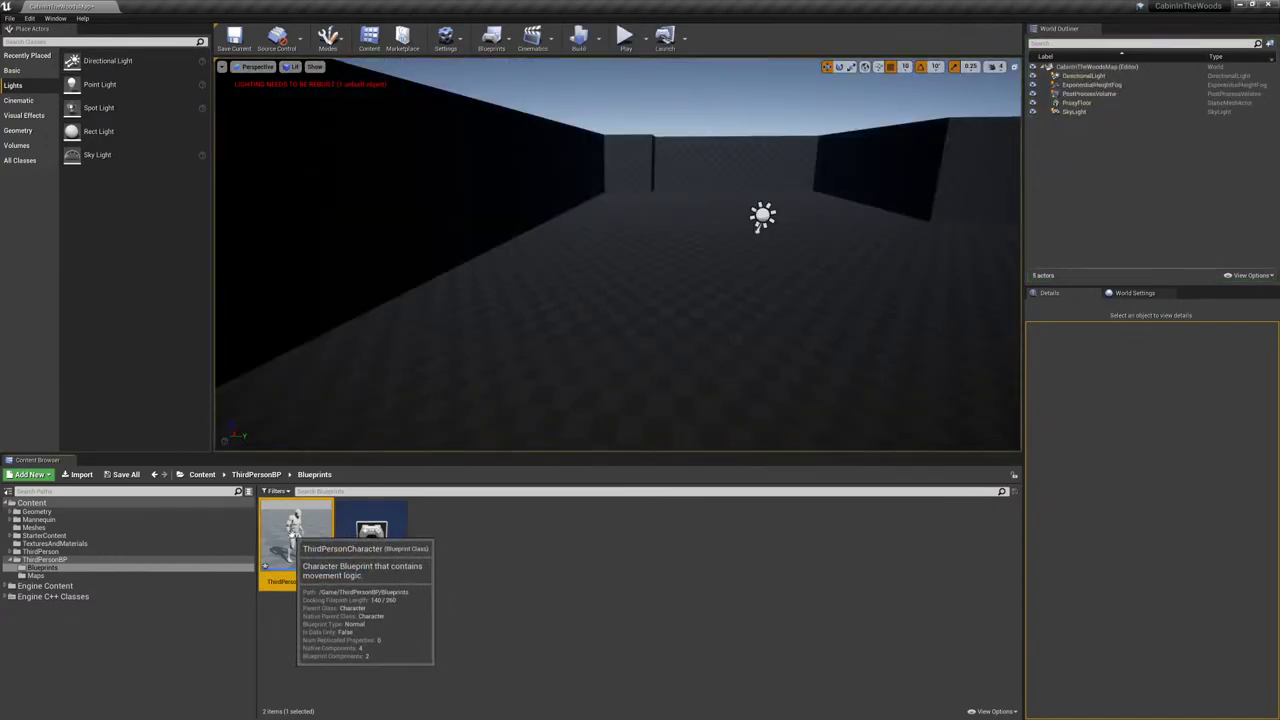
- Reopen the ThirdPersonCharacter blueprint and filter the CharacterMovement component's properties for speed
double_click(296, 535)
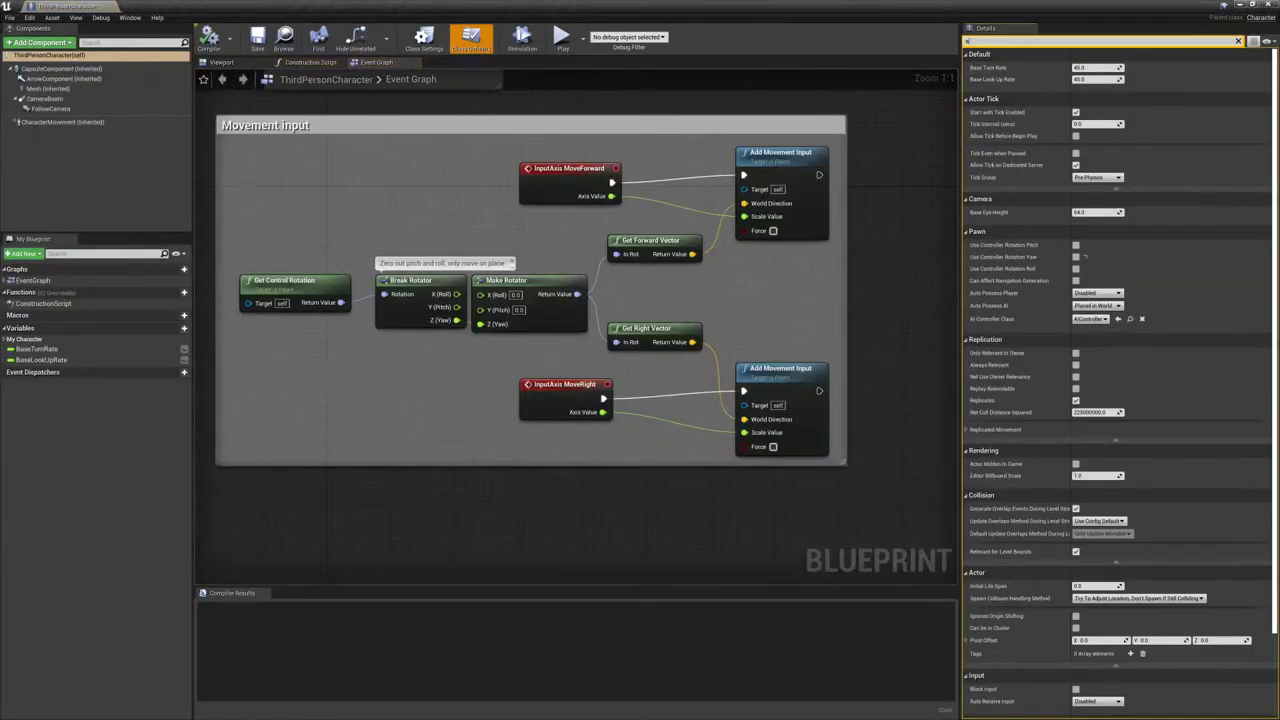
type("speed")
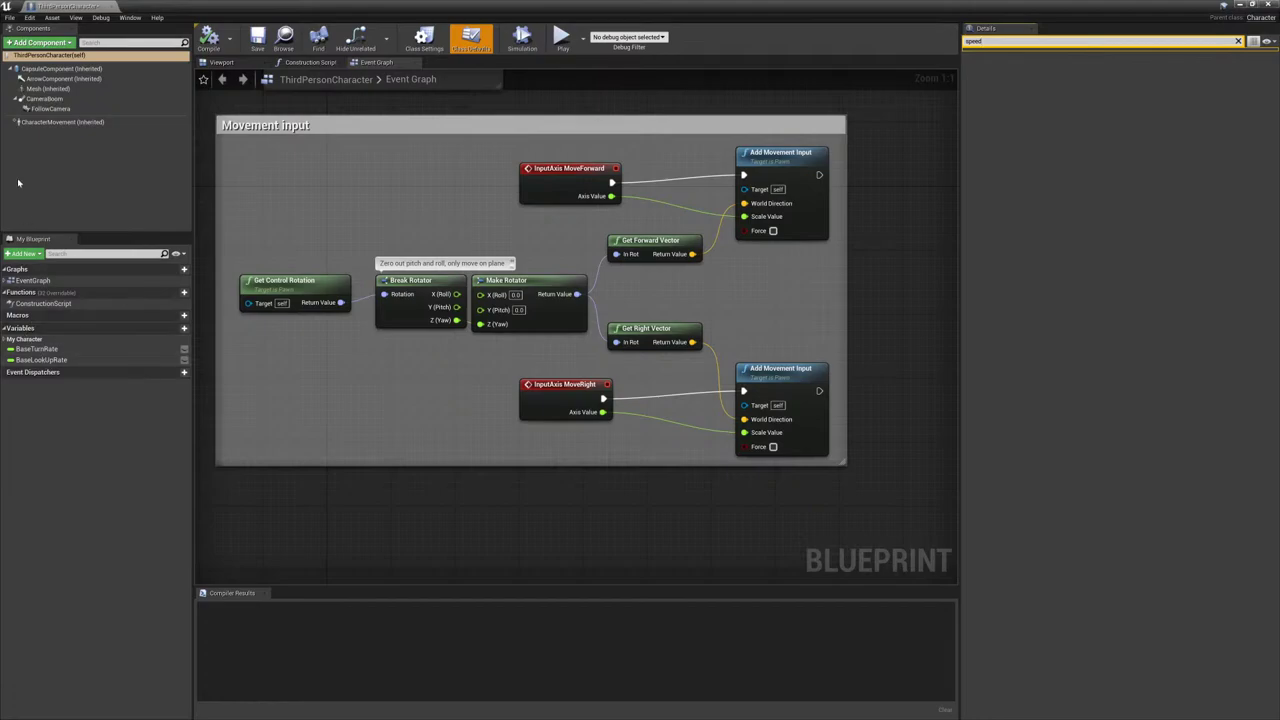
left_click(65, 122)
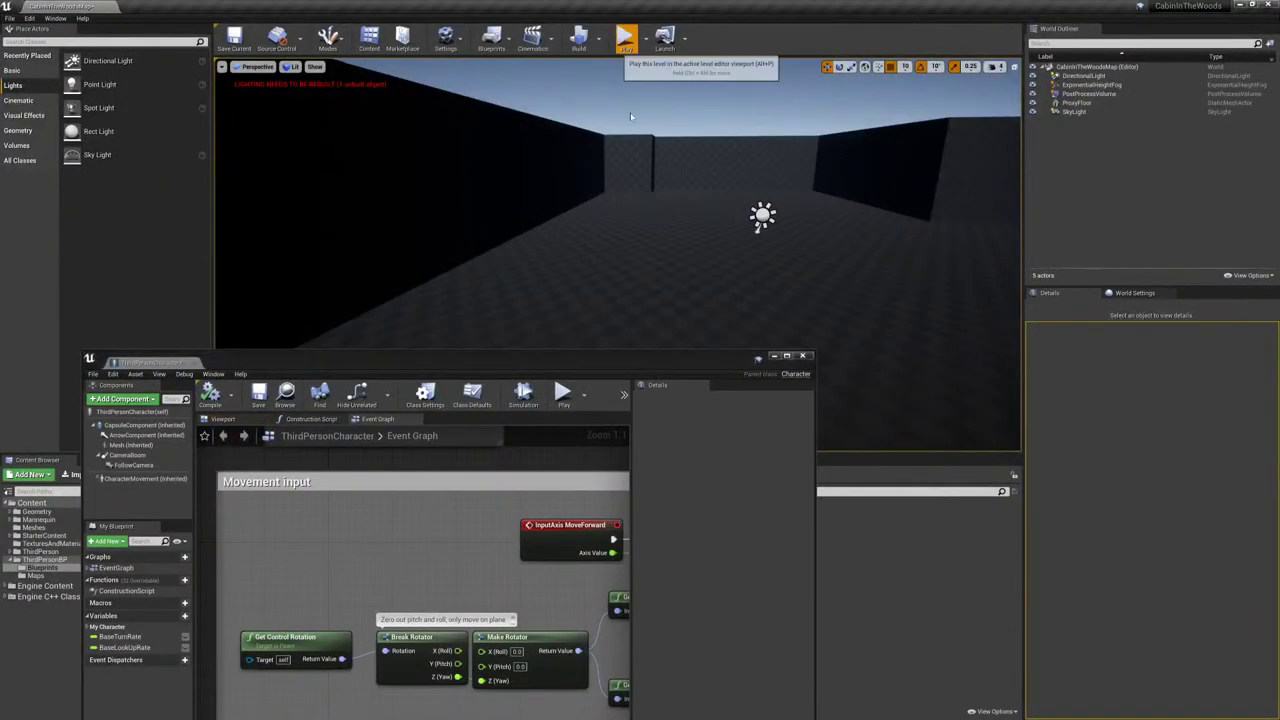
- Play-test the level by walking the character briefly to check its pace, and end the session
left_click(623, 36)
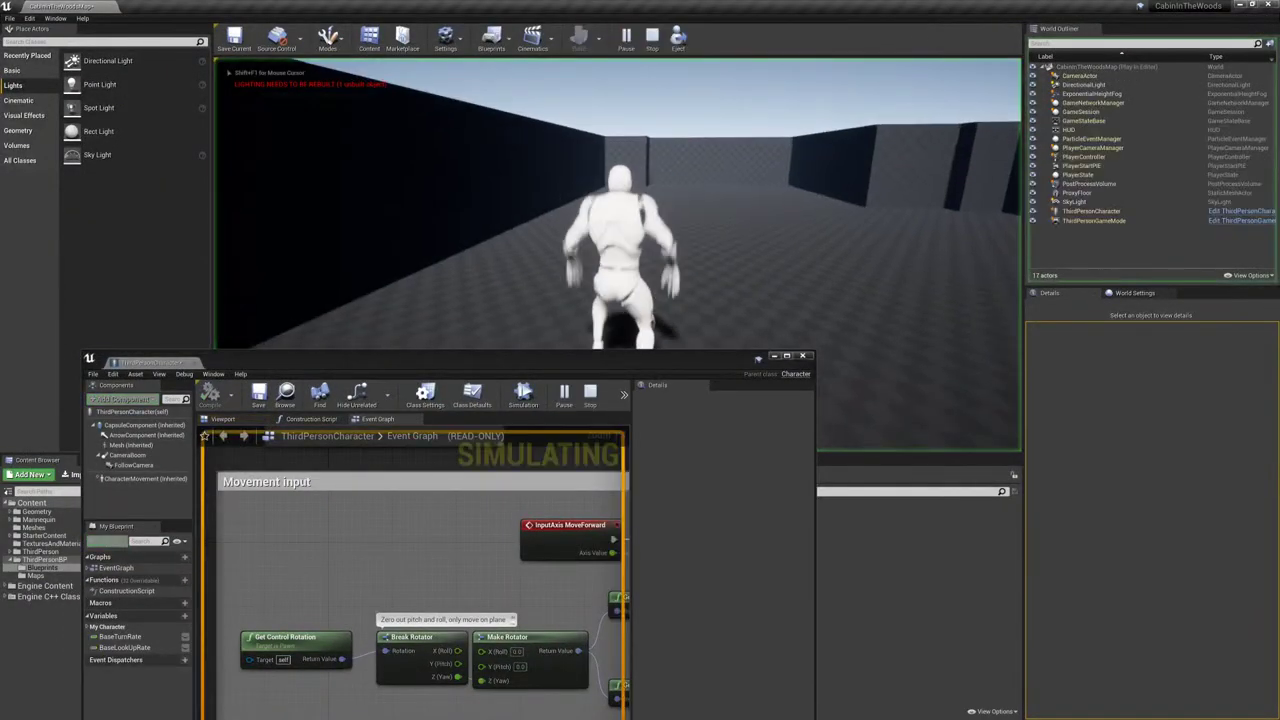
key("w")
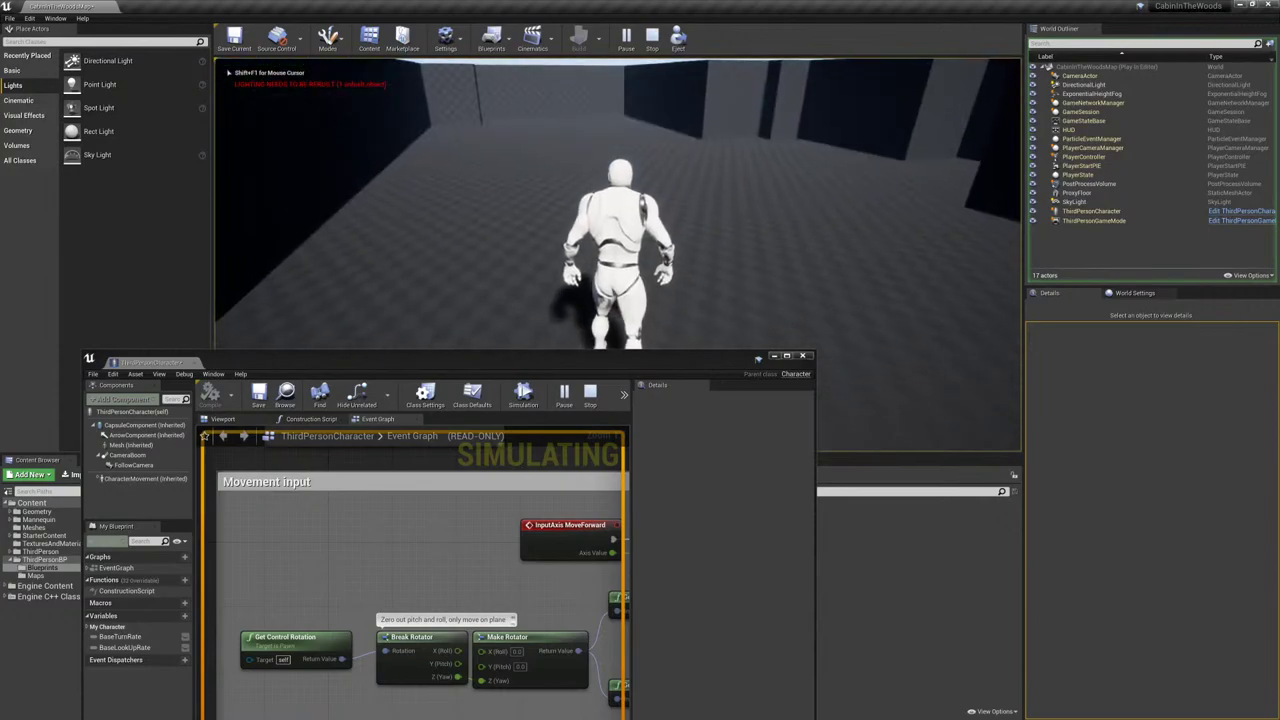
key("w")
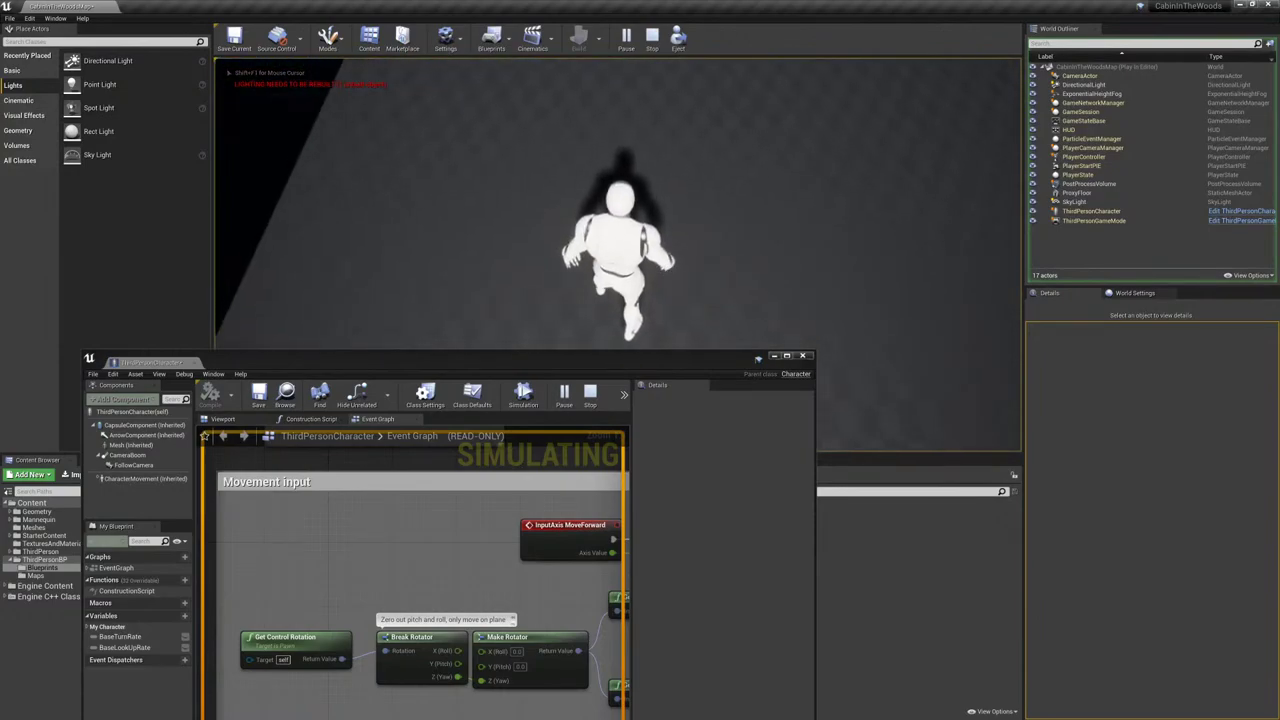
key("Escape")
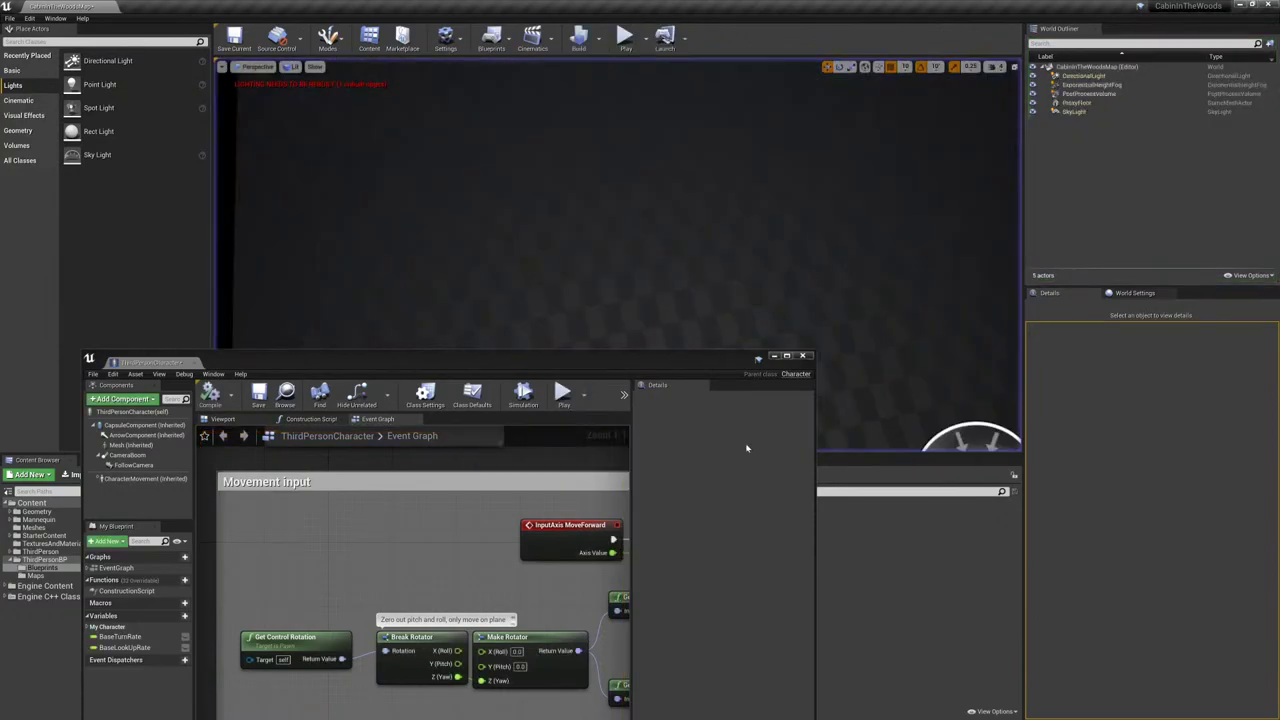
- Set Max Walk Speed to 325 in the CharacterMovement component, compile the blueprint and move its window clear of the viewport
left_click_drag(634, 366, 736, 192)
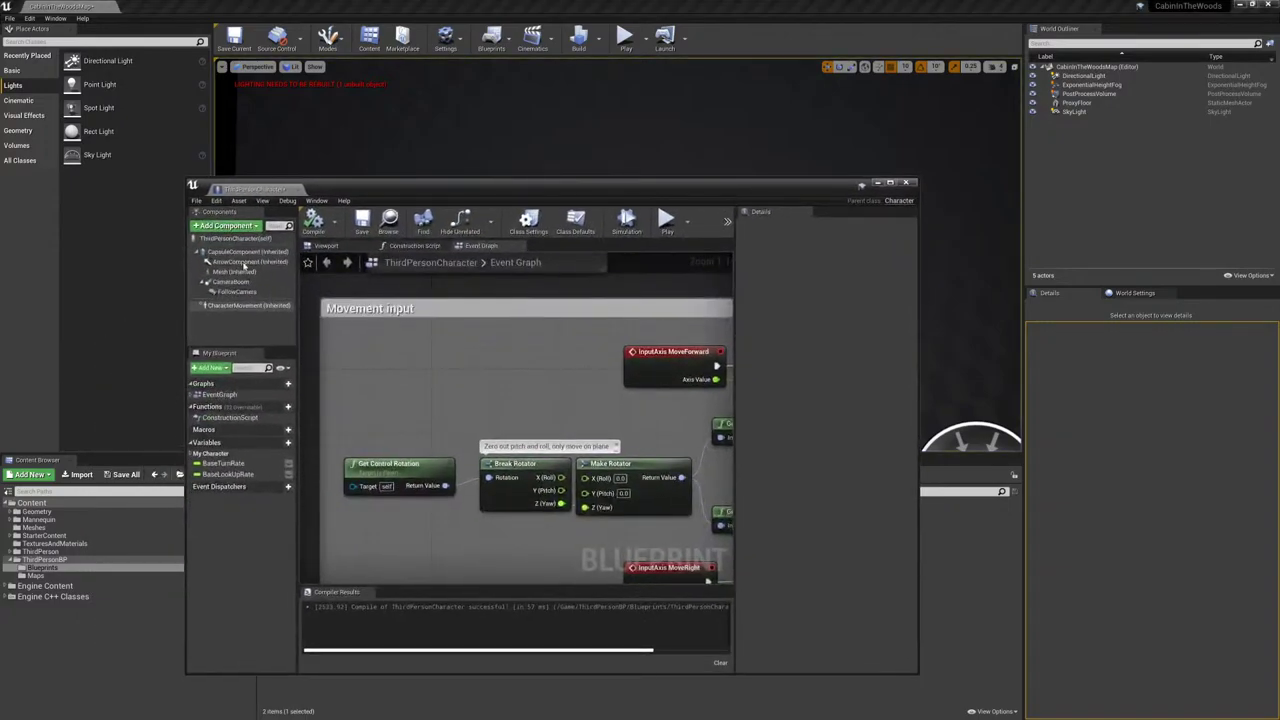
left_click(232, 305)
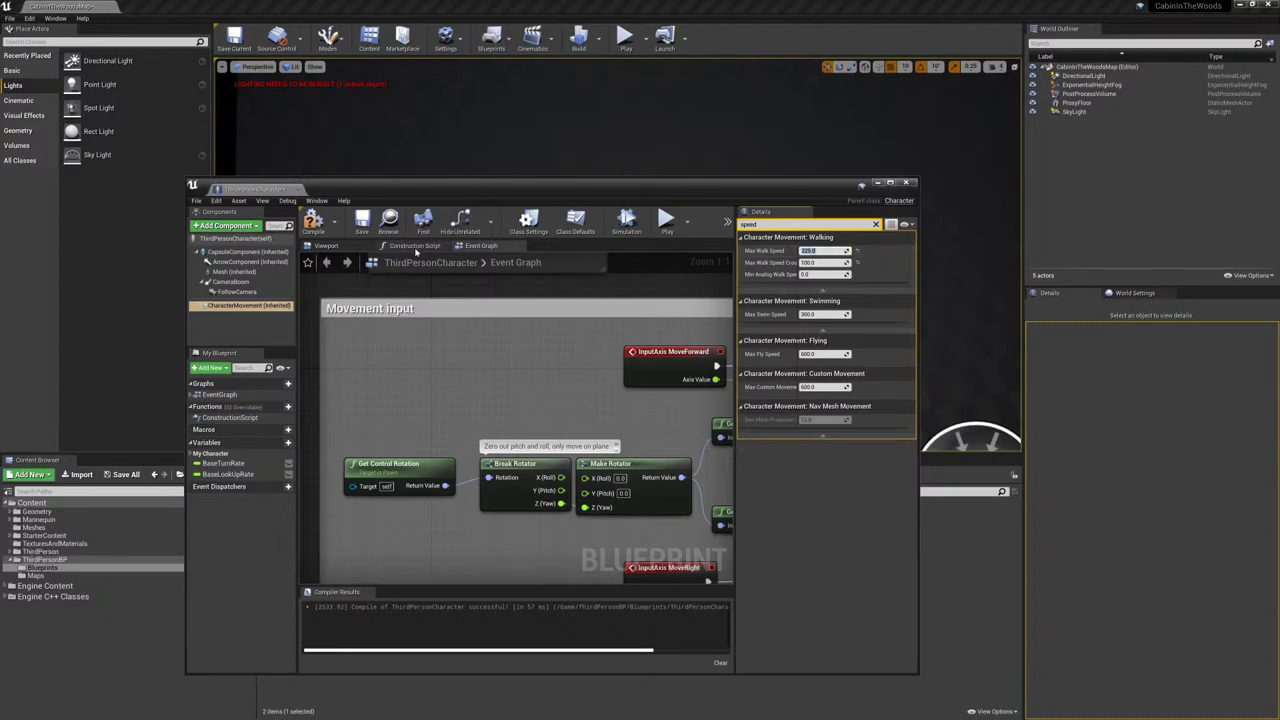
left_click(313, 222)
left_click_drag(452, 188, 450, 400)
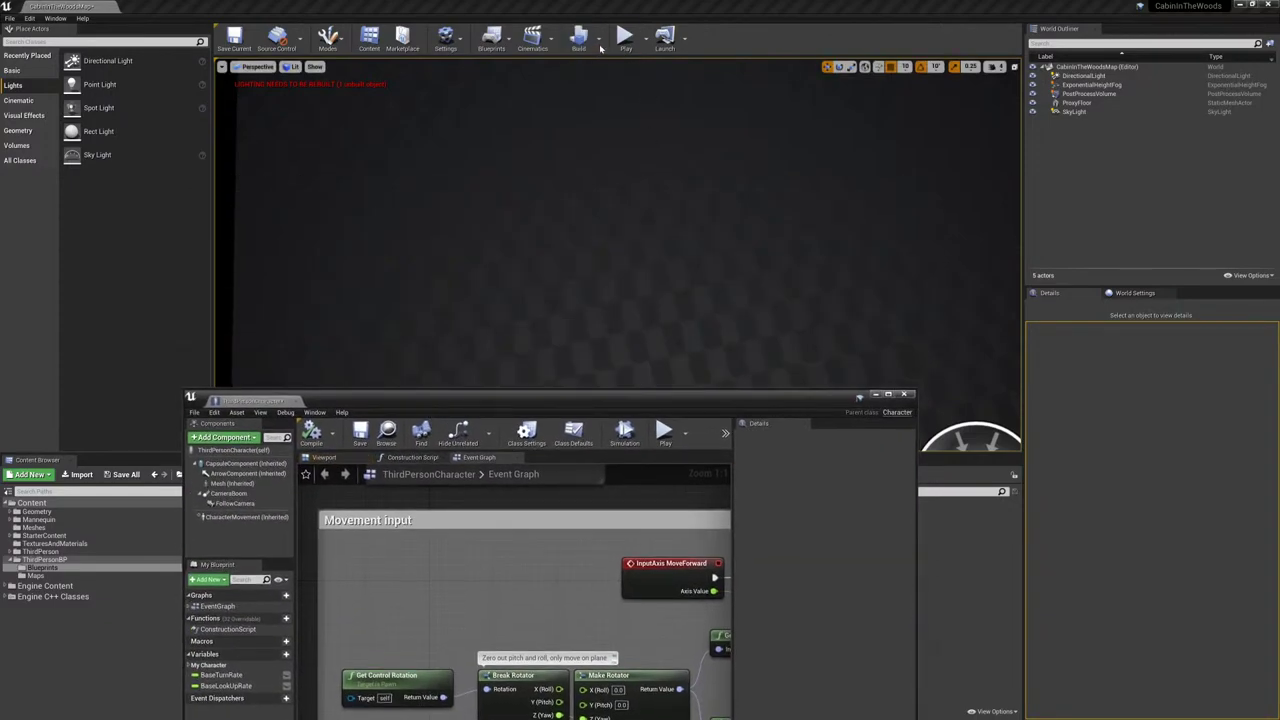
- Play the level and walk the character across the floor to judge the 325 walking speed, and end the session
left_click(624, 38)
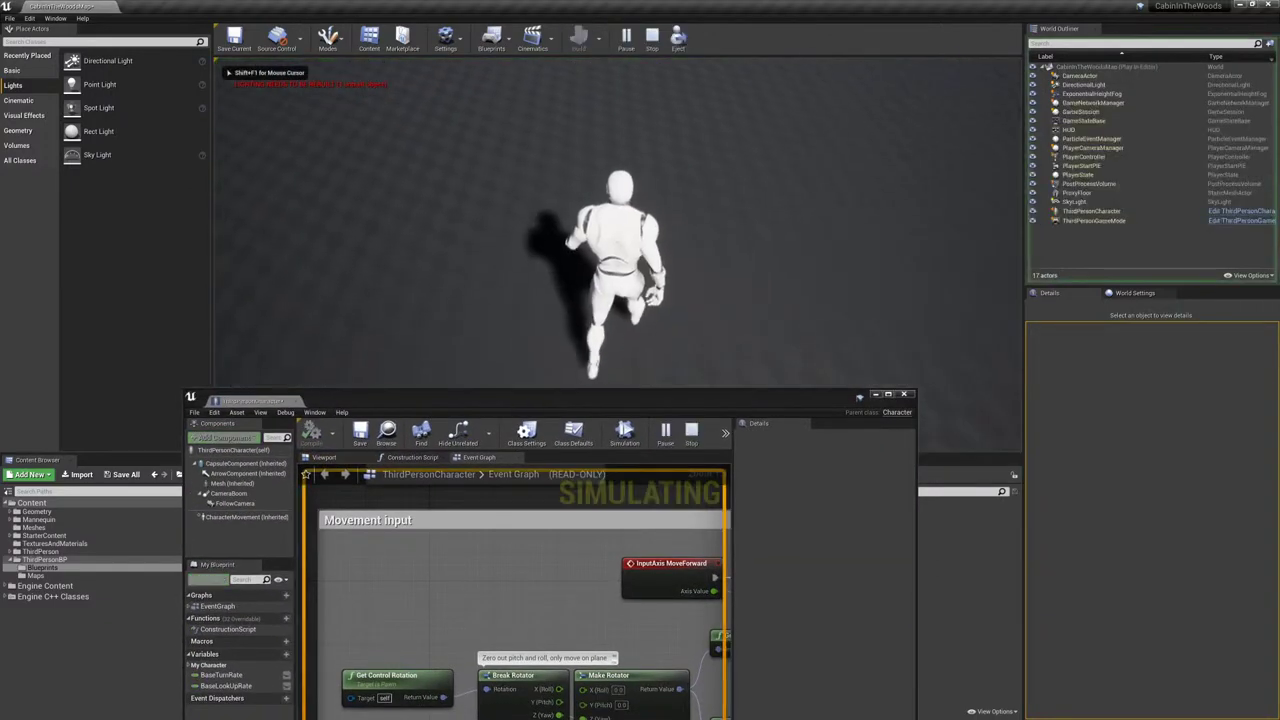
key("w")
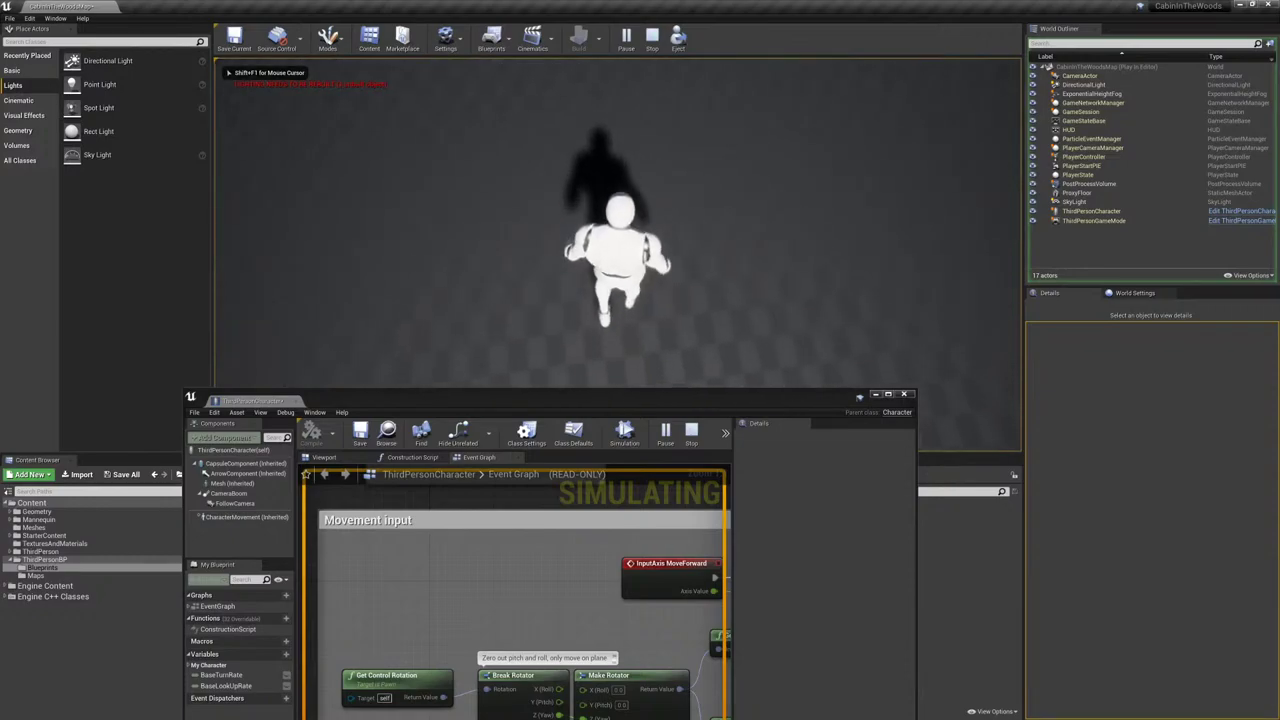
key("w")
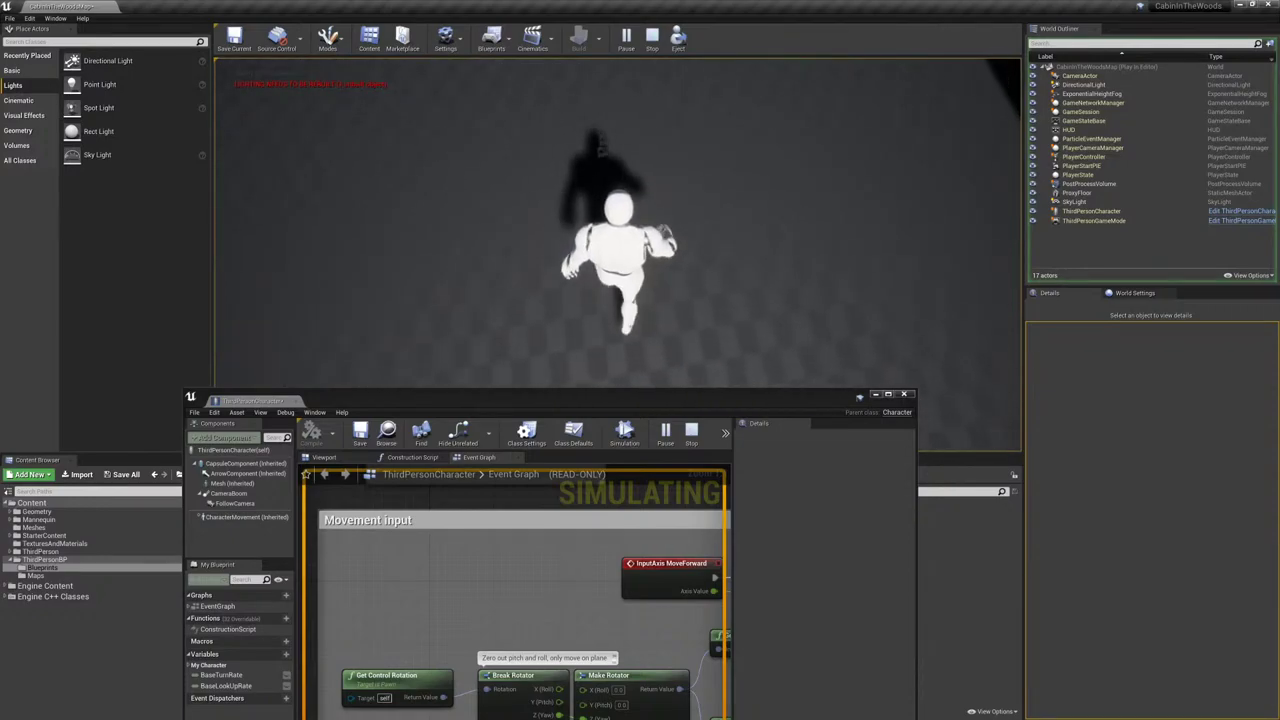
key("w")
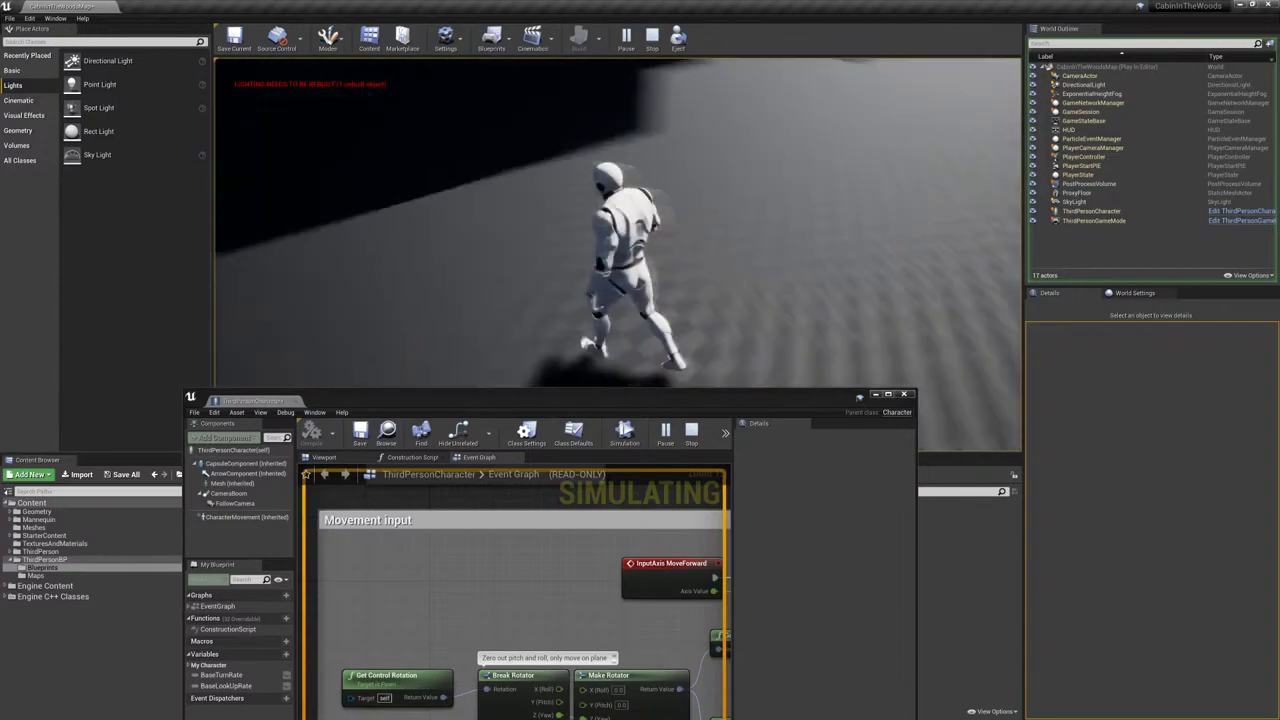
key("w")
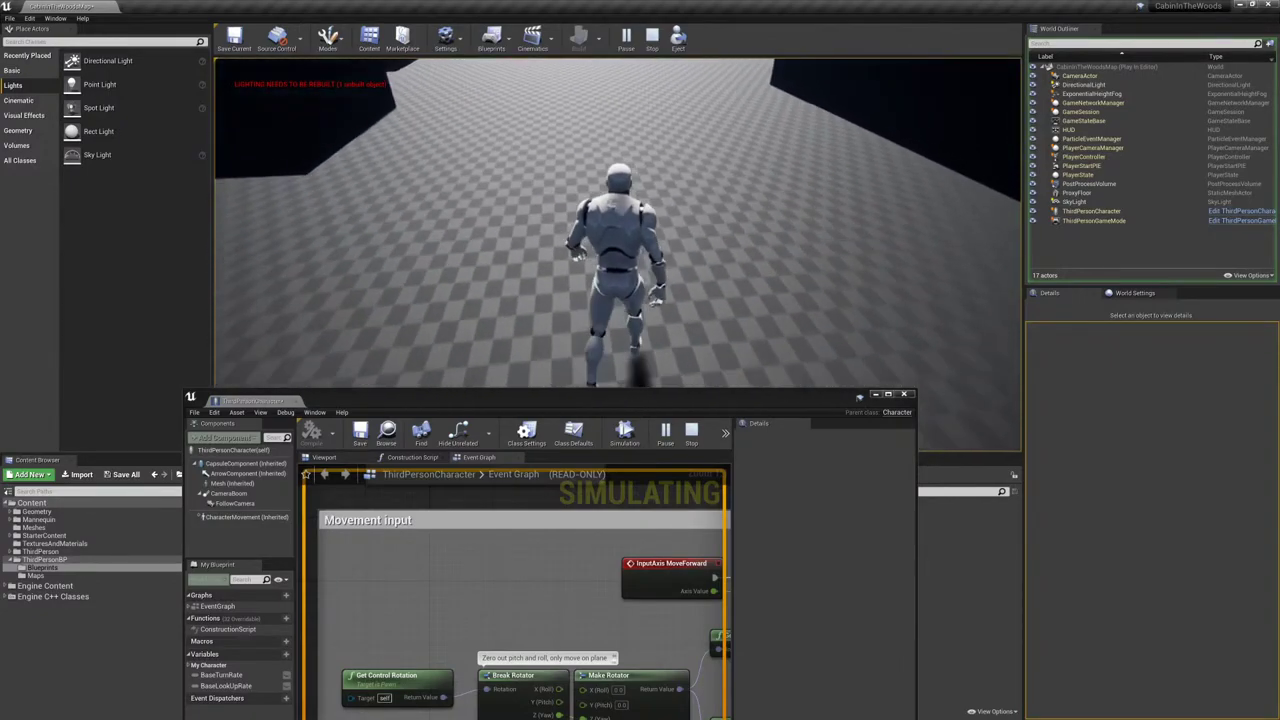
key("Escape")
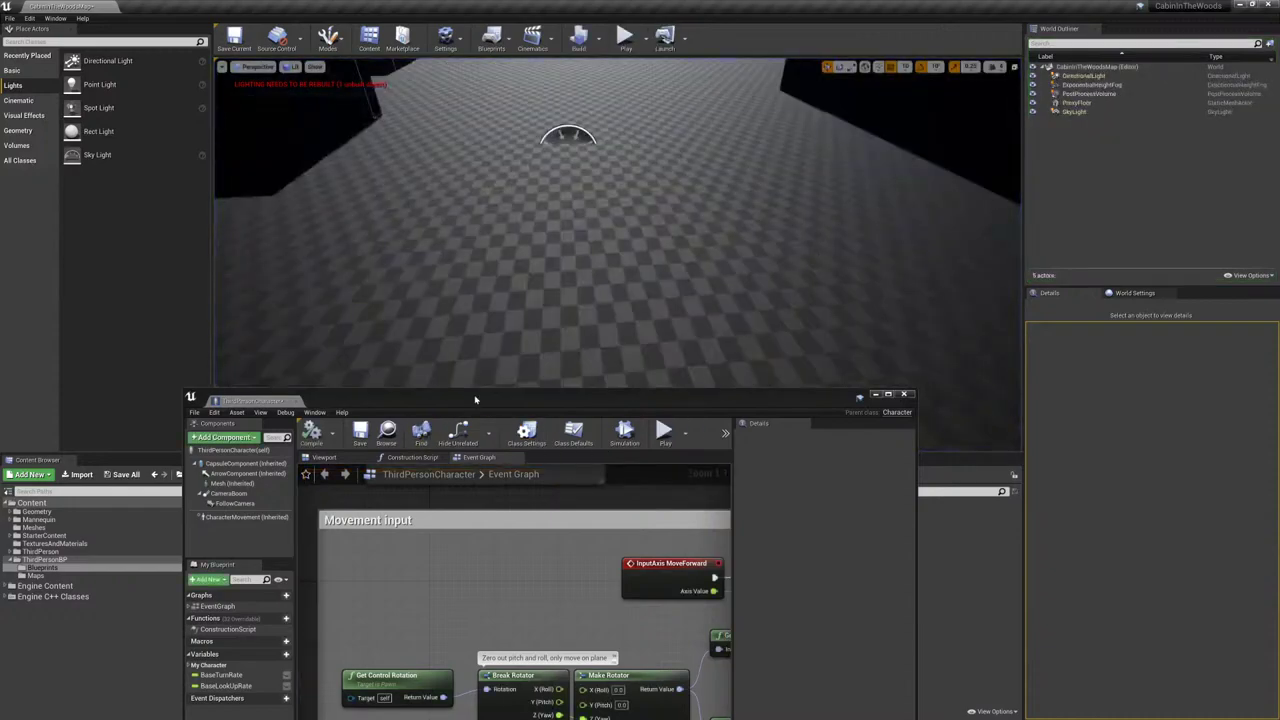
- Lower the CharacterMovement component's Max Walk Speed below 325, recompile the blueprint and move its window clear of the viewport
left_click_drag(475, 400, 529, 186)
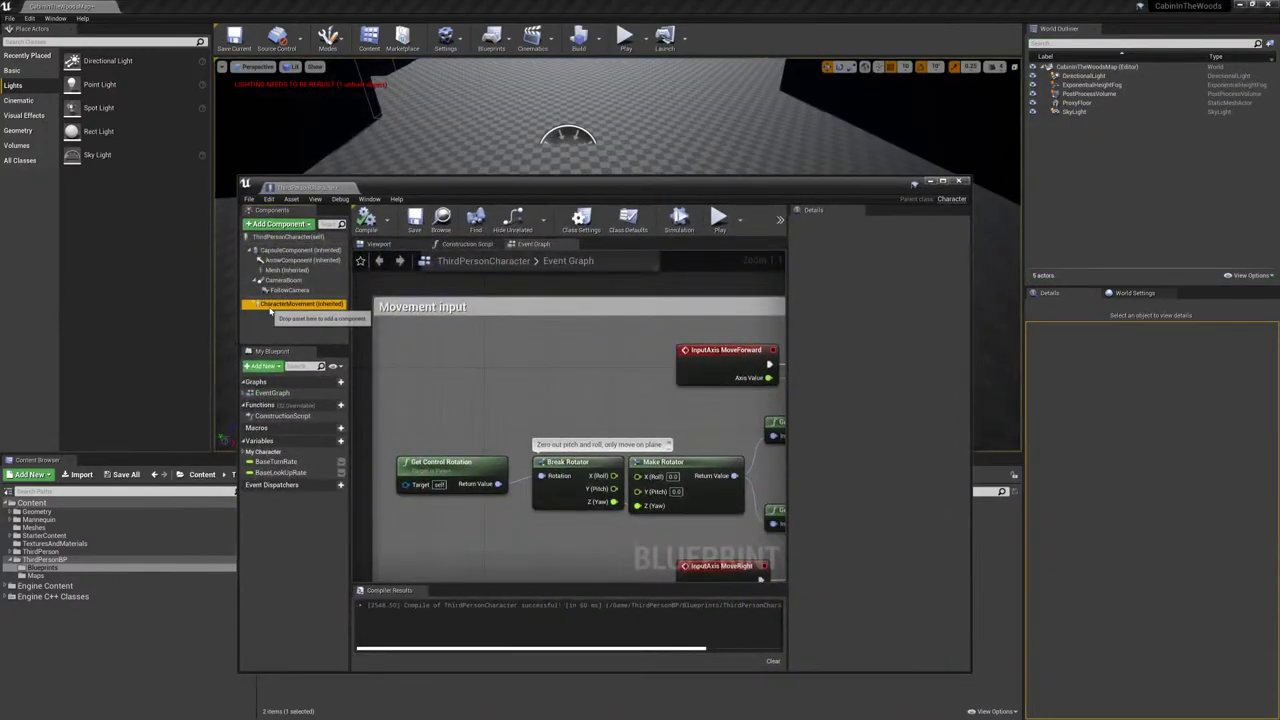
left_click(270, 309)
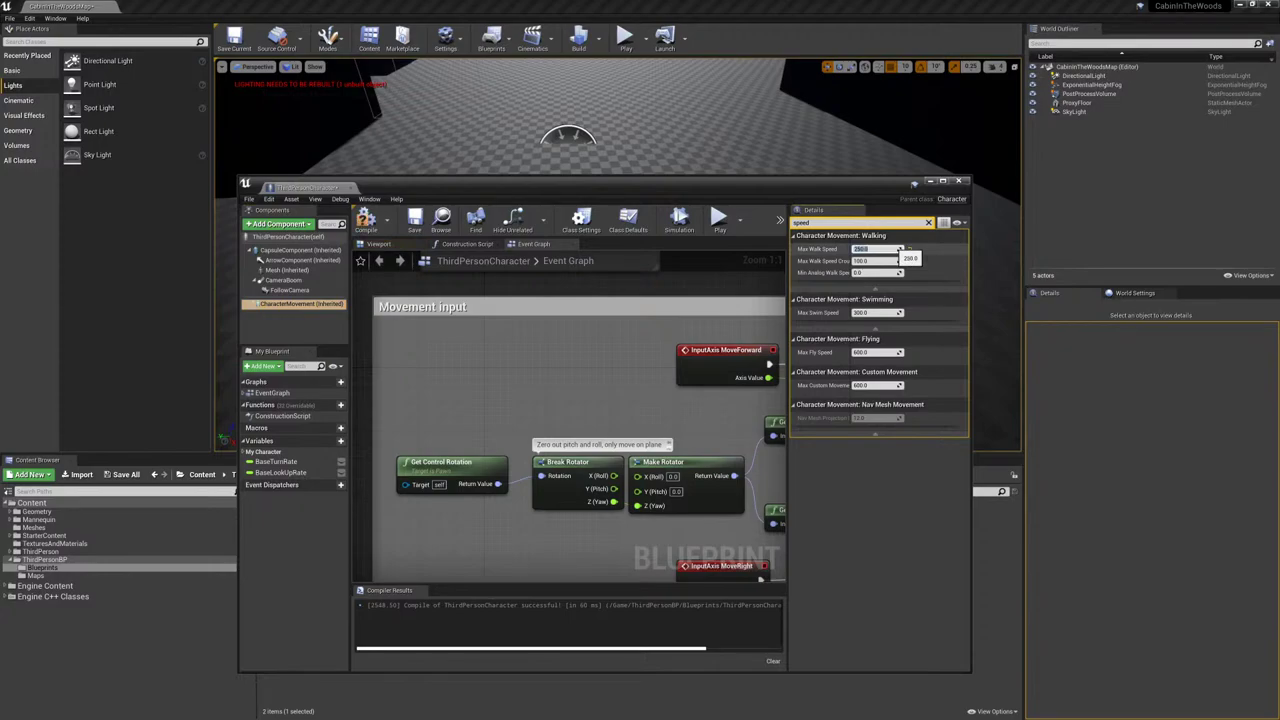
left_click(368, 222)
left_click_drag(420, 186, 426, 383)
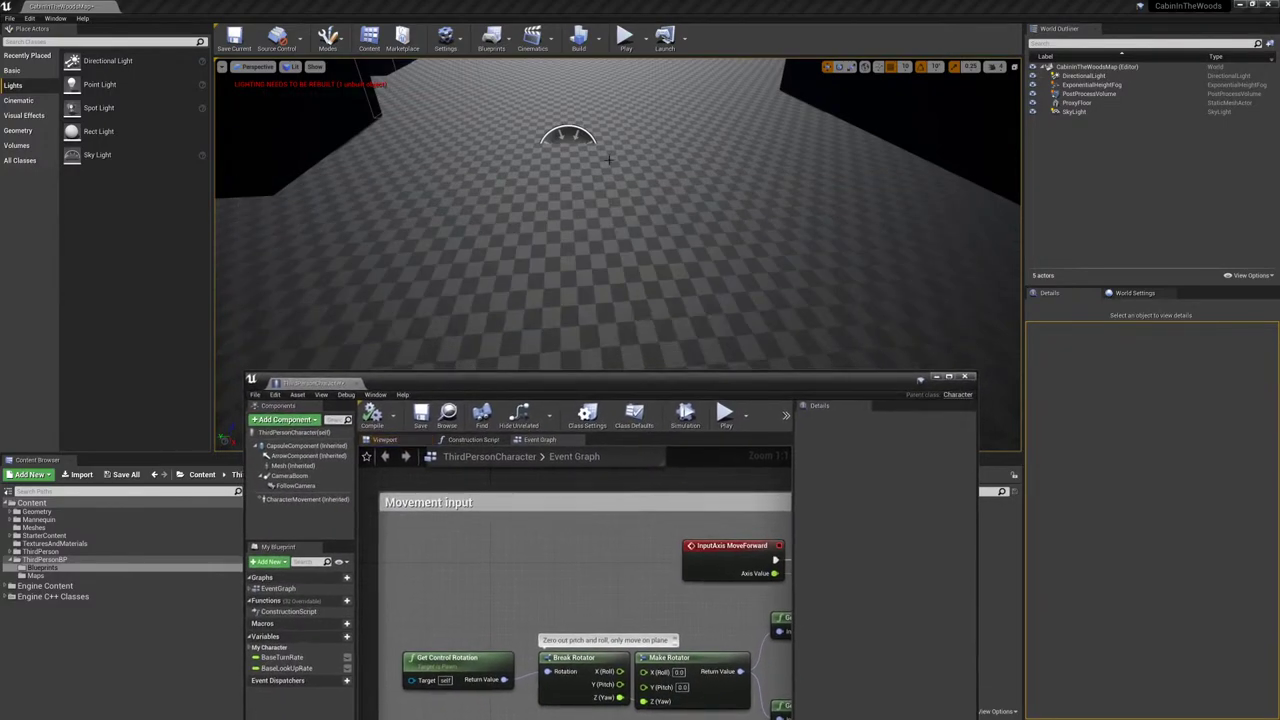
- Play the level and walk the character forward to check the reduced walking speed, and end the session
left_click(625, 38)
key("w")
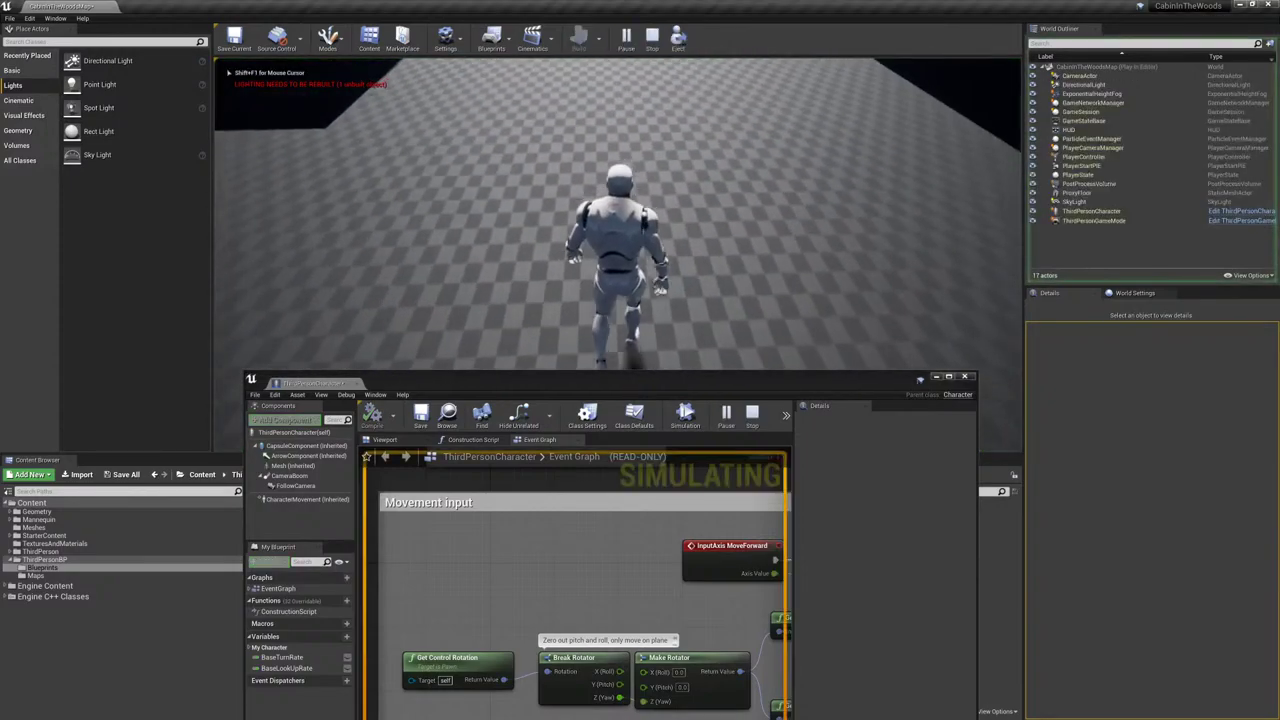
key("Escape")
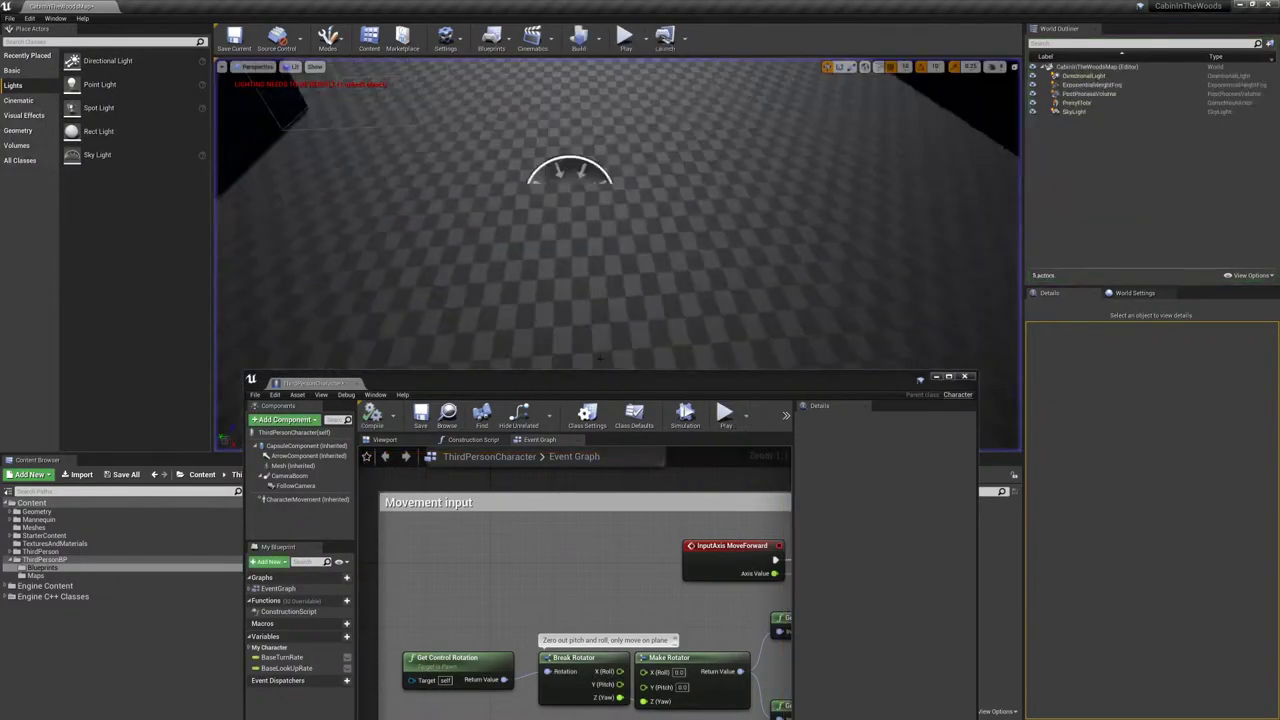
- Set the CharacterMovement component's Max Walk Speed to 310, compile the blueprint and play-test the new walking speed
left_click(300, 499)
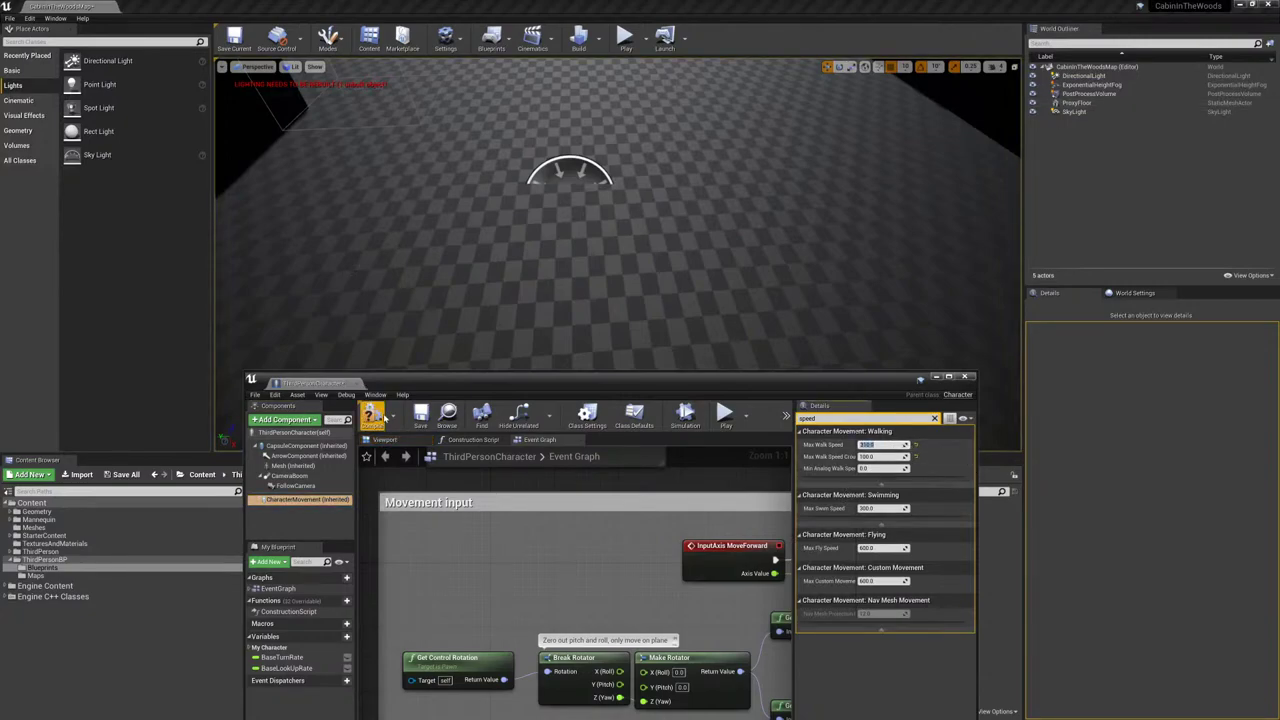
left_click(372, 415)
left_click(624, 36)
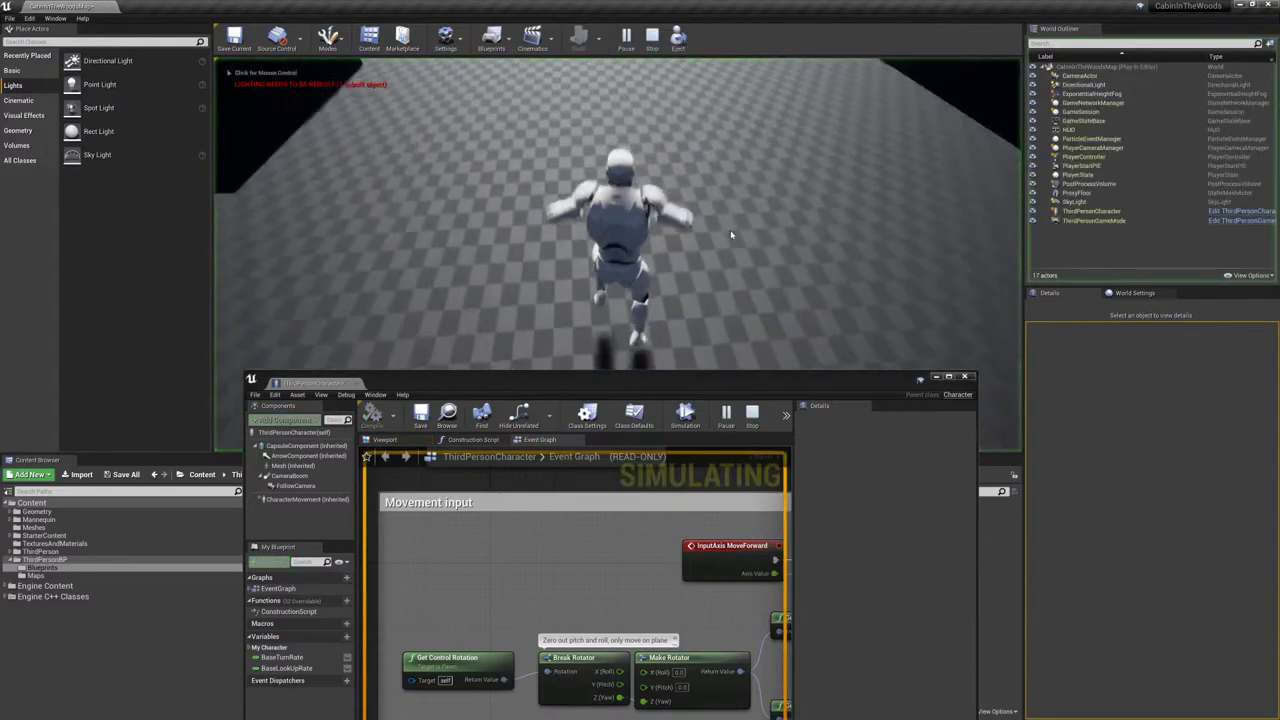
left_click(730, 234)
key("w")
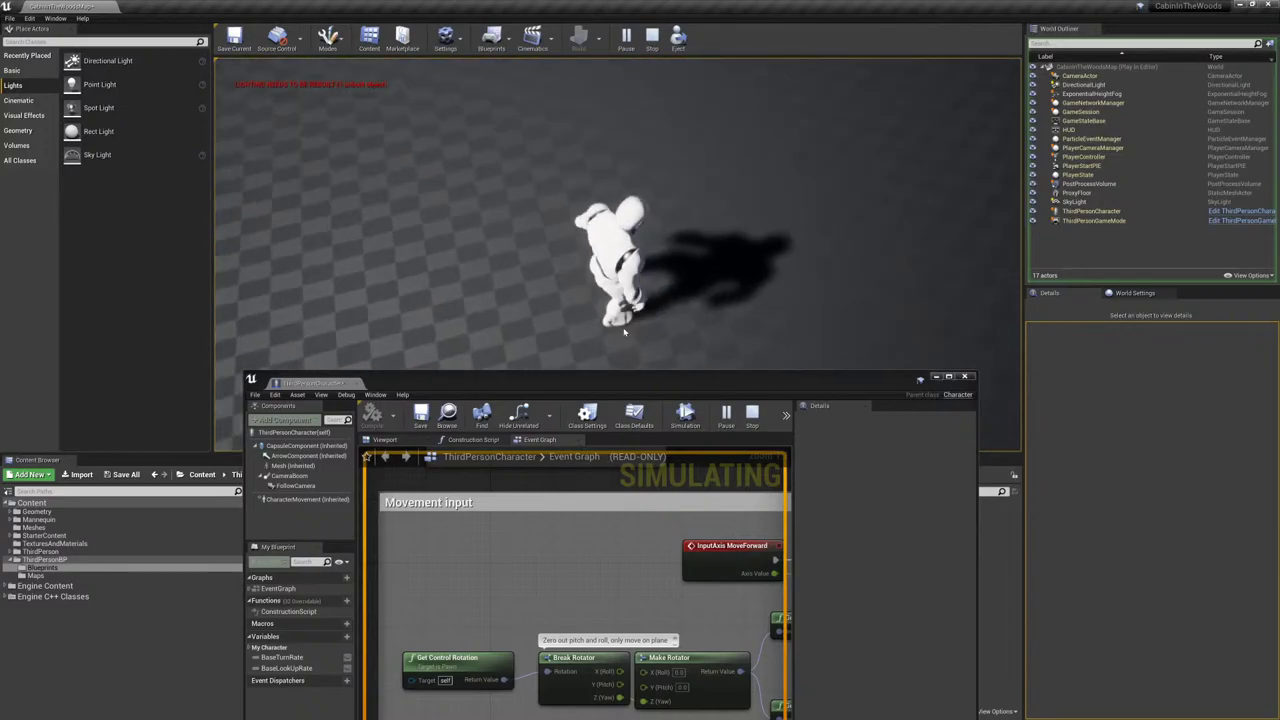
key("Escape")
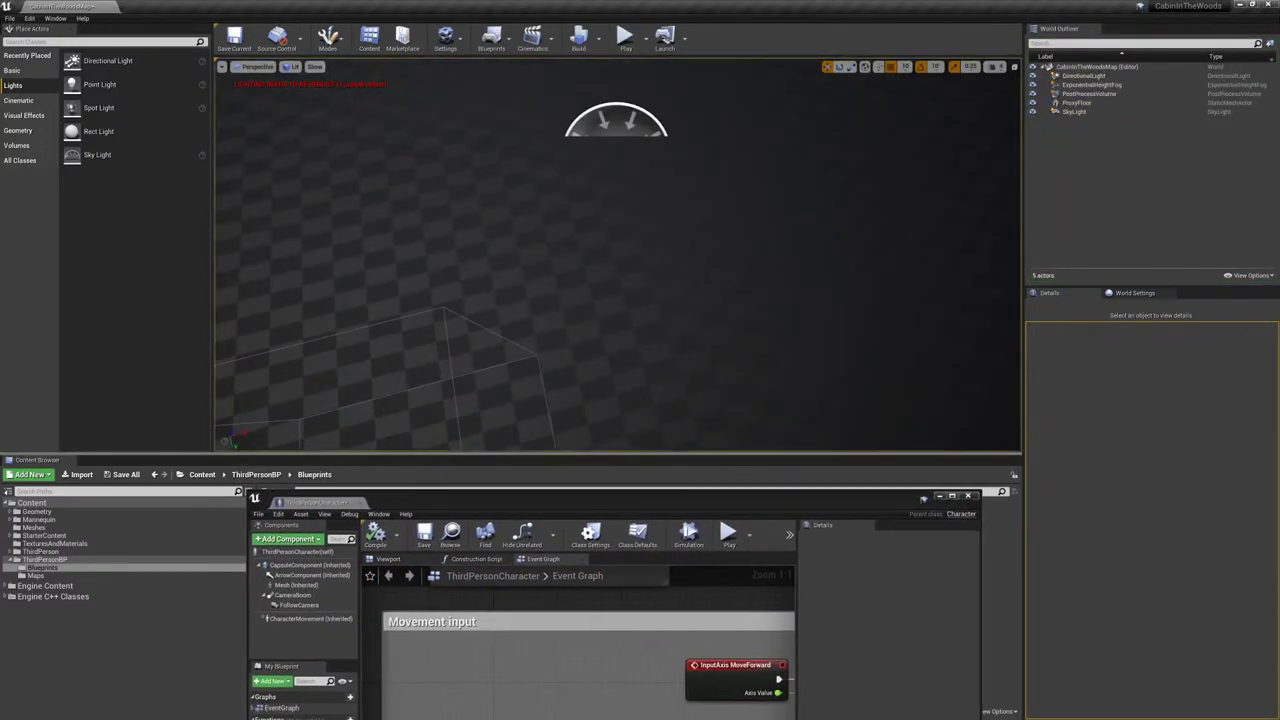
- Play the level and walk the character across the floor and around the walls to judge the 310 walking speed, and end the session
left_click(620, 380)
left_click(624, 38)
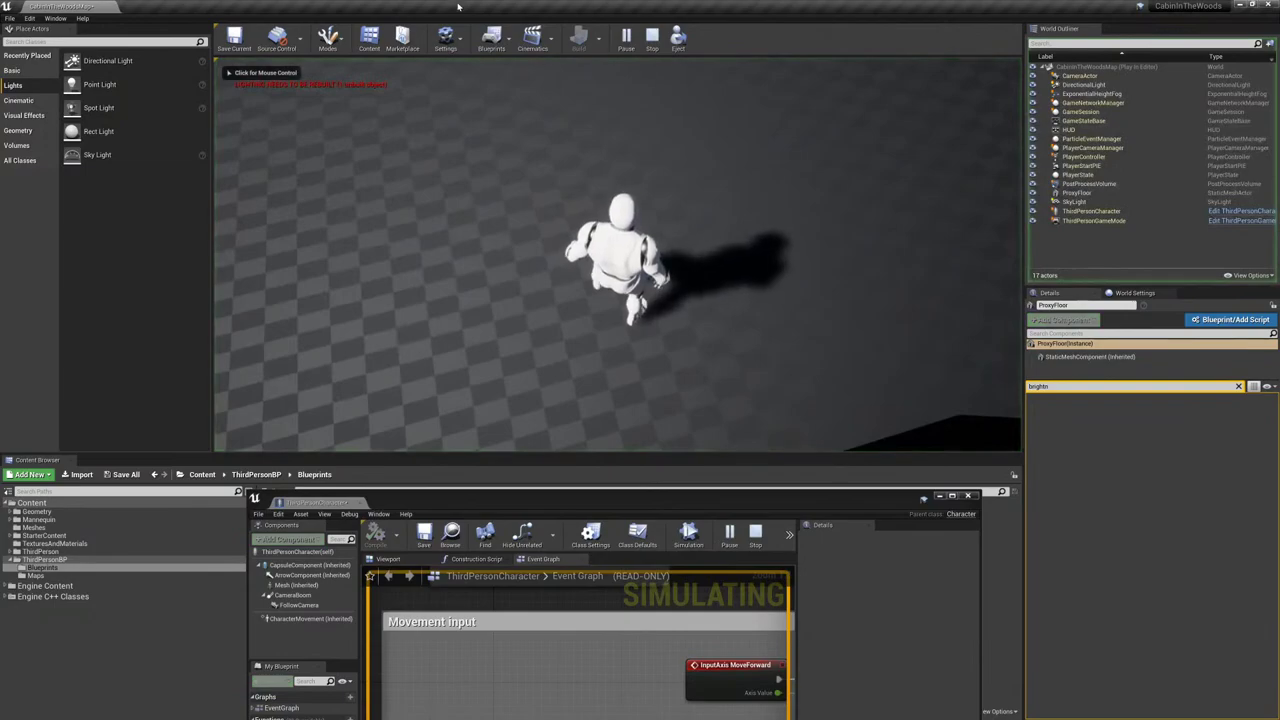
left_click(617, 254)
key("w")
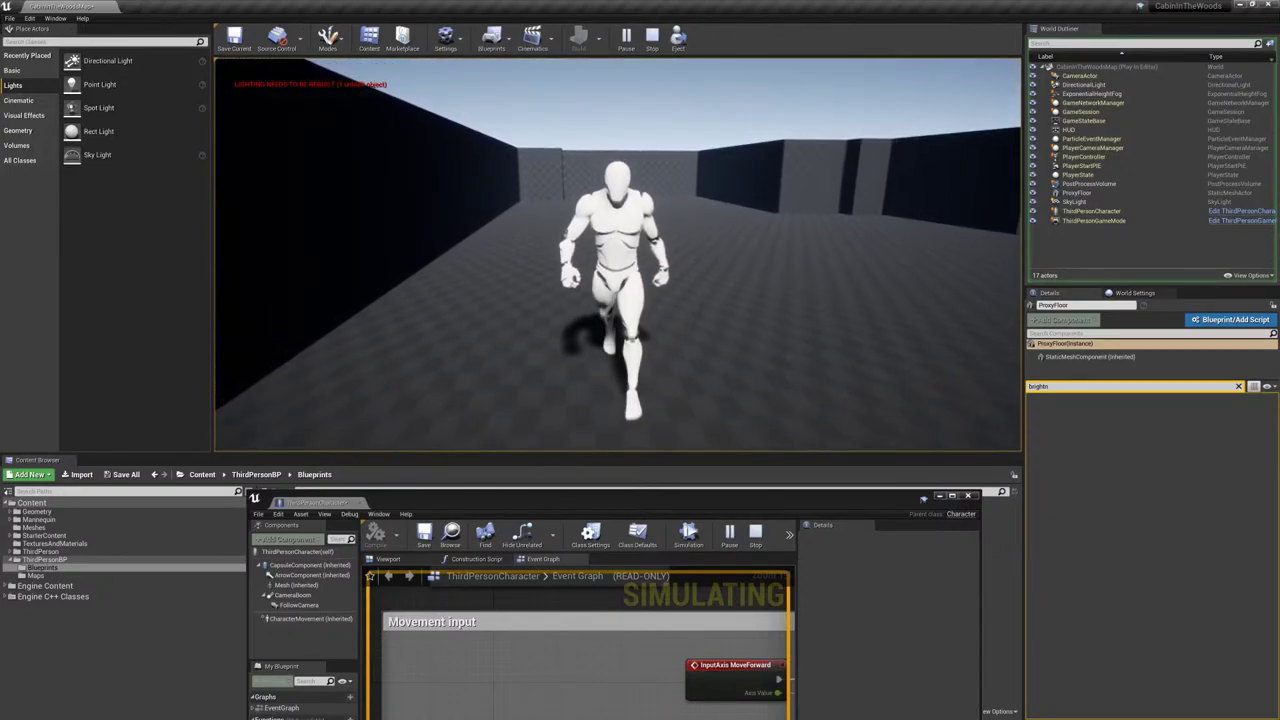
key("w")
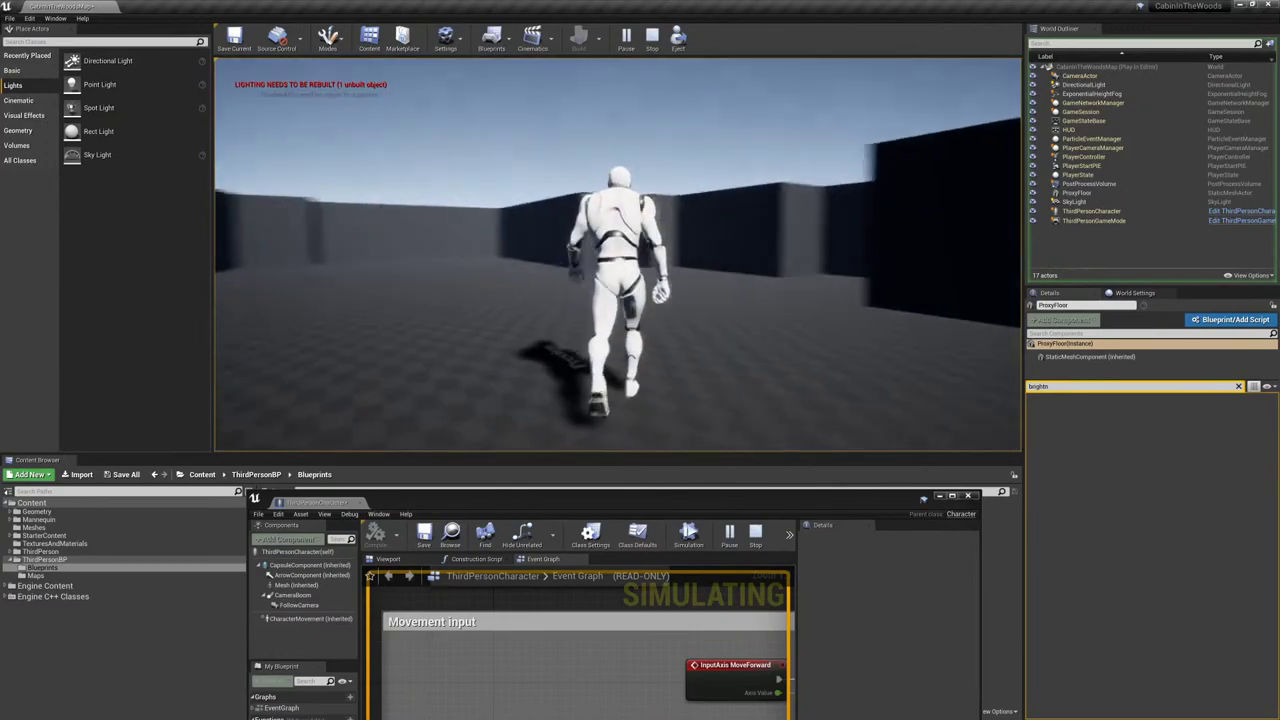
key("d")
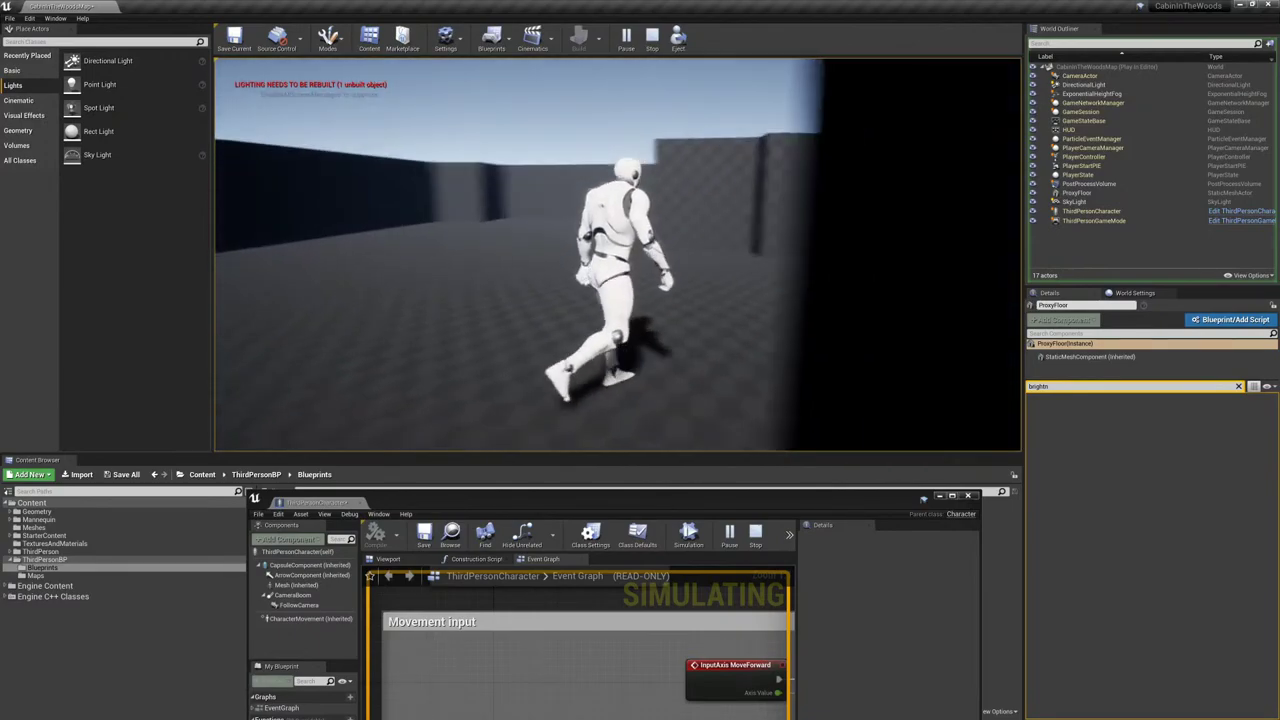
key("w")
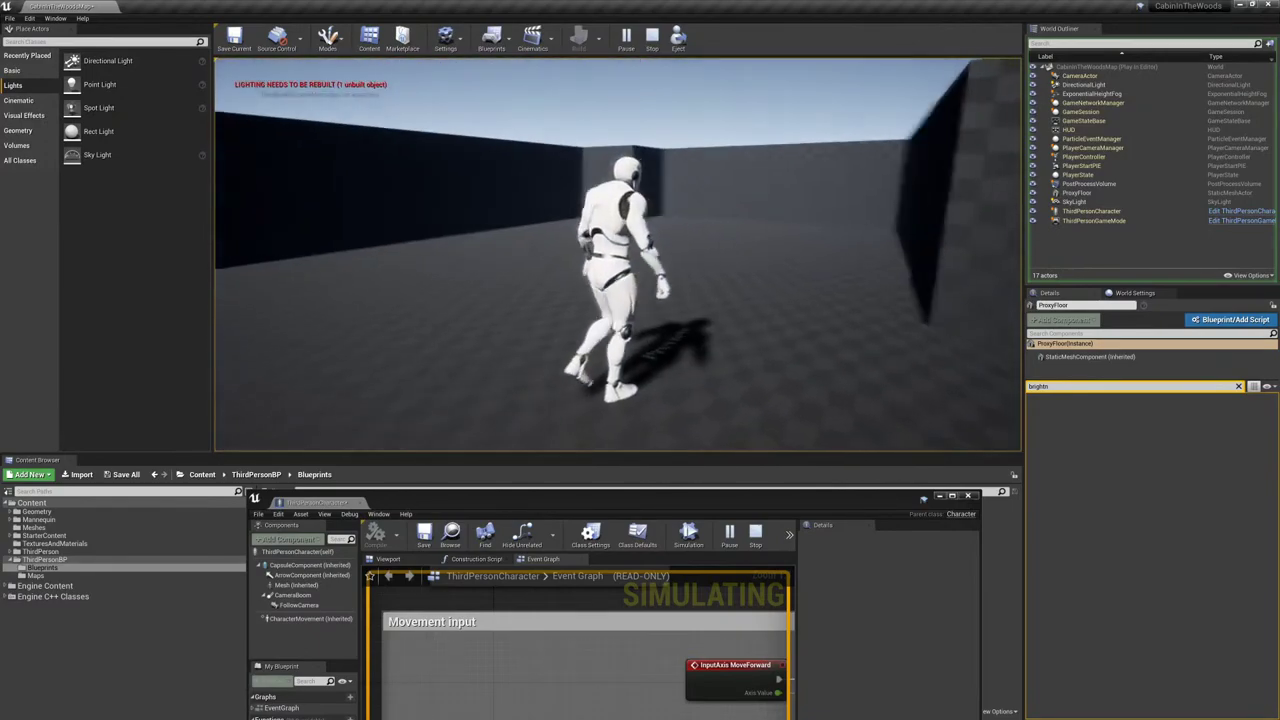
key("w")
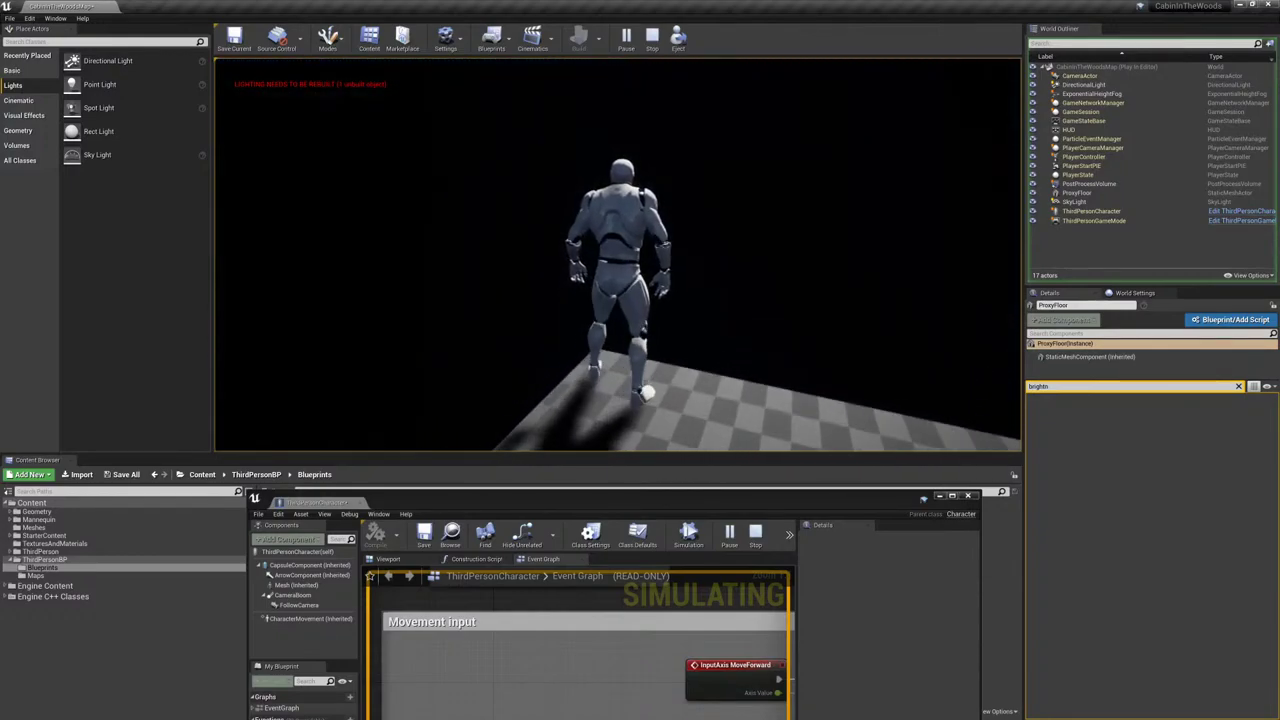
key("Escape")
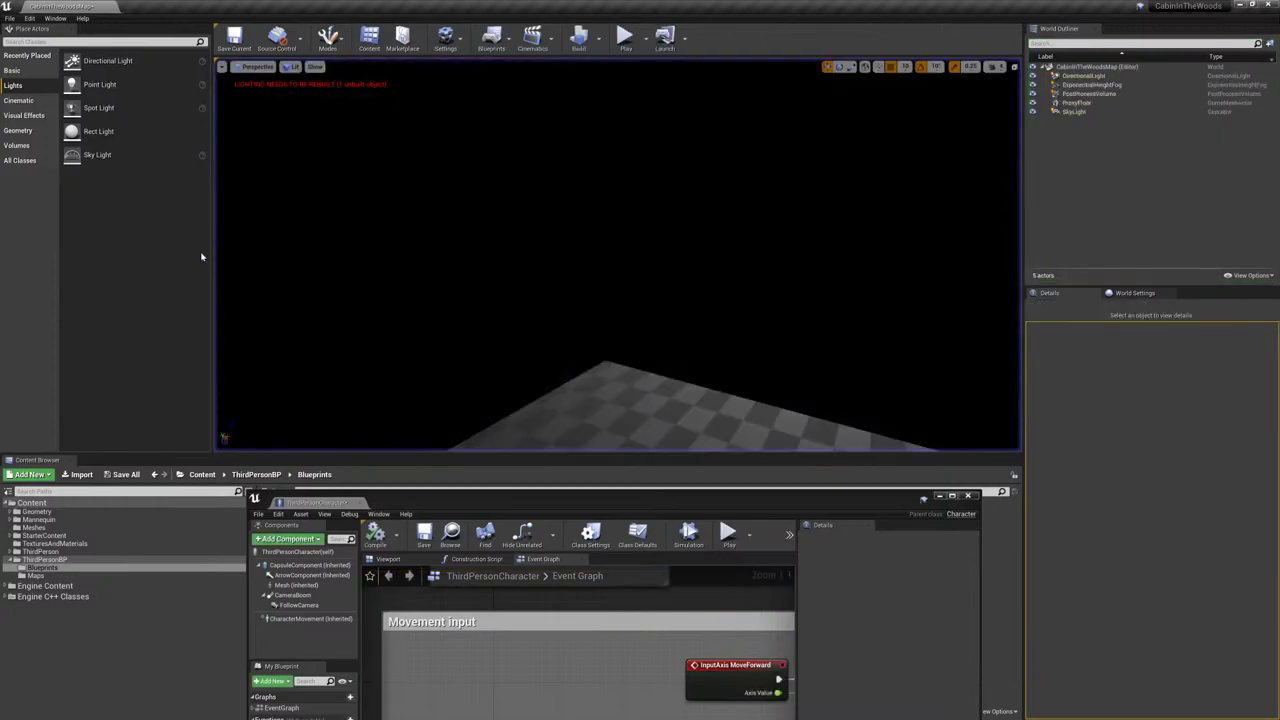
- Put the ThirdPersonCharacter blueprint window away and save all modified project content
left_click_drag(575, 491, 599, 189)
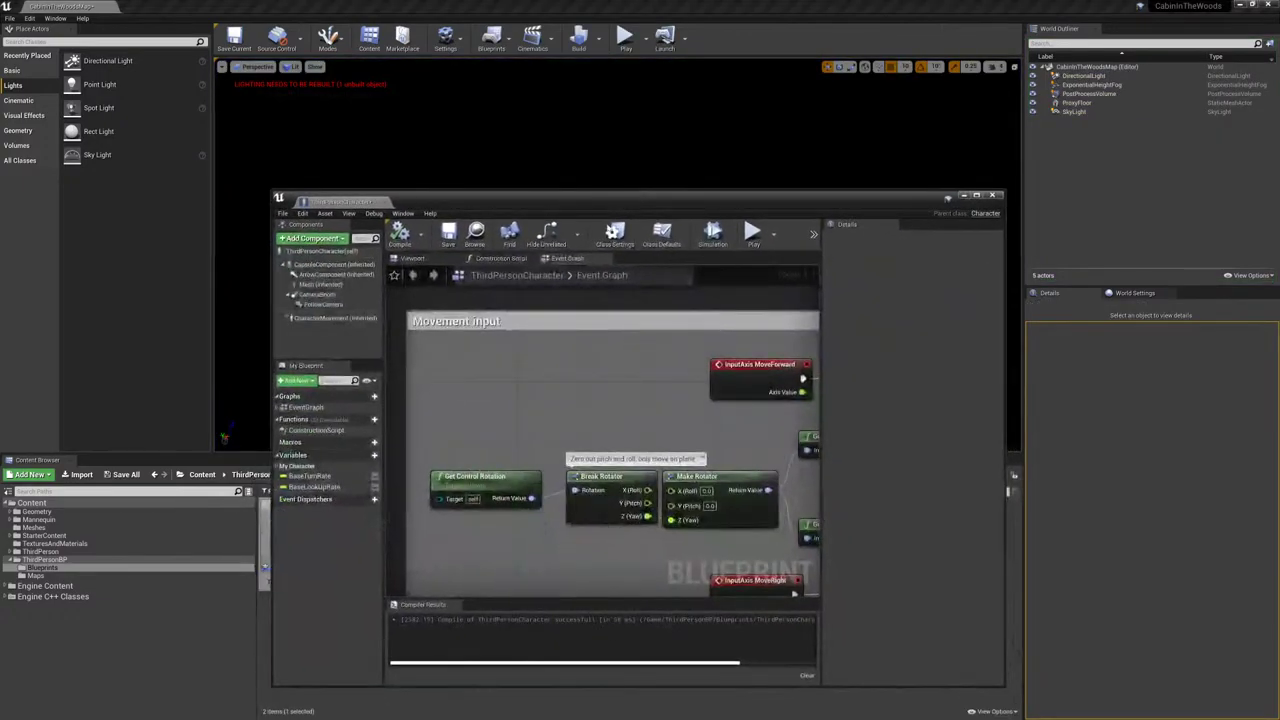
left_click(966, 197)
left_click(124, 475)
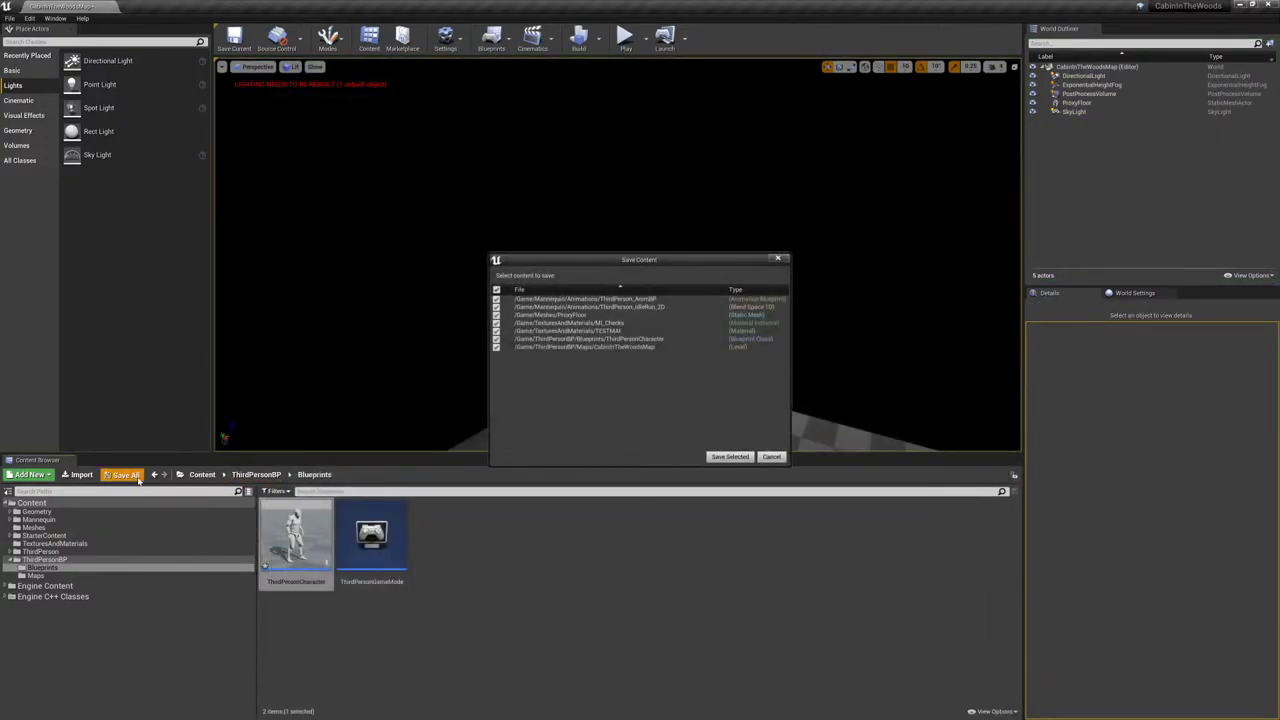
left_click(735, 458)
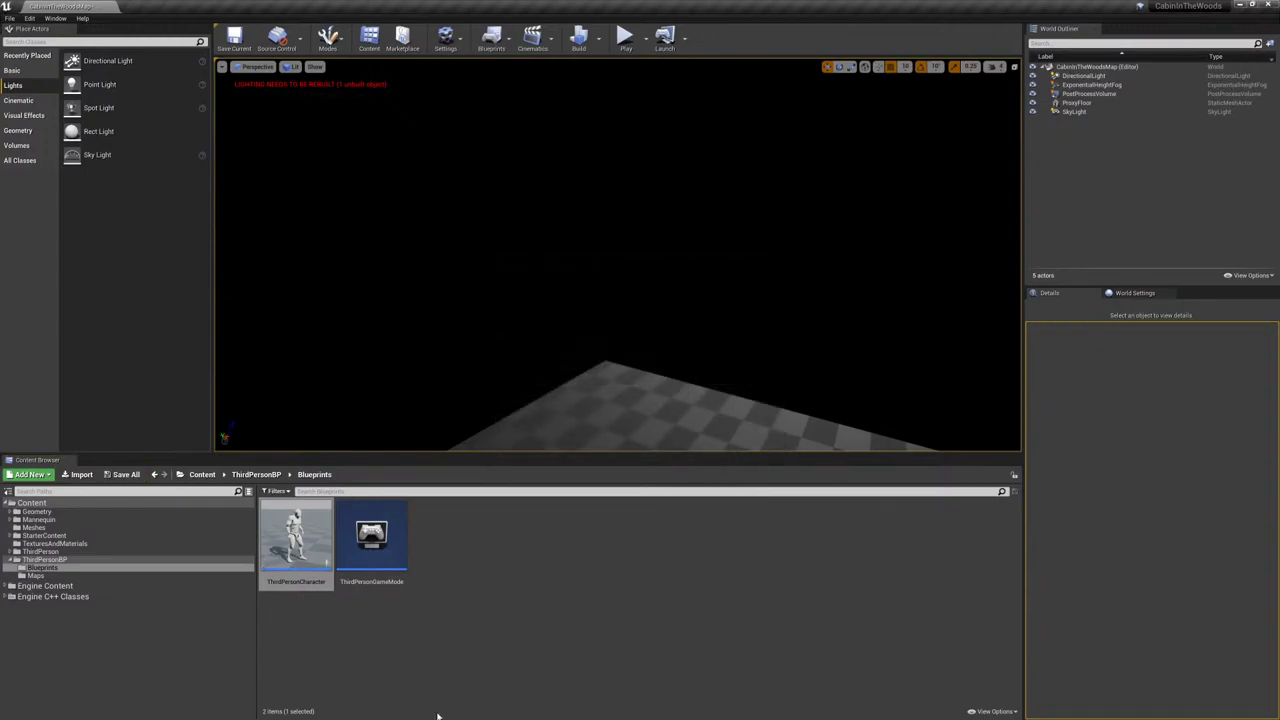
- Switch to 3ds Max with Structure.max and make the selected house shell see-through so the floor plan shows beneath it
key("super")
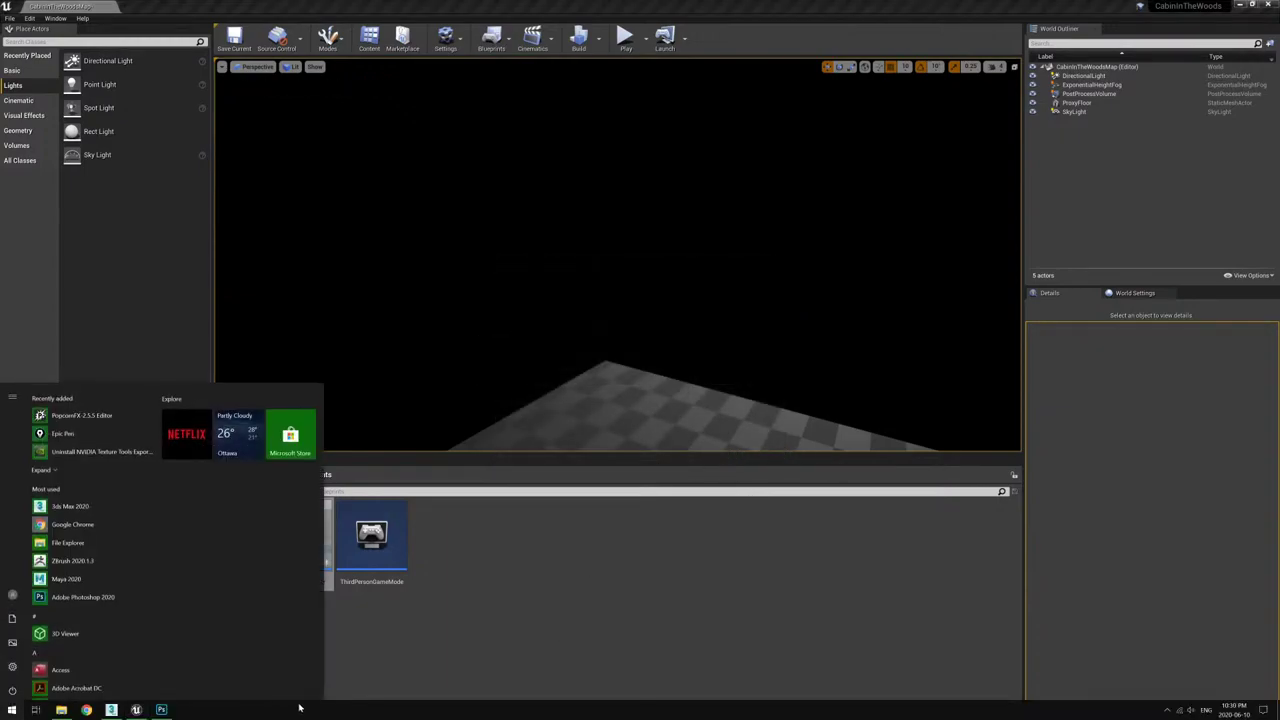
left_click(111, 710)
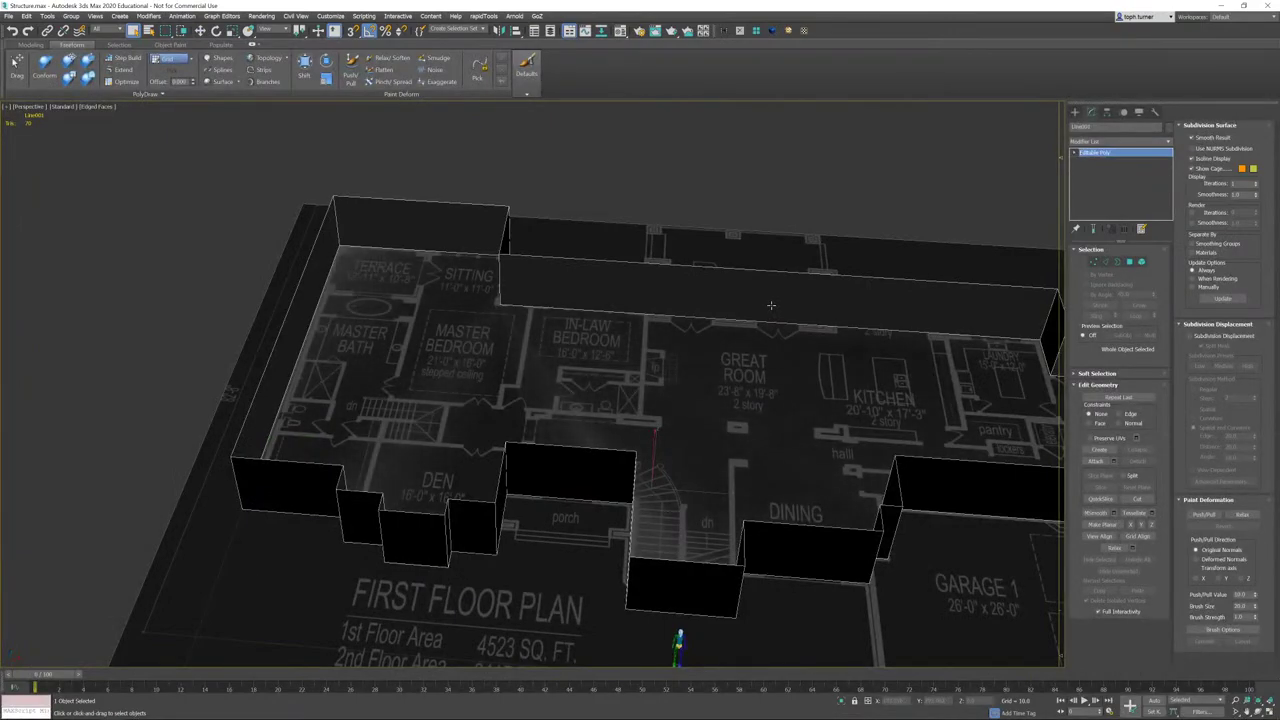
middle_click_drag(804, 430, 641, 400)
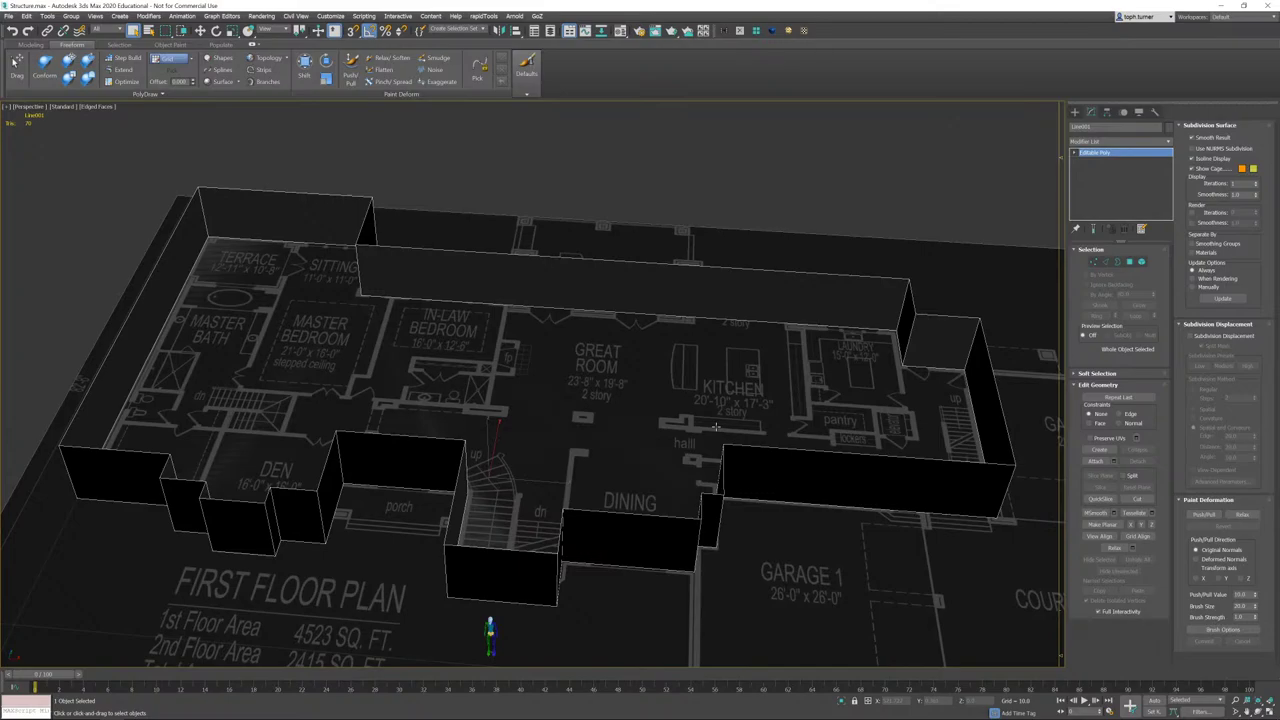
mouse_move(897, 405)
middle_mouse_down("alt")
mouse_move(923, 410)
mouse_move(900, 425)
middle_mouse_up("alt")
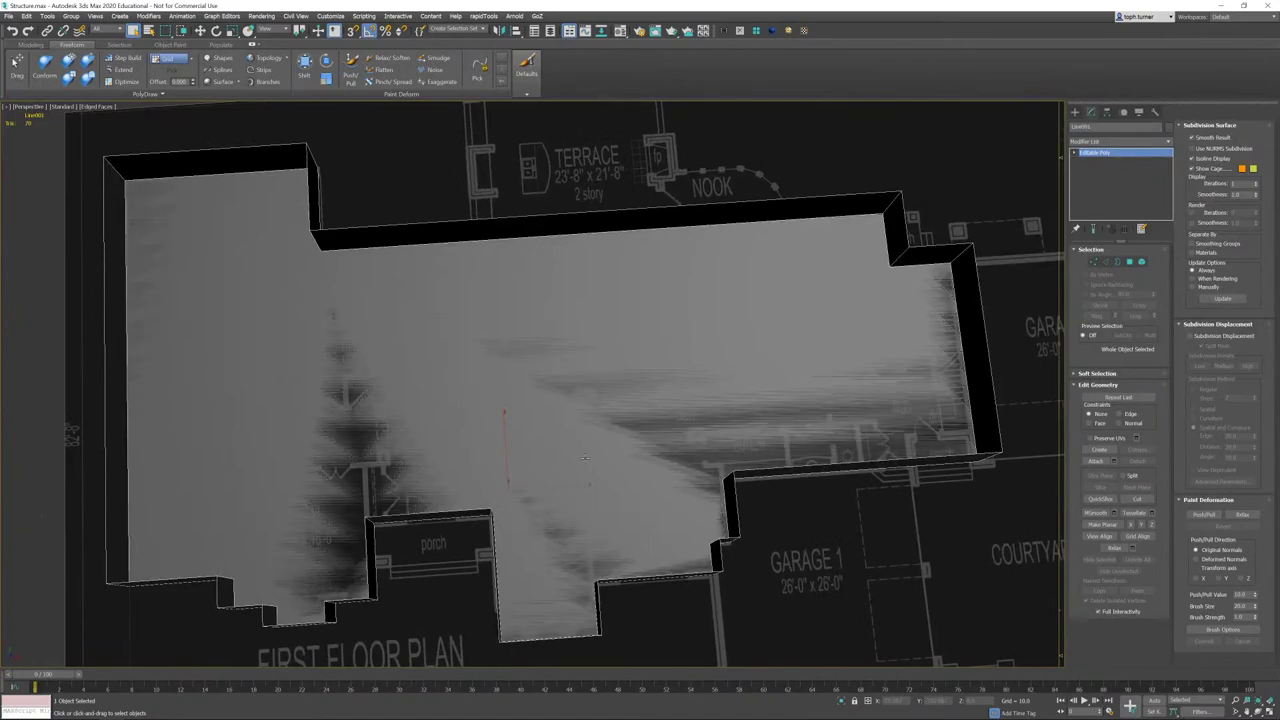
key("alt+x")
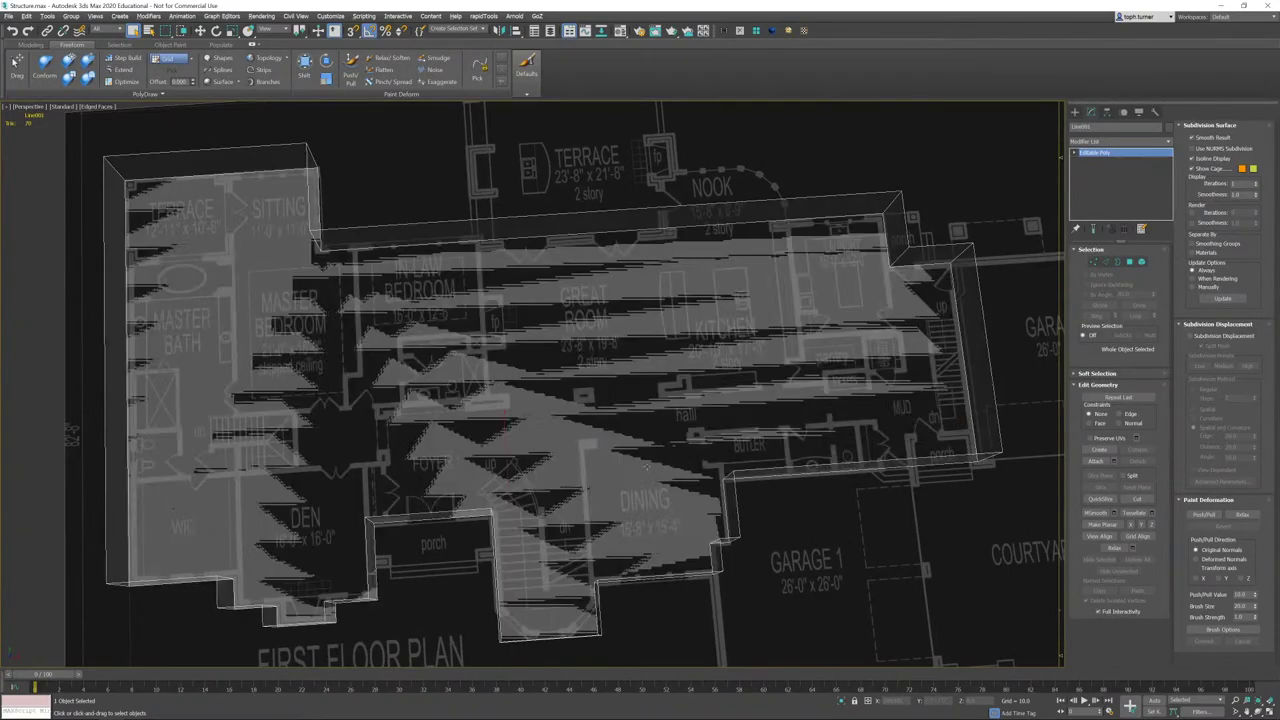
middle_click_drag(580, 445, 694, 426, "alt")
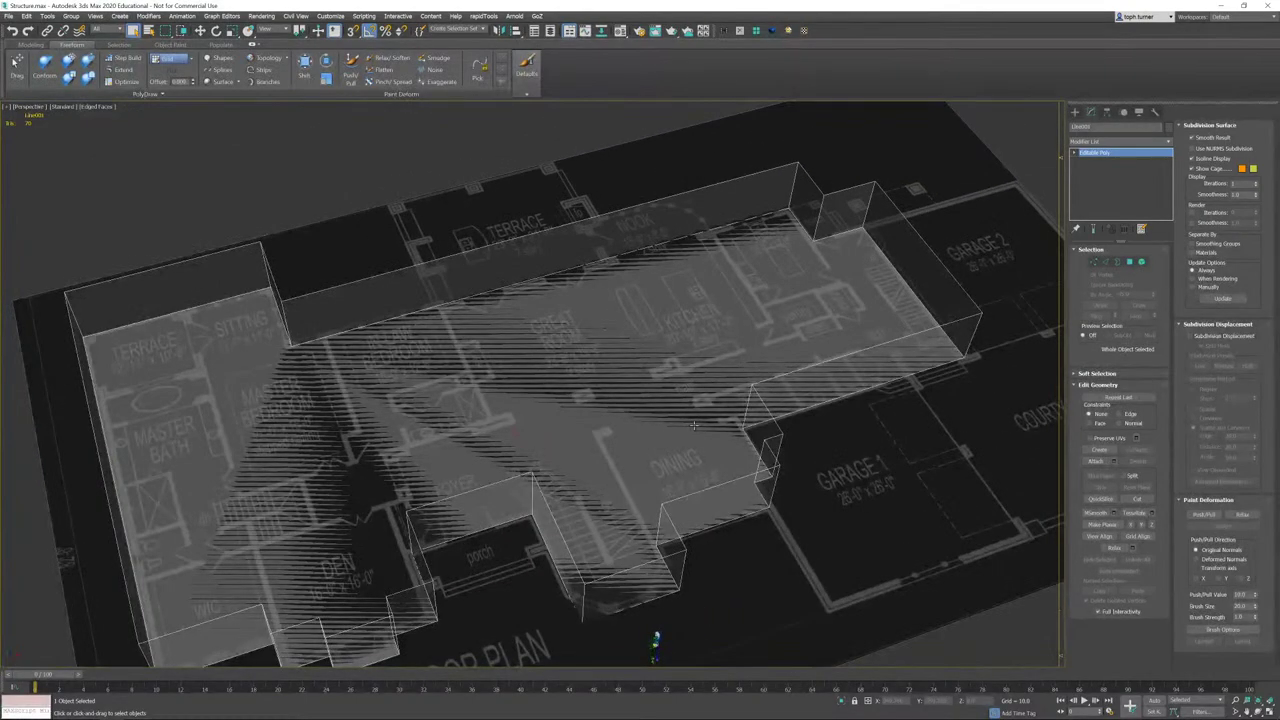
- Examine the first floor plan from above, checking the staircases, foyer, bedrooms, mud room and garages
key("t")
scroll(731, 457, "up", 4)
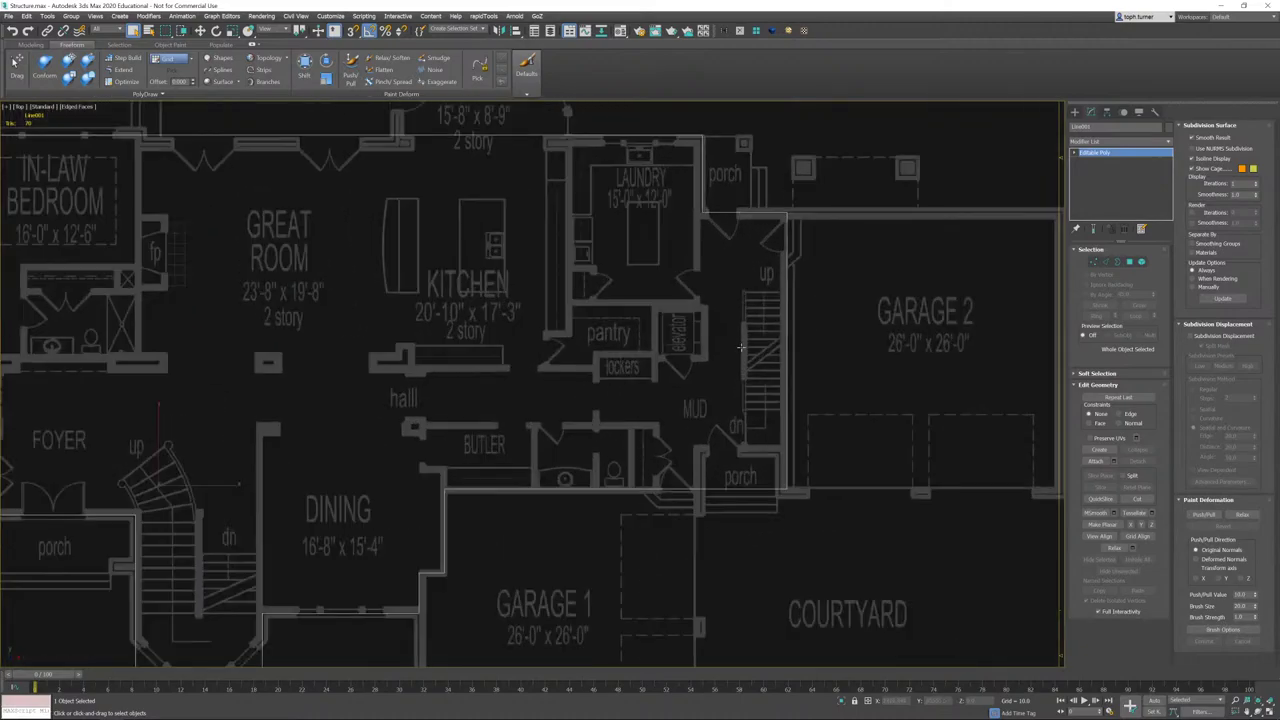
scroll(809, 286, "up", 2)
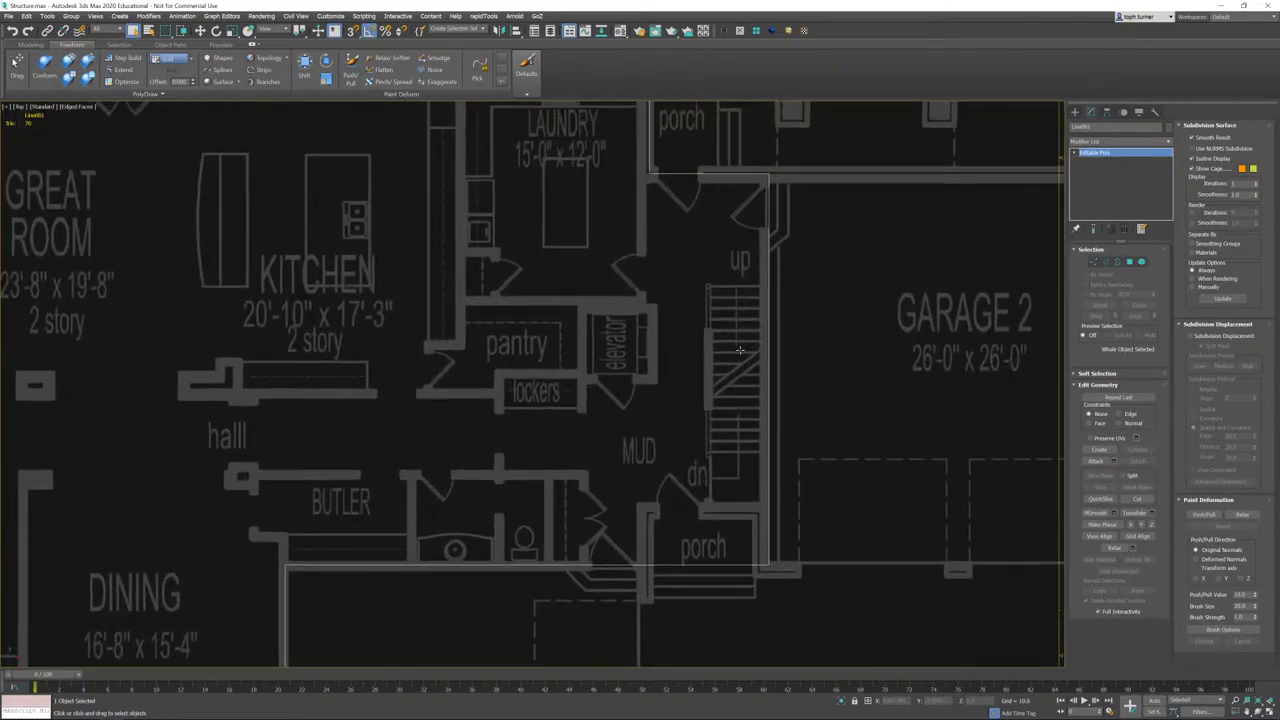
middle_click_drag(424, 392, 745, 275)
middle_click_drag(200, 438, 506, 330)
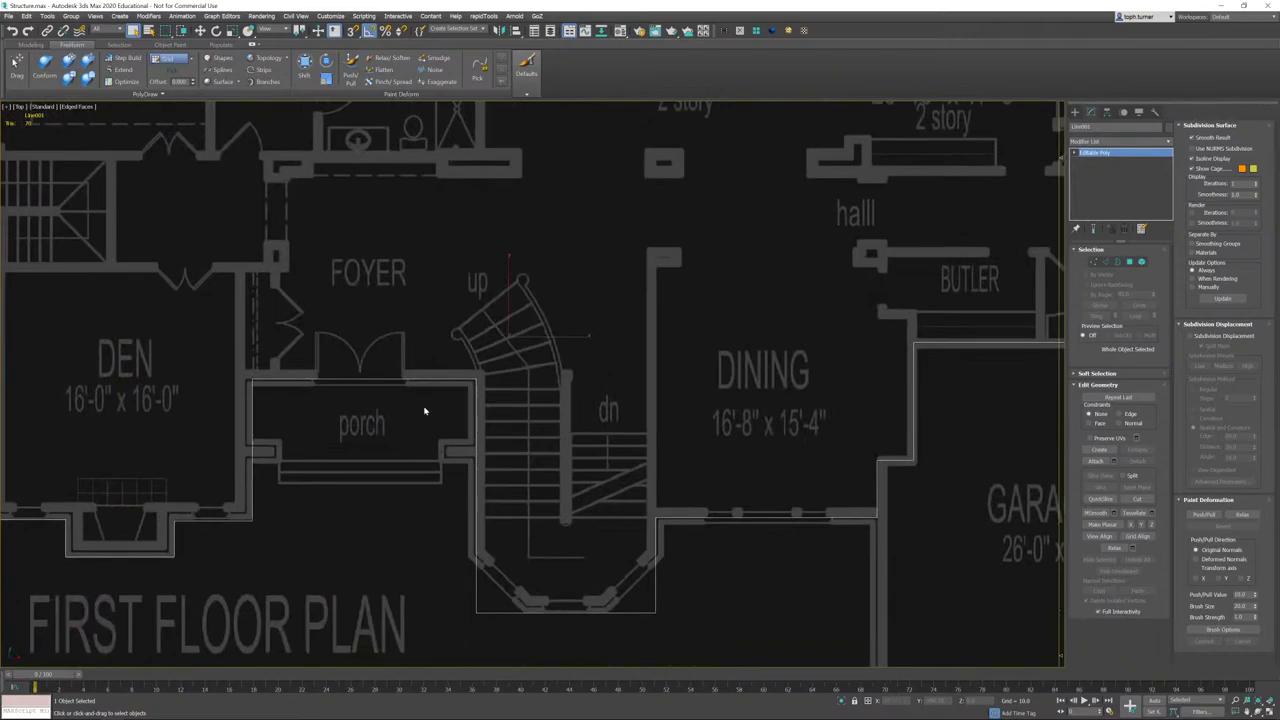
middle_click_drag(424, 411, 448, 450)
scroll(536, 416, "down", 2)
middle_click_drag(346, 332, 596, 487)
middle_click_drag(507, 447, 440, 490)
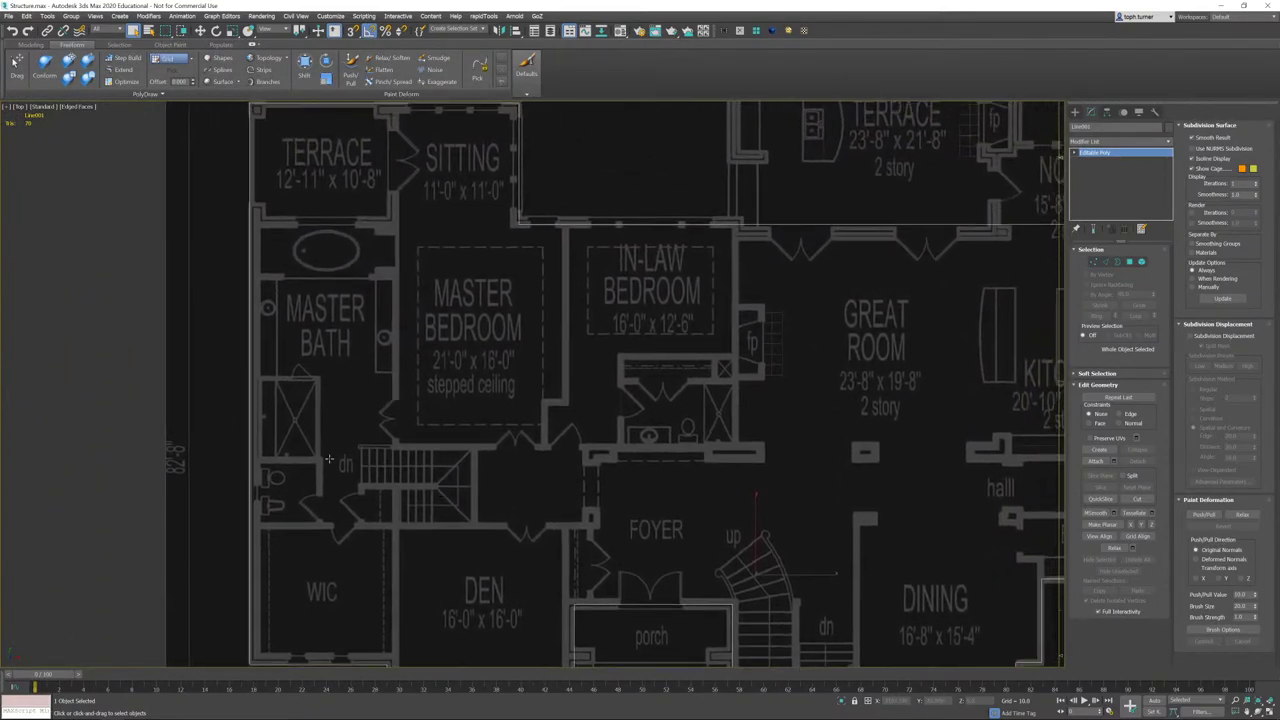
scroll(608, 516, "down", 2)
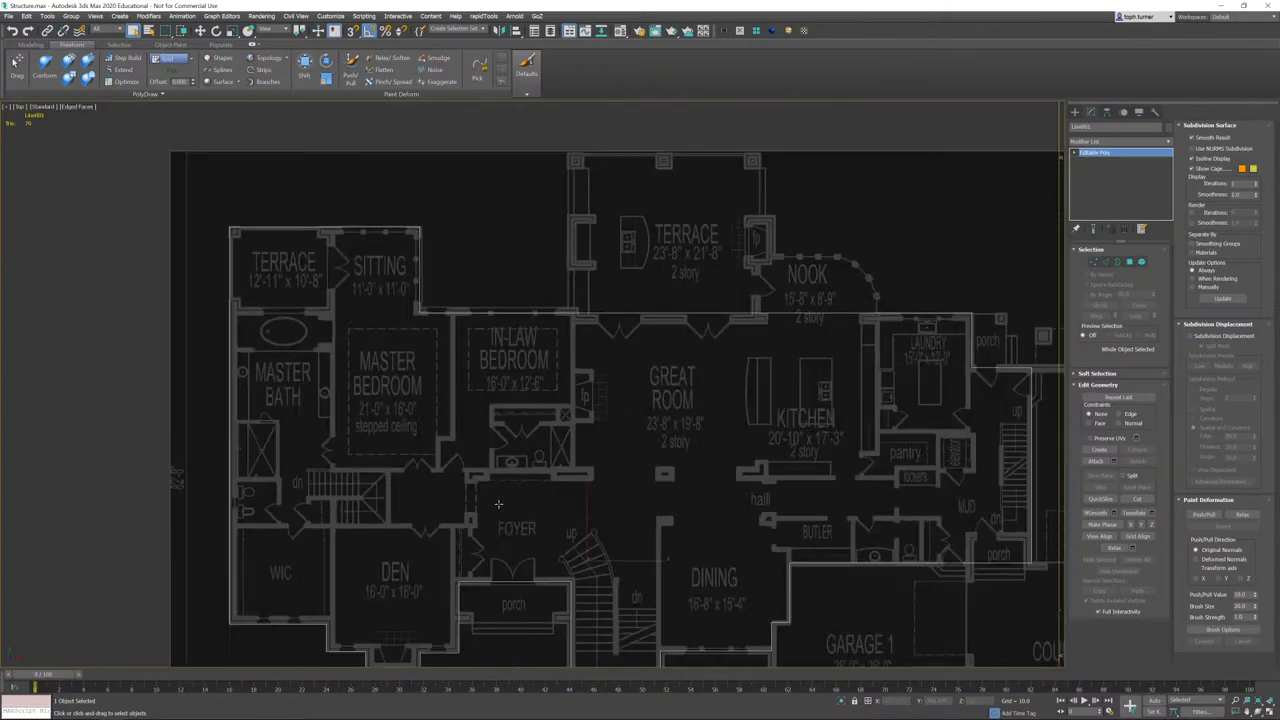
middle_click_drag(608, 516, 489, 440)
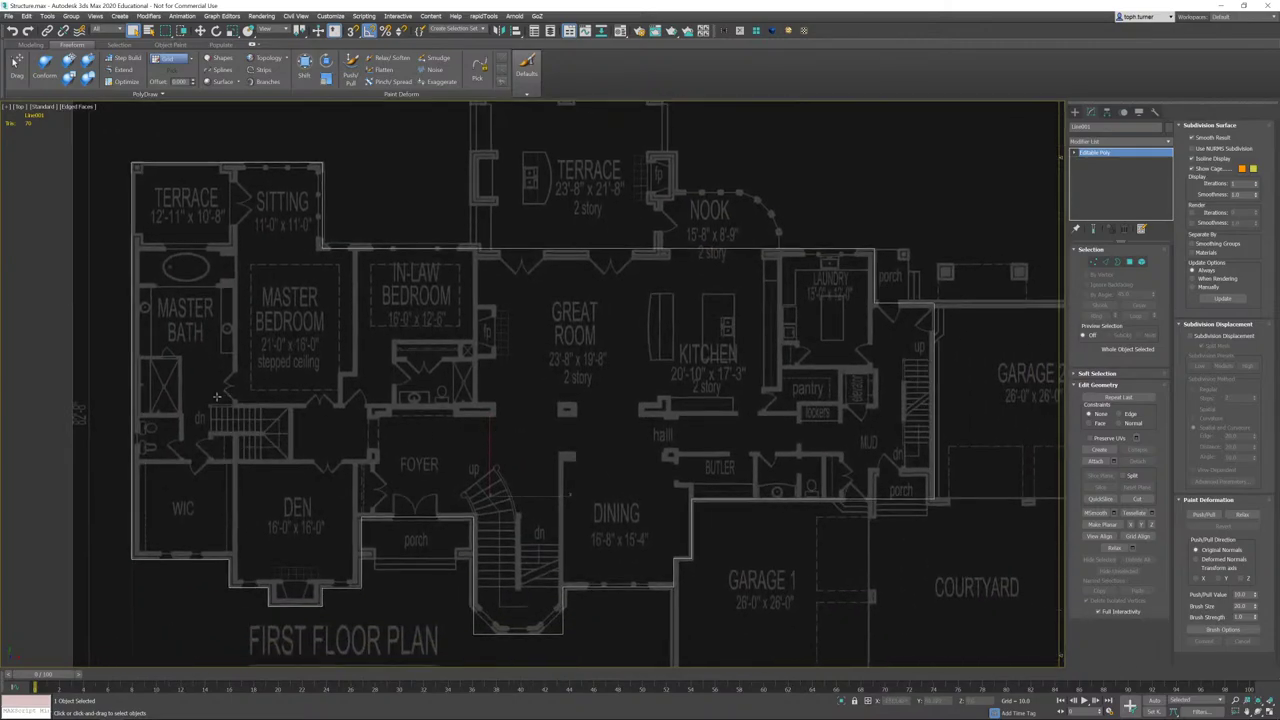
middle_click_drag(527, 537, 479, 467)
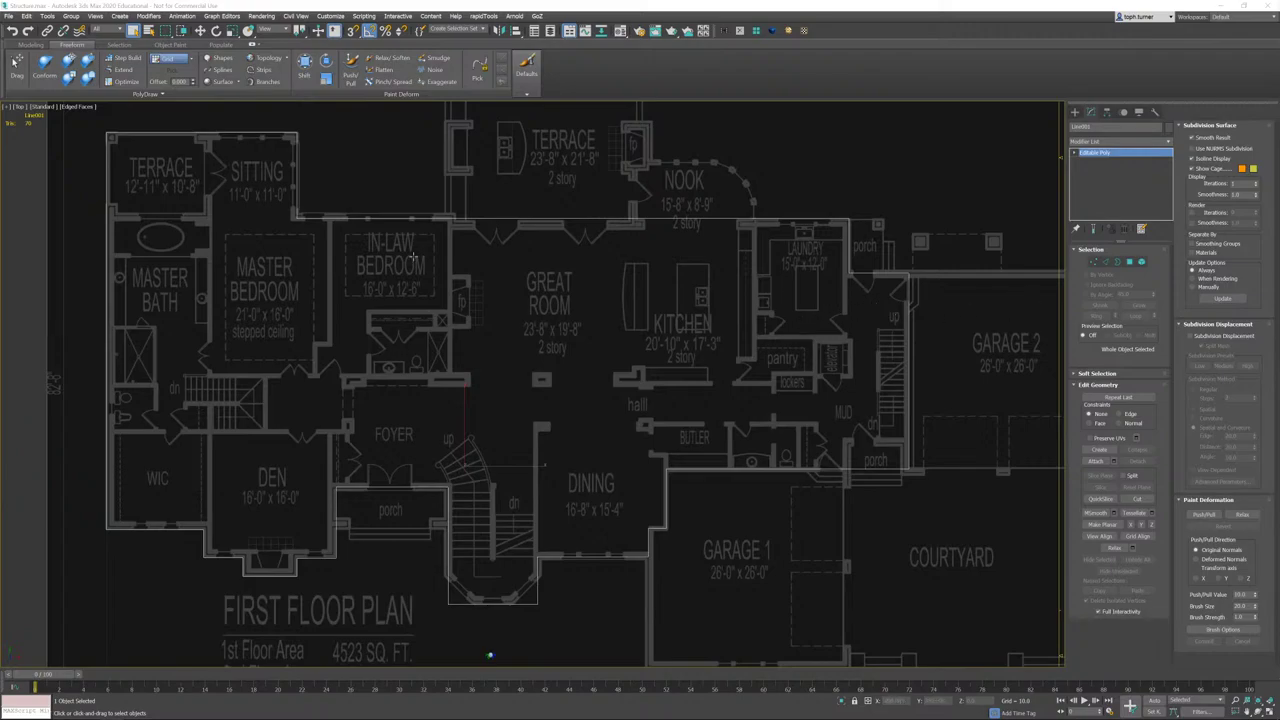
middle_click_drag(590, 411, 551, 349)
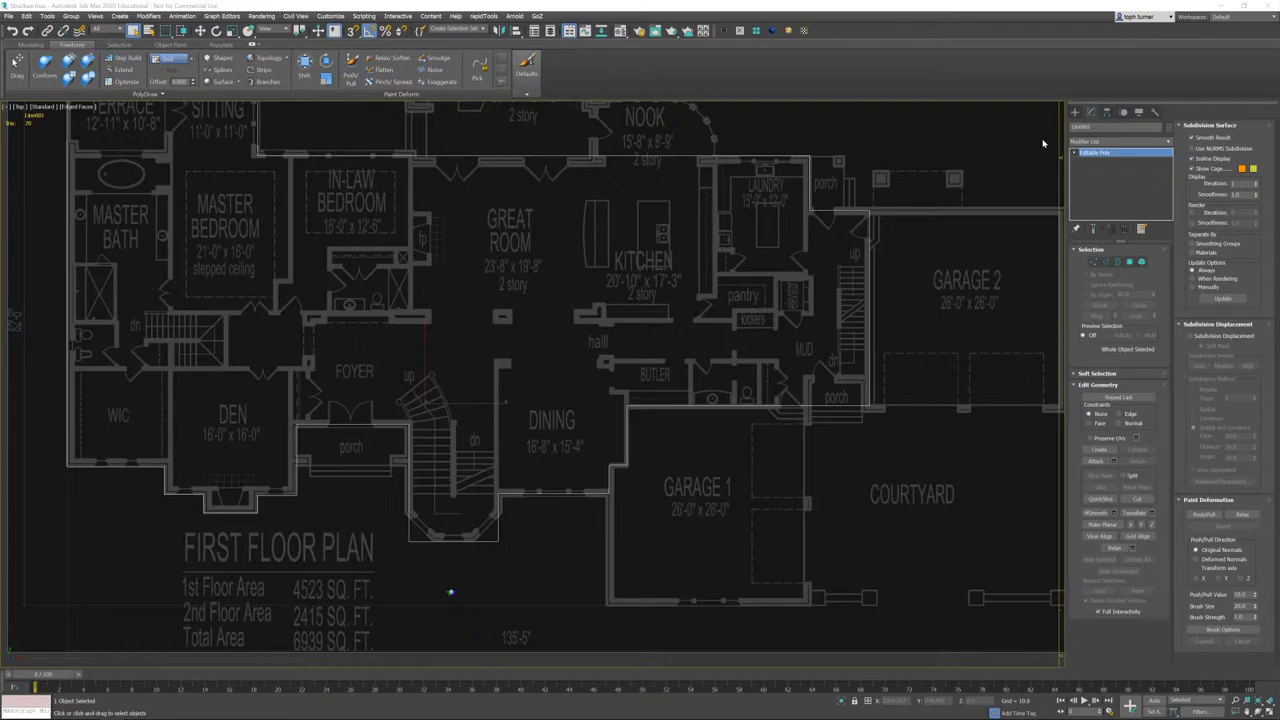
middle_click_drag(748, 434, 710, 434)
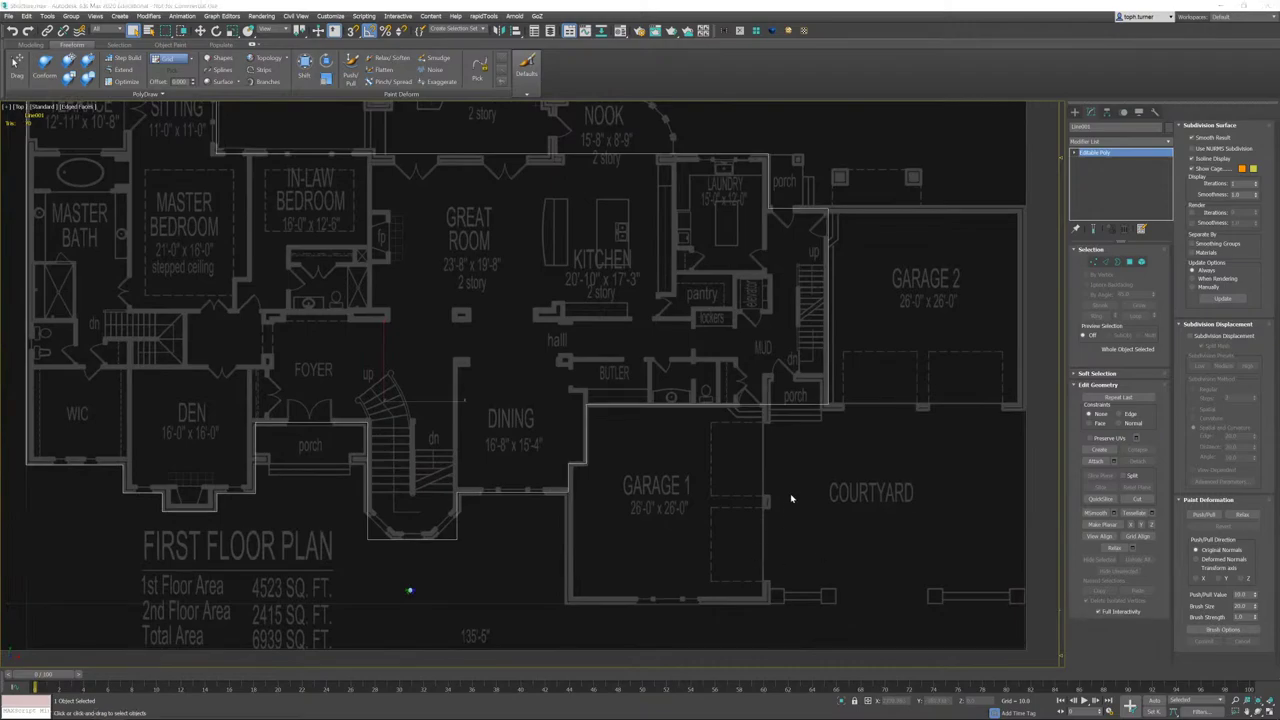
middle_click_drag(791, 497, 747, 503)
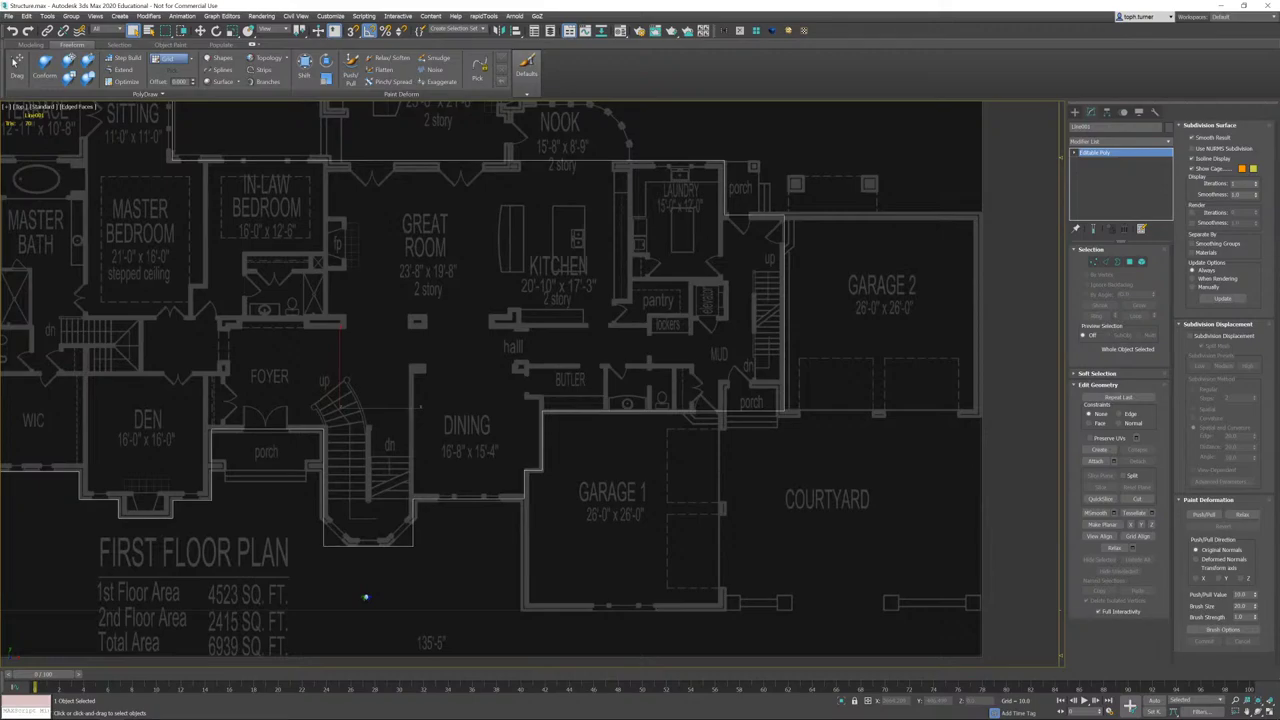
middle_click_drag(796, 222, 772, 274)
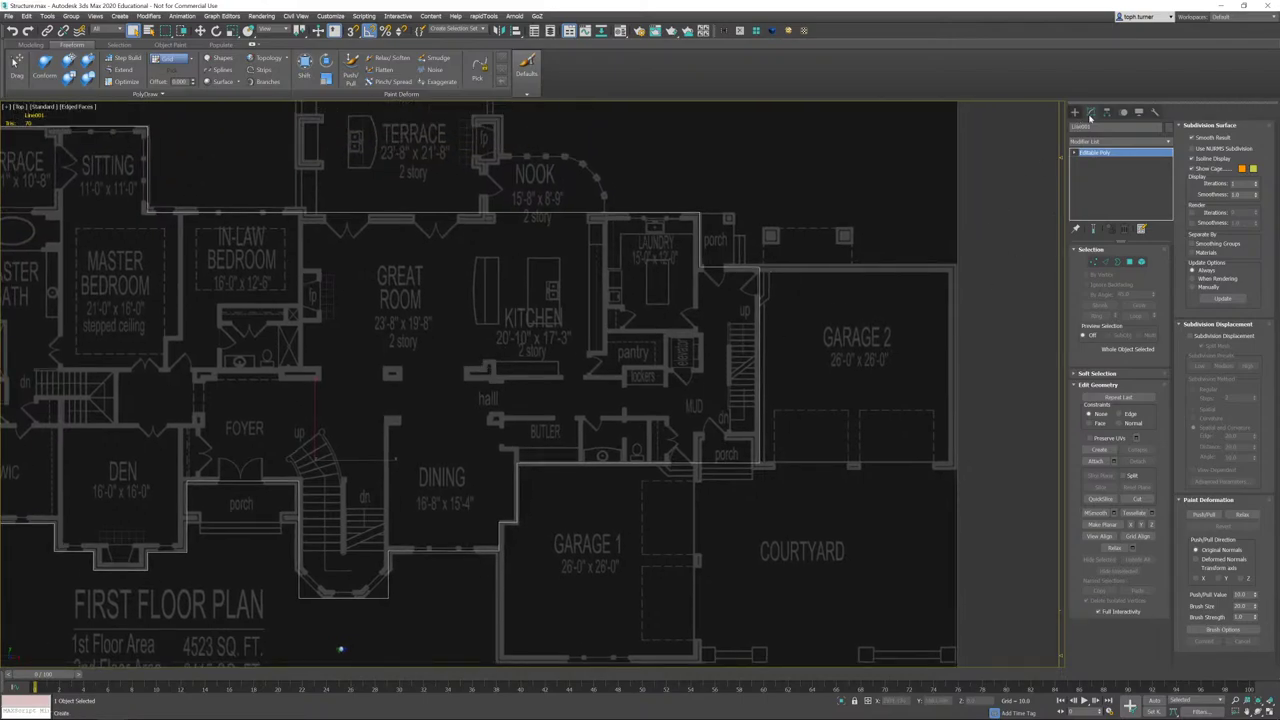
middle_click_drag(781, 320, 729, 328)
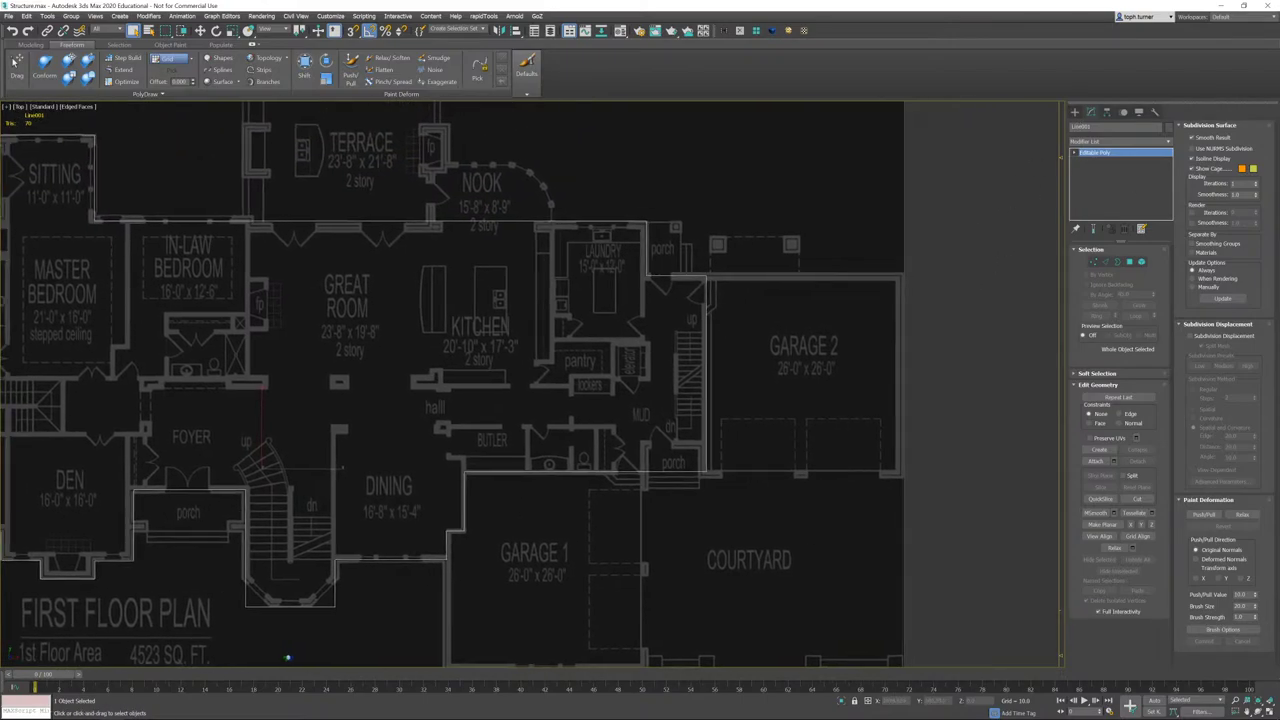
- Create a thin standard box about 390 units wide across the first tread of the mud room staircase near the "up" label
left_click(1075, 112)
left_click(1075, 125)
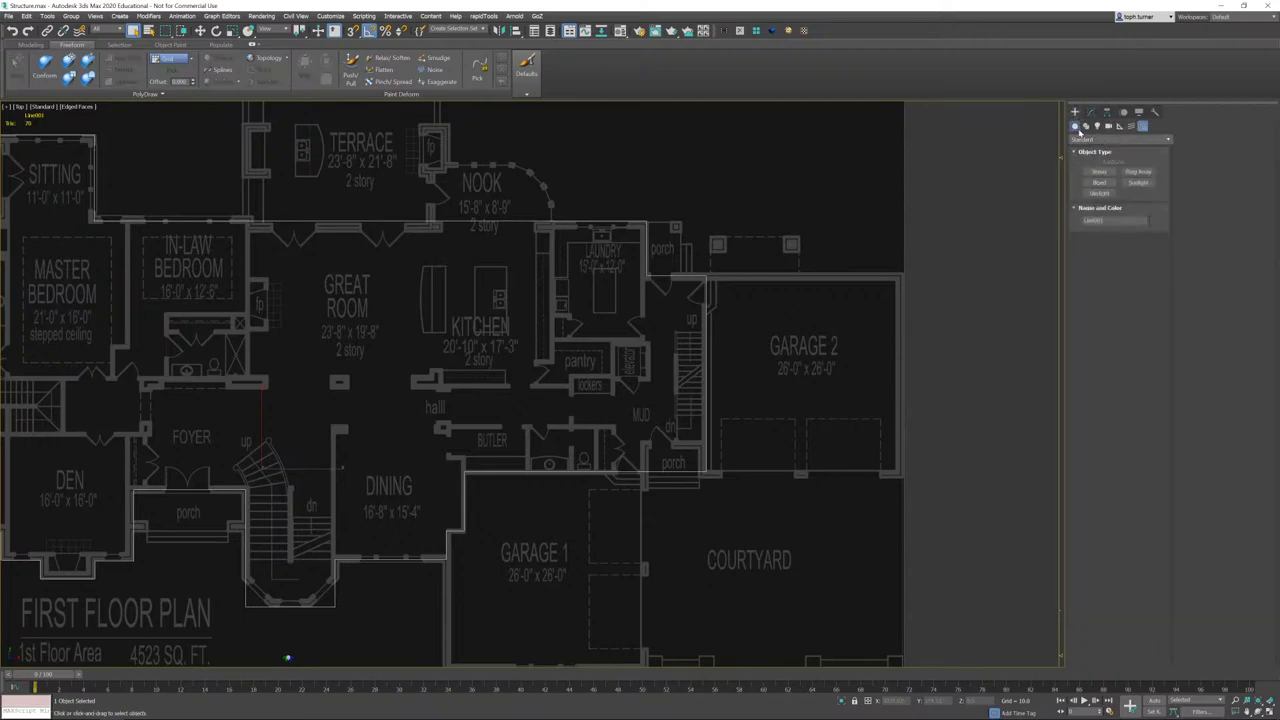
left_click(1099, 171)
middle_click_drag(714, 422, 680, 418)
scroll(680, 418, "up", 10)
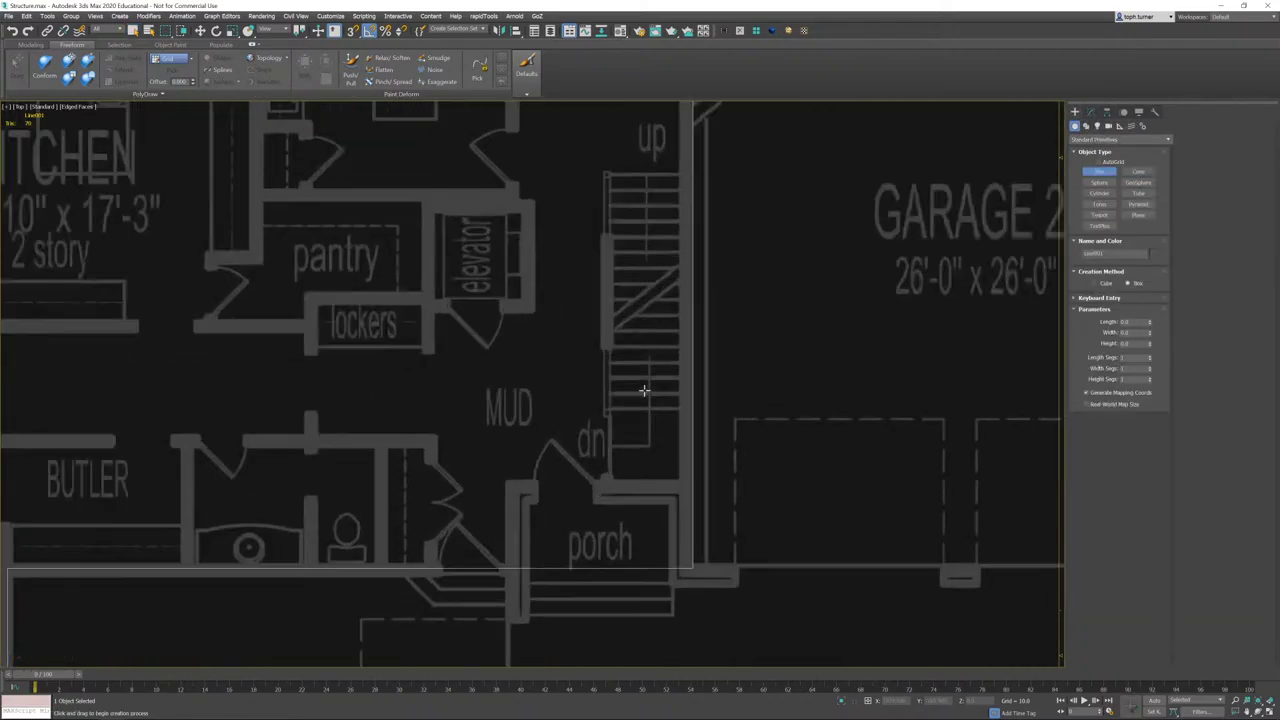
left_click_drag(586, 404, 1023, 431)
left_click(1005, 380)
middle_click_drag(986, 384, 910, 408)
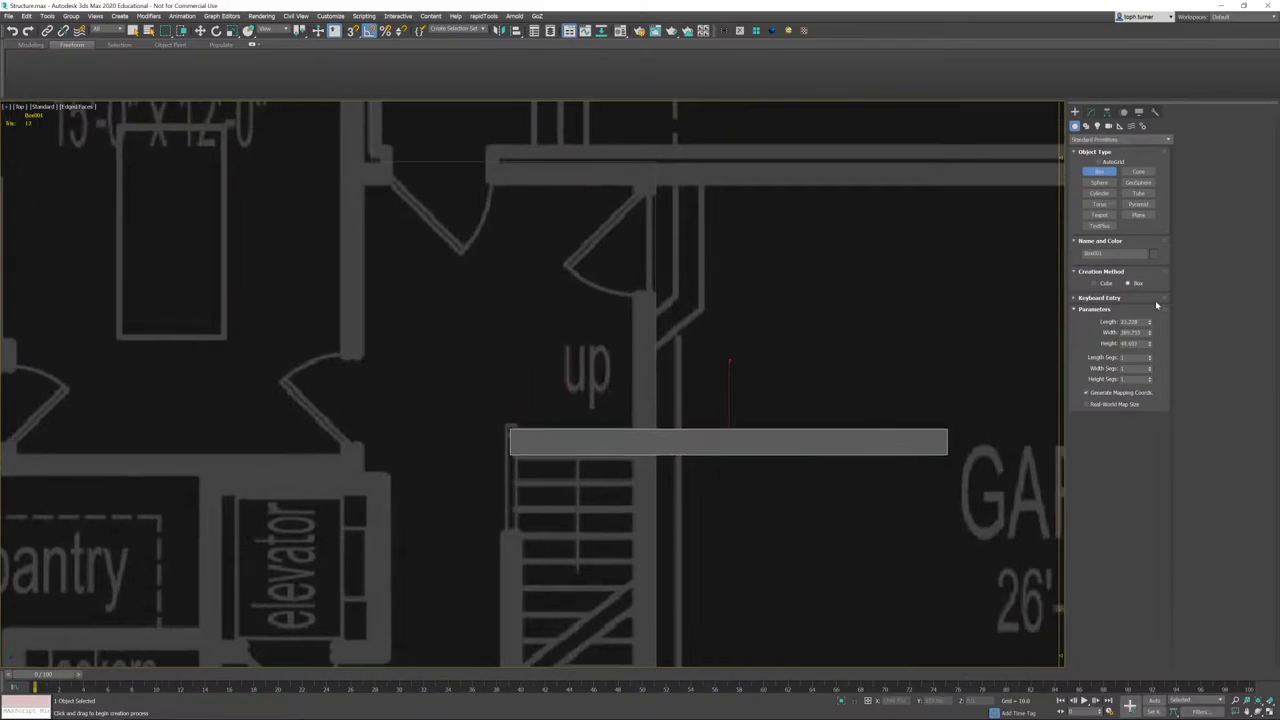
- Set the stair box's height to 17.78 and its length to 27.94, and inspect it in perspective
left_click_drag(1139, 343, 1088, 349)
key("Return")
left_click_drag(1143, 322, 1057, 325)
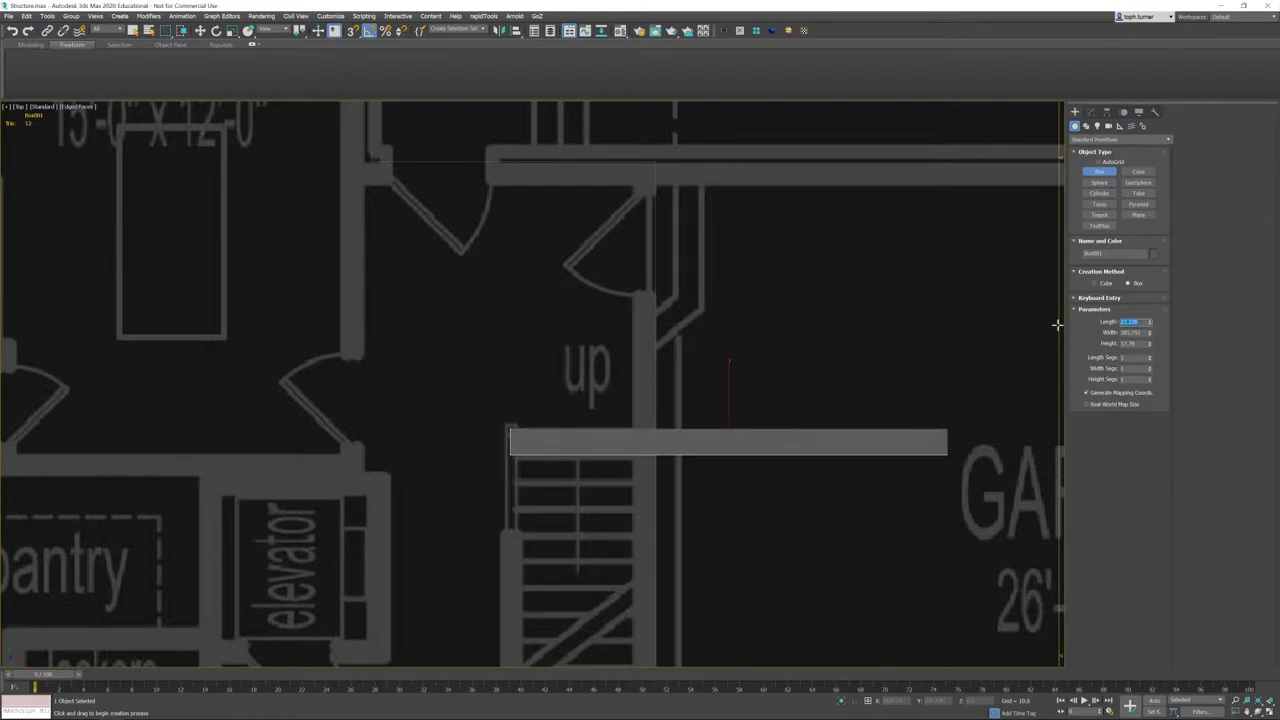
type("27.94")
key("Return")
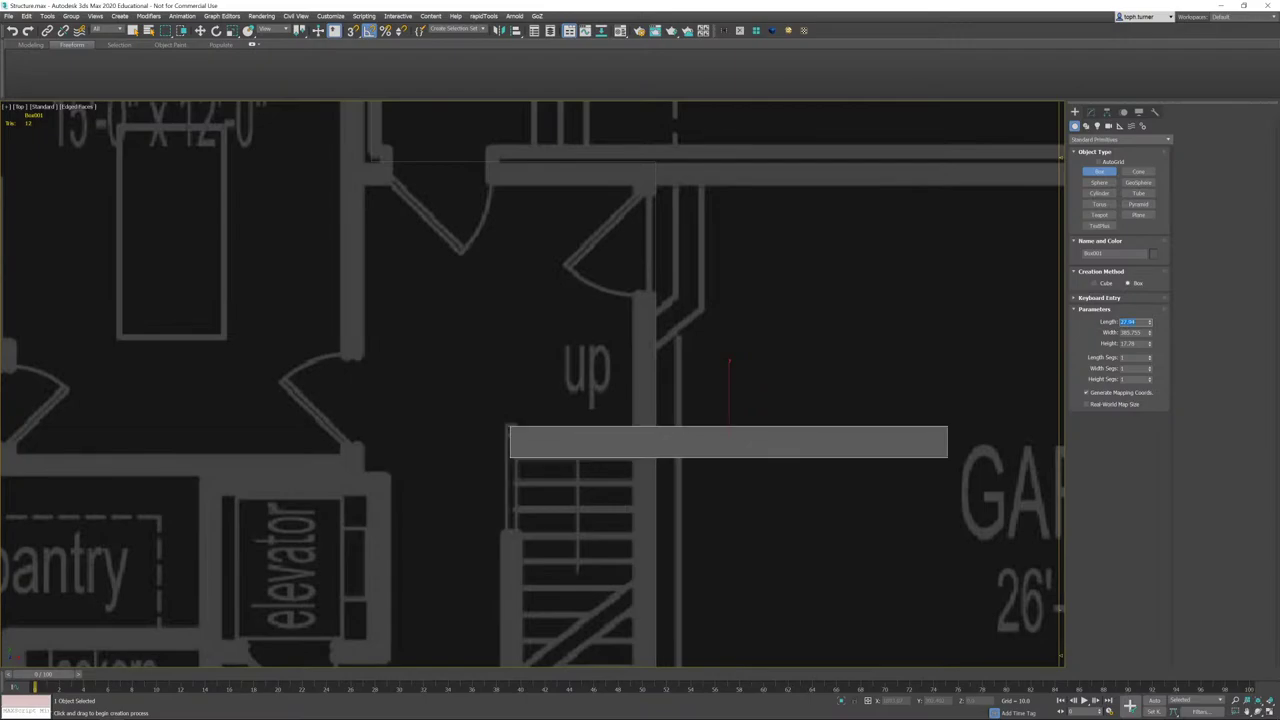
key("p")
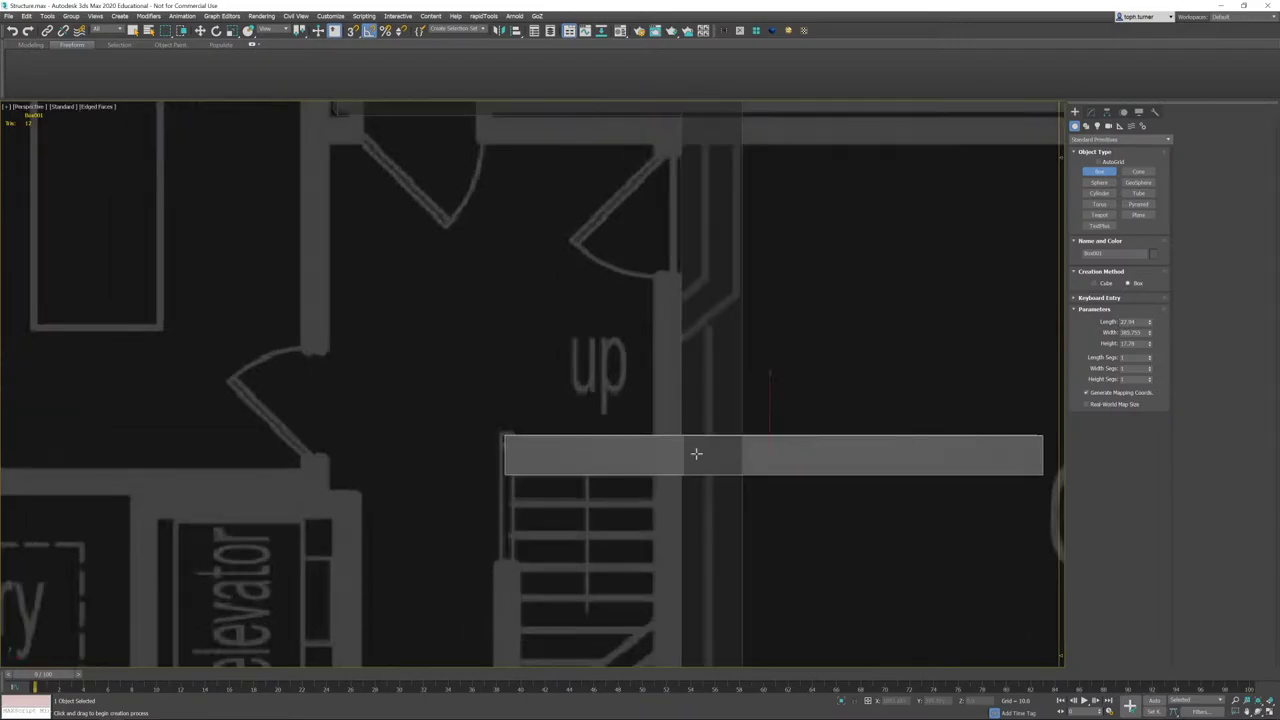
middle_click_drag(996, 498, 628, 357)
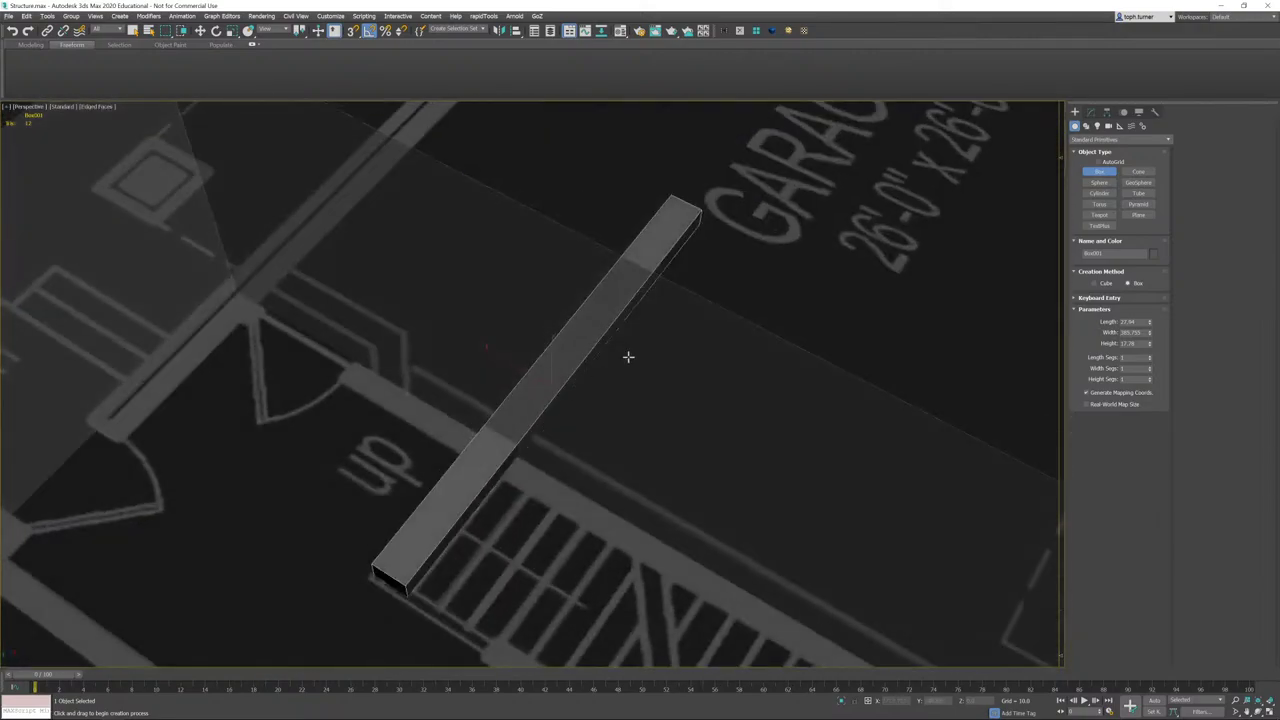
- Reduce the stair box's width to about 16 and move it to the open end of the first mud room stair tread
right_click(1150, 334)
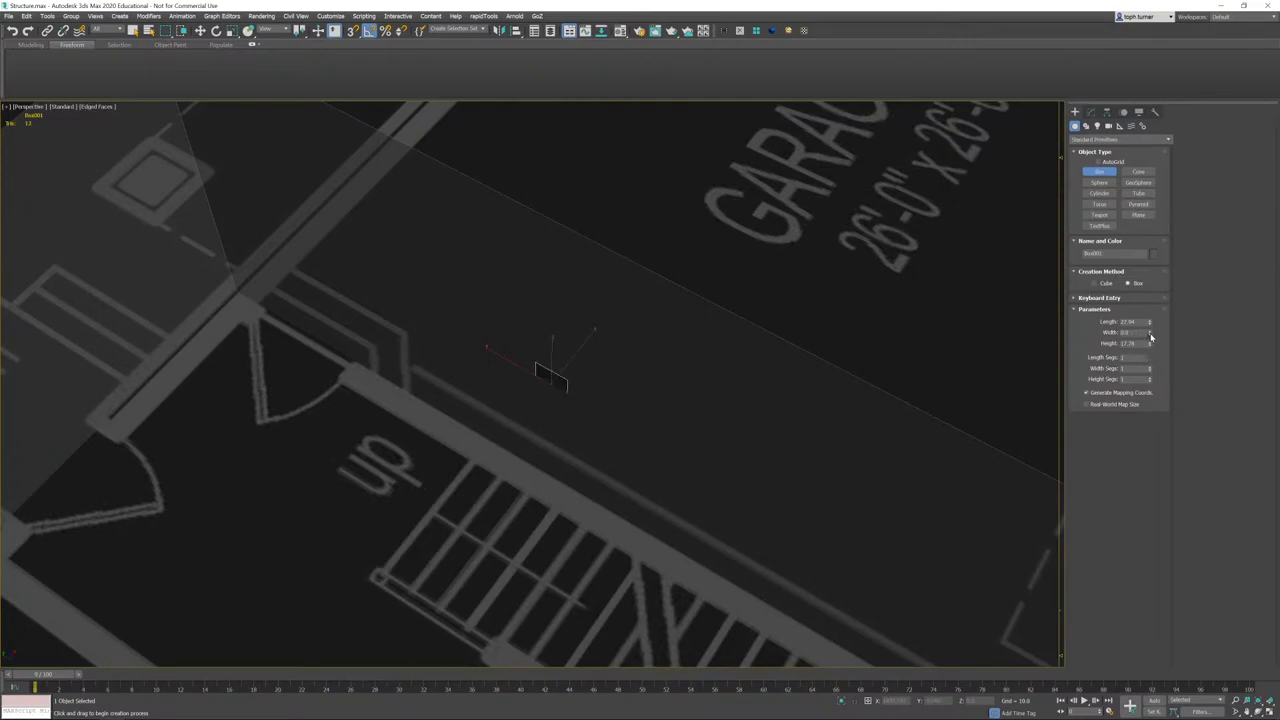
left_click_drag(1140, 278, 1085, 580)
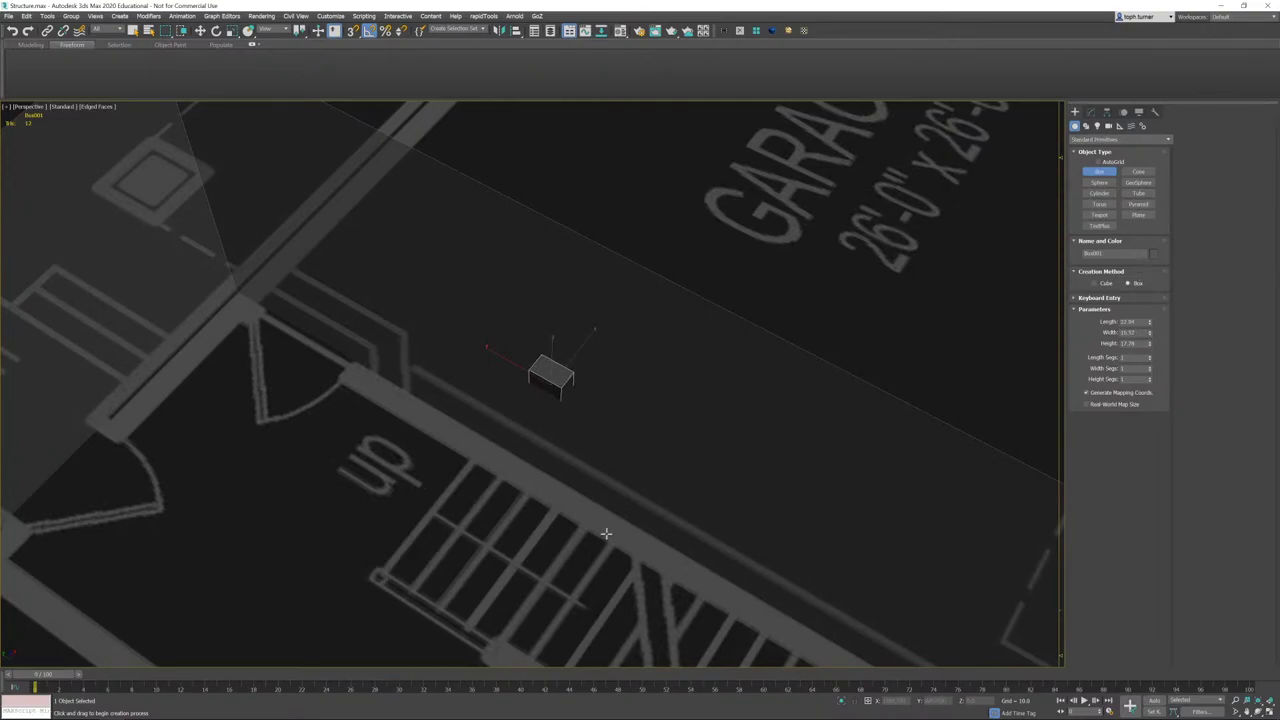
key("t")
middle_click_drag(630, 390, 624, 353)
key("w")
left_click_drag(770, 404, 574, 419)
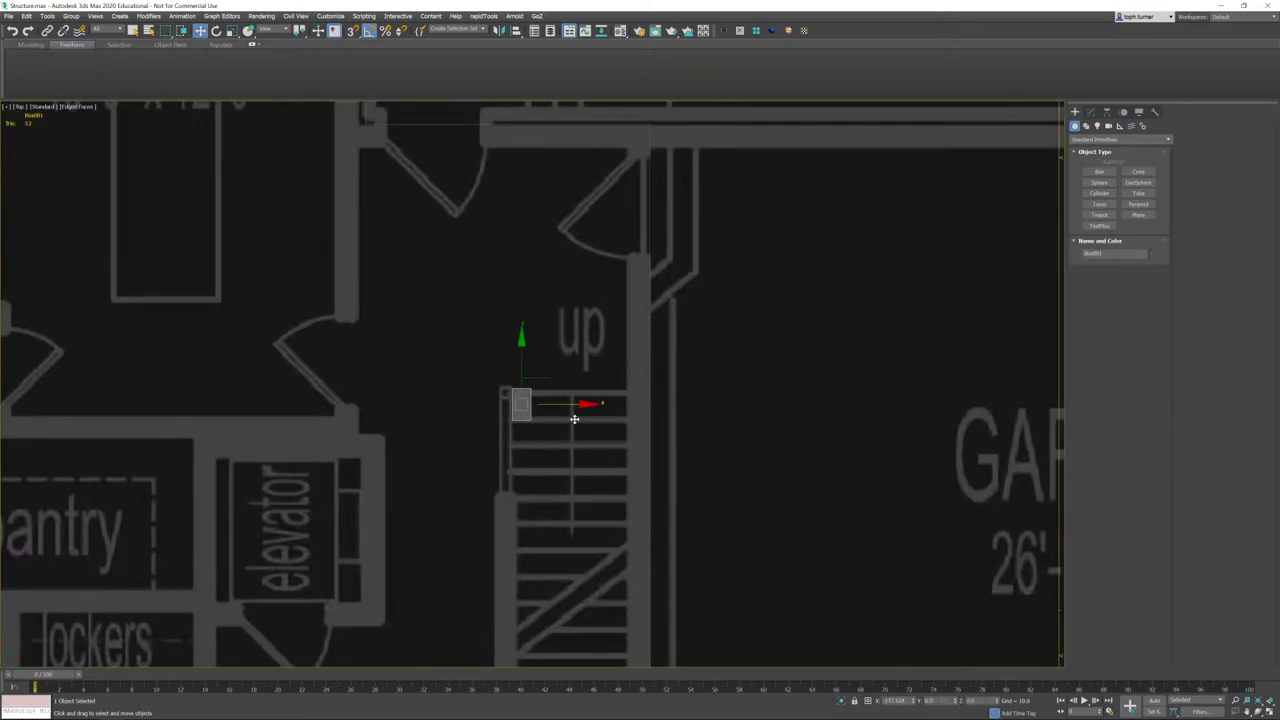
- Convert the box to an editable poly and stretch its garage-side vertices across the tread to the outer face of the wall
left_click(1091, 112)
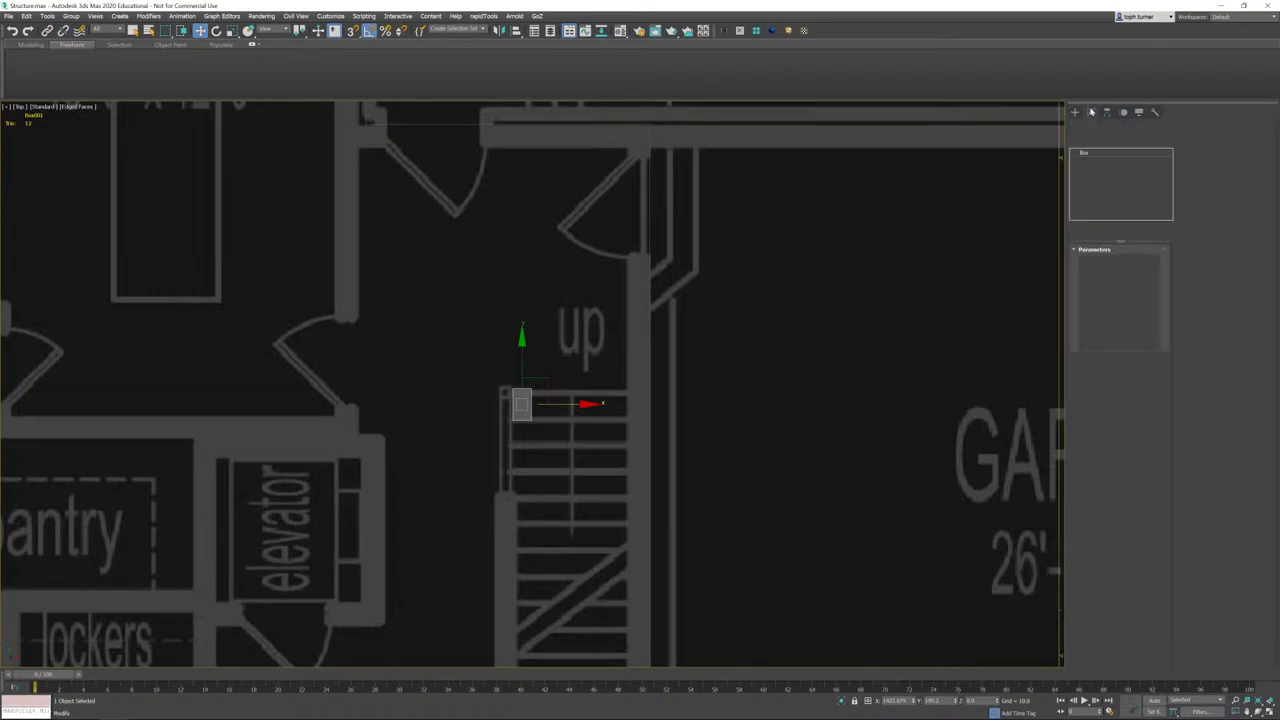
key("Delete")
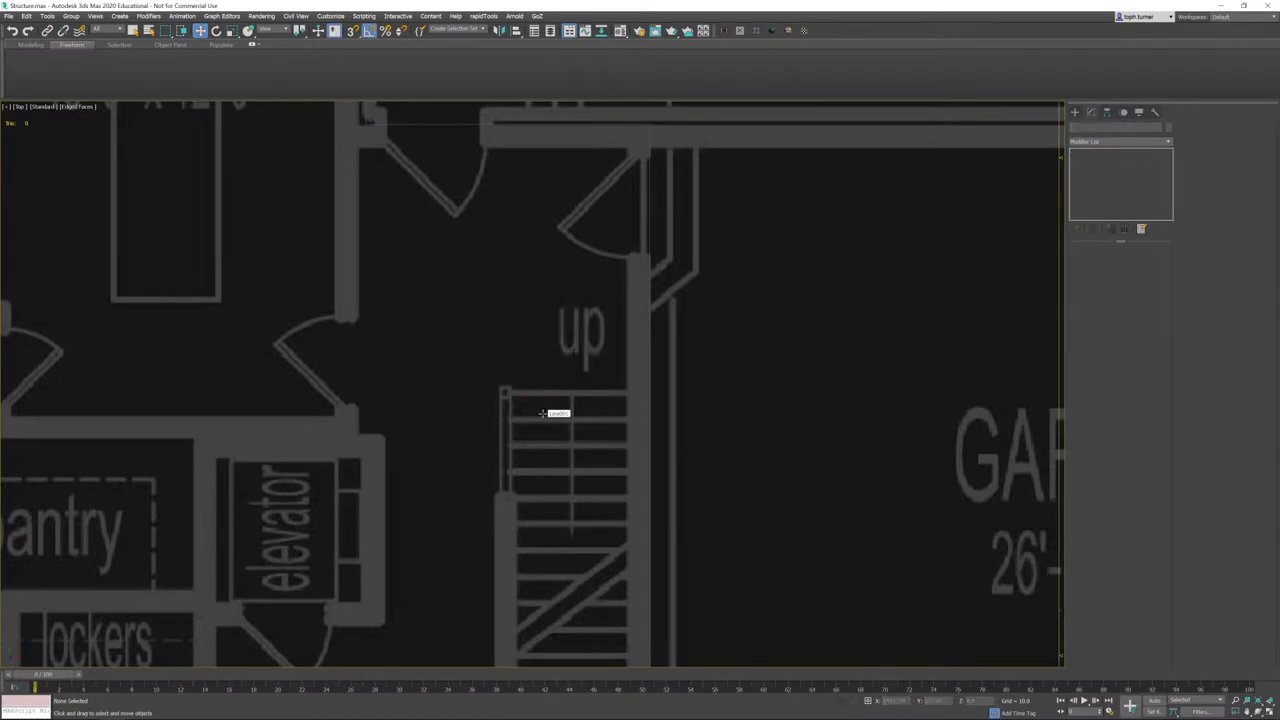
key("ctrl+z")
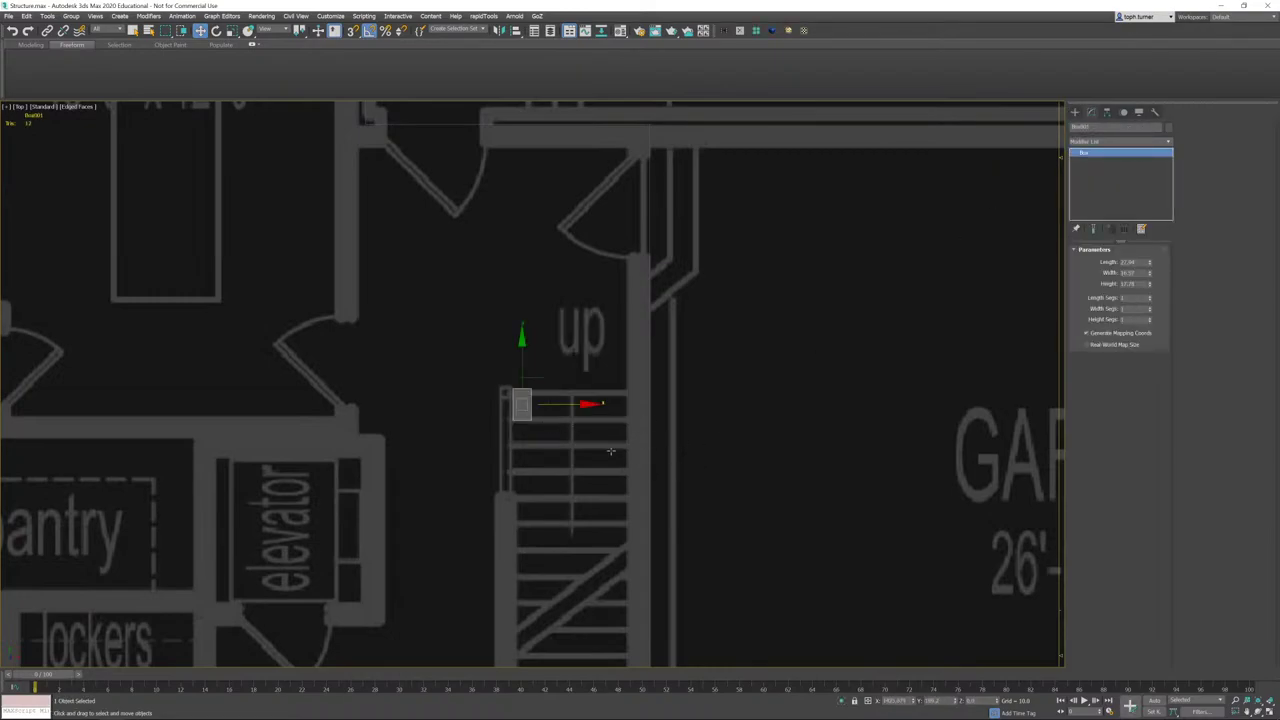
right_click(522, 403)
left_click(565, 409)
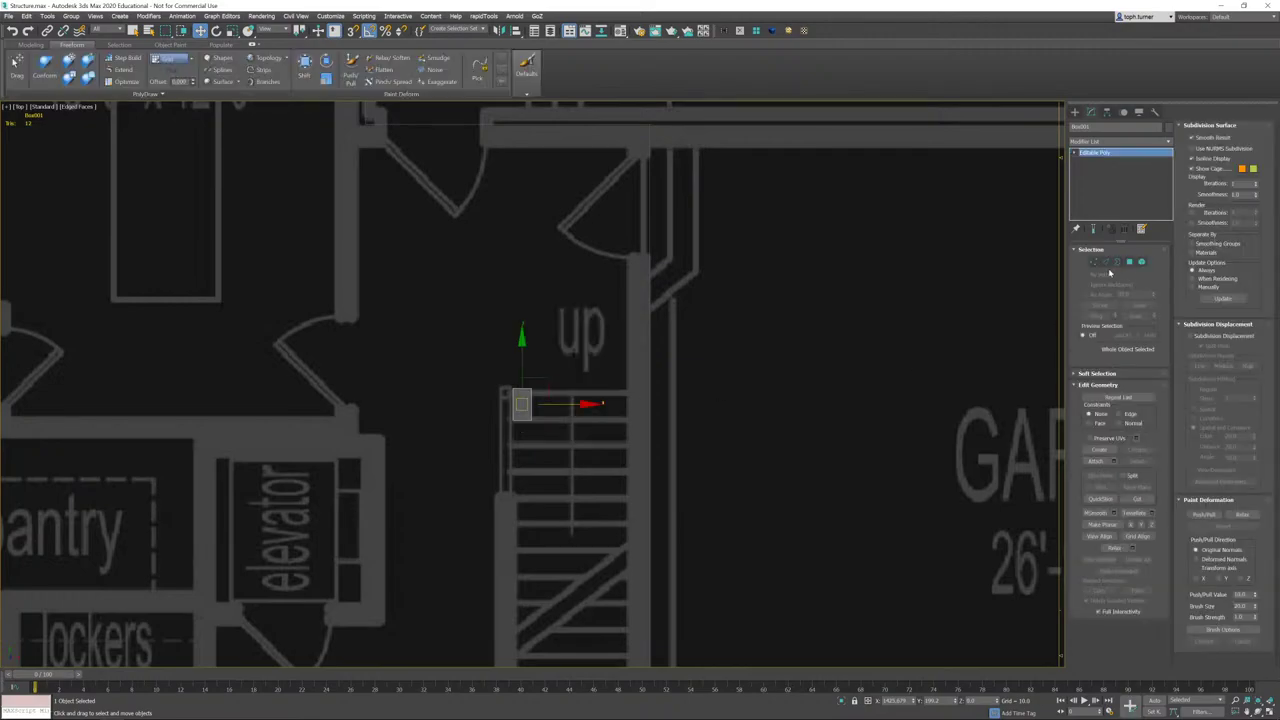
left_click(1093, 261)
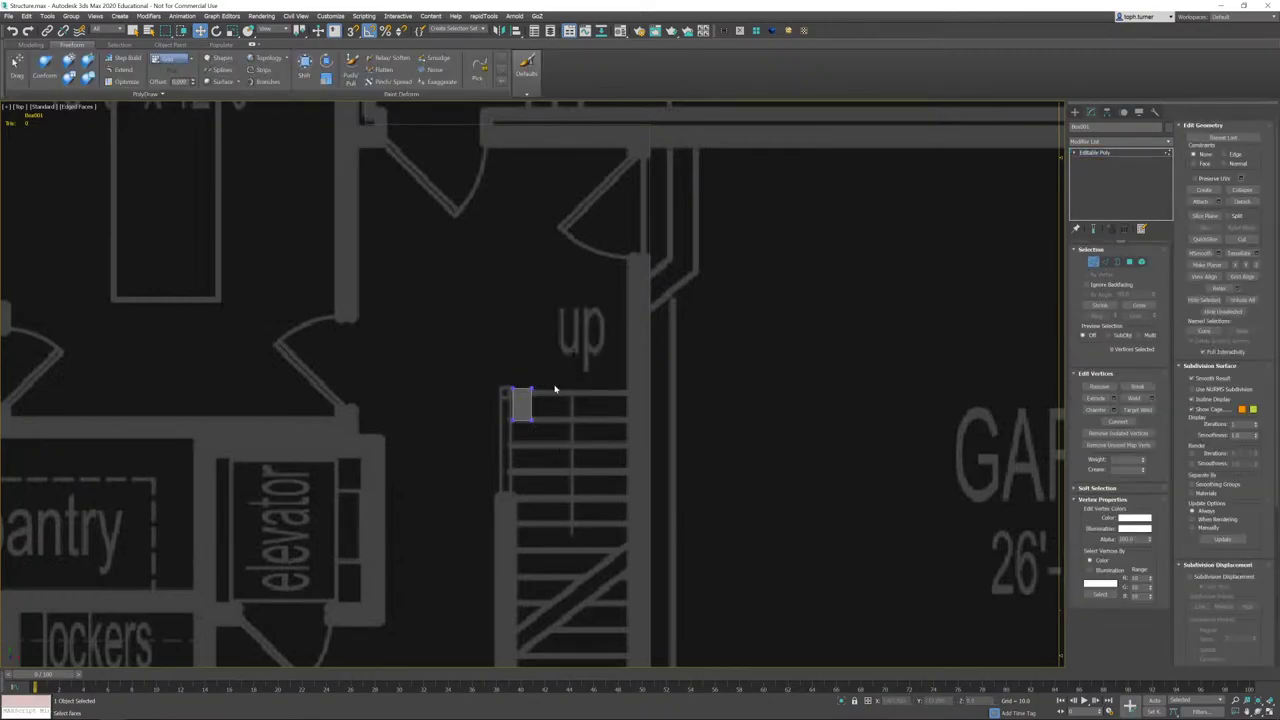
left_click_drag(555, 389, 524, 428)
left_click_drag(600, 405, 718, 417)
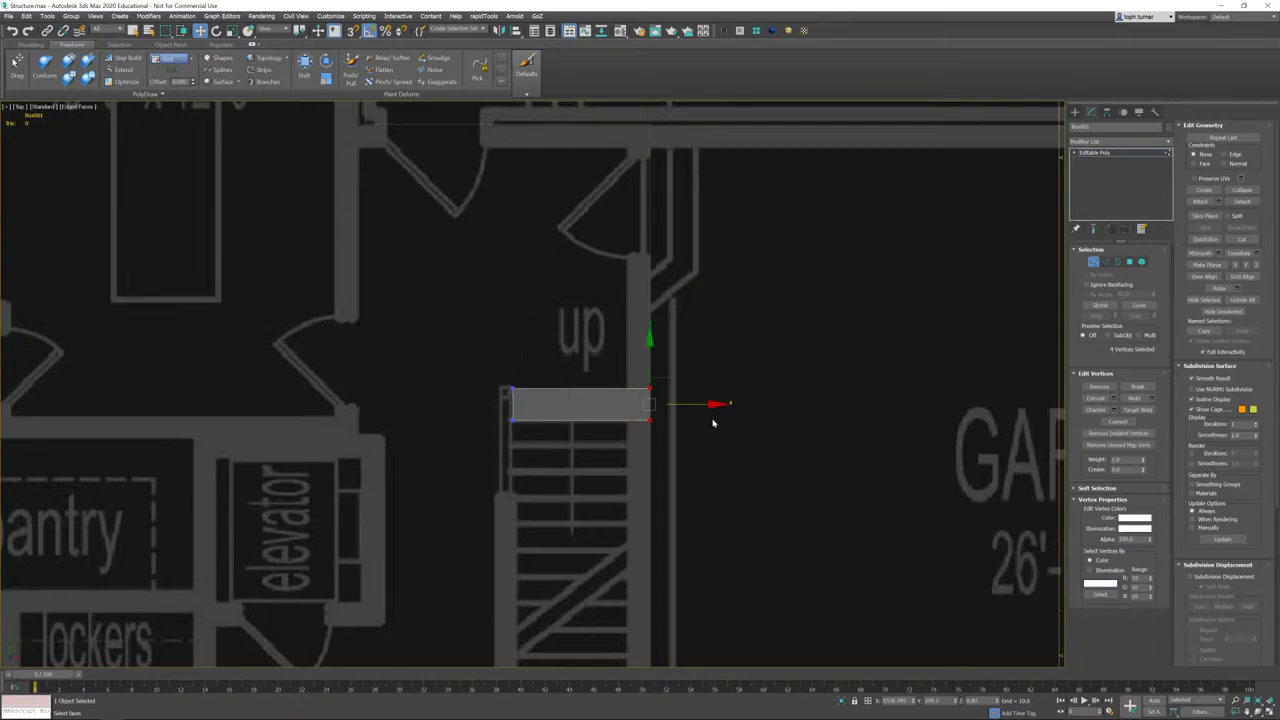
- Select all of the step's vertices and examine the widened block in perspective
scroll(590, 400, "up", 4)
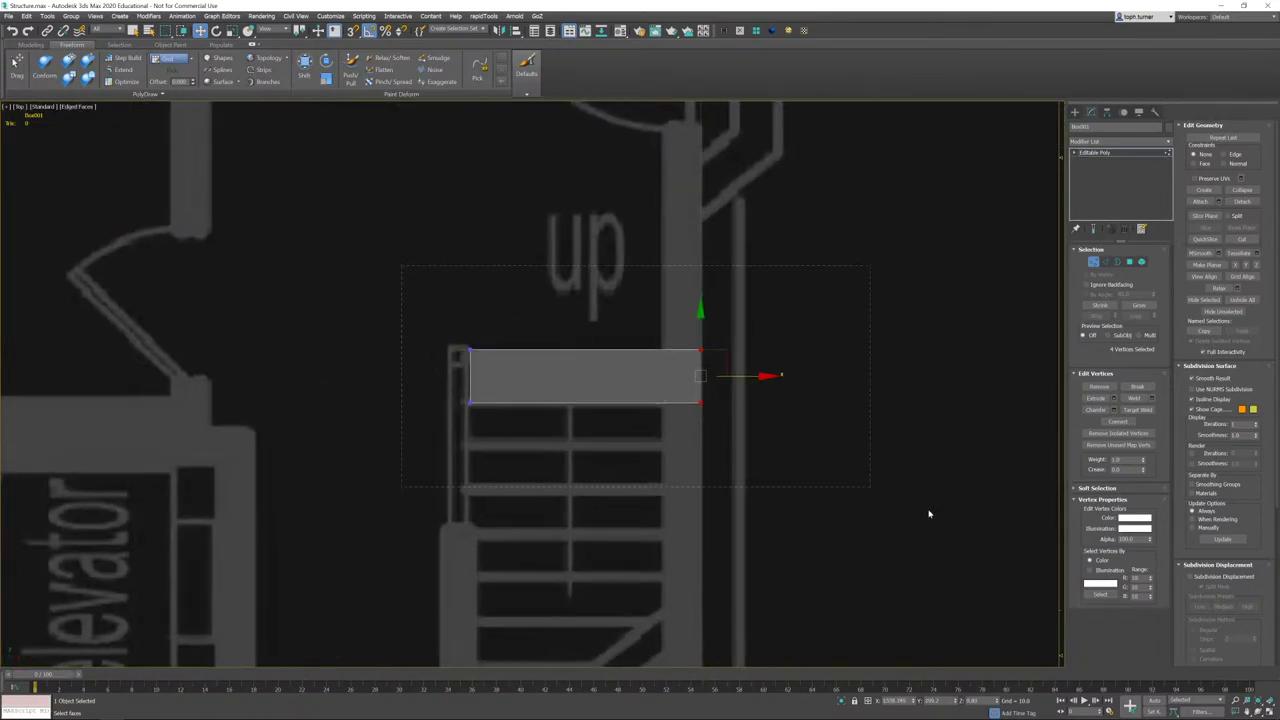
left_click_drag(929, 514, 929, 514)
middle_click_drag(769, 426, 749, 412)
key("p")
scroll(625, 381, "up", 3)
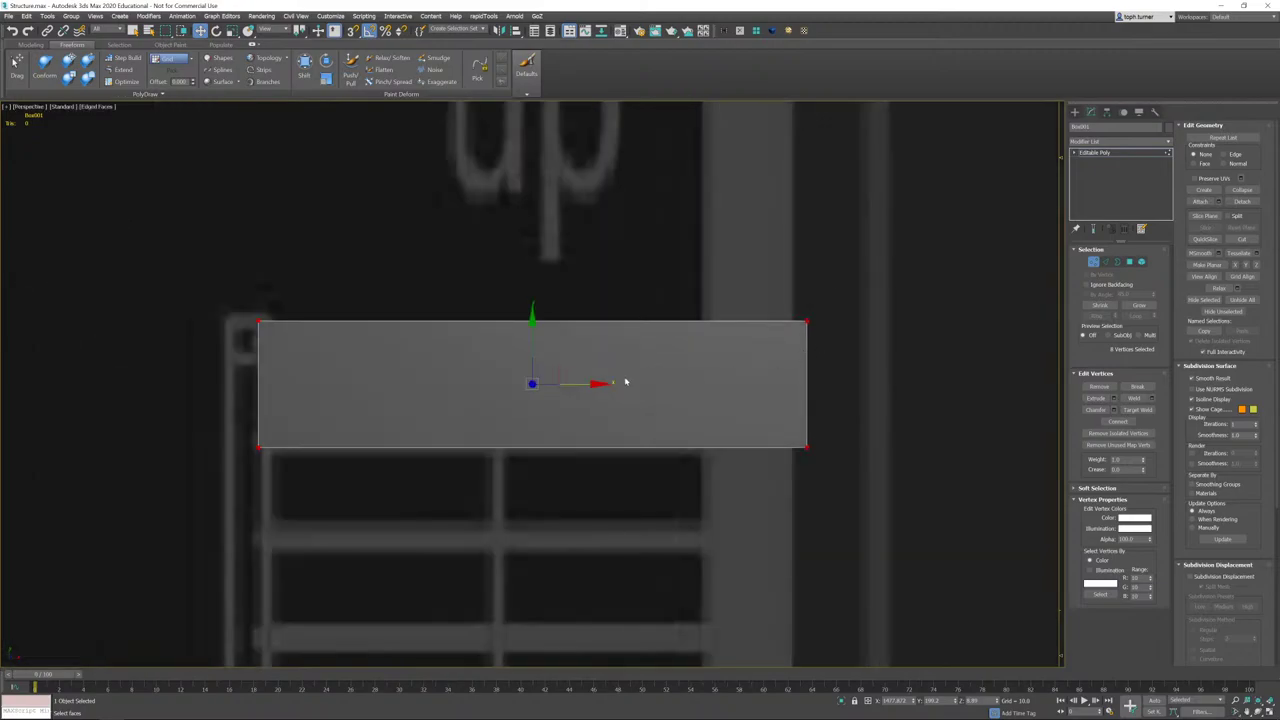
middle_click_drag(625, 381, 835, 358, "alt")
scroll(757, 401, "down", 4)
middle_click_drag(1036, 292, 749, 383, "alt")
scroll(771, 383, "up", 3)
- Leave vertex editing and snap the step's pivot to its lower front corner
left_click(1092, 263)
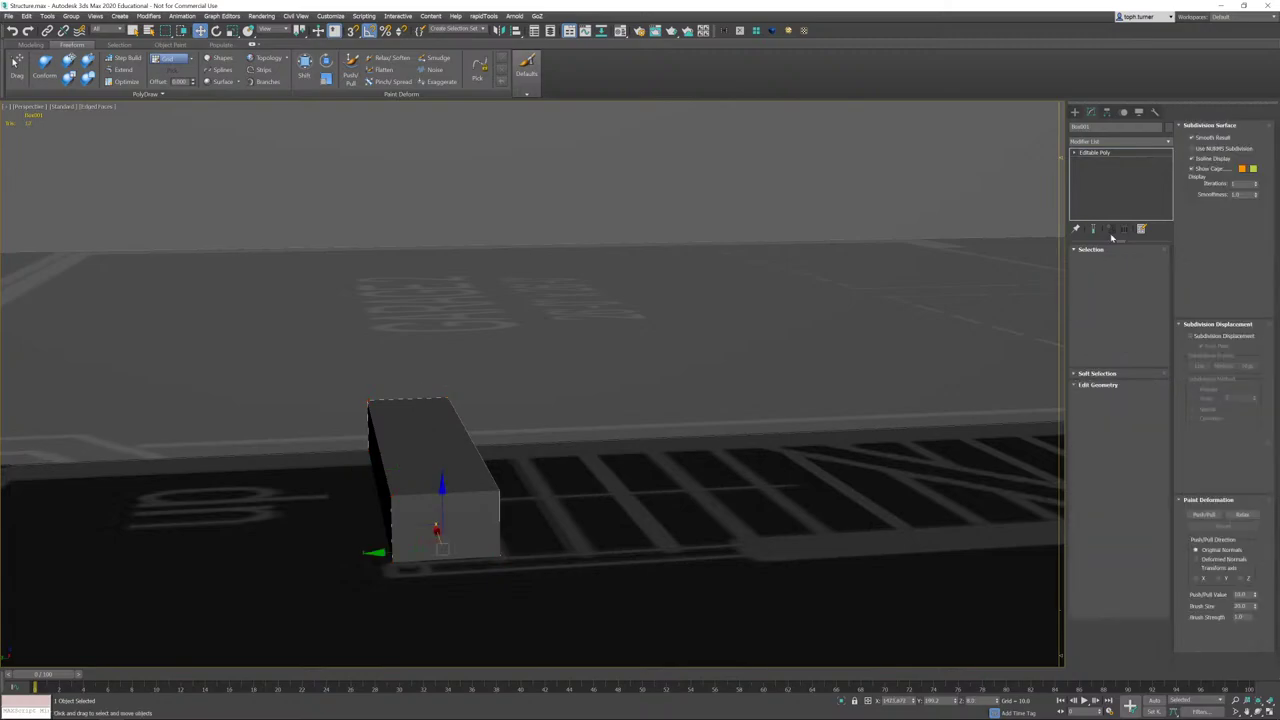
left_click(1106, 112)
left_click(1119, 177)
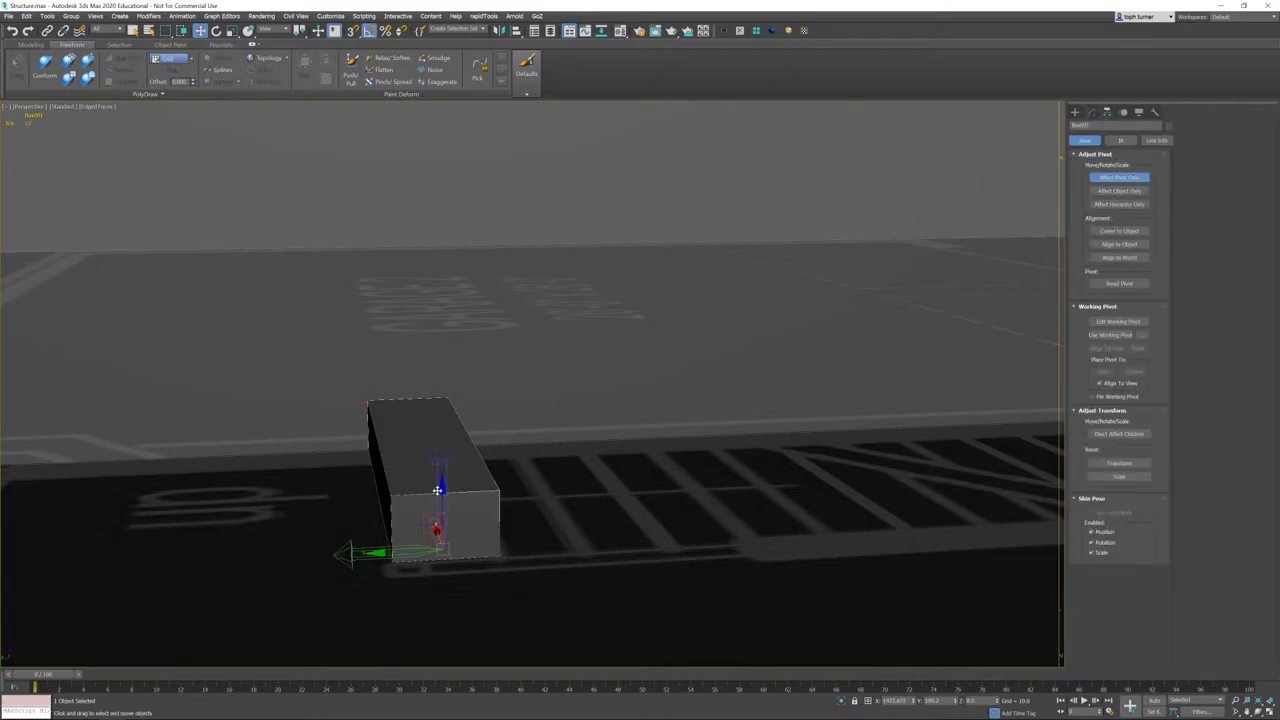
middle_click_drag(437, 490, 478, 488)
left_click_drag(482, 490, 434, 507)
left_click(1090, 112)
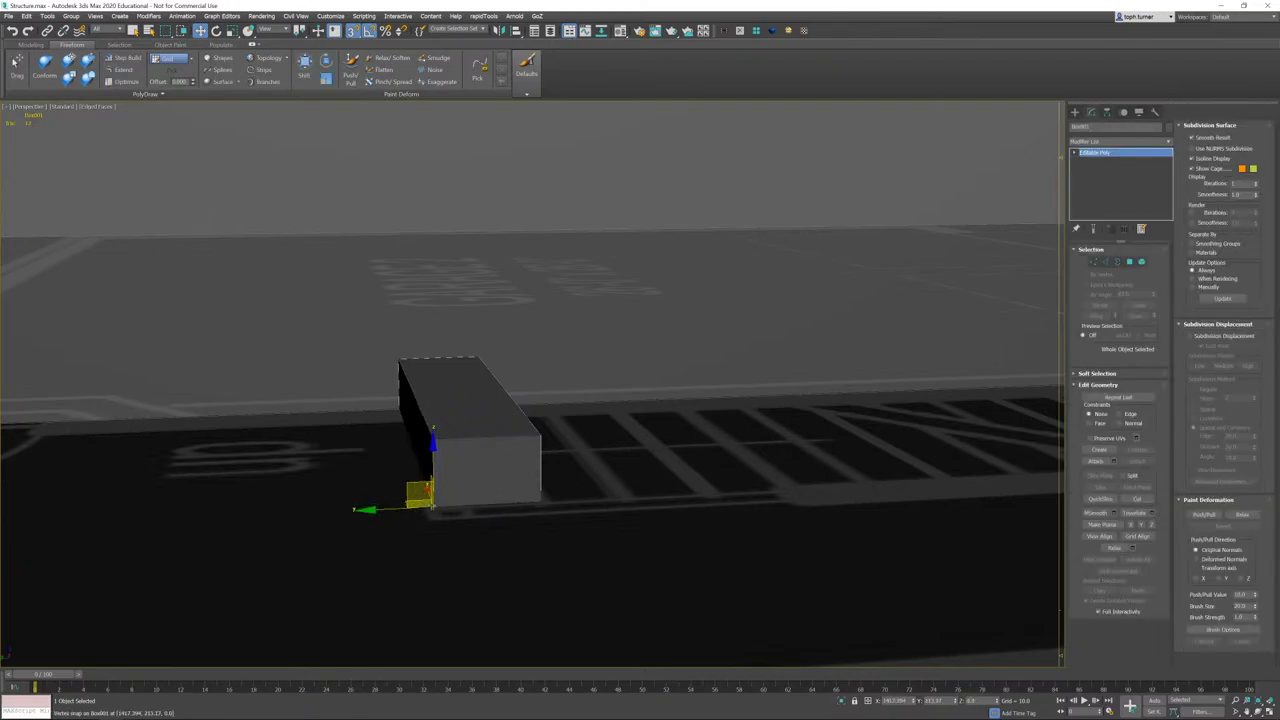
- Clone the step diagonally up with vertex snapping, from lower front corner to upper back corner, making 11 copies
key("ctrl+v")
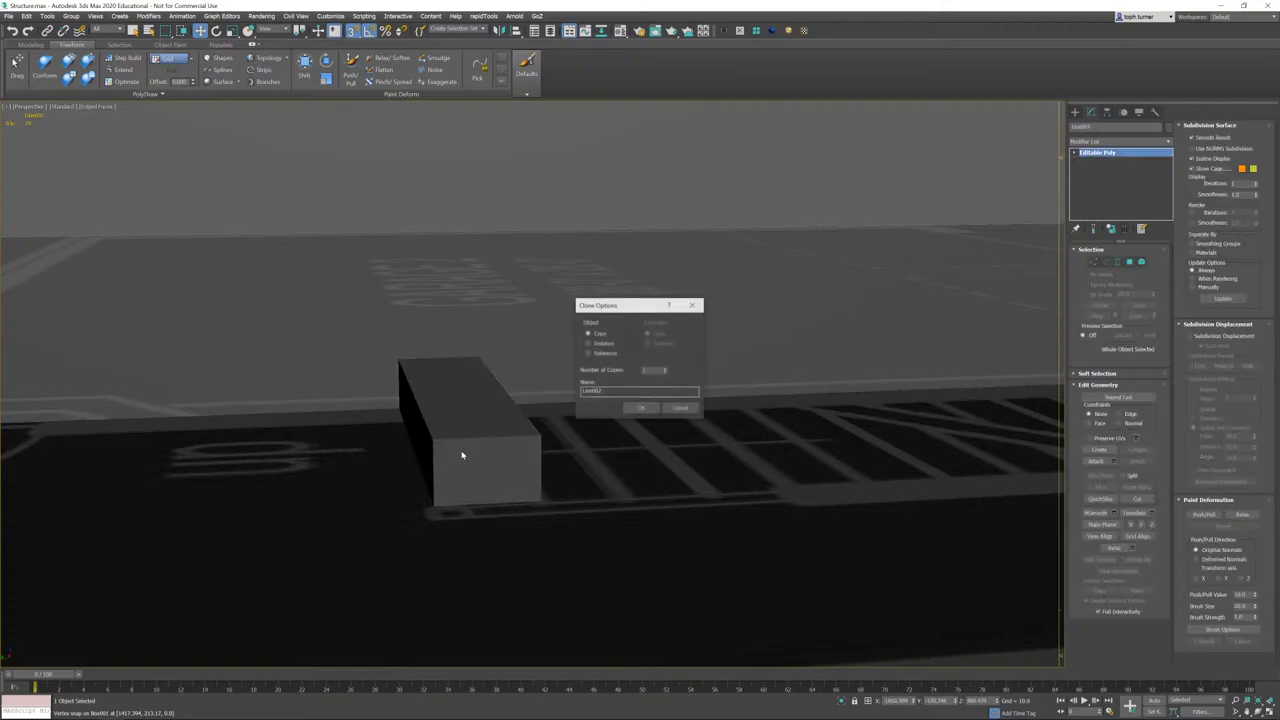
left_click(681, 409)
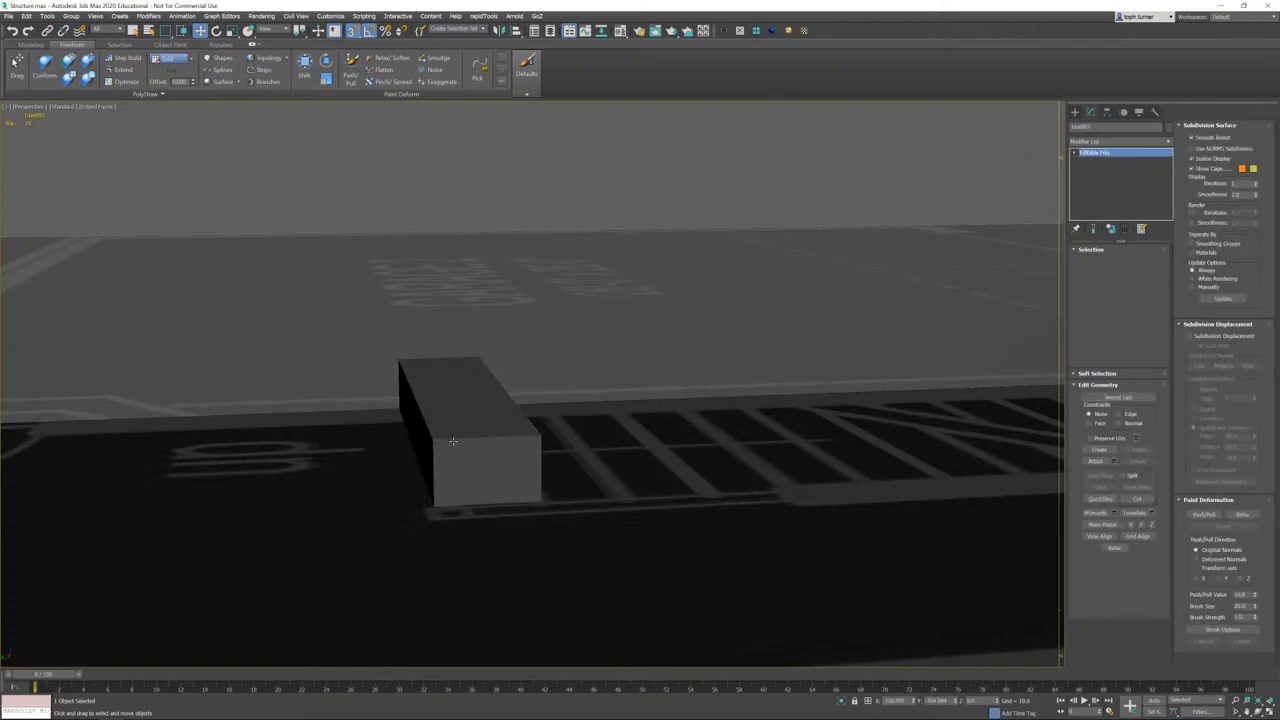
mouse_move(418, 483)
left_mouse_down("shift")
mouse_move(486, 414)
mouse_move(537, 432)
left_mouse_up("shift")
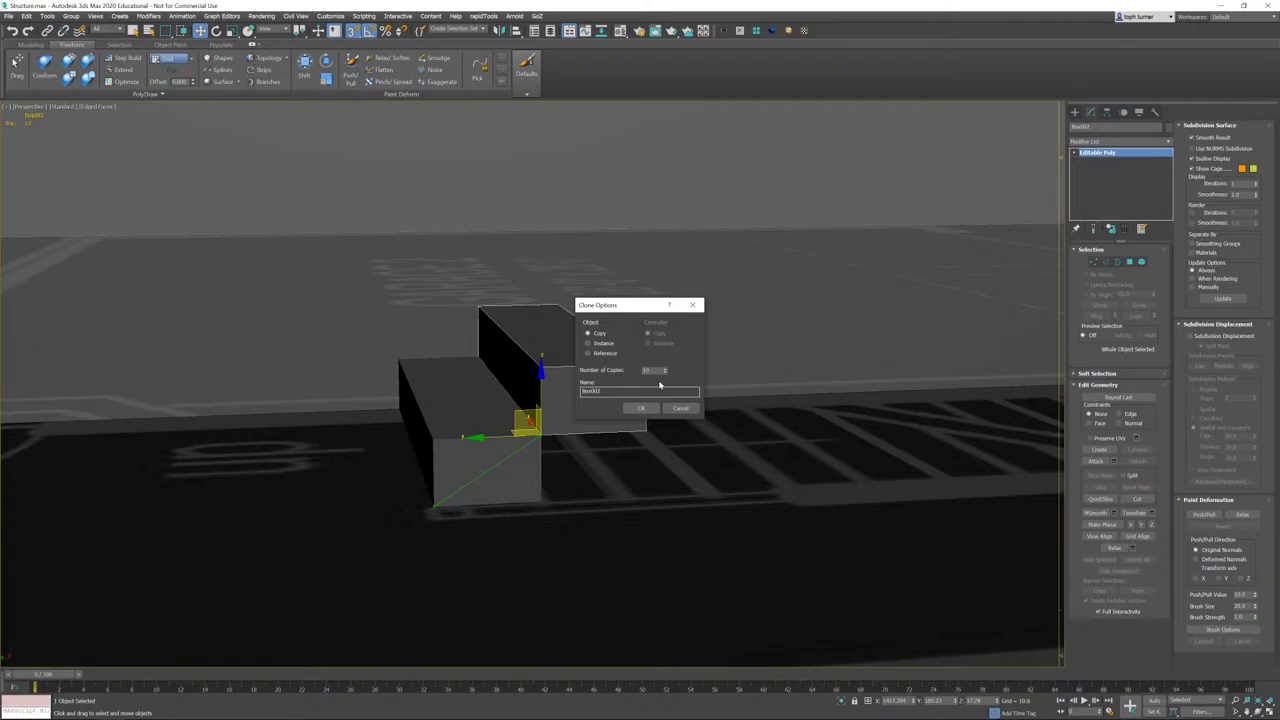
left_click(641, 408)
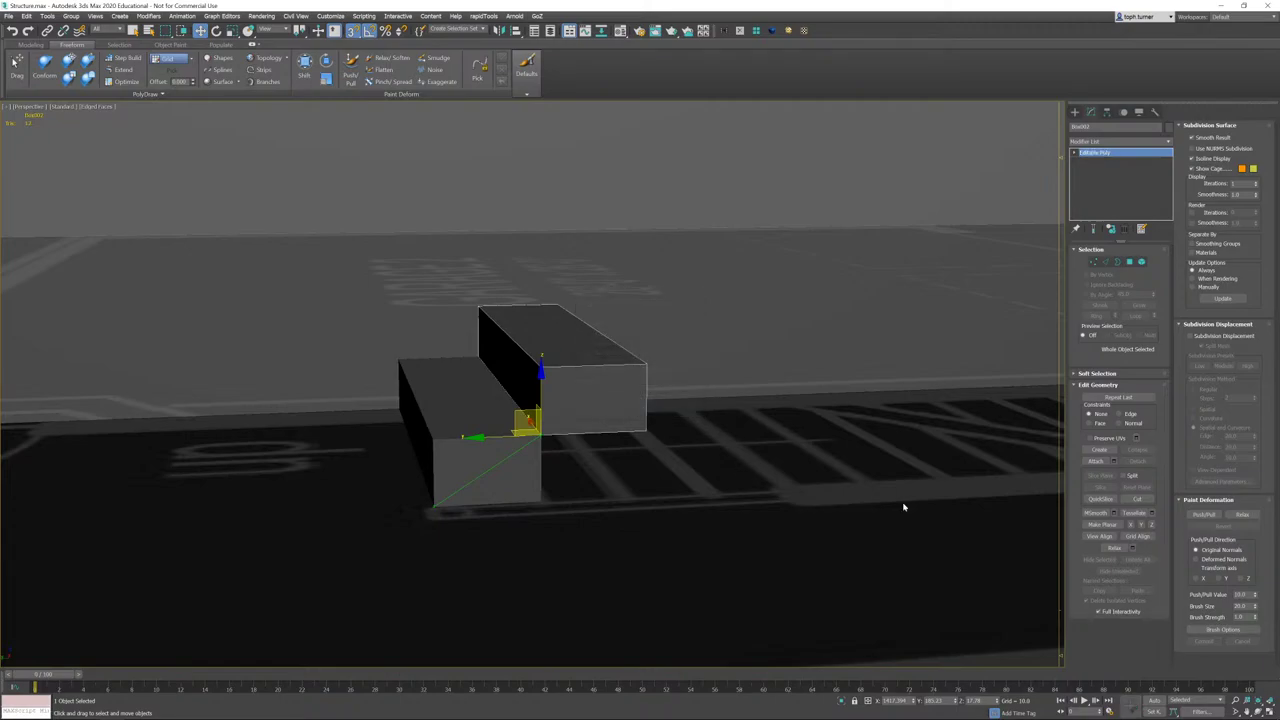
- Extend the flight by cloning its topmost step corner to corner with 4 more copies
scroll(377, 503, "up", 5)
scroll(377, 503, "down", 5)
mouse_move(584, 443)
middle_mouse_down("alt")
mouse_move(563, 443)
mouse_move(585, 436)
mouse_move(552, 391)
mouse_move(575, 462)
middle_mouse_up("alt")
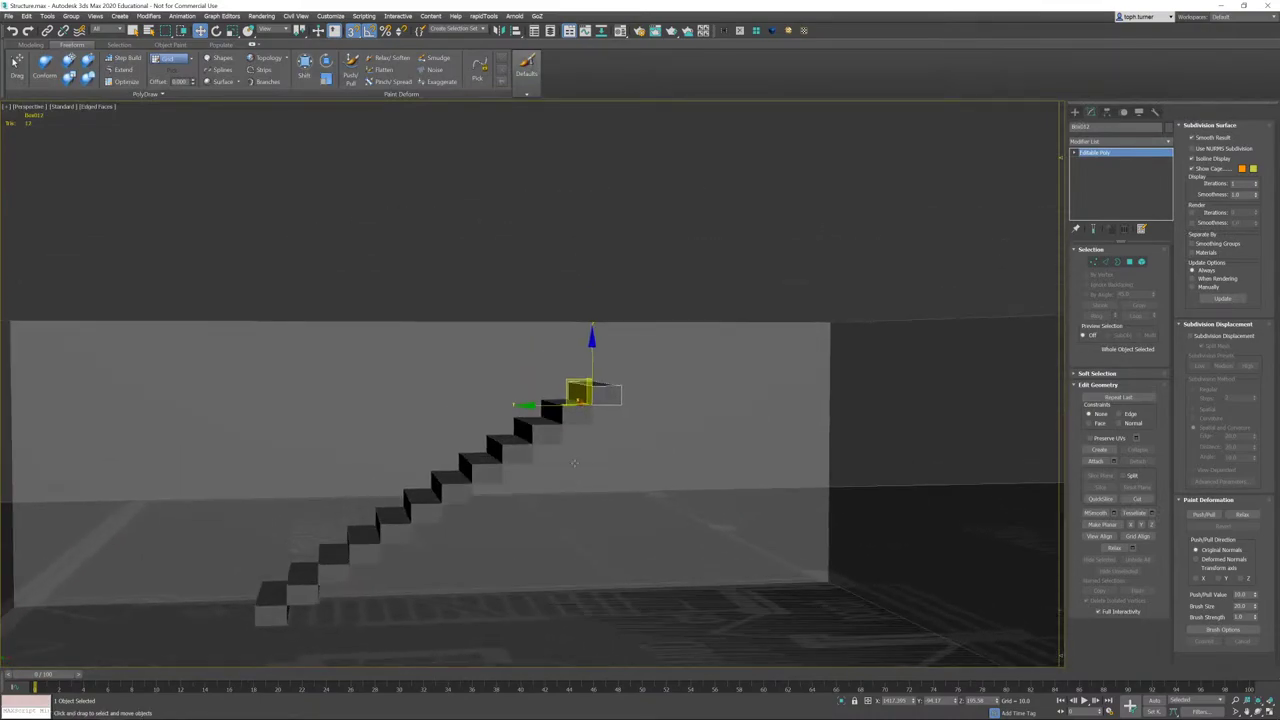
scroll(575, 462, "up", 1)
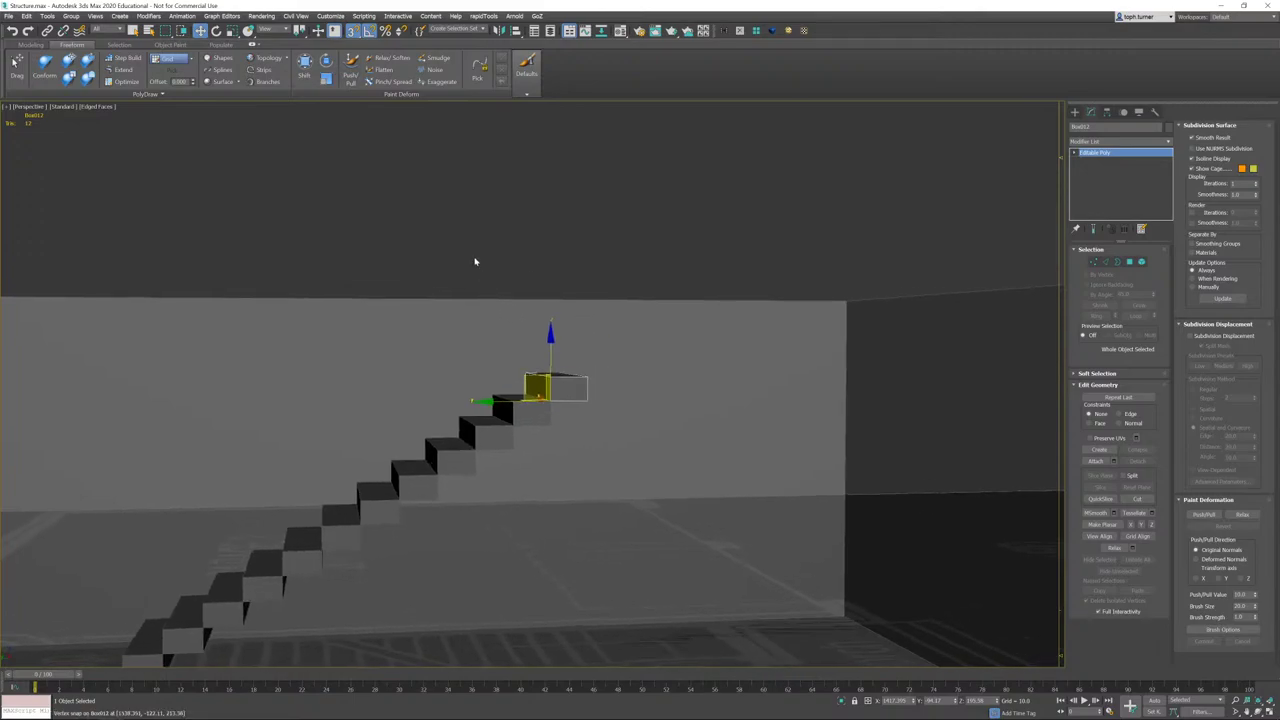
scroll(560, 420, "up", 4)
scroll(565, 430, "down", 1)
scroll(565, 430, "up", 5)
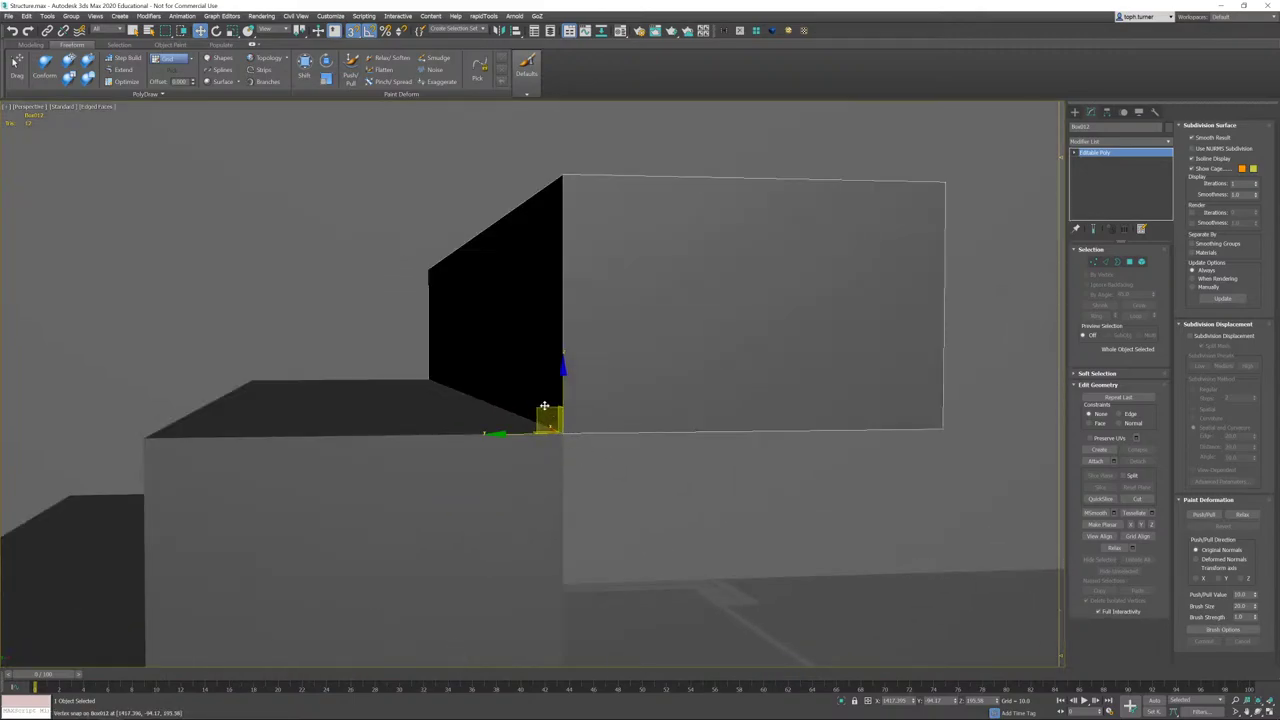
mouse_move(544, 405)
left_mouse_down()
mouse_move(850, 150)
mouse_move(940, 162)
mouse_move(948, 177)
left_mouse_up()
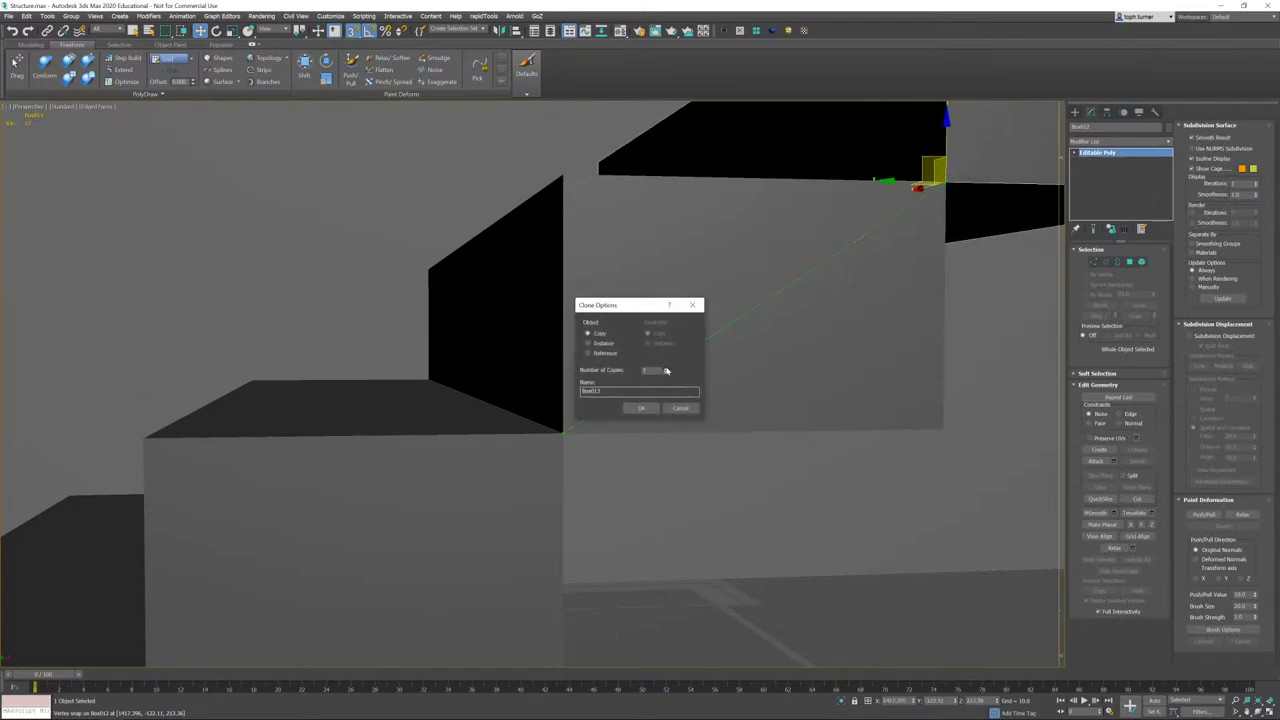
left_click(641, 409)
- Examine the completed flight against the house shell and the floor plan
scroll(751, 329, "down", 8)
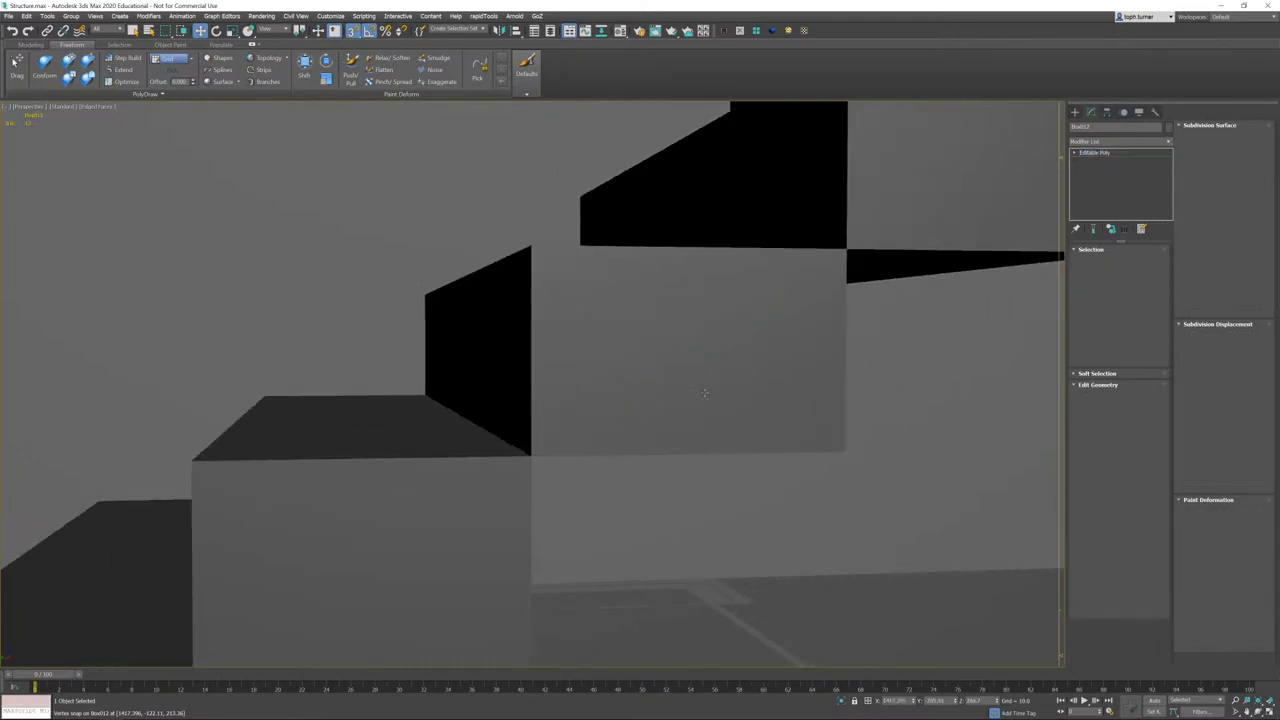
scroll(617, 455, "down", 10)
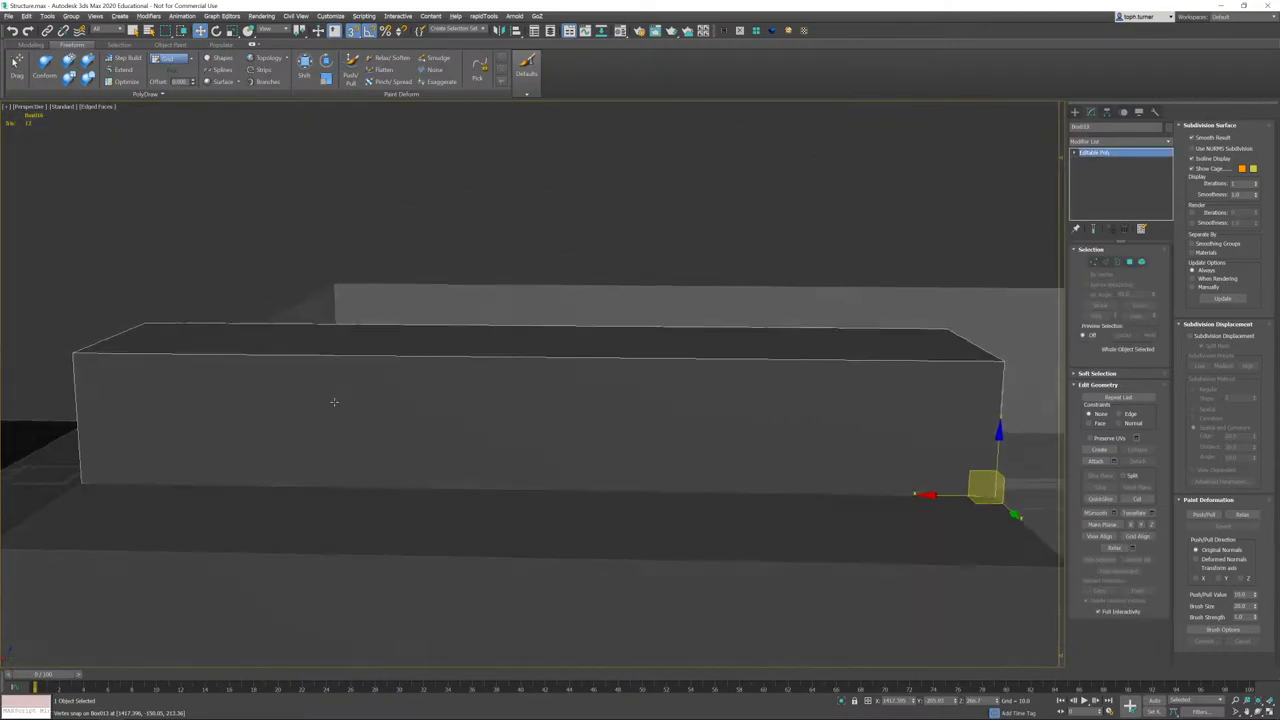
scroll(330, 402, "down", 3)
middle_click_drag(329, 403, 290, 420, "alt")
scroll(290, 430, "down", 3)
middle_click_drag(290, 470, 530, 285)
scroll(566, 241, "down", 1)
scroll(543, 271, "down", 4)
scroll(593, 308, "up", 3)
middle_click_drag(850, 365, 500, 288)
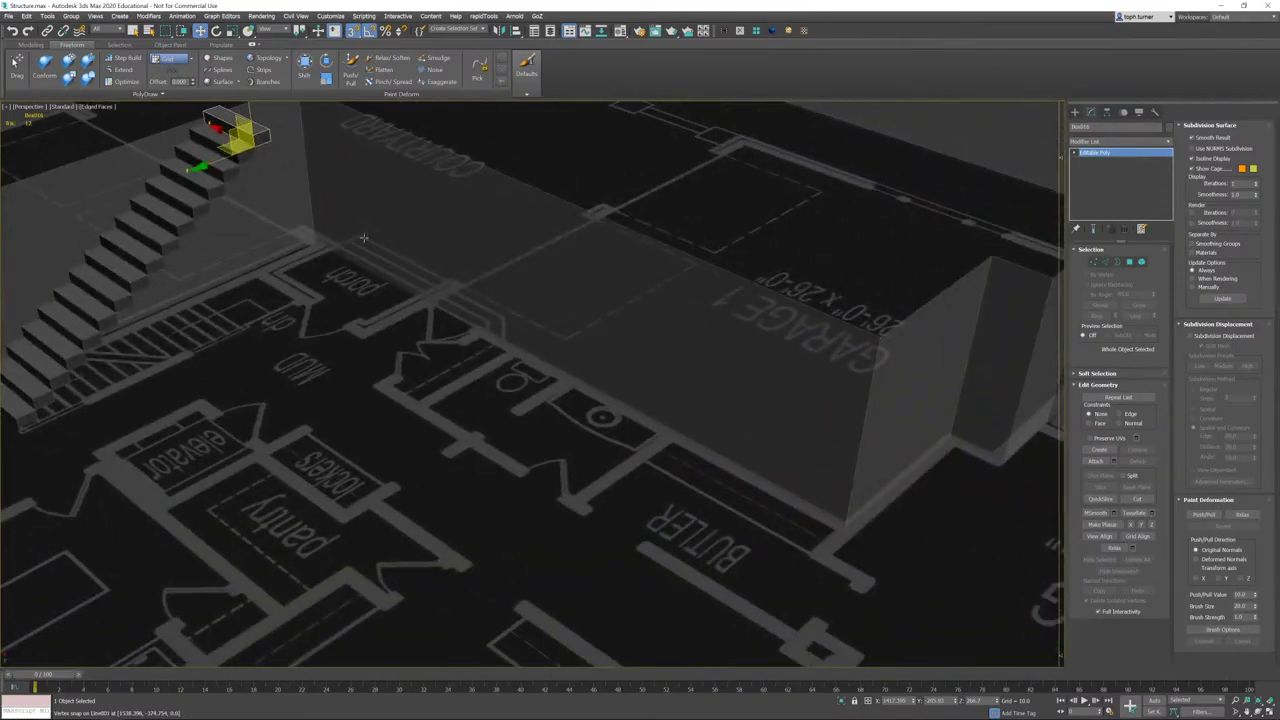
scroll(540, 286, "down", 3)
middle_click_drag(580, 286, 463, 344, "alt")
- Select all 16 steps and copy the flight along X from the mud room towards the foyer staircase
left_click_drag(346, 218, 686, 477)
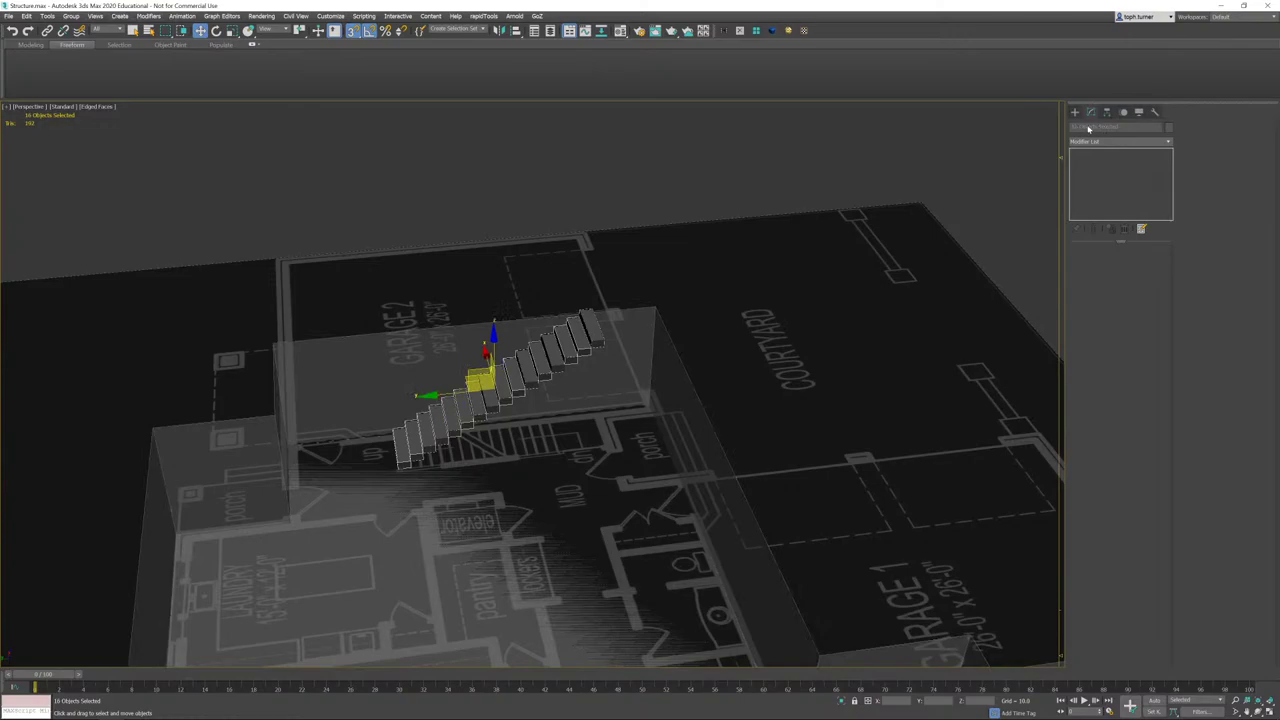
middle_click_drag(960, 296, 520, 286, "alt")
scroll(711, 278, "down", 3)
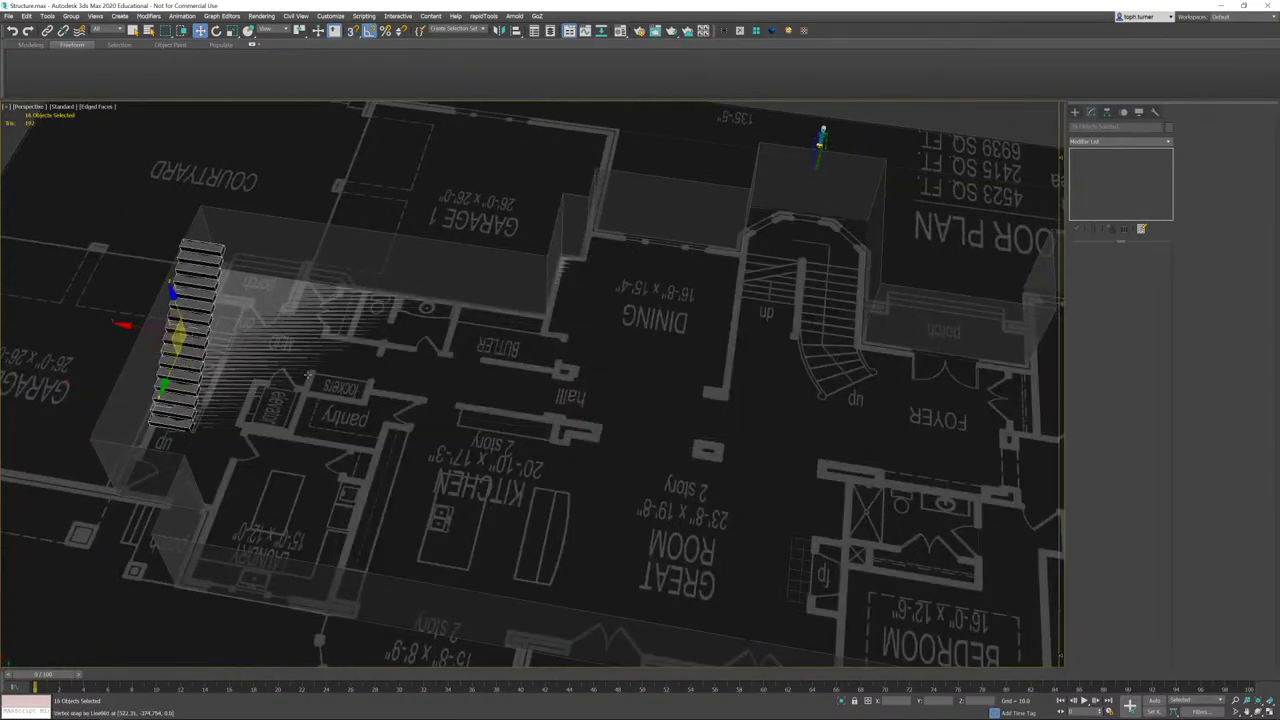
key("t")
scroll(554, 403, "down", 3)
middle_click_drag(554, 403, 929, 222)
scroll(571, 280, "down", 2)
scroll(832, 270, "down", 2)
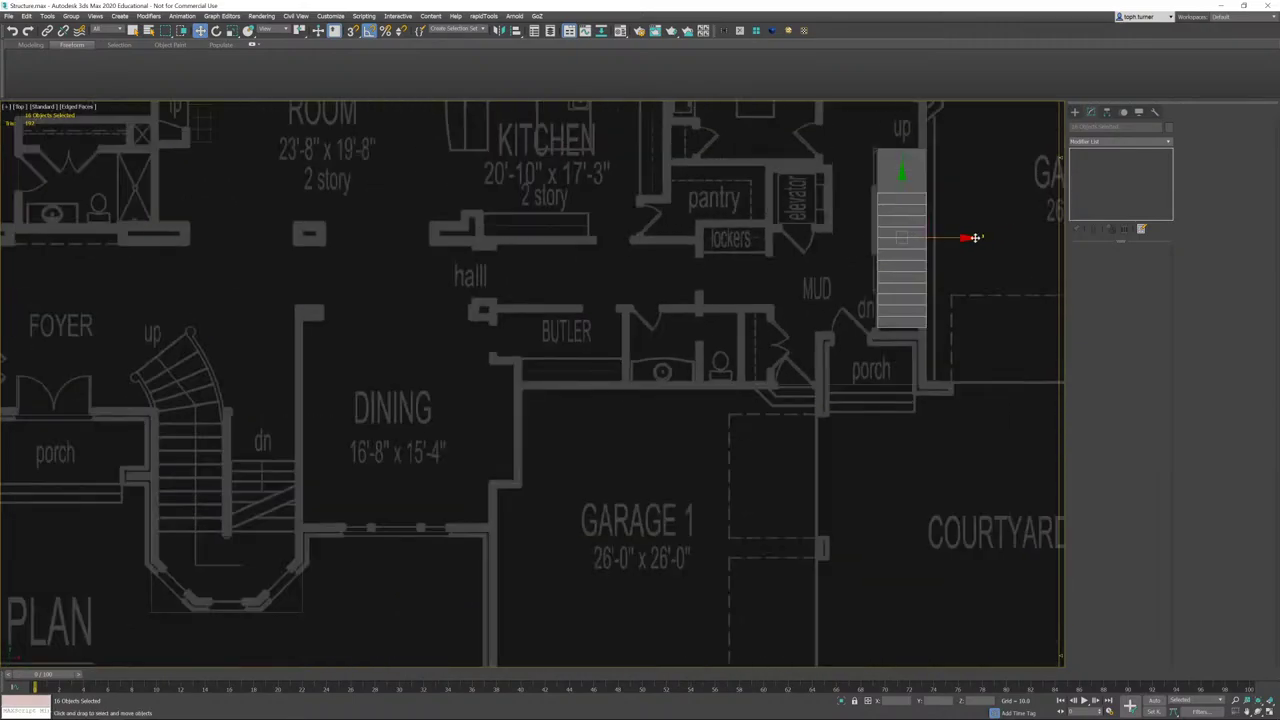
left_click_drag(974, 237, 341, 535, "shift")
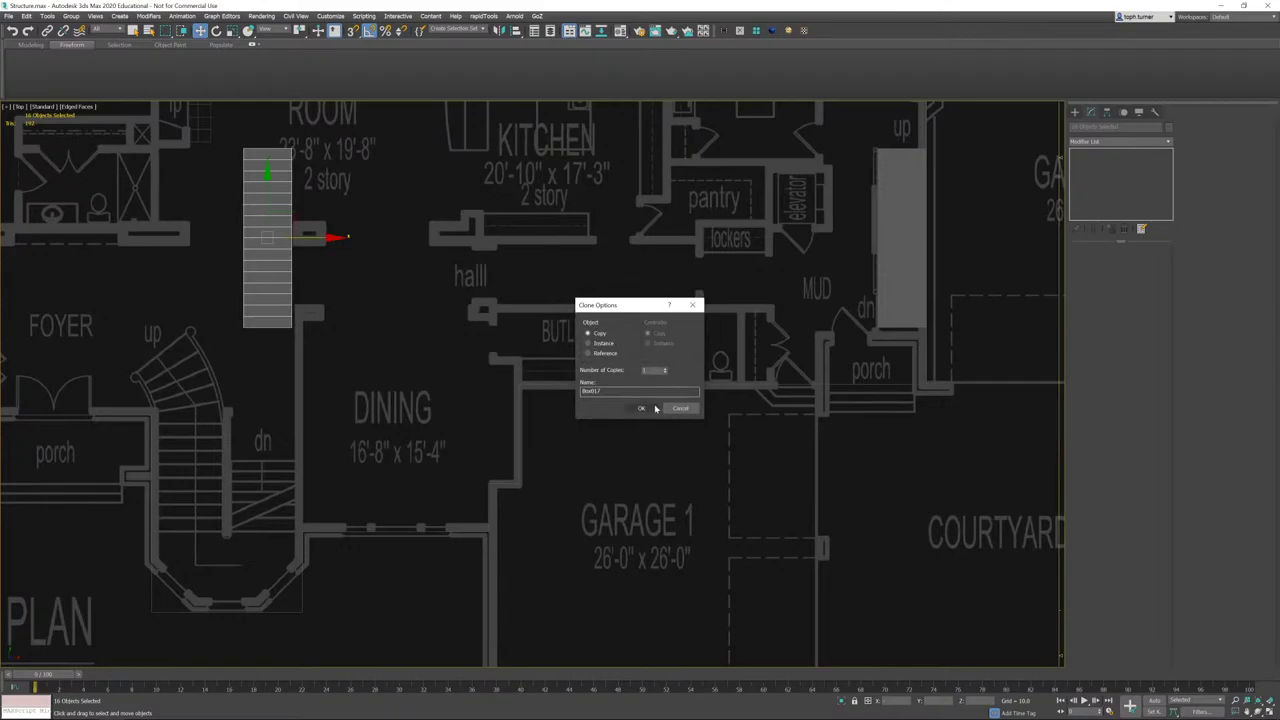
left_click(651, 408)
- Move the copied flight onto the foyer's "dn" stairs and scale it wider in X to fill the stairwell run
mouse_move(459, 419)
middle_mouse_down()
mouse_move(526, 389)
mouse_move(657, 362)
middle_mouse_up()
scroll(500, 262, "up", 2)
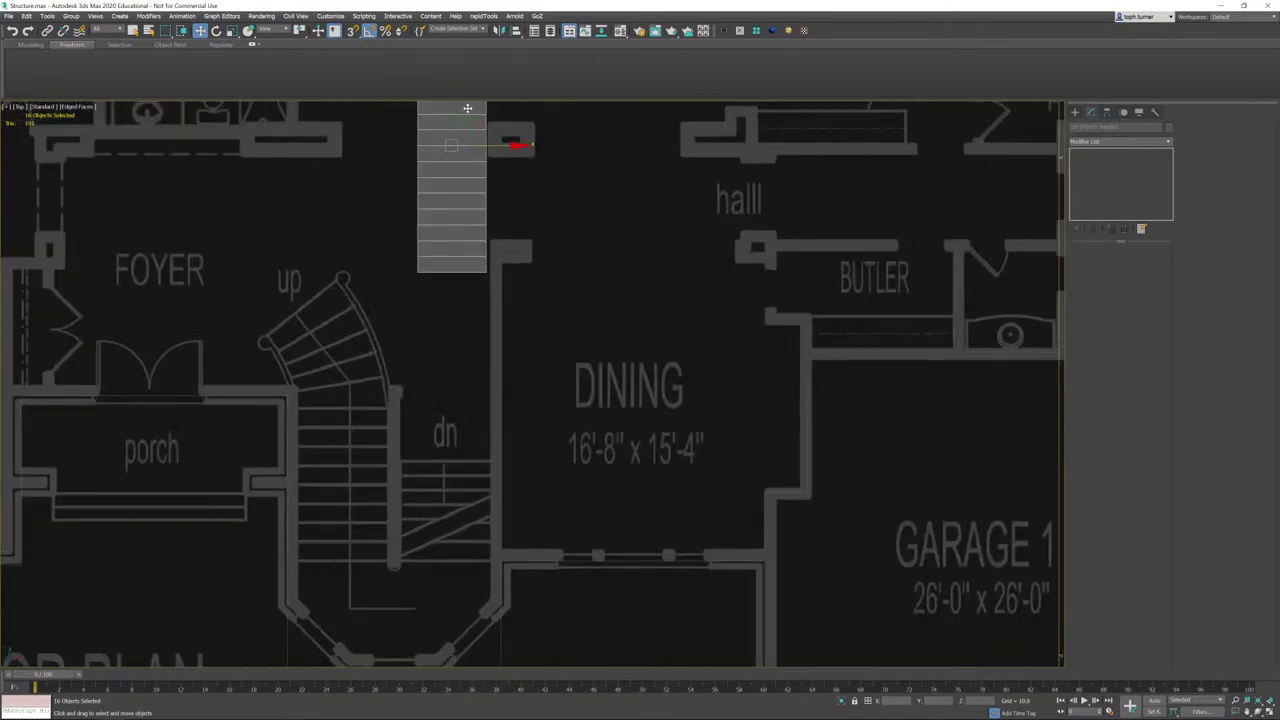
left_click_drag(452, 113, 431, 448)
key("r")
mouse_move(523, 485)
left_mouse_down()
mouse_move(538, 482)
mouse_move(512, 480)
left_mouse_up()
key("w")
middle_click_drag(512, 480, 692, 214)
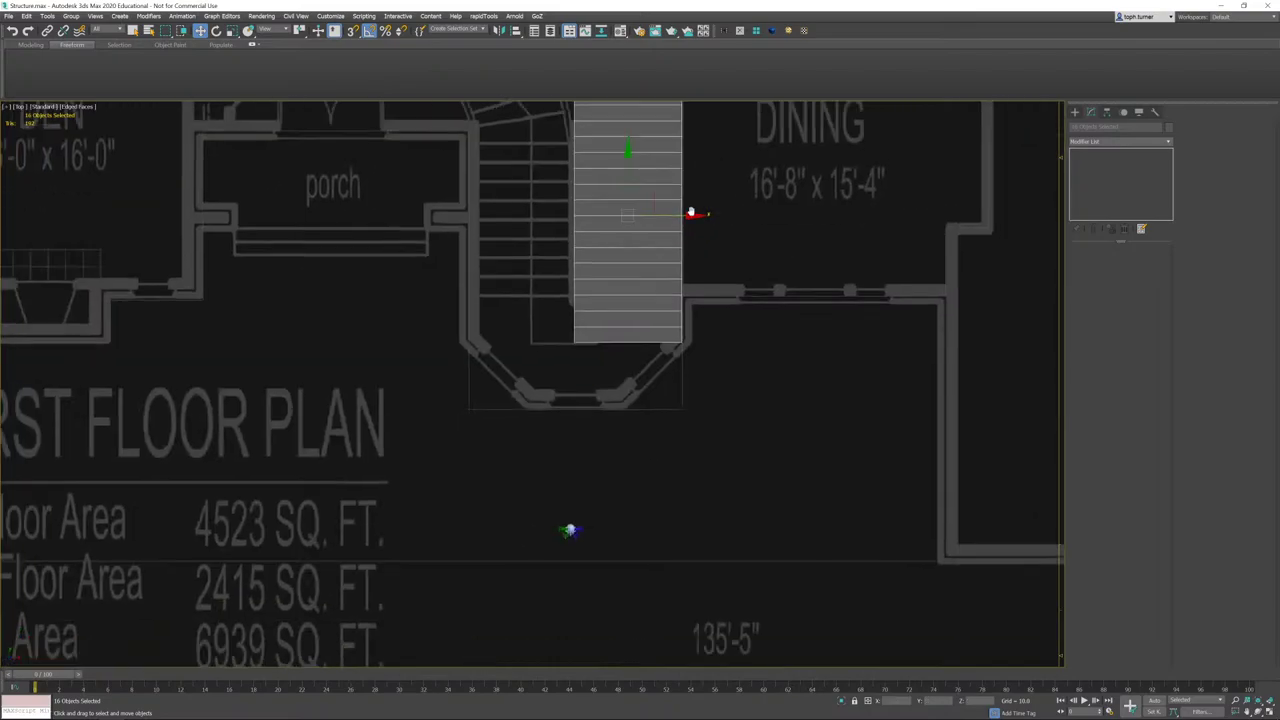
- Deselect half of the foyer flight and move the eight steps nearest the bay window across onto the "up" run
scroll(652, 204, "up", 1)
middle_click_drag(629, 178, 623, 200)
left_click_drag(617, 190, 612, 232)
key("ctrl+z")
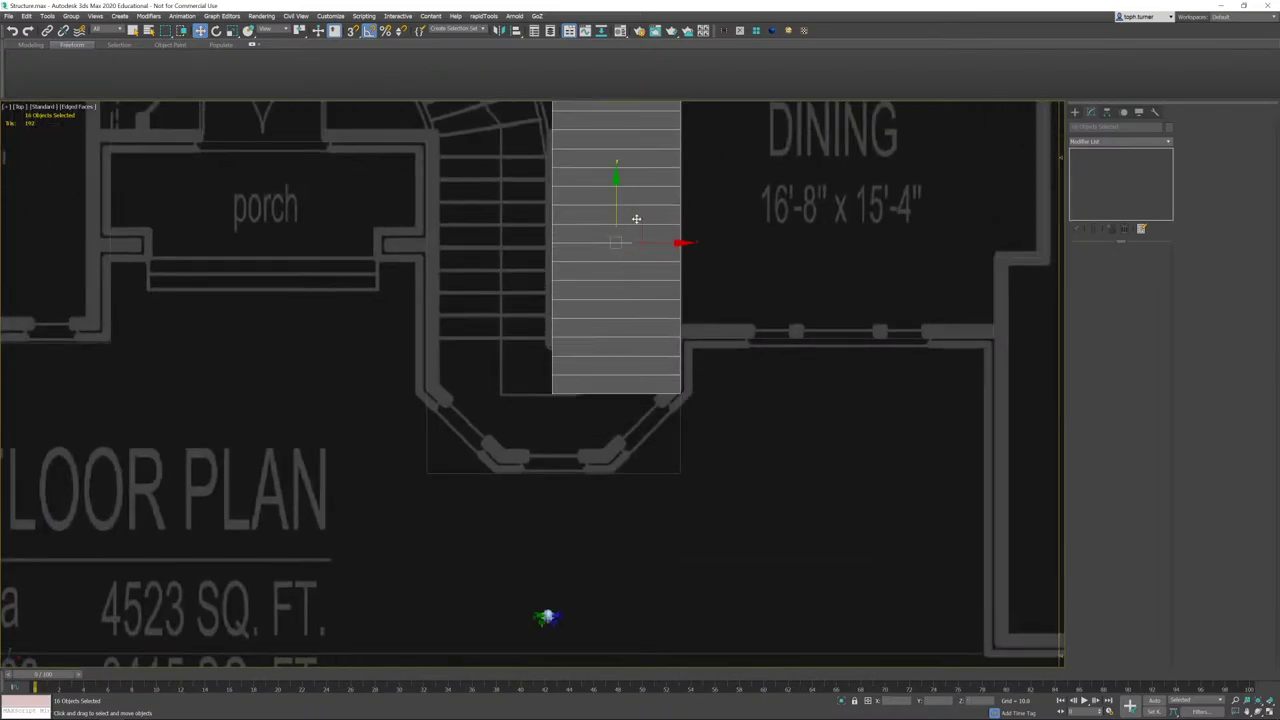
middle_click_drag(636, 218, 684, 345)
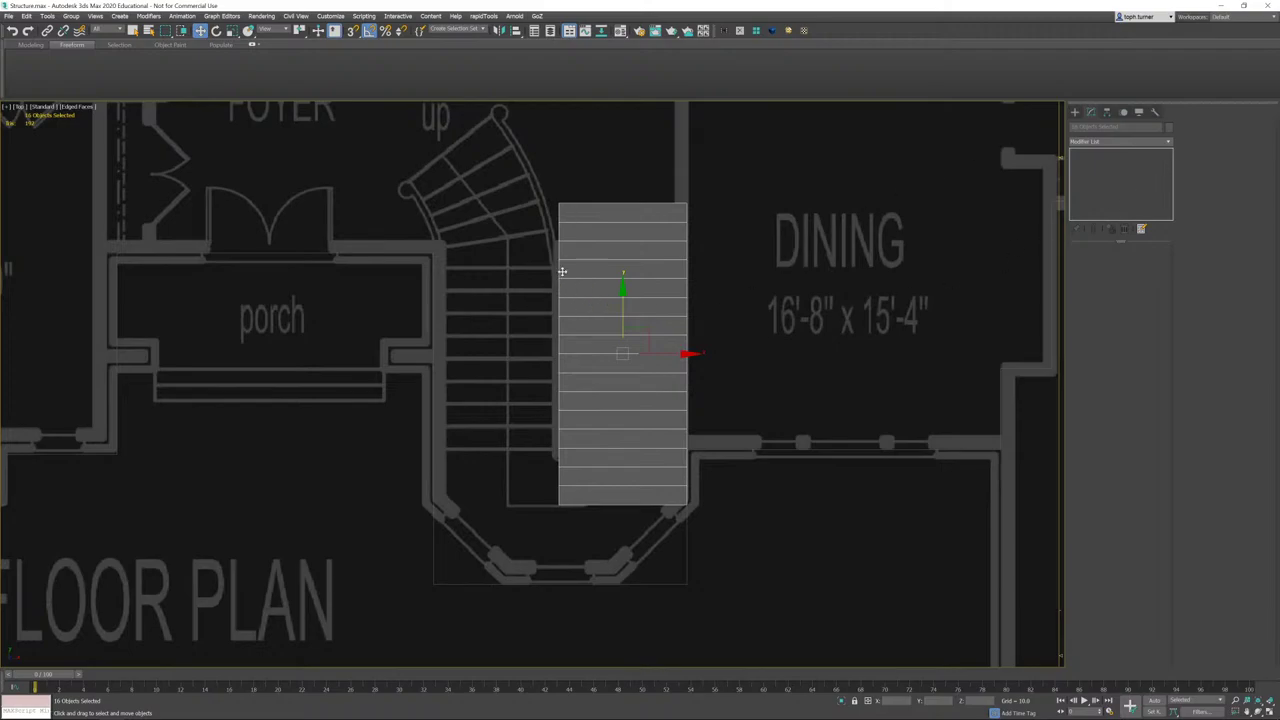
left_click_drag(712, 318, 718, 324, "alt")
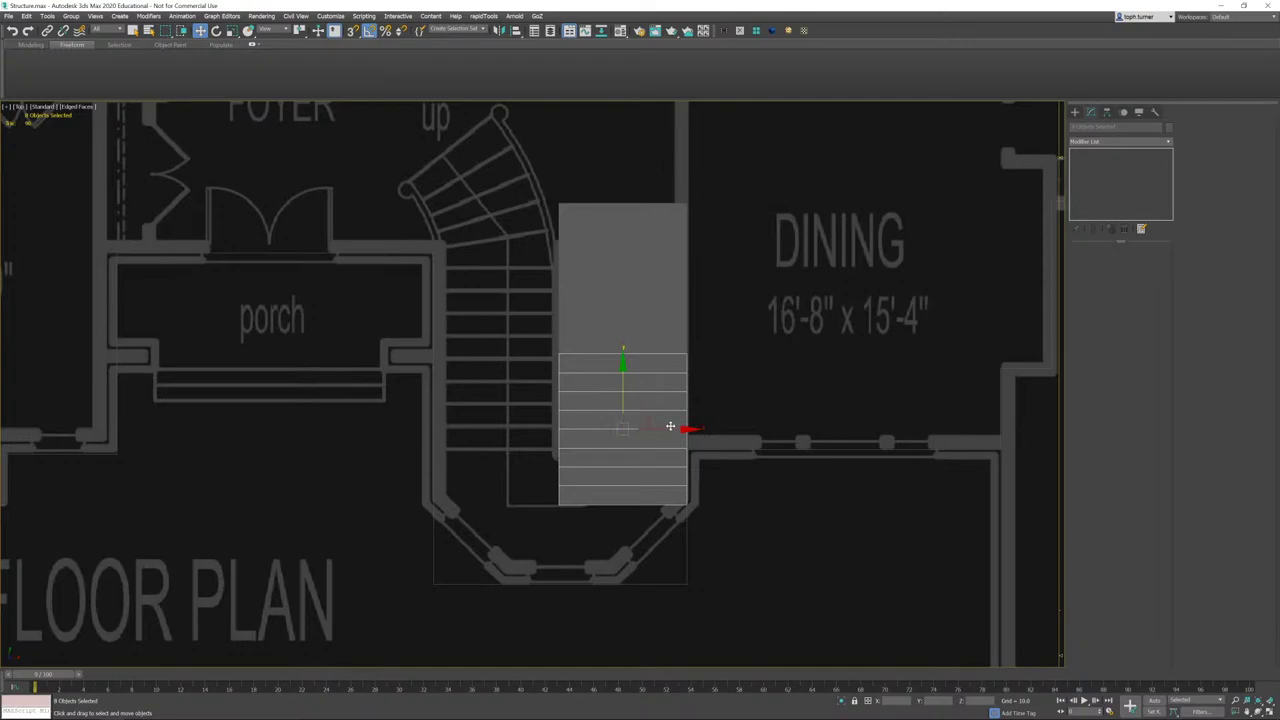
left_click_drag(684, 431, 555, 436)
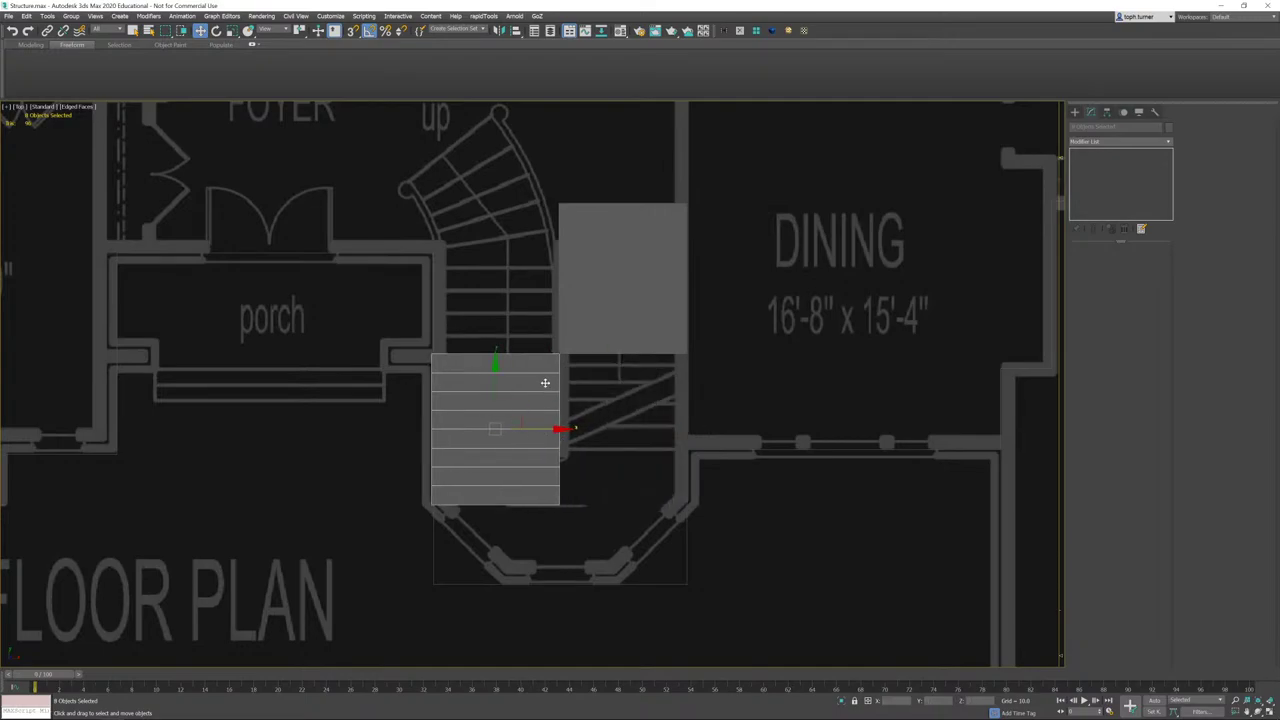
- Move the eight selected "up" steps along Y towards the foyer until they sit beside the other eight steps
scroll(545, 383, "up", 4)
left_click_drag(448, 438, 497, 191)
key("ctrl+z")
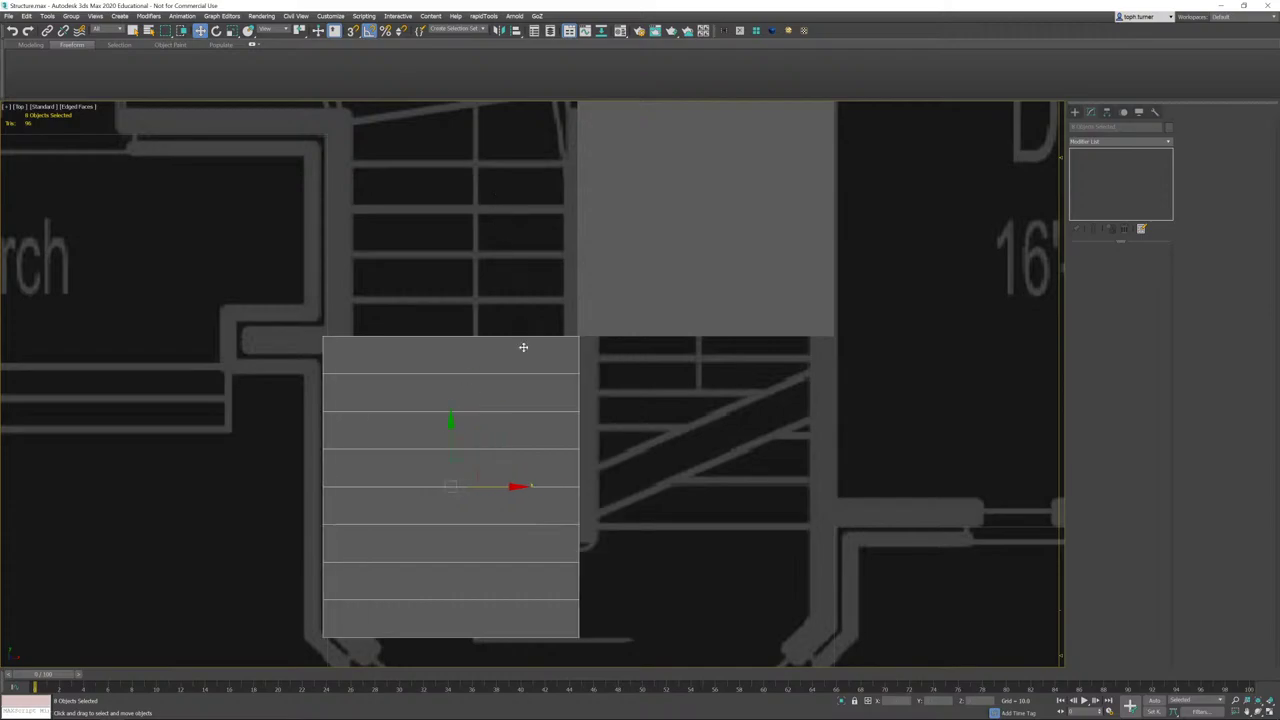
left_click_drag(458, 427, 458, 205)
right_click(458, 205)
left_click_drag(454, 430, 461, 140)
middle_click_drag(617, 245, 589, 289)
- Rotate the eight-step upper flight 180 degrees about Z so it climbs in the opposite direction
key("p")
key("e")
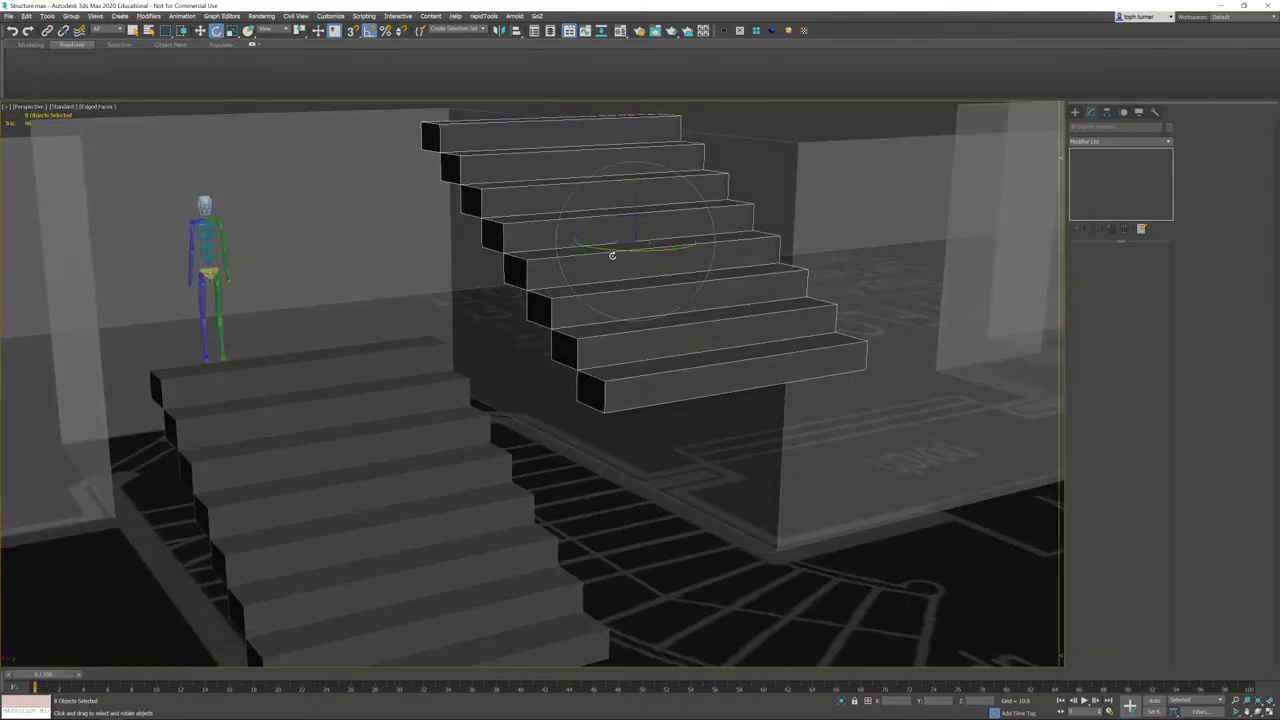
left_click_drag(614, 247, 720, 251)
key("ctrl+z")
left_click_drag(622, 248, 681, 253)
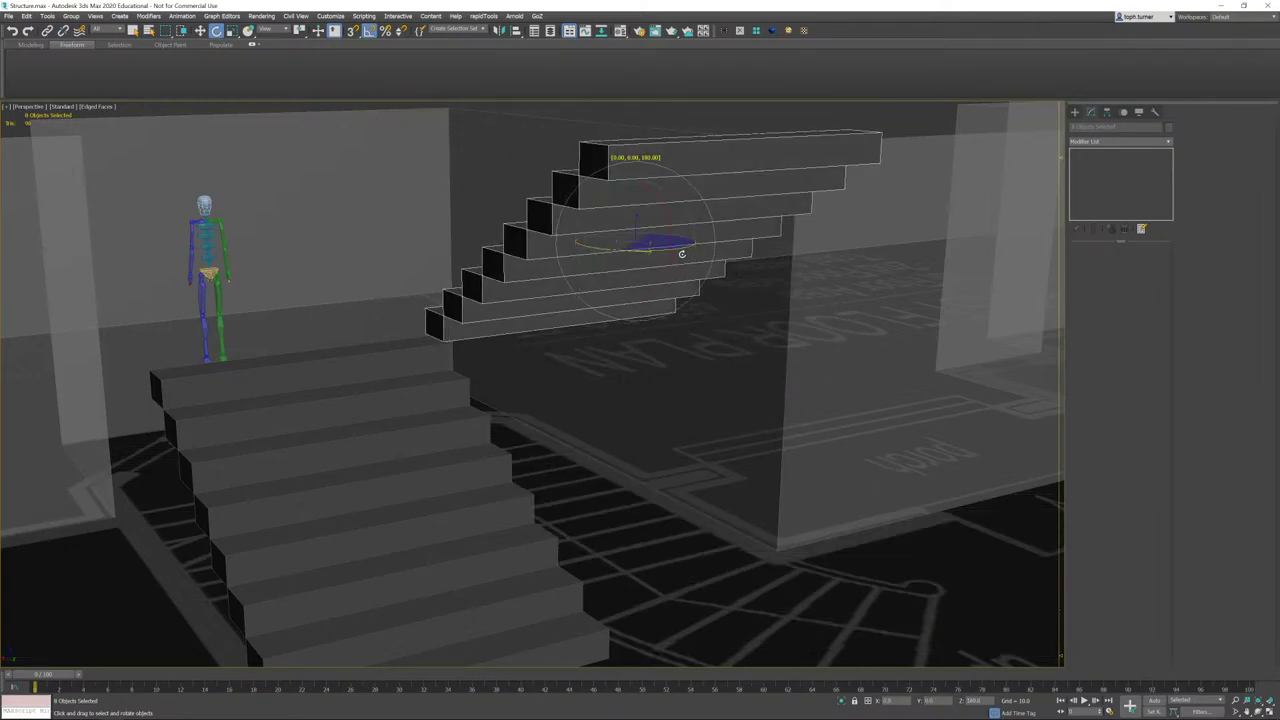
- Nudge the rotated flight along Y until its lowest step lines up with the edge of the lower flight's top step
middle_click_drag(682, 254, 649, 351, "alt")
scroll(543, 394, "up", 4)
middle_click_drag(514, 414, 391, 371, "alt")
key("w")
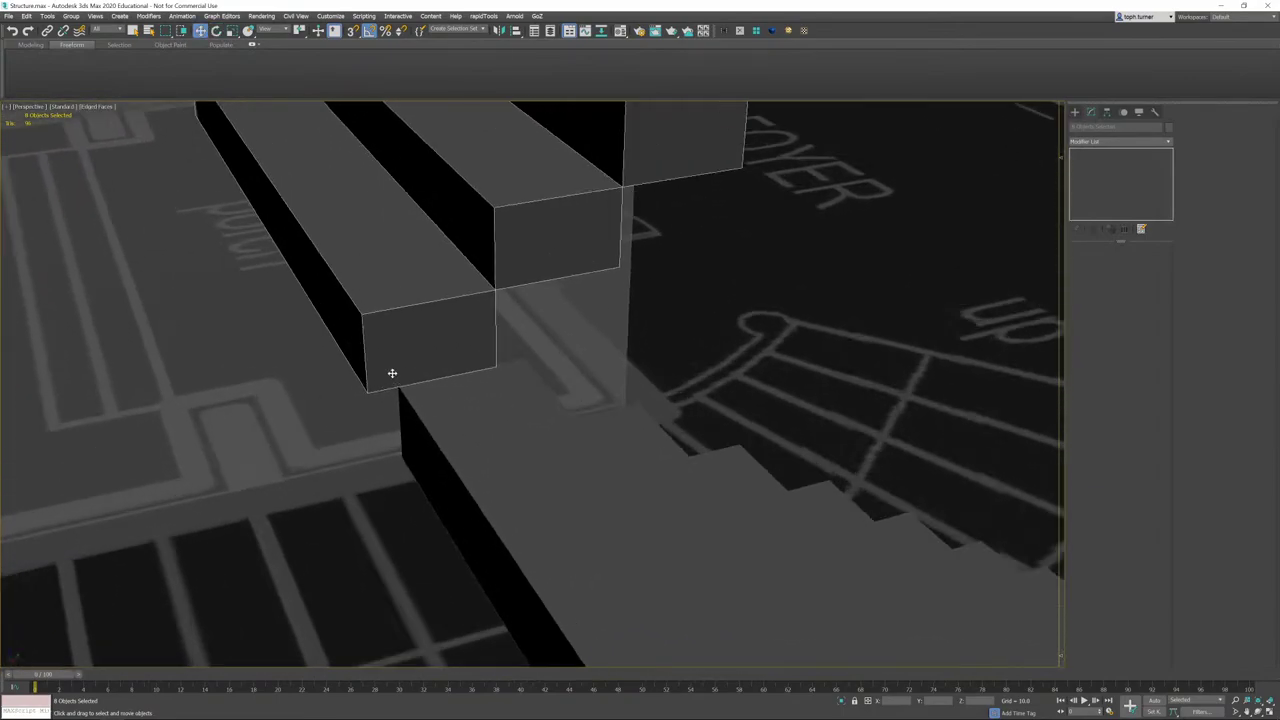
left_click_drag(417, 359, 419, 358)
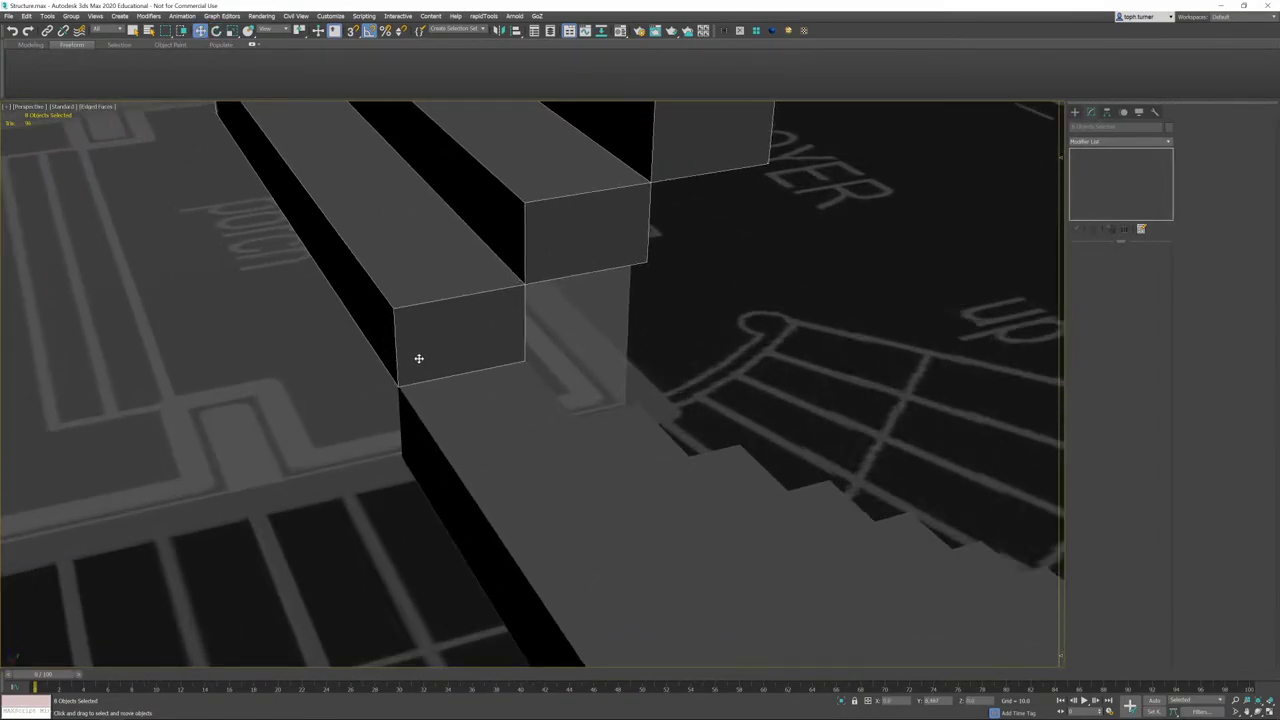
- Select all 16 foyer steps and move them along Y towards the bay window, over the plan's straight stair runs
scroll(425, 359, "down", 4)
middle_click_drag(471, 371, 609, 326, "alt")
key("F3")
scroll(618, 328, "down", 2)
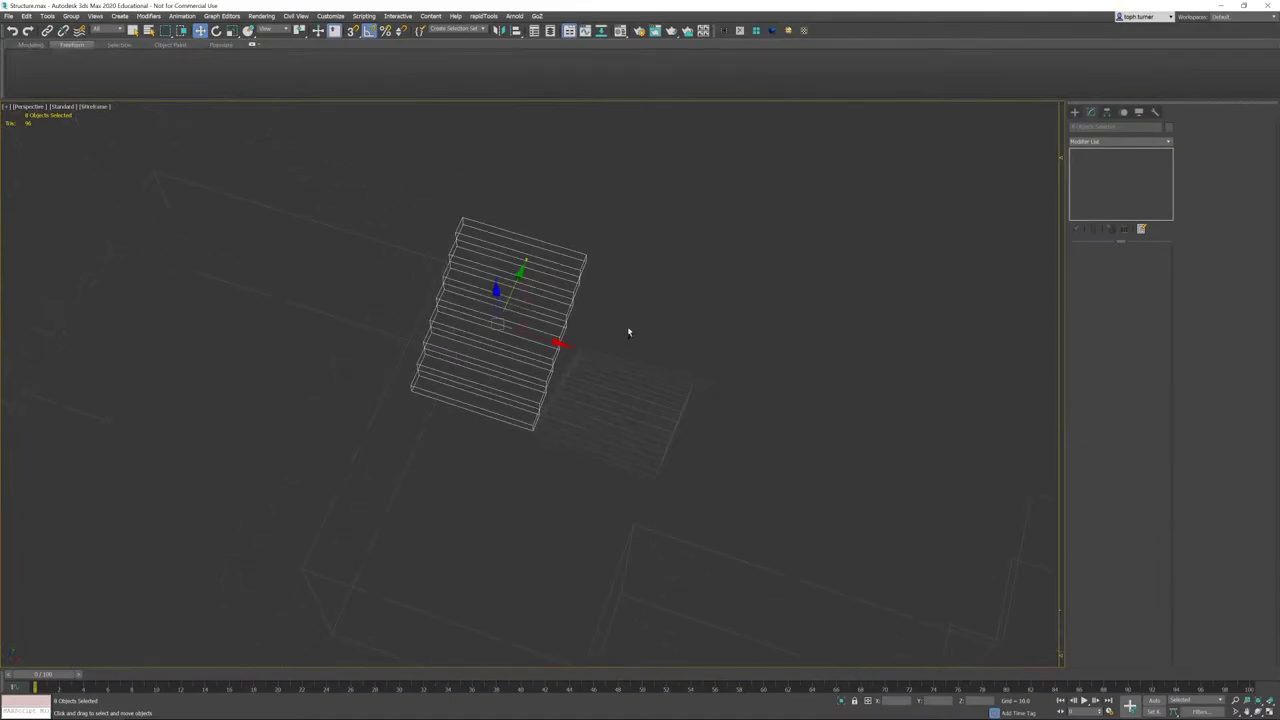
left_click_drag(628, 330, 587, 487, "ctrl")
key("F3")
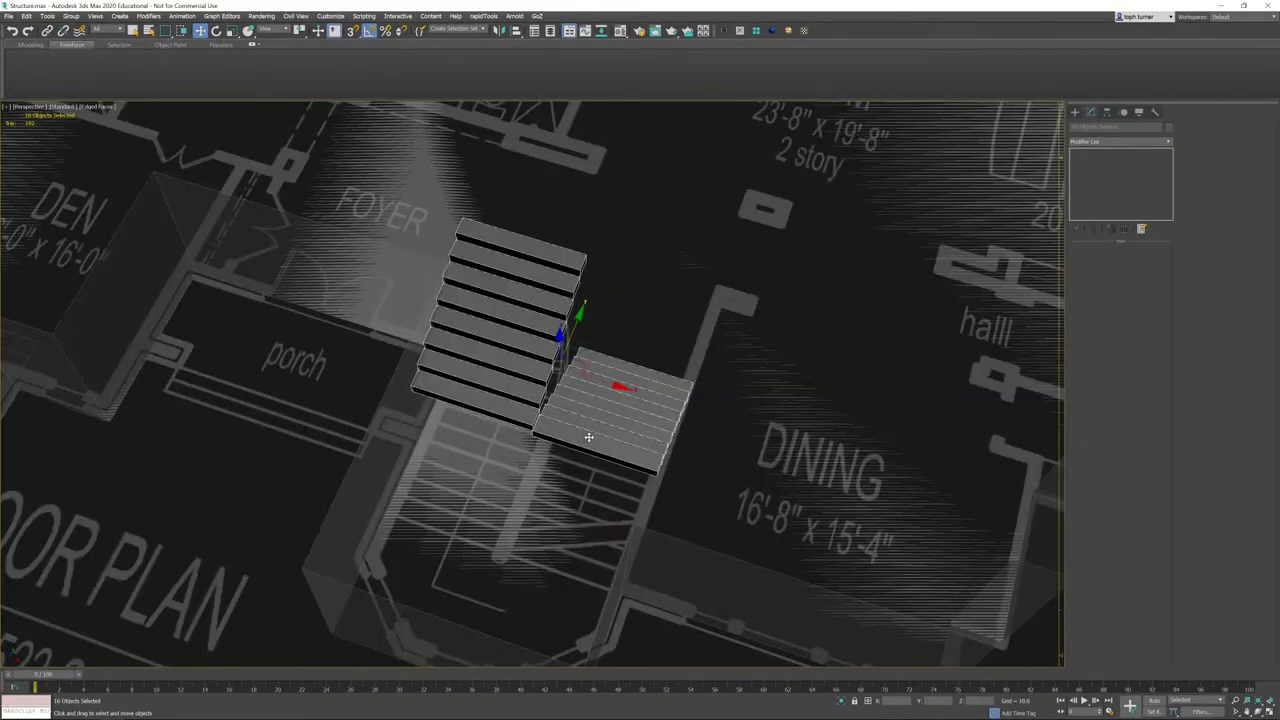
key("t")
scroll(570, 289, "down", 3)
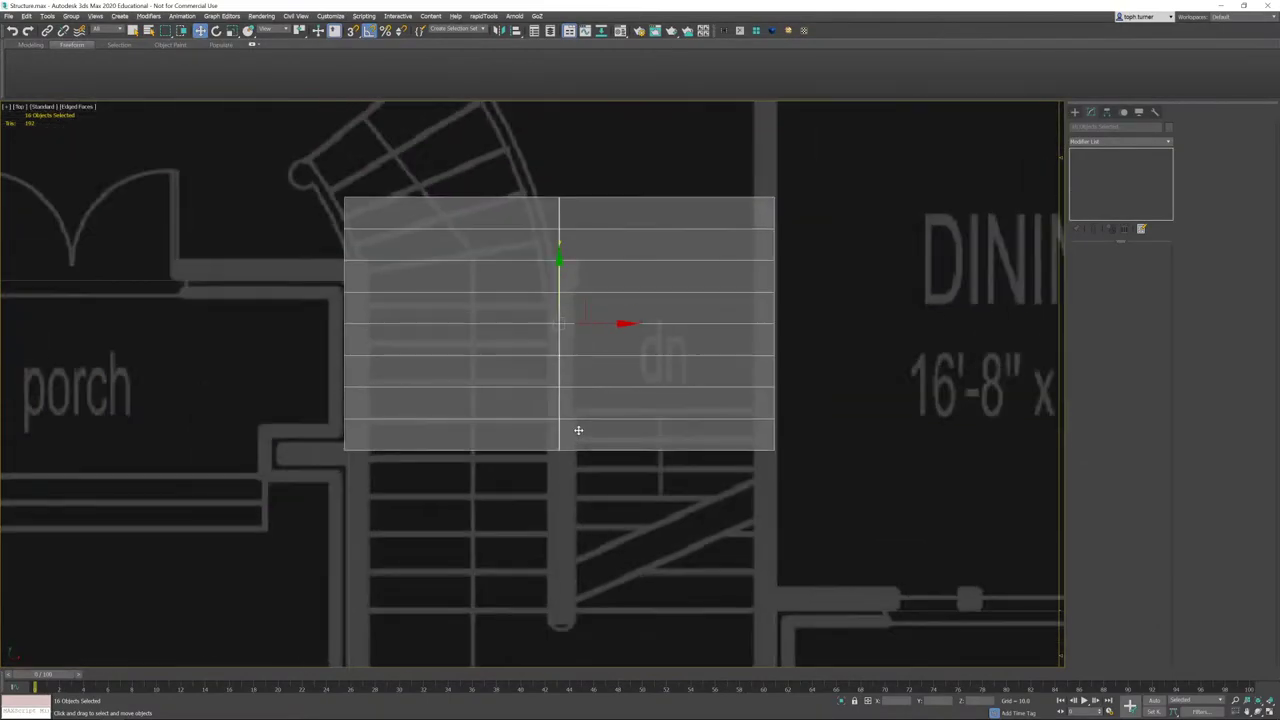
left_click_drag(566, 282, 559, 415)
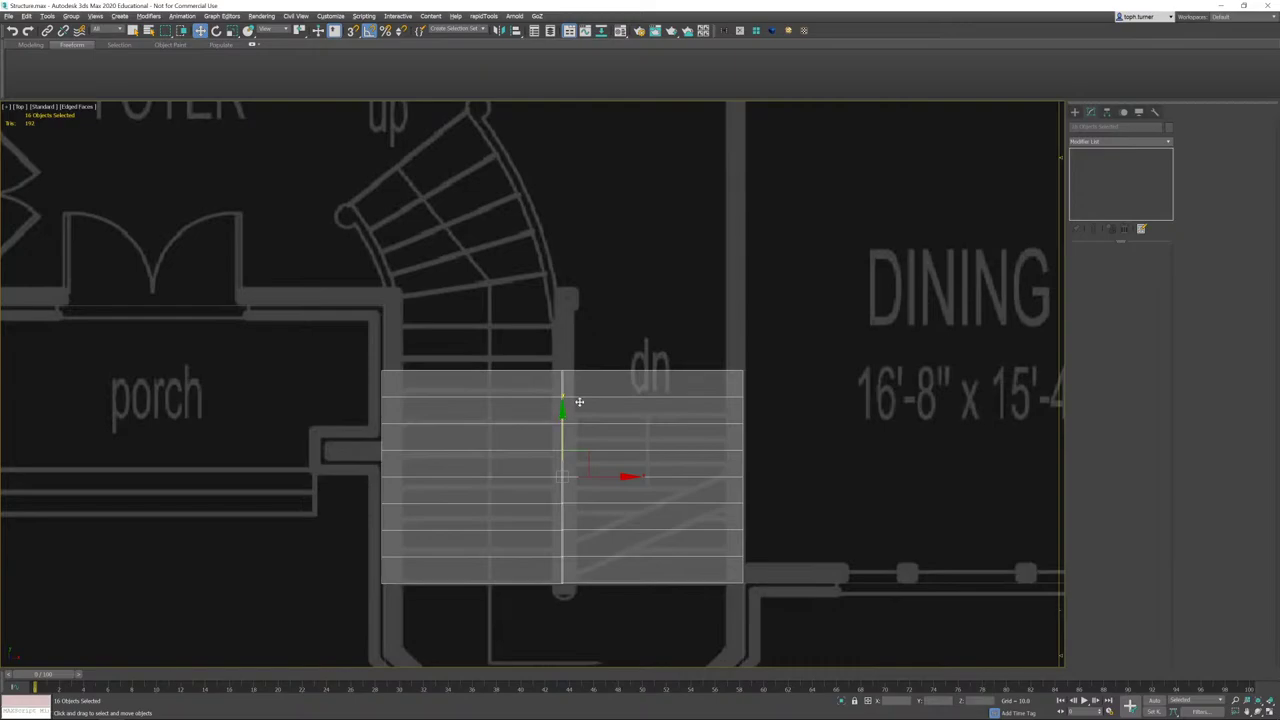
key("p")
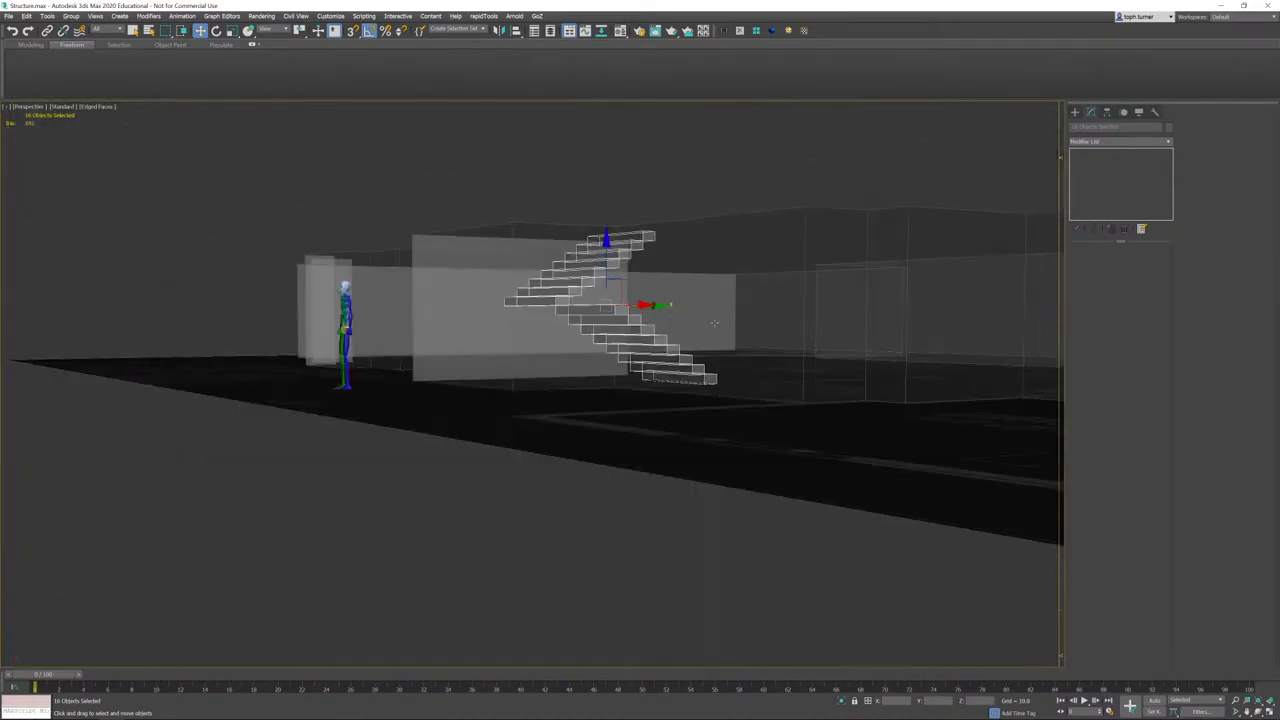
middle_click_drag(714, 323, 800, 280, "alt")
left_click(803, 275)
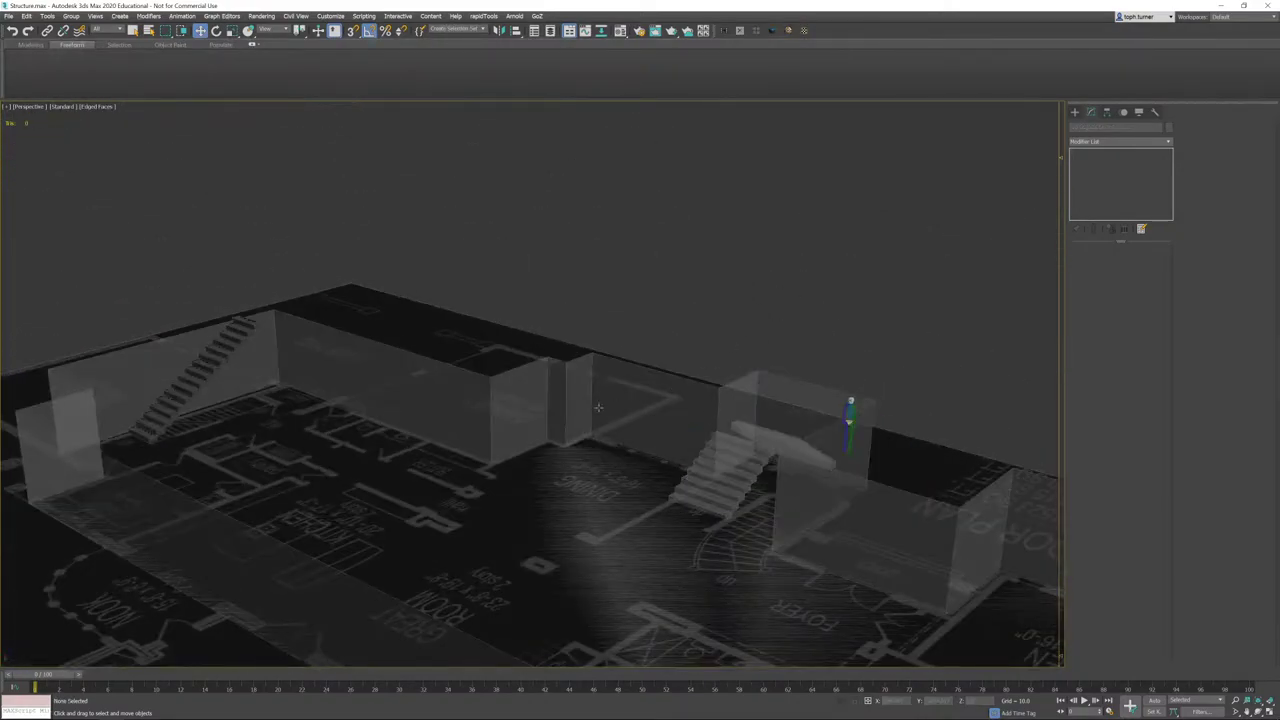
left_click(473, 489)
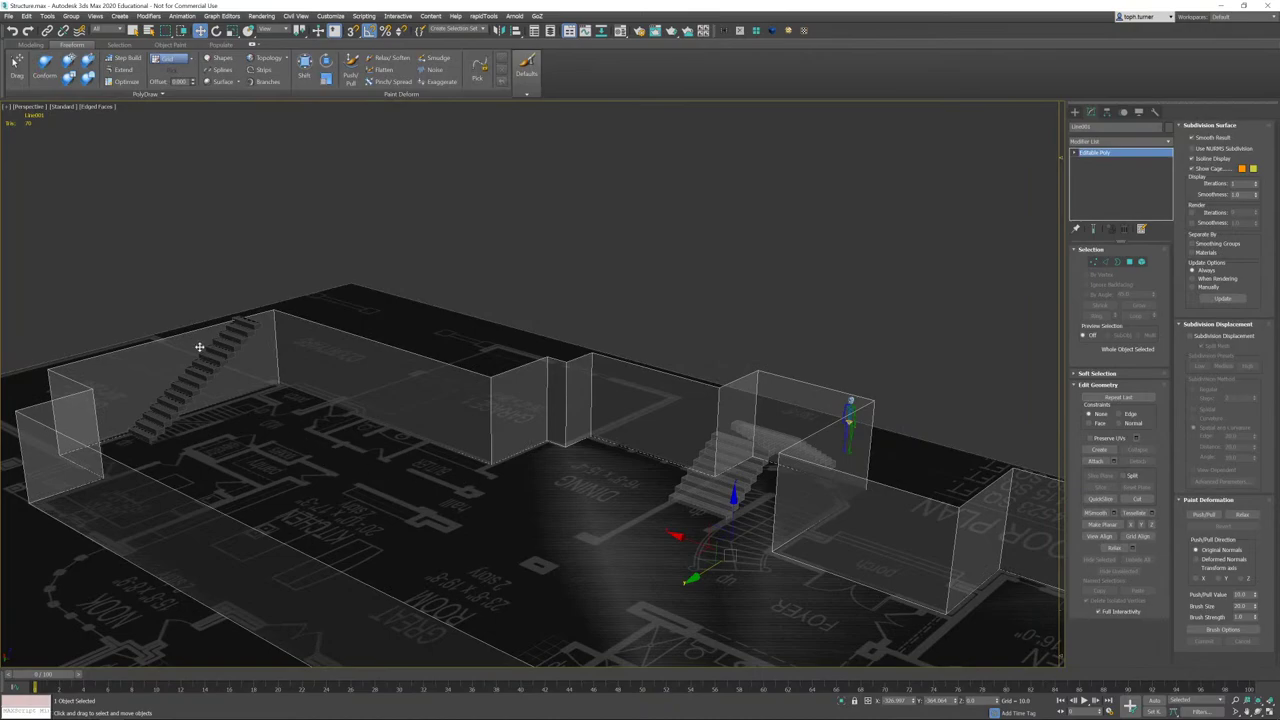
right_click(584, 362)
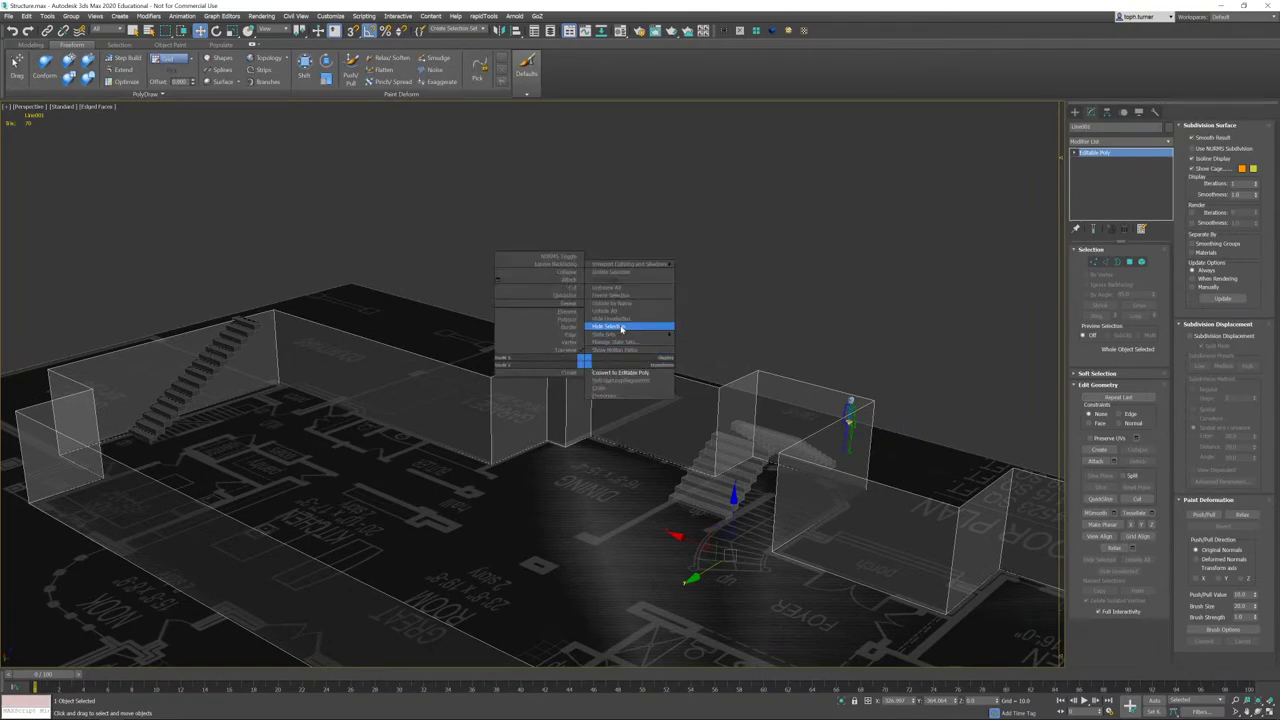
left_click(633, 281)
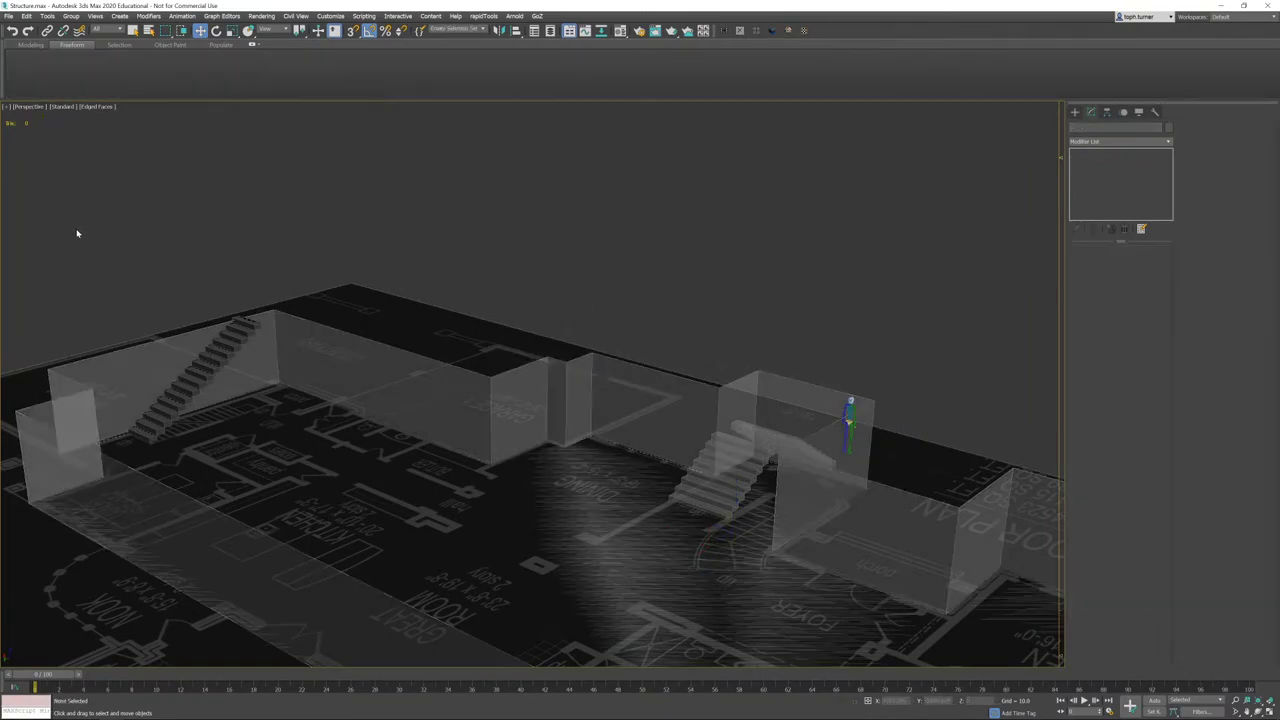
- Select all 32 steps of the mud room and foyer staircases, convert them to Editable Poly and isolate them
left_click_drag(77, 233, 298, 453)
middle_click_drag(753, 388, 664, 398, "alt")
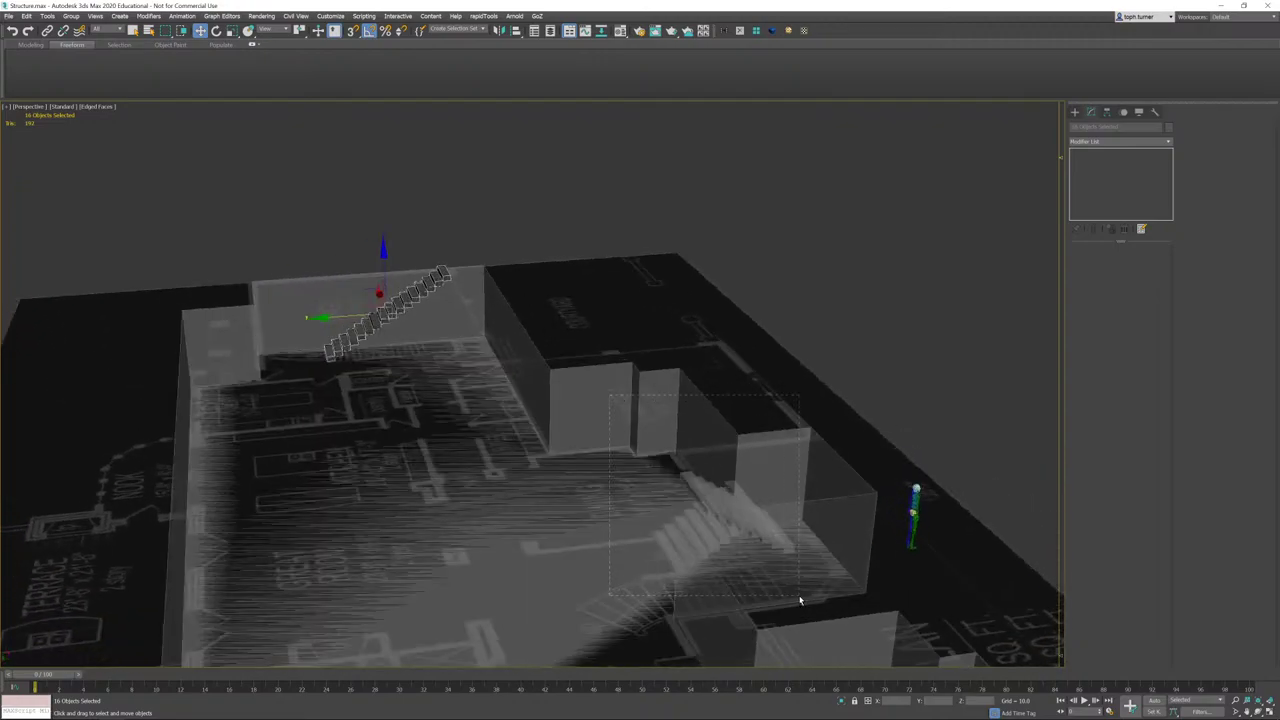
left_click_drag(799, 600, 800, 598, "ctrl")
right_click(796, 200)
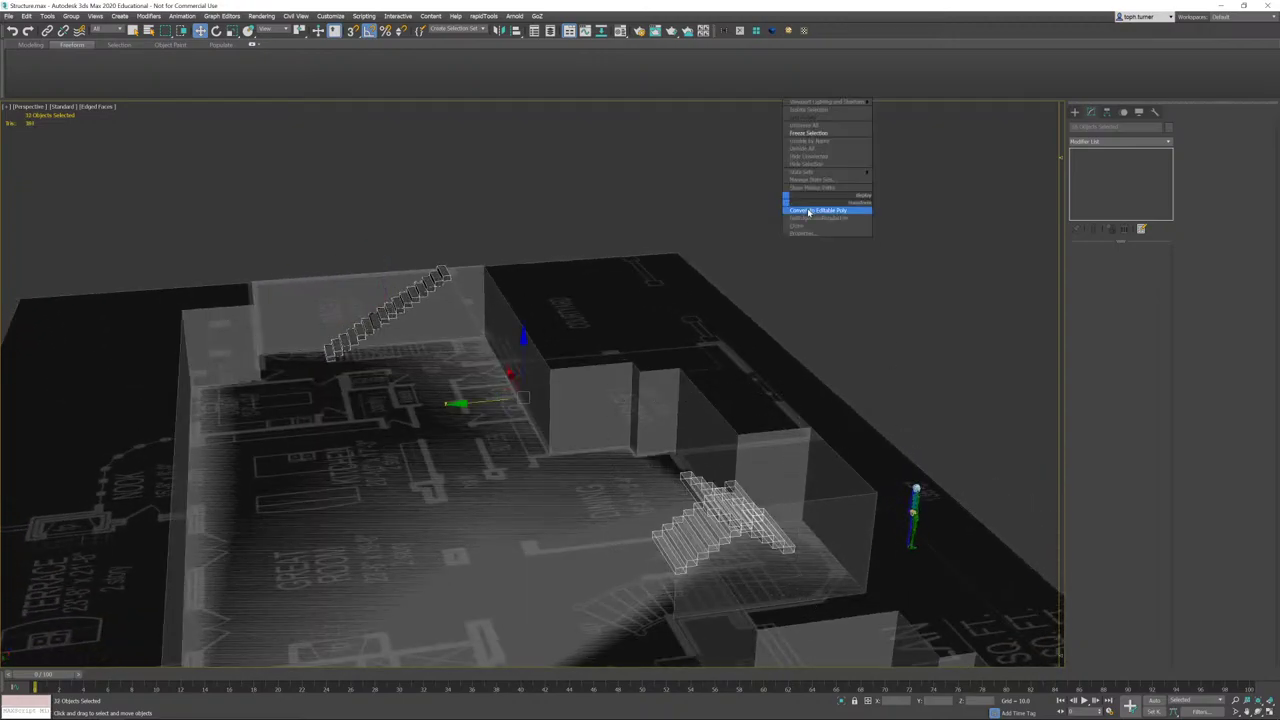
left_click(808, 209)
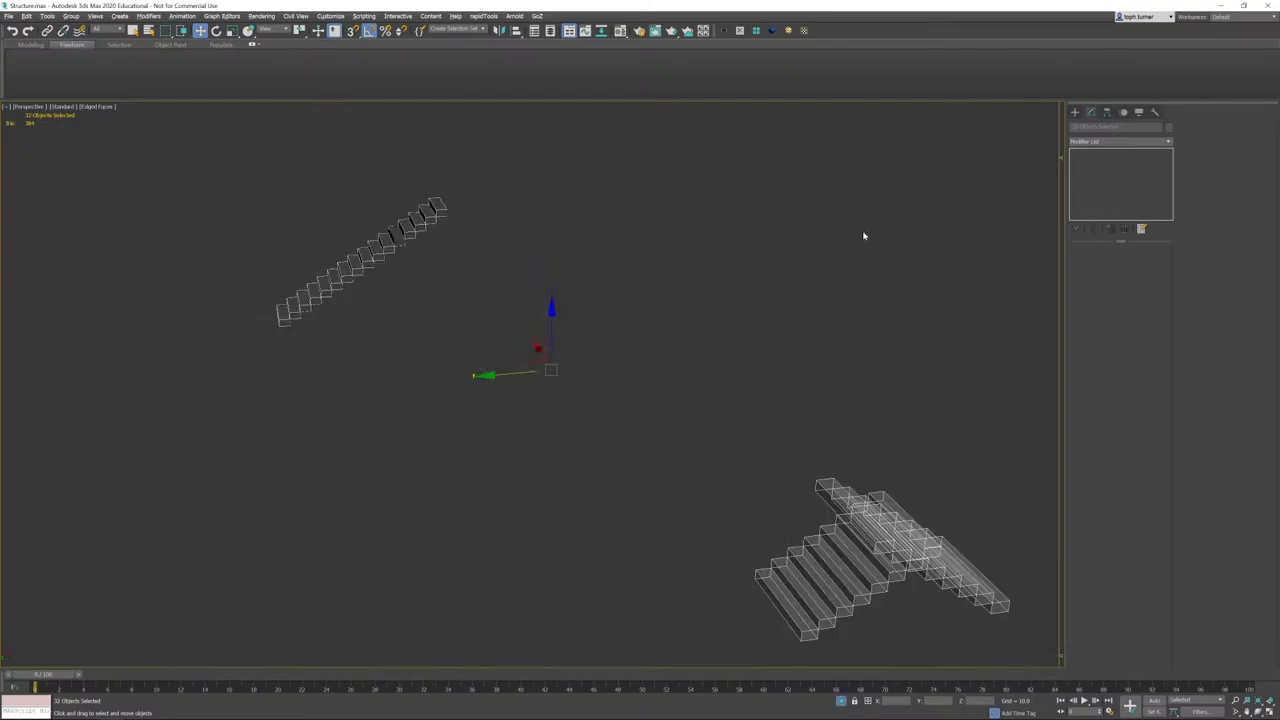
- Attach all the other step boxes to the lowest foyer step to form a single stairs object
left_click(745, 434)
left_click(771, 597)
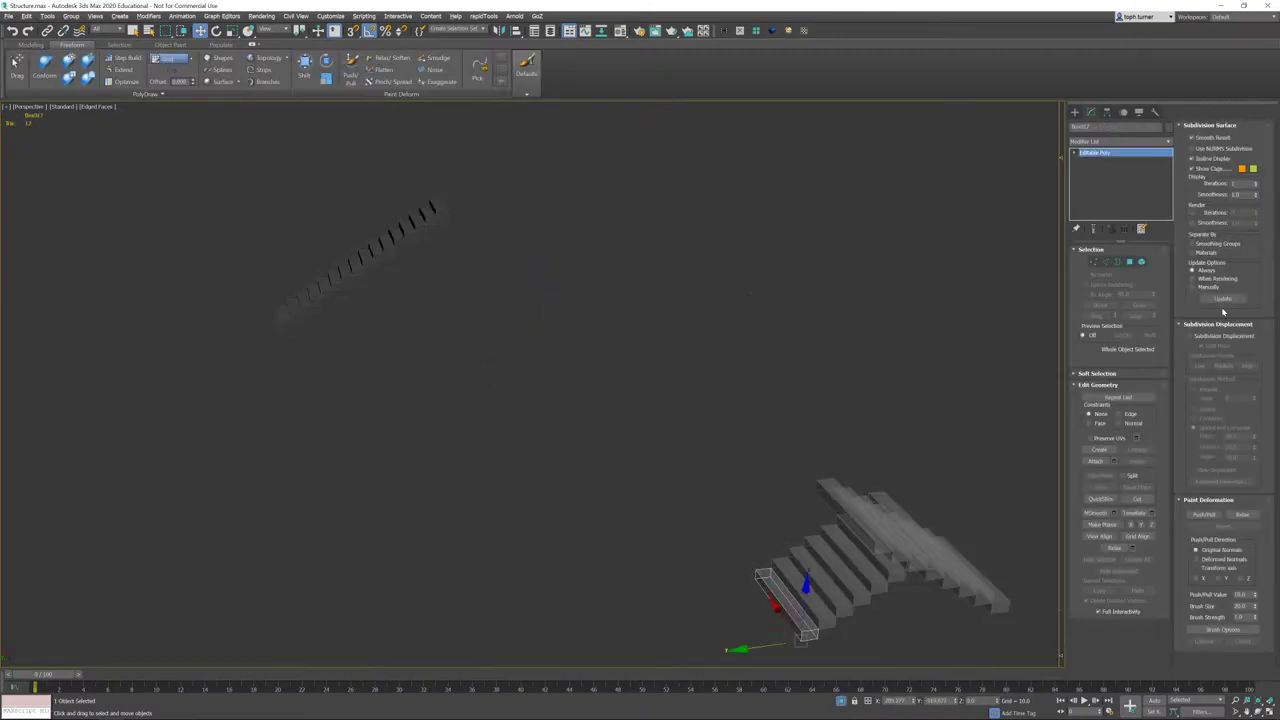
left_click(1115, 460)
left_click(25, 152)
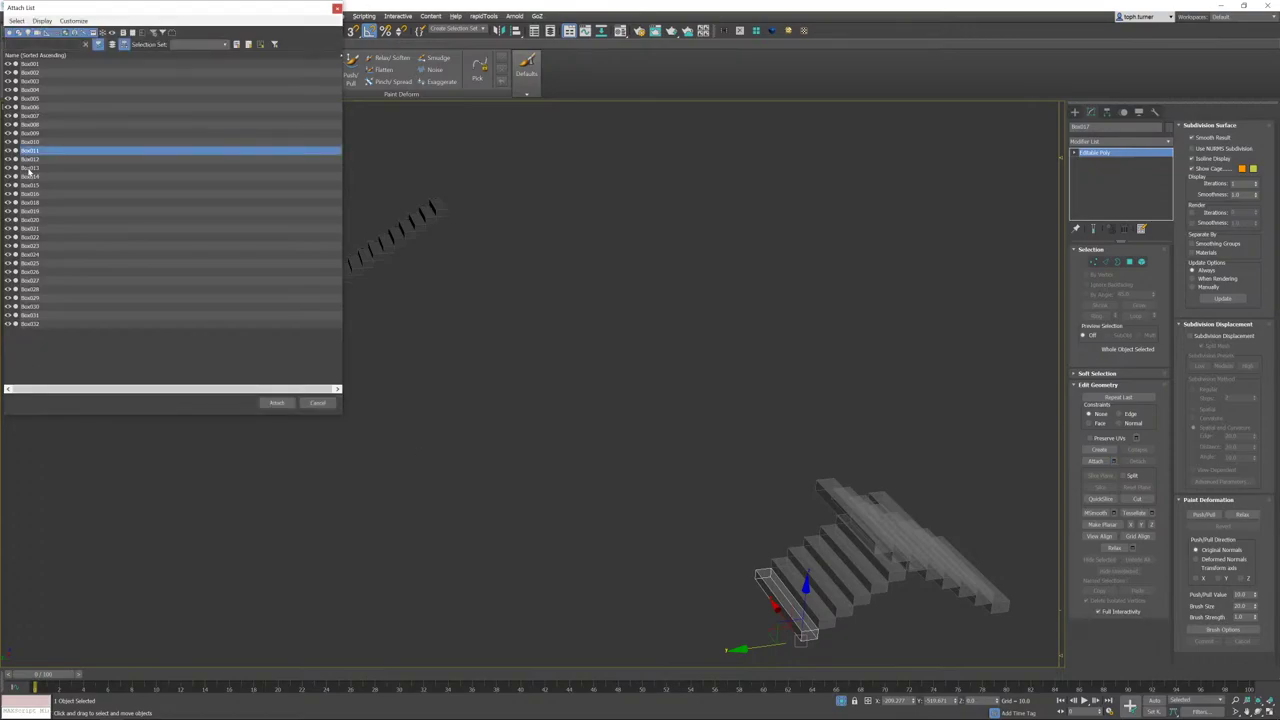
key("ctrl+a")
left_click(272, 402)
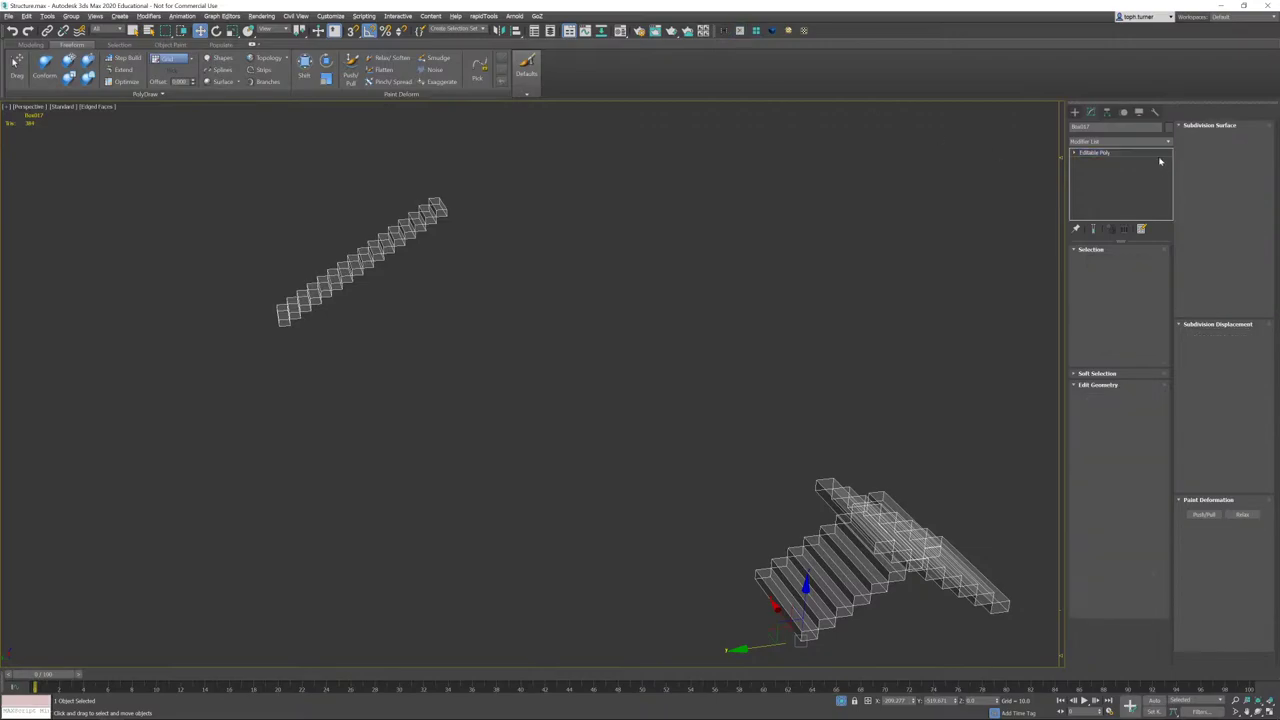
- Move only the stairs object's pivot to the world origin, with X, Y and Z at 0
left_click(1106, 112)
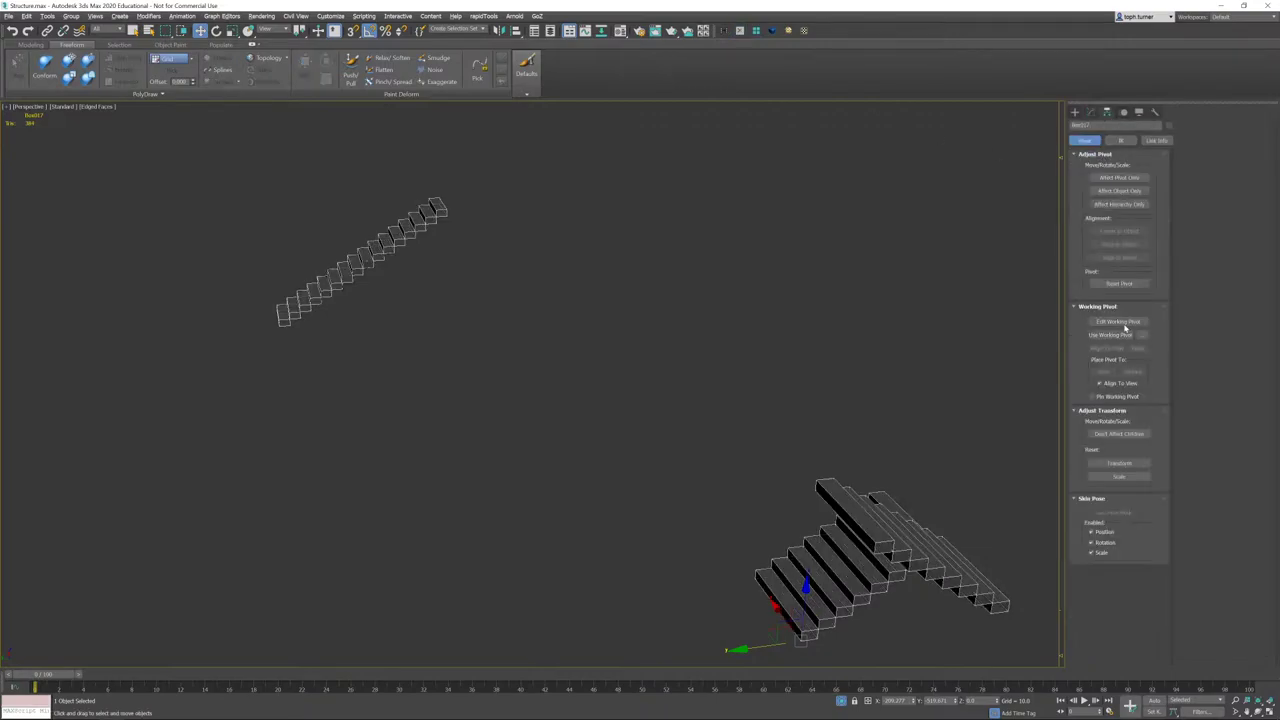
left_click(1118, 178)
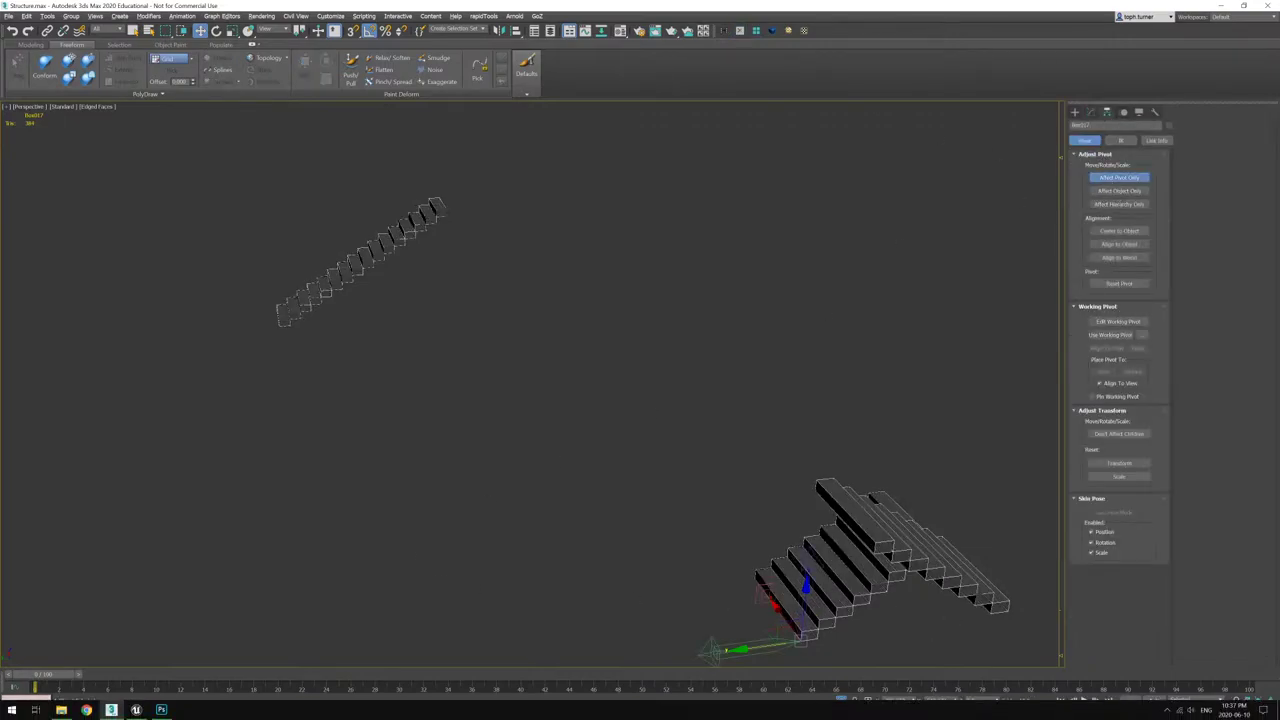
right_click(914, 702)
right_click(956, 703)
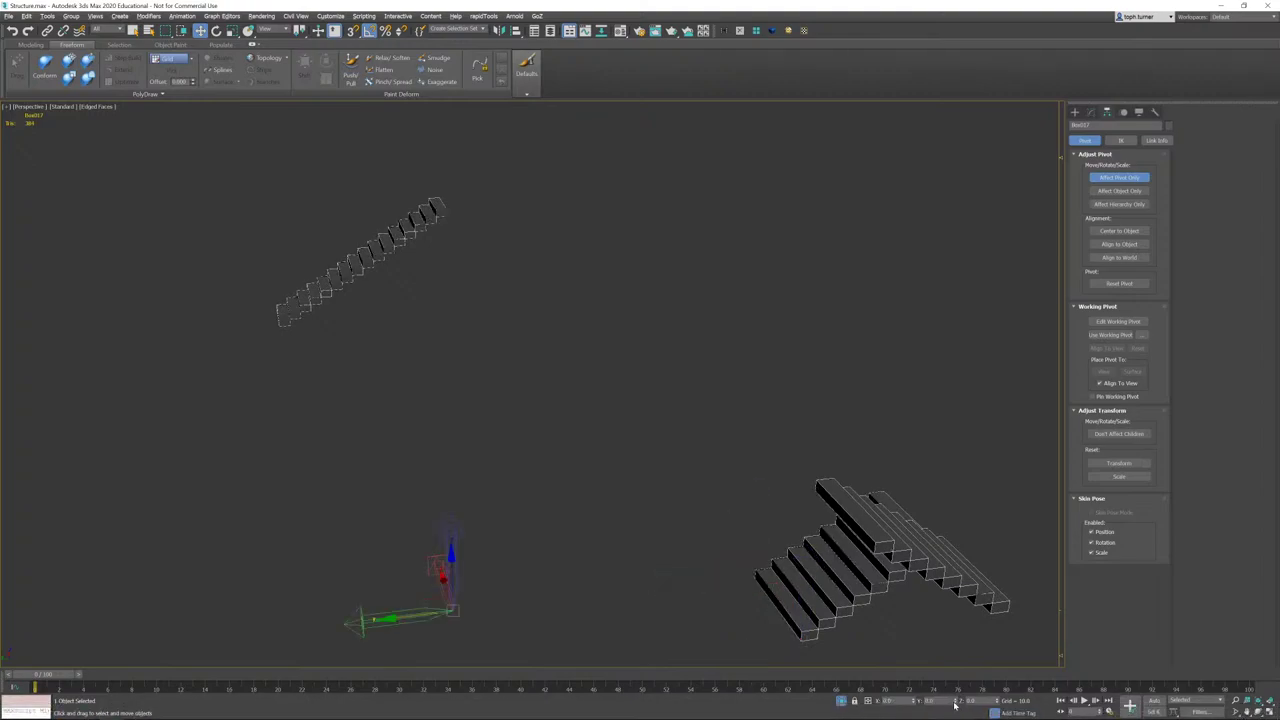
left_click(1091, 112)
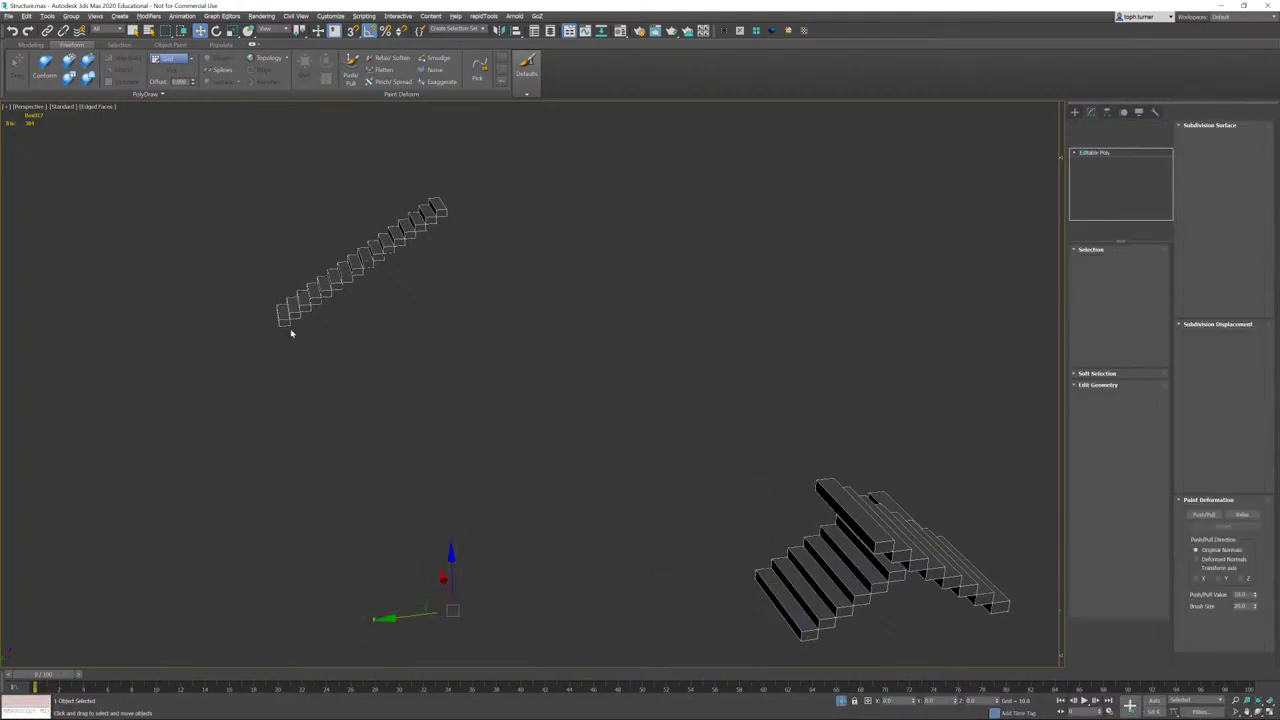
- Export the selected stairs to the FBX folder as ProxyStairs in FBX format, and end isolation to show the whole scene
left_click(9, 16)
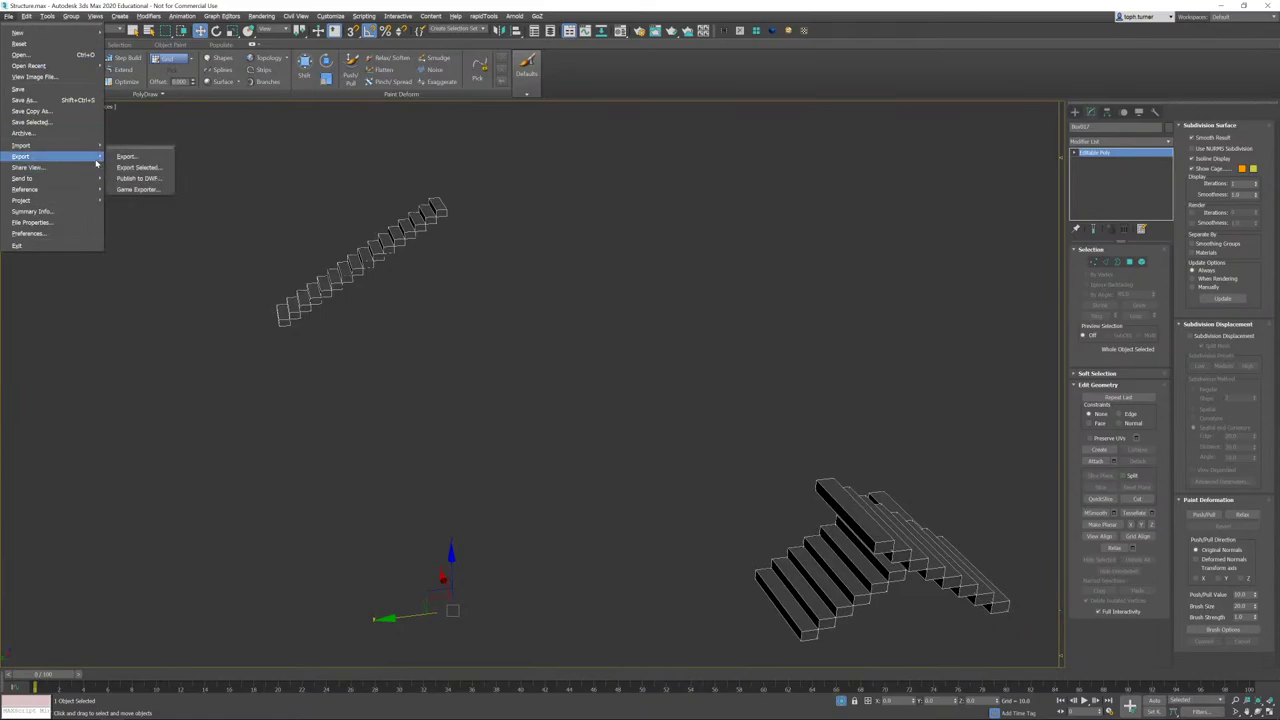
left_click(126, 168)
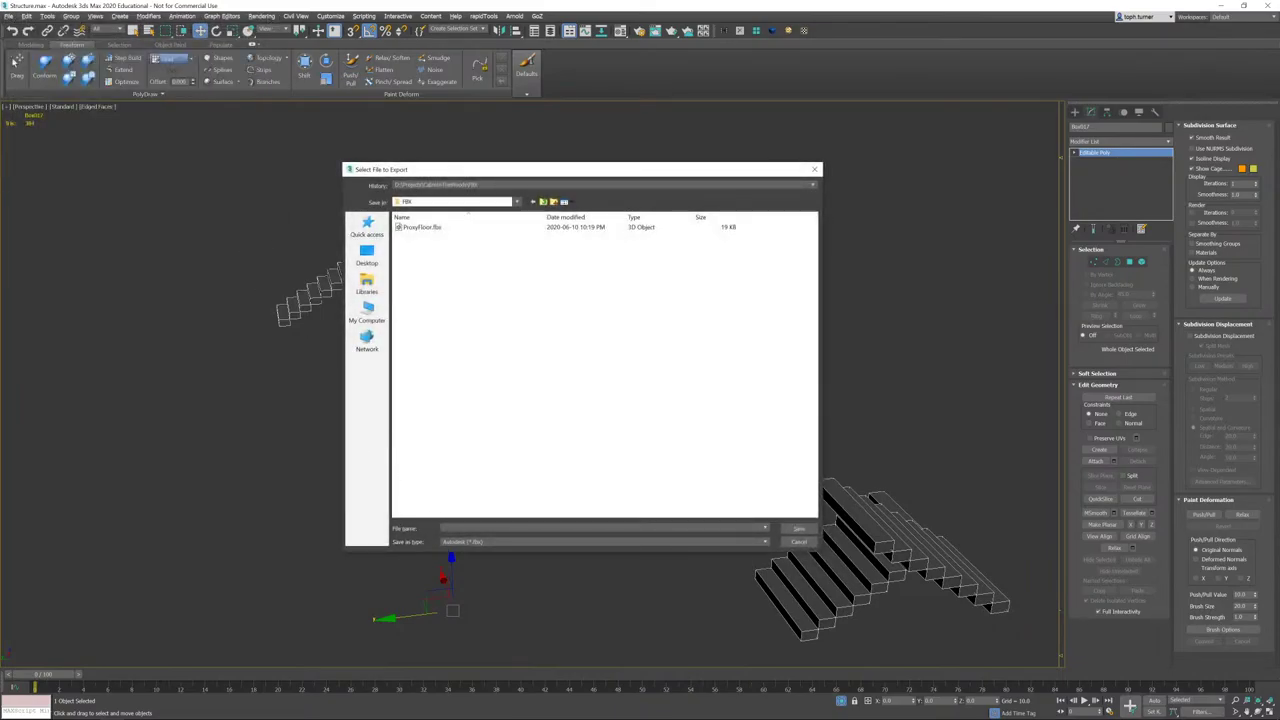
type("P")
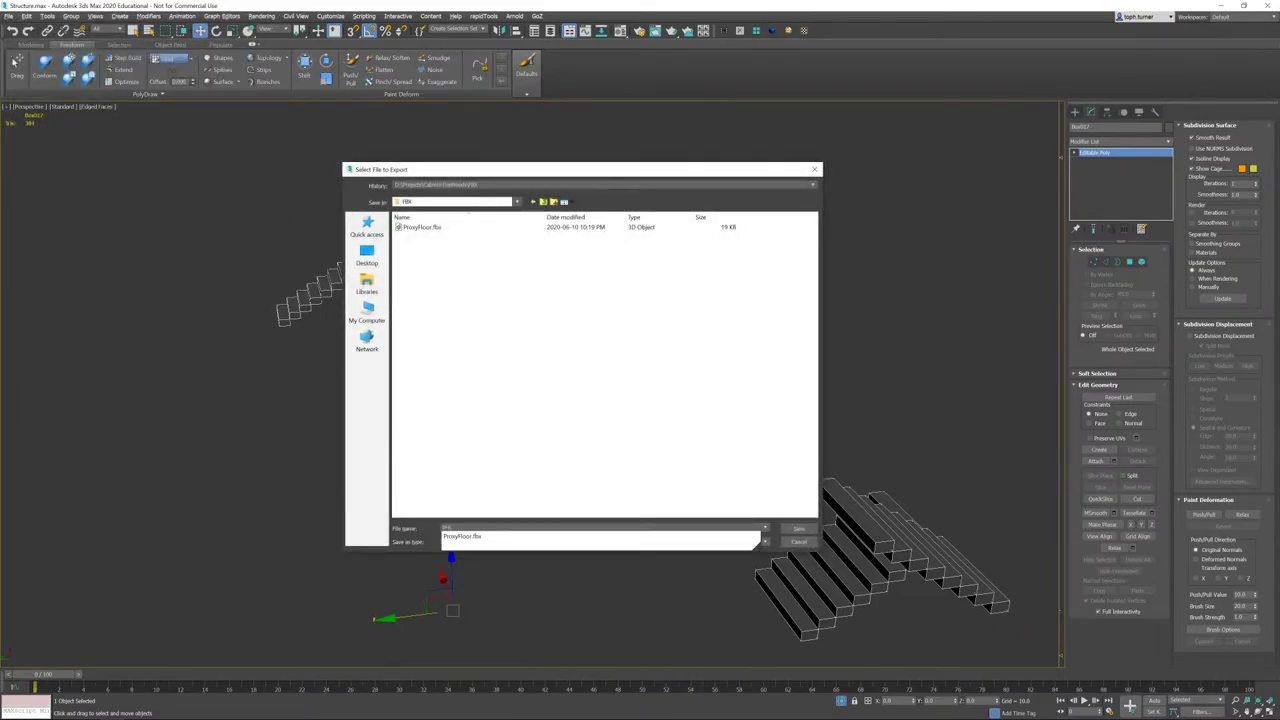
type("roxyStairs")
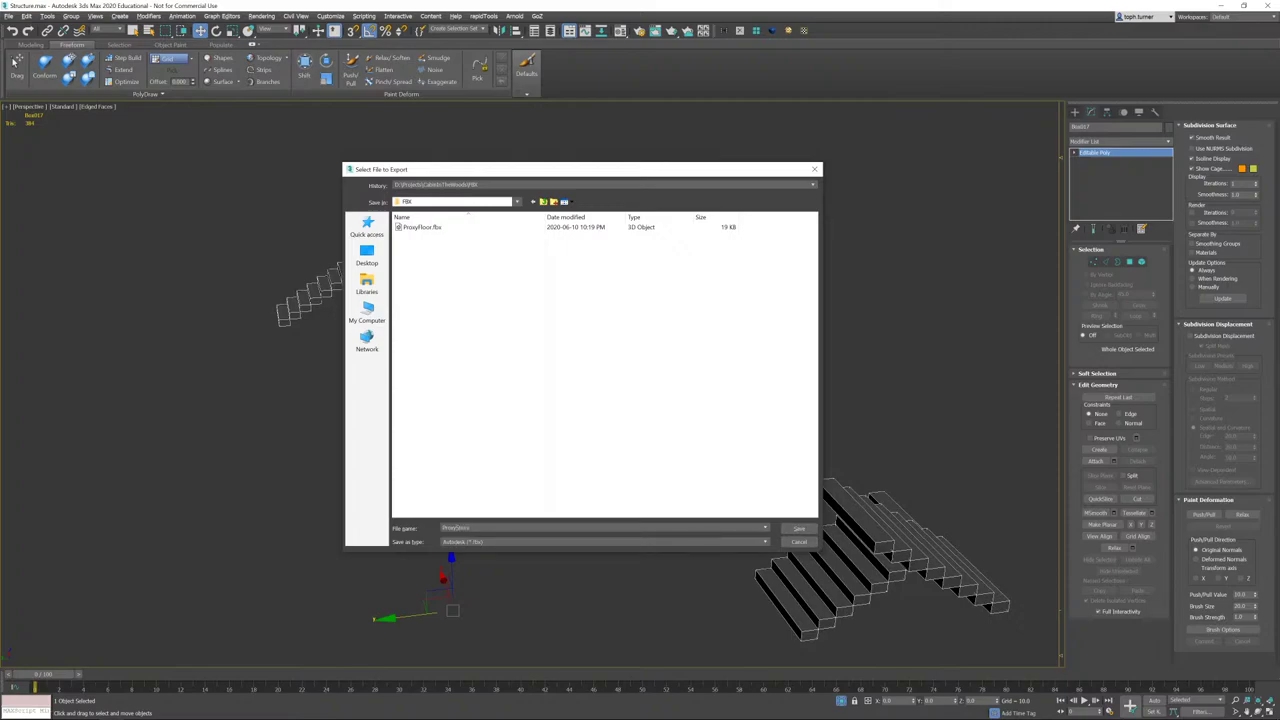
key("Return")
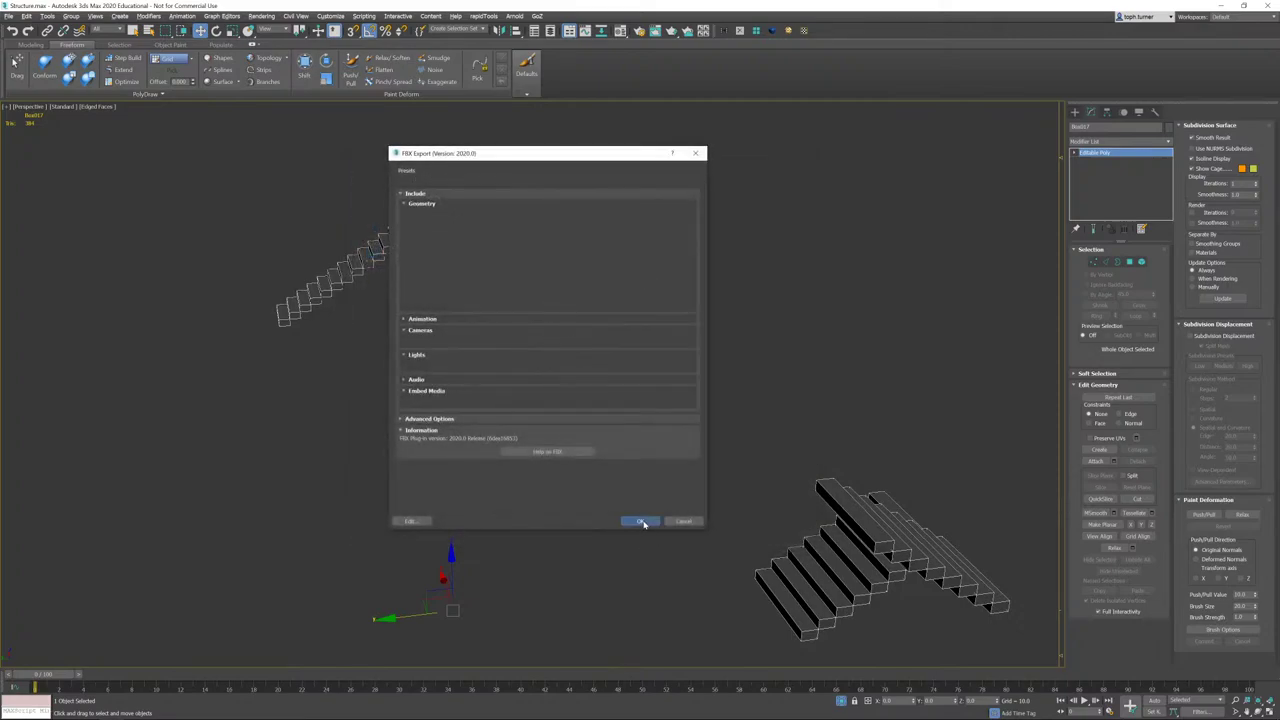
left_click(642, 523)
middle_click_drag(534, 491, 813, 613, "alt")
left_click(840, 702)
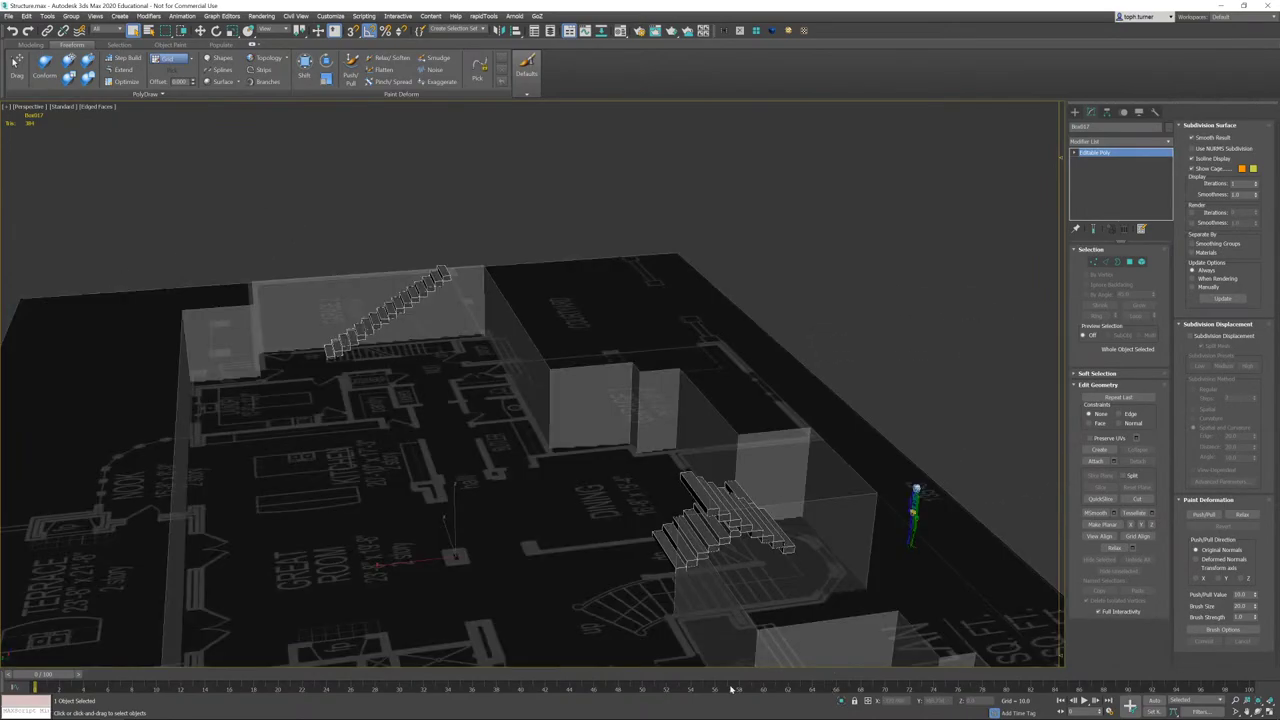
- Switch to Unreal Editor and lower the PostProcessVolume, SkyLight and DirectionalLight beneath the proxy floor
left_click(139, 710)
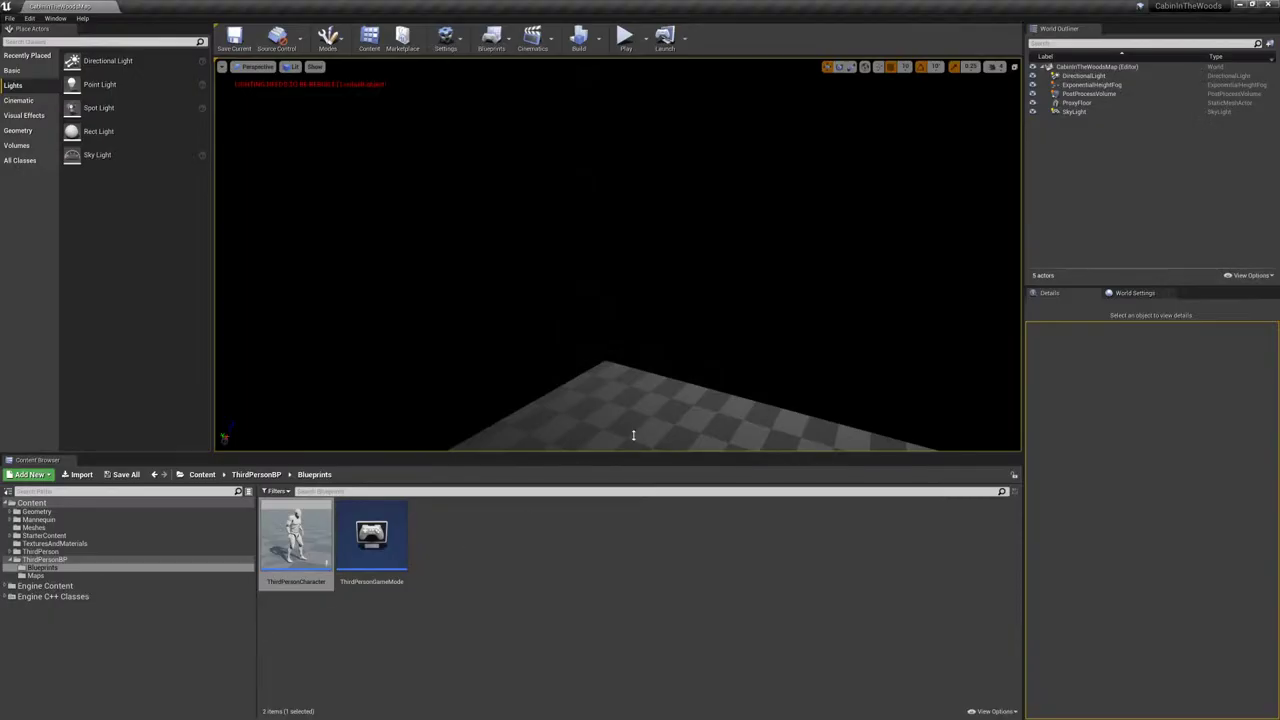
right_click_drag(668, 345, 600, 410)
key("e")
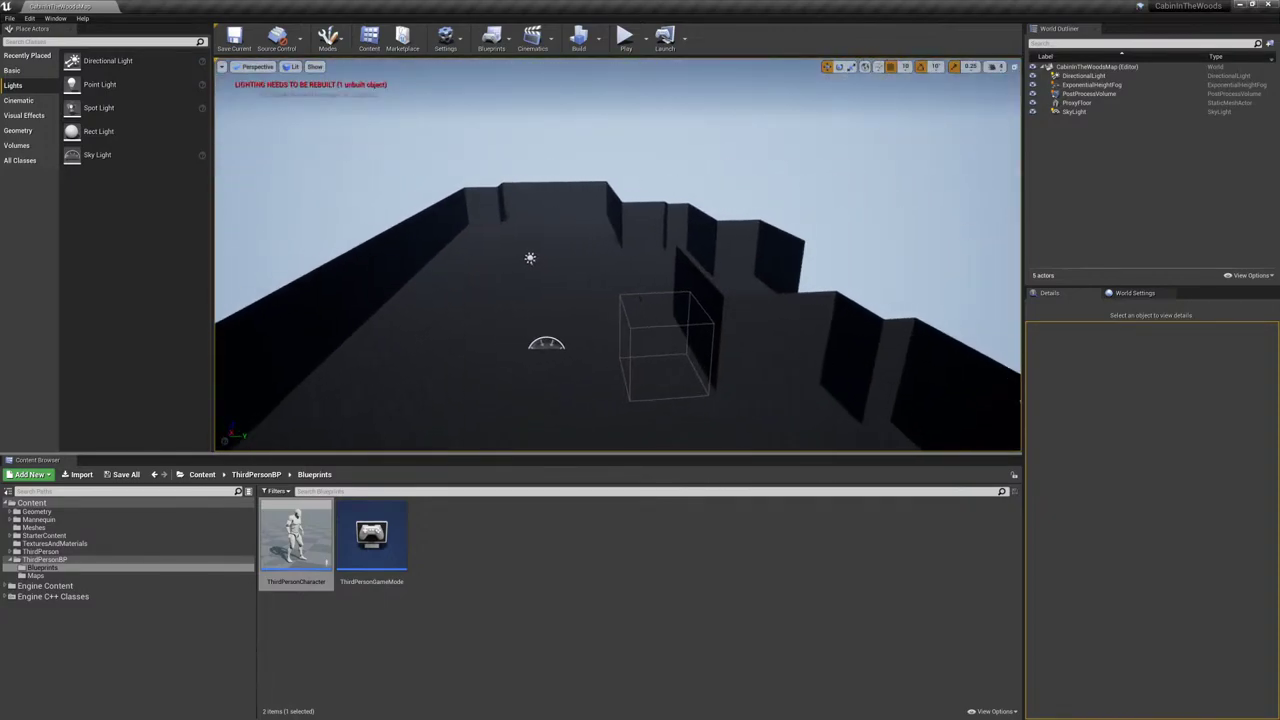
left_click(640, 297)
left_click(636, 296)
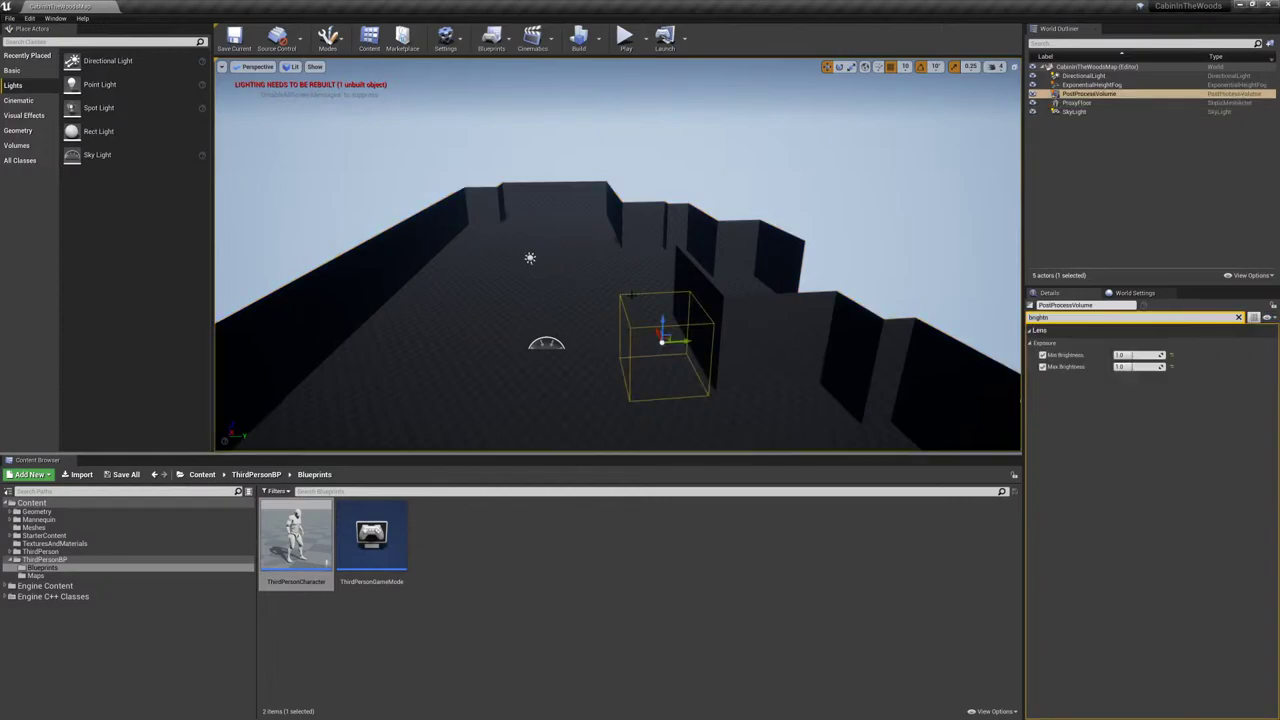
left_click_drag(662, 322, 658, 414)
left_click(530, 258)
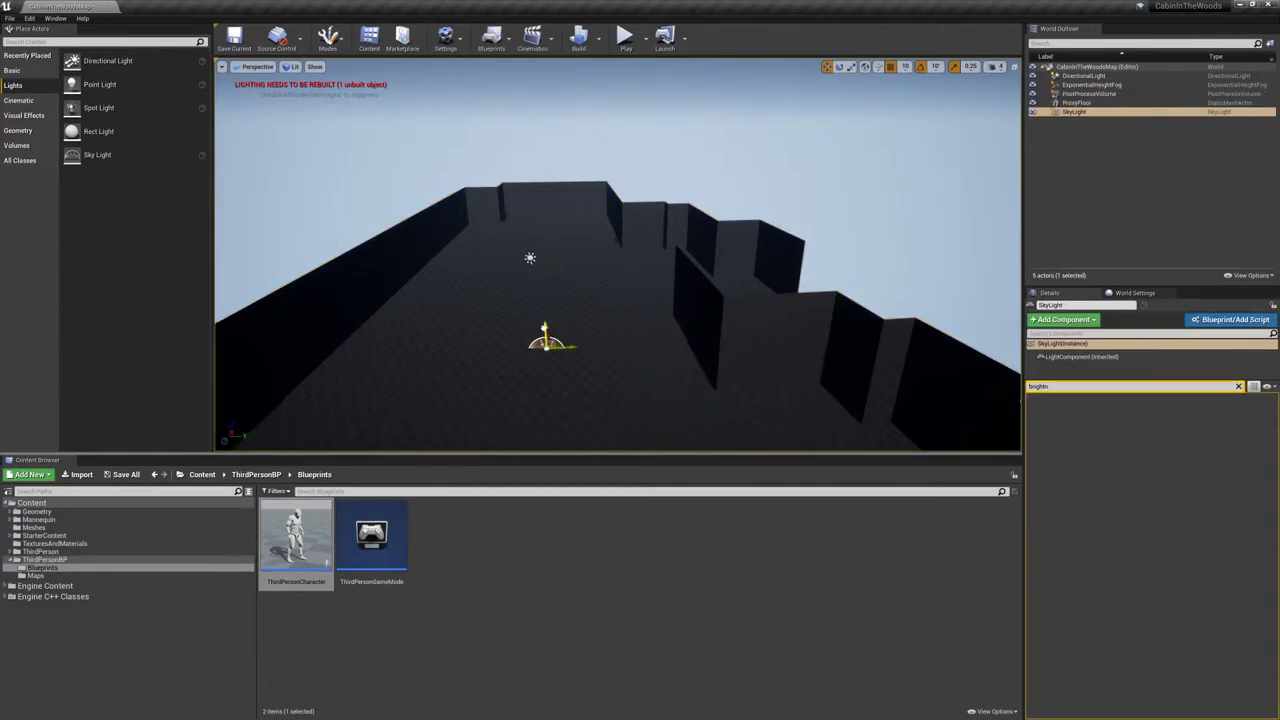
left_click(530, 258)
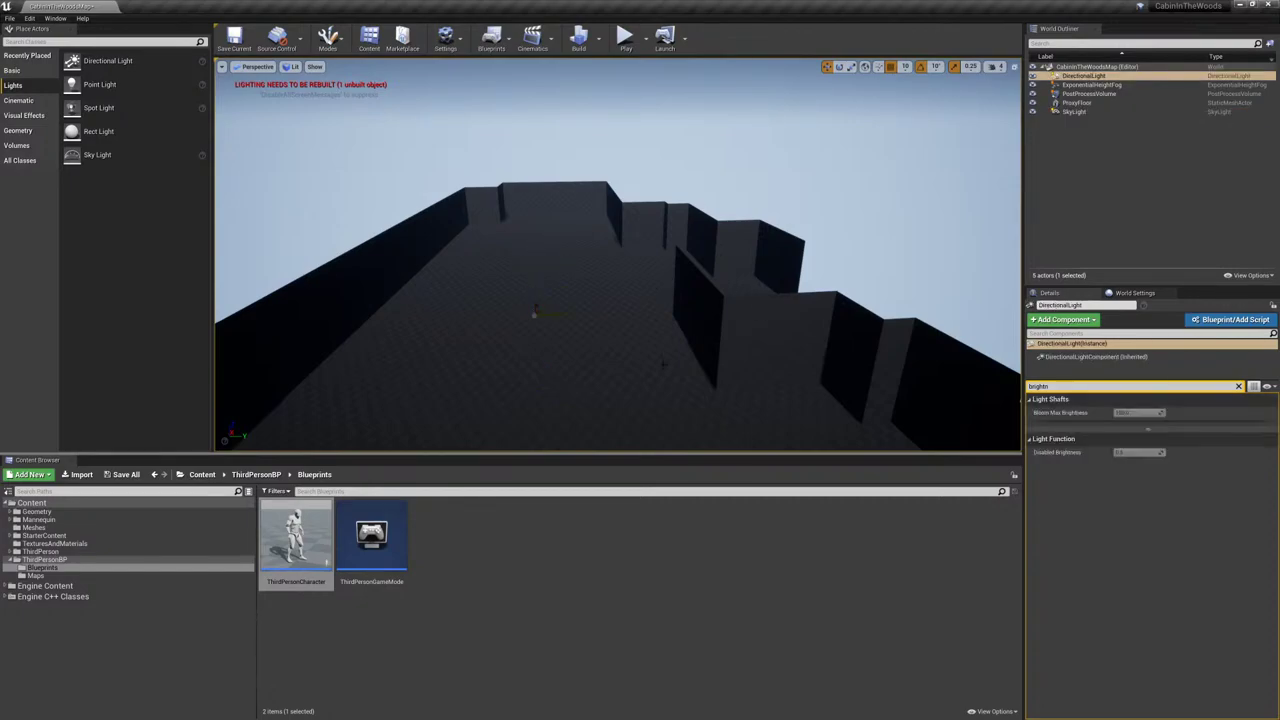
- Import ProxyStairs.fbx from the project's FBX folder into the Meshes folder with the default static mesh import options
left_click(36, 527)
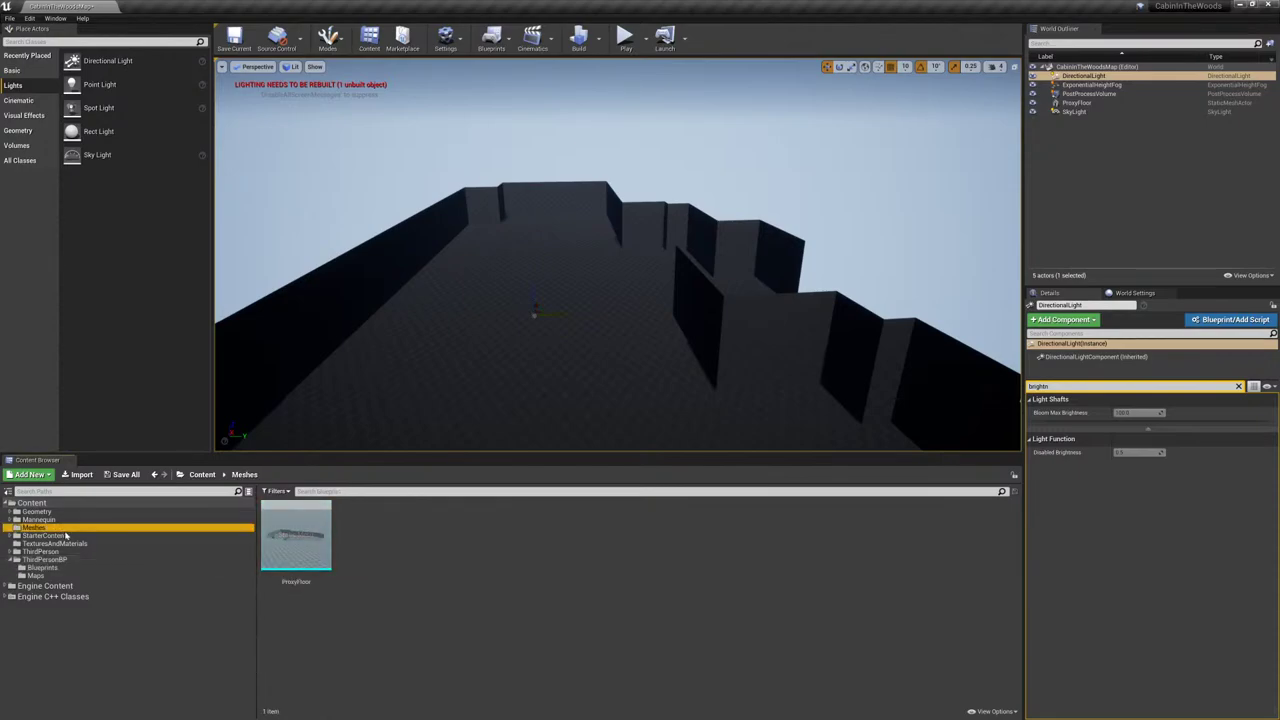
left_click(82, 475)
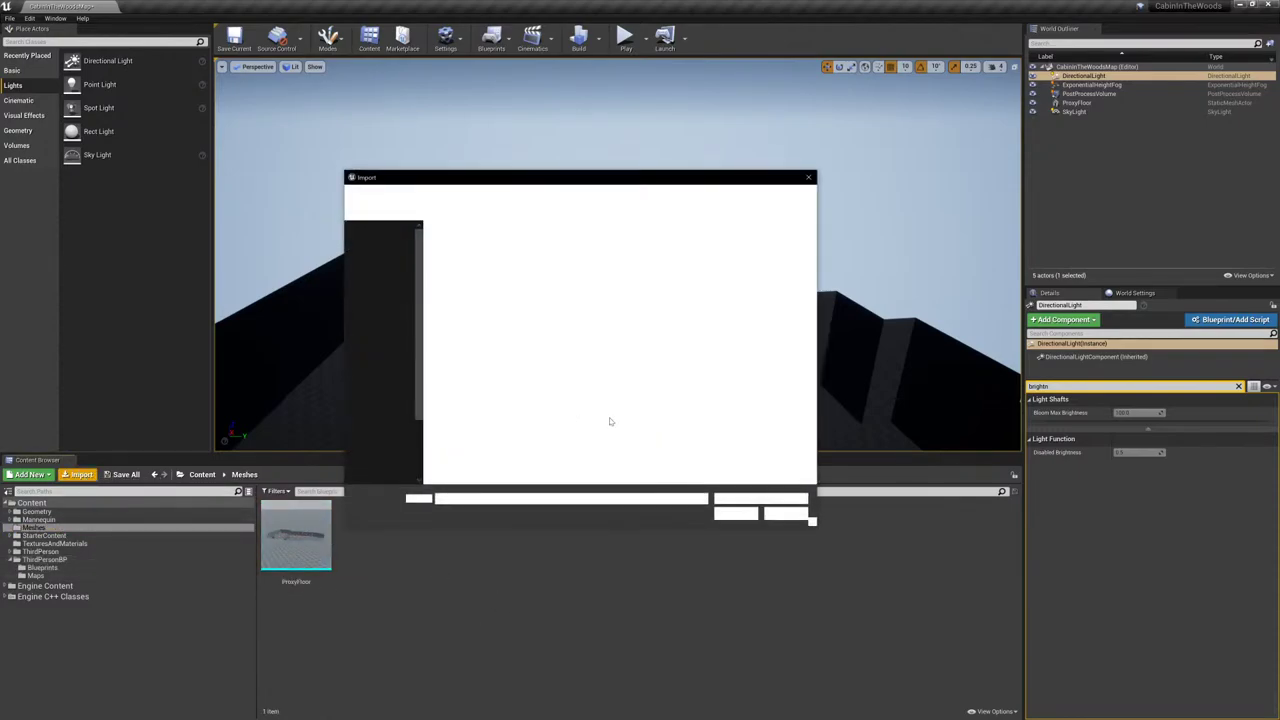
left_click(465, 254)
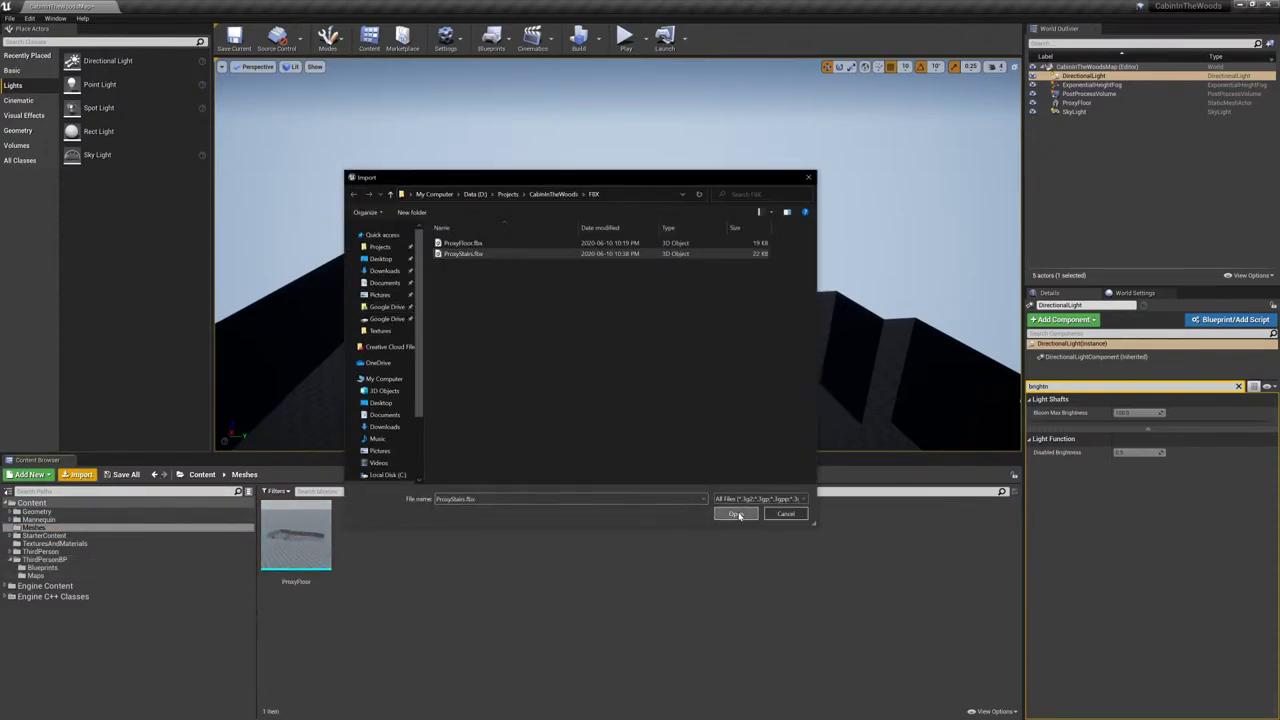
left_click(736, 513)
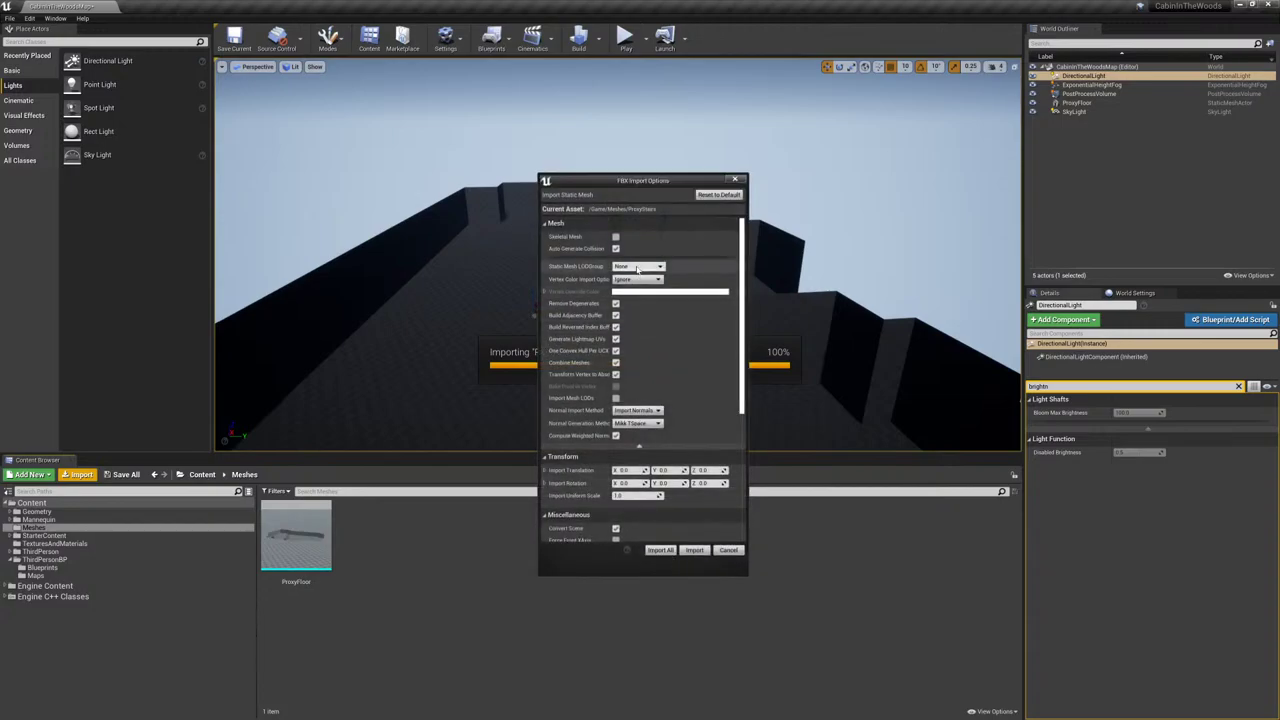
scroll(655, 350, "down", 2)
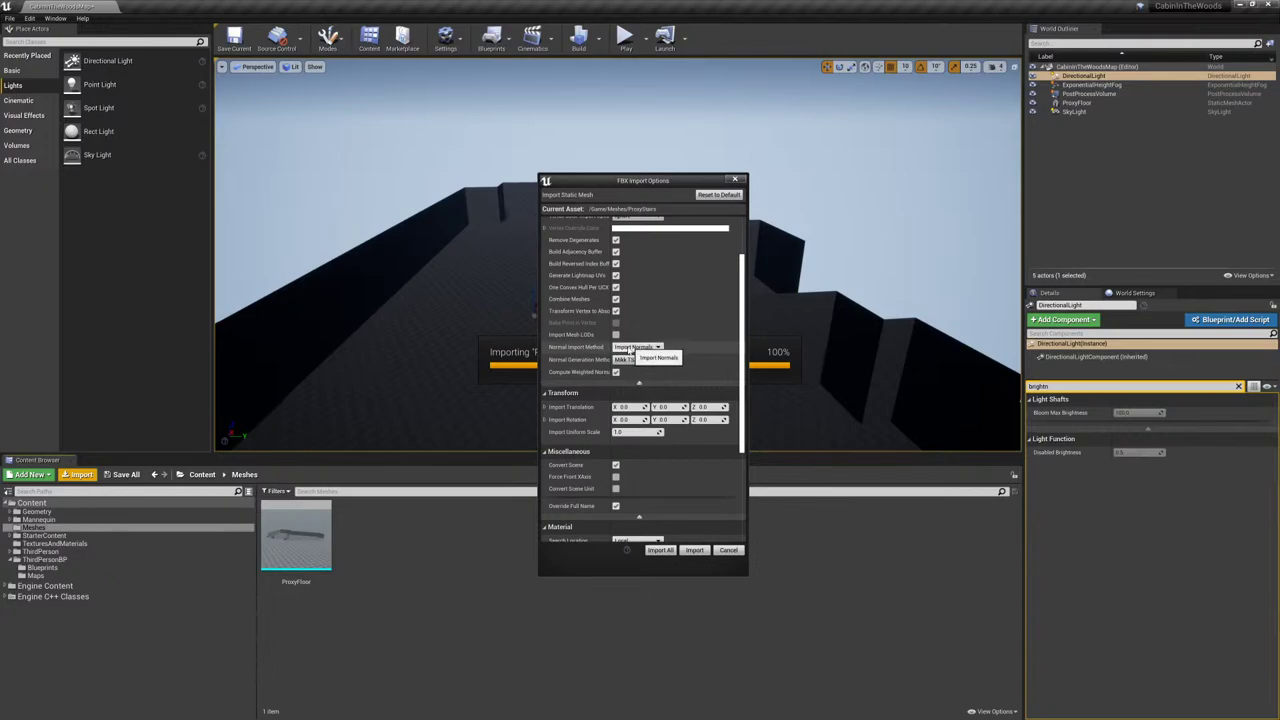
left_click(694, 550)
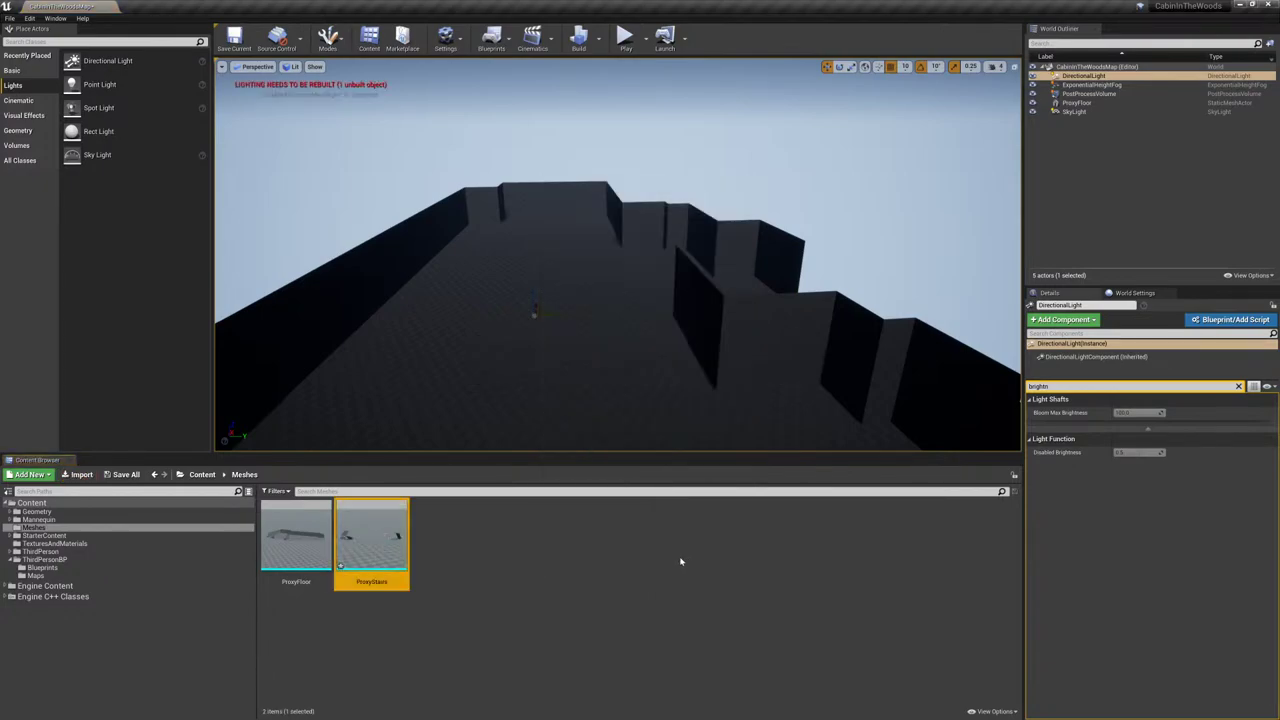
- Place the ProxyStairs mesh in the level and reset its location to 0, 0, 0
left_click_drag(375, 540, 530, 378)
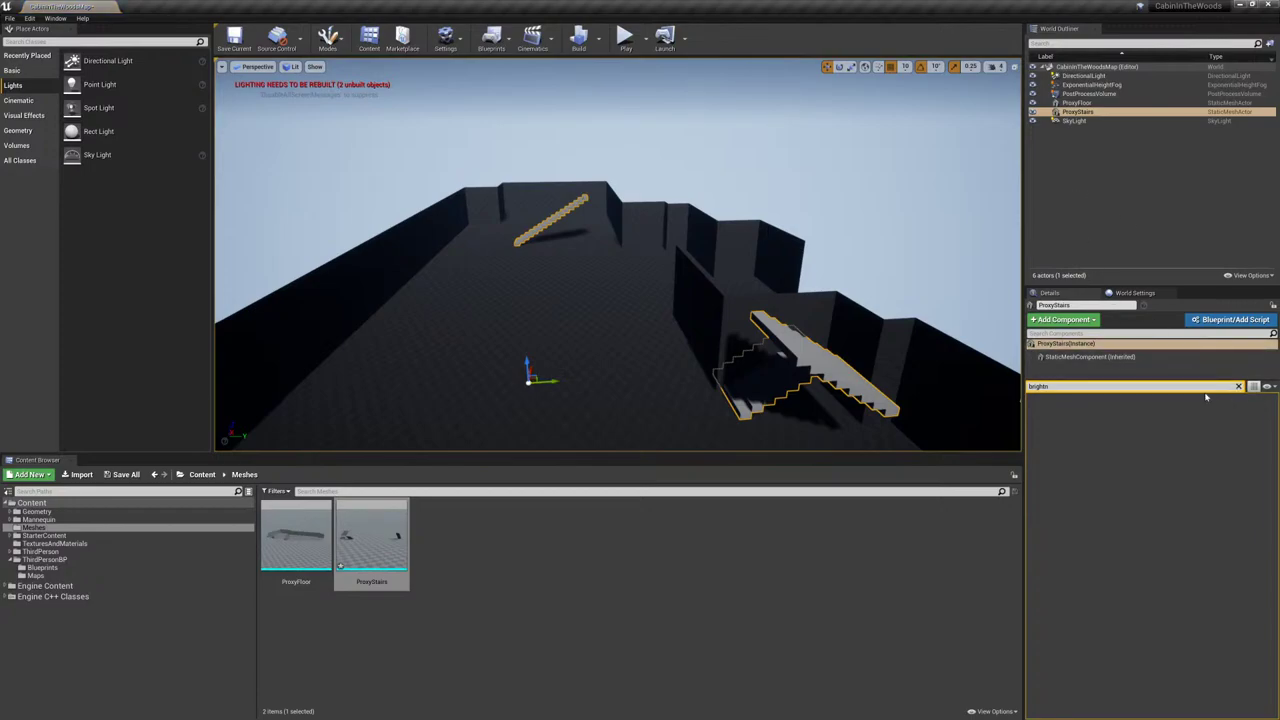
left_click(1240, 387)
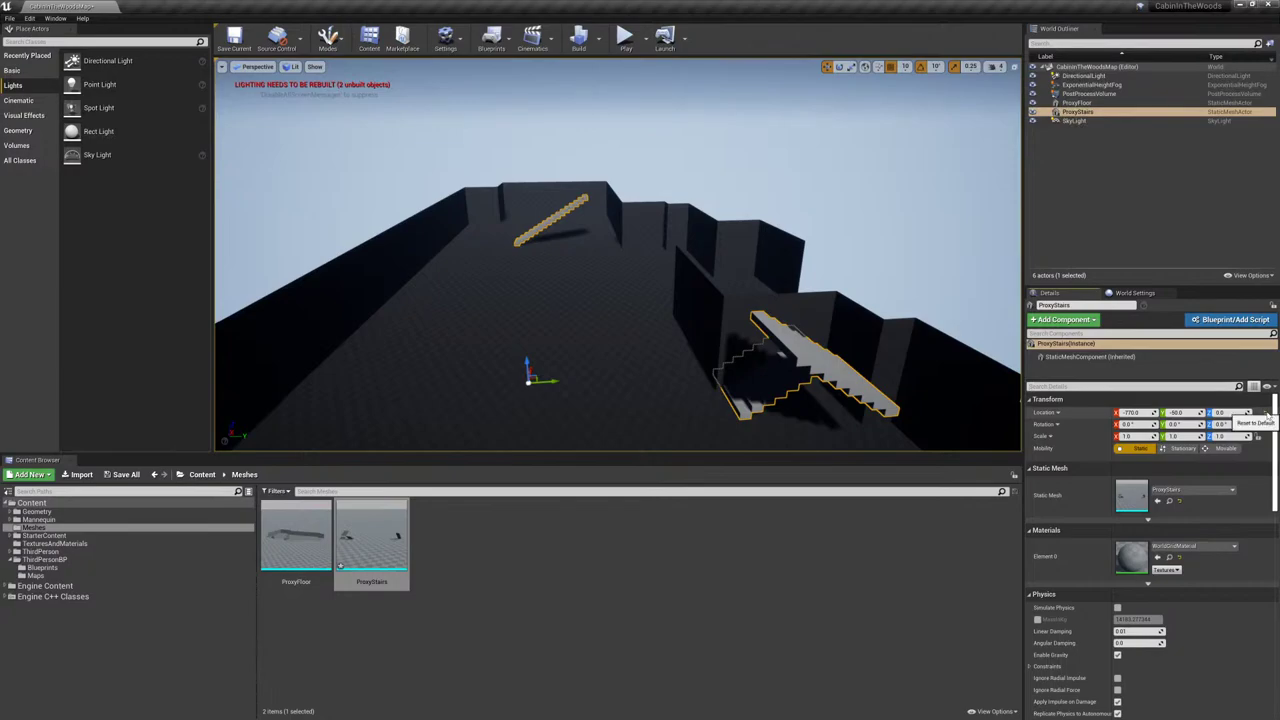
left_click(1259, 412)
left_click(869, 175)
- Play the level in the editor, run the character across the proxy floor to inspect the stairs, and end the play session
right_click_drag(869, 175, 825, 200)
key("w")
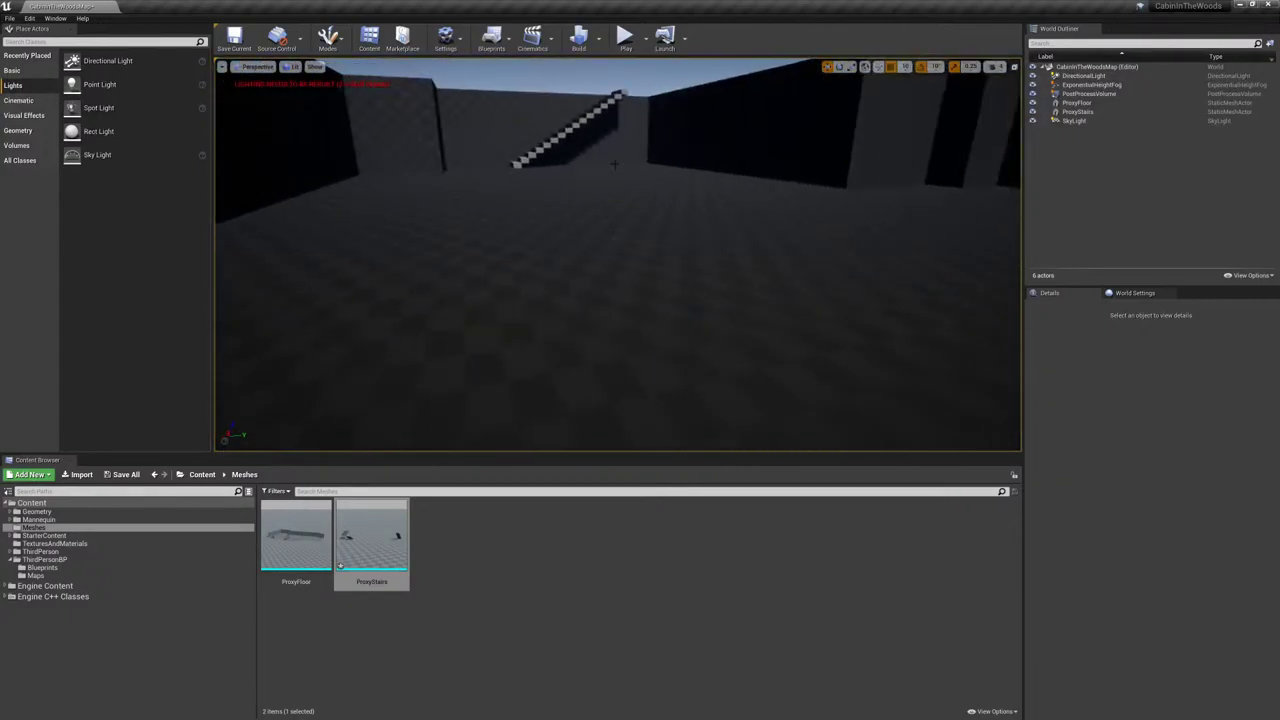
left_click(625, 37)
left_click(648, 240)
key("w")
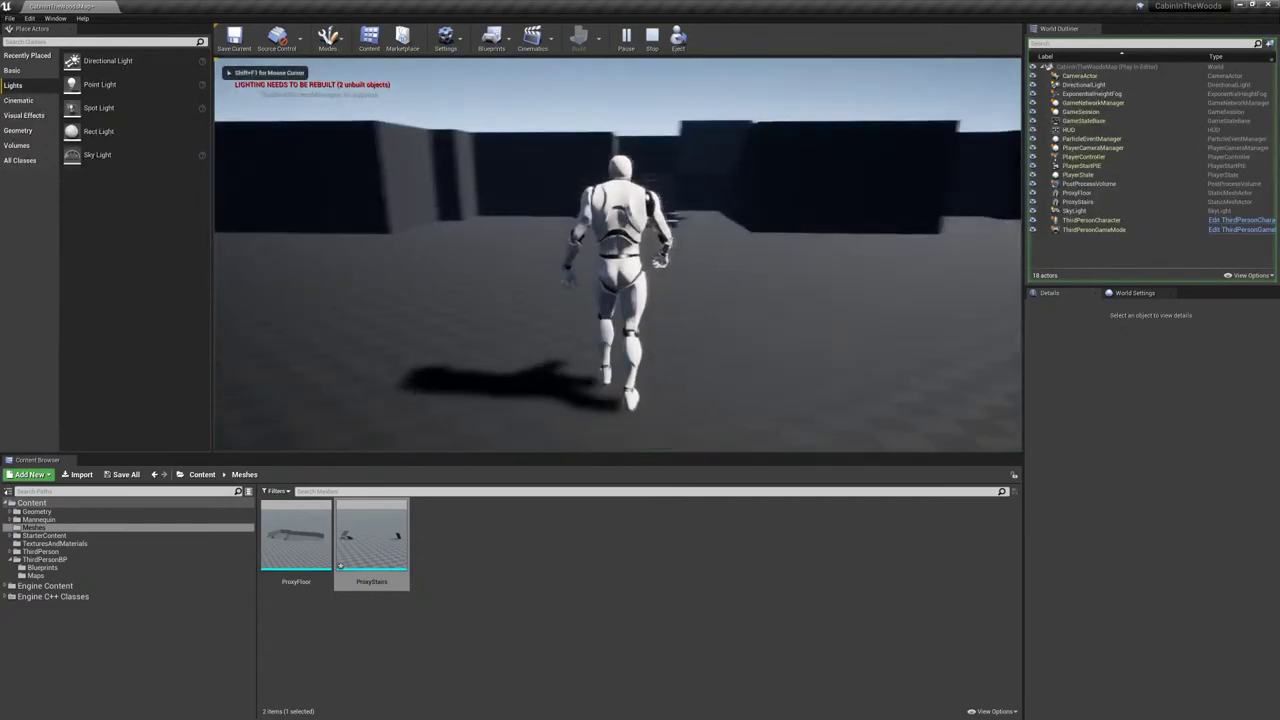
key("w")
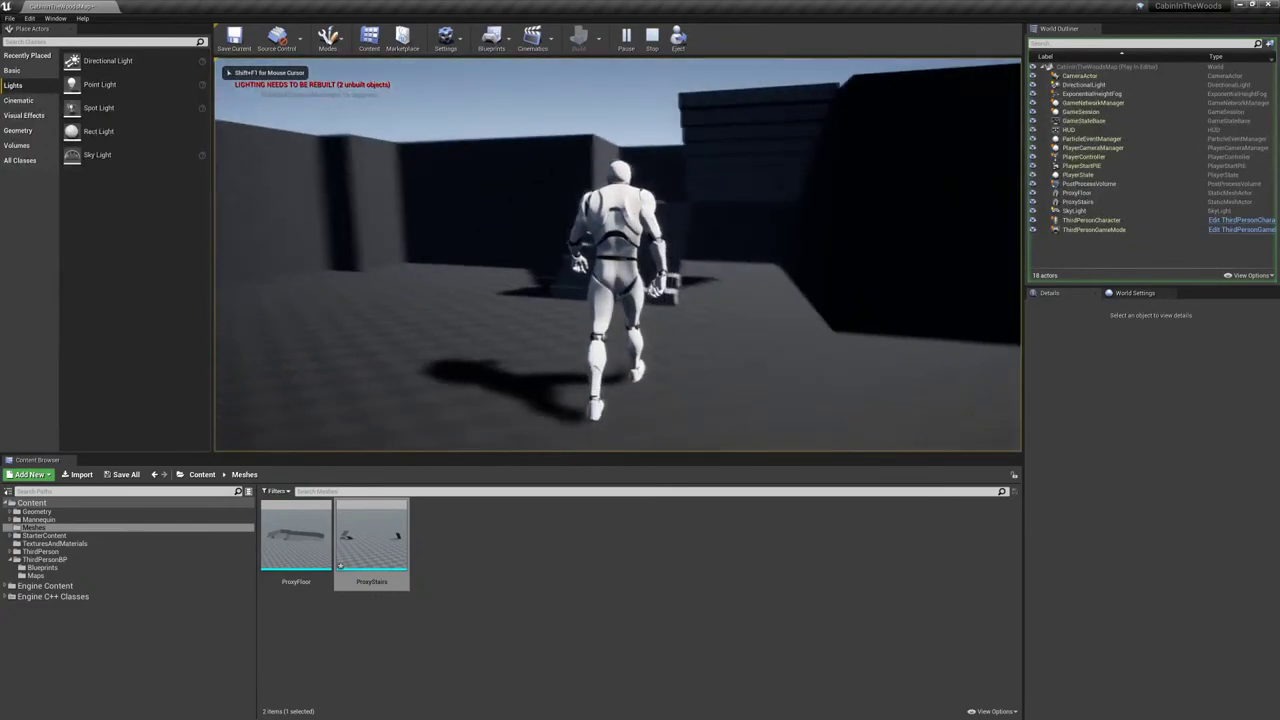
key("w")
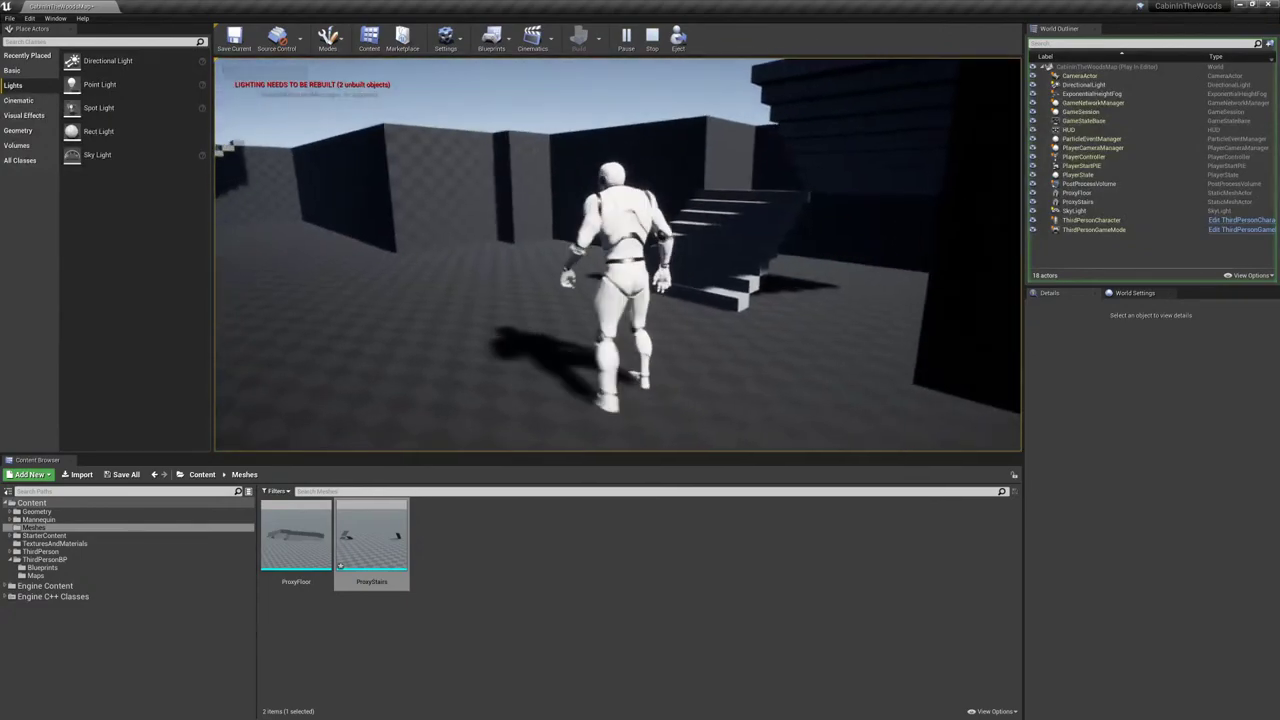
key("w")
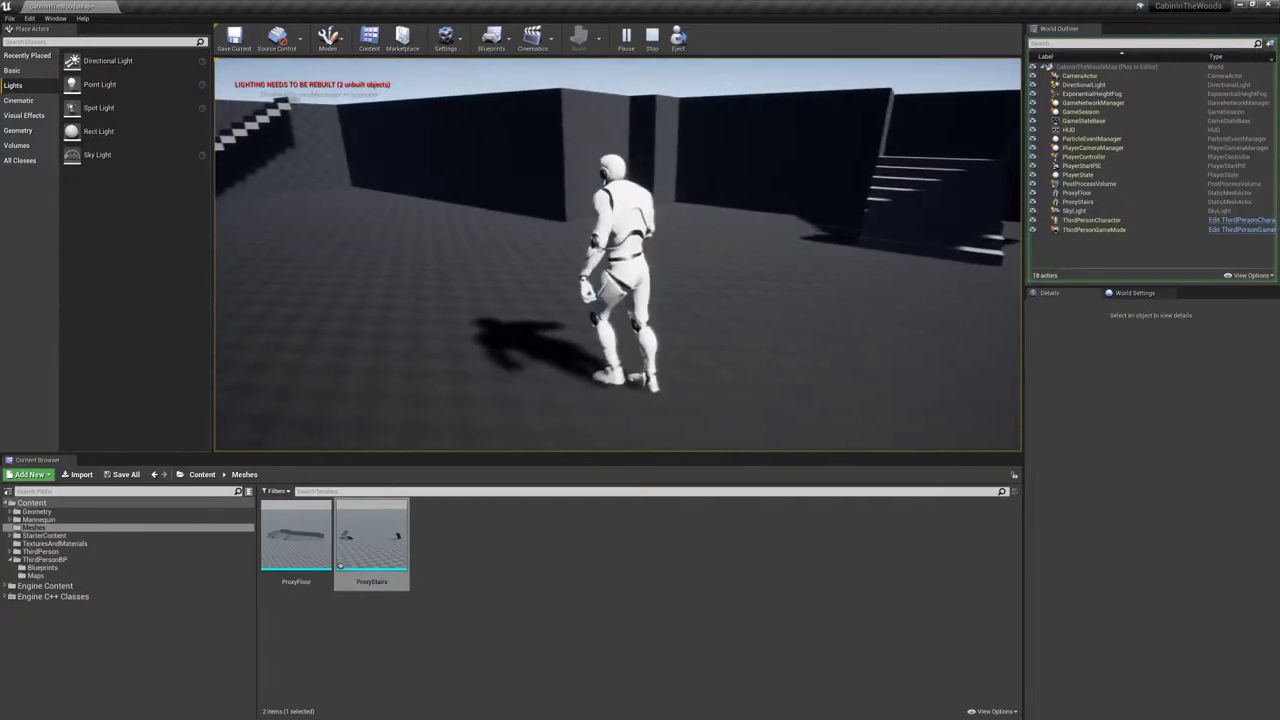
key("w")
key("Escape")
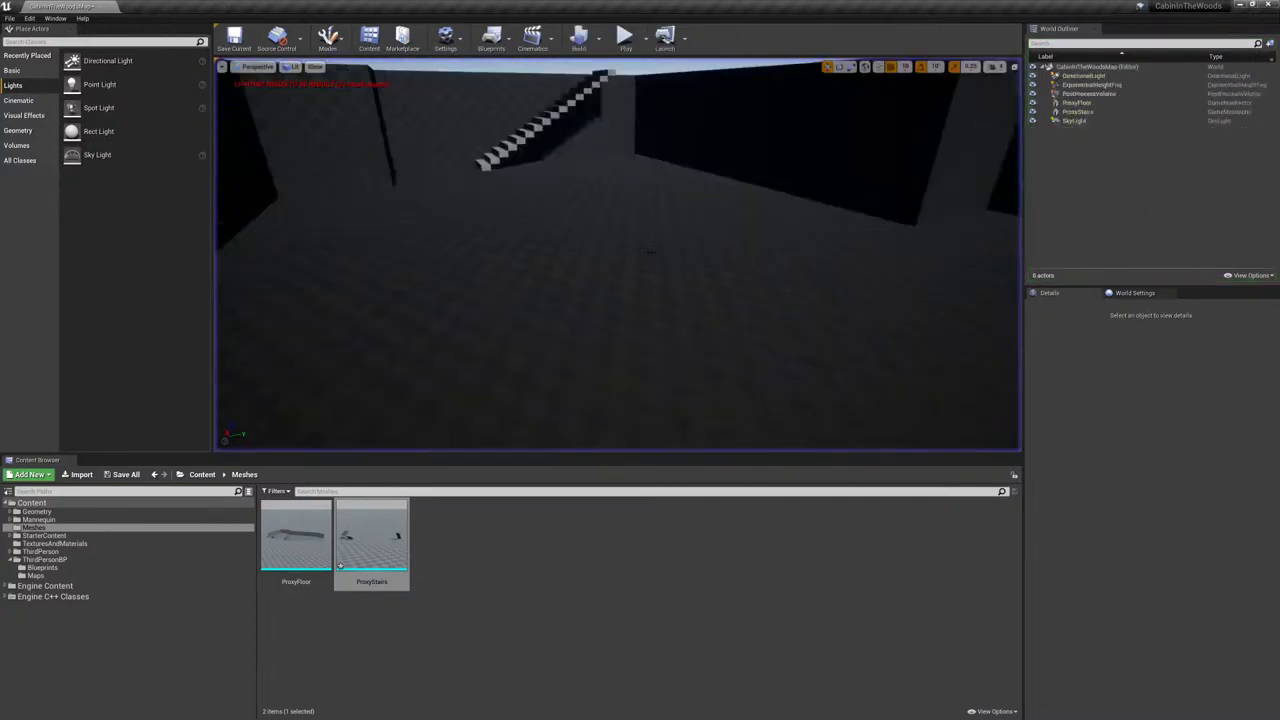
- Set the ProxyStairs mesh's Collision Complexity to Use Complex Collision As Simple and close its mesh editor
left_click(527, 132)
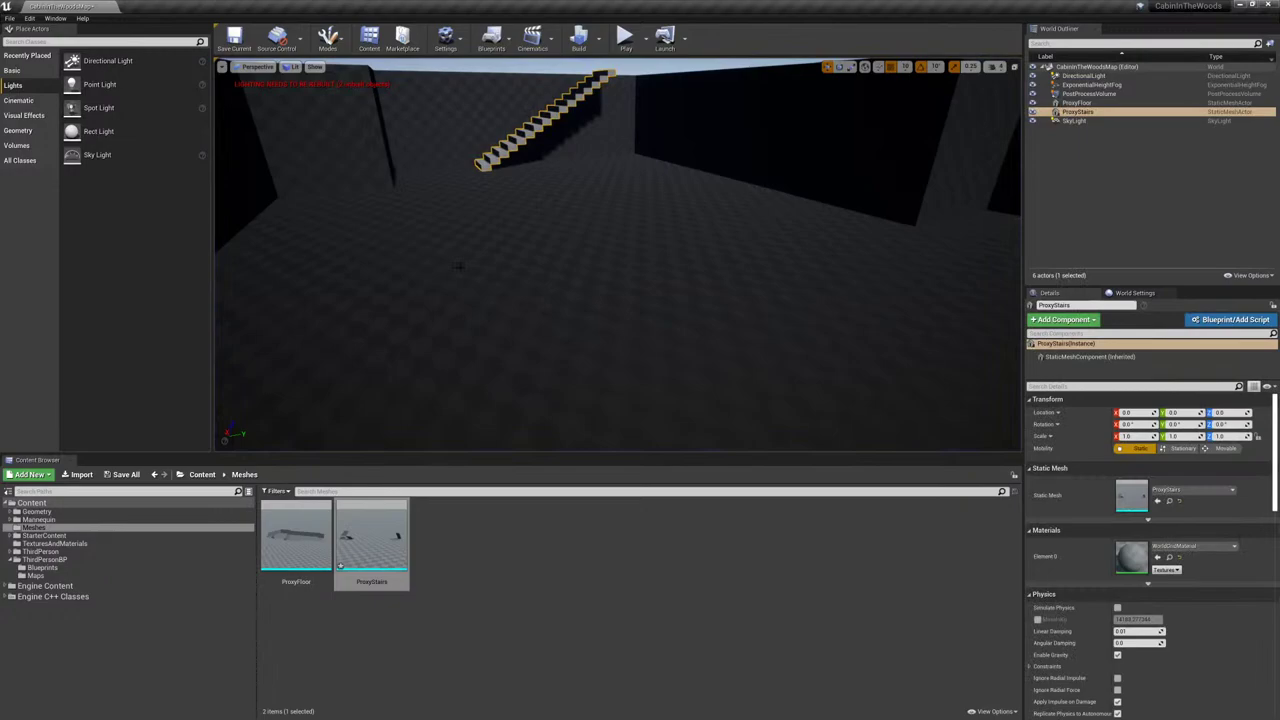
double_click(360, 540)
scroll(898, 520, "down", 5)
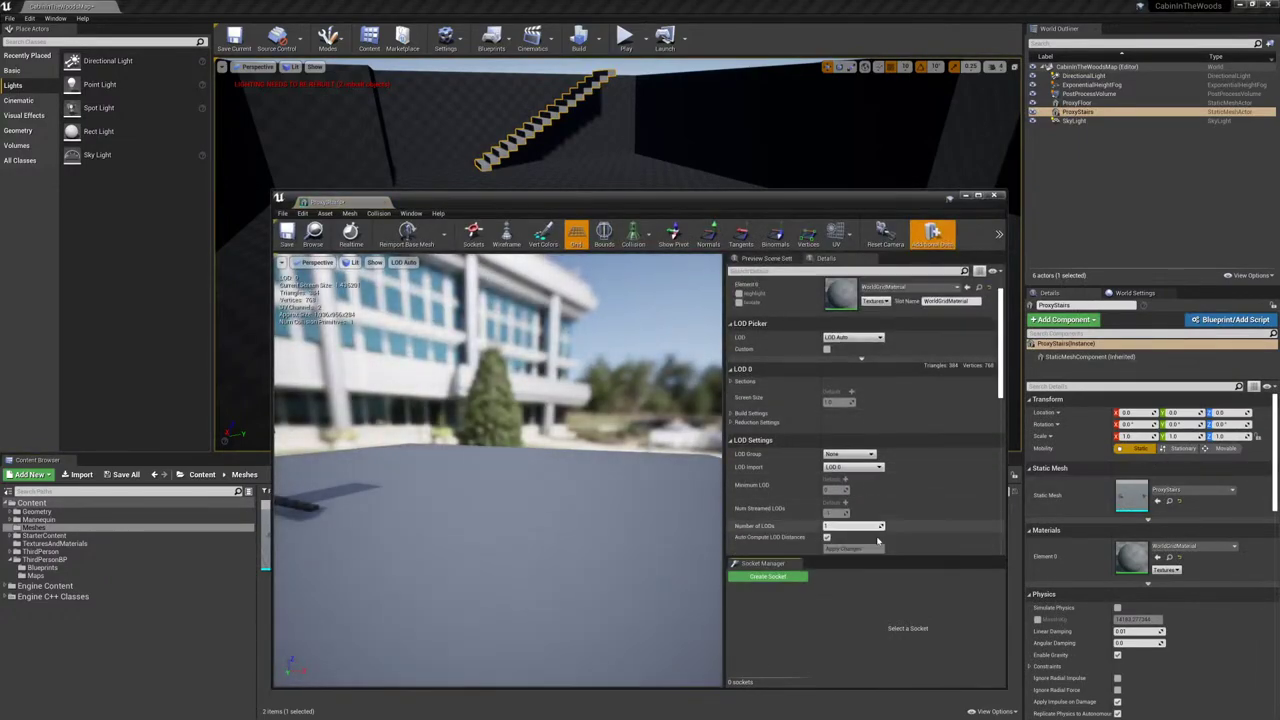
scroll(898, 520, "down", 4)
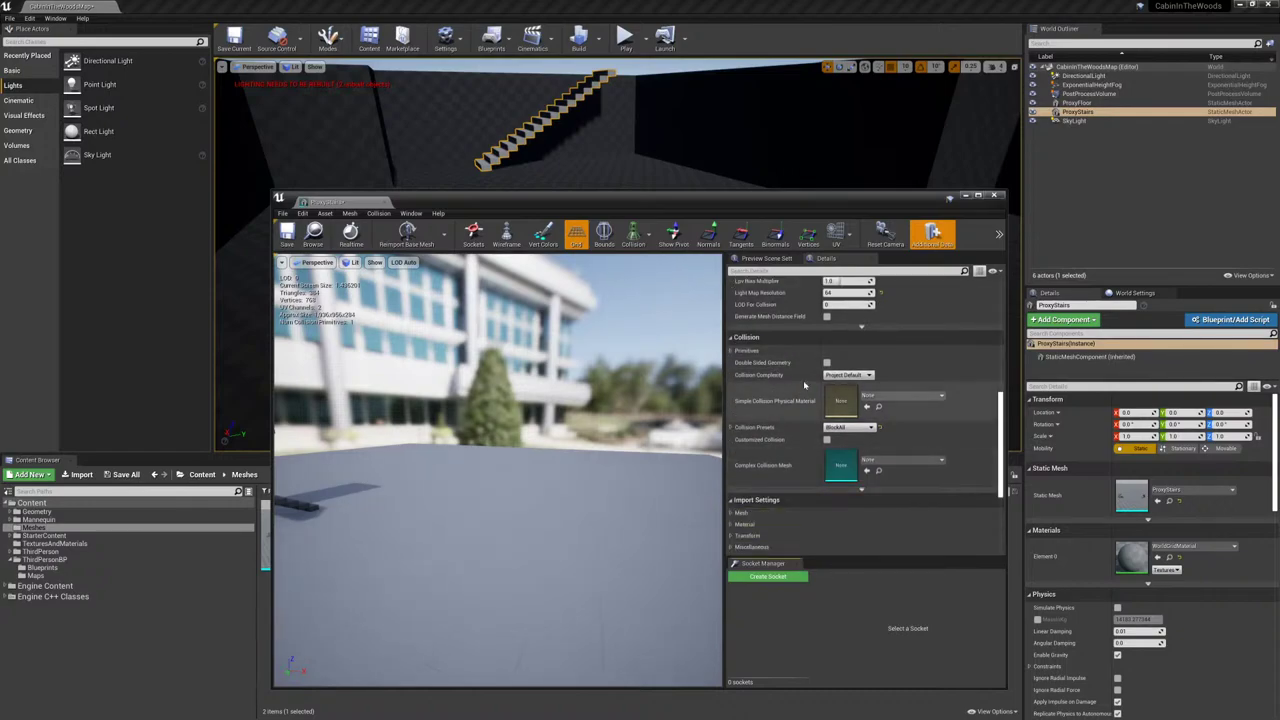
left_click(868, 375)
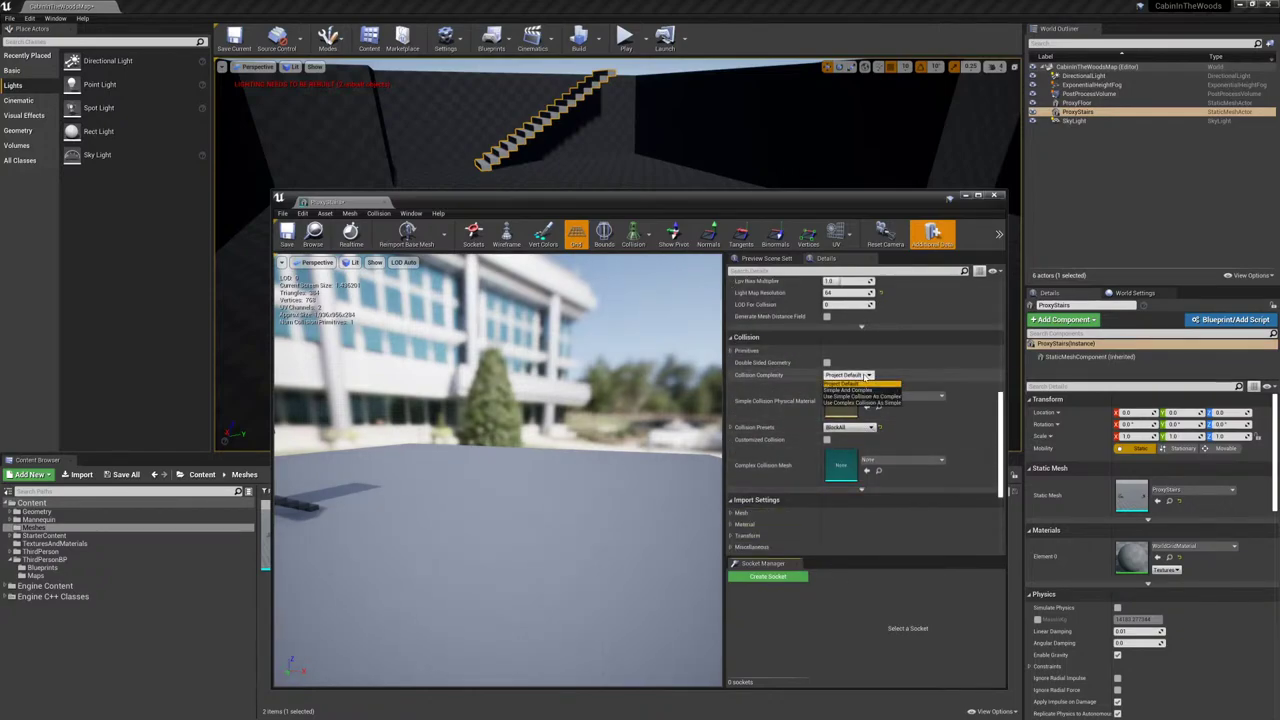
left_click(855, 405)
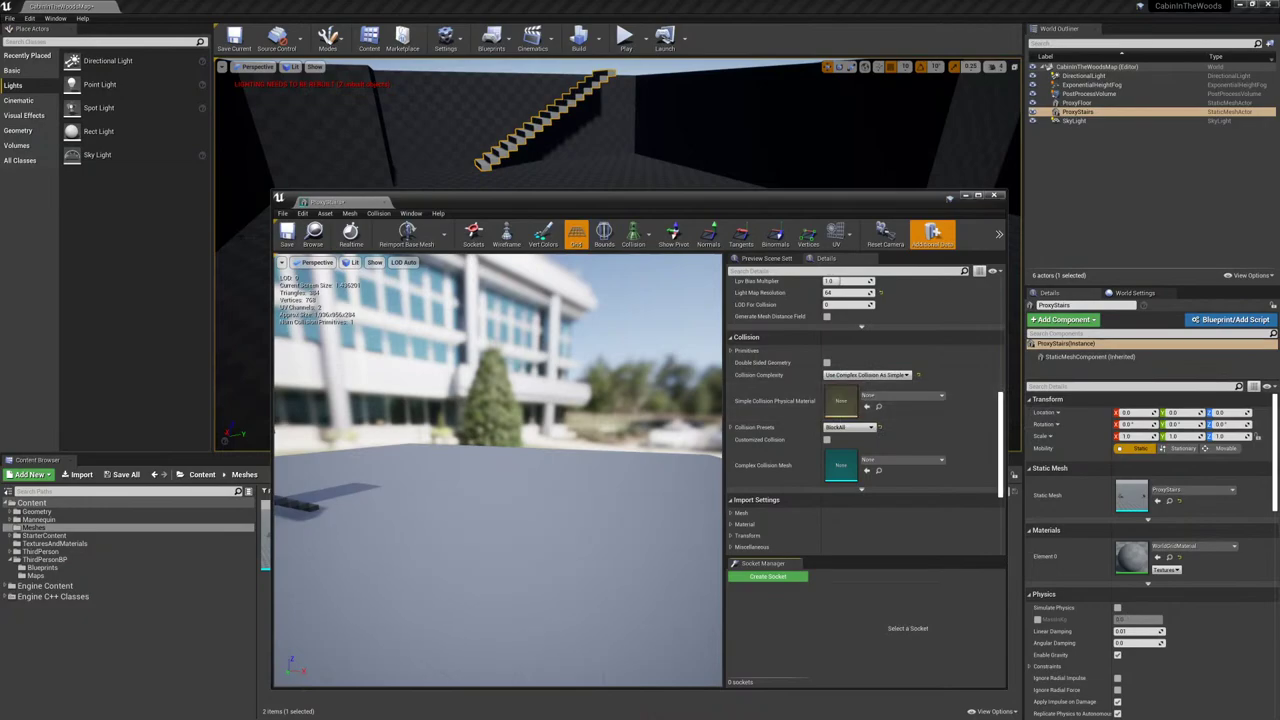
left_click(994, 195)
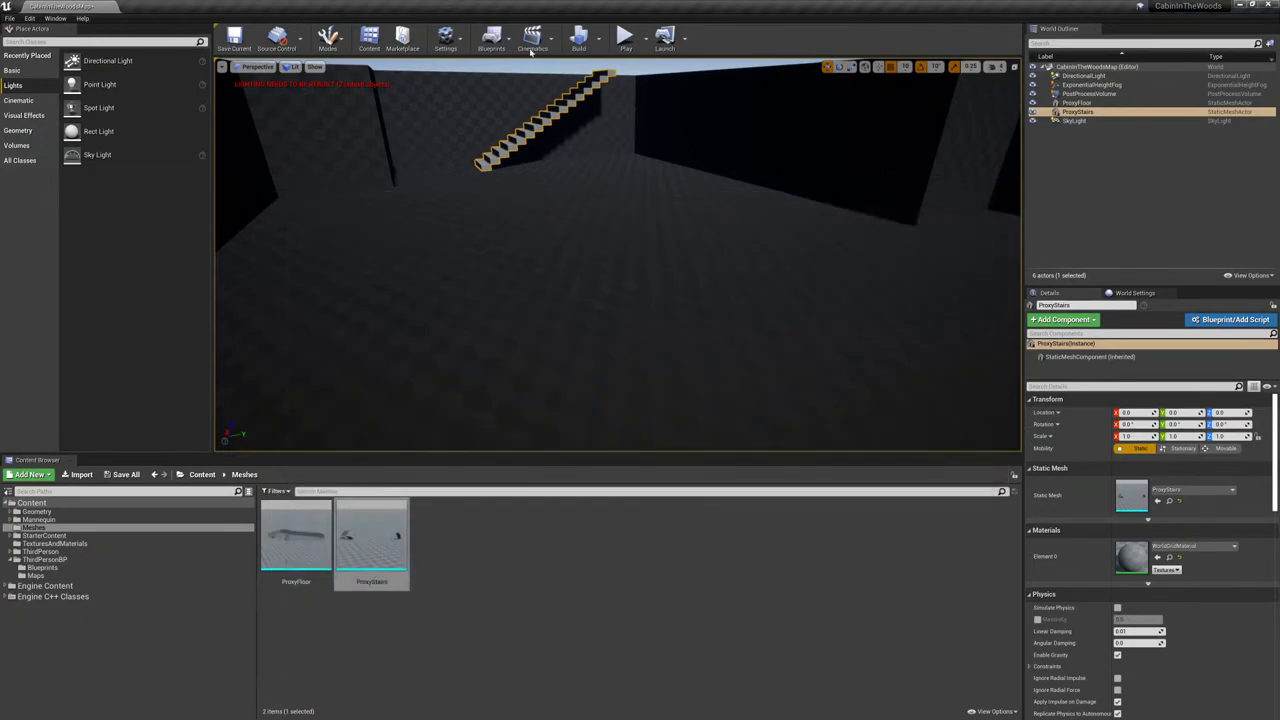
- Play the level and run the character up the staircase with the landing to test its collision
left_click(625, 38)
key("w")
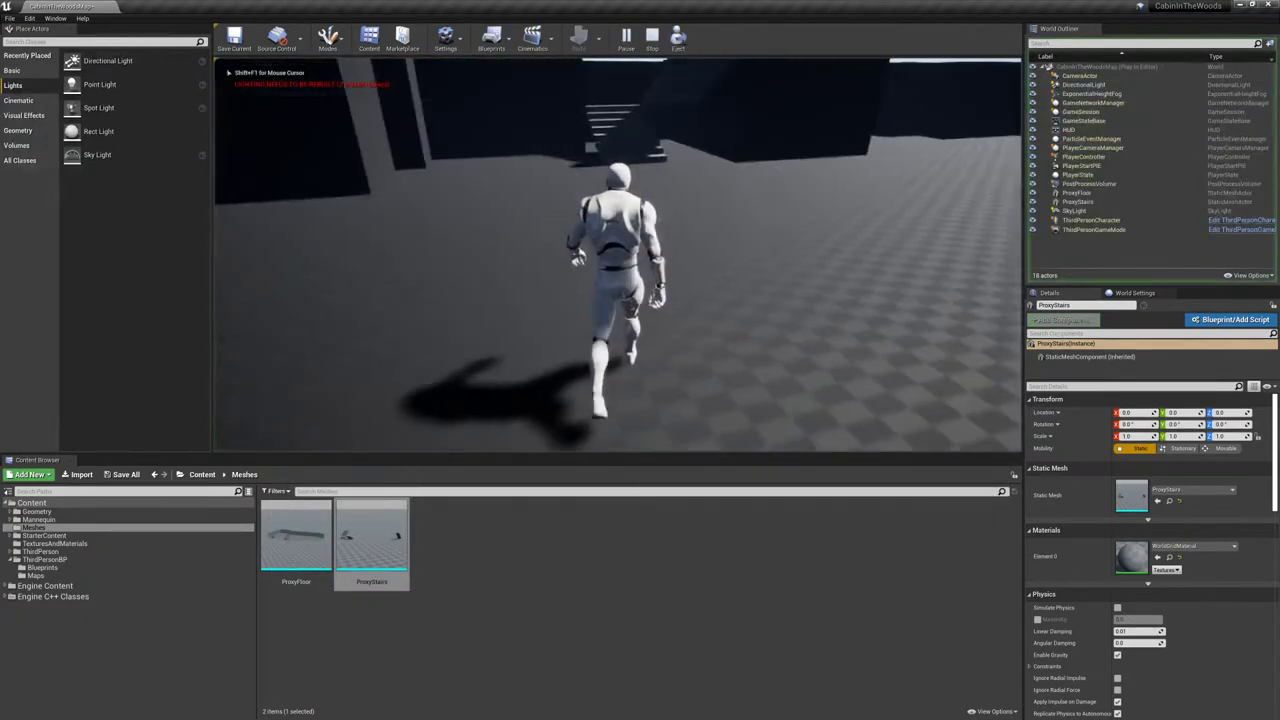
key("w")
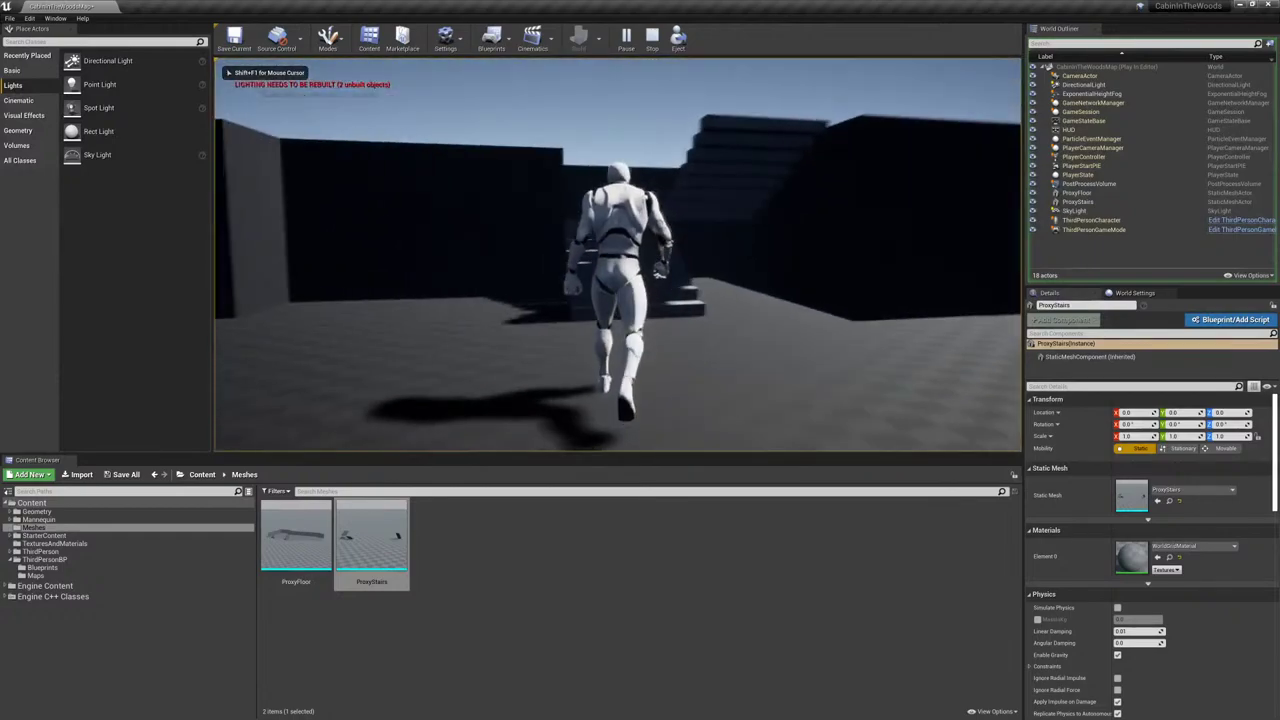
key("w")
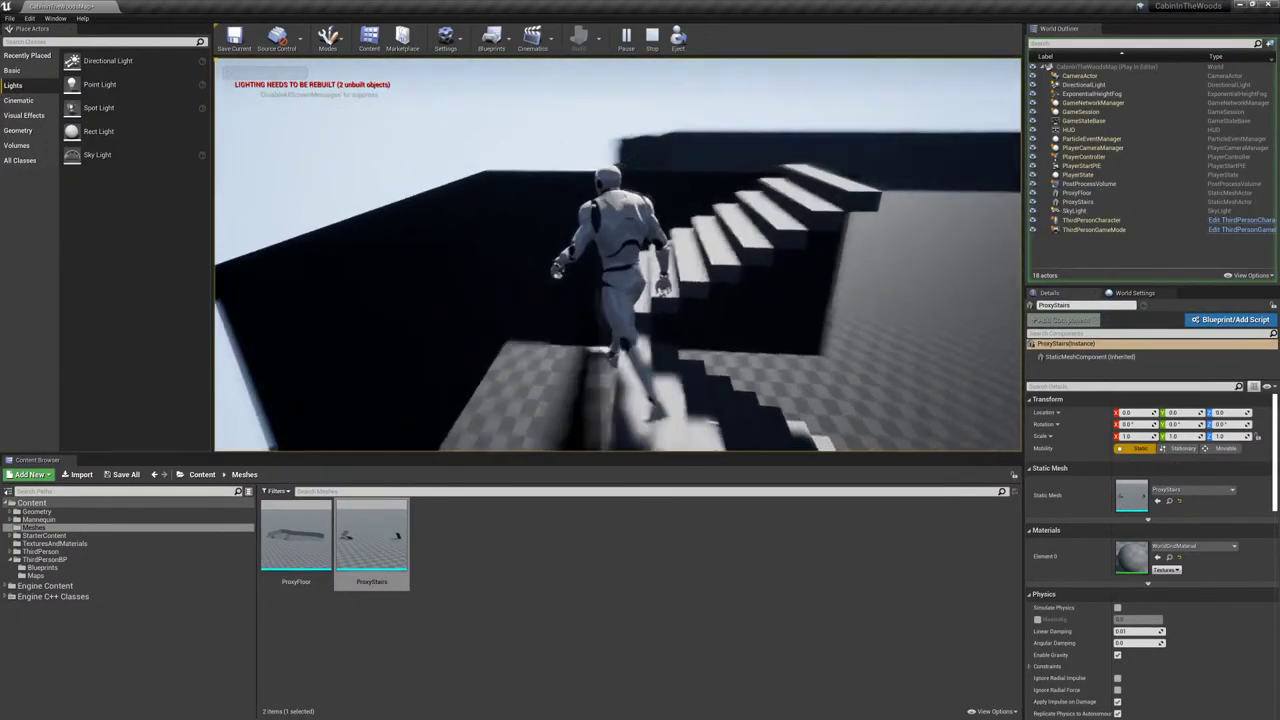
key("w")
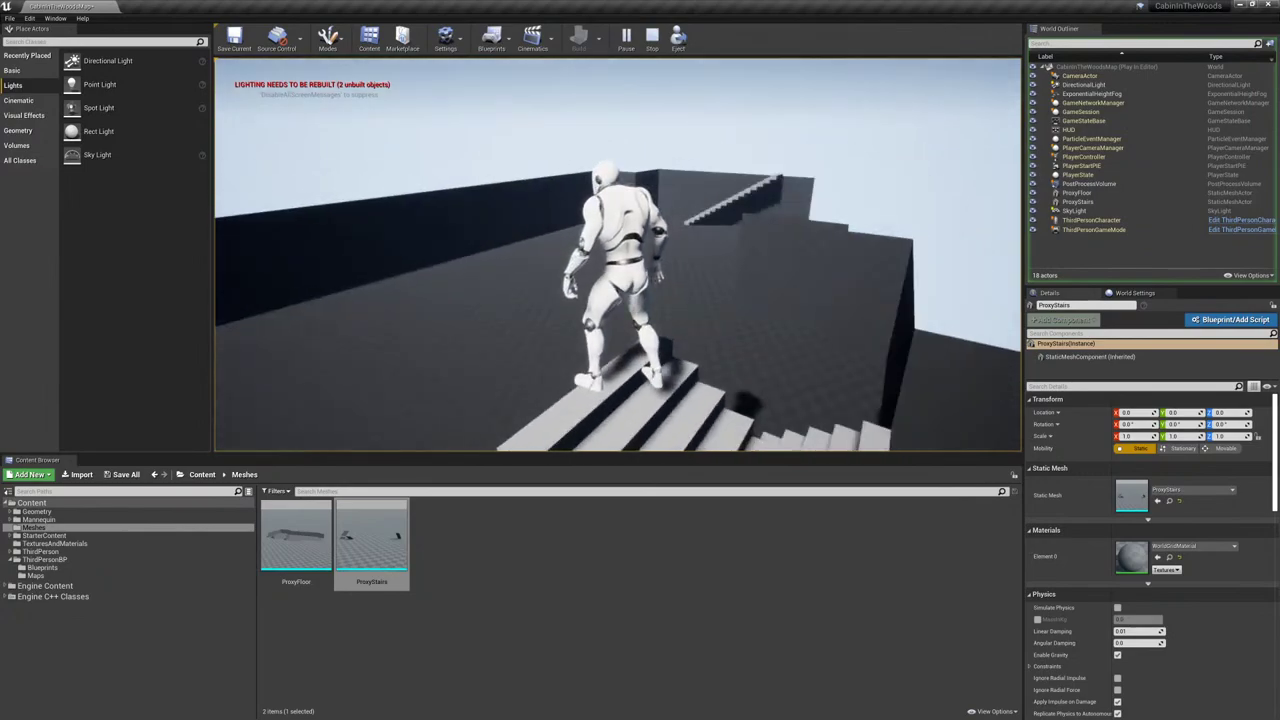
- Run the character across the floor and up the straight staircase at the far end to test its steps
key("w")
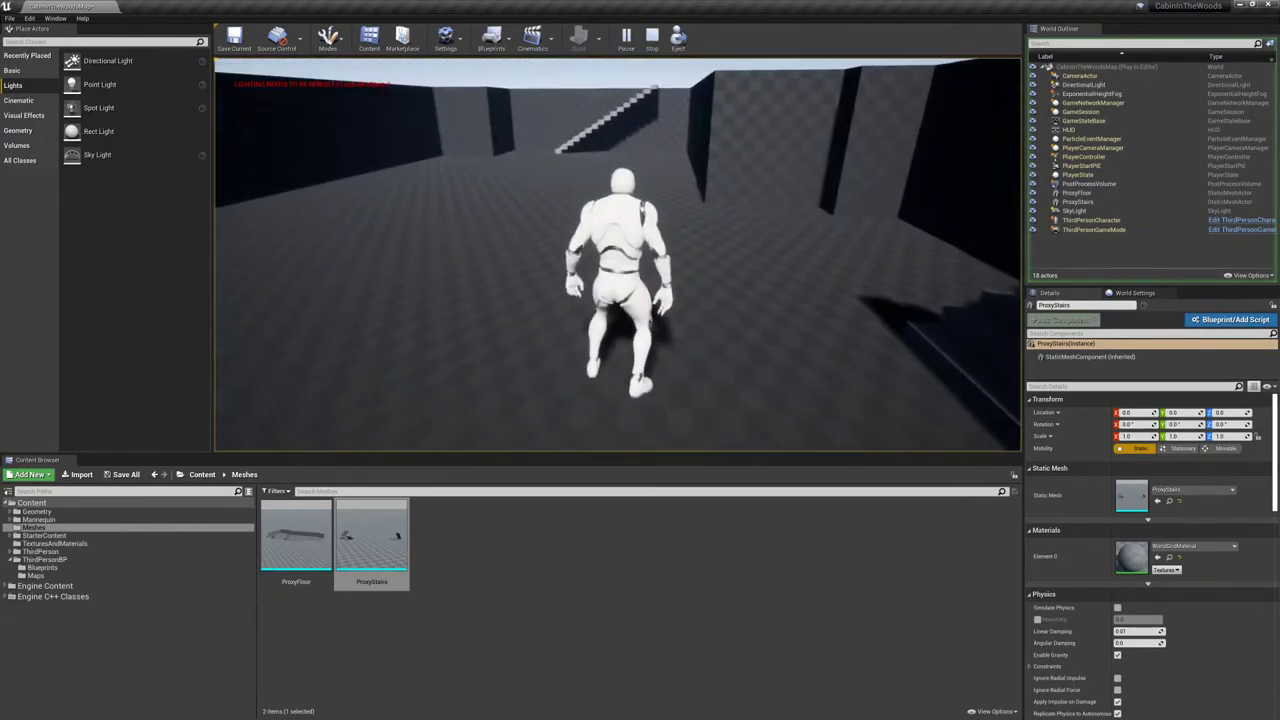
key("w")
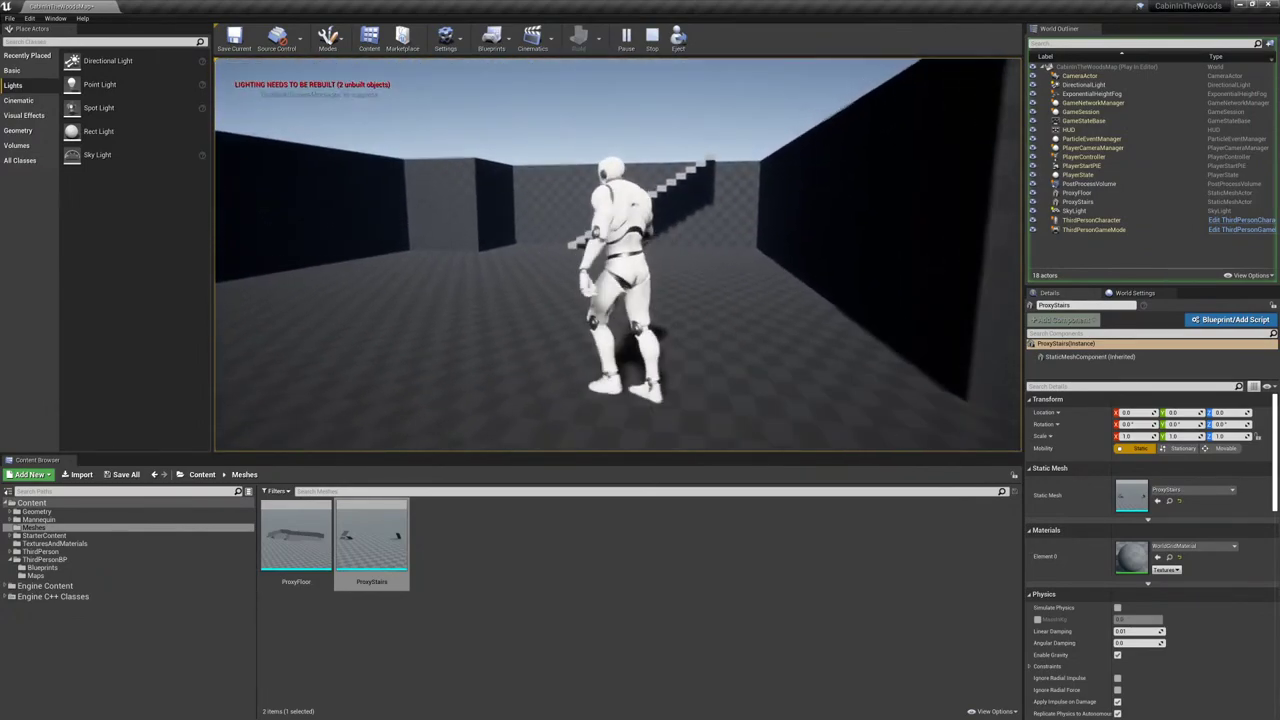
key("w")
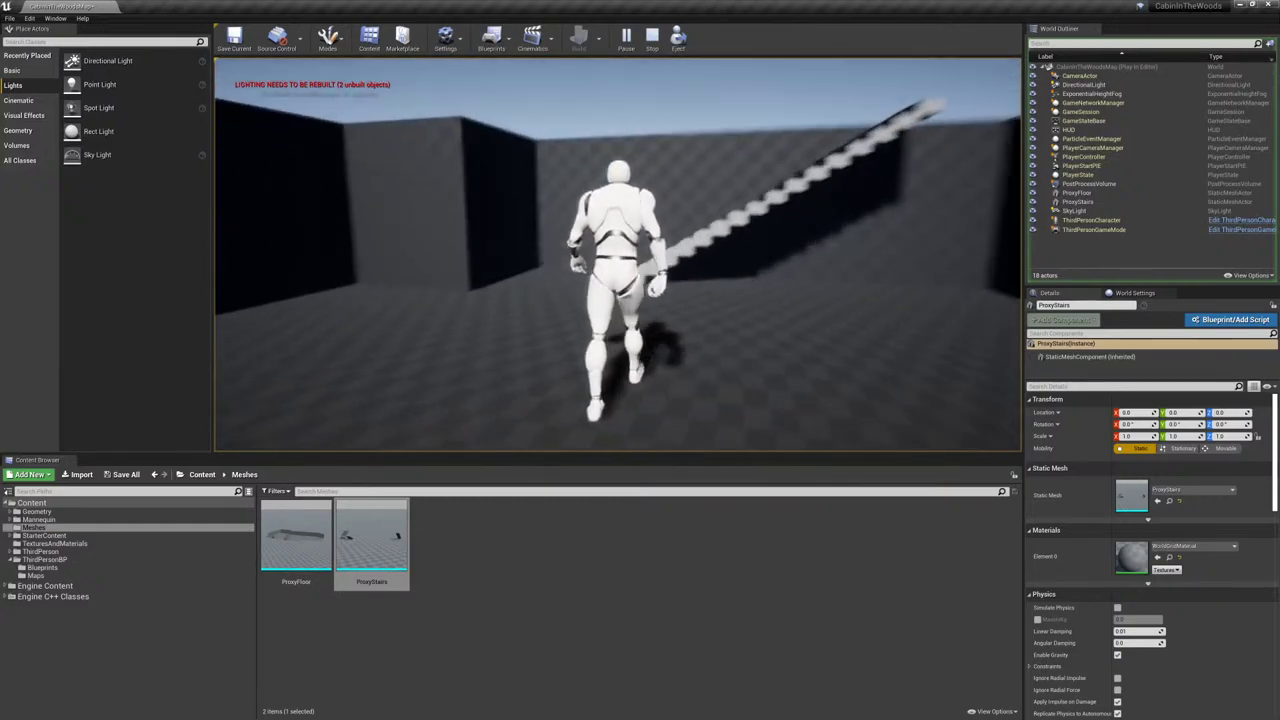
key("w")
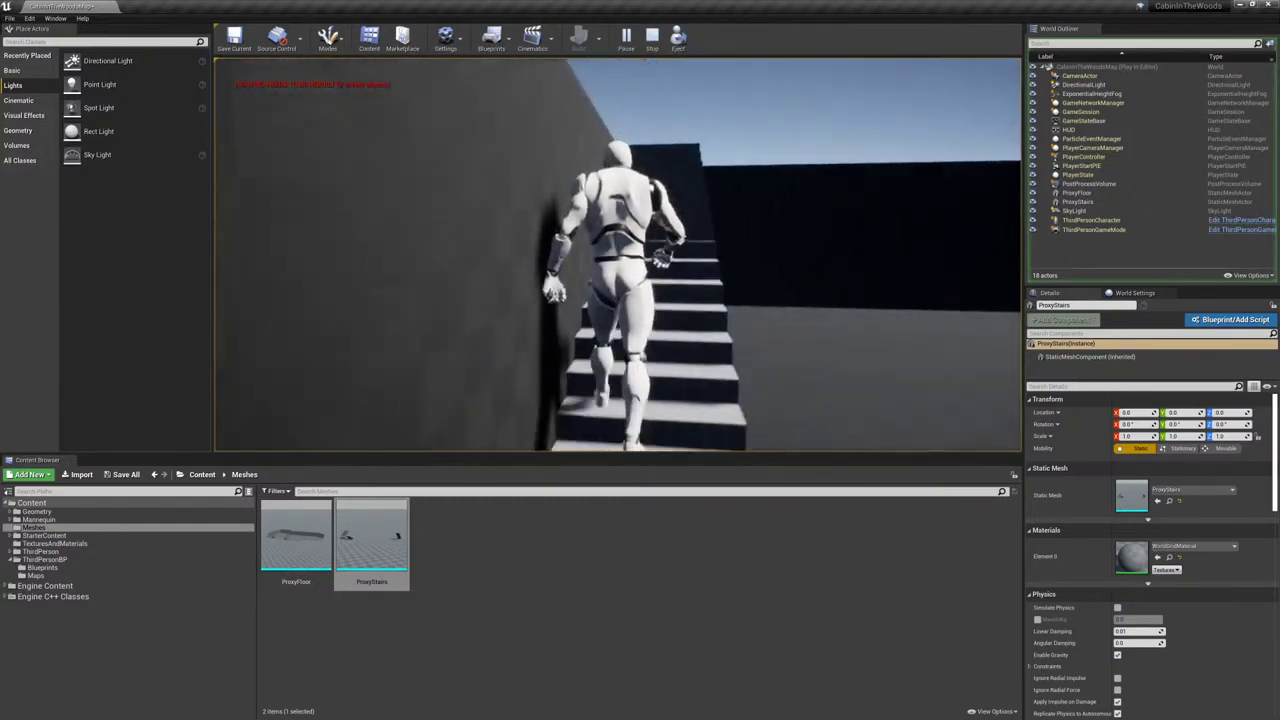
key("w")
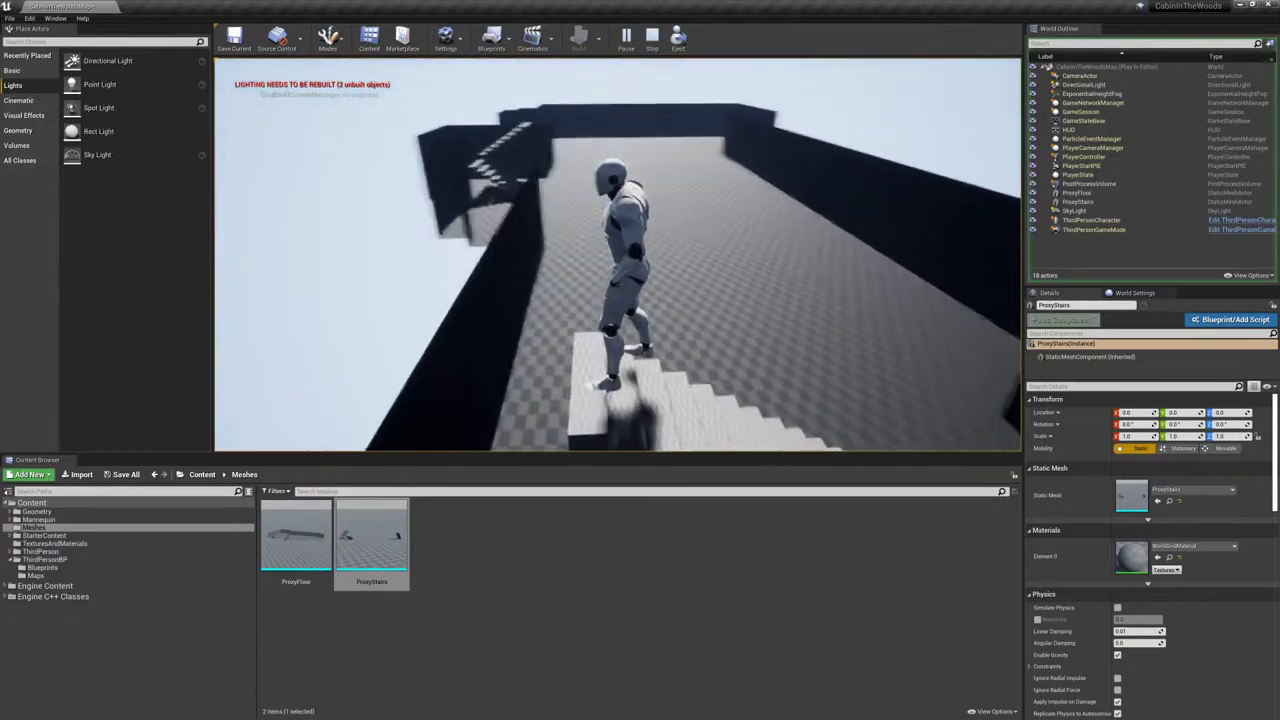
- Walk the character back across the proxy floor to judge the scale of the rooms and stairs, and end the play session
key("w")
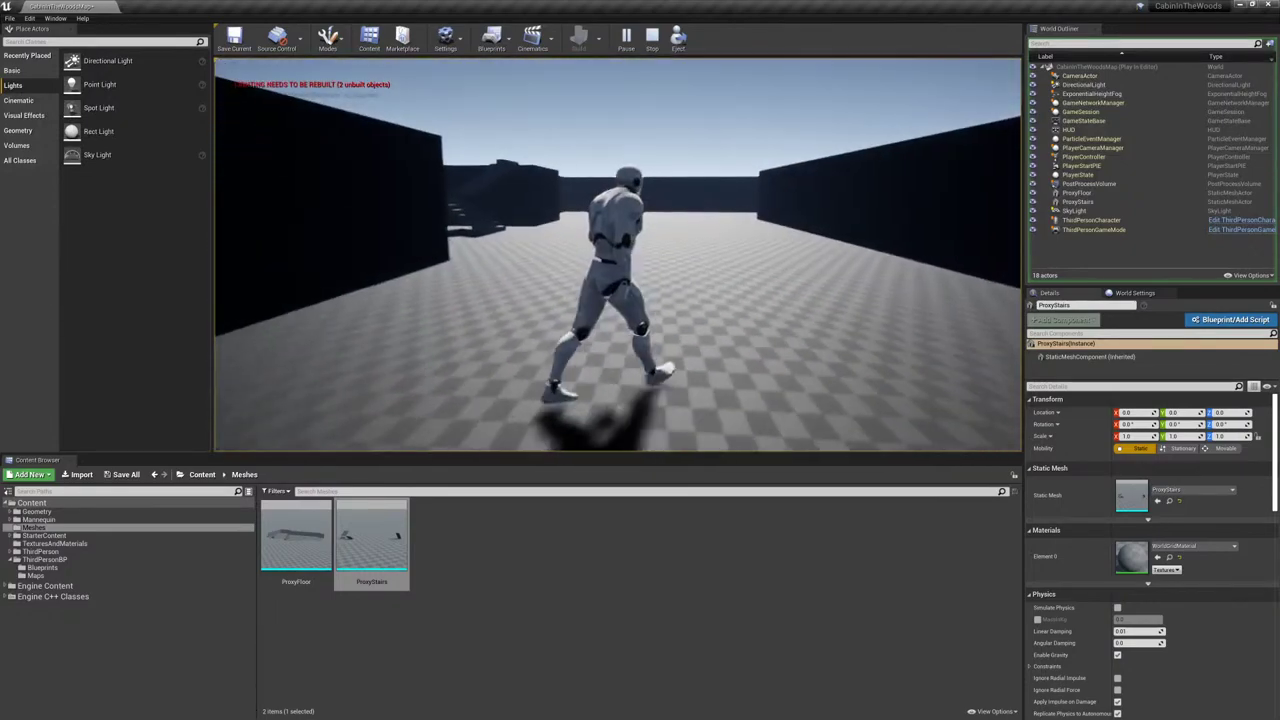
key("w")
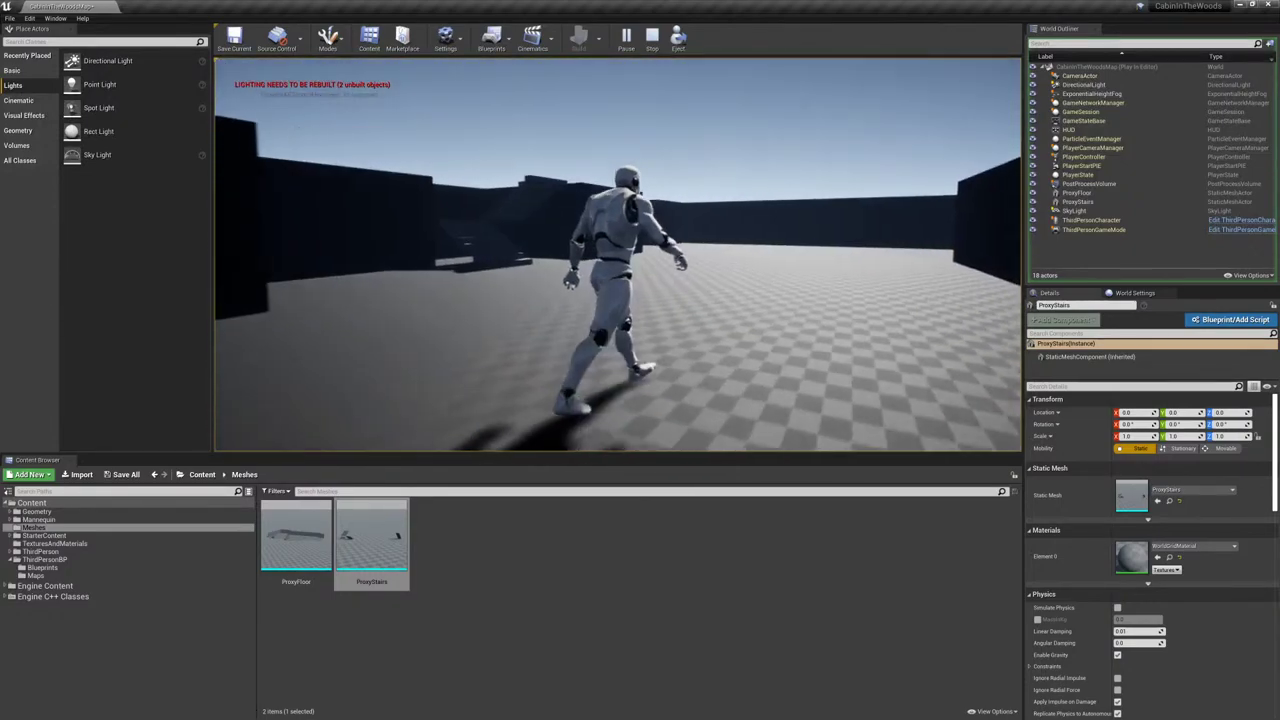
key("d")
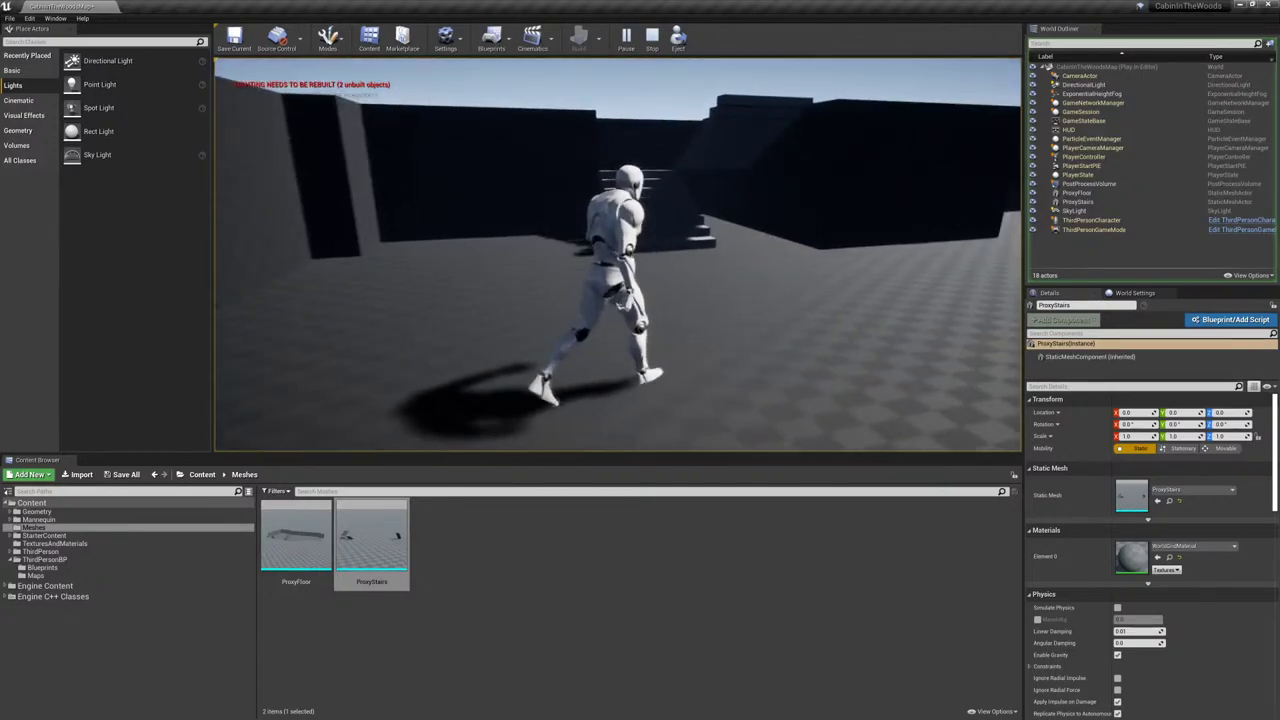
key("s")
key("a")
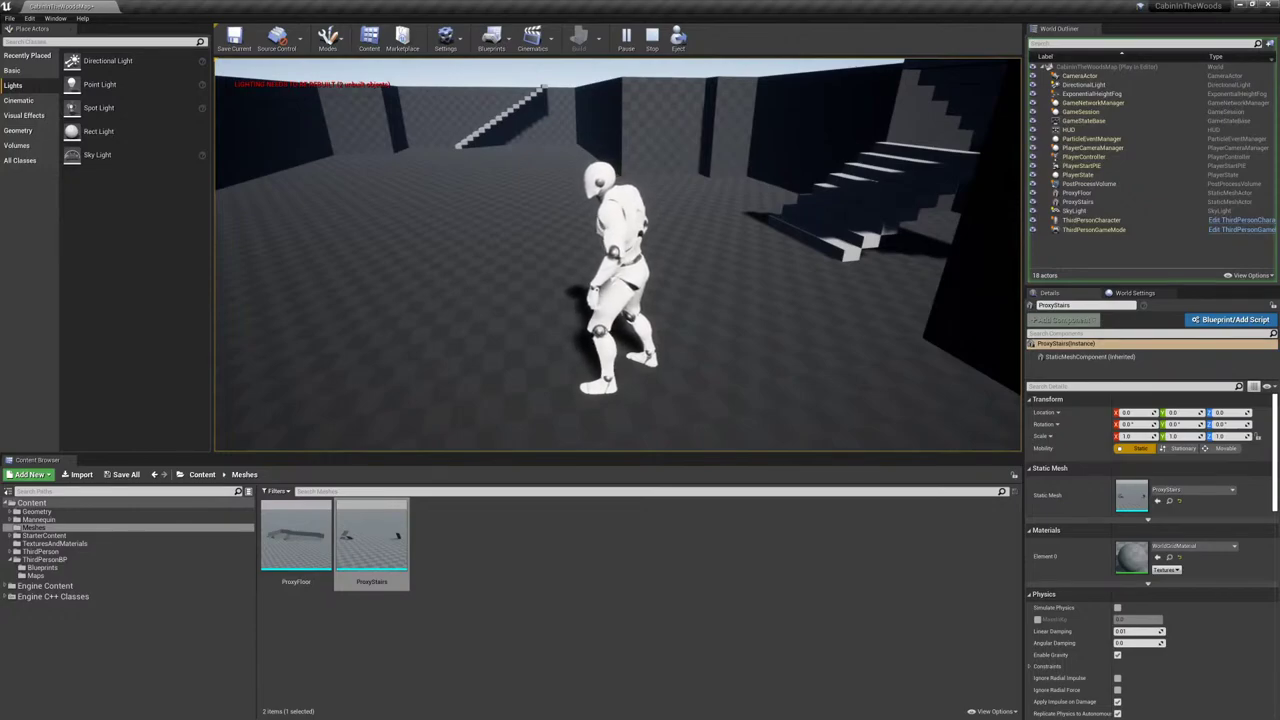
key("w")
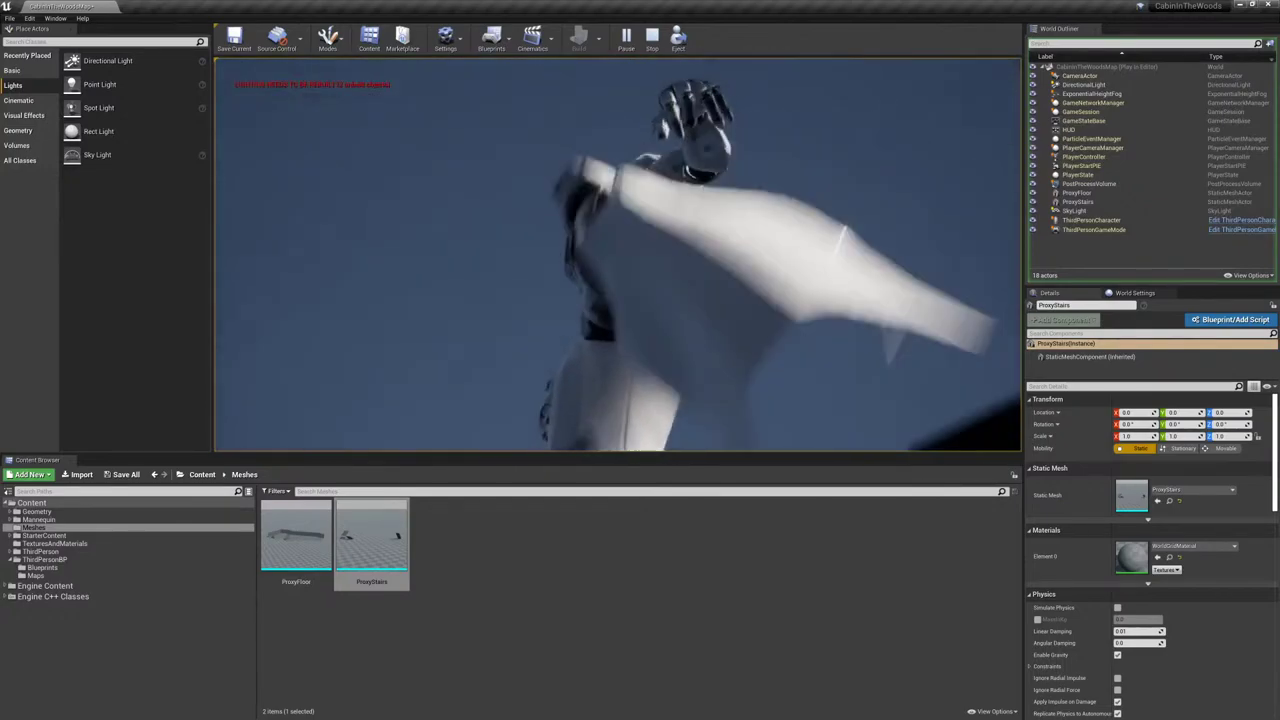
key("Escape")
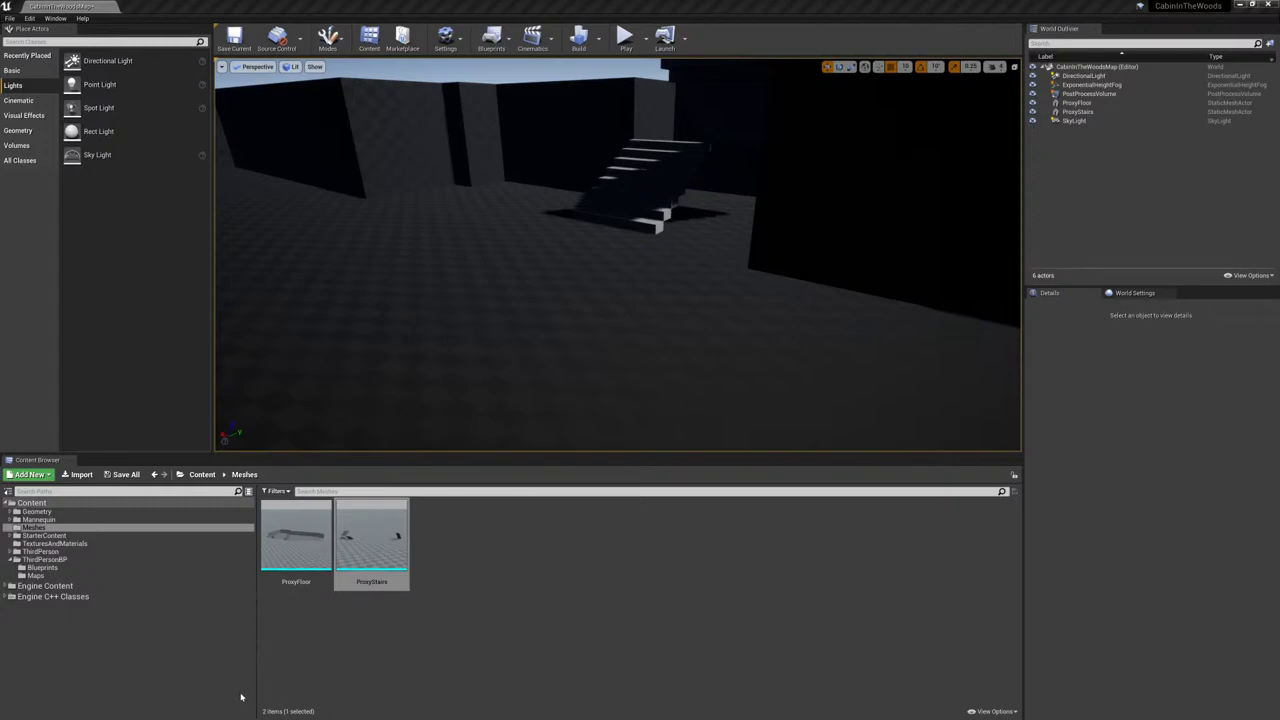
- Switch to 3ds Max and show the first-floor plan with both proxy staircases in the Top view
key("super")
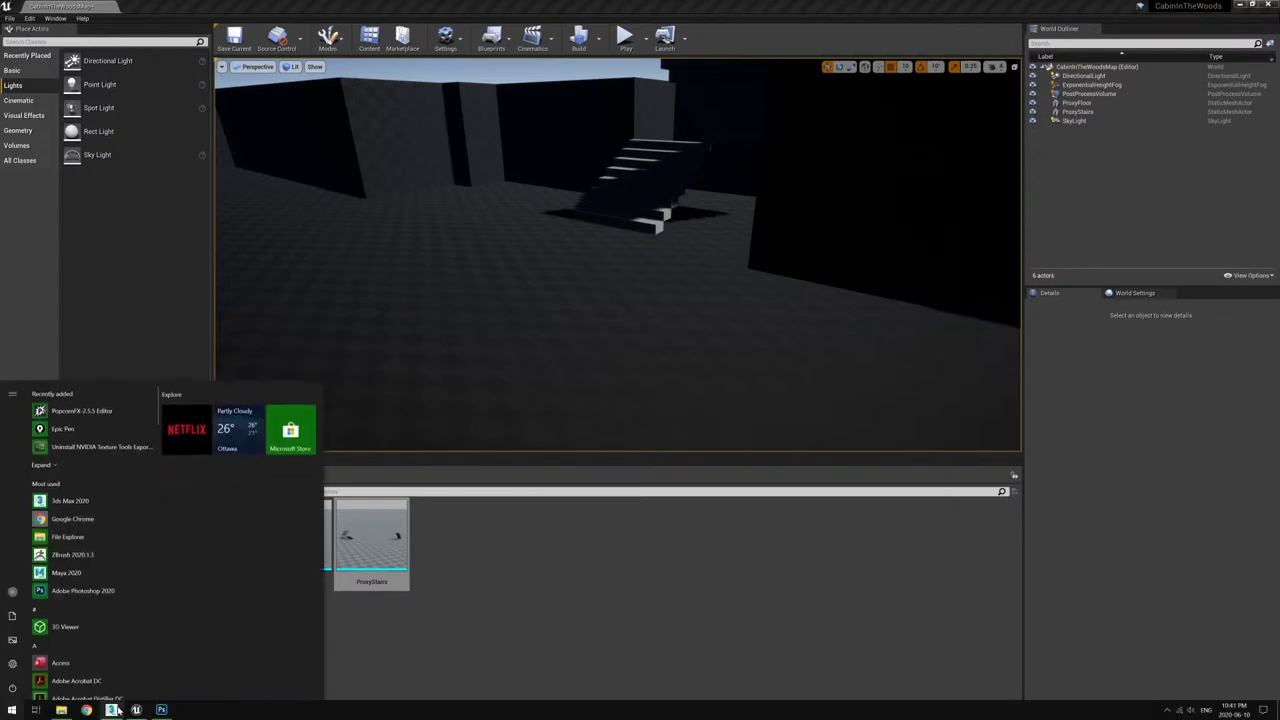
left_click(111, 711)
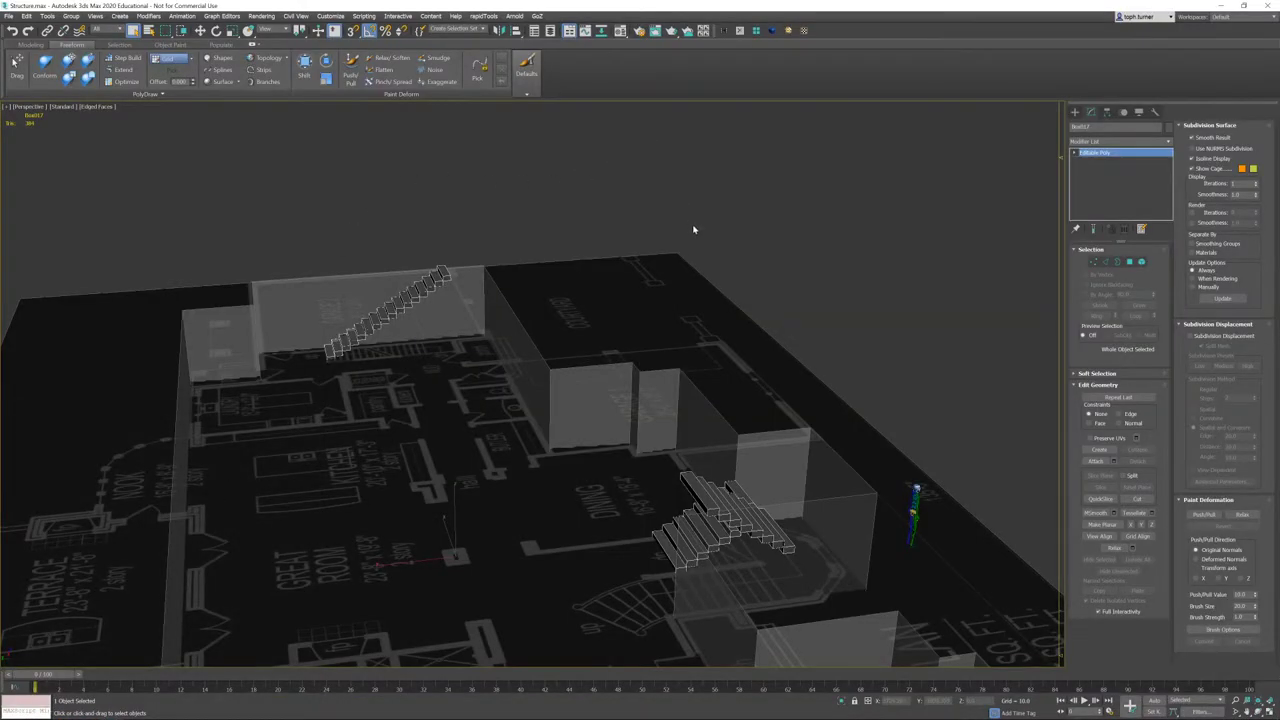
key("t")
middle_click_drag(664, 296, 766, 297)
scroll(654, 300, "down", 3)
middle_click_drag(610, 326, 641, 523)
scroll(673, 560, "down", 3)
scroll(611, 474, "down", 1)
middle_click_drag(611, 474, 472, 460)
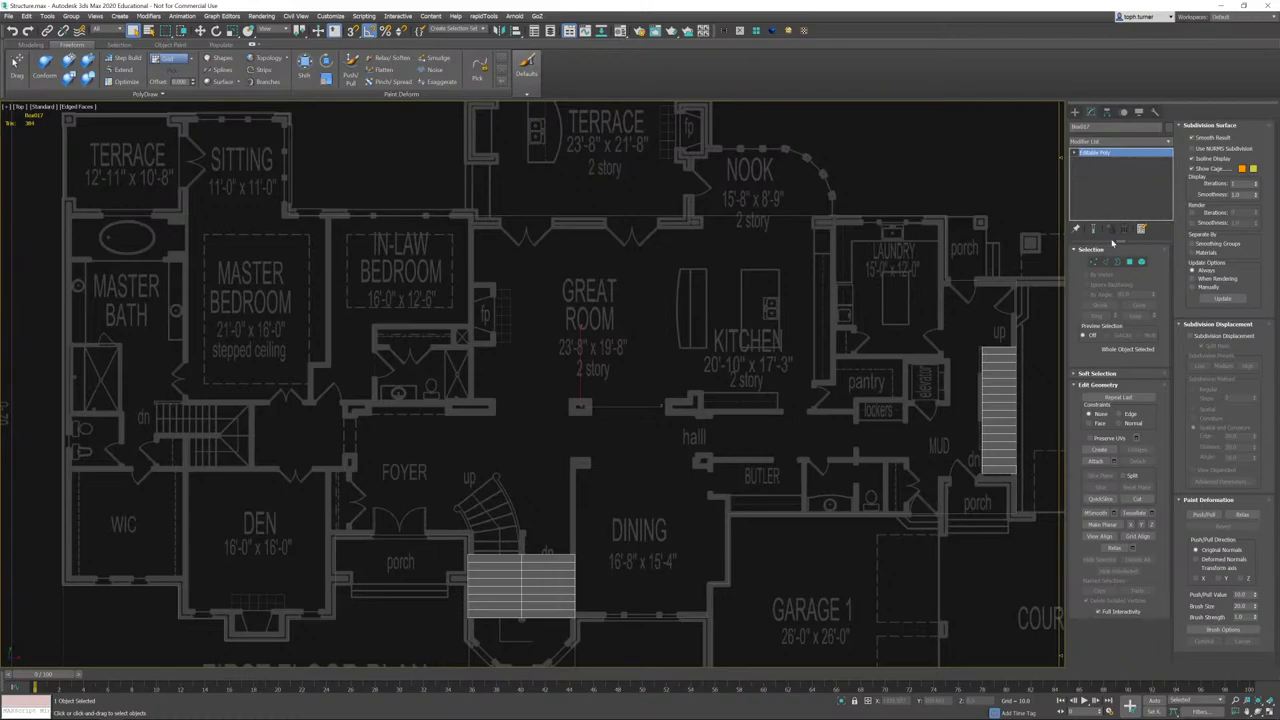
- Start a standard Box primitive and examine the plan's interior walls between the great room, hall, pantry and mud room
left_click(1075, 111)
left_click(1100, 172)
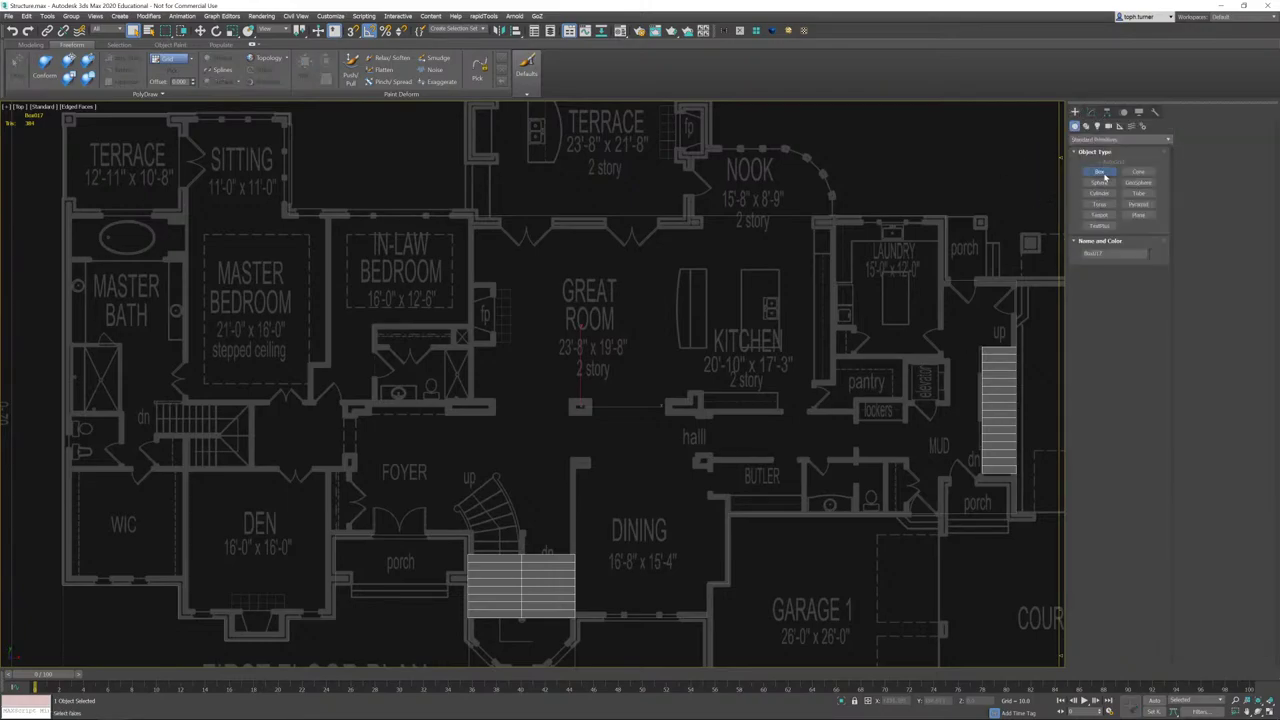
scroll(663, 443, "up", 6)
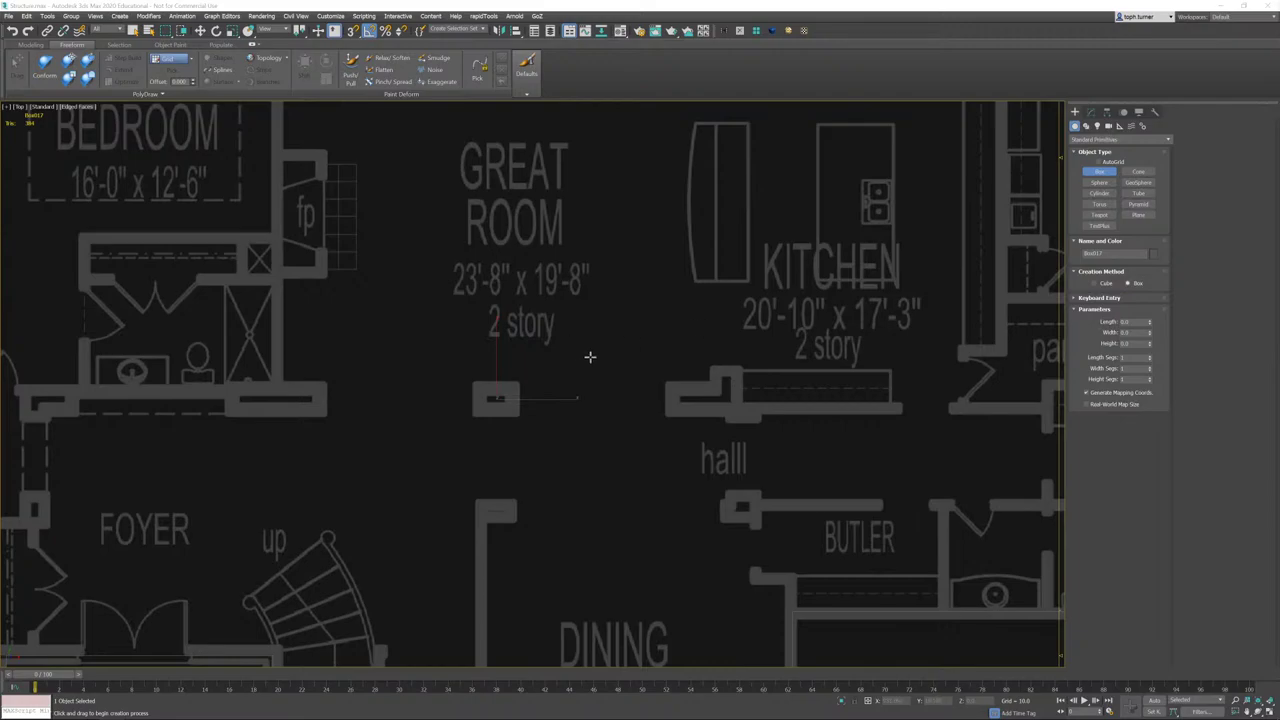
scroll(517, 383, "down", 4)
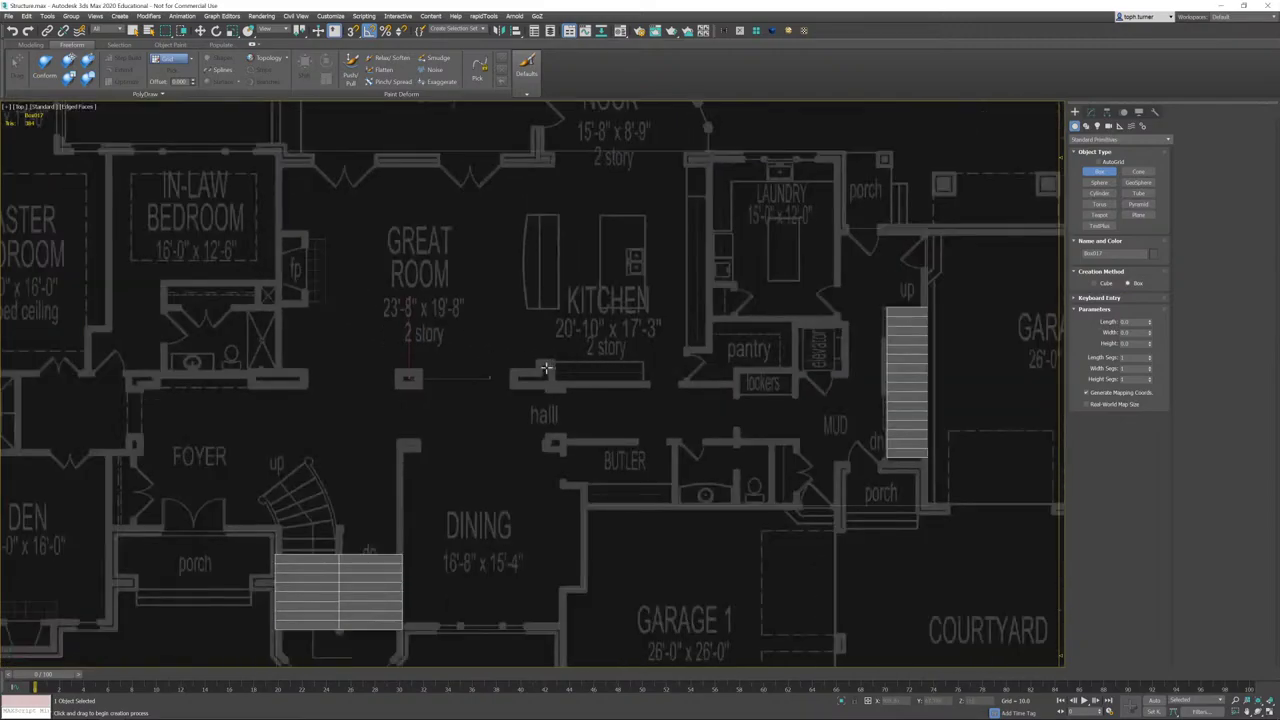
middle_click_drag(444, 386, 345, 416)
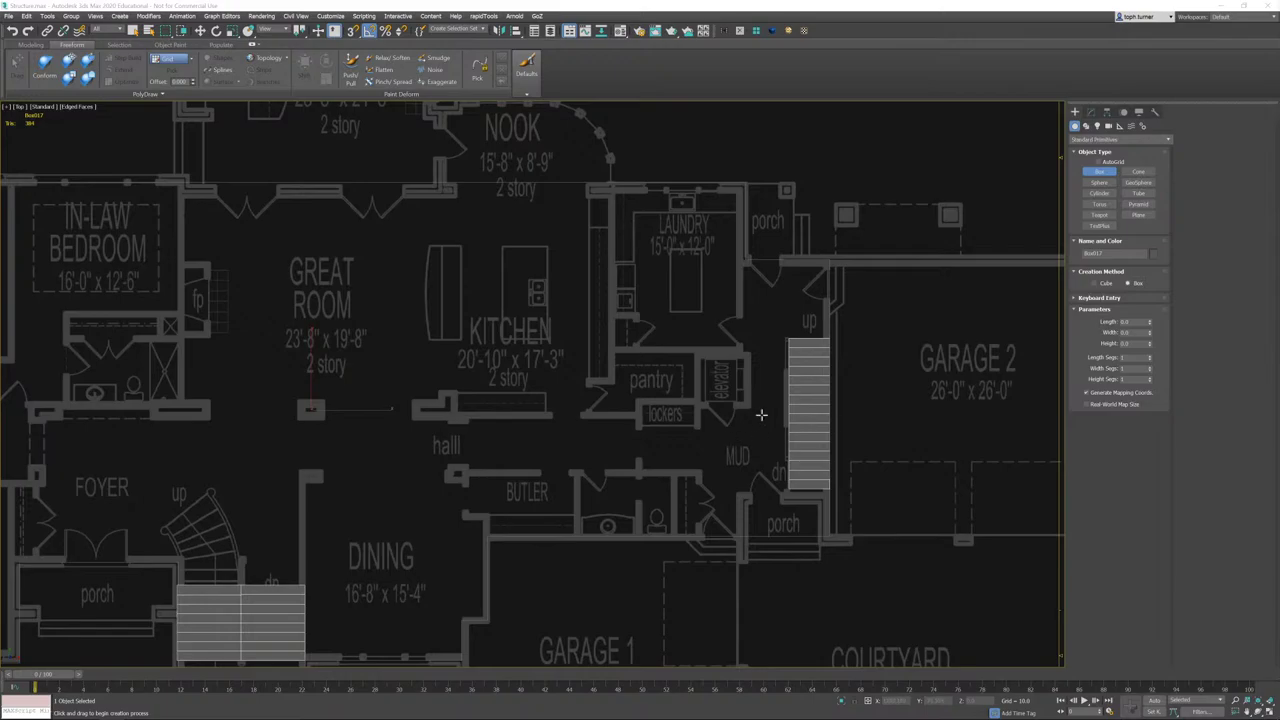
middle_click_drag(695, 415, 634, 413)
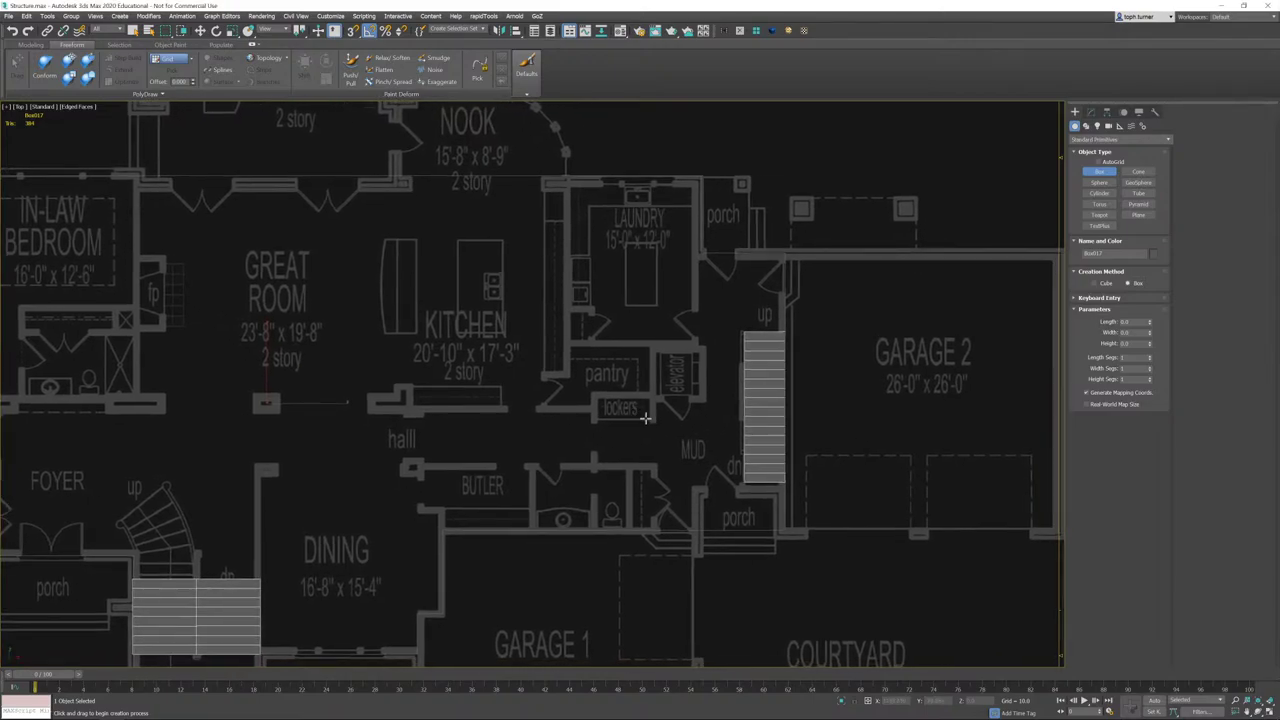
scroll(543, 400, "up", 5)
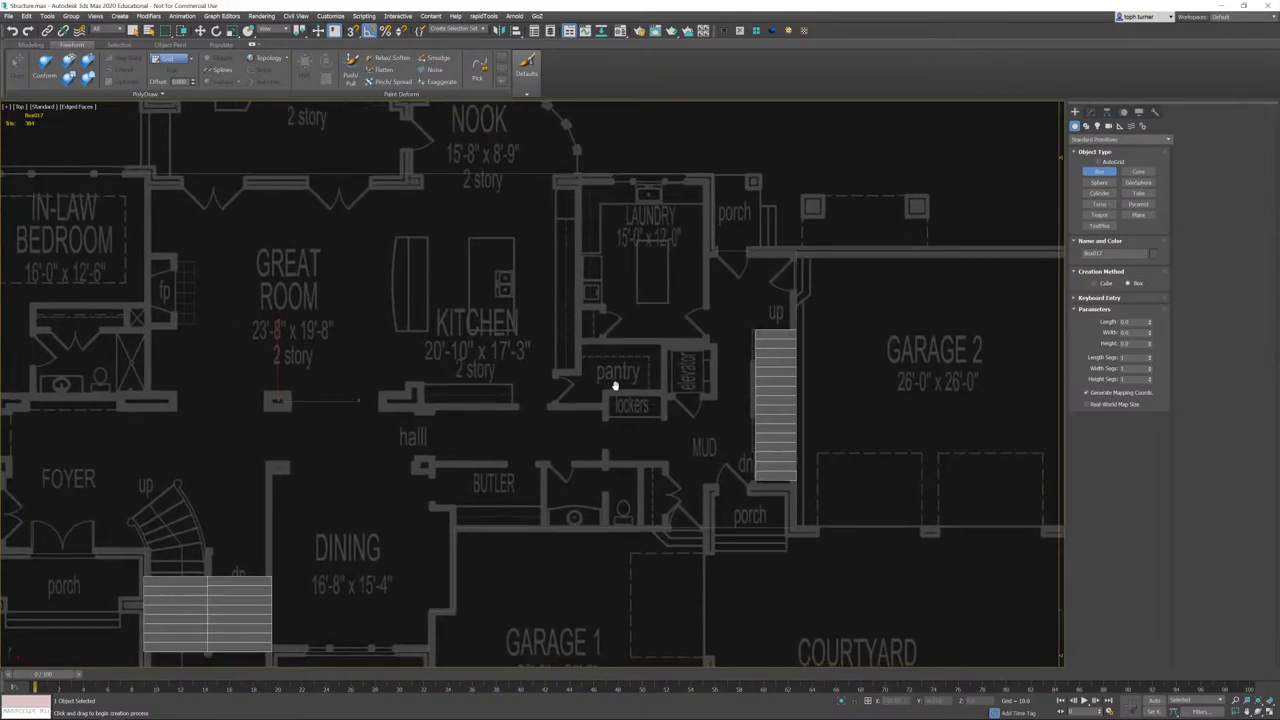
- Create a box about 40 long, 55 wide and 54 high over the freestanding column below the great room
scroll(444, 384, "up", 2)
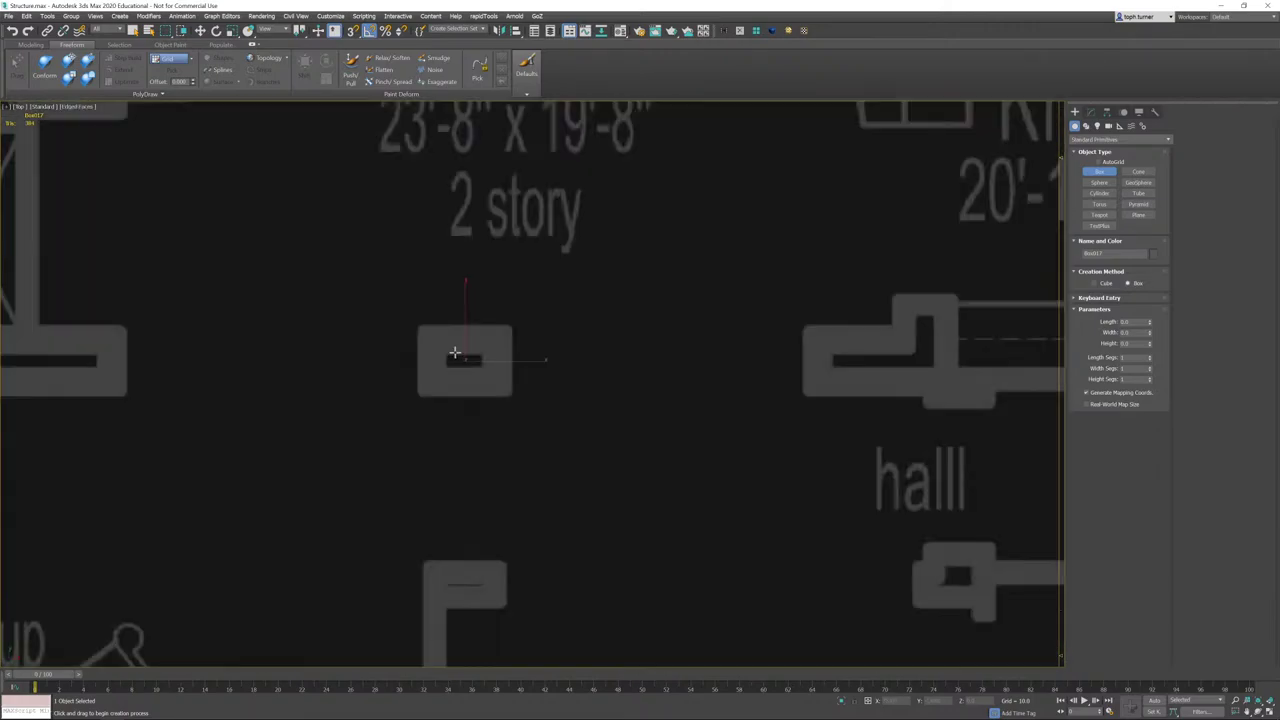
left_click_drag(432, 335, 494, 381)
left_click(496, 326)
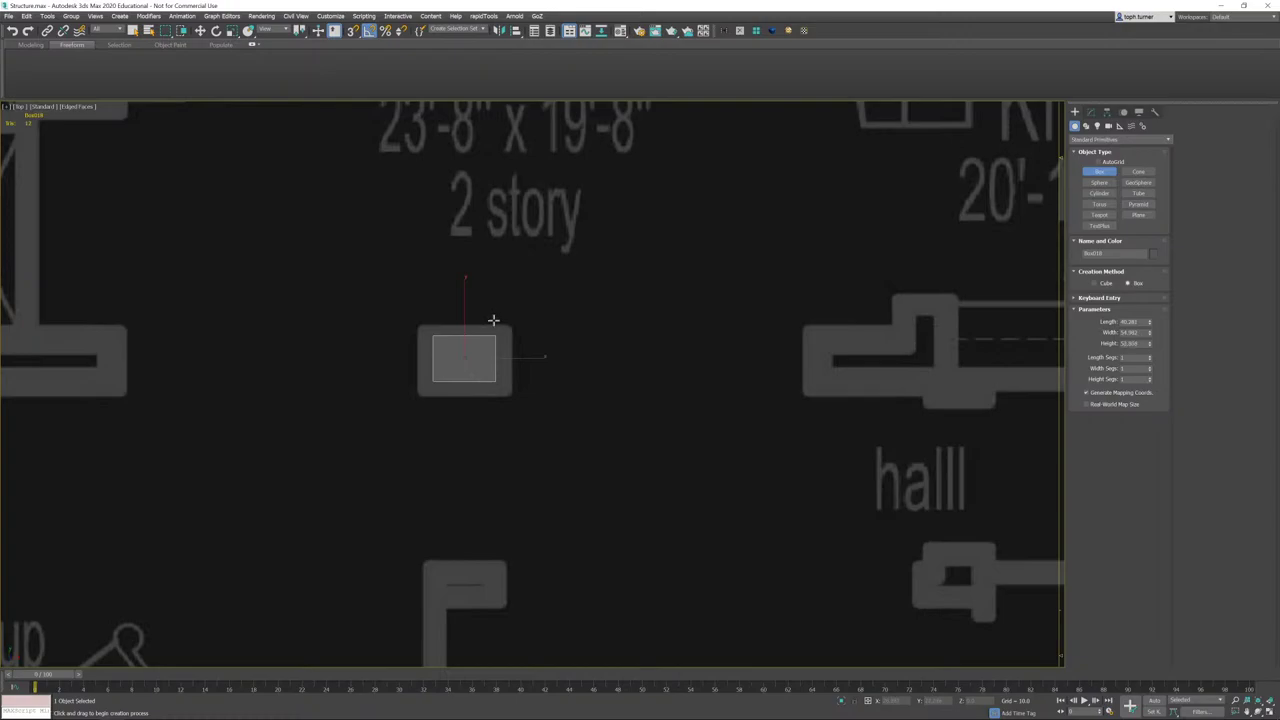
right_click(494, 330)
left_click(1091, 112)
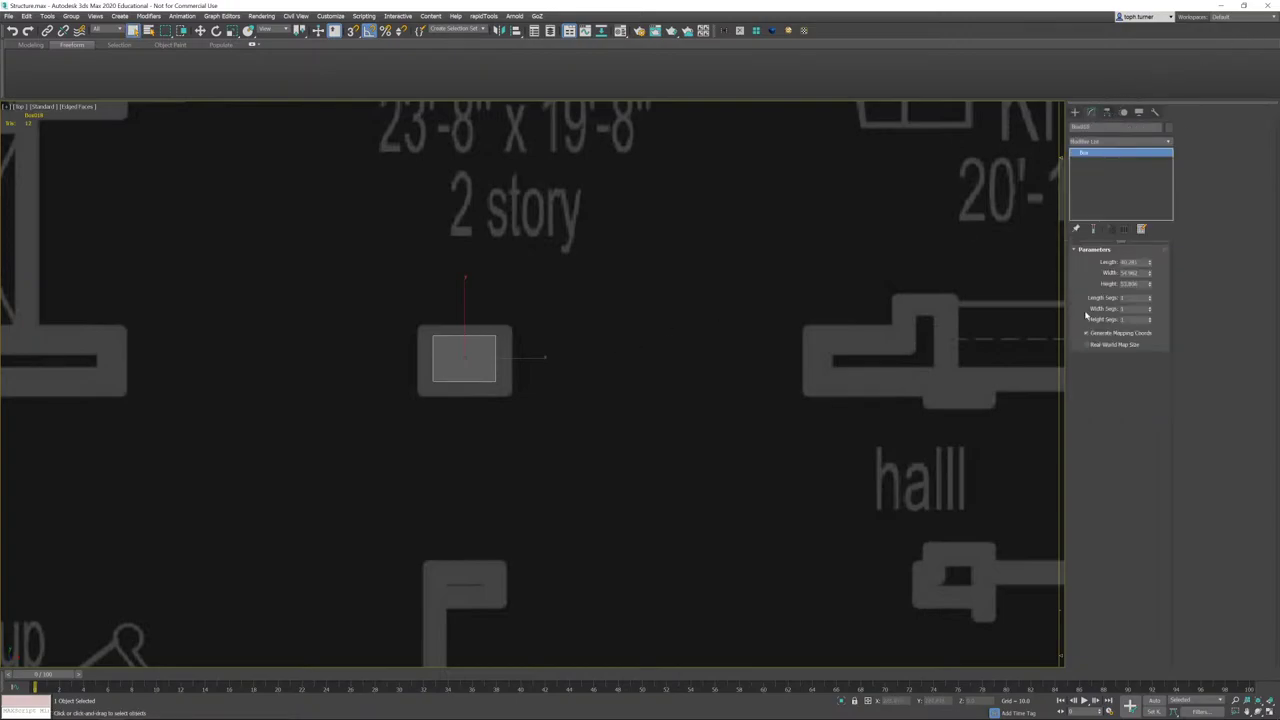
- Set the column box's length and width to 10
left_click_drag(1141, 262, 1074, 274)
type("10")
key("Tab")
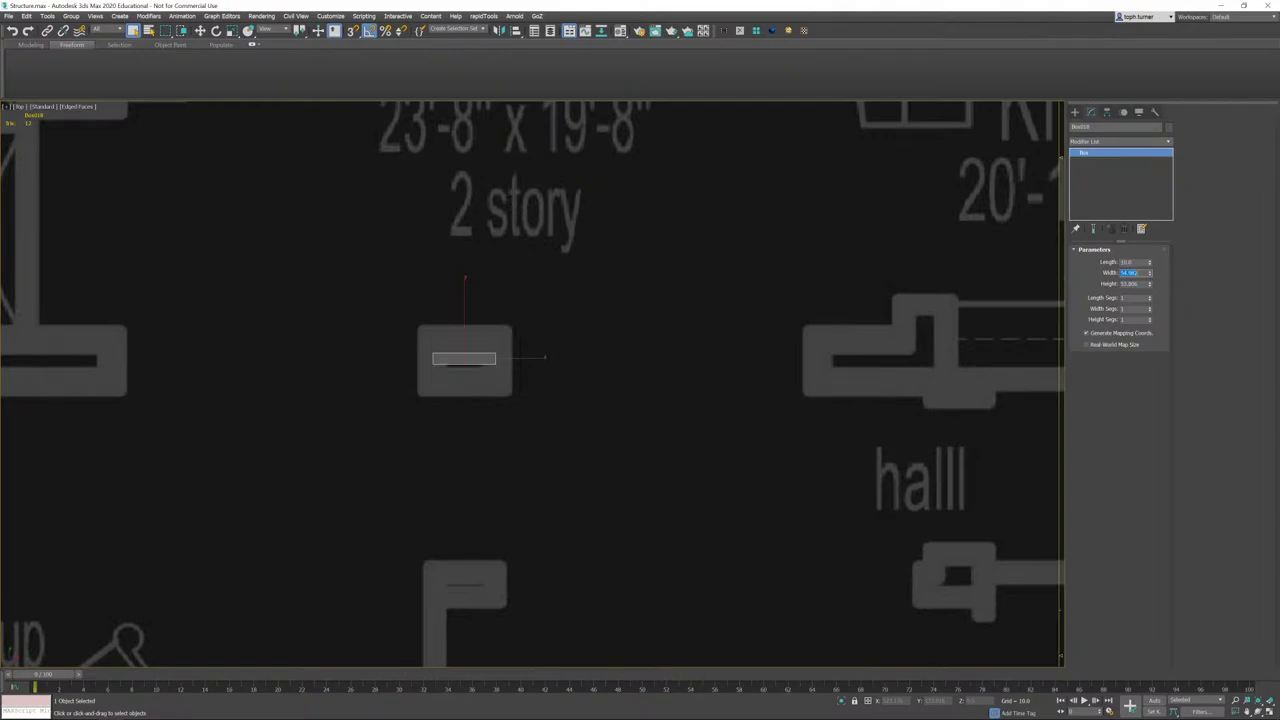
type("10")
key("Return")
scroll(532, 206, "down", 5)
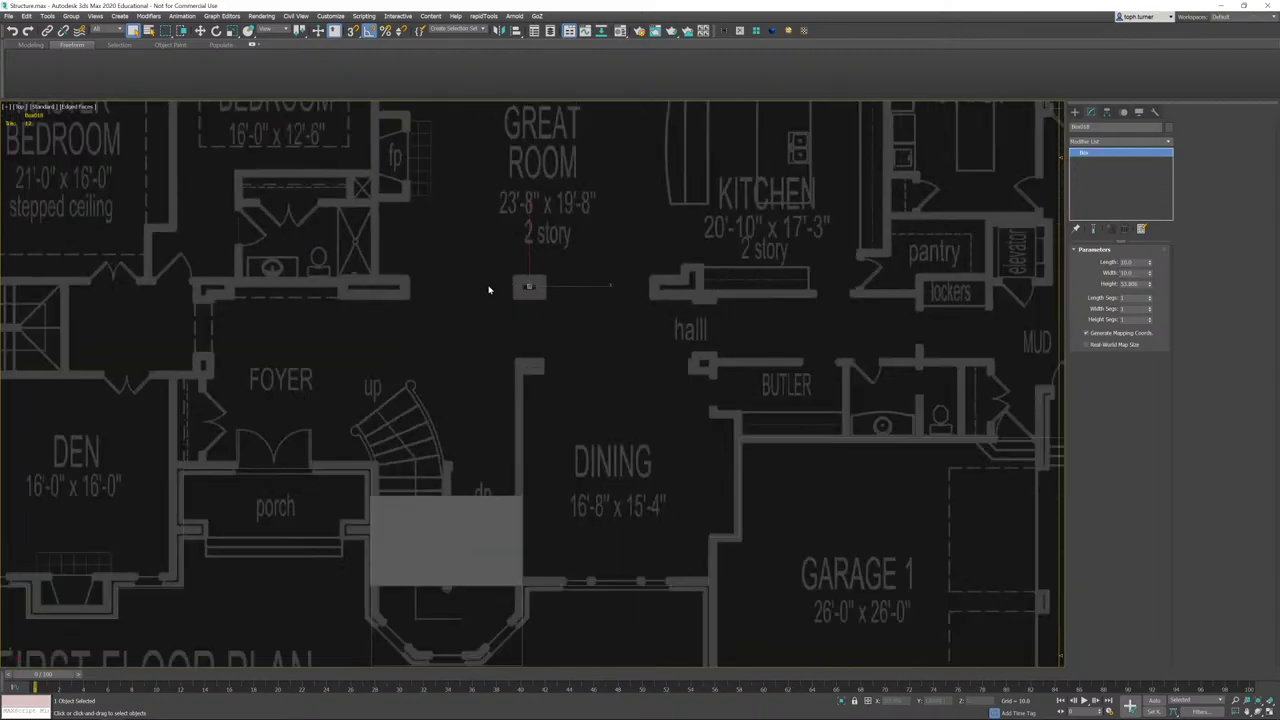
- Set the column box's length and width to 30
scroll(483, 292, "up", 3)
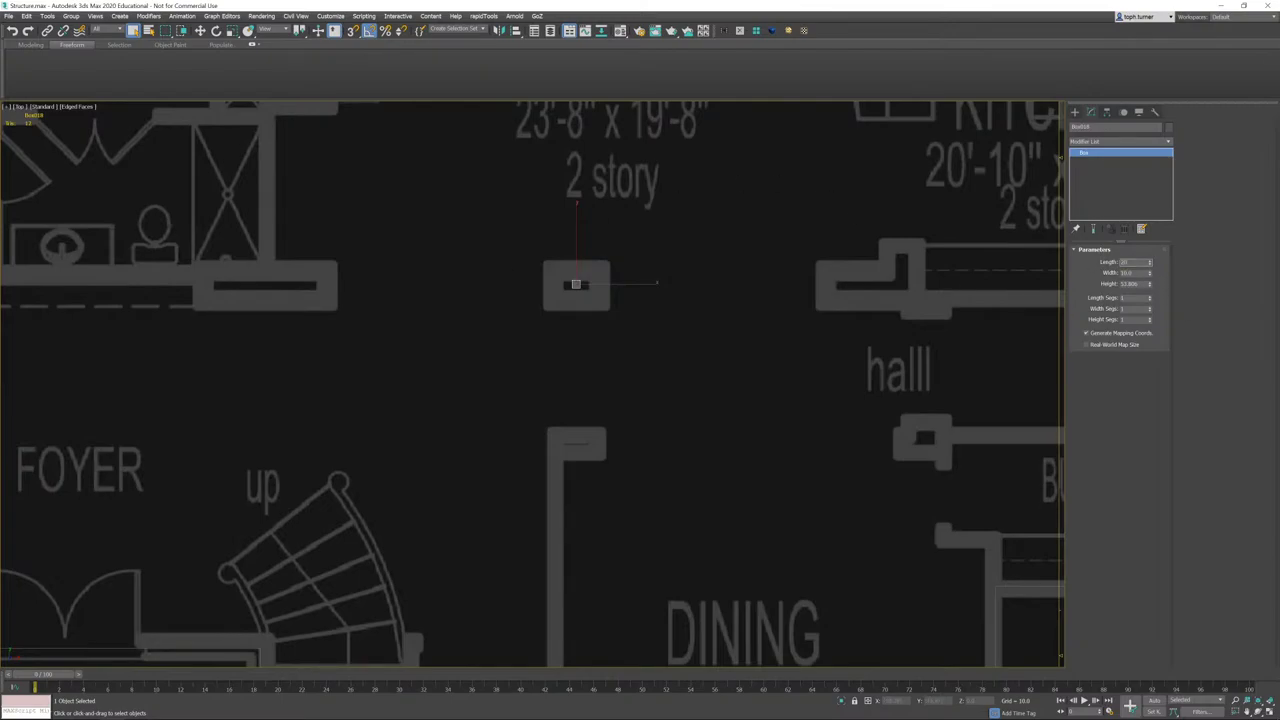
key("Tab")
type("20")
key("Return")
key("shift+Tab")
type("30")
key("Return")
scroll(620, 290, "down", 3)
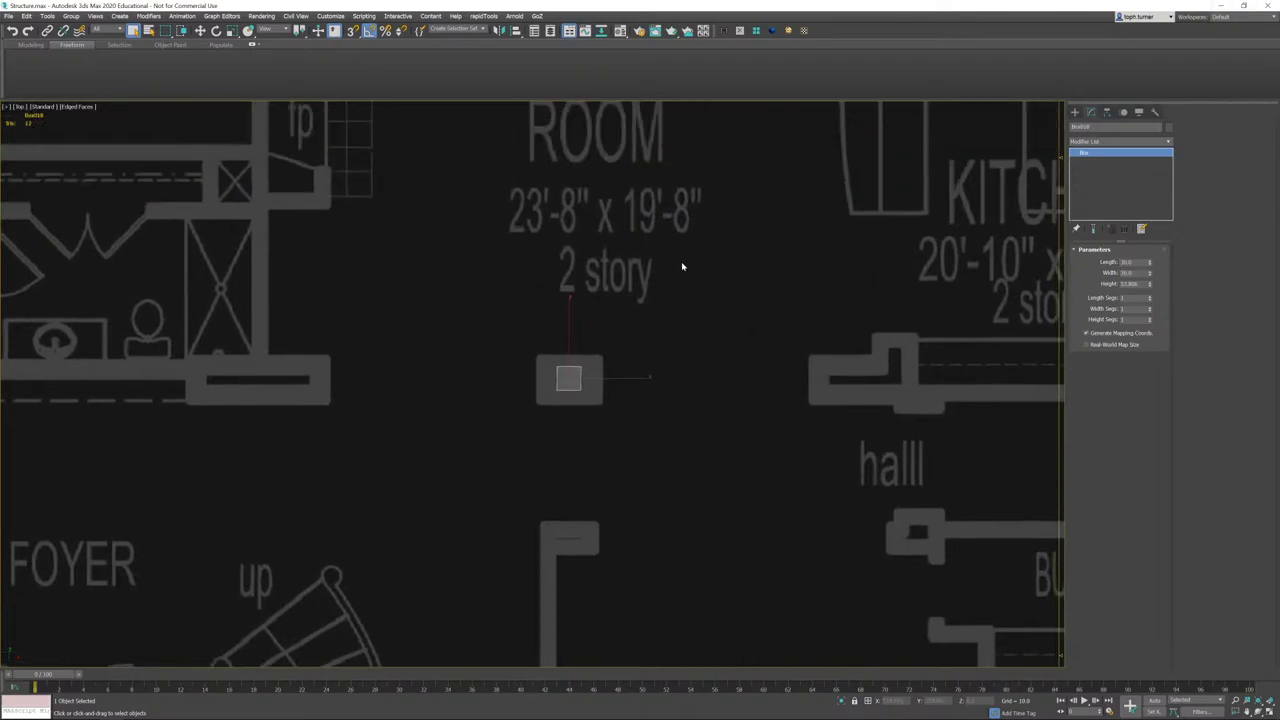
- Switch to the perspective view and unfreeze all objects in the scene
key("p")
scroll(600, 280, "down", 10)
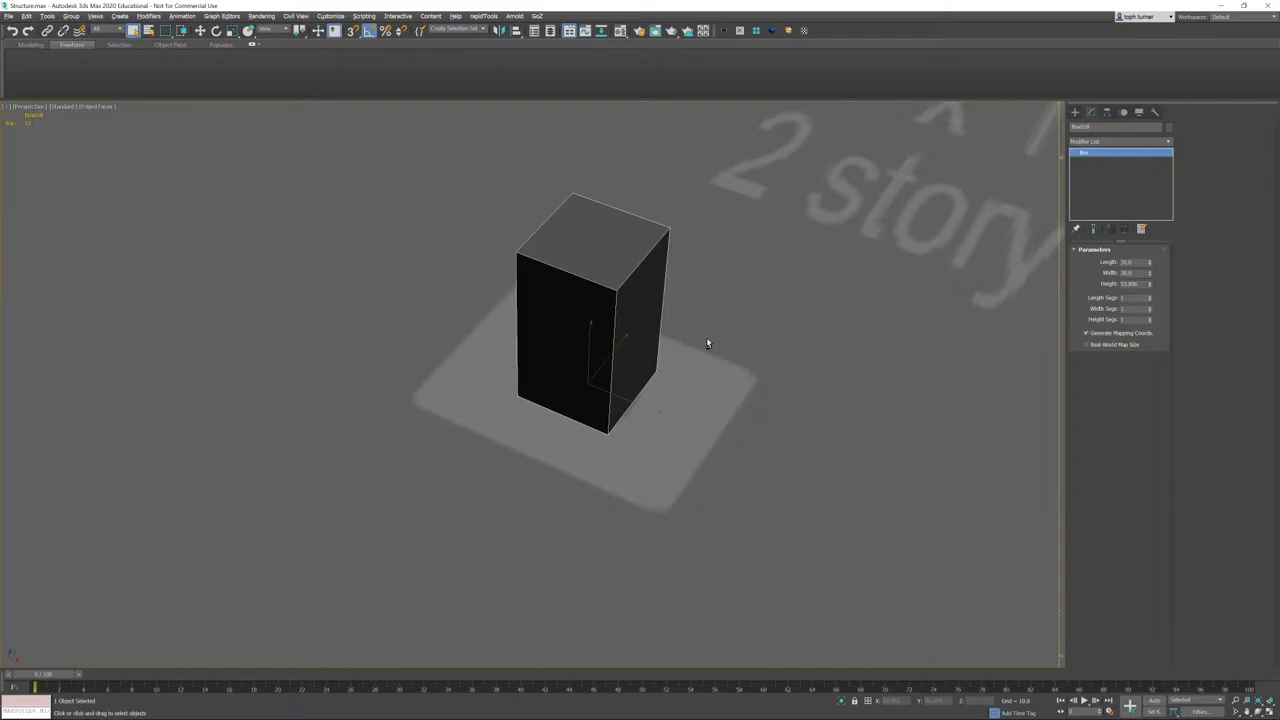
scroll(706, 337, "up", 3)
scroll(668, 323, "down", 6)
middle_click_drag(737, 360, 633, 267, "alt")
scroll(545, 348, "down", 4)
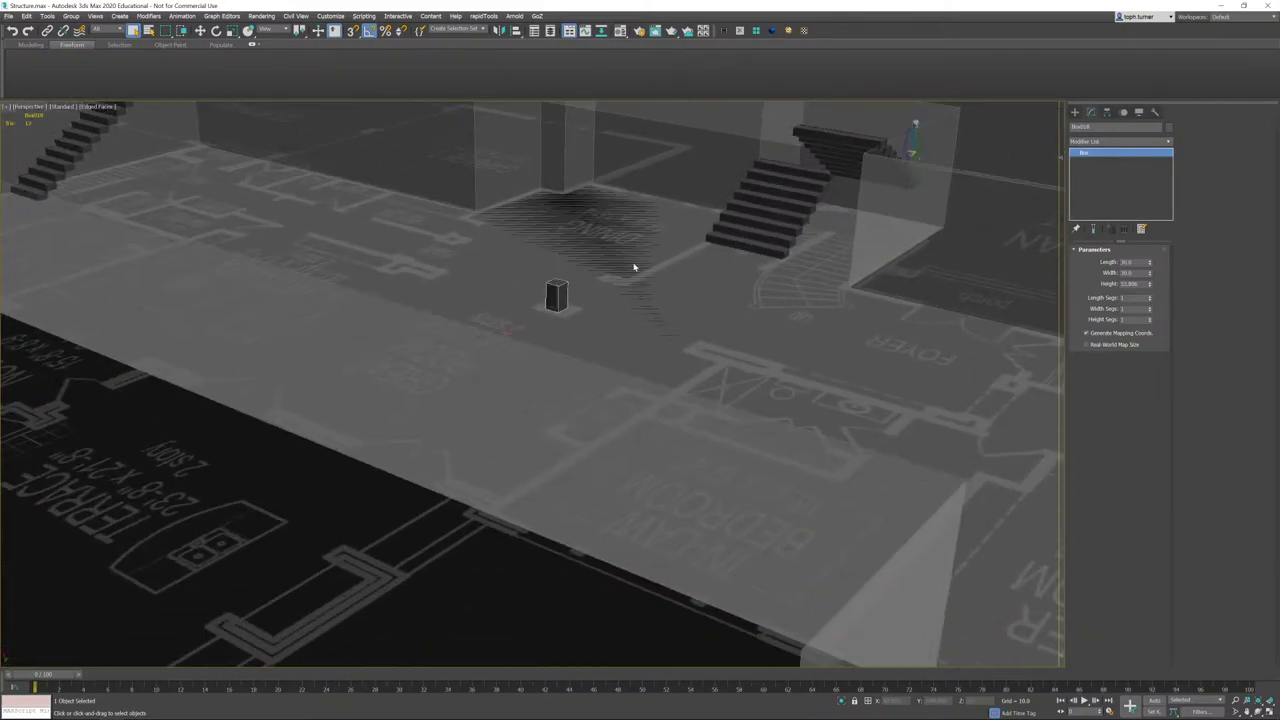
right_click(392, 418)
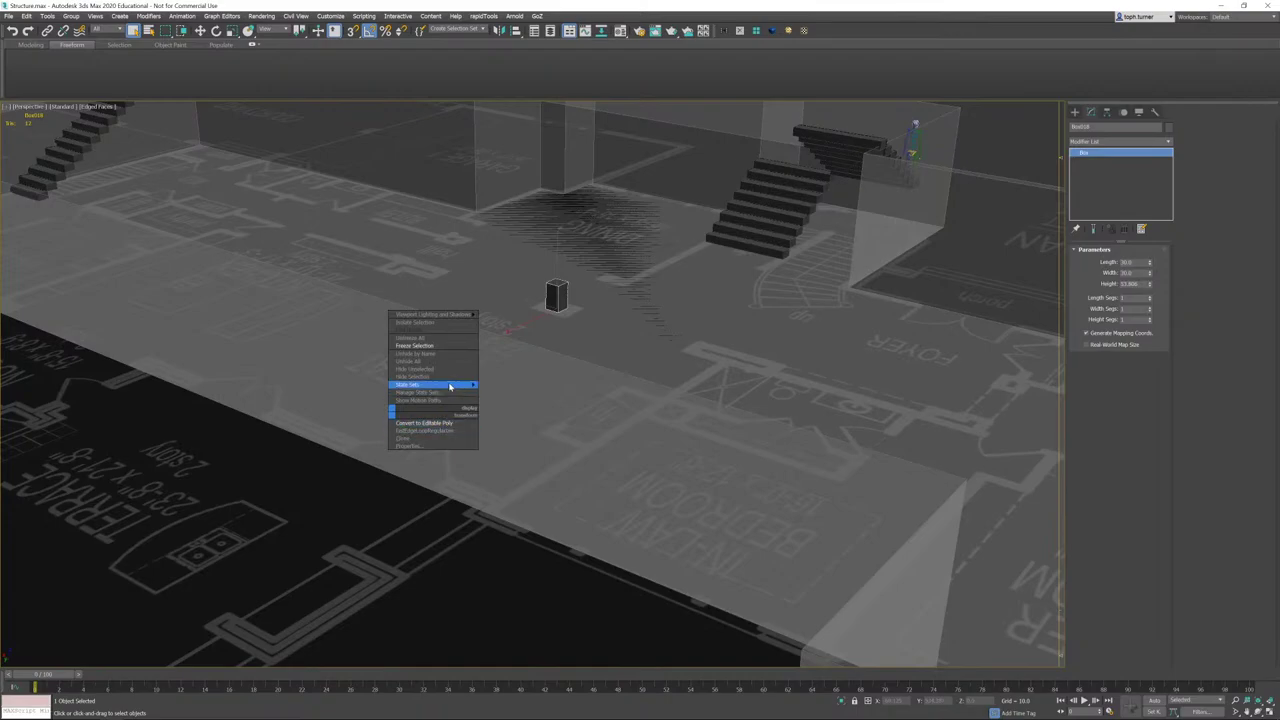
left_click(425, 422)
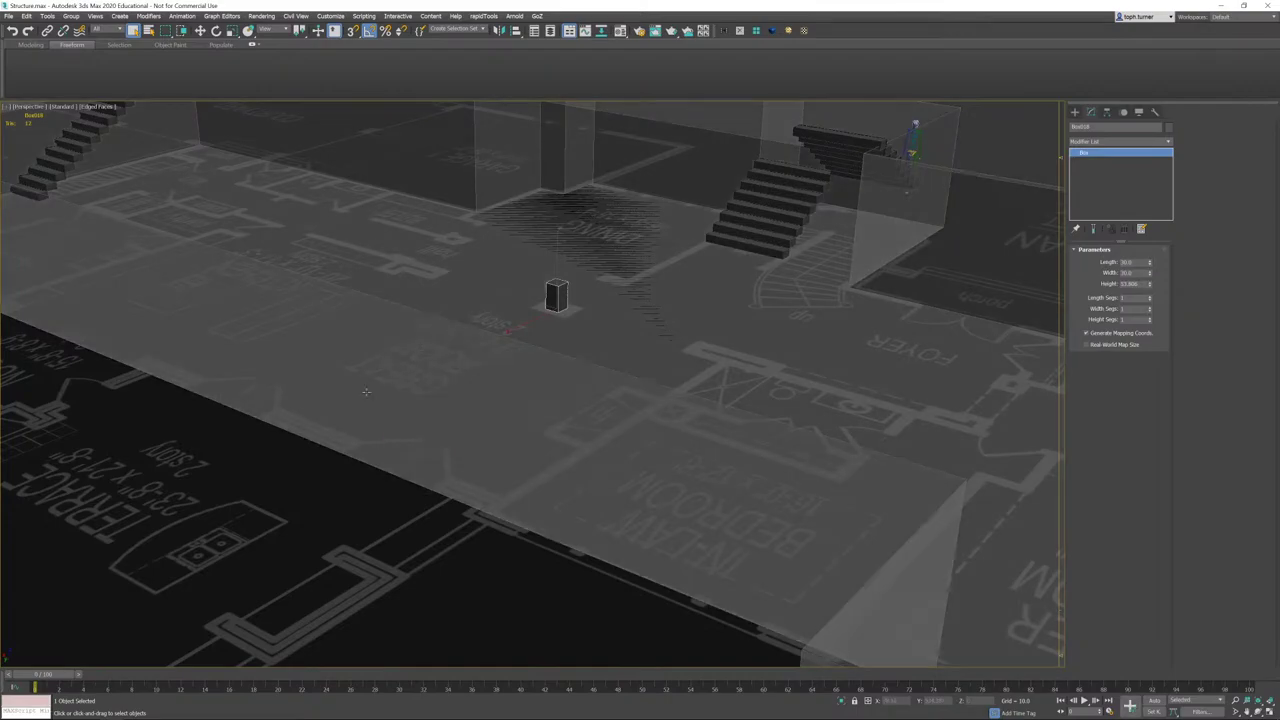
- Lower the floor plan plane along Z beneath the column box and freeze it
left_click(242, 527)
scroll(326, 489, "down", 3)
key("w")
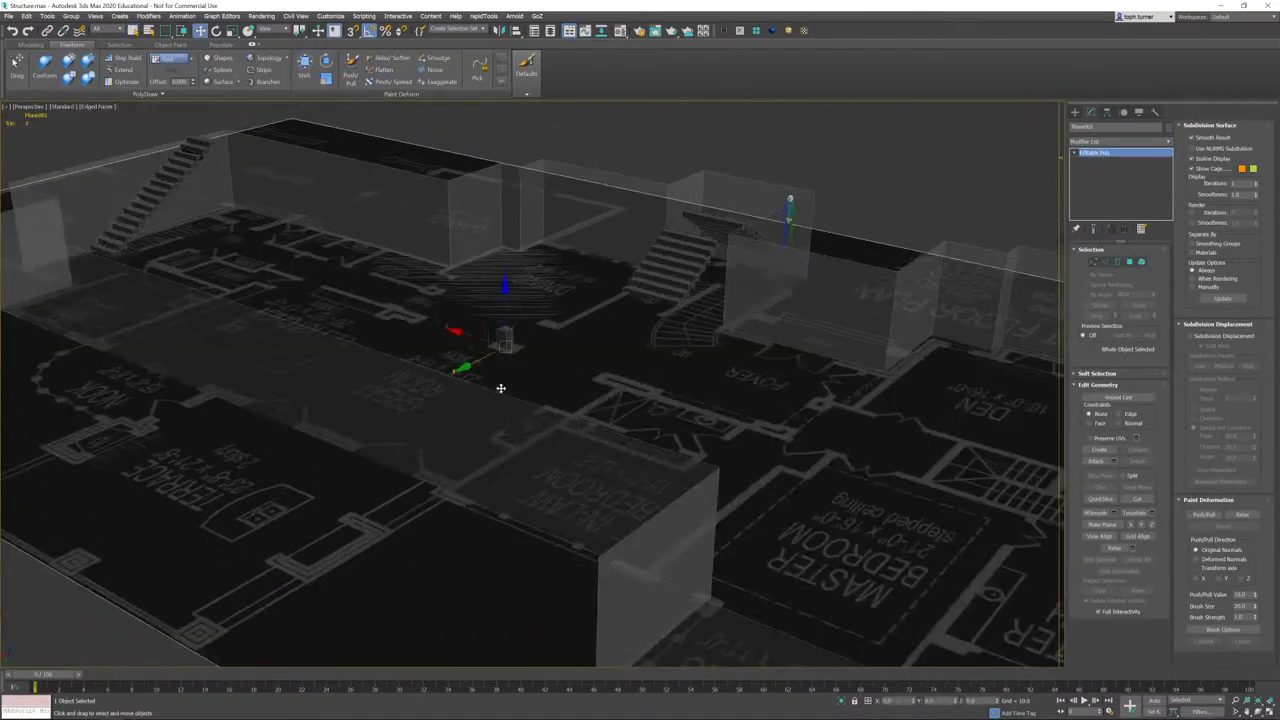
left_click_drag(510, 296, 511, 316)
right_click(408, 494)
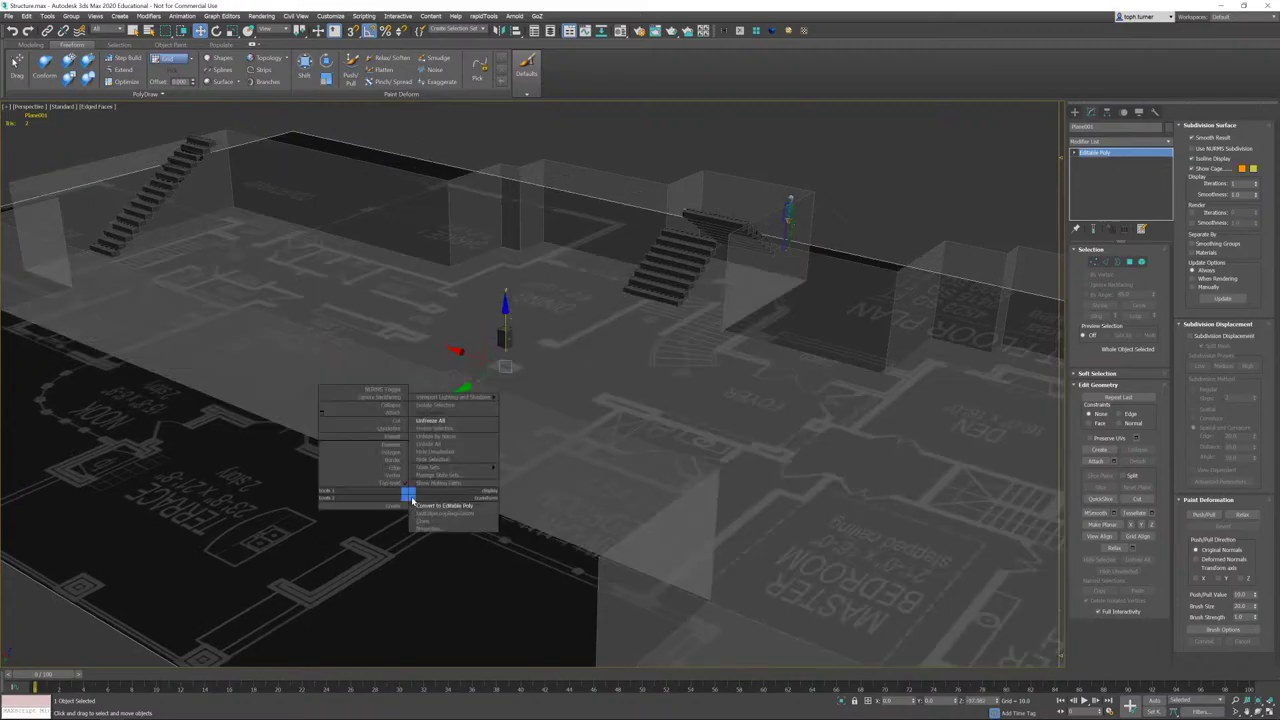
left_click(449, 428)
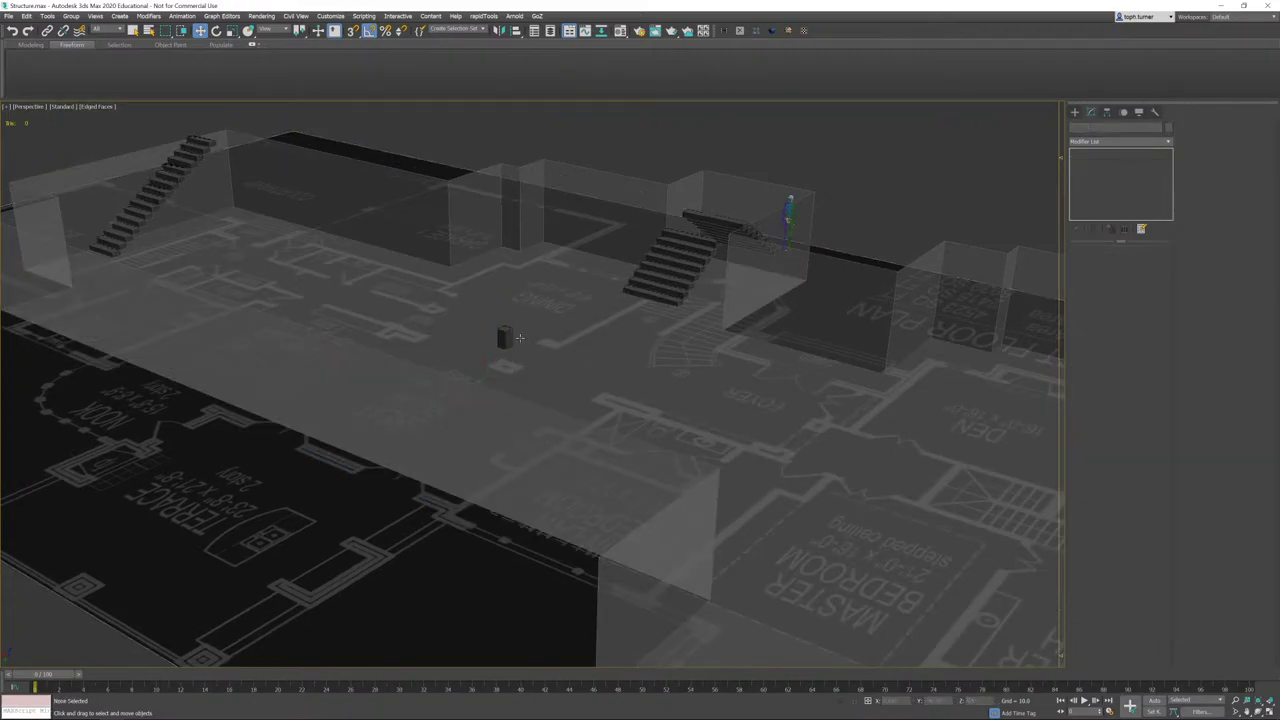
- Select the whole biped figure by the staircase and move it down to the great room area near the column box
left_click(507, 338)
key("z")
middle_click_drag(651, 394, 410, 418, "alt")
scroll(660, 394, "down", 5)
left_click_drag(300, 297, 380, 443)
left_click_drag(397, 371, 1034, 511)
middle_click_drag(1034, 511, 200, 545)
key("z")
scroll(725, 493, "down", 4)
middle_click_drag(725, 493, 403, 554)
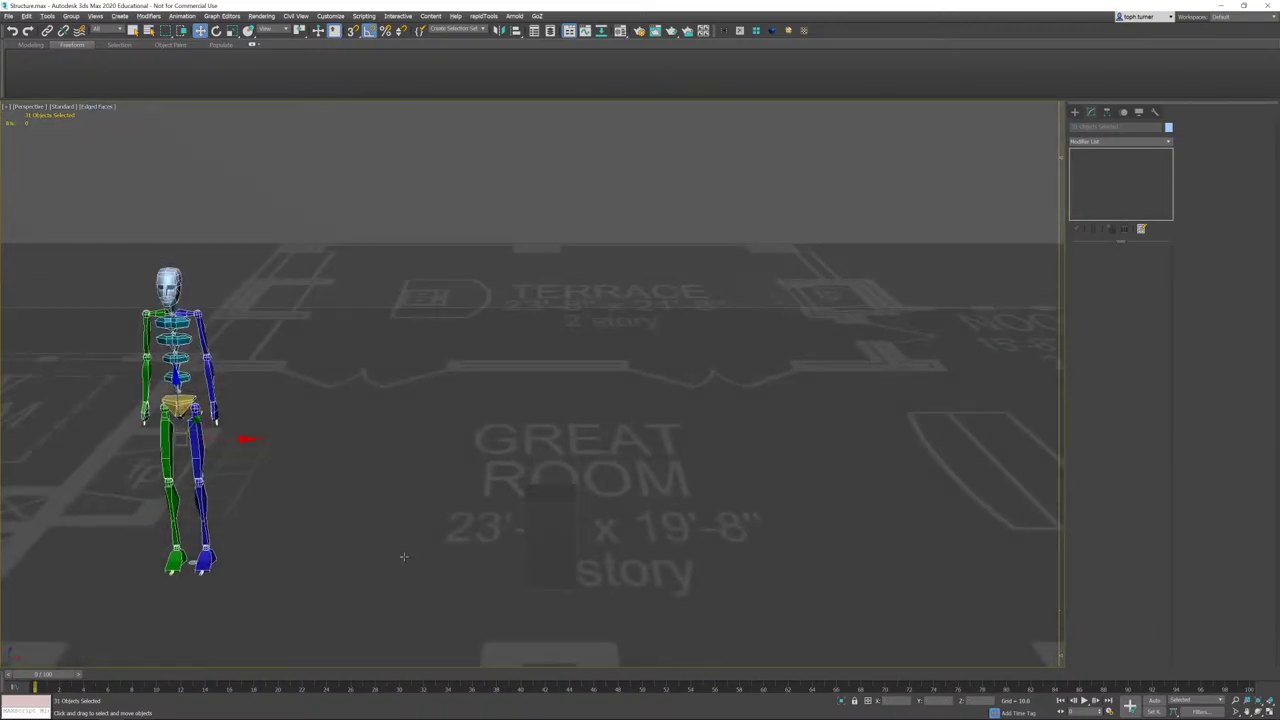
left_click(536, 517)
left_click(178, 405)
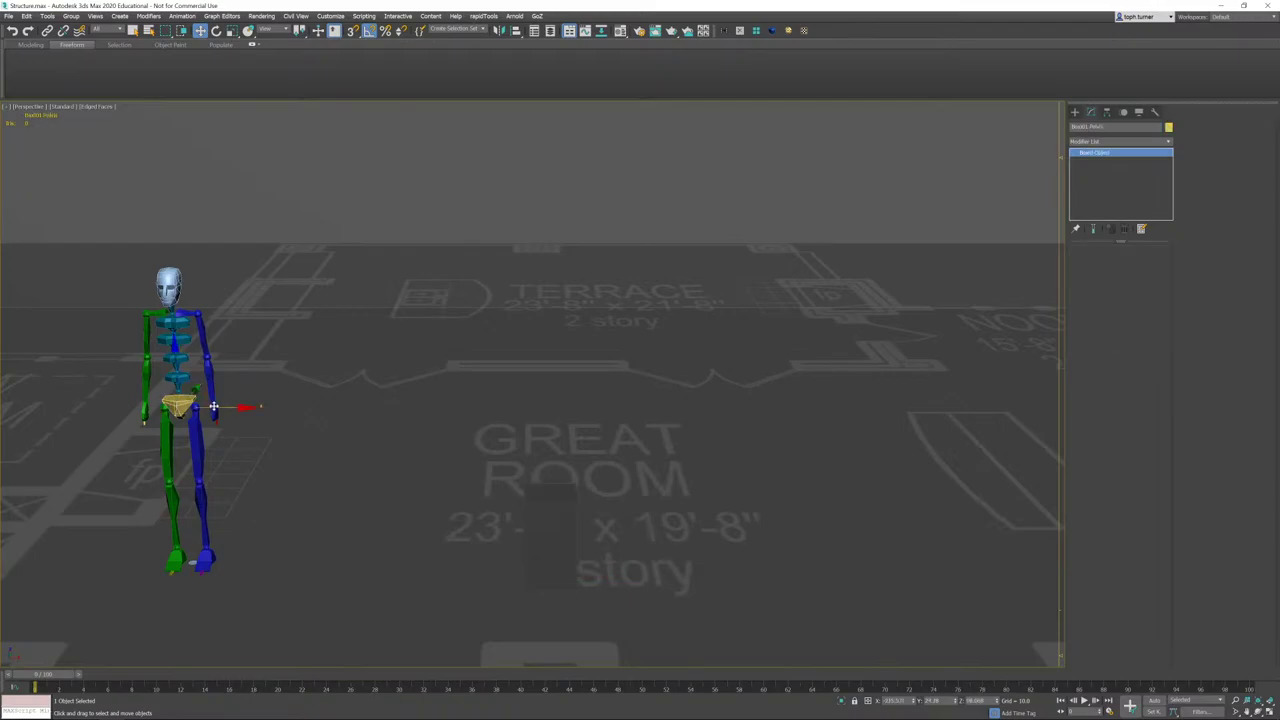
left_click(223, 537)
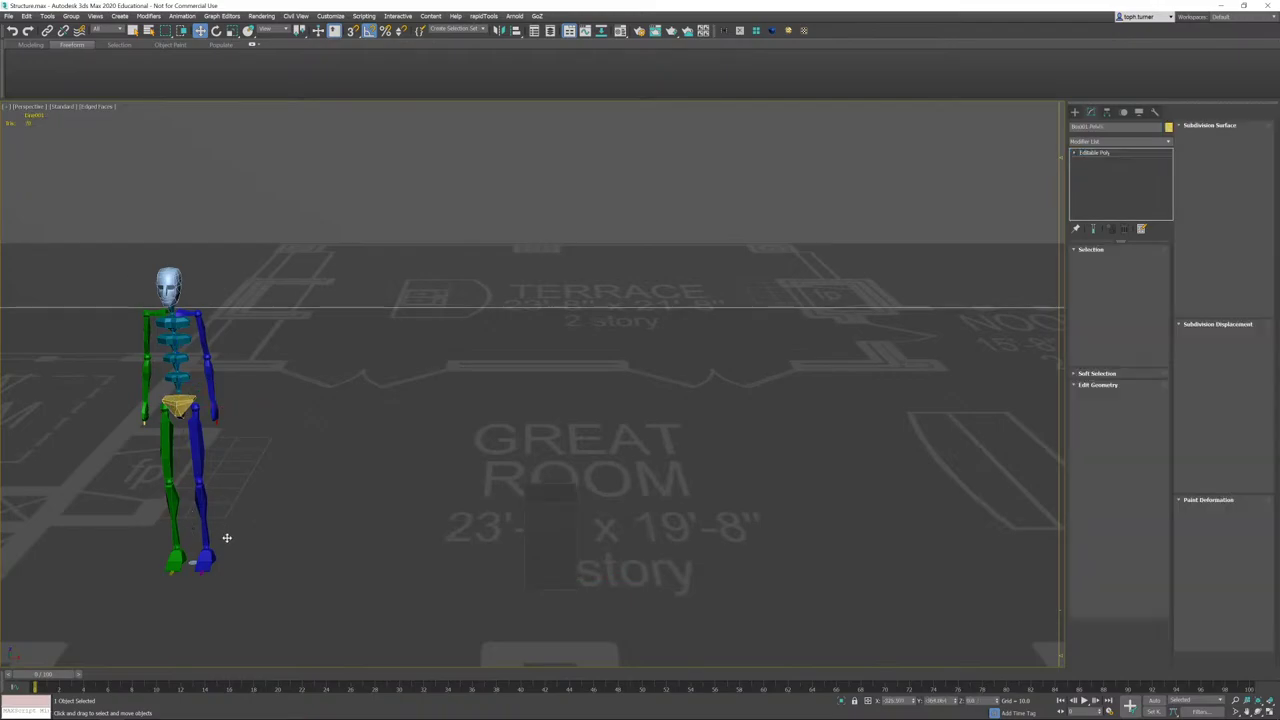
key("ctrl+z")
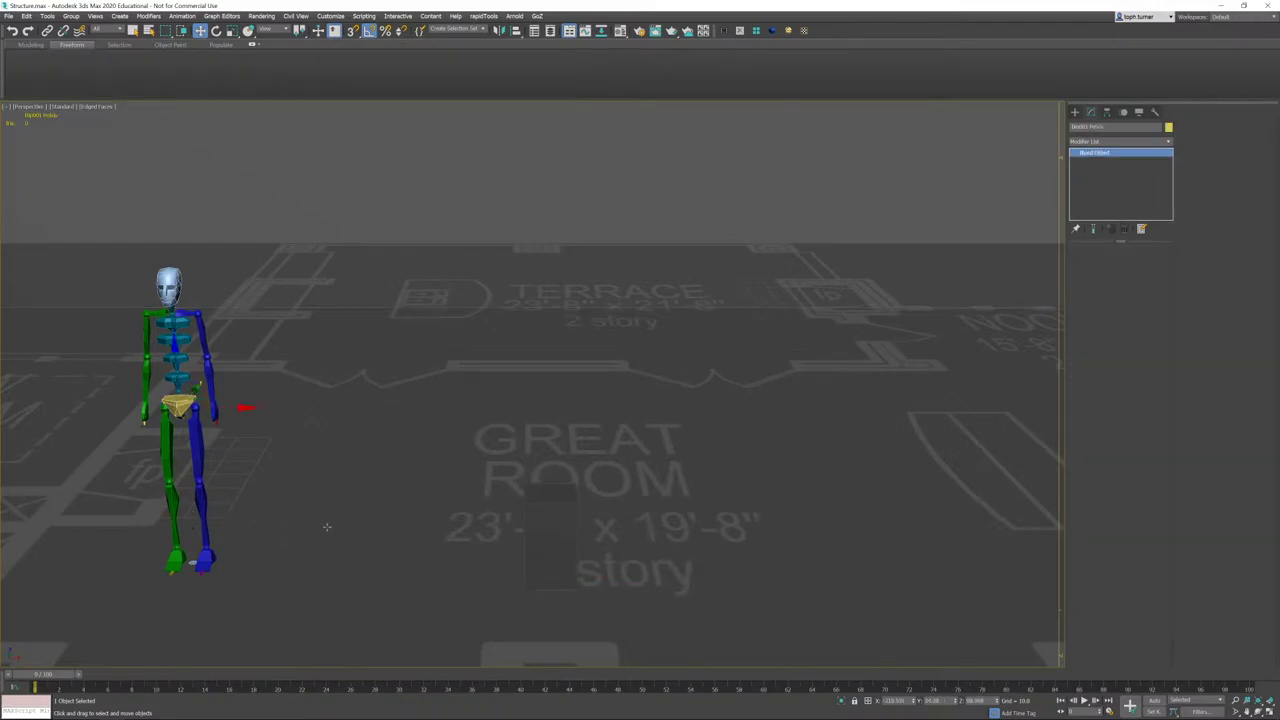
- Select all parts of the biped and move it along X until it stands beside the column box
scroll(326, 526, "down", 3)
left_click_drag(156, 134, 329, 565)
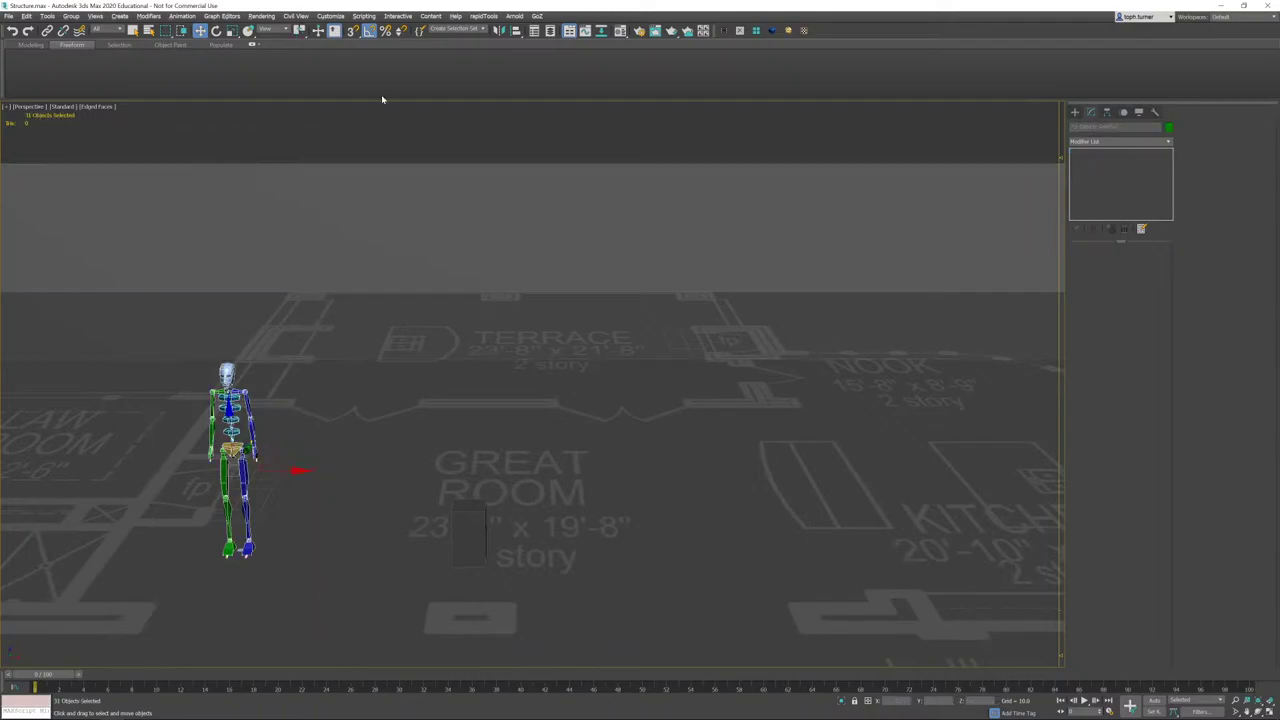
left_click_drag(295, 457, 478, 468)
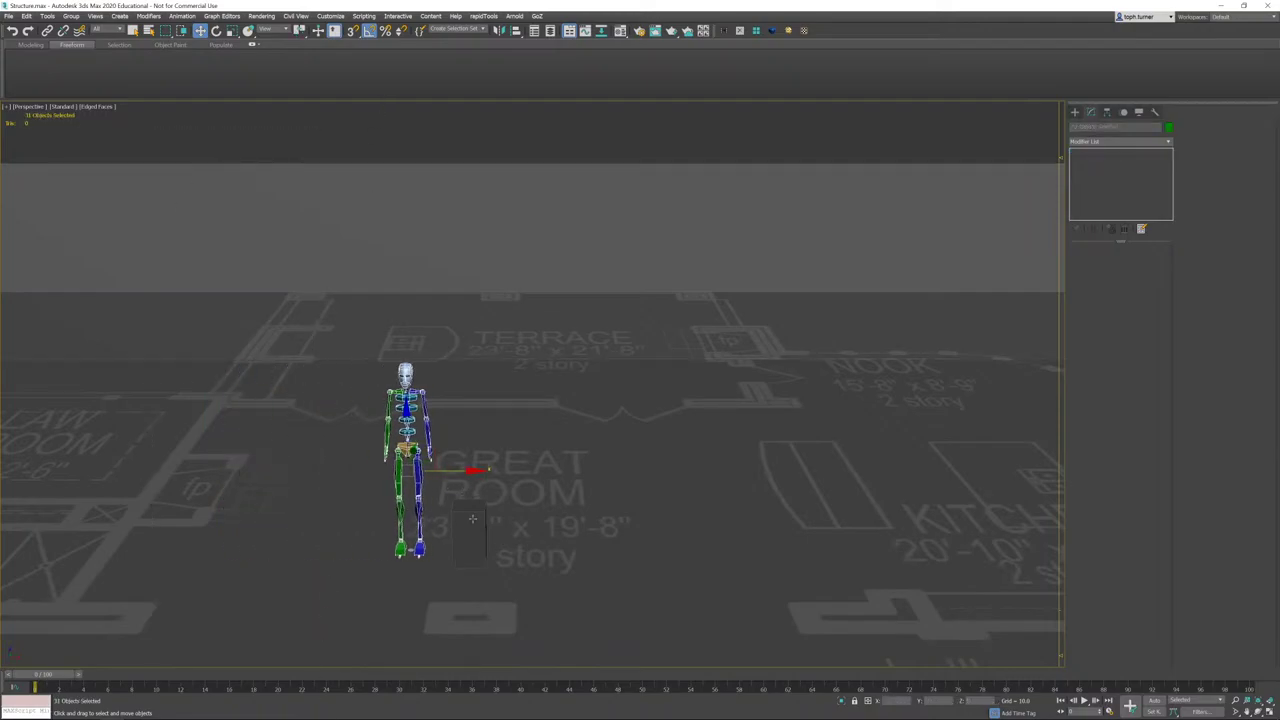
- Convert the column box to an editable poly
middle_click_drag(478, 468, 468, 515, "alt")
scroll(468, 515, "up", 2)
left_click(462, 509)
scroll(469, 509, "down", 2)
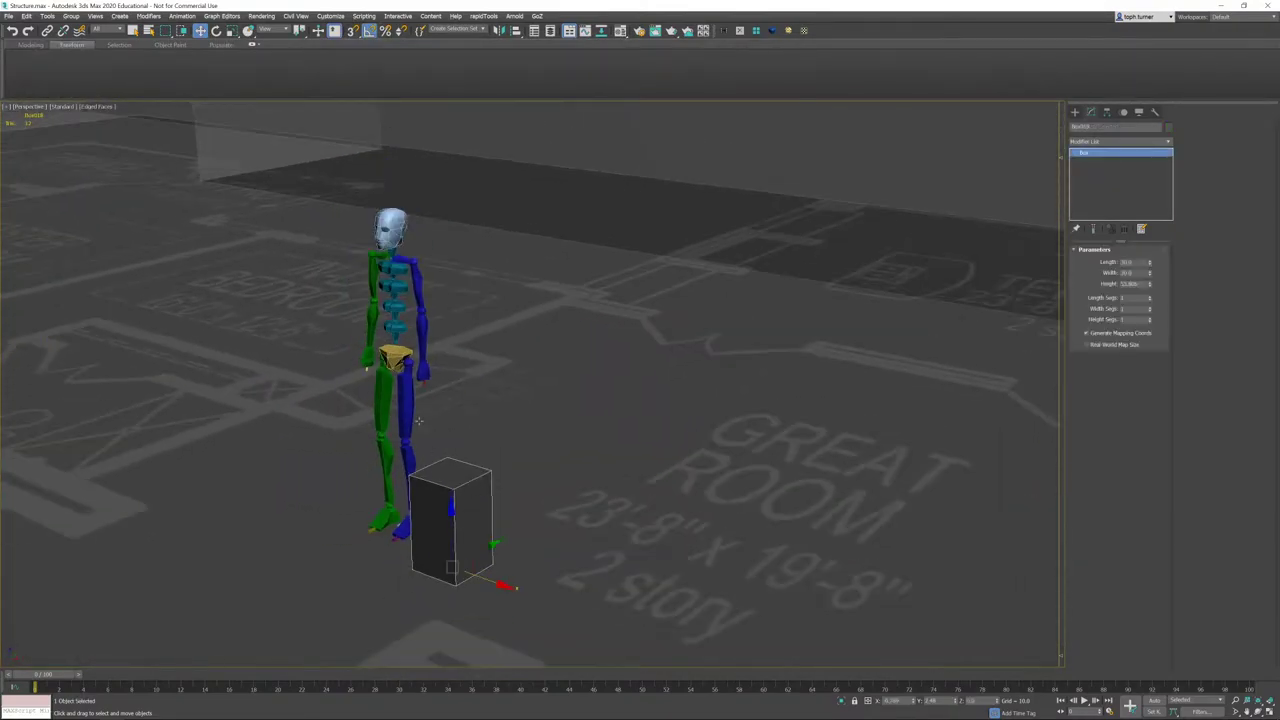
middle_click_drag(686, 410, 563, 534)
scroll(645, 509, "down", 5)
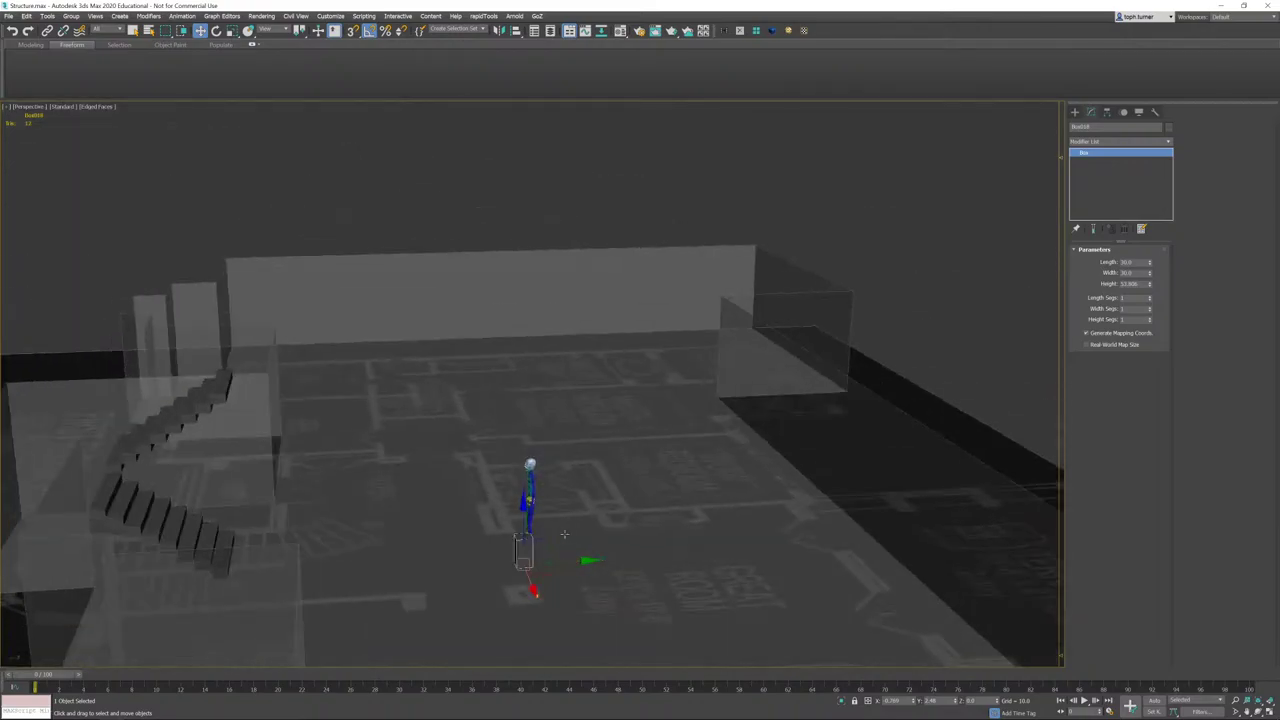
right_click(543, 562)
left_click(577, 572)
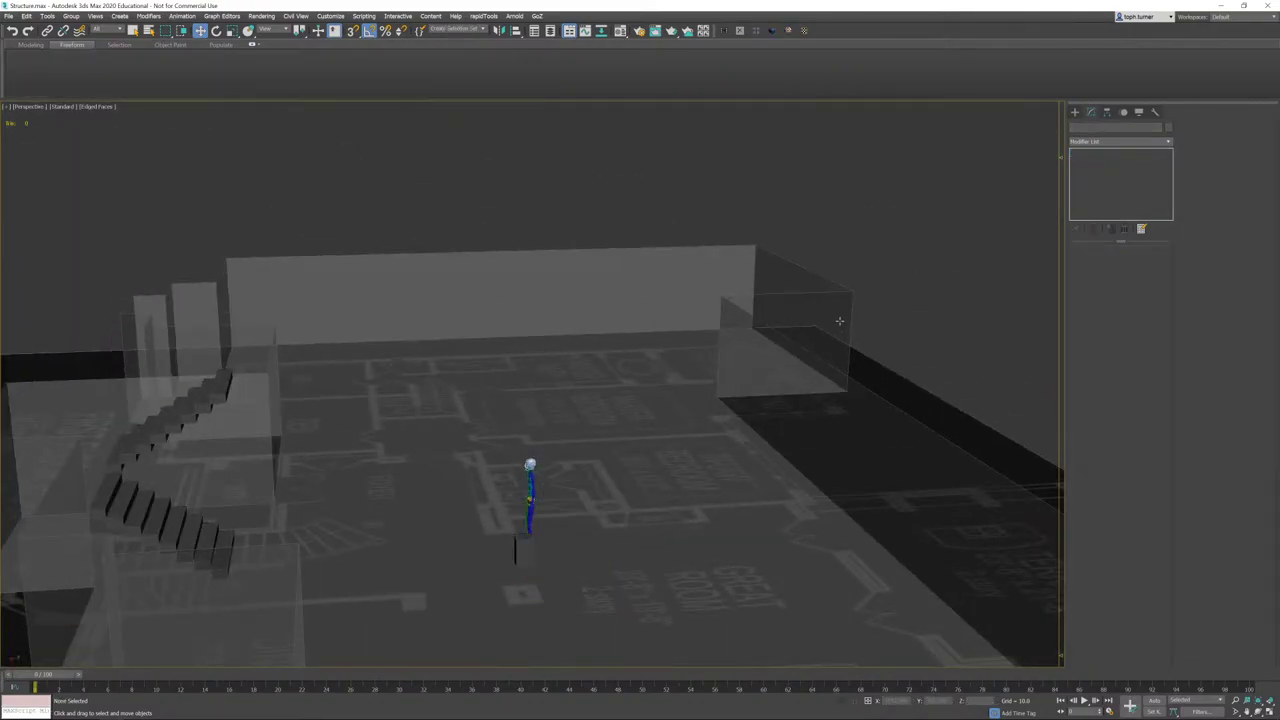
- Copy the Z coordinate of a top corner vertex on the perimeter wall object, then leave vertex editing
left_click(1093, 261)
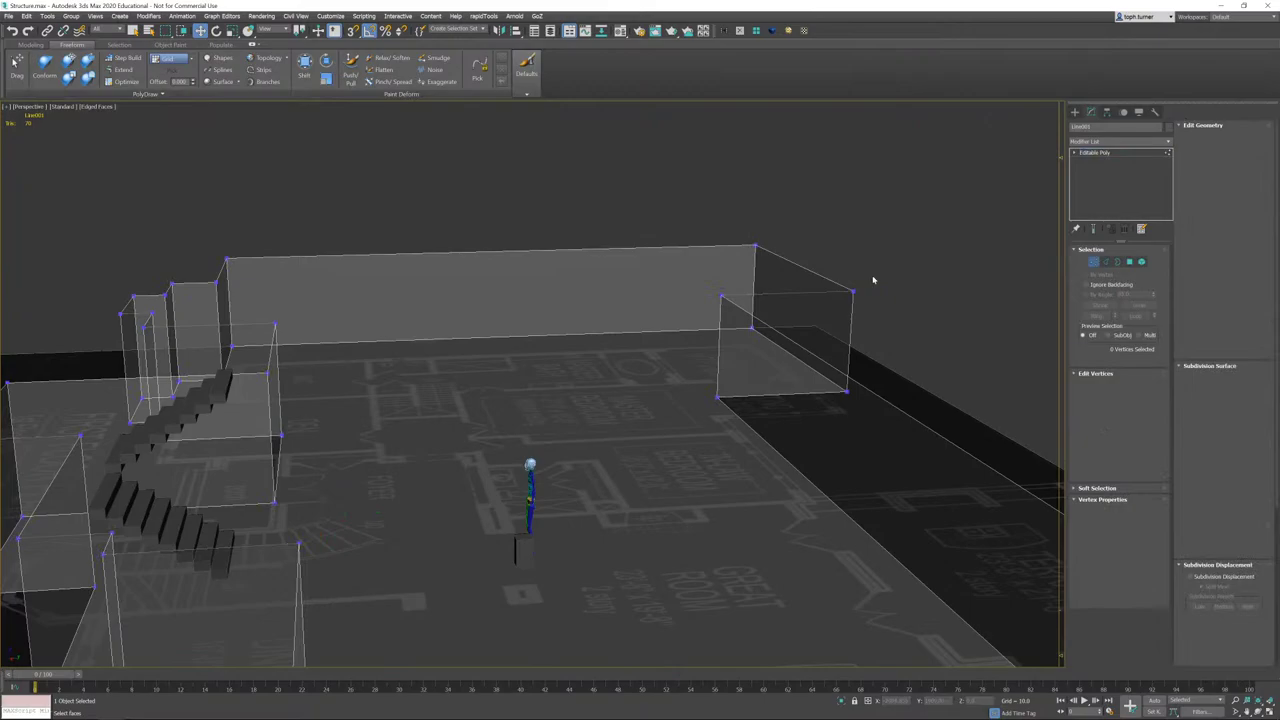
left_click(755, 246)
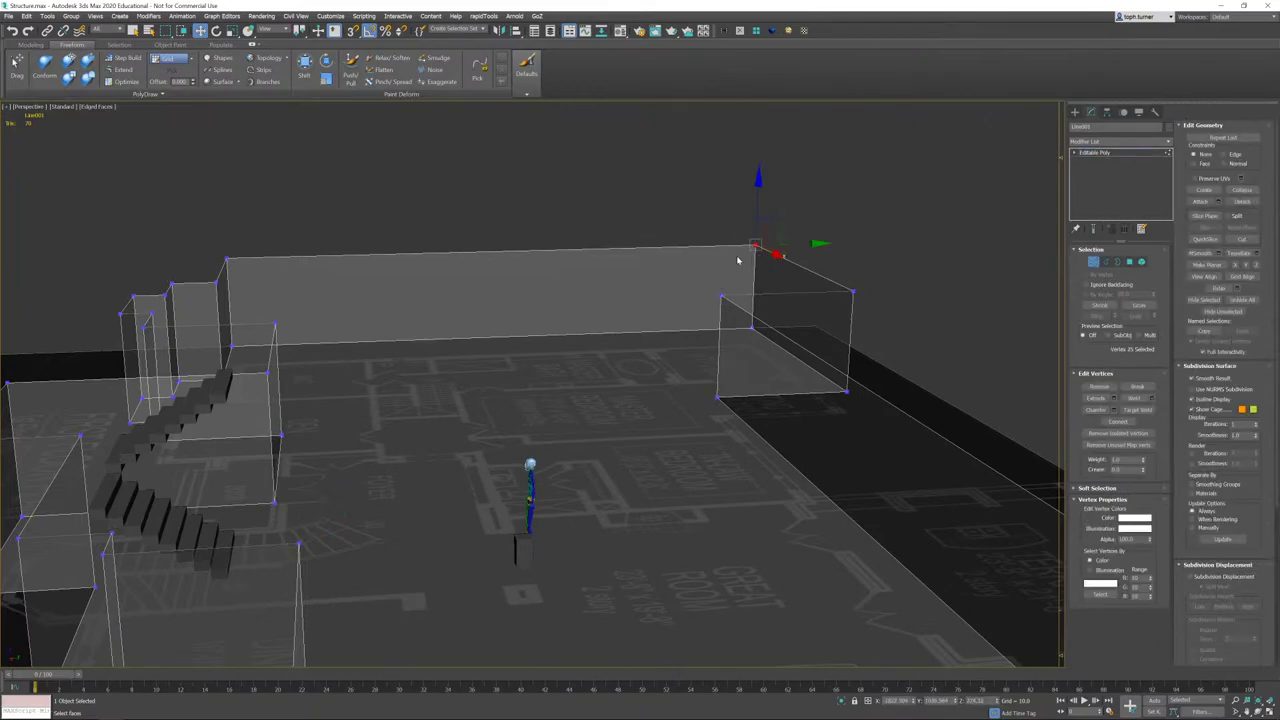
double_click(977, 700)
middle_click_drag(524, 594, 503, 537)
scroll(503, 536, "up", 3)
left_click(1090, 262)
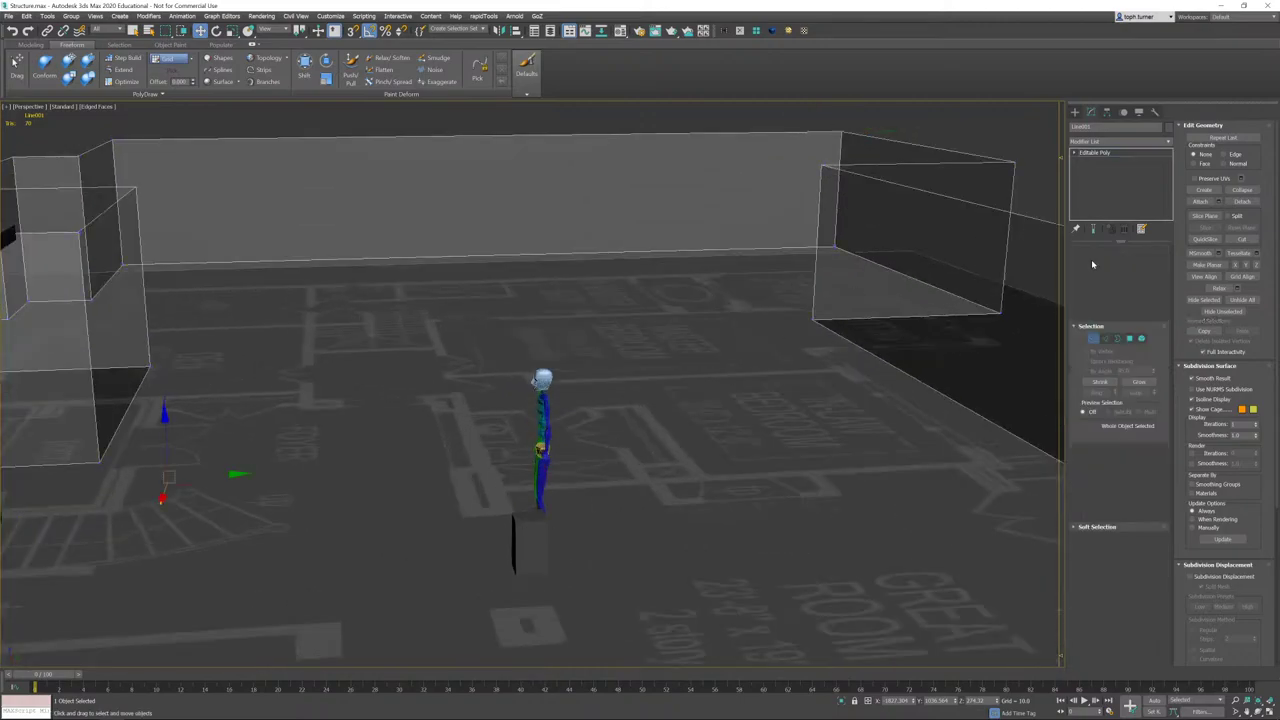
- Raise the column's top polygon to a Z height of 274.32
left_click(525, 563)
key("4")
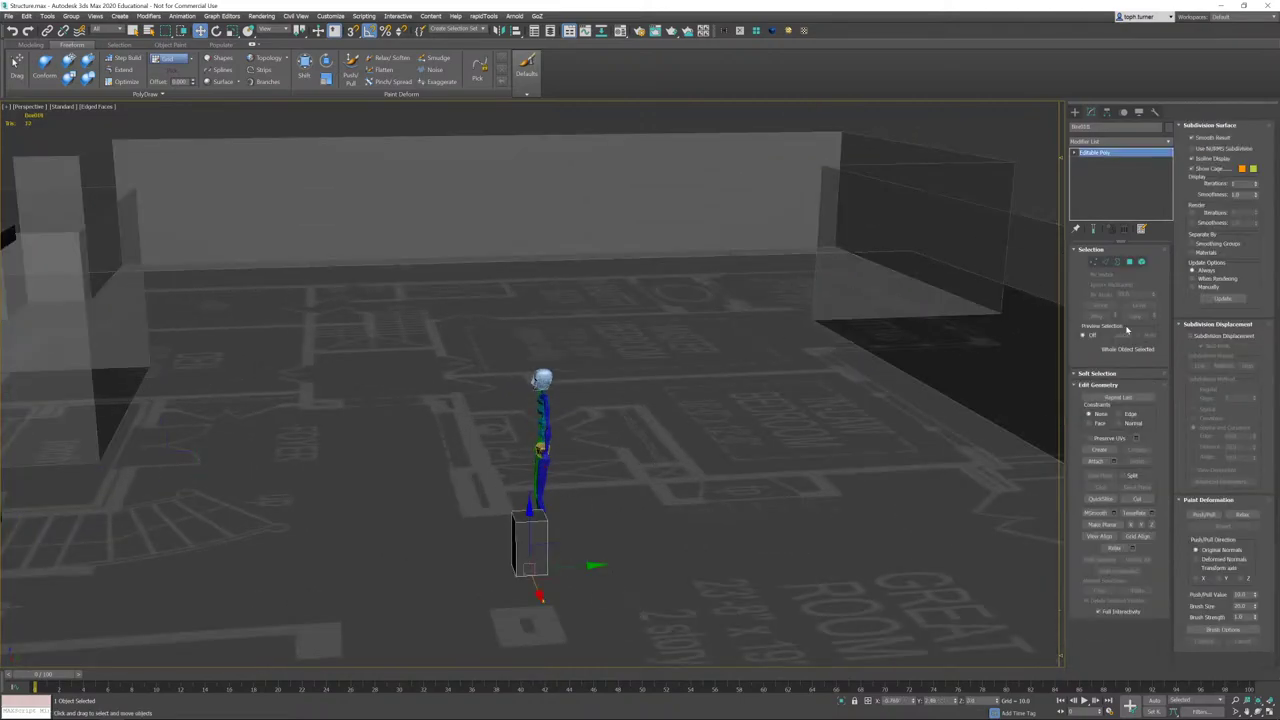
left_click(541, 514)
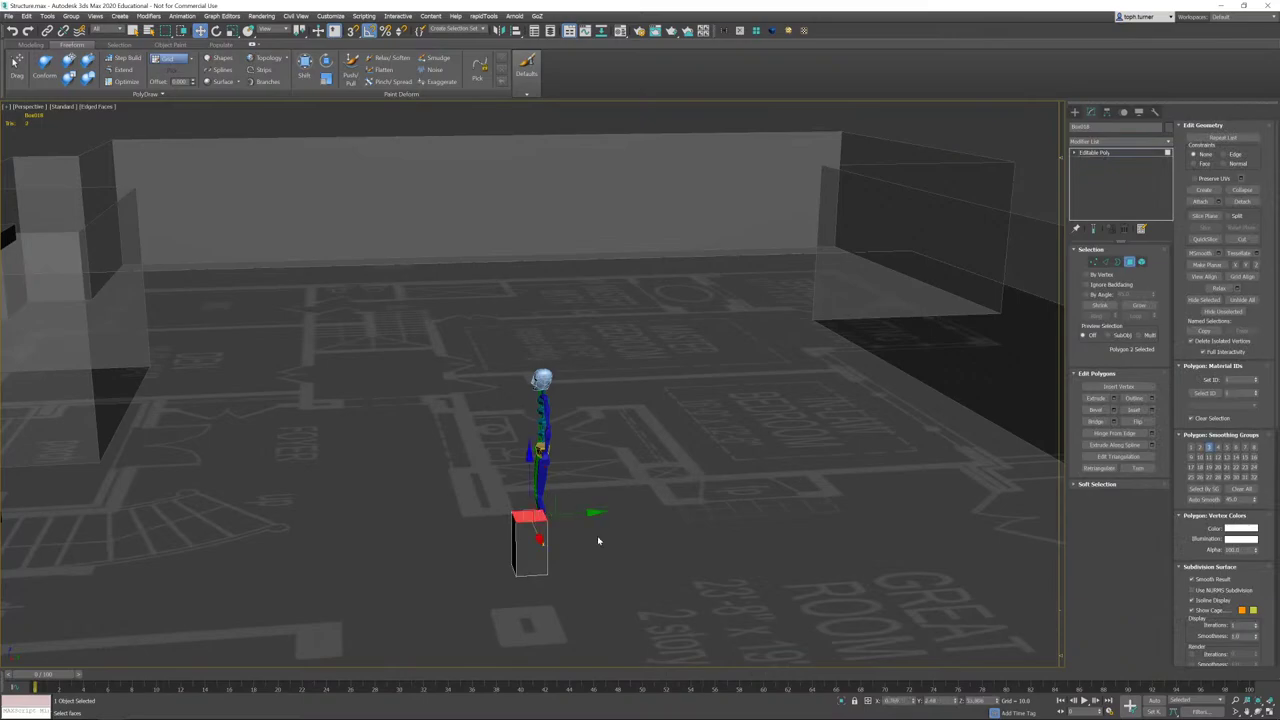
double_click(976, 700)
type("274.32")
key("Return")
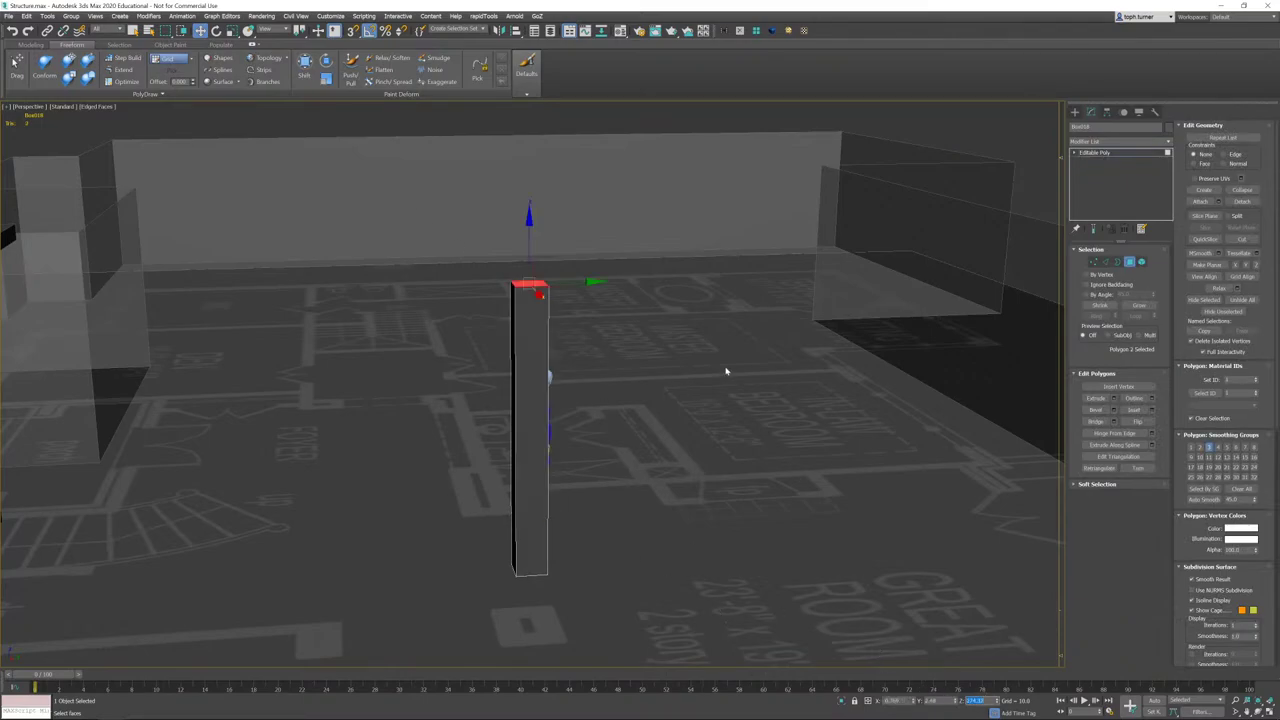
- Lower the column's top polygon to a Z height of 244.32
mouse_move(726, 371)
middle_mouse_down("alt")
mouse_move(789, 371)
mouse_move(766, 483)
mouse_move(691, 471)
mouse_move(683, 436)
mouse_move(723, 350)
middle_mouse_up("alt")
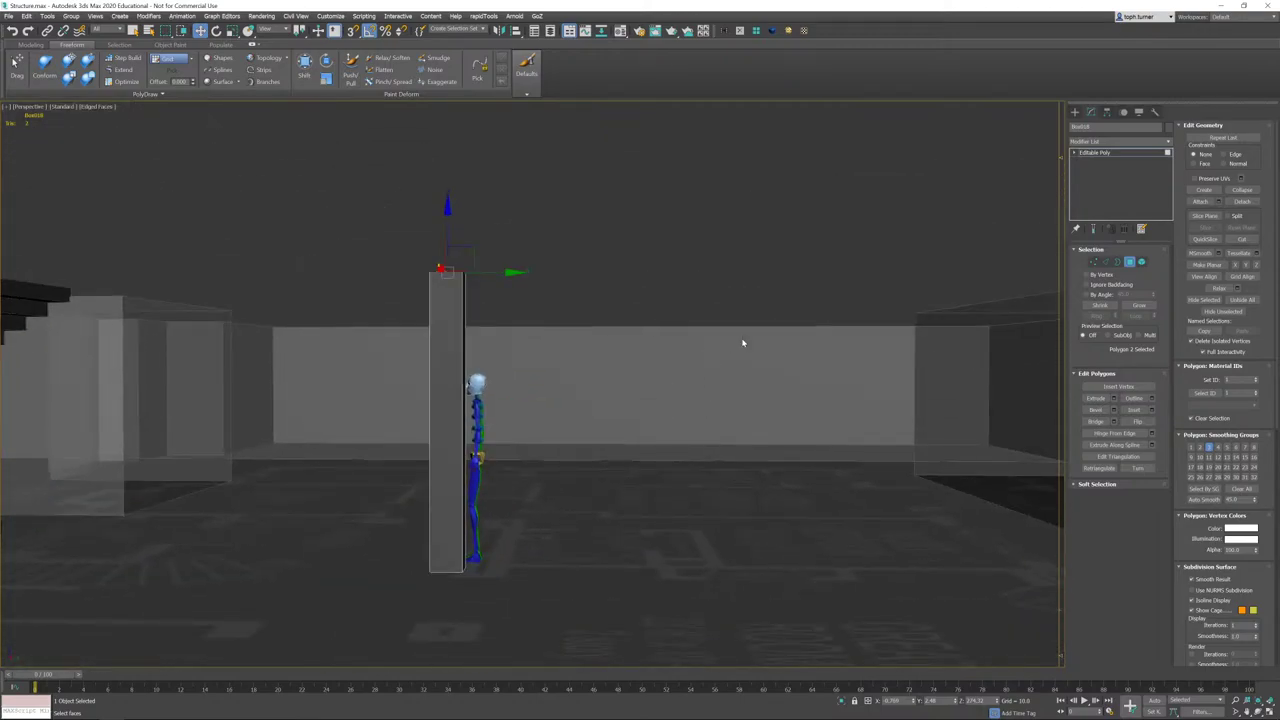
middle_click_drag(623, 331, 600, 297, "alt")
scroll(559, 245, "up", 3)
middle_click_drag(392, 310, 416, 321)
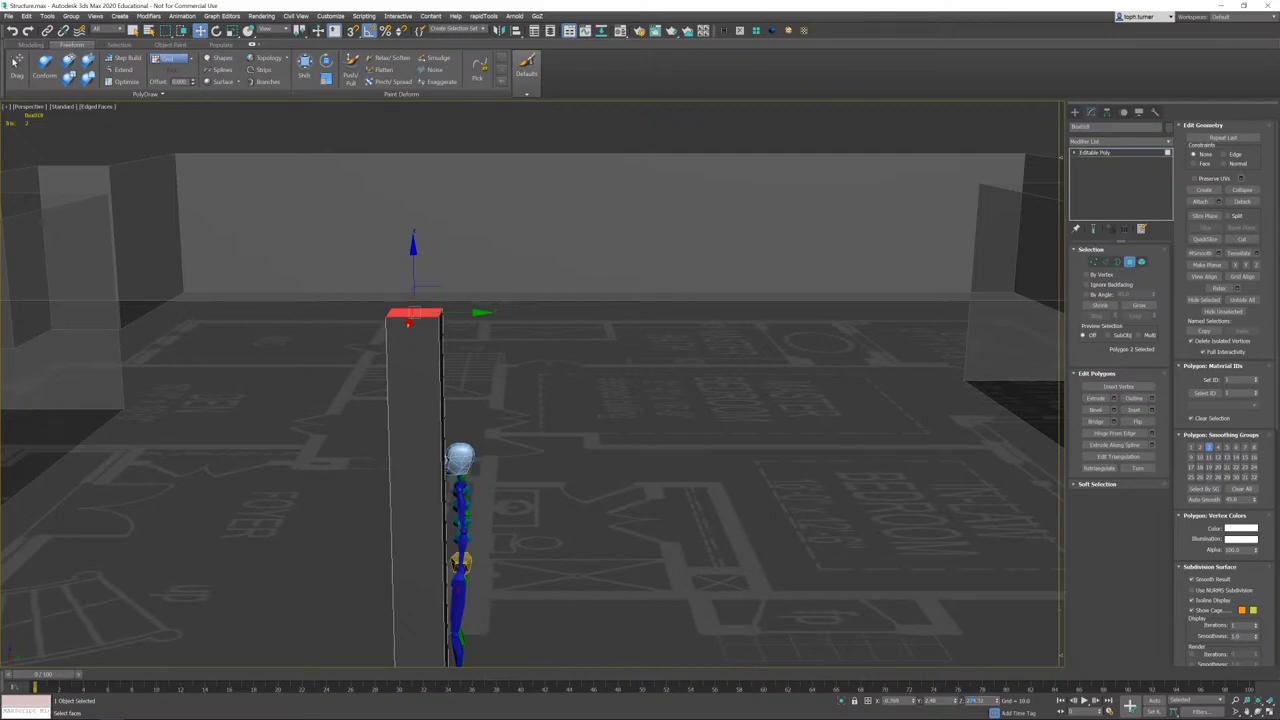
key("Return")
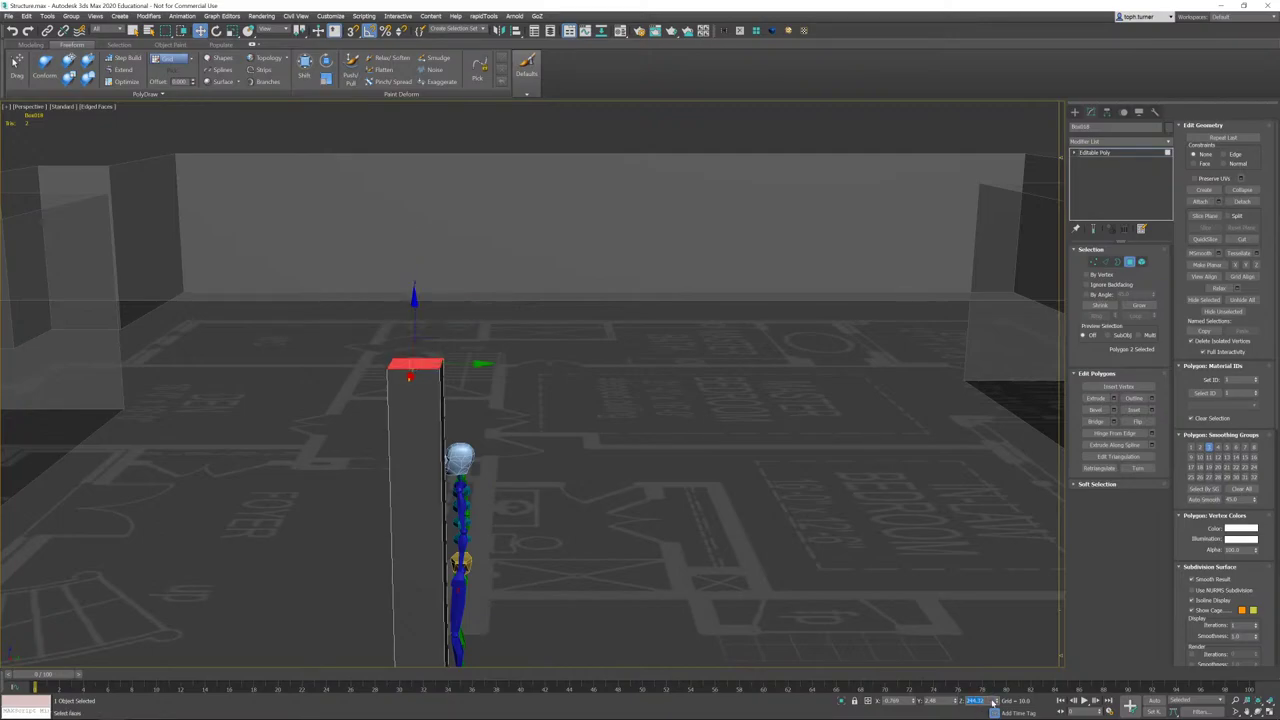
- Convert the column to an editable poly again to leave polygon editing, and switch to the top view around it
right_click(390, 433)
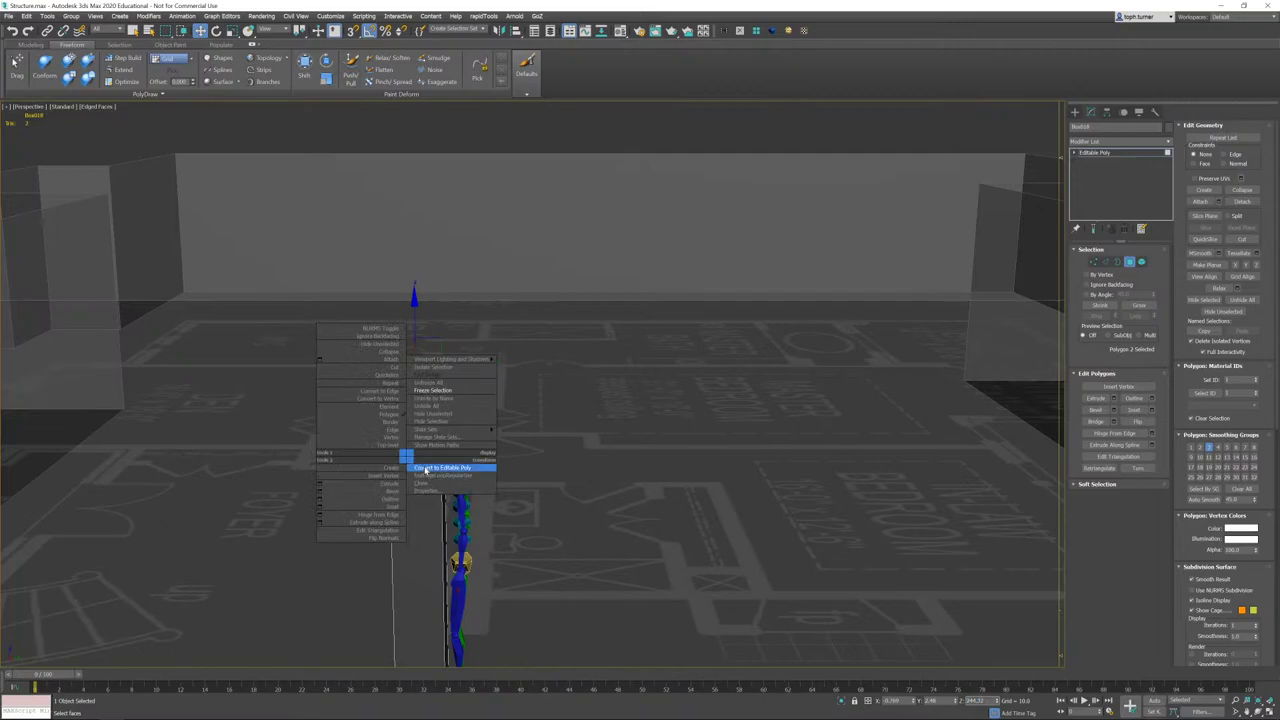
left_click(420, 469)
scroll(522, 497, "down", 5)
middle_click_drag(522, 497, 700, 448)
key("t")
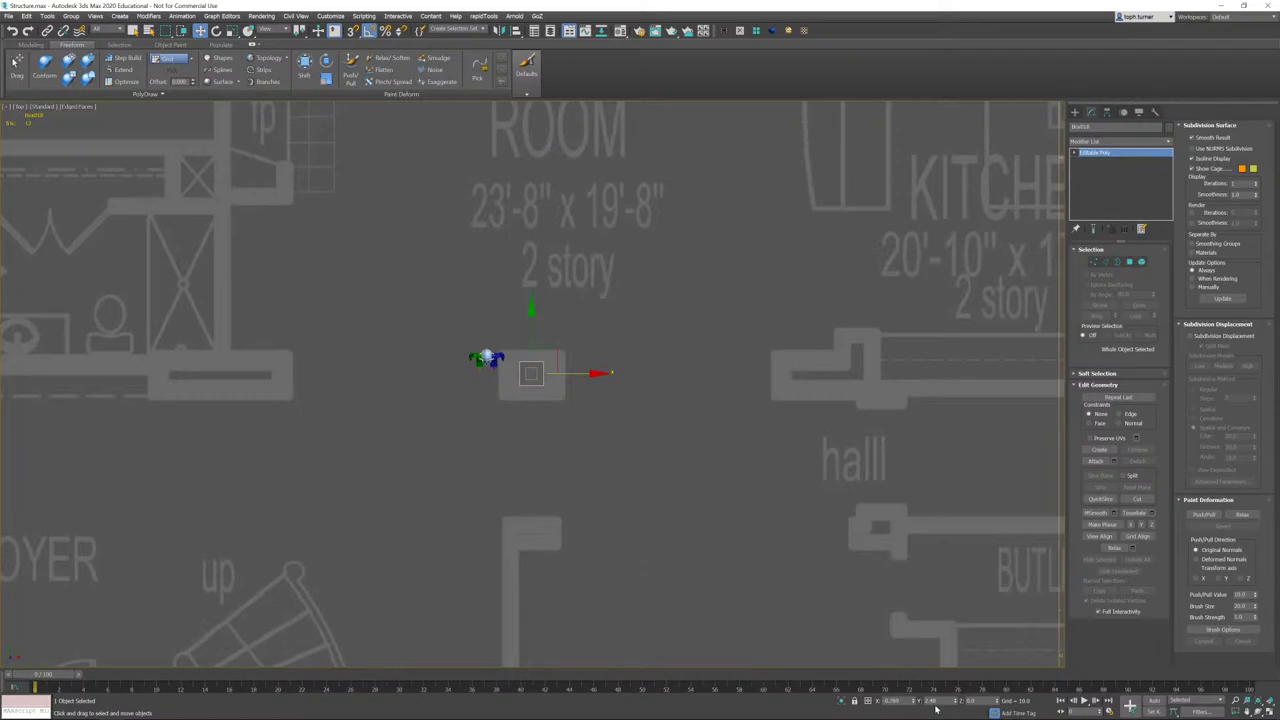
middle_click_drag(659, 378, 651, 394)
scroll(557, 433, "down", 2)
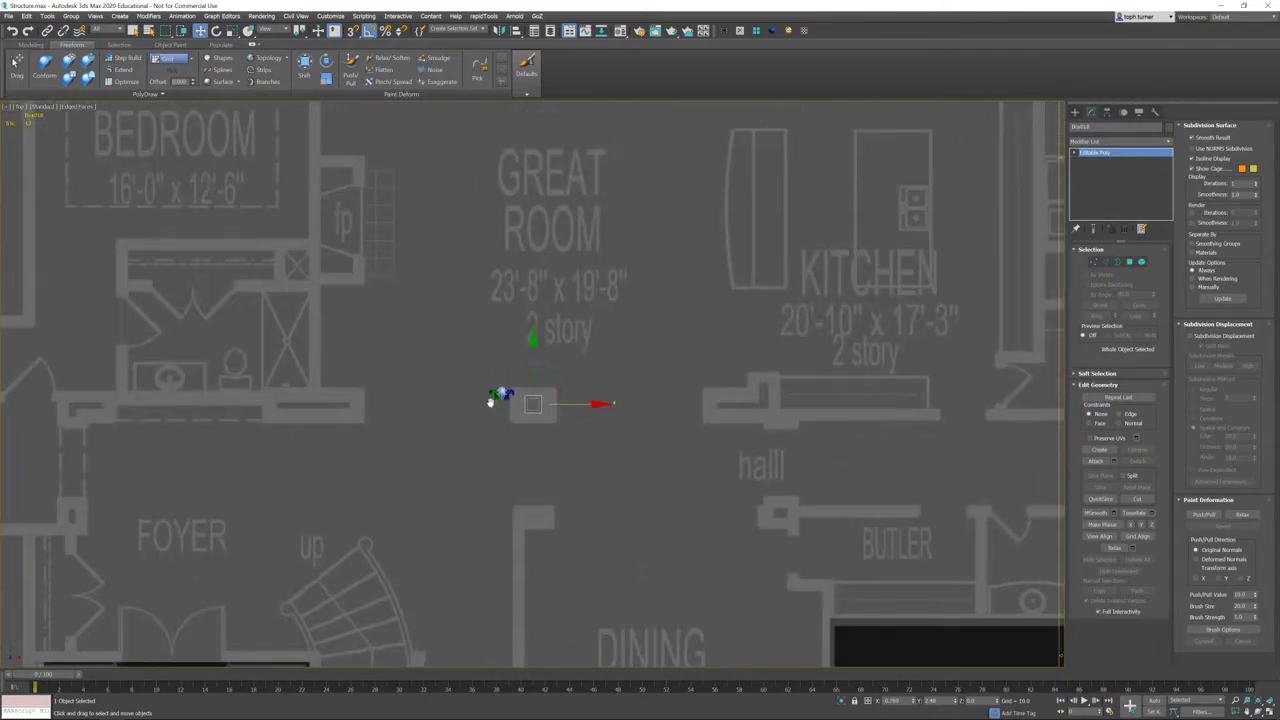
middle_click_drag(491, 403, 740, 433)
middle_click_drag(641, 425, 991, 386)
scroll(991, 386, "down", 1)
middle_click_drag(772, 394, 661, 410)
scroll(661, 410, "down", 1)
left_click_drag(976, 414, 676, 440)
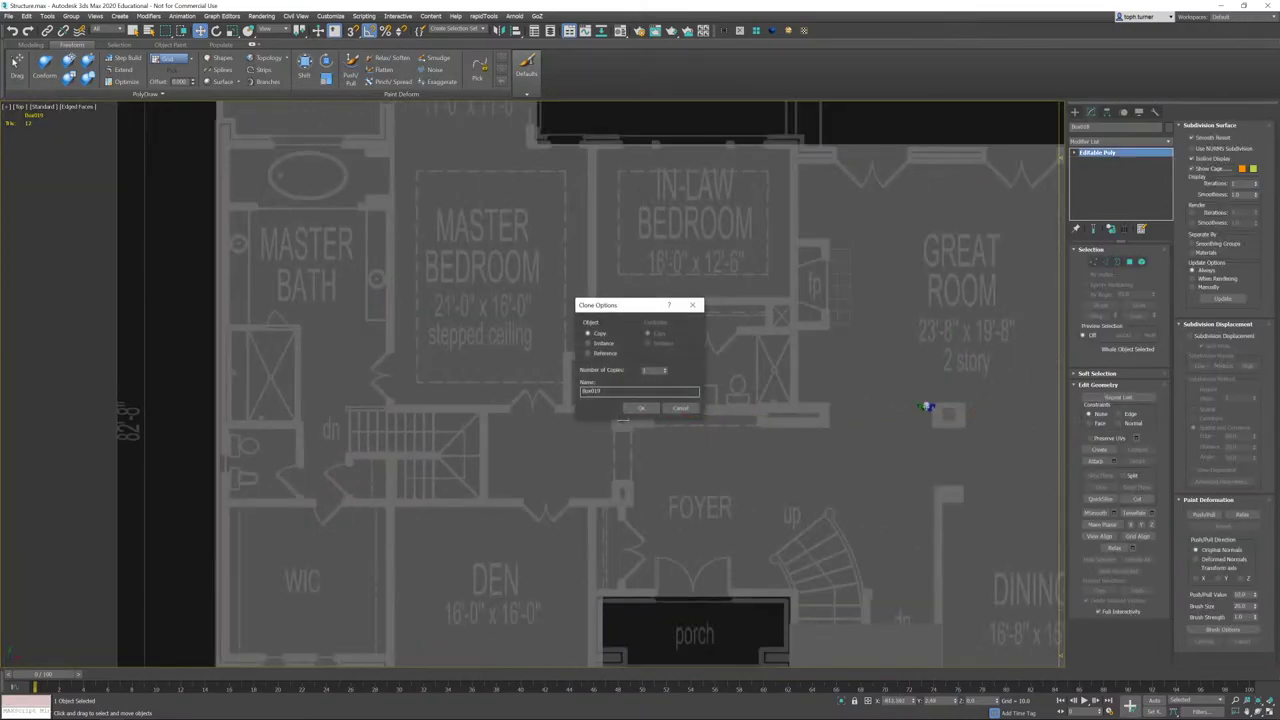
left_click(641, 409)
middle_click_drag(700, 434, 354, 474)
key("ctrl+z")
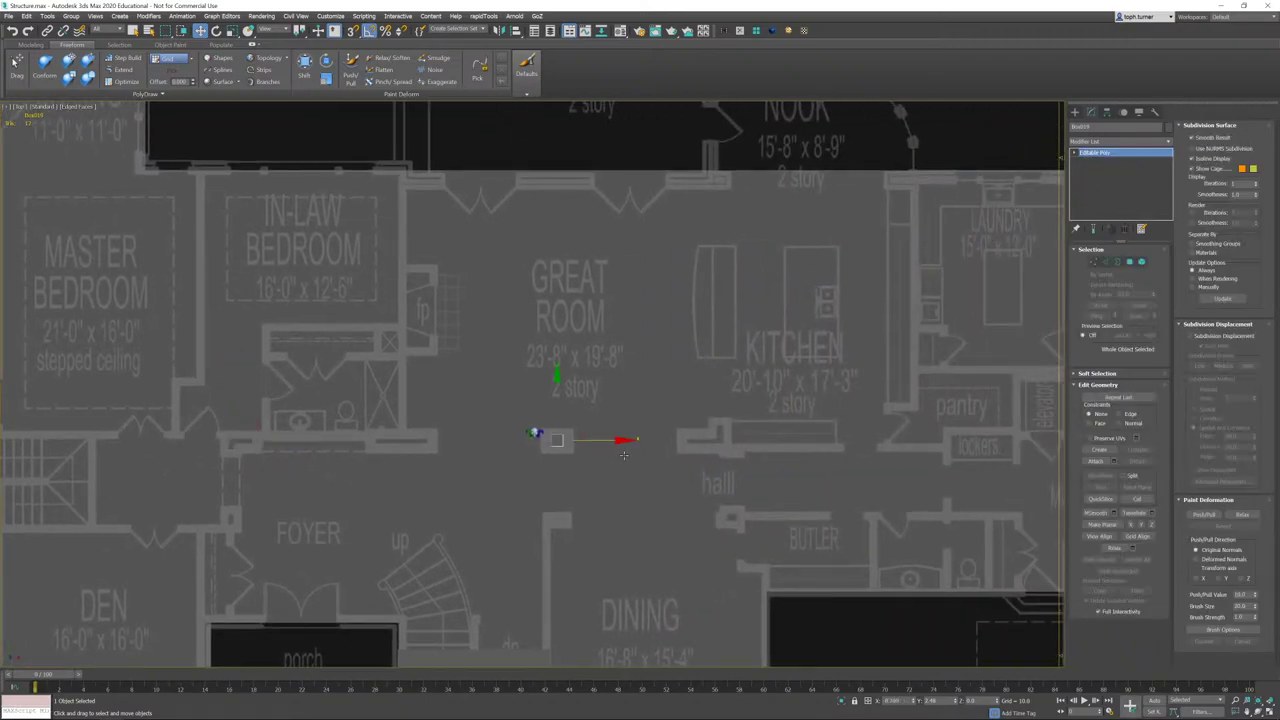
- Clone the column along the X axis as four evenly spaced copies forming a single row
middle_click_drag(624, 455, 834, 466)
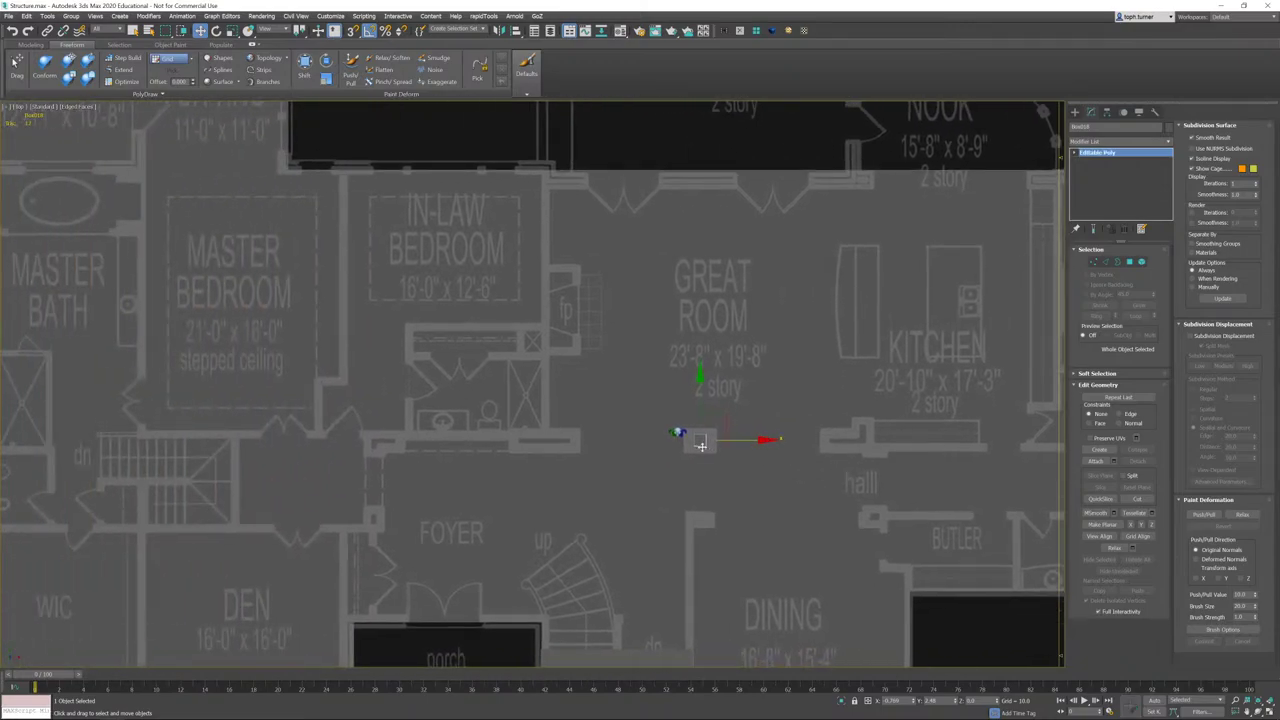
mouse_move(765, 440)
left_mouse_down()
mouse_move(494, 443)
mouse_move(445, 456)
mouse_move(459, 465)
left_mouse_up()
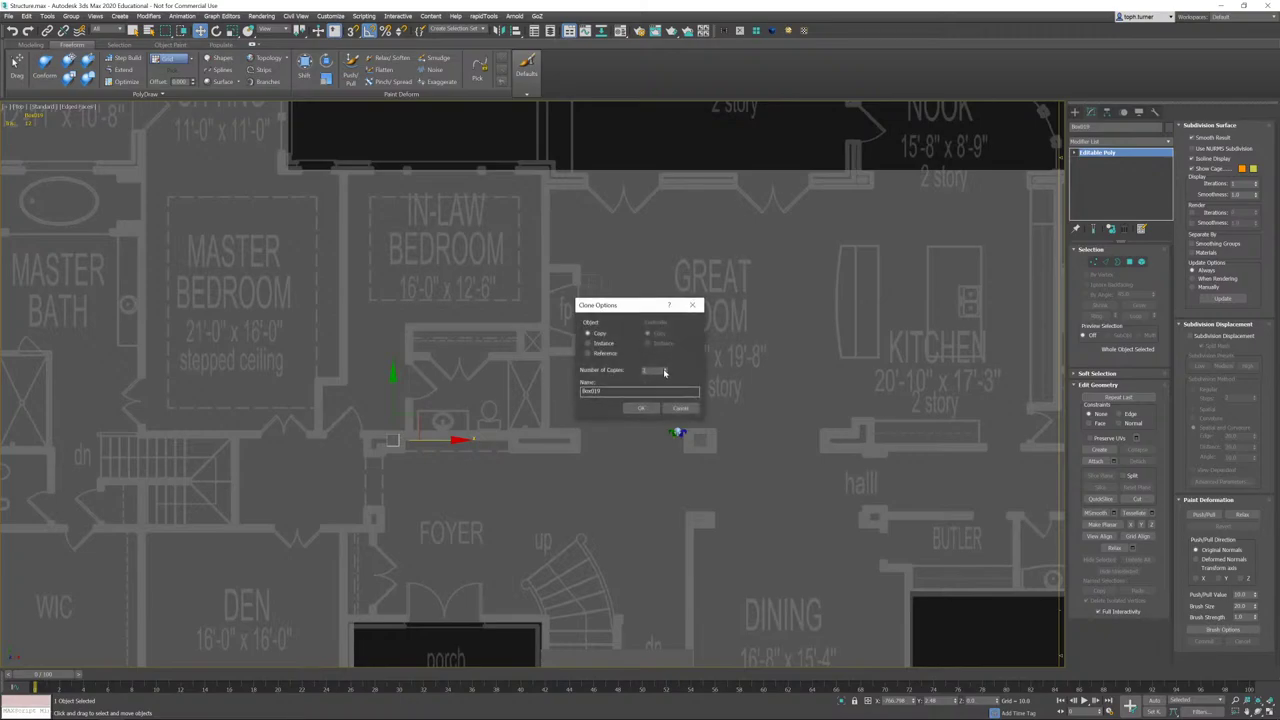
left_click(652, 408)
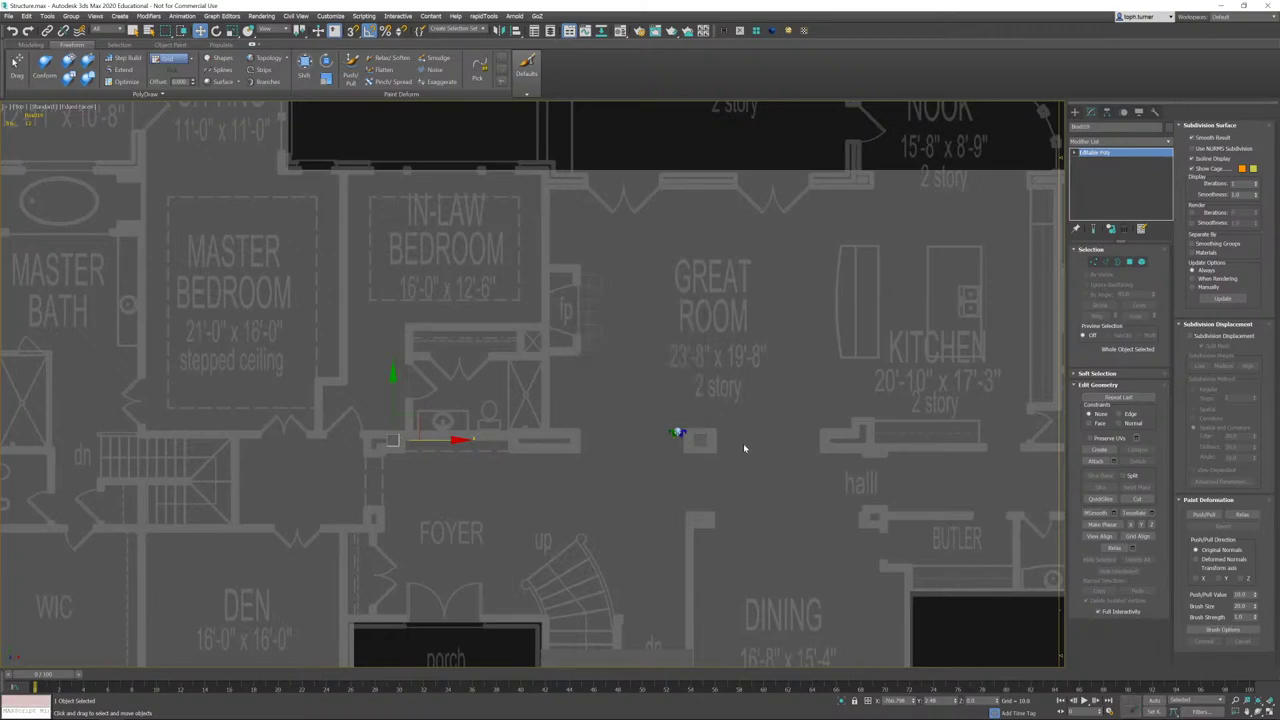
- Select only the five columns and move the row along X so it spans the interior of the floor plan
middle_click_drag(743, 440, 583, 410)
scroll(583, 410, "down", 6)
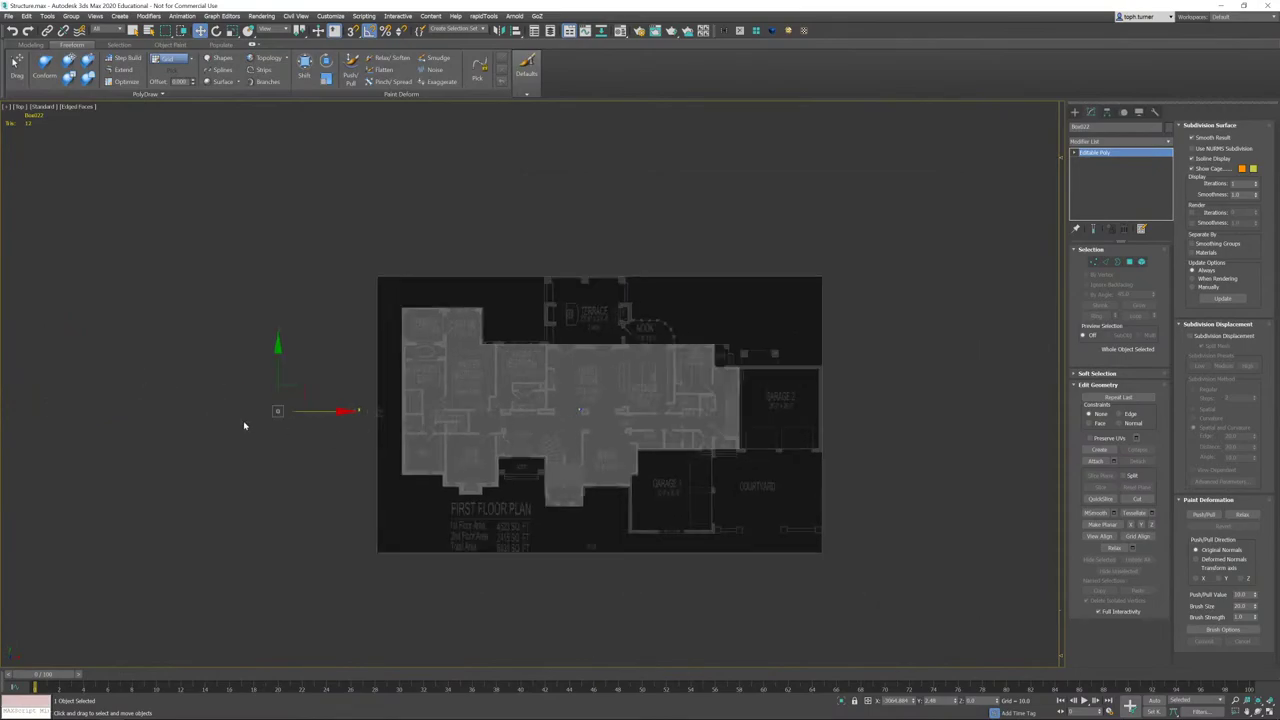
key("ctrl+a")
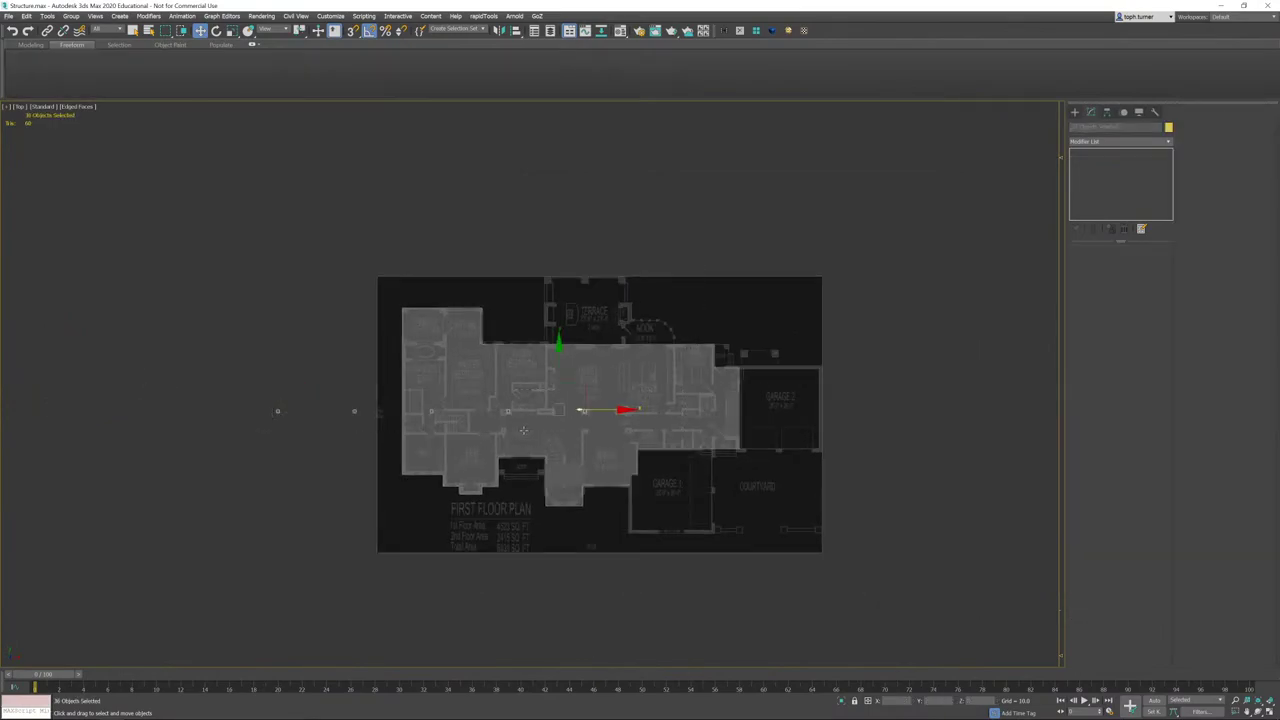
key("z")
left_click_drag(602, 338, 634, 415, "alt")
middle_click_drag(630, 414, 566, 434)
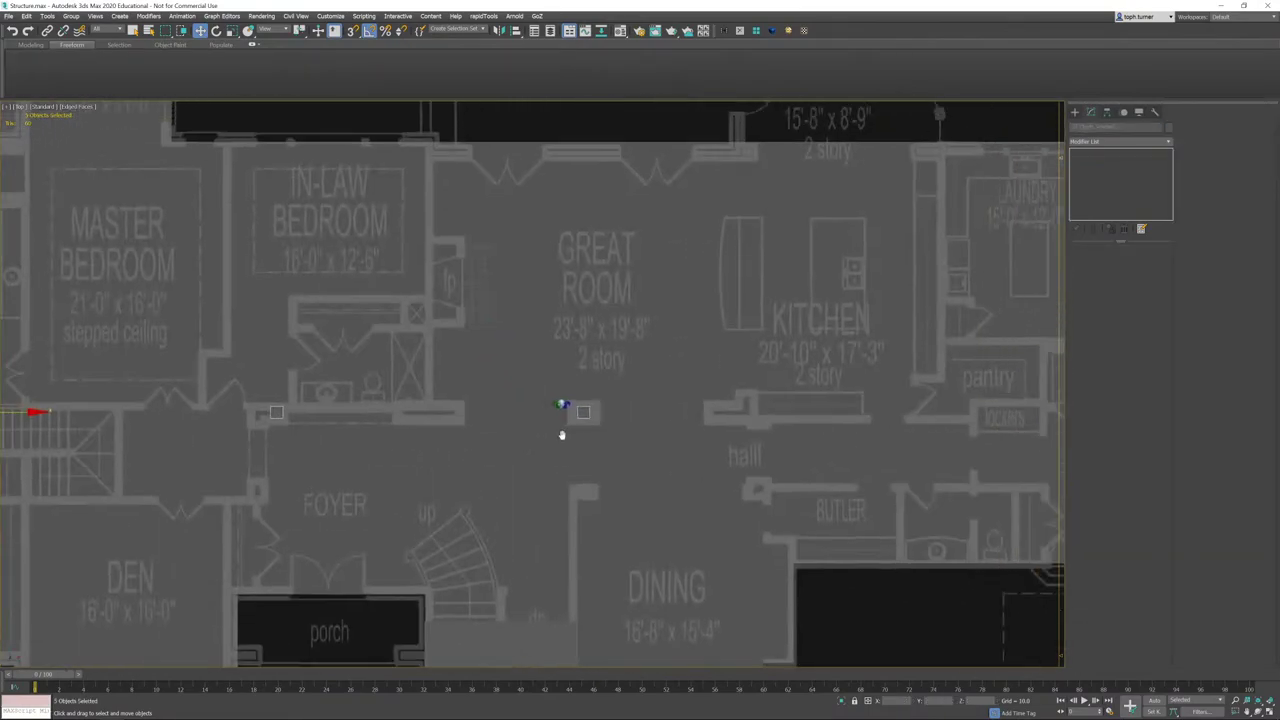
scroll(420, 460, "down", 5)
left_click_drag(221, 436, 557, 451)
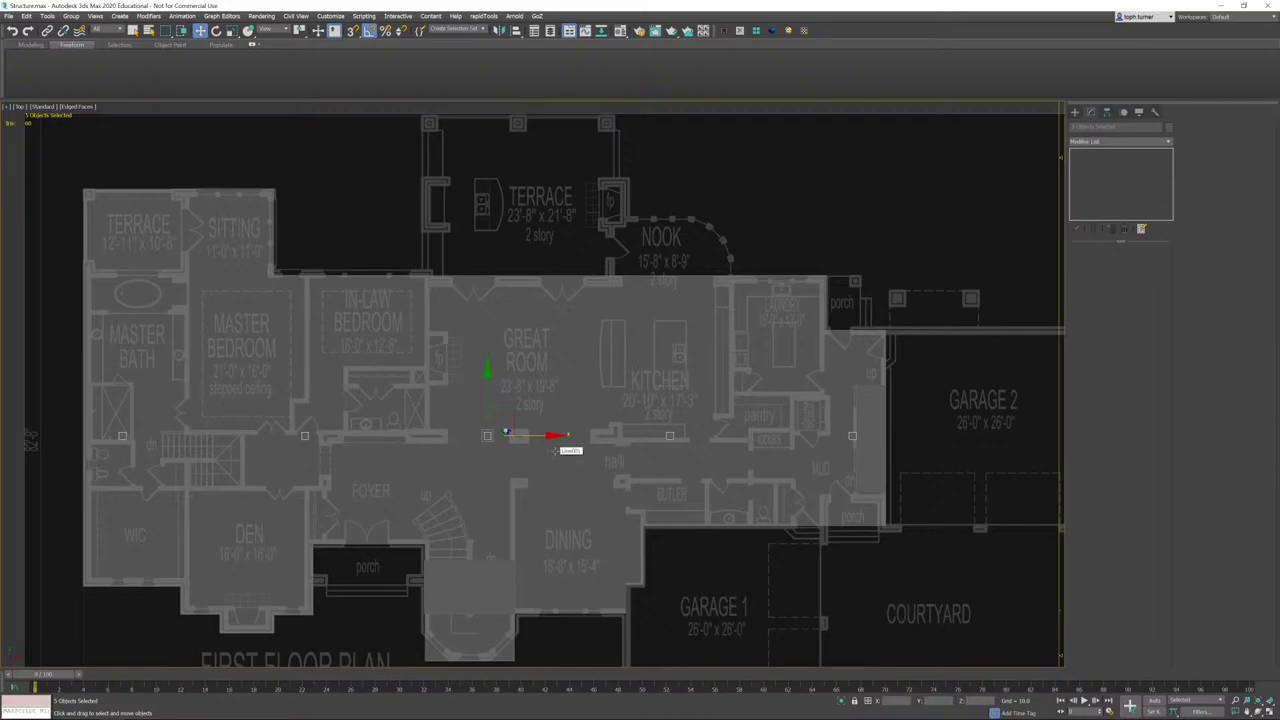
- Convert the five selected columns to editable poly in the perspective view
key("p")
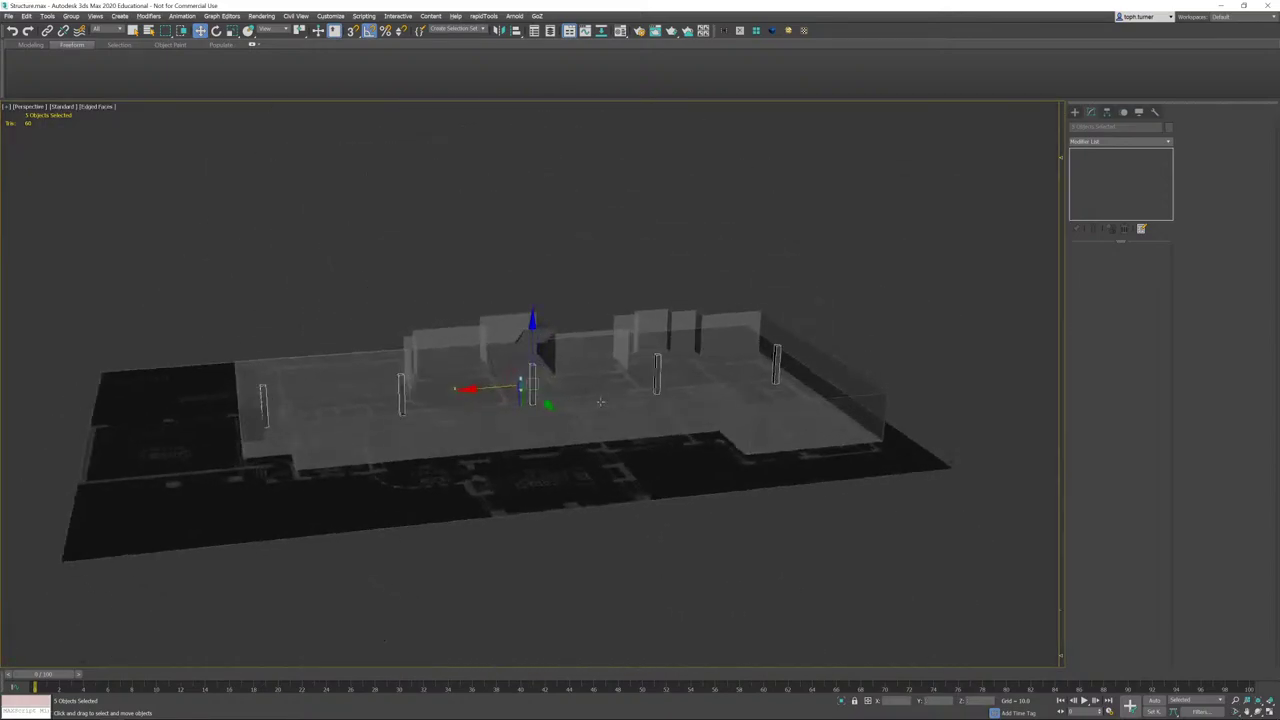
scroll(600, 402, "up", 3)
middle_click_drag(600, 402, 735, 460, "alt")
scroll(508, 395, "up", 4)
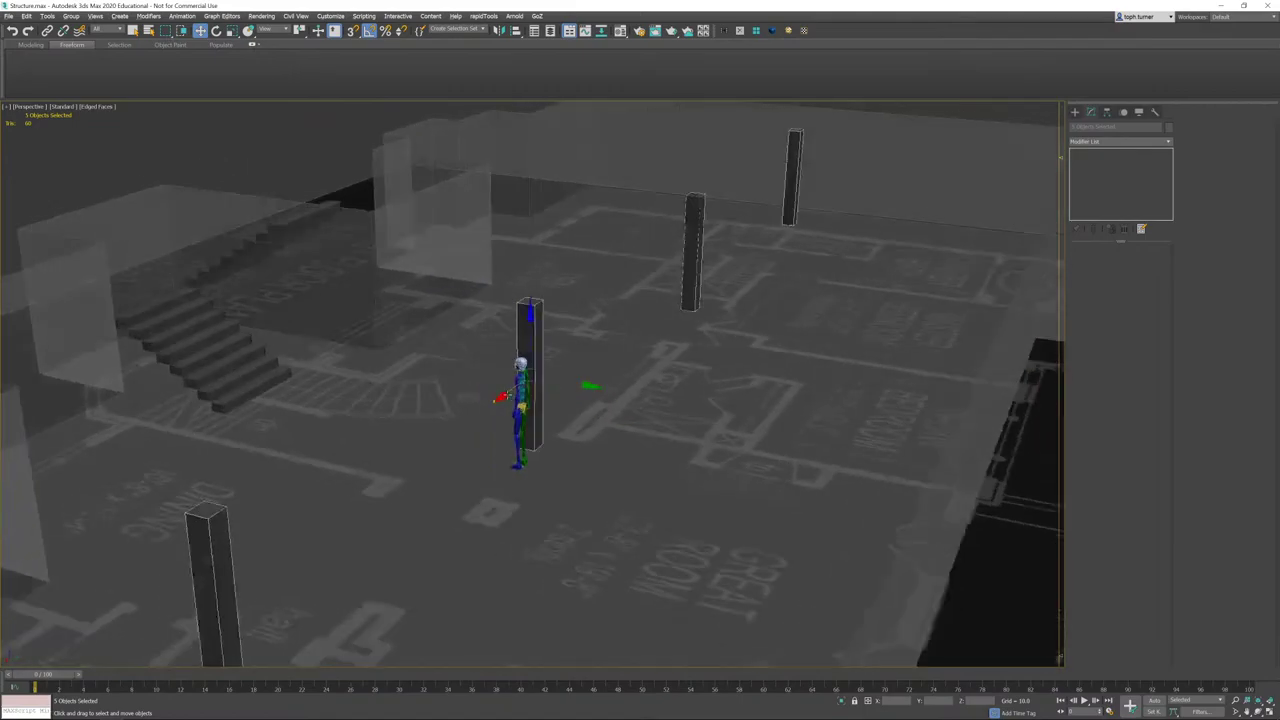
middle_click_drag(508, 395, 521, 420, "alt")
right_click(535, 432, "shift")
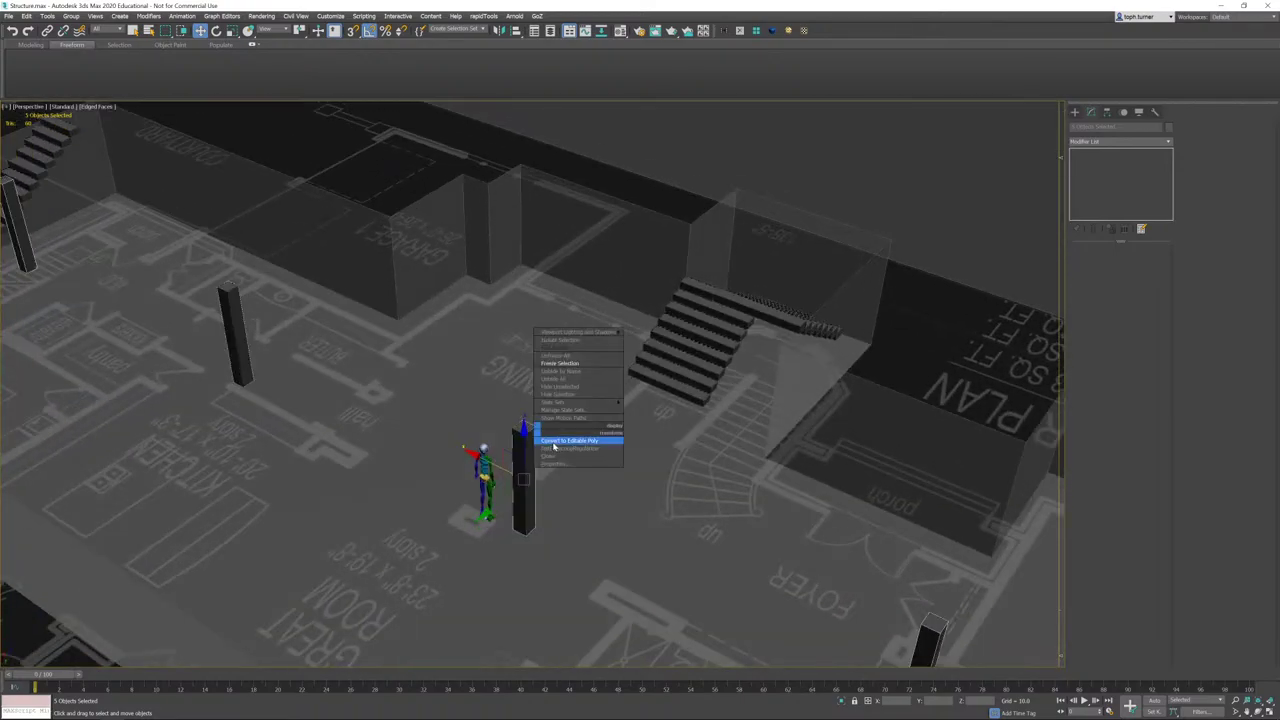
left_click(554, 443)
- Select the end column beside the mud room stairs and clone it as a copy rotated 90 degrees to lie horizontally
middle_click_drag(652, 435, 642, 394, "alt")
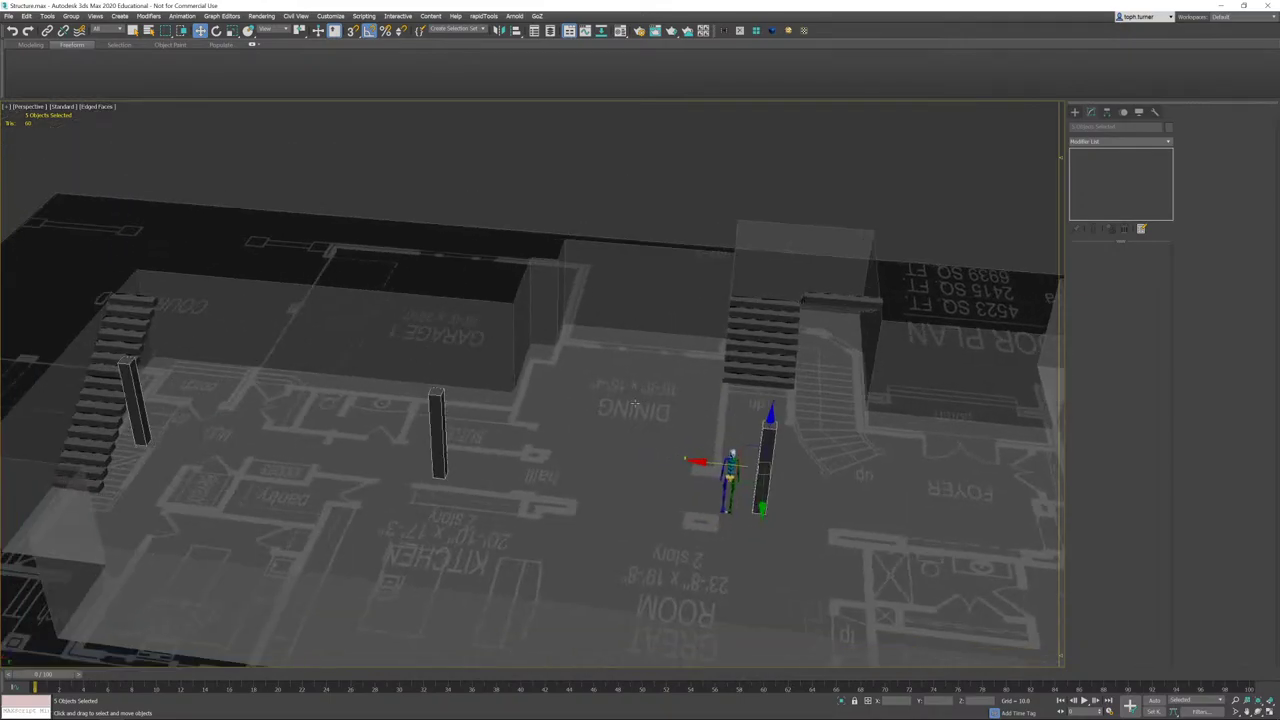
middle_click_drag(494, 399, 650, 426)
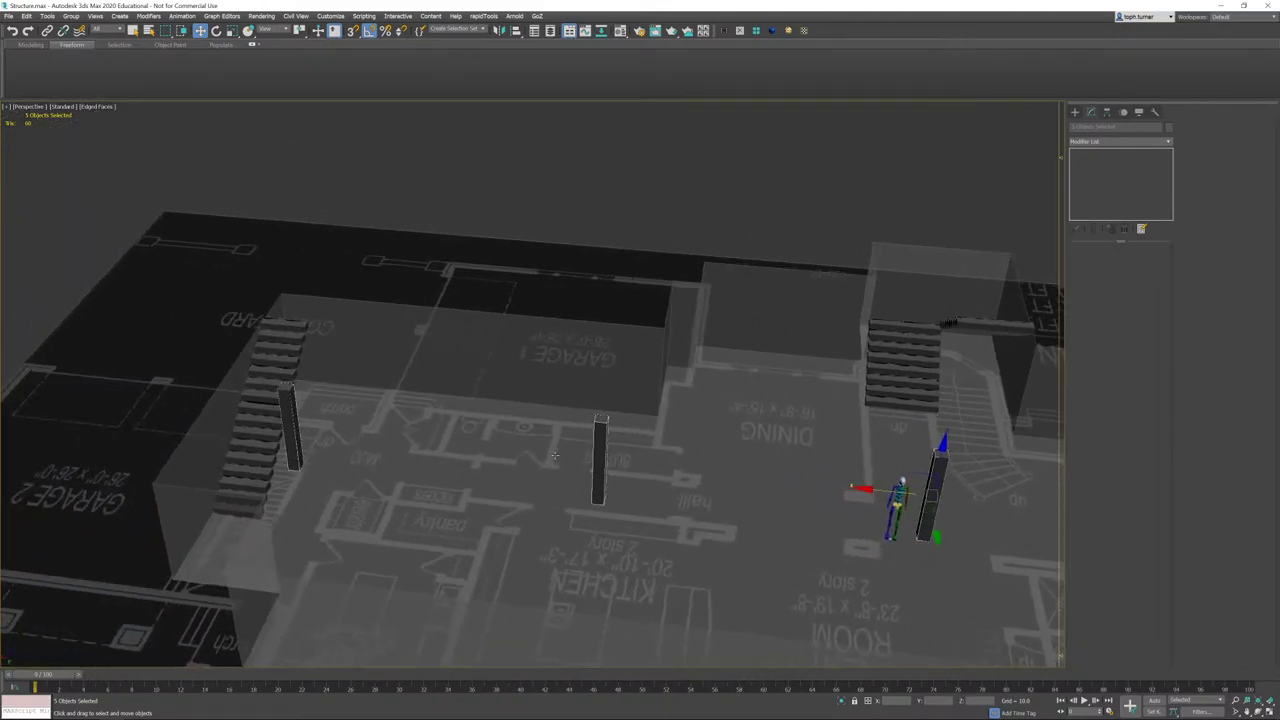
left_click(286, 400)
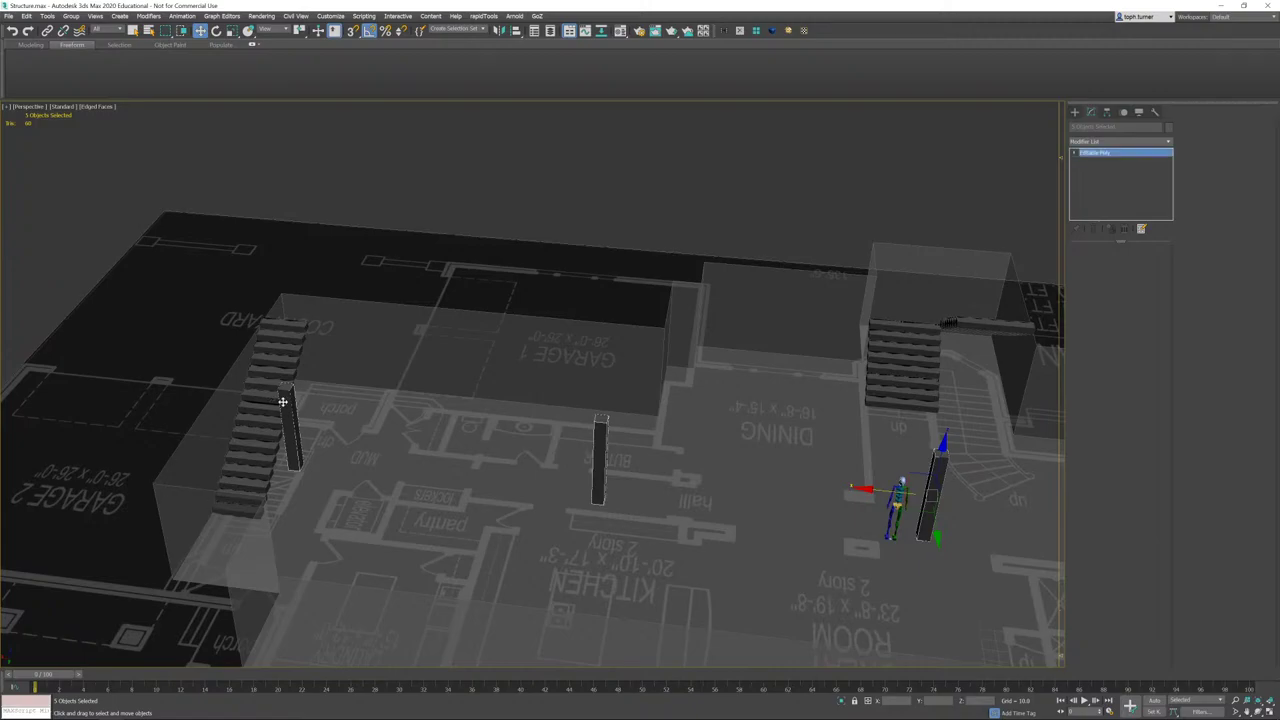
scroll(288, 396, "up", 2)
key("e")
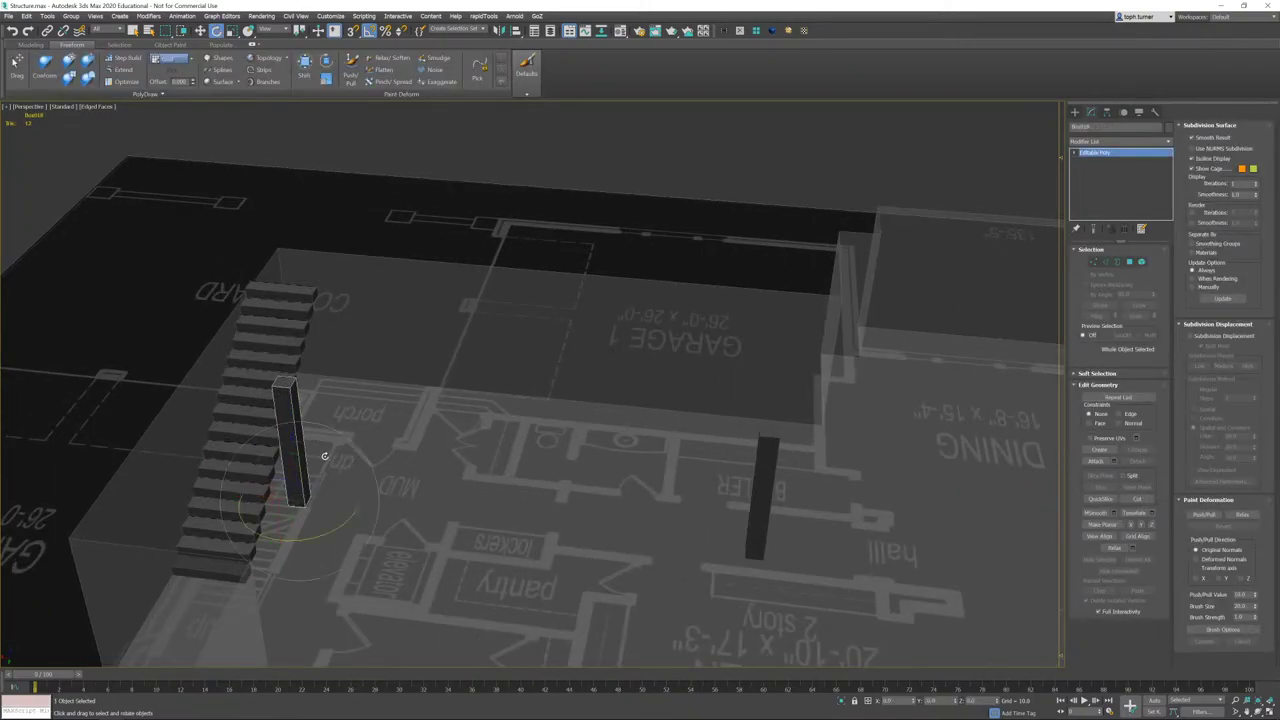
left_click_drag(316, 458, 343, 471, "shift")
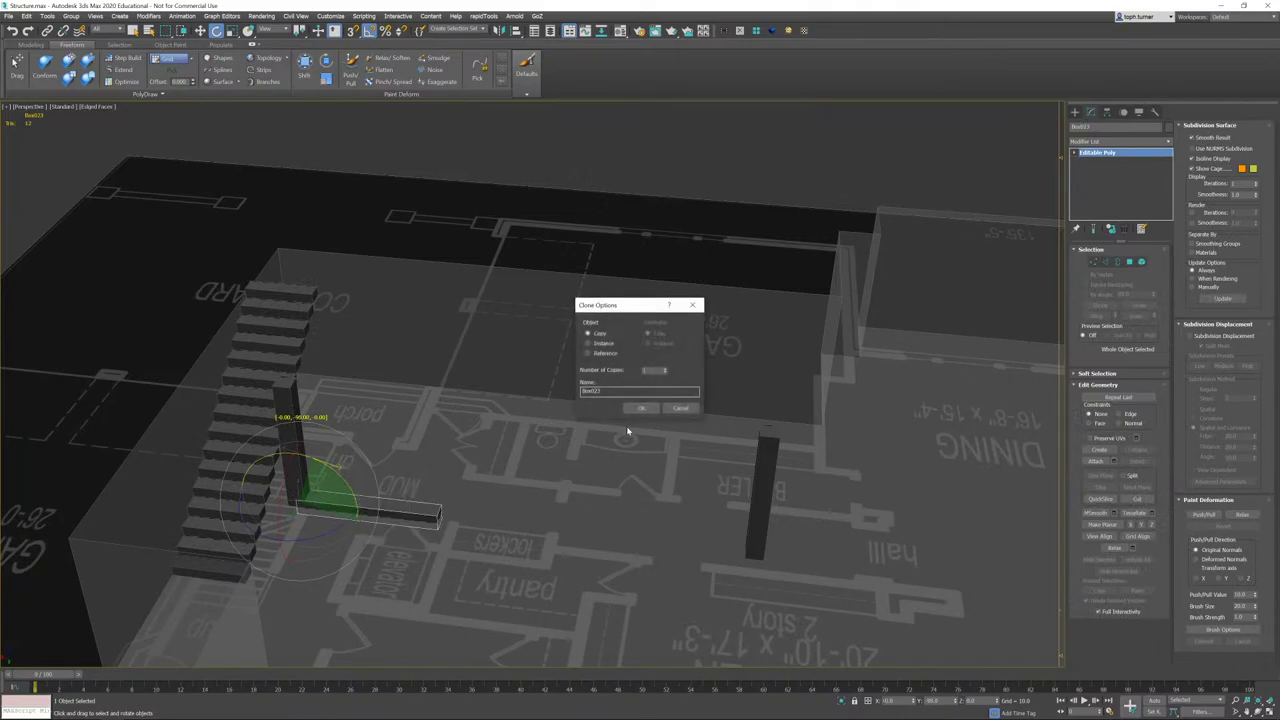
left_click(621, 414)
- Raise the horizontal copy onto the top of the end column, setting its Z position to 259.32
key("w")
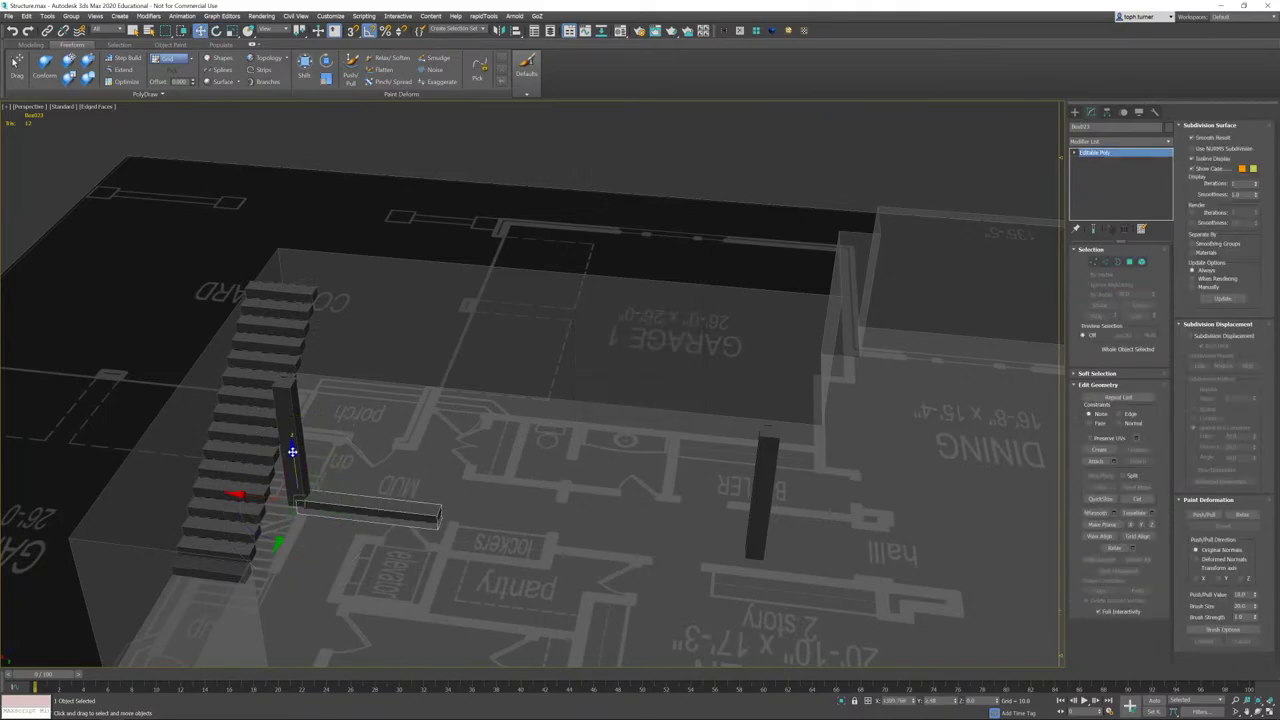
left_click_drag(291, 447, 290, 340)
scroll(298, 400, "up", 6)
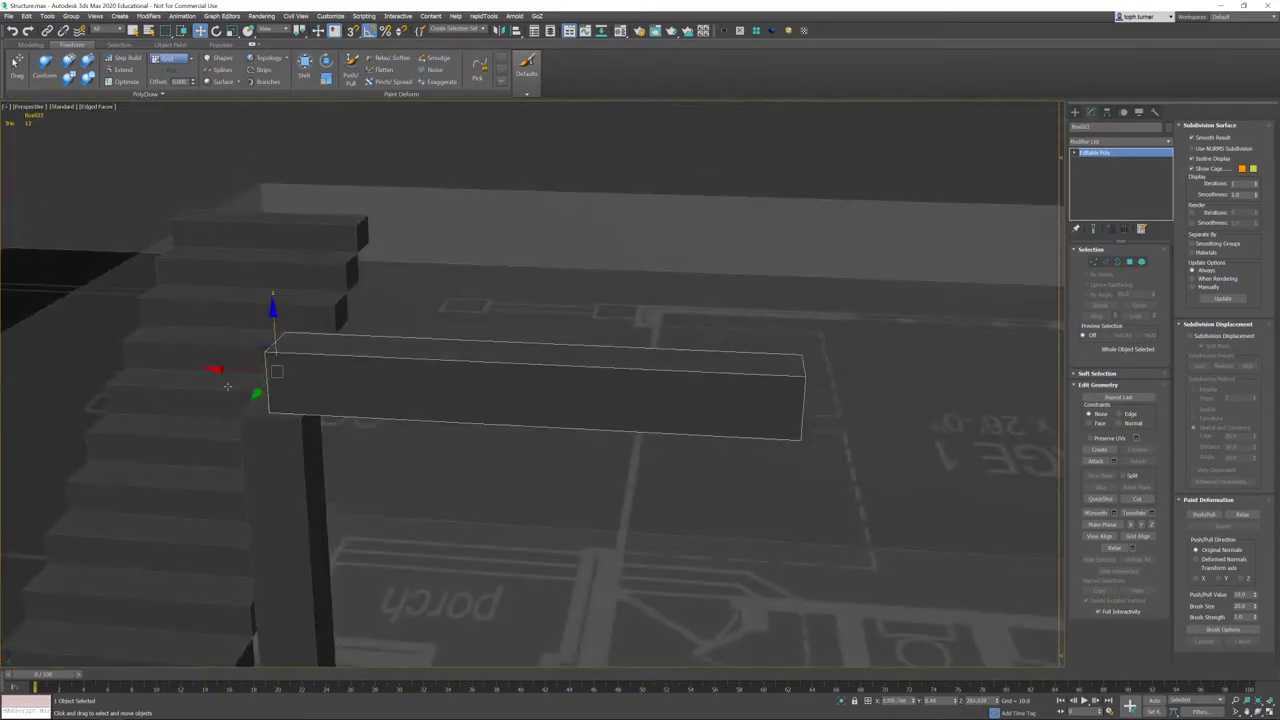
middle_click_drag(387, 313, 562, 294, "alt")
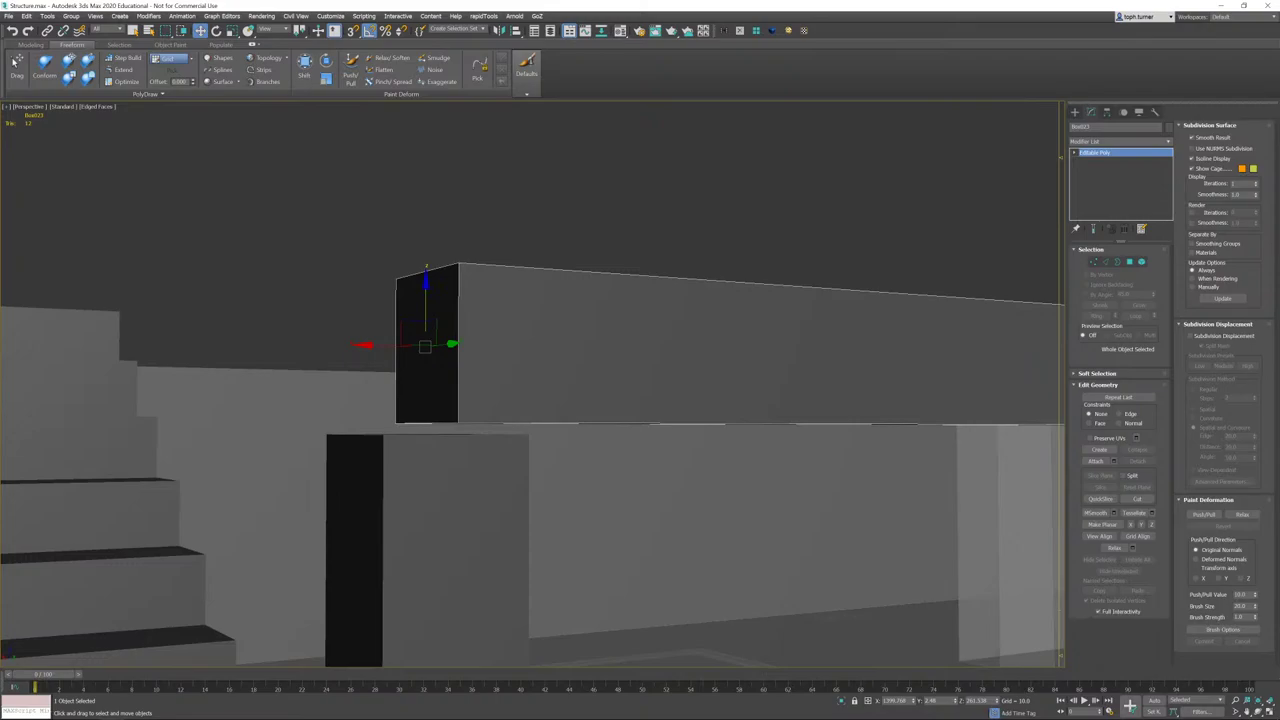
key("ctrl+z")
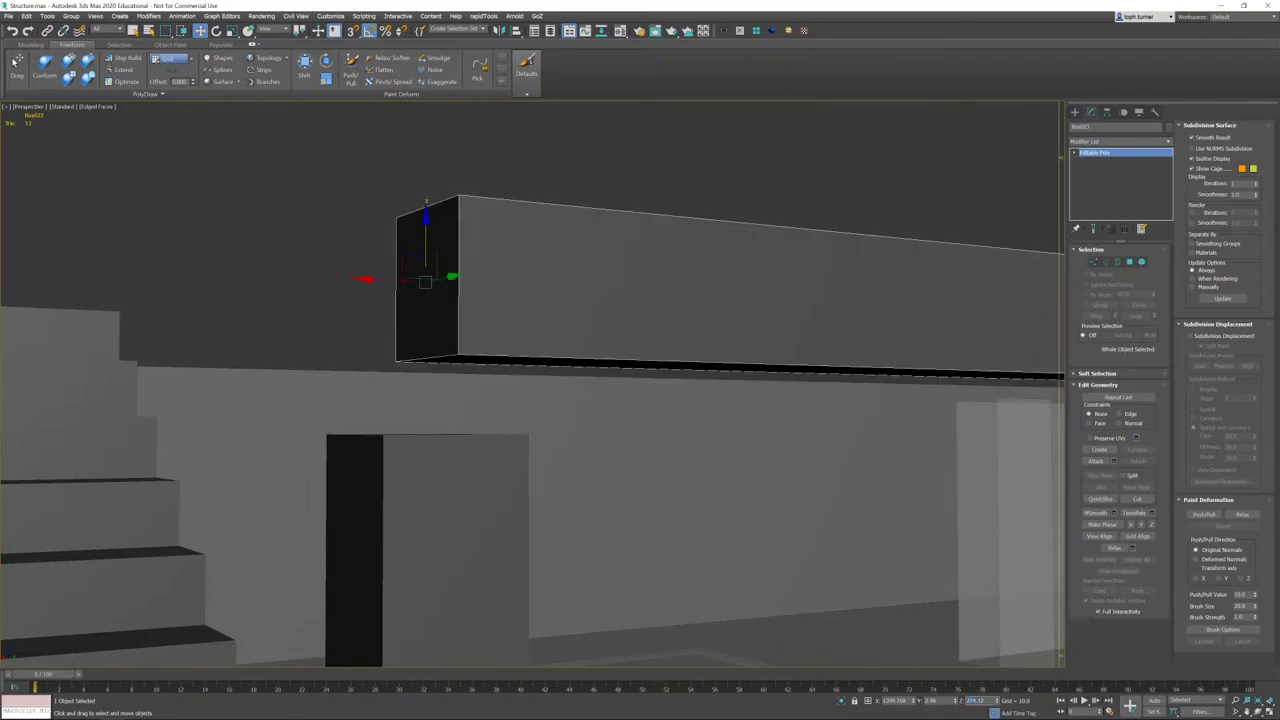
mouse_move(1130, 716)
key("Return")
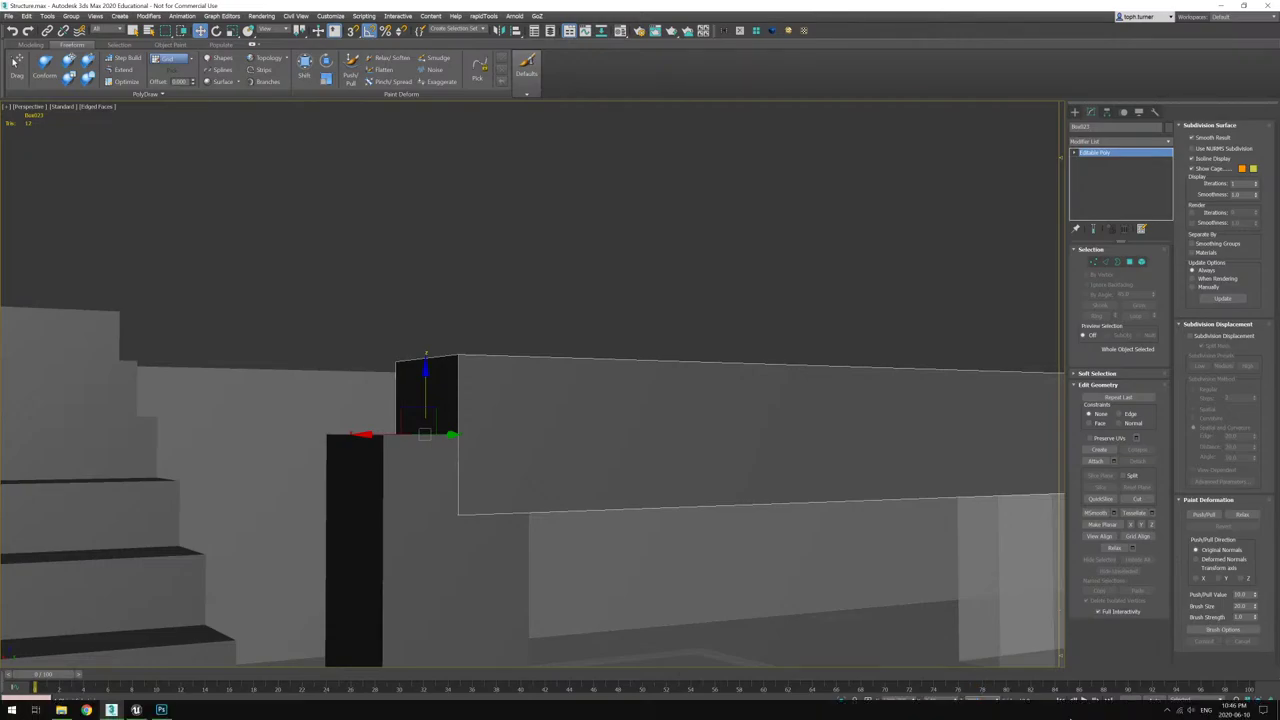
key("Delete")
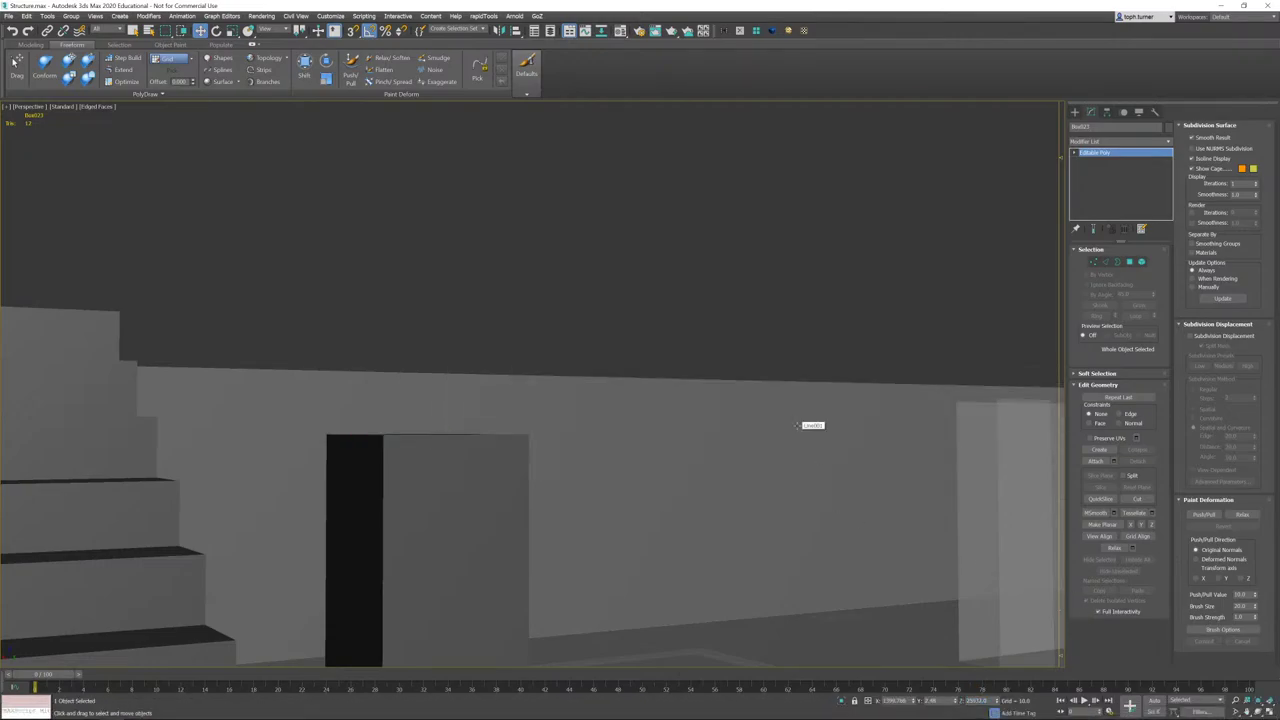
key("ctrl+z")
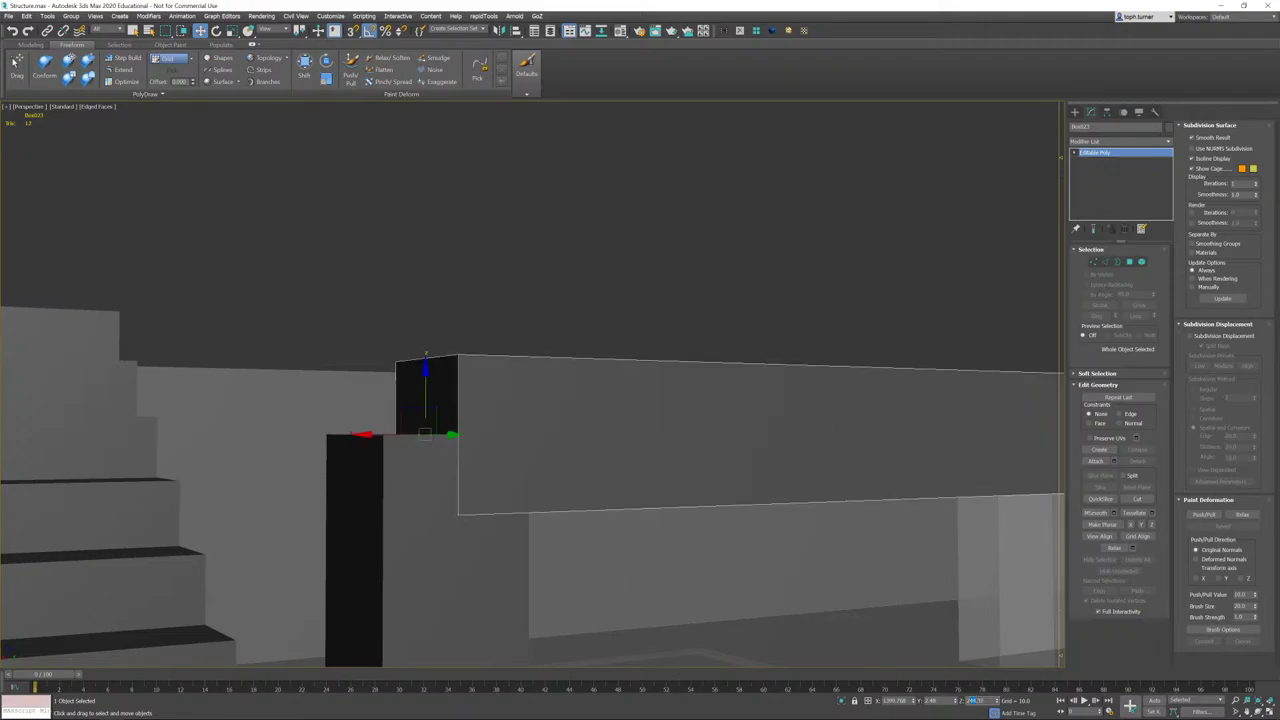
key("Return")
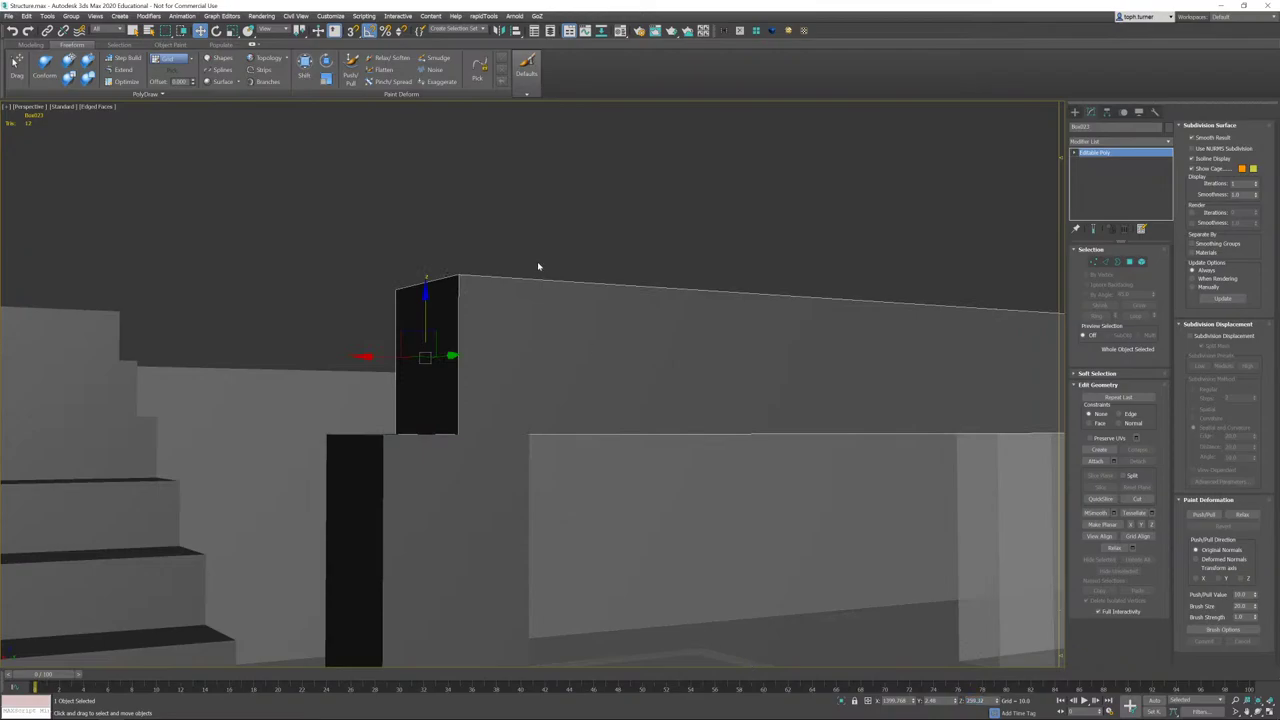
- Shift the beam along X until its end sits flush with the outer face of the end column
middle_click_drag(537, 265, 509, 357, "alt")
left_click_drag(524, 364, 555, 368)
middle_click_drag(555, 368, 466, 429, "alt")
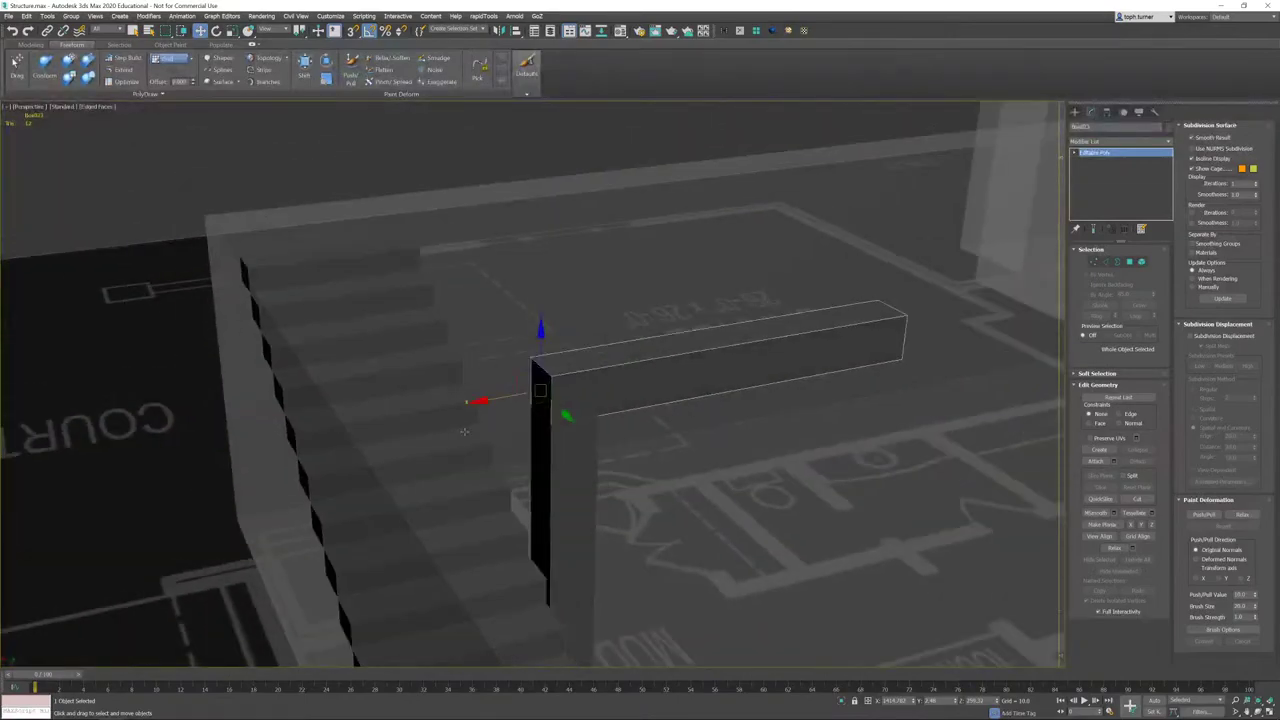
- Stretch the beam's far-end vertices along X over all the columns to the far perimeter wall, then leave vertex editing
scroll(466, 429, "down", 3)
middle_click_drag(686, 396, 610, 380)
left_click(1093, 261)
middle_click_drag(460, 506, 184, 505, "alt")
left_click_drag(128, 521, 950, 537)
key("z")
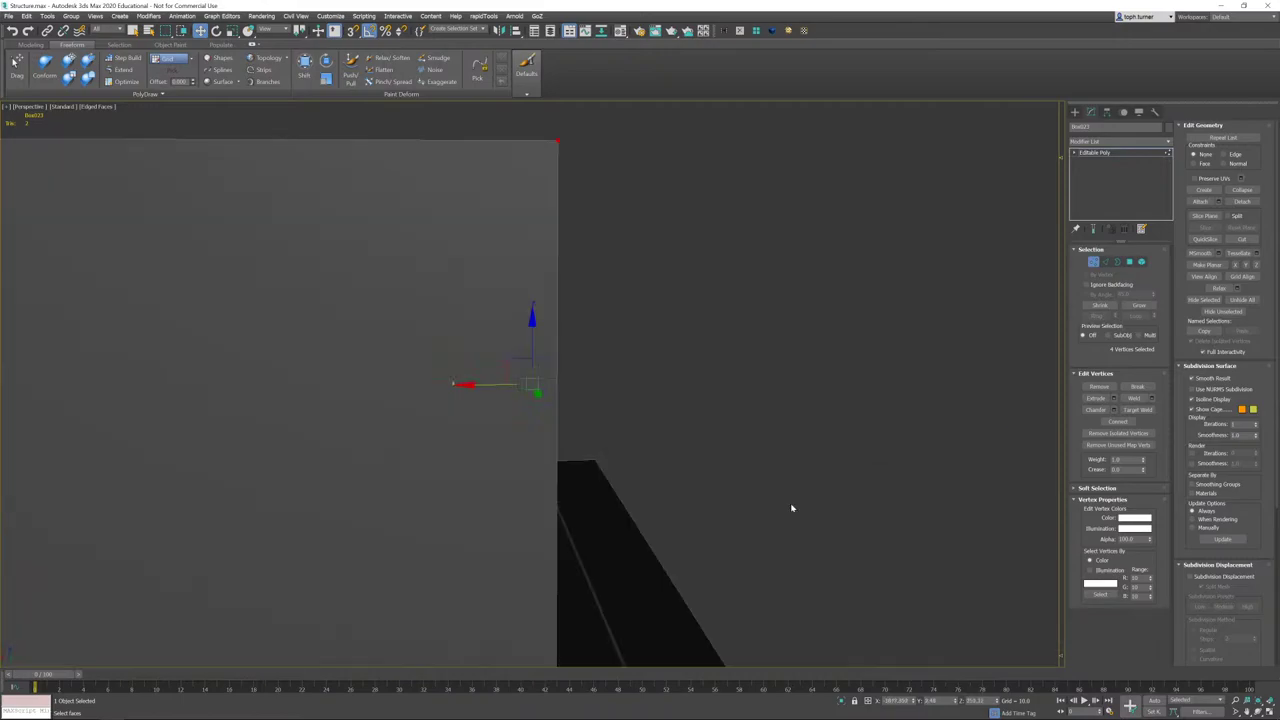
middle_click_drag(791, 509, 830, 450, "alt")
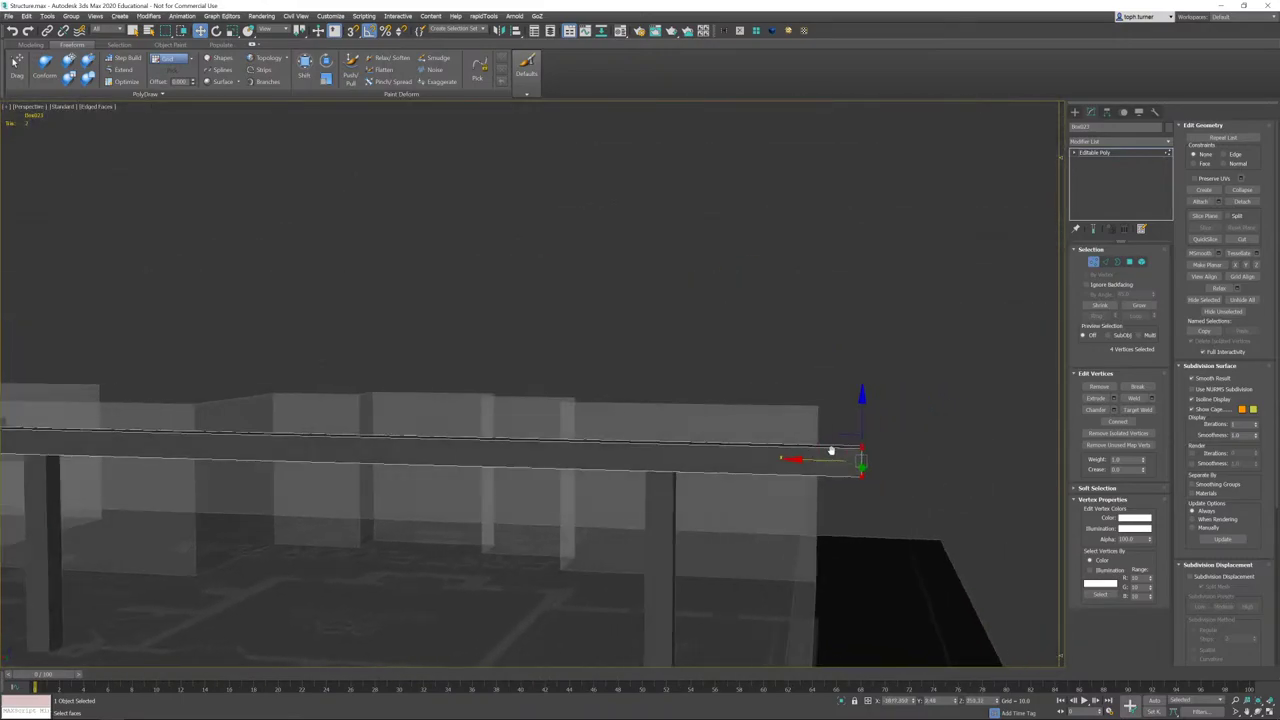
left_click_drag(830, 461, 772, 460)
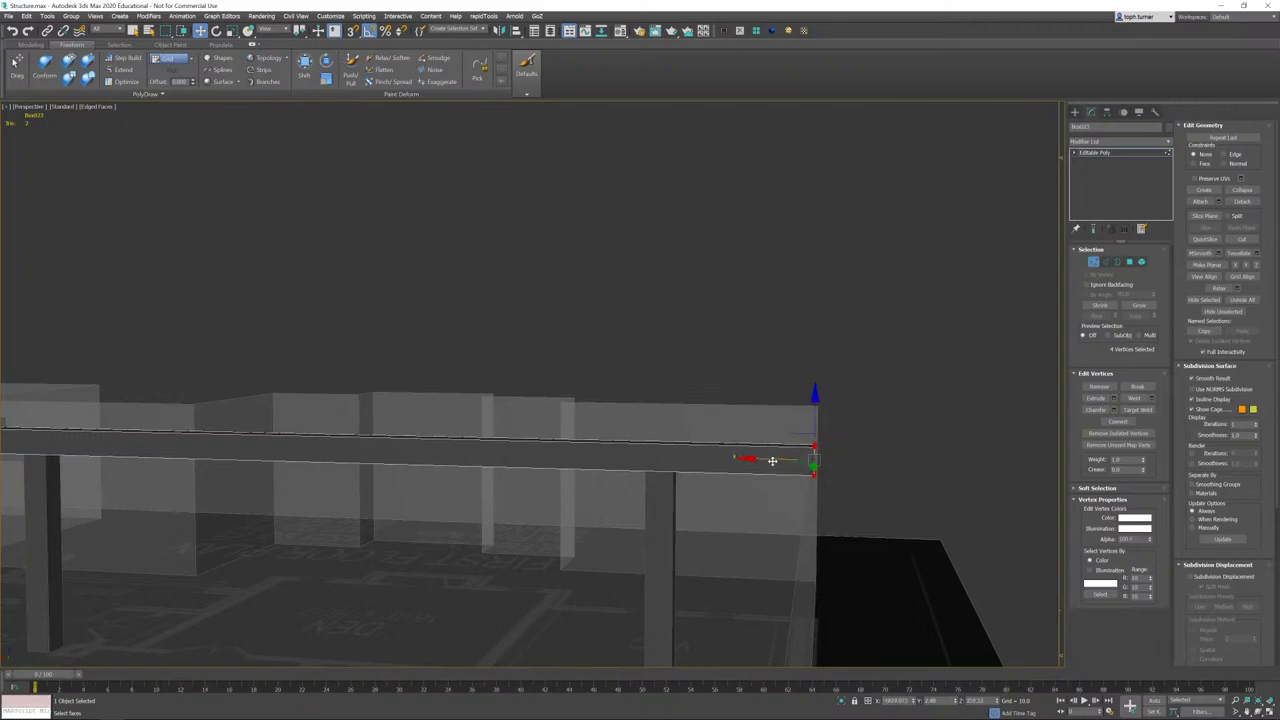
middle_click_drag(624, 378, 780, 328)
left_click(1094, 262)
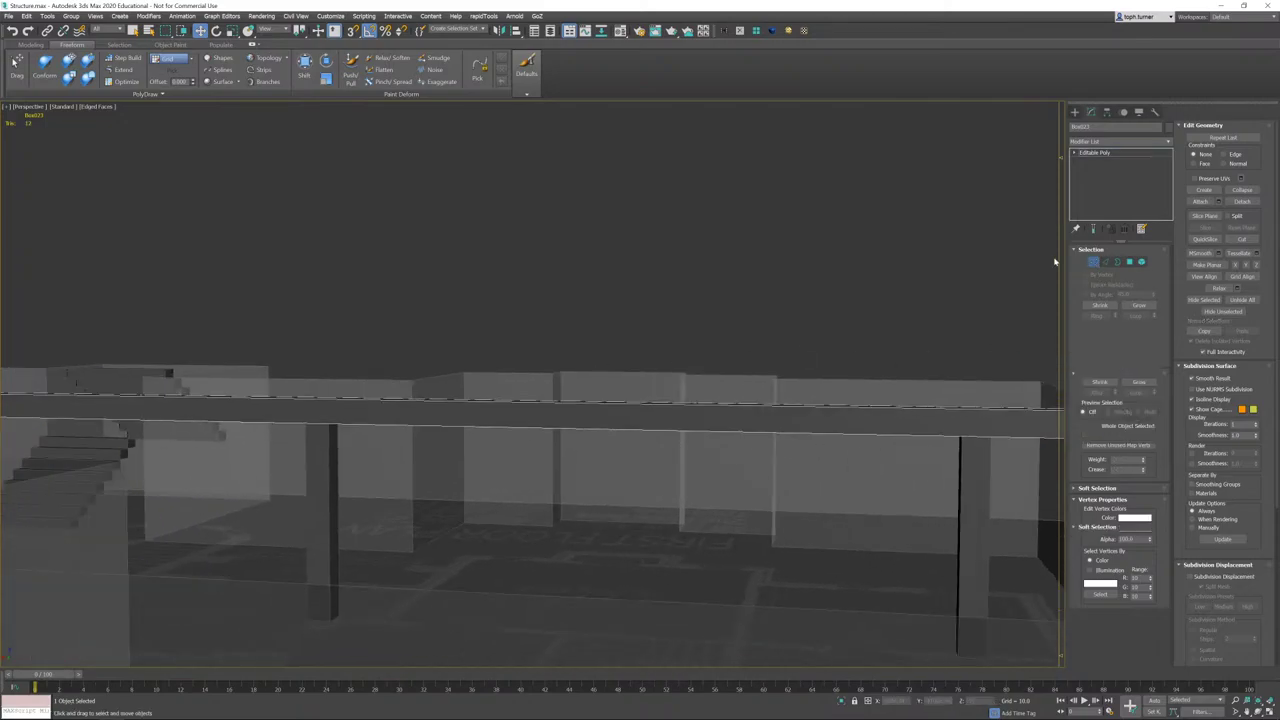
- Examine the beam along its length and where its end rests on the column beside the stairs
key("z")
middle_click_drag(690, 295, 544, 369, "alt")
scroll(544, 369, "up", 4)
middle_click_drag(640, 352, 729, 360, "alt")
middle_click_drag(411, 360, 595, 364, "alt")
scroll(434, 422, "up", 4)
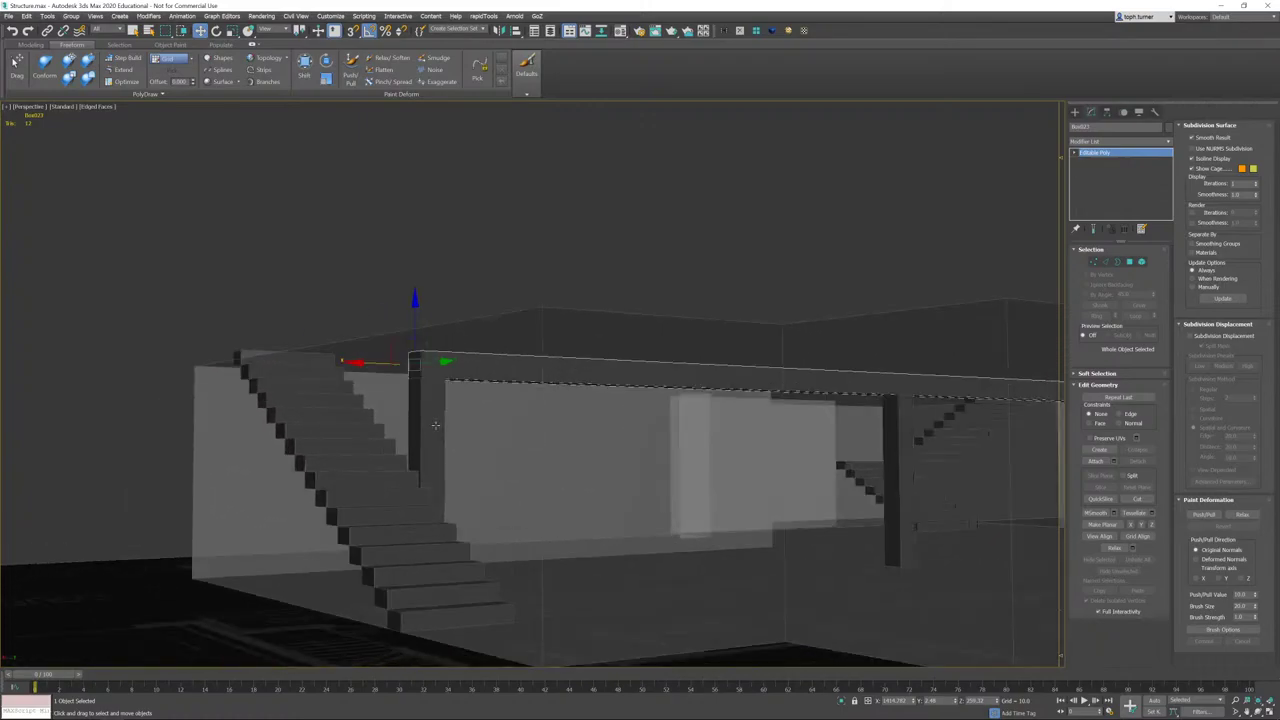
middle_click_drag(440, 360, 535, 391, "alt")
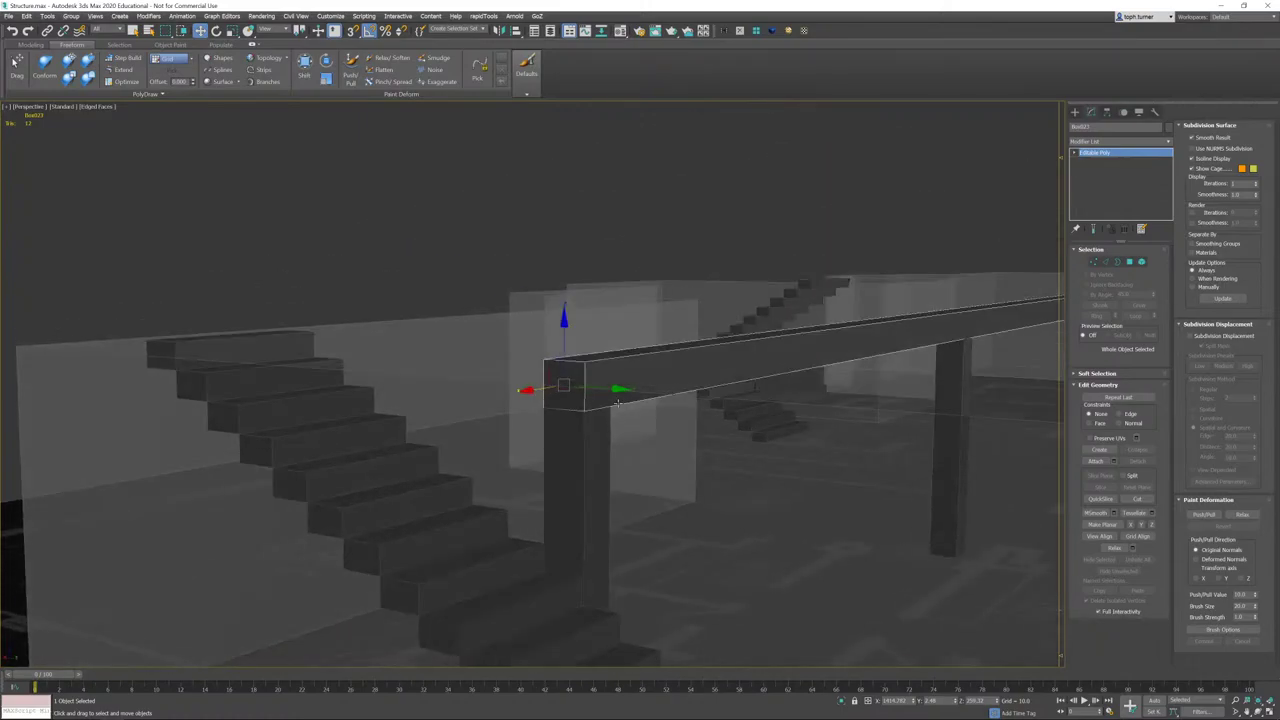
middle_click_drag(617, 402, 576, 384, "alt")
- Select the beam together with its five columns and isolate them from the rest of the scene
left_click_drag(489, 343, 487, 351)
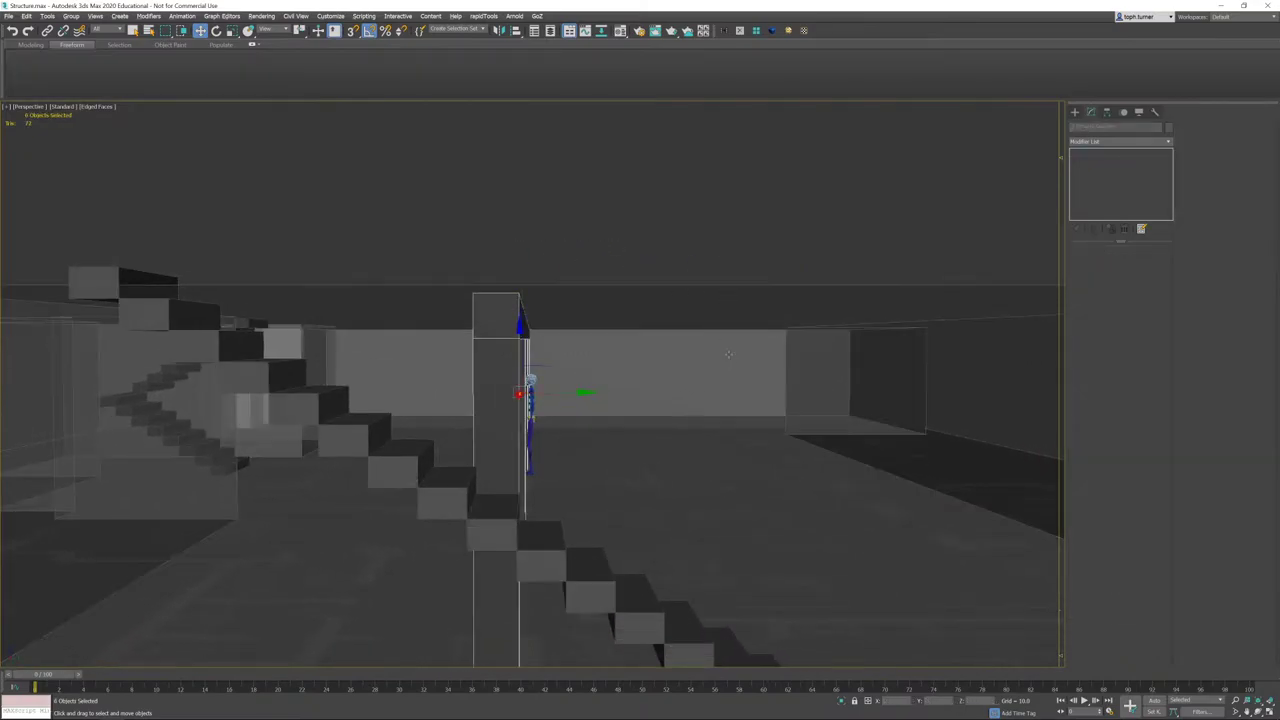
key("alt+q")
middle_click_drag(692, 398, 680, 401, "alt")
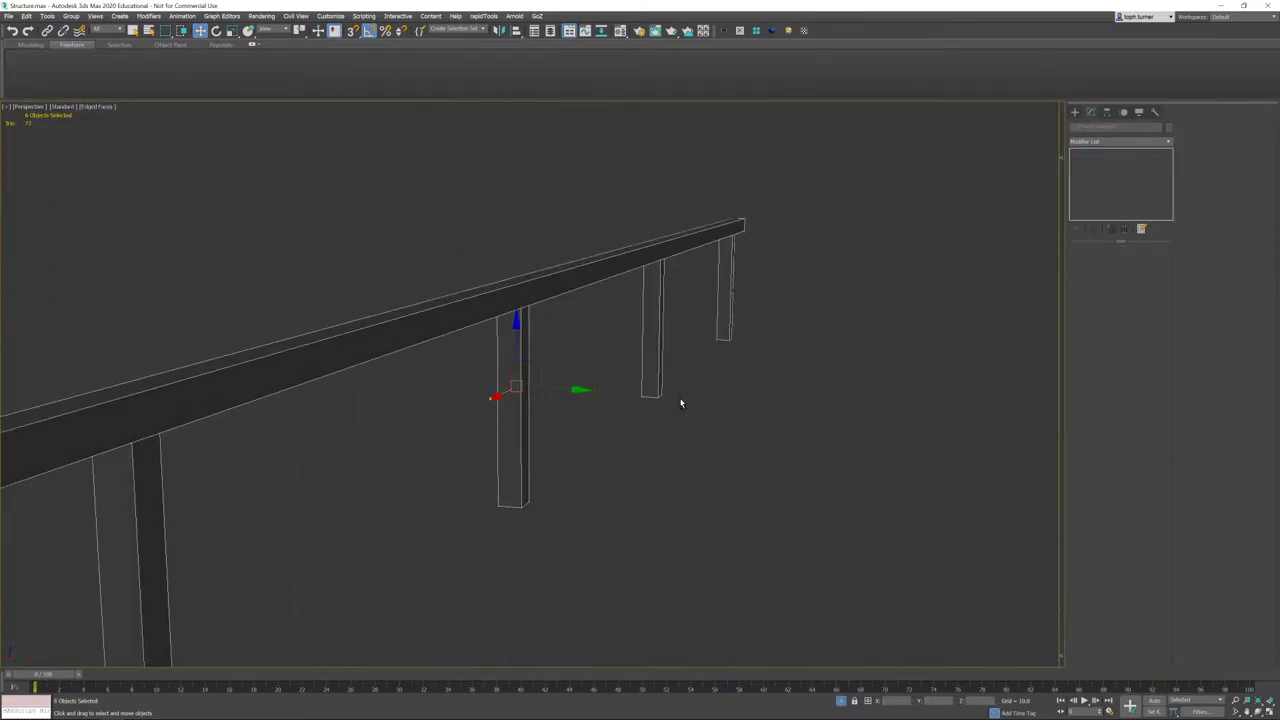
- Attach the horizontal beam and the other four columns to one column as a single editable poly
scroll(681, 402, "down", 3)
left_click(684, 442)
left_click(496, 461)
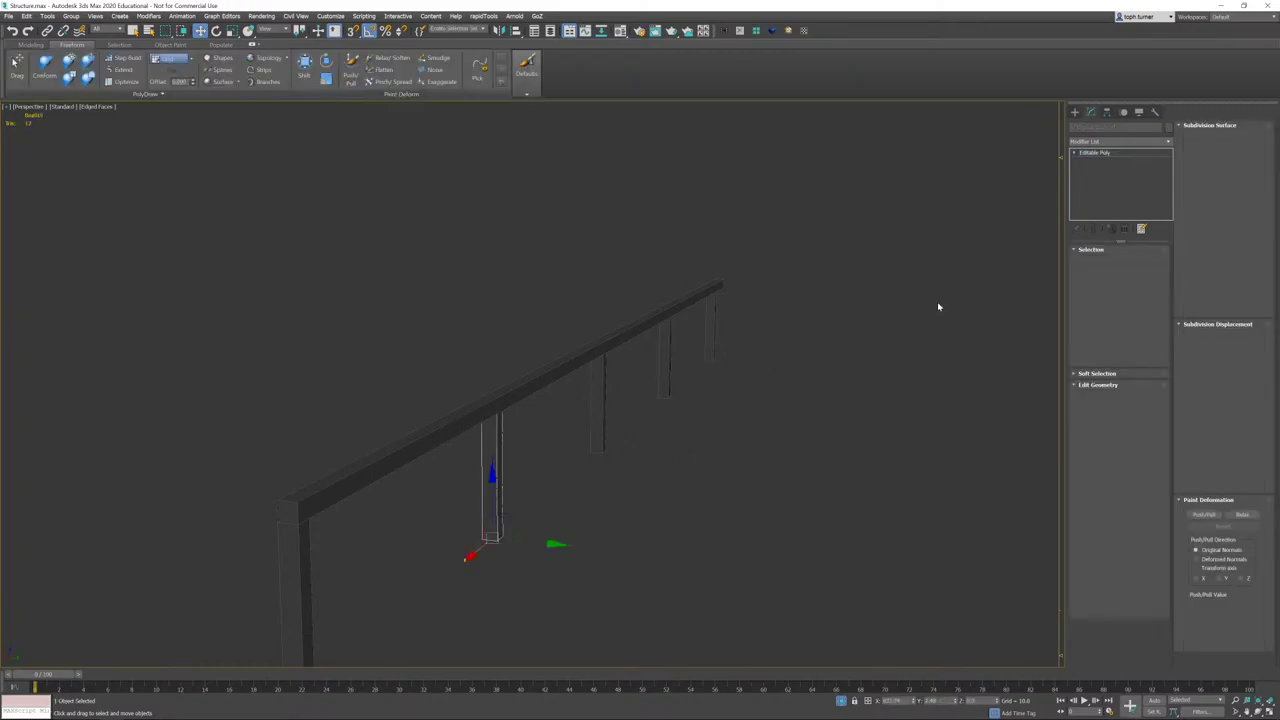
left_click(1097, 461)
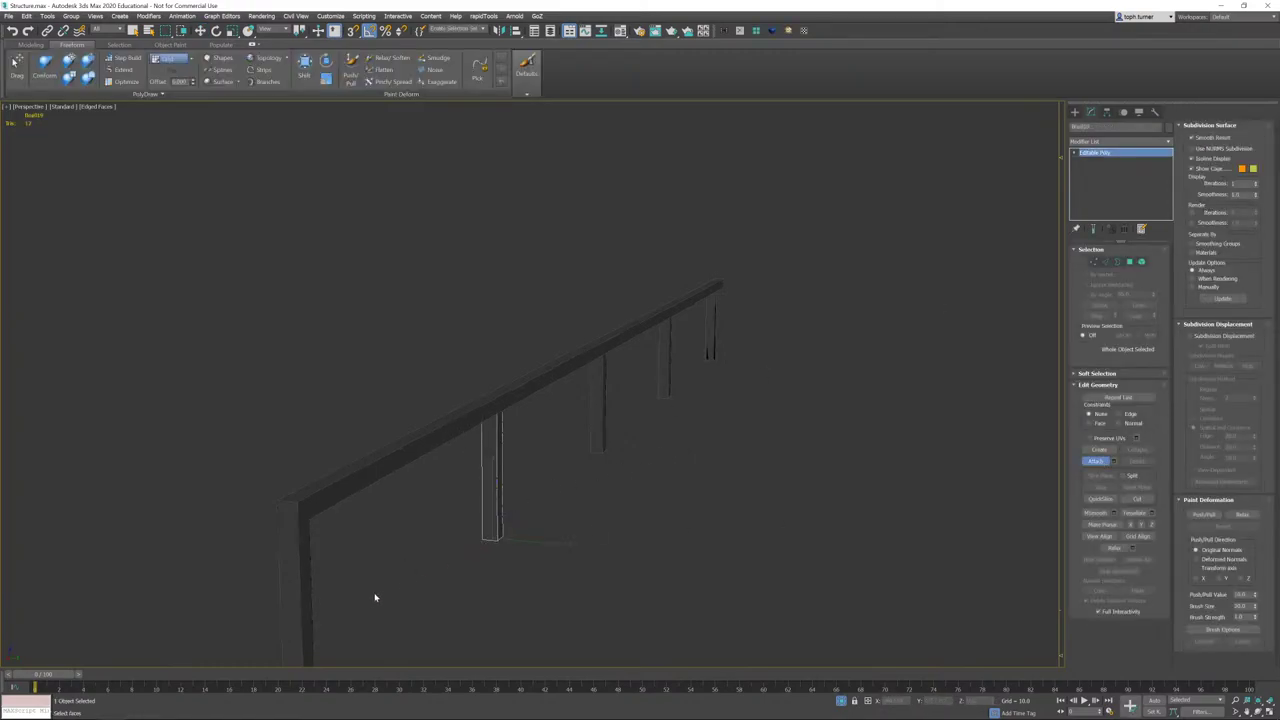
left_click(301, 554)
left_click(603, 348)
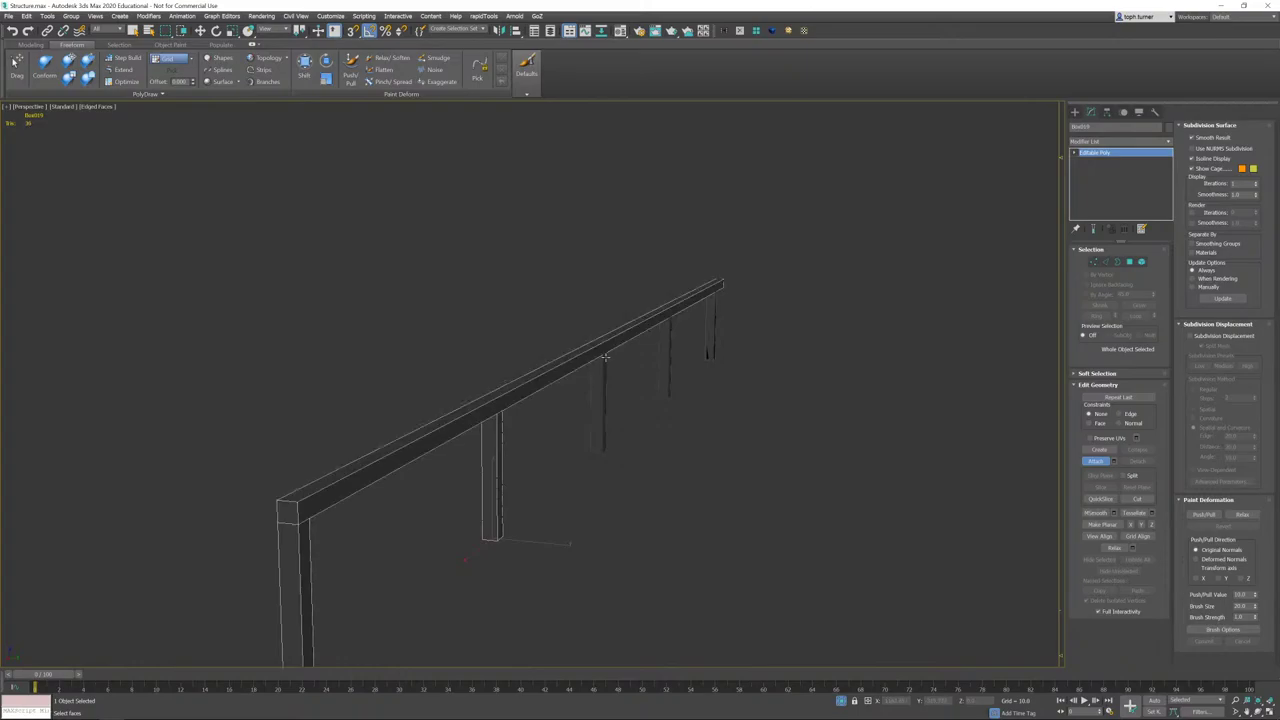
left_click(597, 375)
left_click(669, 346)
left_click(711, 330)
right_click(761, 328)
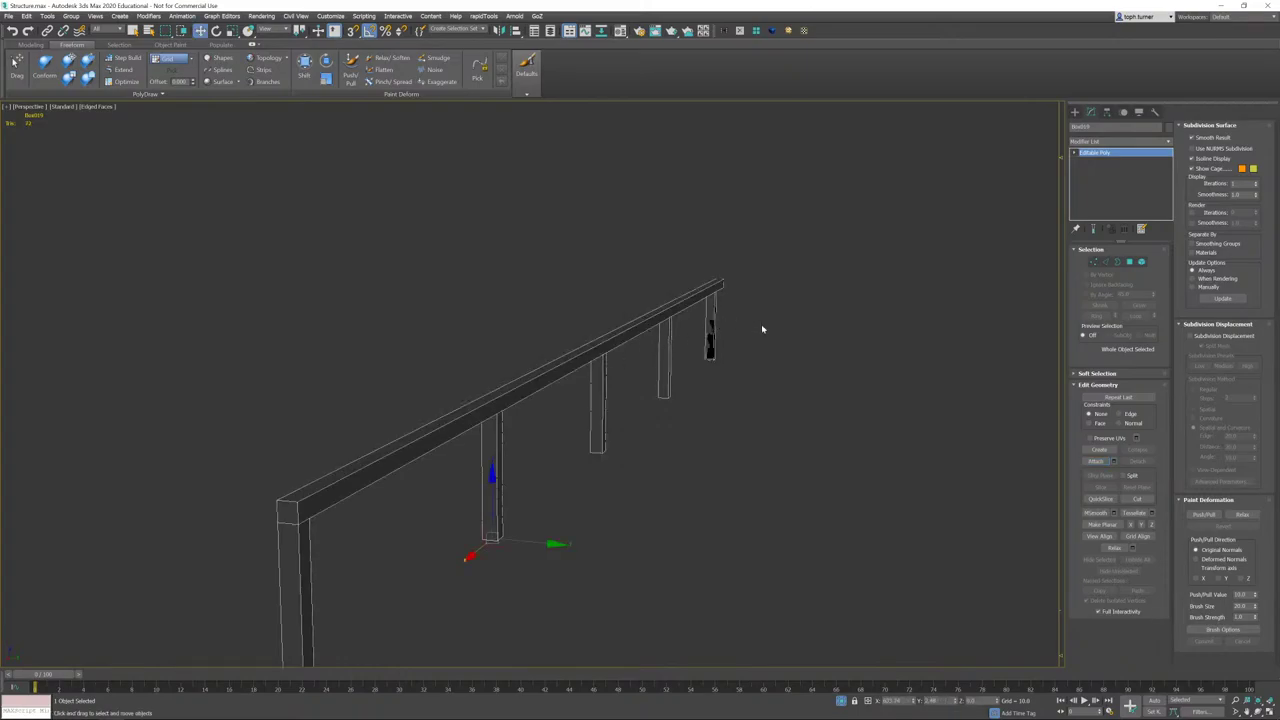
- Select the horizontal beam as an element of the combined structure
middle_click_drag(806, 444, 772, 406, "alt")
left_click(1141, 261)
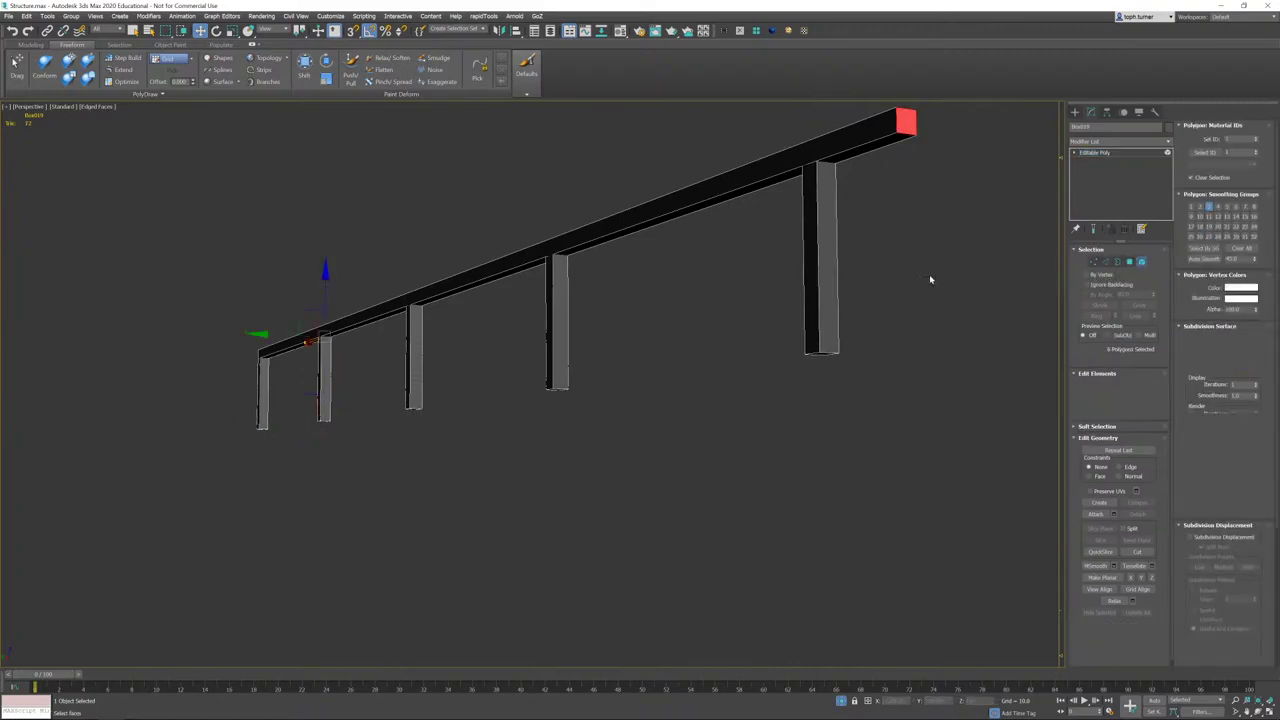
left_click(614, 272)
middle_click_drag(614, 274, 701, 412, "alt")
key("e")
mouse_move(701, 412)
left_mouse_down("shift")
mouse_move(672, 402)
mouse_move(848, 488)
left_mouse_up("shift")
right_click(697, 426, "shift")
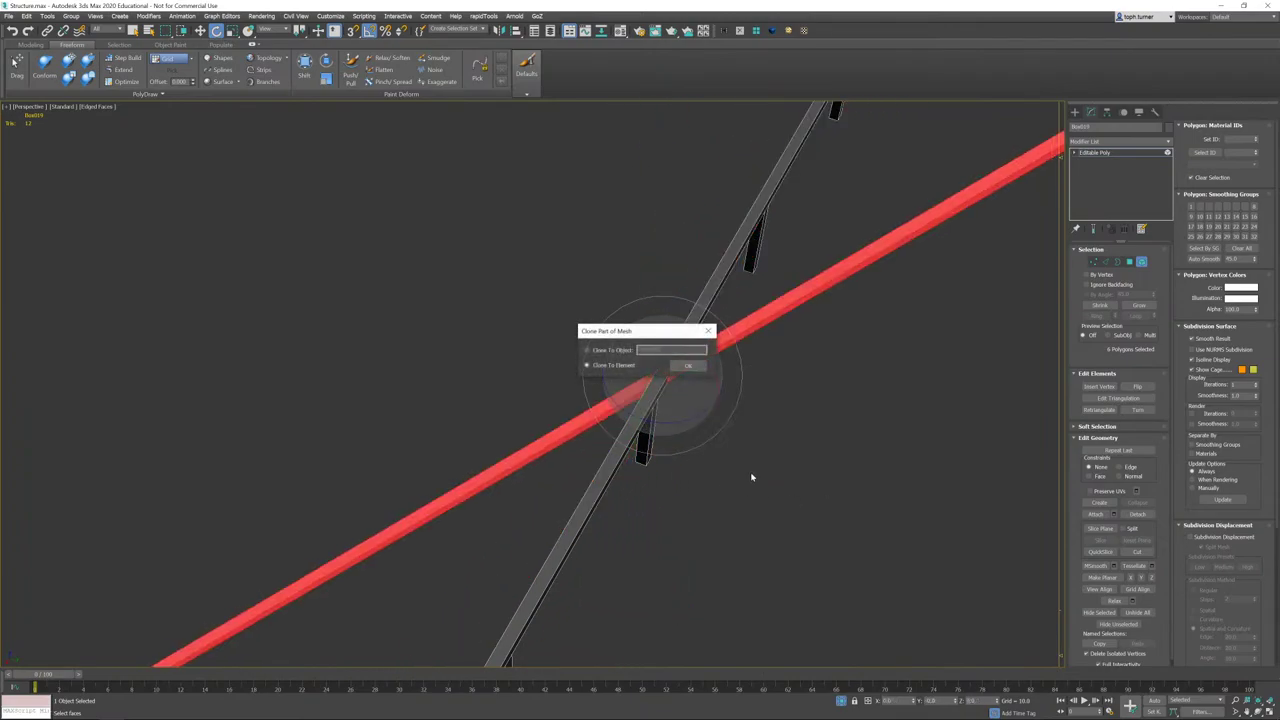
left_click(697, 367)
key("ctrl+z")
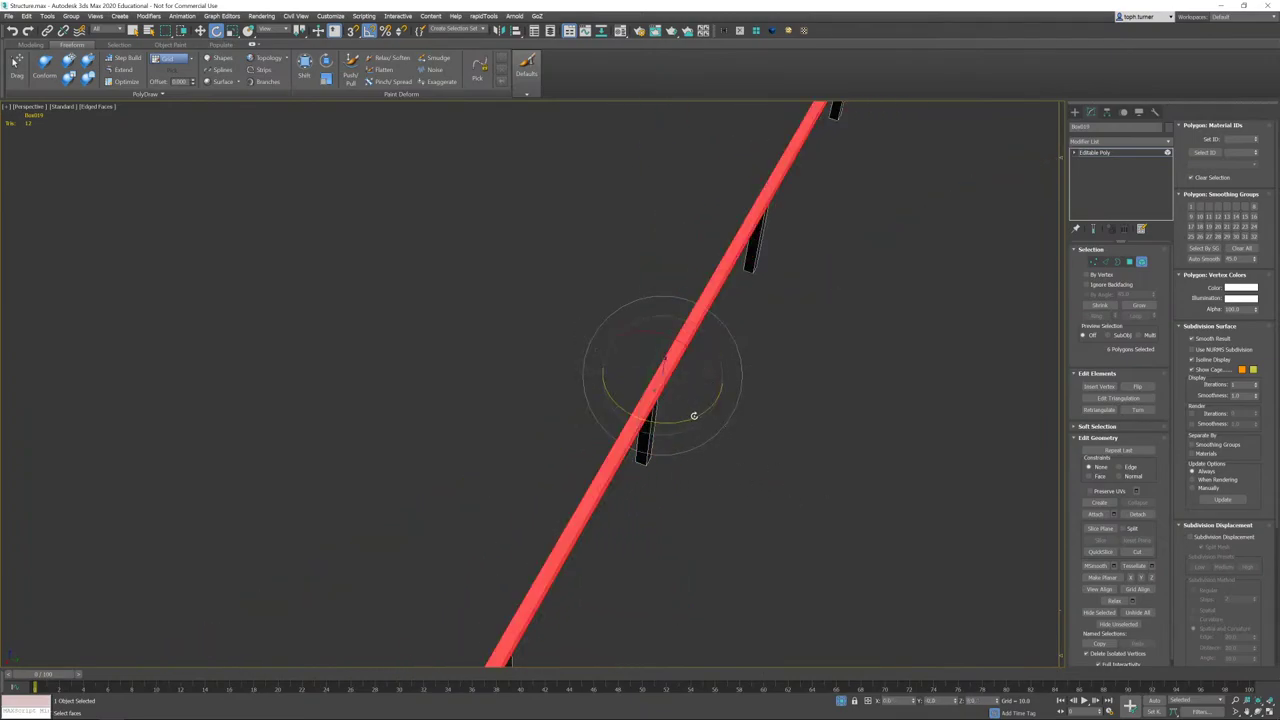
- Clone the beam to an element rotated perpendicular to the main beam, and bring back the rest of the scene
left_click_drag(693, 415, 661, 419)
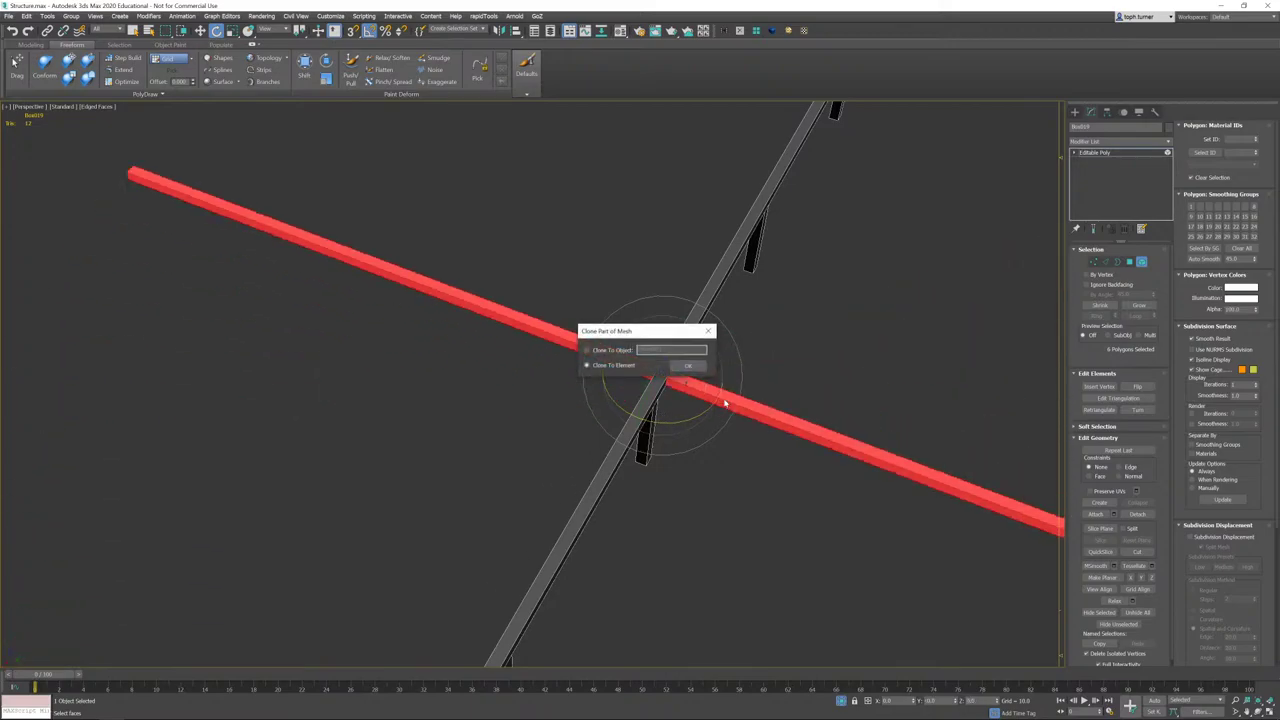
left_click(686, 366)
left_click(841, 701)
middle_click_drag(740, 590, 651, 369, "alt")
scroll(563, 371, "up", 4)
scroll(651, 369, "down", 4)
middle_click_drag(771, 351, 690, 360, "alt")
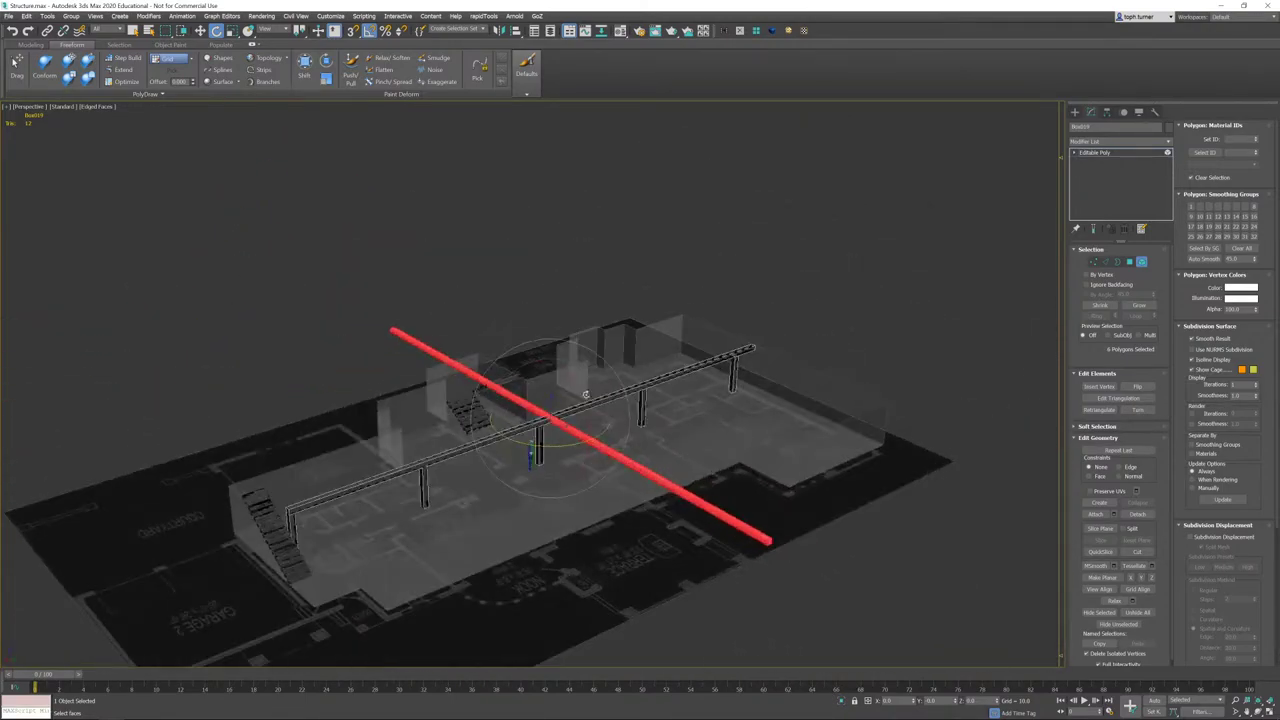
- Raise the cloned cross beam along Z until it rests on top of the main beam
scroll(578, 348, "up", 4)
mouse_move(578, 348)
middle_mouse_down("alt")
mouse_move(586, 306)
mouse_move(603, 309)
mouse_move(586, 327)
middle_mouse_up("alt")
key("w")
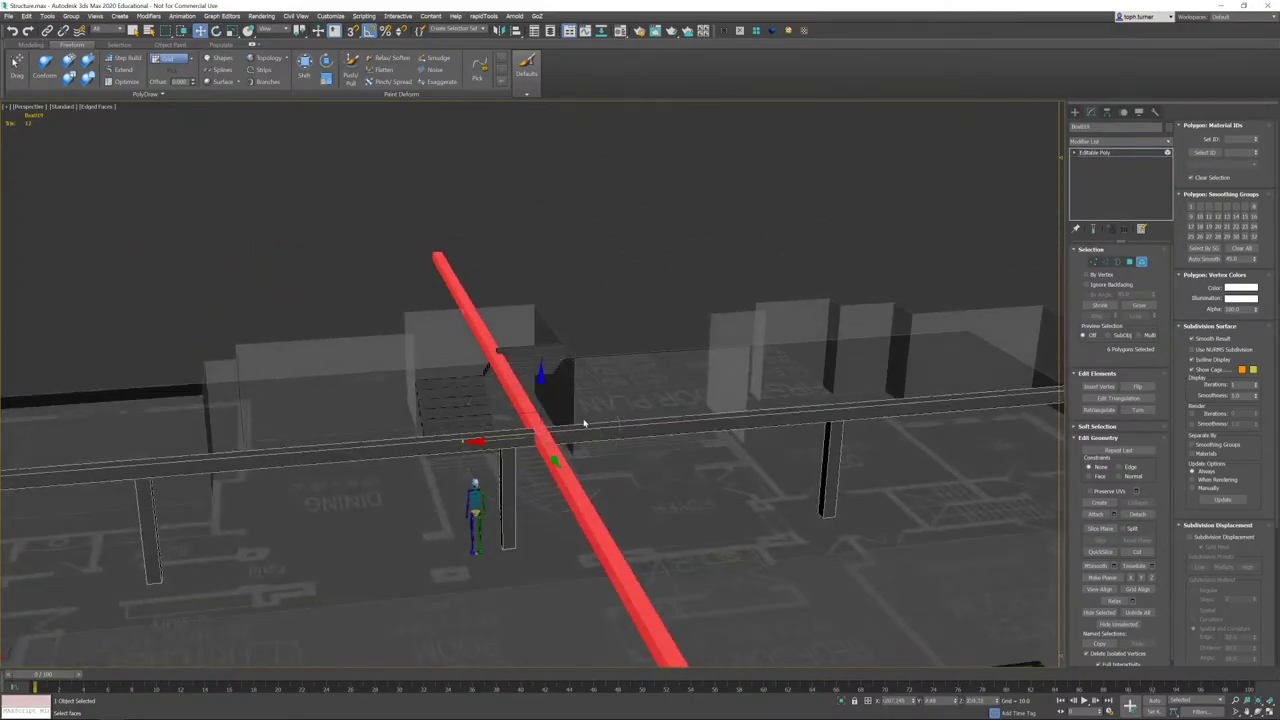
scroll(580, 423, "up", 5)
middle_click_drag(560, 463, 620, 455, "alt")
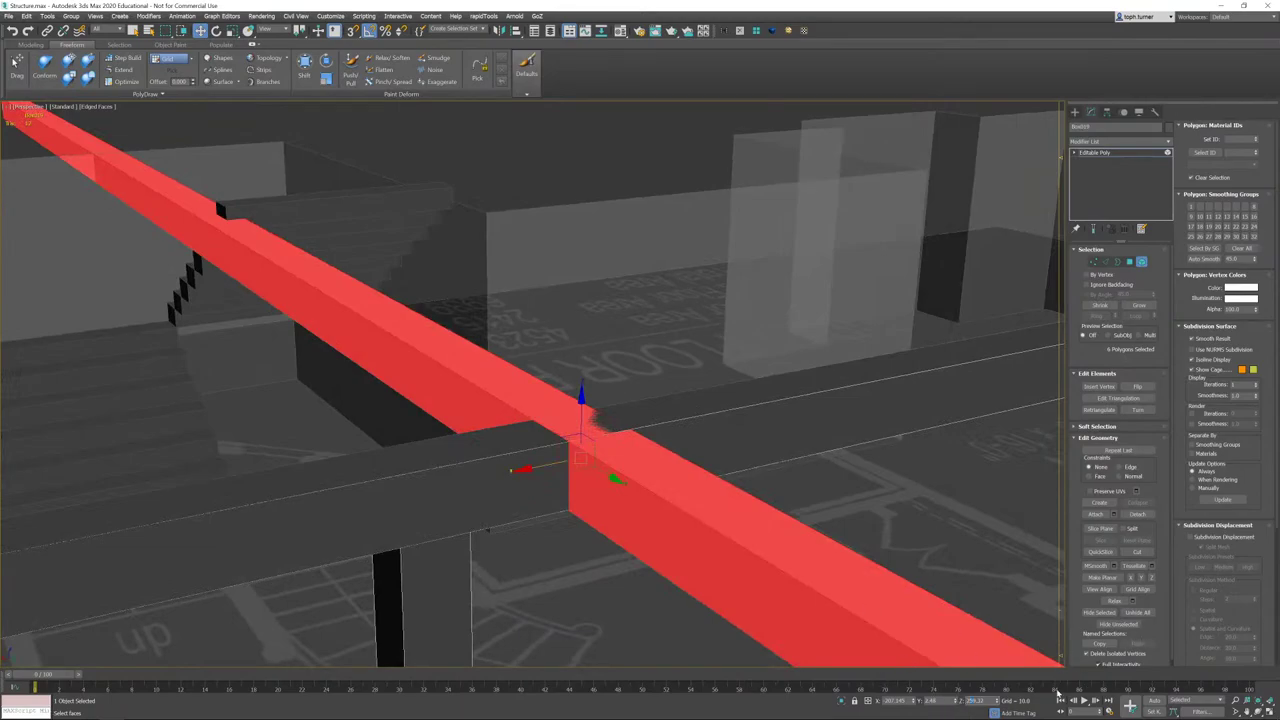
key("Return")
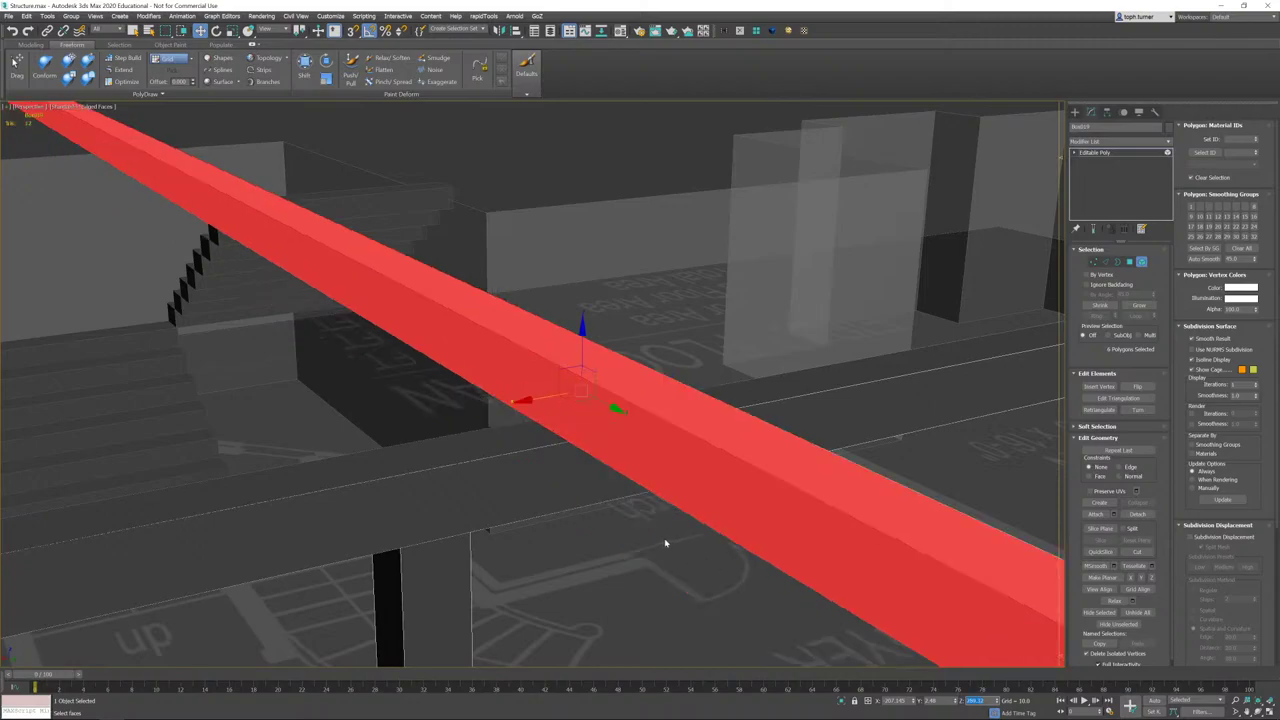
scroll(665, 543, "down", 6)
middle_click_drag(676, 457, 706, 363, "alt")
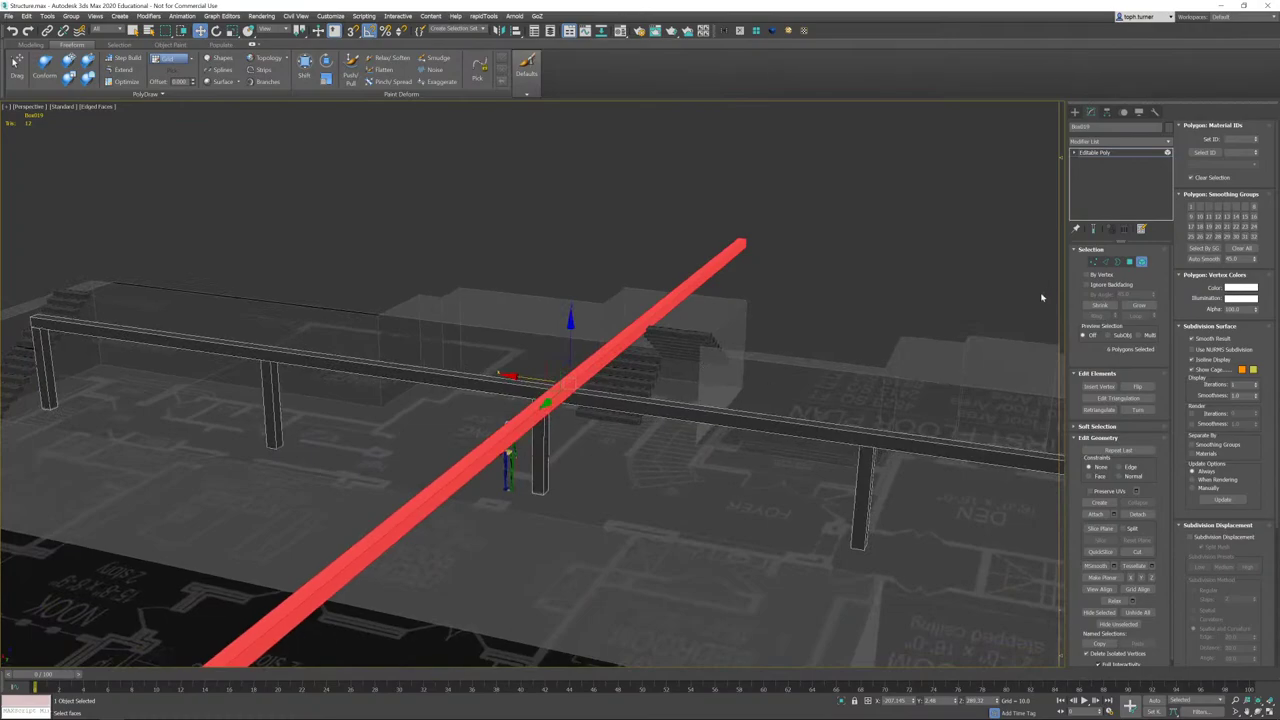
left_click(1093, 262)
middle_click_drag(854, 337, 938, 321, "alt")
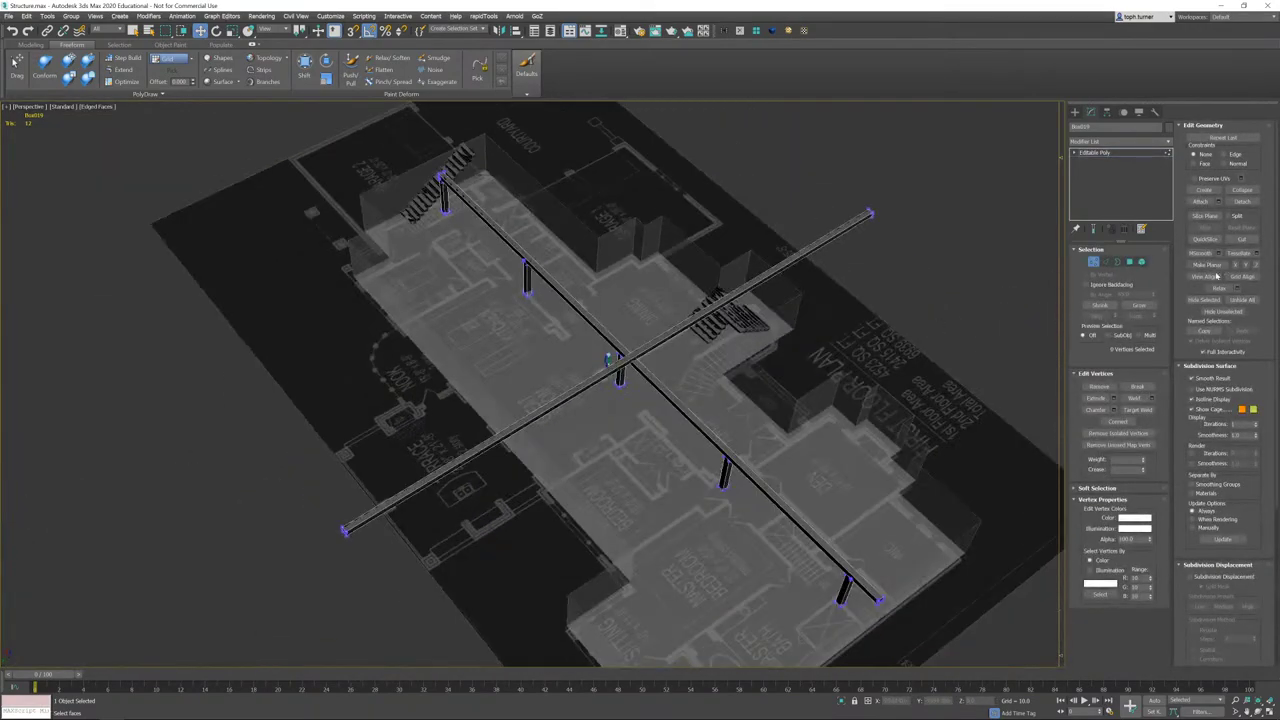
left_click(1142, 262)
middle_click_drag(763, 429, 686, 400, "alt")
scroll(686, 400, "up", 6)
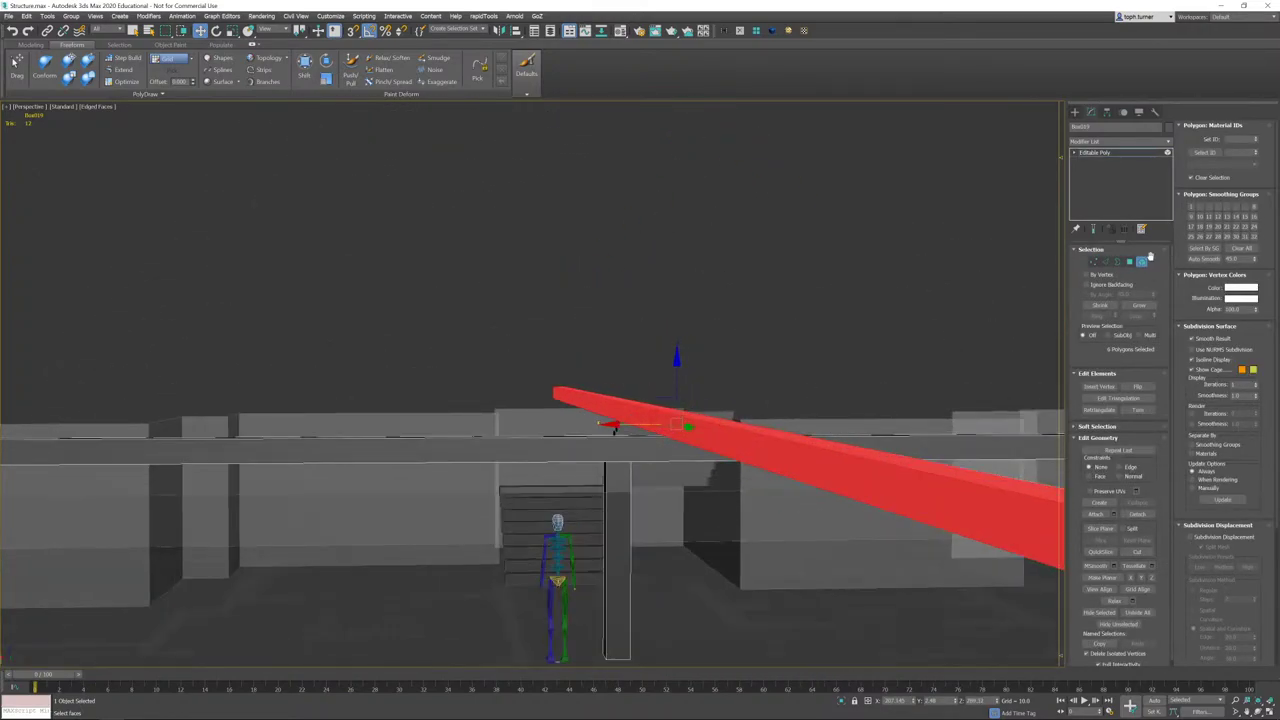
- Raise the top polygon of the cross beam along Z to make the beam taller
left_click(1130, 262)
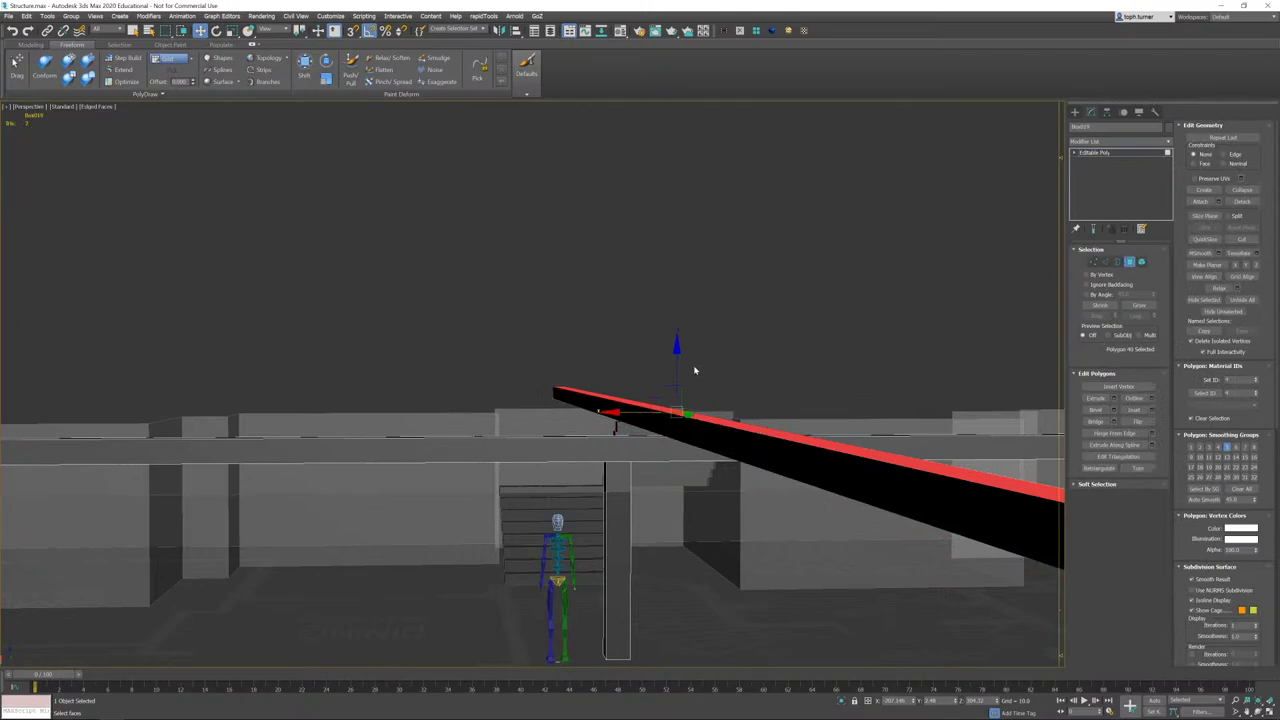
left_click_drag(675, 355, 681, 336)
right_click(682, 336)
middle_click_drag(689, 346, 718, 481, "alt")
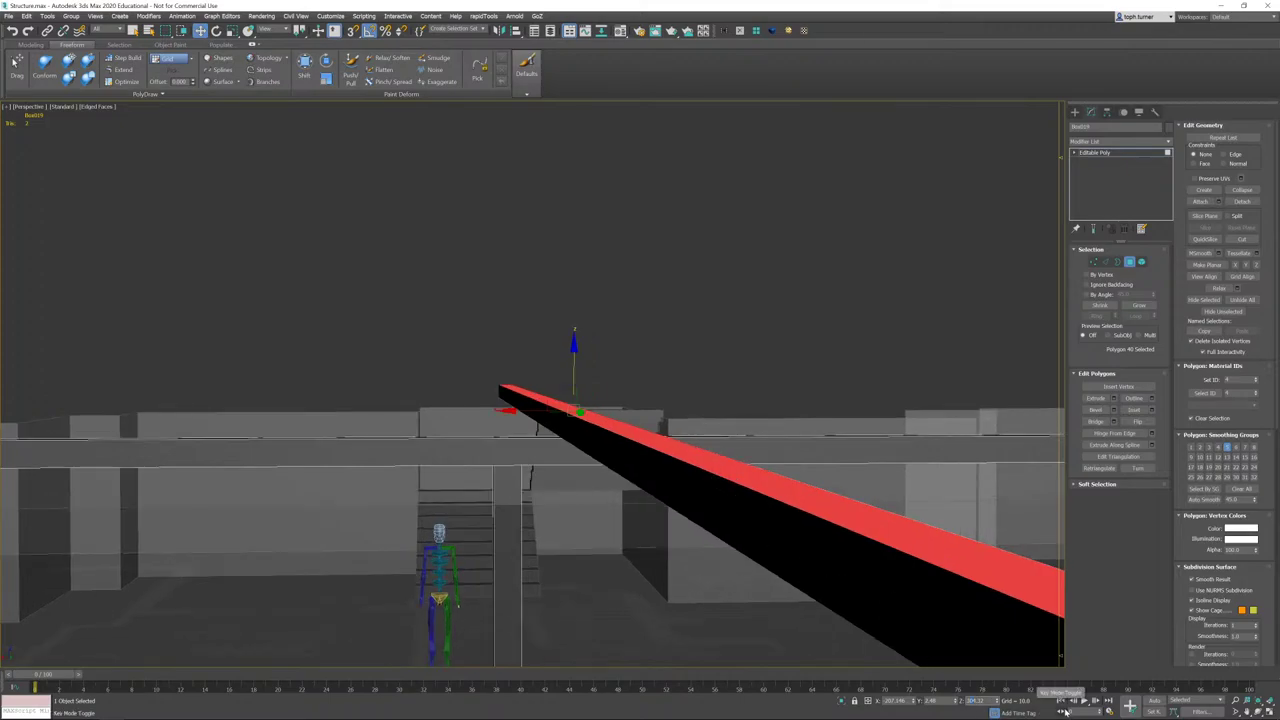
key("Return")
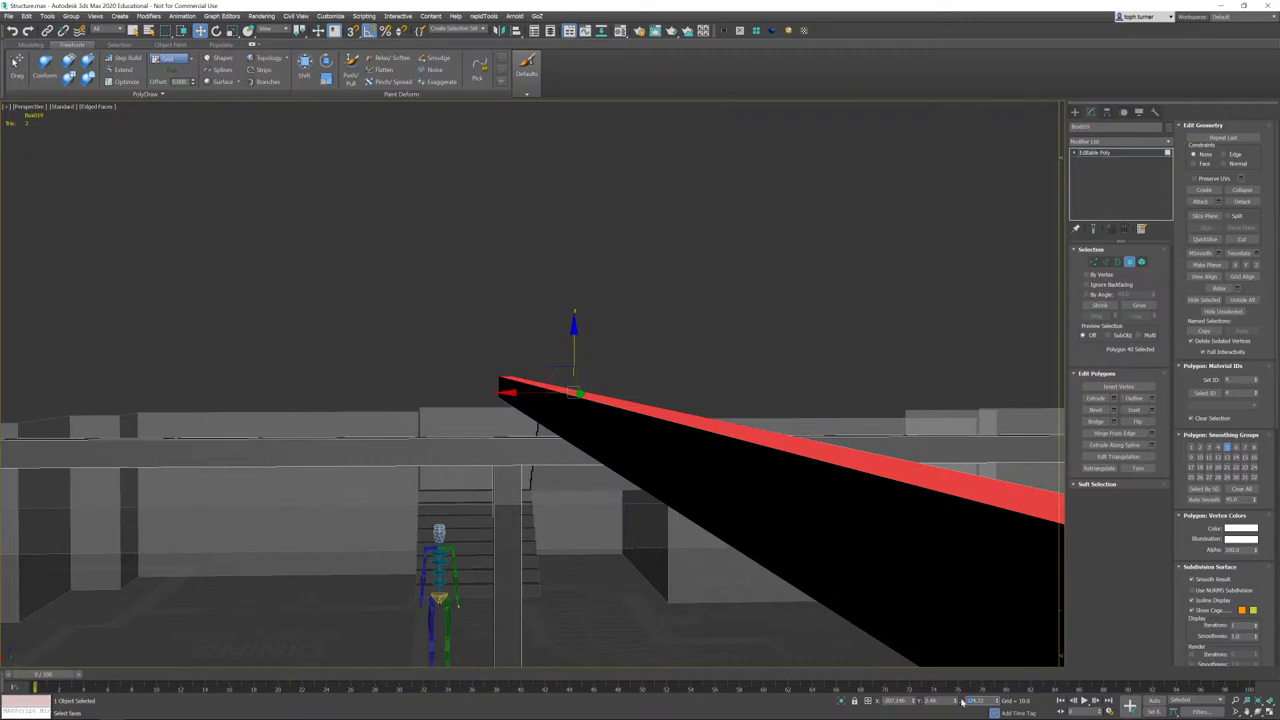
mouse_move(962, 719)
key("Return")
middle_click_drag(654, 267, 623, 334)
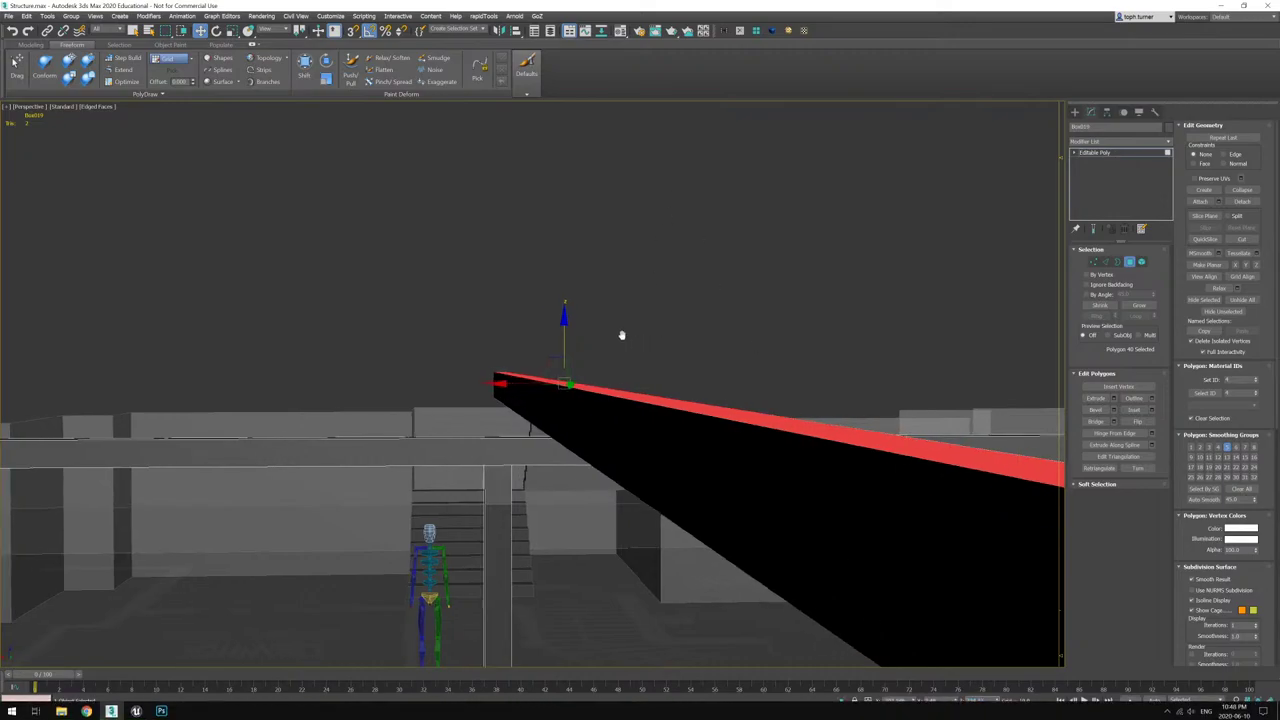
scroll(706, 323, "down", 5)
middle_click_drag(706, 323, 676, 324, "alt")
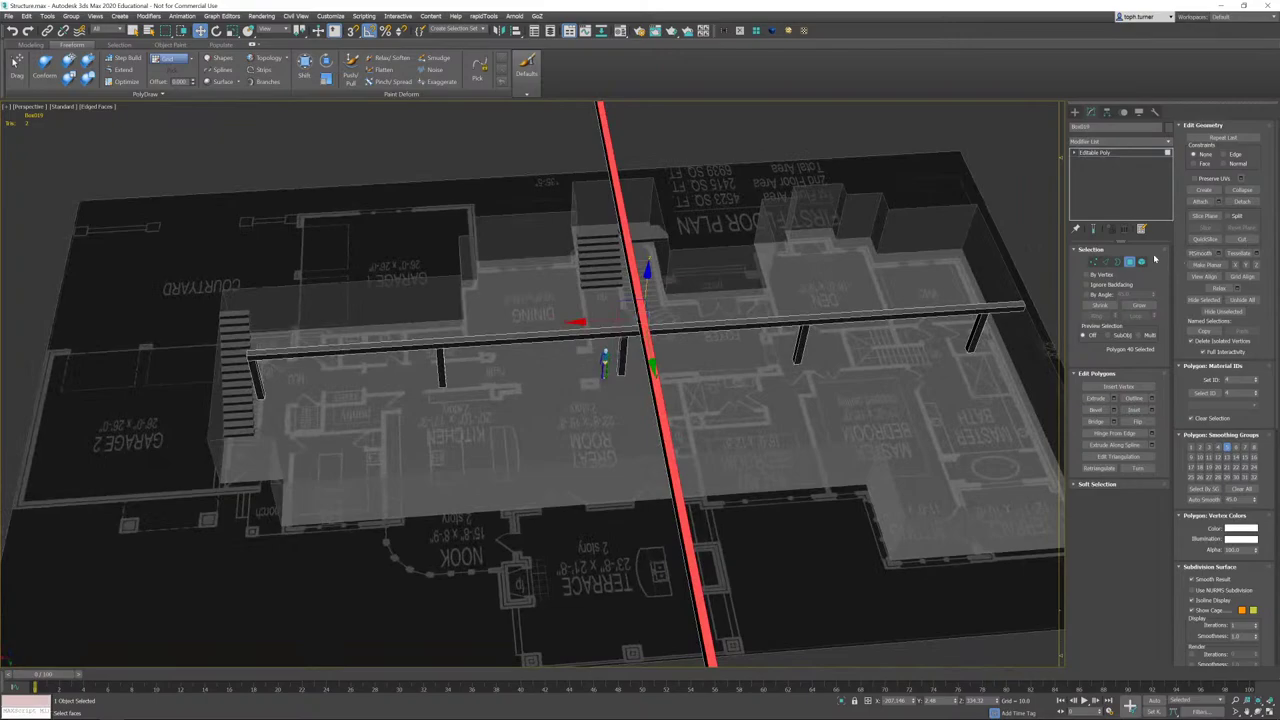
- Select the whole cross beam element and shift it along X to the garage-side end of the main beam
left_click(1148, 250)
left_click(1137, 250)
left_click(1141, 261)
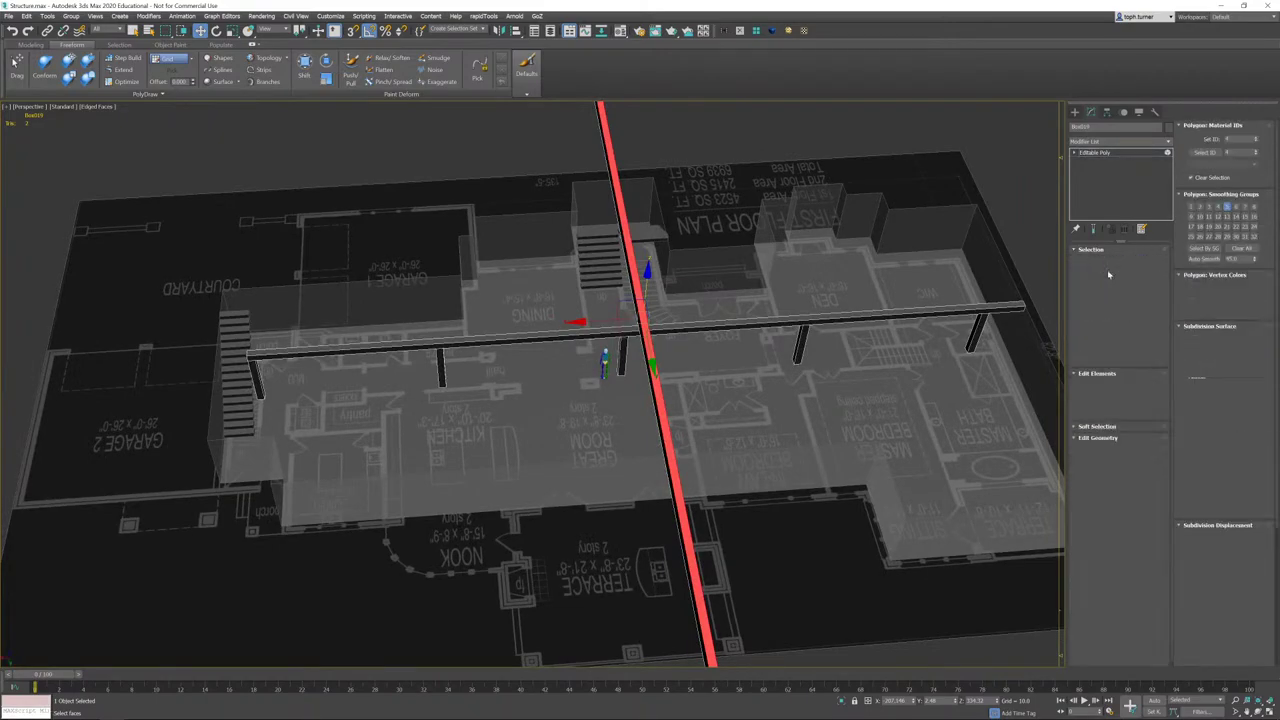
left_click(625, 235)
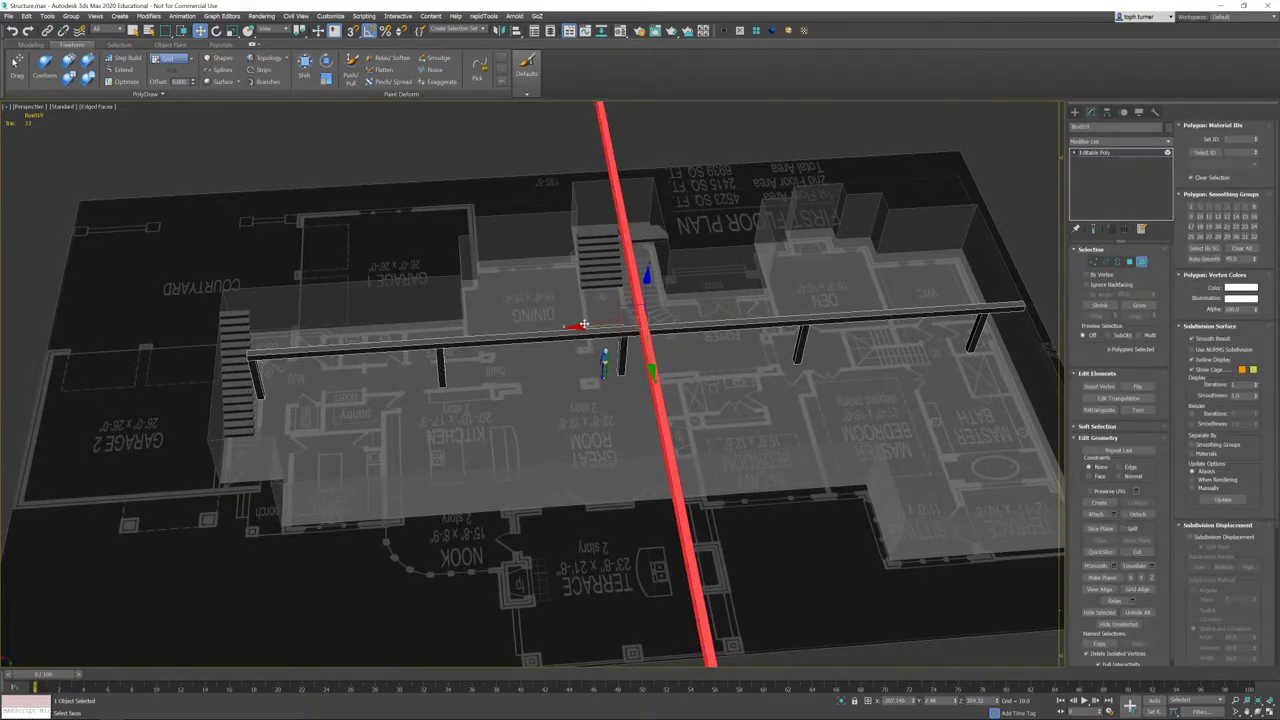
left_click_drag(586, 325, 191, 373)
- Set the cross beam's X position to 1400 above the end column, and switch to the top view
key("z")
middle_click_drag(269, 360, 491, 331, "alt")
scroll(491, 331, "up", 5)
middle_click_drag(632, 399, 706, 316, "alt")
middle_click_drag(808, 458, 779, 457)
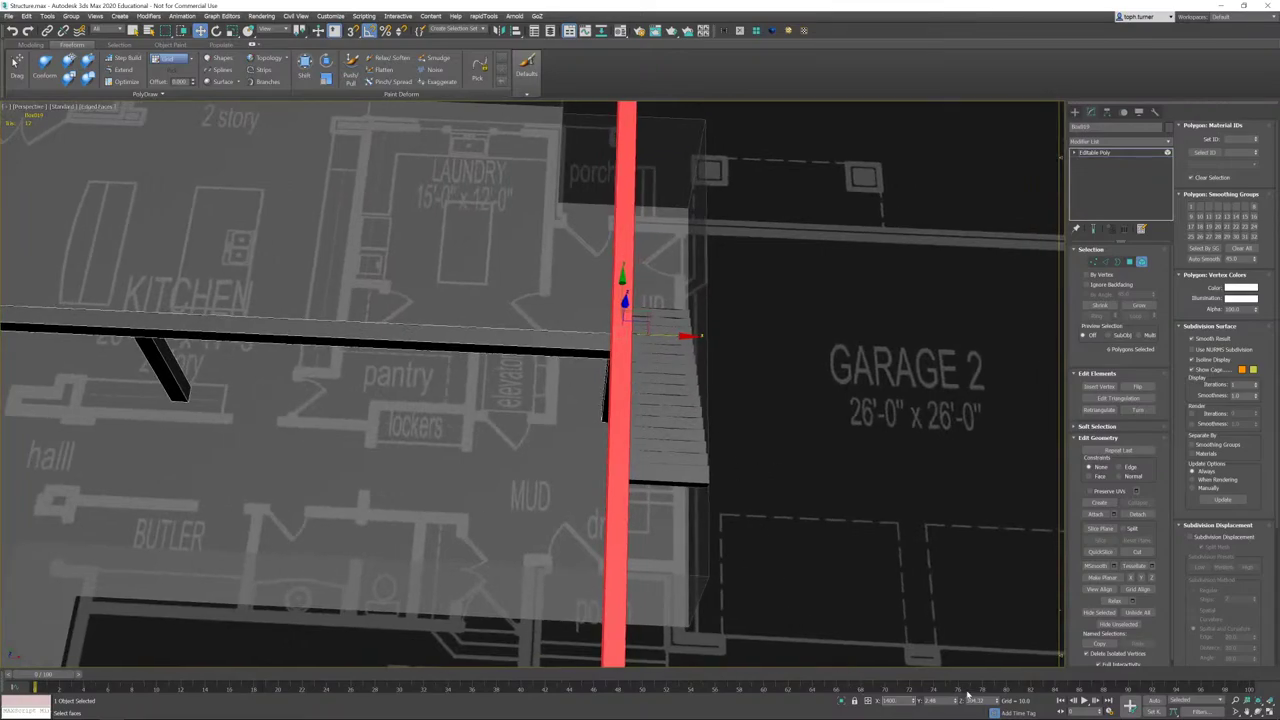
key("Return")
middle_click_drag(754, 437, 543, 404, "alt")
key("t")
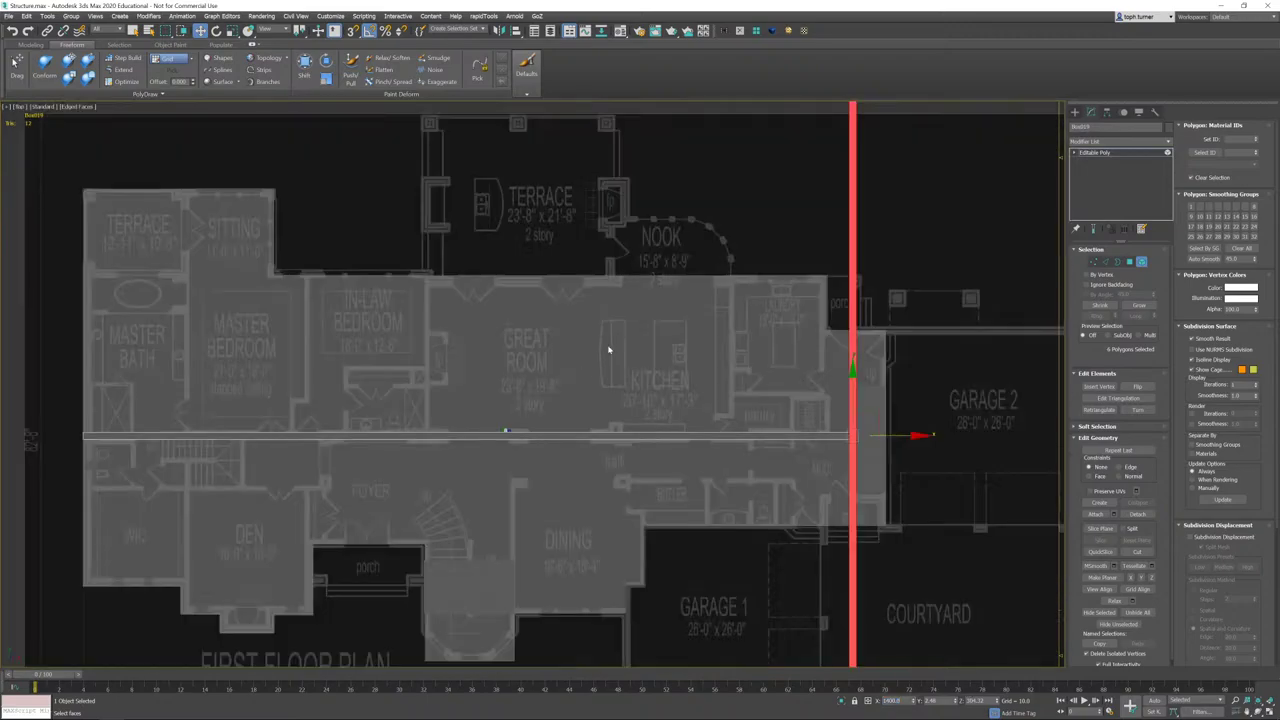
left_click_drag(850, 406, 816, 413)
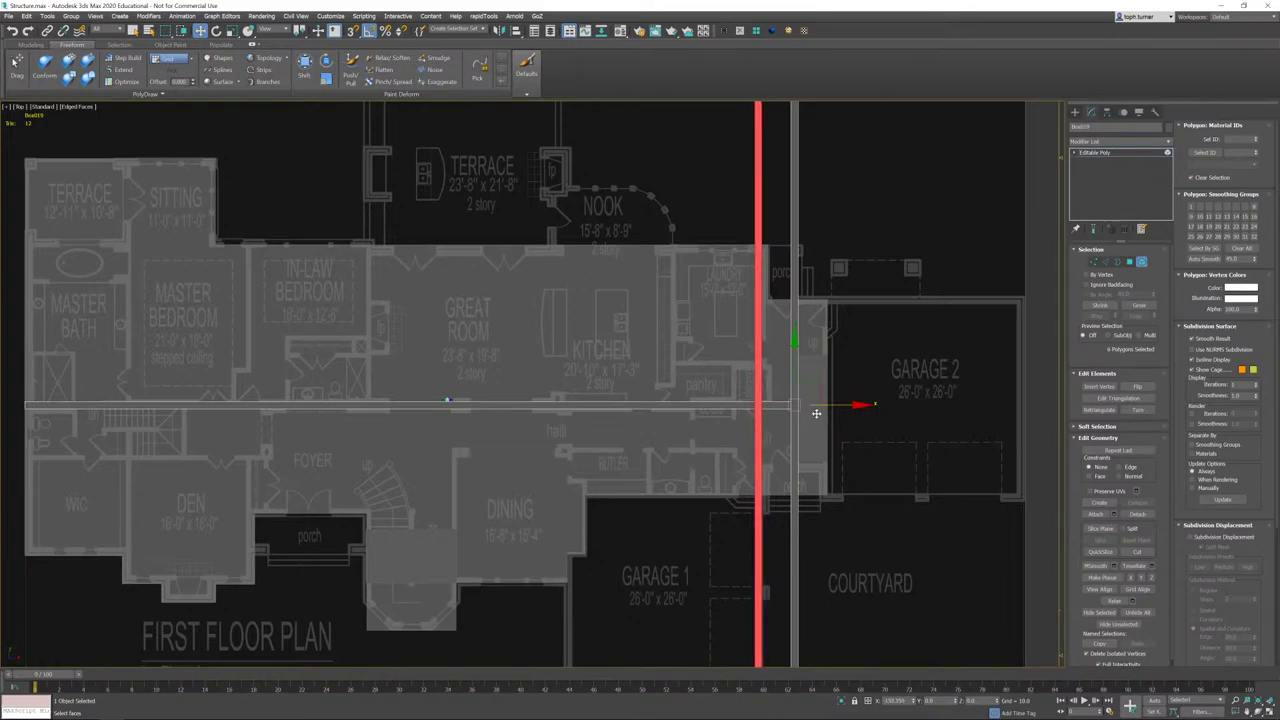
left_click_drag(816, 413, 816, 412)
right_click(816, 412, "shift")
left_click(822, 437)
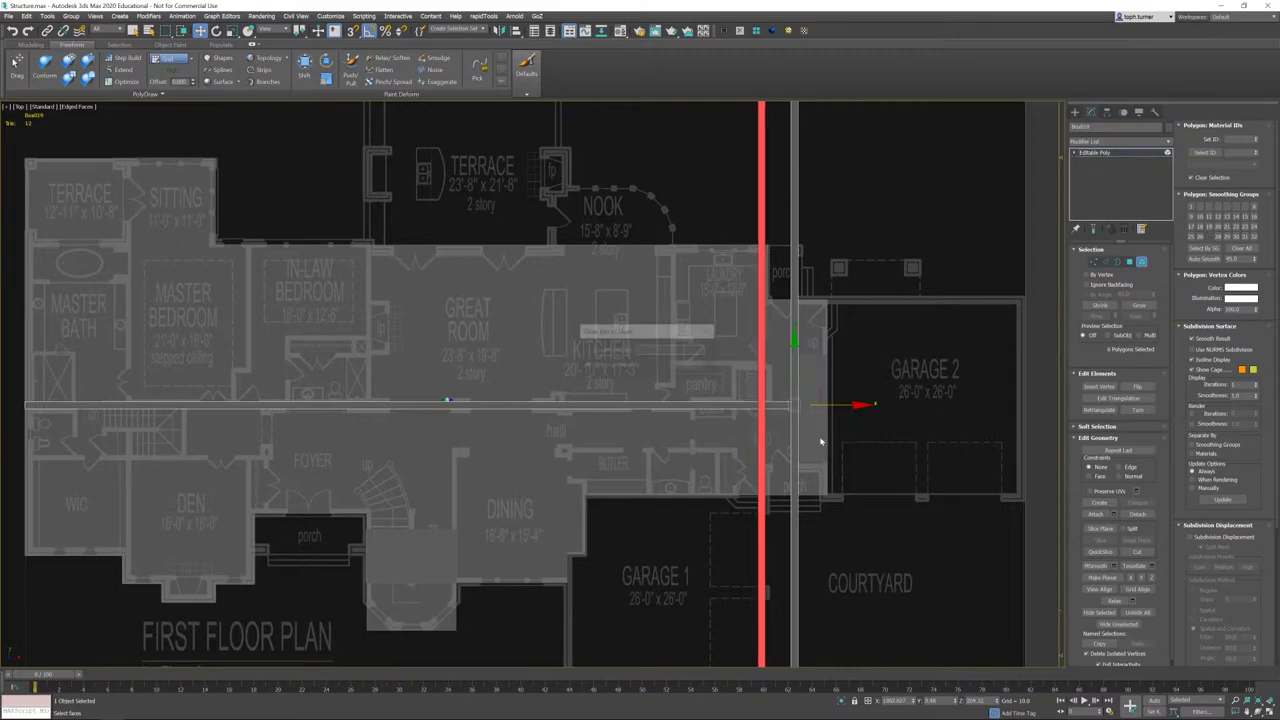
left_click(687, 367)
key("ctrl+z")
- Display the top view in wireframe at the cross beam's junction and turn on snapping to grid points
scroll(880, 430, "up", 2)
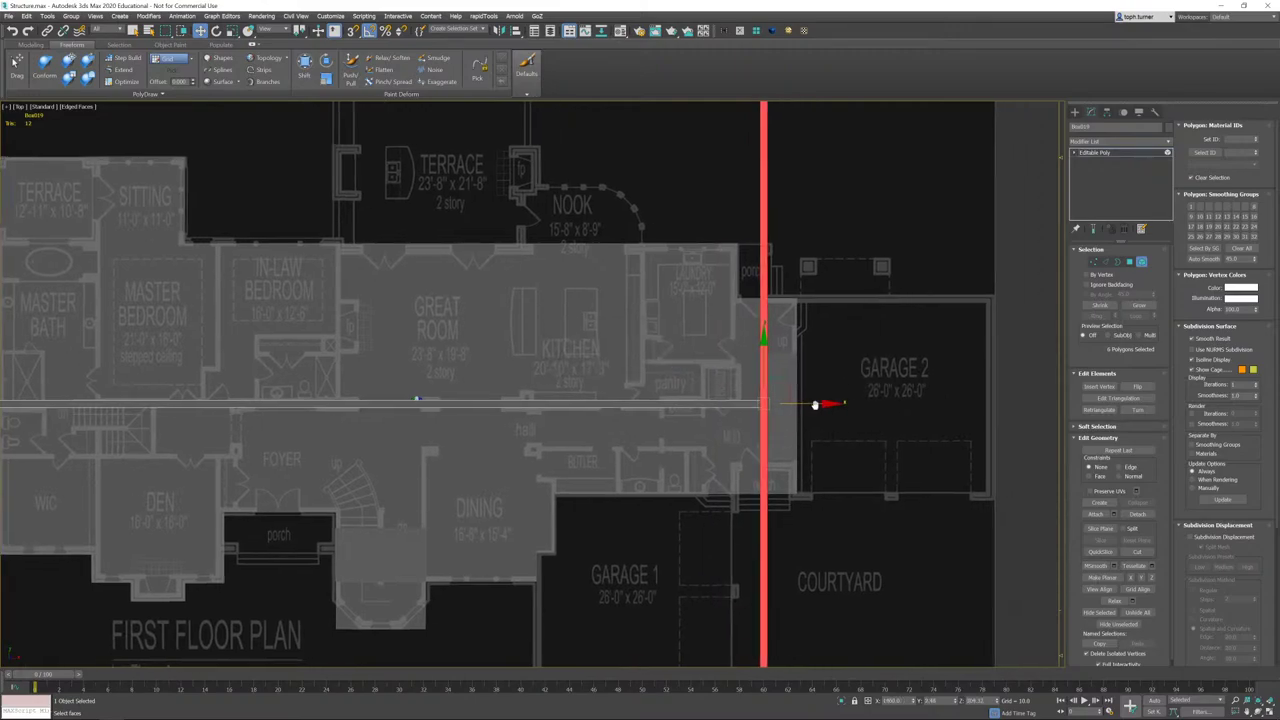
key("F3")
scroll(790, 430, "up", 4)
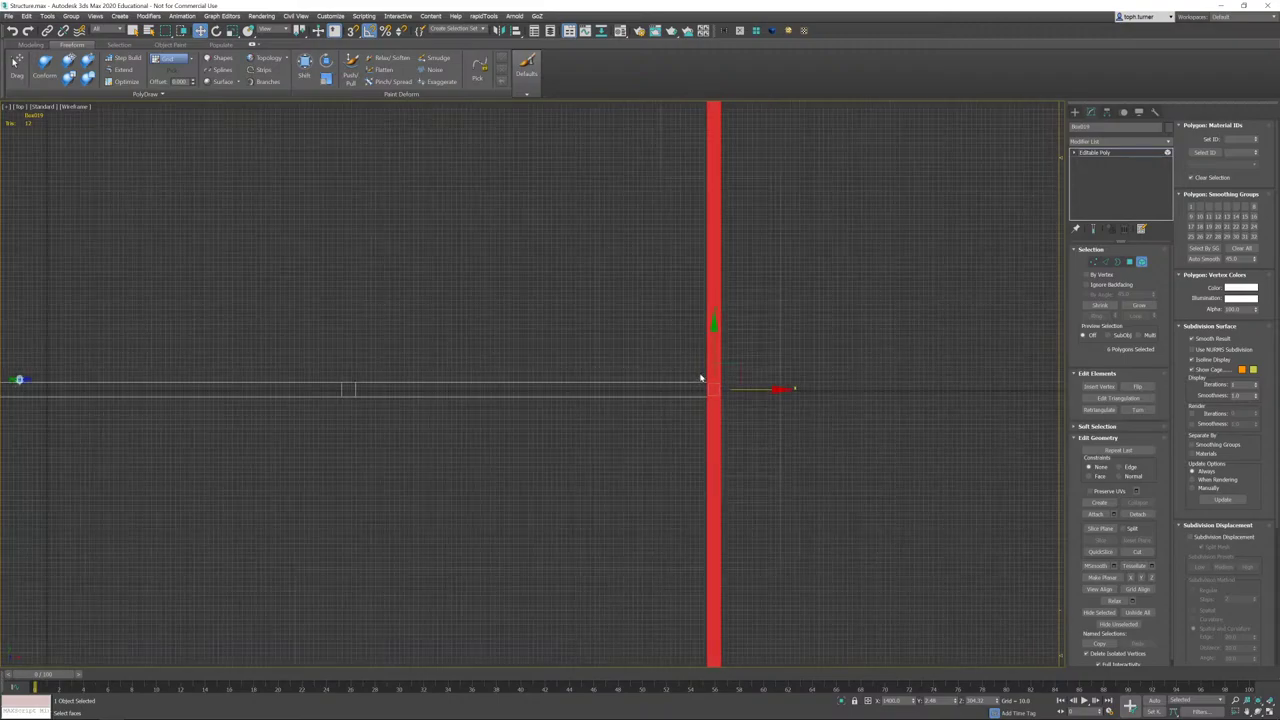
scroll(705, 395, "up", 3)
middle_click_drag(722, 339, 732, 343)
key("s")
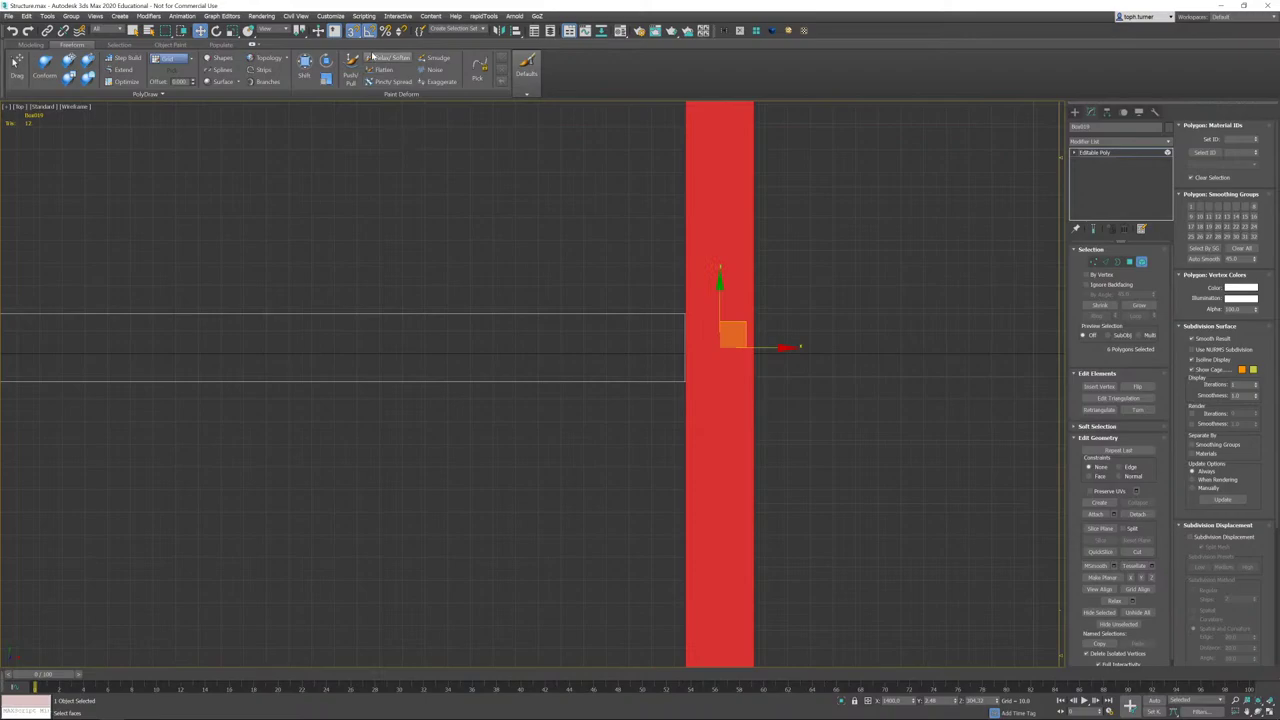
right_click(352, 30)
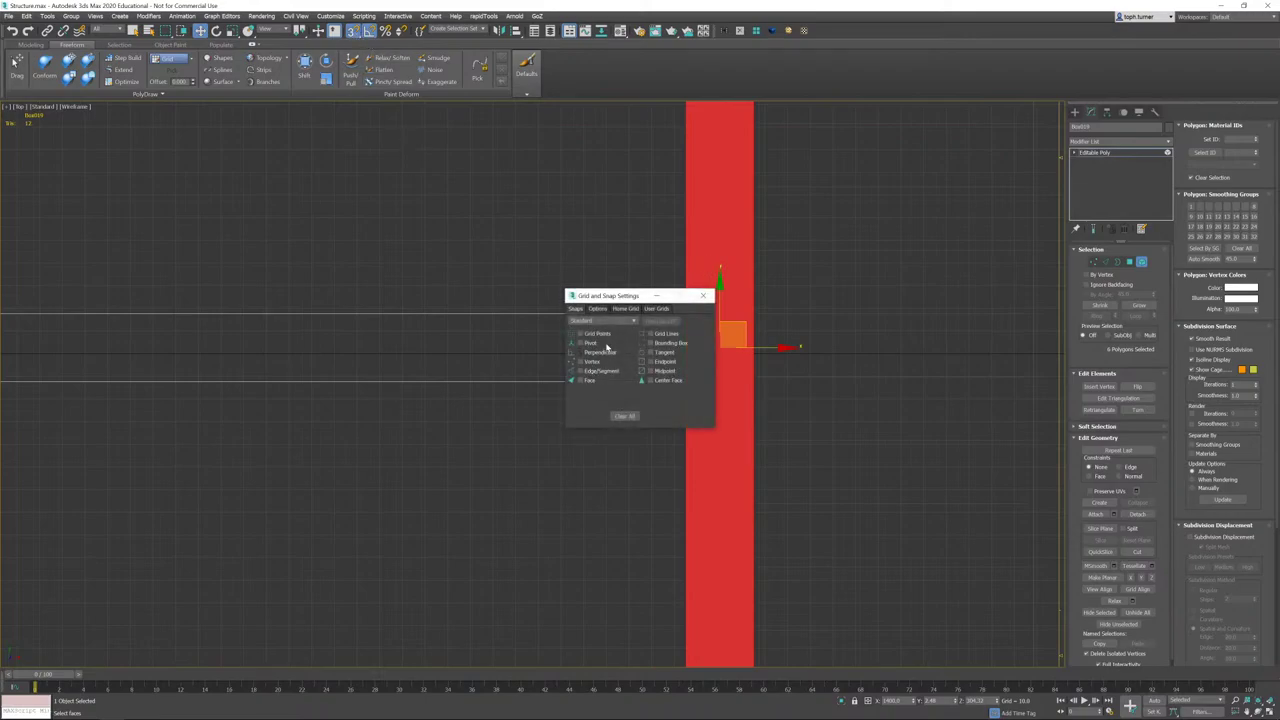
left_click(703, 296)
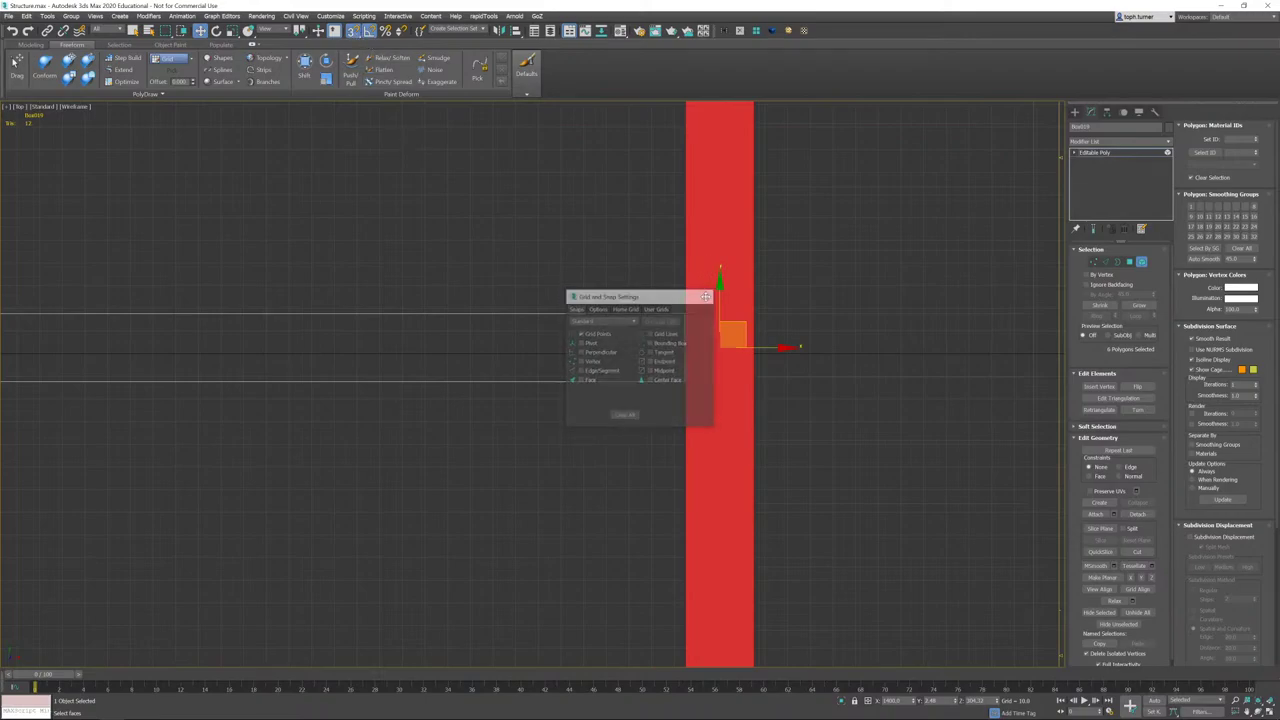
- Clone the cross beam to an element at X 1240 along the main beam, and return to the shaded perspective view
mouse_move(777, 347)
left_mouse_down()
mouse_move(313, 359)
mouse_move(357, 357)
mouse_move(341, 368)
mouse_move(329, 349)
mouse_move(362, 362)
mouse_move(368, 352)
mouse_move(355, 351)
left_mouse_up()
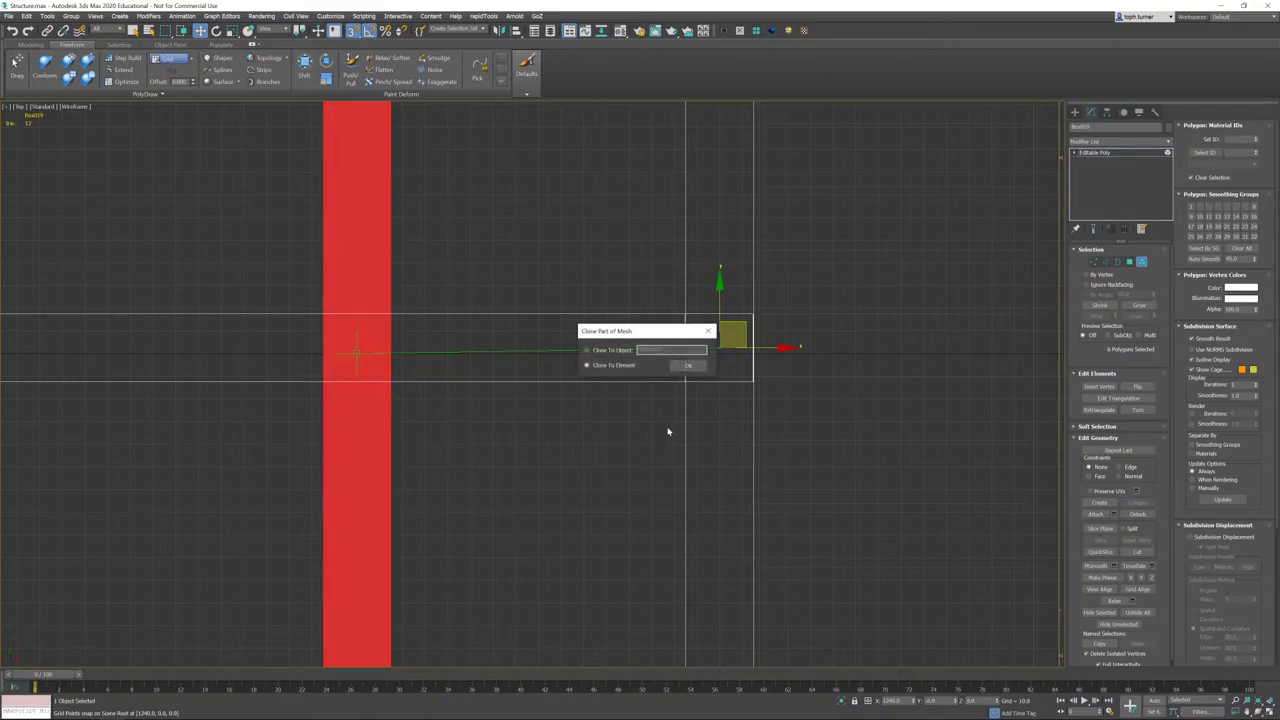
left_click(688, 366)
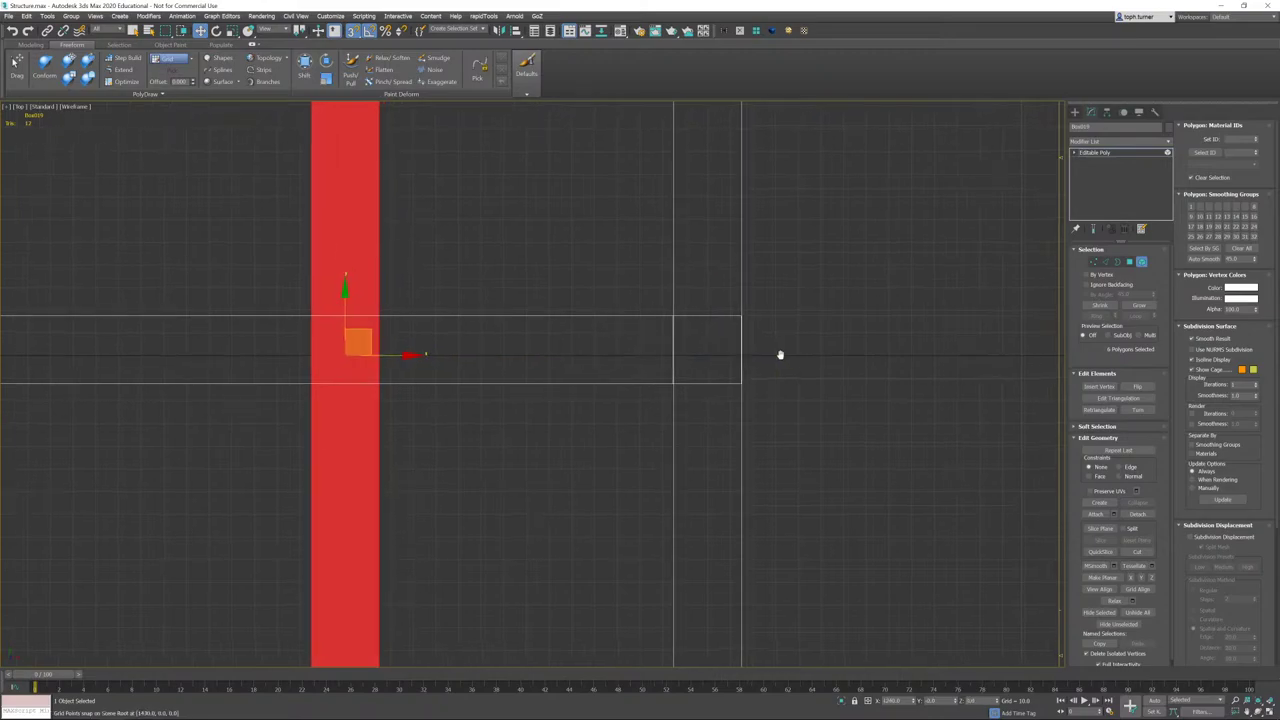
scroll(780, 355, "down", 3)
scroll(780, 355, "down", 3)
middle_click_drag(766, 354, 640, 389, "alt")
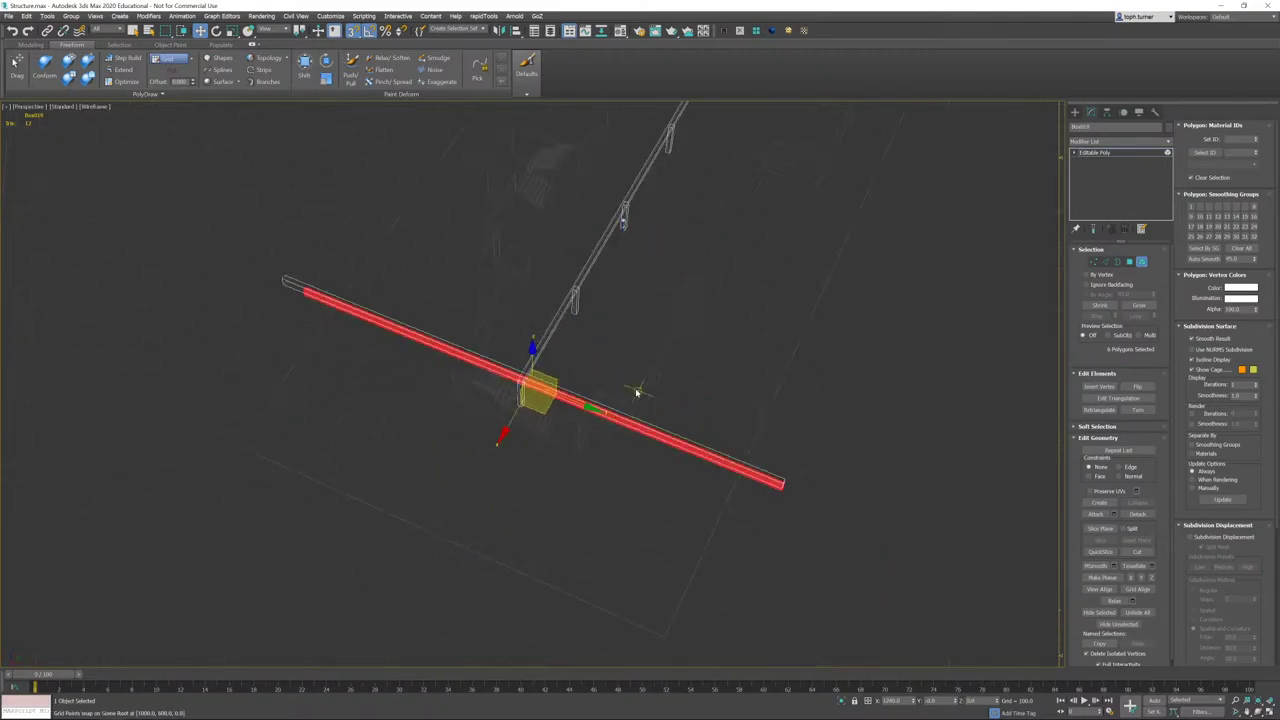
scroll(686, 404, "up", 2)
key("F3")
mouse_move(688, 432)
middle_mouse_down("alt")
mouse_move(634, 394)
mouse_move(503, 360)
middle_mouse_up("alt")
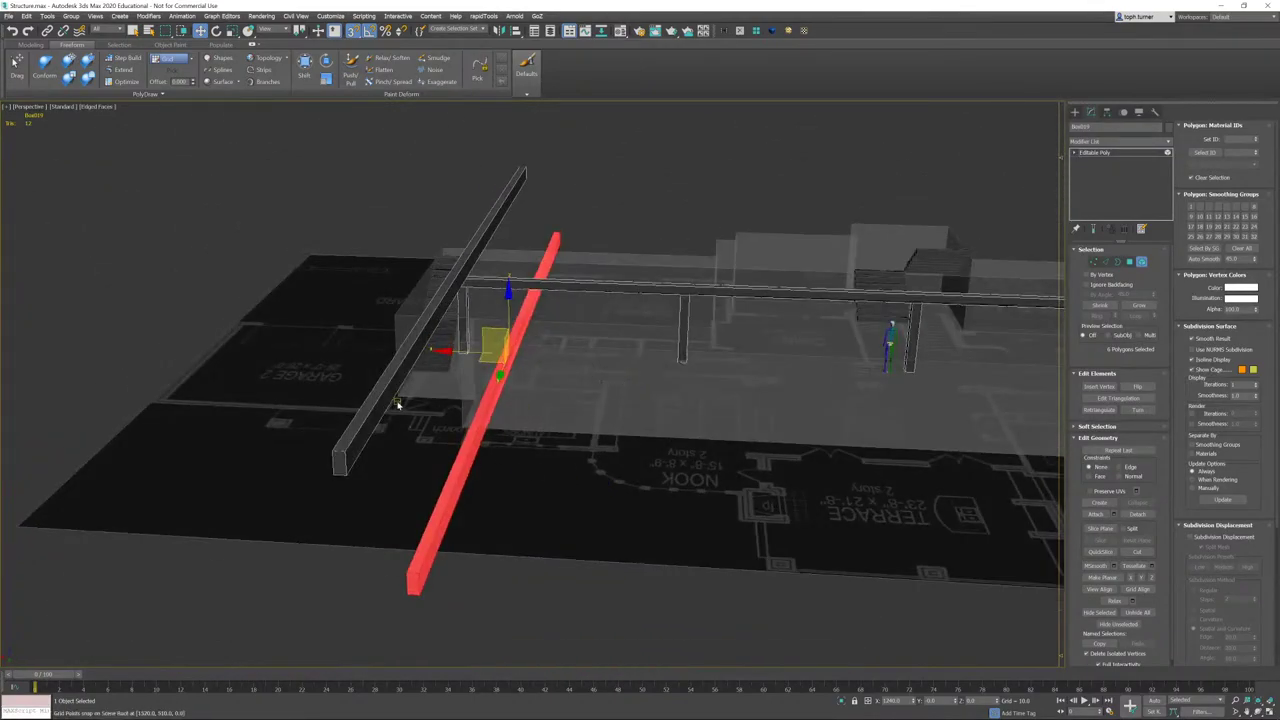
- Turn off snapping, remove the cloned cross beam, and detach the garage-side cross beam element as a separate object
key("s")
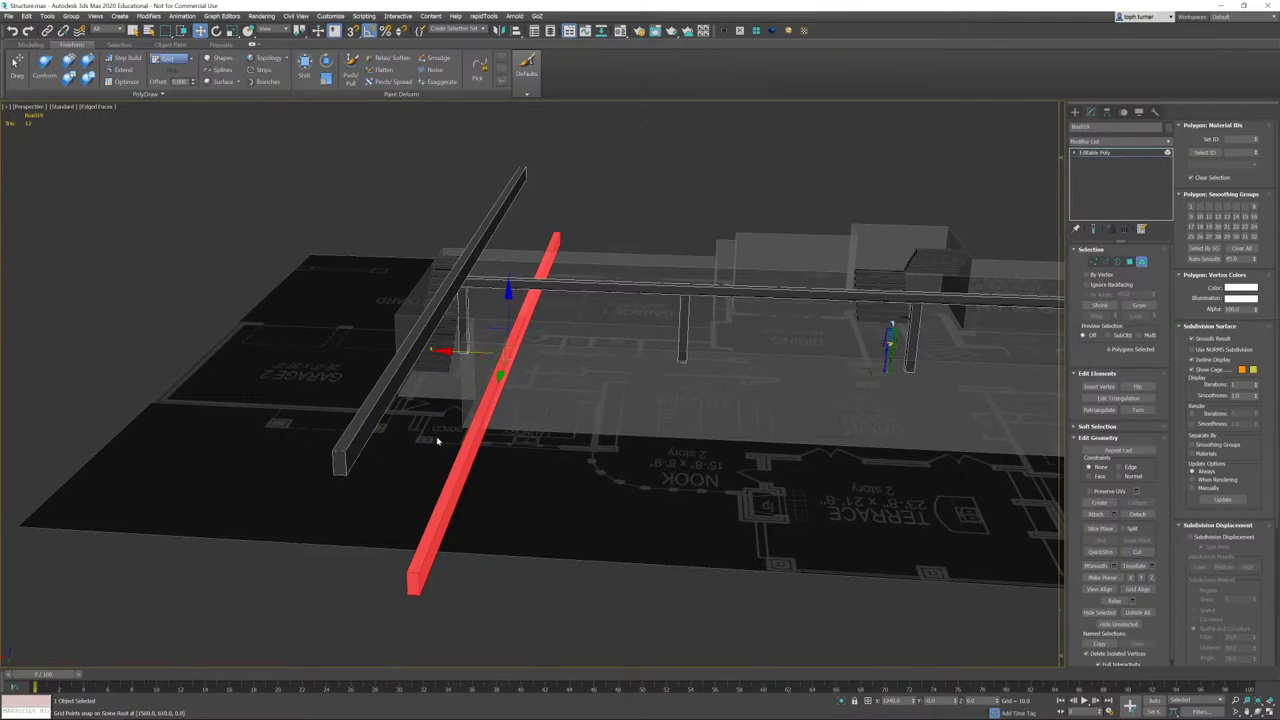
left_click_drag(443, 451, 416, 337)
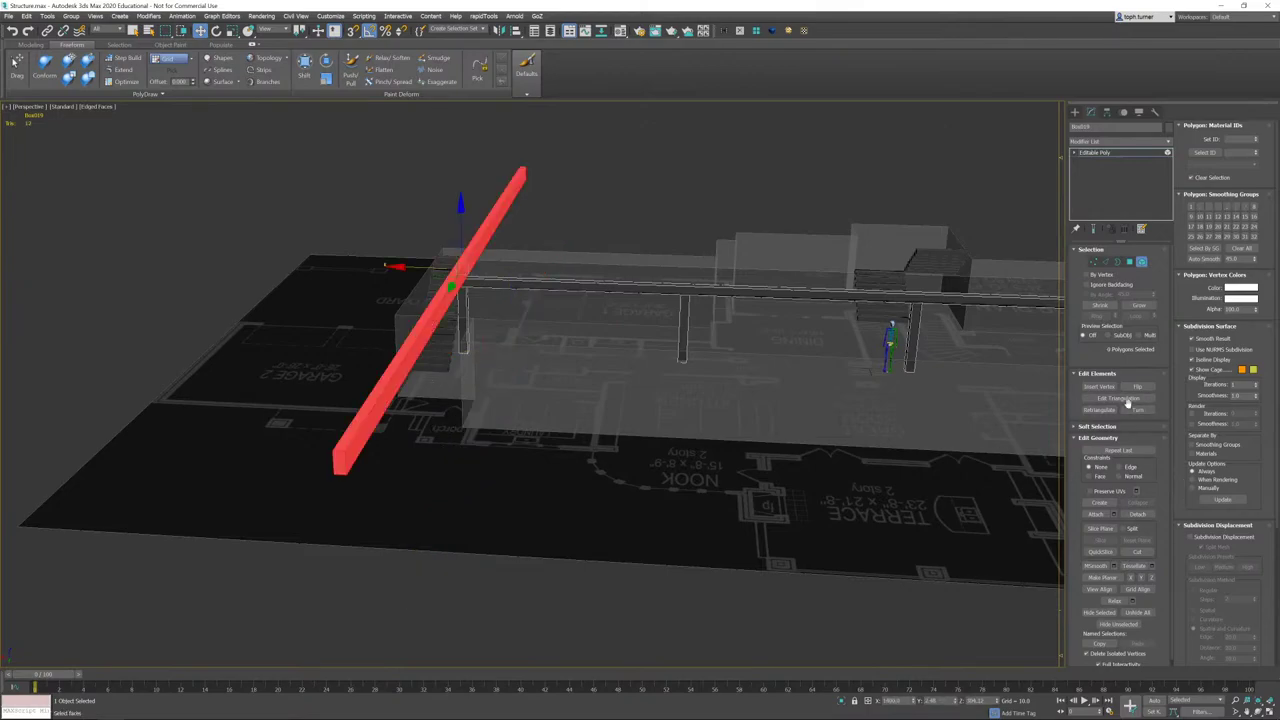
left_click(1138, 514)
left_click(672, 370)
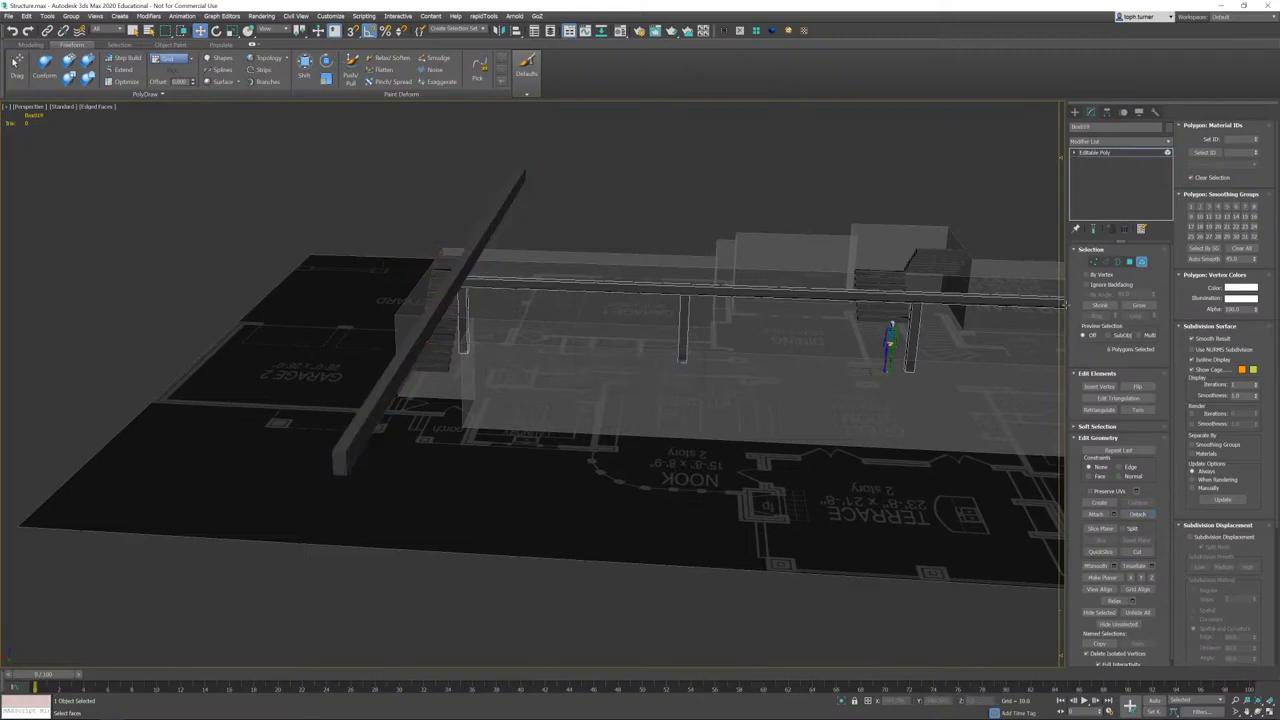
left_click(1141, 262)
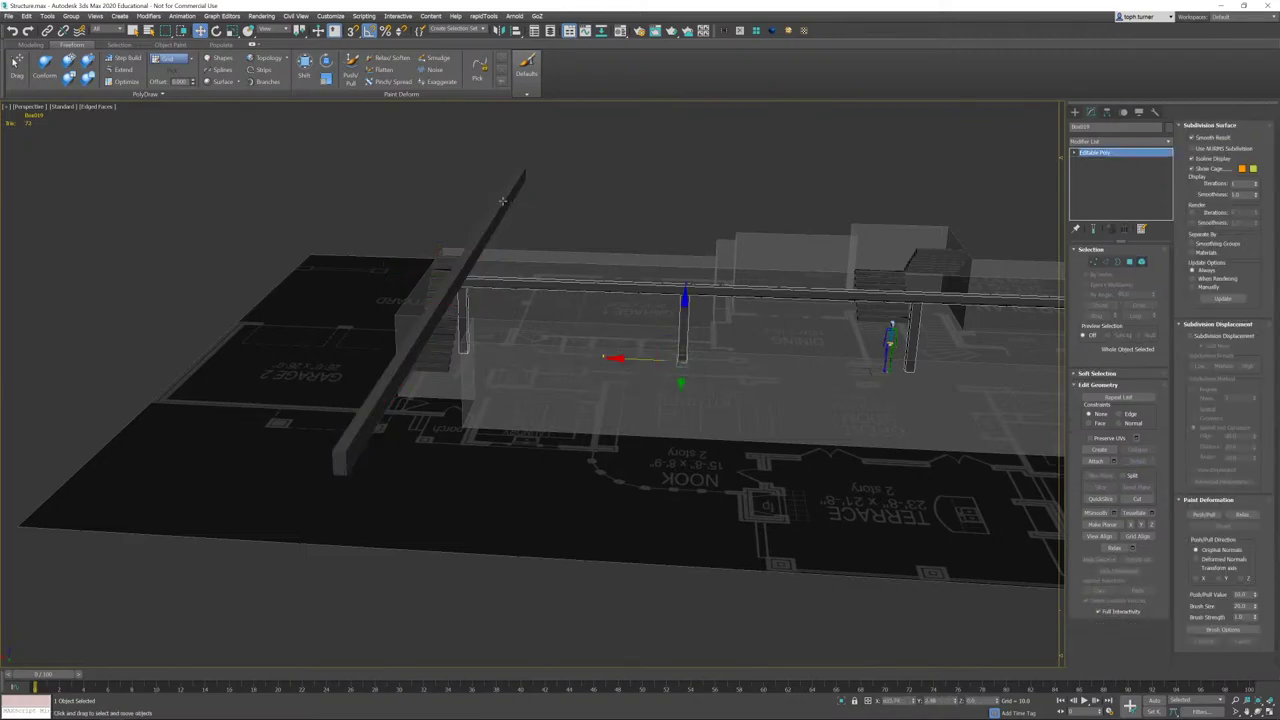
- Select the detached cross beam and center its pivot to the object
left_click(503, 201)
left_click(1106, 112)
left_click(1119, 177)
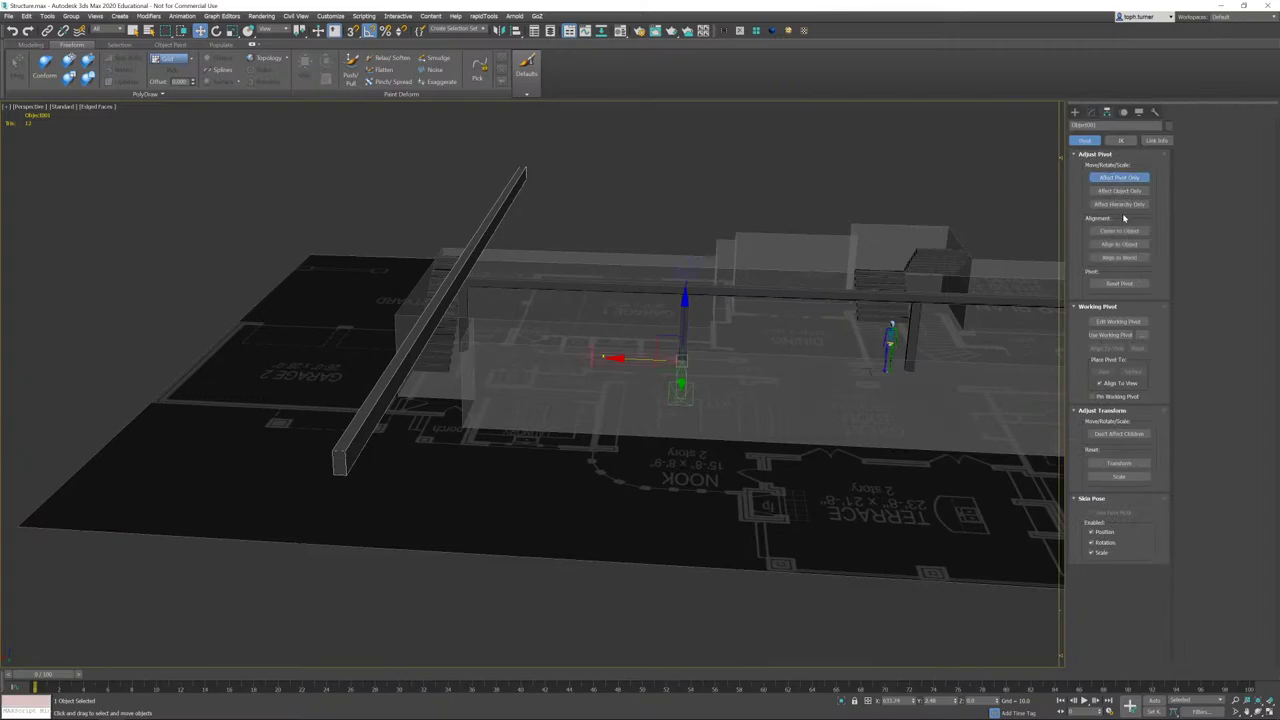
left_click(1119, 230)
left_click(1119, 177)
left_click(1090, 112)
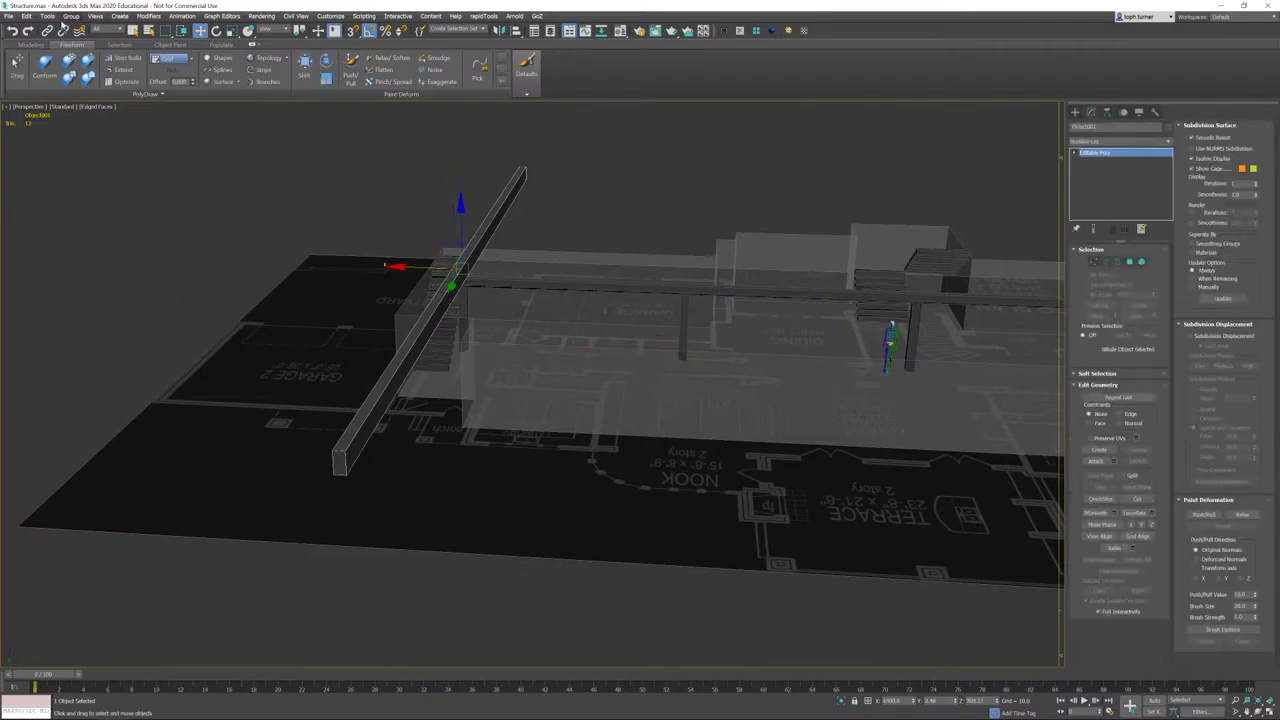
- Set up an instance array of the cross beam with an incremental X move of -150 and preview it
left_click(47, 16)
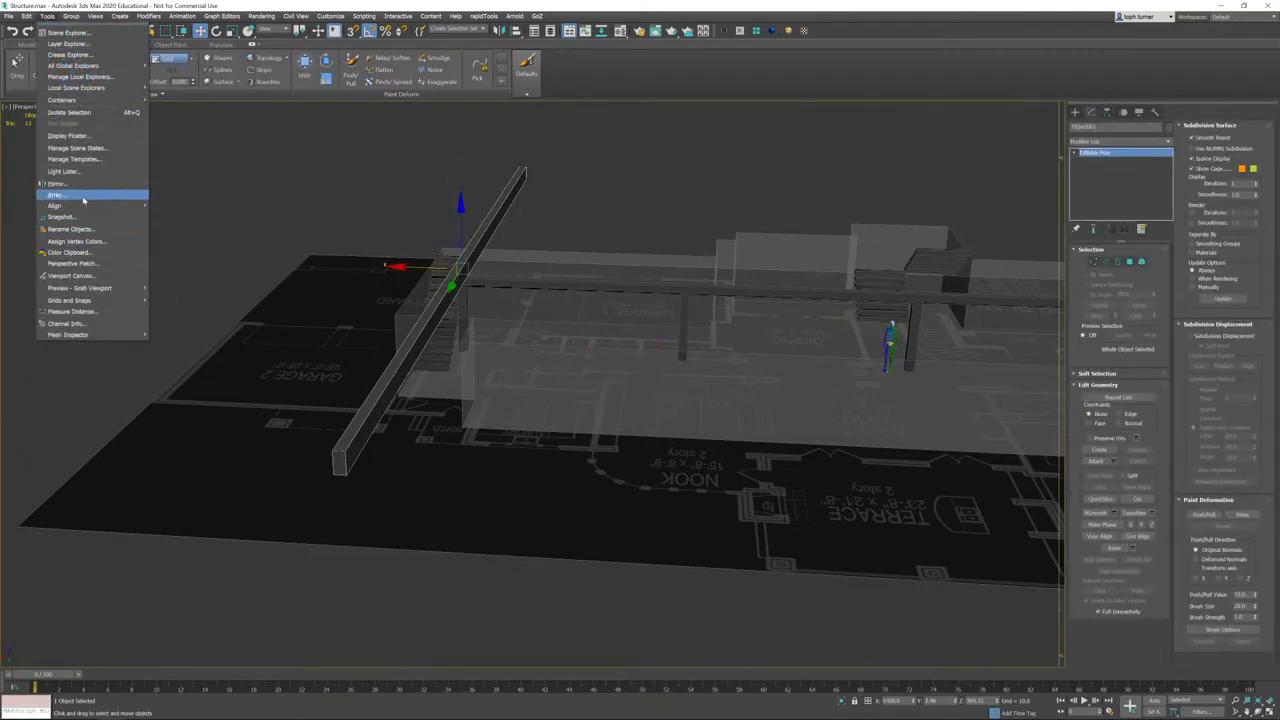
left_click(83, 197)
left_click_drag(602, 278, 480, 468)
middle_click_drag(560, 350, 560, 320, "alt")
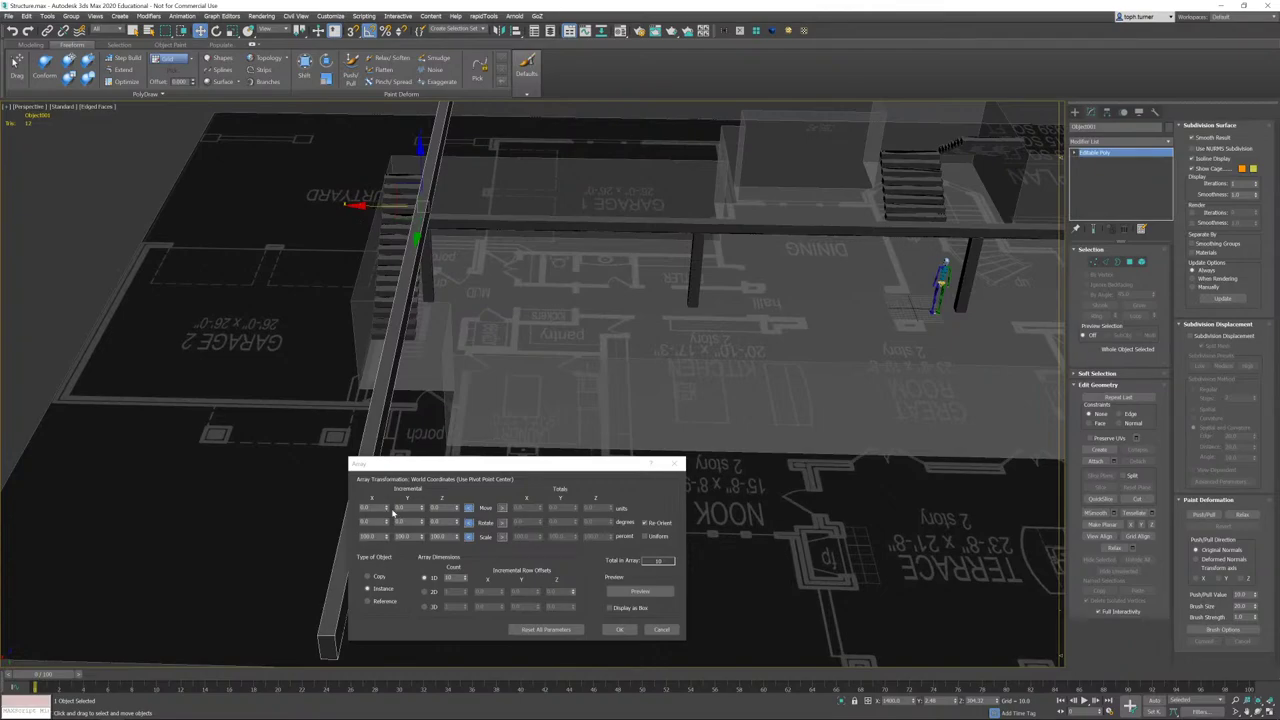
left_click_drag(387, 510, 385, 503)
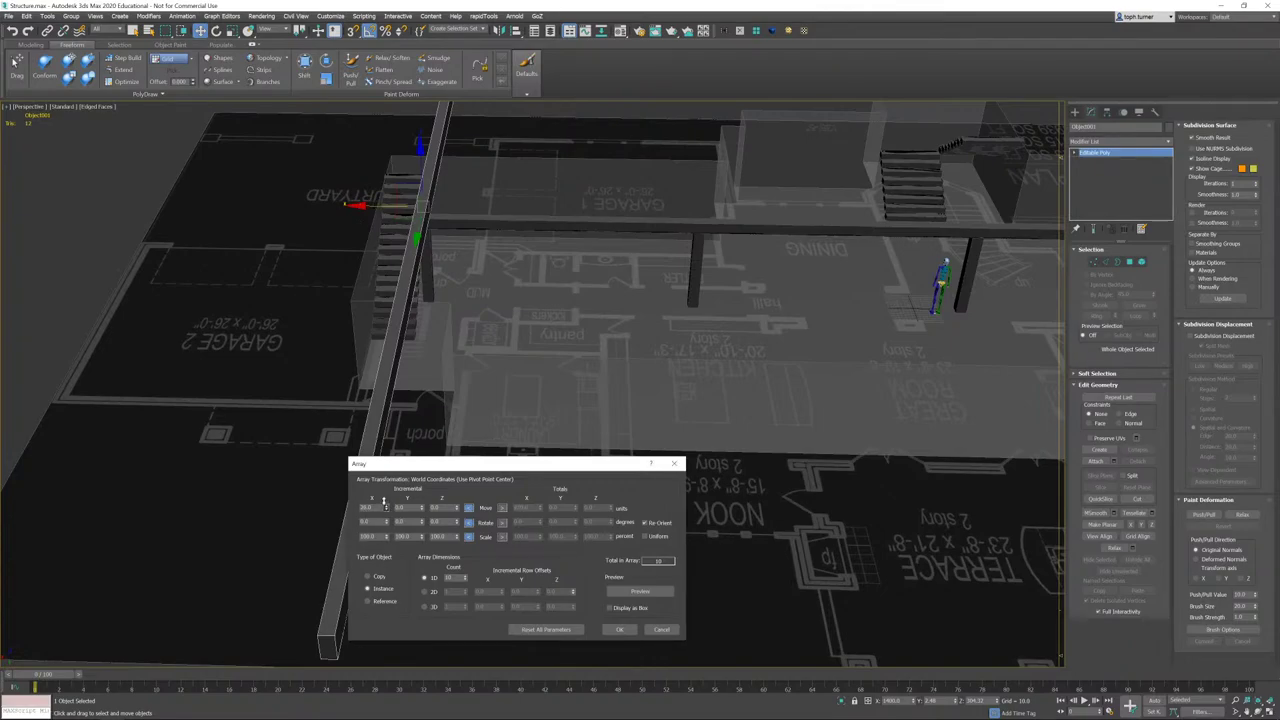
left_click(639, 591)
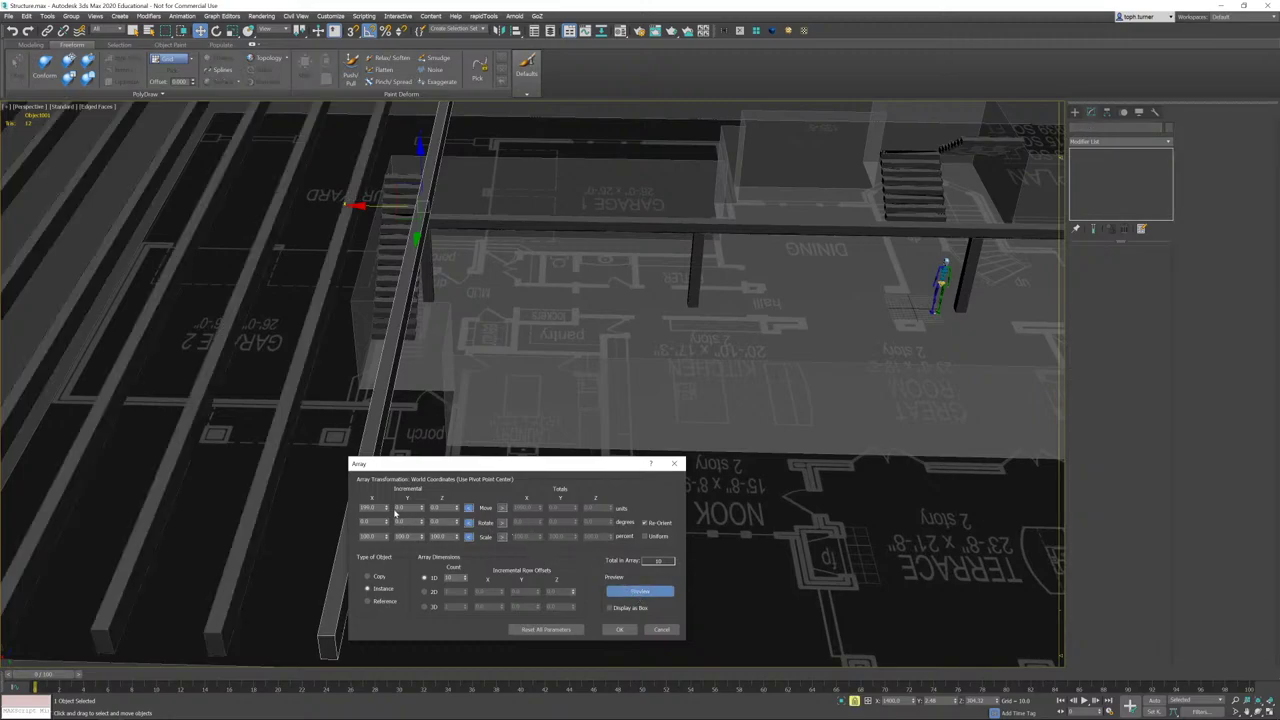
left_click_drag(387, 510, 400, 553)
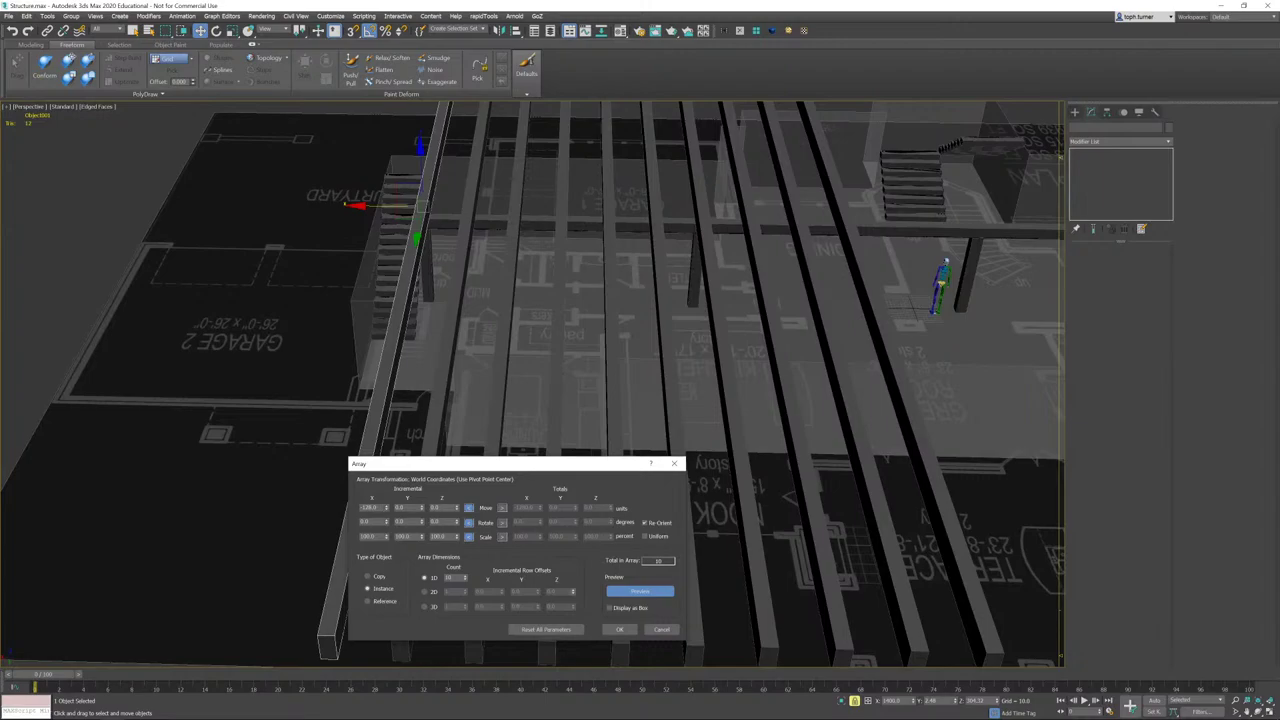
left_click_drag(378, 508, 366, 508)
left_click(371, 522)
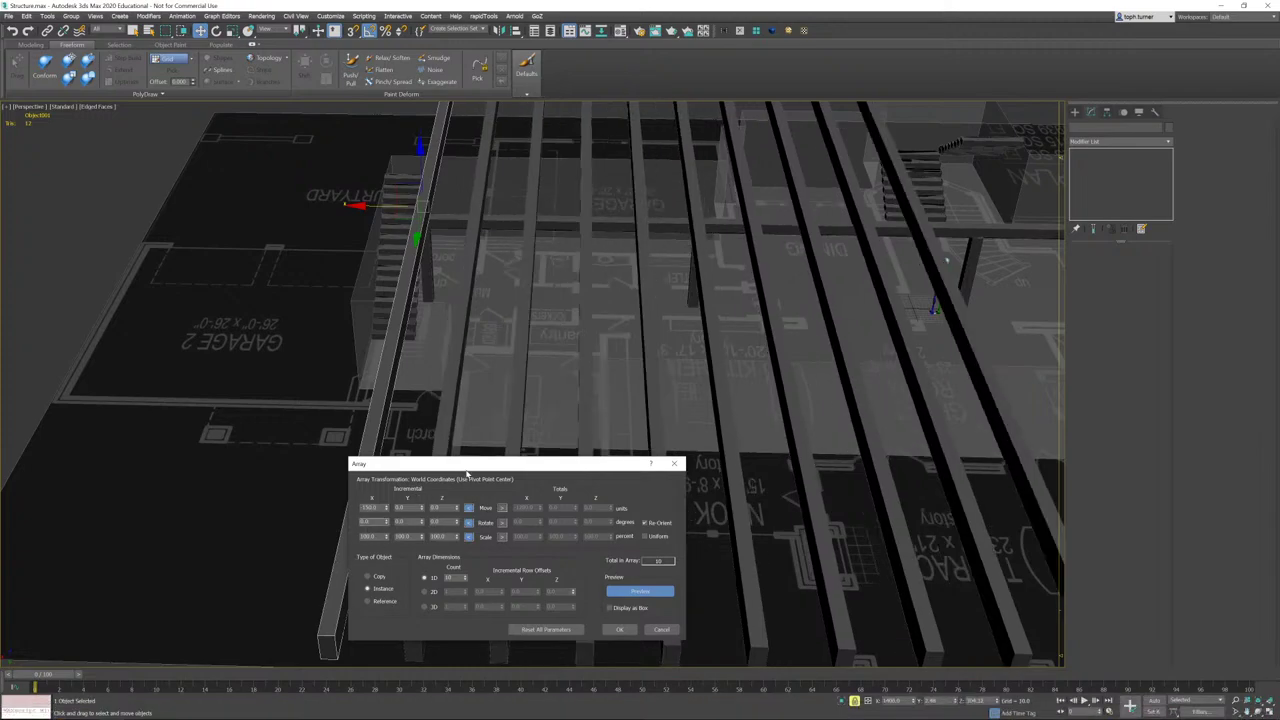
left_click_drag(466, 474, 171, 422)
- Set the array's 1D count to 22 so the cross beams span the main beam, and create the array
middle_click_drag(777, 229, 707, 334, "alt")
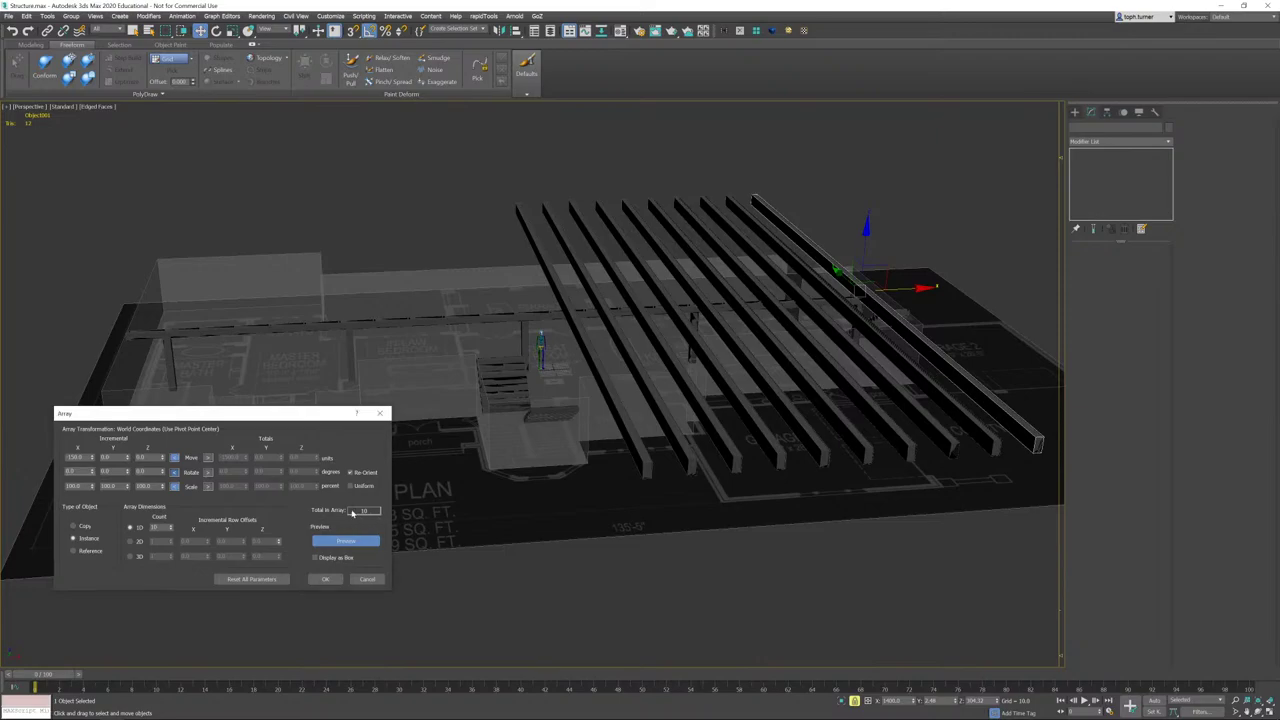
middle_click_drag(520, 461, 549, 486, "alt")
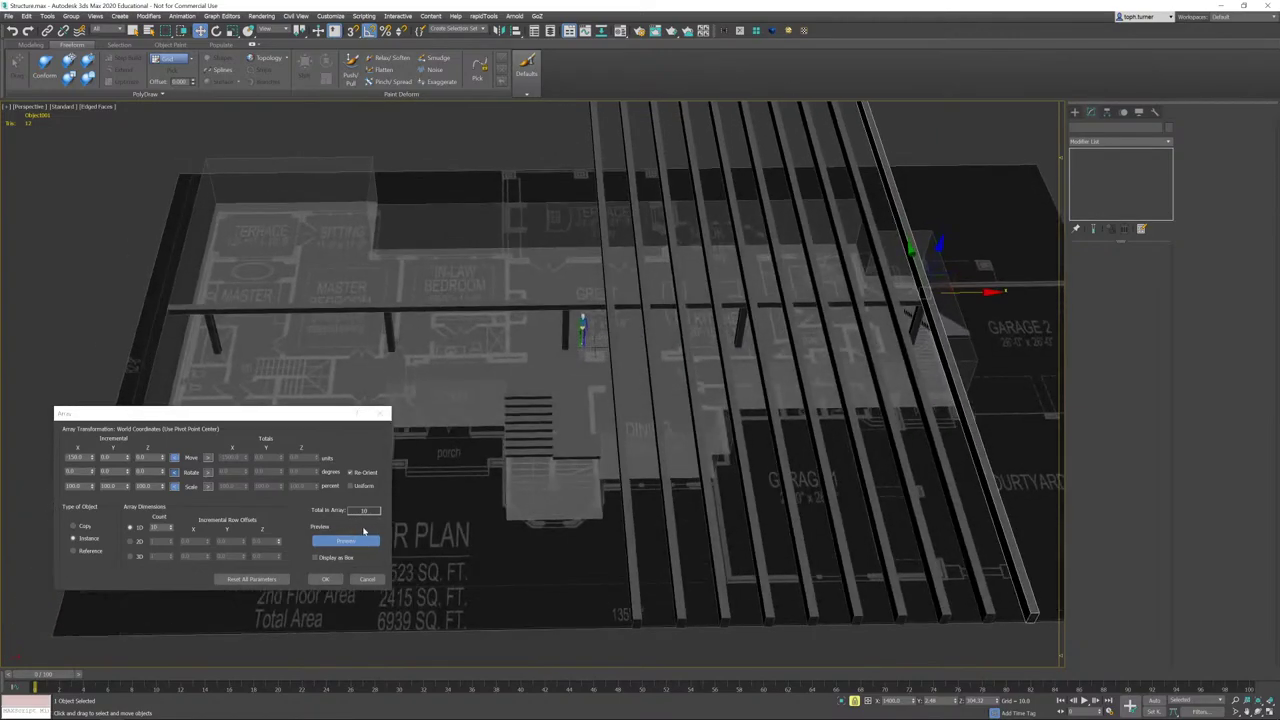
left_click(362, 540)
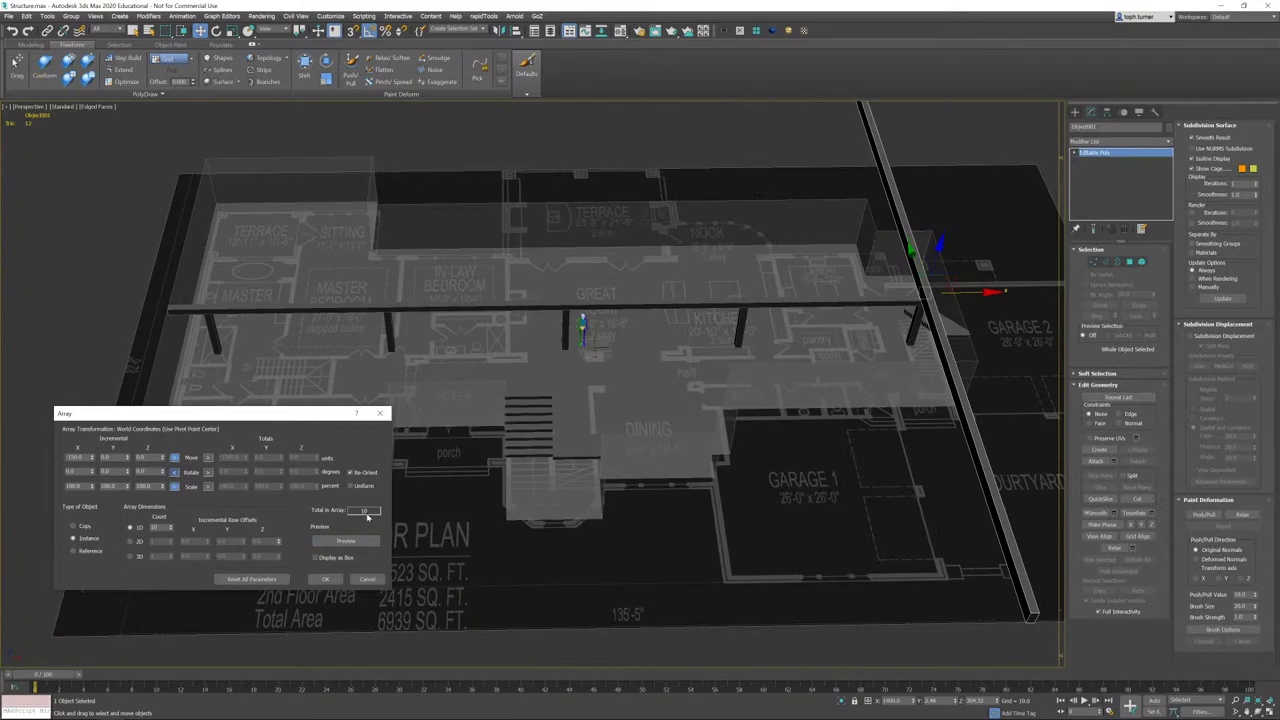
left_click(345, 541)
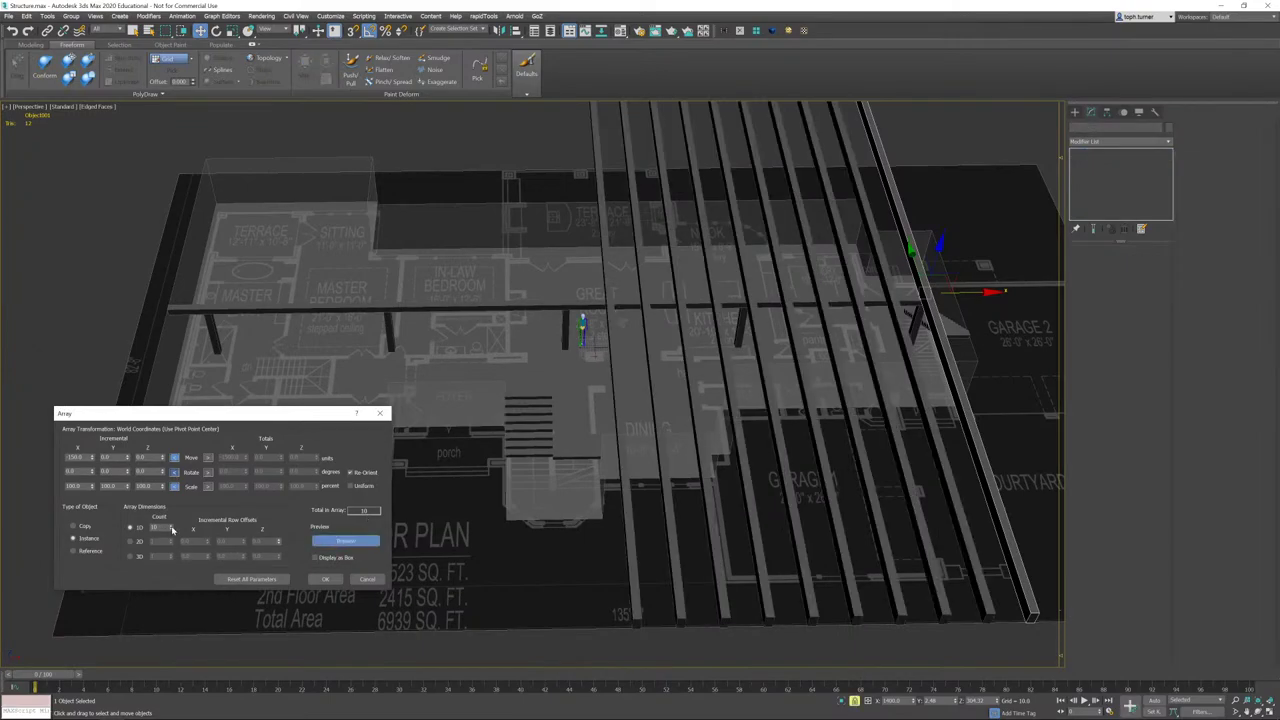
left_click_drag(172, 530, 170, 525)
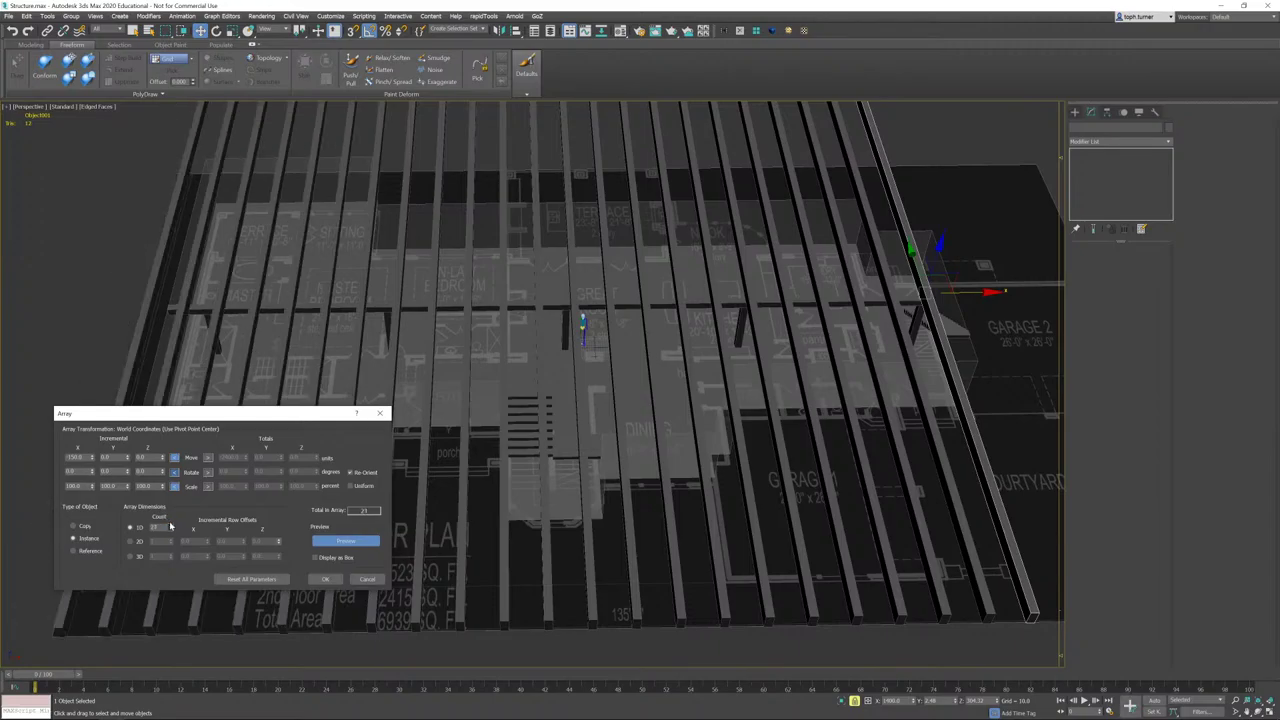
middle_click_drag(329, 317, 740, 375, "alt")
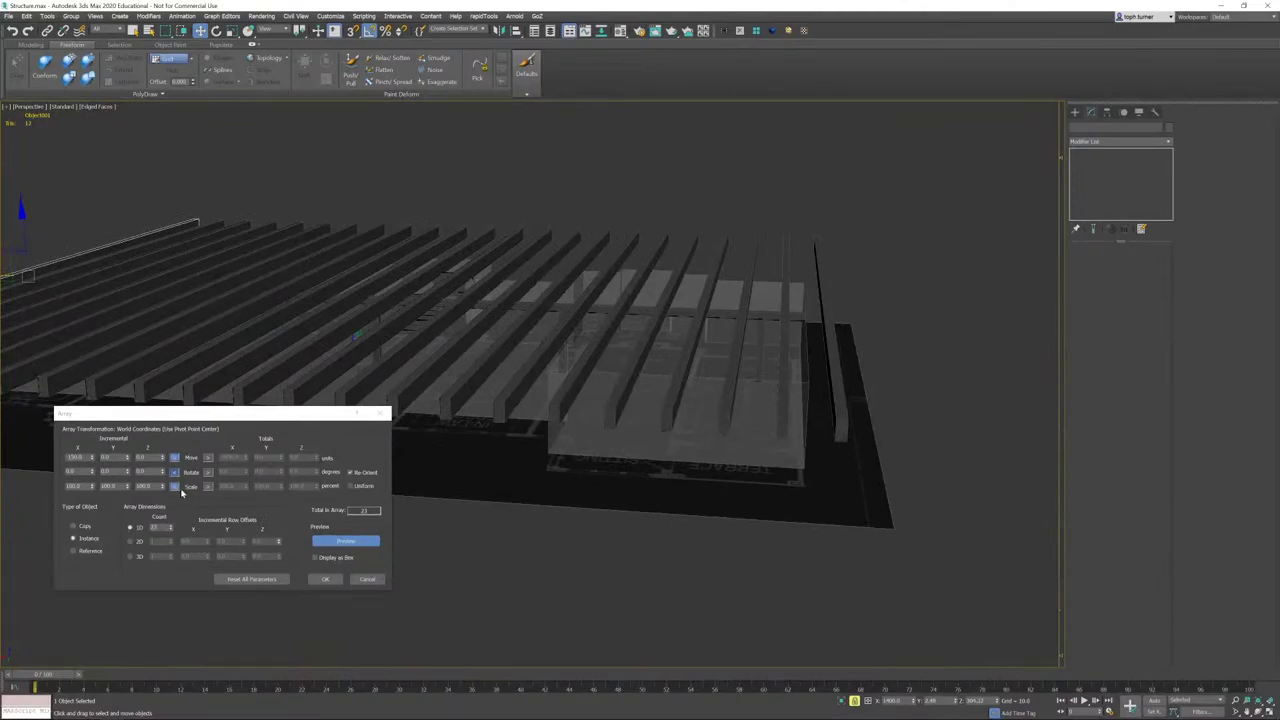
left_click(170, 530)
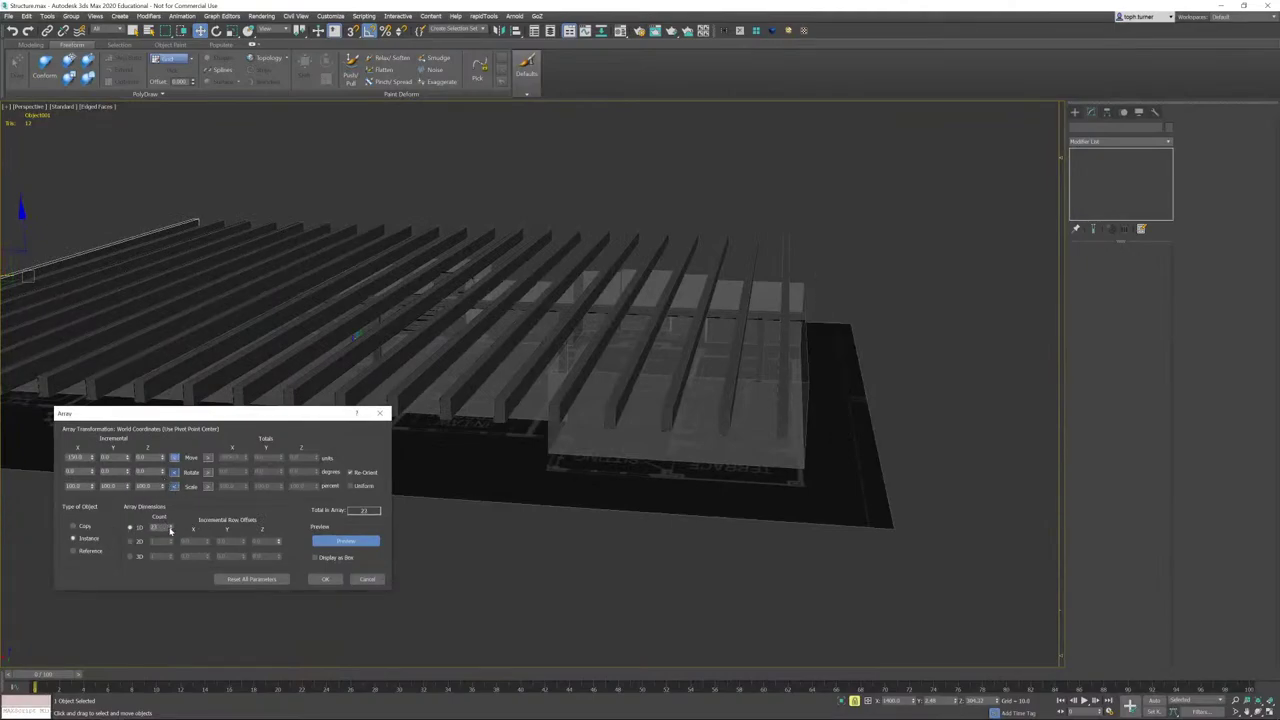
left_click(325, 579)
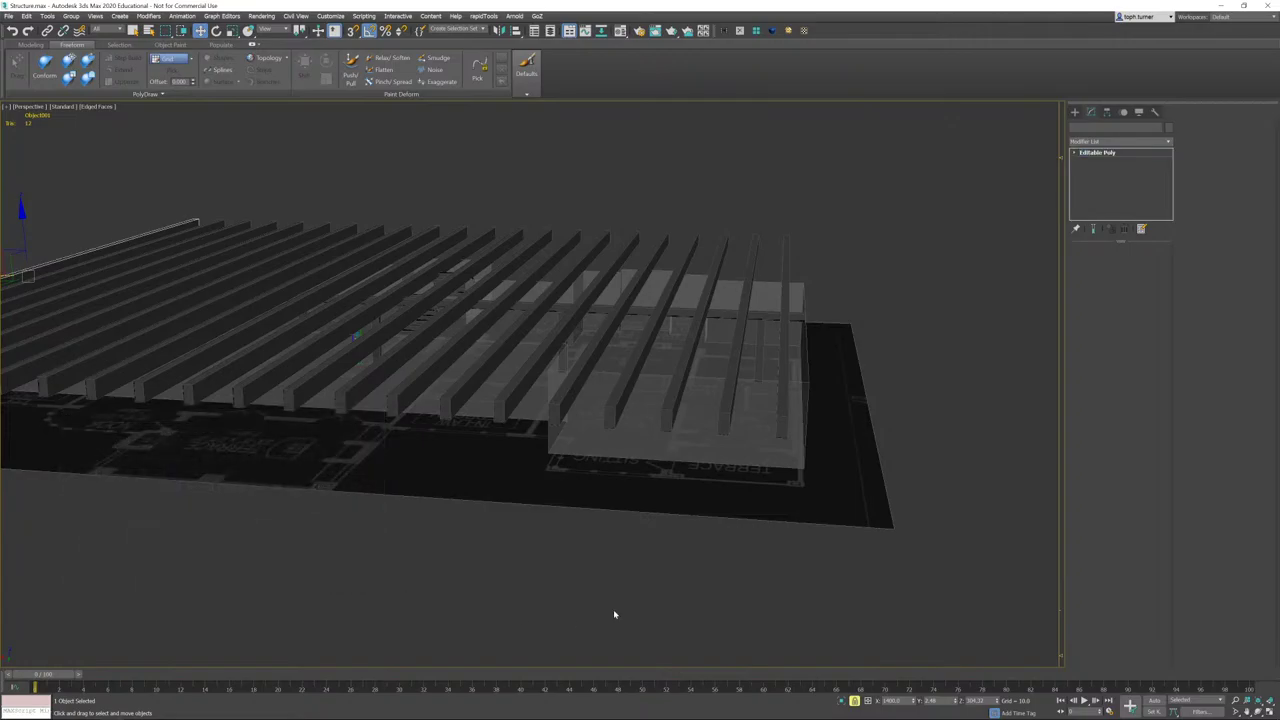
left_click(535, 492)
middle_click_drag(535, 492, 453, 426, "alt")
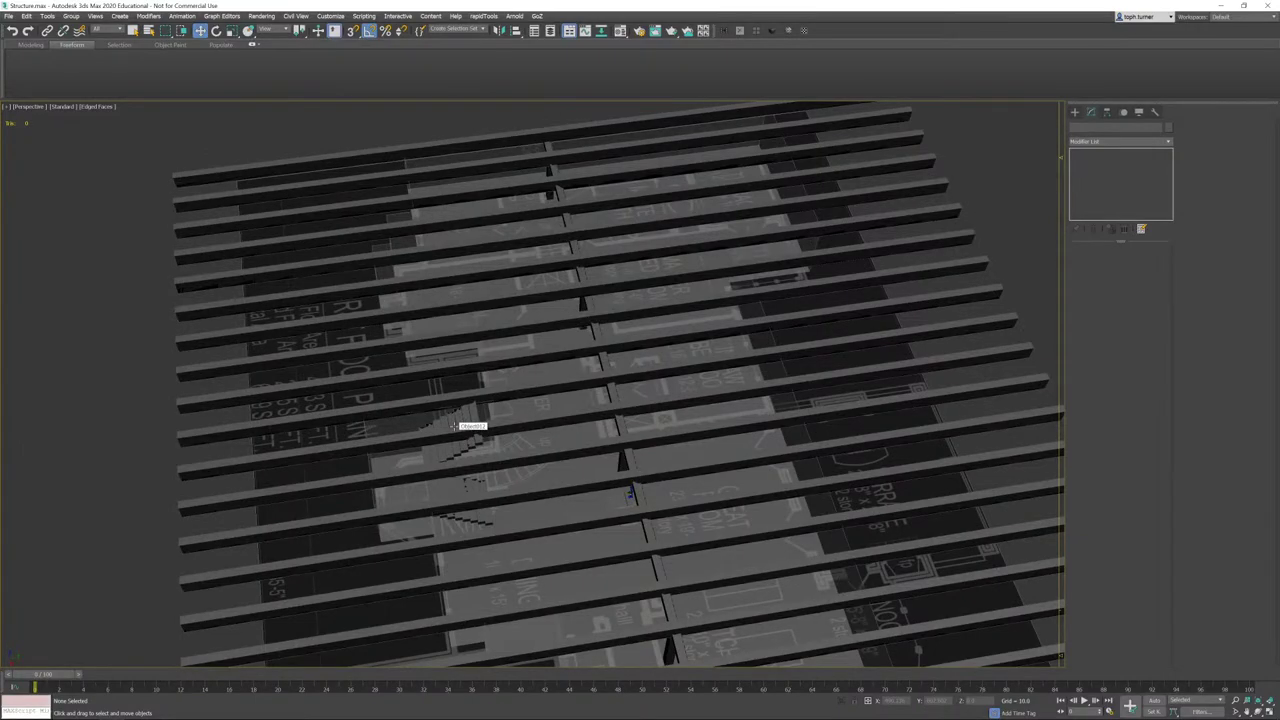
middle_click_drag(455, 422, 780, 458, "alt")
scroll(780, 458, "up", 3)
left_click(823, 429)
scroll(823, 500, "up", 3)
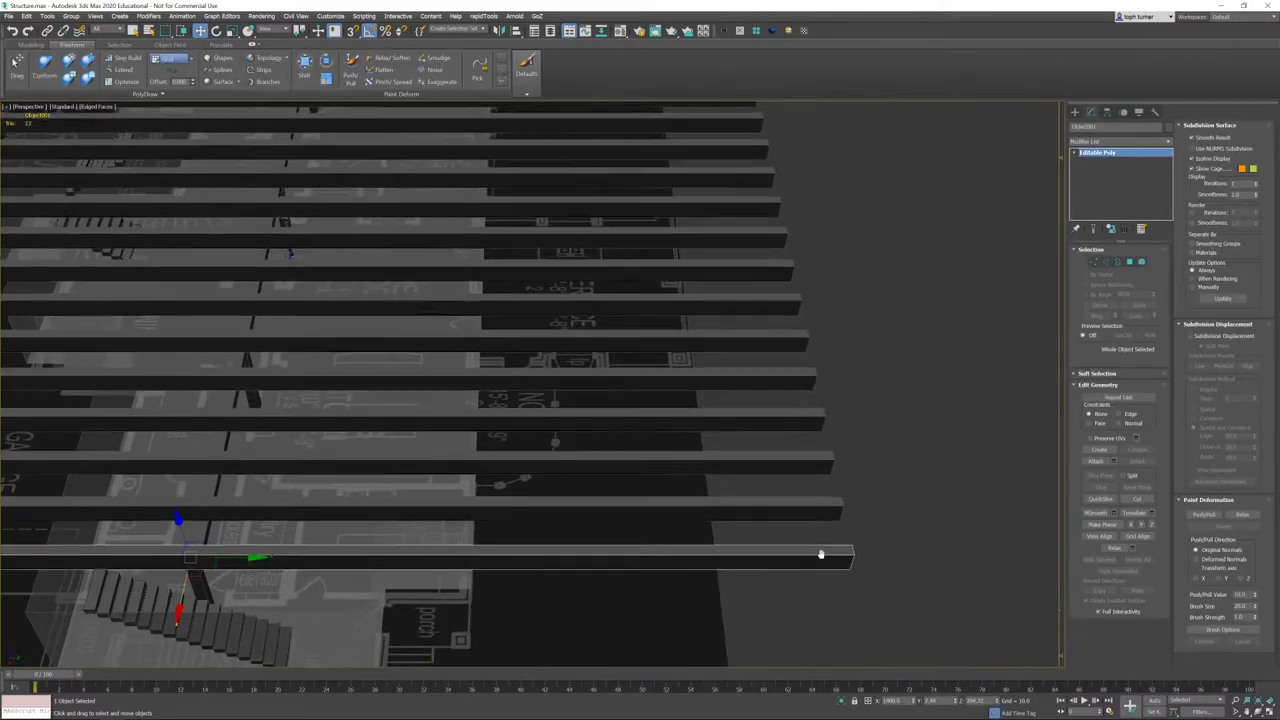
left_click(1096, 460)
middle_click_drag(827, 510, 773, 357, "alt")
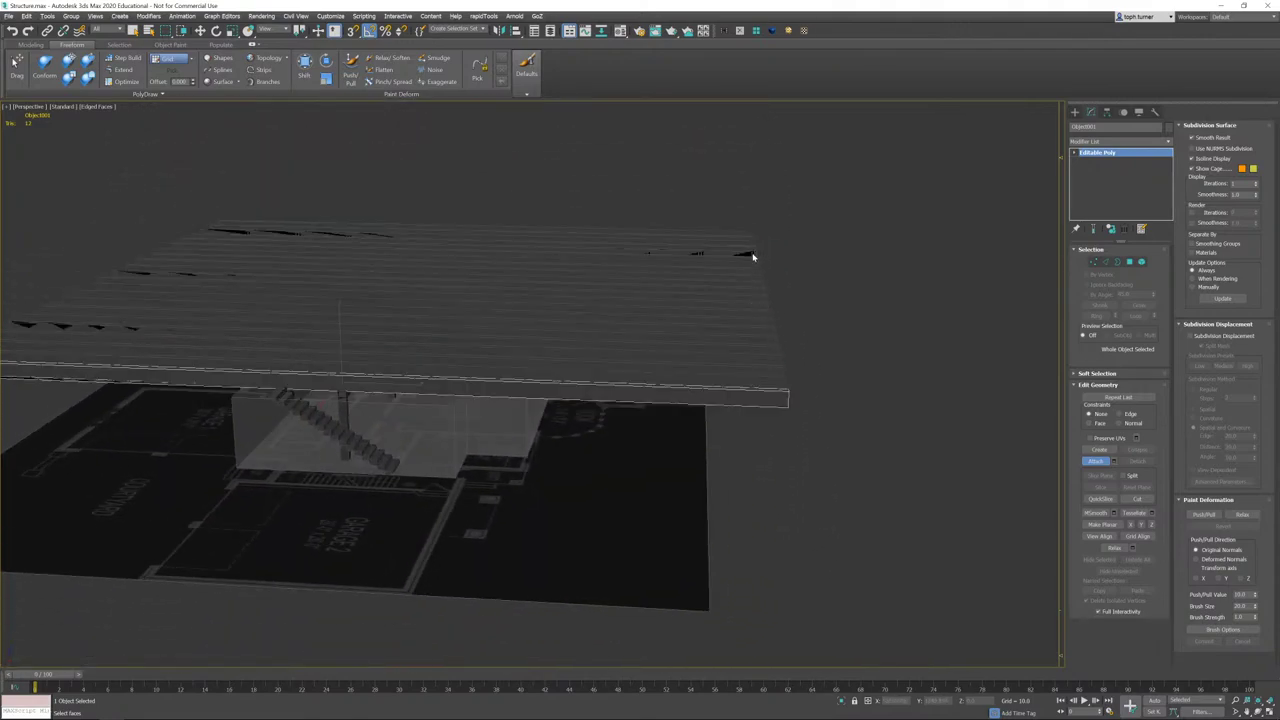
middle_click_drag(903, 384, 909, 428)
scroll(760, 394, "up", 2)
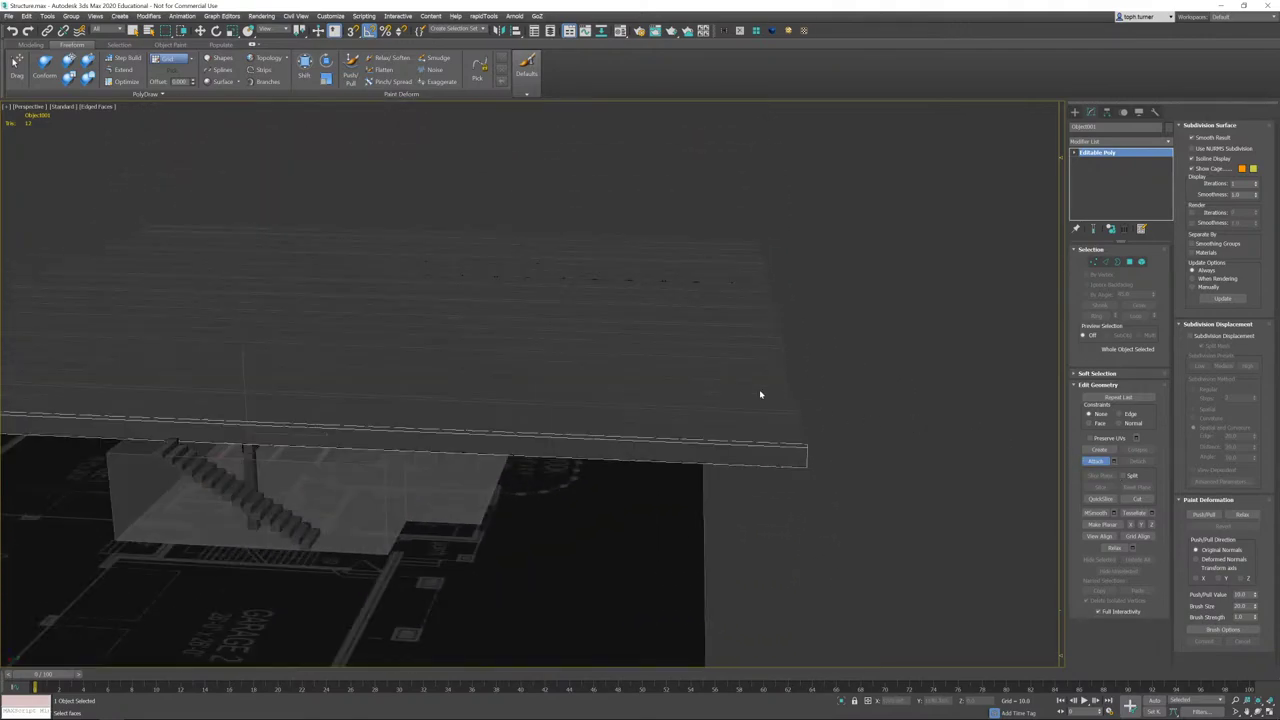
left_click(1096, 460)
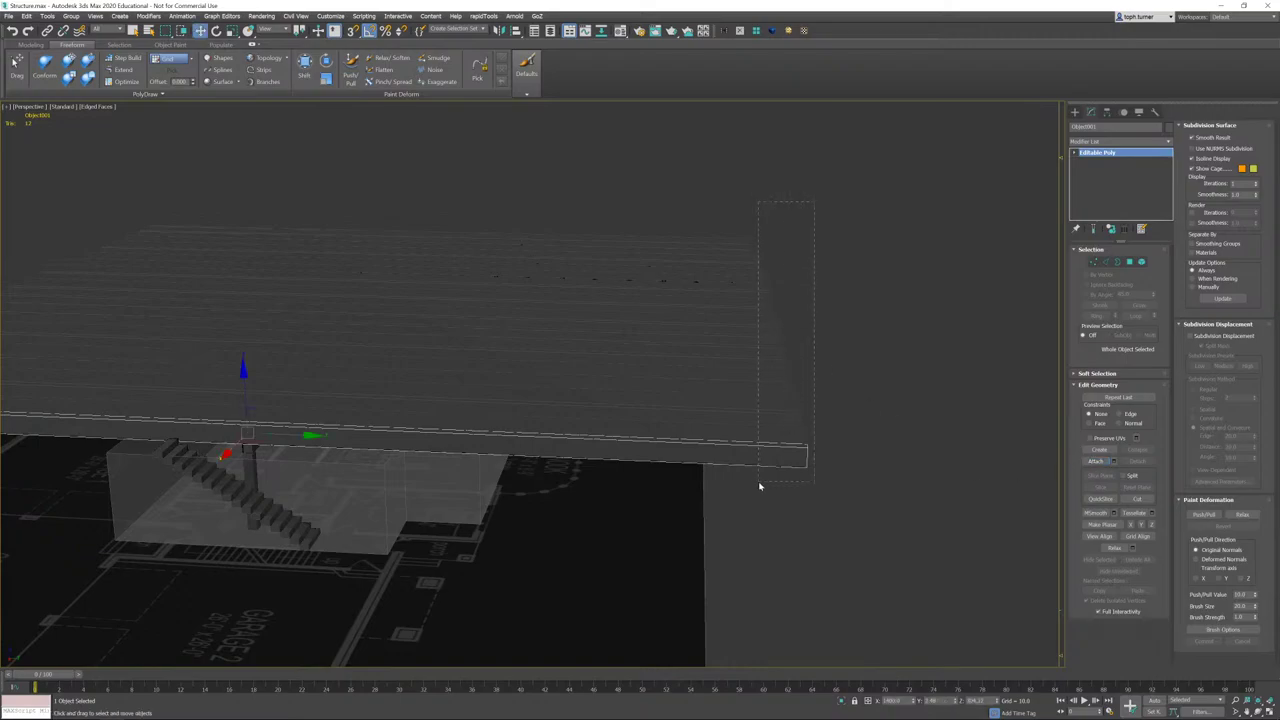
- Select all the arrayed cross beams at once and convert them to Editable Poly
left_click_drag(759, 486, 760, 488)
right_click(760, 275)
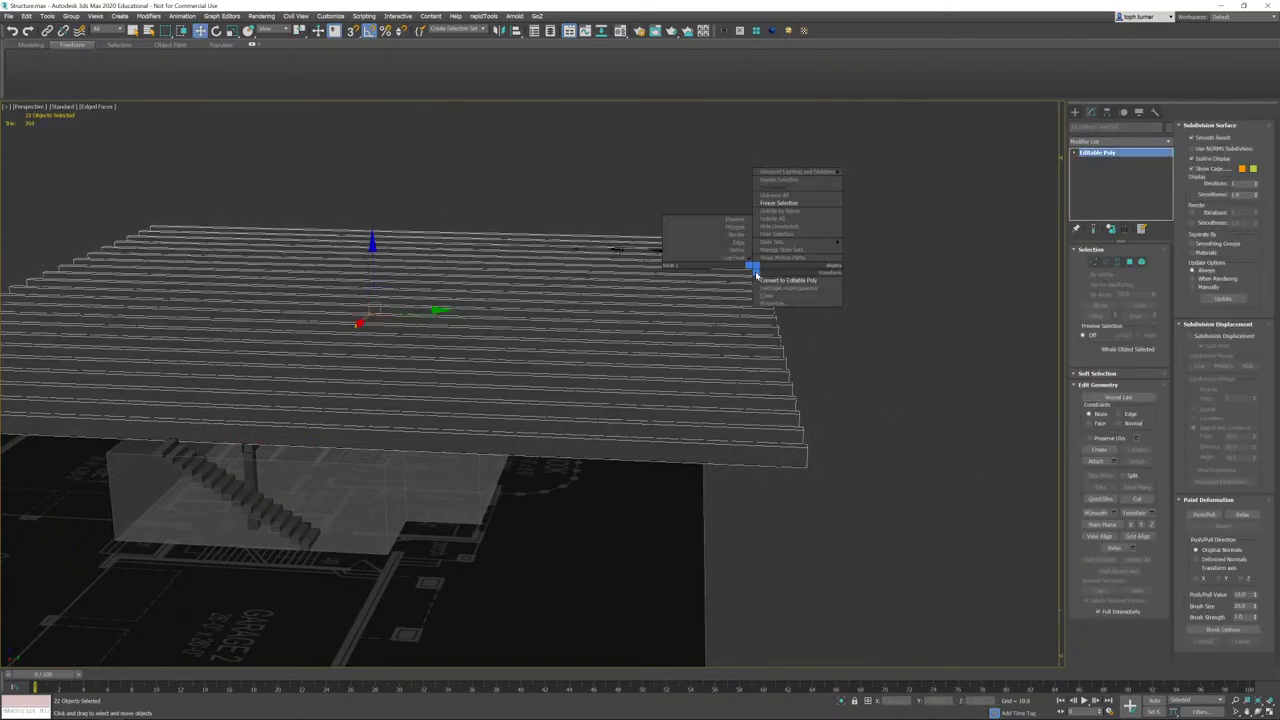
left_click(775, 278)
- Attach all the other cross beams one by one to the garage-side end beam, making a single object
left_click(774, 458)
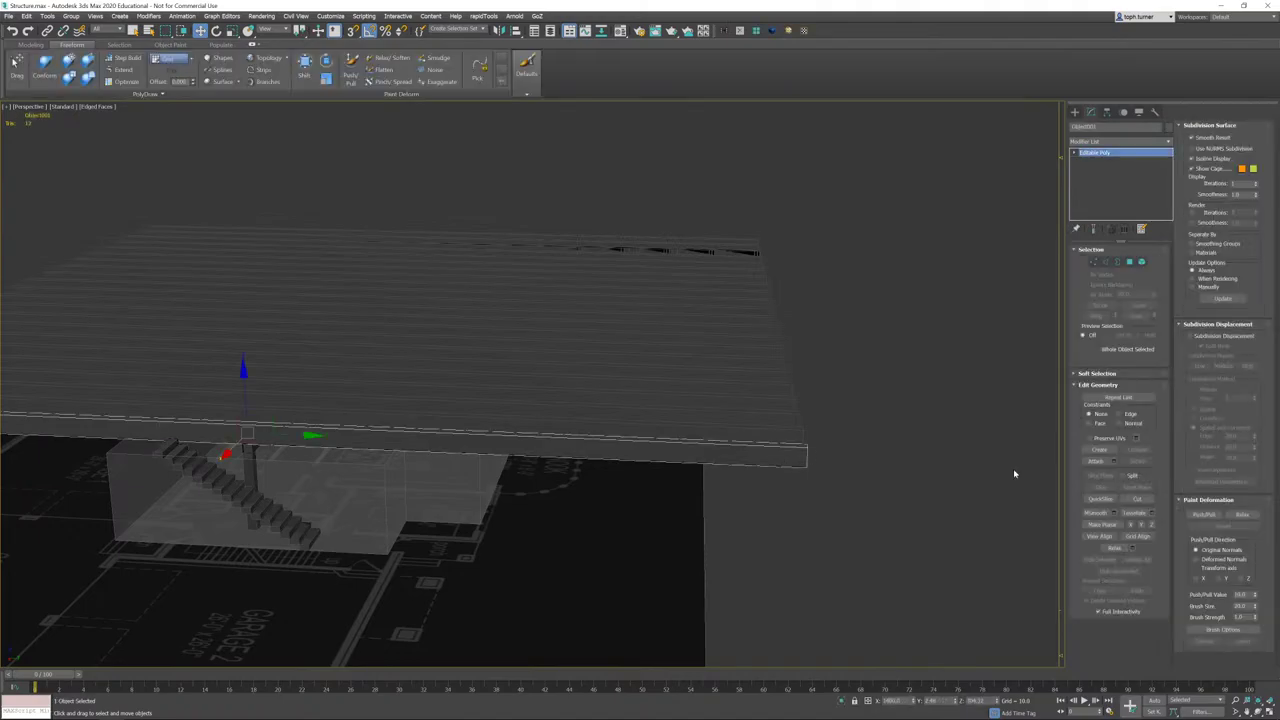
left_click(1096, 461)
left_click(769, 420)
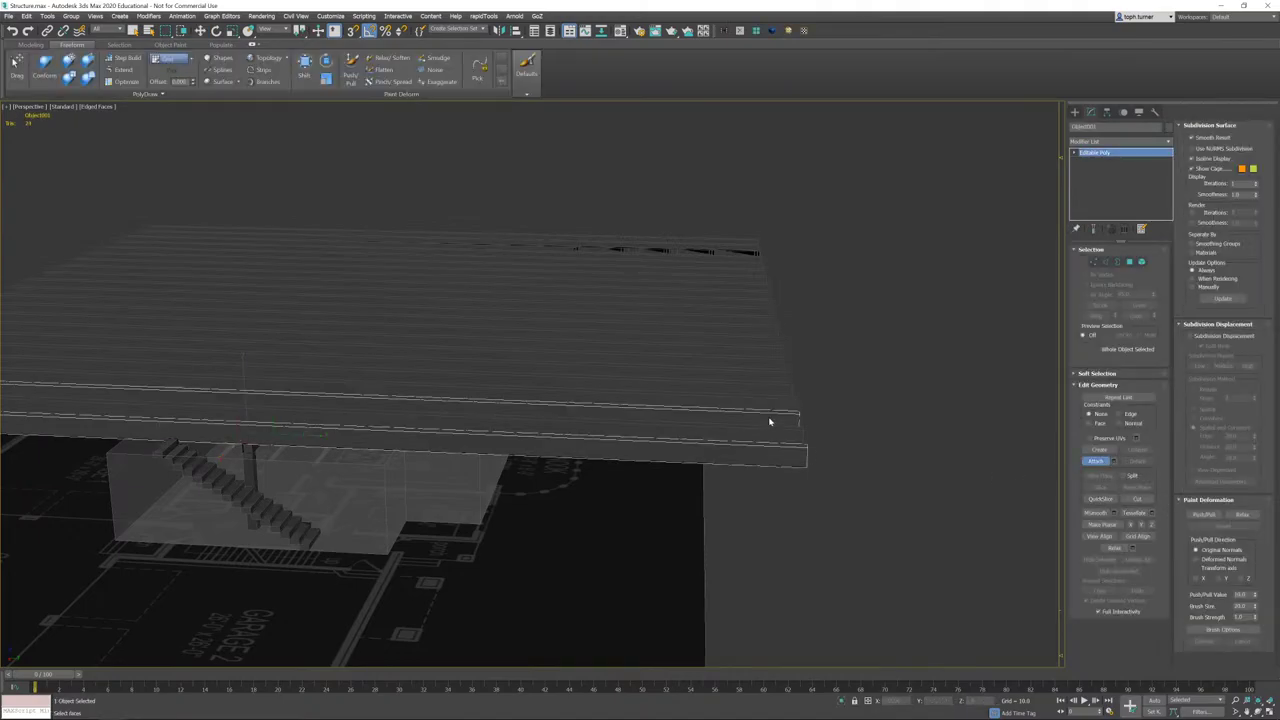
left_click(776, 368)
left_click(776, 356)
left_click(772, 339)
left_click(769, 318)
left_click(766, 296)
left_click(762, 277)
left_click(759, 269)
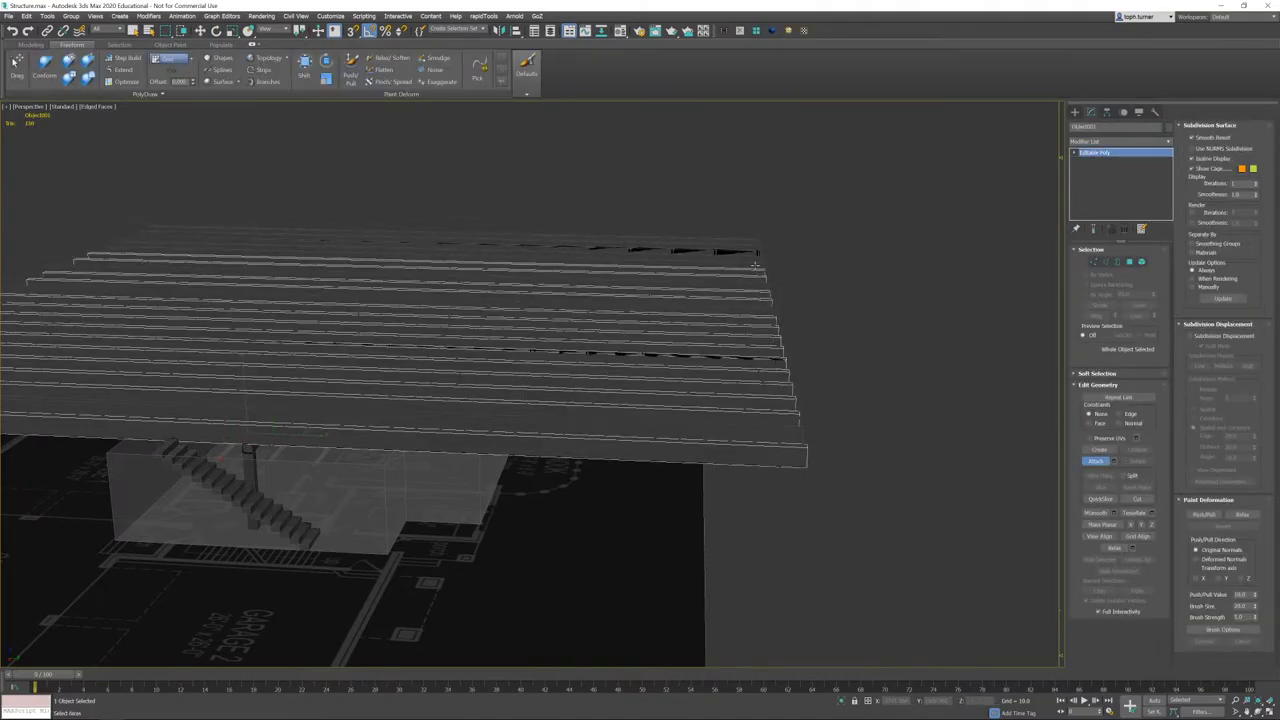
left_click(756, 261)
left_click(751, 242)
left_click(750, 249)
left_click(748, 257)
left_click(748, 282)
left_click(748, 304)
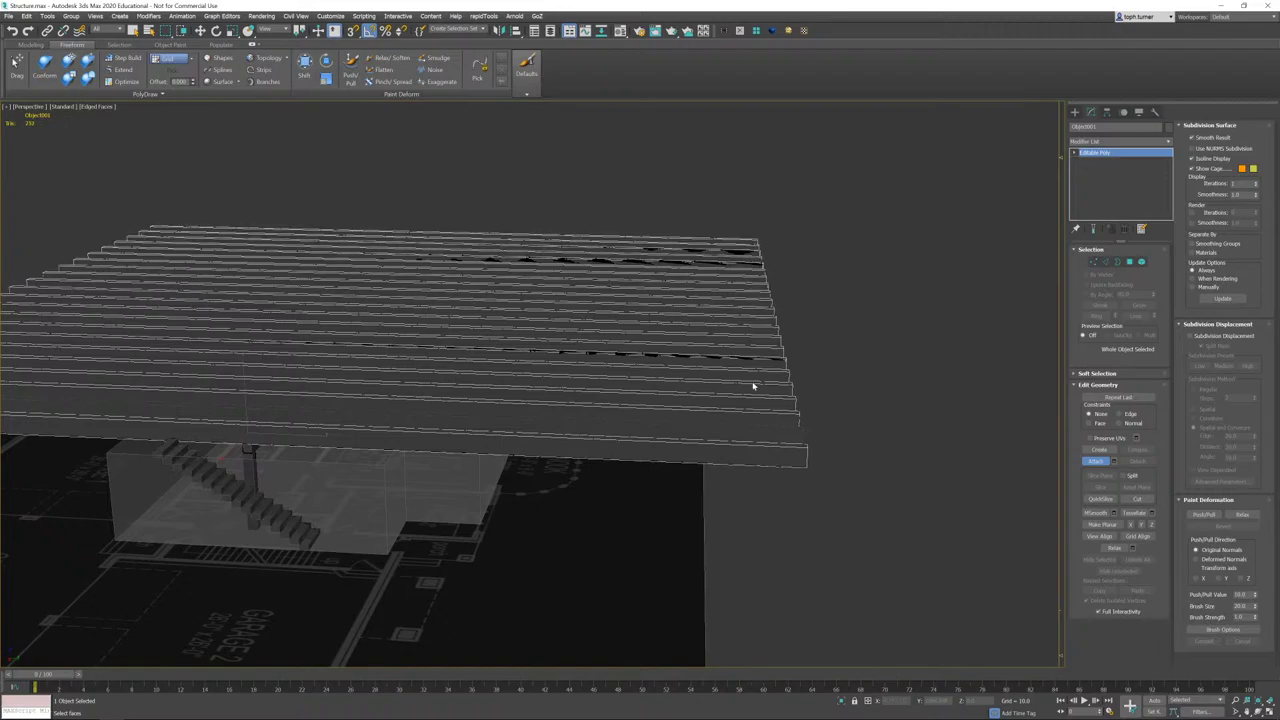
left_click(774, 431)
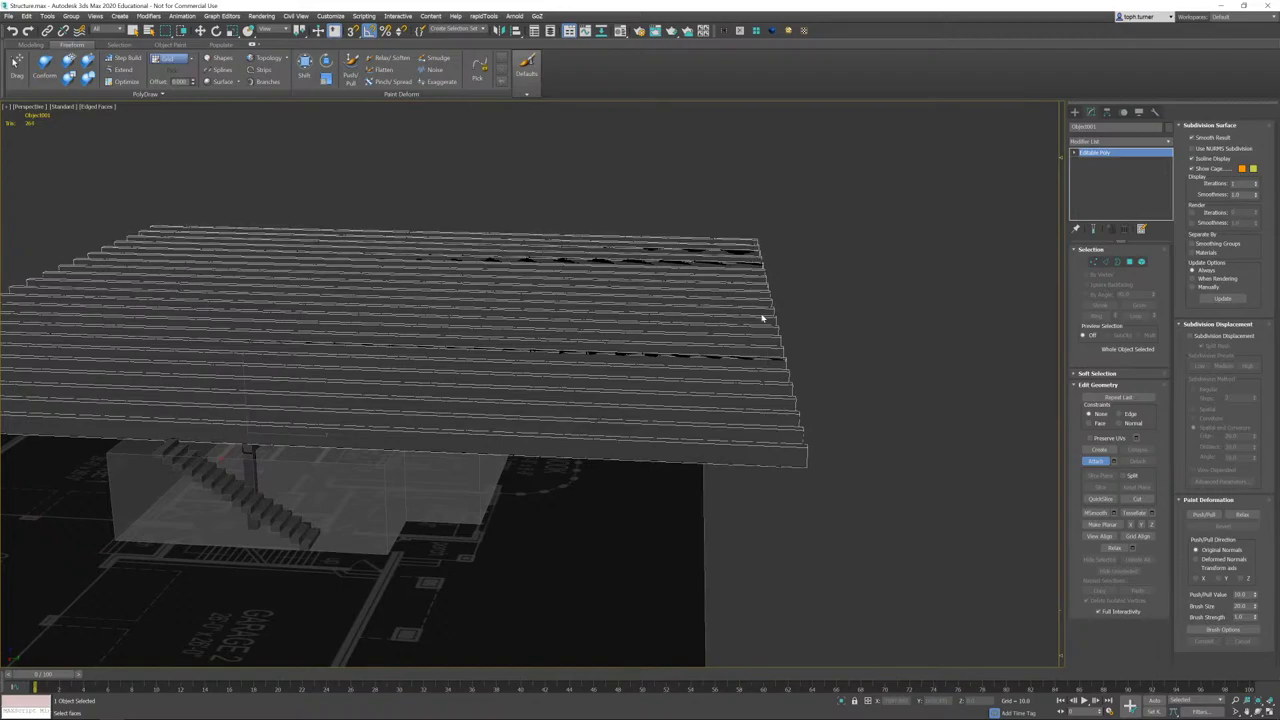
- Move the terrace-side end vertices of all the cross beams back to the outer wall line of the sitting room
middle_click_drag(753, 244, 780, 300, "alt")
middle_click_drag(427, 272, 409, 280, "alt")
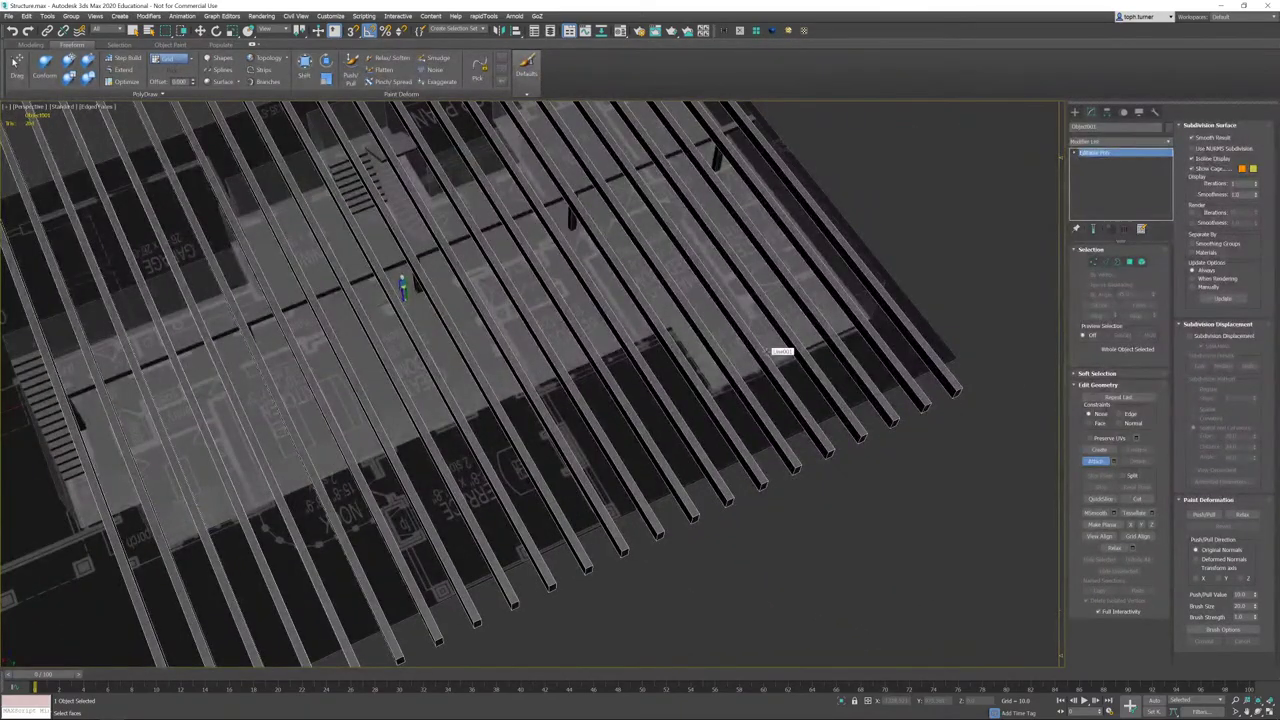
key("t")
scroll(805, 380, "down", 4)
scroll(819, 417, "down", 1)
middle_click_drag(786, 283, 820, 422)
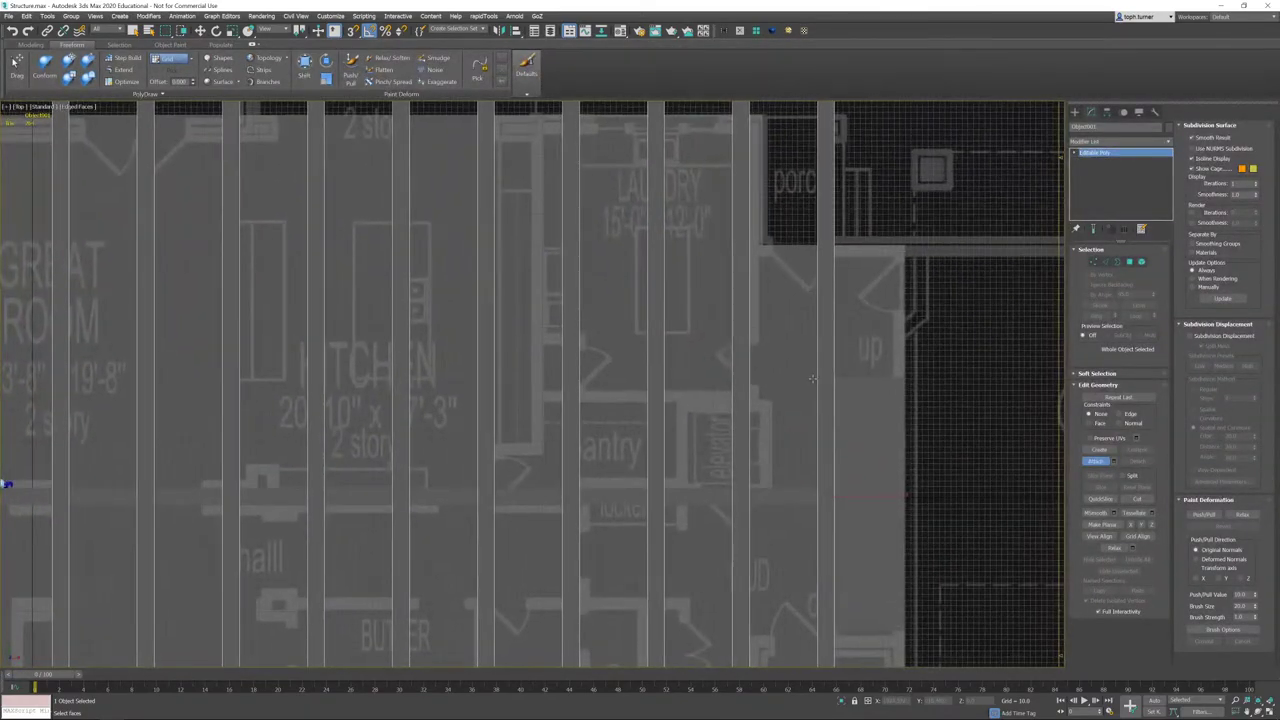
middle_click_drag(720, 308, 843, 534)
scroll(837, 508, "down", 2)
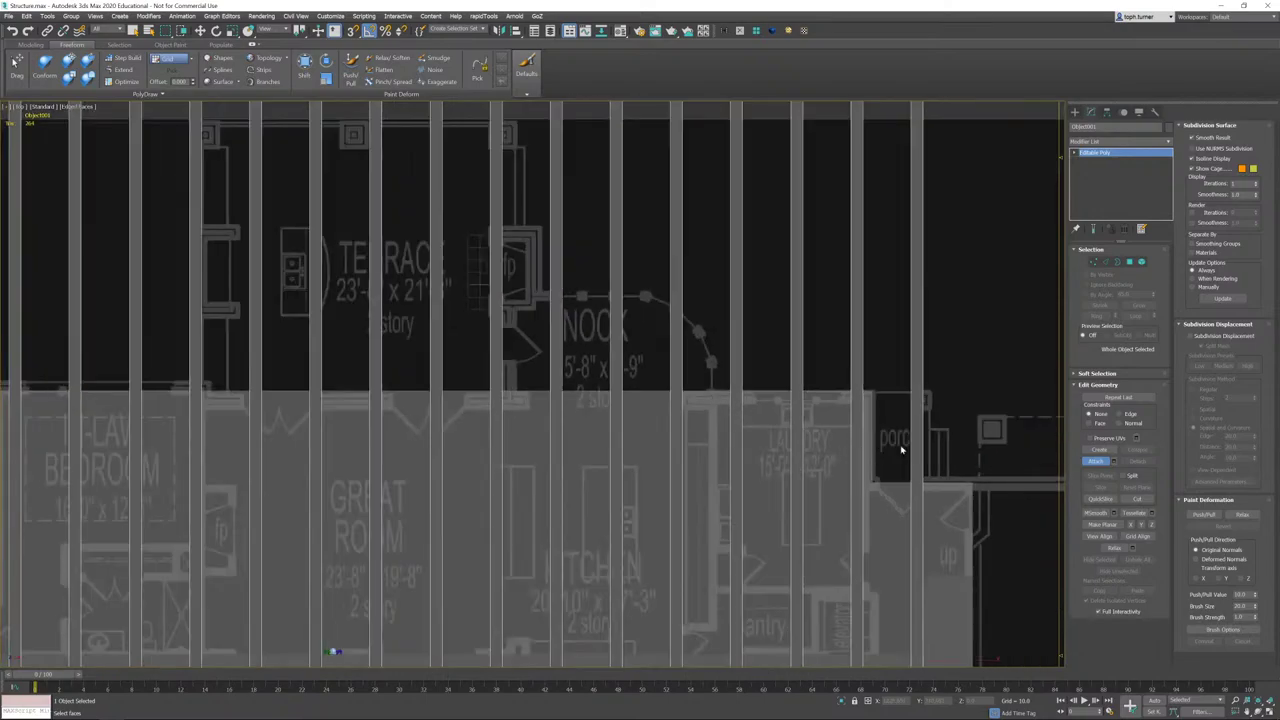
left_click(1095, 261)
middle_click_drag(612, 302, 665, 456)
scroll(664, 453, "down", 2)
left_click_drag(900, 222, 645, 275)
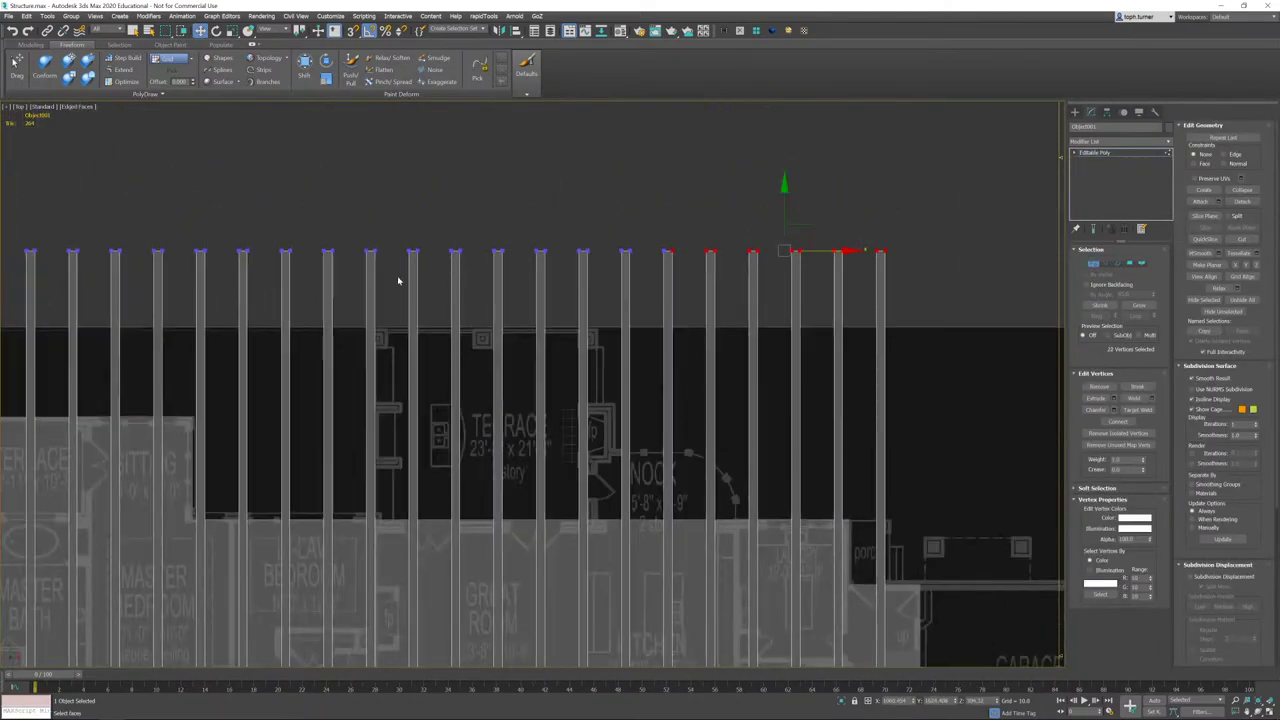
scroll(400, 277, "down", 2)
left_click_drag(745, 317, 745, 318)
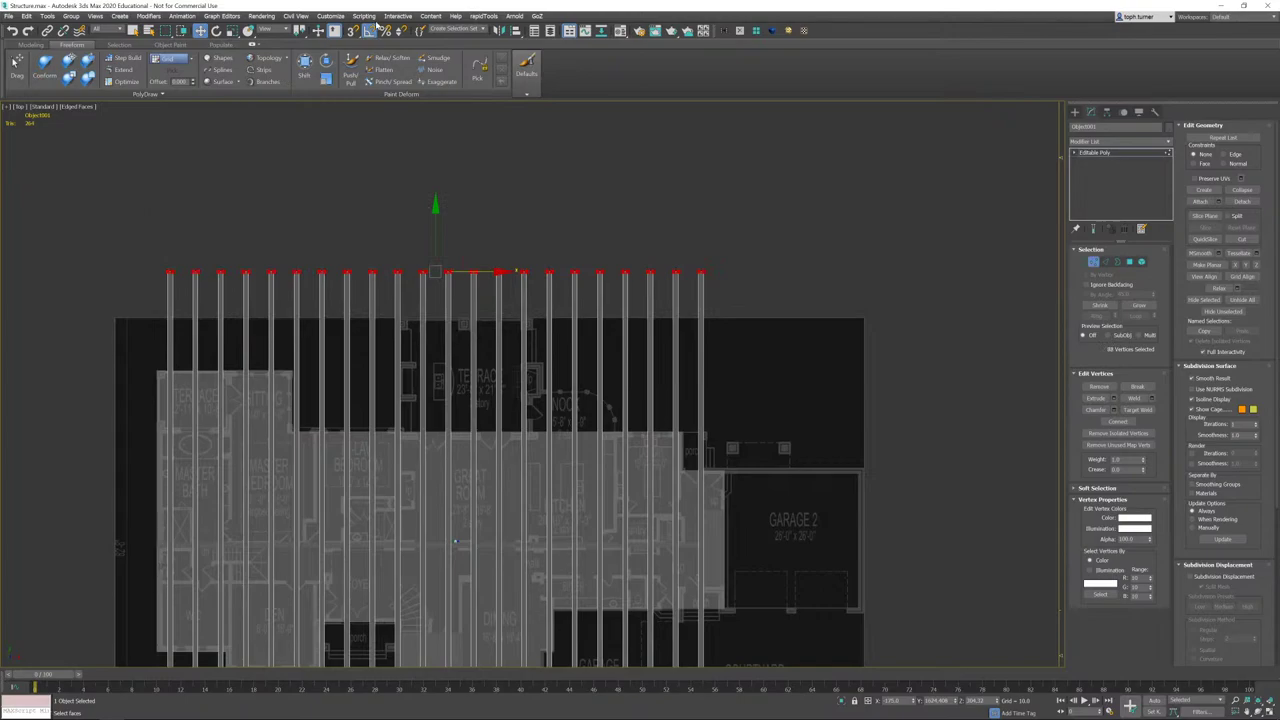
middle_click_drag(448, 246, 698, 206)
scroll(519, 266, "up", 3)
scroll(566, 208, "up", 1)
scroll(752, 128, "down", 1)
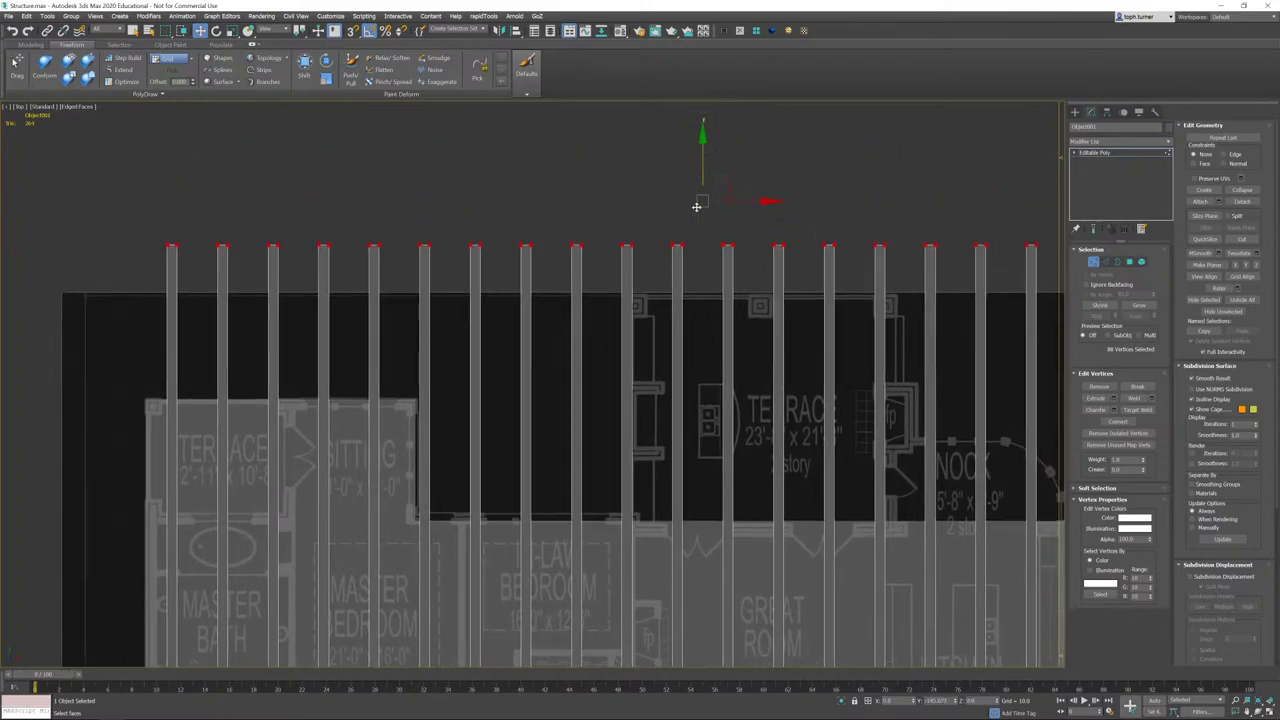
left_click_drag(696, 206, 689, 334)
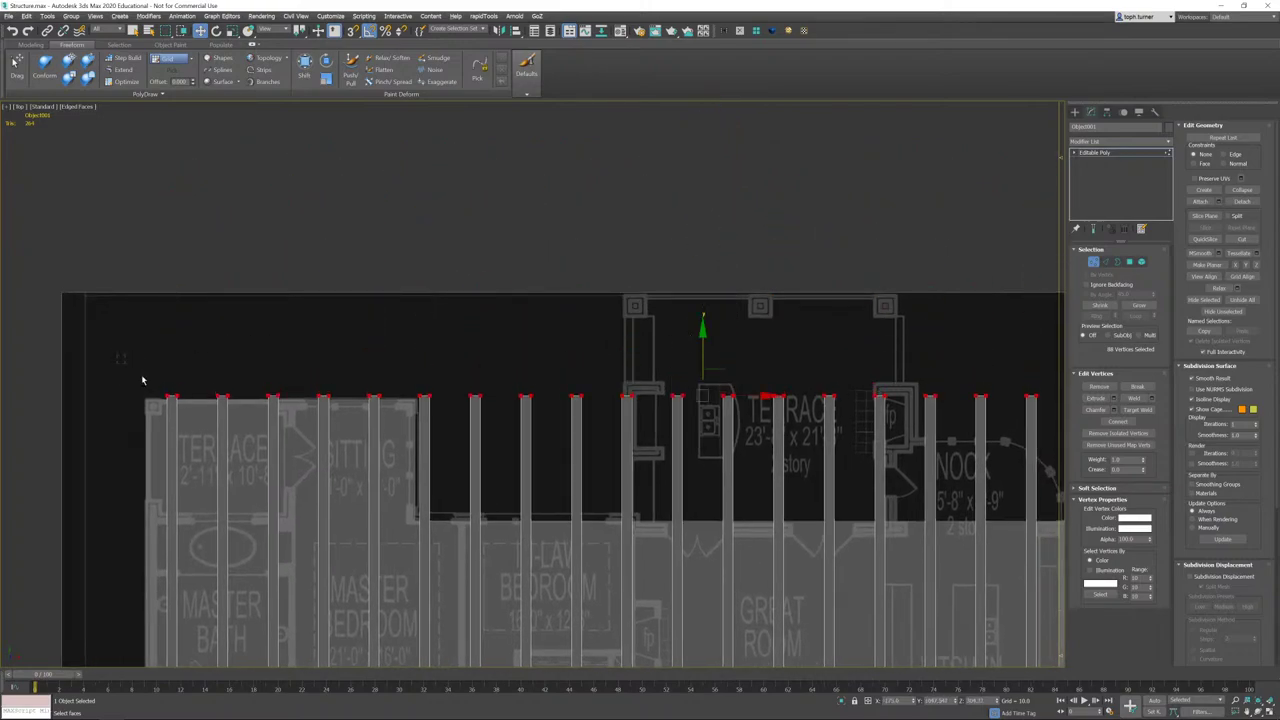
- Exclude the beams over the master suite and pull the remaining terrace-side beam ends back to the great room's rear wall
left_click_drag(397, 462, 399, 463, "alt")
middle_click_drag(437, 447, 184, 368)
scroll(340, 322, "down", 1)
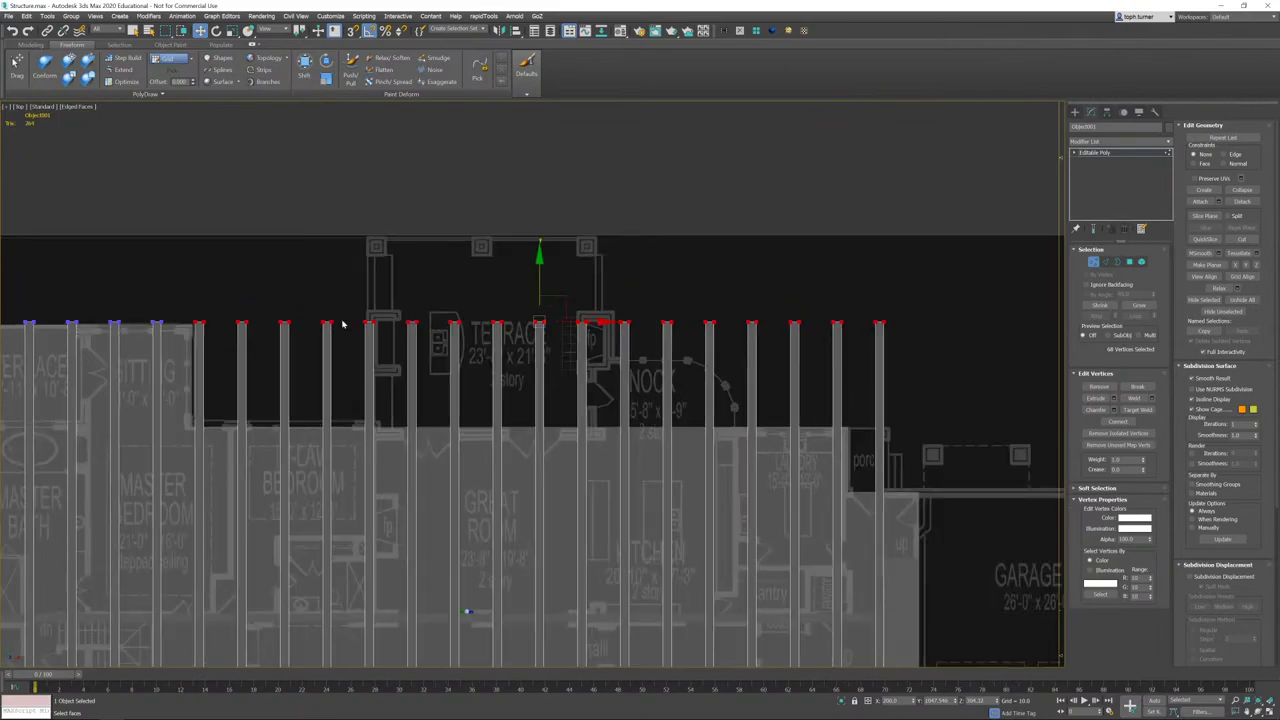
left_click_drag(540, 258, 538, 361)
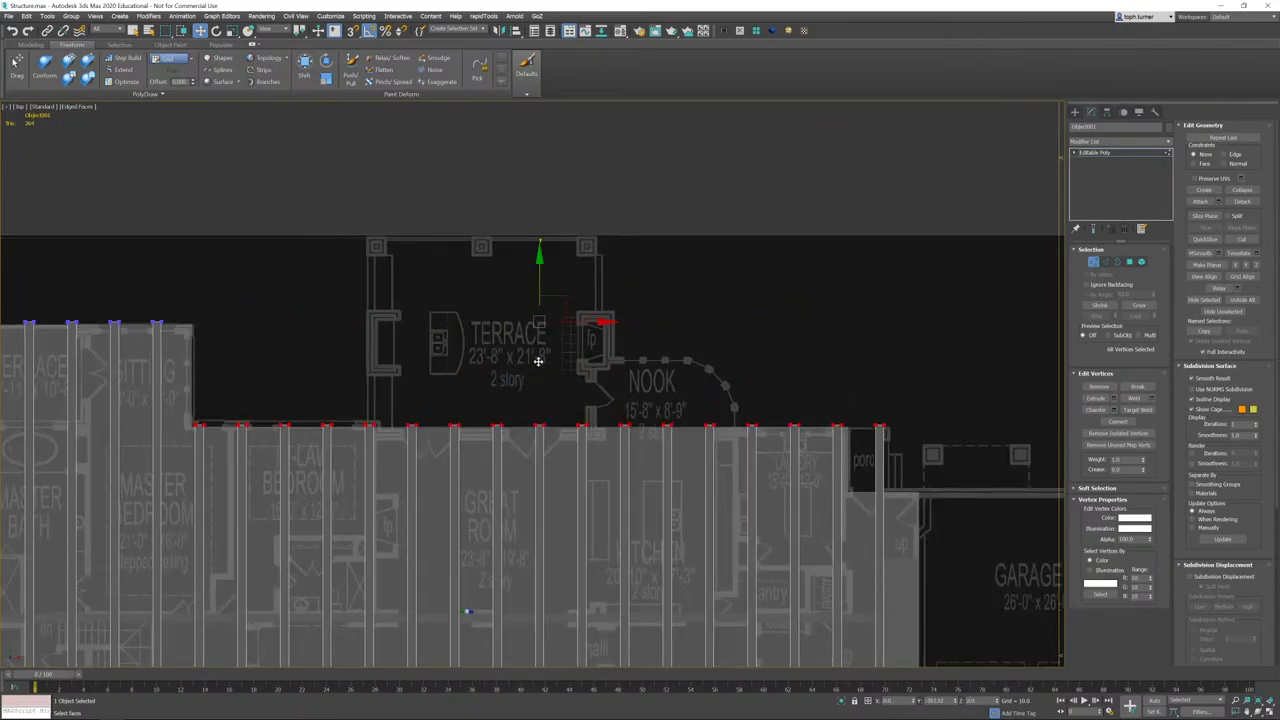
- Shorten the rear end of the beam nearest Garage 2 to the wall line below the small porch
middle_click_drag(648, 383, 521, 306)
scroll(521, 306, "down", 1)
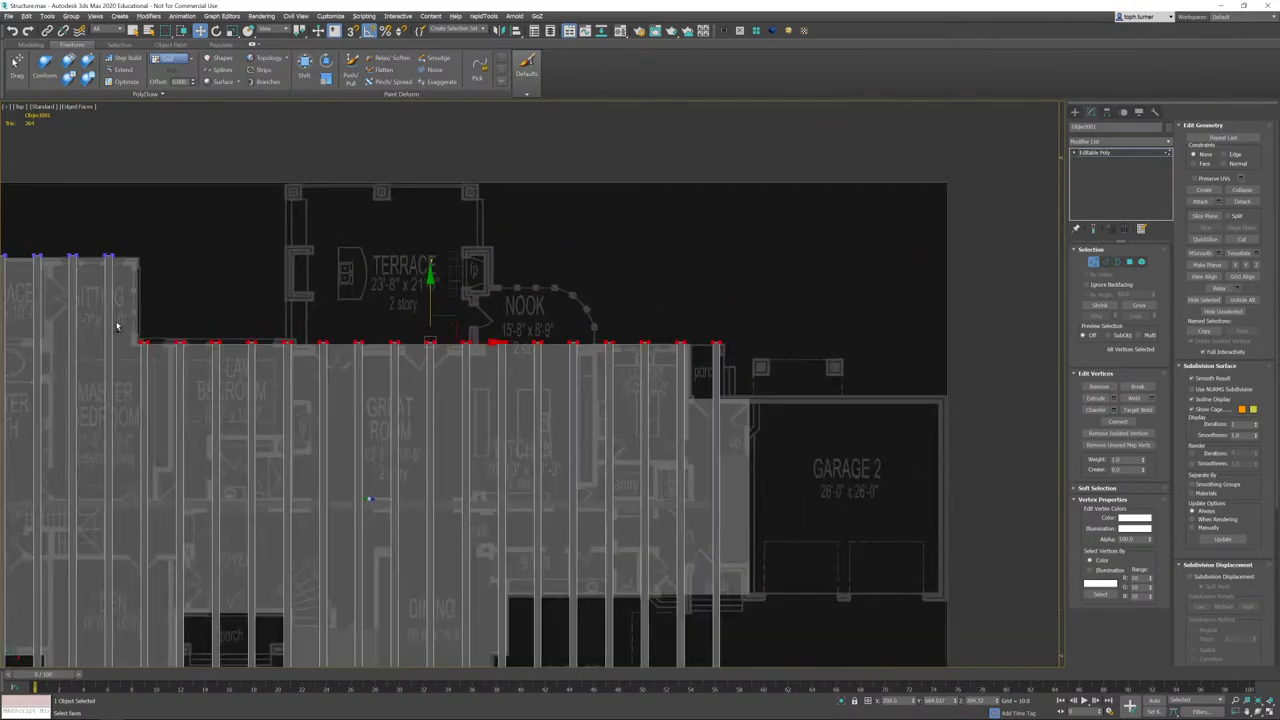
left_click_drag(116, 326, 631, 366)
left_click(716, 343)
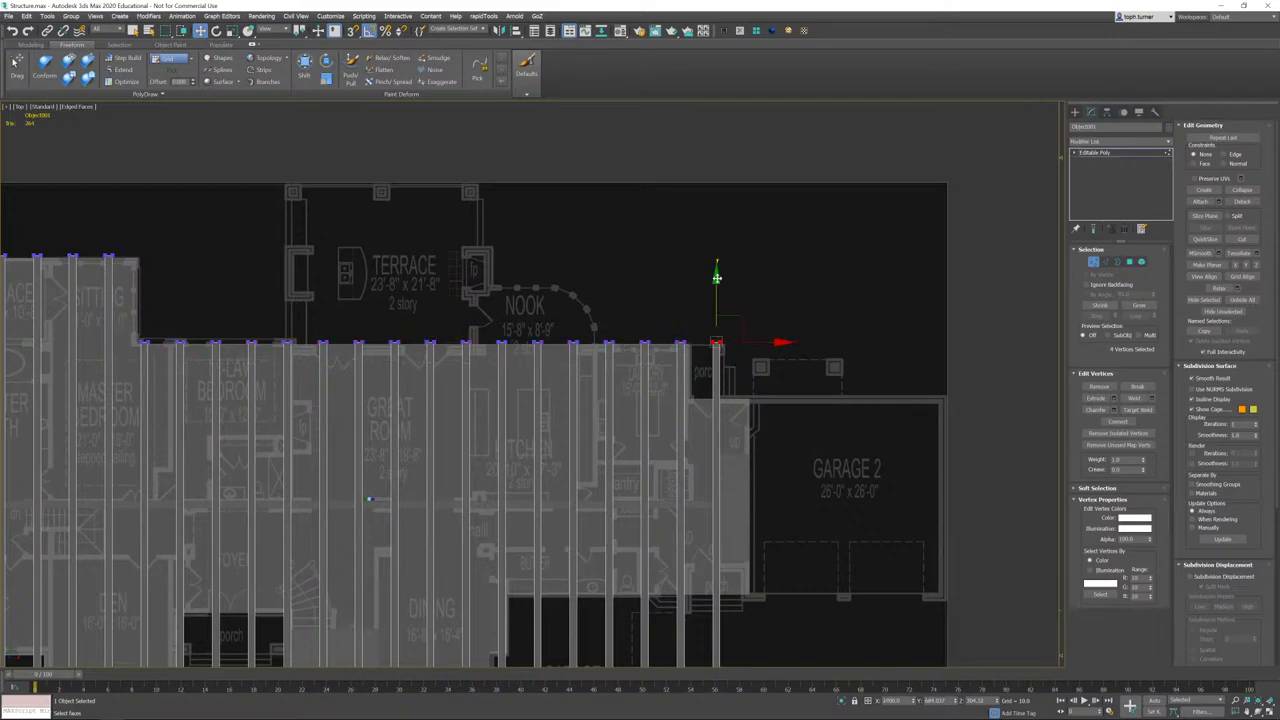
left_click_drag(716, 277, 730, 333)
middle_click_drag(613, 408, 632, 326)
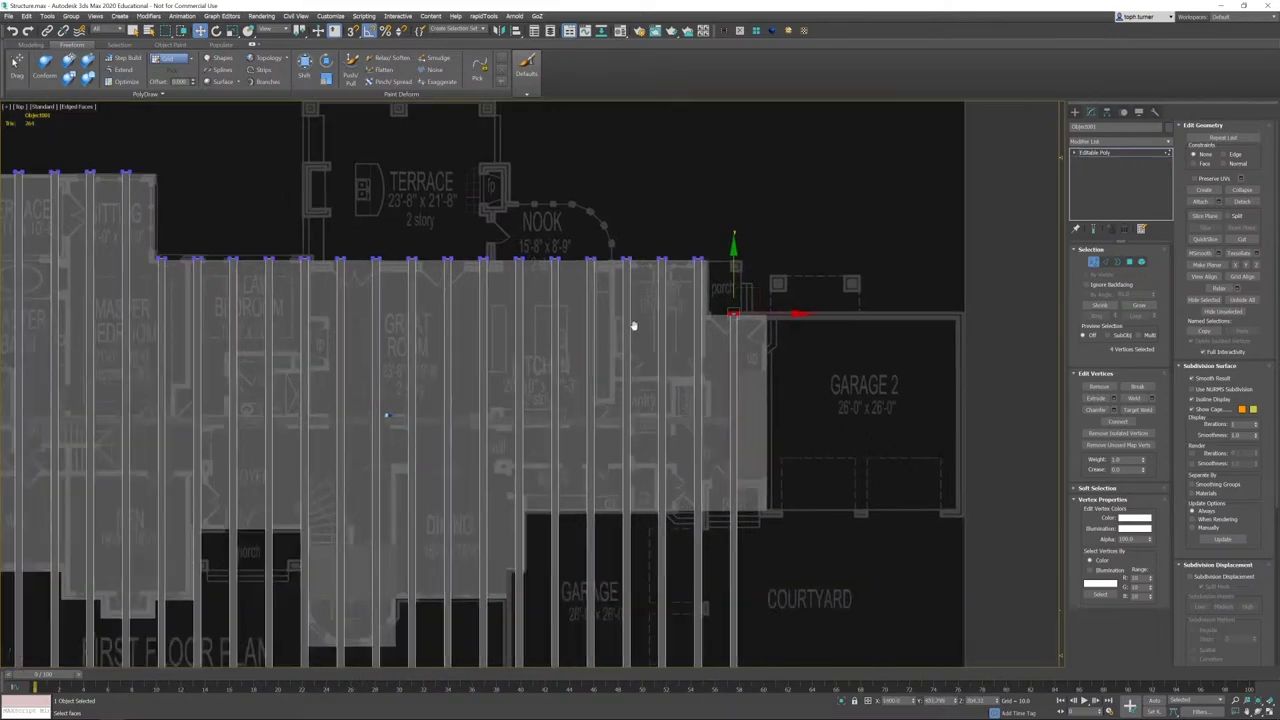
- Move the front end vertices of all the cross beams back to the outer edge of the stair bay beside the dining room
middle_click_drag(640, 523, 754, 243)
scroll(775, 268, "down", 2)
left_click_drag(866, 480, 265, 425)
middle_click_drag(635, 423, 537, 480)
scroll(514, 431, "up", 2)
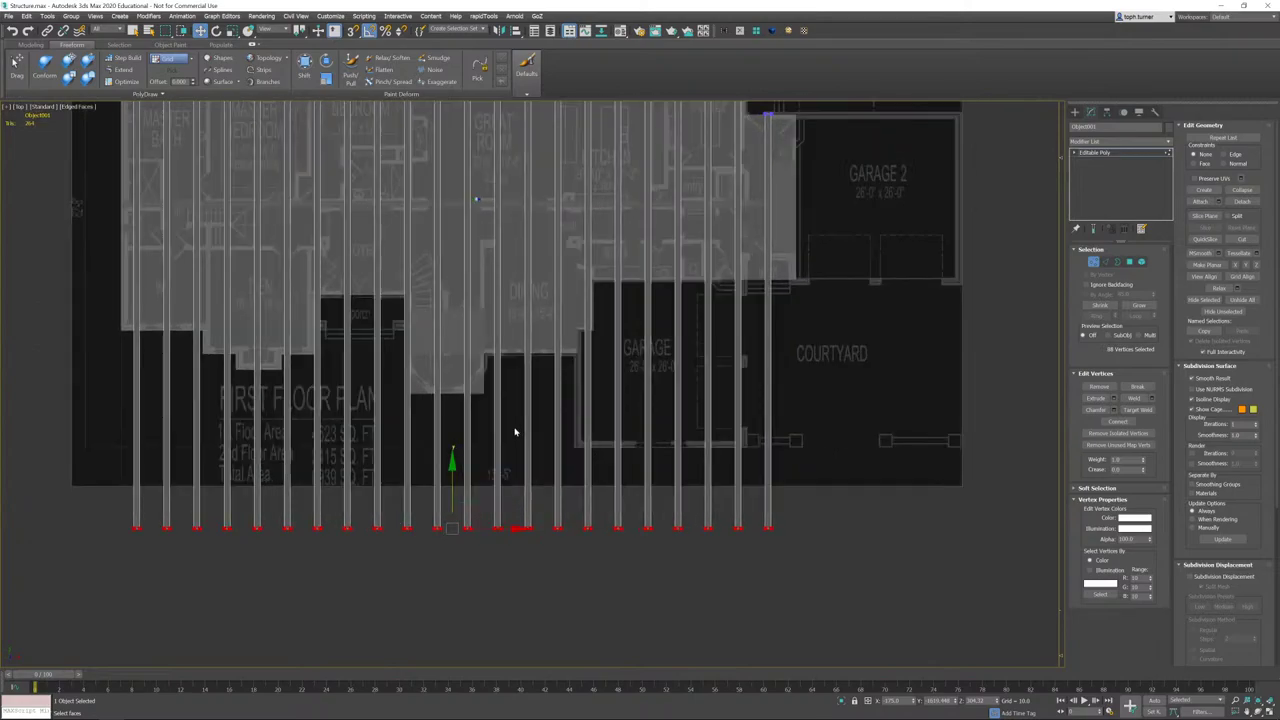
left_click_drag(440, 488, 472, 332)
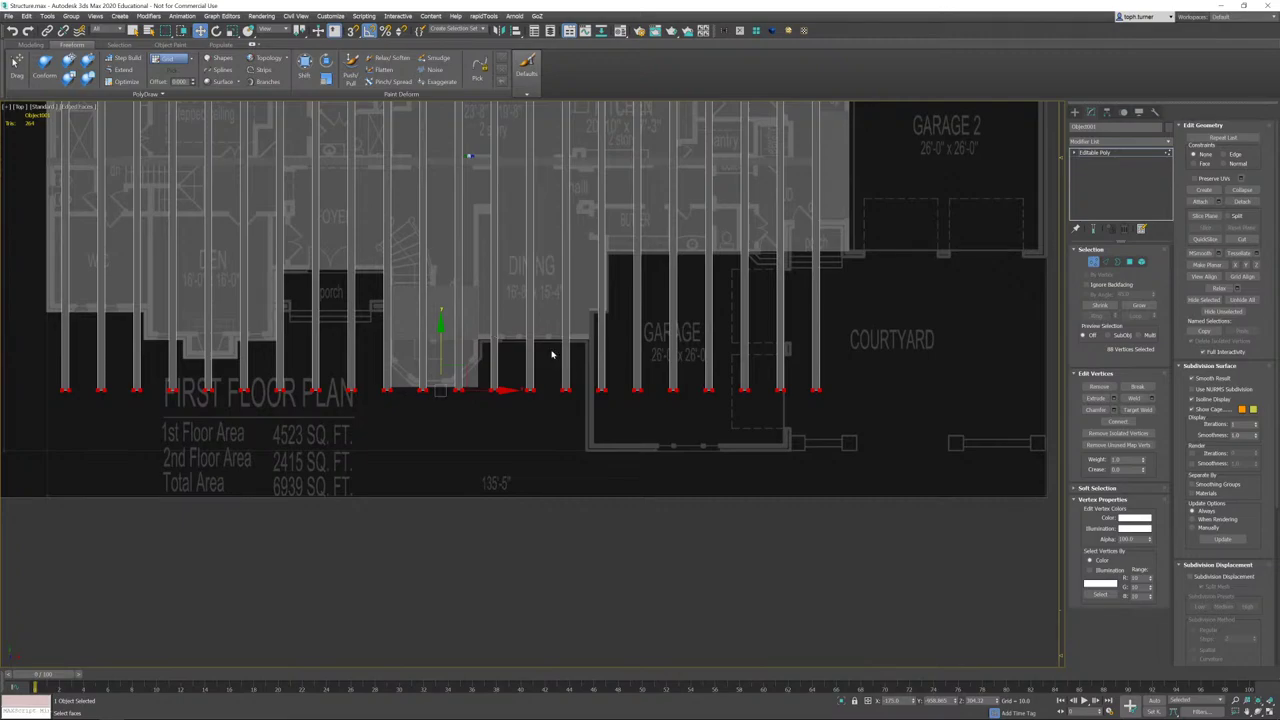
- Excluding the stair-bay beams, pull the front ends back to the den's bay, and all but the bay's own beam to the den's front wall
scroll(551, 354, "up", 2)
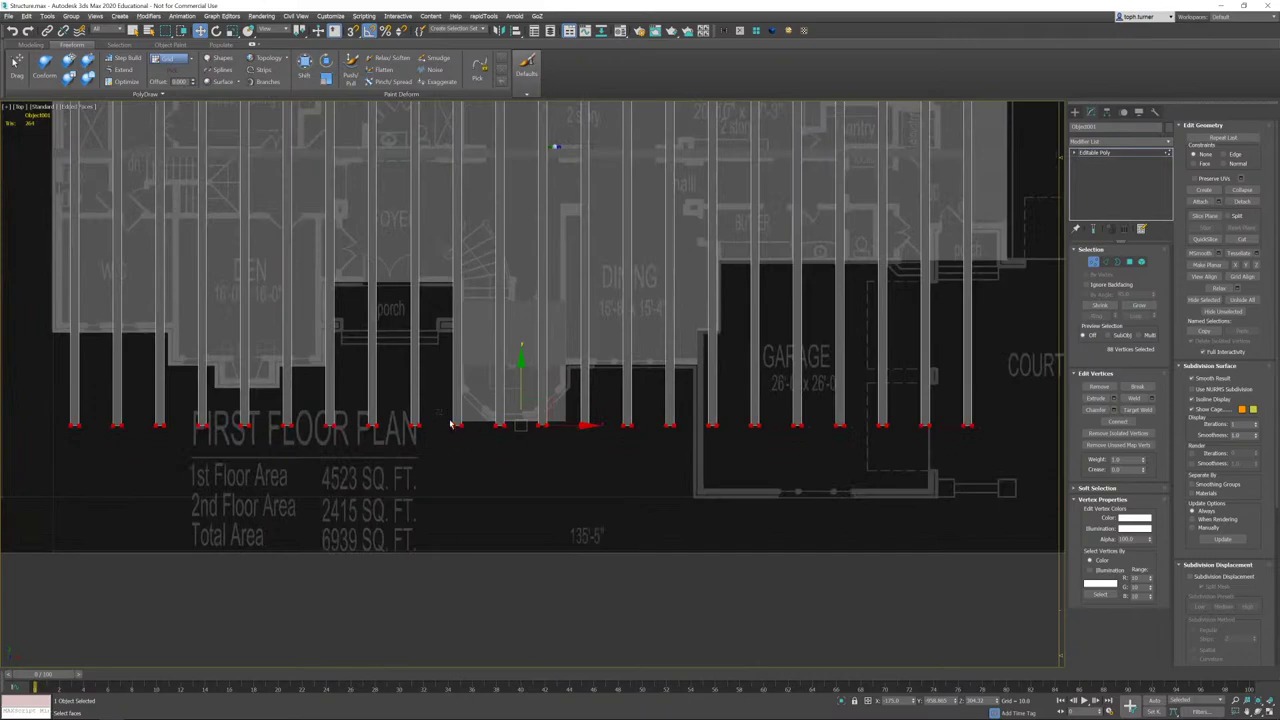
left_click_drag(550, 446, 556, 447, "alt")
left_click_drag(524, 363, 524, 326)
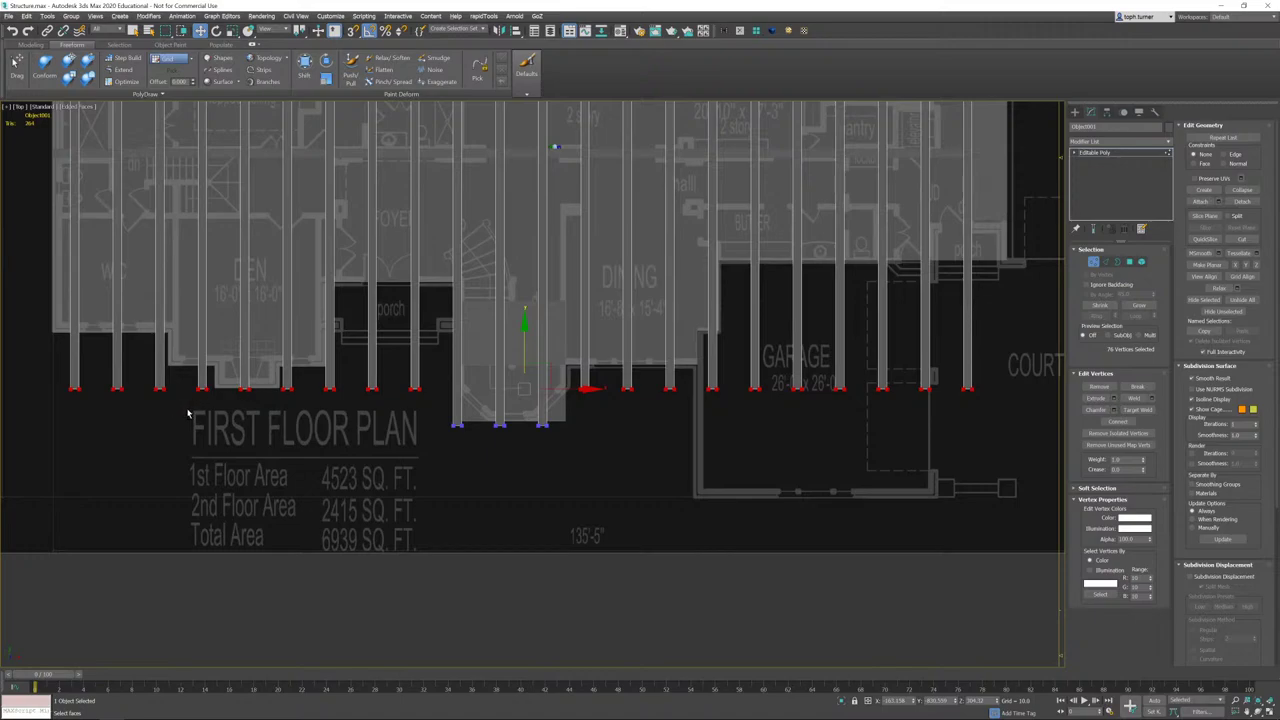
left_click_drag(224, 410, 271, 389, "alt")
left_click_drag(540, 328, 540, 306)
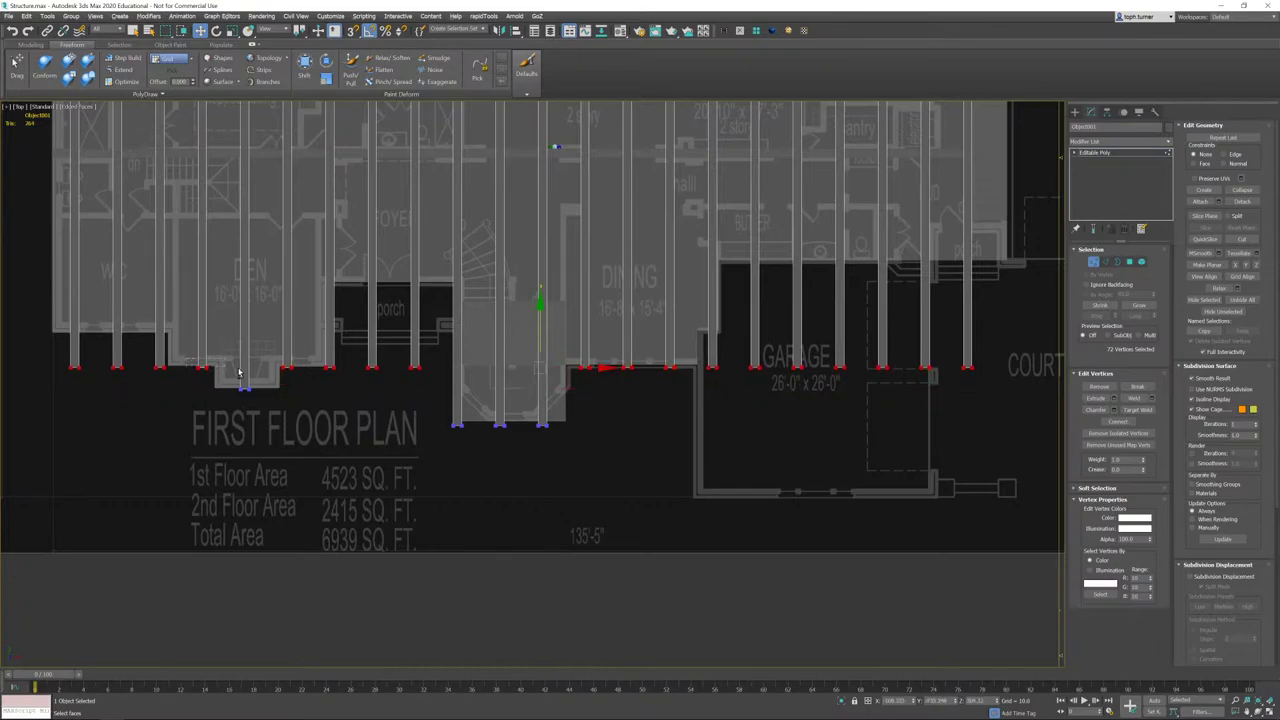
- Exclude the den and dining room beams and pull the remaining front beam ends back to the closet's front wall
left_click_drag(340, 374, 343, 377, "alt")
left_click_drag(639, 373, 690, 382, "alt")
left_click_drag(586, 308, 590, 272)
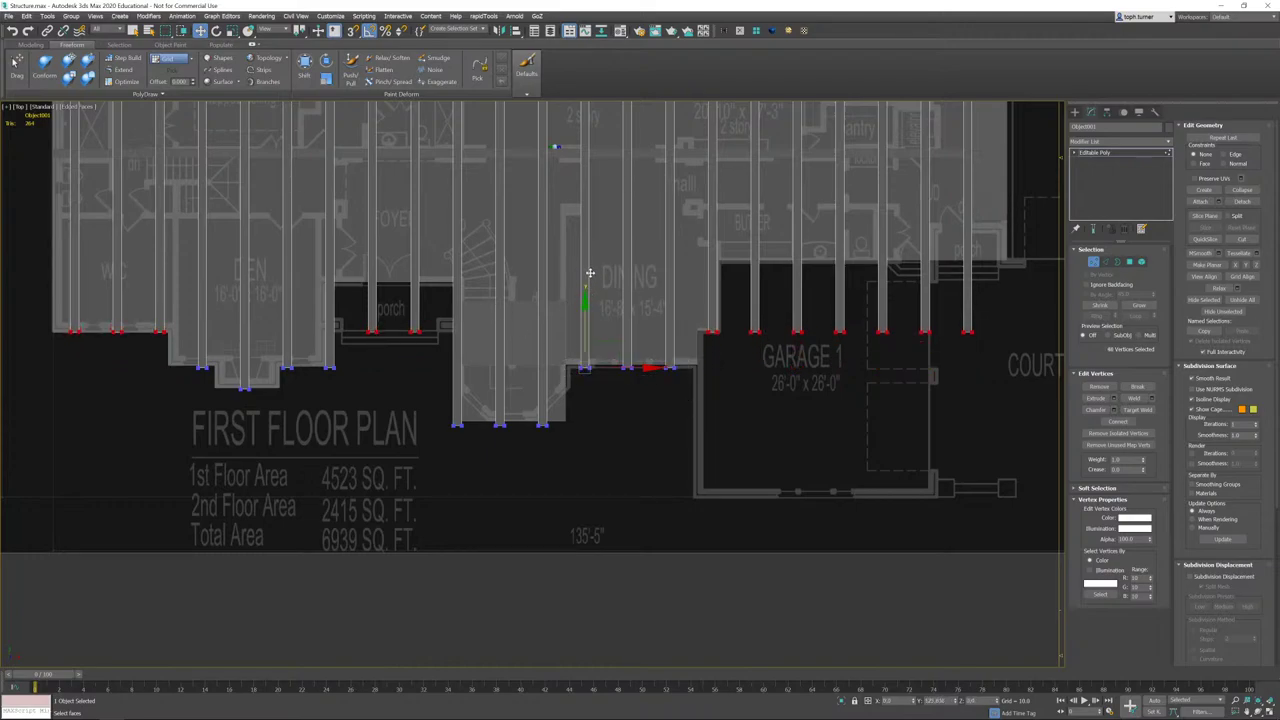
- Exclude the closet beams and the one beside Garage 1, and pull the remaining front ends back to the foyer wall at the porch
left_click_drag(205, 343, 206, 344, "alt")
left_click_drag(737, 346, 737, 346, "alt")
left_click_drag(745, 276, 741, 231)
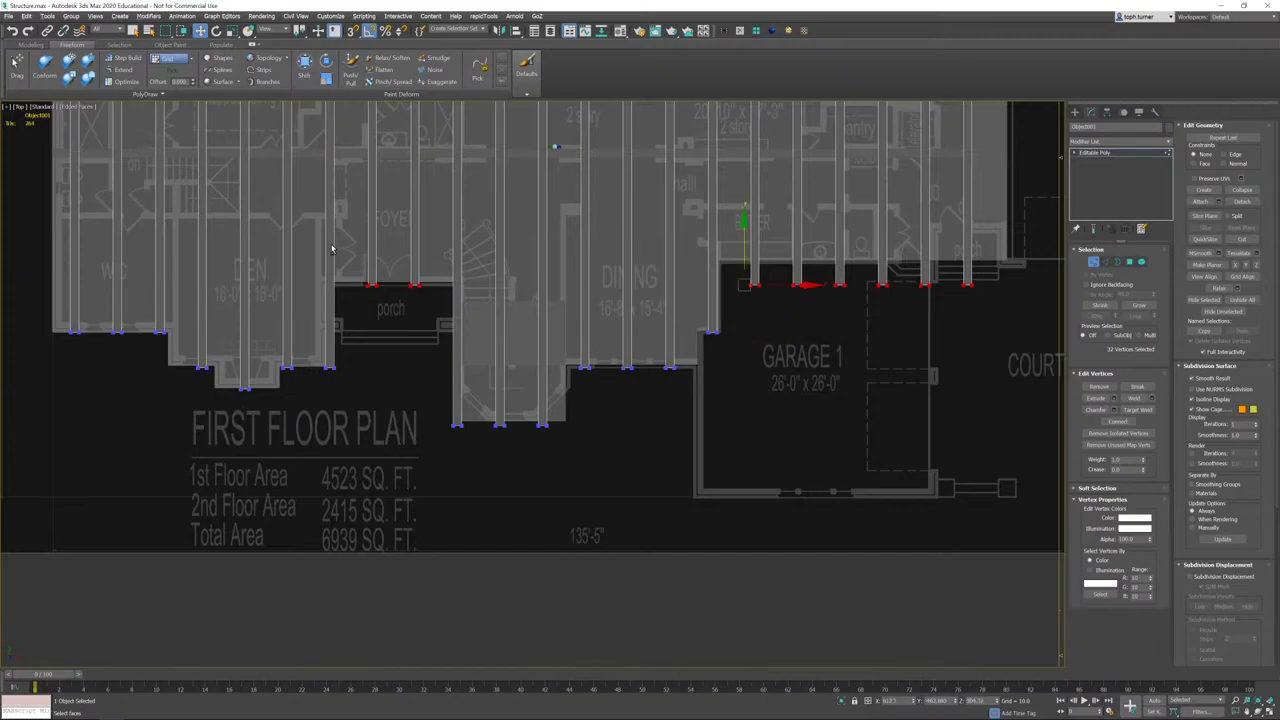
- Exclude the two foyer beams, shorten the remaining beams to the house wall behind Garage 1, and finish vertex editing
left_click_drag(331, 245, 470, 308, "alt")
left_click_drag(861, 240, 861, 217)
middle_click_drag(792, 297, 643, 430)
scroll(643, 430, "down", 2)
left_click(1093, 262)
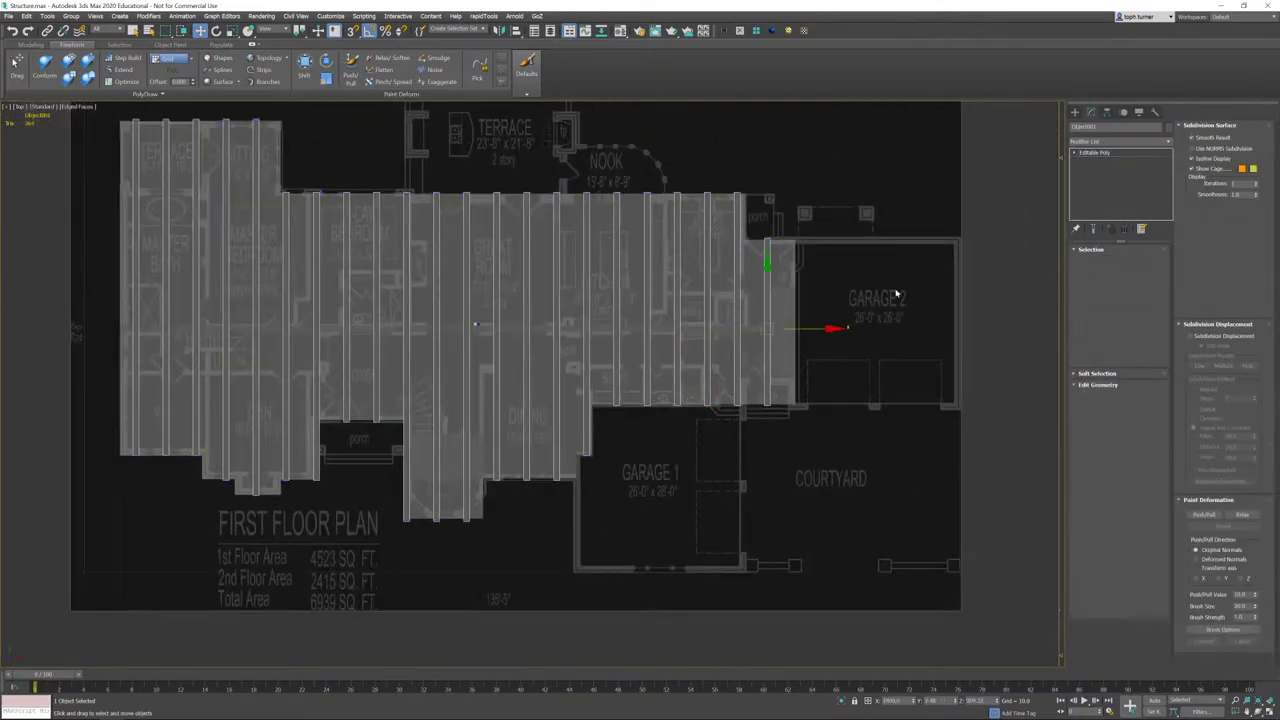
- Examine the fitted cross beams in perspective, from below and around the staircase beside the scale figure
key("p")
middle_click_drag(654, 362, 982, 326, "alt")
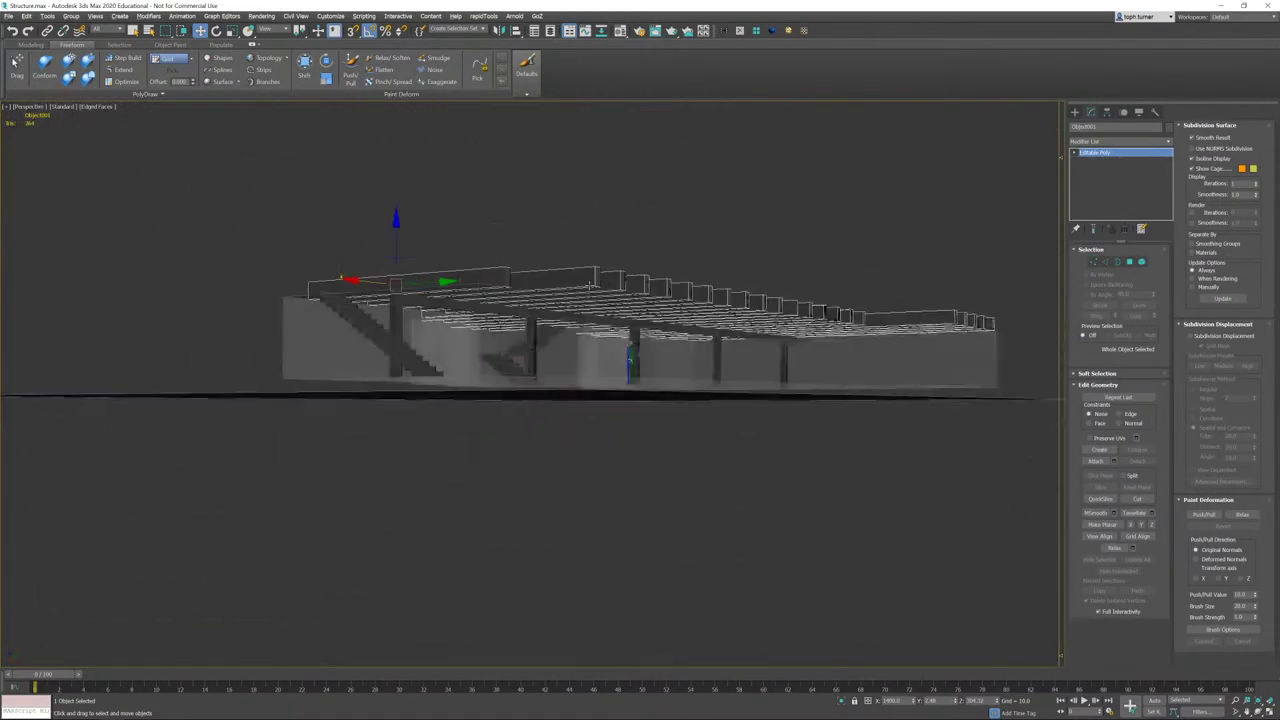
scroll(661, 331, "up", 5)
middle_click_drag(603, 337, 497, 354, "alt")
scroll(617, 334, "up", 5)
scroll(431, 293, "up", 2)
middle_click_drag(431, 293, 372, 322, "alt")
mouse_move(558, 297)
middle_mouse_down()
mouse_move(503, 343)
mouse_move(549, 323)
mouse_move(568, 286)
middle_mouse_up()
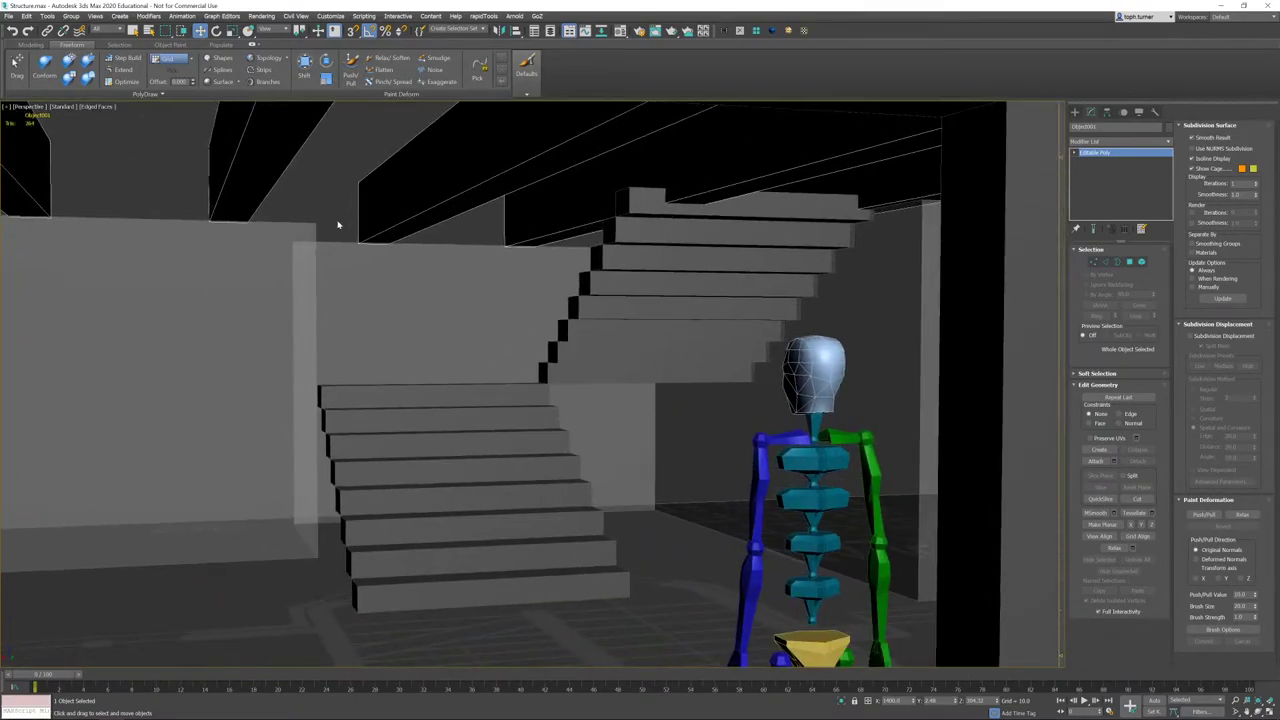
middle_click_drag(338, 225, 425, 245, "alt")
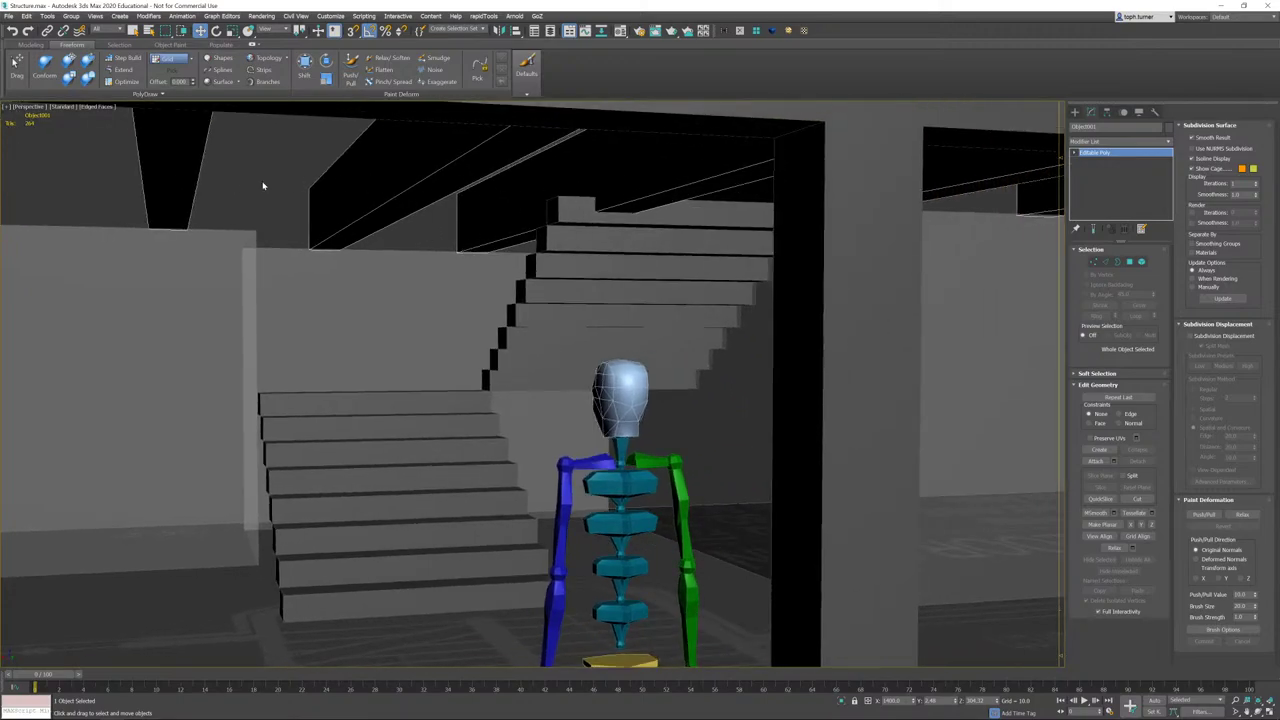
middle_click_drag(263, 185, 323, 209, "alt")
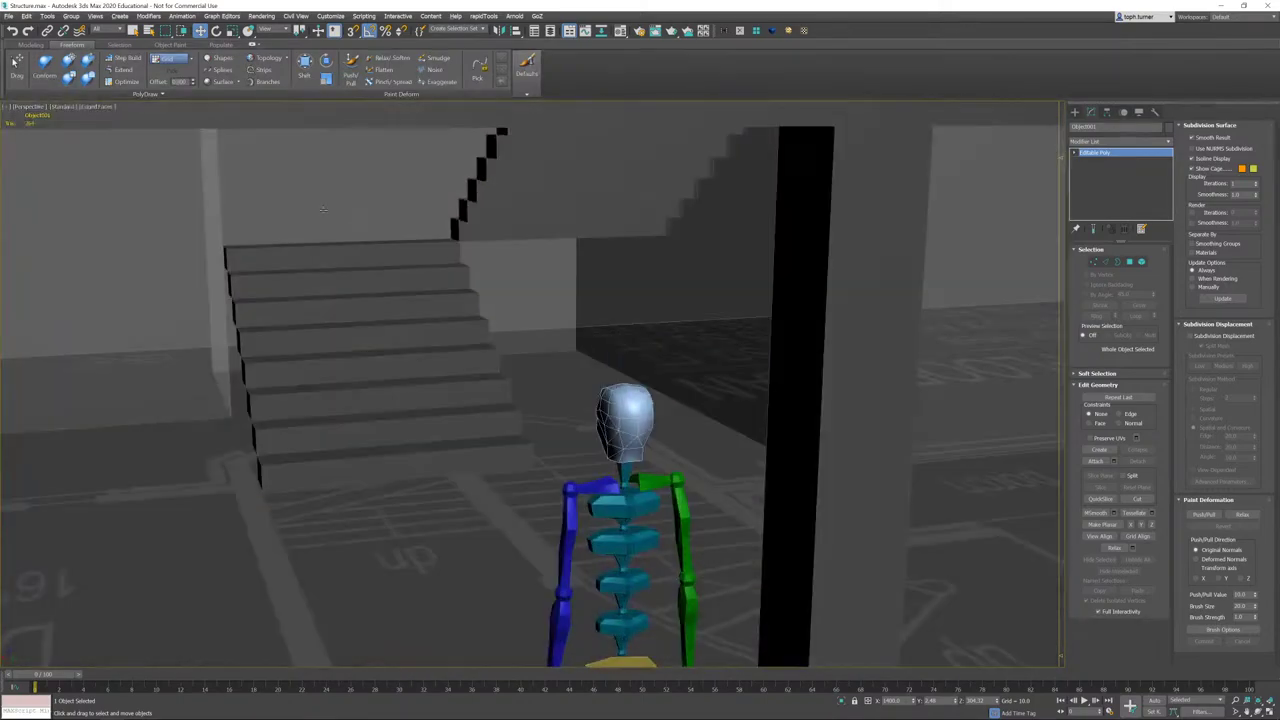
- Copy the column beside the scale figure toward the staircase, cloning it as an element of the columns object
left_click(783, 321)
key("z")
middle_click_drag(749, 326, 795, 330, "alt")
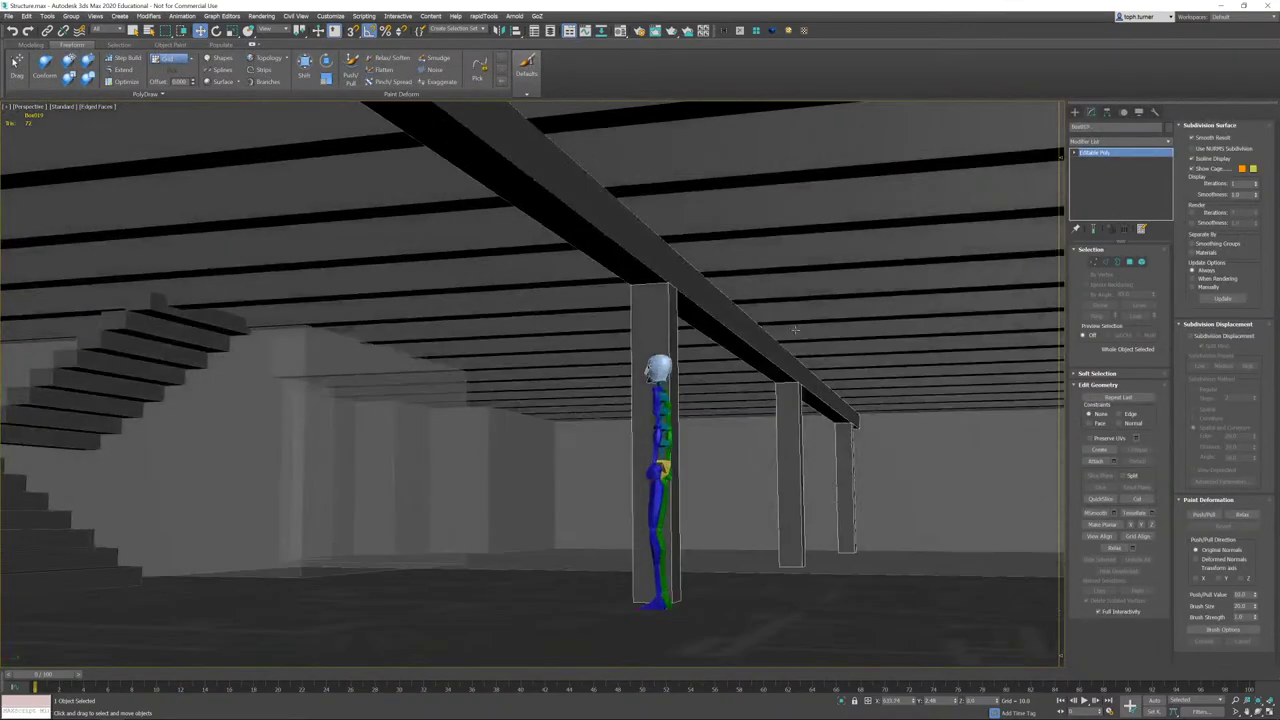
left_click(1141, 262)
left_click(657, 328)
middle_click_drag(657, 328, 741, 323, "alt")
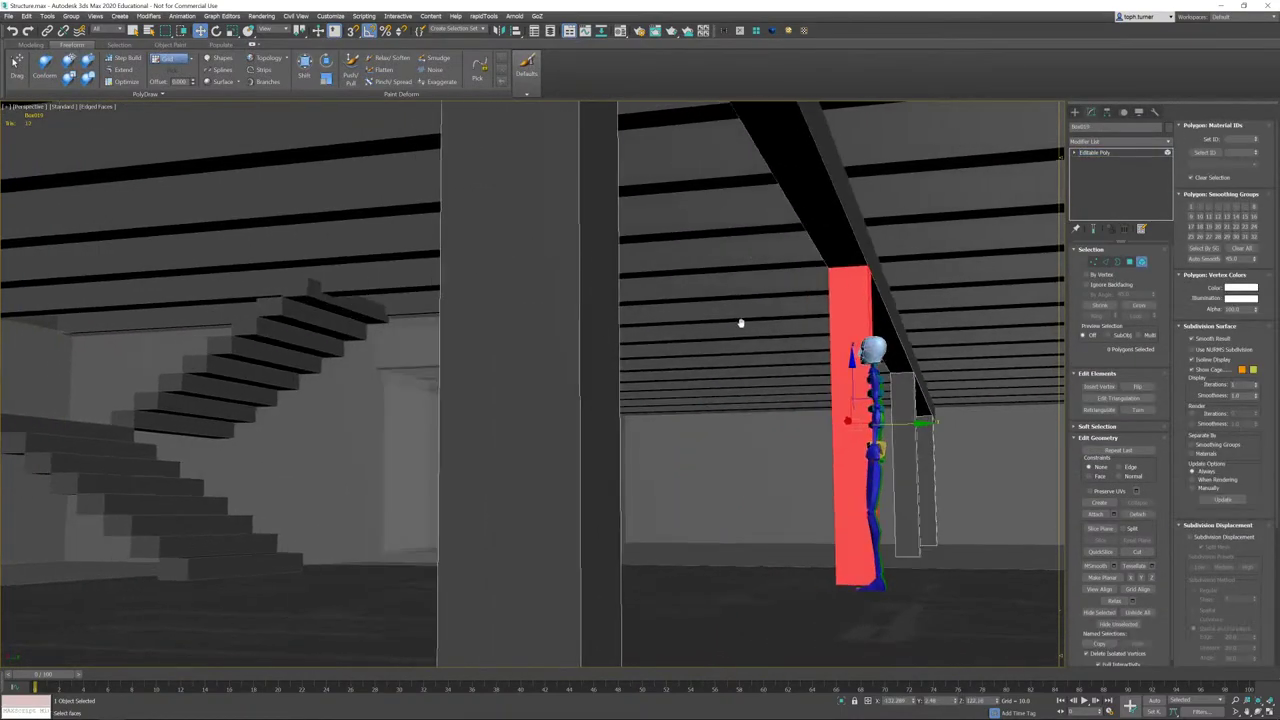
mouse_move(914, 425)
left_mouse_down()
mouse_move(471, 449)
mouse_move(323, 480)
left_mouse_up()
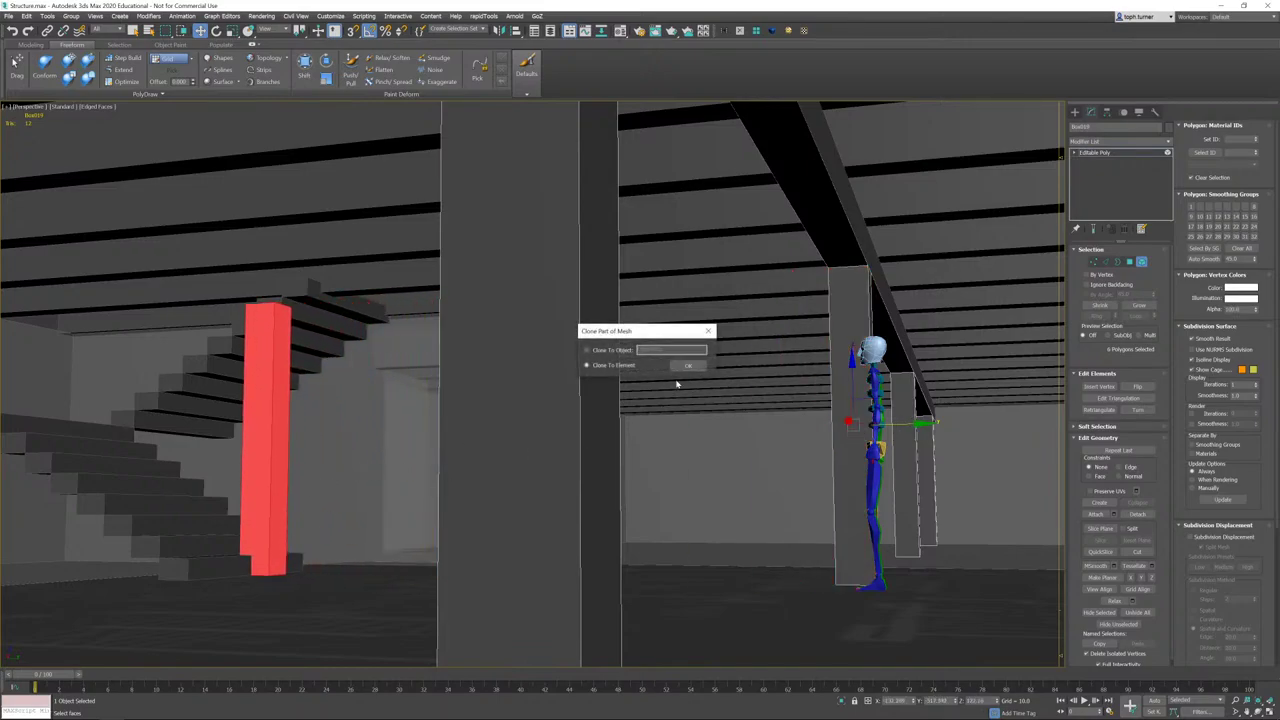
left_click(688, 366)
- Position the copied column at the staircase between its lower and upper flights
key("z")
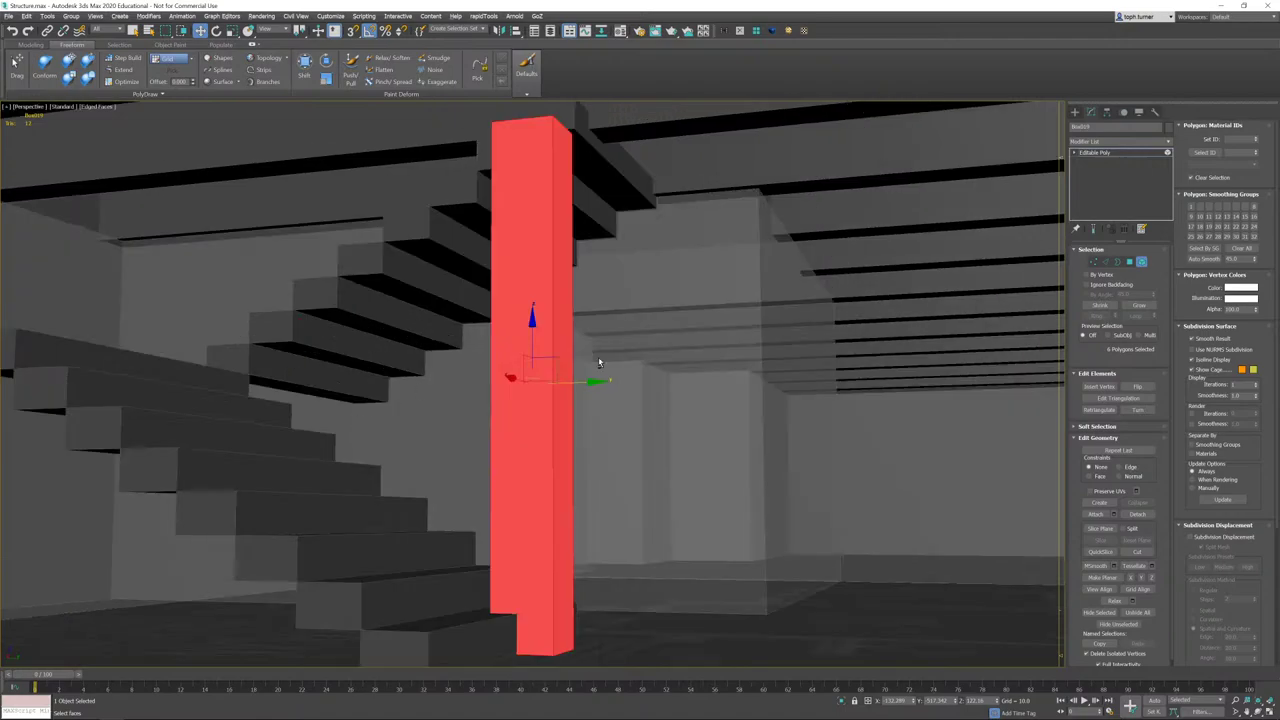
mouse_move(600, 362)
middle_mouse_down("alt")
mouse_move(490, 382)
mouse_move(766, 409)
mouse_move(754, 413)
mouse_move(829, 394)
mouse_move(809, 380)
mouse_move(659, 429)
mouse_move(711, 354)
mouse_move(814, 274)
mouse_move(603, 423)
mouse_move(593, 385)
mouse_move(779, 410)
middle_mouse_up("alt")
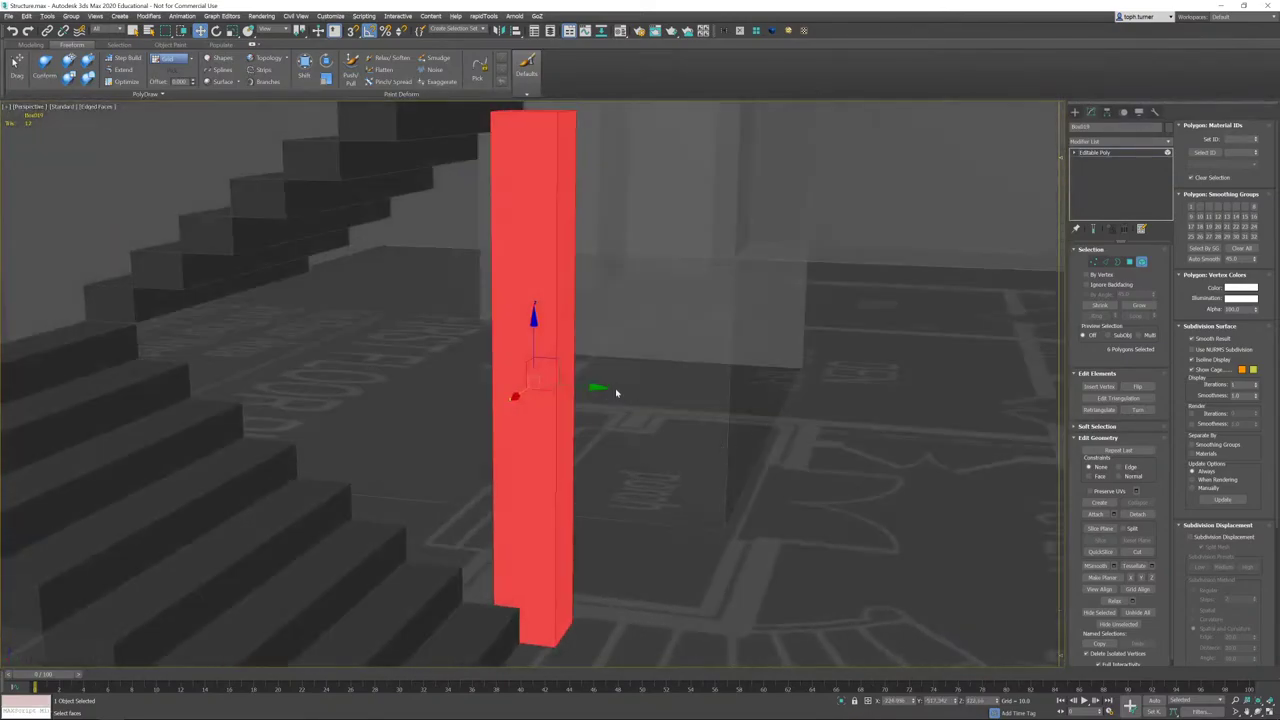
middle_click_drag(600, 388, 543, 292, "alt")
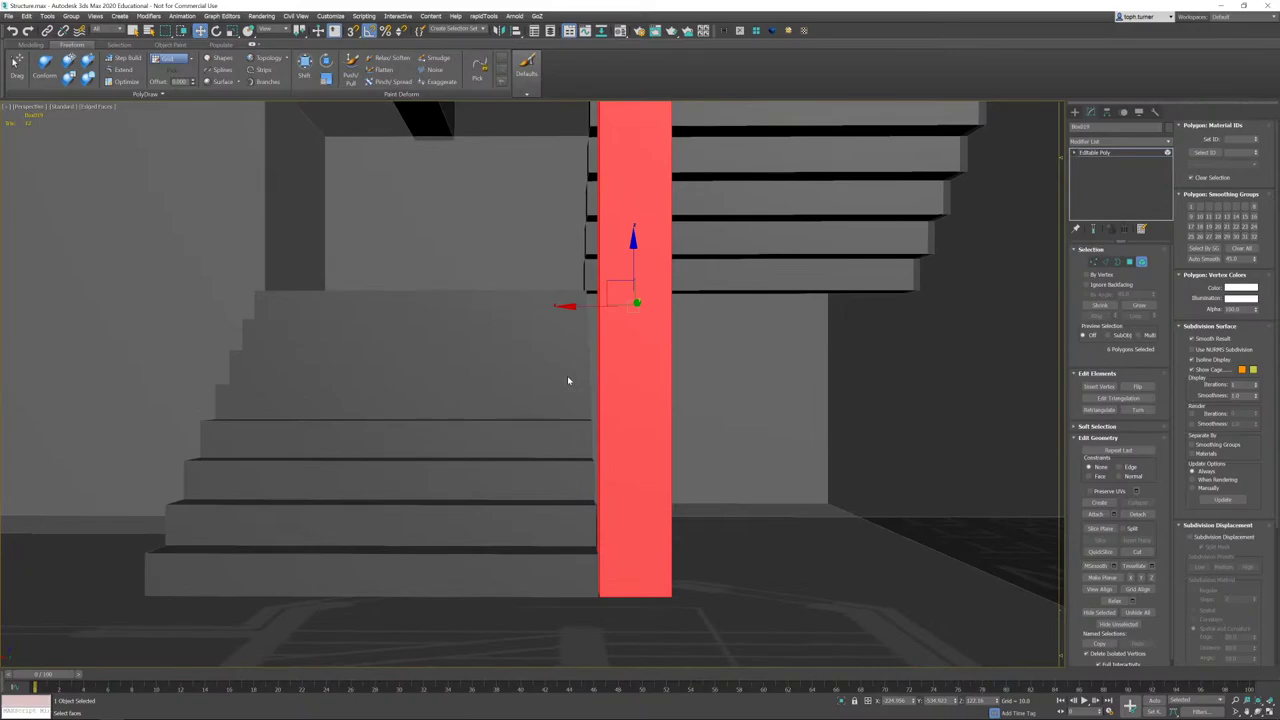
- Finish editing the columns object and start vertex editing on the staircase in the top view
key("t")
scroll(590, 405, "up", 5)
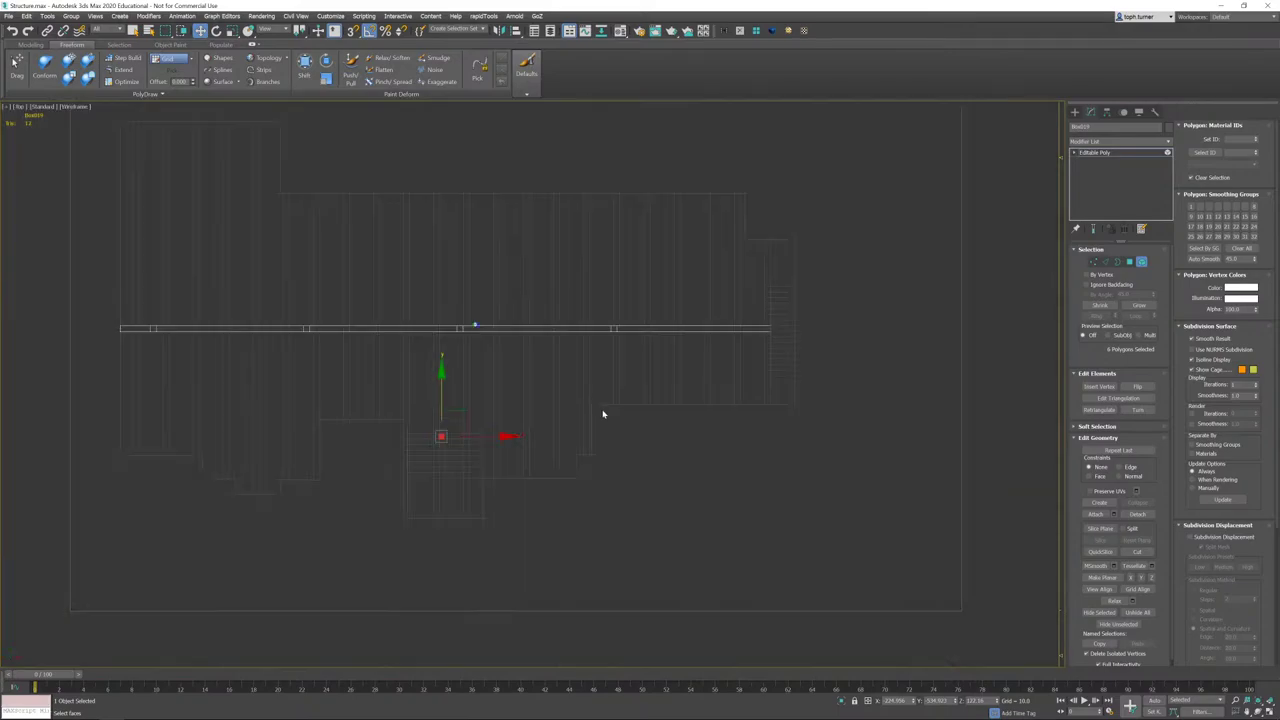
scroll(547, 280, "up", 5)
scroll(630, 400, "up", 4)
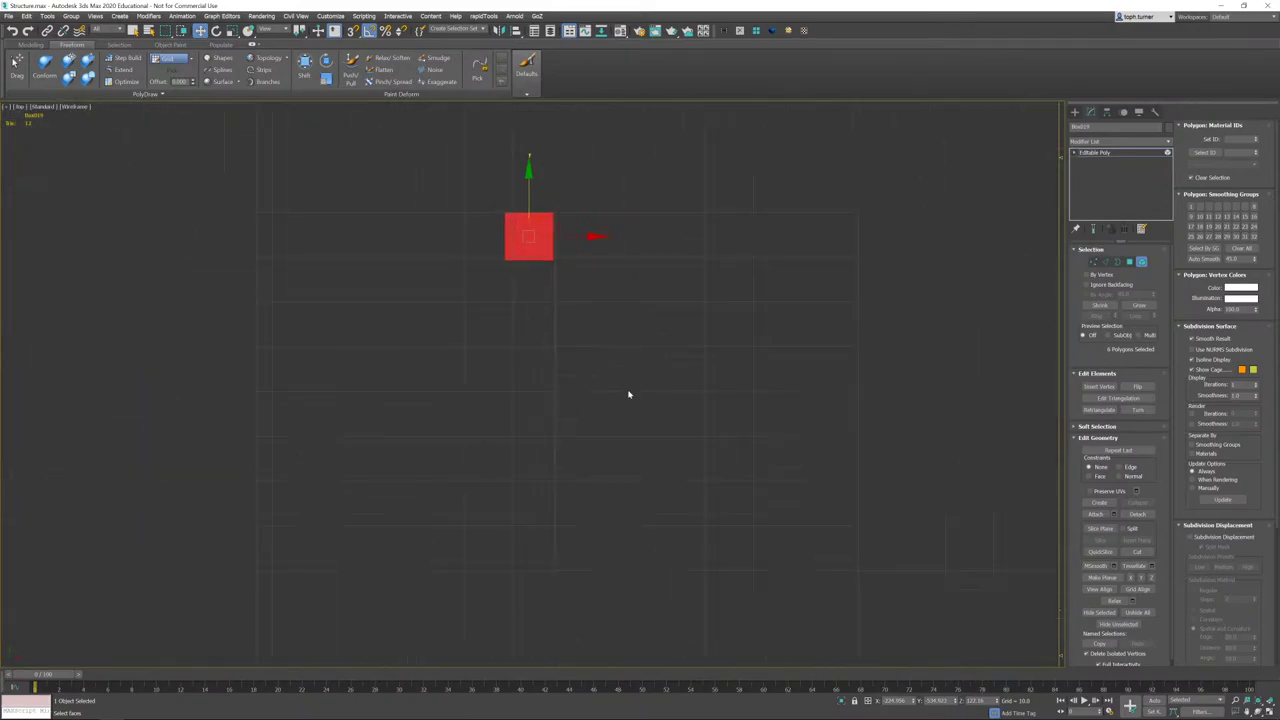
left_click(1142, 263)
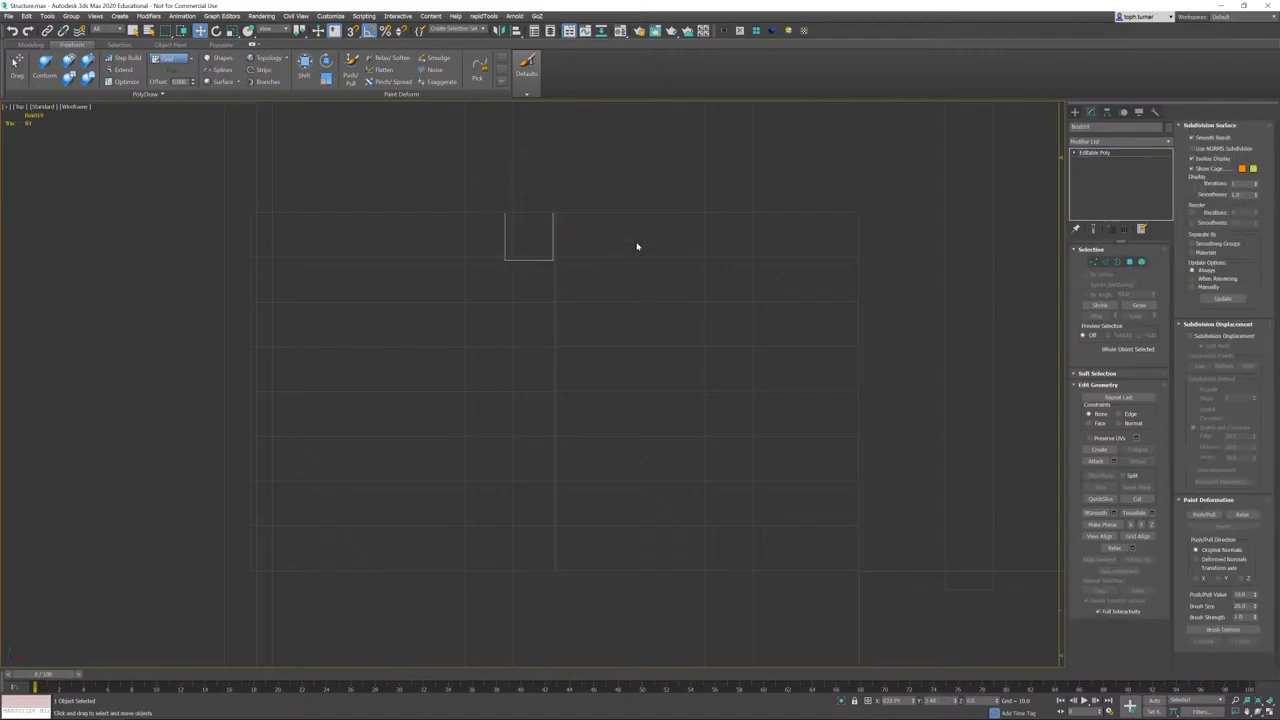
left_click(613, 213)
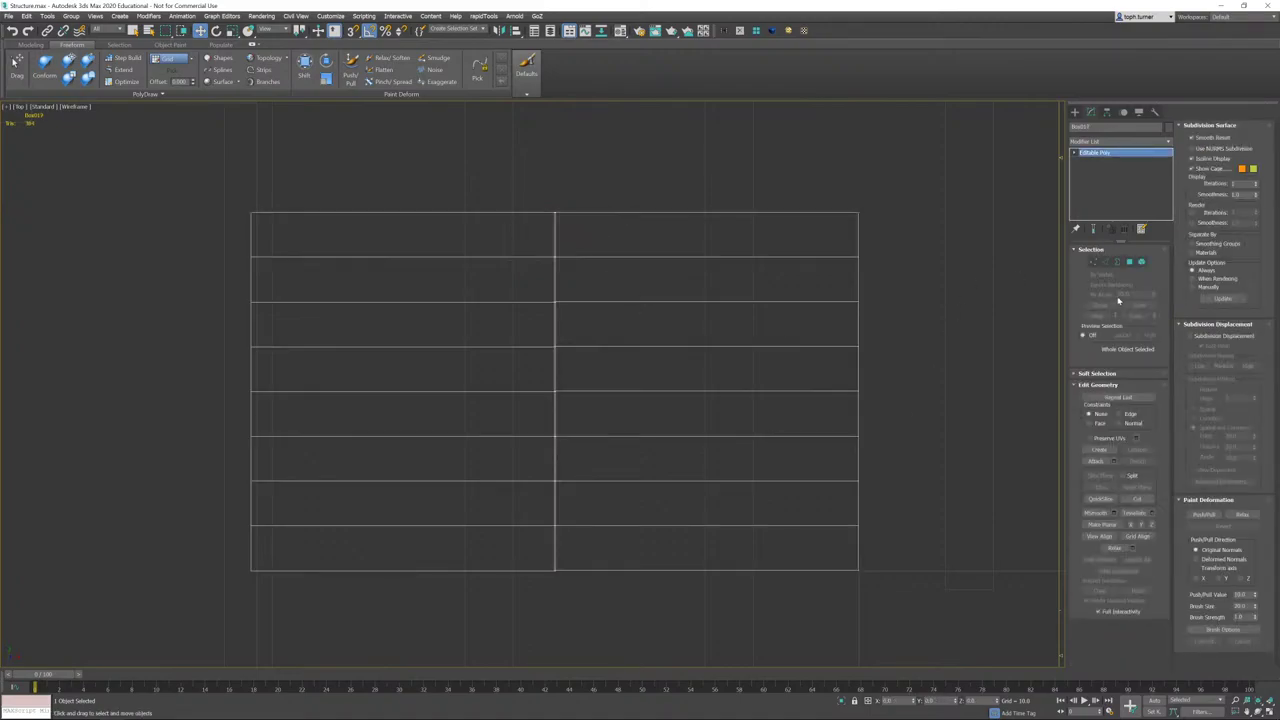
left_click(1094, 262)
scroll(538, 273, "up", 2)
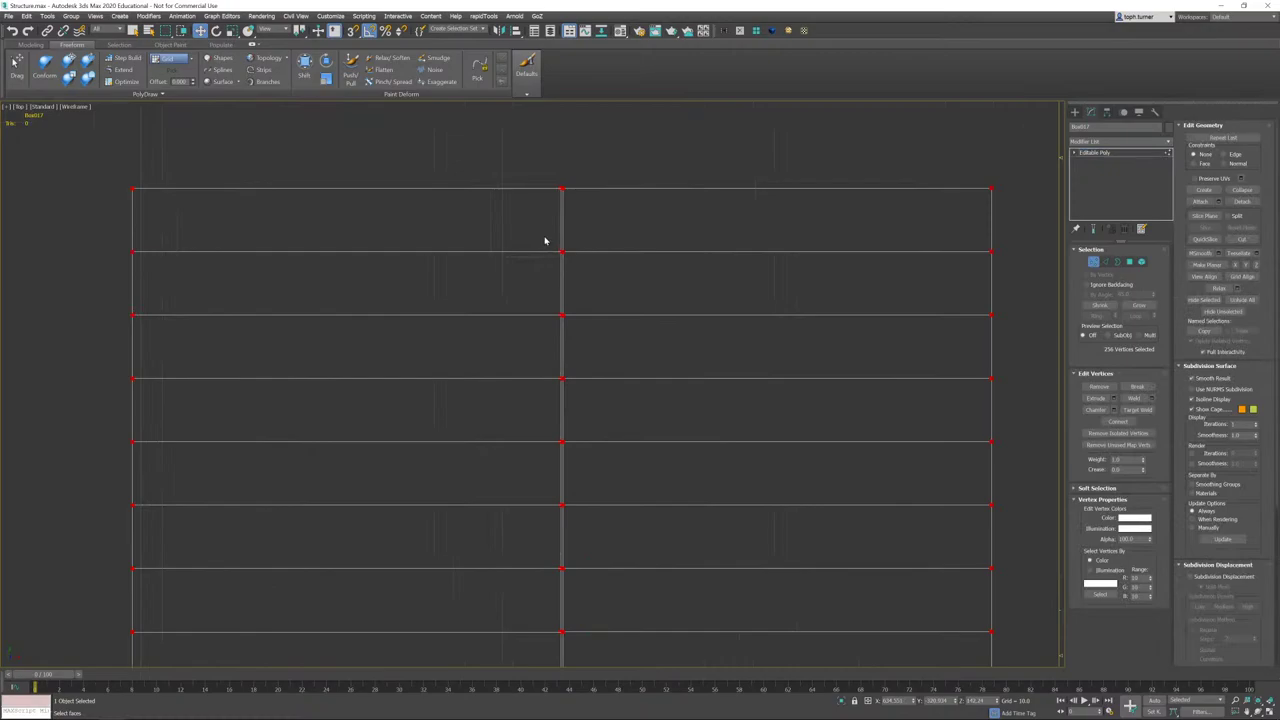
scroll(560, 220, "down", 3)
- Select the inner-edge vertices of one stair flight and move them along X to meet the adjoining flight's edge
left_click(586, 118)
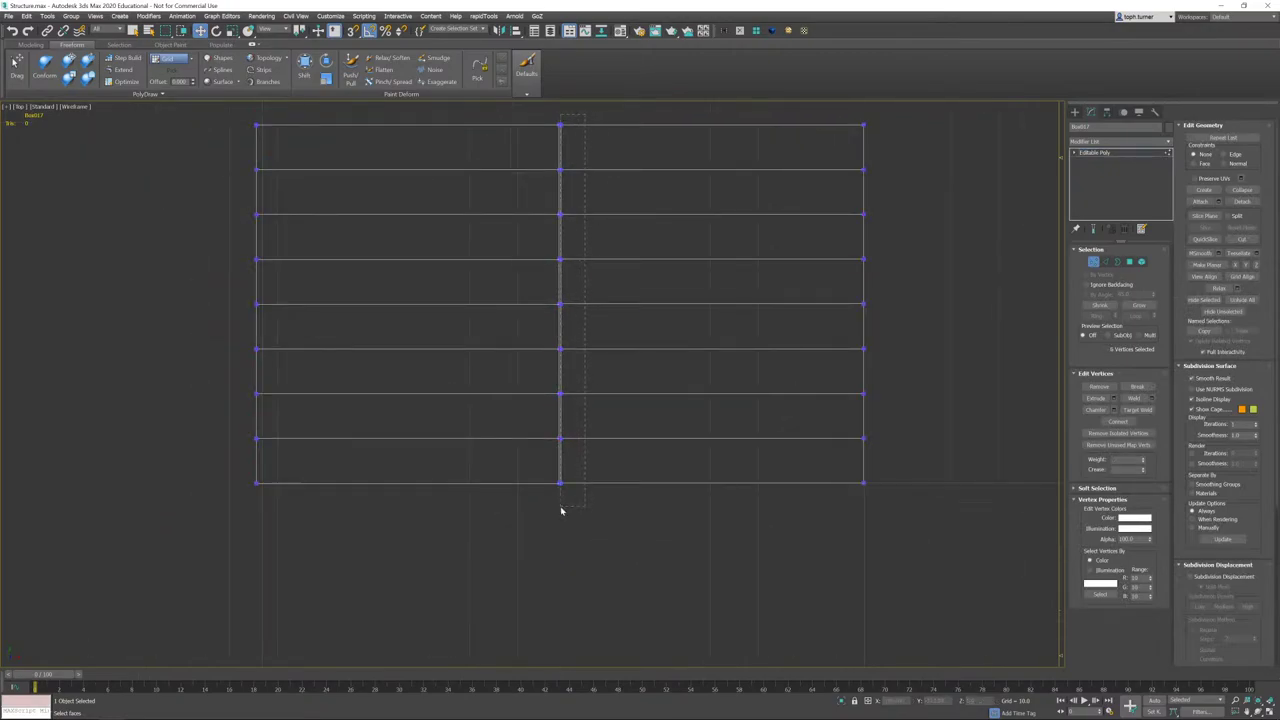
left_click_drag(561, 511, 562, 512)
left_click_drag(629, 303, 574, 330)
left_click_drag(573, 330, 621, 334)
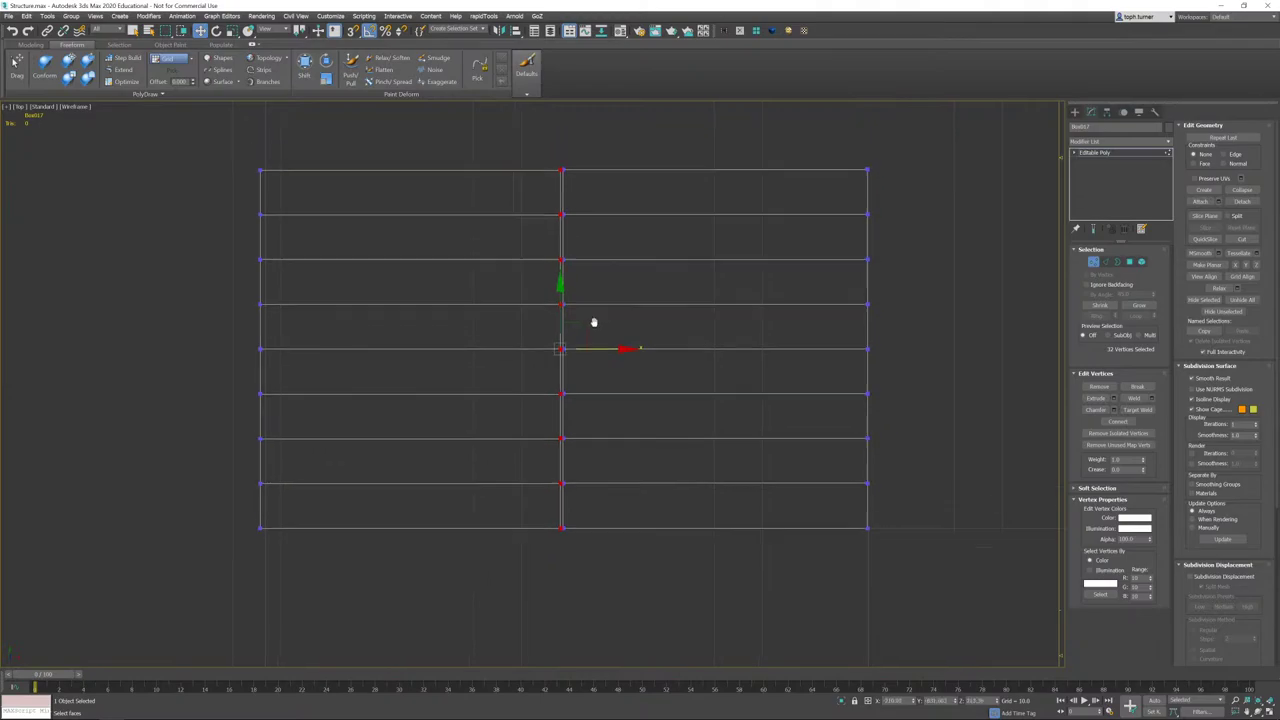
scroll(594, 323, "up", 6)
scroll(588, 391, "up", 2)
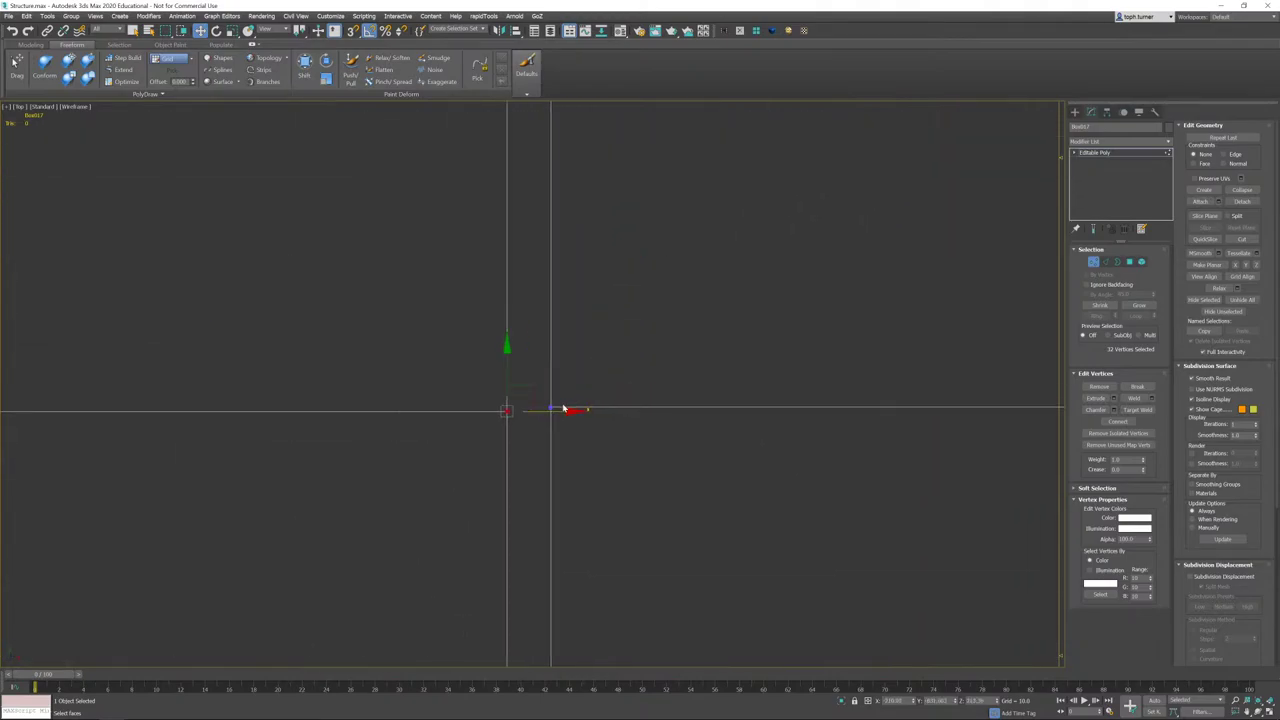
left_click_drag(564, 412, 600, 414)
scroll(586, 357, "down", 4)
scroll(589, 358, "down", 5)
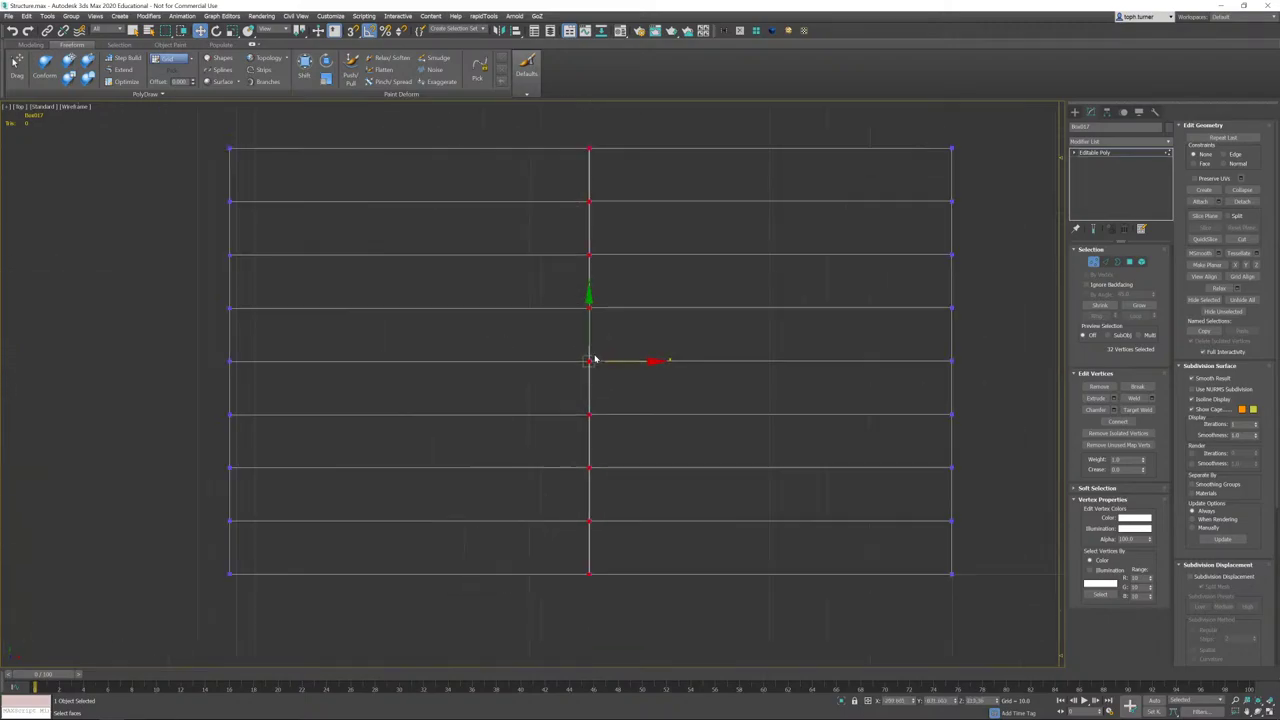
- Scale the inner vertices of both flights apart along X to open a column-wide gap, and finish vertex editing
scroll(597, 396, "up", 3)
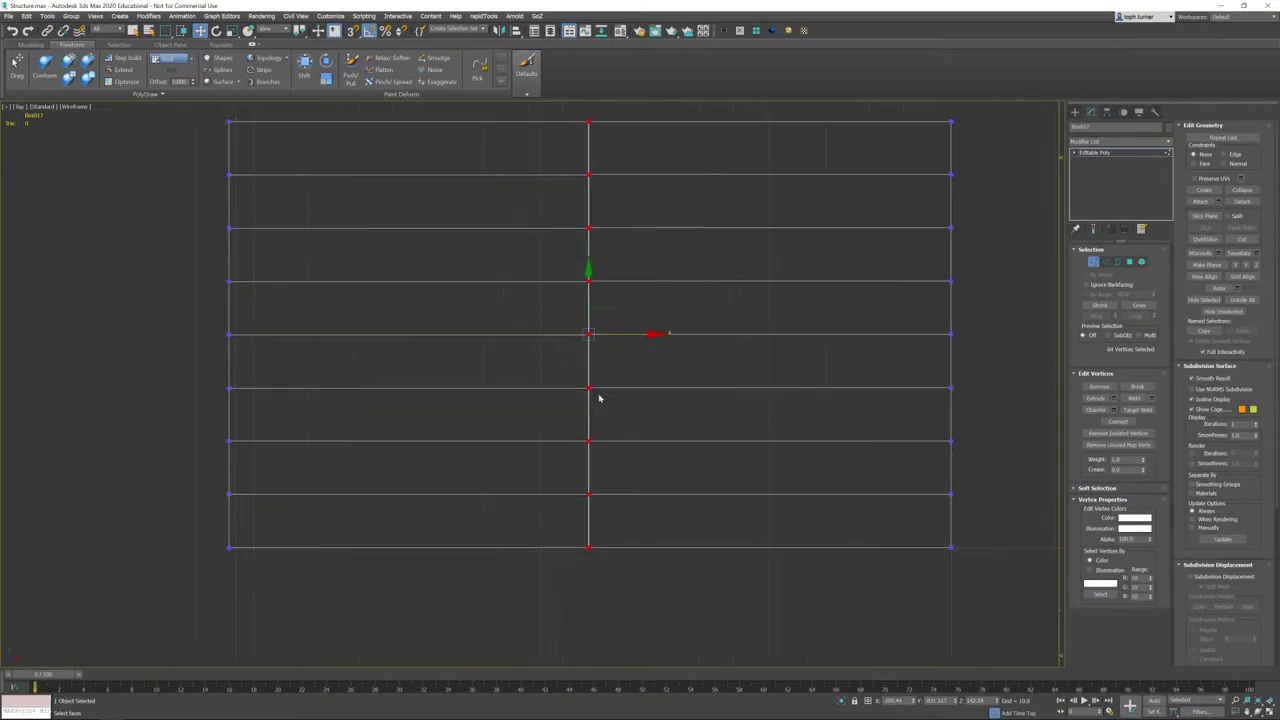
left_click_drag(668, 333, 1155, 311)
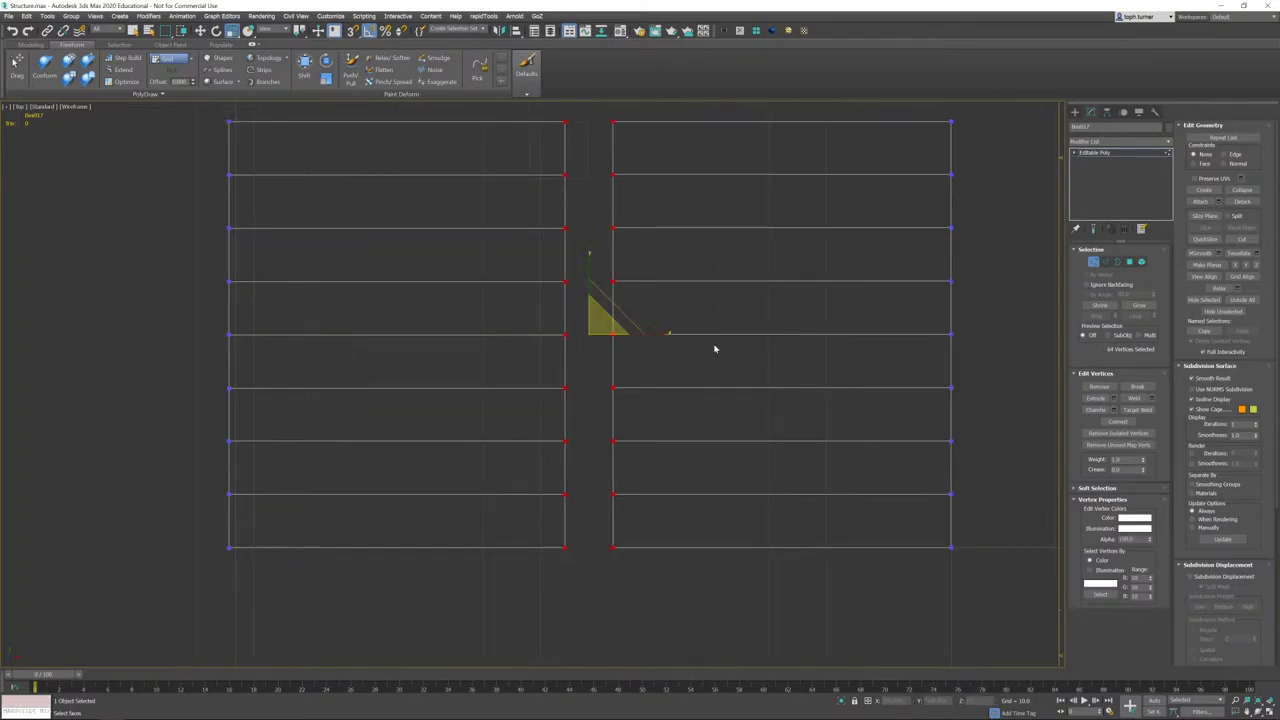
left_click_drag(660, 332, 669, 334)
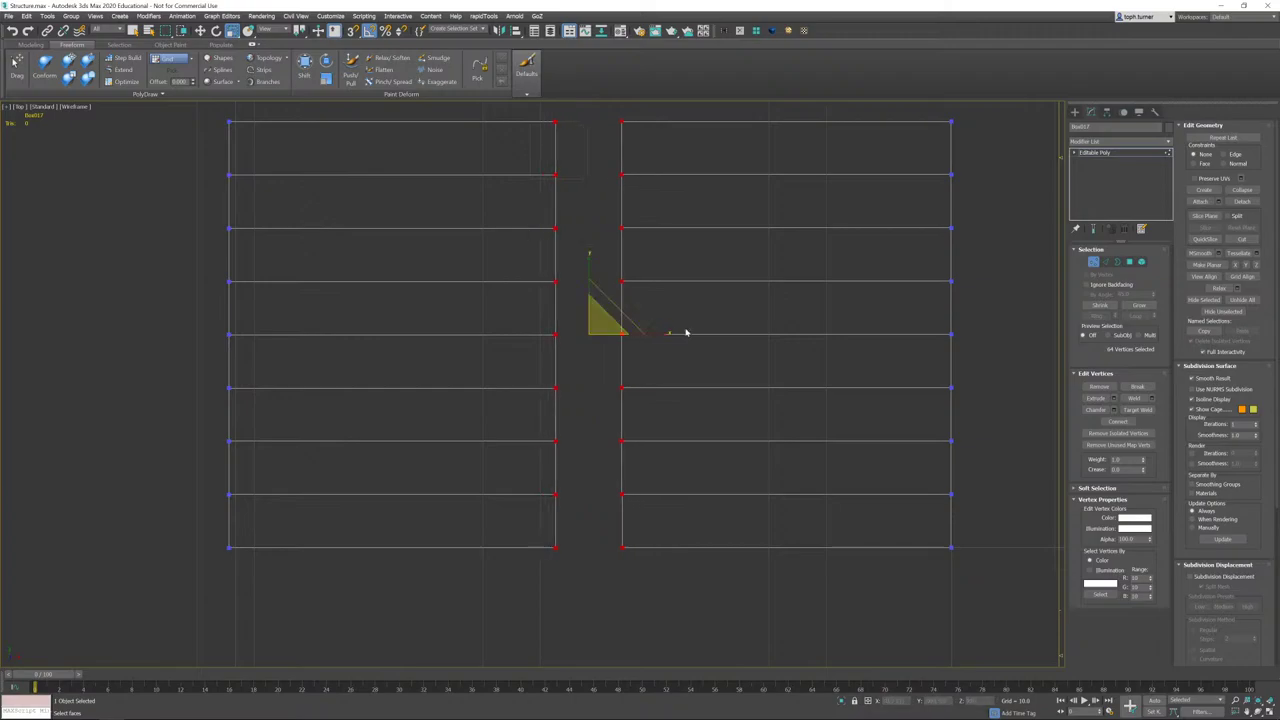
left_click(1093, 262)
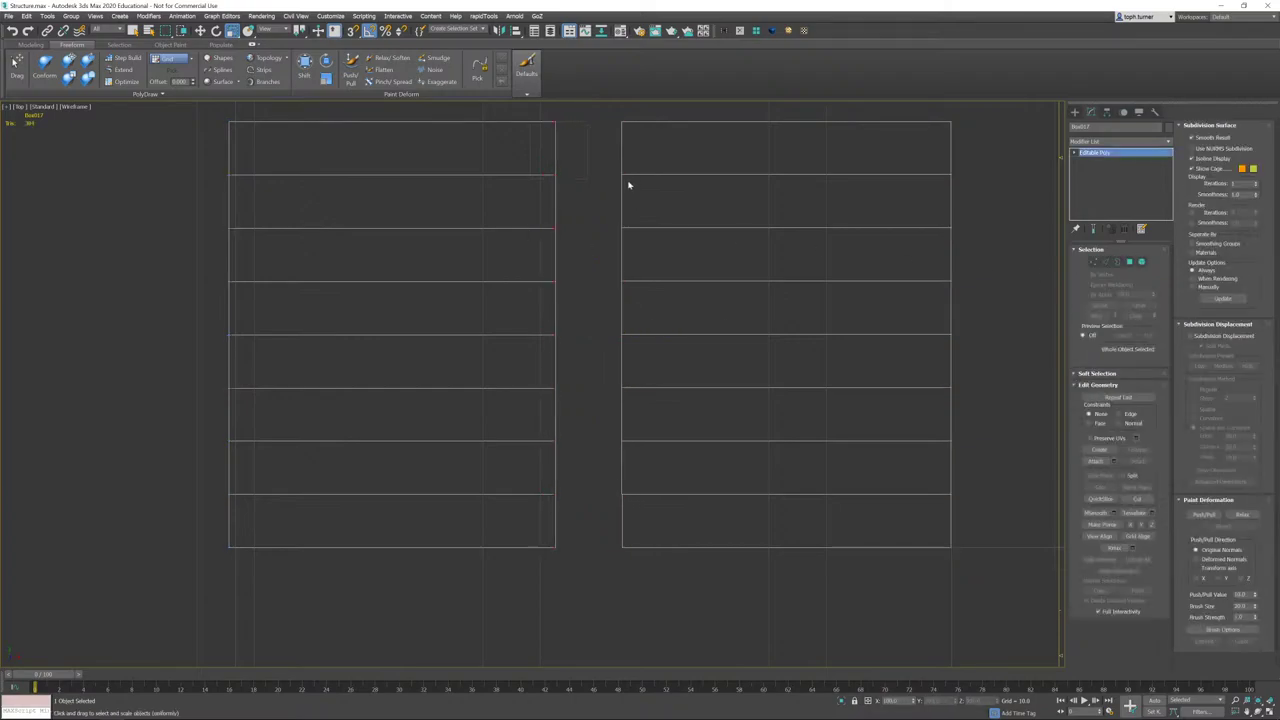
- Move the staircase column element along X into the gap between the two stair flights
left_click(587, 134)
key("w")
middle_click_drag(608, 167, 620, 293)
scroll(574, 274, "up", 2)
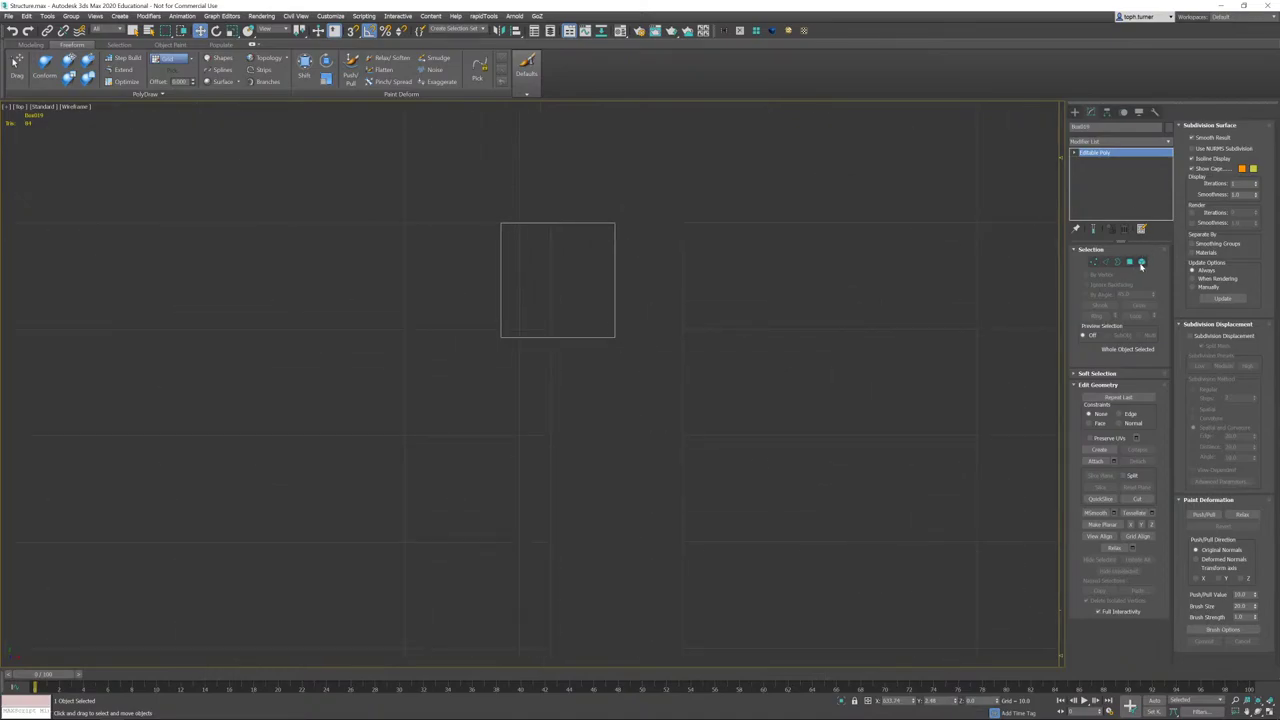
left_click(1141, 263)
left_click(547, 245)
left_click_drag(631, 280, 685, 288)
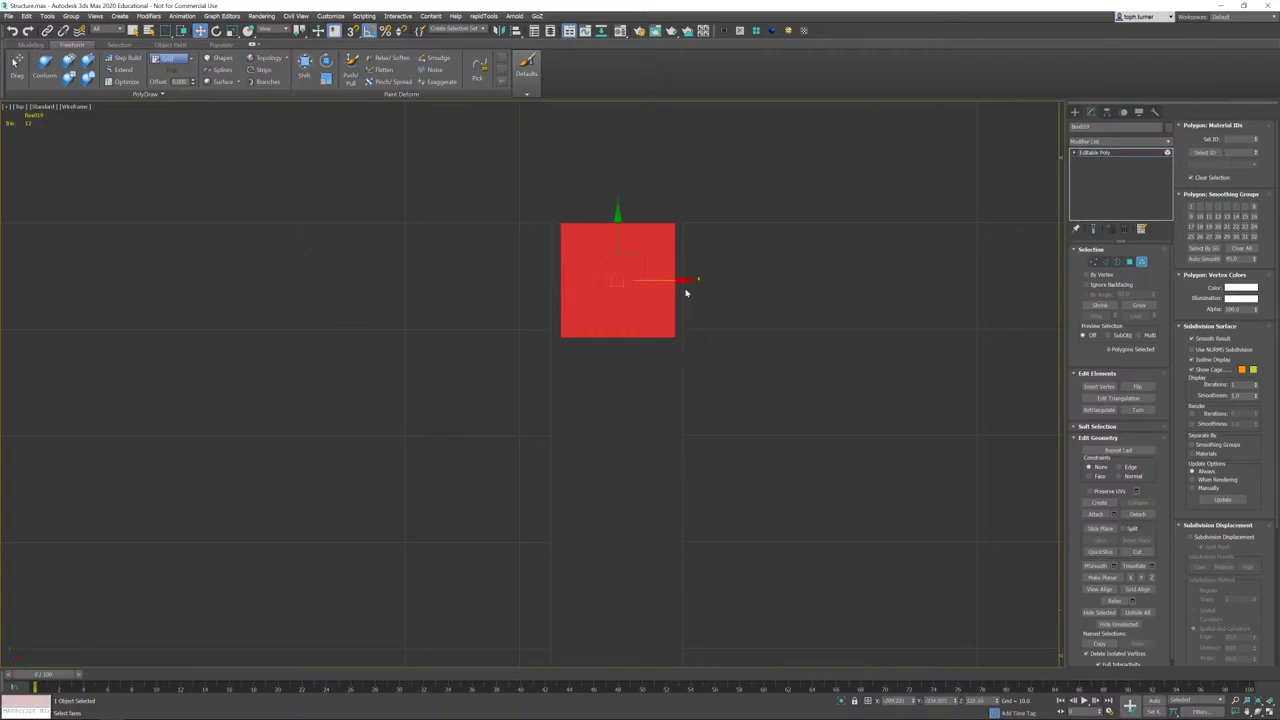
- Copy the main beam across to the staircase column along Y, cloning it as an element
key("p")
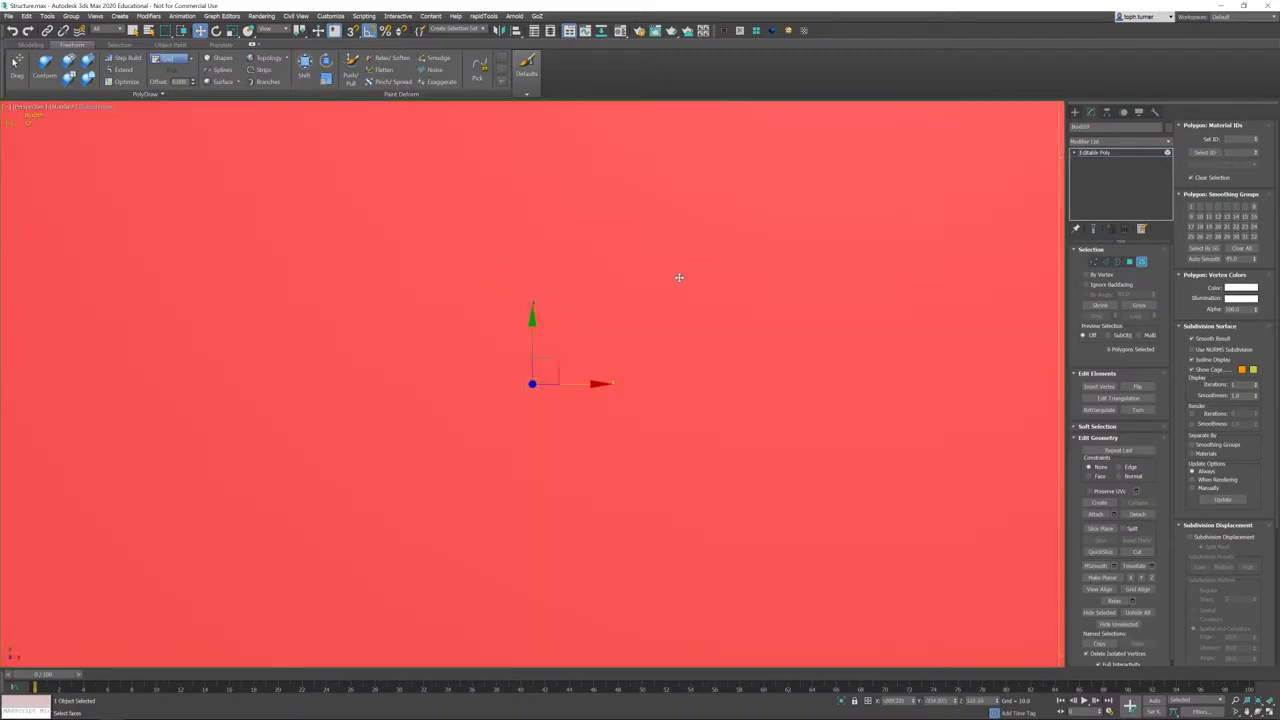
middle_click_drag(679, 278, 584, 278, "alt")
scroll(584, 278, "down", 5)
middle_click_drag(634, 359, 586, 371, "alt")
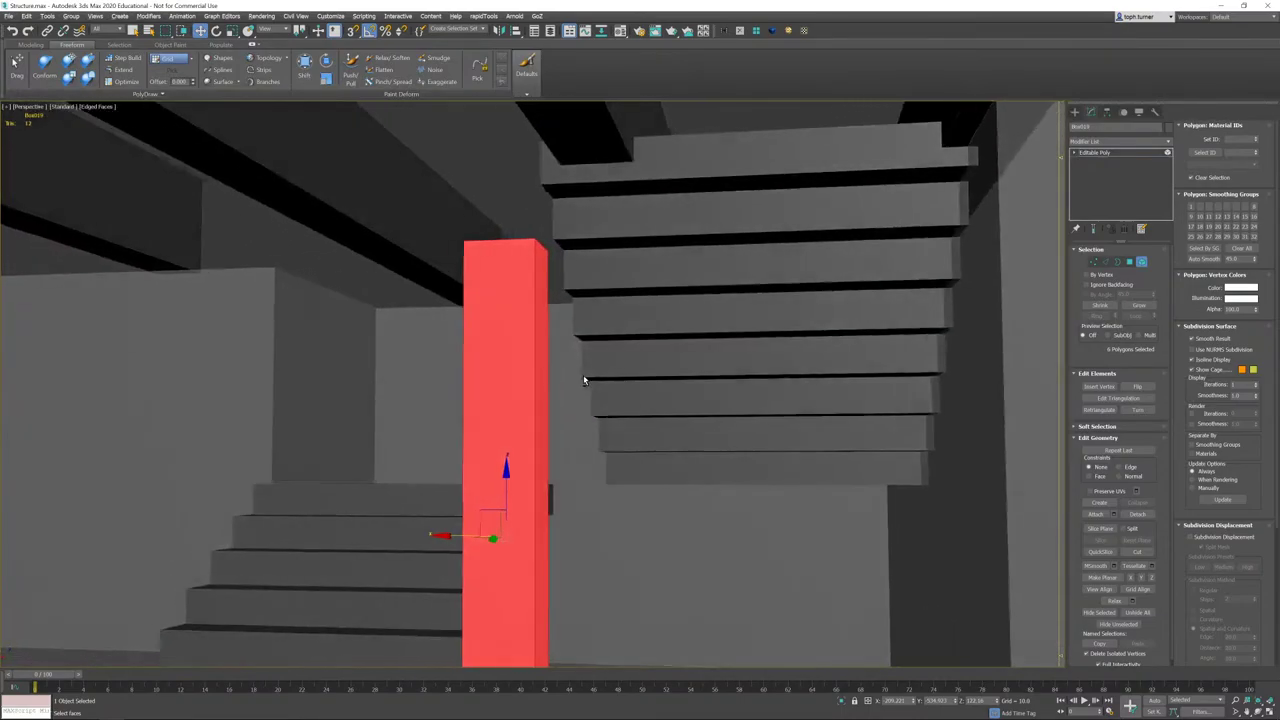
middle_click_drag(523, 160, 410, 302, "alt")
left_click(471, 263)
middle_click_drag(1028, 403, 756, 356, "alt")
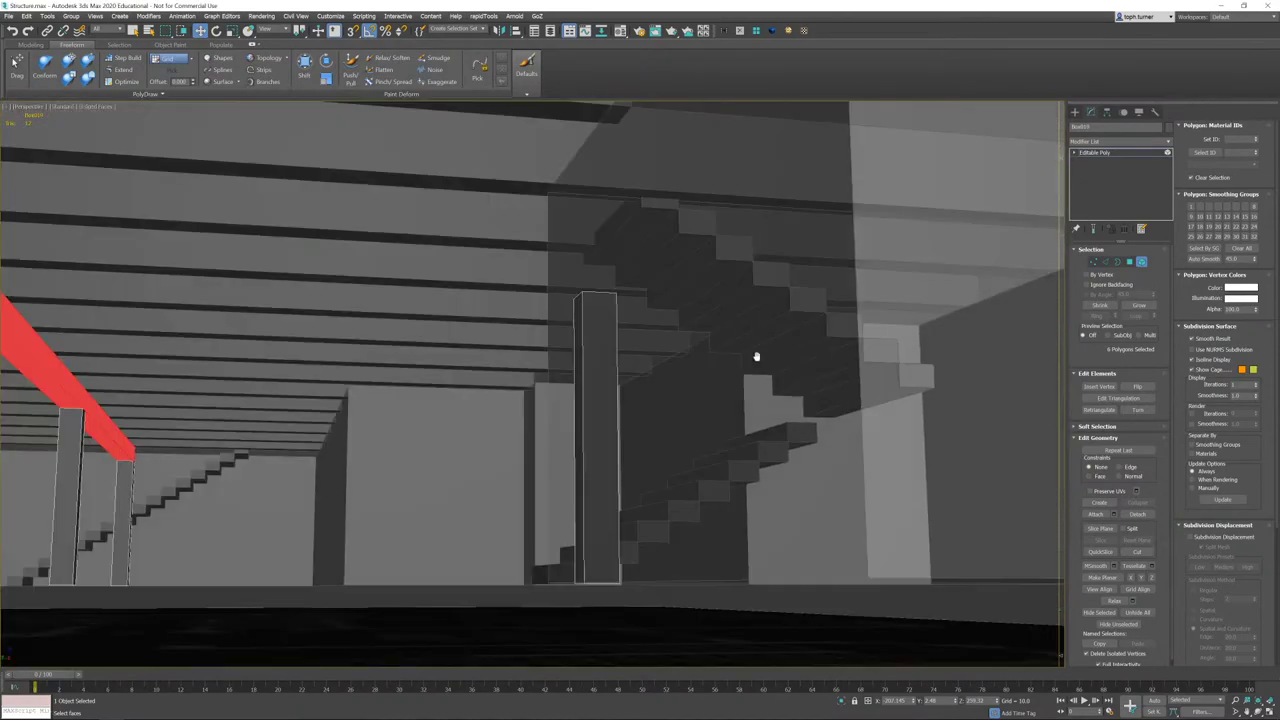
middle_click_drag(196, 357, 117, 288, "alt")
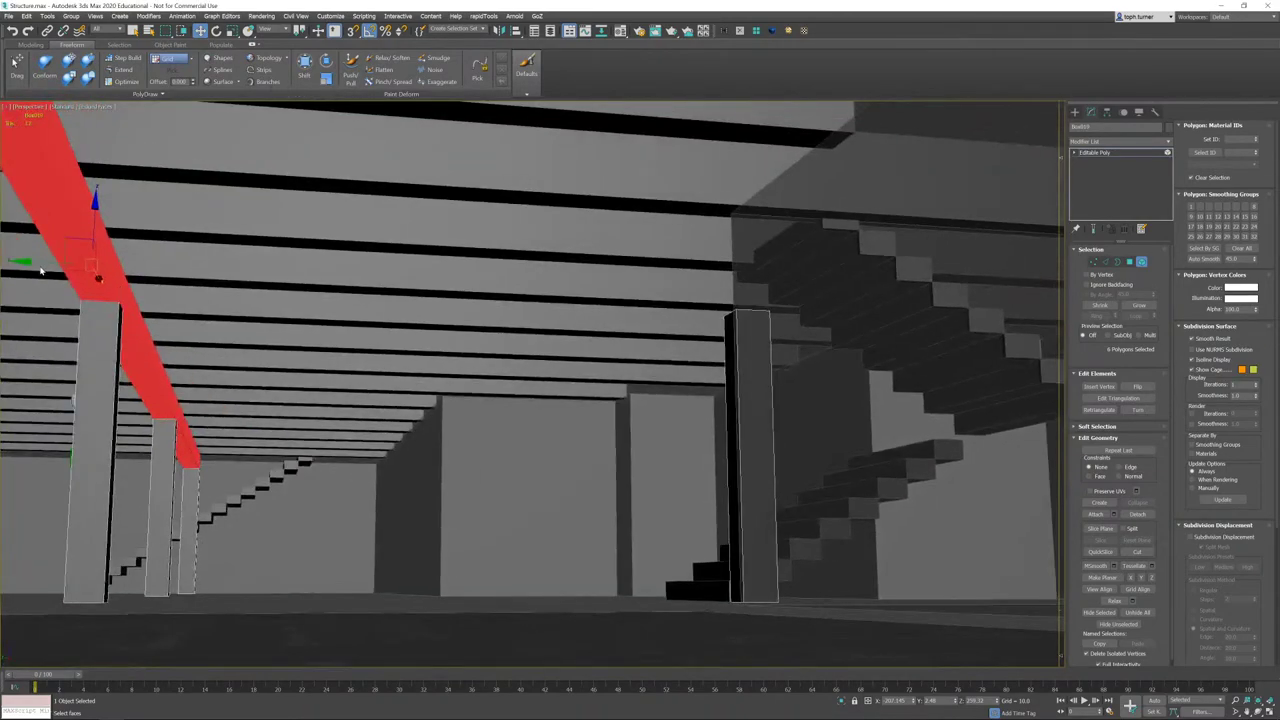
left_click_drag(41, 263, 668, 292, "shift")
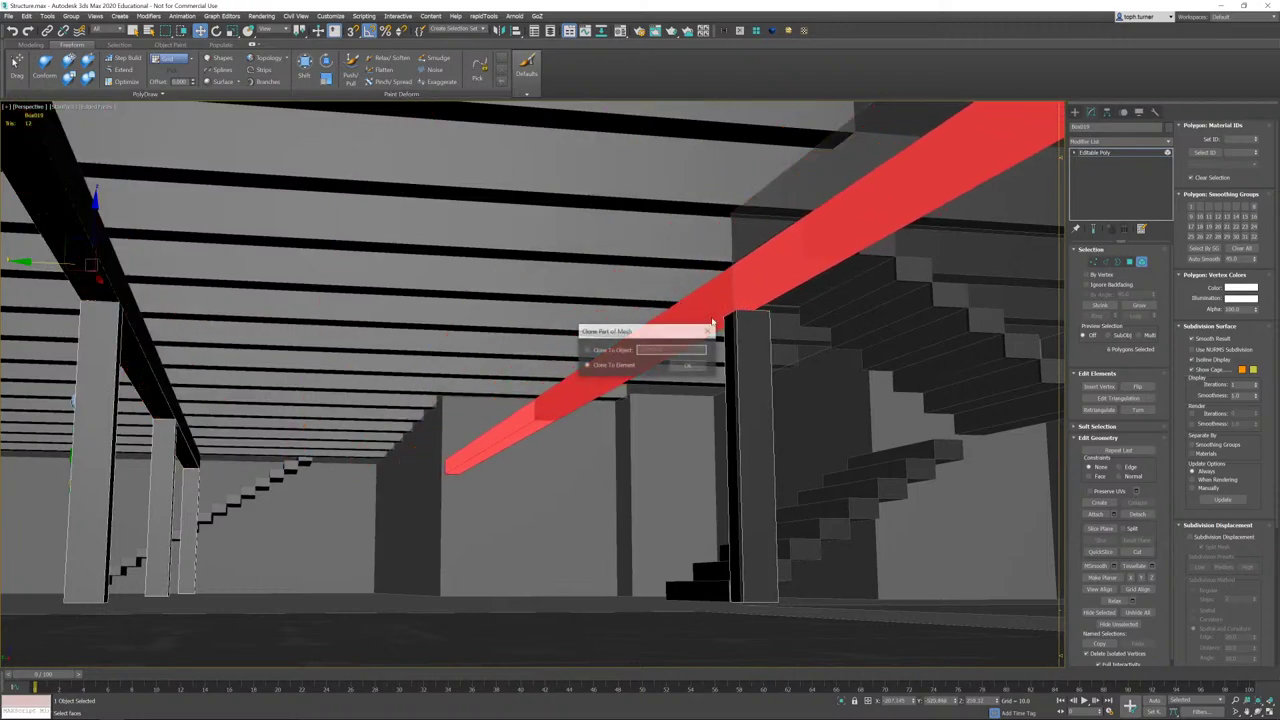
left_click(688, 367)
- Set the copied beam's Y position to match the staircase column so that it is centred over it
left_click(730, 410)
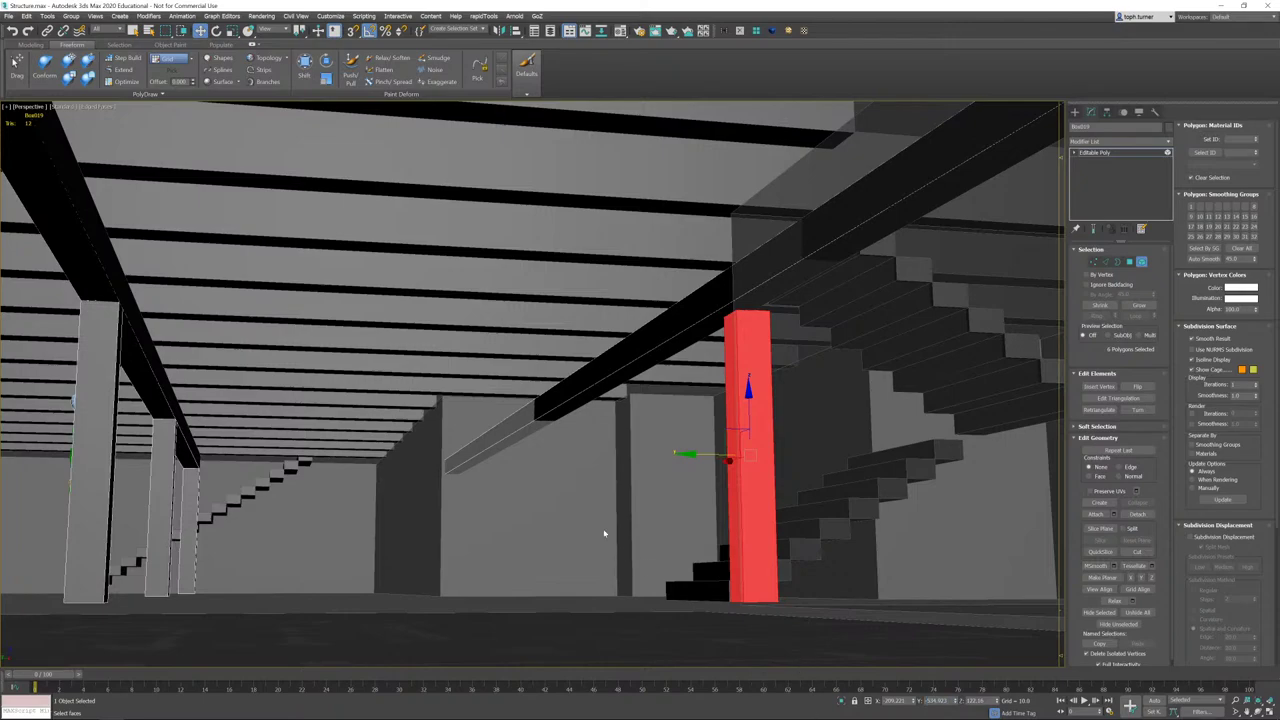
key("ctrl+z")
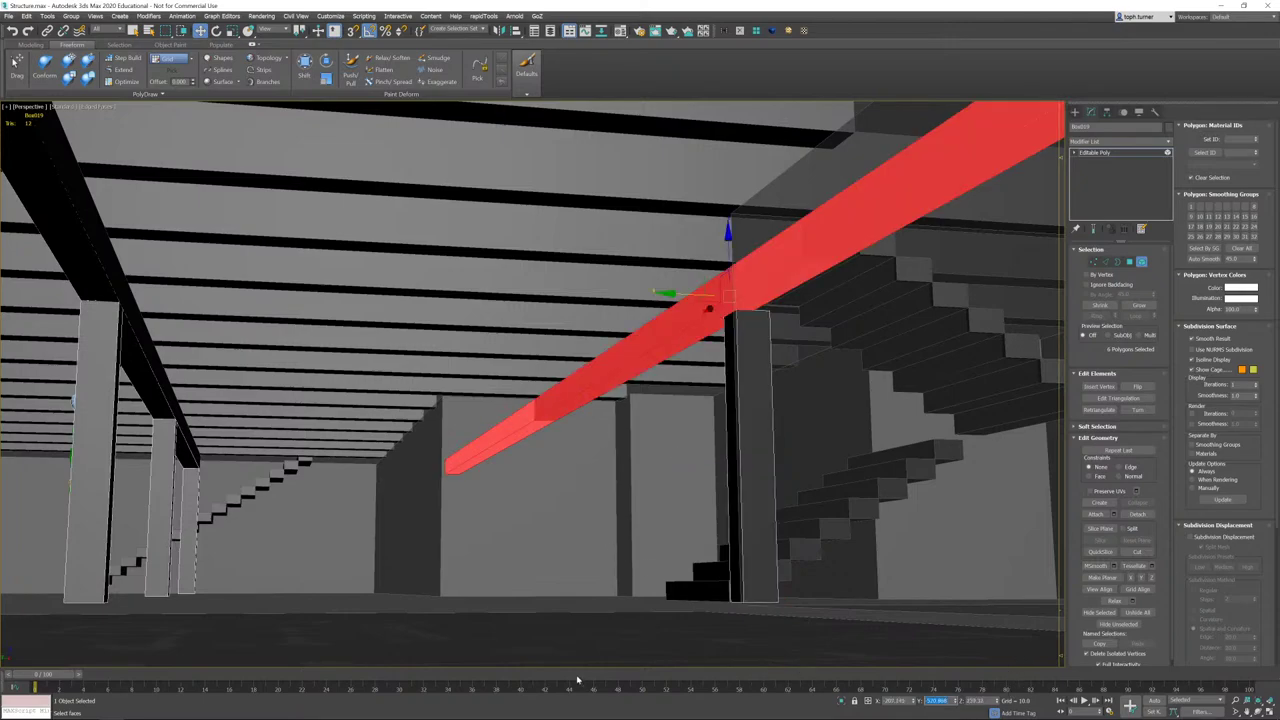
middle_click_drag(590, 363, 586, 354, "alt")
key("z")
middle_click_drag(671, 194, 627, 369, "alt")
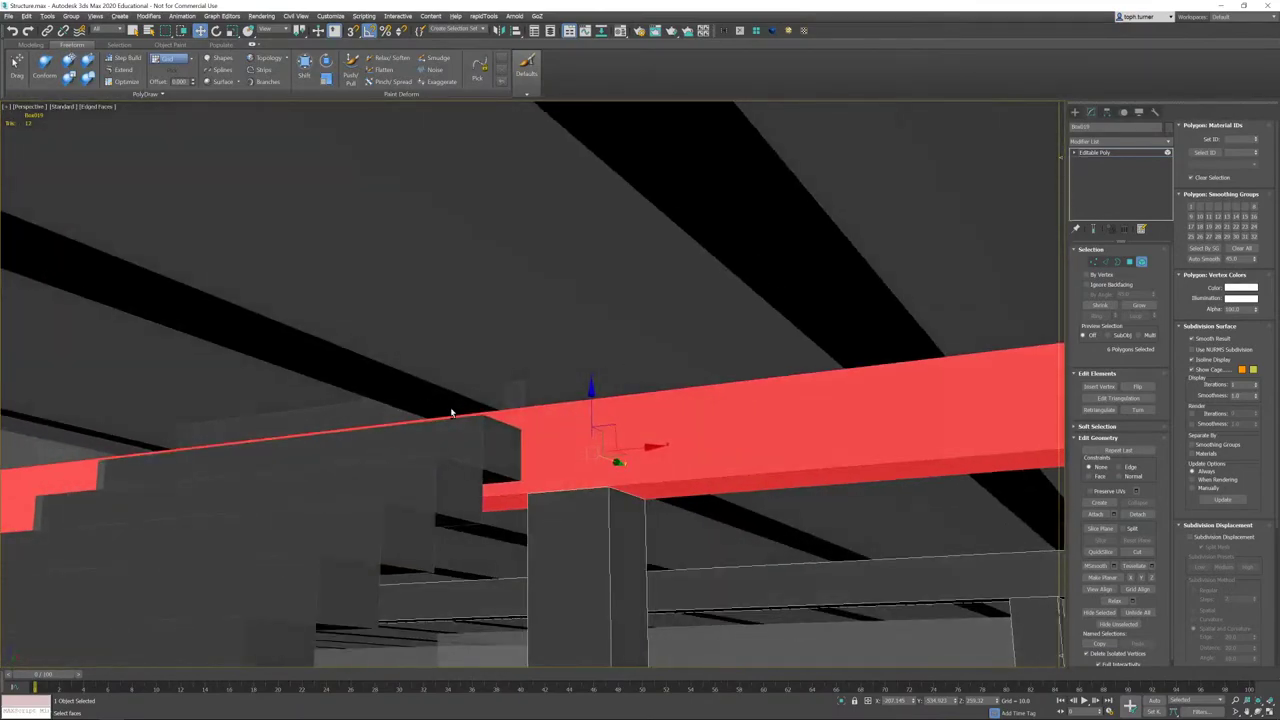
middle_click_drag(451, 412, 498, 378, "alt")
scroll(289, 456, "down", 4)
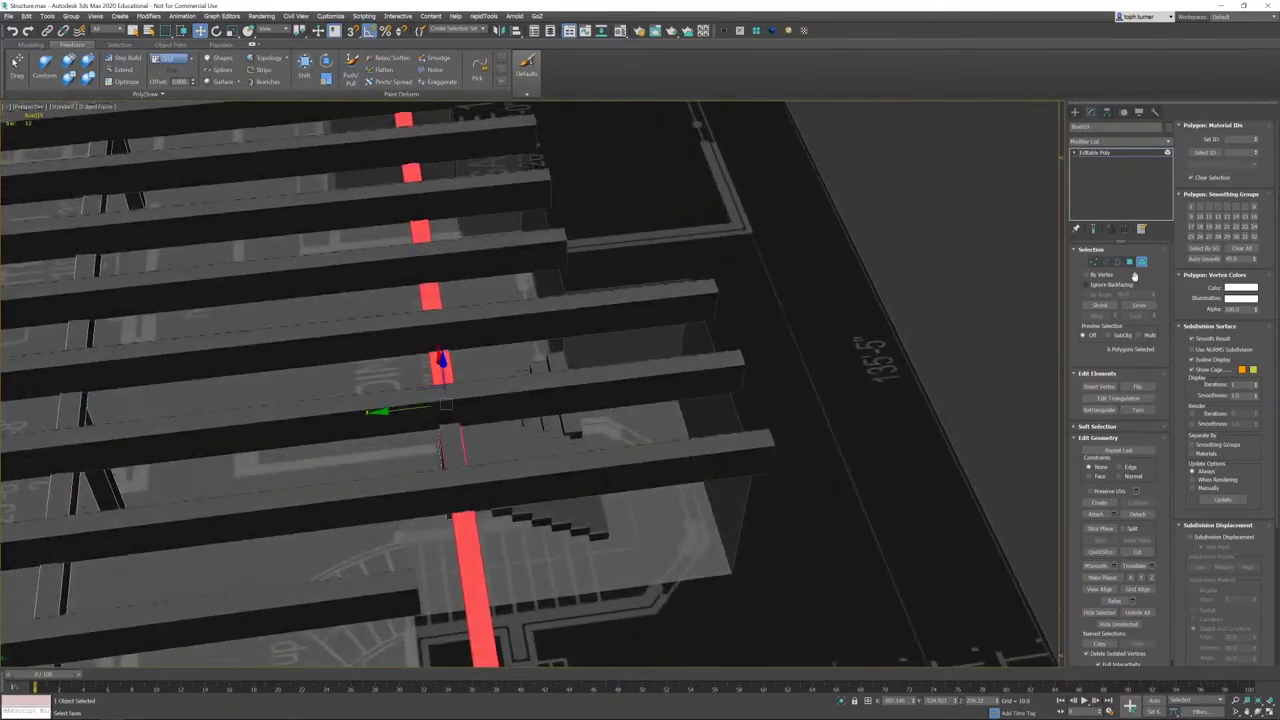
- Shorten the three cross beams over the staircase by moving their outer end vertices back to the copied beam
left_click(1145, 262)
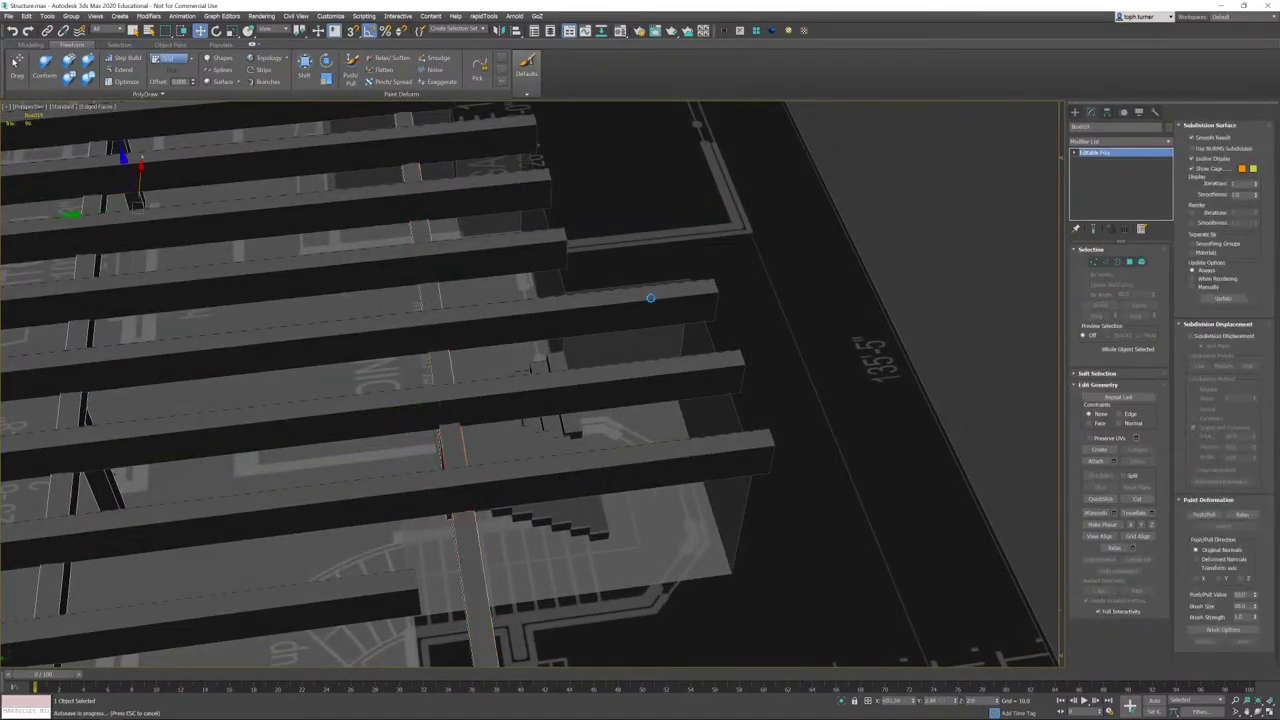
left_click(650, 297)
left_click(1103, 262)
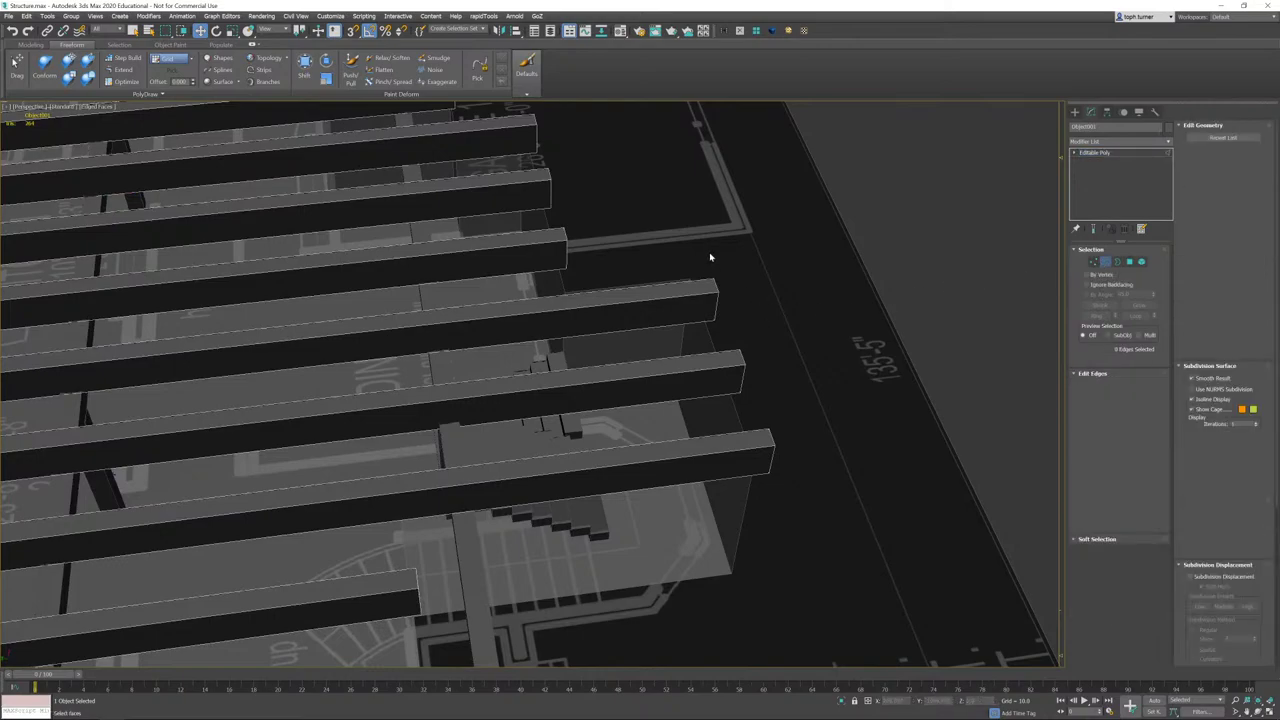
left_click(1094, 262)
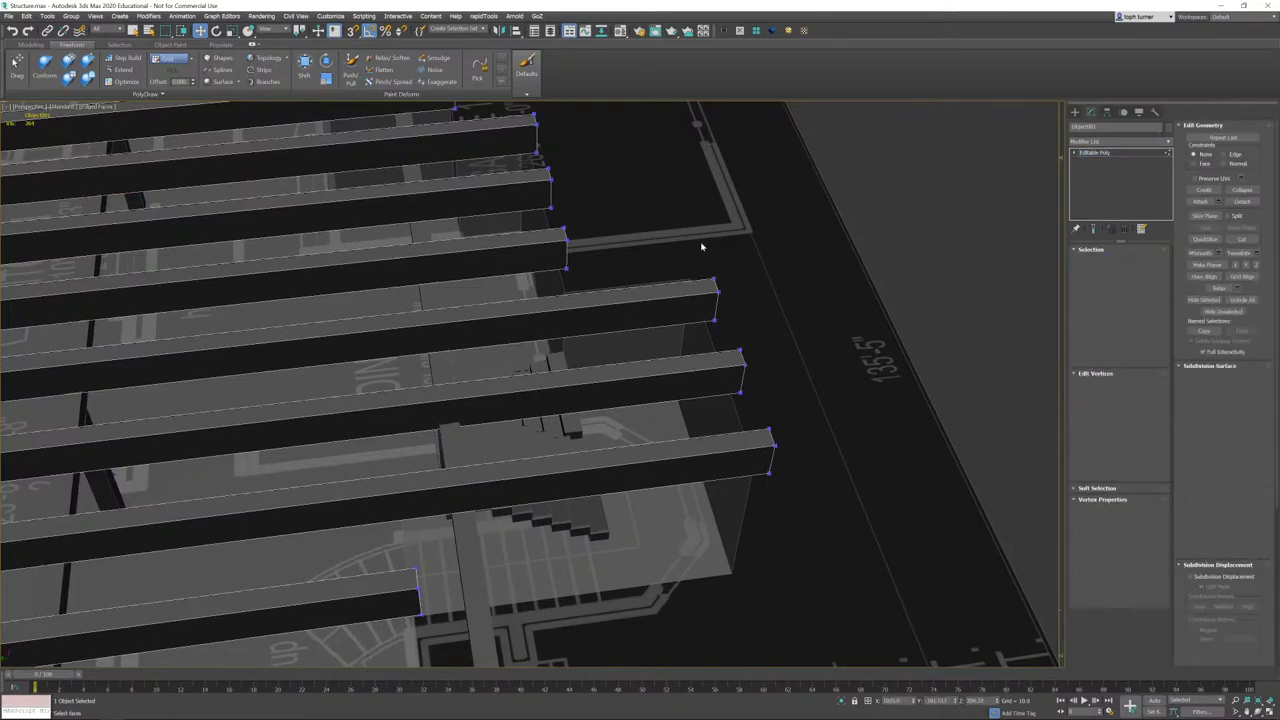
left_click_drag(703, 246, 789, 503)
middle_click_drag(740, 250, 716, 333, "alt")
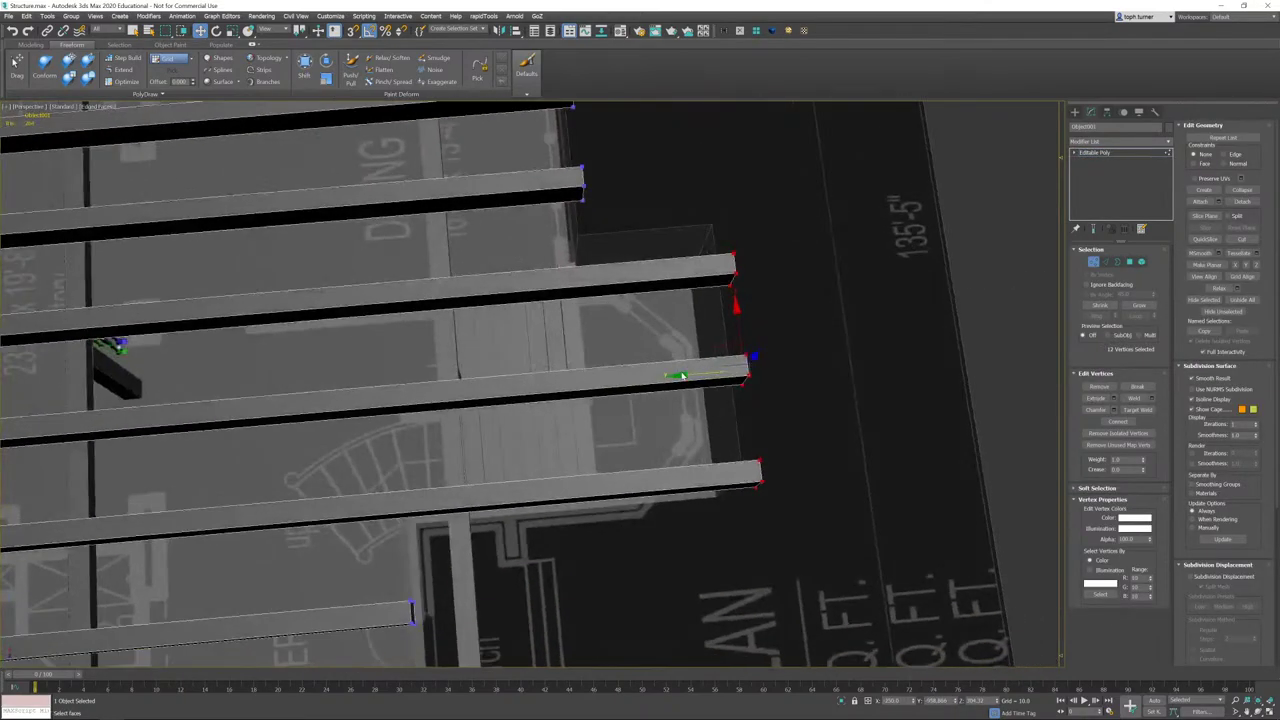
left_click_drag(681, 374, 399, 414)
- Examine the shortened cross-beam ends around the staircase from below and above, and finish vertex editing
middle_click_drag(486, 414, 667, 388, "alt")
scroll(649, 417, "up", 6)
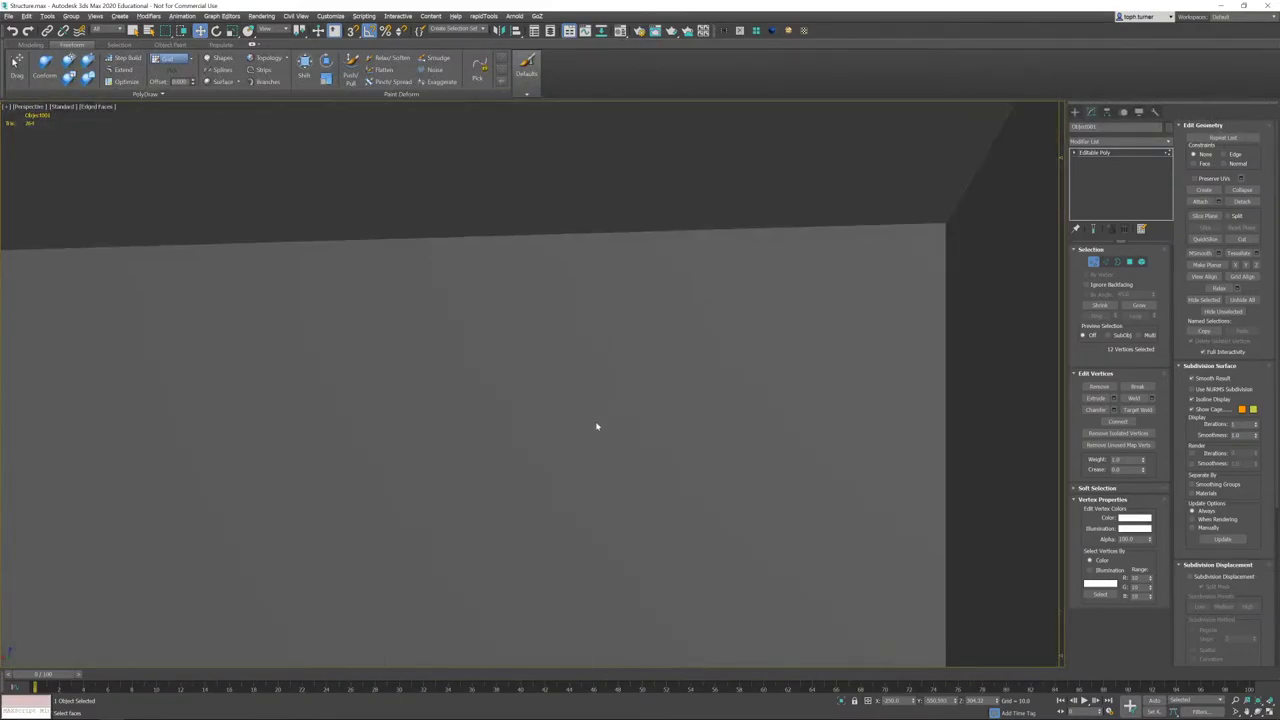
middle_click_drag(597, 426, 1050, 110)
scroll(703, 426, "down", 5)
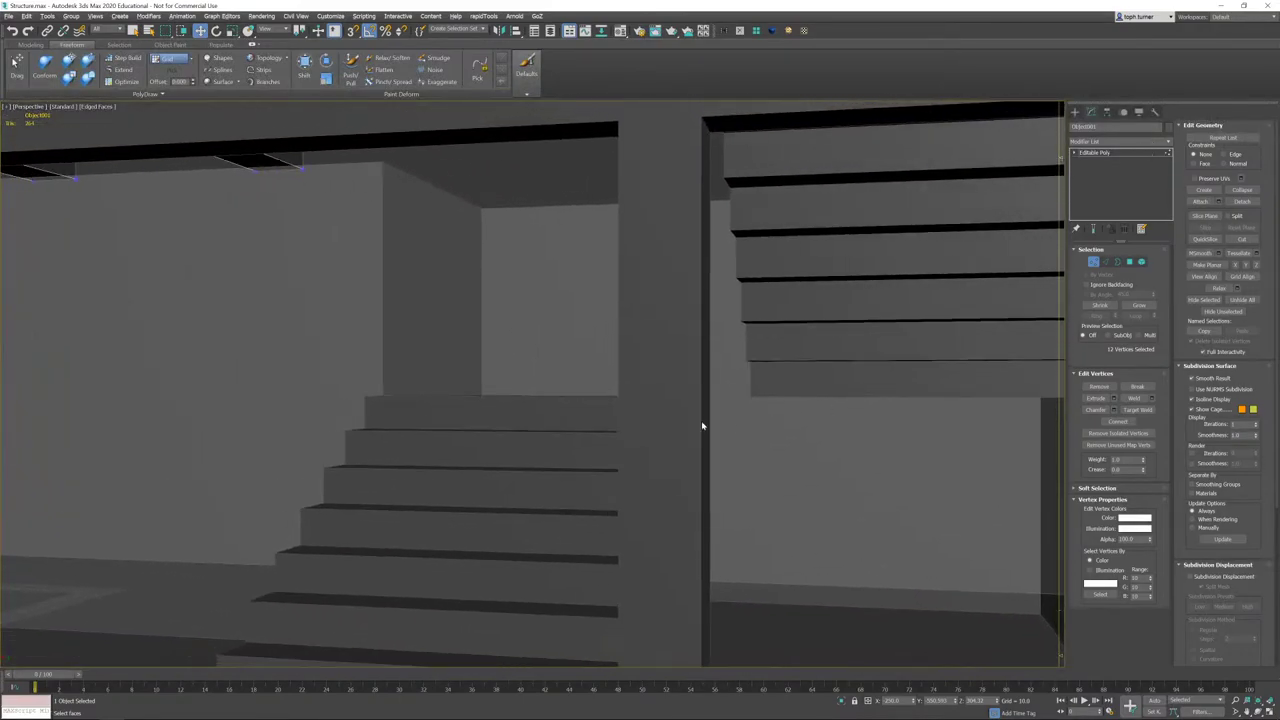
middle_click_drag(703, 426, 657, 348, "alt")
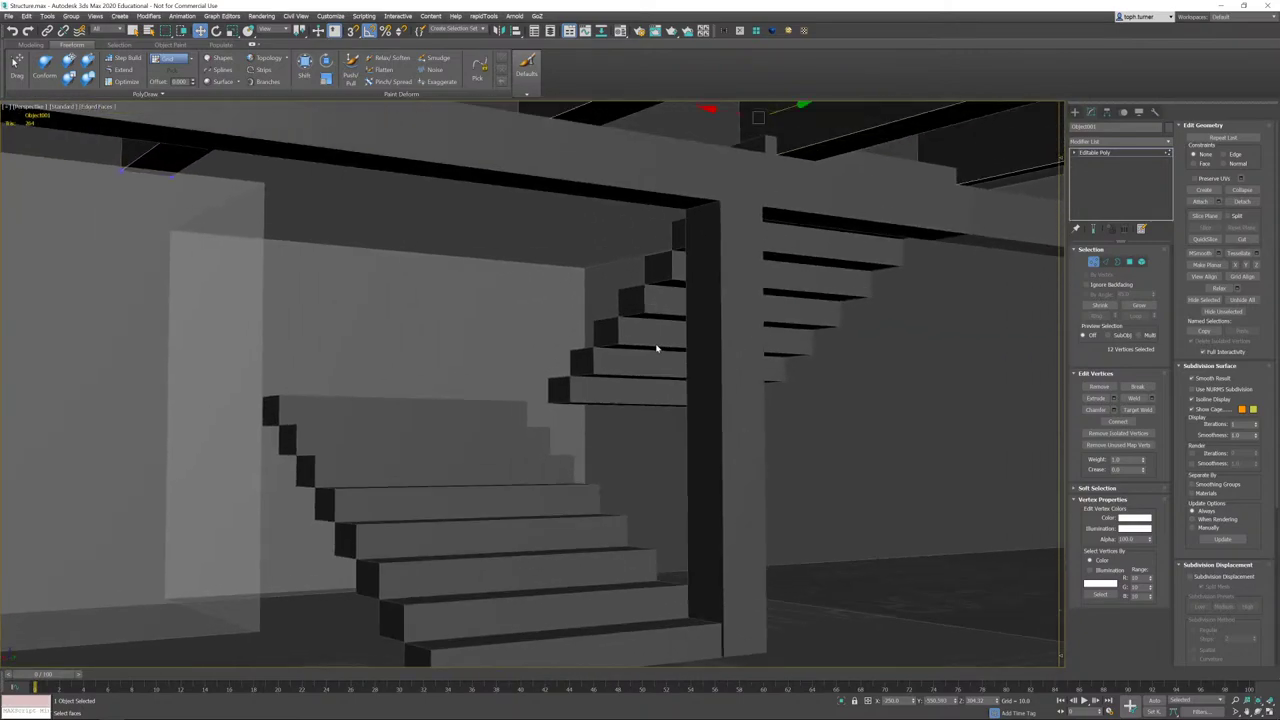
mouse_move(604, 219)
middle_mouse_down("alt")
mouse_move(643, 220)
mouse_move(625, 221)
middle_mouse_up("alt")
middle_click_drag(506, 244, 470, 292, "alt")
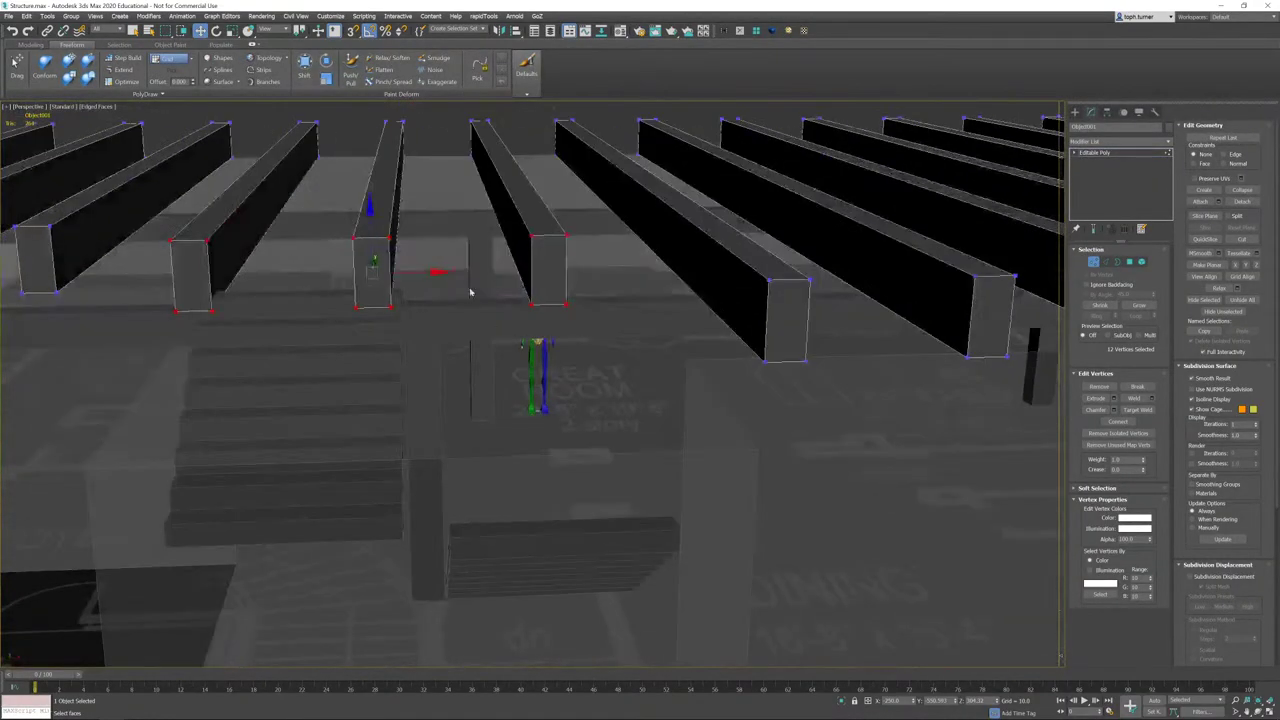
middle_click_drag(556, 56, 443, 330, "alt")
scroll(414, 400, "up", 8)
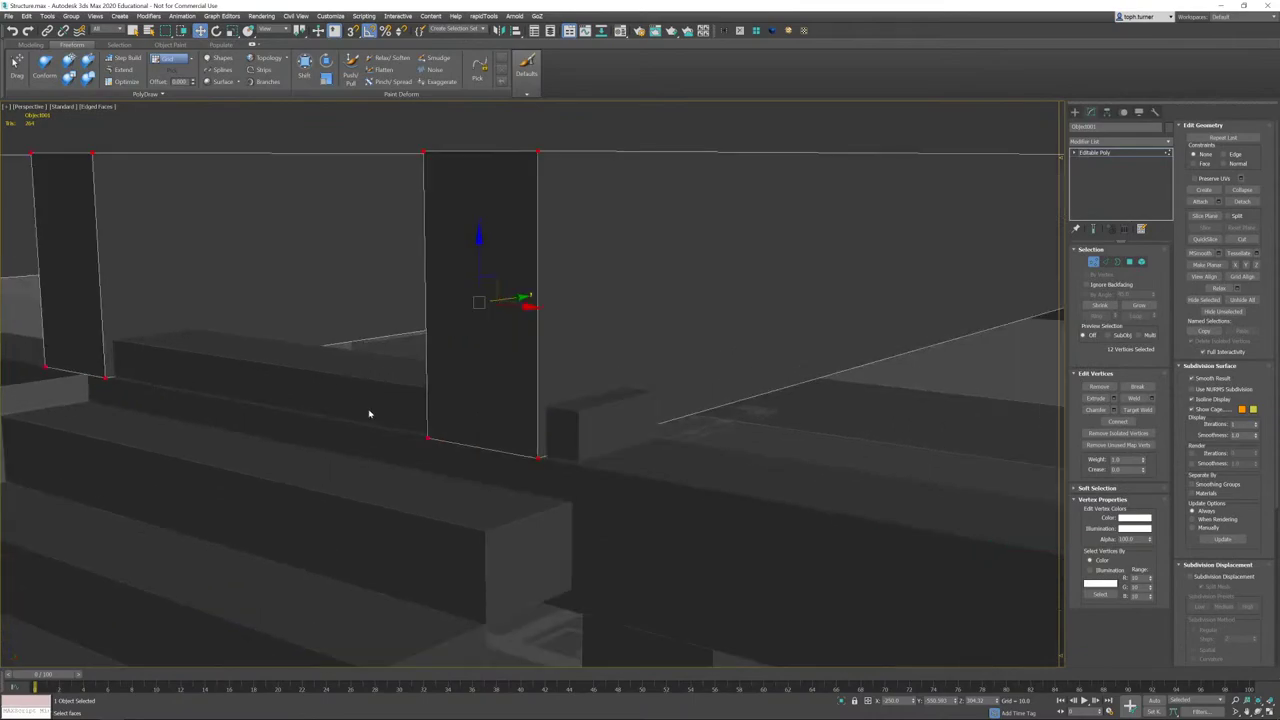
scroll(305, 376, "down", 2)
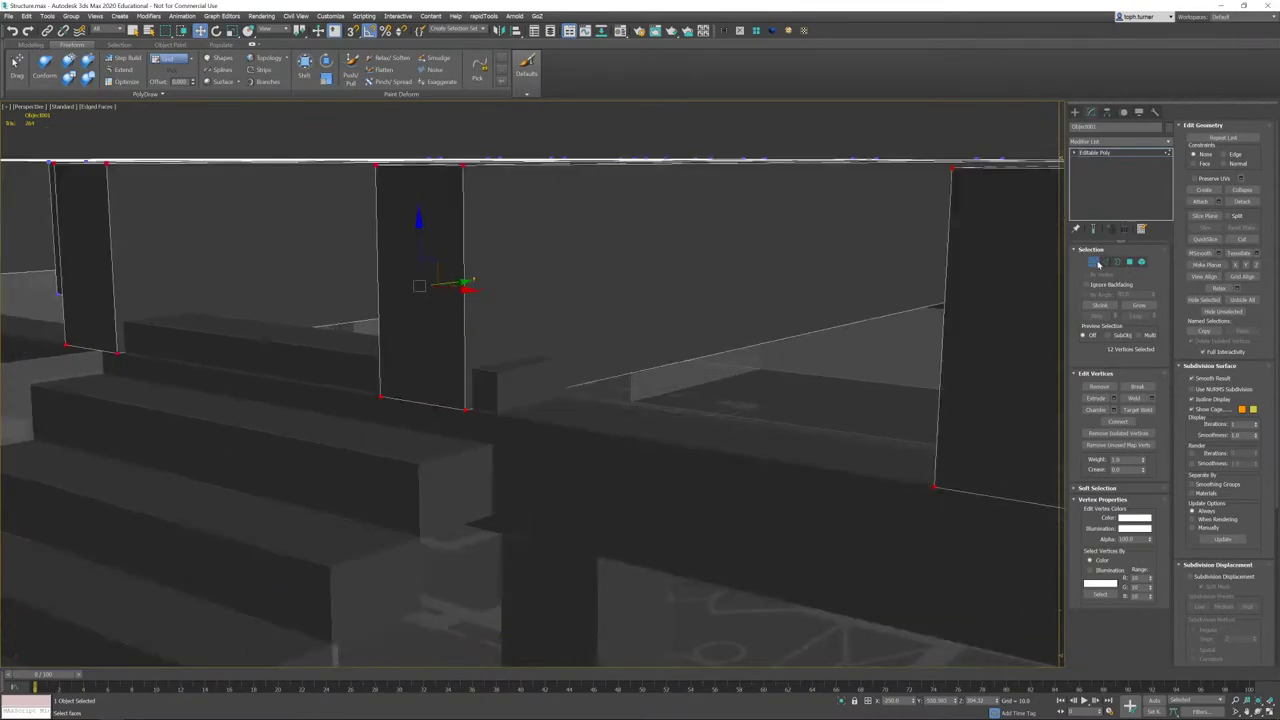
left_click(1094, 262)
scroll(640, 360, "down", 10)
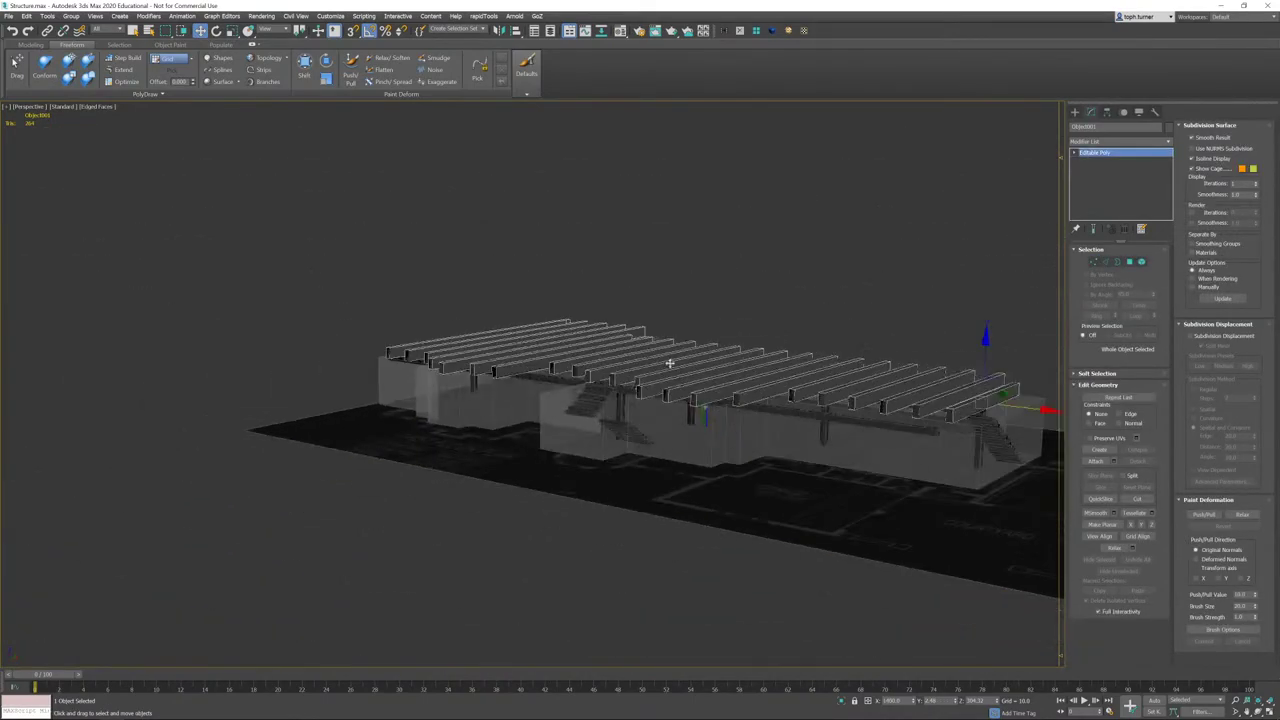
- Select the cross beams together with the columns and main beams, and isolate them from the walls, floor and stairs
middle_click_drag(669, 363, 788, 378, "alt")
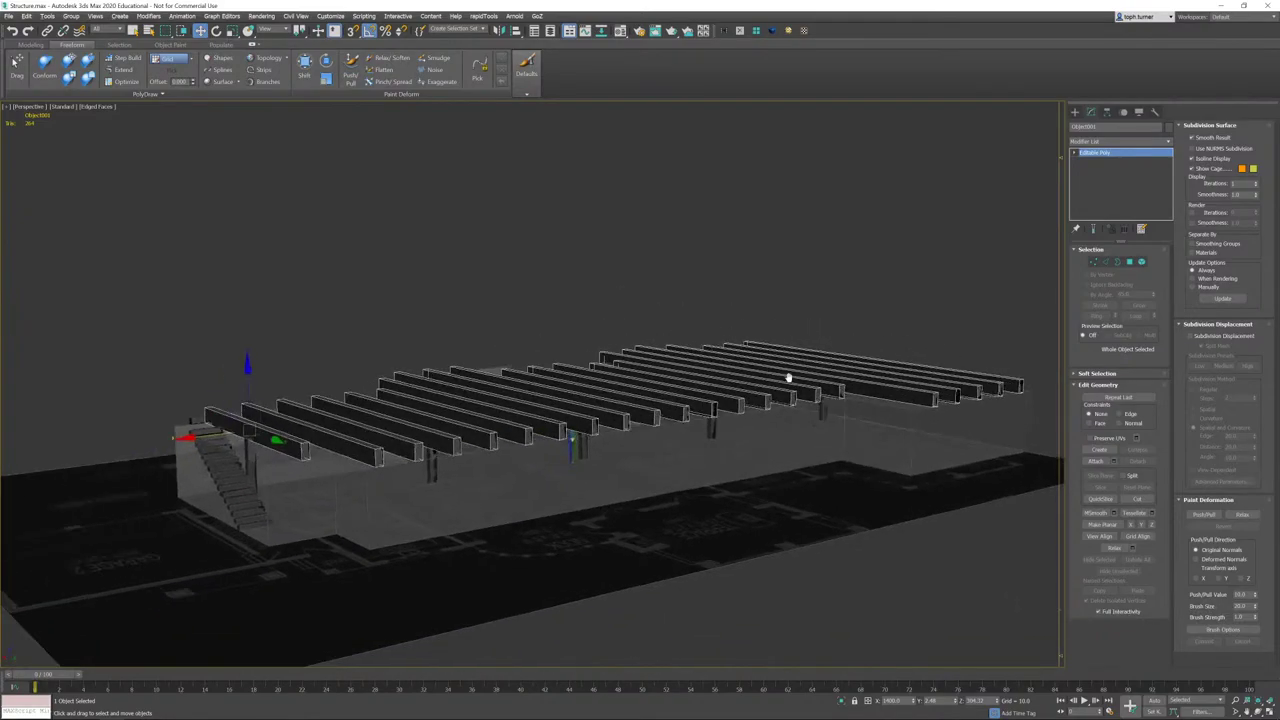
scroll(788, 378, "up", 15)
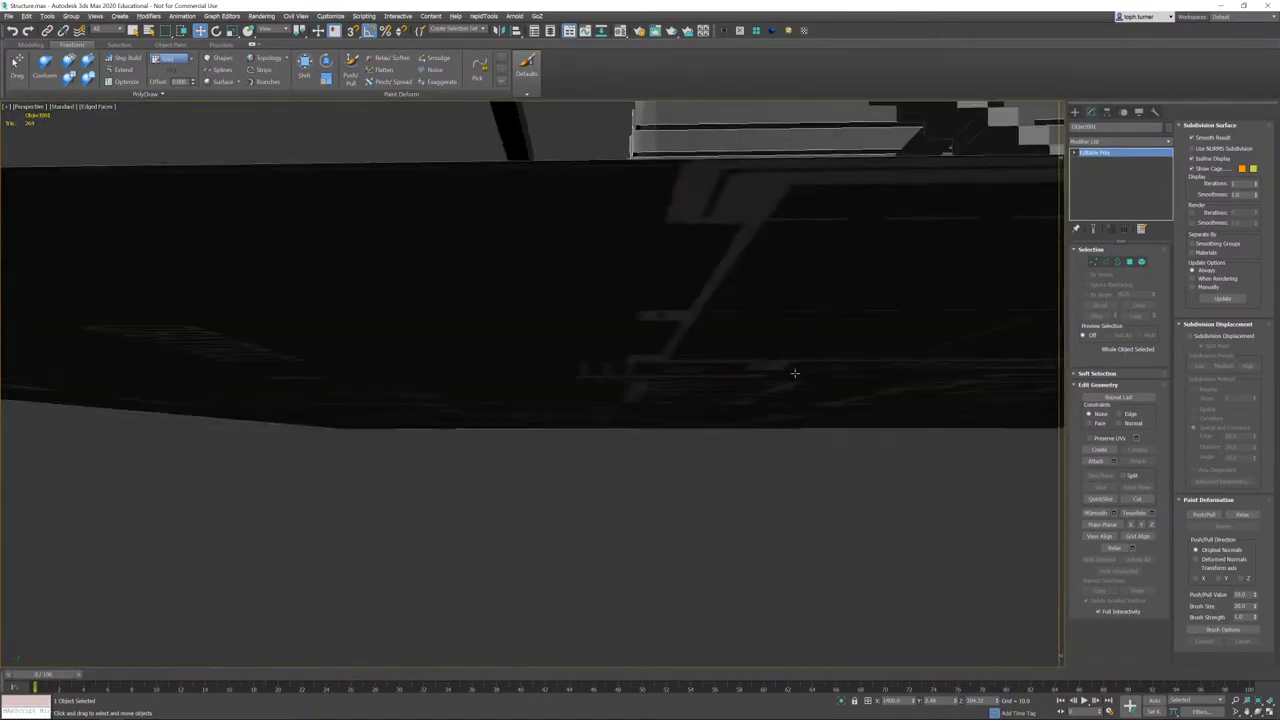
scroll(794, 373, "down", 8)
left_click(774, 363, "ctrl")
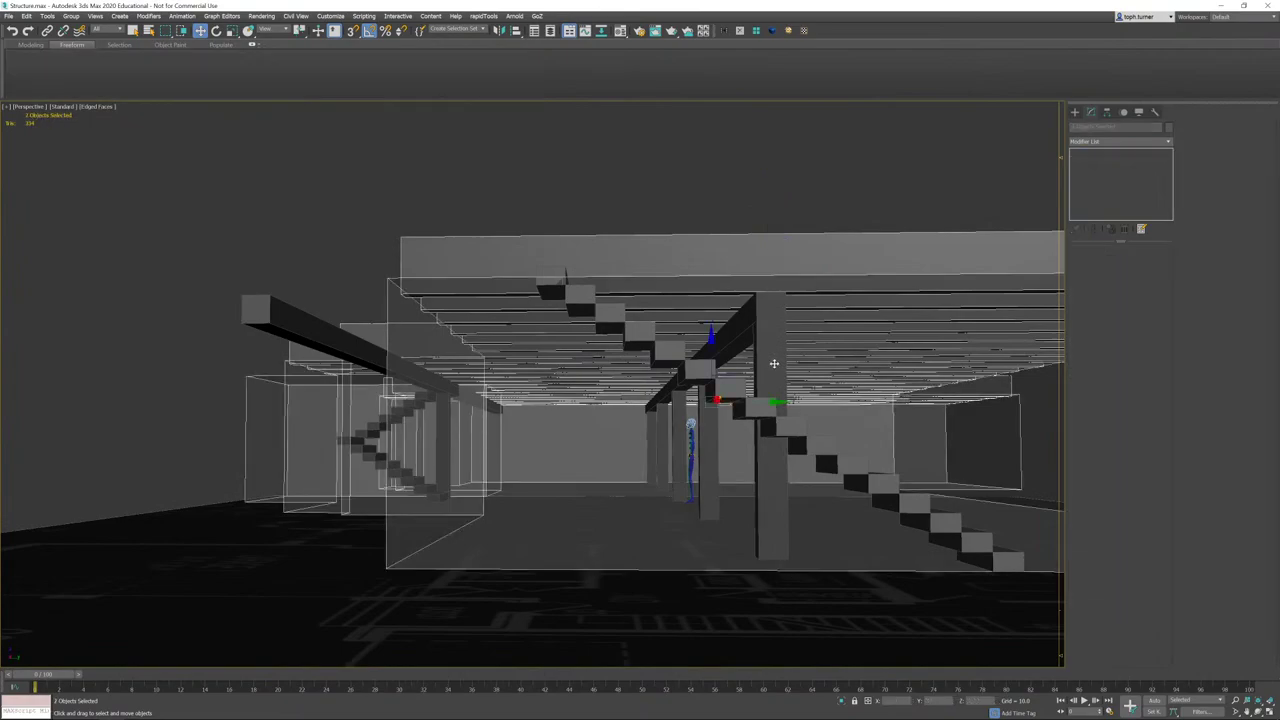
key("ctrl+z")
left_click(290, 313, "ctrl")
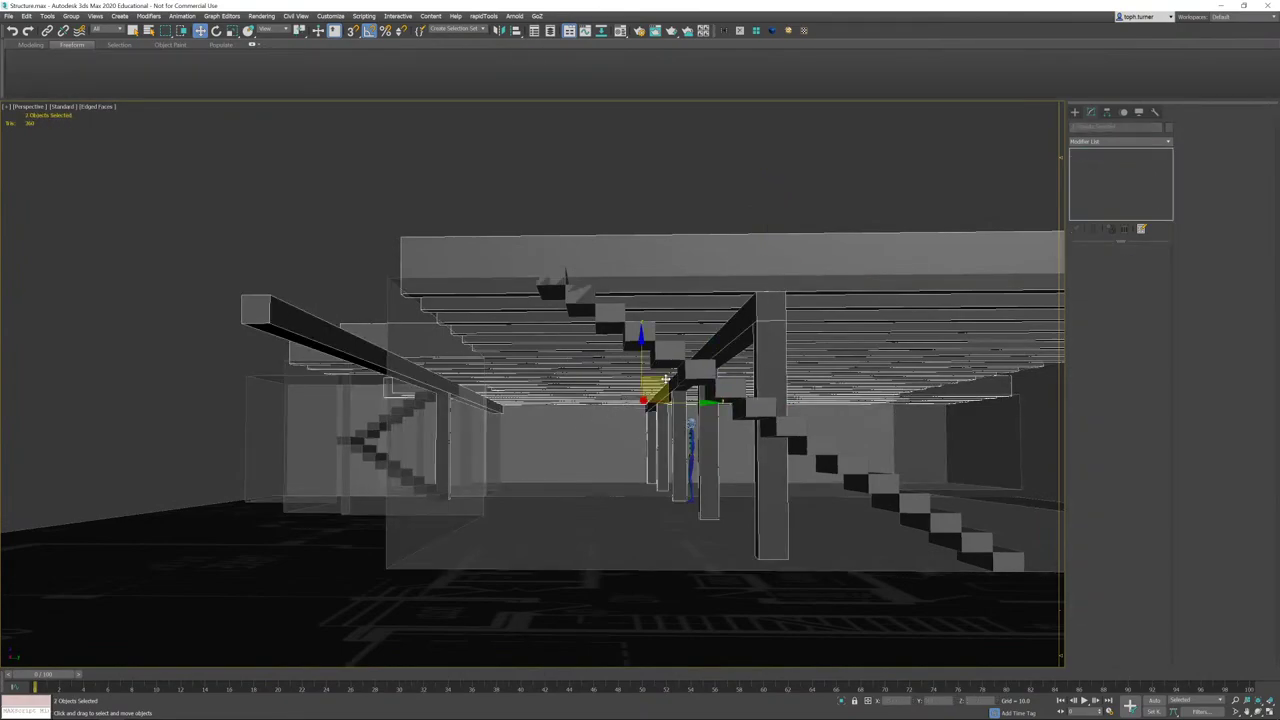
left_click_drag(694, 308, 591, 251)
key("ctrl+z")
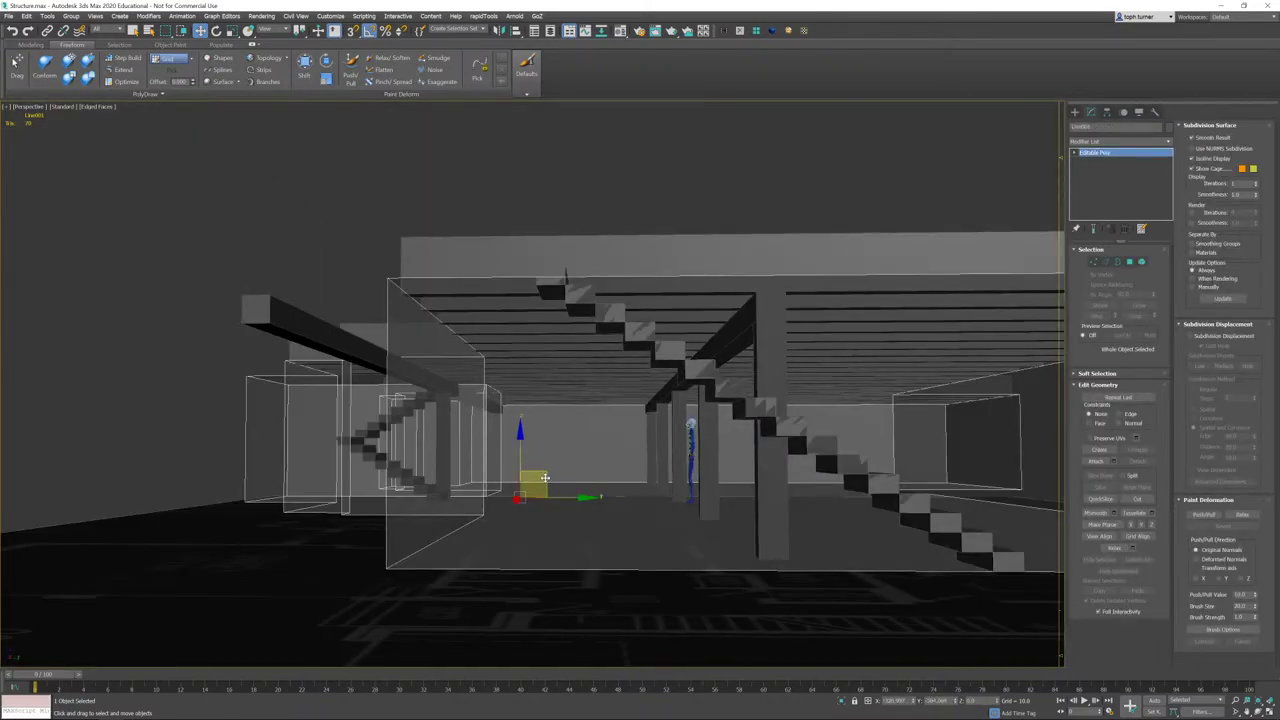
left_click_drag(544, 479, 696, 426)
key("ctrl+z")
key("ctrl+z")
left_click_drag(668, 385, 713, 403)
key("ctrl+z")
key("alt+q")
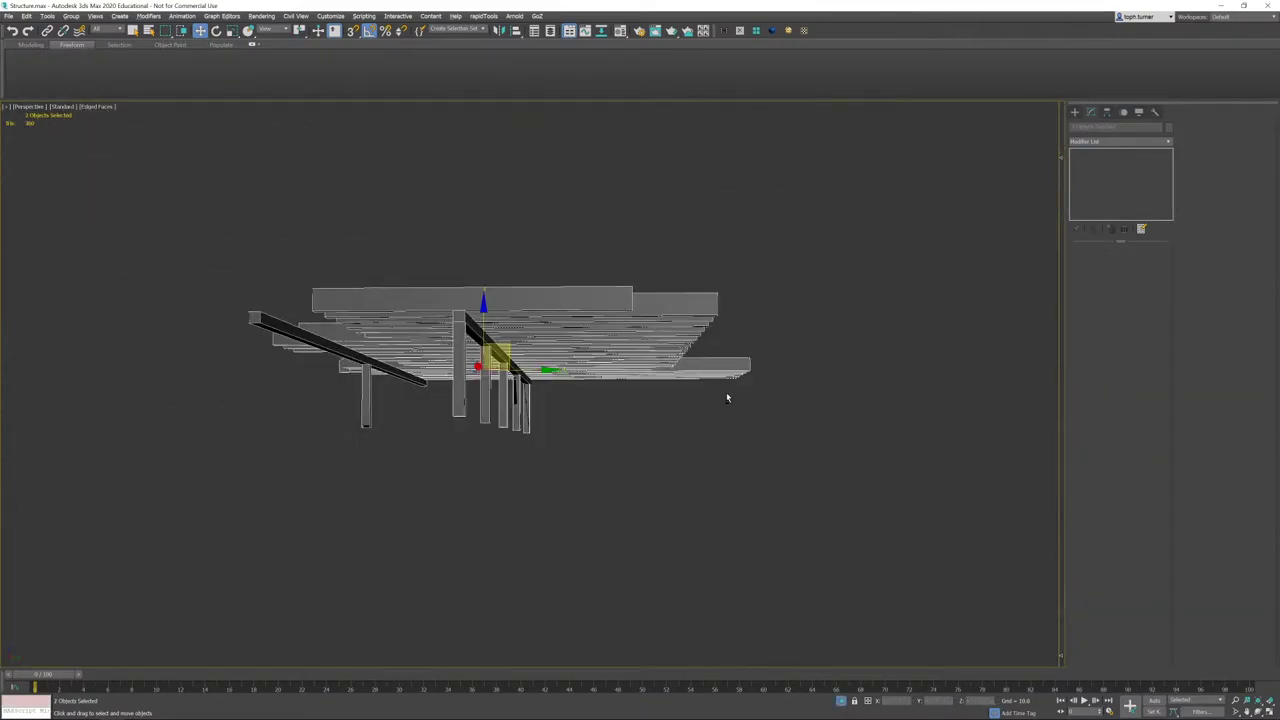
left_click(754, 349)
left_click(463, 377)
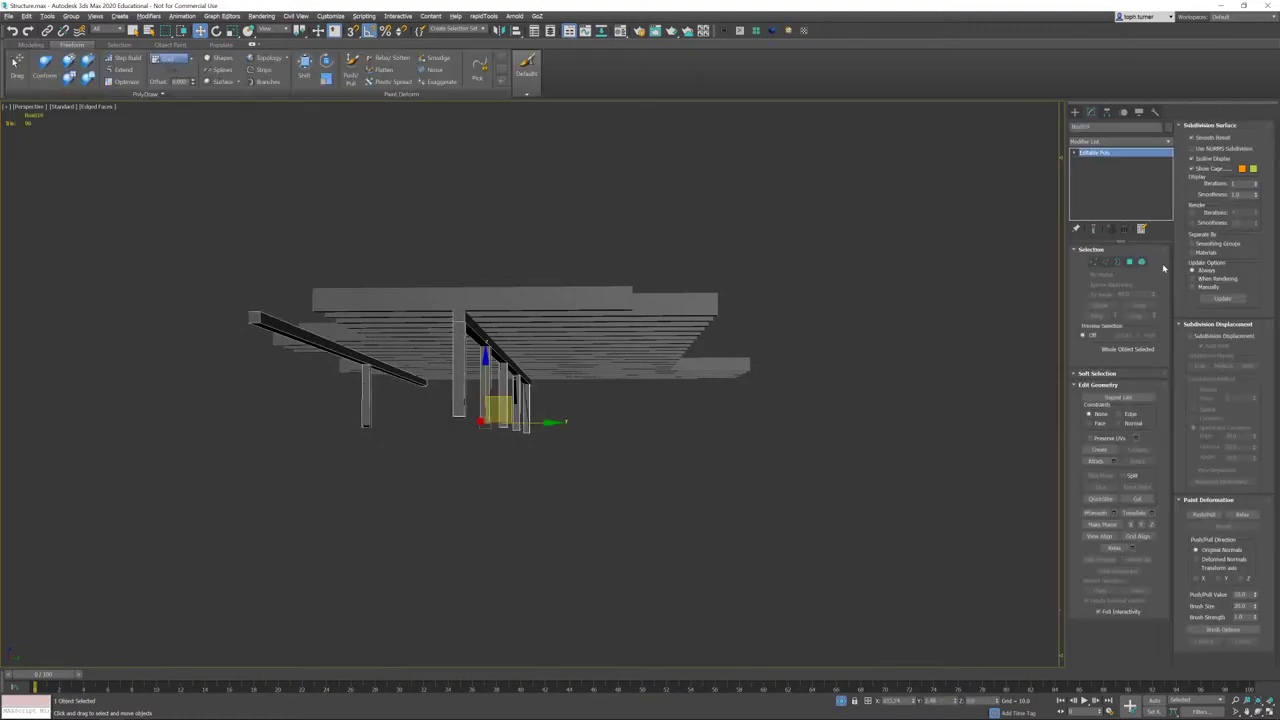
left_click(1113, 461)
left_click(278, 404)
- Convert both isolated objects to Editable Poly, attach Object001 to the columns and main beams, and name the combined mesh FloorJoistsAndSupports
left_click_drag(779, 263, 308, 516)
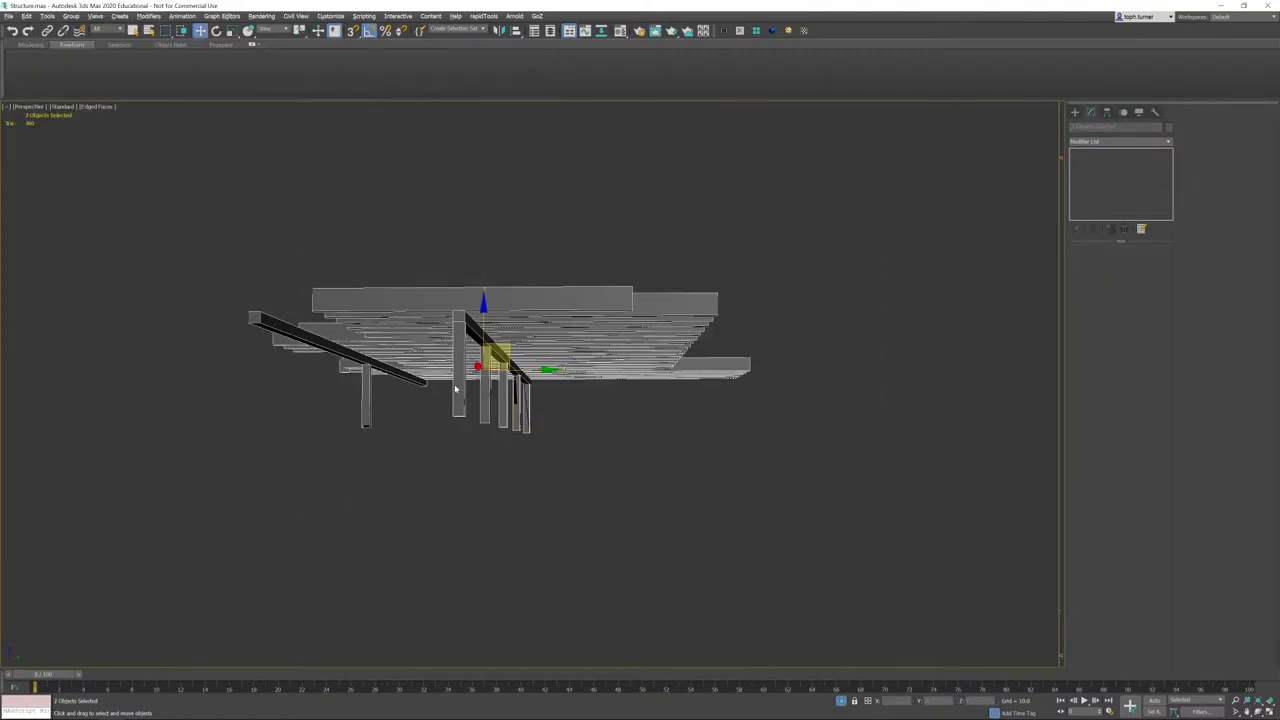
right_click(453, 383)
left_click(474, 394)
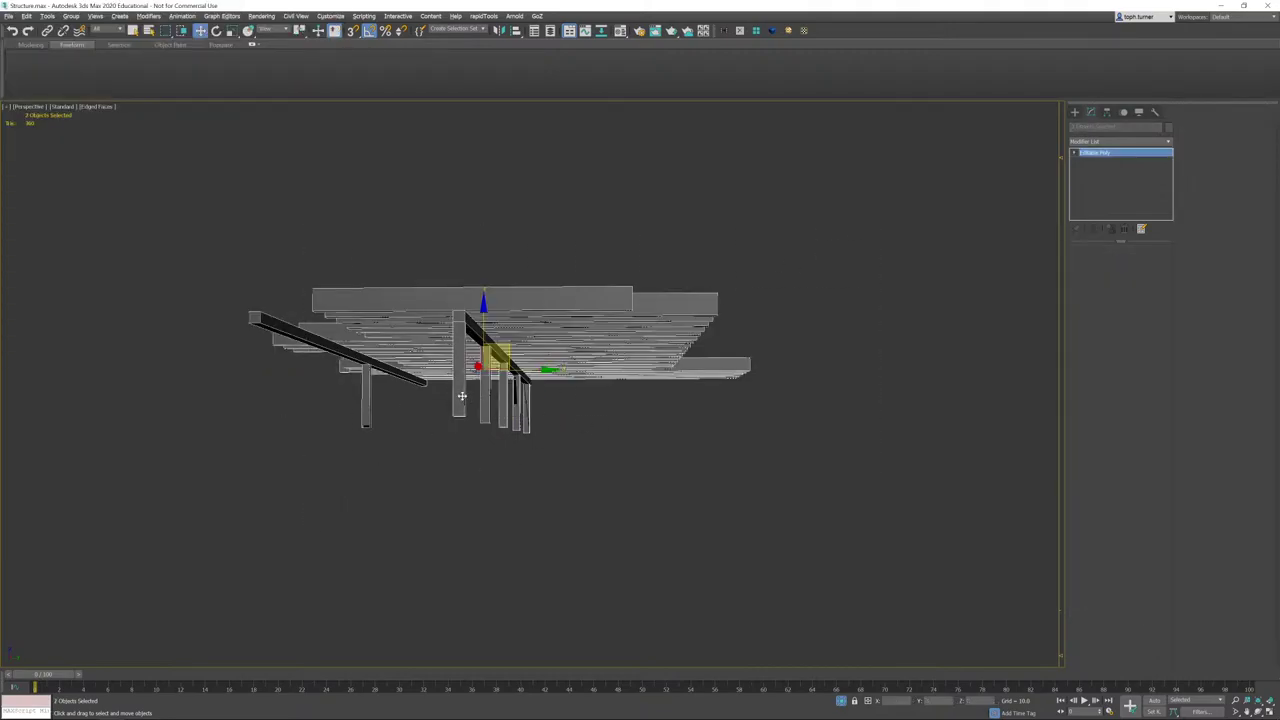
left_click(1114, 461)
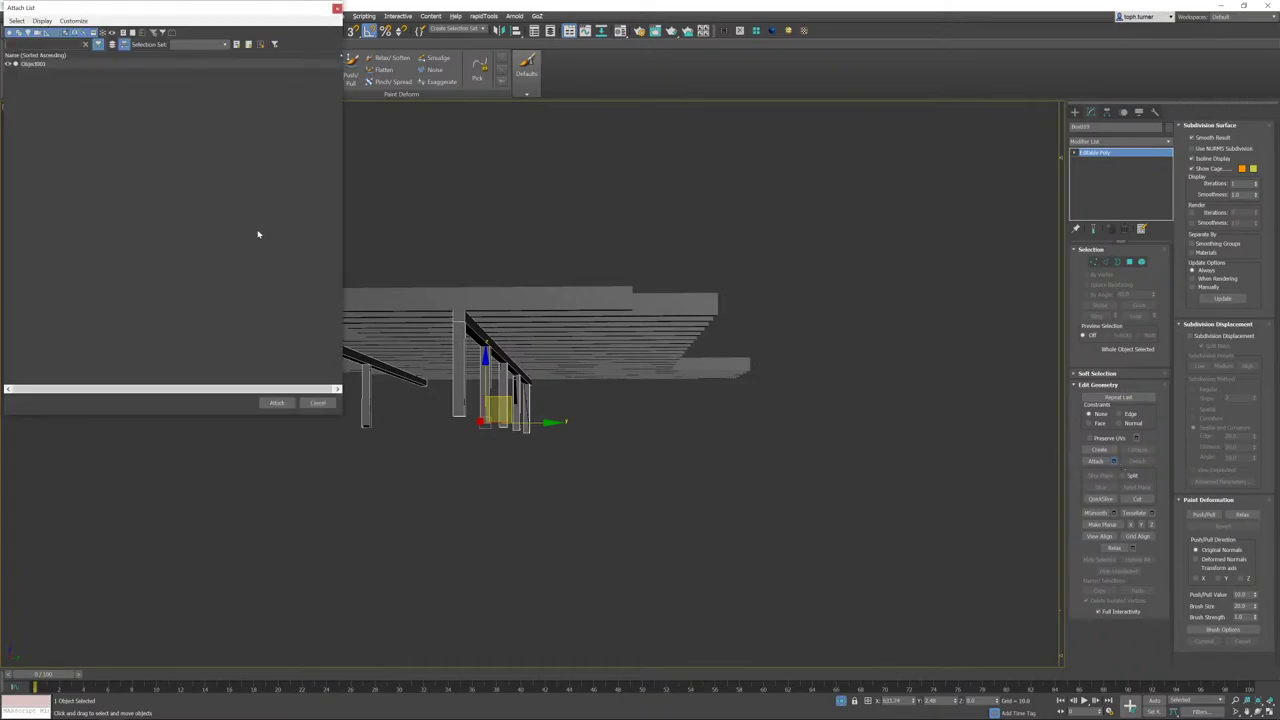
left_click(31, 64)
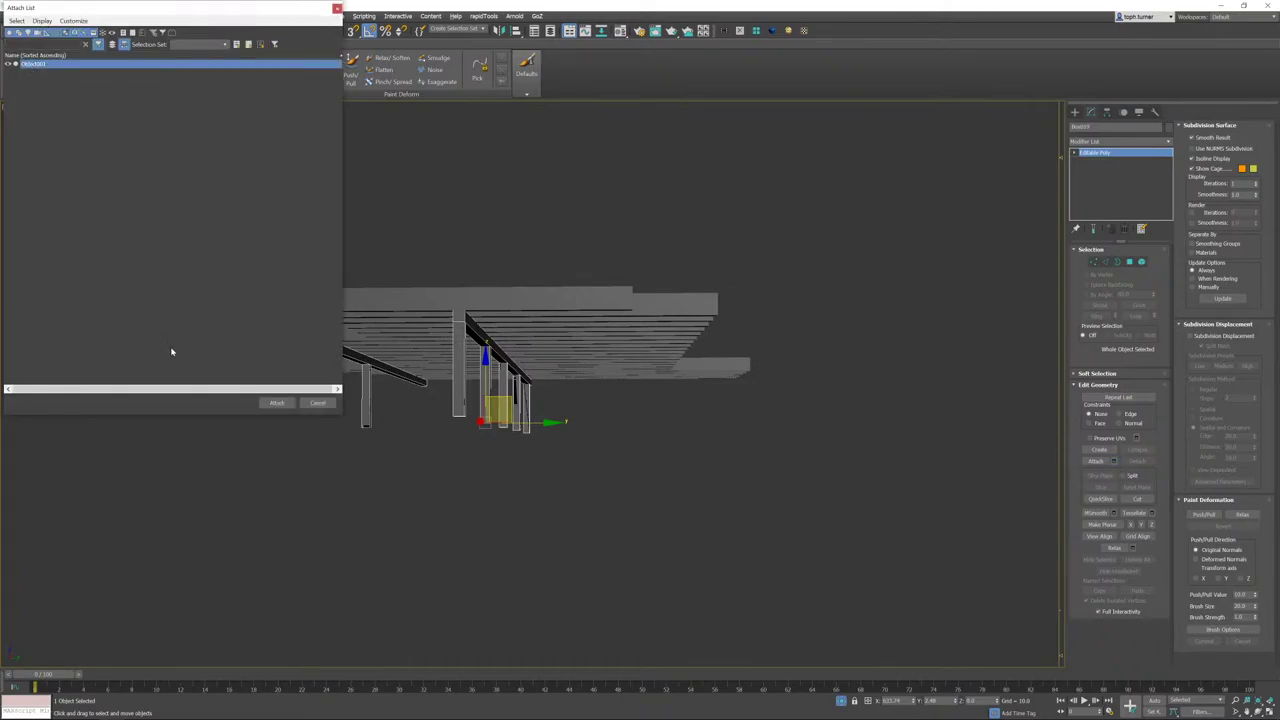
left_click(276, 403)
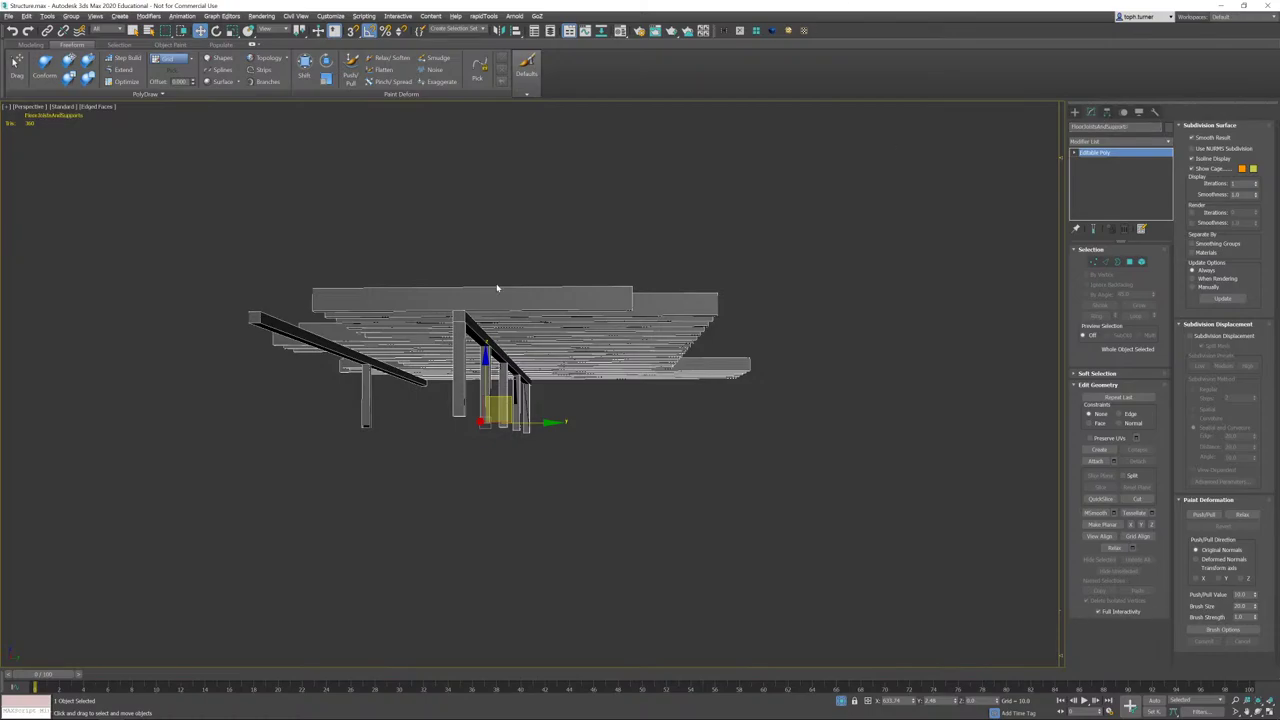
- Move only the pivot of the combined joists and supports mesh to the world origin at 0, 0, 0
left_click(1107, 113)
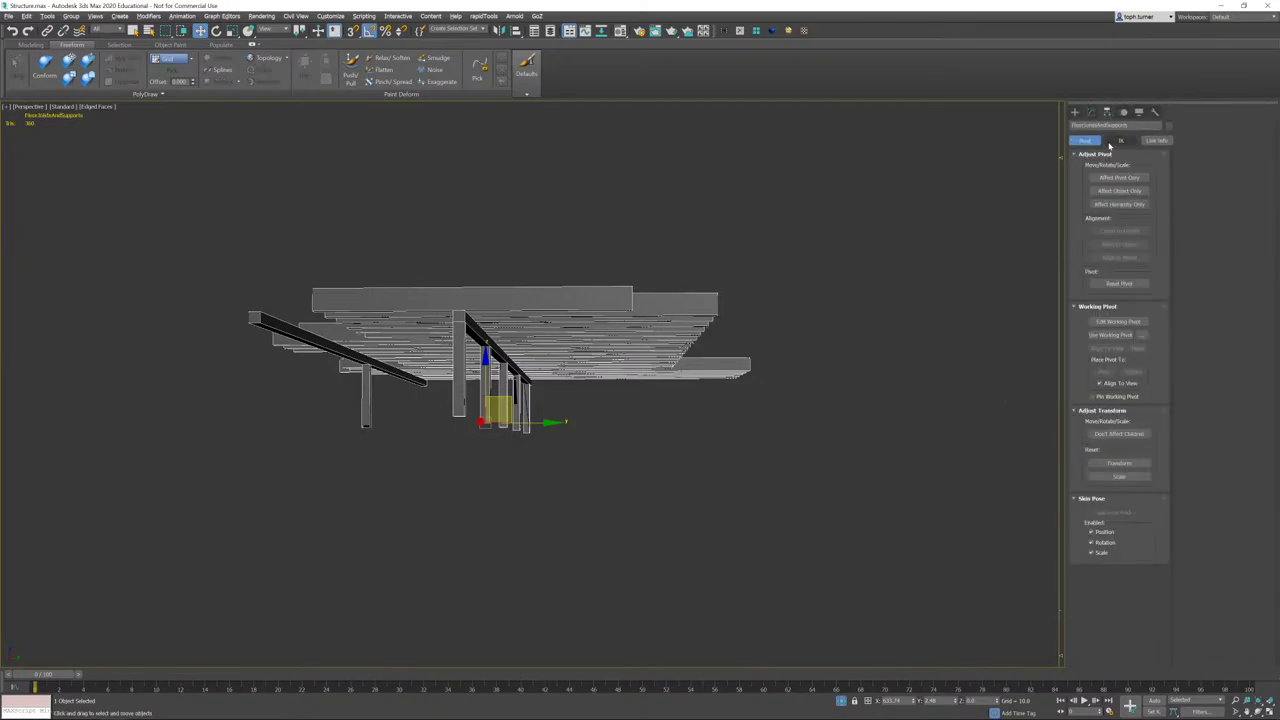
left_click(1119, 177)
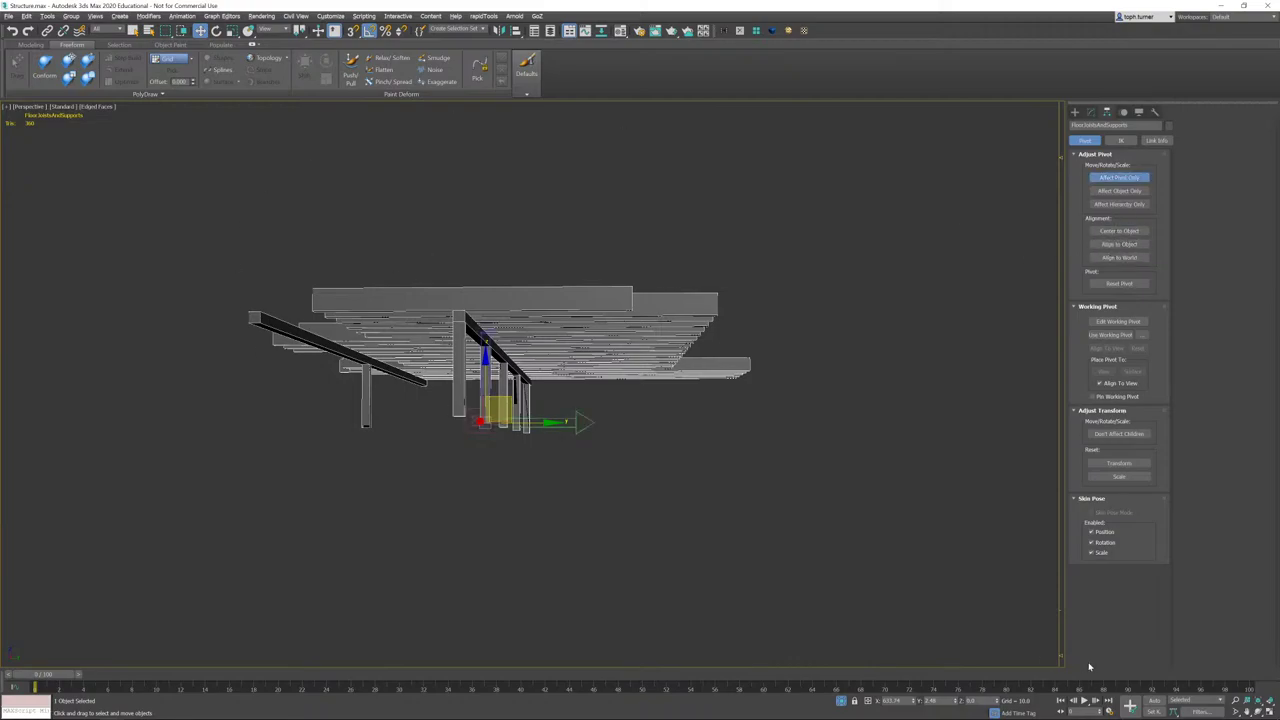
right_click(913, 700)
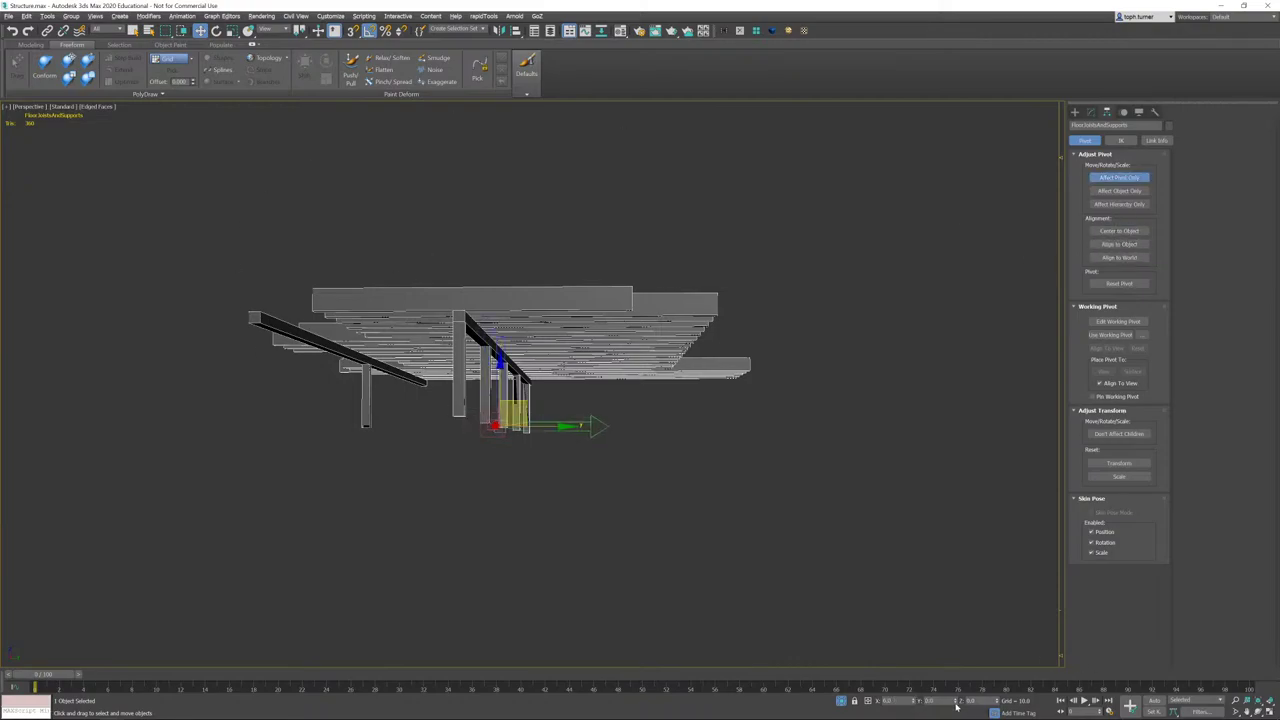
left_click(1091, 113)
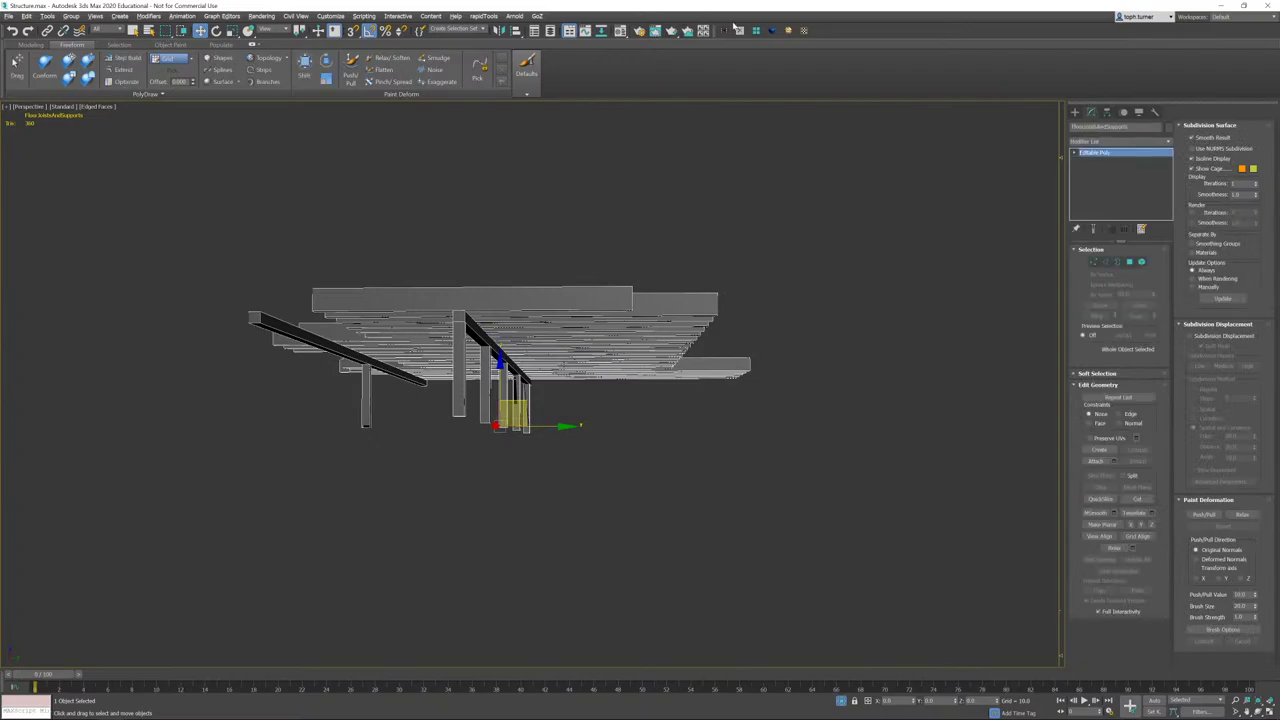
- Export the selected joists and supports mesh as ProxyJoists in FBX format into the project's FBX folder
left_click(8, 17)
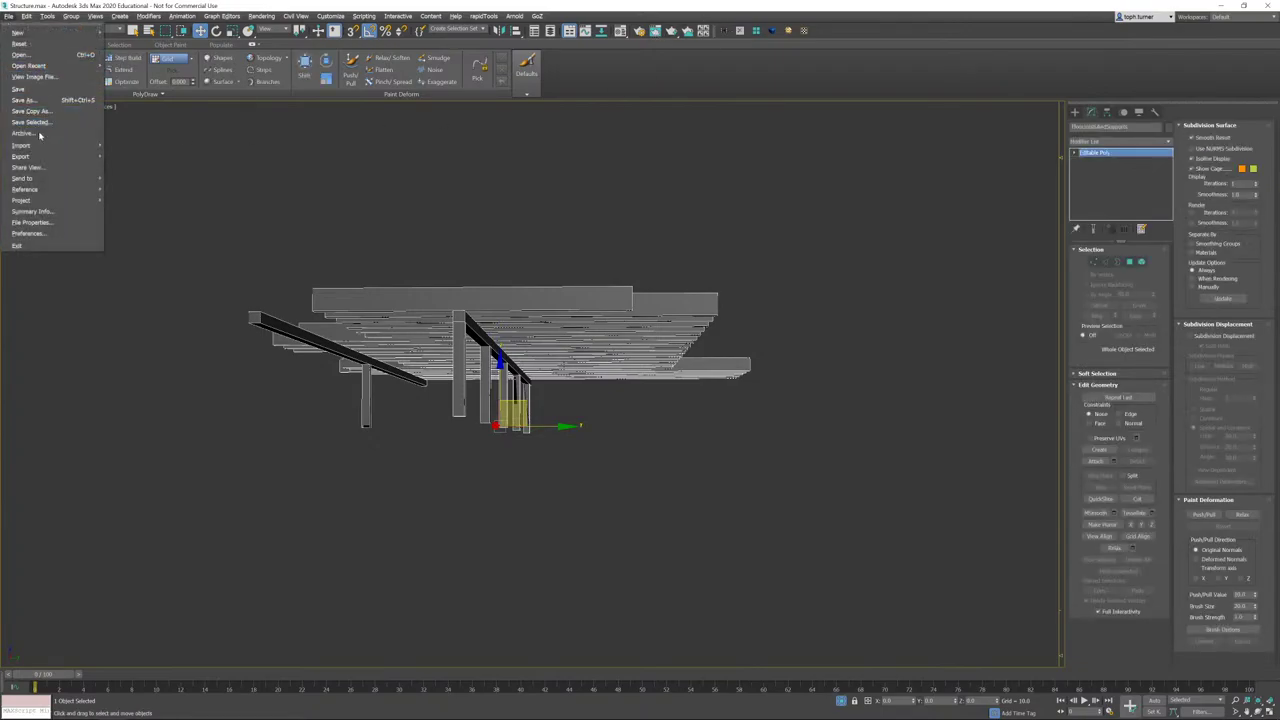
mouse_move(22, 156)
left_click(133, 166)
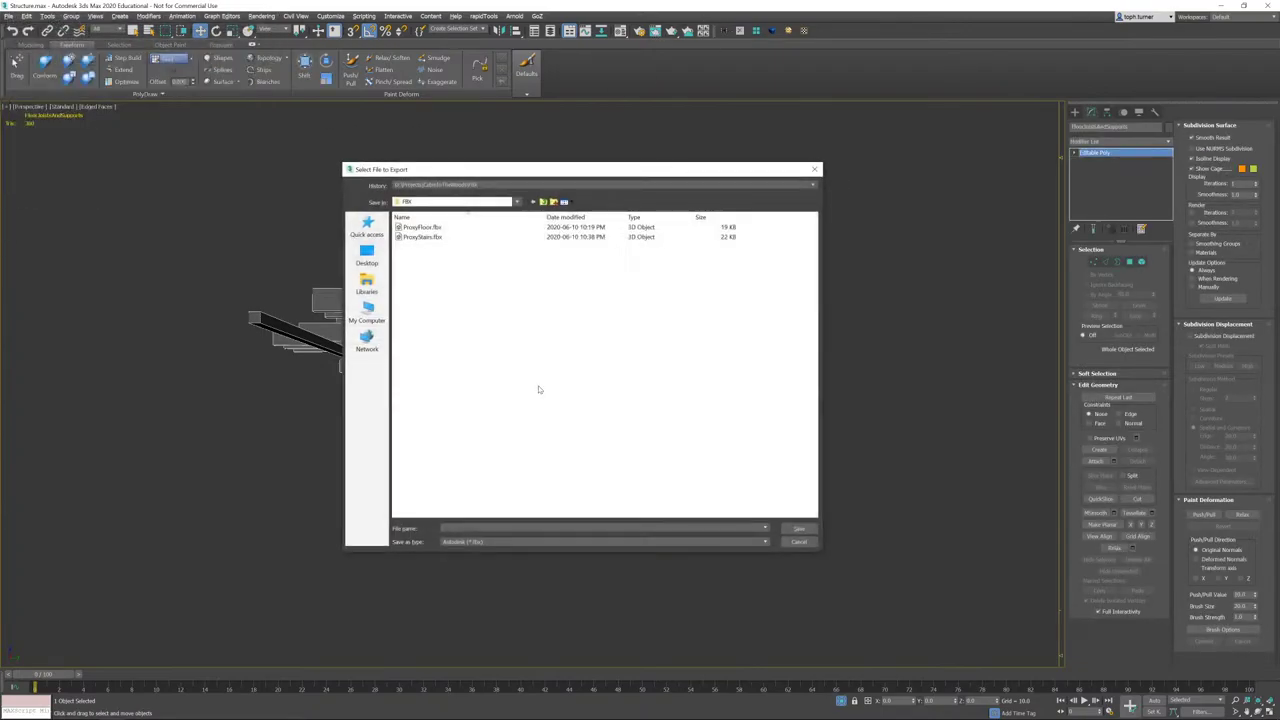
left_click(440, 237)
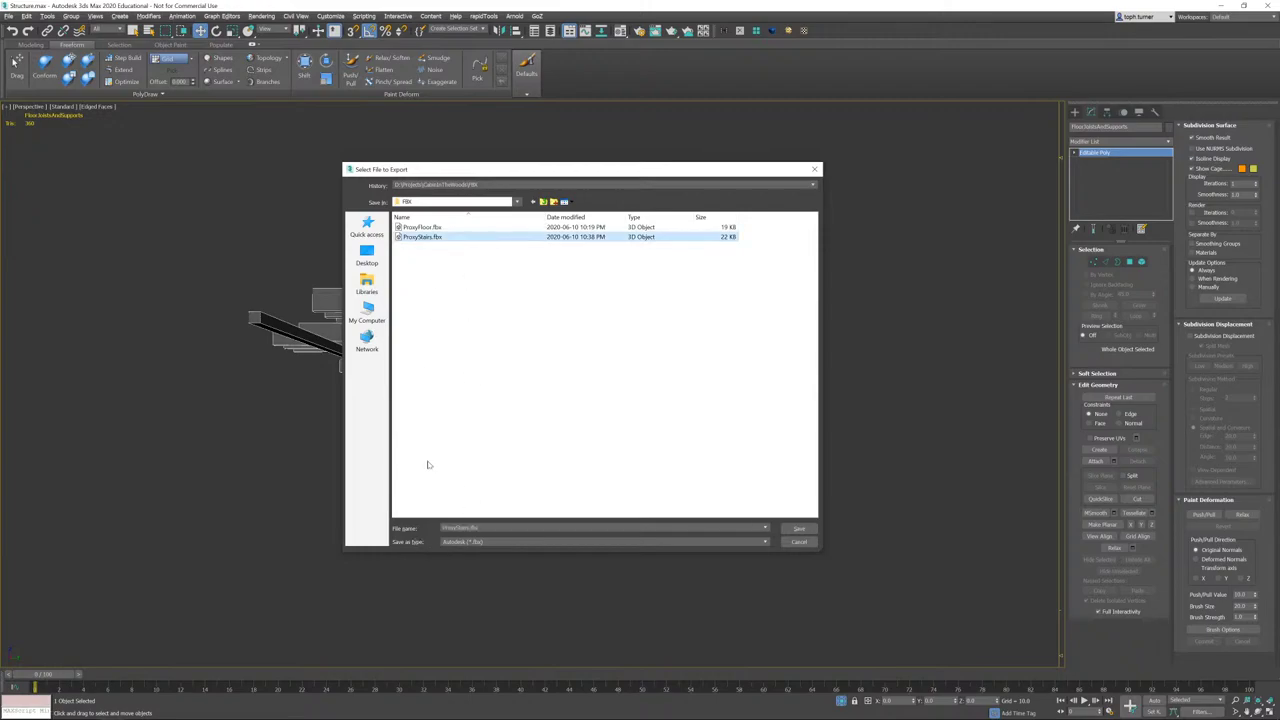
double_click(464, 532)
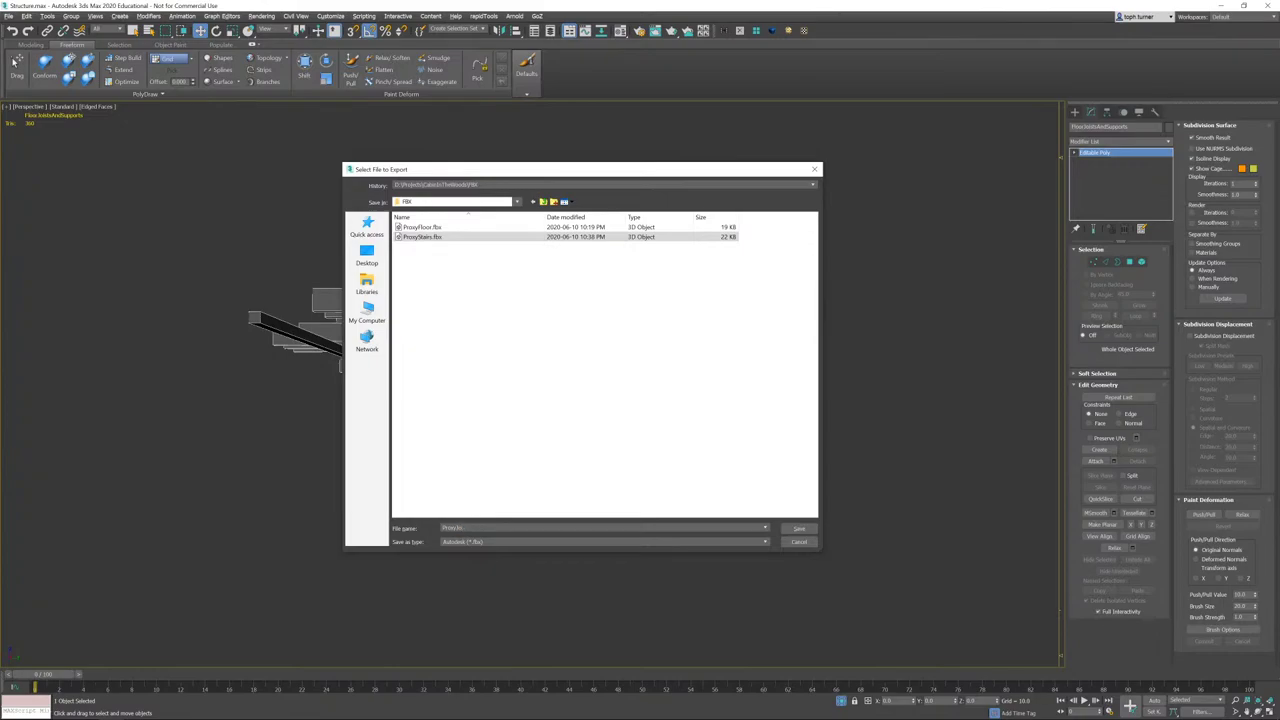
left_click(799, 528)
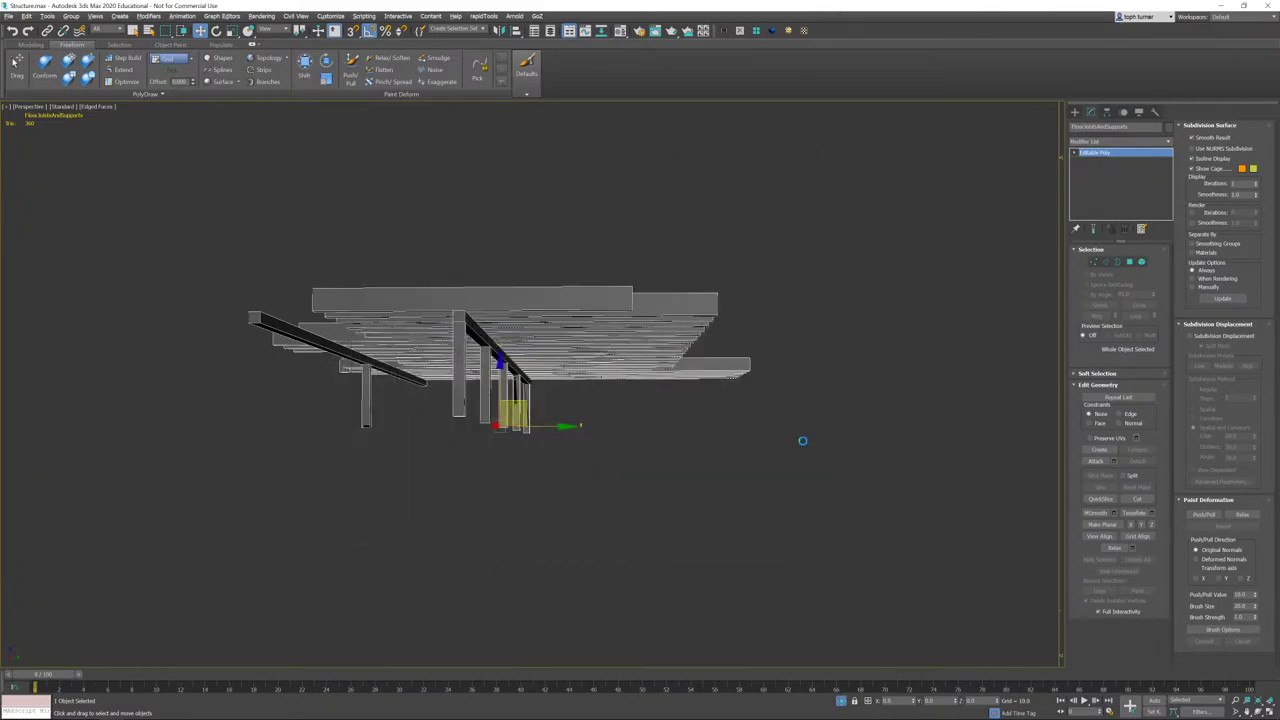
left_click(641, 521)
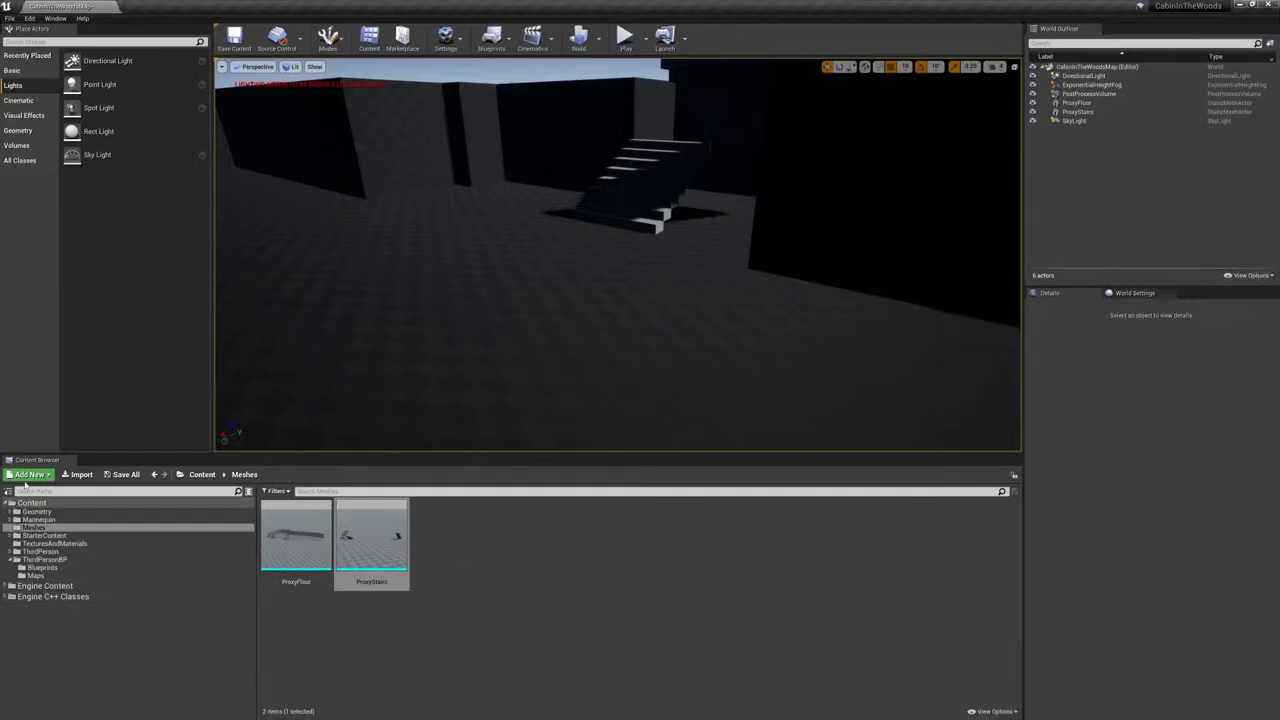
- In Unreal Editor, import ProxyJoists.fbx into the Meshes folder with Auto Generate Collision turned off
left_click(78, 474)
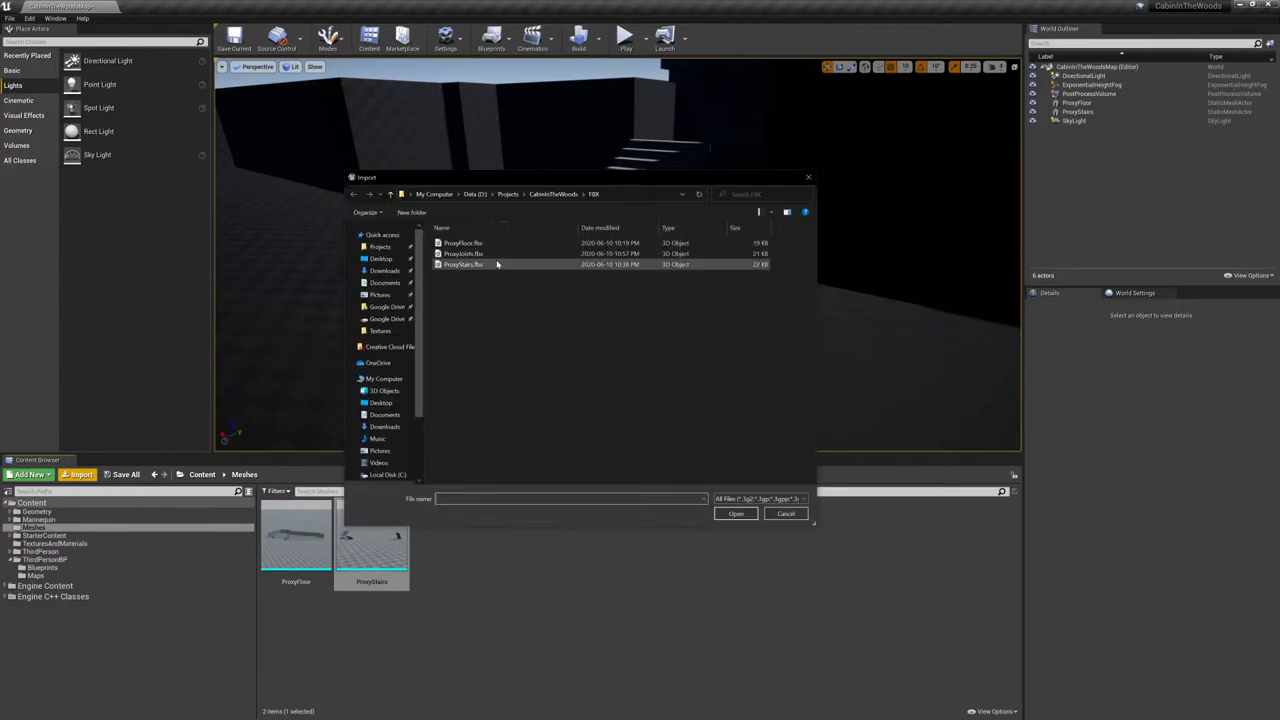
double_click(463, 254)
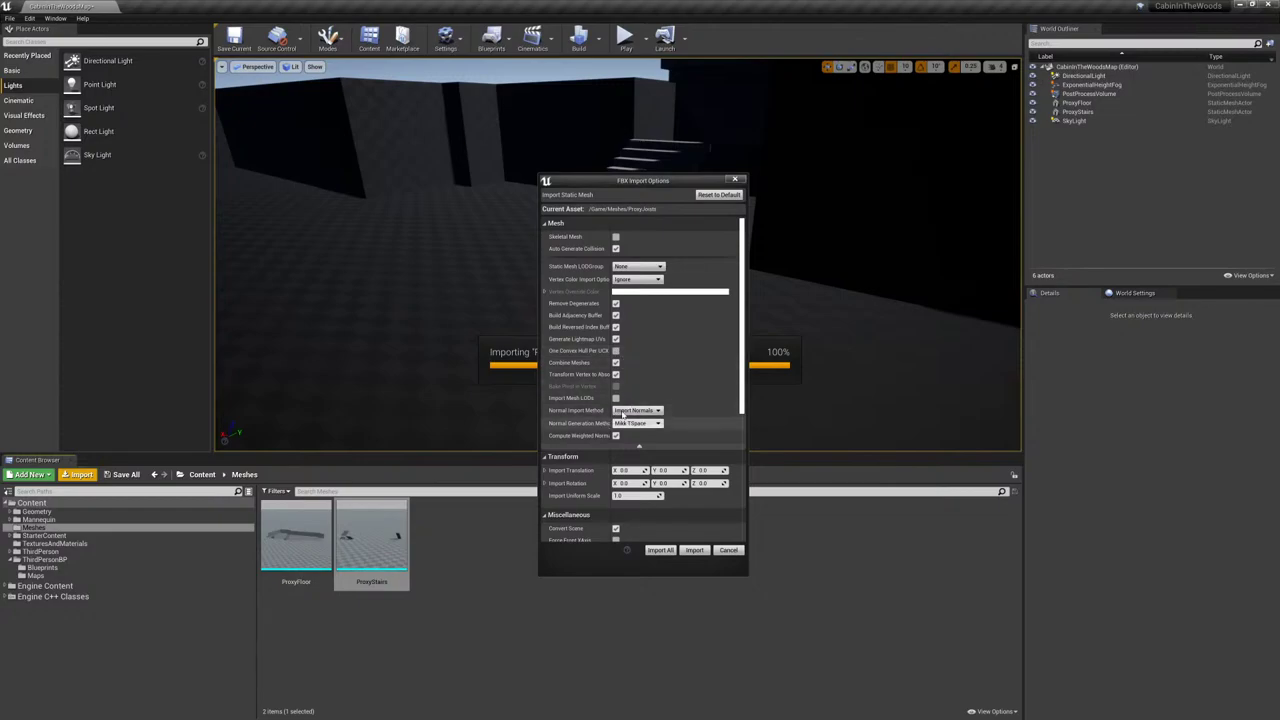
left_click_drag(610, 388, 638, 388)
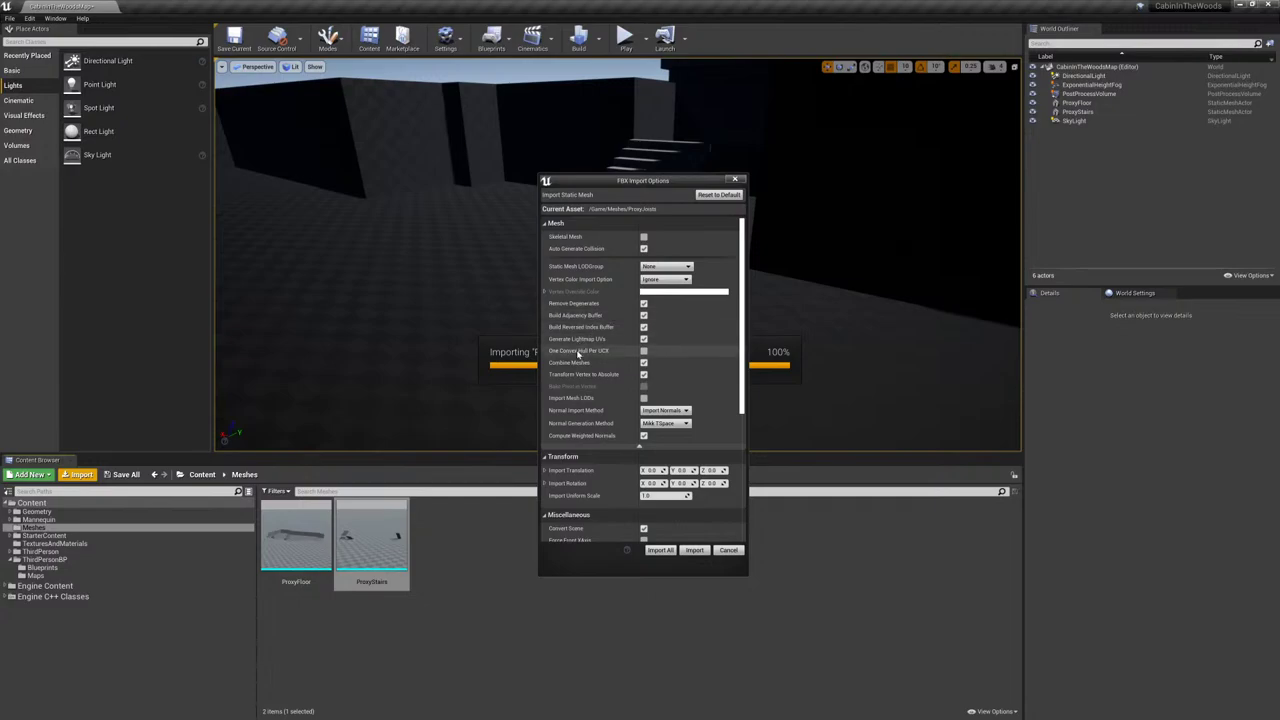
scroll(580, 412, "down", 5)
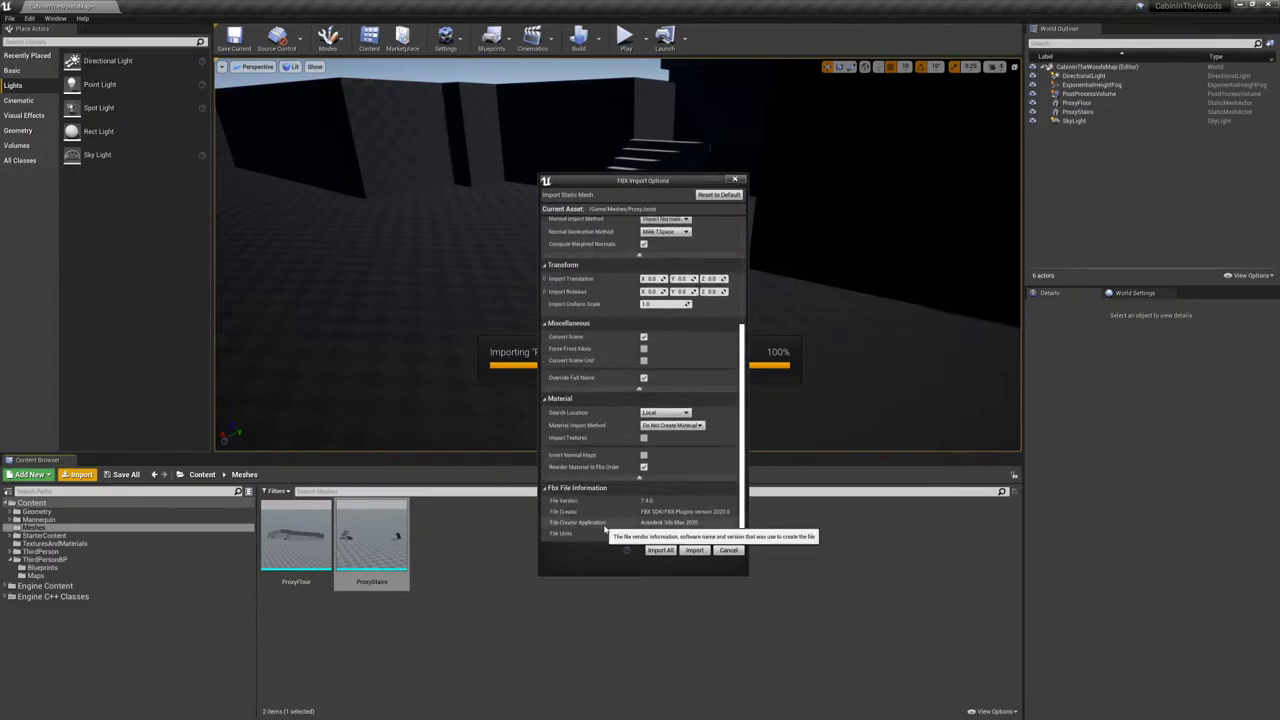
scroll(620, 525, "up", 6)
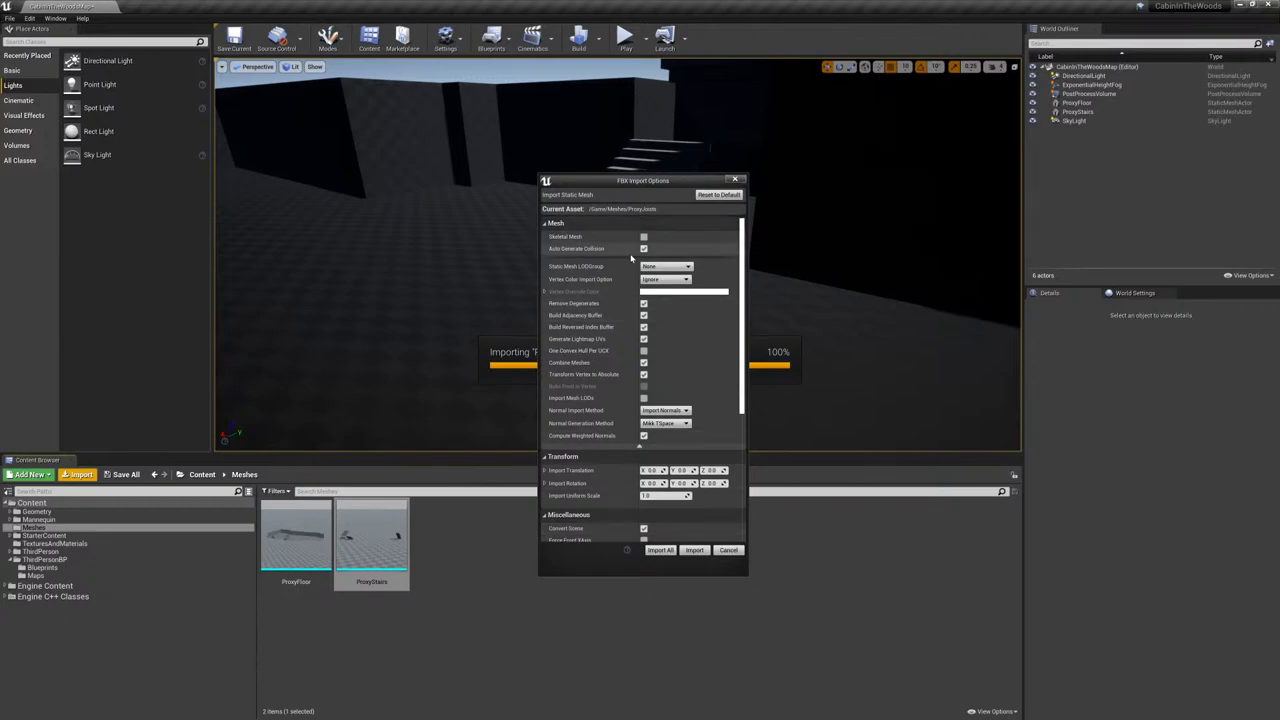
left_click(643, 248)
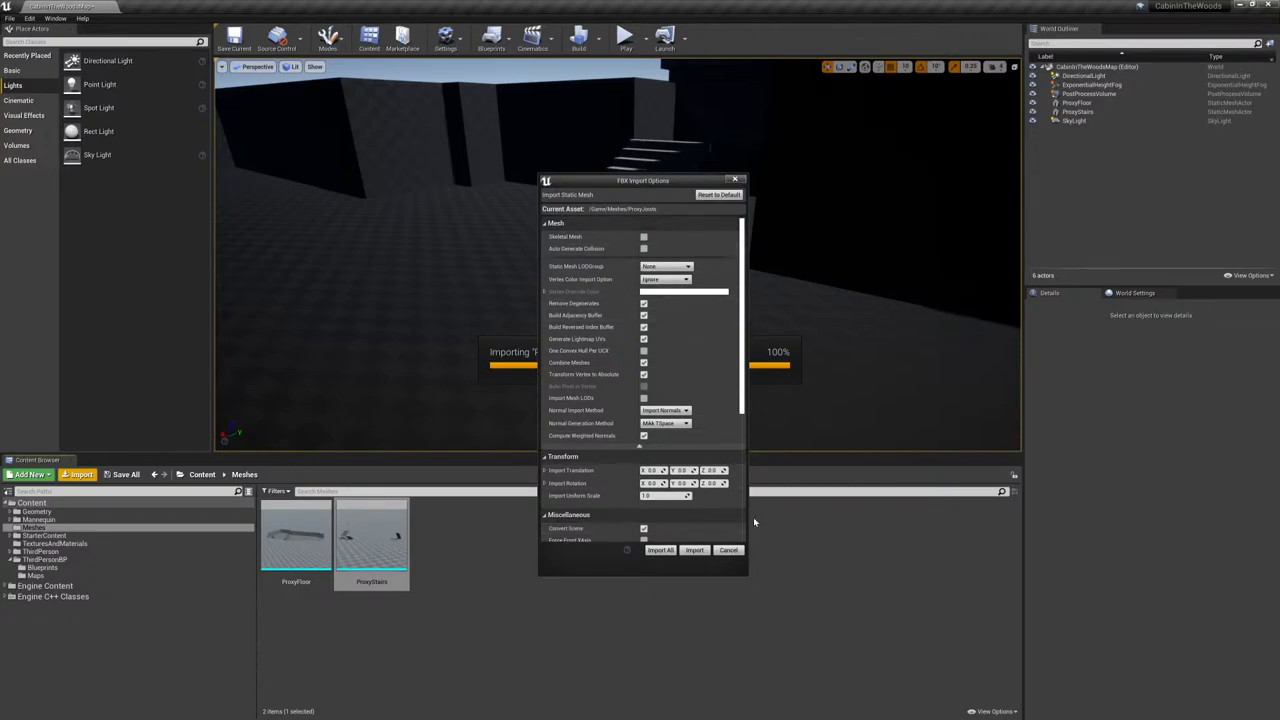
left_click(695, 551)
- Place the ProxyJoists mesh in the level, reset its location to 0, 0, 0 and deselect it
left_click_drag(416, 553, 409, 417)
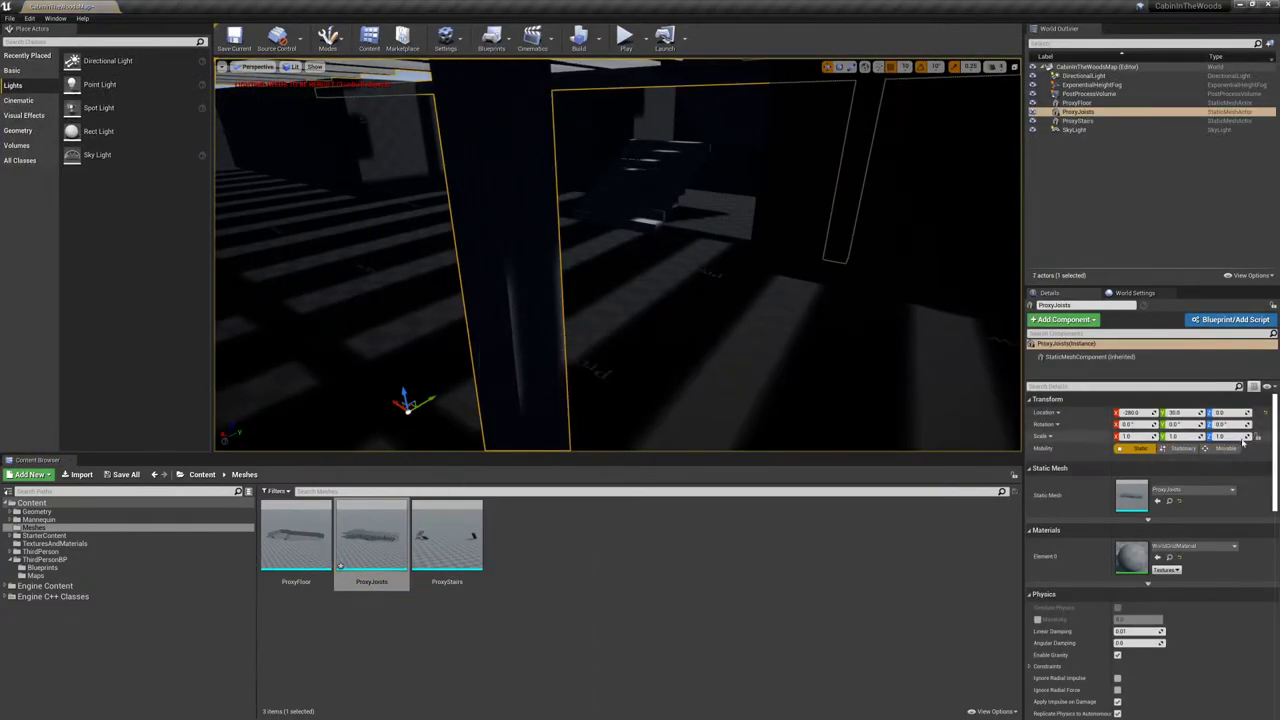
left_click(1265, 414)
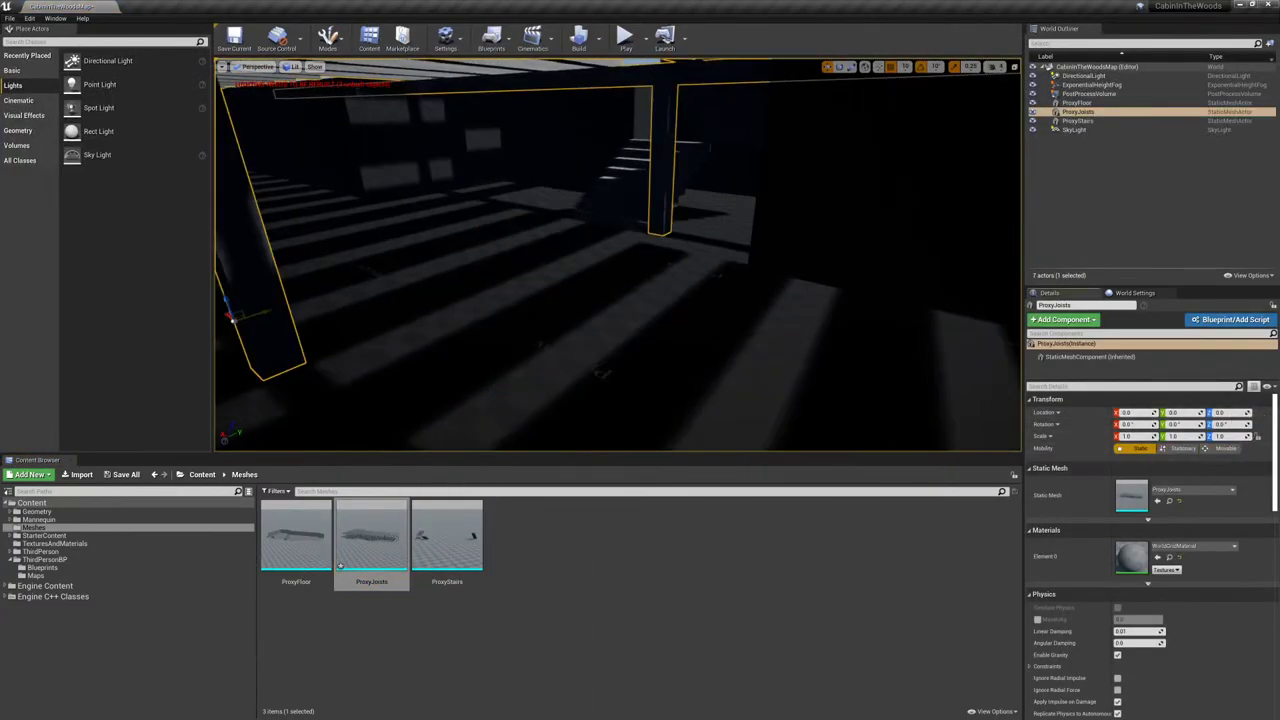
right_click_drag(730, 209, 730, 80)
left_click(774, 223)
mouse_move(774, 223)
right_mouse_down()
mouse_move(680, 275)
mouse_move(640, 275)
mouse_move(771, 220)
right_mouse_up()
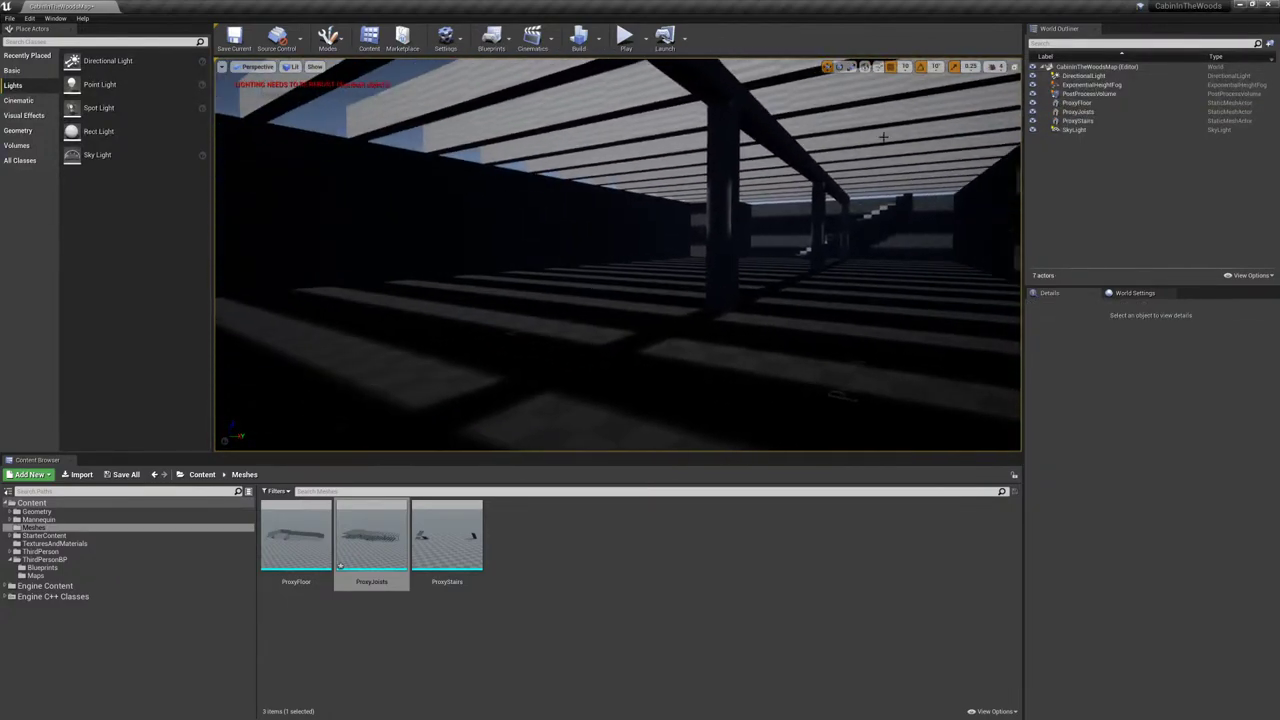
- Play the level and run the character beneath the joists and up the far staircase
left_click(624, 38)
key("w")
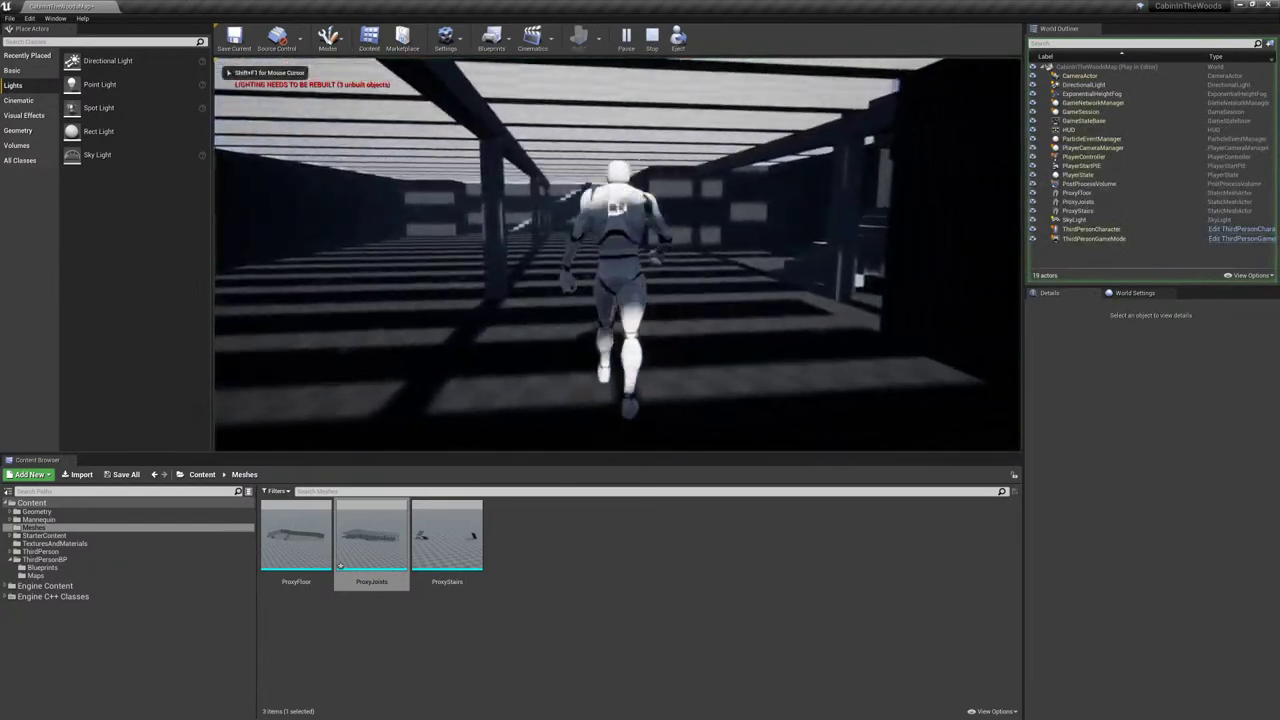
key("d")
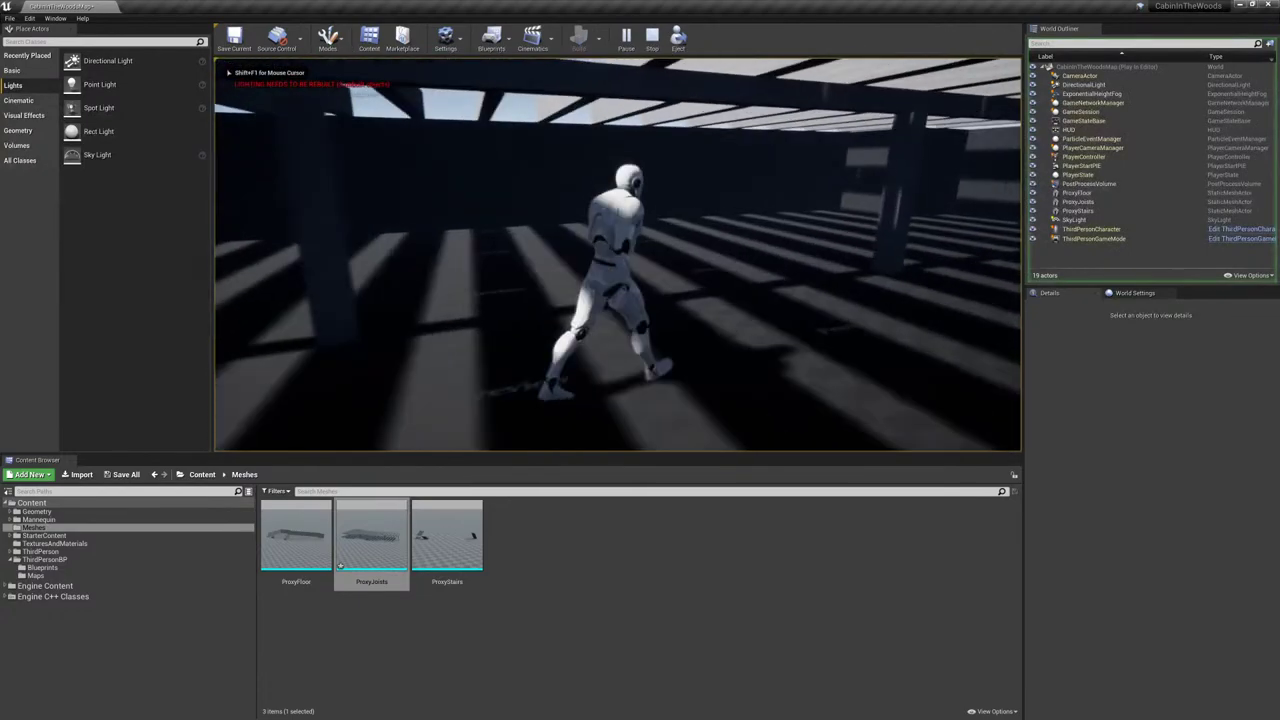
key("w")
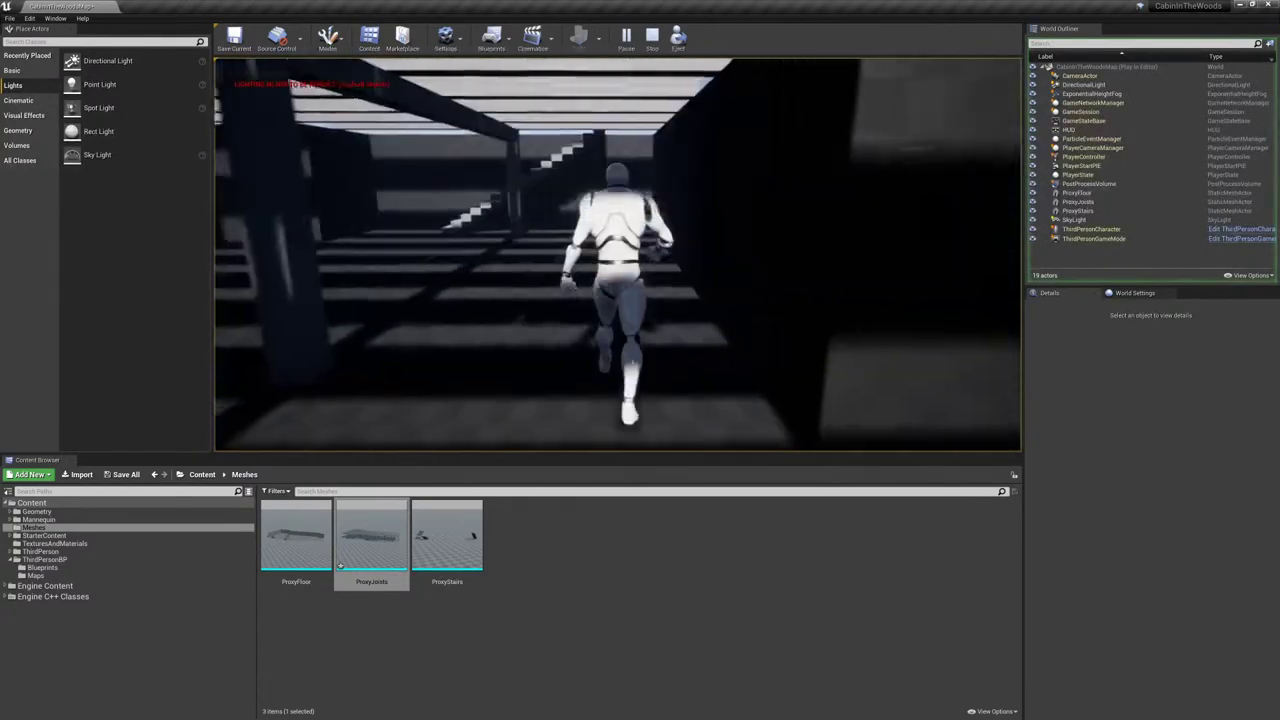
key("w")
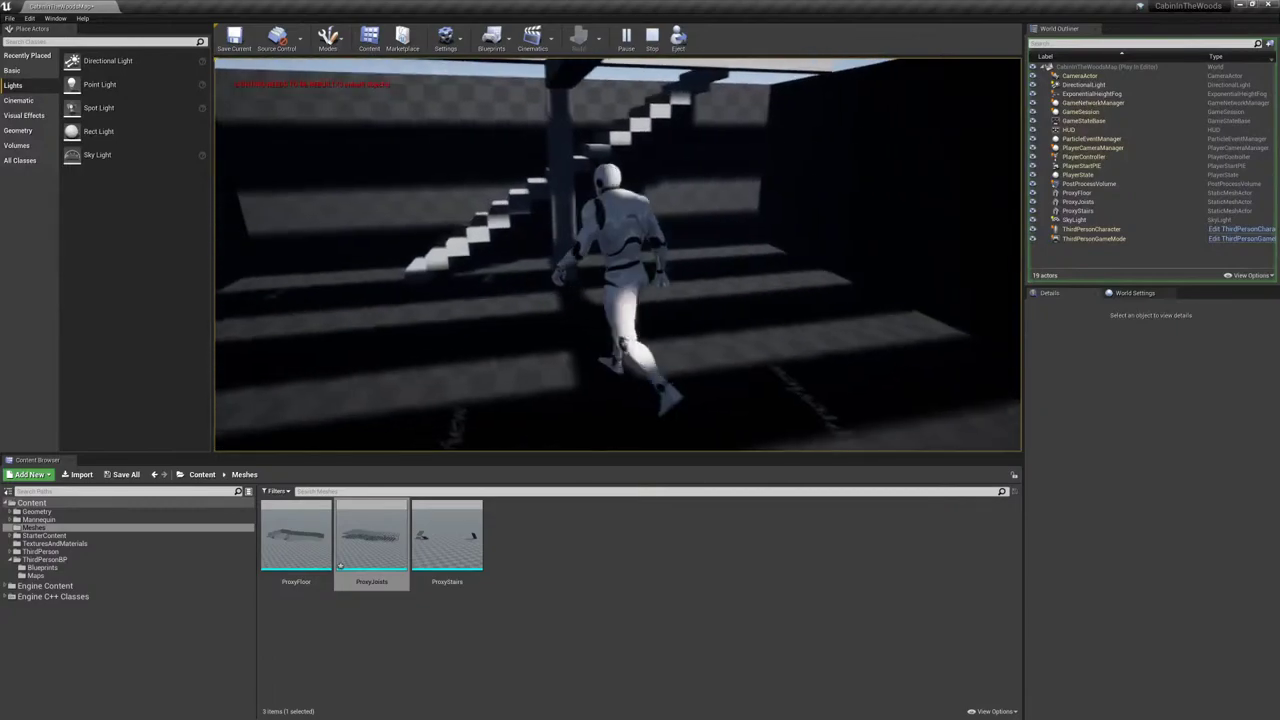
key("w")
key("w")
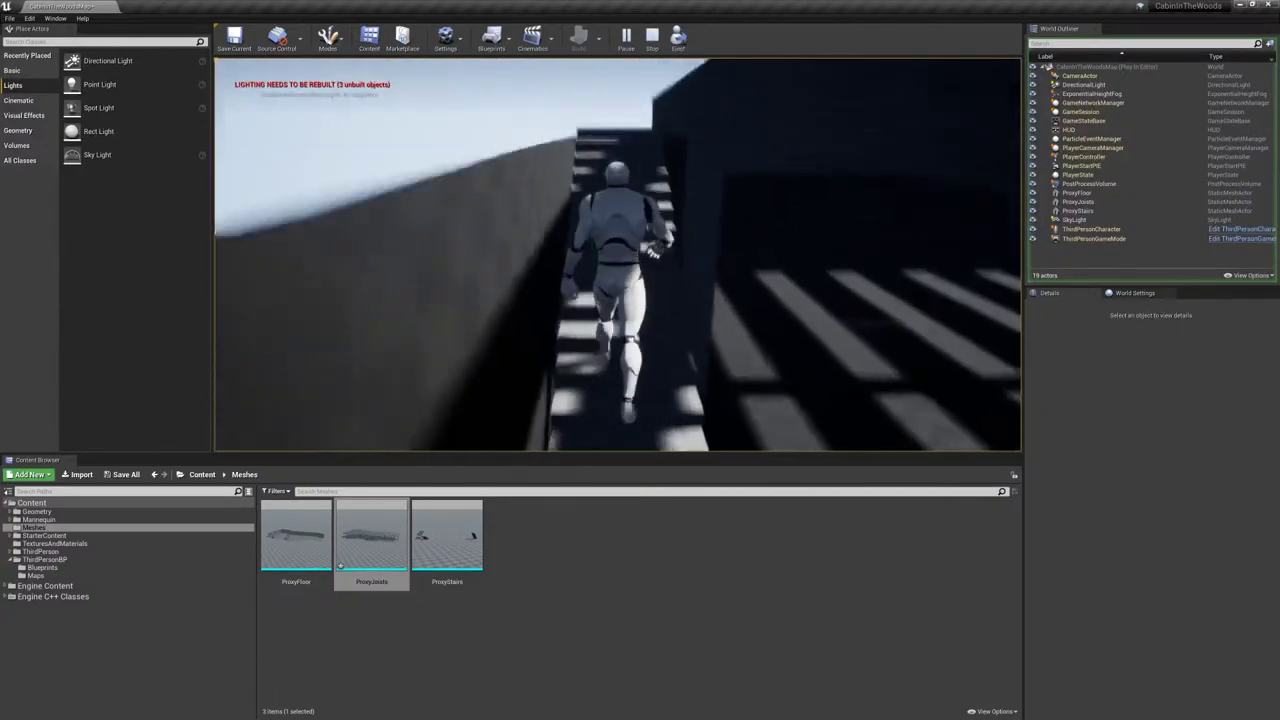
- Try the wide staircase in the play session, then run and jump around the support columns in the basement
key("w")
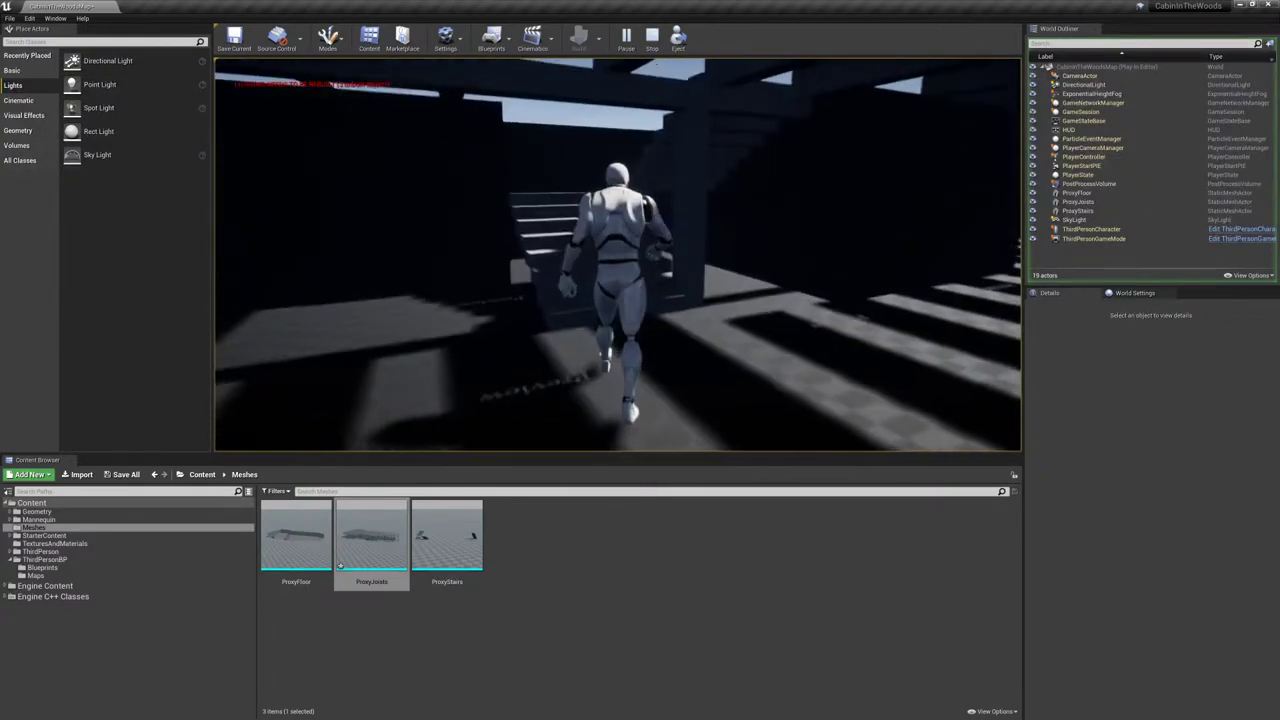
key("w")
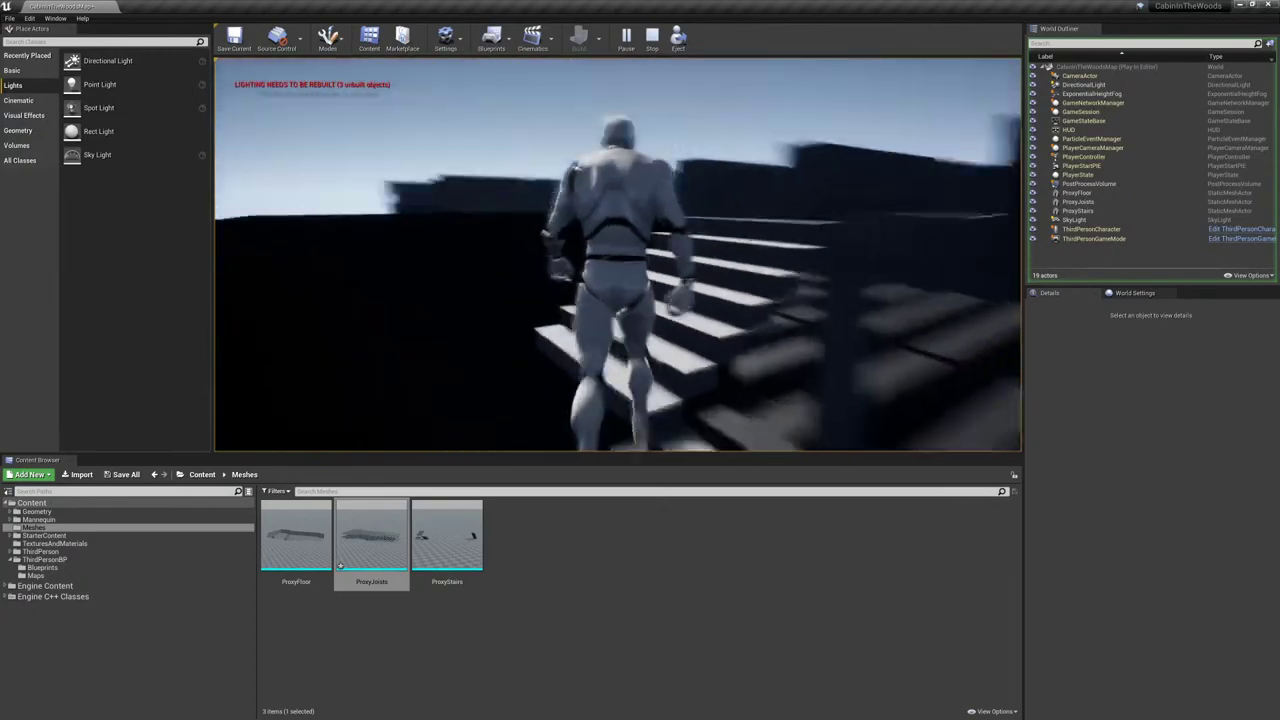
key("space")
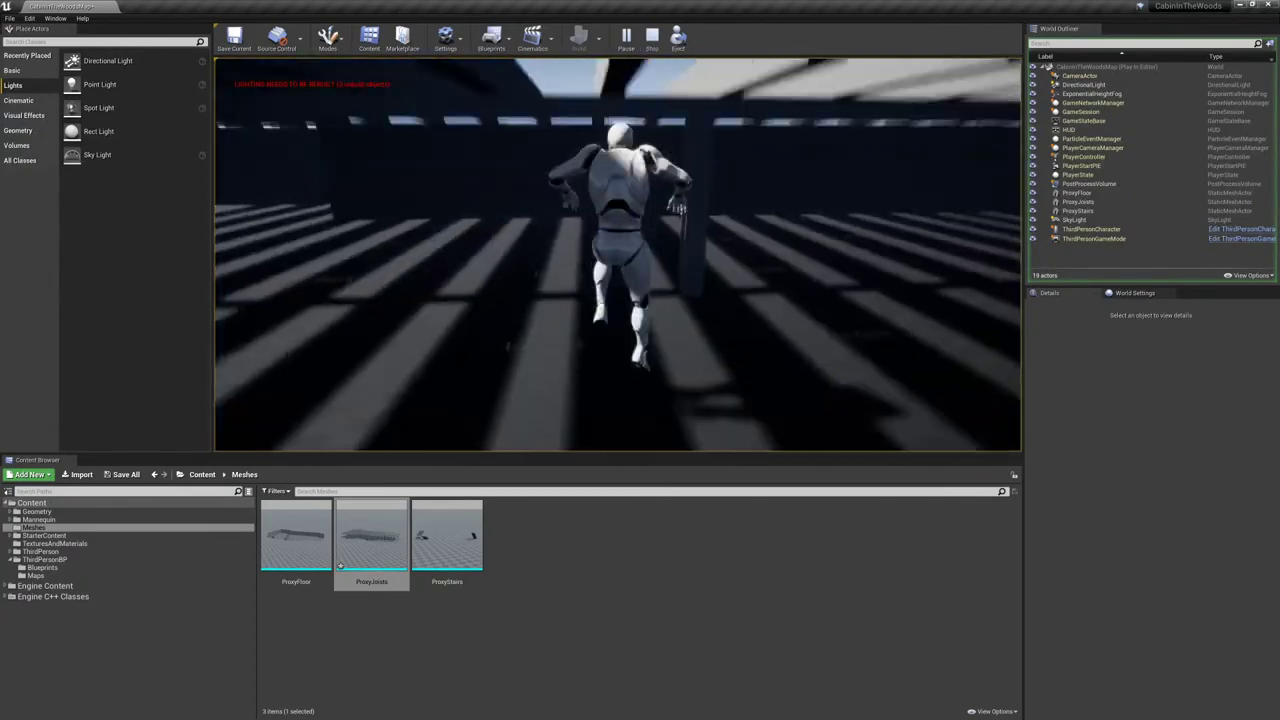
key("w")
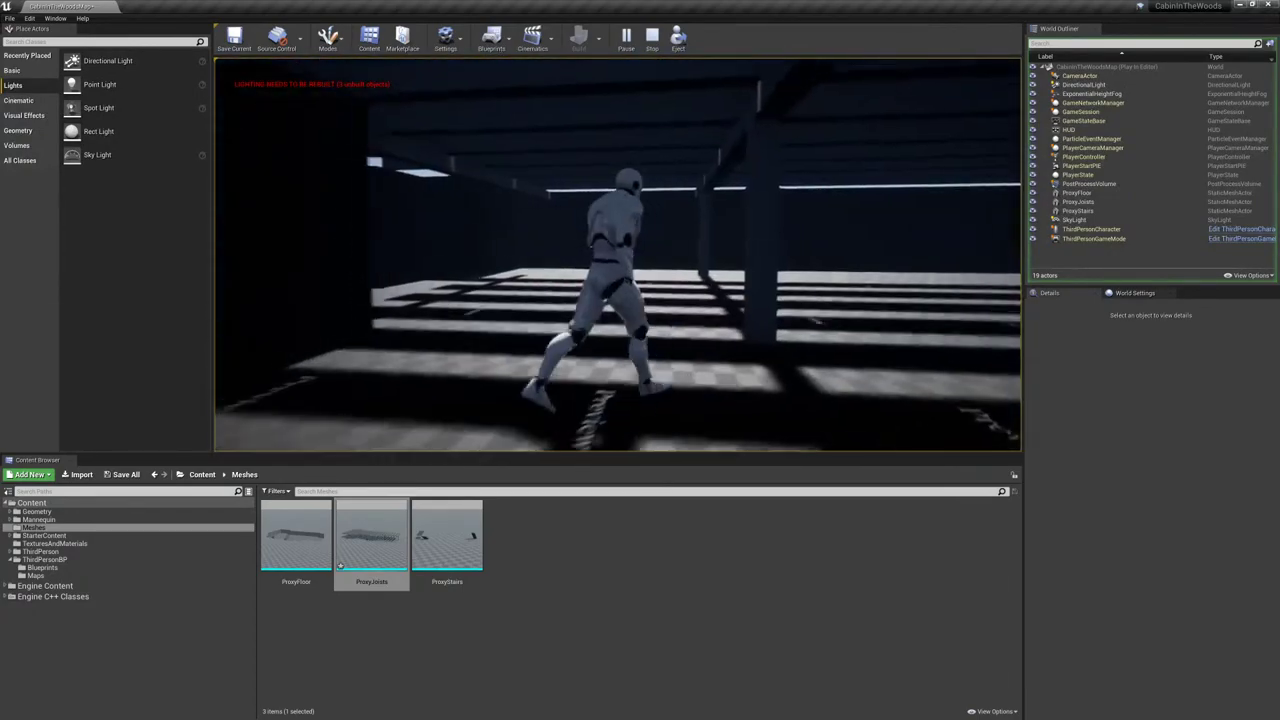
key("w")
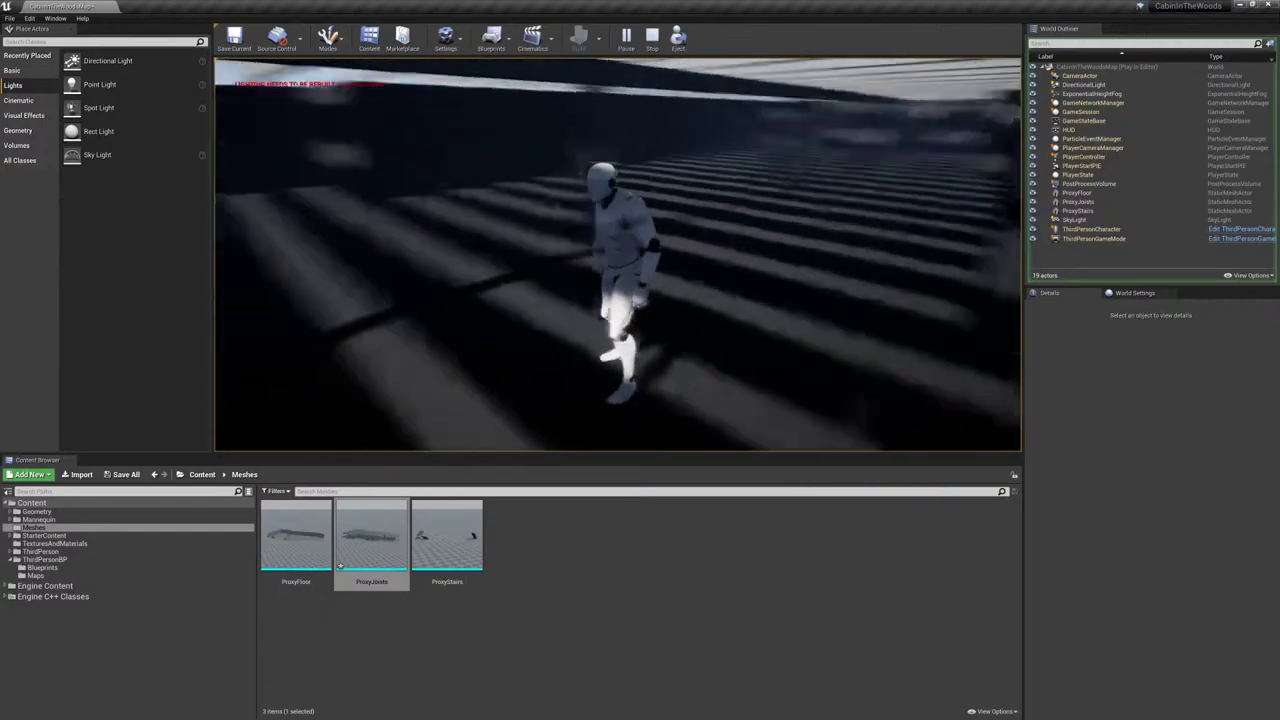
key("w")
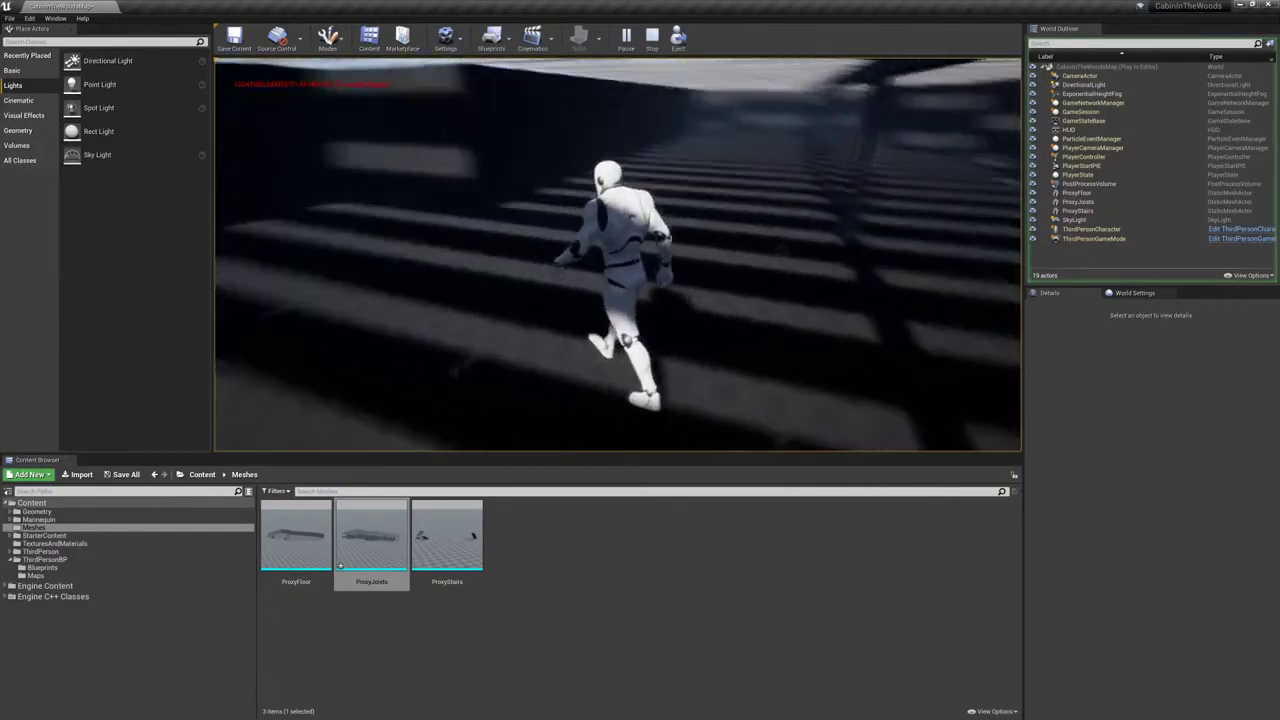
key("w")
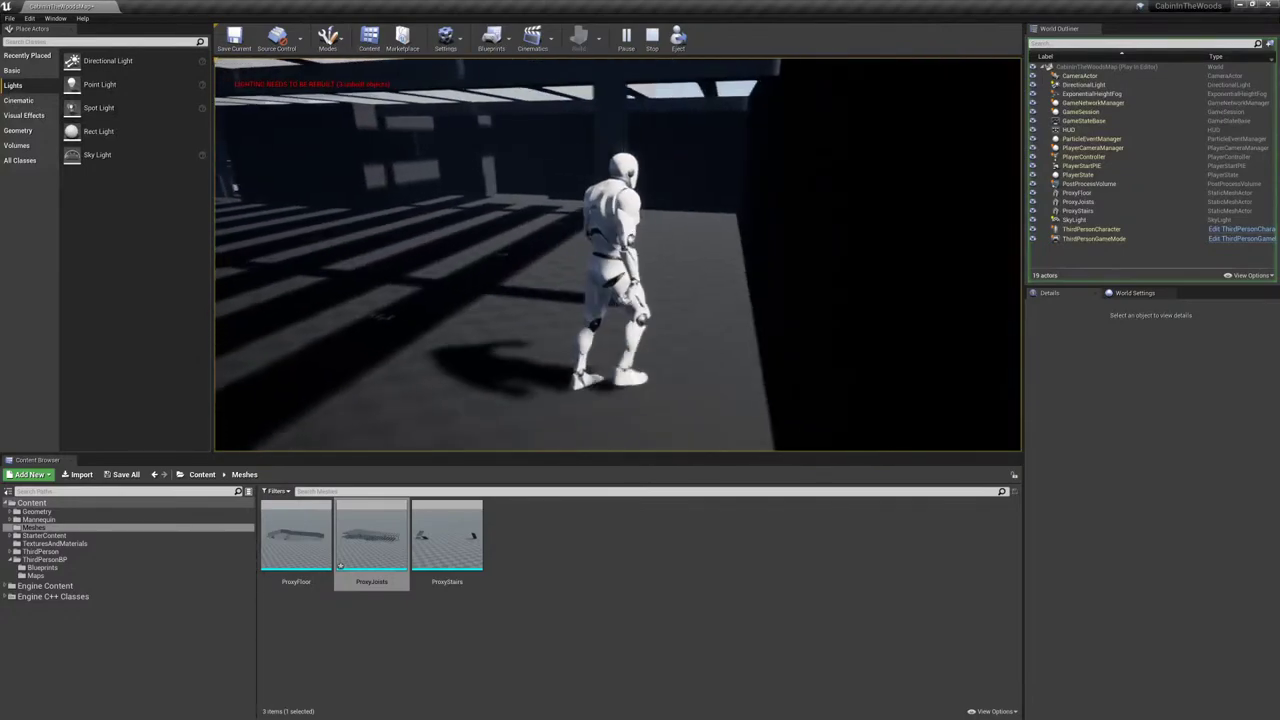
- Walk the character around the stair opening to inspect the staircase, adjoining wall and nearby supports
key("w")
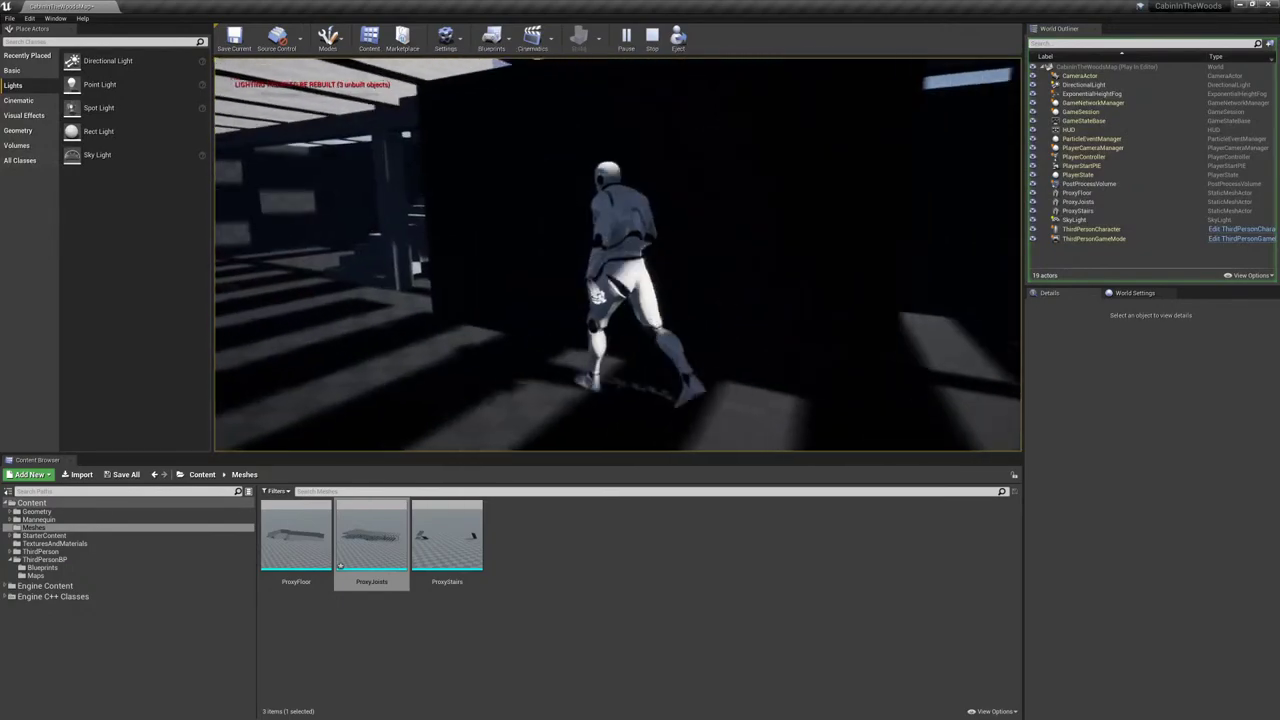
key("w")
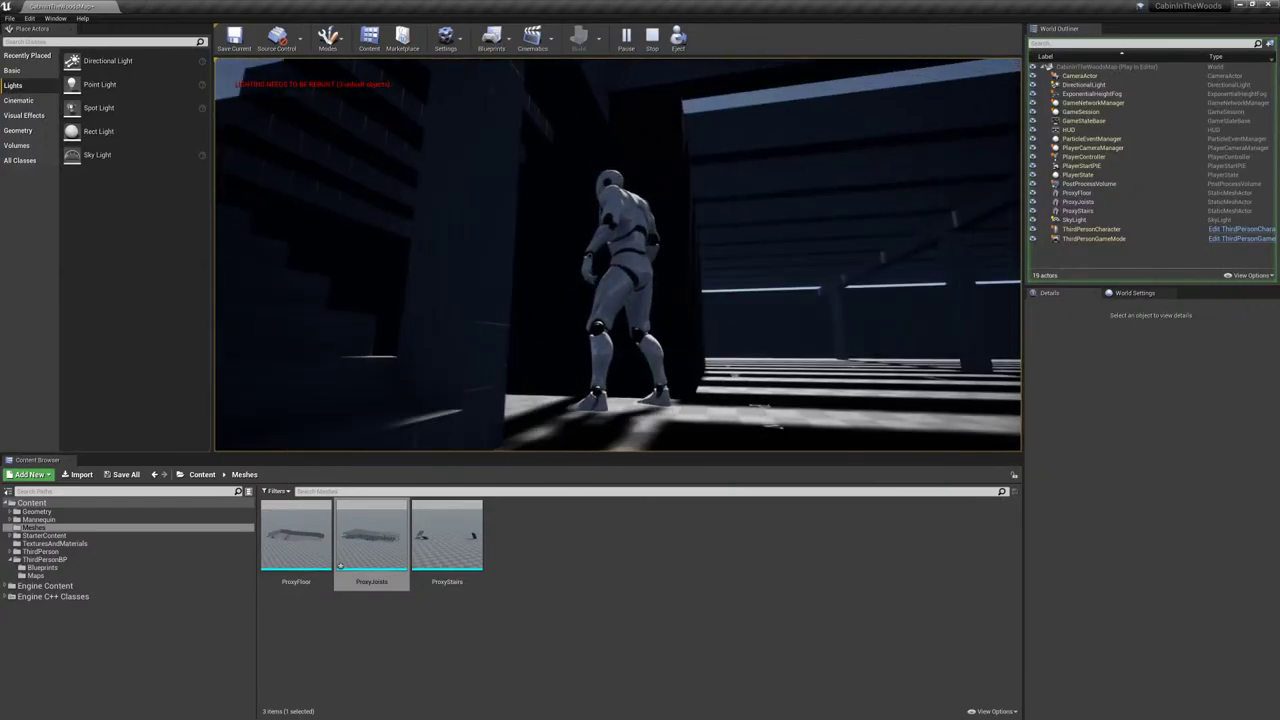
key("w")
key("w")
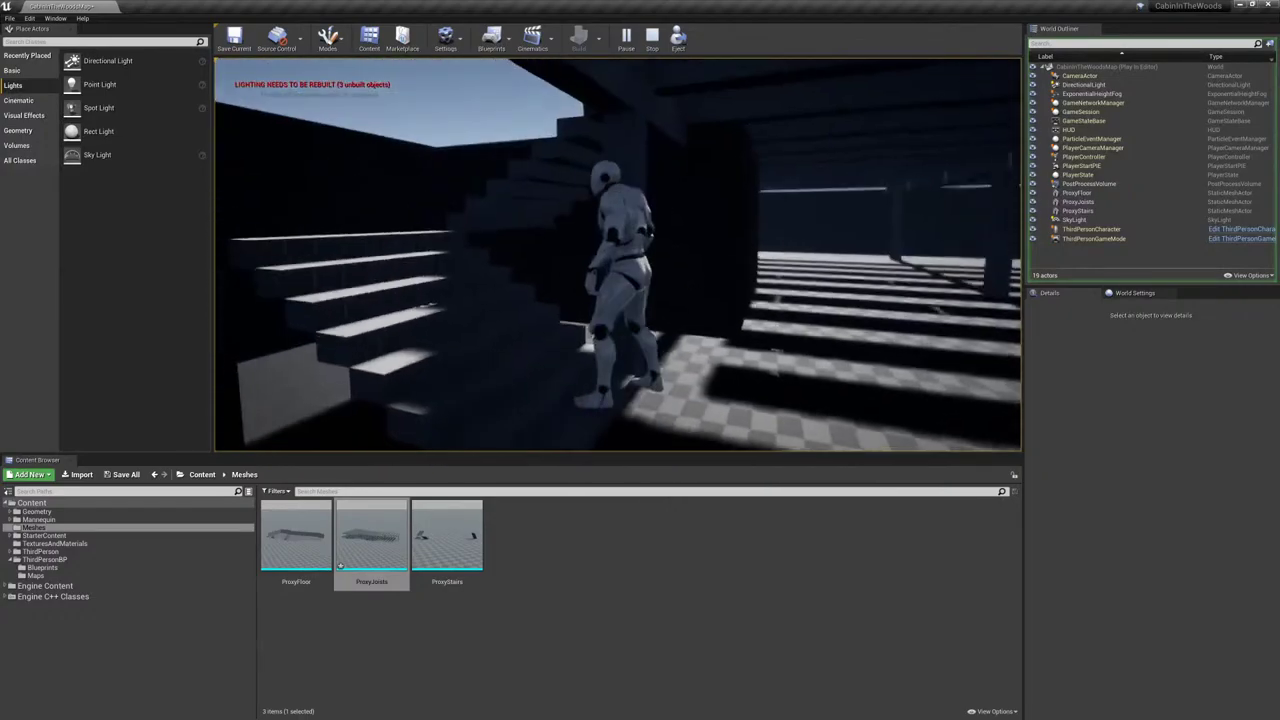
key("w")
key("w")
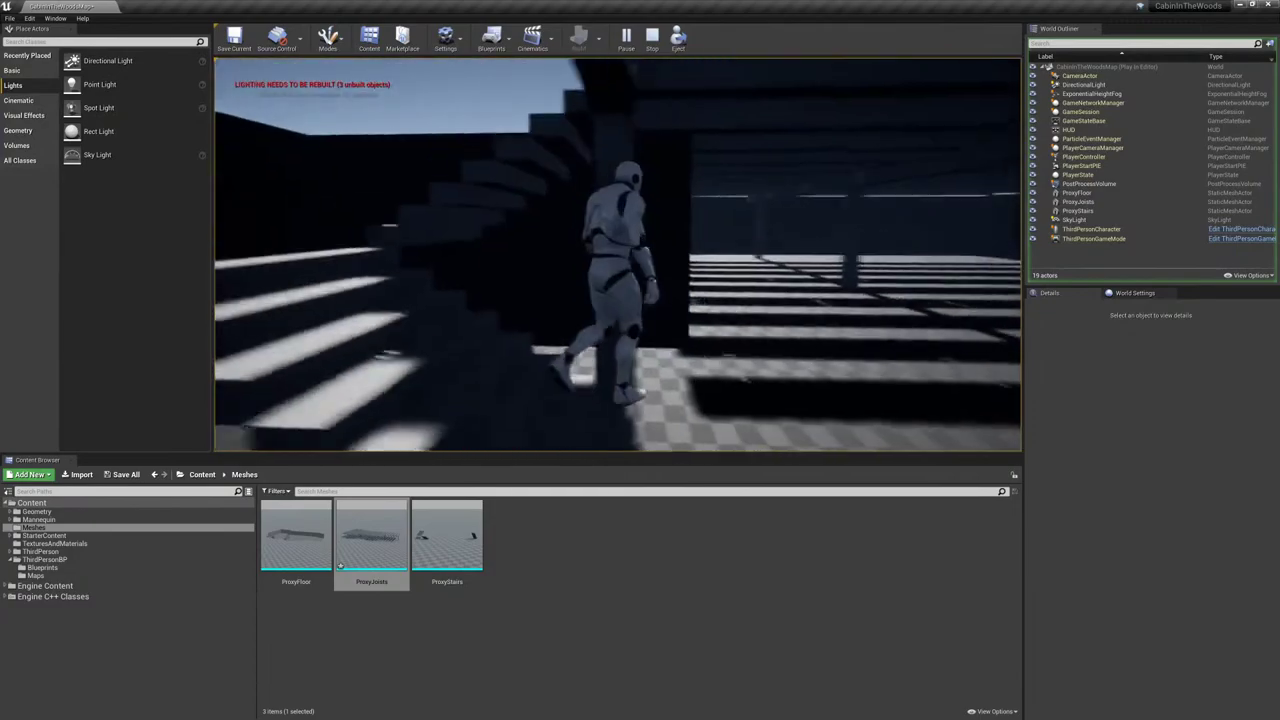
key("w")
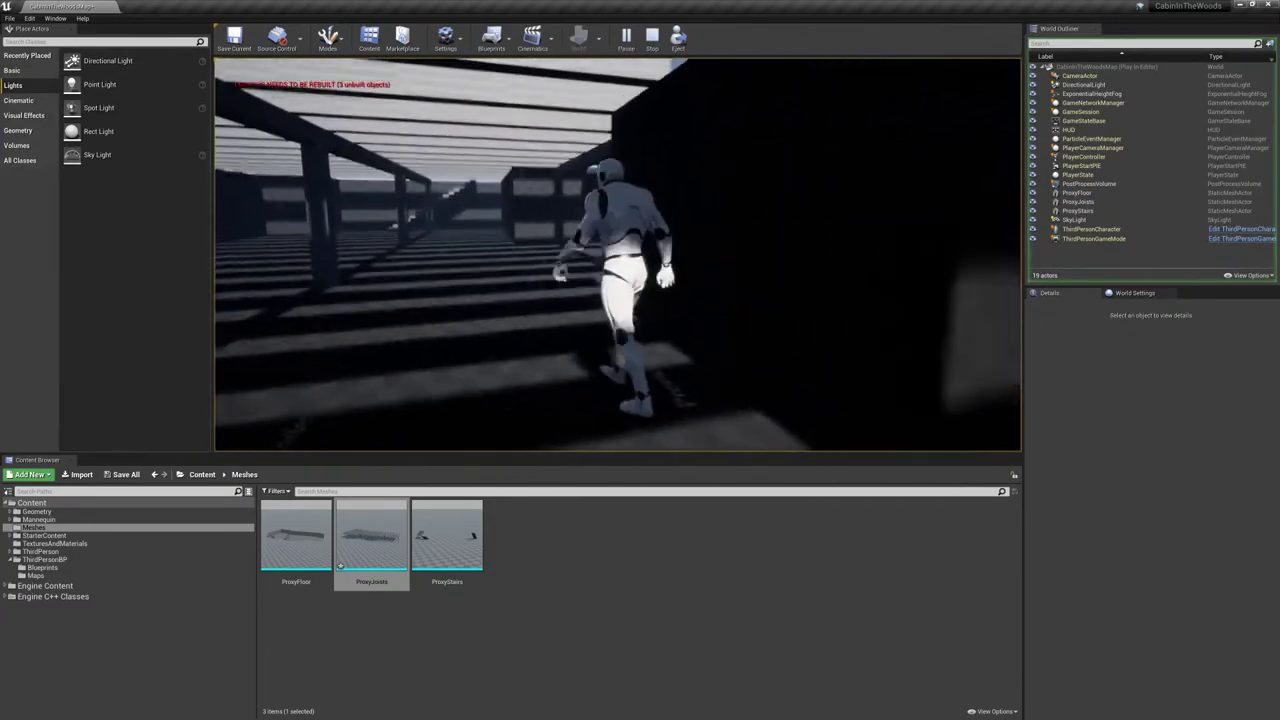
- Walk along the basement's side walls and enclosed corners to check the space under the joists, and end the play session
key("w")
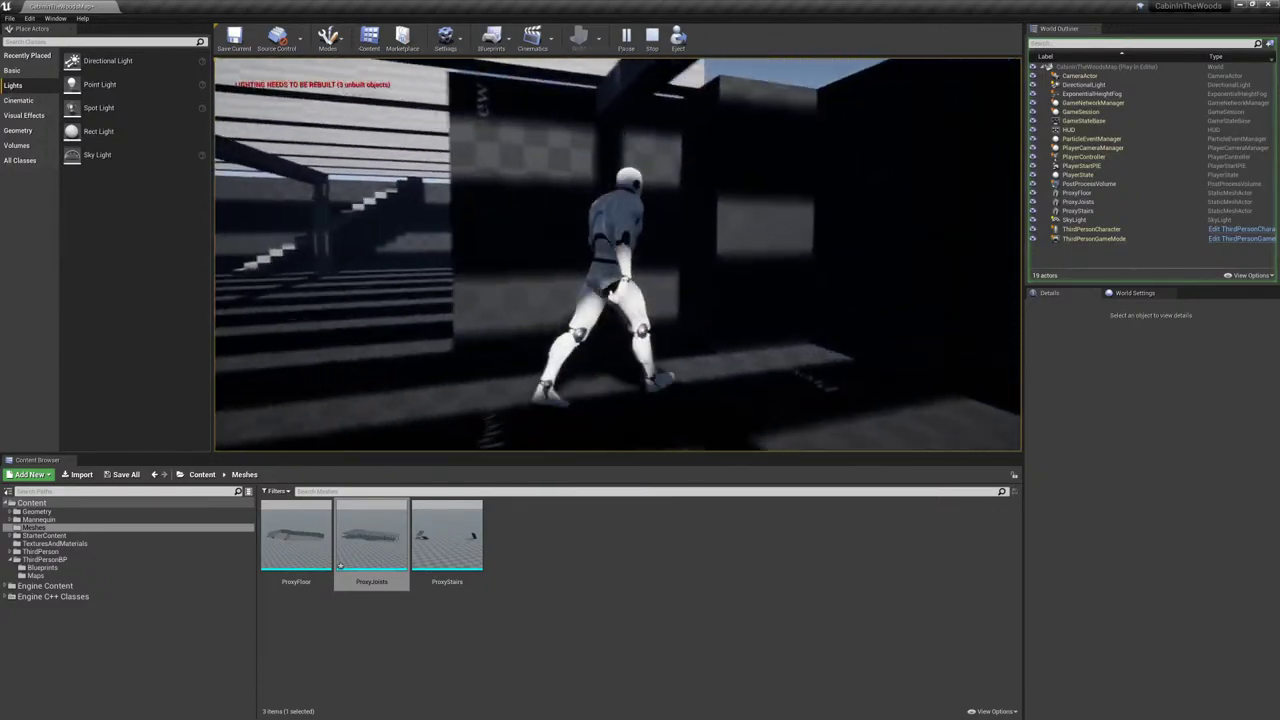
key("d")
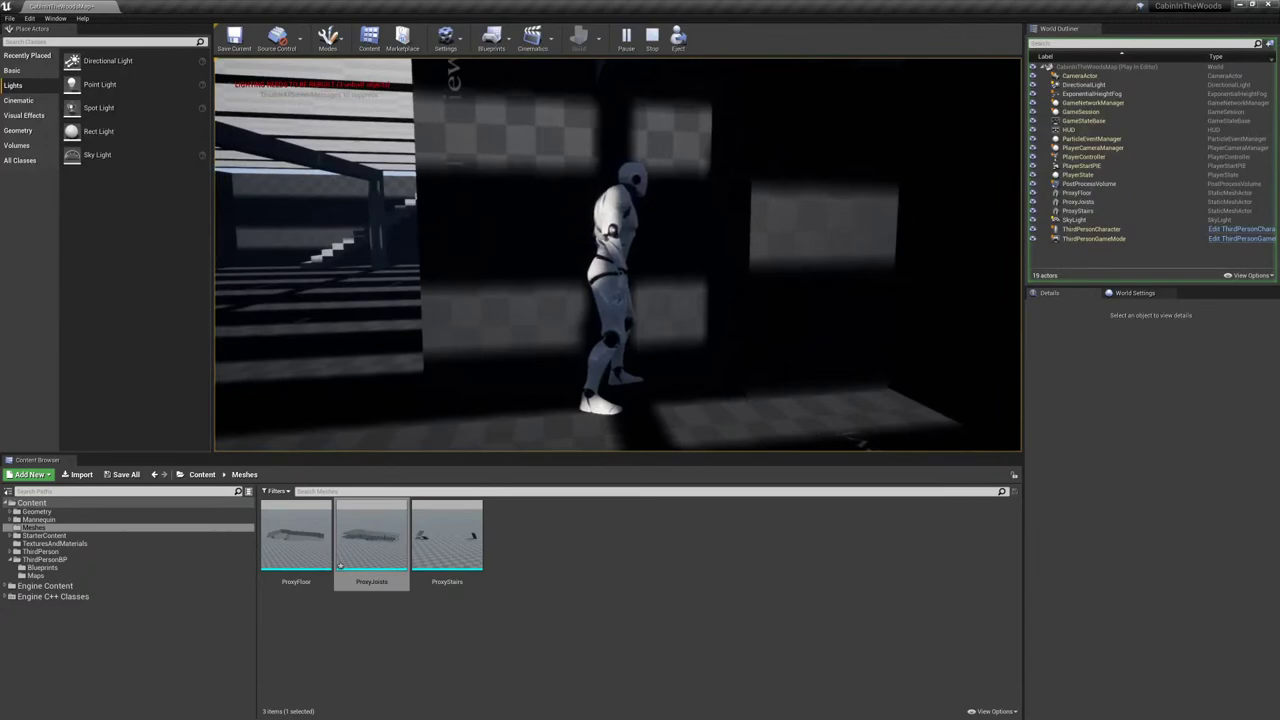
key("w")
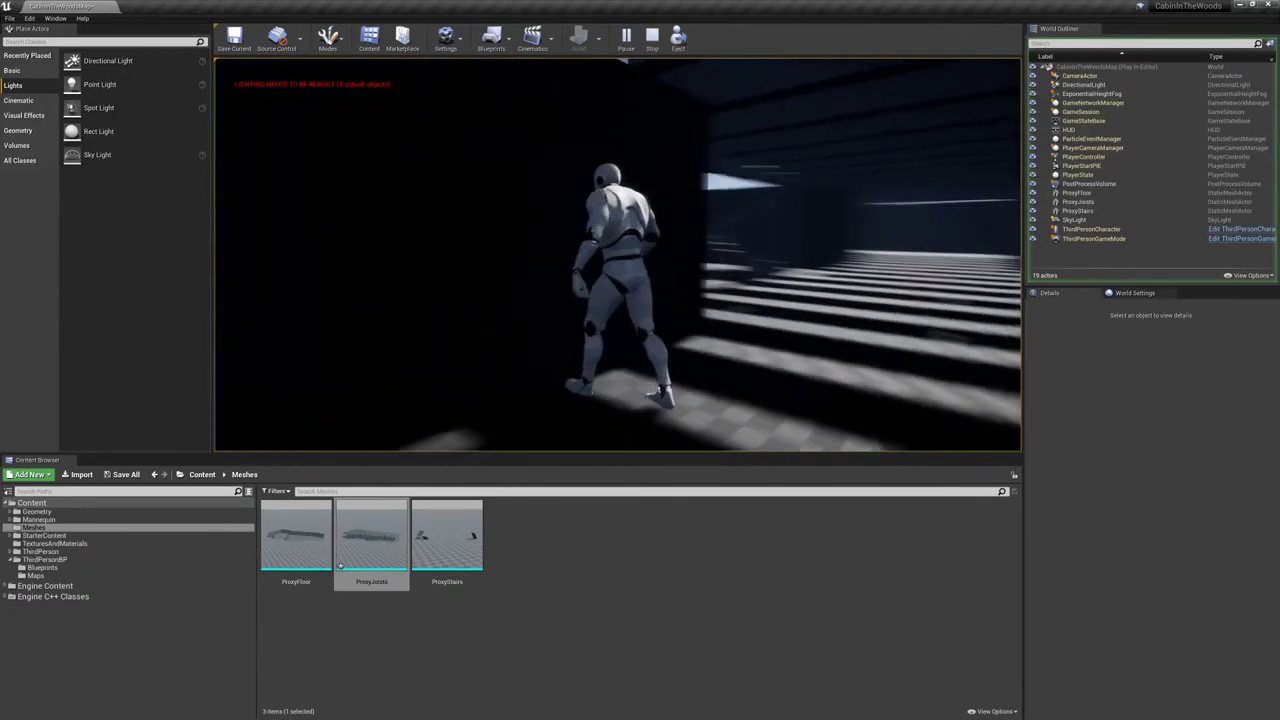
key("w")
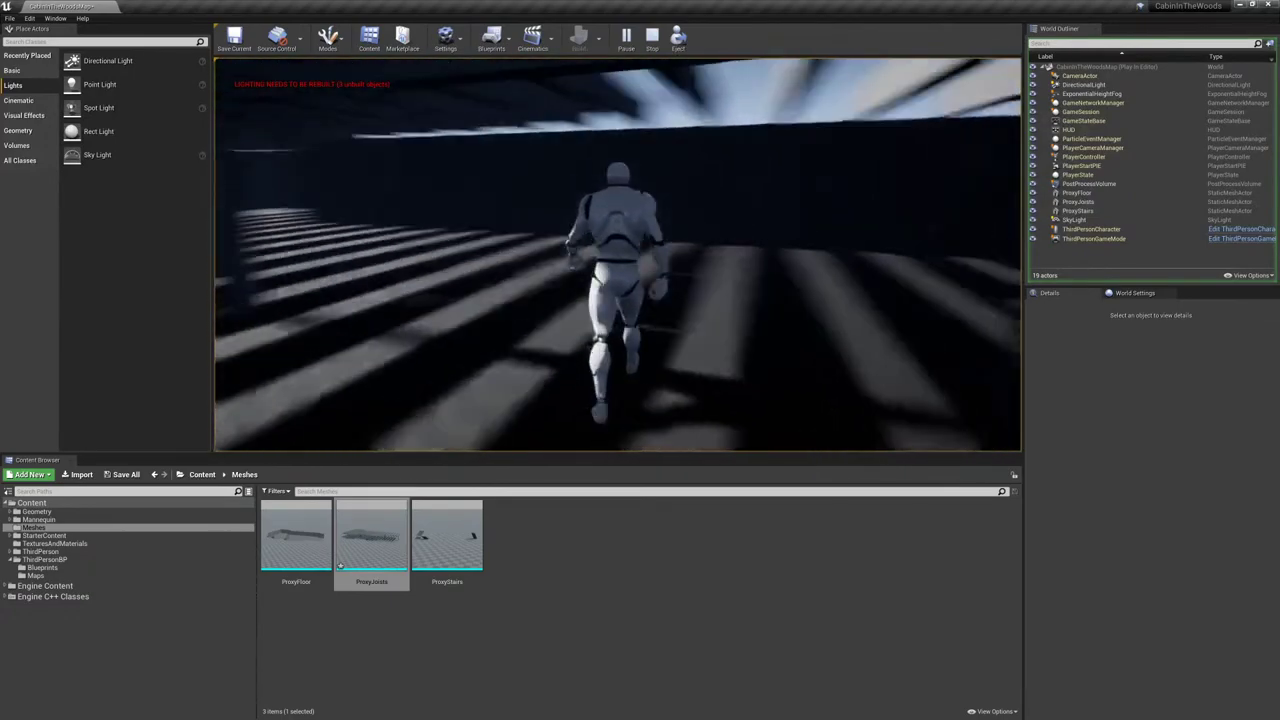
key("w")
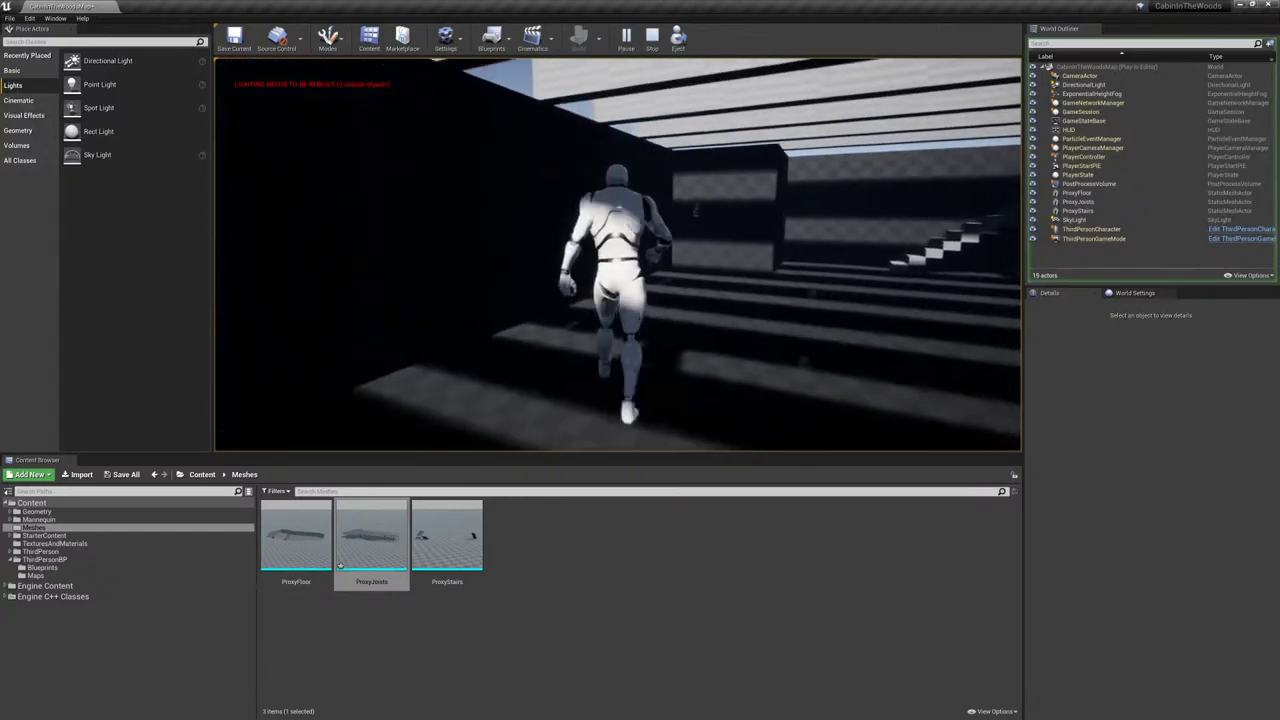
key("w")
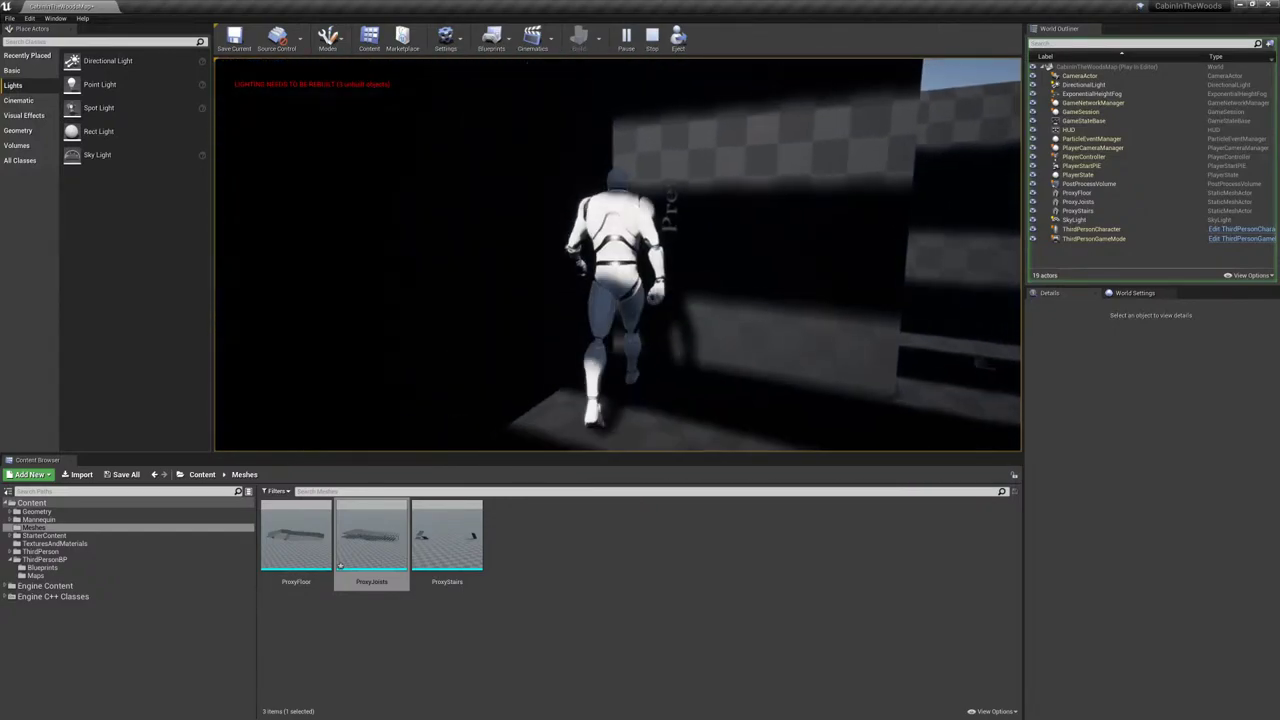
key("w")
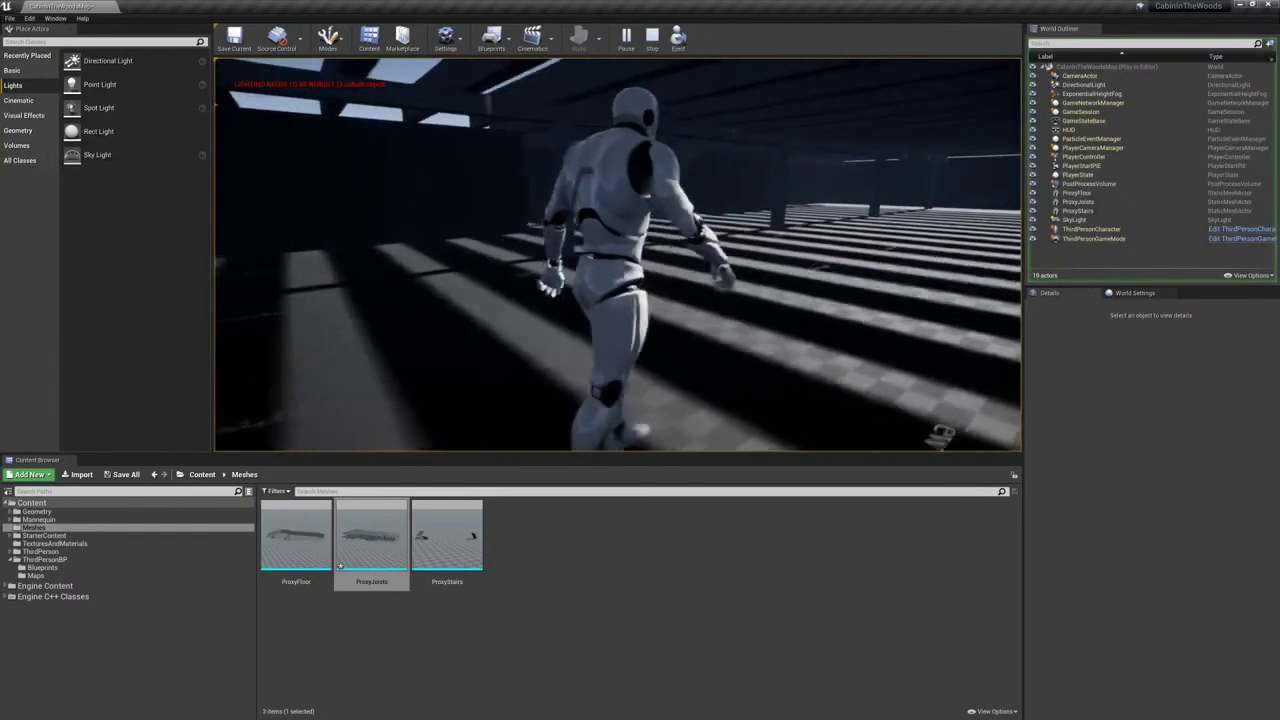
key("w")
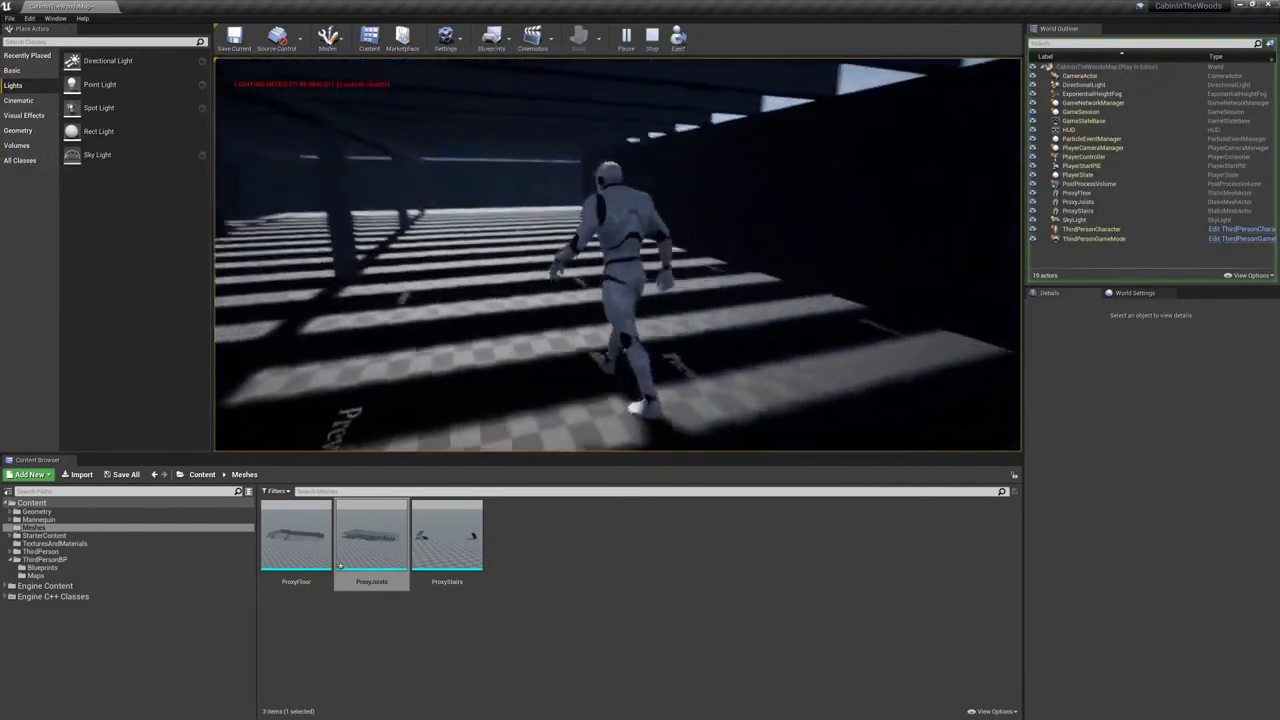
key("w")
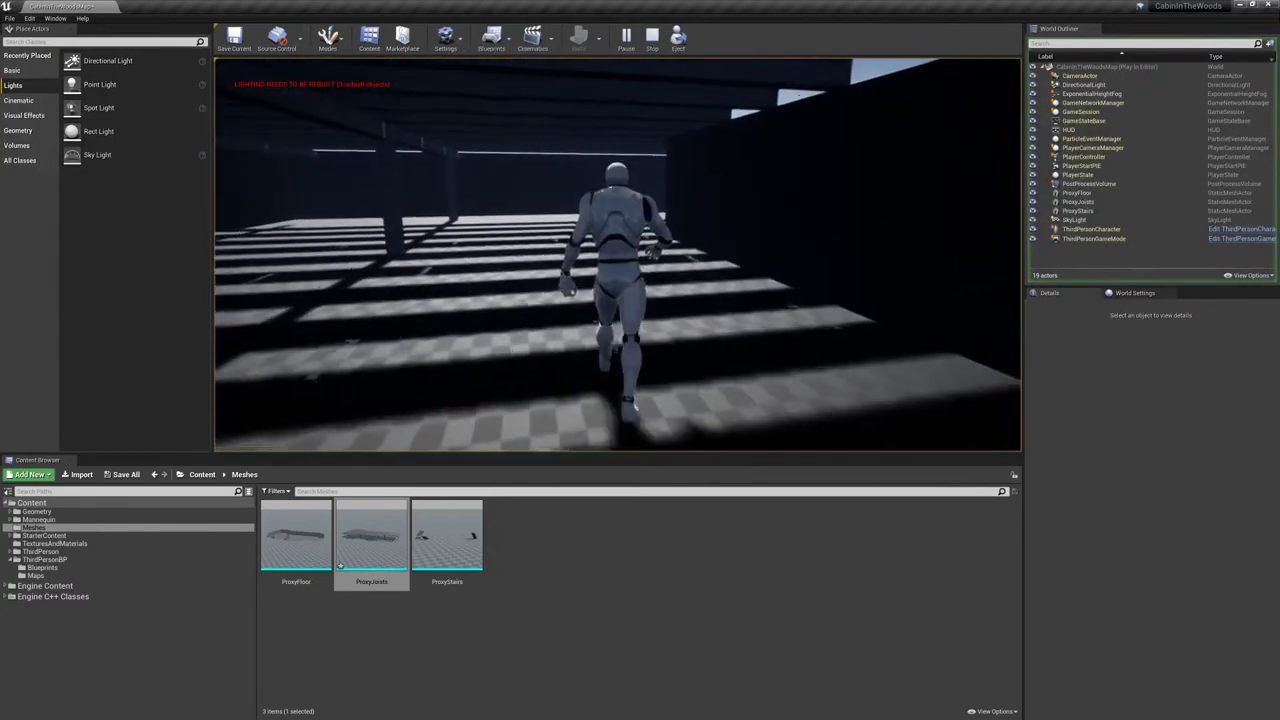
key("Escape")
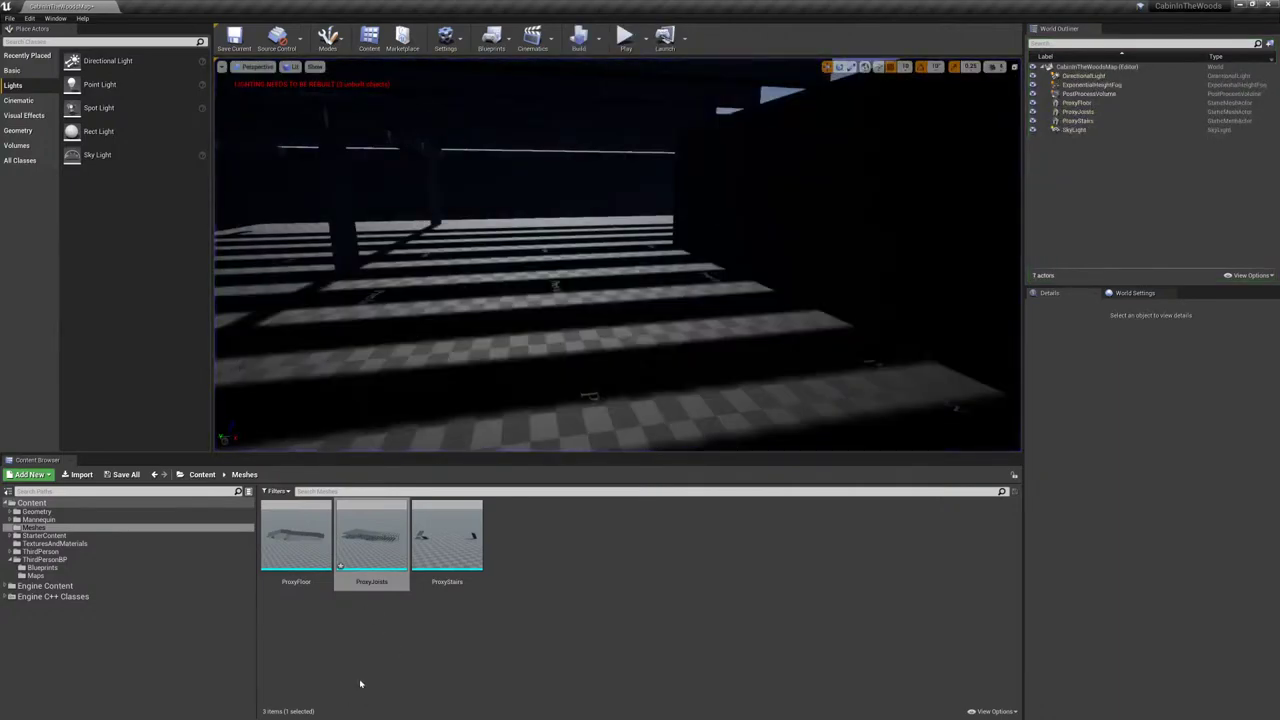
- Switch to 3ds Max with the Structure.max scene containing the joists and supports mesh
key("super")
left_click(108, 710)
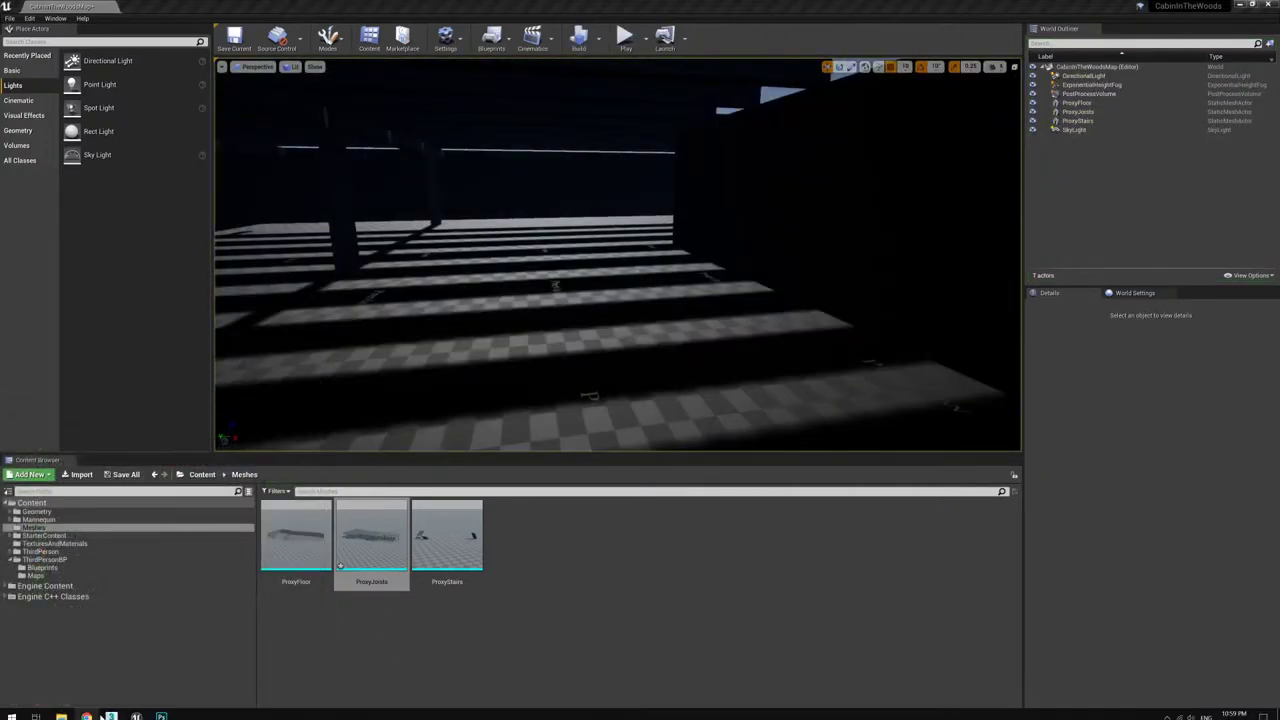
key("super")
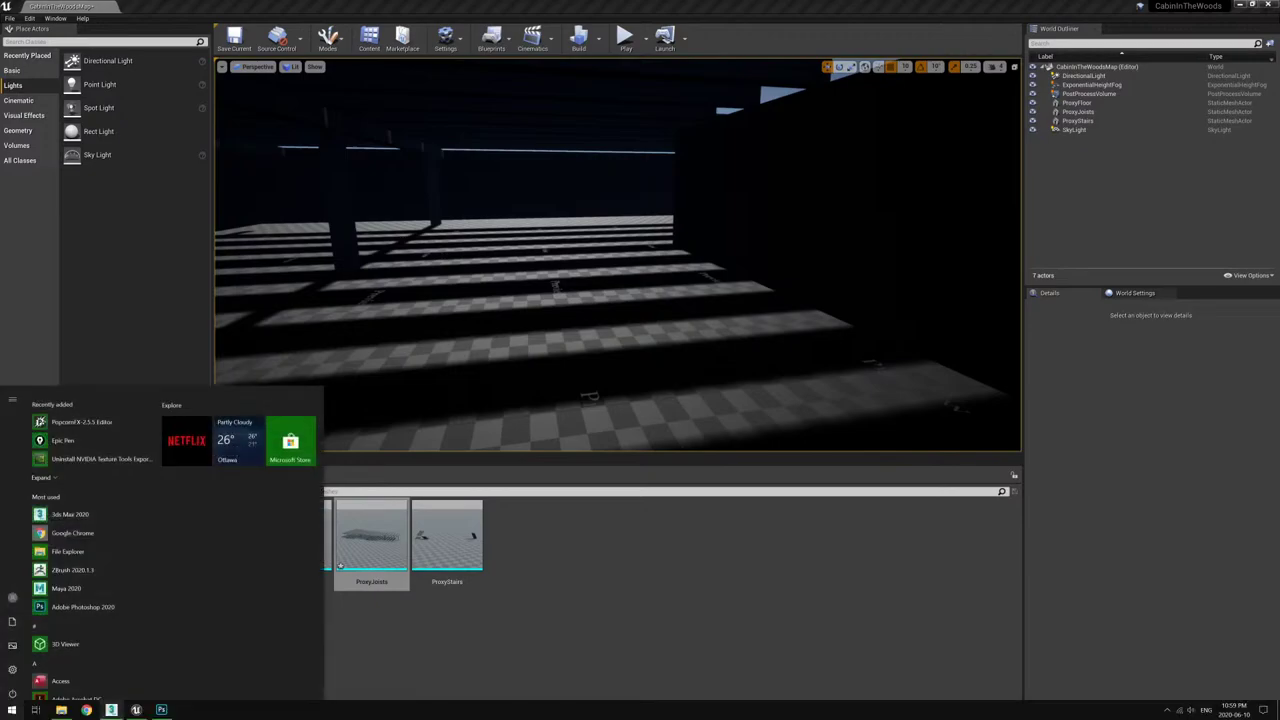
left_click(127, 713)
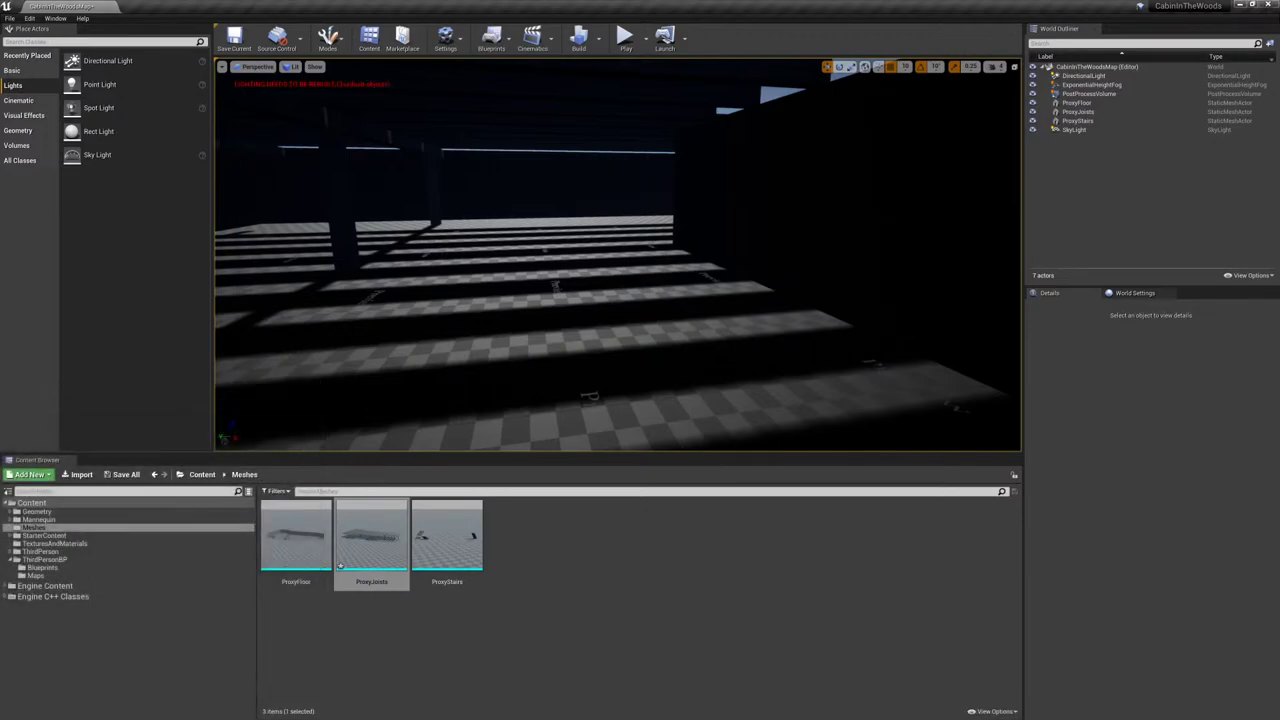
key("super")
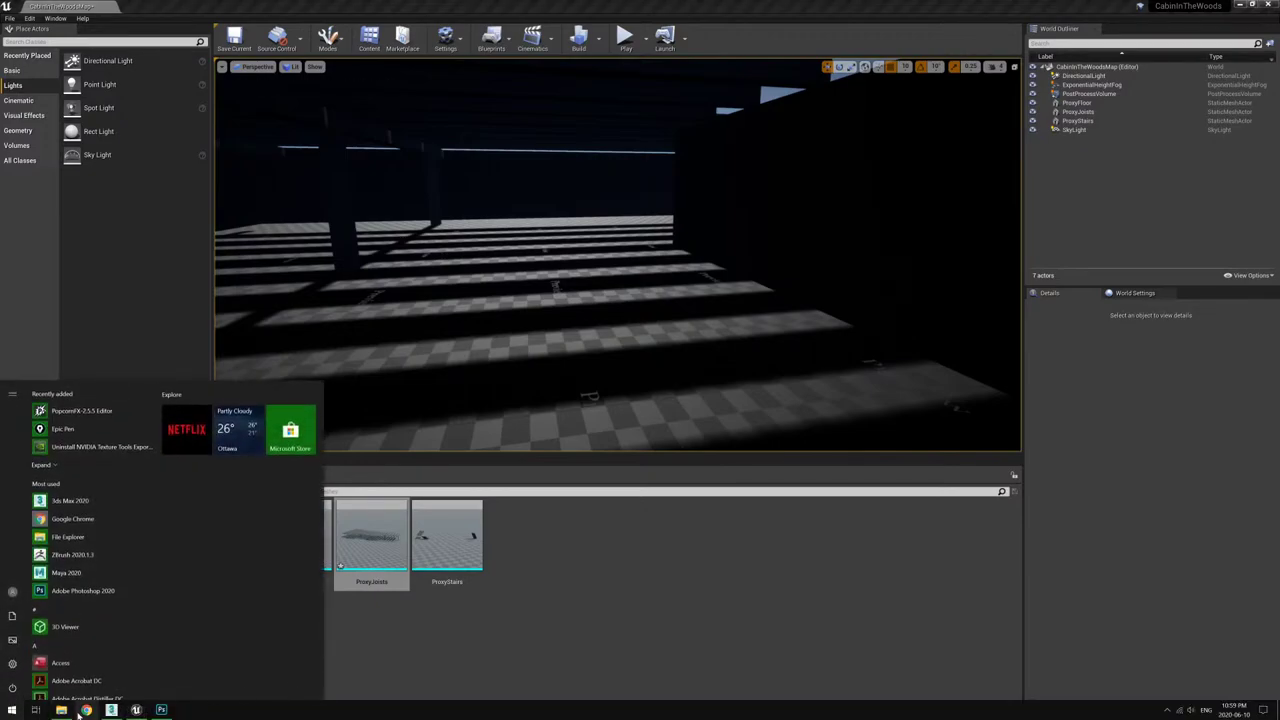
key("super")
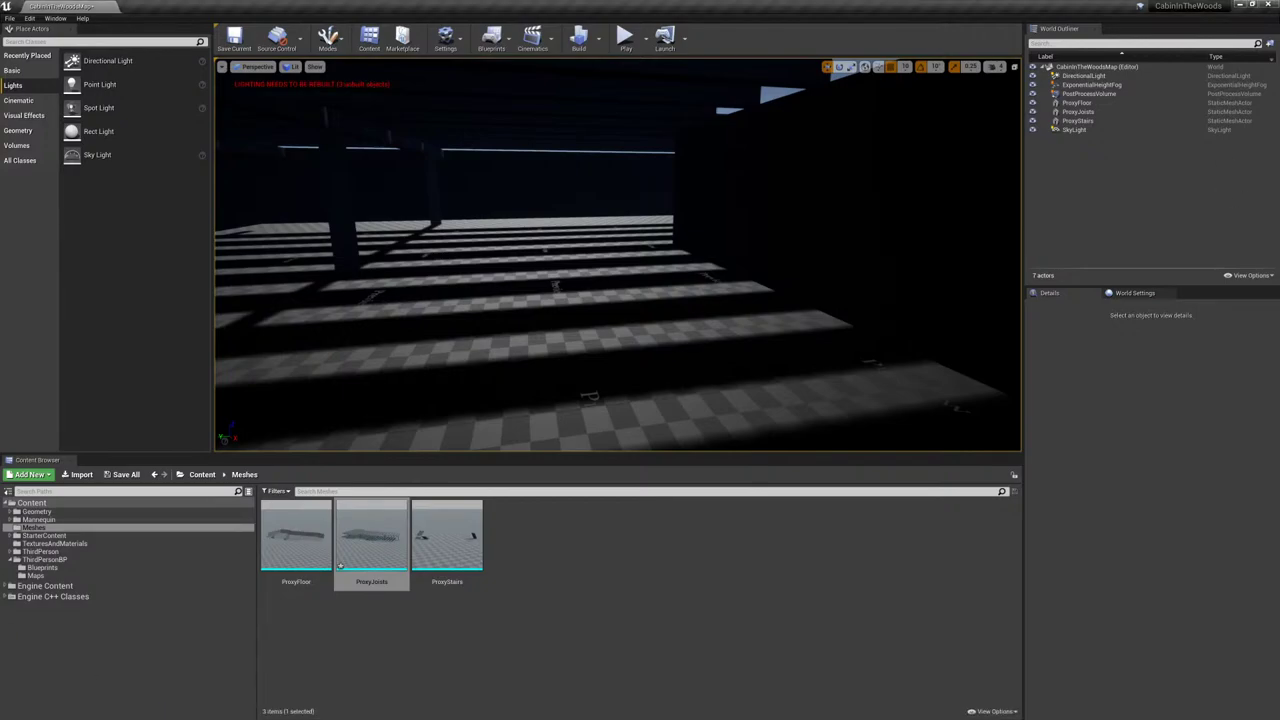
key("super")
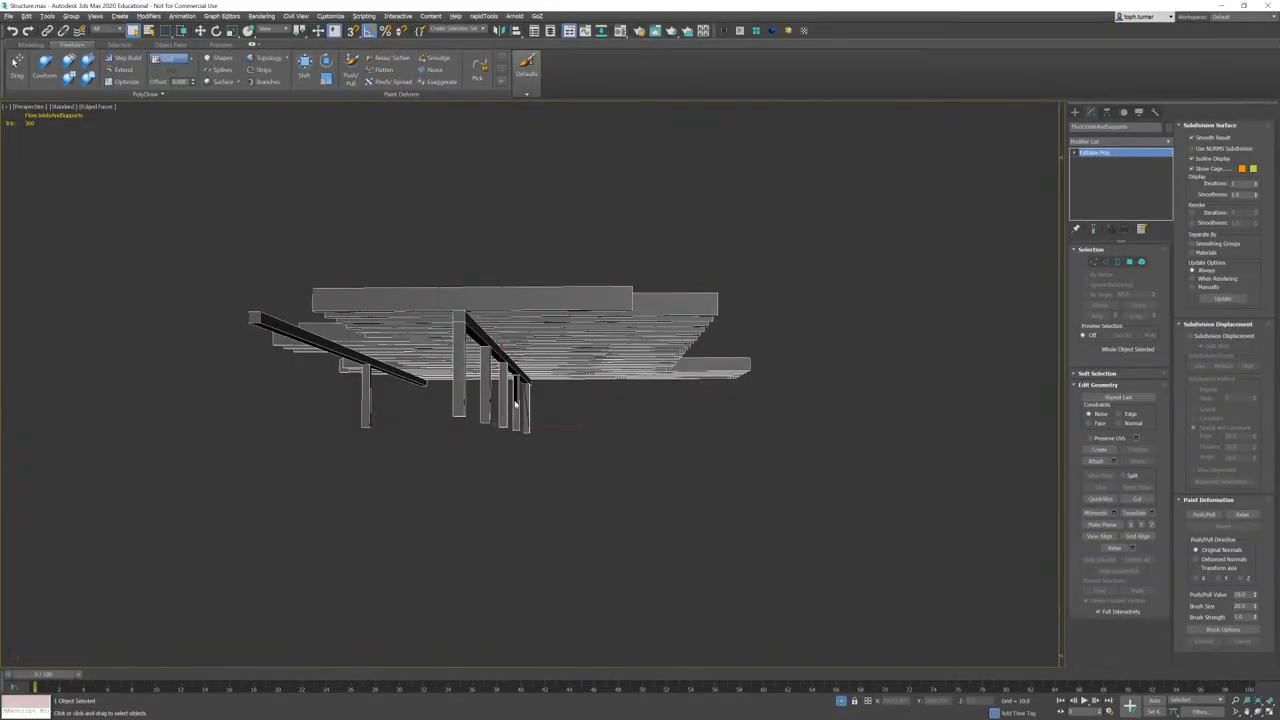
- End the isolation of the joists and supports mesh to bring the rest of the house back into the view
left_click(841, 702)
middle_click_drag(697, 284, 667, 394, "alt")
key("z")
- Select the foyer wall polygon facing the porch and move it outward to just past the front support beam
left_click(1130, 262)
middle_click_drag(760, 260, 406, 383, "alt")
left_click(683, 309)
left_click(605, 352)
key("z")
middle_click_drag(406, 383, 395, 358)
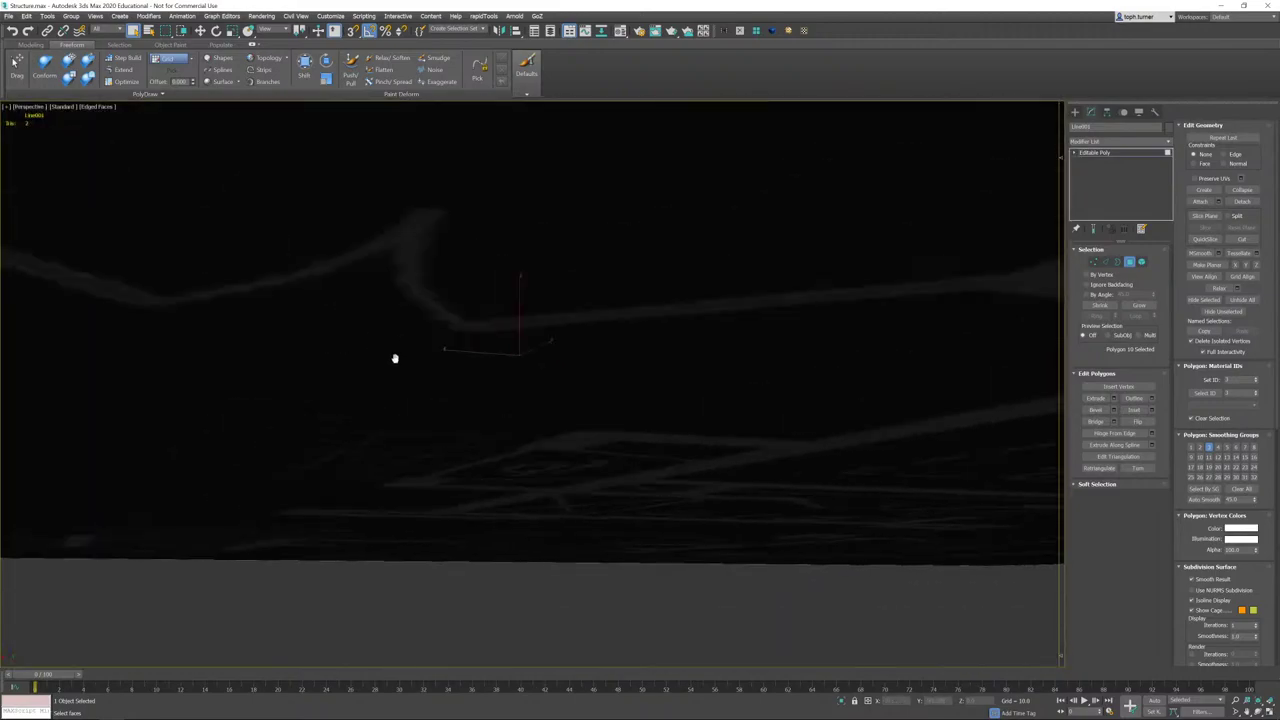
scroll(460, 383, "down", 10)
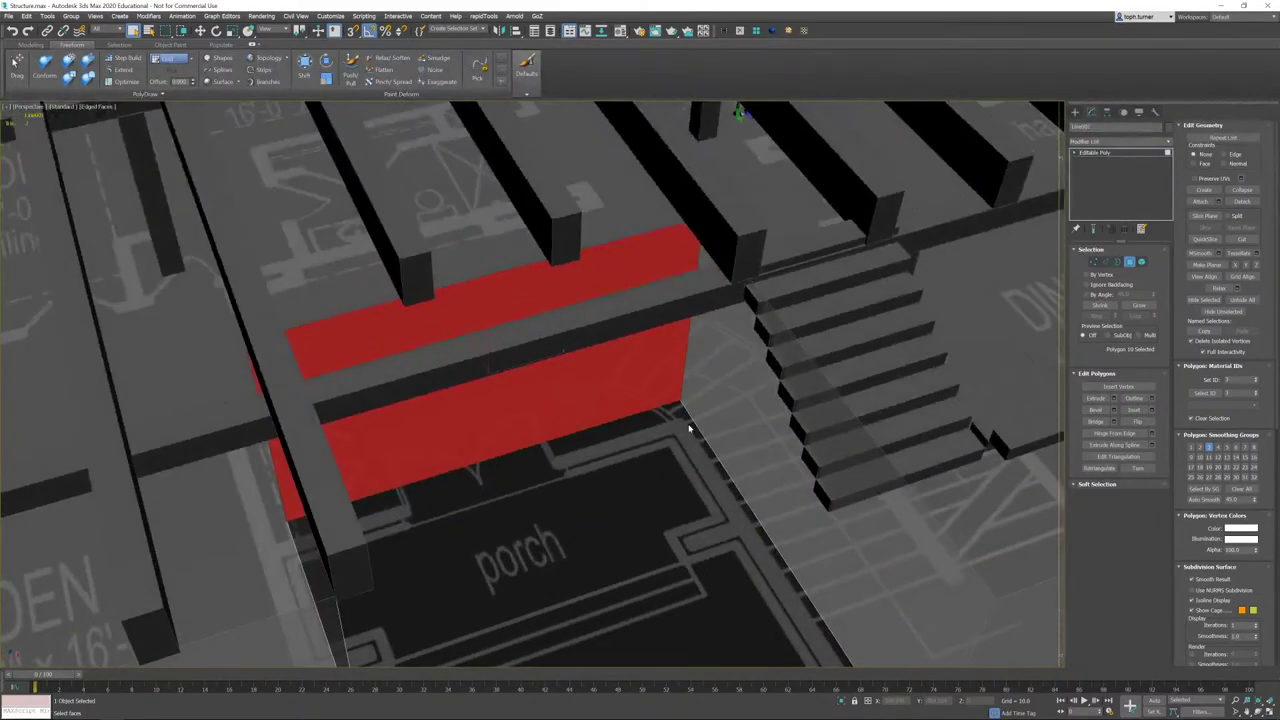
middle_click_drag(689, 427, 438, 470, "alt")
key("w")
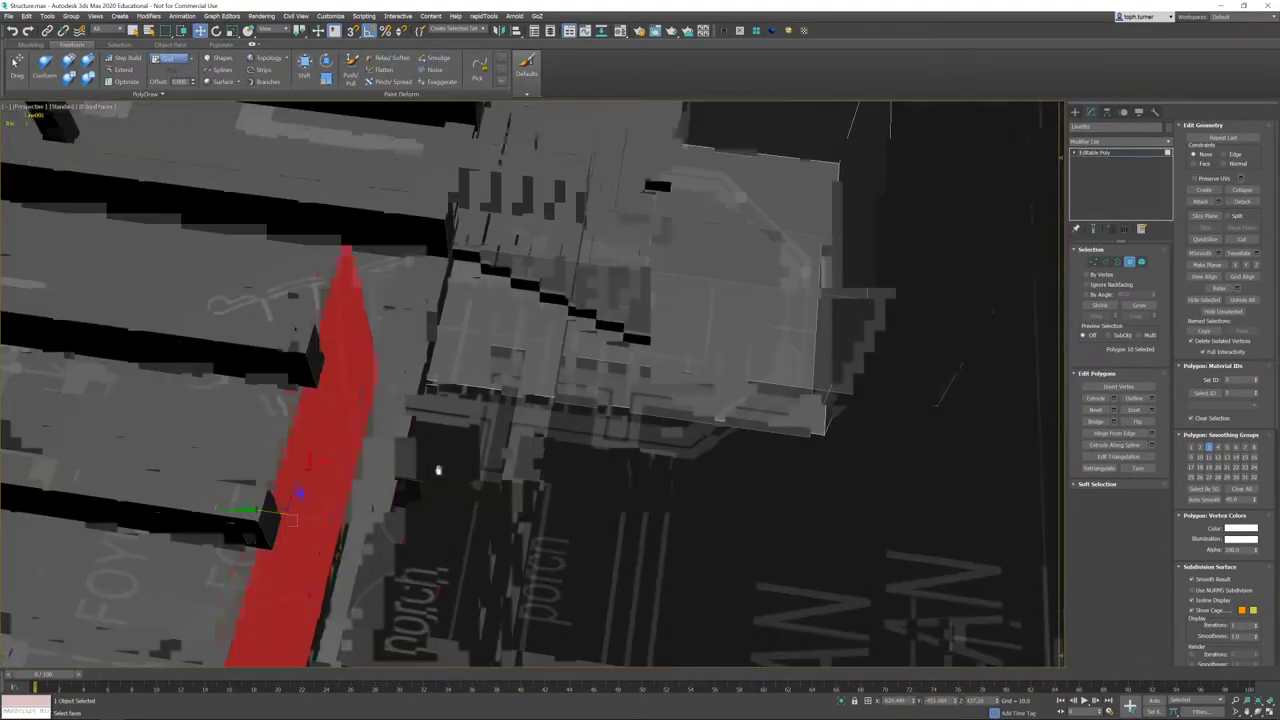
scroll(438, 420, "down", 5)
middle_click_drag(438, 420, 586, 381, "alt")
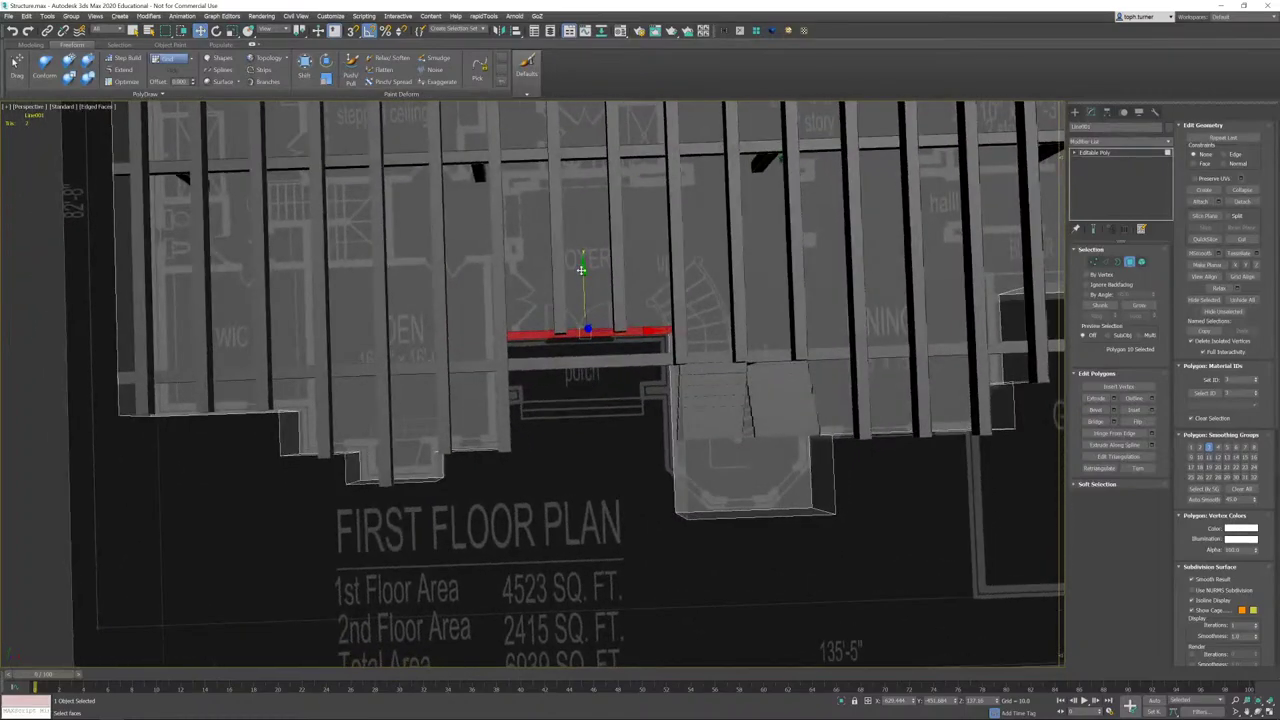
left_click_drag(581, 270, 592, 310)
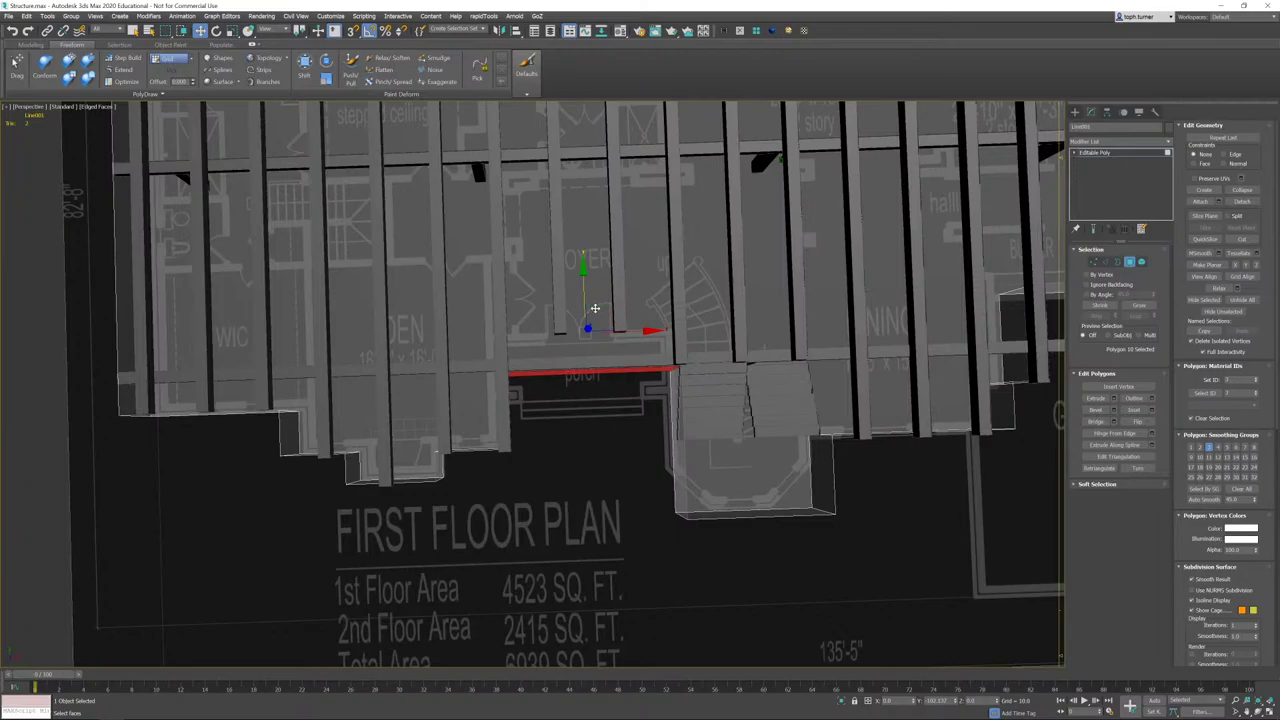
middle_click_drag(589, 307, 690, 296, "alt")
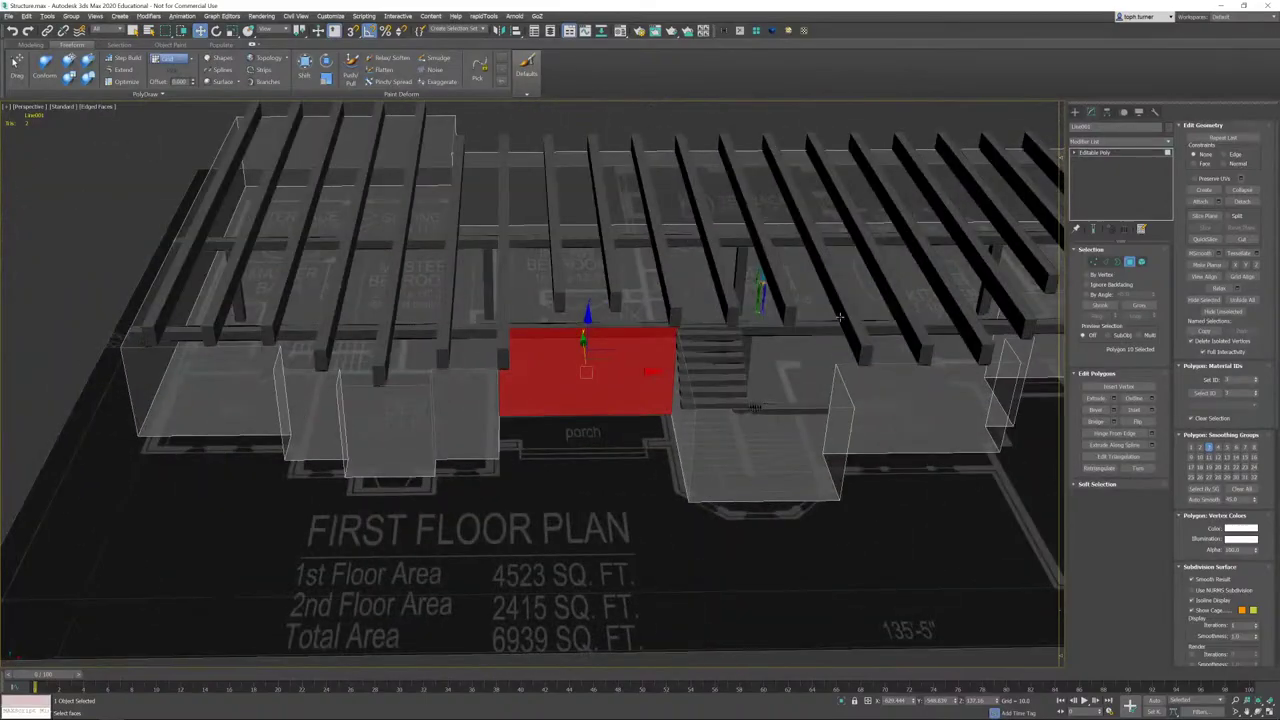
- Move the long wall polygon beside Garage 1 outward until it sits just beyond the support beam
middle_click_drag(841, 317, 492, 345)
middle_click_drag(686, 310, 607, 338, "alt")
left_click(631, 311)
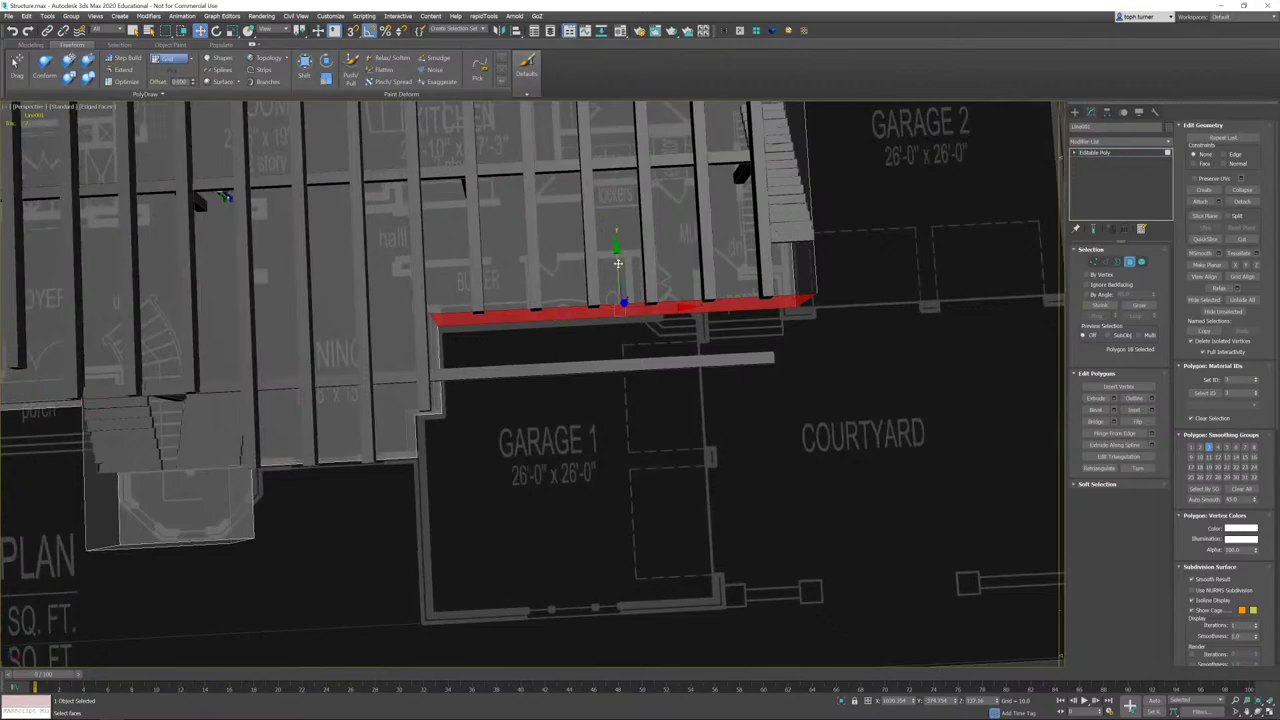
left_click_drag(625, 256, 618, 313)
key("ctrl+z")
left_click(610, 321)
left_click(606, 313)
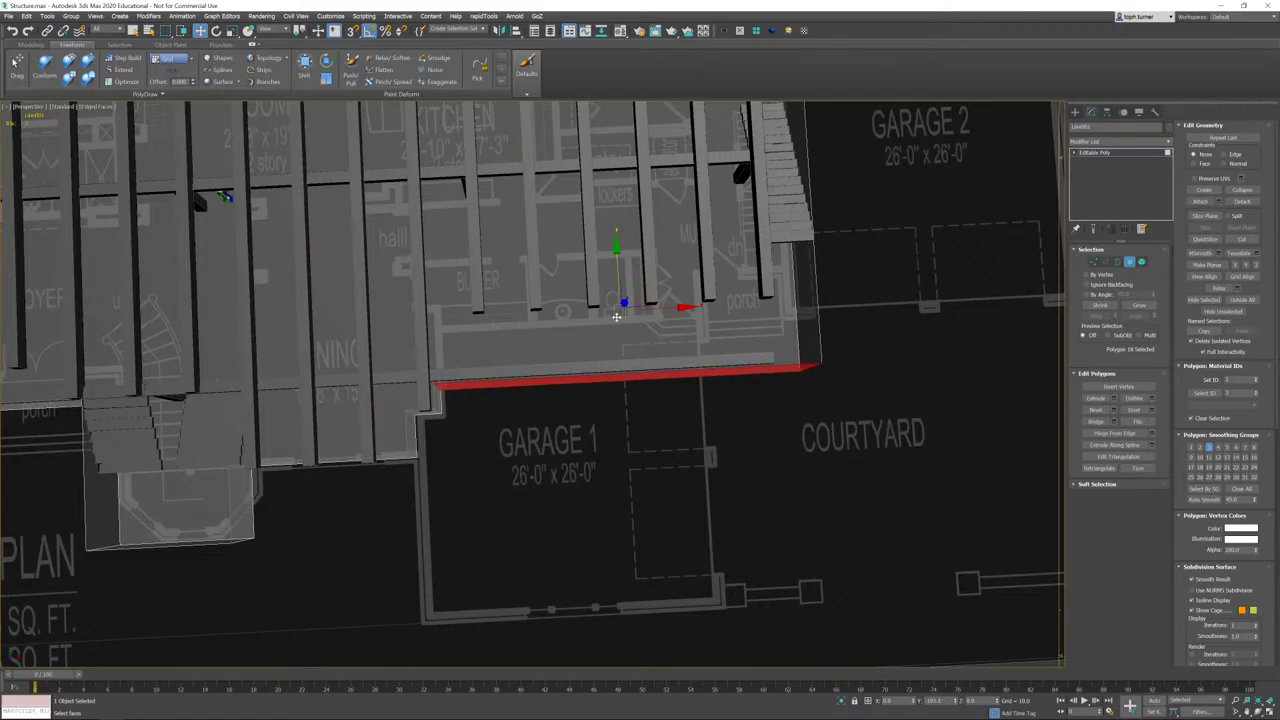
- Select the joists and supports mesh and extend the front beam's end polygon to the outer wall on the courtyard side
middle_click_drag(618, 314, 964, 293, "alt")
left_click(1127, 262)
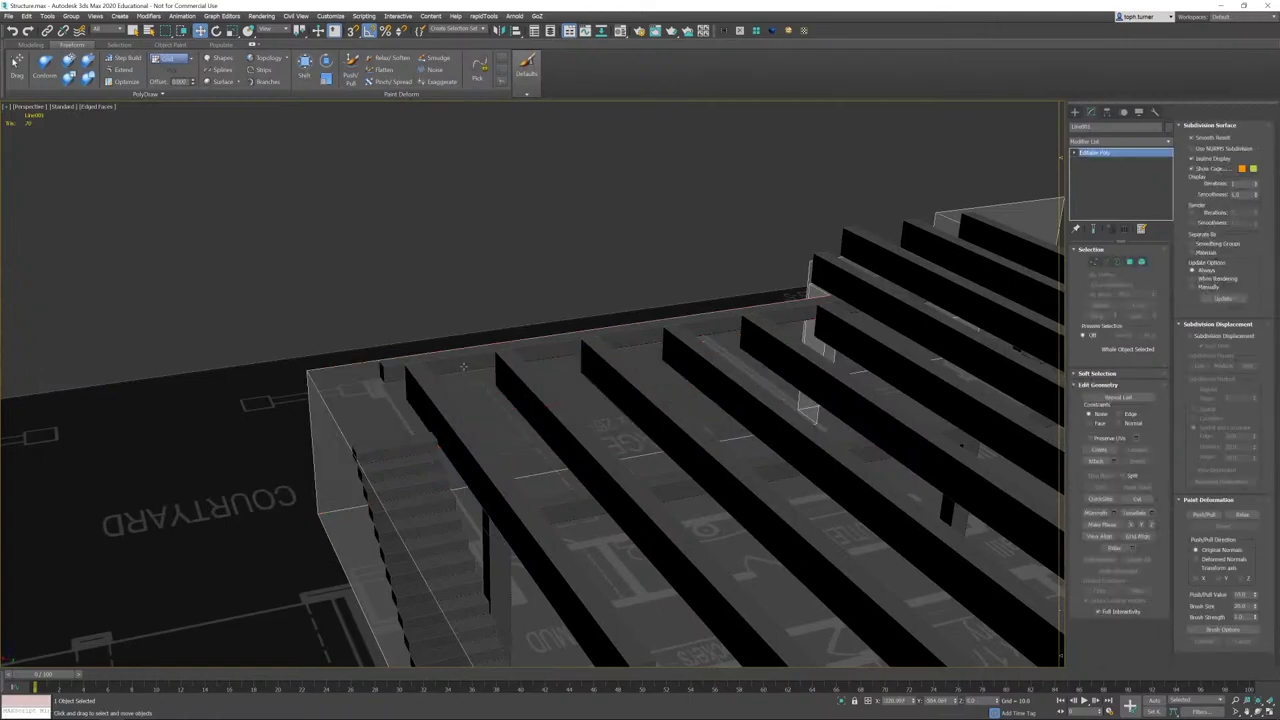
left_click(465, 358)
left_click(1129, 262)
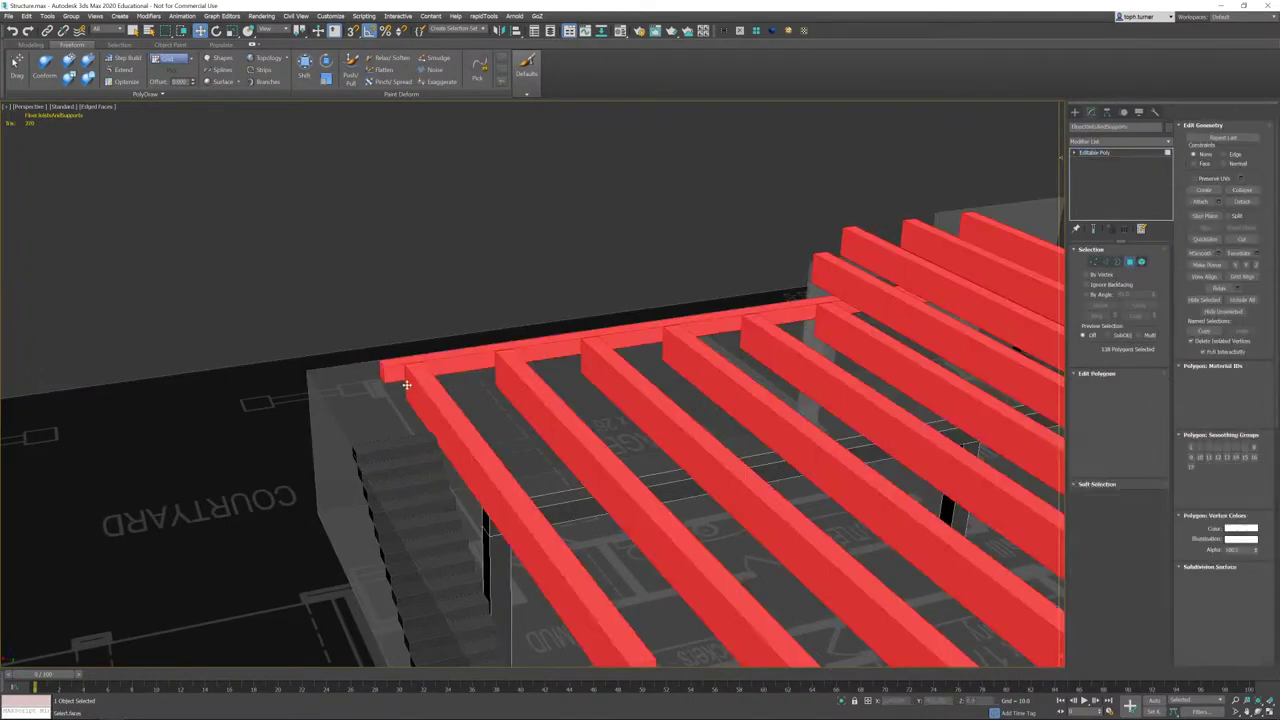
left_click(382, 372)
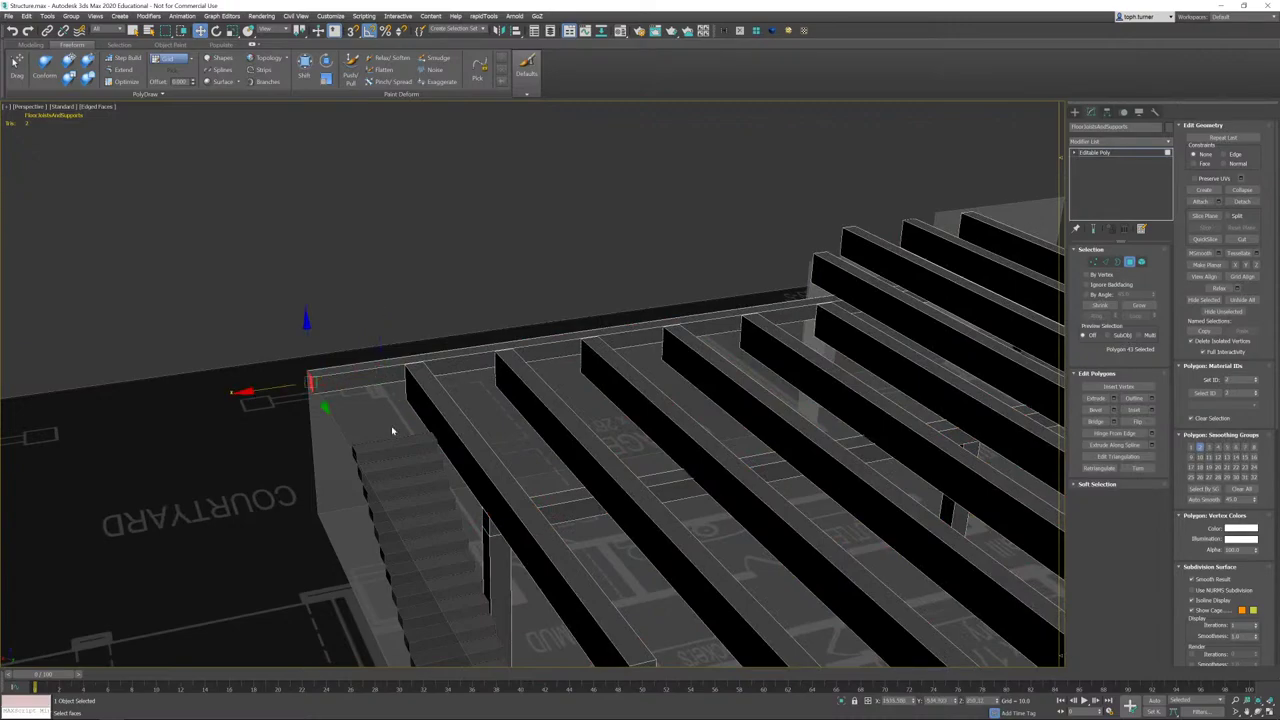
- Select the end polygons of the six short joists near Garage 1 and extend them to the front support beam
middle_click_drag(392, 431, 269, 470, "alt")
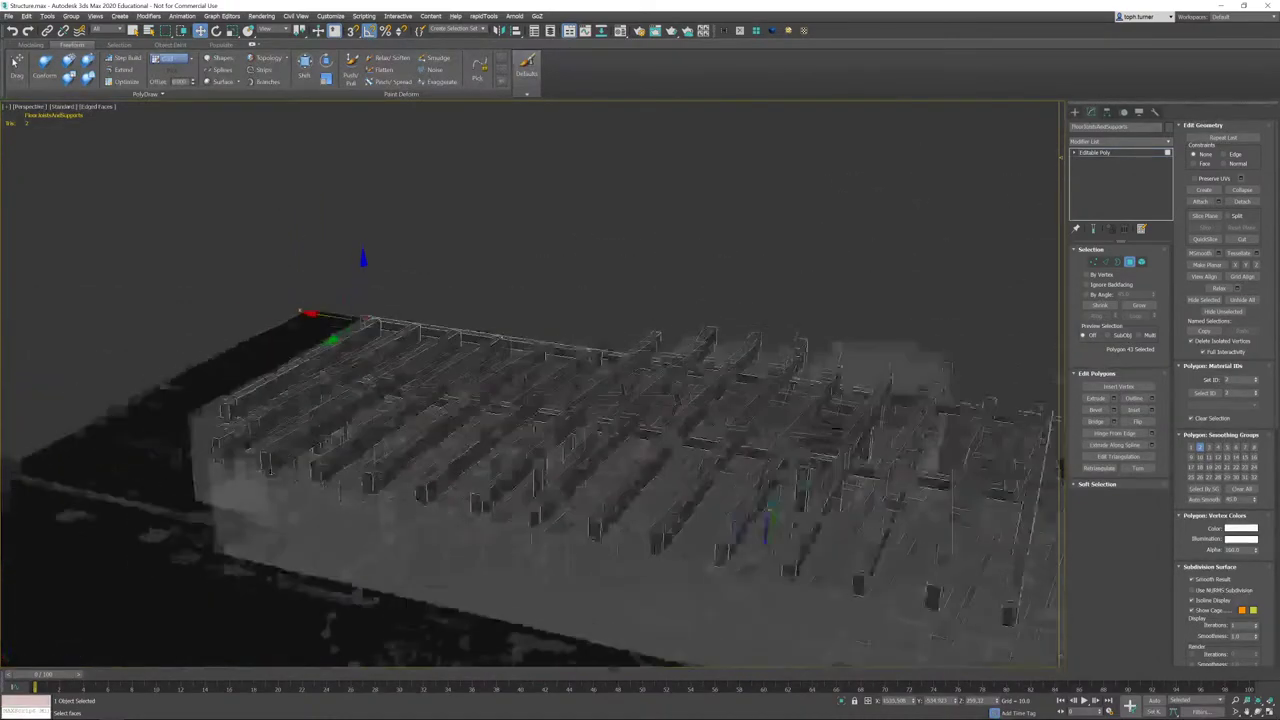
middle_click_drag(445, 420, 649, 429, "alt")
scroll(530, 494, "up", 3)
left_click(843, 343)
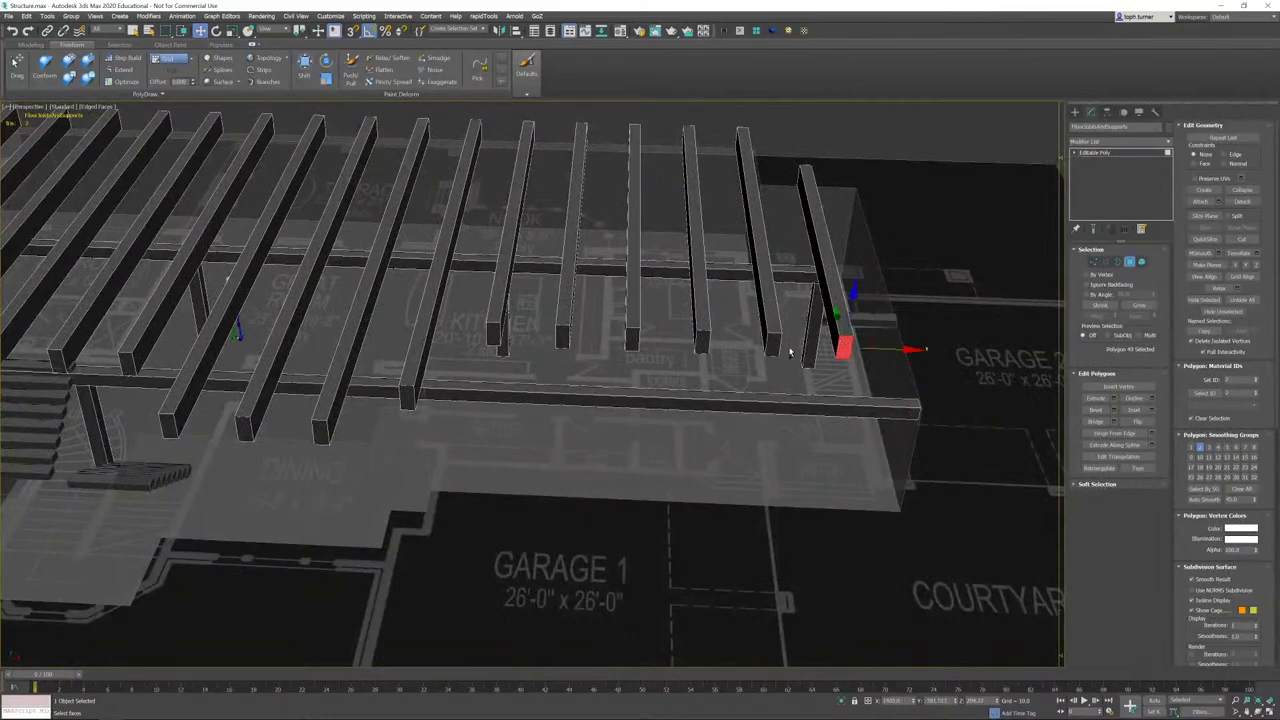
left_click(770, 344, "ctrl")
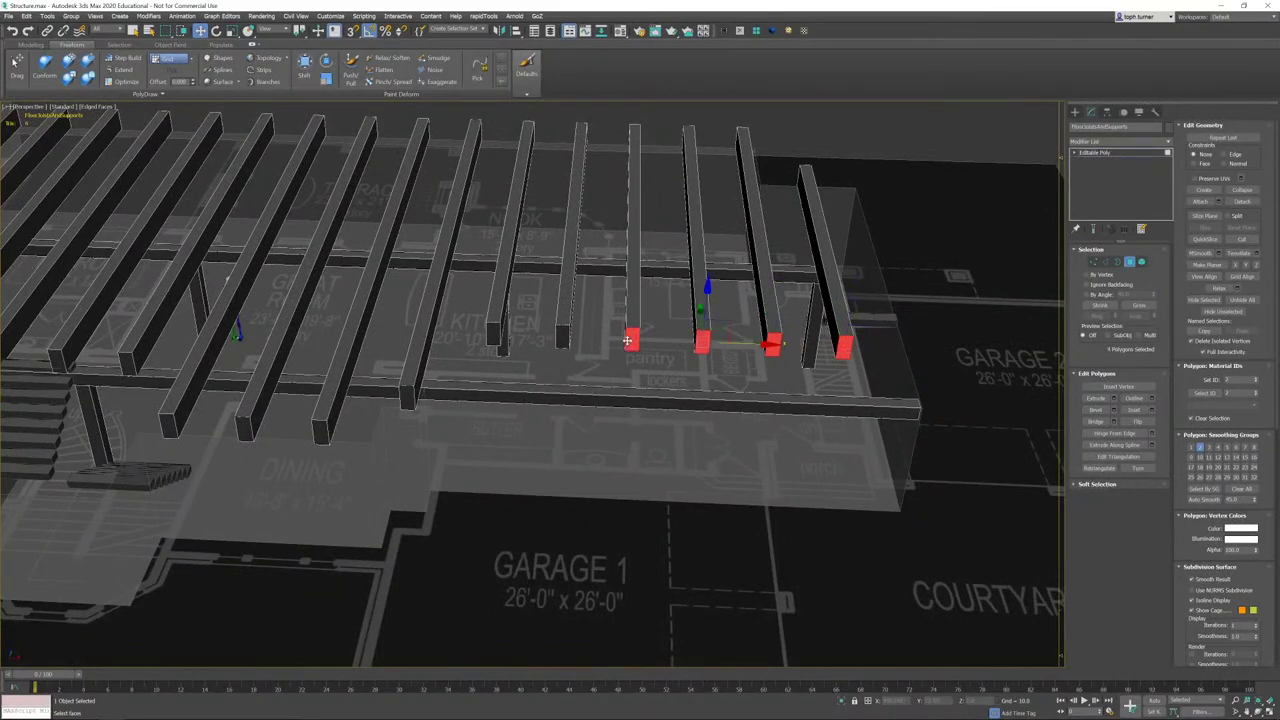
left_click(497, 336, "ctrl")
middle_click_drag(497, 336, 629, 354, "alt")
middle_click_drag(570, 316, 662, 300, "alt")
- Select the middle beam with its support columns and clone them as an element toward the rear of the house
middle_click_drag(600, 401, 628, 521, "alt")
left_click(611, 568)
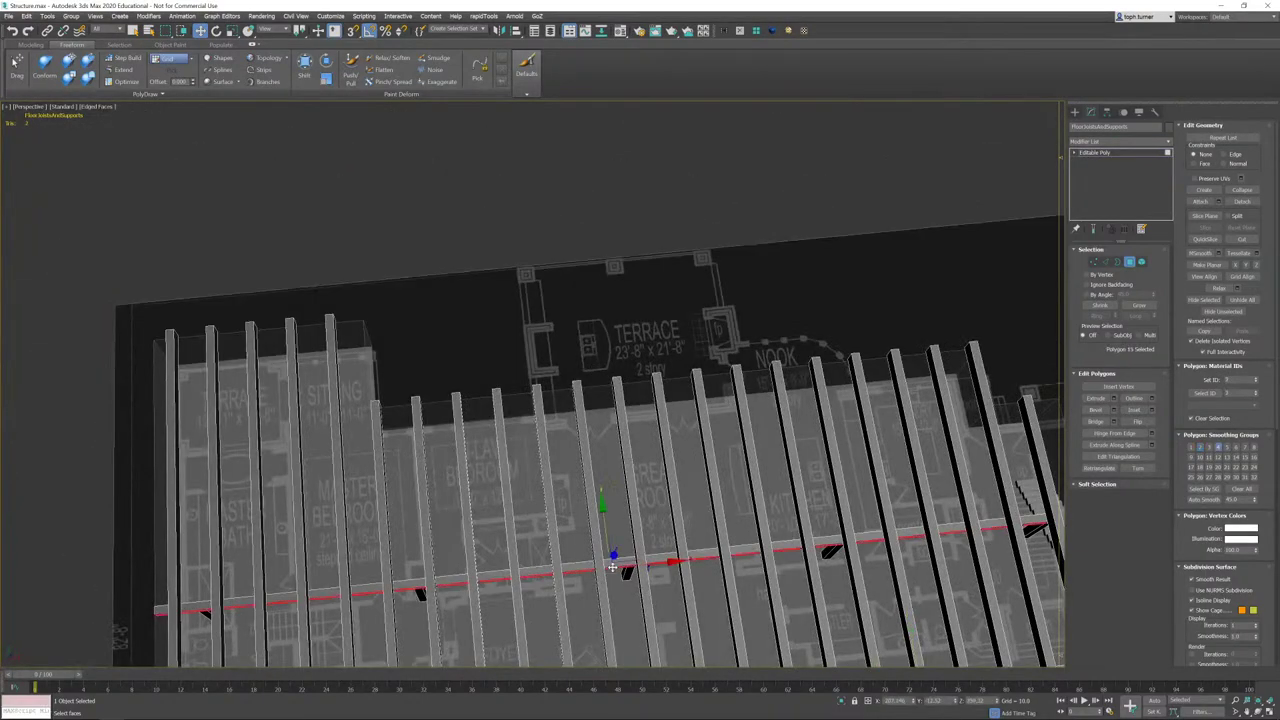
left_click(1141, 262)
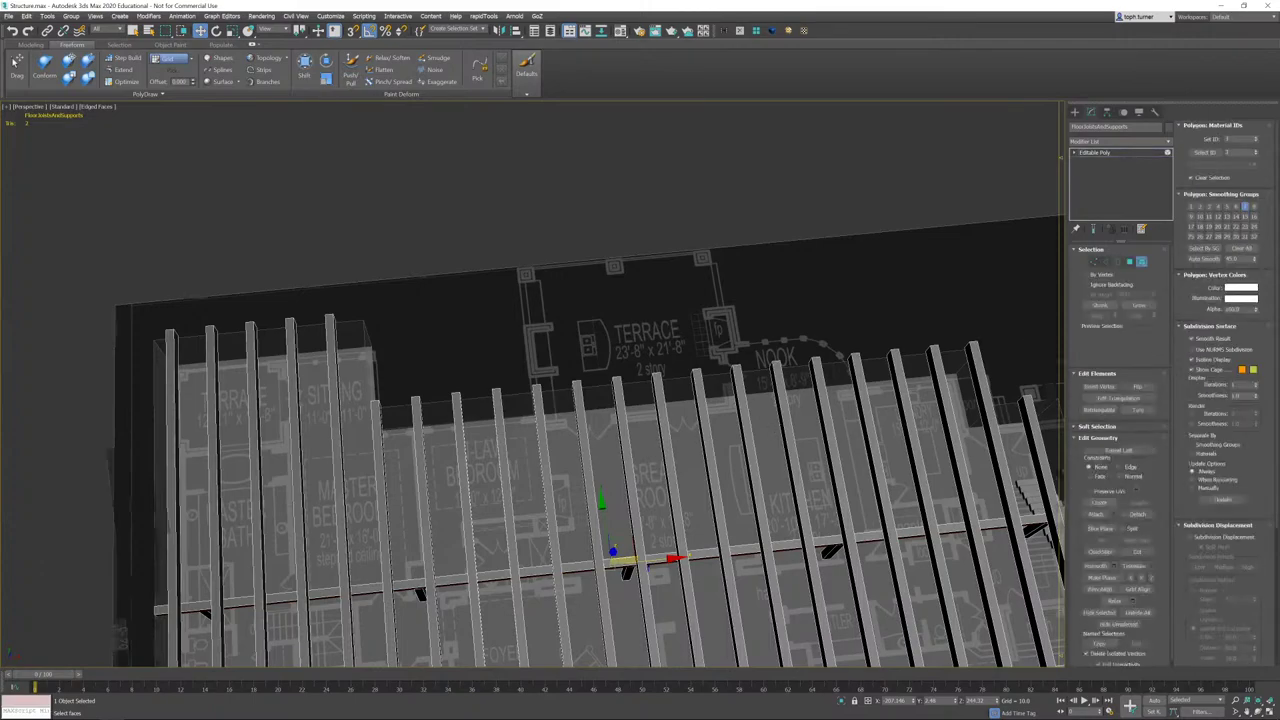
middle_click_drag(900, 370, 789, 393, "alt")
left_click_drag(723, 552, 724, 553)
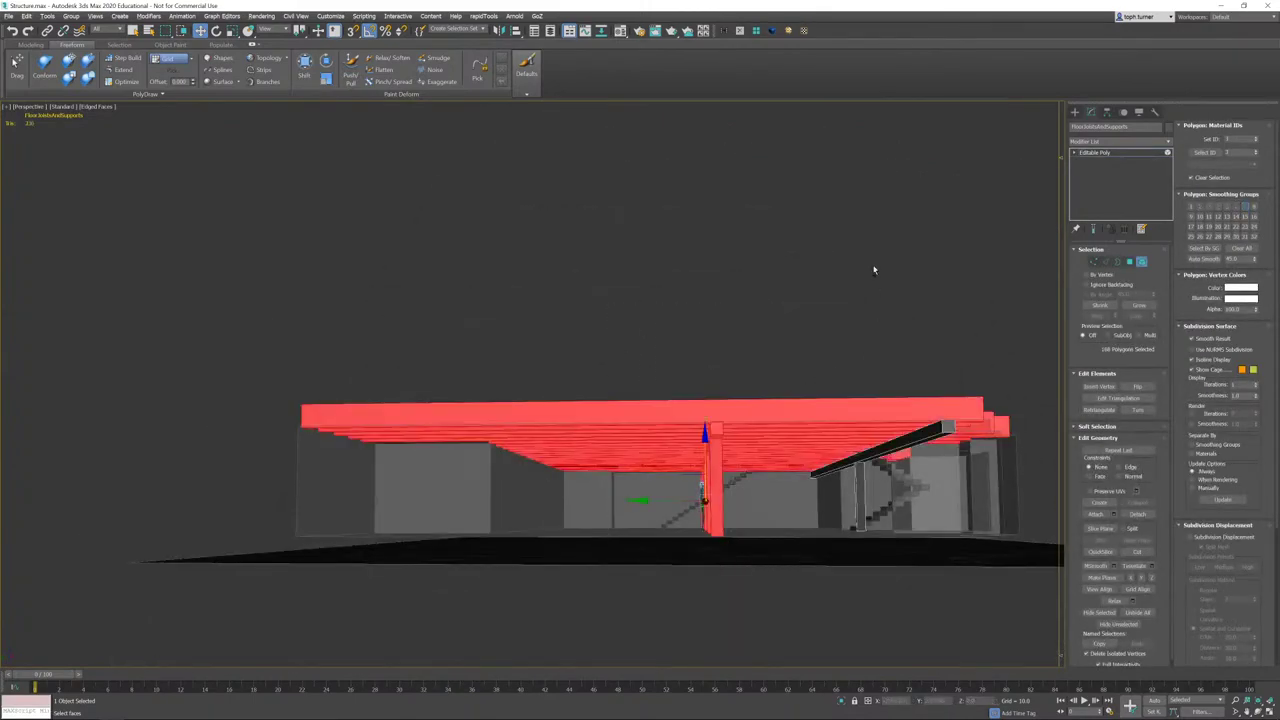
left_click_drag(875, 269, 742, 478, "alt")
mouse_move(643, 501)
left_mouse_down()
mouse_move(420, 516)
mouse_move(478, 522)
left_mouse_up()
left_click(687, 366)
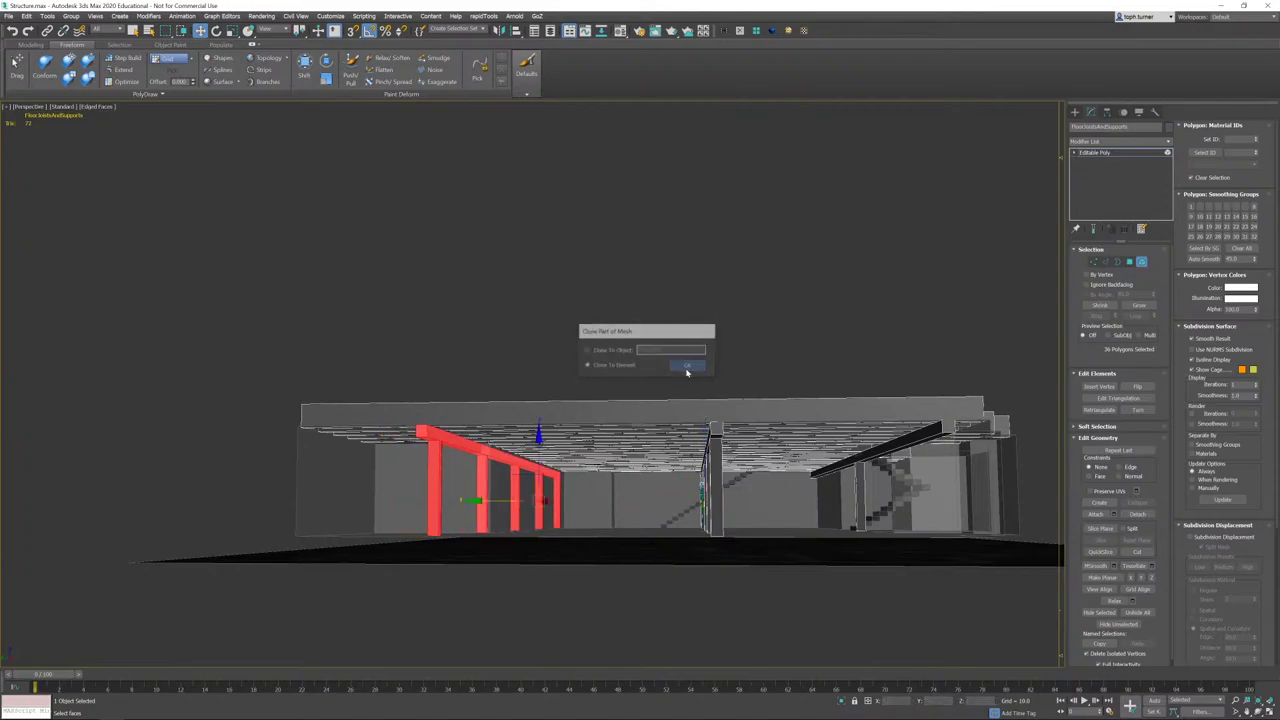
- Align the cloned beam in the top view with the rear wall, under the joist ends beside the terrace and nook
key("t")
key("z")
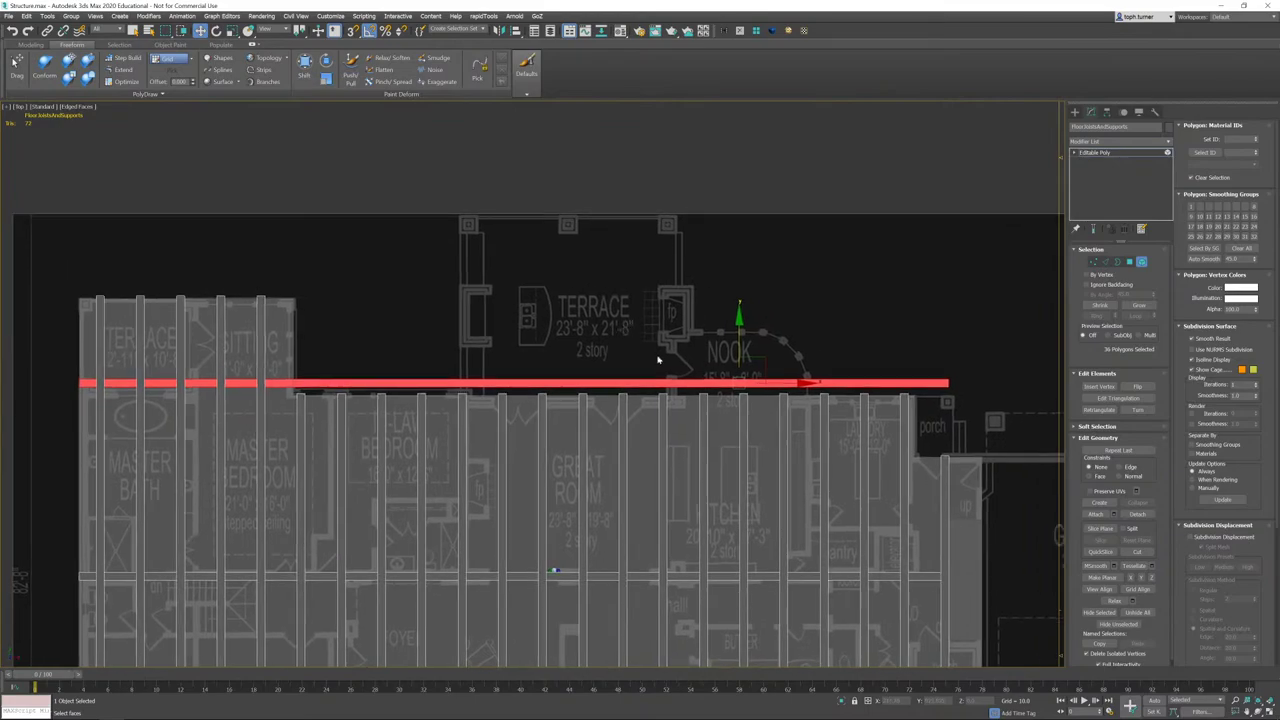
scroll(700, 362, "up", 3)
left_click_drag(798, 328, 805, 357)
key("p")
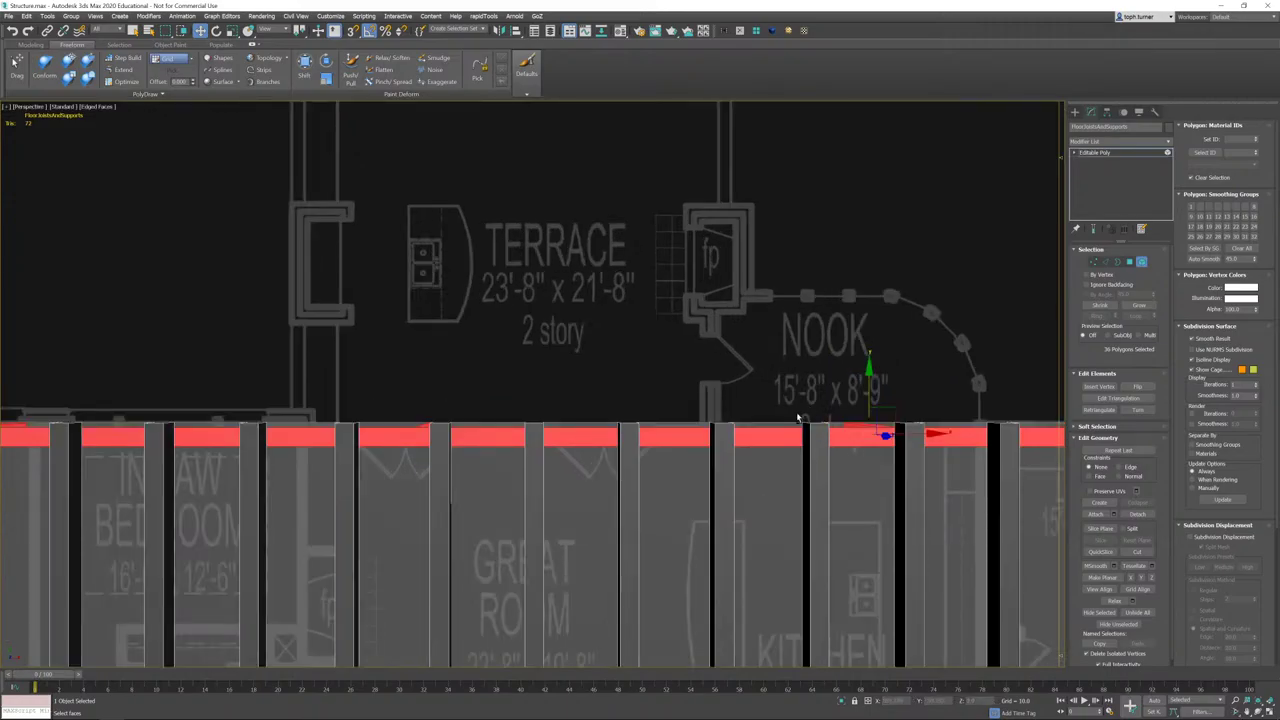
- Delete the support column at the overhanging end of the cloned rear beam
middle_click_drag(800, 417, 628, 357, "alt")
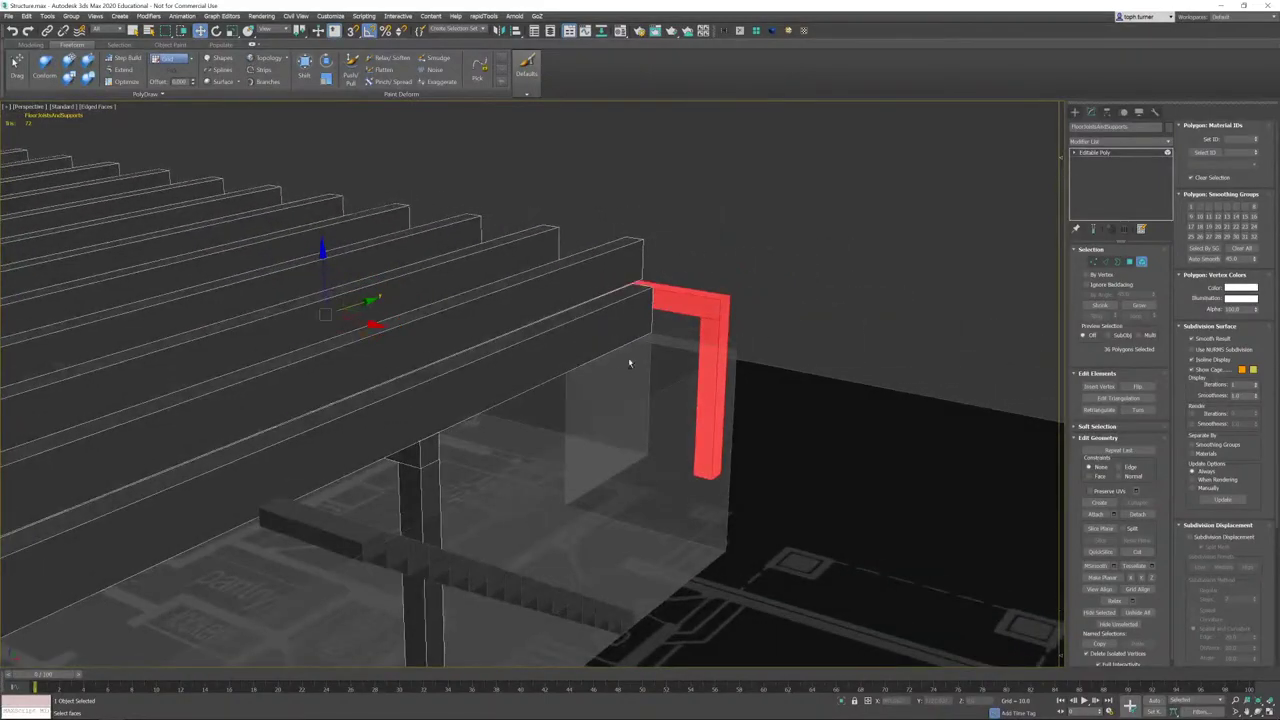
left_click(803, 320)
left_click(713, 337)
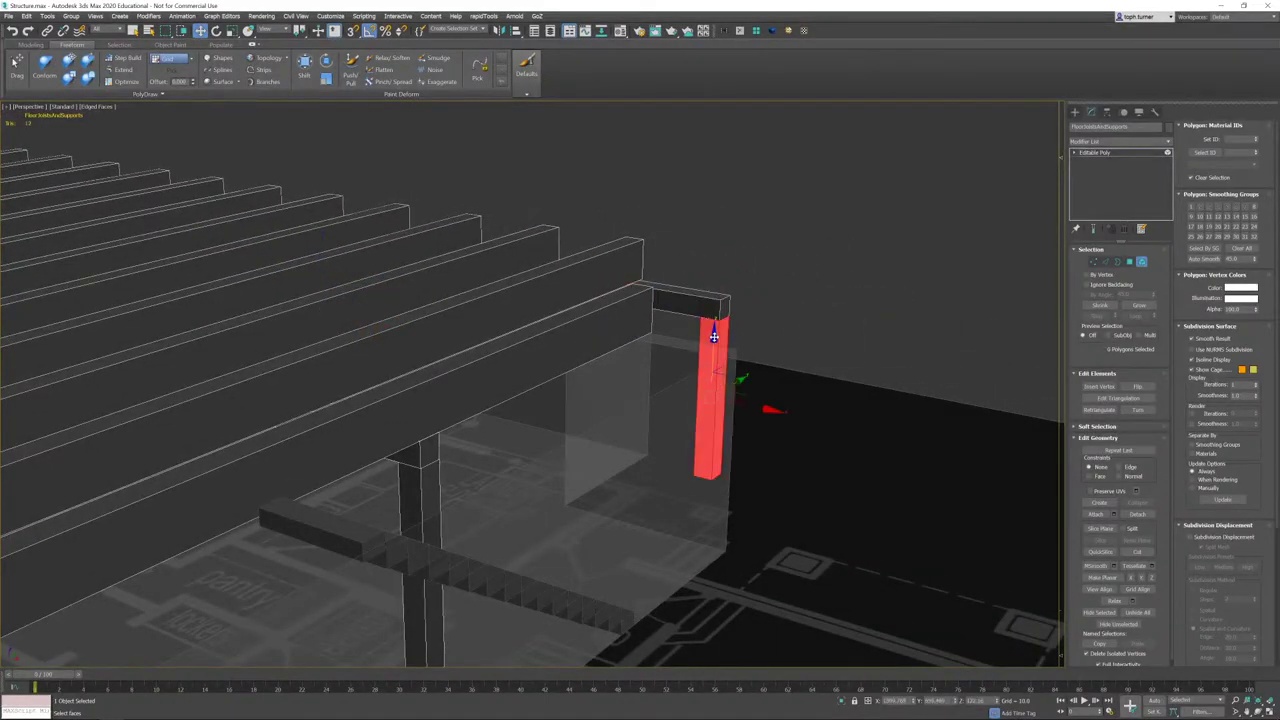
key("Delete")
- Shorten the cloned rear beam by moving its overhanging end polygon back to near the last joist it supports
left_click(1129, 262)
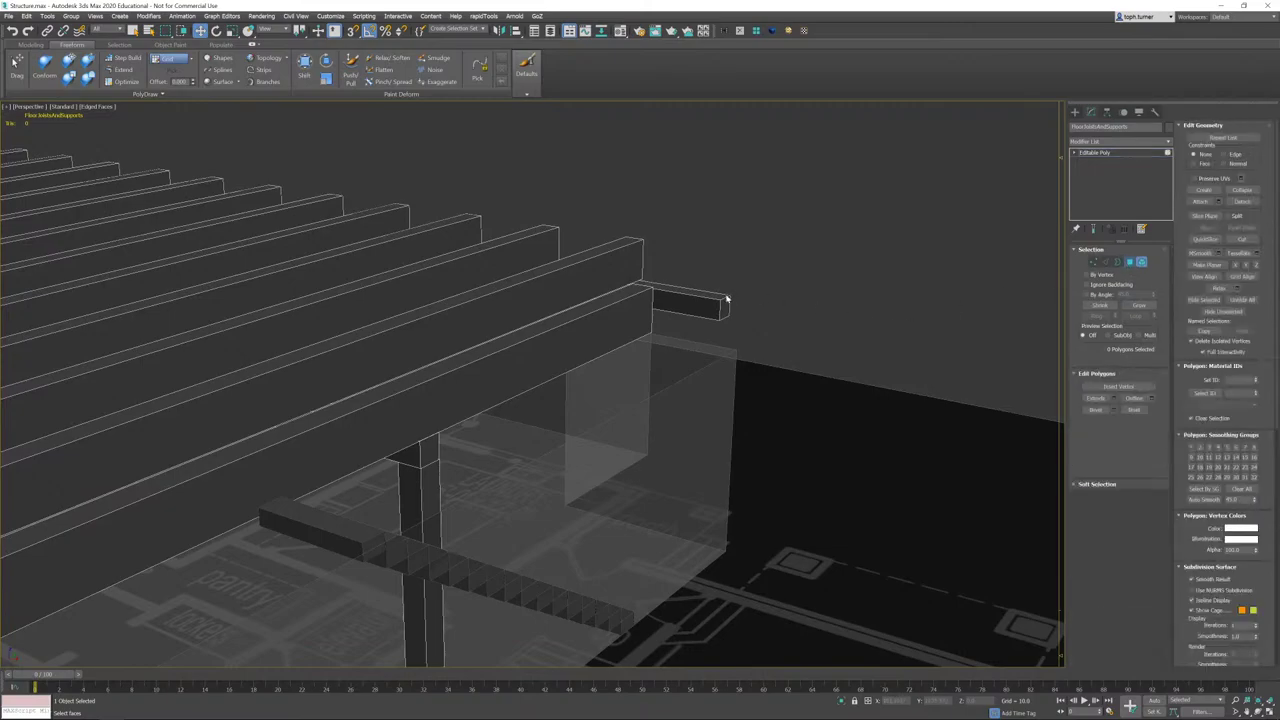
left_click(723, 297)
key("z")
middle_click_drag(677, 349, 622, 341, "alt")
scroll(665, 334, "down", 5)
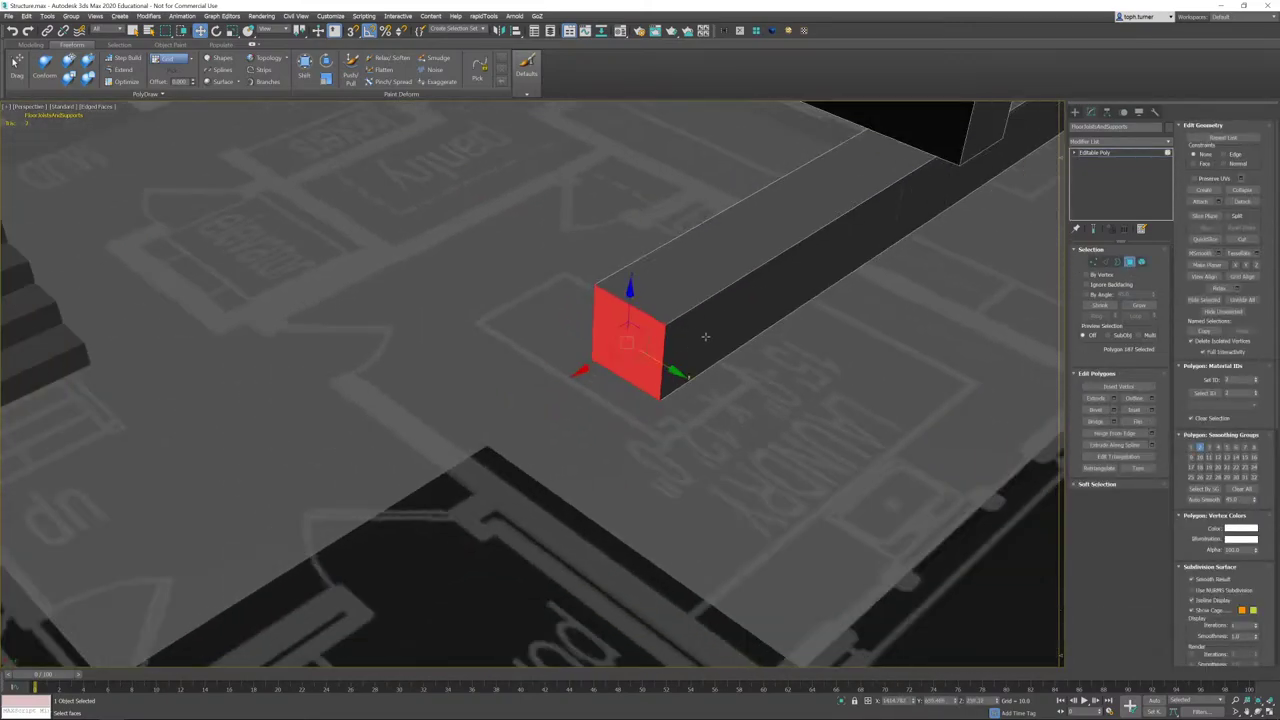
middle_click_drag(706, 334, 454, 322, "alt")
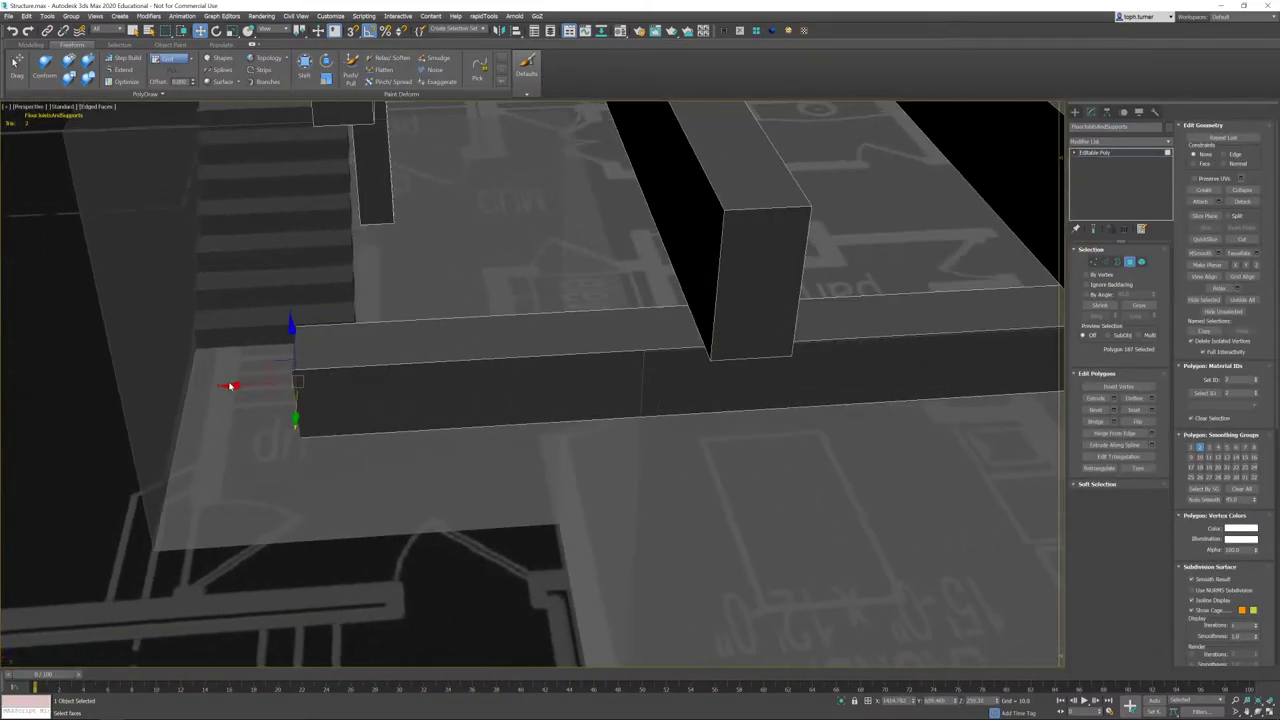
left_click_drag(228, 385, 553, 379)
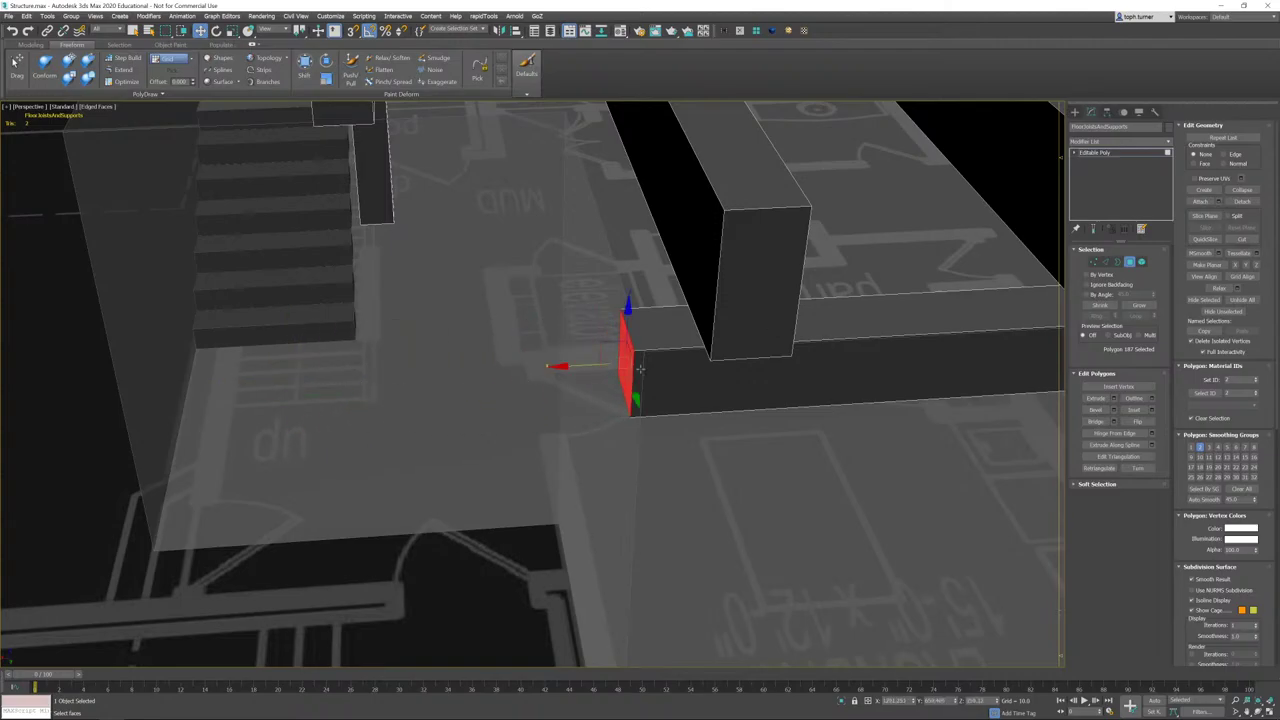
middle_click_drag(640, 369, 330, 362)
- Select the end polygons of the two short foyer joists and extend them over the front beam at the porch
scroll(483, 340, "down", 5)
middle_click_drag(850, 335, 705, 288)
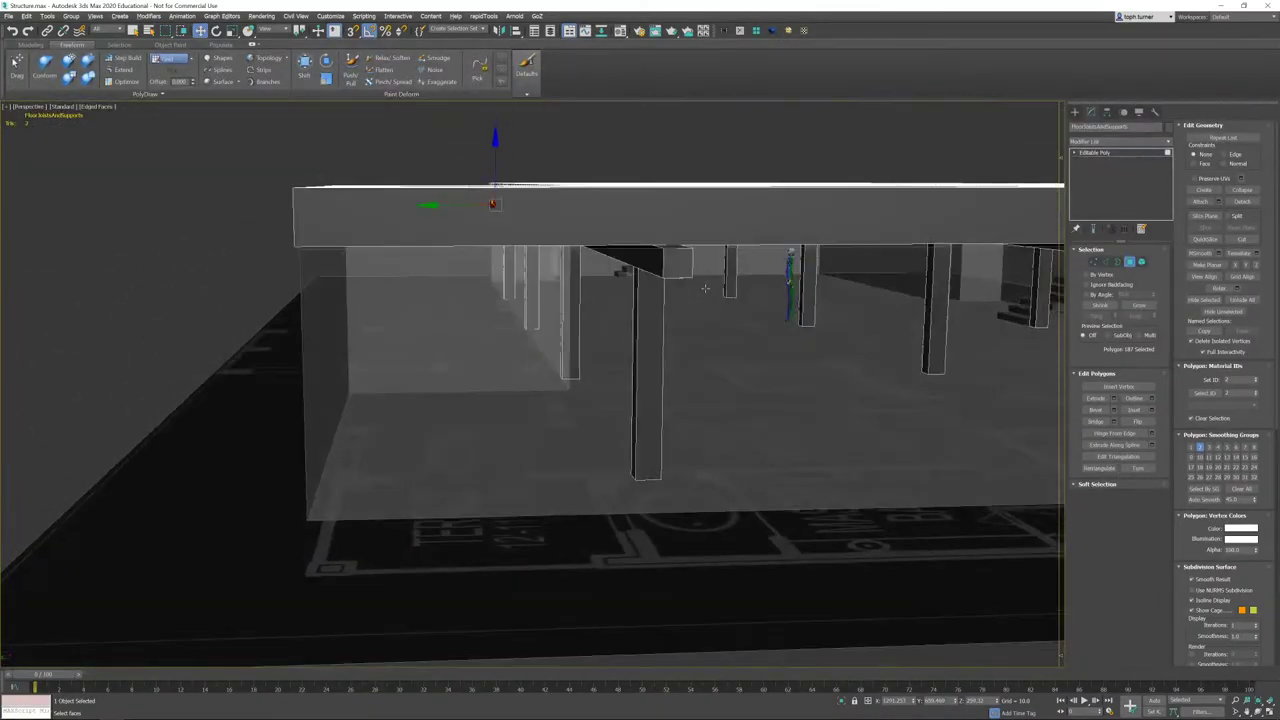
middle_click_drag(472, 411, 584, 313, "alt")
left_click(497, 296, "ctrl")
middle_click_drag(497, 296, 545, 331, "alt")
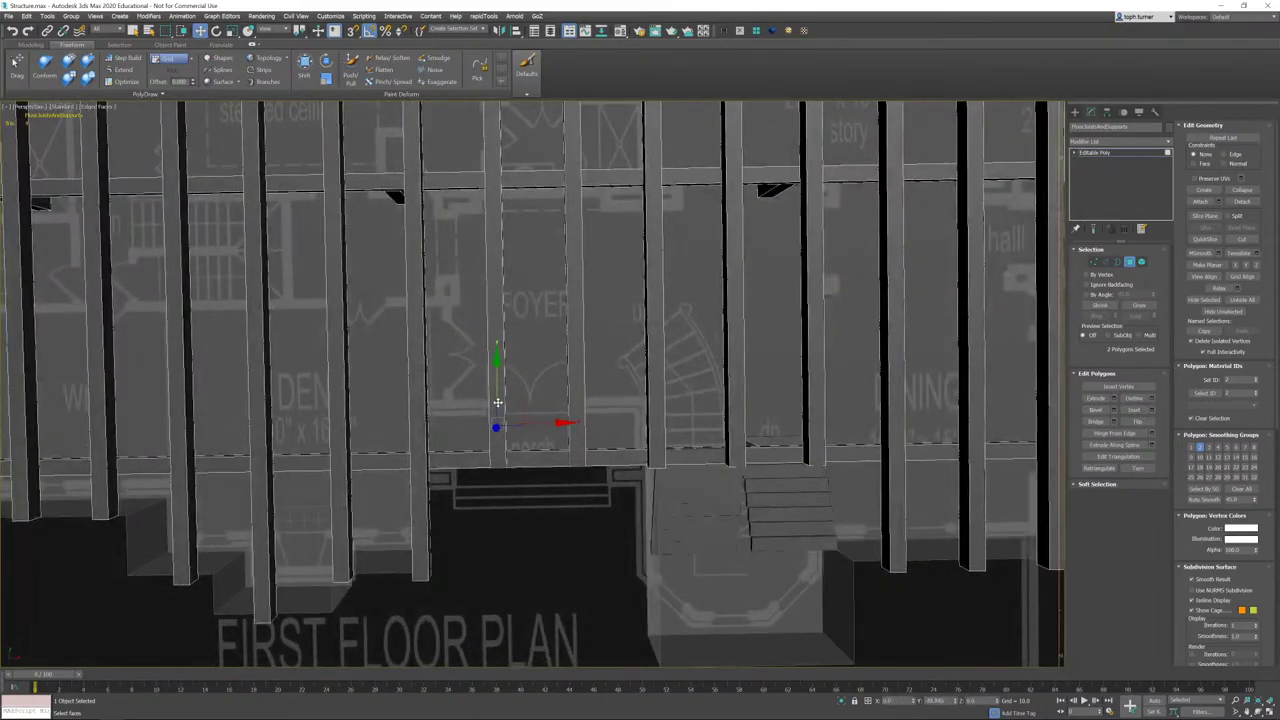
middle_click_drag(497, 405, 659, 343, "alt")
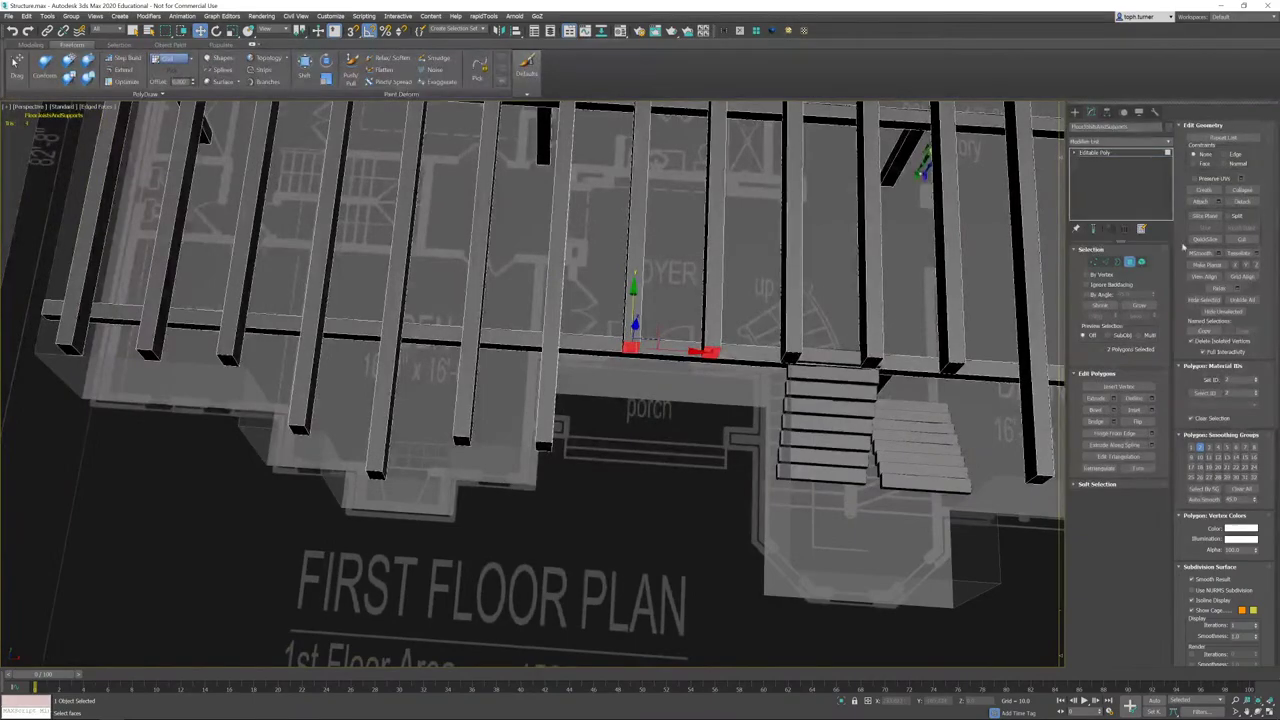
- Export the whole joists and supports mesh as FBX with the current options, overwriting ProxyJoists.fbx
left_click(1131, 262)
key("z")
middle_click_drag(663, 391, 726, 338, "alt")
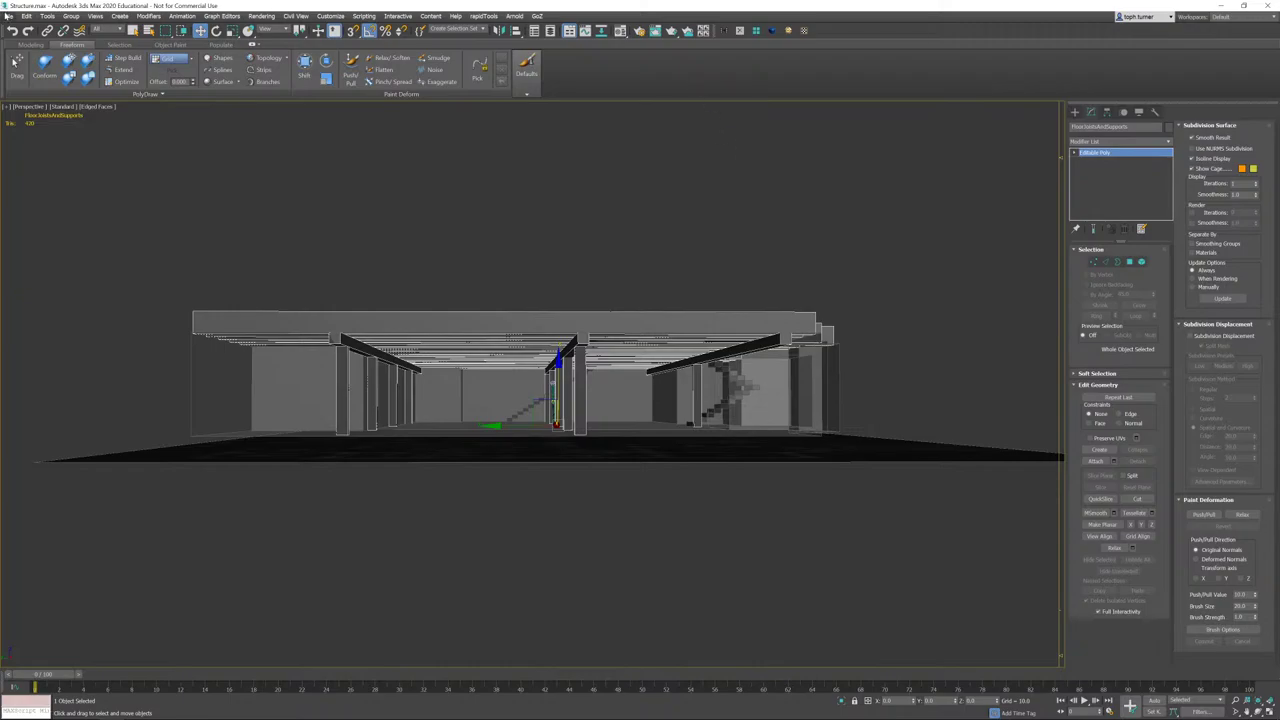
left_click(8, 16)
mouse_move(60, 160)
left_click(123, 170)
double_click(424, 238)
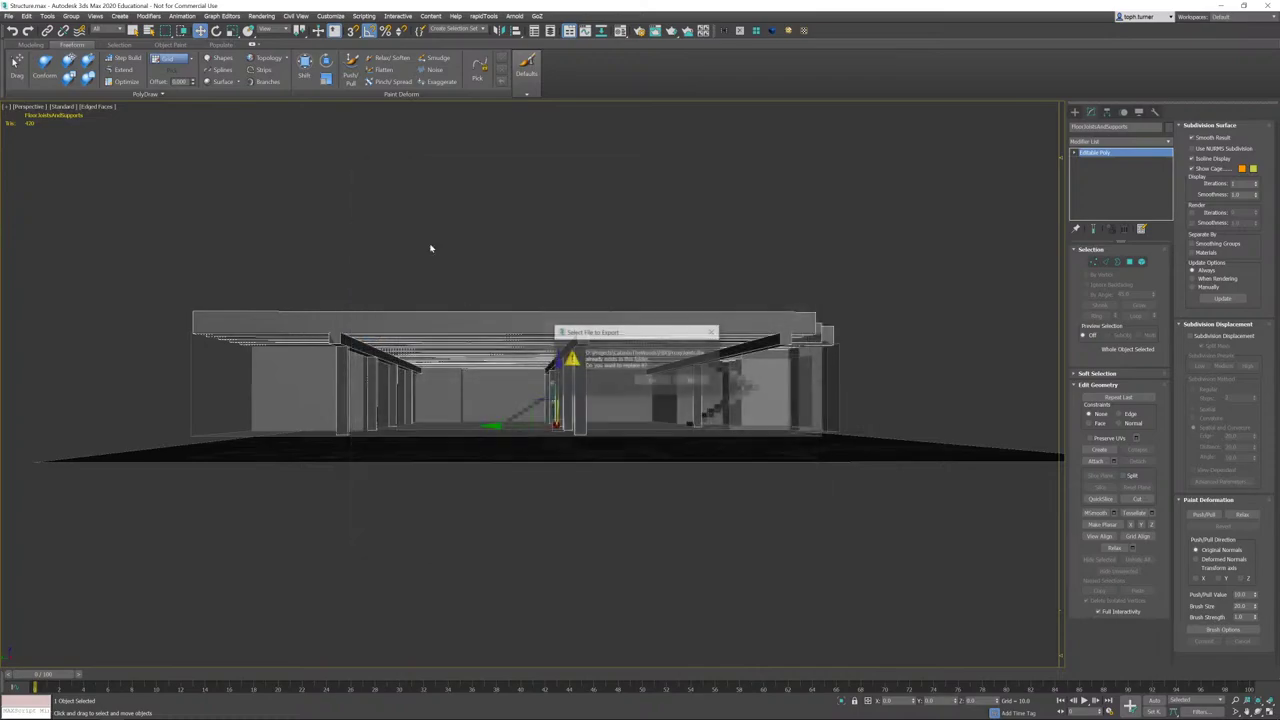
left_click(656, 381)
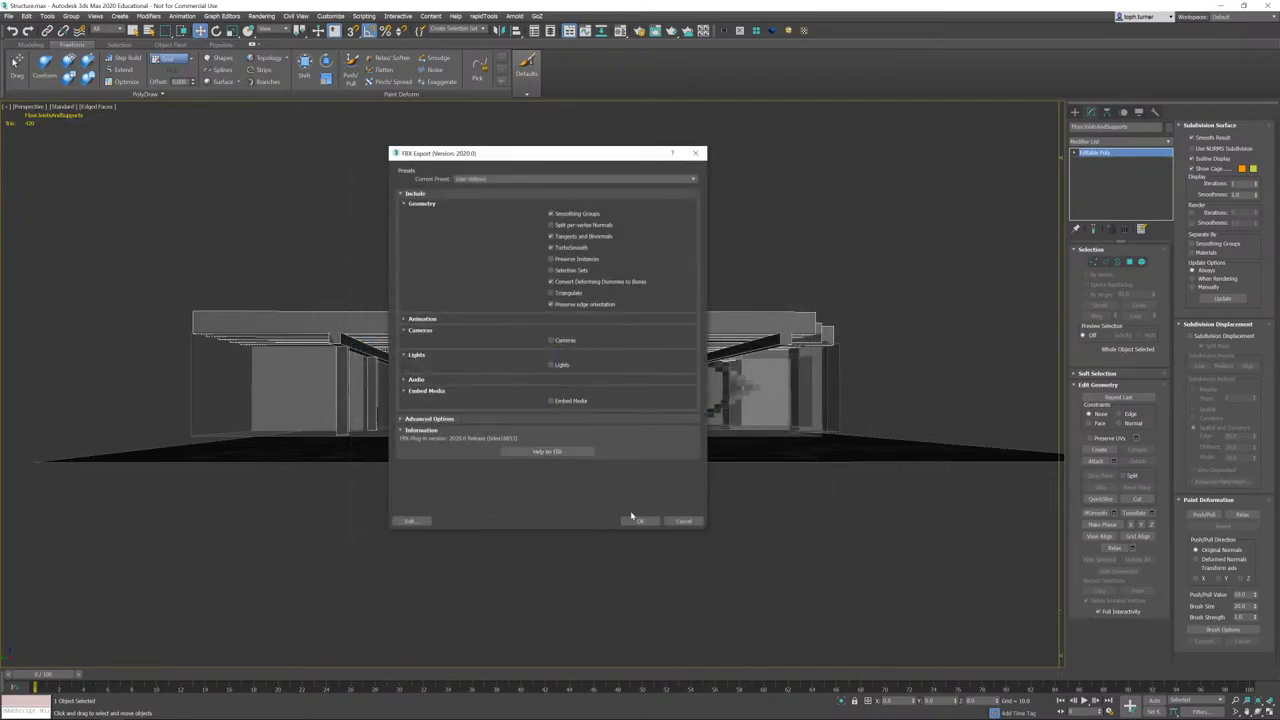
left_click(640, 521)
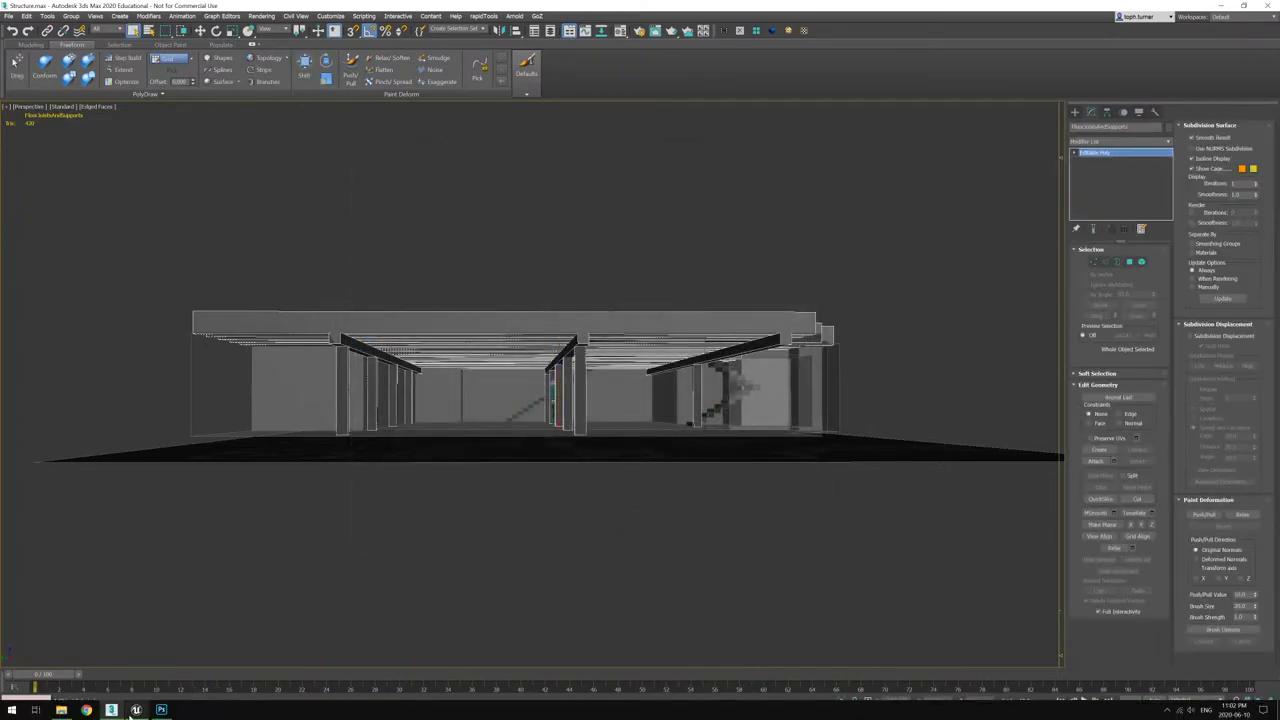
- Switch to the Unreal Editor and reimport the ProxyJoists static mesh
left_click(136, 709)
right_click(398, 540)
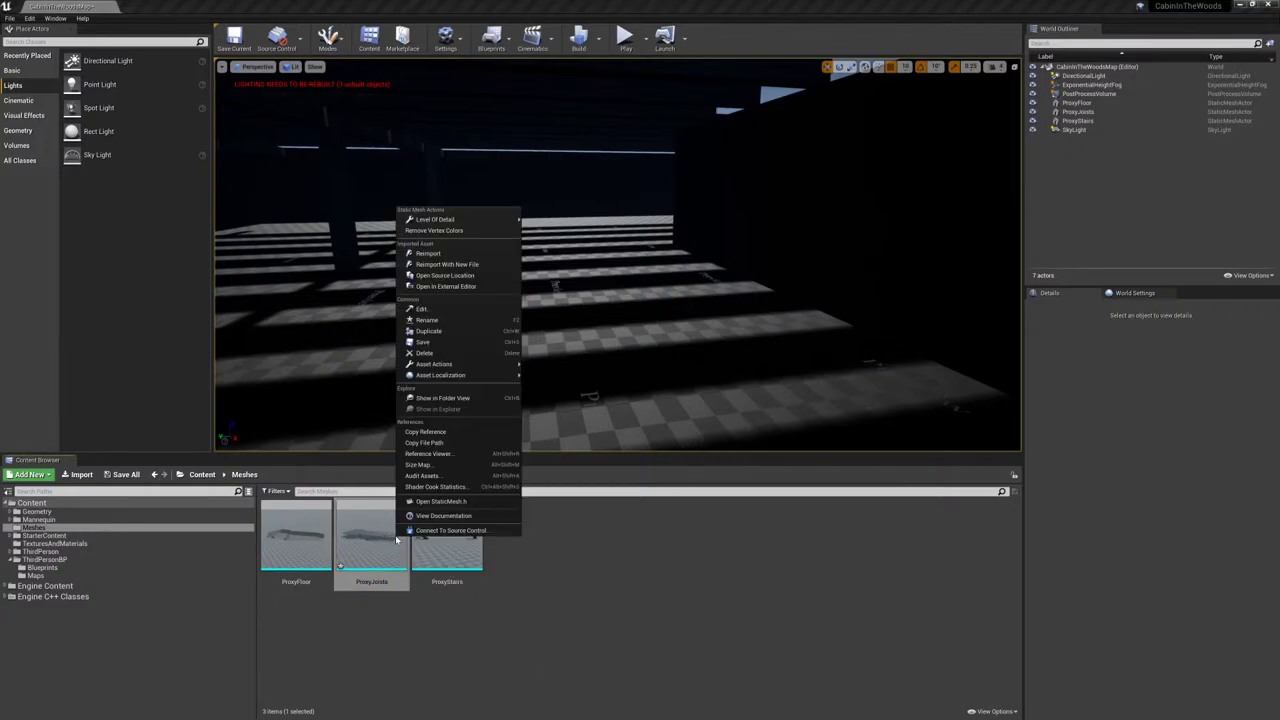
left_click(440, 253)
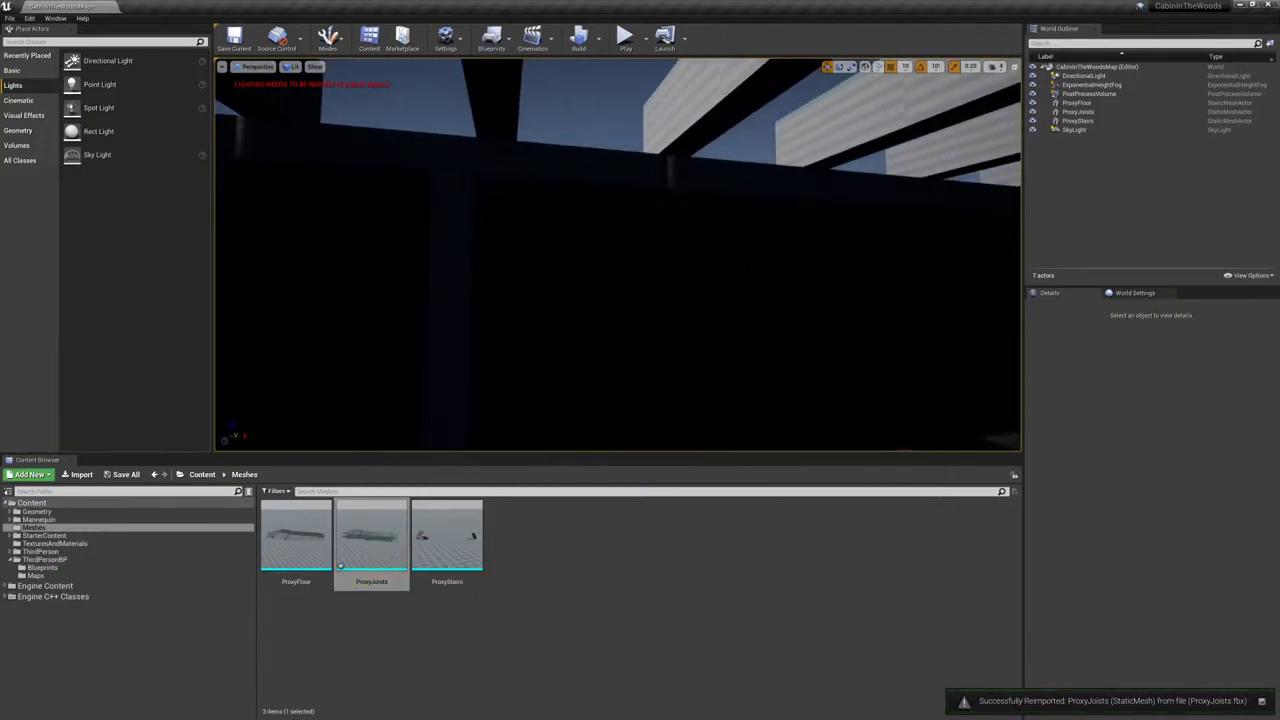
- Inspect the reimported joists and supports from inside the cabin, and switch back to 3ds Max
right_click_drag(617, 254, 860, 300)
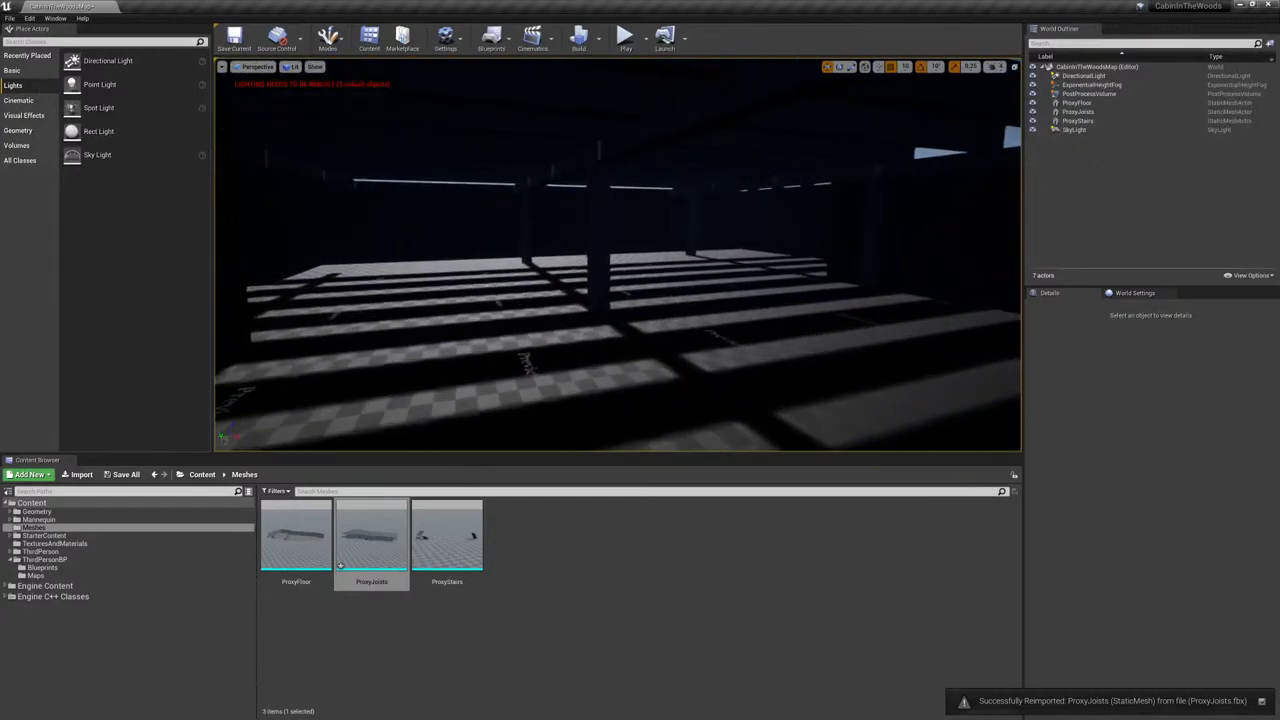
right_click_drag(620, 320, 565, 220)
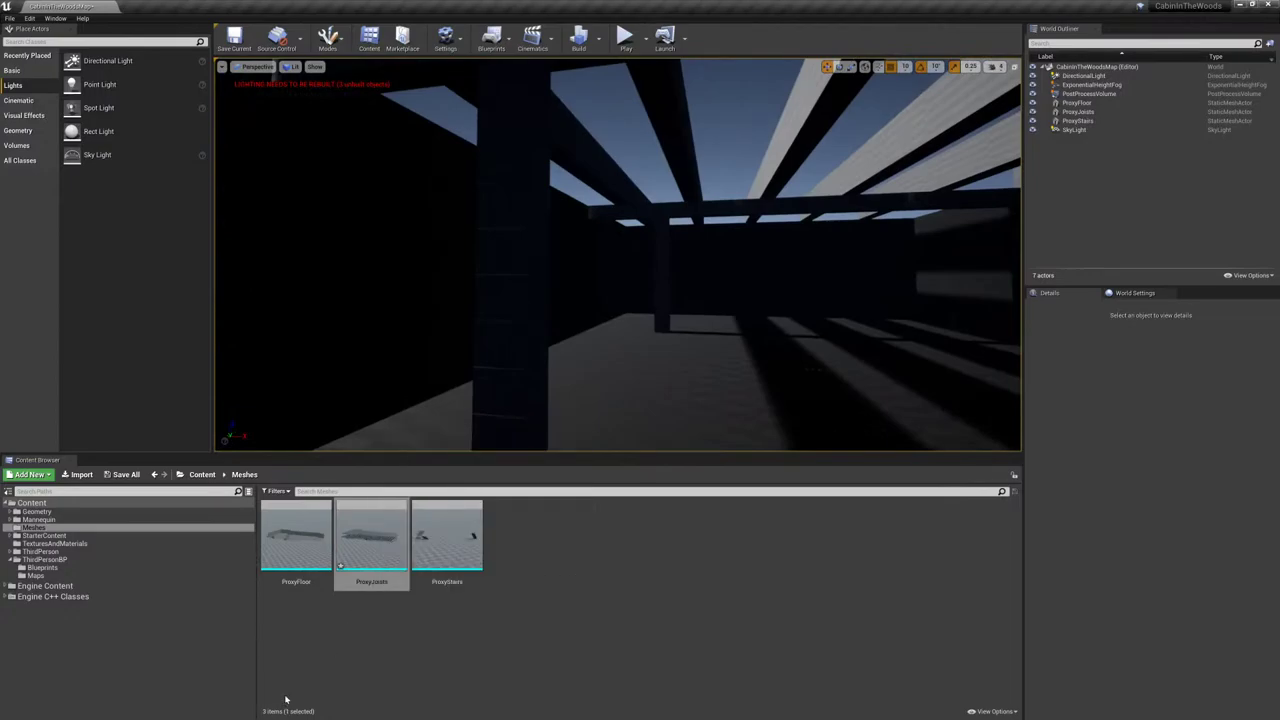
key("super")
left_click(111, 710)
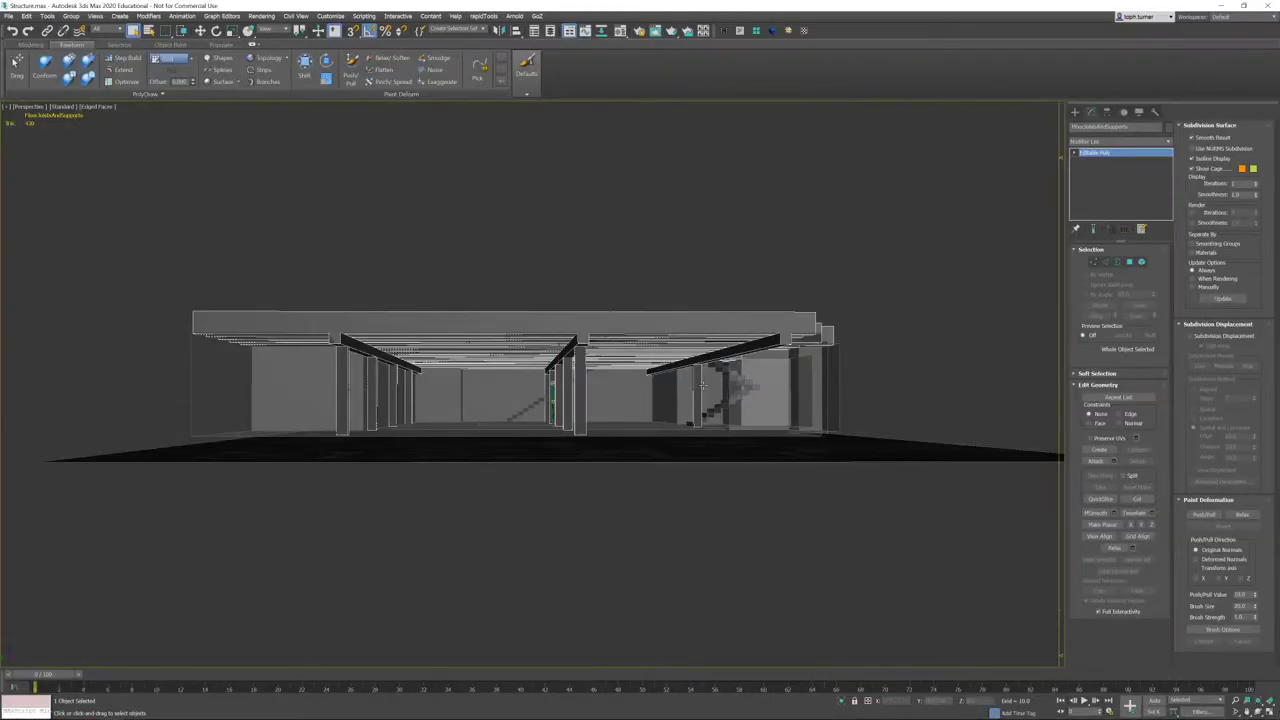
right_click(688, 418)
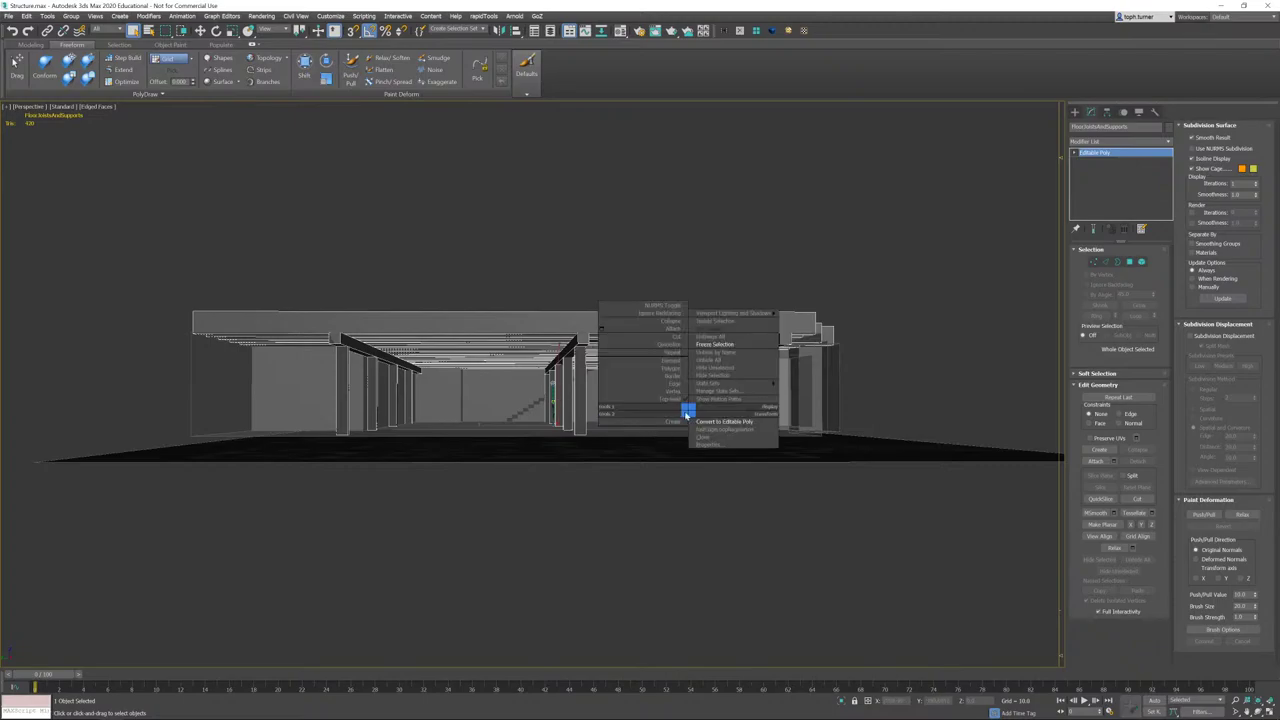
middle_click_drag(674, 547, 500, 600, "alt")
left_click(1130, 261)
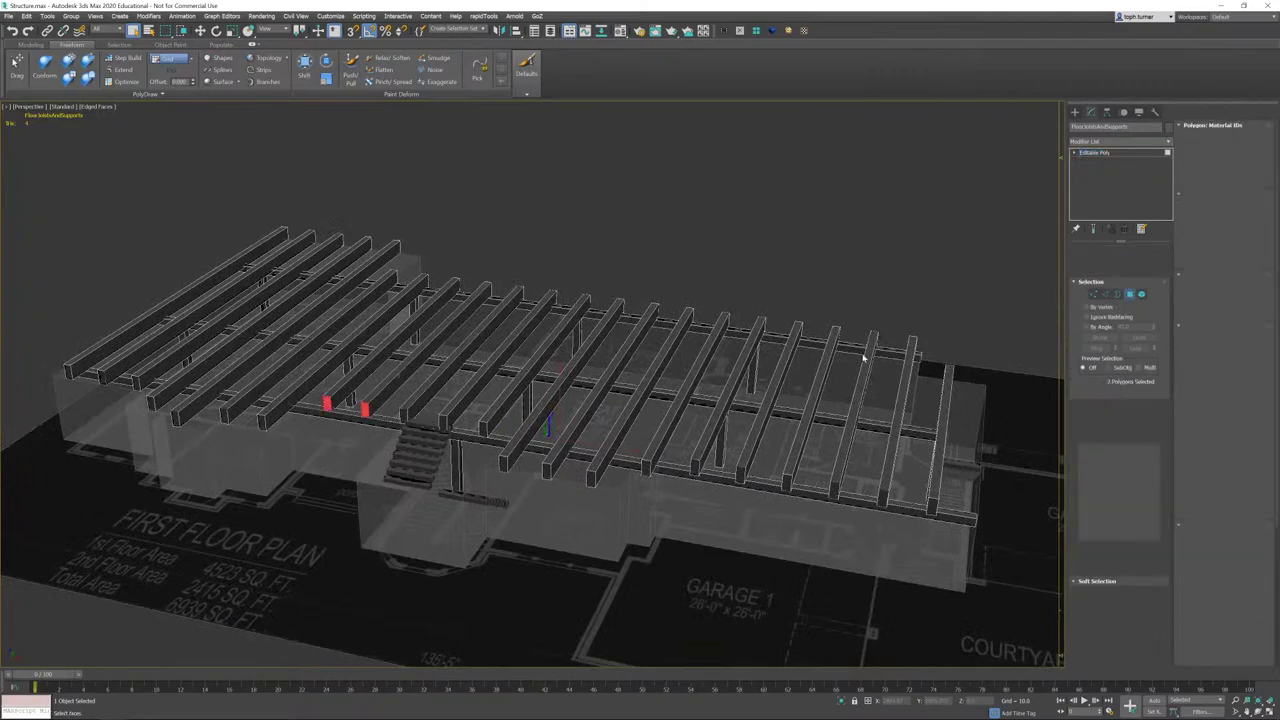
left_click(719, 407)
scroll(722, 402, "up", 5)
middle_click_drag(725, 396, 736, 338, "alt")
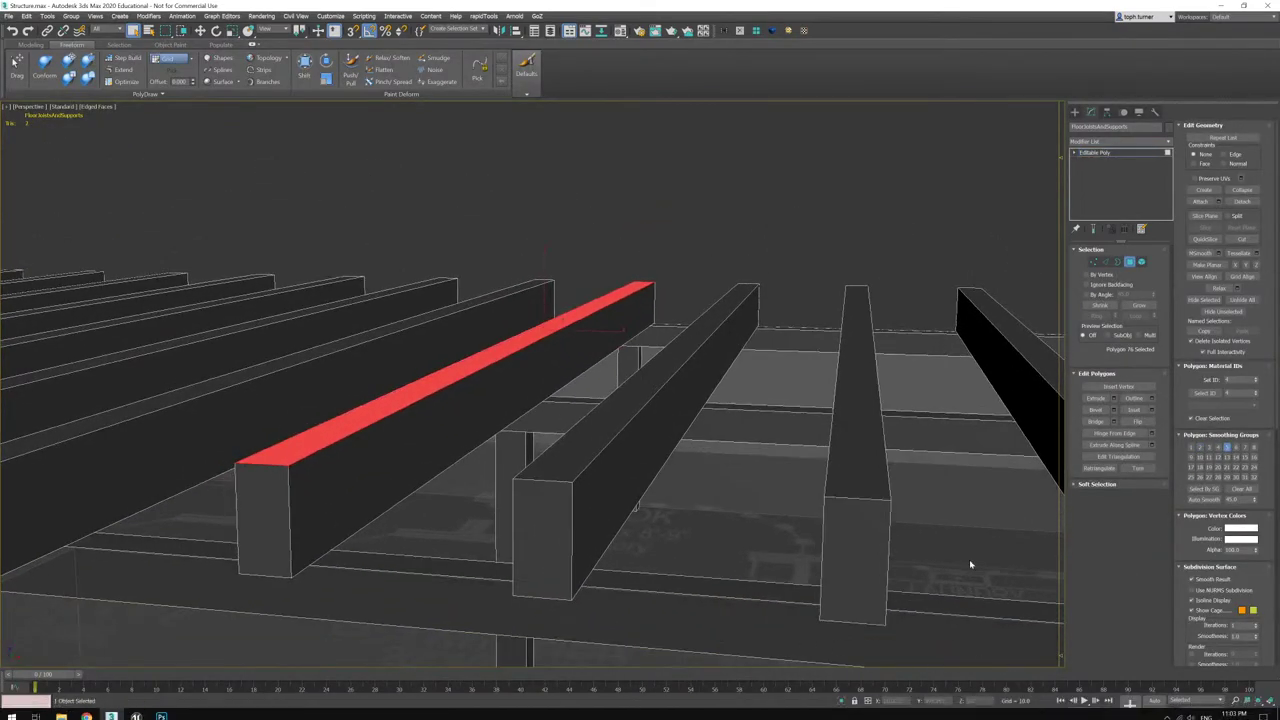
key("w")
middle_click_drag(969, 559, 973, 623, "alt")
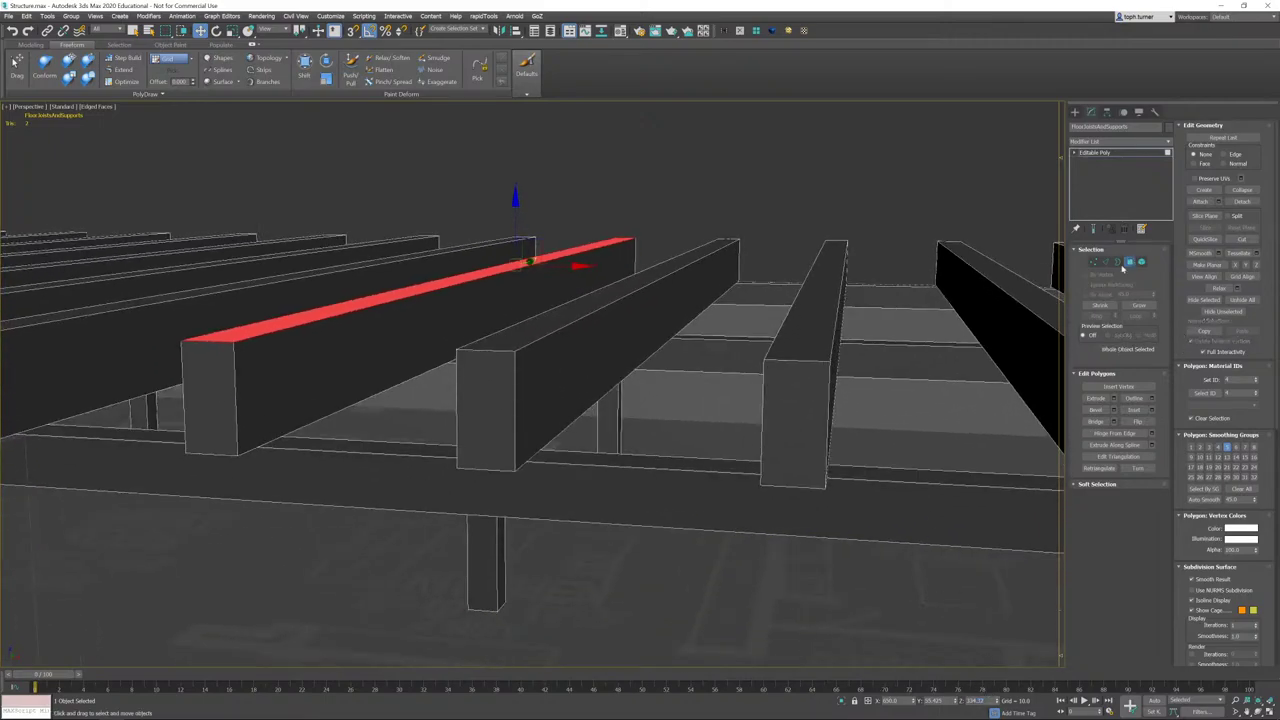
left_click(1129, 262)
- Select the house's wall mesh and cap its open top border to close the ceiling
left_click(760, 592)
scroll(785, 555, "down", 3)
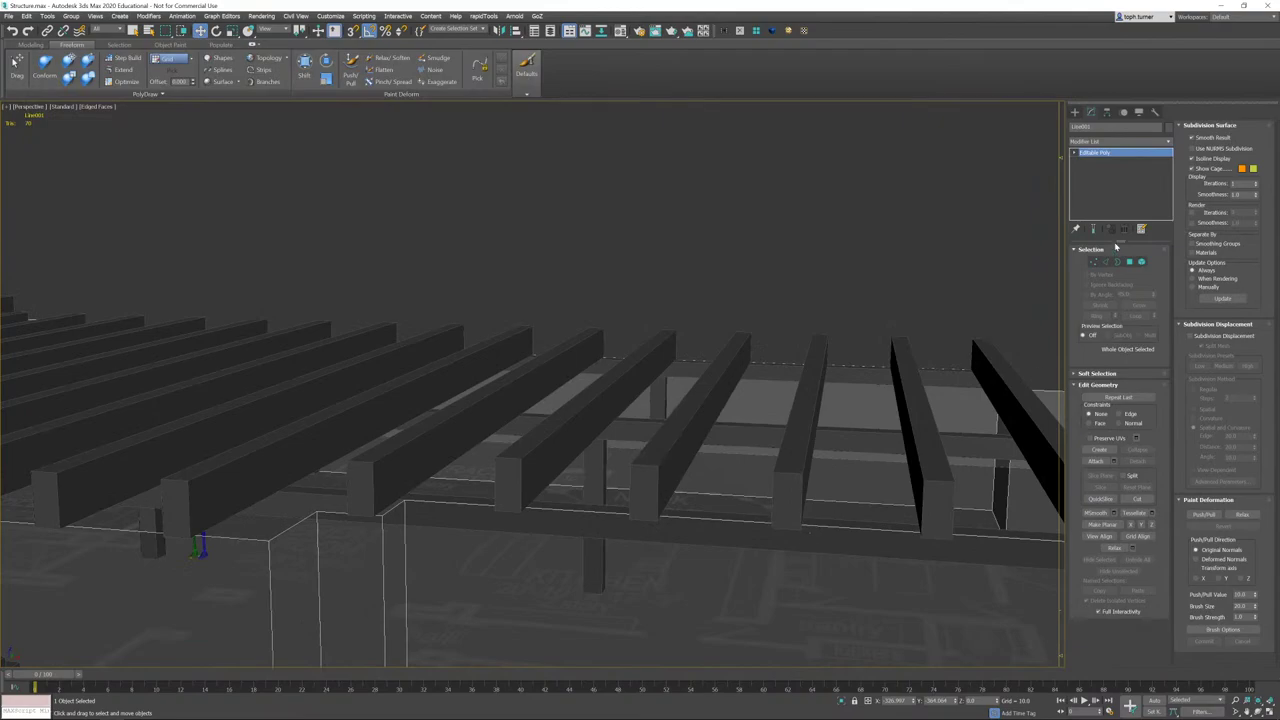
key("z")
key("3")
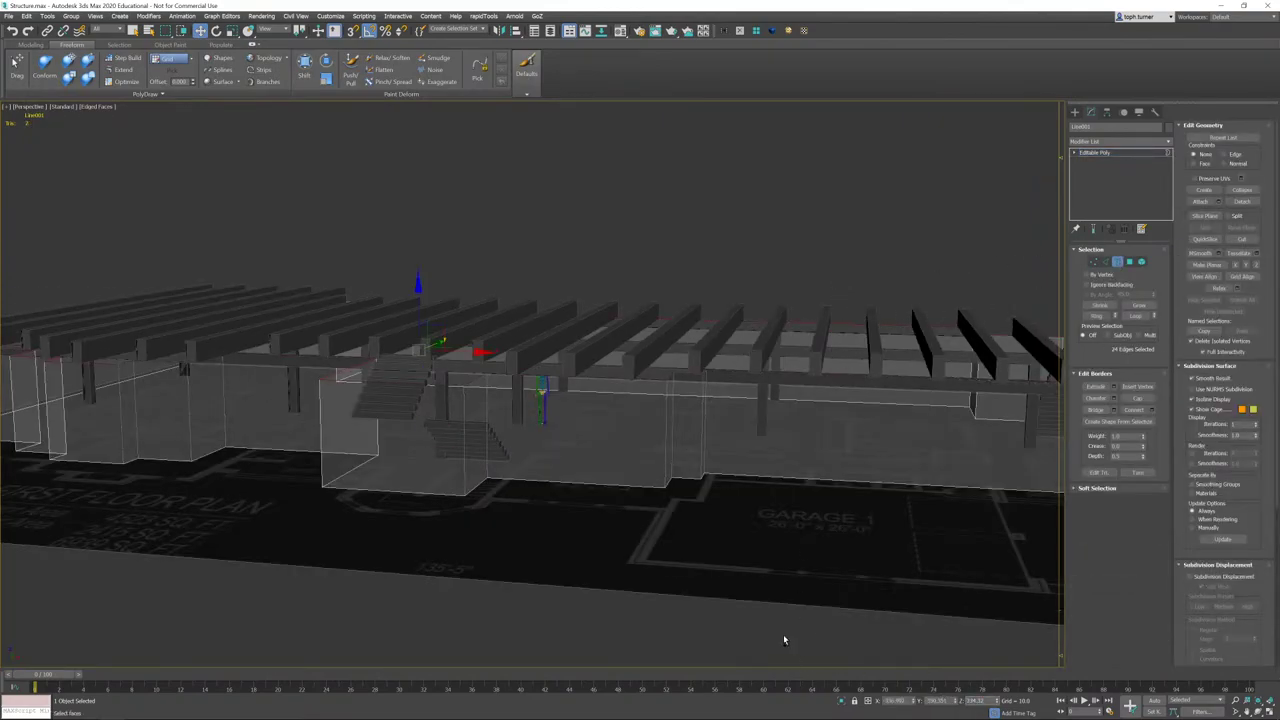
middle_click_drag(760, 220, 758, 298, "alt")
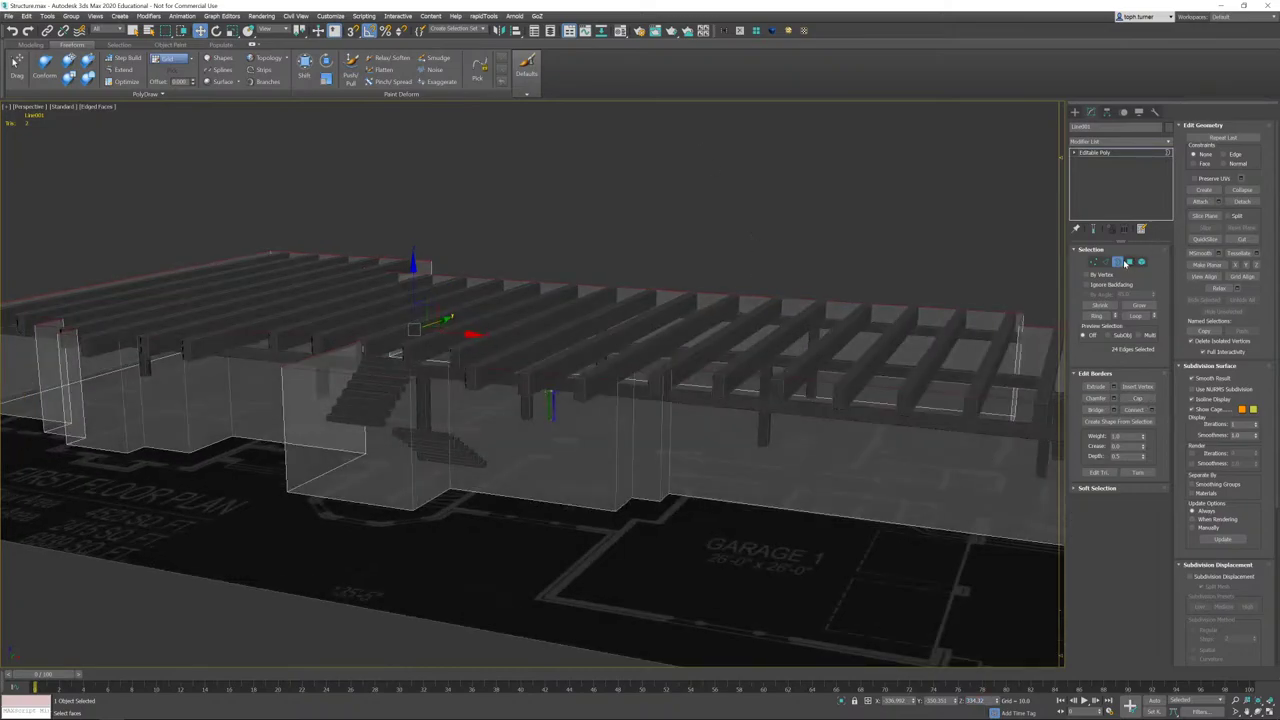
left_click(1120, 261)
- Export the selected wall mesh as FBX with the current options, overwriting ProxyFloor.fbx
left_click(8, 17)
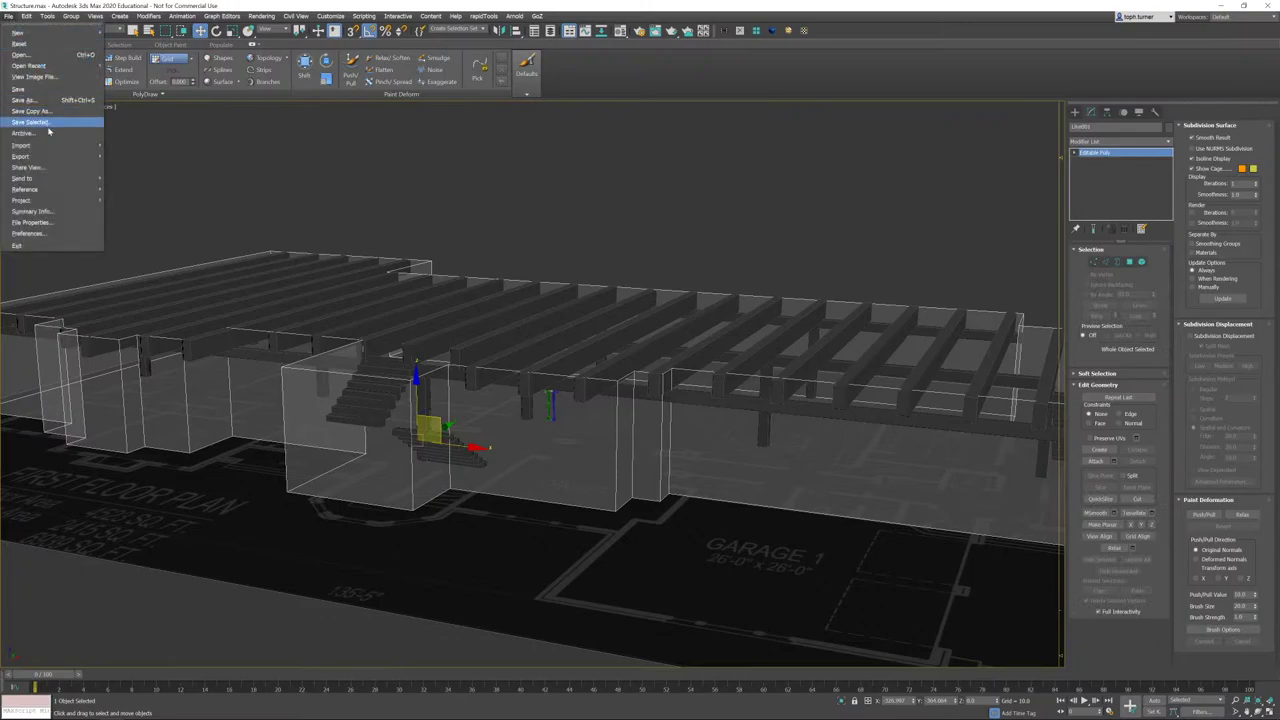
mouse_move(40, 155)
left_click(114, 169)
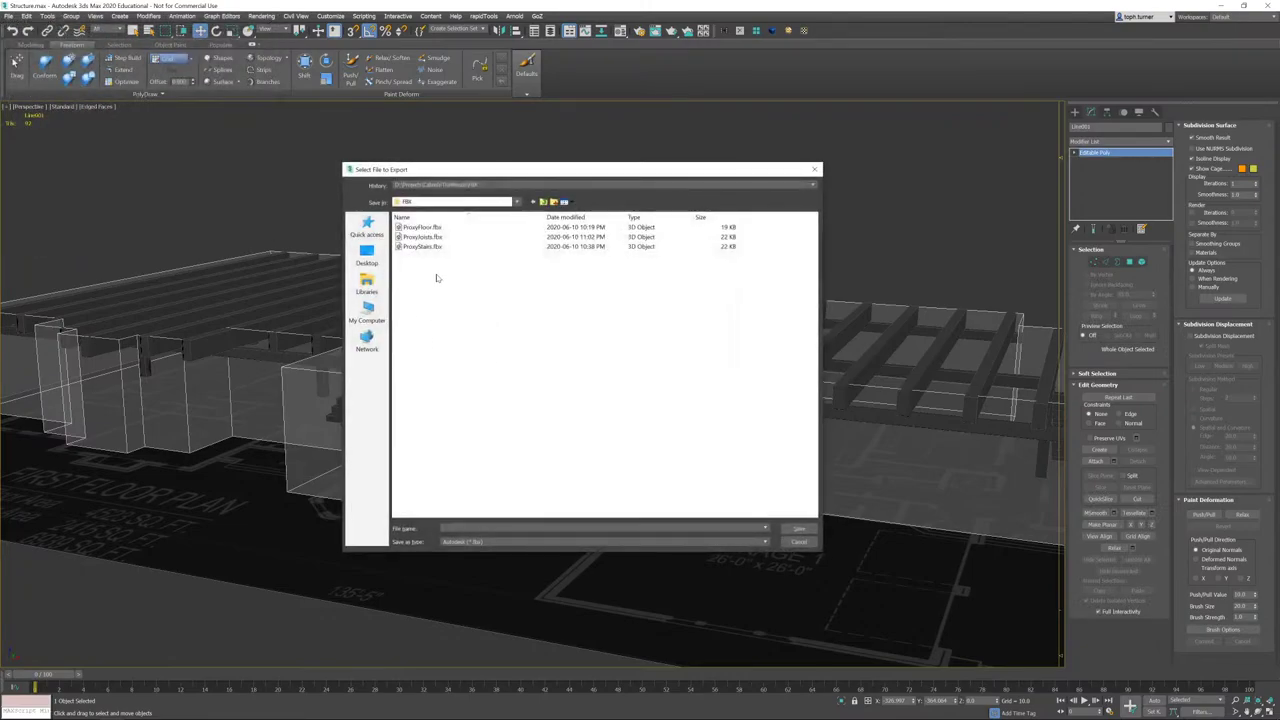
left_click(424, 229)
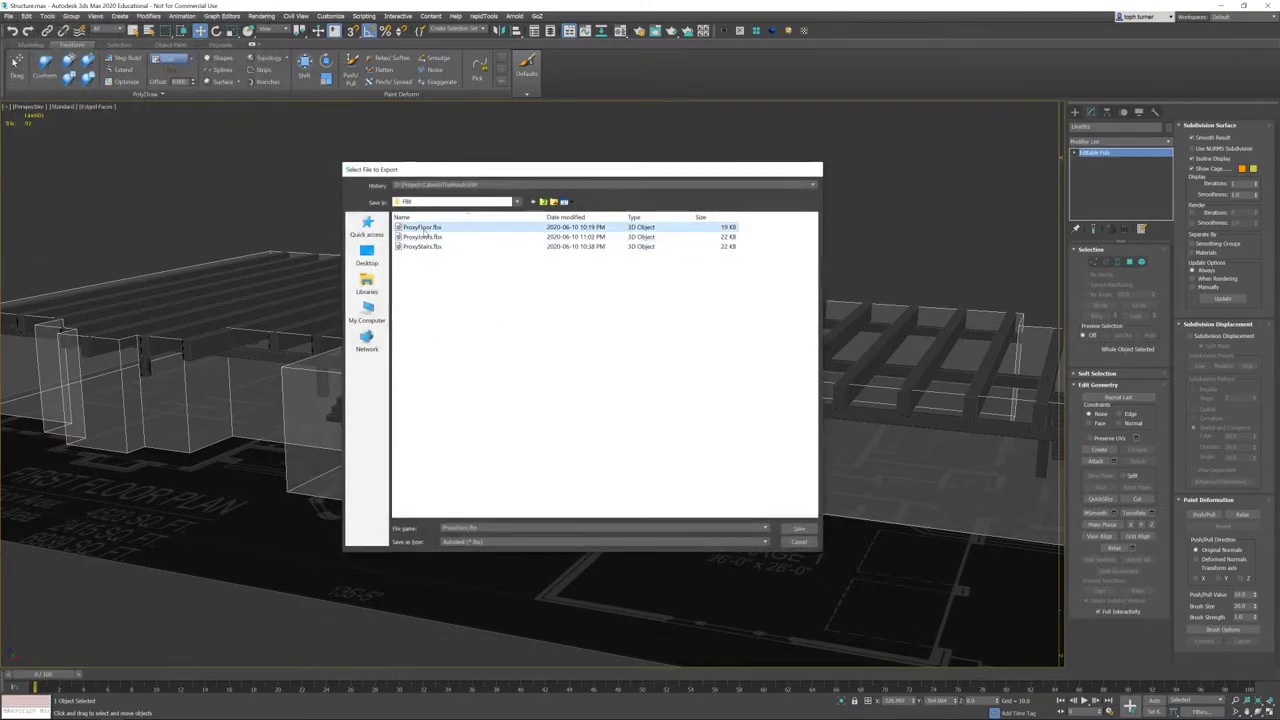
double_click(424, 229)
left_click(652, 381)
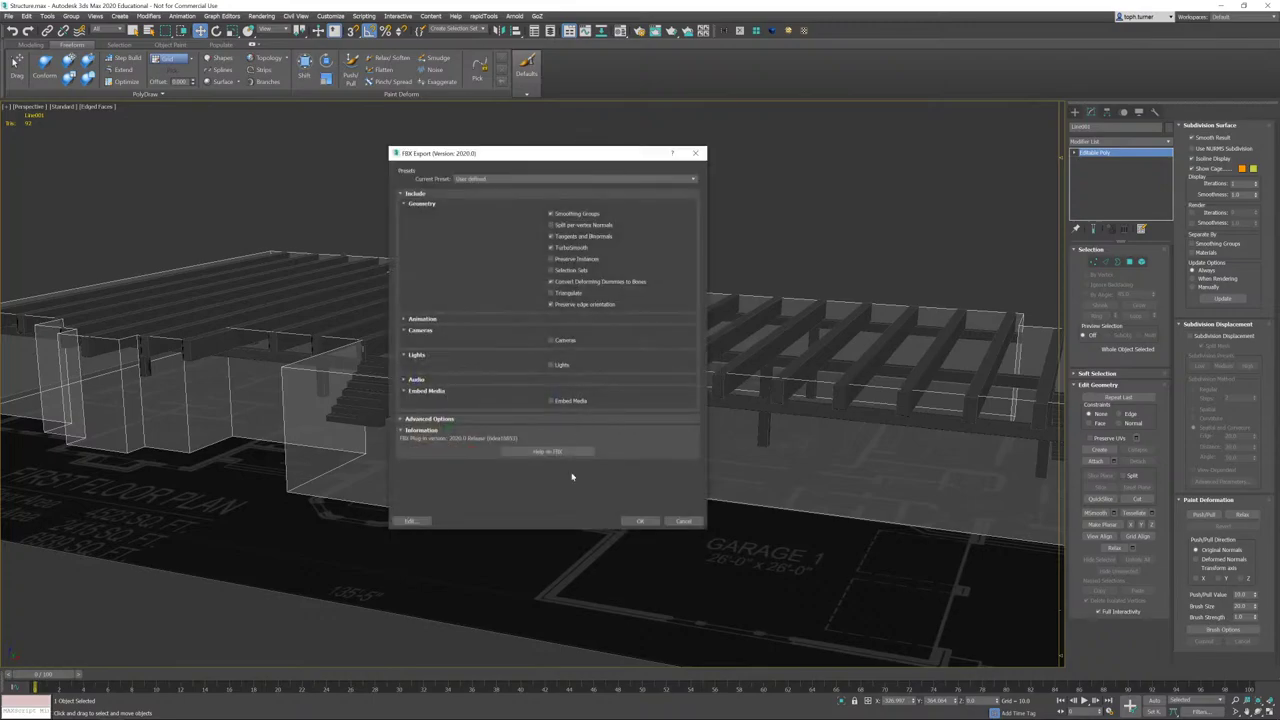
left_click(632, 523)
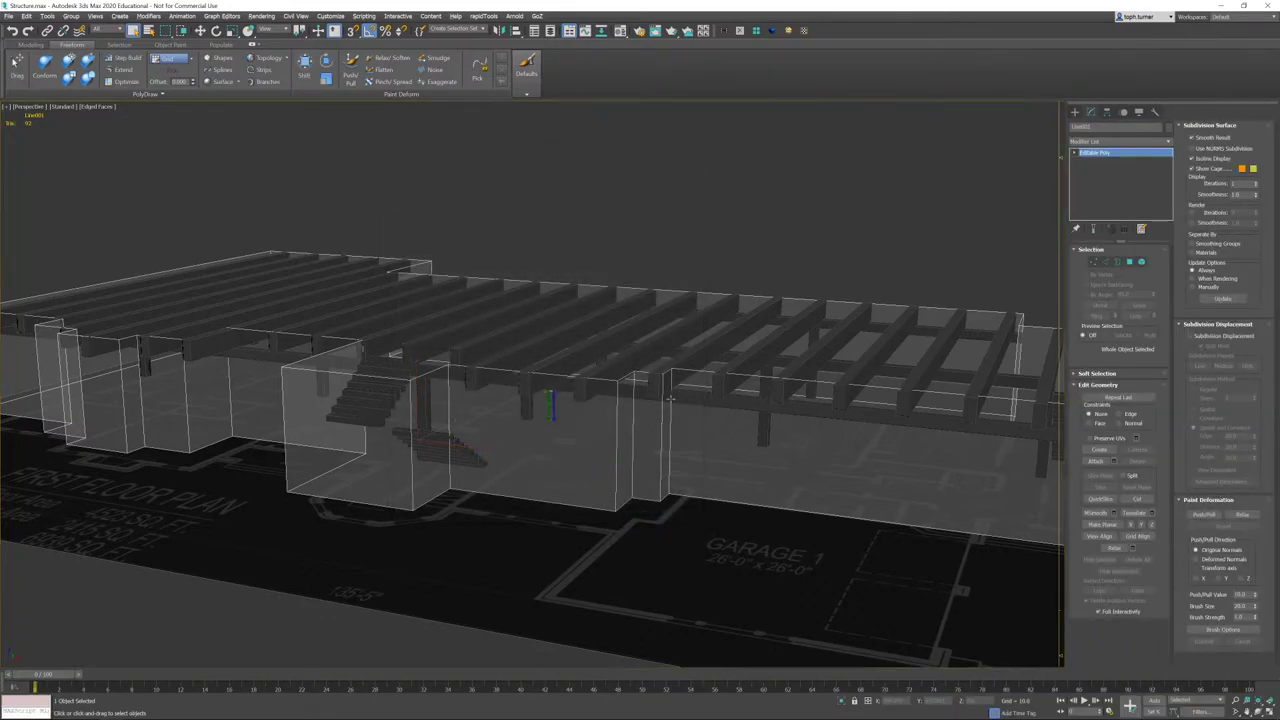
- Switch to the Unreal Editor and reimport the ProxyFloor static mesh
middle_click_drag(623, 523, 457, 517, "alt")
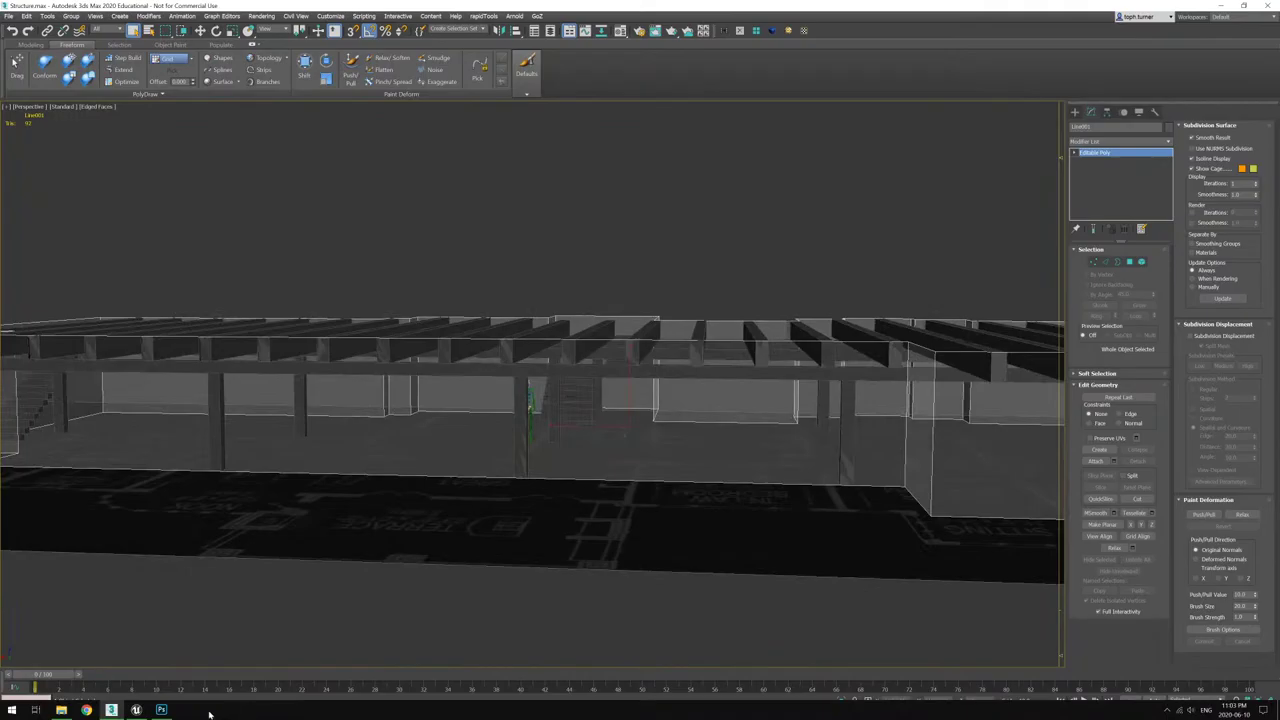
left_click(136, 710)
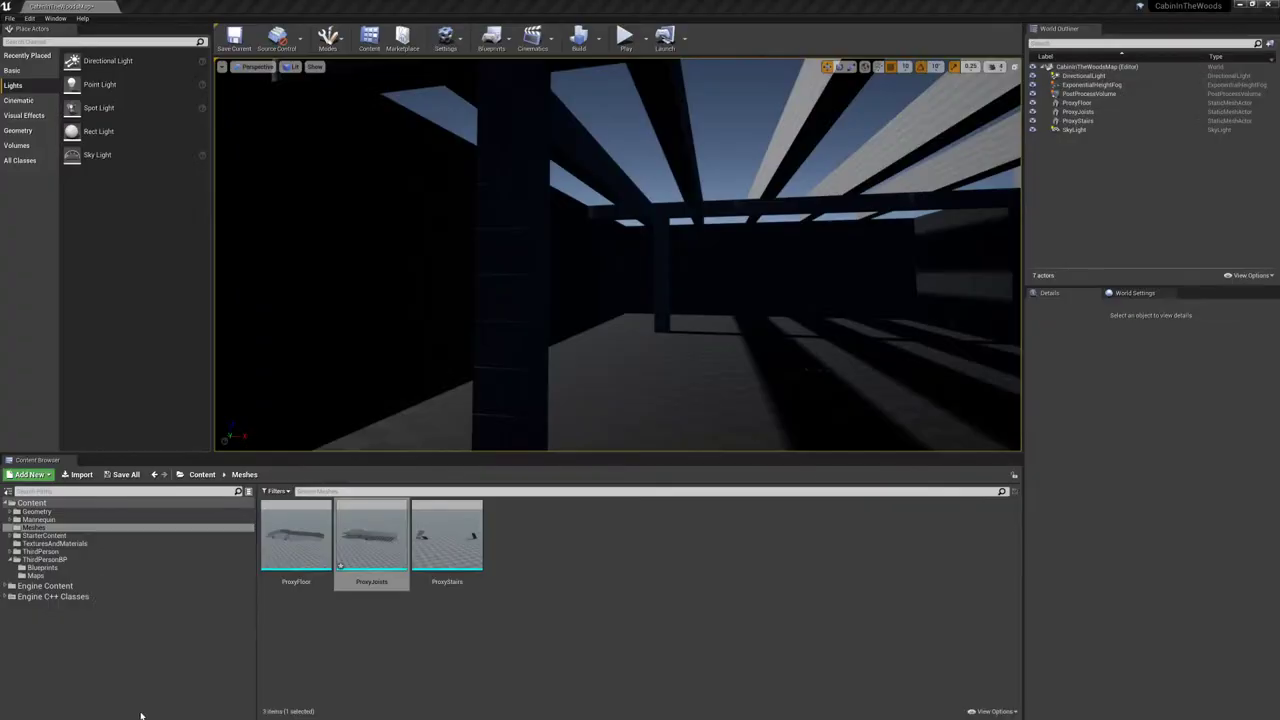
right_click(313, 545)
left_click(348, 267)
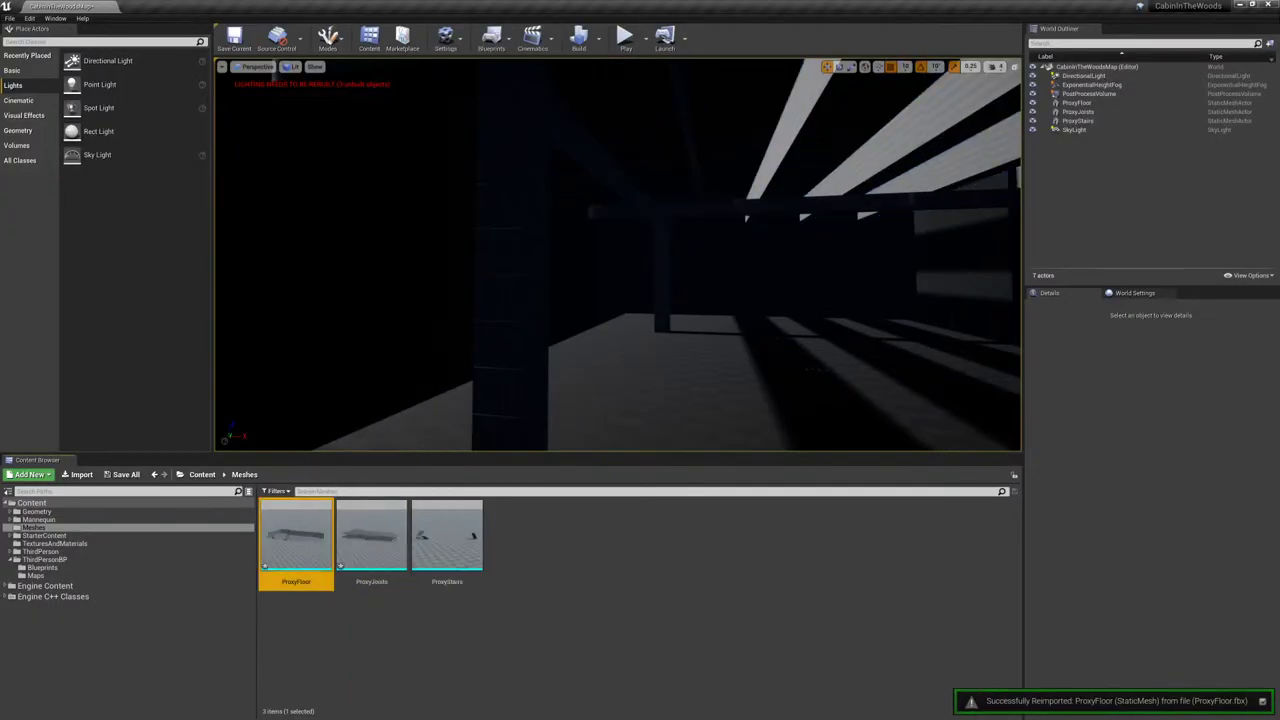
- Inspect the cabin's lighting and enclosed interior with the updated ProxyFloor mesh, and return to 3ds Max
mouse_move(348, 267)
right_mouse_down()
mouse_move(720, 267)
mouse_move(348, 267)
right_mouse_up()
right_click_drag(678, 388, 678, 388)
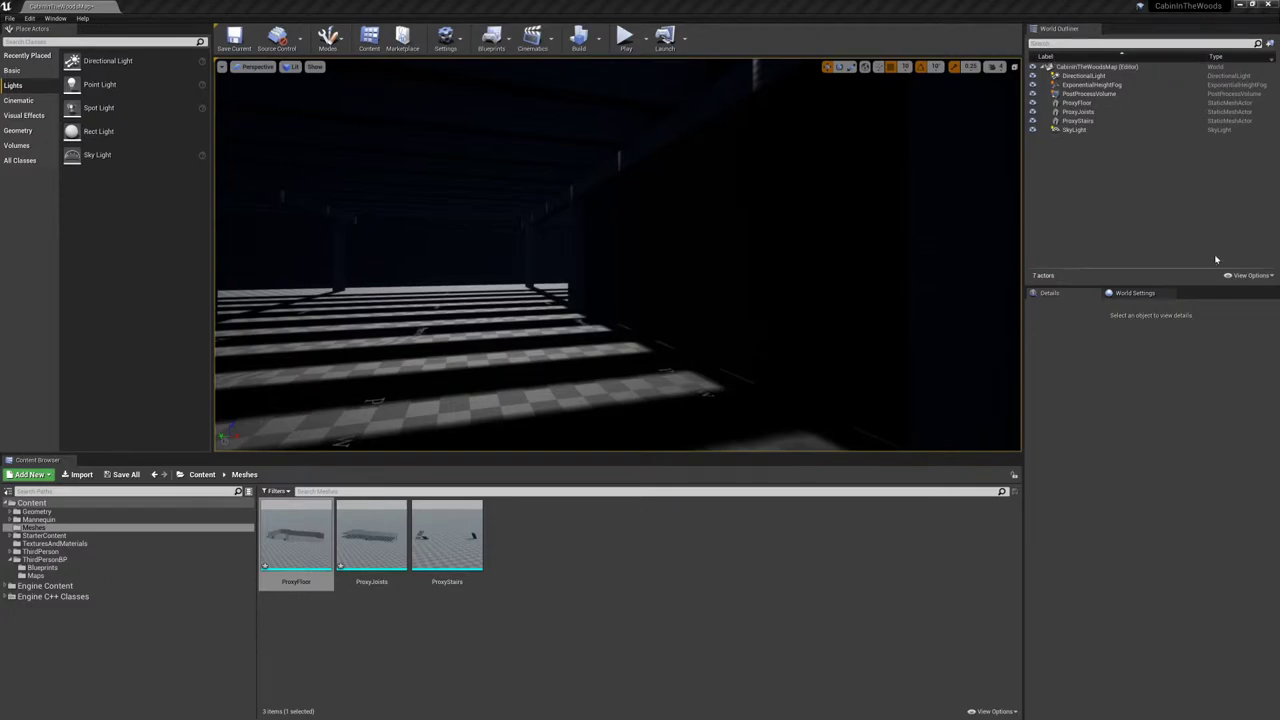
right_click_drag(617, 254, 810, 285)
right_click_drag(570, 315, 722, 285)
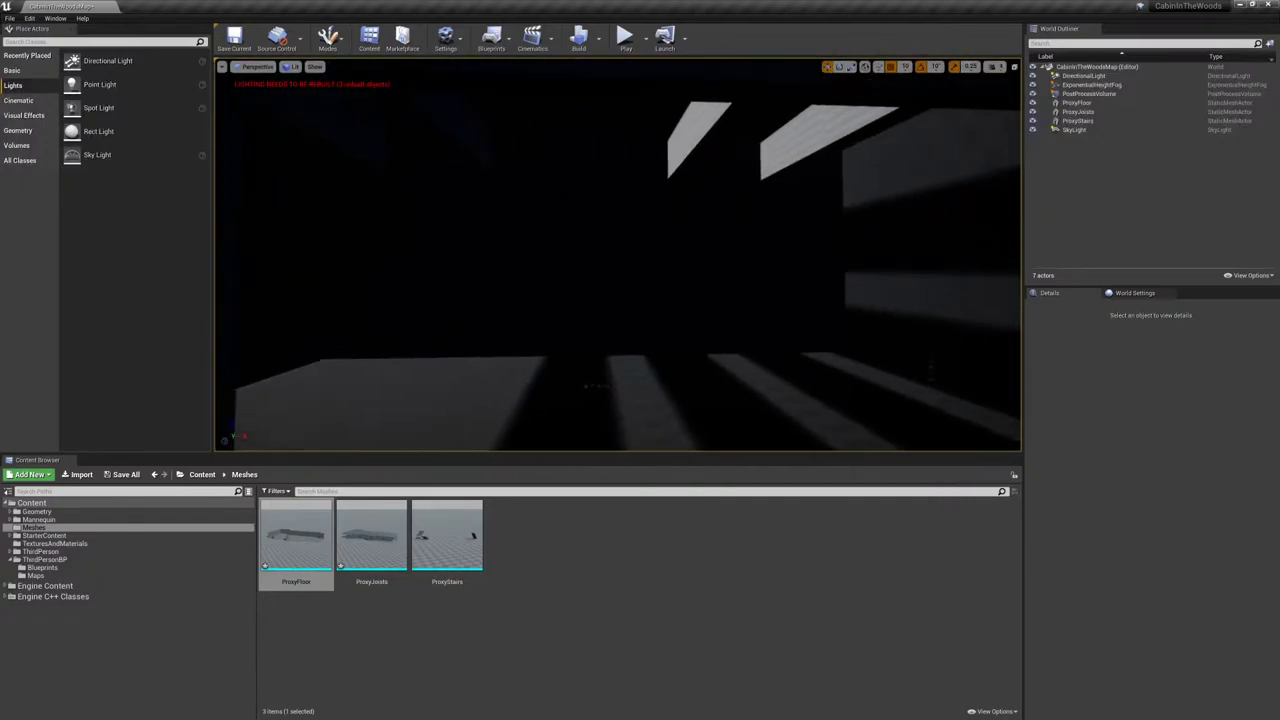
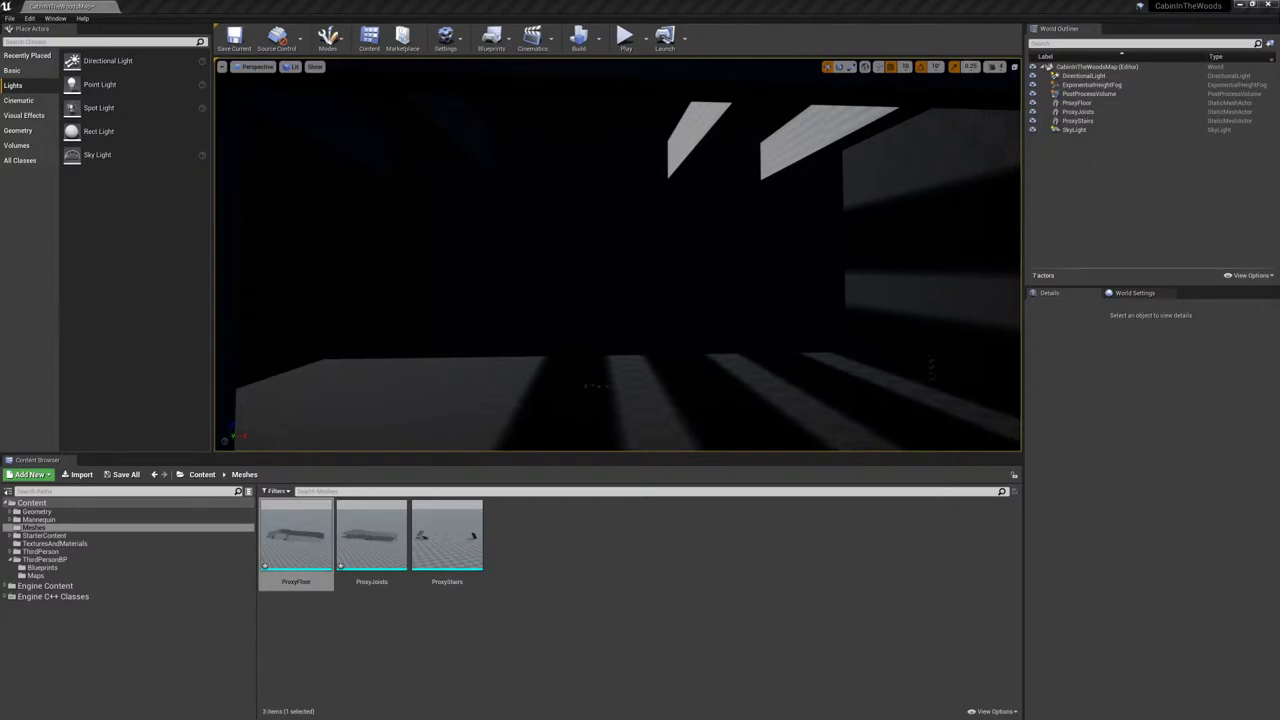
right_click_drag(617, 254, 667, 262)
key("super")
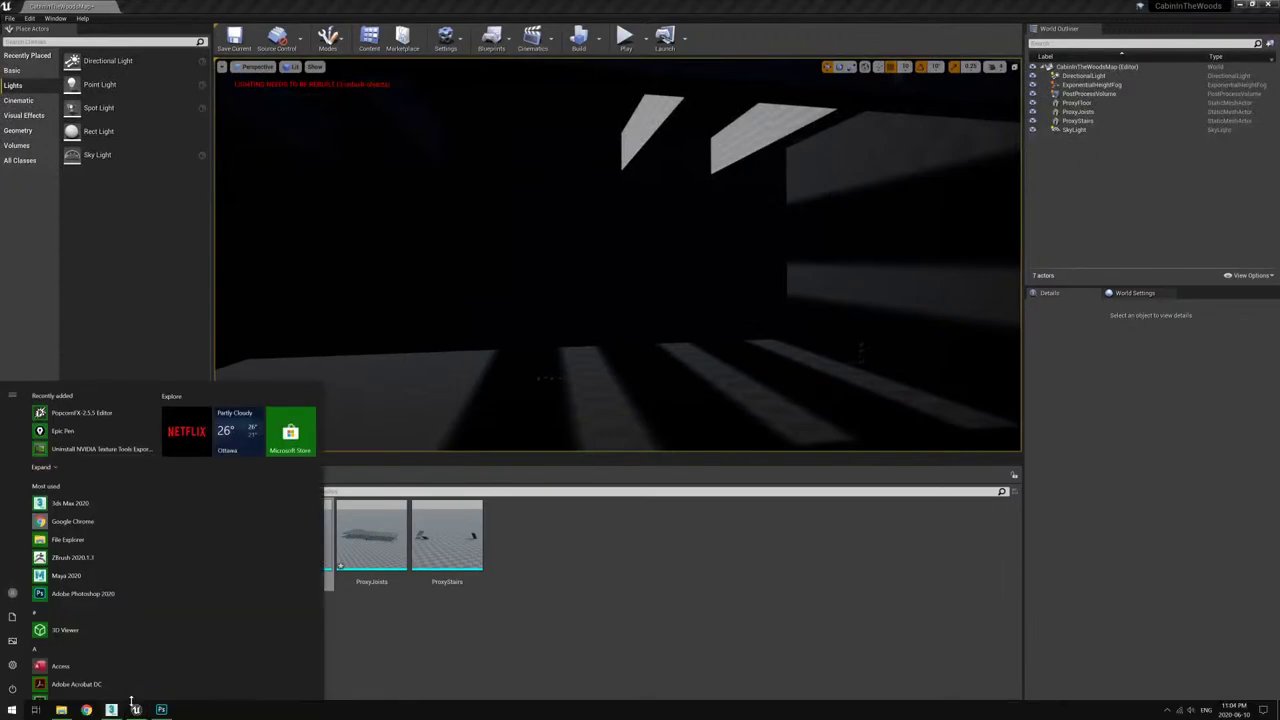
left_click(111, 710)
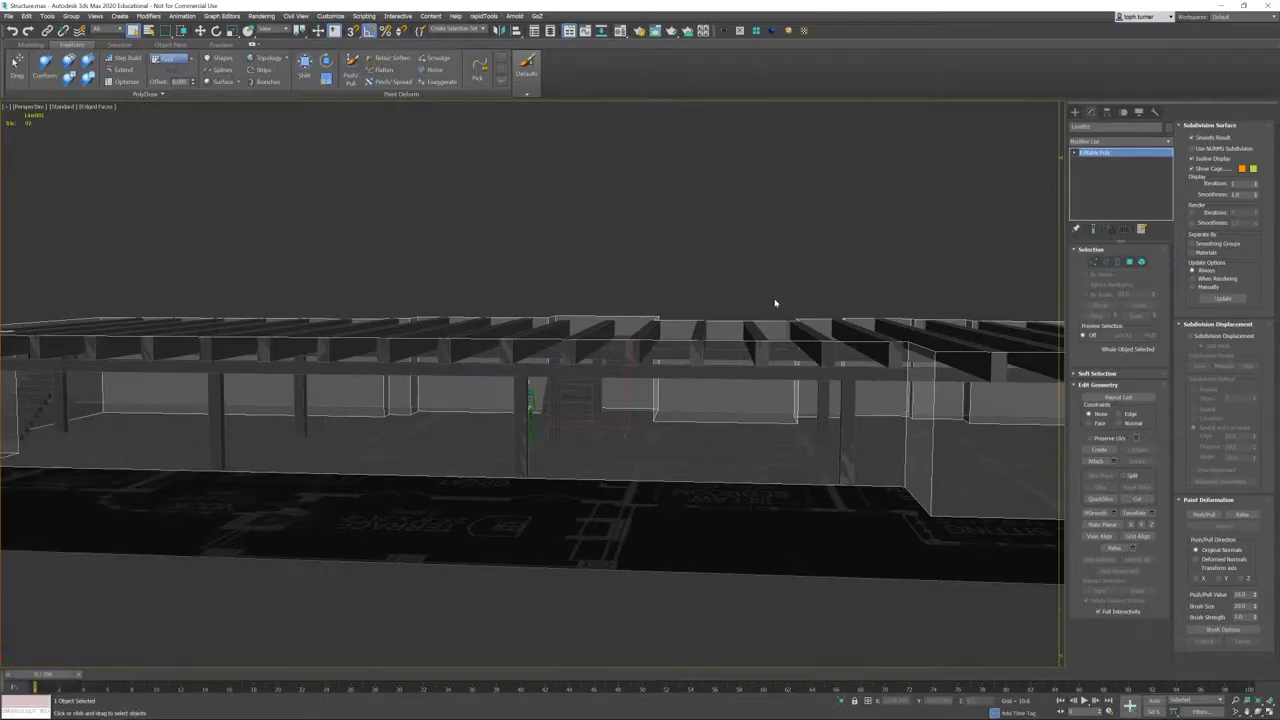
- Select the projecting wing's outer wall polygon to frame it in the Front view, clear the selection, and focus on the human reference figure
middle_click_drag(807, 292, 632, 403, "alt")
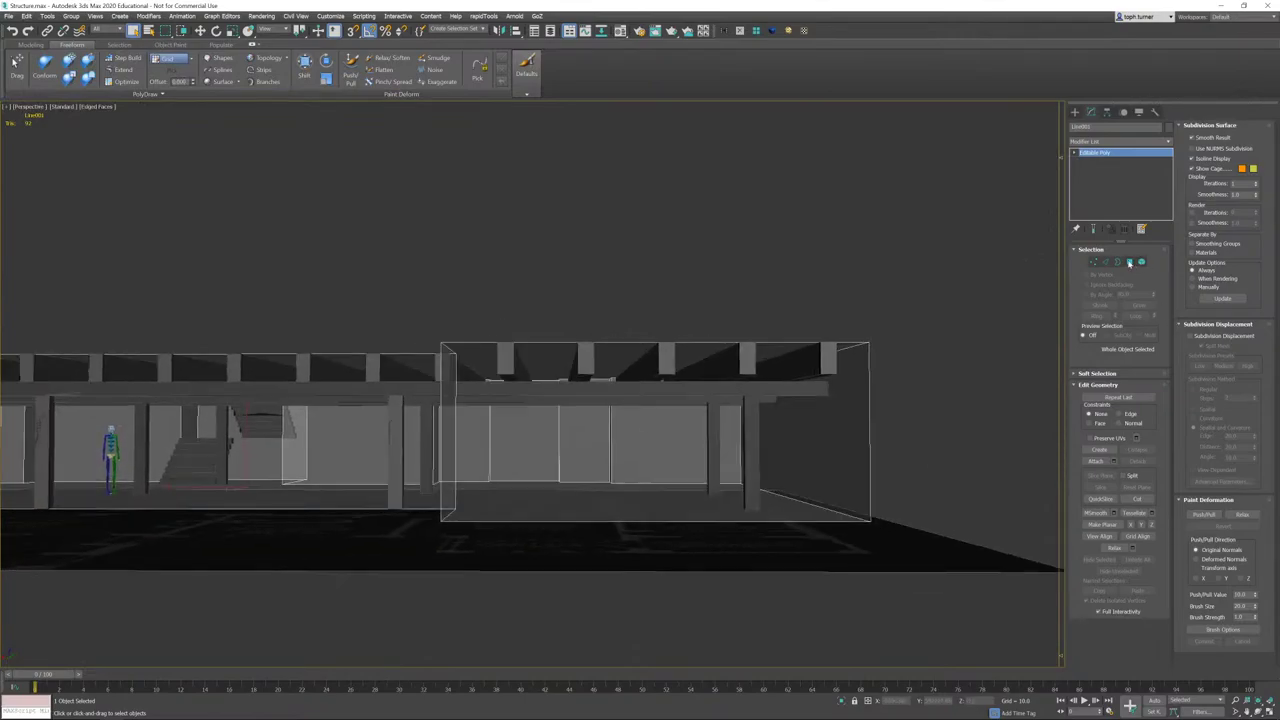
left_click(1129, 263)
left_click(658, 449)
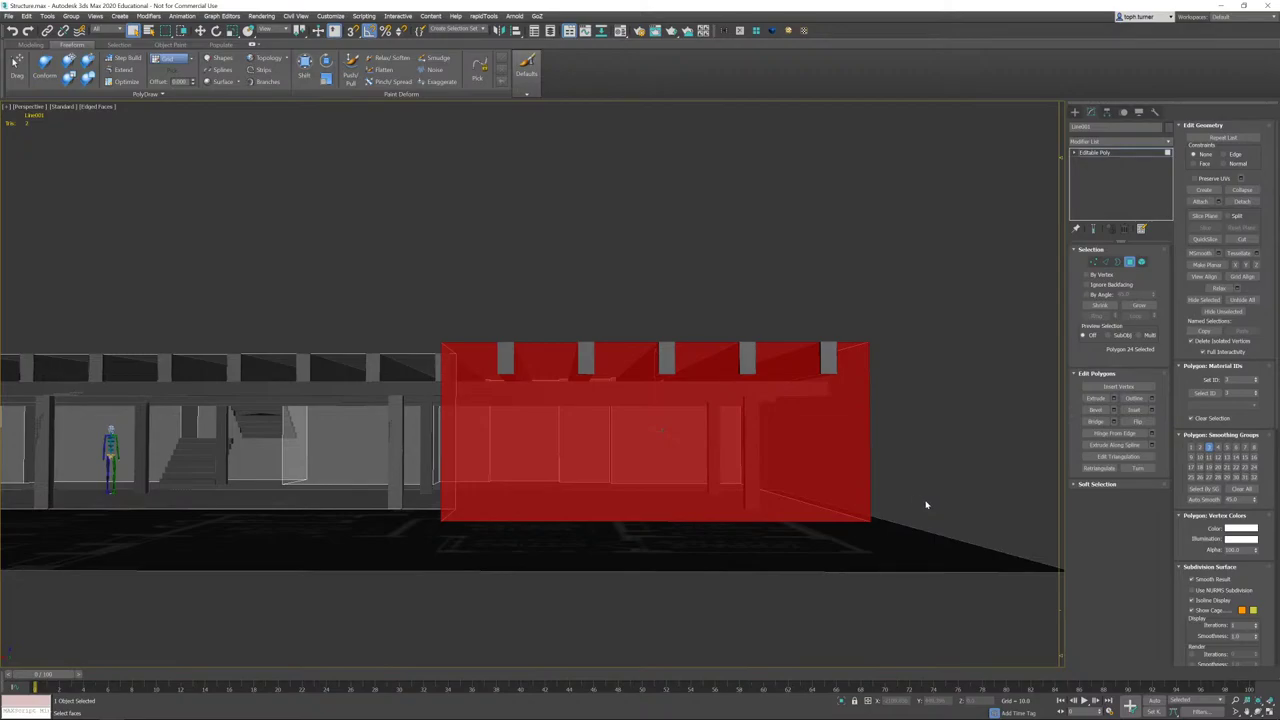
key("f")
key("z")
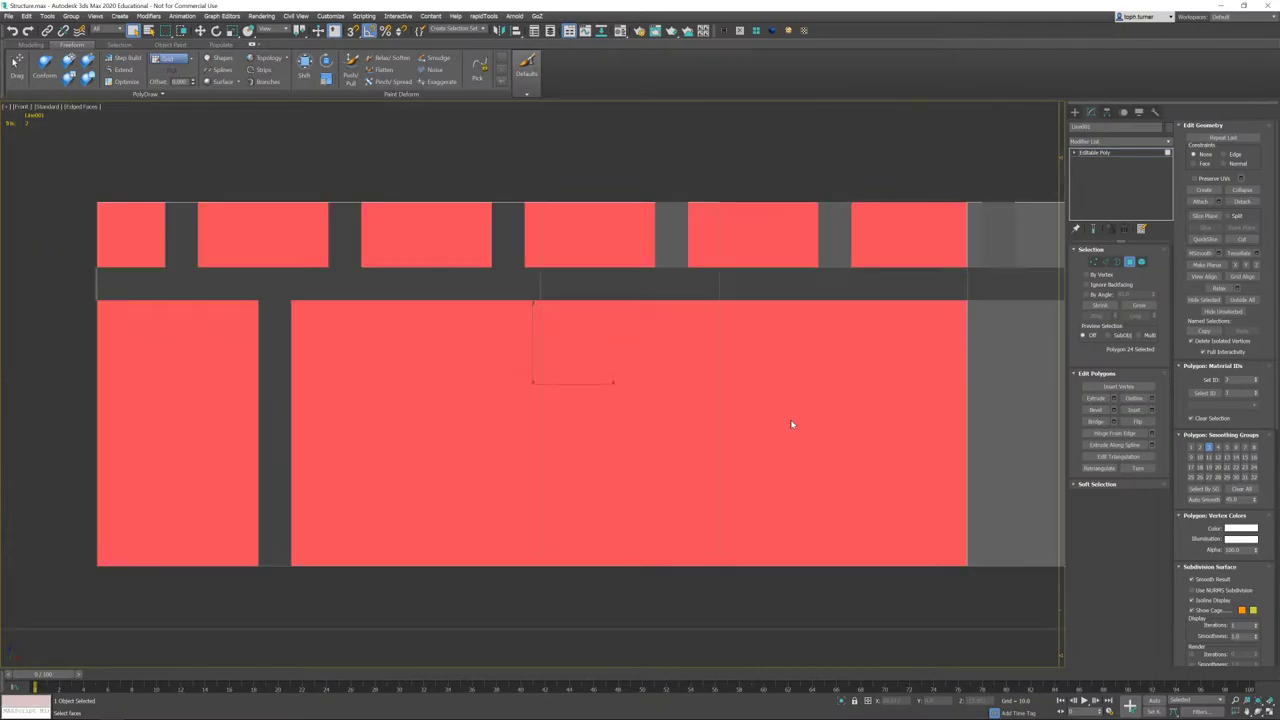
middle_click_drag(780, 394, 646, 406)
scroll(648, 406, "down", 3)
middle_click_drag(398, 432, 646, 386)
left_click(960, 260)
scroll(648, 384, "up", 6)
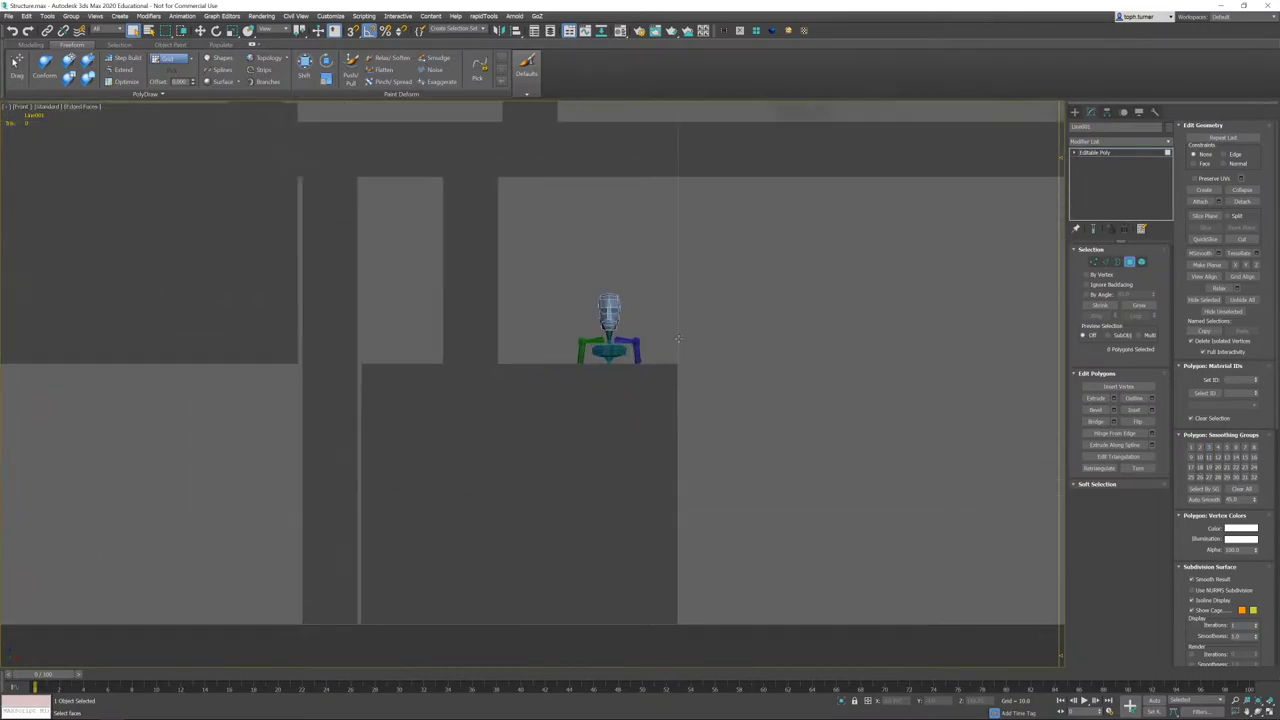
middle_click_drag(700, 317, 739, 345)
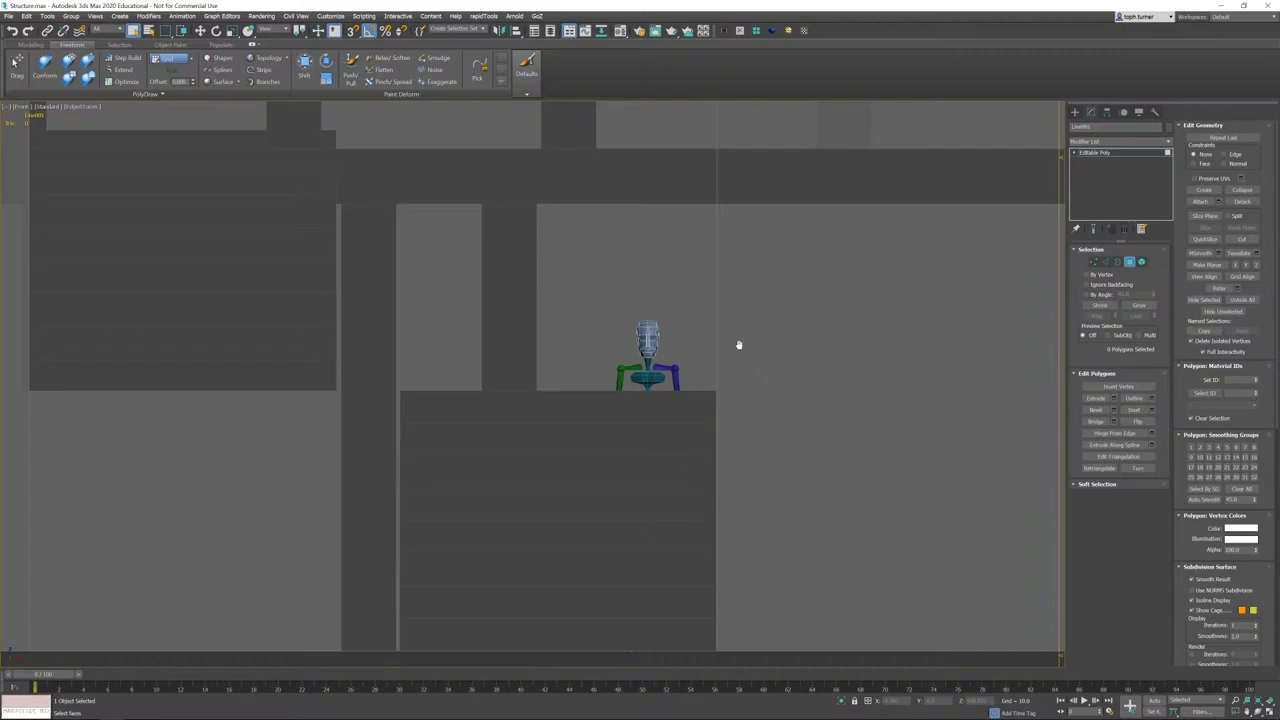
- In wireframe display, create a thin box about 111 wide and 55 long around the human figure's head, ending at the adjacent wall edge
left_click(1075, 112)
key("F3")
left_click(1099, 171)
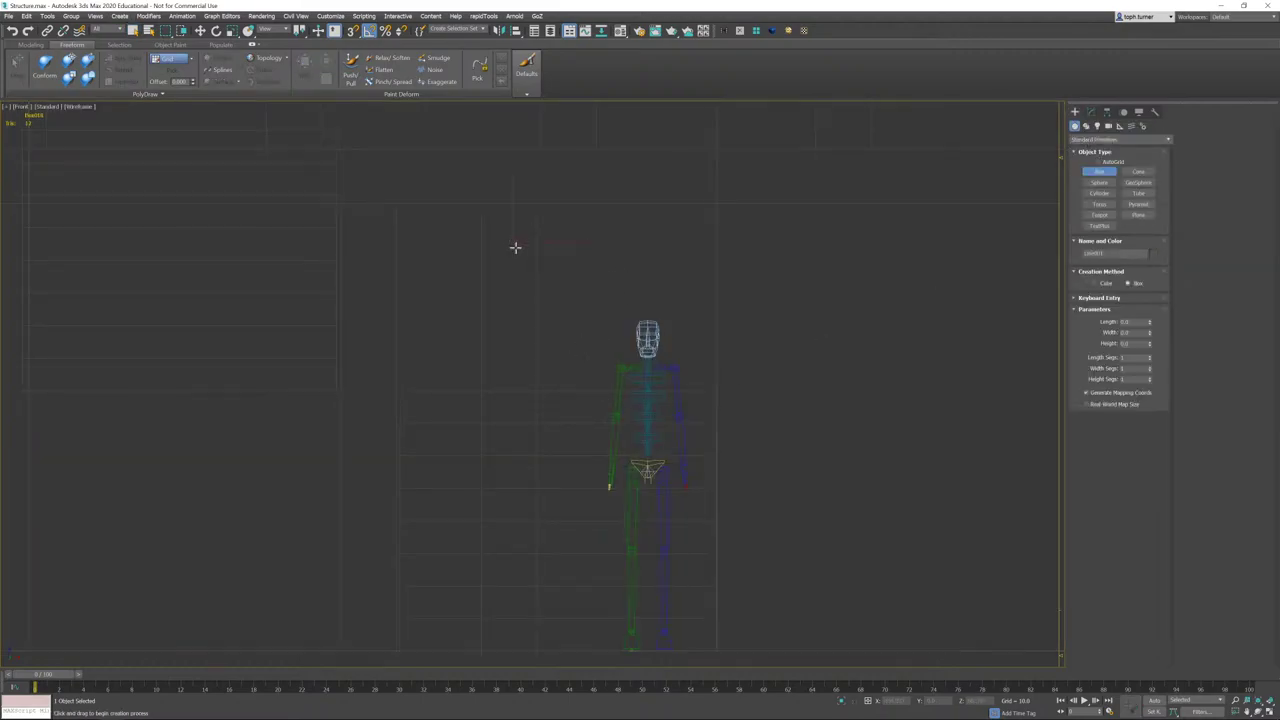
left_click_drag(515, 247, 716, 342)
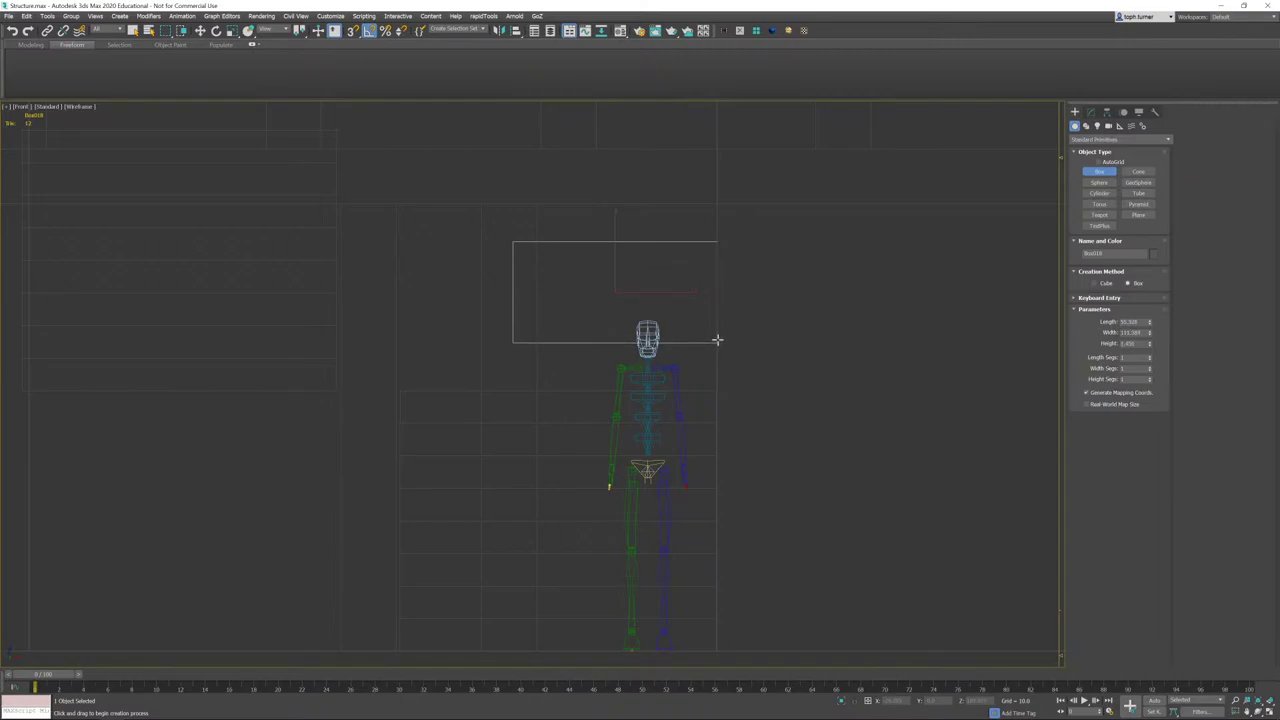
right_click(799, 354)
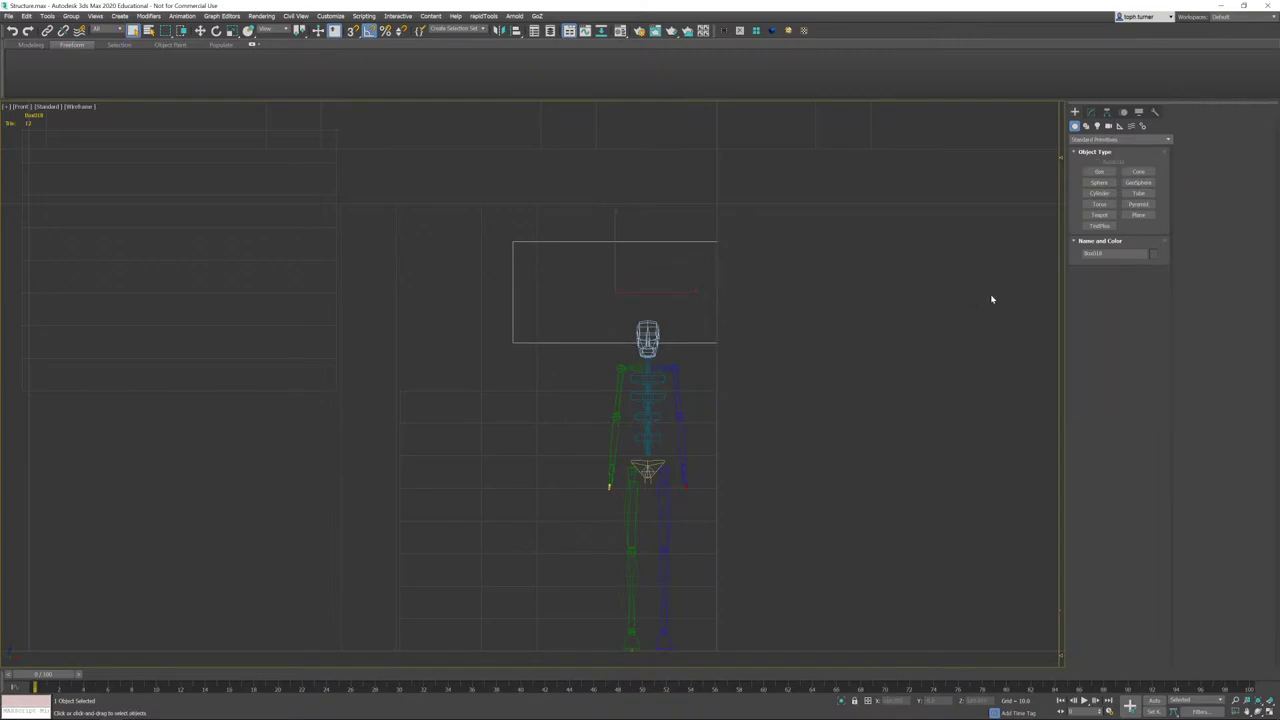
- Convert the new box to an Editable Poly and delete its surplus polygons
right_click(858, 257)
left_click(906, 284)
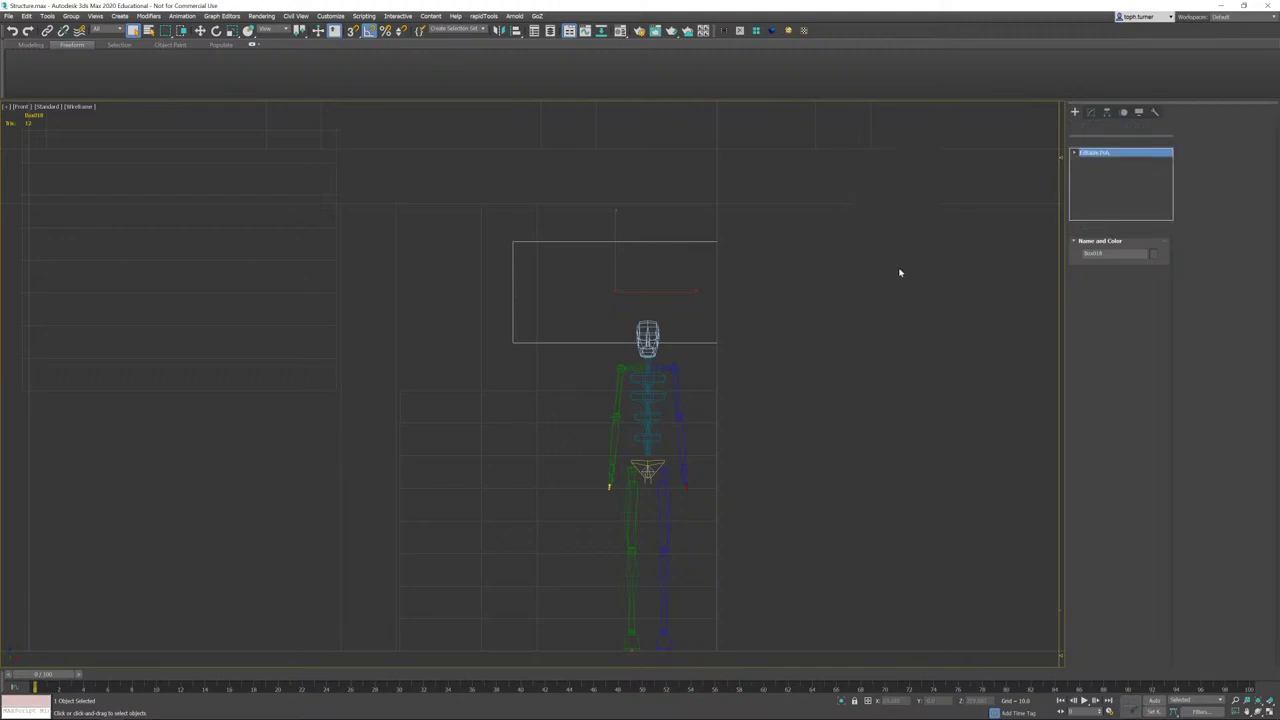
left_click(1129, 262)
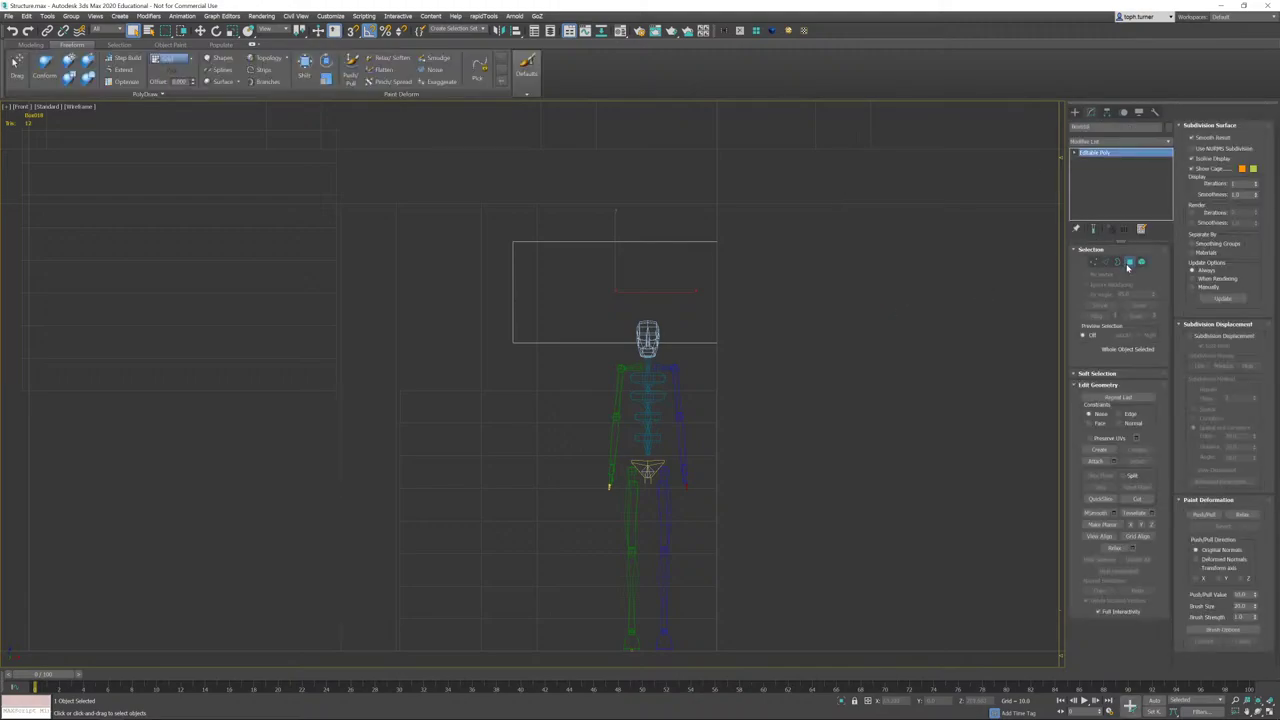
left_click(619, 310)
key("Delete")
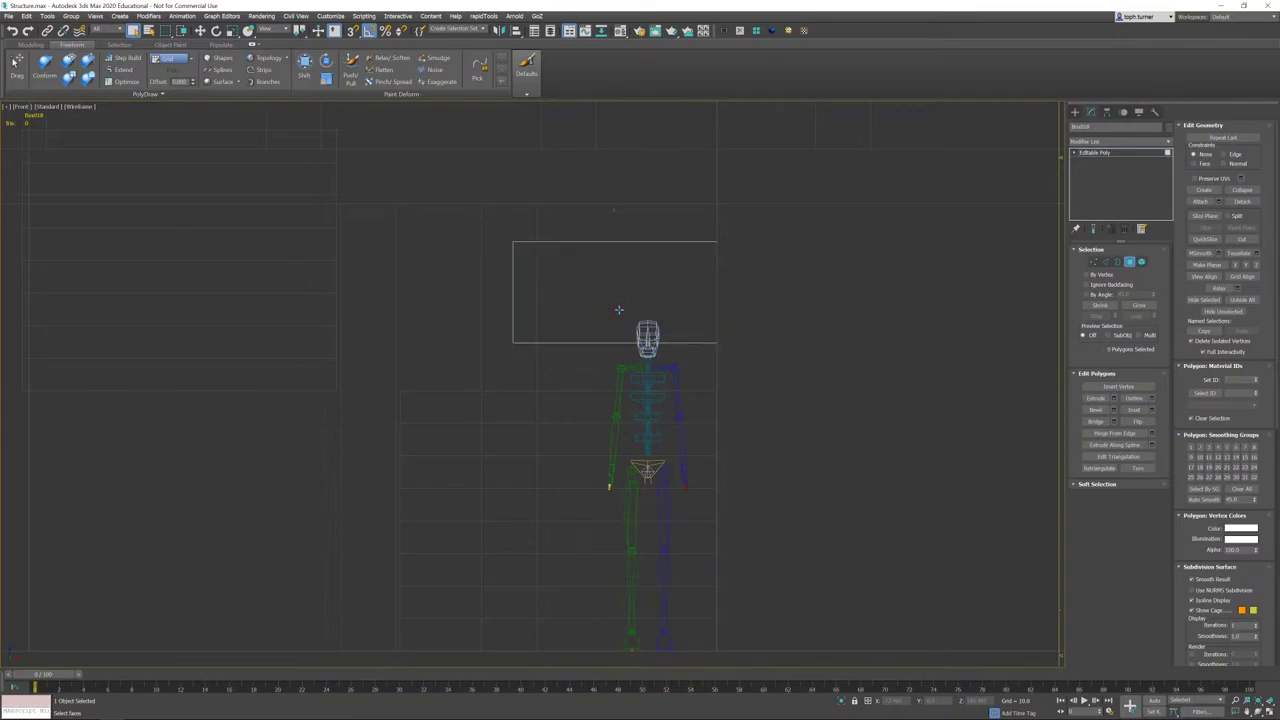
left_click(1129, 262)
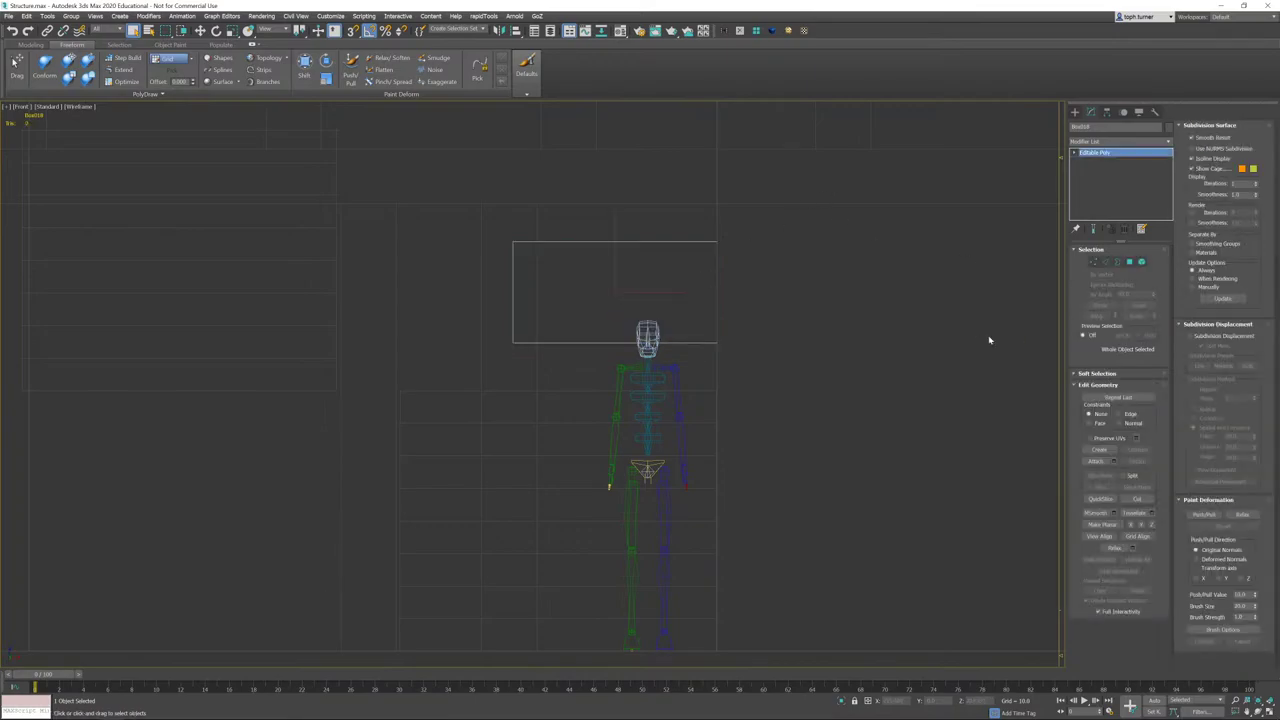
- Raise the flat box in the Front view until it sits just above the human figure's head
scroll(950, 360, "down", 5)
scroll(740, 320, "up", 6)
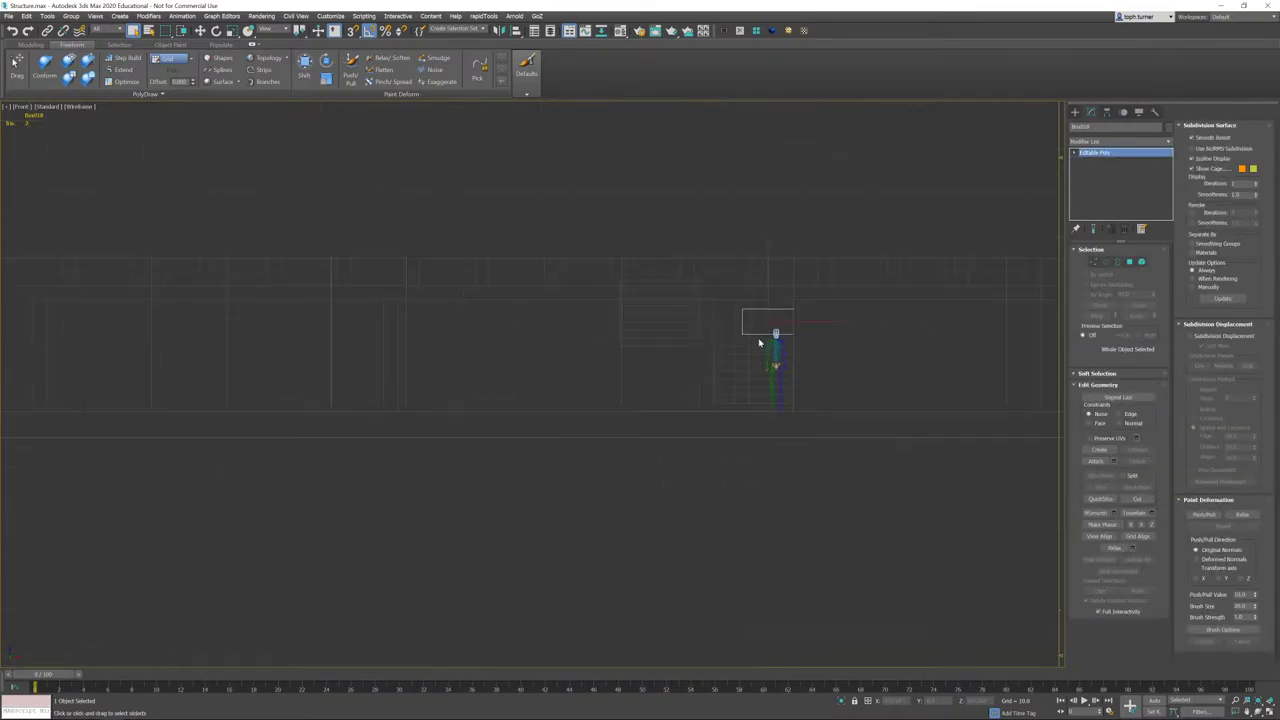
key("w")
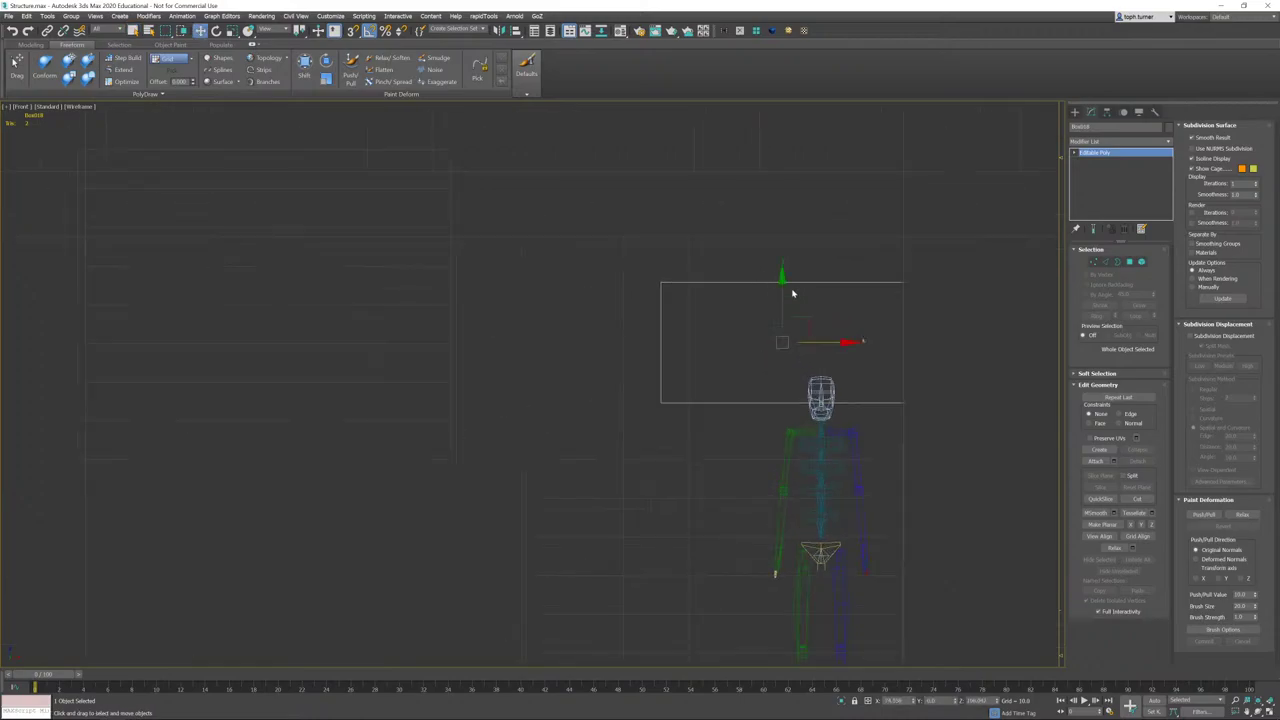
left_click_drag(780, 277, 776, 244)
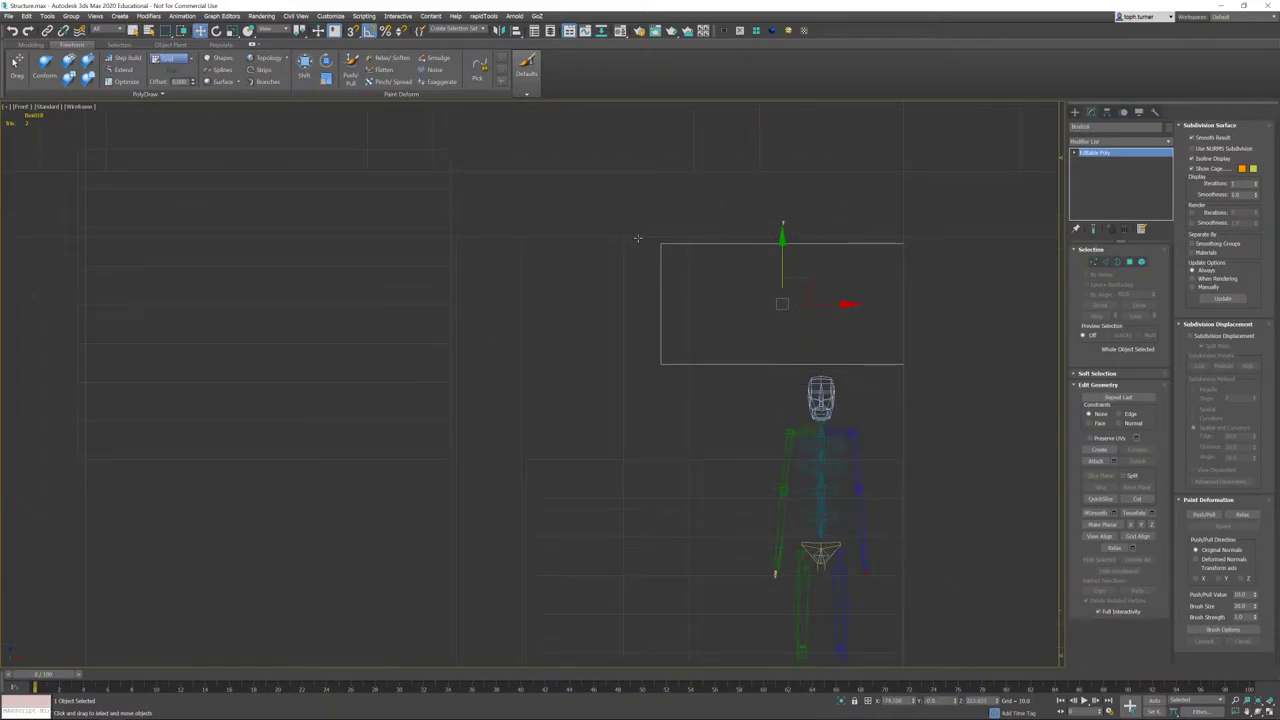
- In the Back view, move the flat box horizontally away from the human figure to the far wing of the building
scroll(766, 258, "down", 6)
key("p")
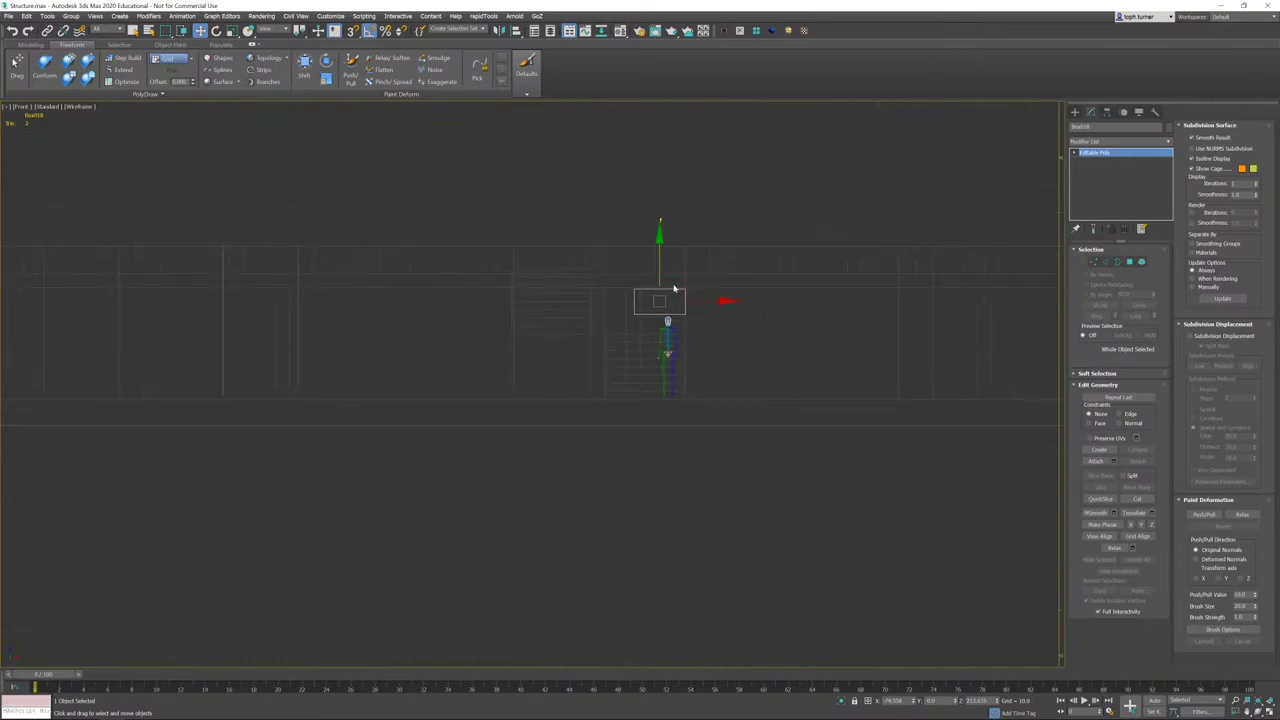
middle_click_drag(676, 290, 754, 309, "alt")
key("b")
middle_click_drag(676, 285, 191, 346)
key("z")
scroll(237, 340, "down", 7)
scroll(340, 342, "down", 6)
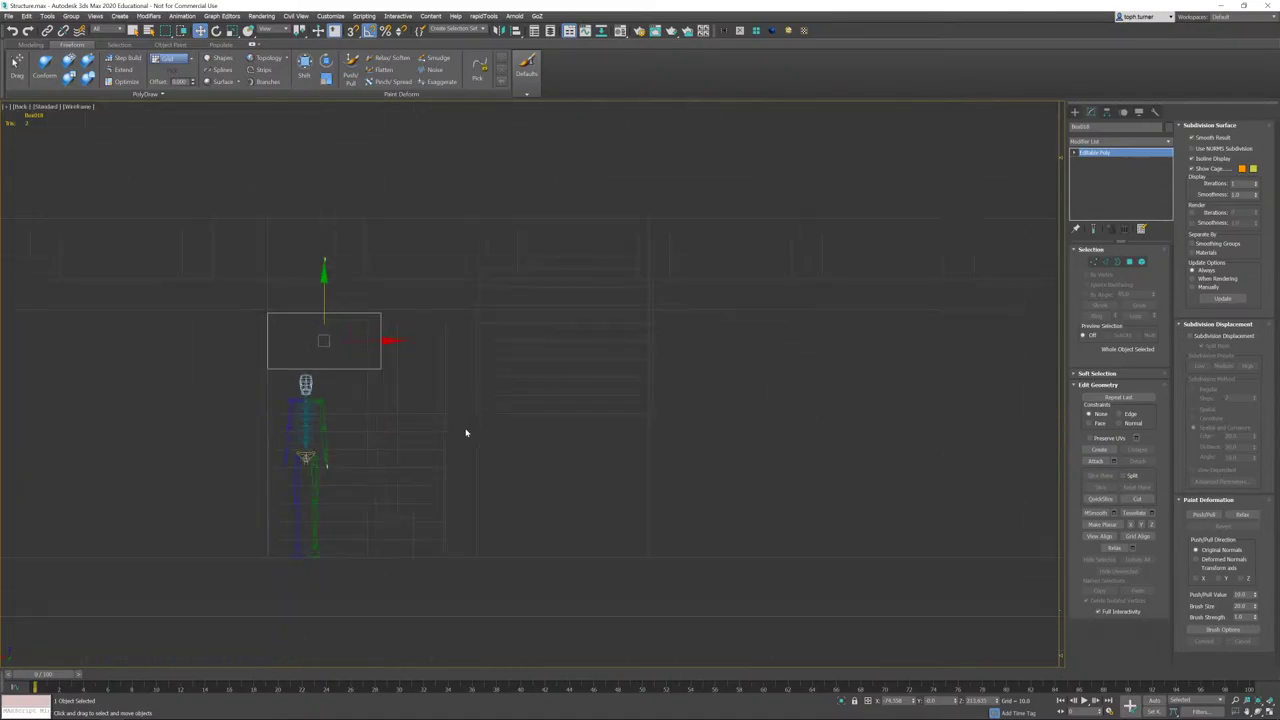
scroll(157, 374, "up", 2)
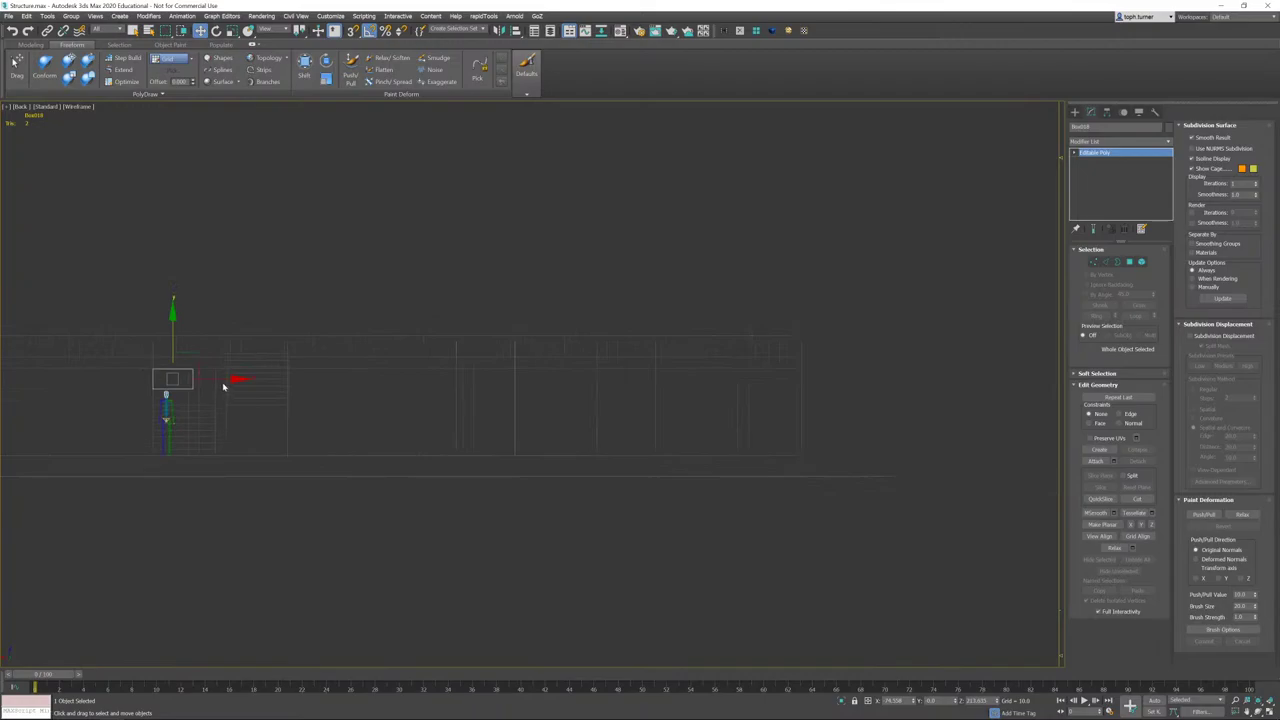
left_click(396, 384)
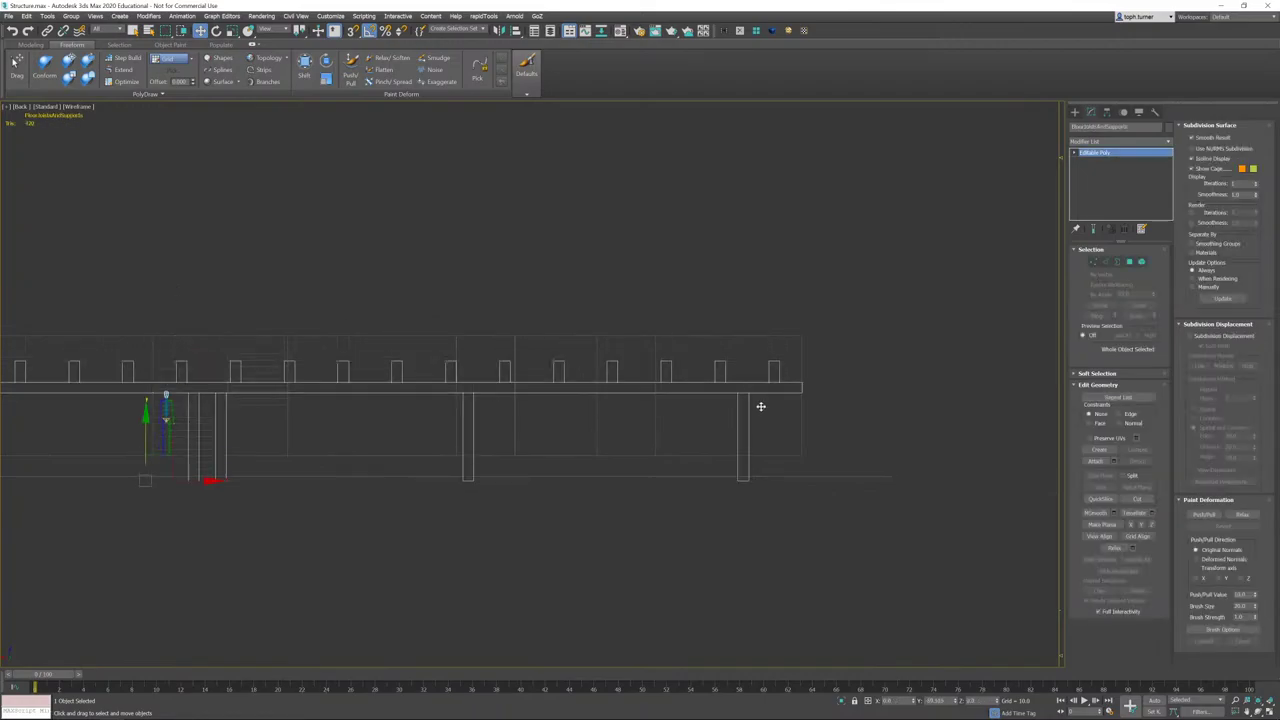
left_click(168, 390)
left_click_drag(239, 378, 759, 377)
- Select the far wing's end wall polygon on the building shell and copy its X coordinate
scroll(703, 388, "up", 2)
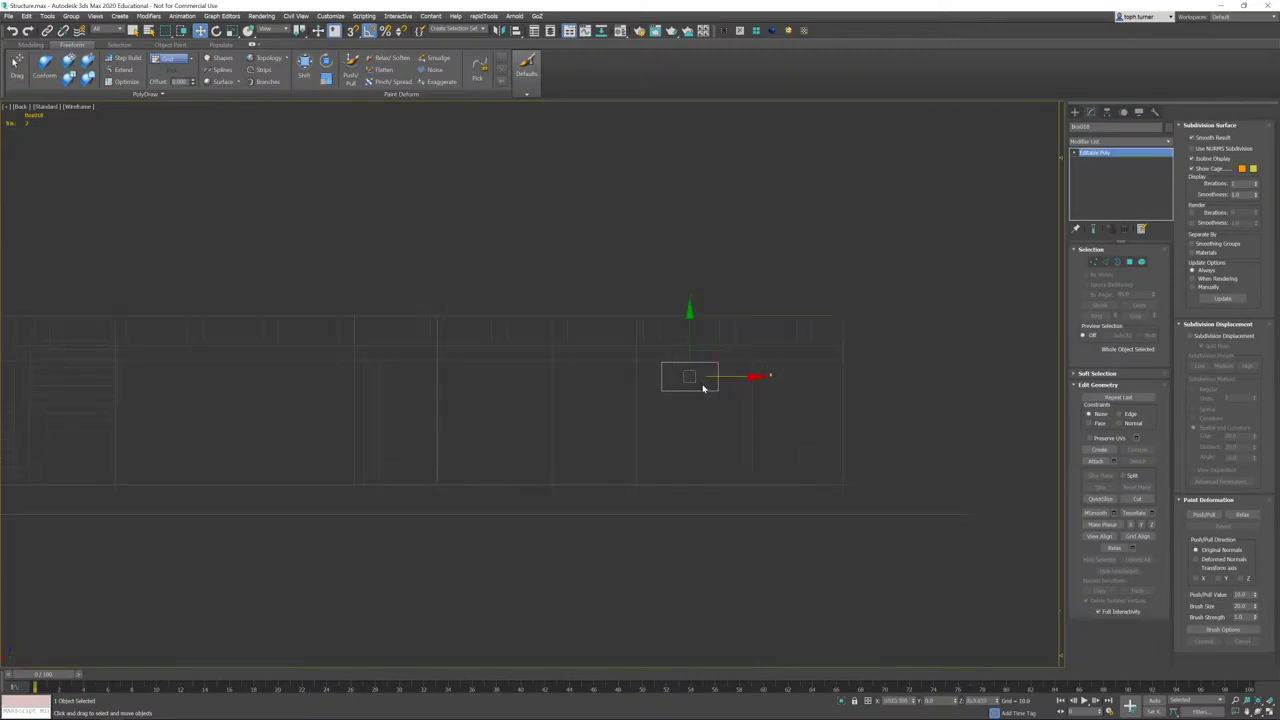
middle_click_drag(692, 196, 734, 276, "alt")
key("p")
middle_click_drag(650, 305, 606, 351, "alt")
scroll(597, 363, "down", 2)
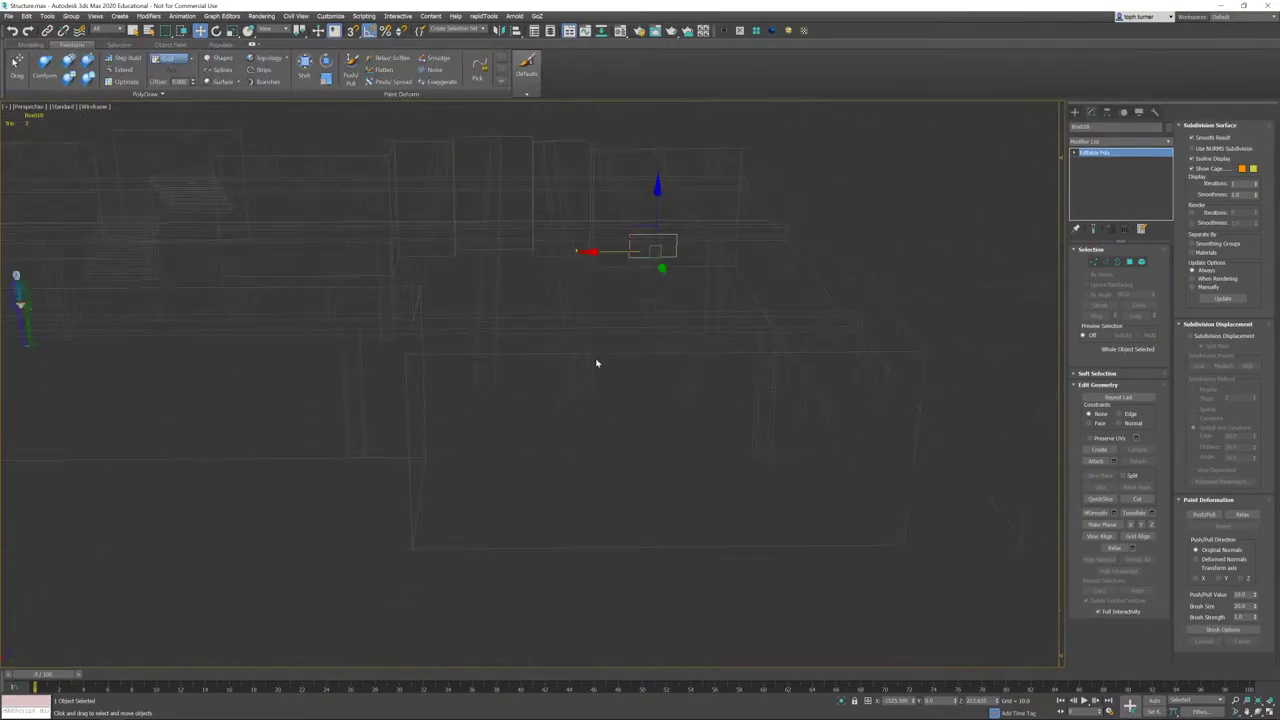
left_click(613, 352)
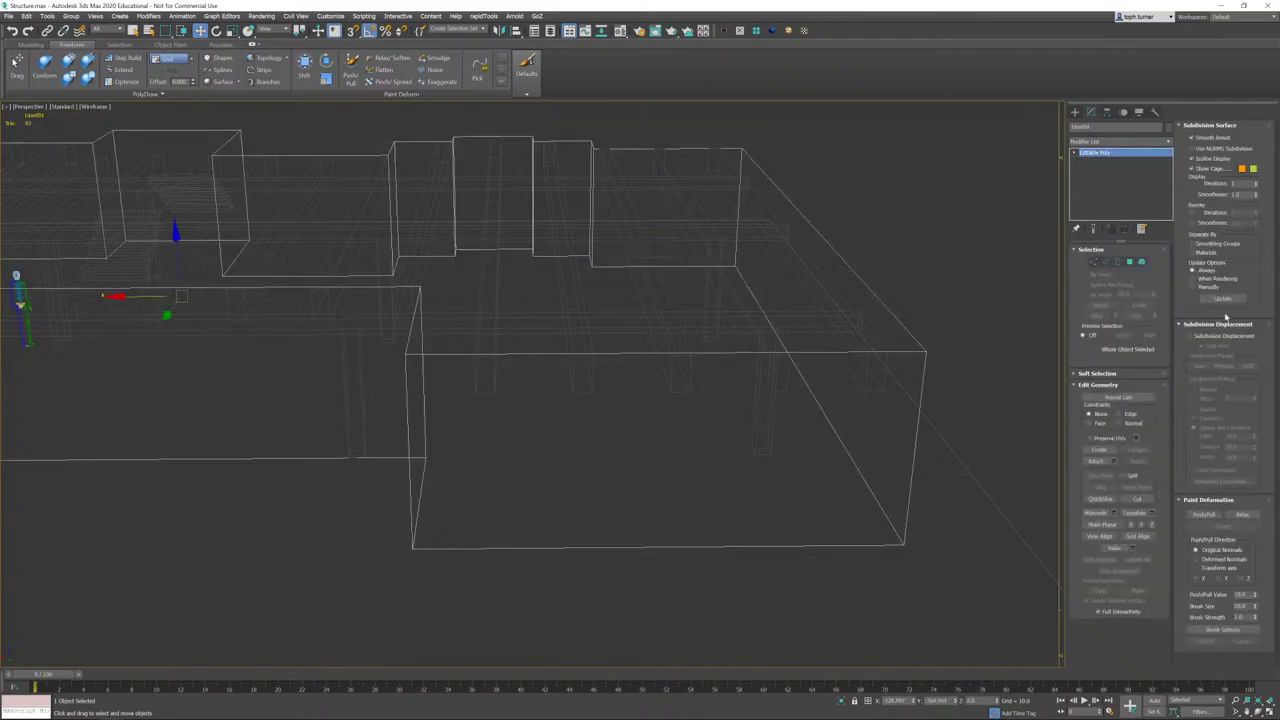
left_click(1133, 263)
left_click(775, 486)
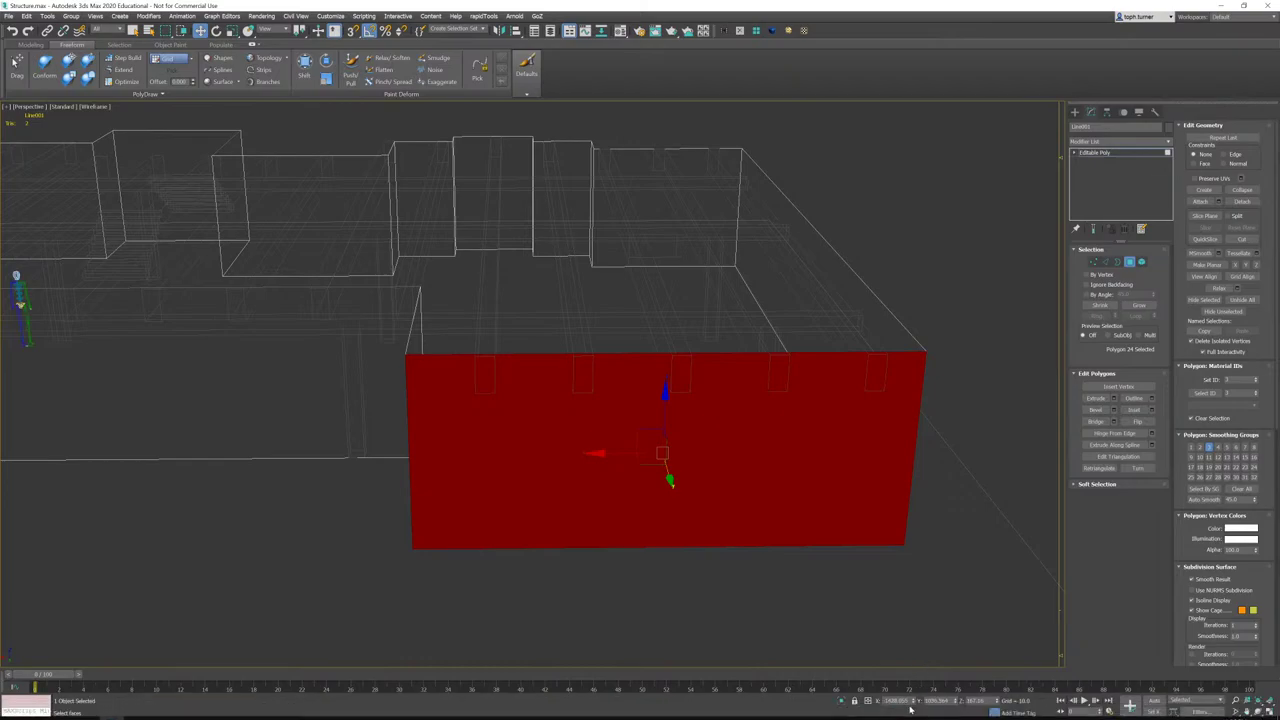
left_click_drag(910, 700, 810, 707)
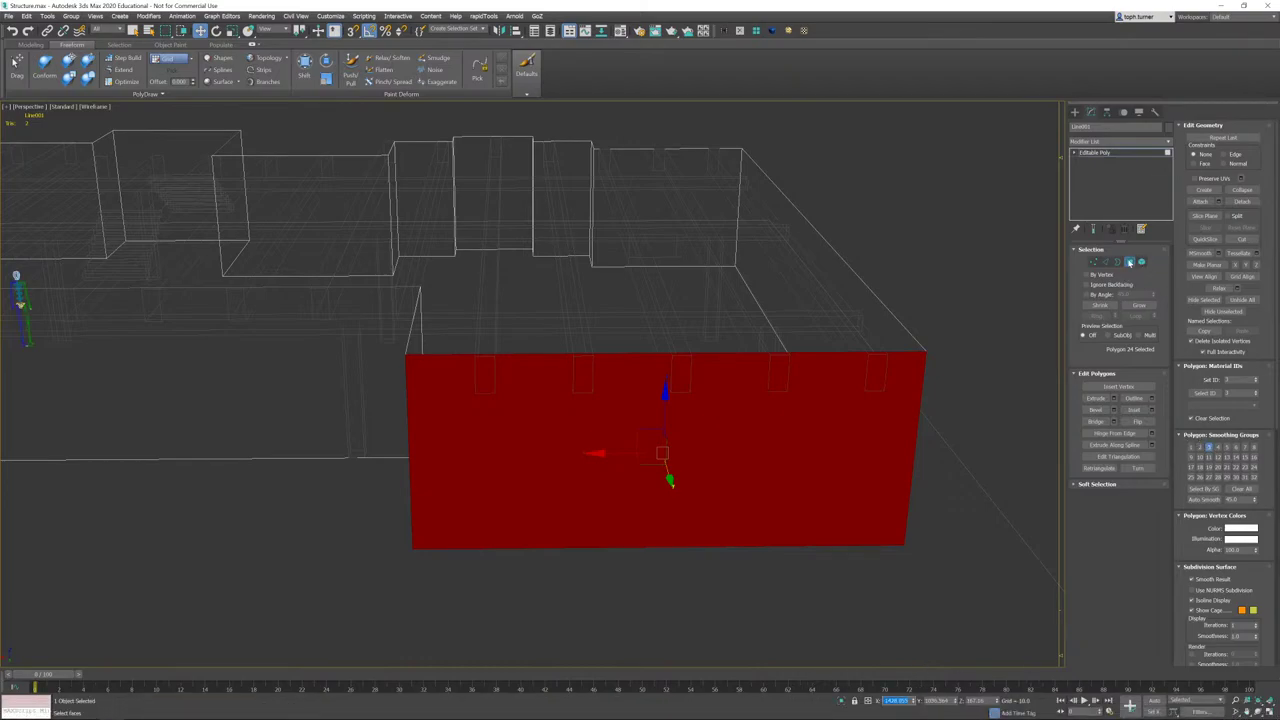
left_click(1130, 262)
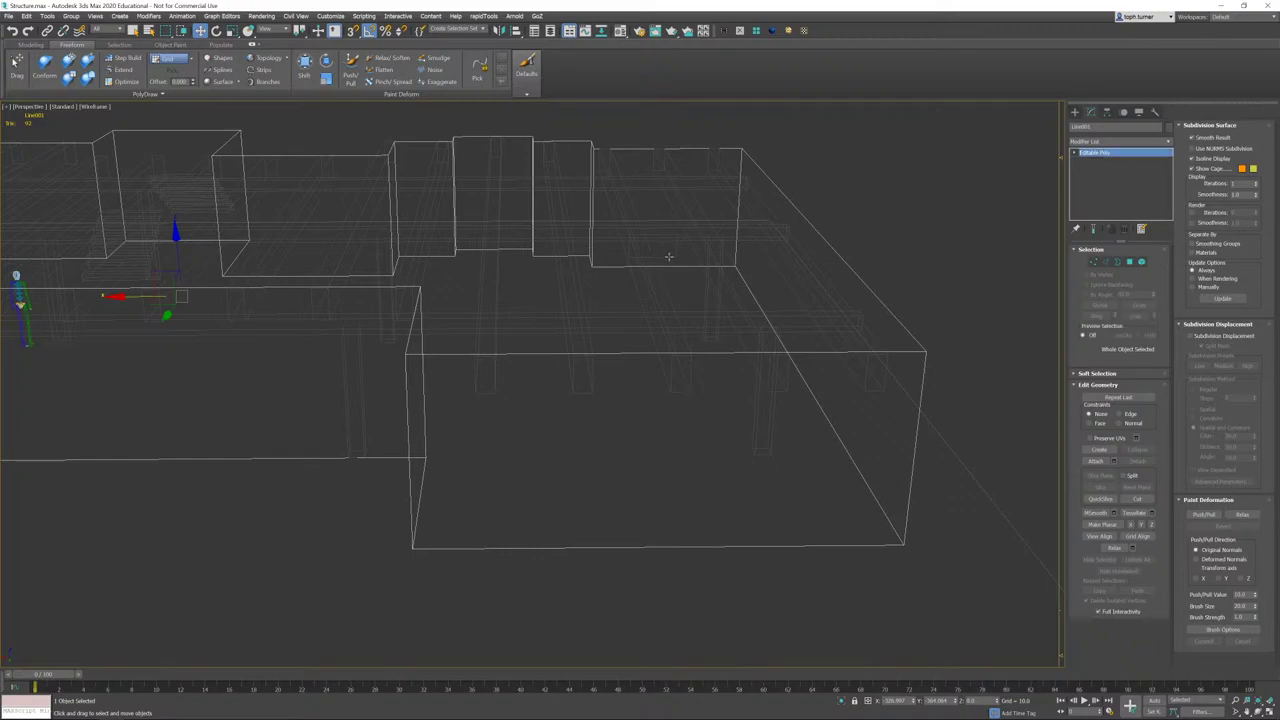
- Center the flat box's pivot on its geometry and paste the copied wall coordinate as its X position
left_click(669, 257)
left_click(1106, 112)
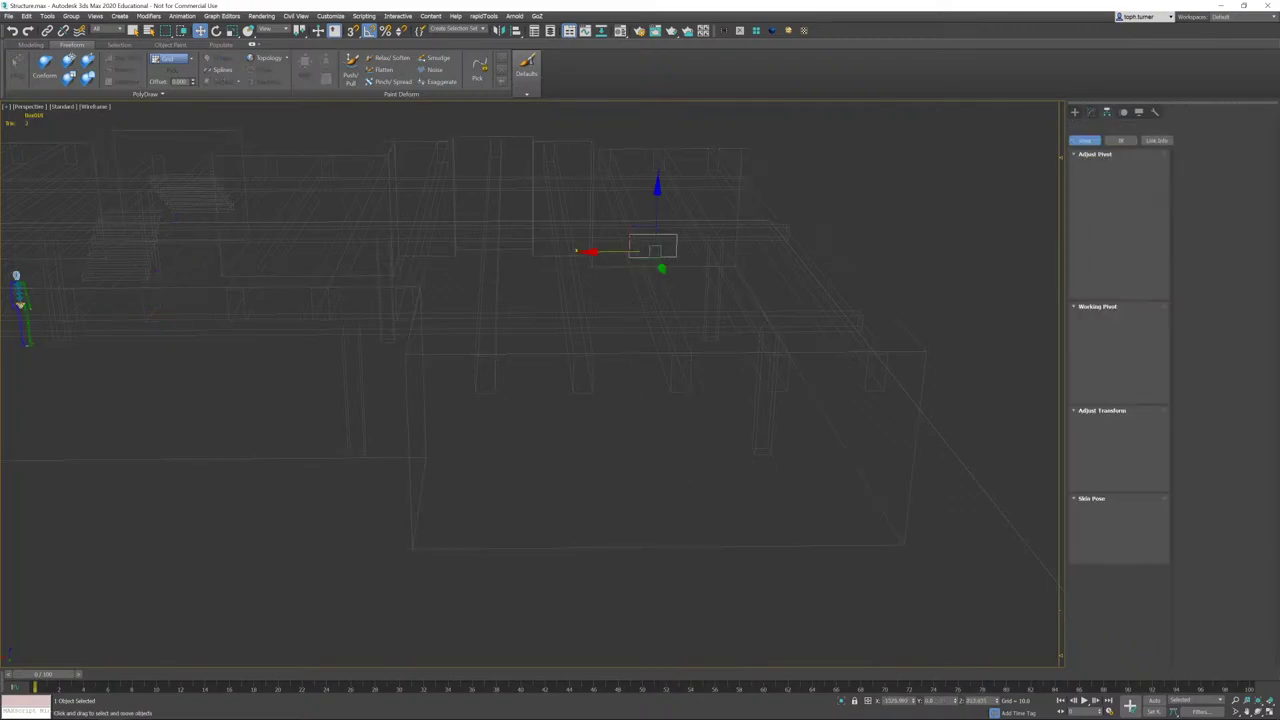
left_click(1119, 177)
left_click(1091, 112)
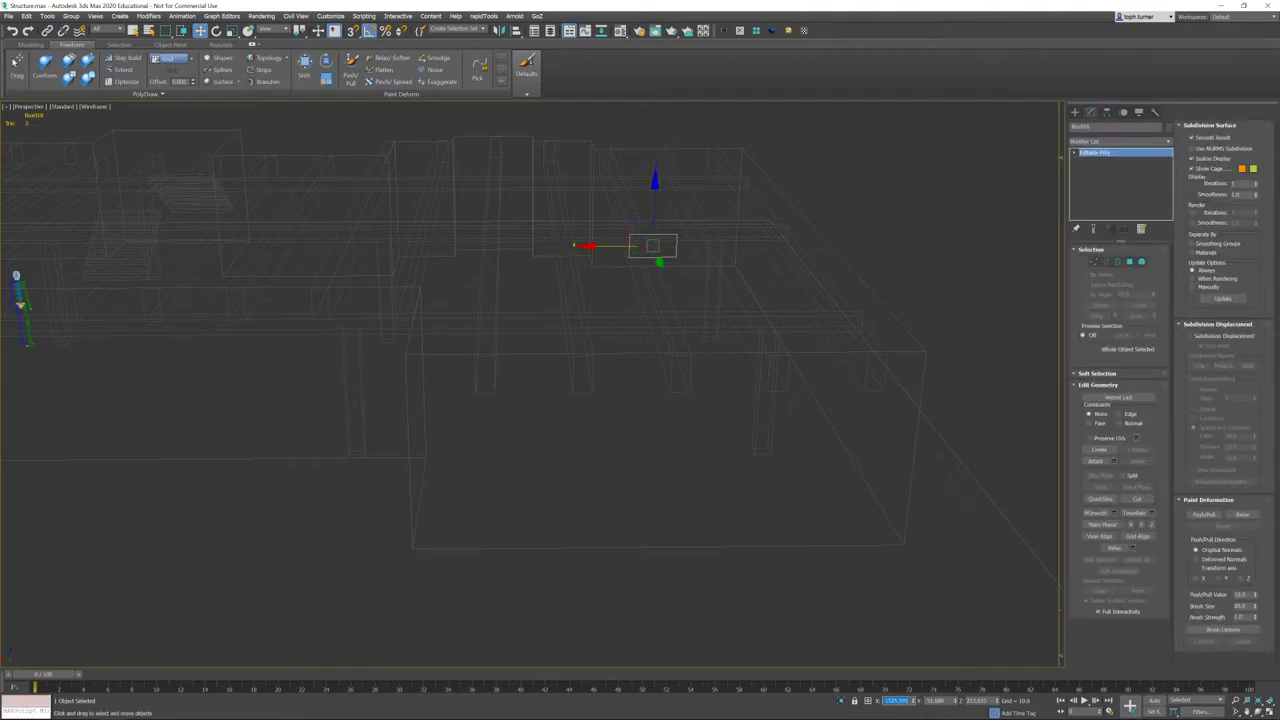
key("Return")
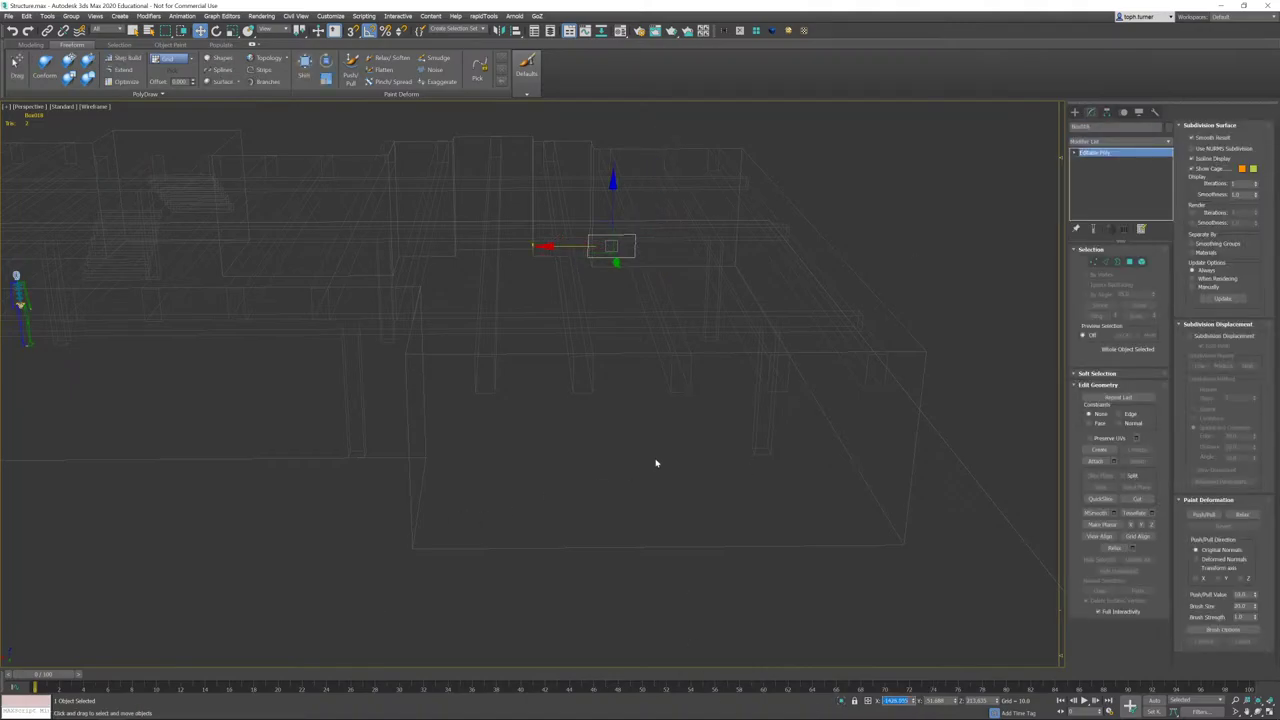
type("0")
key("Escape")
- In the Back view, select the building's wall shell and rename it Floor
key("b")
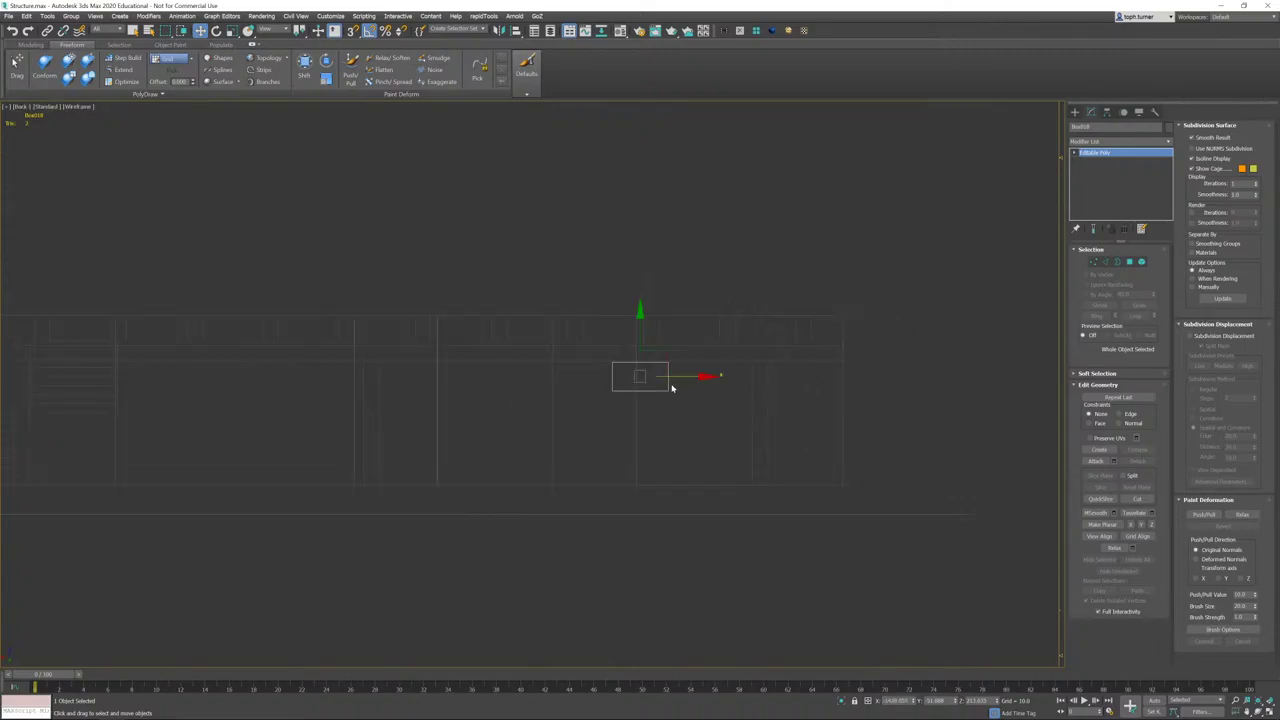
scroll(609, 387, "up", 4)
middle_click_drag(839, 303, 603, 350)
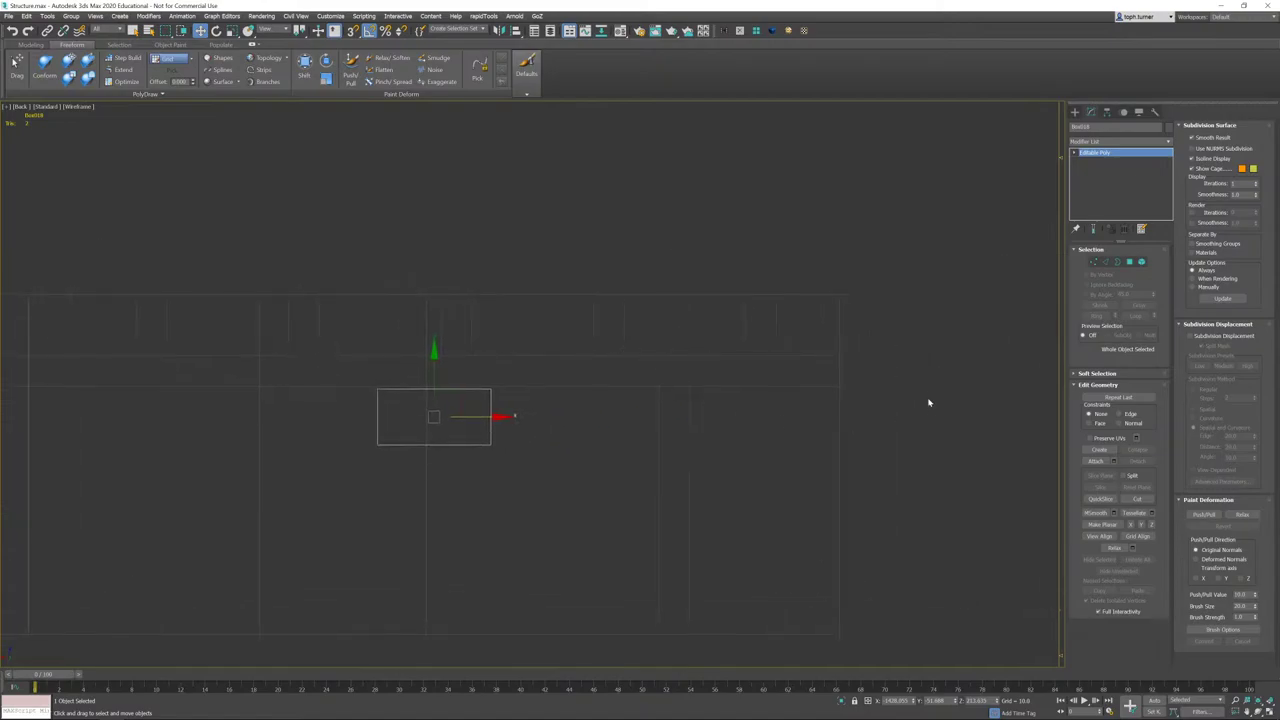
left_click(838, 317)
scroll(660, 411, "up", 4)
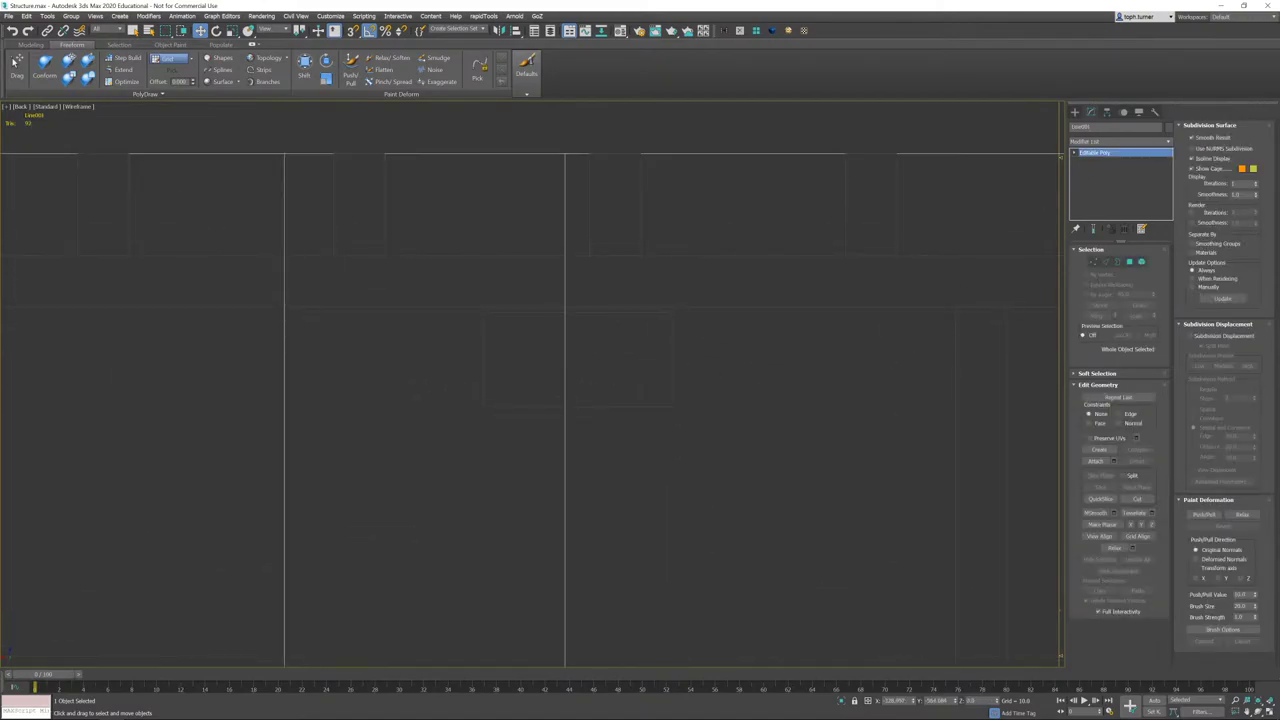
left_click_drag(1105, 127, 846, 144)
type("Base")
- Return to shaded display and inset the end wall polygon of the far wing
mouse_move(824, 418)
middle_mouse_down()
mouse_move(754, 410)
mouse_move(540, 312)
mouse_move(717, 377)
mouse_move(686, 354)
middle_mouse_up()
scroll(750, 410, "down", 2)
key("F3")
scroll(569, 349, "down", 3)
scroll(569, 348, "down", 1)
scroll(686, 354, "up", 4)
middle_click_drag(830, 333, 711, 317)
key("p")
scroll(786, 409, "down", 3)
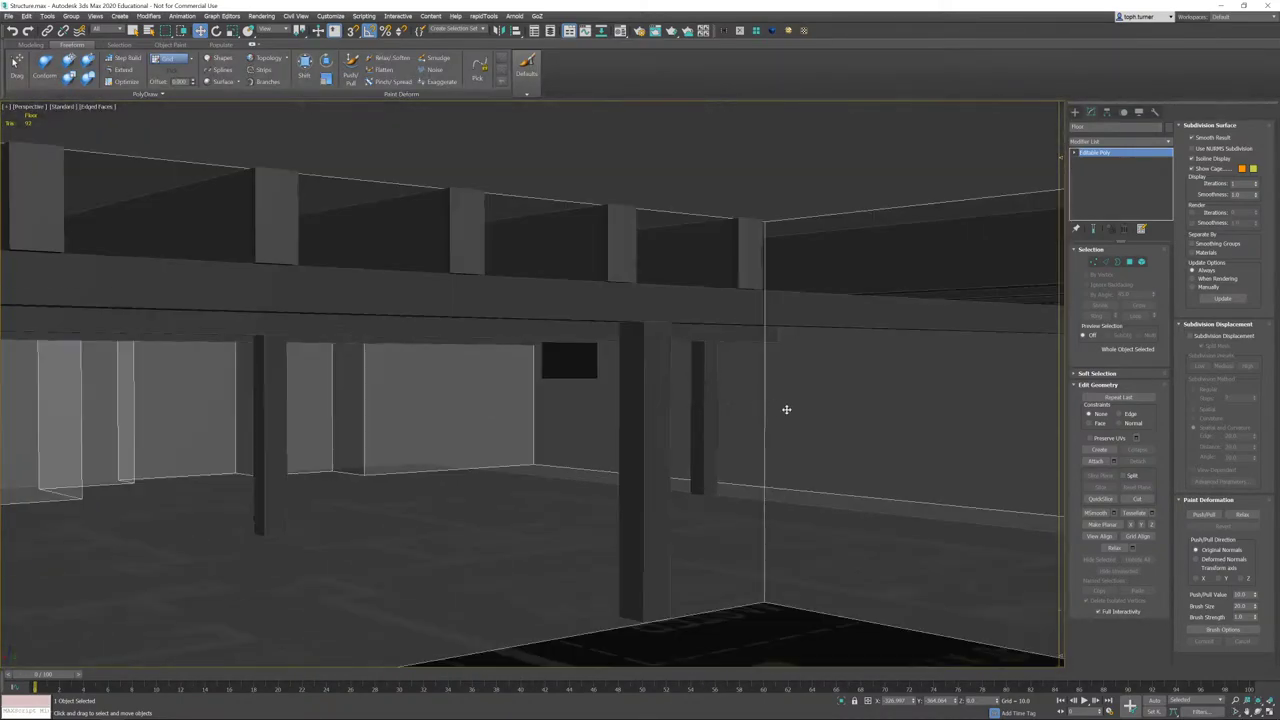
mouse_move(786, 409)
middle_mouse_down("alt")
mouse_move(791, 400)
mouse_move(776, 416)
middle_mouse_up("alt")
scroll(766, 406, "down", 4)
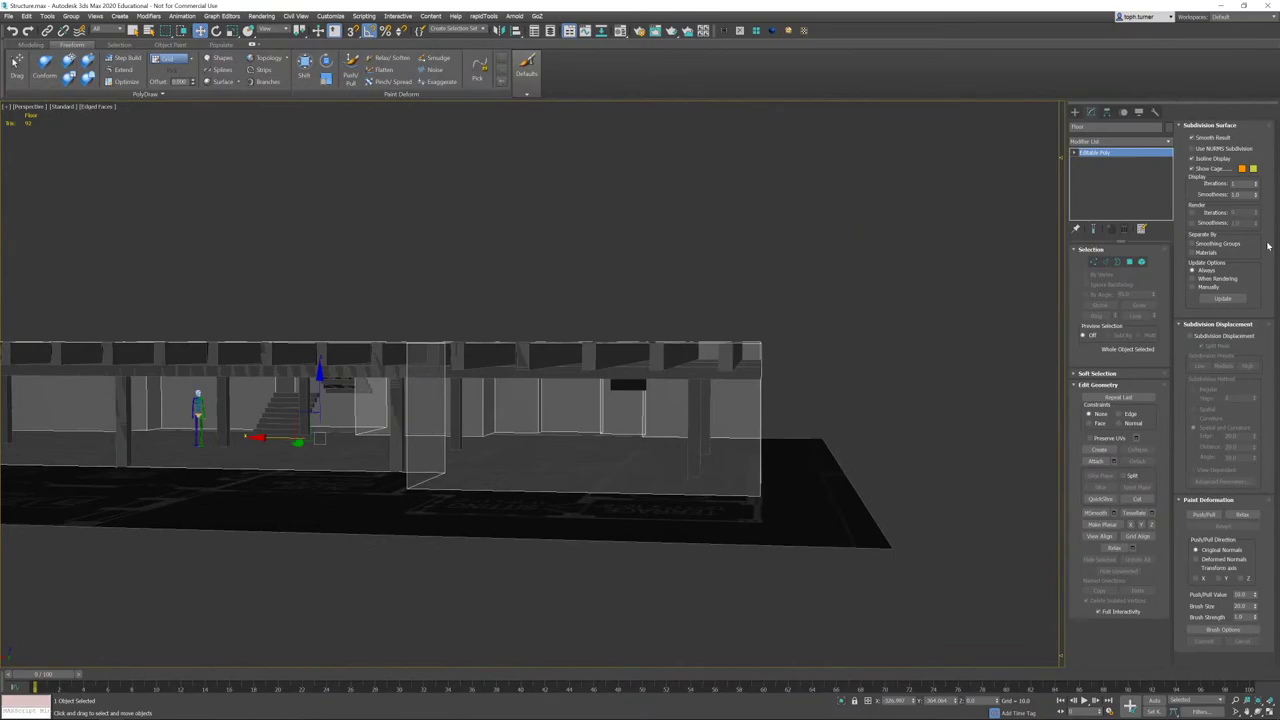
left_click(1130, 262)
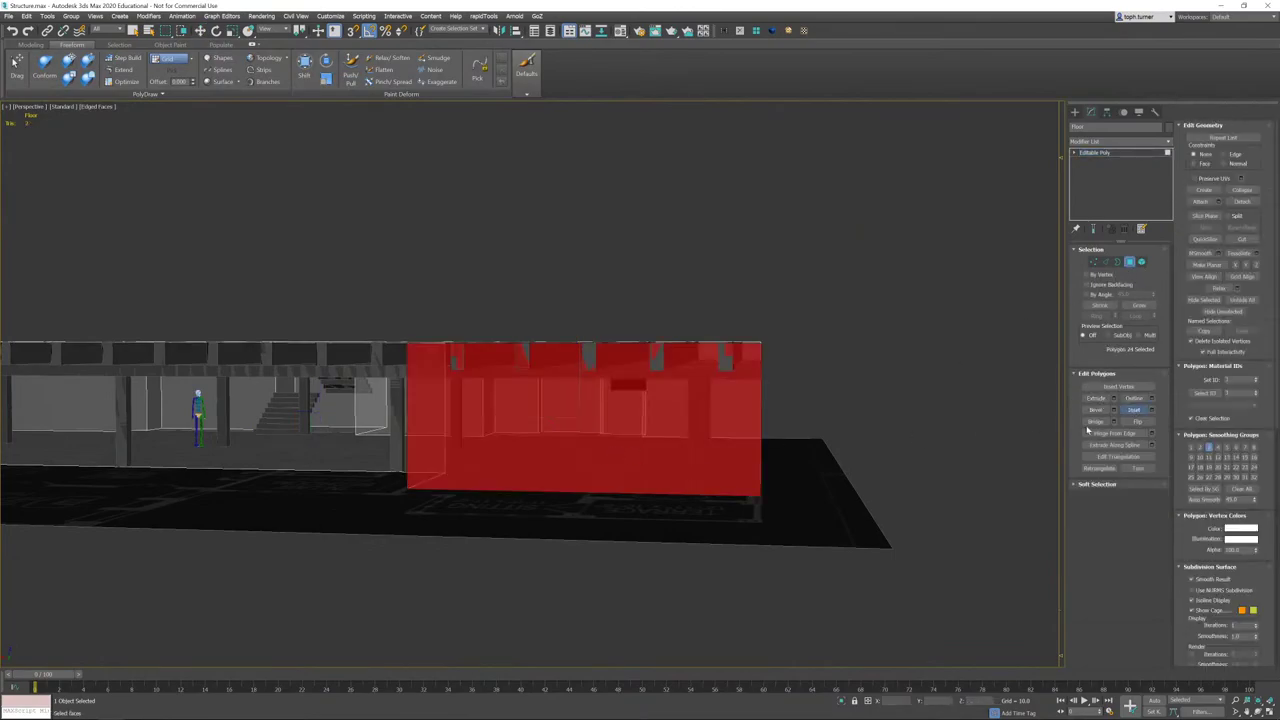
left_click_drag(644, 428, 310, 40)
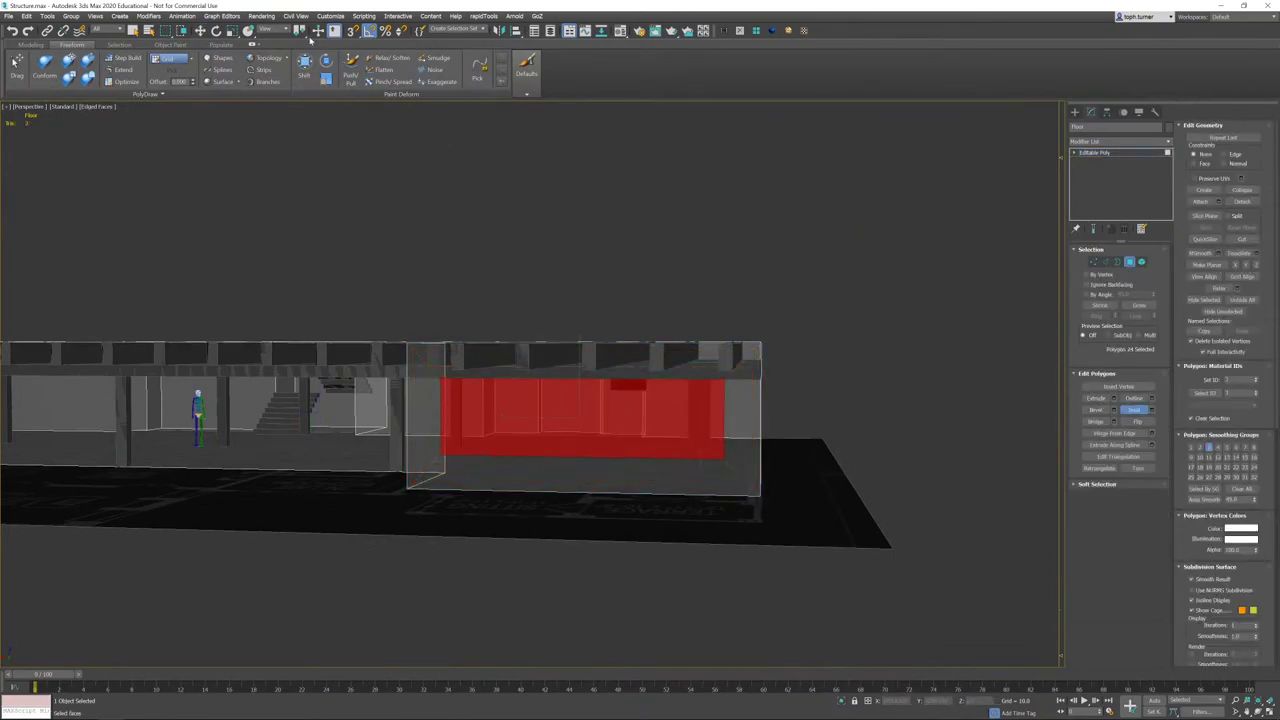
- In the Front view, scale the inset wall polygon horizontally to match the width of the flat box
key("w")
key("f")
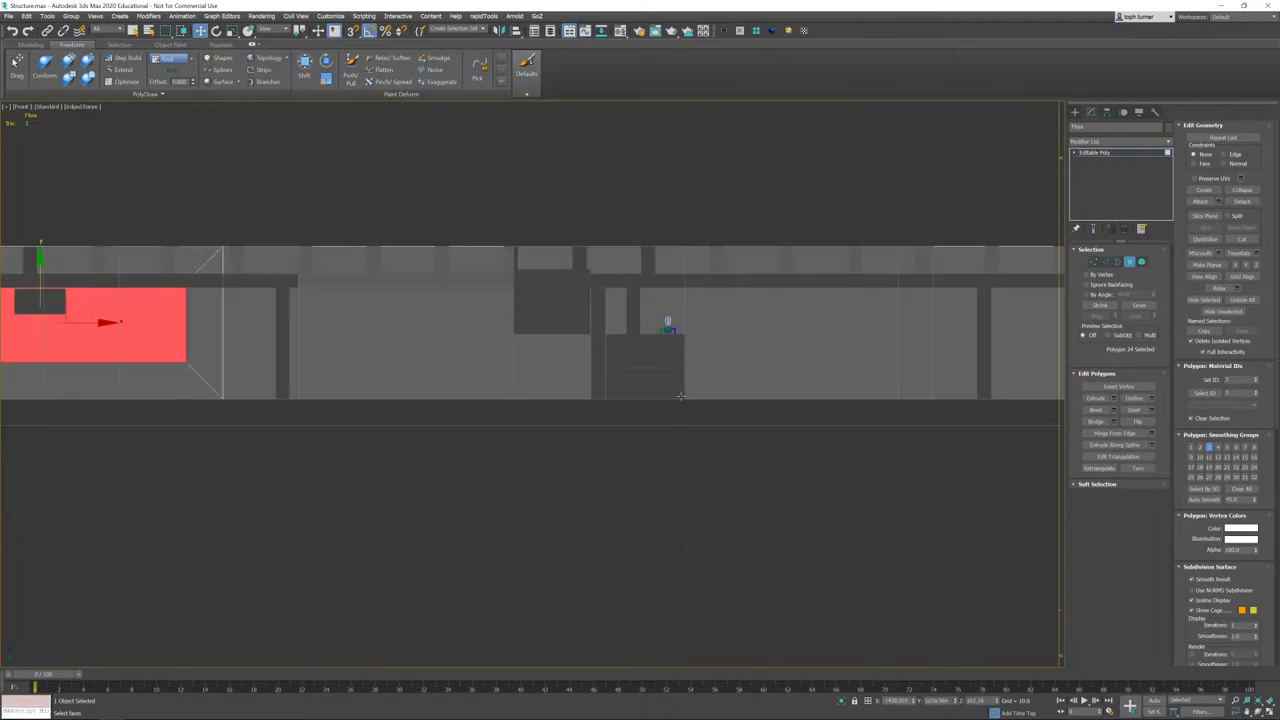
key("z")
middle_click_drag(464, 398, 573, 402)
middle_click_drag(735, 397, 693, 403)
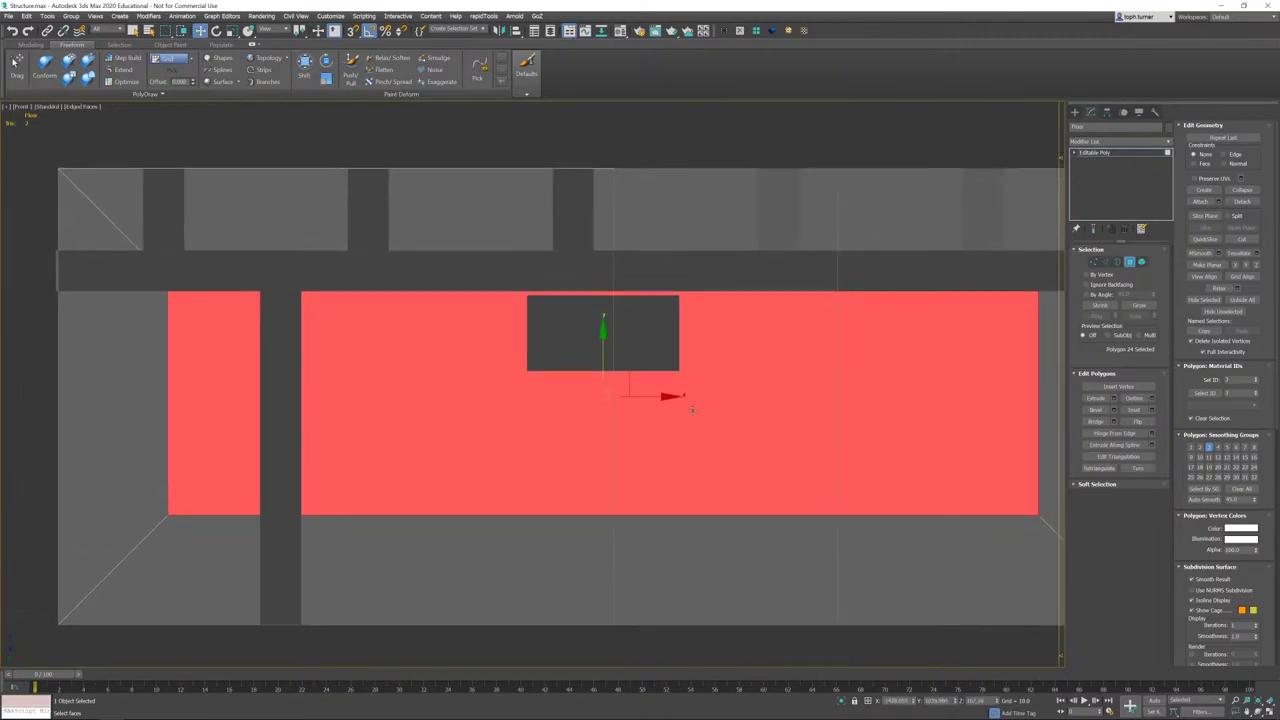
key("r")
left_click_drag(676, 396, 558, 406)
key("ctrl+z")
key("ctrl+z")
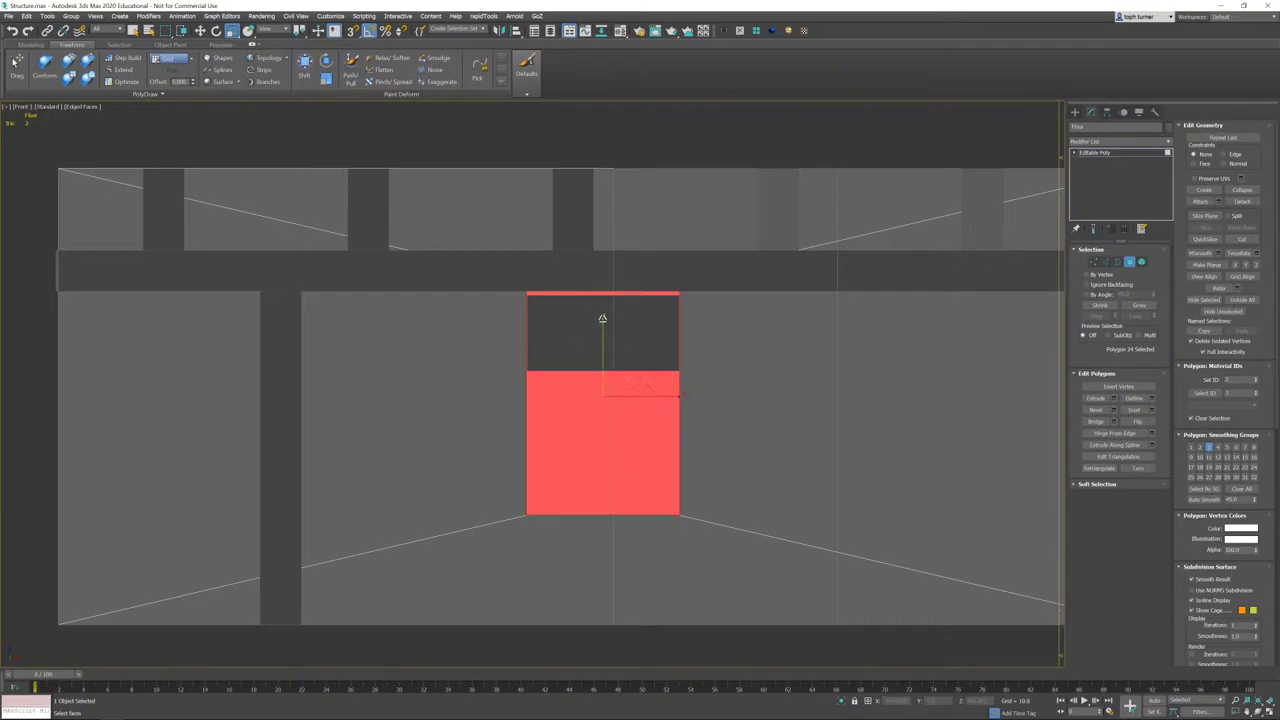
- Scale the inset polygon vertically to the flat box's height and move it up to line up with the box
left_click_drag(603, 313, 611, 381)
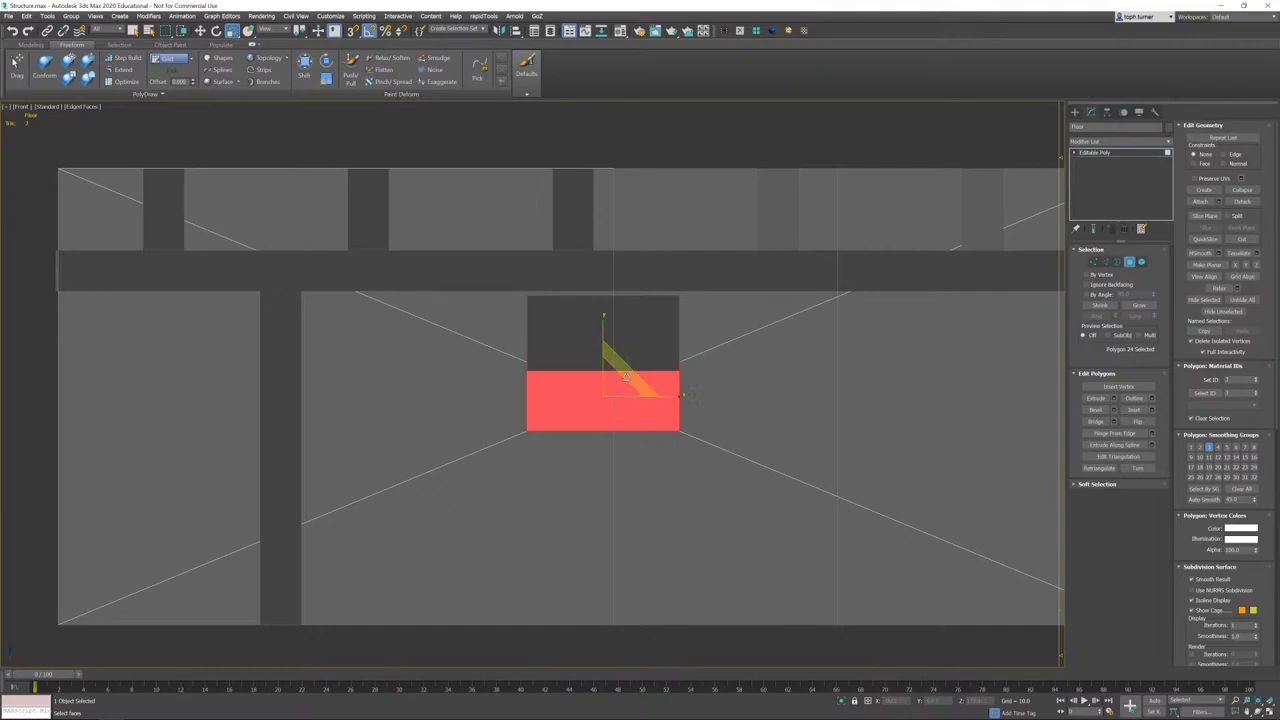
left_click_drag(604, 331, 600, 274)
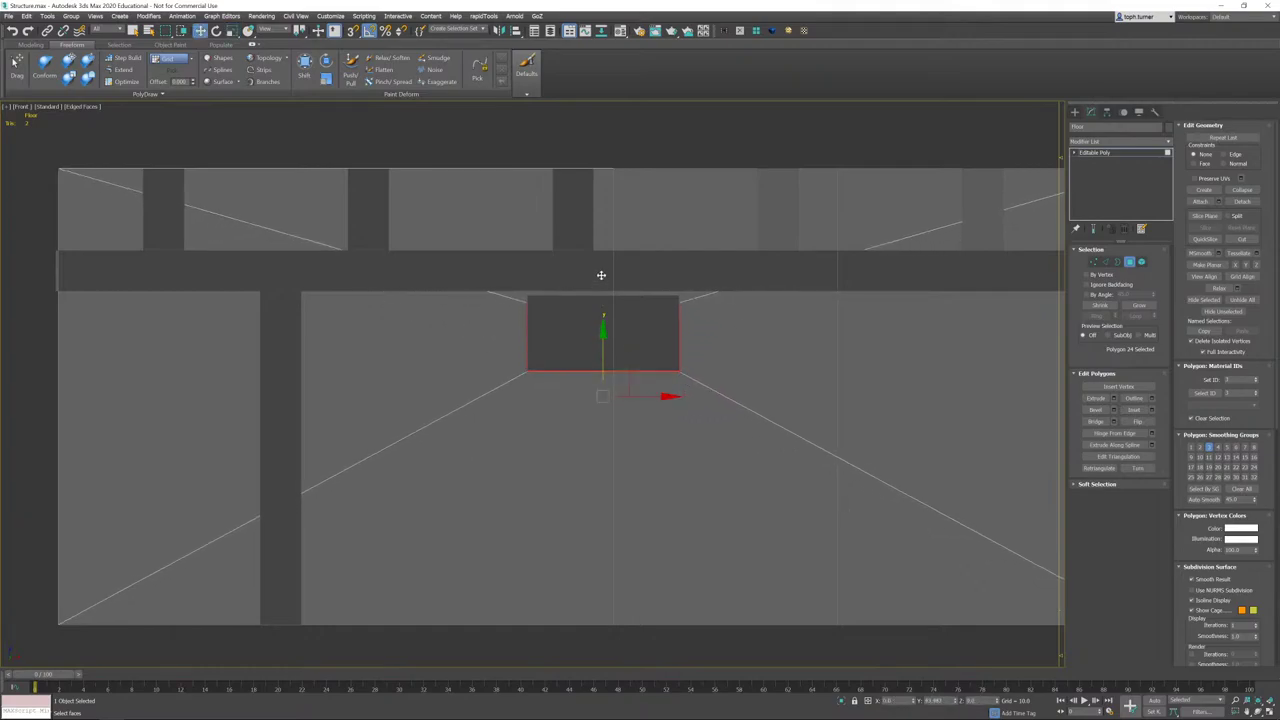
scroll(623, 308, "up", 2)
scroll(623, 308, "up", 2)
key("F3")
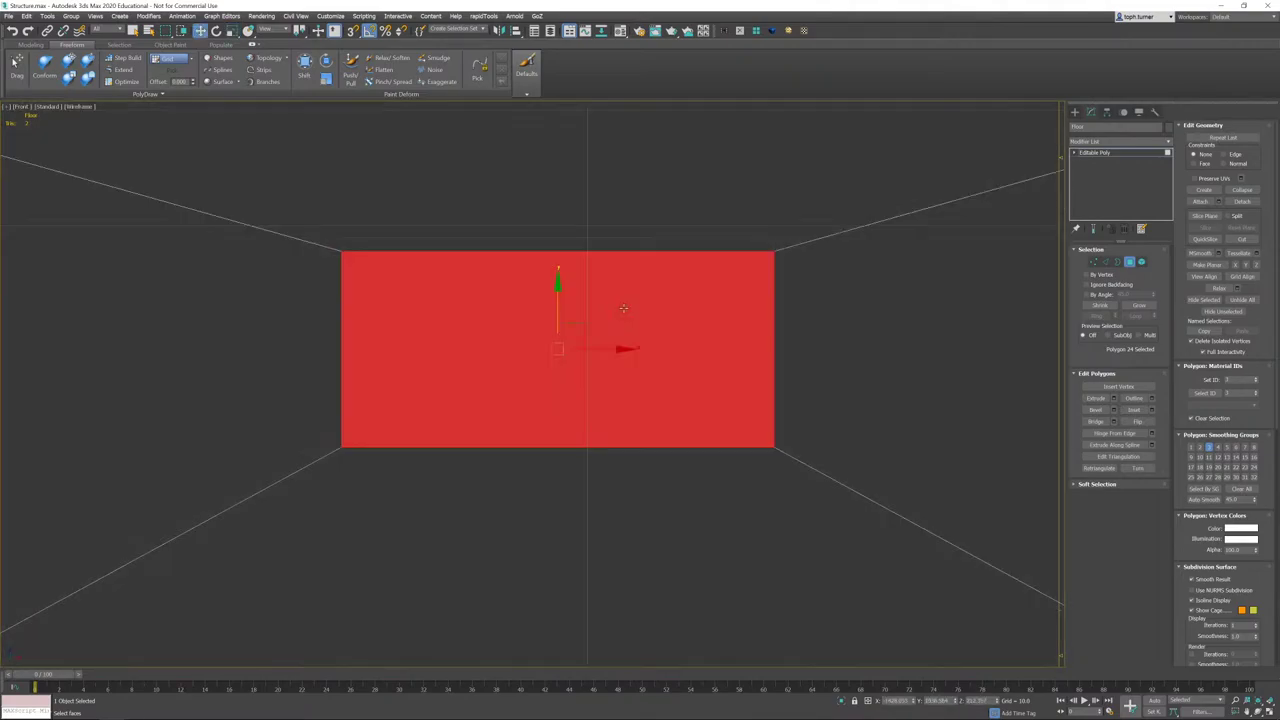
middle_click_drag(621, 335, 610, 368)
scroll(576, 346, "up", 1)
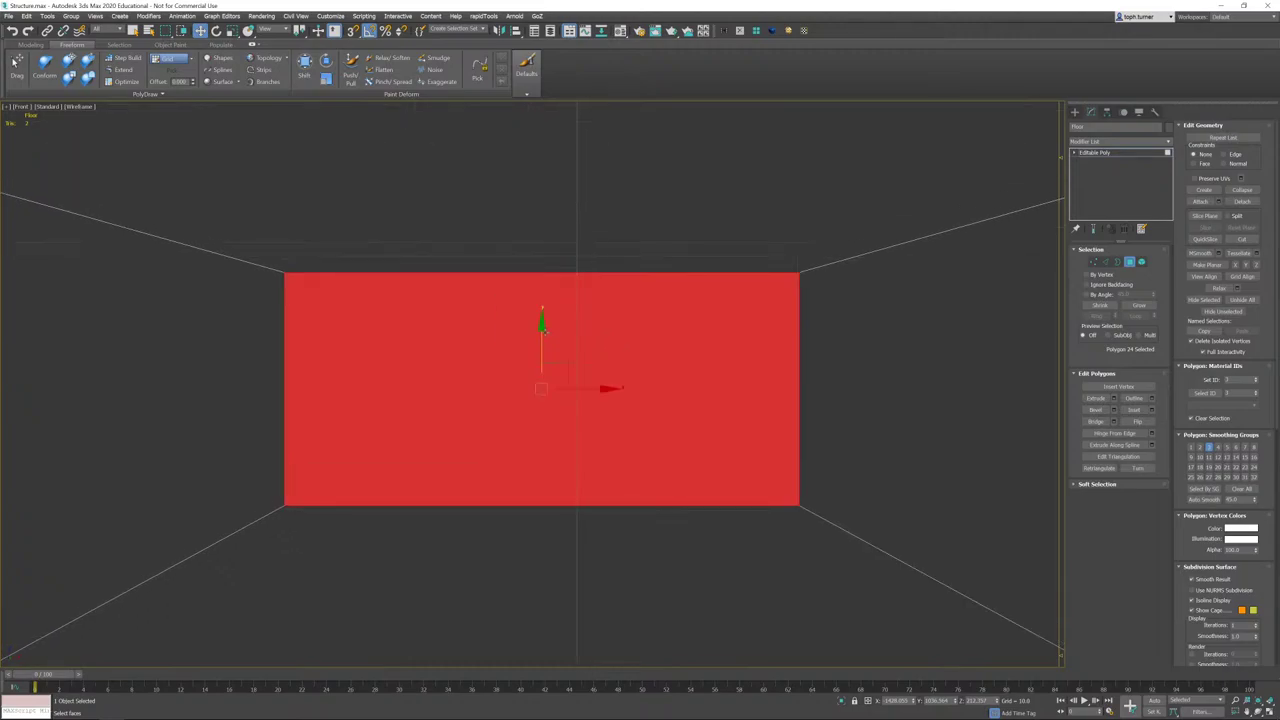
left_click_drag(542, 335, 543, 311)
key("r")
key("w")
- Inspect the inset window polygon in the end wall from several angles in wireframe perspective, clearing the polygon selection
key("p")
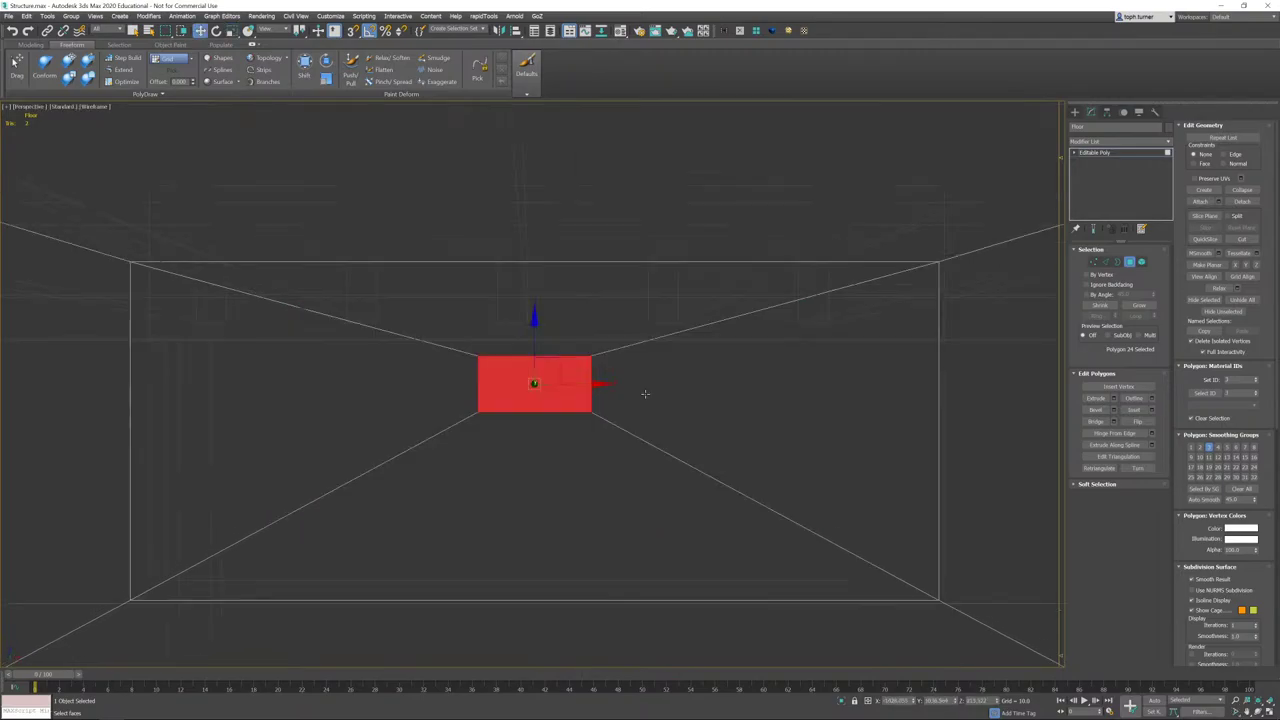
key("z")
mouse_move(677, 354)
middle_mouse_down("alt")
mouse_move(637, 374)
mouse_move(675, 379)
middle_mouse_up("alt")
scroll(637, 374, "down", 3)
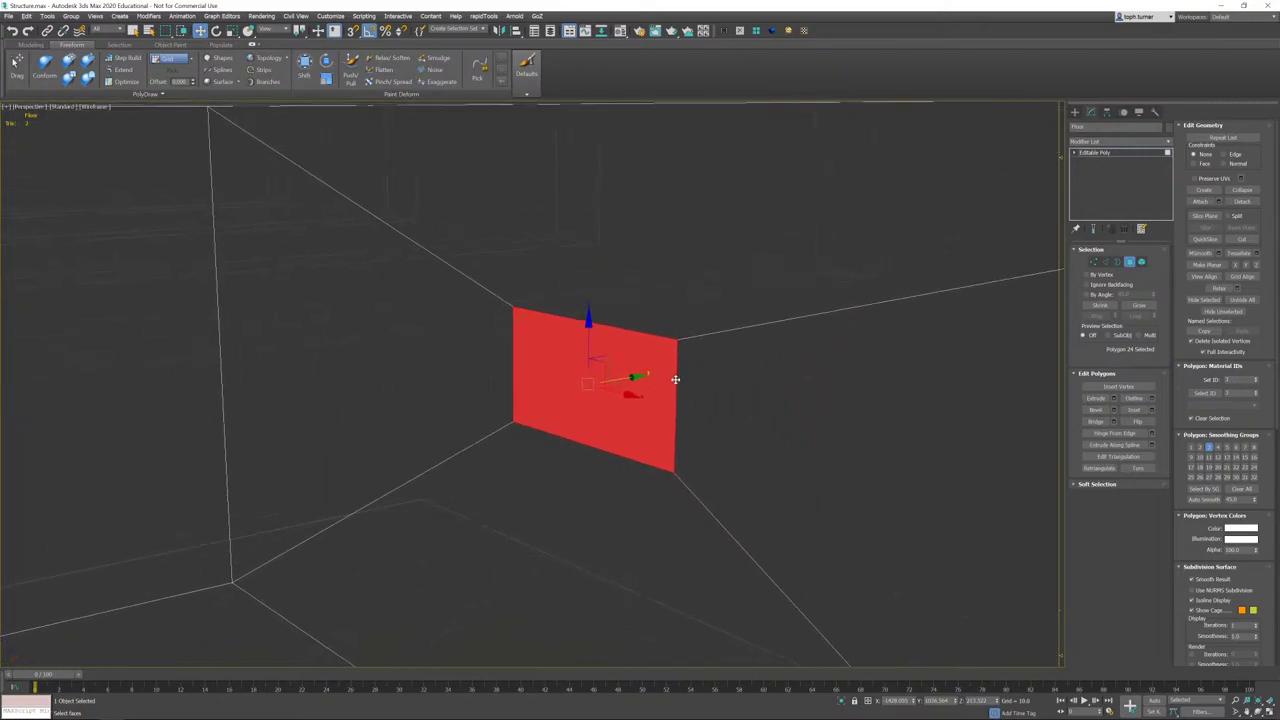
scroll(783, 391, "up", 2)
scroll(783, 391, "down", 6)
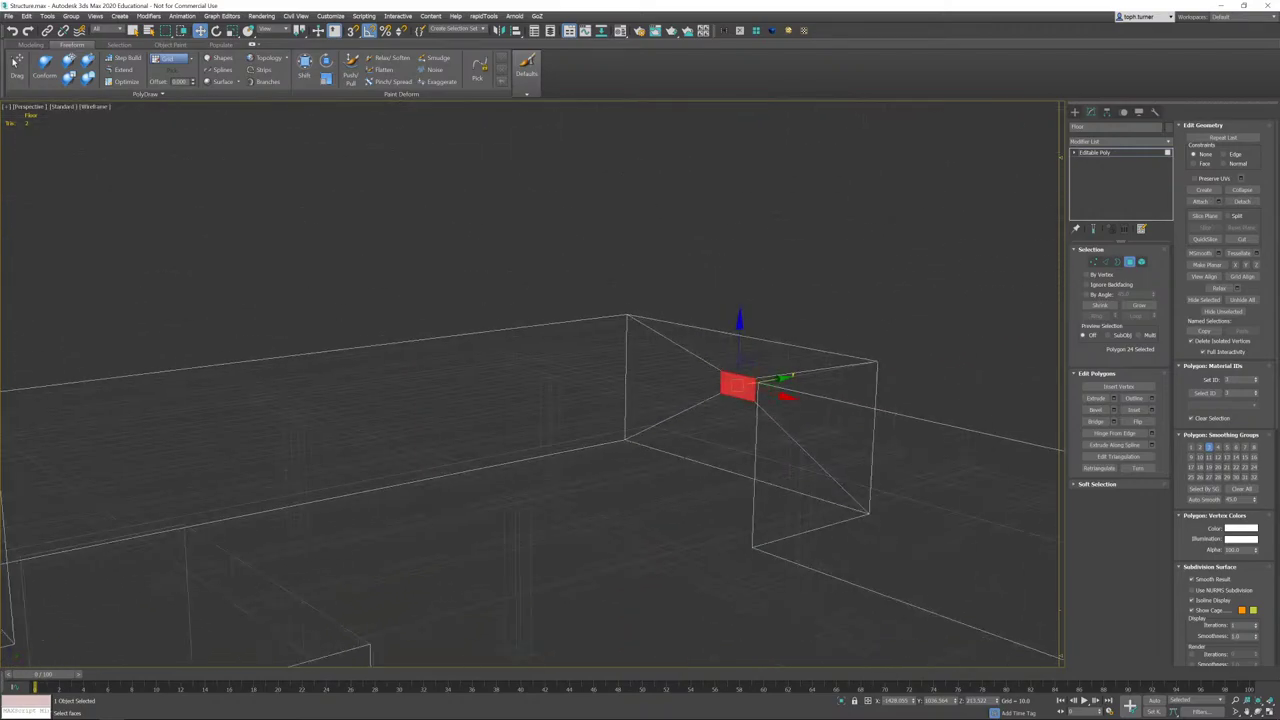
left_click(857, 275)
middle_click_drag(857, 275, 914, 337, "alt")
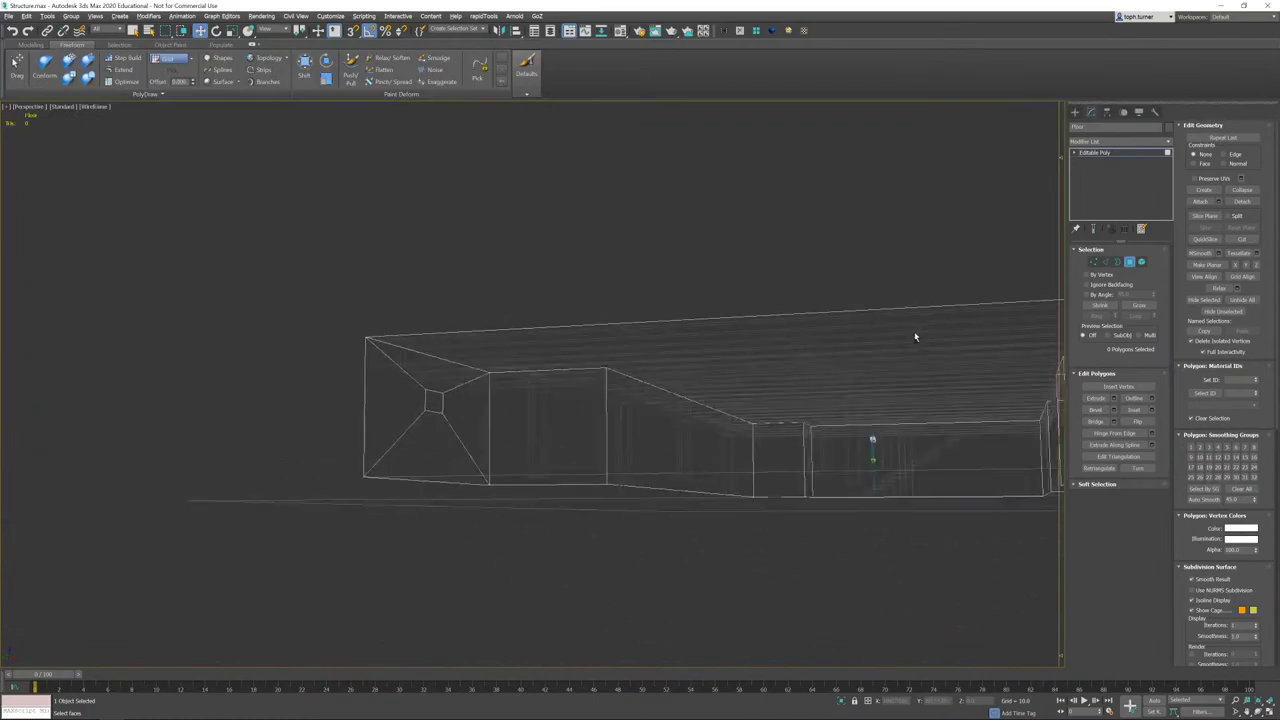
scroll(877, 344, "up", 10)
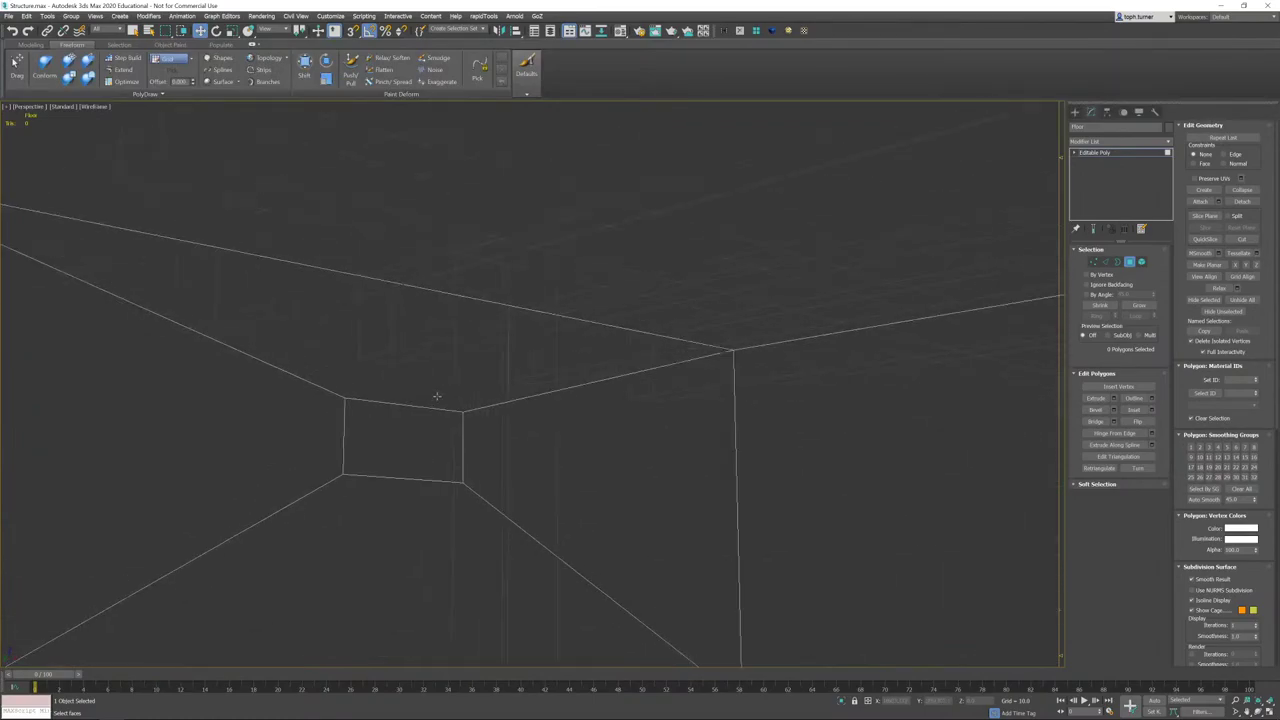
- Select the inset window polygon in the end wall, return to shaded display, inspect it among the posts and beams, and clear the selection
left_click(394, 415)
mouse_move(394, 416)
middle_mouse_down("alt")
mouse_move(420, 420)
mouse_move(405, 417)
middle_mouse_up("alt")
middle_click_drag(804, 429, 629, 423)
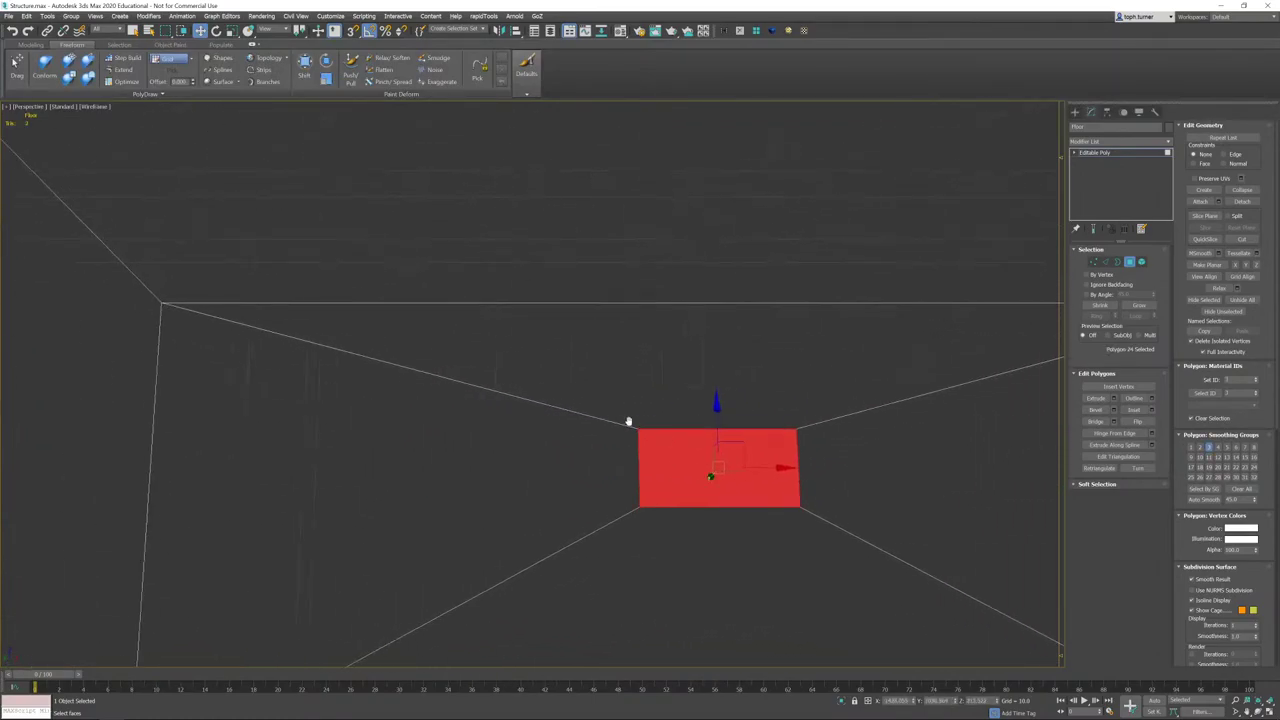
key("F3")
middle_click_drag(716, 405, 660, 402)
left_click_drag(658, 407, 654, 371)
right_click(660, 373)
middle_click_drag(654, 371, 677, 403, "alt")
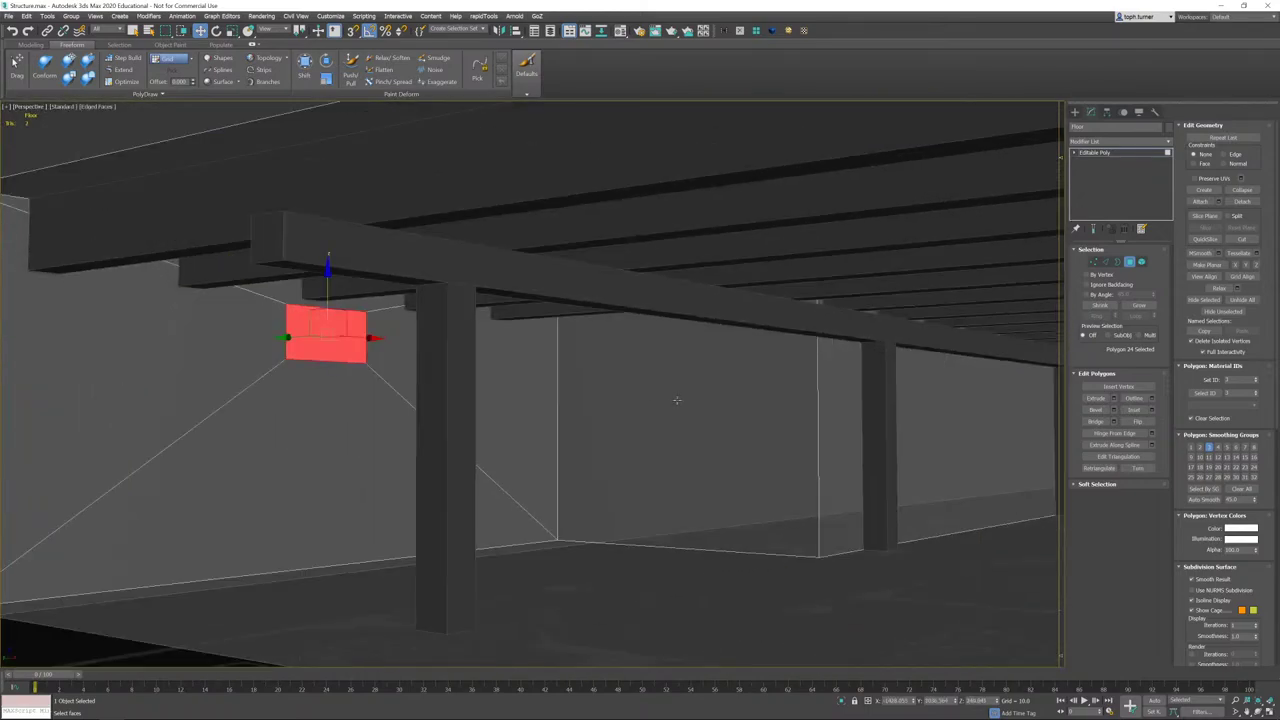
scroll(604, 391, "down", 4)
middle_click_drag(603, 390, 598, 391, "alt")
left_click(608, 380)
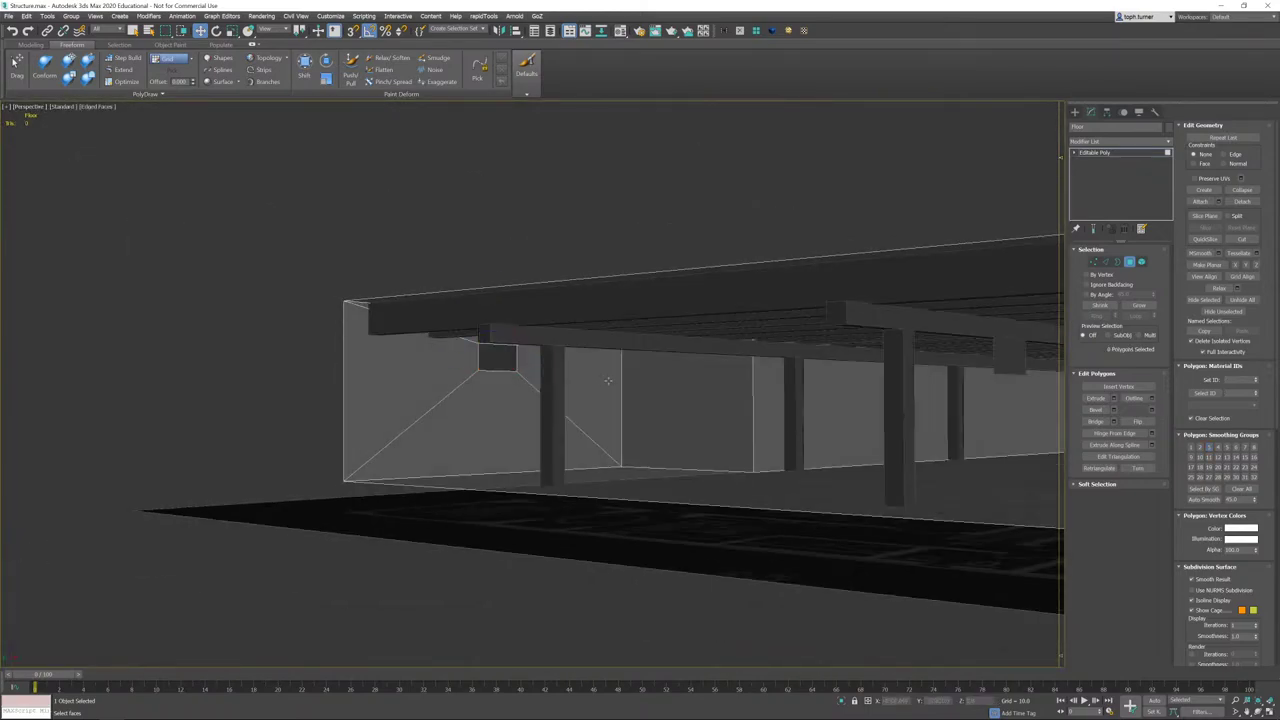
- Leave polygon editing of the walls, select the flat template box, and rotate it 90 degrees about the vertical axis
scroll(583, 380, "down", 3)
middle_click_drag(716, 298, 745, 345)
scroll(745, 345, "up", 3)
left_click(1129, 261)
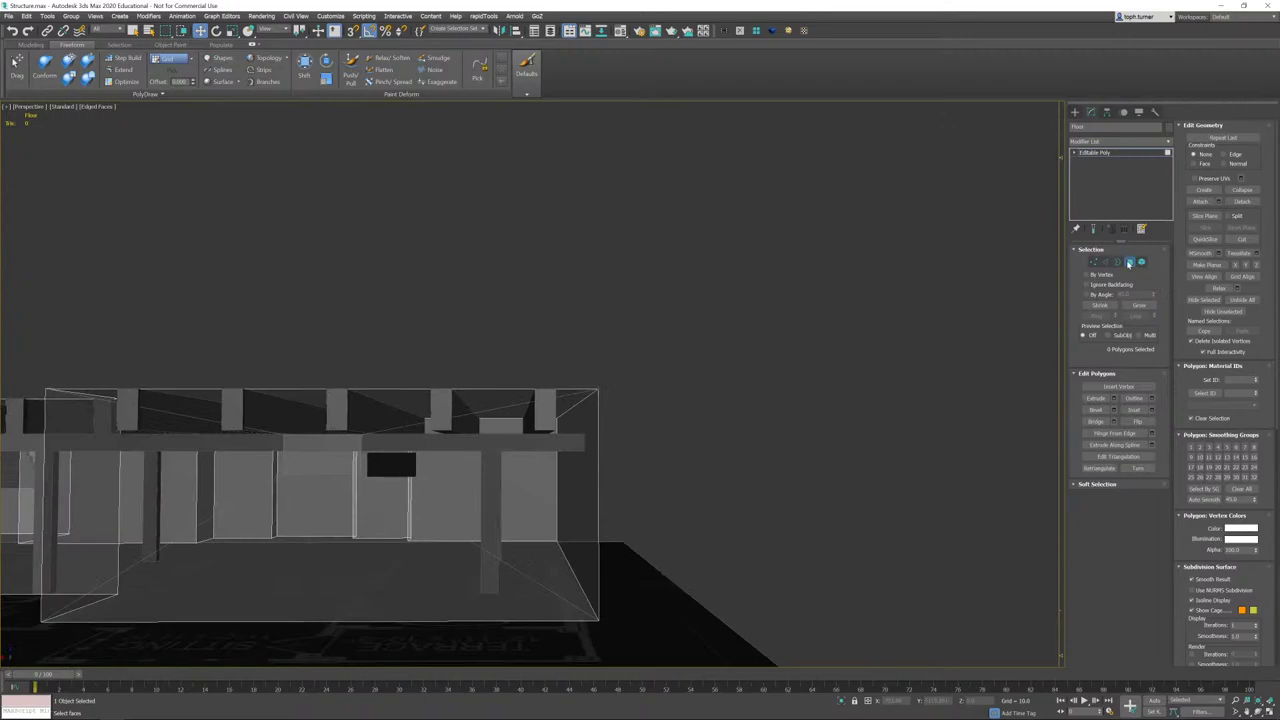
middle_click_drag(400, 468, 406, 469, "alt")
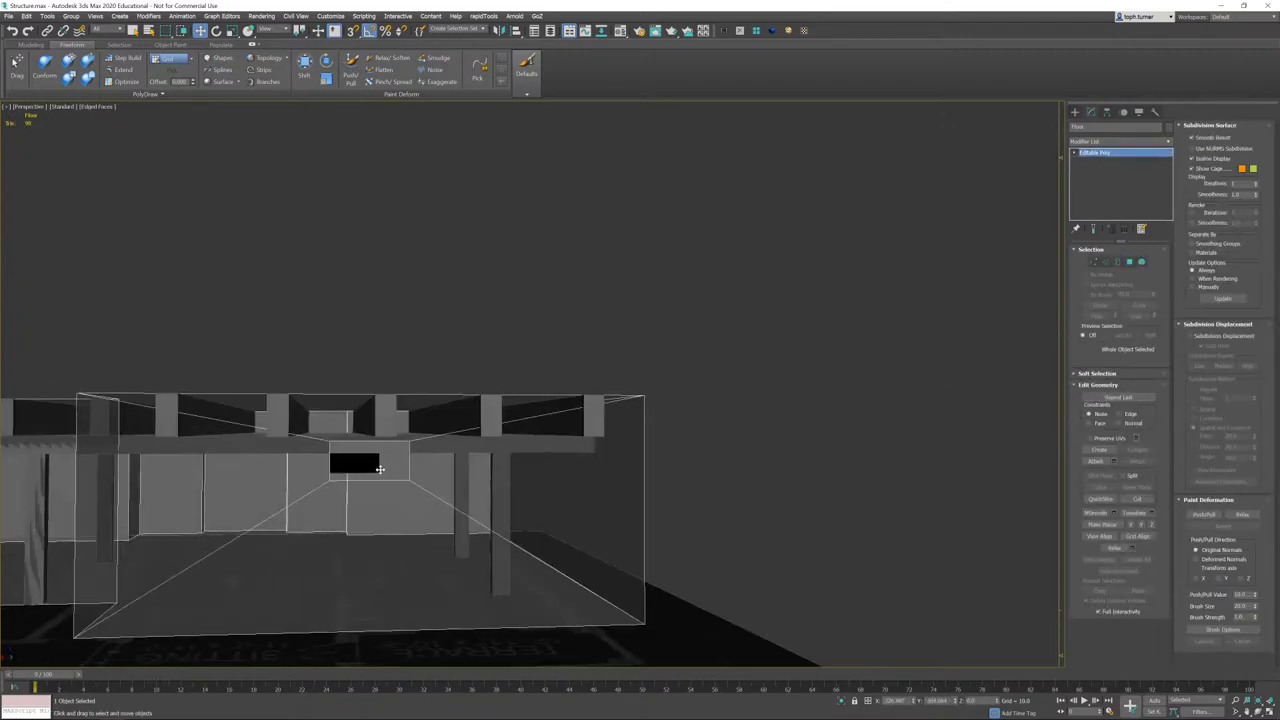
left_click(368, 468)
middle_click_drag(514, 449, 498, 471, "alt")
scroll(498, 471, "down", 3)
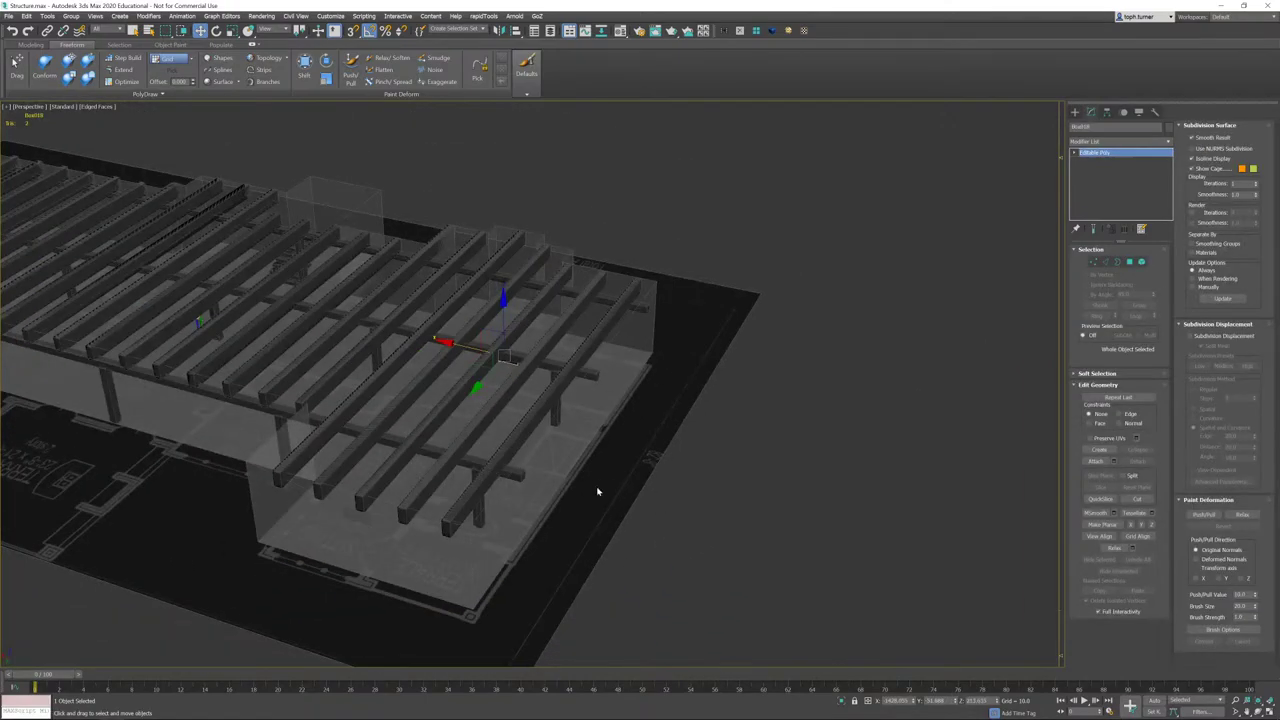
middle_click_drag(478, 323, 838, 275)
middle_click_drag(720, 463, 548, 389, "alt")
middle_click_drag(576, 395, 678, 345, "alt")
key("e")
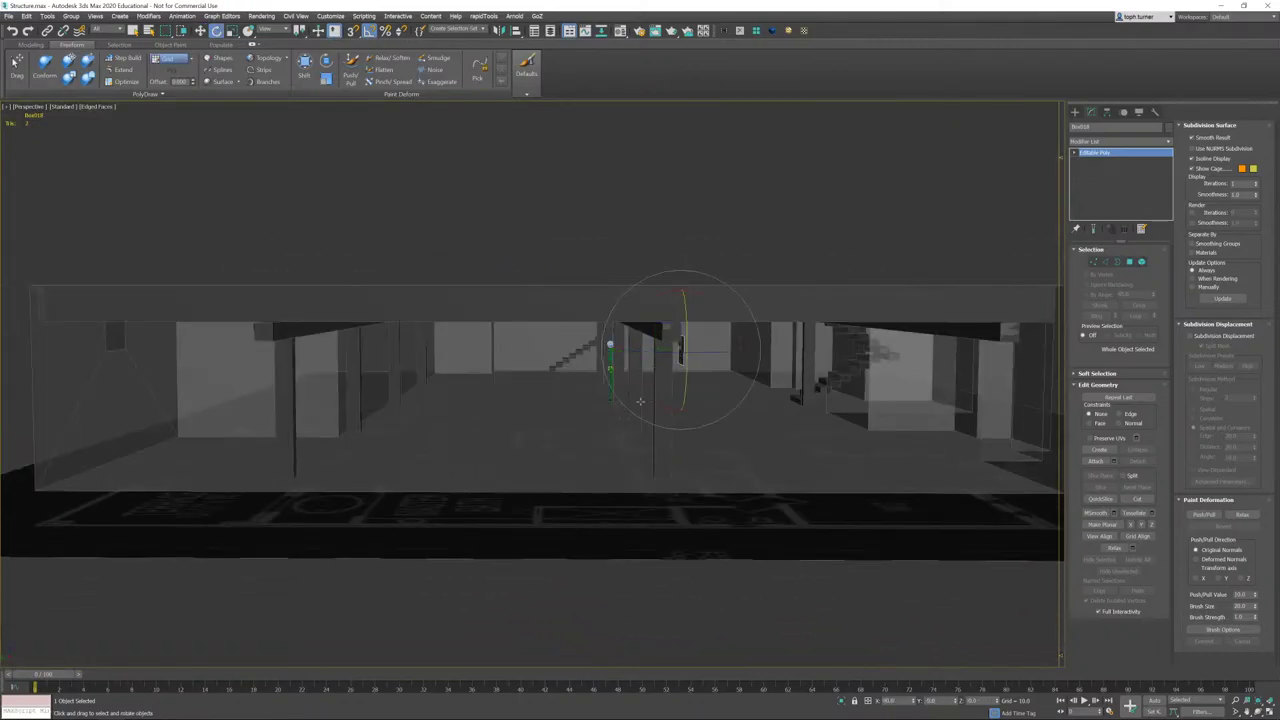
left_click_drag(657, 350, 684, 352)
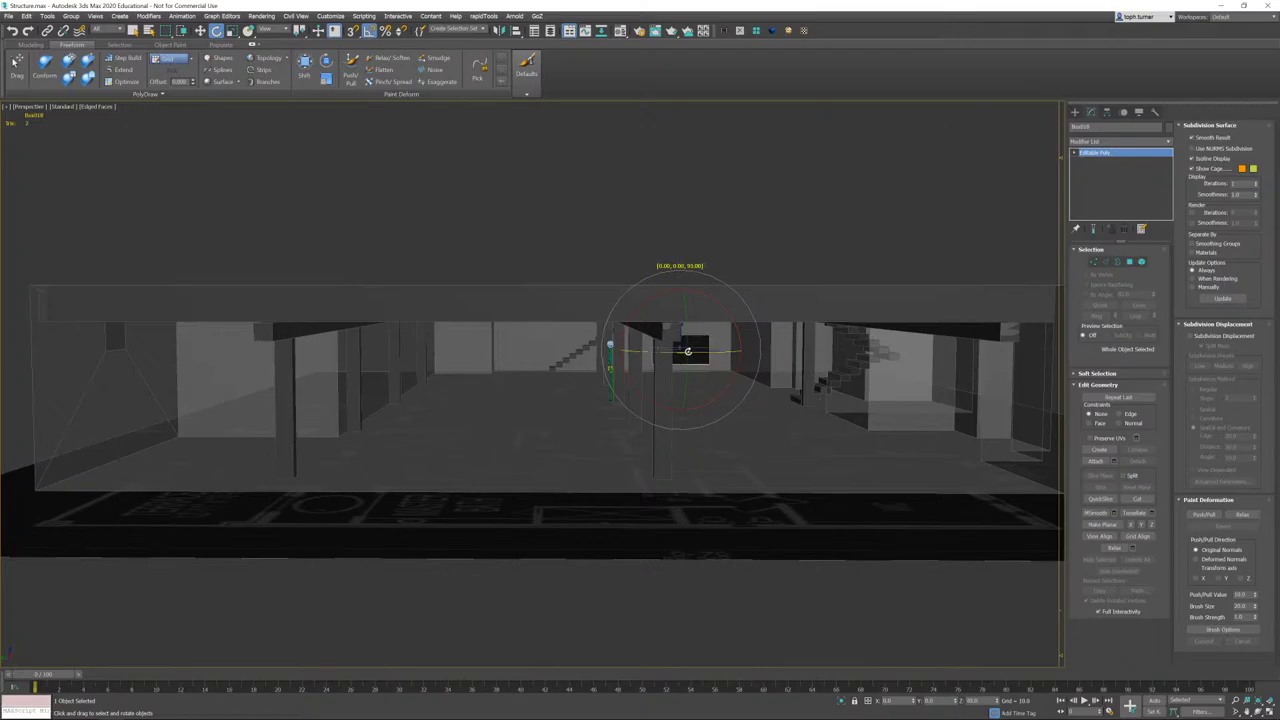
- Select the Floor mesh and try to place SwiftLoop edge loops across its long end wall
middle_click_drag(705, 366, 677, 388, "alt")
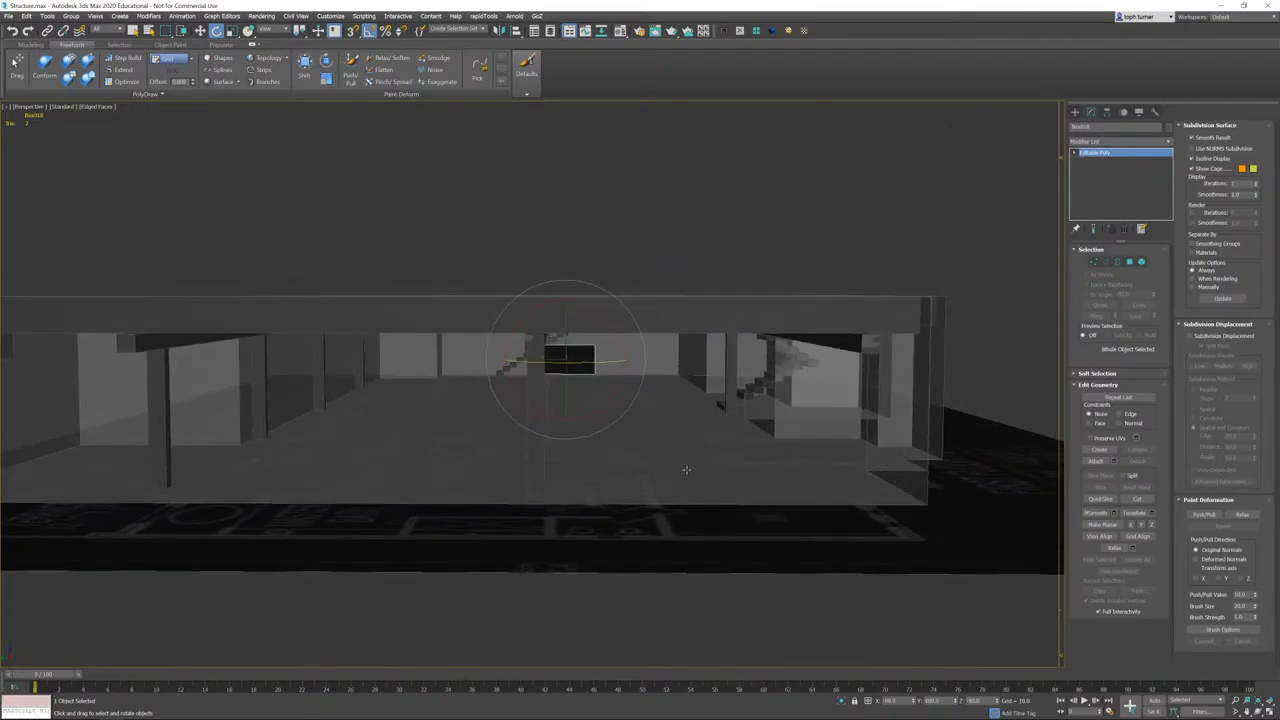
key("l")
key("z")
scroll(681, 443, "down", 5)
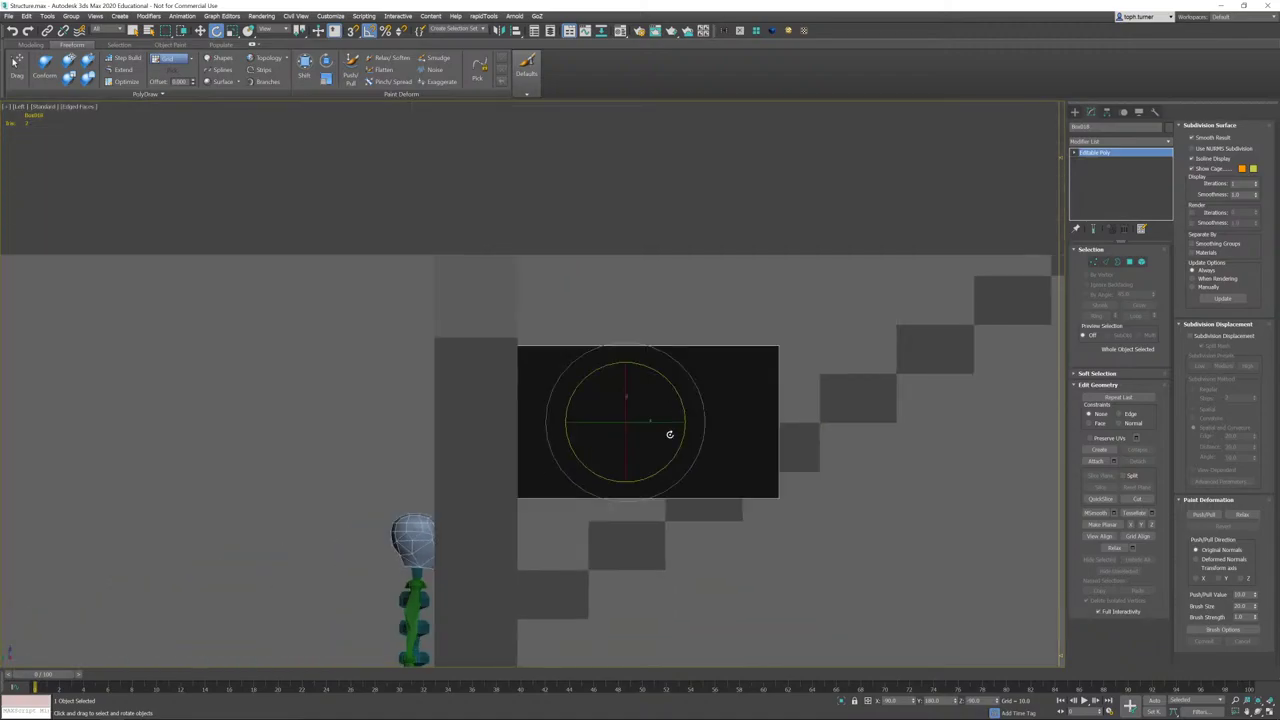
scroll(669, 434, "down", 10)
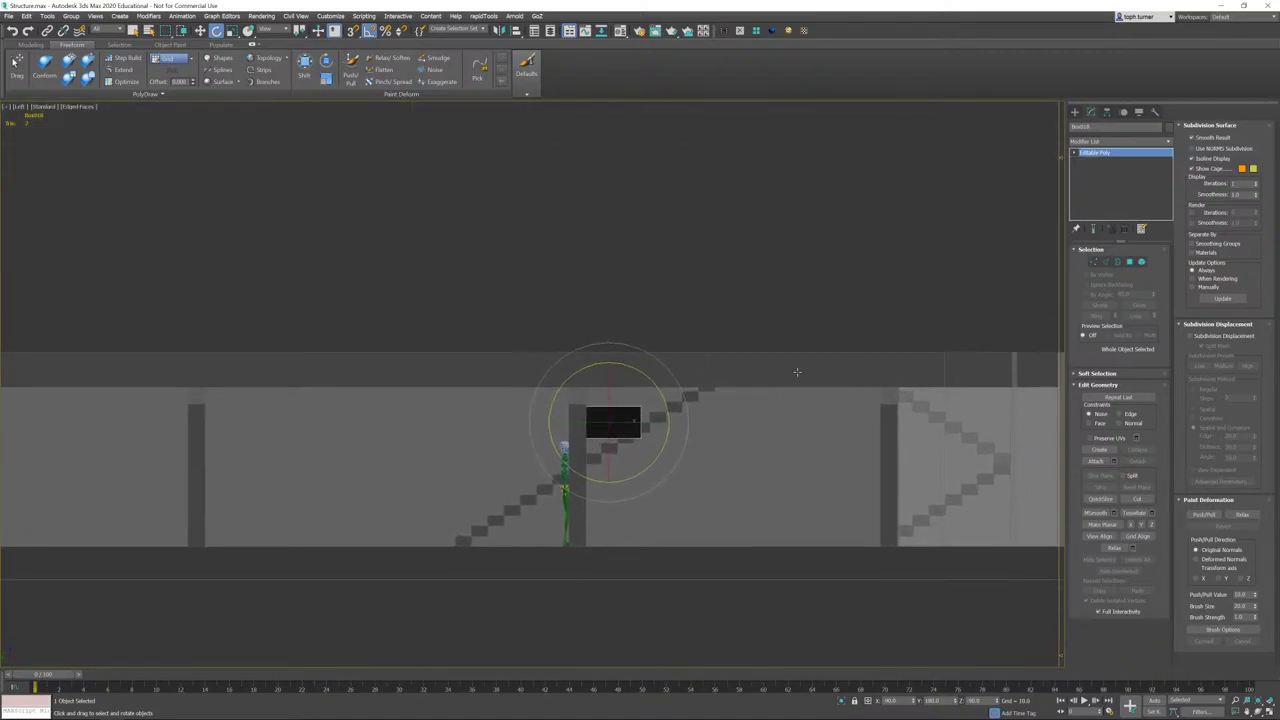
left_click(797, 372)
key("alt+1")
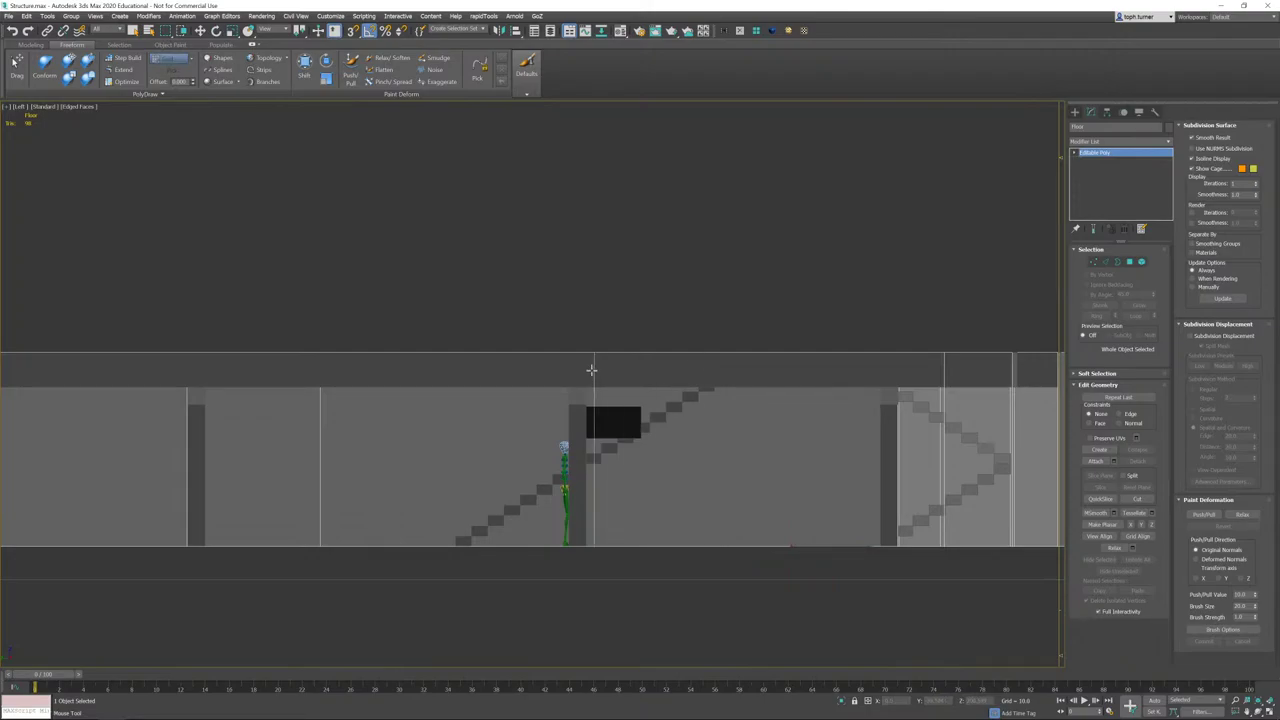
middle_click_drag(551, 417, 697, 386)
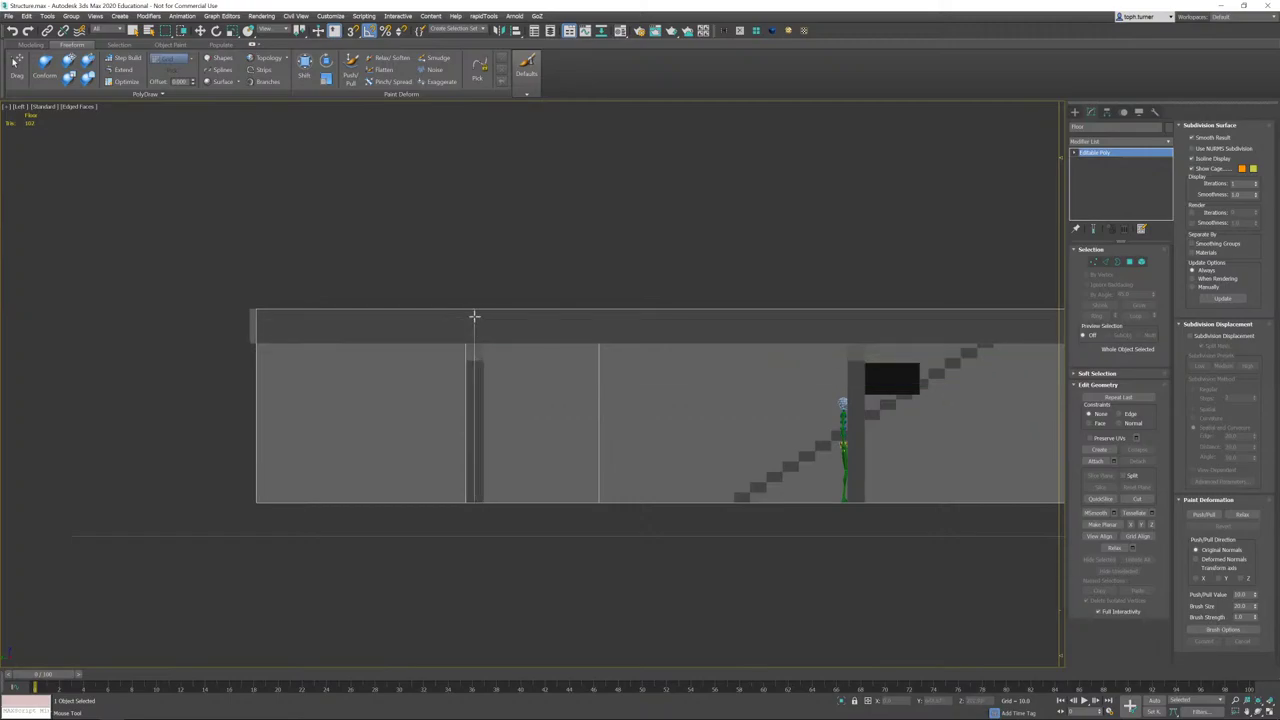
middle_click_drag(683, 354, 456, 376)
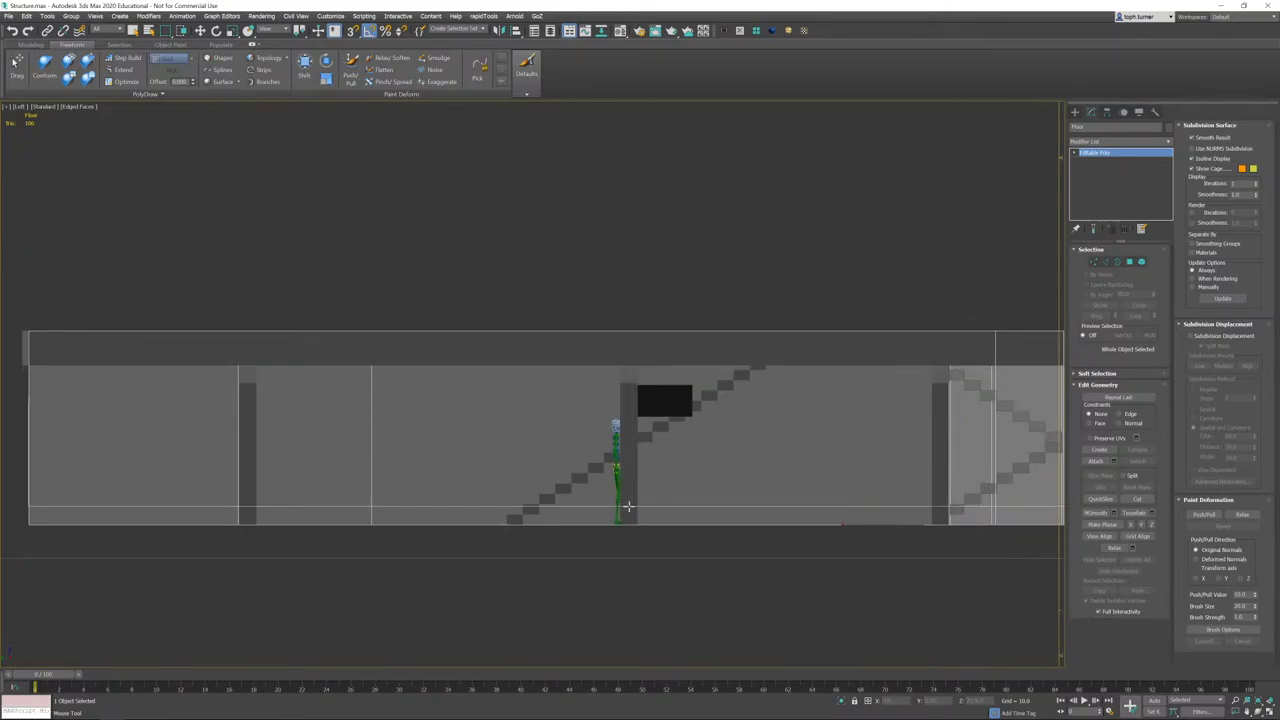
middle_click_drag(608, 473, 455, 477)
key("w")
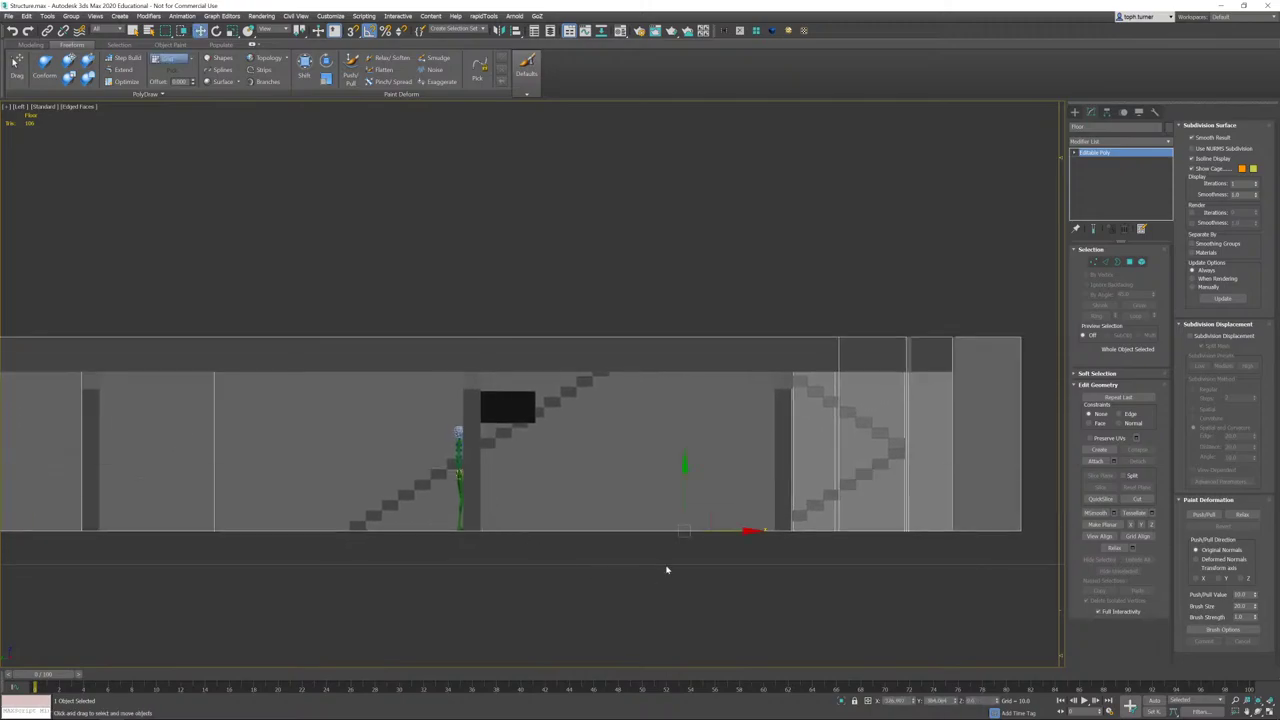
- Connect the upper and lower edges of the Floor mesh's end wall with 2 segments to split it into three panels
middle_click_drag(662, 525, 638, 523)
key("p")
scroll(655, 477, "down", 6)
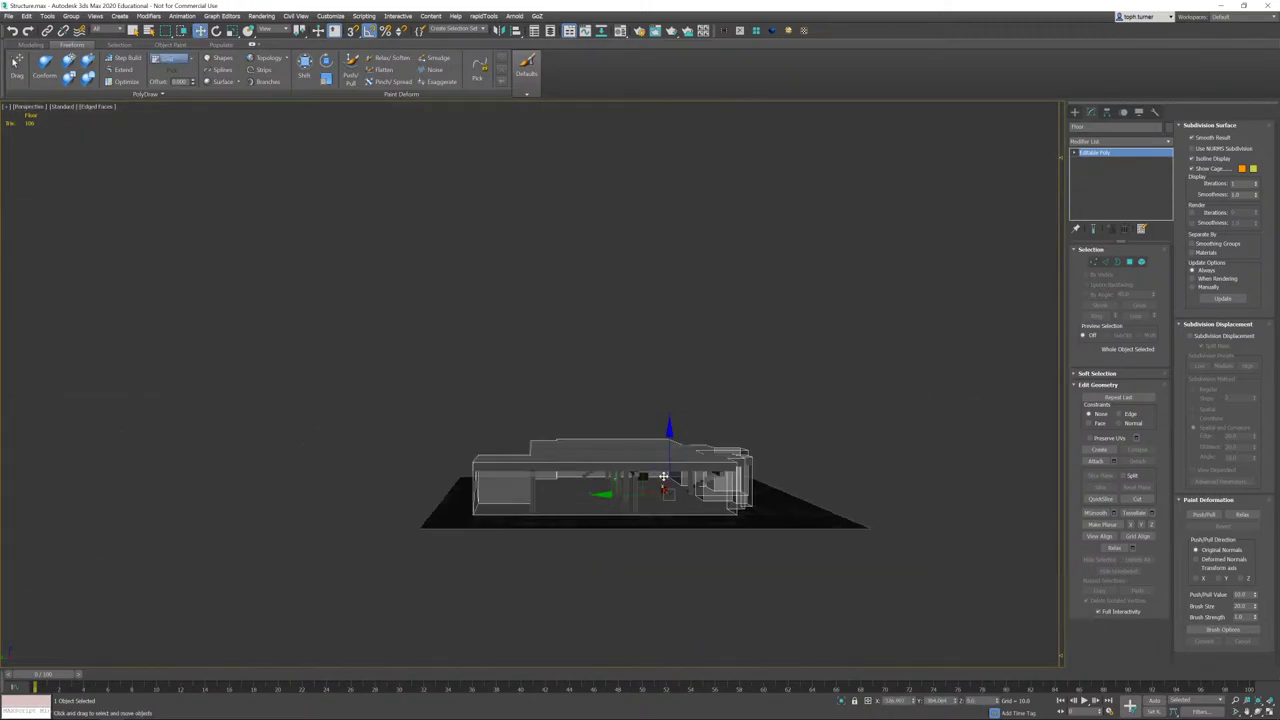
middle_click_drag(664, 476, 746, 510, "alt")
scroll(686, 543, "up", 4)
left_click(1105, 261)
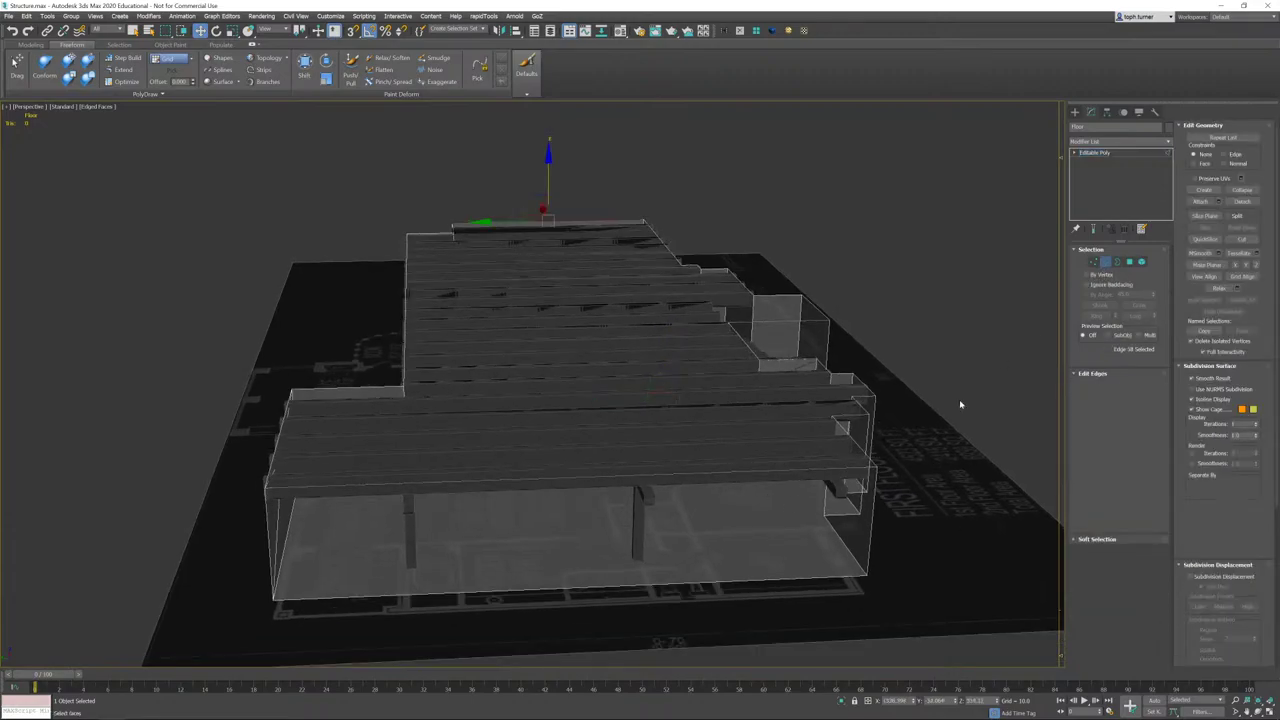
middle_click_drag(960, 400, 591, 554, "alt")
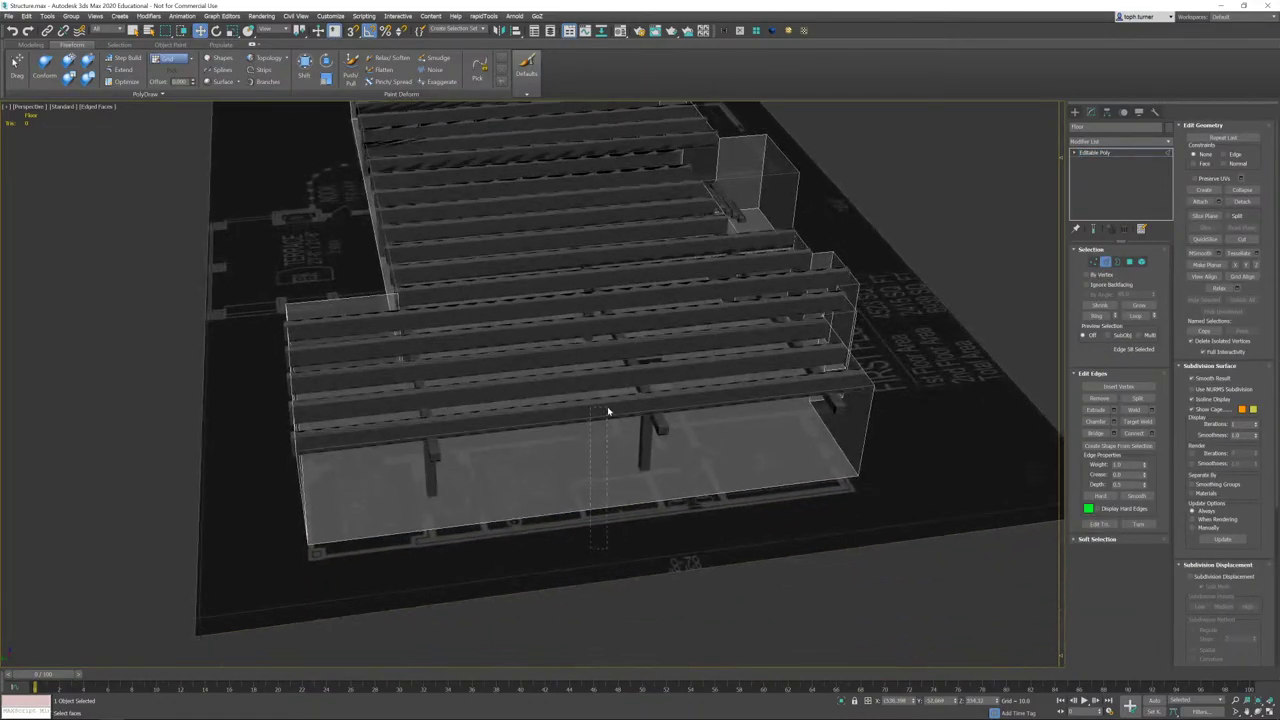
left_click_drag(607, 408, 607, 408)
left_click(1151, 433)
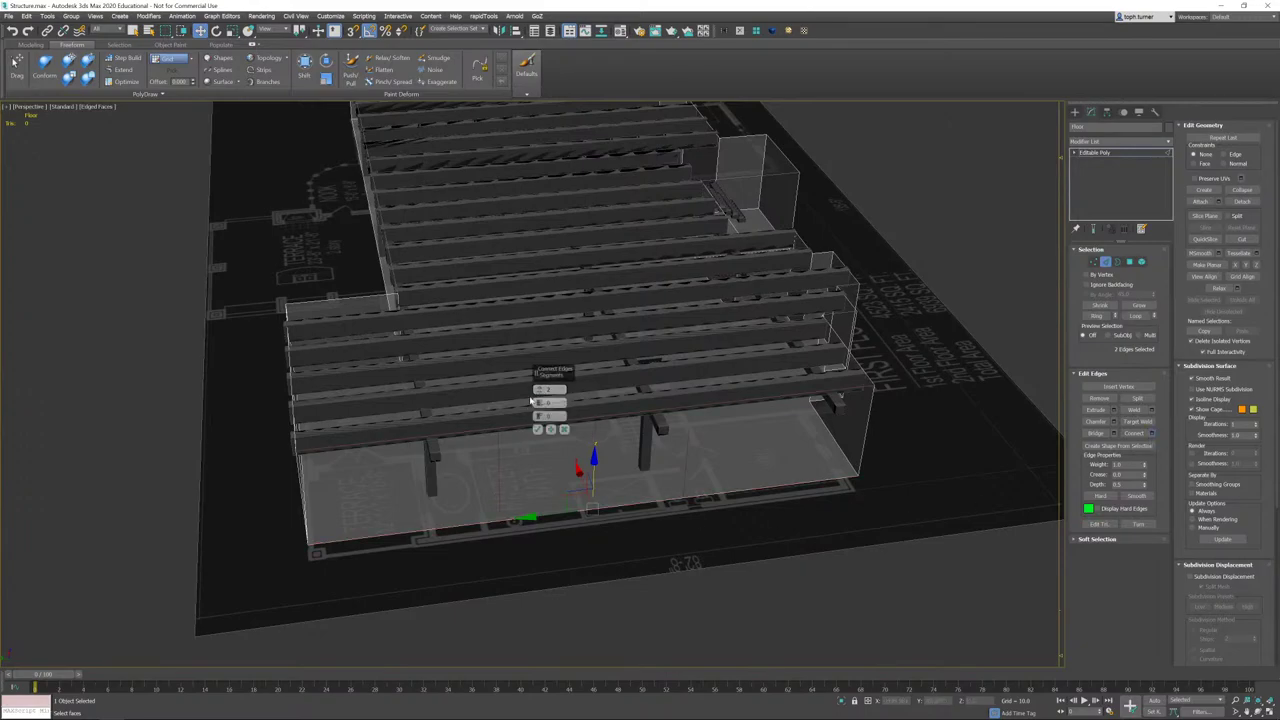
left_click(537, 429)
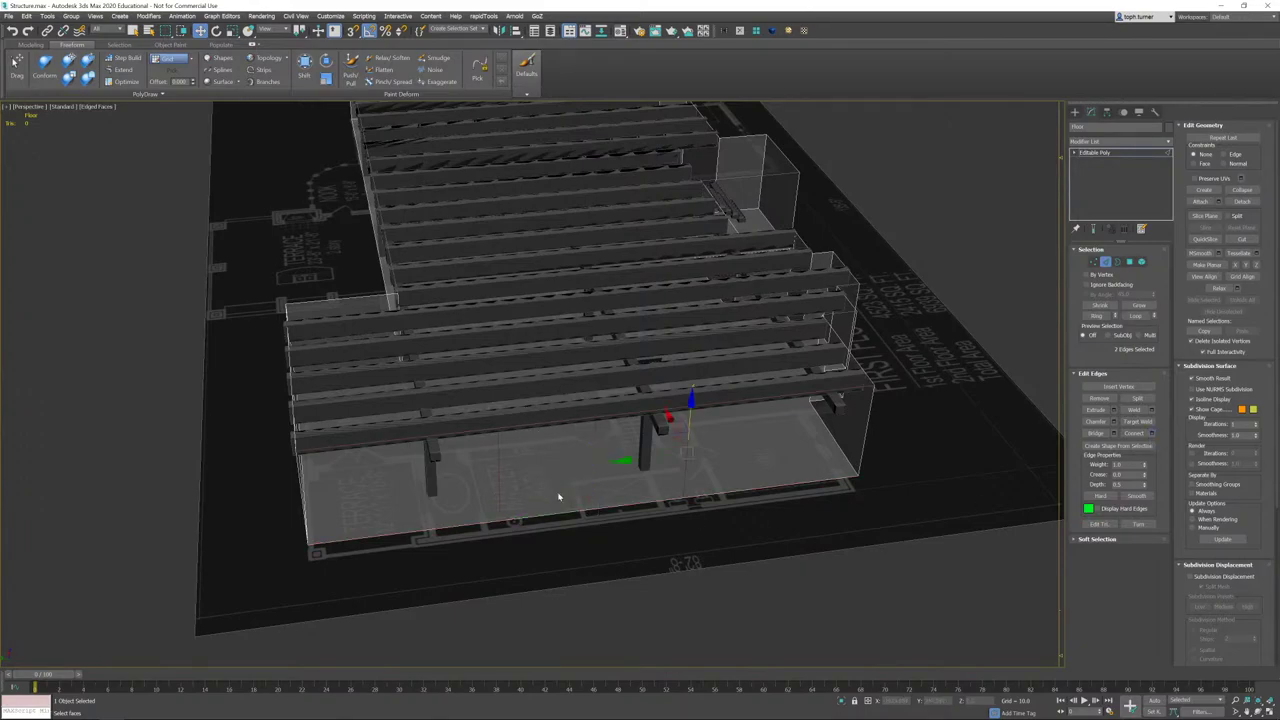
- Shift the two new vertical wall edges sideways to line up with the columns behind the wall
key("l")
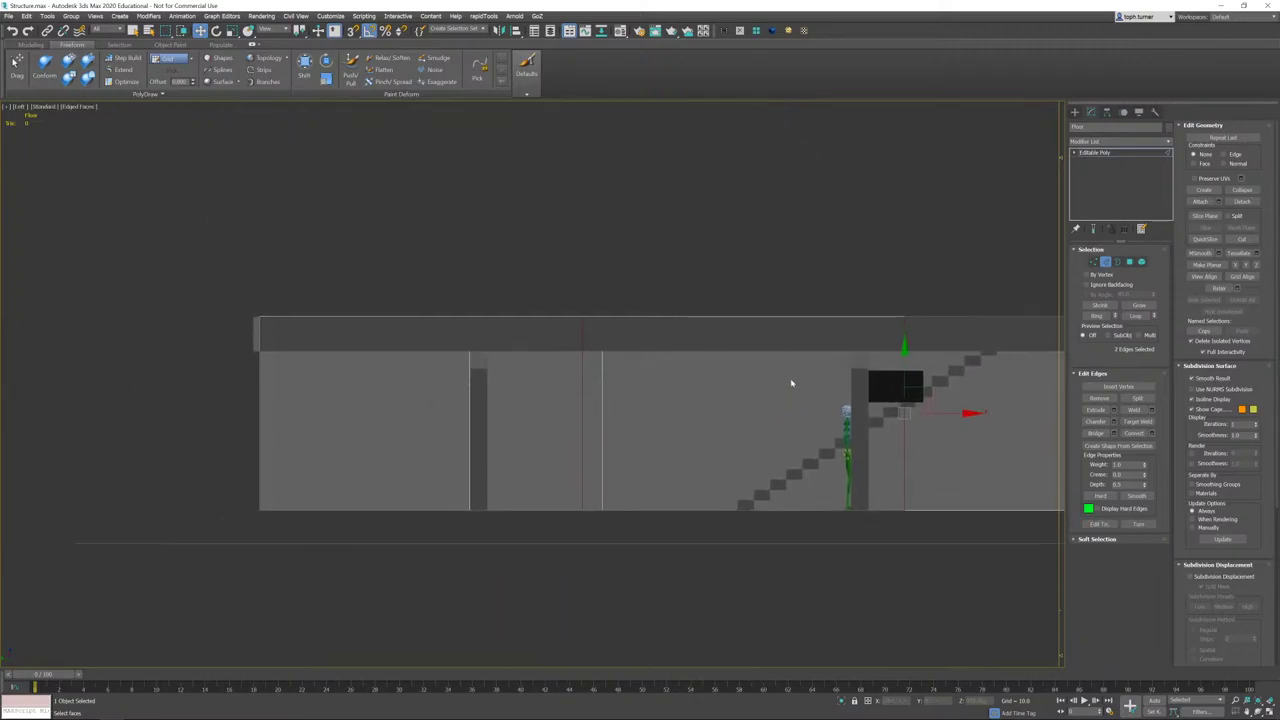
middle_click_drag(871, 409, 549, 554)
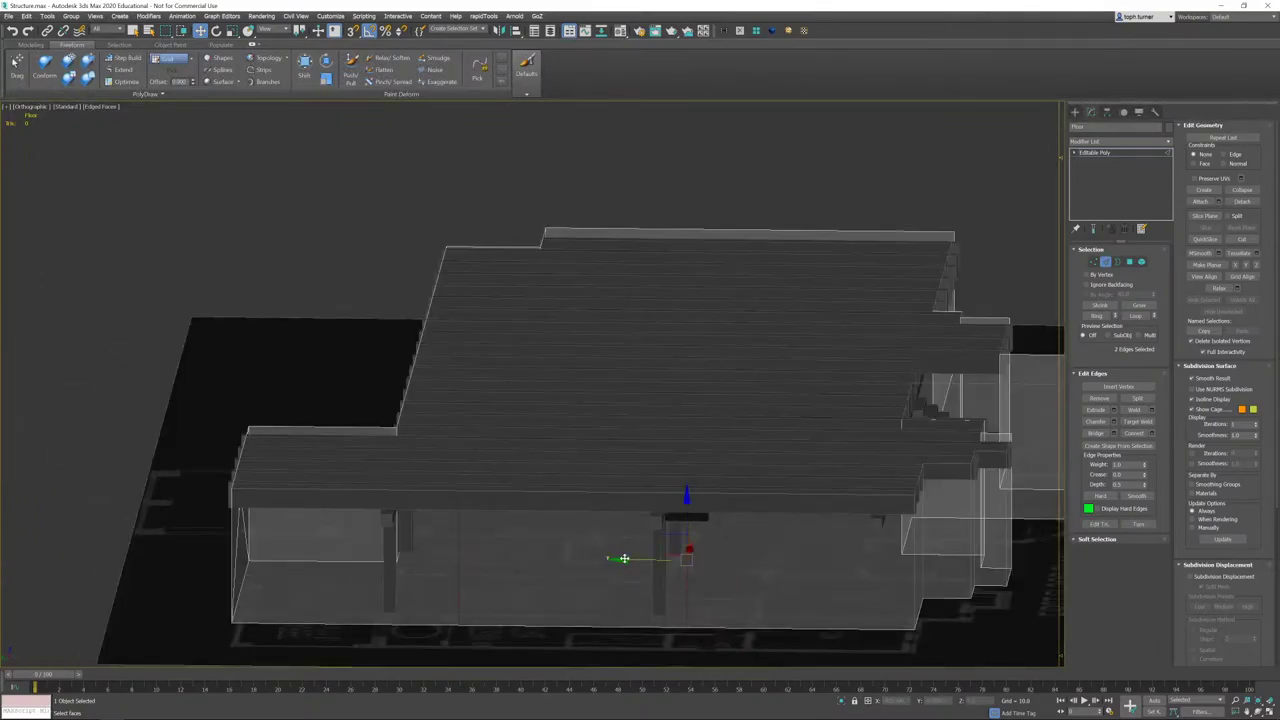
key("l")
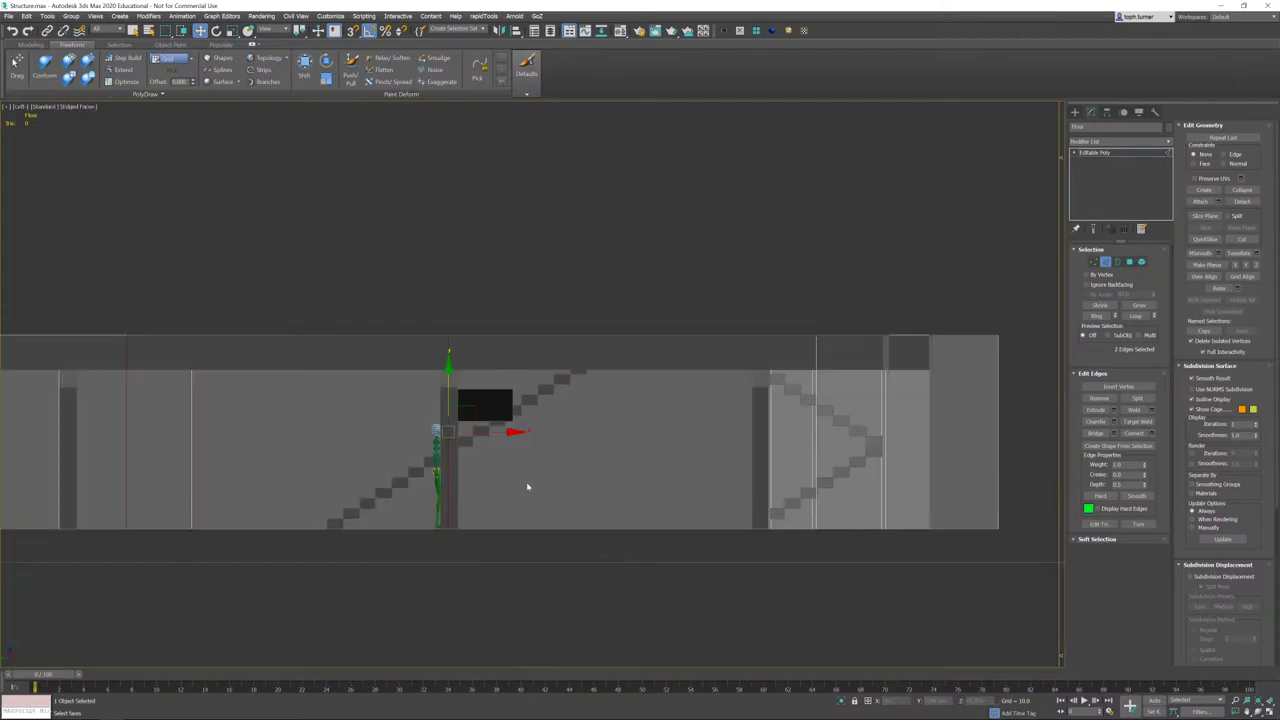
left_click(477, 472)
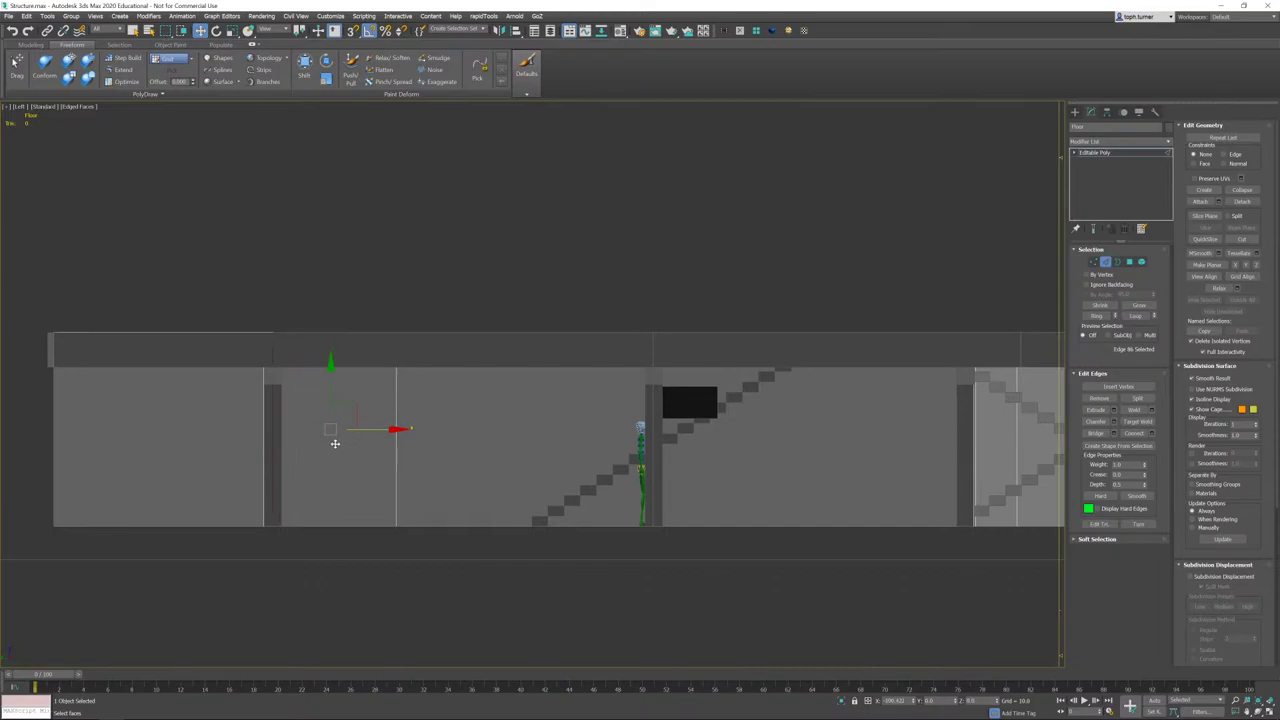
left_click_drag(335, 443, 276, 443)
- Select the two wall panels between the new edges and the wall's far end and inset each polygon individually
left_click(1130, 263)
left_click(800, 400)
left_click(546, 414, "ctrl")
middle_click_drag(661, 424, 590, 449)
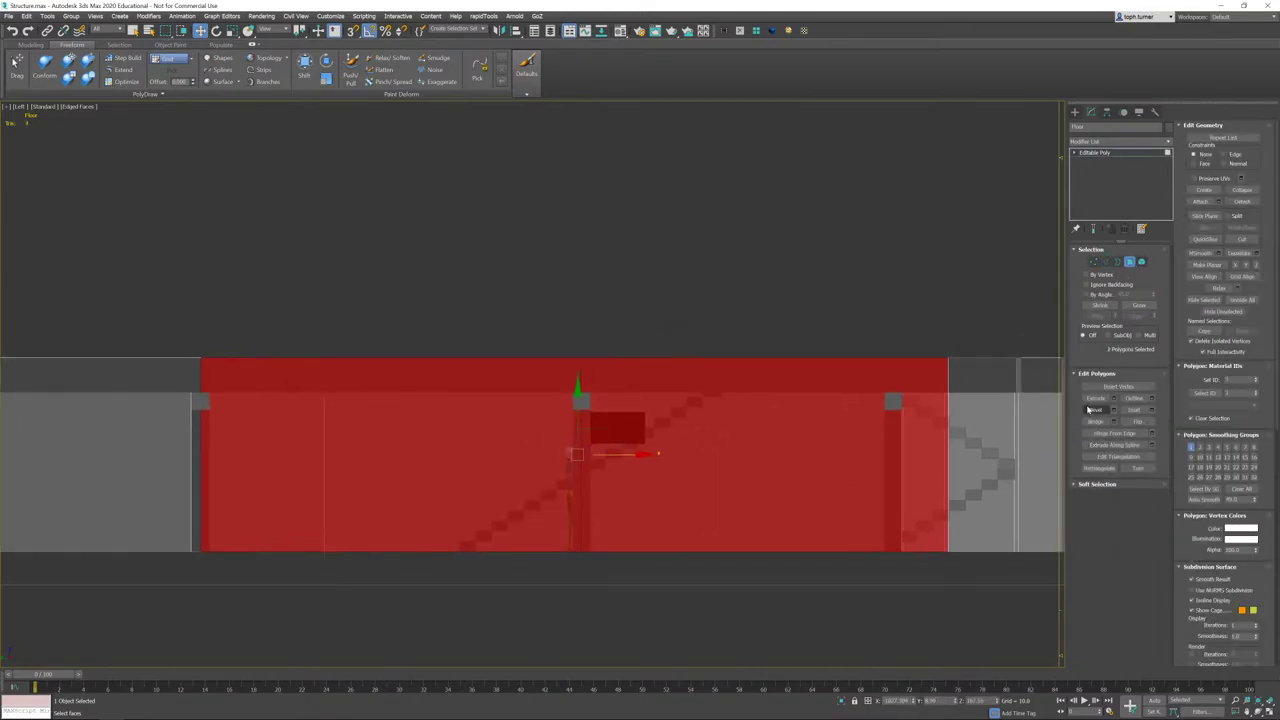
left_click(1152, 410)
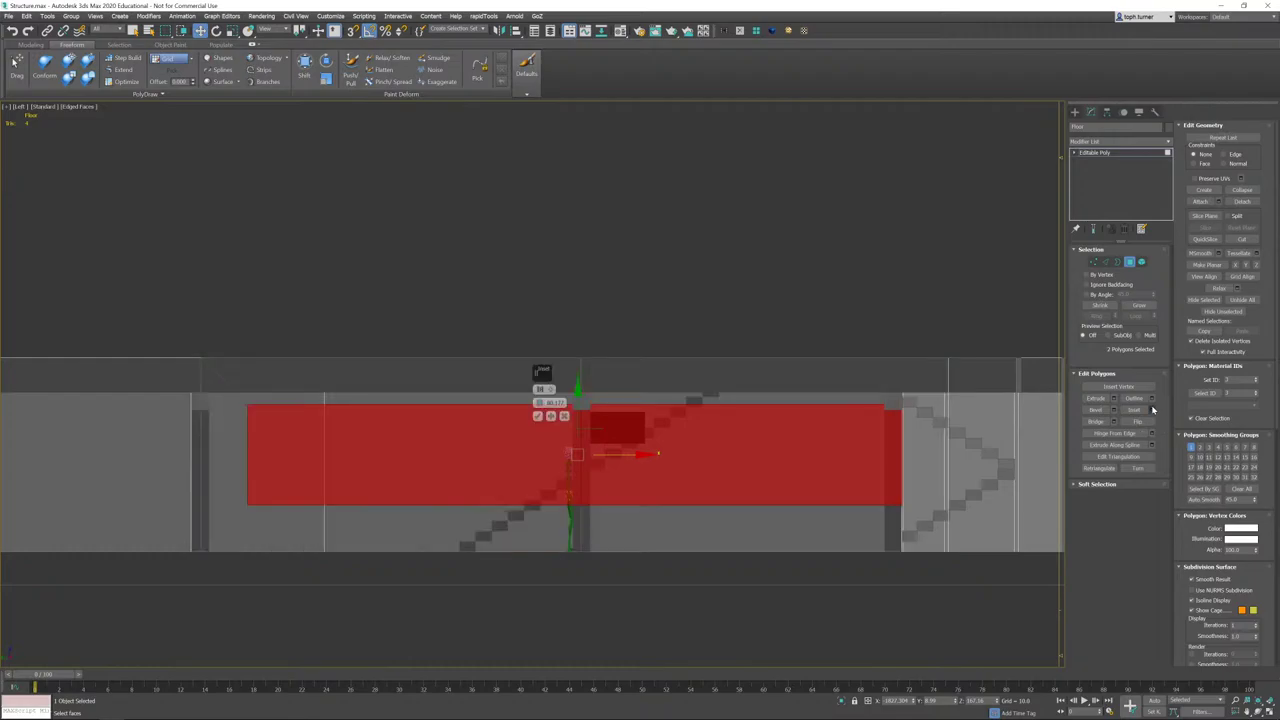
left_click(546, 389)
left_click(565, 412)
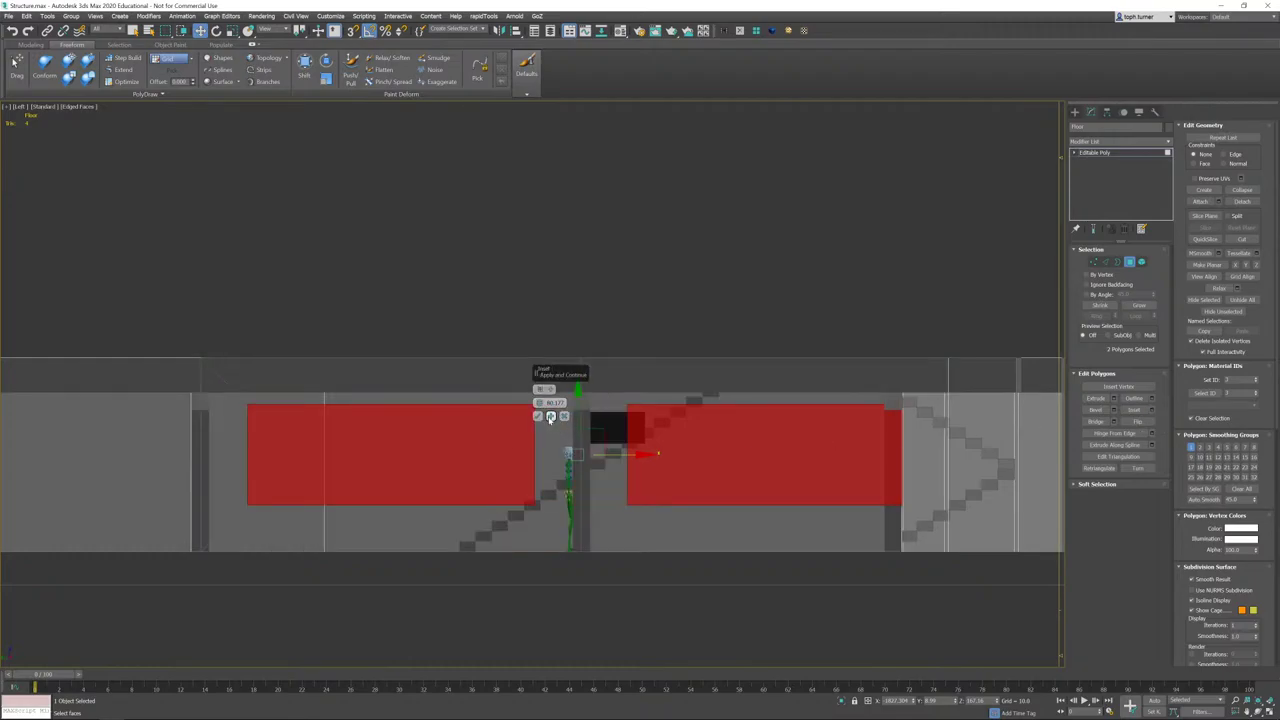
left_click(538, 416)
- Shorten the two inset faces to the dark reference panel's height and raise them level with it
scroll(652, 291, "up", 2)
scroll(652, 291, "up", 1)
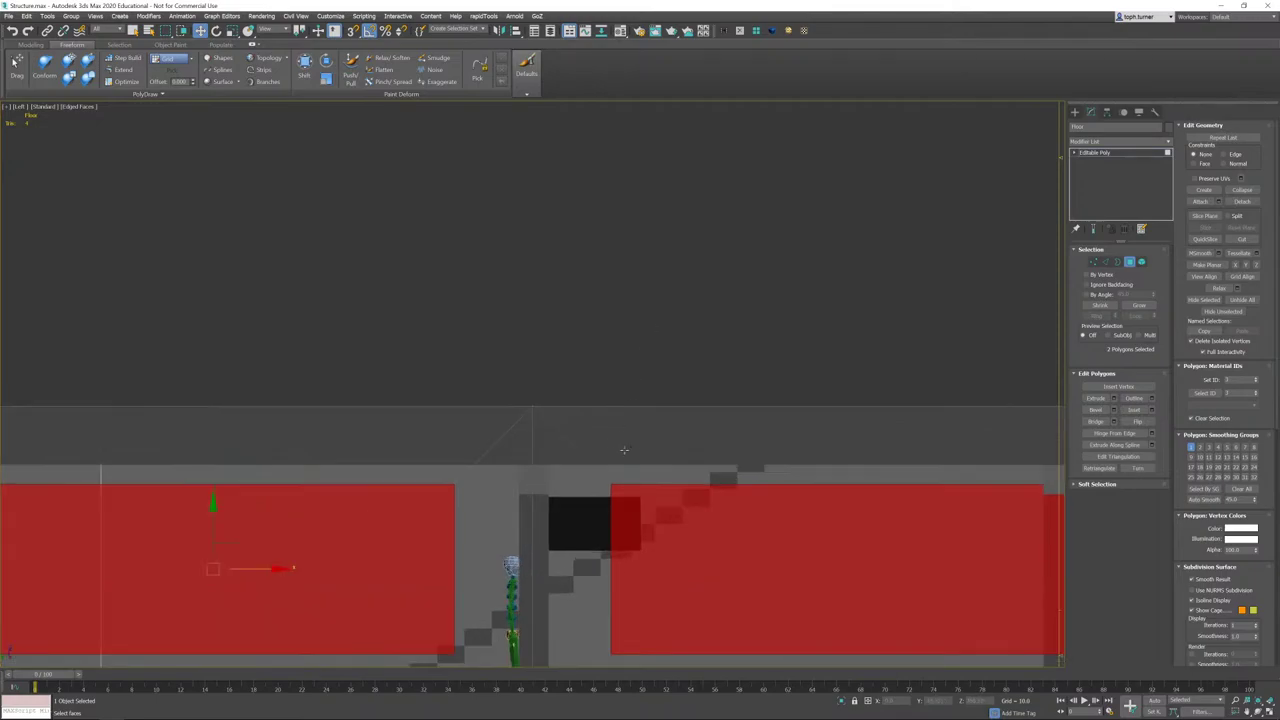
middle_click_drag(640, 450, 600, 356)
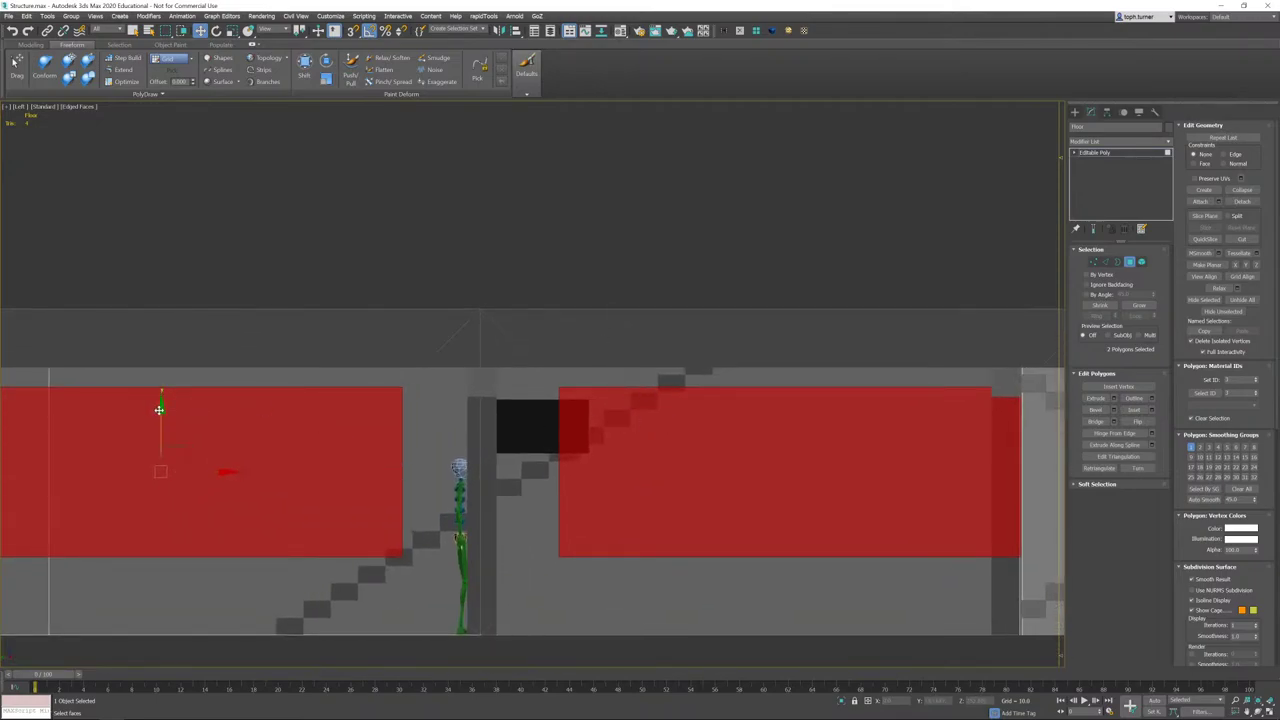
mouse_move(159, 409)
left_mouse_down()
mouse_move(180, 369)
mouse_move(172, 410)
left_mouse_up()
key("r")
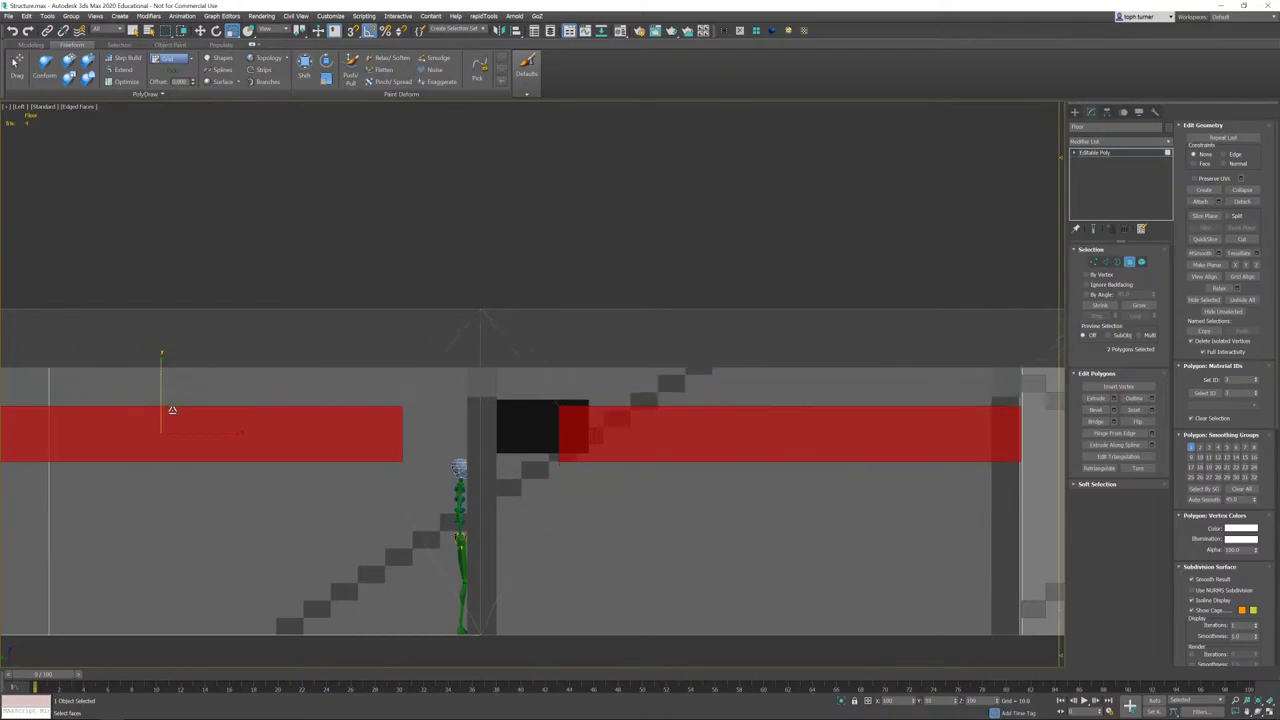
key("w")
left_click(158, 386)
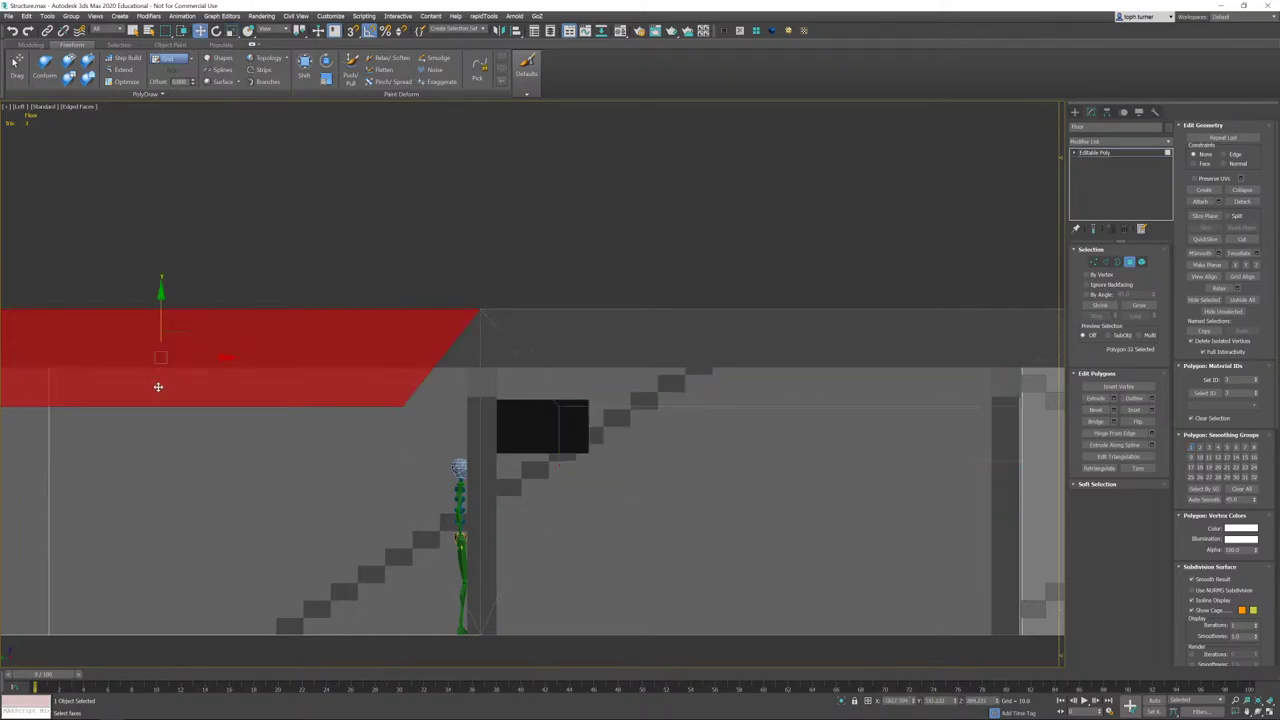
key("ctrl+z")
left_click_drag(162, 370, 163, 366)
- Narrow both inset faces to about the dark reference panel's width and clear the face selection
middle_click_drag(584, 430, 543, 418)
key("r")
left_click_drag(195, 419, 94, 427)
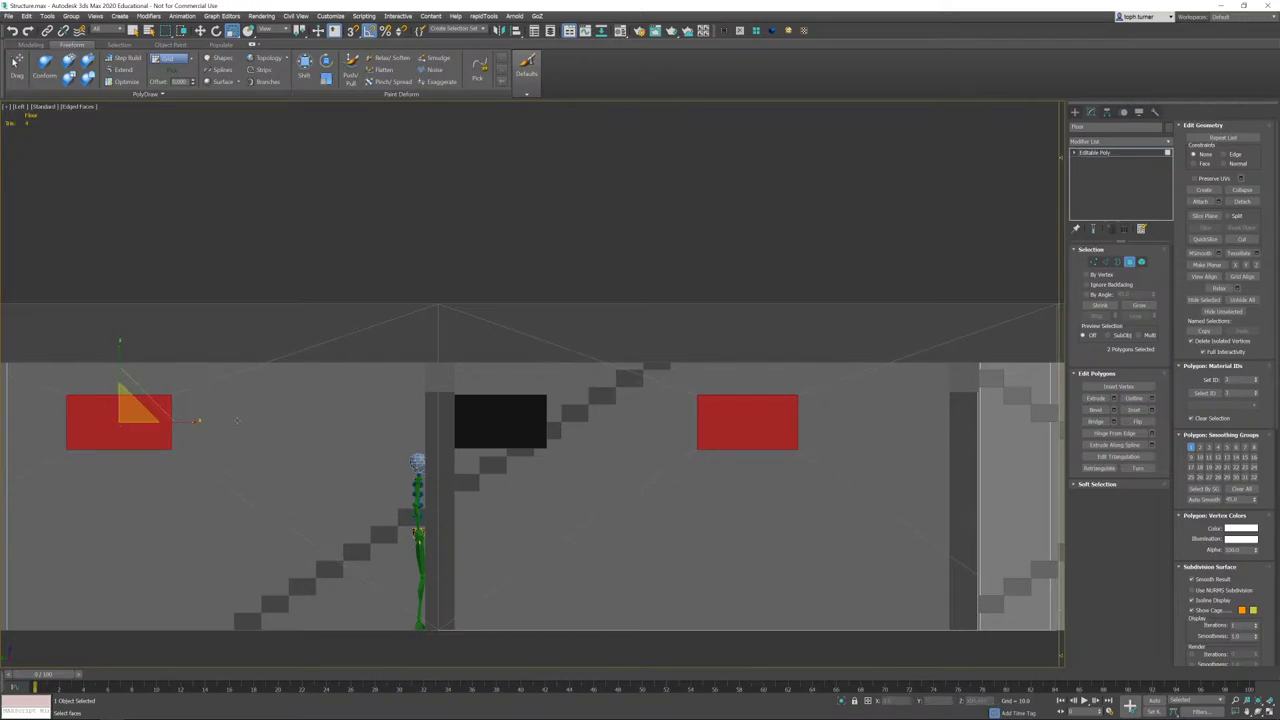
left_click(779, 341)
scroll(814, 351, "down", 3)
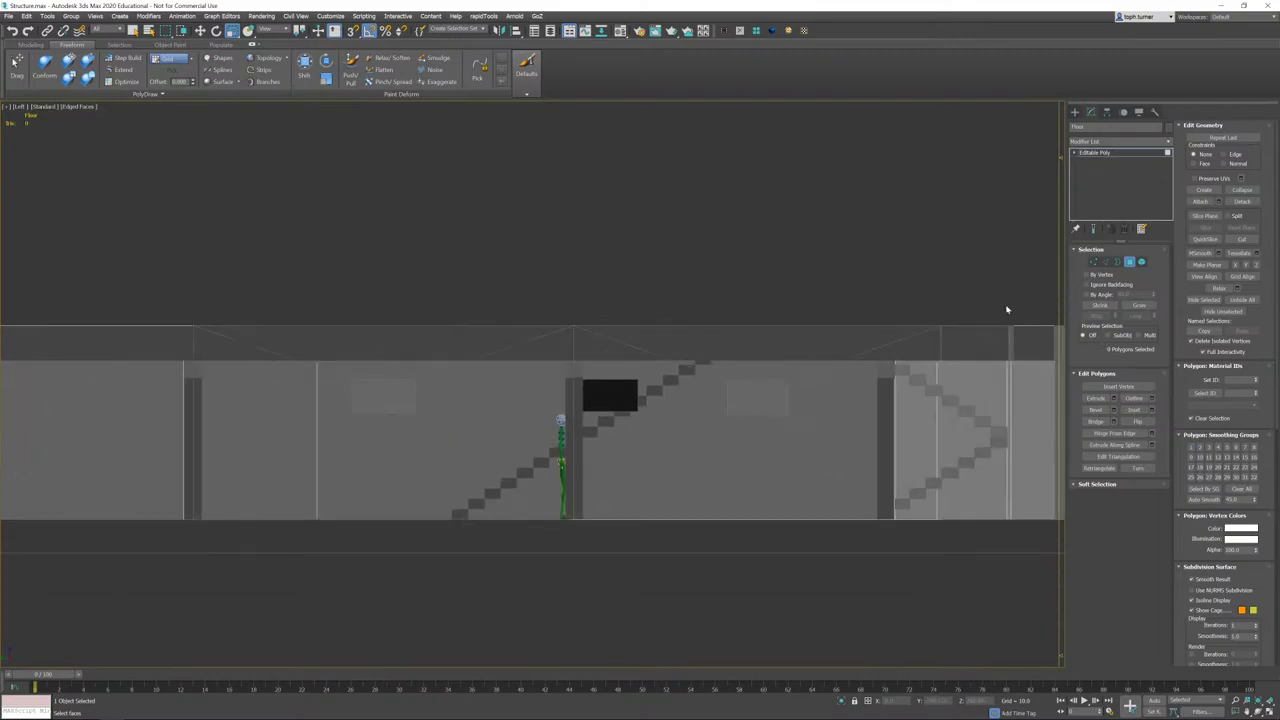
- Select the two wall faces flanking the projecting stair bay and inset them for window openings
key("p")
key("z")
middle_click_drag(727, 346, 545, 452, "alt")
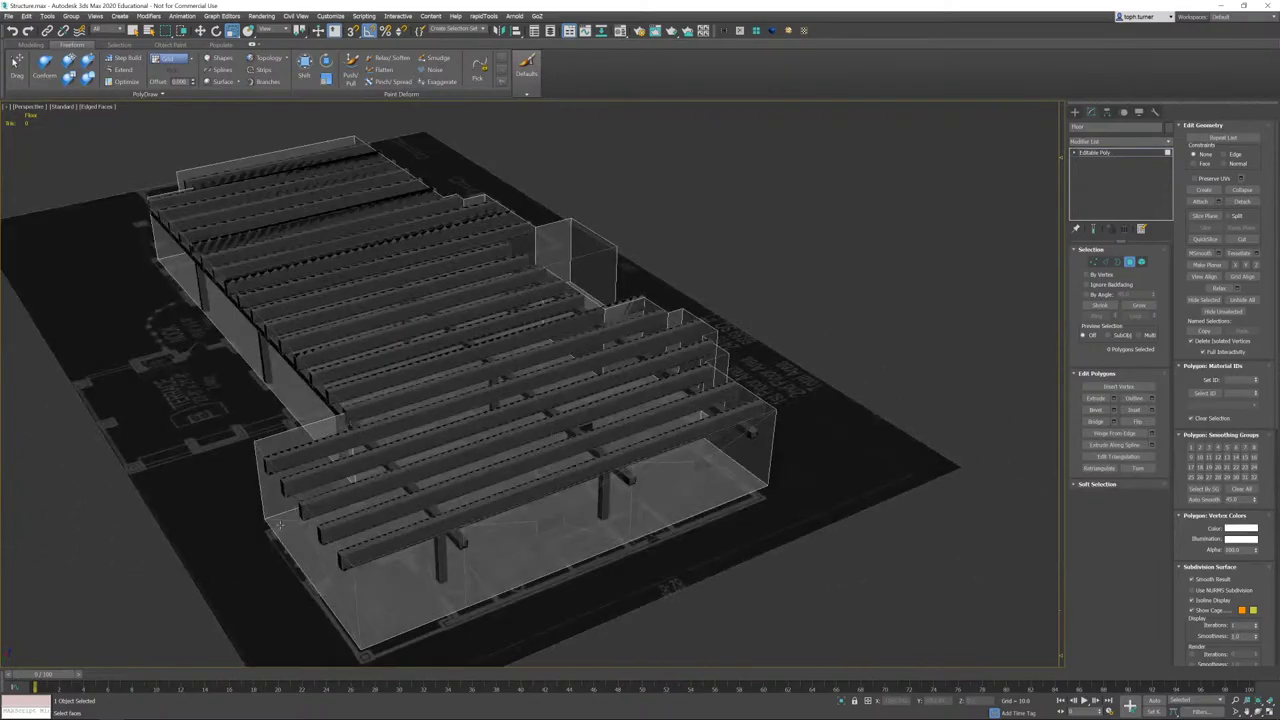
middle_click_drag(709, 457, 491, 553, "alt")
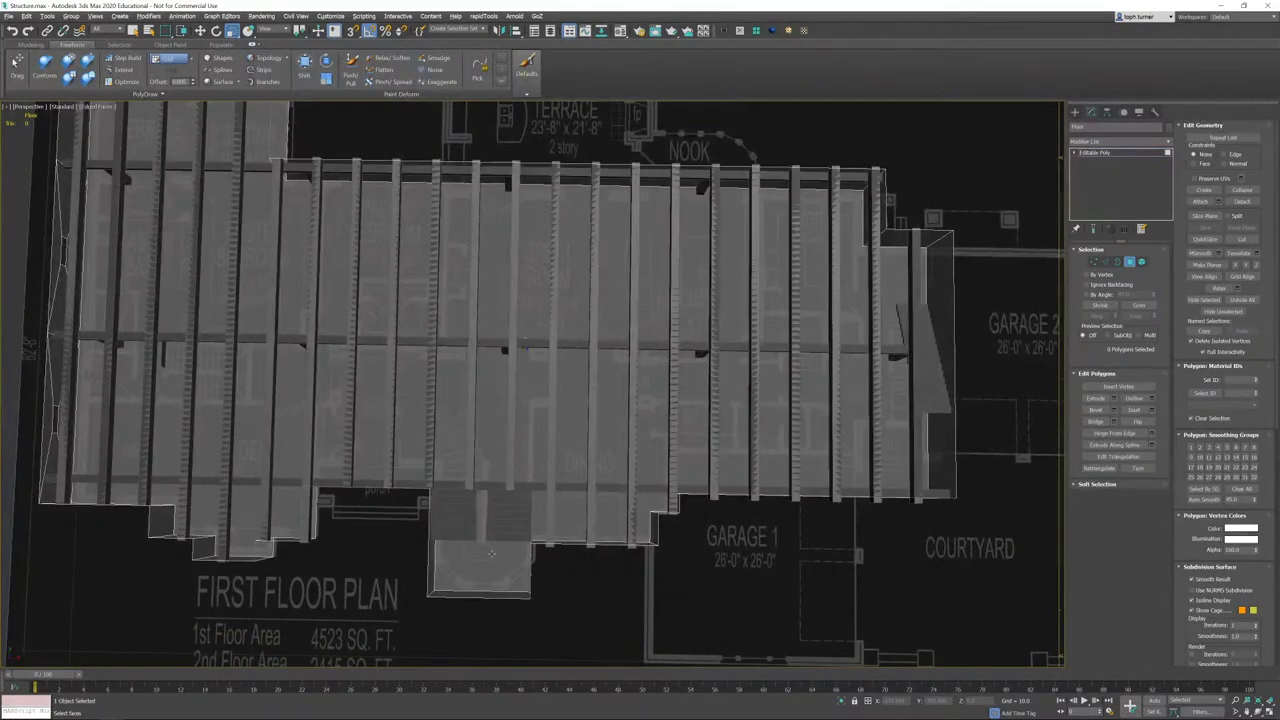
middle_click_drag(620, 551, 596, 472, "alt")
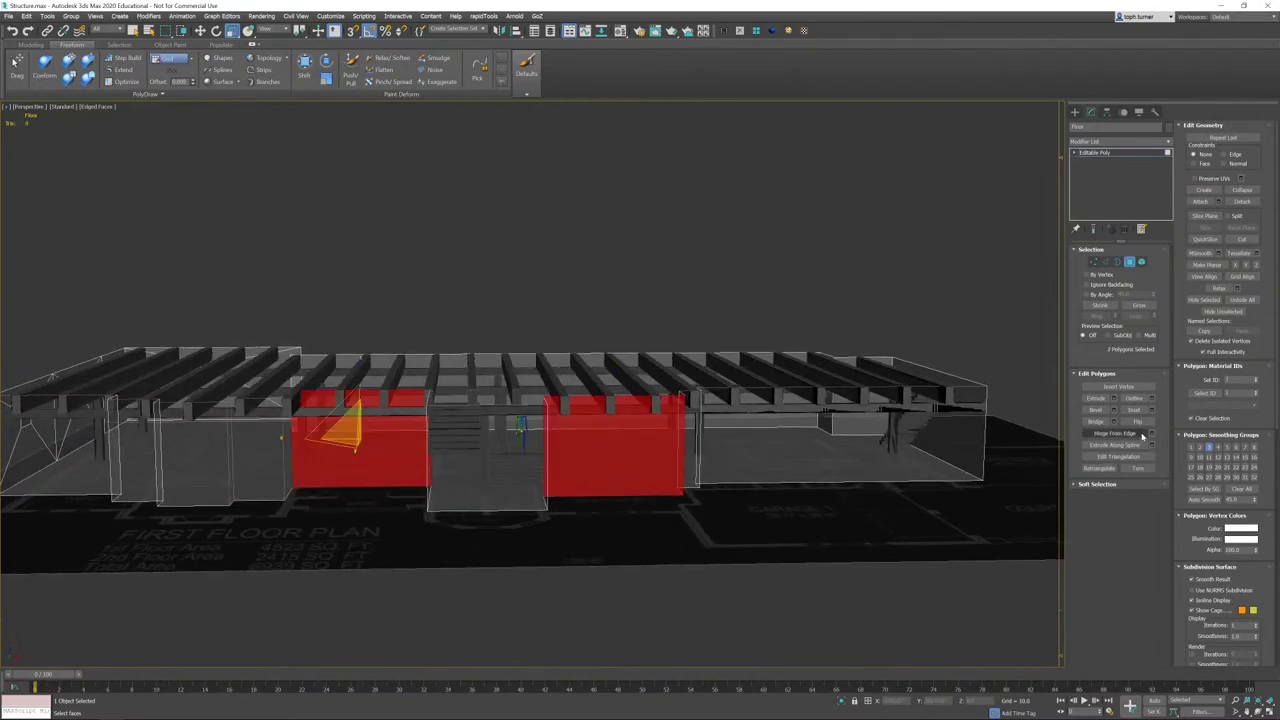
middle_click_drag(600, 484, 605, 508, "ctrl+alt")
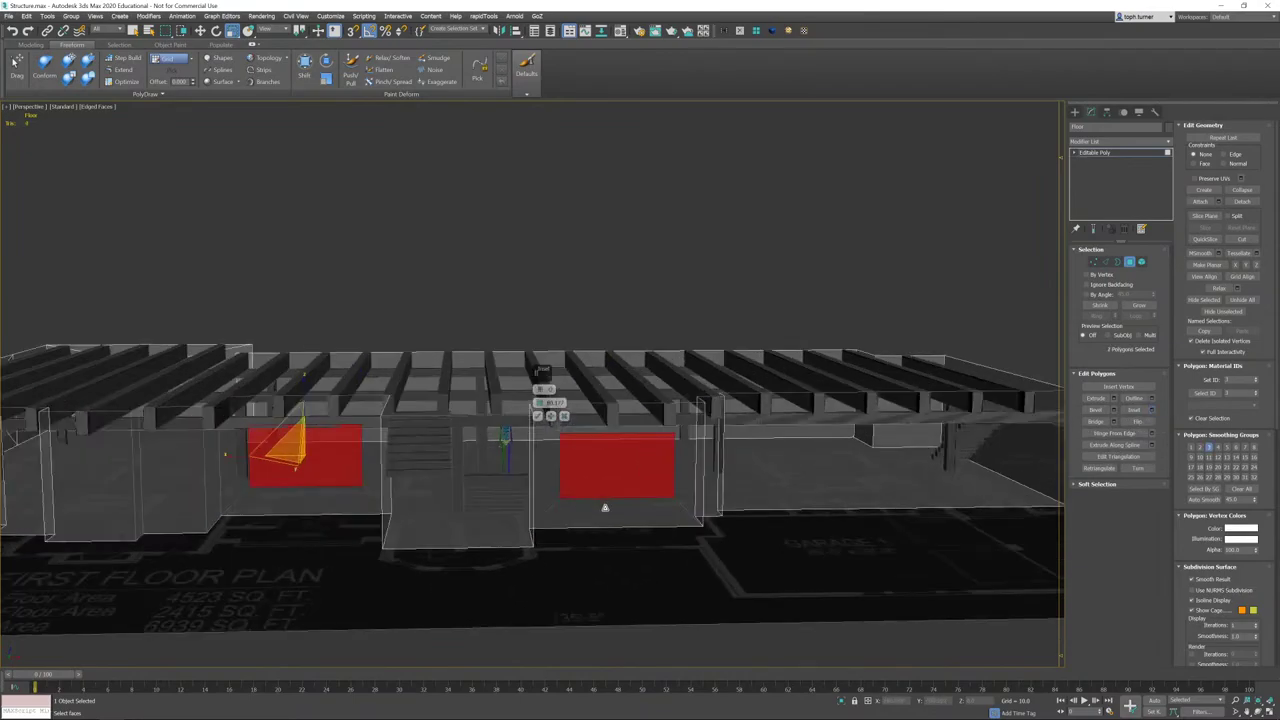
middle_click_drag(507, 436, 524, 388, "alt")
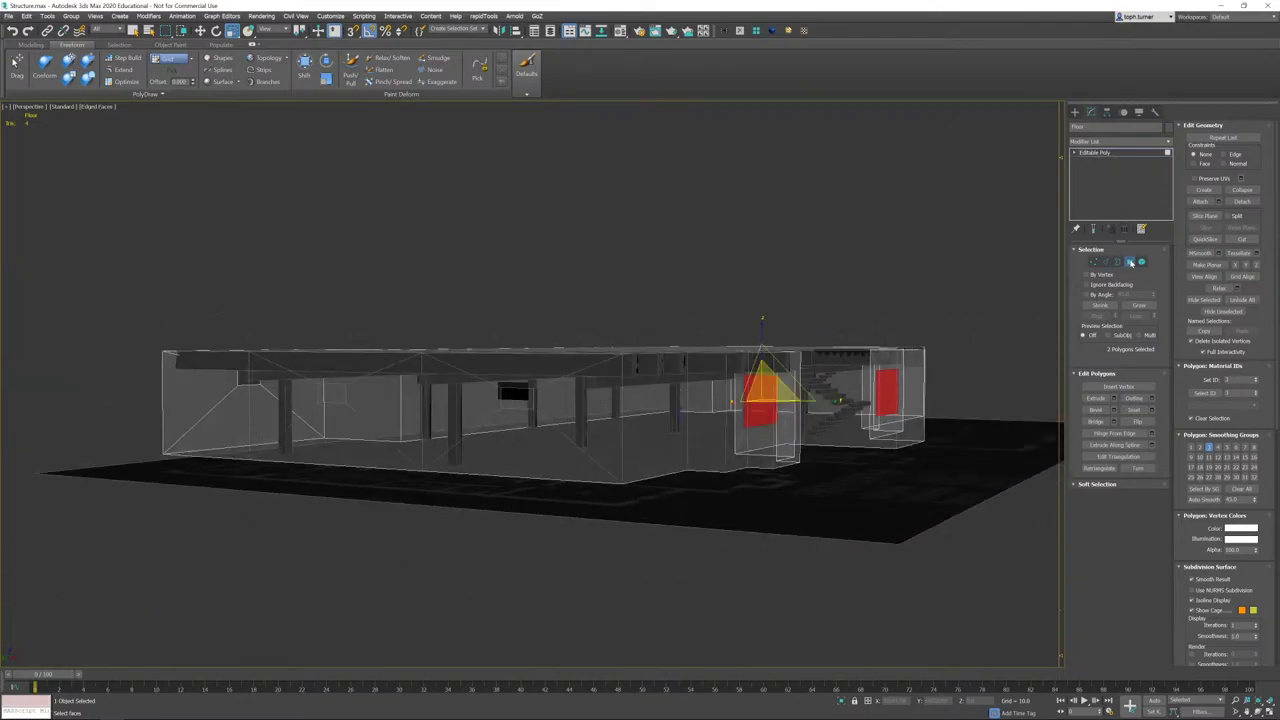
- Leave polygon editing, move the dark reference panel towards the long side wall and rotate it parallel to that wall
left_click(1130, 262)
left_click(514, 393)
middle_click_drag(514, 393, 681, 386, "alt")
key("w")
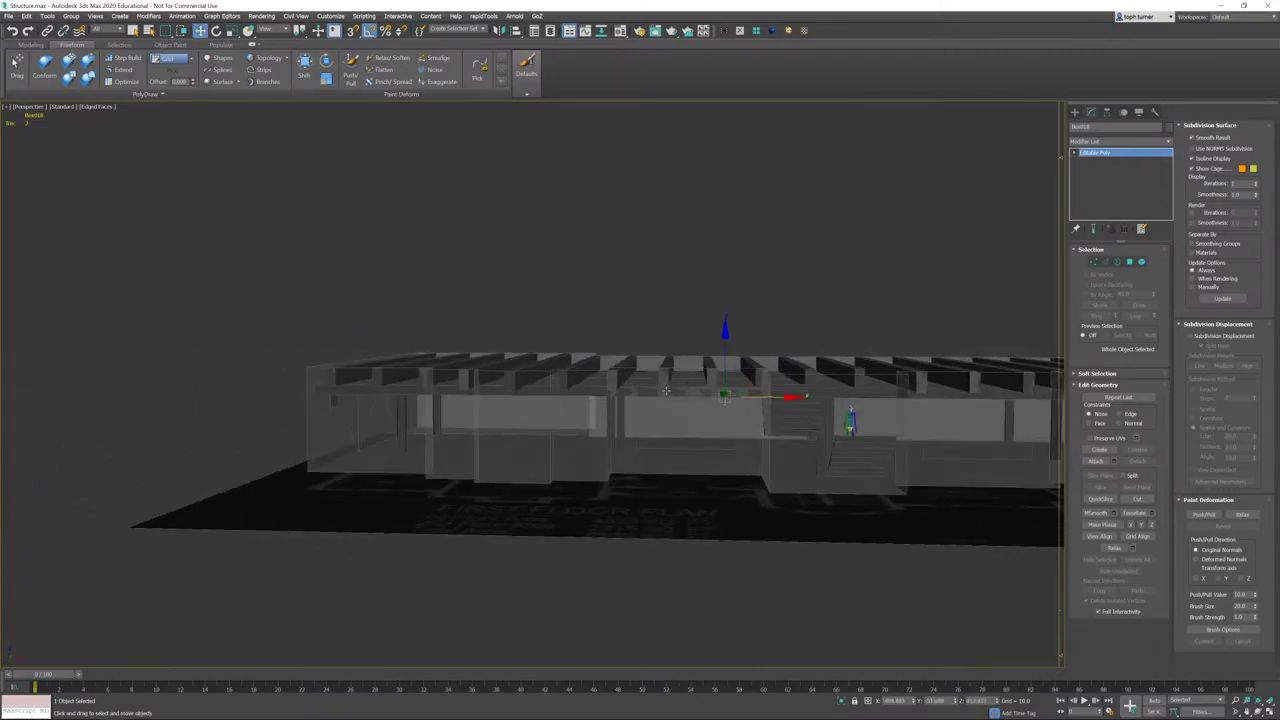
key("e")
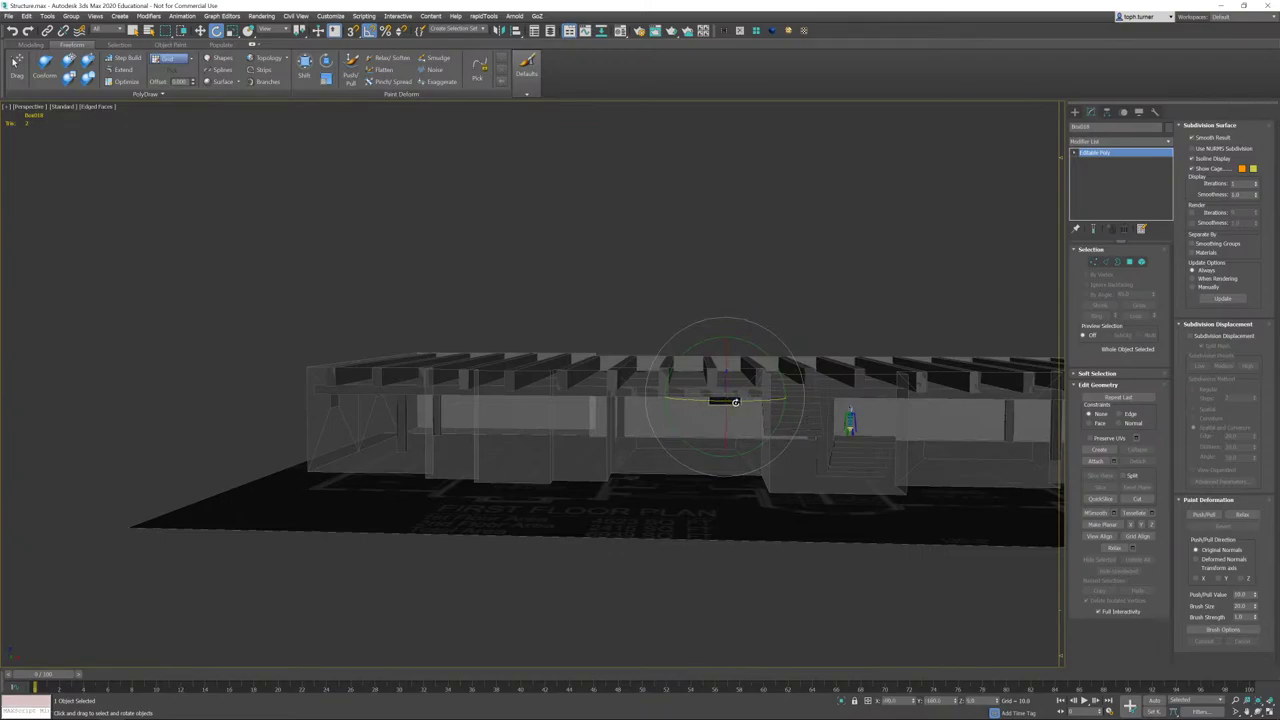
- Move the dark reference panel sideways along the long wall so it overlaps the inset face beside the stair bay, working in wireframe
middle_click_drag(763, 403, 694, 411)
key("f")
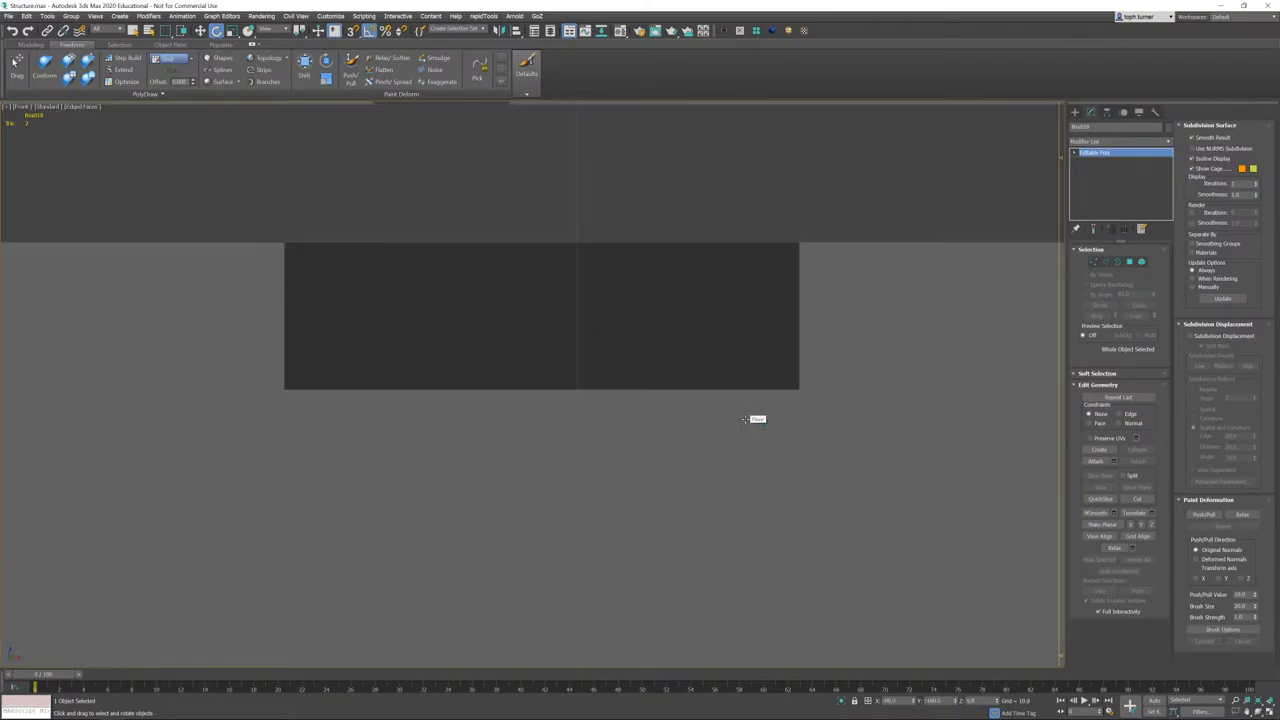
scroll(749, 415, "down", 10)
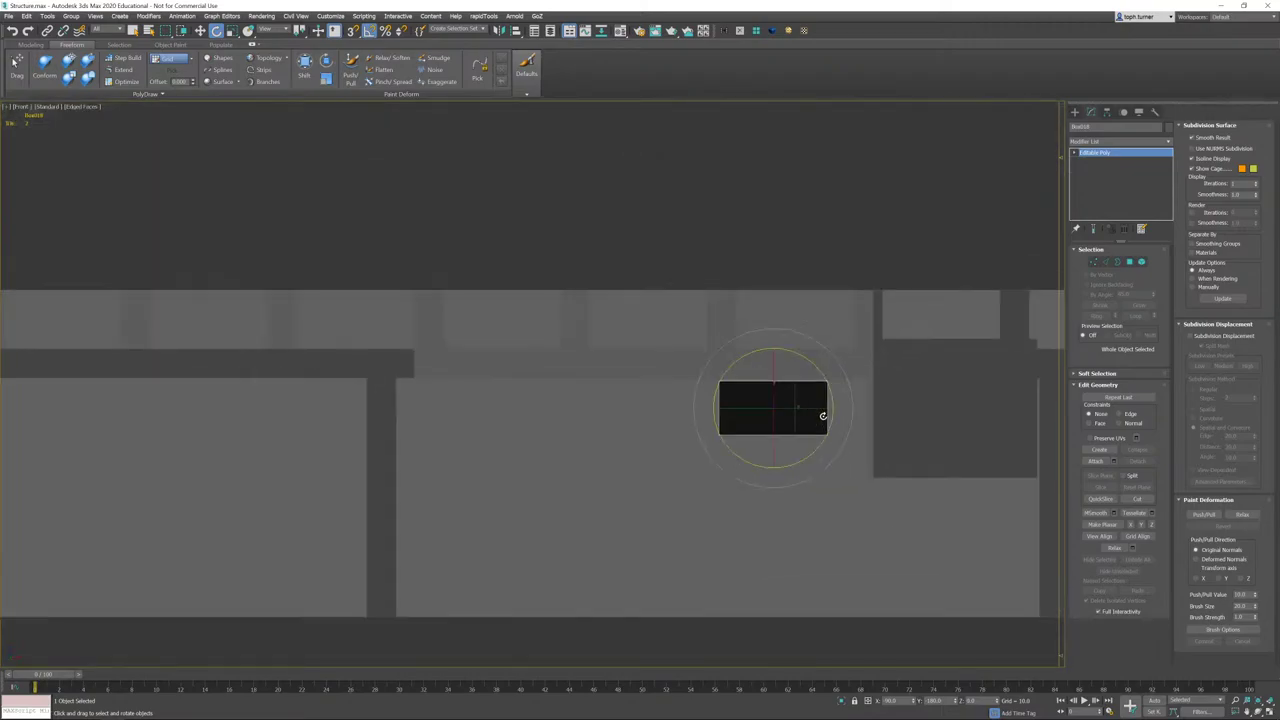
middle_click_drag(823, 414, 609, 302)
scroll(610, 306, "down", 1)
key("k")
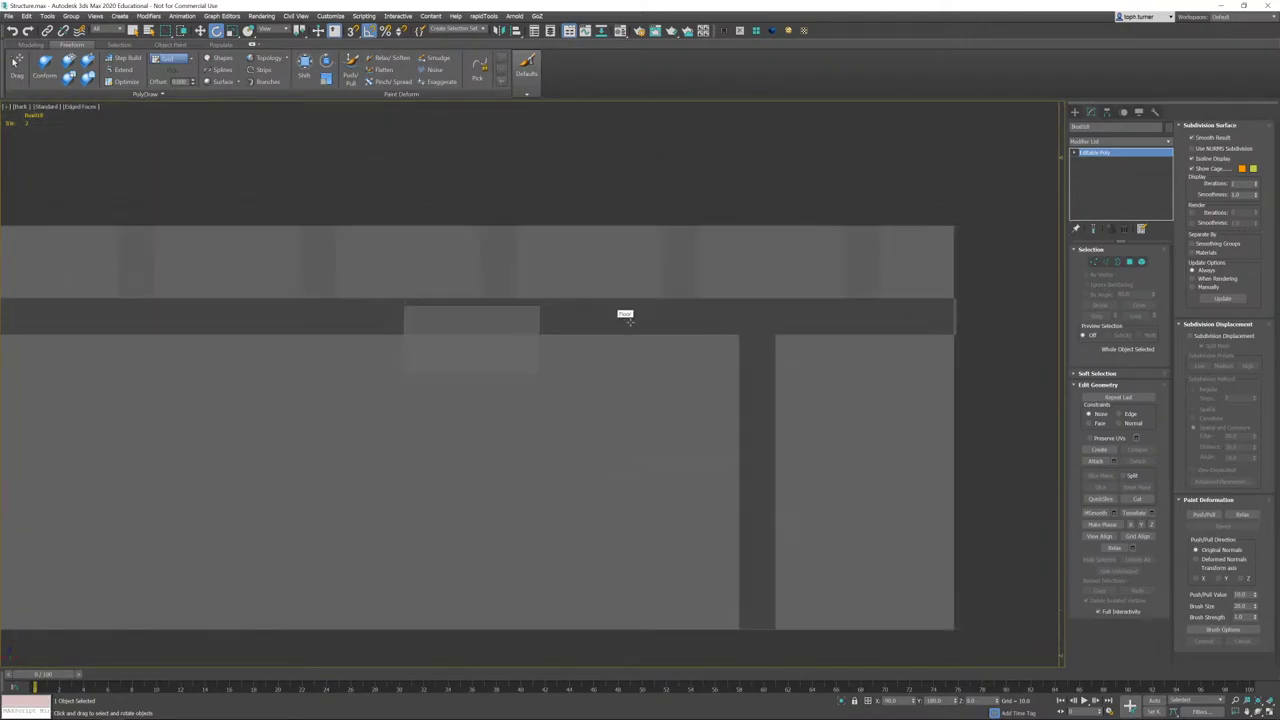
scroll(472, 336, "up", 2)
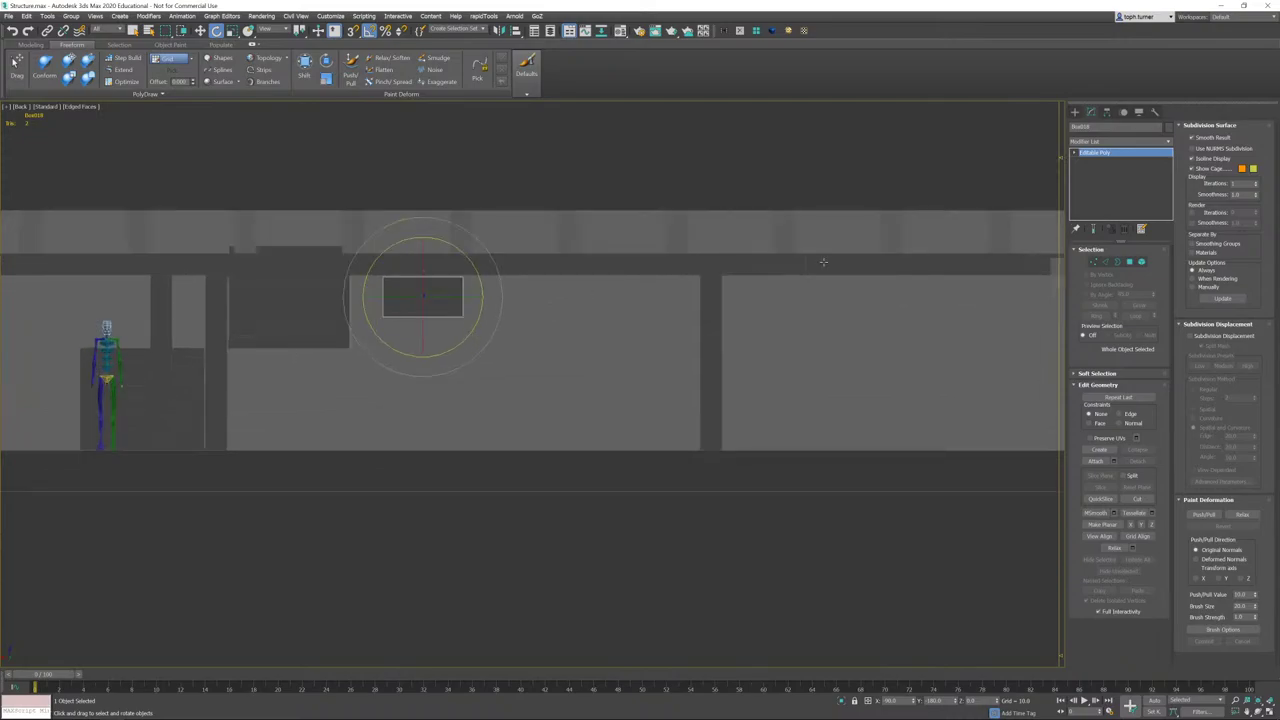
middle_click_drag(812, 276, 449, 371)
middle_click_drag(532, 387, 1172, 310)
middle_click_drag(1061, 318, 721, 315)
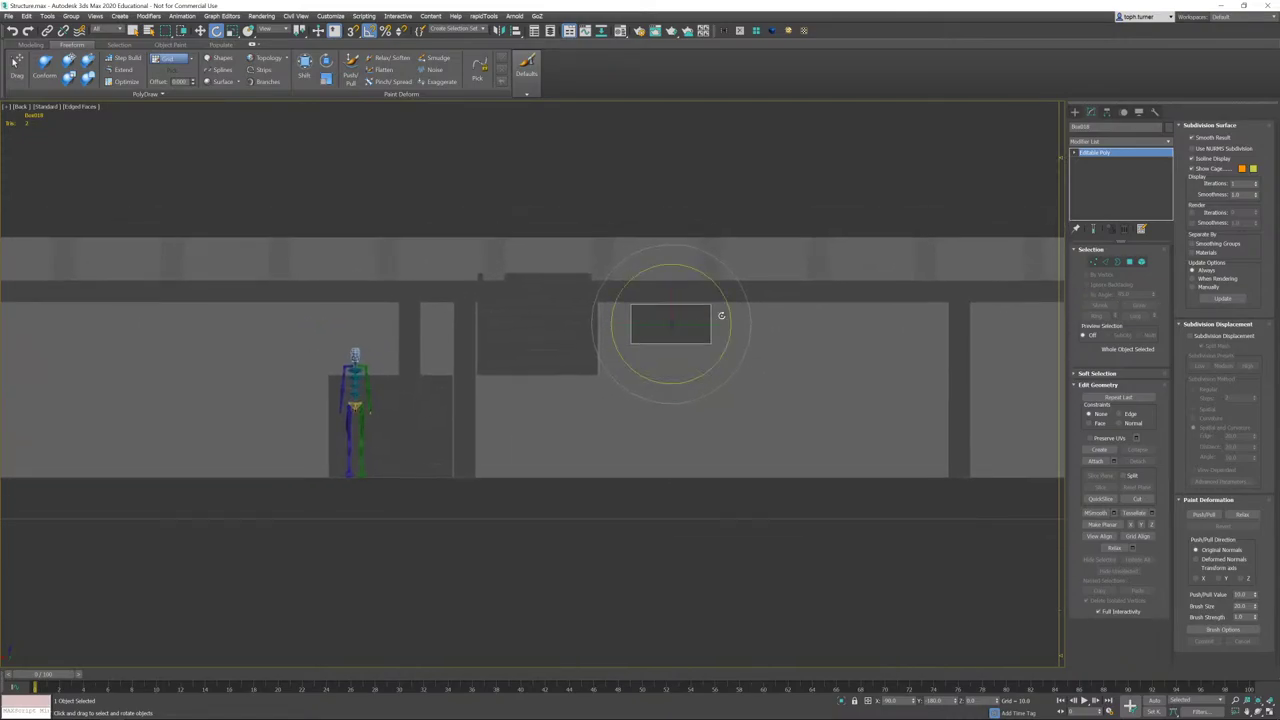
key("f")
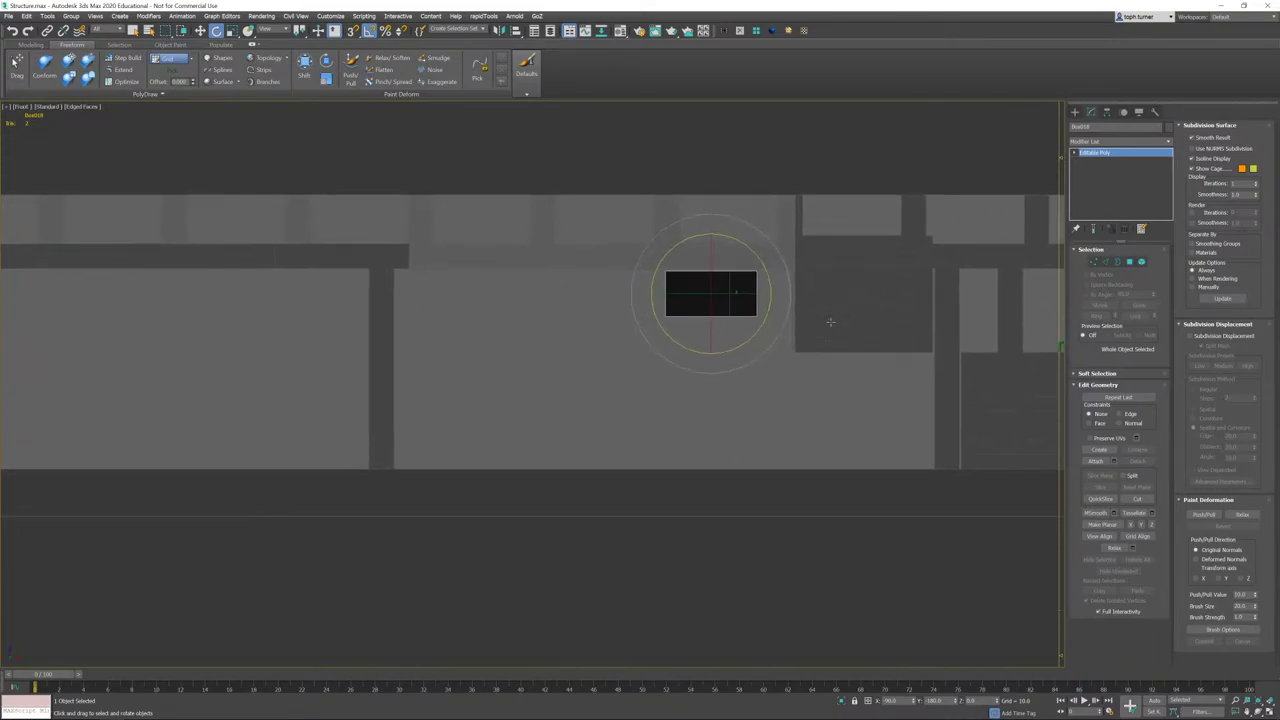
key("F3")
scroll(716, 367, "down", 1)
middle_click_drag(730, 339, 617, 420)
key("w")
left_click_drag(694, 414, 621, 422)
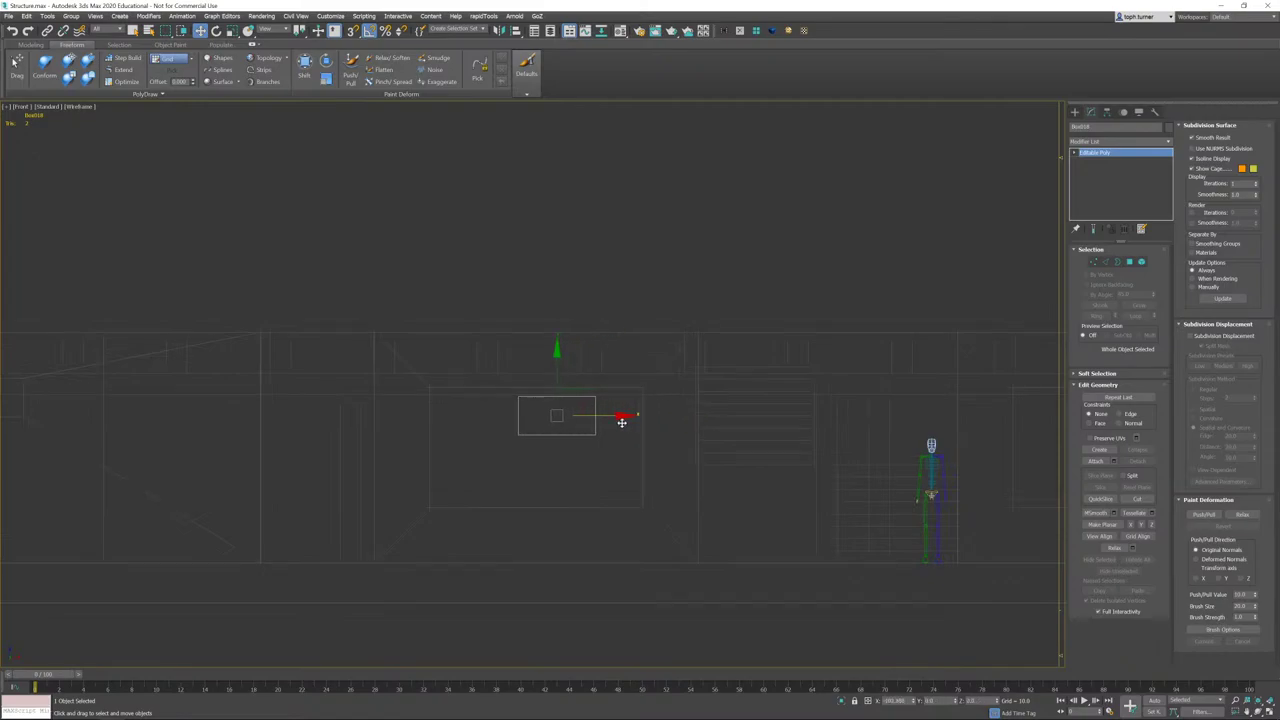
- Return to the wall structure's polygons, shorten the two inset faces to the reference panel's height and raise them level with it
left_click(706, 418)
left_click(1131, 261)
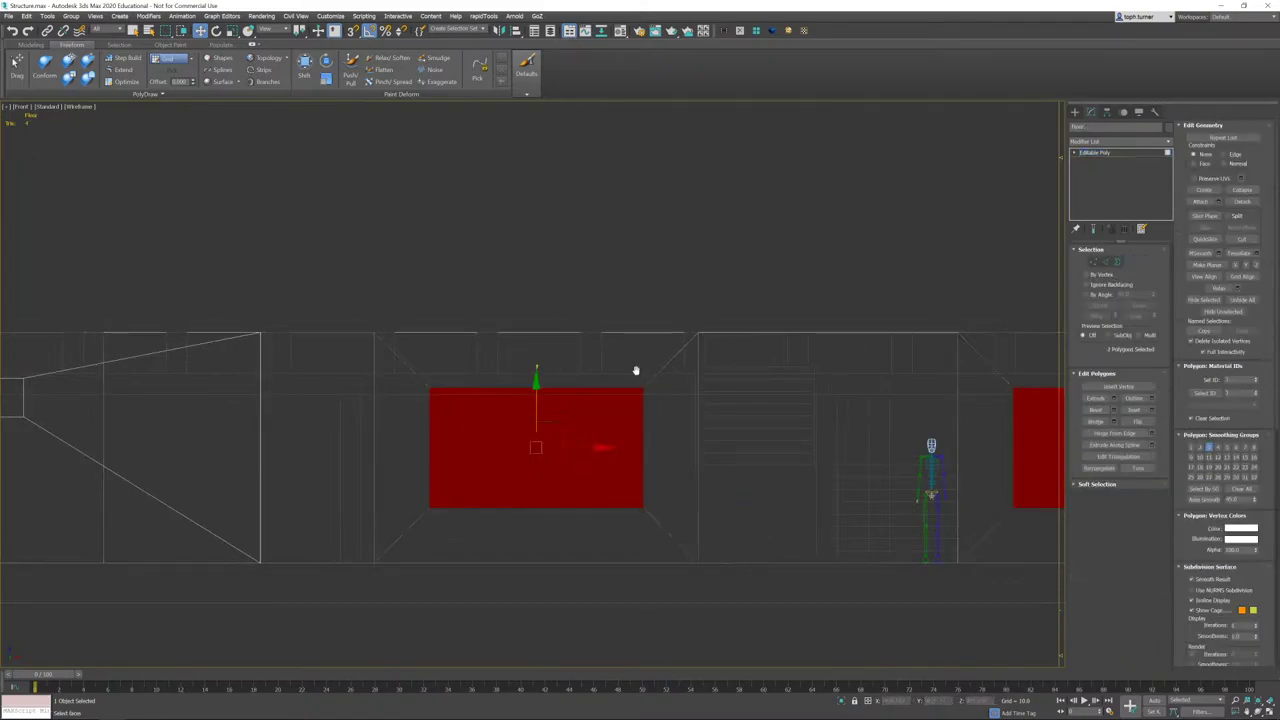
middle_click_drag(634, 366, 571, 394)
scroll(540, 430, "up", 2)
key("r")
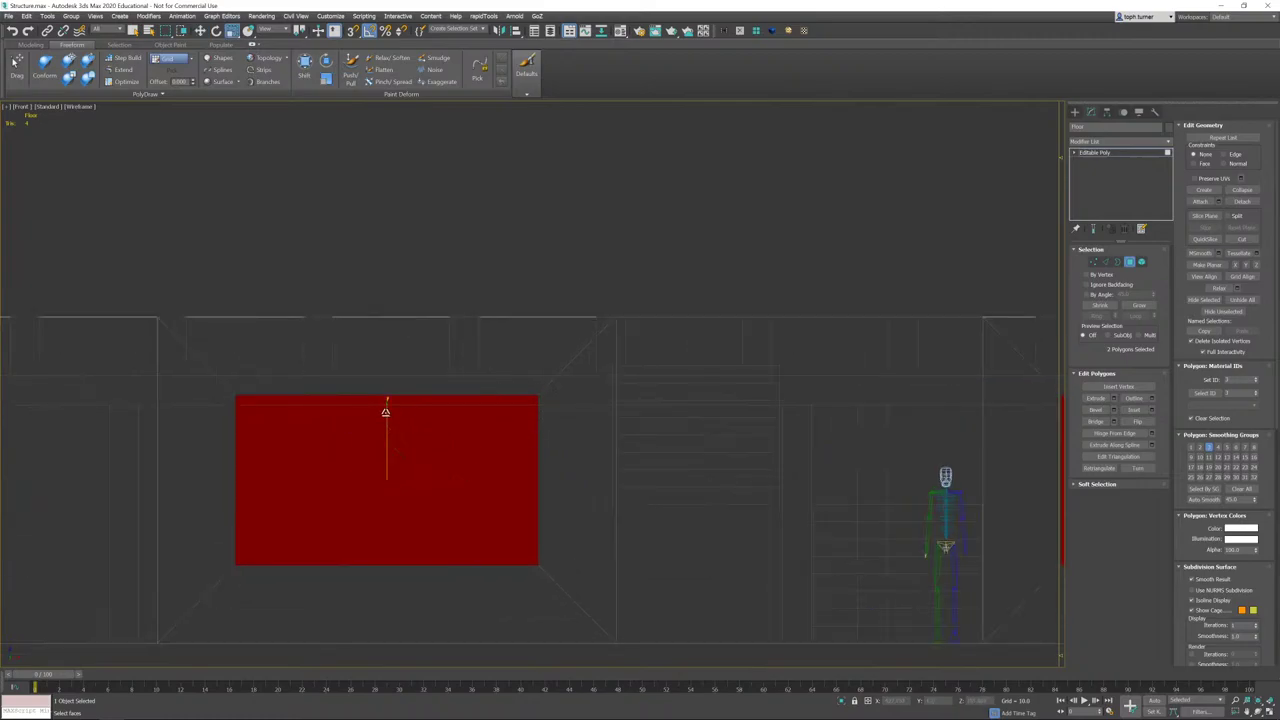
left_click_drag(387, 410, 387, 368)
key("w")
- Narrow the two inset faces to about the reference panel's proportions, shift them sideways and clear the face selection
key("r")
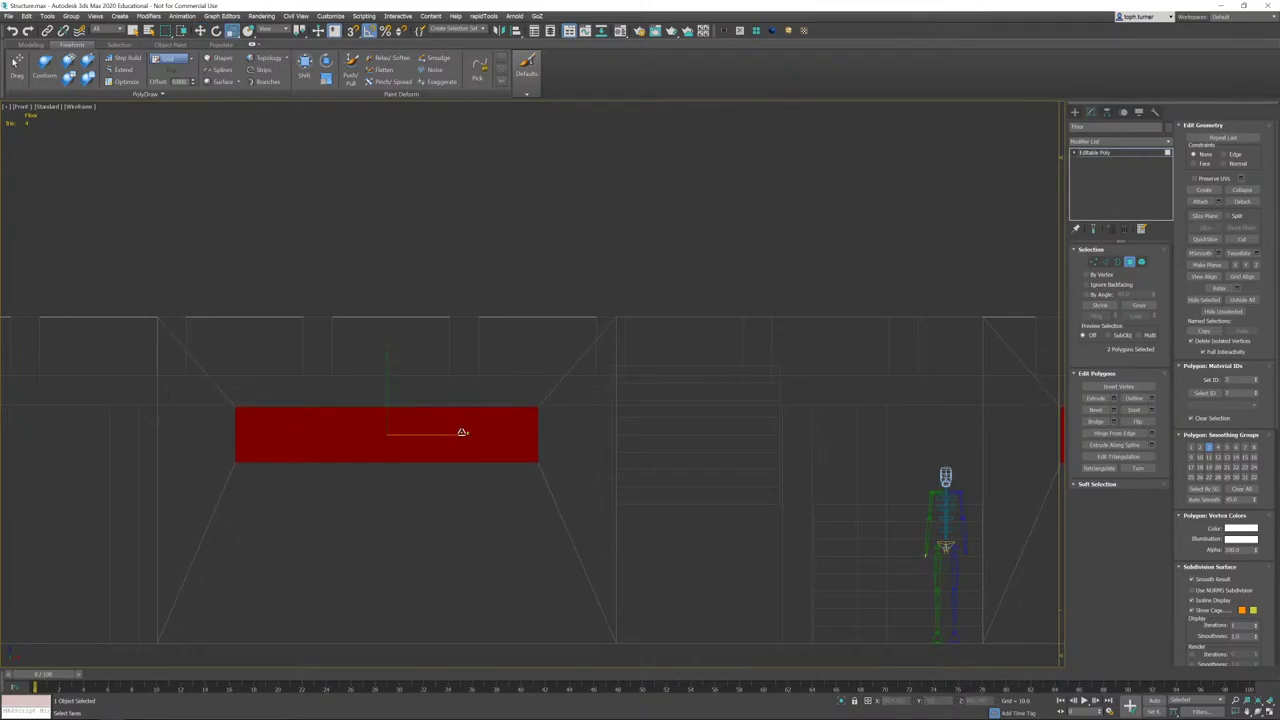
mouse_move(460, 431)
left_mouse_down()
mouse_move(404, 439)
mouse_move(478, 436)
left_mouse_up()
key("w")
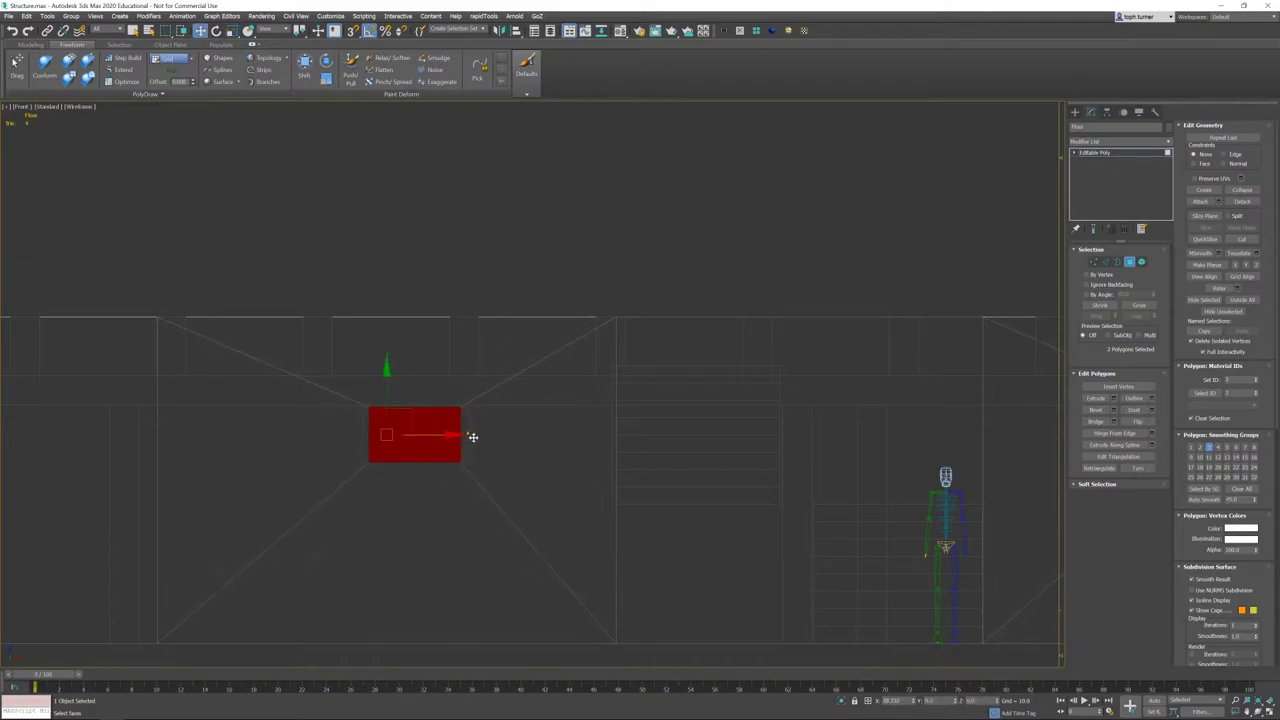
key("r")
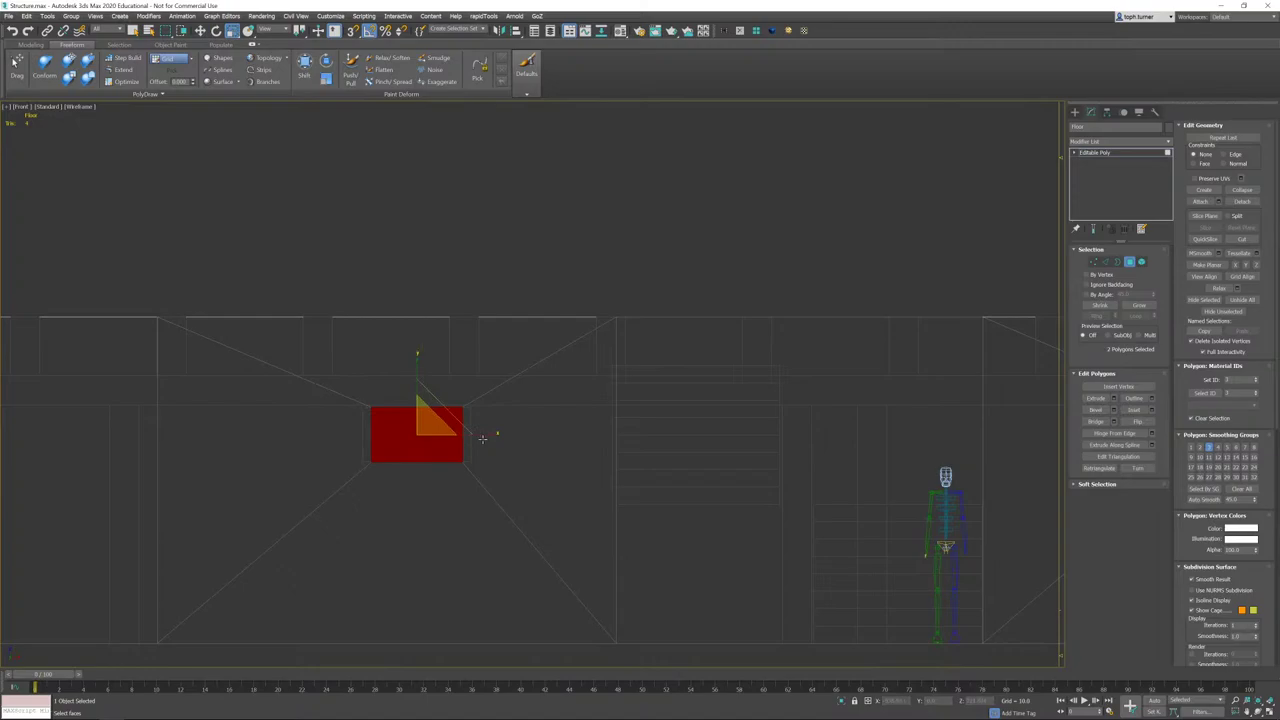
left_click_drag(482, 438, 489, 435)
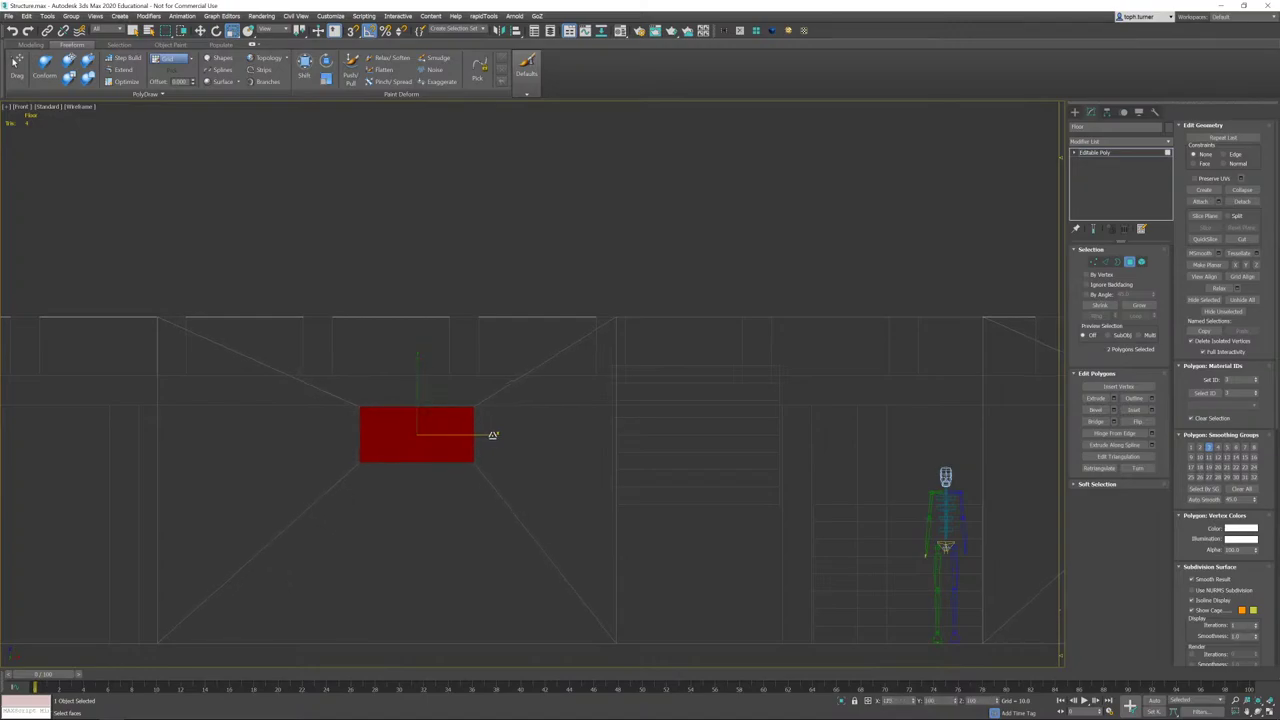
left_click(566, 431)
- Select the large unopened end wall face beyond the stepped corner of the structure
middle_click_drag(568, 431, 545, 433)
scroll(534, 443, "down", 2)
key("p")
scroll(654, 427, "down", 5)
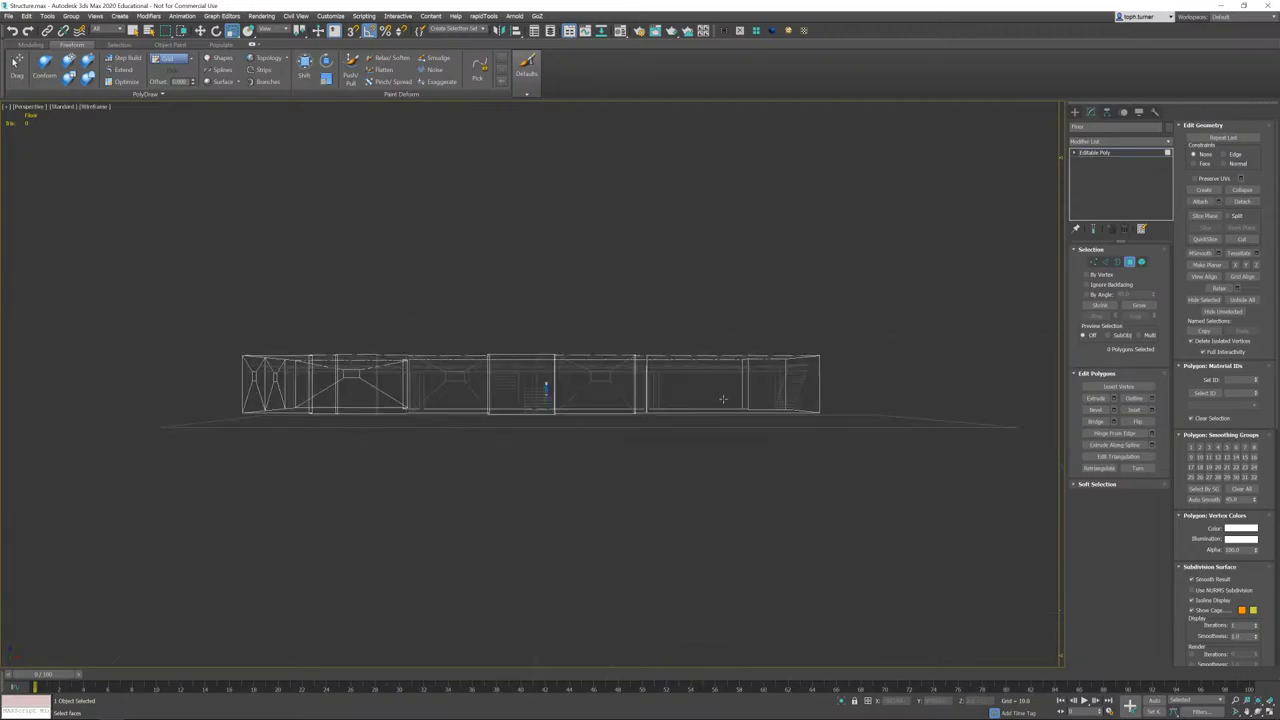
middle_click_drag(654, 427, 575, 410, "alt")
scroll(575, 410, "up", 3)
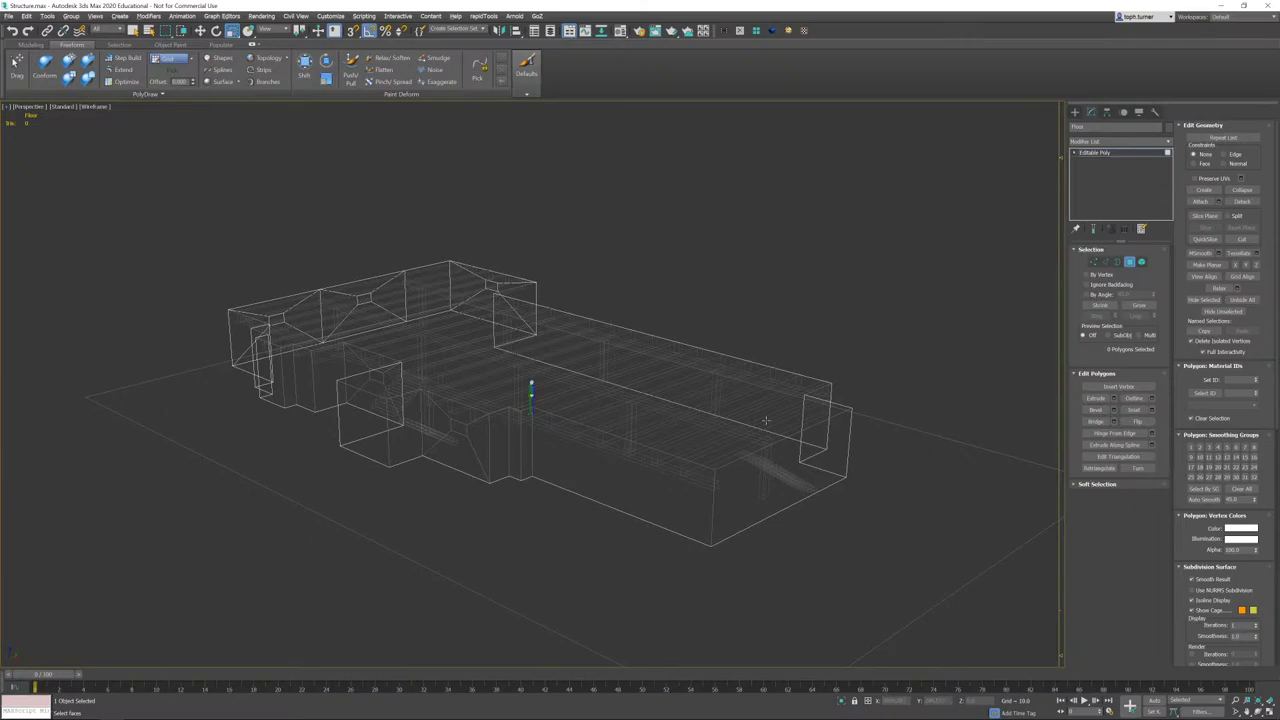
middle_click_drag(765, 420, 461, 380, "alt")
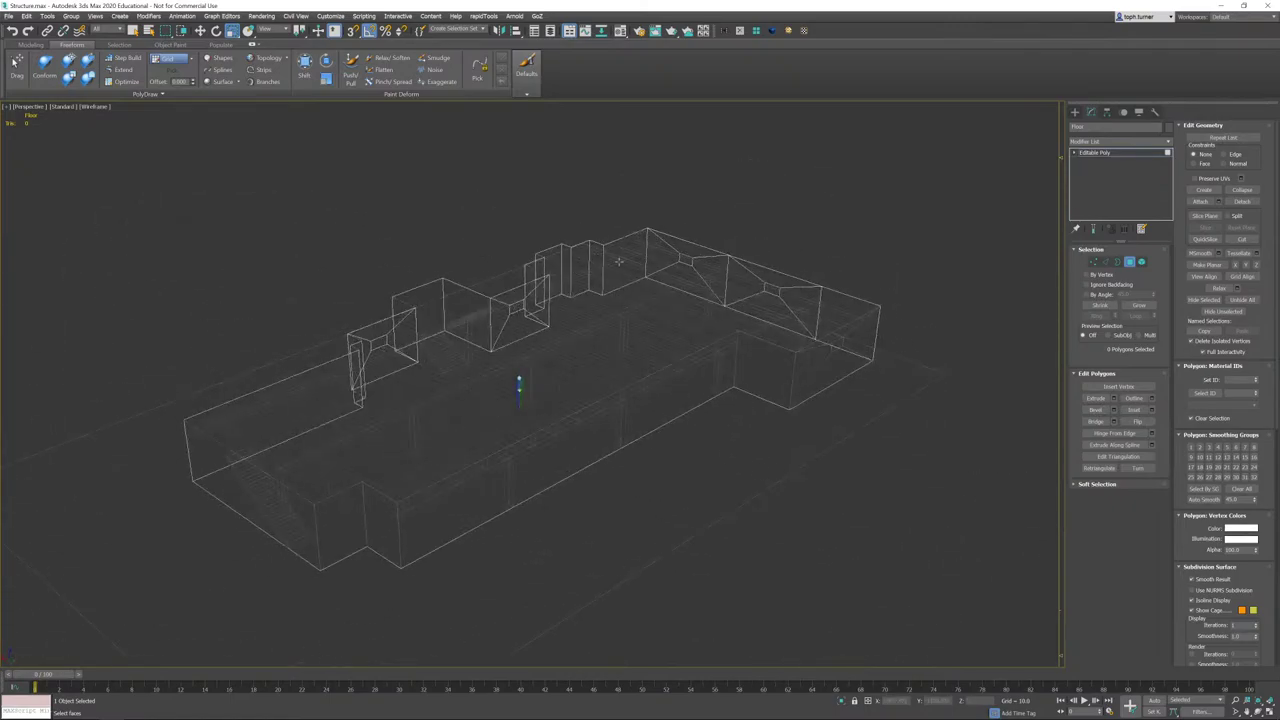
middle_click_drag(658, 243, 488, 320, "alt")
scroll(554, 320, "up", 3)
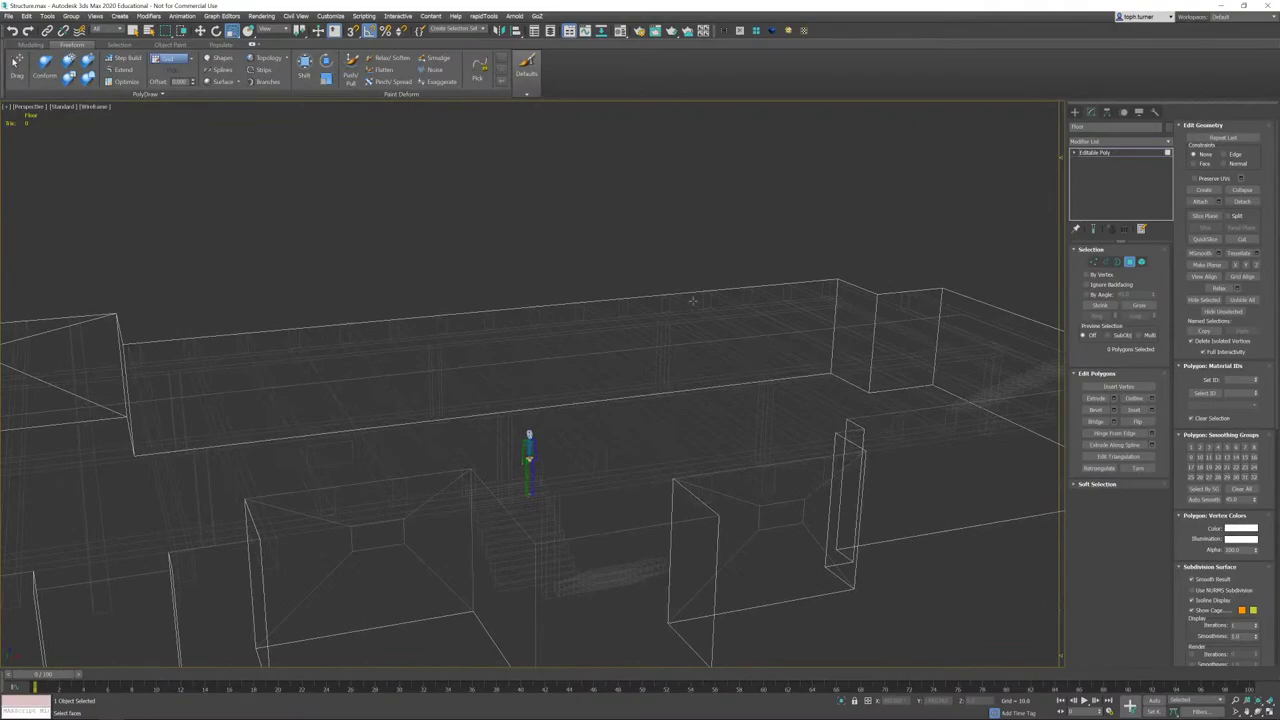
middle_click_drag(883, 308, 660, 343)
middle_click_drag(540, 374, 649, 366, "alt")
middle_click_drag(408, 450, 427, 430)
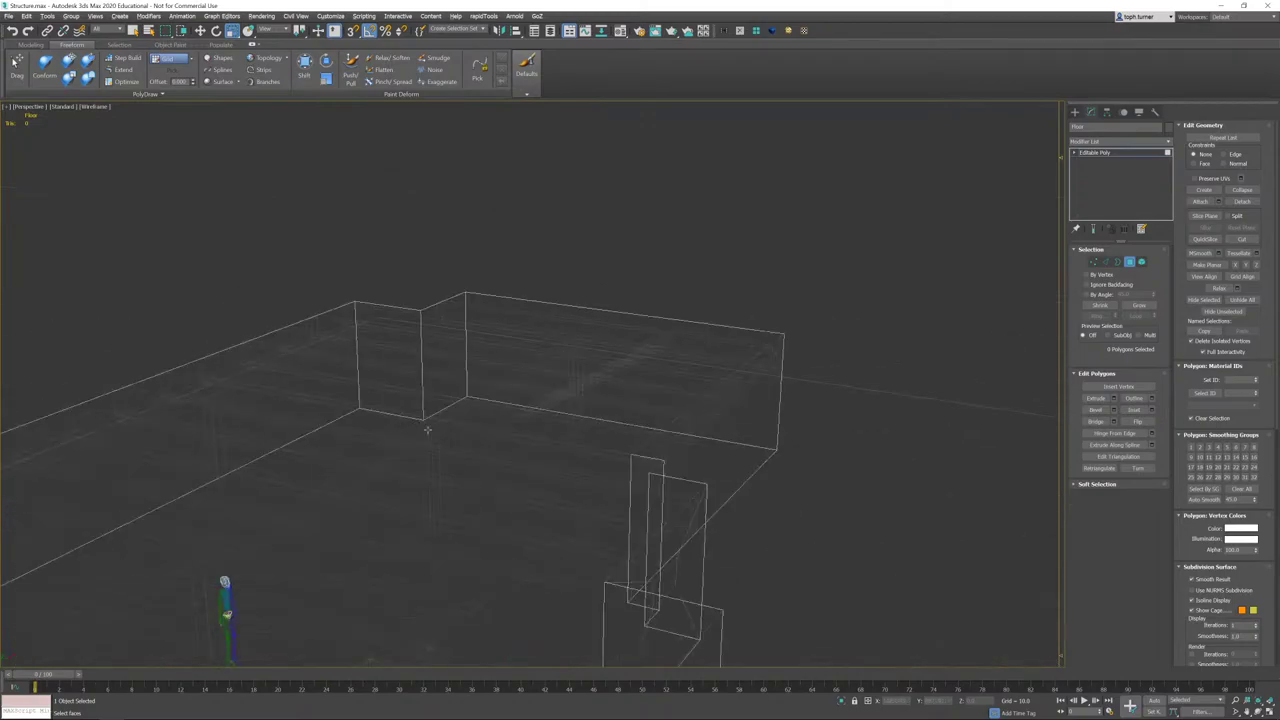
mouse_move(608, 396)
middle_mouse_down("alt")
mouse_move(634, 380)
mouse_move(543, 403)
mouse_move(603, 387)
middle_mouse_up("alt")
left_click(603, 387)
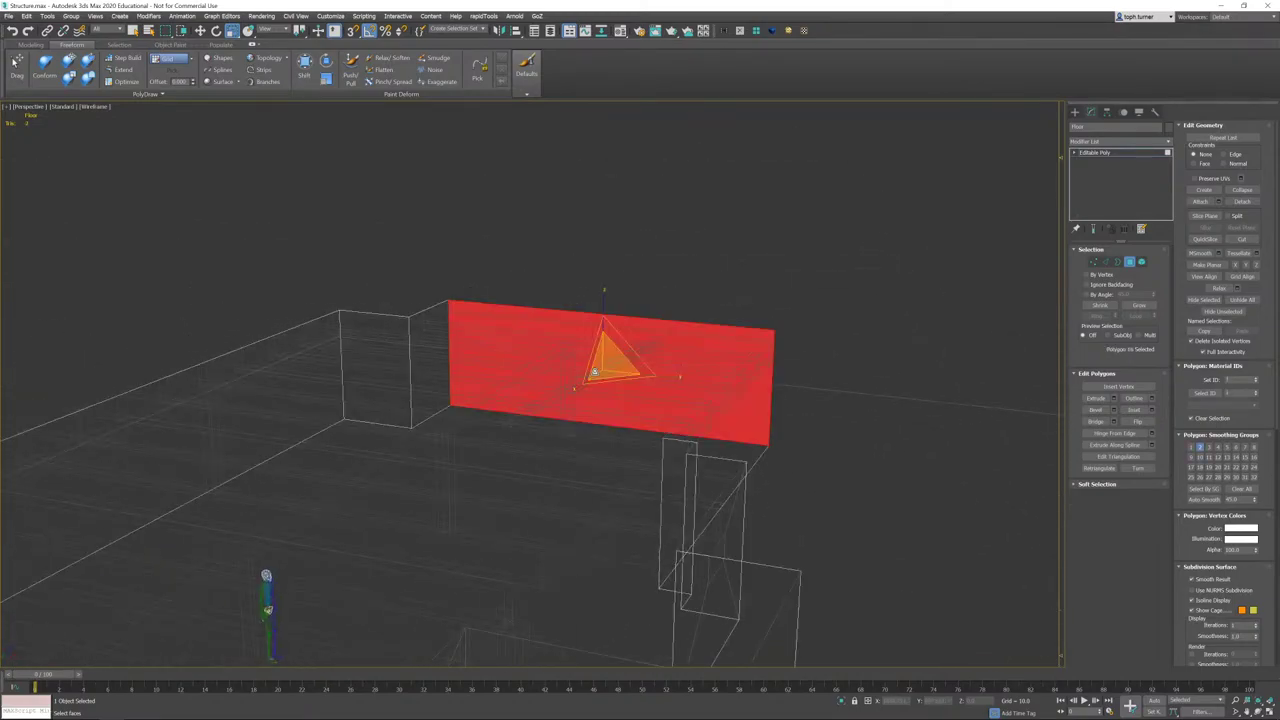
left_click(1134, 410)
left_click(622, 350)
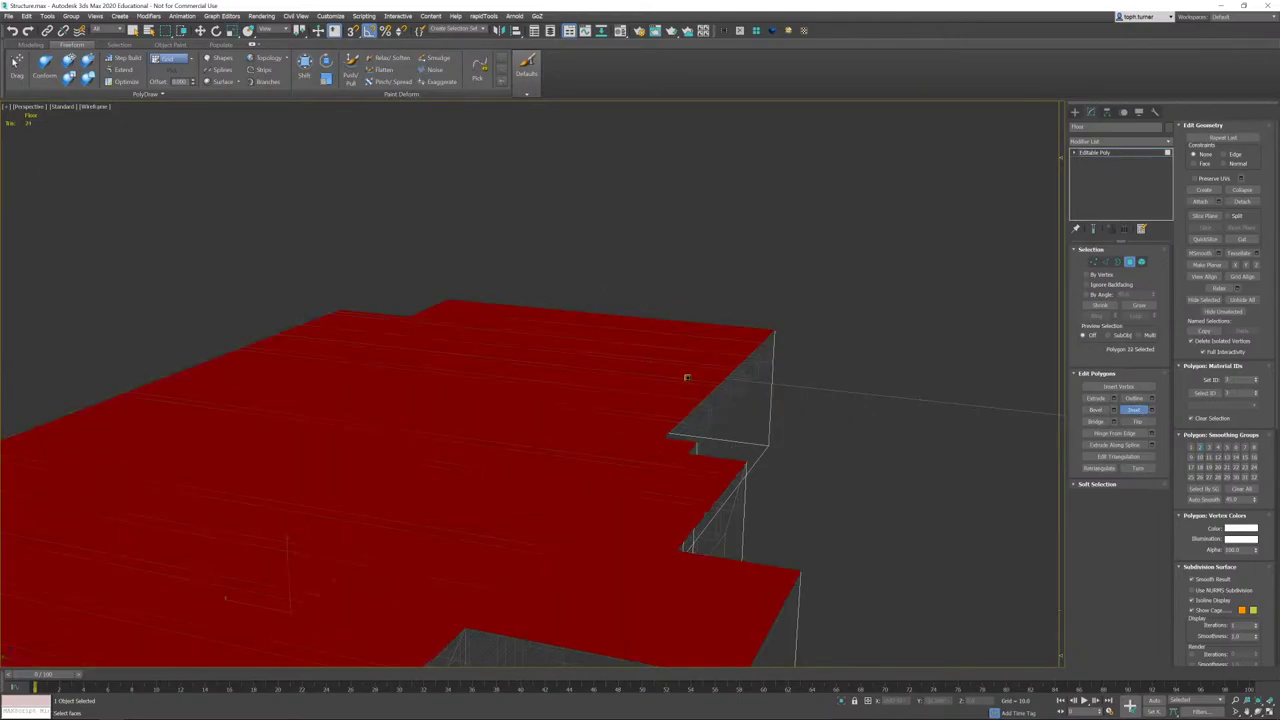
key("ctrl+z")
- Inset the selected end wall face
middle_click_drag(814, 406, 786, 398, "alt")
left_click(1152, 411)
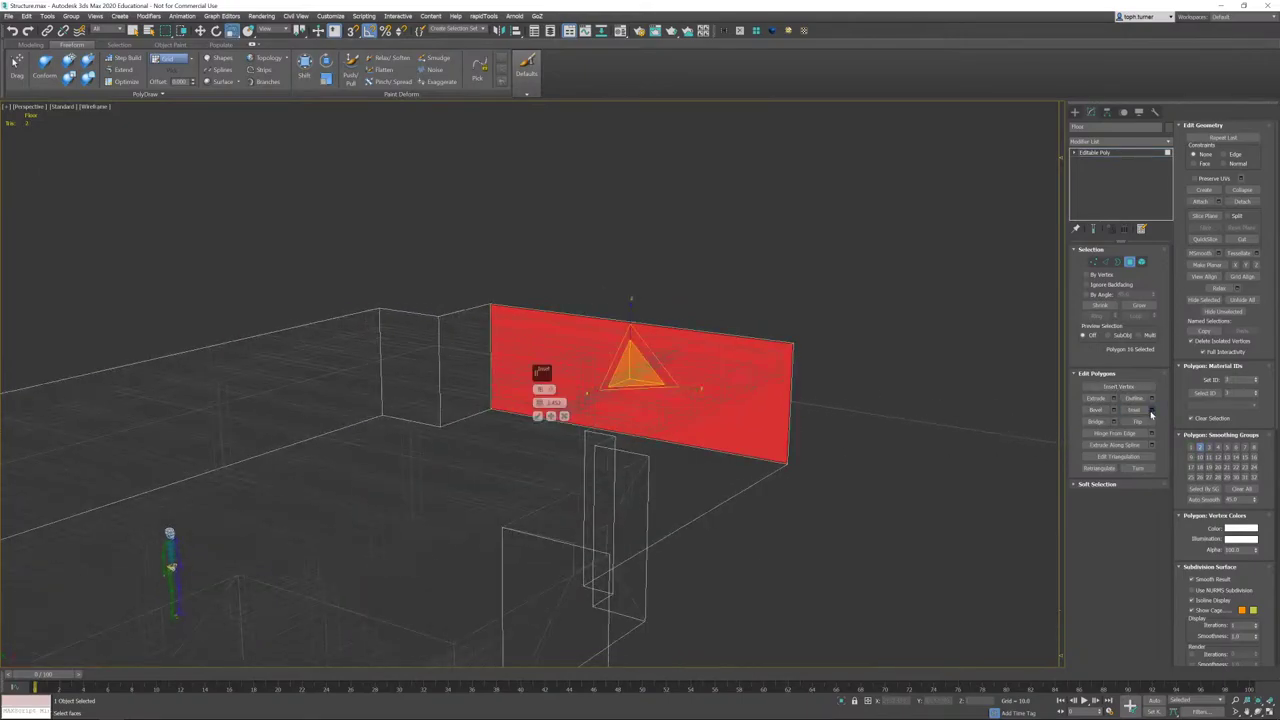
left_click(538, 415)
- Scale the inset end wall face down uniformly, raise it to window height and move it next to the existing opening behind it
middle_click_drag(538, 415, 588, 394, "alt")
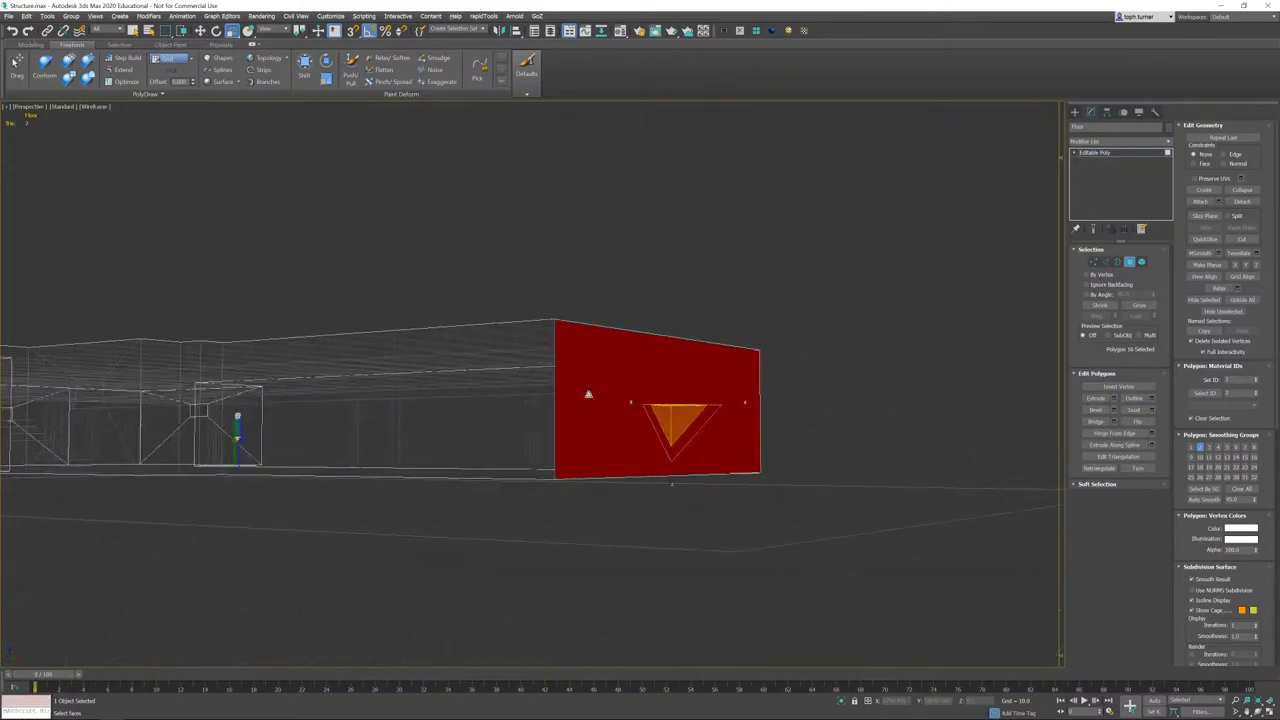
key("v")
key("r")
key("z")
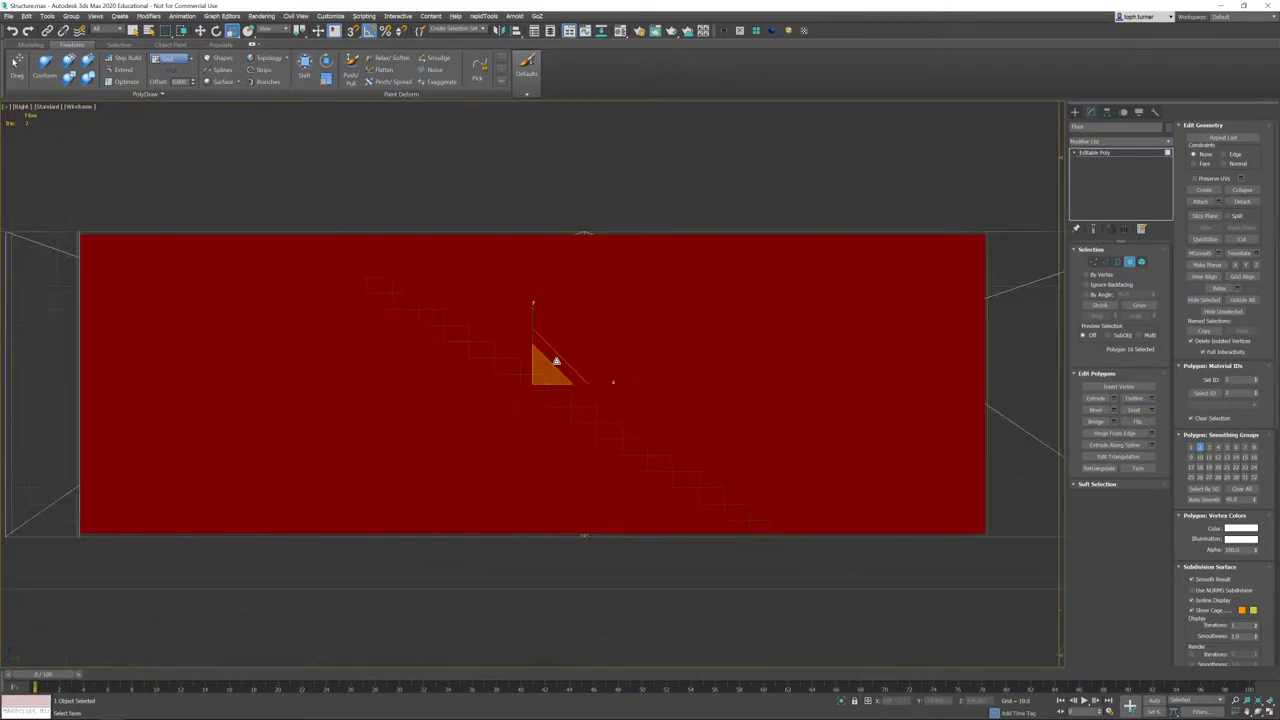
scroll(560, 351, "down", 6)
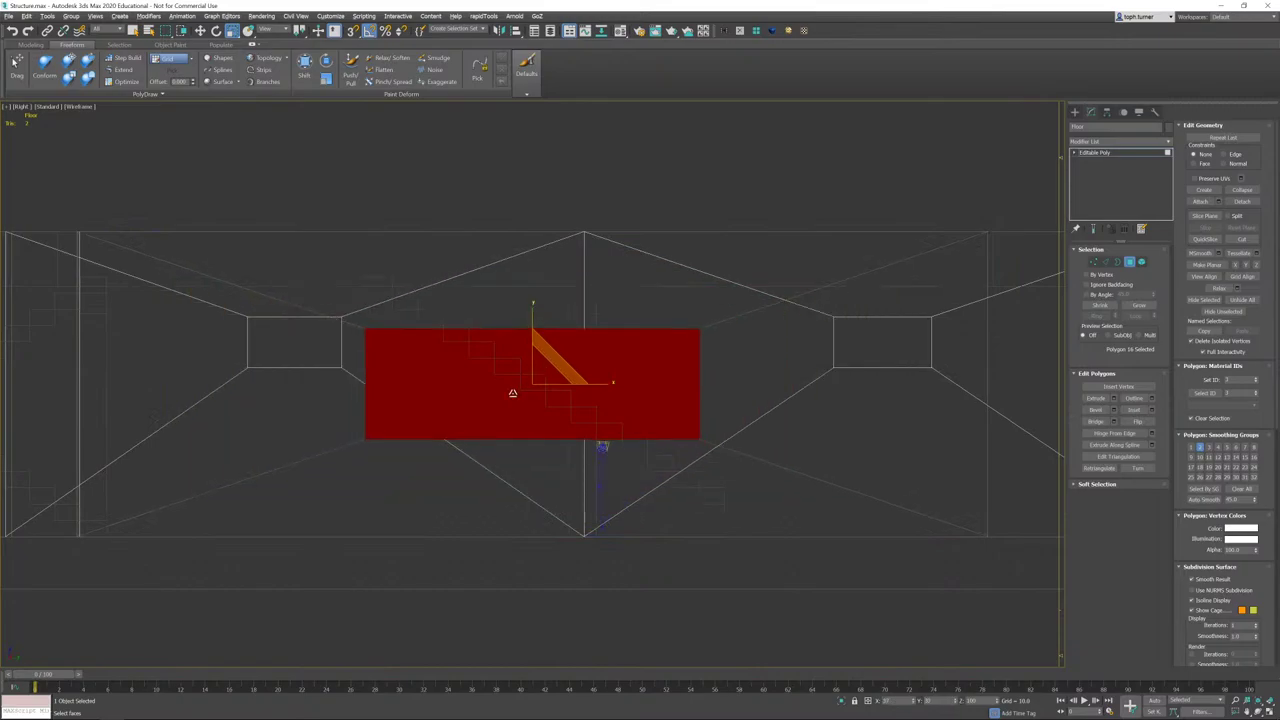
left_click_drag(506, 395, 471, 420)
key("w")
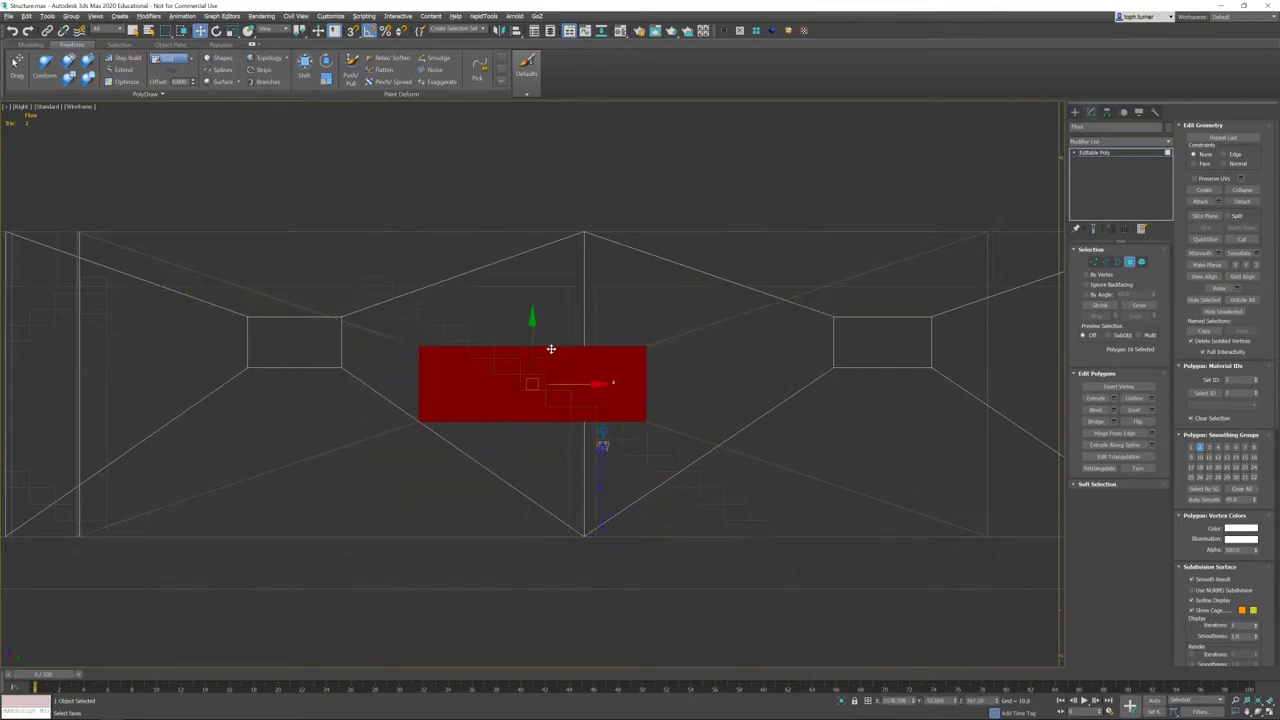
left_click_drag(533, 331, 533, 291)
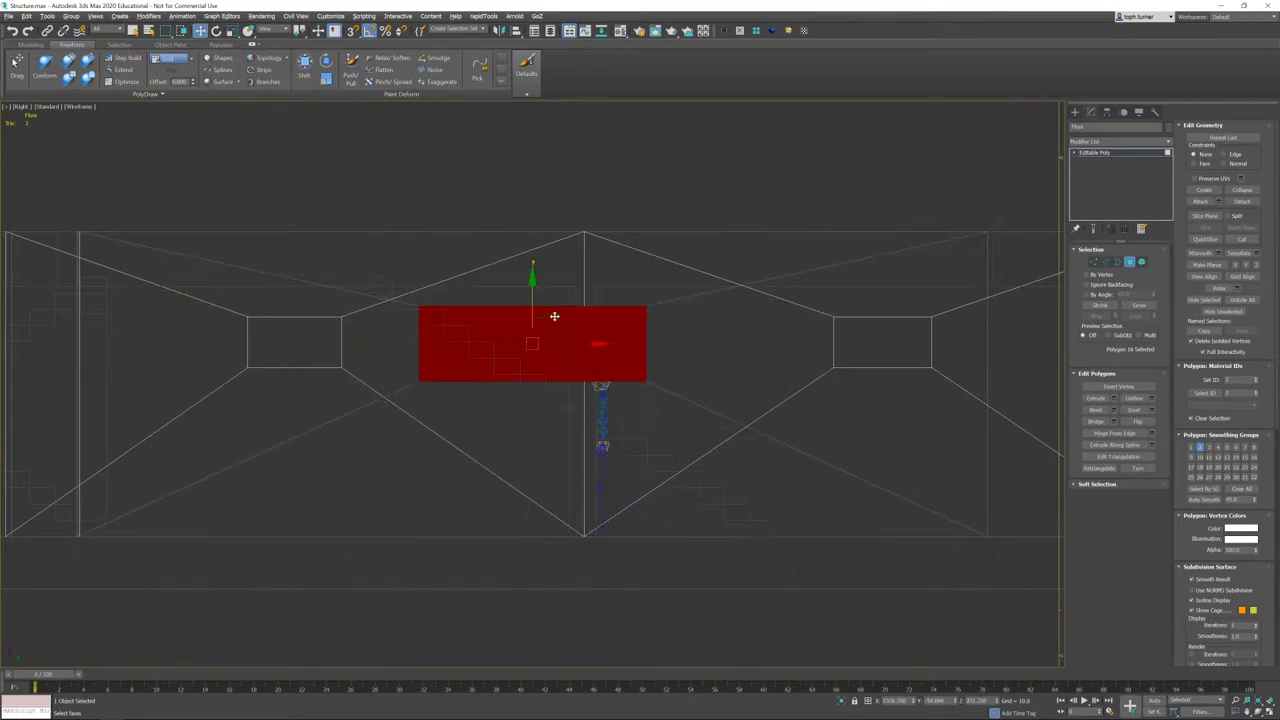
left_click_drag(582, 341, 444, 341)
key("r")
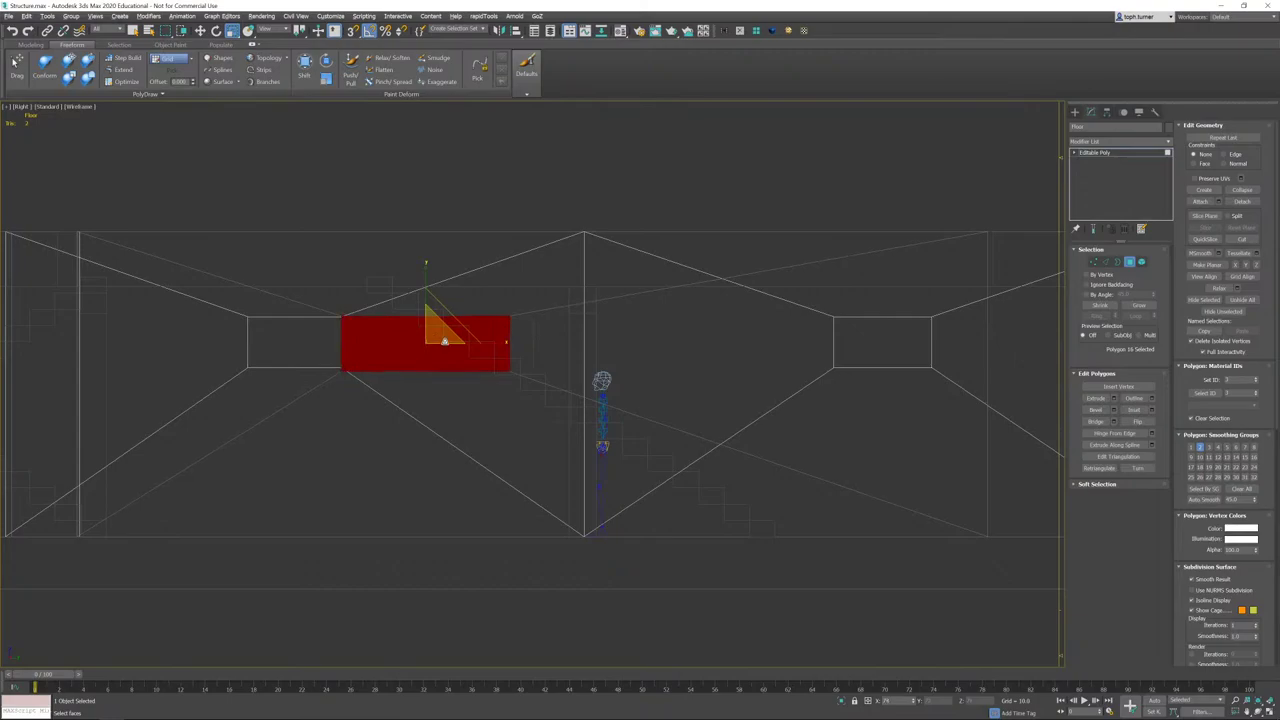
- Fine-tune the end wall face's position so its edges line up with the existing opening
middle_click_drag(378, 314, 531, 351)
scroll(523, 358, "up", 5)
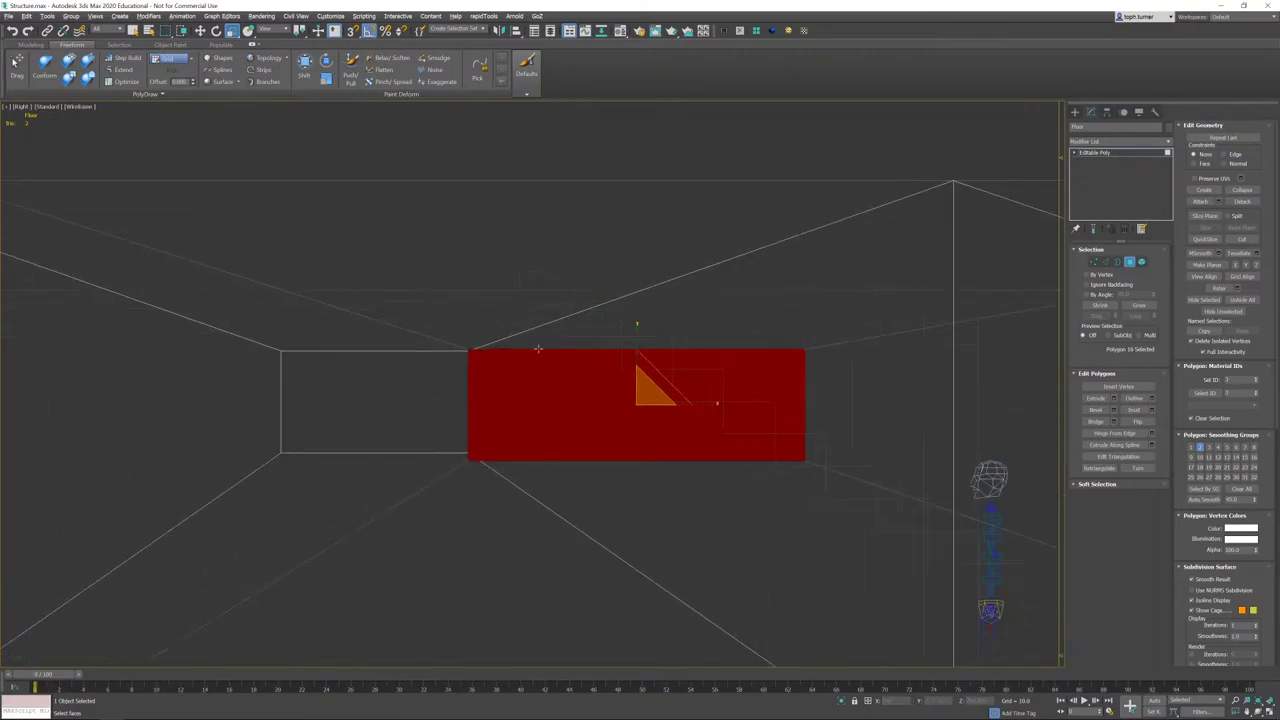
key("w")
left_click_drag(694, 370, 697, 366)
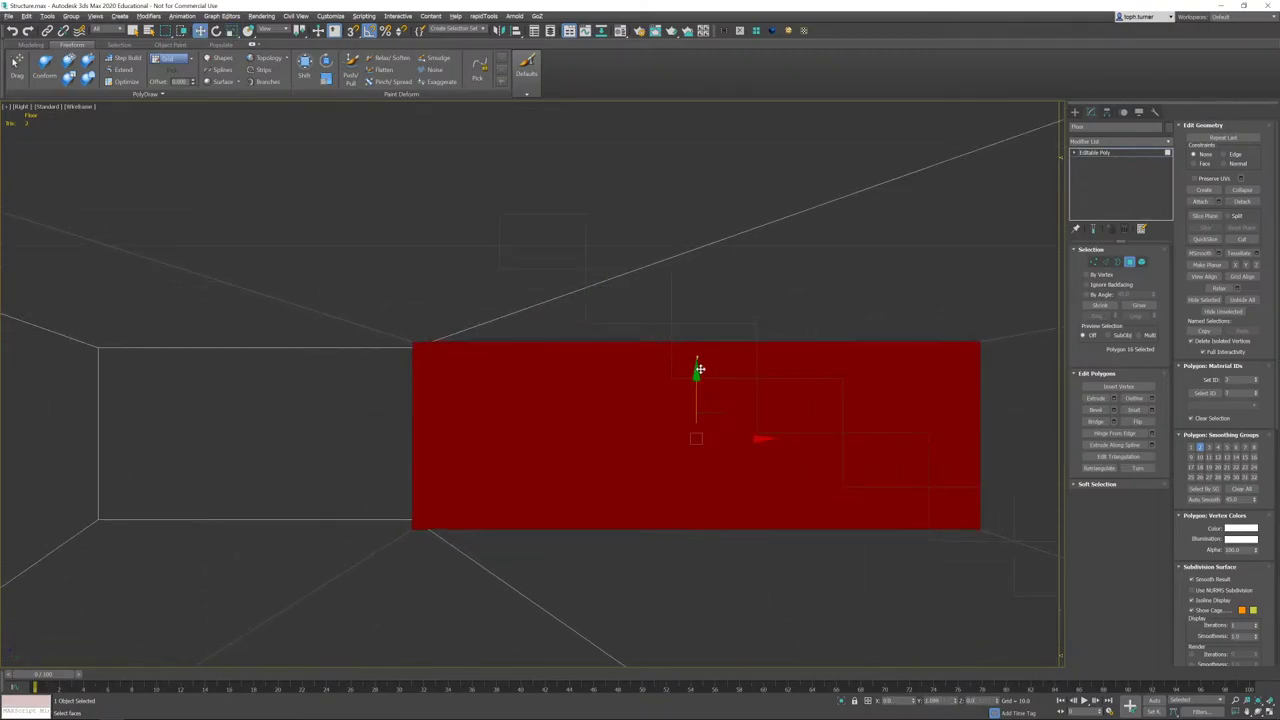
left_click_drag(708, 427, 705, 428)
key("w")
left_click_drag(560, 438, 540, 461)
right_click(512, 459)
middle_click_drag(609, 439, 567, 428)
- Narrow the end wall face to the existing opening's width and lay it exactly over that opening
key("r")
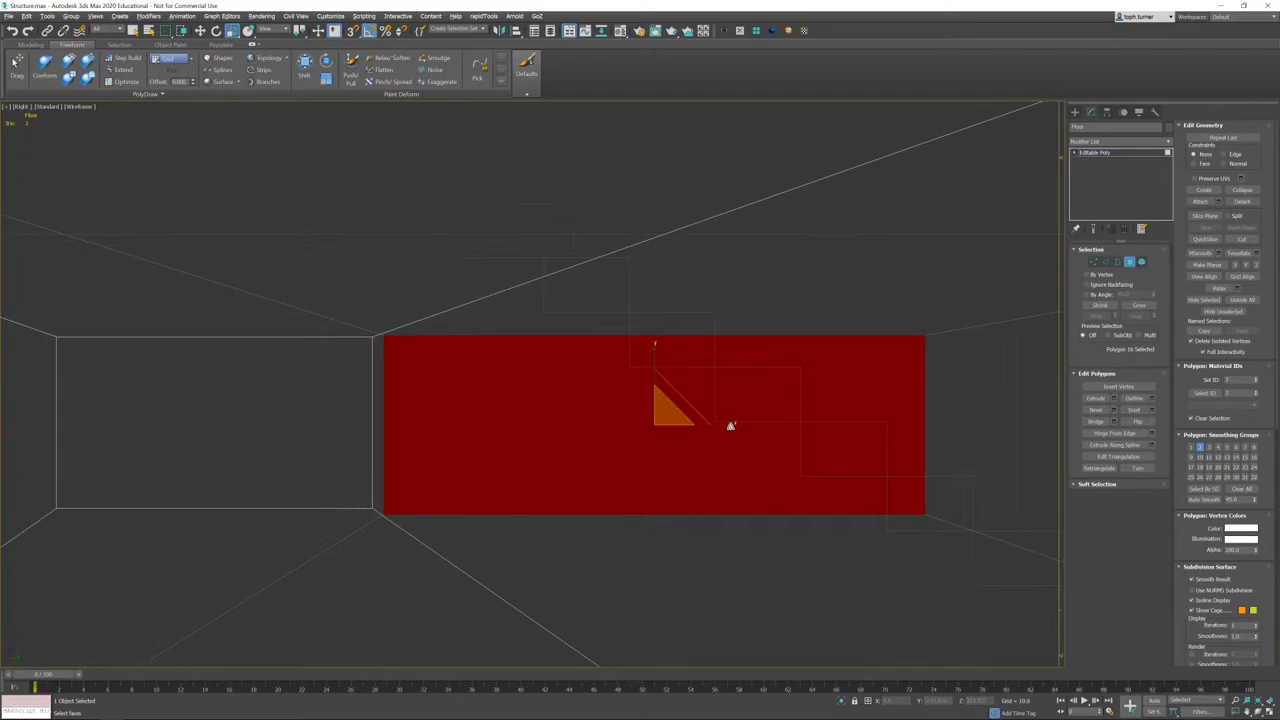
left_click_drag(731, 426, 624, 430)
right_click(624, 430)
left_click_drag(729, 424, 645, 416)
key("w")
key("r")
key("w")
key("r")
key("w")
scroll(600, 400, "down", 10)
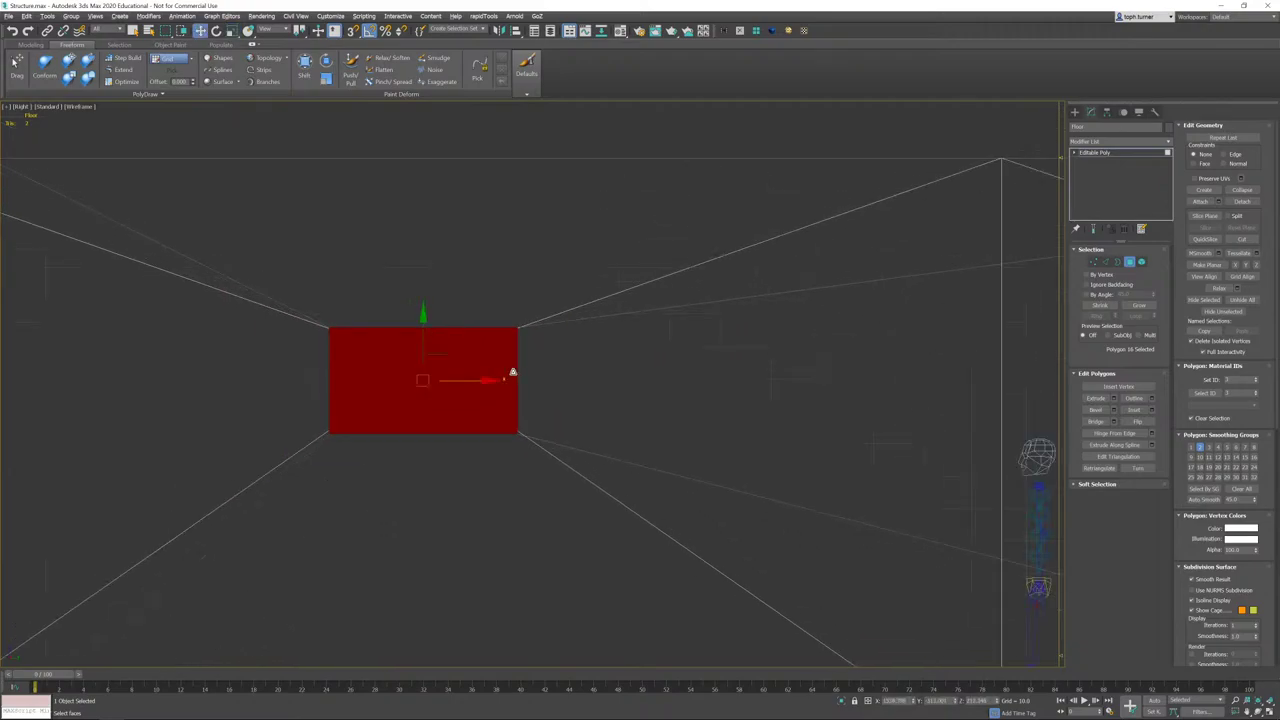
- Slide the matched face back along the end wall and show it in shaded perspective
left_click_drag(476, 389, 734, 395)
middle_click_drag(779, 402, 709, 399)
key("p")
key("z")
key("alt+x")
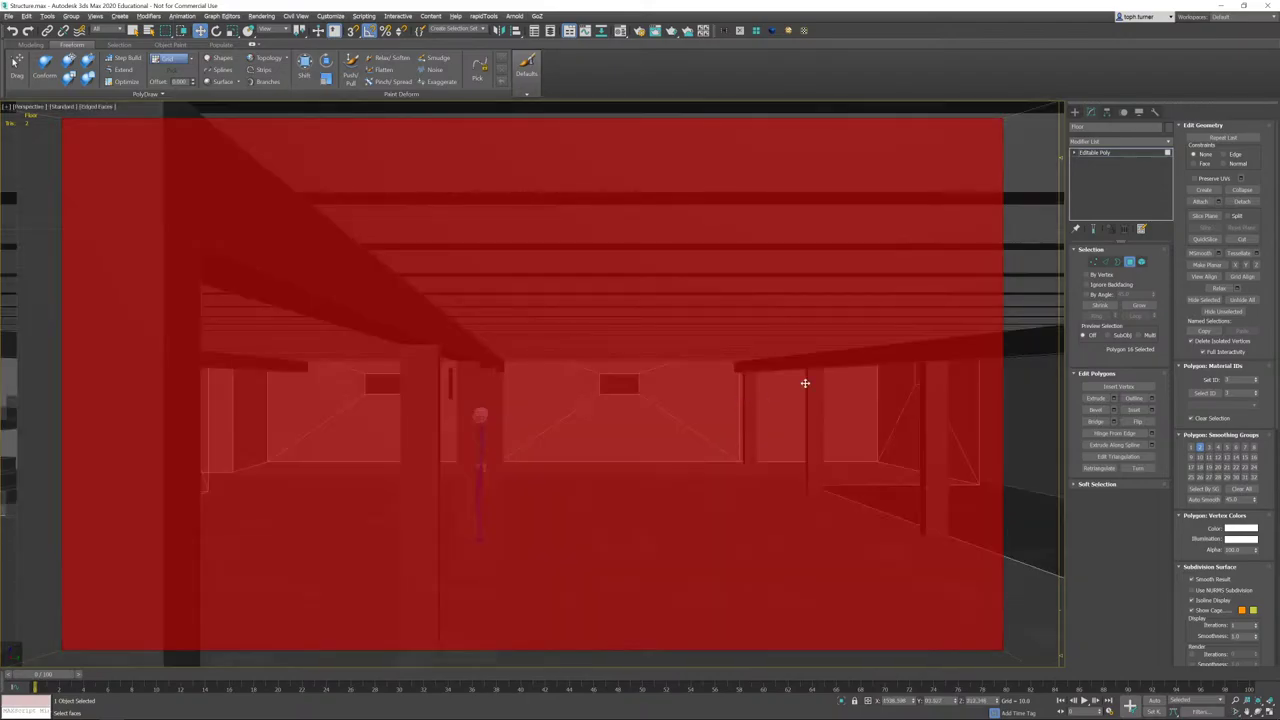
- Shift the window face along the end wall away from the column by the stairs and delete it to create the opening
middle_click_drag(805, 383, 711, 414, "alt")
scroll(729, 416, "down", 5)
middle_click_drag(822, 393, 697, 302, "alt")
scroll(672, 342, "down", 5)
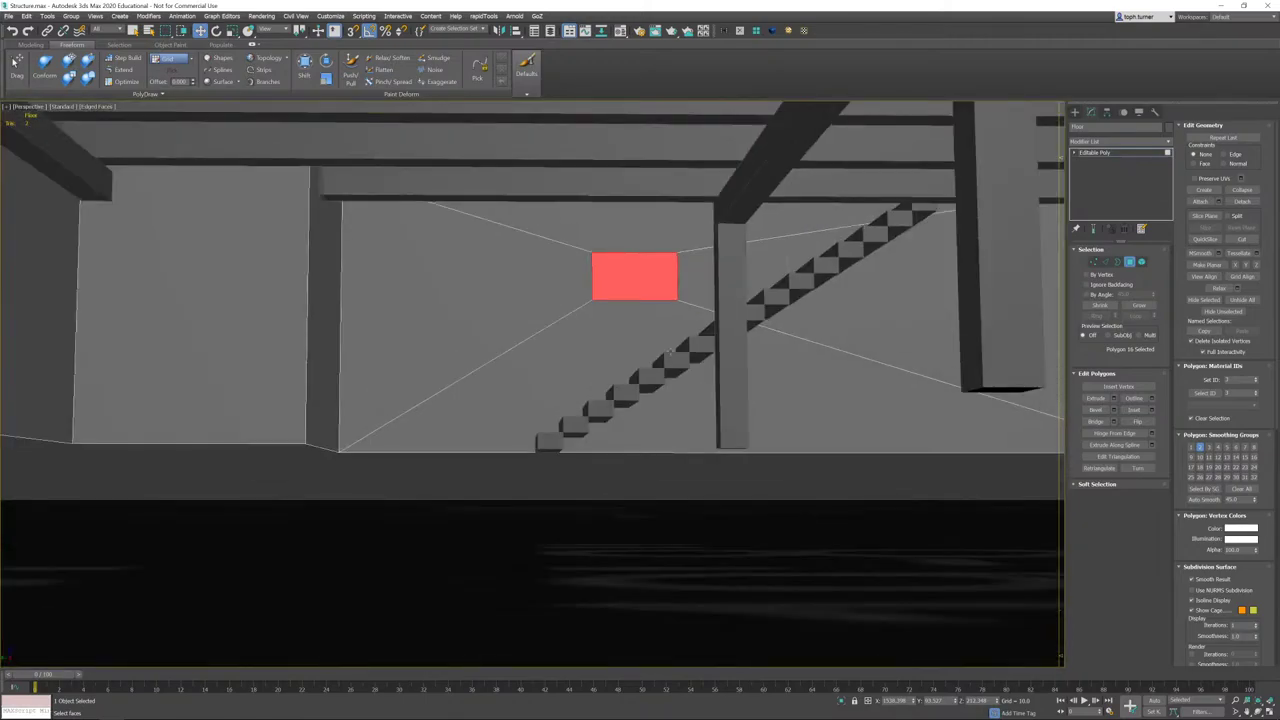
middle_click_drag(617, 260, 657, 323, "alt")
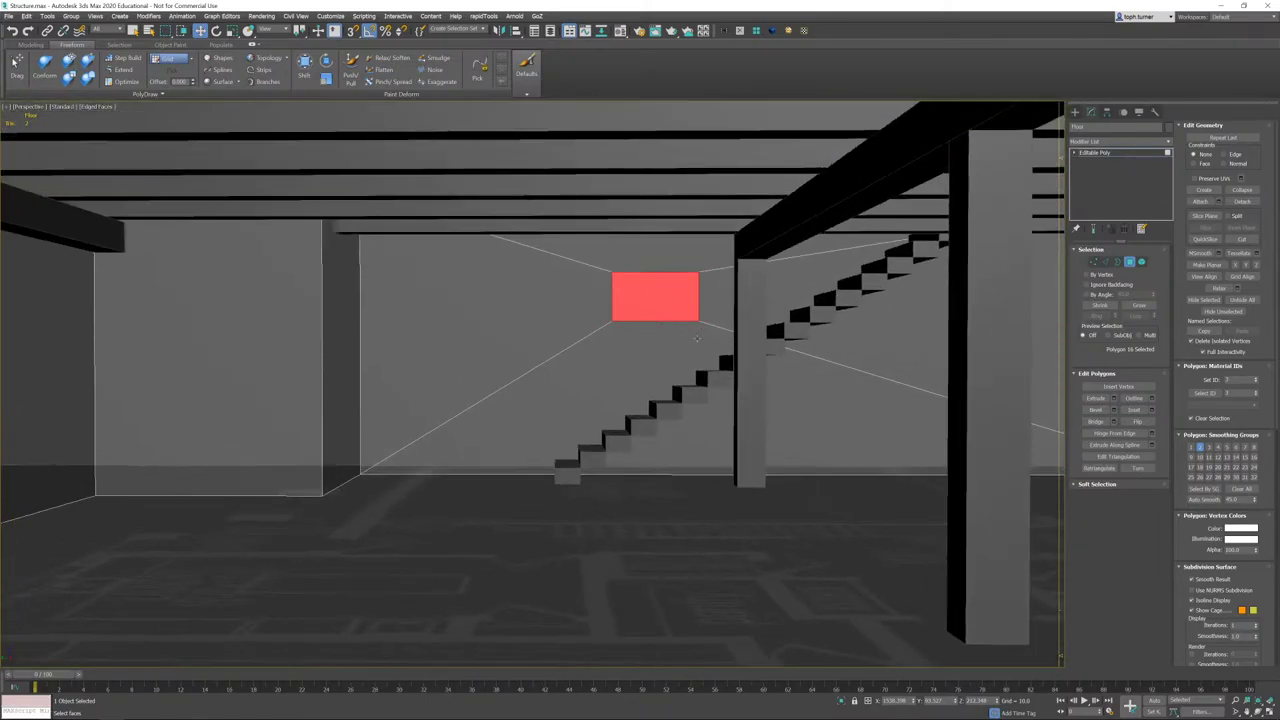
left_click_drag(593, 297, 489, 297)
key("Delete")
middle_click_drag(840, 400, 712, 345)
scroll(740, 394, "down", 4)
scroll(740, 411, "down", 2)
scroll(711, 345, "down", 10)
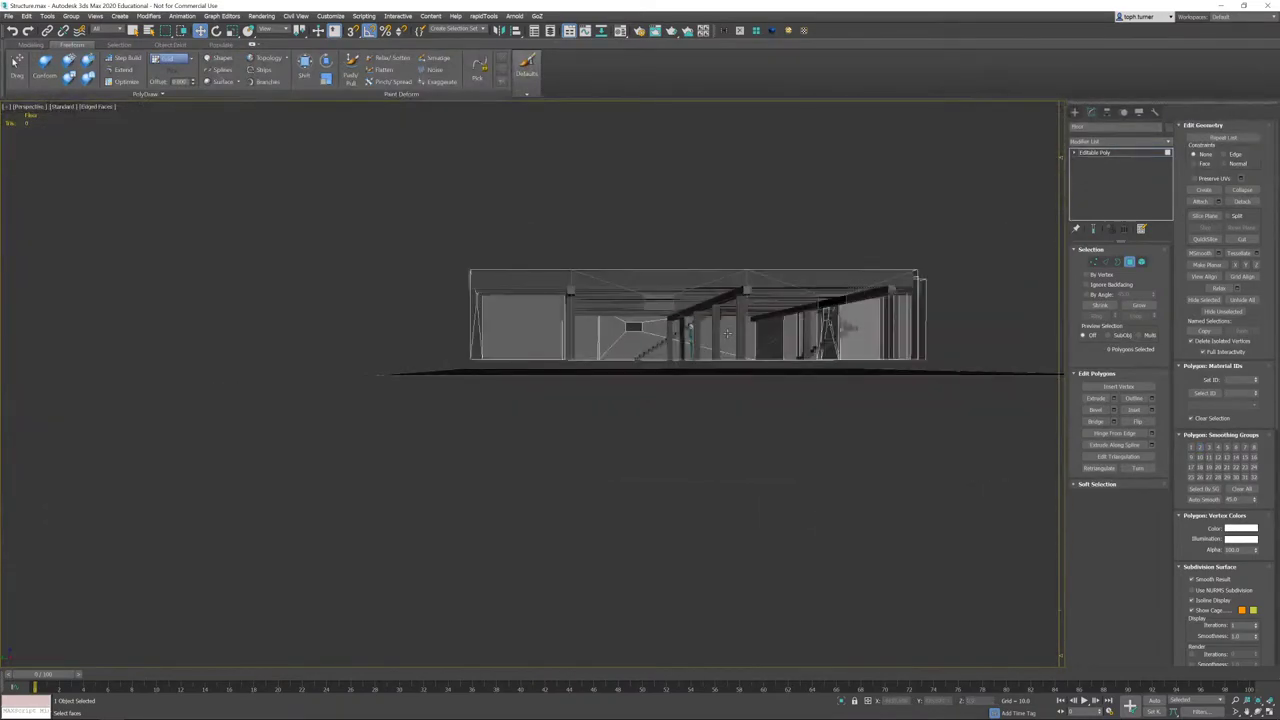
- In front view, align the lower vertices of all window openings to the height of the dark end-wall opening's bottom edge
key("f")
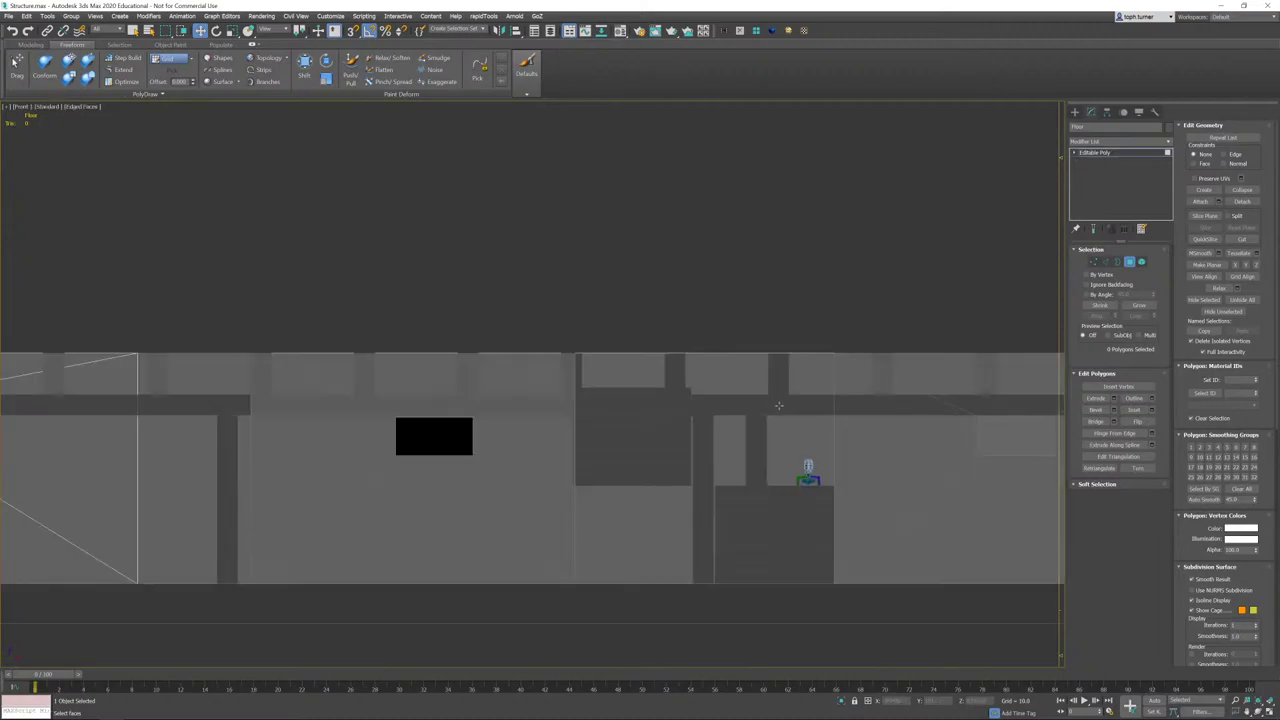
key("z")
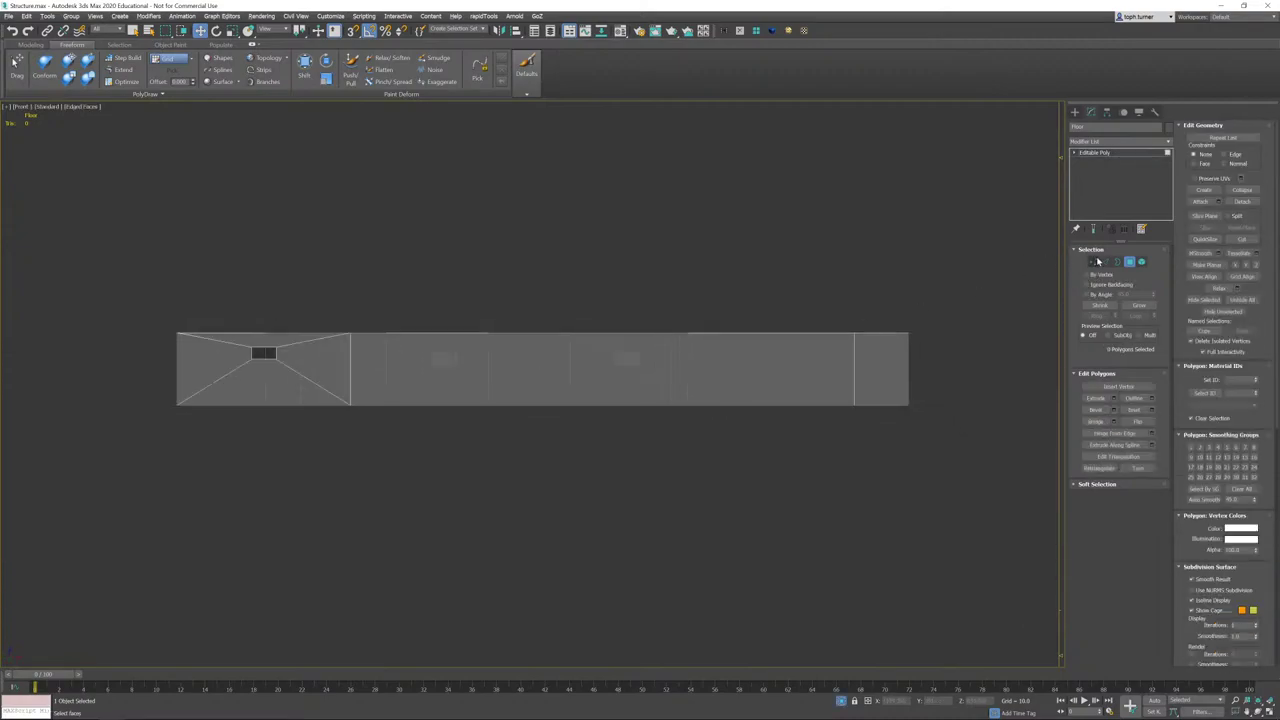
left_click(1094, 261)
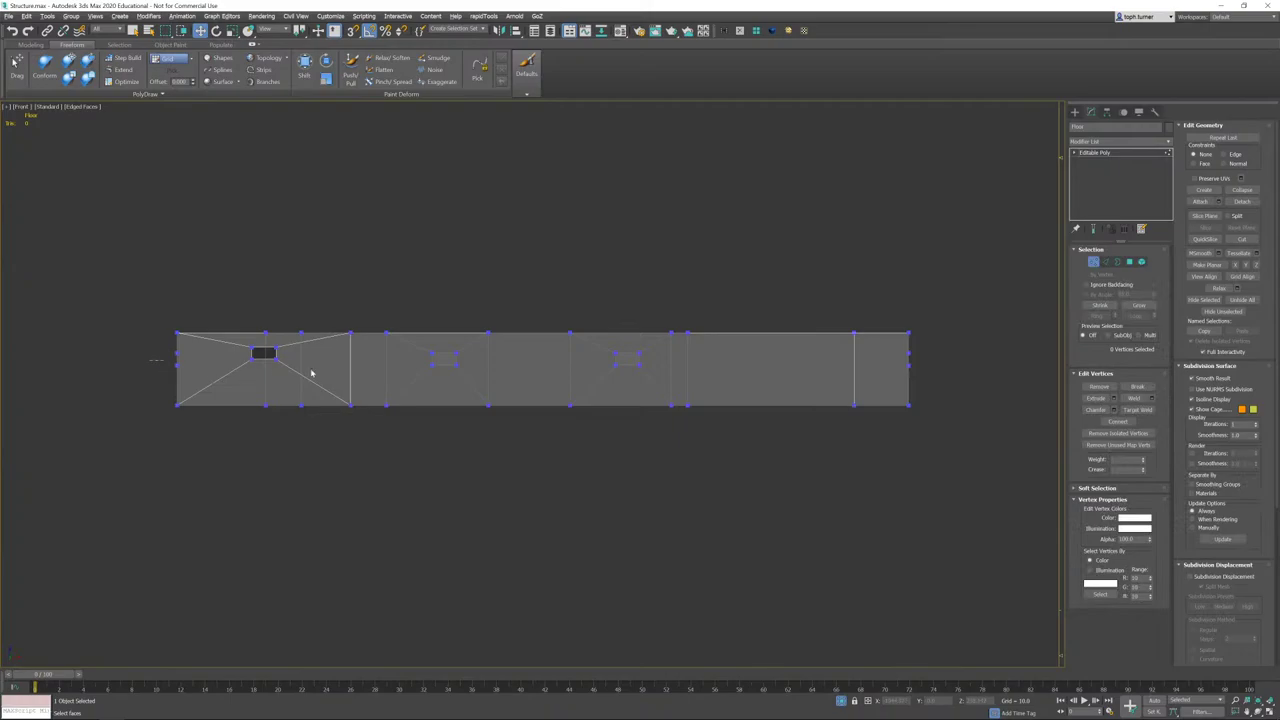
left_click_drag(311, 373, 671, 380)
middle_click_drag(232, 369, 297, 365)
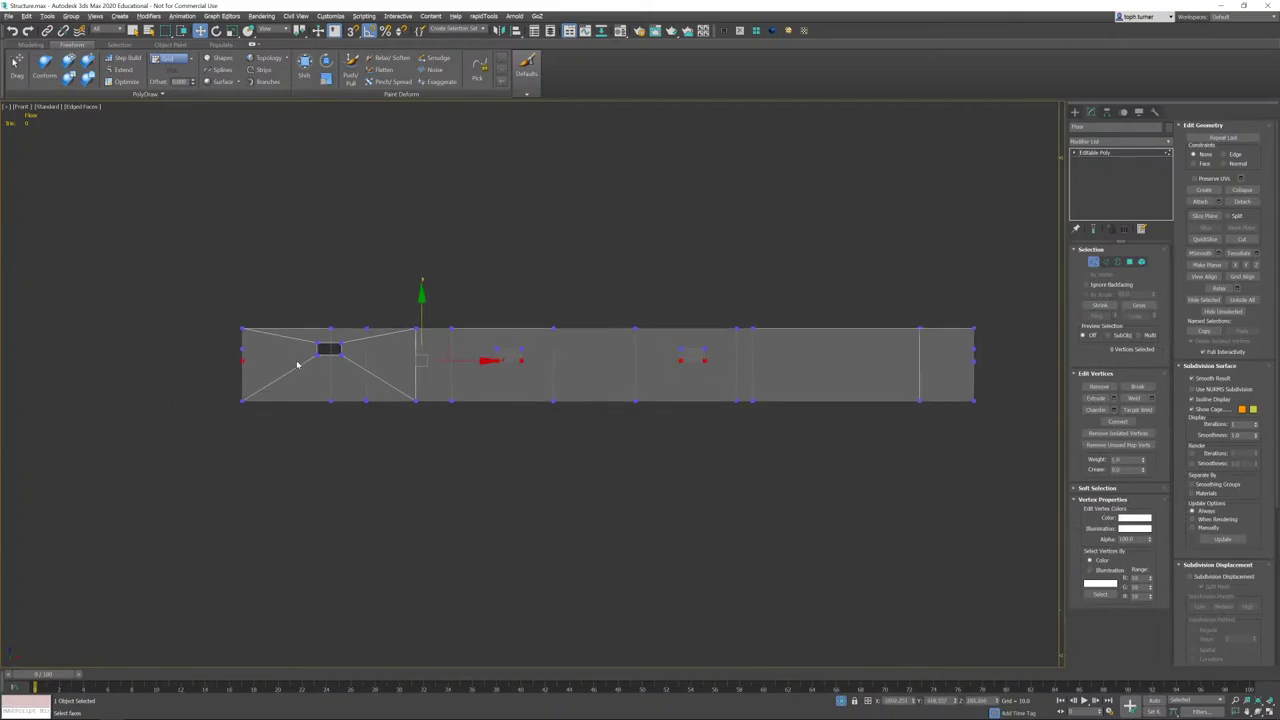
scroll(297, 365, "up", 3)
left_click_drag(379, 353, 381, 351, "ctrl")
middle_click_drag(463, 380, 275, 372)
scroll(275, 372, "down", 4)
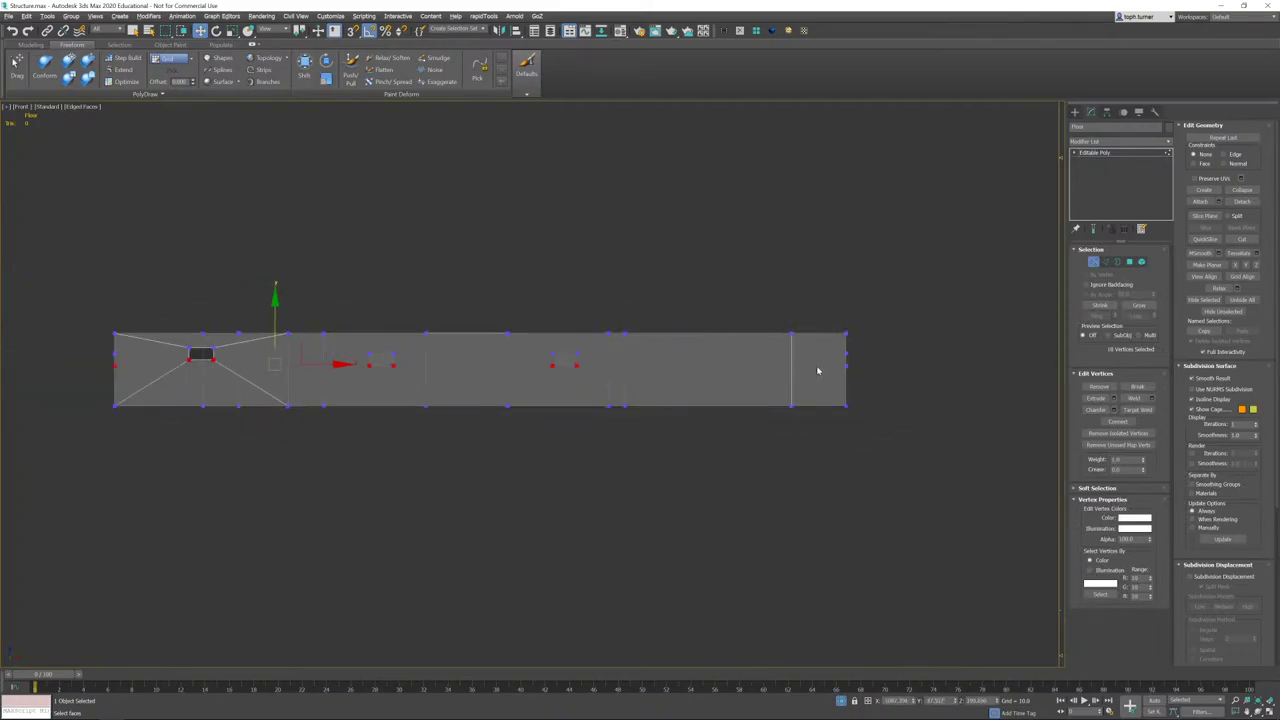
middle_click_drag(825, 374, 779, 373)
scroll(779, 373, "up", 1)
left_click_drag(830, 361, 830, 361, "ctrl")
middle_click_drag(675, 355, 715, 350)
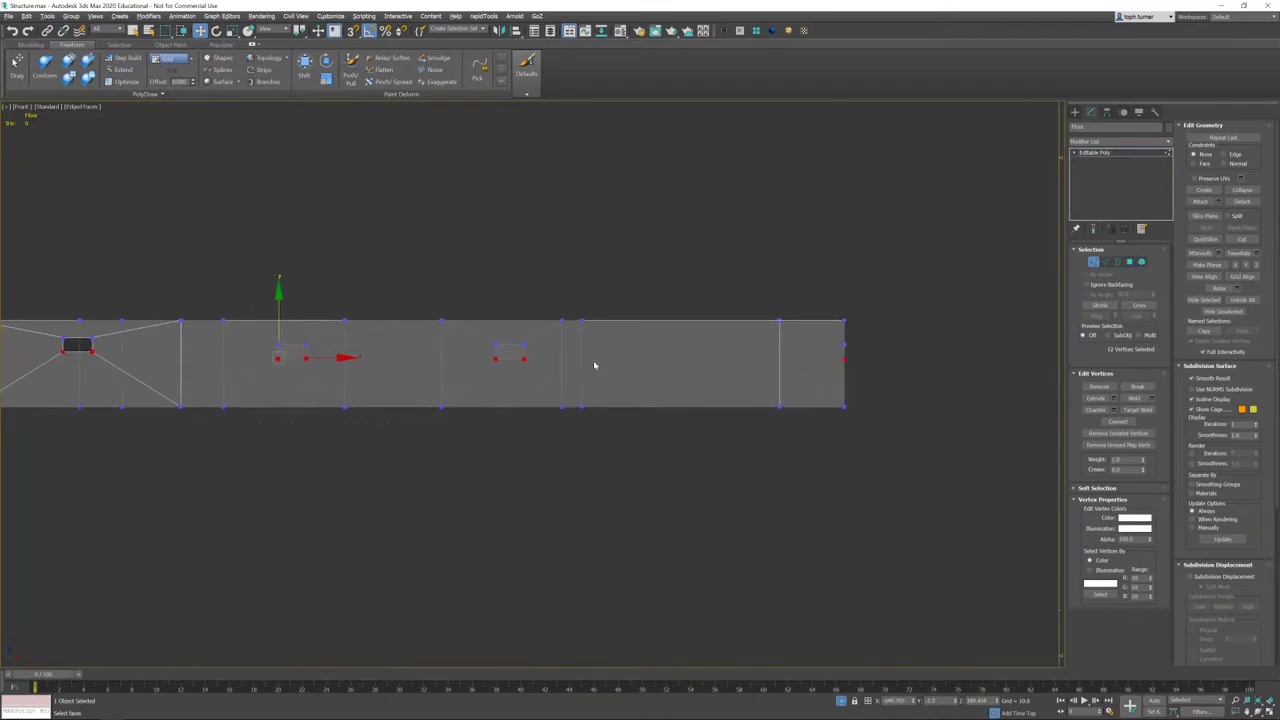
middle_click_drag(494, 349, 761, 302)
key("r")
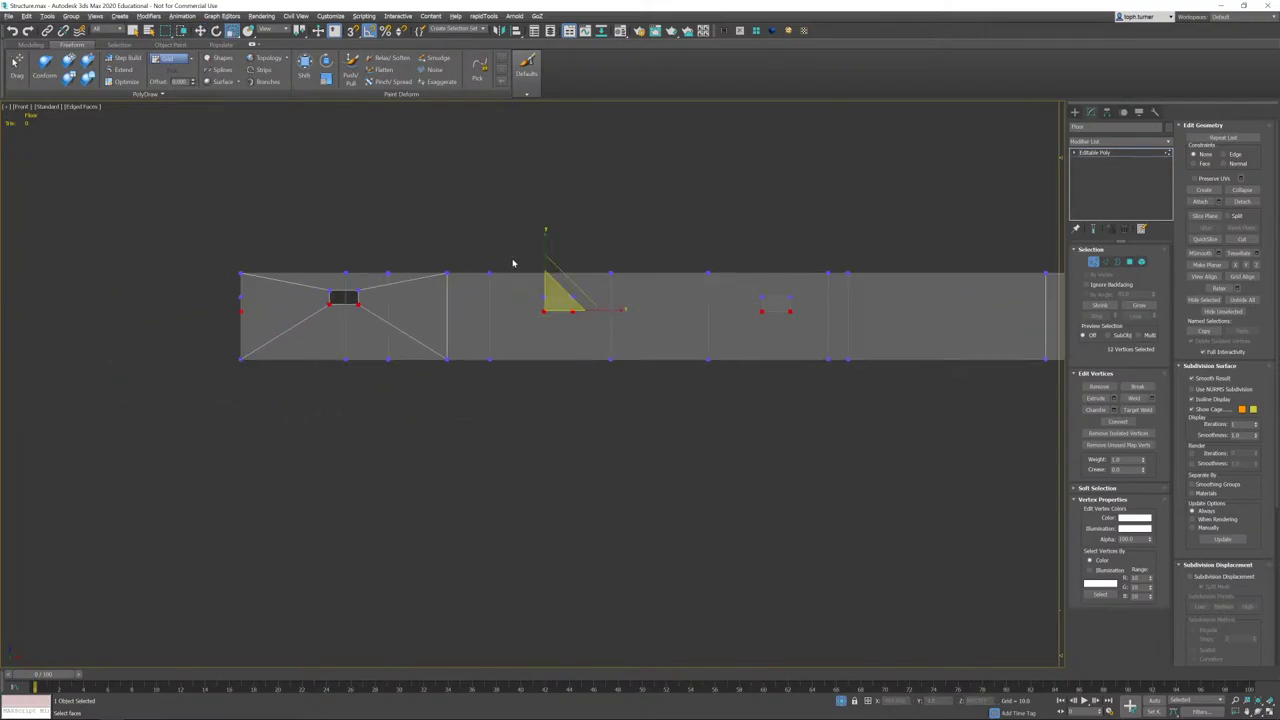
key("w")
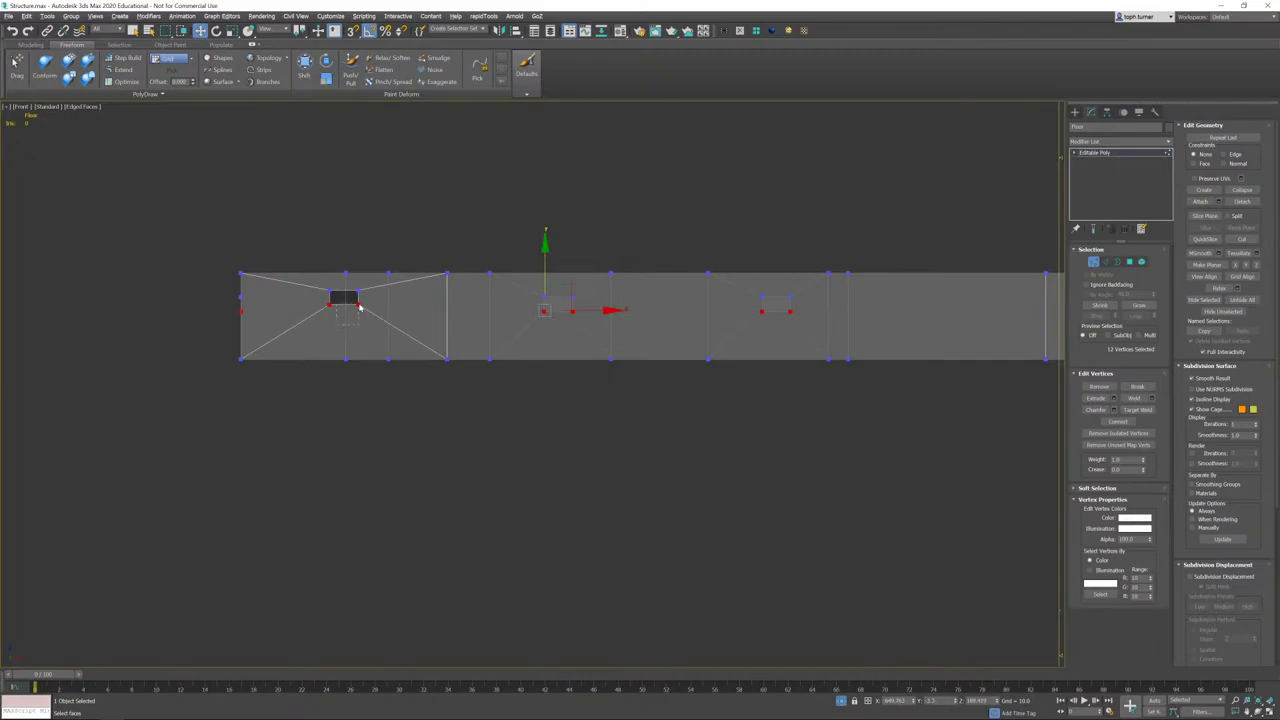
left_click(364, 304)
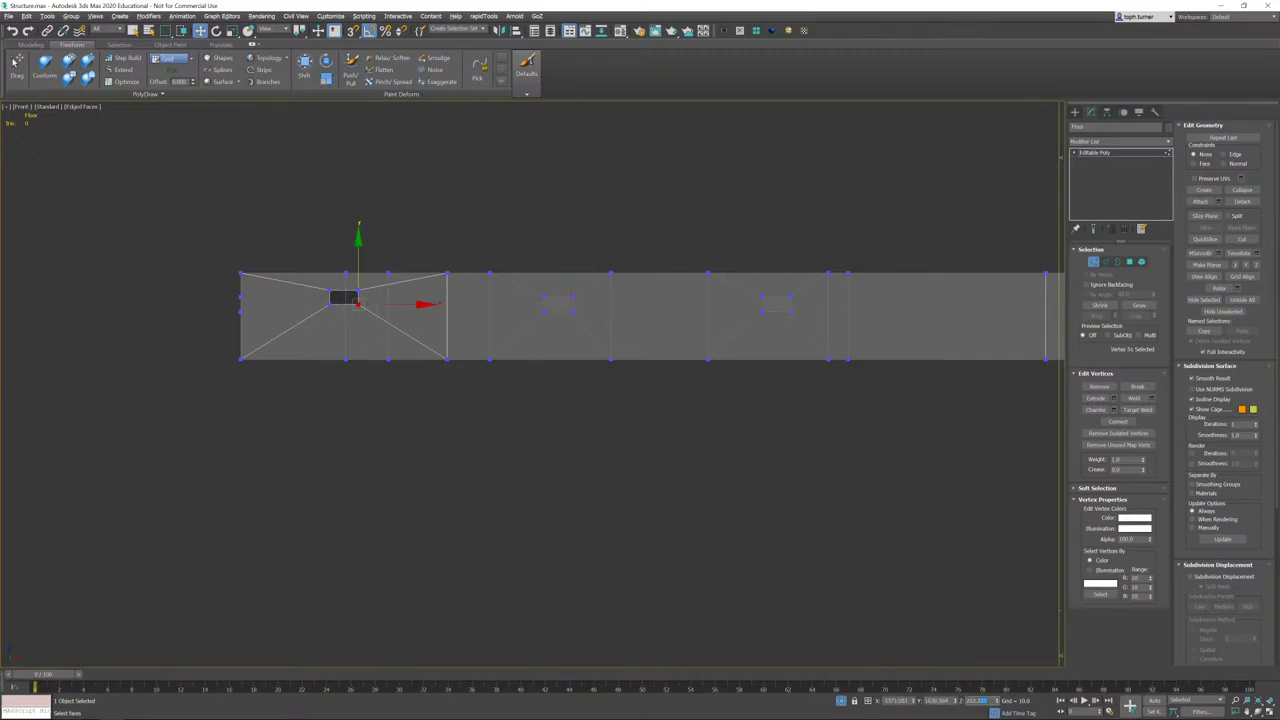
key("ctrl+z")
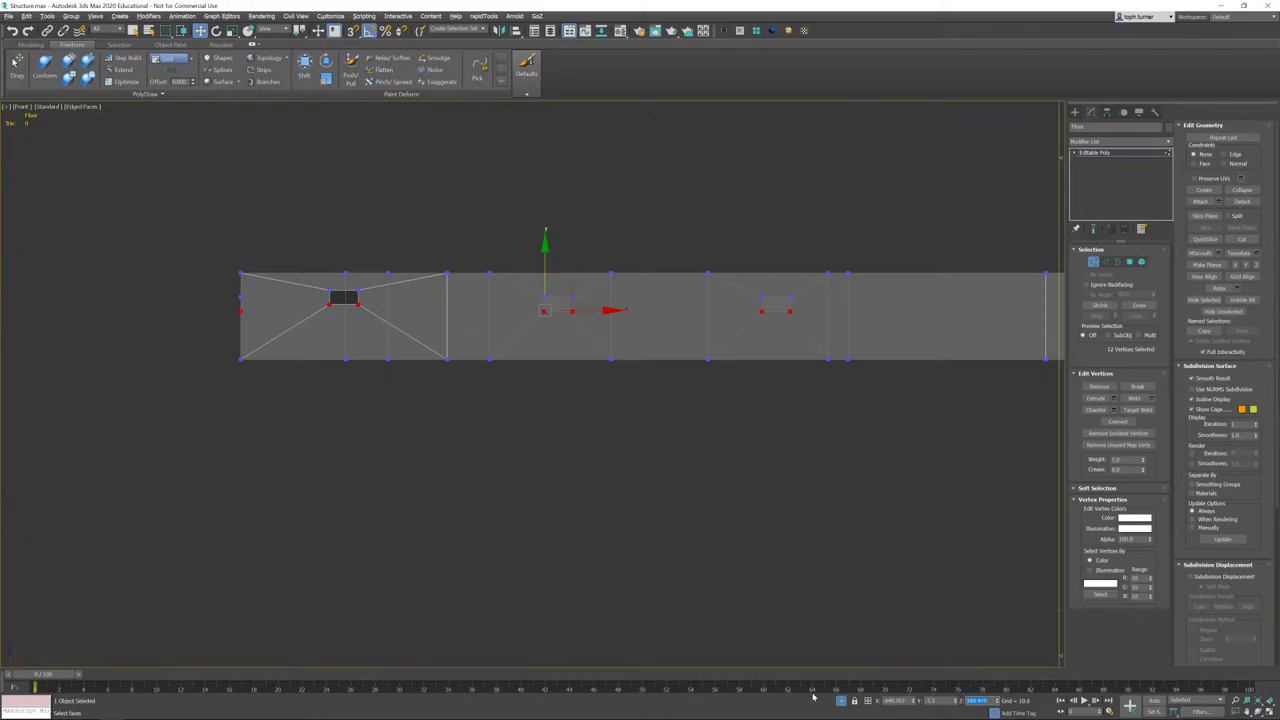
middle_click_drag(725, 550, 703, 549)
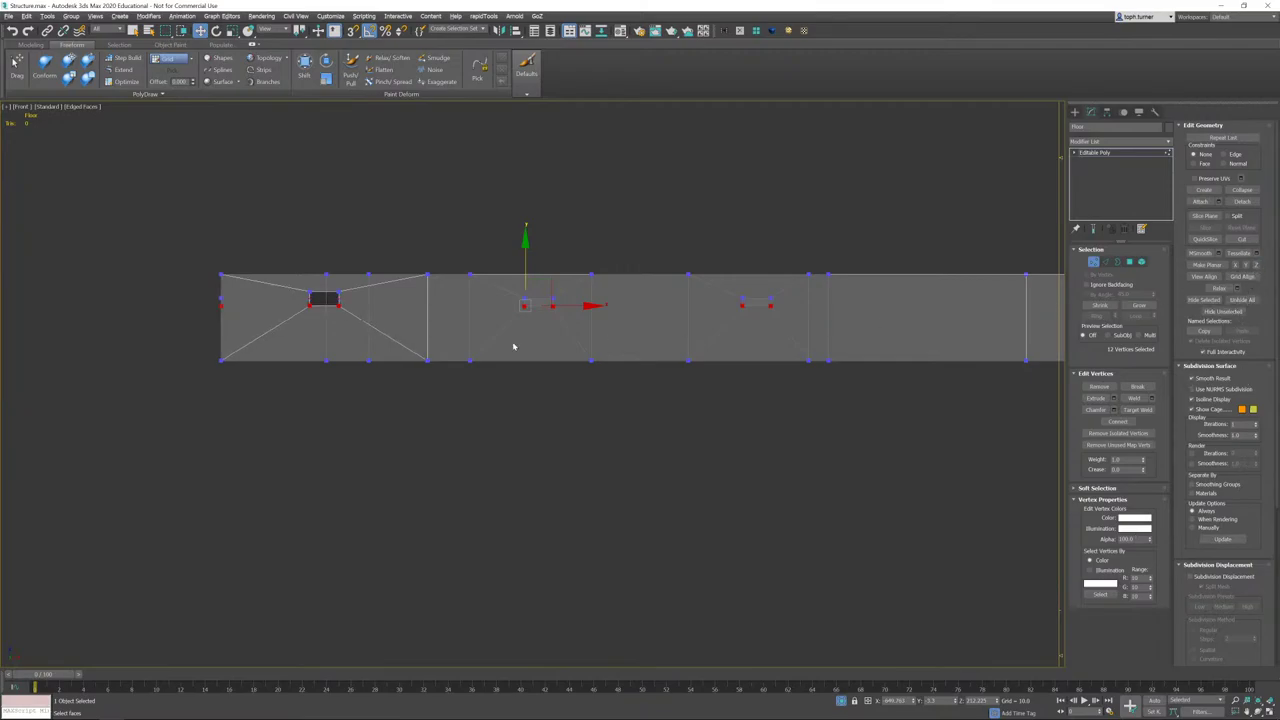
- Align the upper vertices of all window openings to the height of the dark opening's top edge and leave vertex editing
scroll(410, 365, "up", 3)
left_click(370, 318)
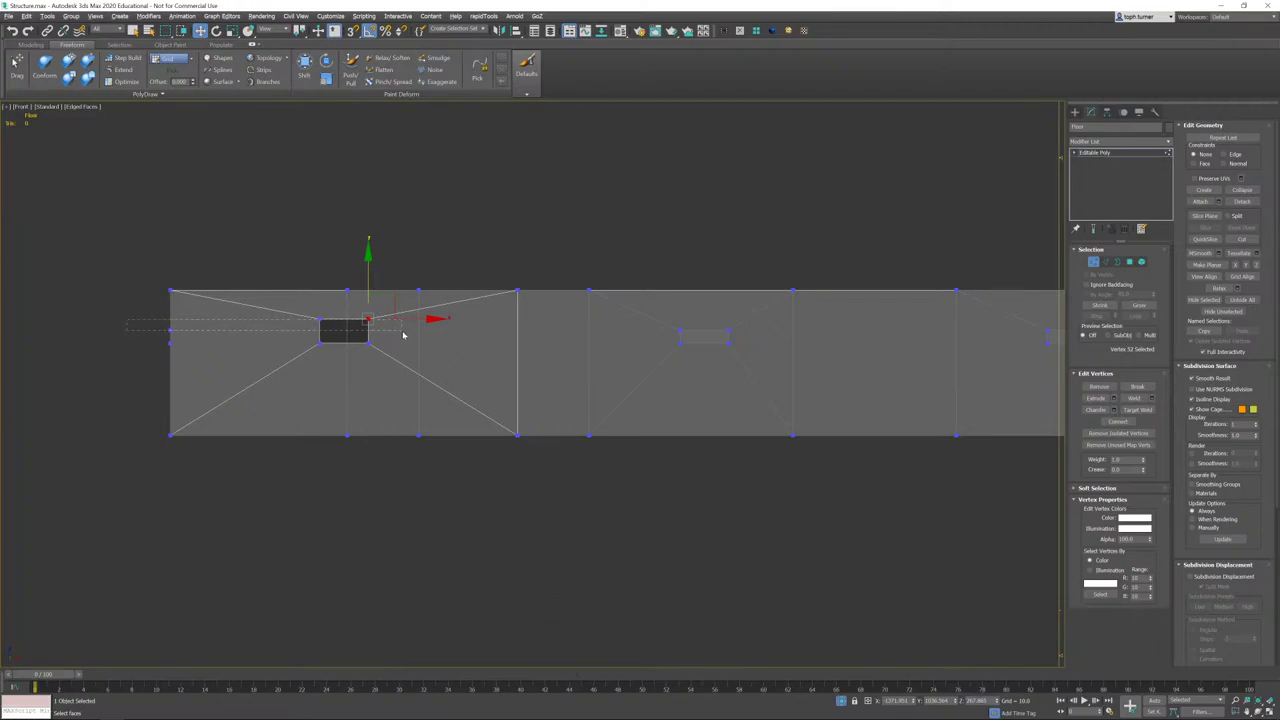
left_click_drag(403, 335, 410, 336)
middle_click_drag(768, 342, 552, 361)
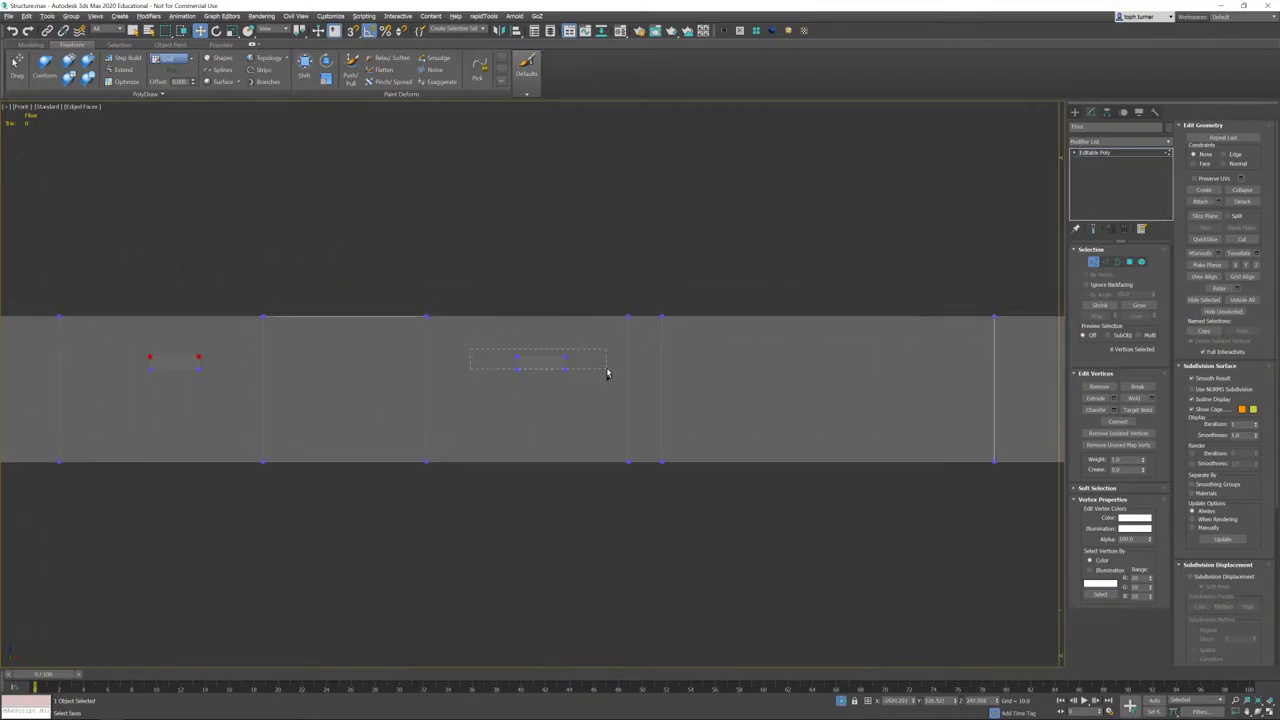
middle_click_drag(854, 389, 585, 407)
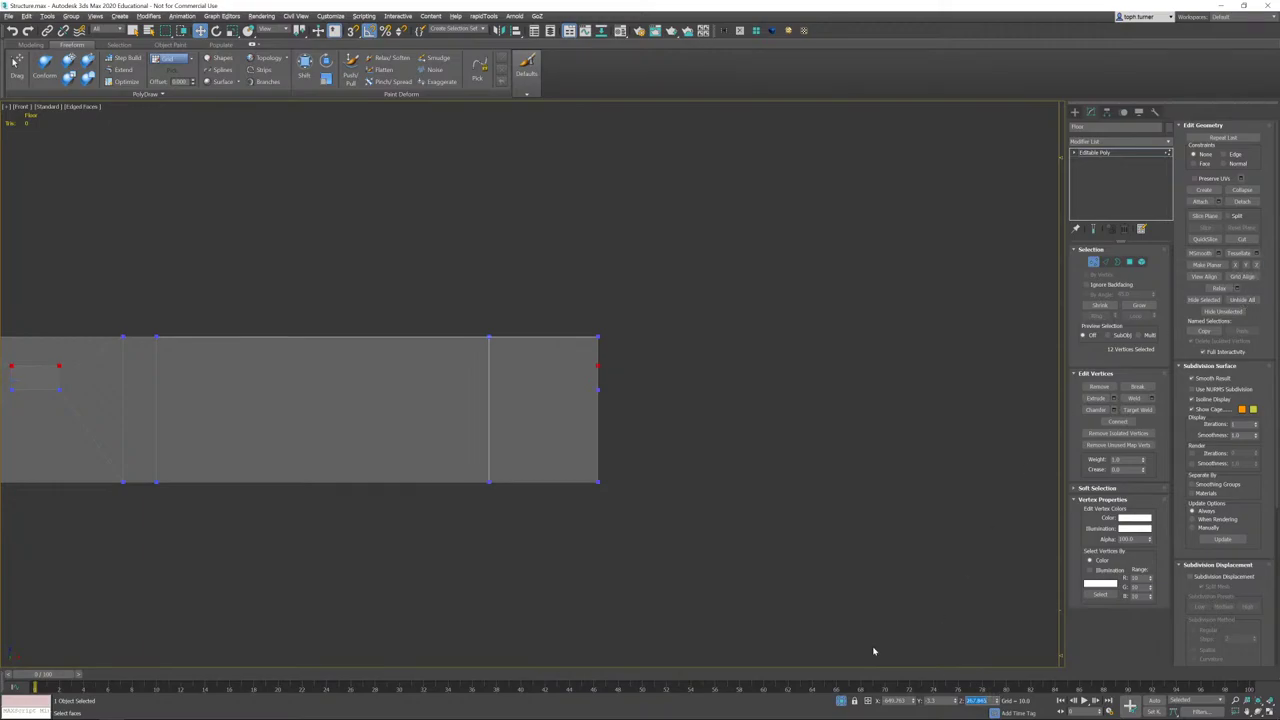
middle_click_drag(95, 280, 251, 287)
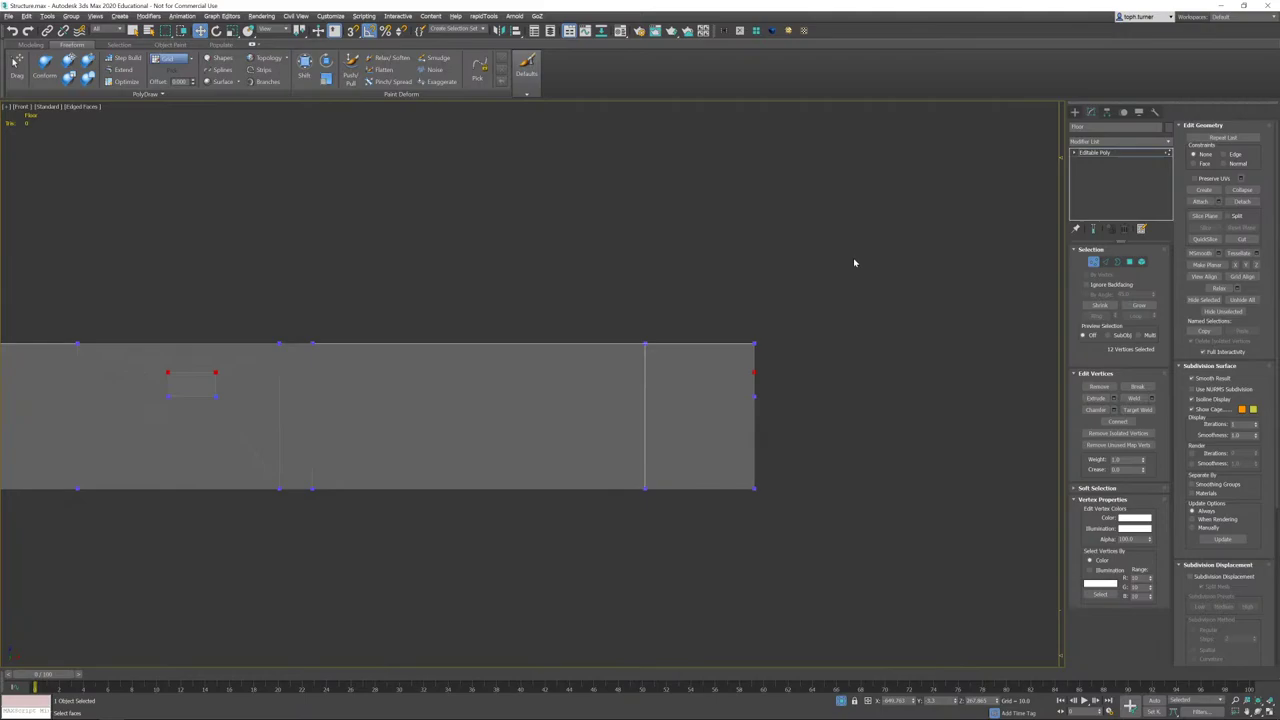
left_click(1093, 262)
- Apply a Shell modifier to the whole floor-and-wall mesh in perspective view
key("p")
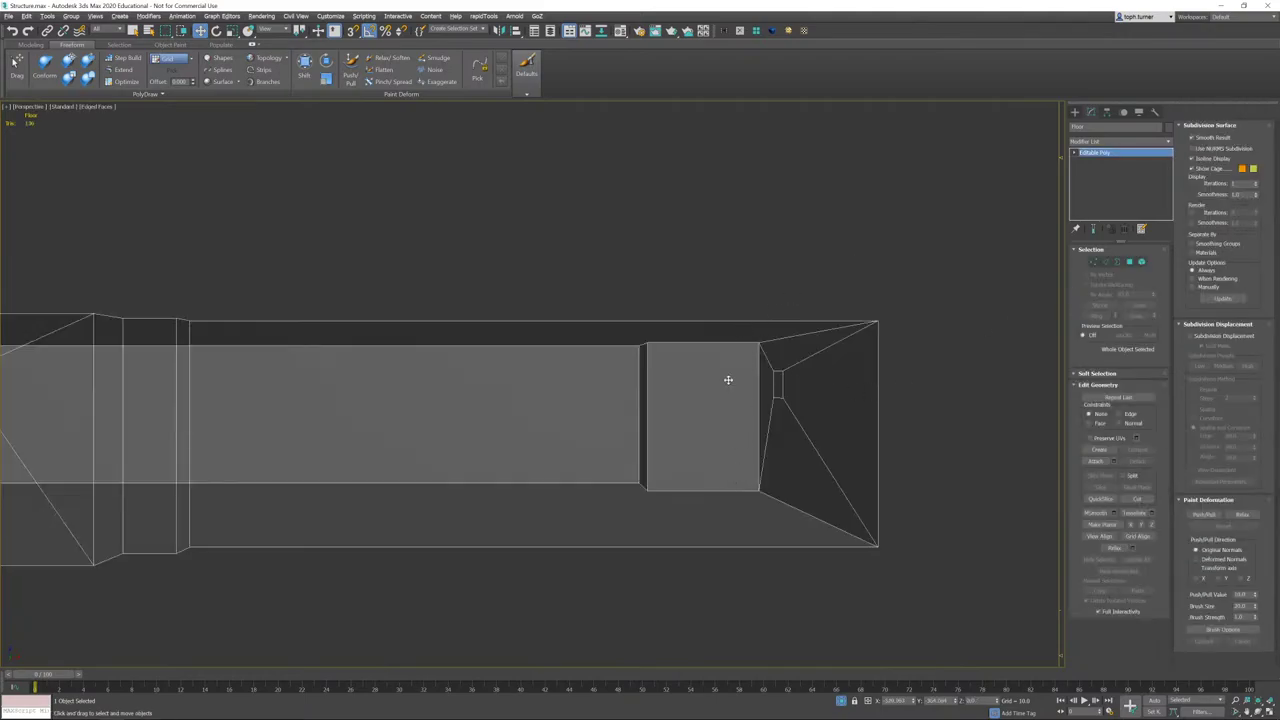
middle_click_drag(728, 380, 840, 418, "alt")
scroll(797, 398, "down", 5)
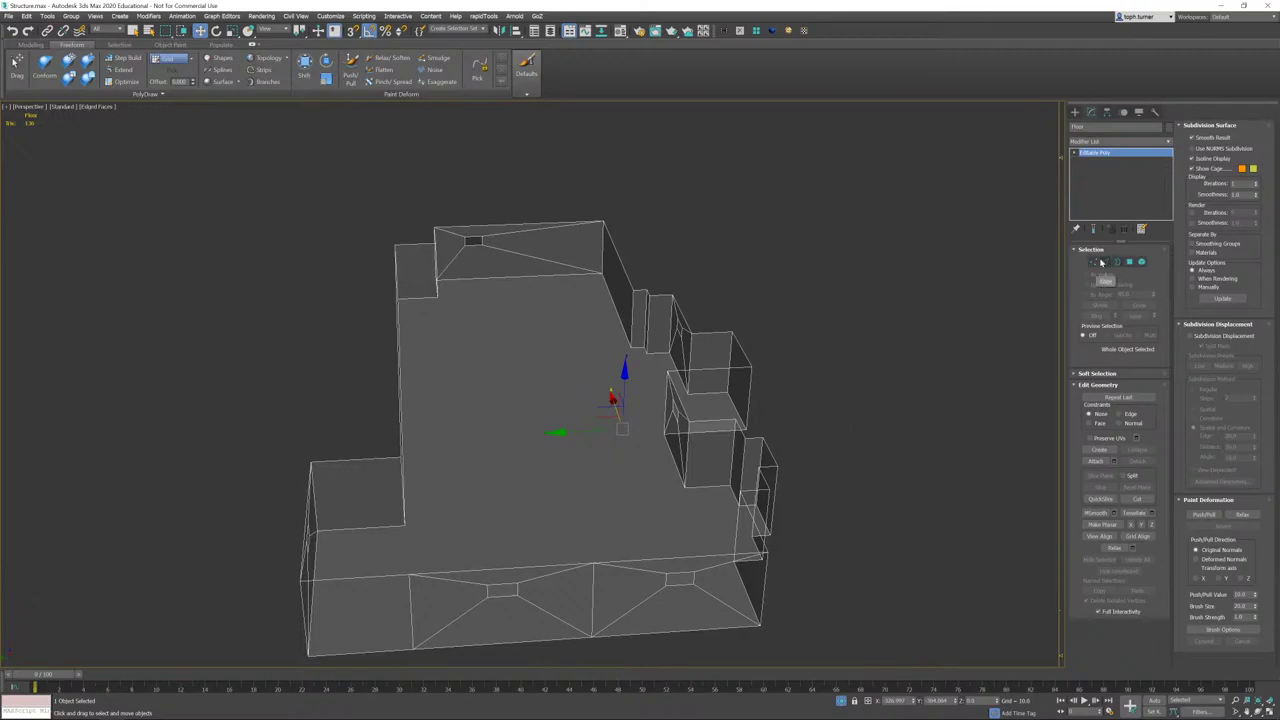
left_click(1170, 143)
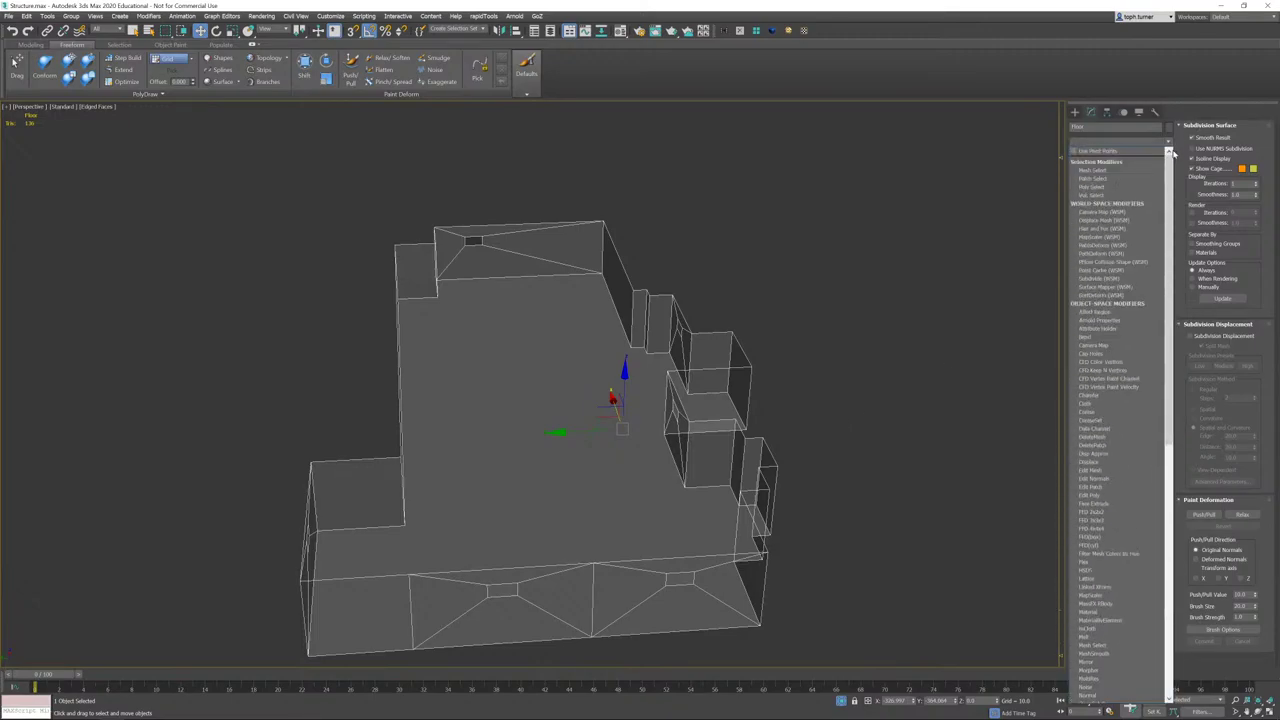
scroll(1120, 420, "down", 5)
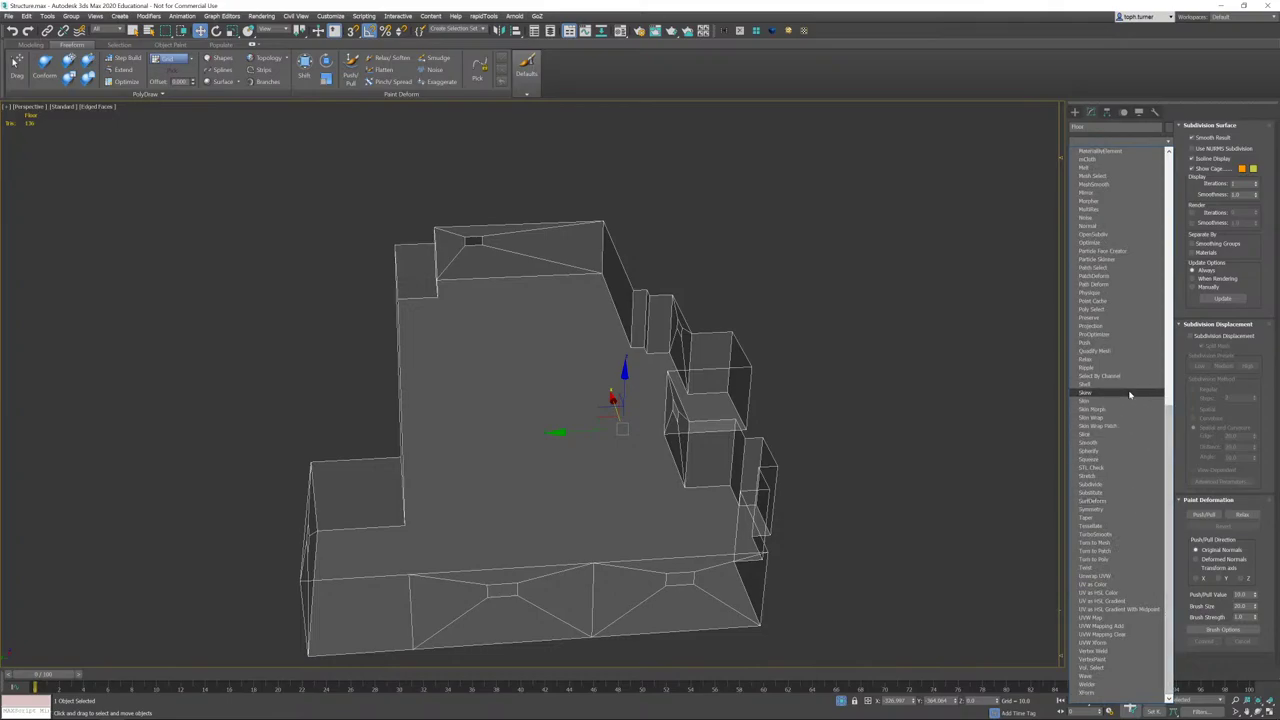
left_click(1117, 385)
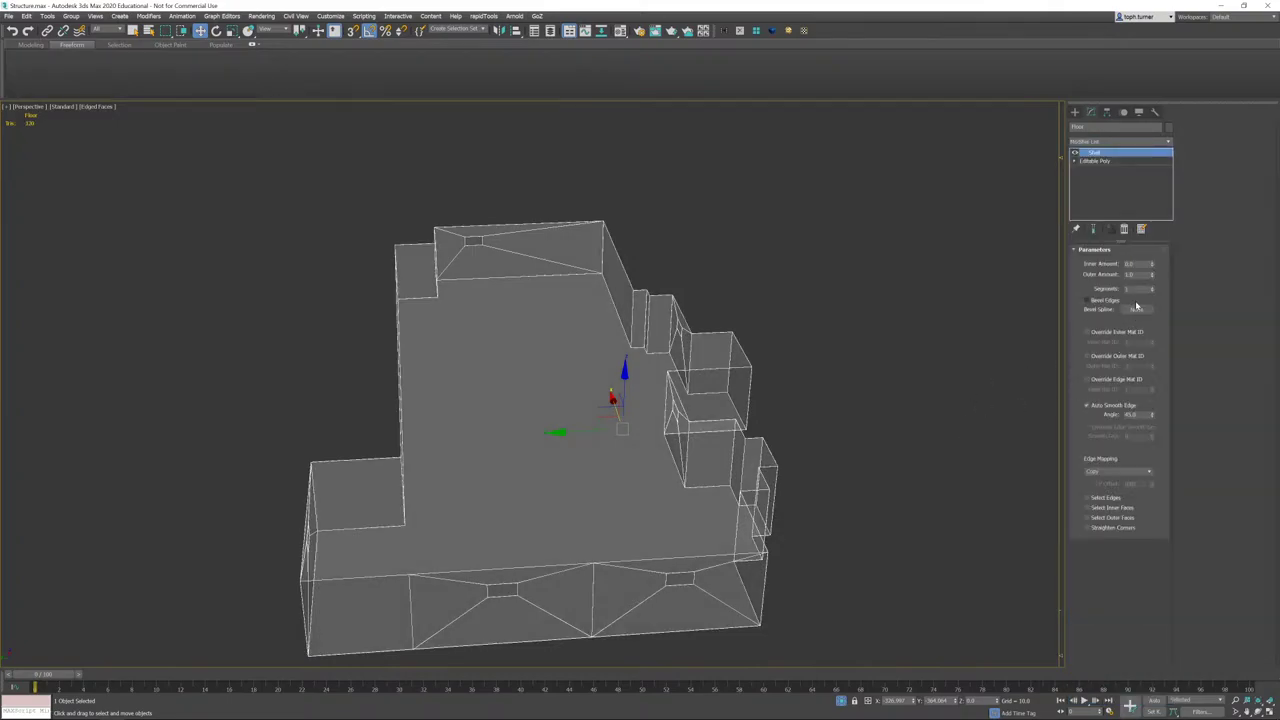
middle_click_drag(788, 365, 800, 471, "alt")
- In top view, try out an Outer Amount for the Shell and reset it to 0
key("t")
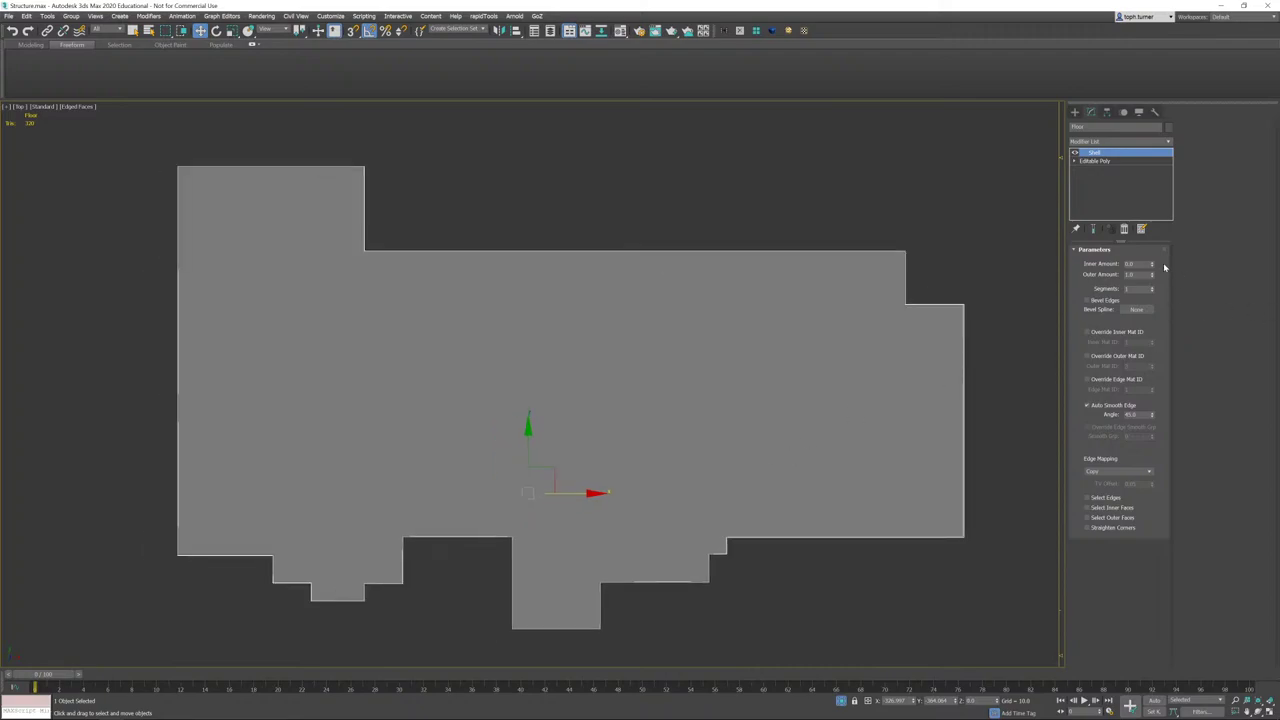
left_click_drag(1153, 278, 256, 460)
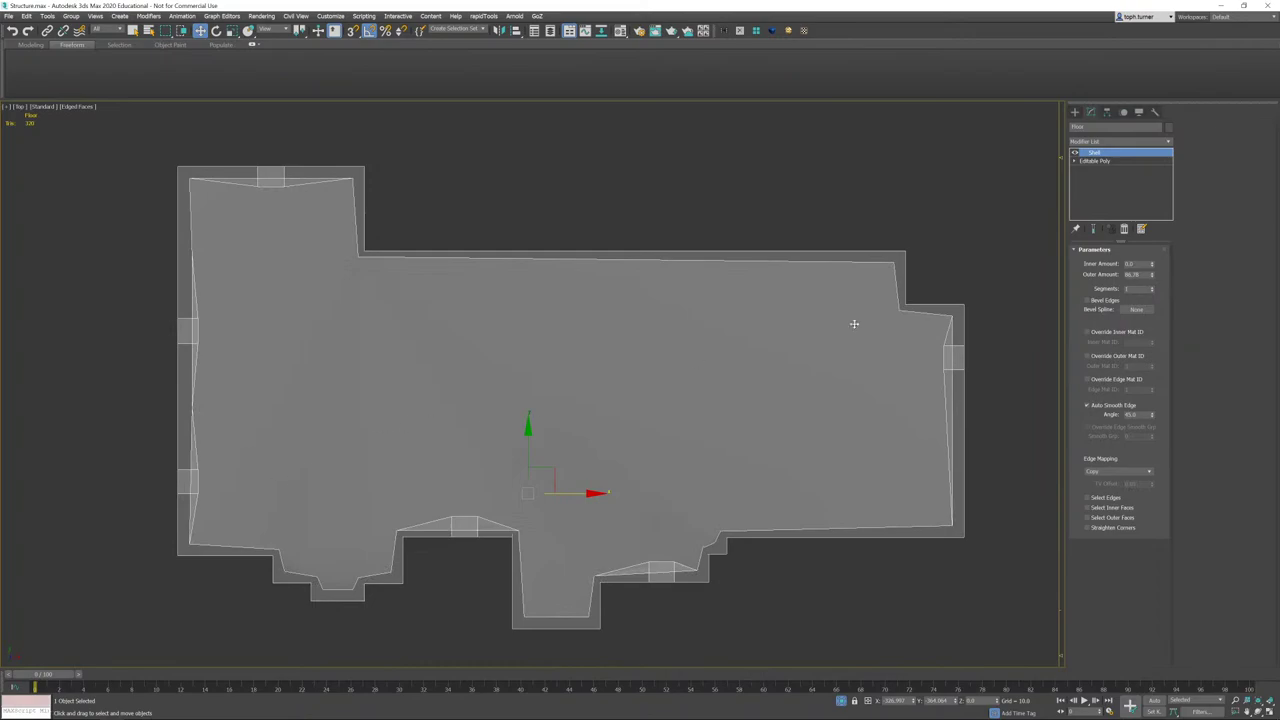
right_click(1153, 274)
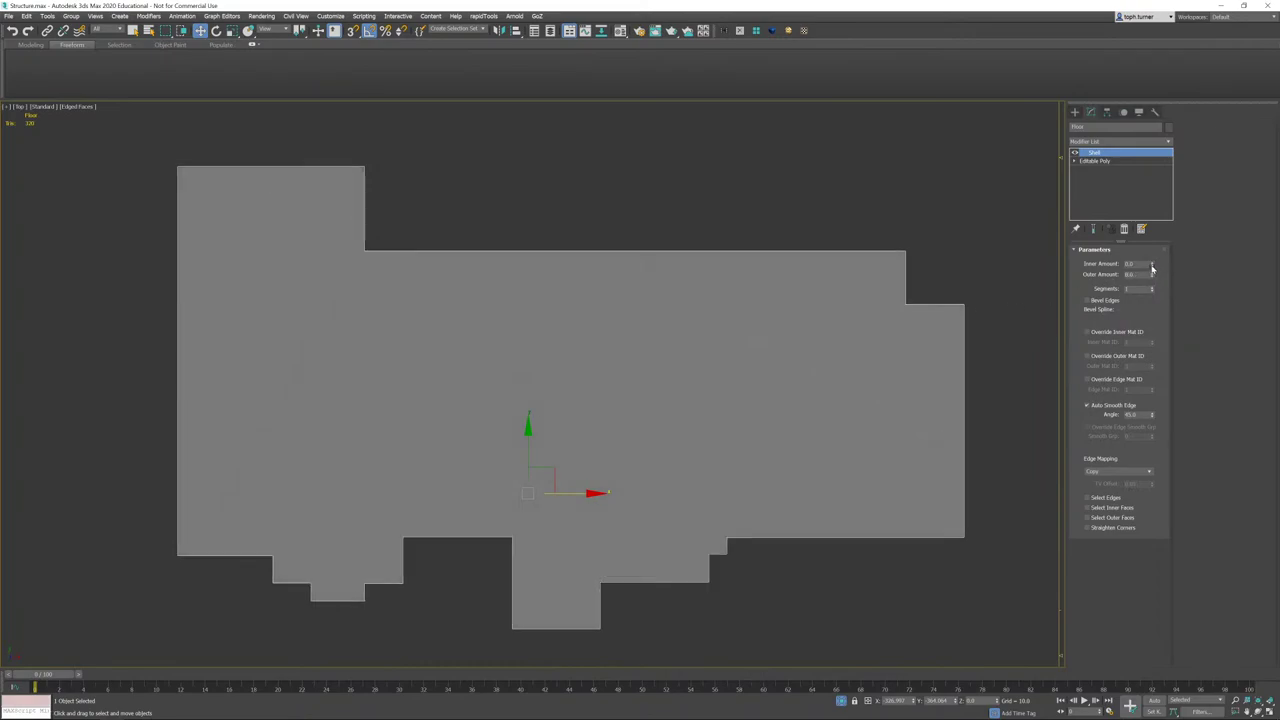
- Set the Shell's Inner Amount to 30 and enable Straighten Corners
left_click_drag(1153, 263, 1017, 668)
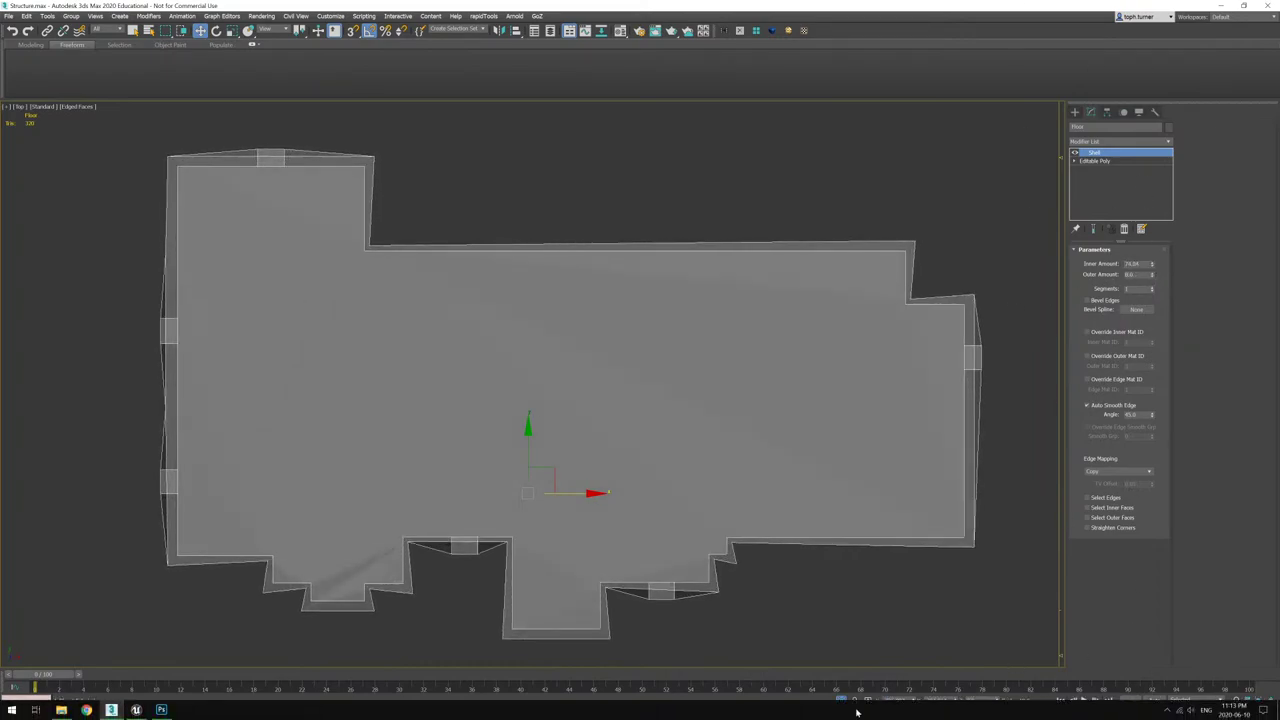
left_click(1087, 527)
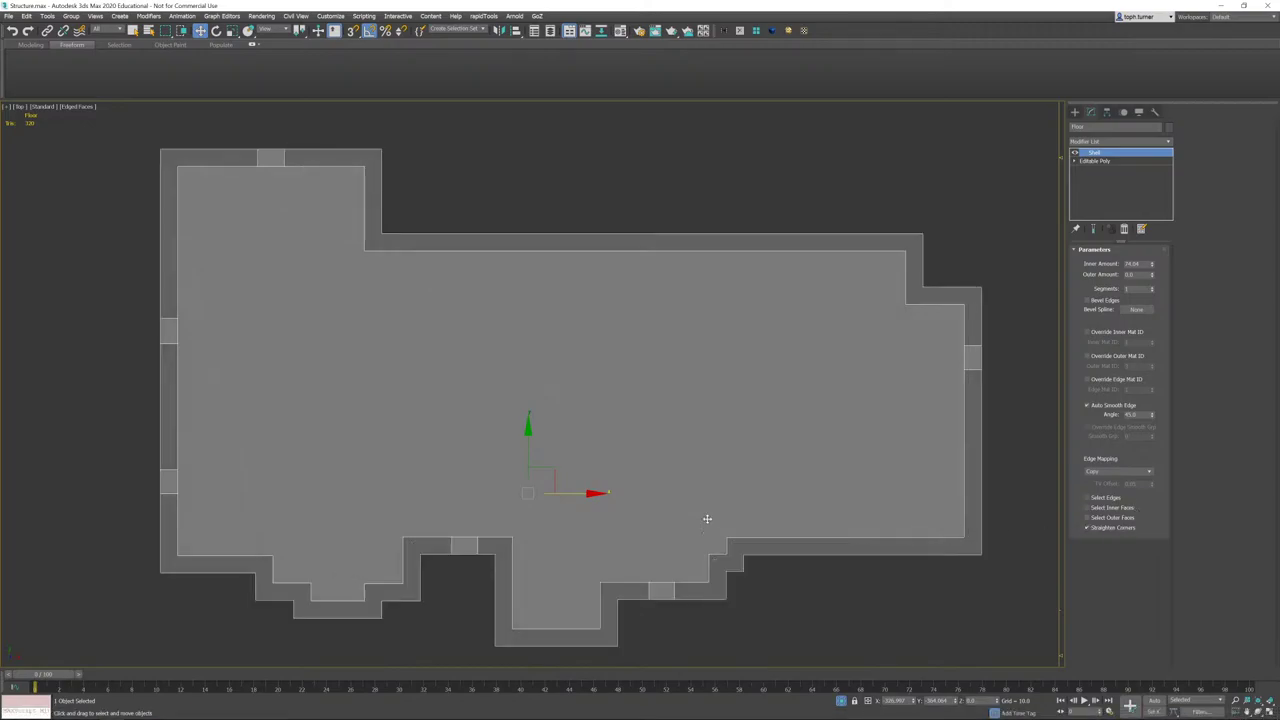
left_click_drag(1155, 266, 1077, 331)
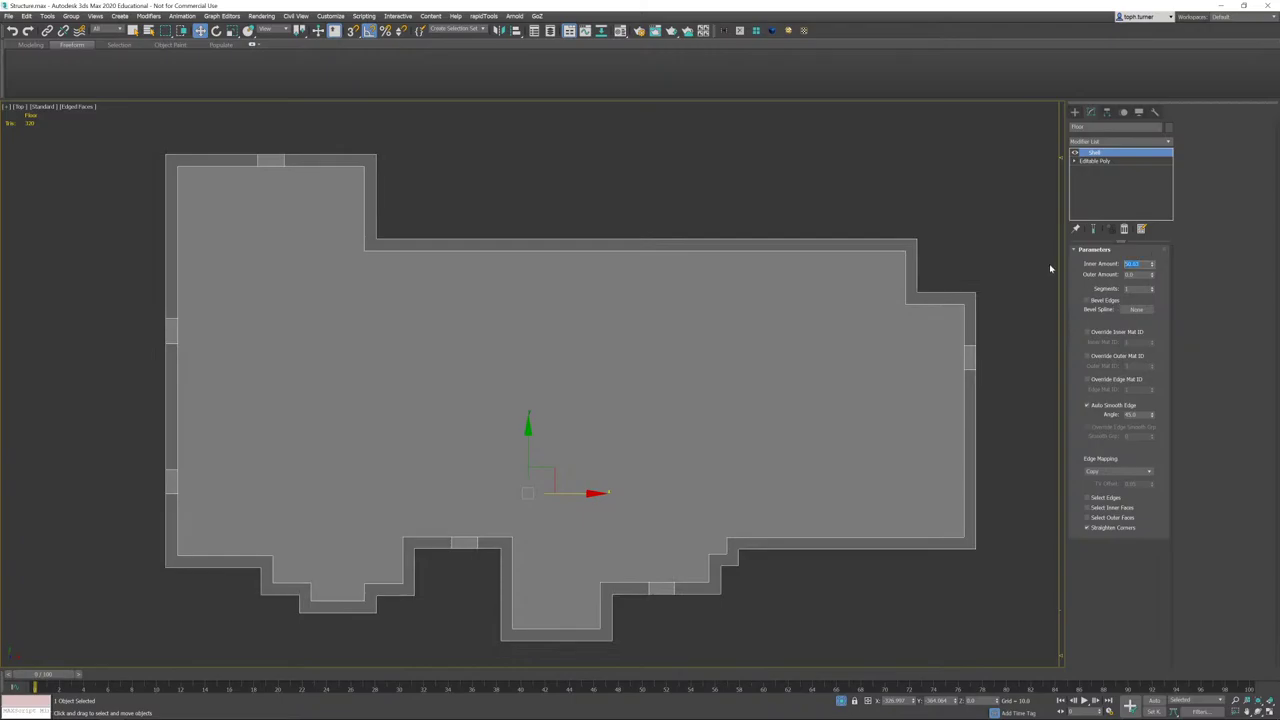
type("20")
key("Return")
- Return to perspective view and convert the shelled floor object to an Editable Poly
middle_click_drag(683, 241, 534, 226)
key("p")
right_click(534, 228)
left_click(550, 243)
right_click(549, 242)
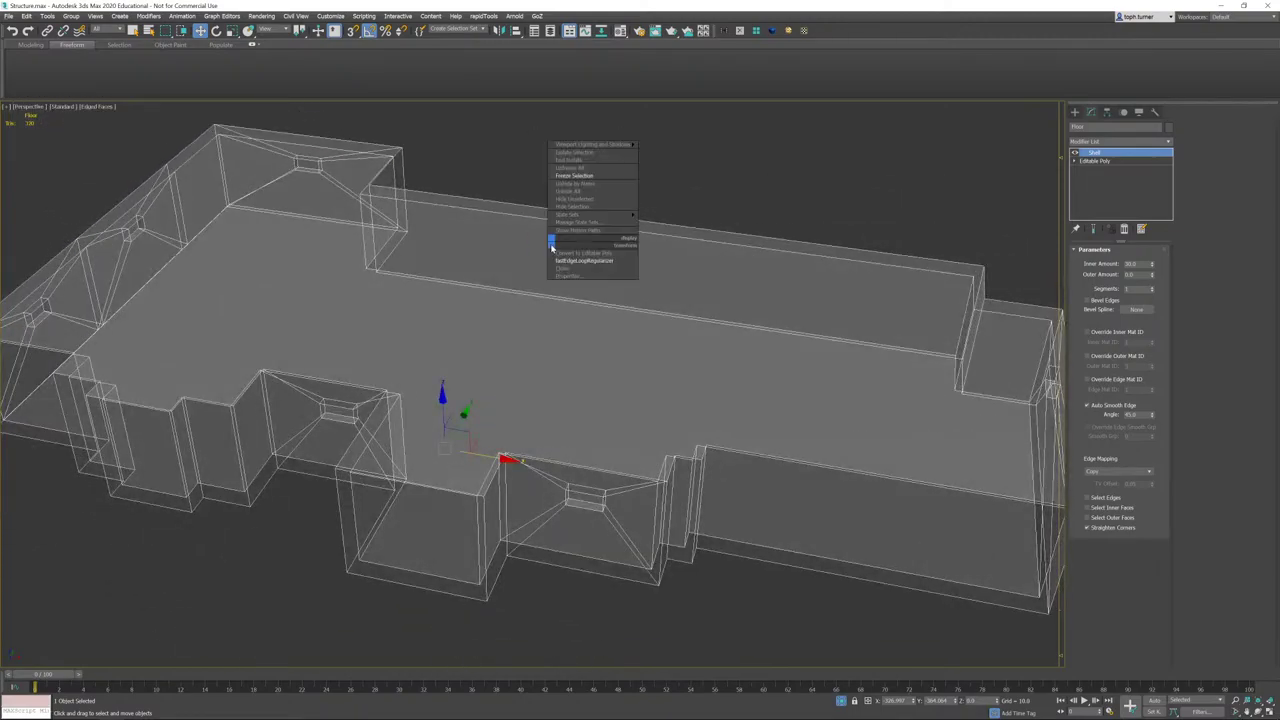
left_click(570, 252)
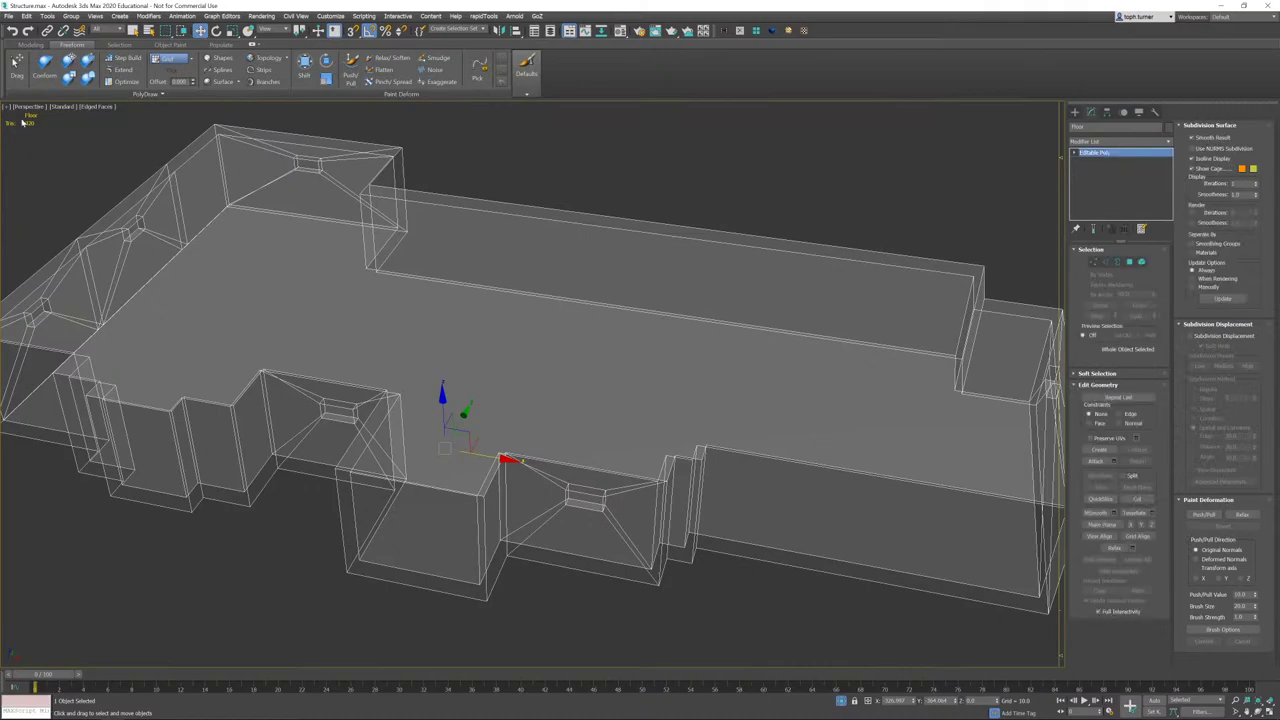
- Export only the selected floor object as FBX, overwriting ProxyFloor.fbx and keeping the current export options
middle_click_drag(208, 125, 262, 138)
left_click(8, 17)
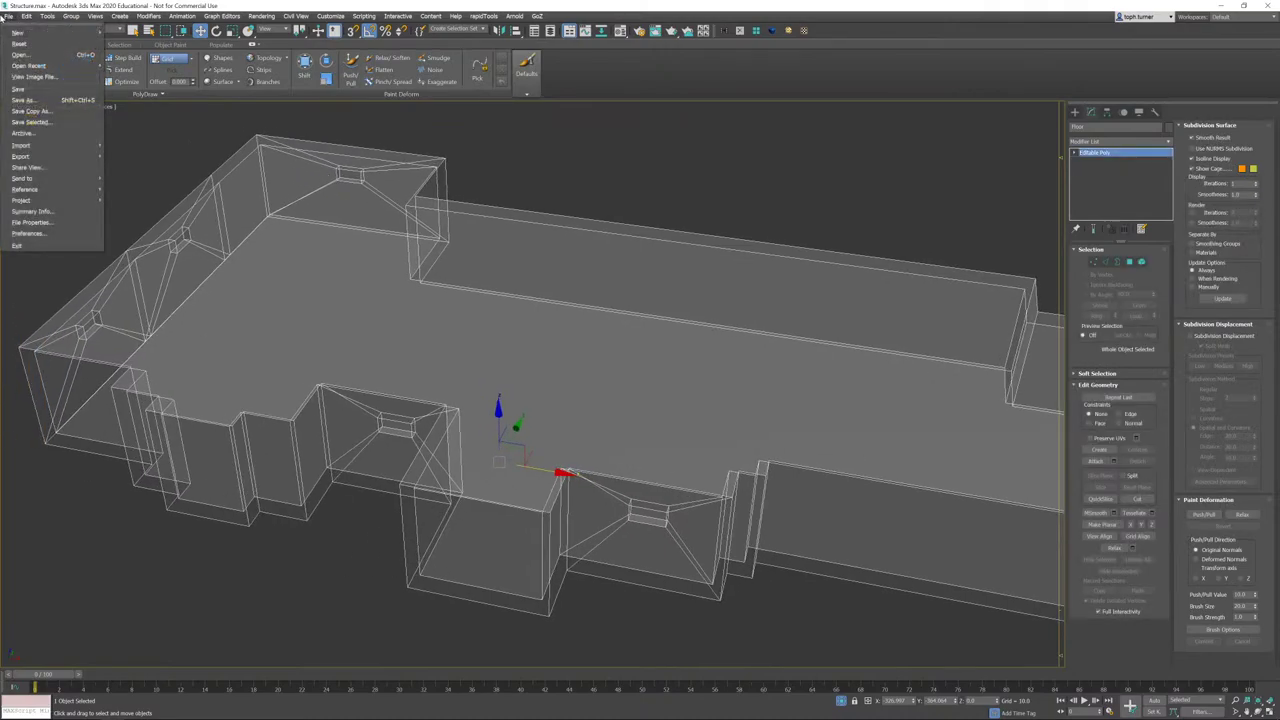
mouse_move(50, 158)
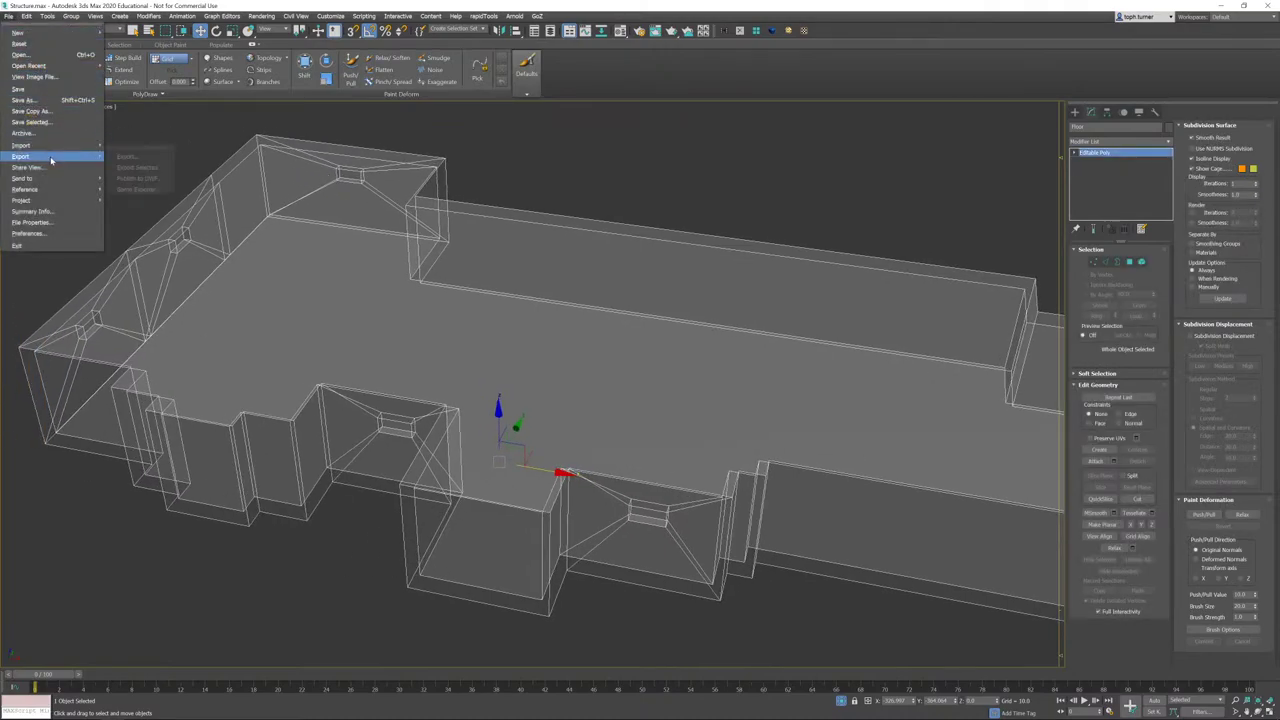
left_click(138, 167)
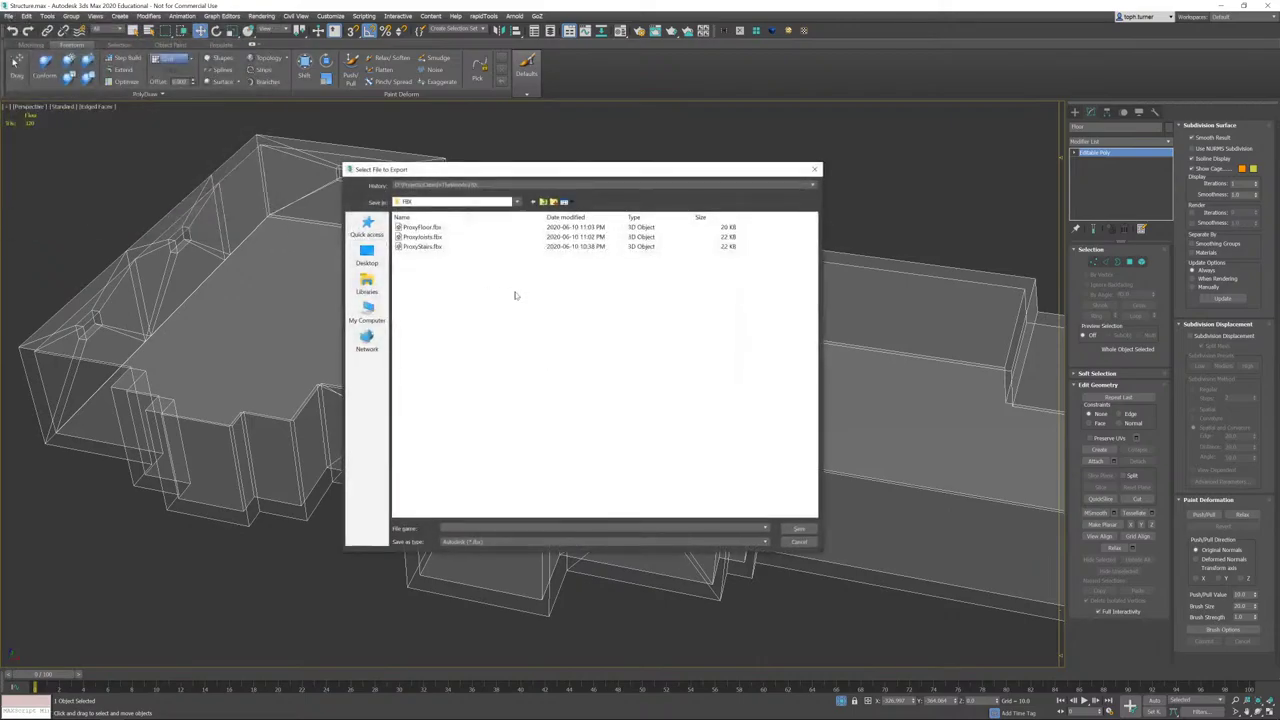
double_click(420, 227)
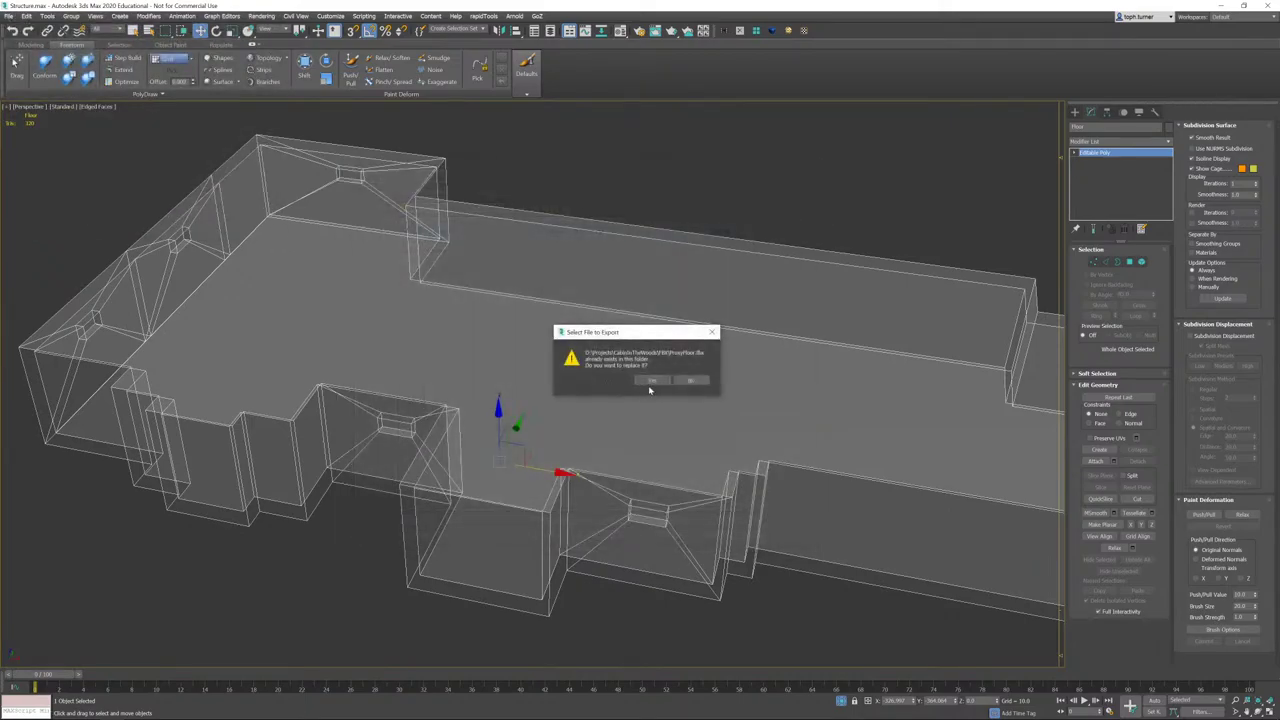
left_click(652, 381)
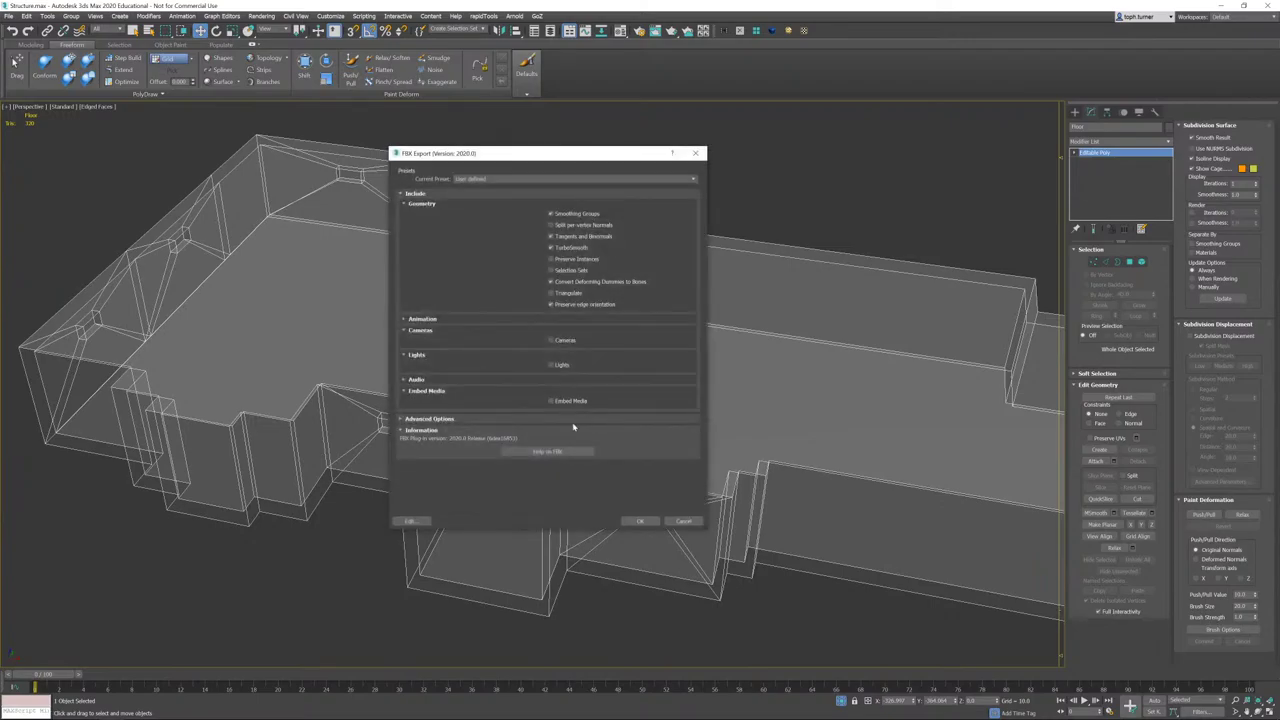
left_click(640, 520)
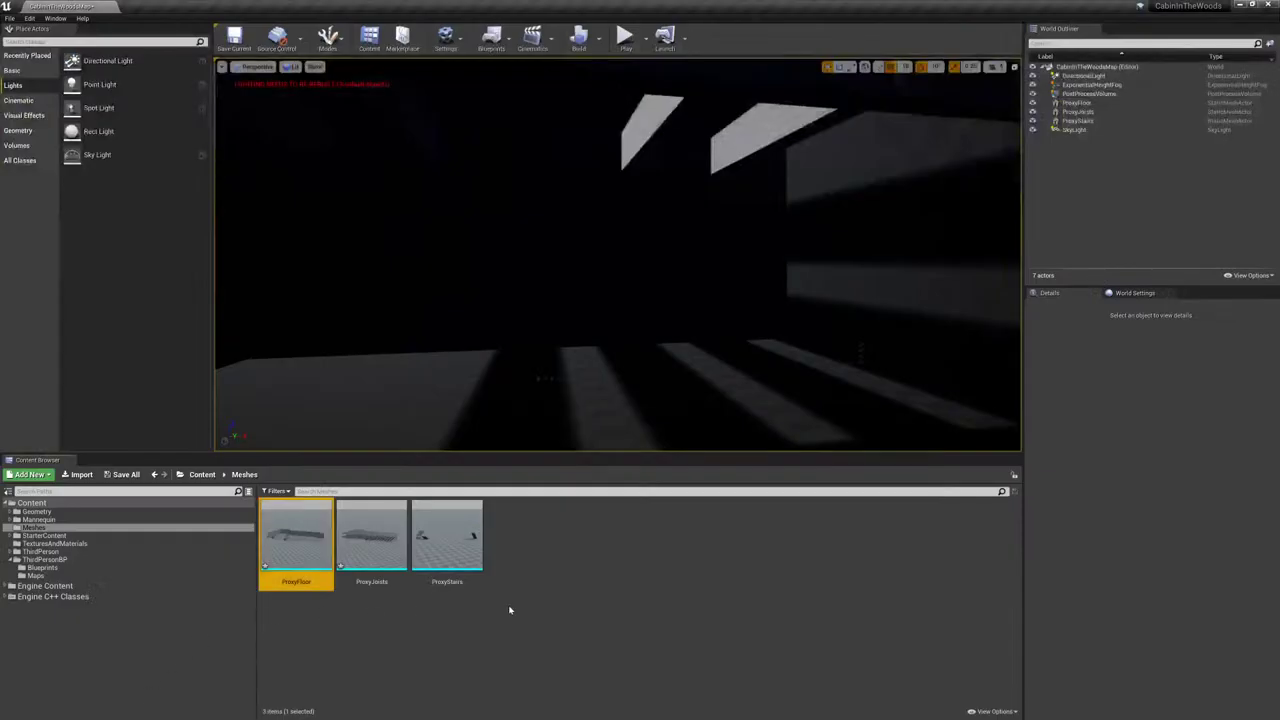
- Reimport the ProxyFloor static mesh from its source FBX and view the updated house interior
right_click(300, 540)
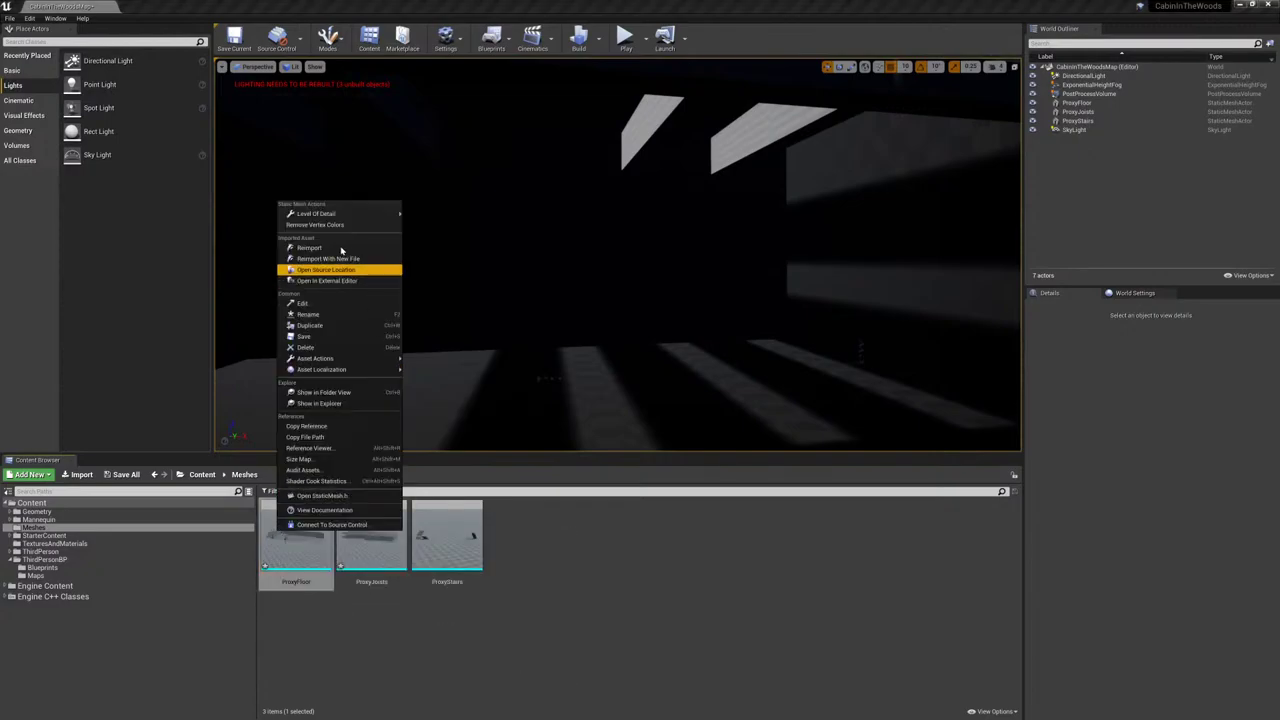
left_click(321, 252)
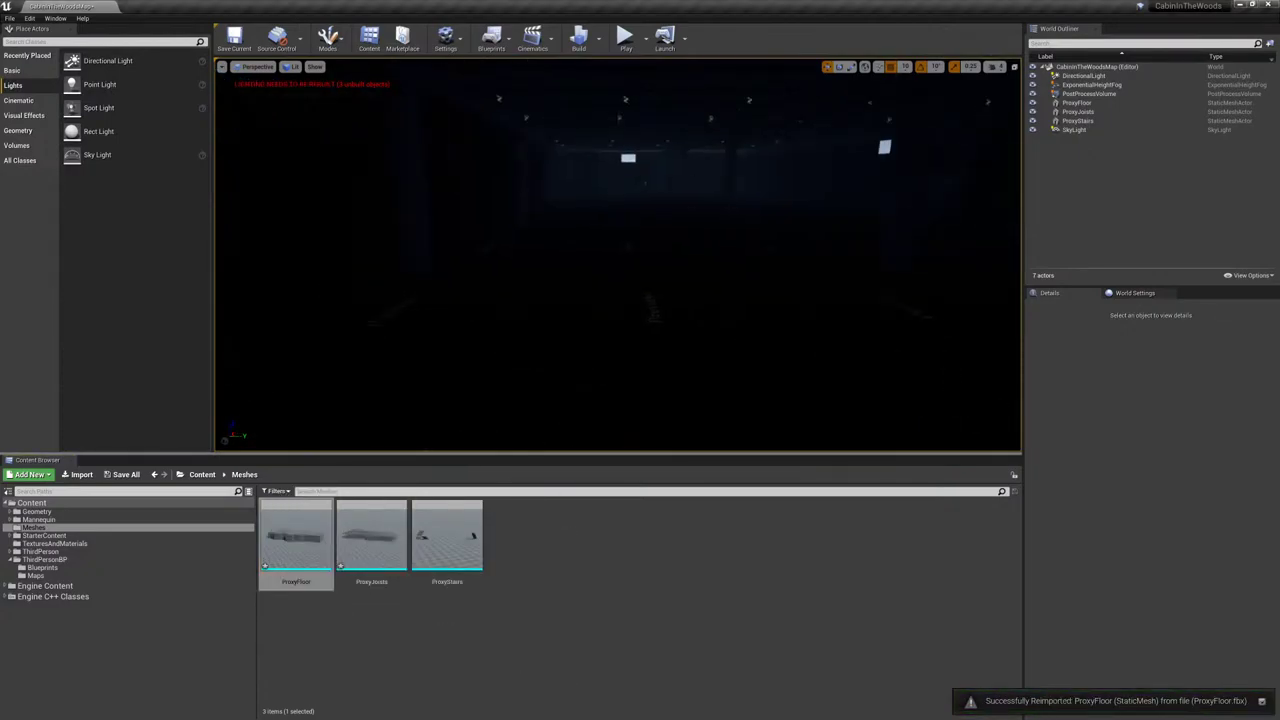
right_click_drag(617, 254, 889, 201)
key("w")
right_click_drag(735, 255, 650, 255)
- Build only the lighting for the level and close the message log
left_click(601, 47)
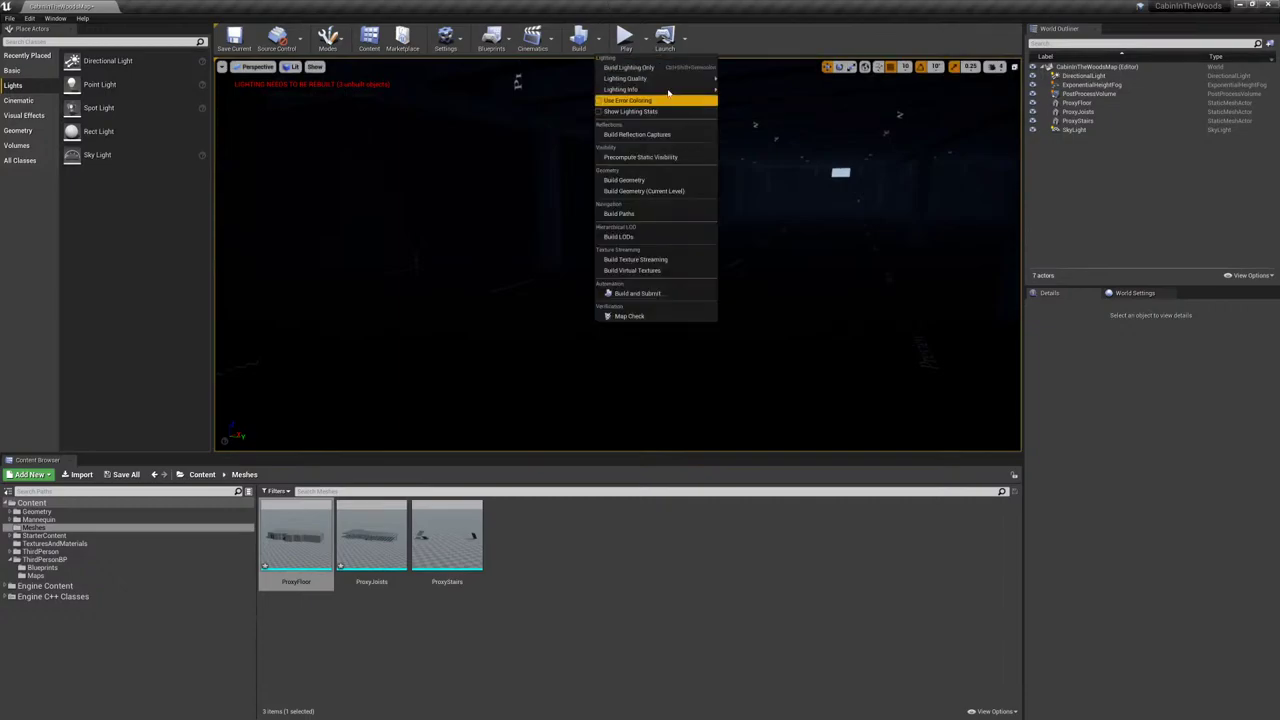
mouse_move(656, 84)
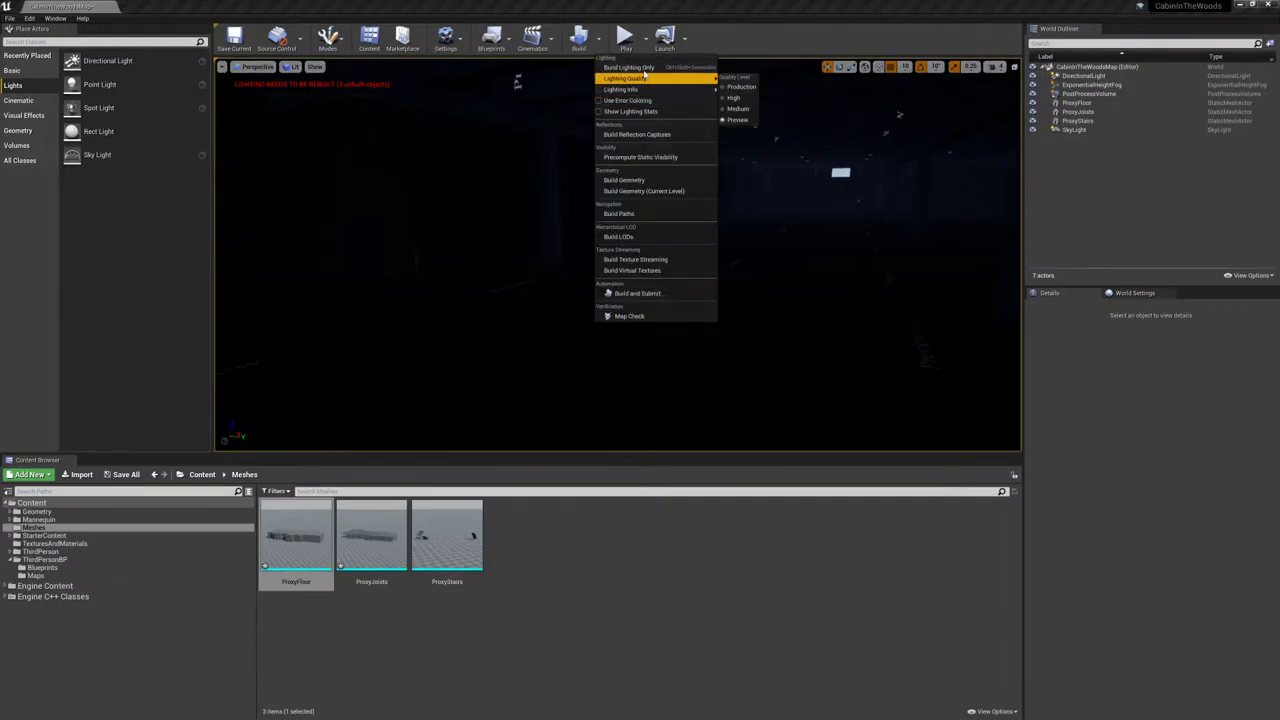
left_click(643, 69)
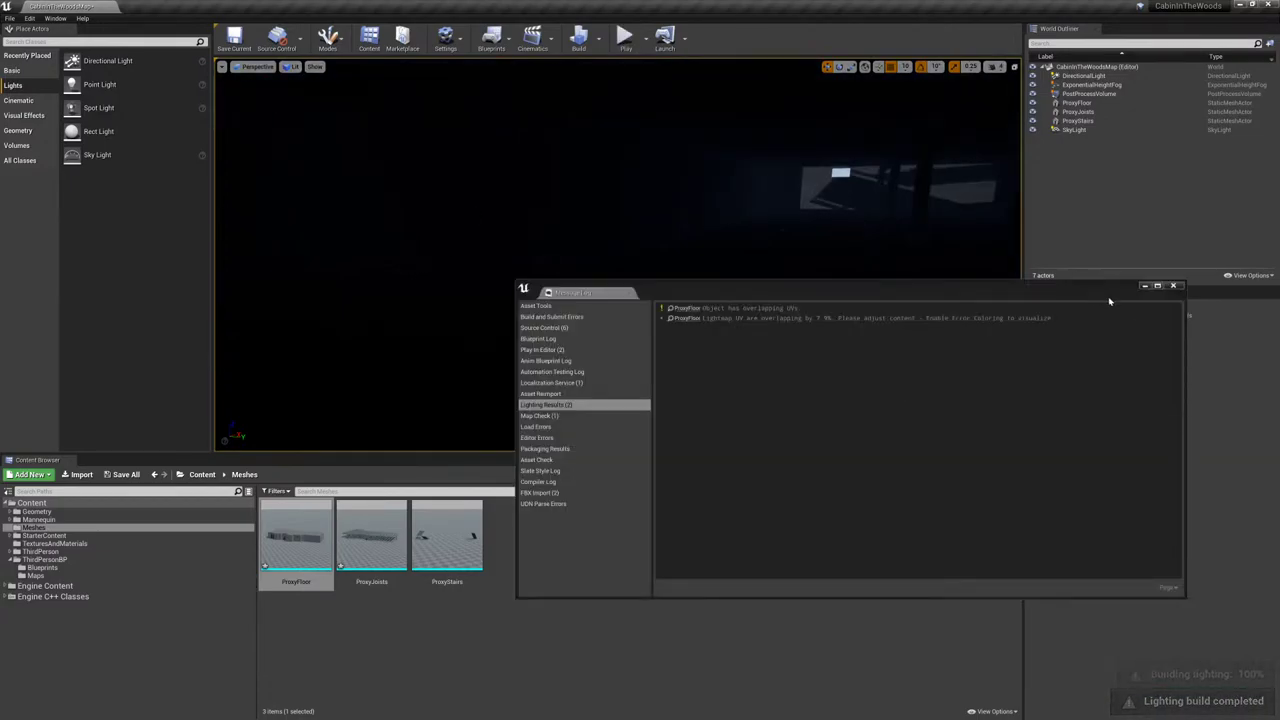
left_click(1173, 285)
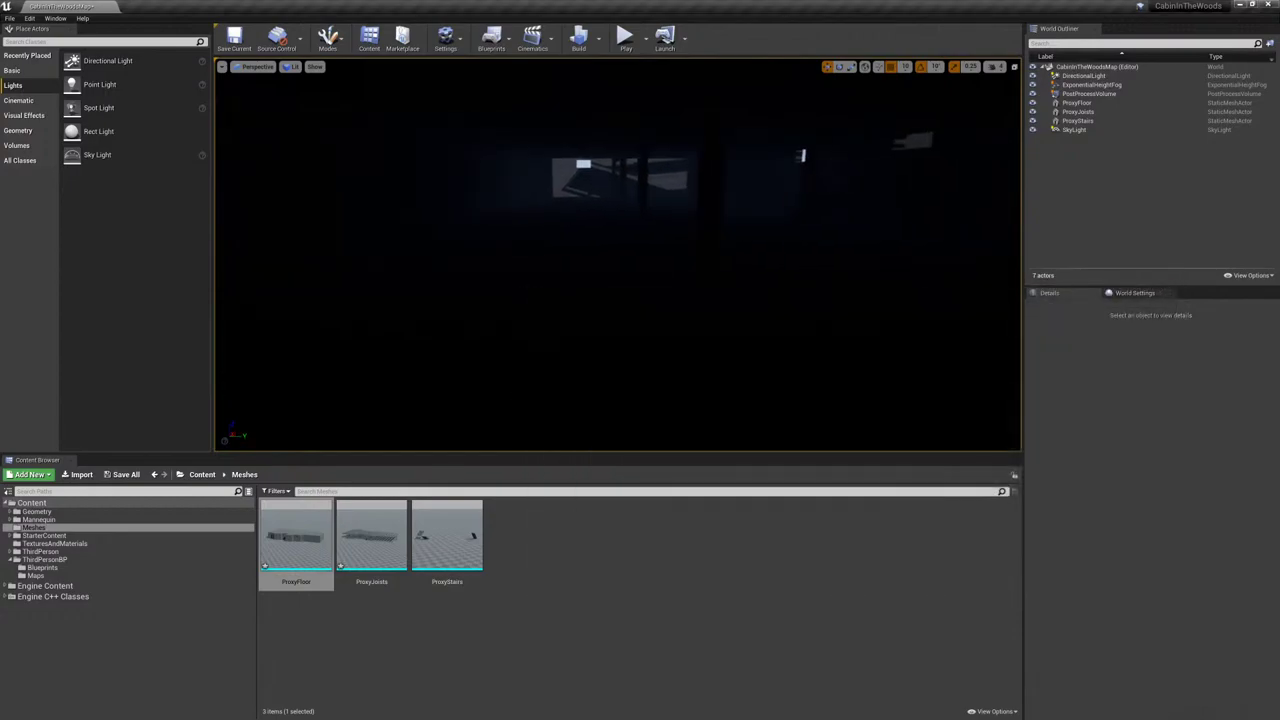
- Play the level, walk the character through the interior to examine the light at the windows, and stop playing
right_click_drag(617, 254, 692, 257)
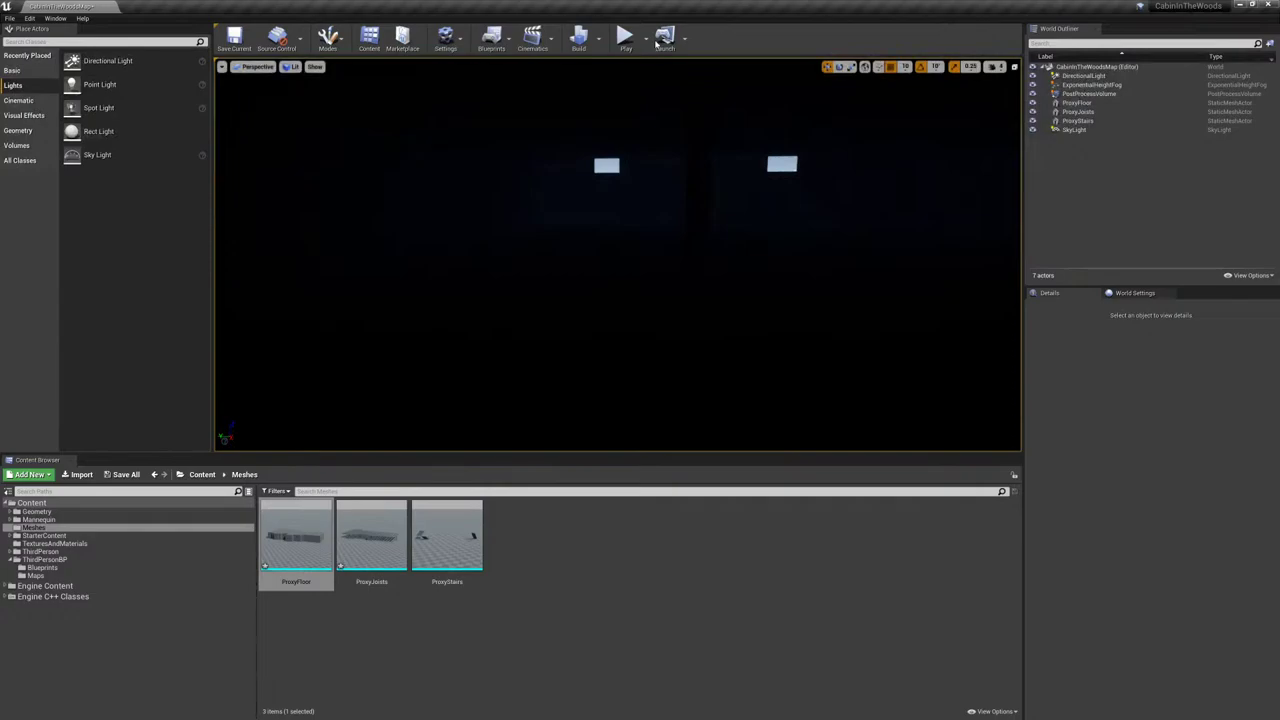
left_click(625, 36)
key("w")
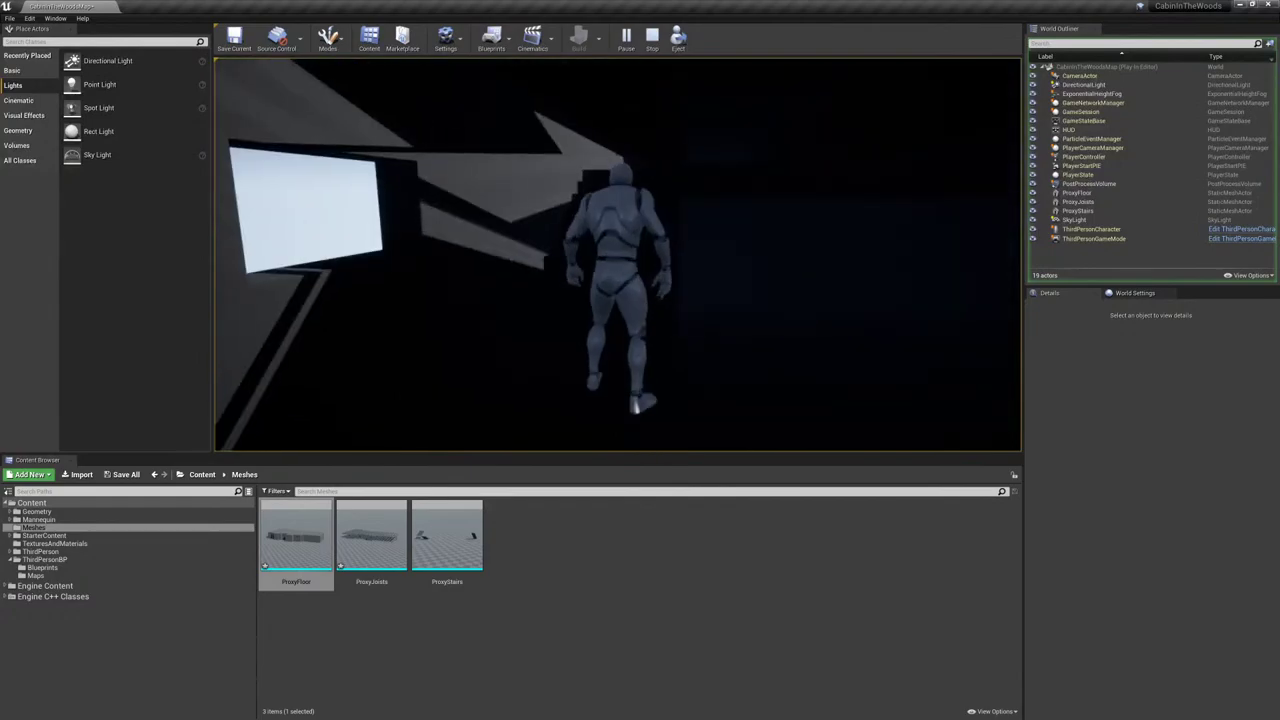
key("Escape")
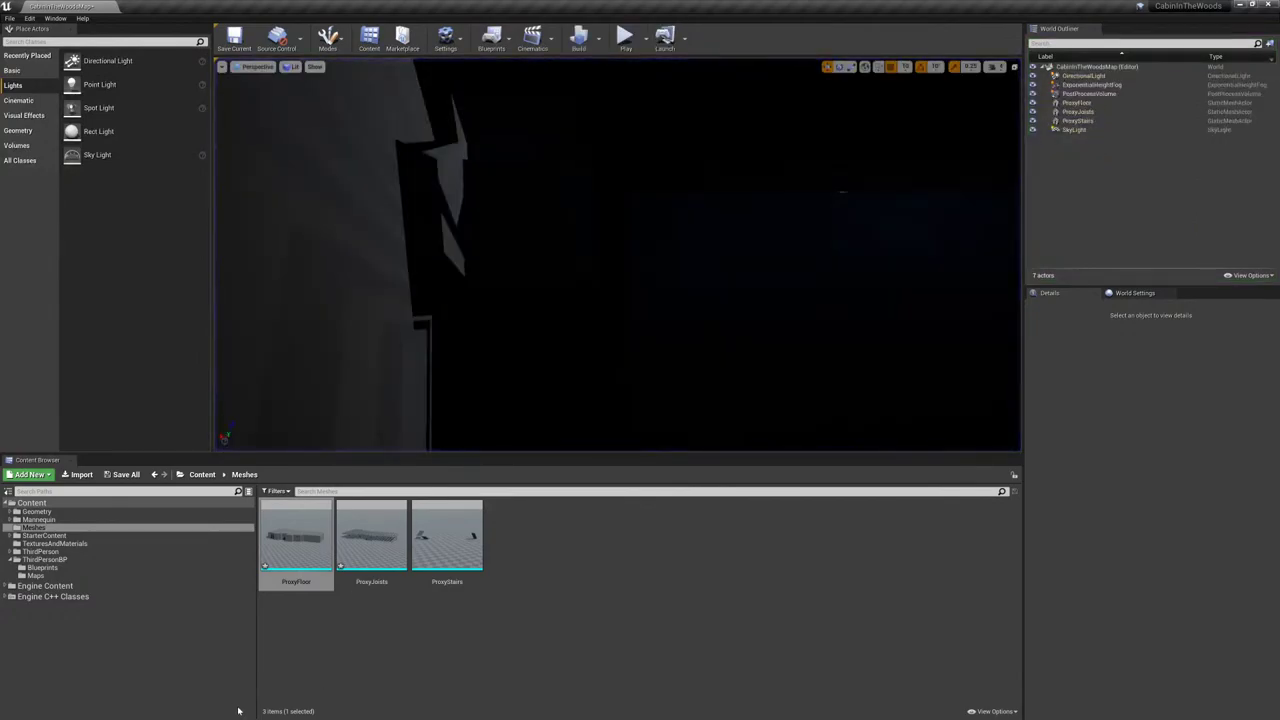
- Switch to 3ds Max and add an Unwrap UVW modifier to the floor object, clearing the initial face selection
key("super")
left_click(111, 710)
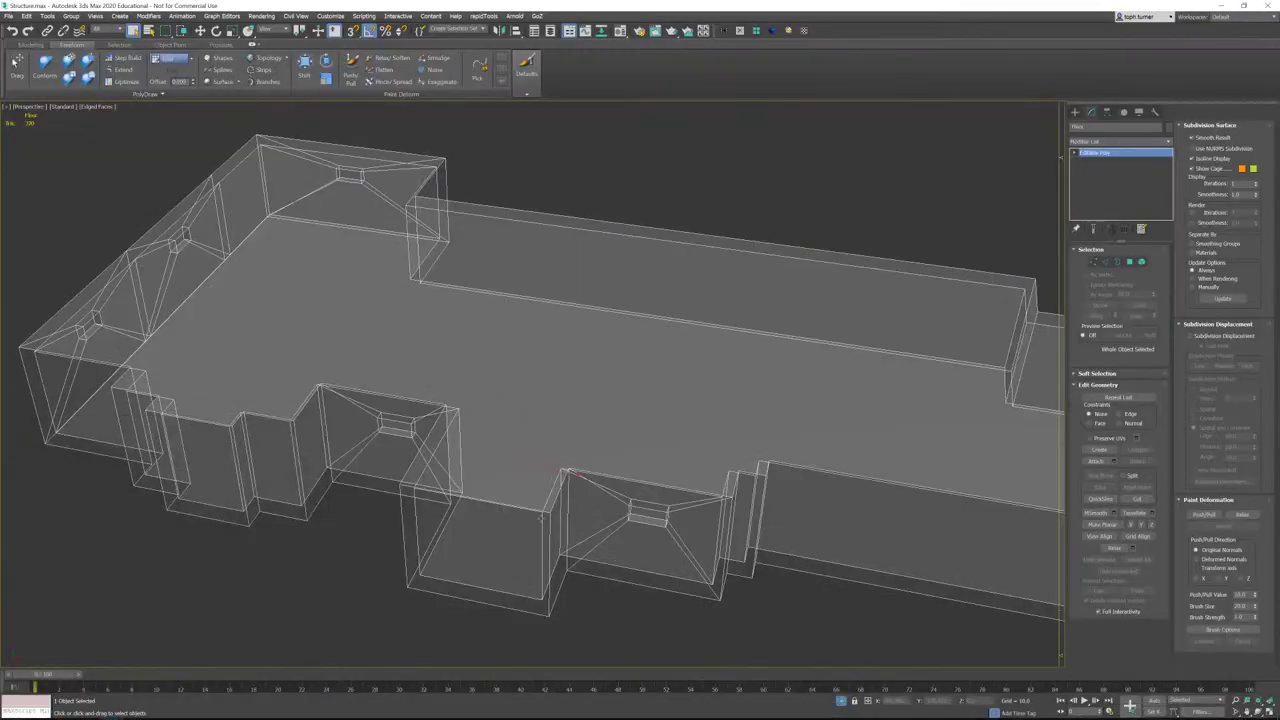
left_click(805, 34)
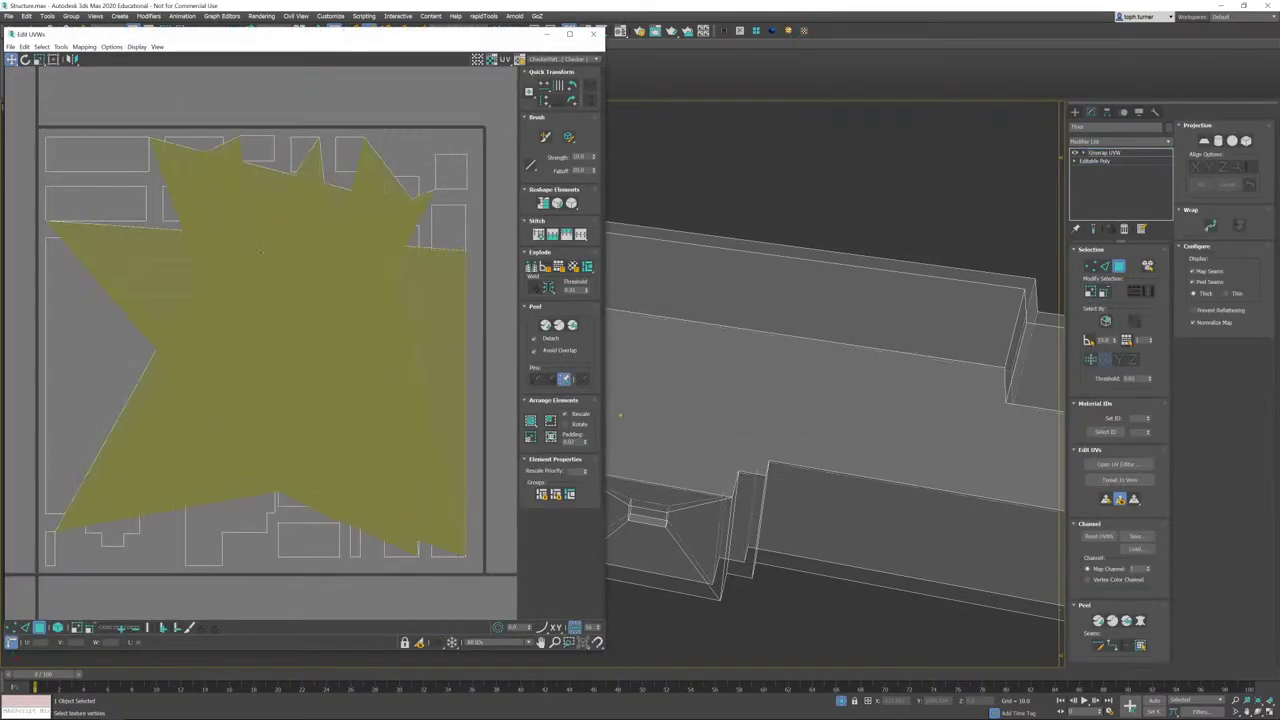
left_click(619, 279)
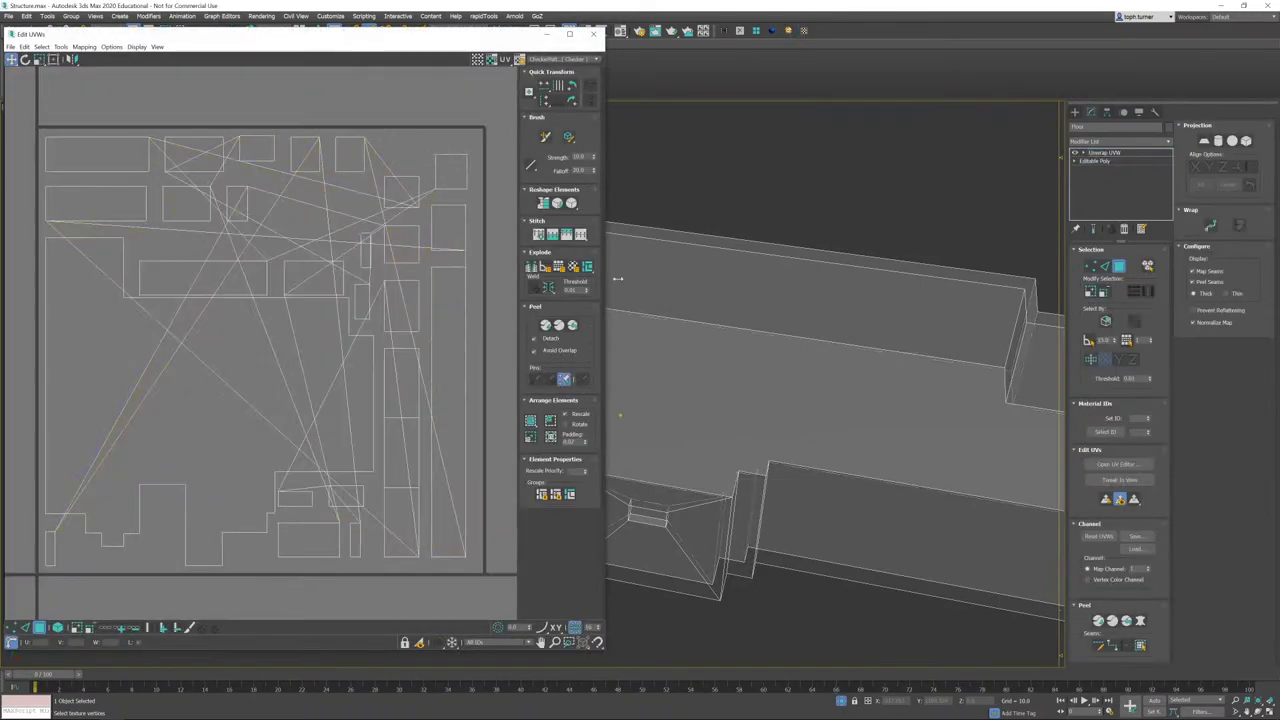
- Select all faces of the floor object and apply Flatten Mapping with a polygon angle threshold of 45
scroll(940, 260, "down", 6)
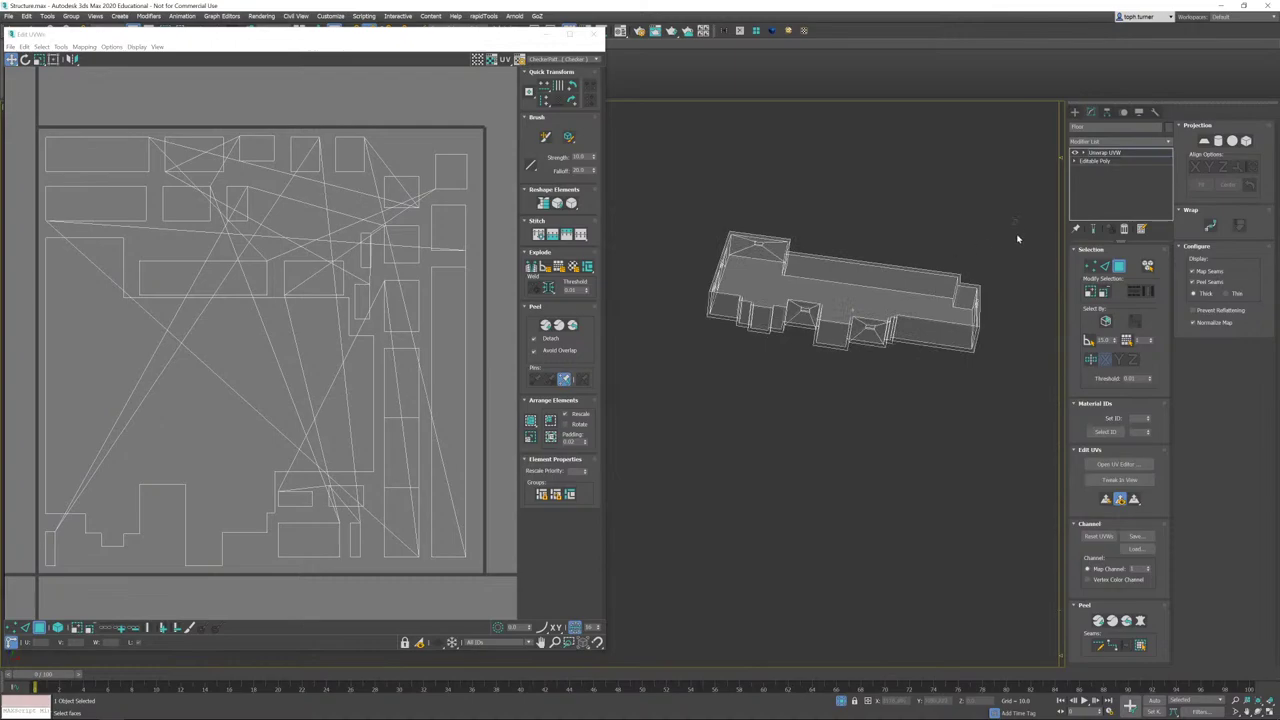
left_click_drag(1018, 238, 711, 429)
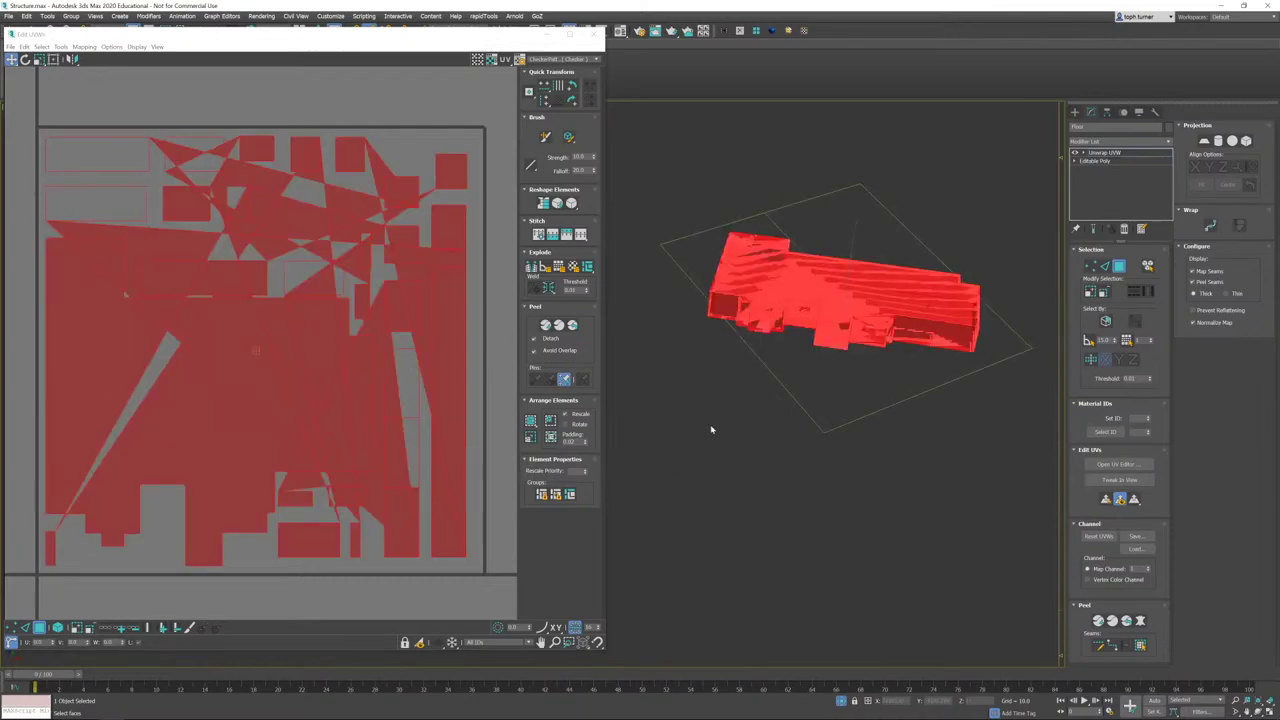
left_click(1119, 499)
left_click(84, 47)
left_click(94, 58)
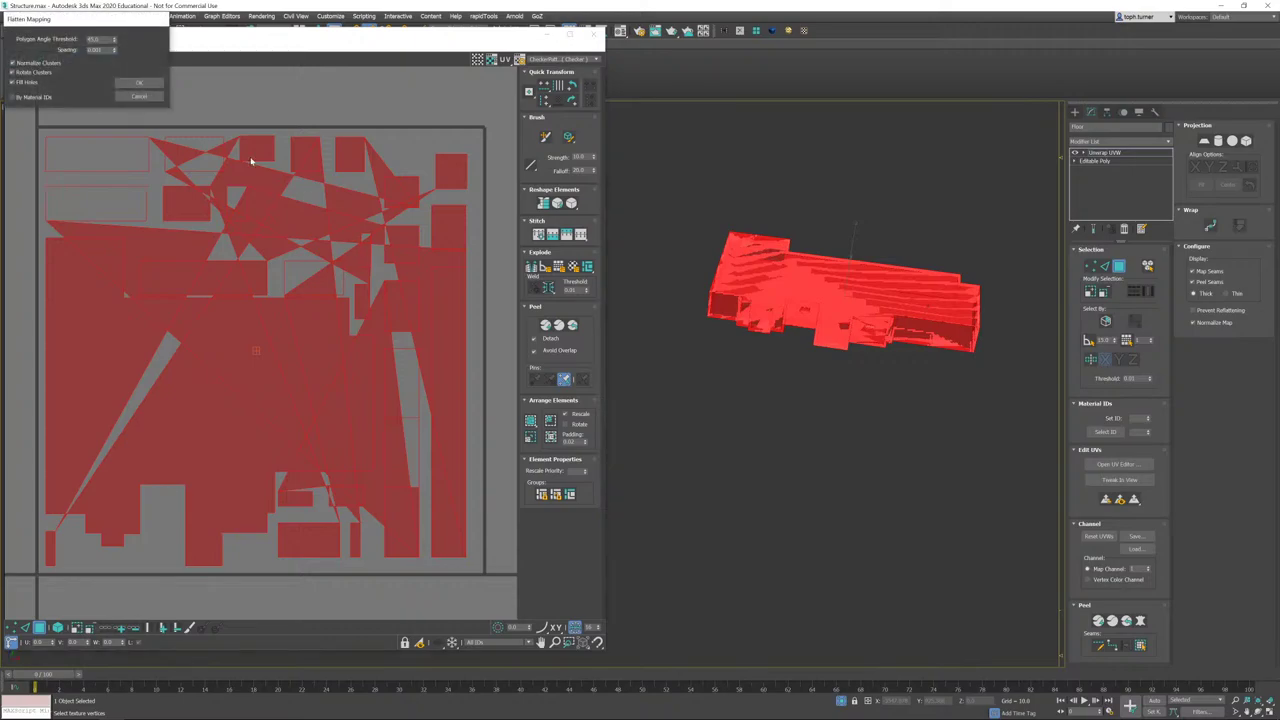
left_click(140, 83)
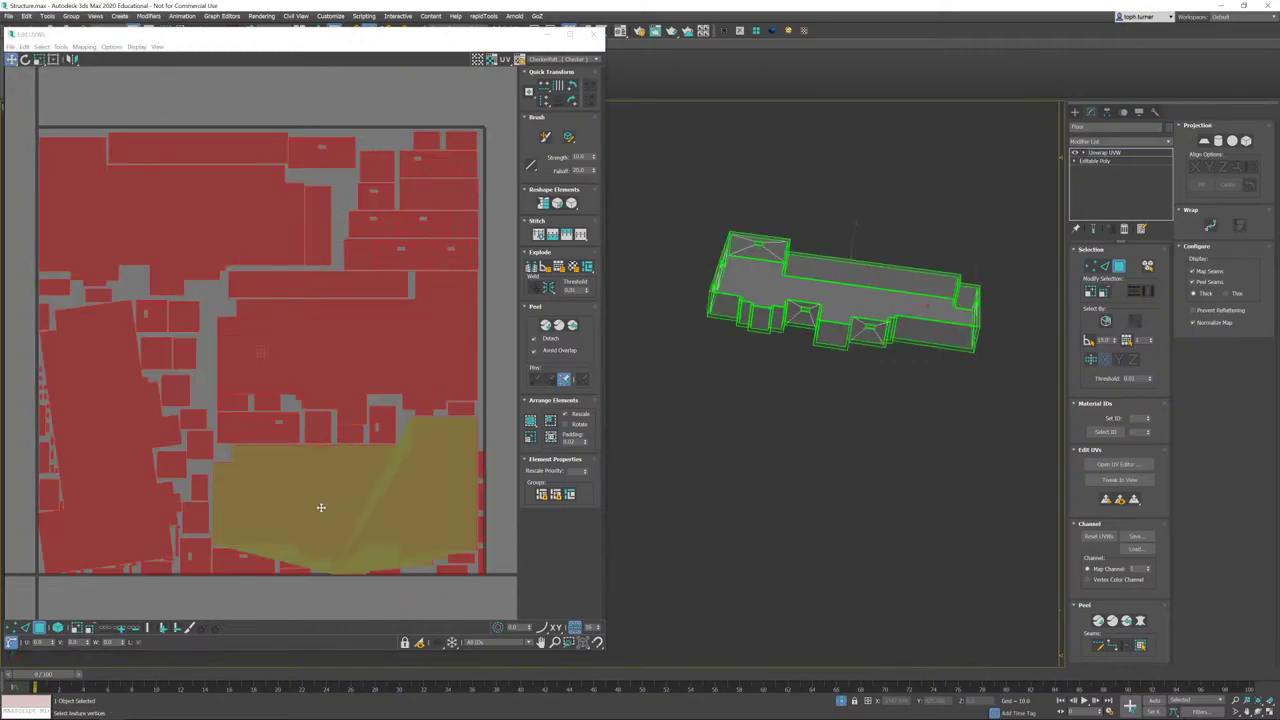
- Clear the selection and select only the large tilted floor shell in the UV layout
middle_click_drag(275, 448, 363, 380)
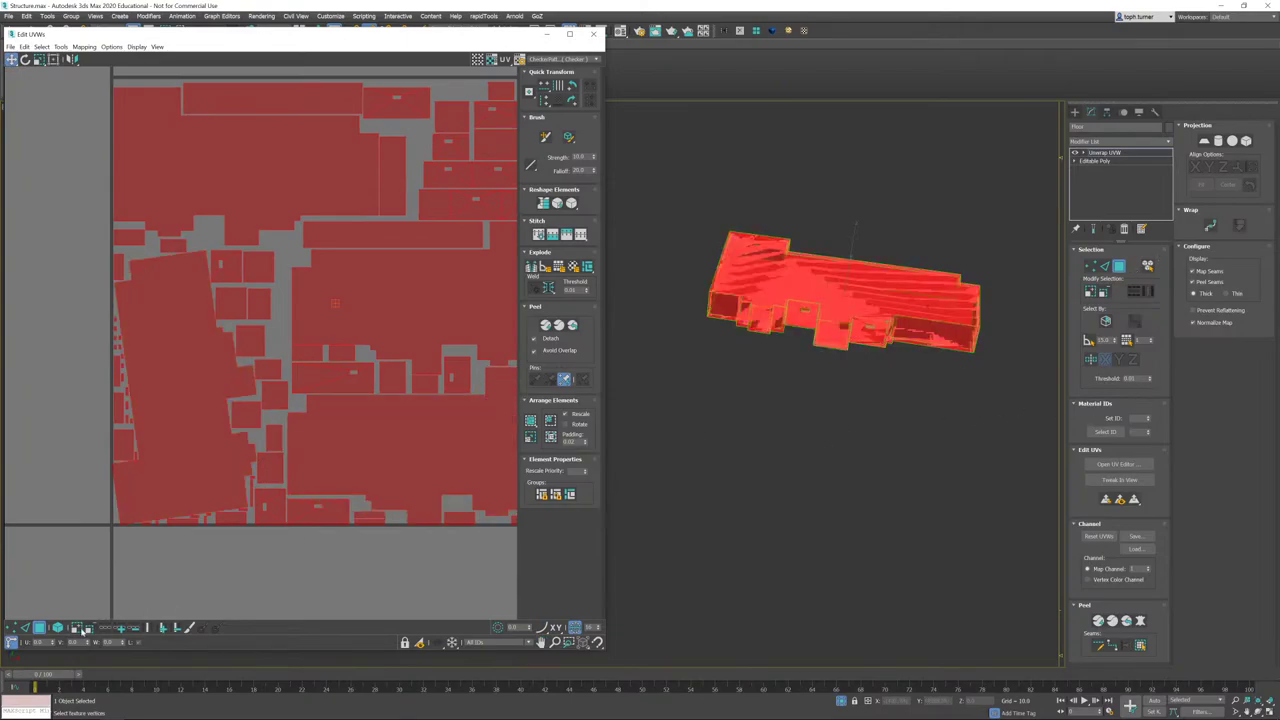
left_click(144, 570)
left_click(168, 488)
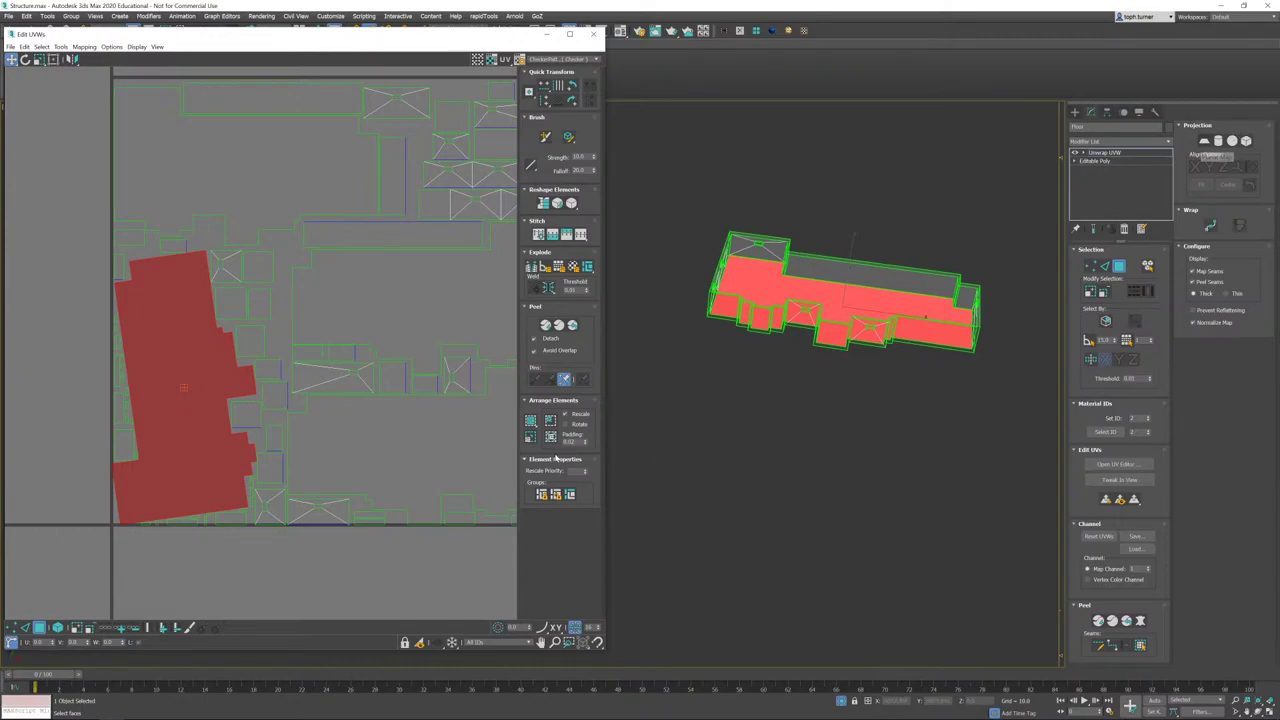
scroll(212, 372, "down", 5)
scroll(208, 370, "up", 4)
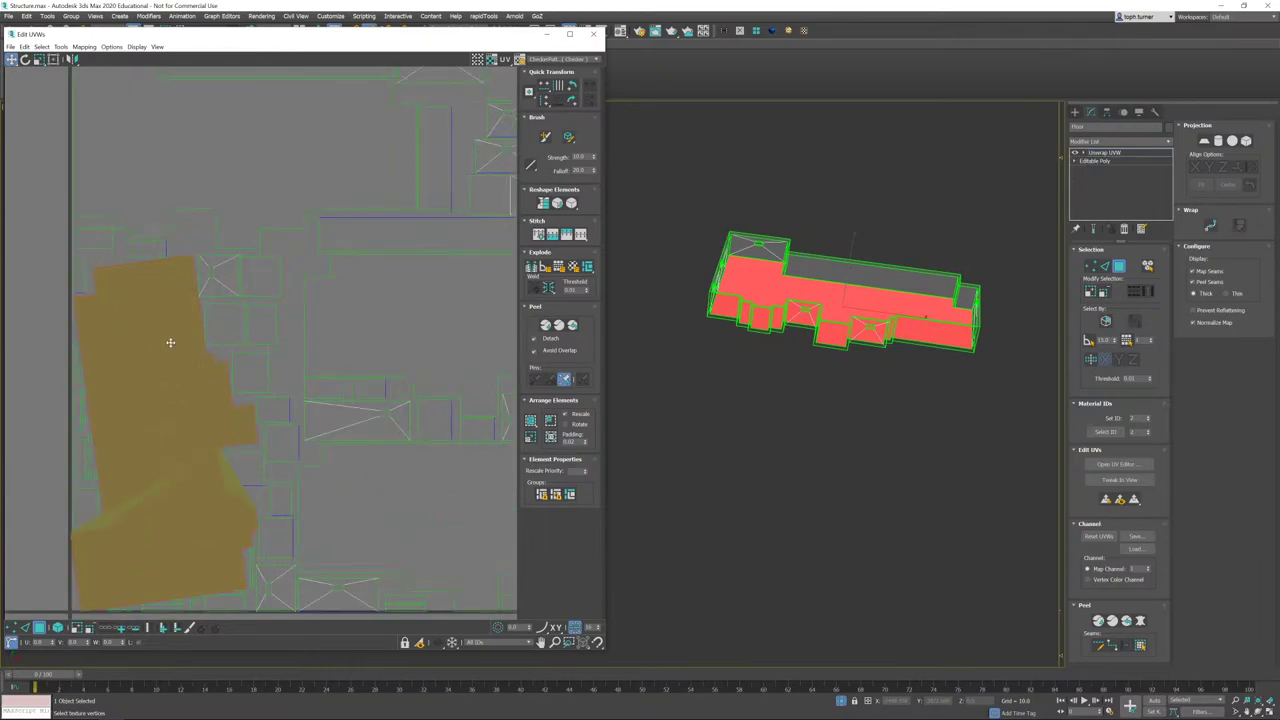
key("e")
left_click_drag(165, 313, 180, 312)
right_click(181, 312)
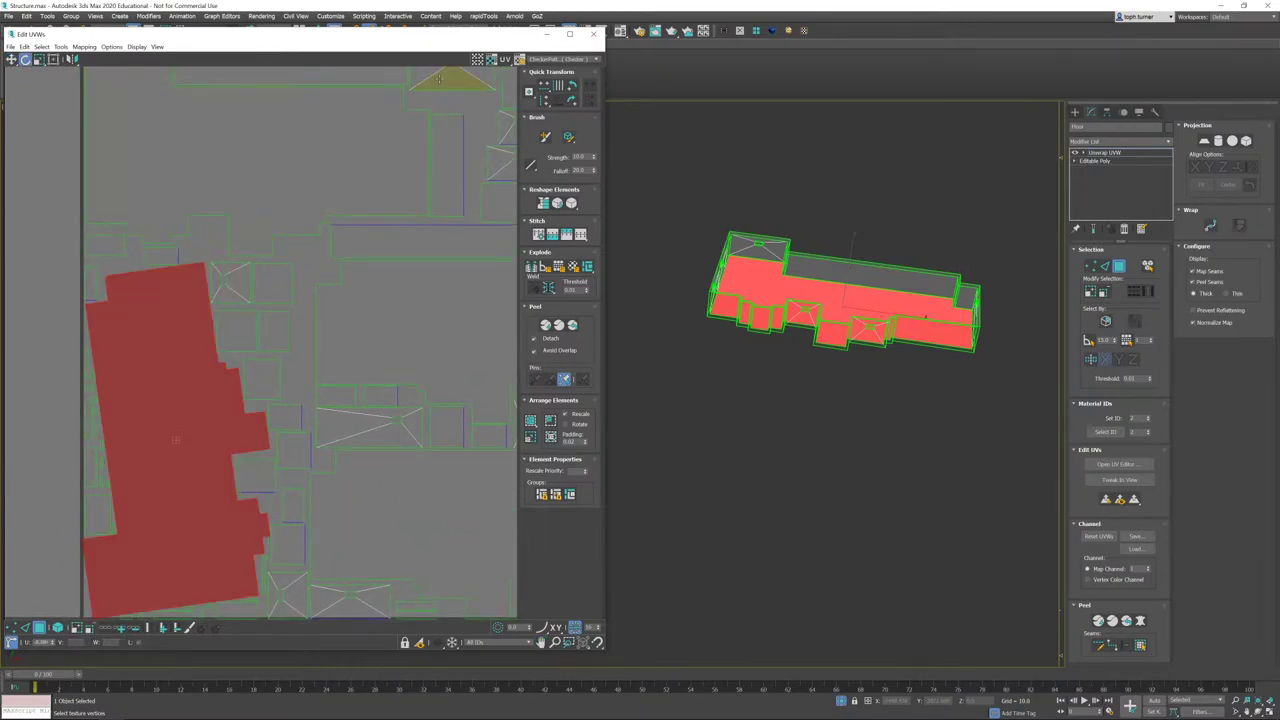
- Try to straighten the tilted floor shell with the vertical alignment tool and undo the alignment
left_click_drag(377, 43, 389, 45)
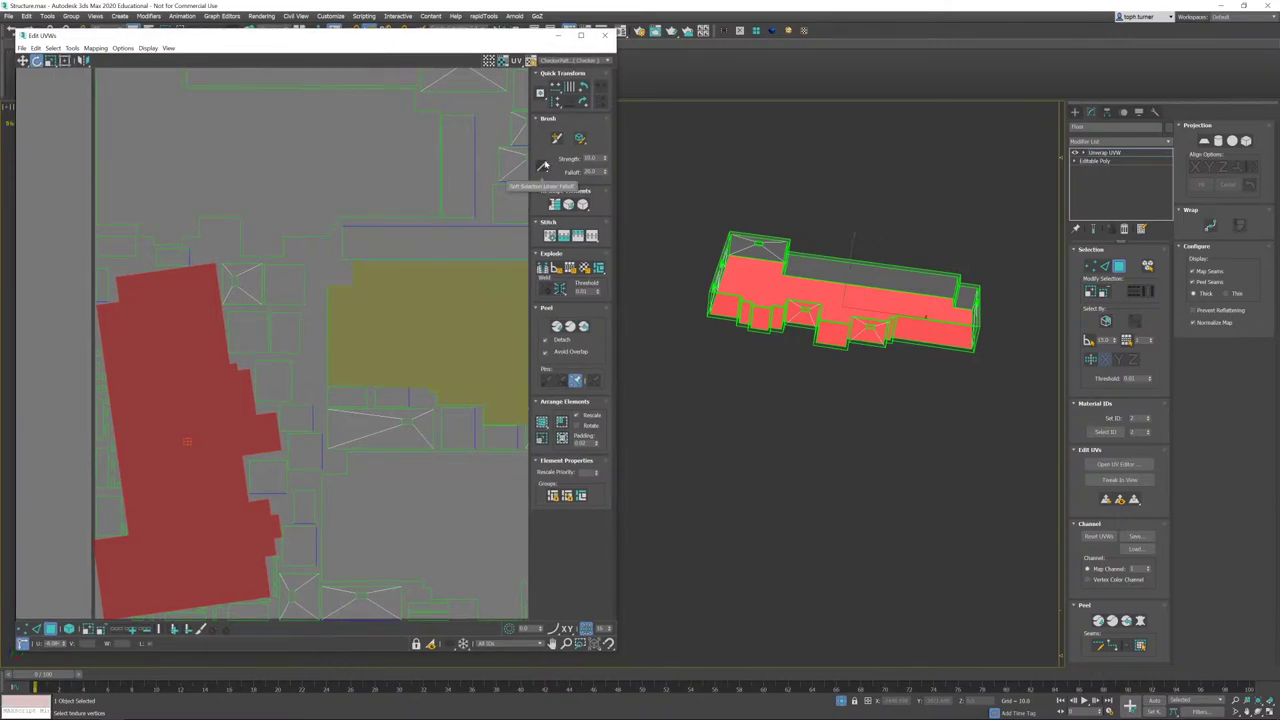
left_click(550, 118)
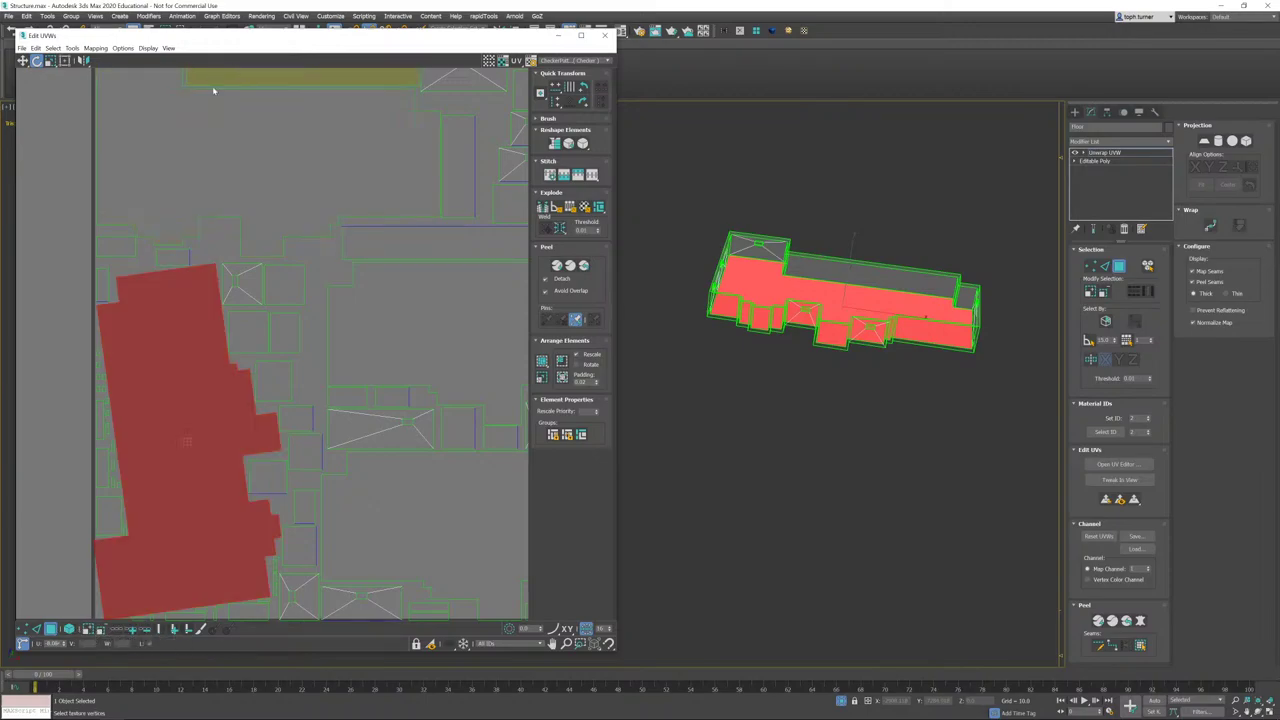
left_click(71, 48)
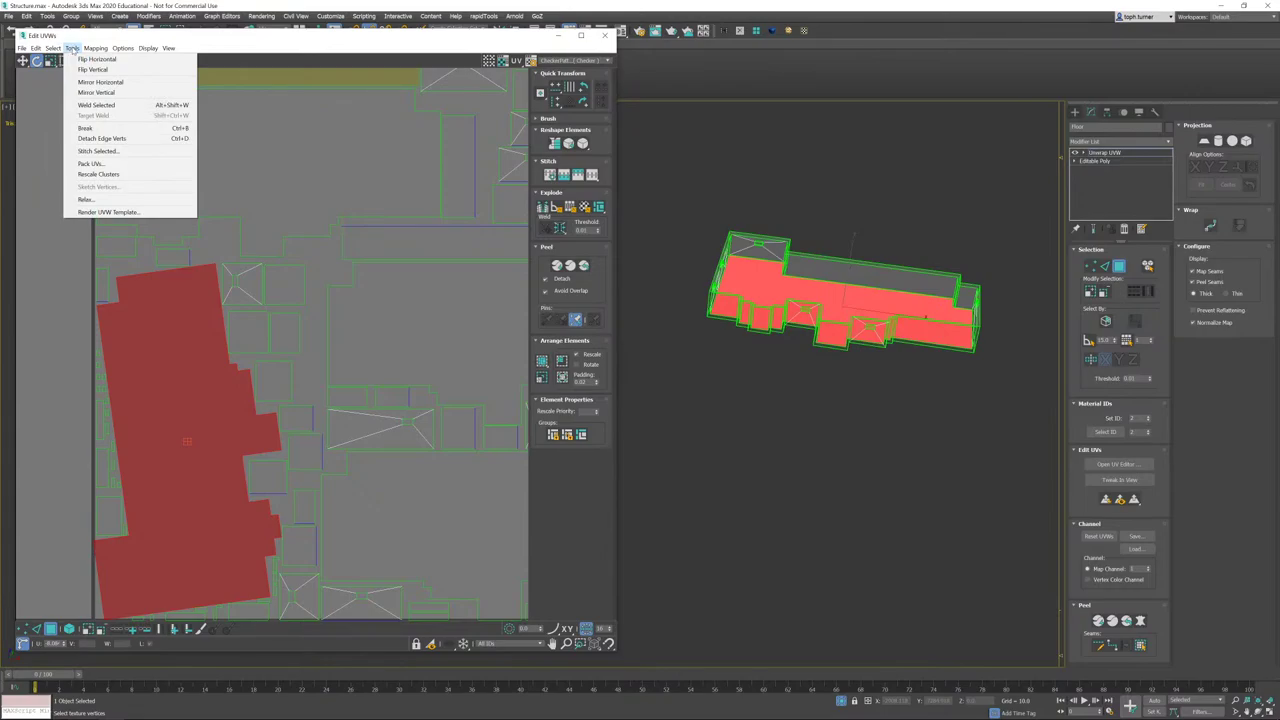
mouse_move(122, 48)
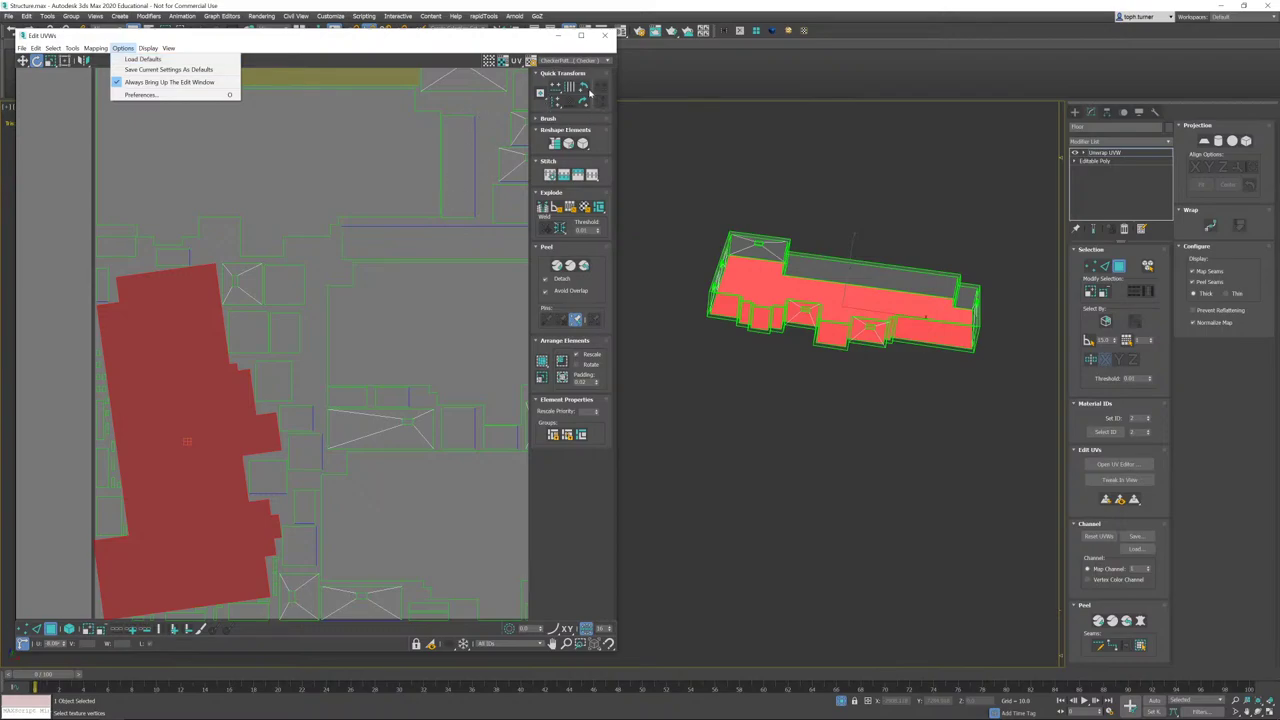
left_click(541, 93)
left_click(541, 93)
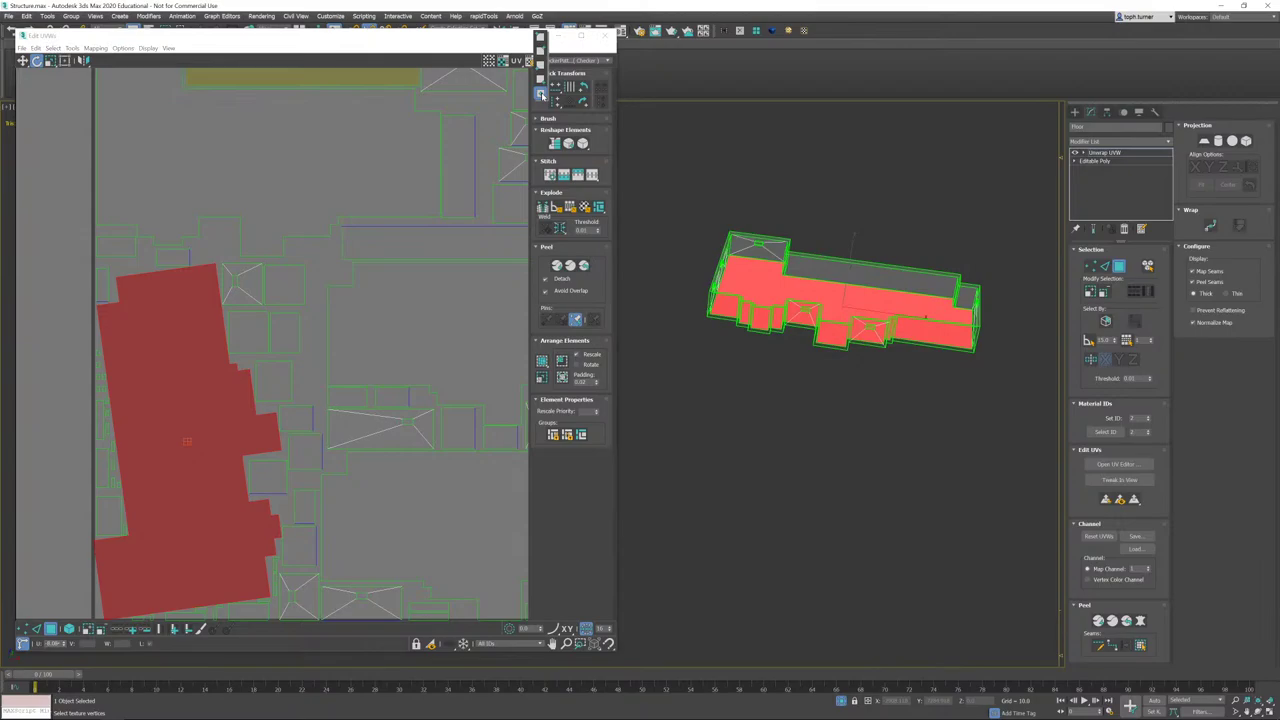
left_click(542, 110)
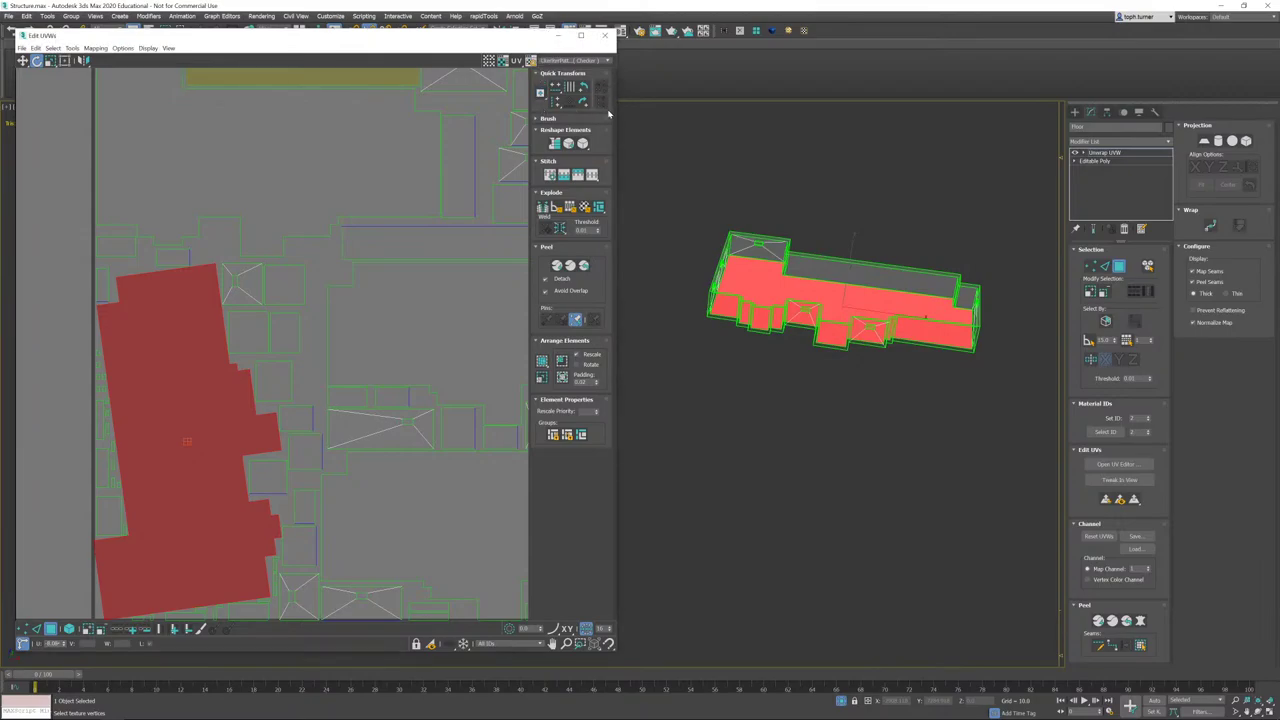
left_click(557, 105)
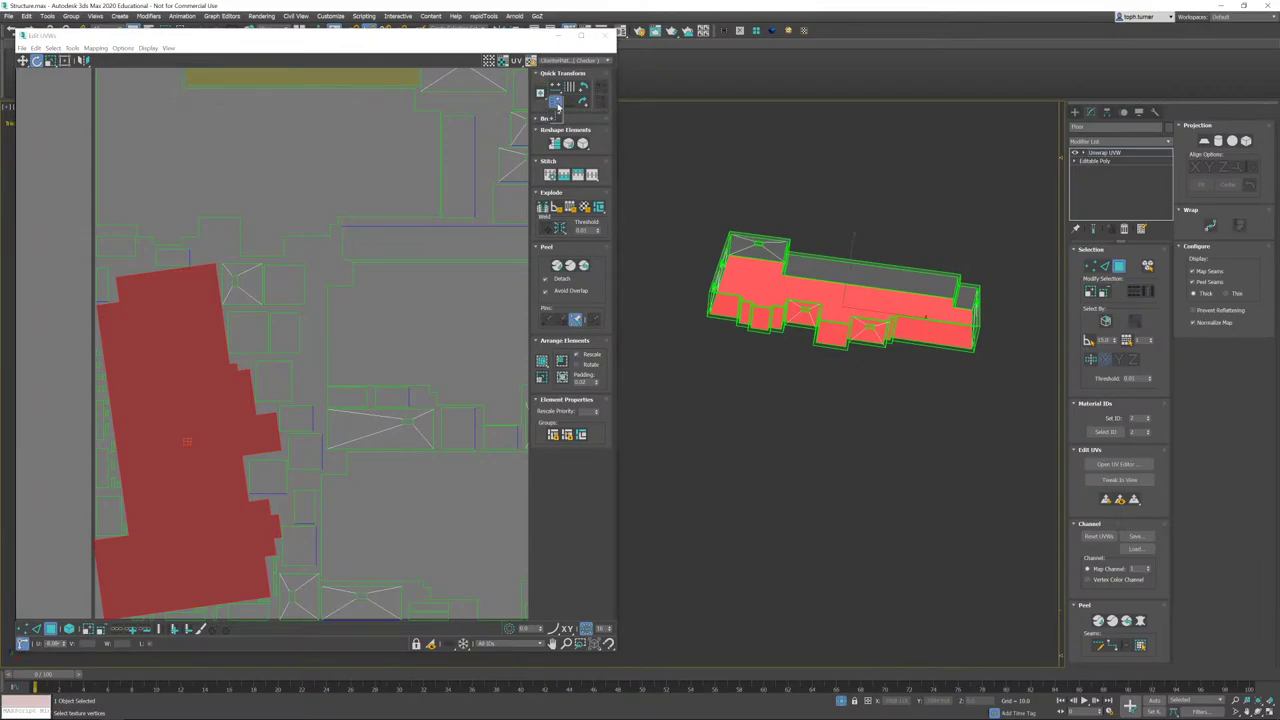
left_click(557, 103)
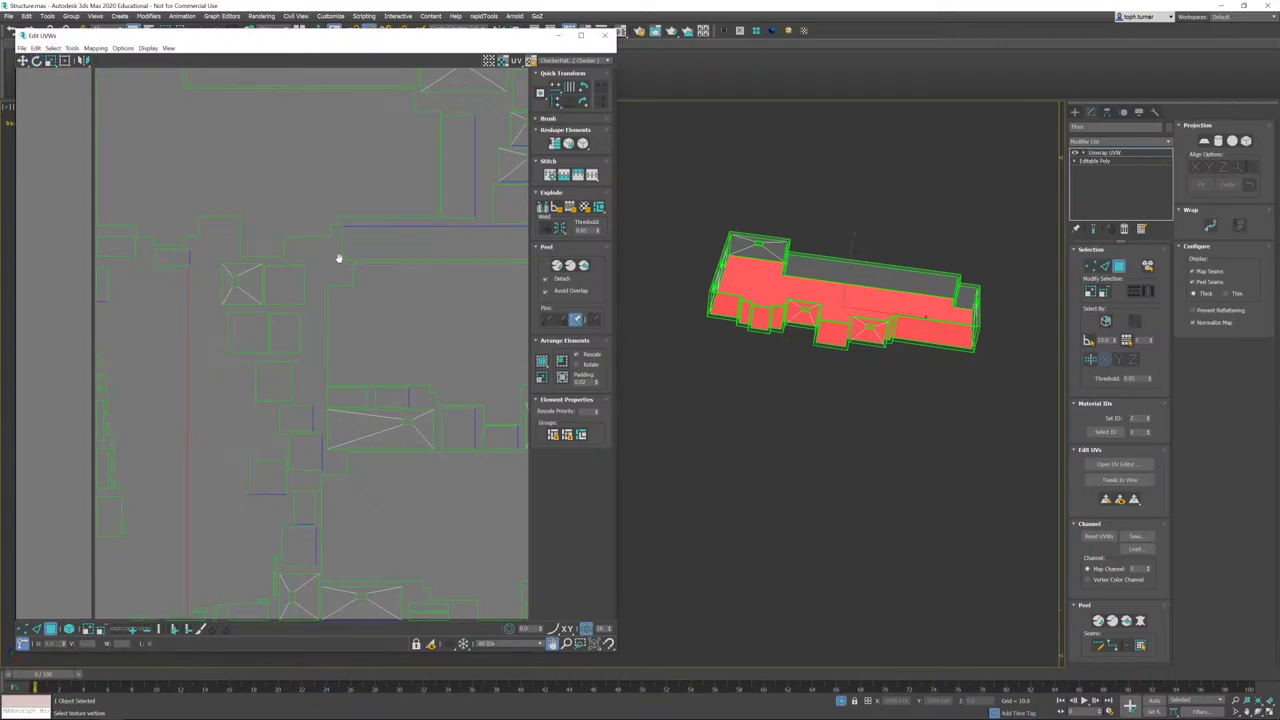
key("ctrl+z")
middle_click_drag(364, 327, 378, 269)
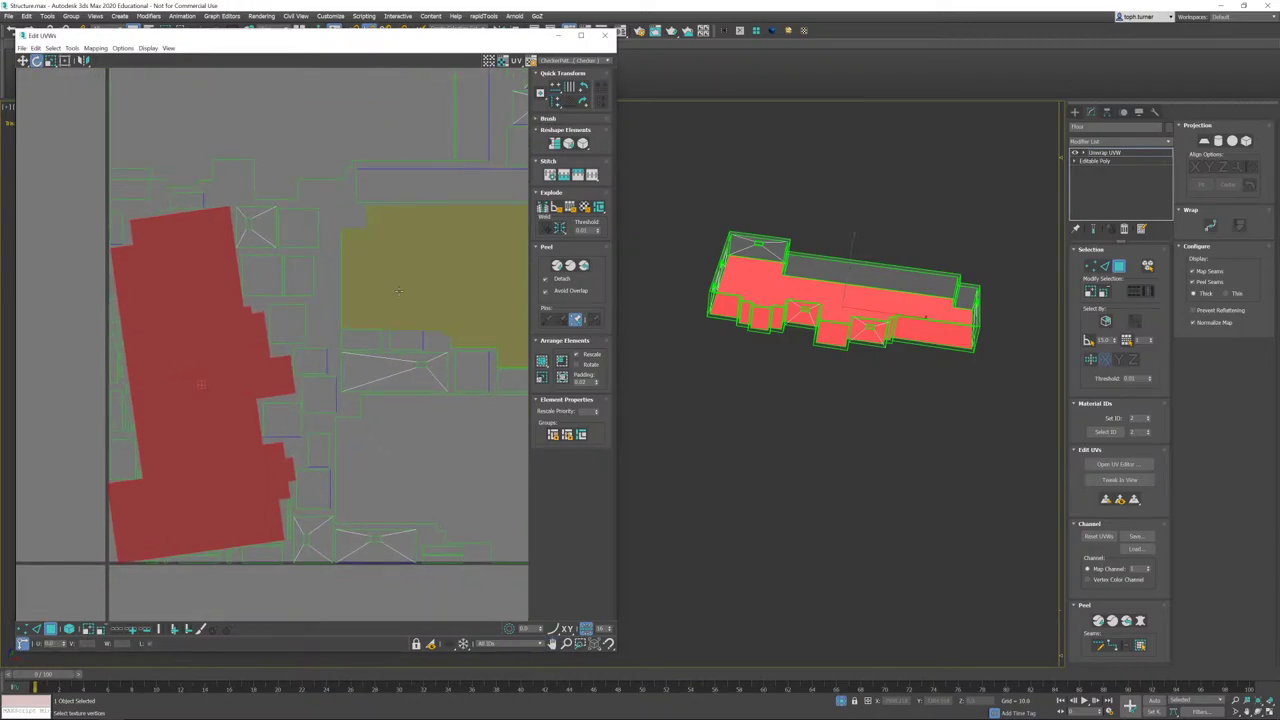
- Apply planar mapping aligned to the Z axis to the selected floor shell
left_click(1206, 141)
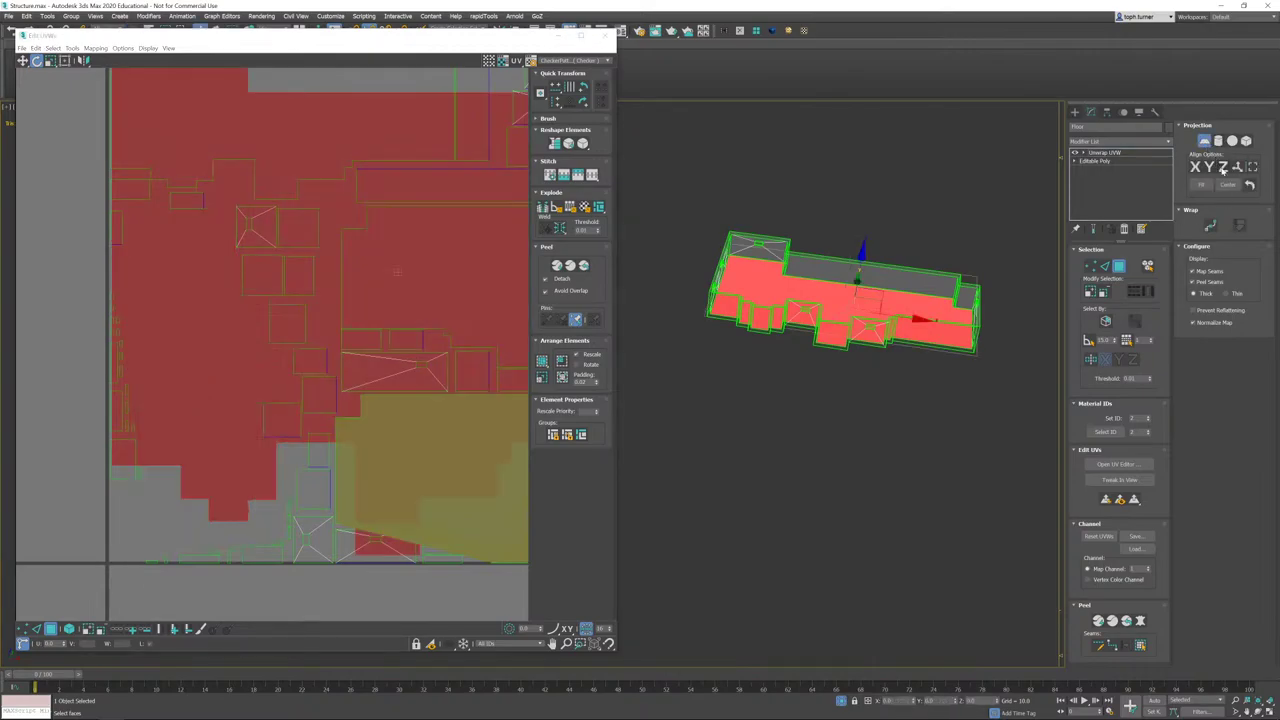
left_click(1222, 168)
left_click(1204, 141)
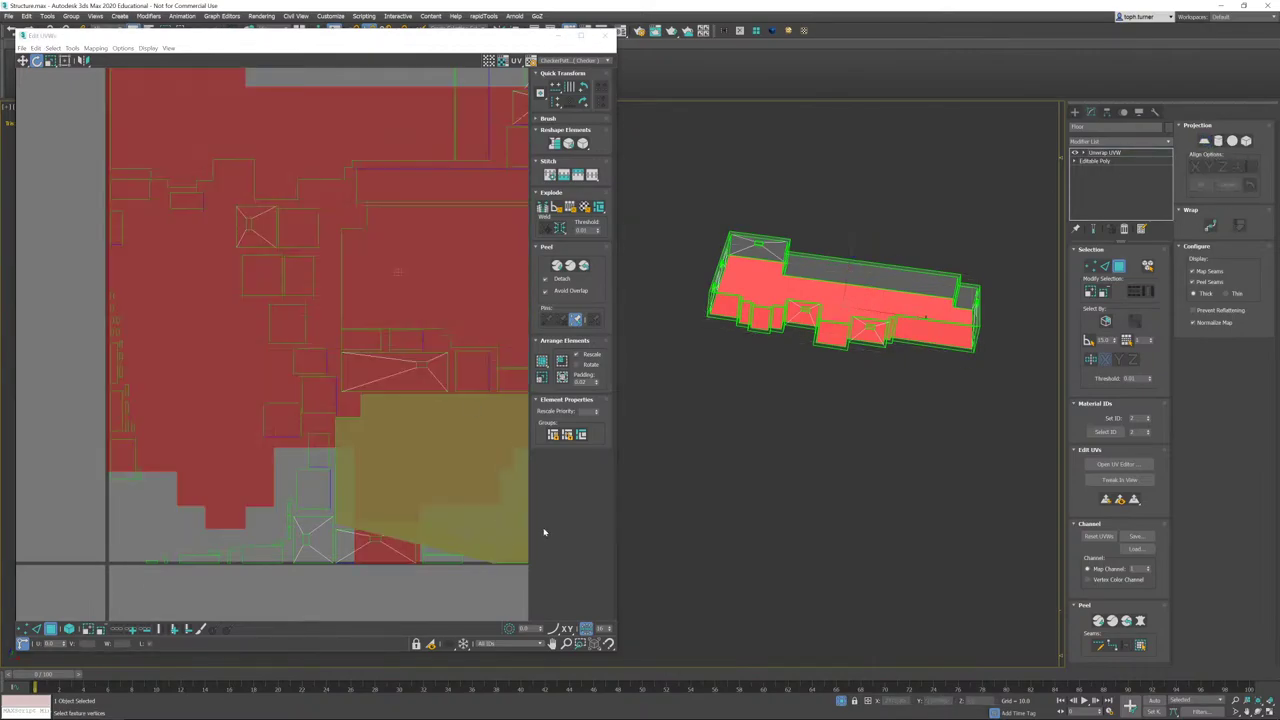
- Pack all of the floor object's UV shells inside the UV tile and leave the UV editor
left_click(561, 362)
scroll(339, 367, "down", 5)
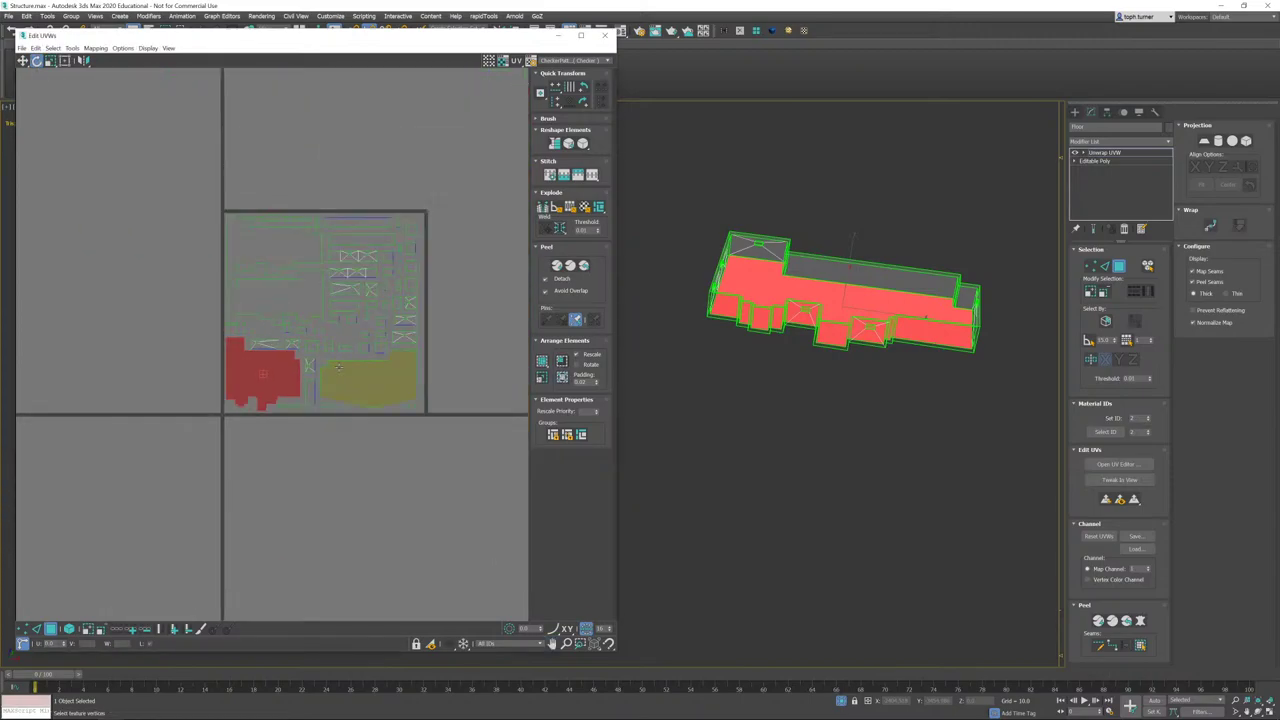
left_click_drag(177, 166, 480, 459)
scroll(221, 408, "up", 3)
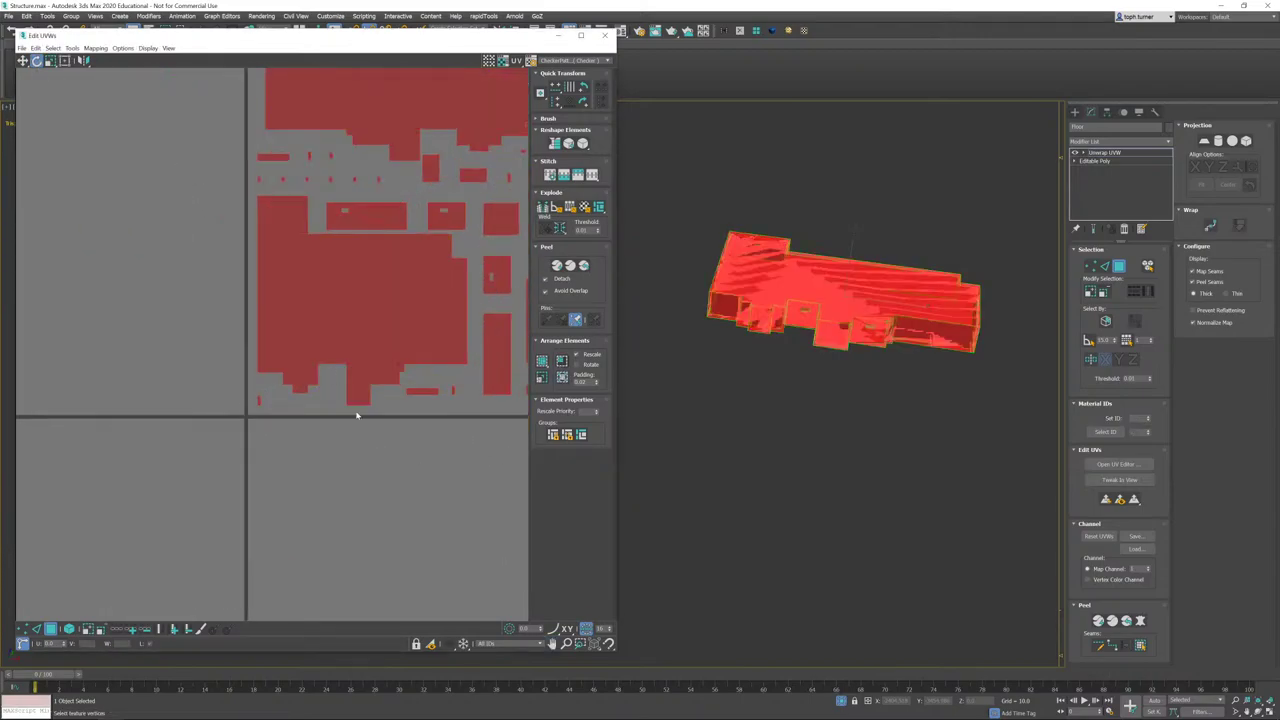
scroll(246, 449, "down", 5)
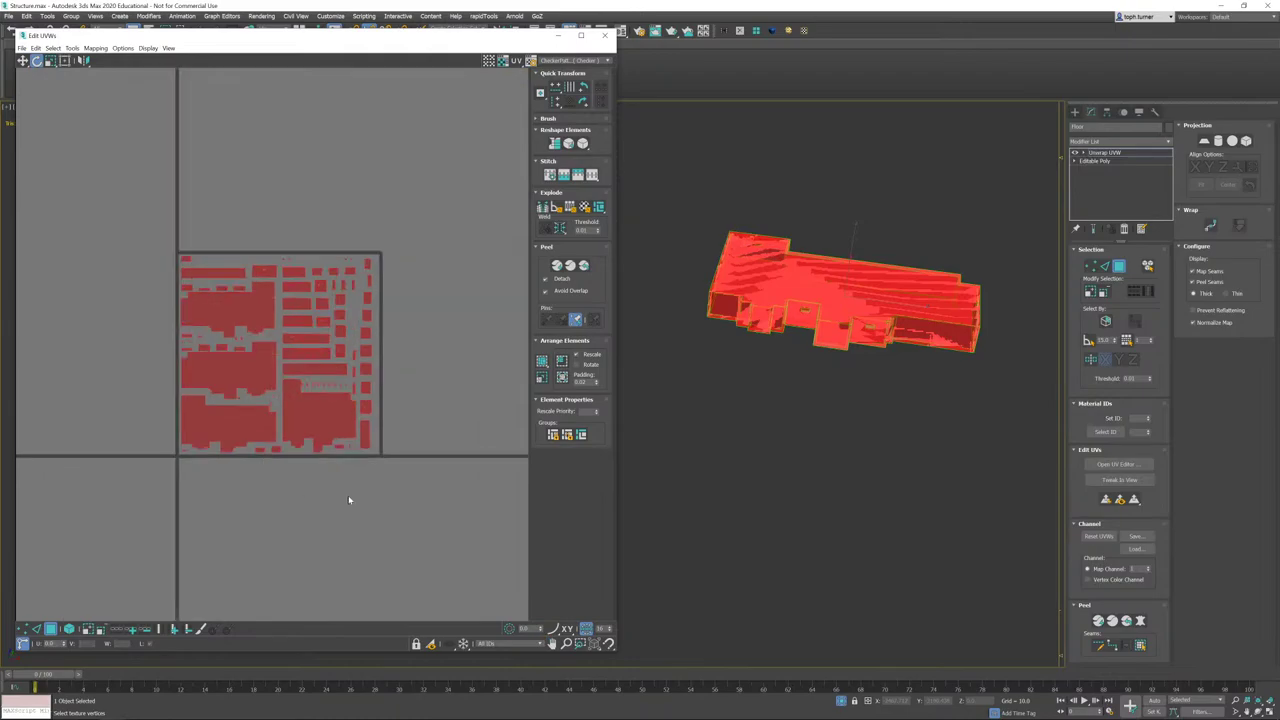
left_click(351, 500)
right_click(868, 252)
left_click(893, 271)
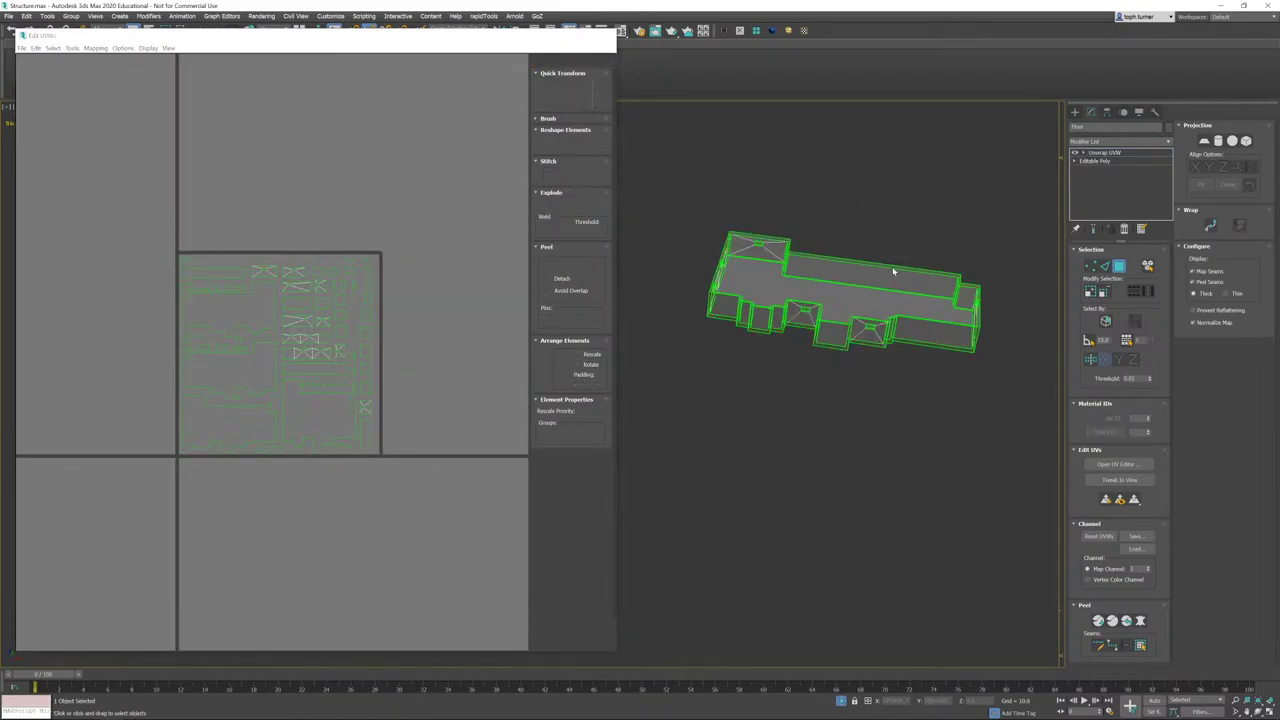
- Export the selected floor object as FBX over the existing ProxyFloor.fbx, accepting the overwrite and the export options
left_click(8, 17)
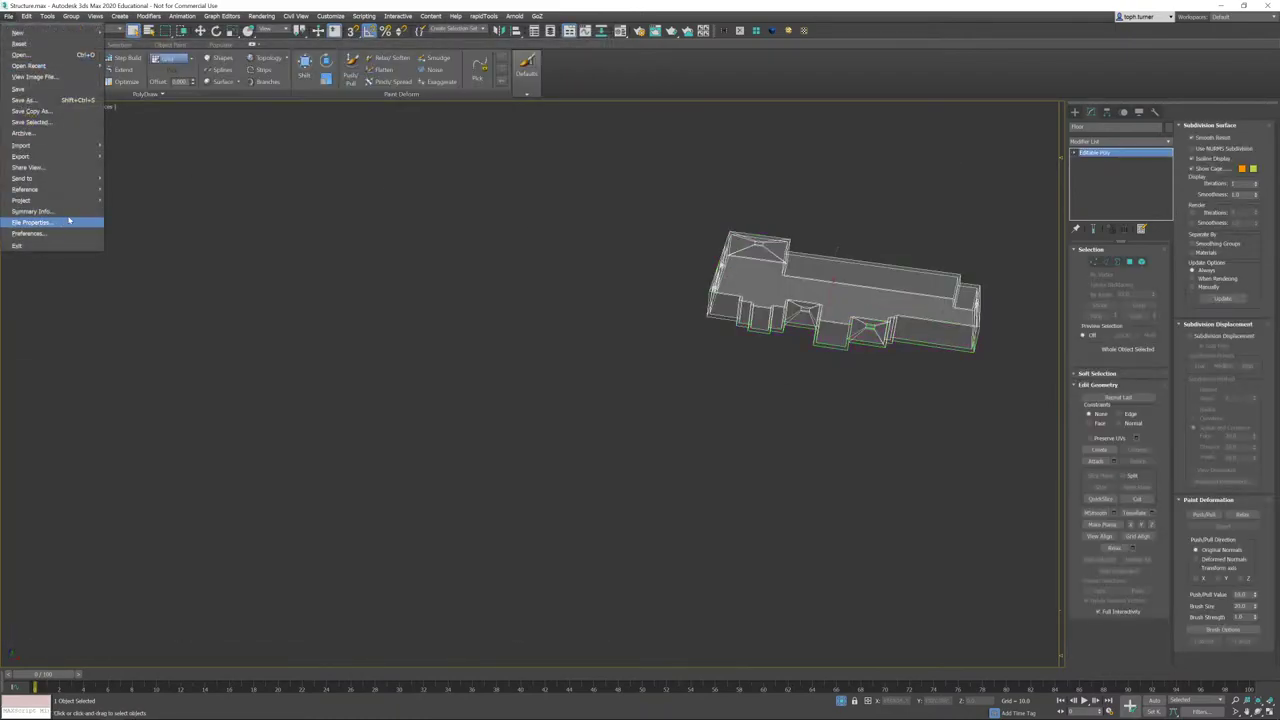
left_click(135, 167)
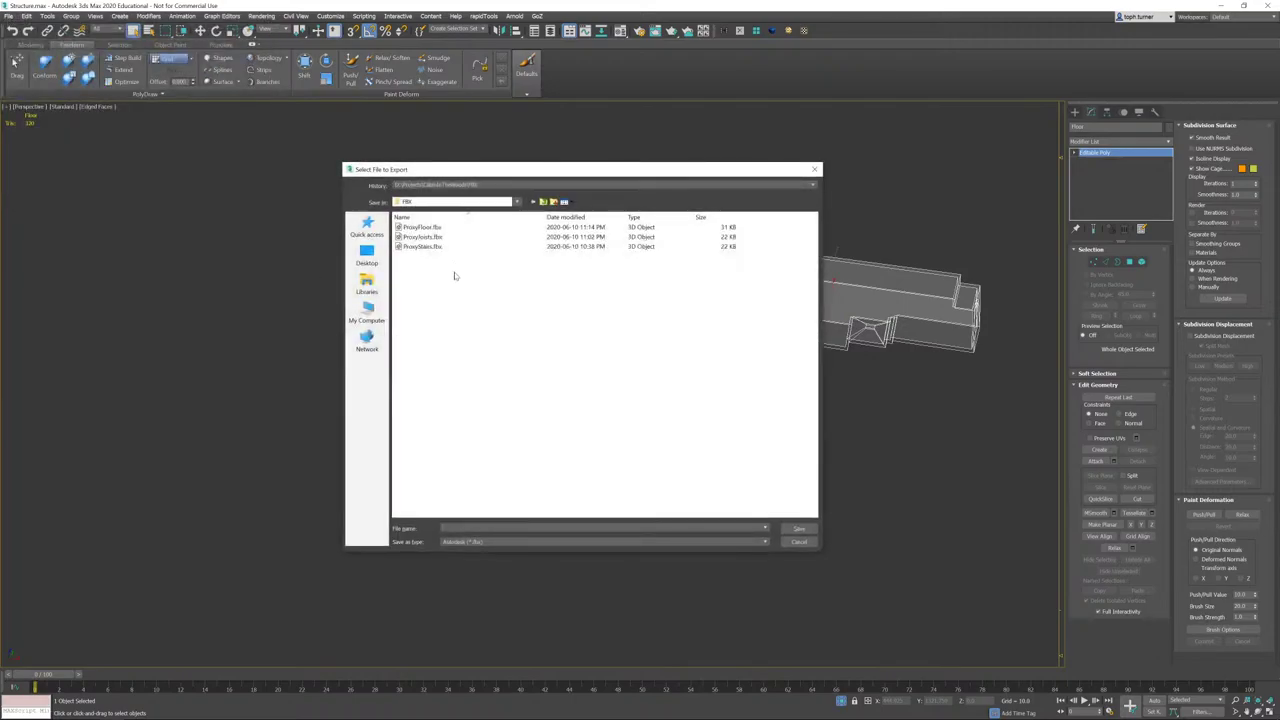
left_click(437, 229)
double_click(437, 229)
left_click(657, 377)
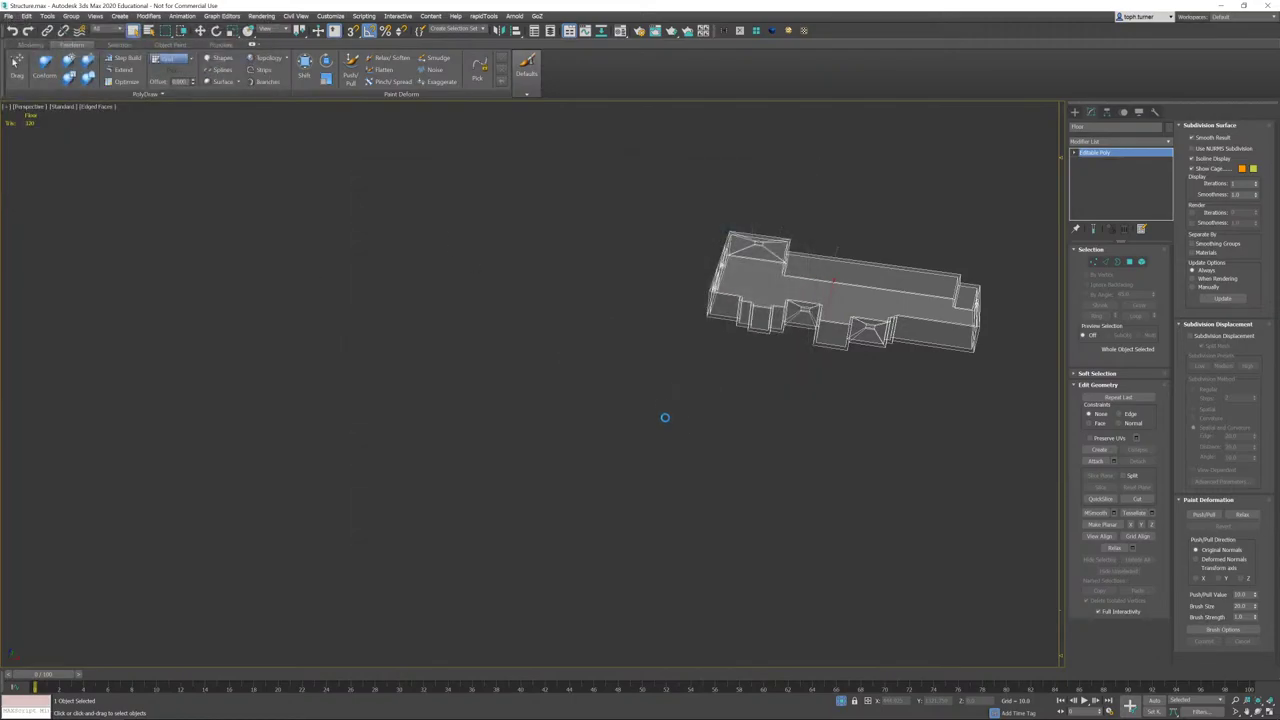
left_click(639, 520)
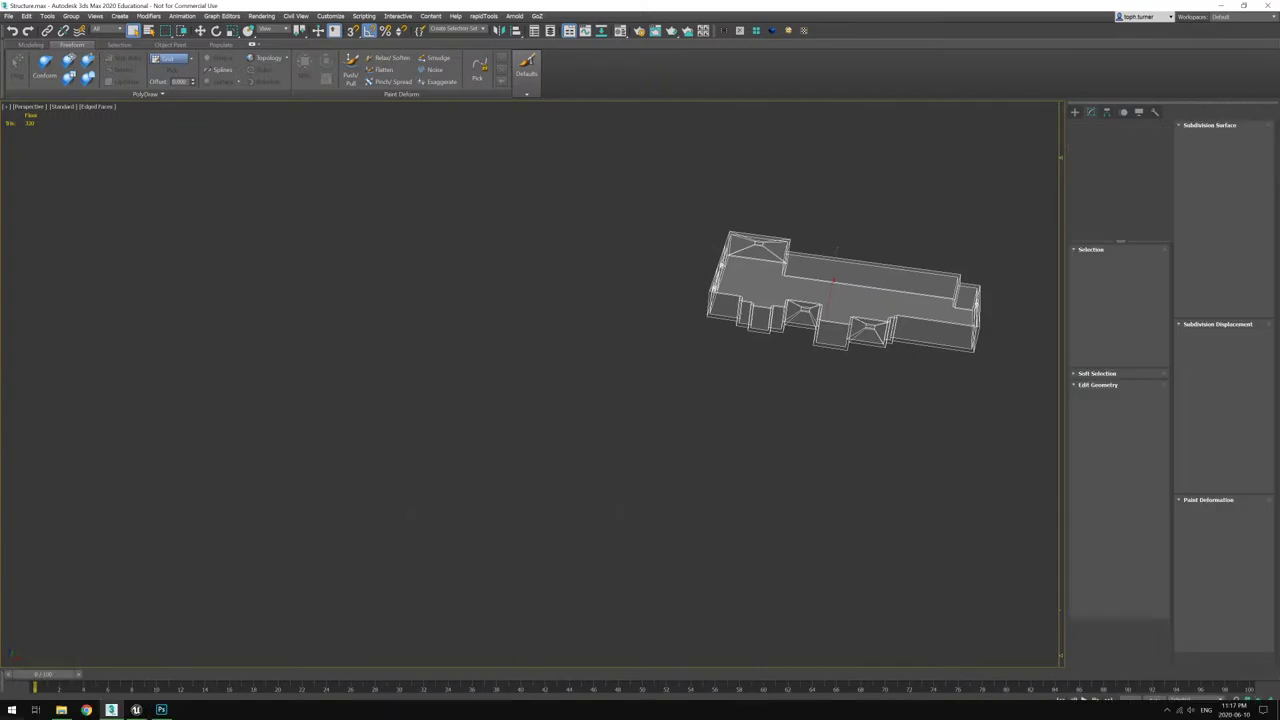
- Switch to Unreal Editor and reimport the ProxyFloor static mesh from its FBX file
left_click(136, 709)
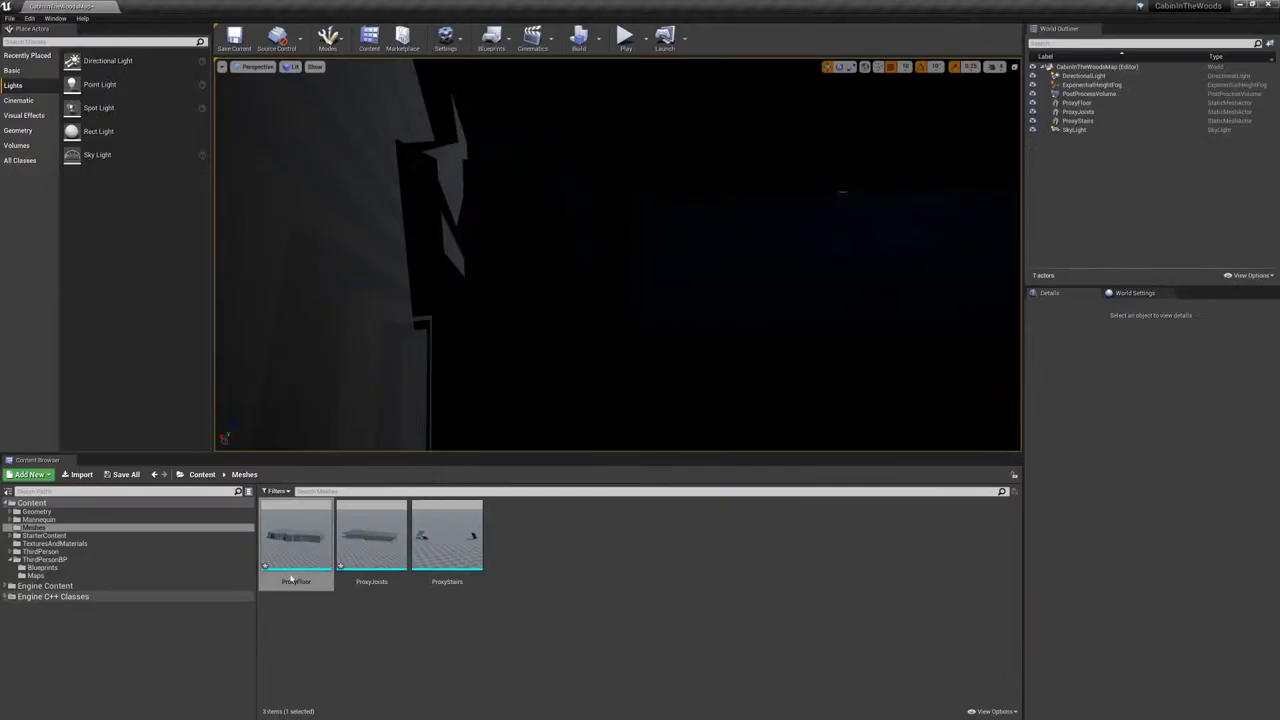
right_click(318, 548)
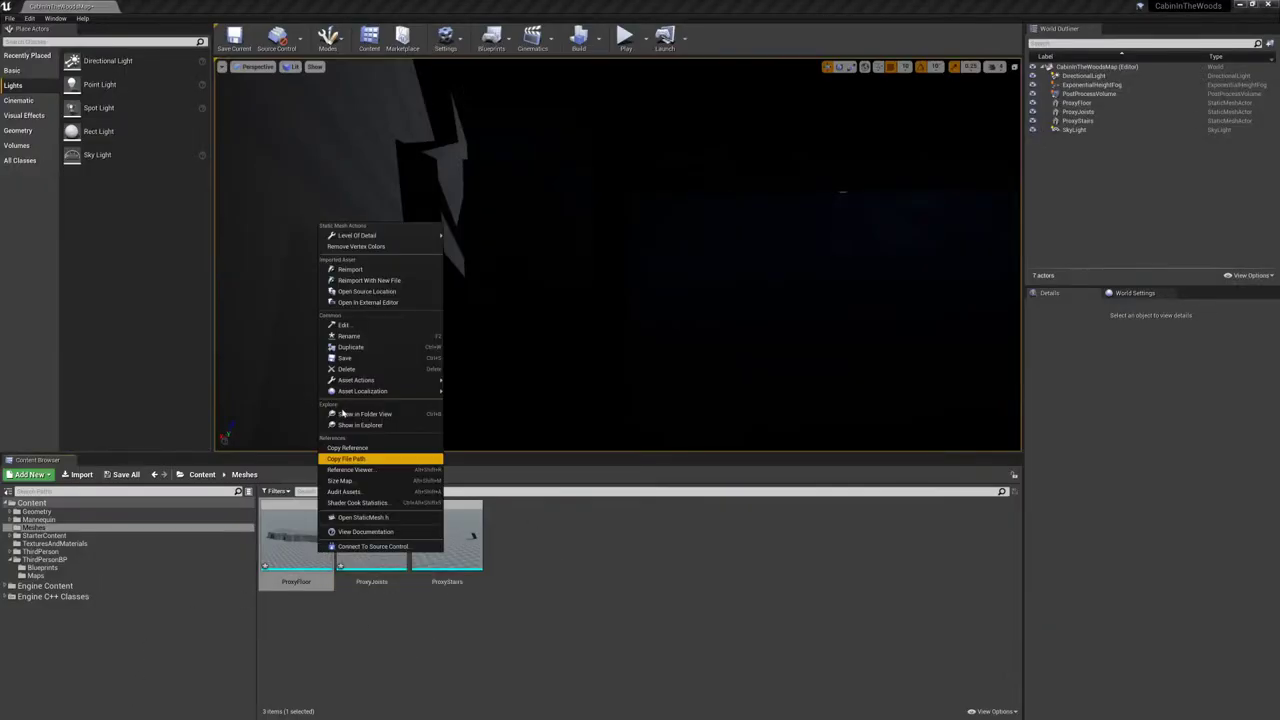
left_click(358, 278)
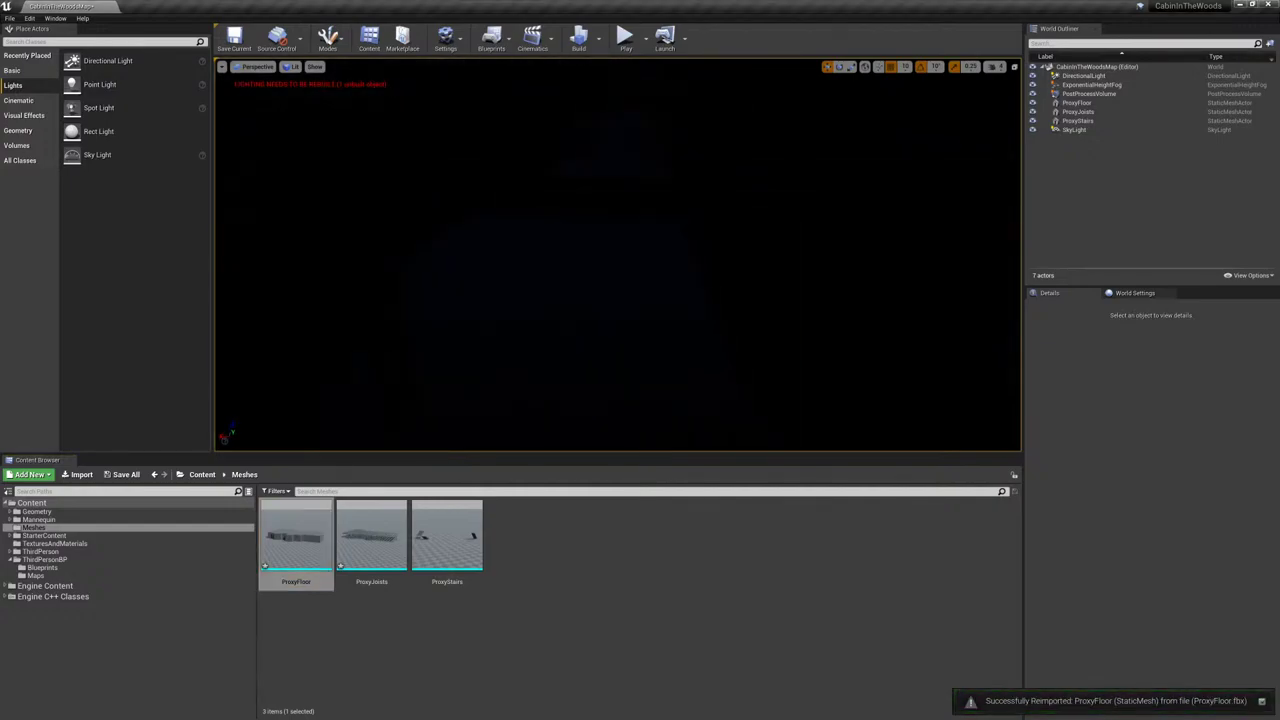
- Rebuild only the level's lighting and look over the basement interior
right_click_drag(617, 255, 766, 255)
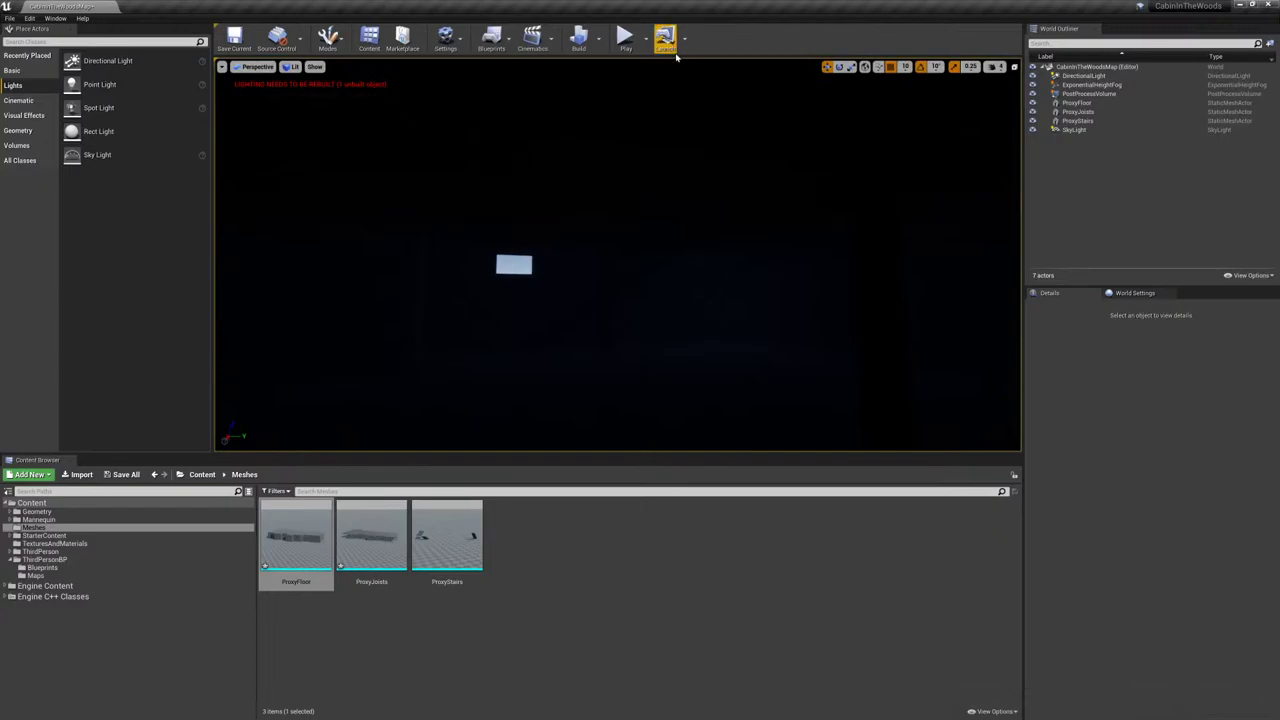
left_click(598, 37)
left_click(639, 68)
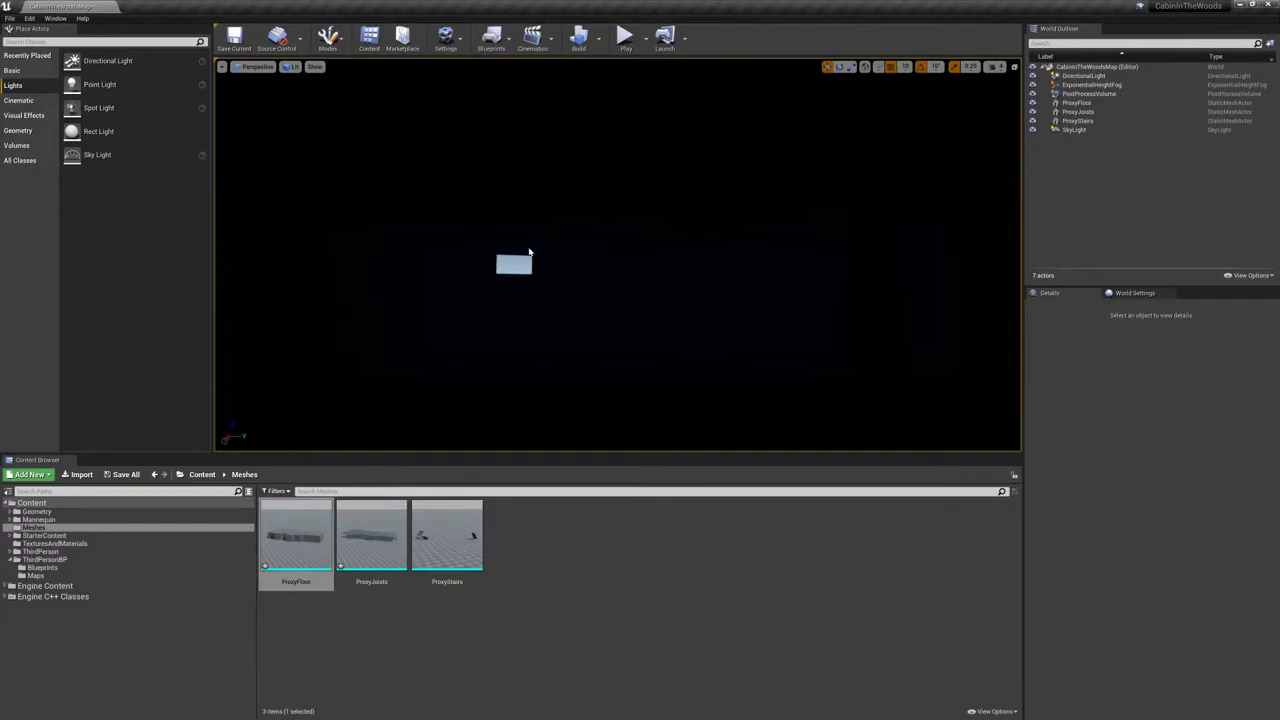
right_click_drag(529, 251, 900, 320)
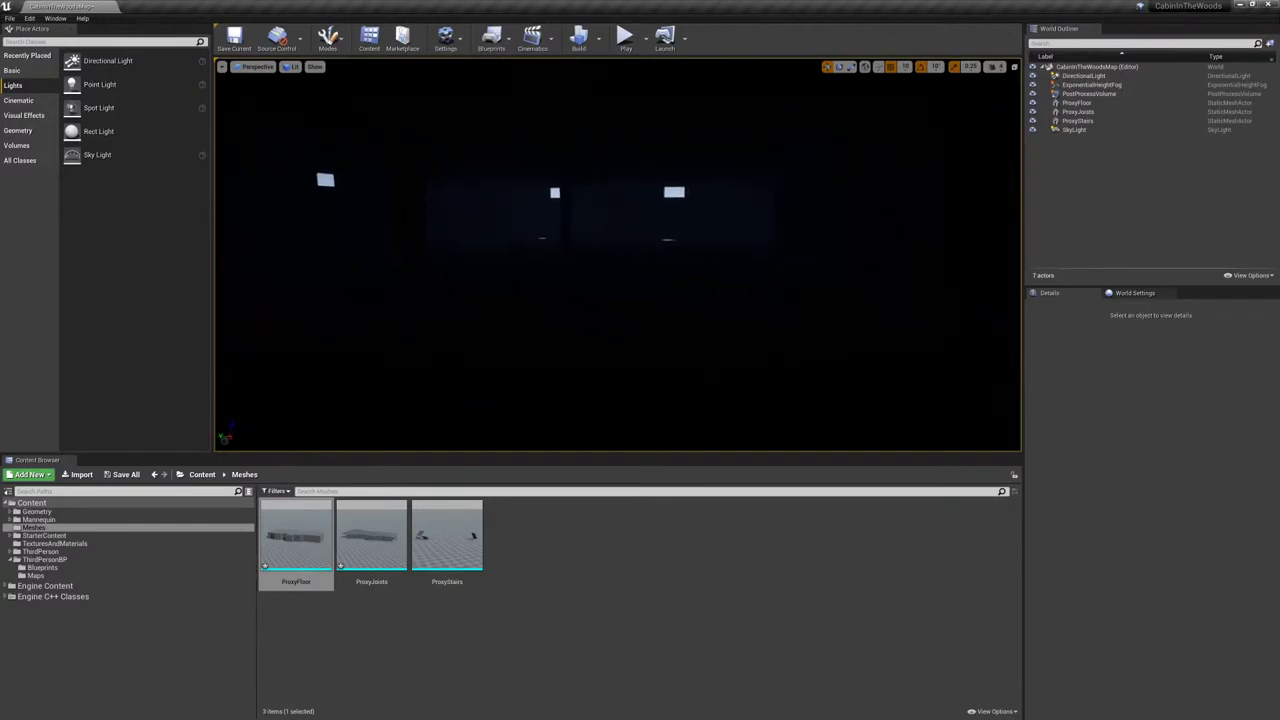
key("w")
mouse_move(617, 254)
right_mouse_down()
mouse_move(680, 254)
mouse_move(618, 254)
mouse_move(480, 180)
mouse_move(620, 245)
mouse_move(630, 265)
mouse_move(690, 205)
mouse_move(685, 250)
mouse_move(645, 260)
mouse_move(740, 235)
mouse_move(605, 258)
right_mouse_up()
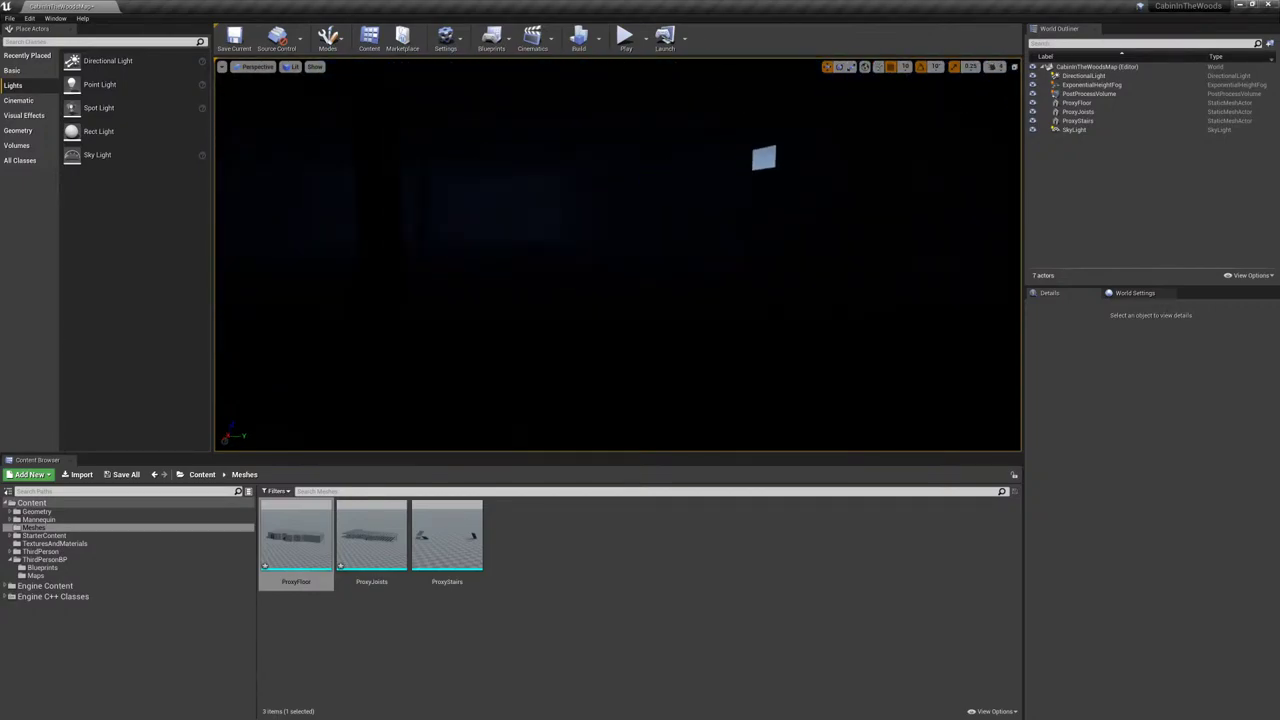
- Place a point light near the basement post and give it a warm, pale orange light colour
left_click_drag(85, 82, 400, 385)
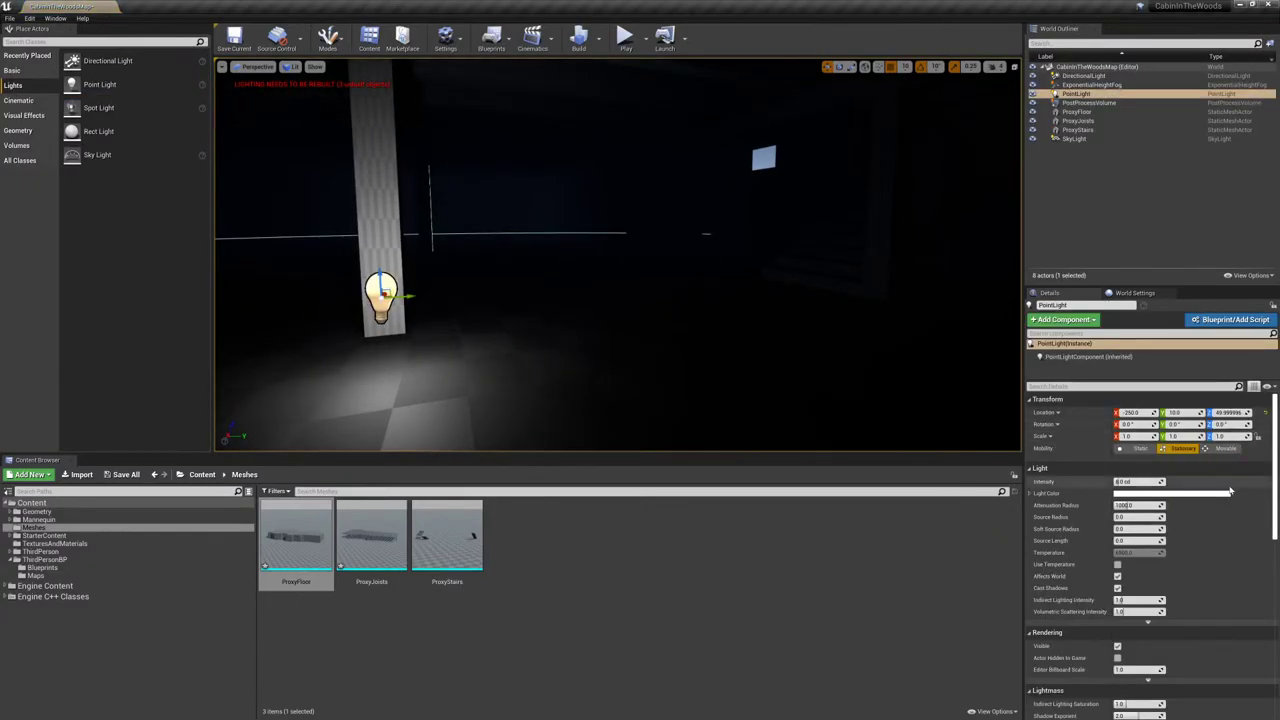
left_click(1130, 494)
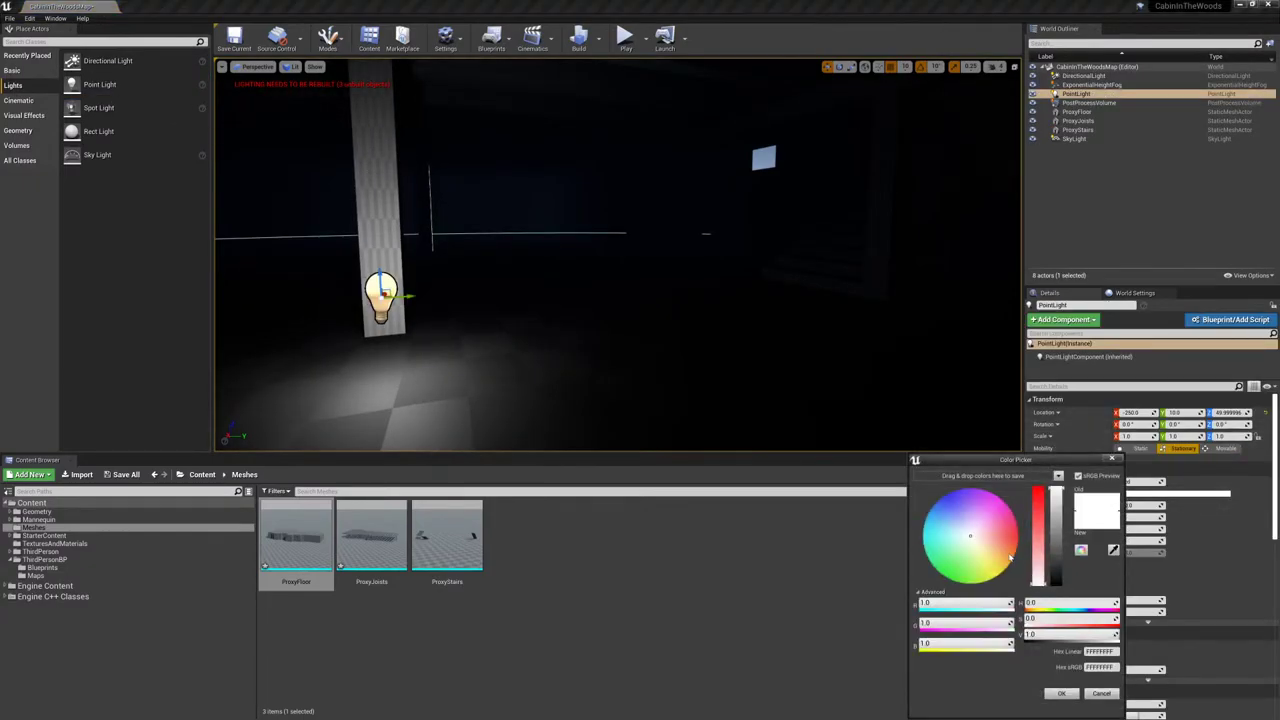
left_click_drag(1010, 560, 997, 556)
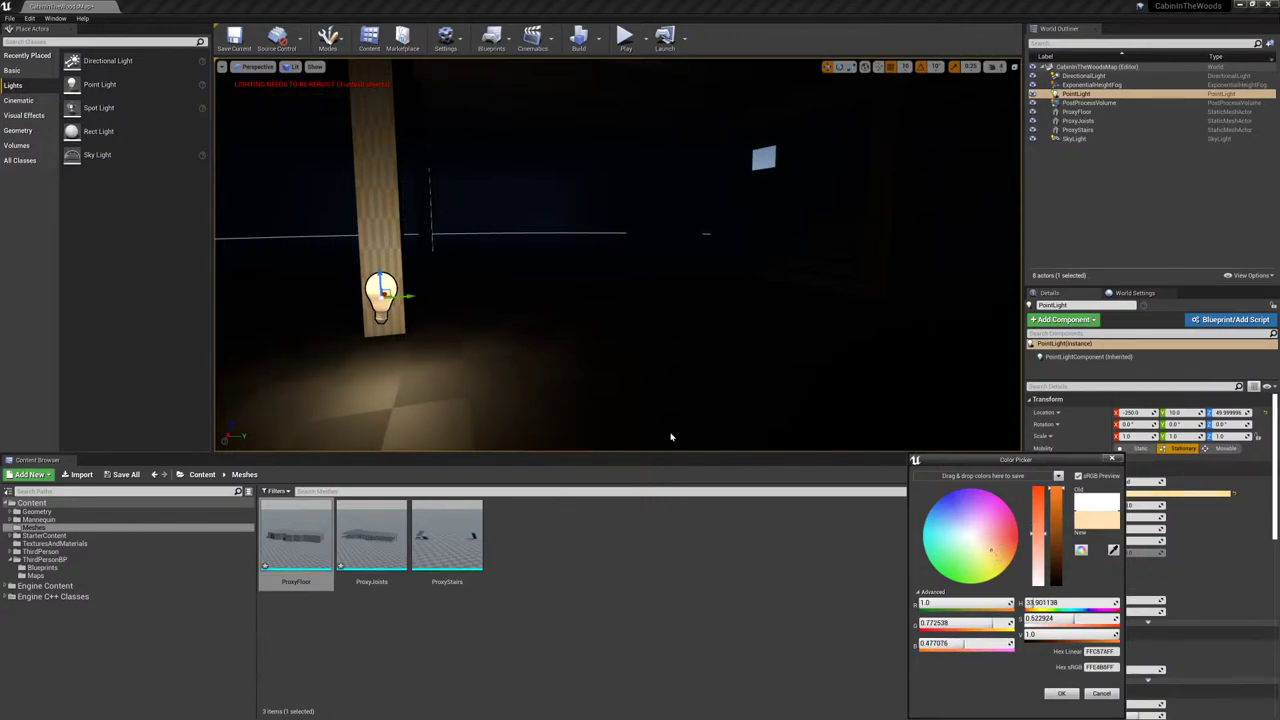
left_click(1060, 692)
- Raise the point light towards the ceiling joists, at about X -270, Y 10, Z 190
right_click_drag(640, 300, 367, 416)
left_click_drag(601, 243, 574, 92)
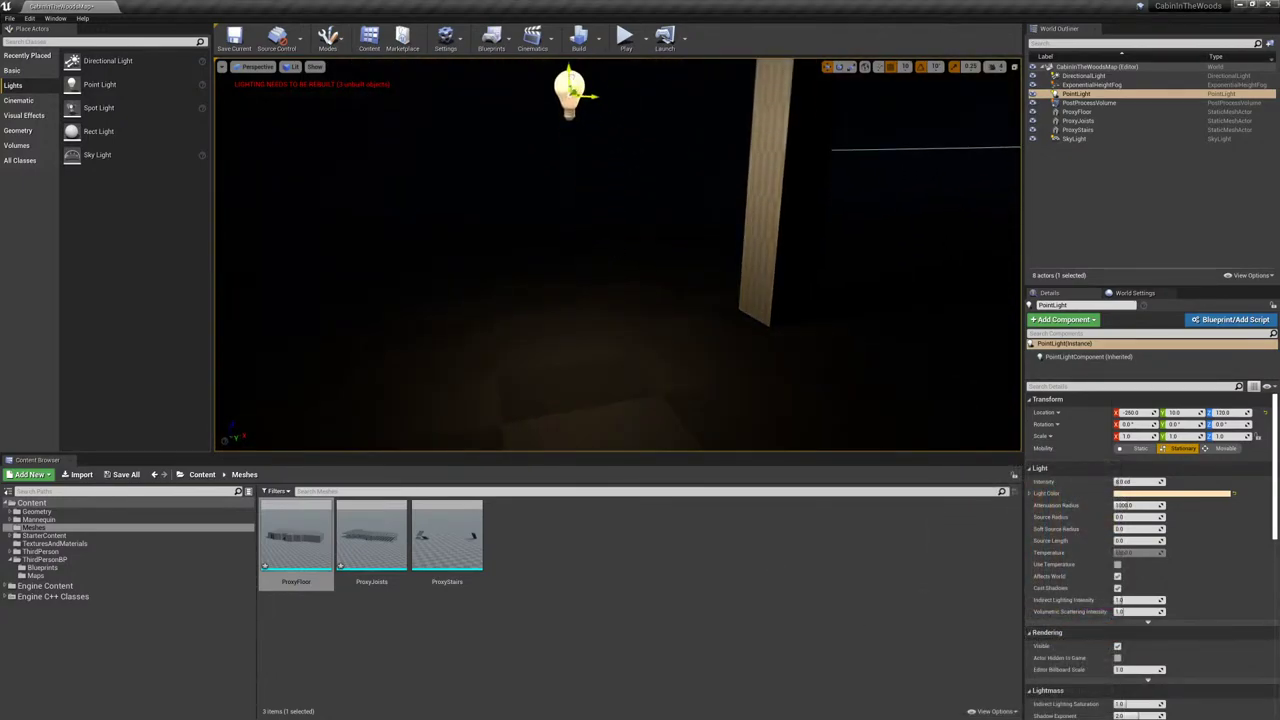
right_click_drag(574, 92, 505, 60)
left_click_drag(695, 237, 691, 118)
right_click_drag(691, 118, 850, 150)
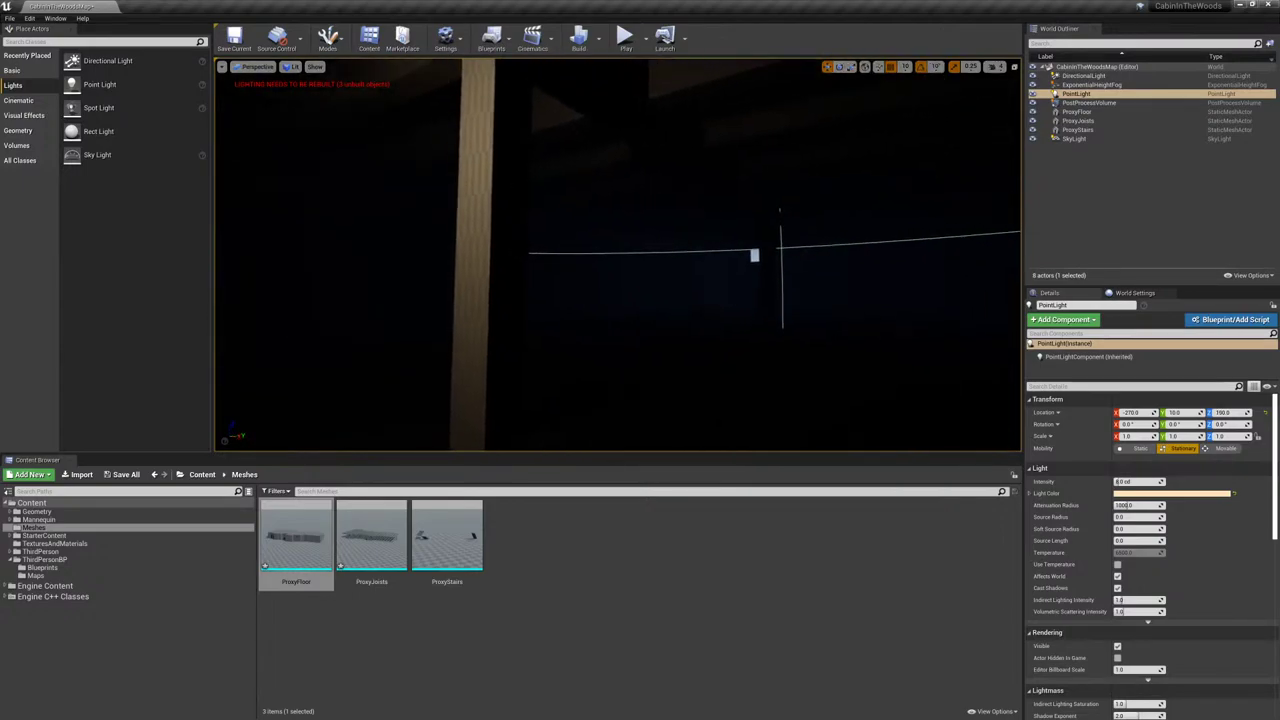
- Build only the lighting with the point light in place, clear the selection and inspect the basement
left_click(599, 37)
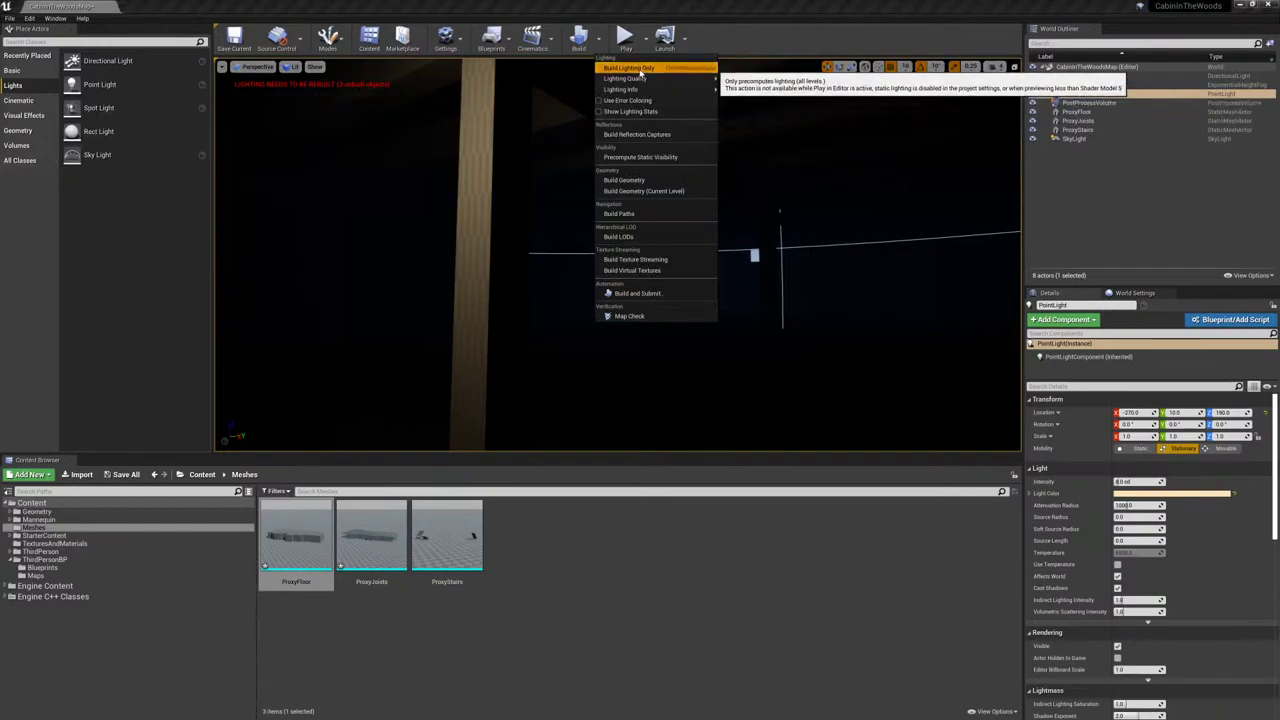
left_click(640, 68)
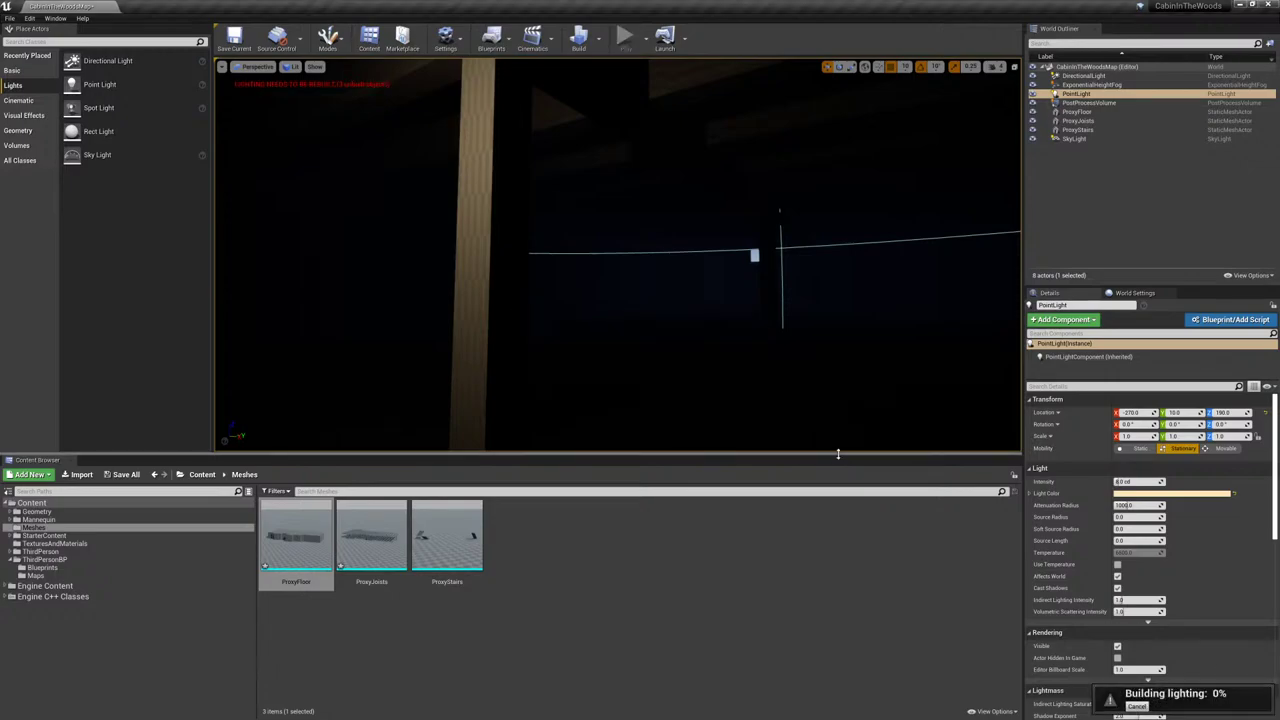
right_click_drag(734, 297, 770, 297)
left_click(652, 243)
right_click_drag(652, 243, 430, 243)
right_click_drag(617, 254, 525, 245)
right_click_drag(690, 236, 655, 236)
- Set the lighting quality to Production and build only the lighting again
left_click(599, 37)
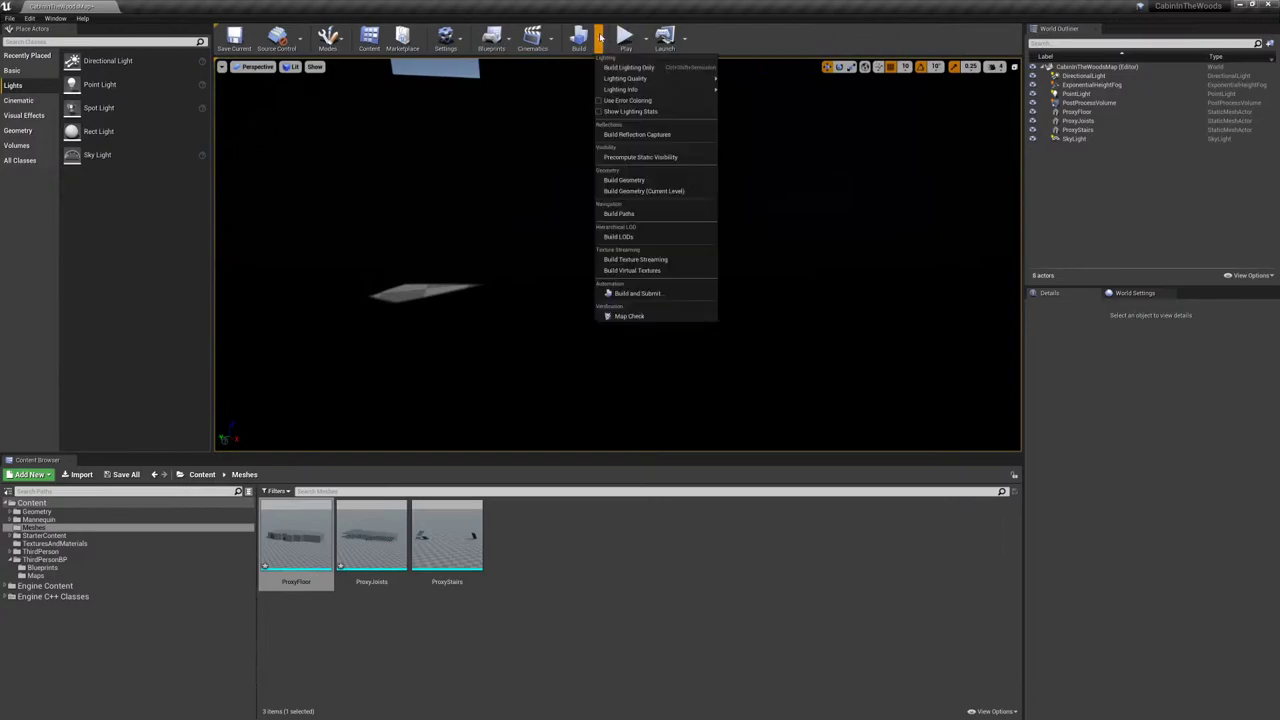
mouse_move(651, 79)
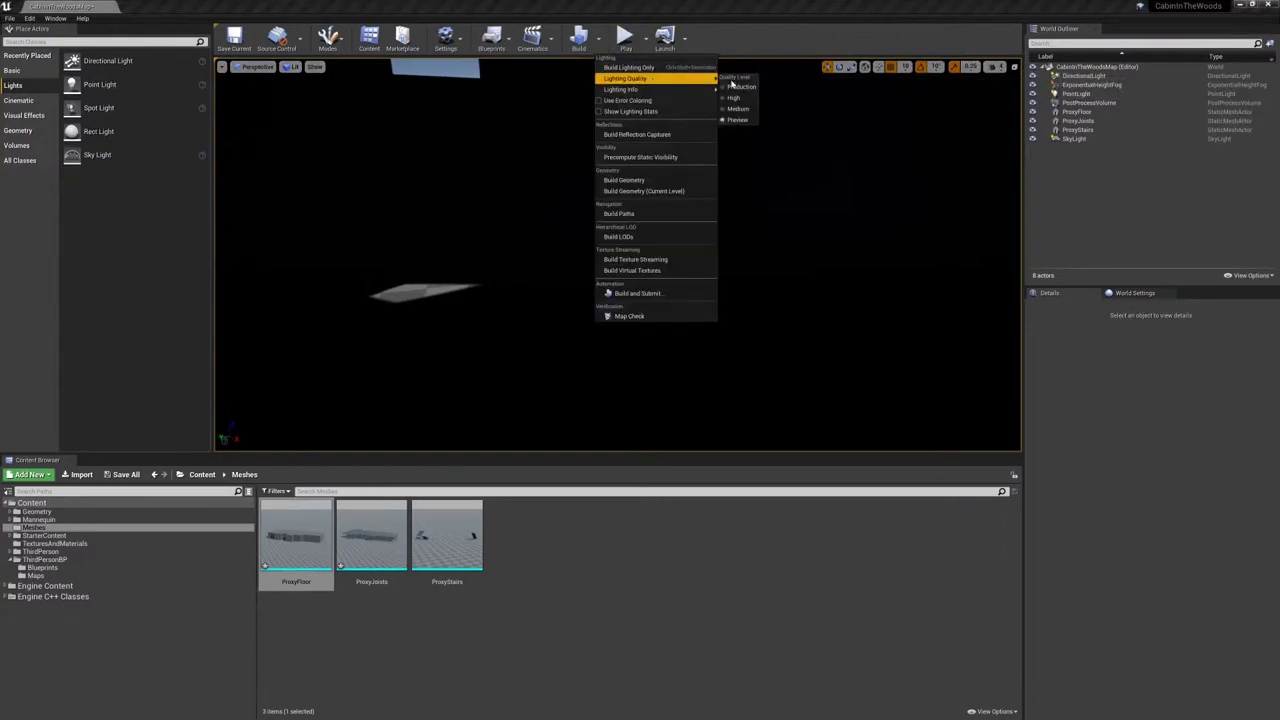
left_click(738, 88)
left_click(599, 37)
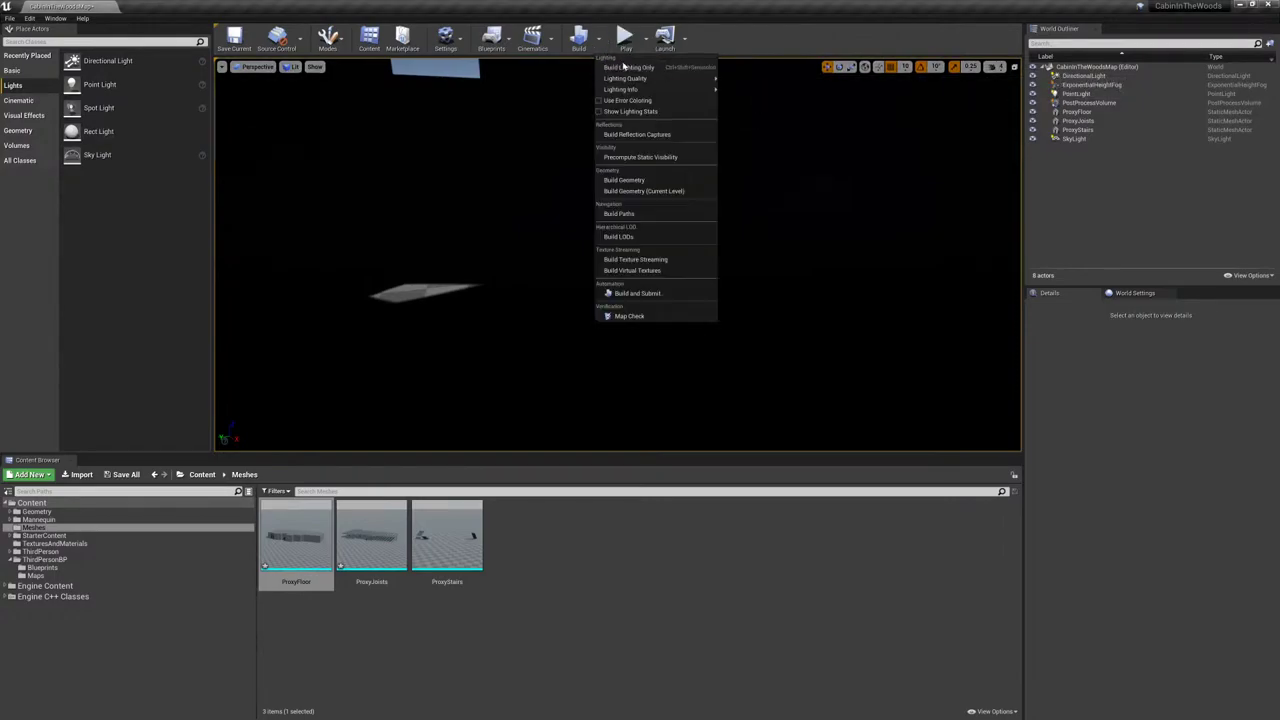
left_click(624, 67)
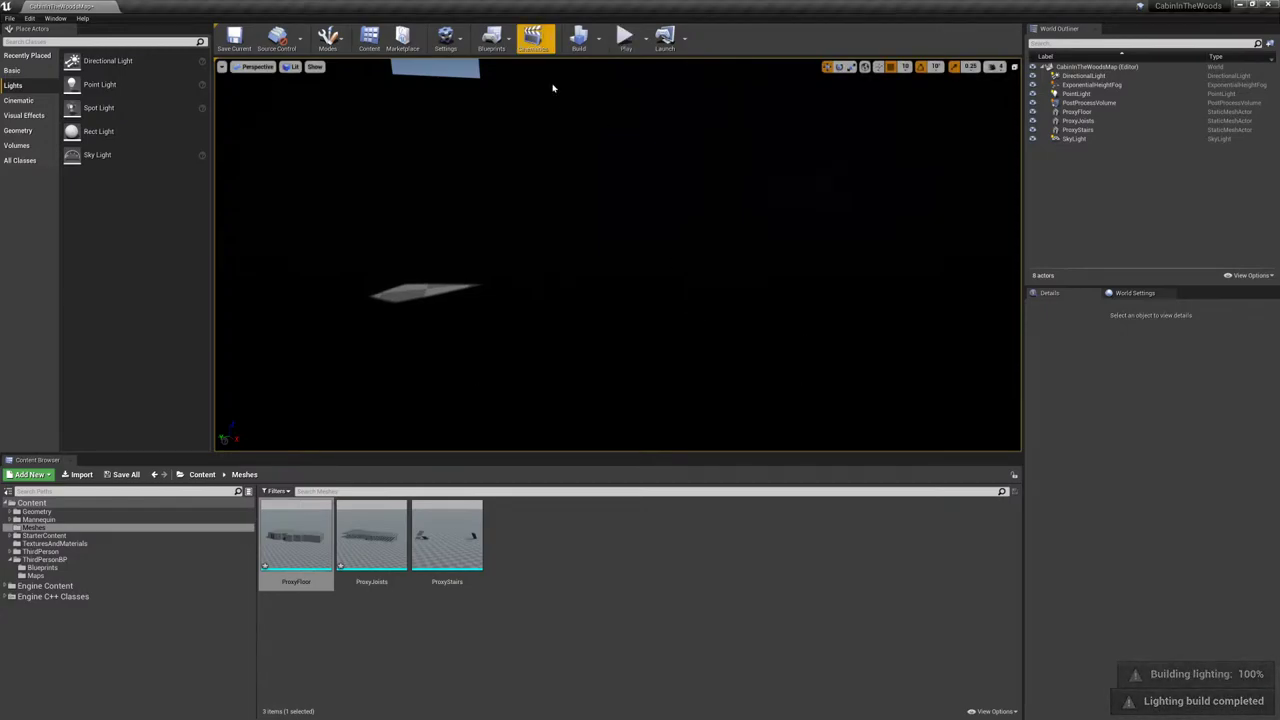
right_click_drag(532, 231, 595, 206)
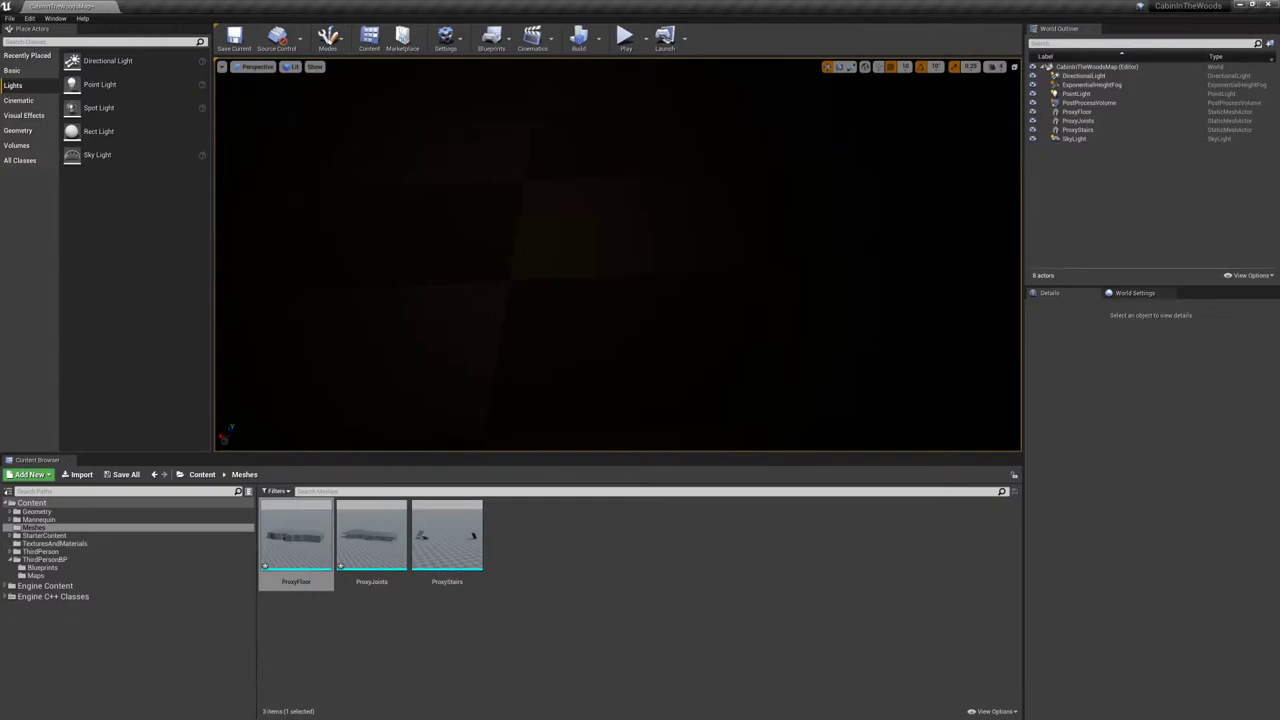
- Reset the ProxyFloor actor's material to the default WorldGridMaterial and clear the selection
left_click(657, 297)
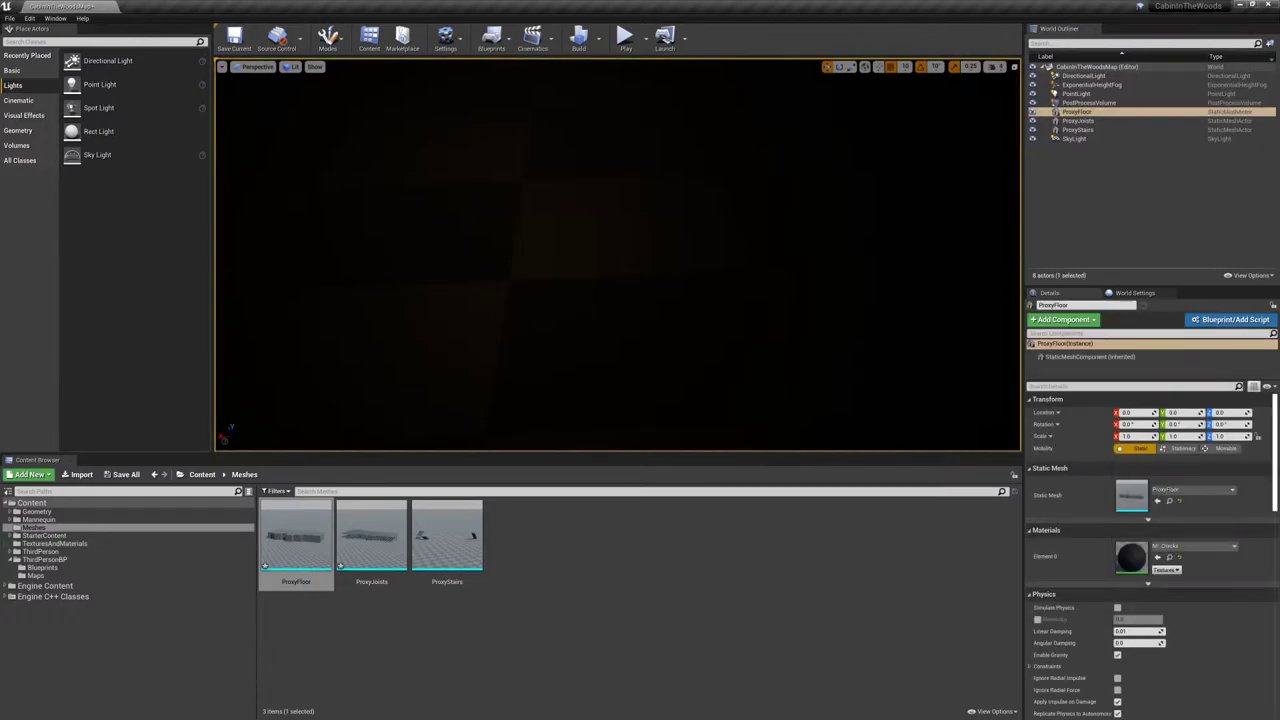
left_click(1181, 560)
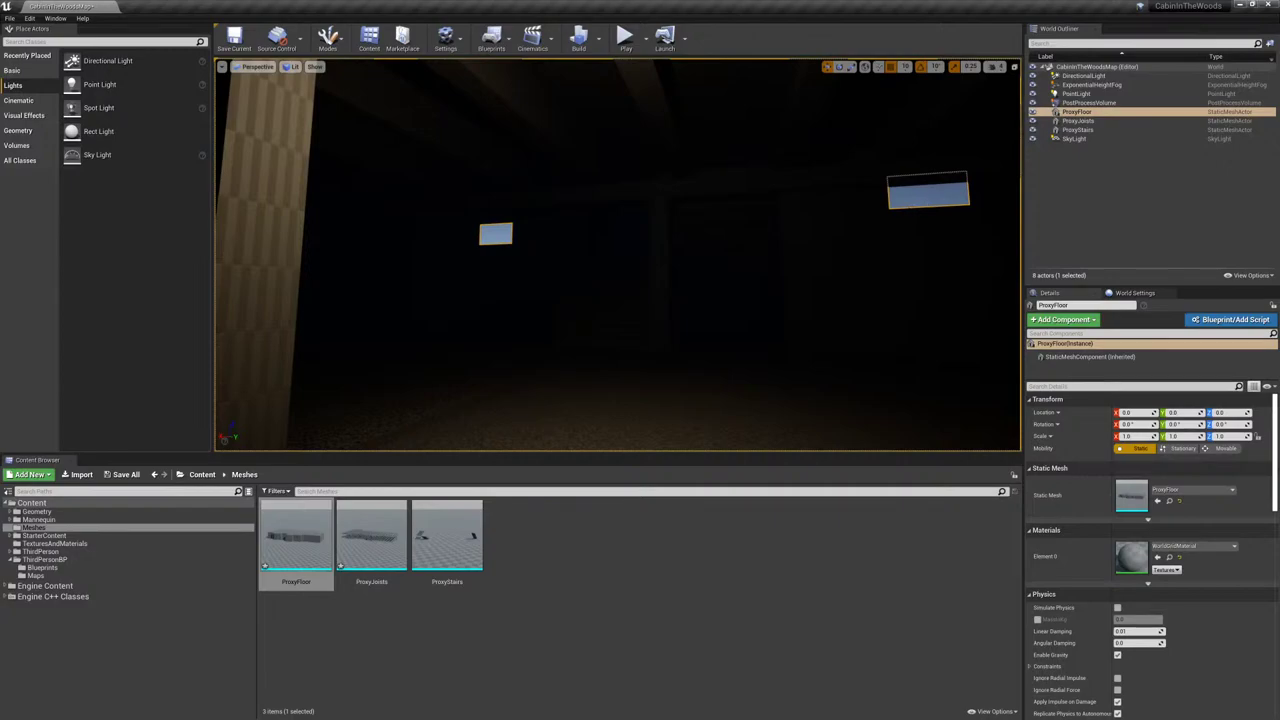
key("Escape")
- Select the DirectionalLight and raise it into the basement at Z 190
right_click_drag(617, 255, 410, 266)
right_click_drag(670, 285, 575, 268)
key("w")
right_click_drag(495, 255, 610, 255)
key("w")
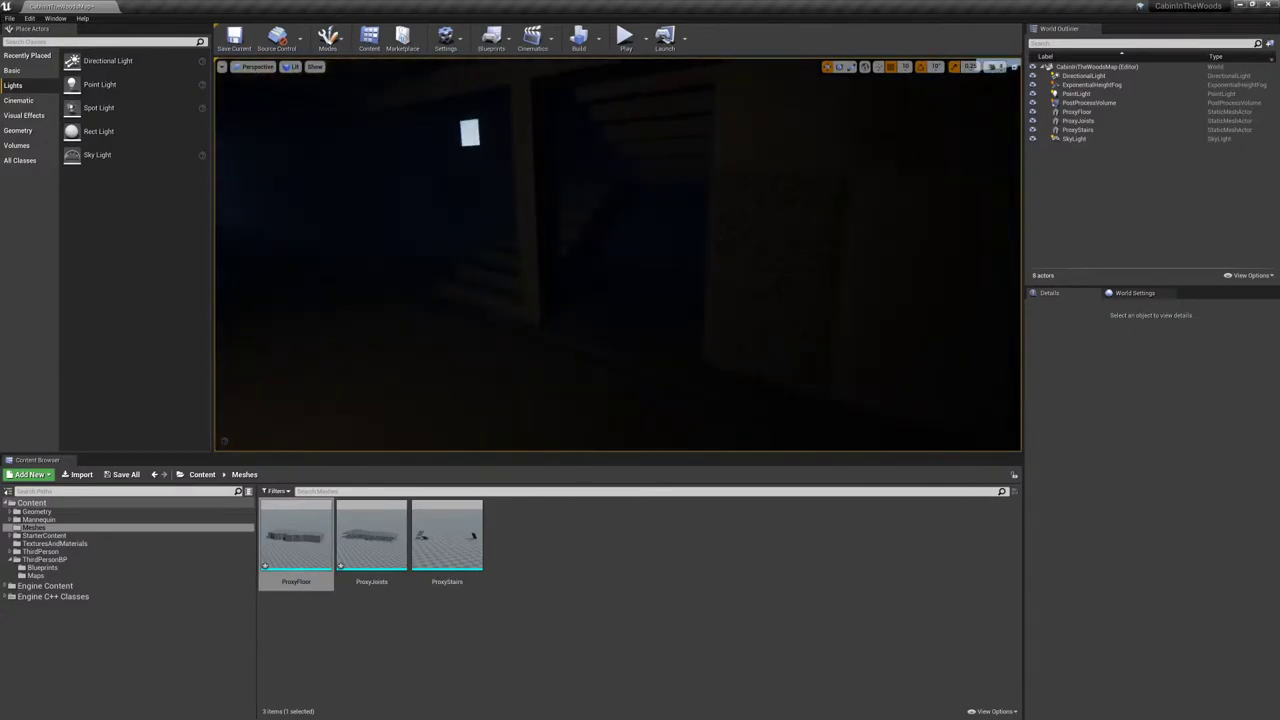
left_click(1098, 77)
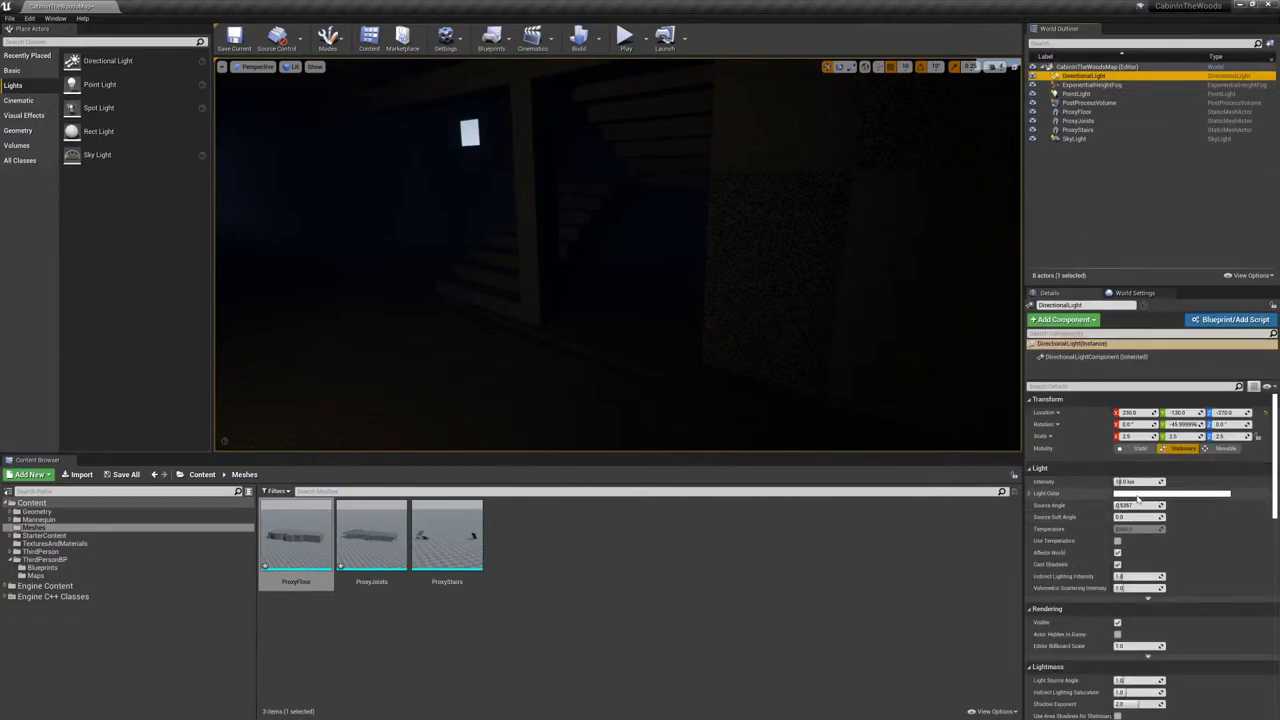
key("e")
right_click_drag(746, 307, 610, 305)
key("q")
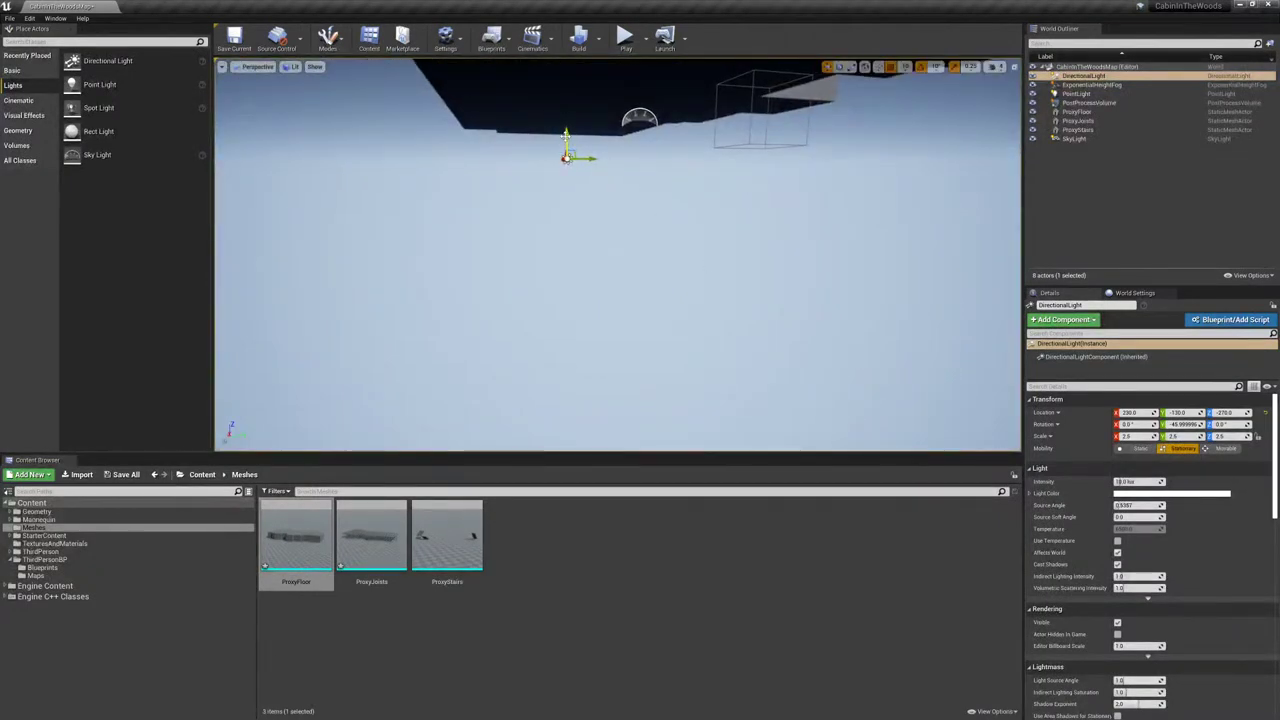
key("e")
right_click_drag(638, 150, 637, 150)
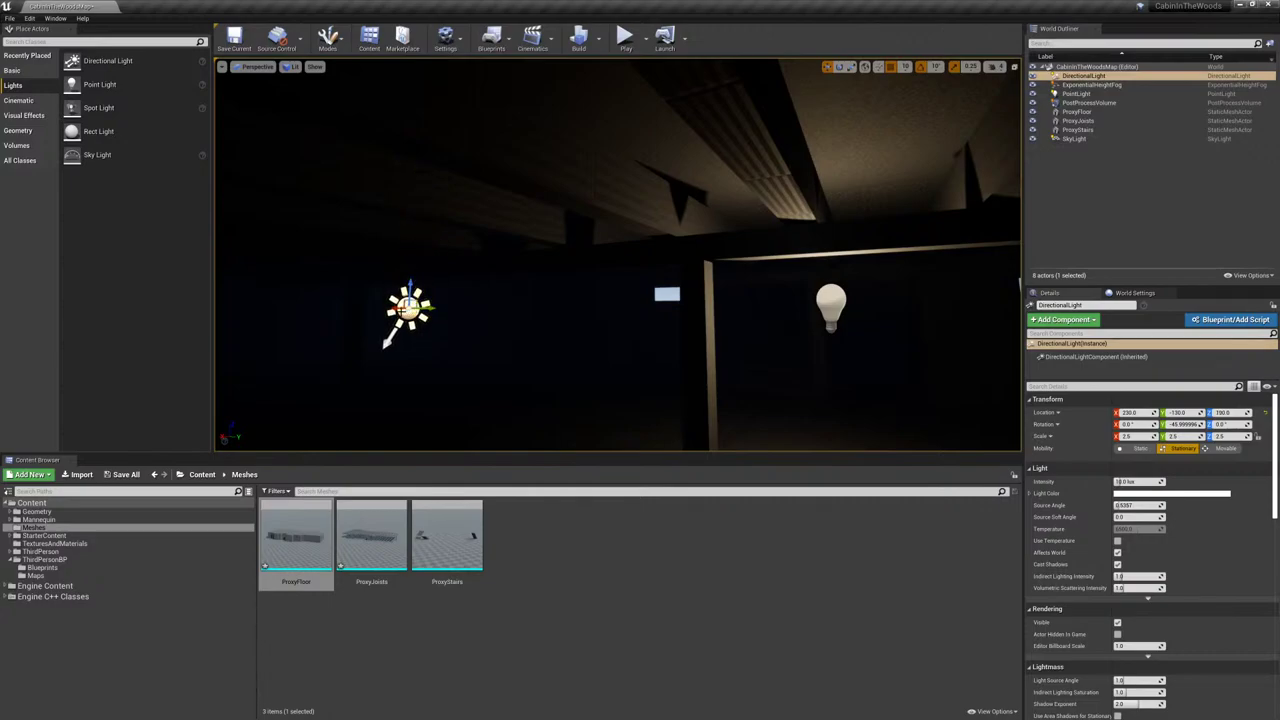
- Move the directional light along X to about -340 and rotate it to about -40 degrees around Z
left_click_drag(399, 309, 902, 404)
right_click_drag(902, 404, 902, 404)
right_click_drag(923, 306, 923, 306)
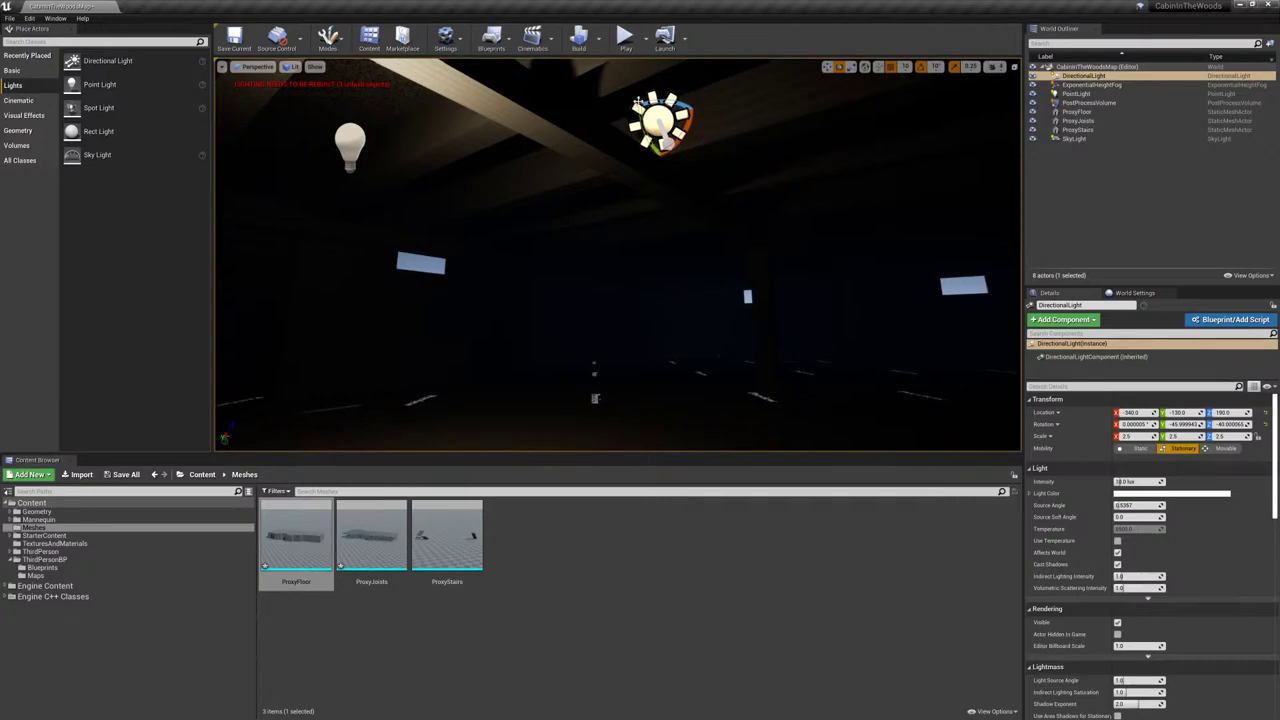
- Build the whole level and close the message log
left_click(580, 40)
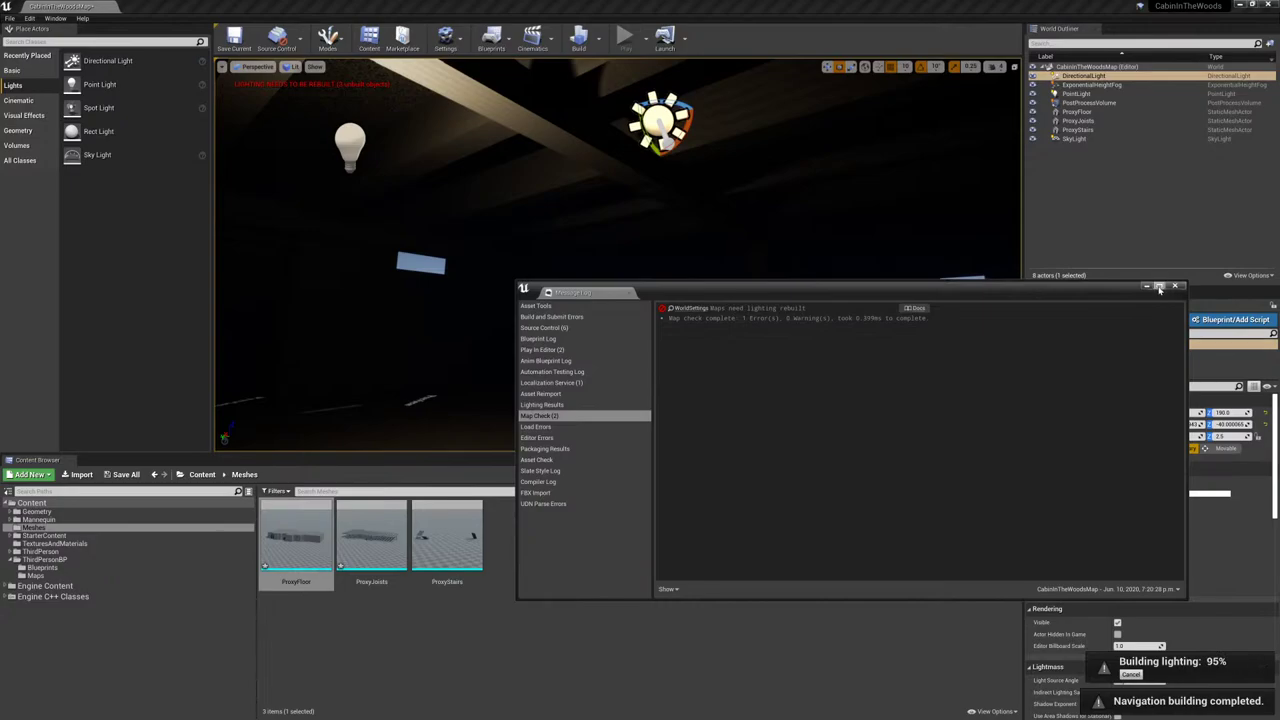
left_click(1176, 287)
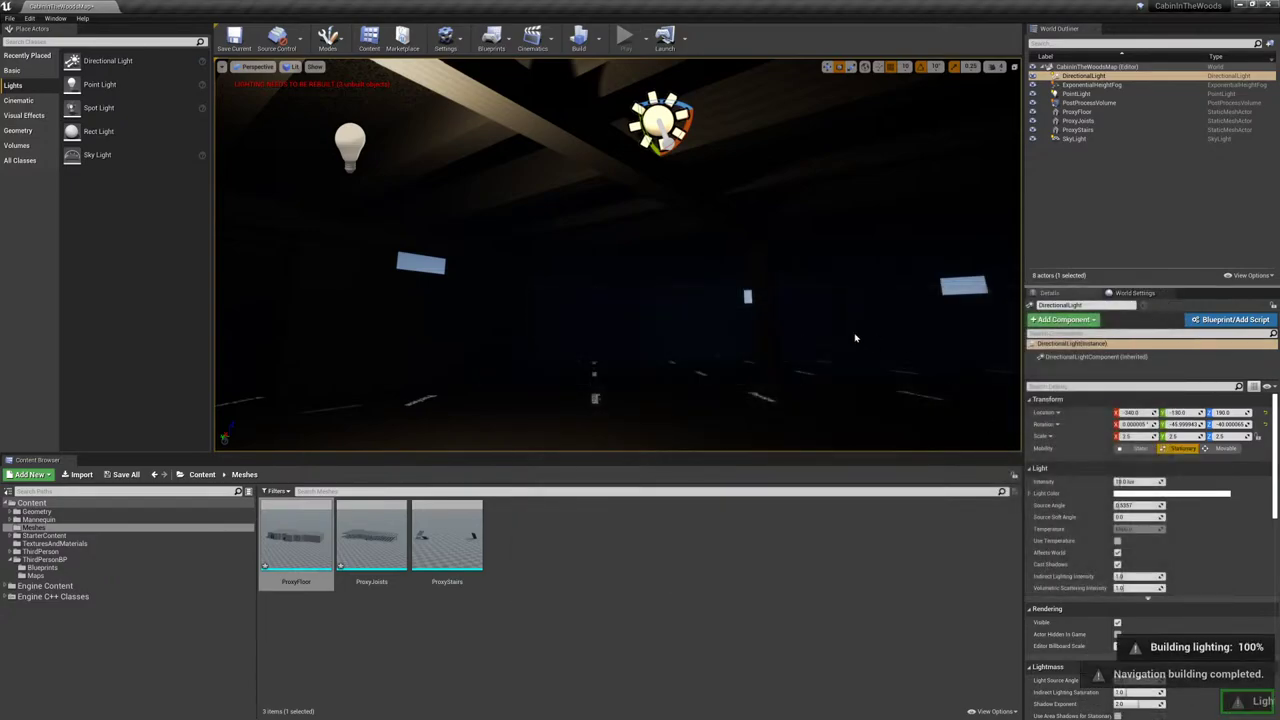
- Examine the rebuilt lighting on the basement floor, around the post, the stairs and the window openings
right_click_drag(837, 357, 878, 358)
key("w")
key("s")
key("w")
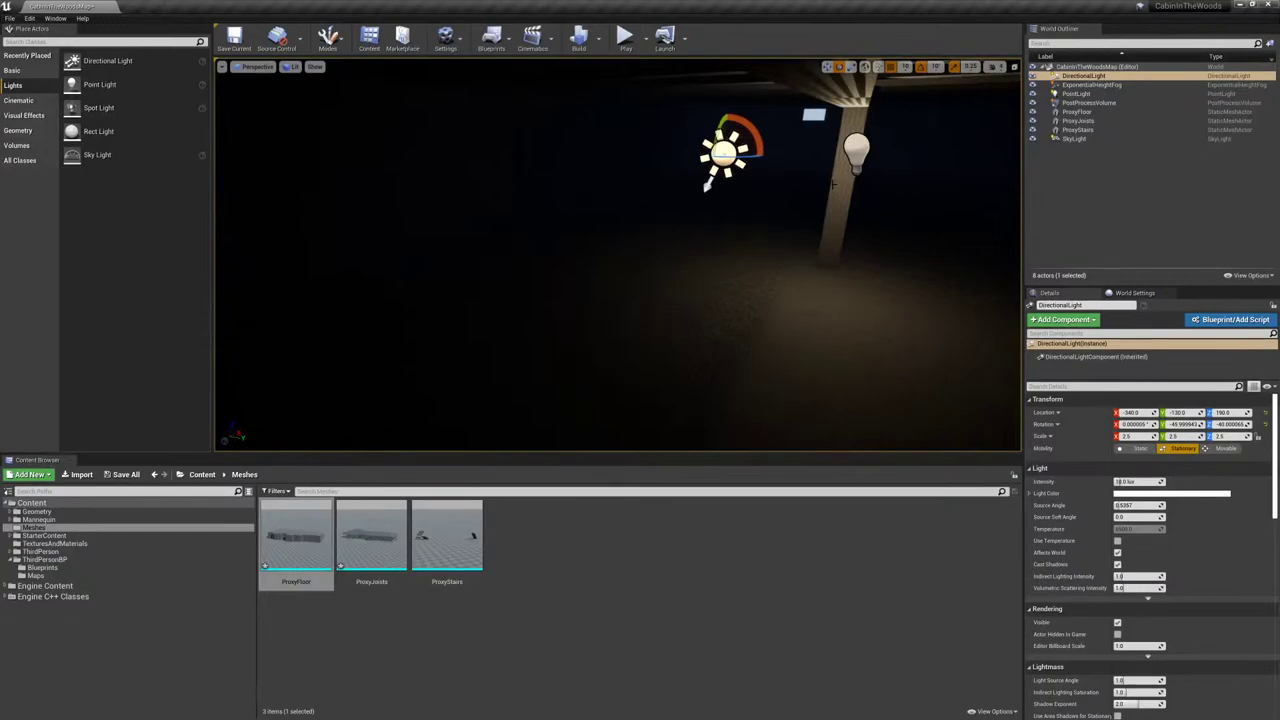
right_click_drag(833, 184, 975, 200)
key("g")
key("w")
right_click_drag(833, 184, 1010, 110)
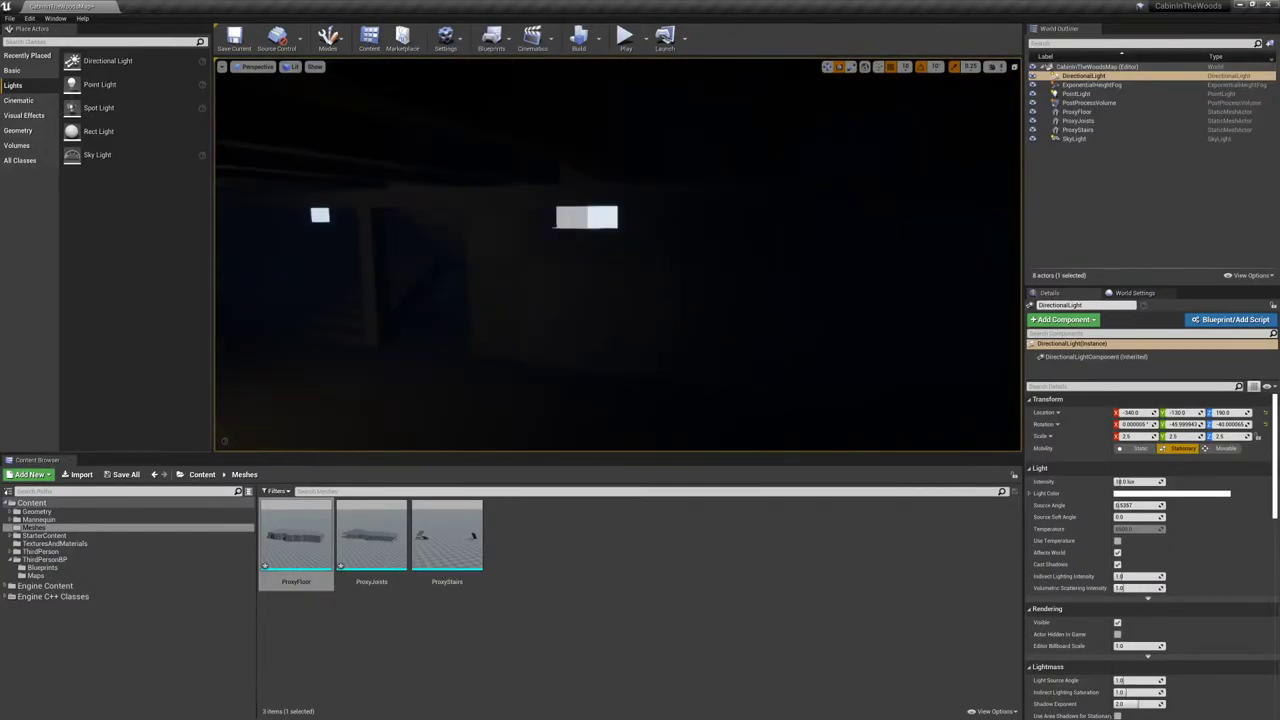
right_click_drag(800, 200, 880, 200)
key("w")
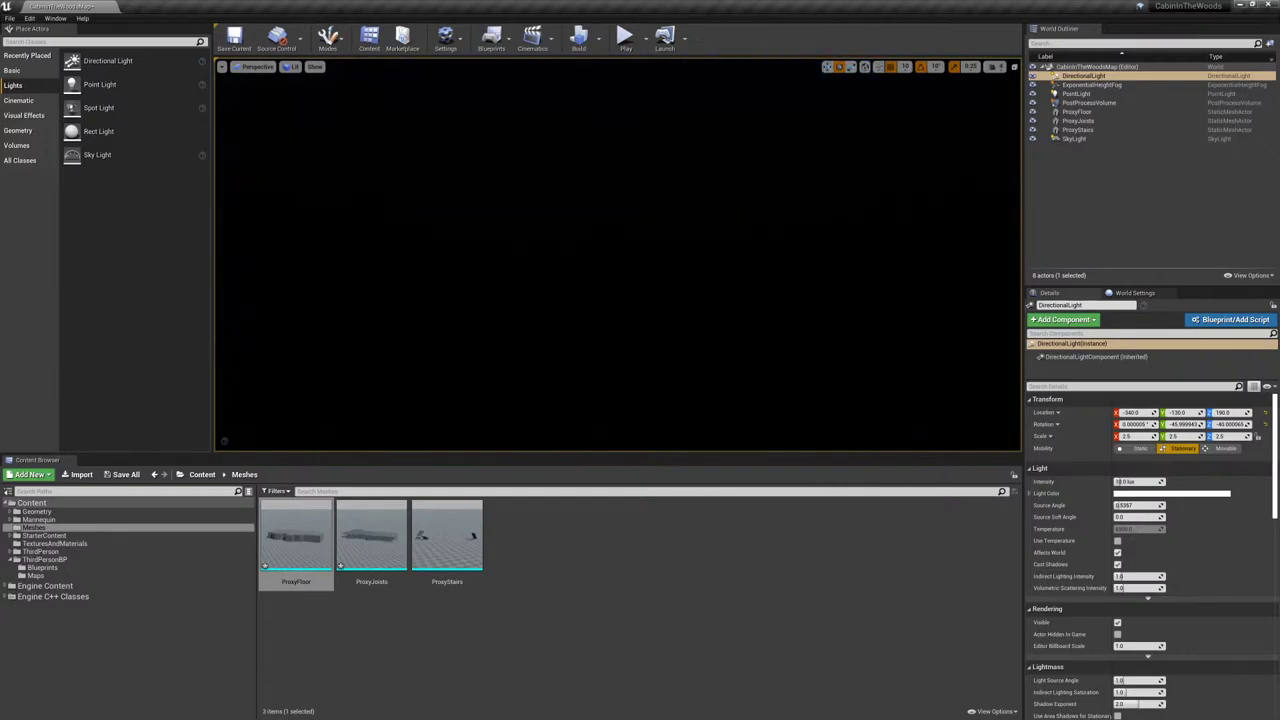
- Clear the selection, play the level in the viewport and walk the character around the basement to check the lighting
mouse_move(800, 210)
right_mouse_down()
mouse_move(818, 202)
mouse_move(810, 190)
mouse_move(820, 196)
right_mouse_up()
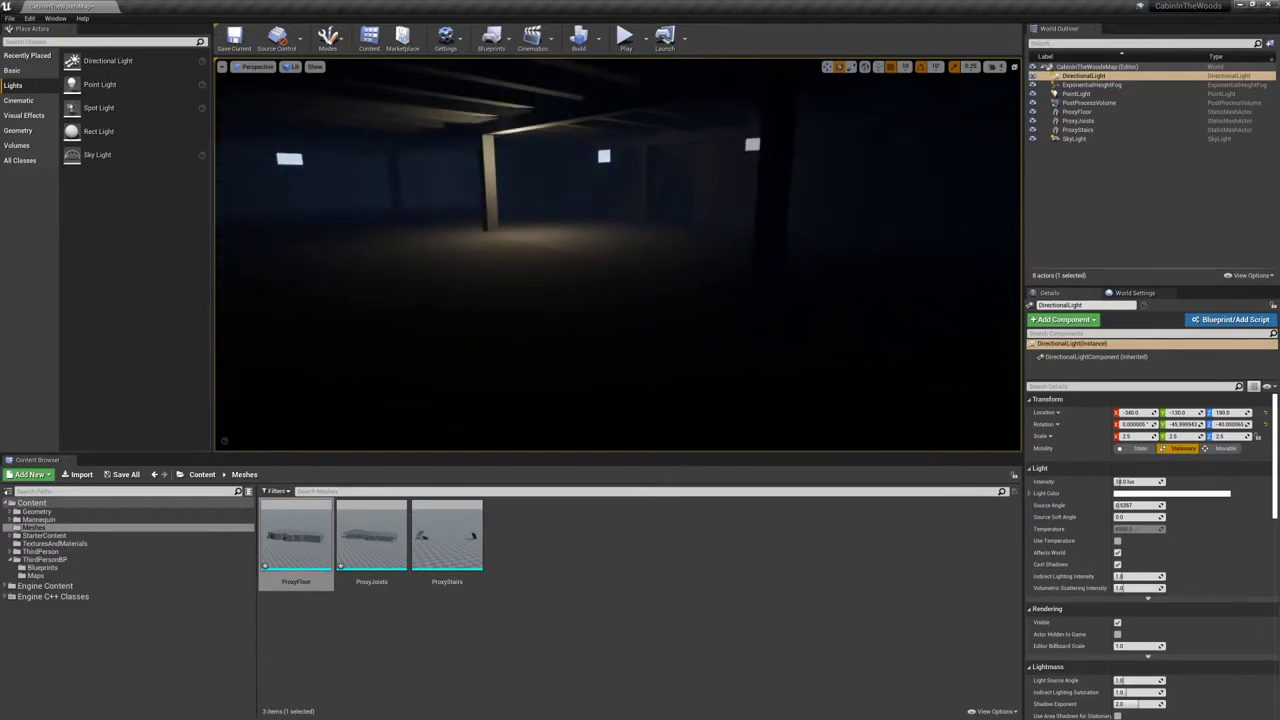
left_click(820, 196)
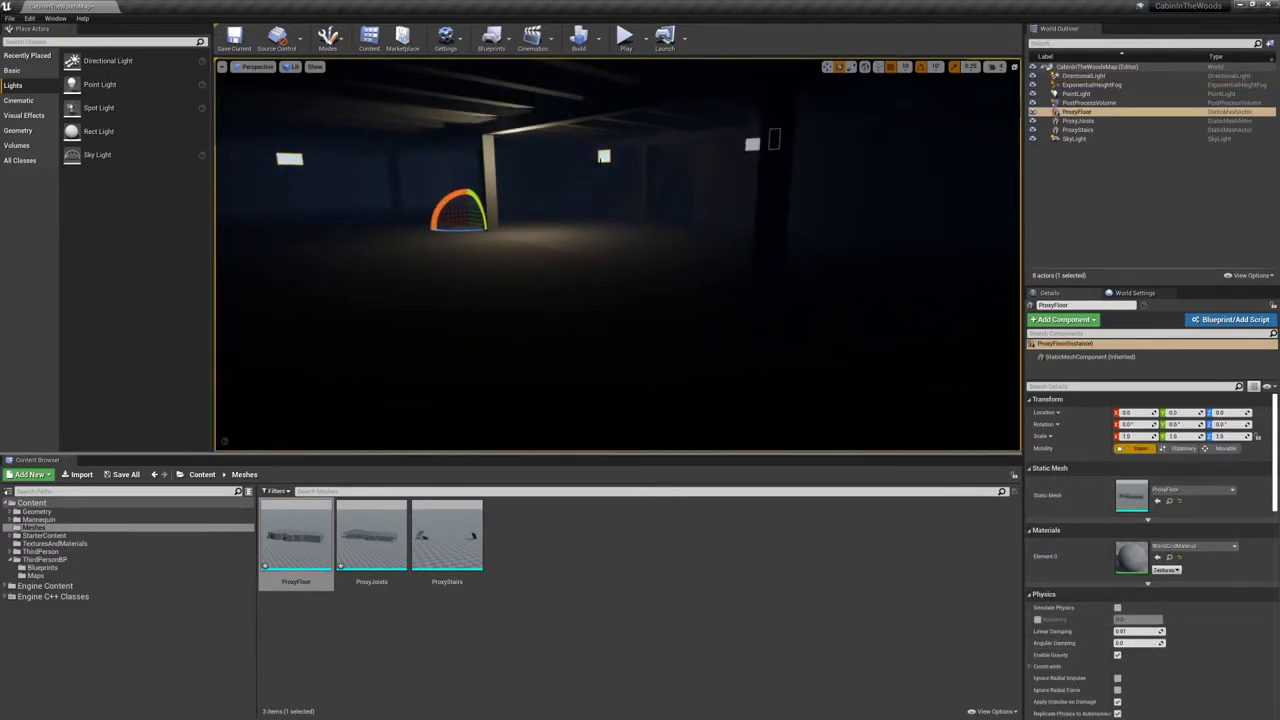
left_click(604, 160)
right_click_drag(546, 237, 460, 231)
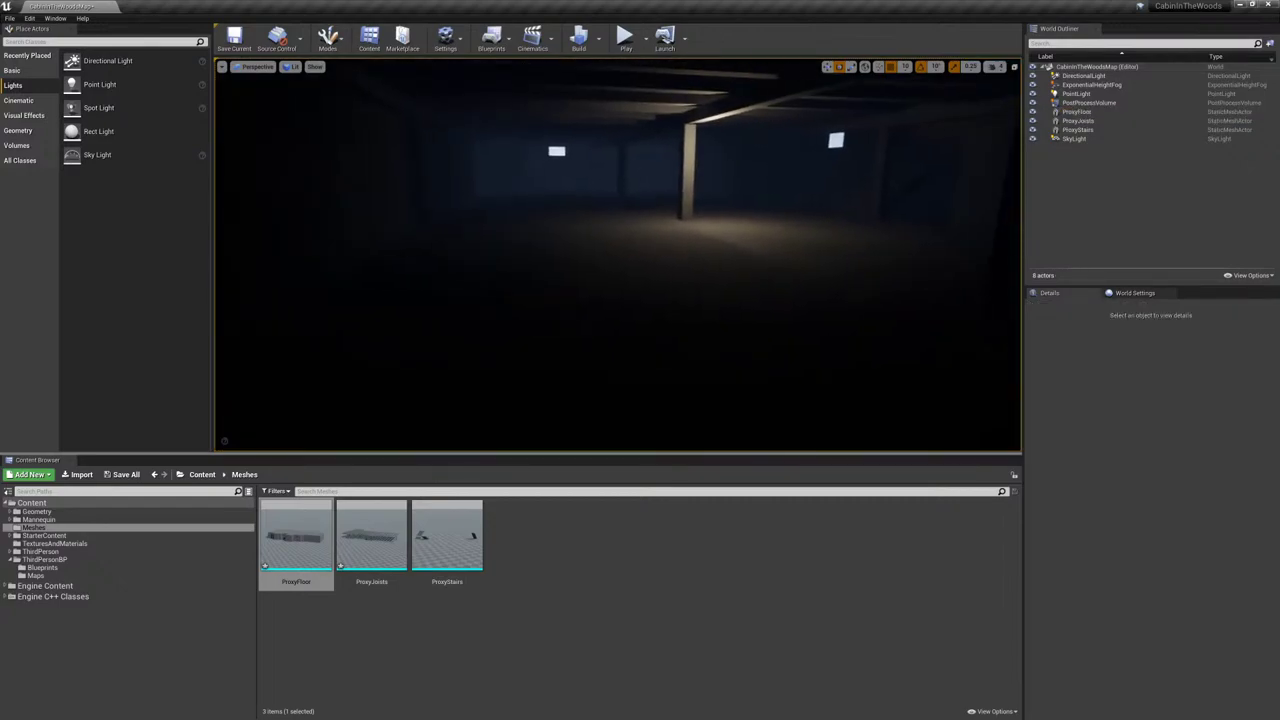
left_click(625, 40)
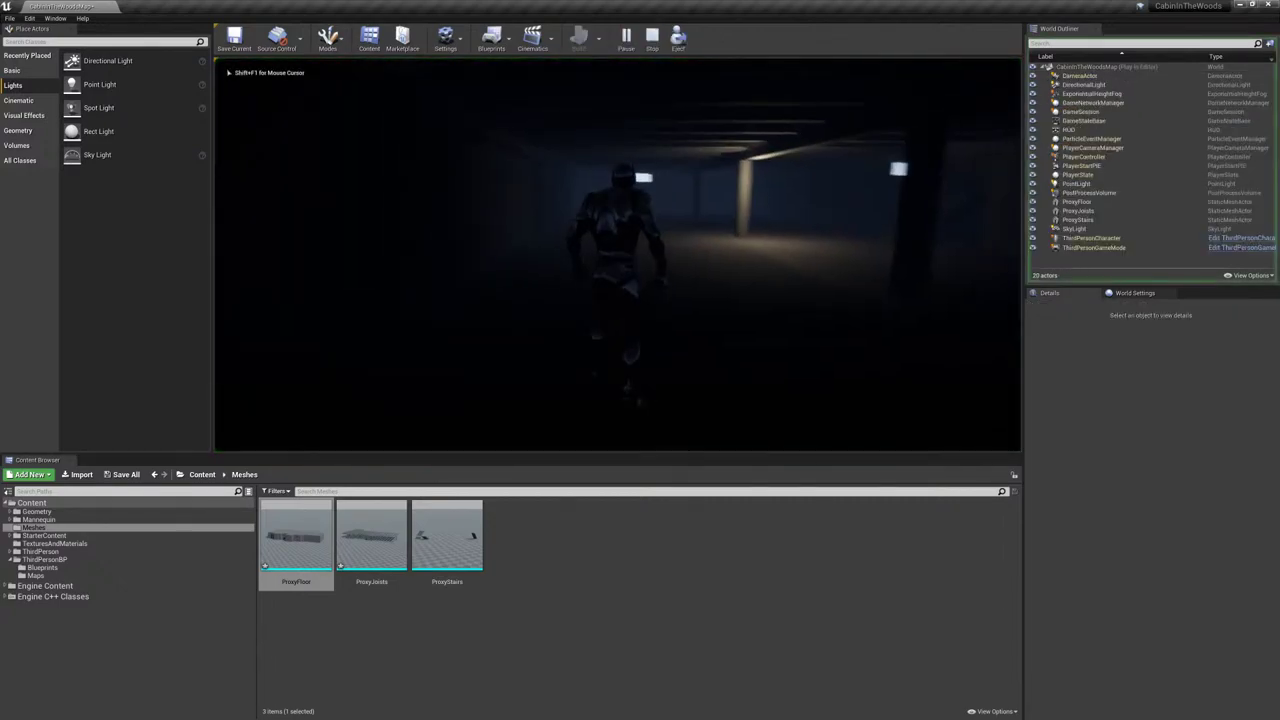
key("w")
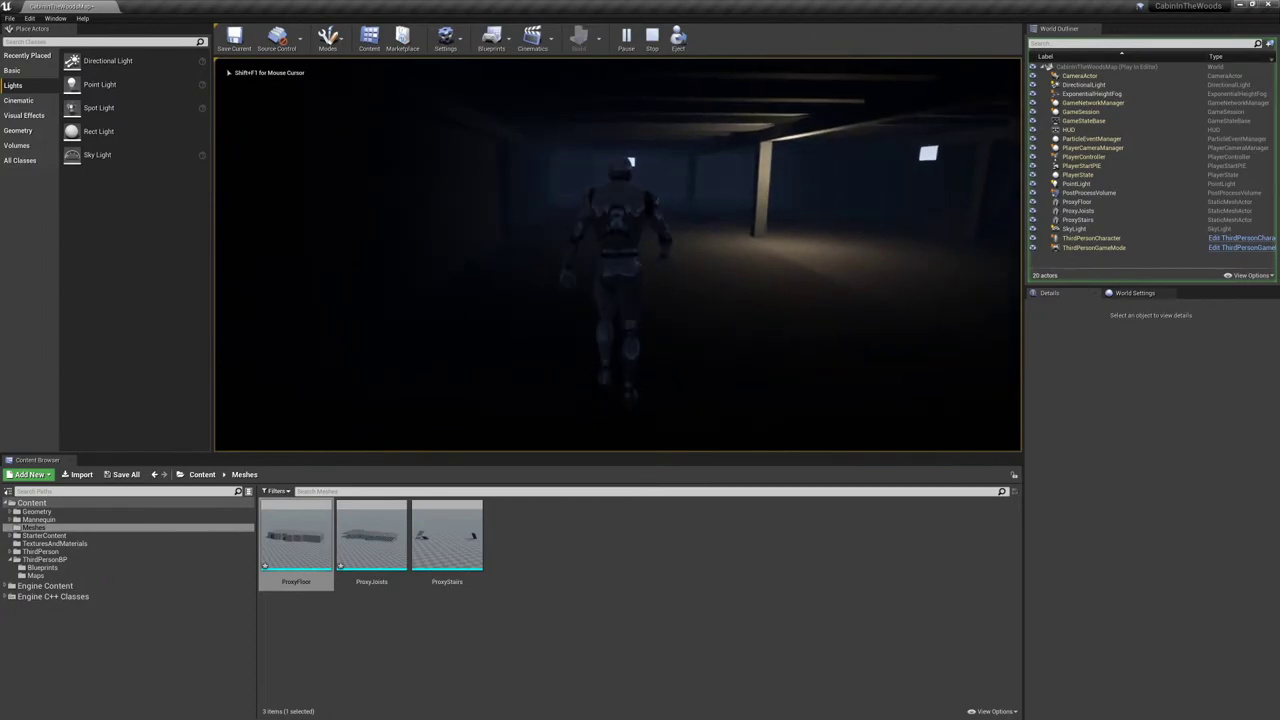
key("w")
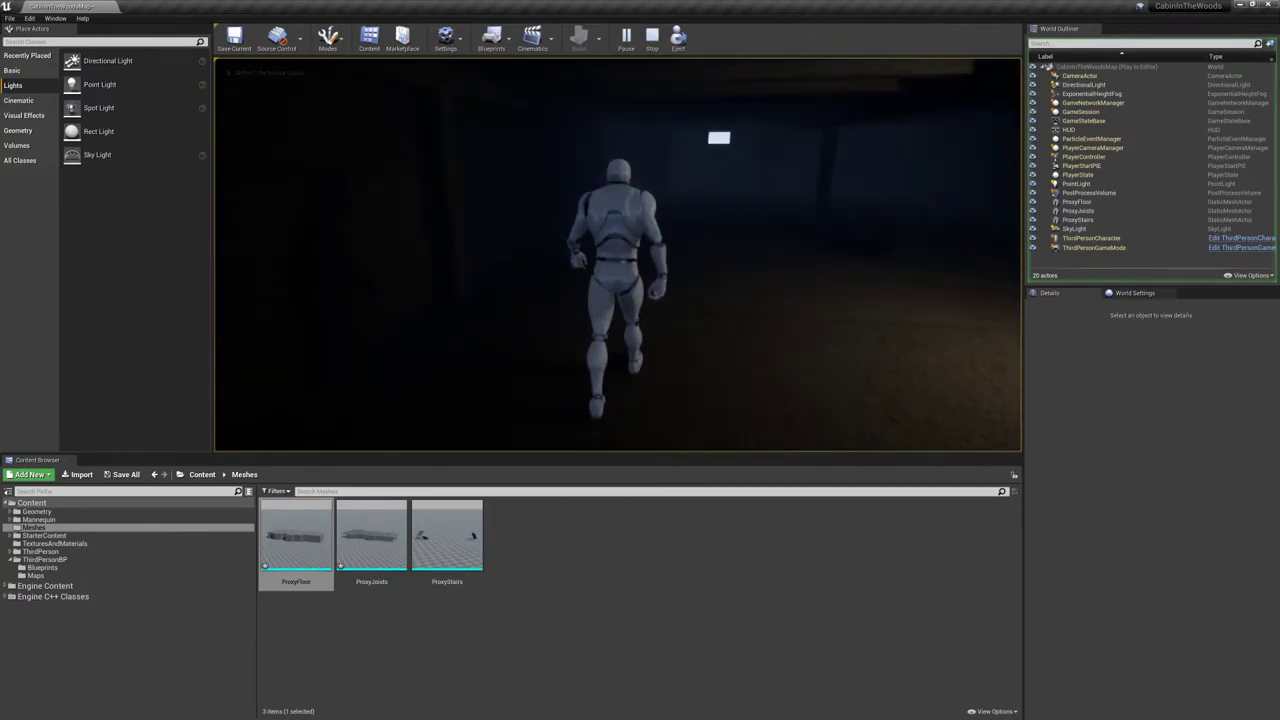
key("w")
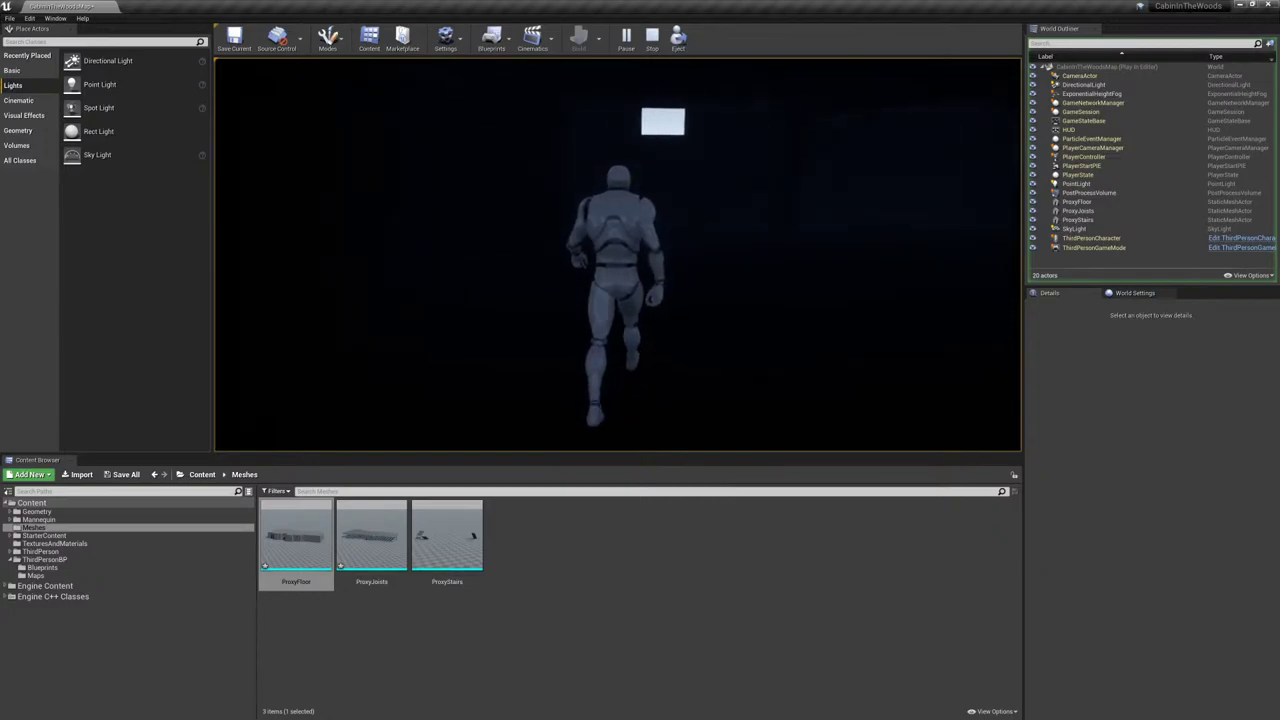
key("w")
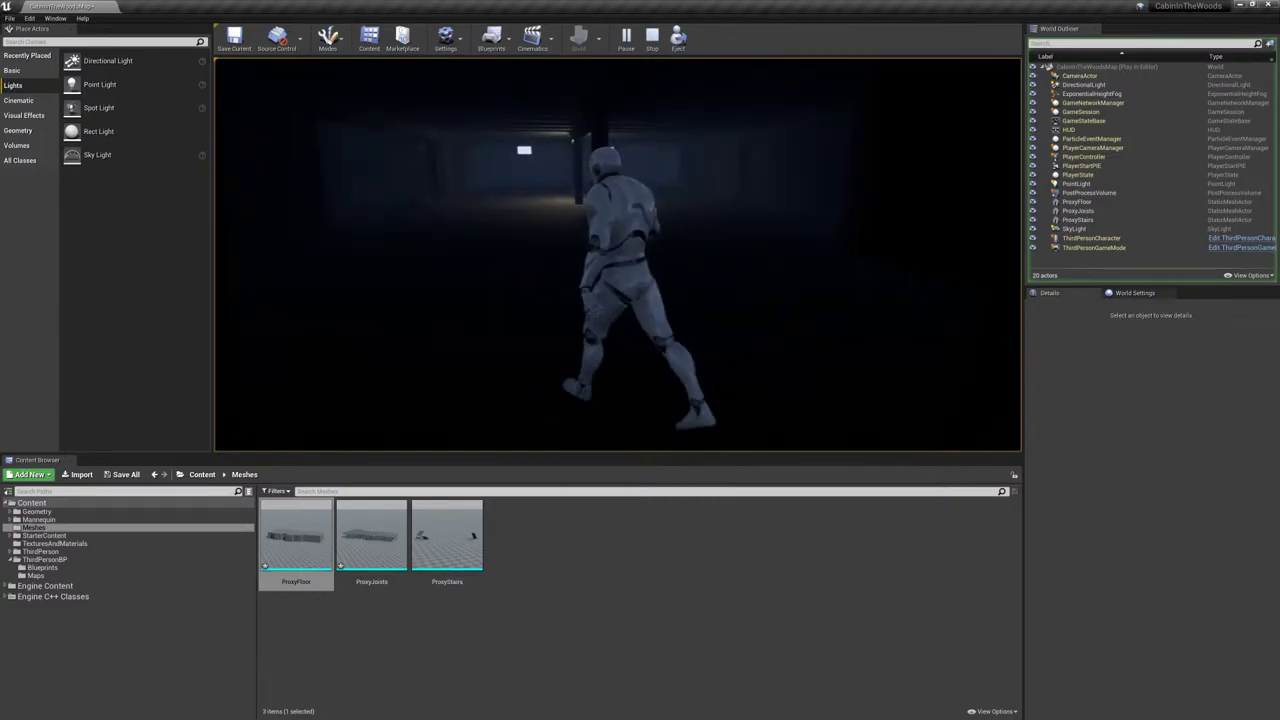
key("w")
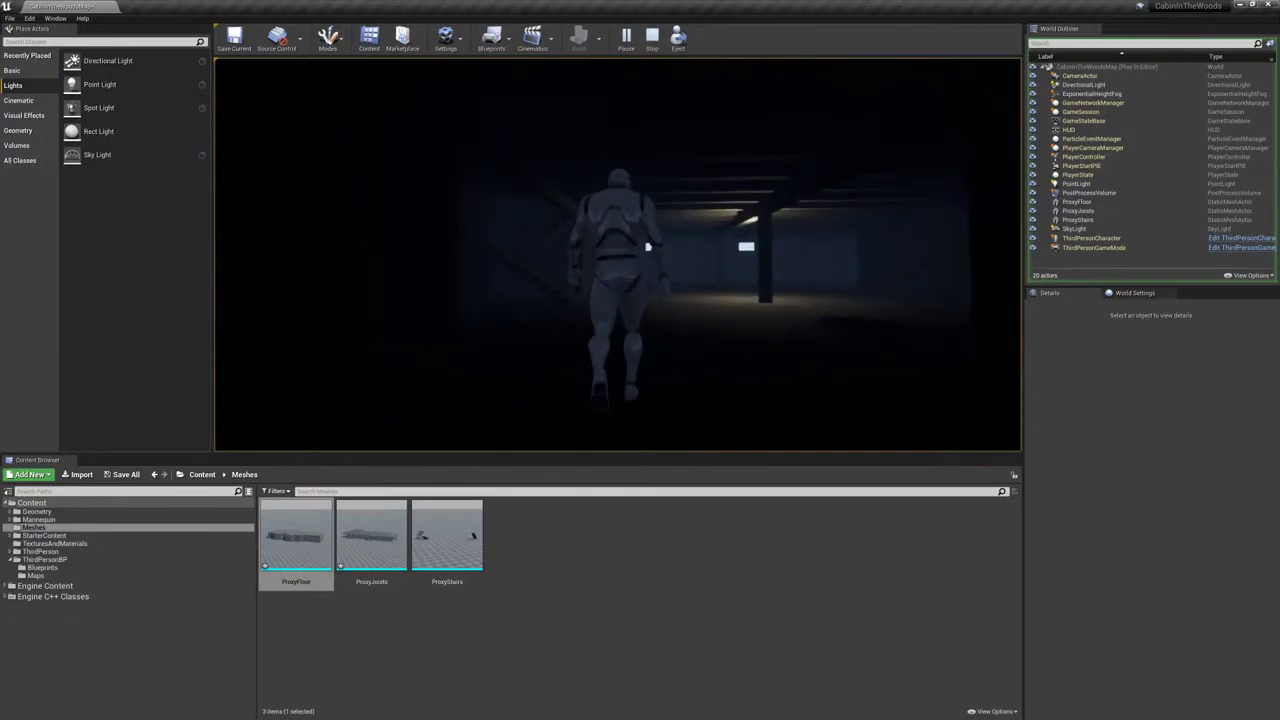
key("w")
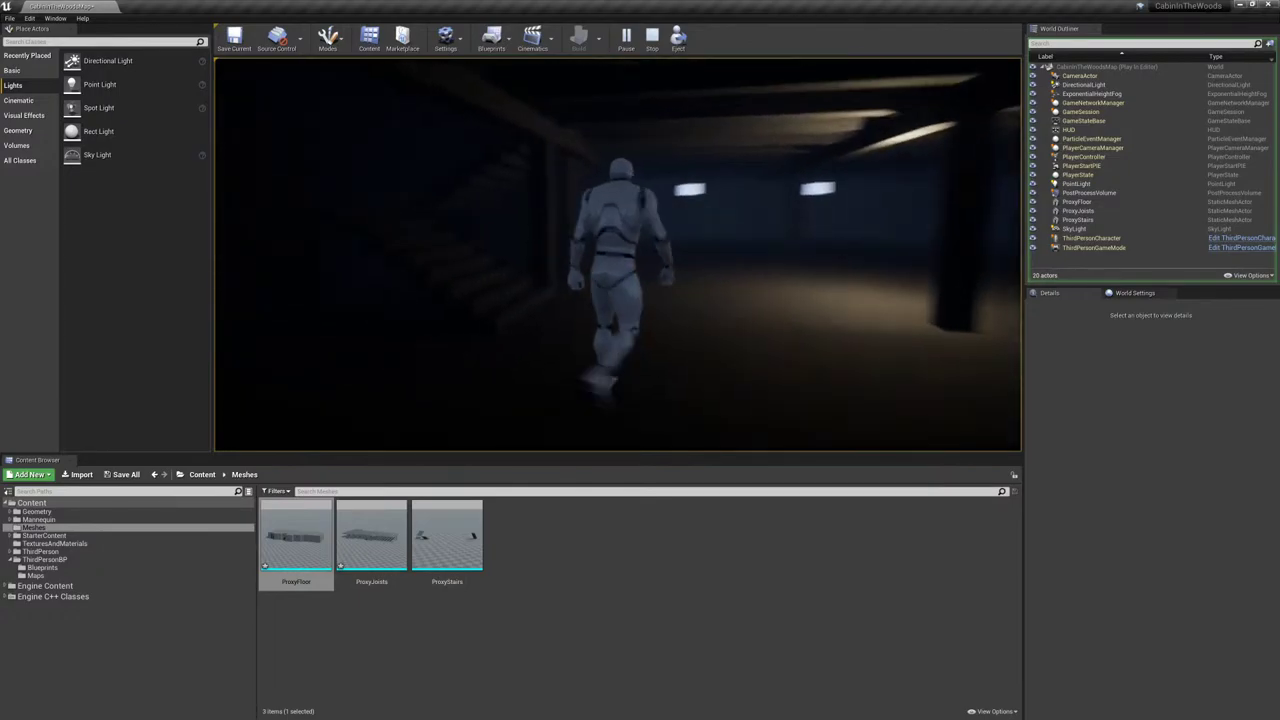
key("w")
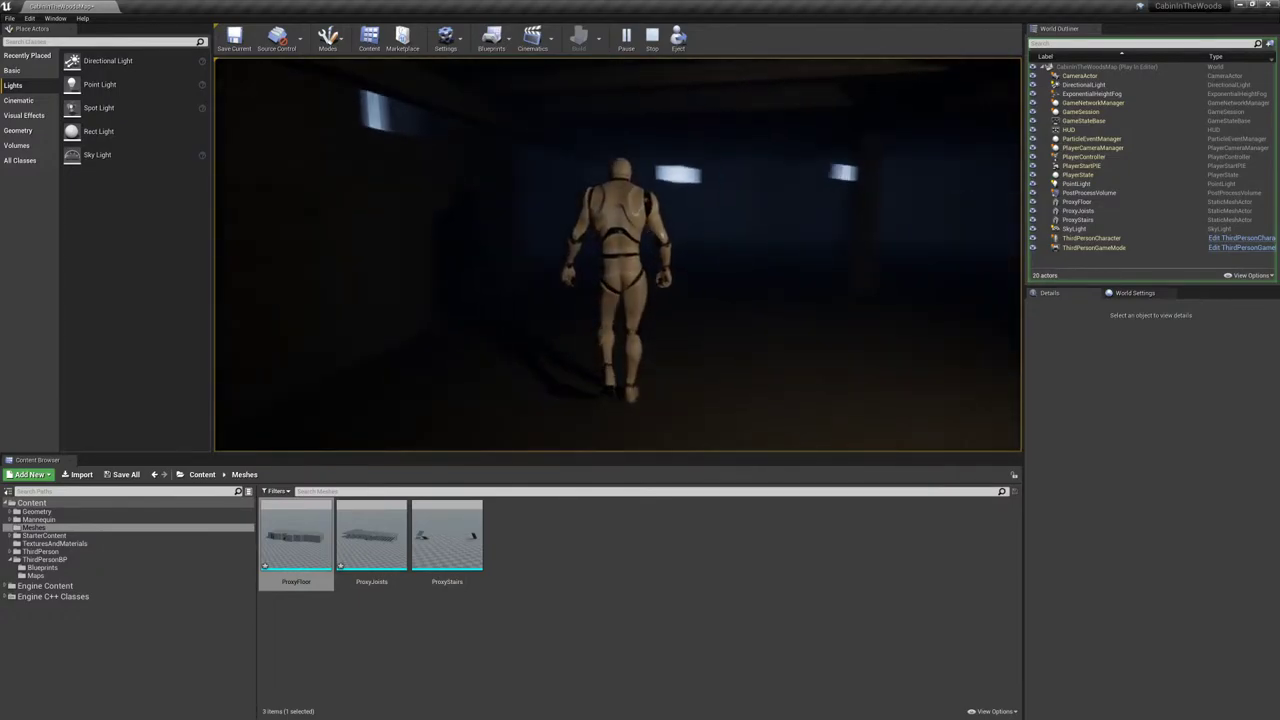
key("w")
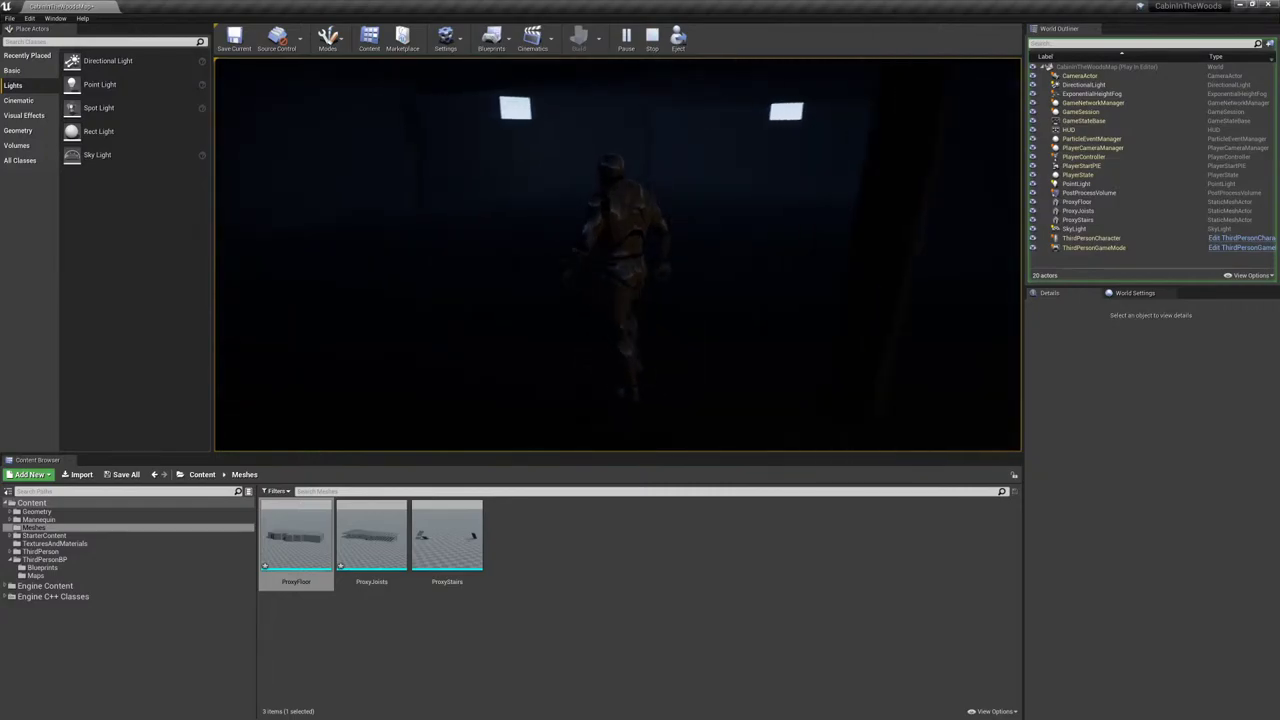
key("w")
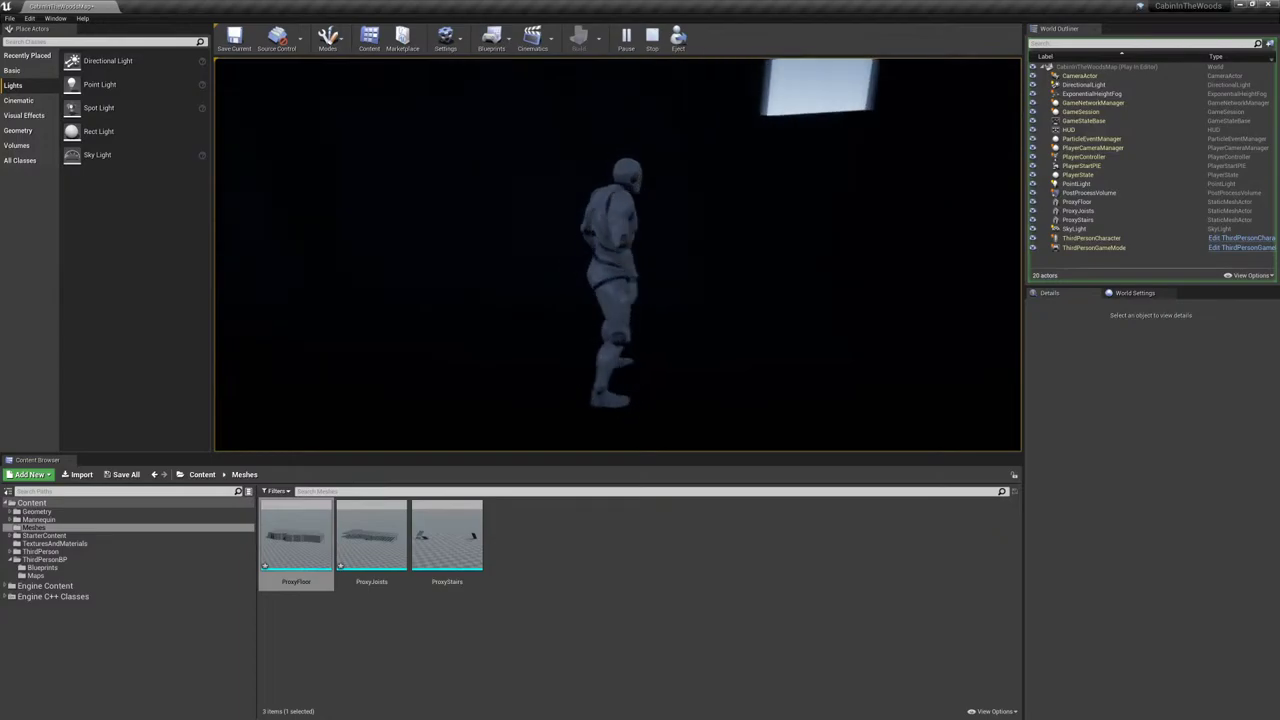
key("s")
key("w")
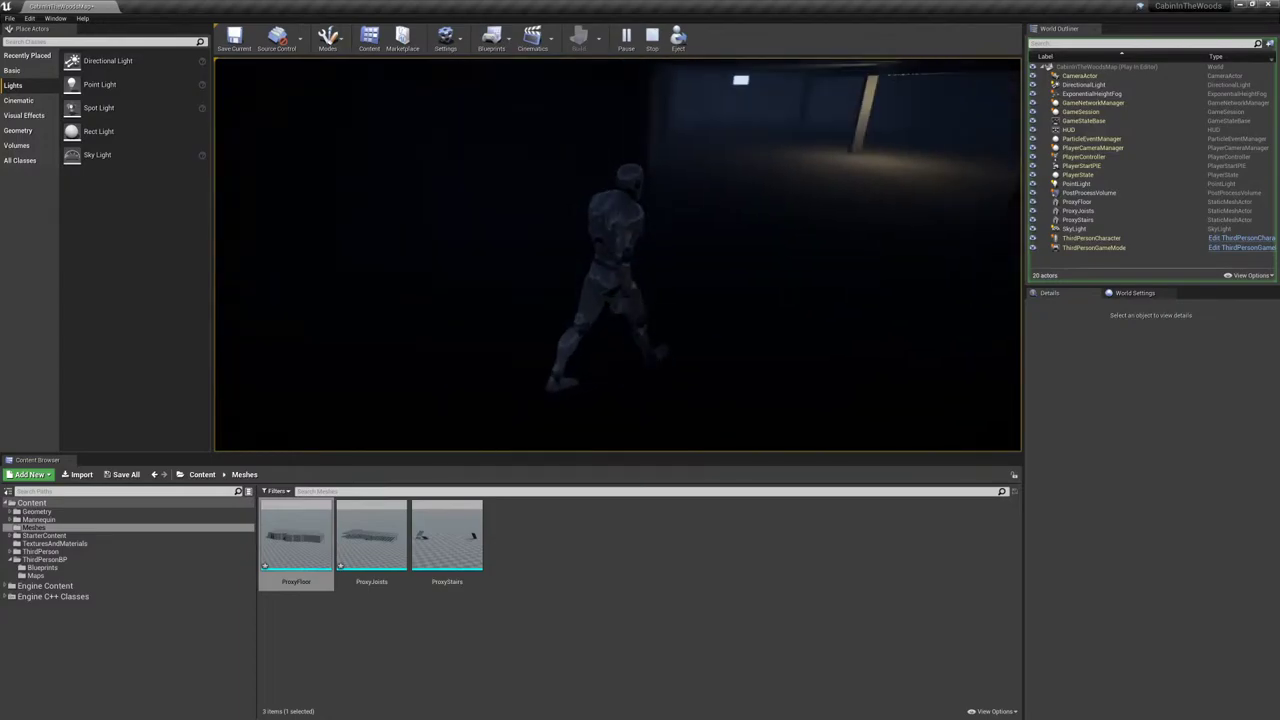
key("w")
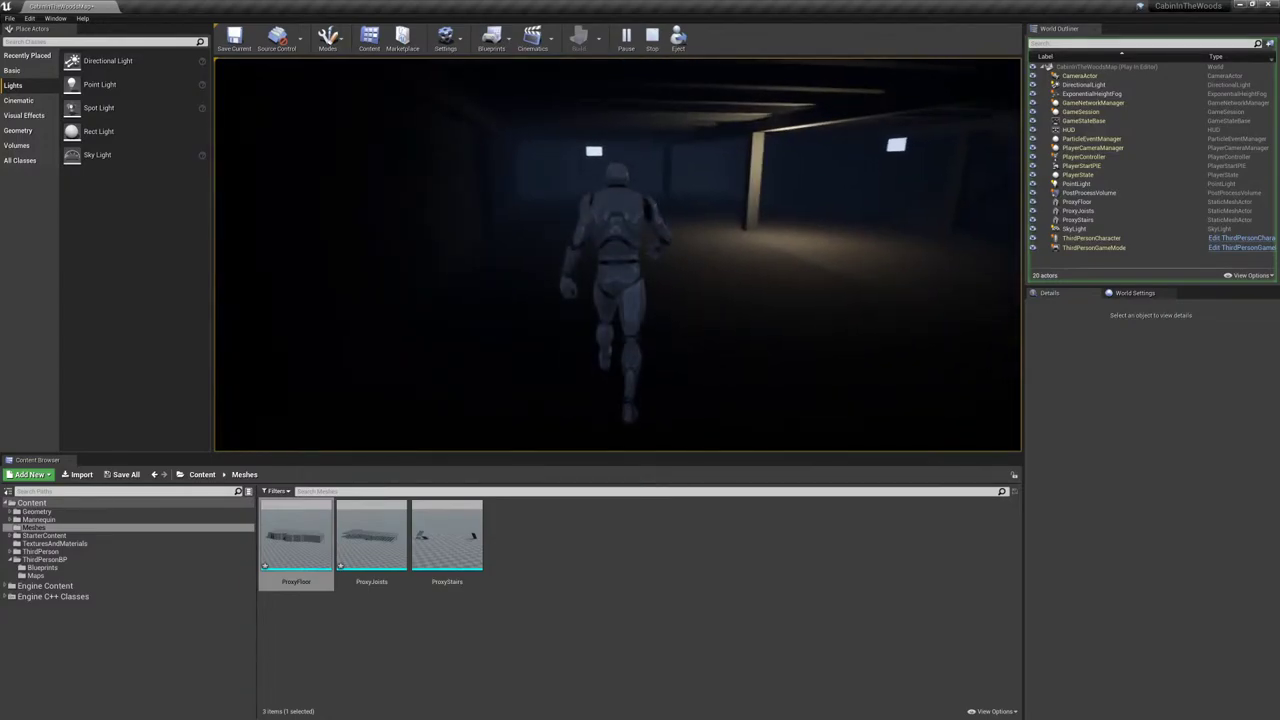
- Switch the play session to full screen and examine the floor lighting and shadows around the posts, stairs and windows
key("F11")
key("w")
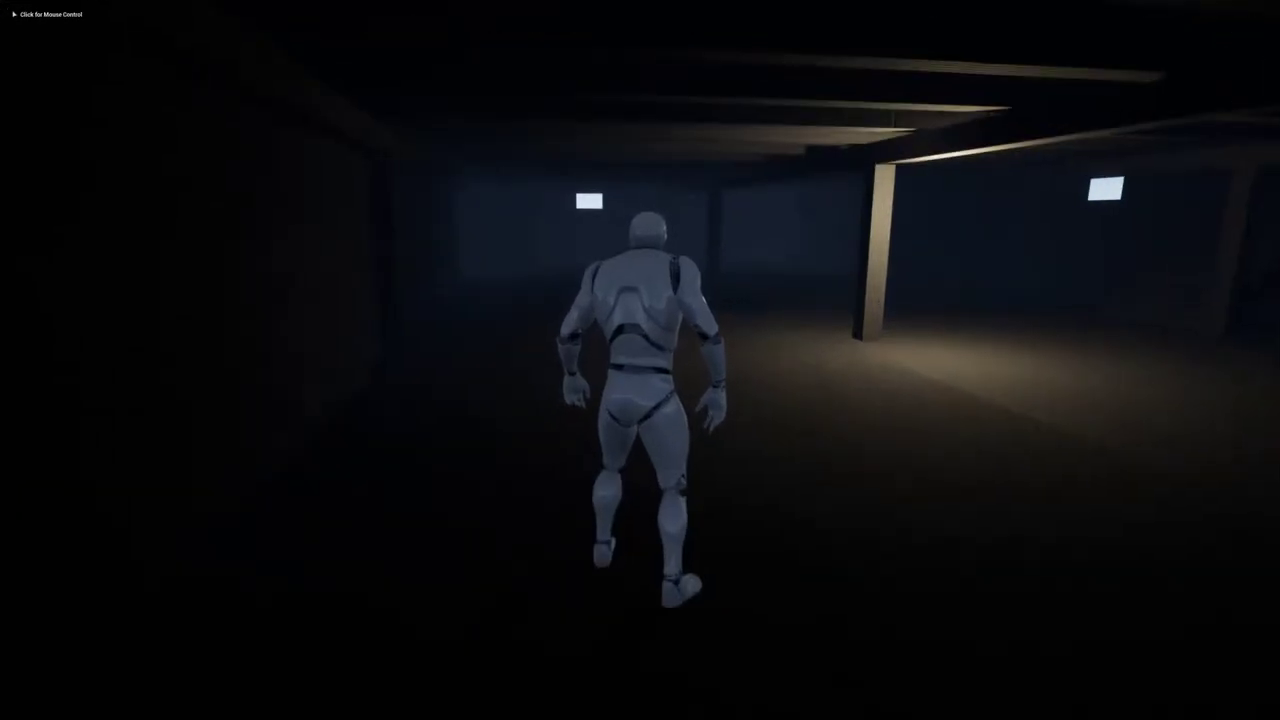
left_click(640, 360)
key("w")
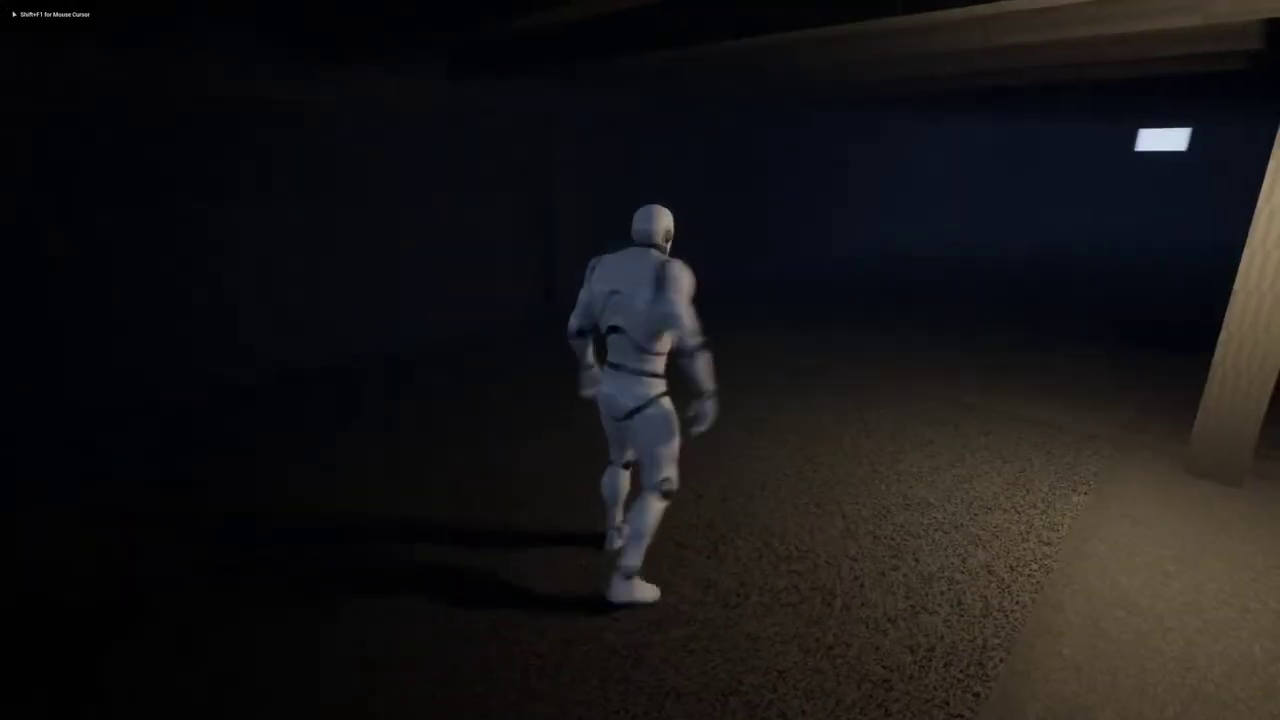
key("w")
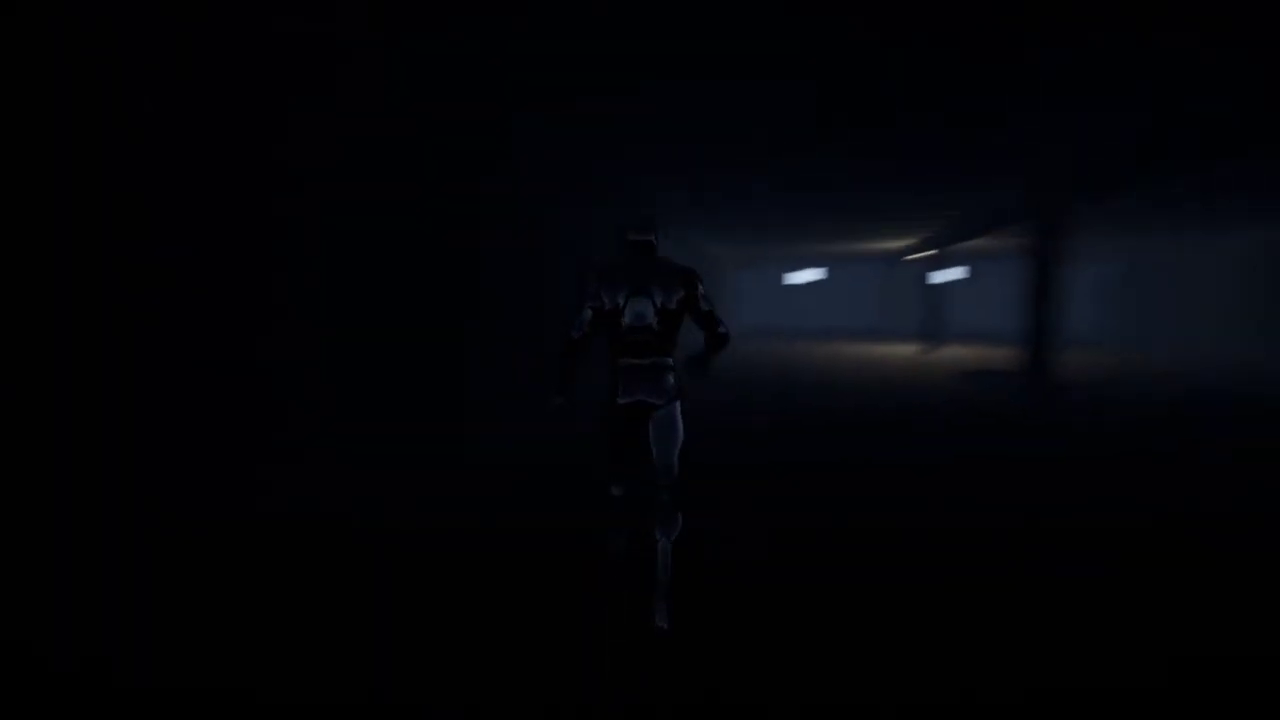
key("w")
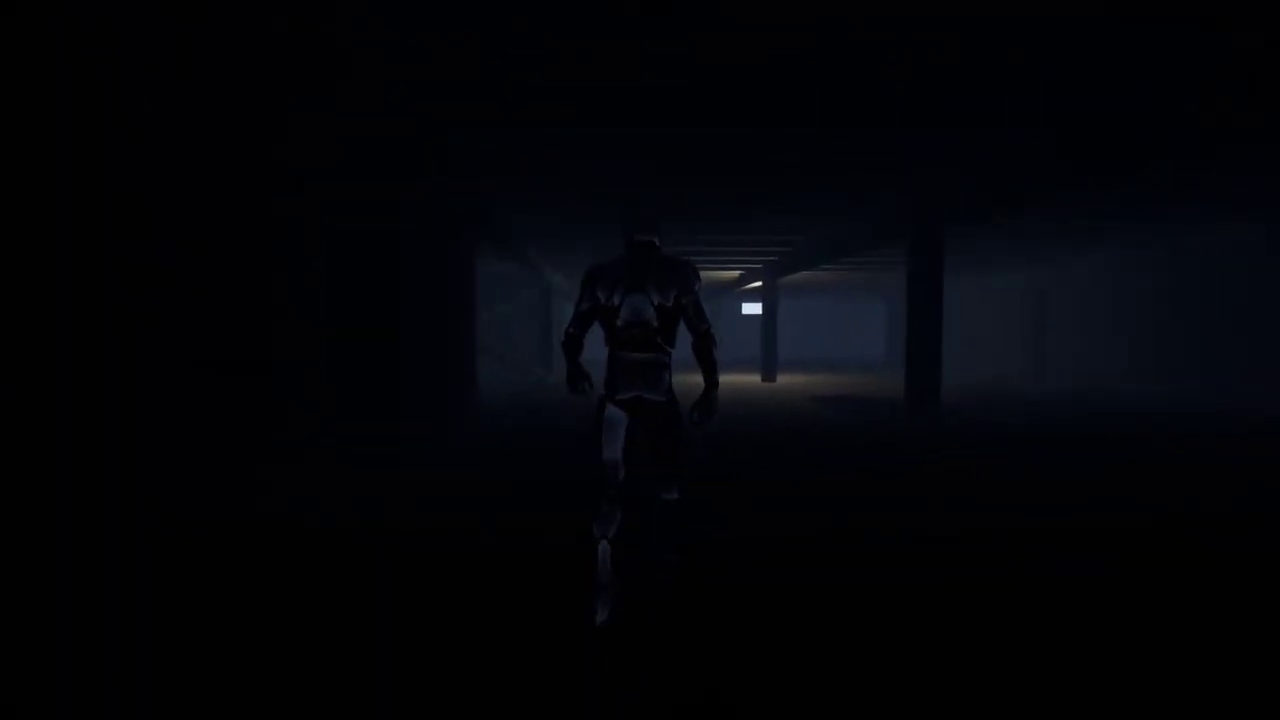
key("w")
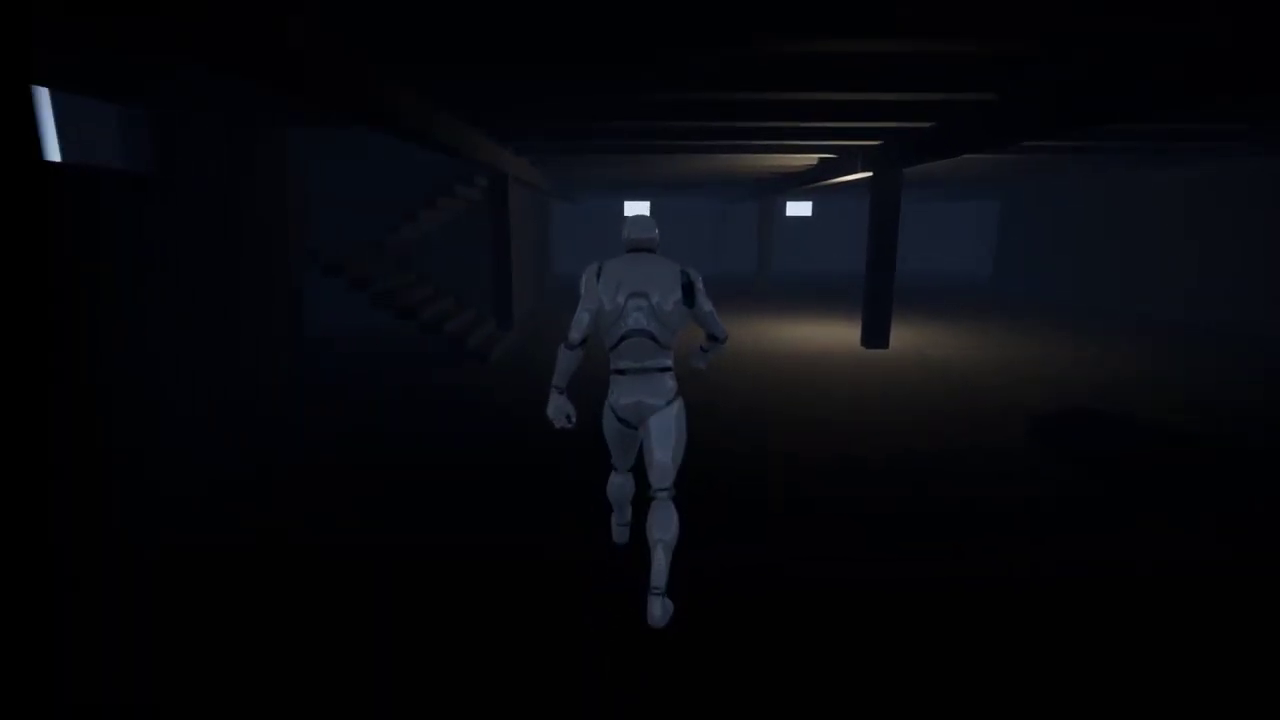
key("w")
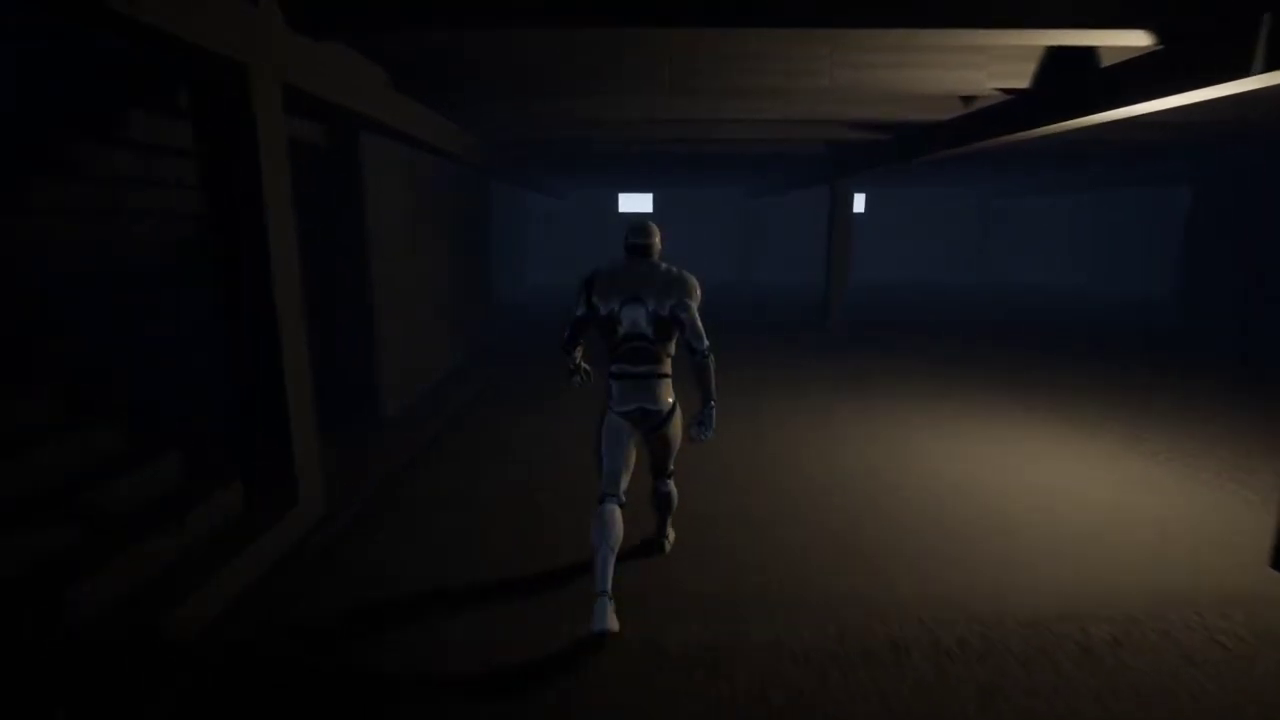
key("w")
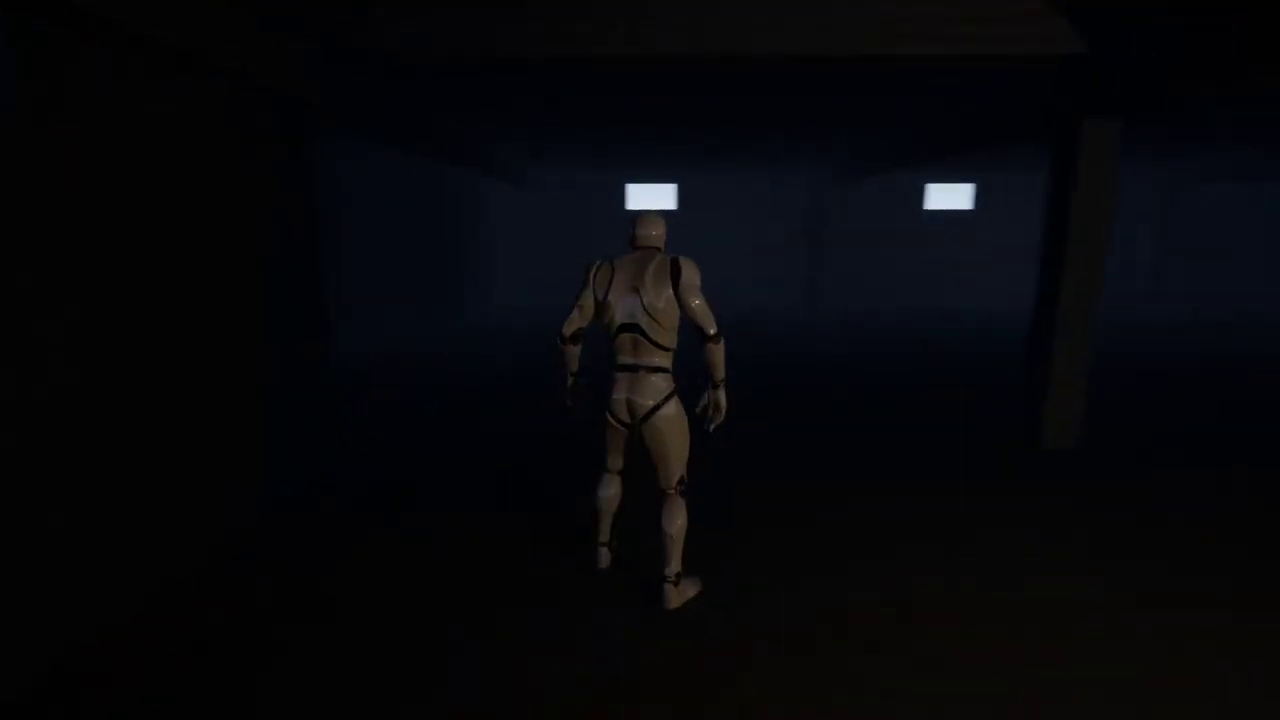
key("w")
key("w")
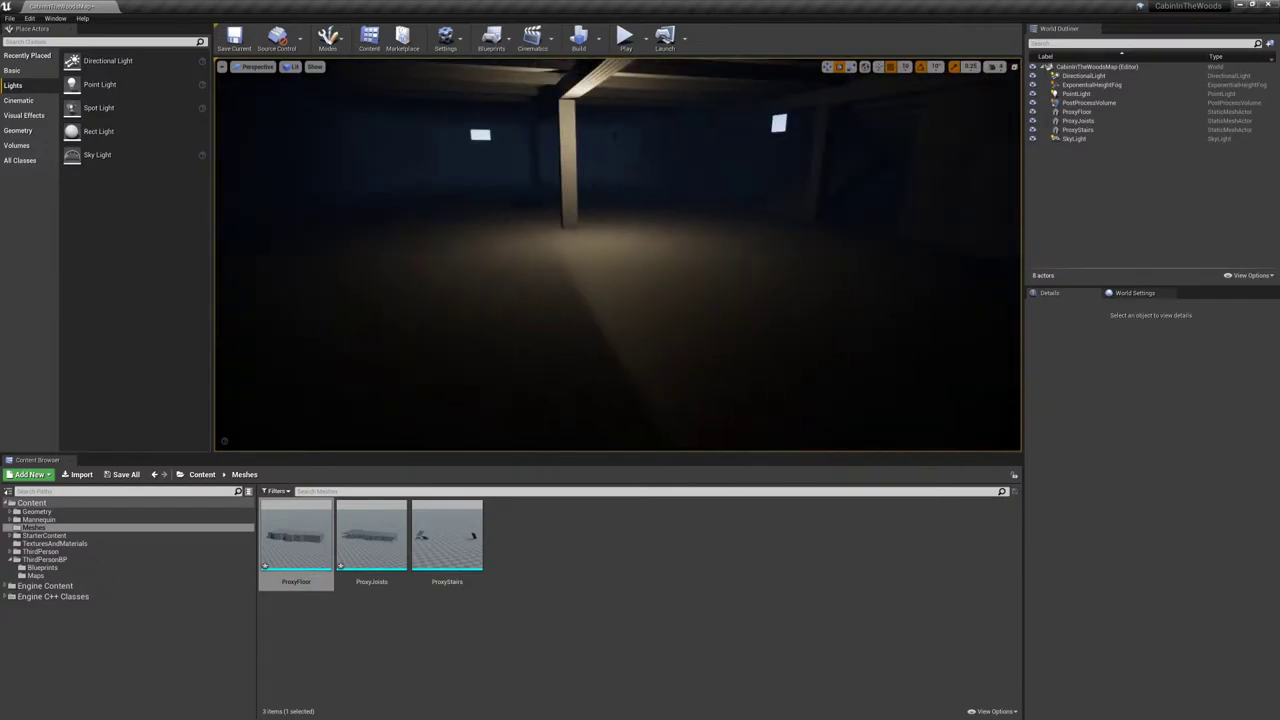
- Show the light icons, duplicate the point light and move the copy along X to about -1610
key("g")
left_click(585, 122)
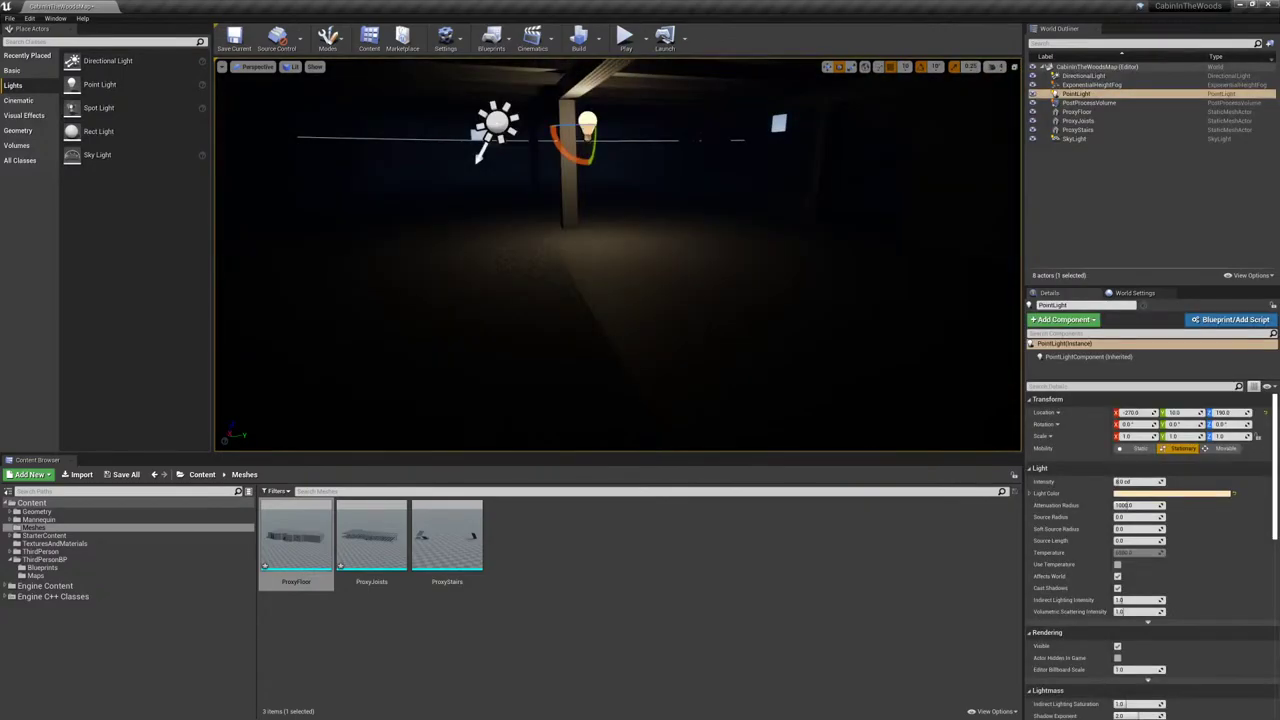
right_click_drag(617, 254, 550, 246)
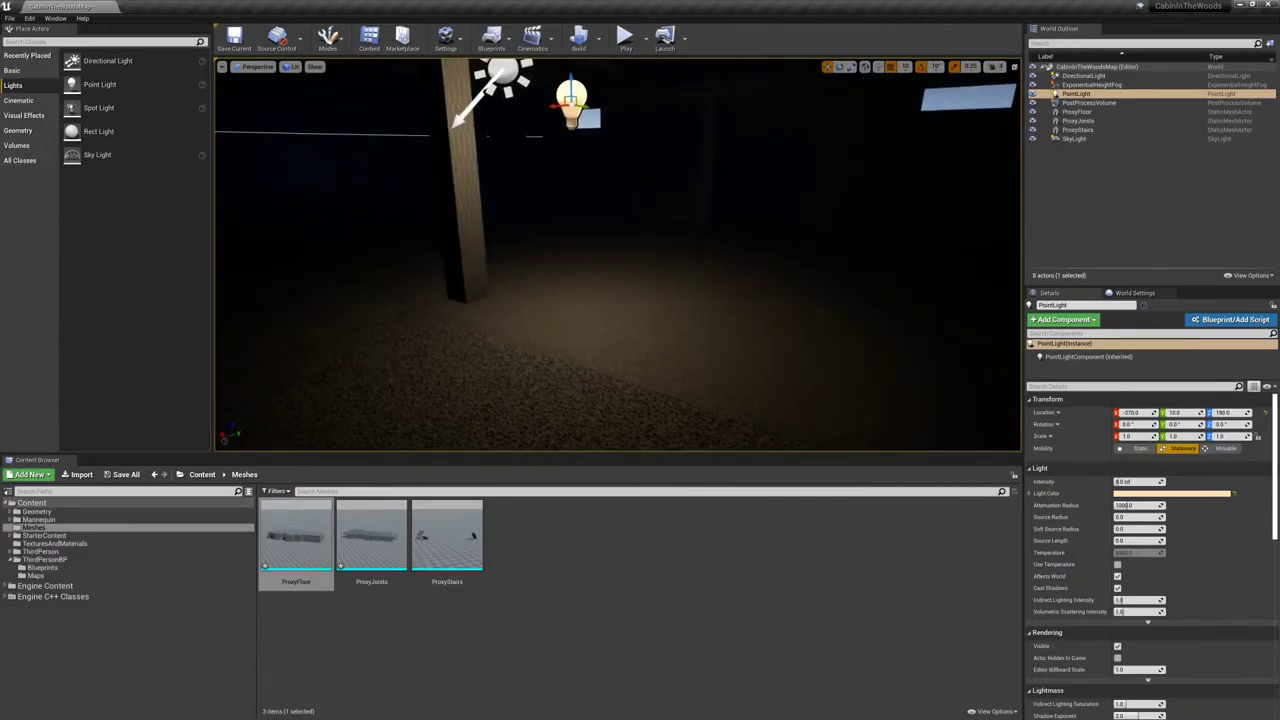
left_click_drag(555, 105, 990, 134, "alt")
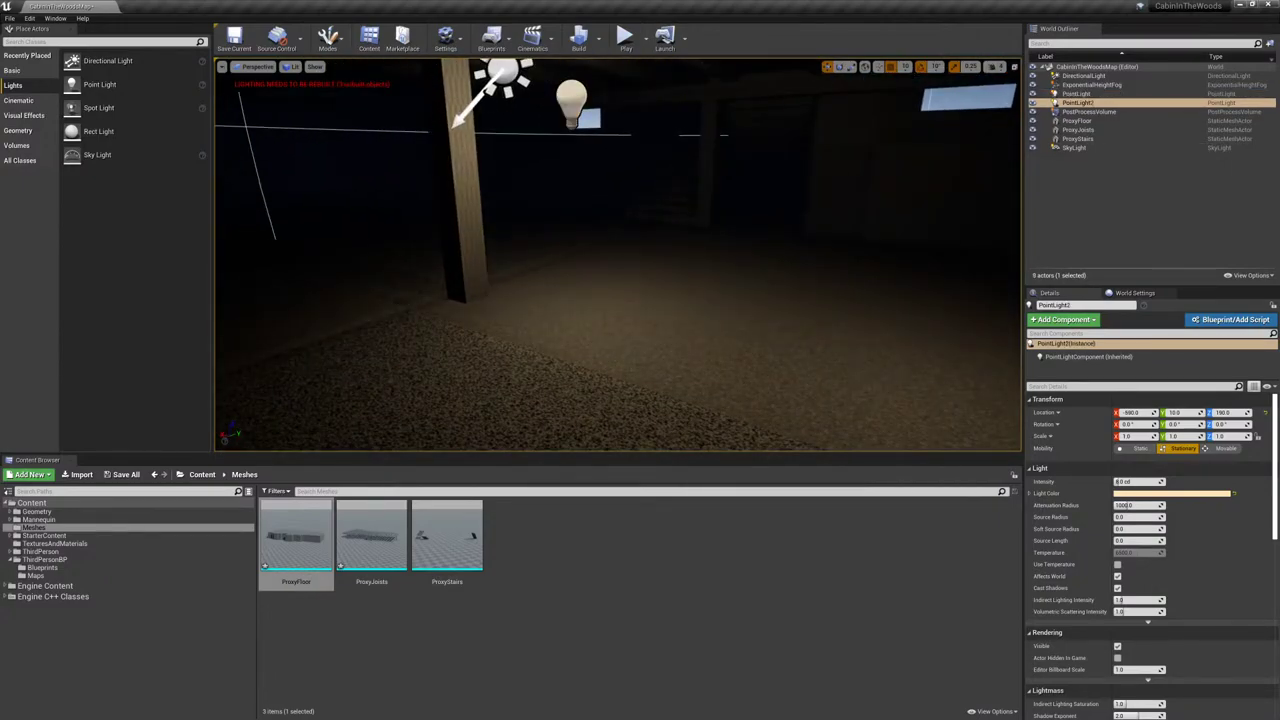
right_click_drag(700, 254, 860, 218)
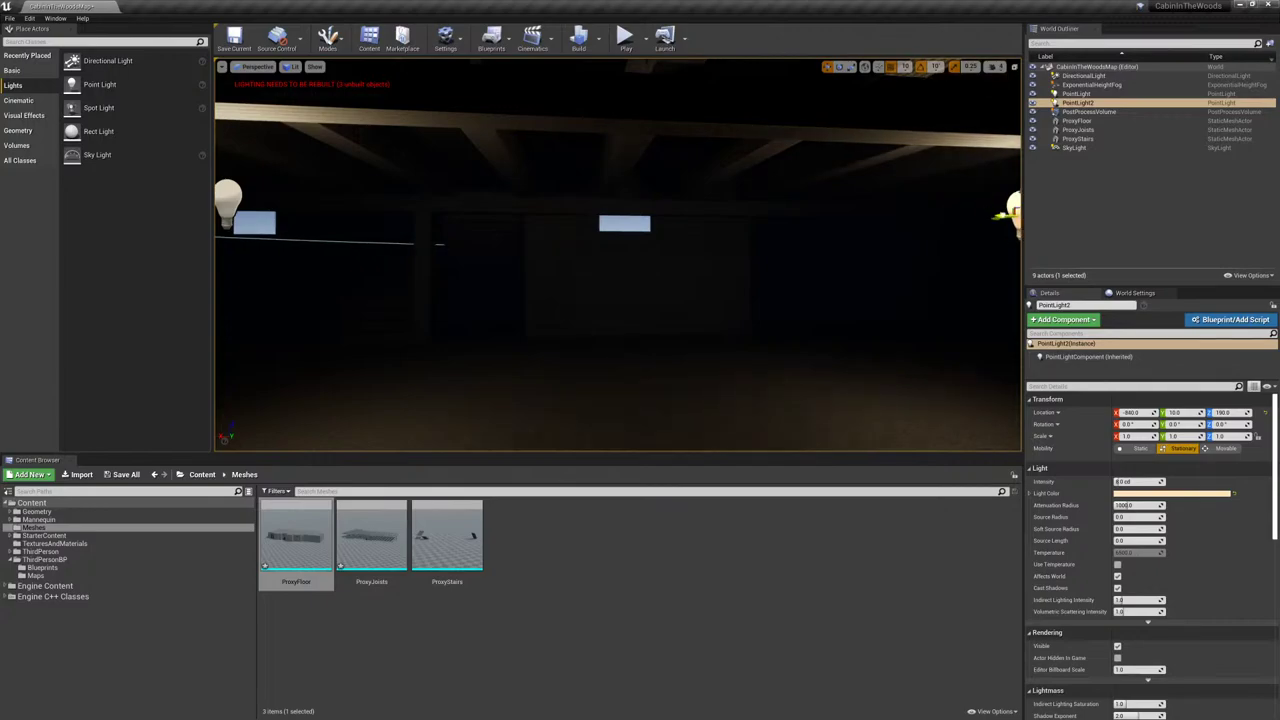
mouse_move(952, 219)
left_mouse_down()
mouse_move(1015, 216)
mouse_move(946, 214)
left_mouse_up()
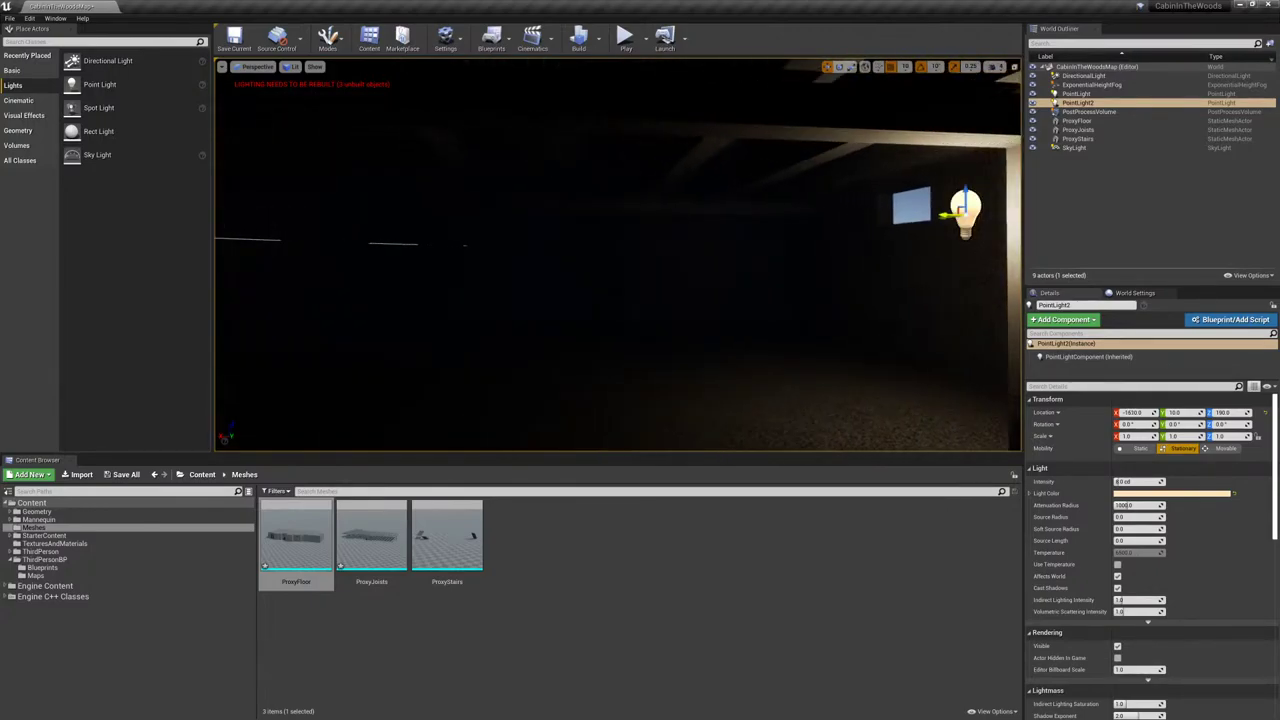
- Select the original PointLight beside the directional light and duplicate it along X to about 1350, near the stairs
right_click_drag(618, 255, 900, 255)
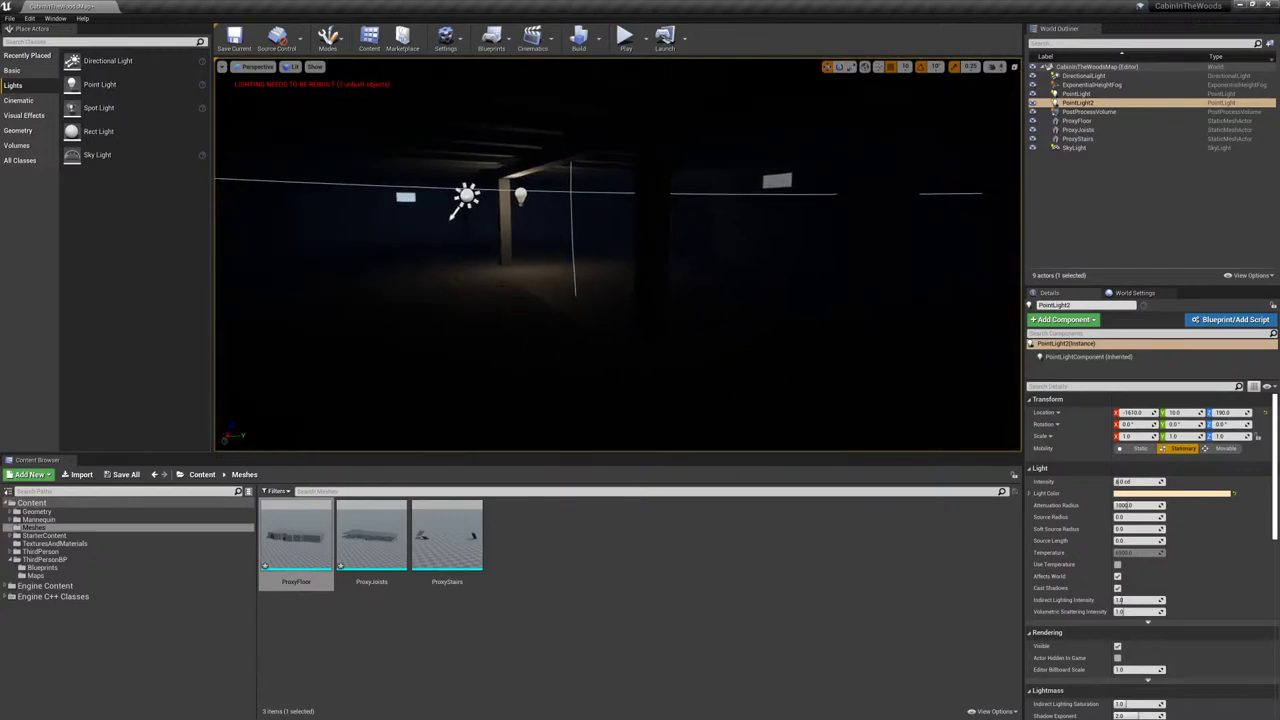
key("w")
right_click_drag(618, 255, 590, 255)
left_click(518, 140)
key("w")
right_click_drag(518, 140, 280, 175)
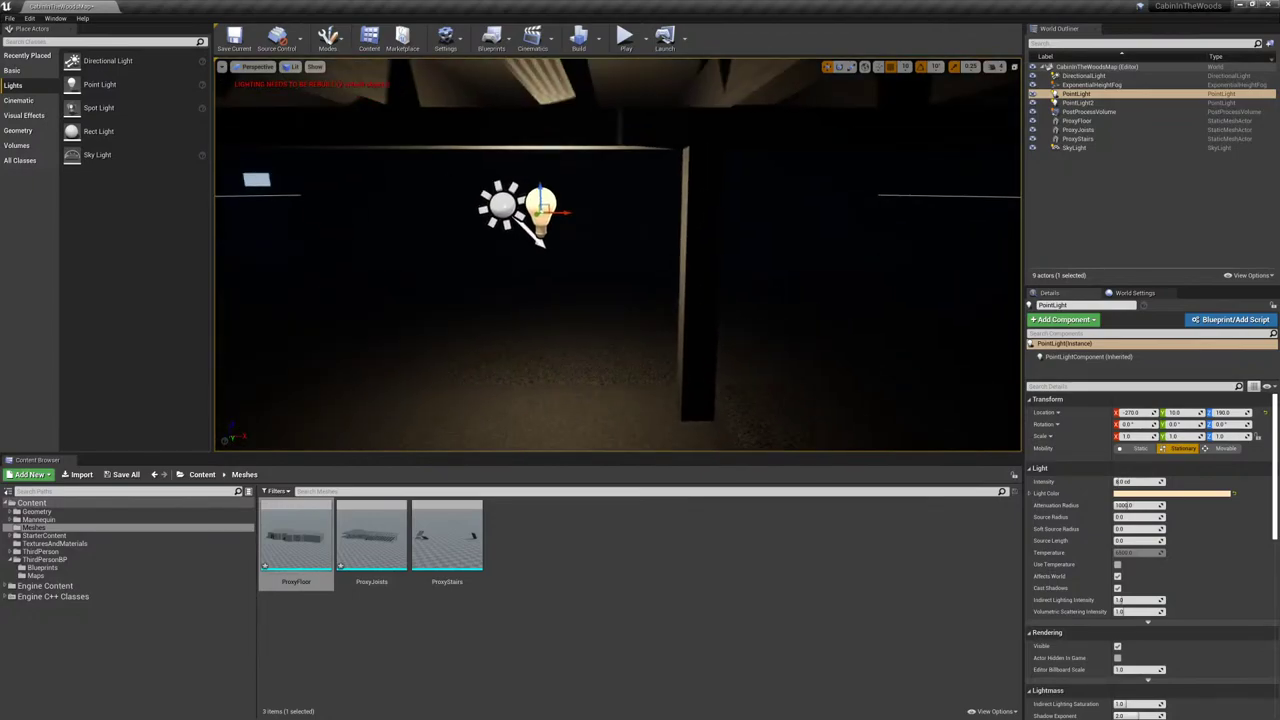
left_click_drag(556, 214, 955, 212, "alt")
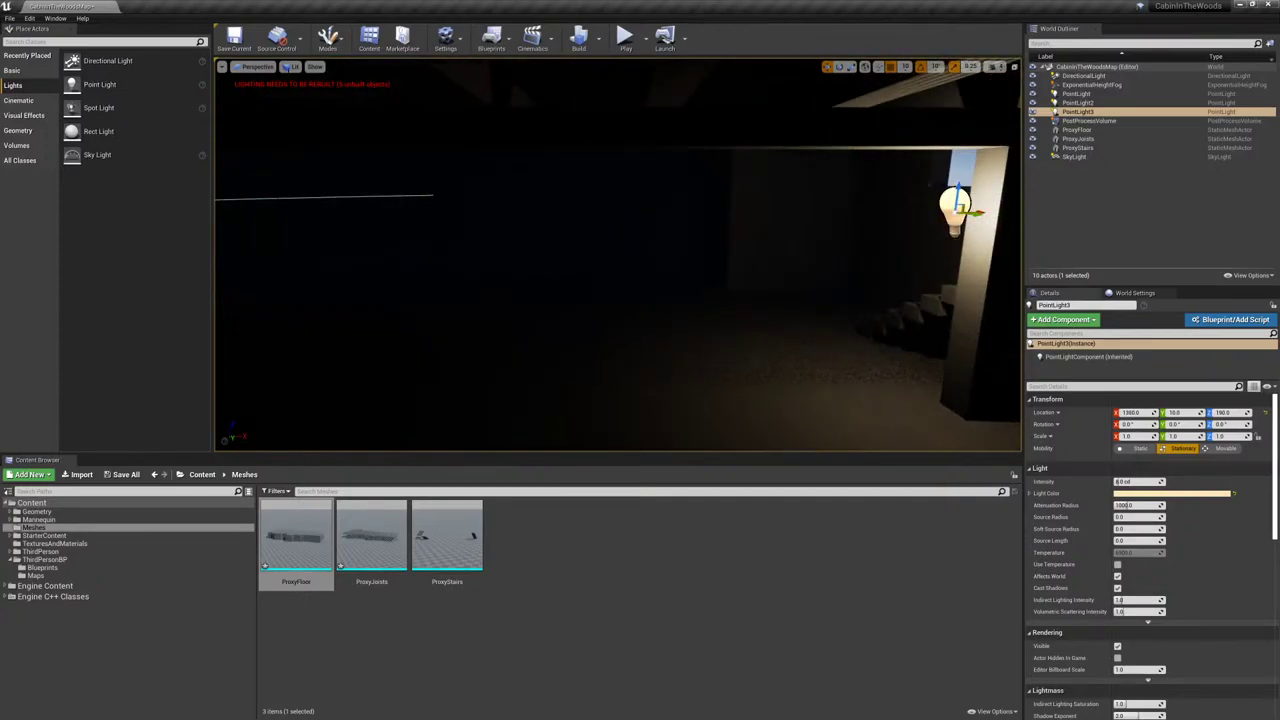
- Build the level with the three point lights and close the message log
left_click(579, 40)
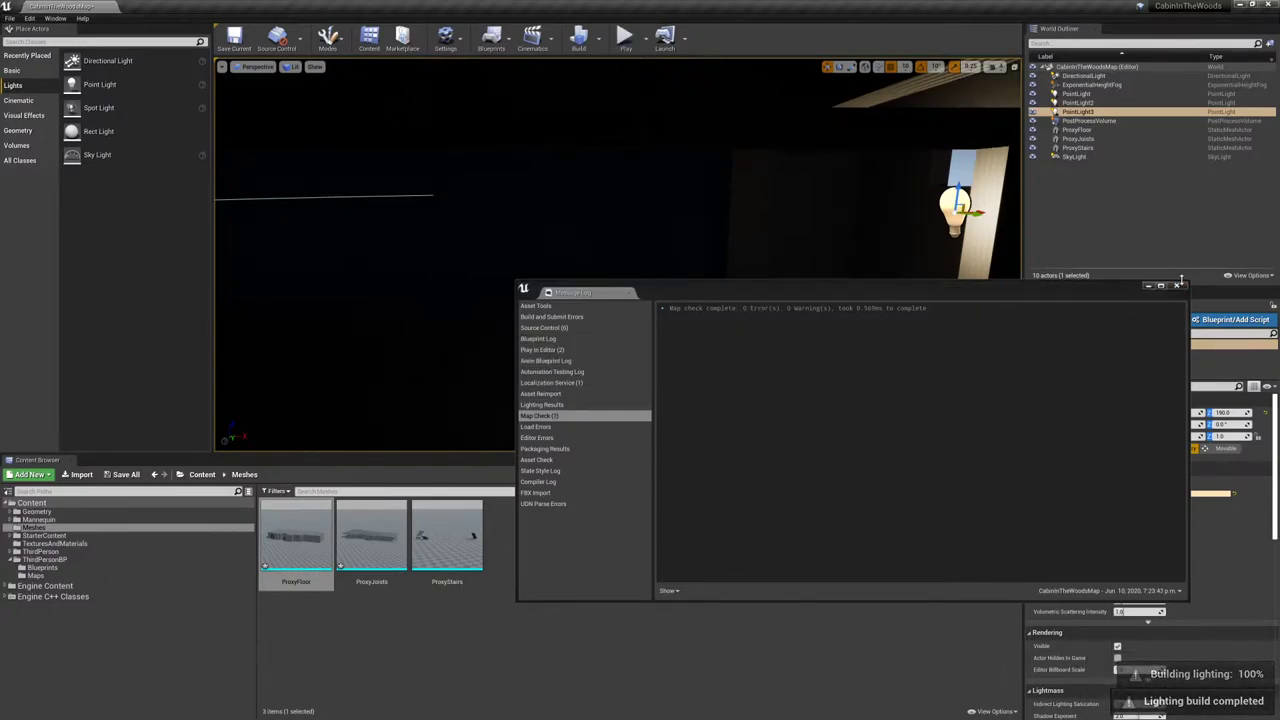
left_click(1178, 285)
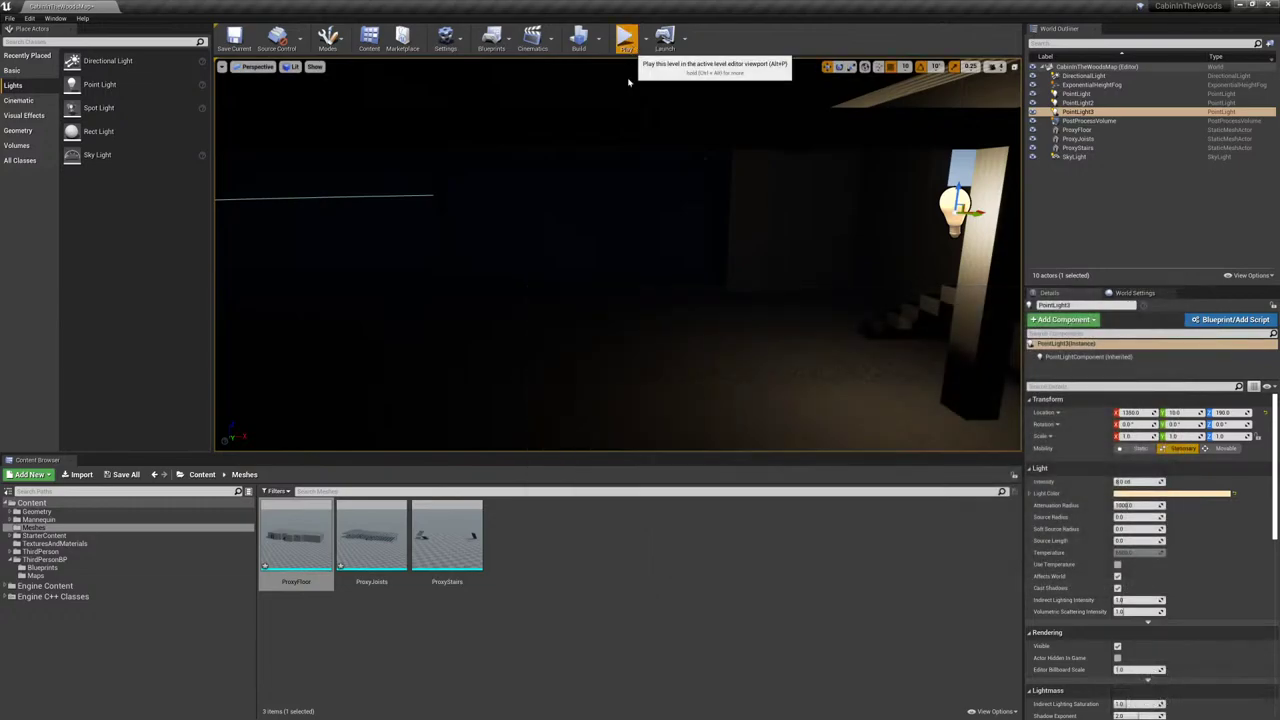
- Play the level full screen and walk through the basement to examine the three point lights and their shadows around the posts and stairs
left_click(625, 40)
key("F11")
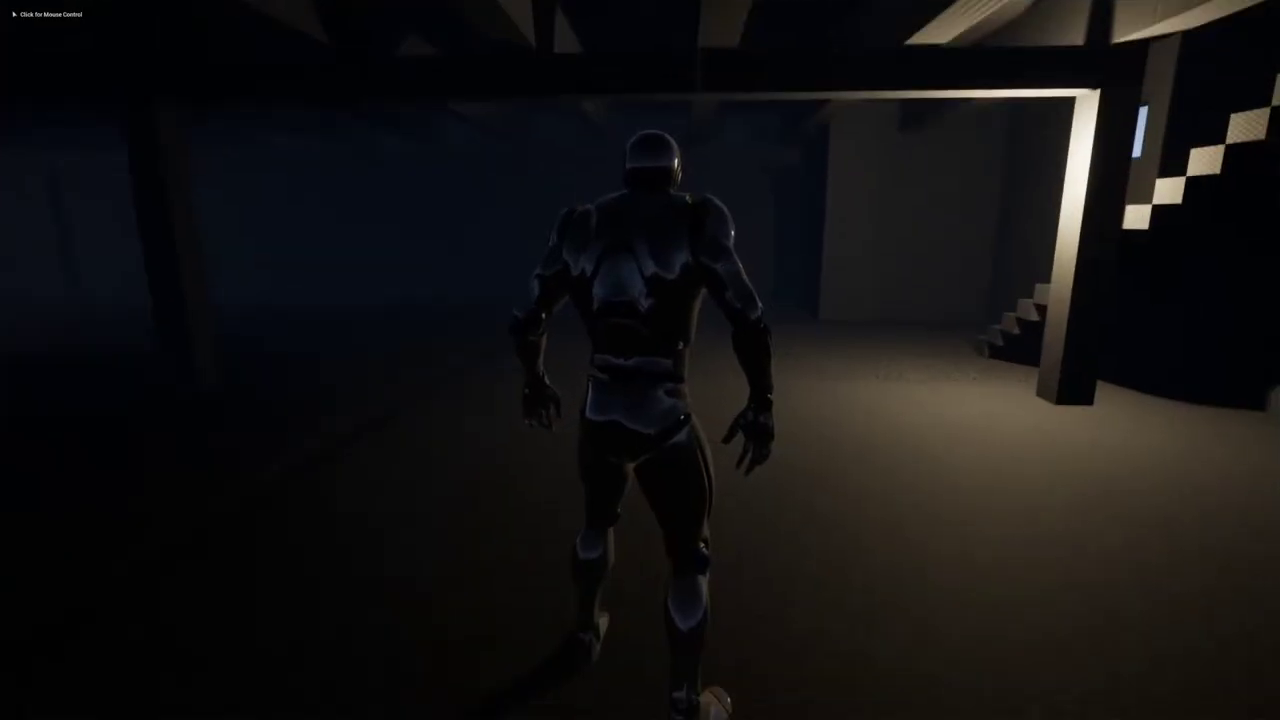
left_click(640, 360)
key("w")
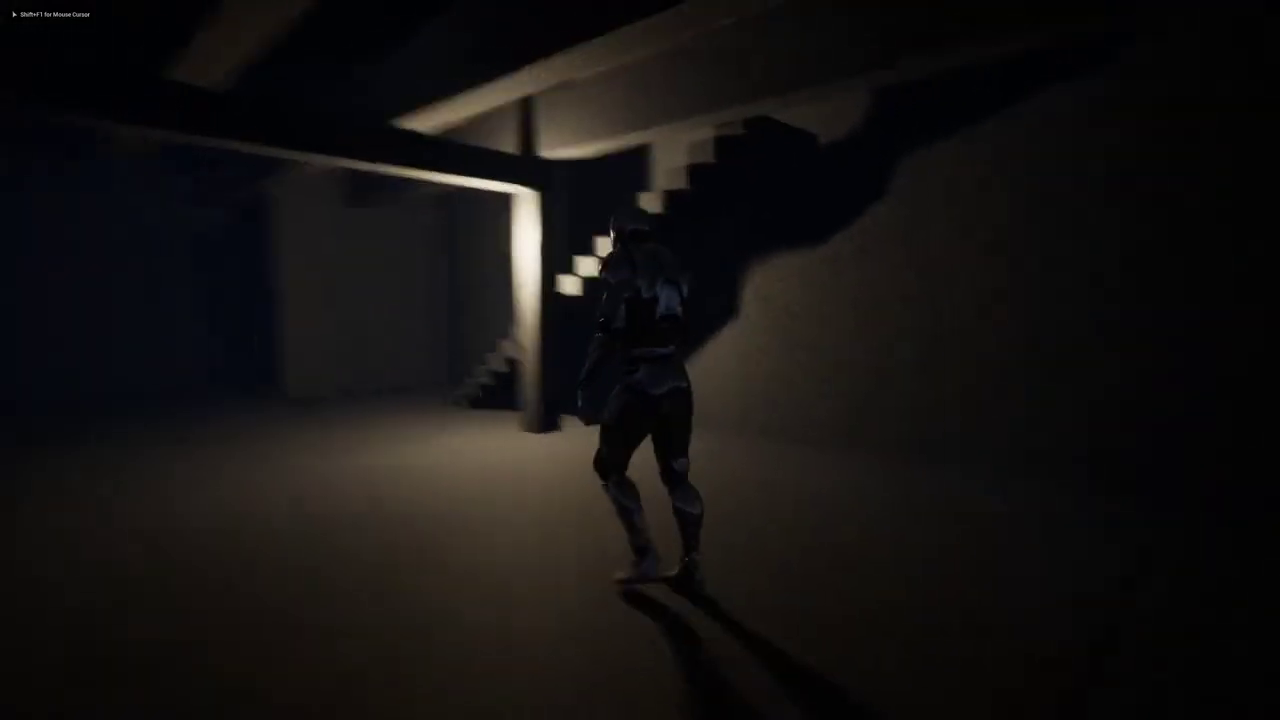
key("a")
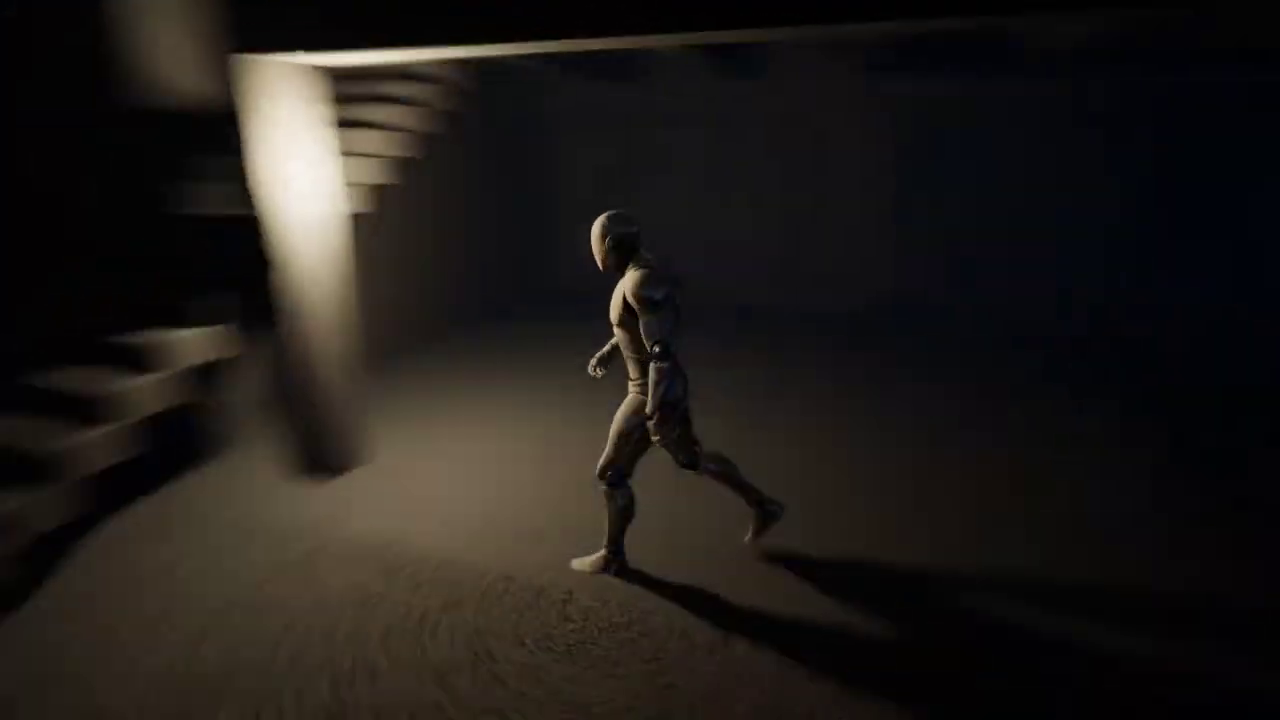
key("w")
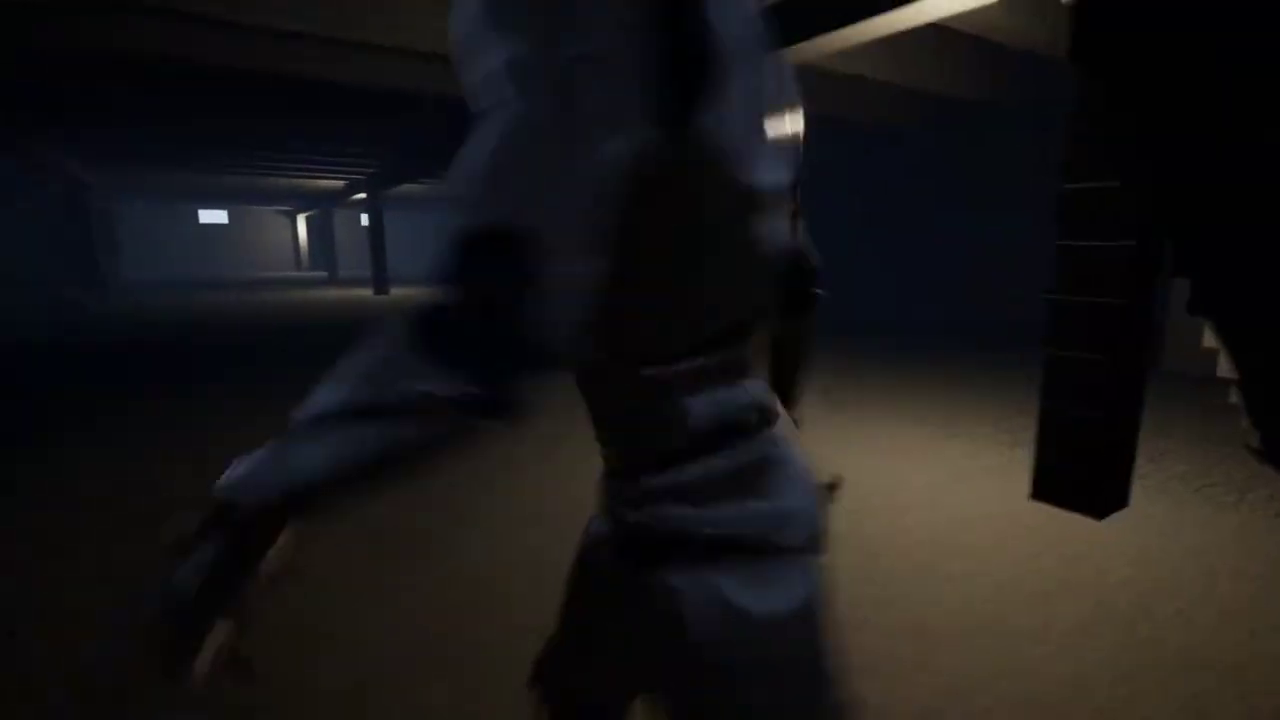
key("w")
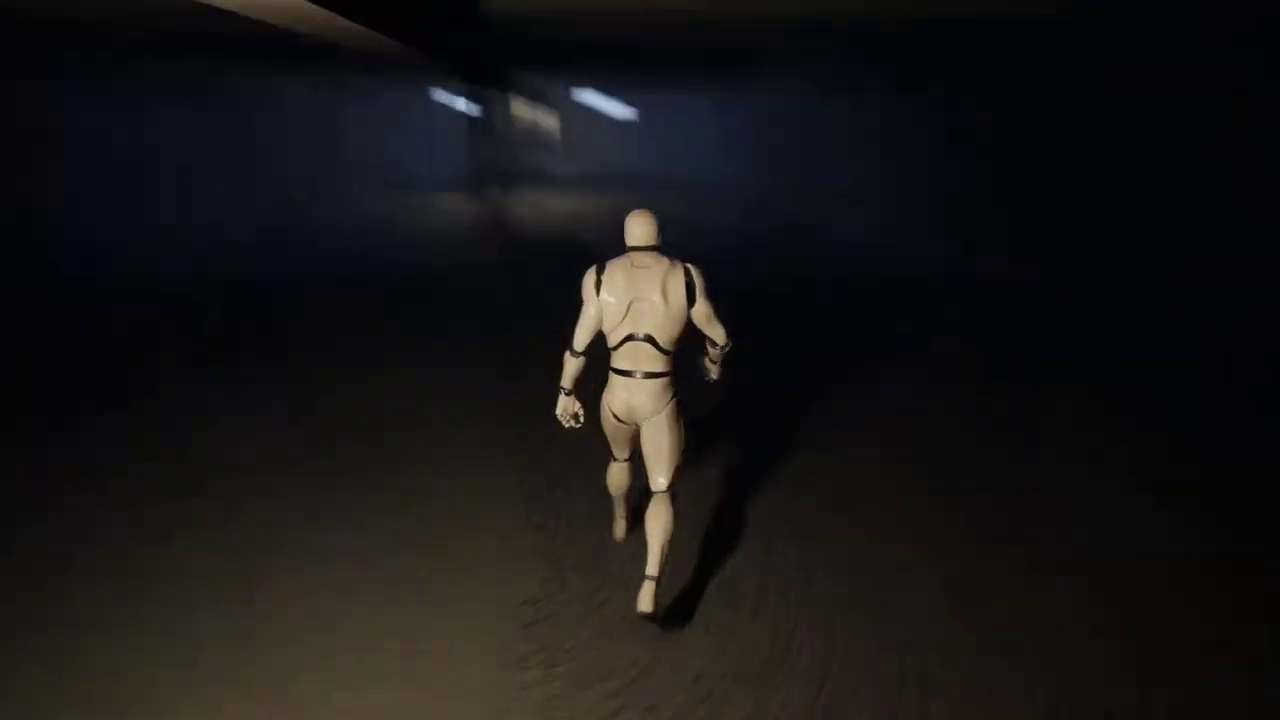
key("w")
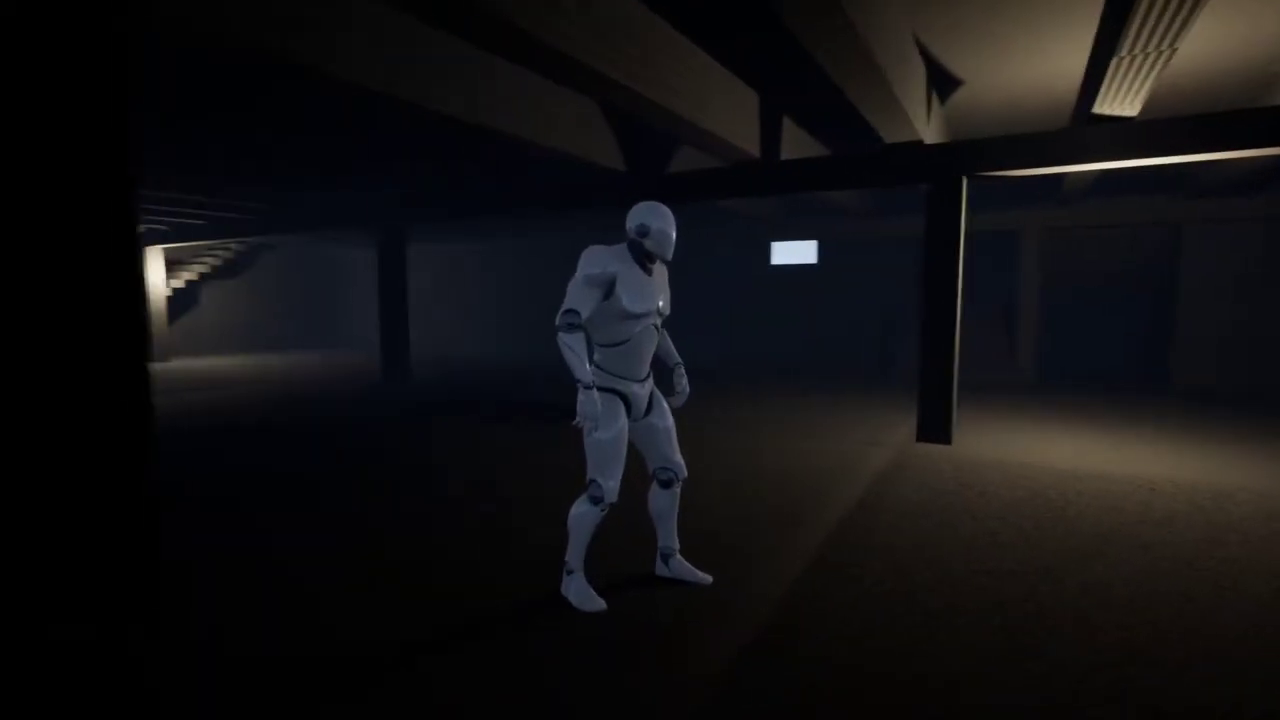
key("w")
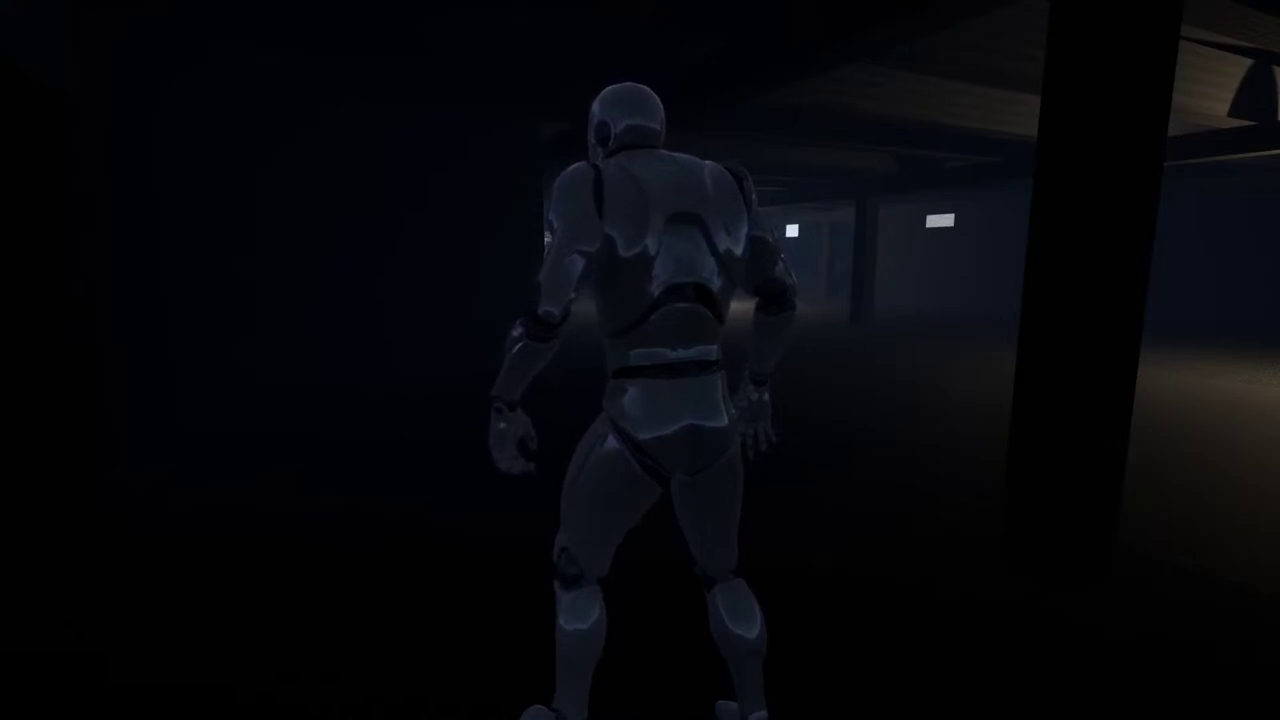
key("w")
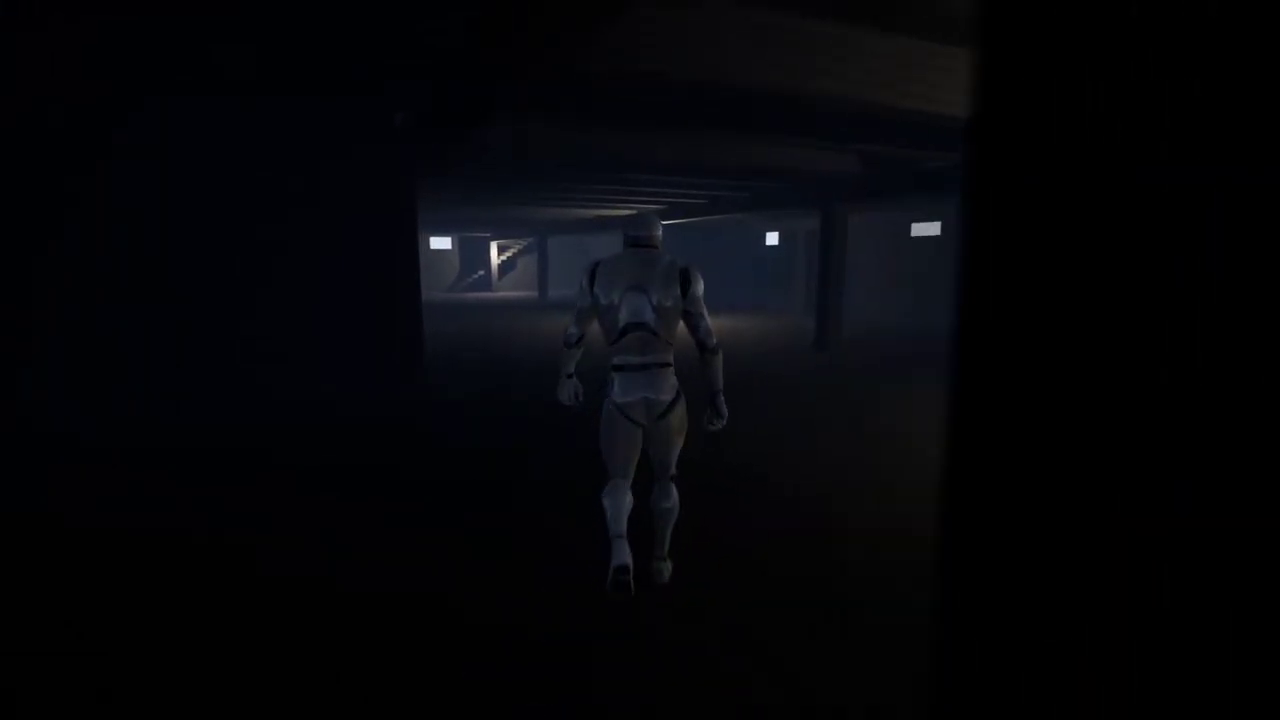
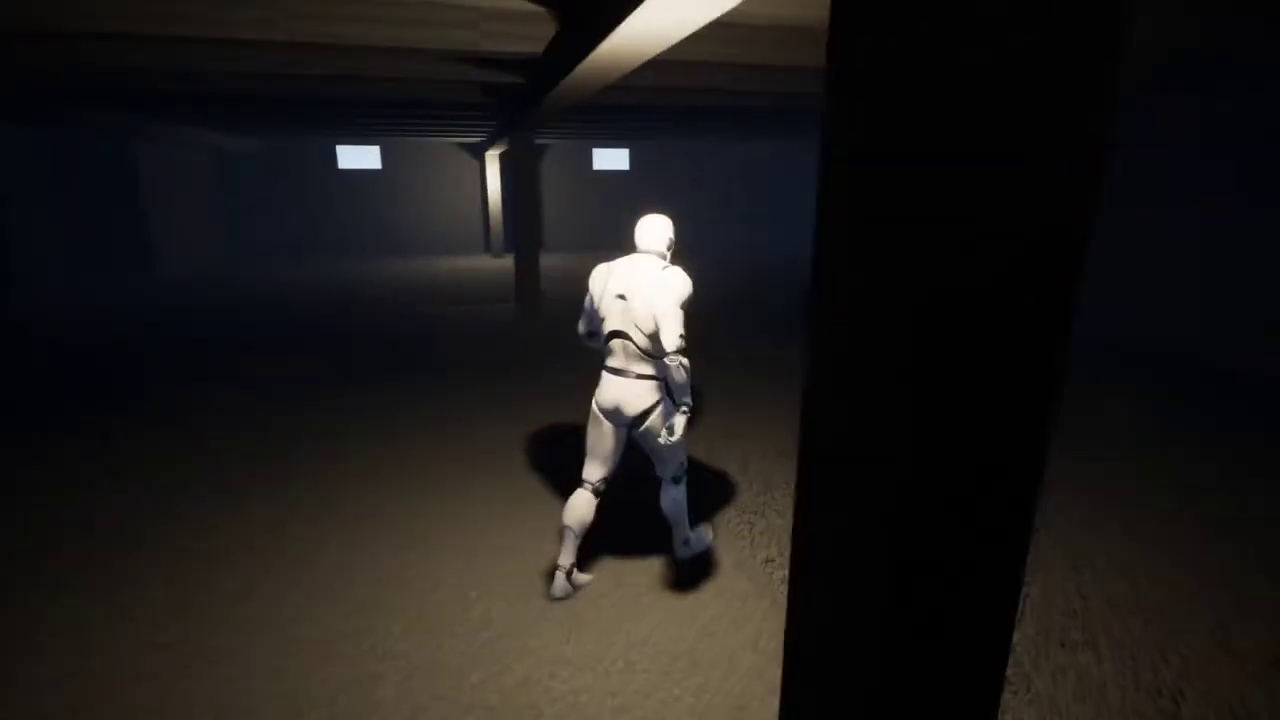
- Stop the play session, leave full screen and save all modified content, including the meshes, materials, CabinInTheWoodsMap and its built data
key("Escape")
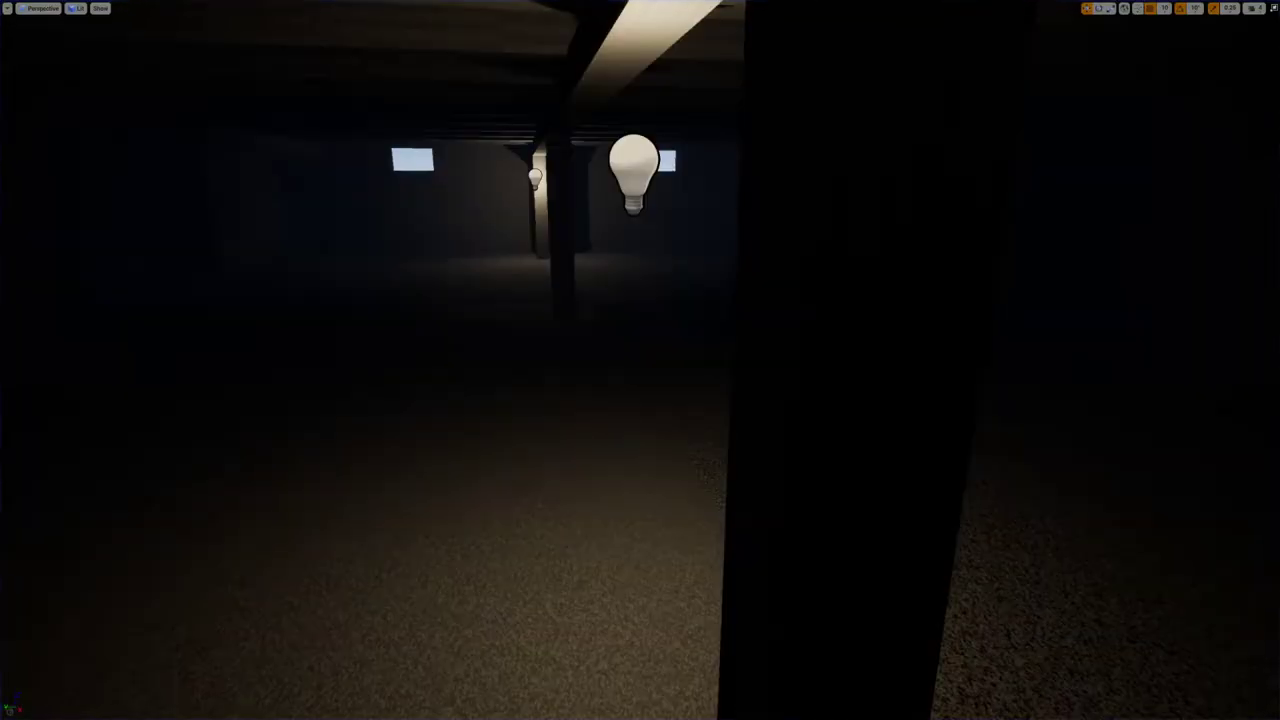
right_click_drag(640, 360, 700, 366)
key("F11")
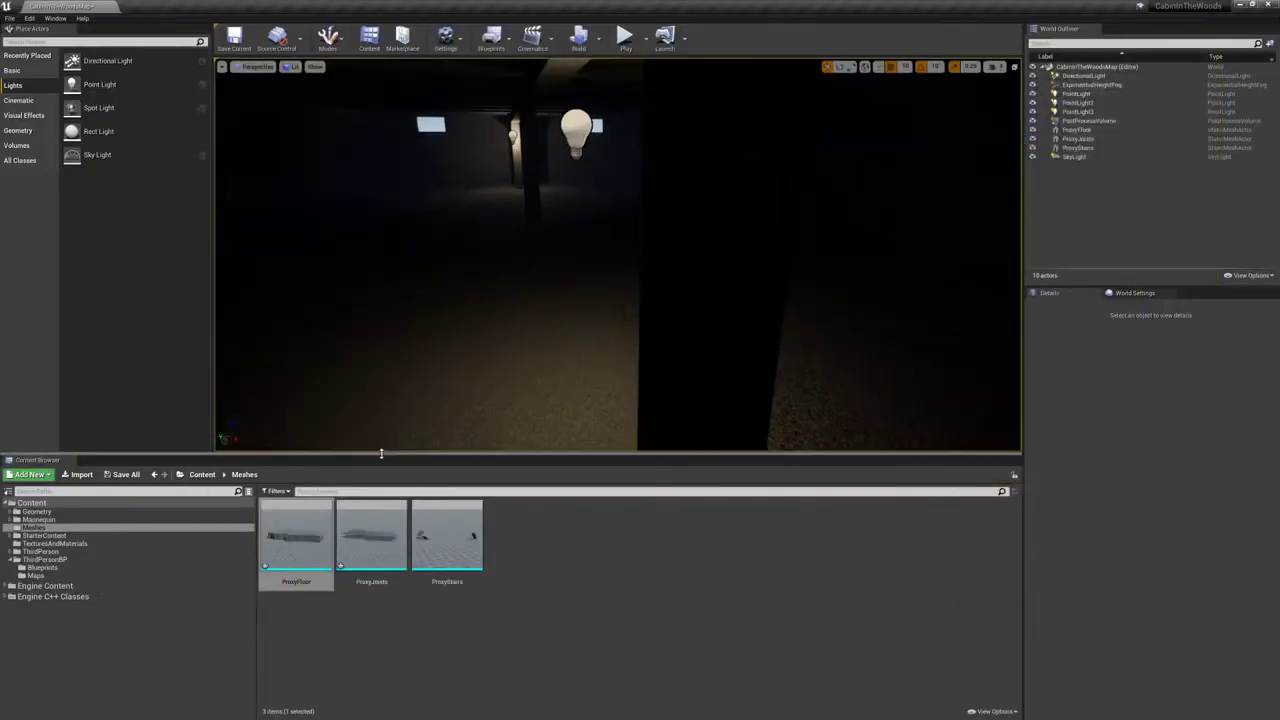
left_click(118, 476)
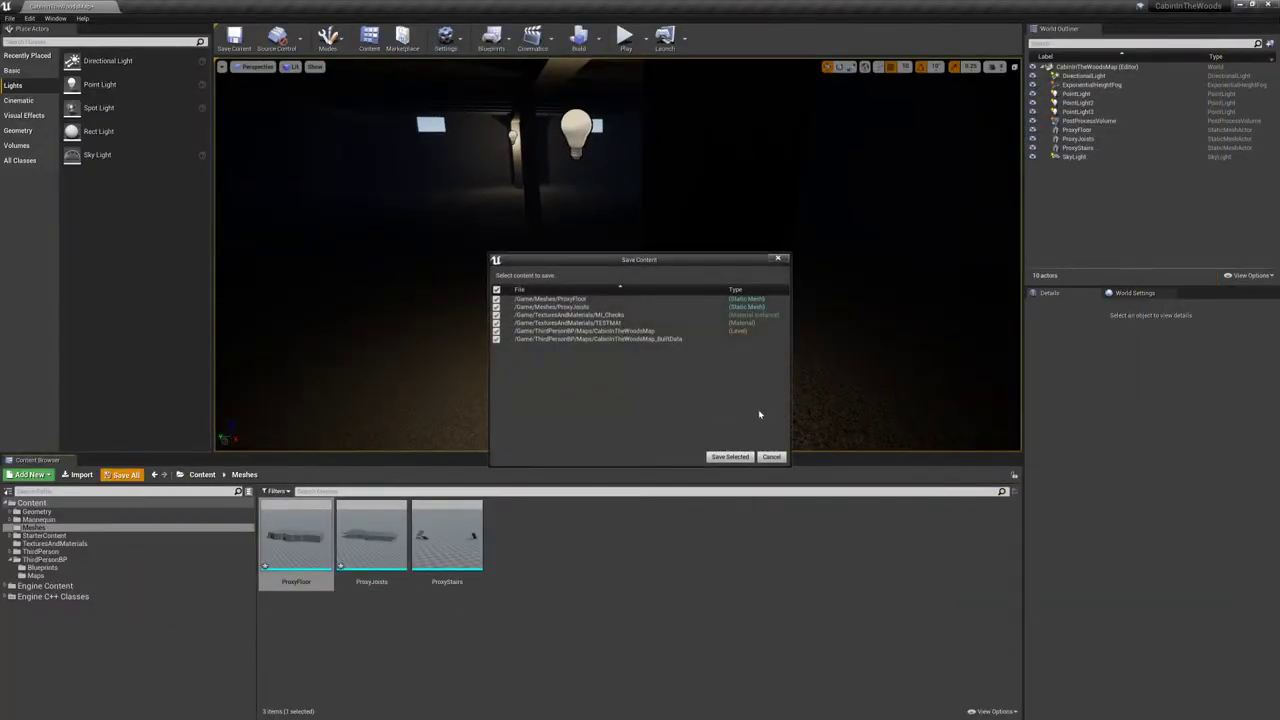
left_click(731, 457)
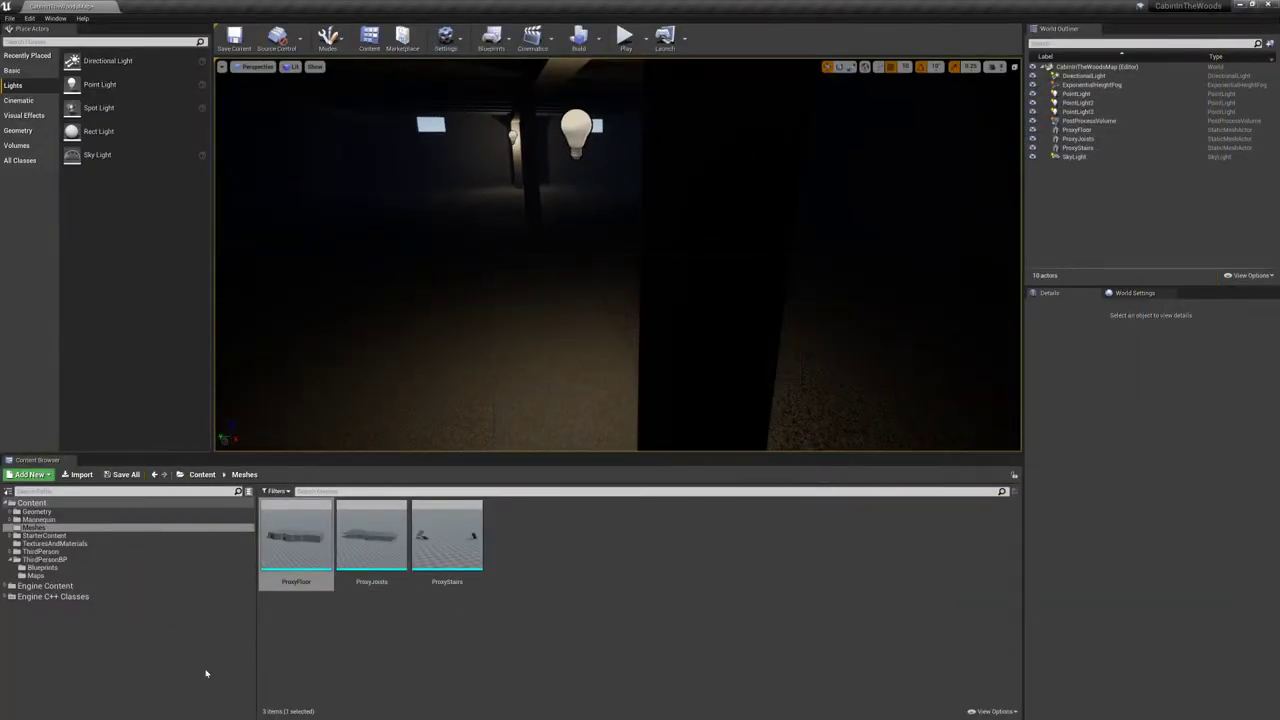
- Switch to 3ds Max, frame the whole basement structure and save the Structure.max scene
key("super")
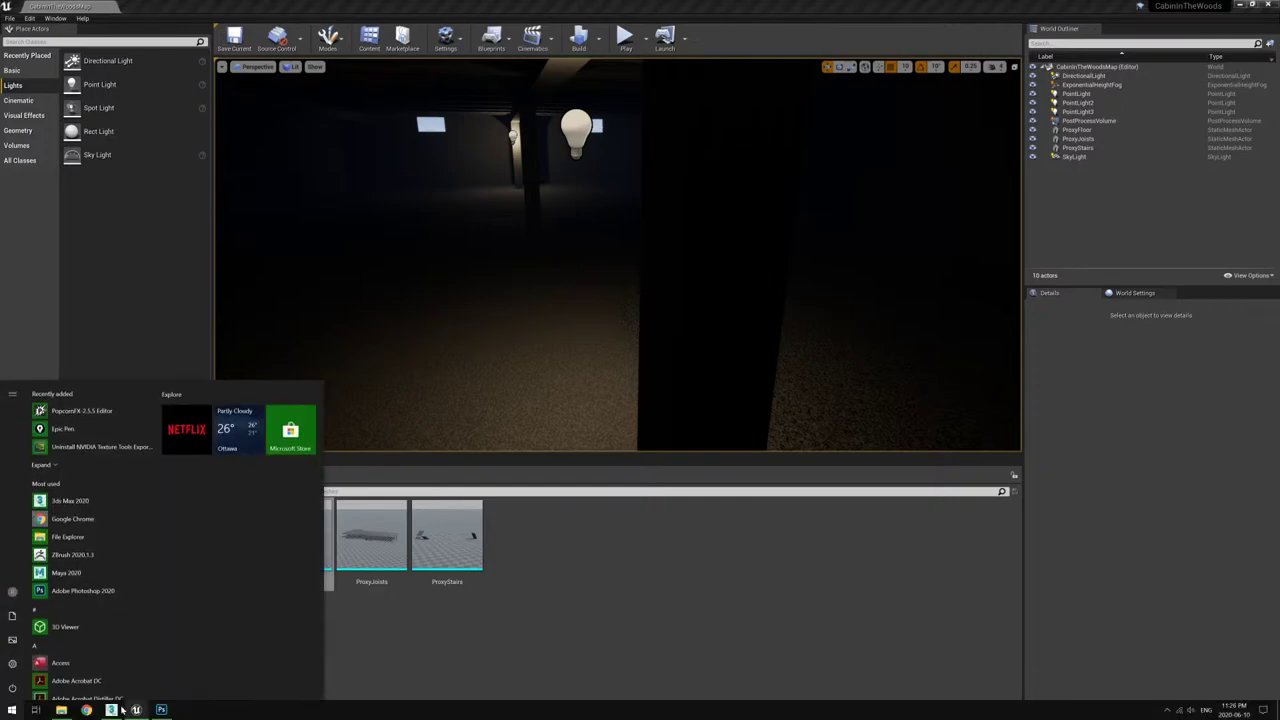
left_click(147, 503)
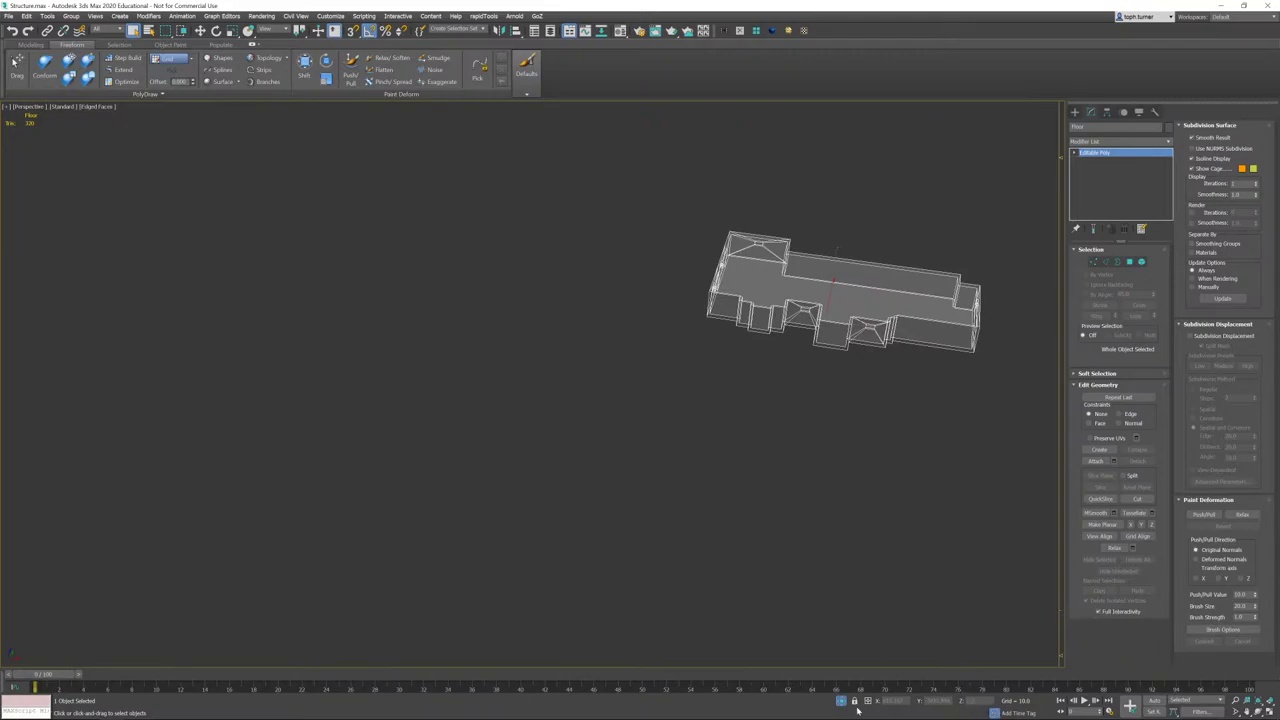
key("z")
middle_click_drag(534, 277, 485, 266, "alt")
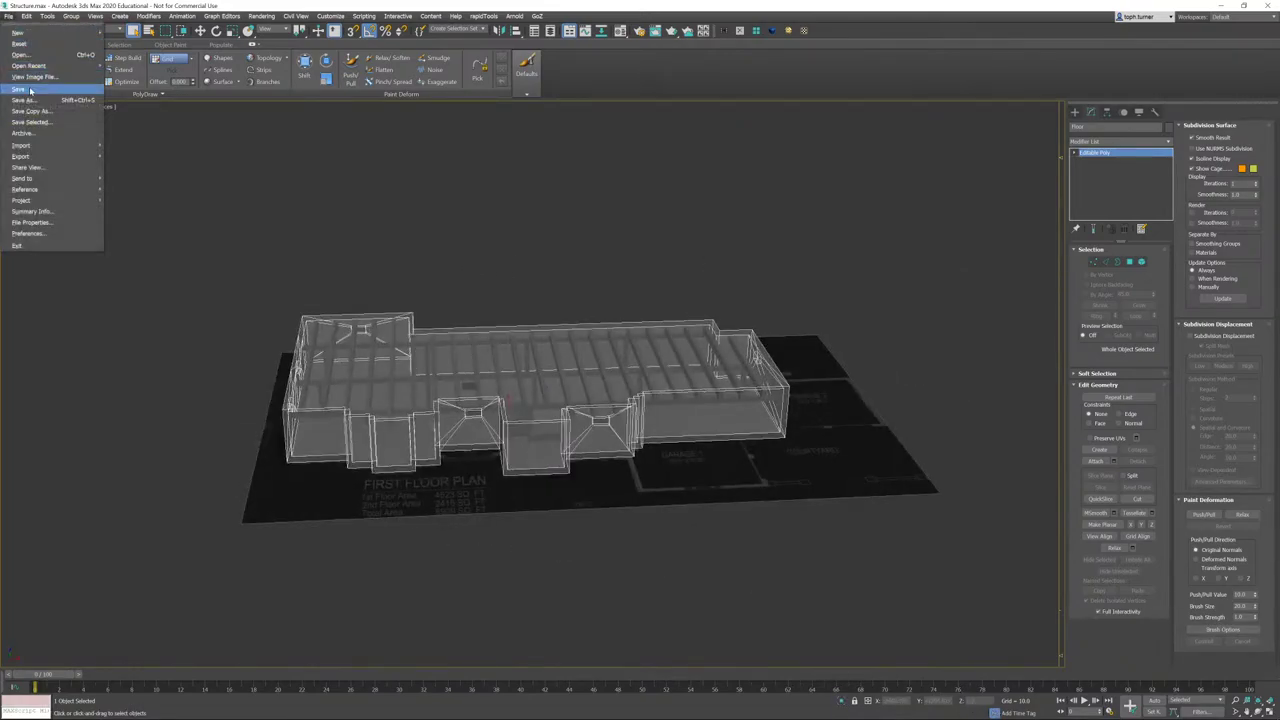
left_click(30, 90)
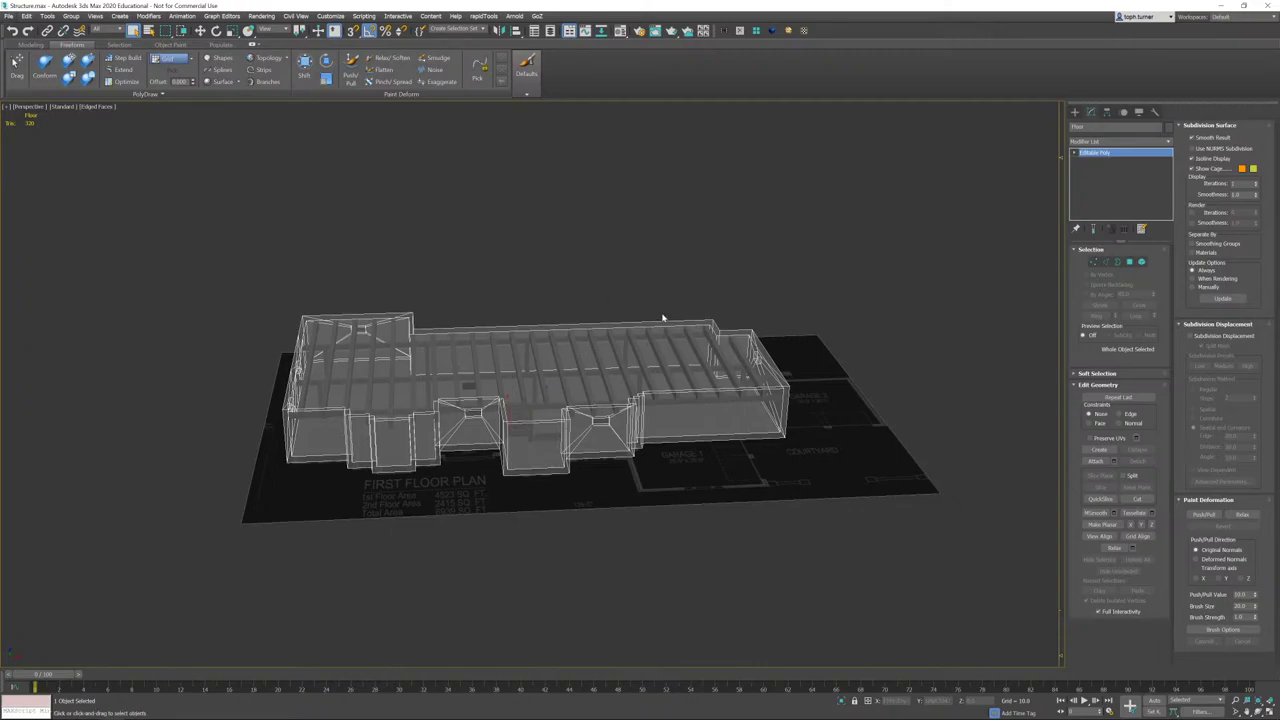
- Examine the staircase at the garage end against the joists, posts and window opening from above, inside and outside the basement
middle_click_drag(560, 250, 620, 401, "alt")
scroll(455, 270, "up", 4)
scroll(620, 401, "up", 3)
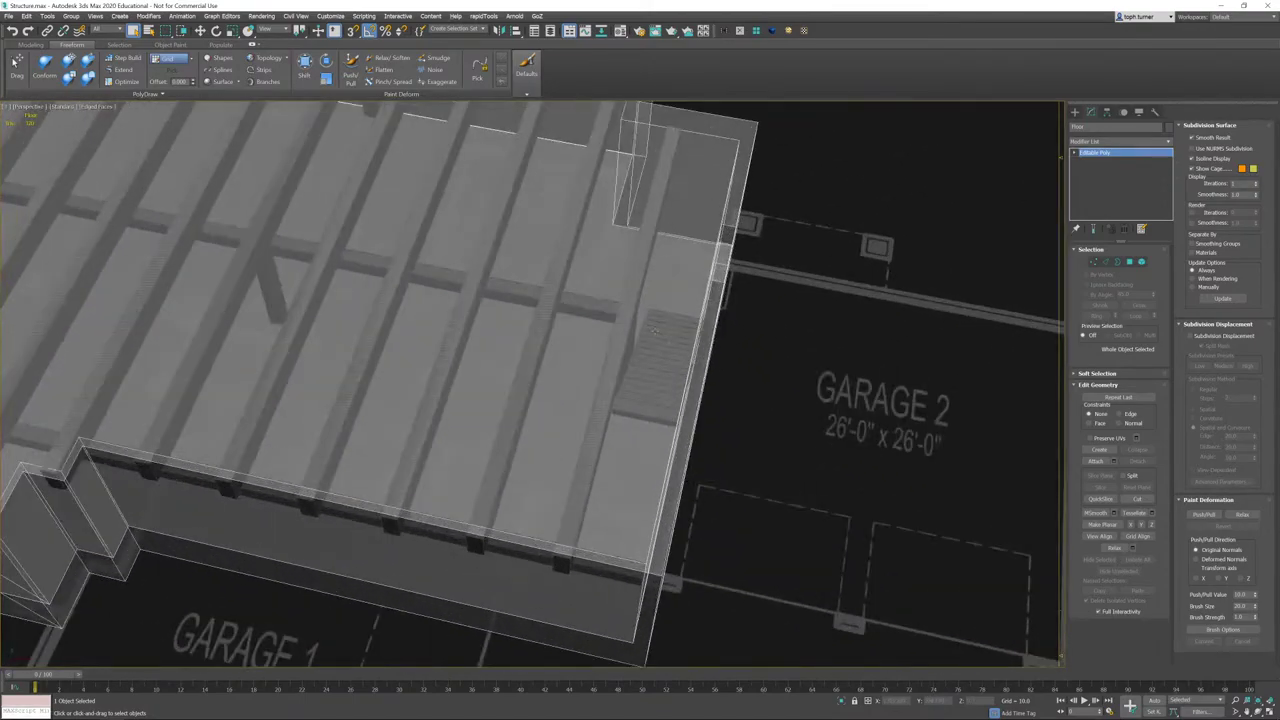
middle_click_drag(654, 328, 534, 444, "alt")
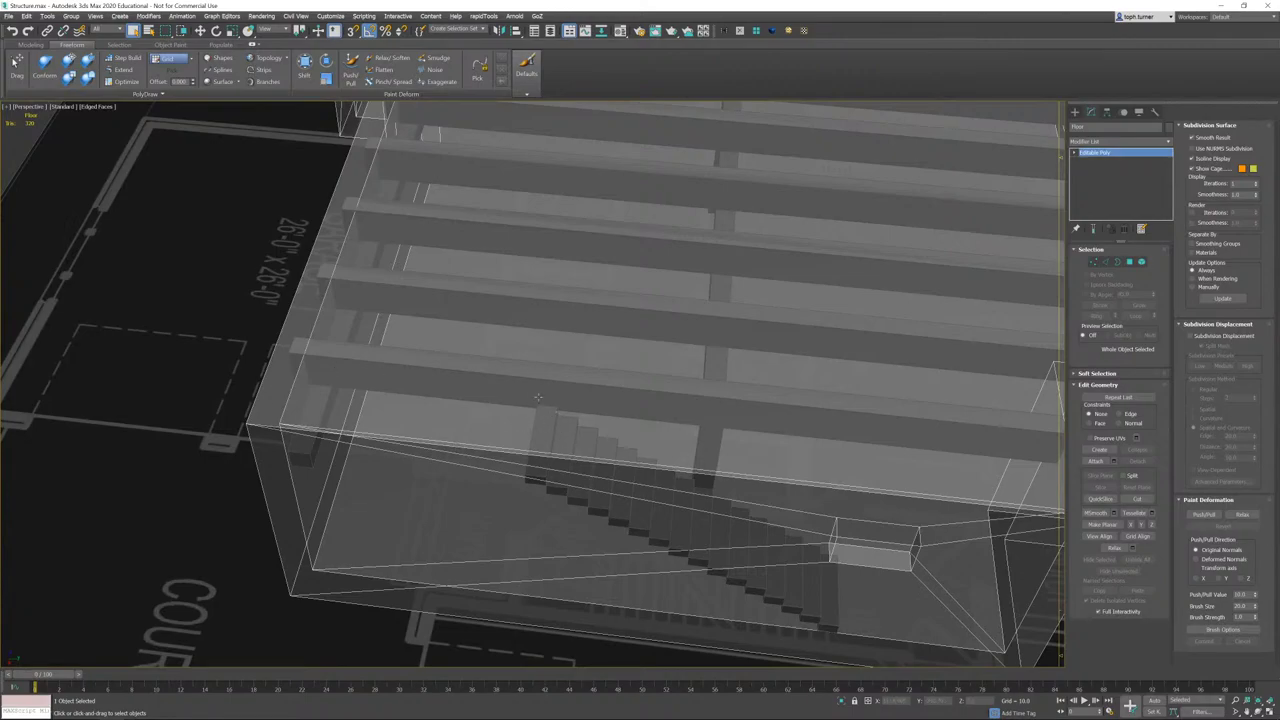
middle_click_drag(538, 398, 551, 443, "alt")
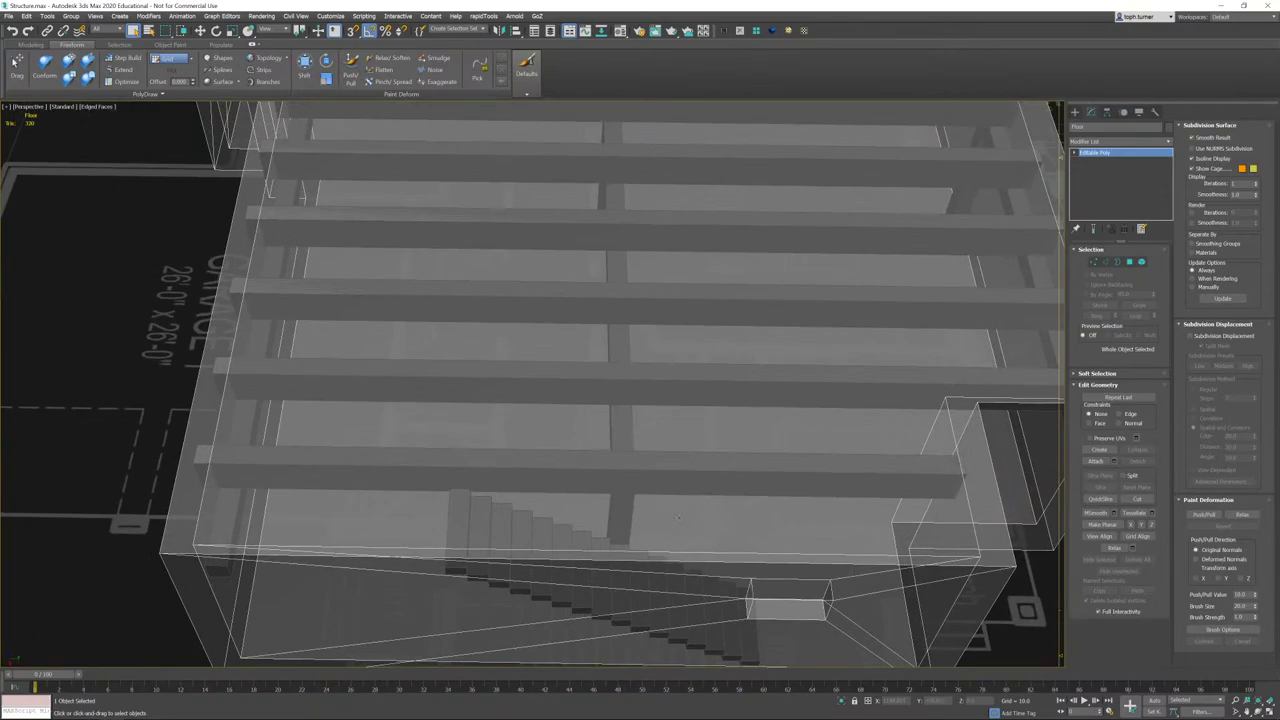
middle_click_drag(634, 502, 576, 412, "alt")
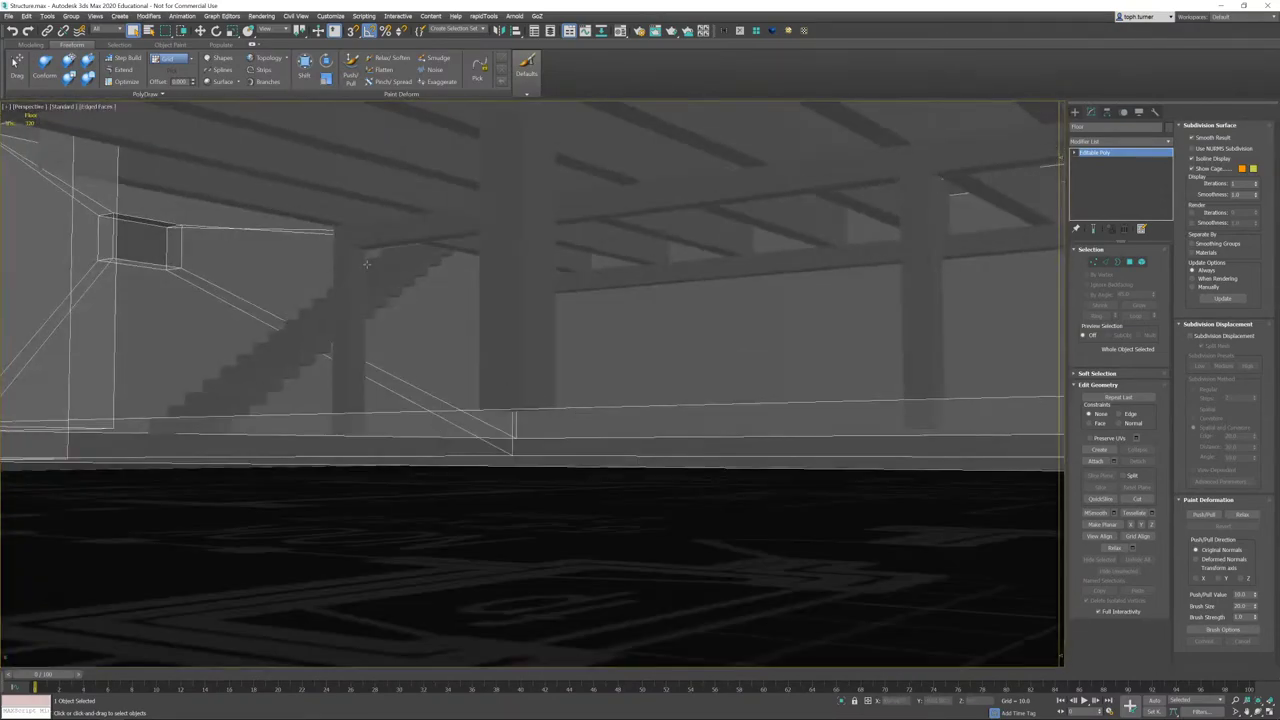
middle_click_drag(367, 264, 393, 267, "alt")
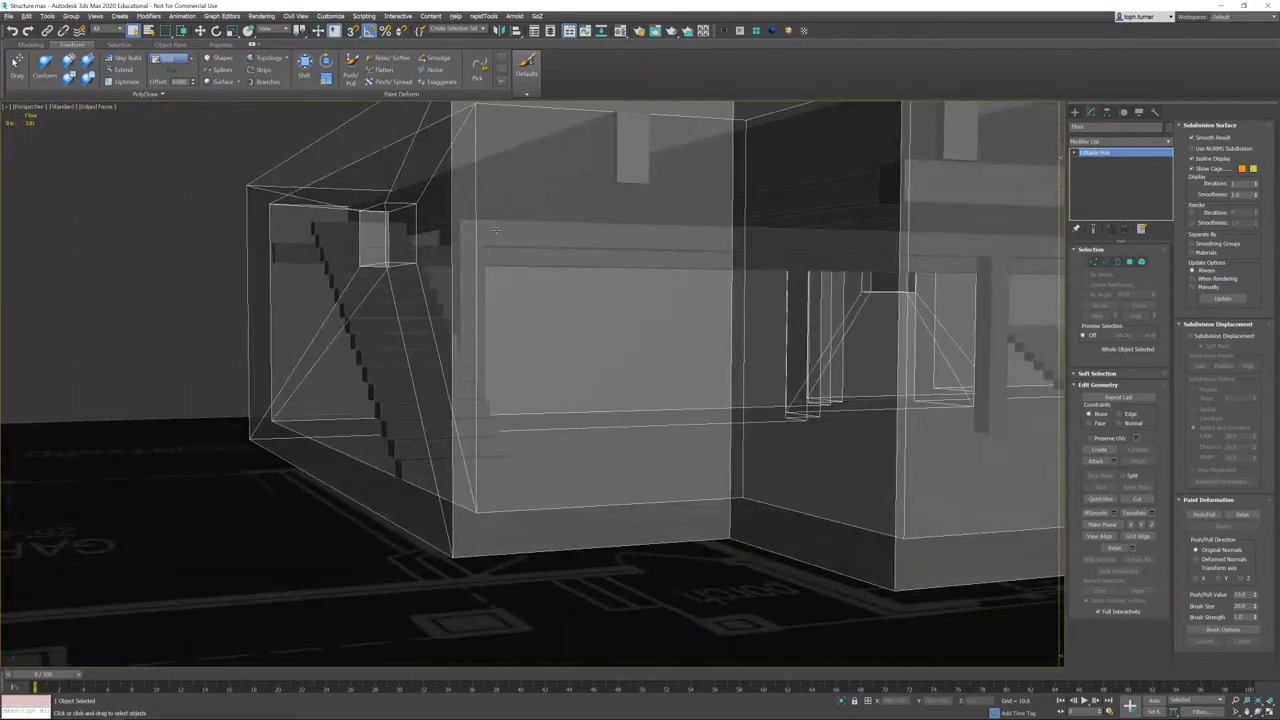
middle_click_drag(496, 230, 678, 264, "alt")
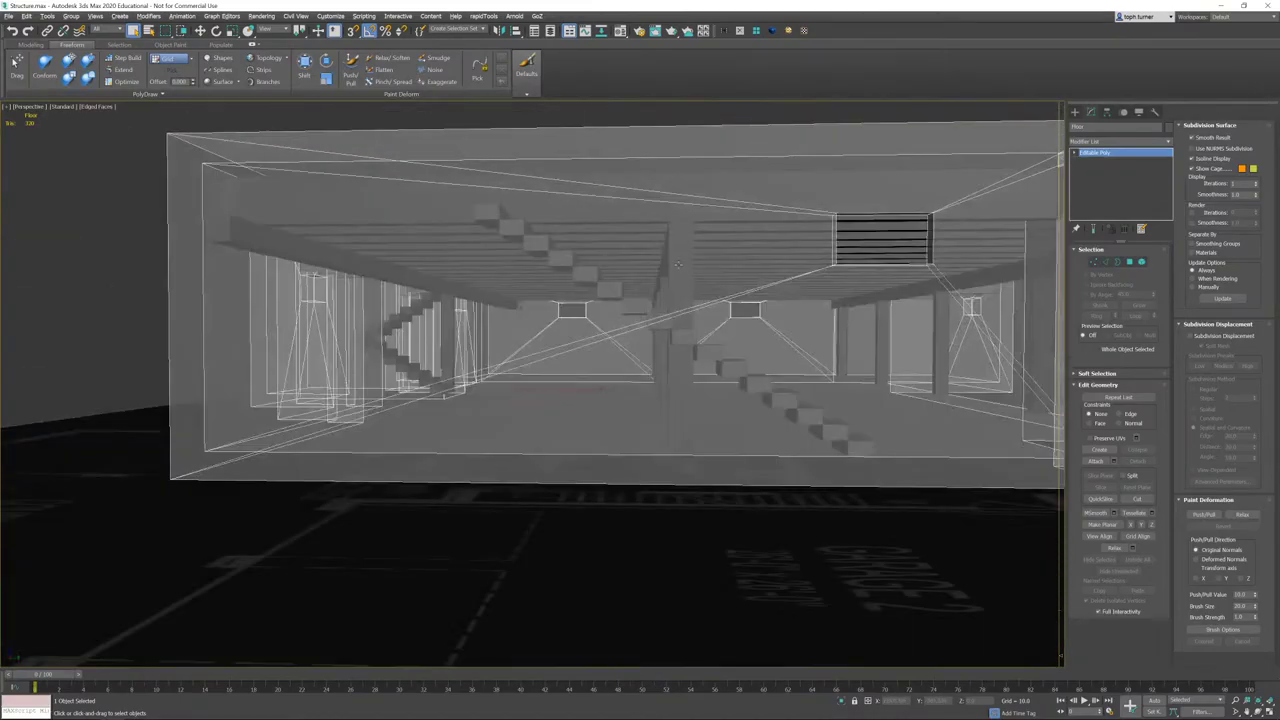
middle_click_drag(748, 378, 714, 396, "alt")
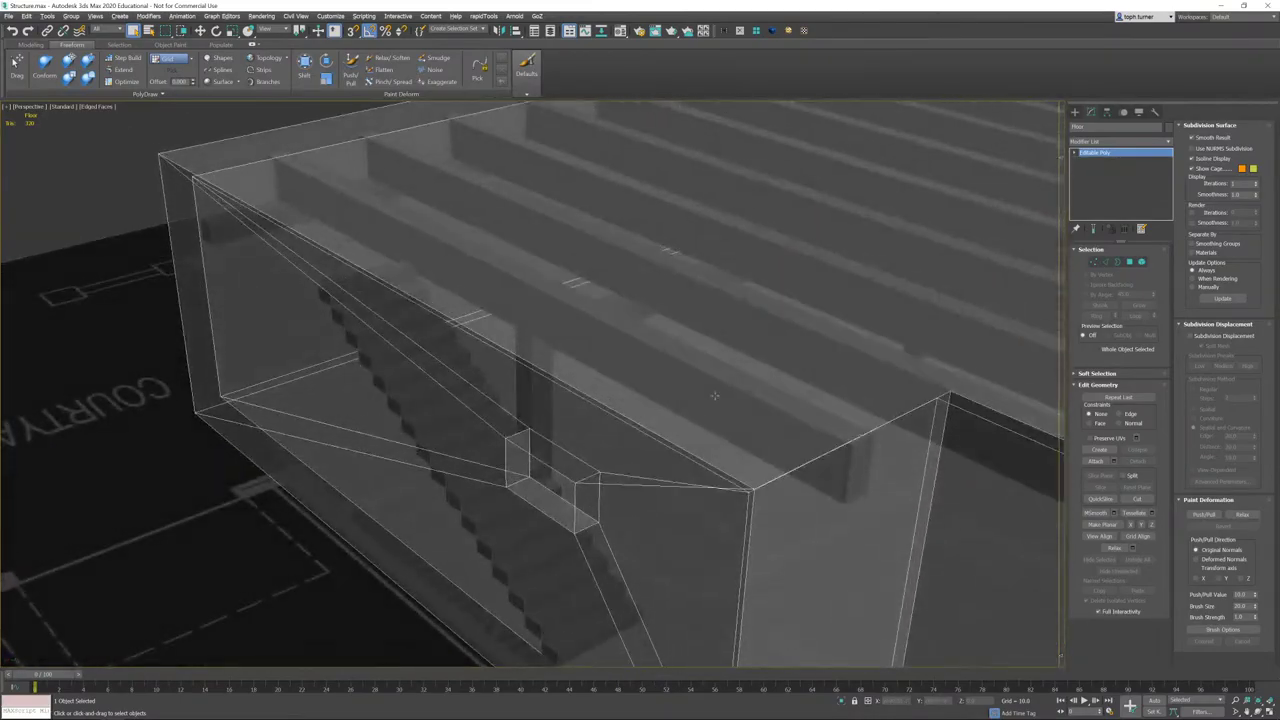
- Select every step element of the garage-end staircase and move the flight along Y toward the far corner of the end wall
left_click(547, 481)
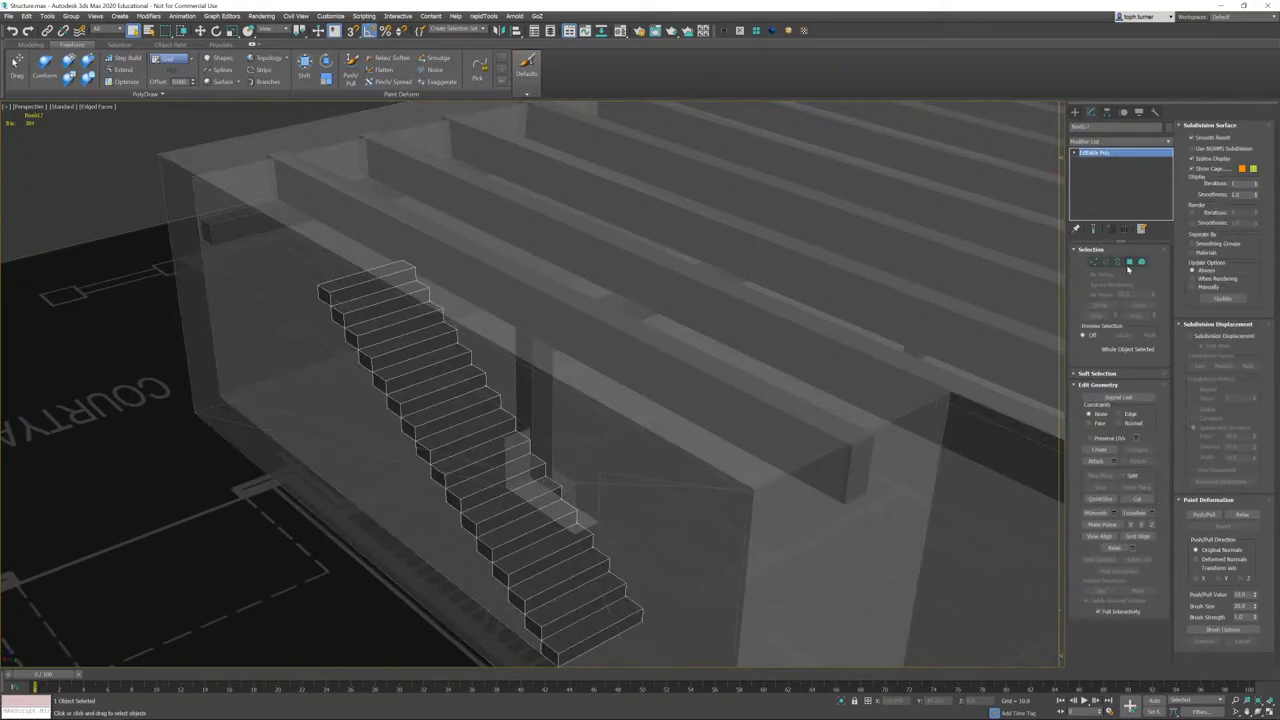
left_click(1141, 263)
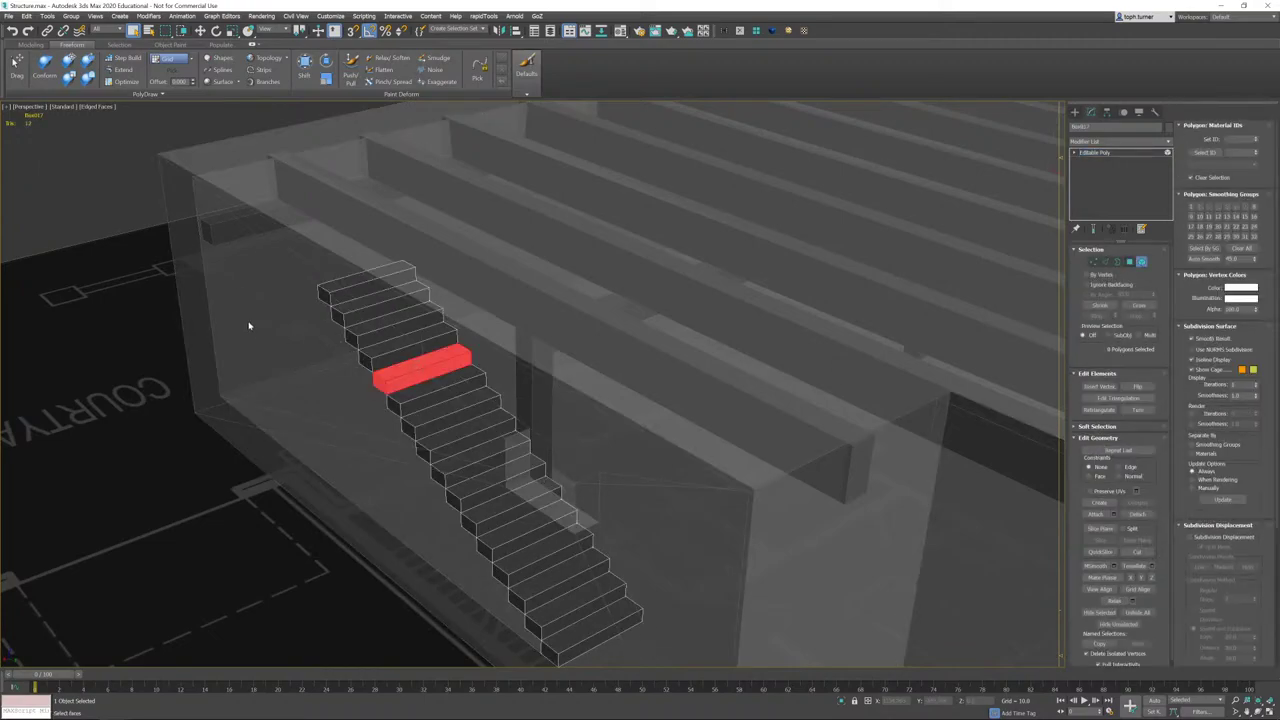
key("ctrl+a")
middle_click_drag(550, 495, 562, 485, "alt")
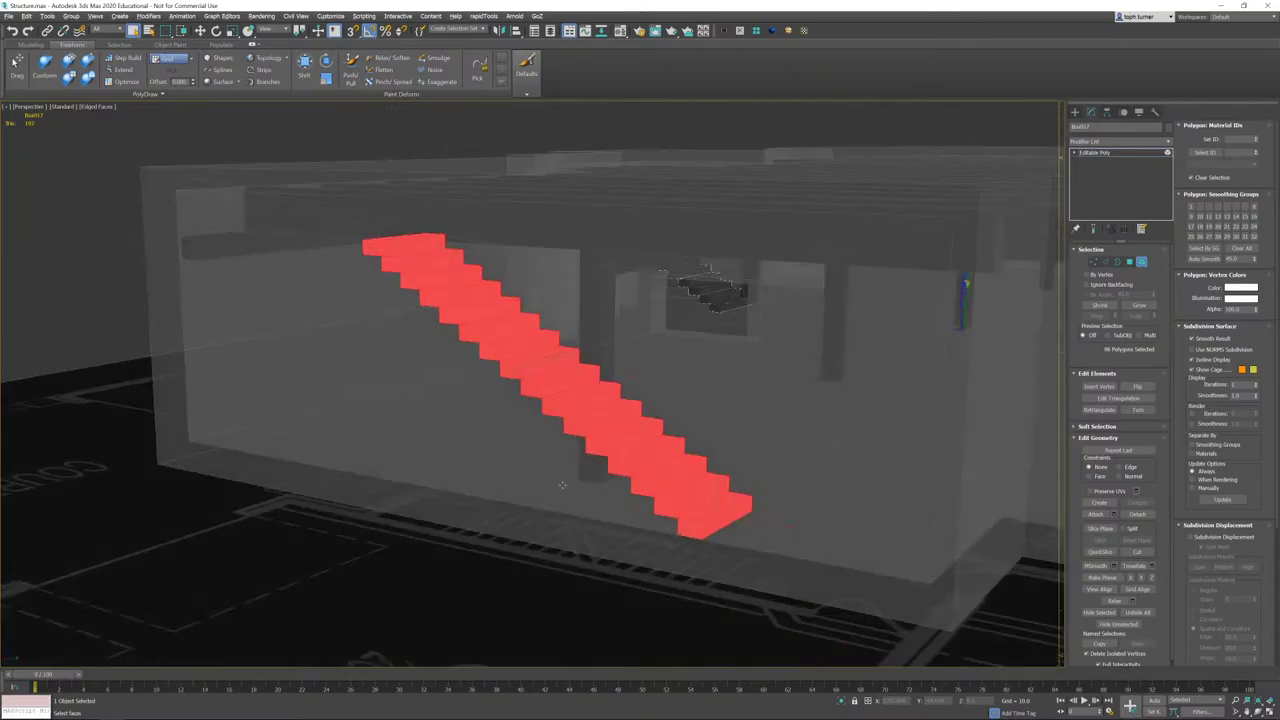
middle_click_drag(505, 450, 790, 424, "alt")
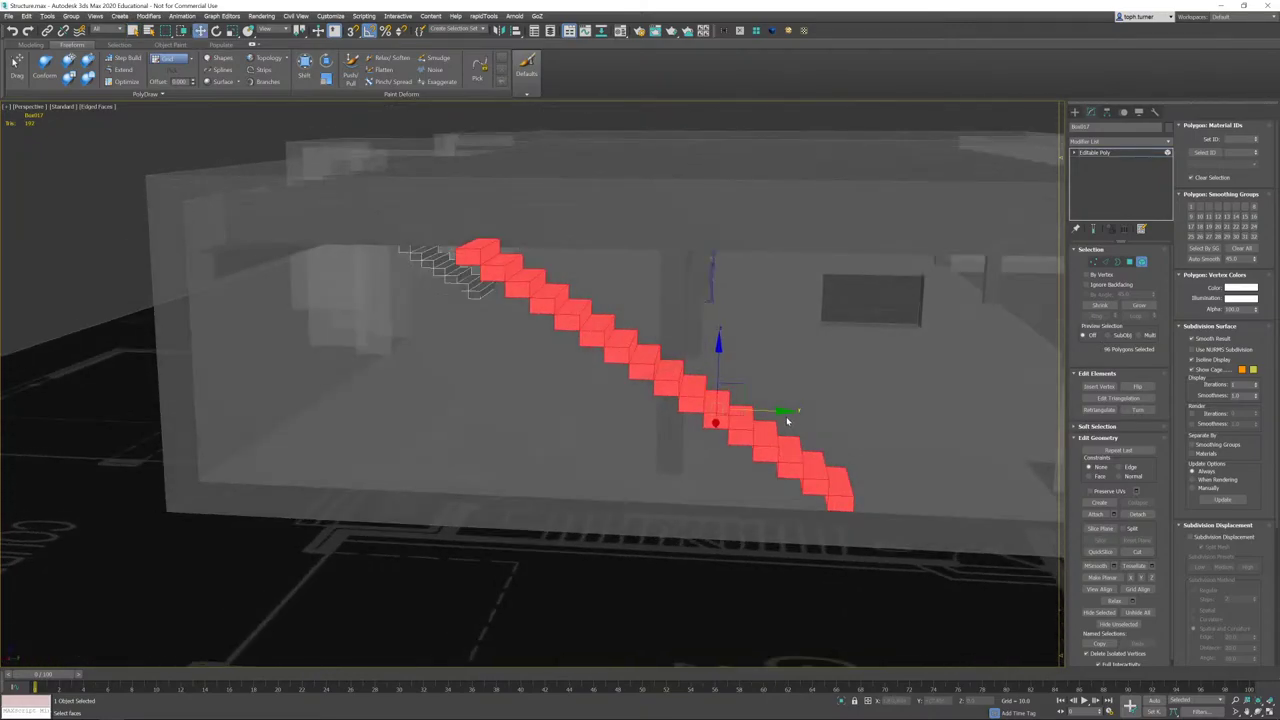
left_click_drag(778, 411, 529, 443)
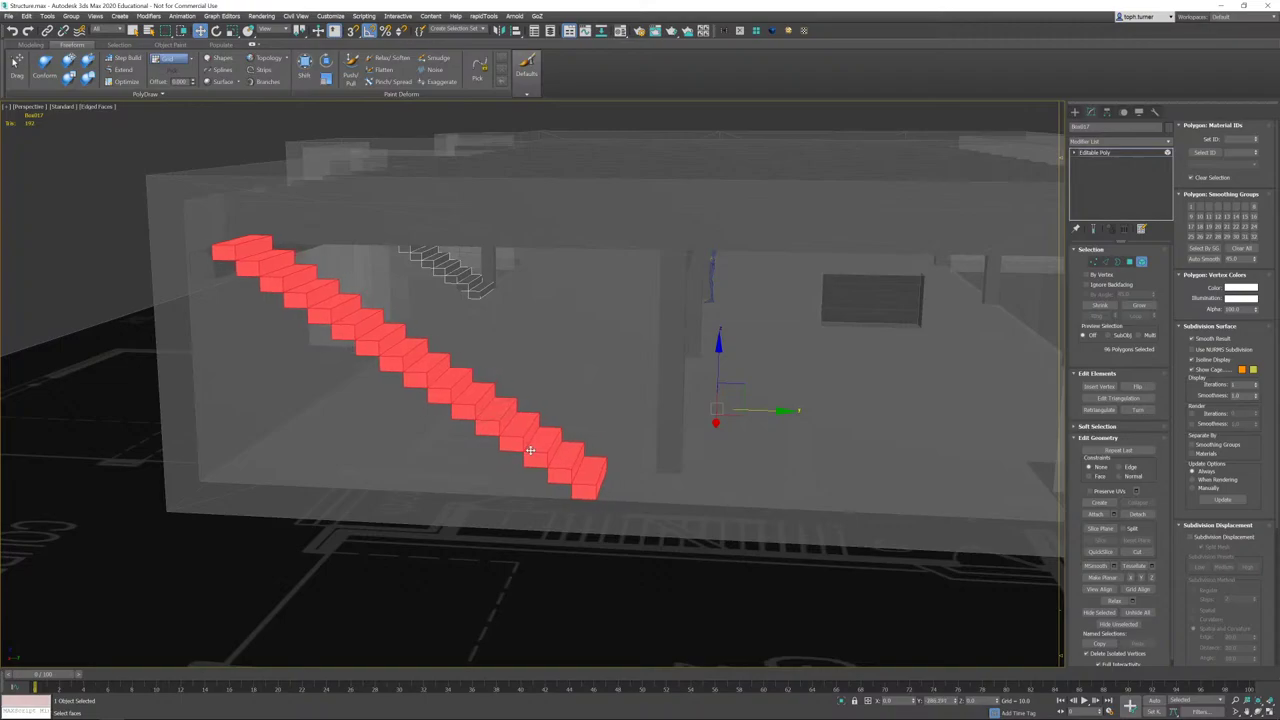
- Shift the selected stair elements farther along Y so the lowest steps reach the support post, and leave element editing
middle_click_drag(652, 418, 542, 418, "alt")
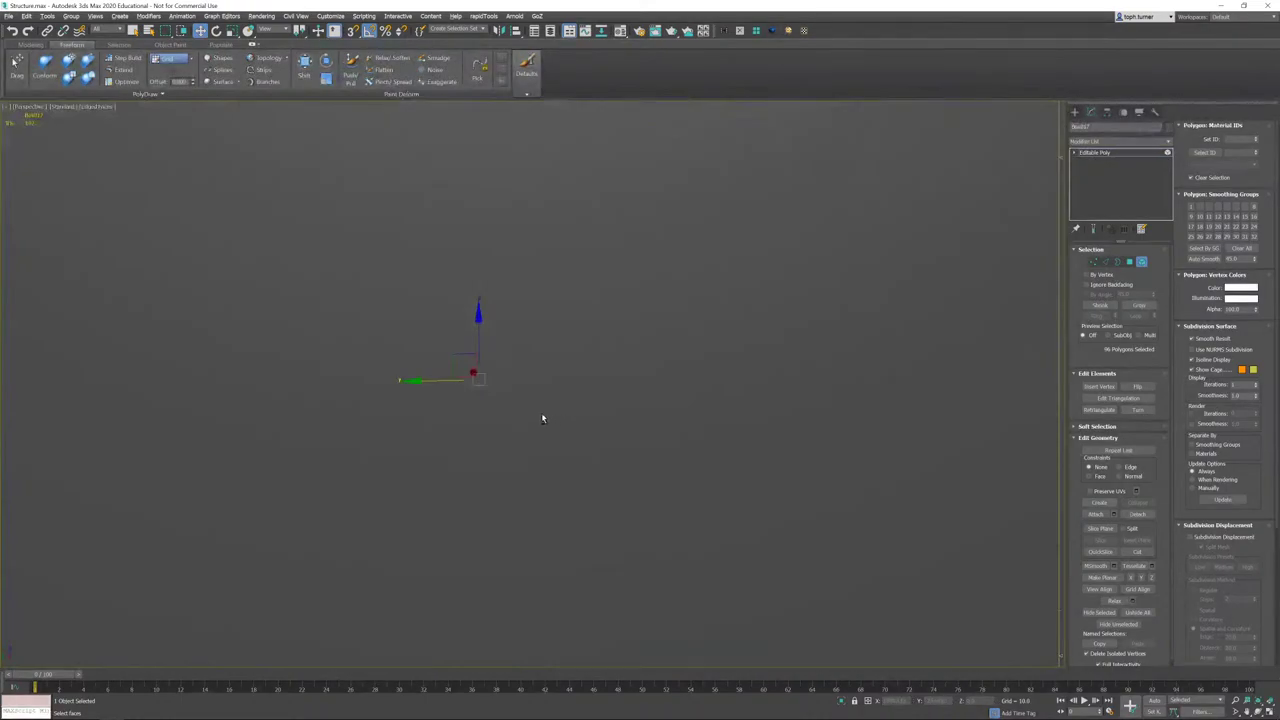
key("z")
mouse_move(586, 363)
middle_mouse_down()
mouse_move(697, 280)
mouse_move(582, 351)
middle_mouse_up()
left_click_drag(650, 353, 532, 381)
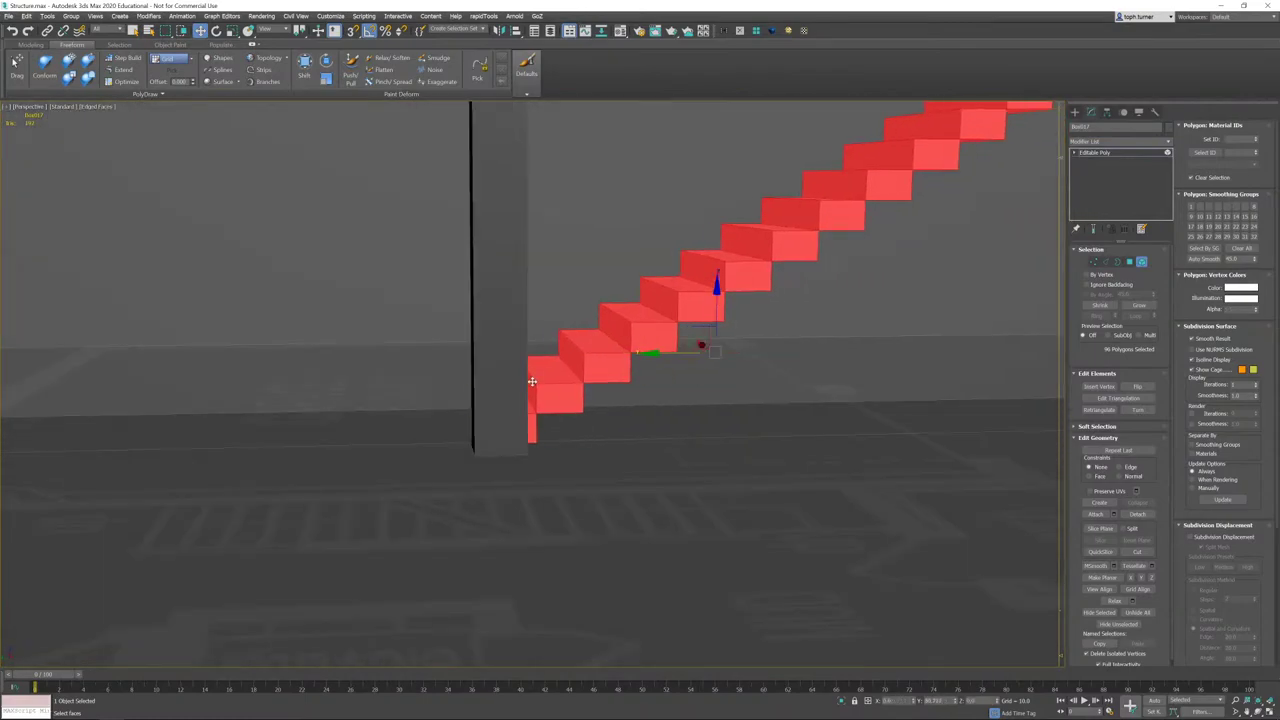
middle_click_drag(575, 373, 528, 374, "alt")
scroll(559, 318, "down", 4)
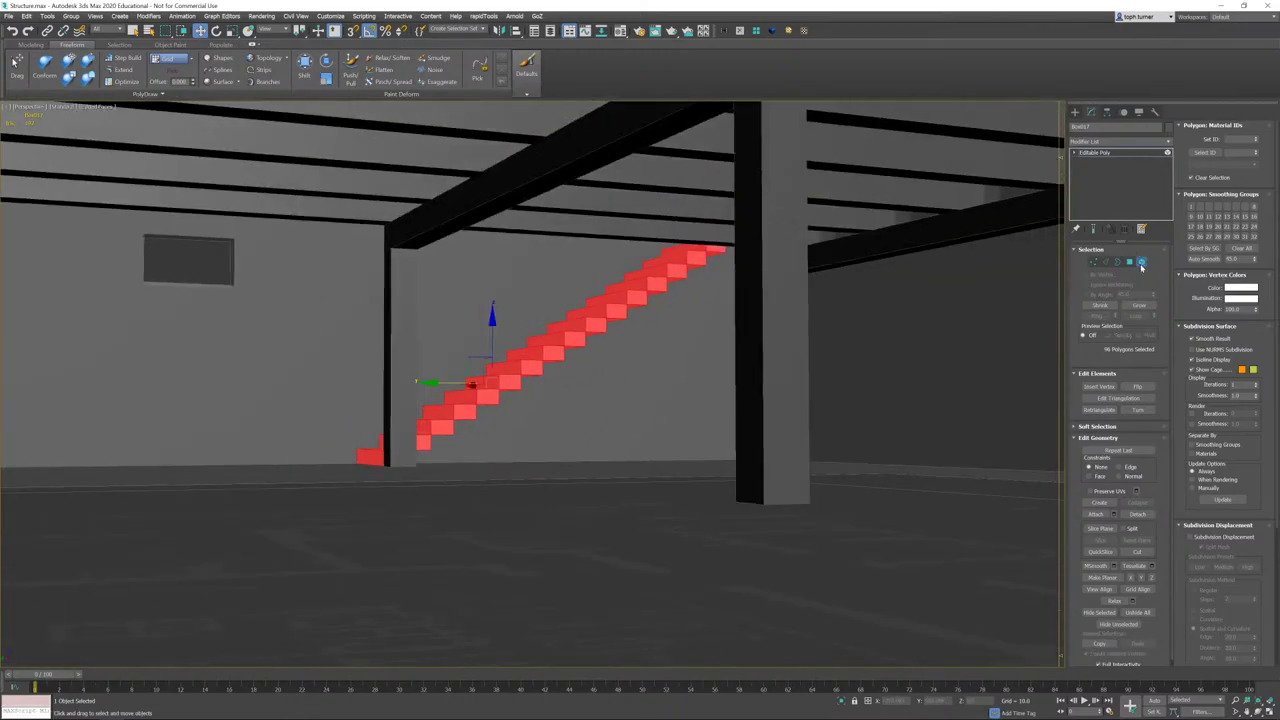
left_click(1141, 263)
- Select the end polygon of the central support beam in the floor joists object and extend it along X to the wall beside the stairs
middle_click_drag(547, 326, 698, 304, "alt")
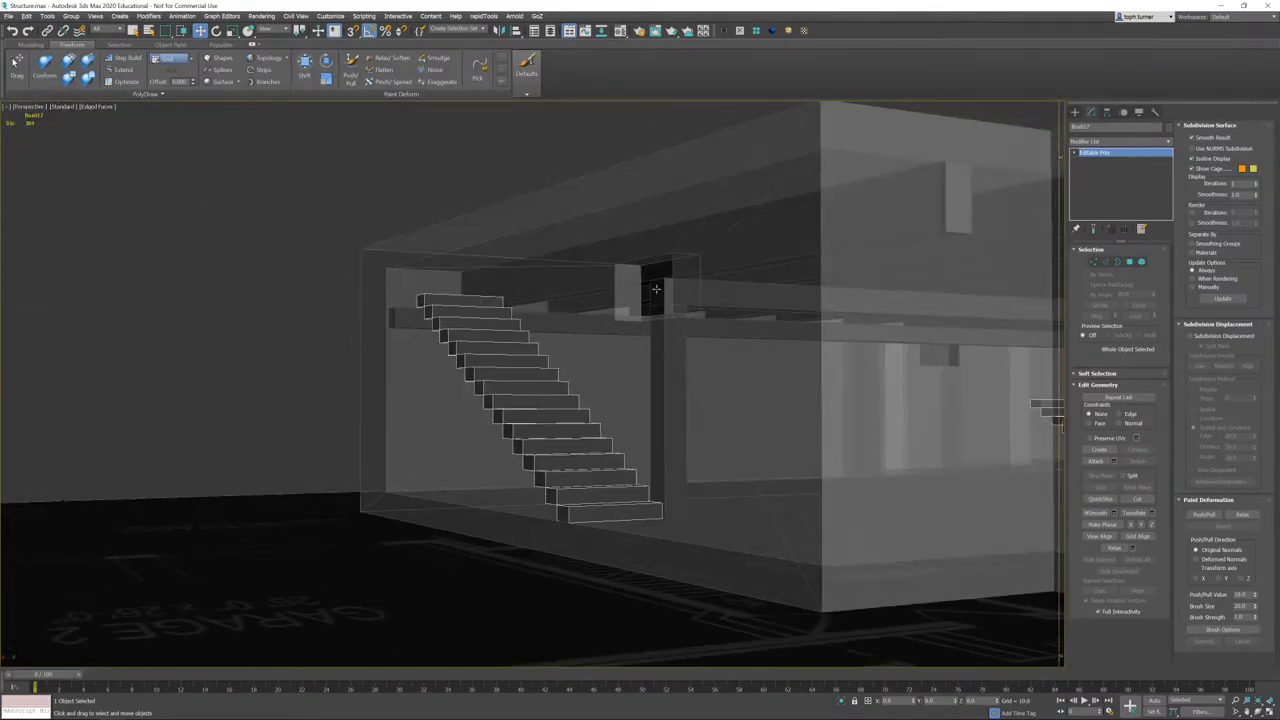
left_click(1130, 262)
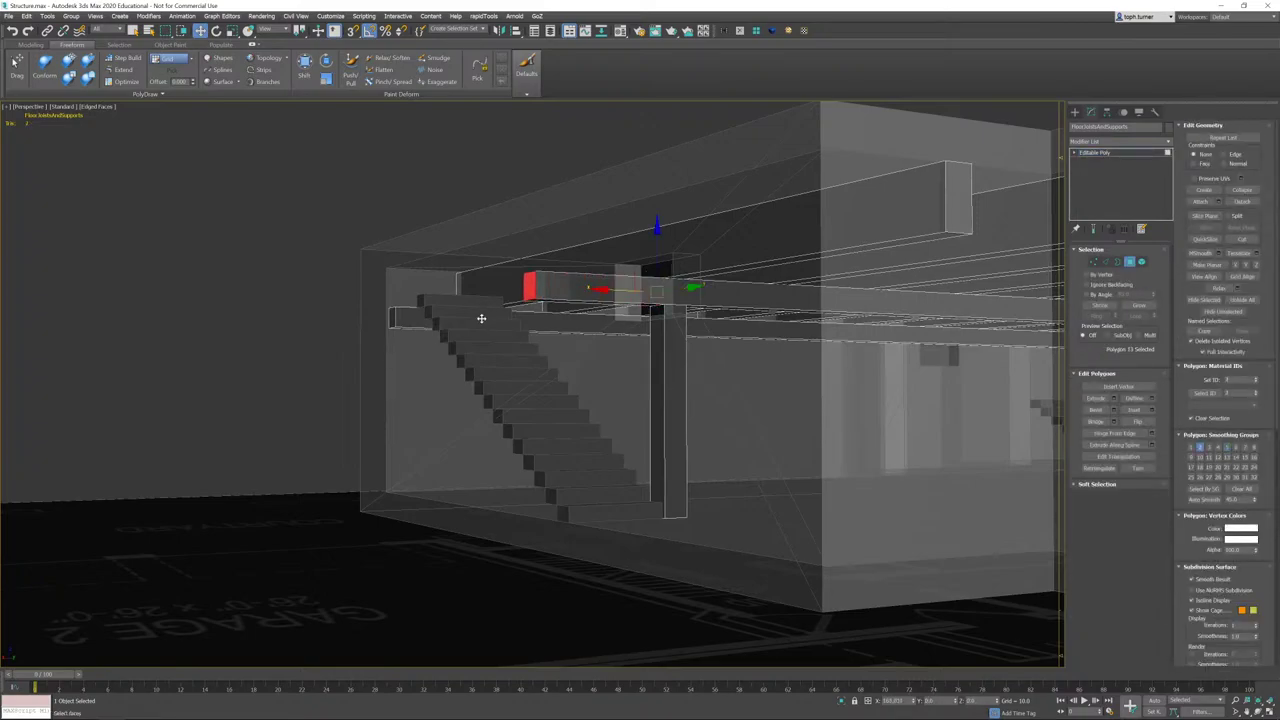
middle_click_drag(508, 320, 488, 478, "alt")
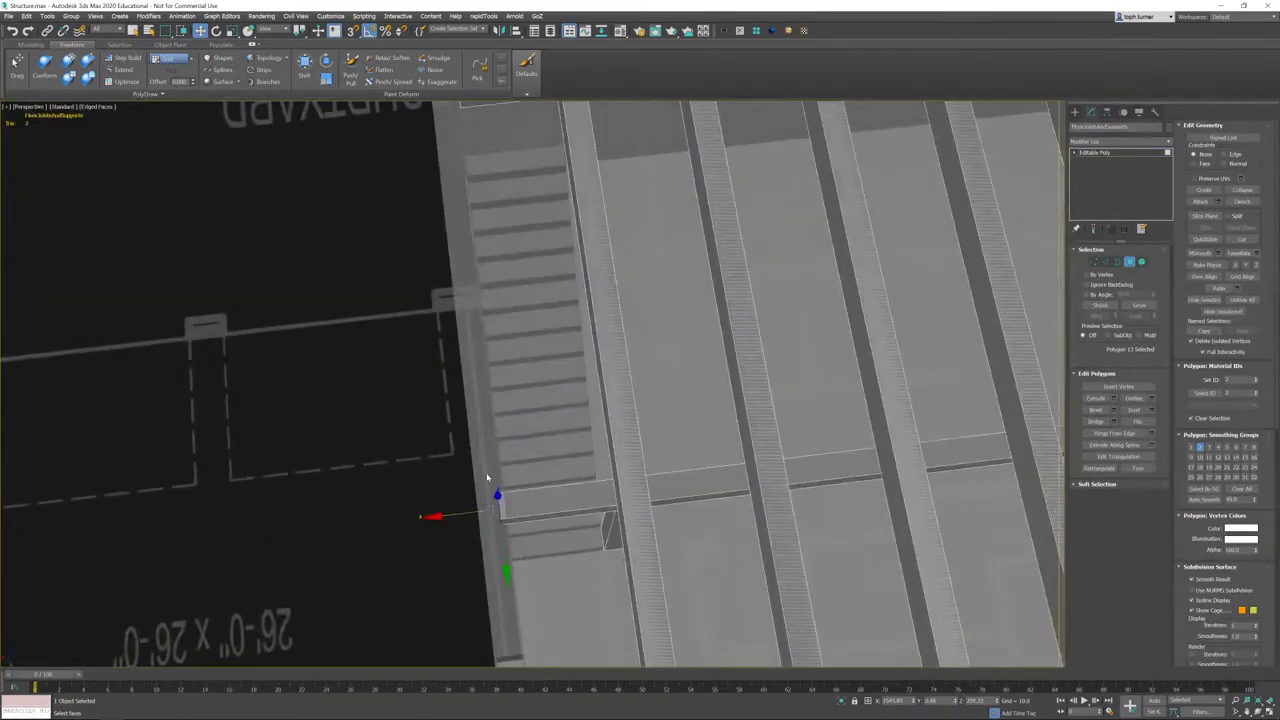
- Leave polygon editing and examine the extended central beam against the garage-end staircase, posts and joists from inside and outside
left_click(1133, 262)
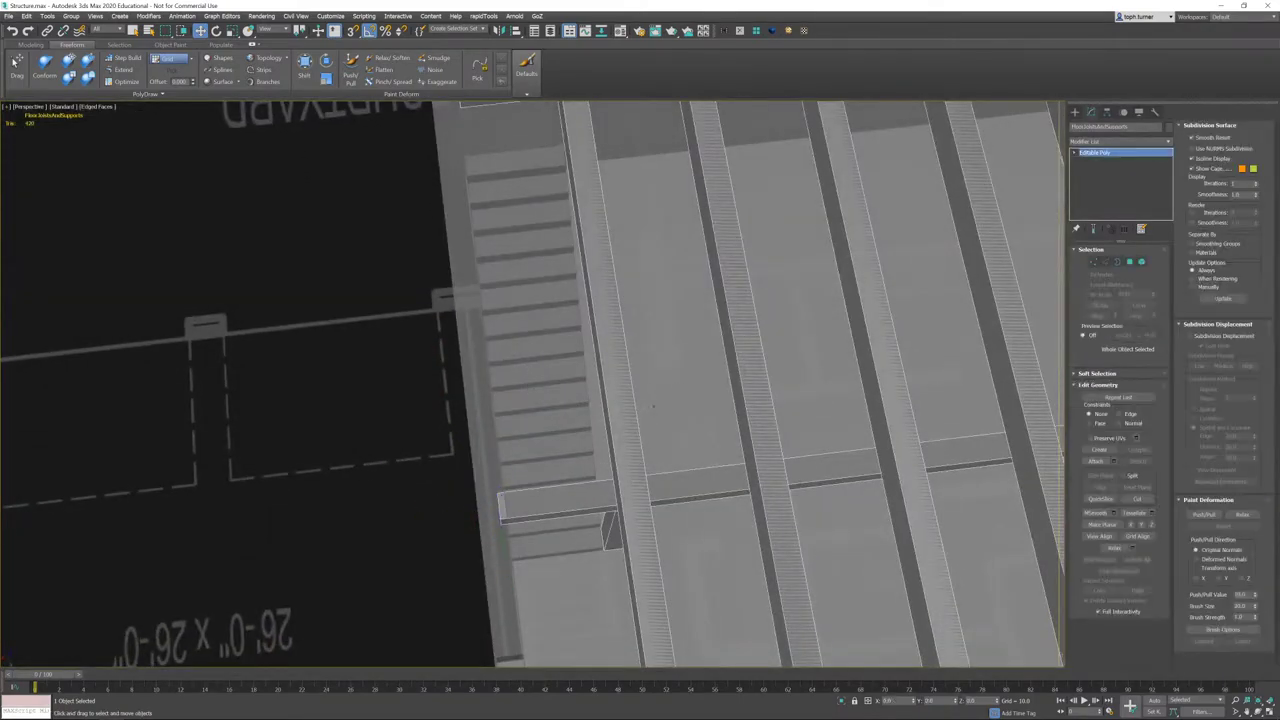
key("F3")
key("F3")
middle_click_drag(771, 401, 614, 400, "alt")
scroll(606, 382, "up", 4)
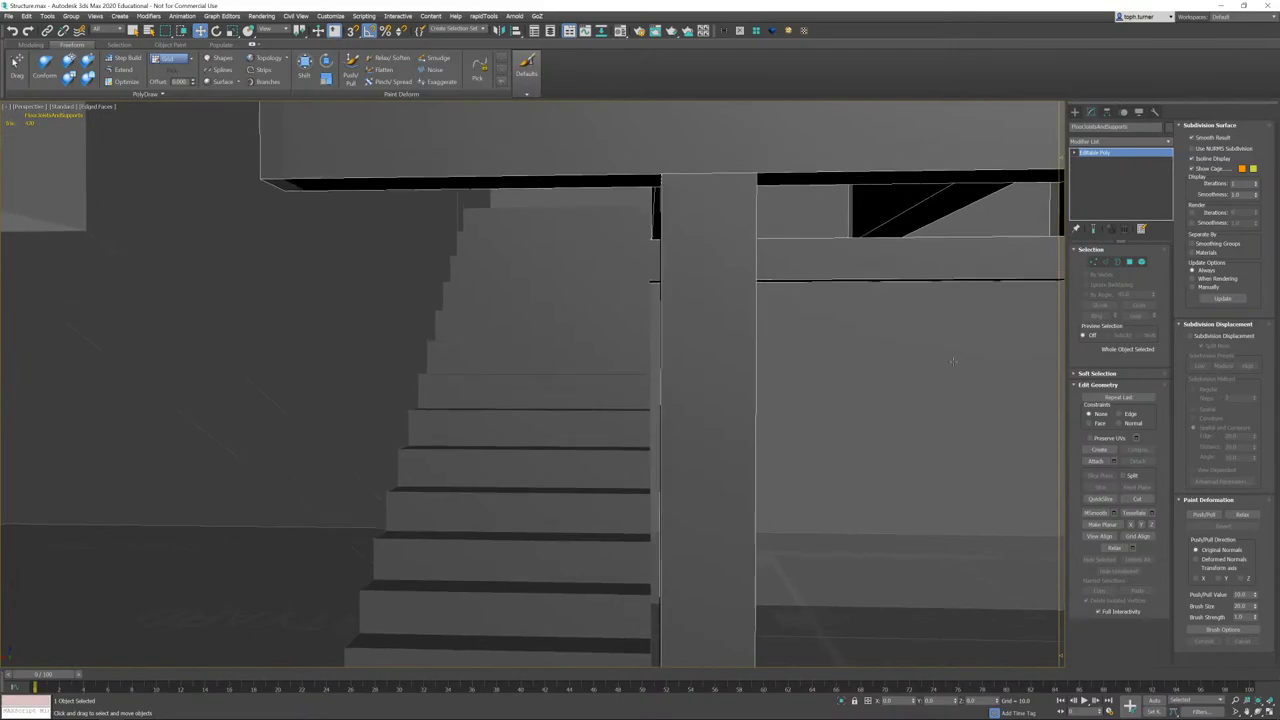
middle_click_drag(686, 329, 732, 289, "alt")
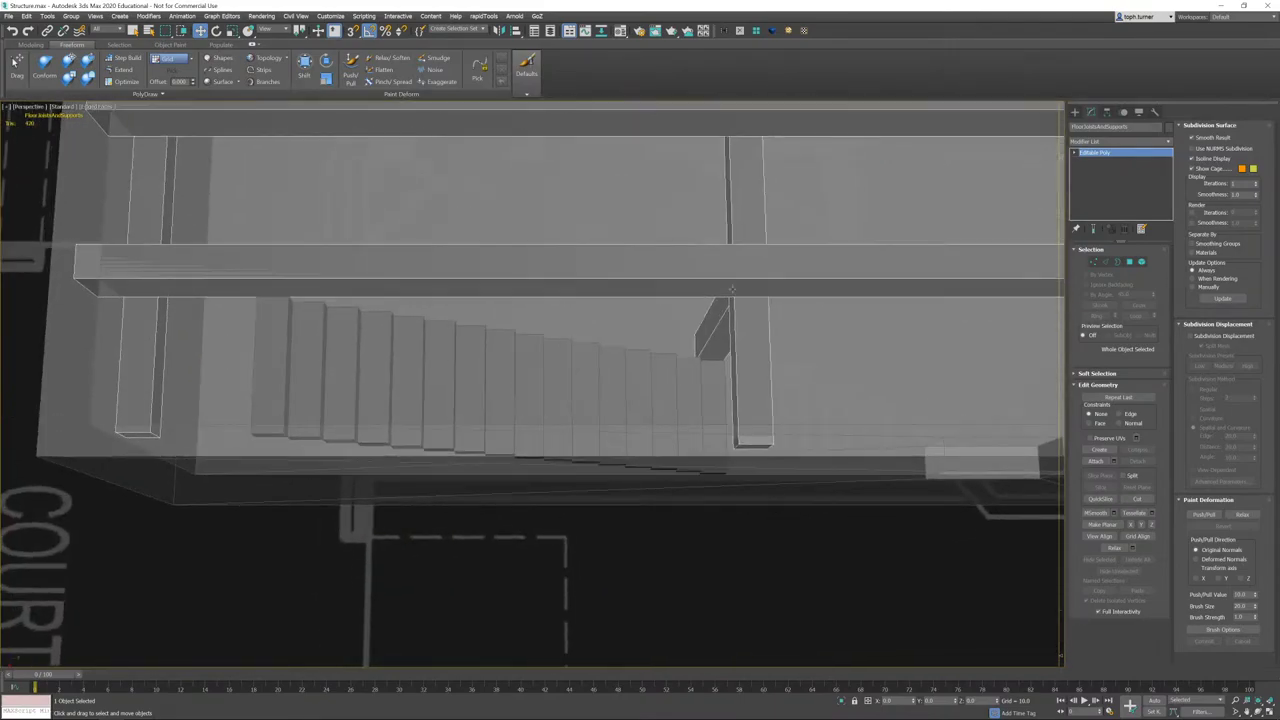
middle_click_drag(175, 263, 151, 307, "alt")
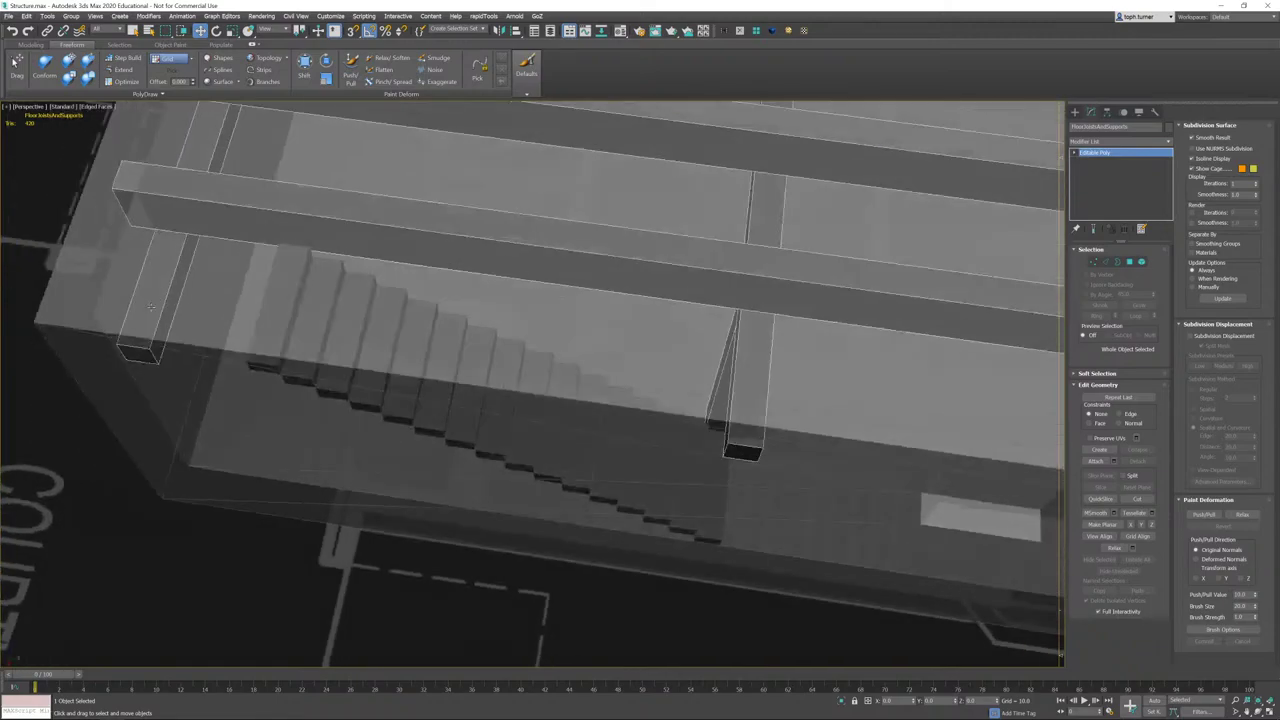
middle_click_drag(558, 284, 173, 152, "alt")
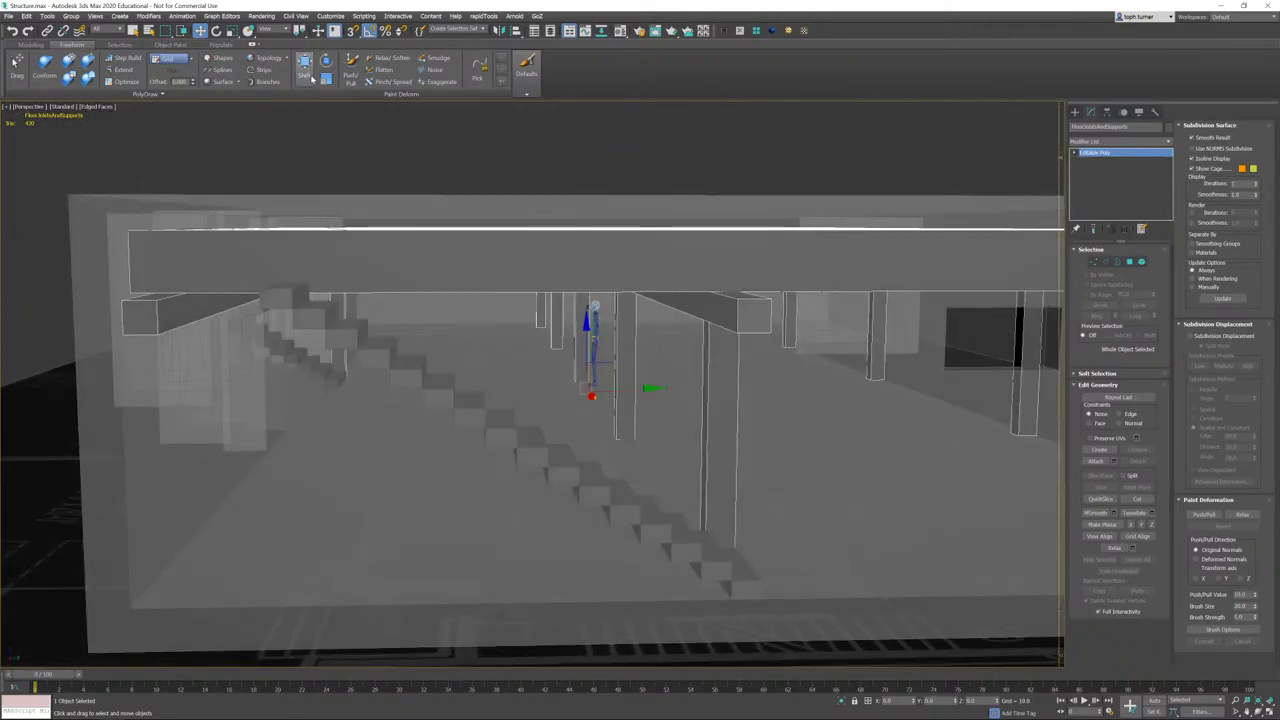
middle_click_drag(850, 340, 605, 262, "alt")
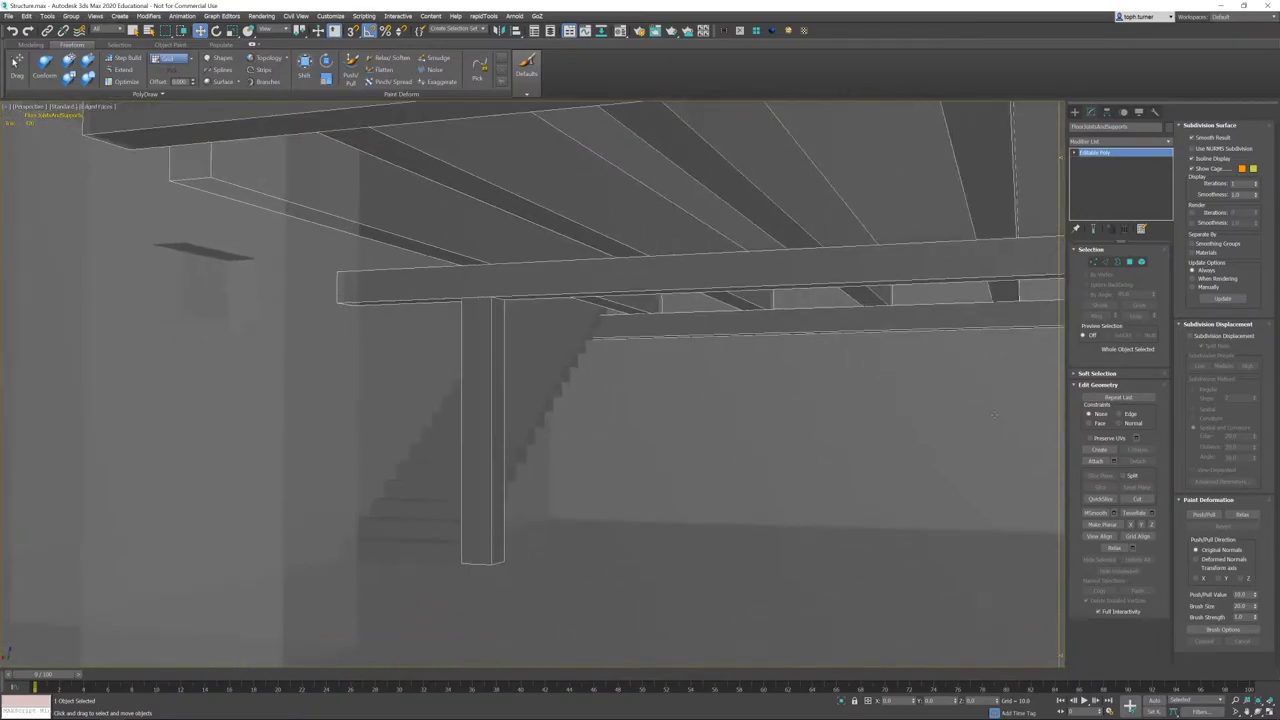
- Examine the beams and posts along the basement and the gap between the two flights of the double-flight staircase
middle_click_drag(994, 414, 862, 440)
scroll(854, 410, "down", 5)
middle_click_drag(843, 380, 657, 440)
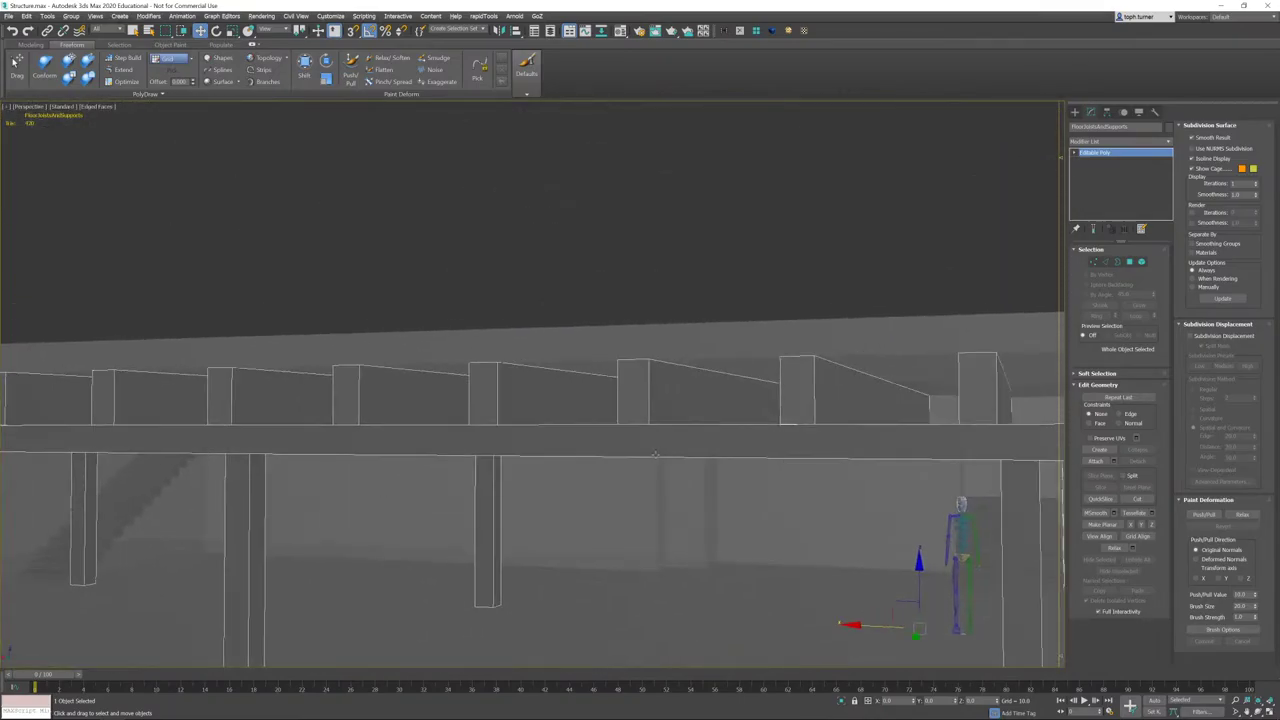
middle_click_drag(398, 372, 280, 360)
middle_click_drag(700, 400, 440, 365, "alt")
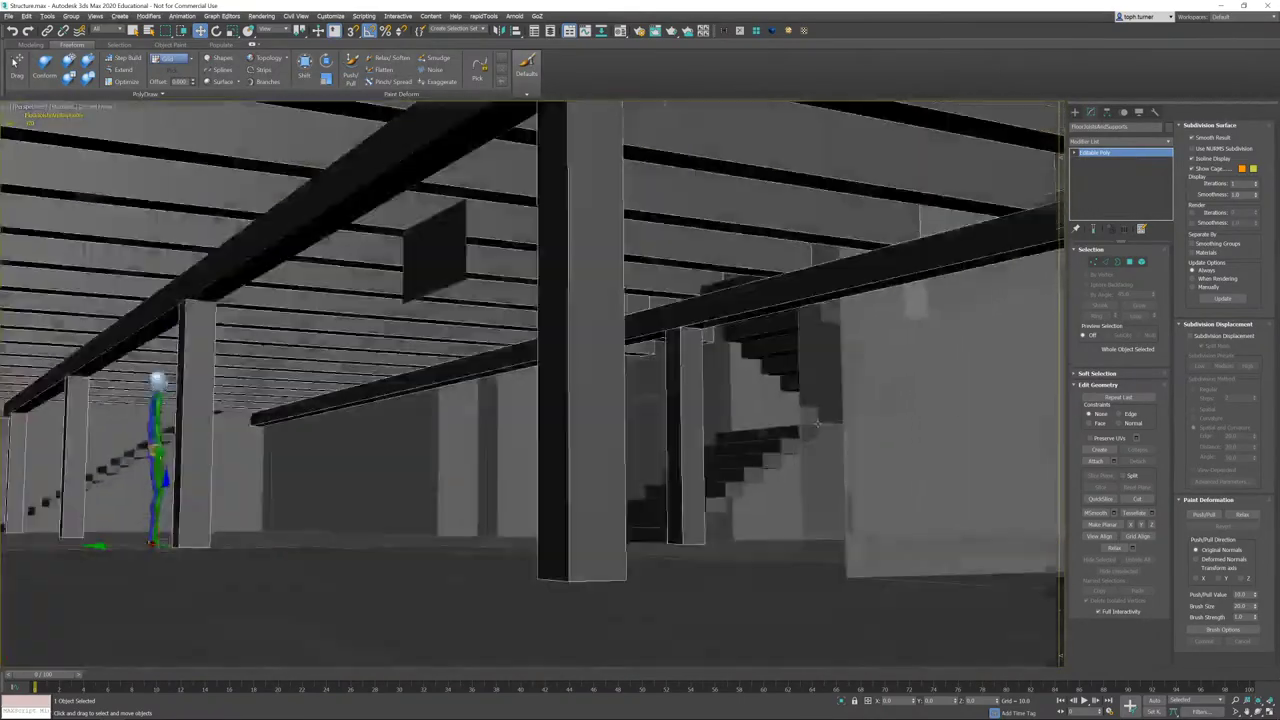
scroll(796, 430, "up", 5)
scroll(796, 430, "down", 5)
middle_click_drag(796, 430, 680, 460, "alt")
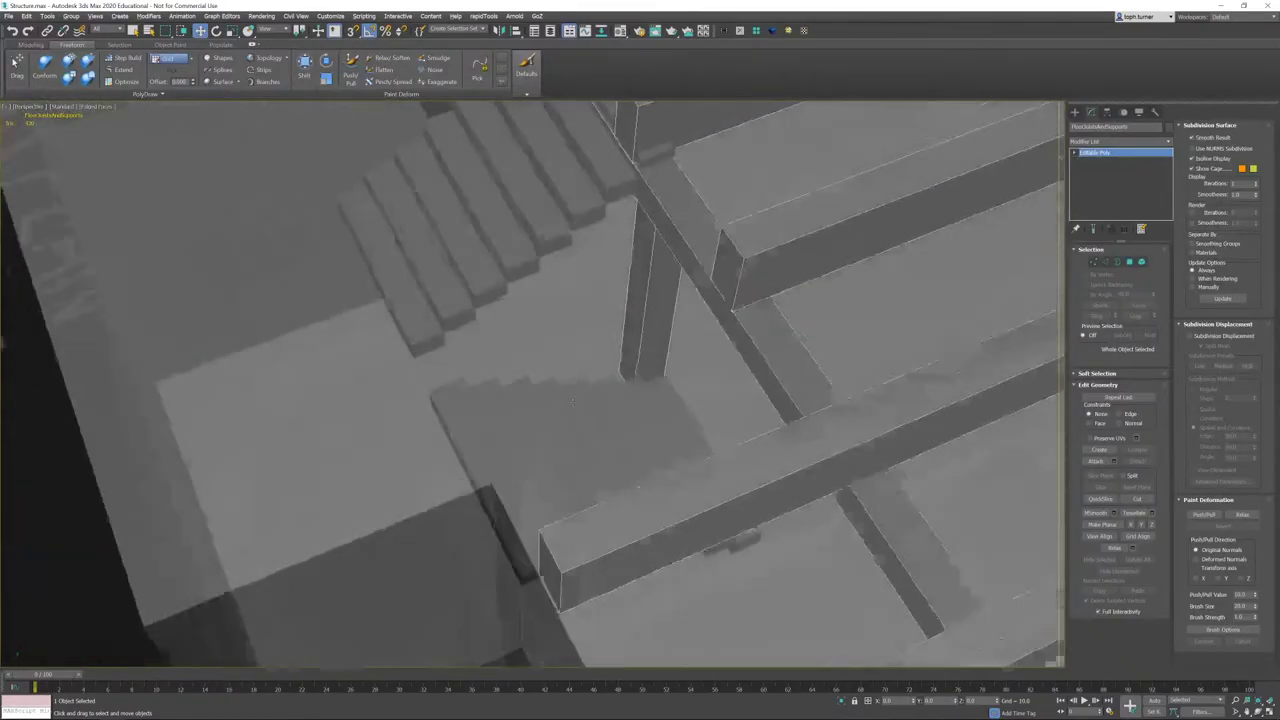
middle_click_drag(572, 400, 536, 364, "alt")
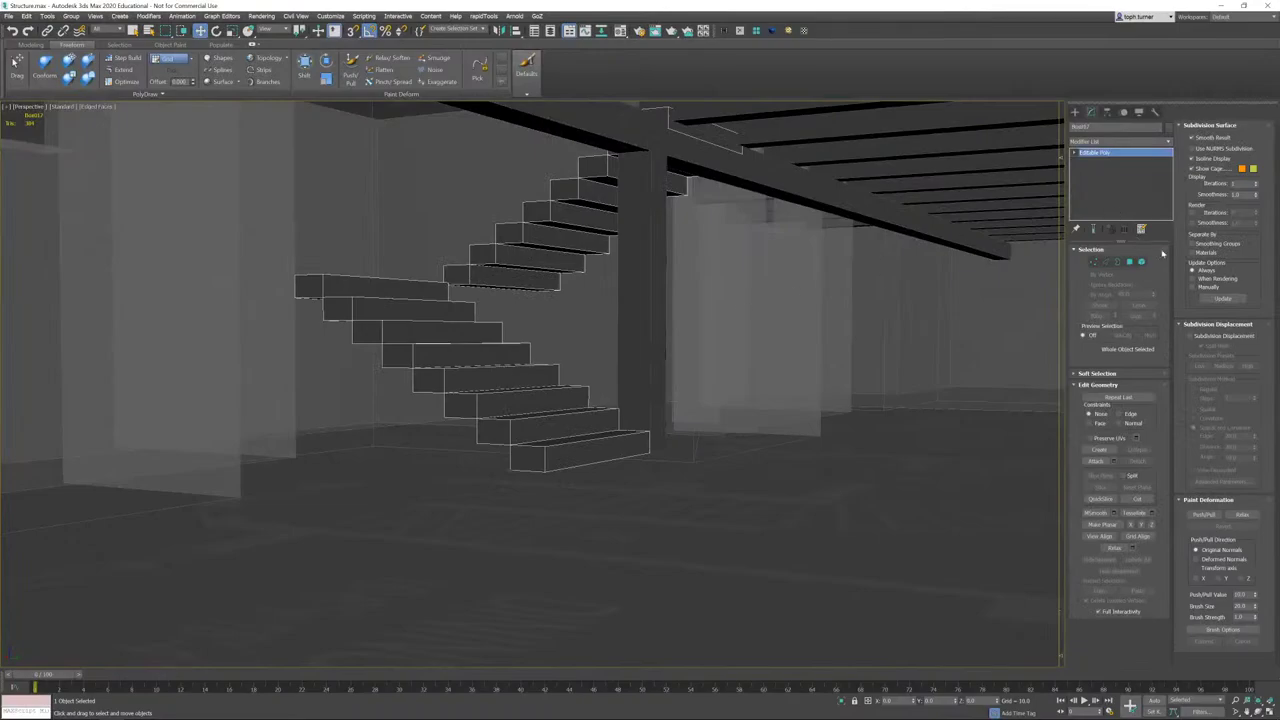
- Clone the step nearest the landing area of the double-flight staircase as an element, offset along Y toward the end wall
left_click(1130, 262)
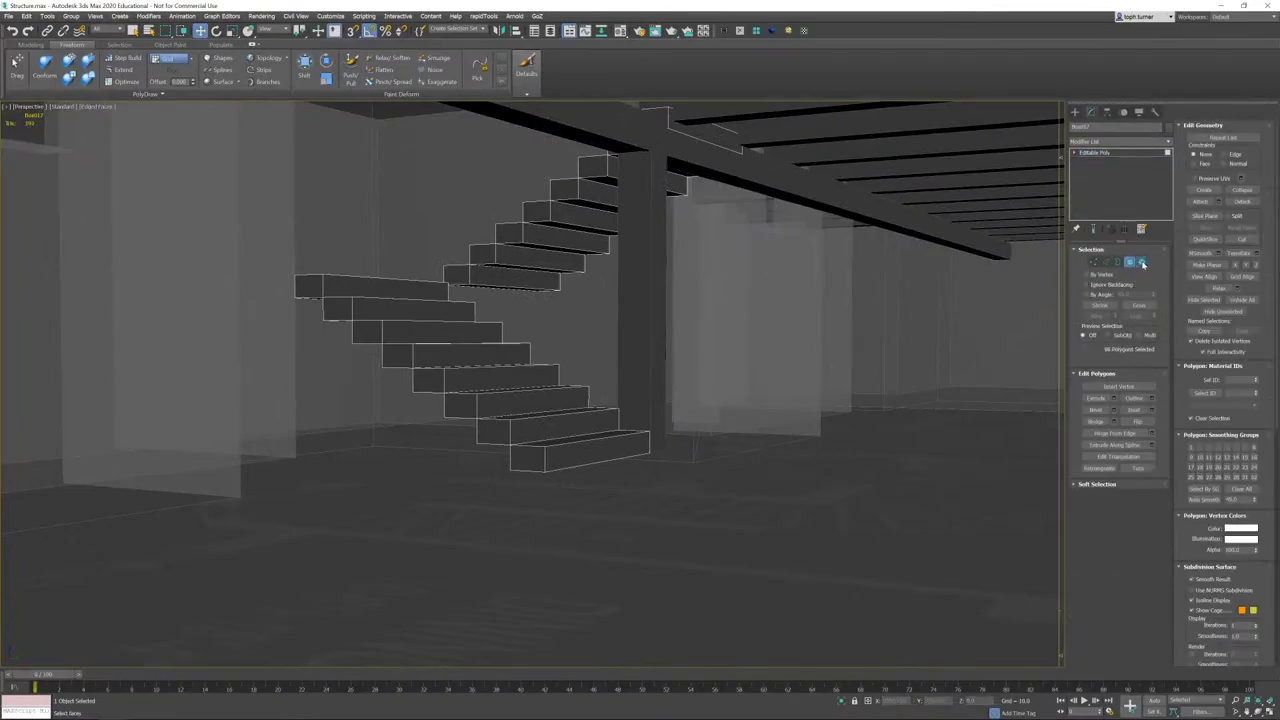
left_click(1143, 263)
key("z")
middle_click_drag(528, 341, 637, 331, "alt")
scroll(688, 378, "down", 2)
scroll(637, 331, "down", 4)
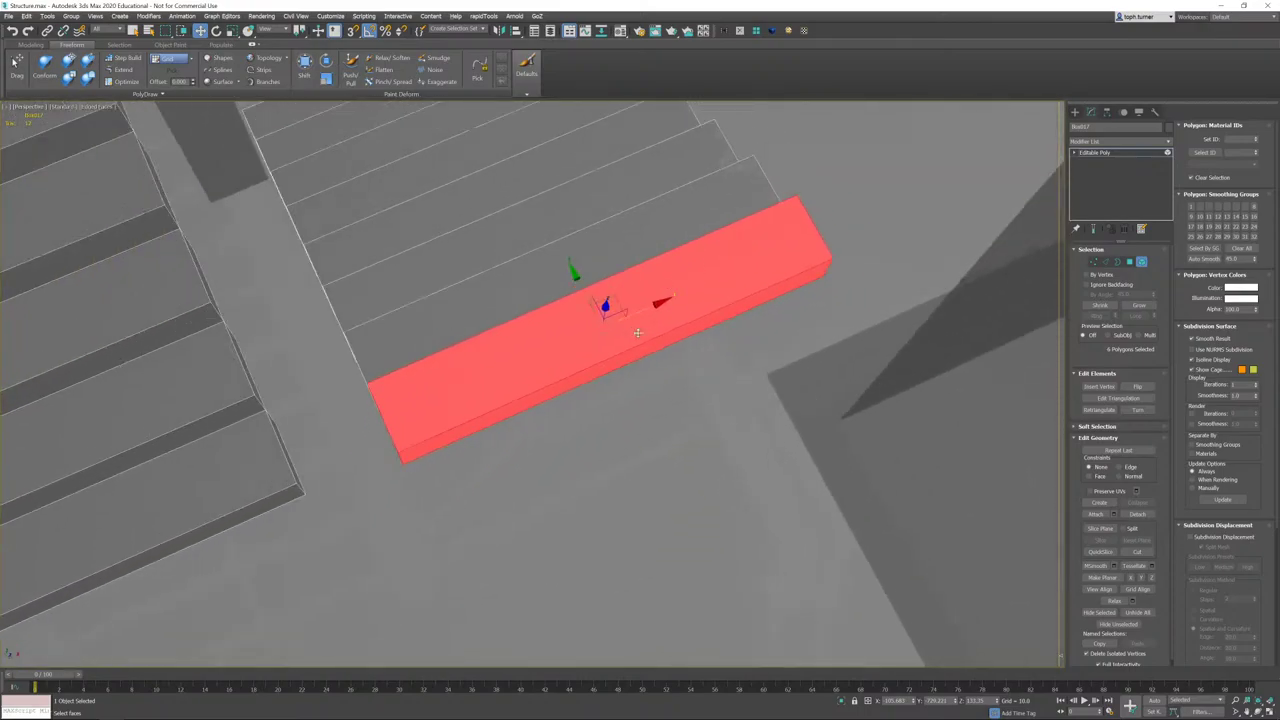
middle_click_drag(694, 400, 731, 299, "alt")
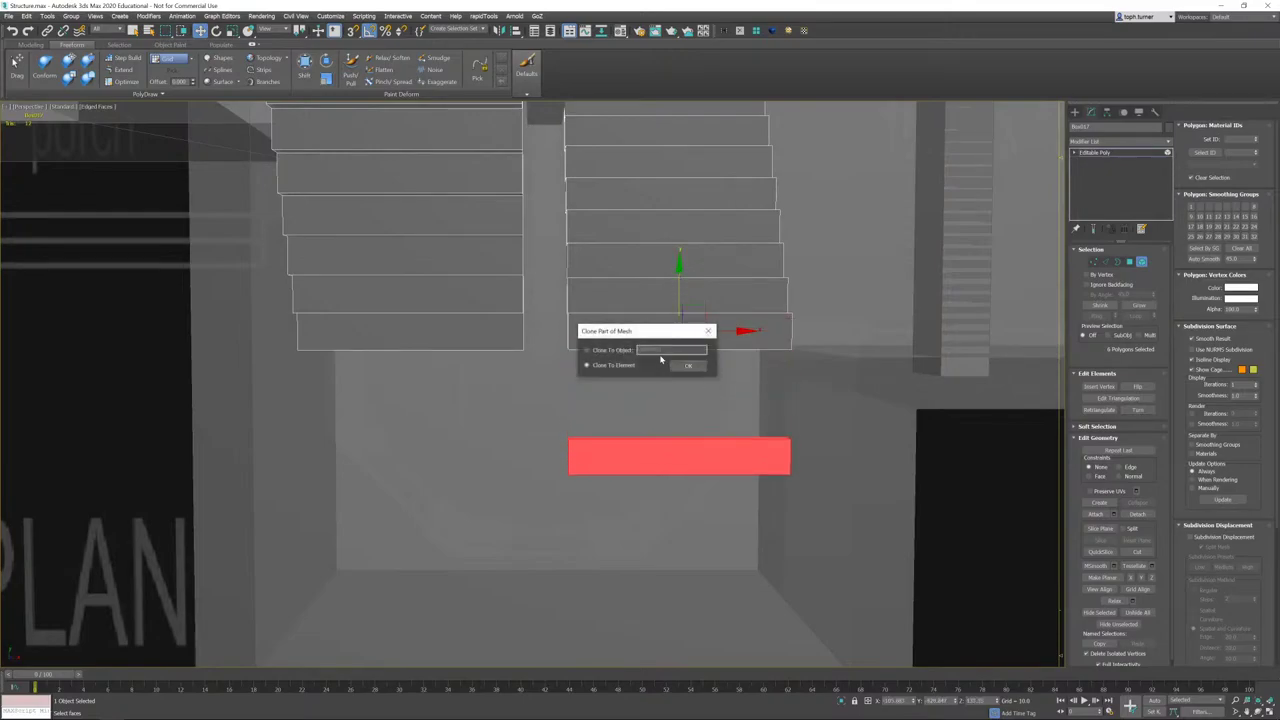
- Move the cloned step's end vertices along X in the top view so it spans the full width of both flights
left_click(1094, 262)
left_click_drag(563, 428, 599, 522)
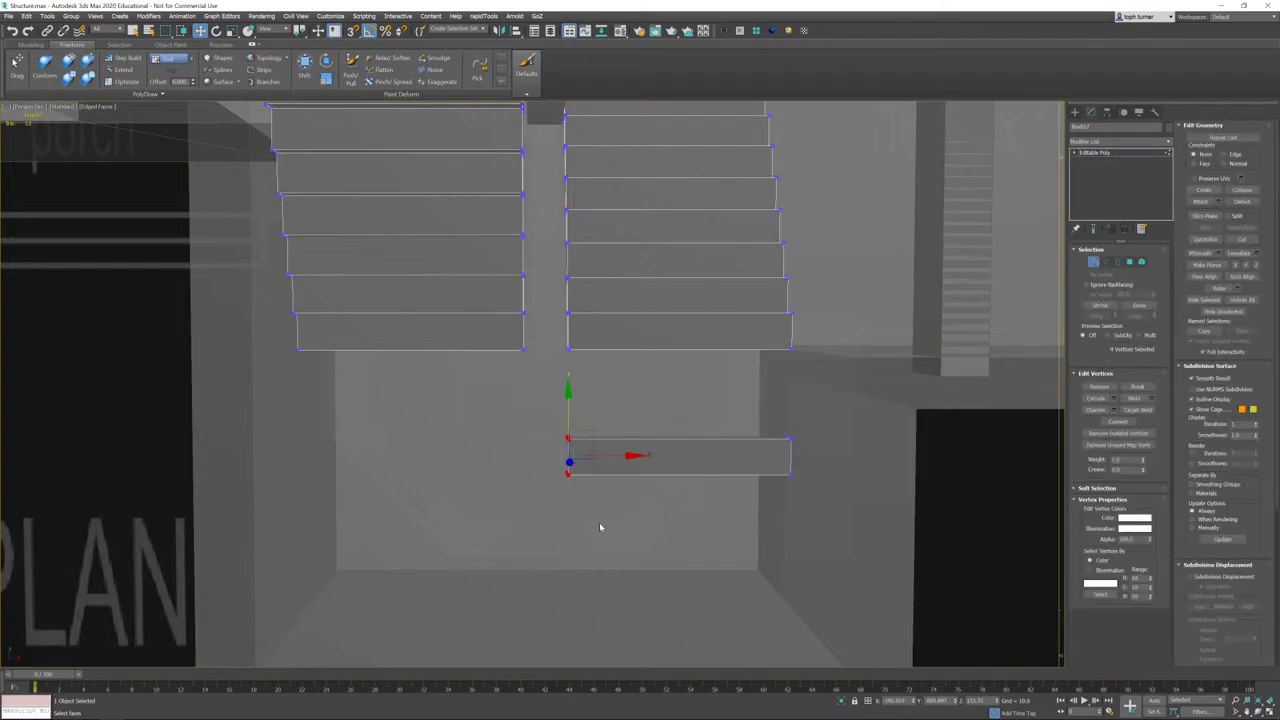
key("t")
key("z")
middle_click_drag(766, 457, 800, 150)
scroll(760, 226, "down", 10)
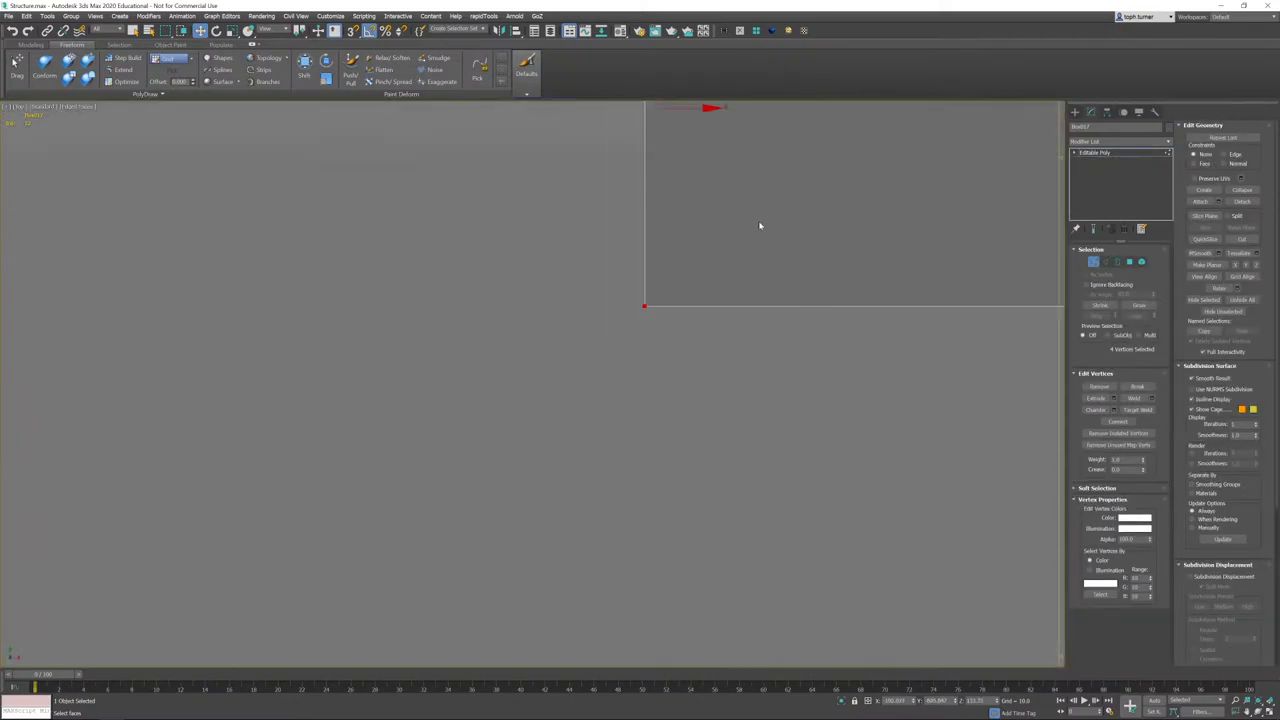
scroll(816, 268, "down", 3)
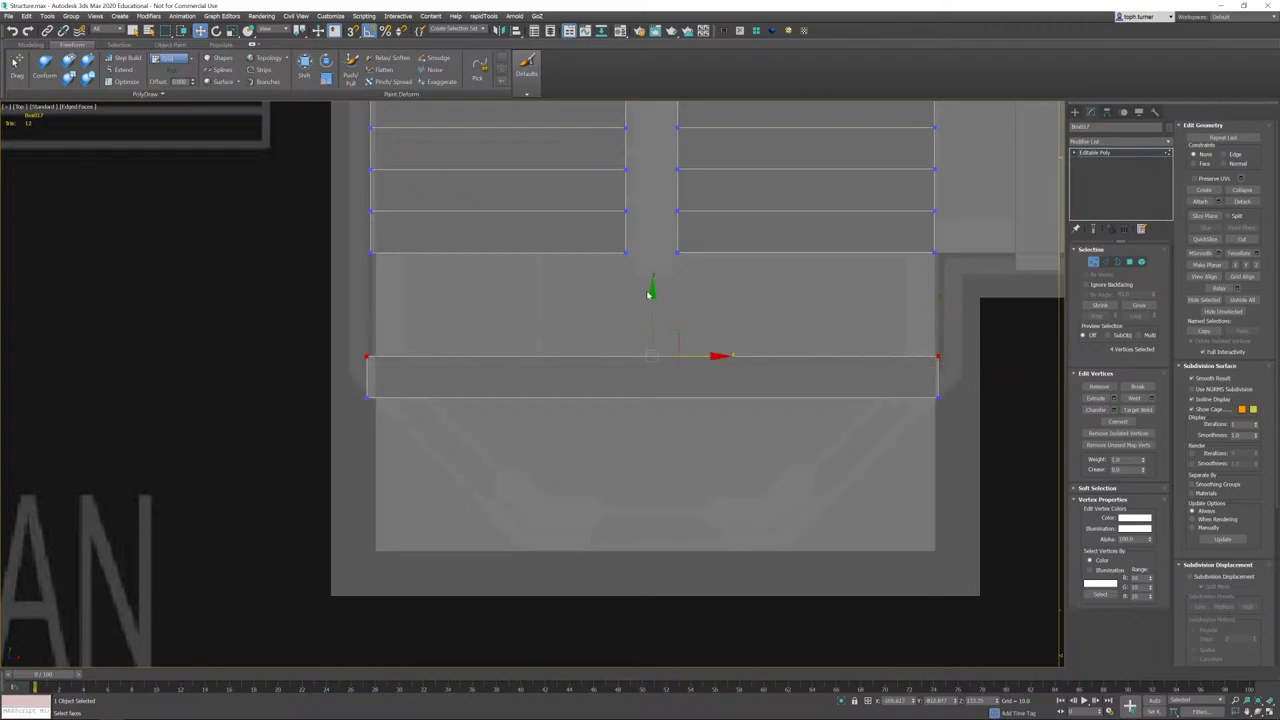
- Stretch the widened step along Y from the edge of the flights to the end wall as a landing, and leave vertex editing
left_click_drag(651, 297, 645, 219)
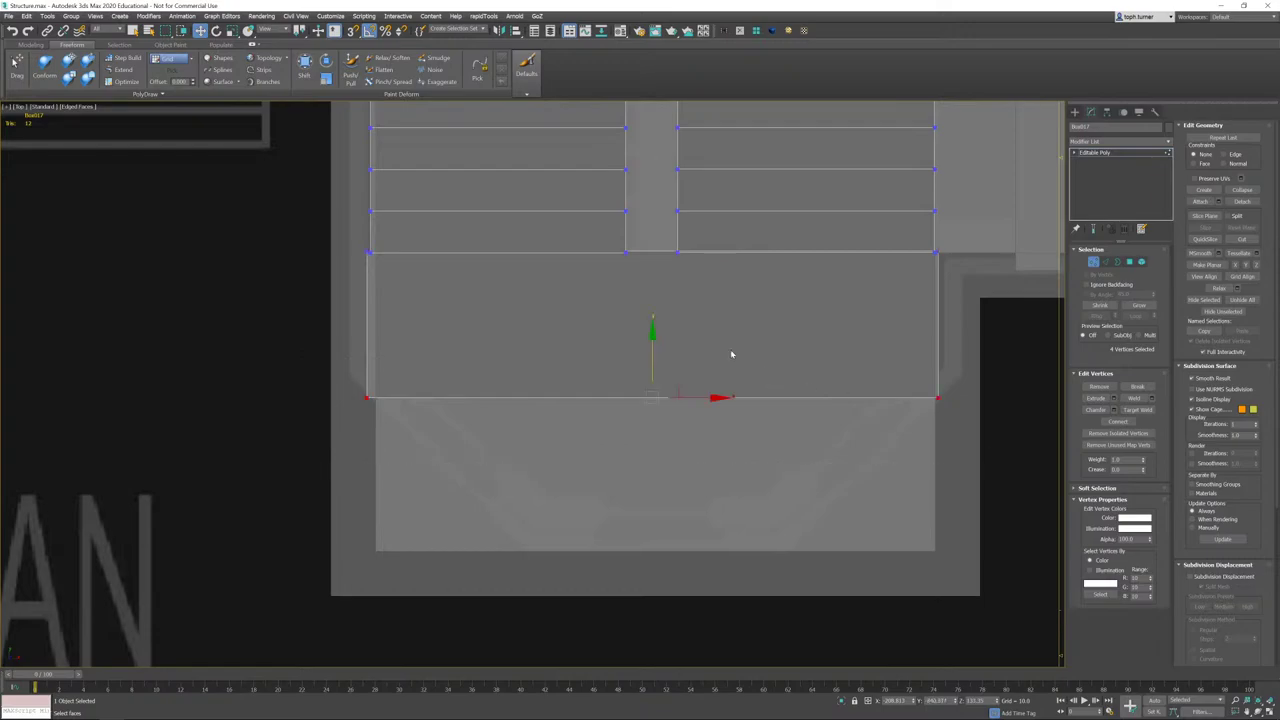
left_click_drag(651, 333, 651, 488)
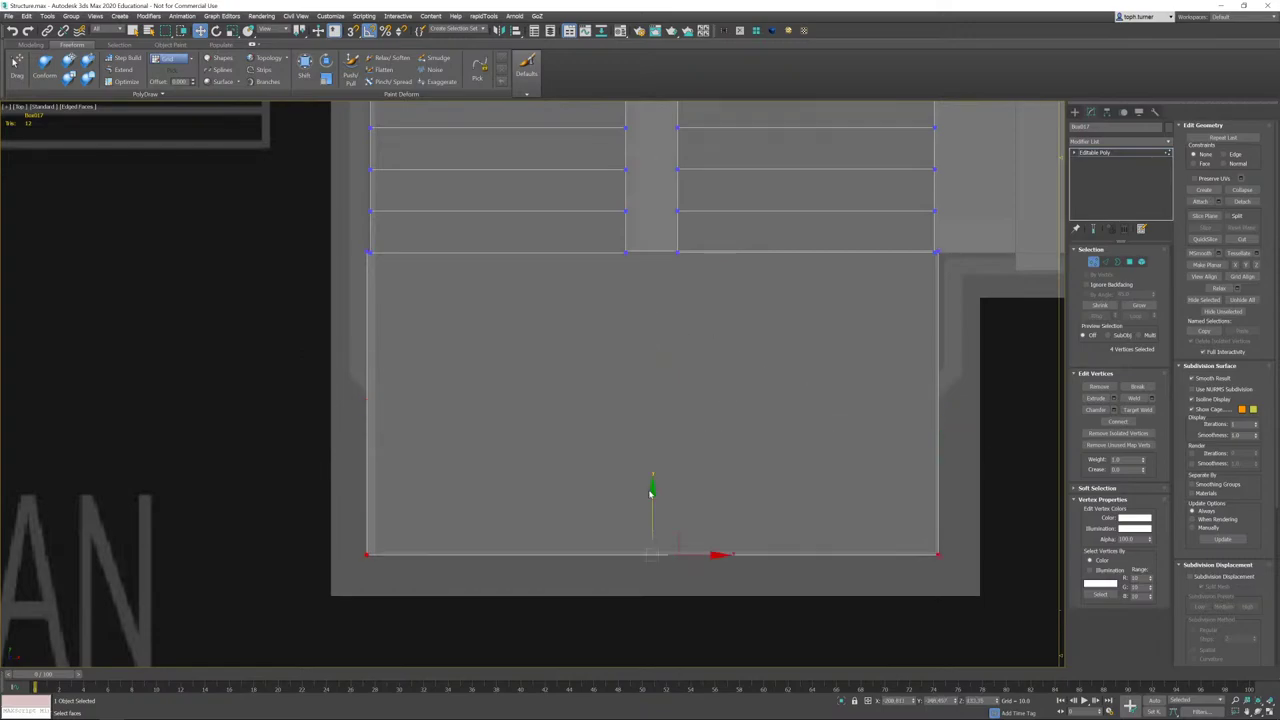
left_click(1094, 262)
- Export the selected stairs object over the existing ProxyStairs.fbx file
middle_click_drag(846, 318, 688, 291)
key("p")
key("z")
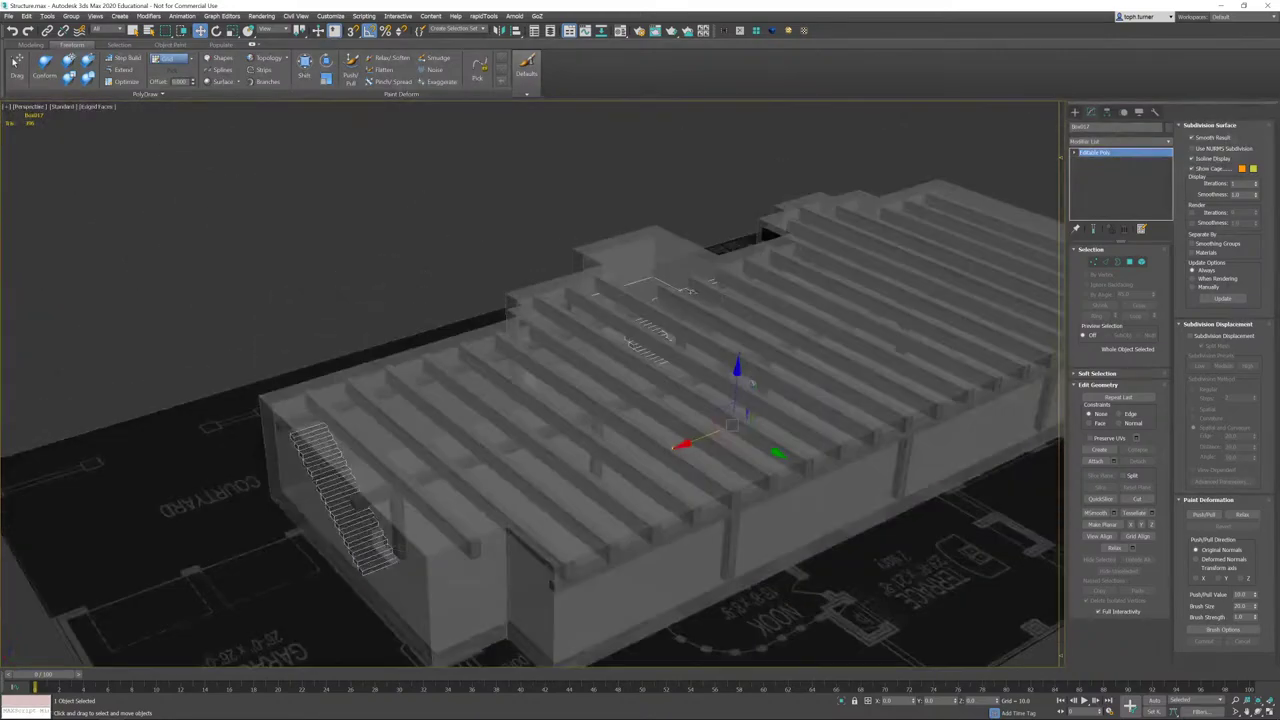
middle_click_drag(345, 280, 338, 300, "alt")
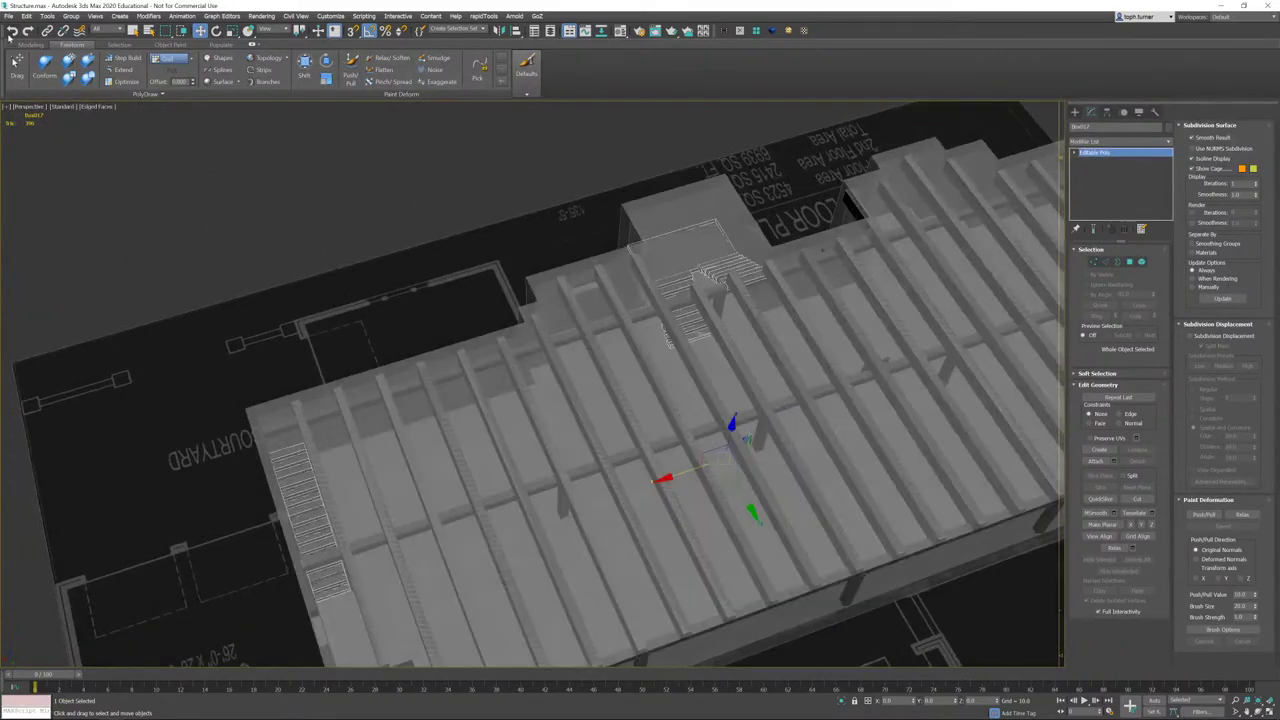
left_click(7, 17)
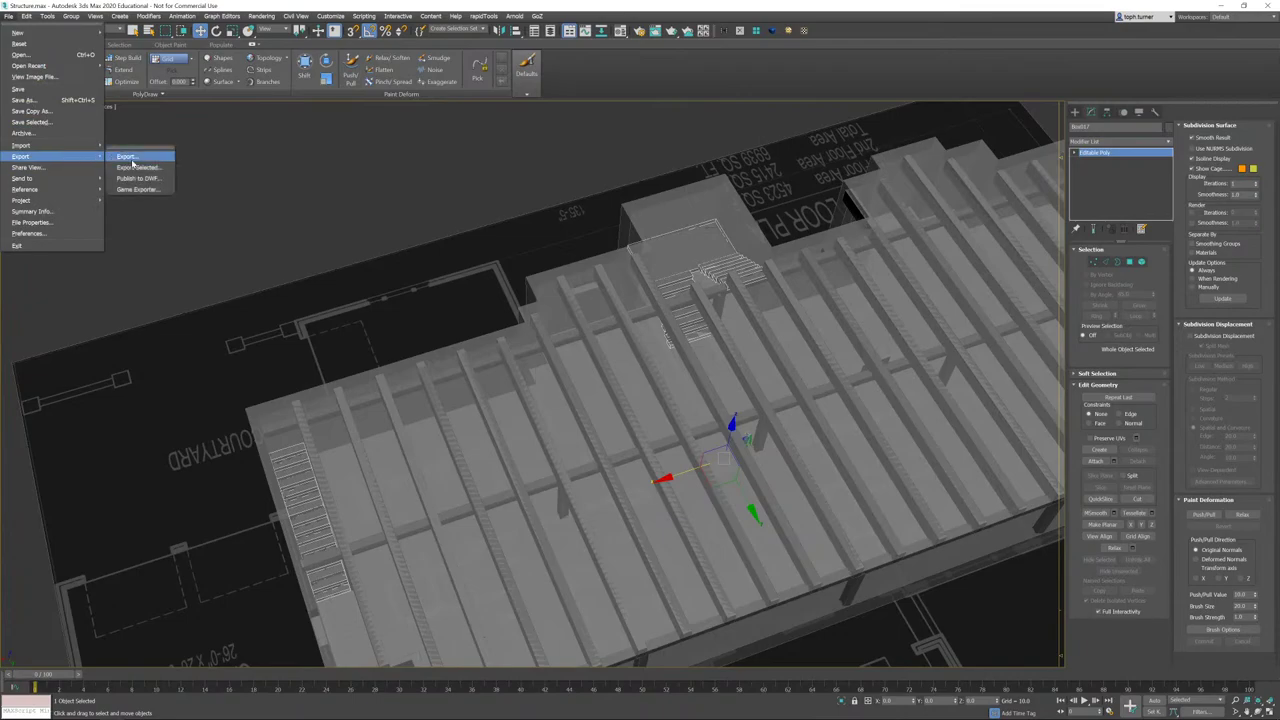
left_click(135, 168)
key("super")
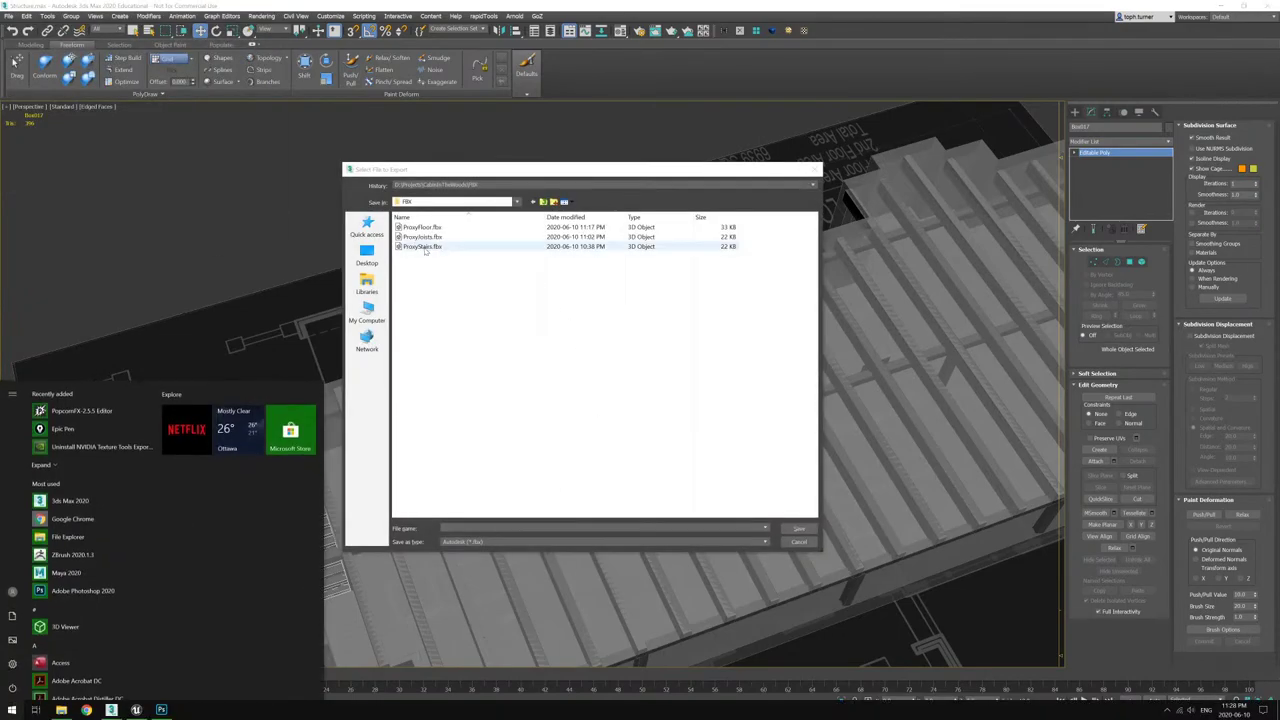
double_click(424, 248)
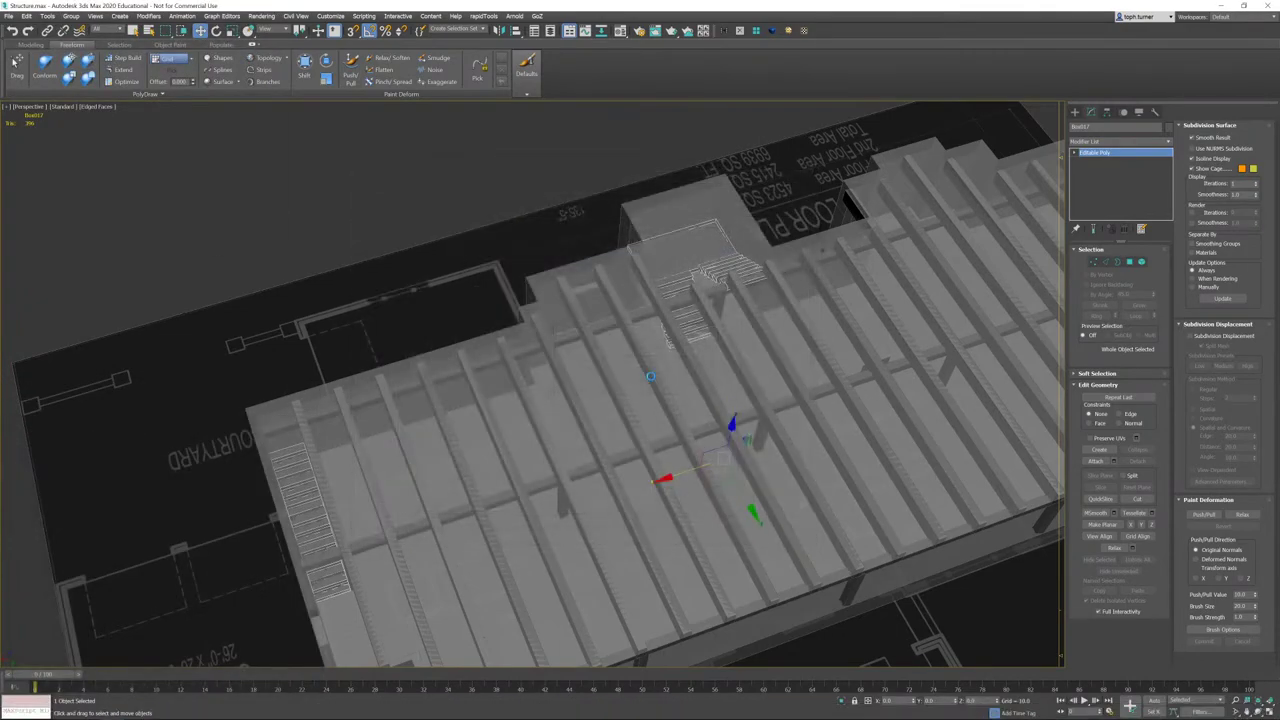
left_click(643, 520)
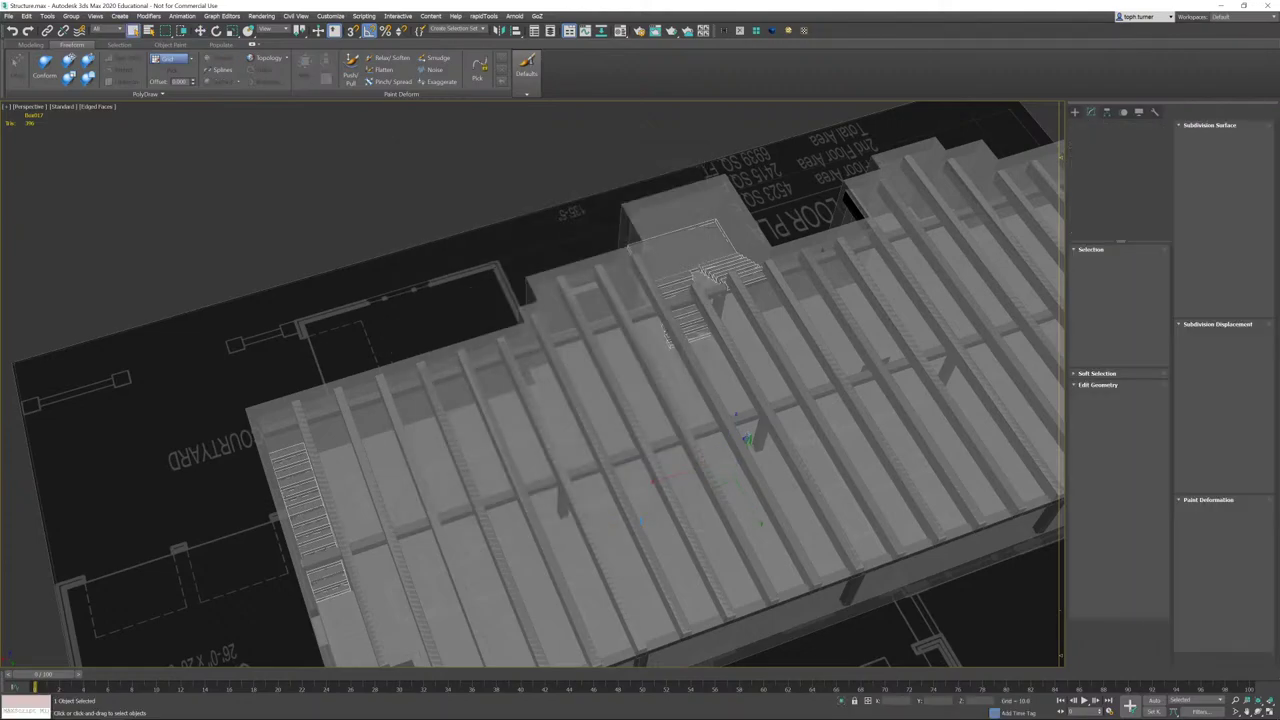
- Switch to Unreal Editor and reimport the ProxyStairs mesh
mouse_move(181, 717)
left_click(136, 710)
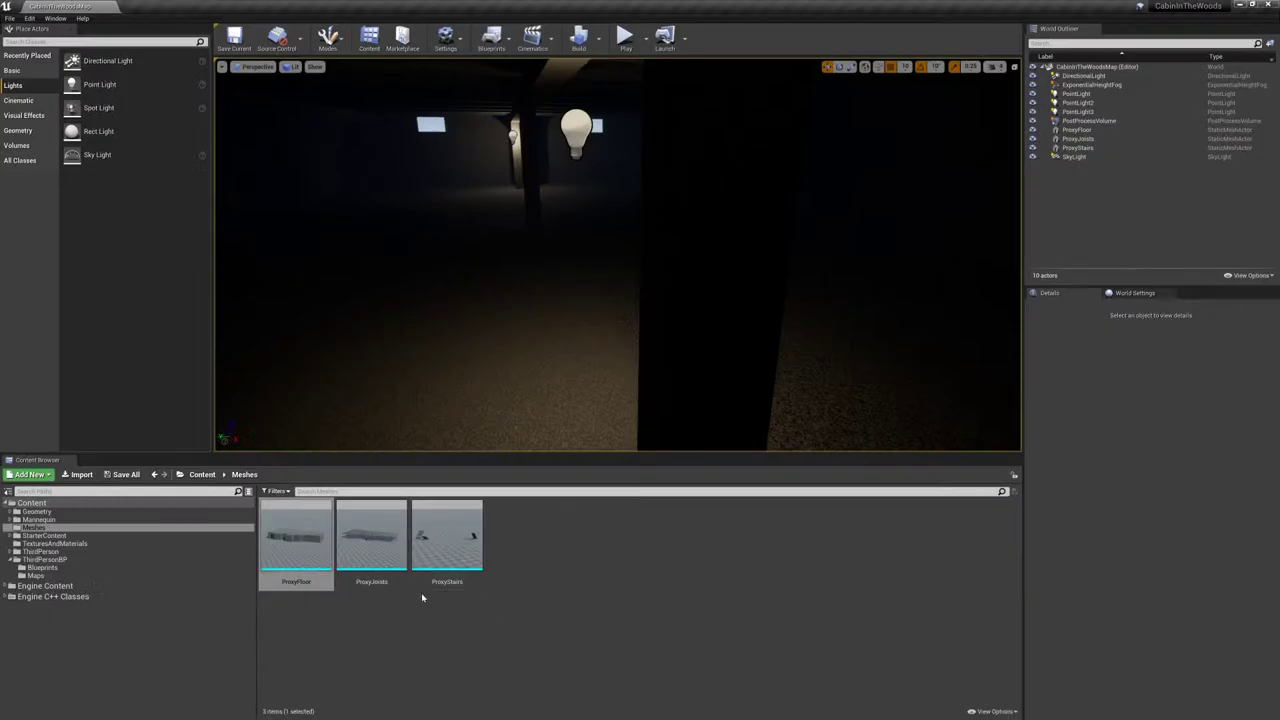
right_click(465, 549)
left_click(508, 268)
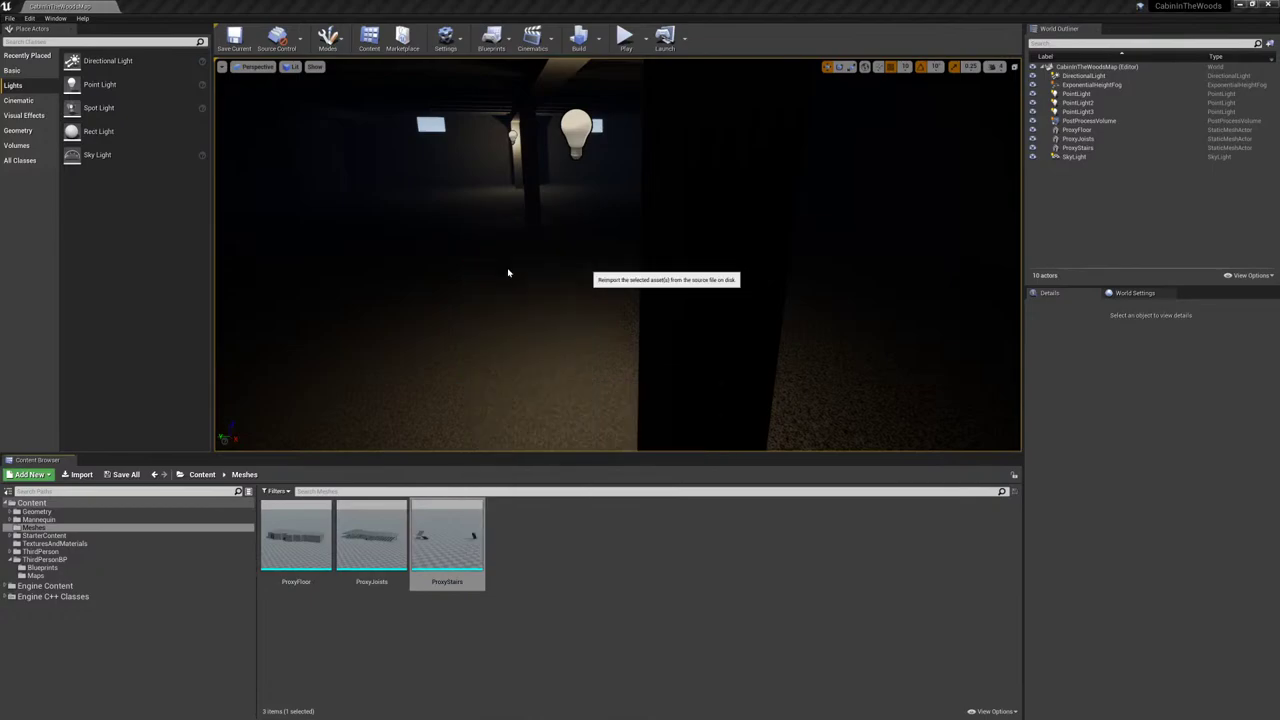
- Playtest the level full screen, walking the character up the nearby stairs onto the new landing and back down to the basement floor
left_click(626, 40)
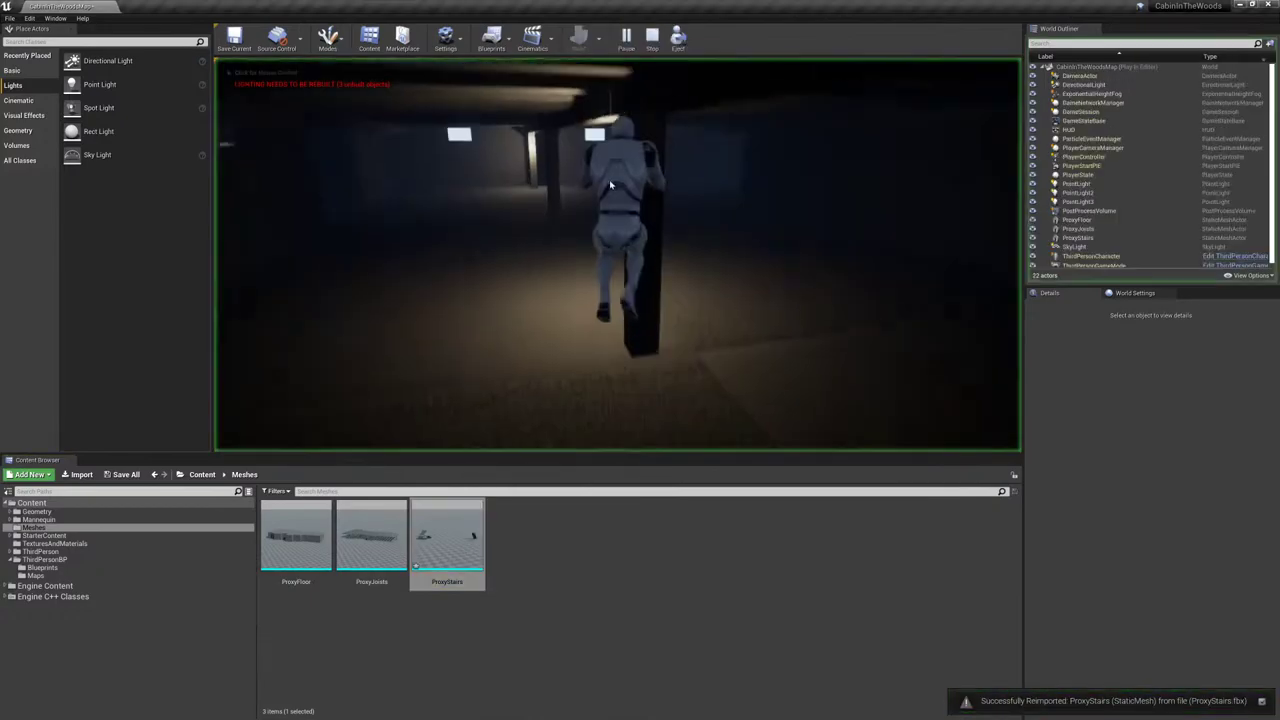
key("F11")
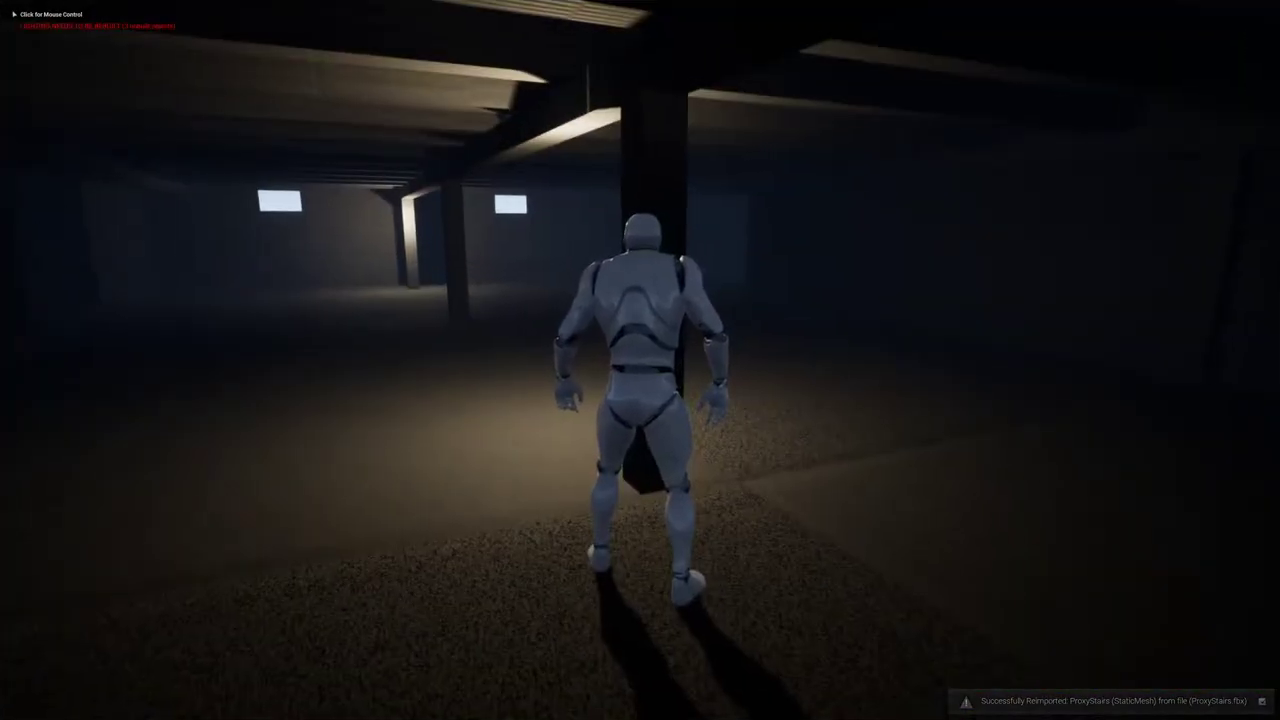
left_click(640, 360)
key("w")
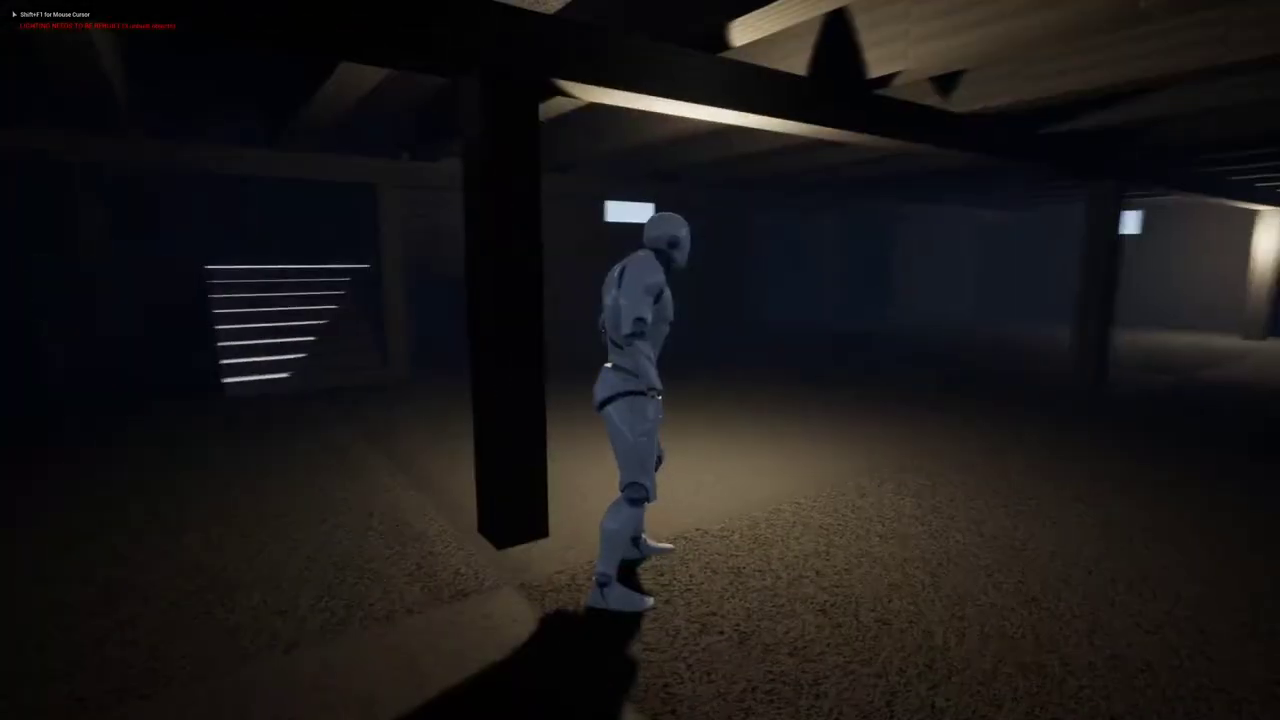
key("w")
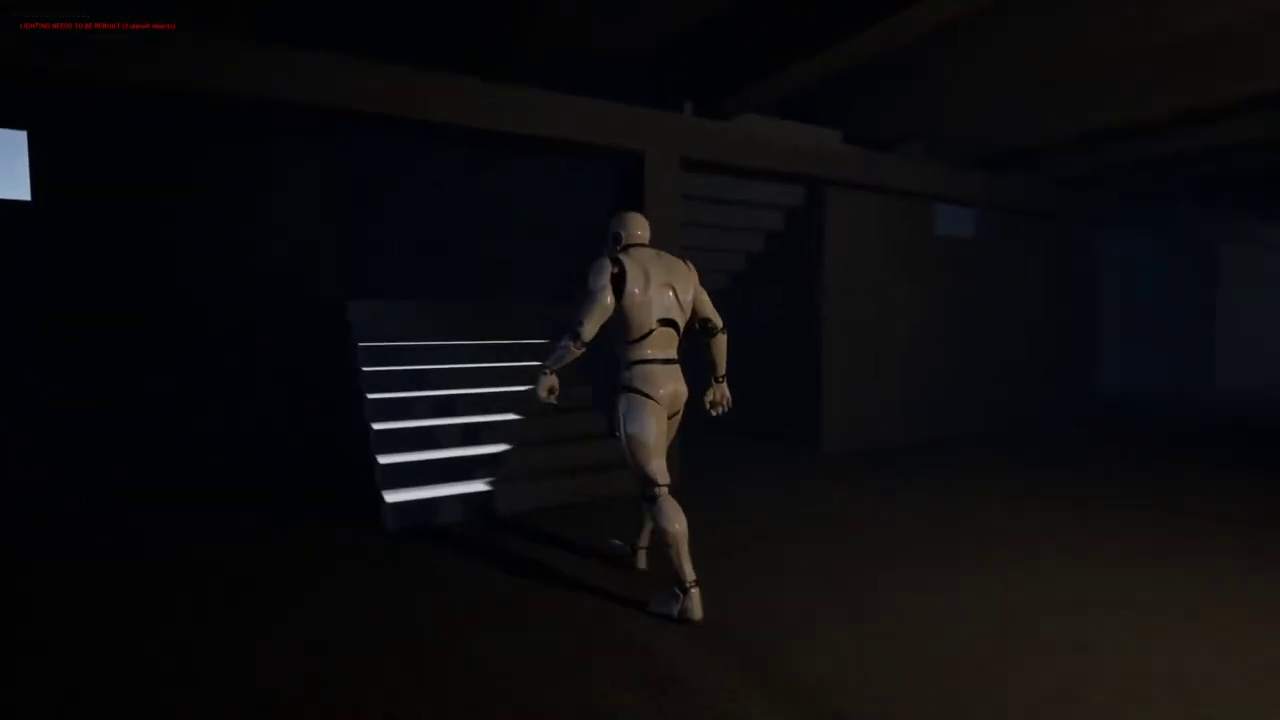
key("w")
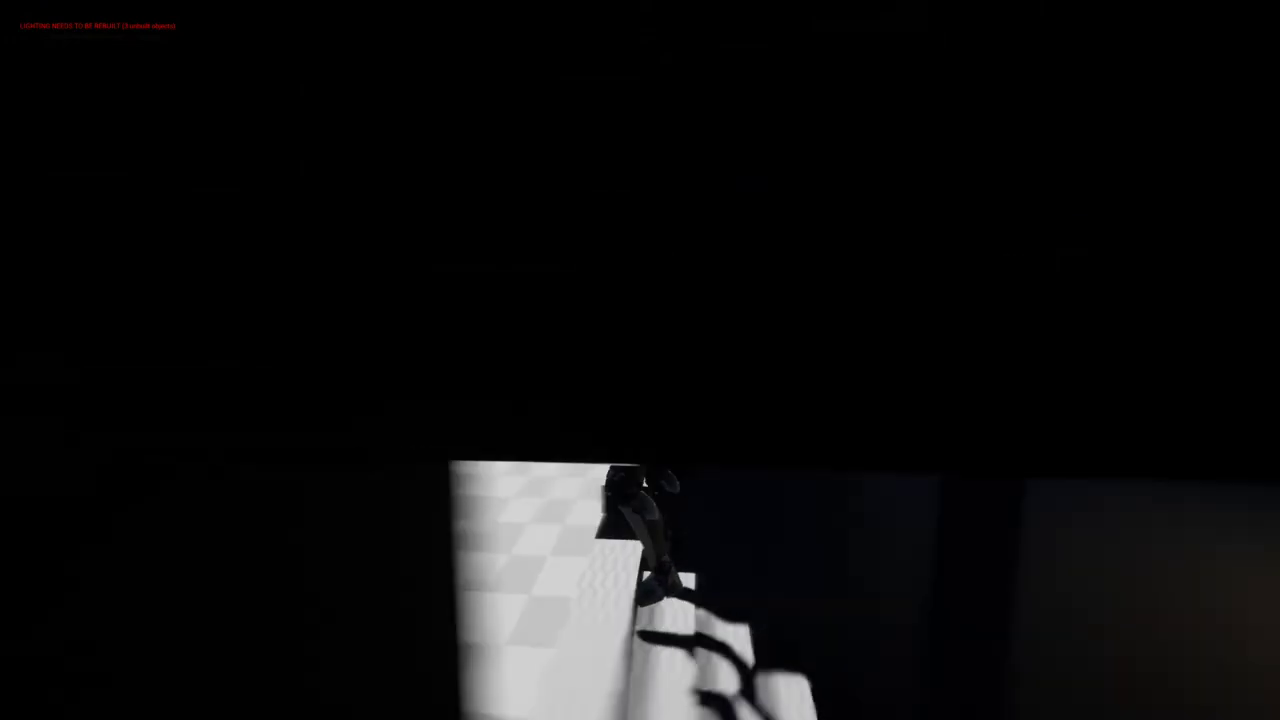
key("w")
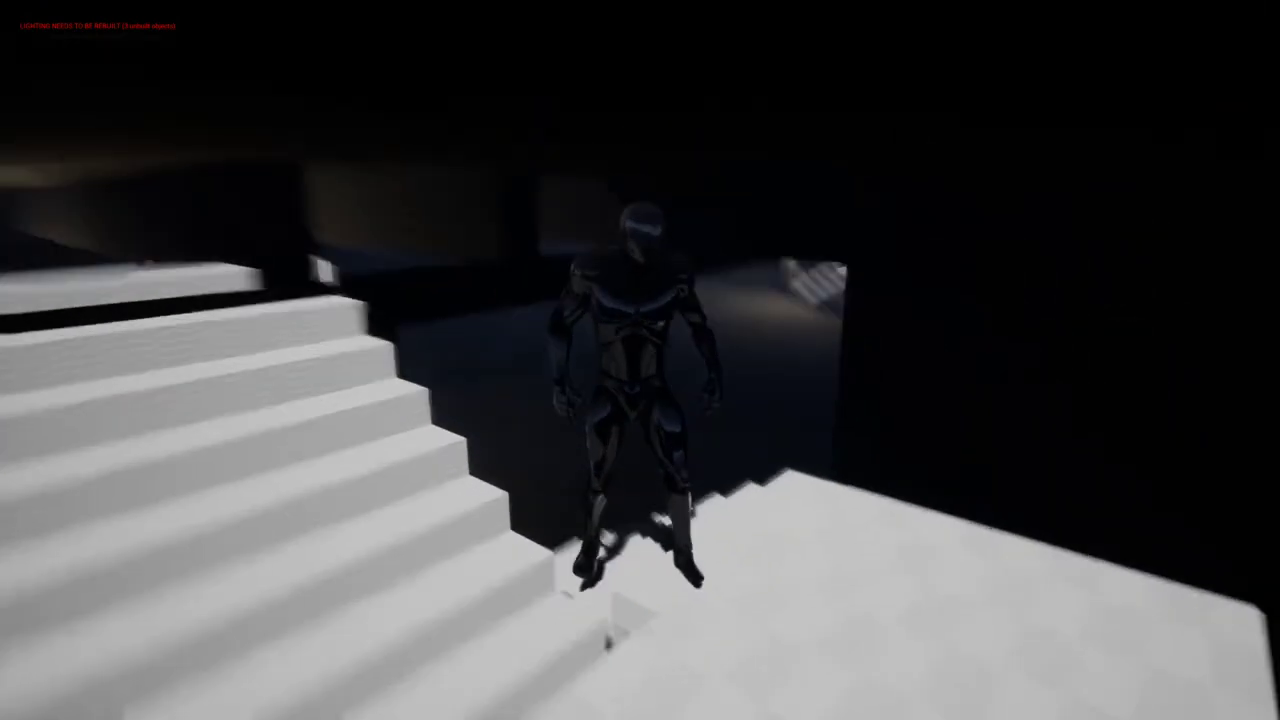
key("w")
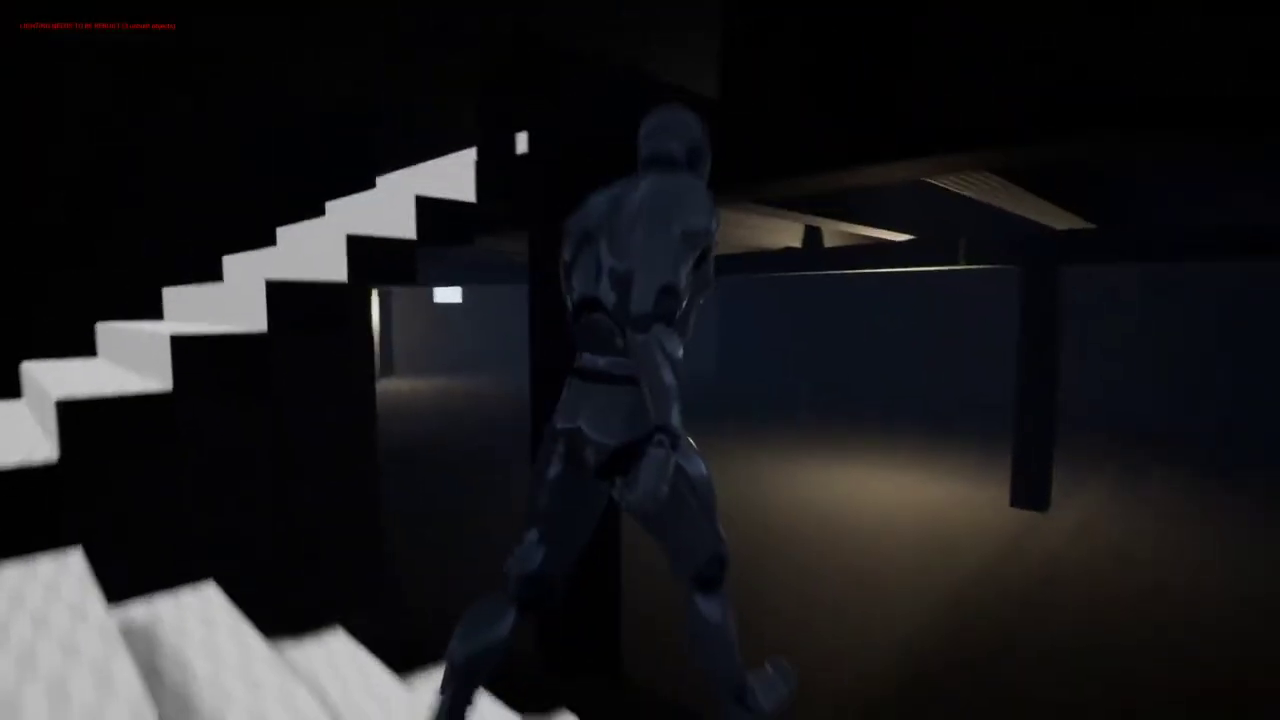
key("w")
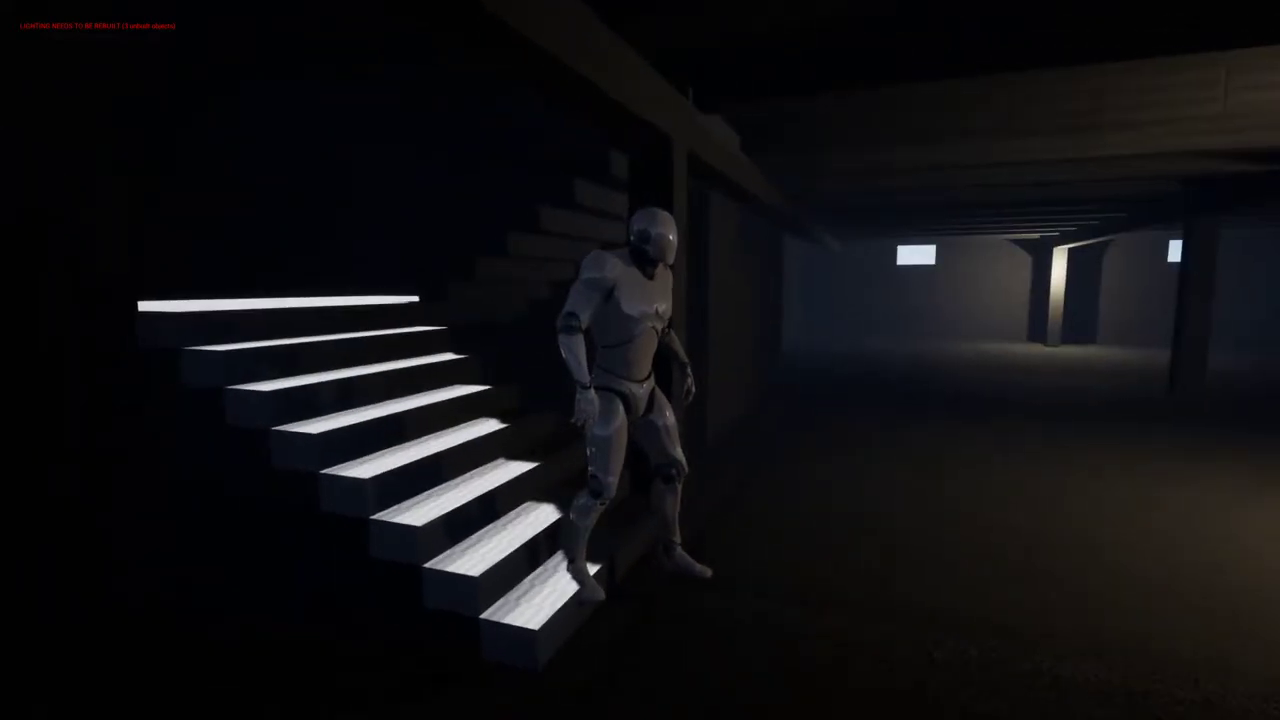
- Walk the character across to the staircase at the far end of the basement and test it in both directions
key("w")
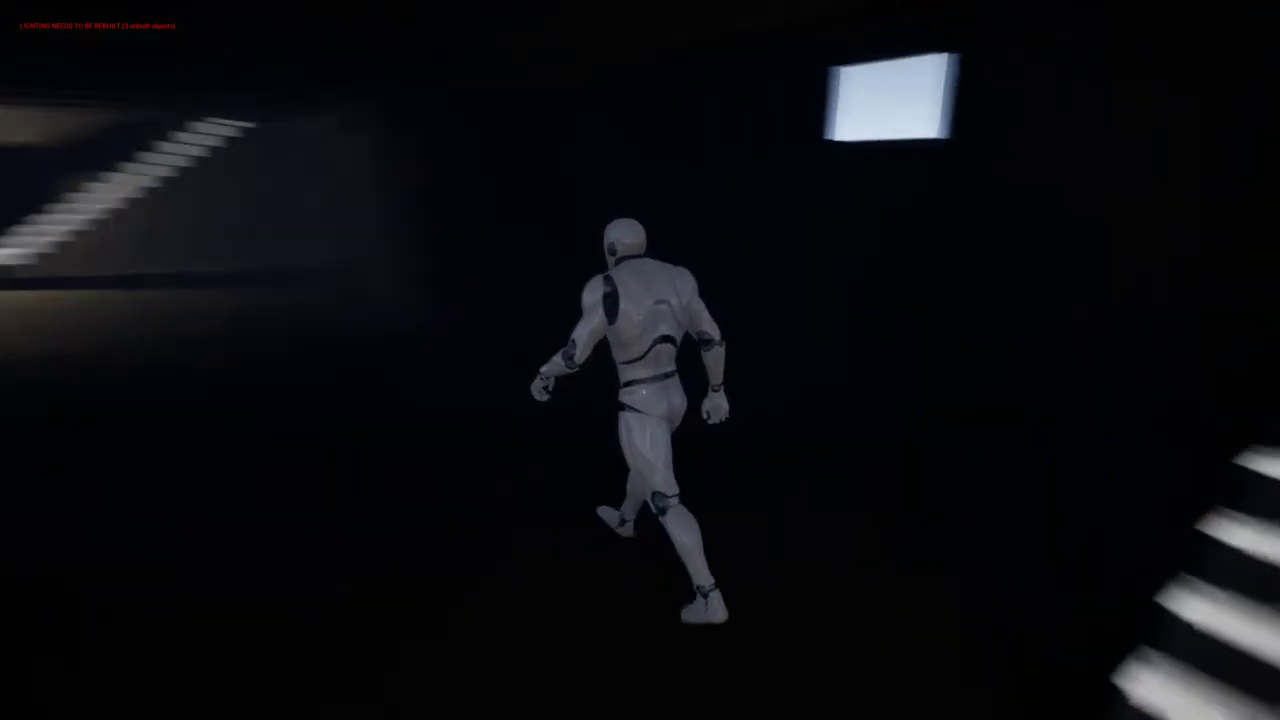
key("w")
key("w")
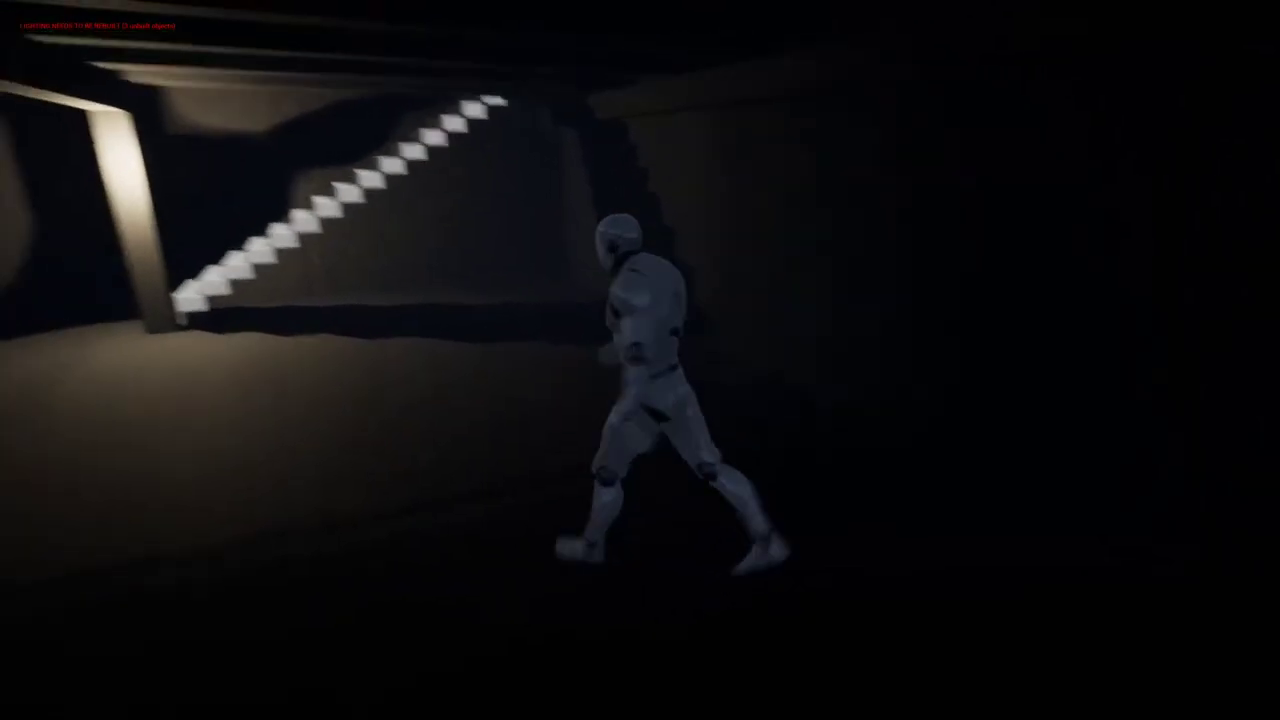
key("w")
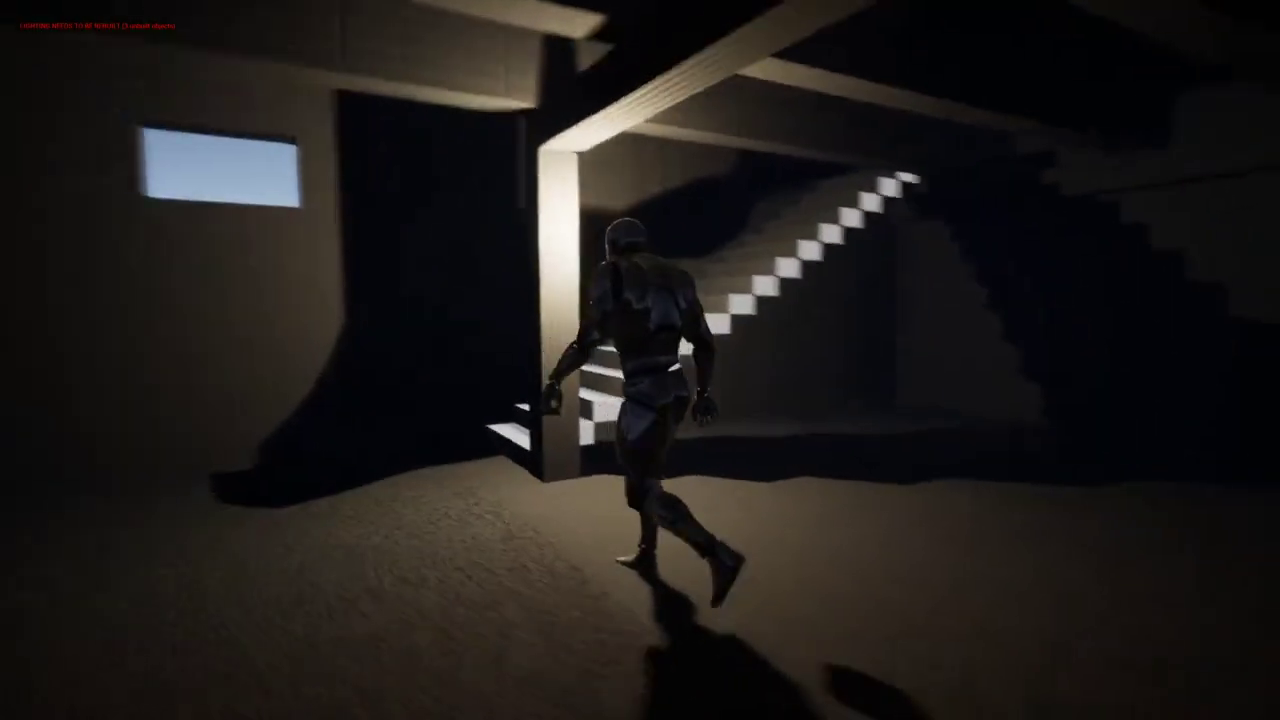
key("s")
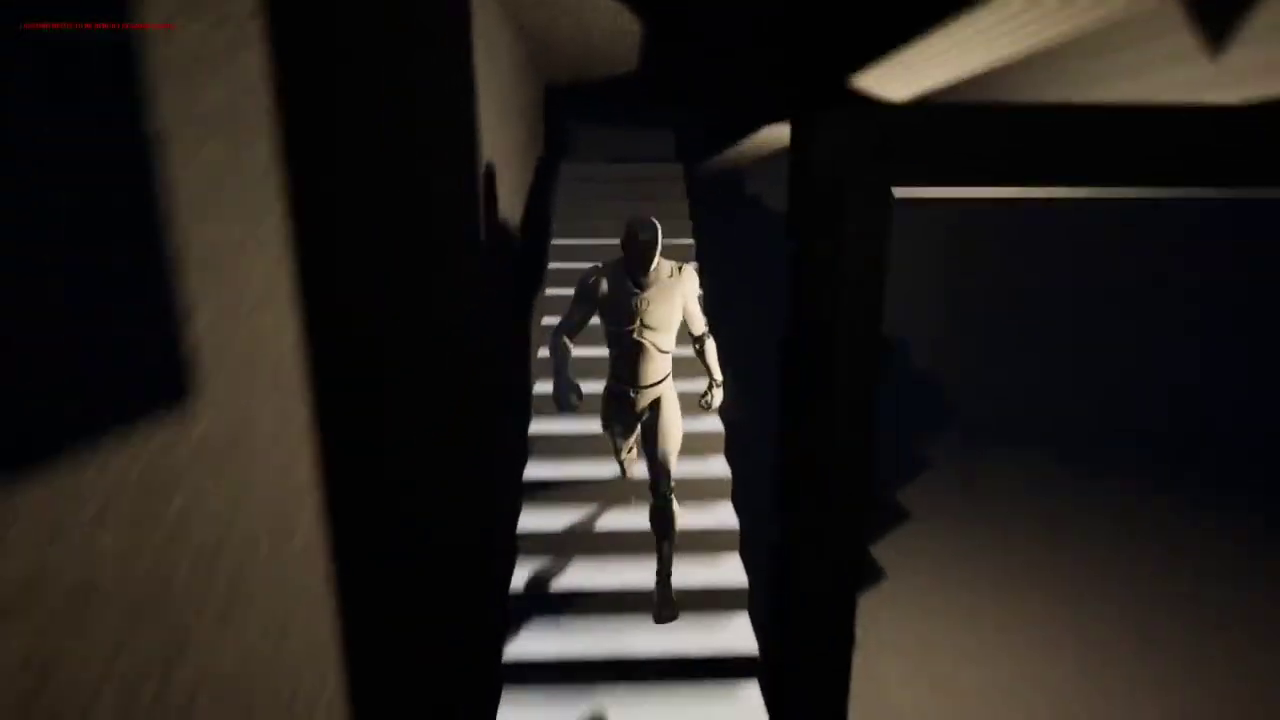
key("w")
key("s")
key("w")
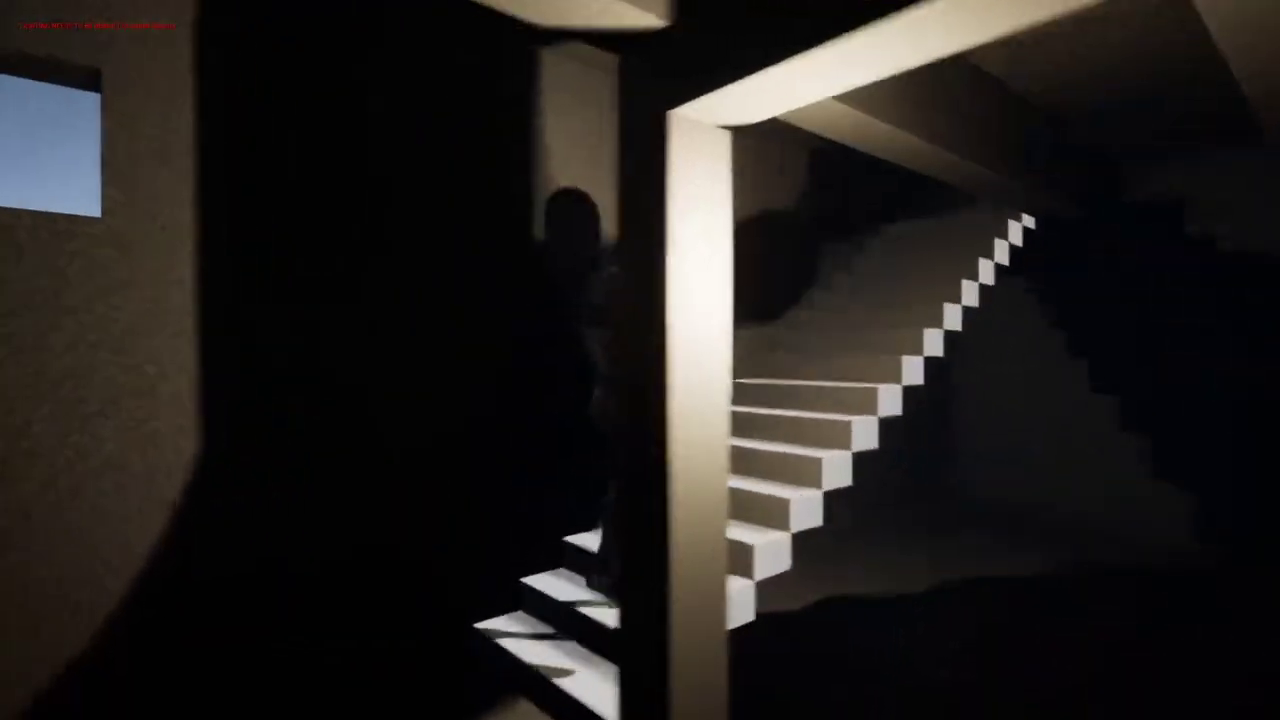
key("d")
key("w")
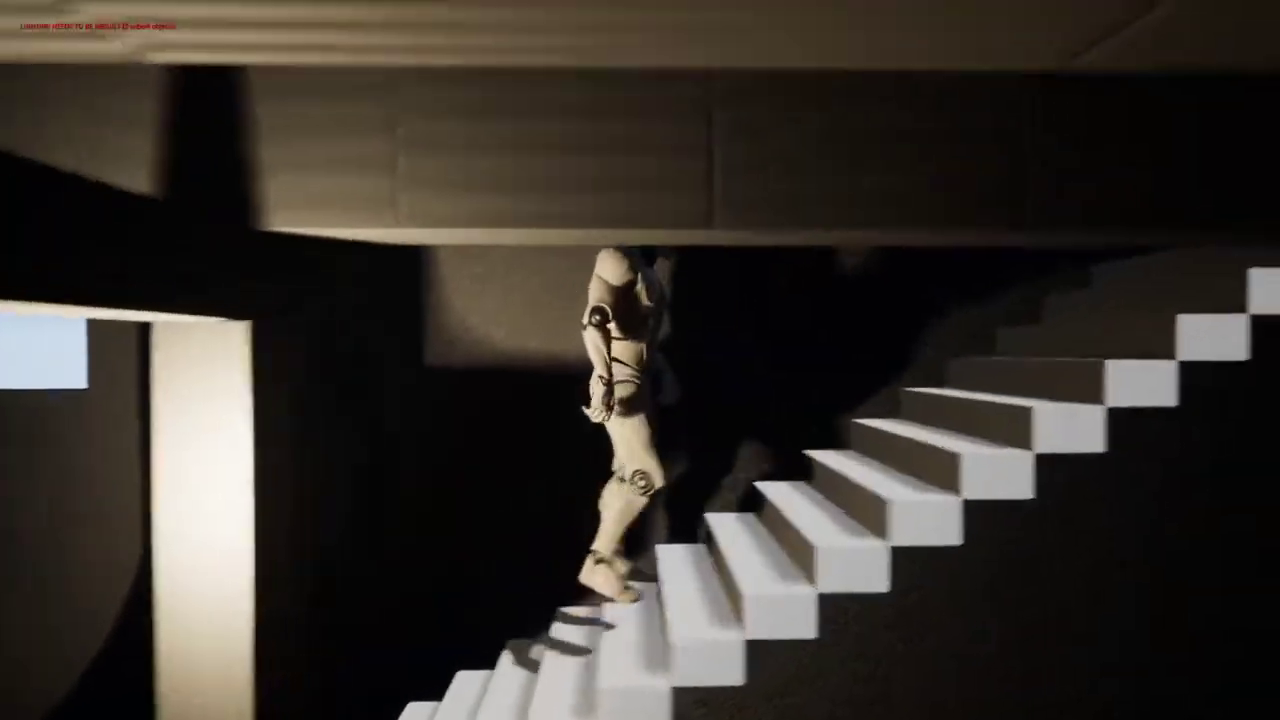
- Walk around the open basement floor to examine its lighting and support posts, then end the playtest and leave full screen
key("w")
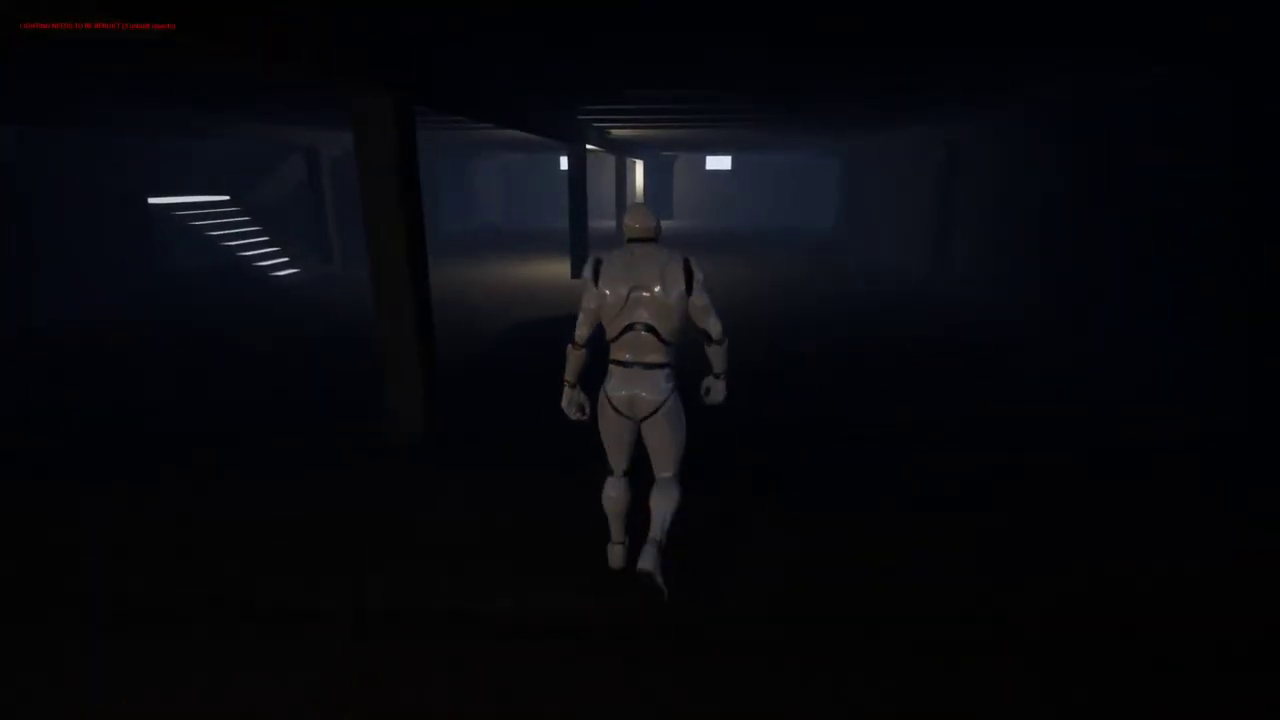
key("w")
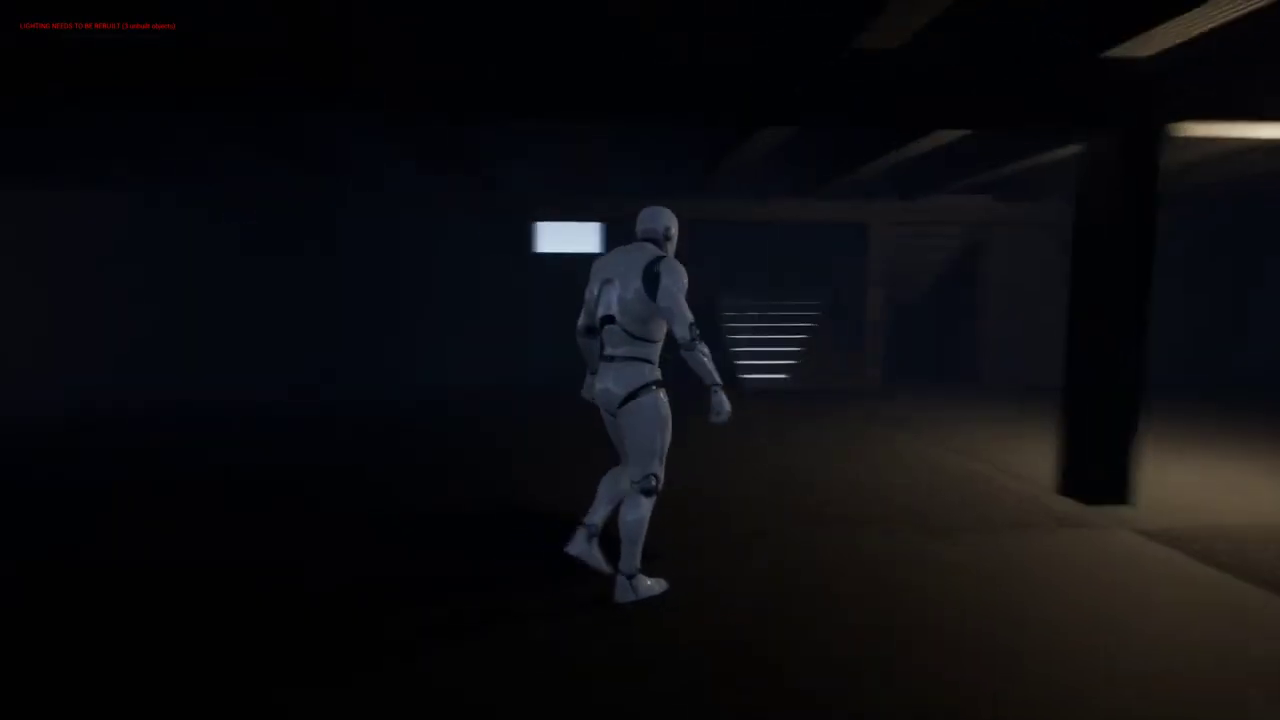
key("w")
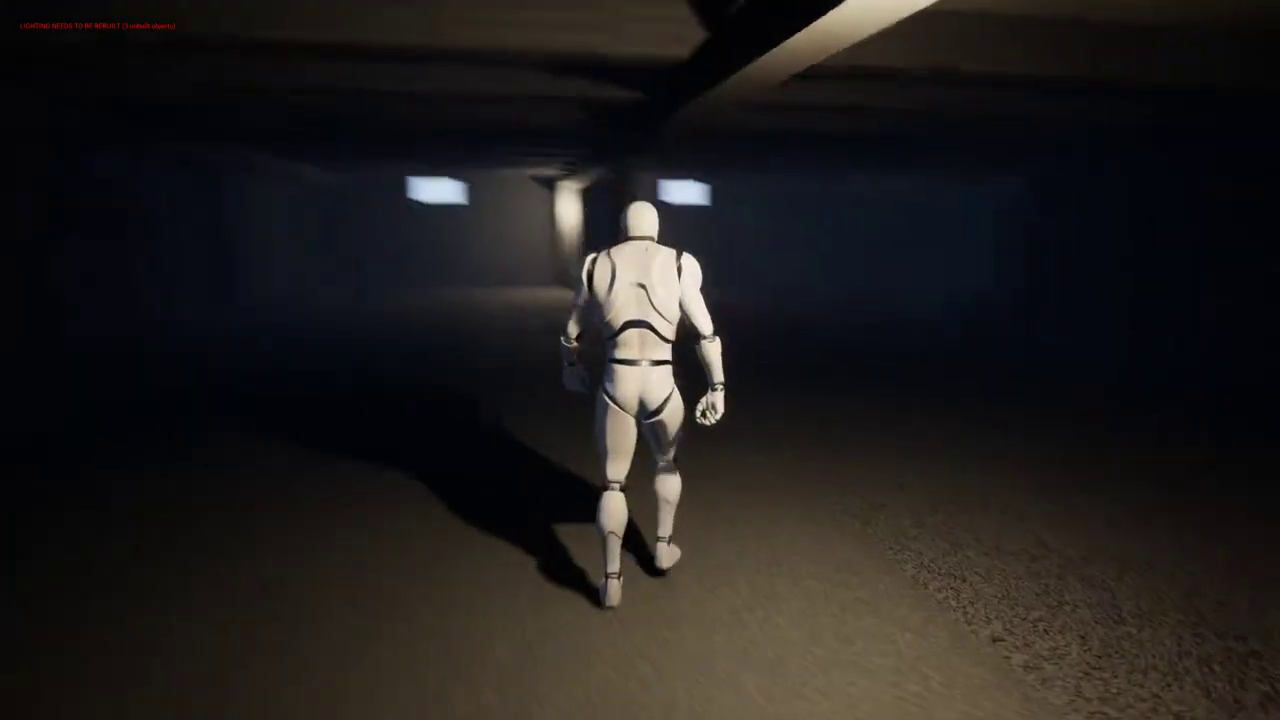
key("w")
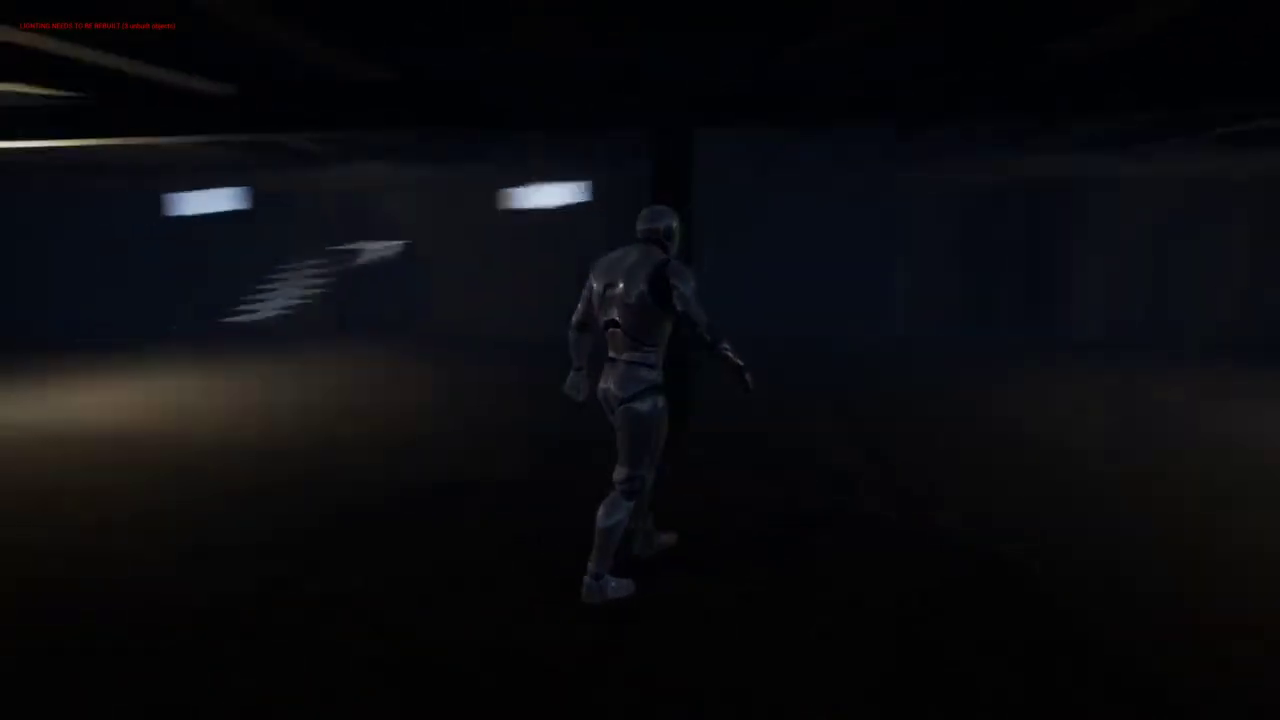
key("s")
key("d")
key("w")
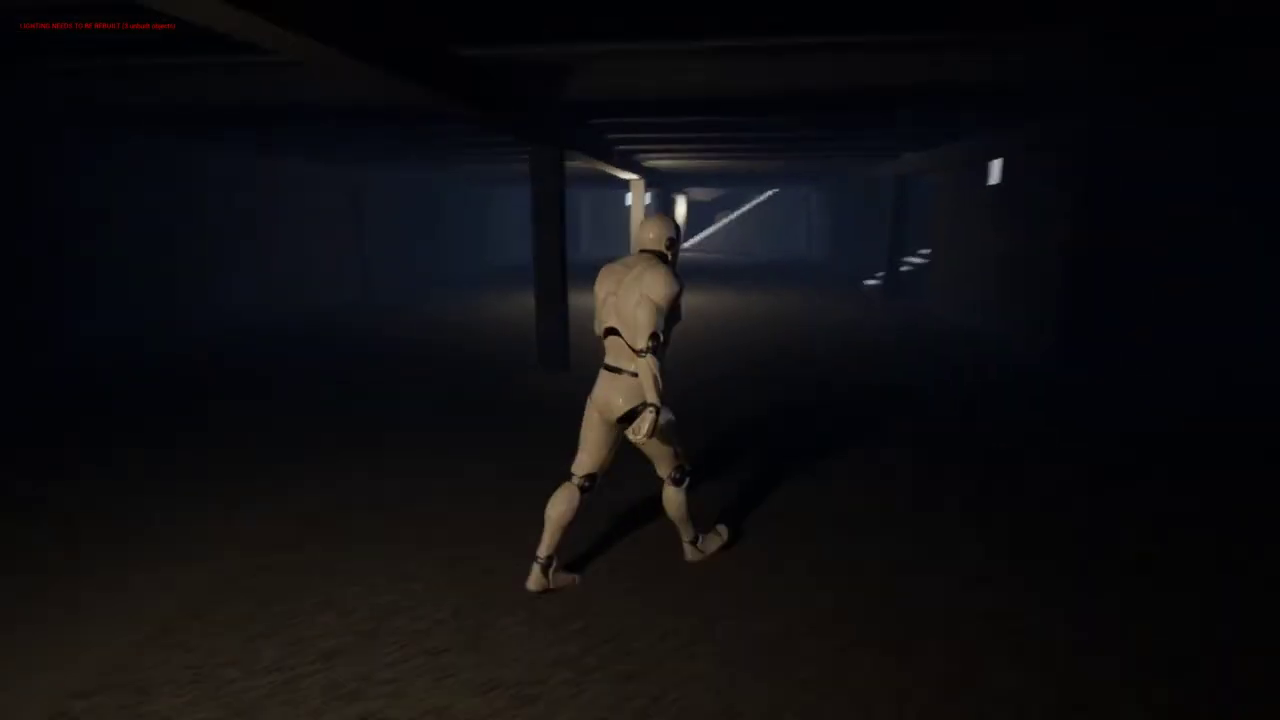
key("s")
key("w")
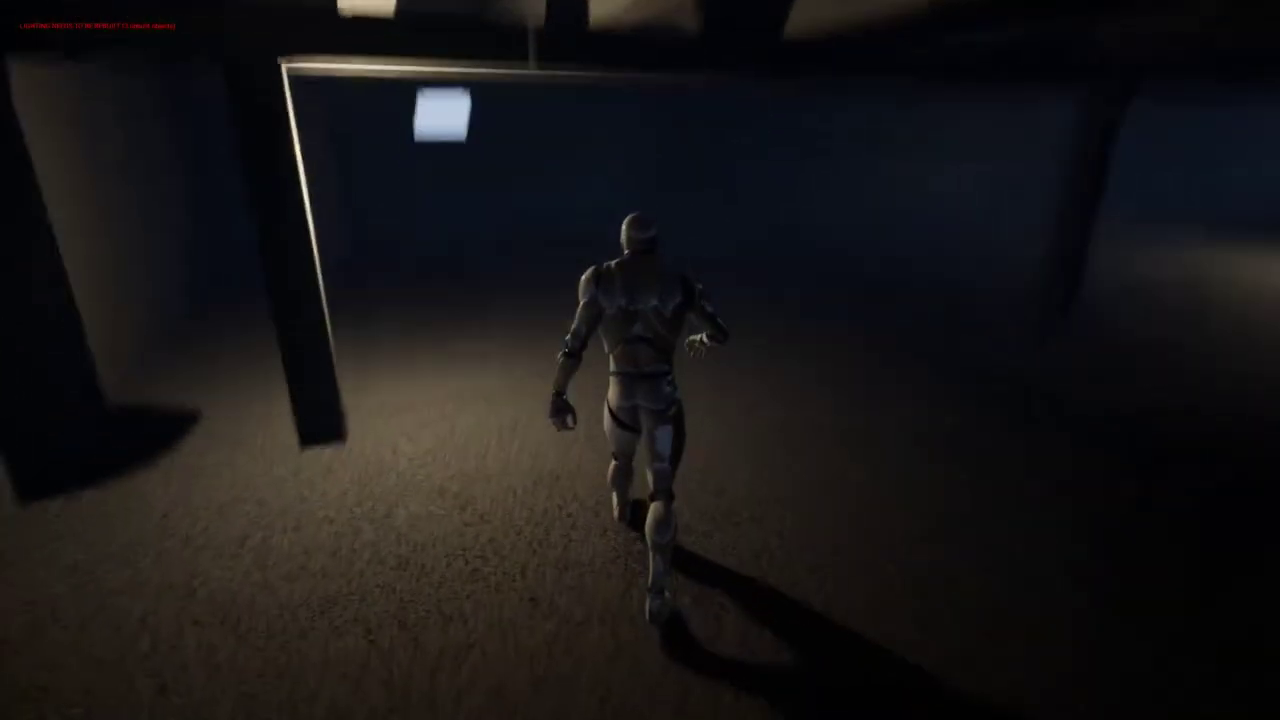
key("w")
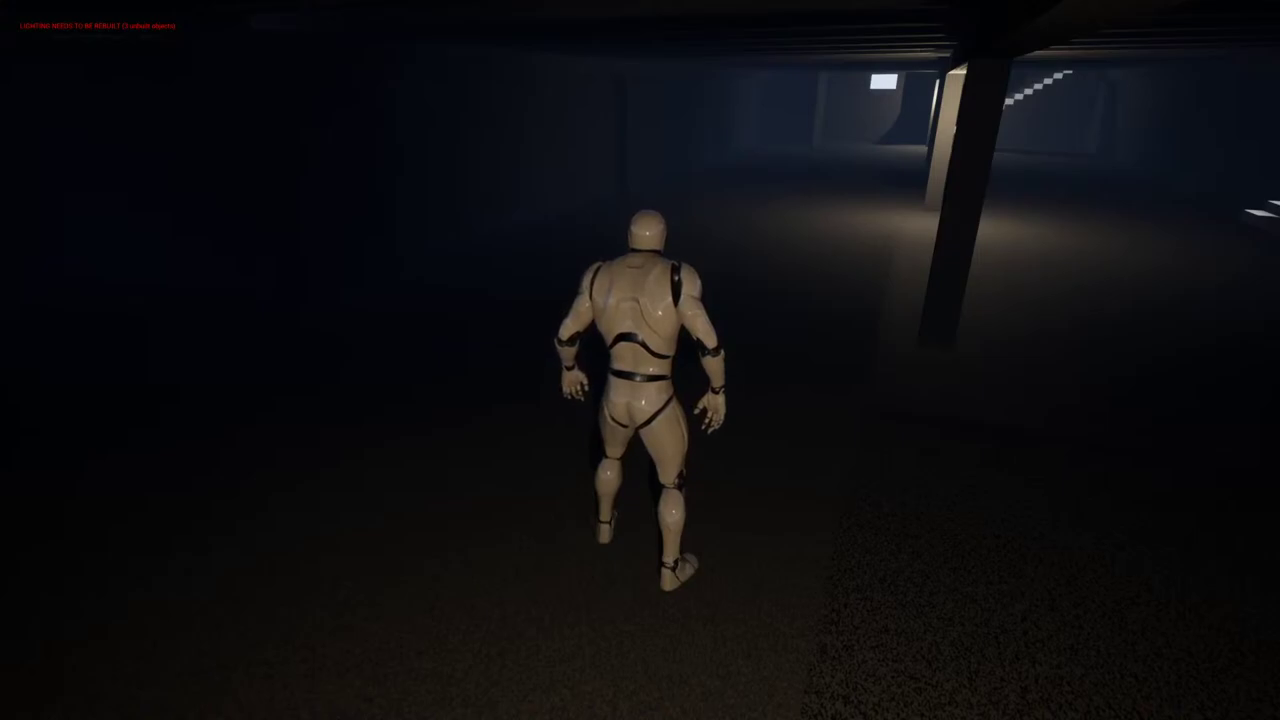
key("Escape")
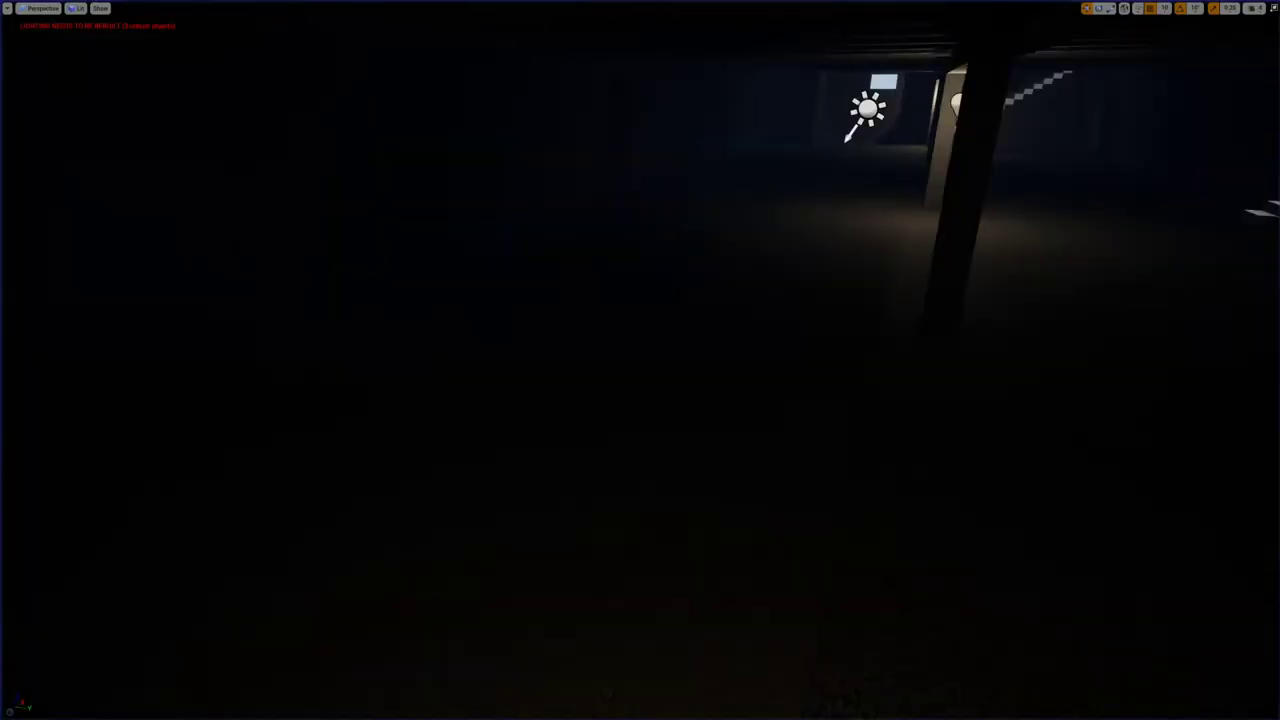
right_click_drag(640, 360, 764, 276)
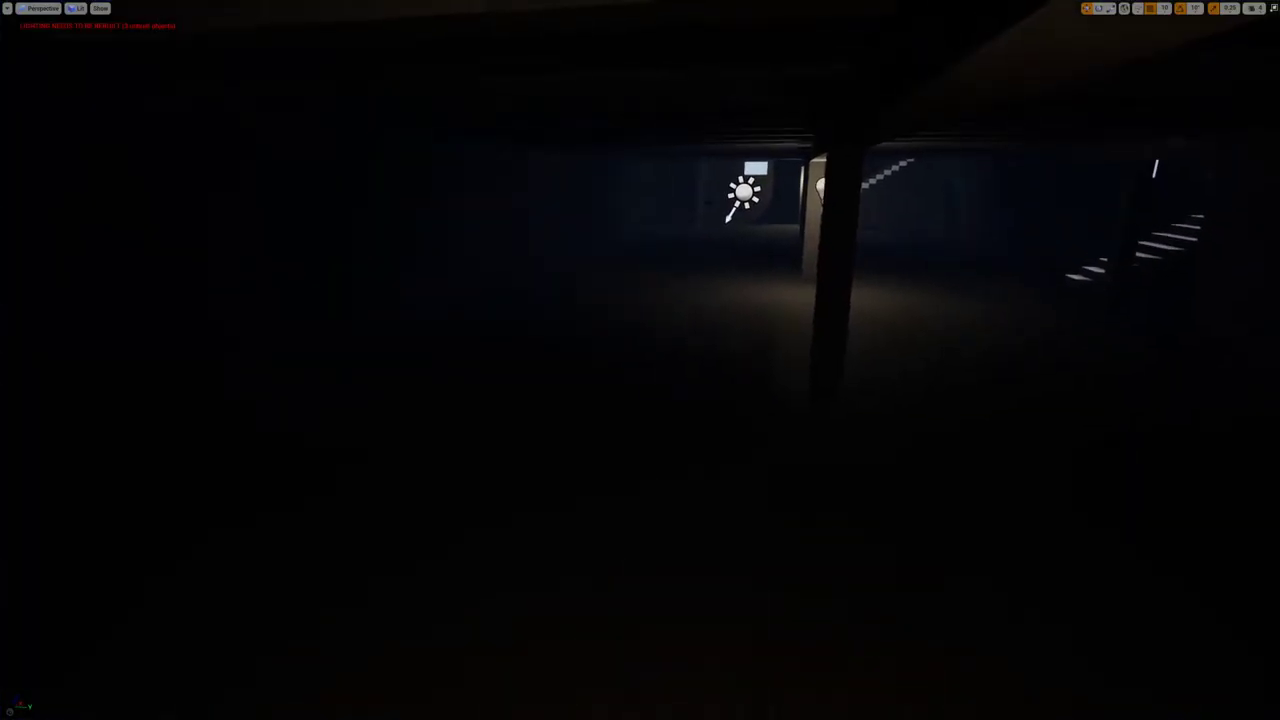
key("F11")
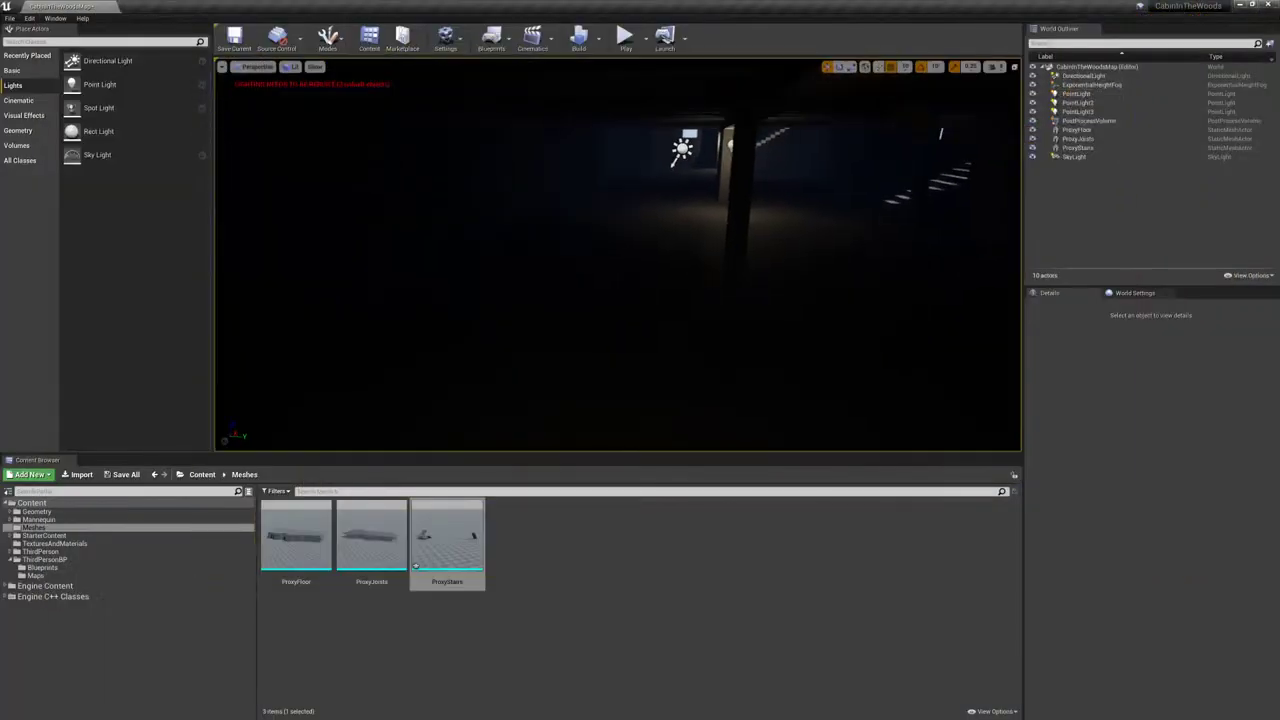
- Select PointLight, PointLight2 and PointLight3 together and move them along Y to 520, toward the side wall
left_click(1077, 95)
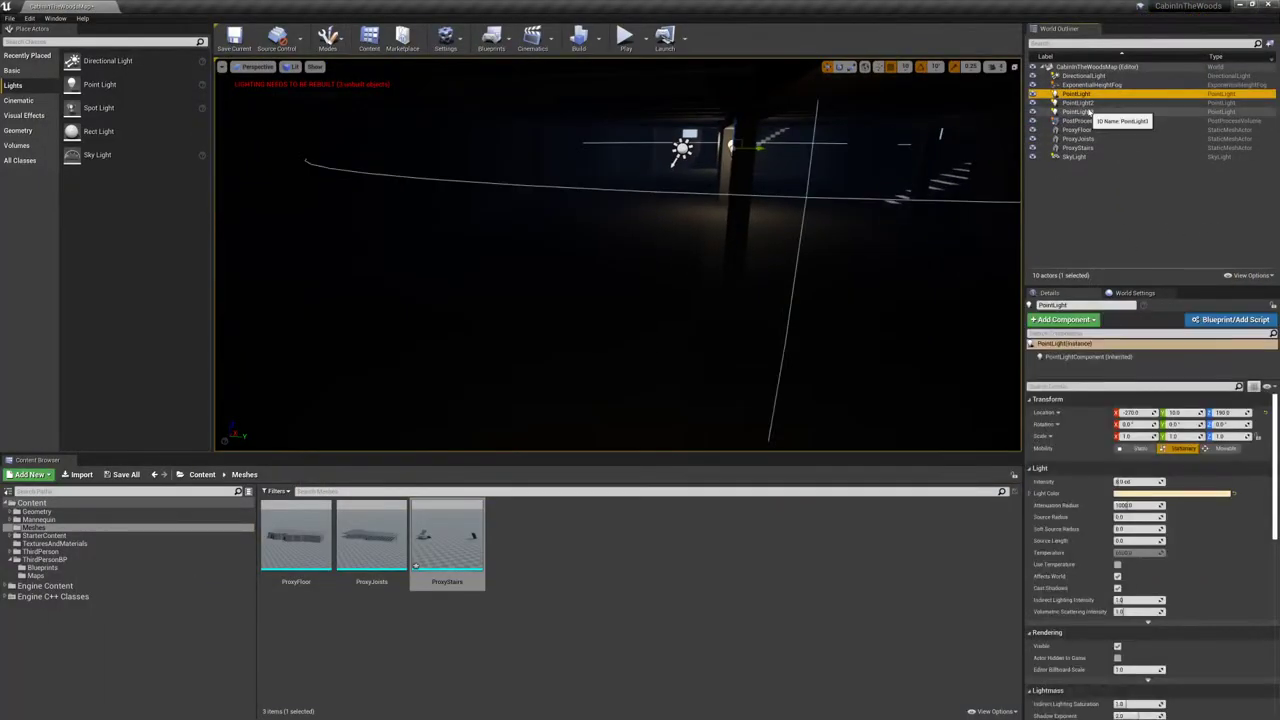
left_click(1082, 103, "ctrl")
mouse_move(640, 260)
right_mouse_down()
mouse_move(670, 258)
mouse_move(646, 244)
right_mouse_up()
key("d")
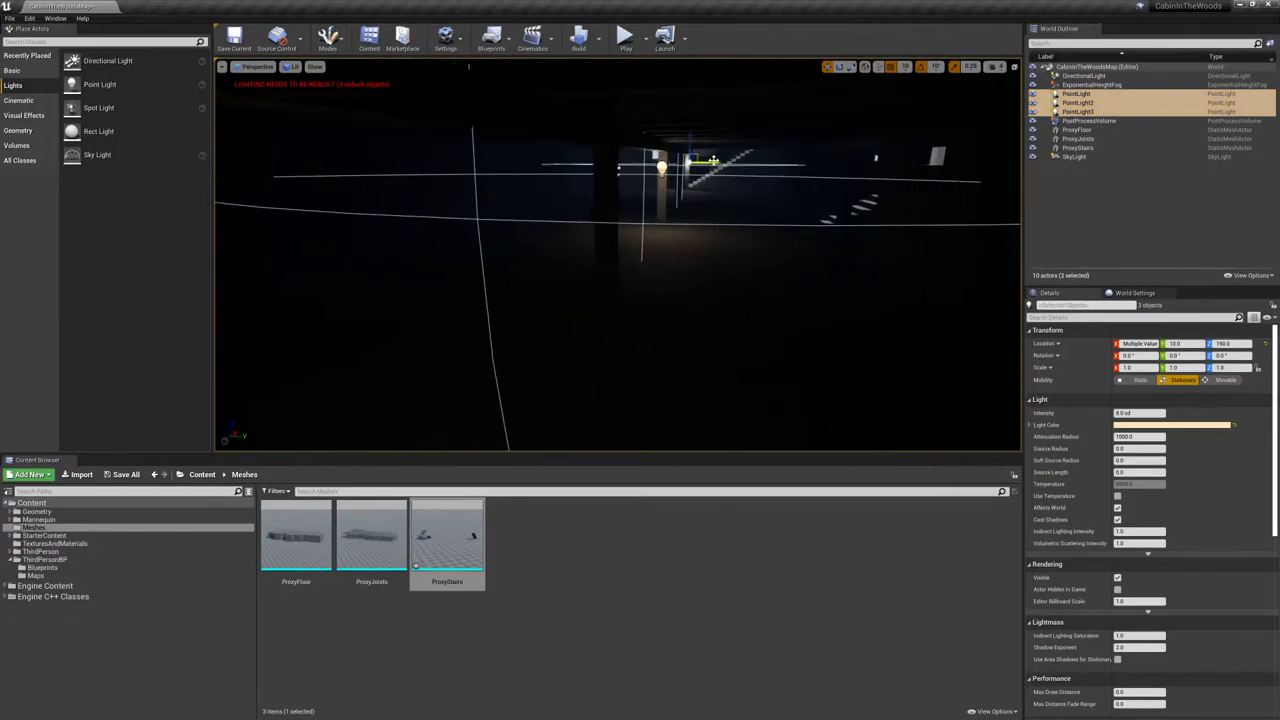
left_click_drag(713, 160, 840, 162)
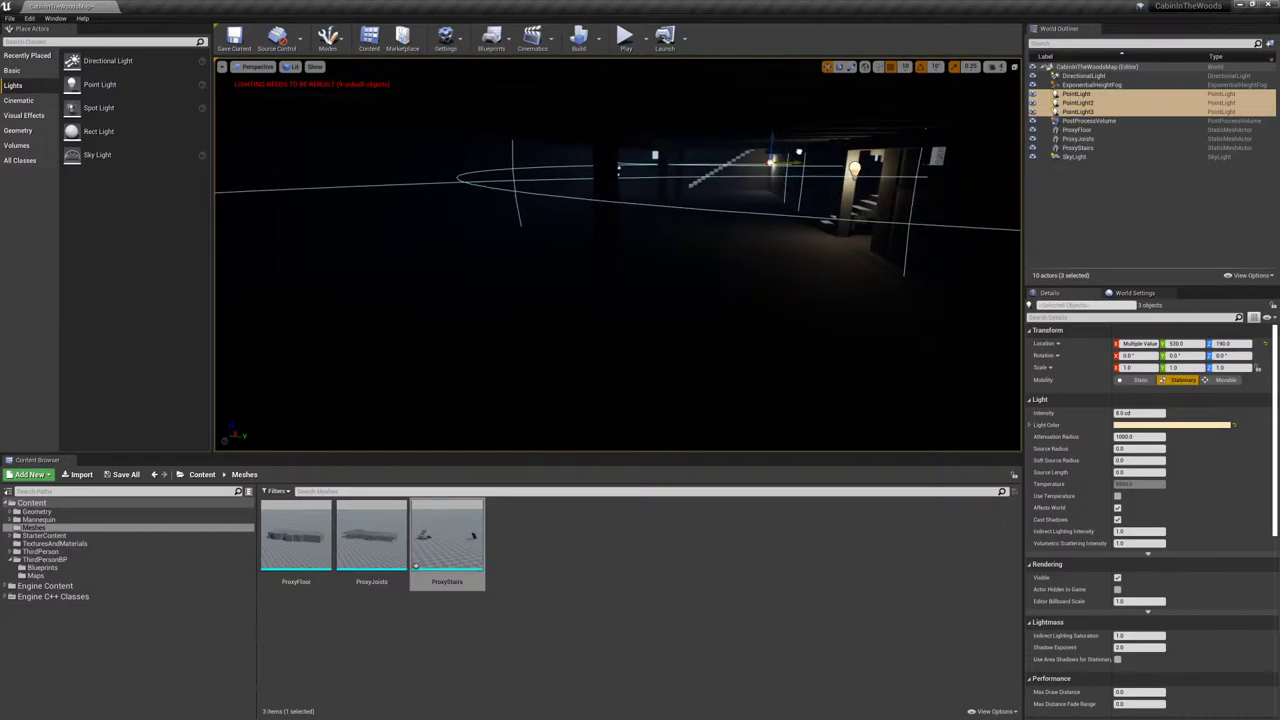
- Adjust the three selected point lights to Y 530 and raise them to Z 230
key("f")
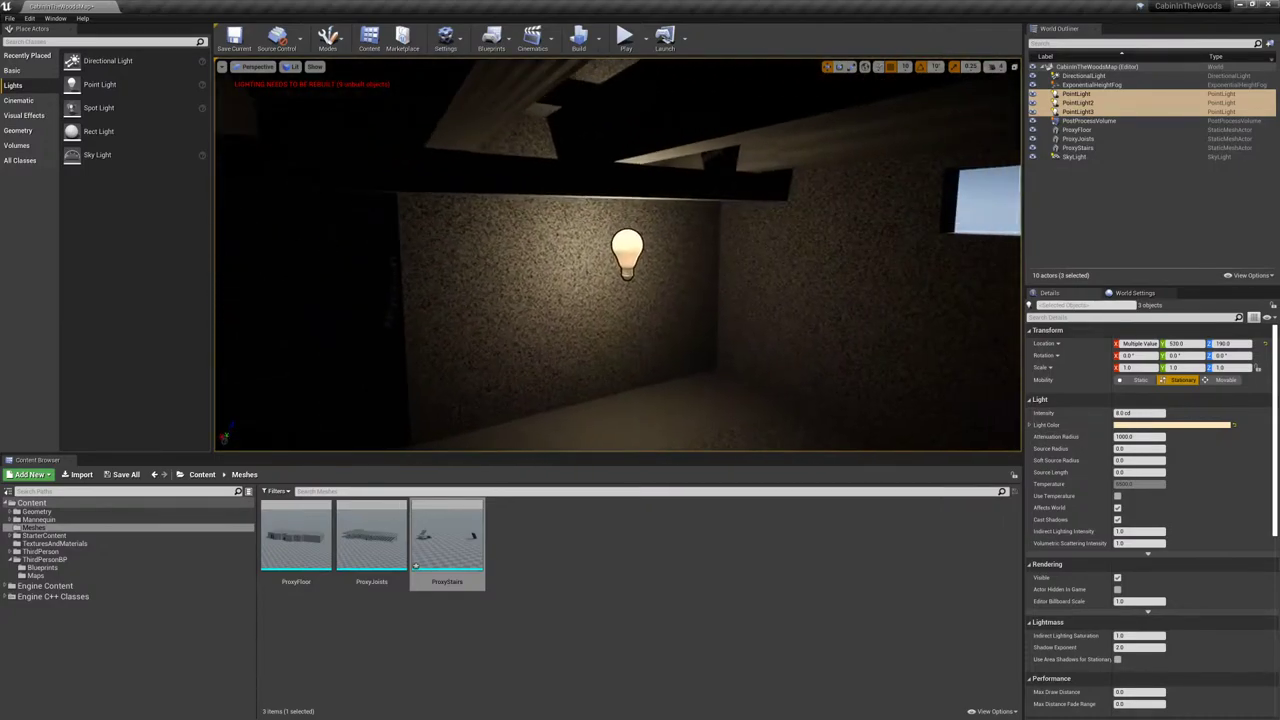
key("w")
right_click_drag(627, 255, 275, 292)
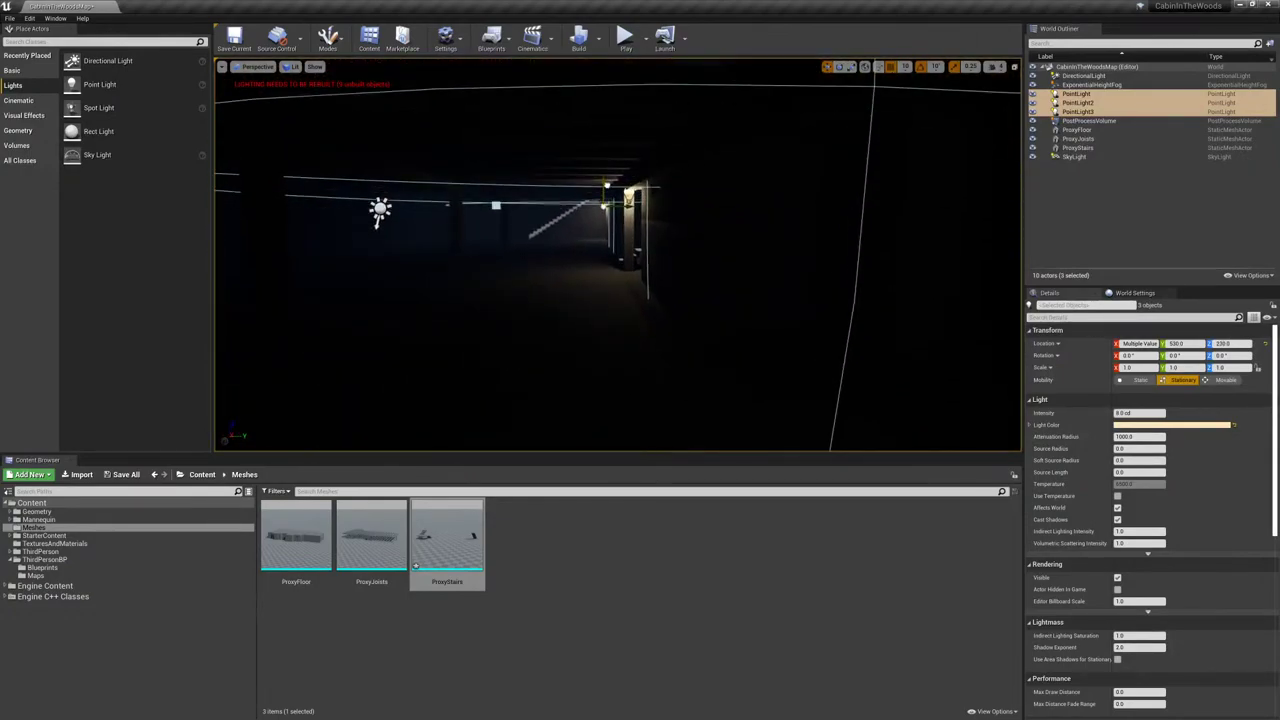
mouse_move(603, 238)
right_mouse_down()
mouse_move(634, 372)
mouse_move(617, 222)
right_mouse_up()
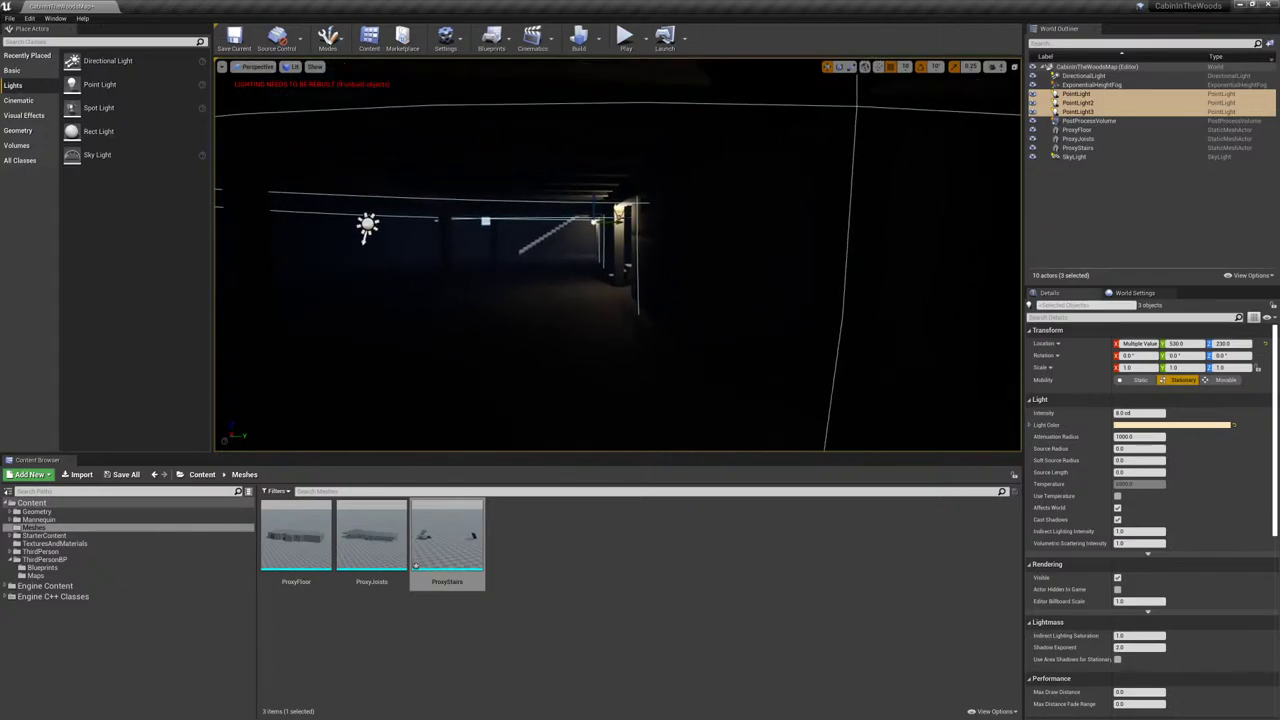
- Duplicate the three point lights along Y to the opposite side of the basement, placing the copies at Y -660
left_click_drag(618, 222, 324, 222, "alt+shift")
left_click_drag(490, 220, 470, 220, "alt+shift")
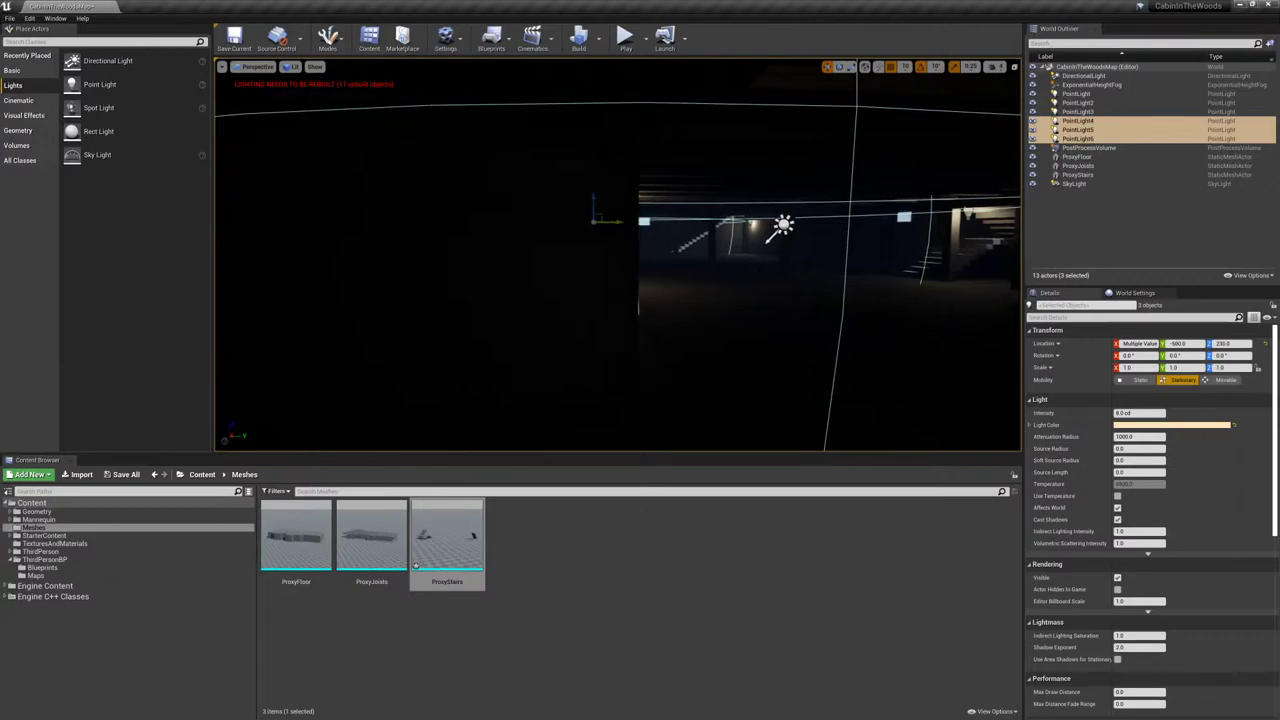
key("d")
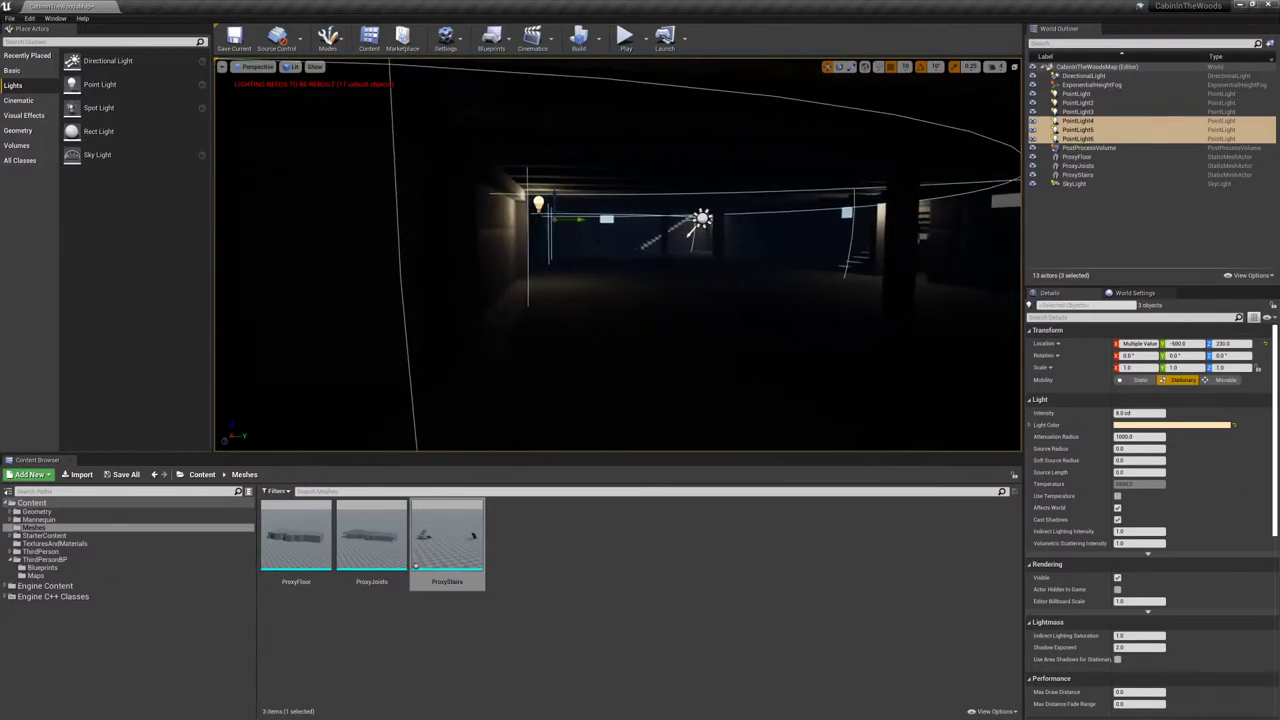
left_click_drag(573, 219, 561, 220, "shift")
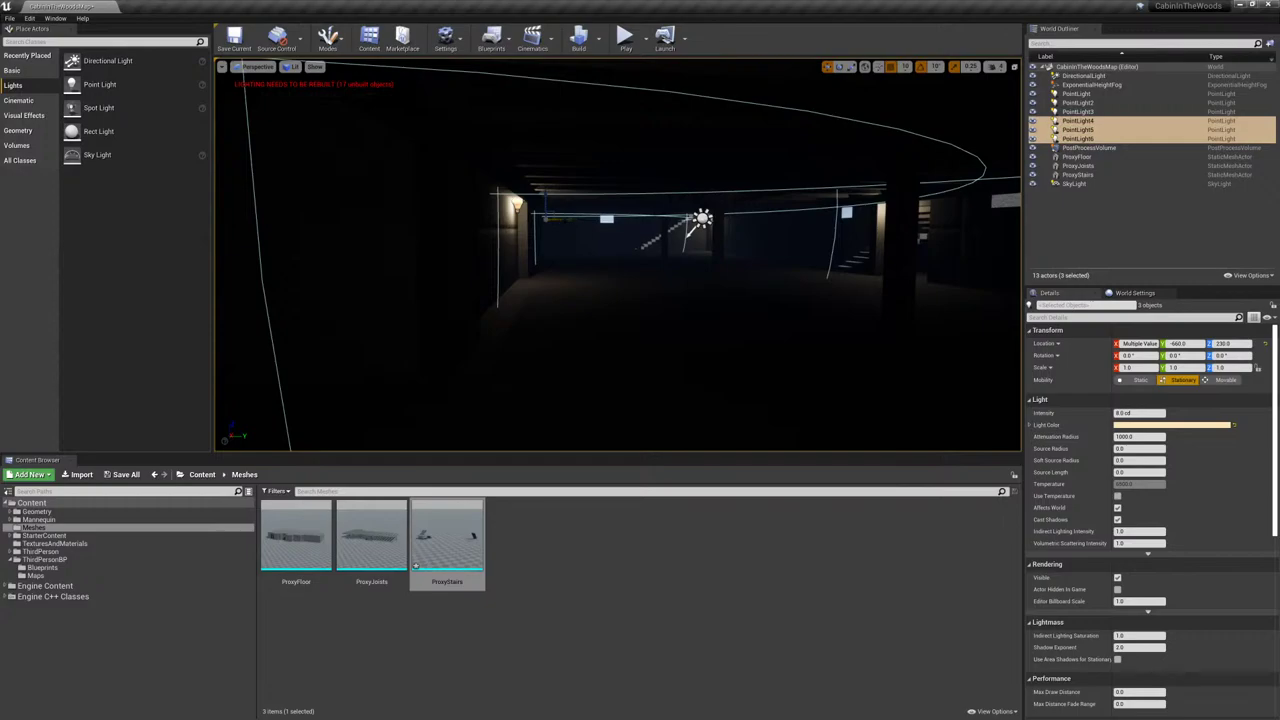
- Build only the level's lighting
left_click(600, 37)
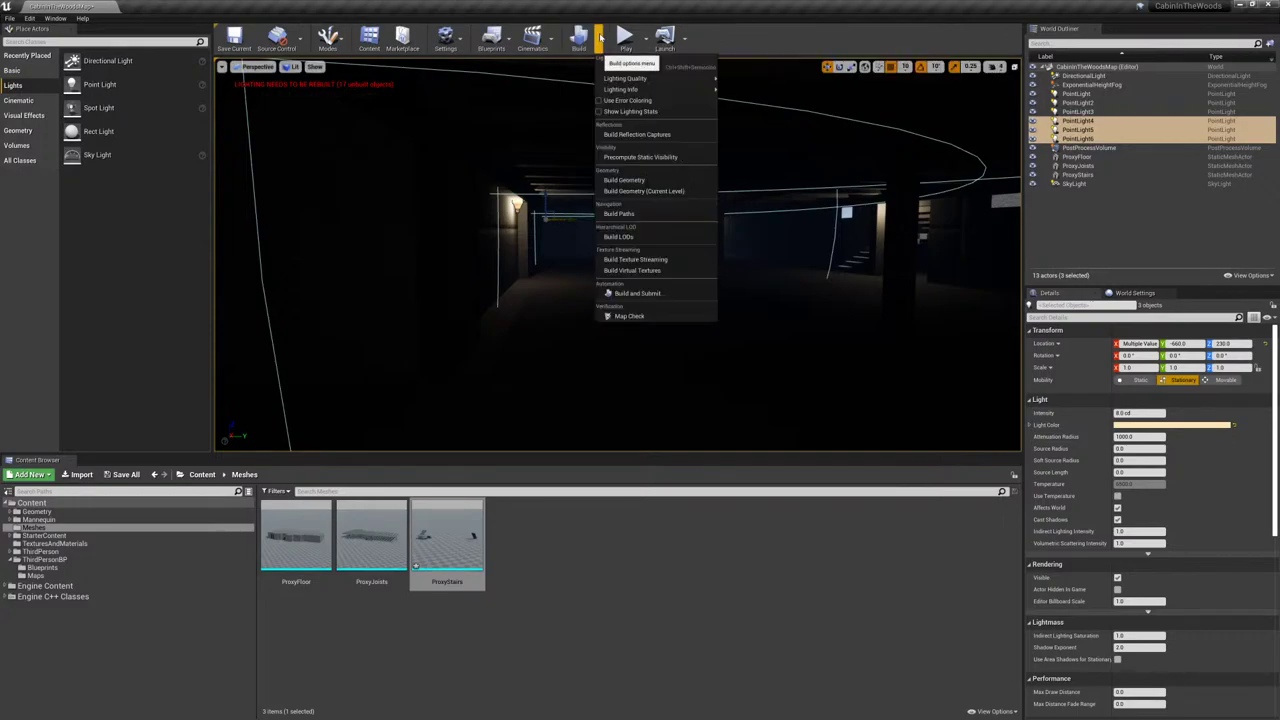
left_click(656, 68)
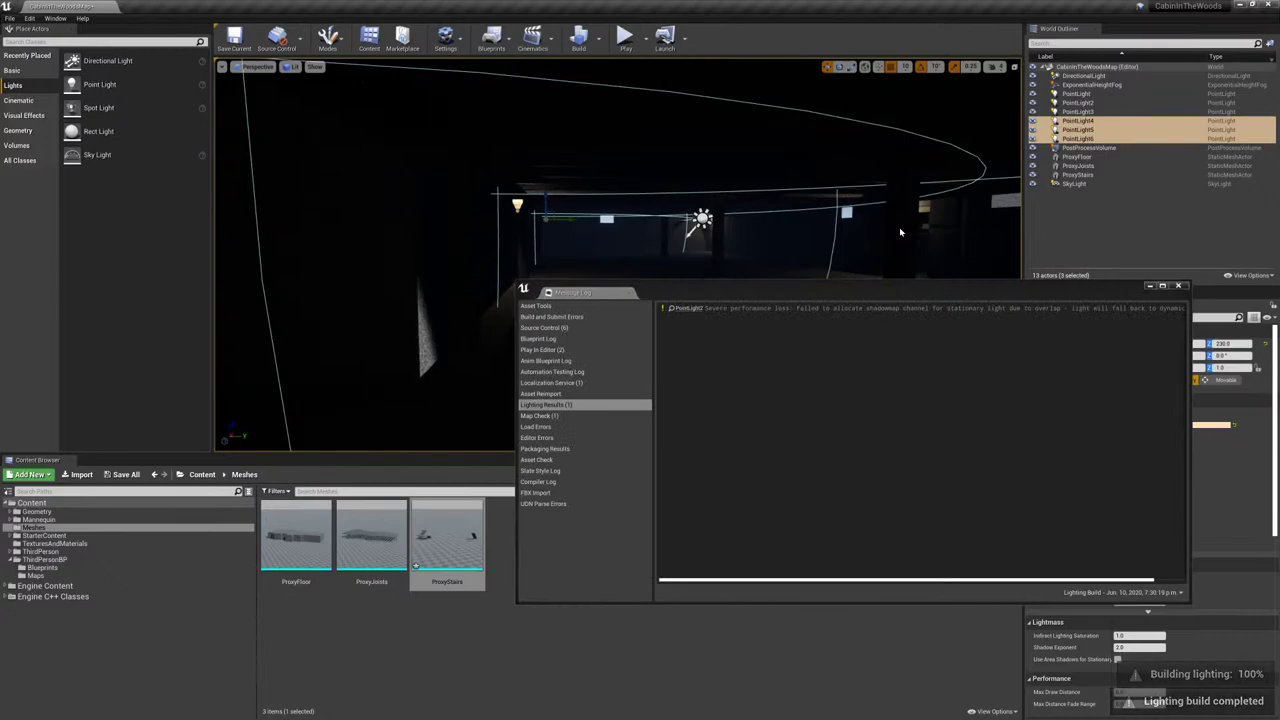
- Dismiss the lighting build log, switch the viewport to full-screen game view and start a playtest in the basement
left_click(1178, 286)
right_click_drag(617, 255, 605, 255)
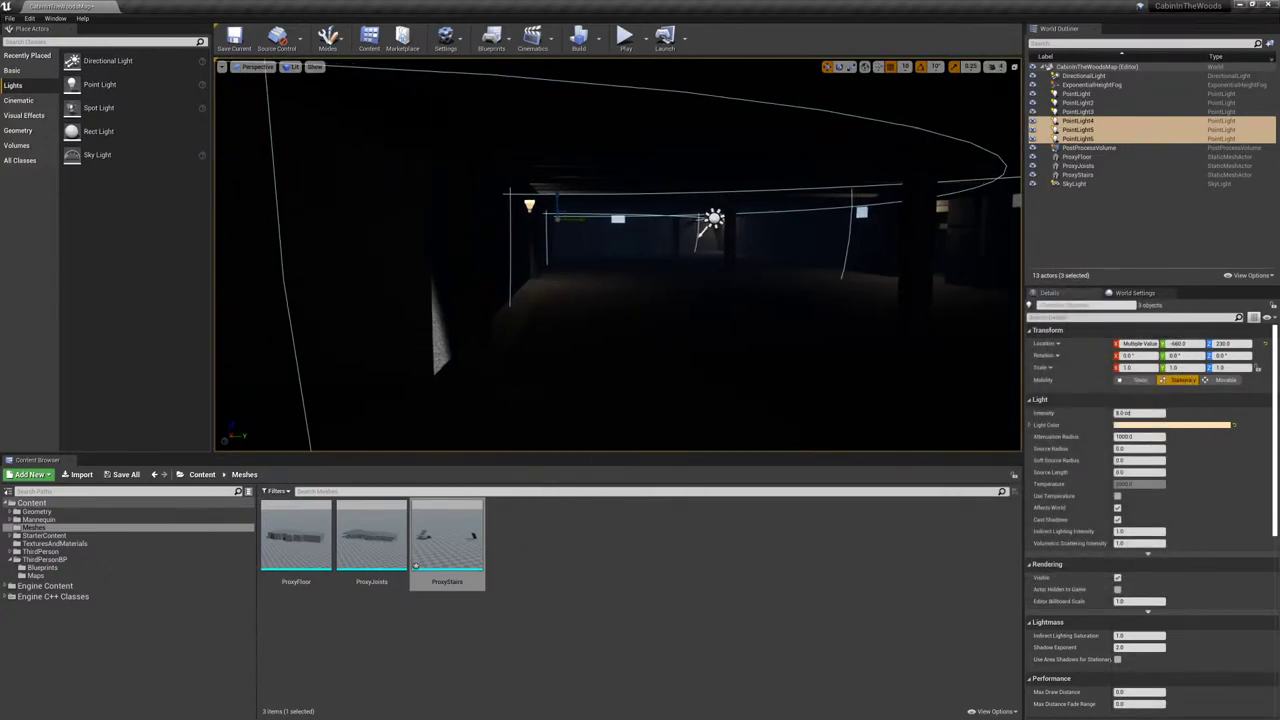
key("g")
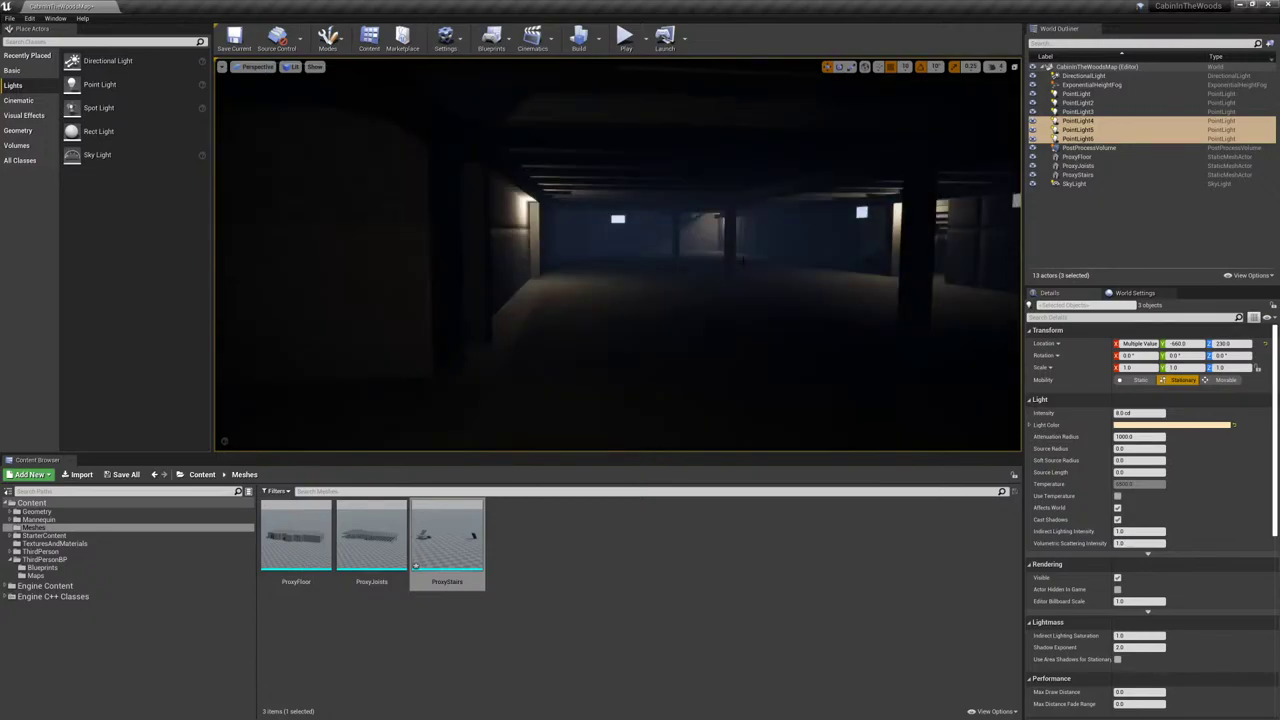
key("F11")
key("alt+p")
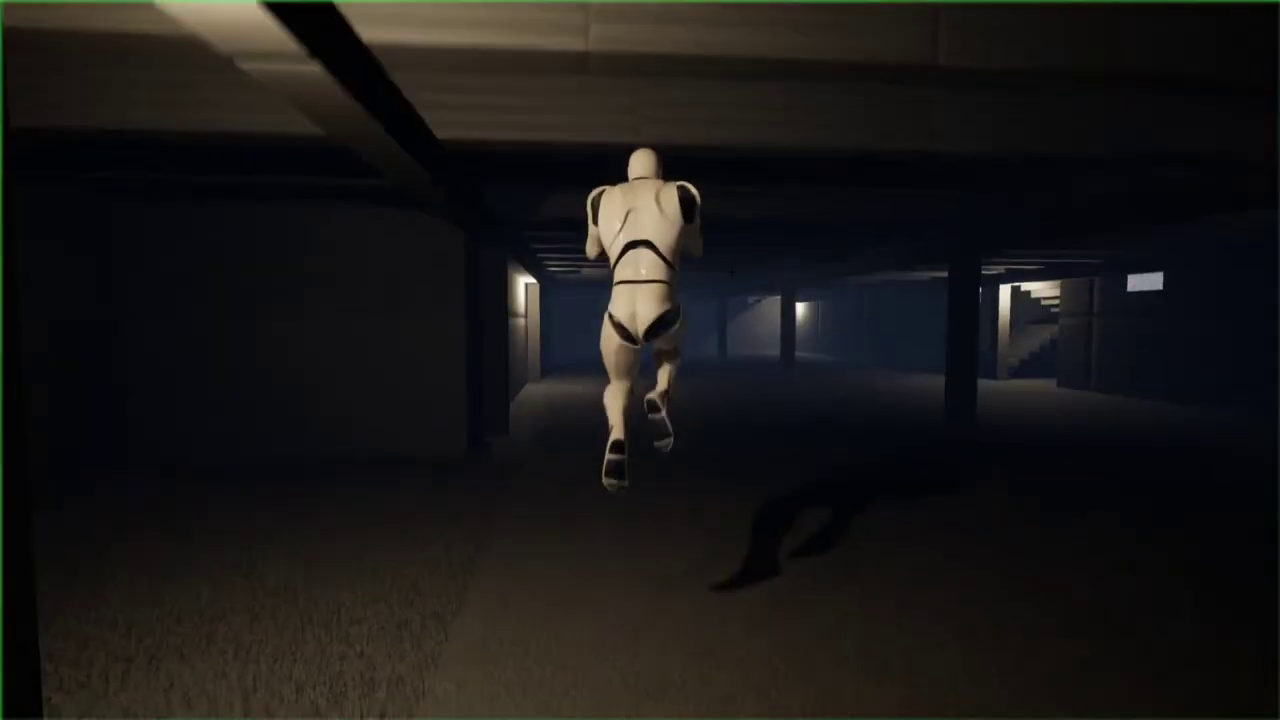
- Walk the character past the middle staircase to the far stairs, examining the rebuilt wall lighting along the way
key("w")
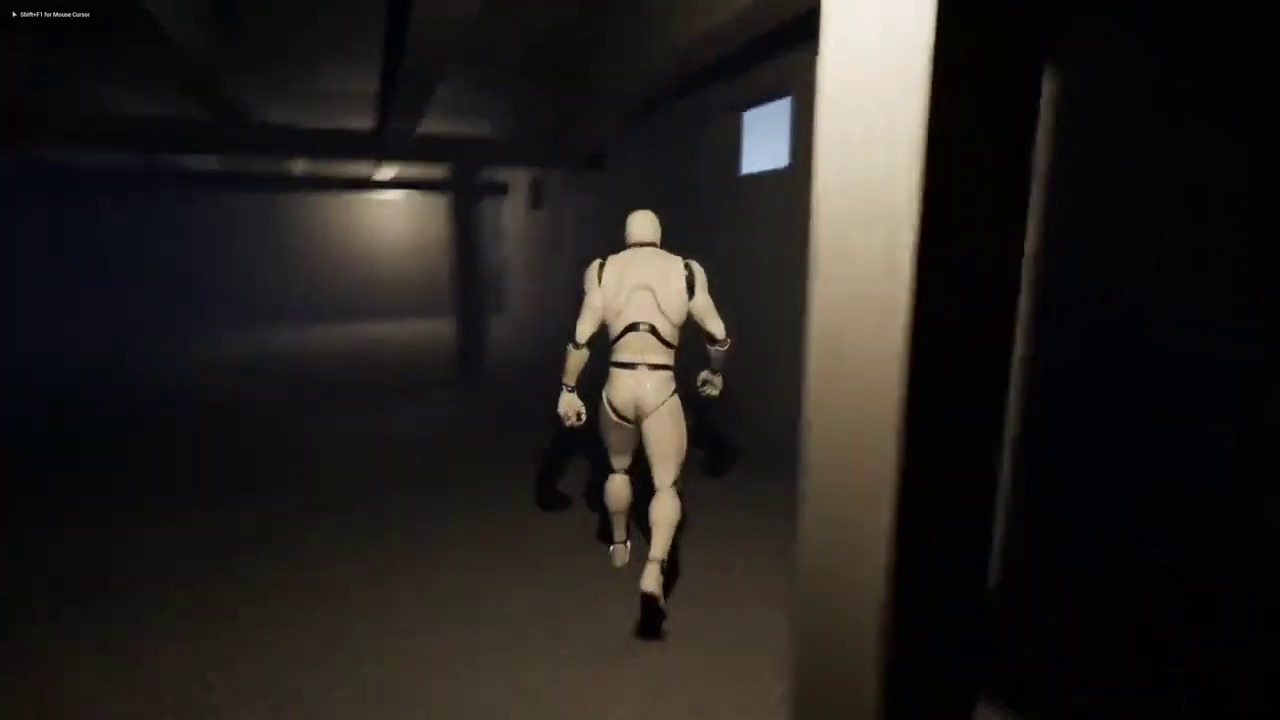
key("w")
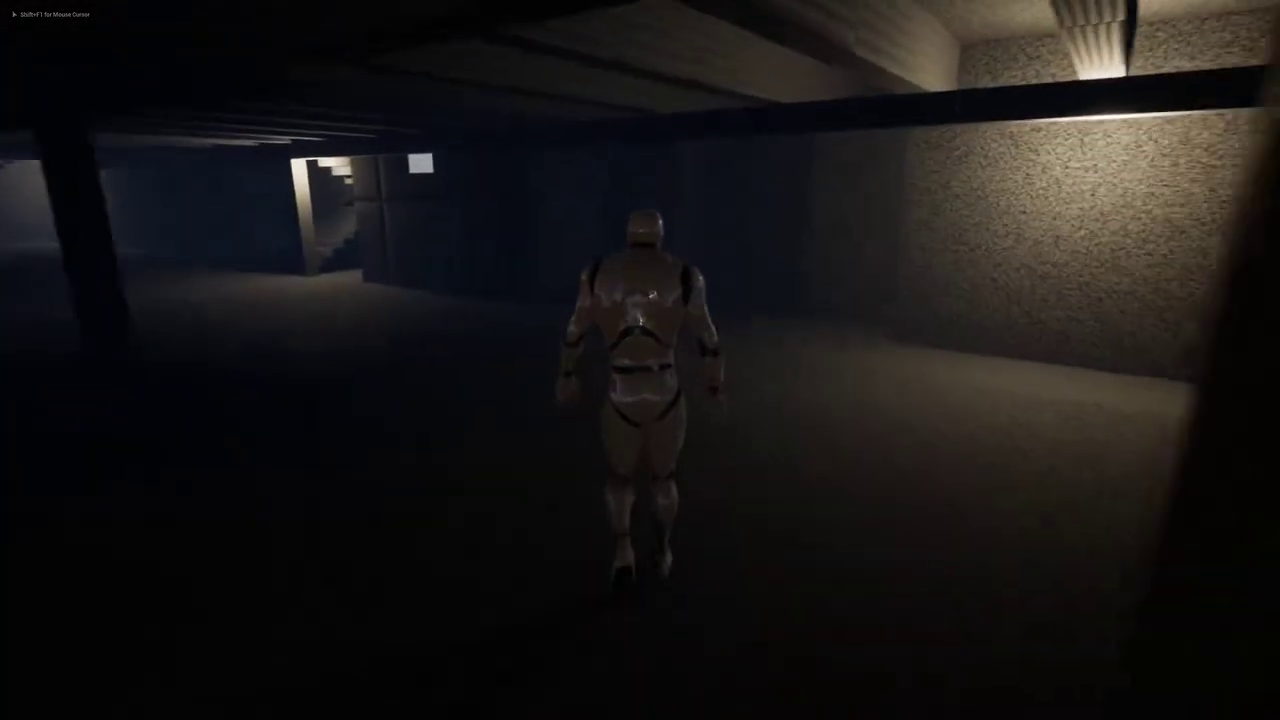
key("w")
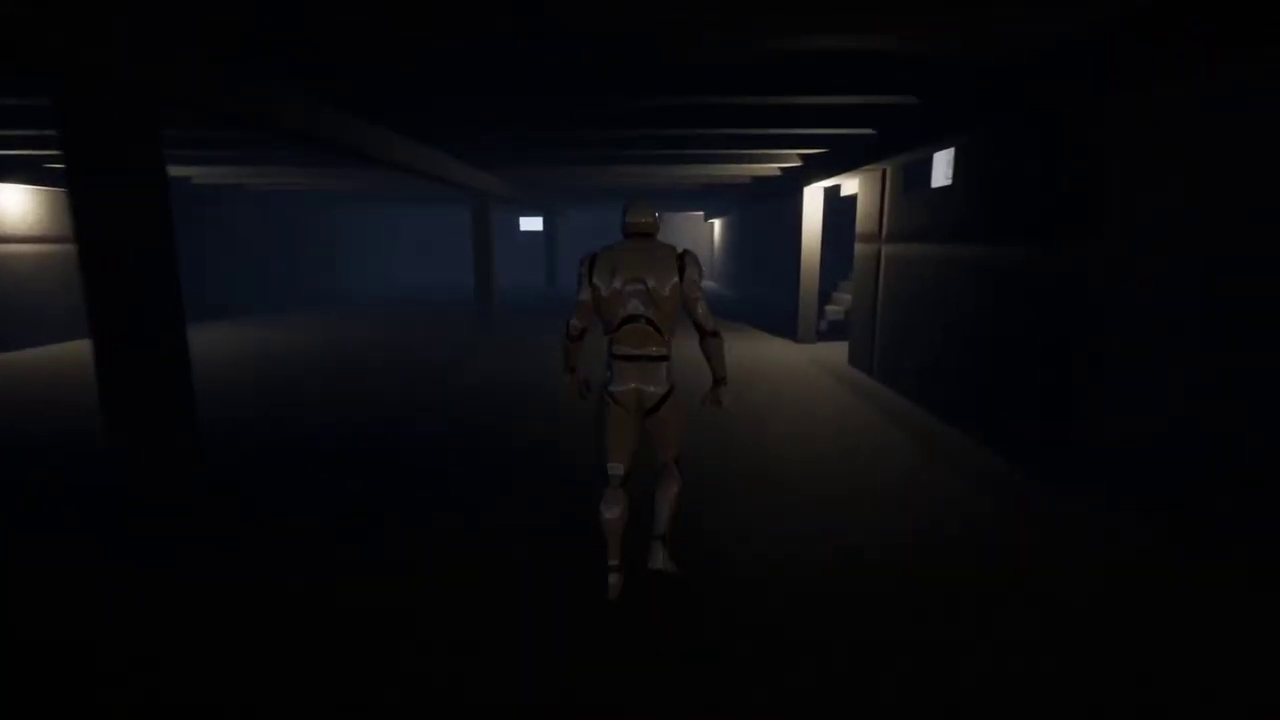
key("w")
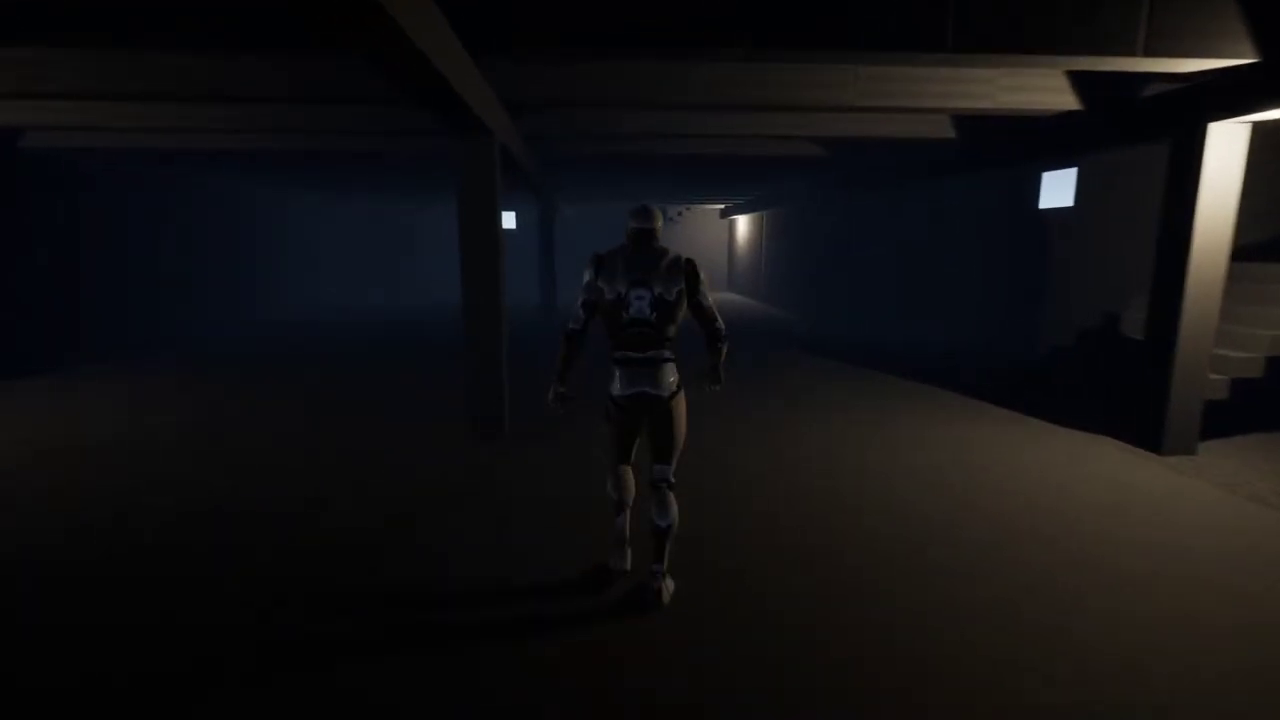
key("w")
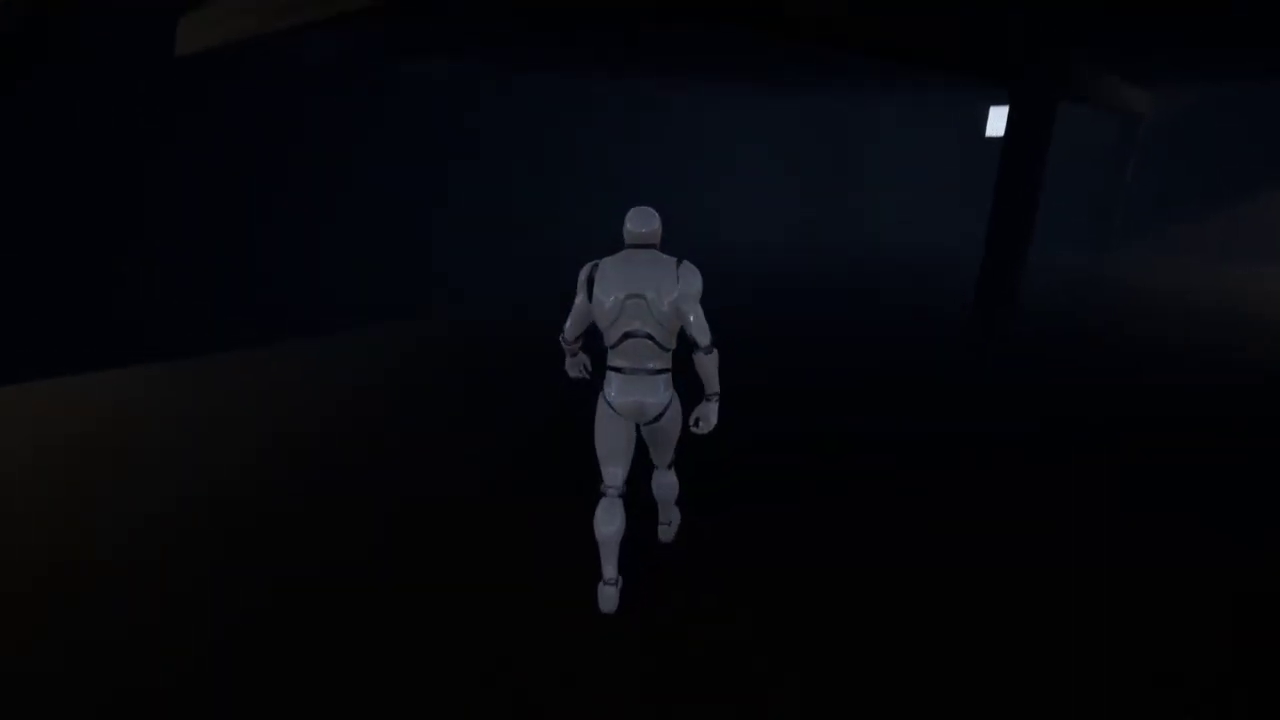
key("w")
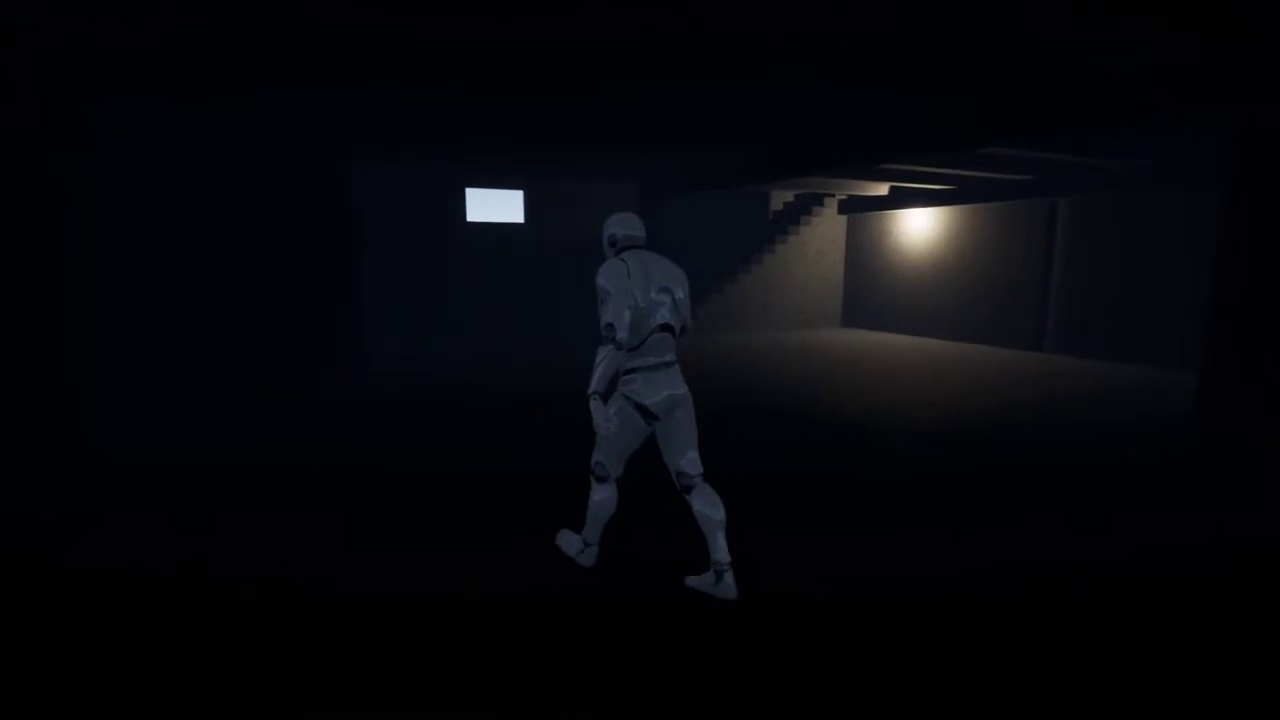
key("w")
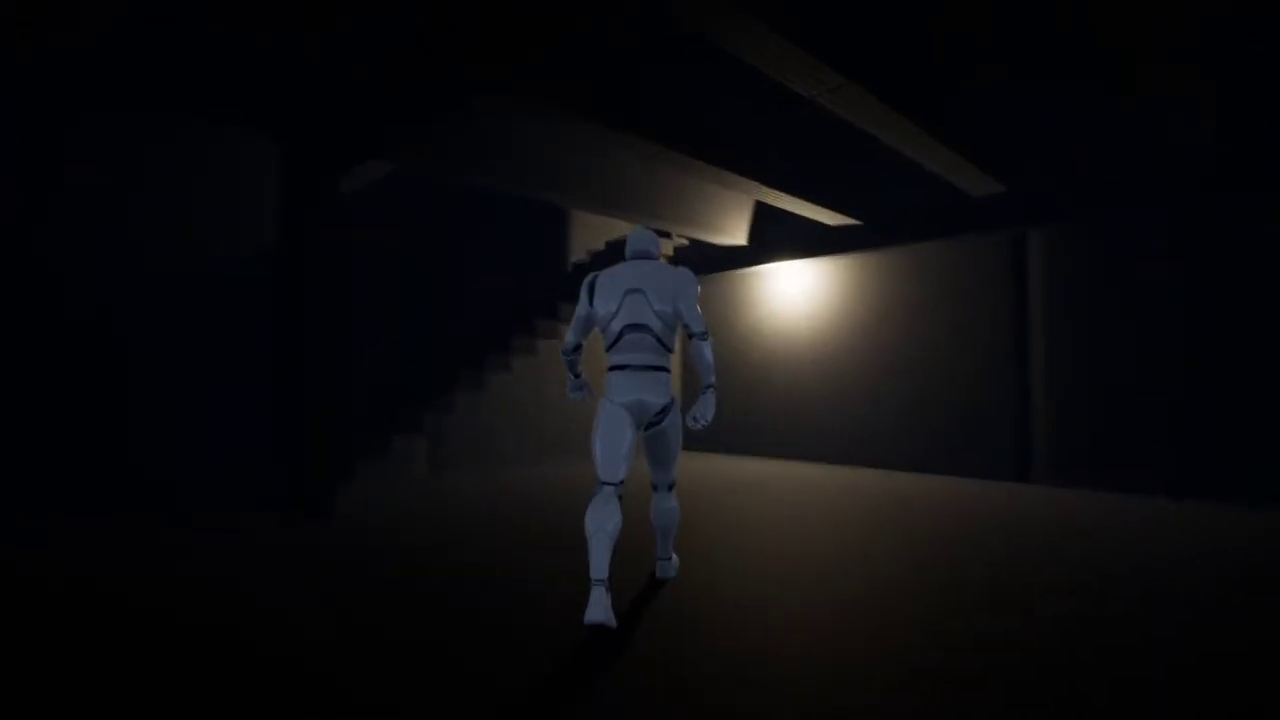
key("w")
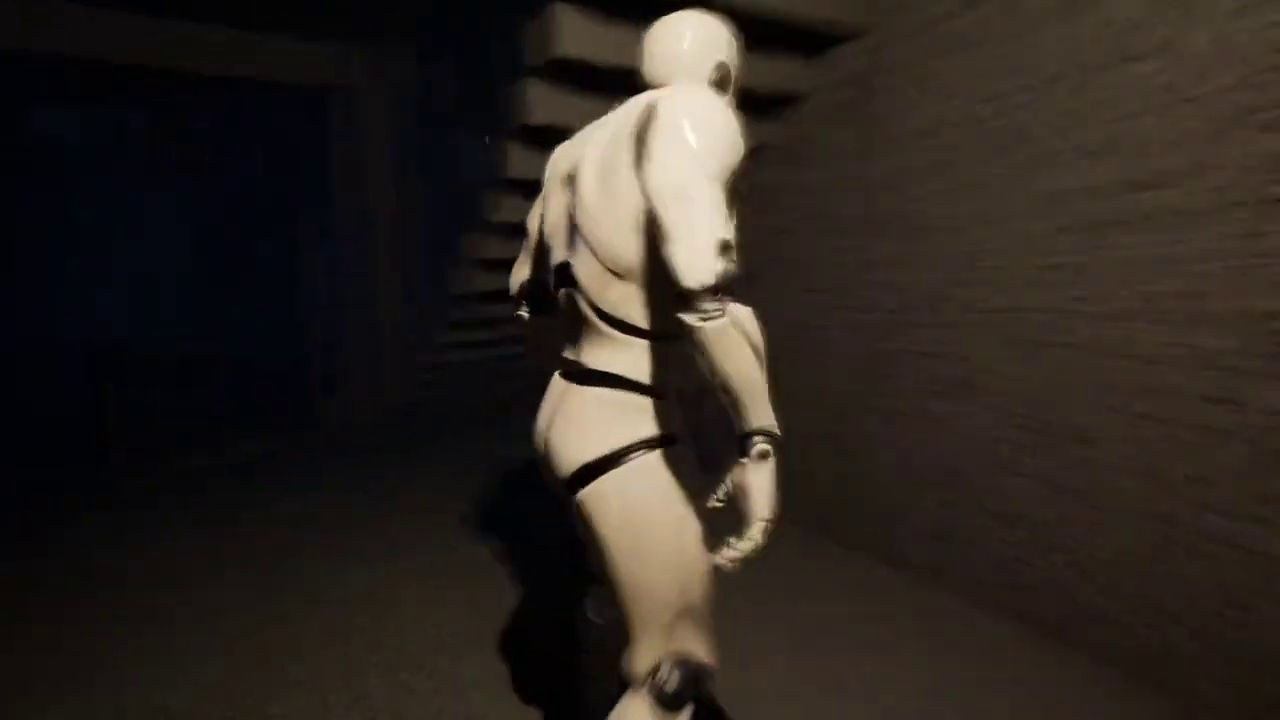
- Examine the dark end of the basement and walk back along the opposite side wall to its middle light
key("w")
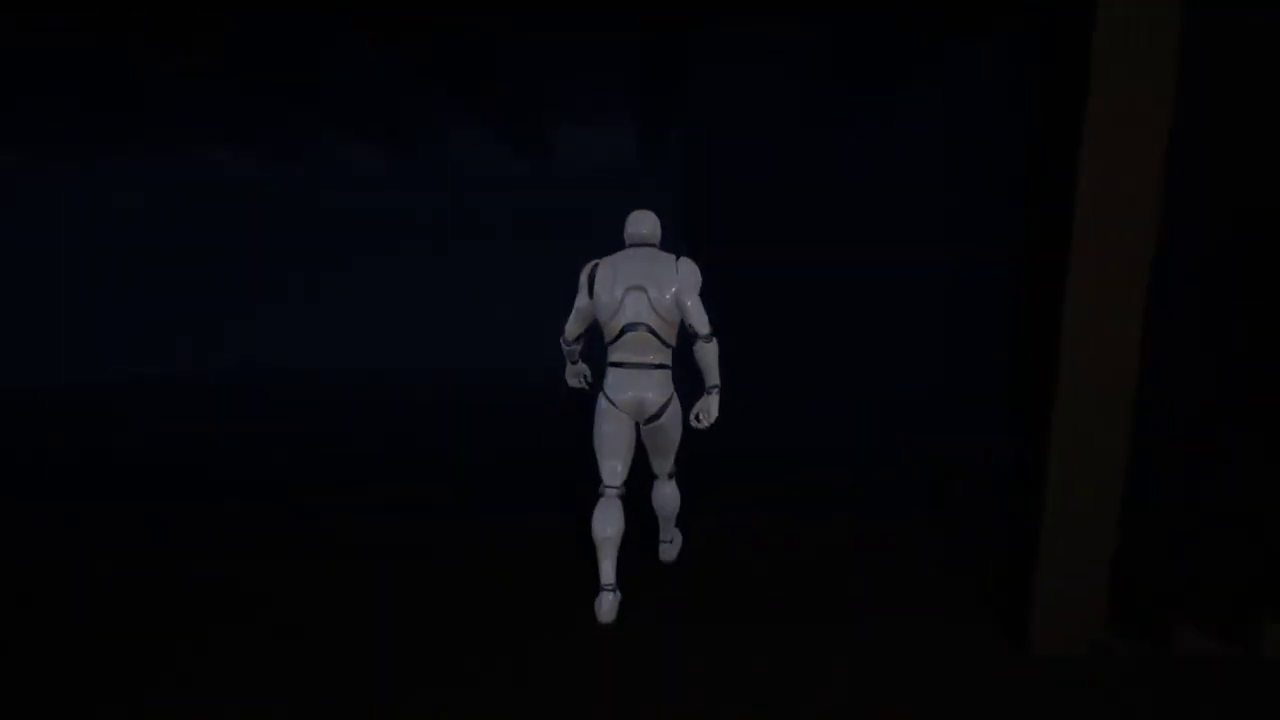
key("w")
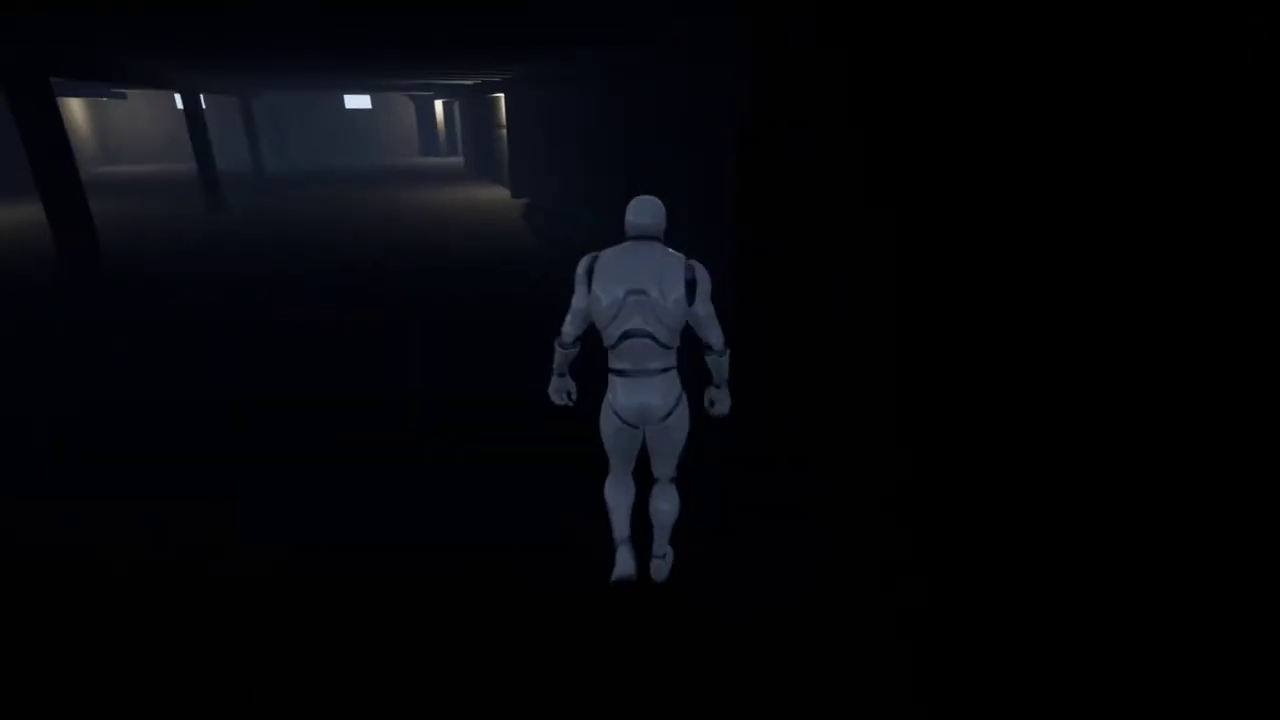
key("w")
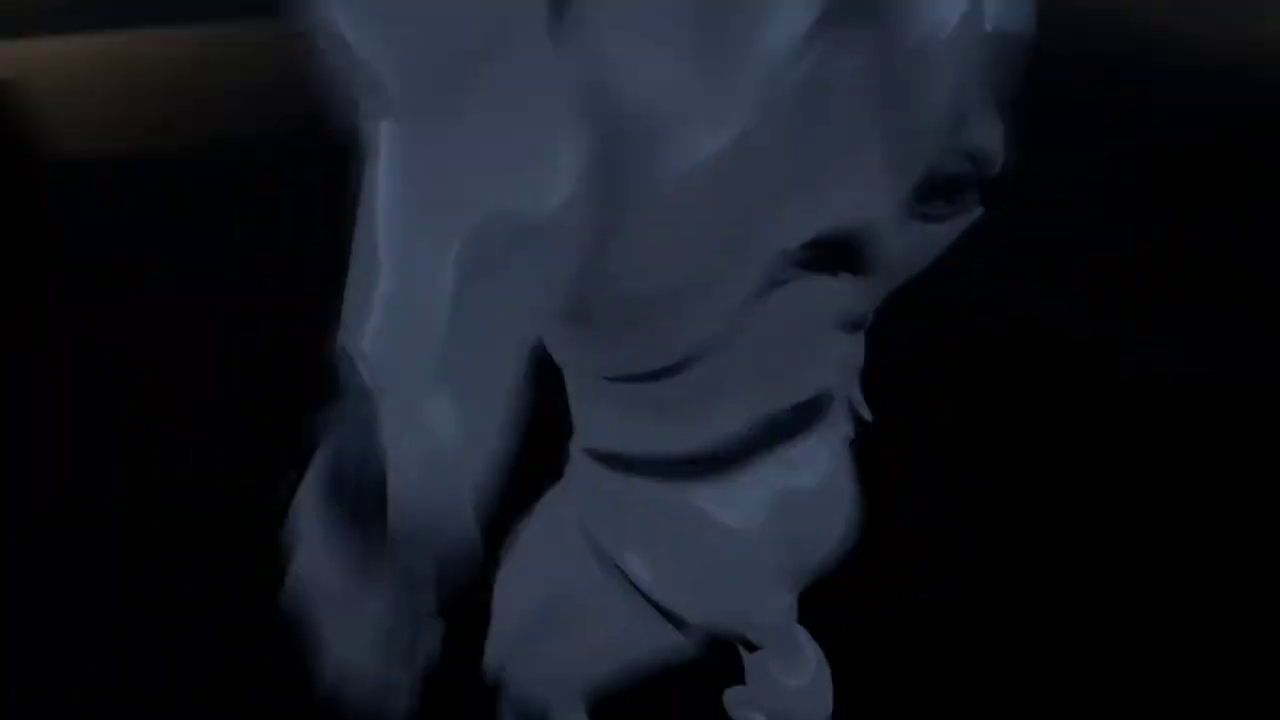
key("s")
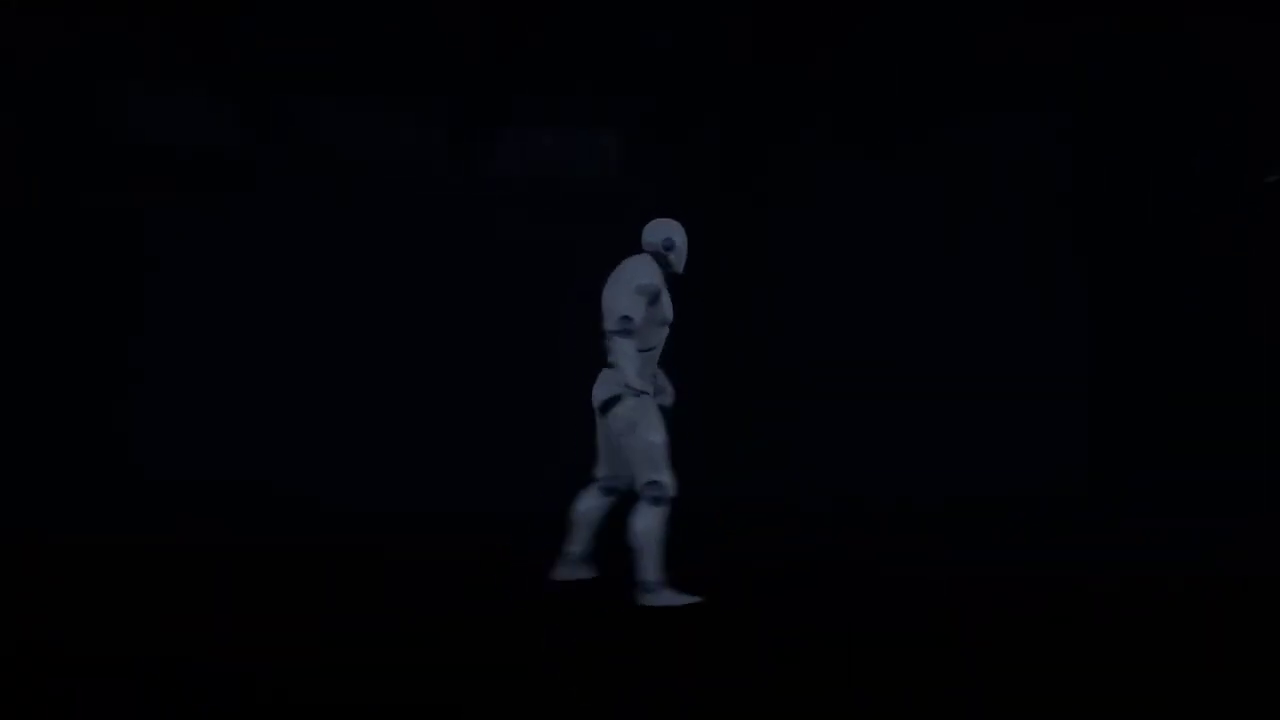
key("w")
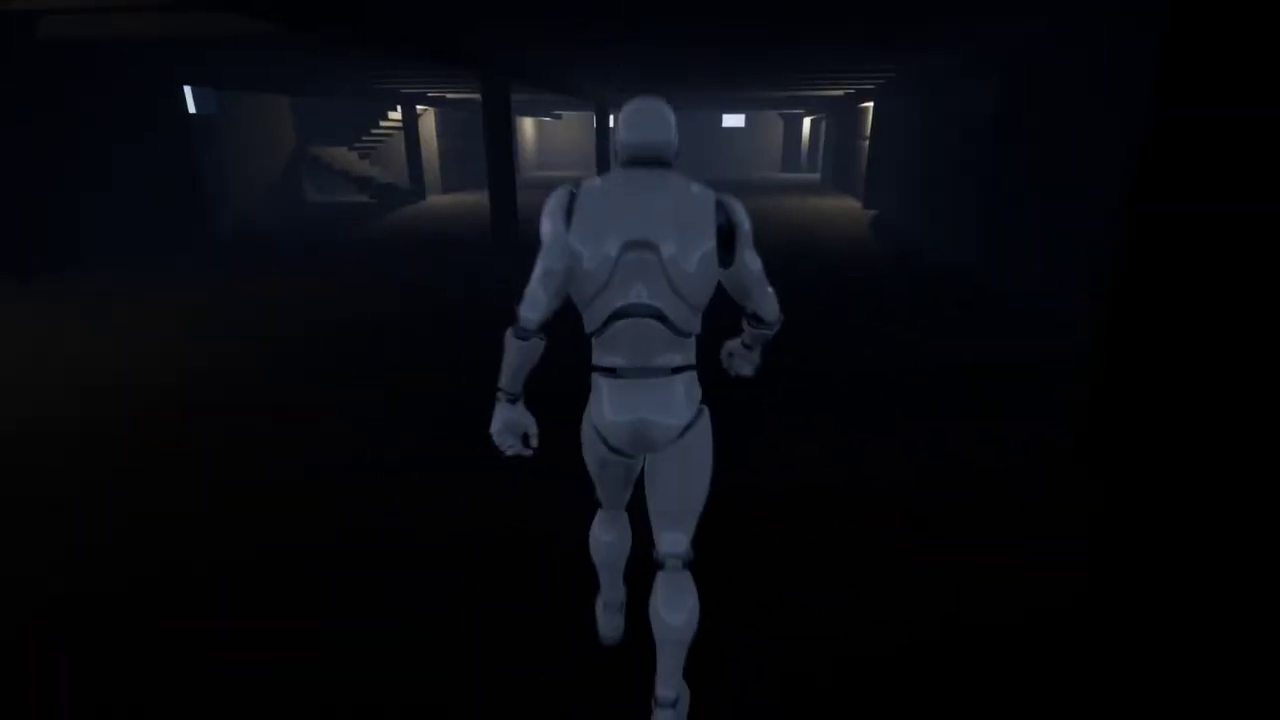
key("w")
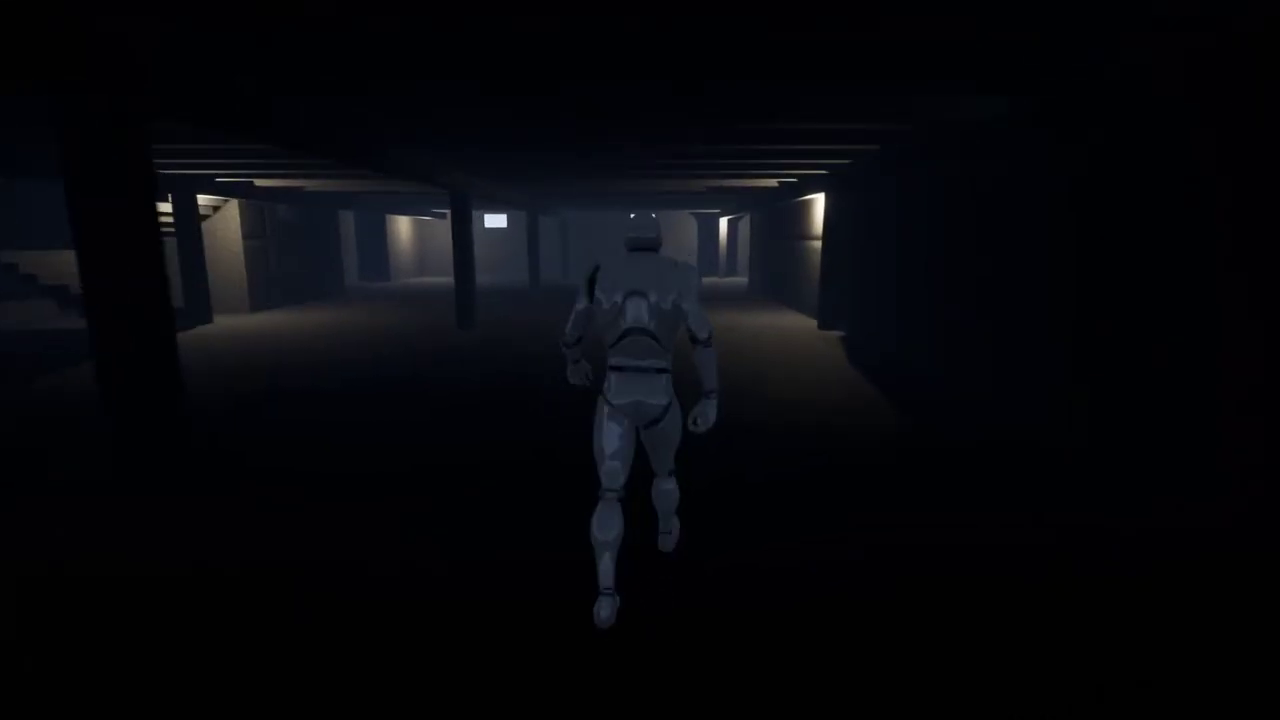
key("w")
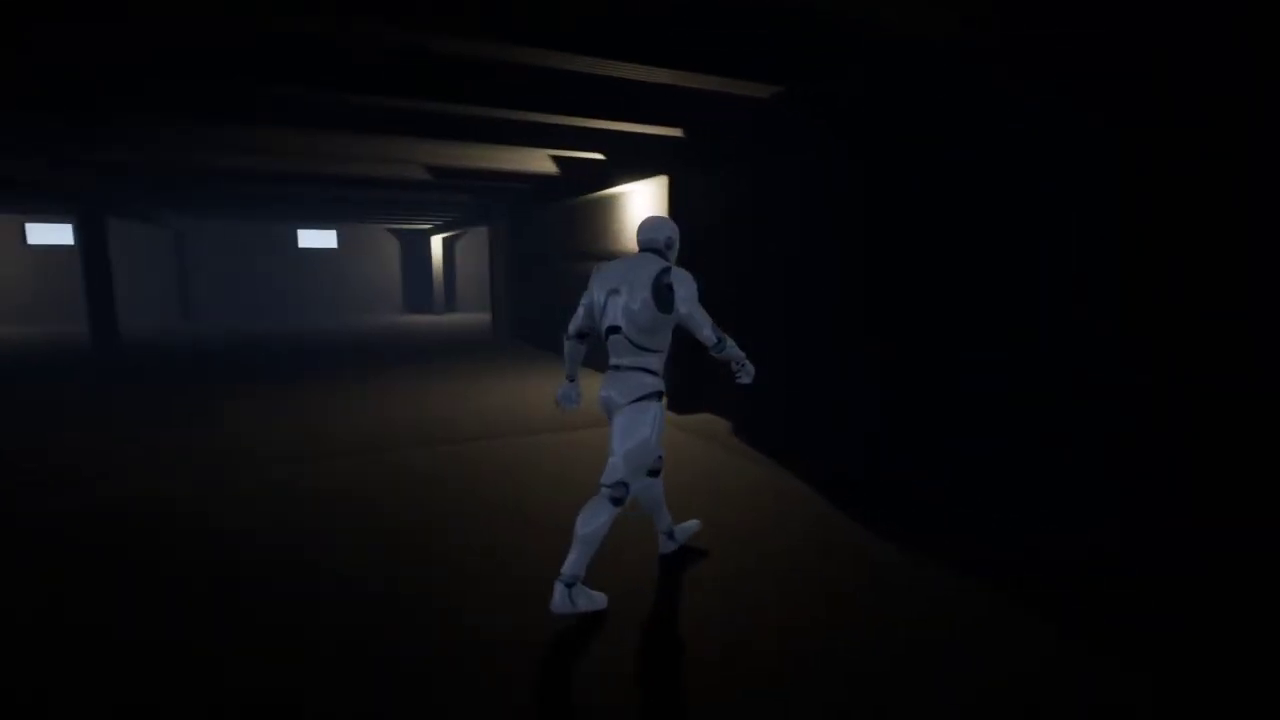
- Cross the basement to the middle staircase and continue to the lit corner room, checking the light and shadows
key("w")
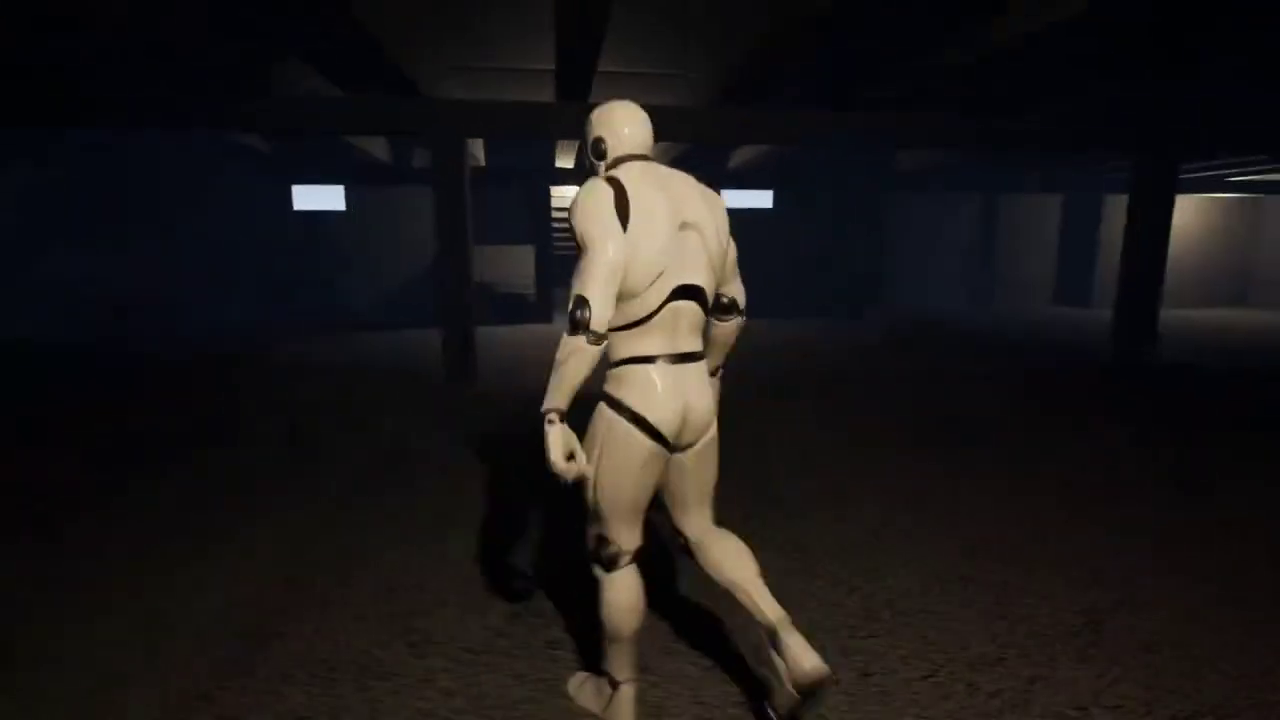
key("w")
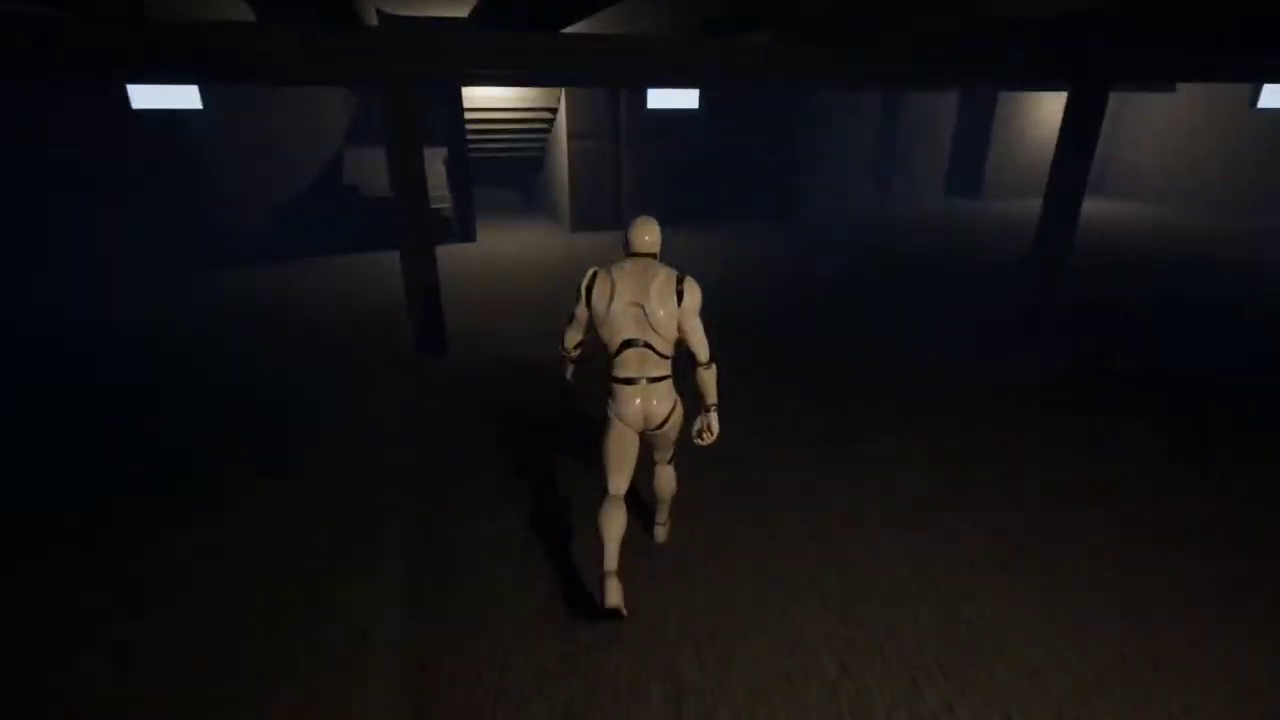
key("w")
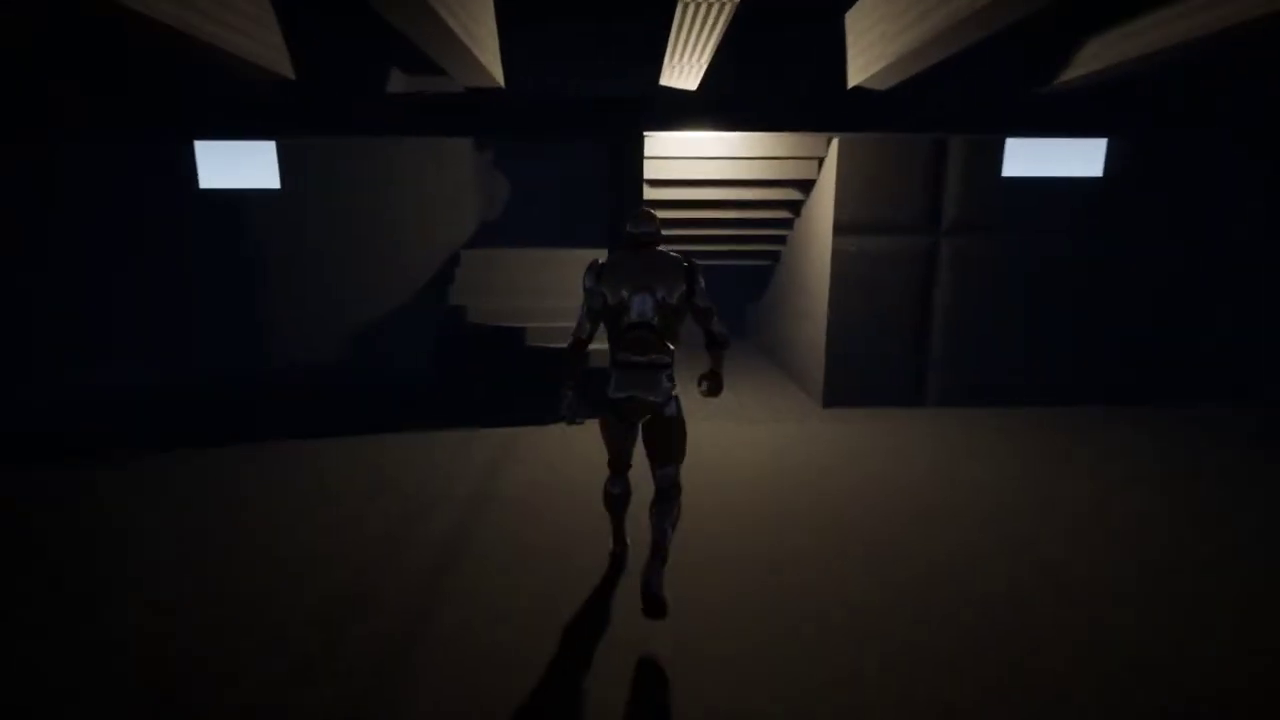
key("w")
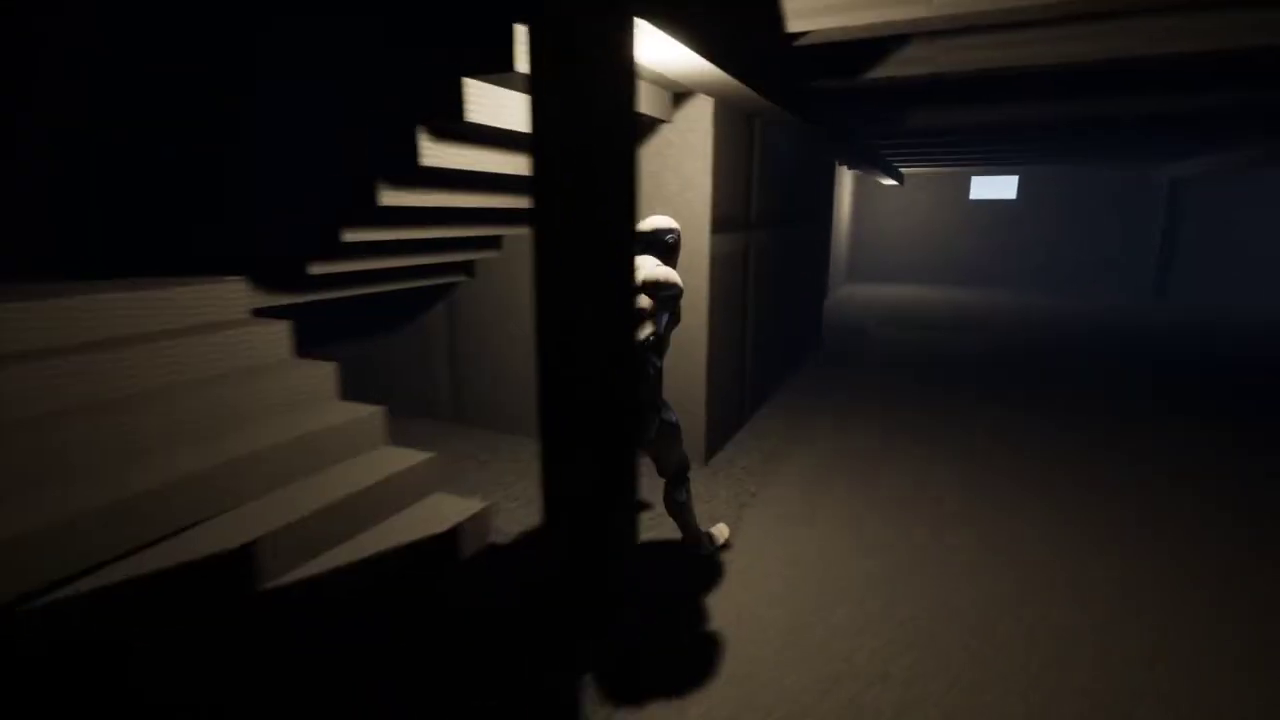
key("w")
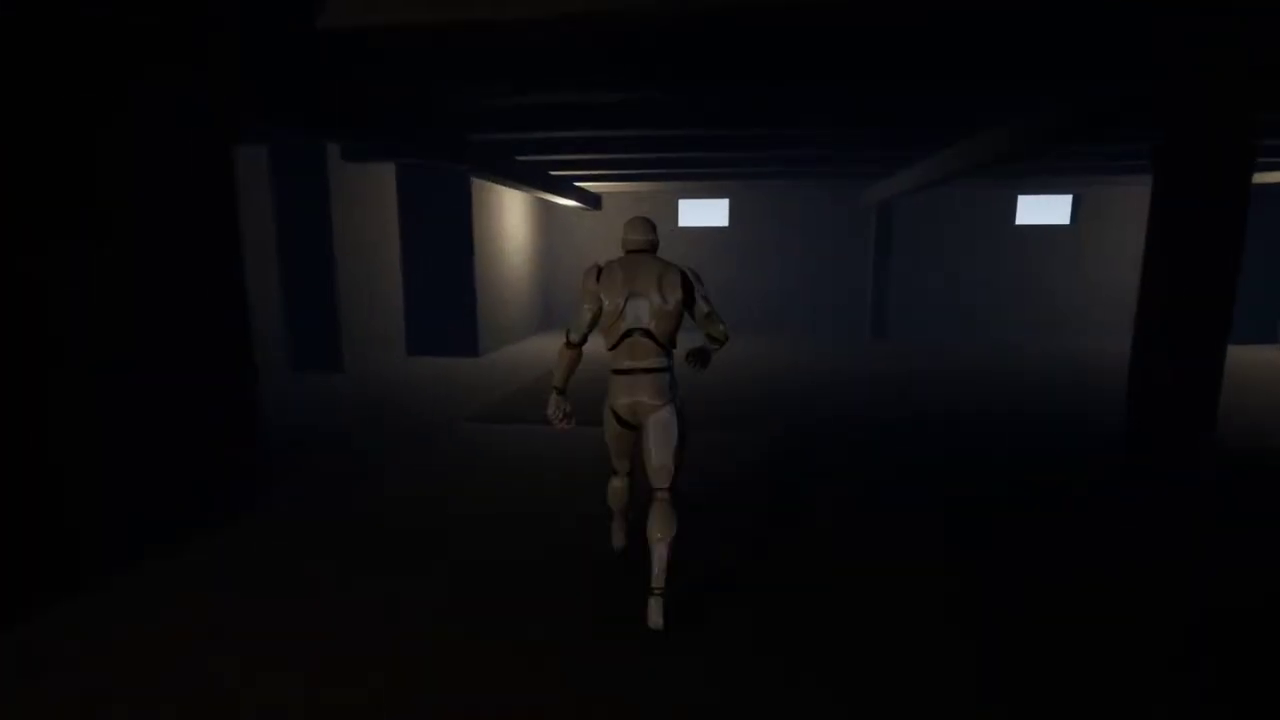
key("w")
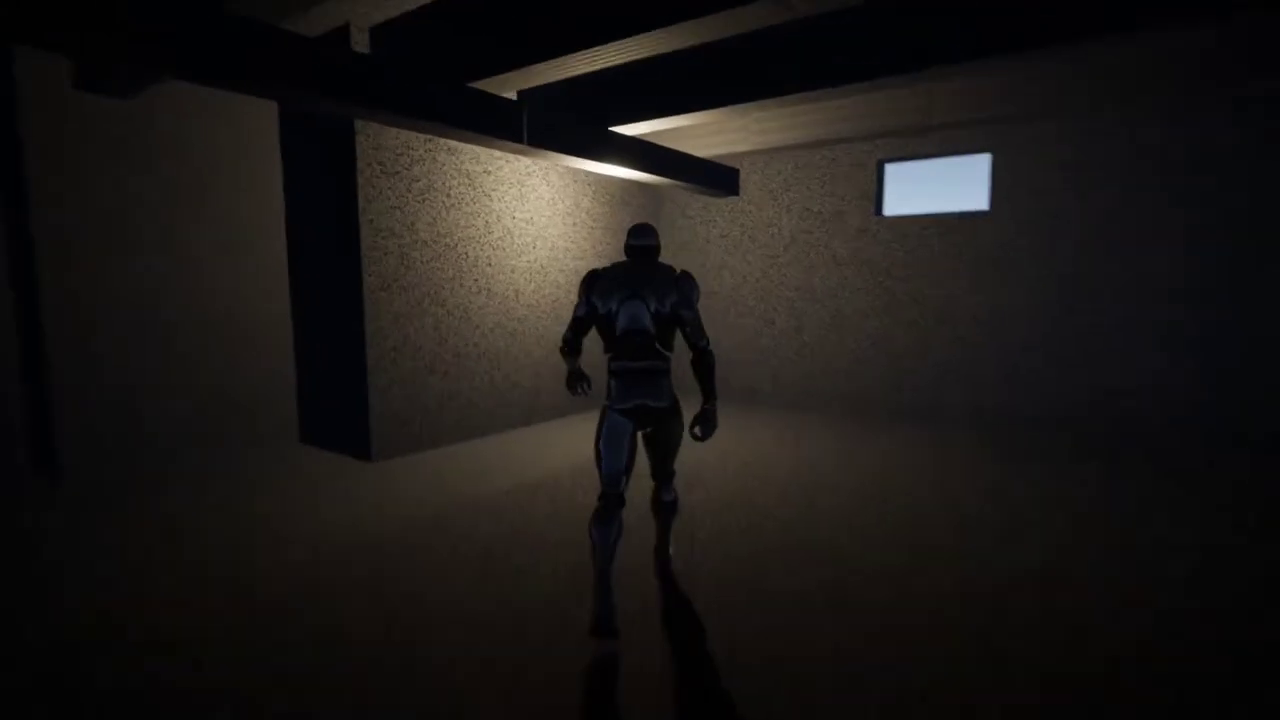
- Inspect the corner room's stone wall, beams and recessed openings under the nearby point light from several angles
key("w")
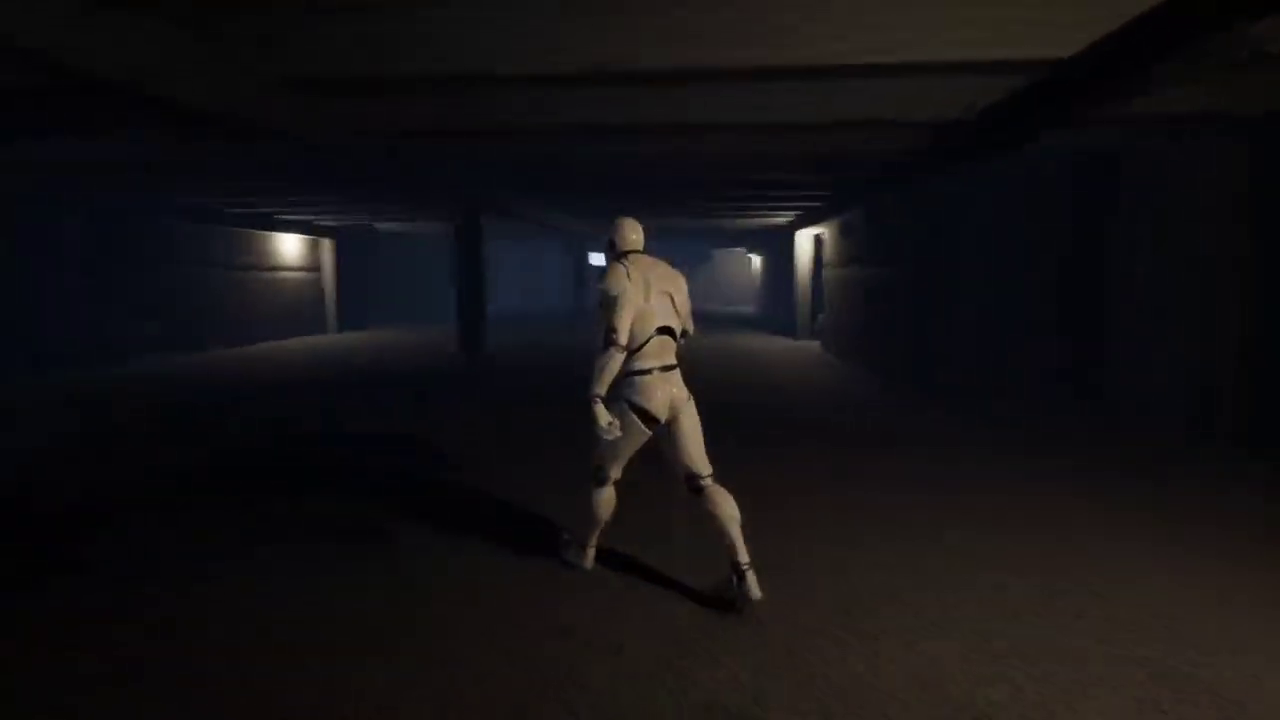
key("d")
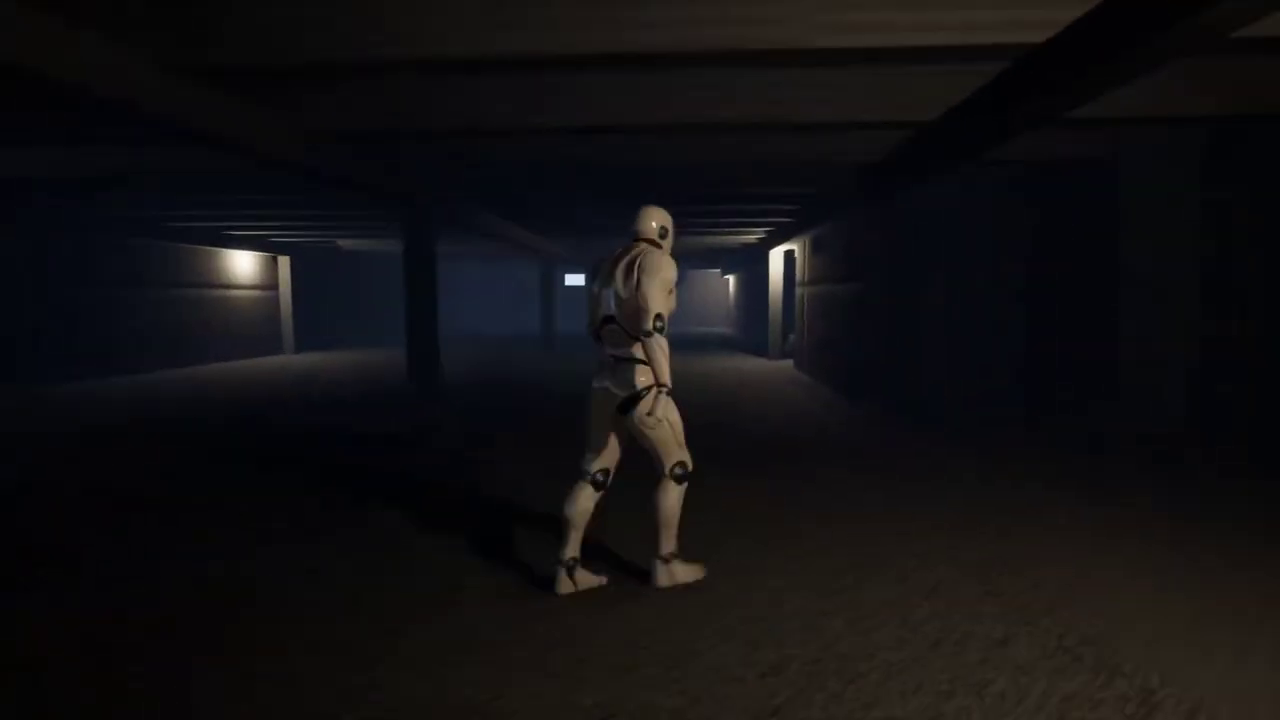
key("s")
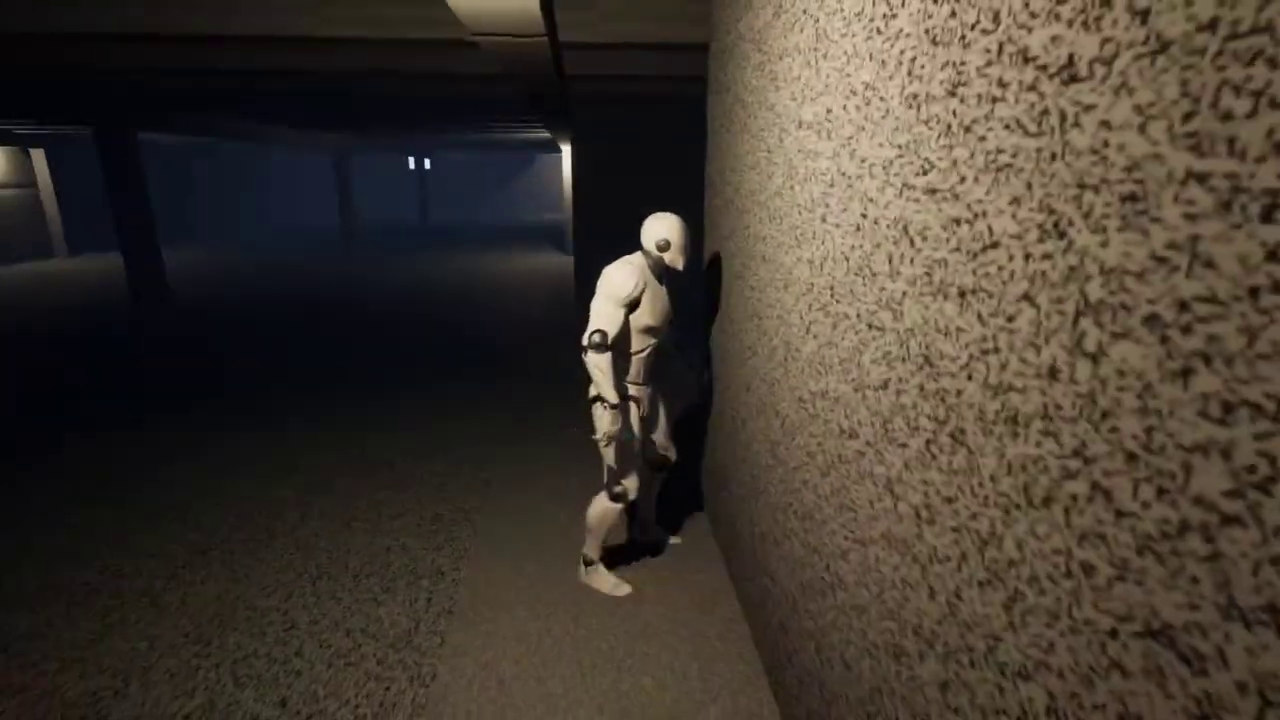
key("a")
key("a")
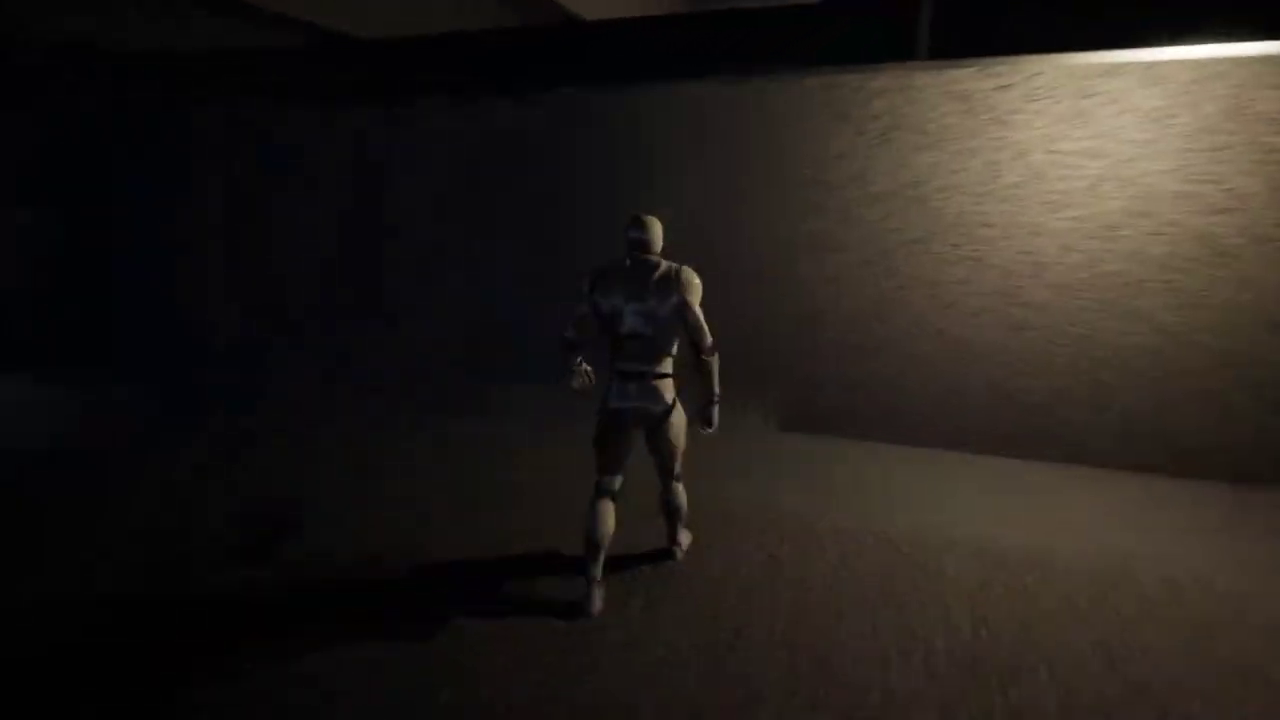
key("w")
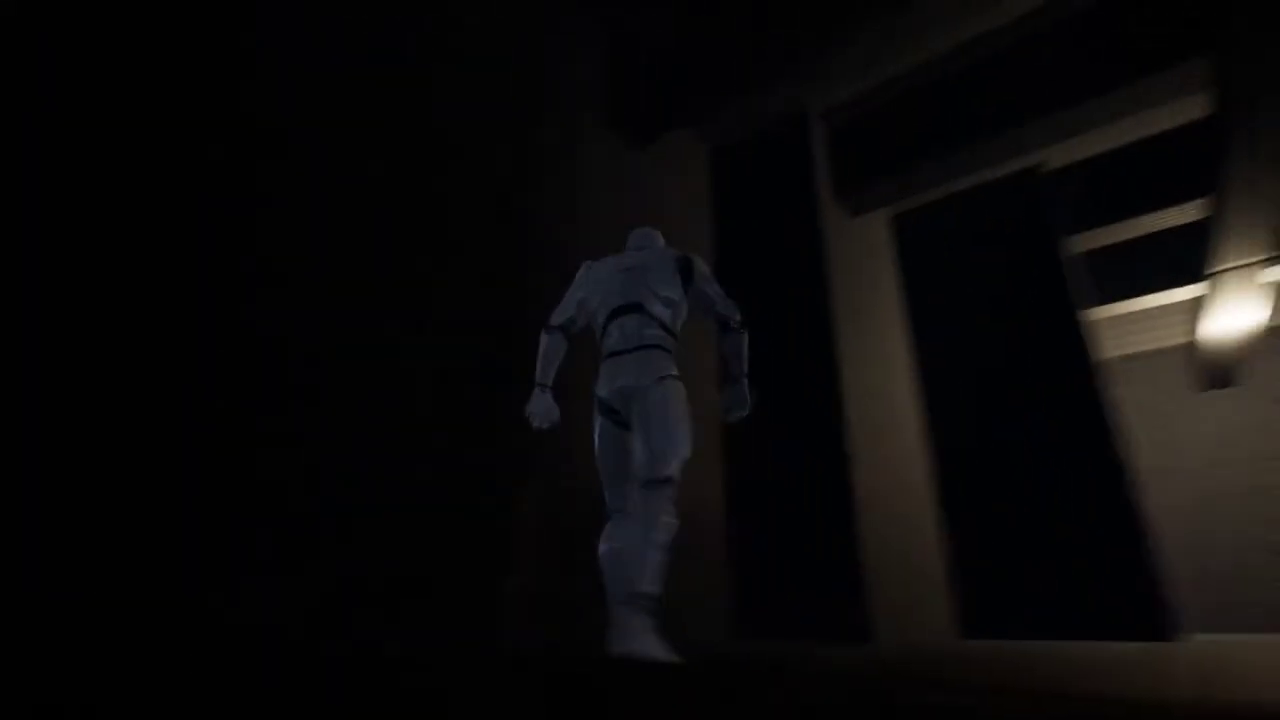
key("w")
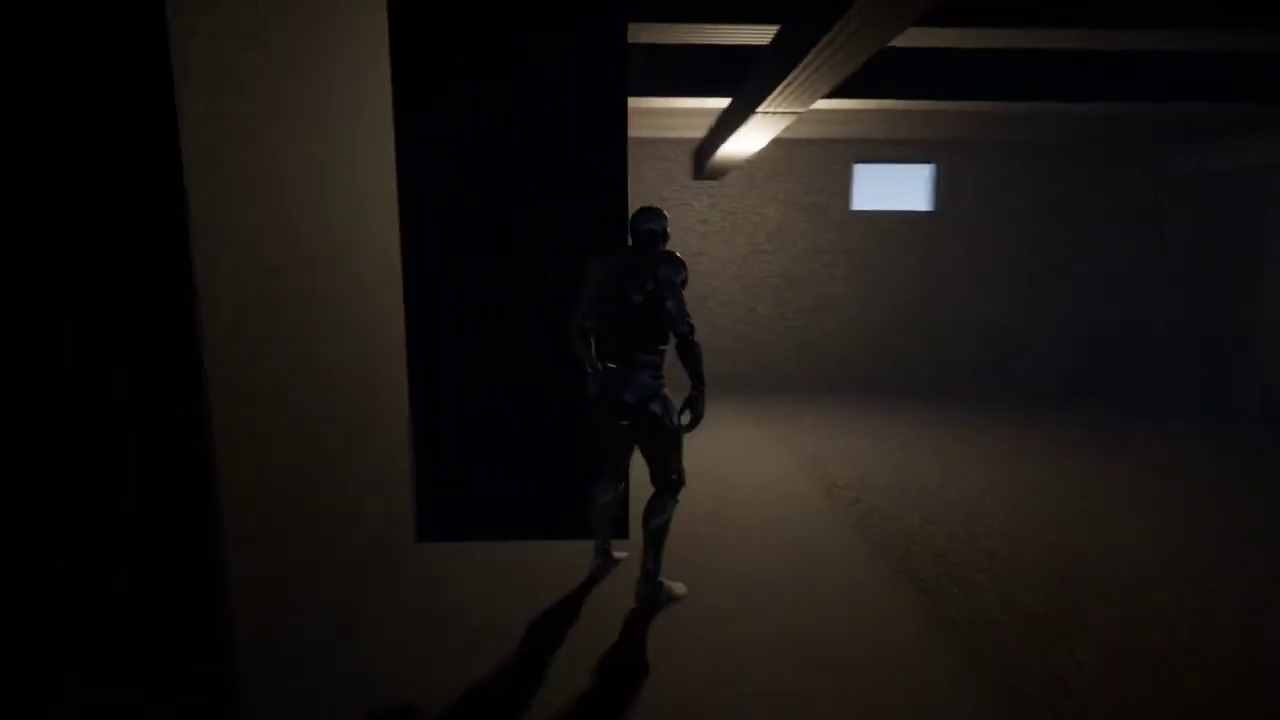
key("a")
key("w")
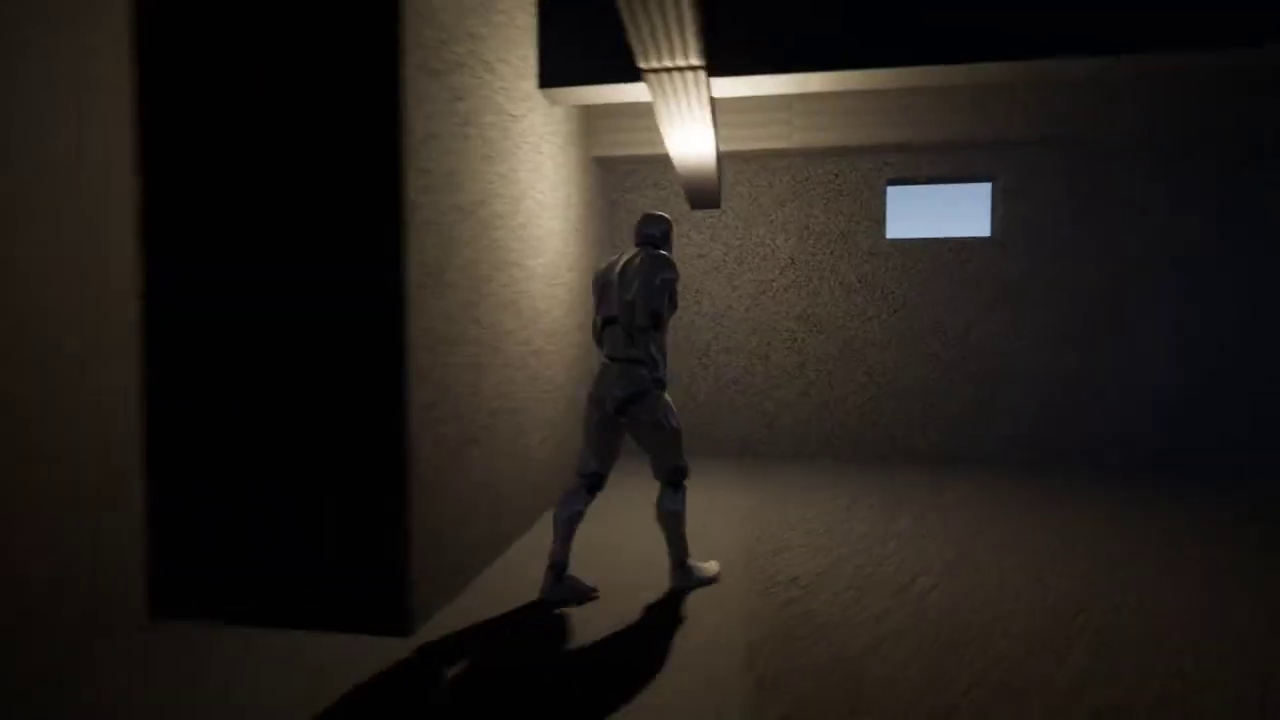
key("w")
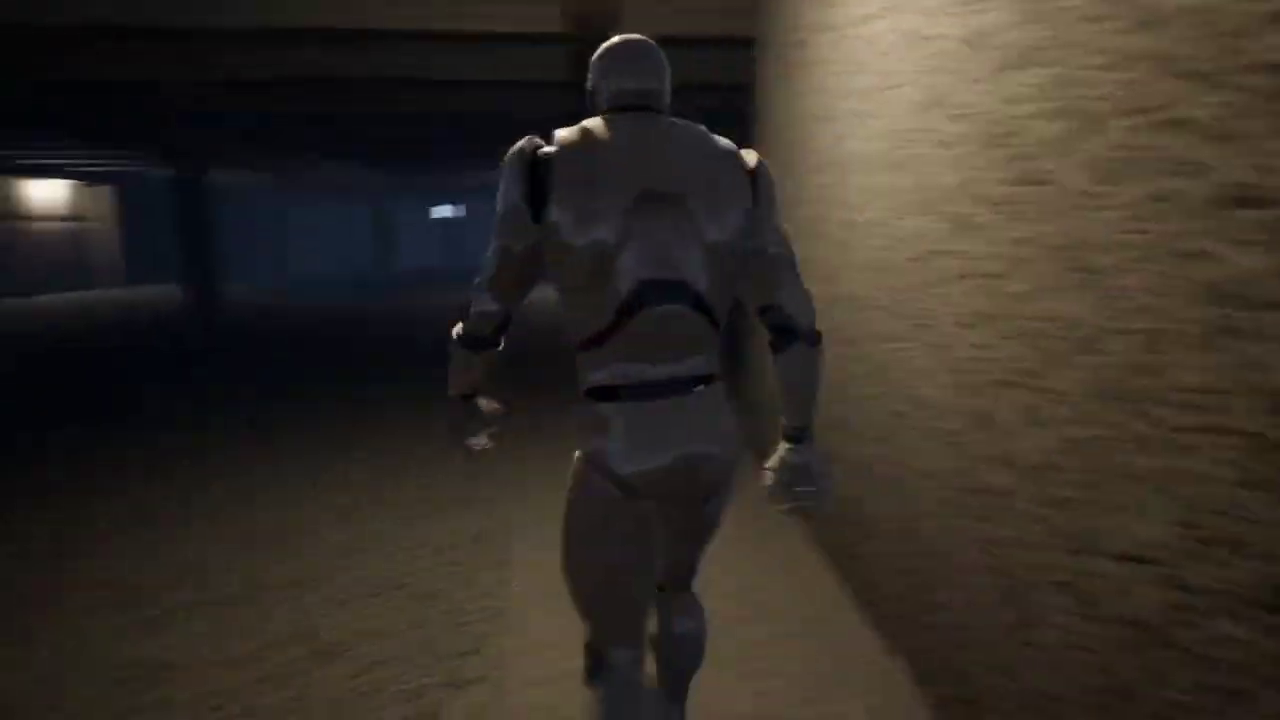
- Walk the character along the stone side wall to the middle staircase and back into the open basement, checking the light around the stairs
key("w")
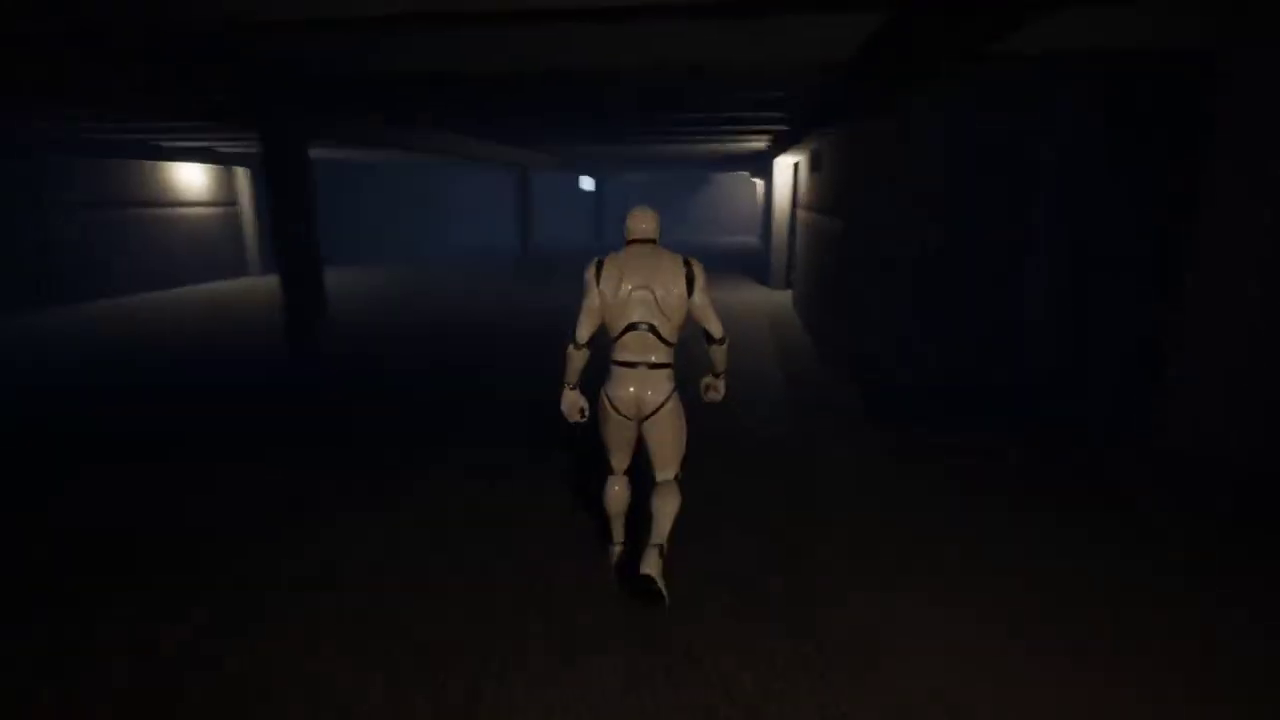
key("w")
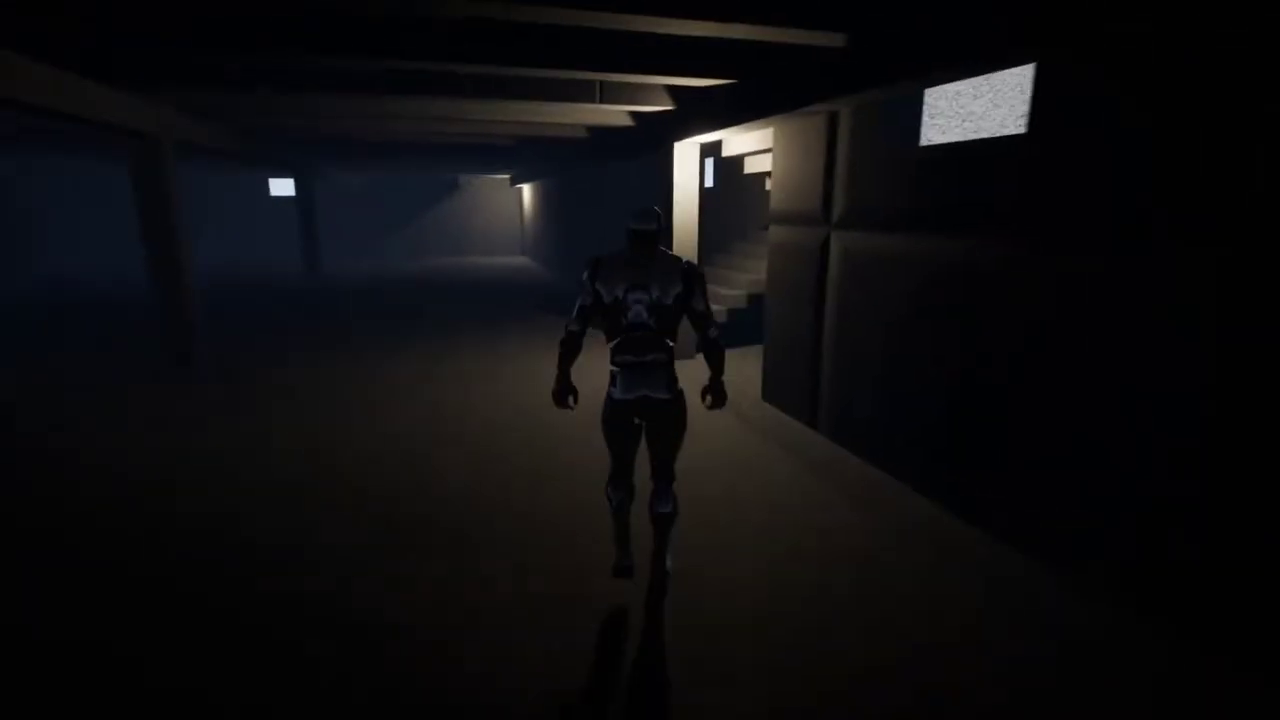
key("w")
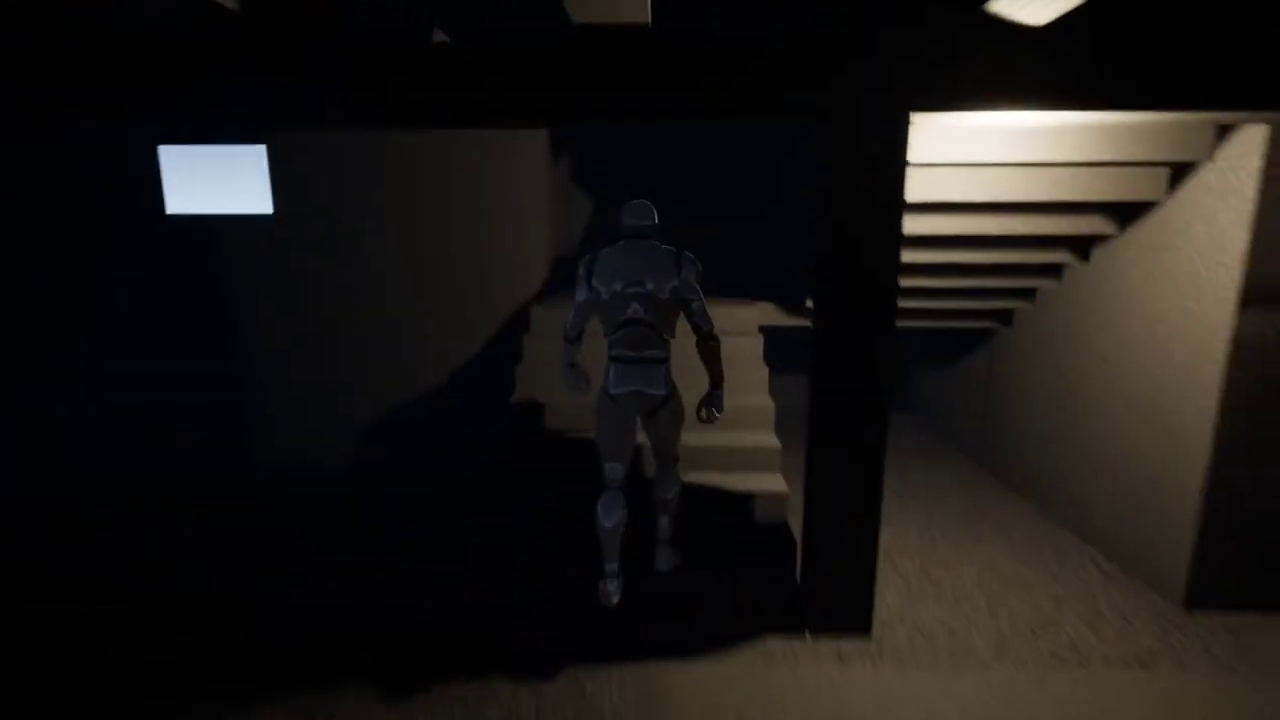
key("w")
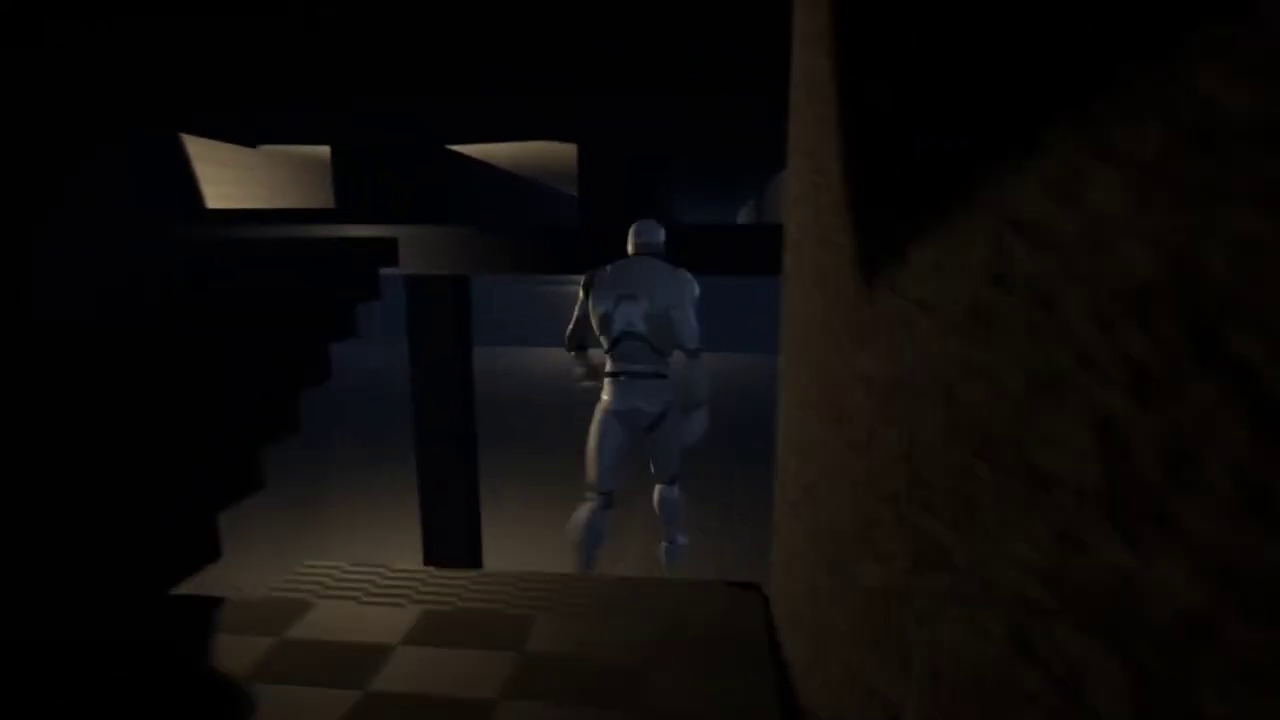
key("w")
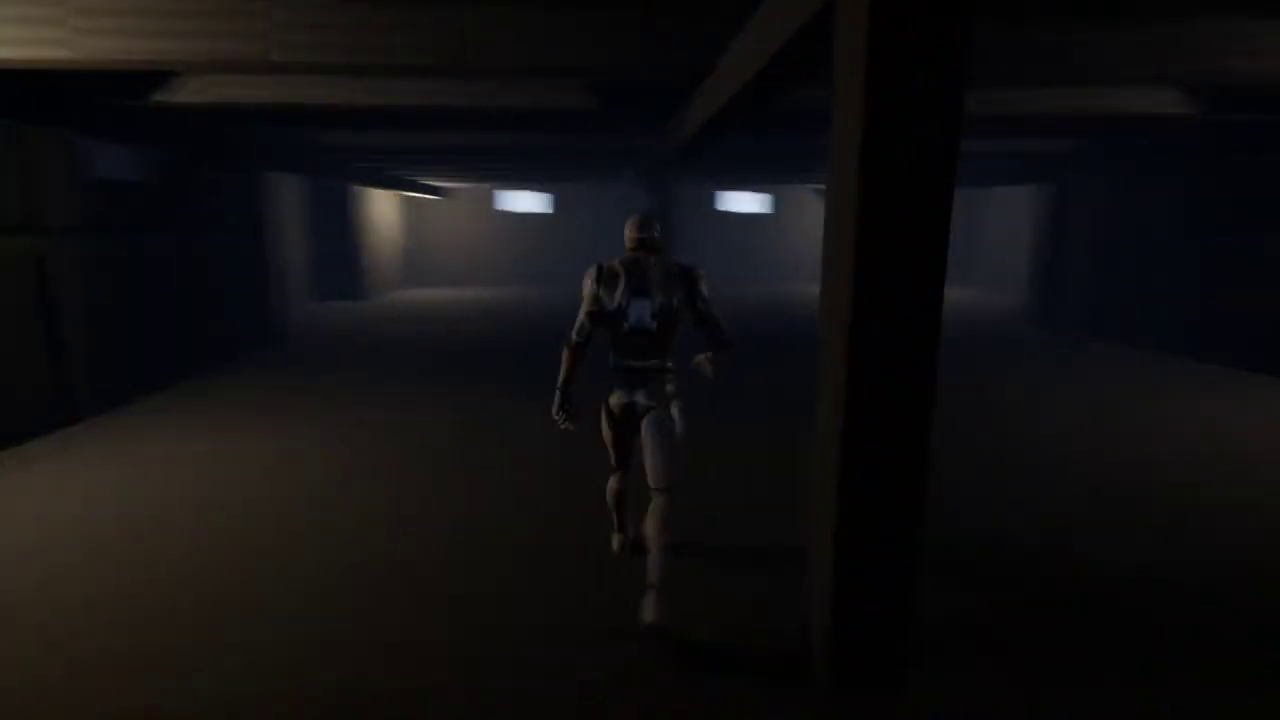
- Examine the walls, beams and two windows at the lit end of the basement from several angles
key("w")
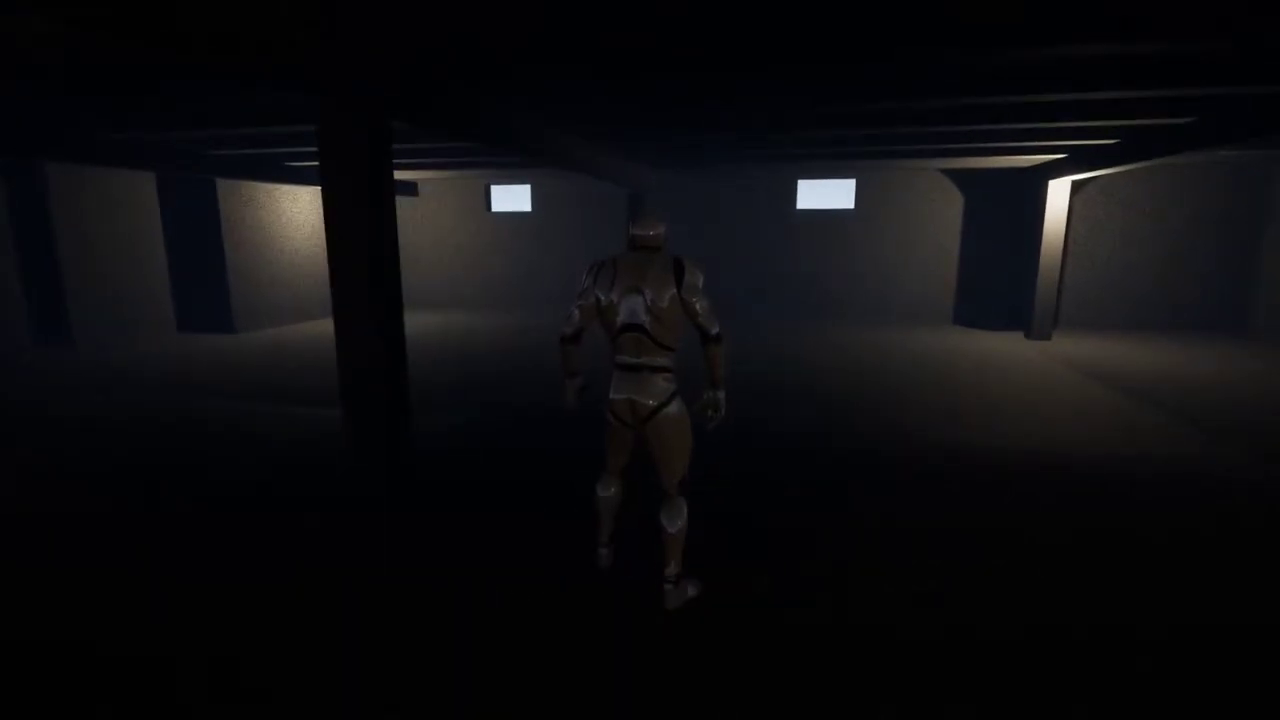
key("w")
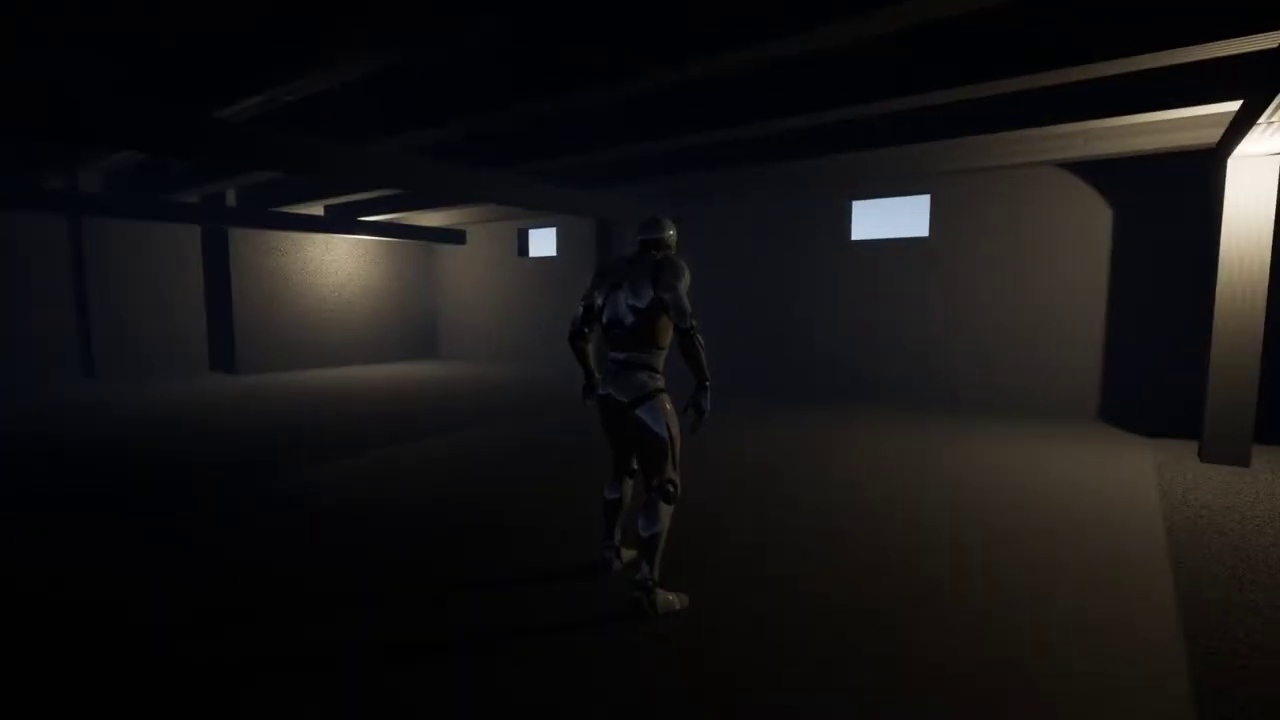
key("w")
key("w")
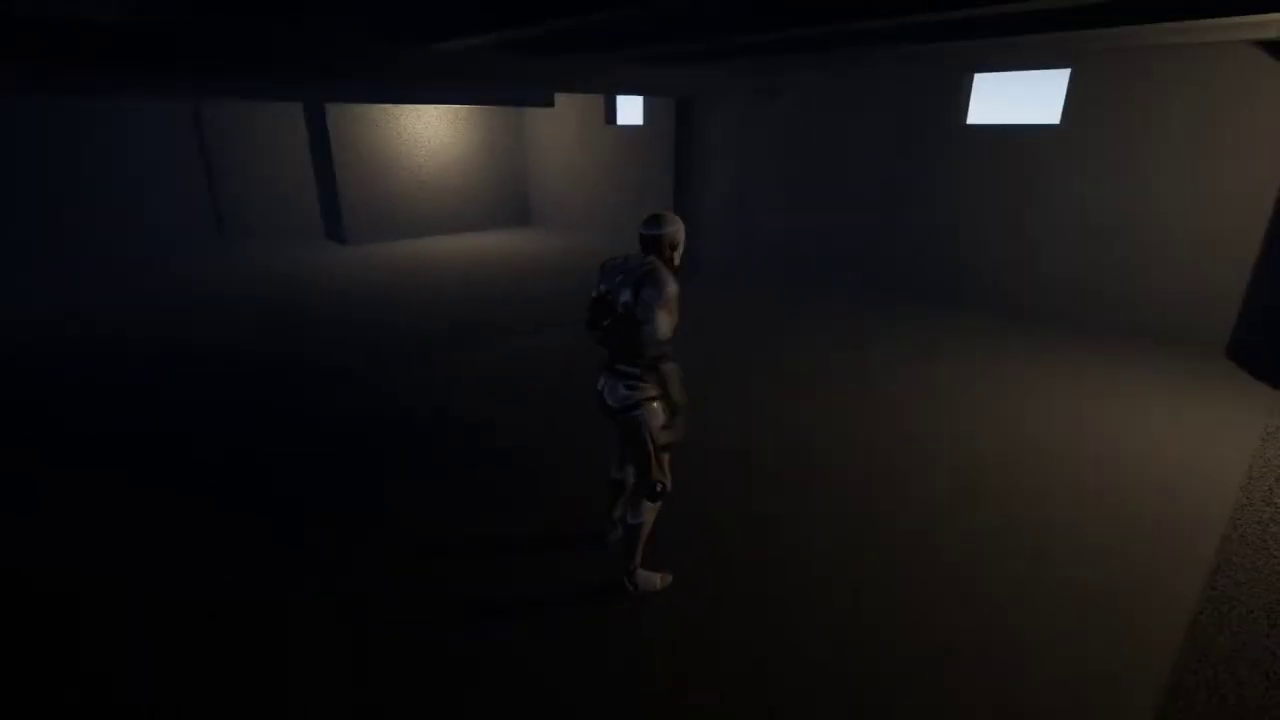
- Walk past the middle staircase into the dark far end, end the playtest, and restore the full editor layout
key("w")
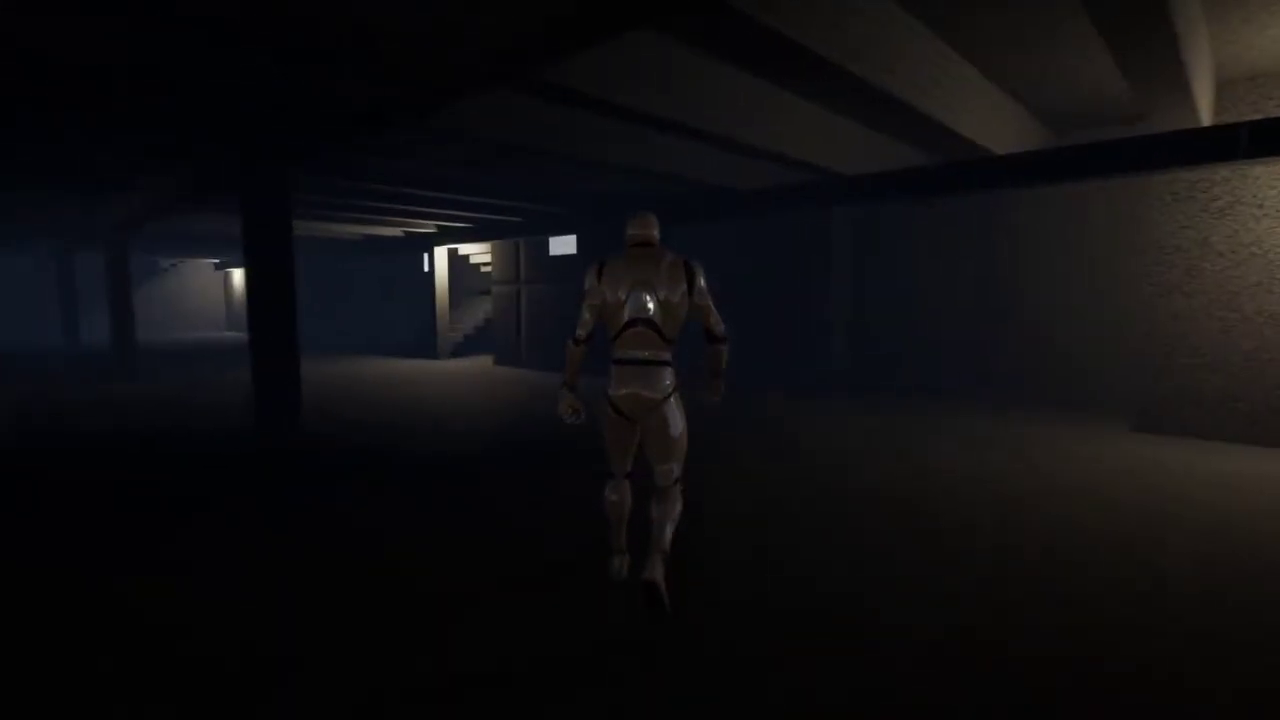
key("w")
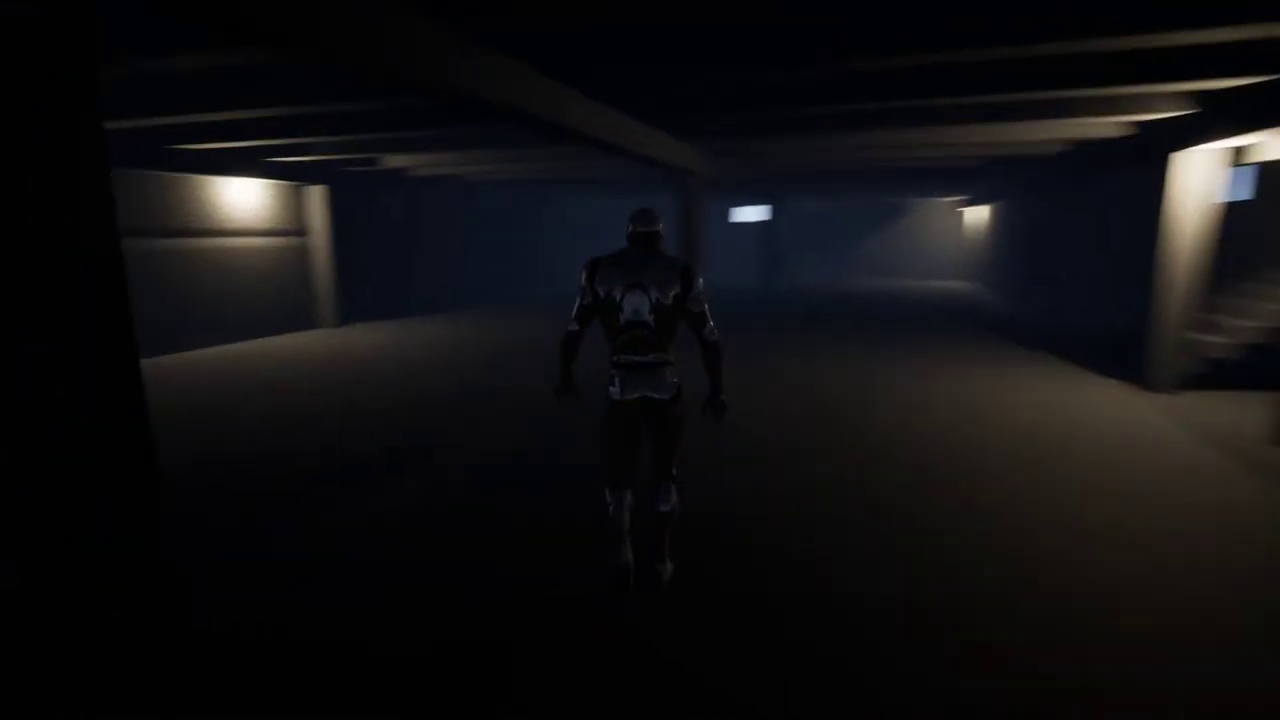
key("w")
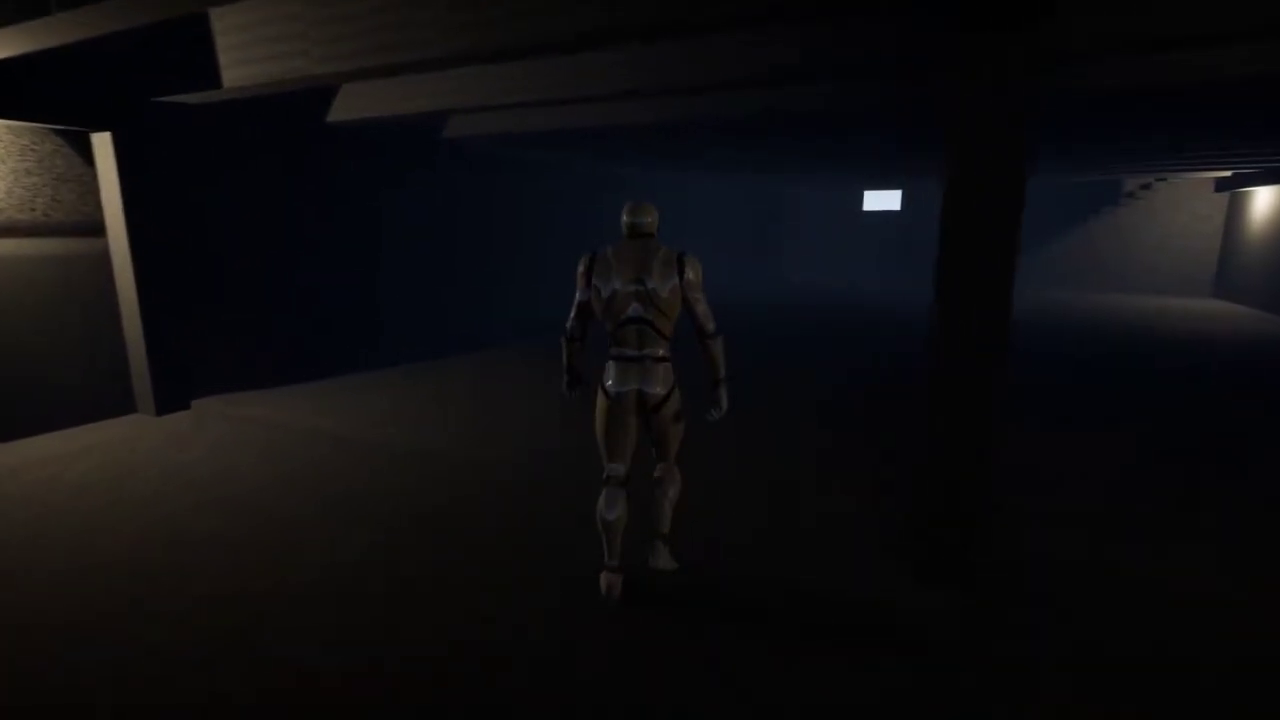
key("w")
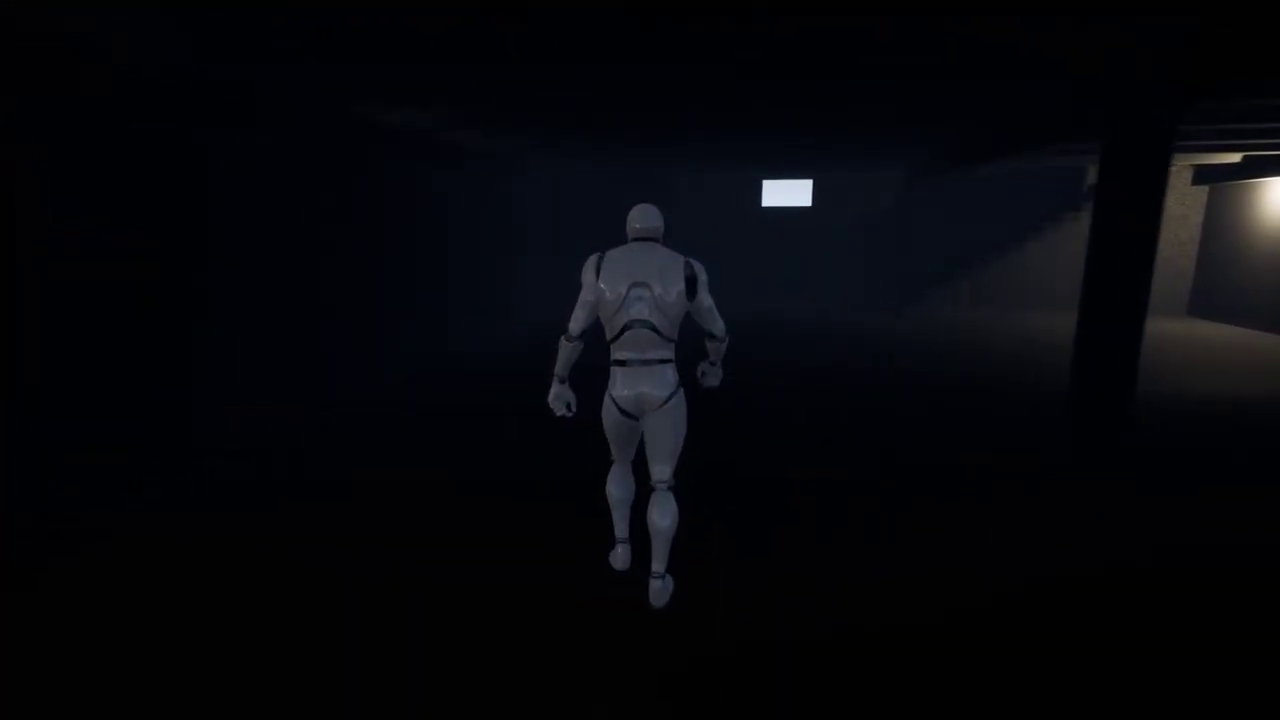
key("w")
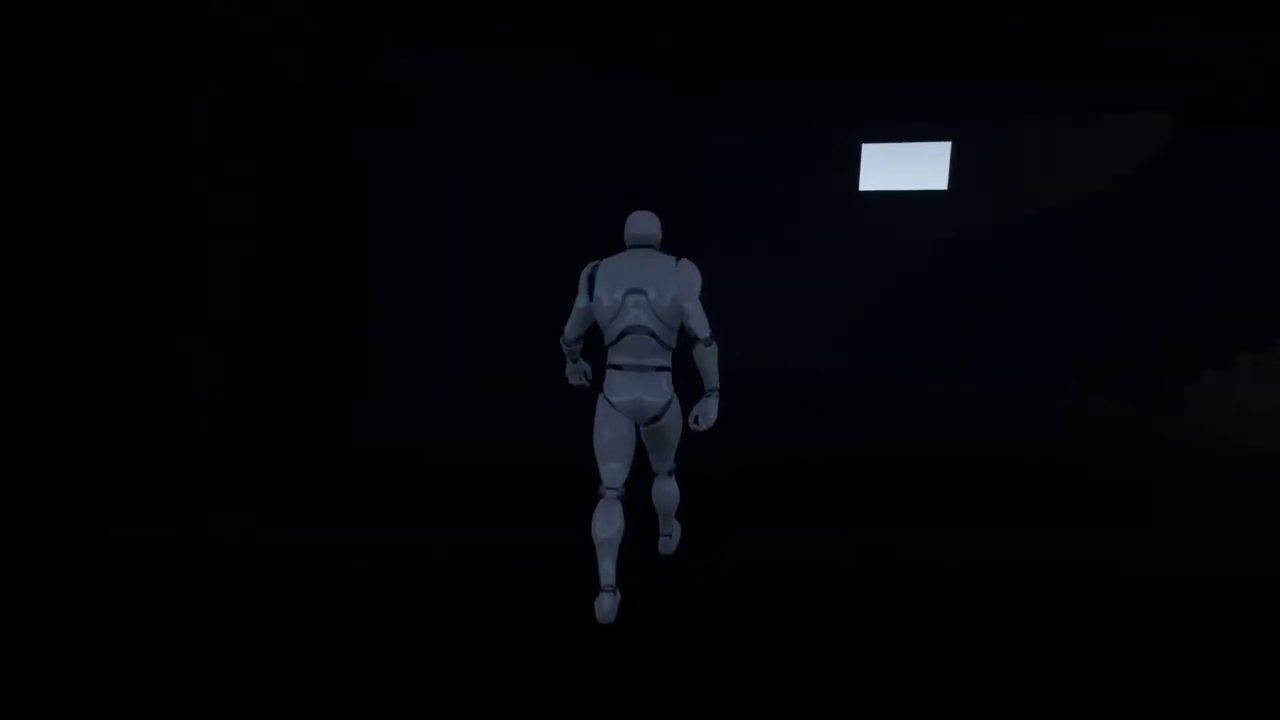
key("Escape")
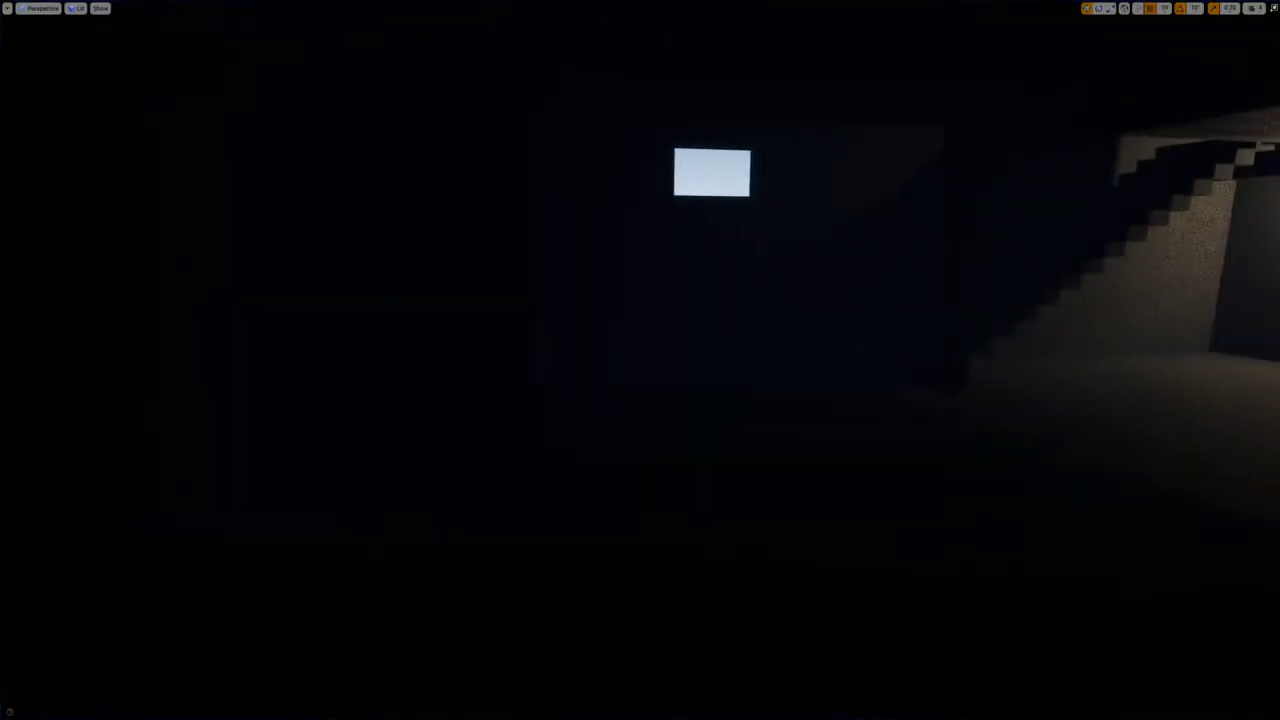
key("F11")
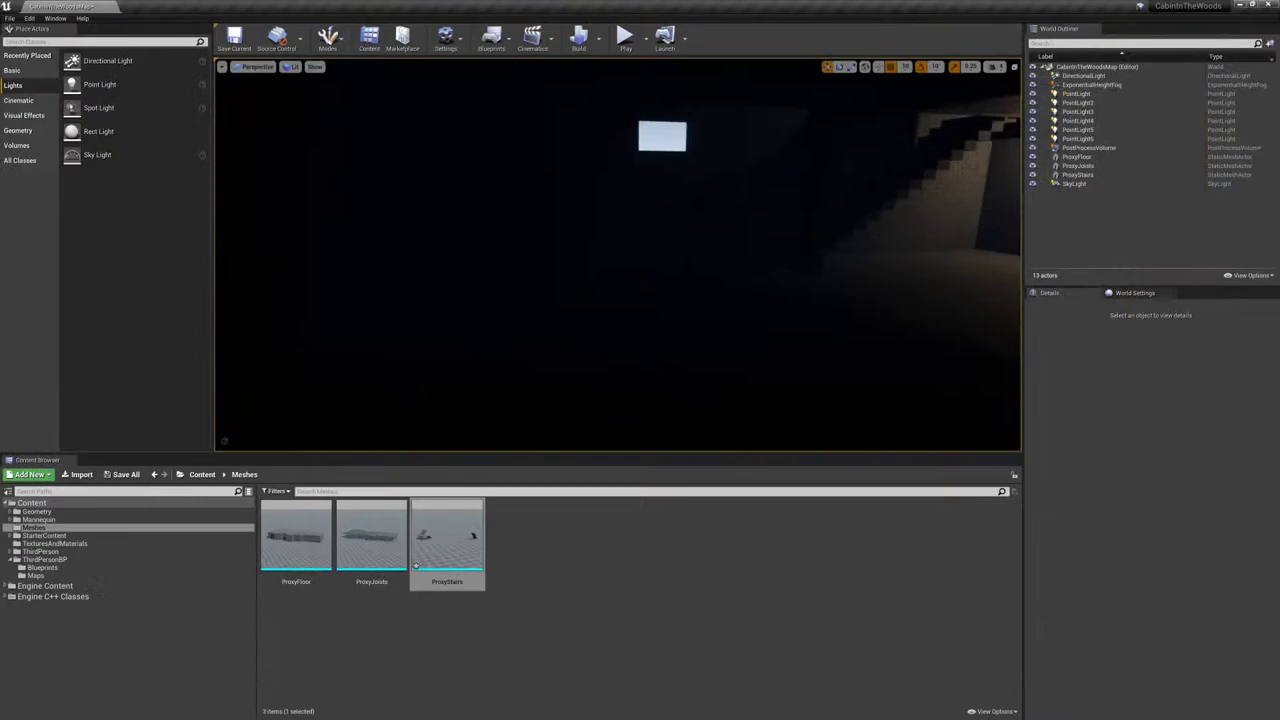
- Set the mobility of all six point lights, PointLight through PointLight6, to Movable
right_click_drag(617, 254, 780, 280)
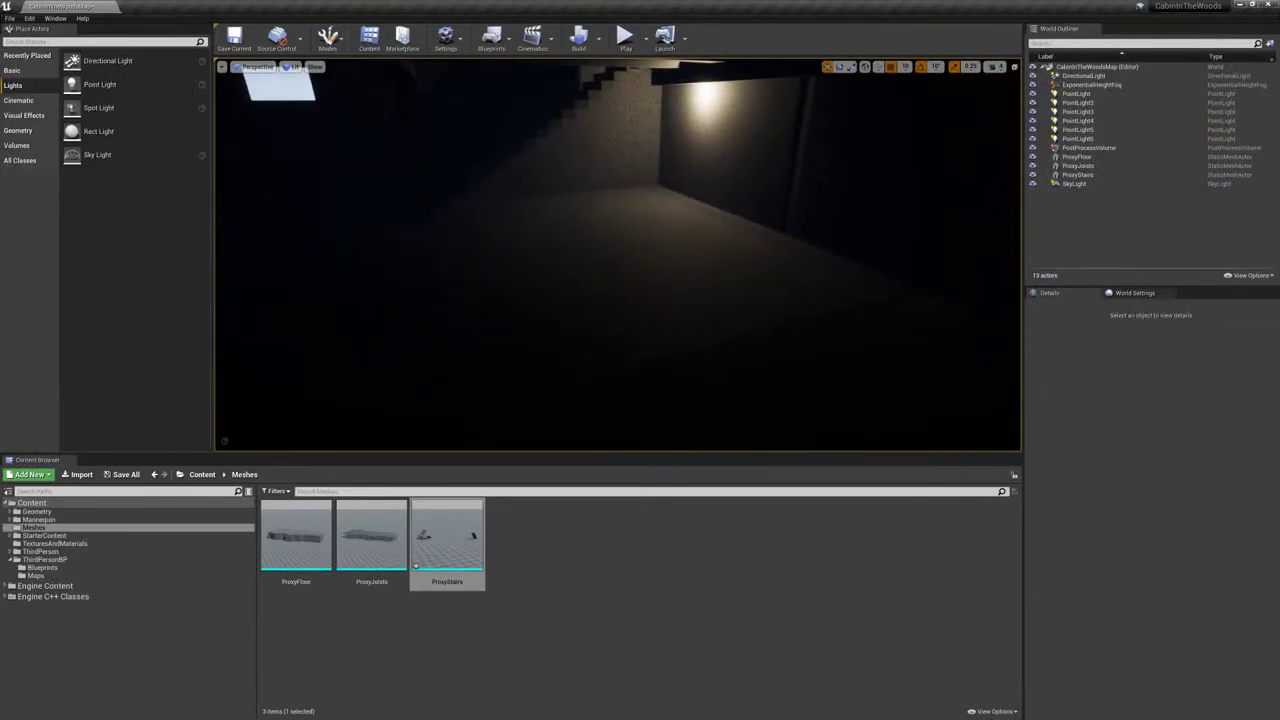
key("Right")
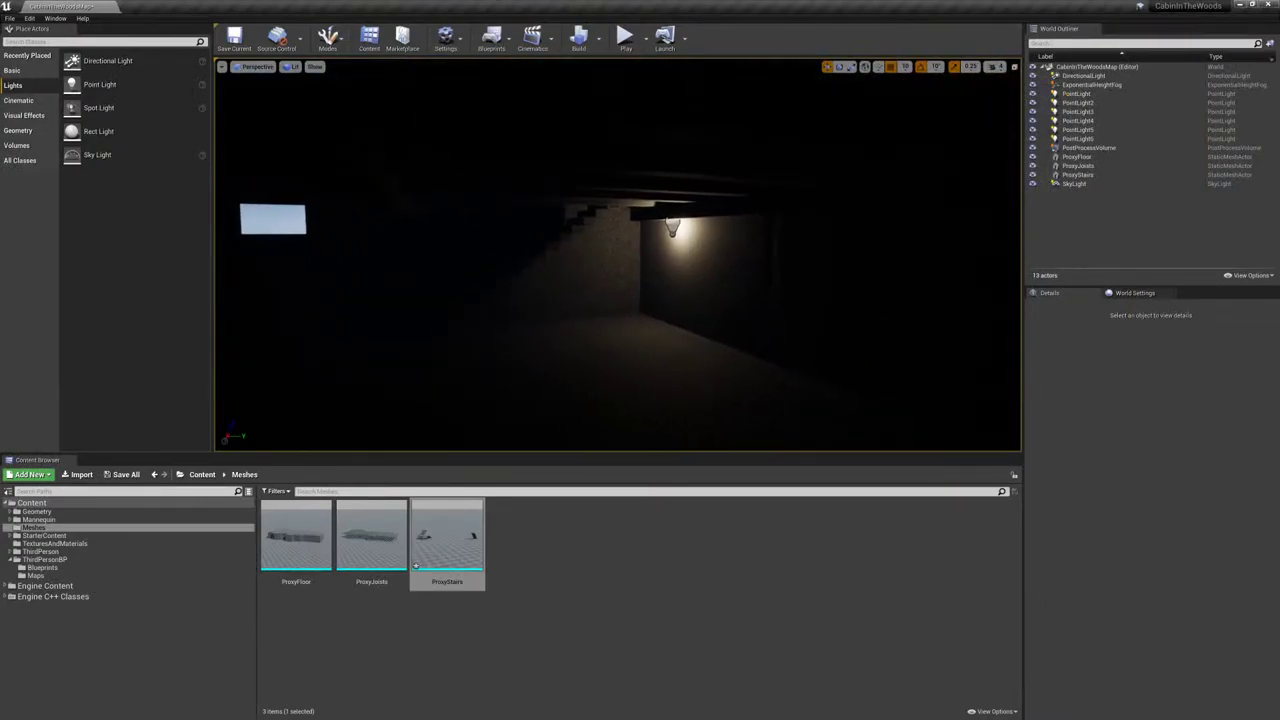
right_click_drag(617, 254, 820, 254)
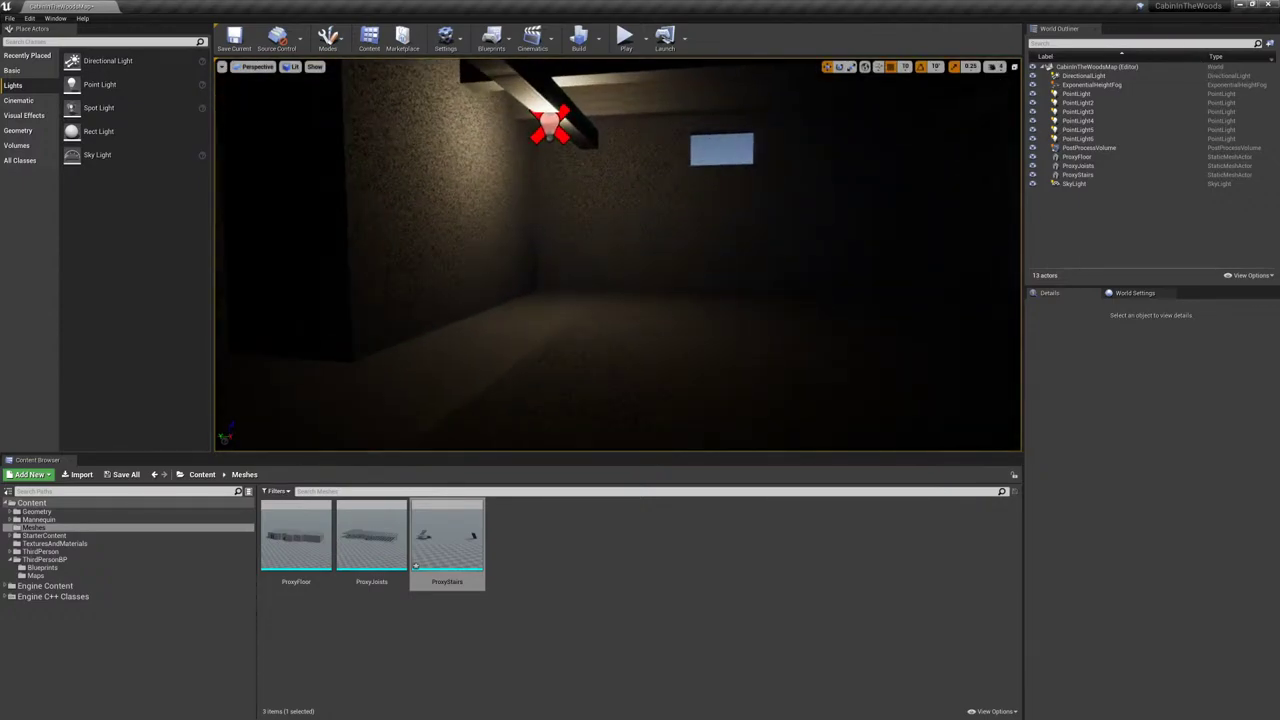
left_click(1077, 93)
left_click(1078, 138, "shift")
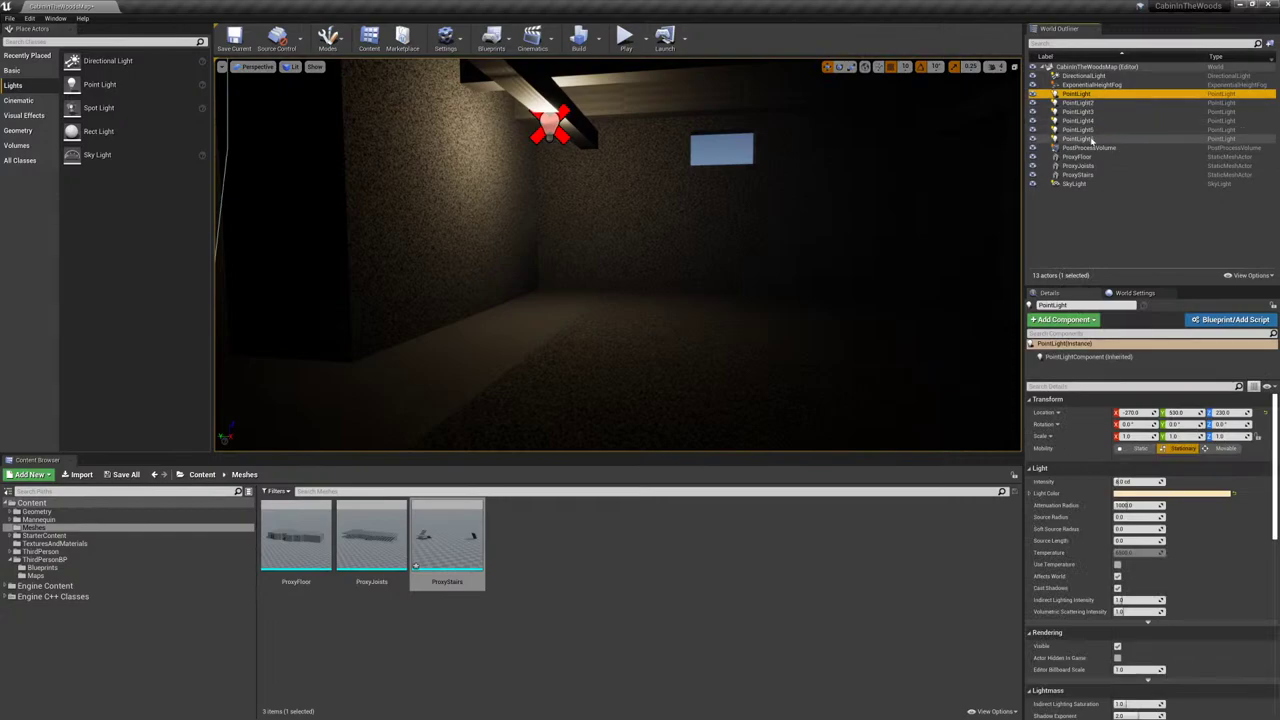
left_click(1225, 380)
right_click_drag(900, 330, 432, 330)
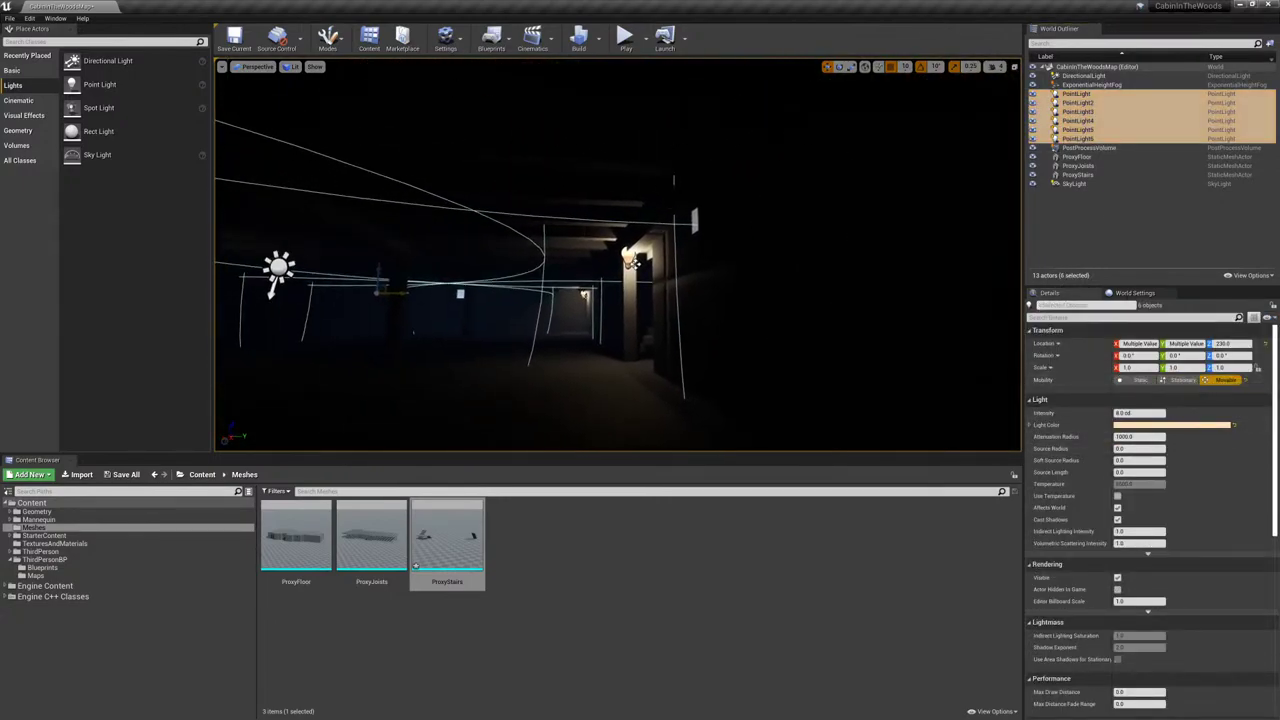
left_click(1080, 94)
left_click(1082, 111, "shift")
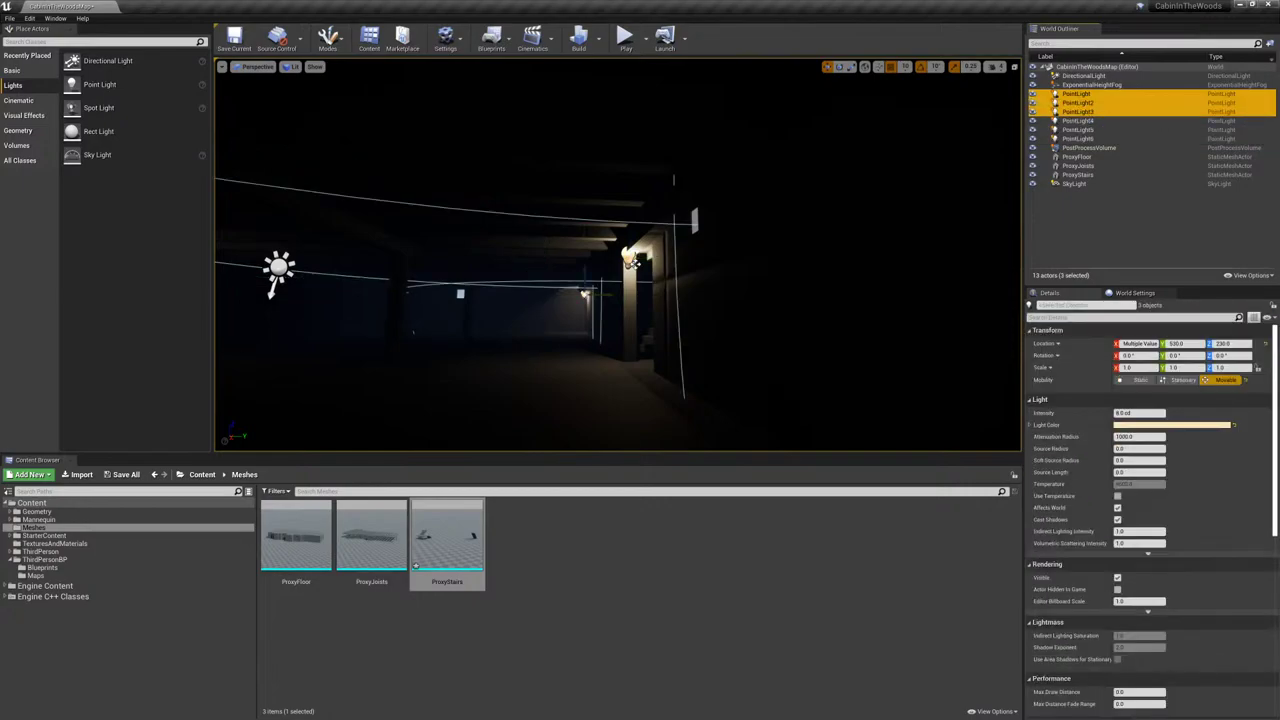
right_click_drag(617, 255, 530, 275)
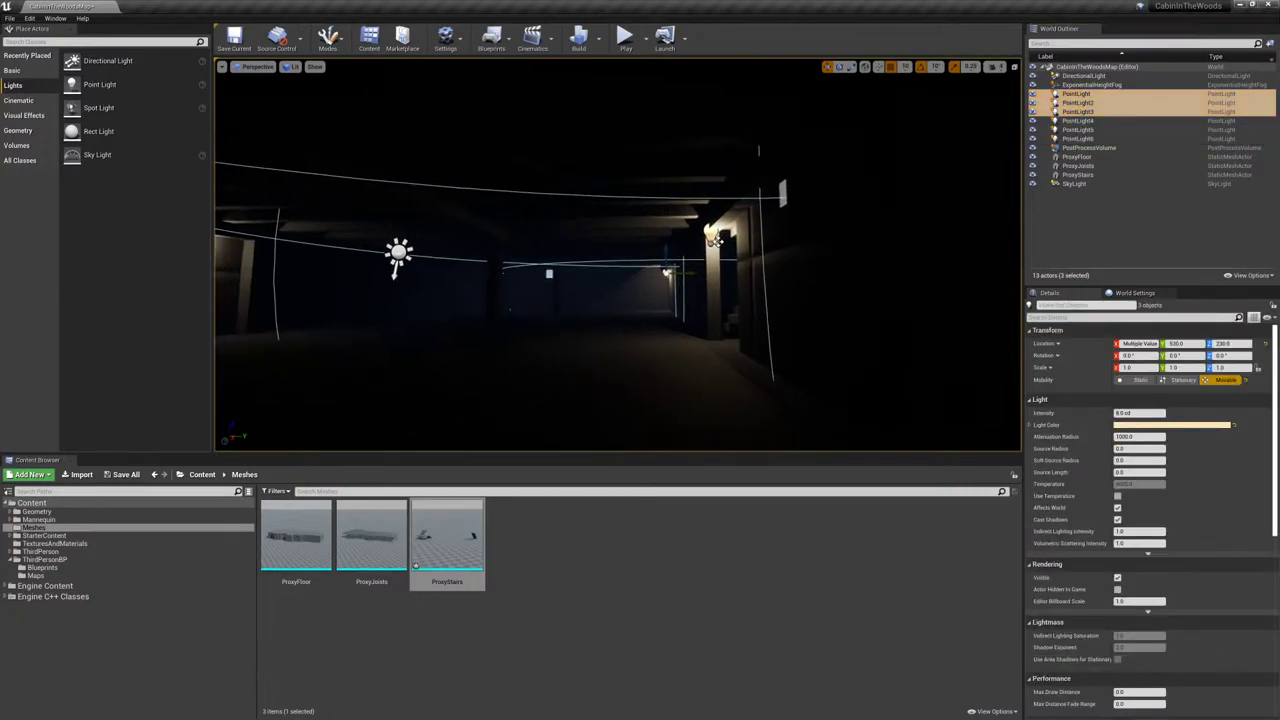
right_click(696, 286)
key("Escape")
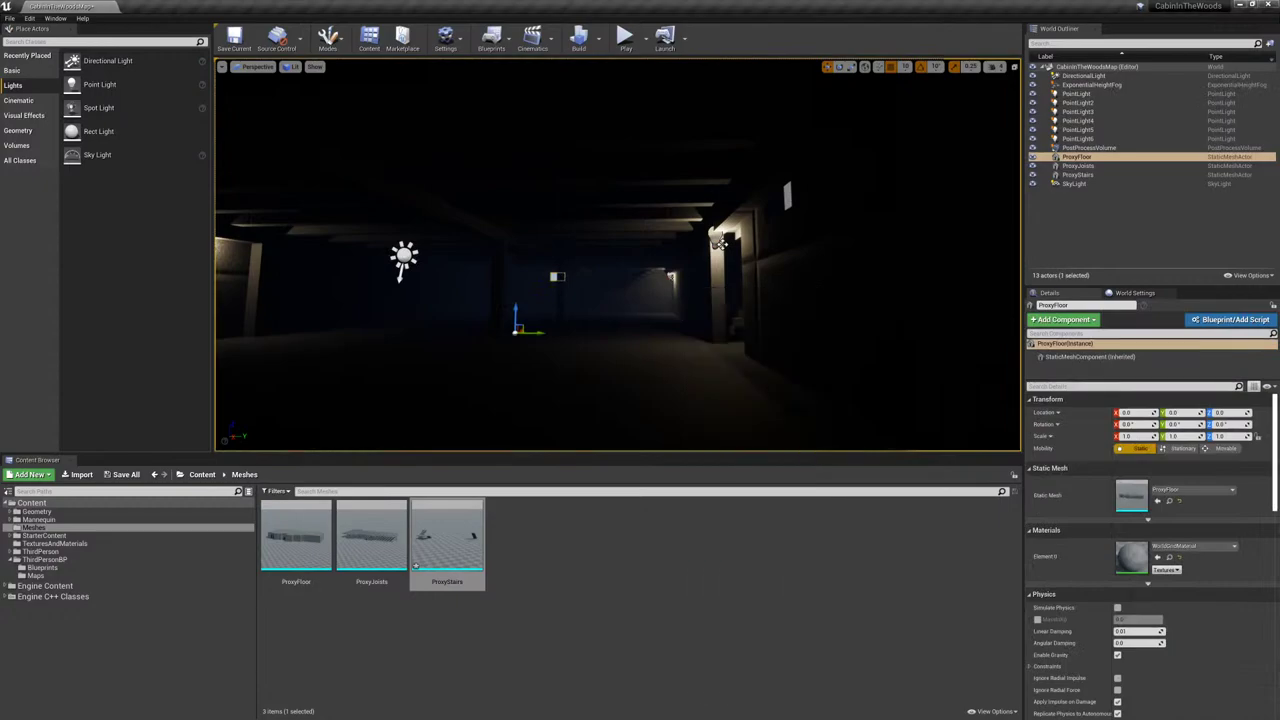
- Move PointLight, PointLight2 and PointLight3 together away from the staircase wall to a Y location of 500
key("w")
right_click_drag(617, 258, 587, 273)
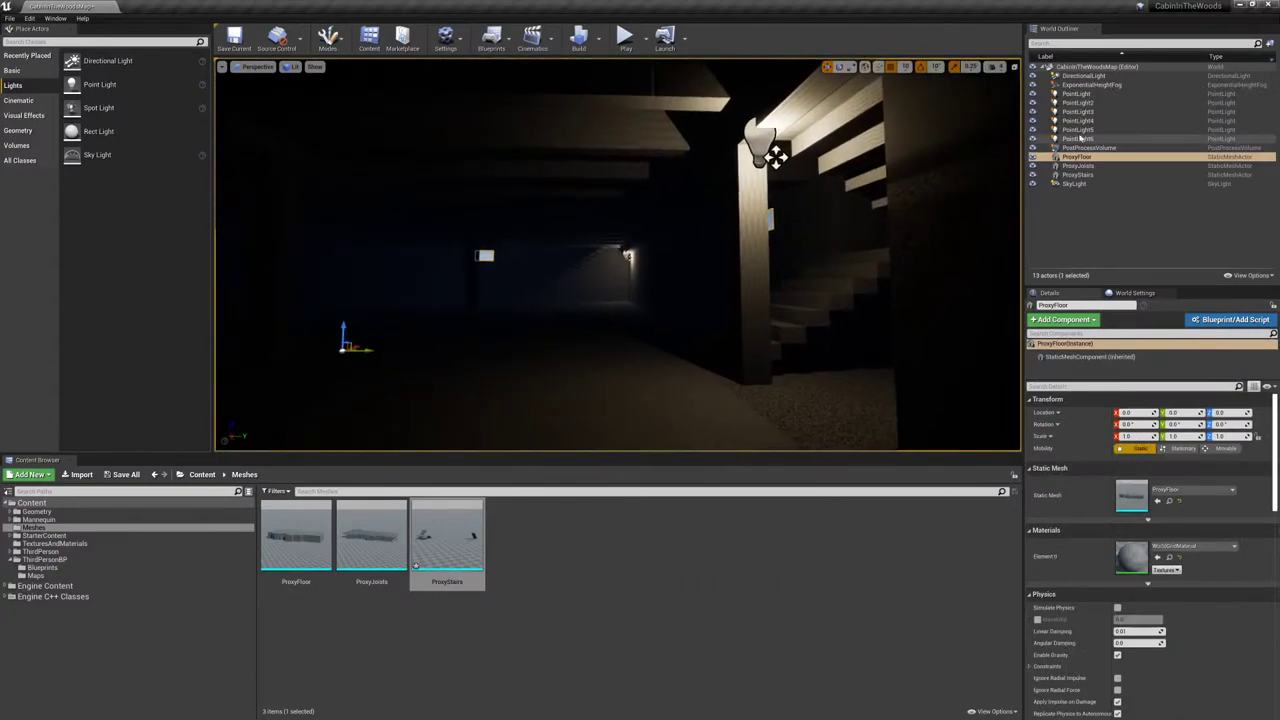
left_click(1077, 93)
left_click(1078, 111, "shift")
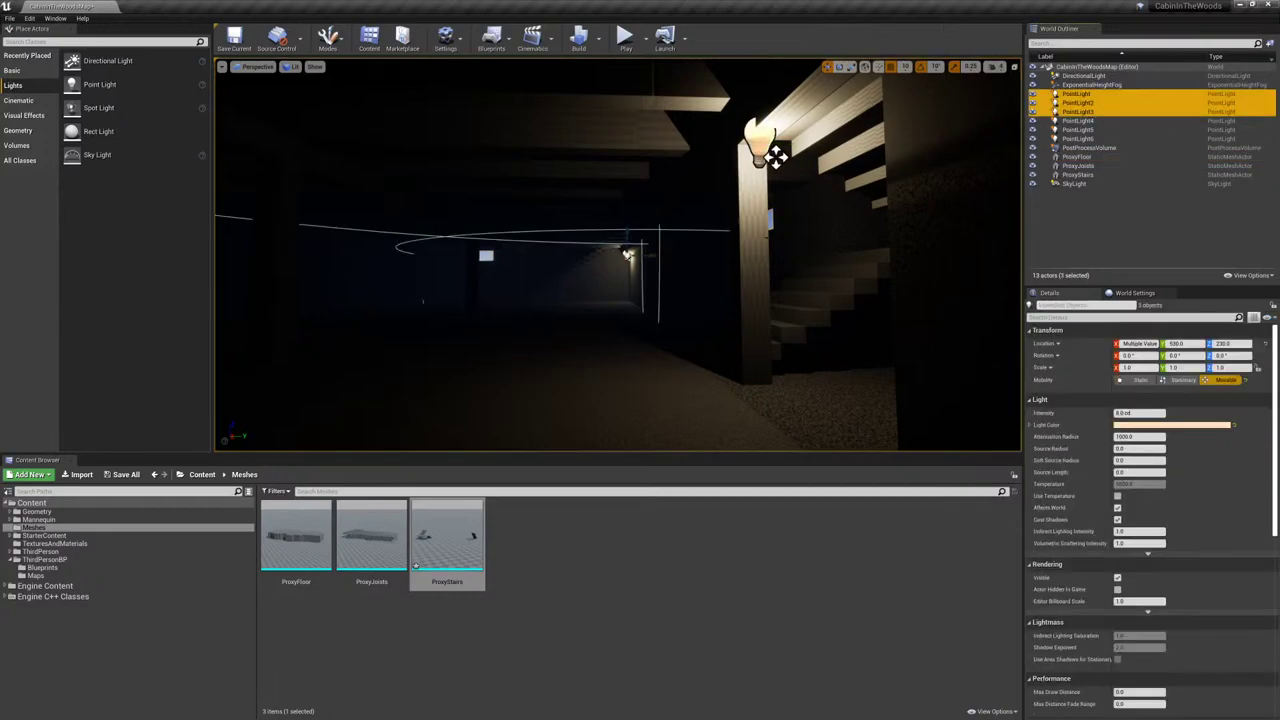
left_click_drag(645, 257, 640, 256)
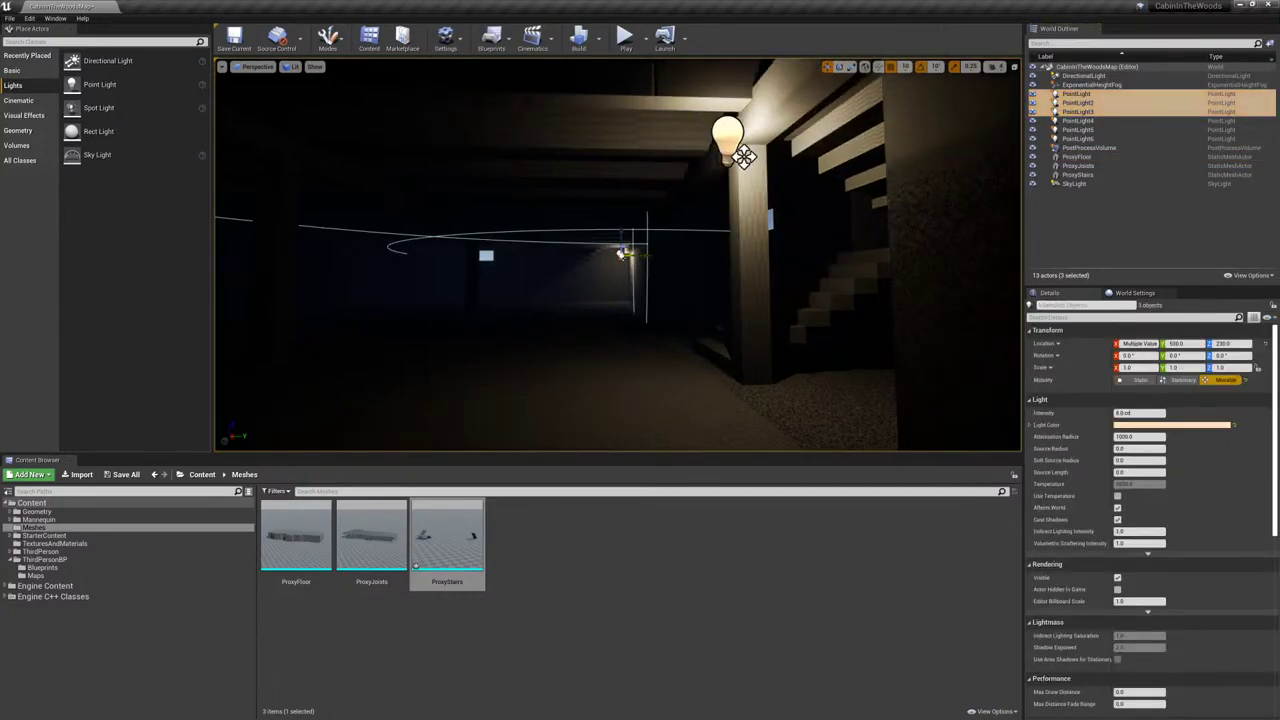
- Inspect the light and shadows cast by the three repositioned point lights around the stairs, side wall and recessed openings
right_click_drag(640, 256, 762, 240)
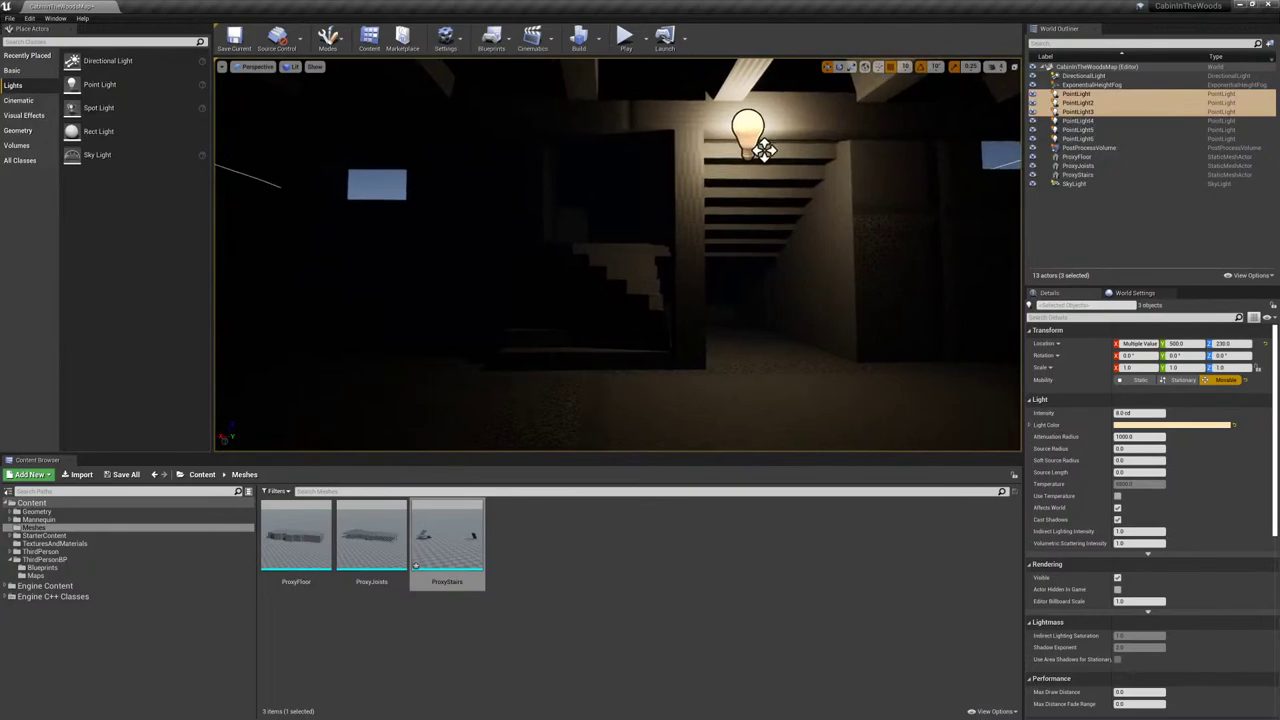
right_click_drag(570, 246, 375, 174)
right_click_drag(940, 175, 688, 175)
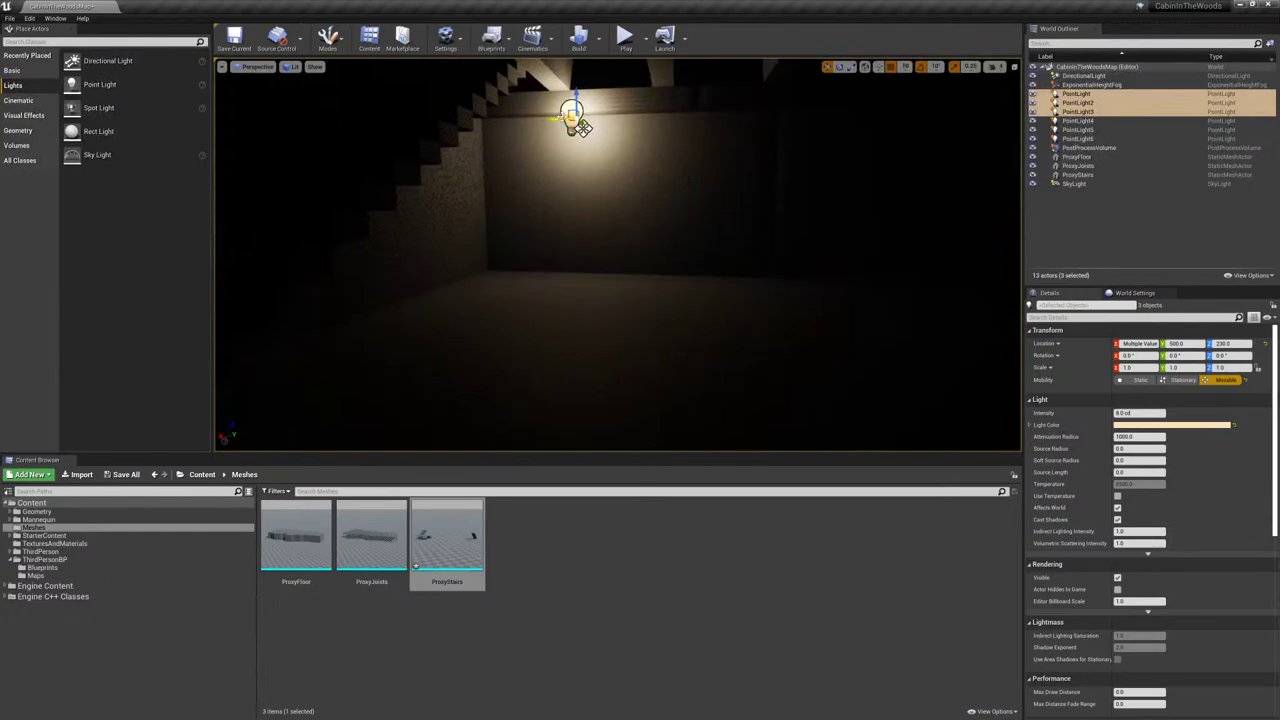
left_click_drag(583, 128, 554, 130)
right_click_drag(554, 130, 760, 150)
key("w")
right_click_drag(683, 158, 638, 185)
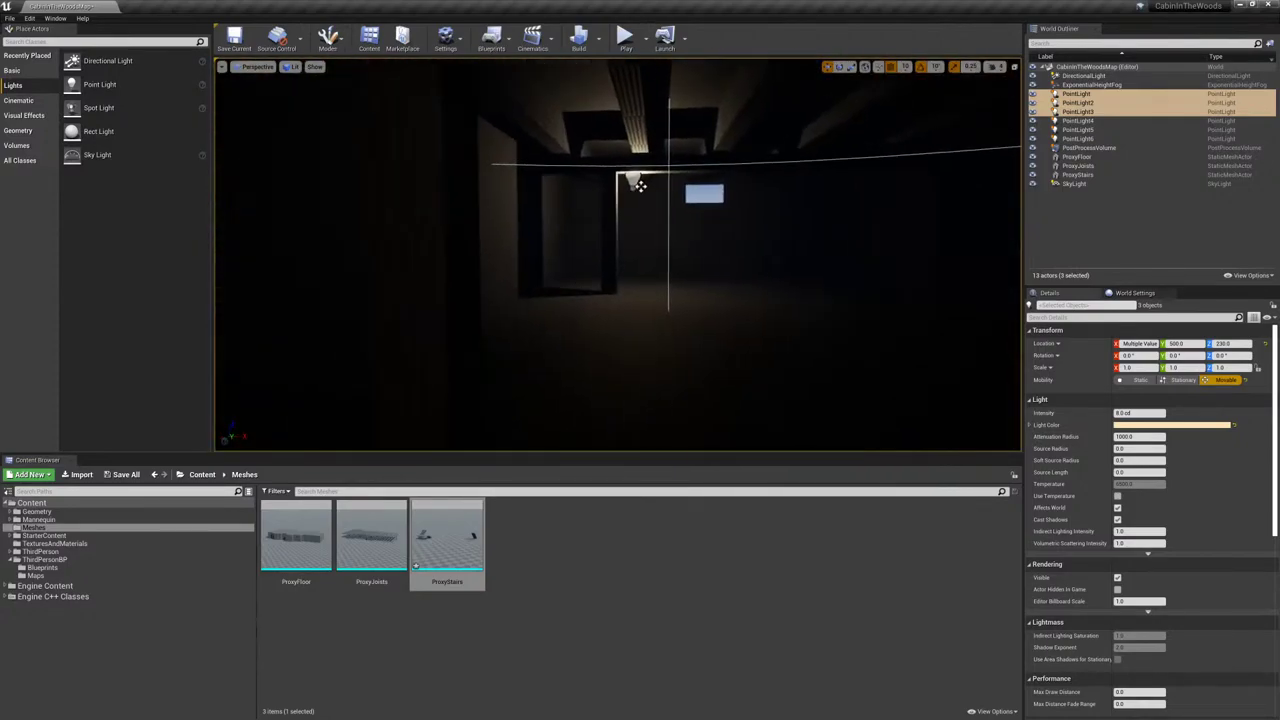
- Delete PointLight4, PointLight5 and PointLight6 from the opposite side of the basement
left_click(1088, 121)
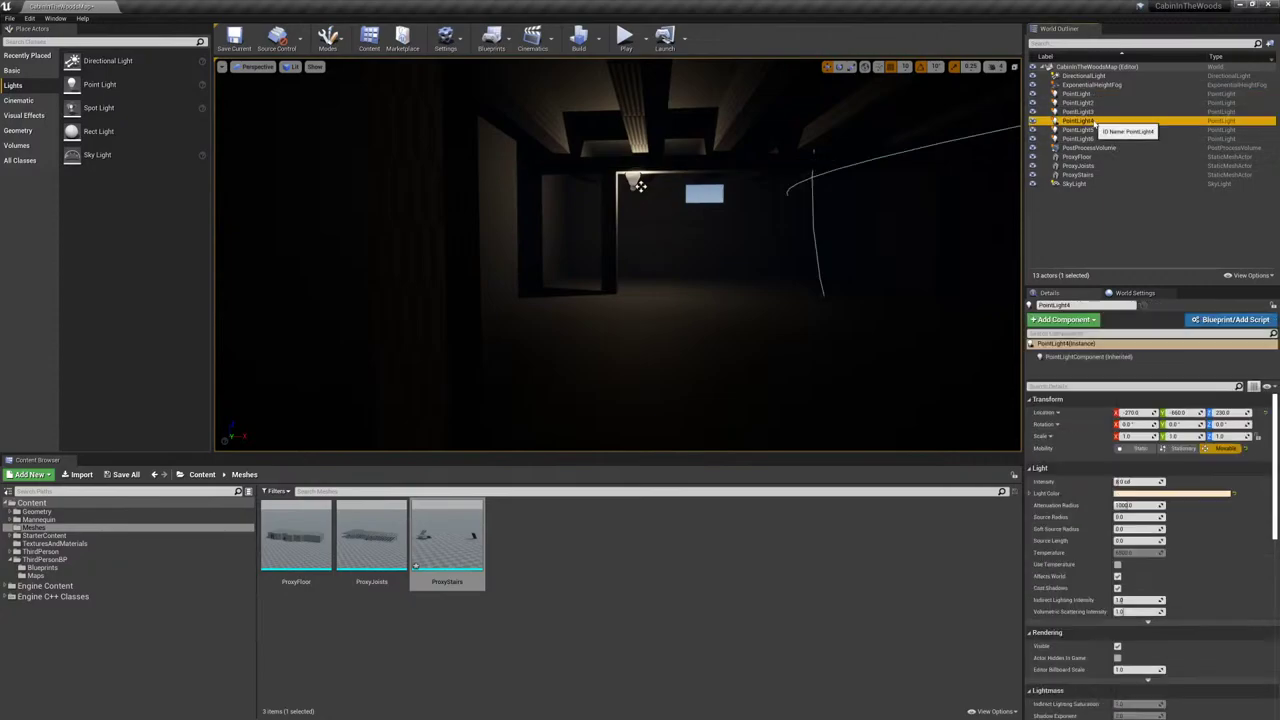
left_click(1083, 139, "shift")
key("Delete")
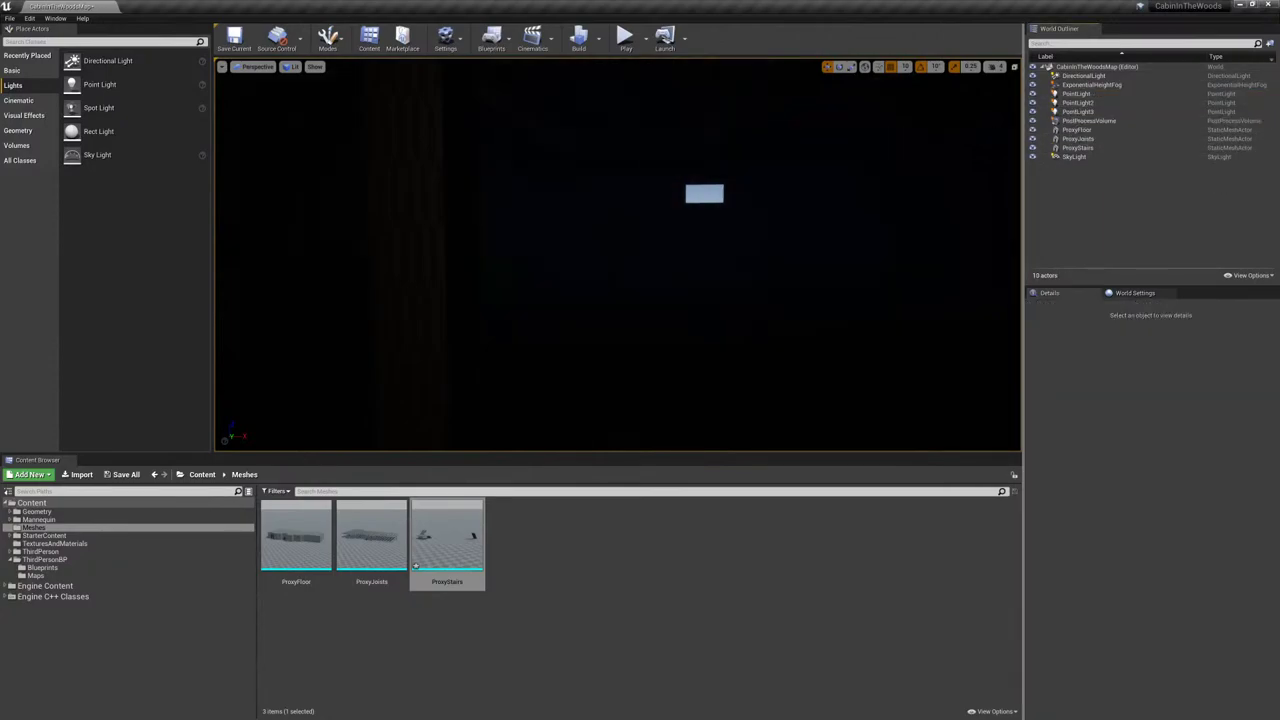
- Duplicate the three remaining point lights to the opposite side of the basement at Y -500 and check their alignment against the middle staircase
left_click(1078, 94)
left_click(1082, 112, "shift")
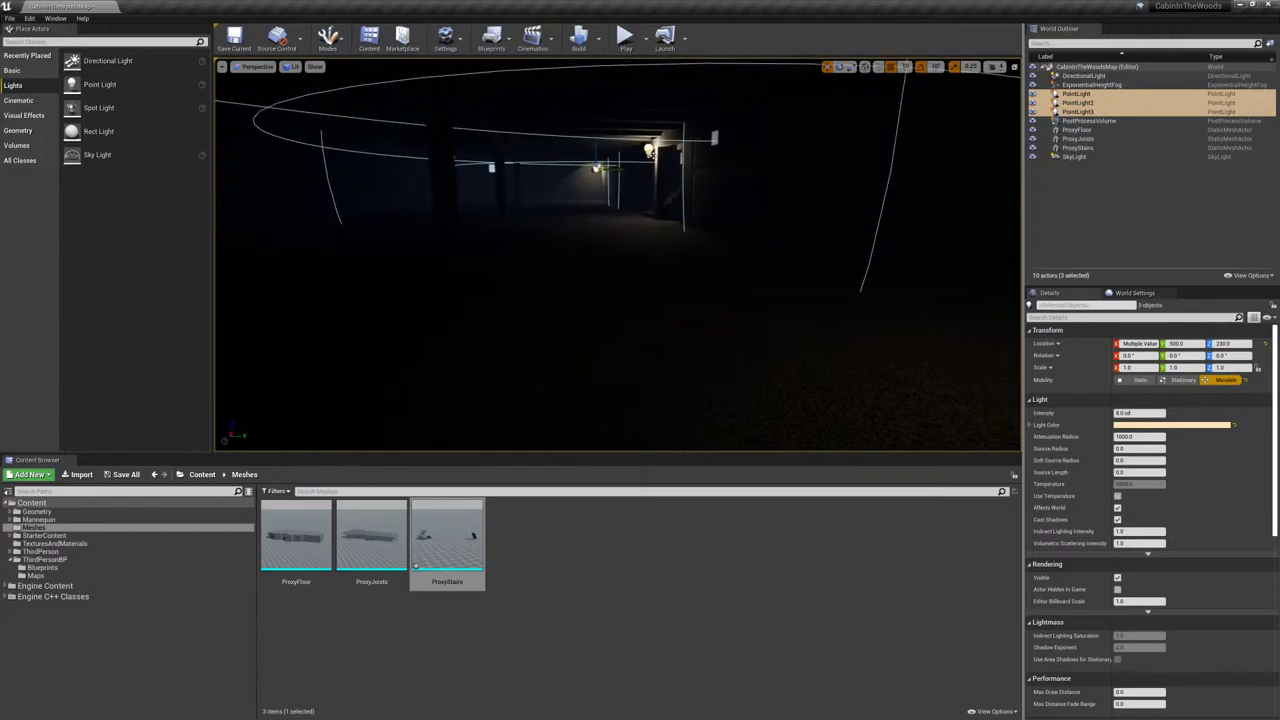
left_click_drag(617, 168, 760, 162, "alt")
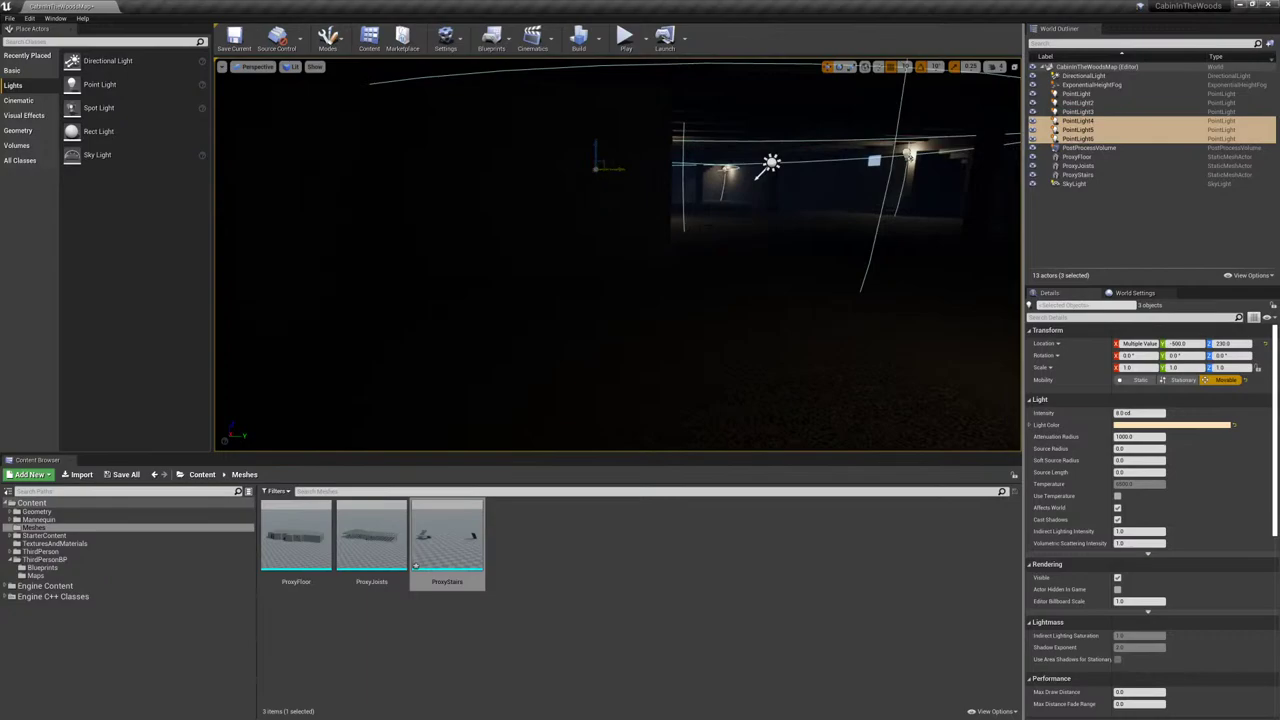
right_click_drag(640, 254, 270, 250)
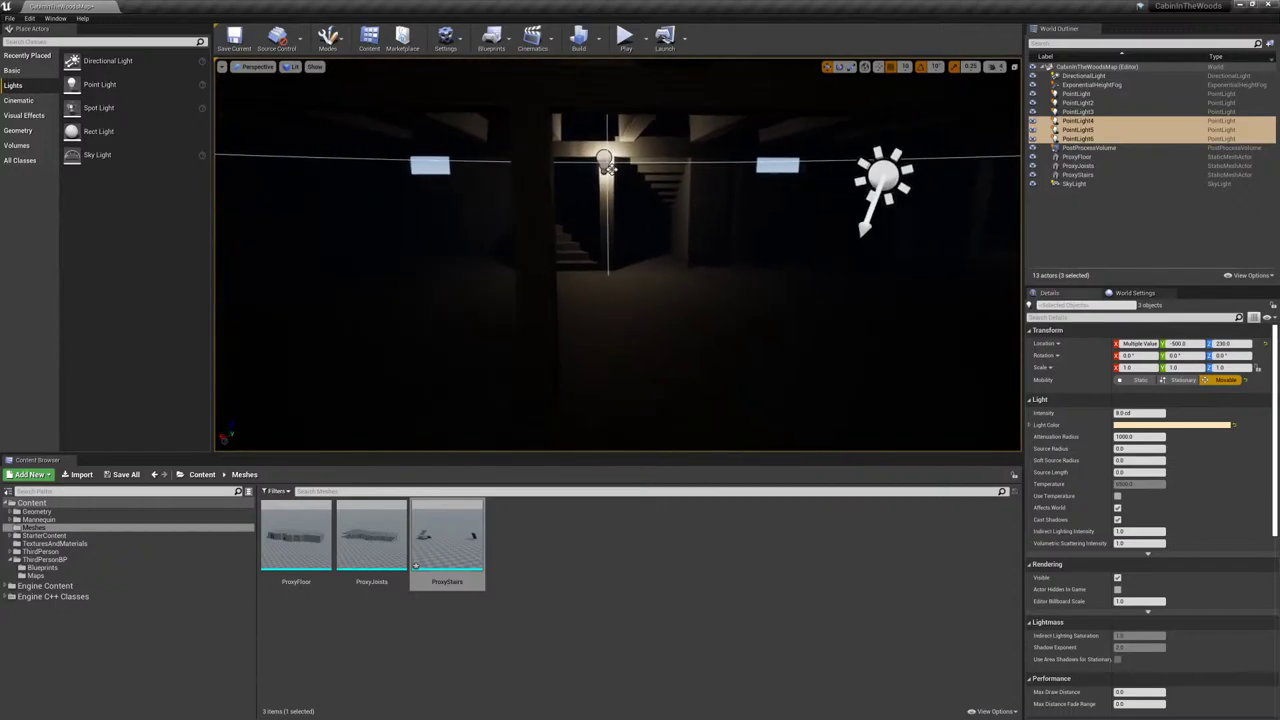
left_click_drag(640, 254, 610, 190)
mouse_move(662, 145)
right_mouse_down()
mouse_move(946, 143)
mouse_move(577, 166)
mouse_move(646, 171)
mouse_move(589, 166)
mouse_move(700, 172)
mouse_move(535, 135)
mouse_move(684, 145)
right_mouse_up()
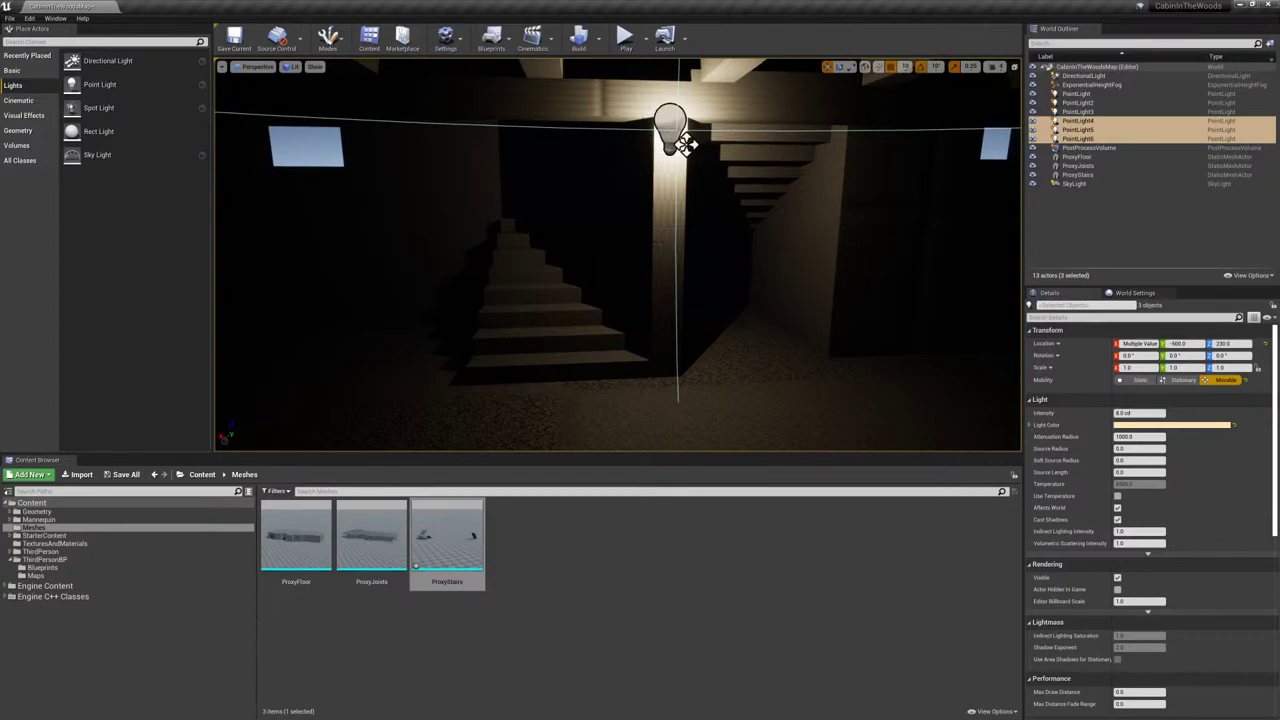
- Switch to the cabin structure in 3ds Max, clear the beam selection, and show the model from the top in wireframe
right_click_drag(686, 145, 630, 147)
key("super")
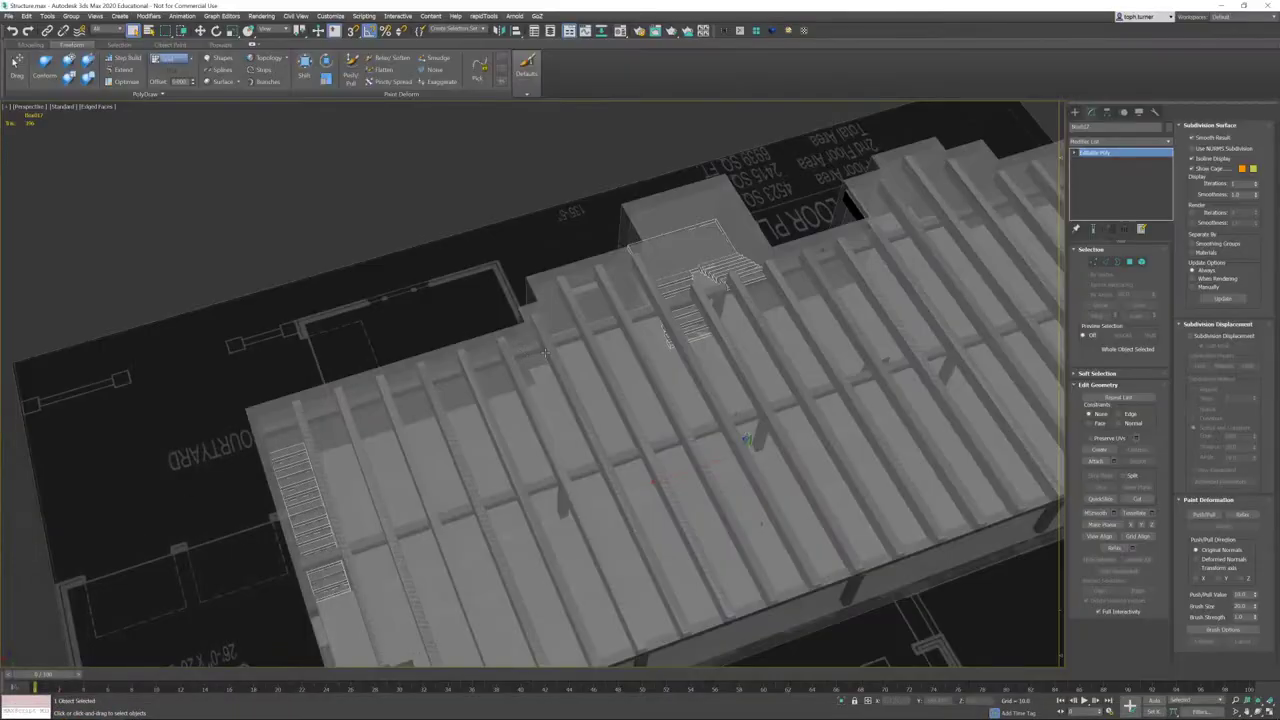
scroll(545, 352, "down", 5)
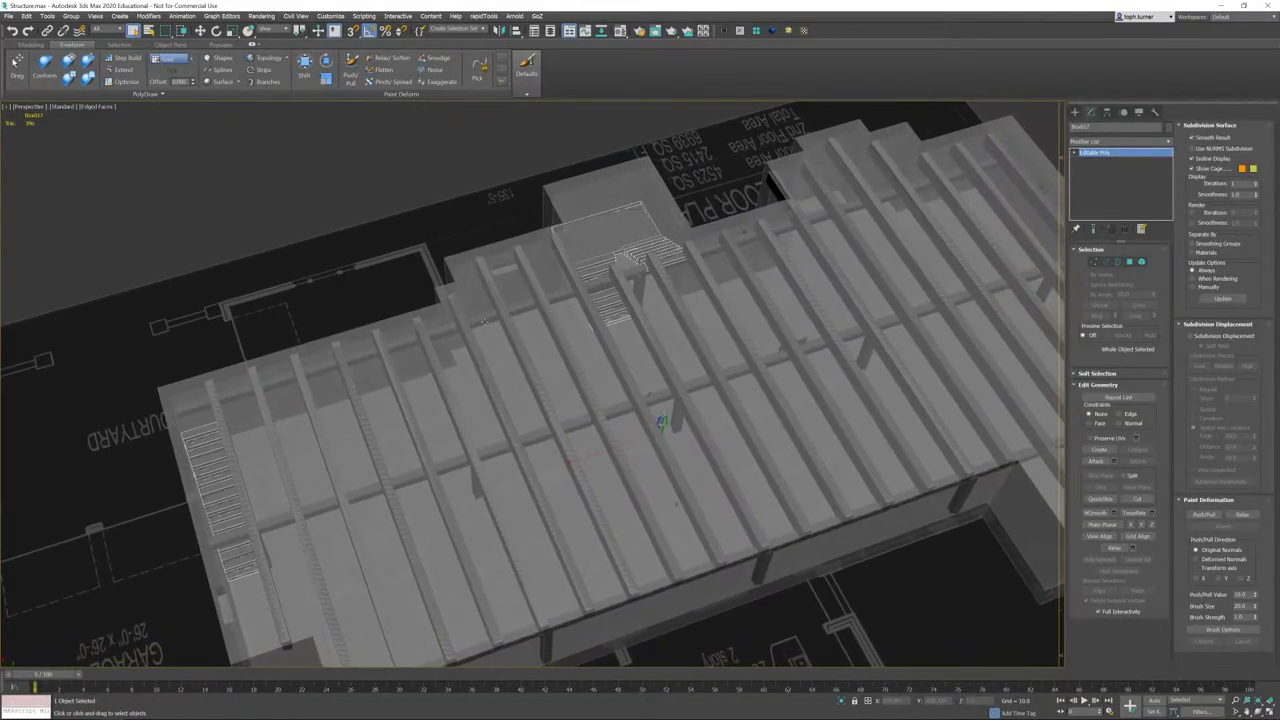
left_click(735, 220)
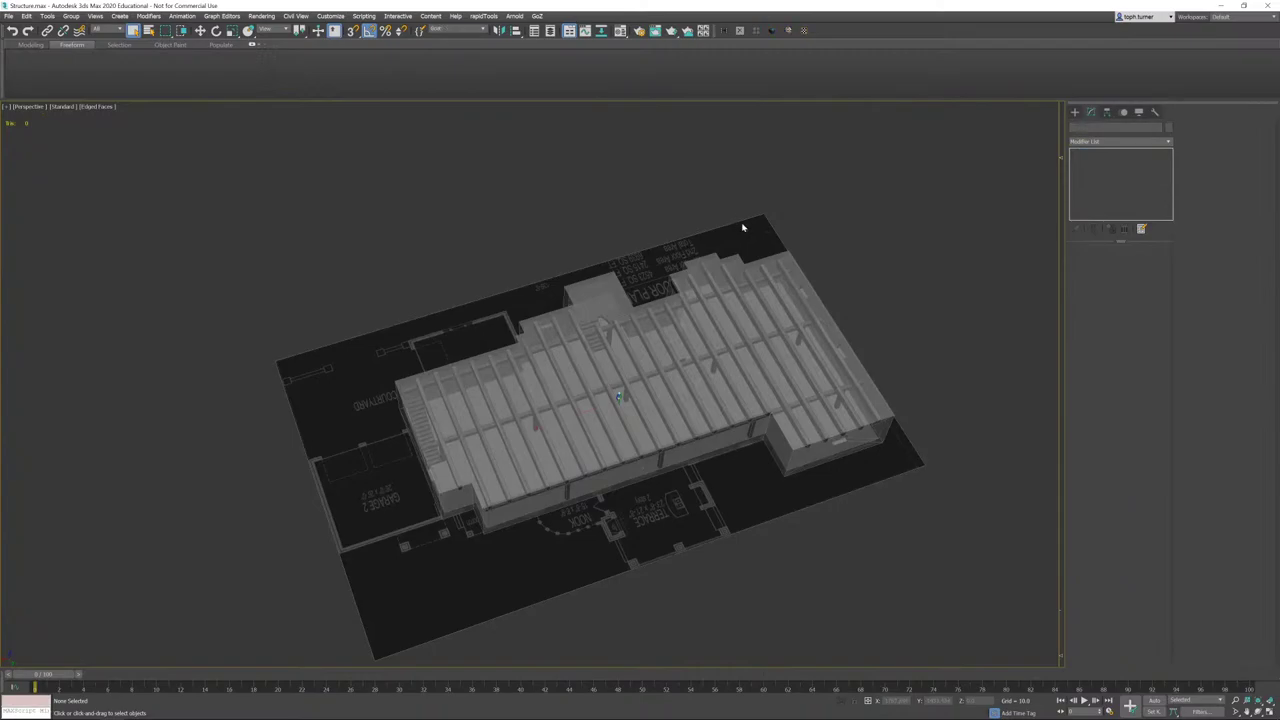
key("t")
key("F3")
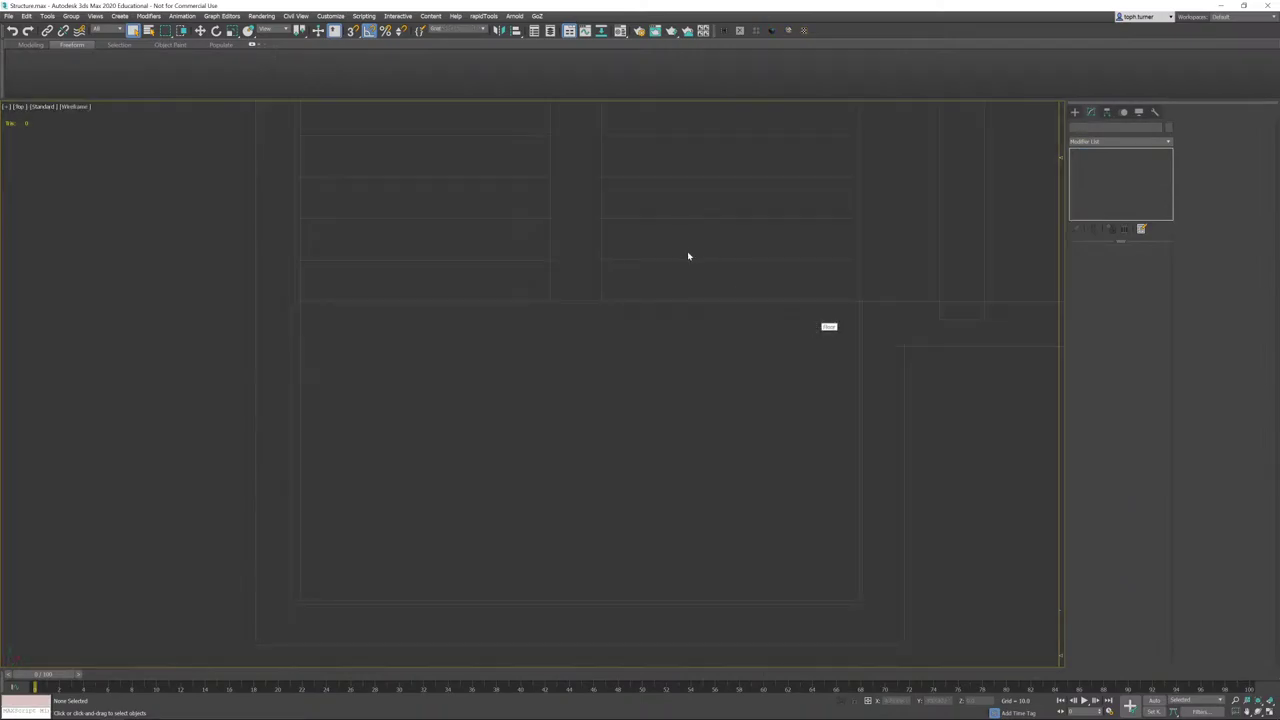
scroll(720, 341, "down", 4)
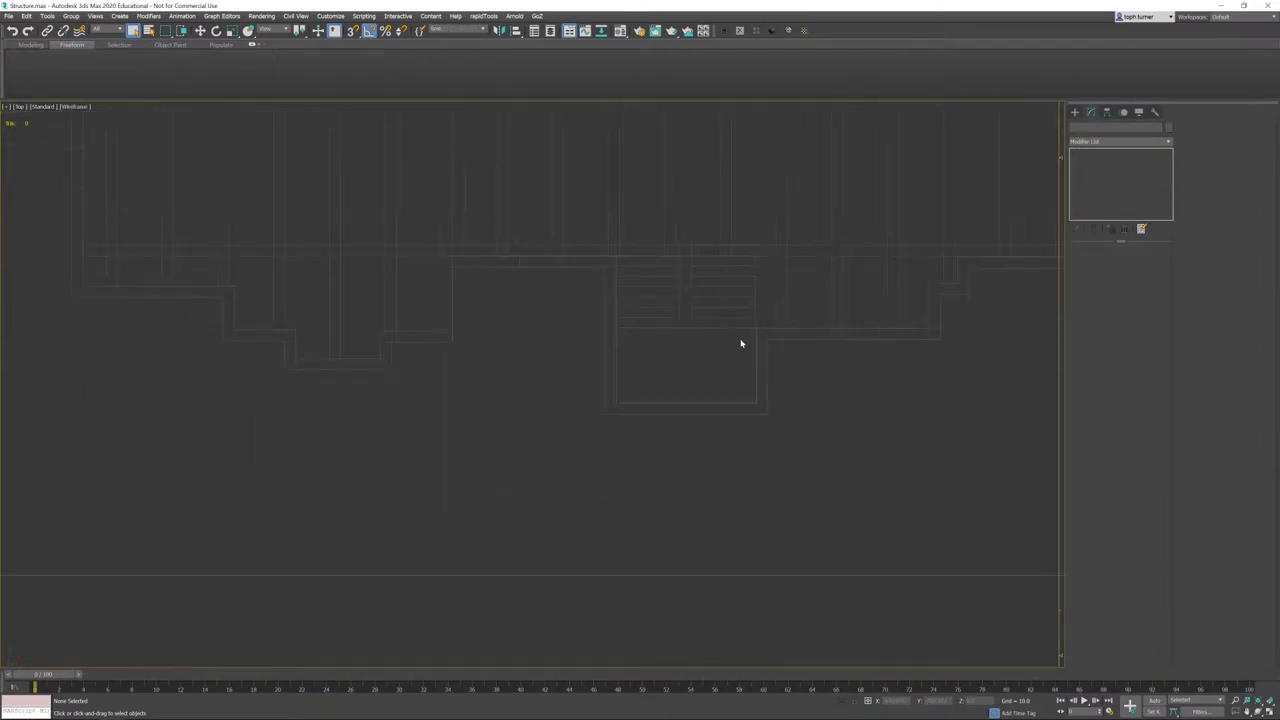
- Select the basement Floor object by its stairwell wall outline and enter vertex editing
left_click(687, 414)
scroll(763, 449, "up", 2)
scroll(708, 364, "up", 3)
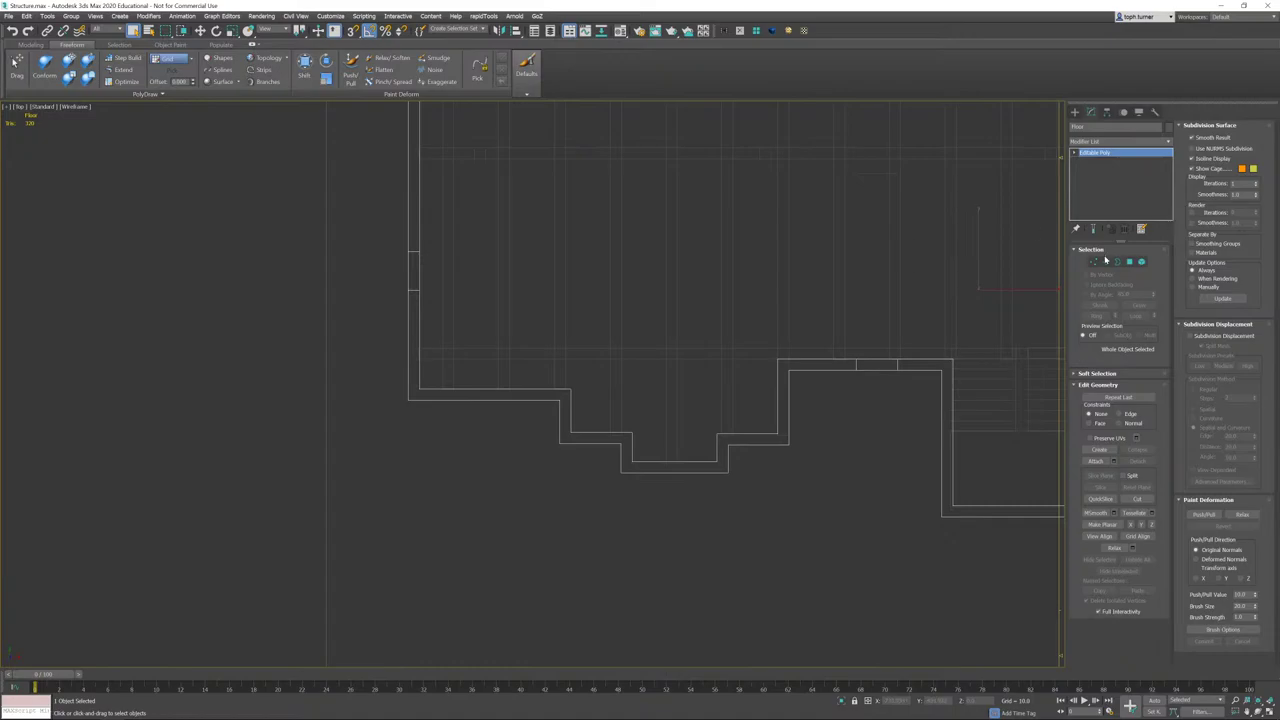
left_click(1094, 261)
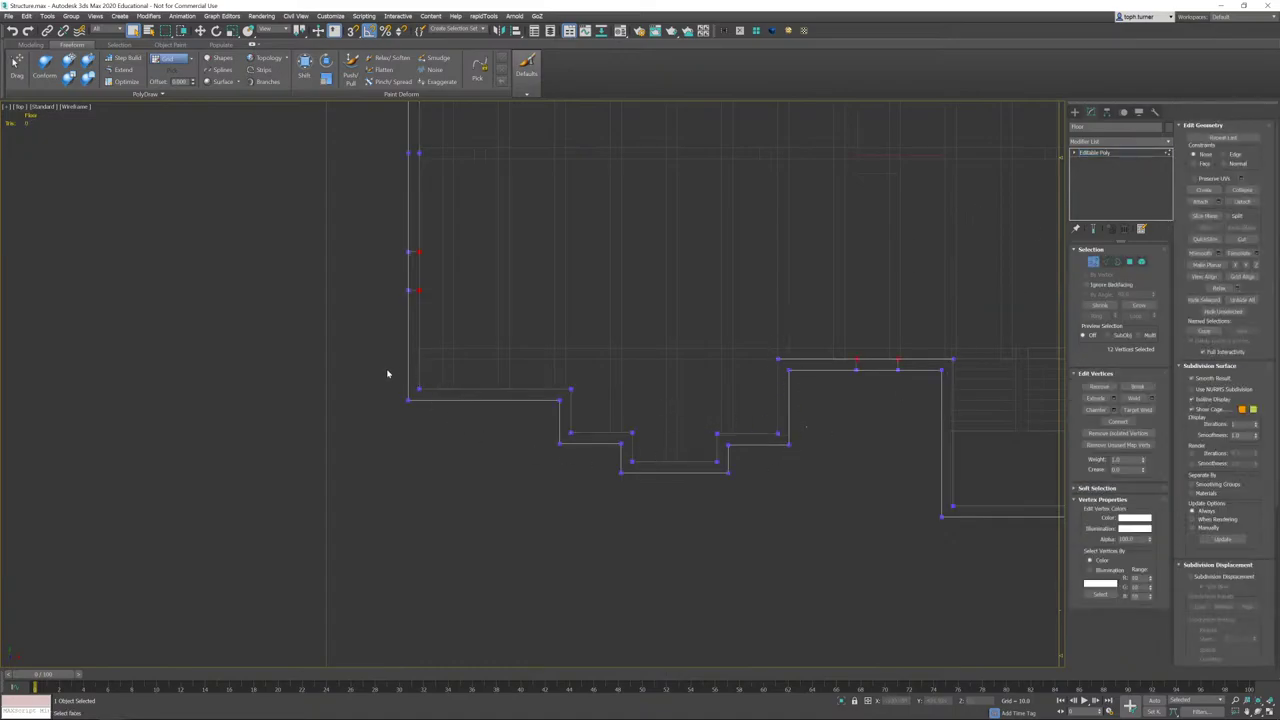
- Move the corner vertices of the stepped wall's end section inward along Y, in line with the recessed wall beside the stairwell
scroll(573, 404, "up", 4)
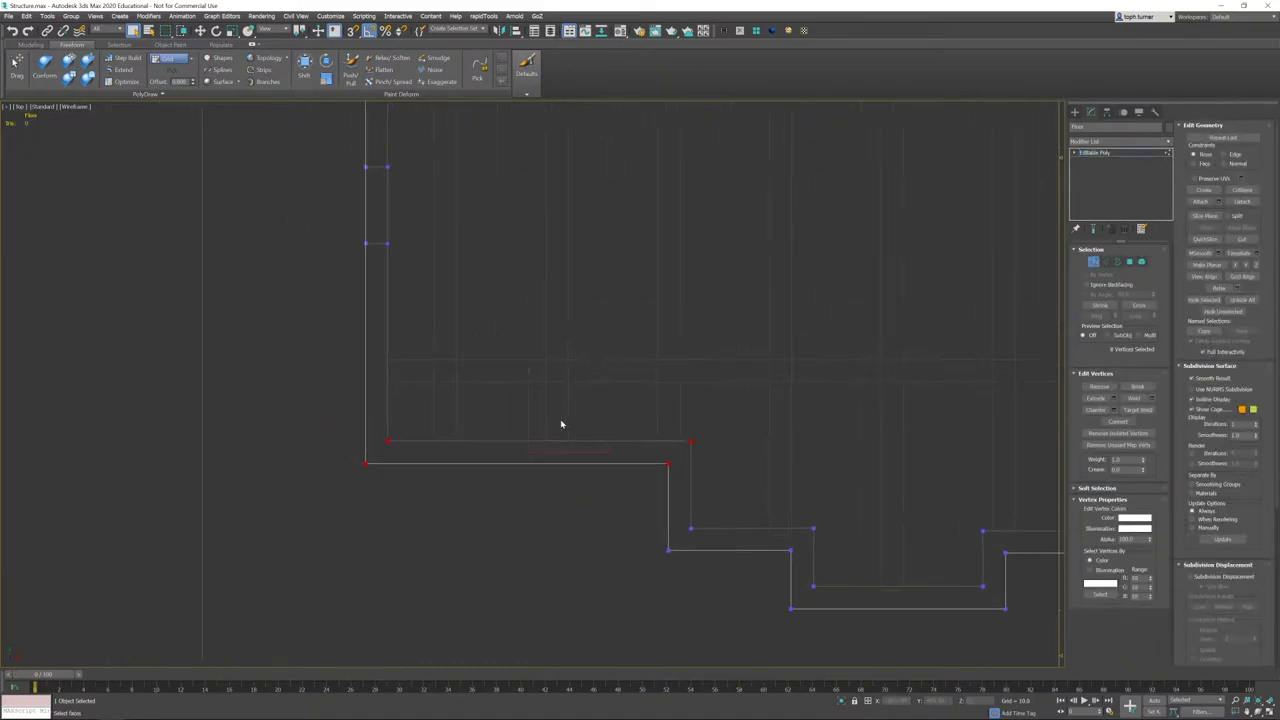
key("w")
left_click_drag(526, 401, 531, 340)
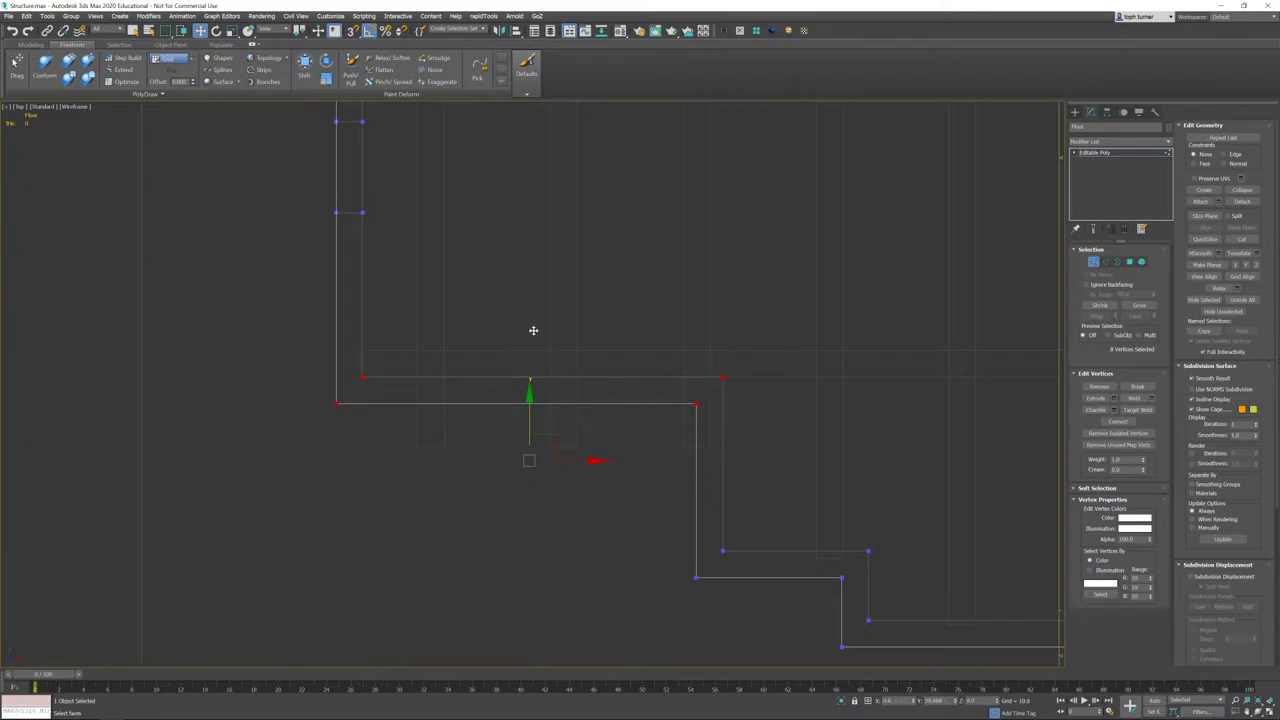
middle_click_drag(533, 330, 451, 371)
scroll(466, 372, "down", 3)
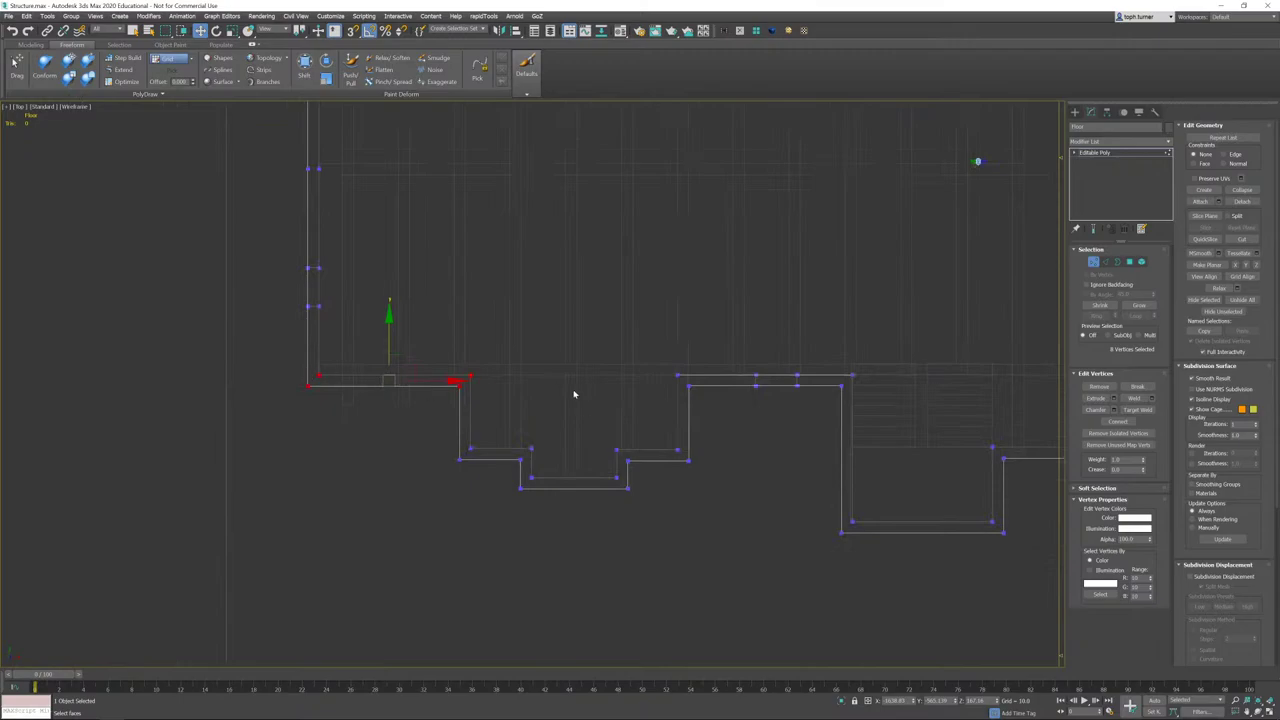
middle_click_drag(573, 394, 403, 402)
scroll(343, 457, "down", 1)
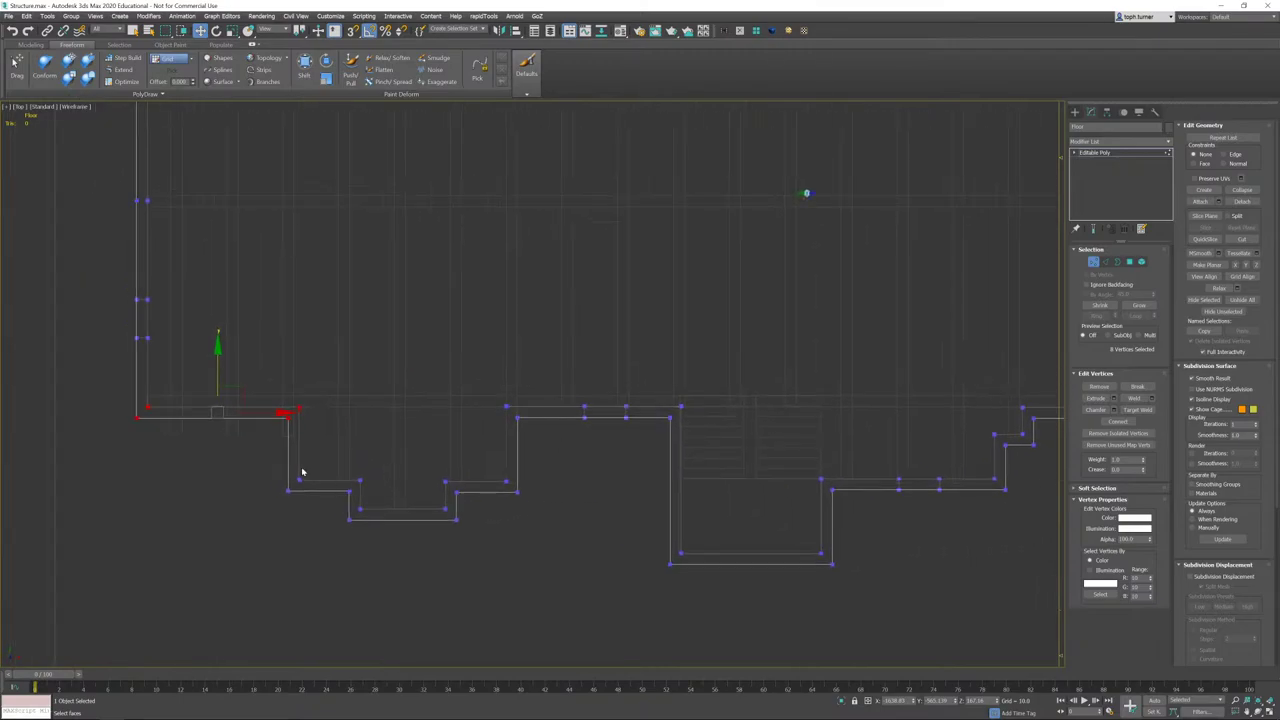
- Examine the floor outline's wall, window and stairwell vertices against the joist layout in the top view
scroll(466, 490, "up", 3)
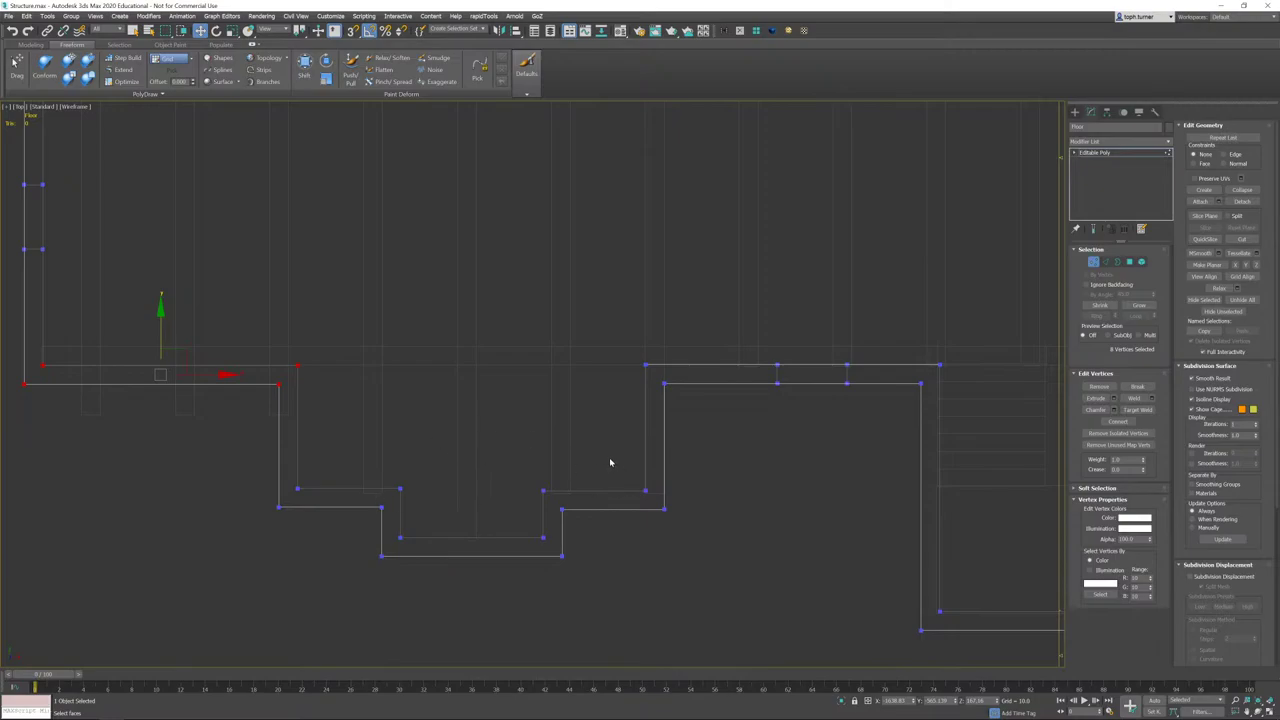
middle_click_drag(662, 445, 508, 530)
scroll(478, 527, "down", 1)
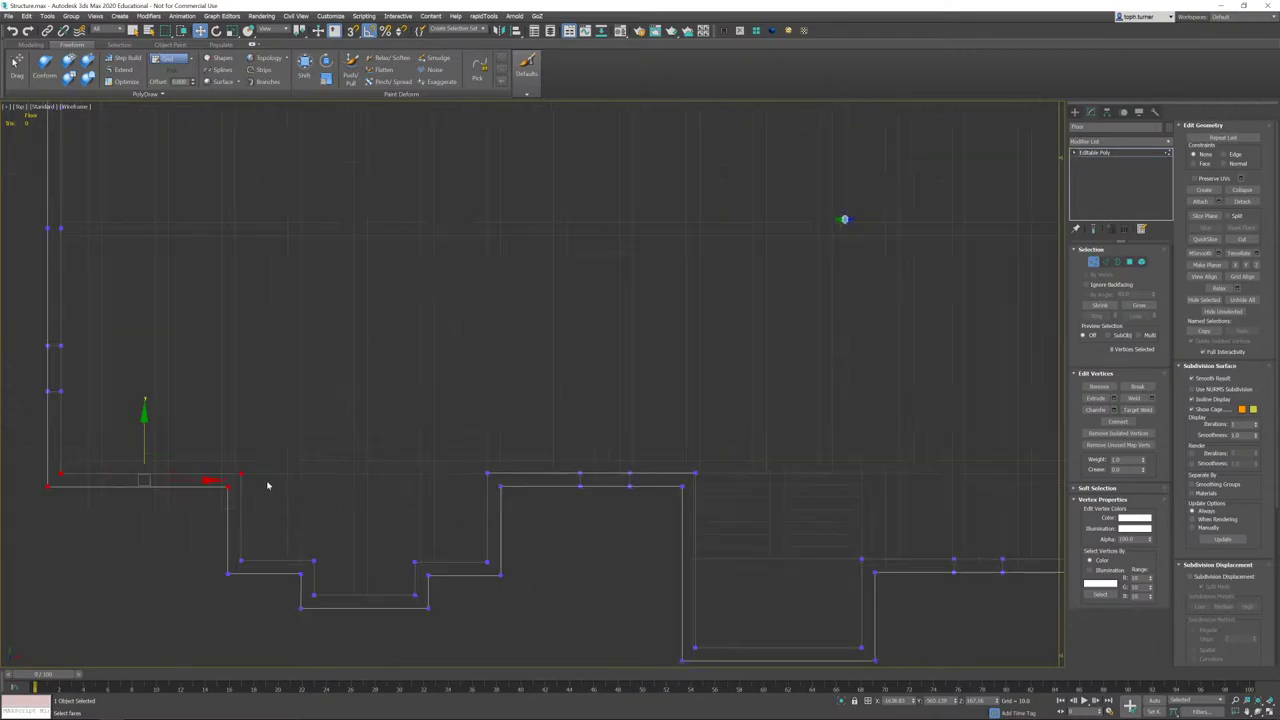
middle_click_drag(353, 498, 307, 518)
middle_click_drag(544, 470, 360, 400)
middle_click_drag(830, 514, 792, 456)
middle_click_drag(636, 452, 711, 656)
scroll(711, 656, "down", 2)
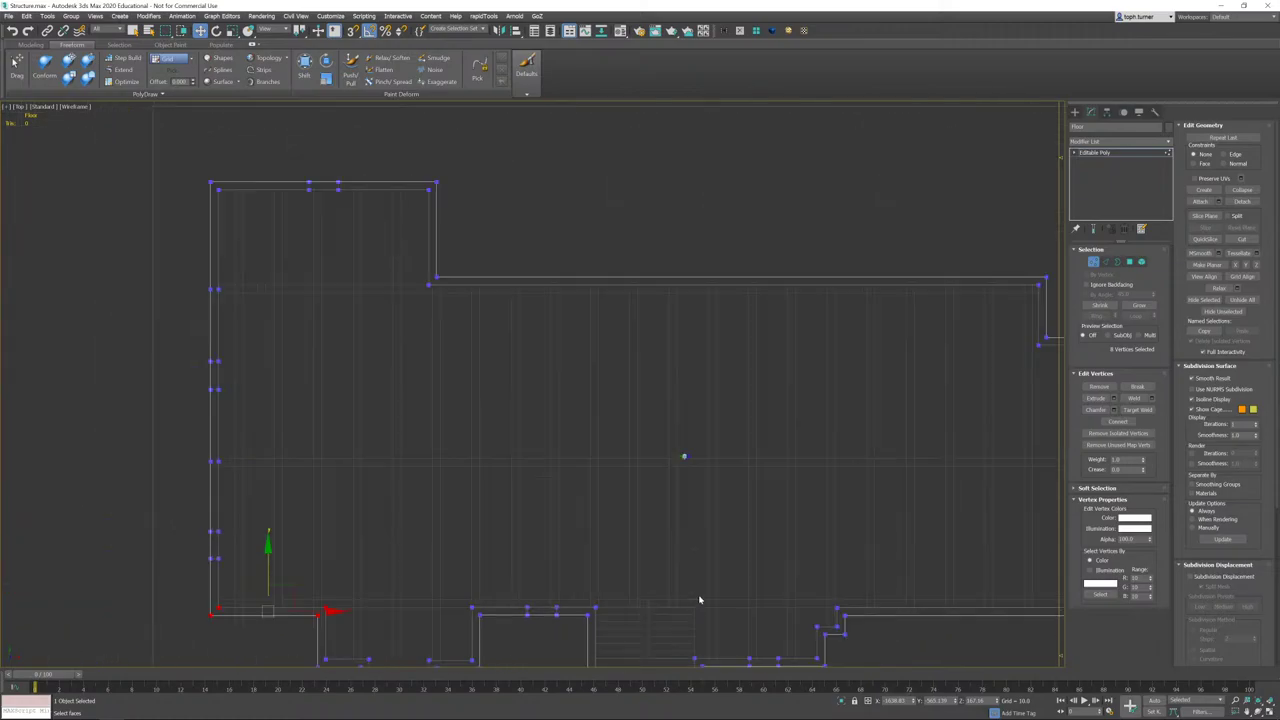
middle_click_drag(700, 600, 672, 450)
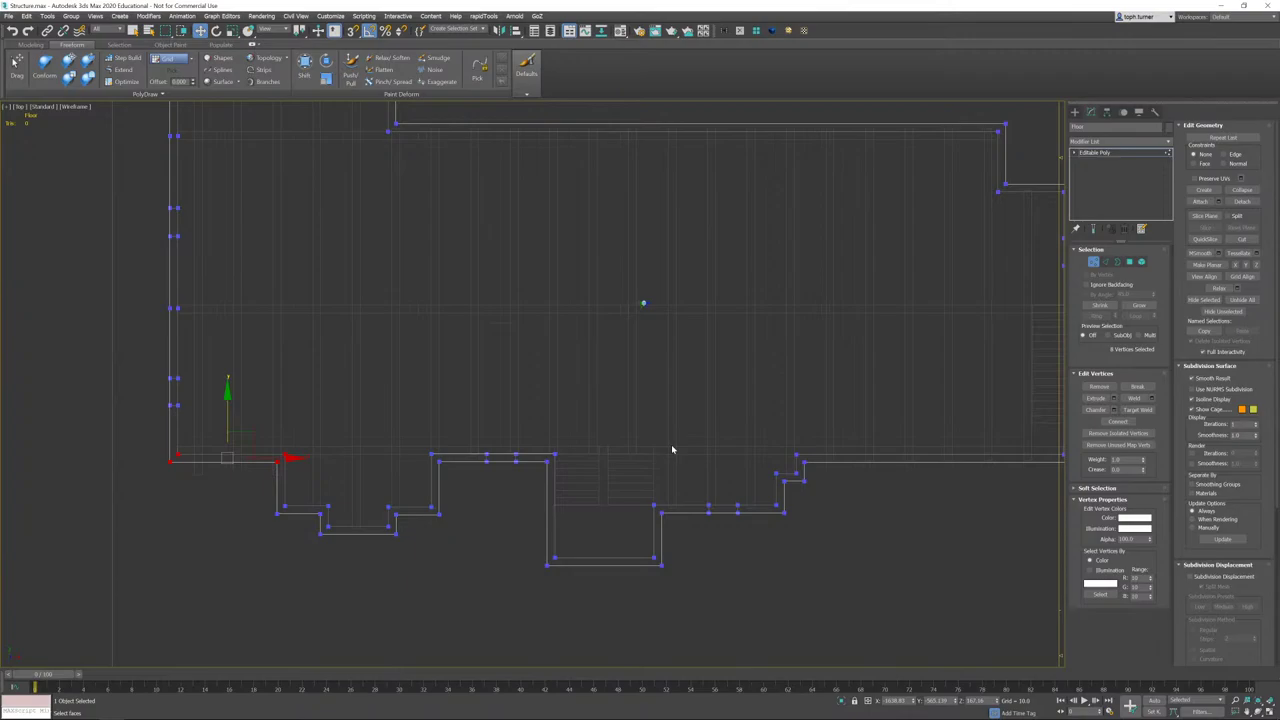
- Clone the middle support post of the joists and supports object as an element and align it with the lower beam
left_click(1097, 262)
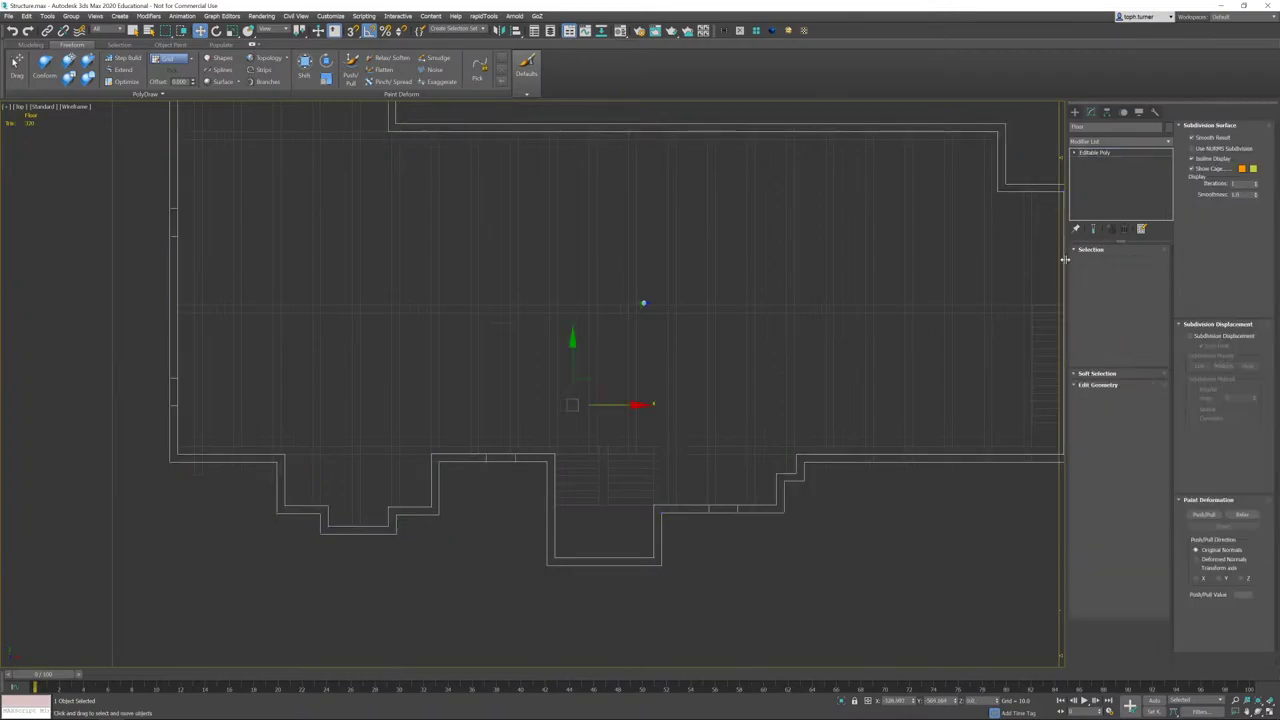
left_click(620, 137)
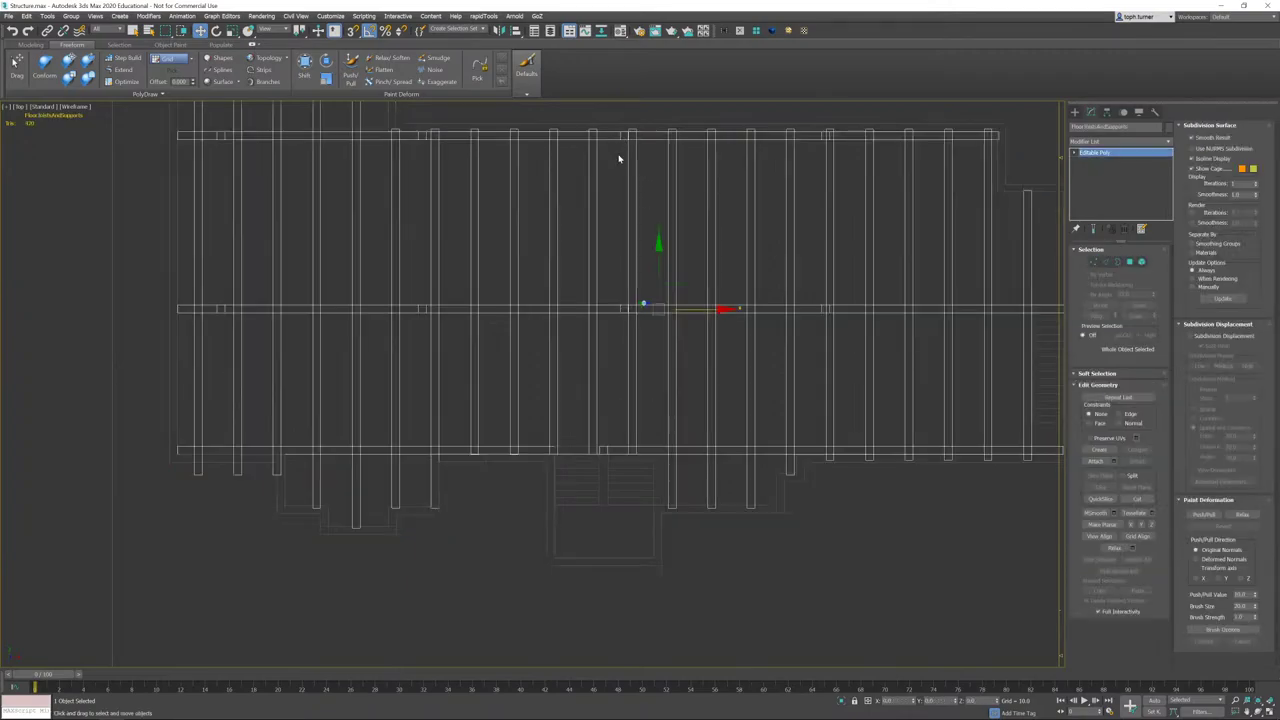
left_click(1141, 262)
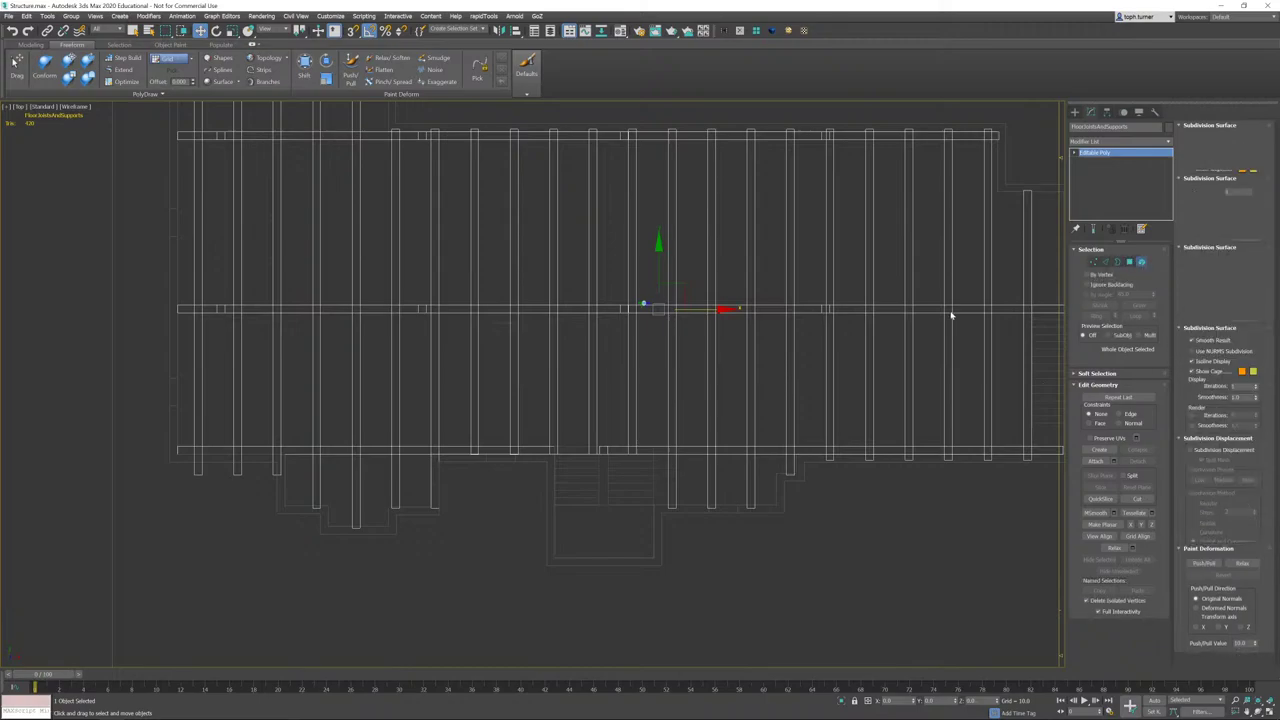
left_click(621, 312)
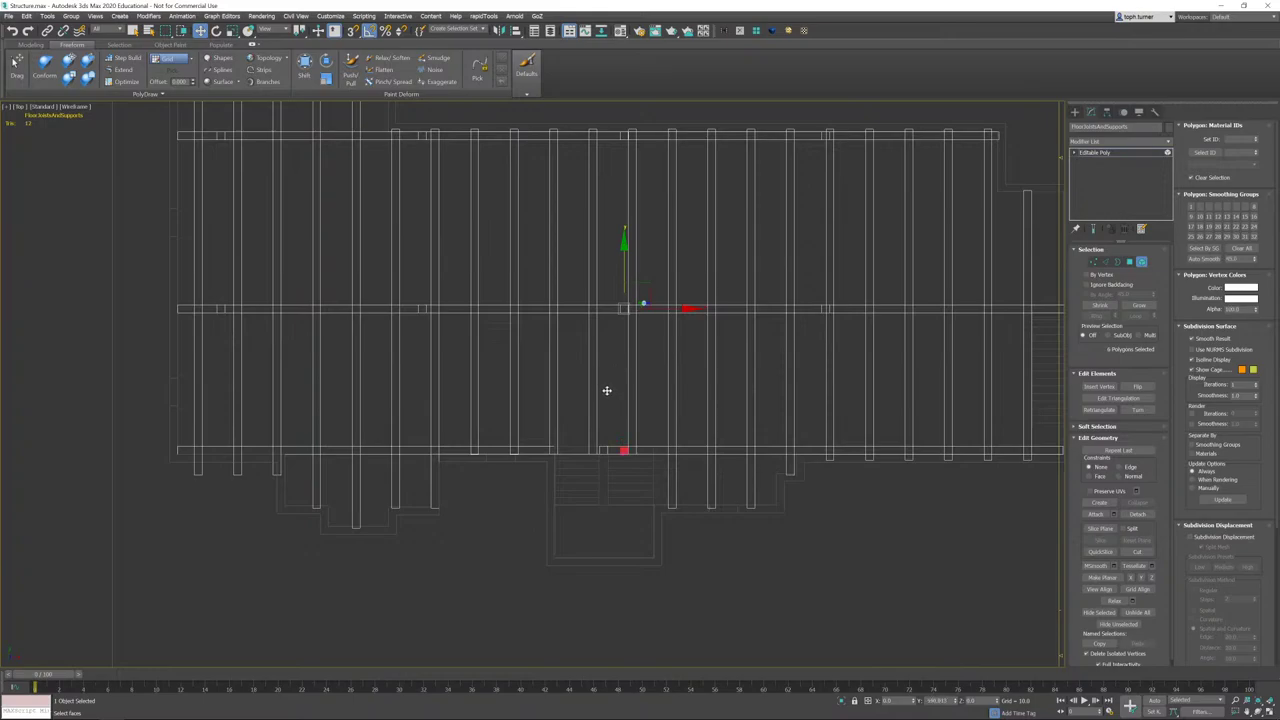
left_click_drag(612, 389, 612, 393, "shift")
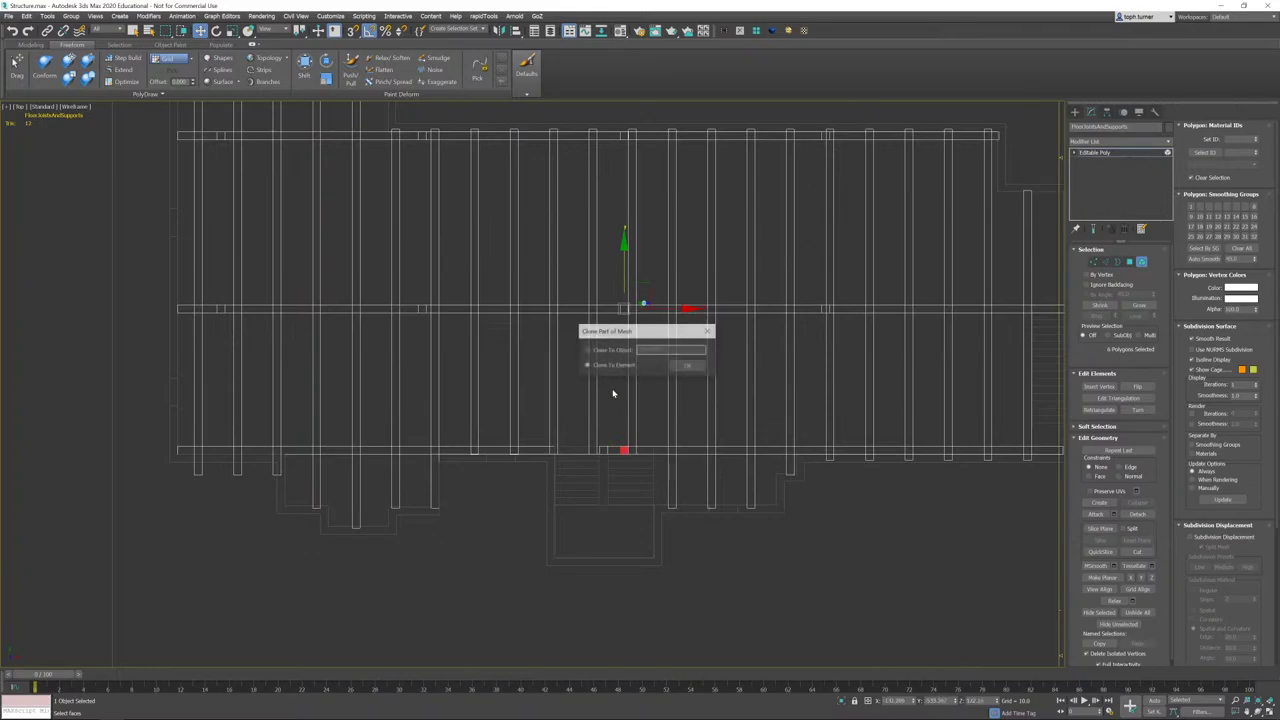
left_click(697, 368)
key("z")
scroll(710, 400, "down", 4)
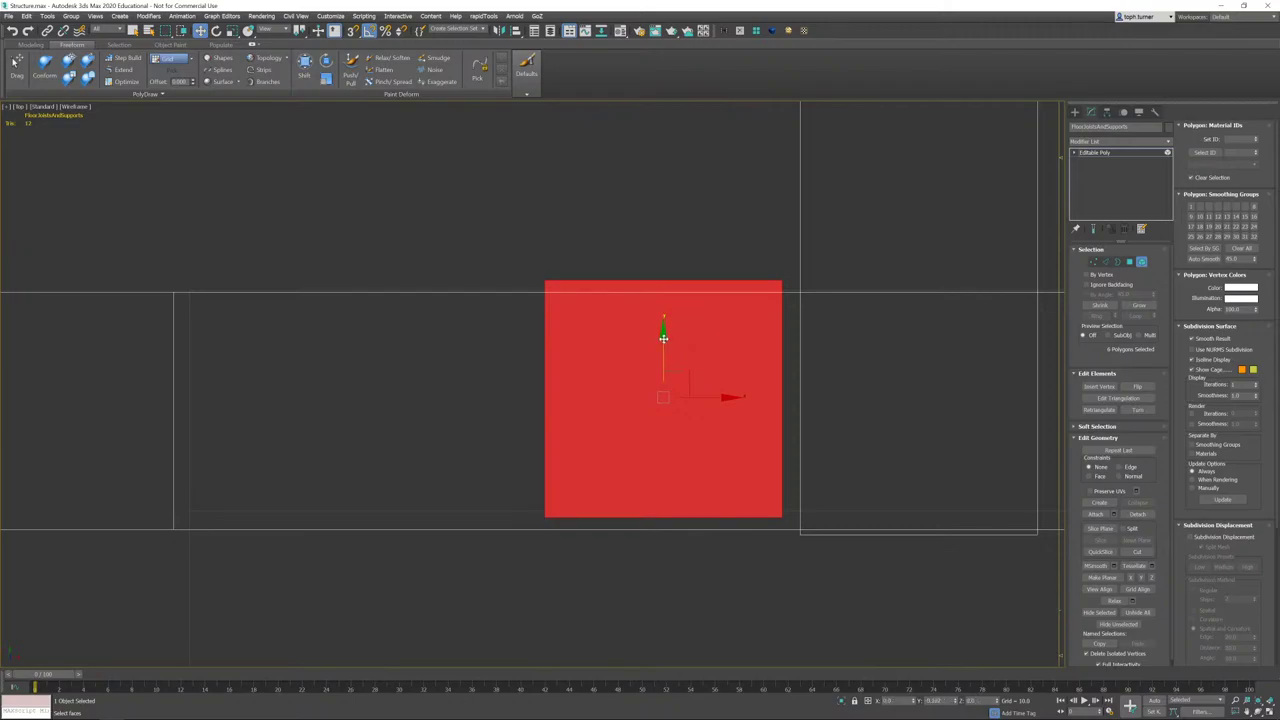
left_click_drag(663, 338, 658, 349)
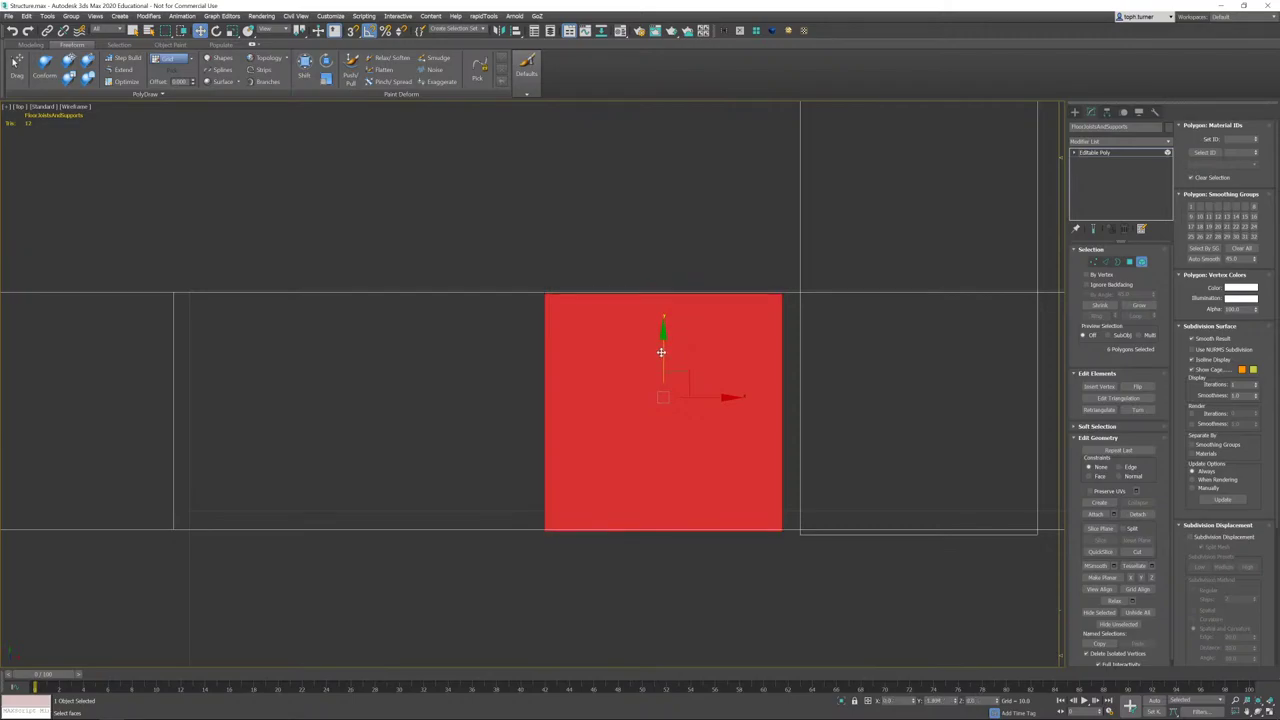
scroll(672, 388, "down", 5)
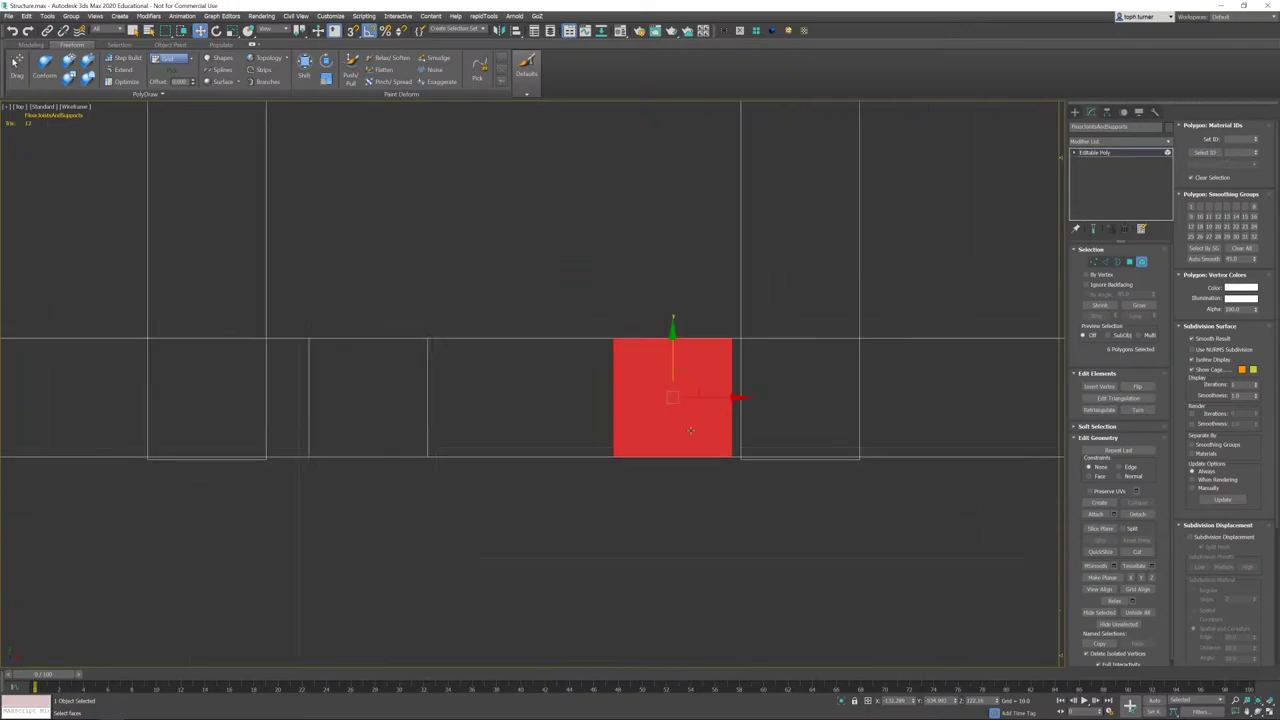
- Delete the old support post beside the cloned one on the lower beam and leave element editing
left_click(481, 403)
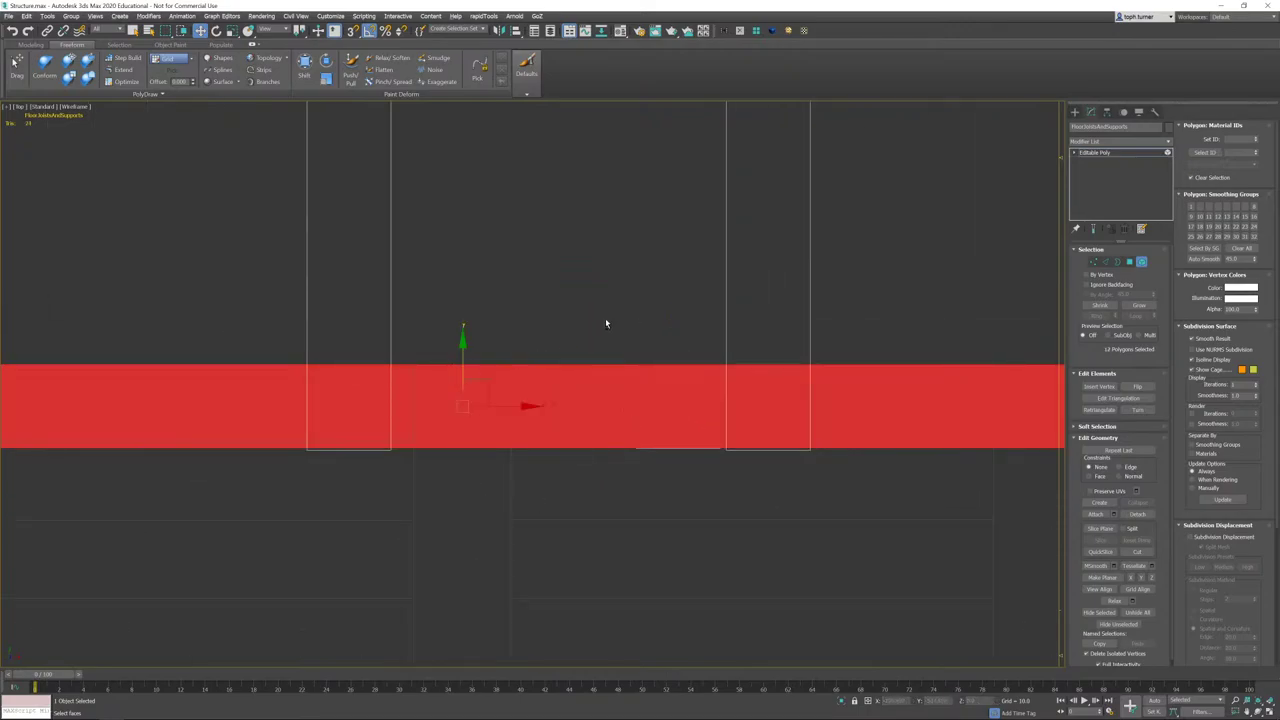
key("ctrl+z")
key("Delete")
middle_click_drag(615, 413, 586, 378)
scroll(586, 378, "down", 6)
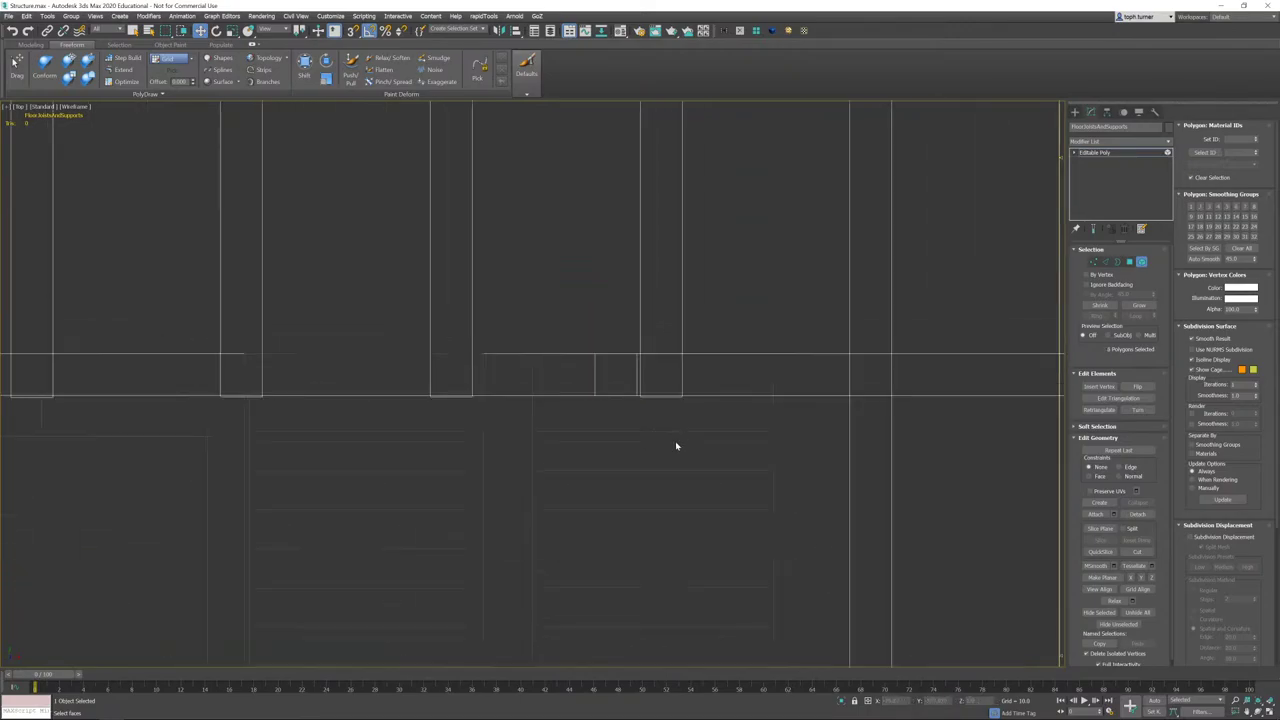
middle_click_drag(659, 430, 639, 358)
left_click(1139, 264)
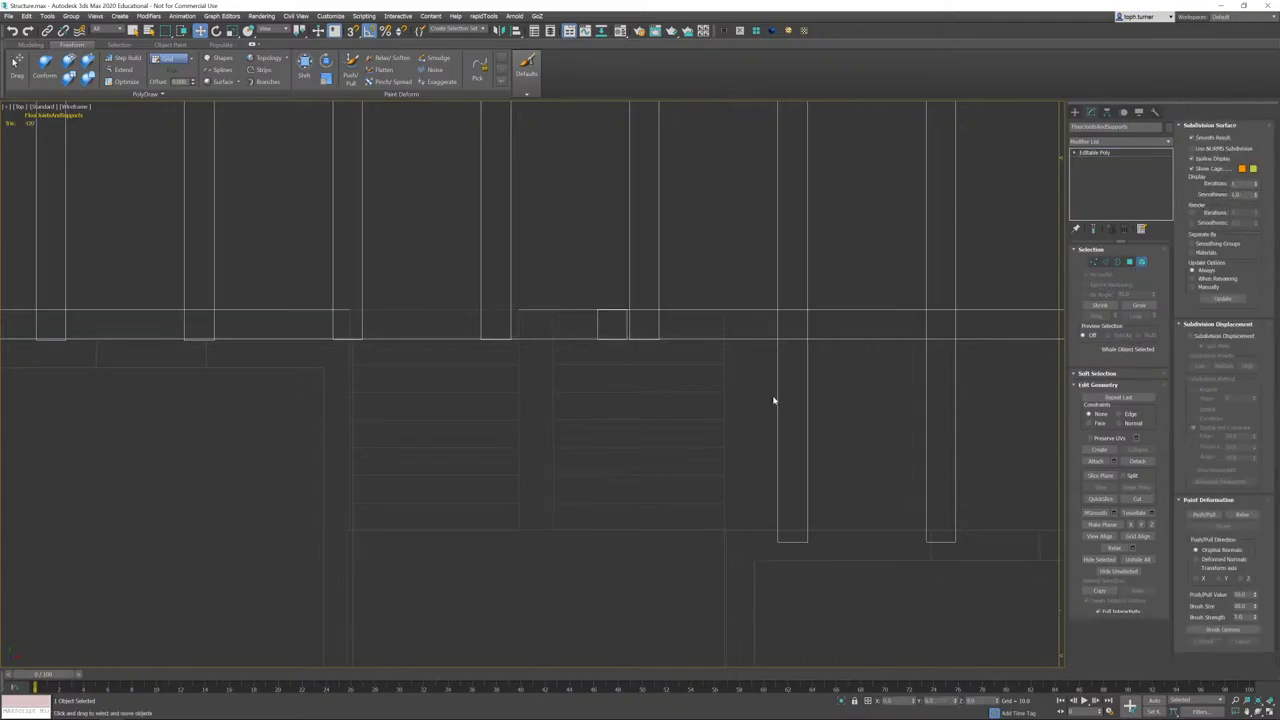
- Move all elements of the staircase and landing about 78 units along X so they sit between the joists
left_click(552, 381)
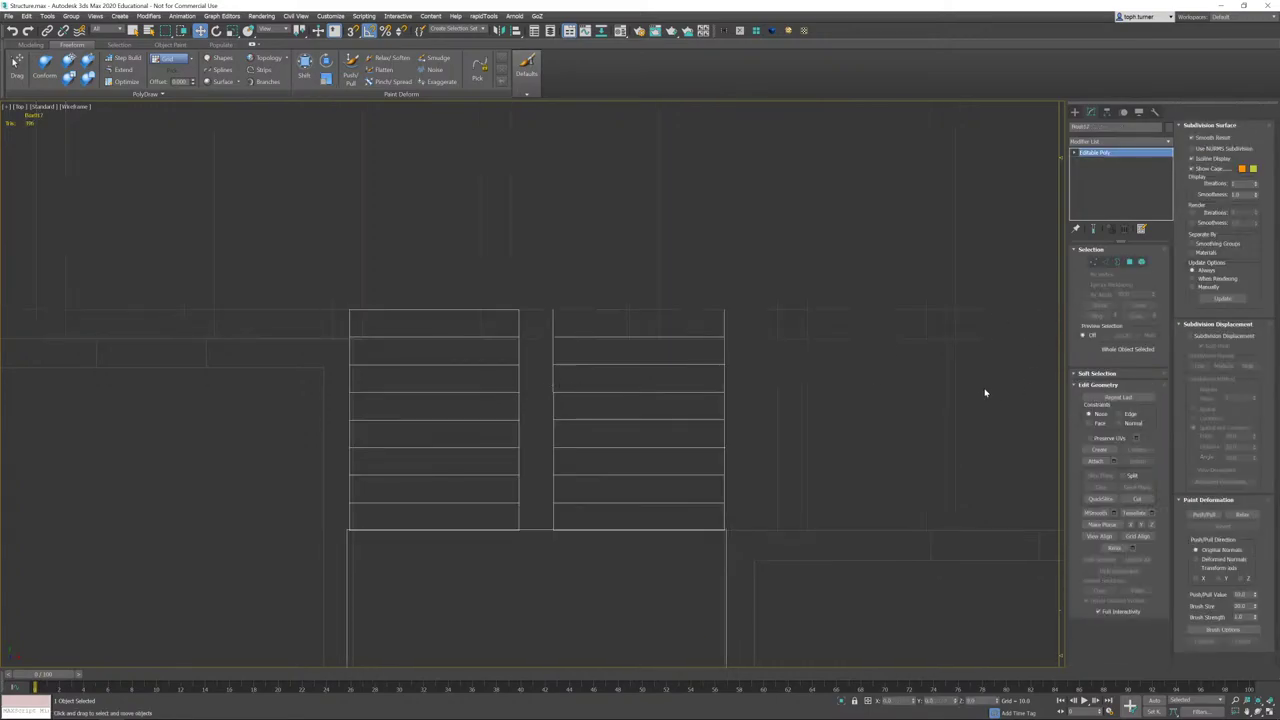
left_click(1141, 262)
key("ctrl+a")
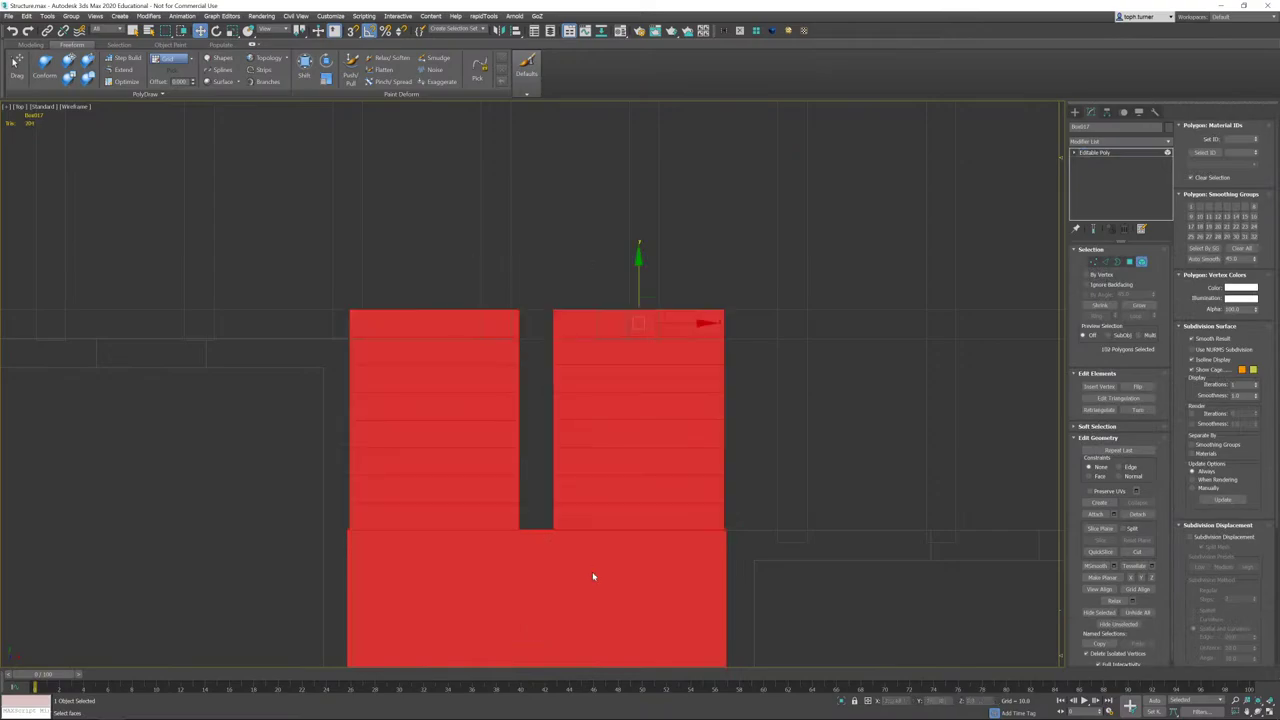
left_click_drag(699, 324, 776, 333)
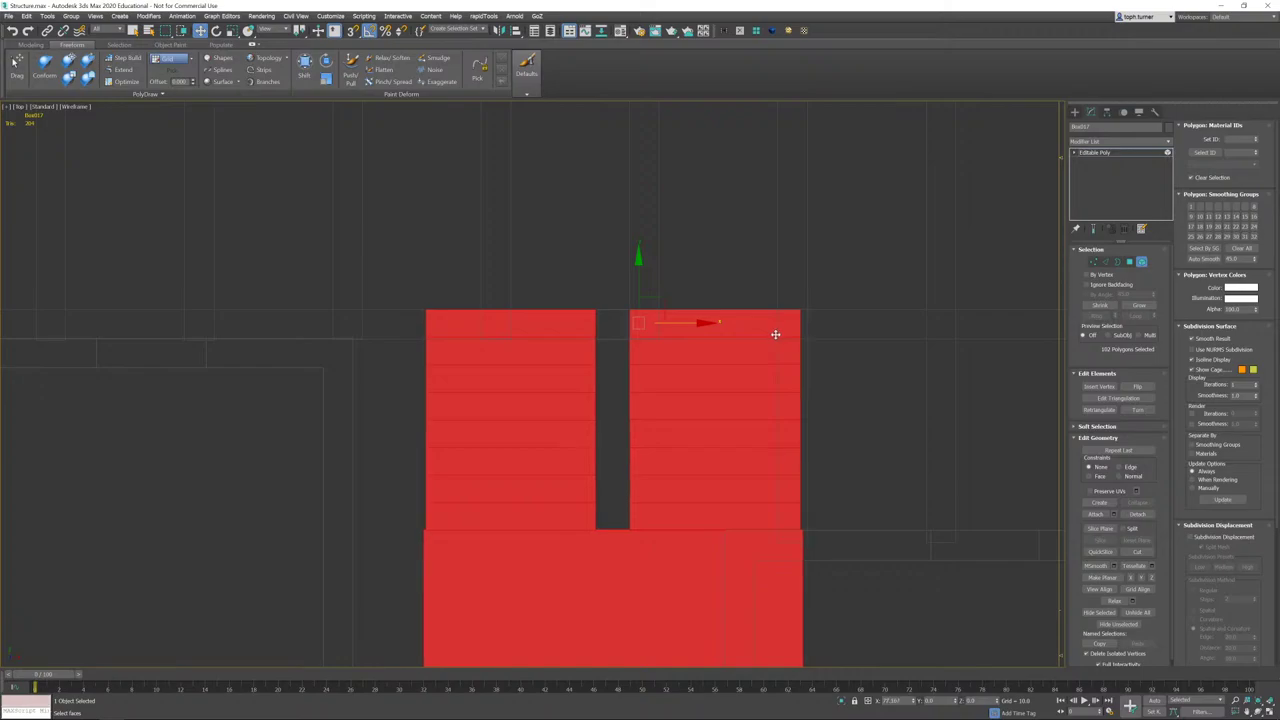
scroll(791, 406, "down", 5)
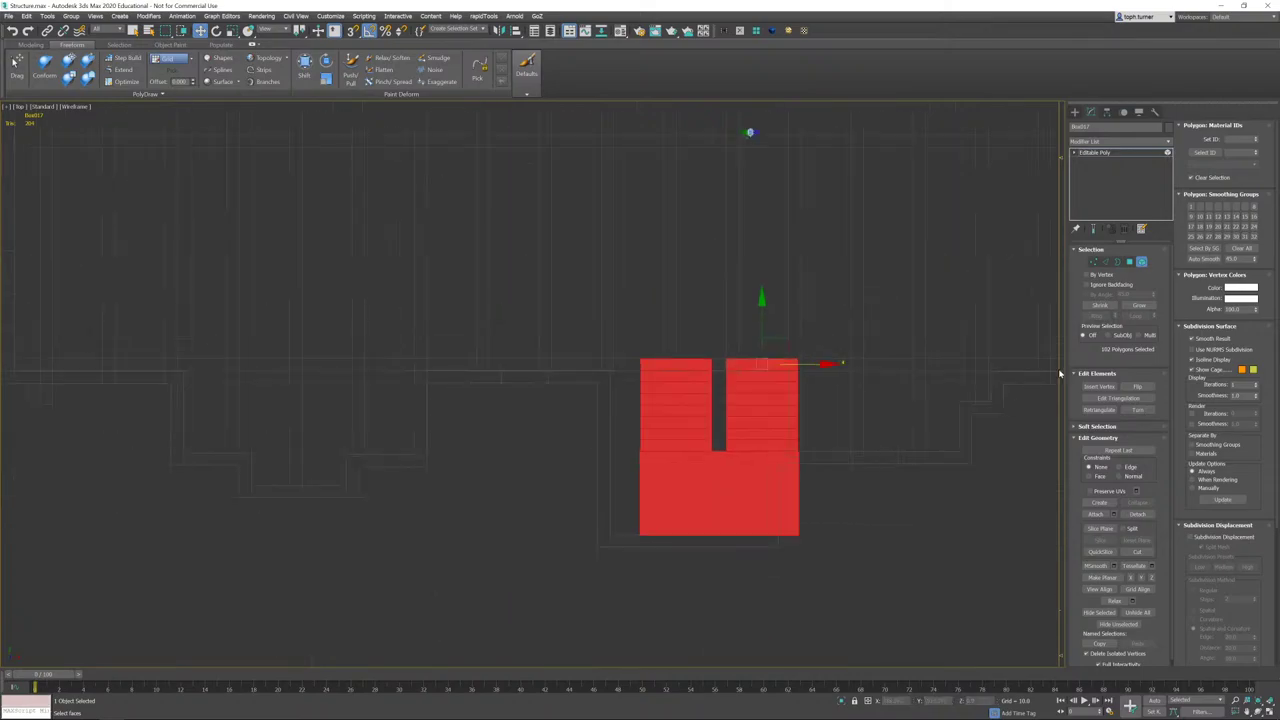
left_click(1141, 261)
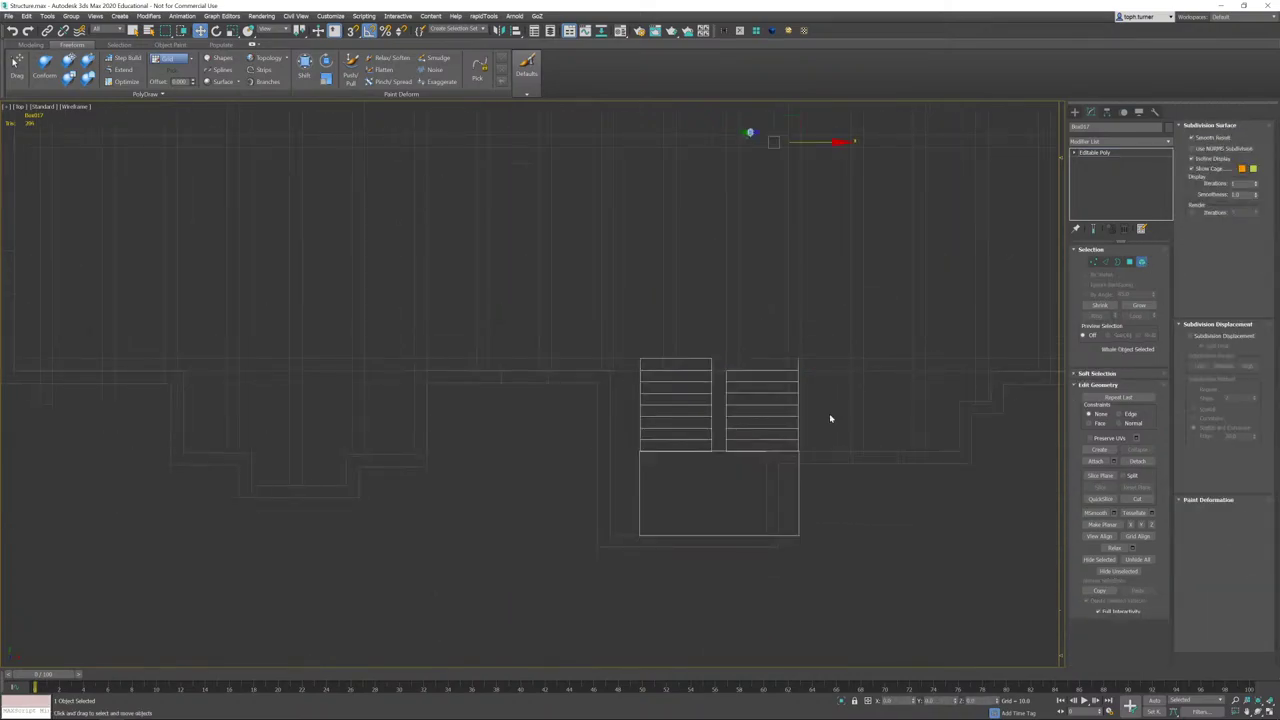
- Move the floor outline's stairwell bay vertices about 74 units along X to enclose the staircase
left_click(610, 399)
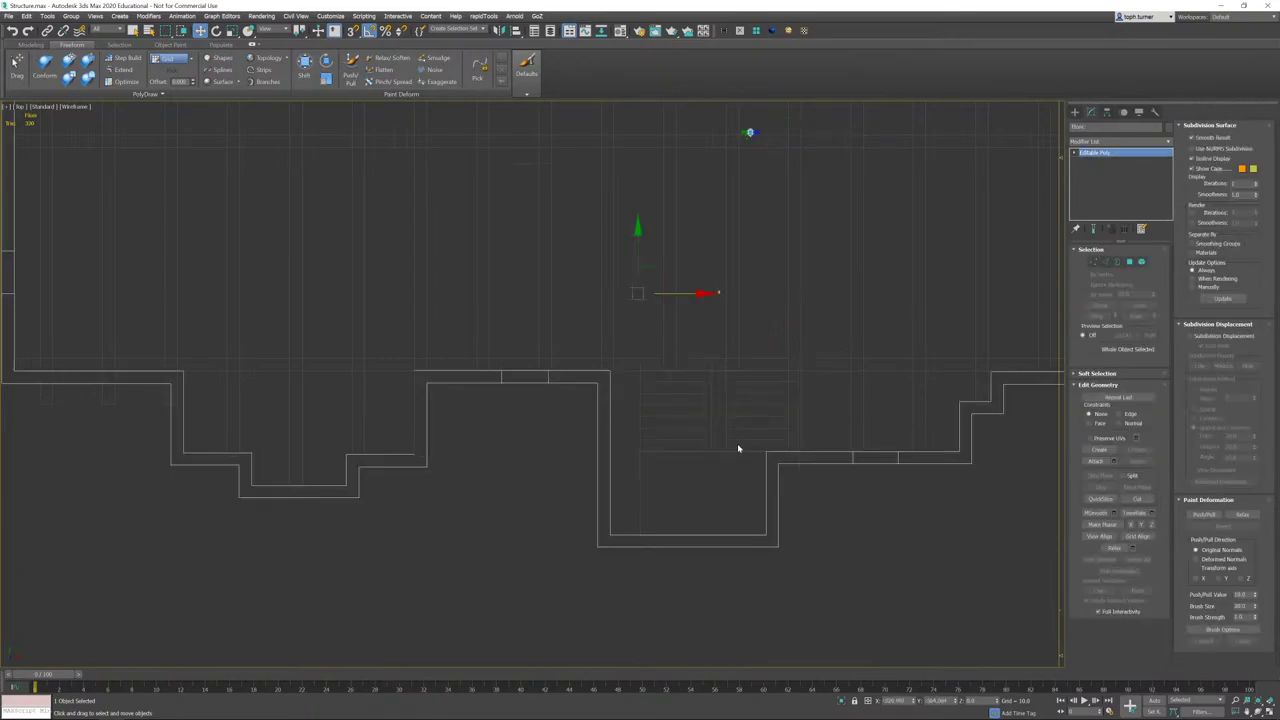
left_click(1096, 262)
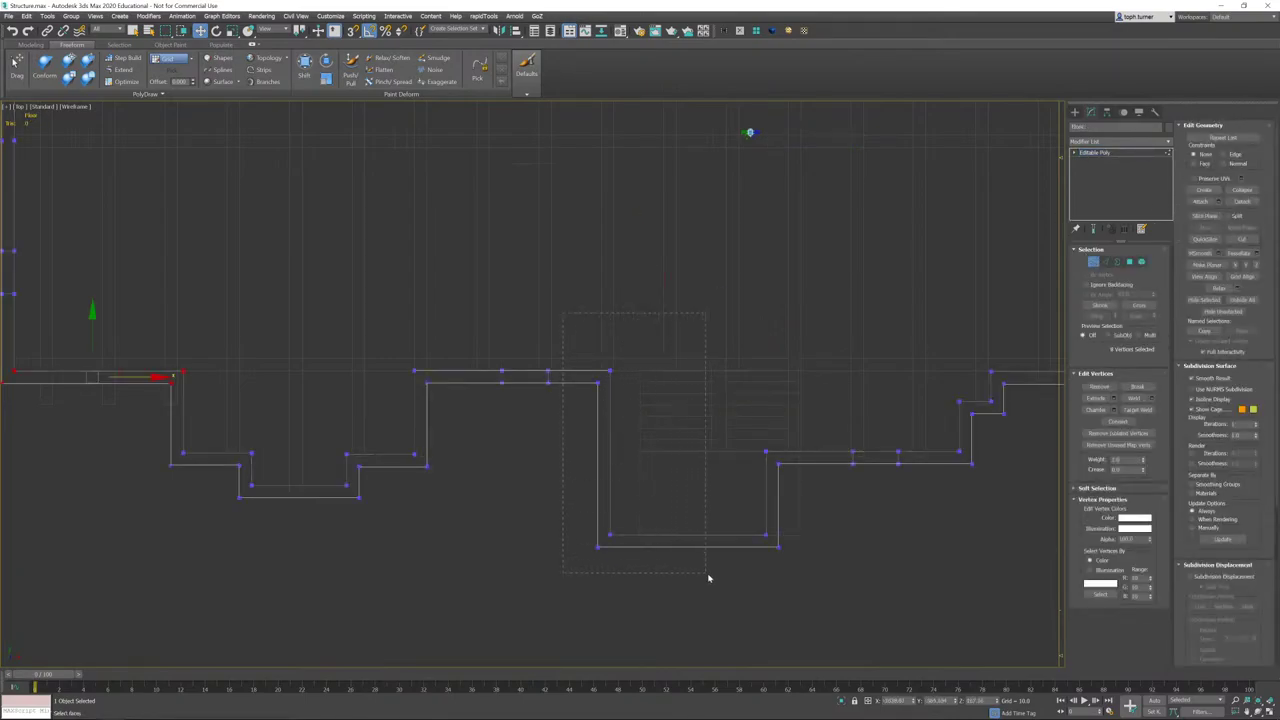
scroll(789, 502, "up", 3)
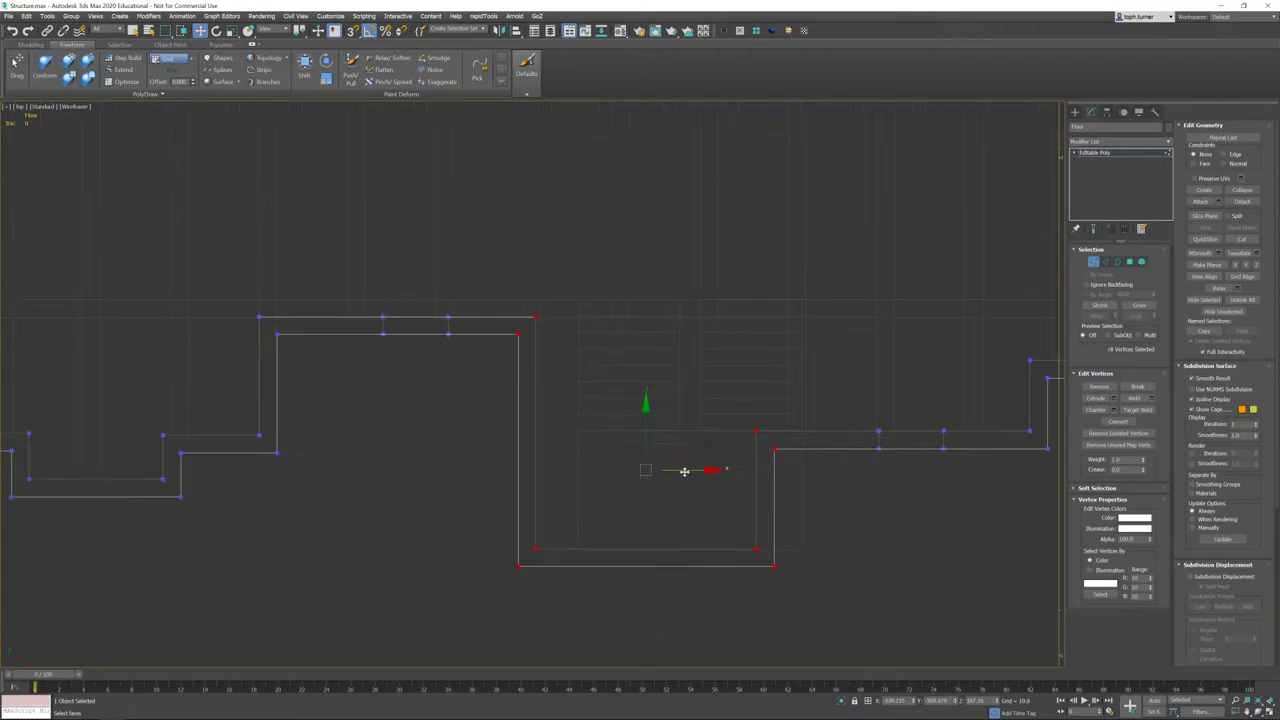
left_click_drag(684, 471, 727, 471)
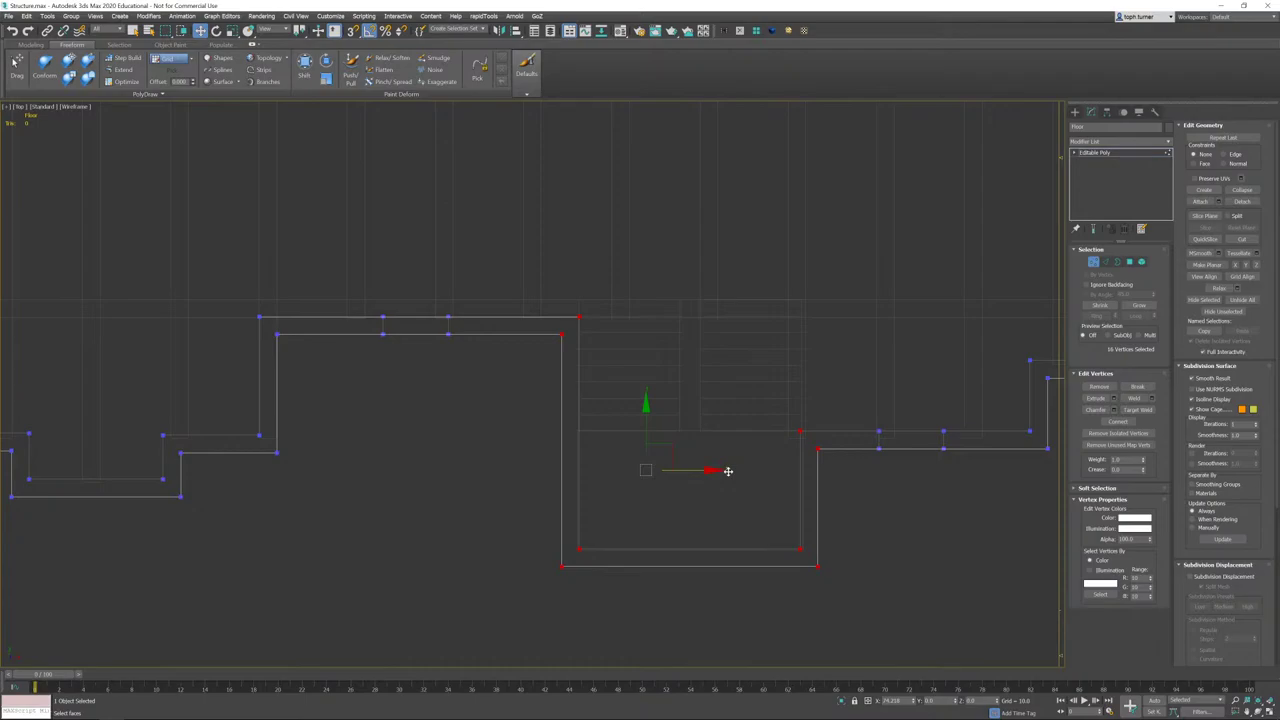
scroll(888, 455, "down", 1)
middle_click_drag(888, 455, 657, 467)
- Move the window-opening vertices along X to center them in the short wall beside the stairwell bay
left_click(758, 583)
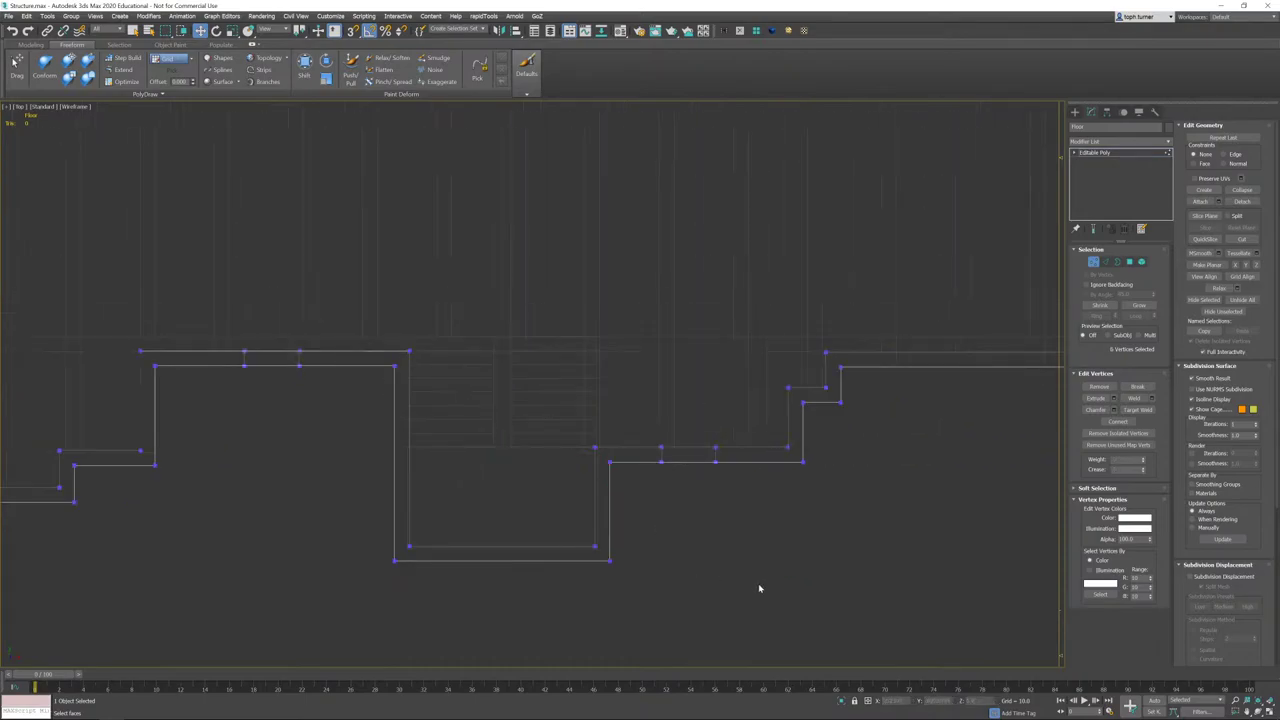
scroll(751, 552, "up", 2)
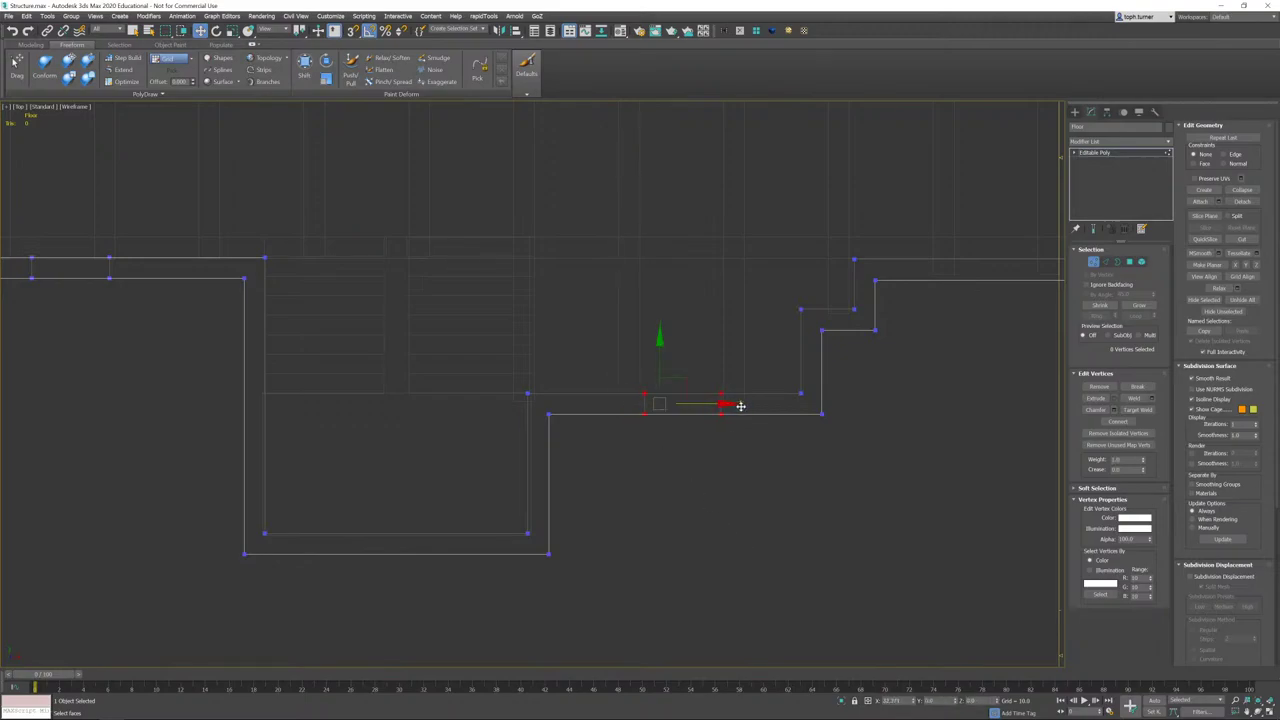
middle_click_drag(791, 346, 523, 474)
scroll(536, 464, "down", 3)
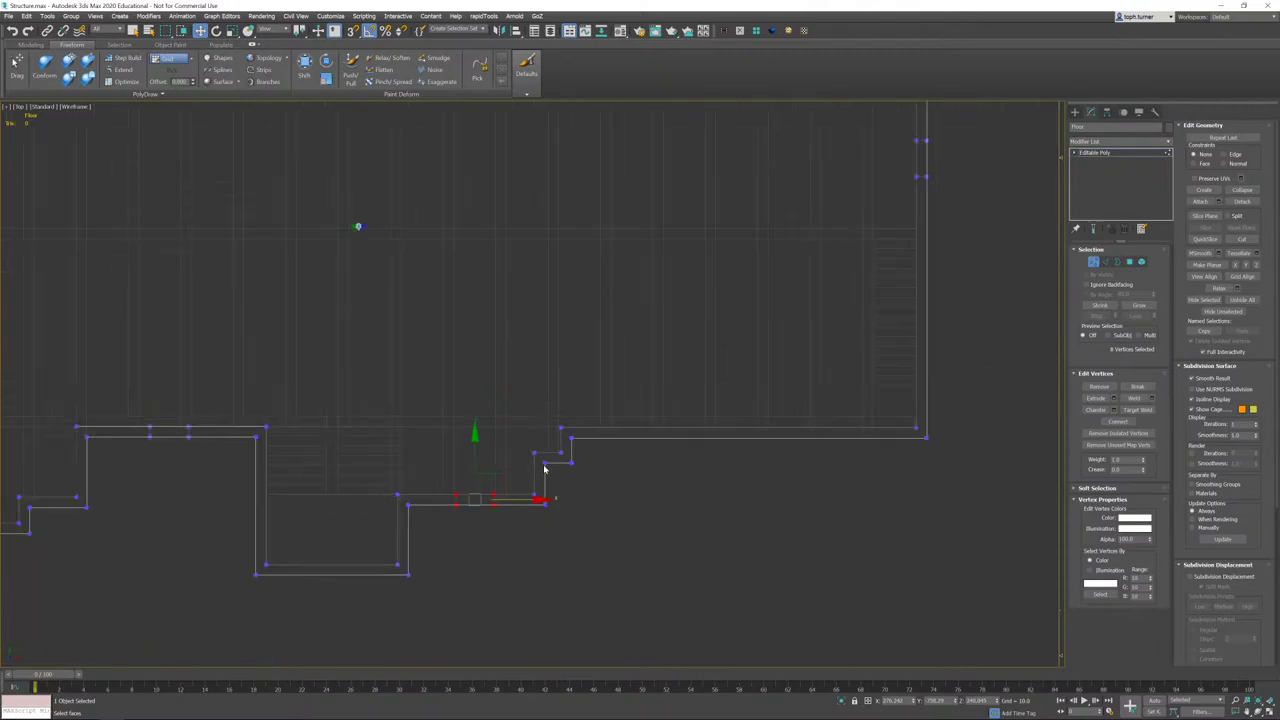
- Examine the rest of the floor outline for wall and window vertices that conflict with the joists
scroll(549, 447, "up", 3)
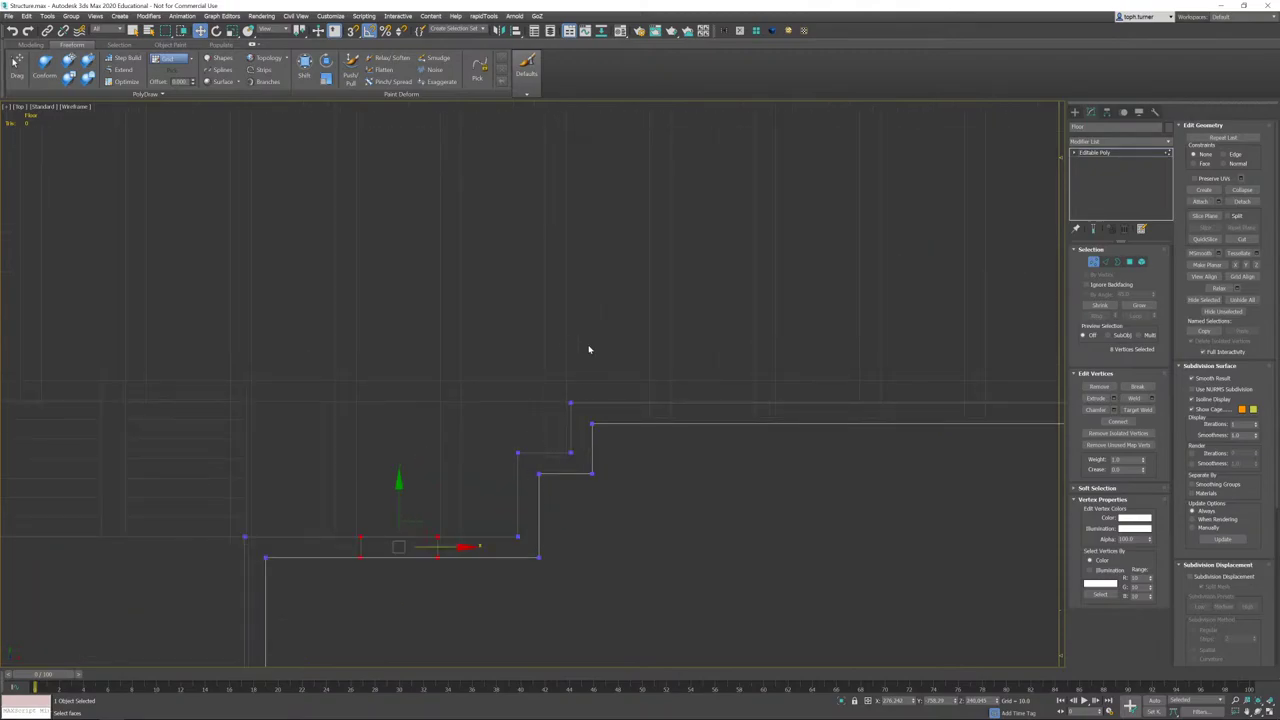
scroll(763, 397, "down", 4)
middle_click_drag(871, 391, 552, 558)
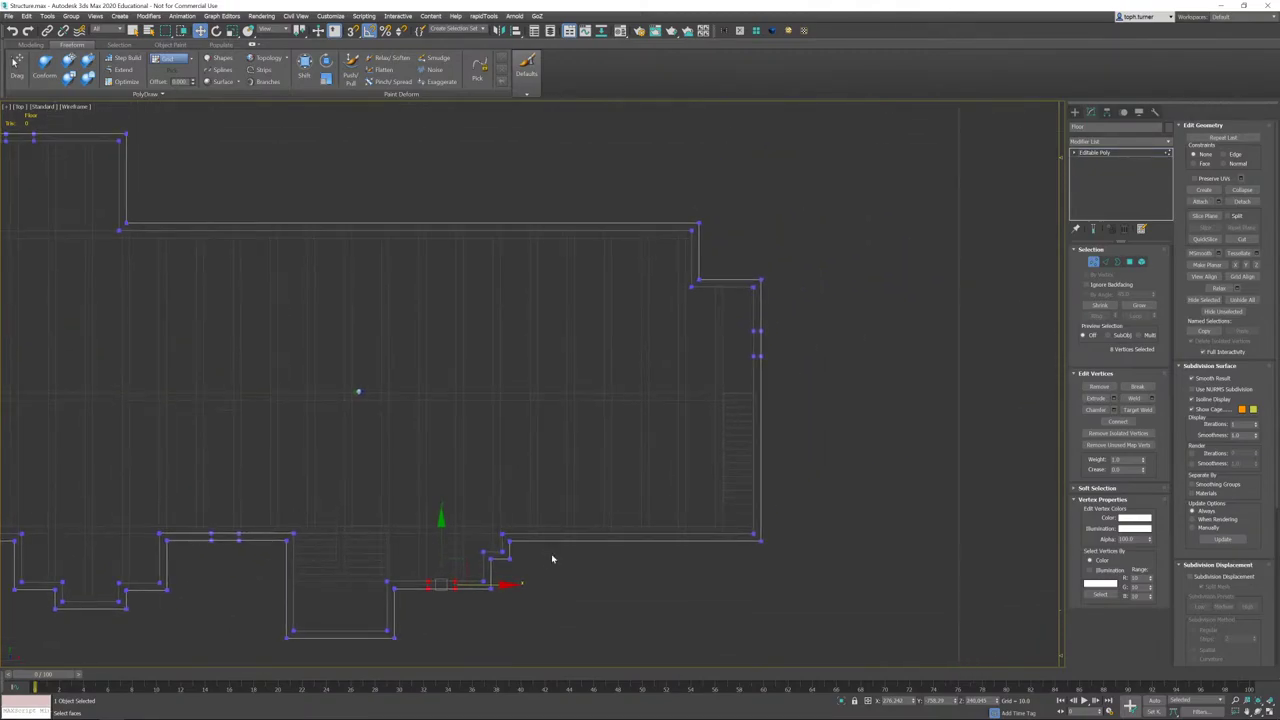
middle_click_drag(596, 408, 605, 428)
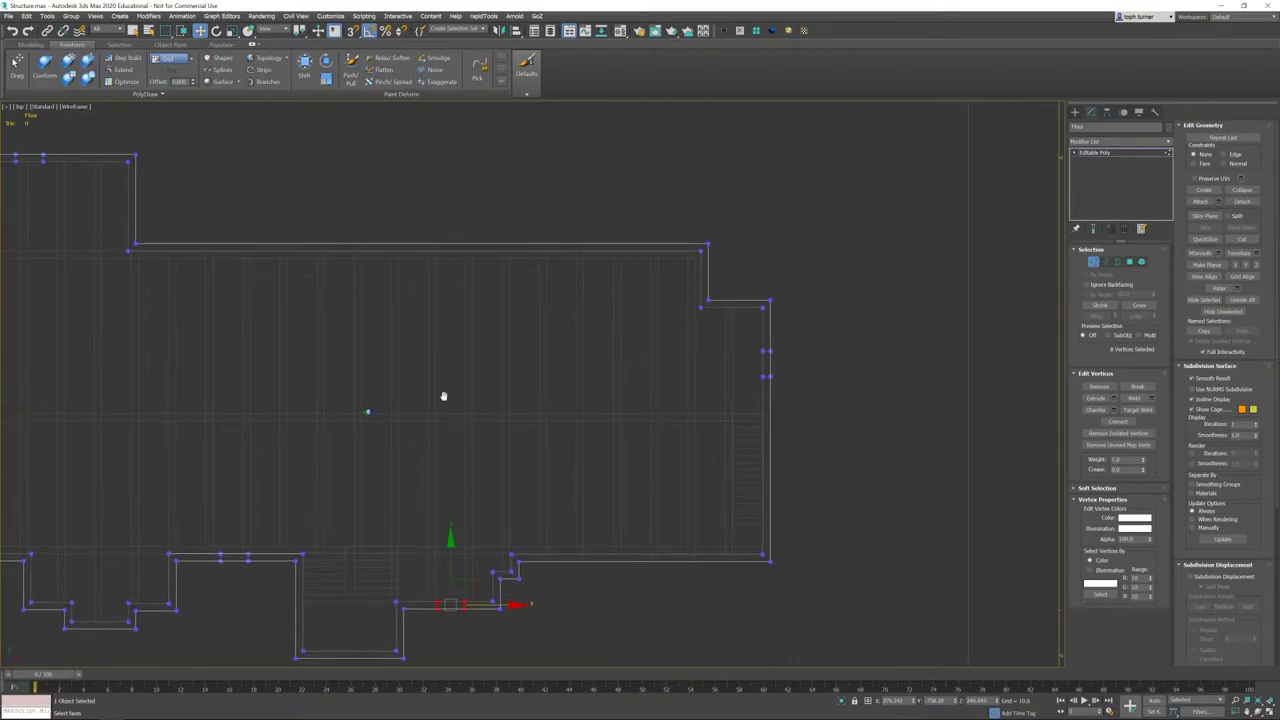
middle_click_drag(444, 396, 794, 298)
mouse_move(667, 342)
middle_mouse_down()
mouse_move(677, 443)
mouse_move(654, 406)
mouse_move(672, 363)
middle_mouse_up()
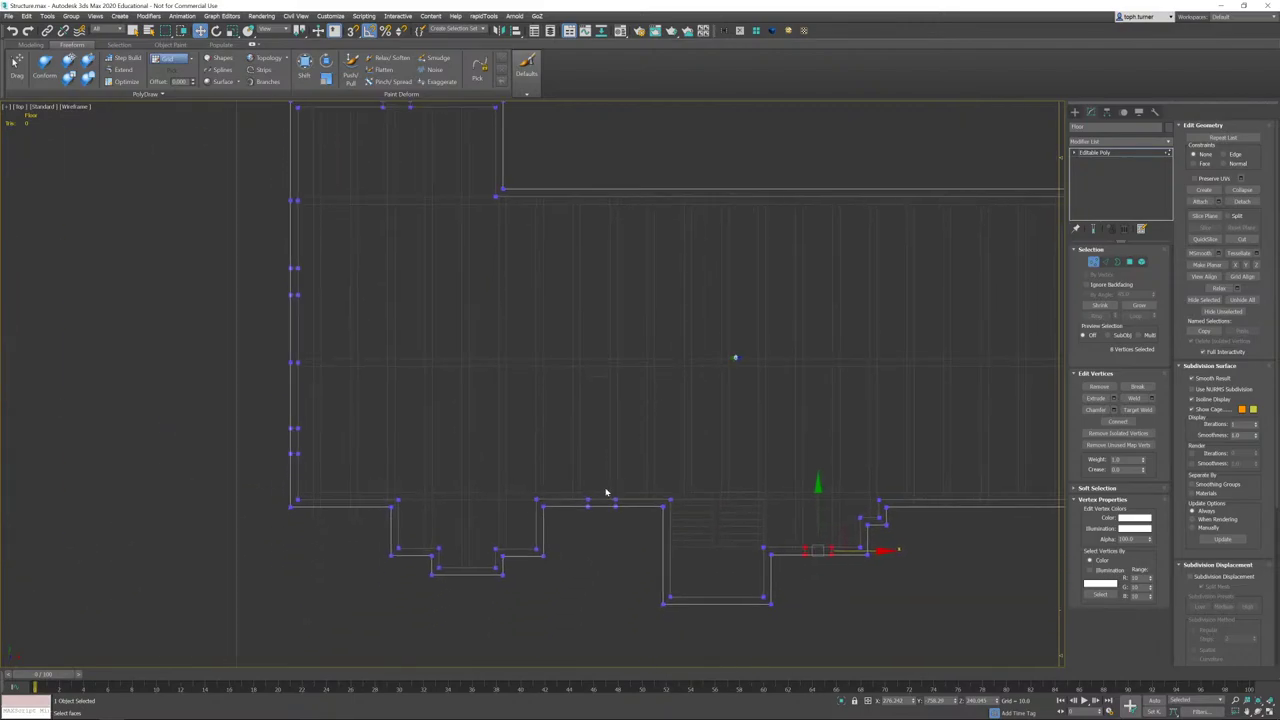
middle_click_drag(766, 545, 499, 445)
- Finish editing the floor's vertices and export the floor object as FBX, replacing ProxyFloor.fbx with the current export options
left_click(1092, 260)
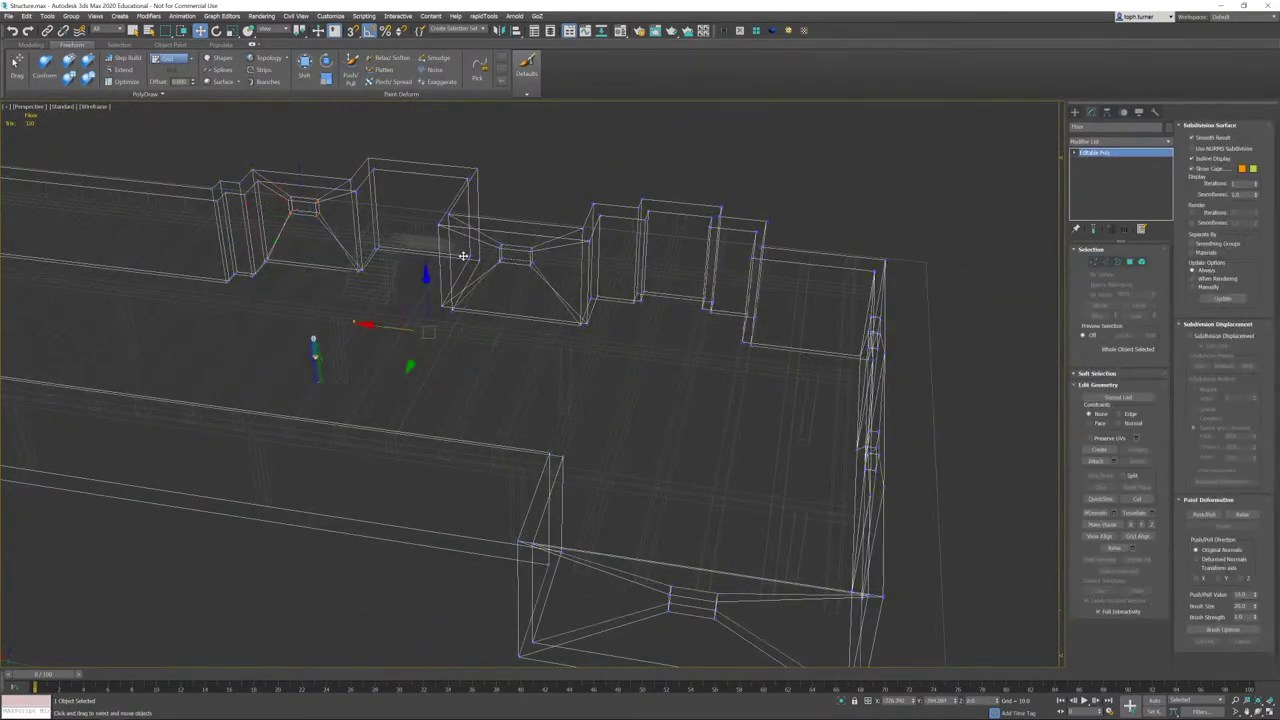
middle_click_drag(463, 254, 746, 294)
scroll(746, 294, "down", 3)
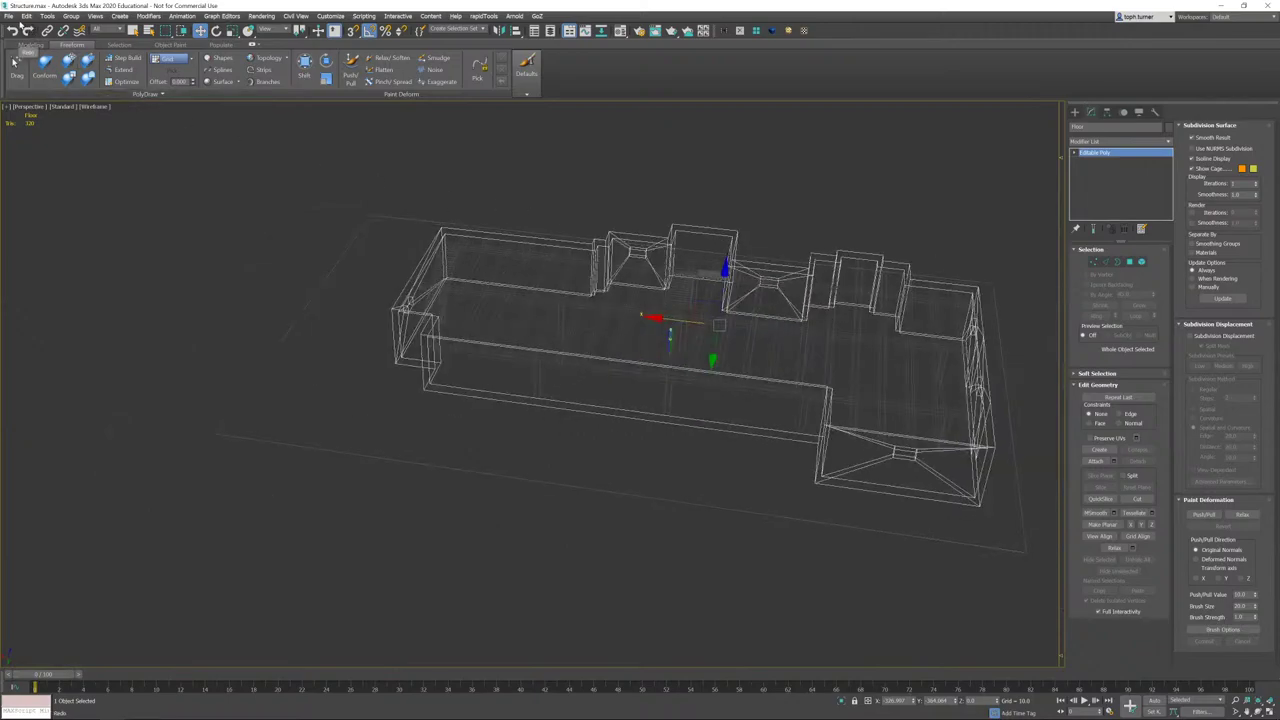
left_click(8, 16)
mouse_move(78, 158)
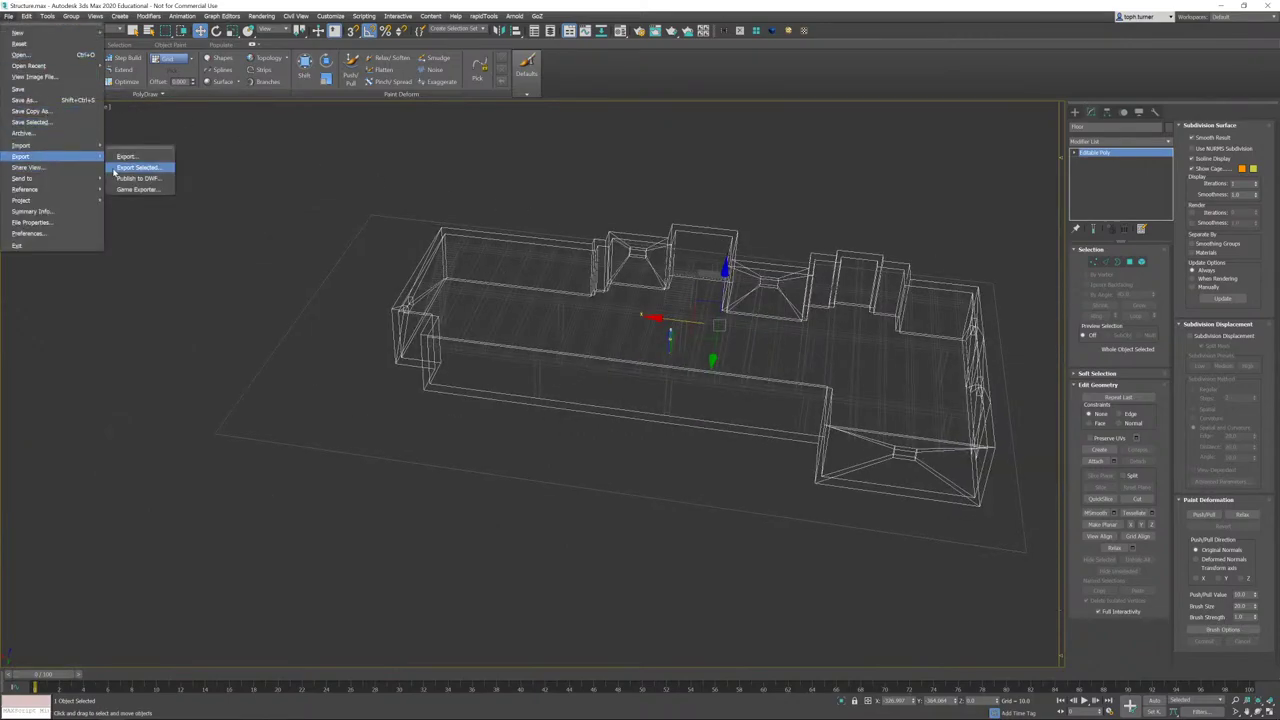
left_click(117, 169)
double_click(423, 229)
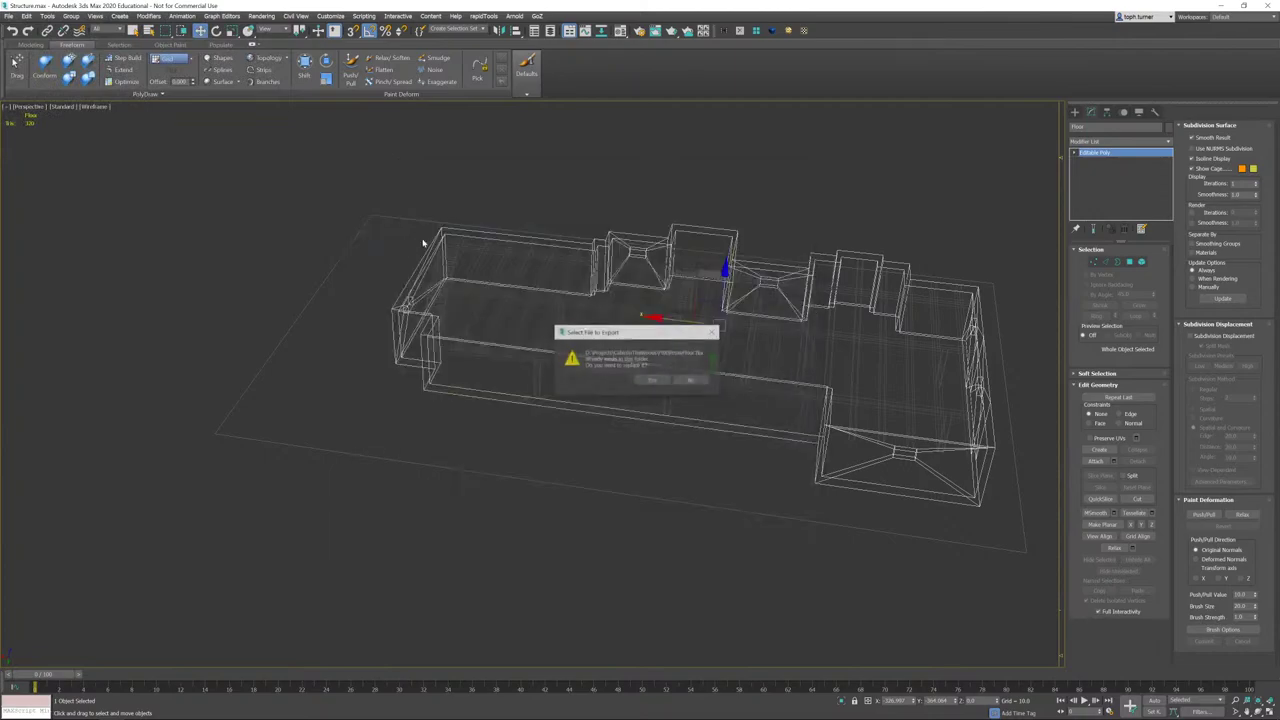
left_click(651, 380)
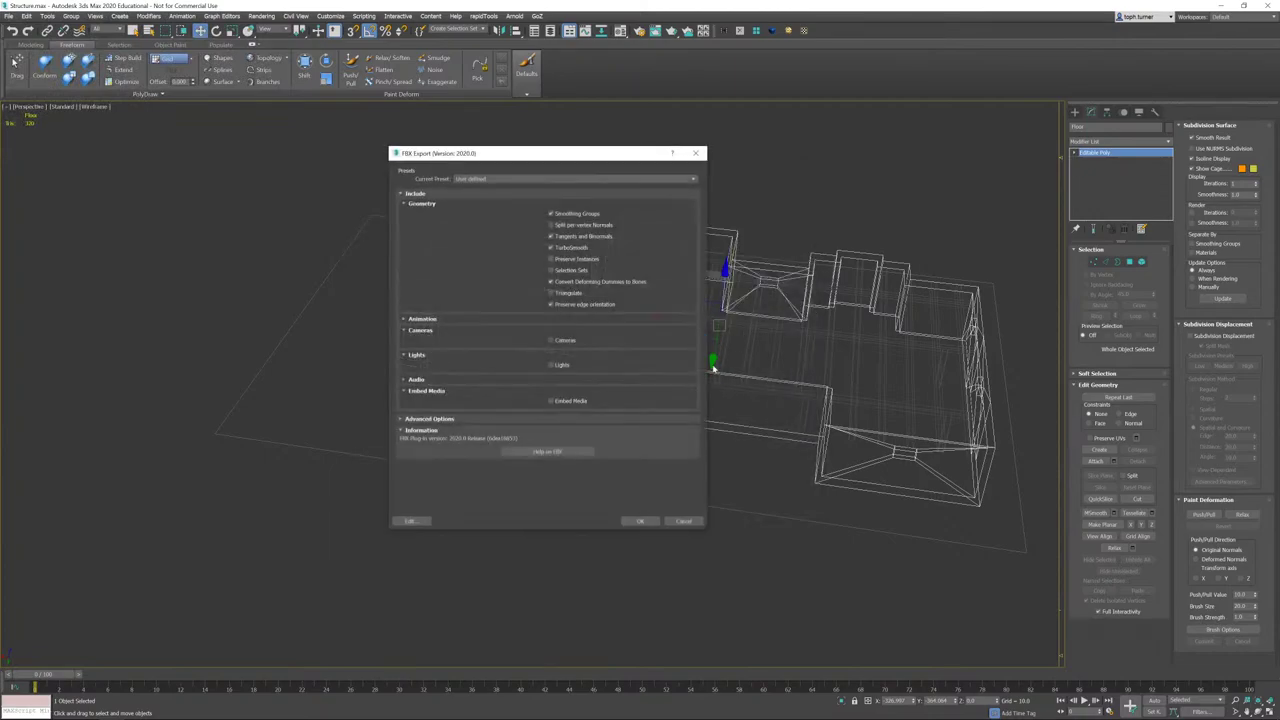
left_click(641, 520)
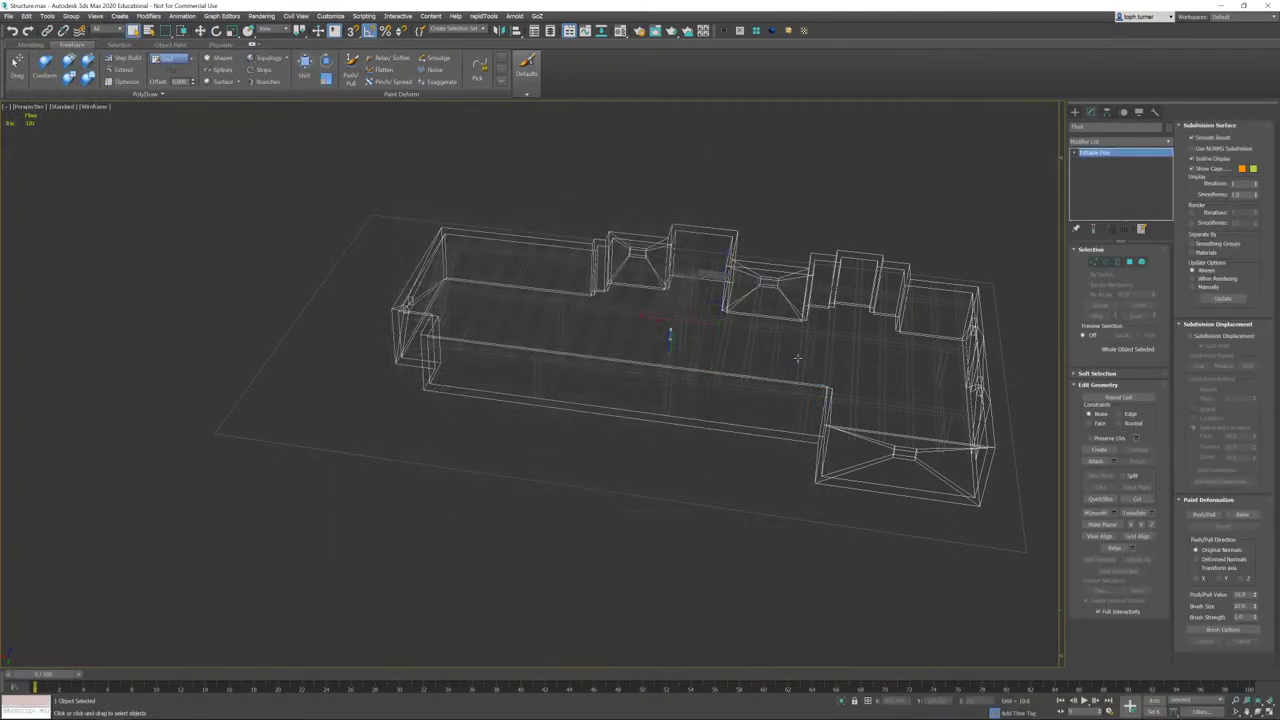
- Export the selected floor joists and supports as FBX, replacing ProxyJoists.fbx
left_click(13, 17)
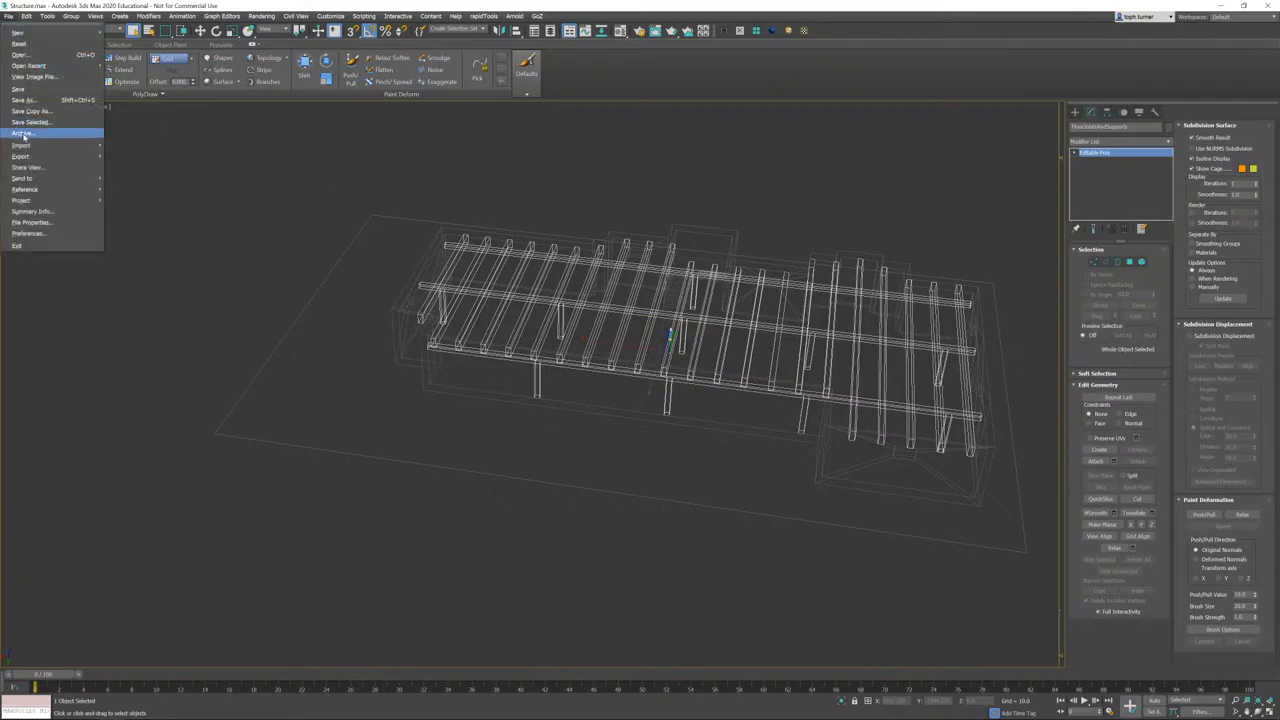
mouse_move(75, 160)
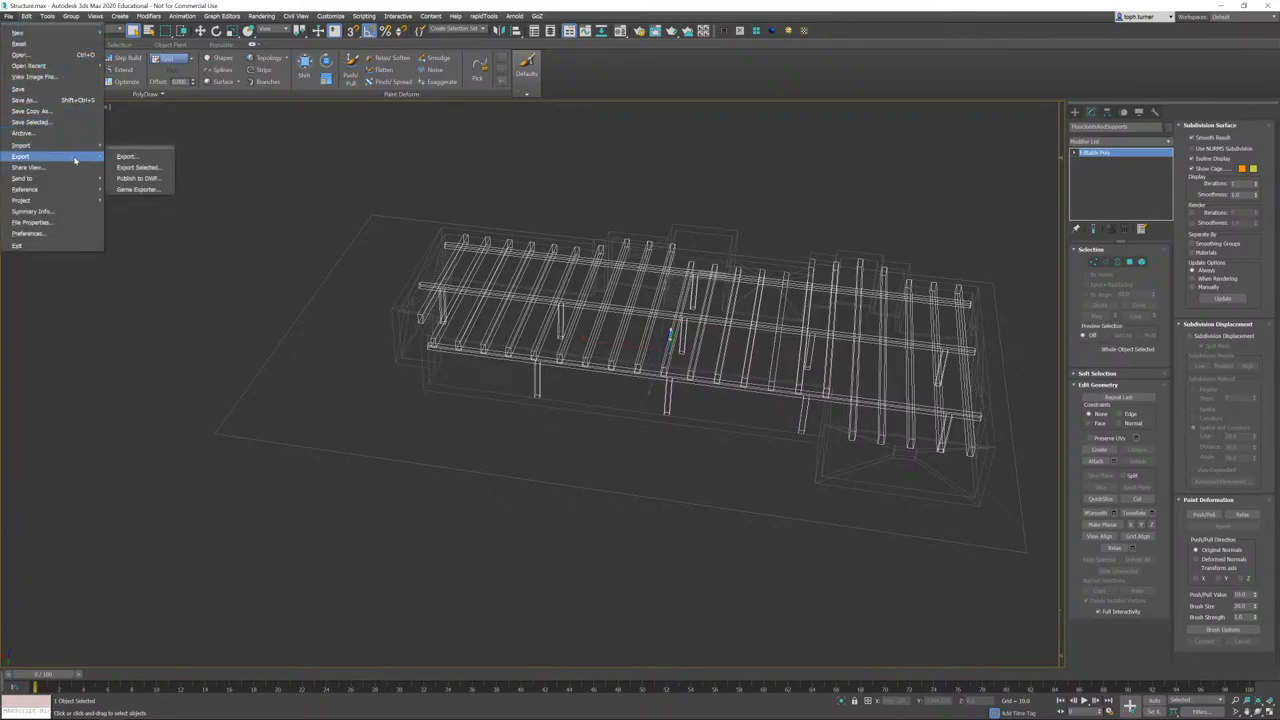
left_click(130, 167)
left_click(425, 237)
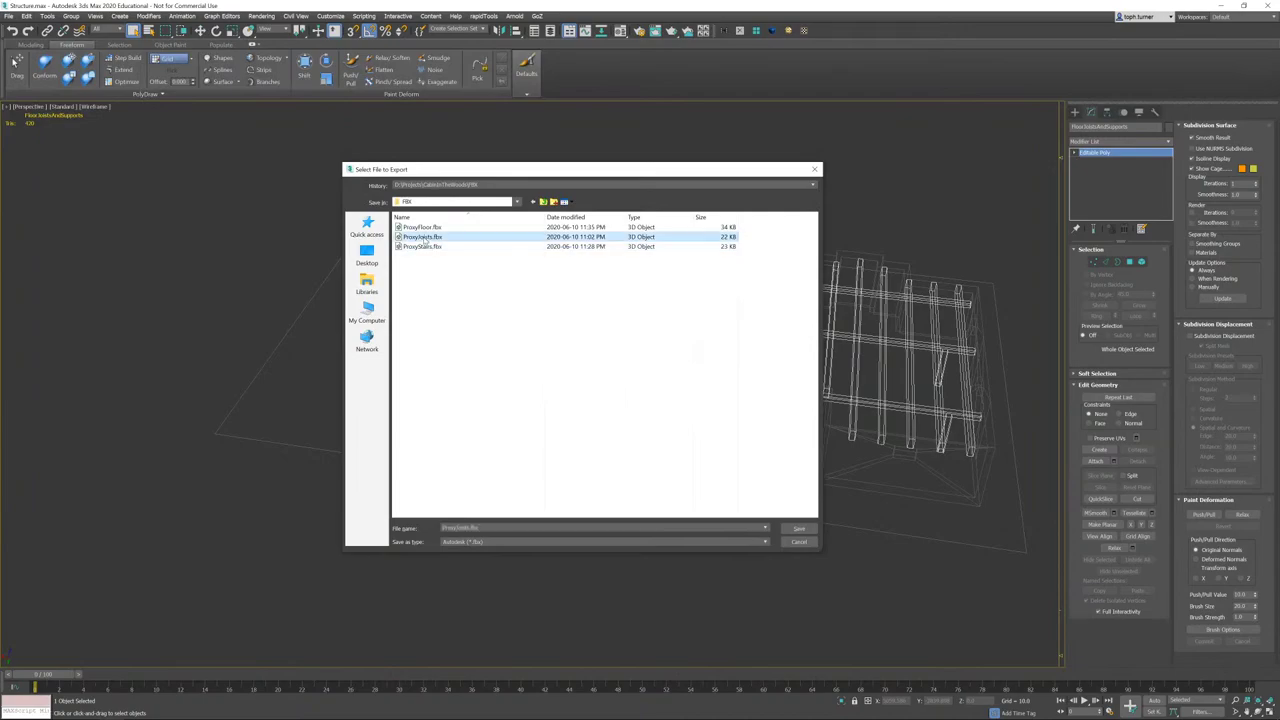
double_click(425, 239)
left_click(651, 385)
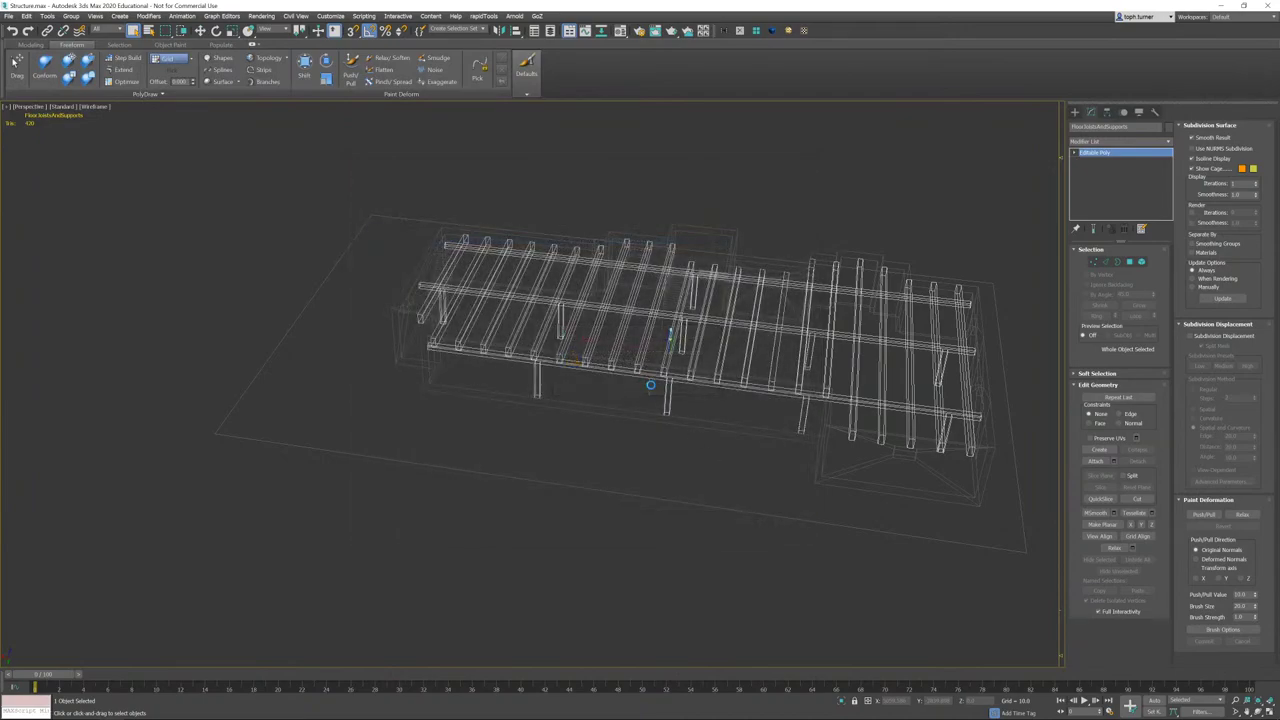
left_click(638, 521)
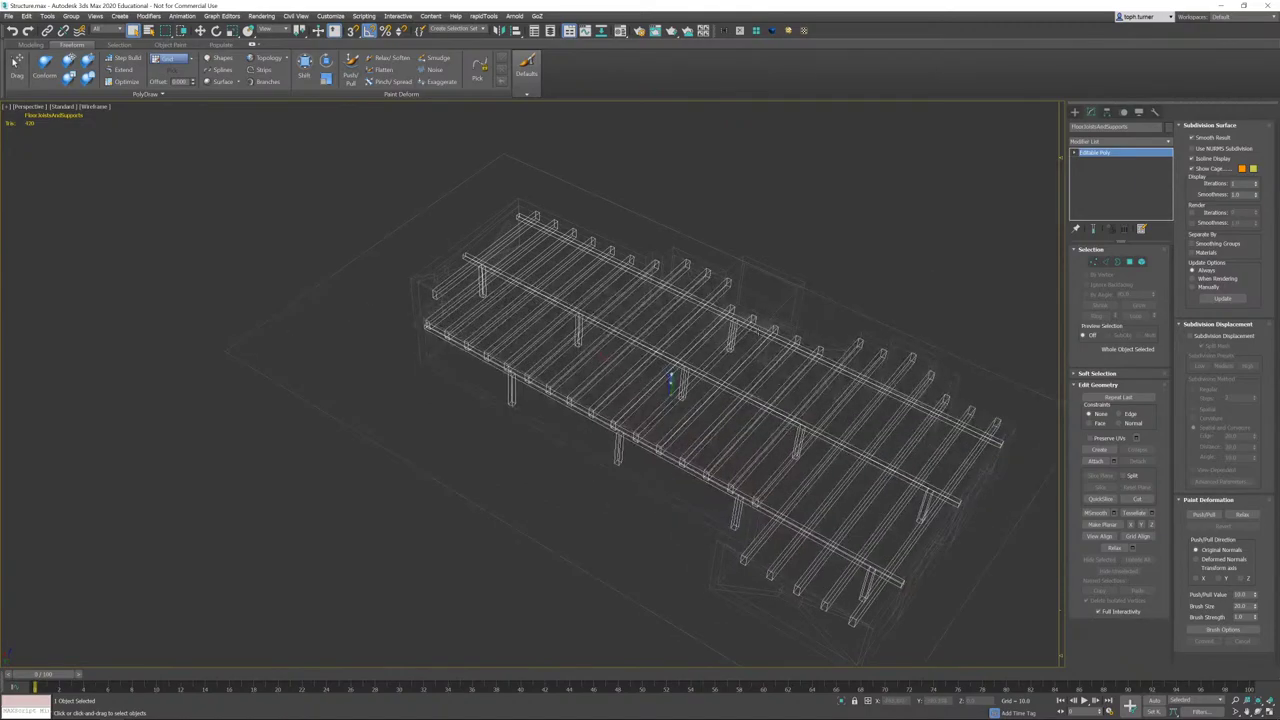
- Select the staircase object and export it as FBX, replacing ProxyStairs.fbx
left_click(723, 330)
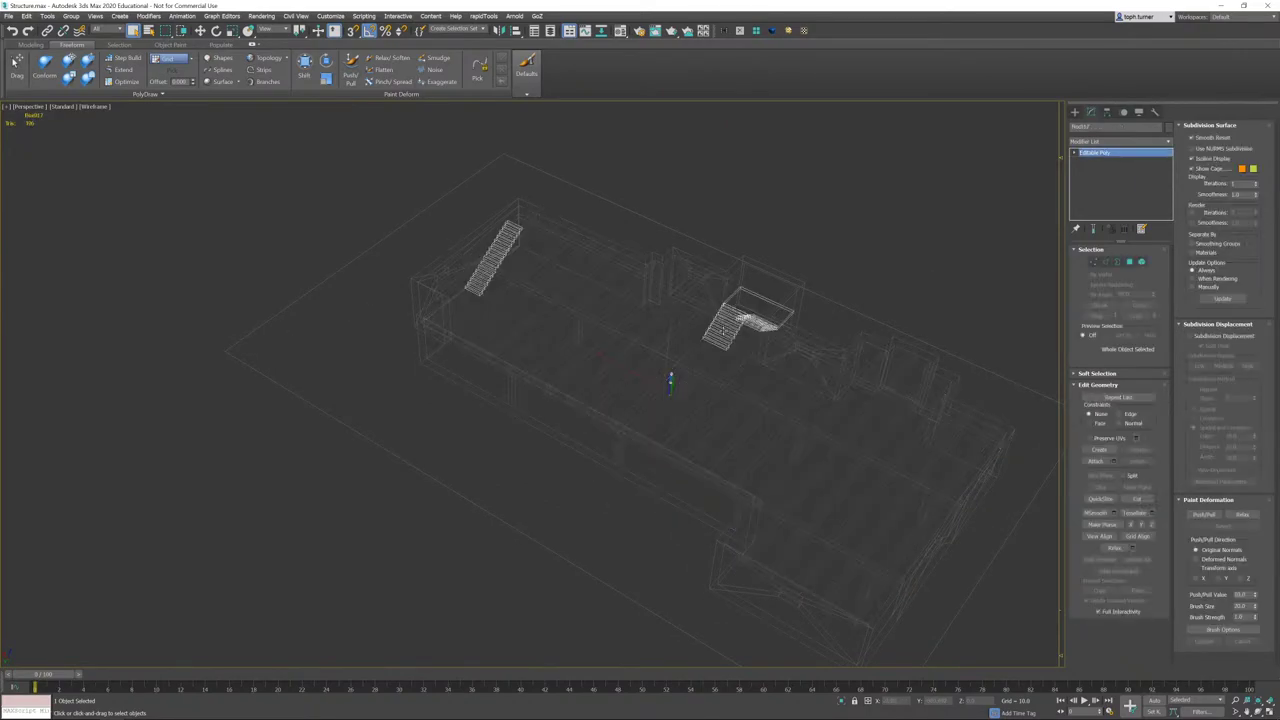
left_click(8, 18)
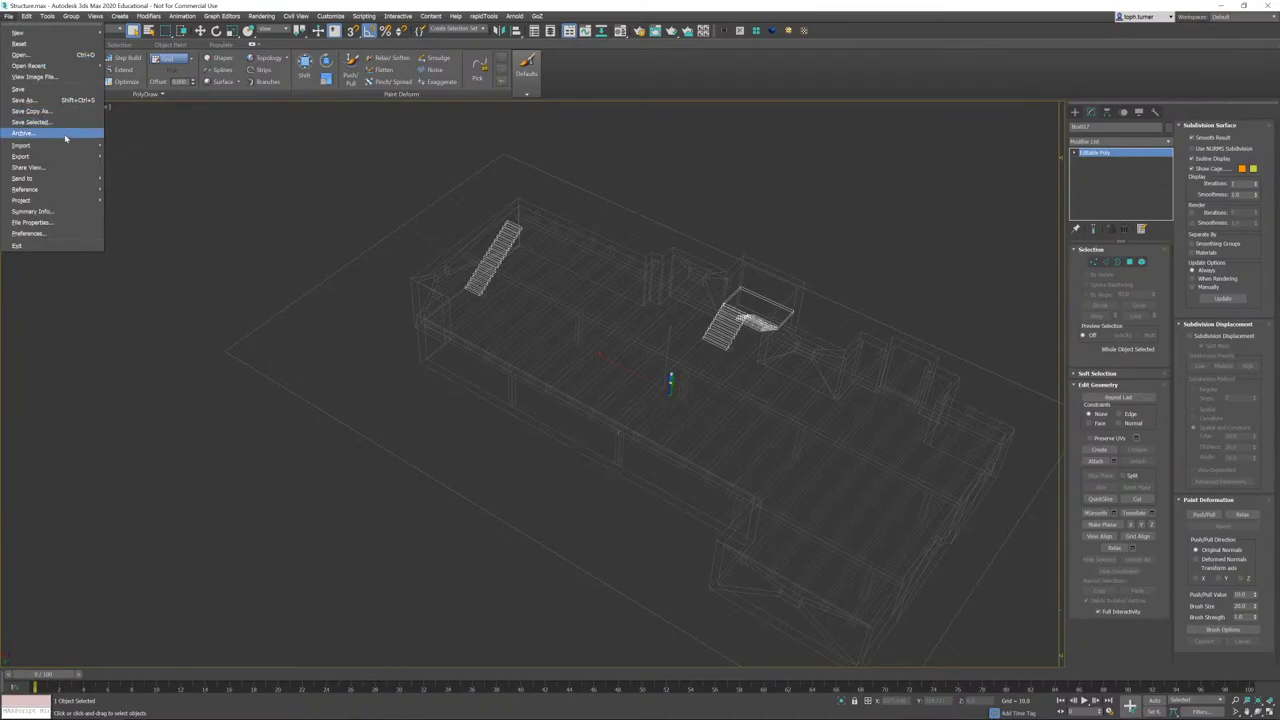
mouse_move(68, 158)
left_click(124, 168)
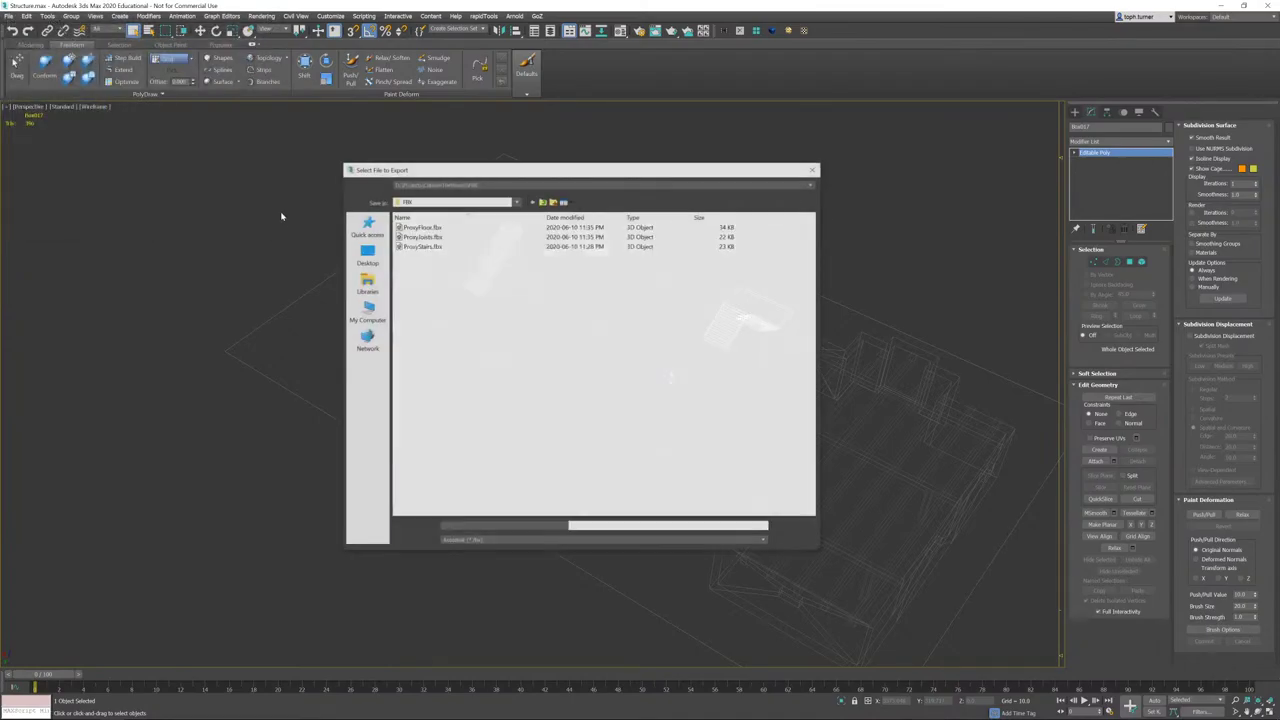
double_click(418, 249)
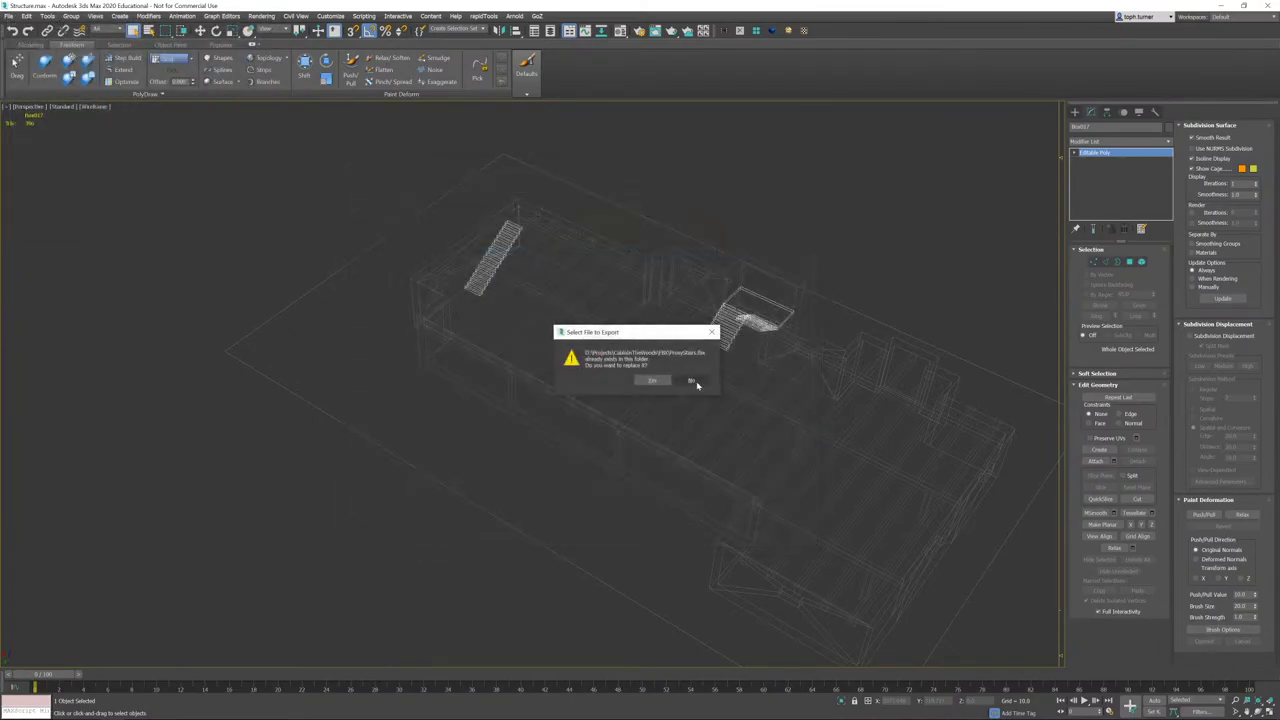
left_click(655, 383)
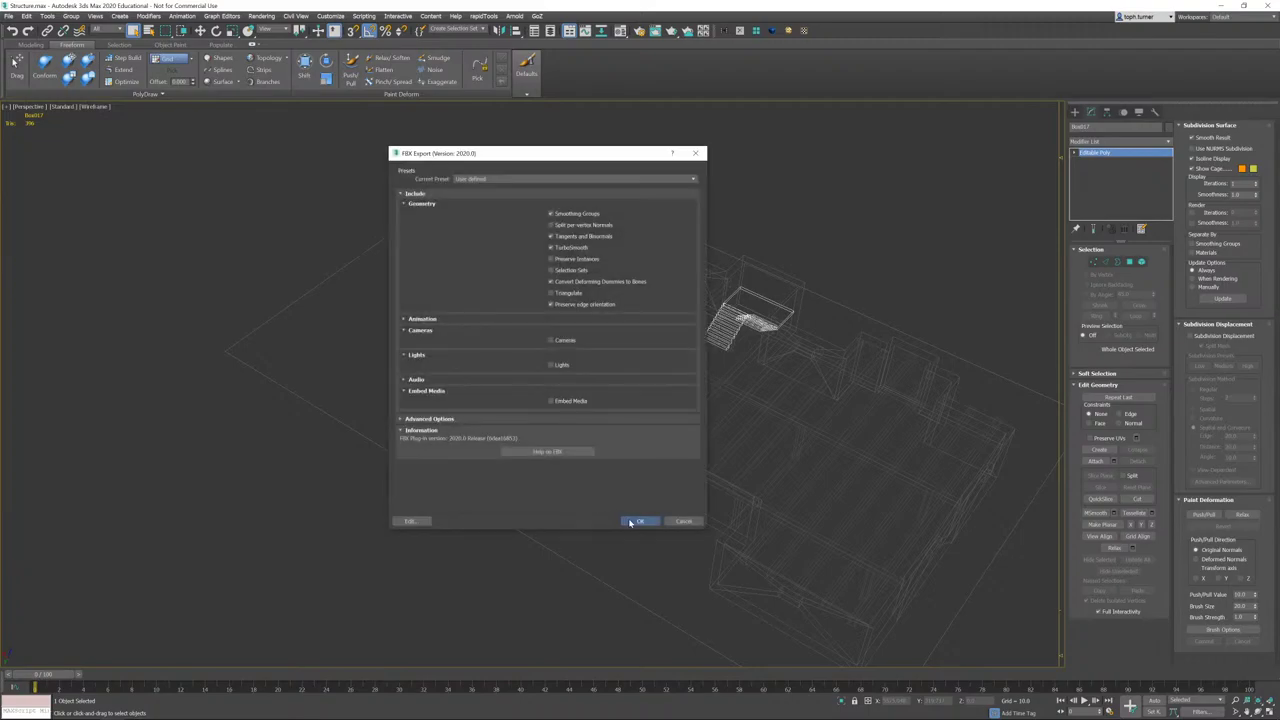
left_click(638, 521)
- Switch to the Unreal Editor and reimport the ProxyFloor, ProxyJoists and ProxyStairs meshes from their source files
left_click(140, 711)
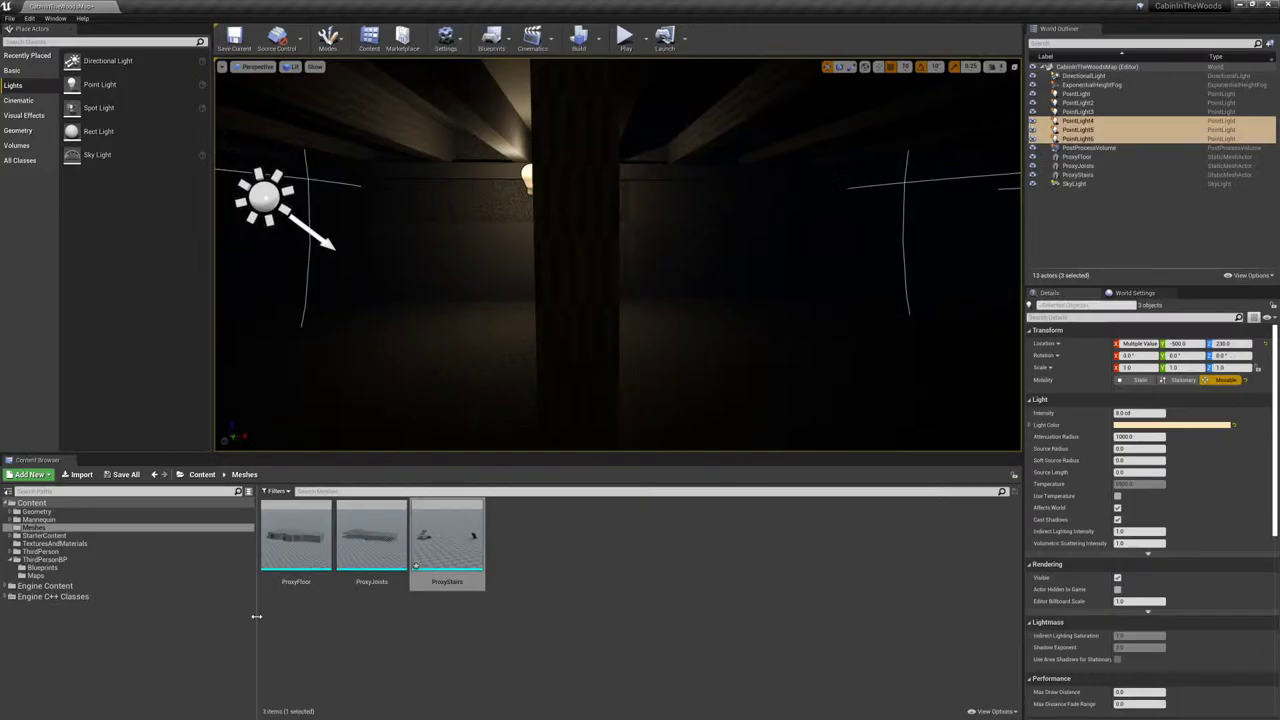
left_click(307, 537, "shift")
right_click(409, 532)
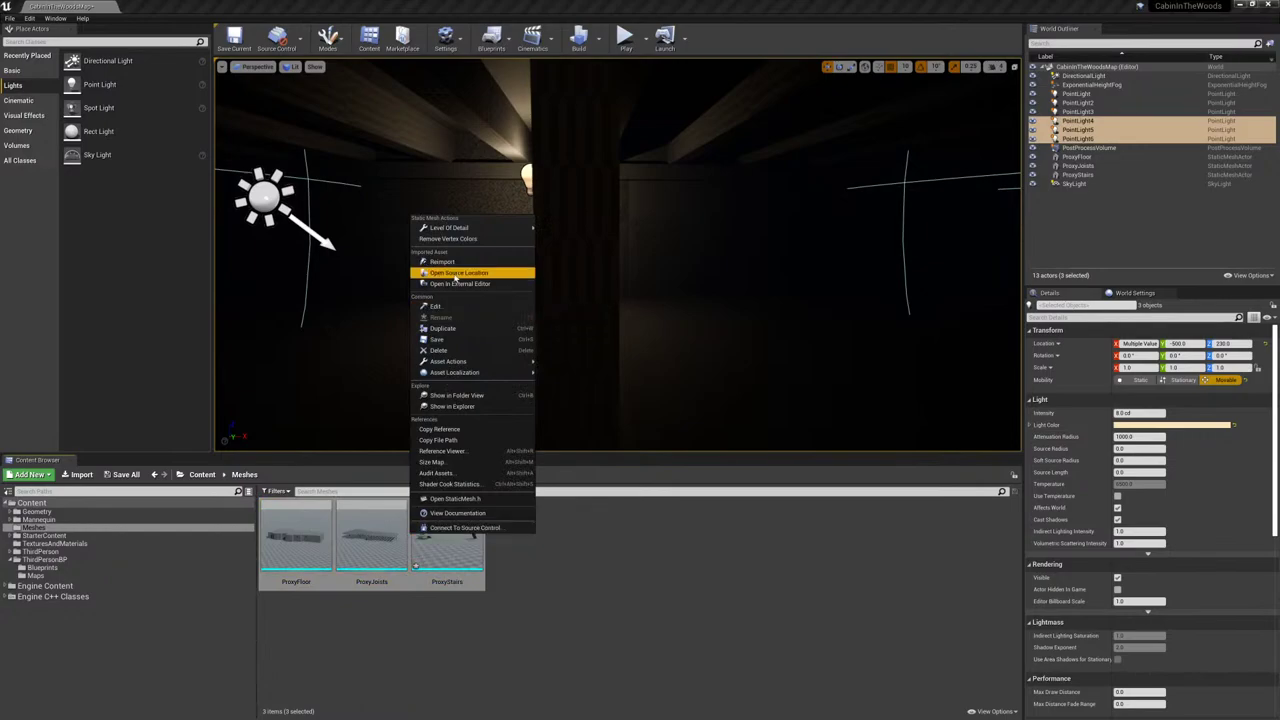
left_click(442, 262)
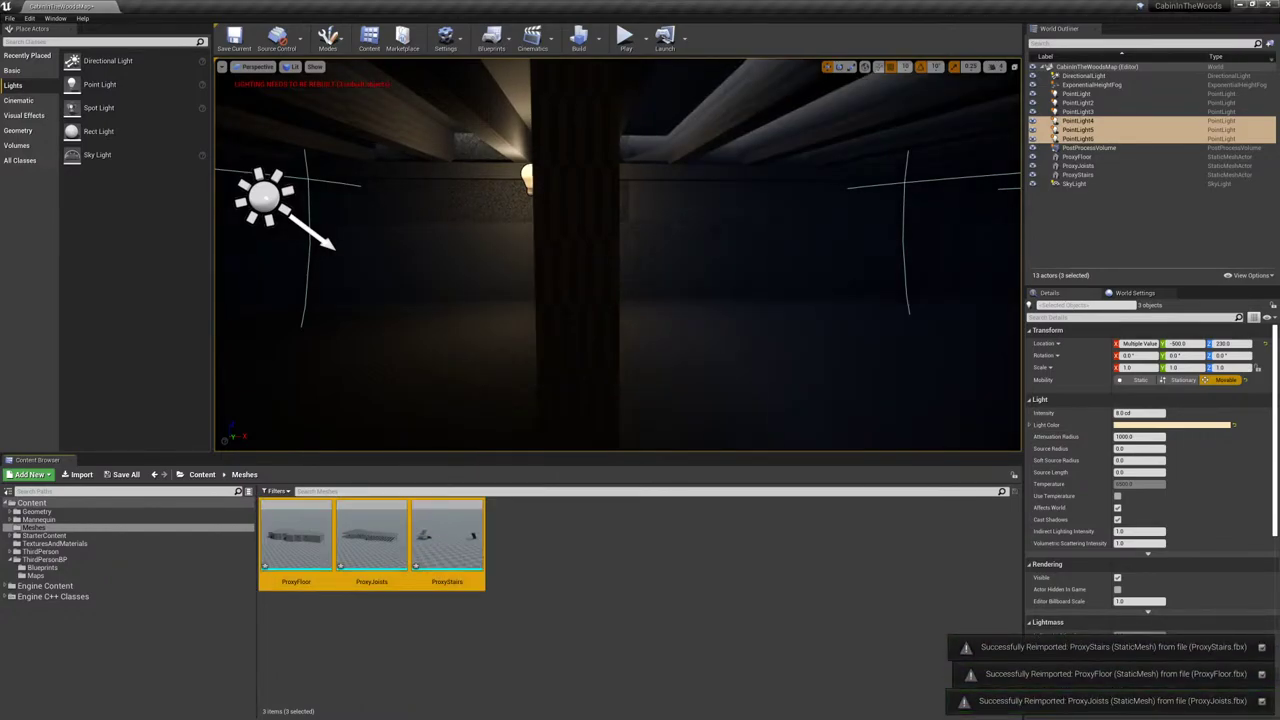
- Rebuild the level's lighting for the reimported meshes
right_click_drag(725, 236, 897, 123)
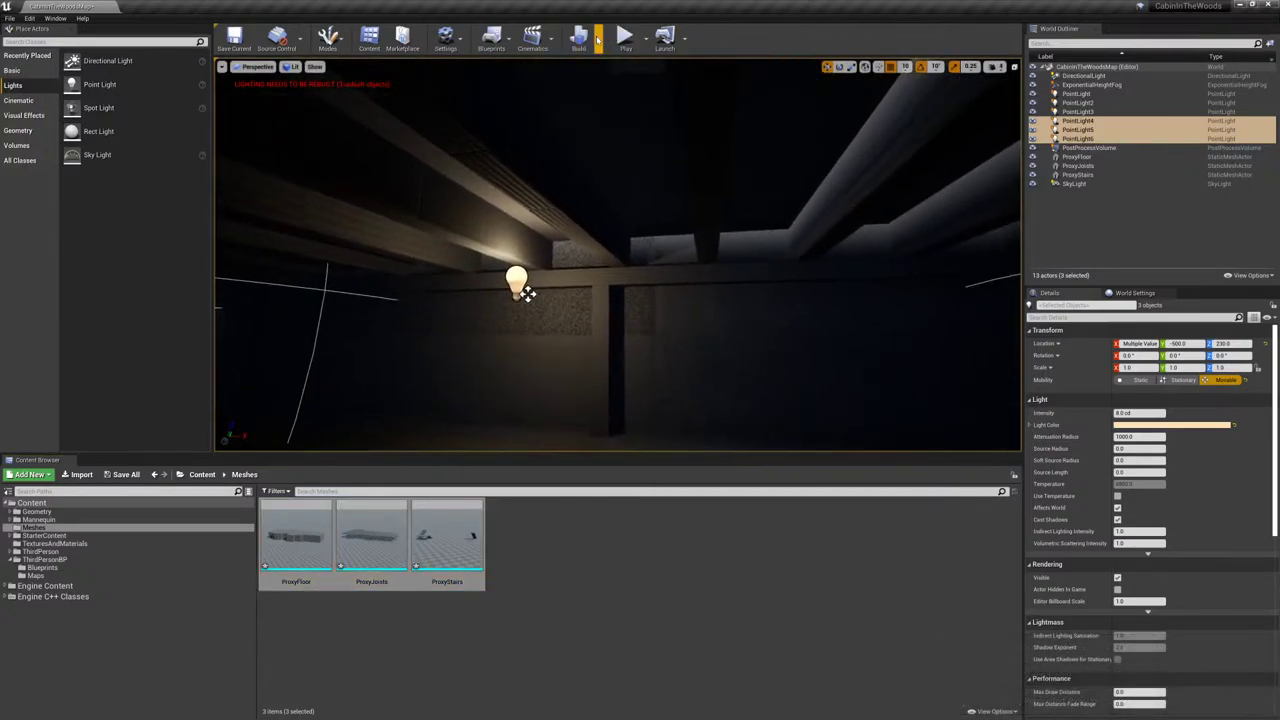
left_click(597, 38)
left_click(675, 285)
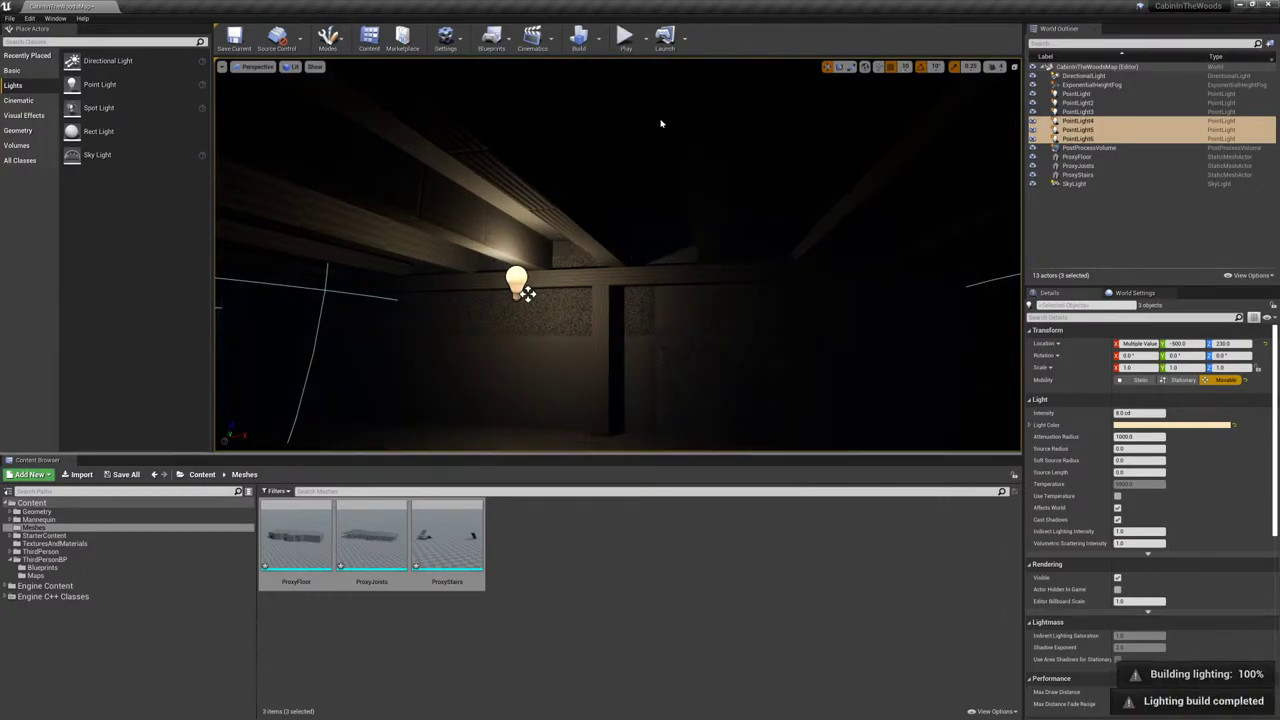
- Play the level and walk the character toward the staircase to check the joists, posts and stairs, then stop the session
left_click(626, 36)
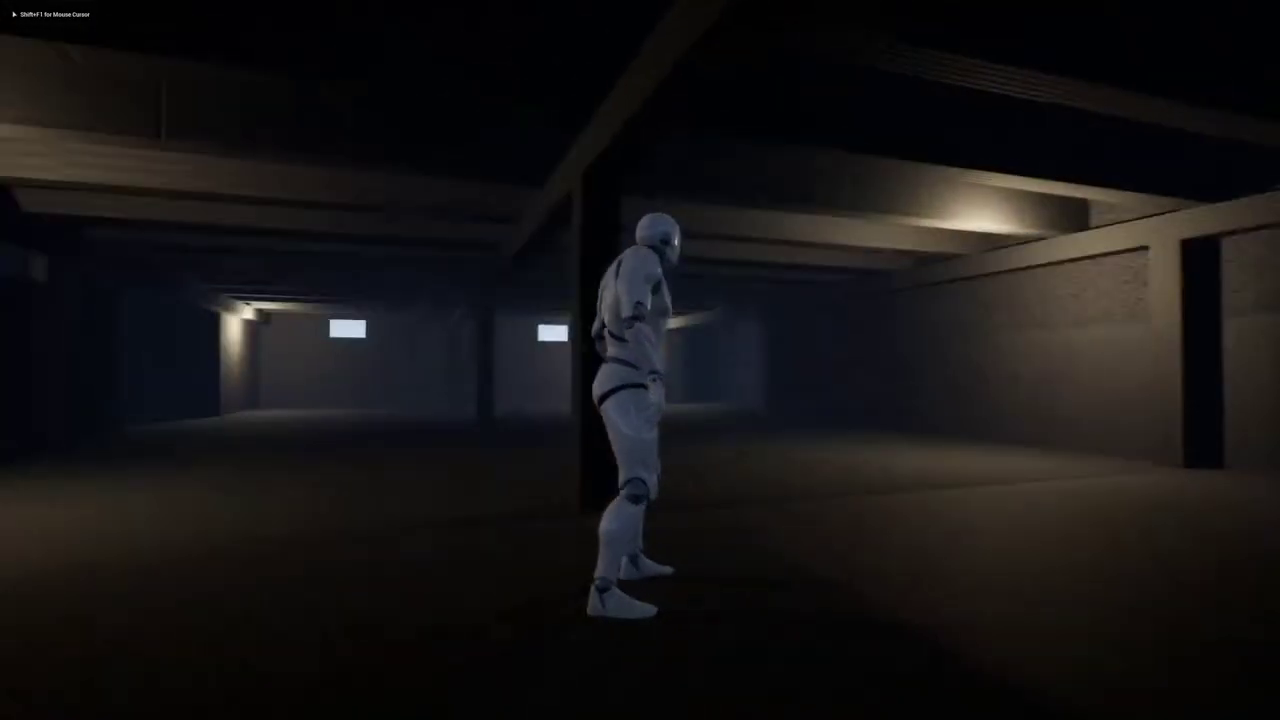
key("w")
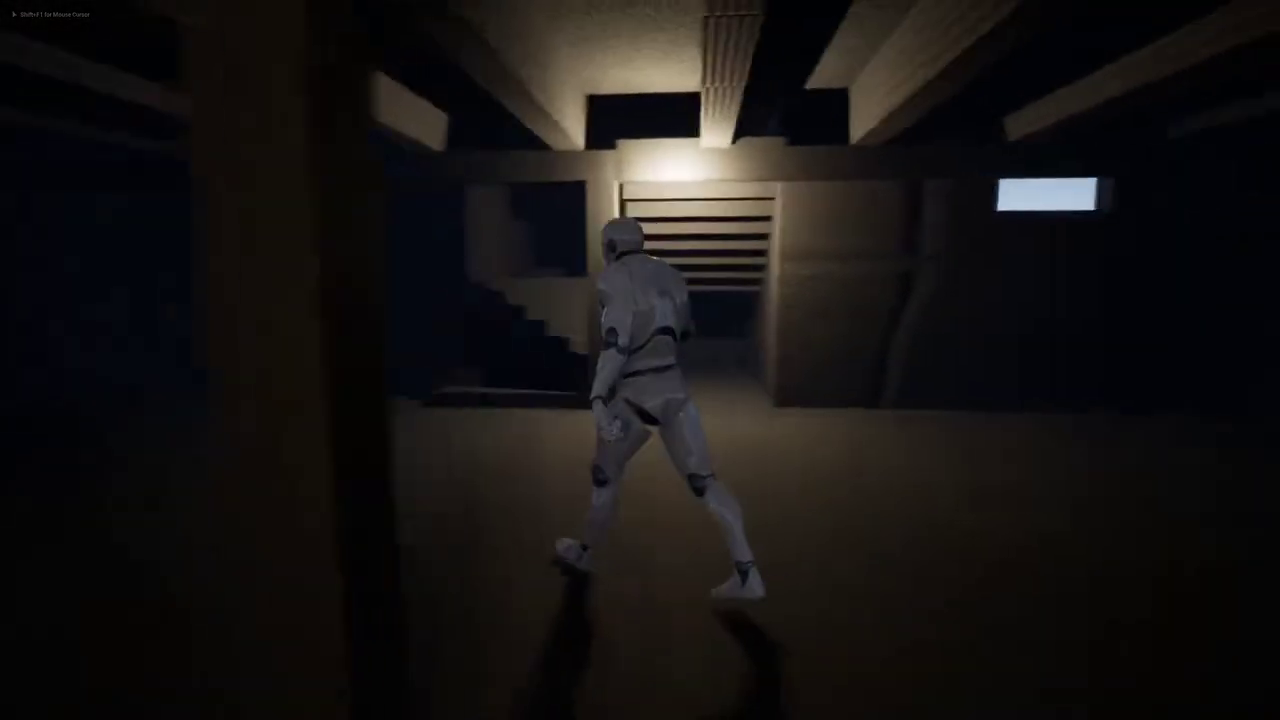
key("Escape")
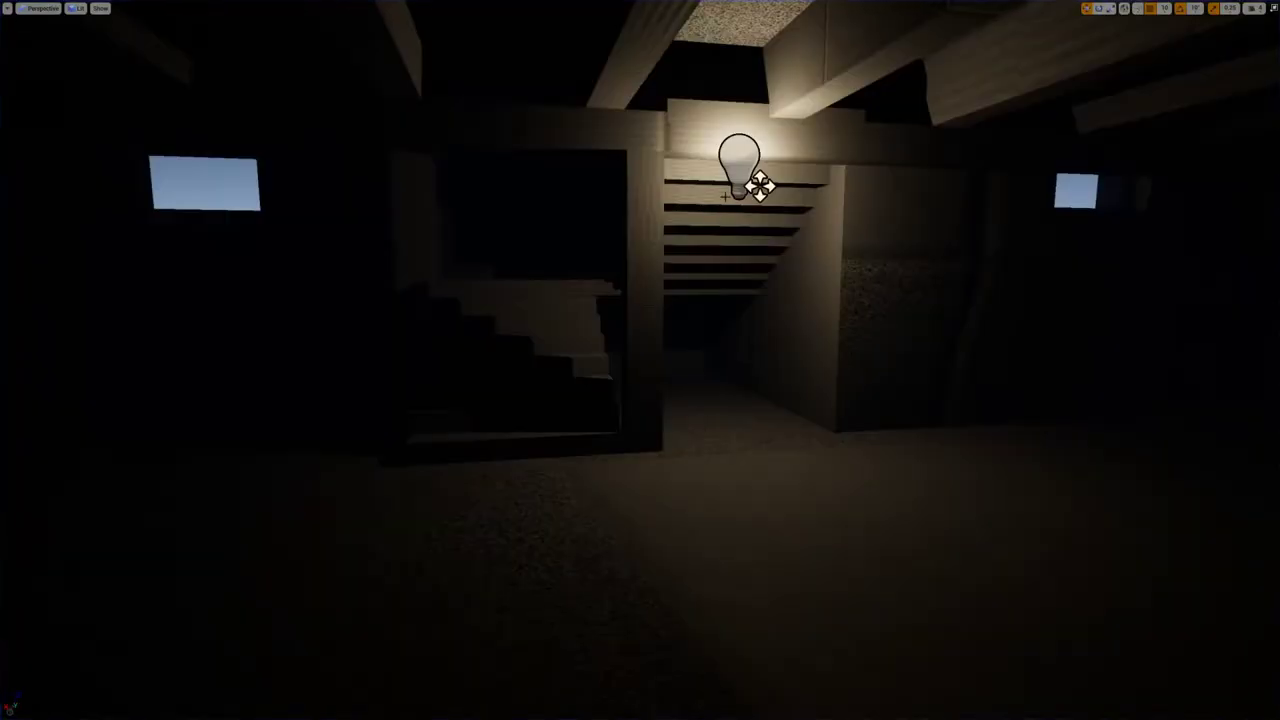
- Select the point light by the wall opposite the staircase and shift it along X between the neighbouring joists
left_click(759, 185)
key("s")
right_click_drag(759, 185, 1060, 150)
key("w")
key("s")
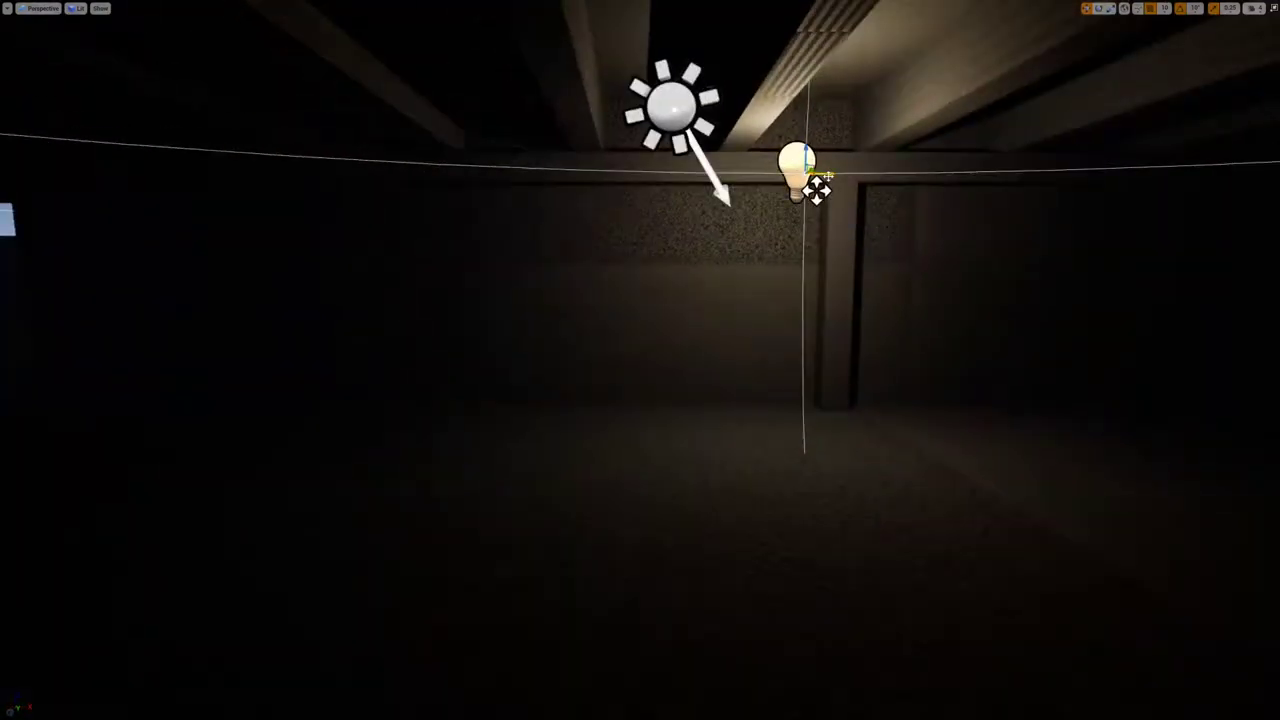
left_click_drag(817, 190, 874, 186)
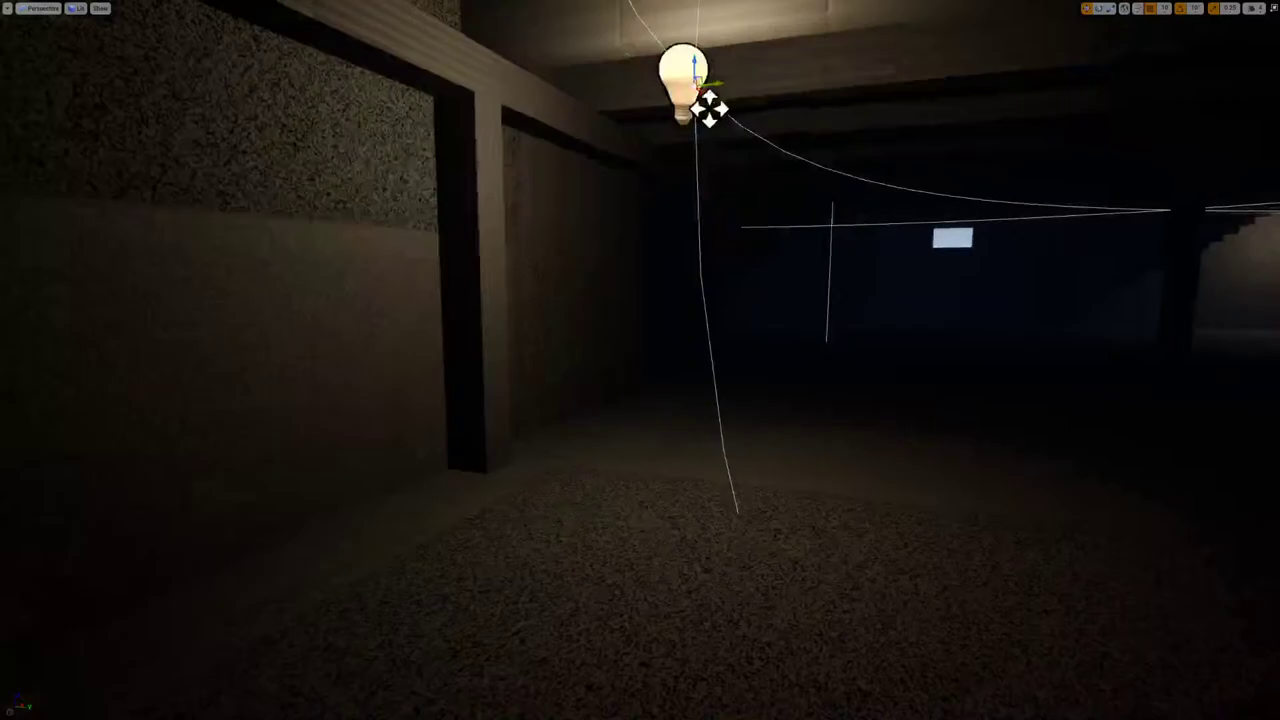
left_click_drag(709, 109, 506, 120)
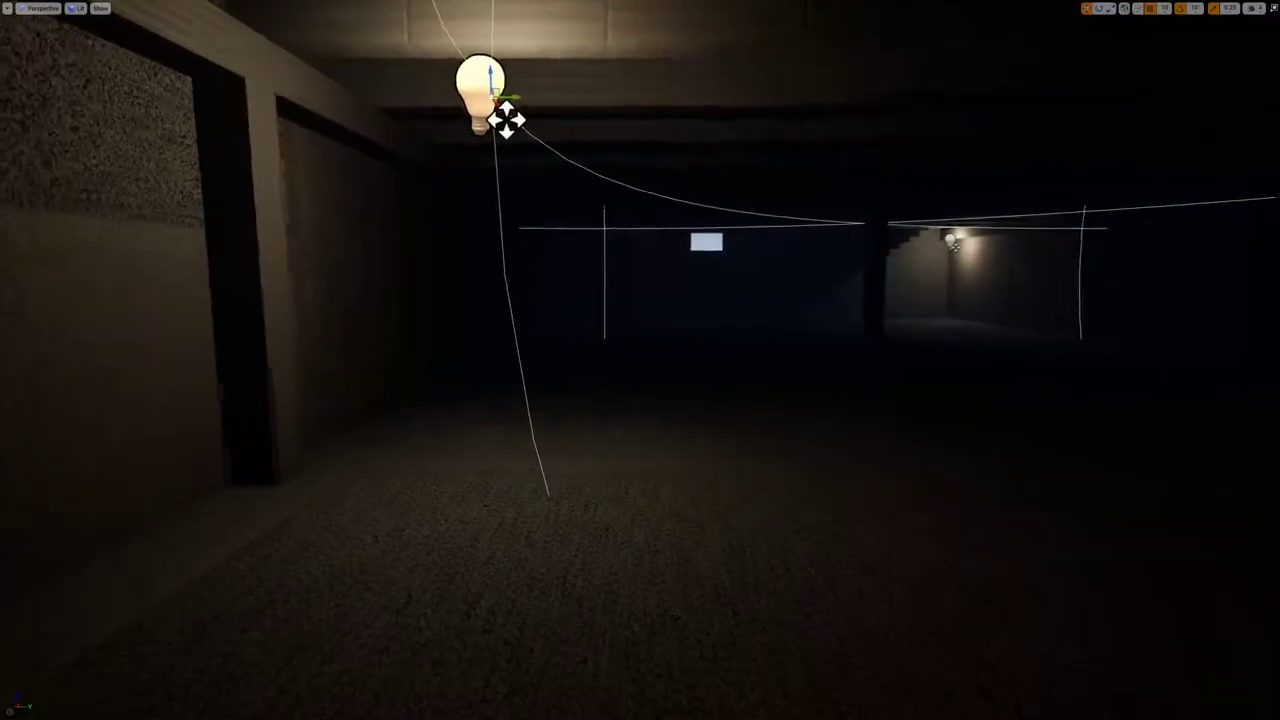
- Nudge the point light along X into line with the support post against the wall
key("s")
right_click_drag(640, 360, 450, 360)
key("d")
key("w")
key("s")
key("d")
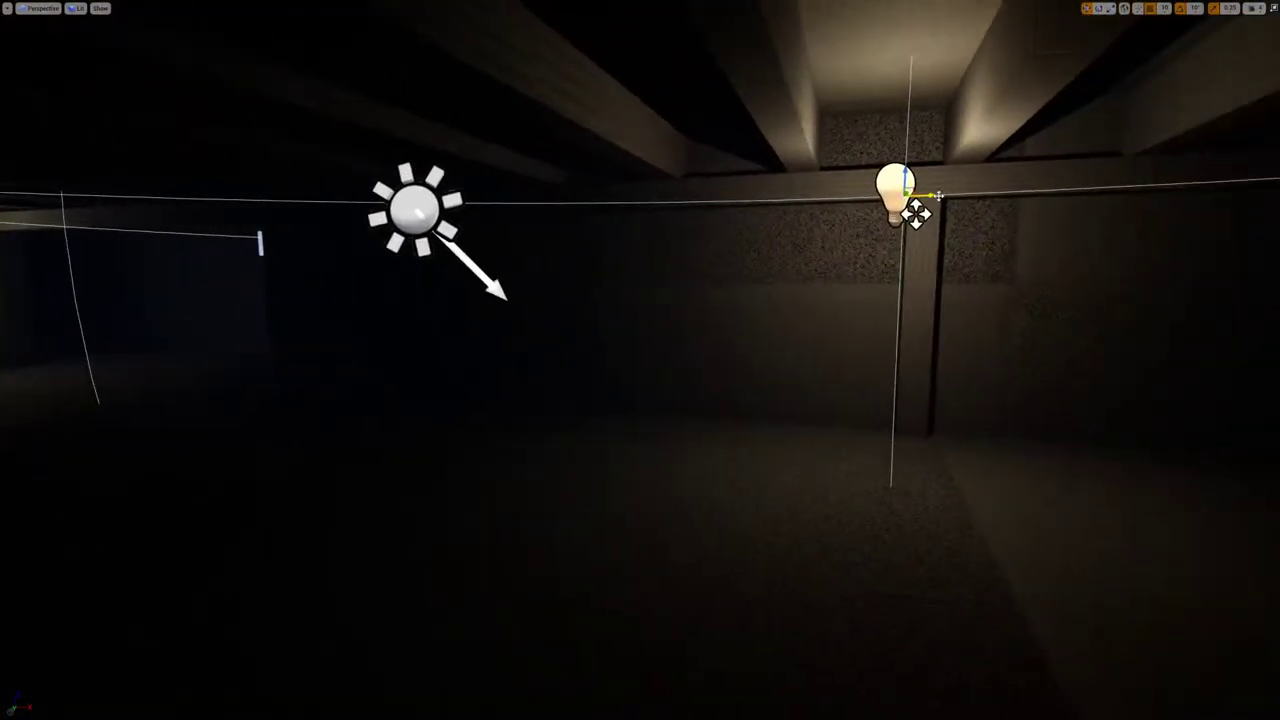
left_click_drag(915, 212, 943, 212)
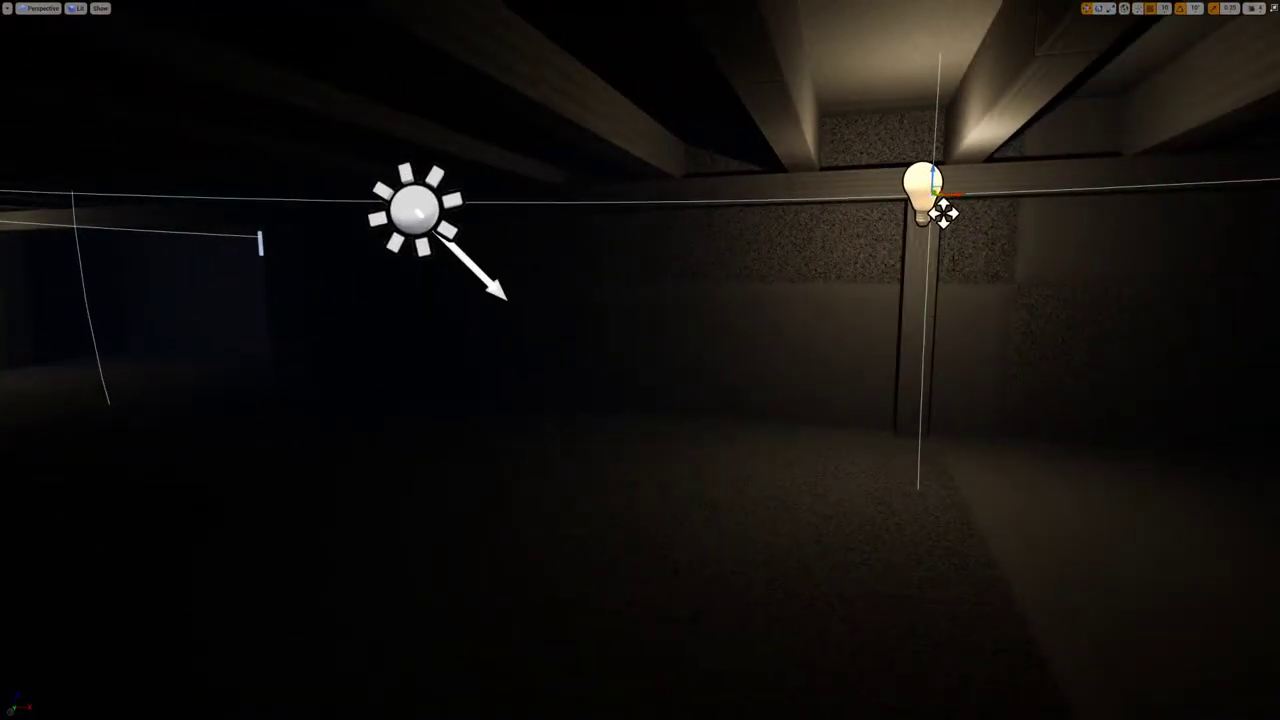
left_click_drag(943, 212, 1028, 208)
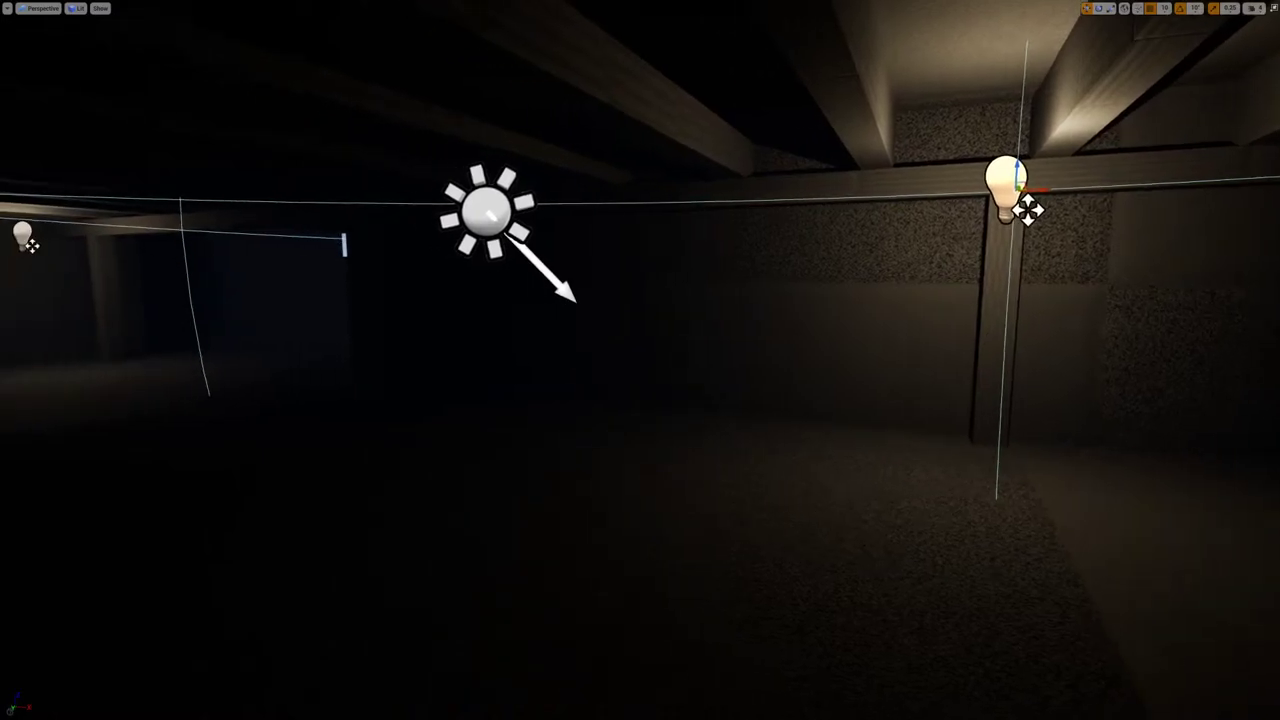
- Select the distant point light together with the one beside the support post
left_click(24, 232)
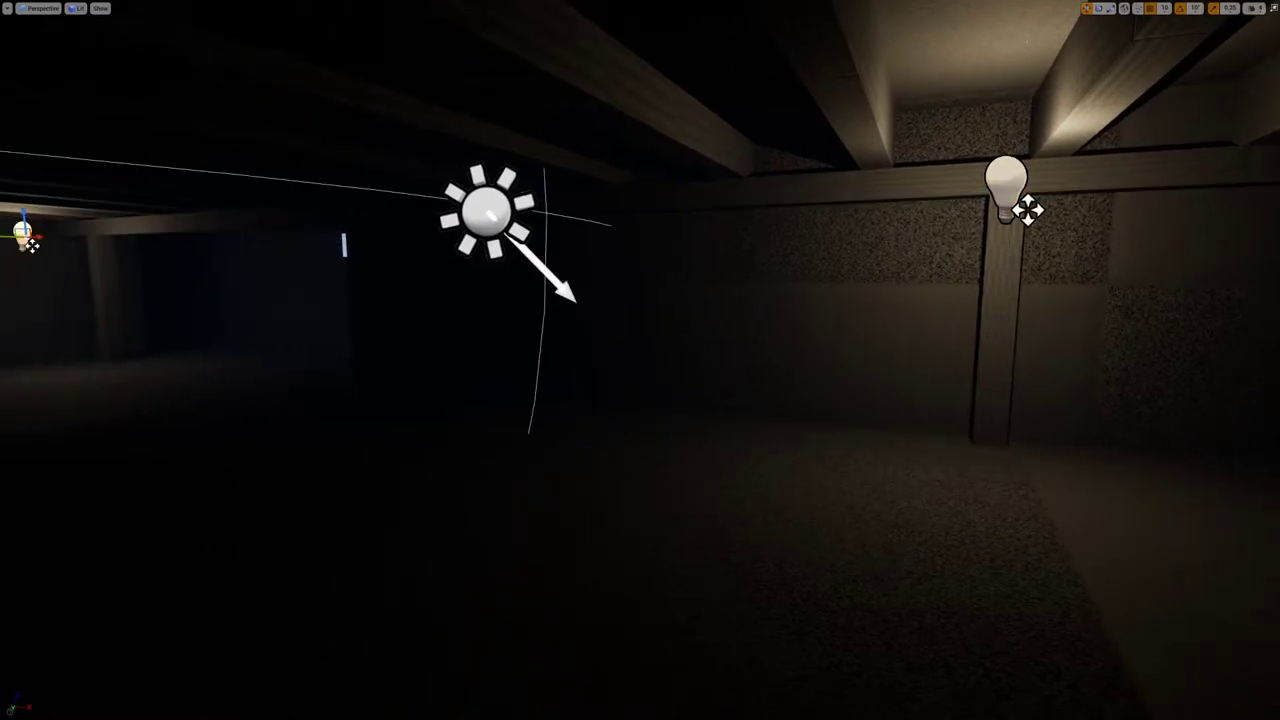
left_click(1007, 181)
key("d")
right_click_drag(1007, 181, 250, 185)
key("s")
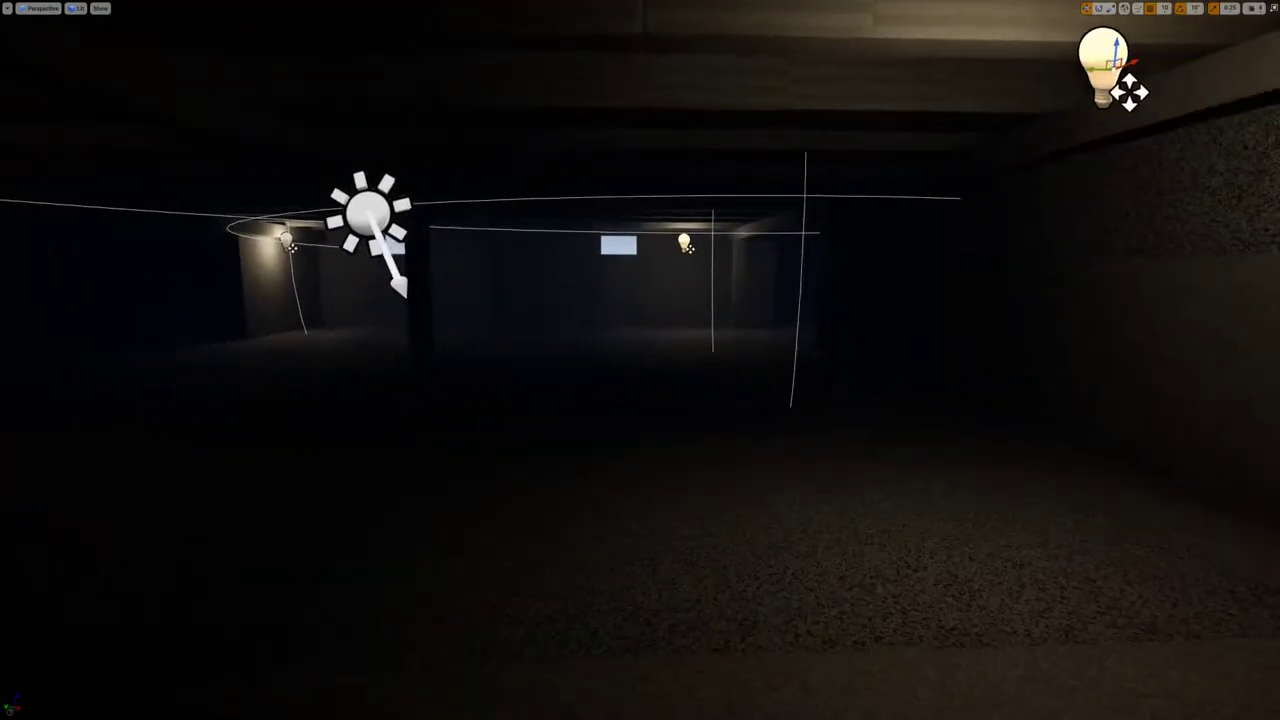
- Examine the selected lights from across the room, and the staircase and stairwell up to the floor above
key("d")
key("a")
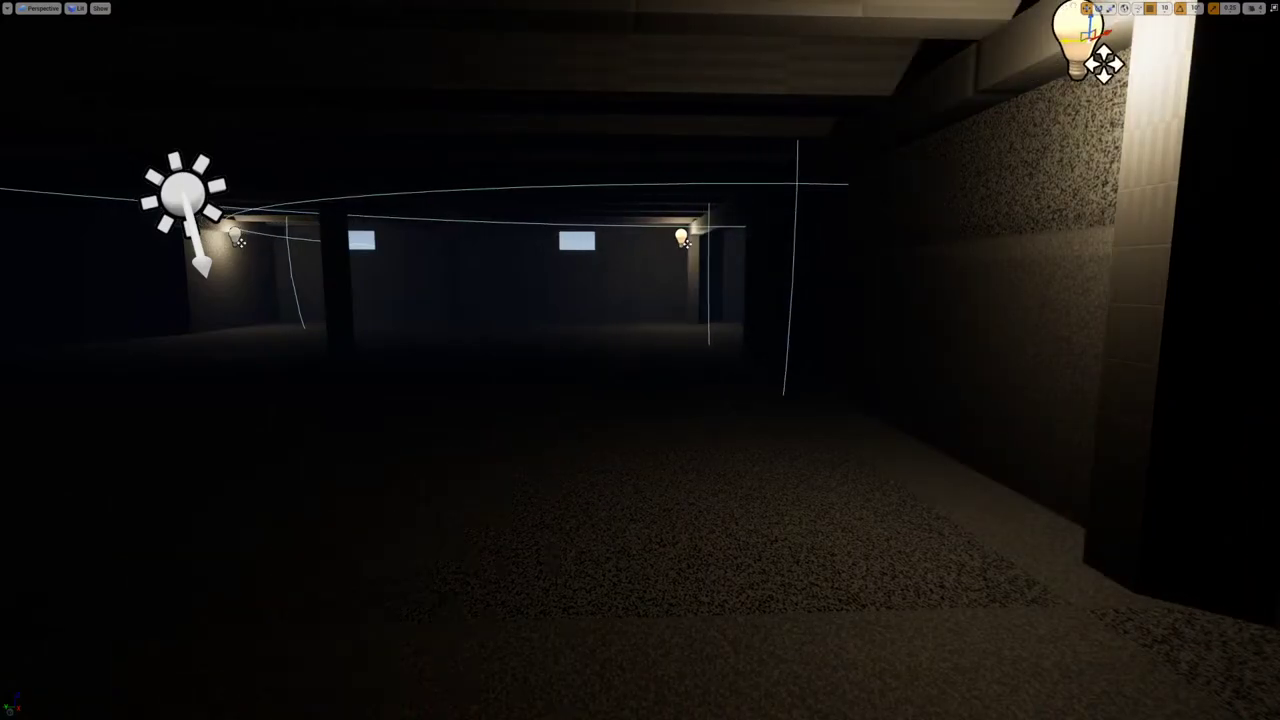
key("a")
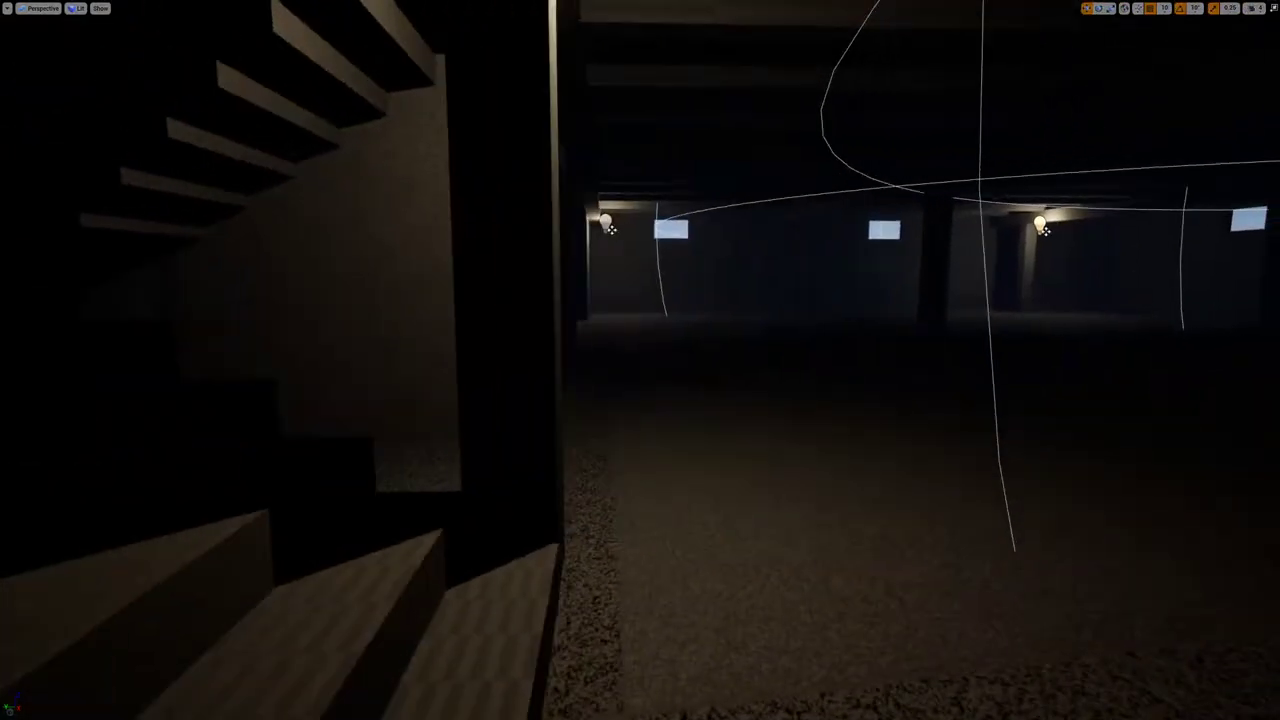
key("w")
right_click_drag(349, 135, 260, 133)
key("w")
key("w")
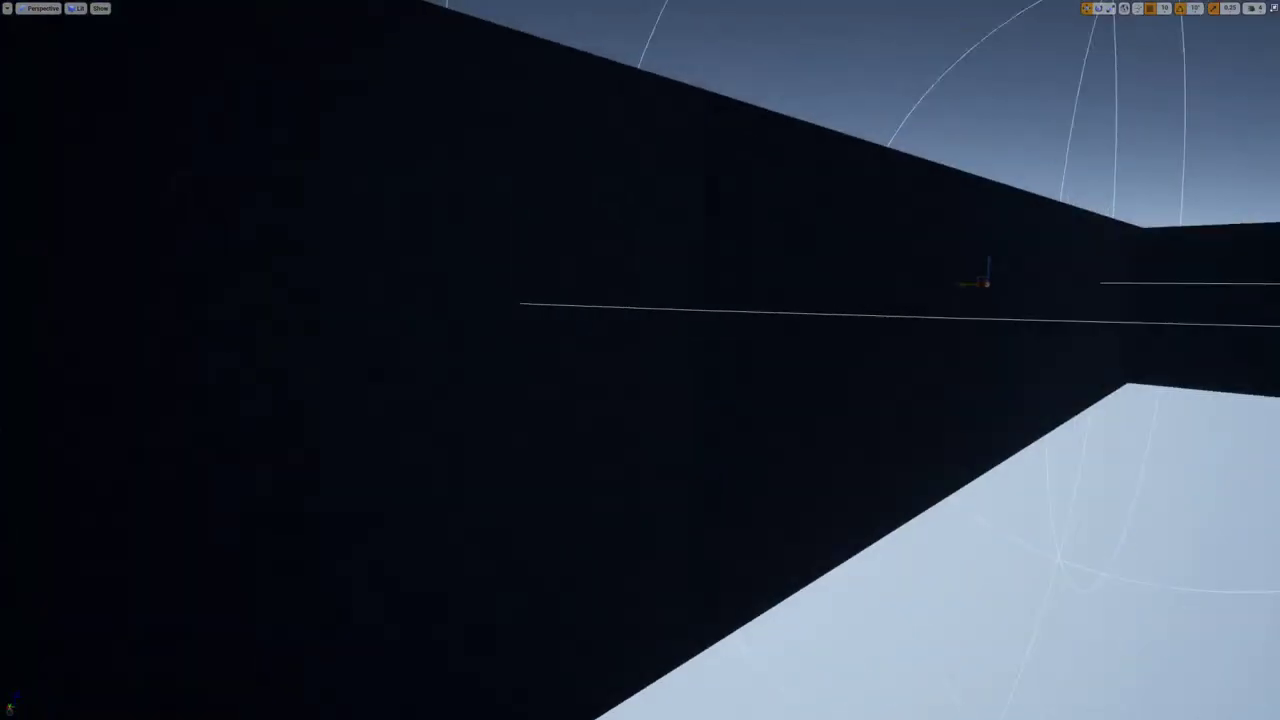
- Select the point light in the recess at the end of the structure and move it along Y to above the staircase
key("s")
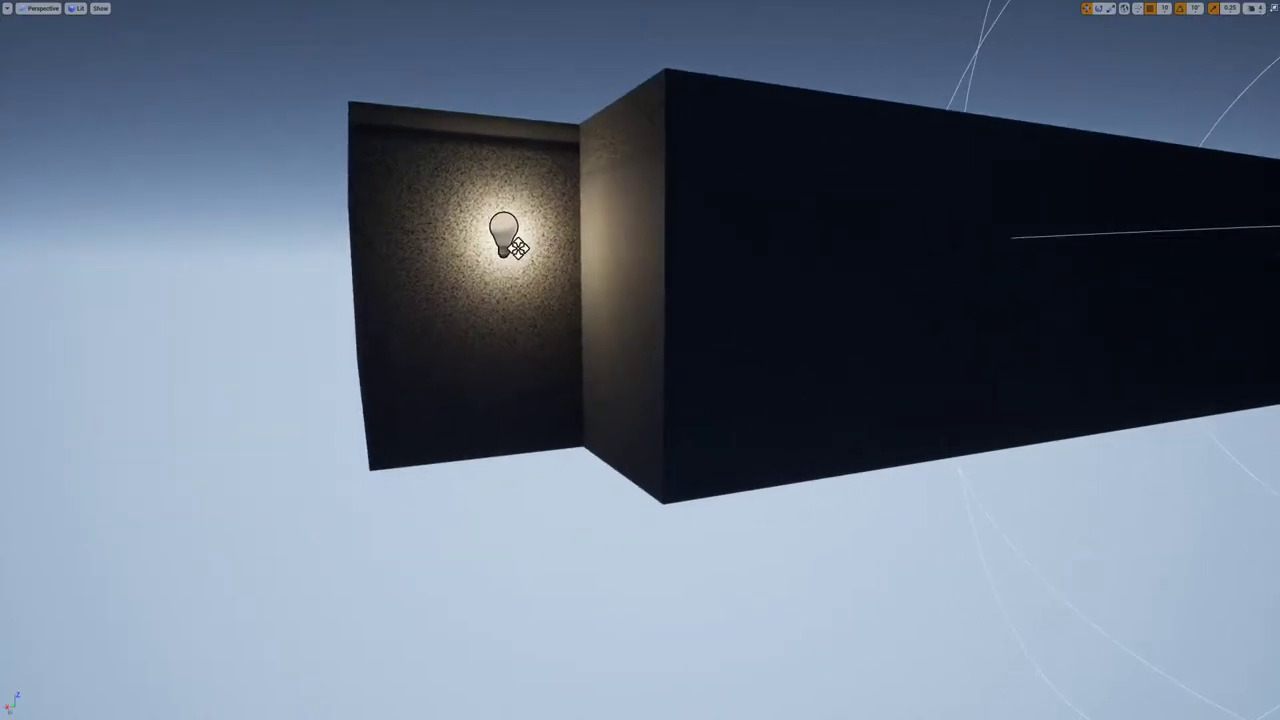
left_click(502, 234)
key("s")
right_click_drag(502, 234, 422, 210)
key("w")
key("s")
key("w")
key("w")
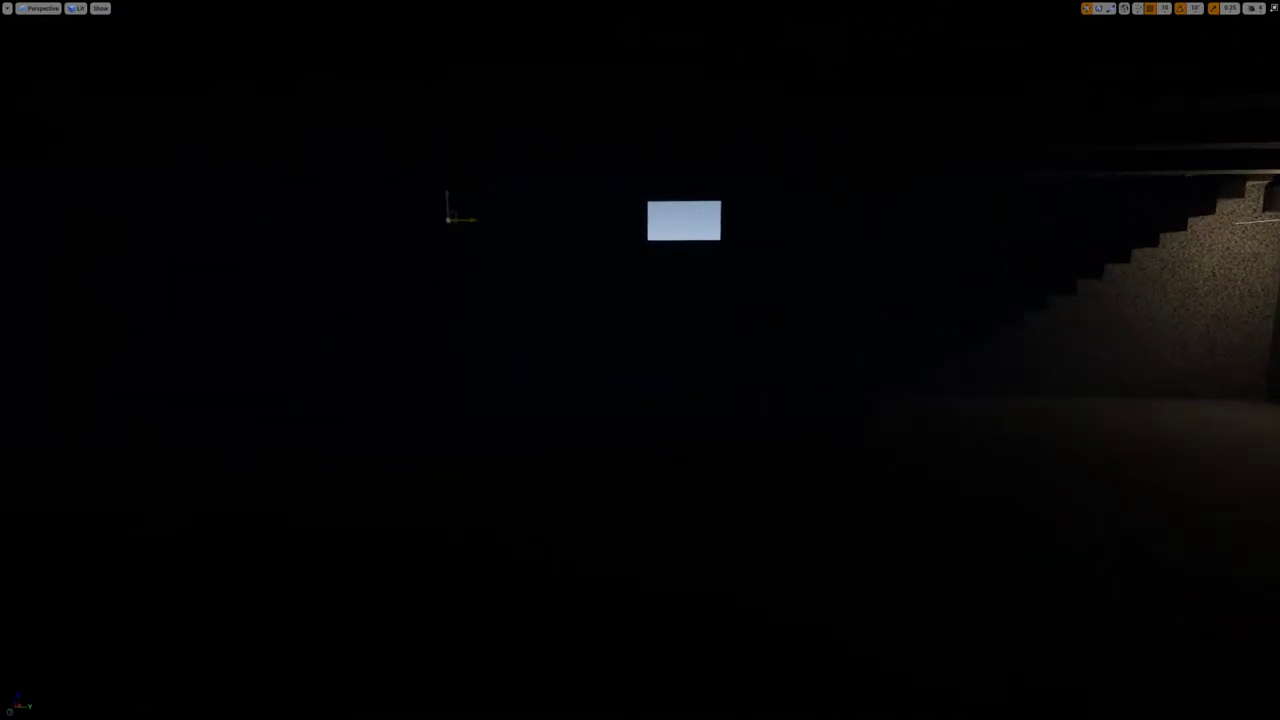
left_click_drag(455, 218, 1131, 202)
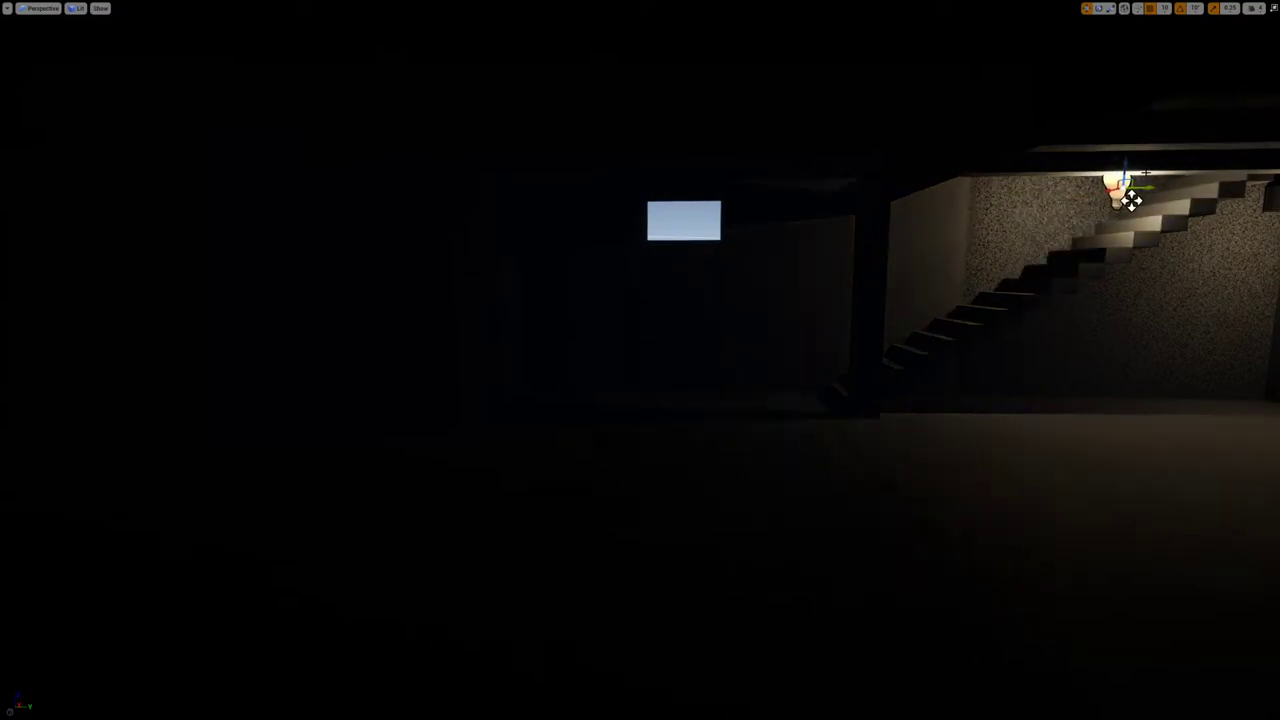
- Delete the point light against the wall at the upper end of the staircase
right_click_drag(1131, 200, 1212, 207)
left_click(1192, 166)
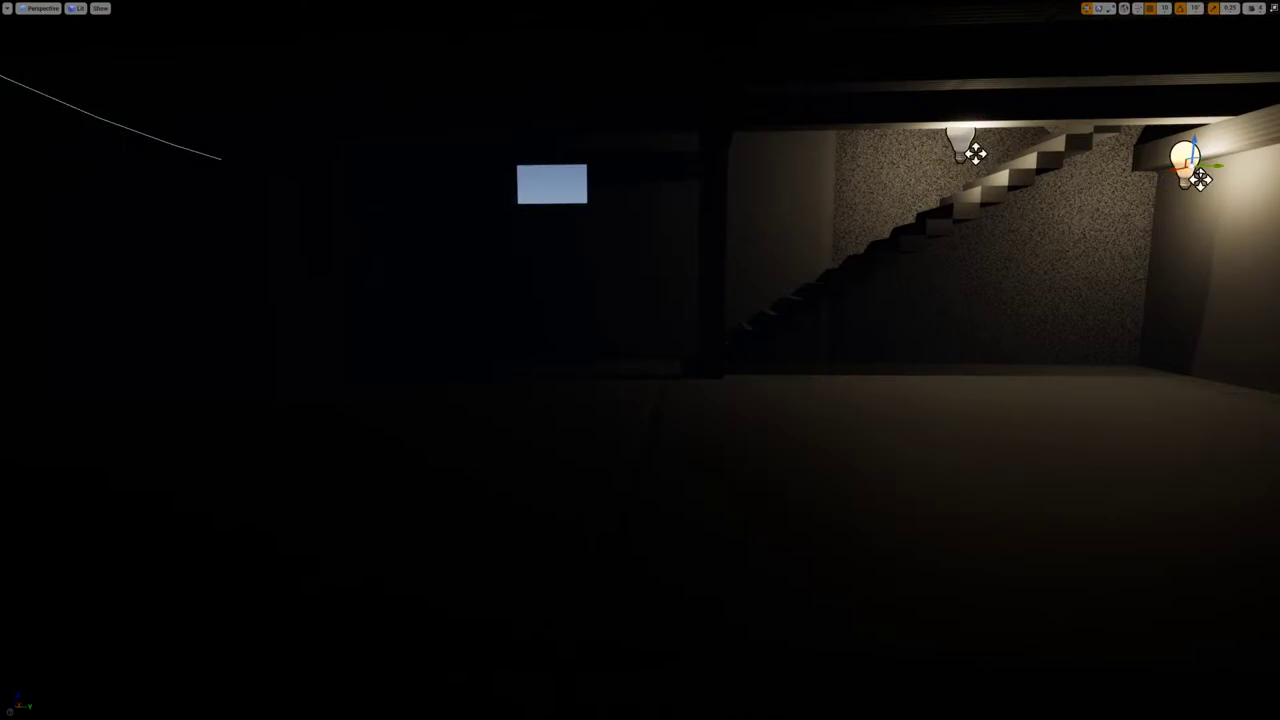
key("Delete")
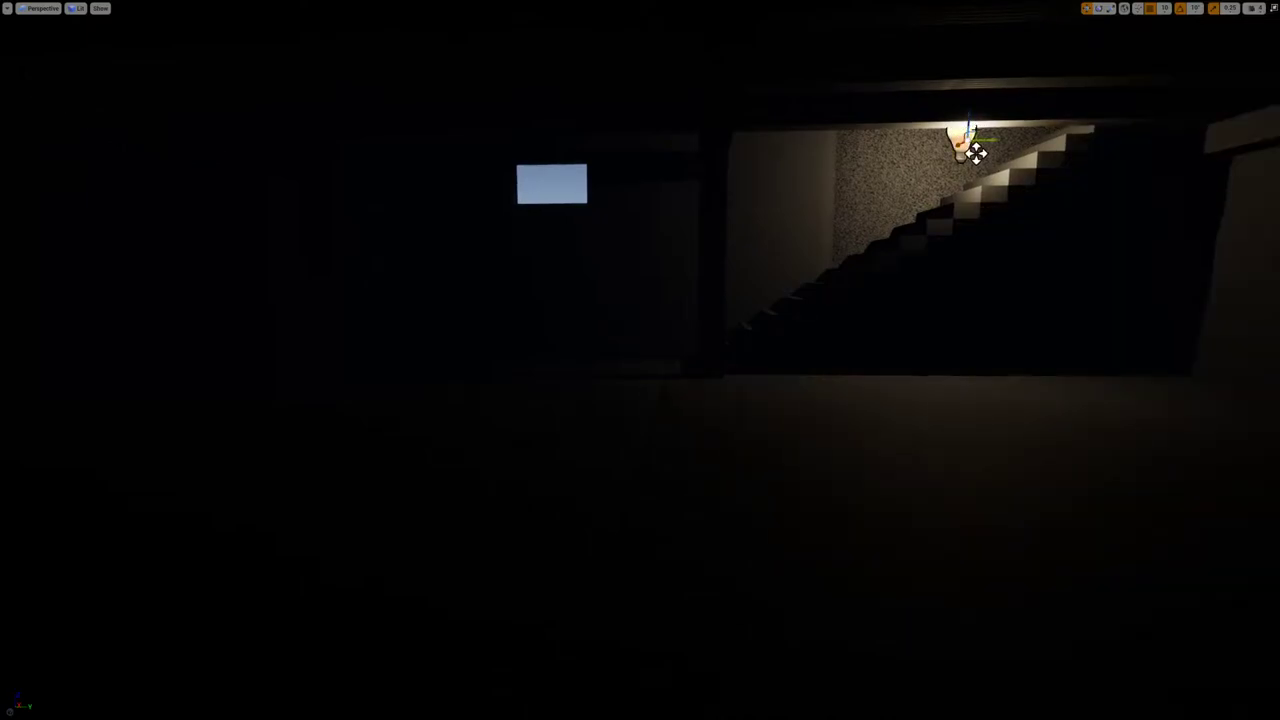
- Shift the remaining staircase point light clear of the joist so that it hangs in the stairwell
left_click_drag(976, 153, 1003, 134)
right_click_drag(1003, 134, 1240, 160)
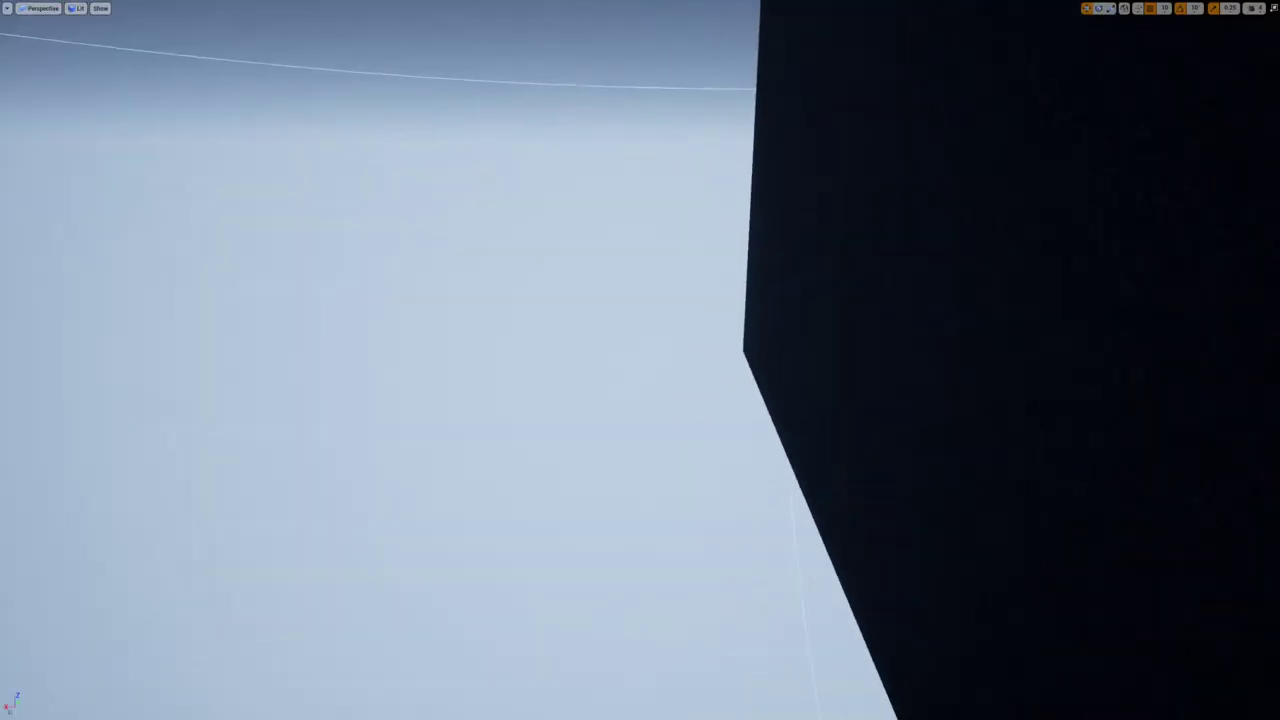
right_click_drag(640, 360, 809, 203)
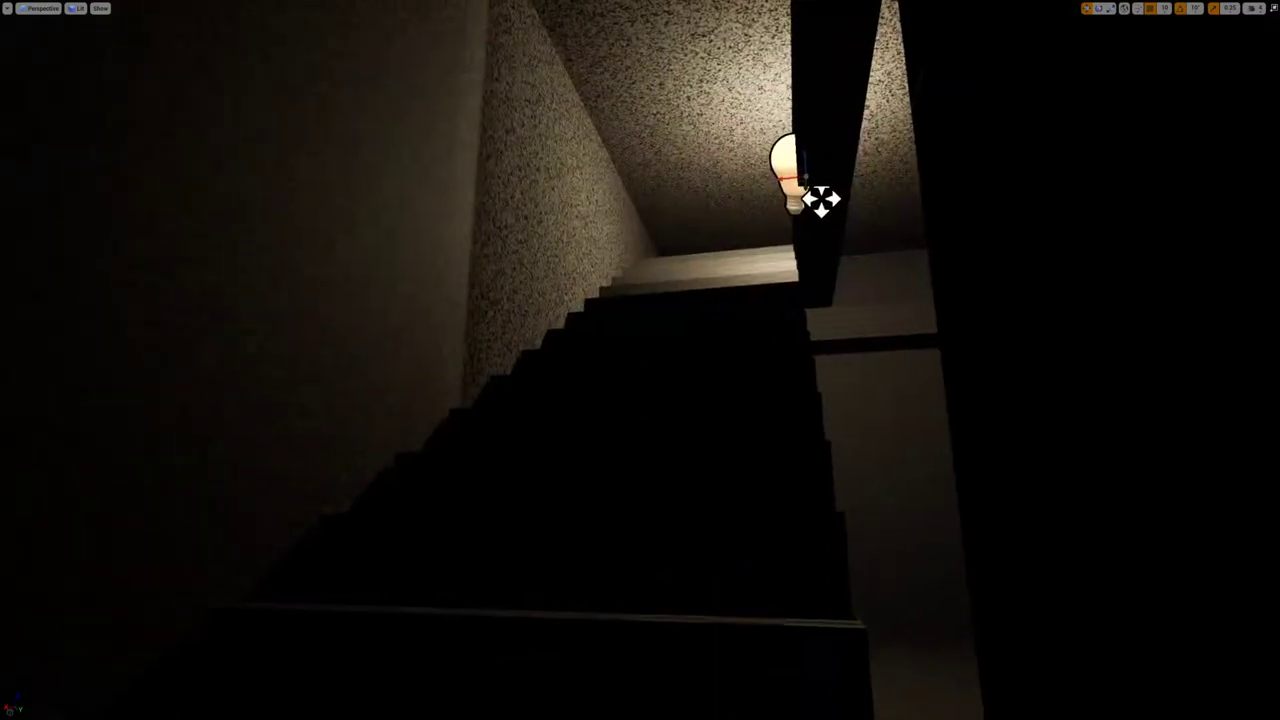
left_click_drag(820, 200, 850, 212)
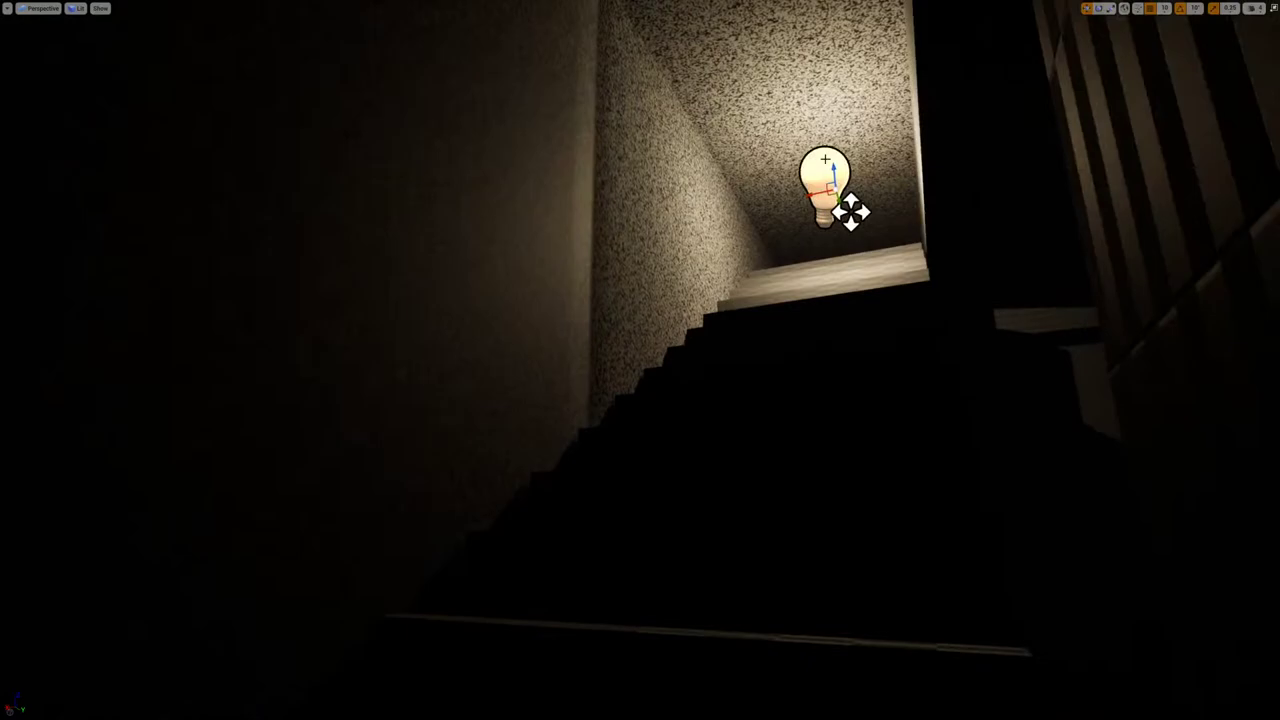
right_click_drag(850, 212, 1029, 22)
left_click_drag(1030, 22, 1007, 50, "shift")
- Restore the full editor layout and rebuild only the level's lighting
key("F11")
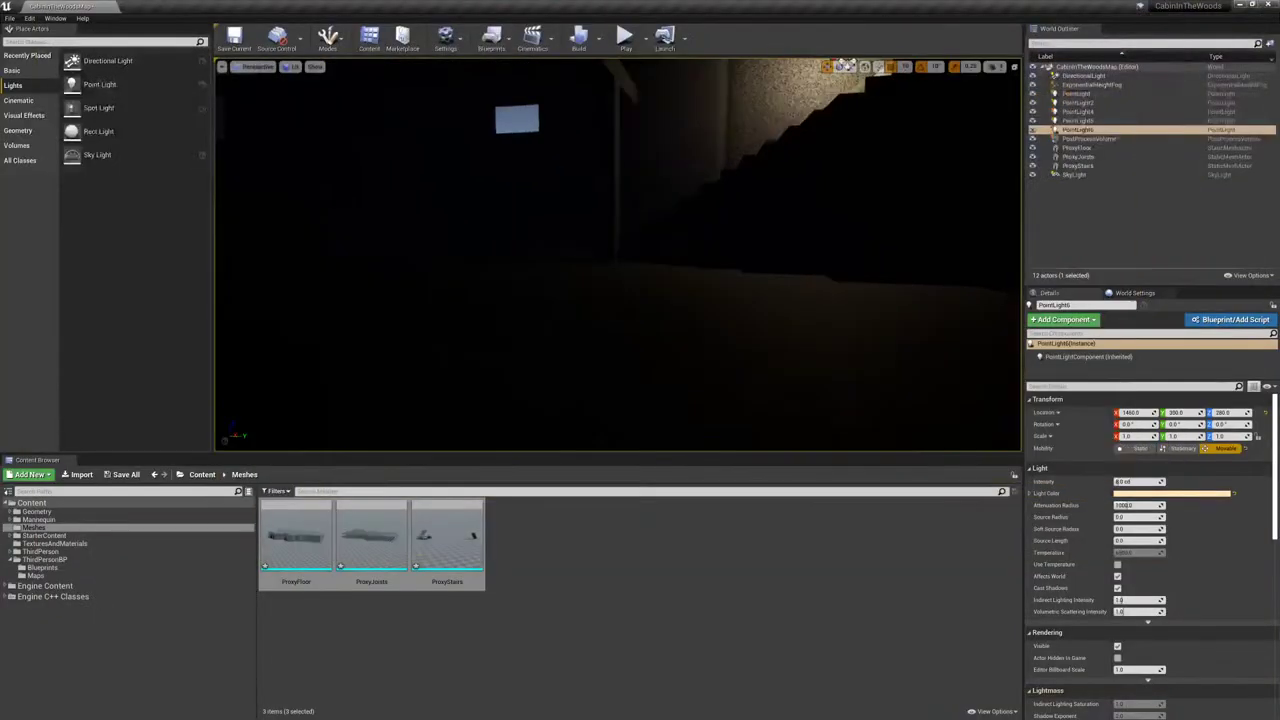
left_click(600, 50)
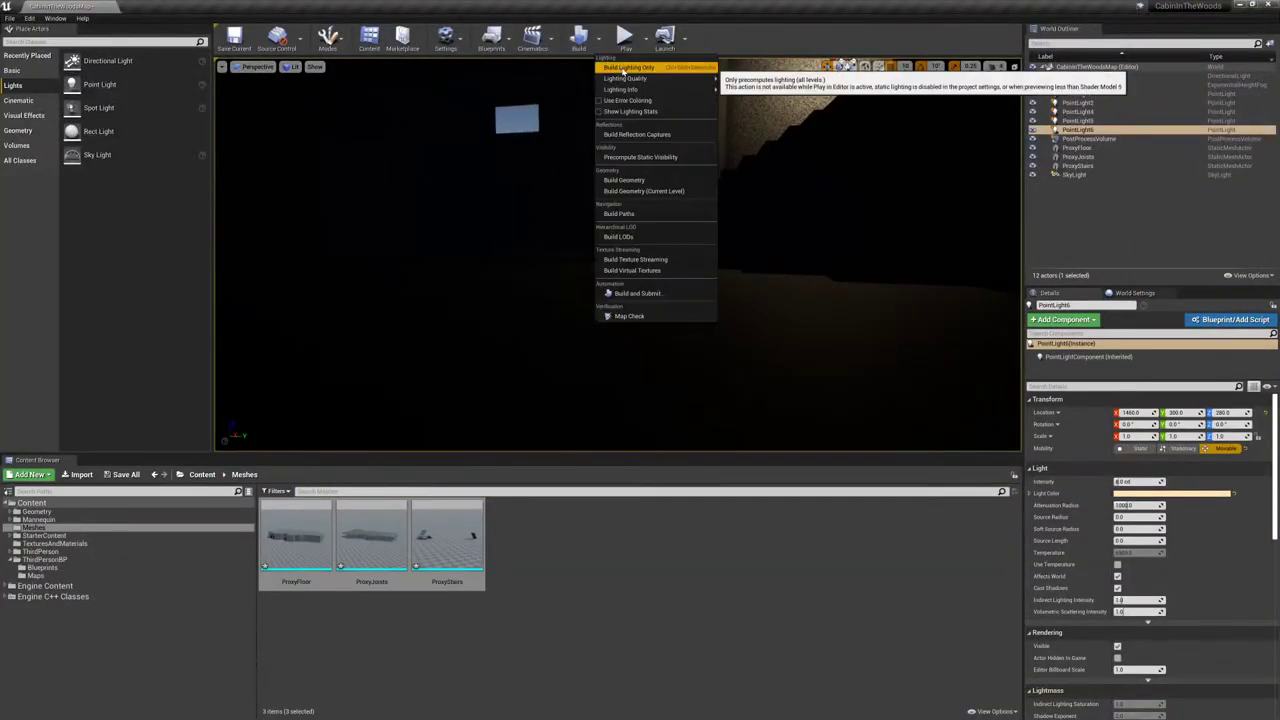
left_click(620, 66)
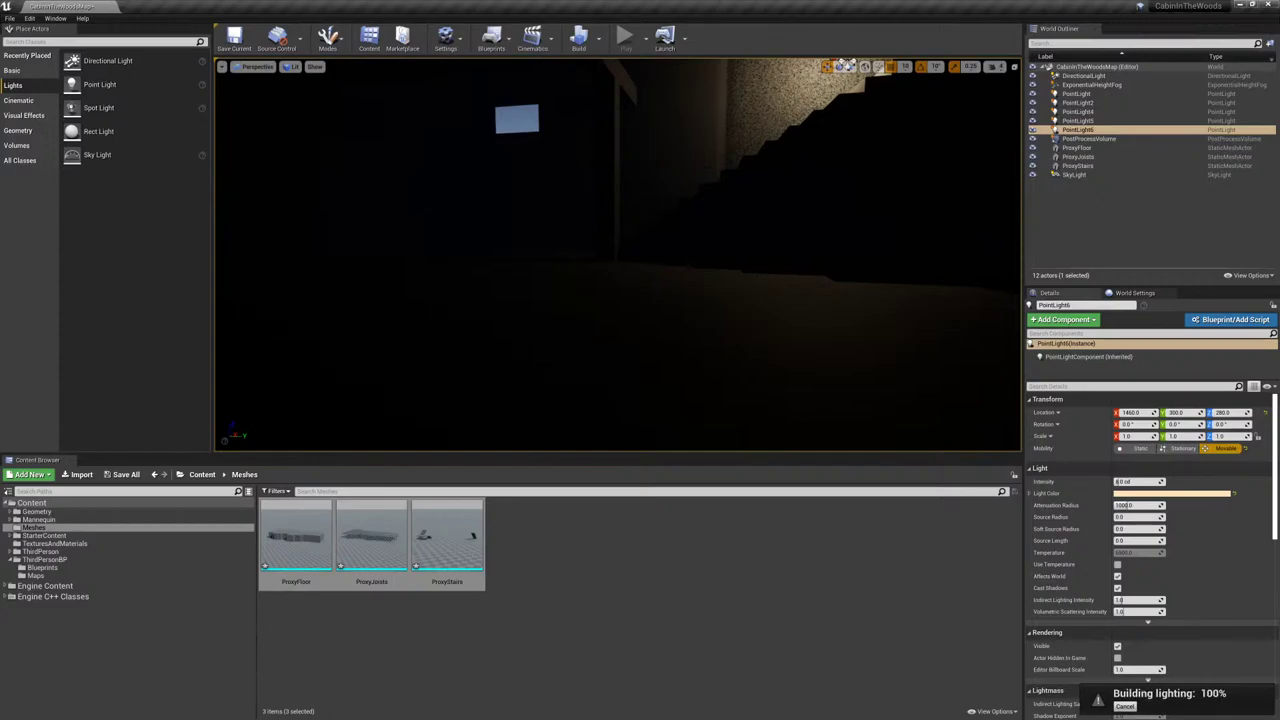
- Play the level full screen and walk the character onto the staircase to check the repositioned light
right_click_drag(617, 254, 649, 297)
key("F11")
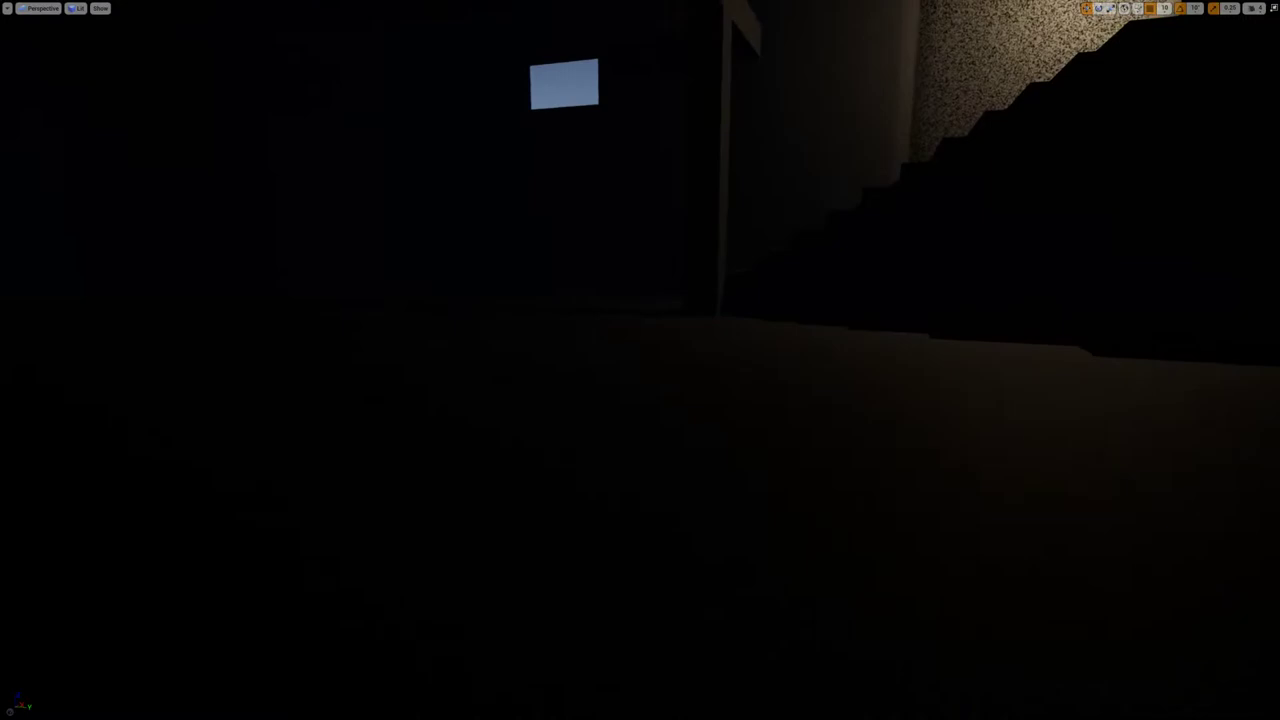
key("alt+p")
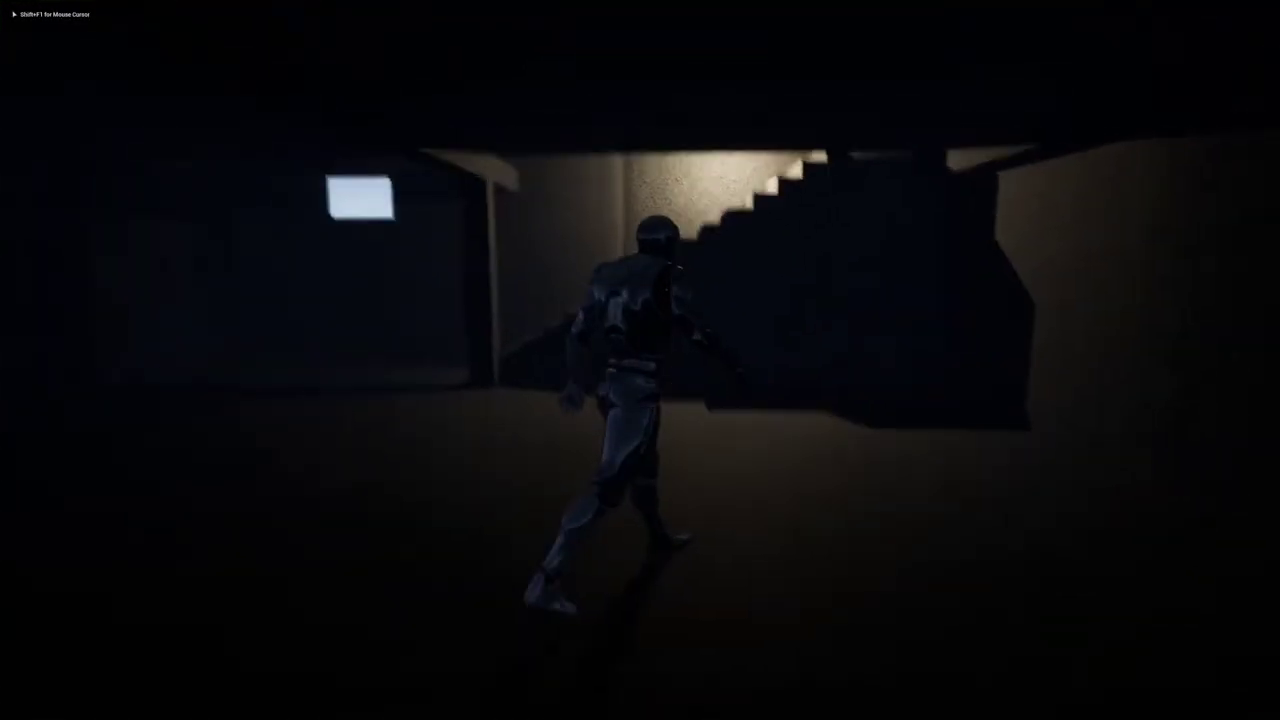
key("w")
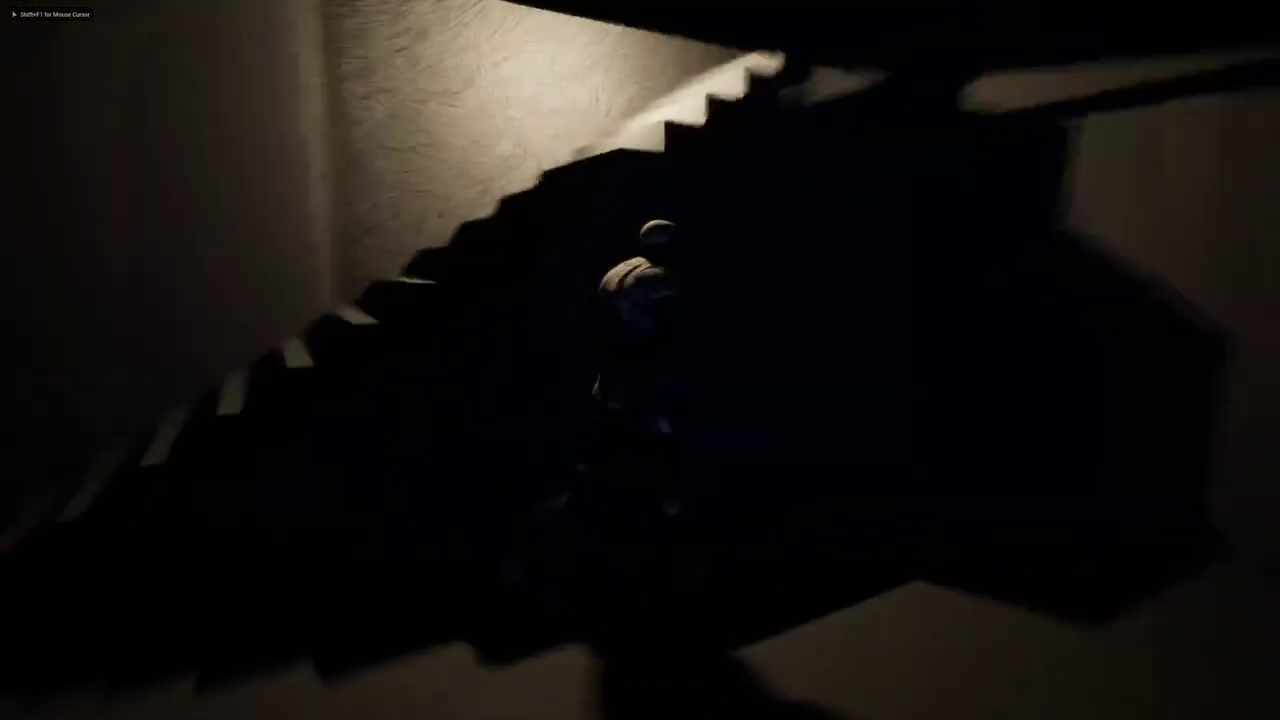
key("a")
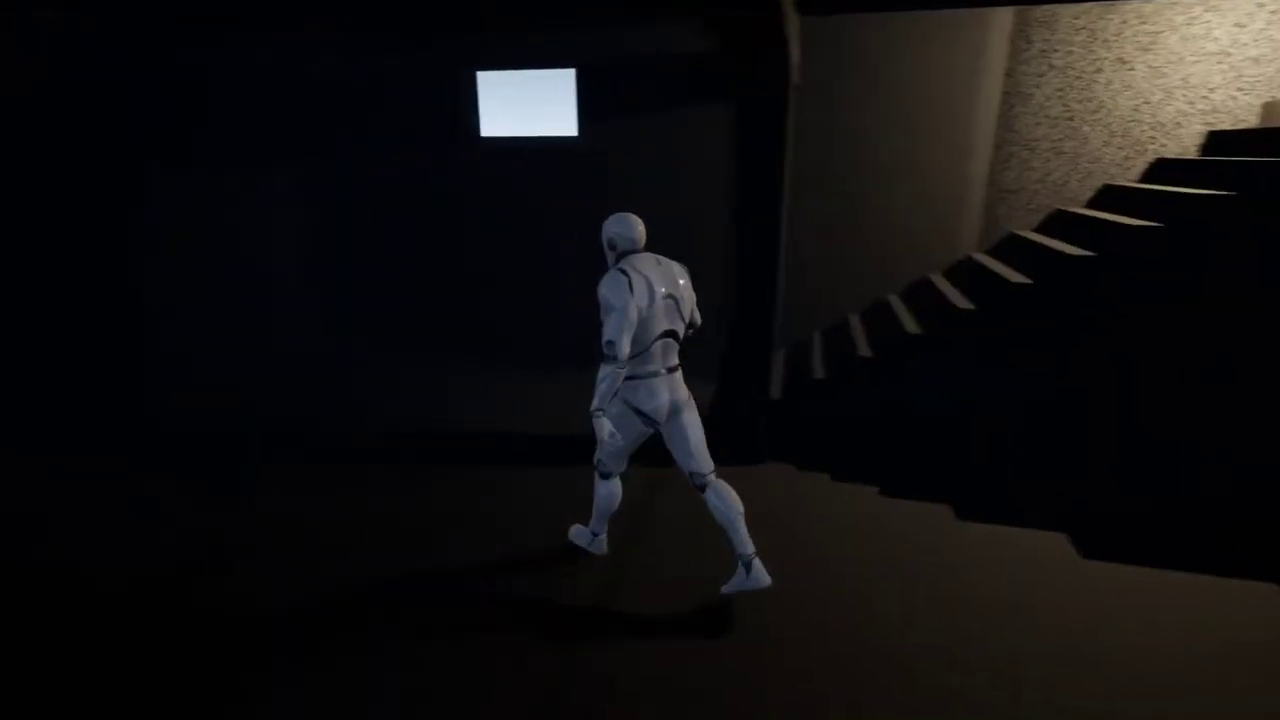
key("w")
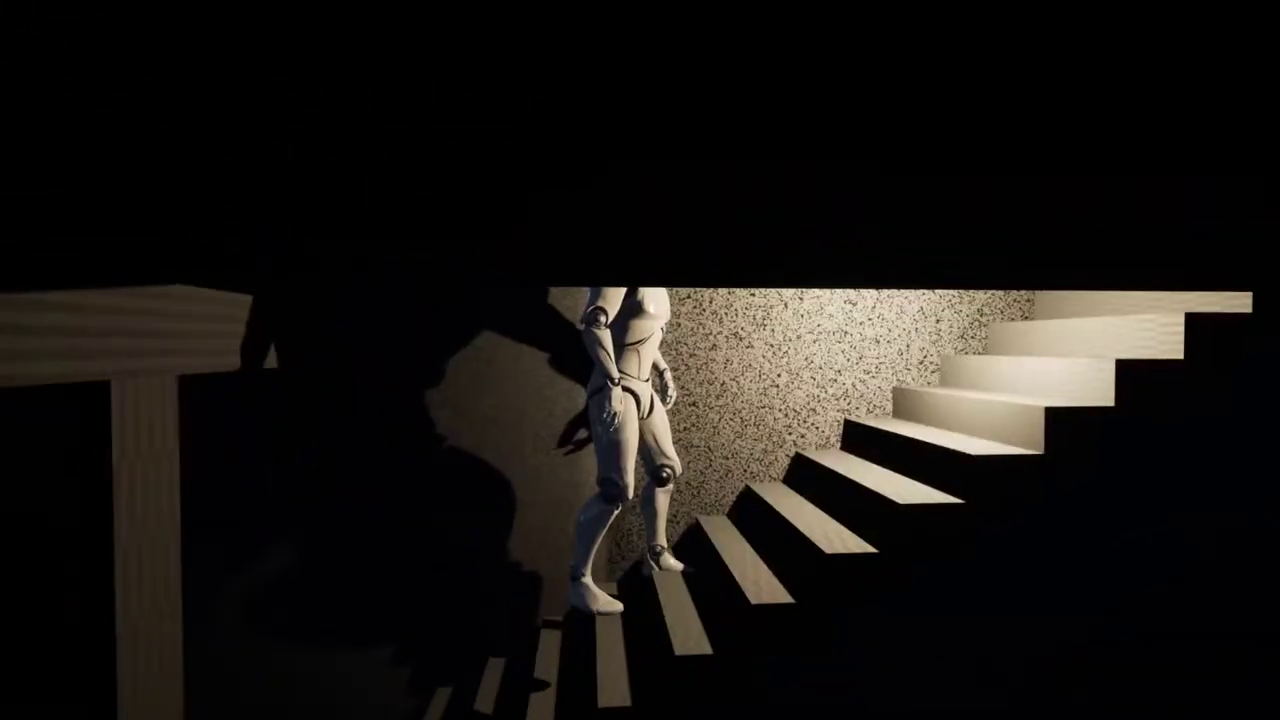
key("w")
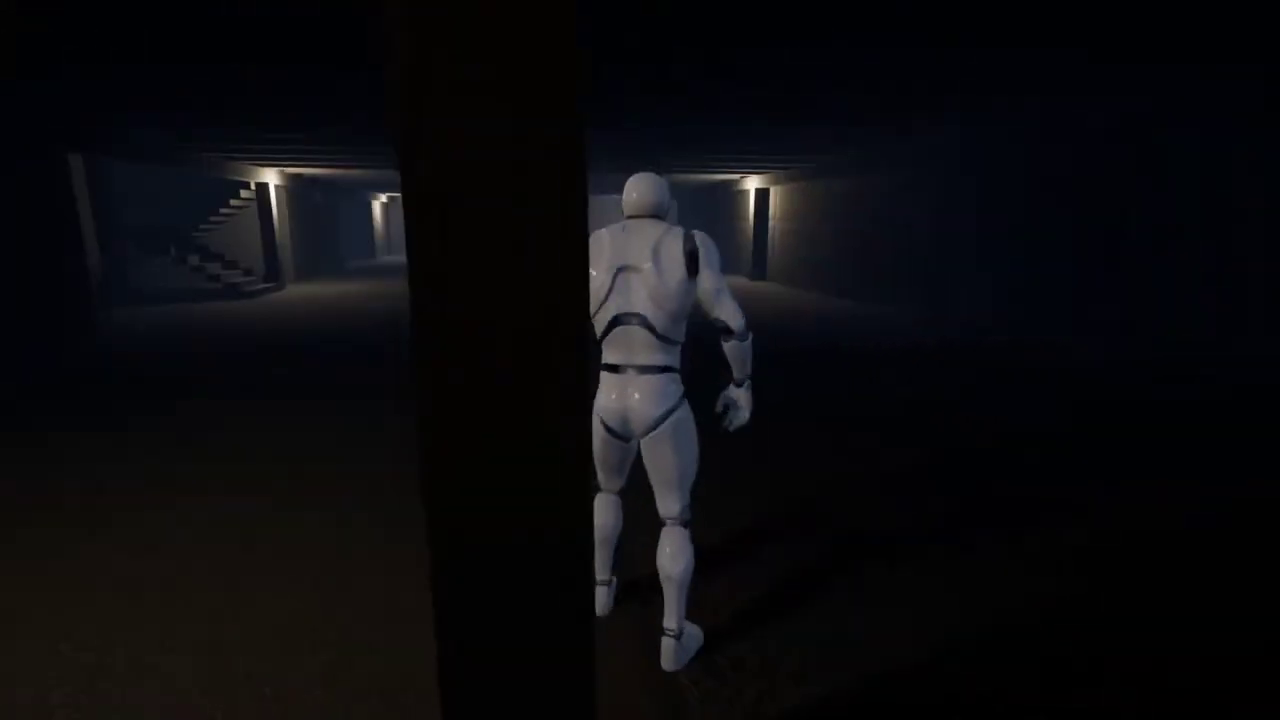
- Walk the character across the basement past the second staircase with the lit support post and along the adjoining wall
key("a")
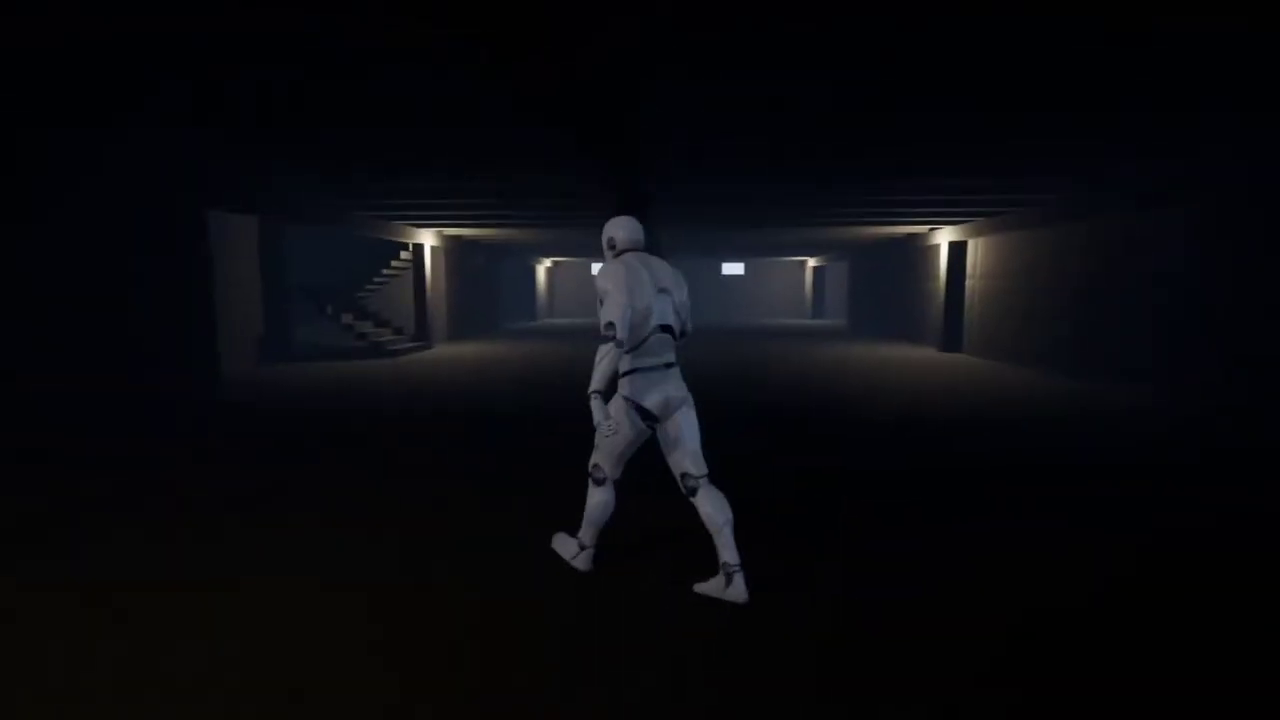
key("w")
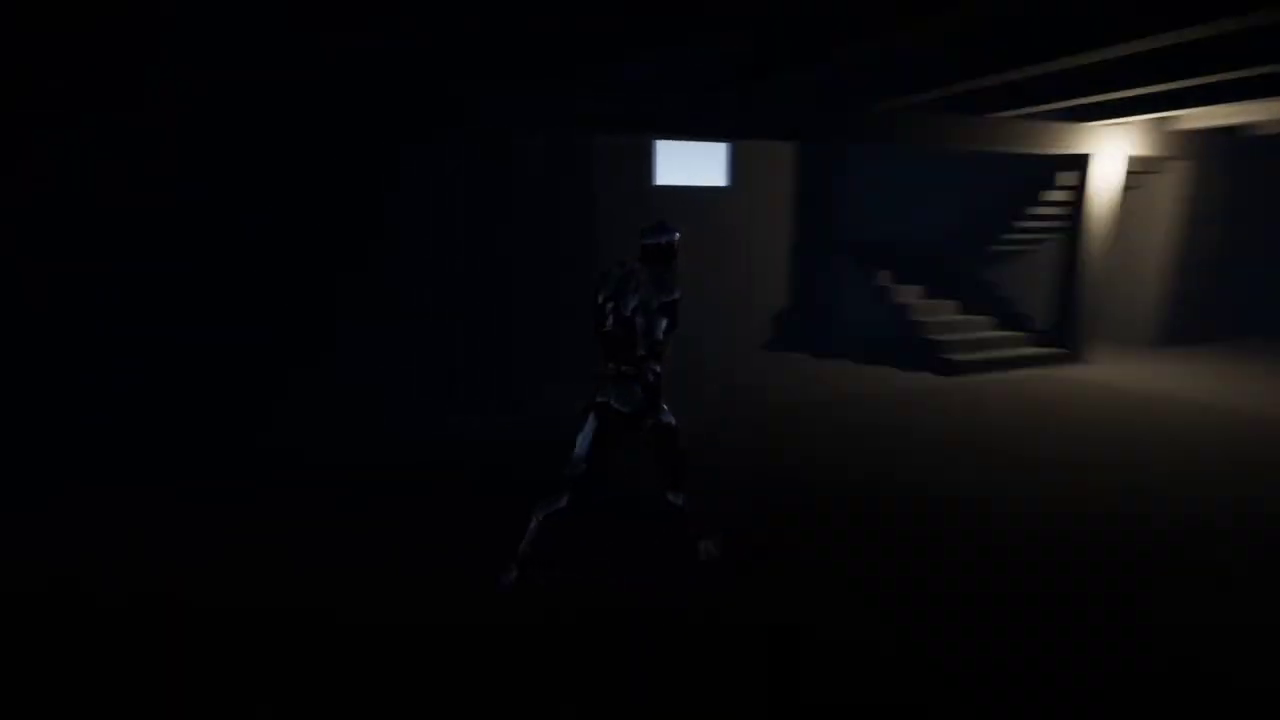
key("w")
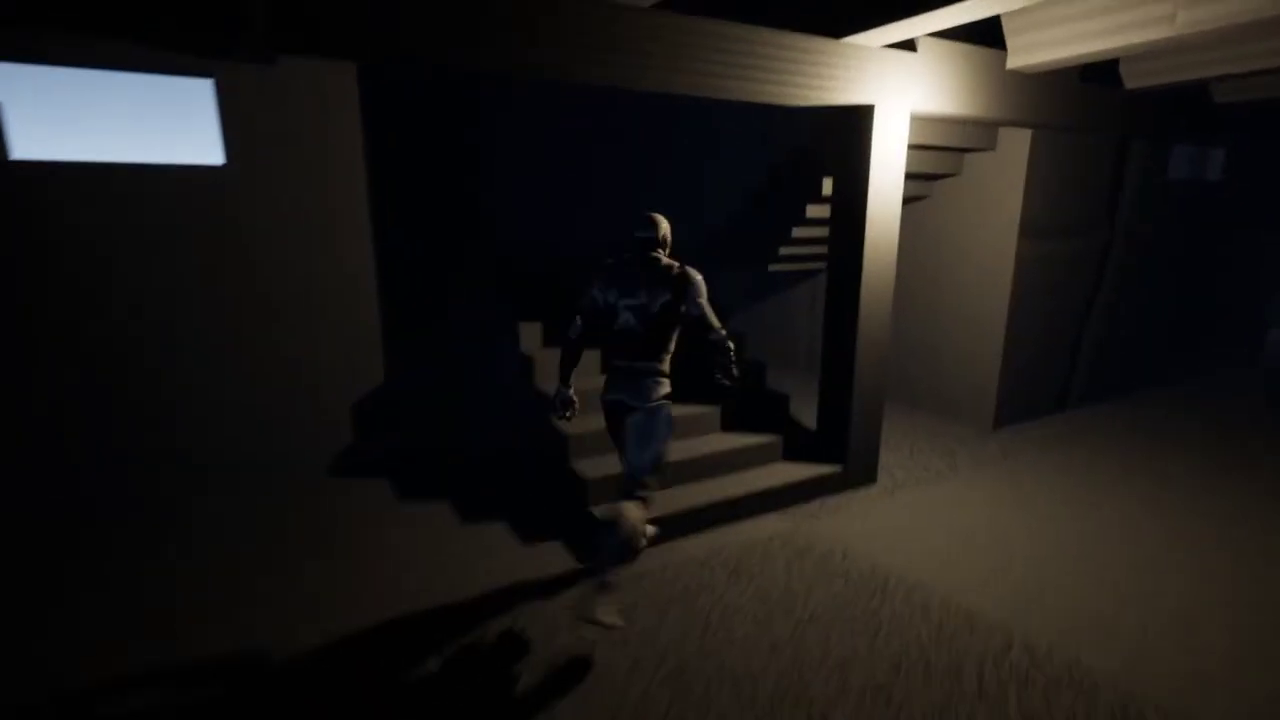
key("w")
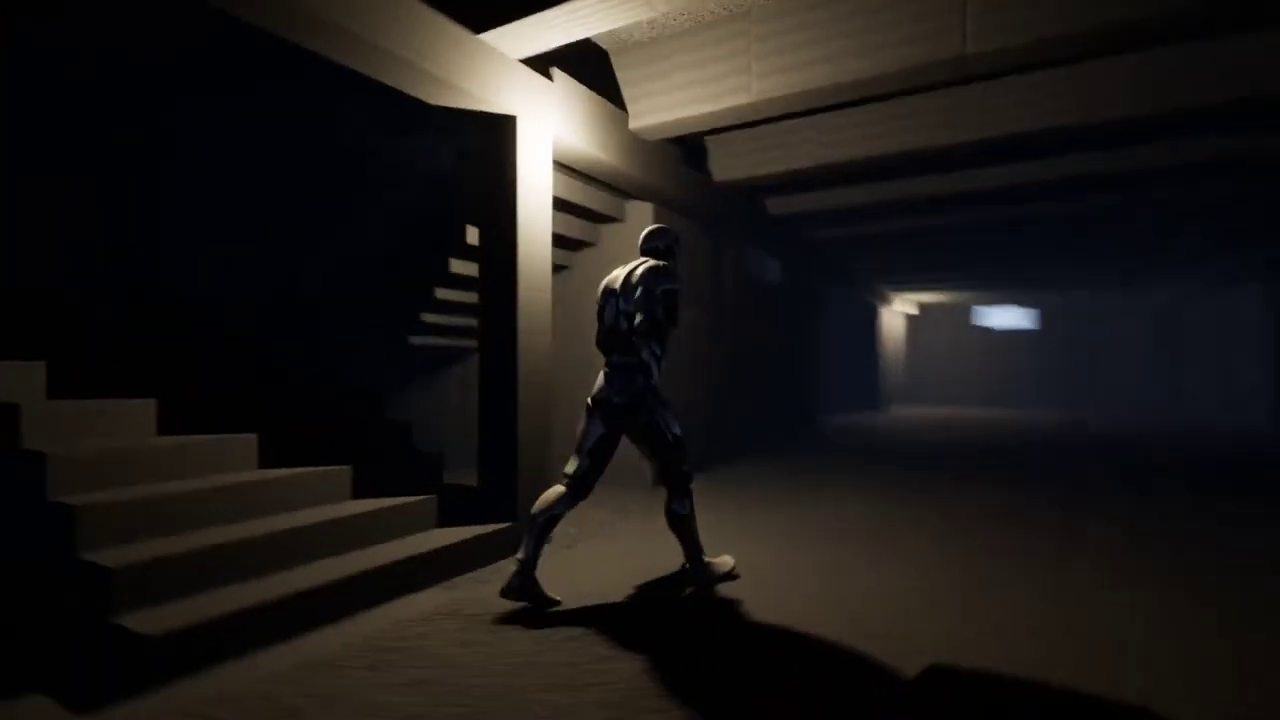
key("w")
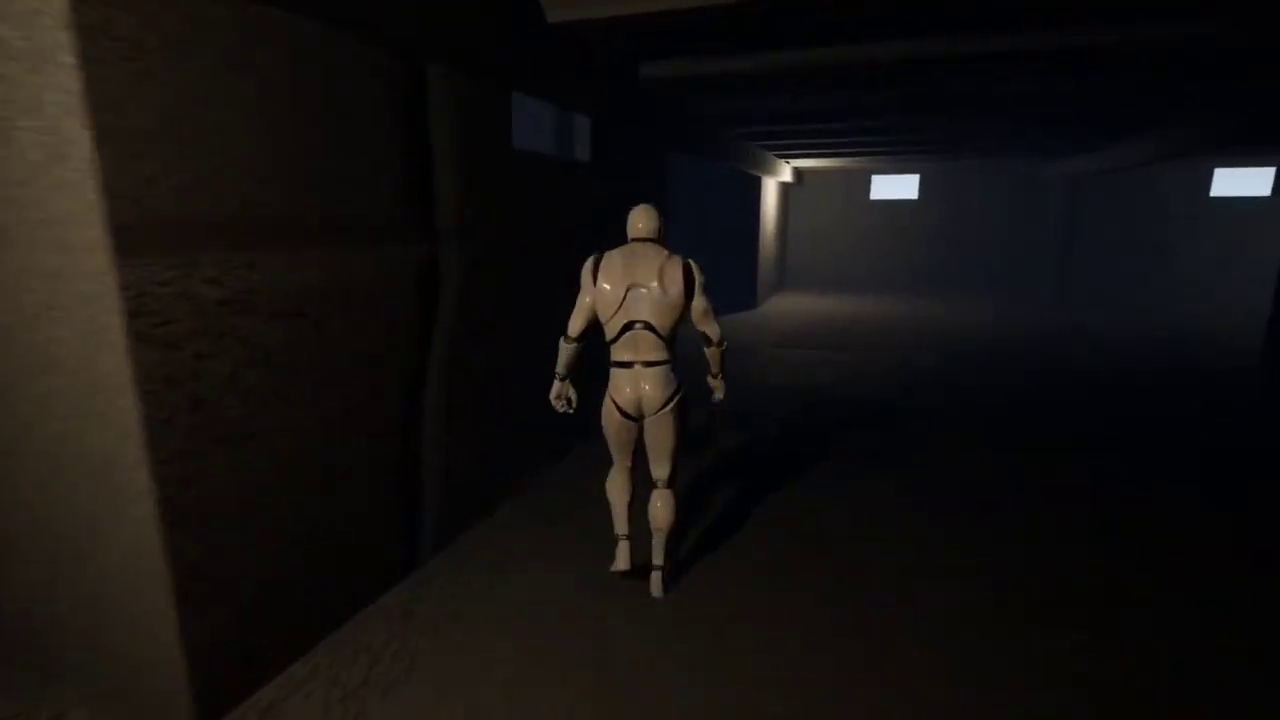
key("w")
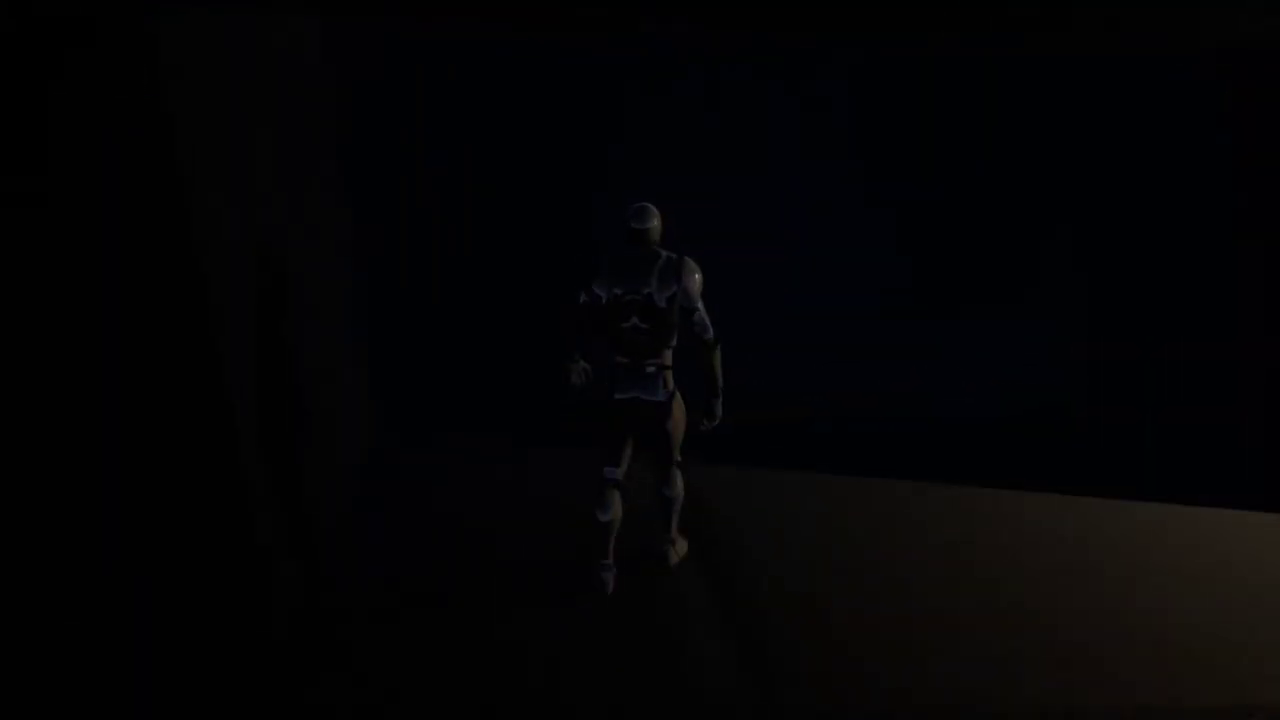
- Follow the dark wall to the point light near the window and inspect the lighting and shadows on the wall and floor
key("w")
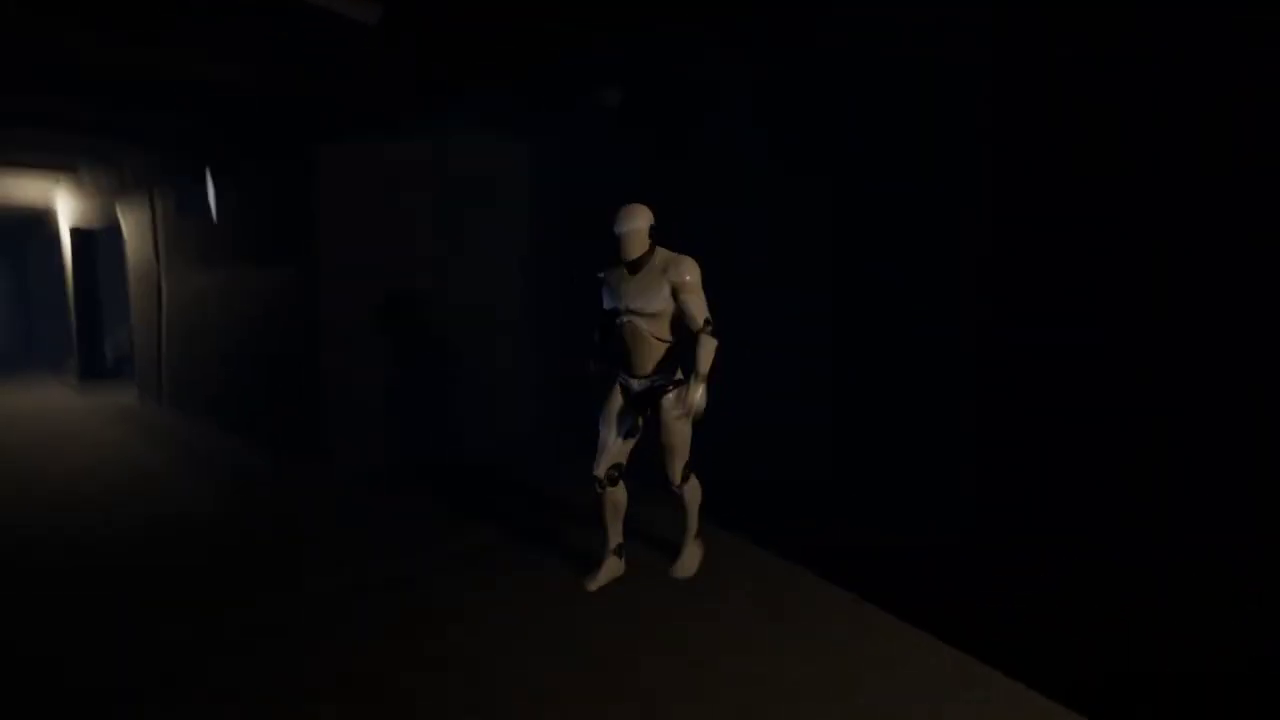
key("w")
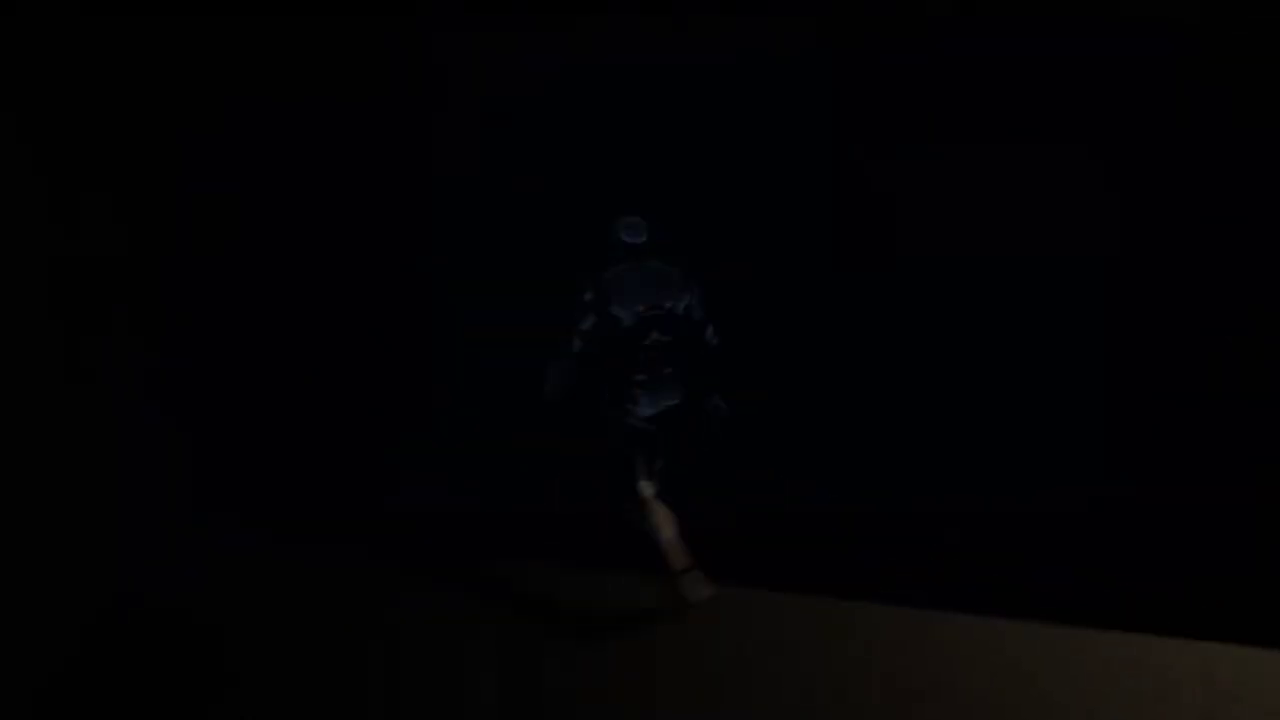
key("w")
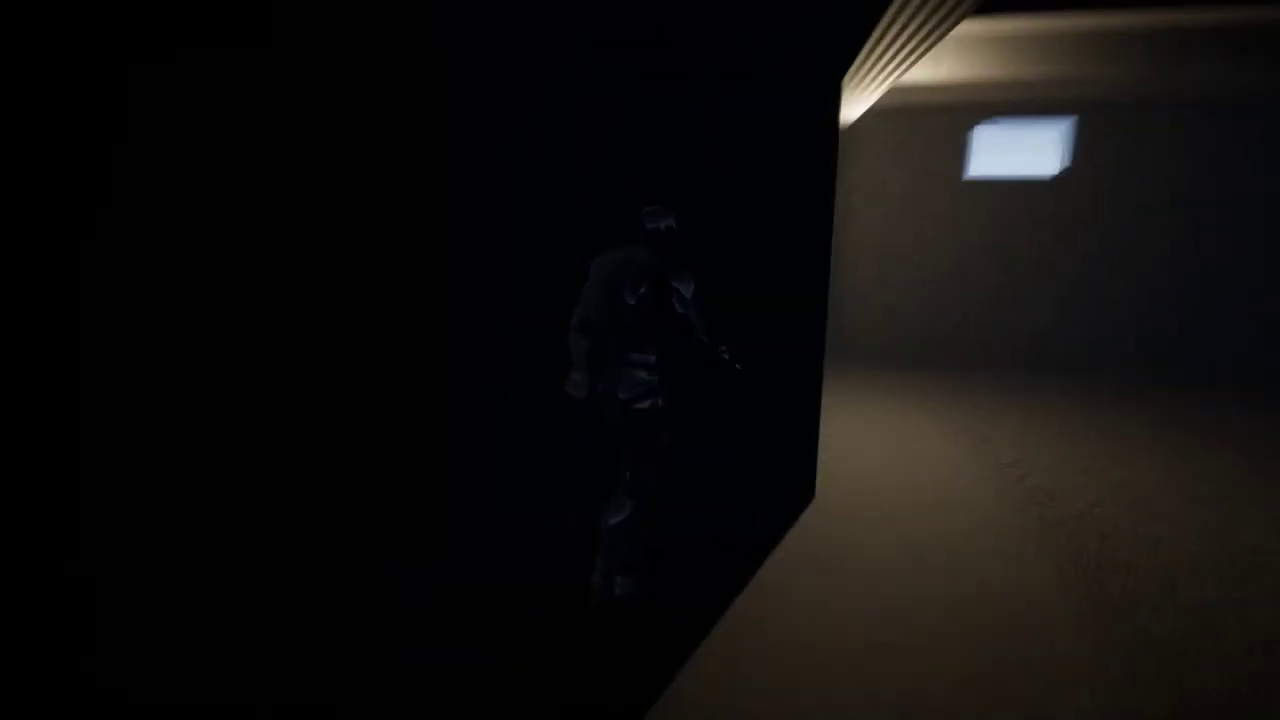
key("w")
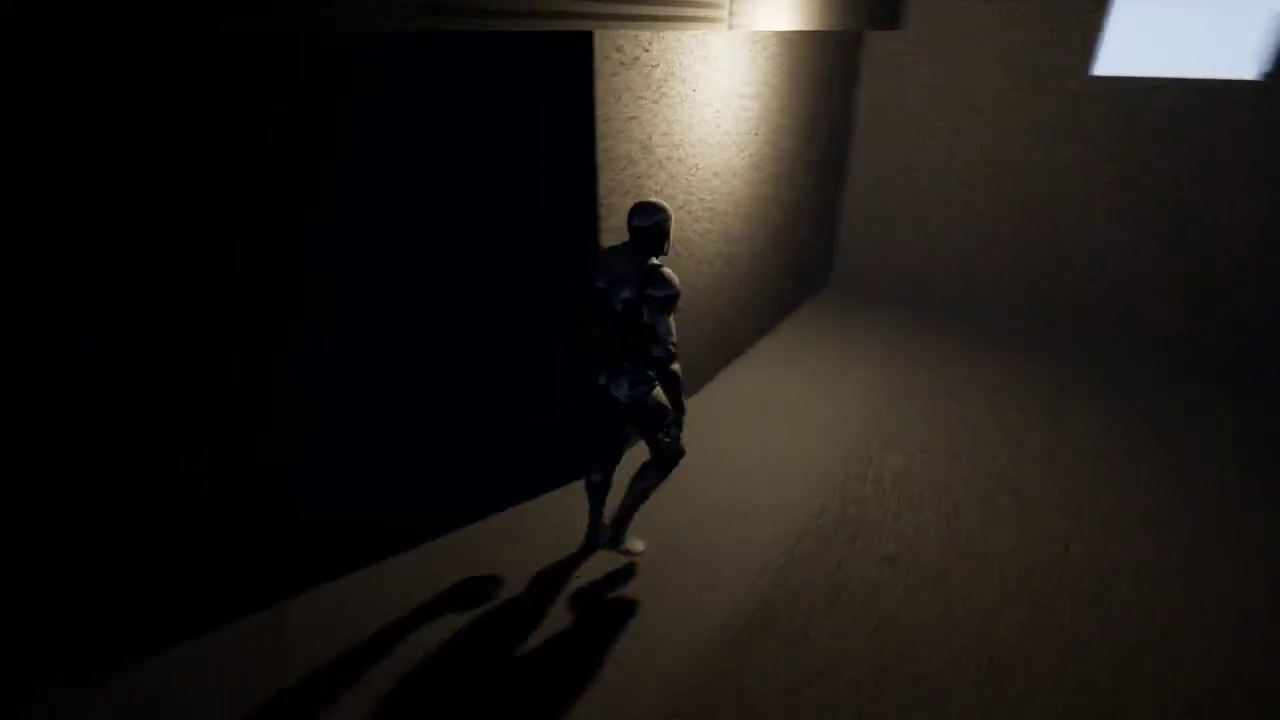
key("w")
key("s")
key("w")
key("s")
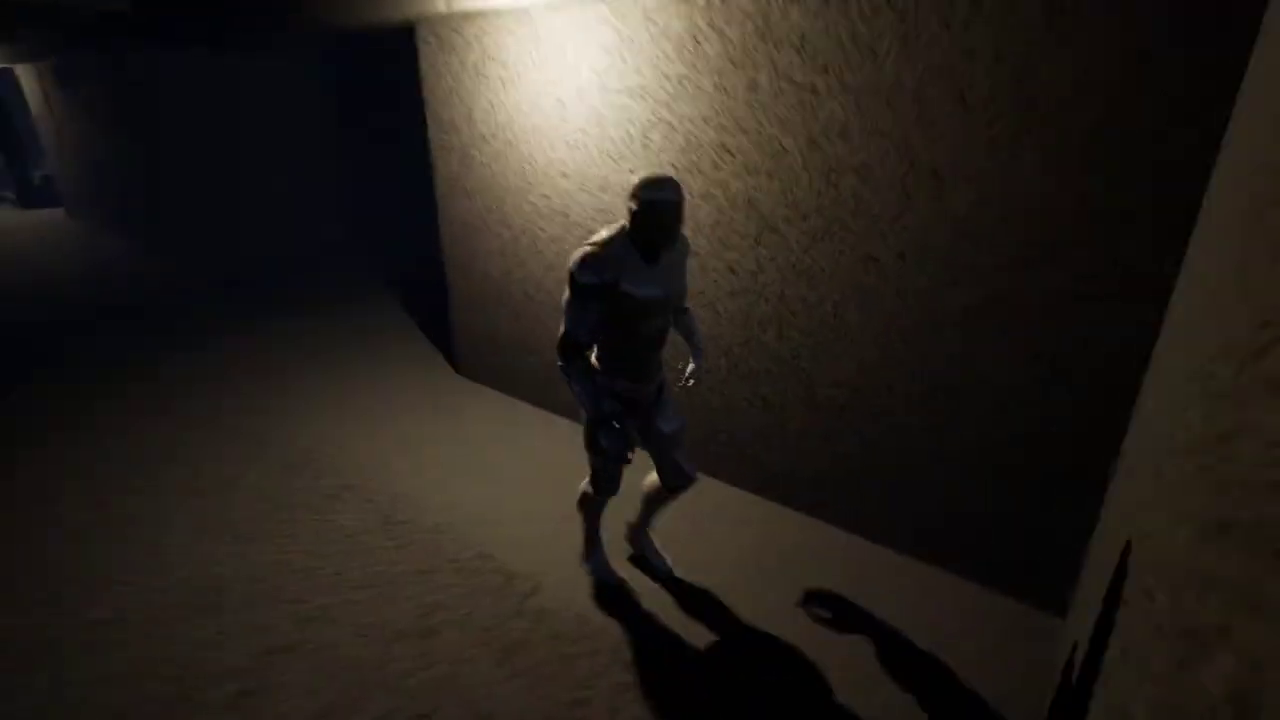
key("w")
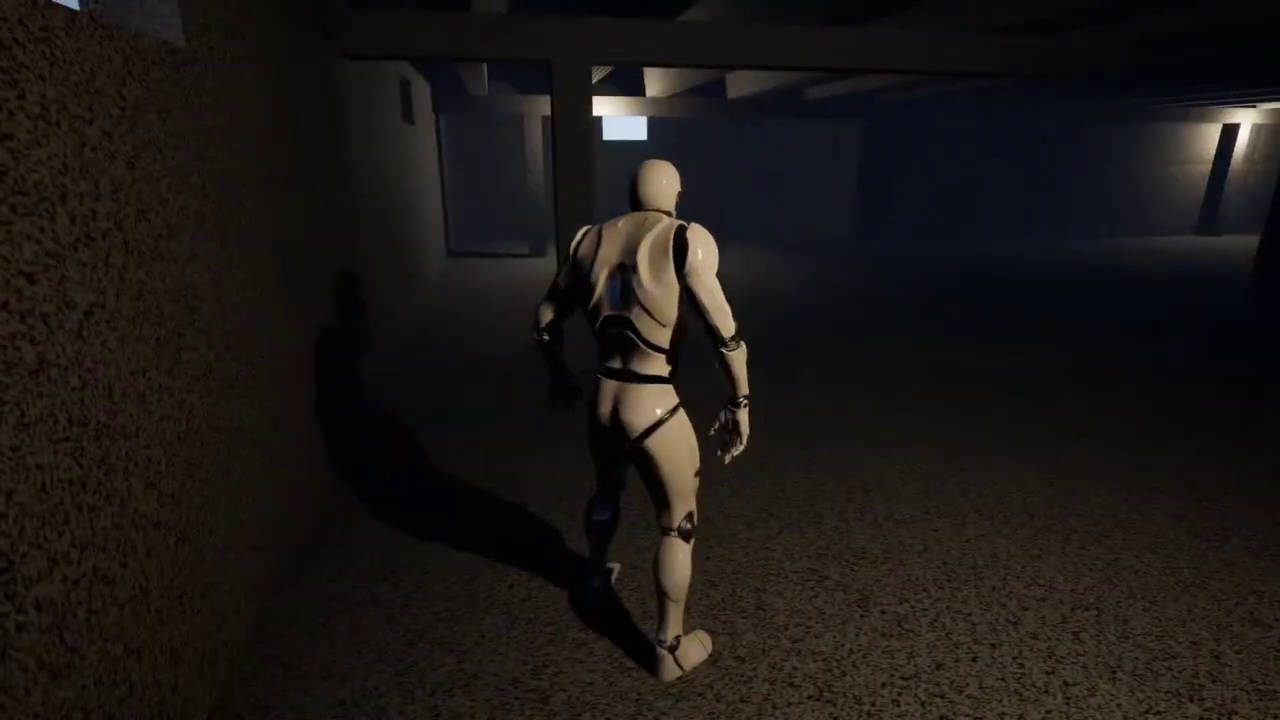
key("w")
key("a")
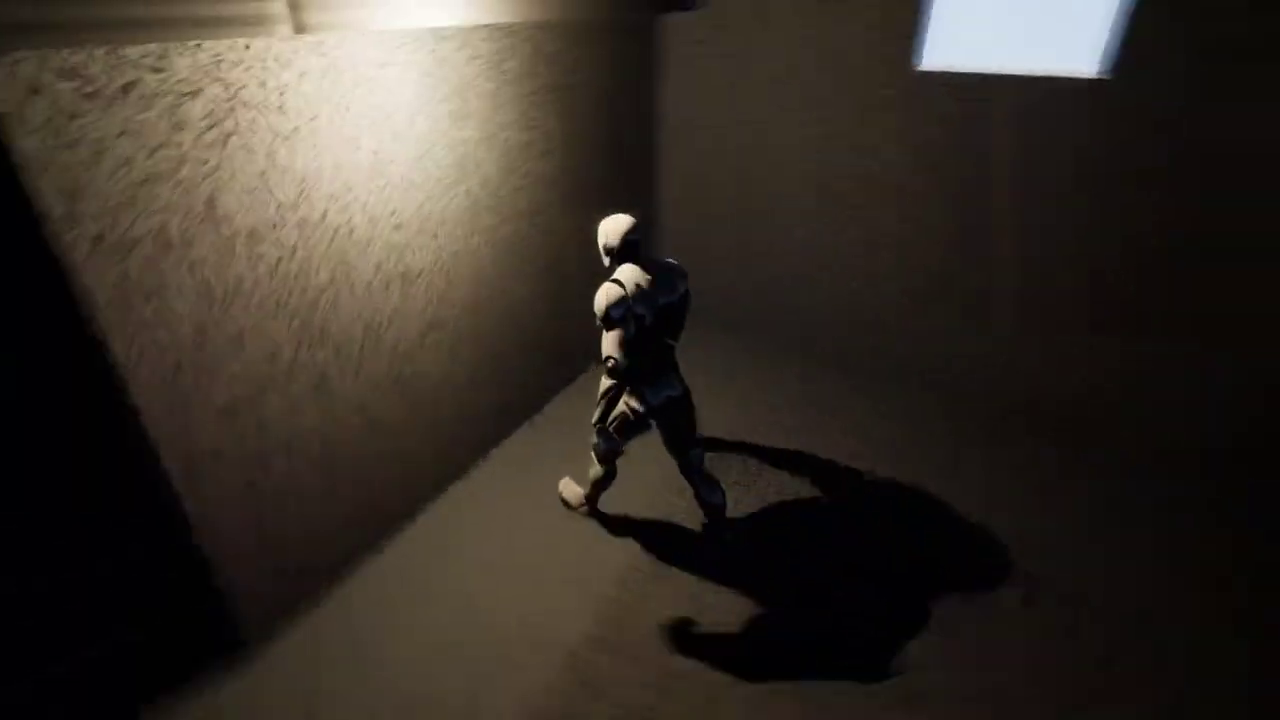
key("d")
key("w")
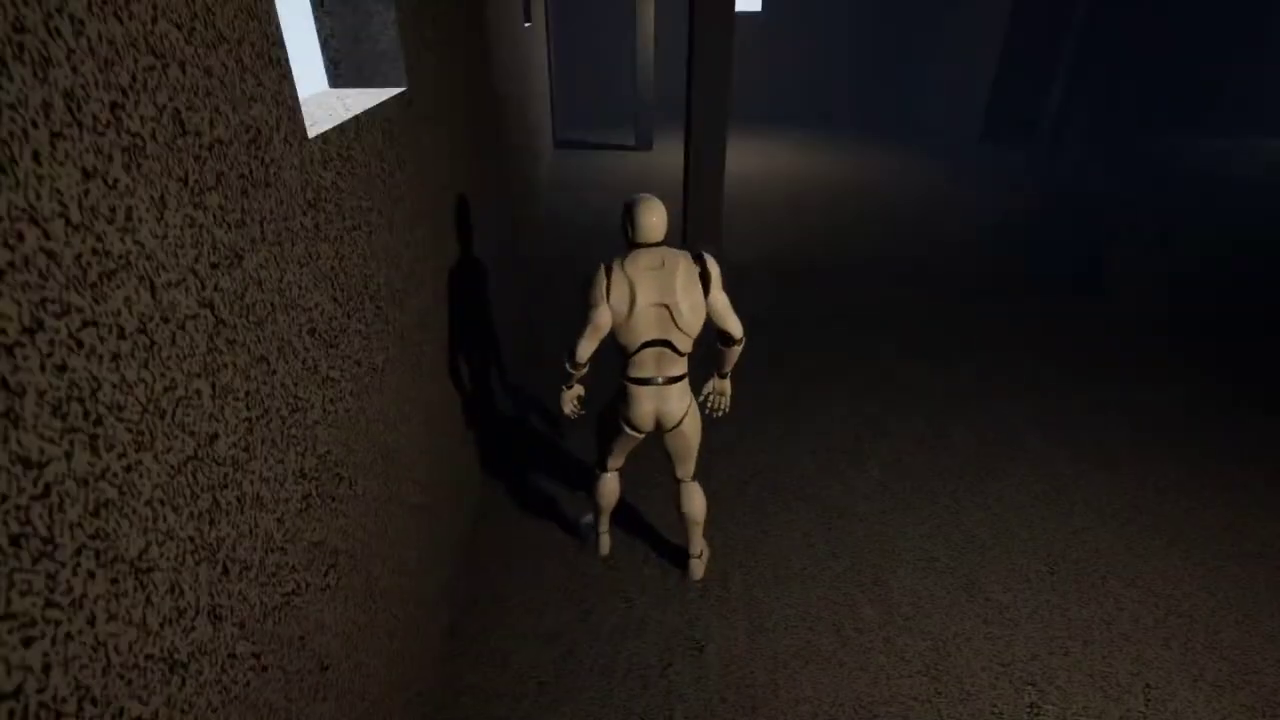
- Walk the character under the joists to the lit beam and support post and examine the shadows in that room
key("w")
key("w")
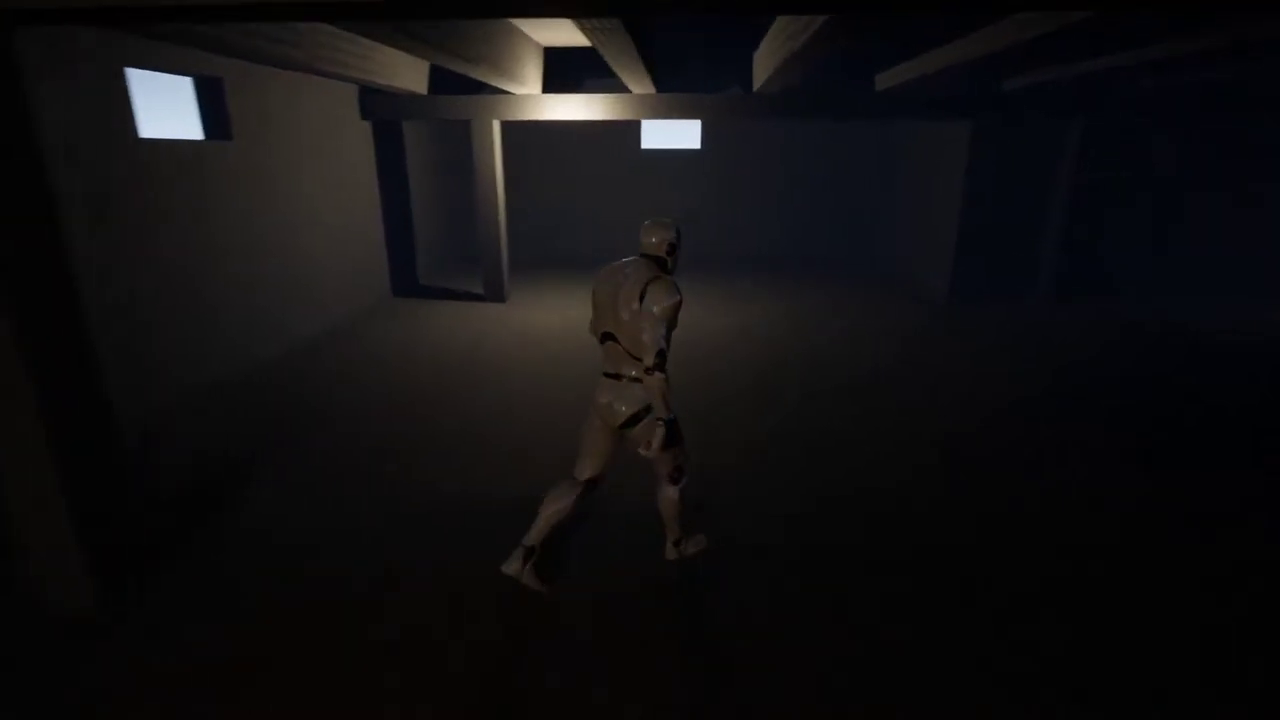
key("w")
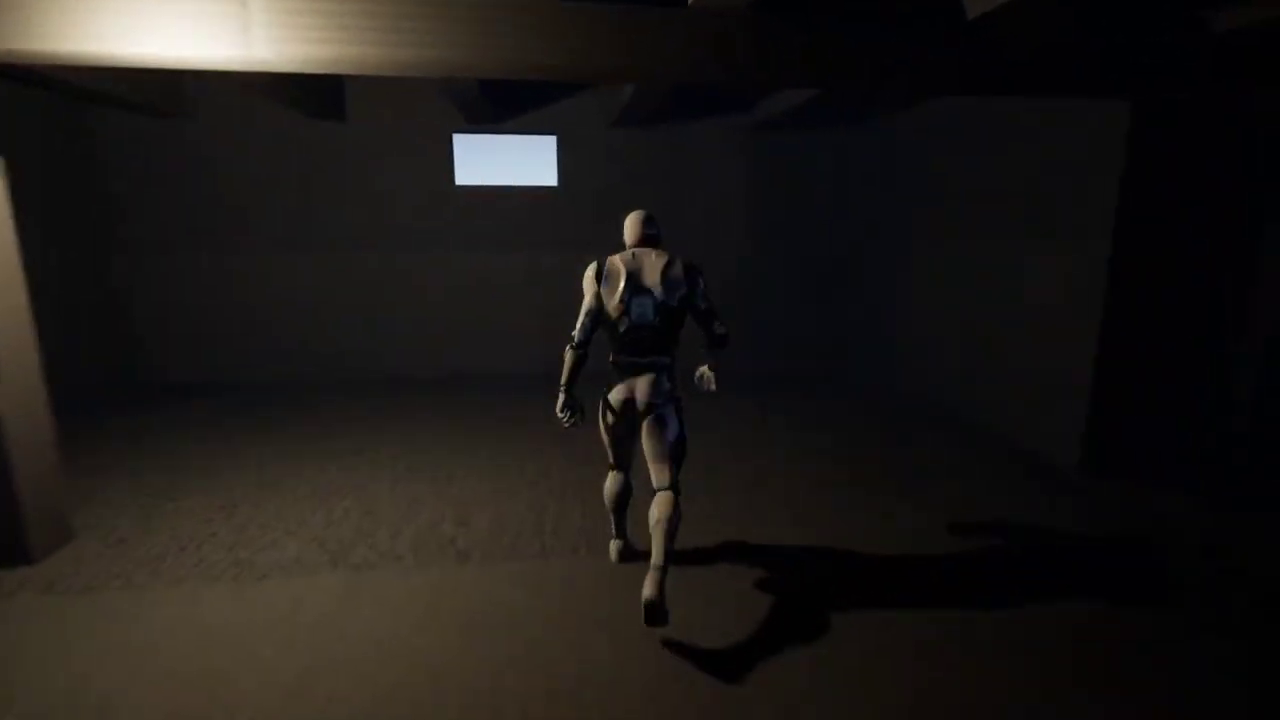
key("w")
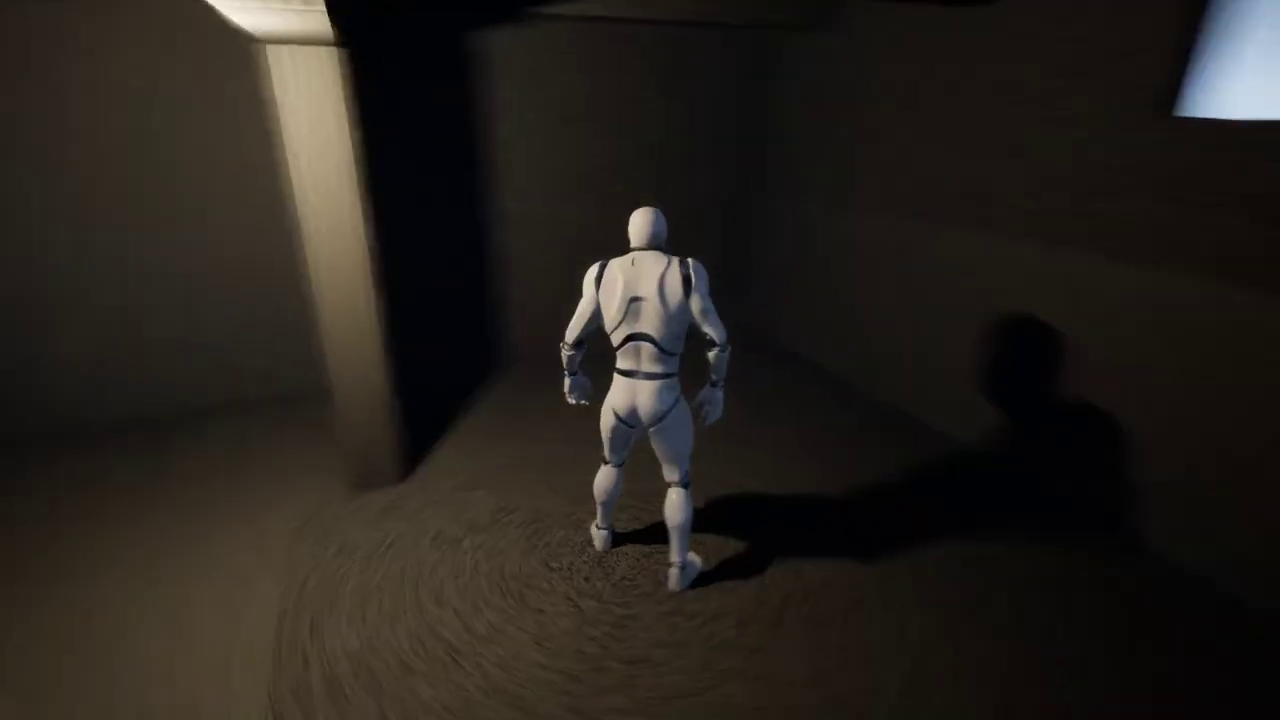
key("w")
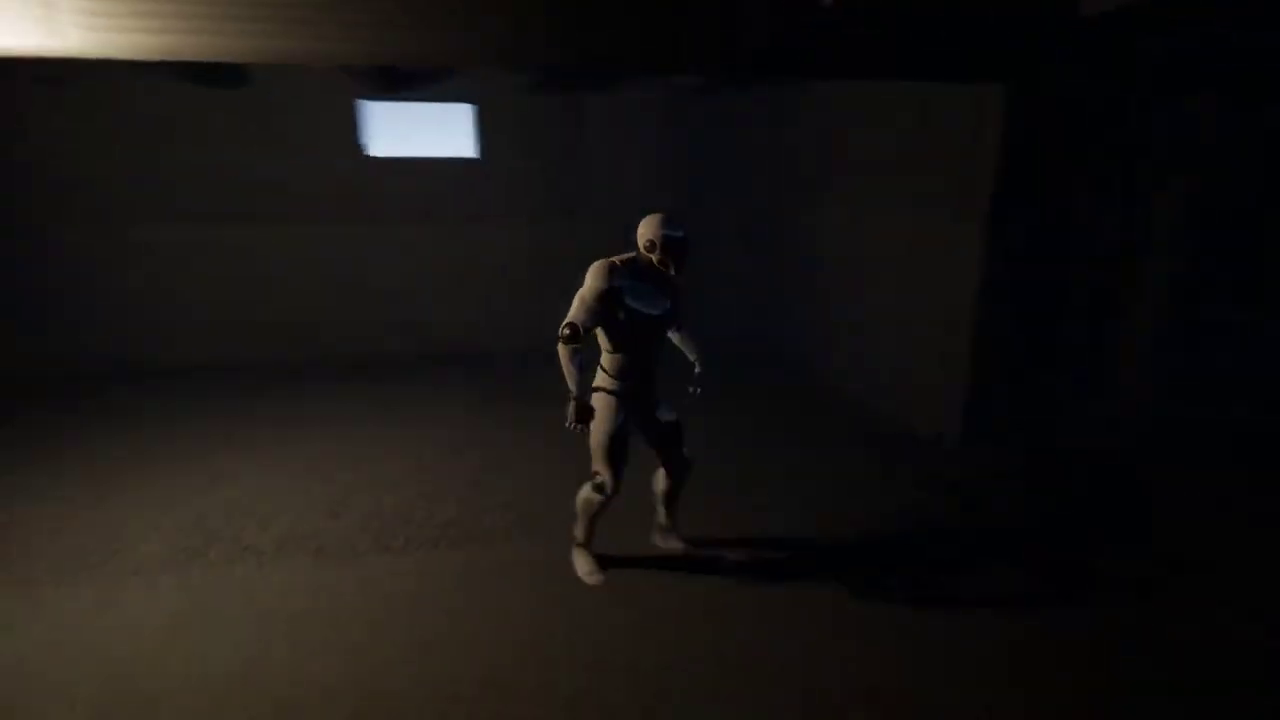
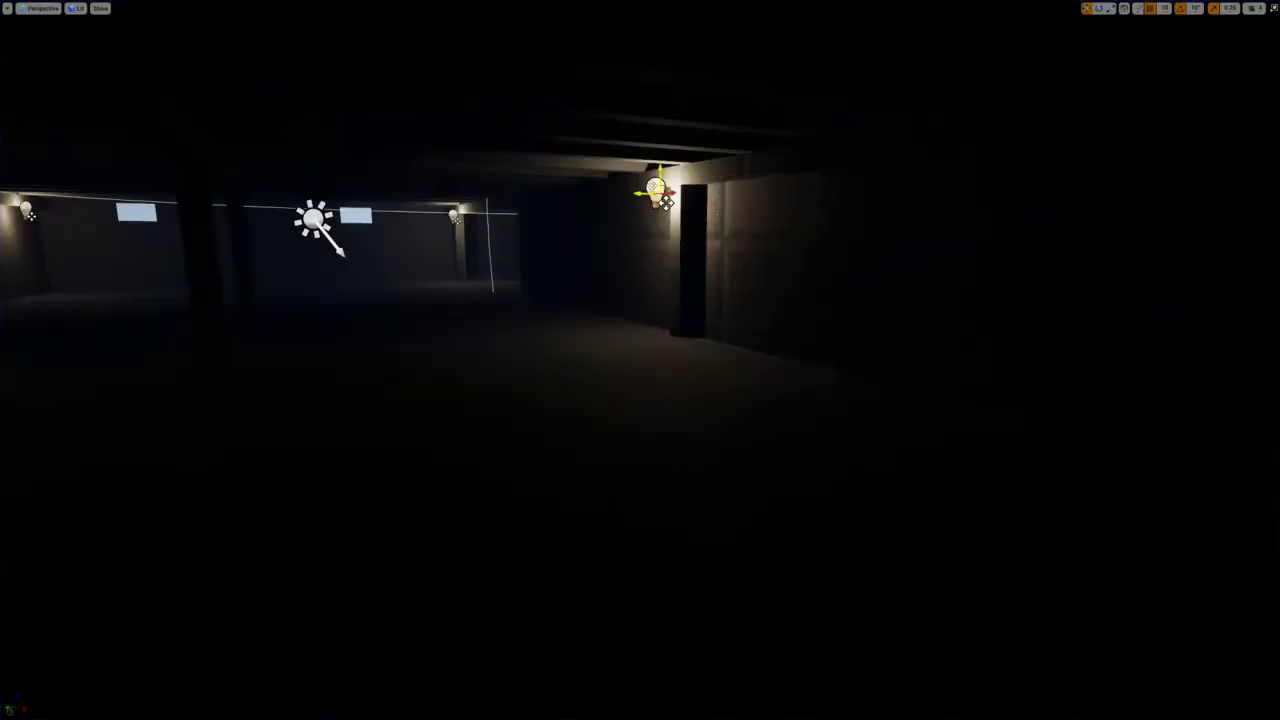
- Move the selected point light along the wall to centre it on the support post, and rebuild only the lighting
key("w")
right_click_drag(640, 360, 960, 372)
left_click_drag(416, 266, 550, 266)
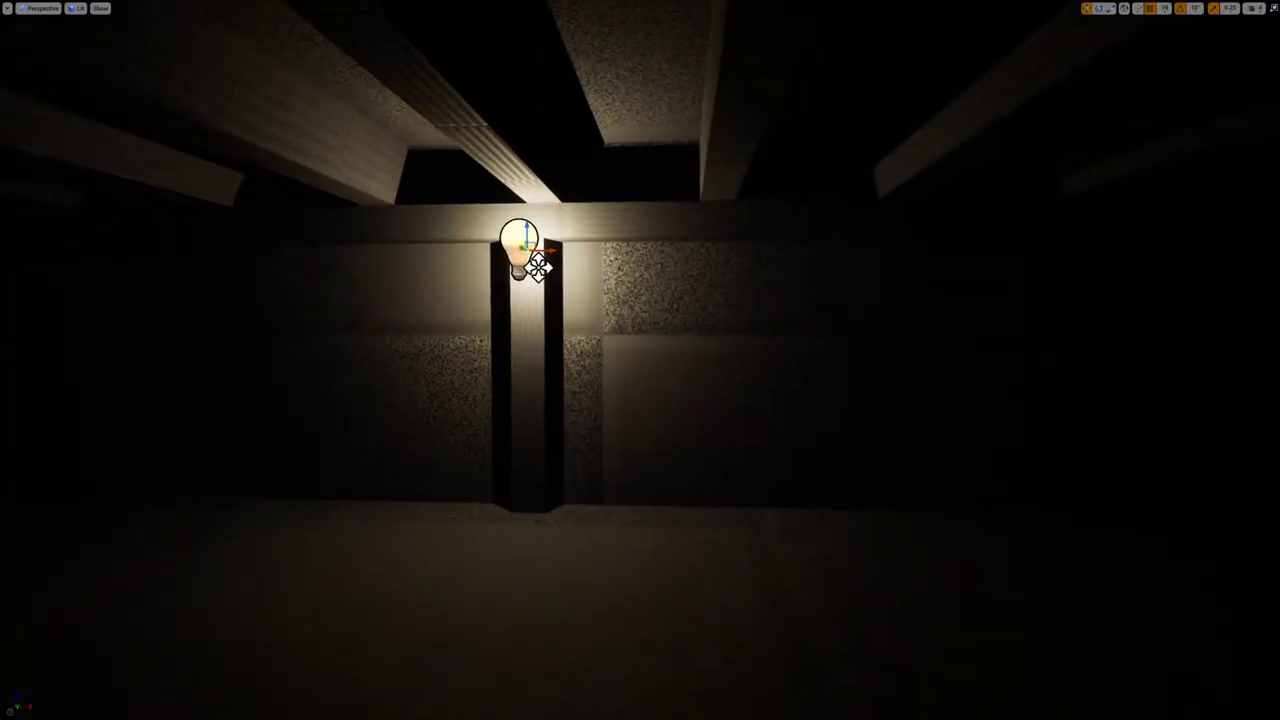
key("F11")
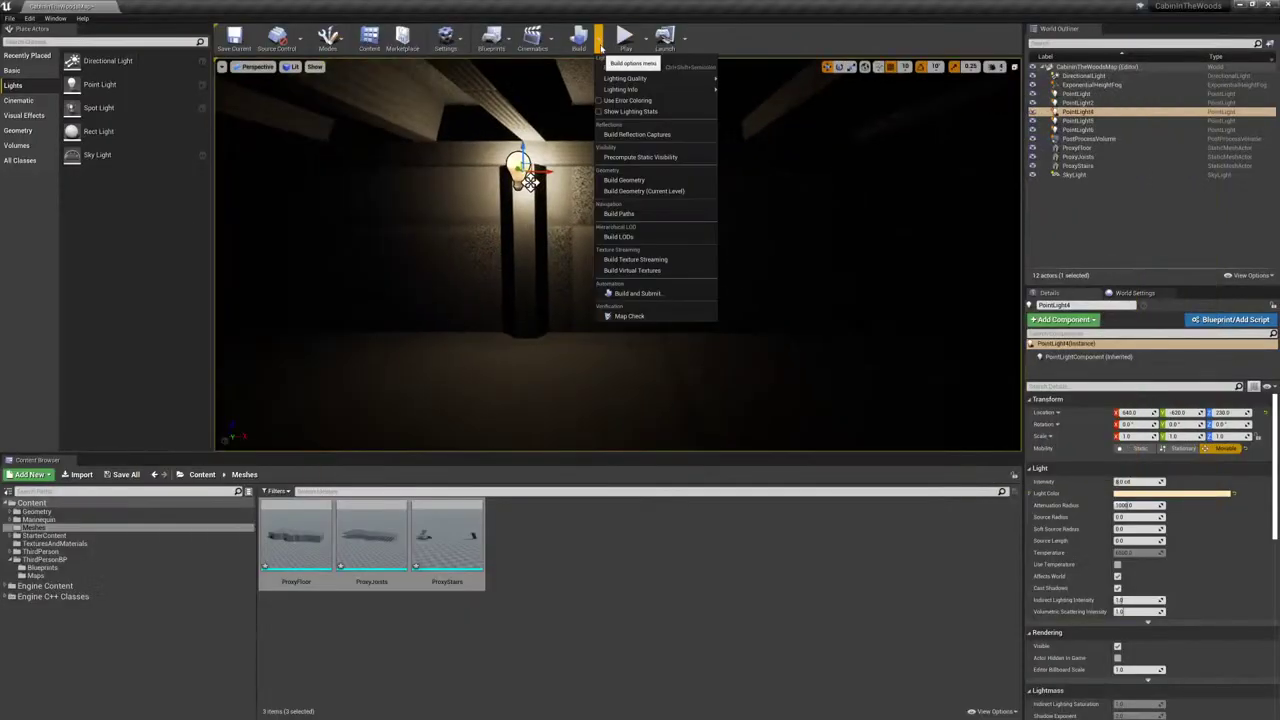
left_click(625, 68)
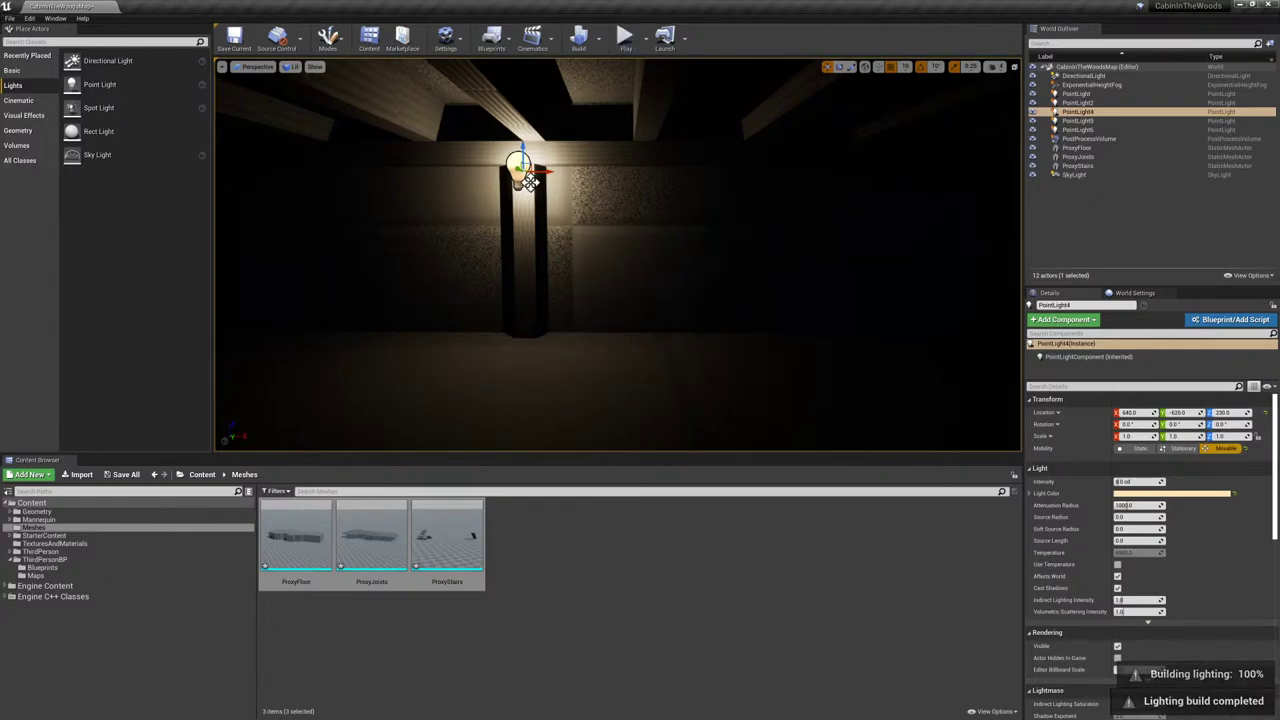
- Play the level full screen and walk the character from the lit wall post into the dark corner beside it
right_click_drag(748, 256, 680, 245)
key("F11")
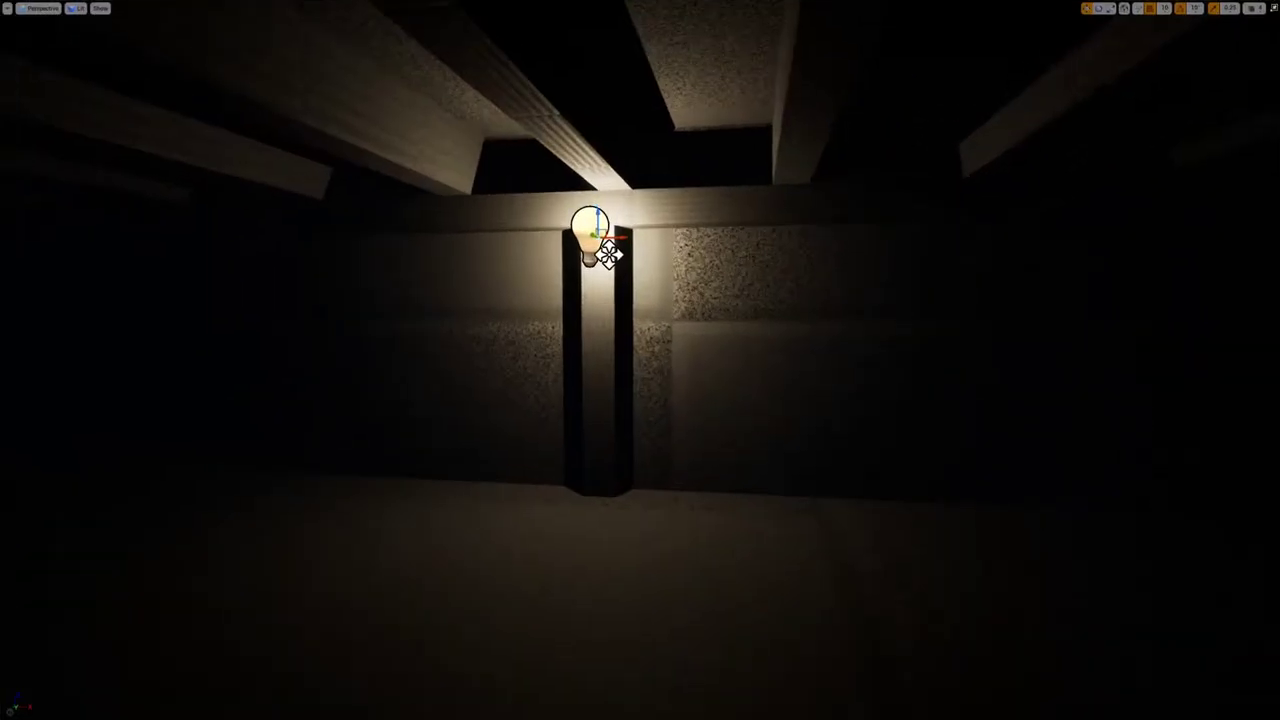
key("alt+p")
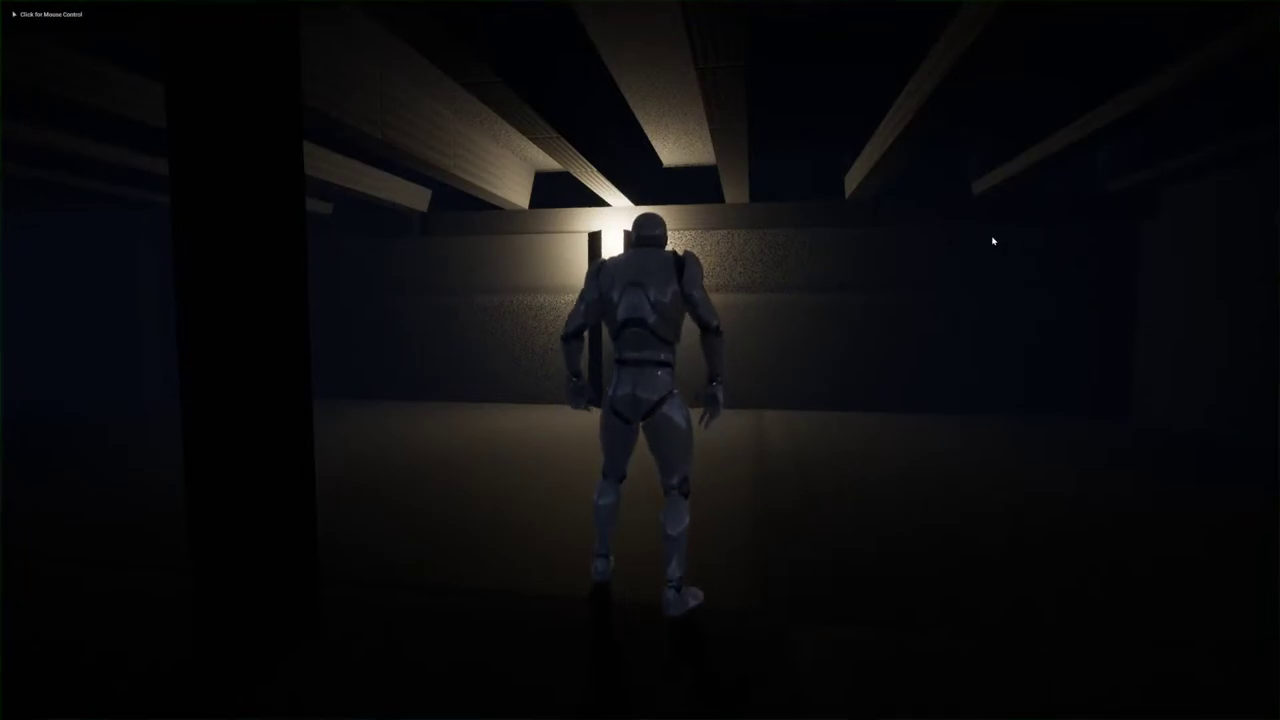
left_click(993, 241)
key("w")
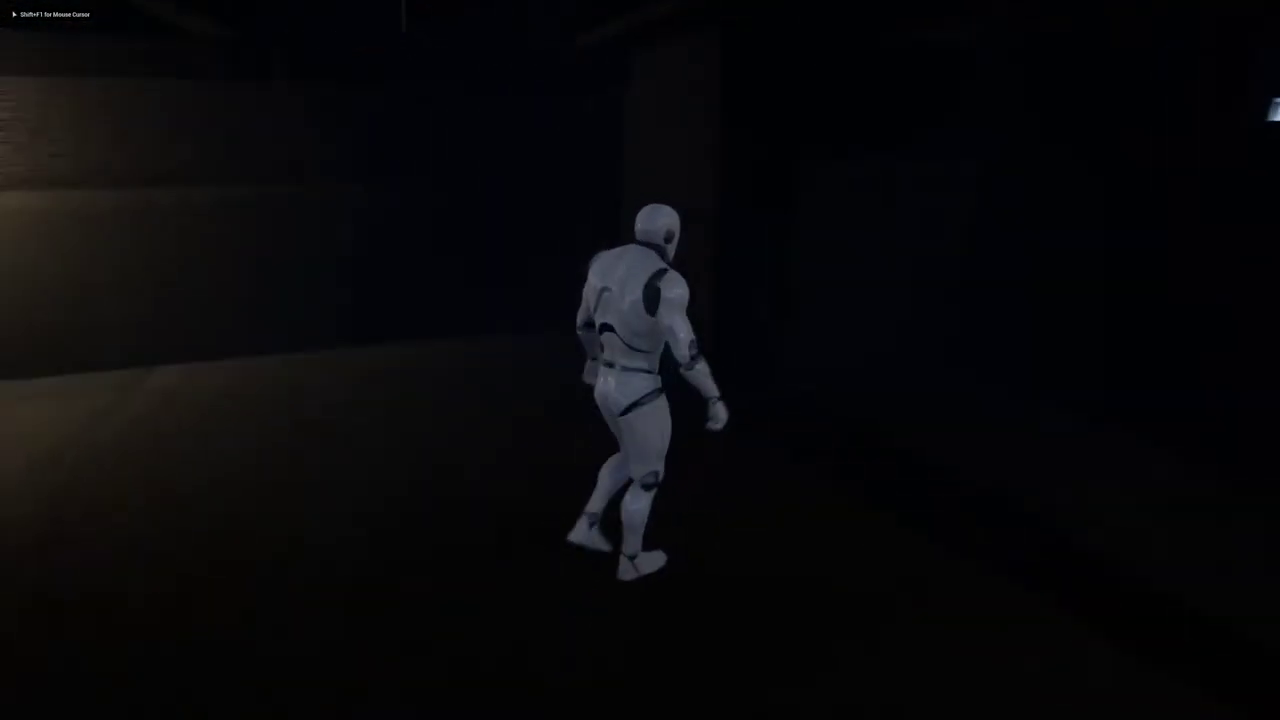
key("w")
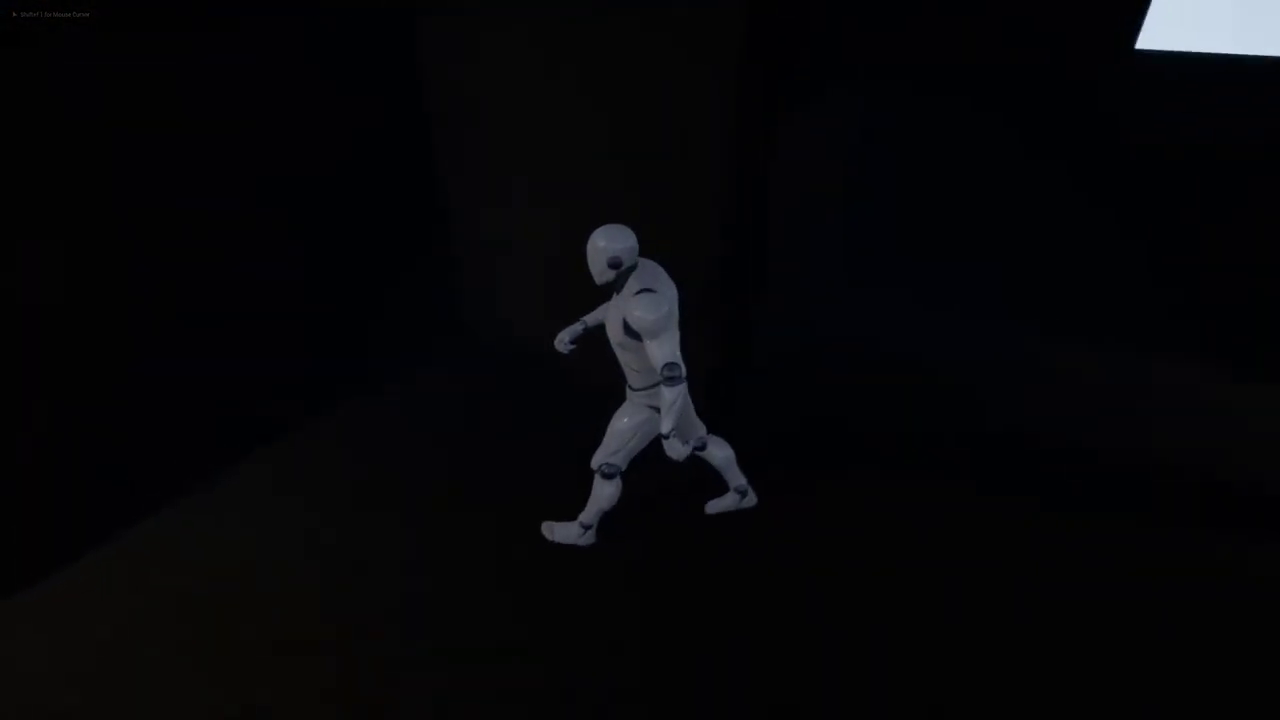
- Walk the character across the basement past the lit staircase to check the remaining lights, and end the playtest
key("w")
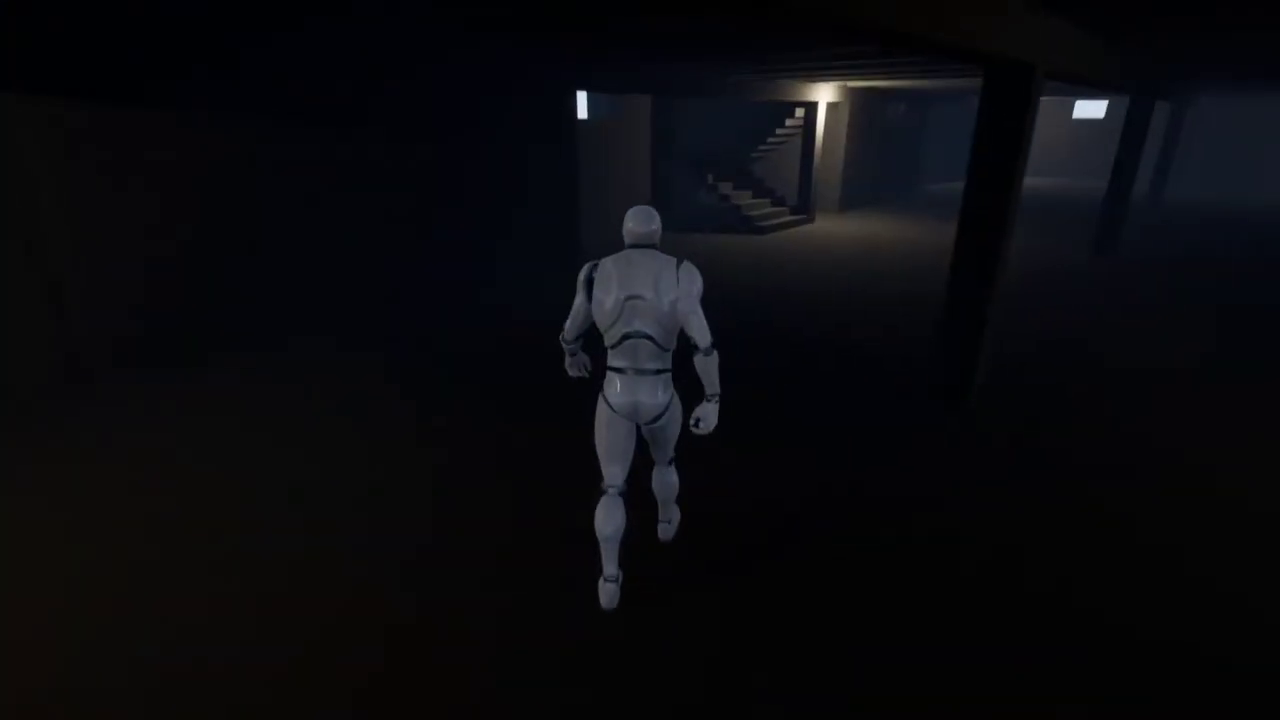
key("w")
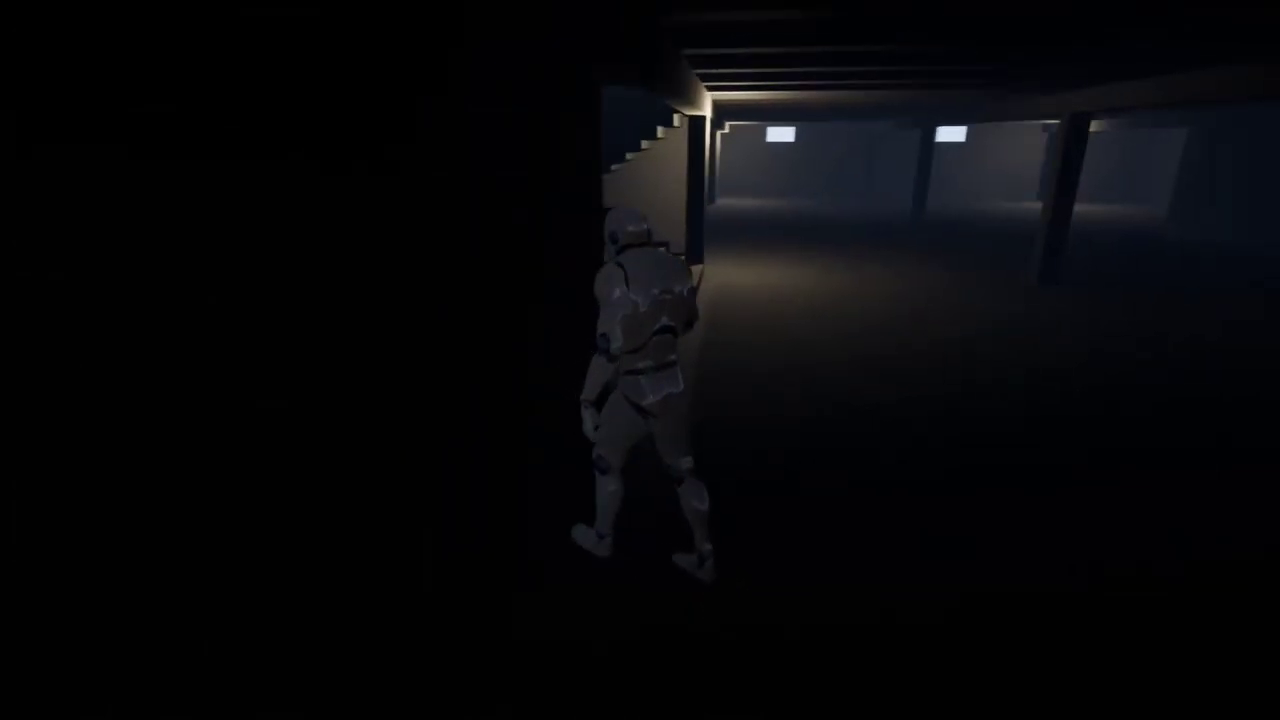
key("w")
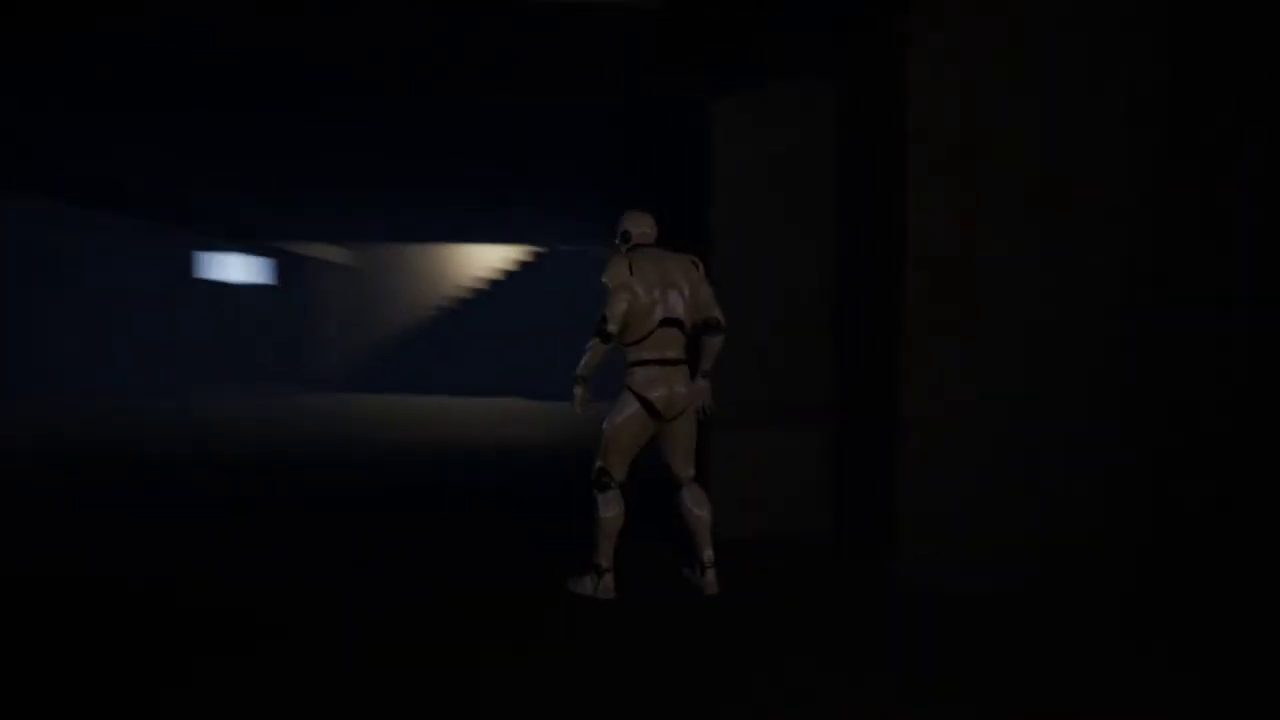
key("a")
key("w")
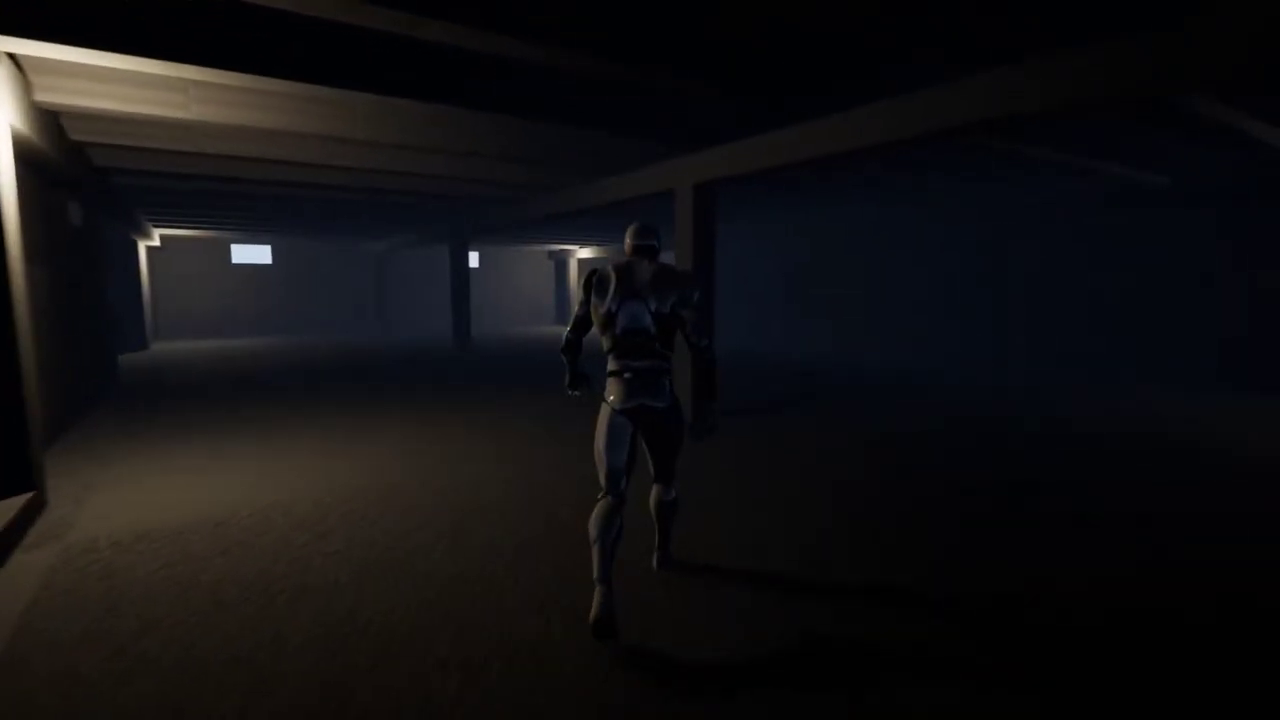
key("w")
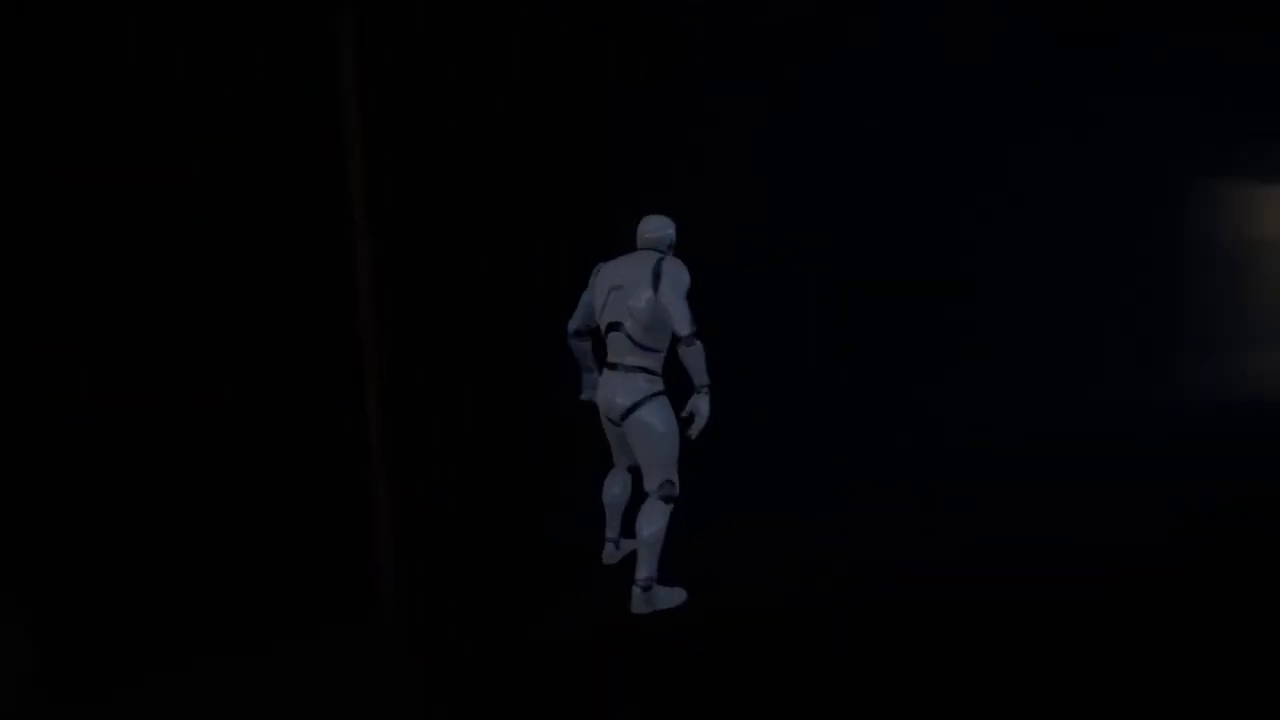
key("Escape")
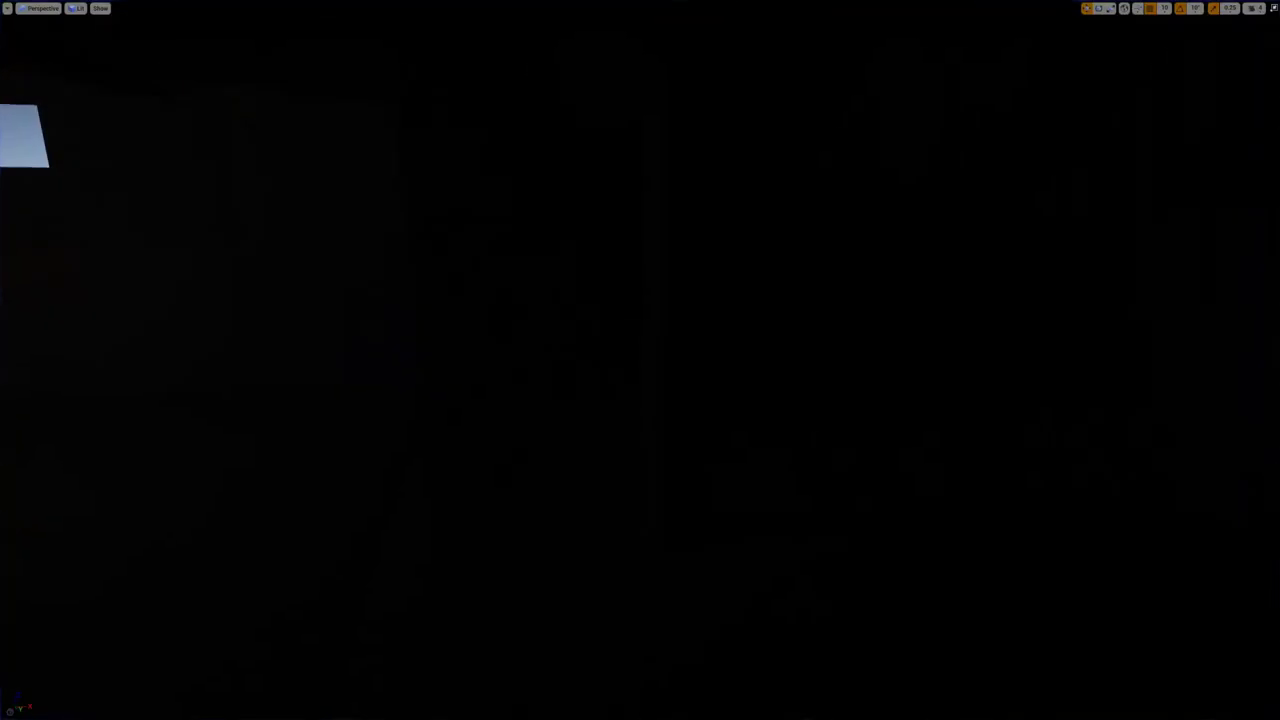
- Move the point light near the windowed room sideways onto the support post against the wall, and rebuild only the lighting
right_click_drag(640, 360, 400, 380)
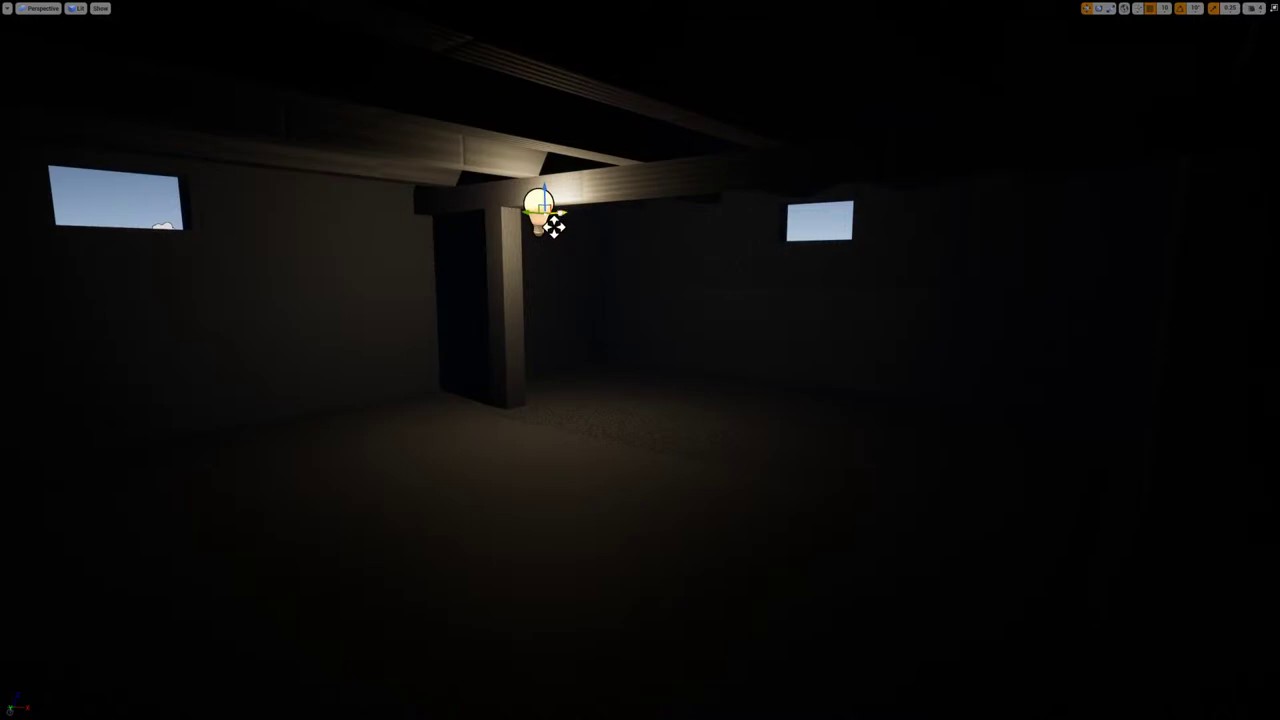
left_click_drag(560, 213, 1250, 162)
right_click_drag(640, 360, 916, 352)
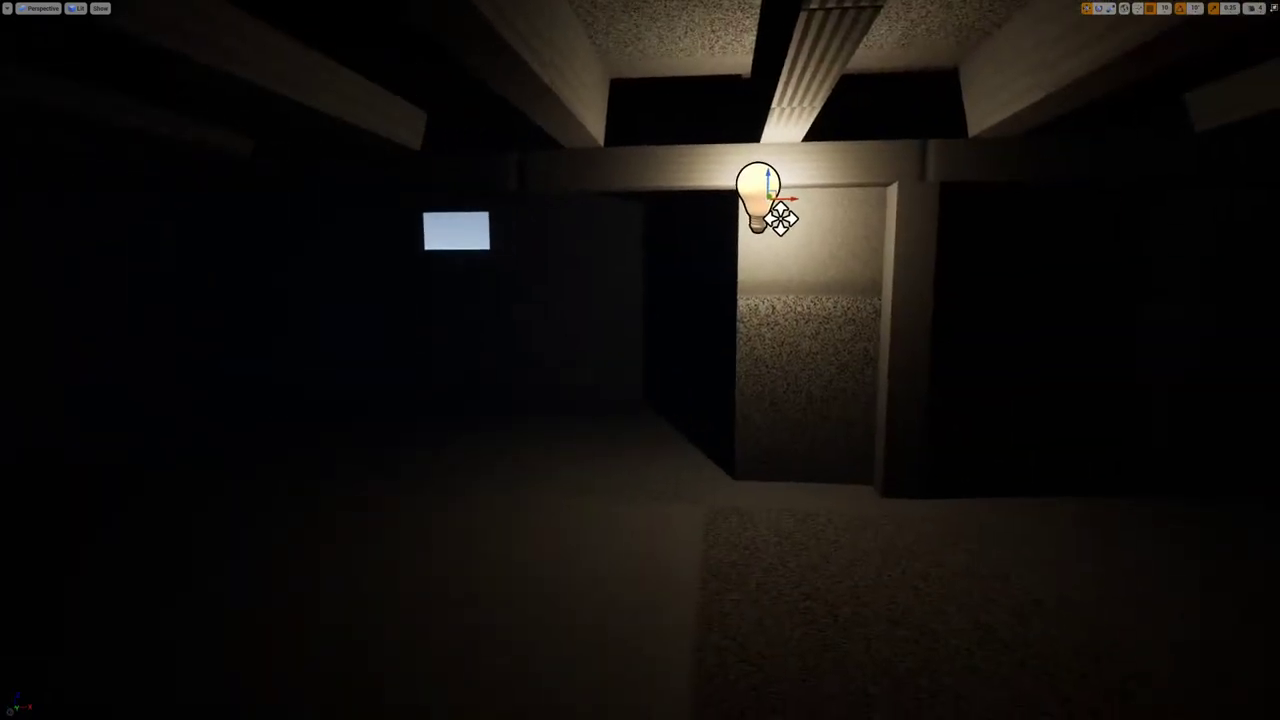
left_click_drag(803, 198, 945, 196)
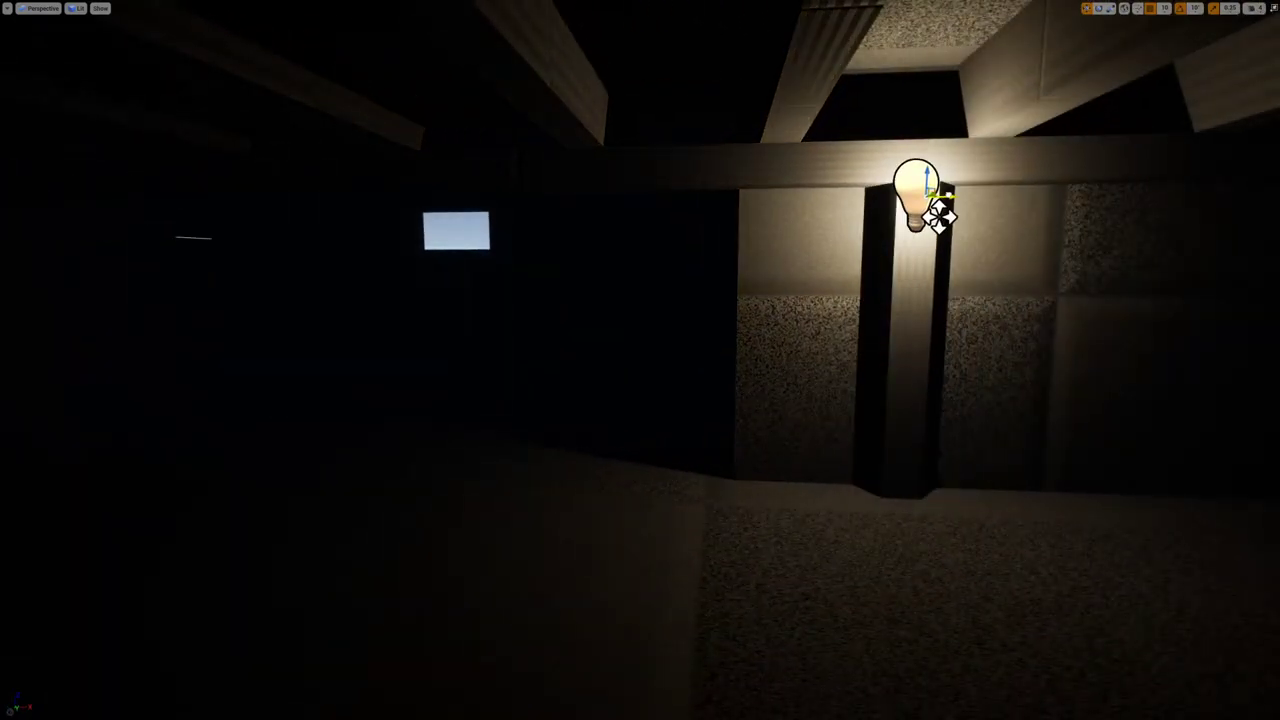
key("F11")
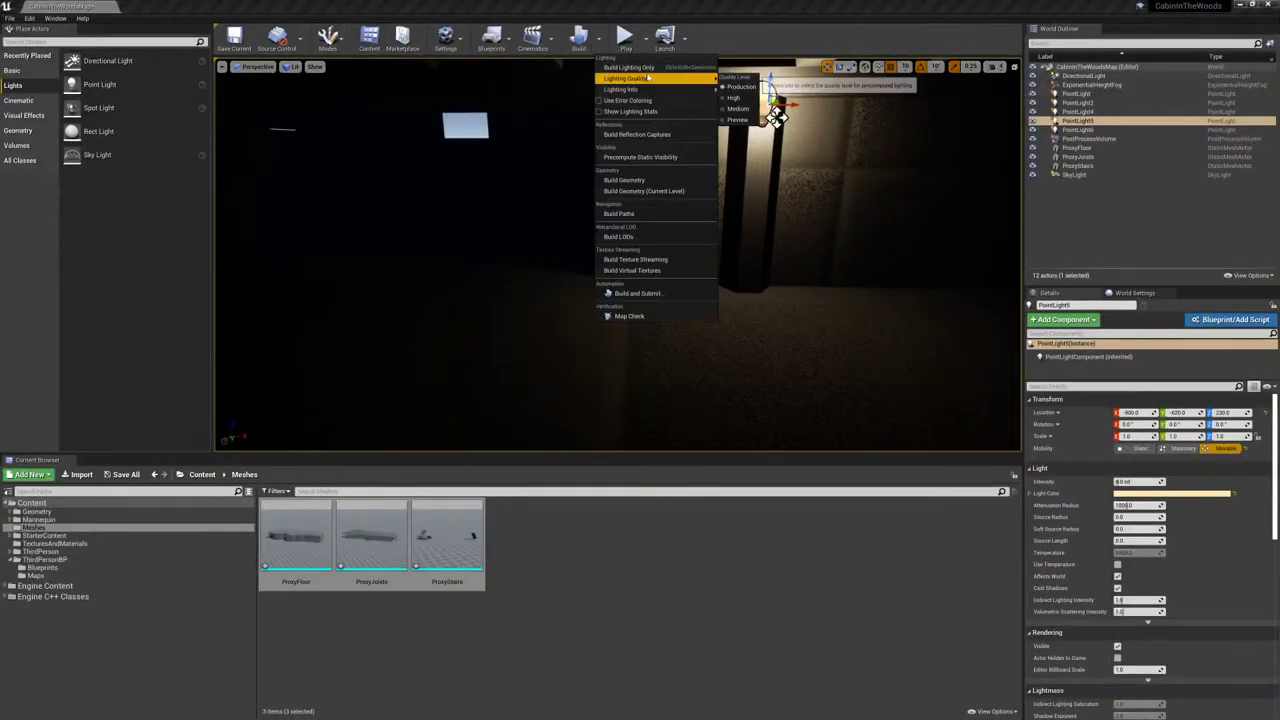
left_click(642, 68)
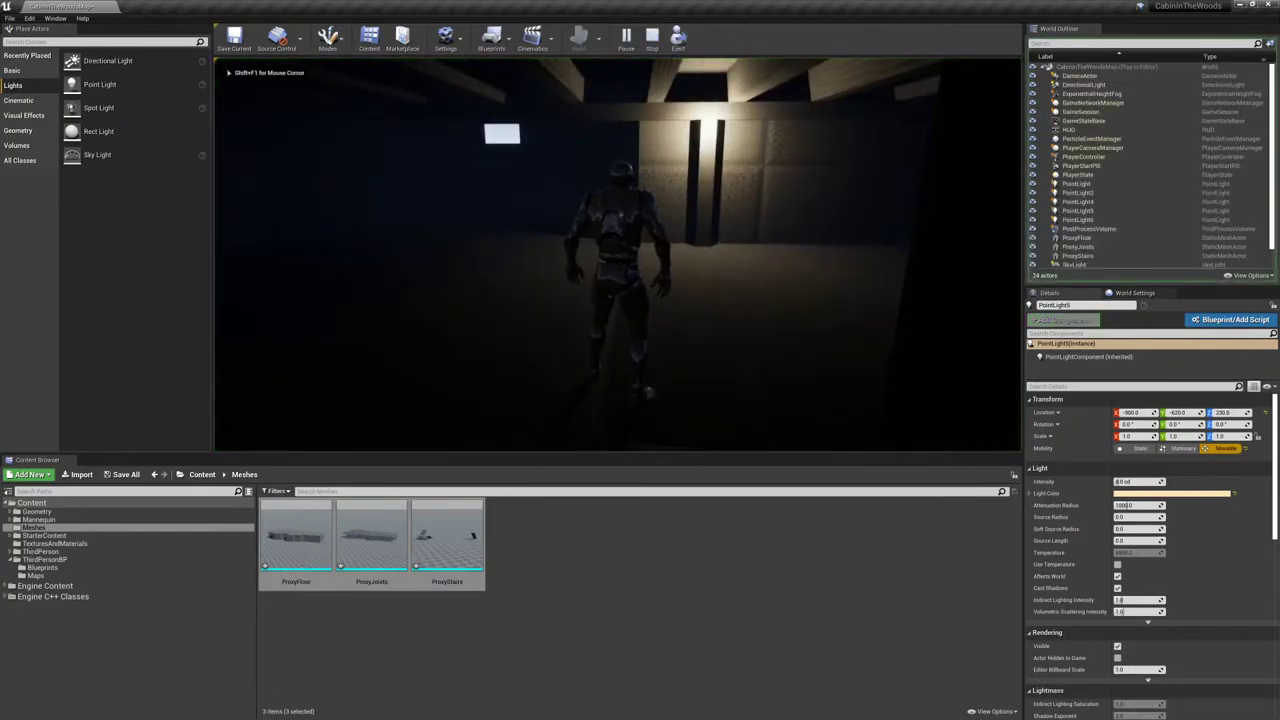
- Playtest the level full screen and walk the character to the lit post beside the staircase
key("F11")
left_click(640, 360)
key("w")
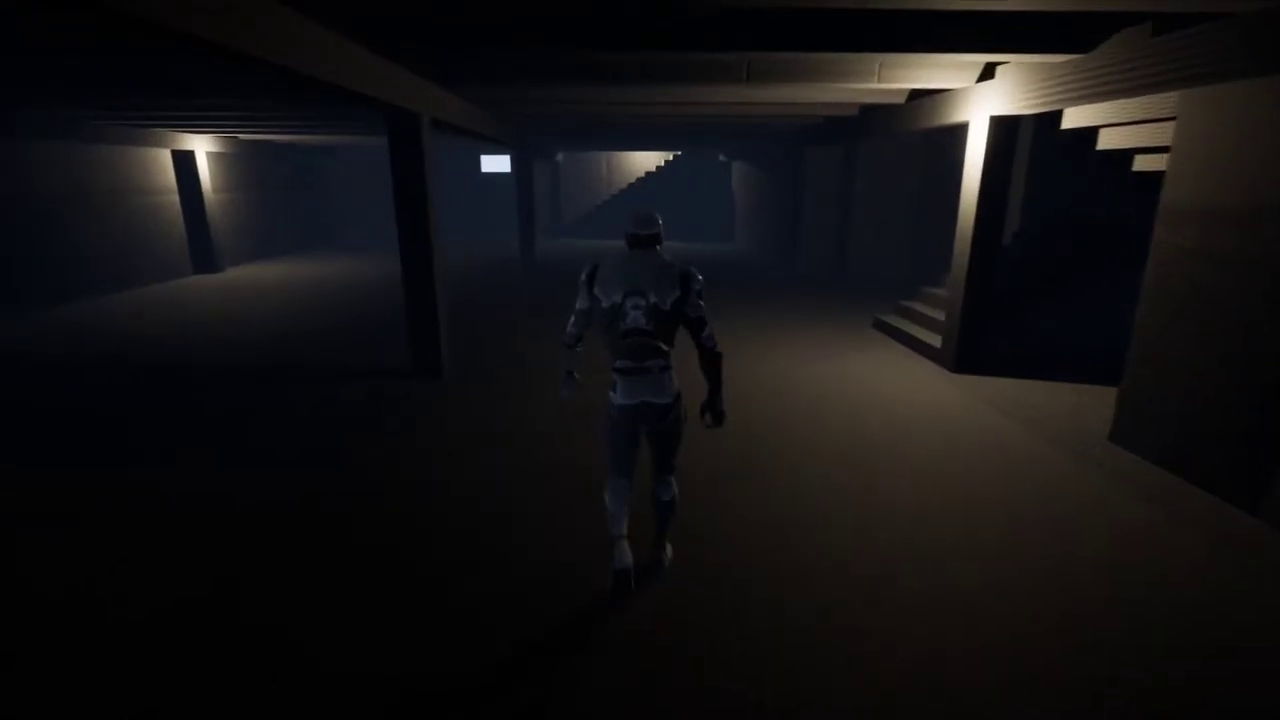
key("w")
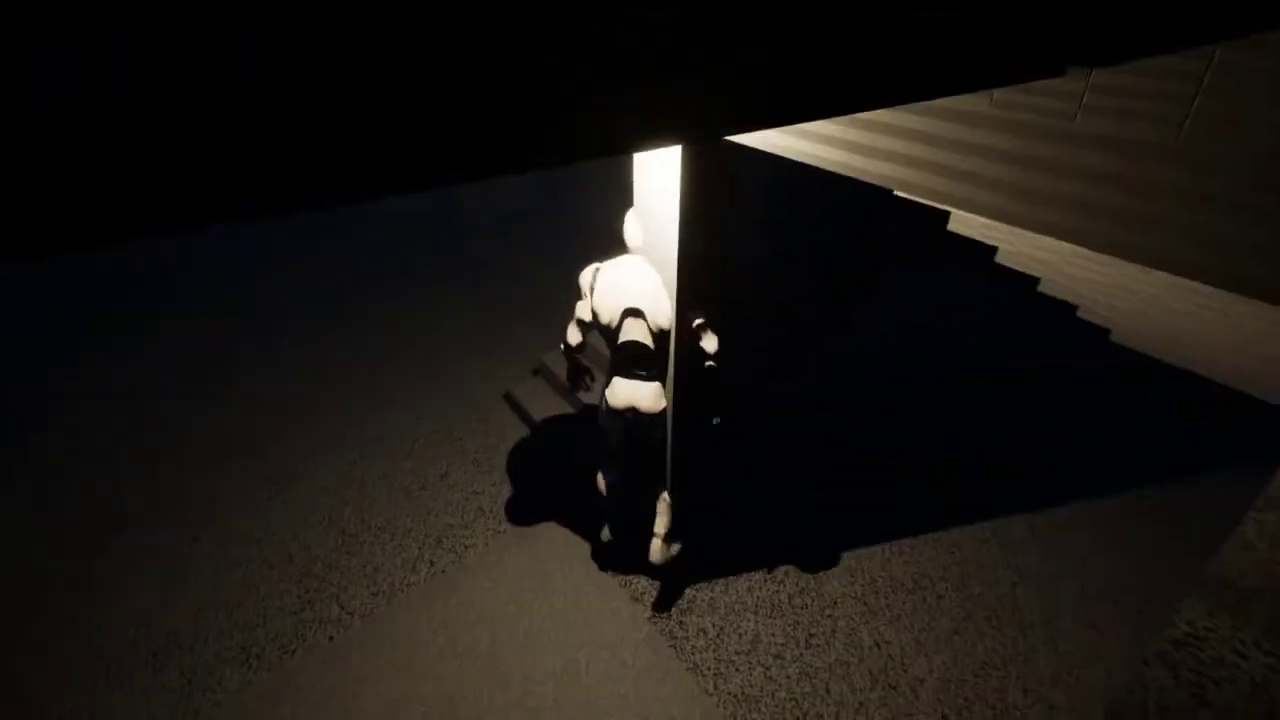
key("w")
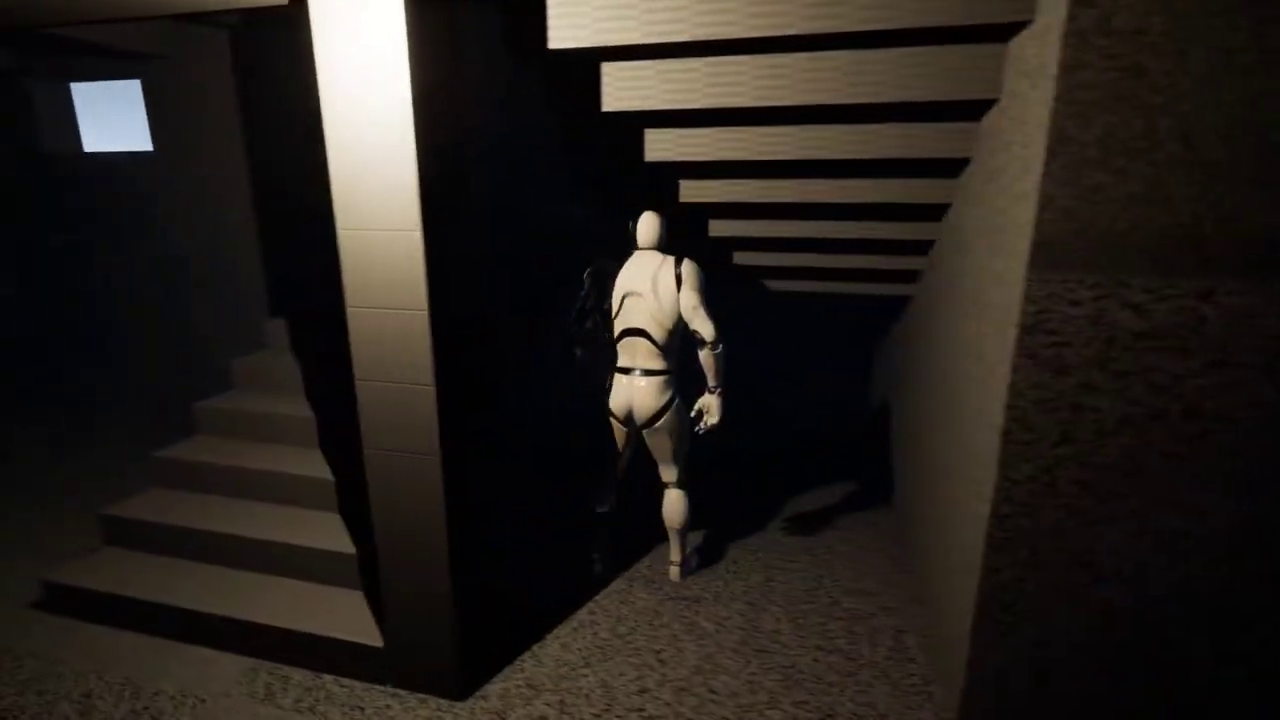
- Move the character in and out of the space beneath the staircase and examine the shadows on the steps and wall
key("w")
key("d")
key("w")
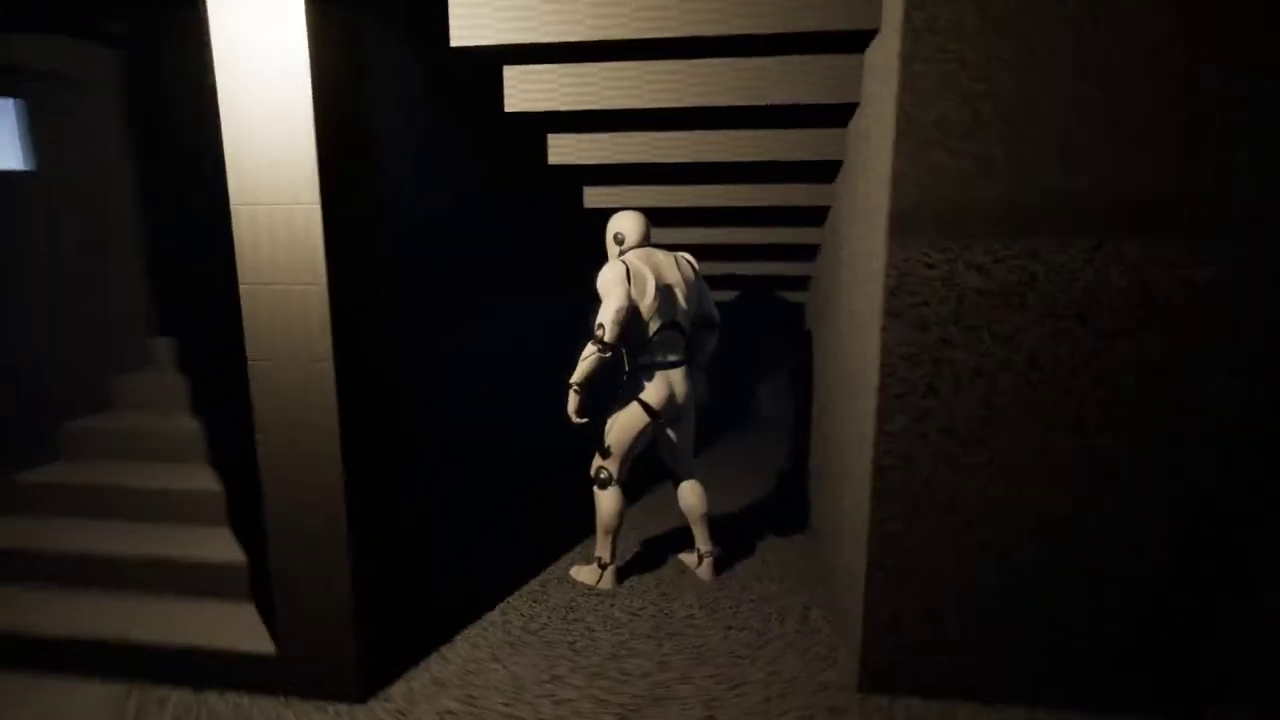
key("w")
key("s")
key("a")
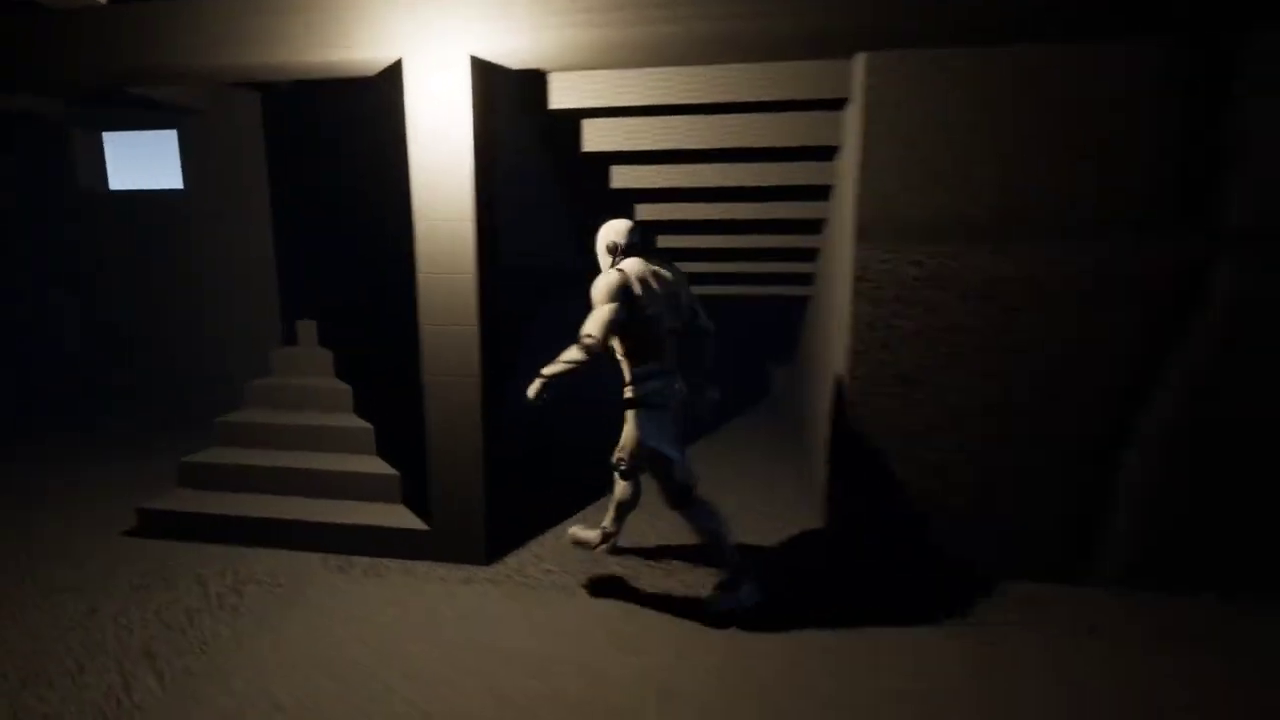
key("d")
key("w")
key("s")
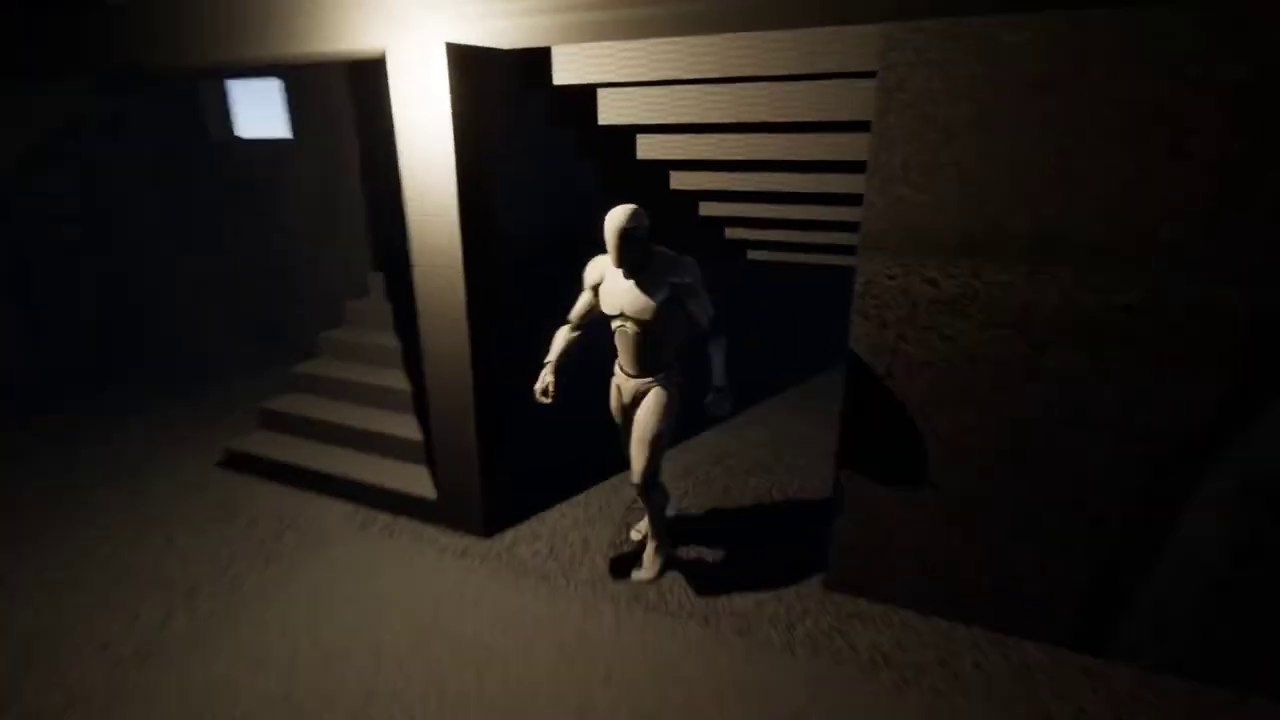
- Walk the character around the foot of the staircase to the window wall and inspect the light falling there
key("w")
key("a")
key("w")
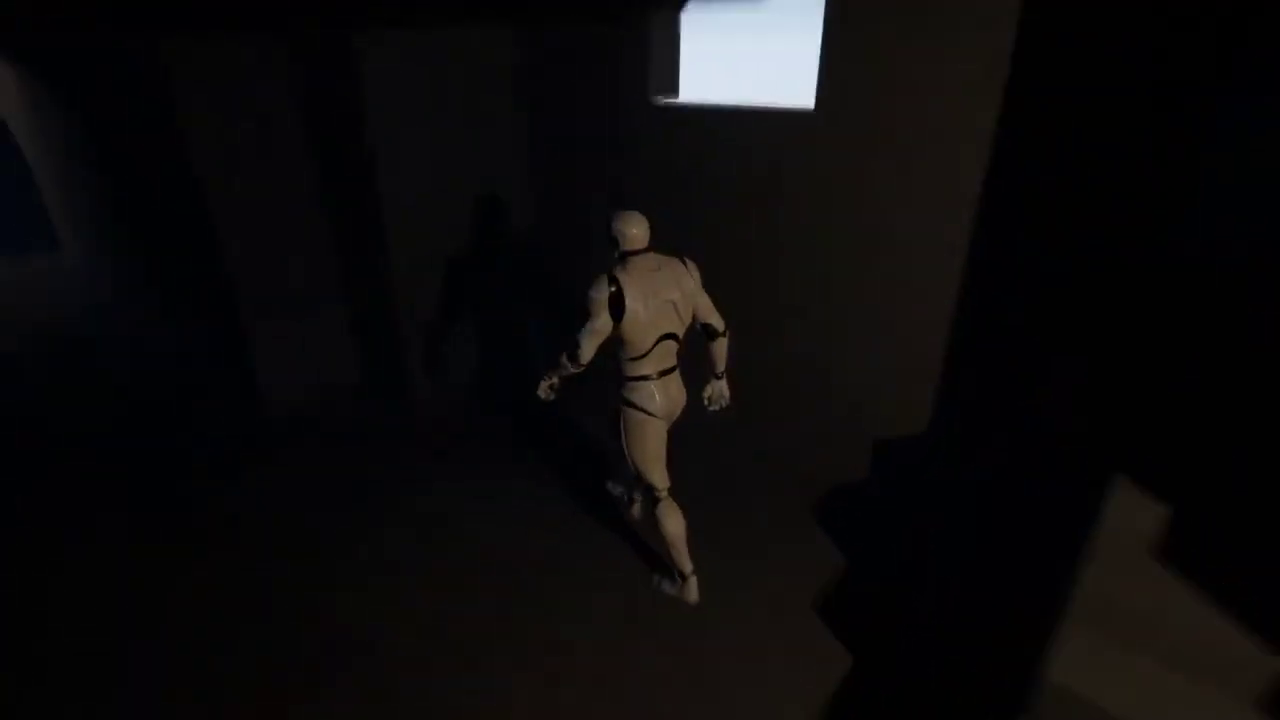
key("a")
key("w")
key("d")
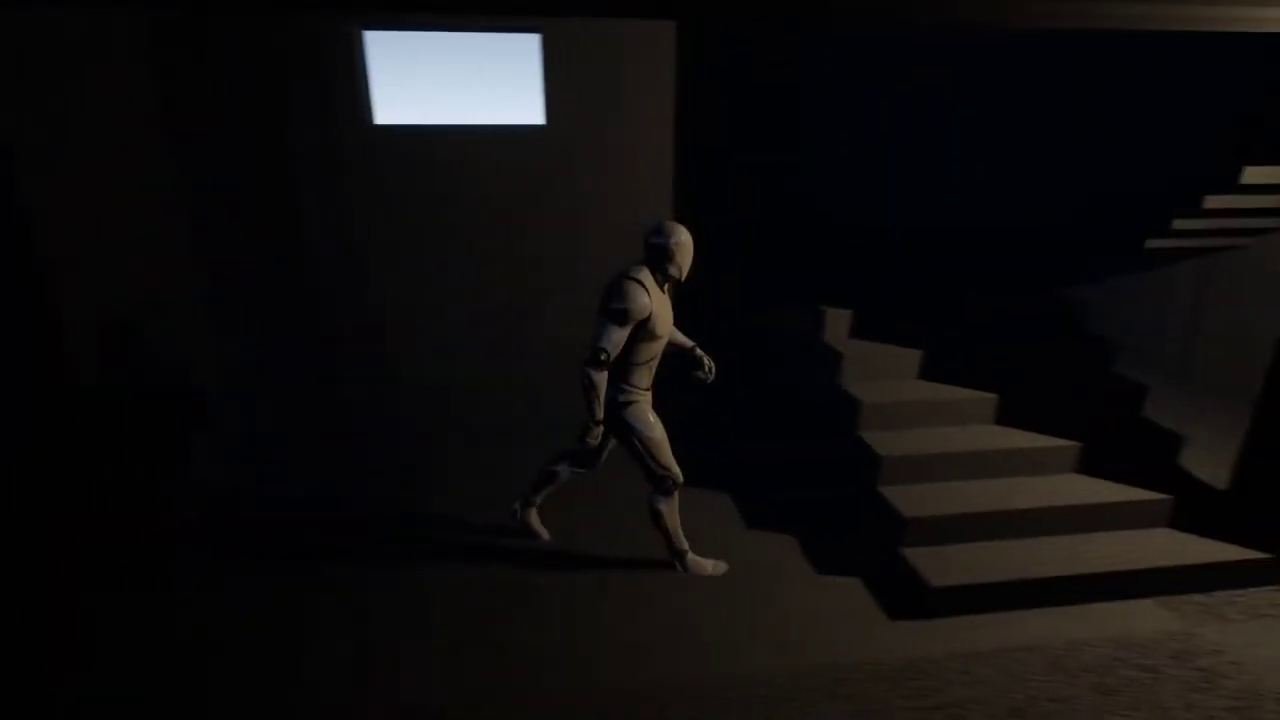
key("w")
key("a")
key("w")
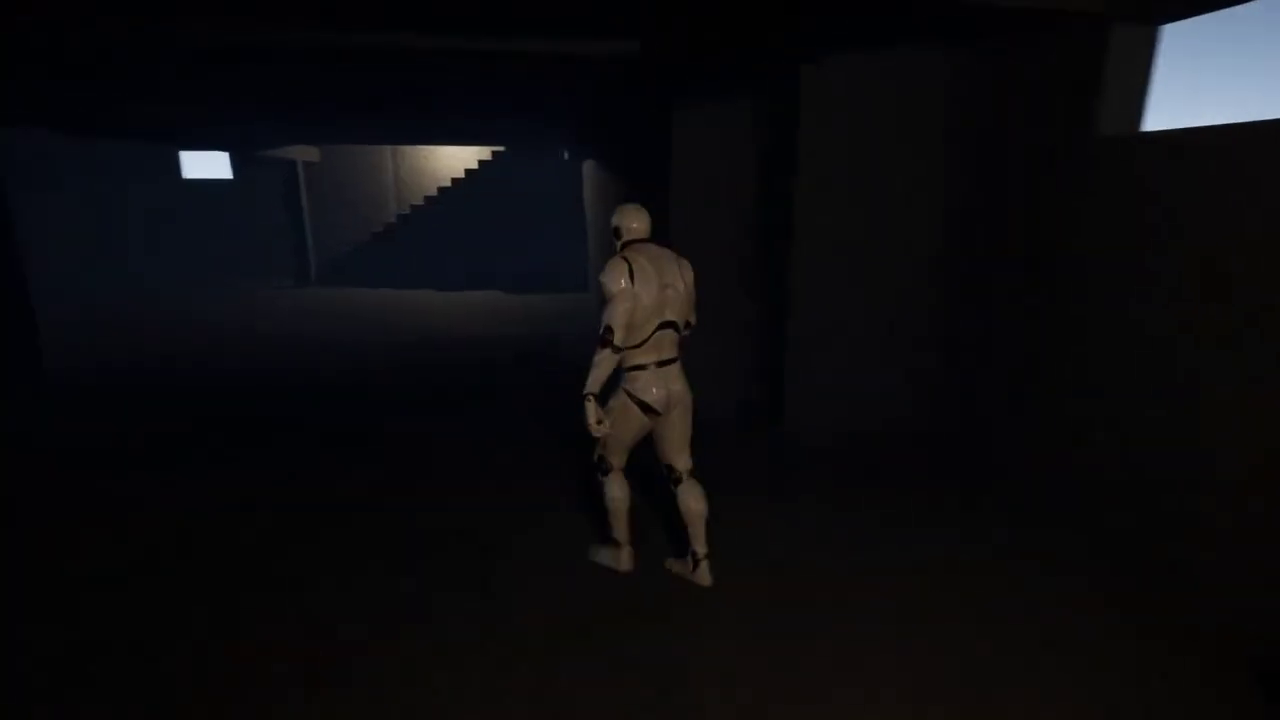
- Run the character across the open basement between the two staircases and compare the lit and dark areas
key("w")
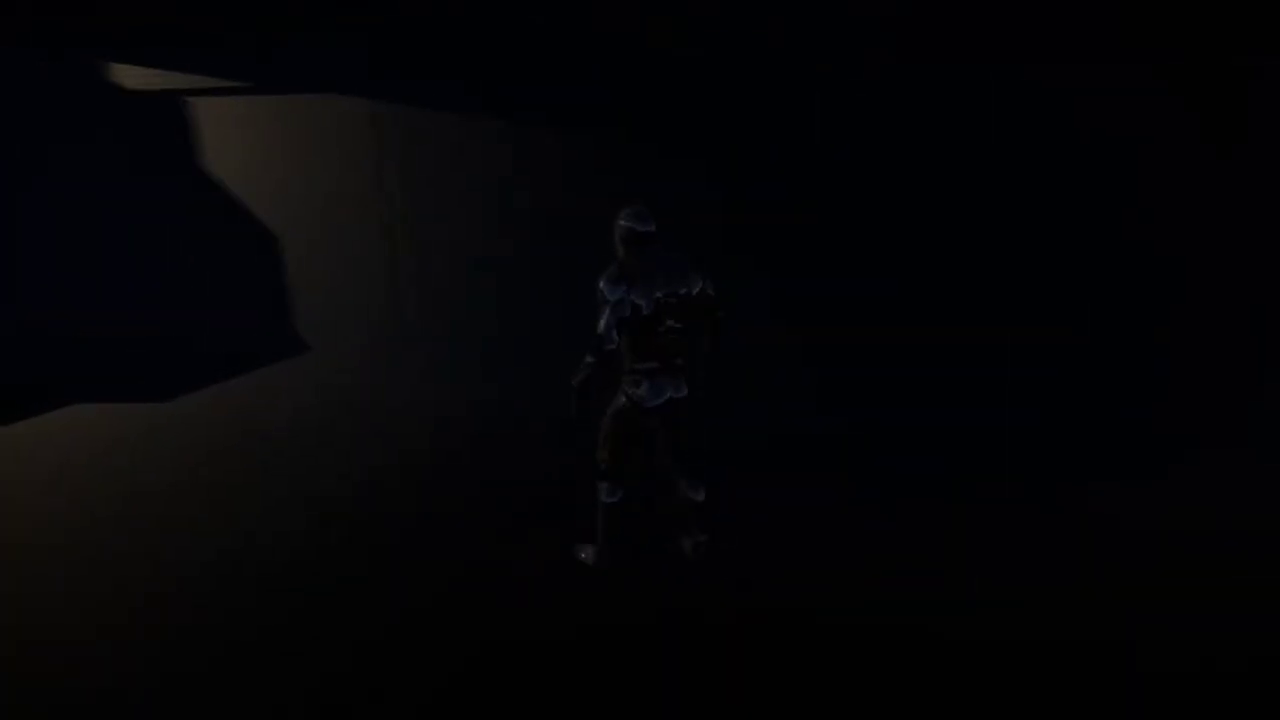
key("a")
key("w")
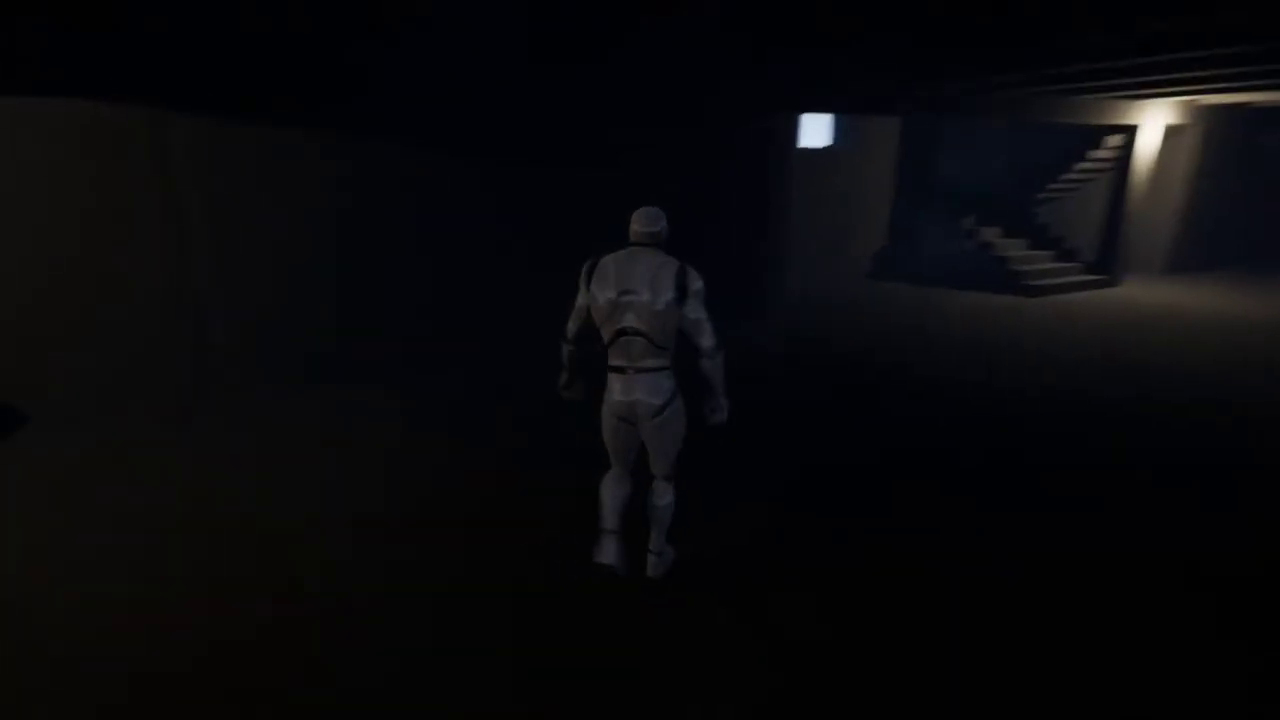
key("w")
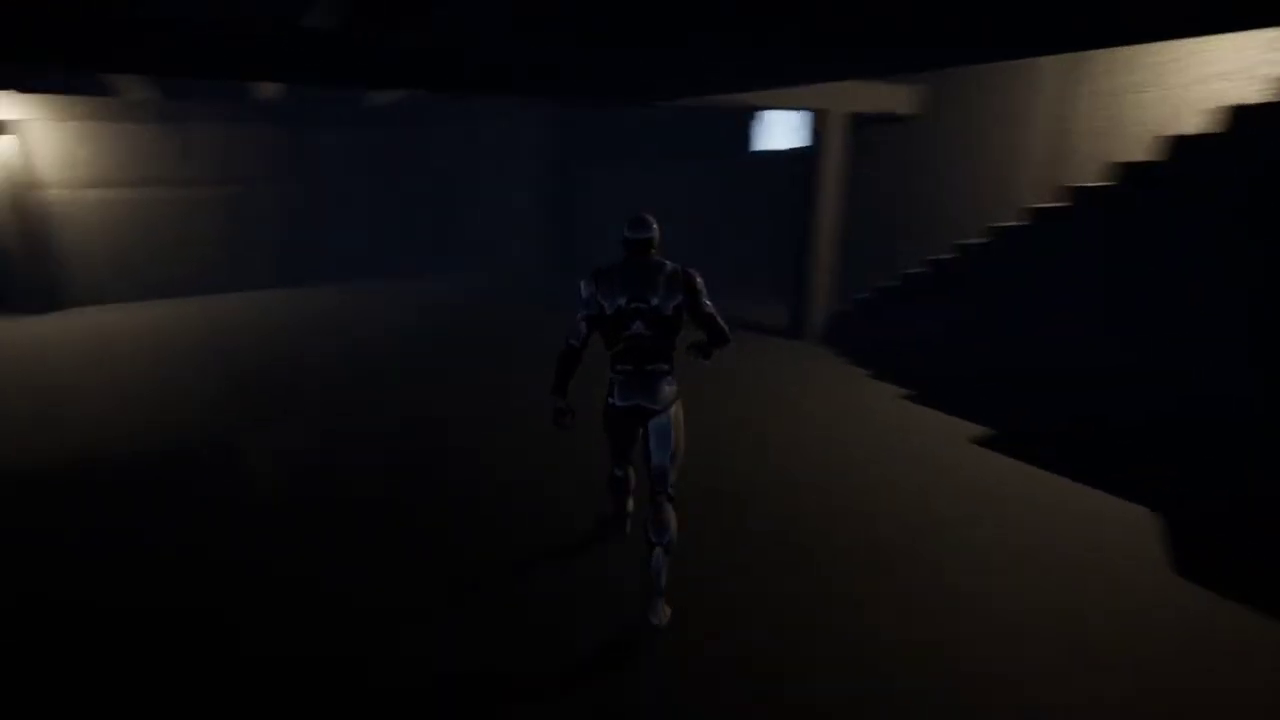
key("w")
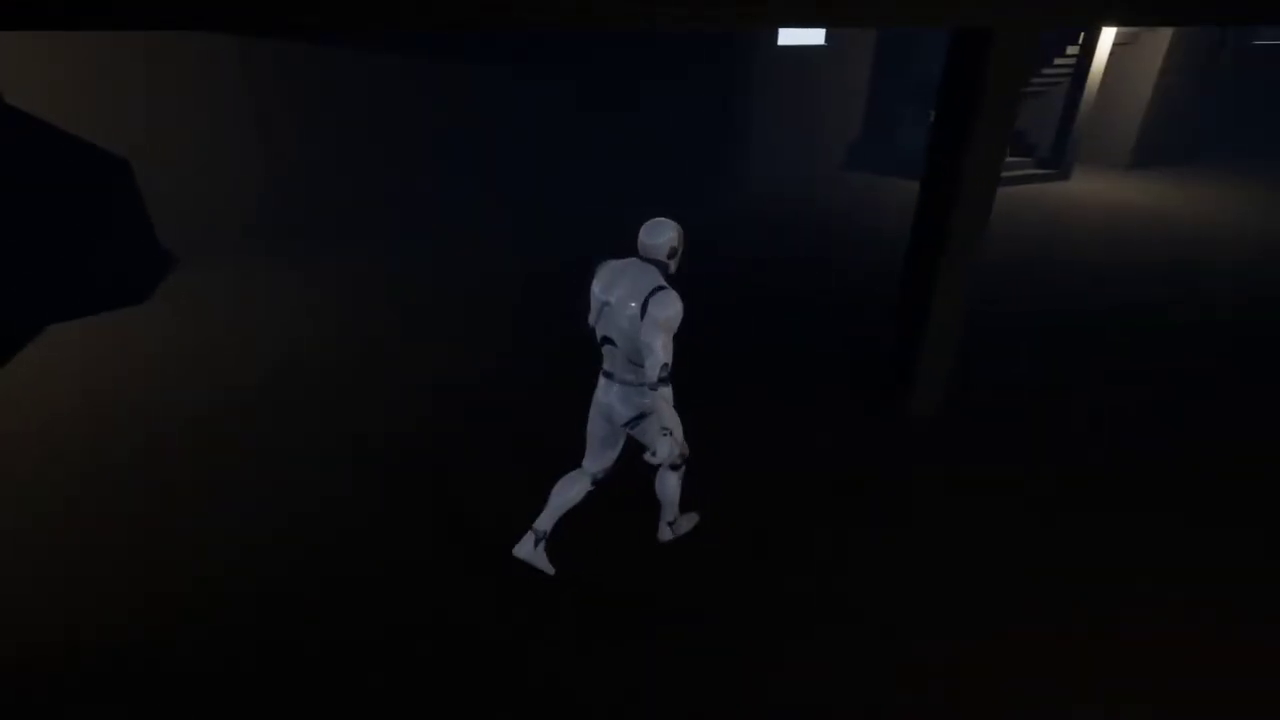
- Walk the character past the dark support post and window to the front of the lit staircase
key("w")
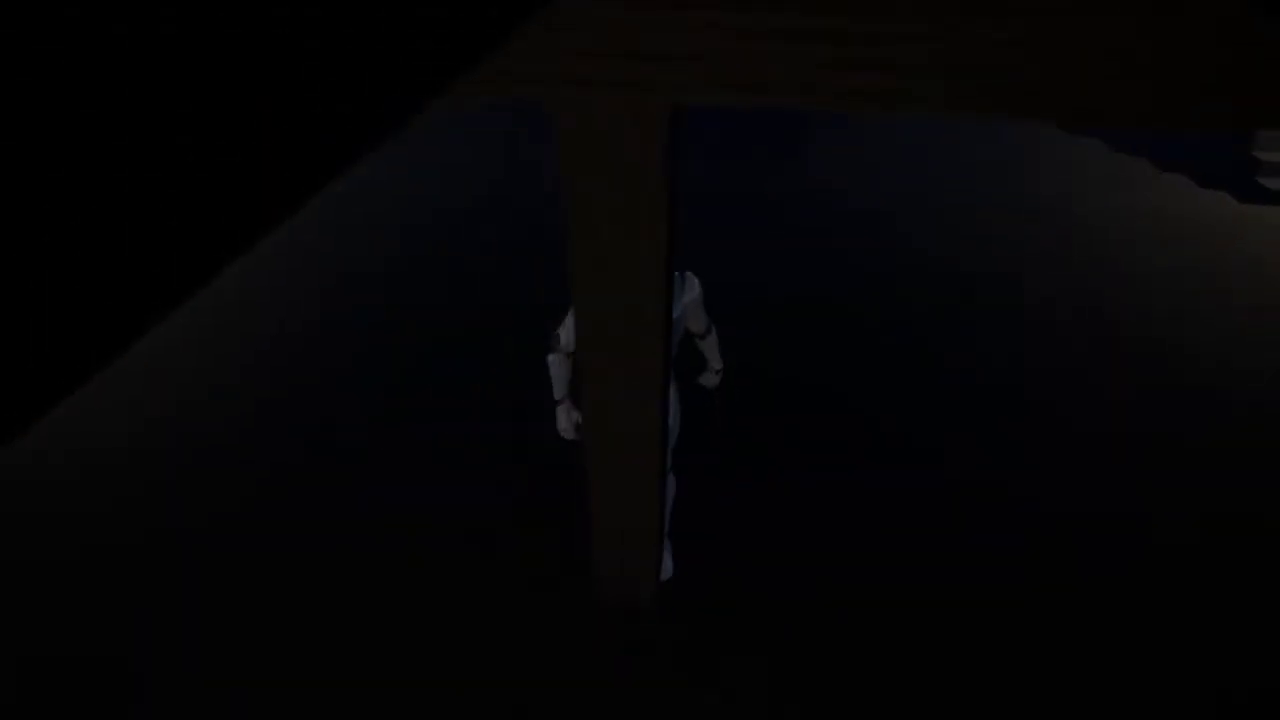
key("s")
key("w")
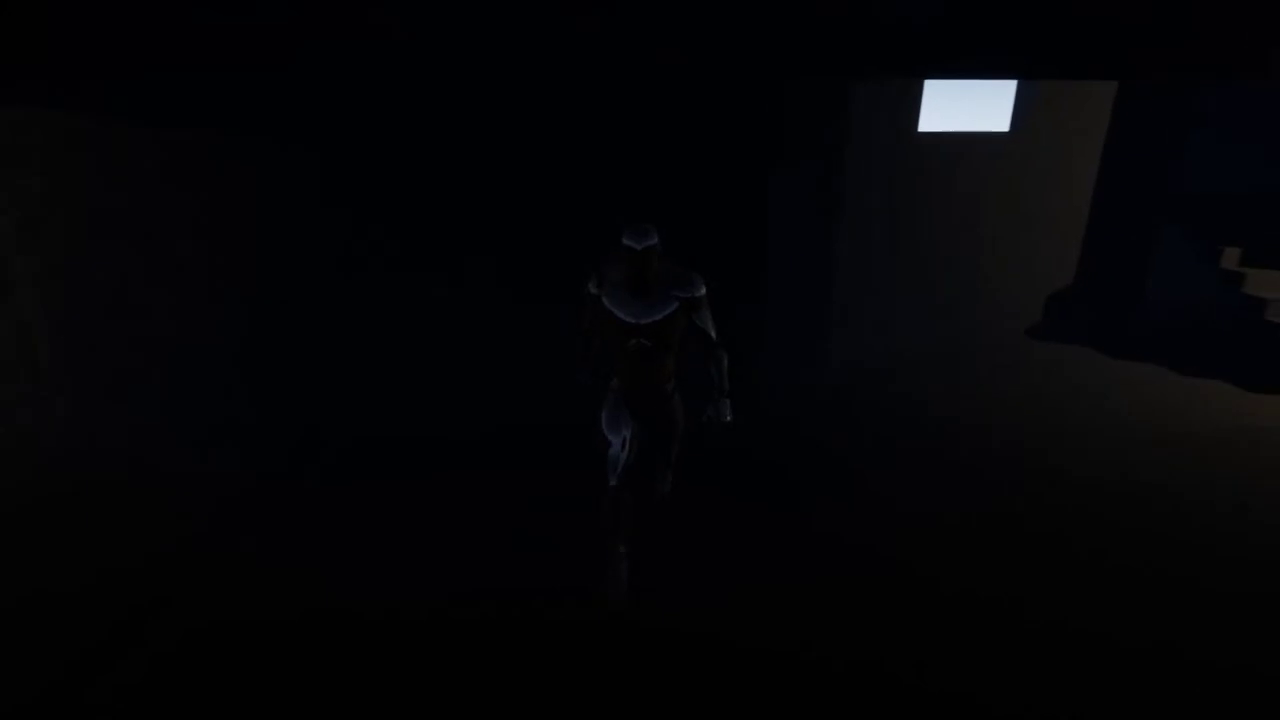
key("w")
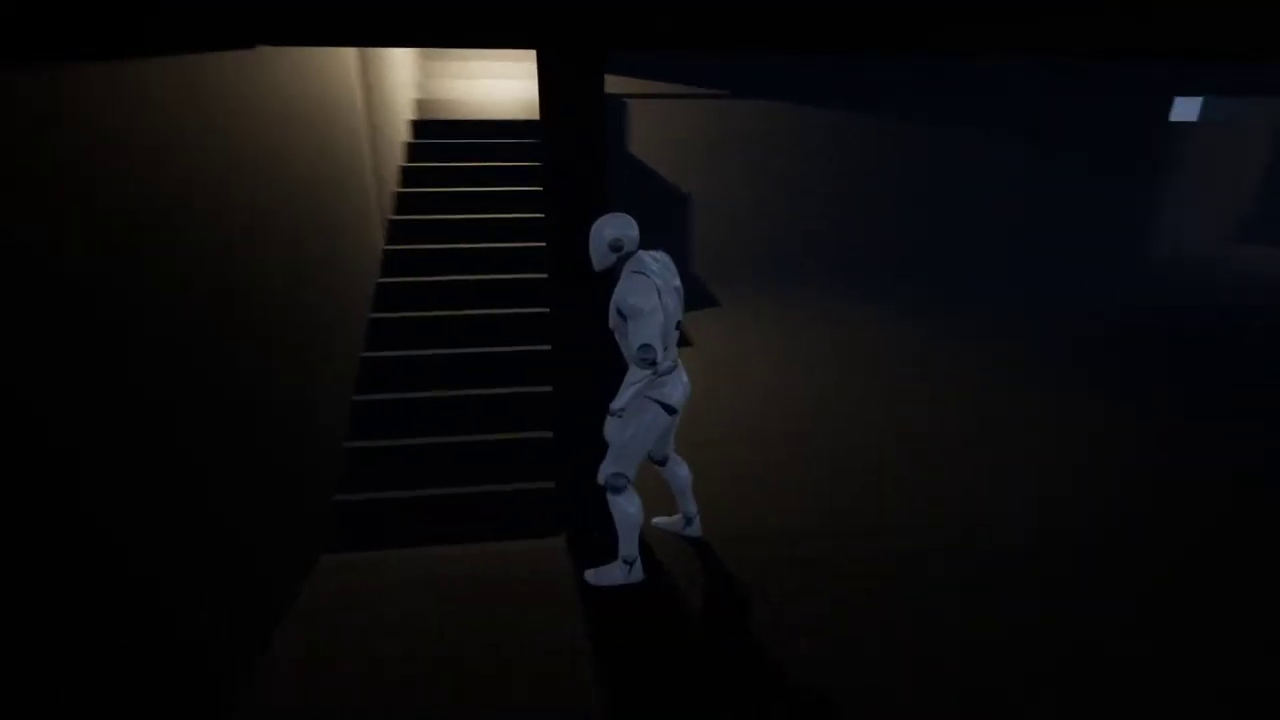
- Walk the character around the open floor beside the lit staircase and inspect the stair shadow on the wall
key("s")
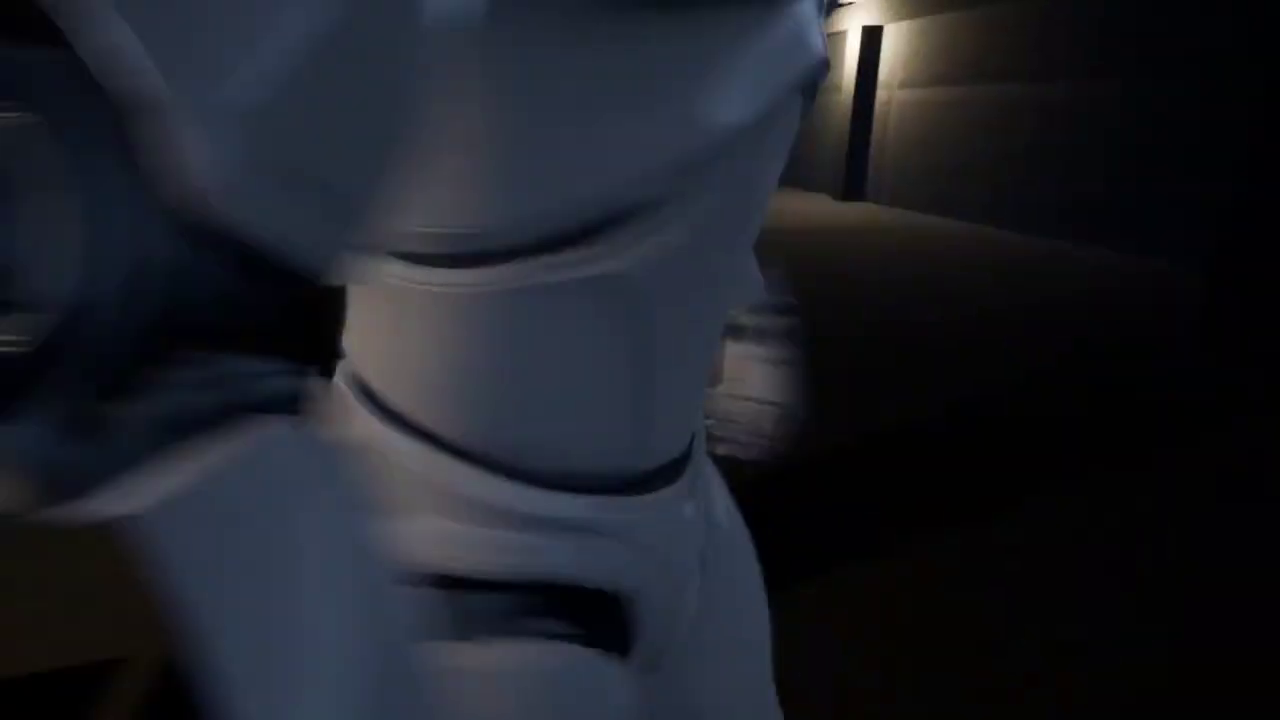
key("d")
key("w")
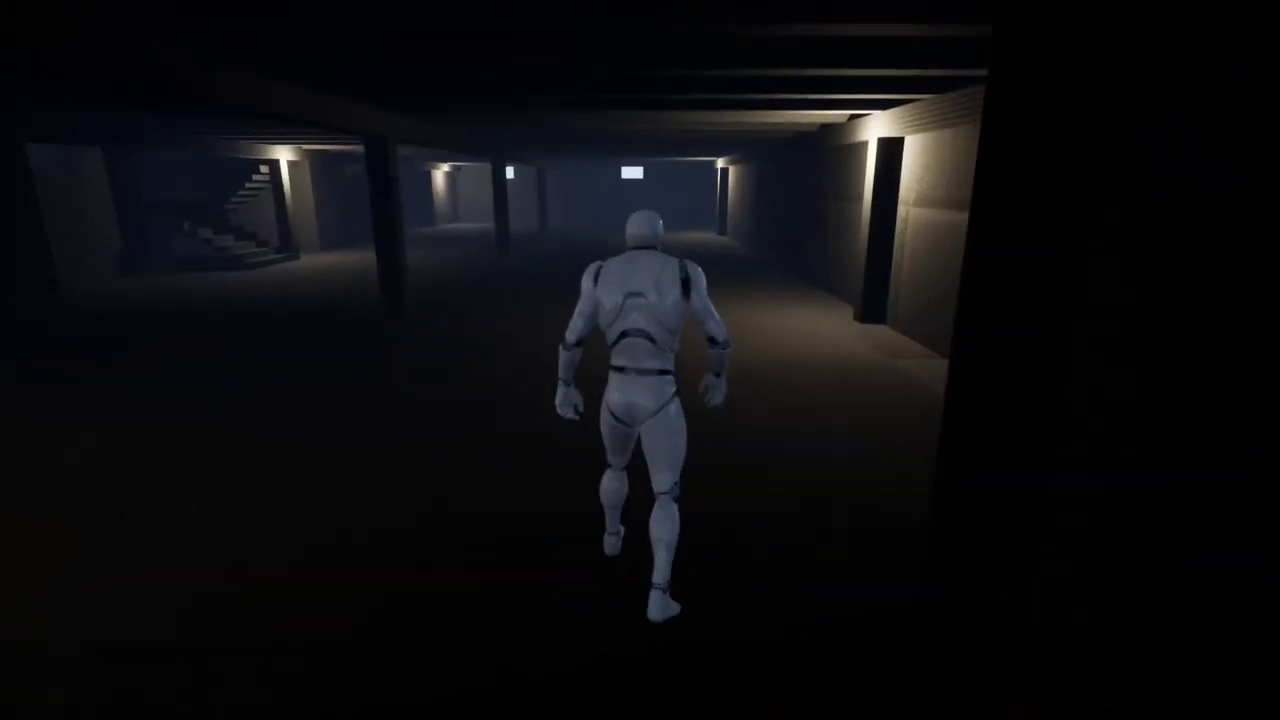
key("d")
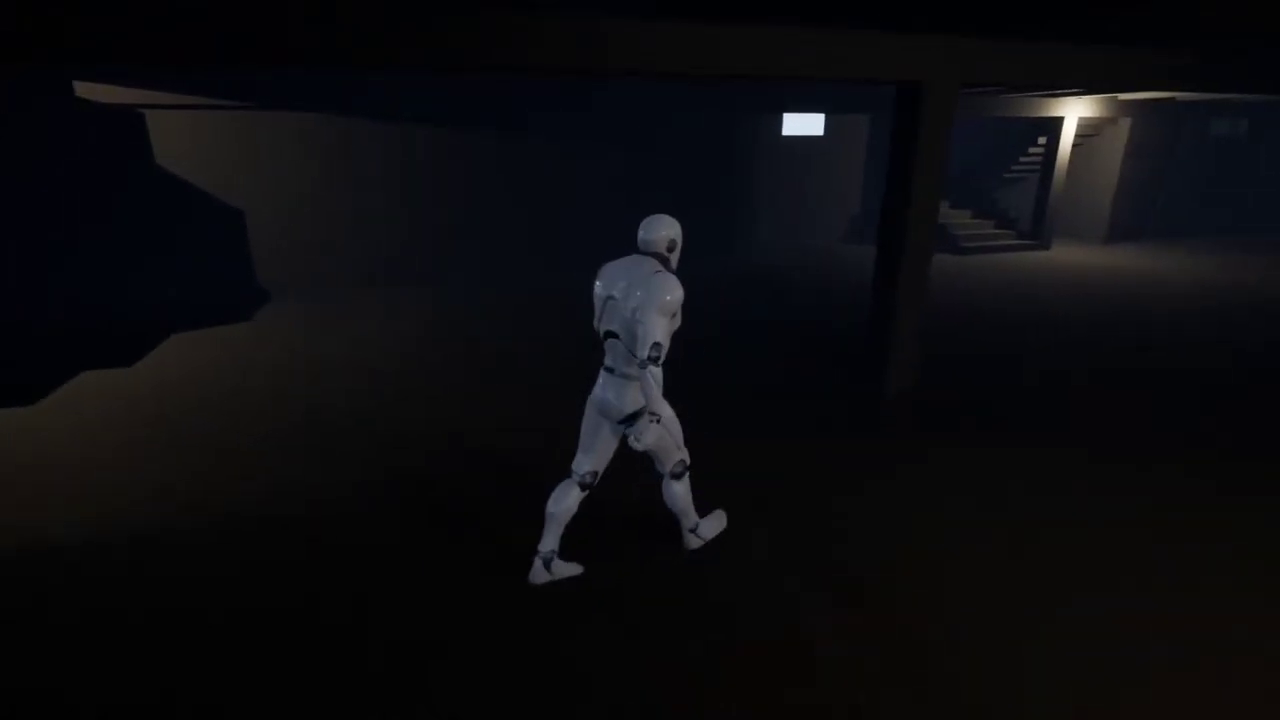
key("w")
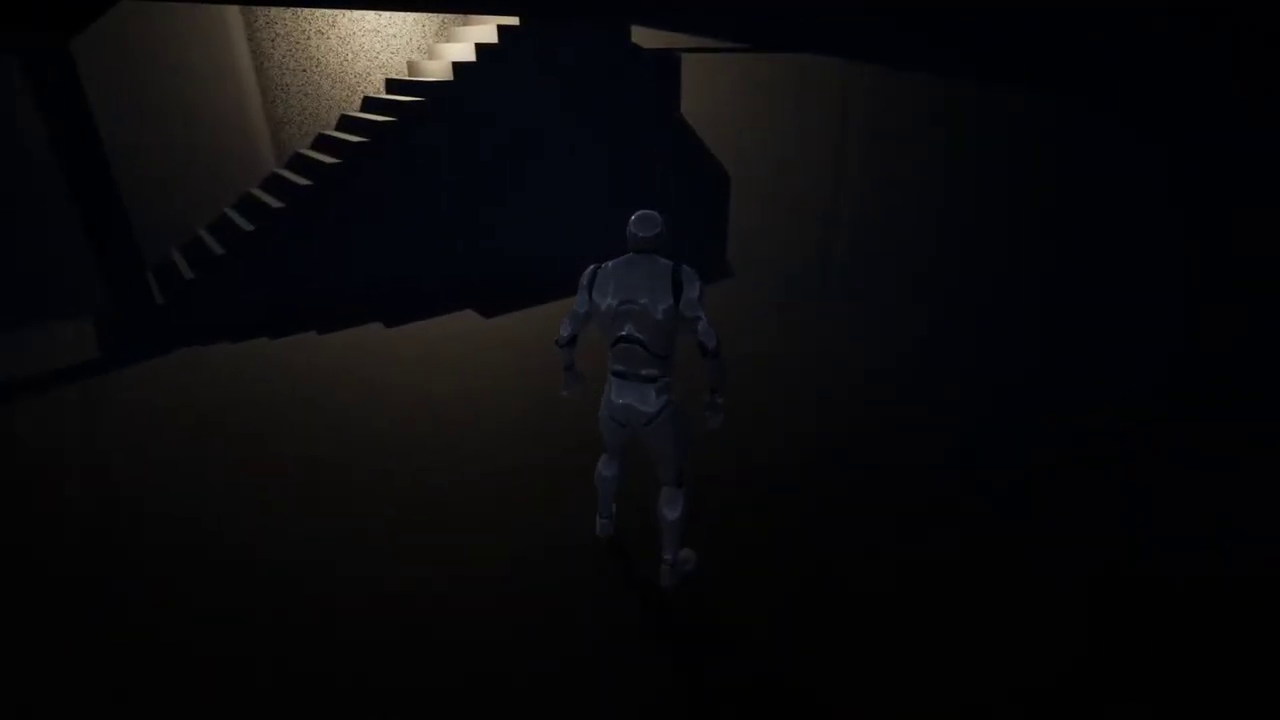
key("w")
key("d")
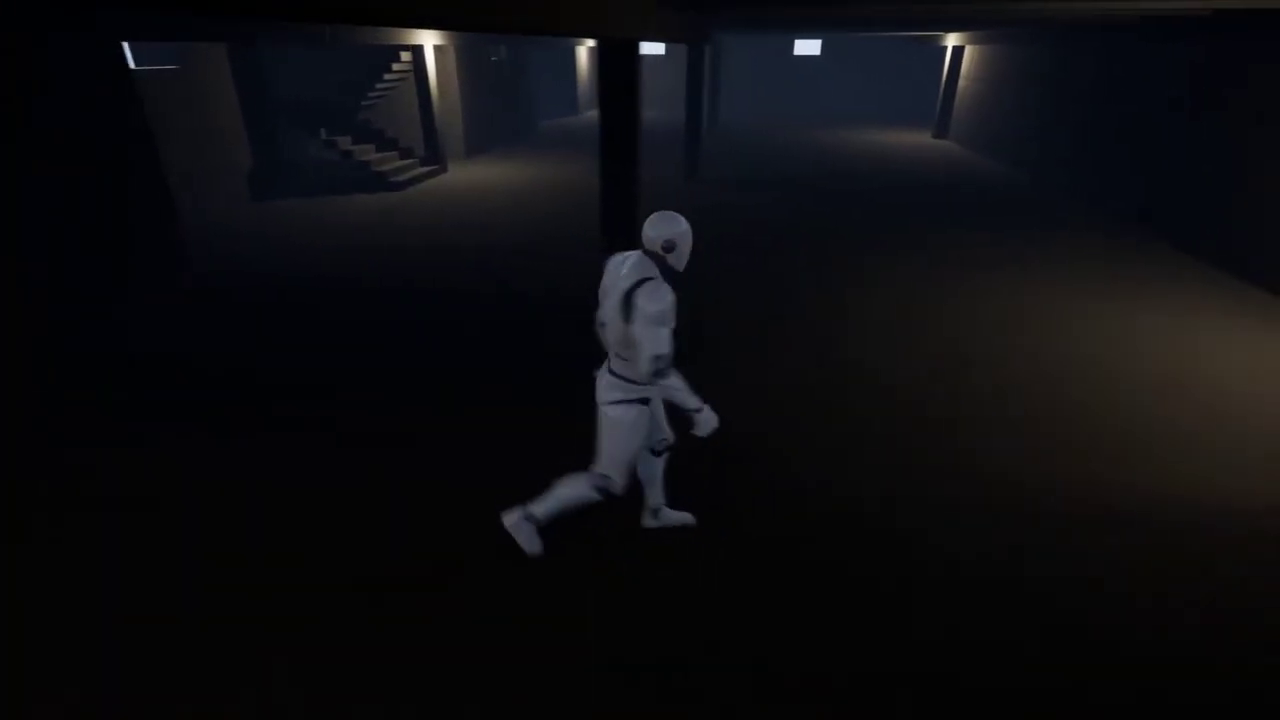
- Walk the character across the basement to the lit support post and check how its light falls on the wall
key("w")
key("w")
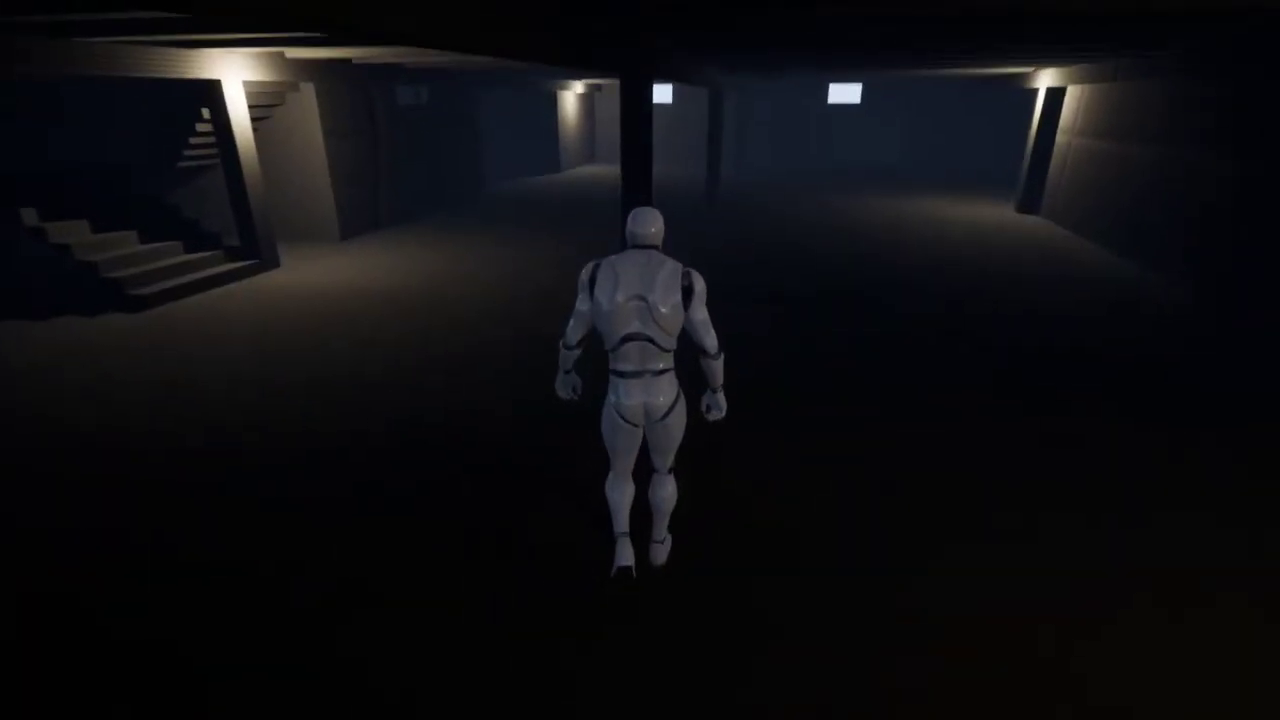
key("w")
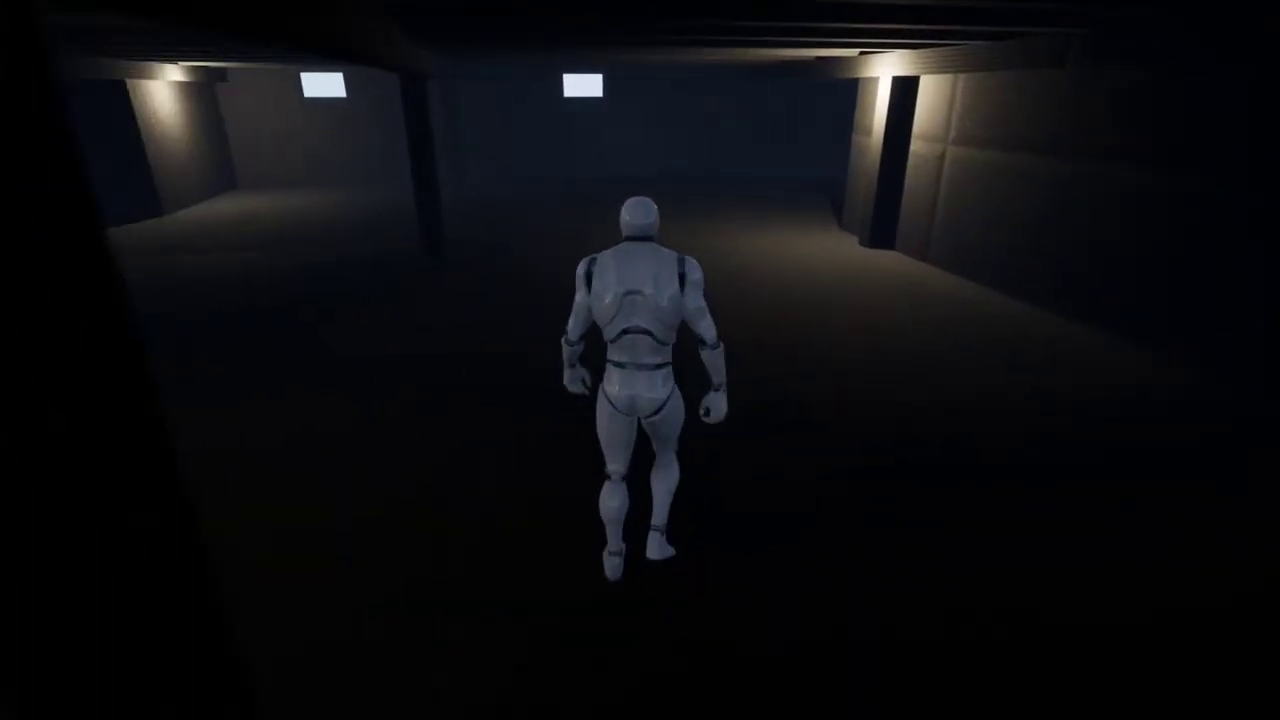
key("w")
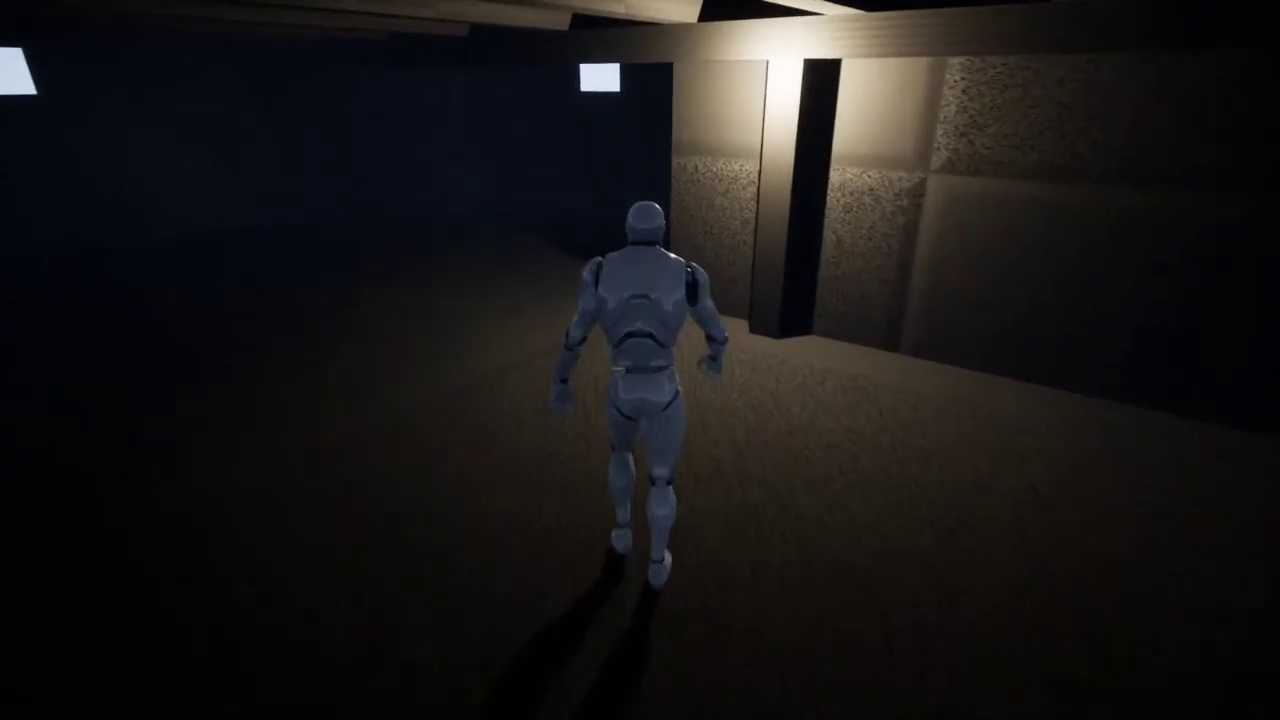
key("d")
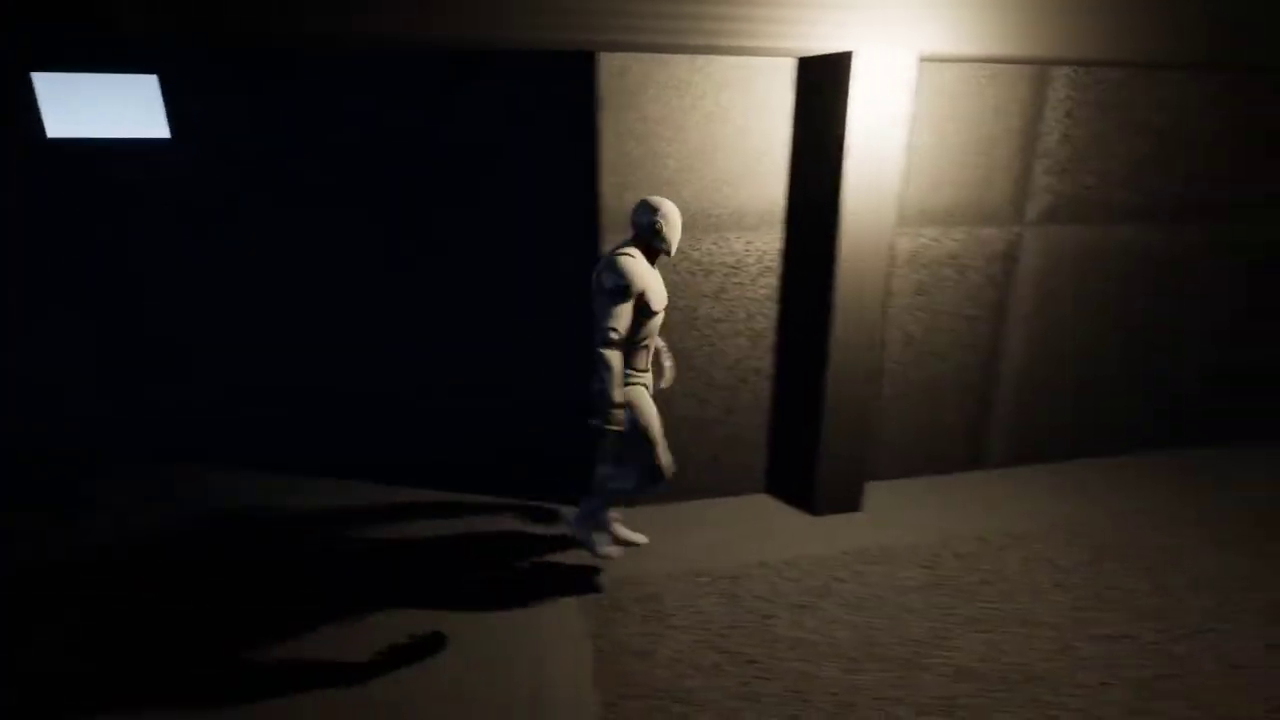
- Move the character around the lit support post and wall corner and examine the light and shadows from several angles
key("w")
key("d")
key("w")
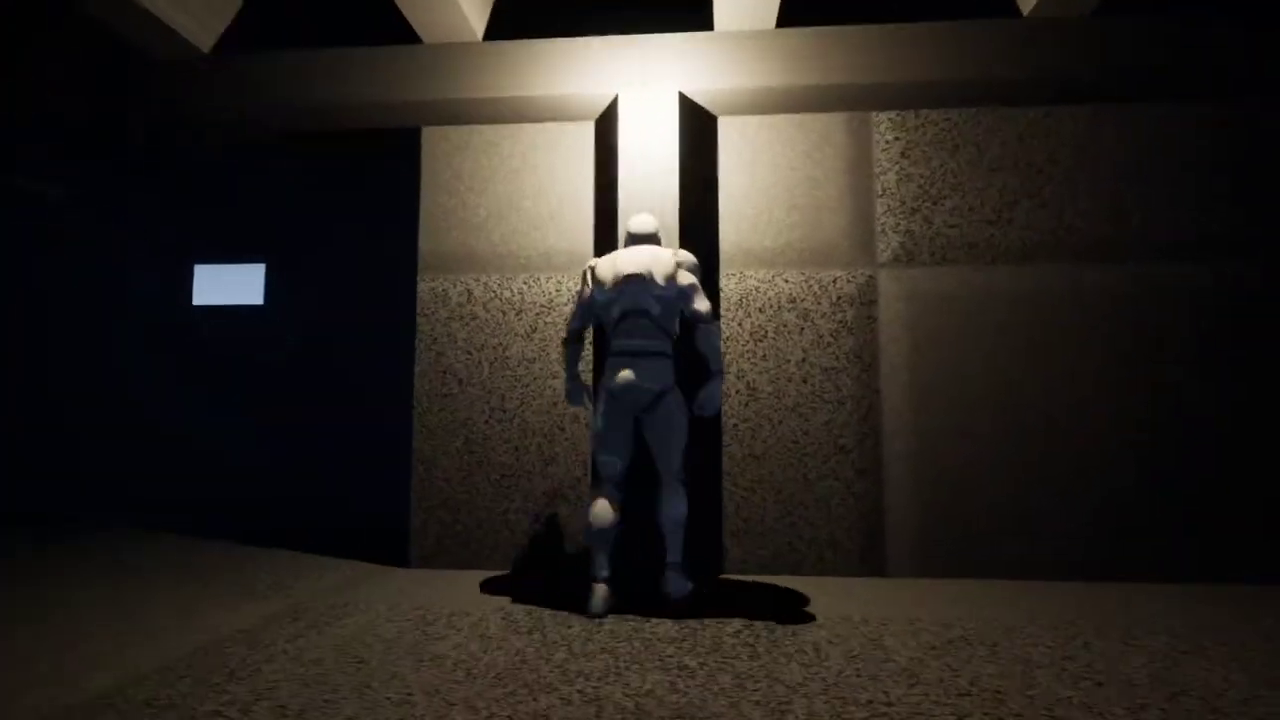
key("a")
key("w")
key("w")
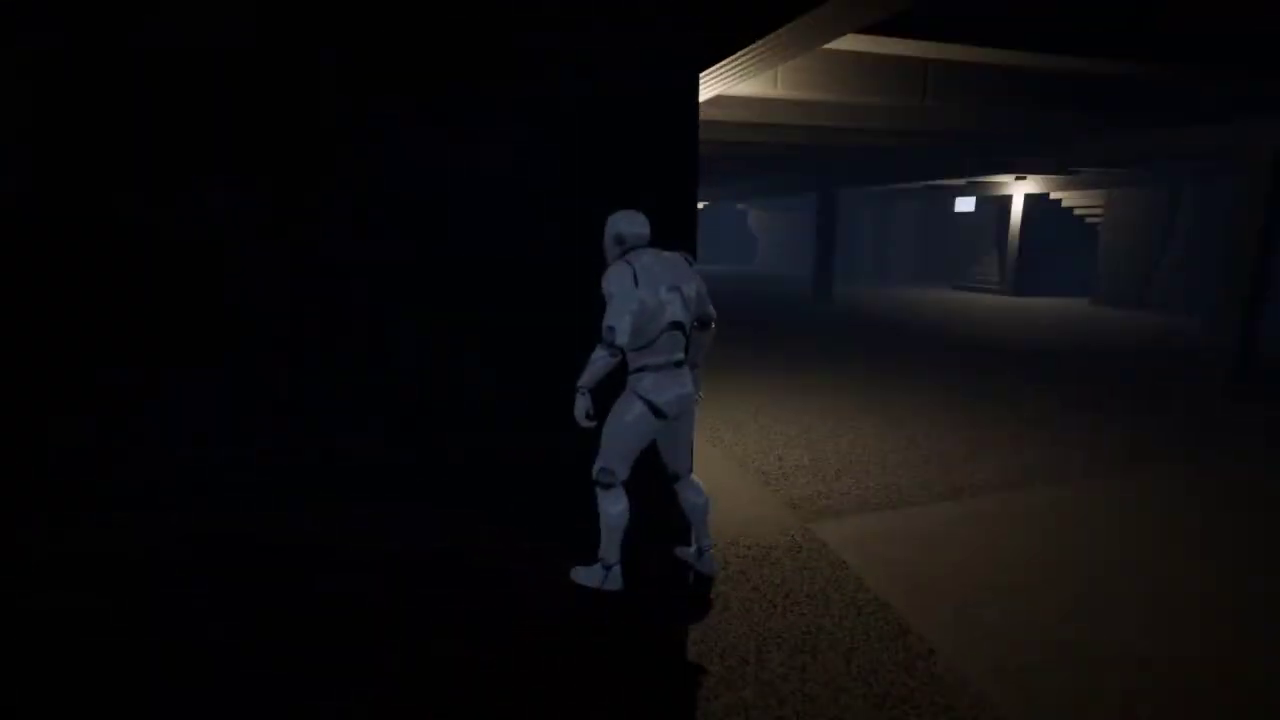
key("d")
key("w")
key("s")
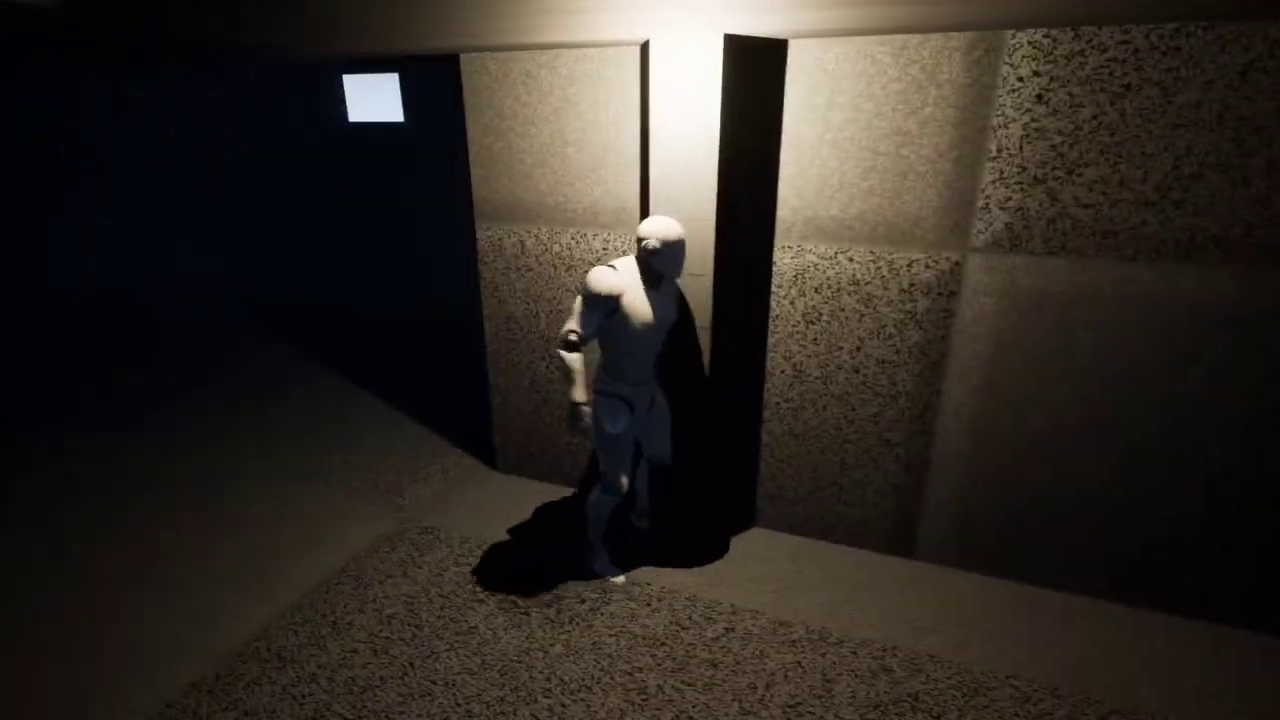
key("a")
key("w")
- Walk the character through the unlit corner past the window and check how dark the area is
key("w")
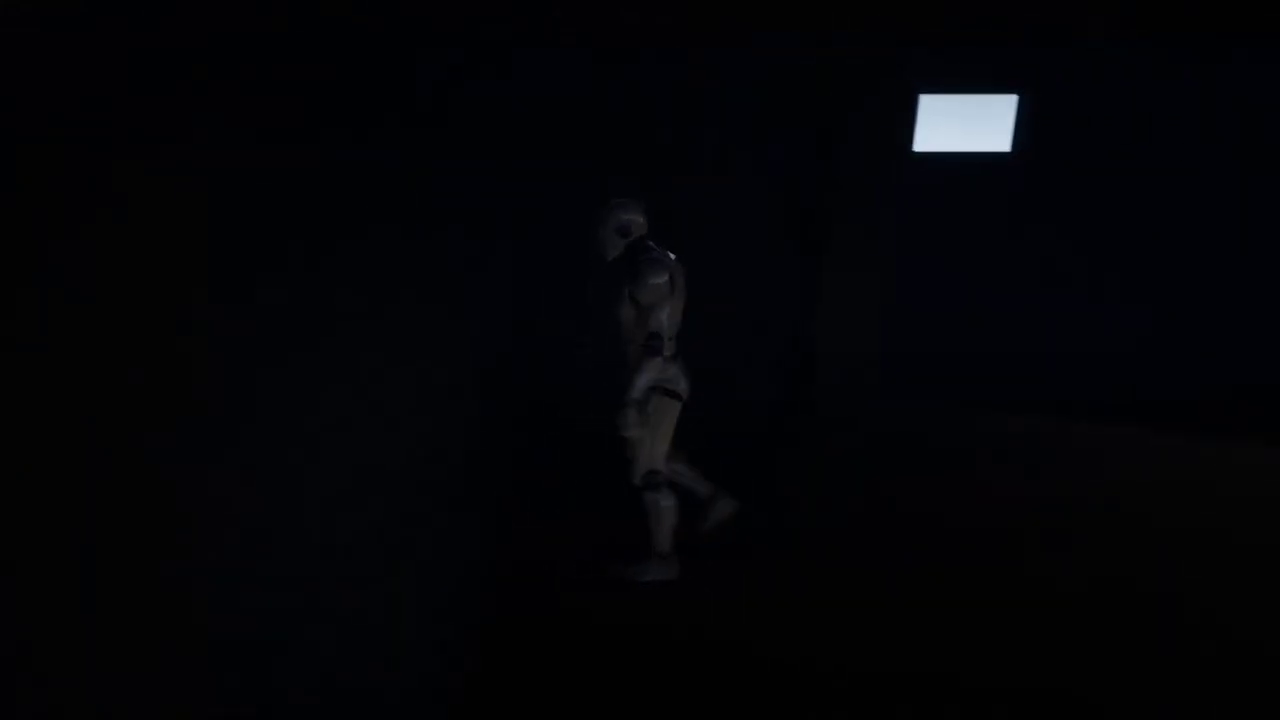
key("w")
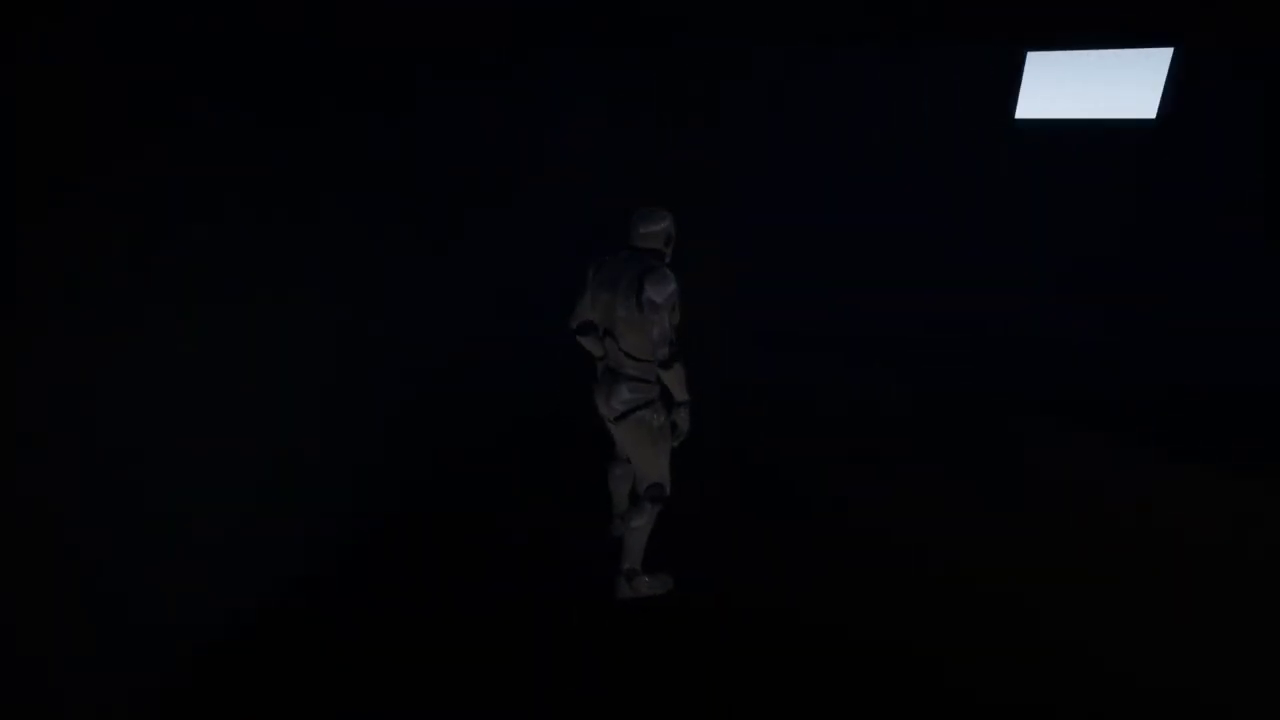
key("w")
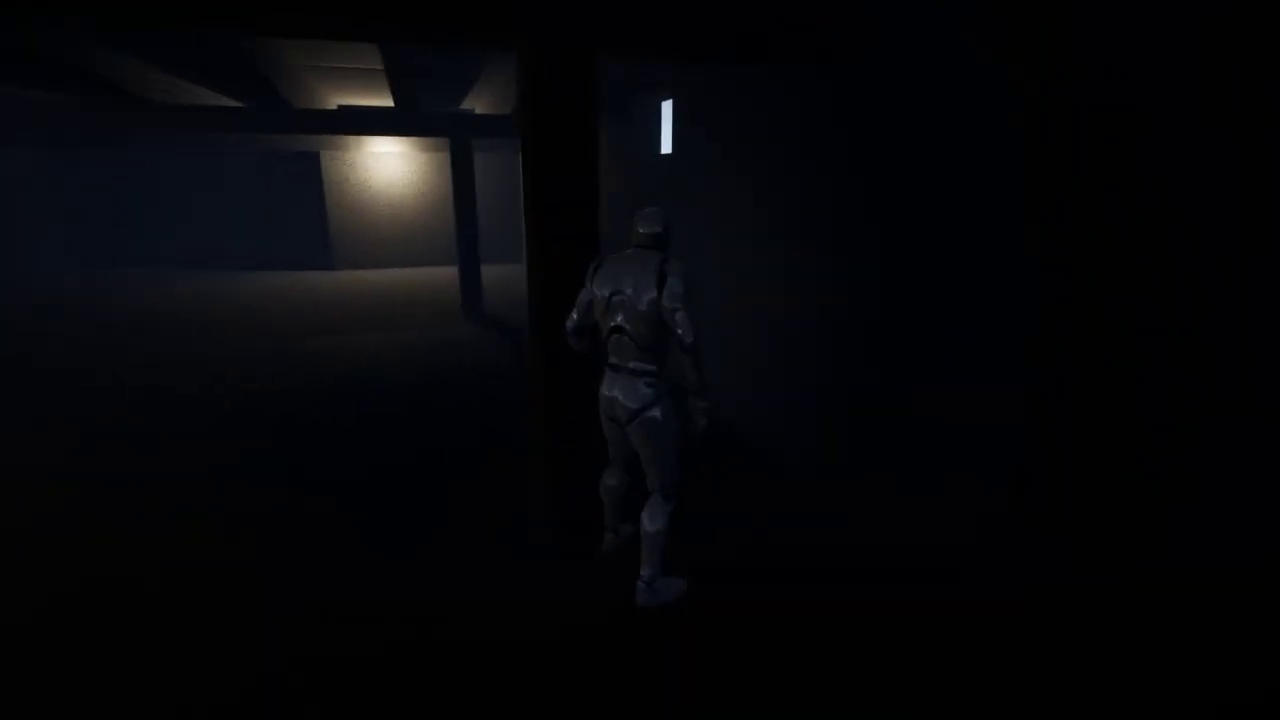
key("w")
key("w")
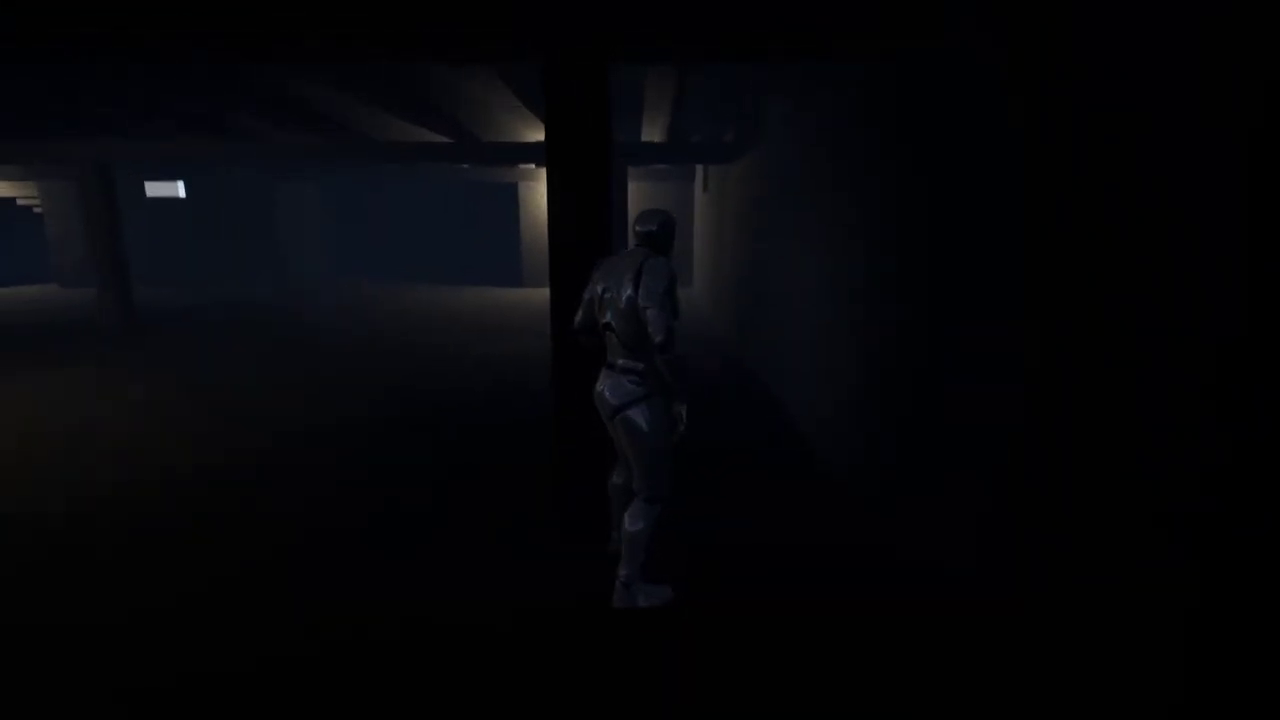
key("w")
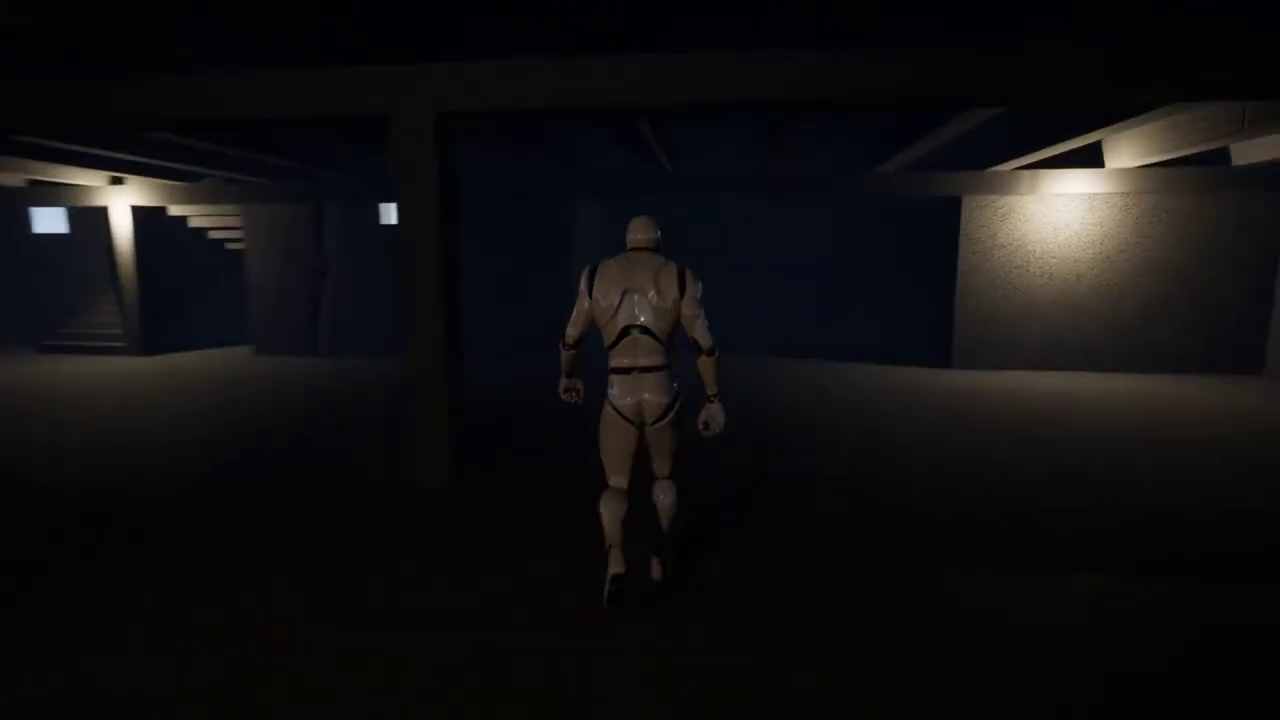
- Run the character through the dark area and along the wall to the lit post at the foot of the stairs
key("w")
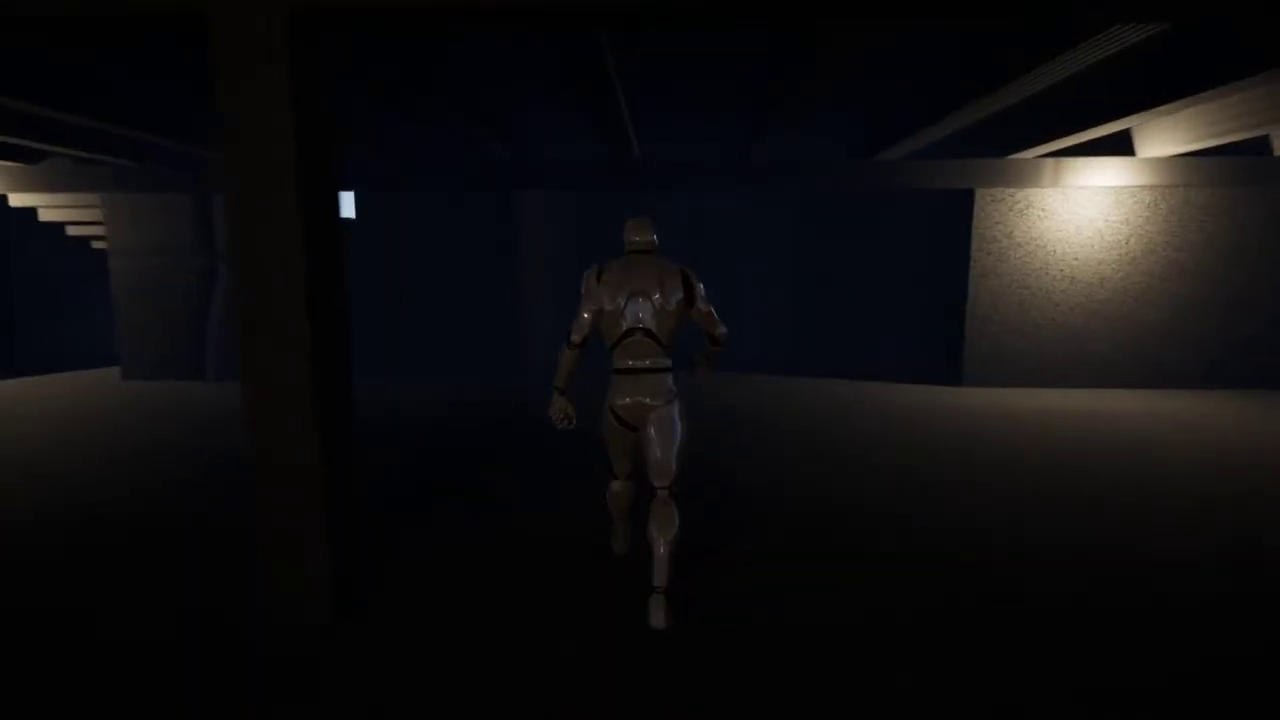
key("w")
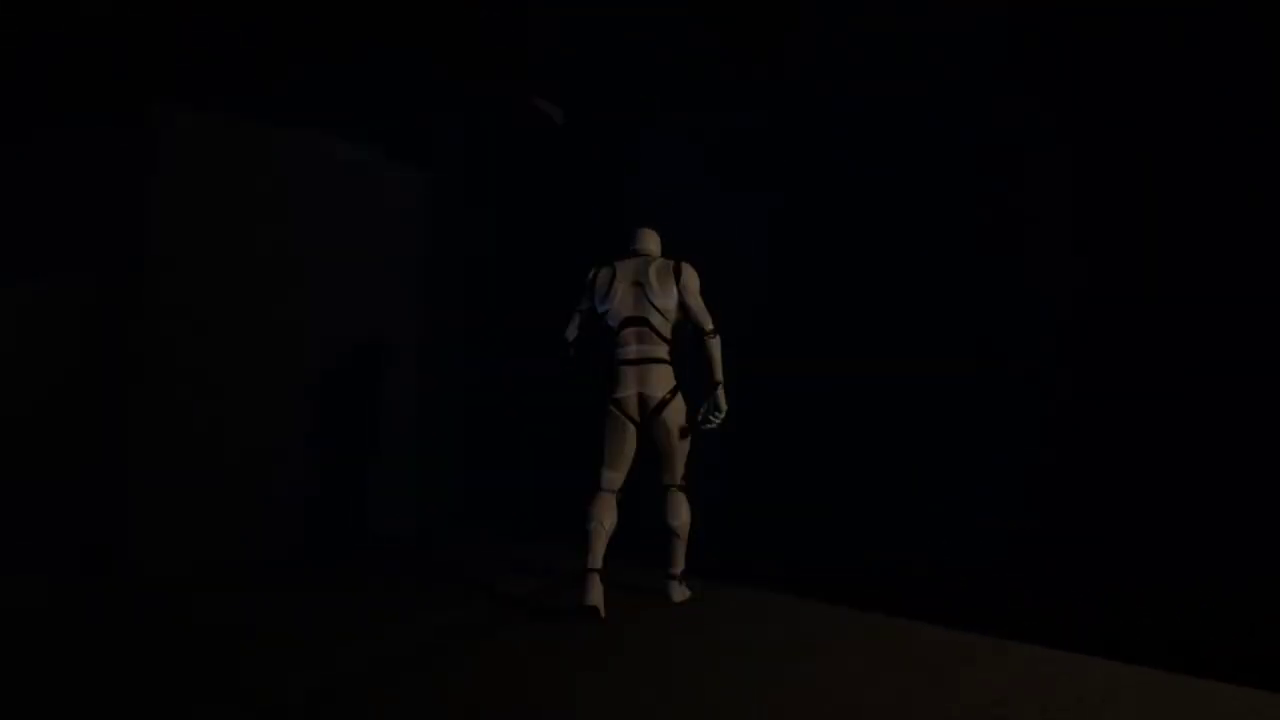
key("w")
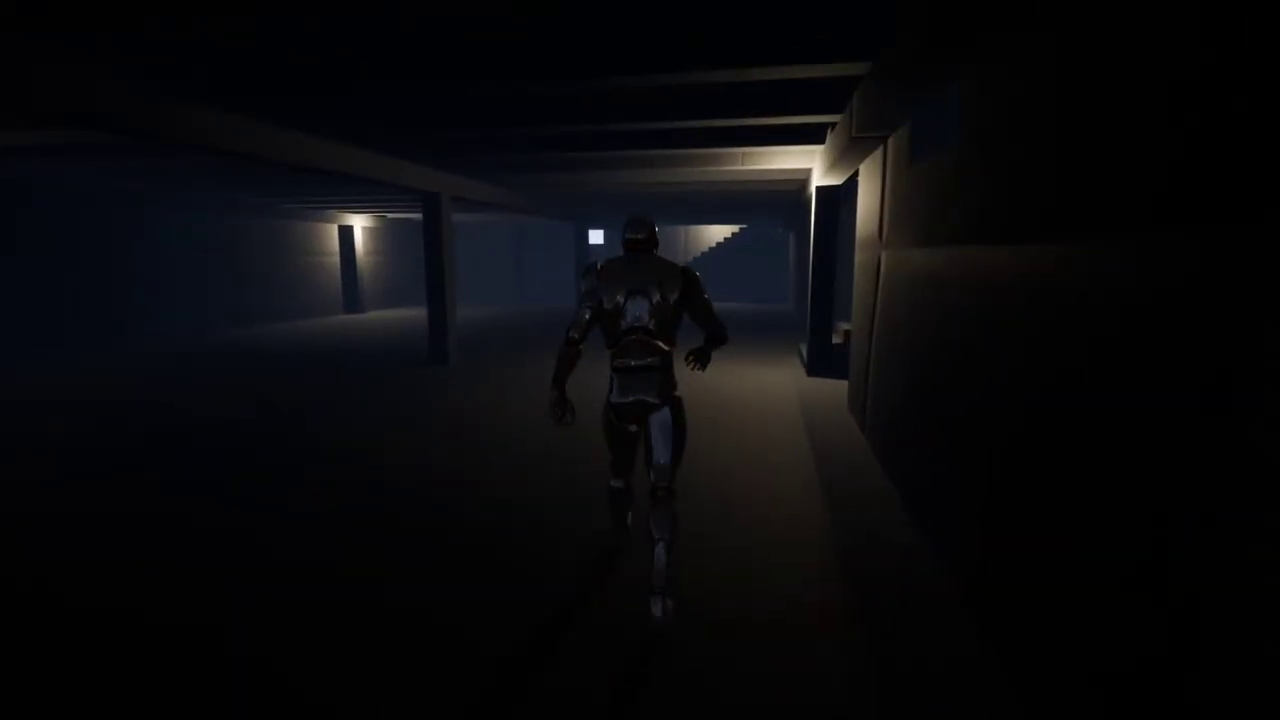
key("w")
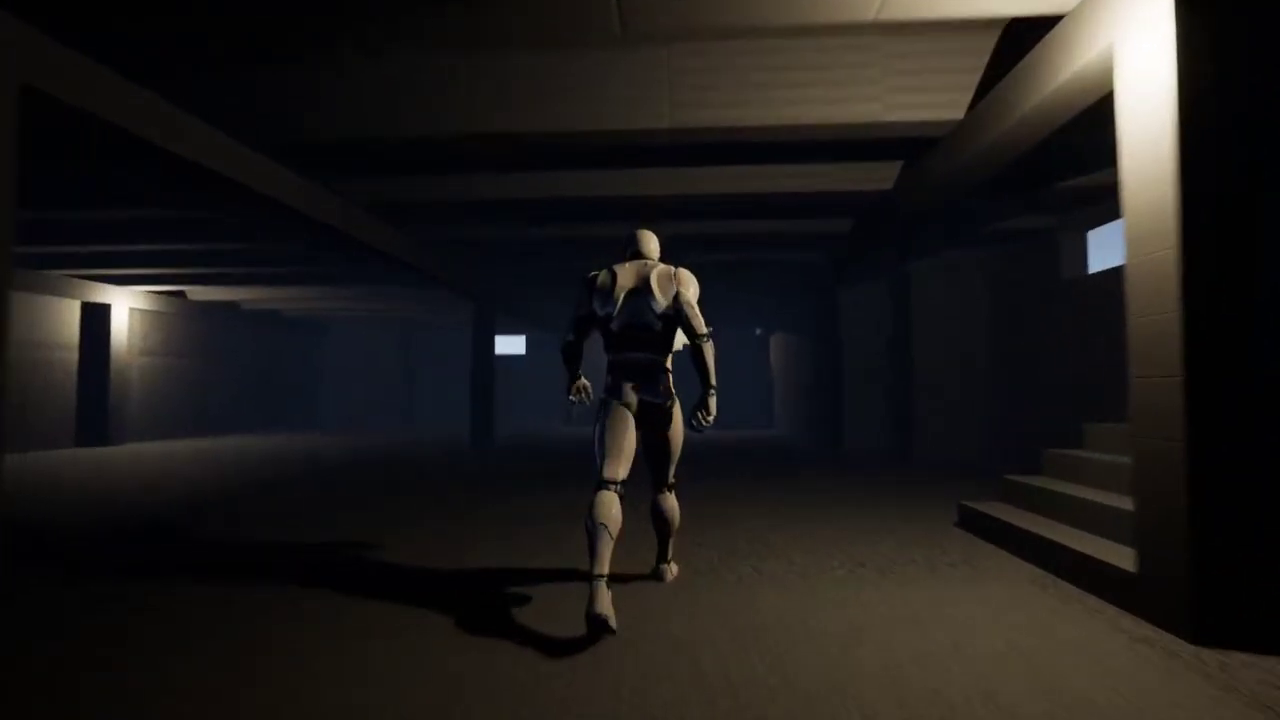
- Run the character to the far staircase and view the basement lighting from the shadow beneath its steps
key("w")
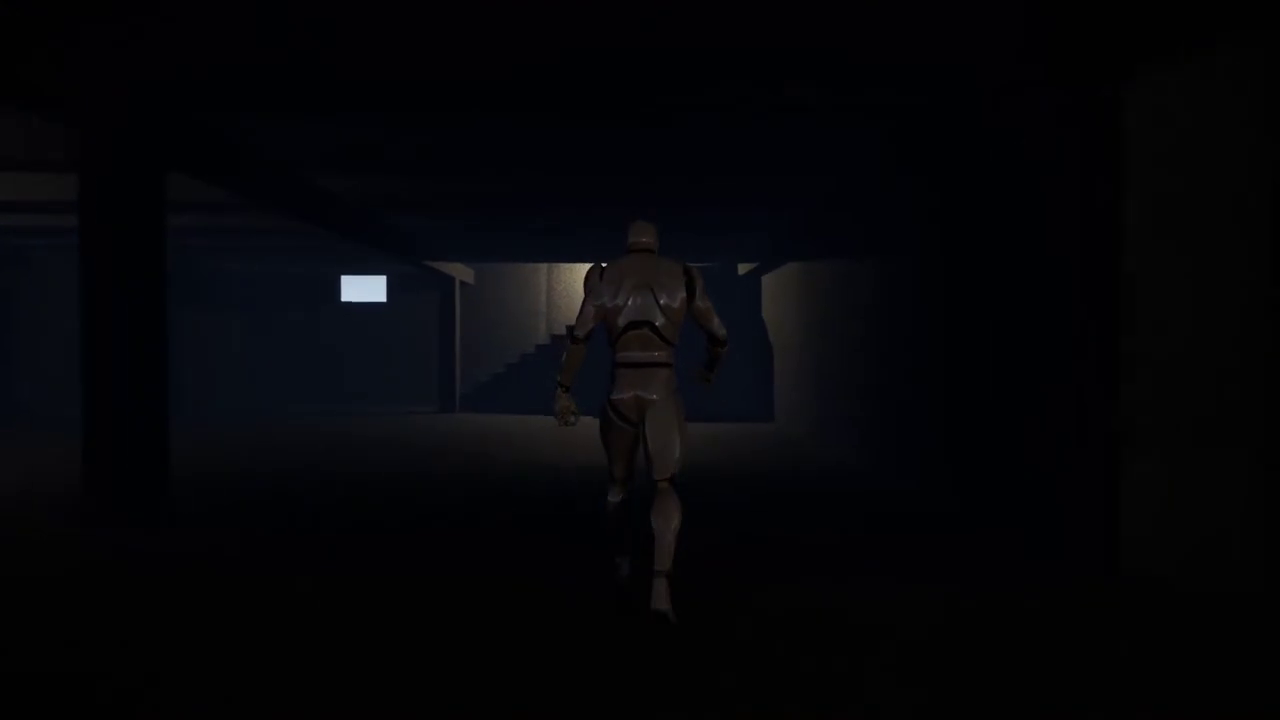
key("w")
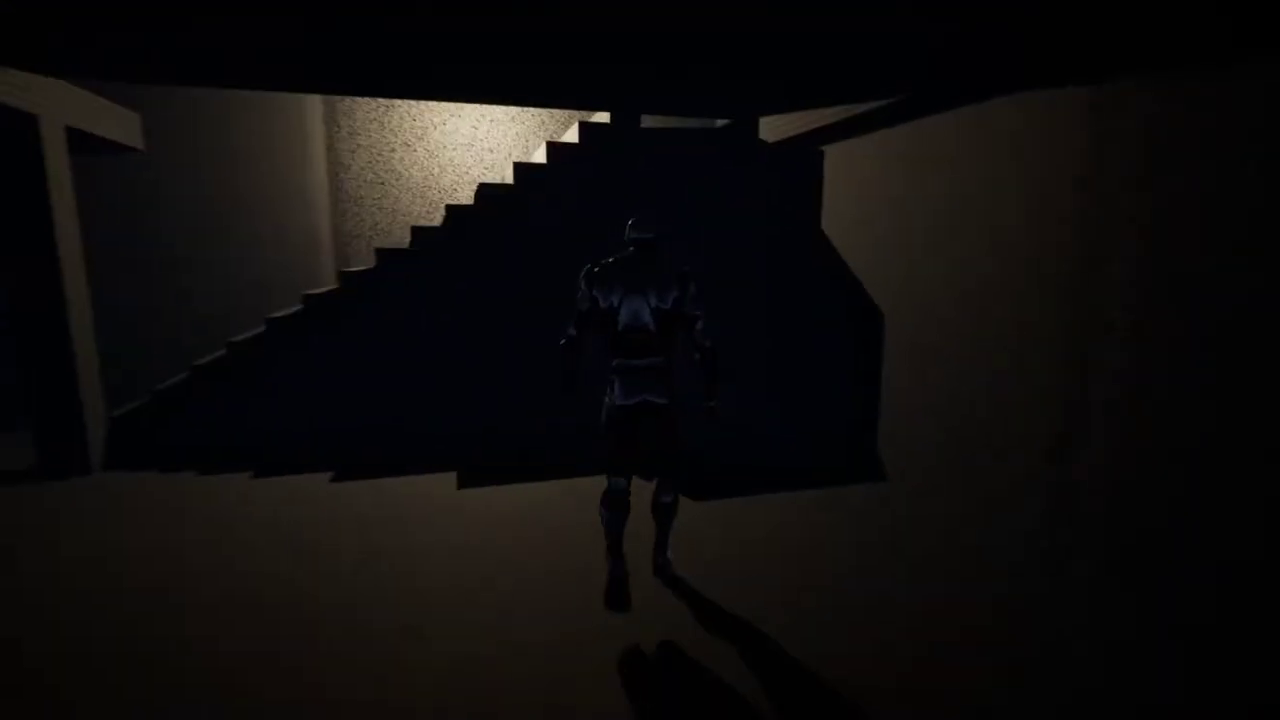
key("w")
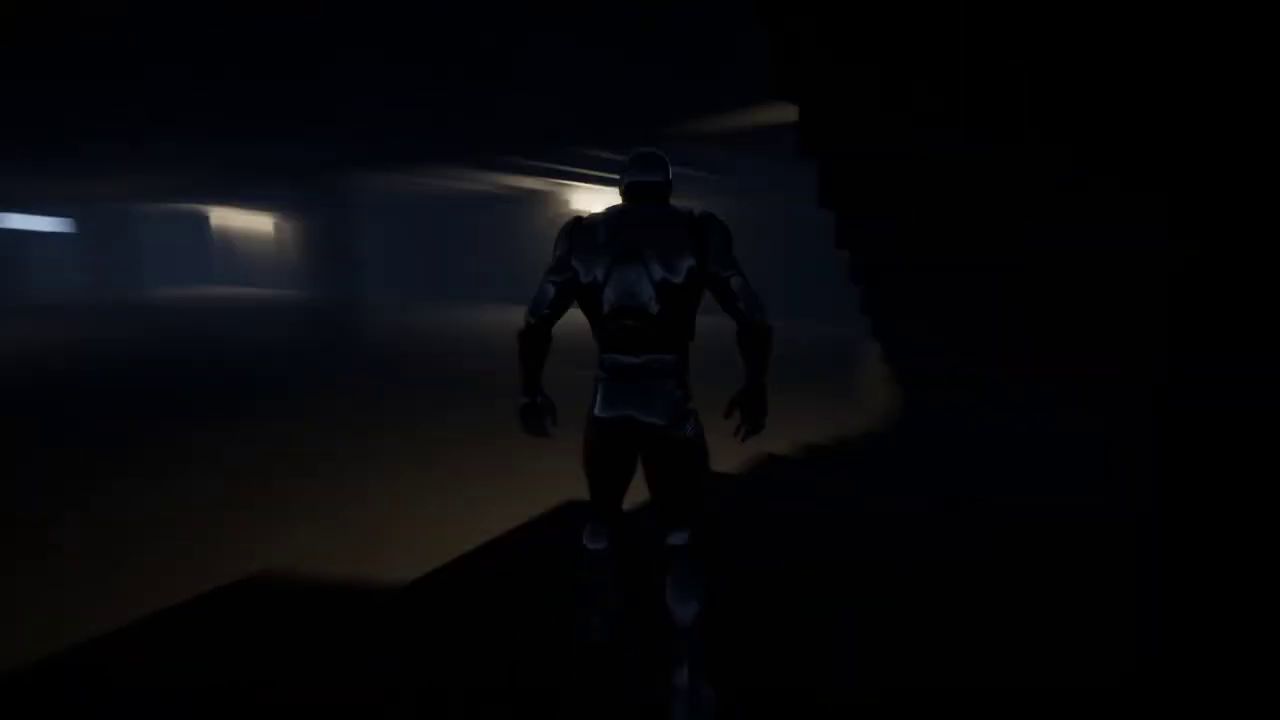
key("w")
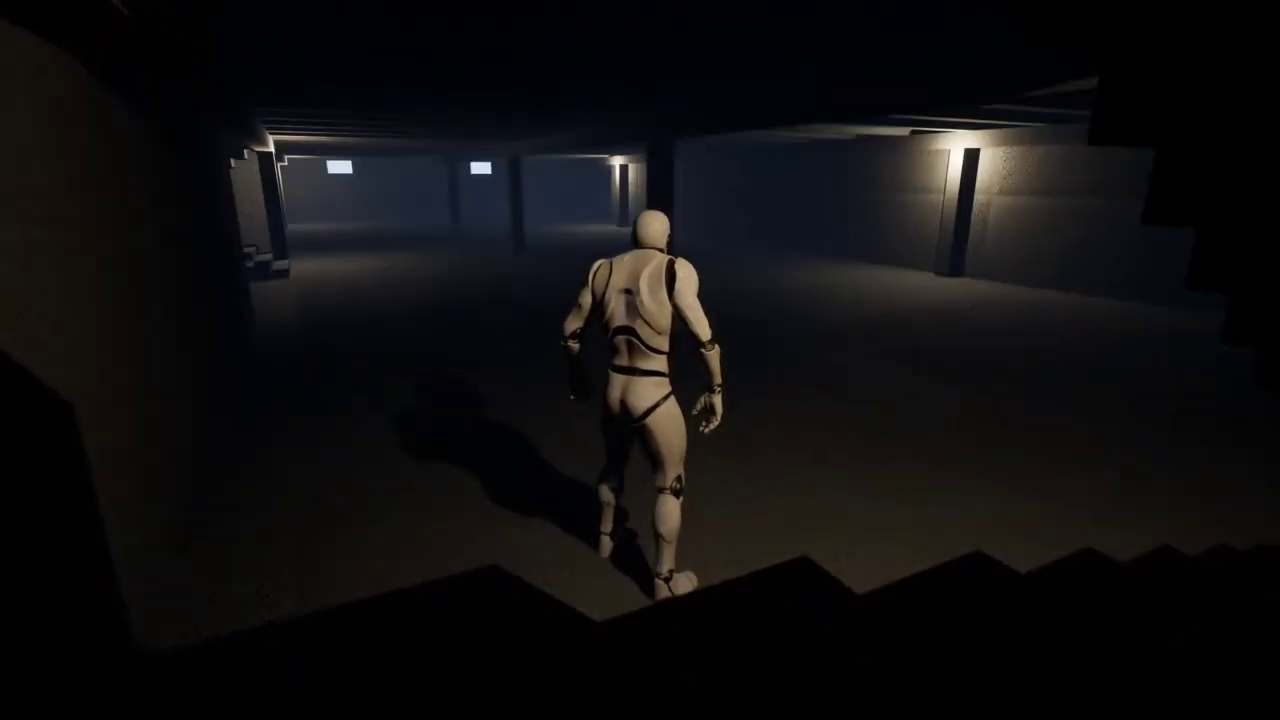
key("w")
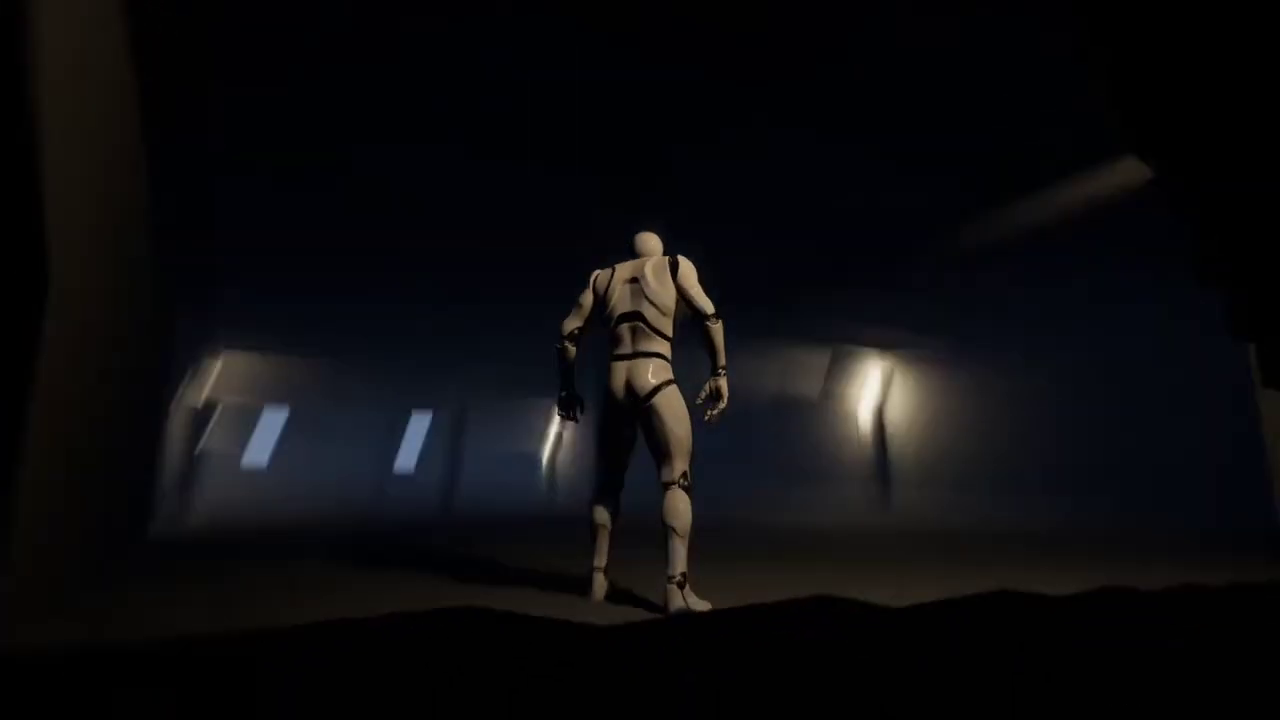
key("w")
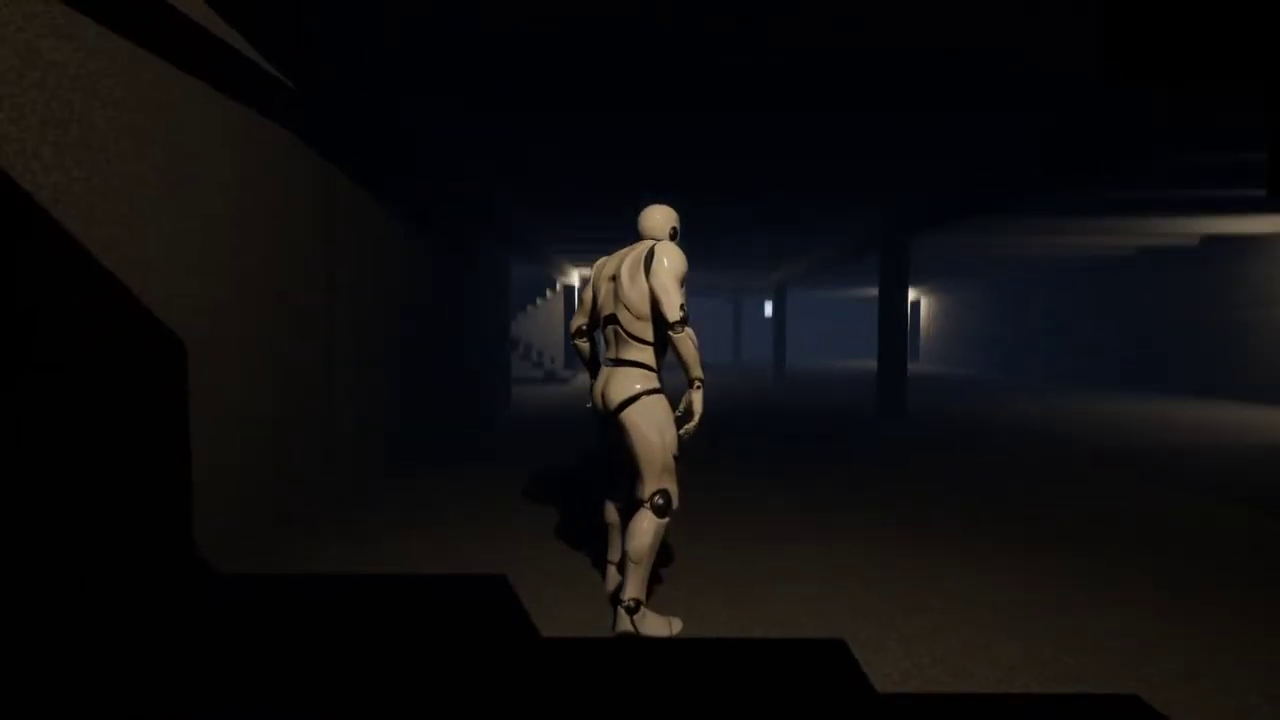
- Run the character back through the basement toward the lit wall post and review the overall lighting
key("w")
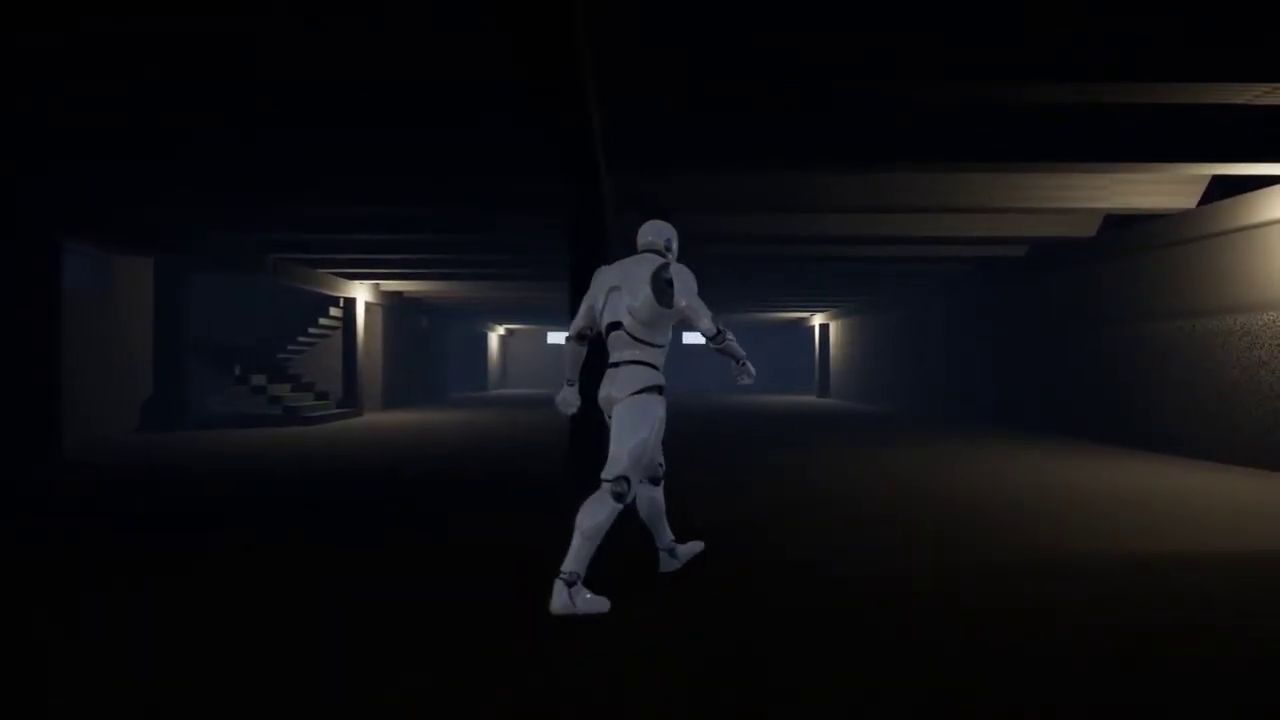
key("w")
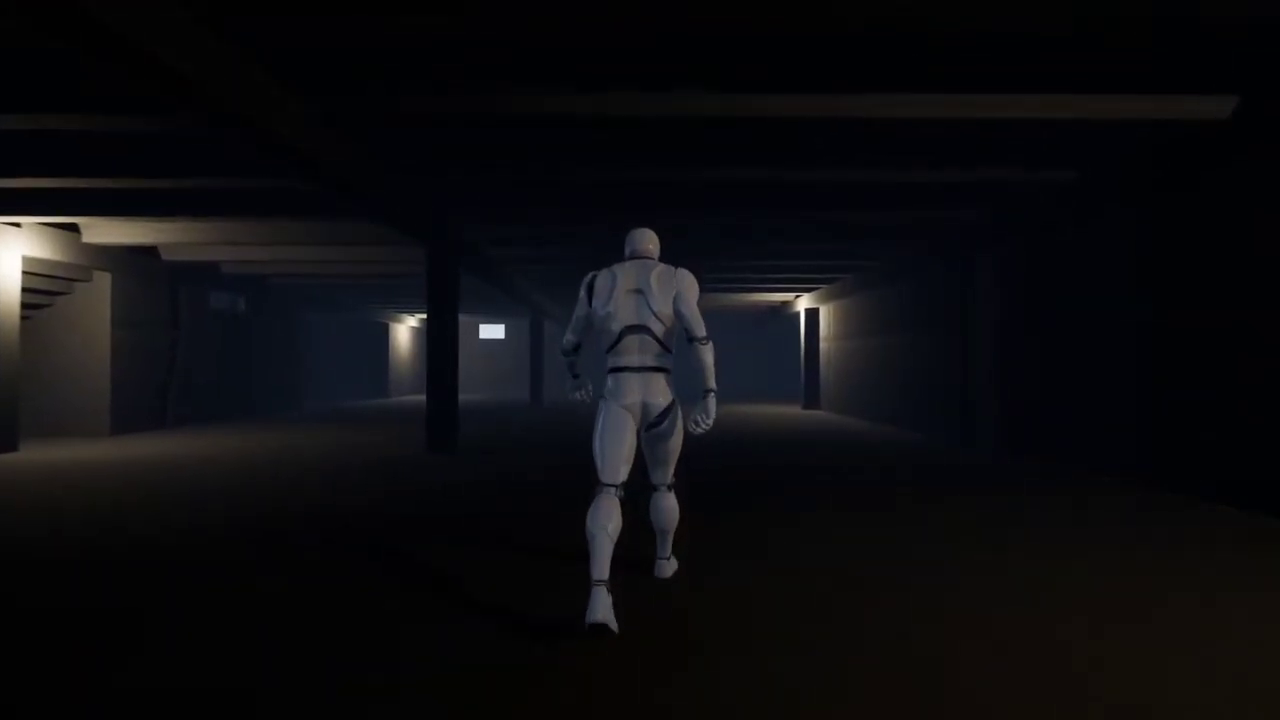
key("w")
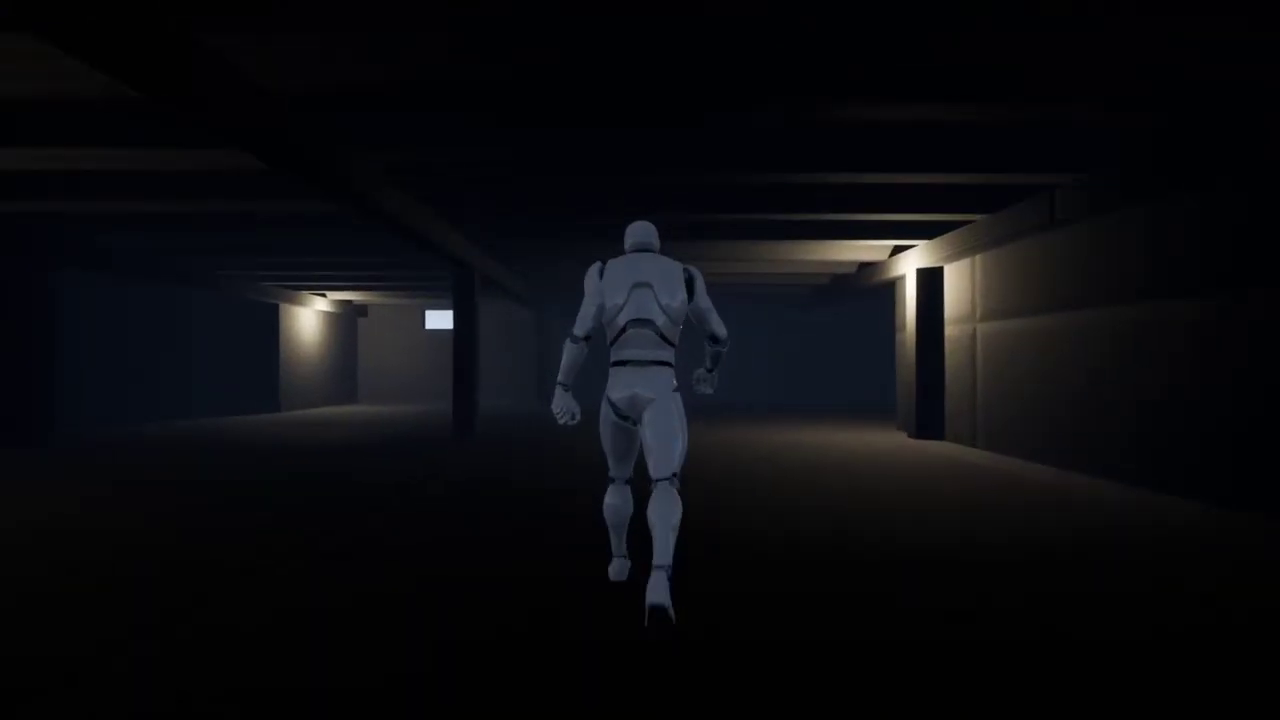
- End the playtest and bring the level viewport back from full screen to the normal editor layout
key("Escape")
right_click_drag(640, 360, 600, 472)
key("F11")
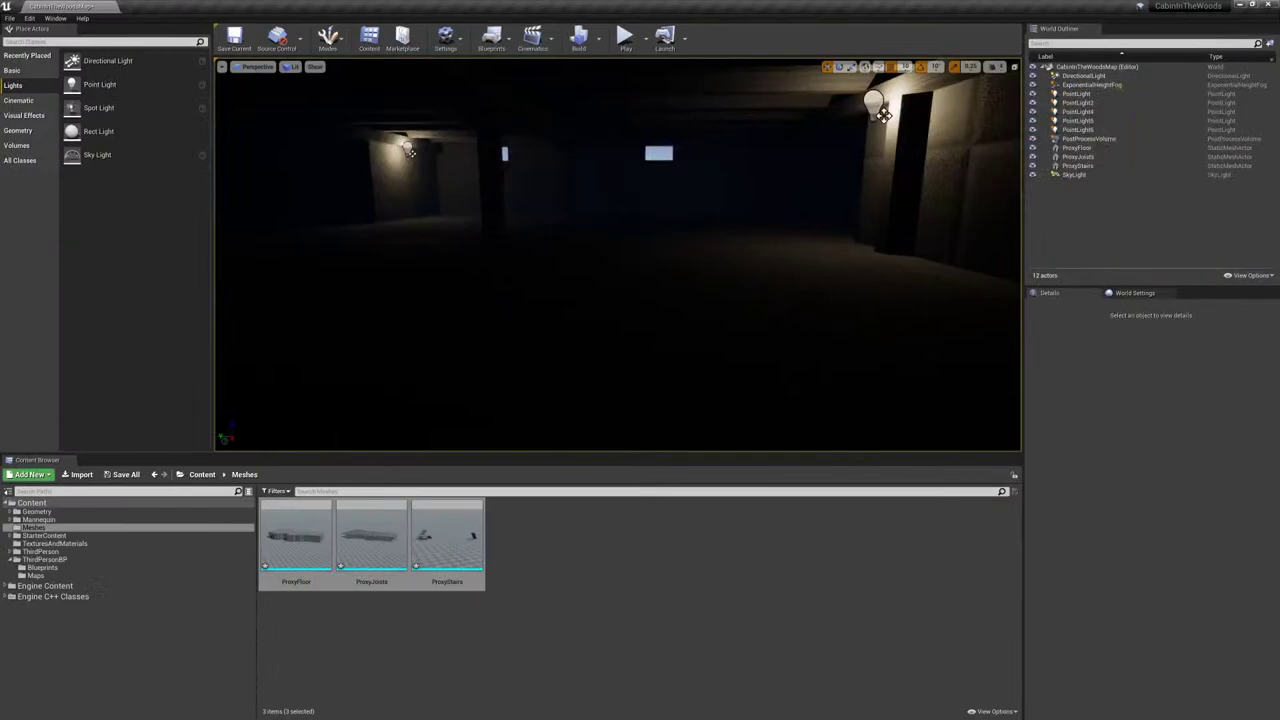
- Switch to 3ds Max and select the floor joists and supports object in the top view of Structure.max
key("super")
left_click(110, 709)
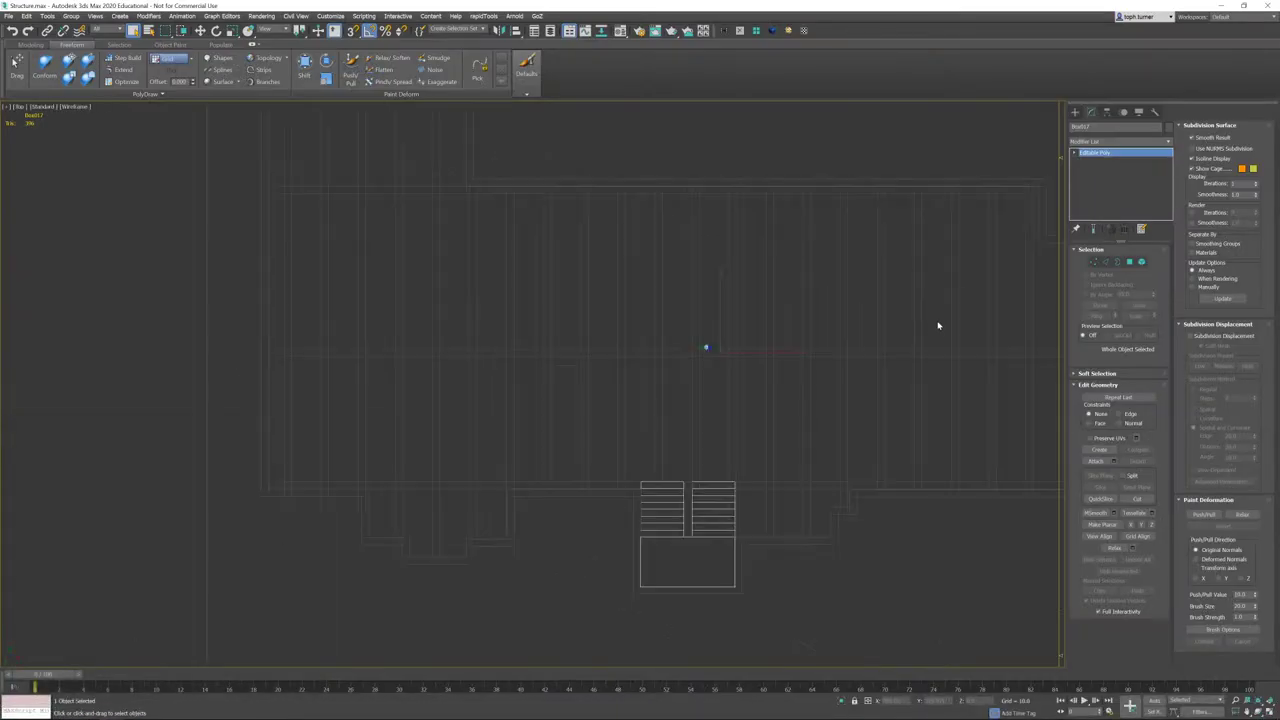
left_click(708, 365)
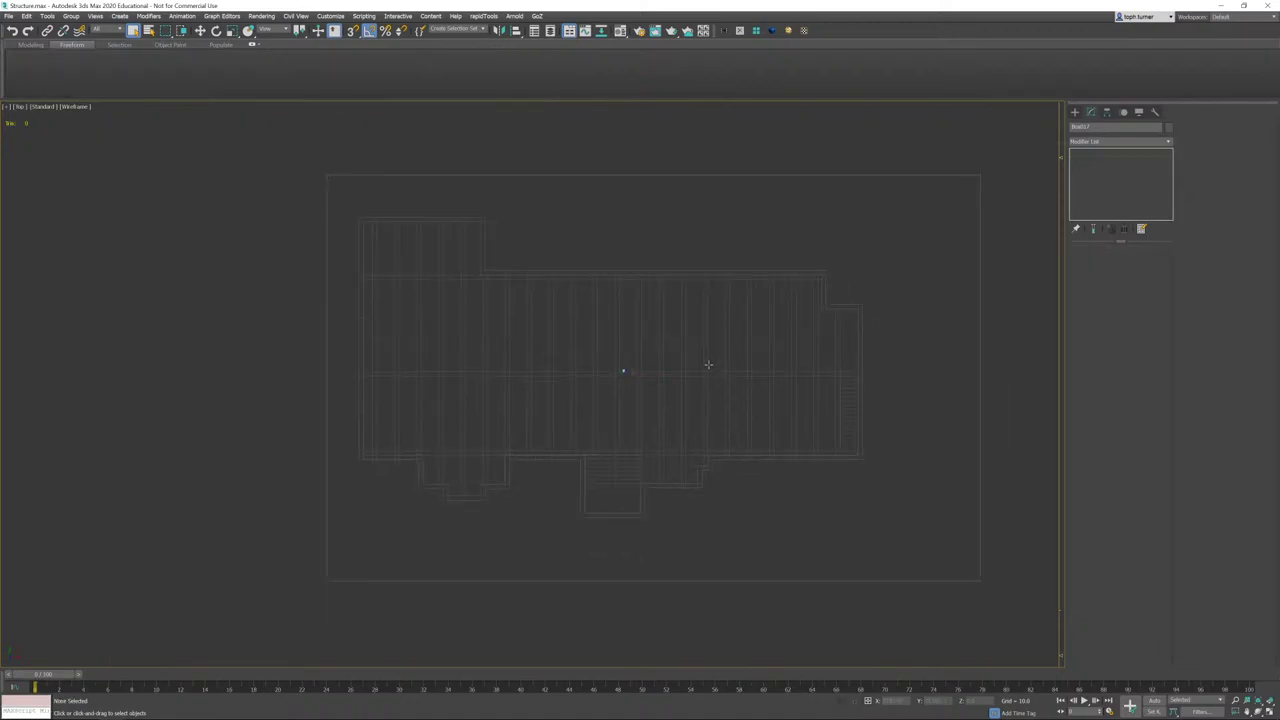
left_click(700, 361)
scroll(600, 400, "up", 6)
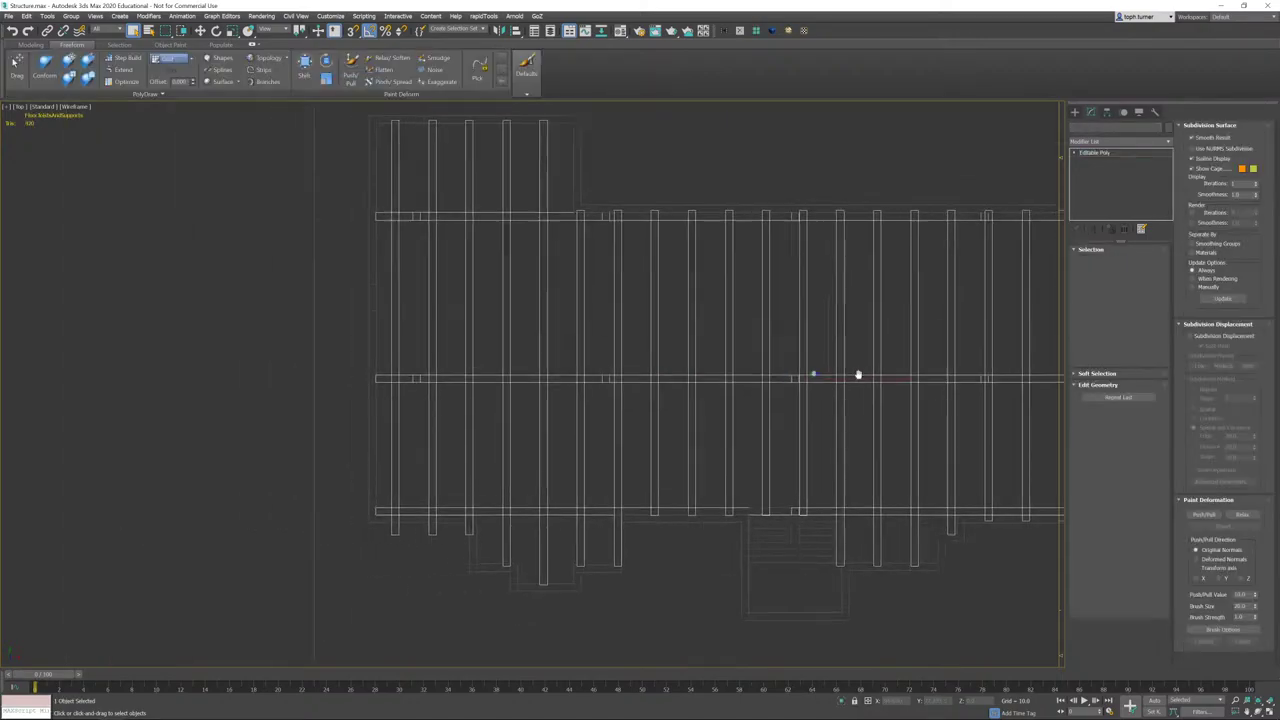
scroll(561, 427, "up", 6)
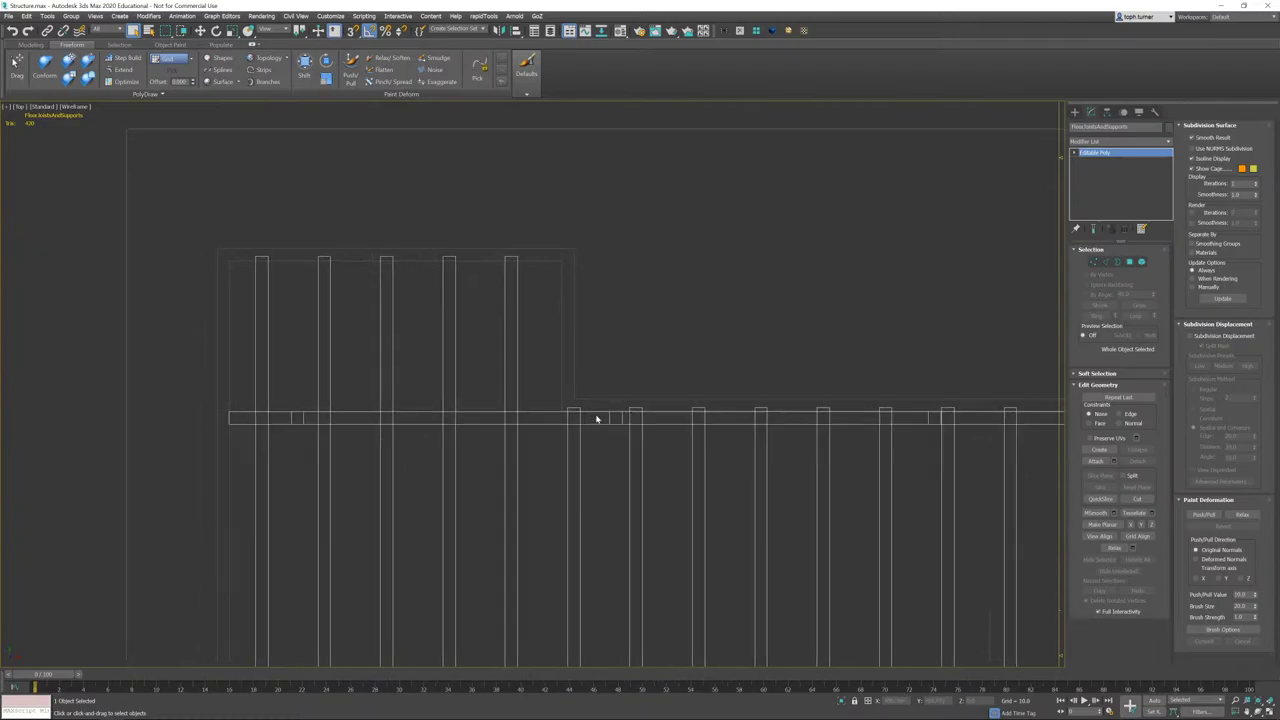
- Shift the Floor object's vertices at the upper inward corner along X so the wall jog lies beyond the next joist
left_click(580, 266)
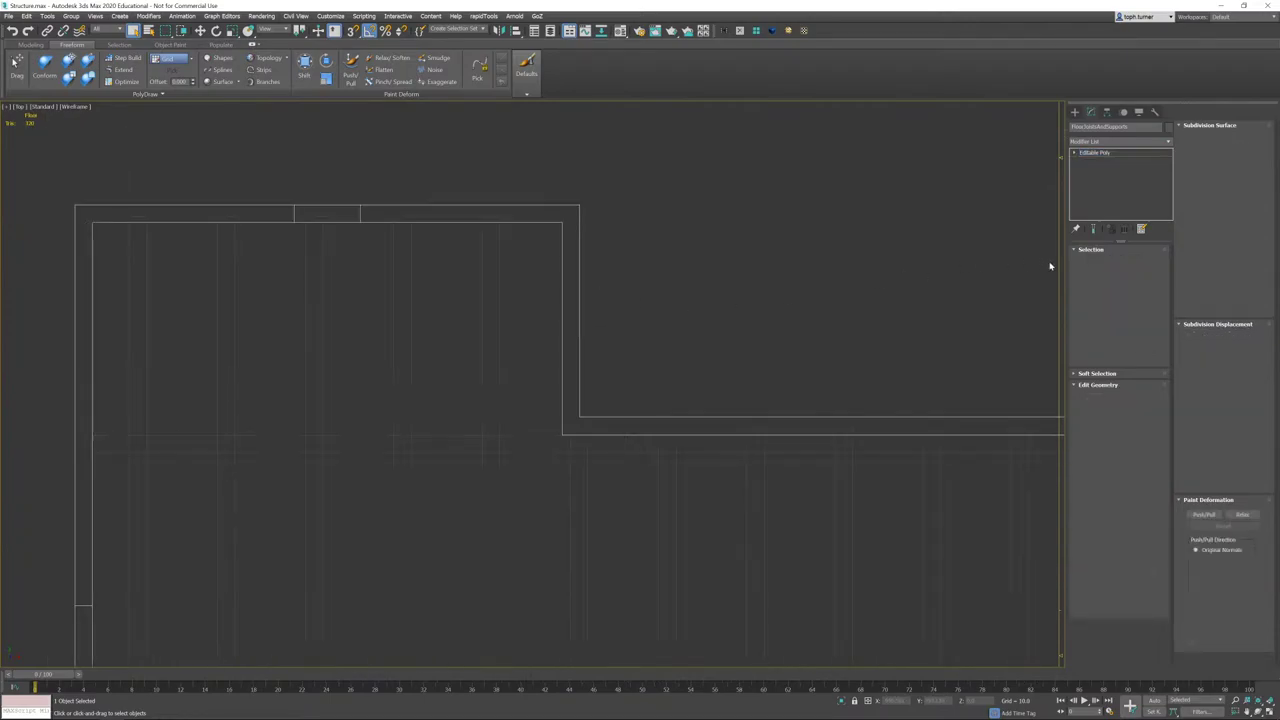
left_click(1092, 264)
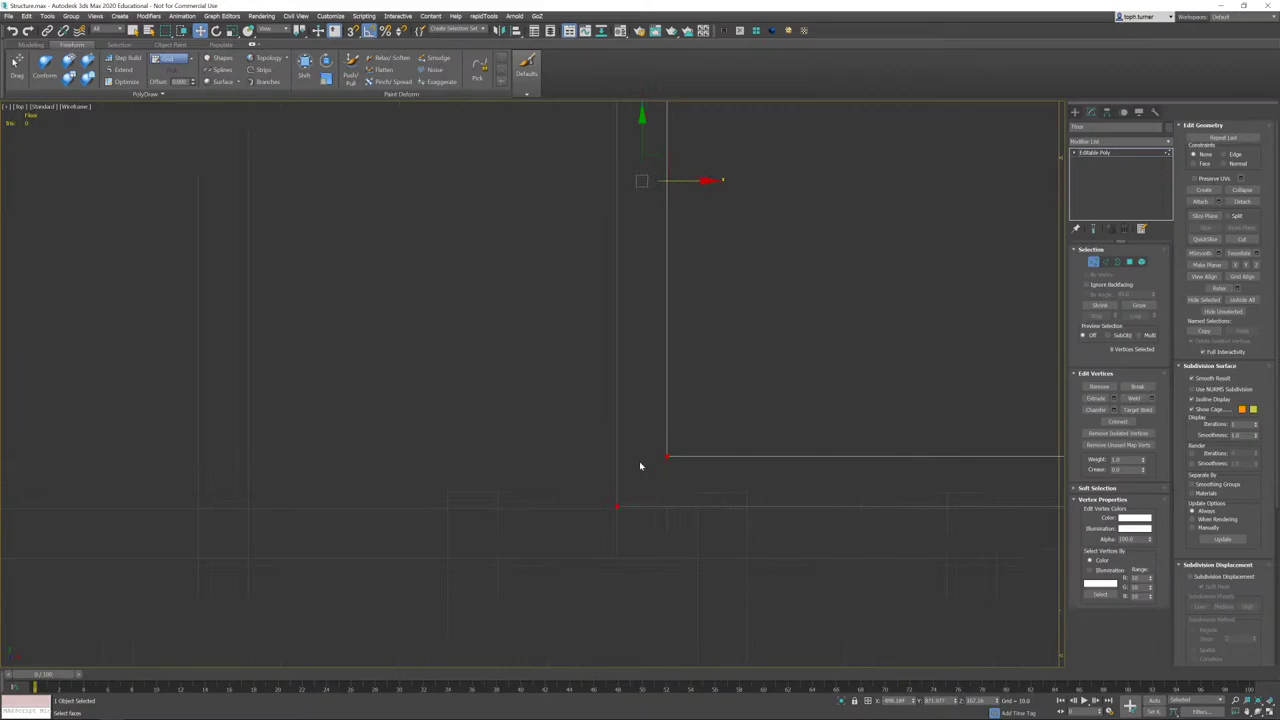
scroll(645, 458, "down", 2)
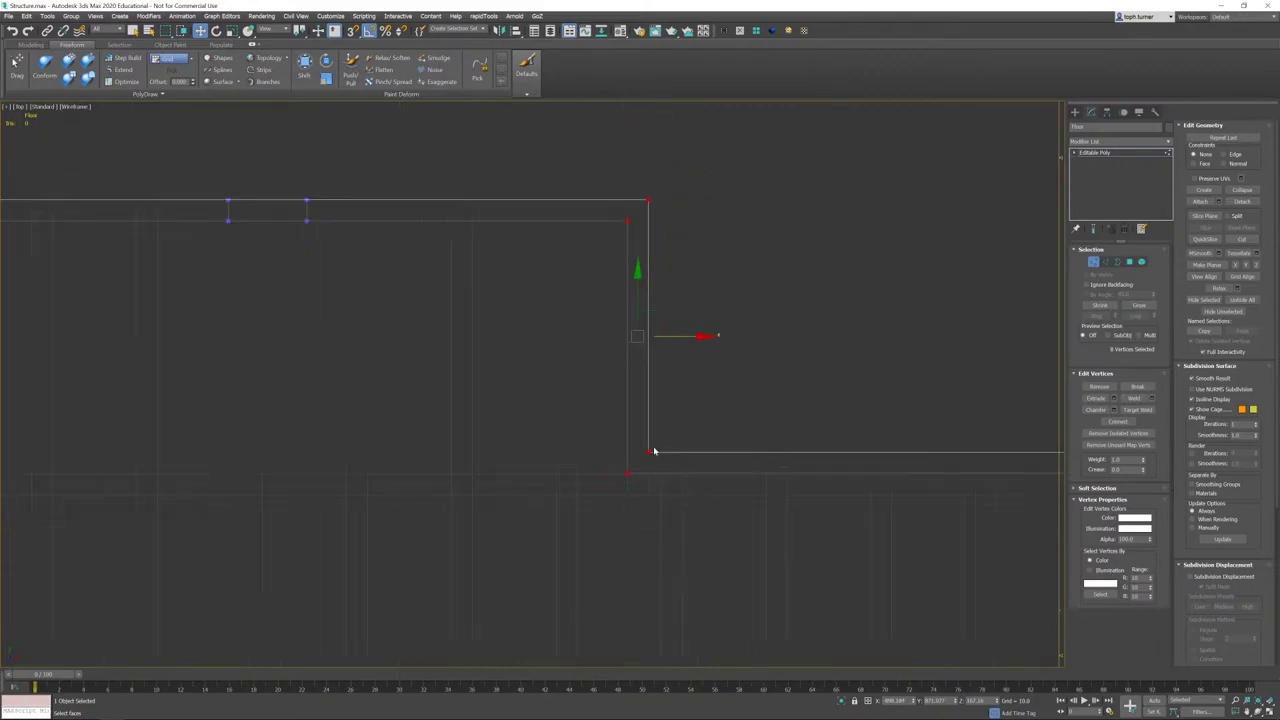
left_click(1094, 264)
- Extend the short joist beside the shifted wall jog so its upper end lines up with the neighbouring long joists
left_click(570, 516)
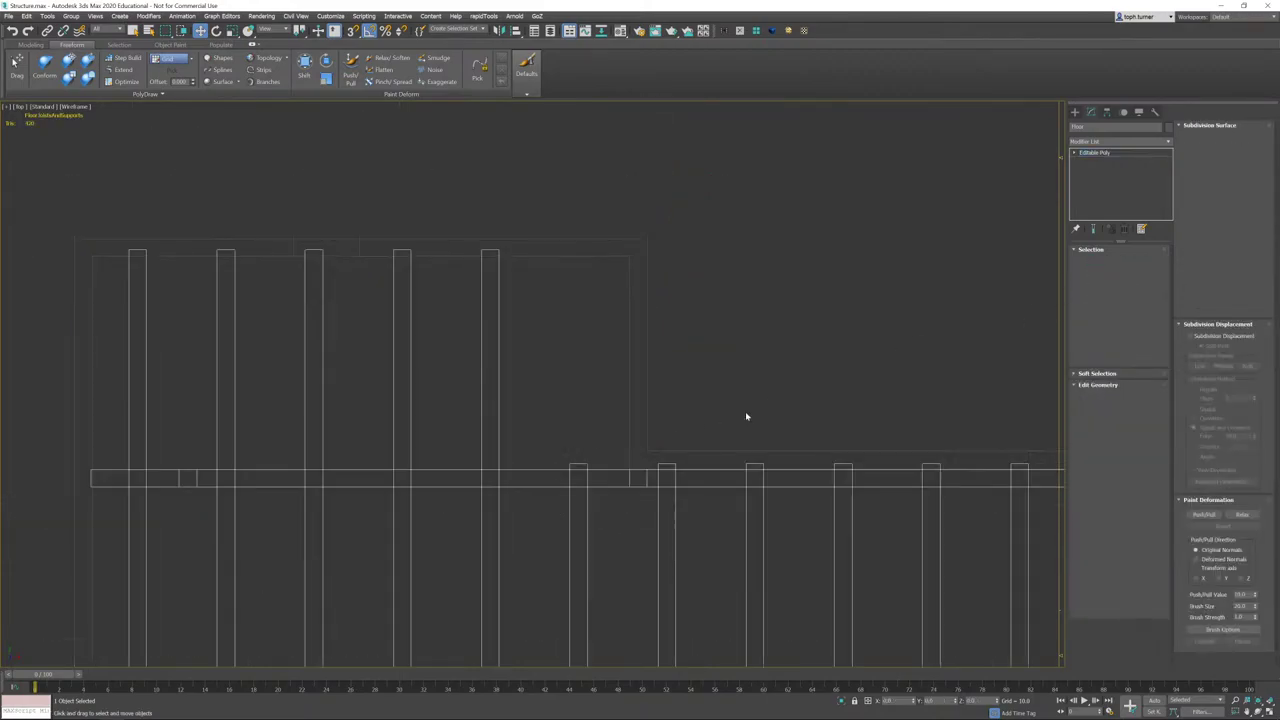
left_click(1094, 262)
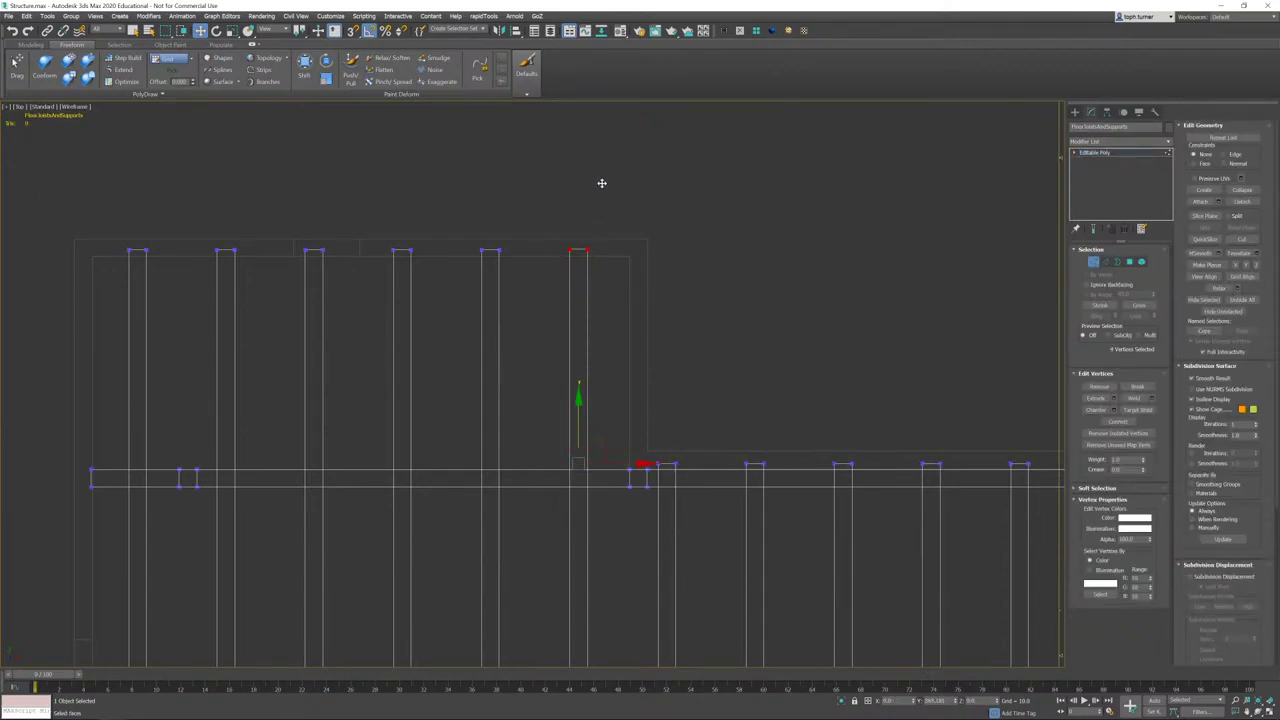
left_click(1094, 262)
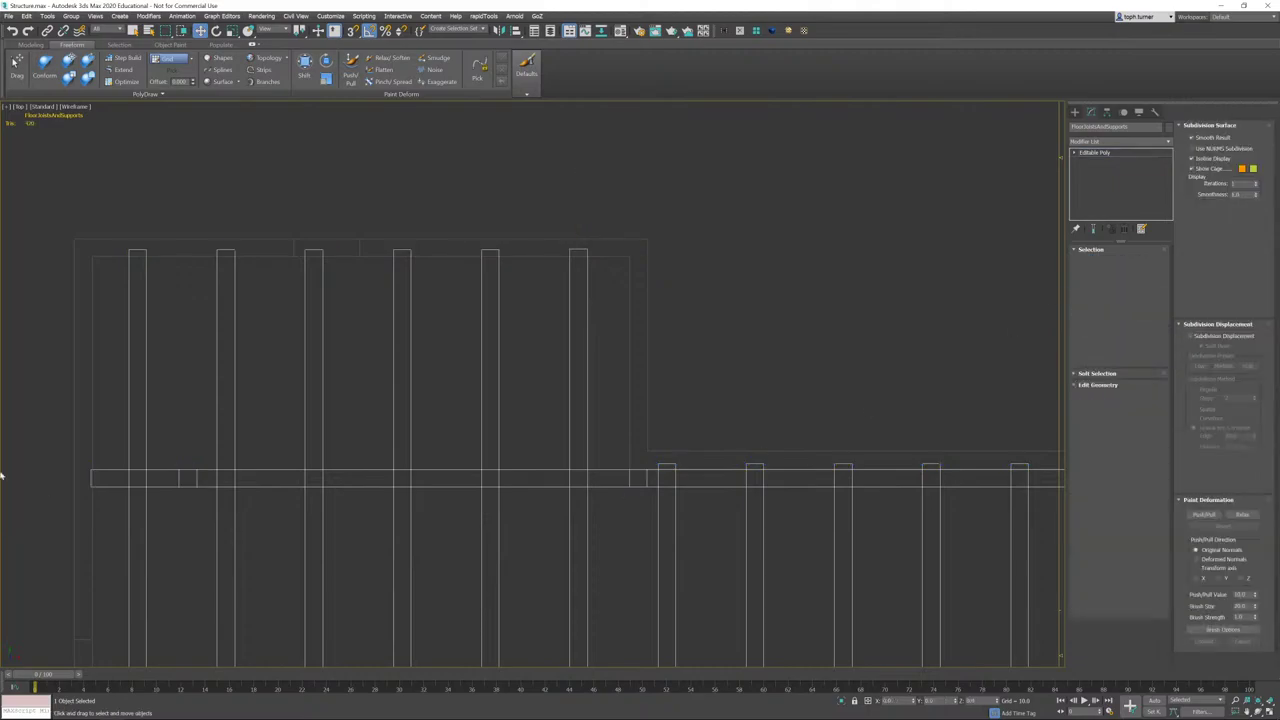
- Move all vertices of the Floor object's leftmost side wall inward along X, narrowing the floor plan
middle_click_drag(40, 452, 240, 354)
scroll(263, 312, "down", 2)
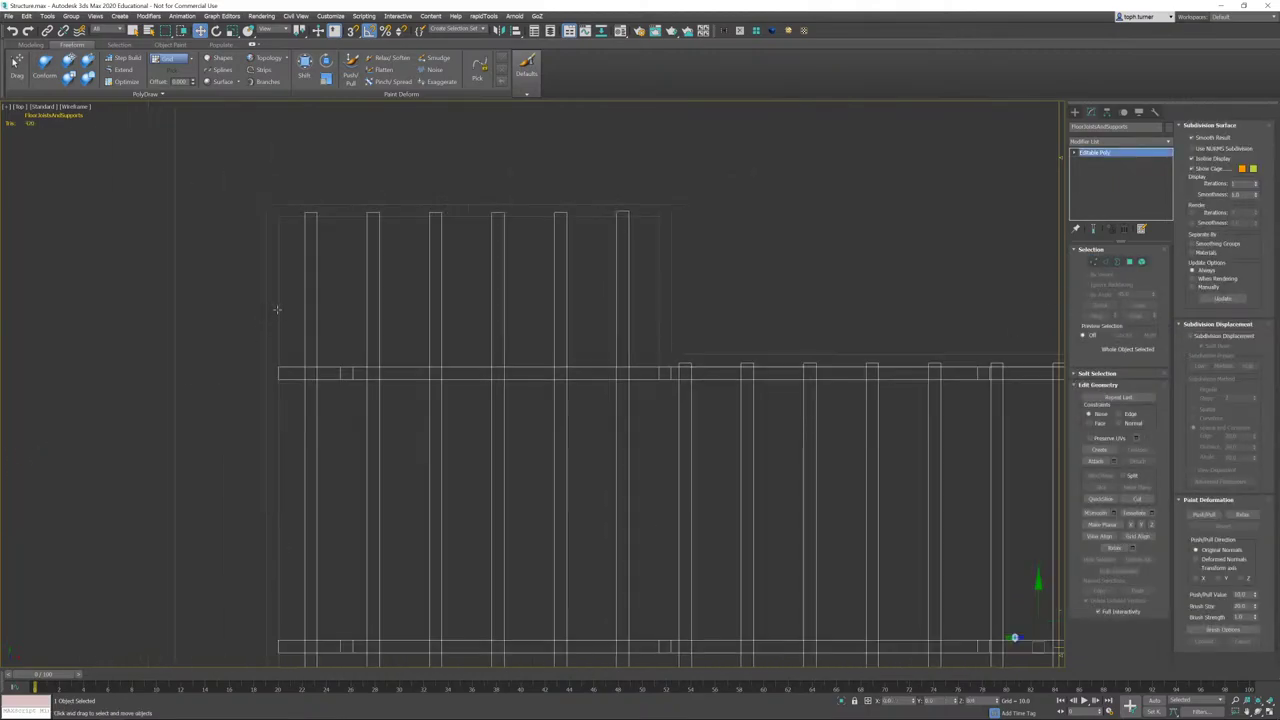
left_click(277, 309)
scroll(431, 334, "up", 3)
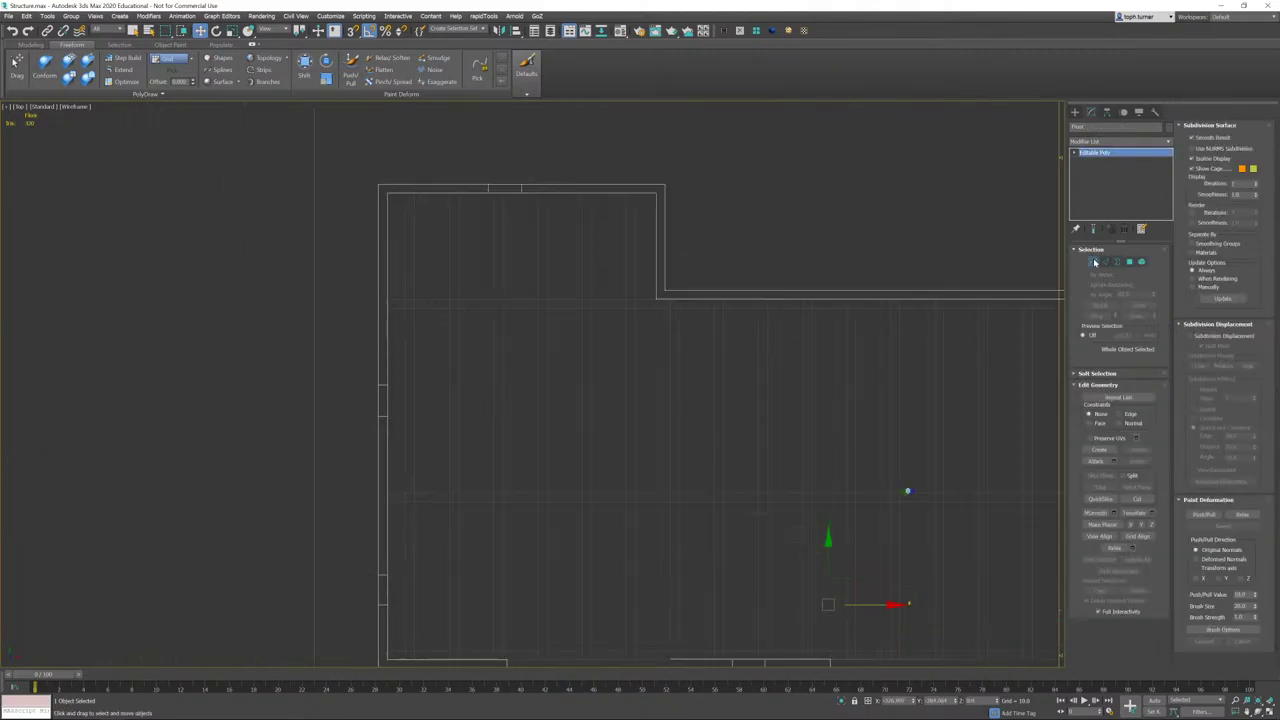
left_click(1094, 262)
scroll(393, 256, "down", 2)
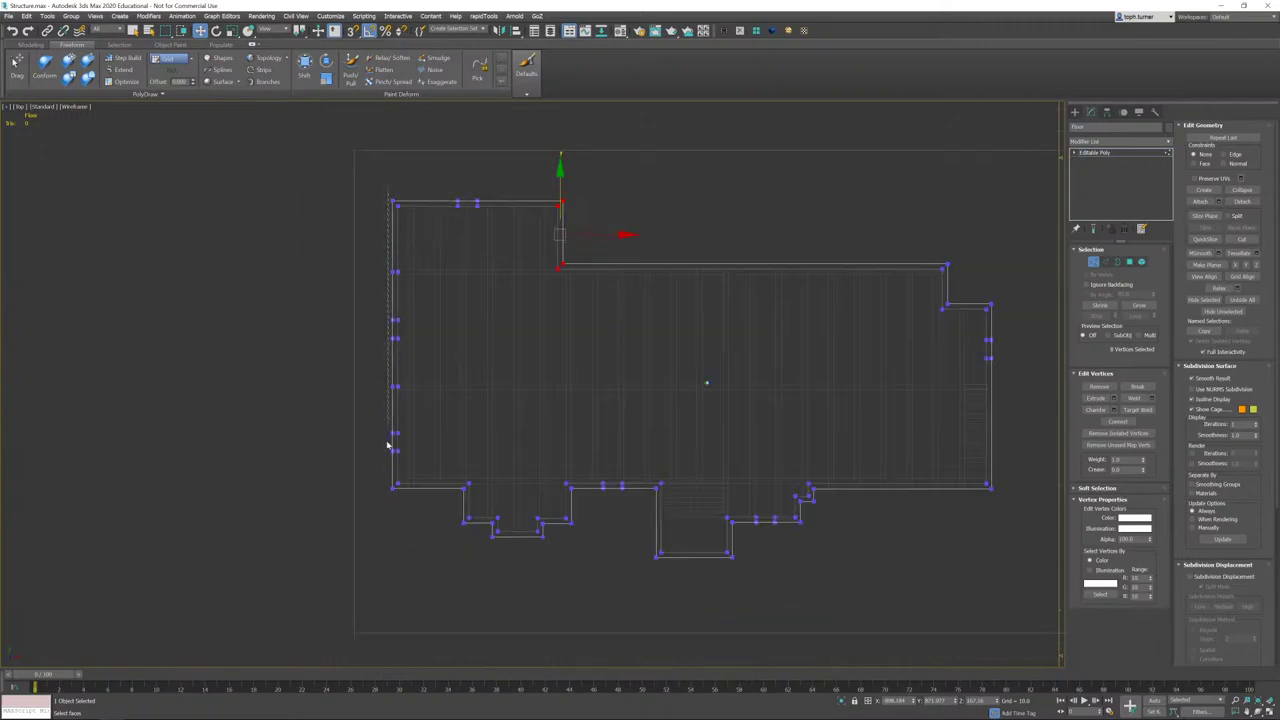
left_click_drag(415, 501, 378, 185)
scroll(391, 430, "up", 2)
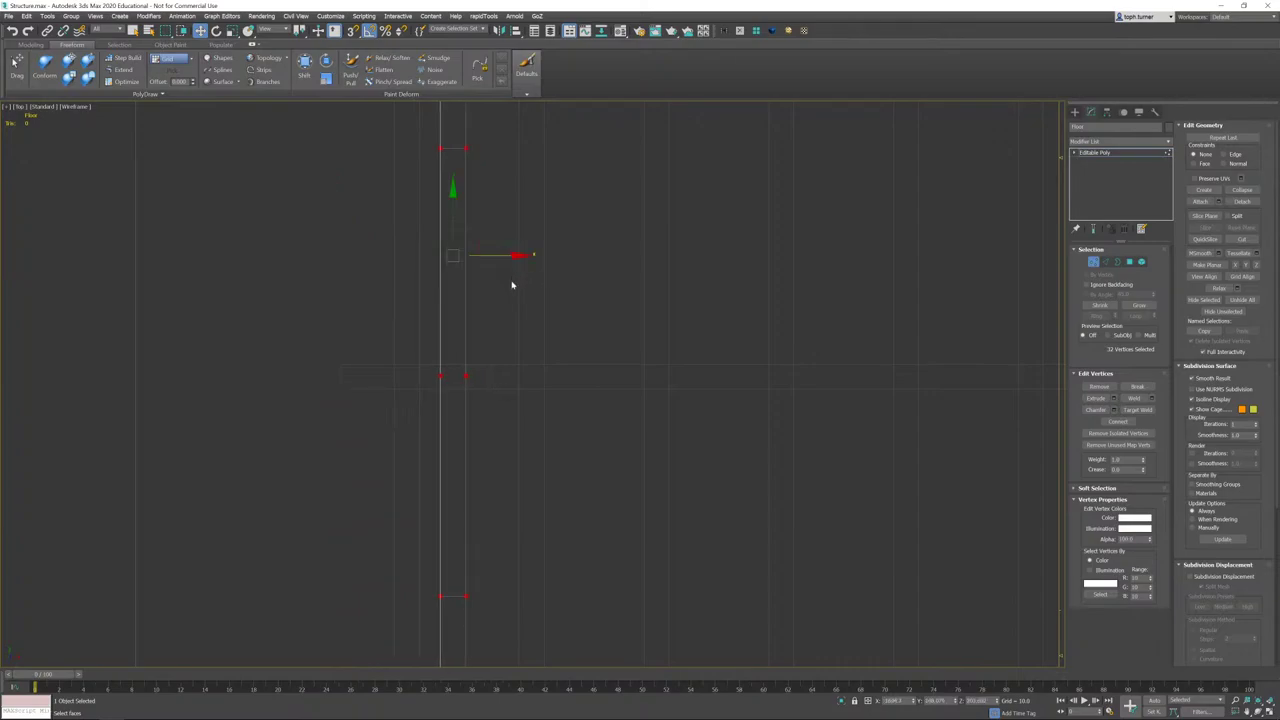
left_click(1094, 263)
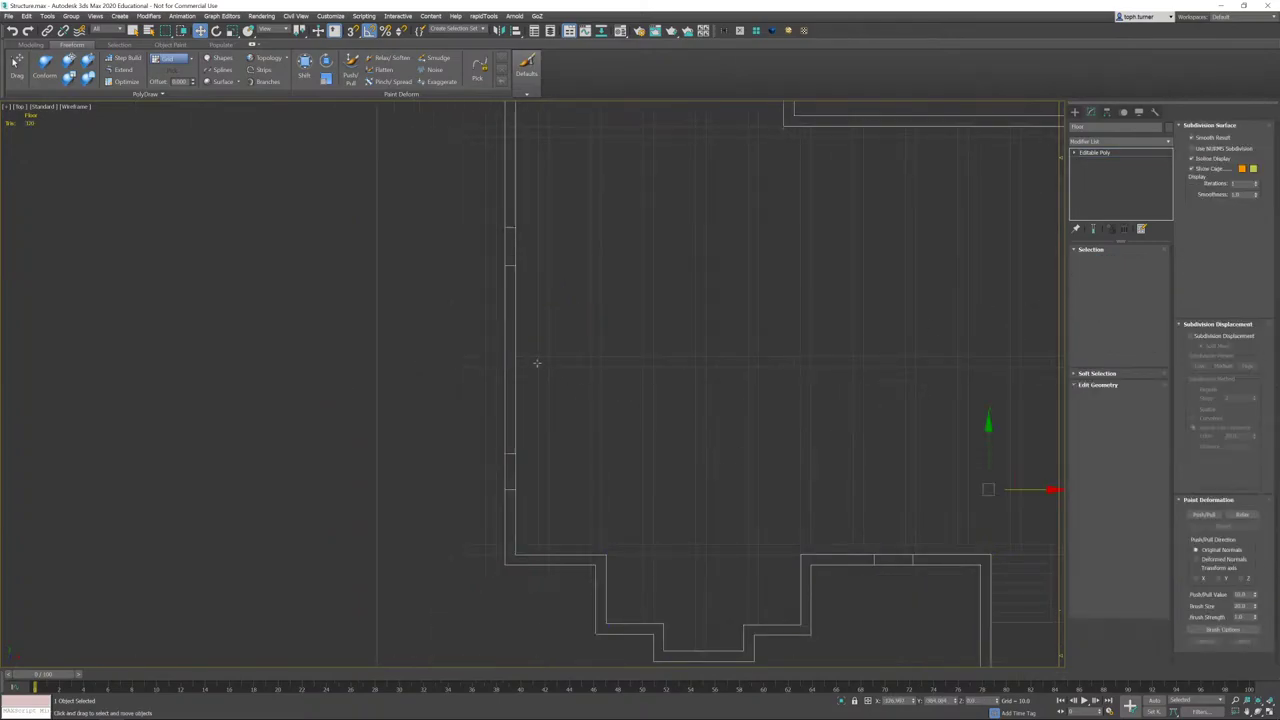
- Delete the joist element of the joists and supports object that lies outside the shifted side wall
left_click(531, 357)
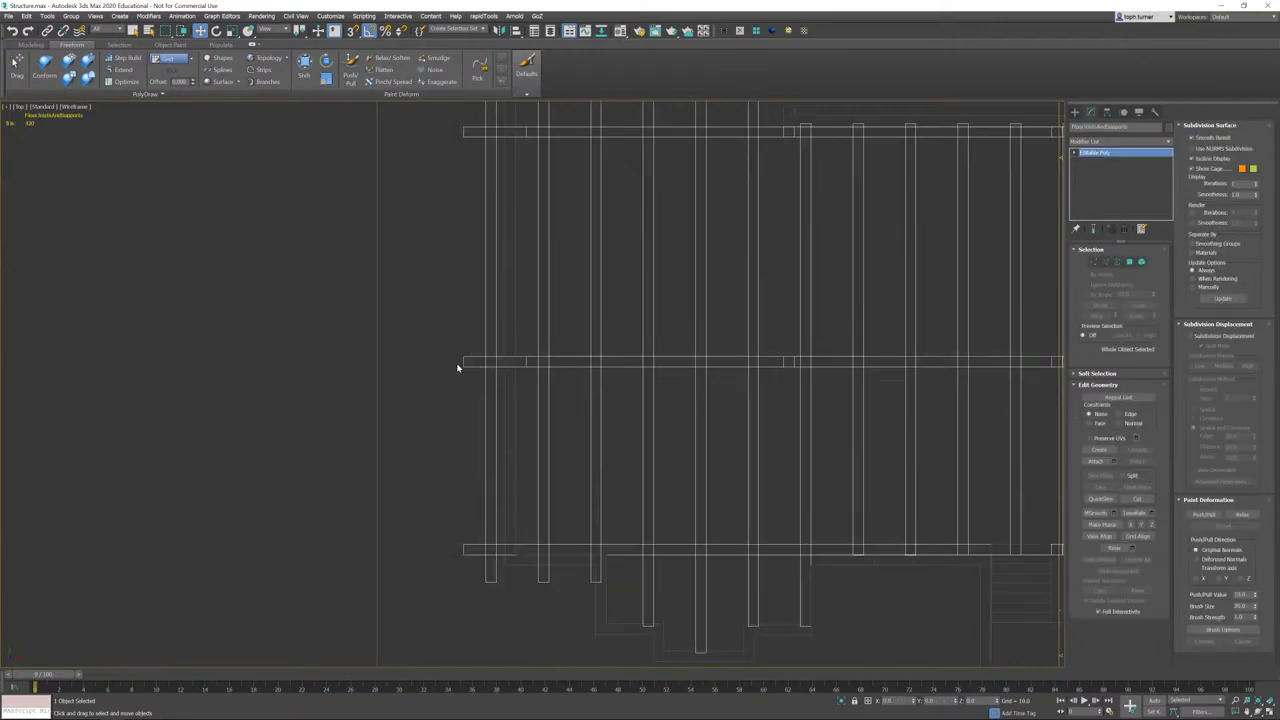
left_click(1141, 263)
key("Delete")
- Pull the overhanging end vertices of the three support beams inward along X to meet the shifted side wall
middle_click_drag(523, 360, 540, 446)
scroll(540, 446, "down", 1)
left_click(1093, 262)
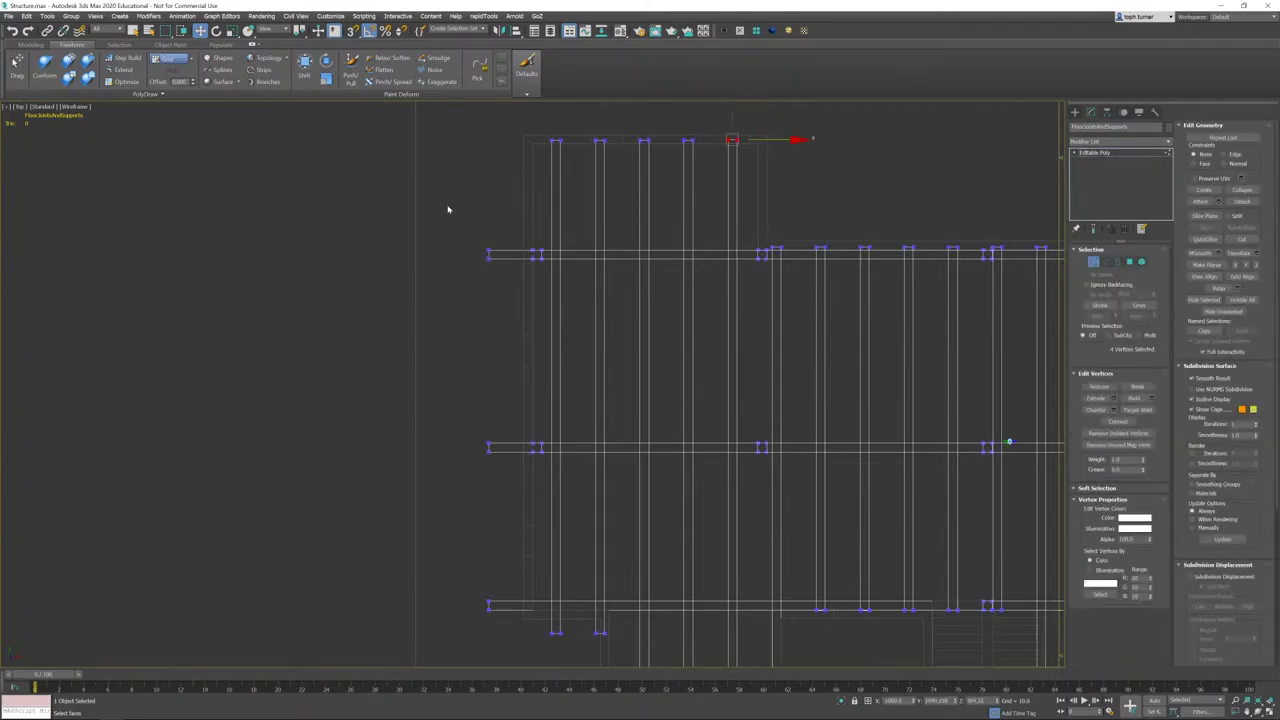
left_click_drag(444, 212, 497, 645)
scroll(497, 492, "up", 3)
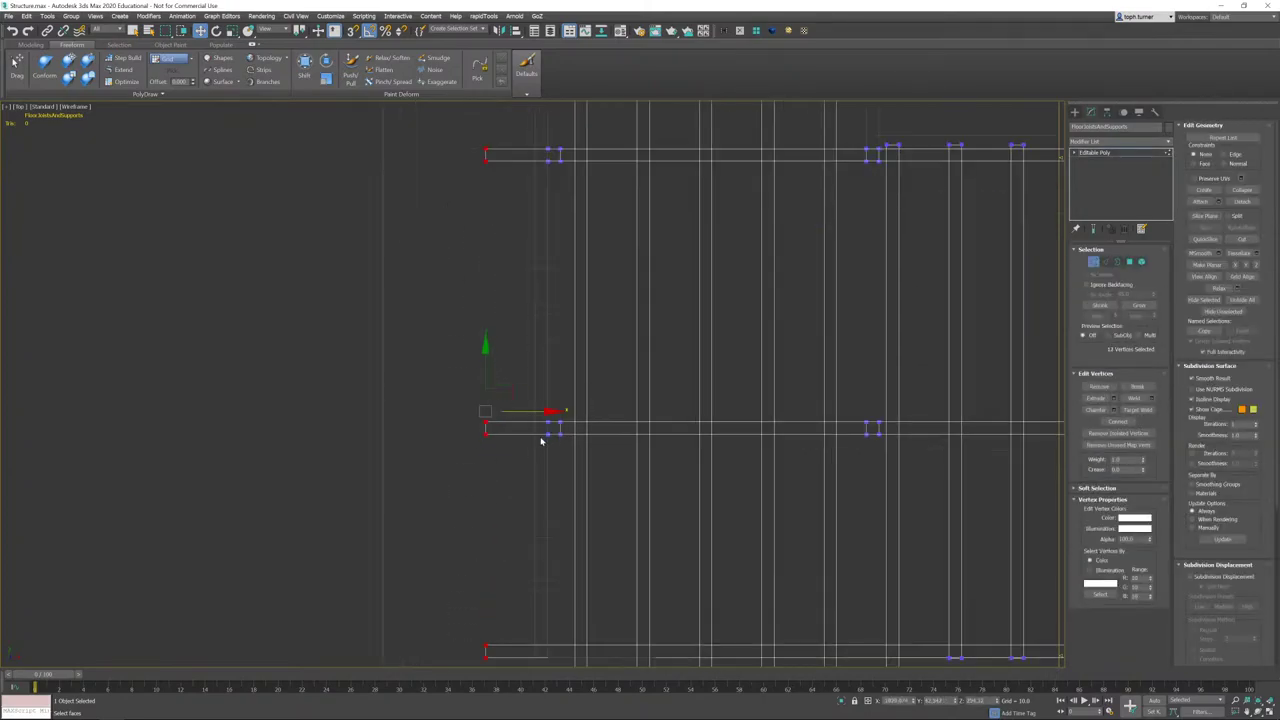
middle_click_drag(810, 382, 724, 483)
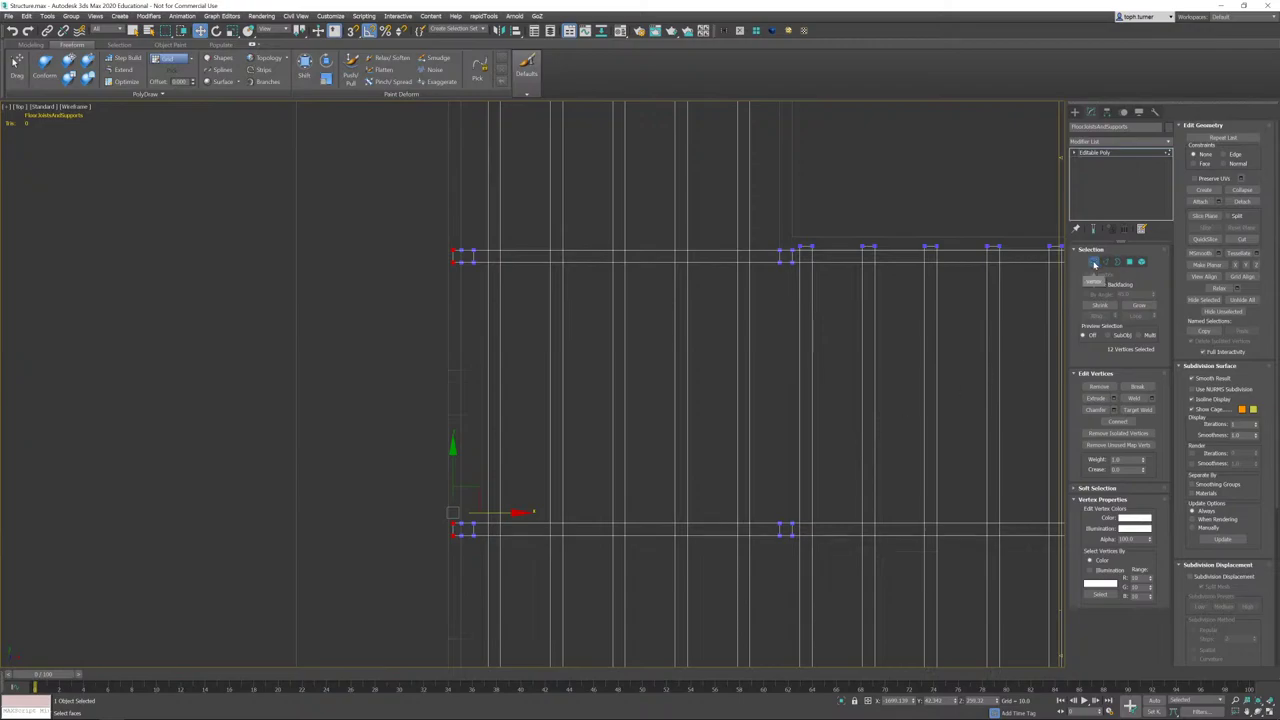
left_click(1093, 262)
- Examine the joist and support layout in perspective and in the top view near the side staircase
middle_click_drag(697, 420, 615, 438)
key("p")
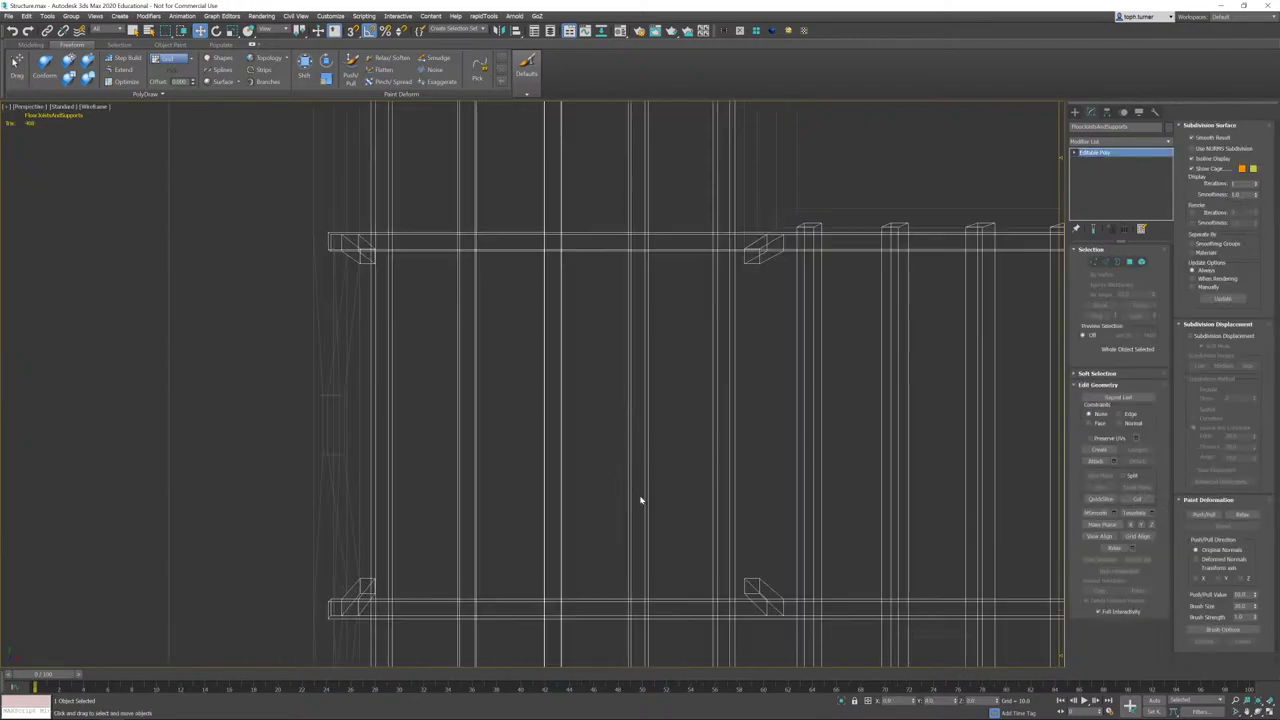
middle_click_drag(670, 475, 585, 395, "alt")
middle_click_drag(23, 229, 775, 398)
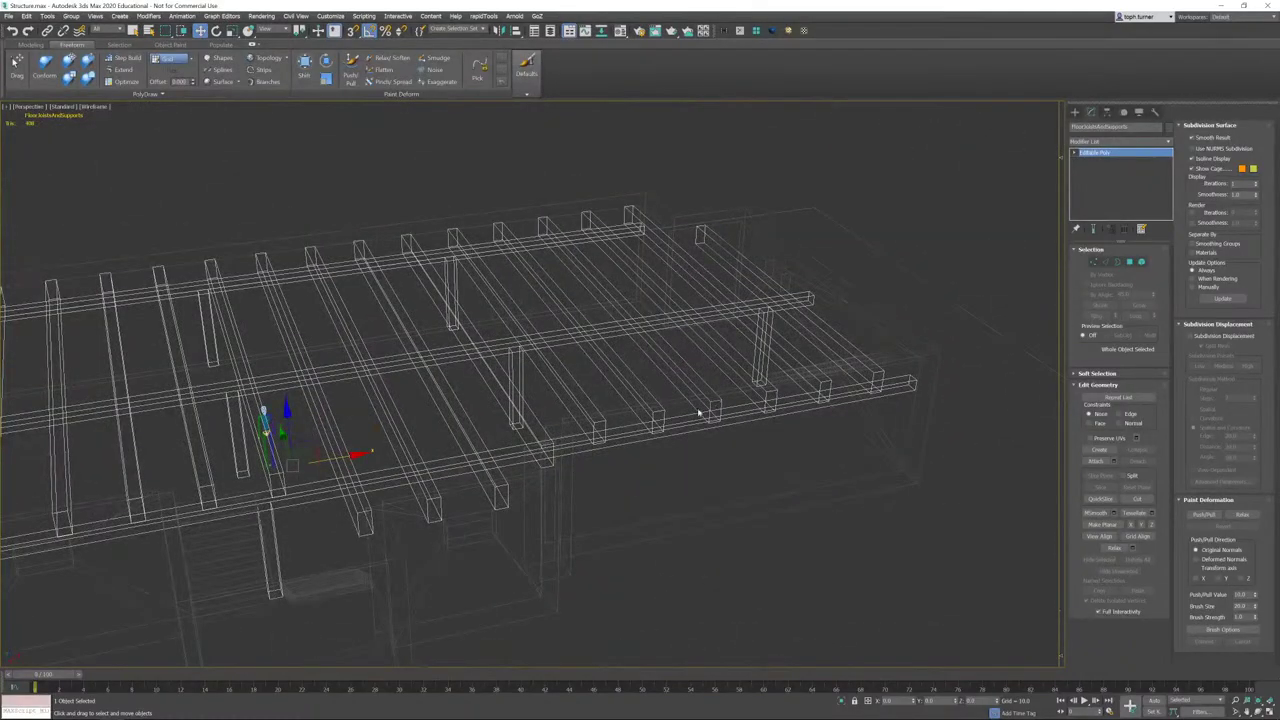
key("t")
middle_click_drag(477, 466, 339, 388)
scroll(339, 388, "down", 3)
middle_click_drag(851, 455, 649, 432)
scroll(795, 424, "up", 1)
scroll(652, 466, "up", 2)
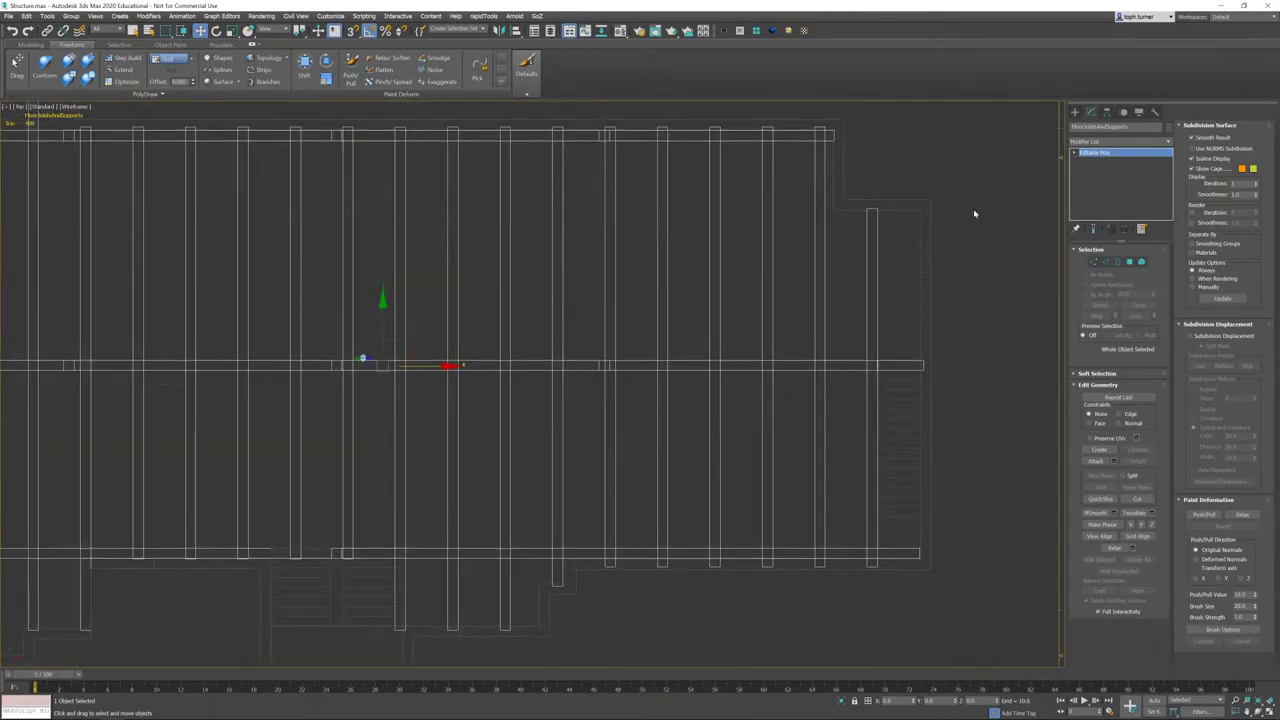
- Create a thin box for a wall panel along the middle beam, from its last support post to the joist beside the stairs
left_click(1075, 114)
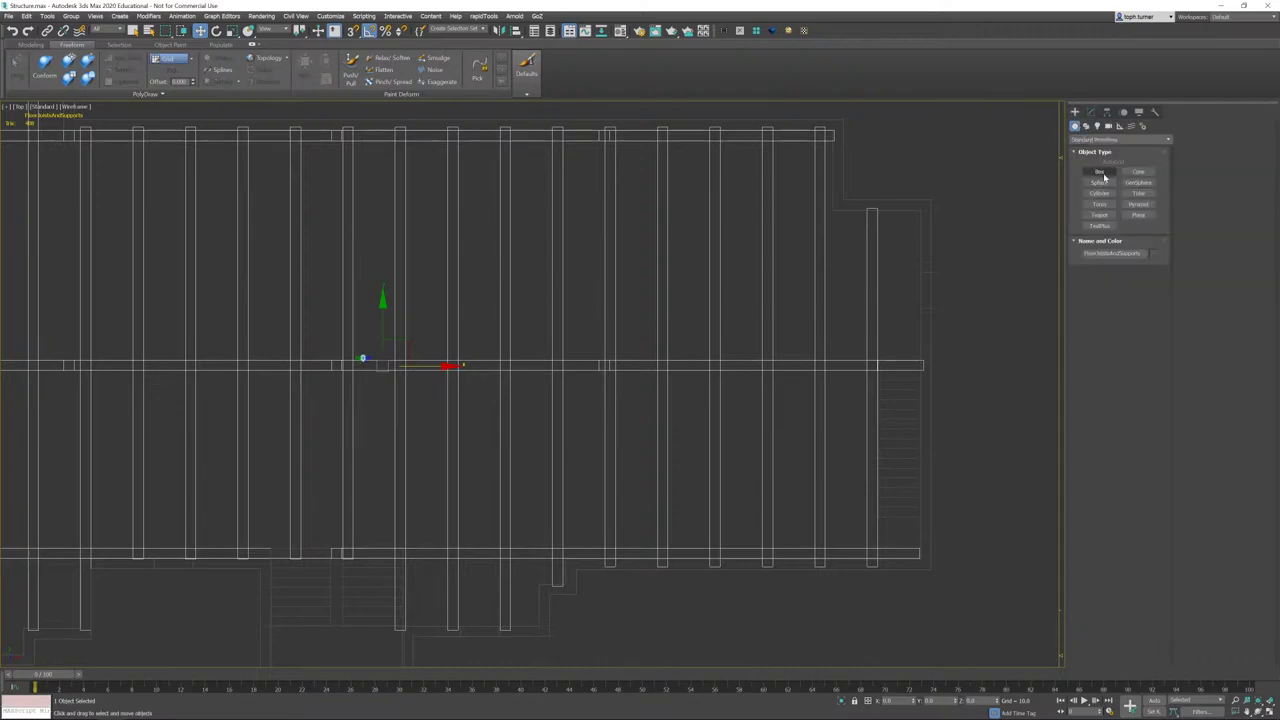
scroll(671, 369, "up", 5)
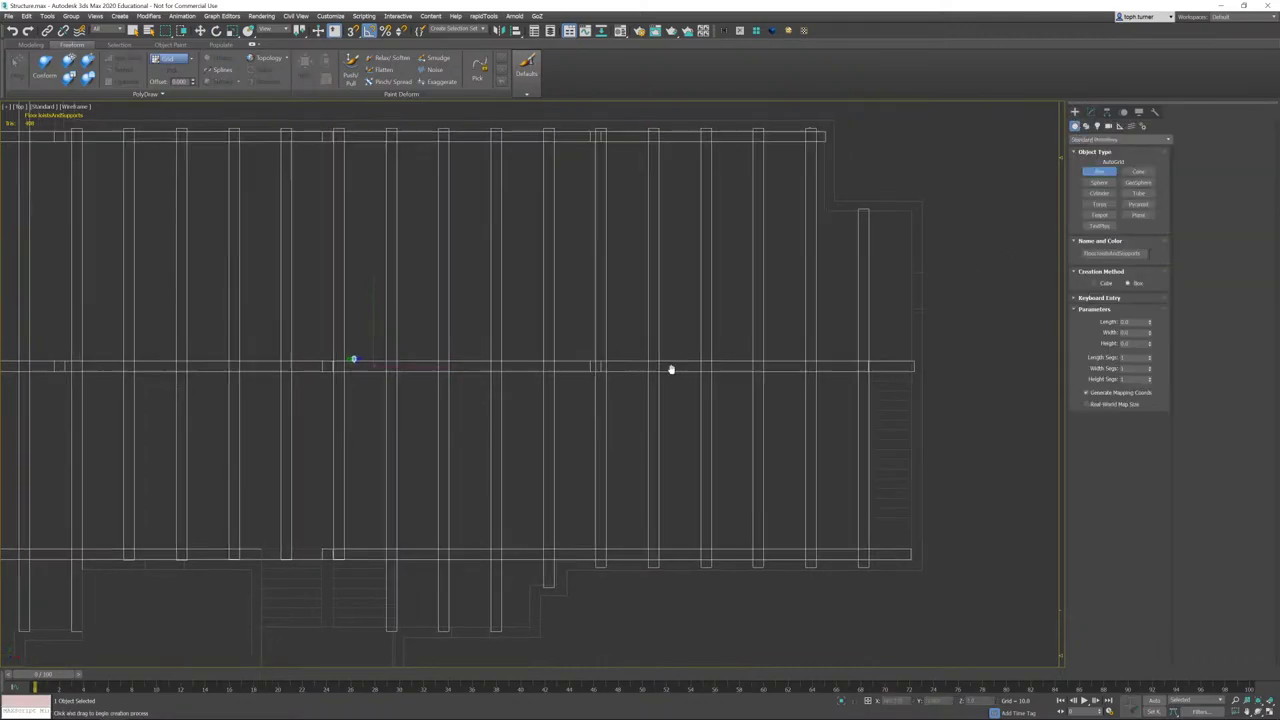
scroll(403, 359, "down", 2)
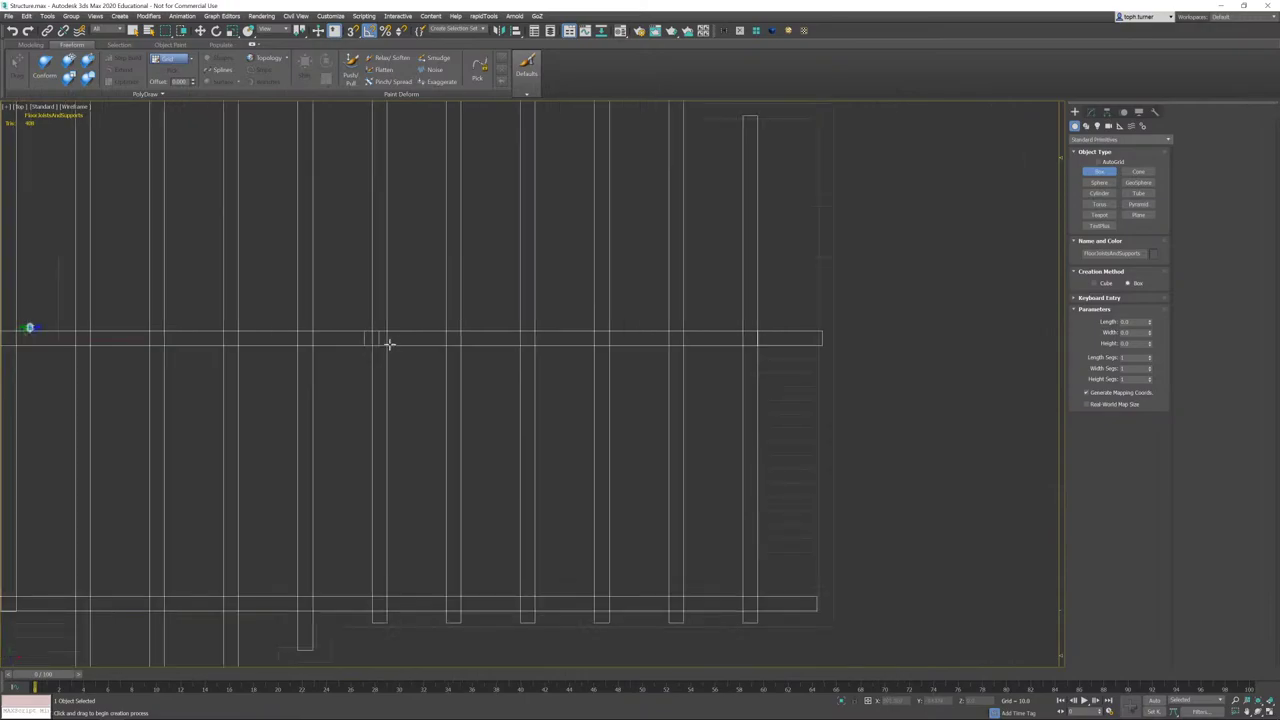
left_click_drag(374, 336, 569, 350)
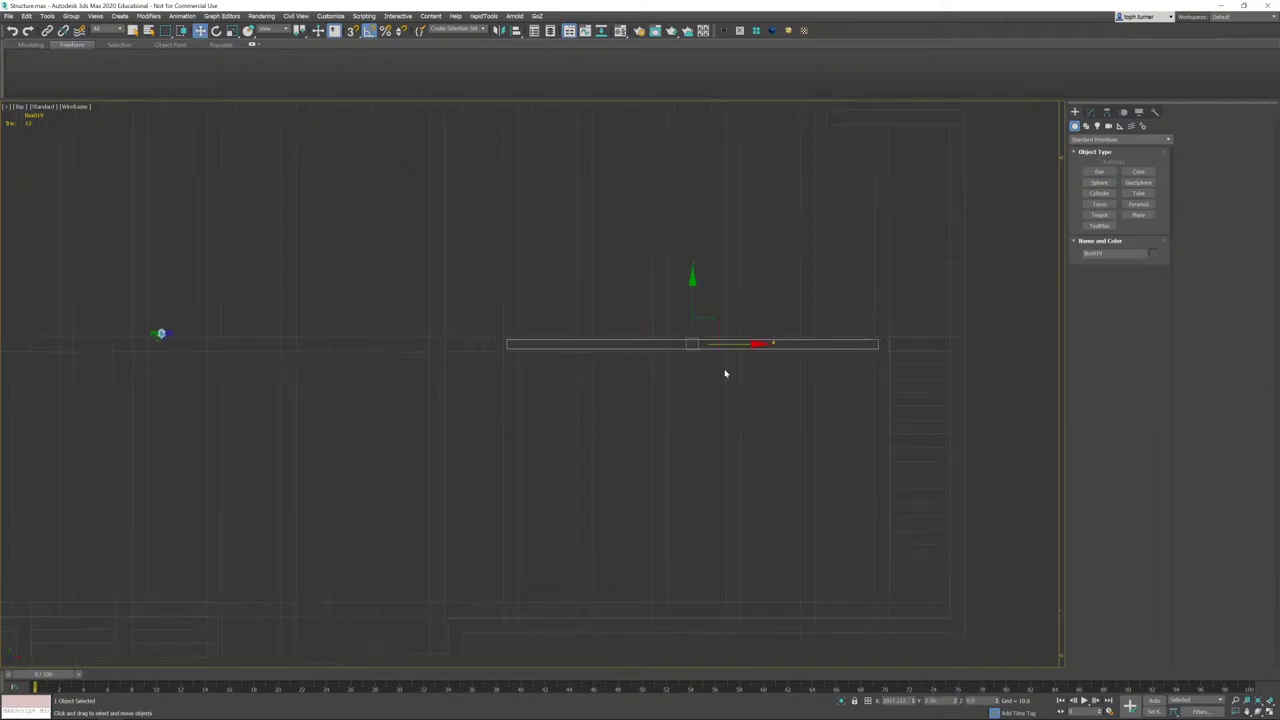
- Raise the wall box's height to about 244 so it reaches the beam's underside, and convert it to an editable poly
key("F3")
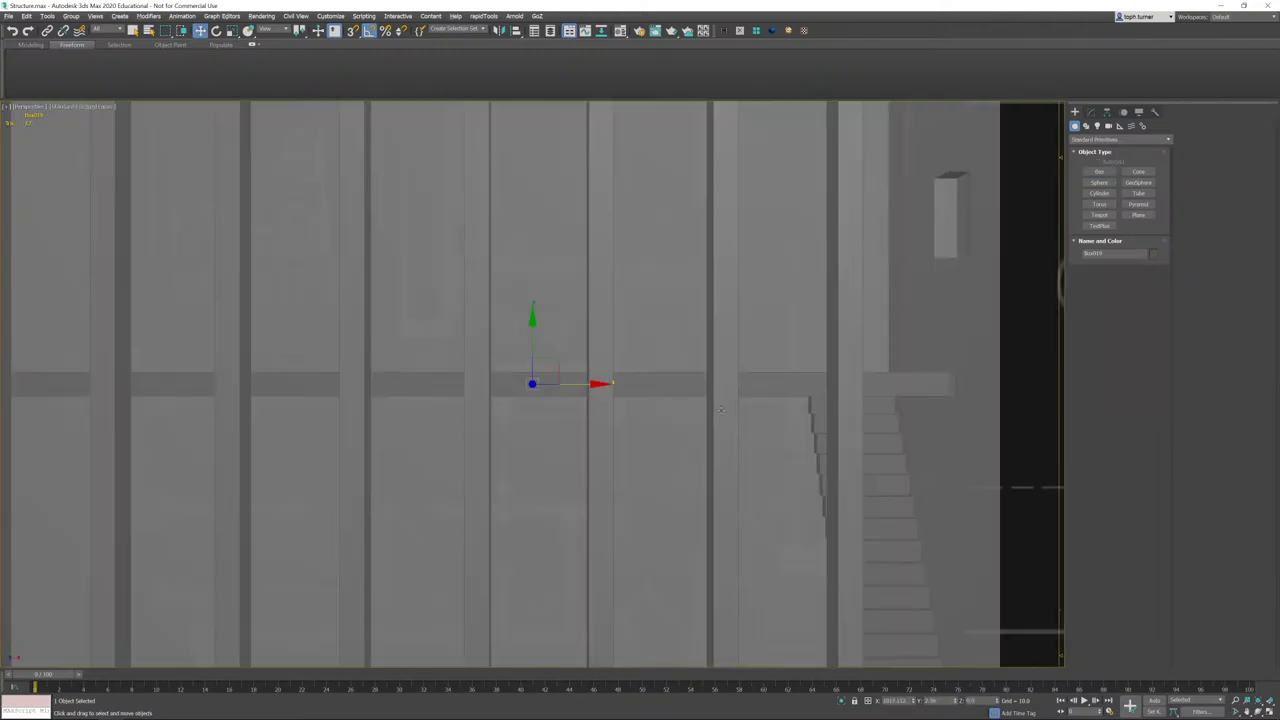
middle_click_drag(721, 409, 674, 392, "alt")
scroll(660, 394, "up", 2)
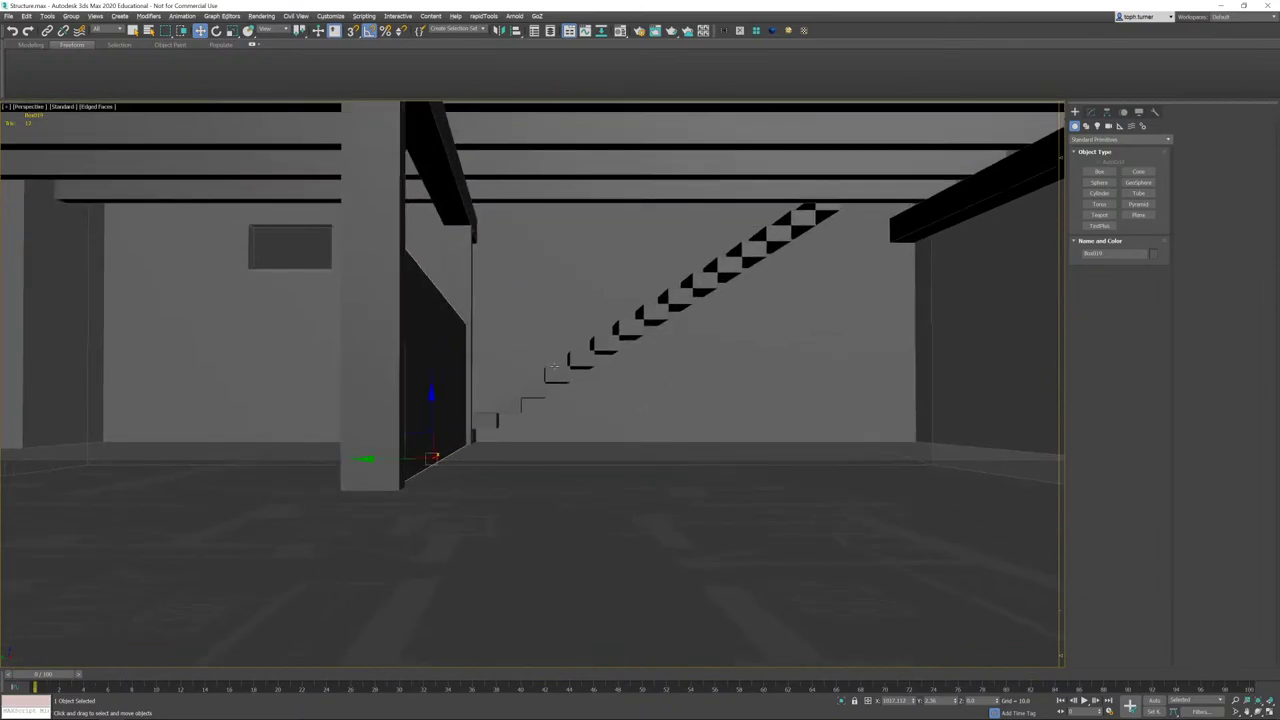
middle_click_drag(554, 366, 679, 377, "alt")
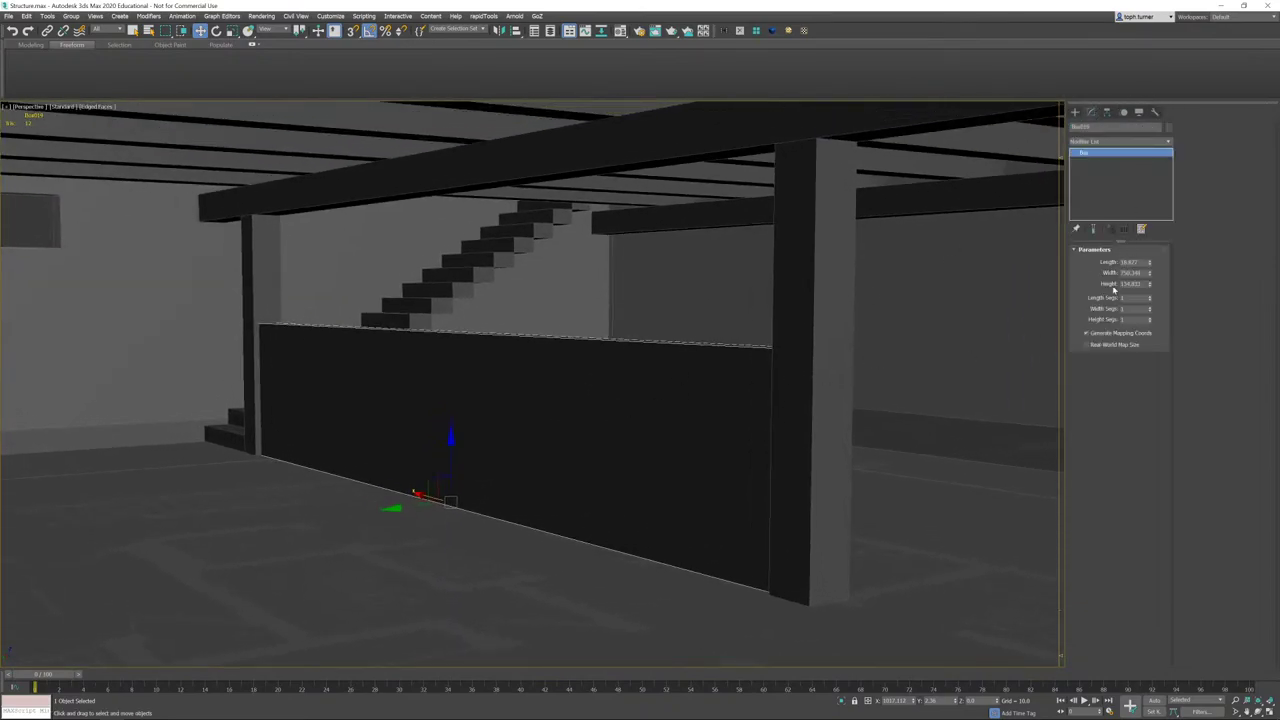
left_click_drag(1151, 285, 1145, 263)
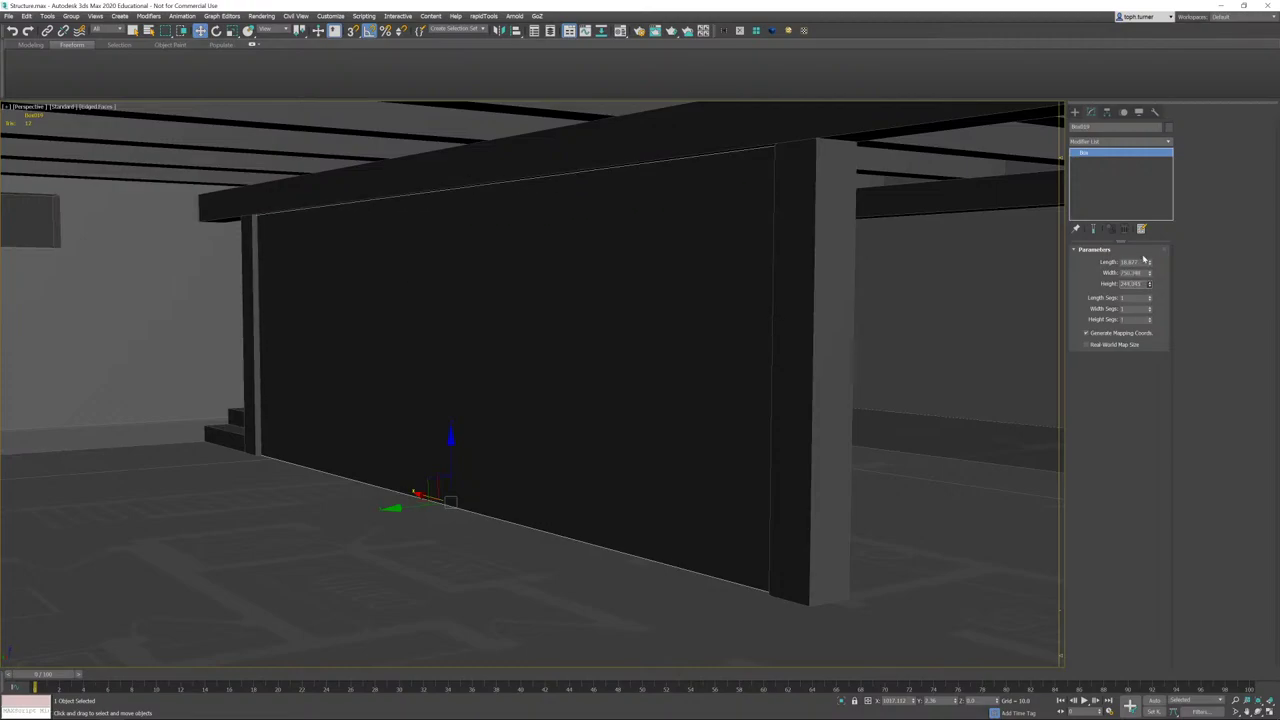
left_click(590, 309)
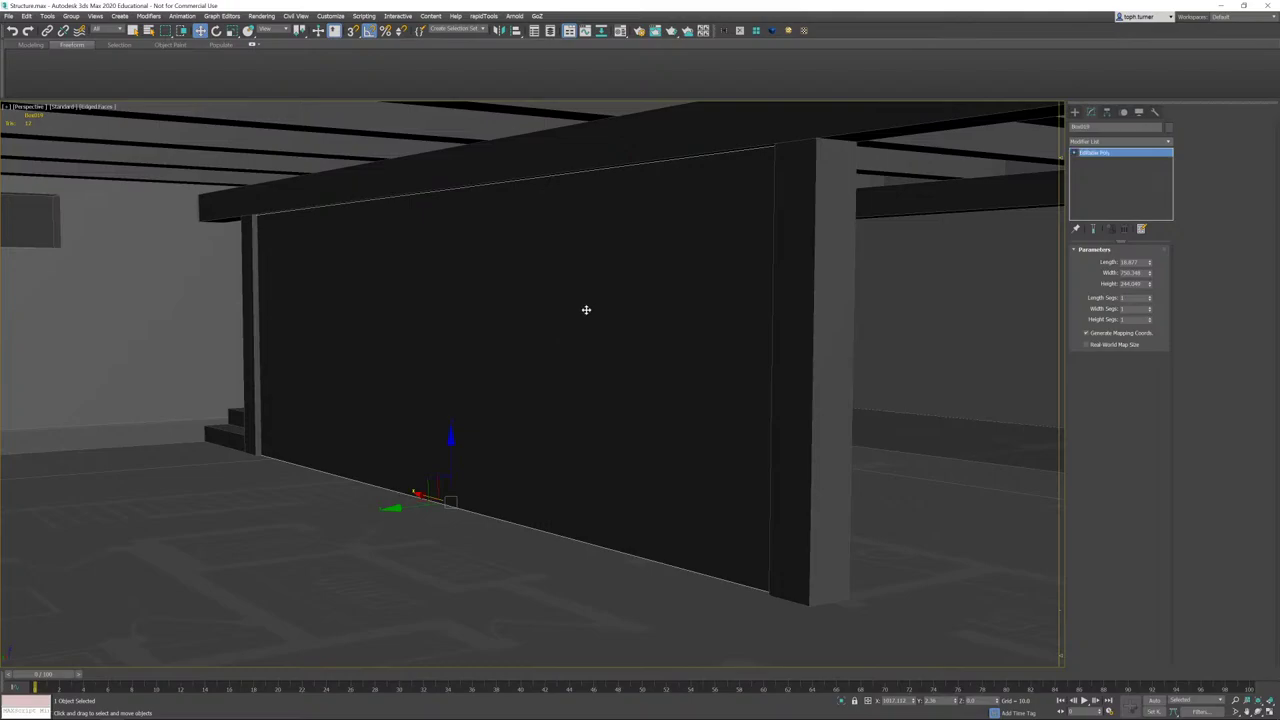
- Copy the Z position of the beam's underside polygon and apply it to the wall panel's top vertices
left_click(1039, 209)
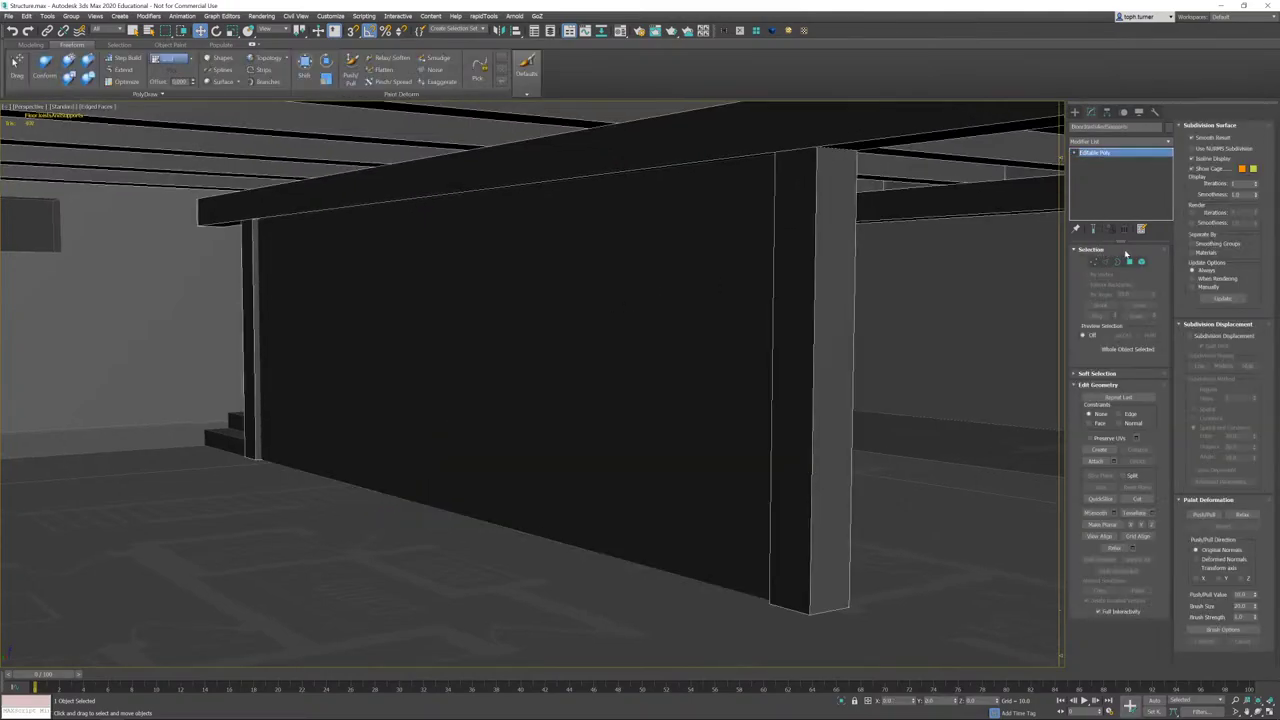
left_click(1128, 262)
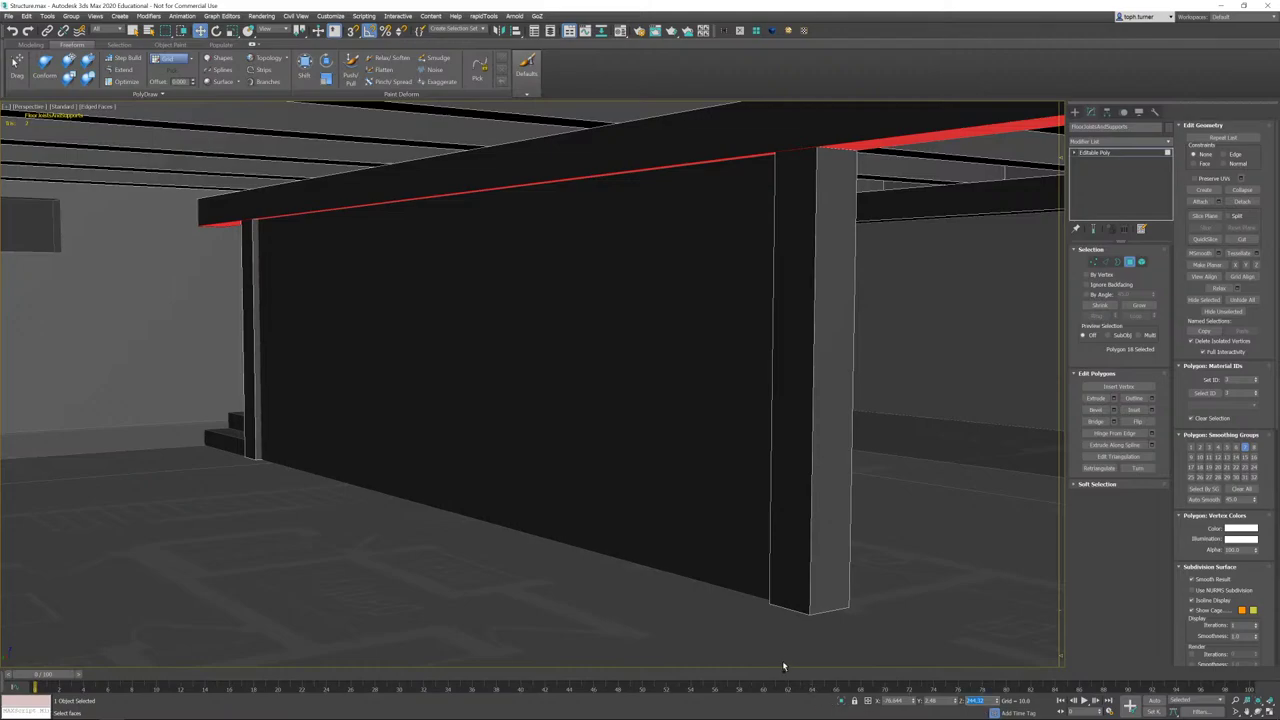
left_click(1129, 262)
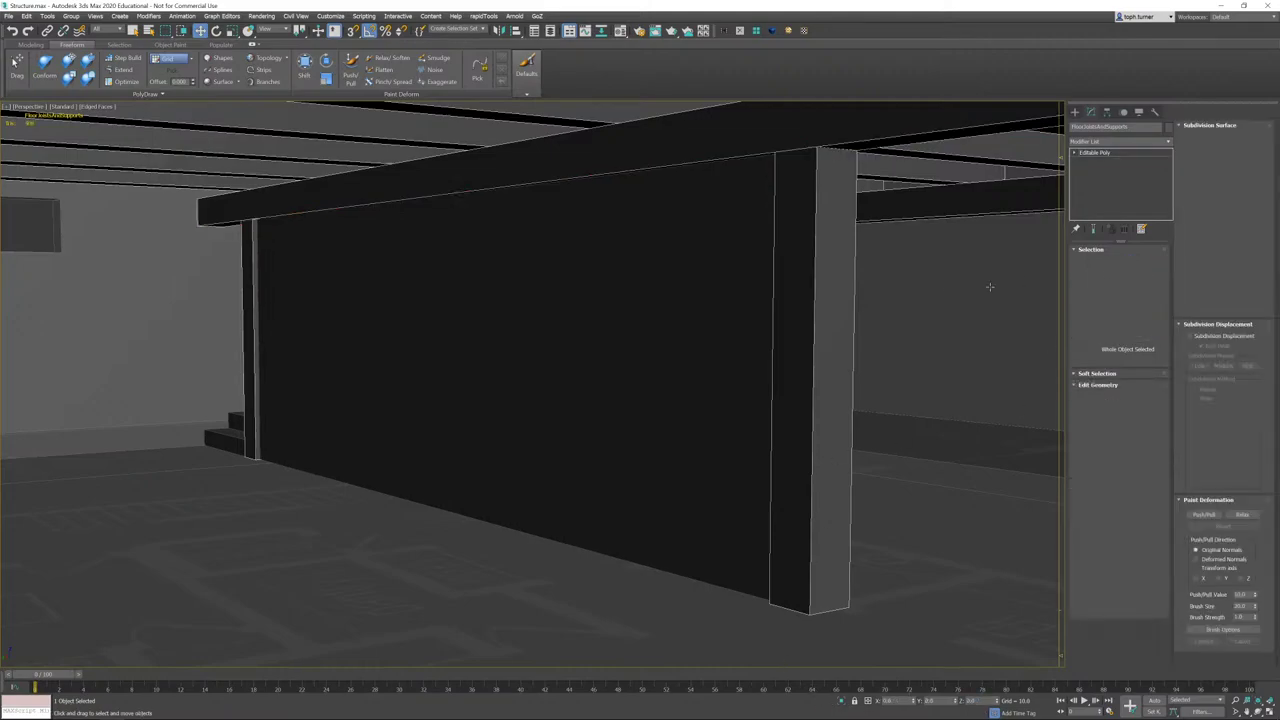
left_click(682, 265)
left_click(1094, 262)
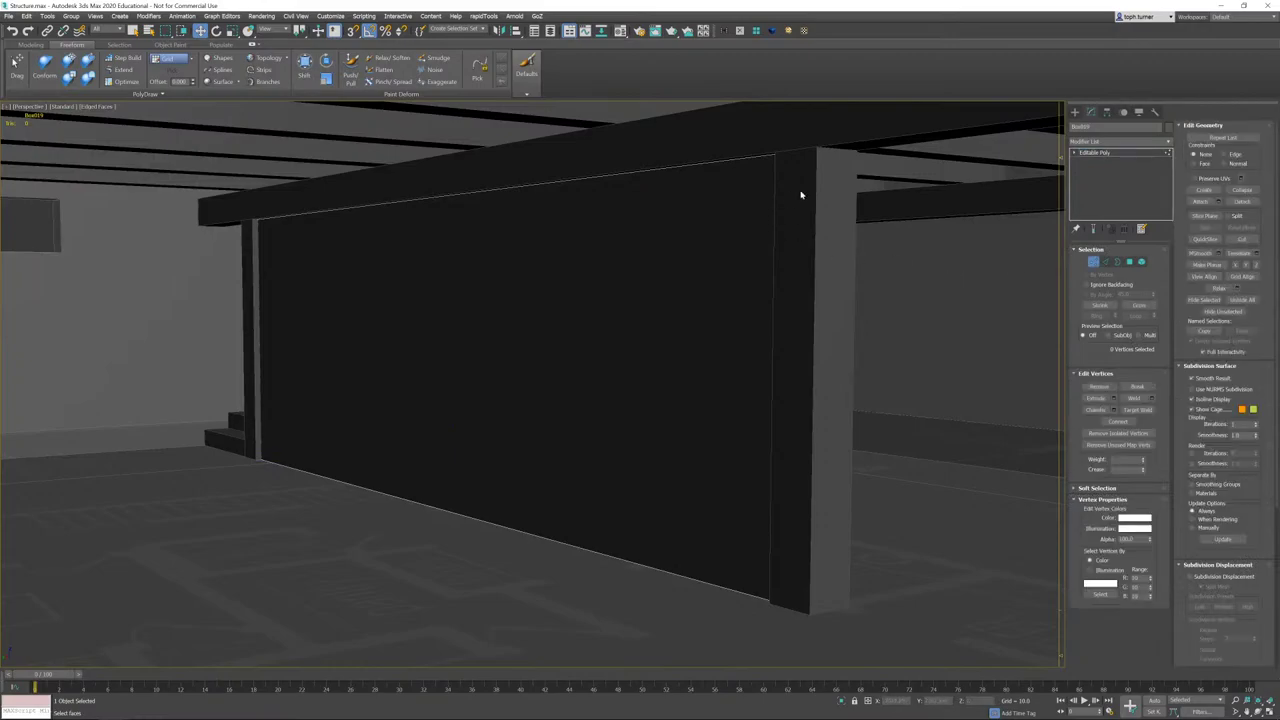
left_click_drag(166, 267, 168, 264)
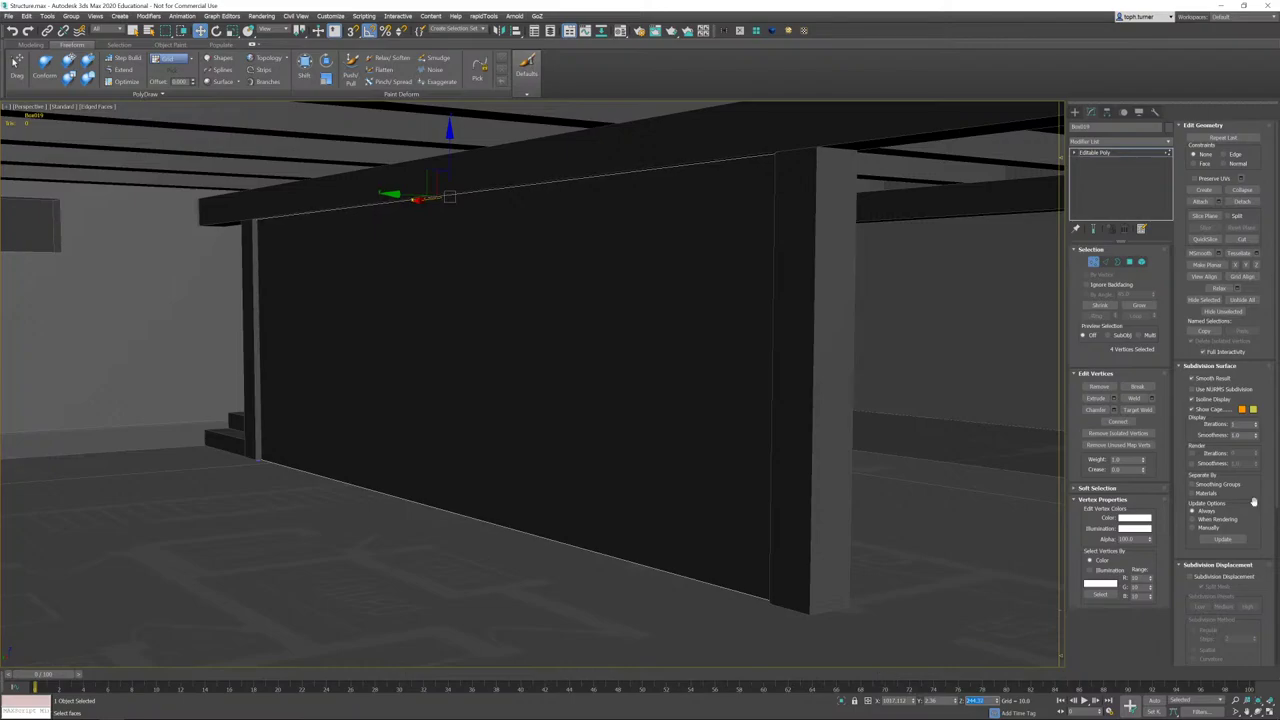
left_click(1096, 263)
- Make a copy of the wall panel rotated 90 degrees about the vertical axis, and get the copy ready for moving
middle_click_drag(709, 312, 630, 355)
scroll(577, 334, "down", 1)
key("e")
middle_click_drag(644, 407, 599, 408)
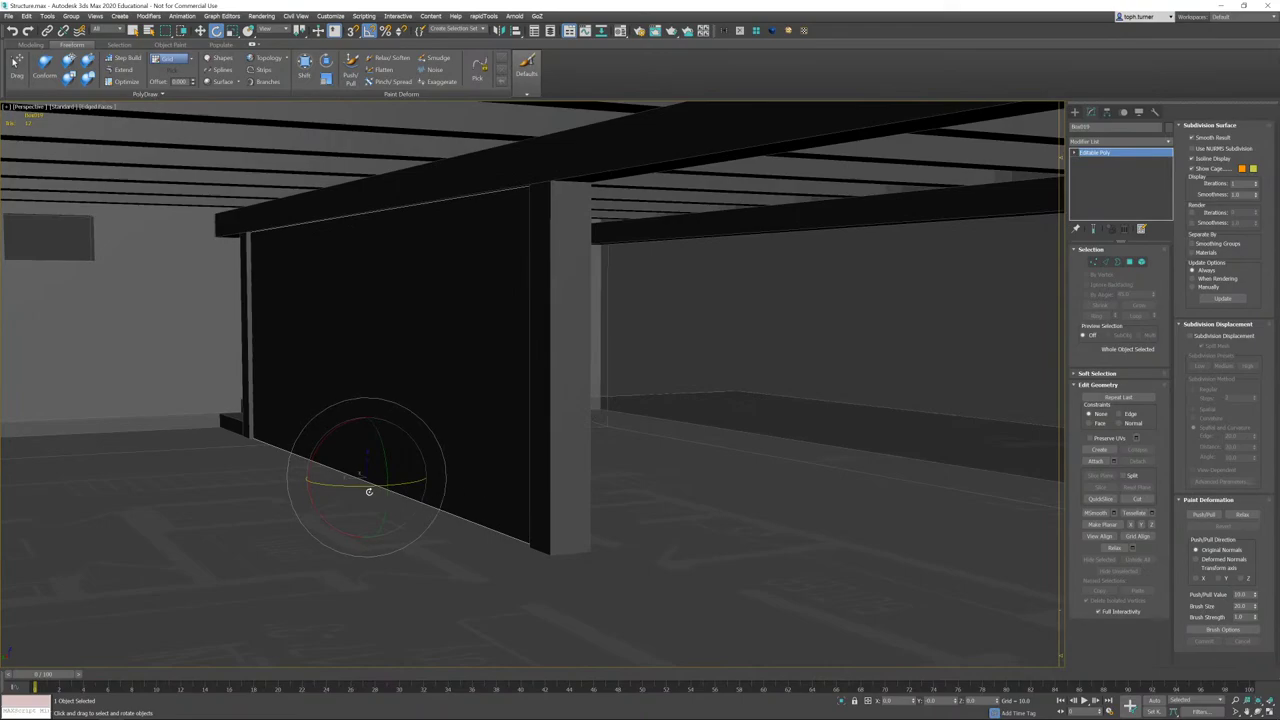
mouse_move(366, 486)
left_mouse_down()
mouse_move(386, 486)
mouse_move(377, 492)
left_mouse_up()
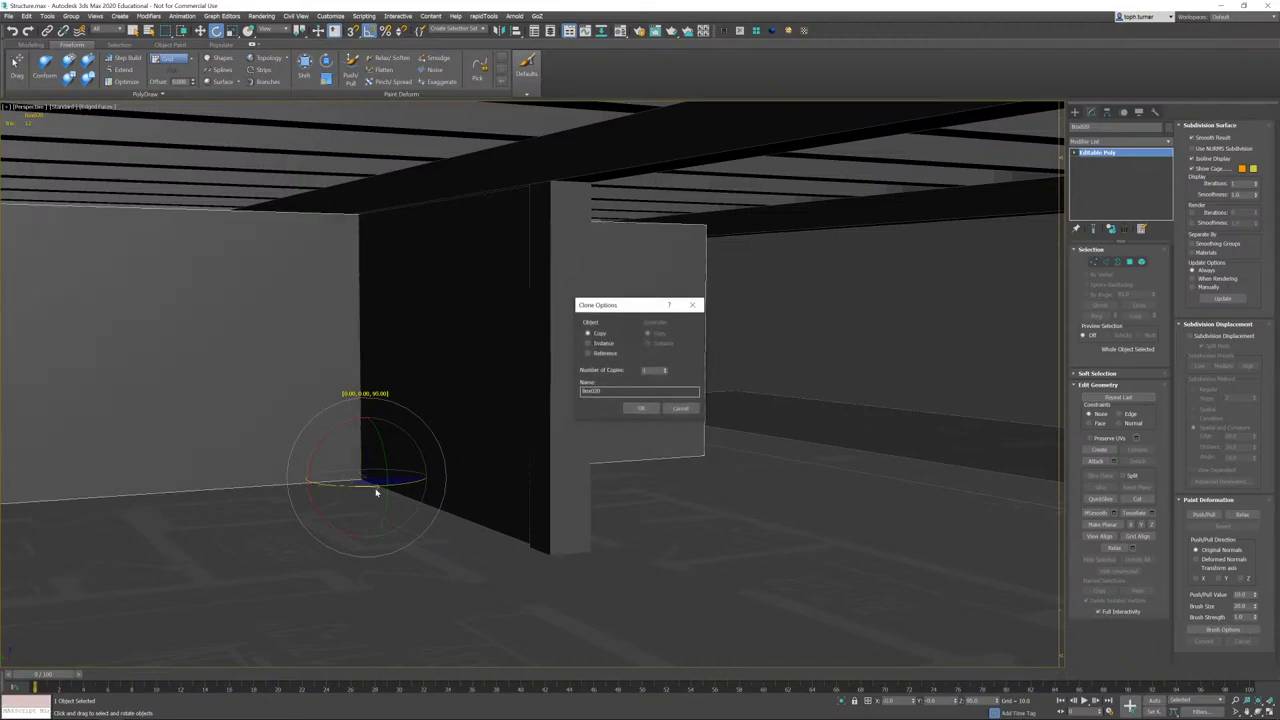
left_click(641, 408)
key("w")
middle_click_drag(694, 491, 612, 434, "alt")
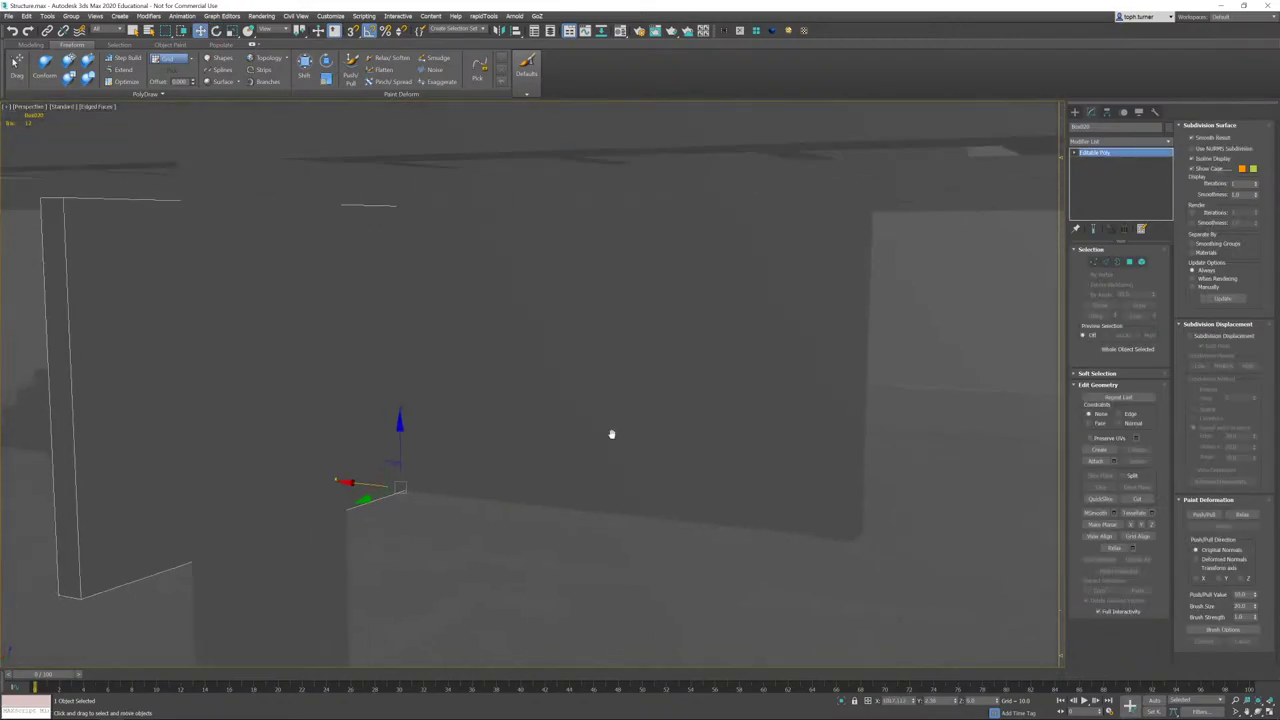
- Move the rotated wall panel copy to the support-post end of the original panel so the two meet at a right angle
scroll(497, 417, "down", 2)
middle_click_drag(497, 417, 478, 440, "alt")
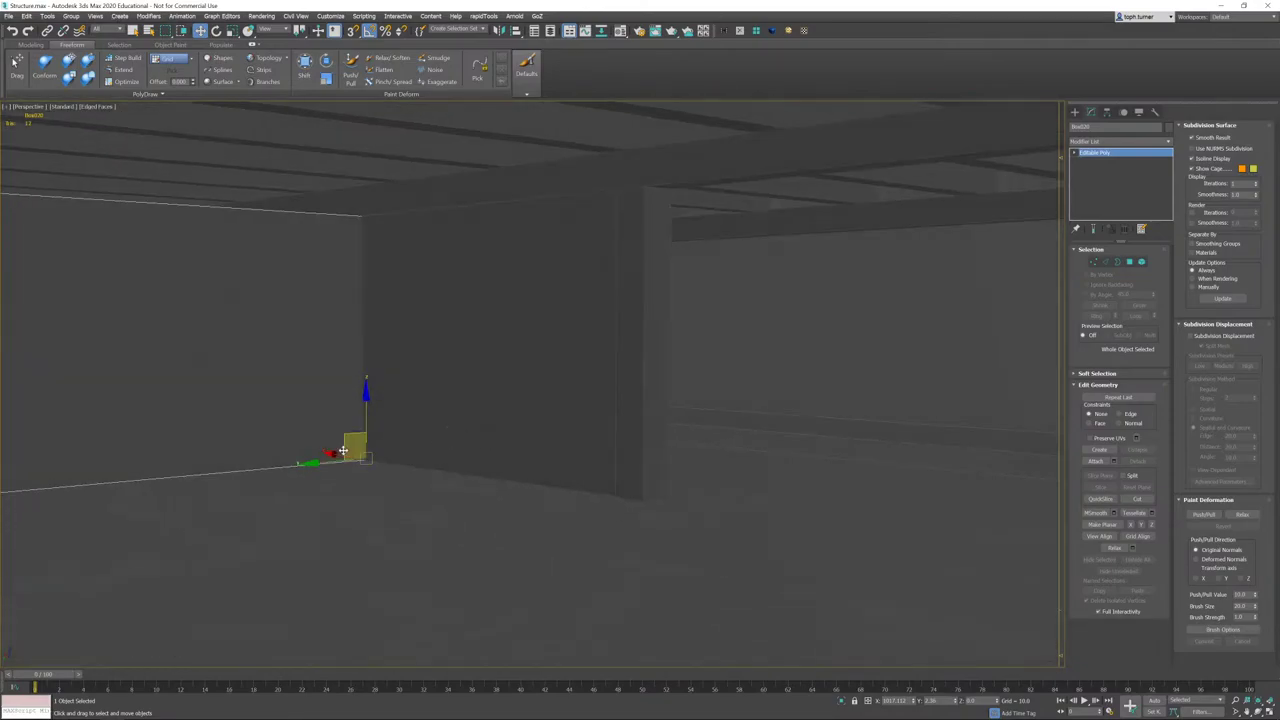
left_click(443, 491)
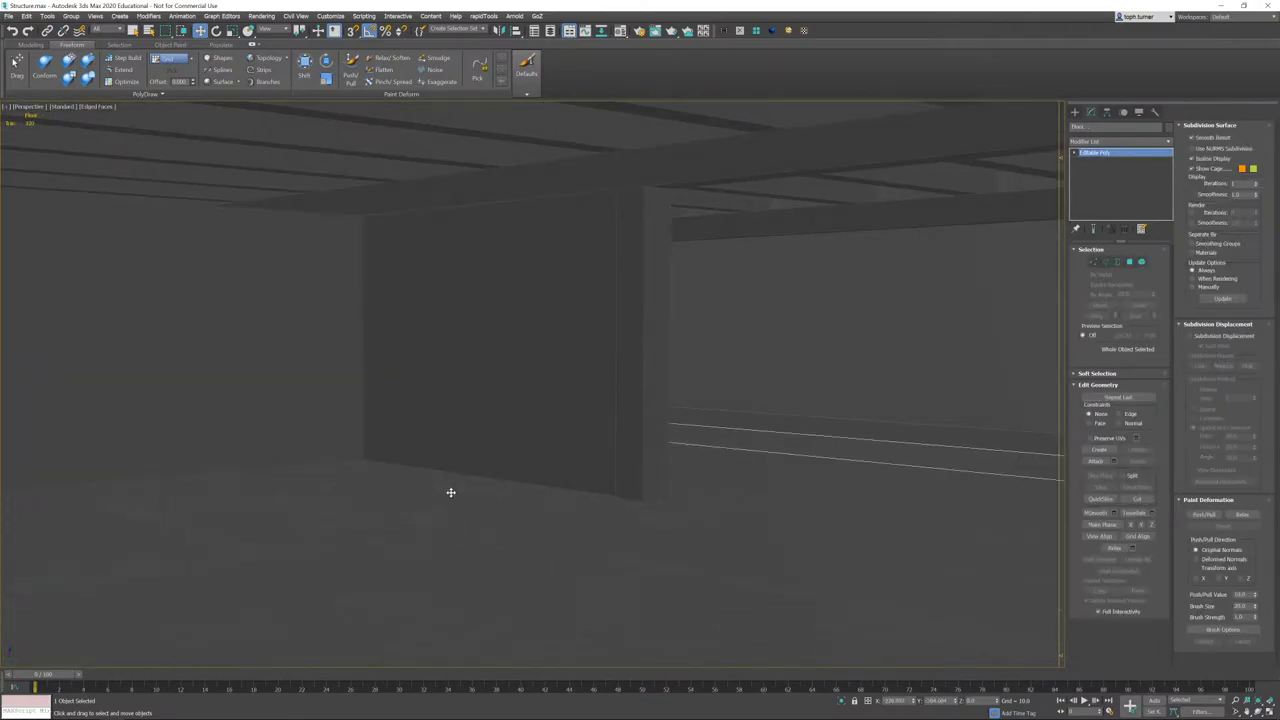
left_click(520, 505)
middle_click_drag(330, 453, 606, 534, "alt")
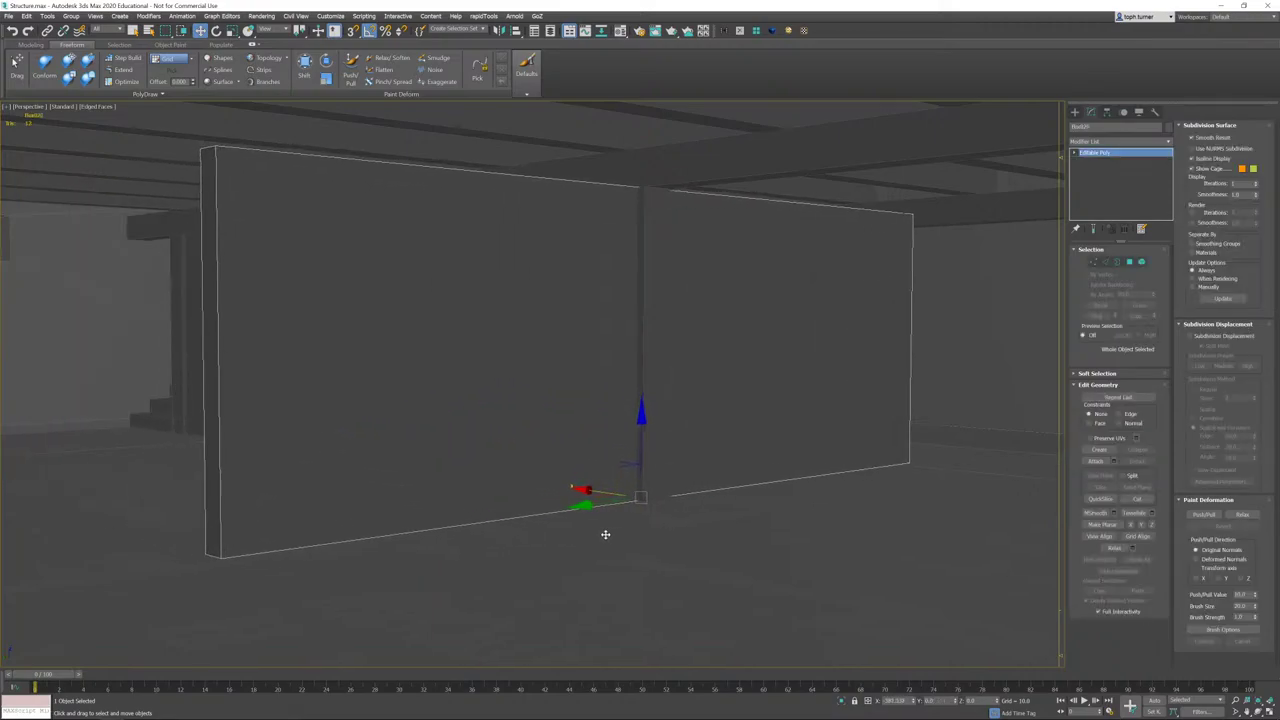
left_click_drag(598, 500, 866, 417)
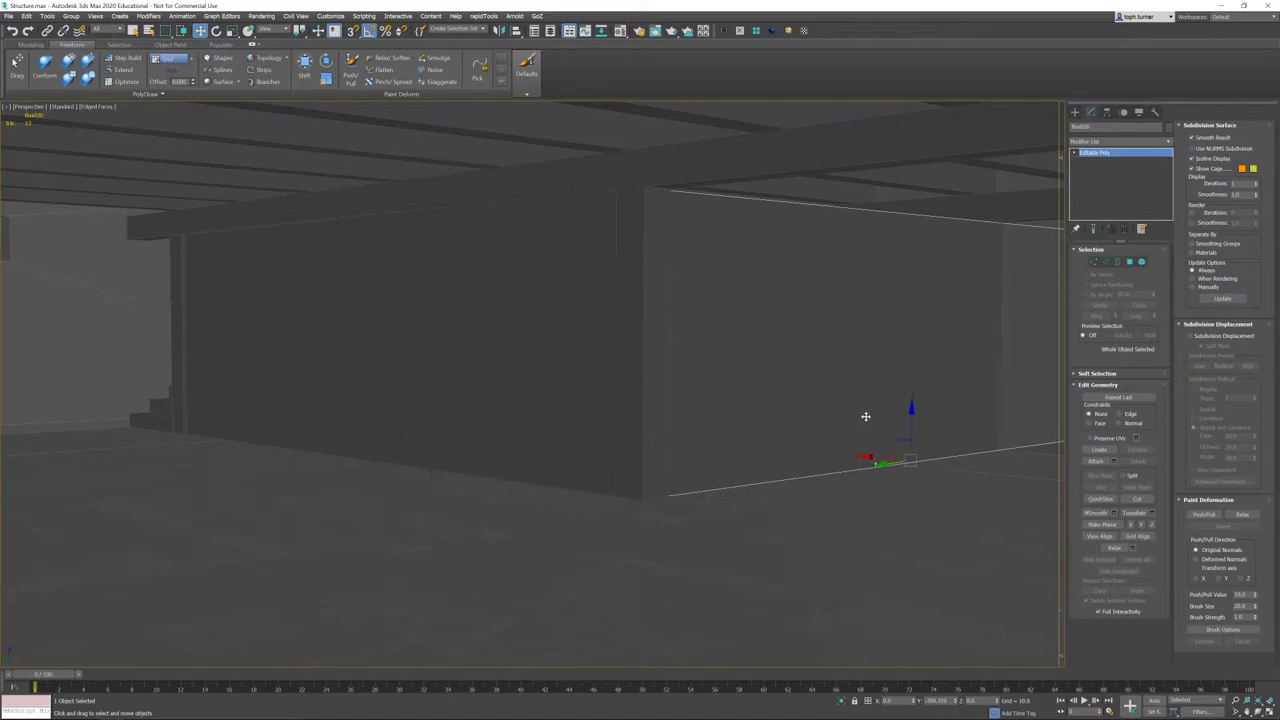
middle_click_drag(866, 417, 779, 545, "alt")
left_click_drag(780, 528, 771, 529)
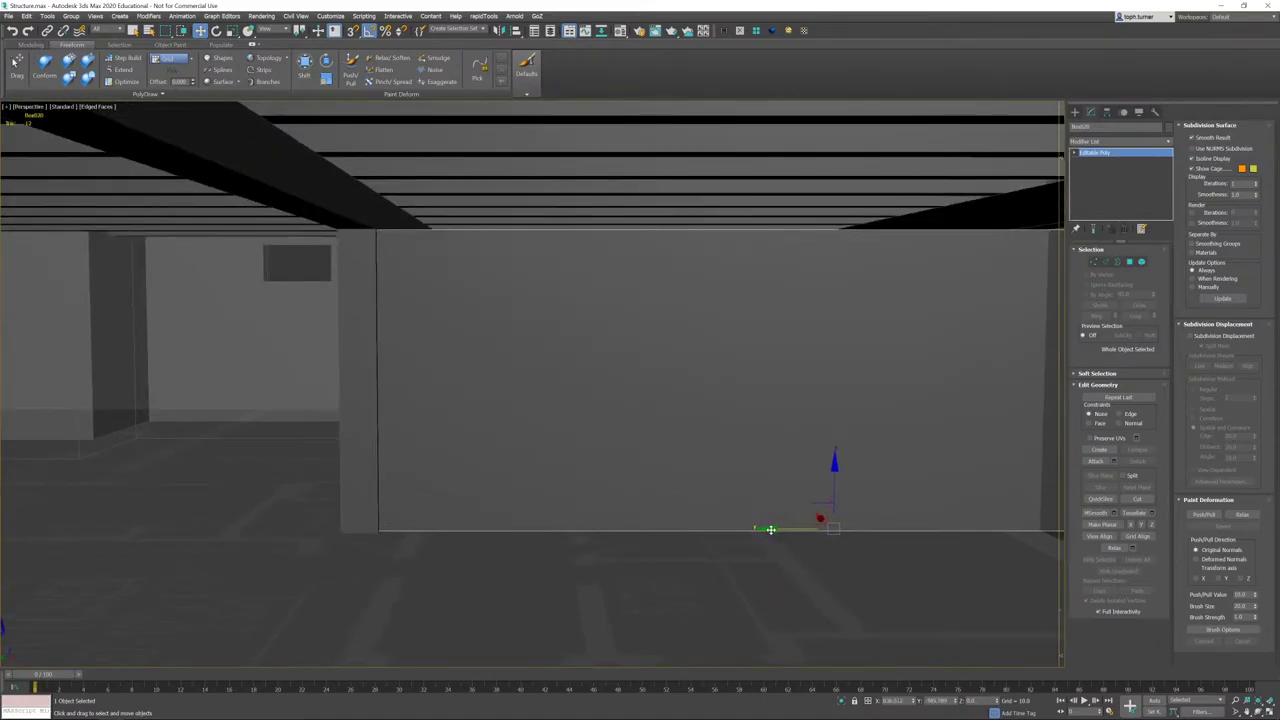
middle_click_drag(770, 529, 561, 510)
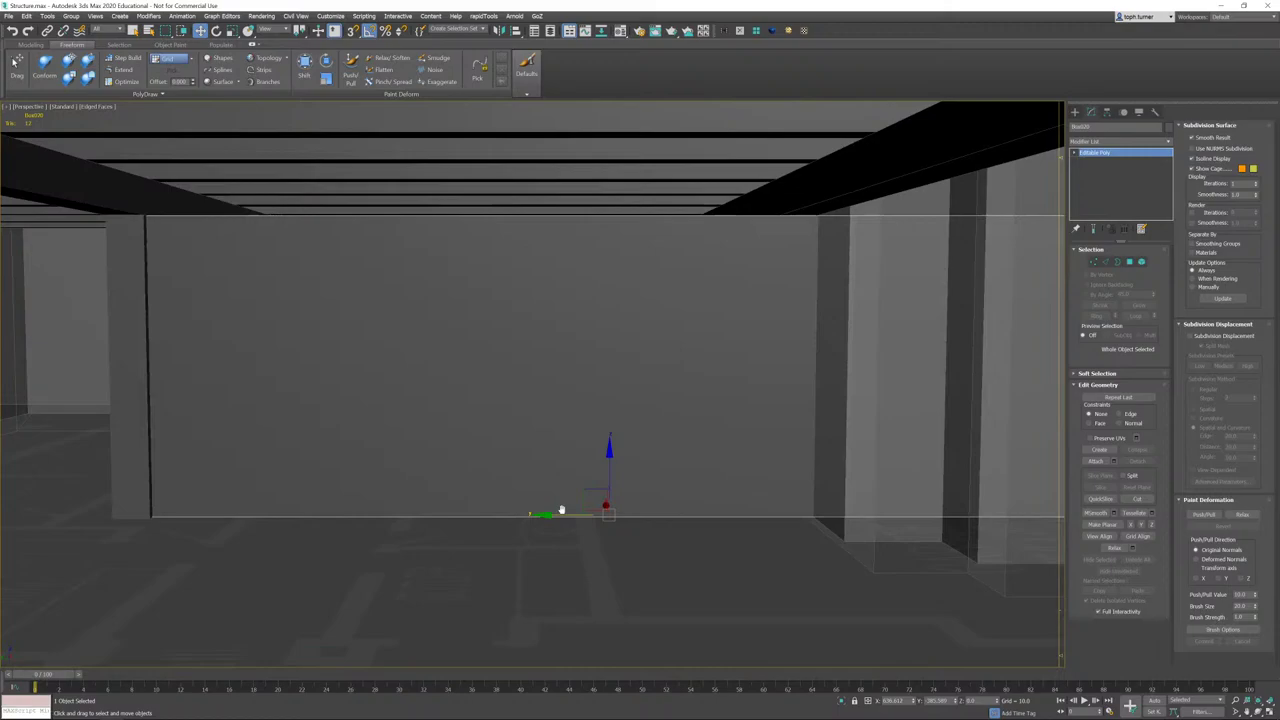
- Shorten the perpendicular wall panel by sliding its four far-end vertices along Y to the basement's outer wall
left_click(1094, 262)
middle_click_drag(974, 331, 776, 287, "alt")
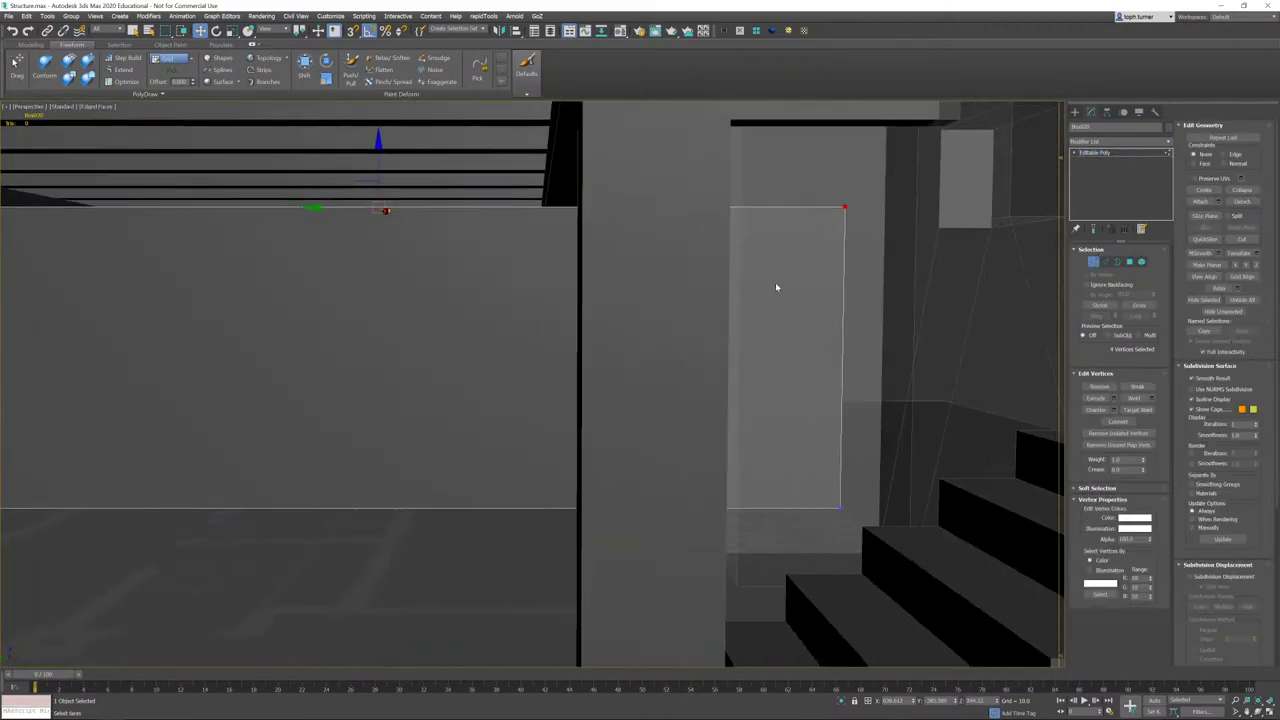
left_click_drag(951, 598, 951, 598)
key("F3")
middle_click_drag(734, 414, 892, 425)
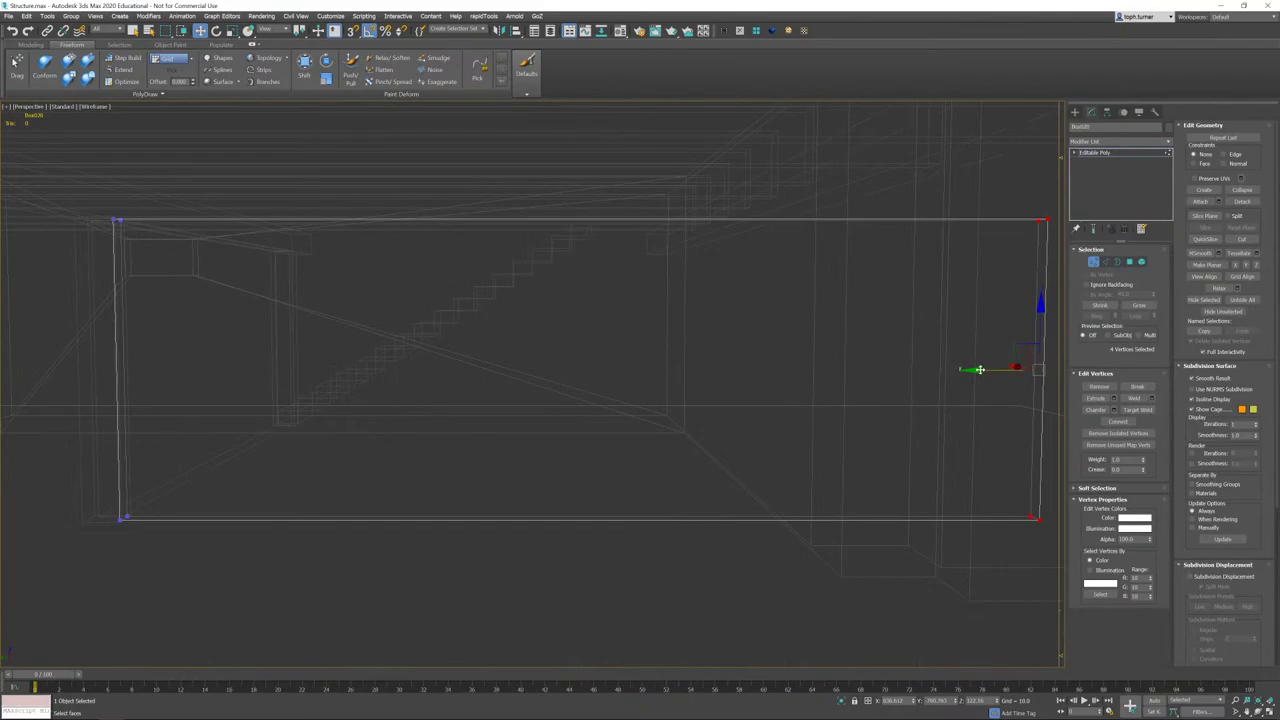
key("F3")
mouse_move(980, 369)
left_mouse_down()
mouse_move(771, 374)
mouse_move(712, 403)
mouse_move(745, 410)
left_mouse_up()
middle_click_drag(763, 420, 1040, 345)
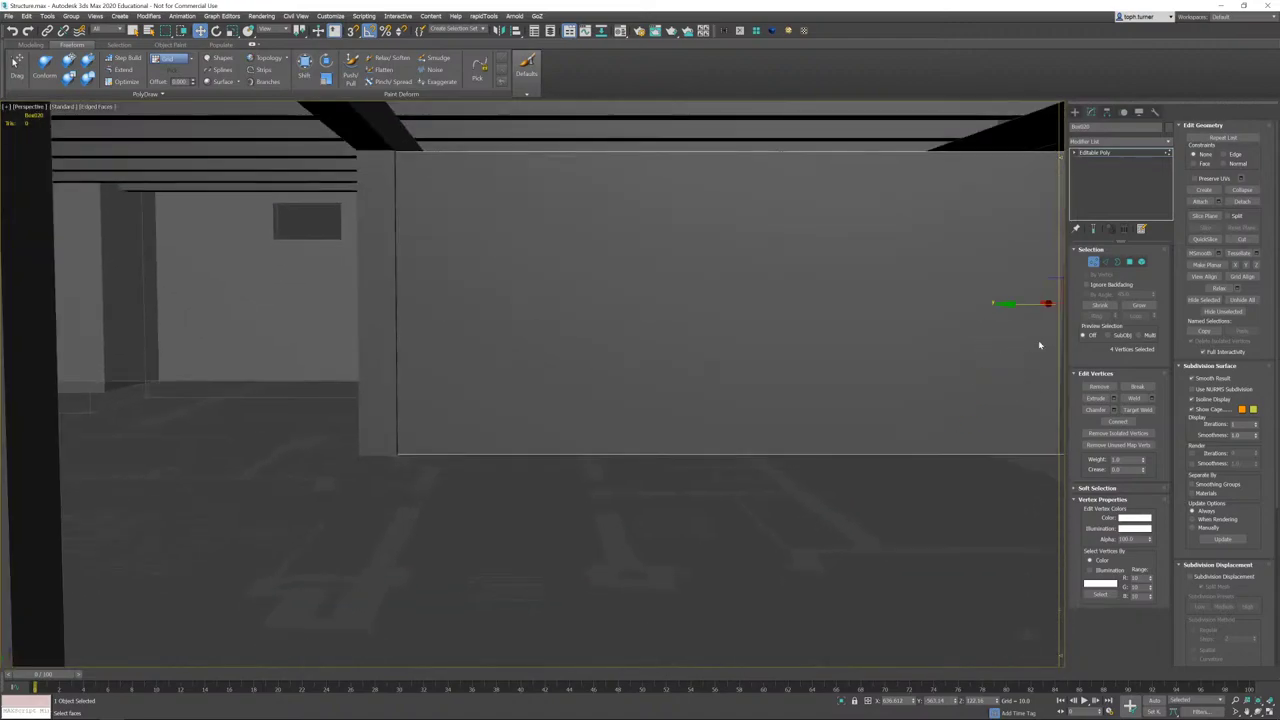
left_click(1094, 261)
- Copy the perpendicular wall panel along X and align the copy with the stair-side end of the middle wall panel
middle_click_drag(466, 411, 414, 510, "alt")
scroll(706, 440, "down", 2)
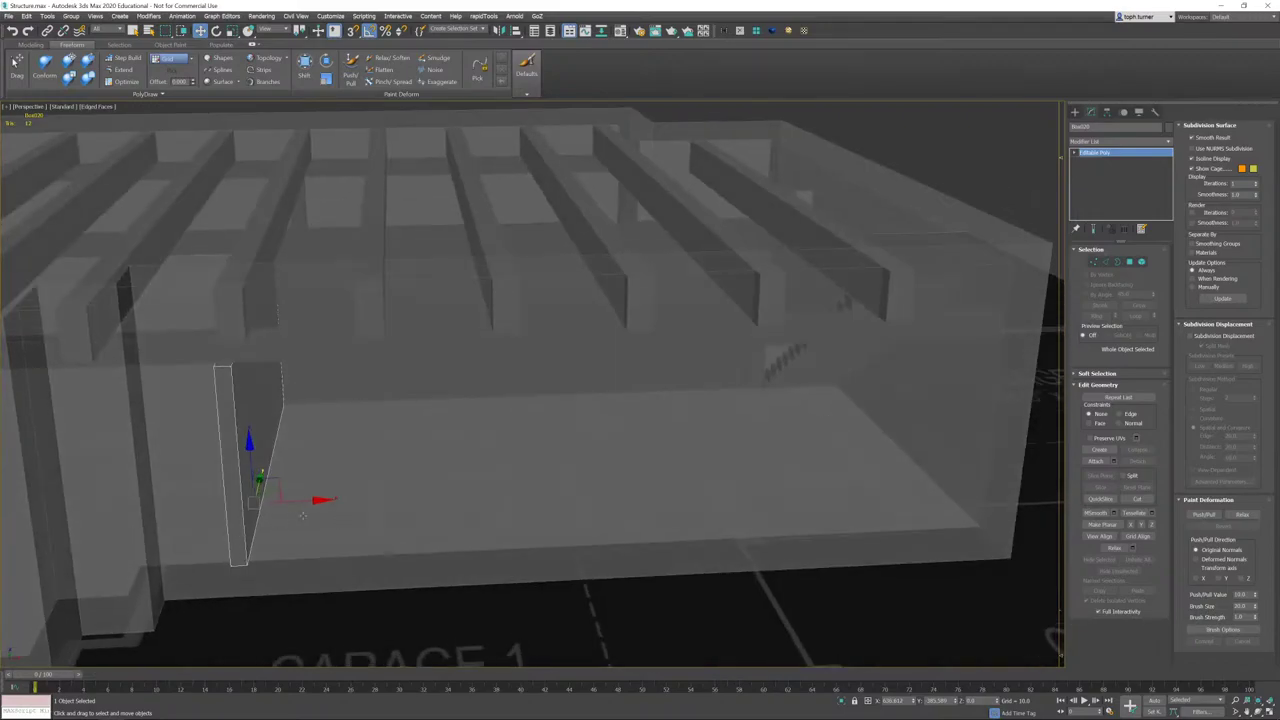
left_click_drag(320, 500, 902, 466)
left_click(643, 408)
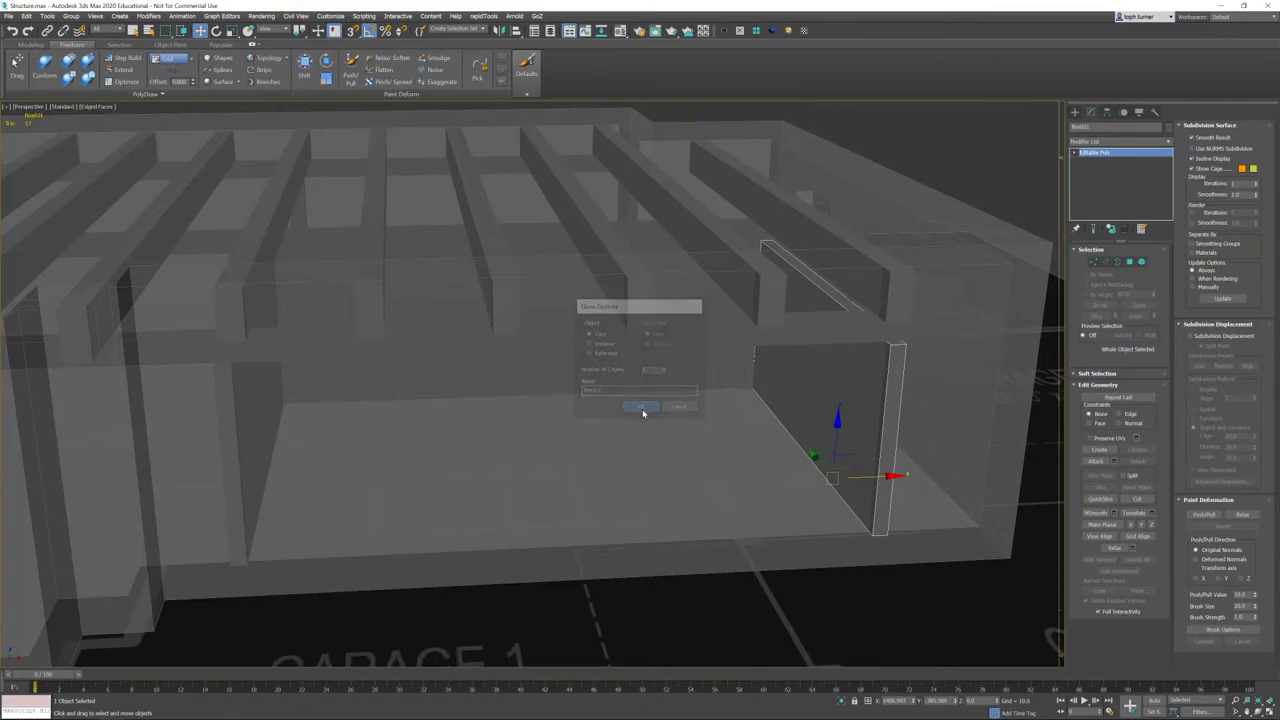
key("z")
middle_click_drag(817, 417, 516, 399, "alt")
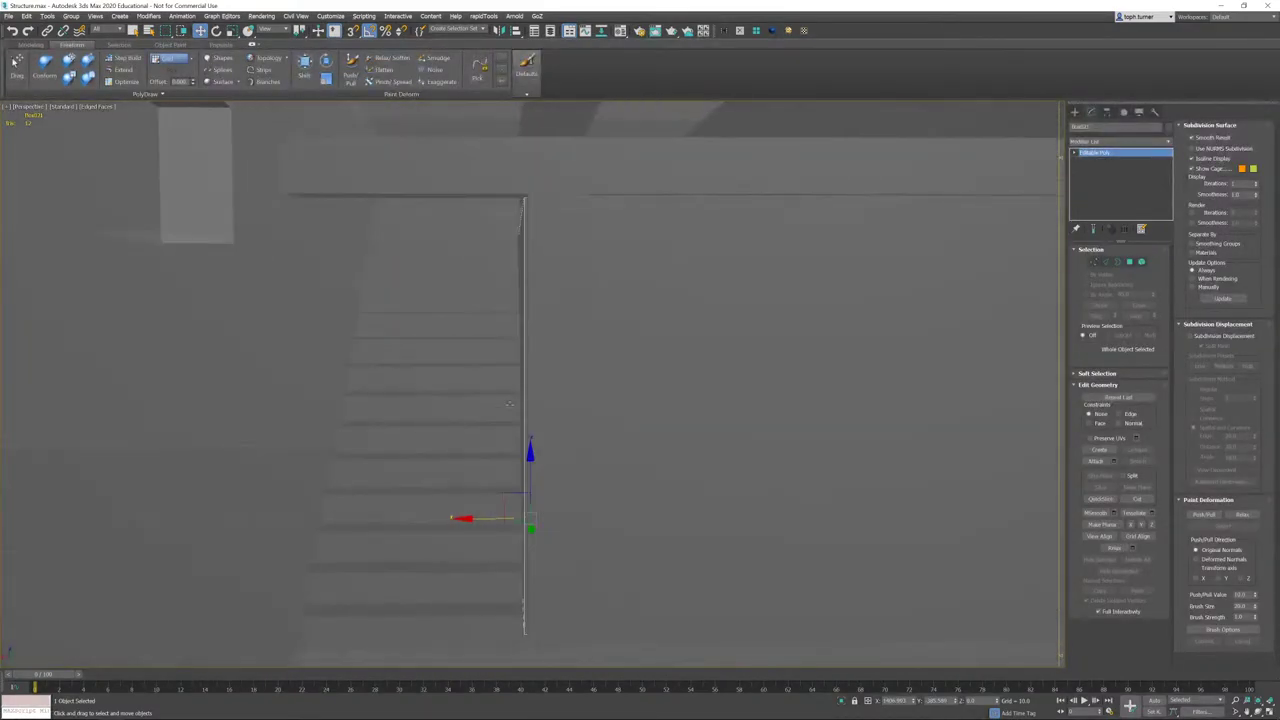
left_click_drag(470, 520, 473, 519)
- Connect the middle wall panel's long edges with a central loop and chamfer it by about 45 to outline a doorway
middle_click_drag(550, 515, 1053, 345, "alt")
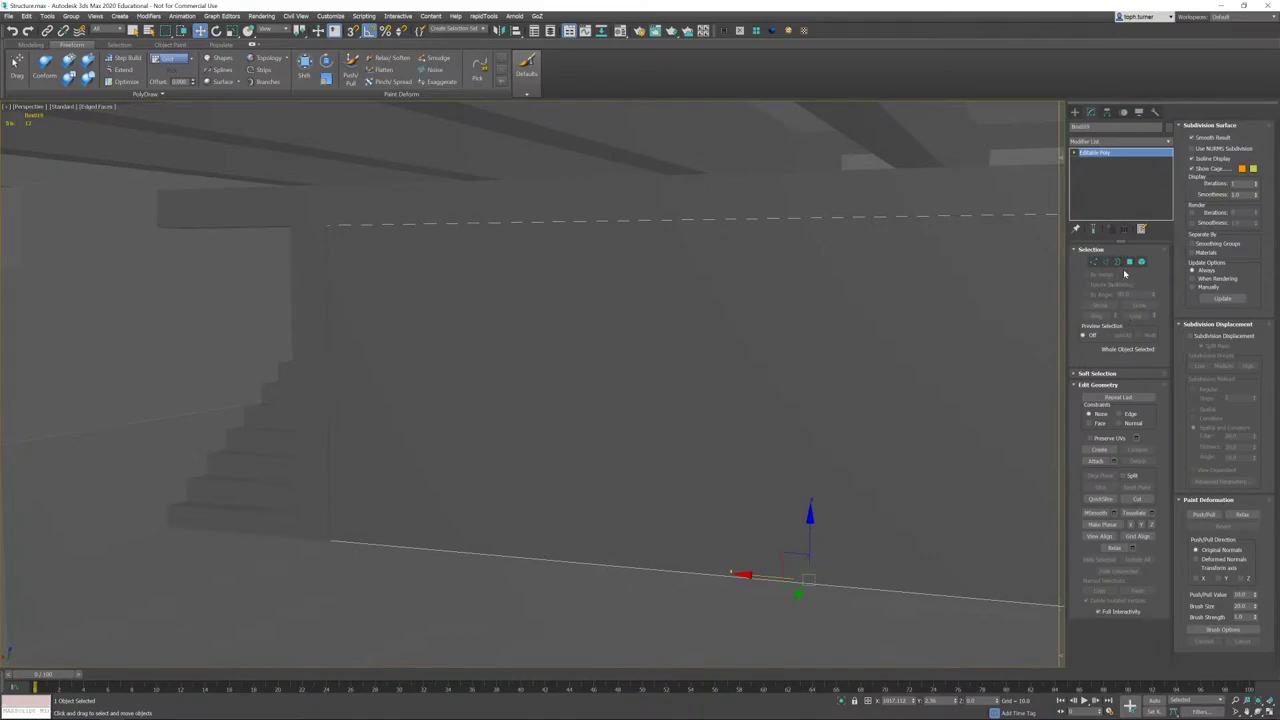
left_click(1106, 262)
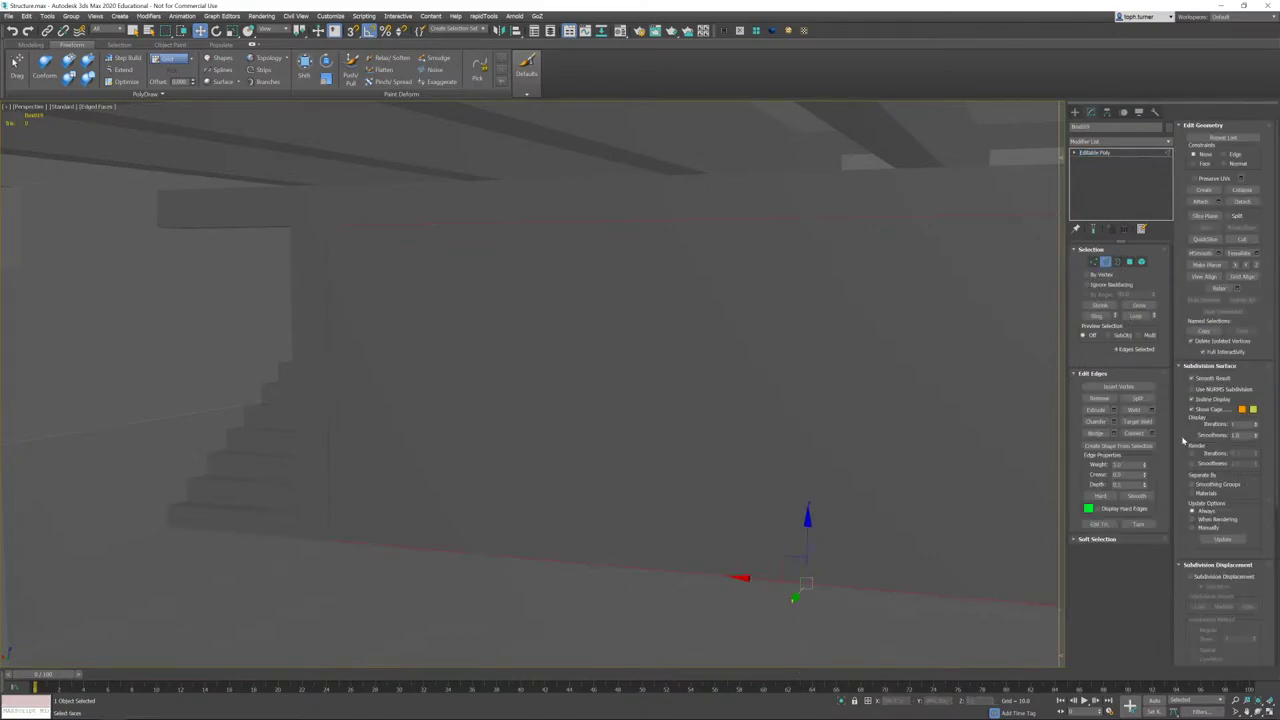
left_click(1135, 433)
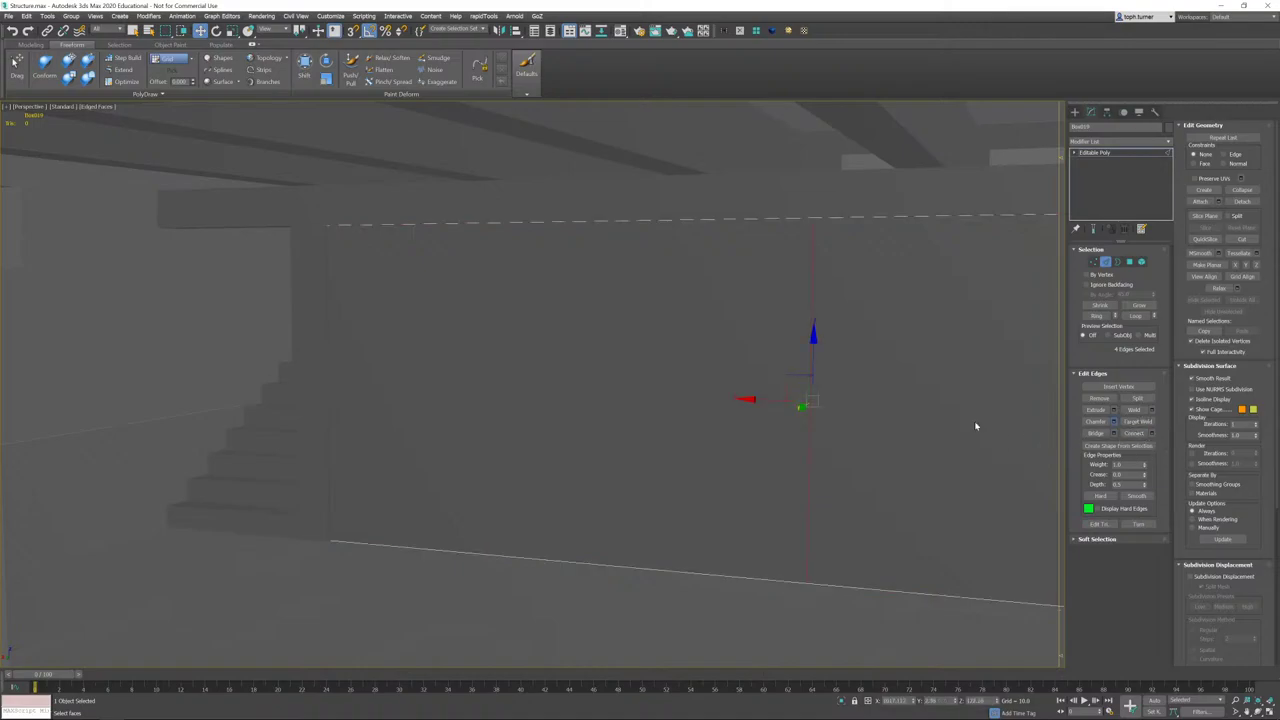
key("ctrl+shift+c")
left_click(541, 389)
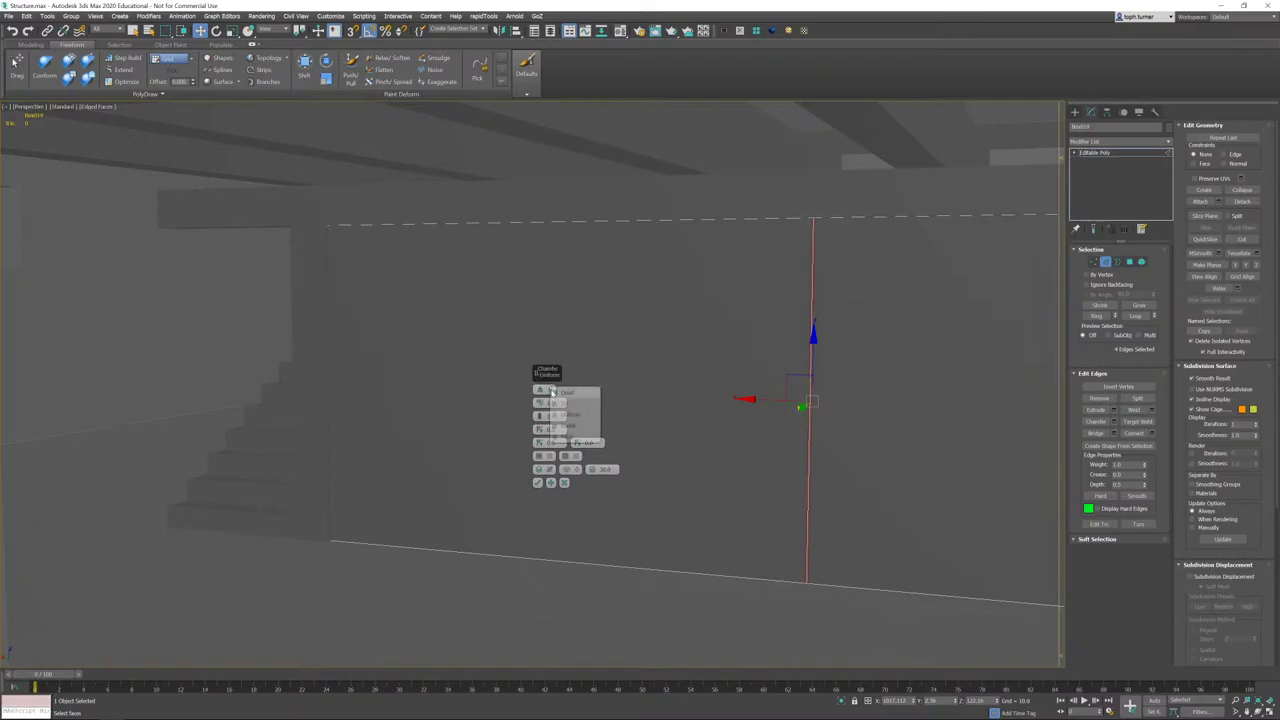
left_click(548, 397)
left_click(548, 392)
left_click(559, 406)
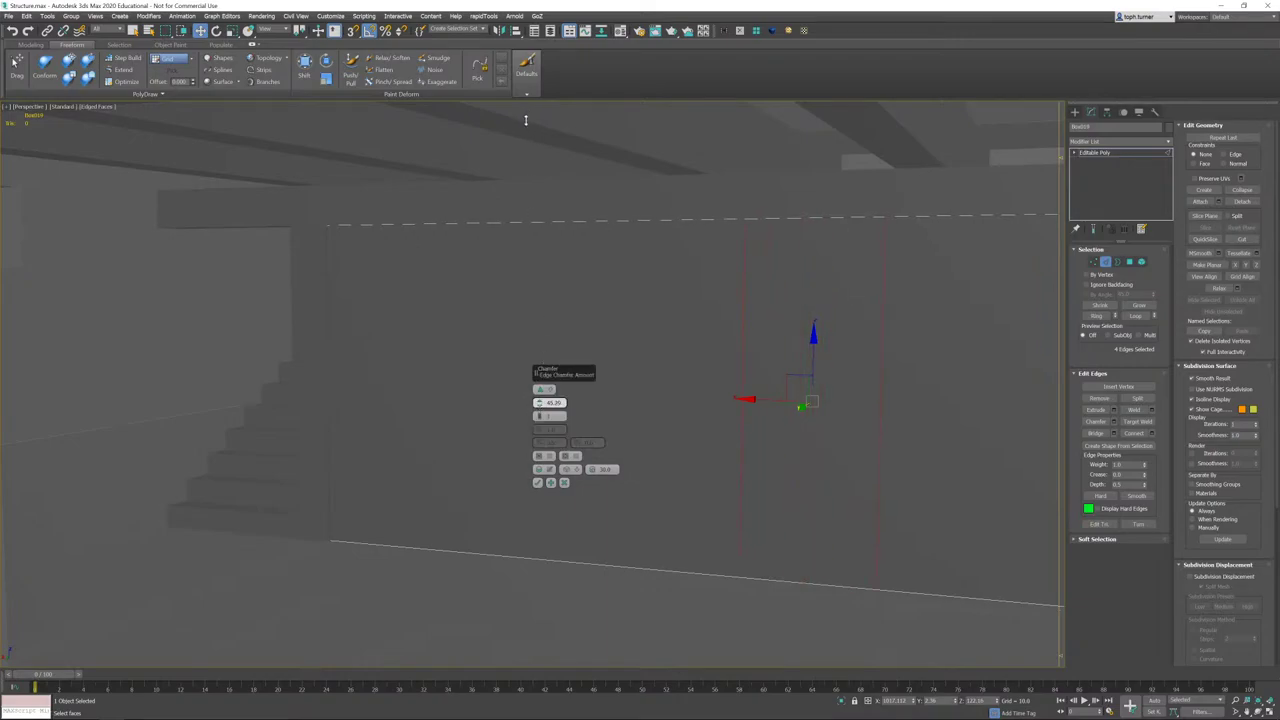
middle_click_drag(729, 374, 343, 670, "alt")
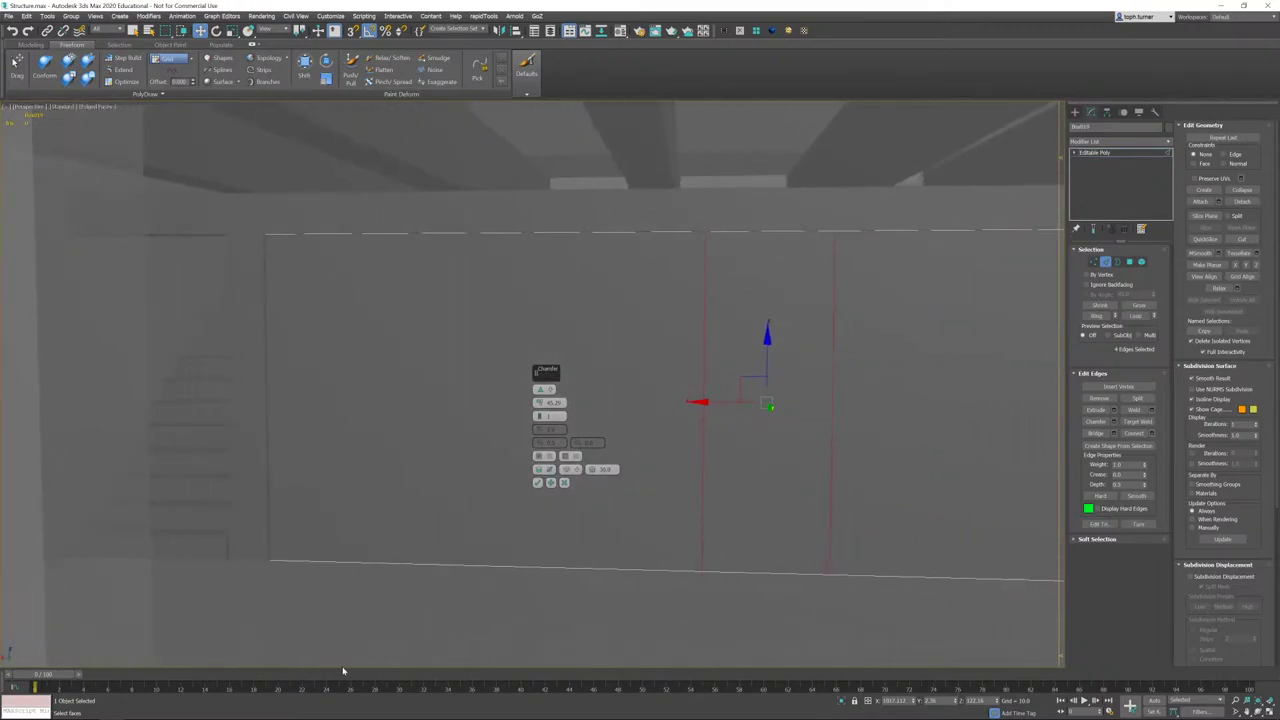
left_click(538, 483)
- Connect the doorway's vertical edges and raise the new horizontal edges to door-head height
middle_click_drag(634, 397, 452, 445, "alt")
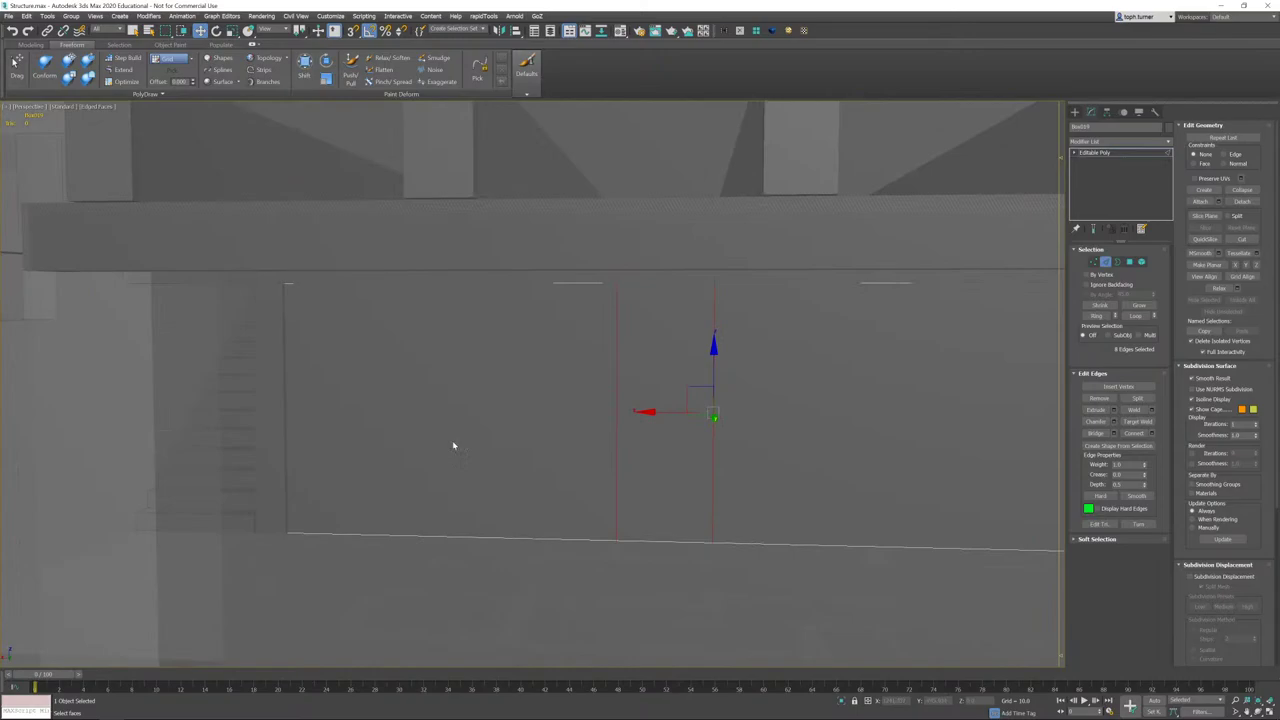
left_click(614, 428)
left_click(1133, 434)
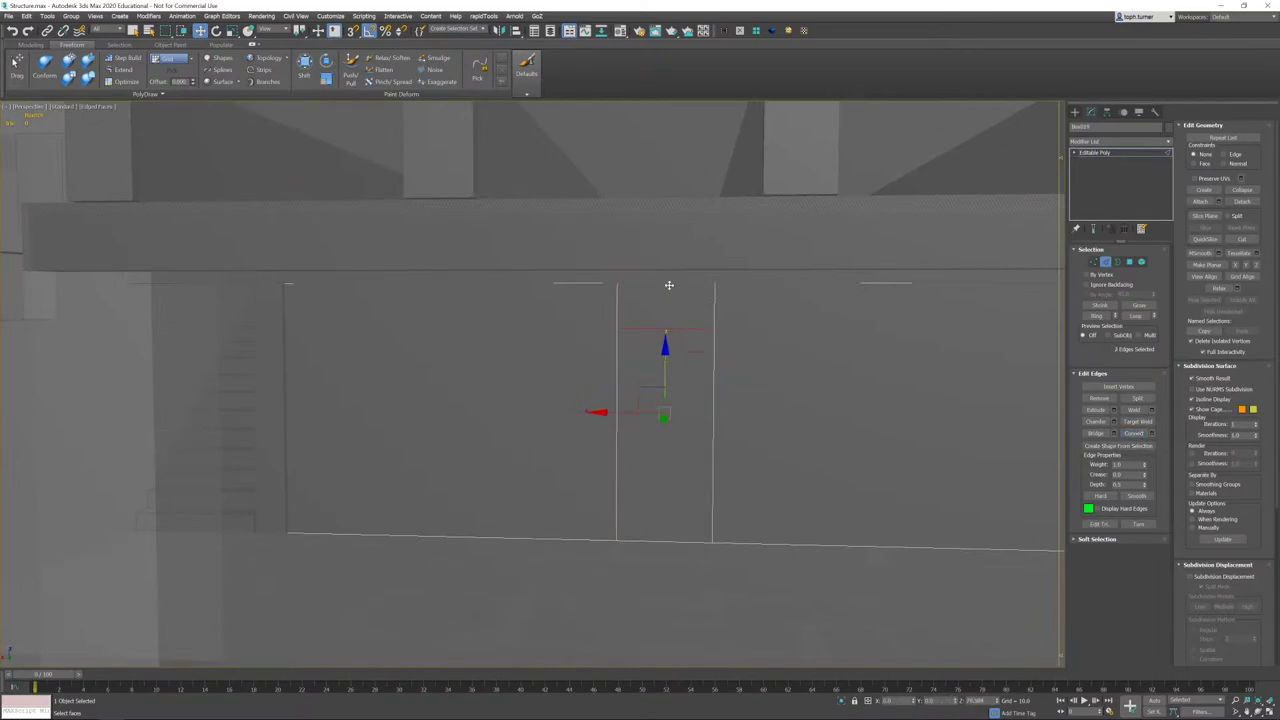
left_click_drag(673, 276, 673, 276)
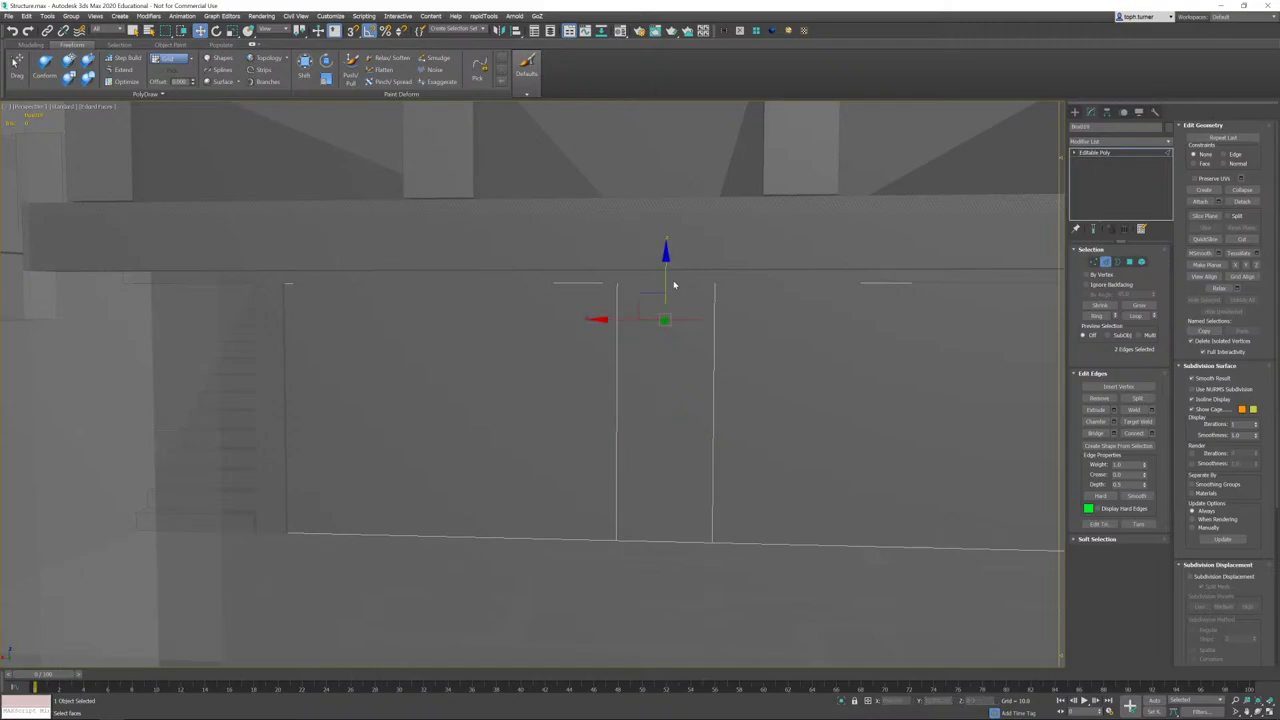
- Bridge the doorway polygons on both faces of the wall panel to cut the opening through
left_click(1129, 262)
left_click(659, 436)
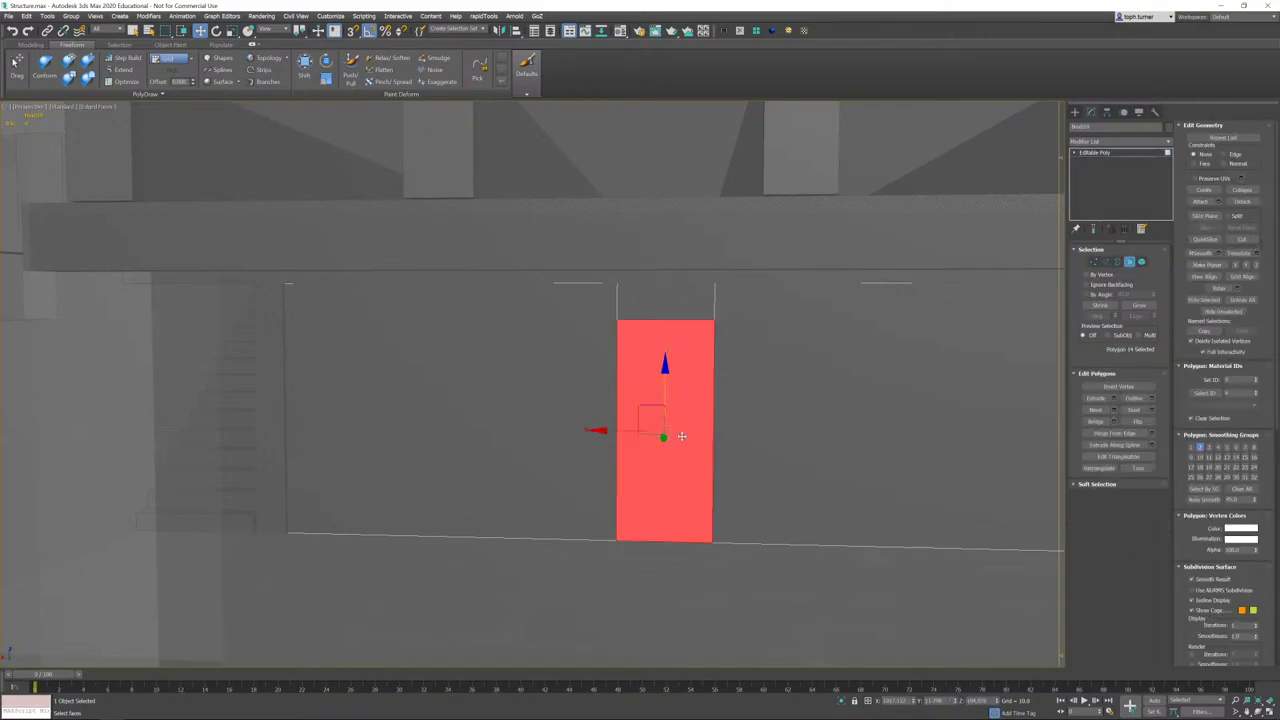
scroll(750, 450, "up", 4)
middle_click_drag(746, 443, 617, 469, "alt")
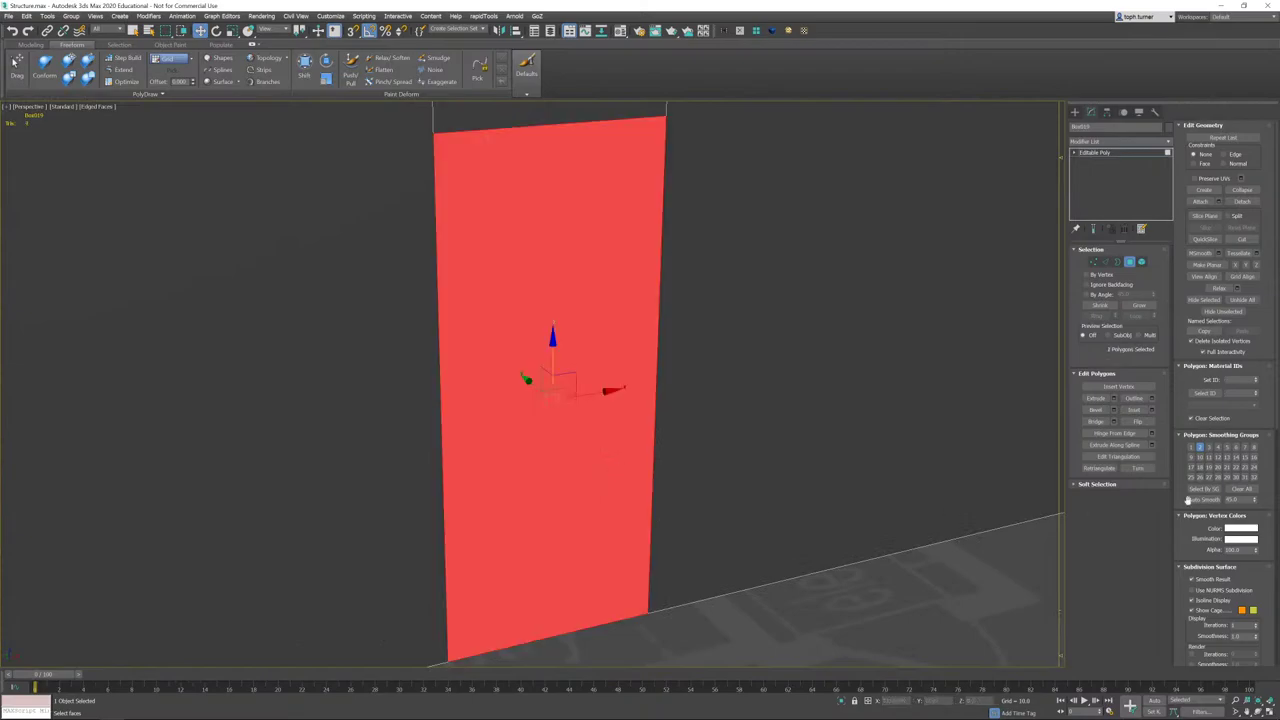
left_click(1096, 421)
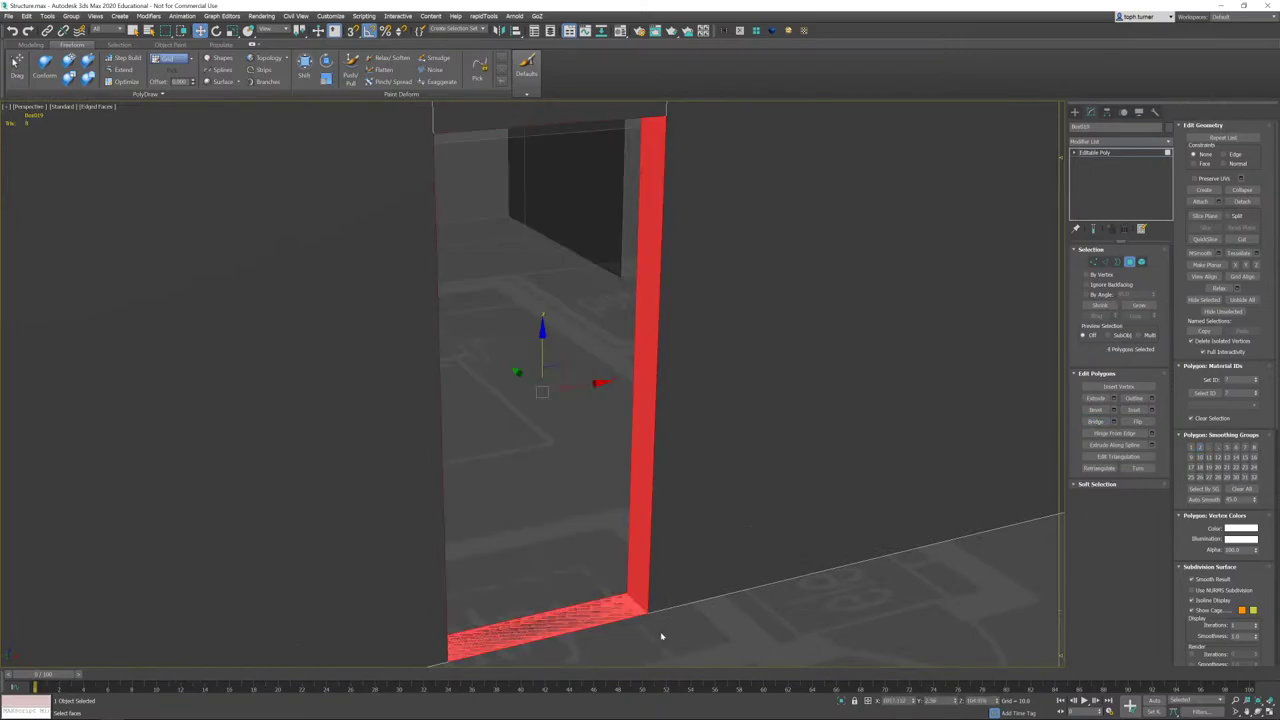
- Delete the overlapping polygons at the threshold of the doorway opening
left_click_drag(475, 166, 388, 121, "alt")
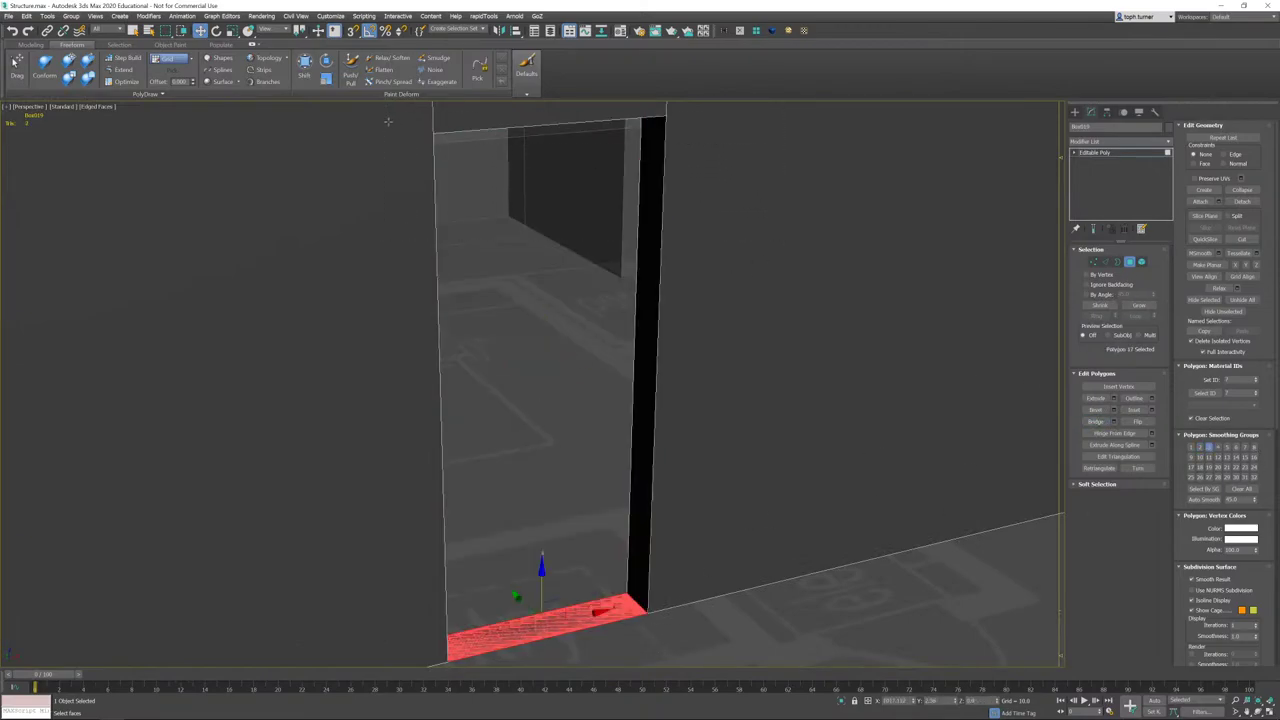
key("Delete")
left_click(563, 629)
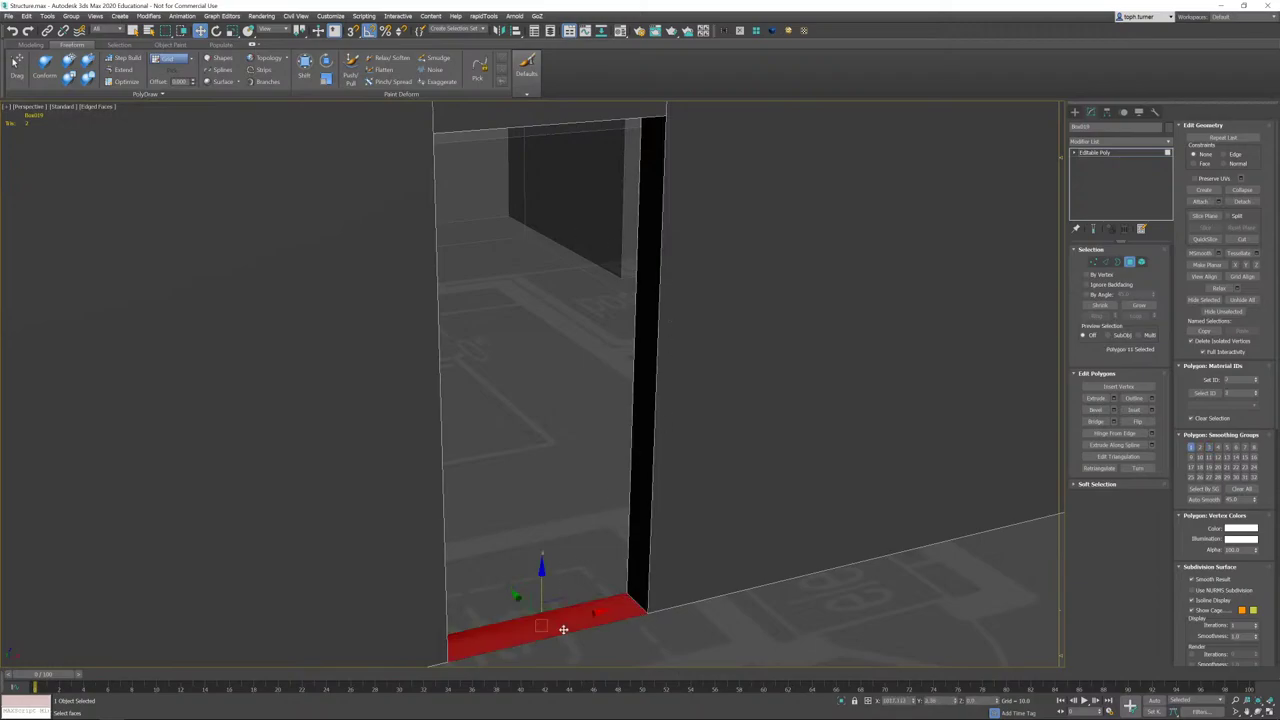
key("Delete")
- Slide the top vertices above the doorway along their edges to the panel's upper corners and weld them there
middle_click_drag(685, 489, 848, 348, "alt")
scroll(717, 317, "down", 2)
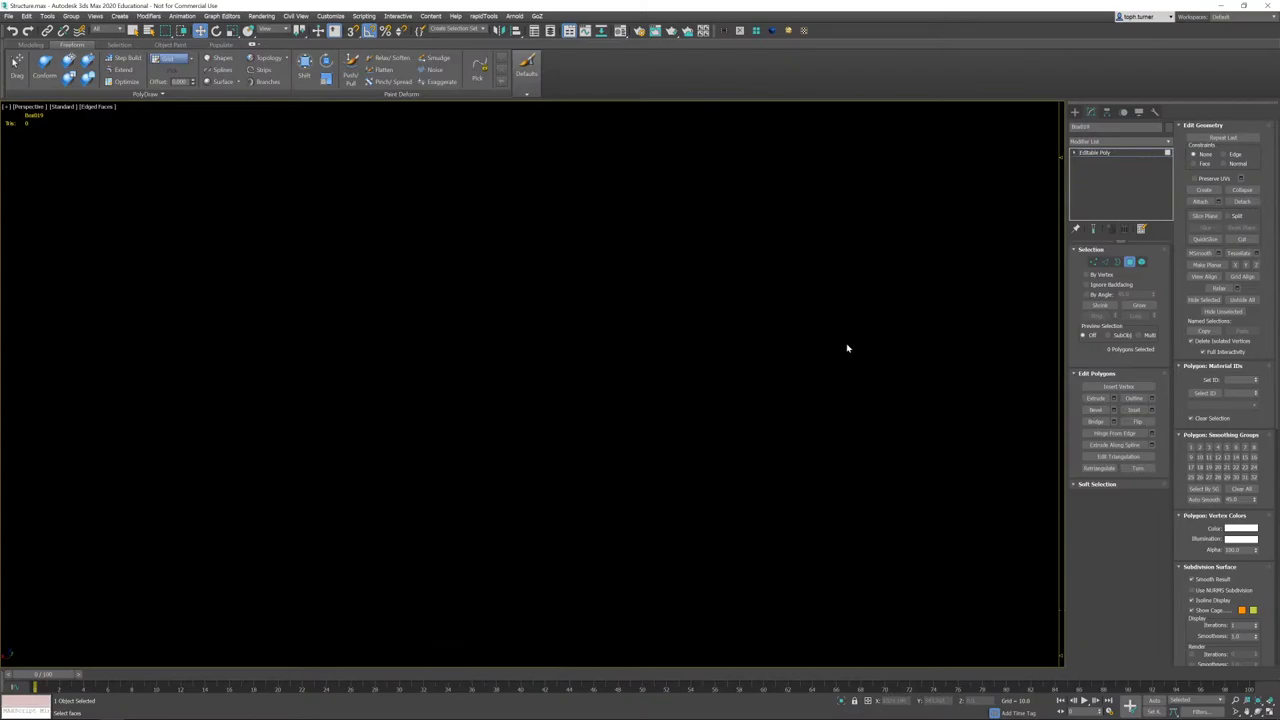
key("F3")
scroll(783, 309, "down", 4)
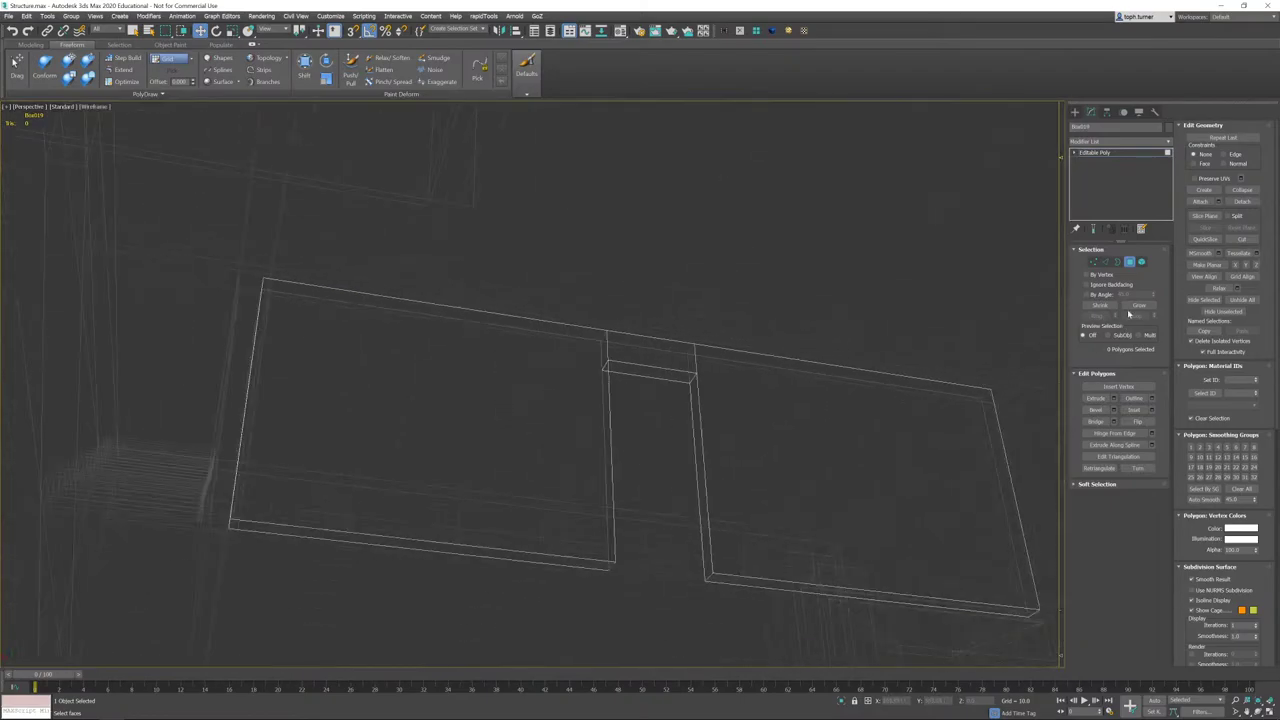
left_click(1093, 262)
middle_click_drag(744, 292, 716, 318, "alt")
left_click_drag(716, 318, 698, 303)
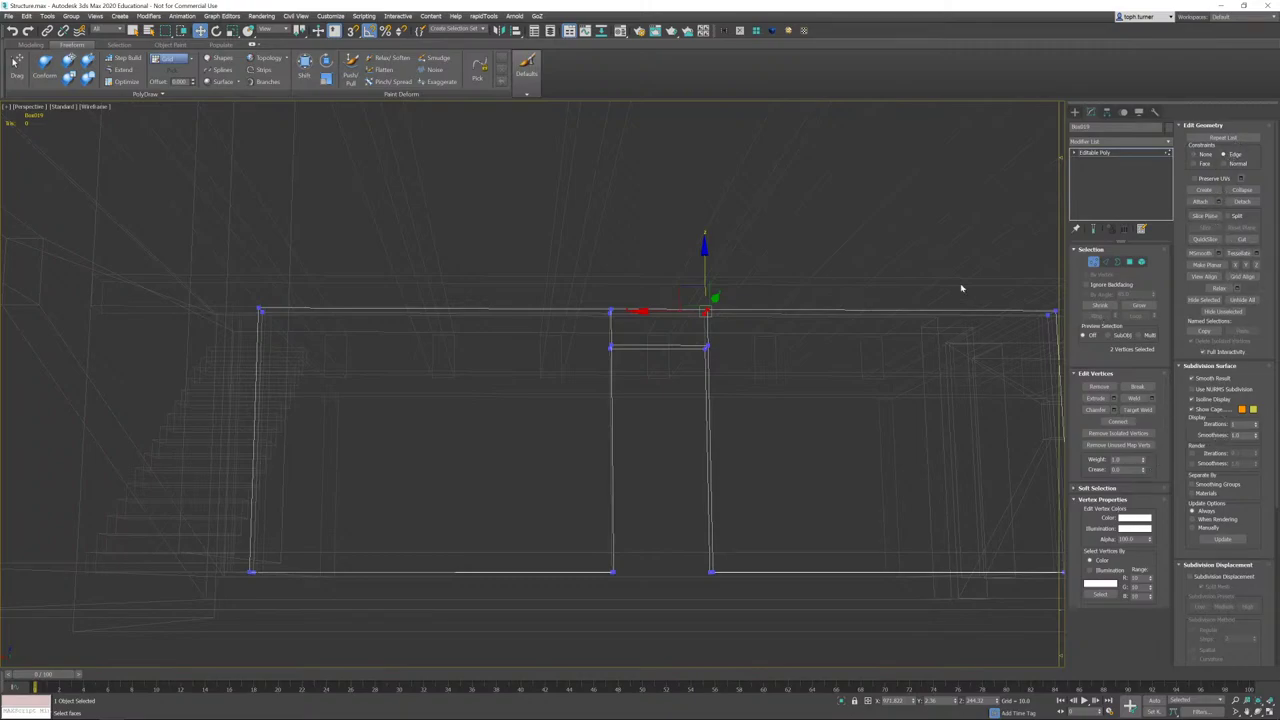
middle_click_drag(662, 331, 624, 345)
left_click_drag(604, 325, 950, 325)
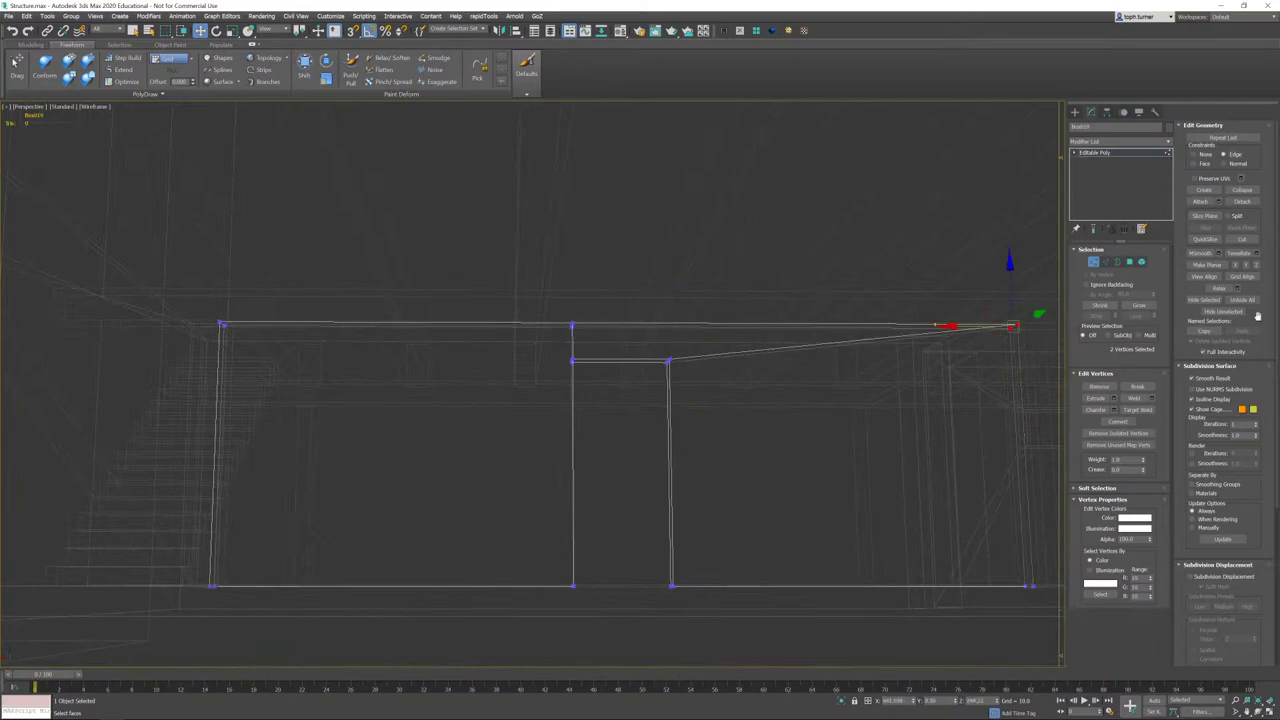
left_click_drag(540, 355, 13, 337)
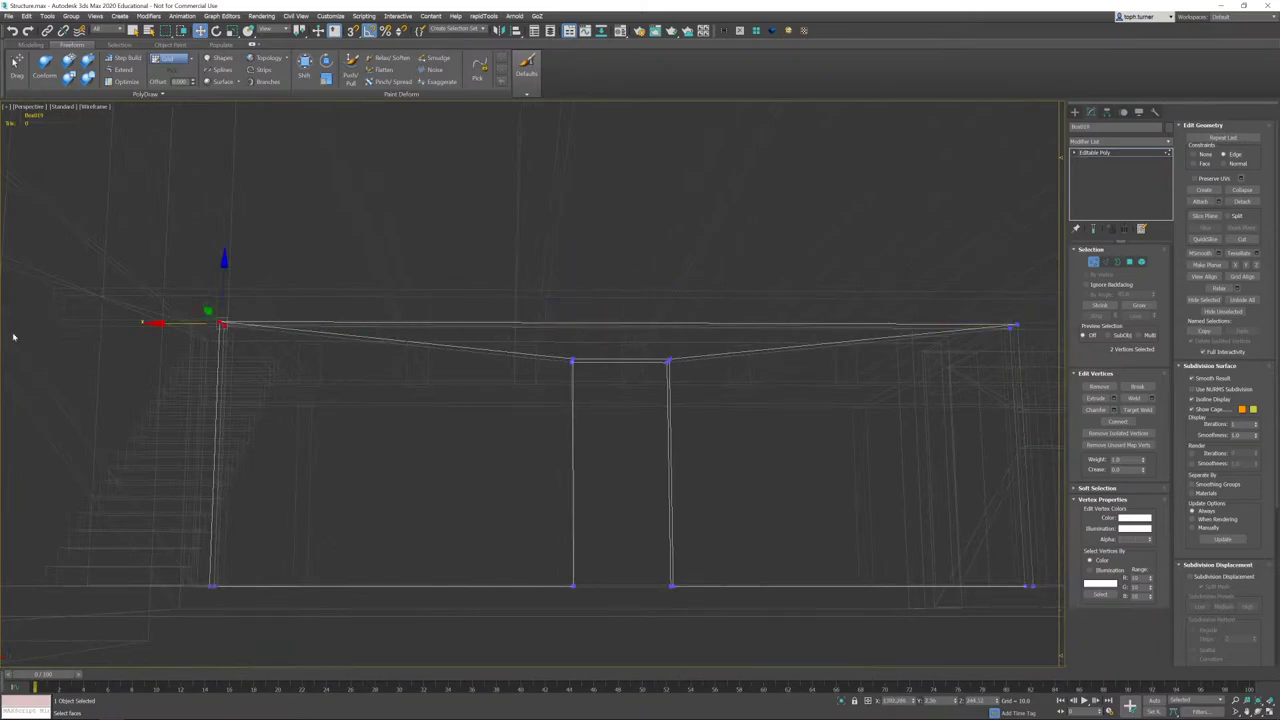
left_click_drag(1053, 260, 1008, 360, "ctrl")
left_click(1135, 398)
left_click(1093, 261)
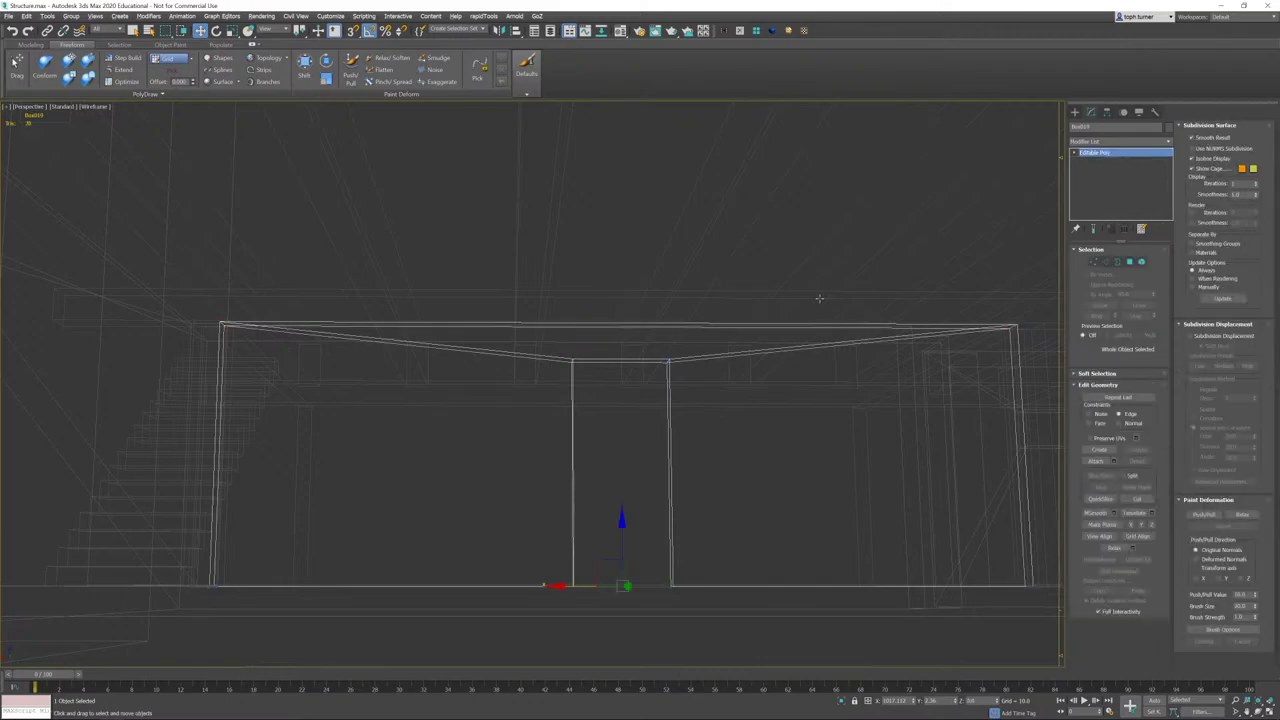
- Attach the adjoining perpendicular wall panel to the wall with the doorway
middle_click_drag(810, 300, 719, 415, "alt")
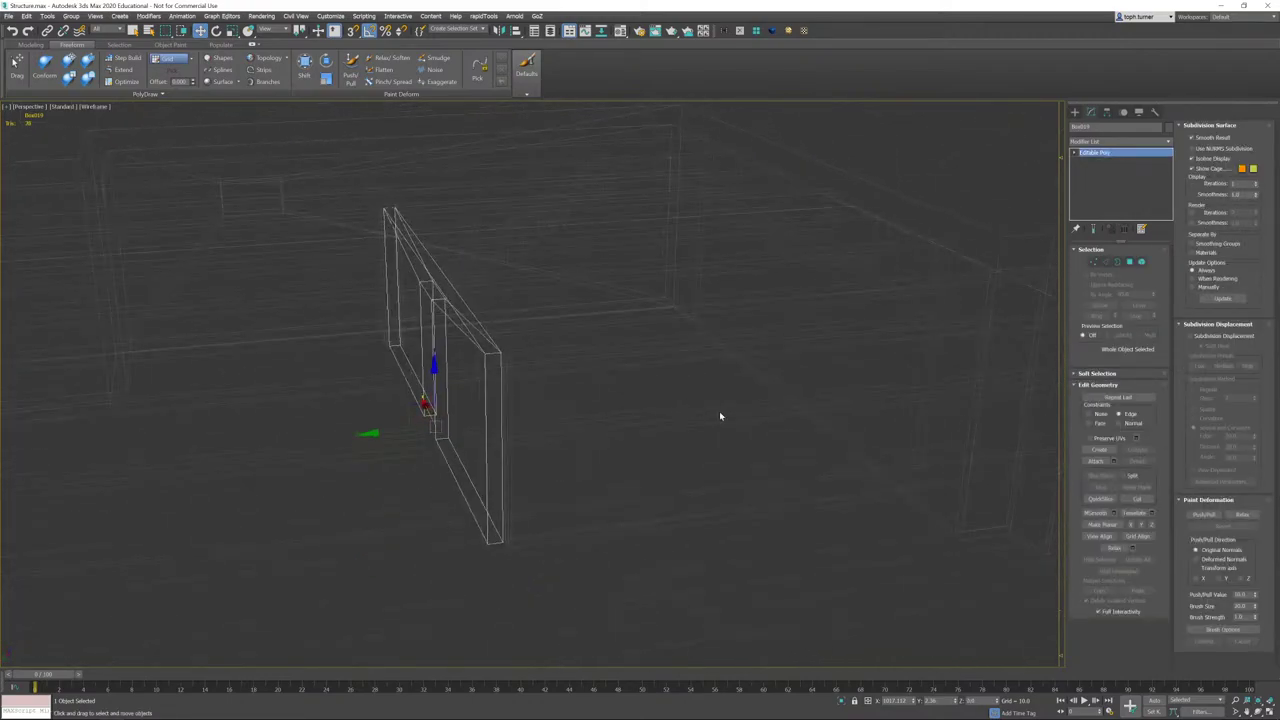
left_click(1095, 461)
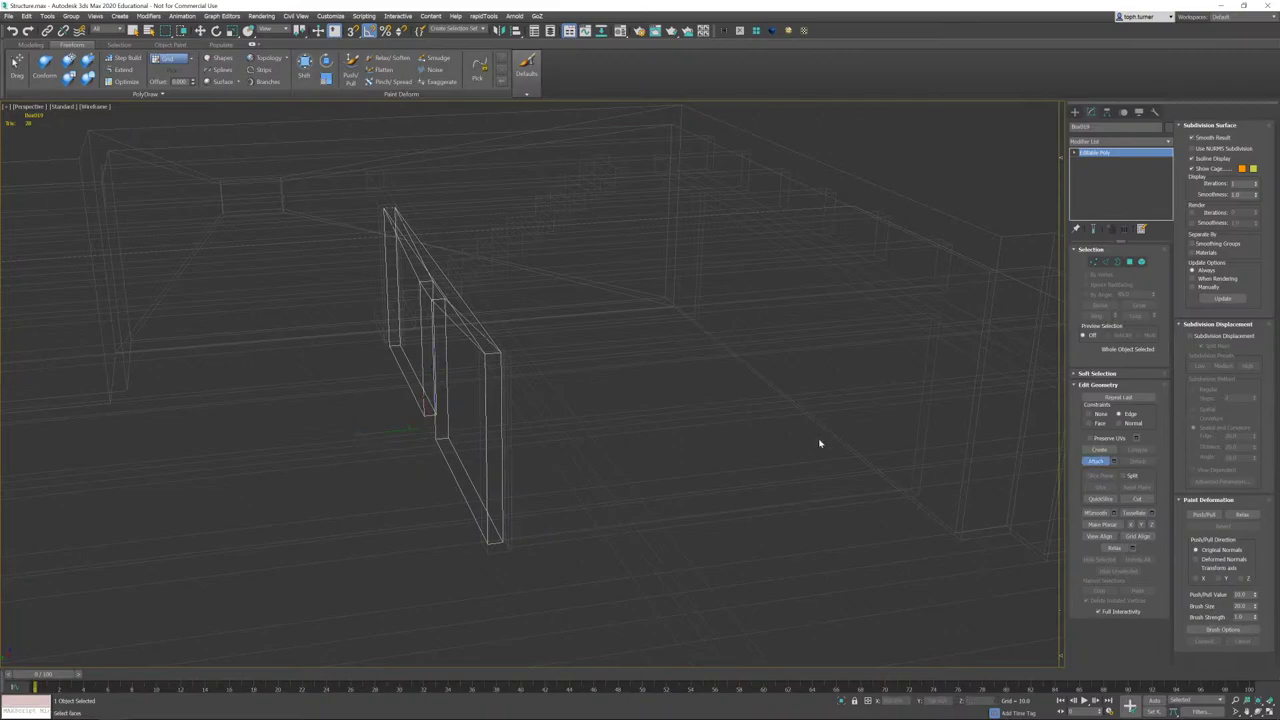
left_click(886, 418)
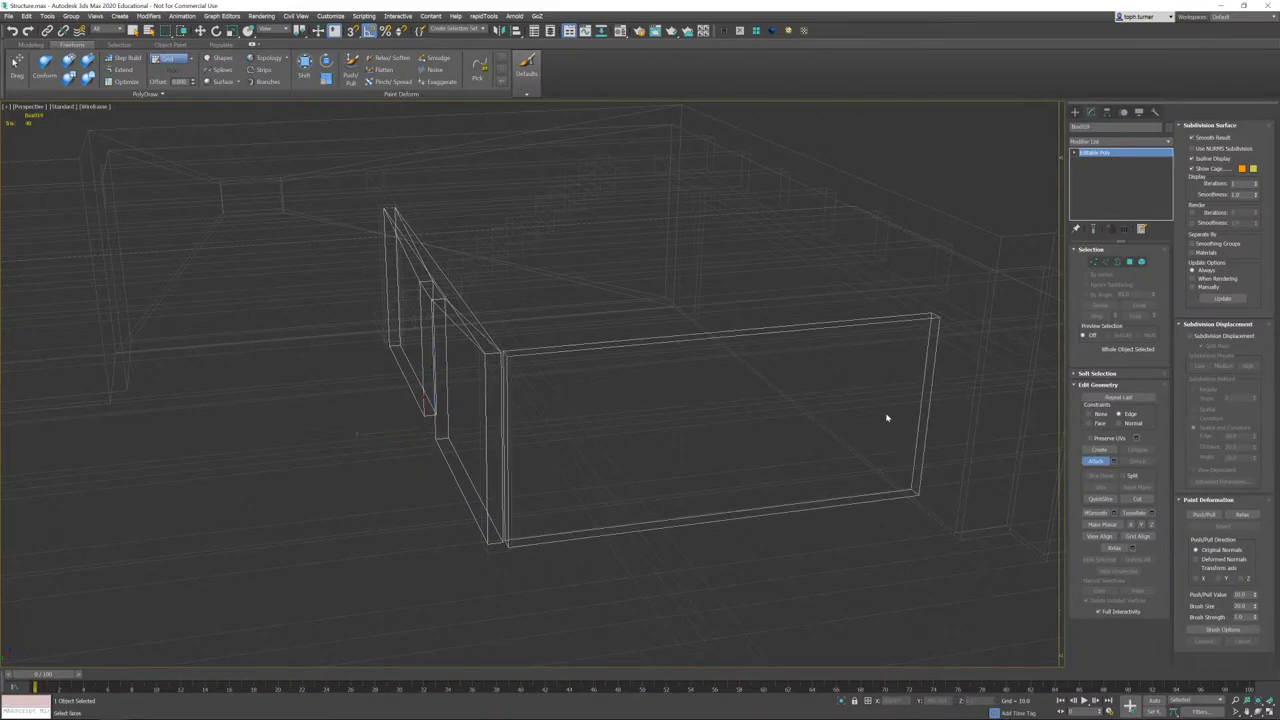
- Attach the remaining perpendicular wall panel at the far end of the doorway wall to the same object
left_click(701, 249)
right_click(754, 266)
middle_click_drag(716, 340, 820, 334, "alt")
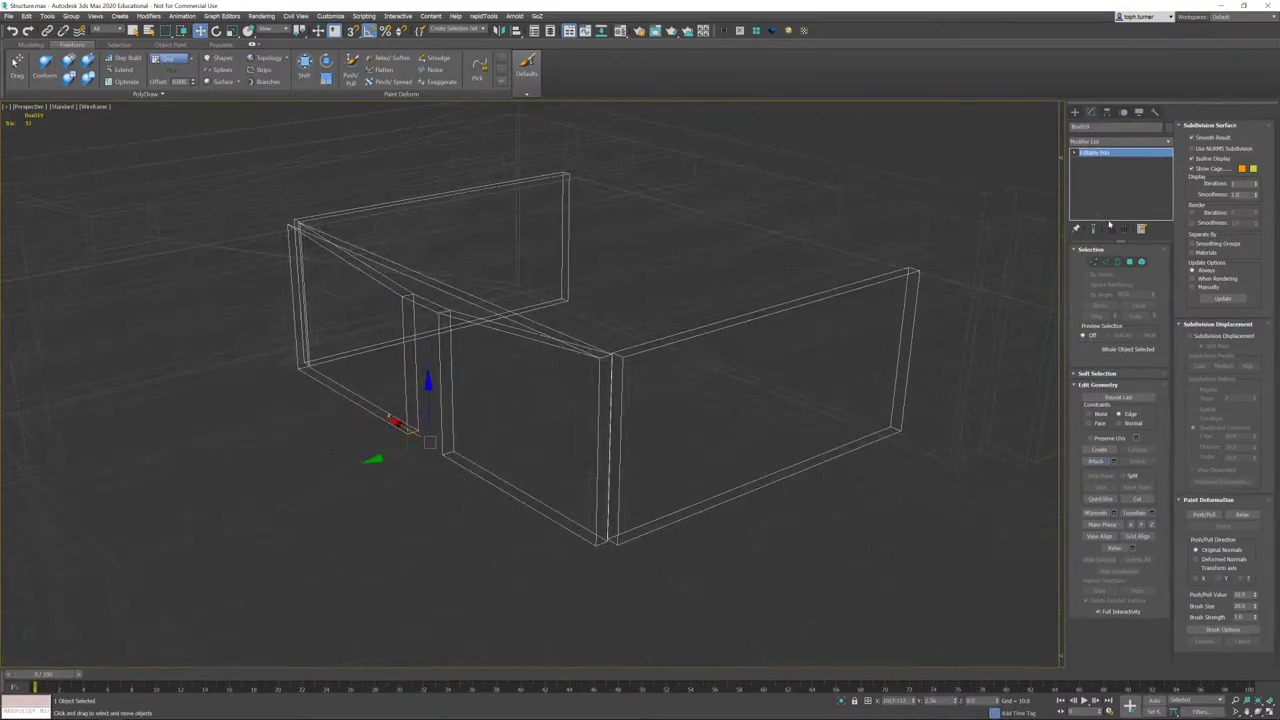
- Move the combined wall object's pivot to the world origin at 0, 0, 0 and reset its transform
left_click(1107, 111)
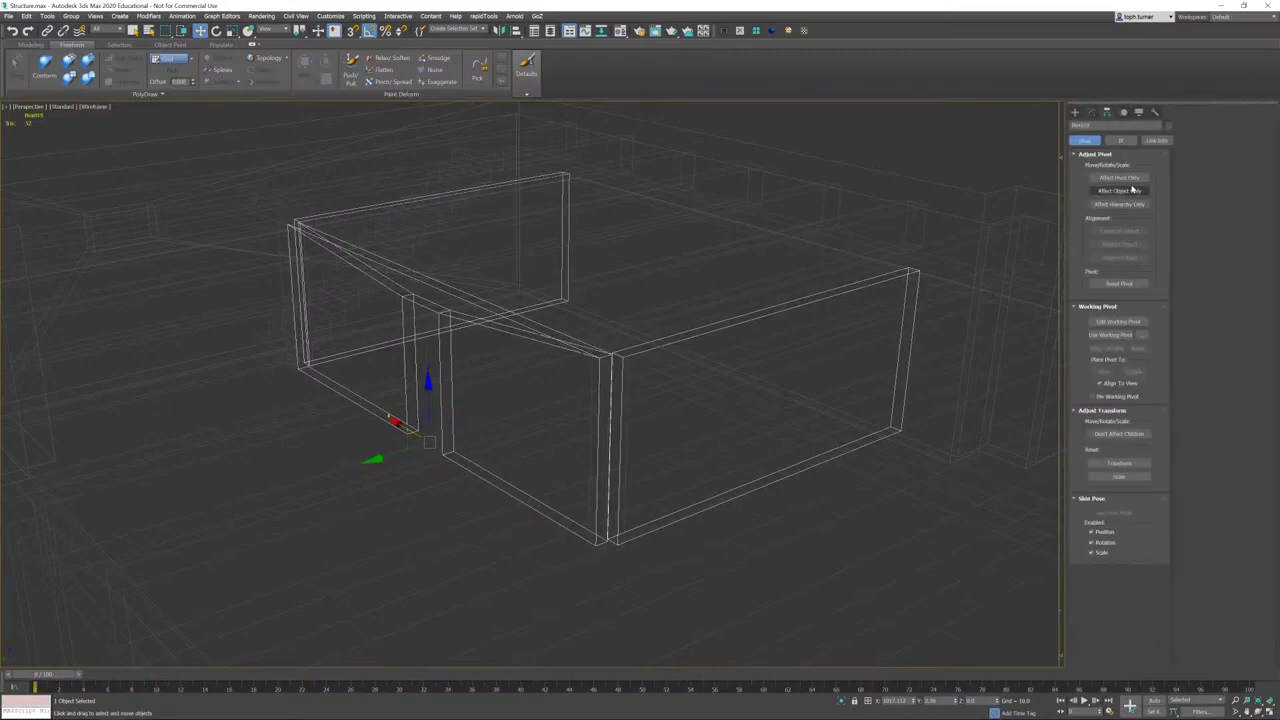
left_click(1119, 177)
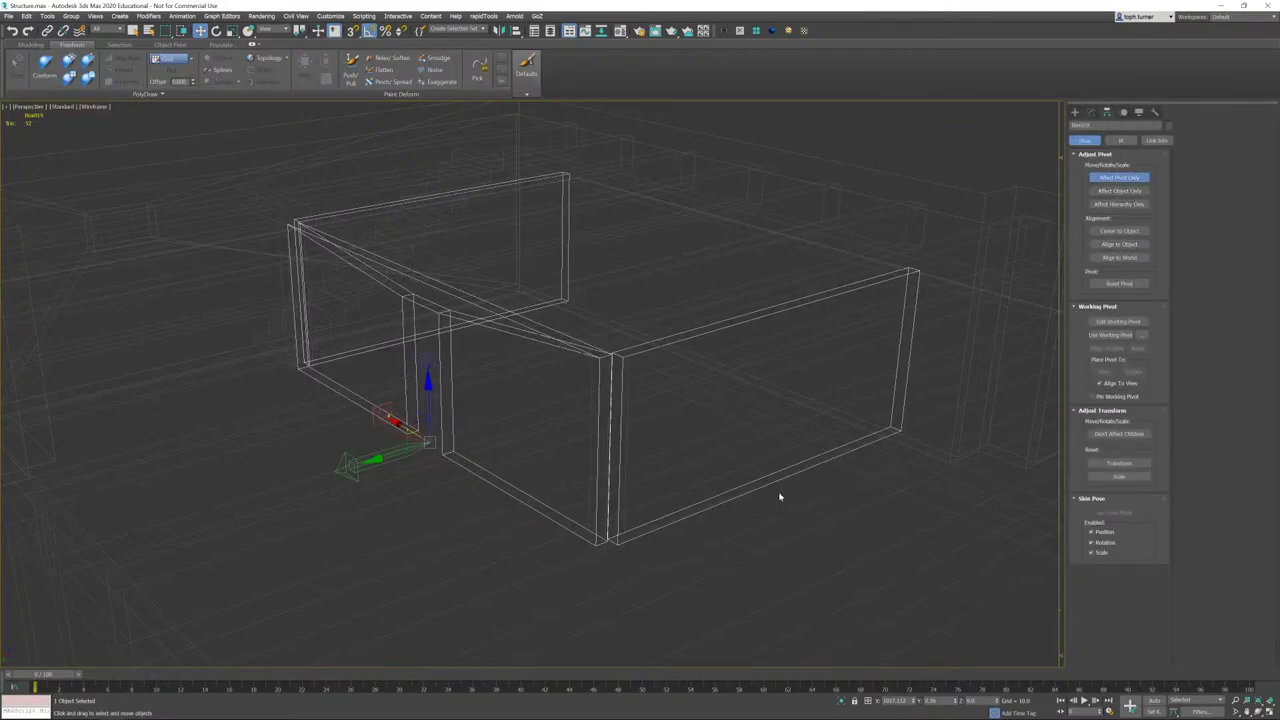
right_click(910, 700)
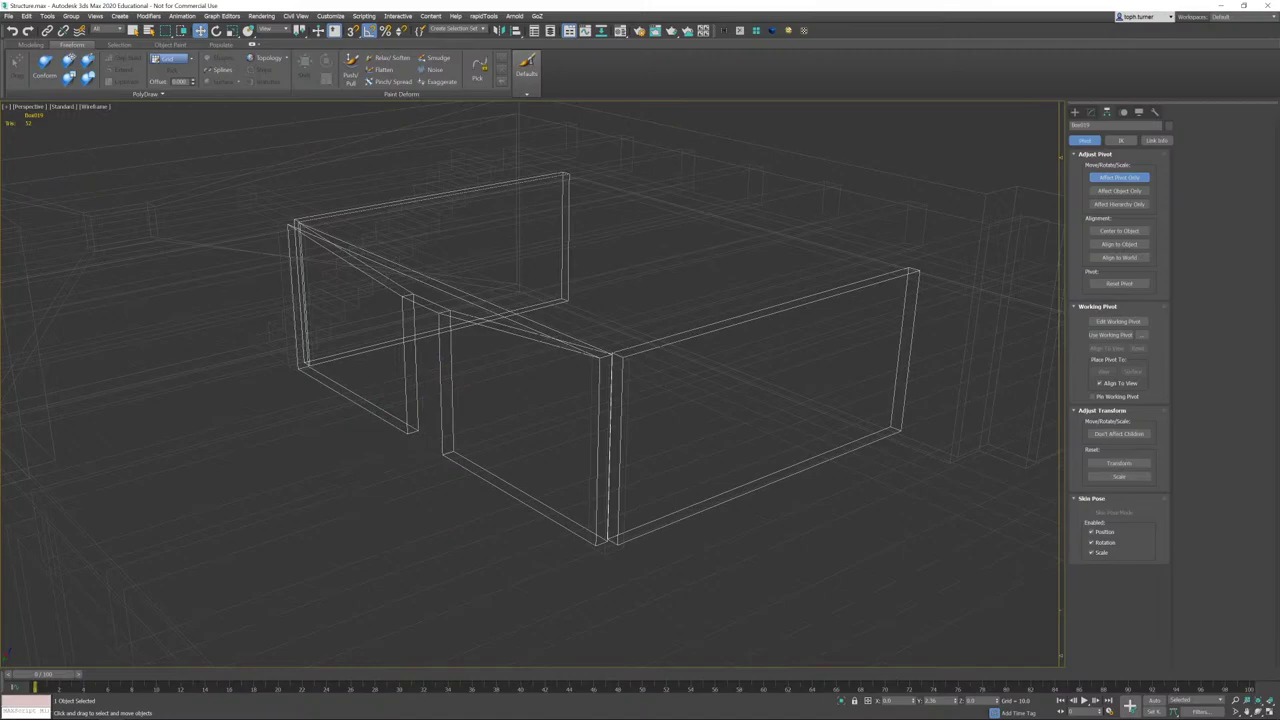
left_click(1092, 112)
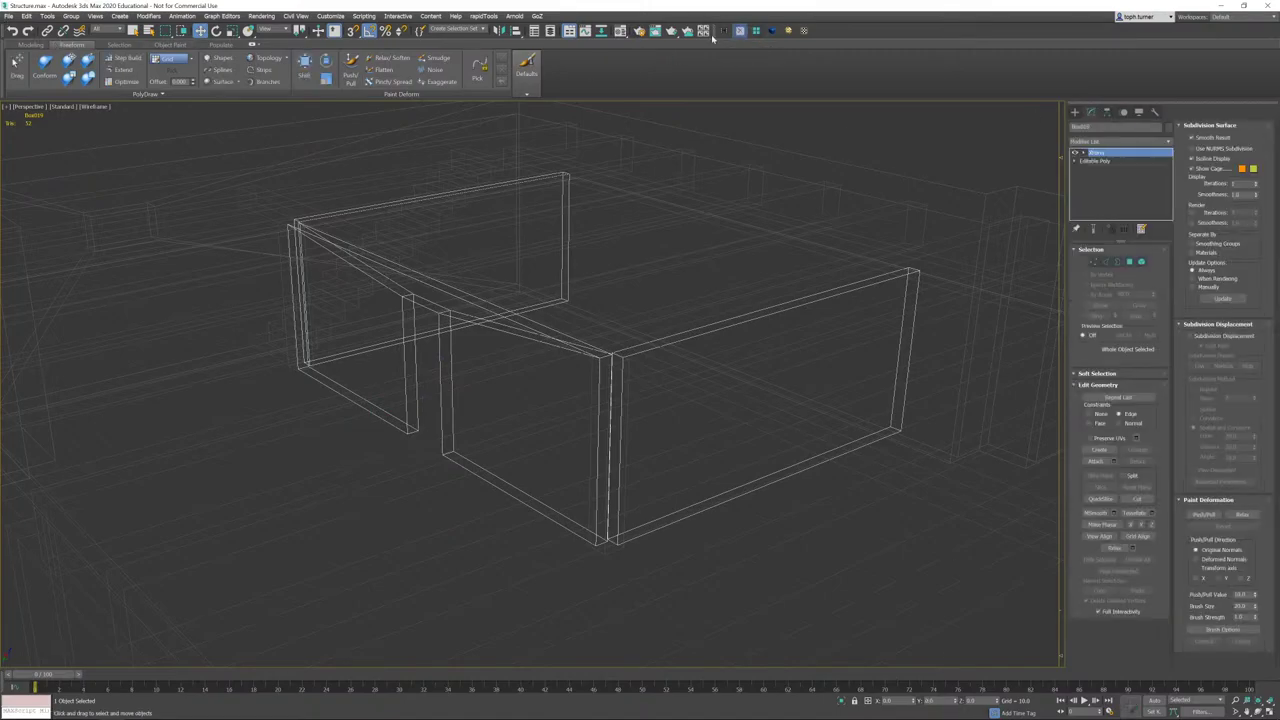
- Export only the selected partition walls as ProxyDrywall in FBX format to the project's FBX folder
left_click(10, 16)
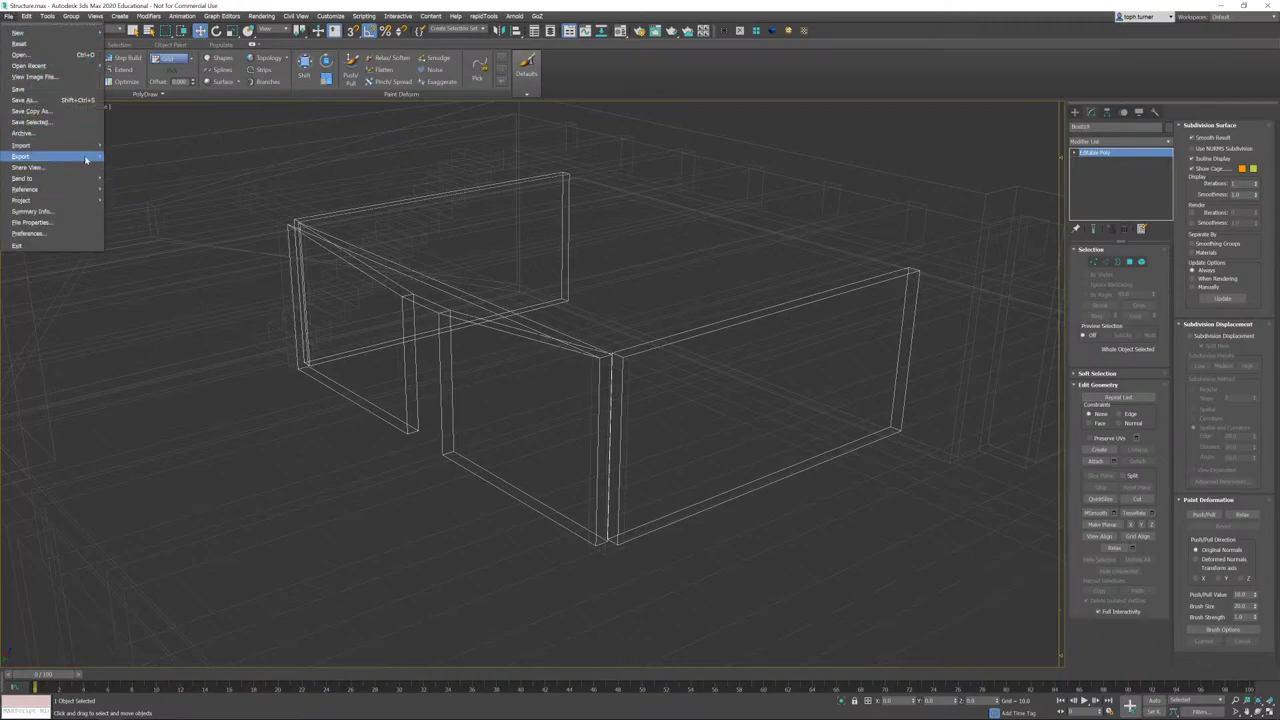
mouse_move(86, 158)
left_click(129, 170)
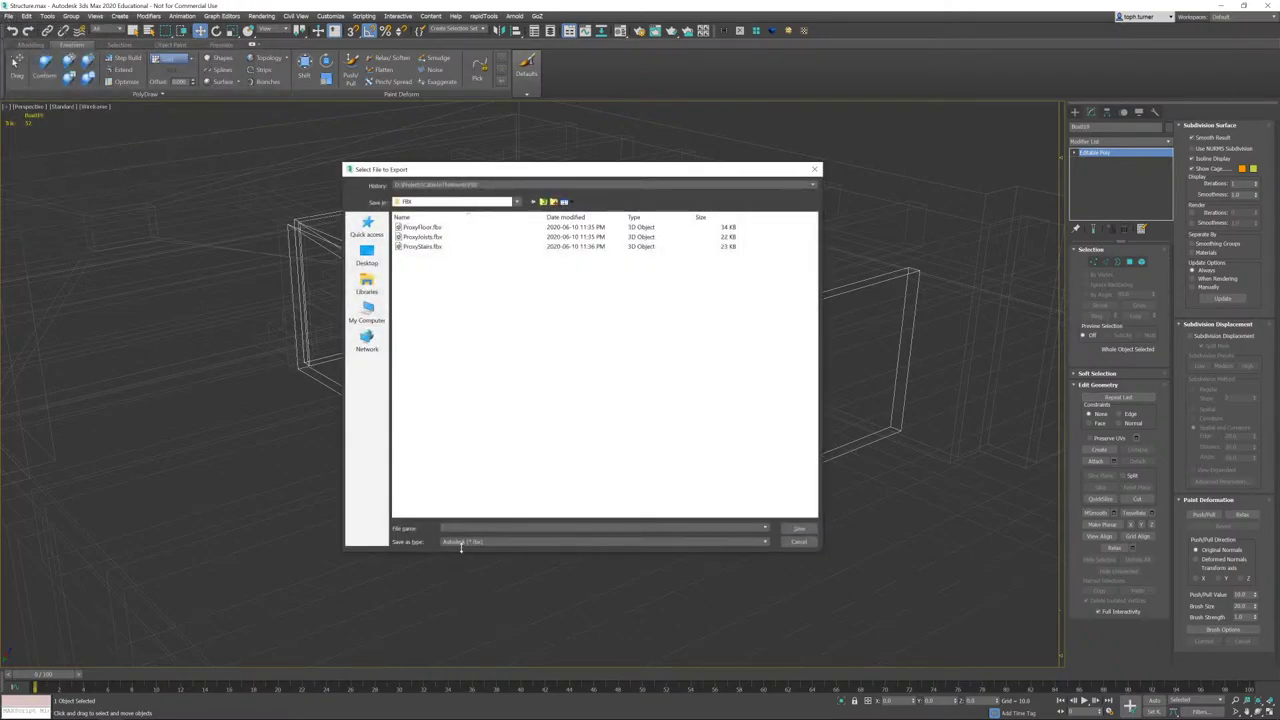
type("Proxy")
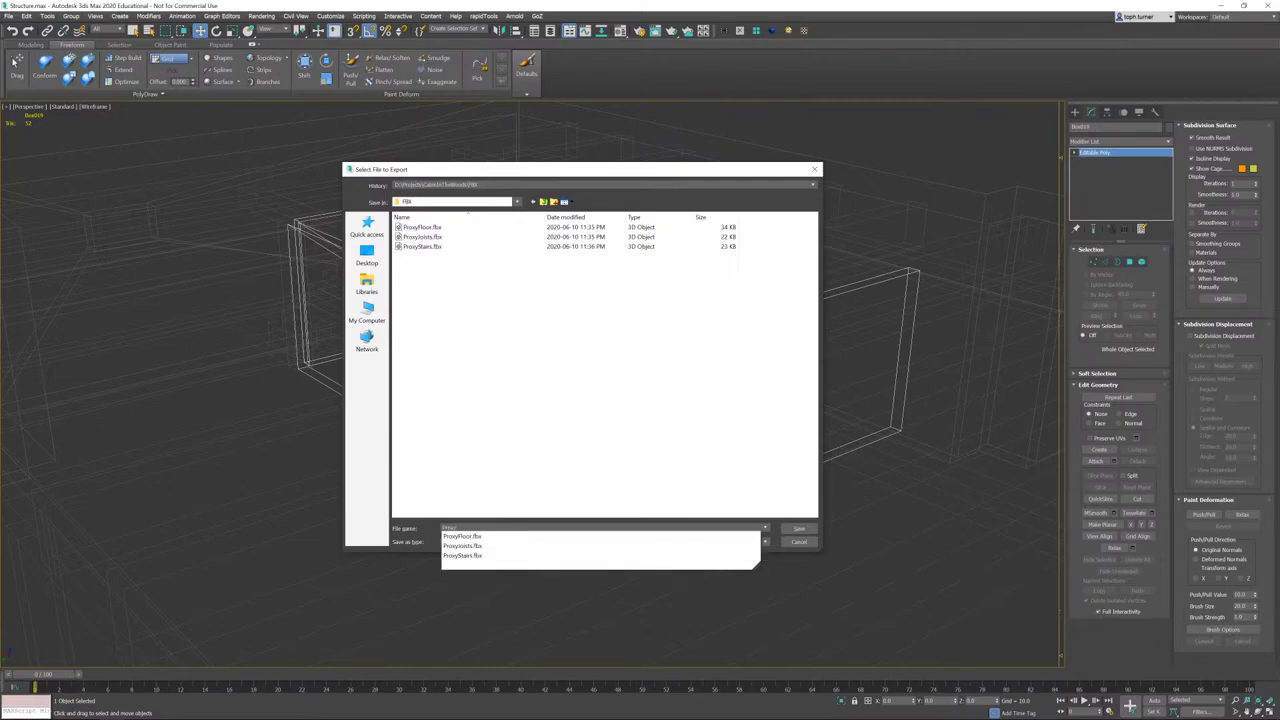
type("Sink")
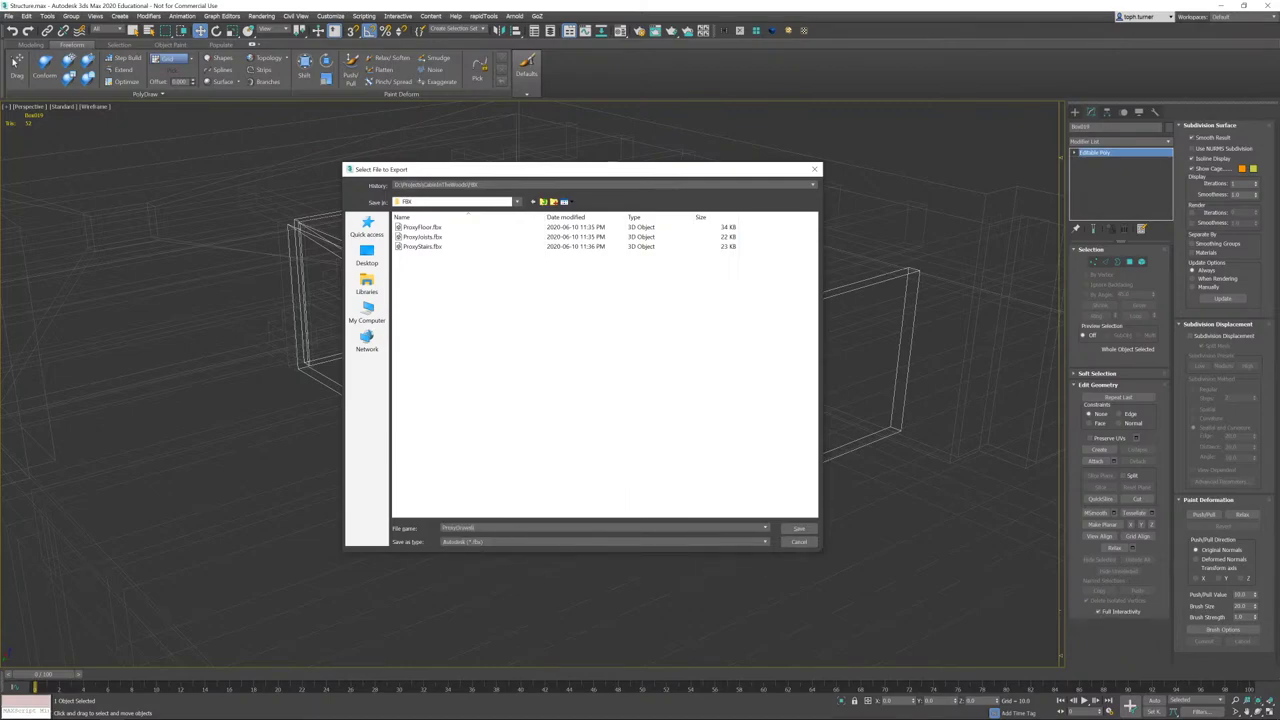
key("Return")
left_click(638, 523)
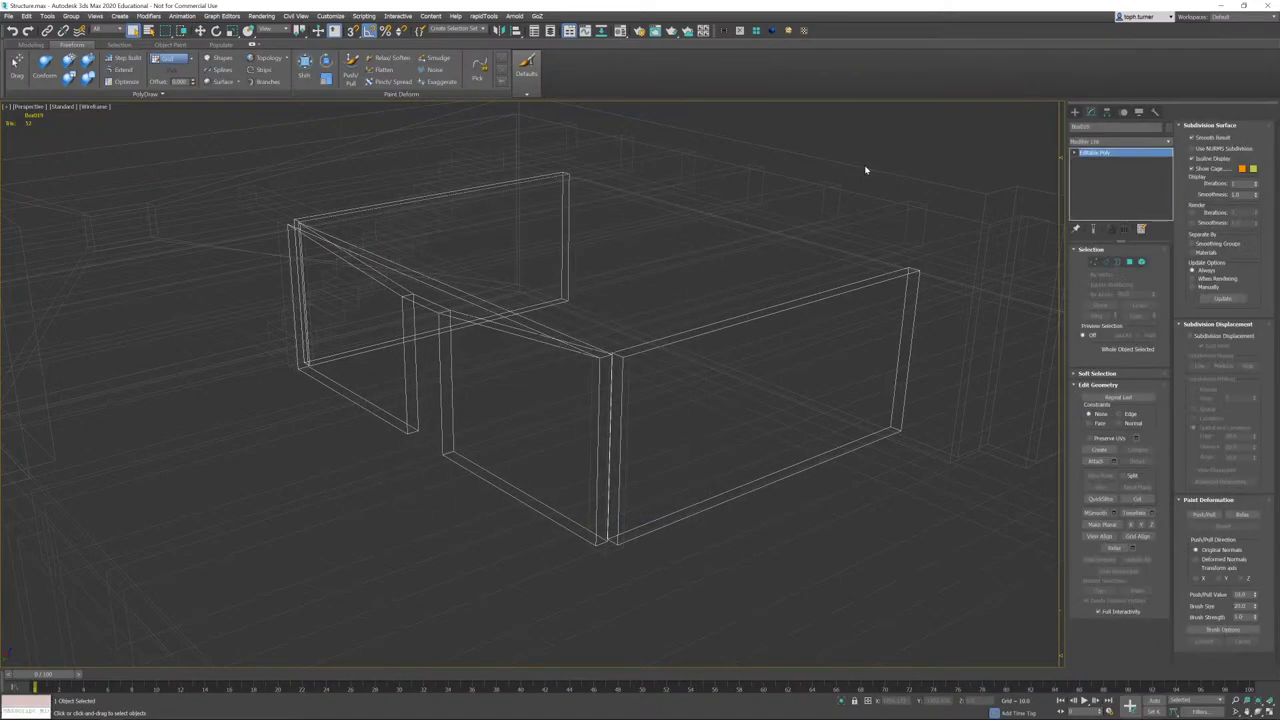
- Select the basement floor and outer wall object and export it over the existing ProxyFloor.fbx
left_click(860, 168)
scroll(858, 174, "up", 5)
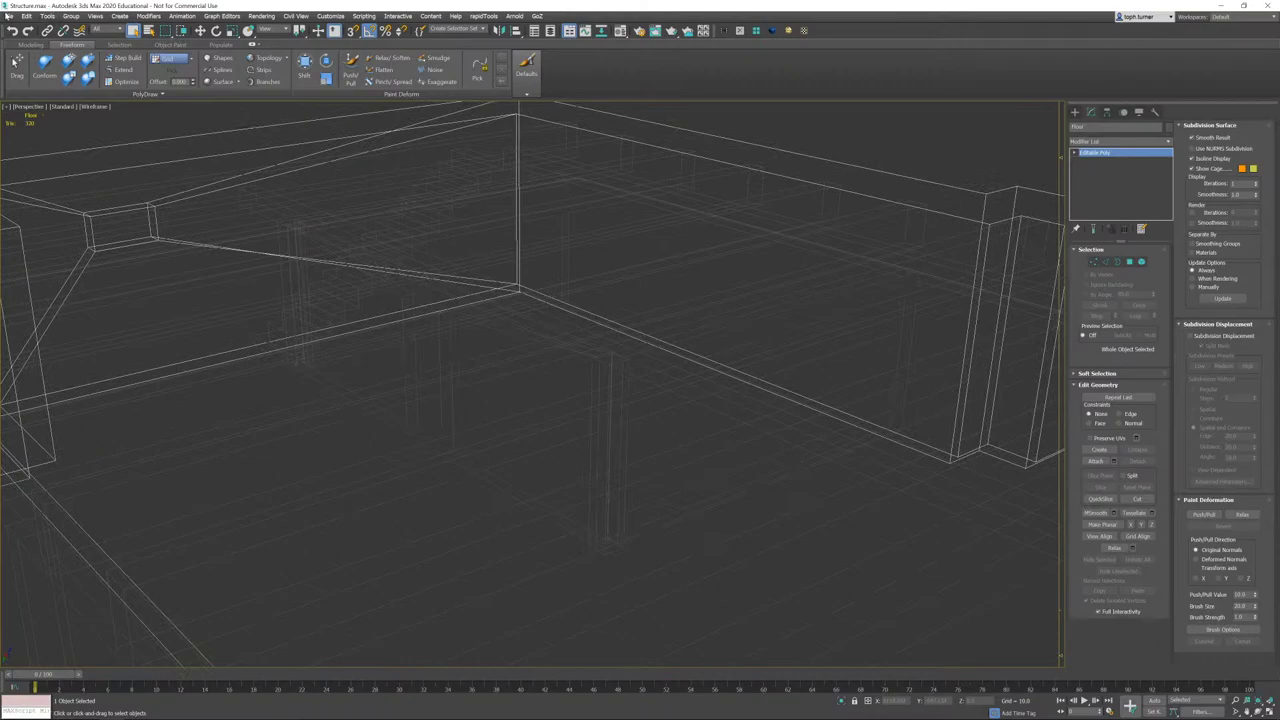
left_click(8, 16)
mouse_move(70, 157)
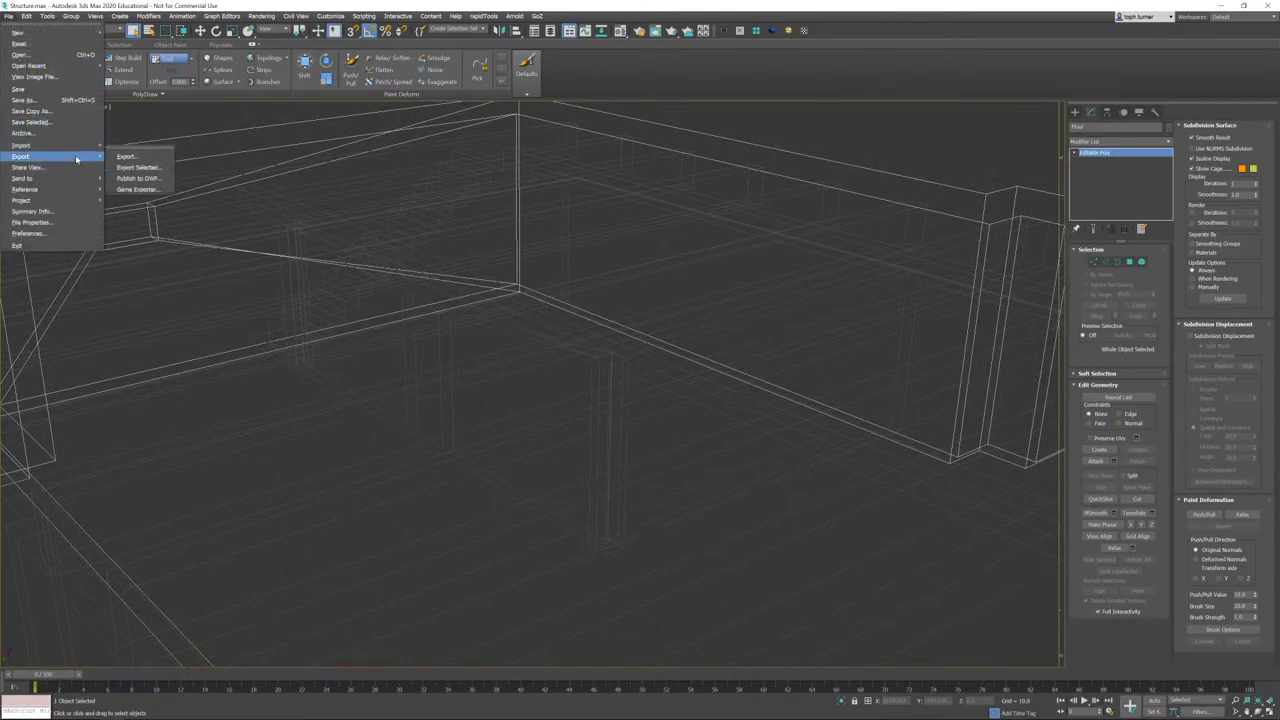
left_click(126, 170)
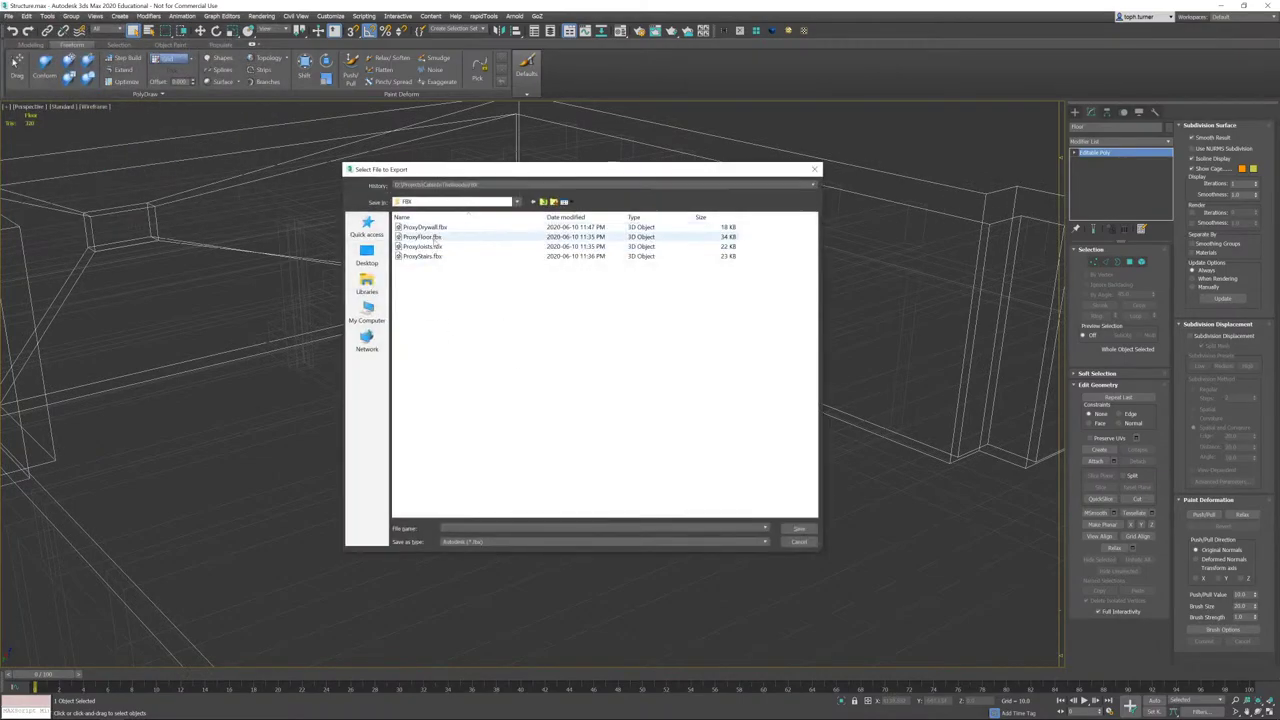
double_click(433, 237)
left_click(651, 381)
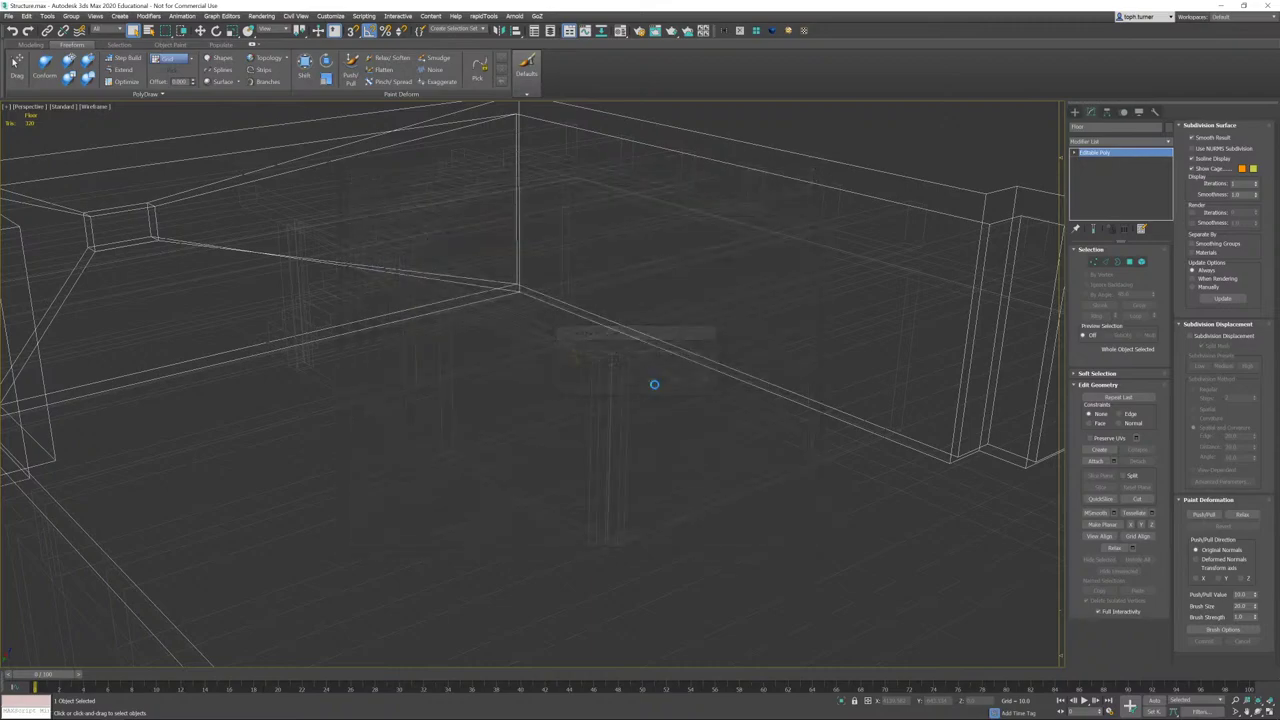
left_click(641, 521)
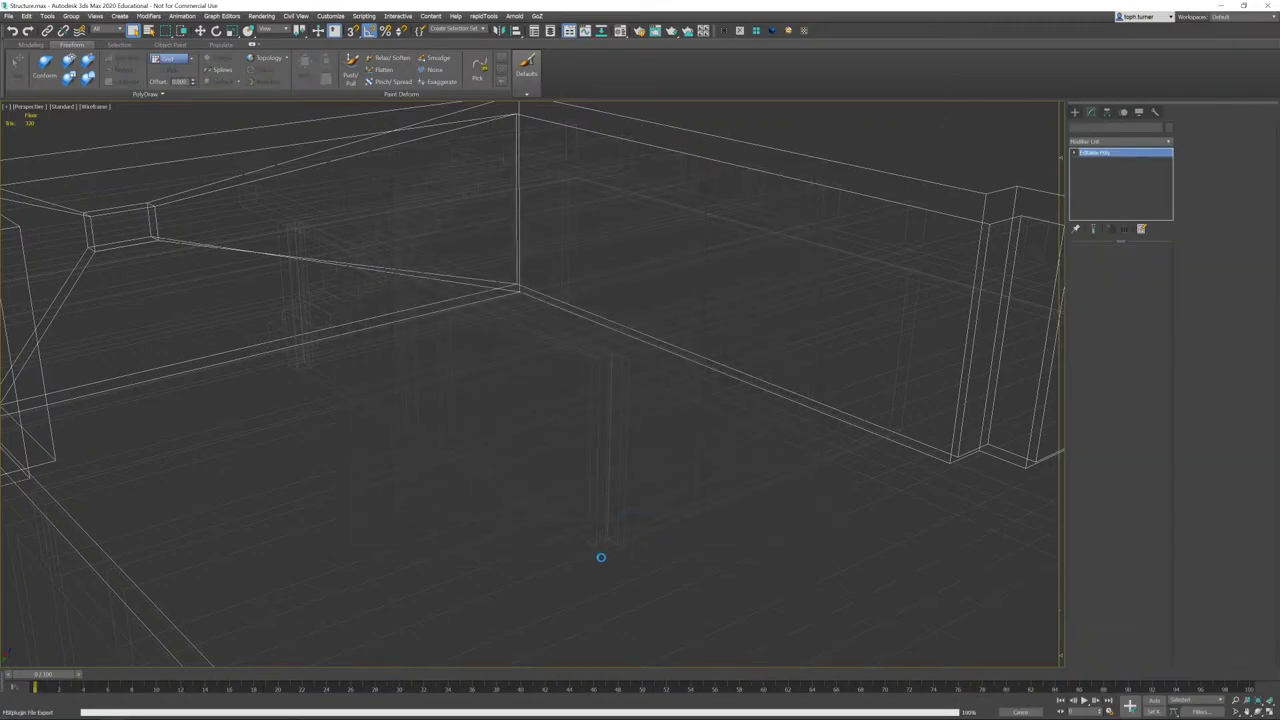
- Select the floor joists and supports and export them over the existing ProxyJoists.fbx
left_click(602, 548)
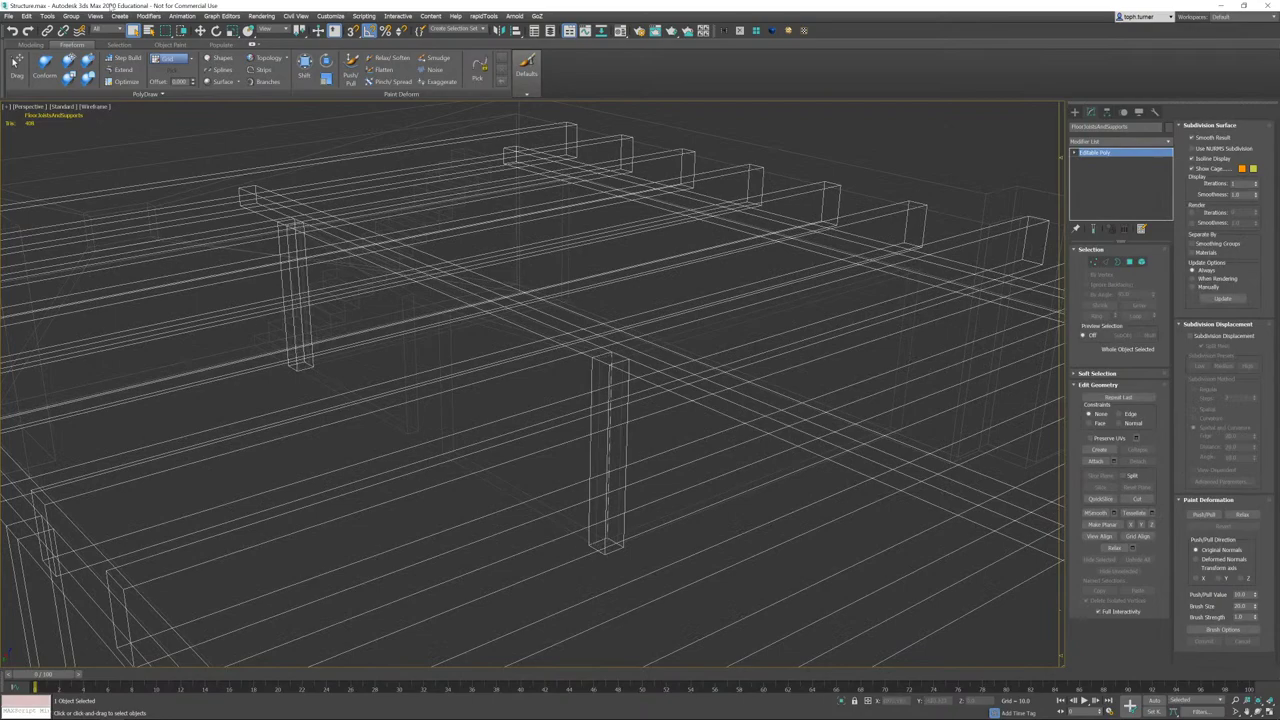
left_click(8, 17)
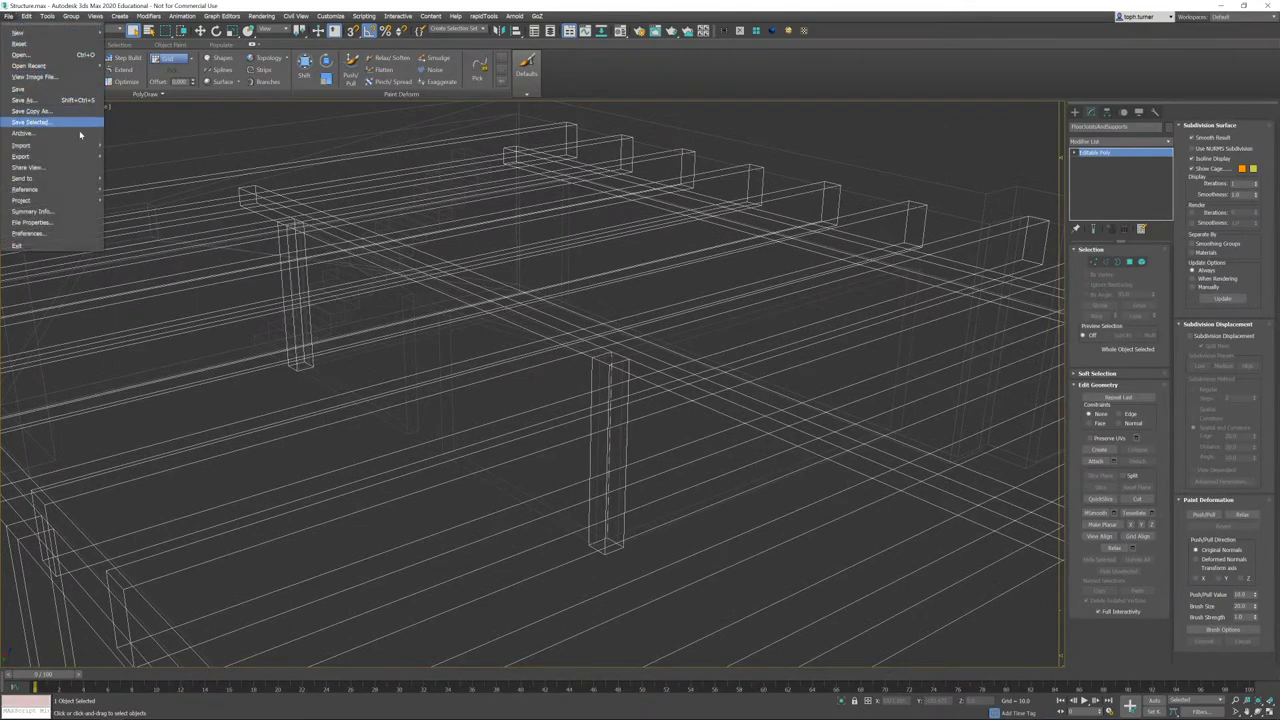
mouse_move(50, 156)
left_click(122, 168)
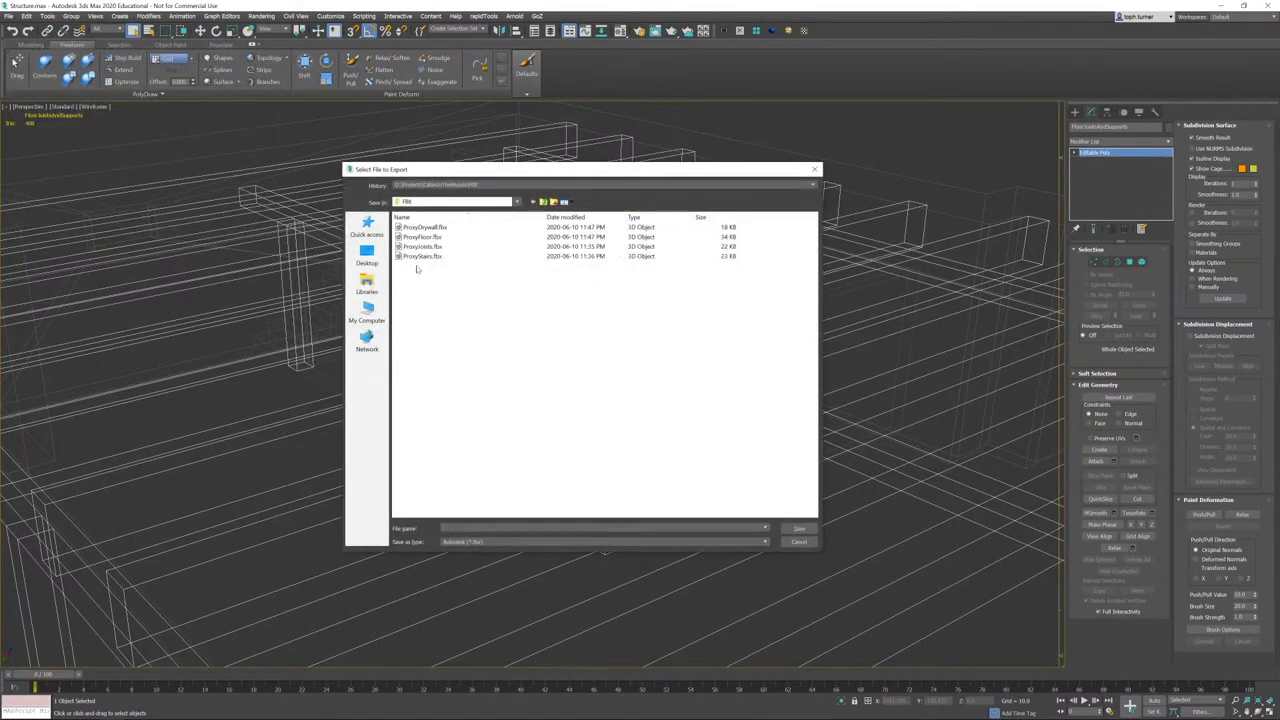
double_click(432, 247)
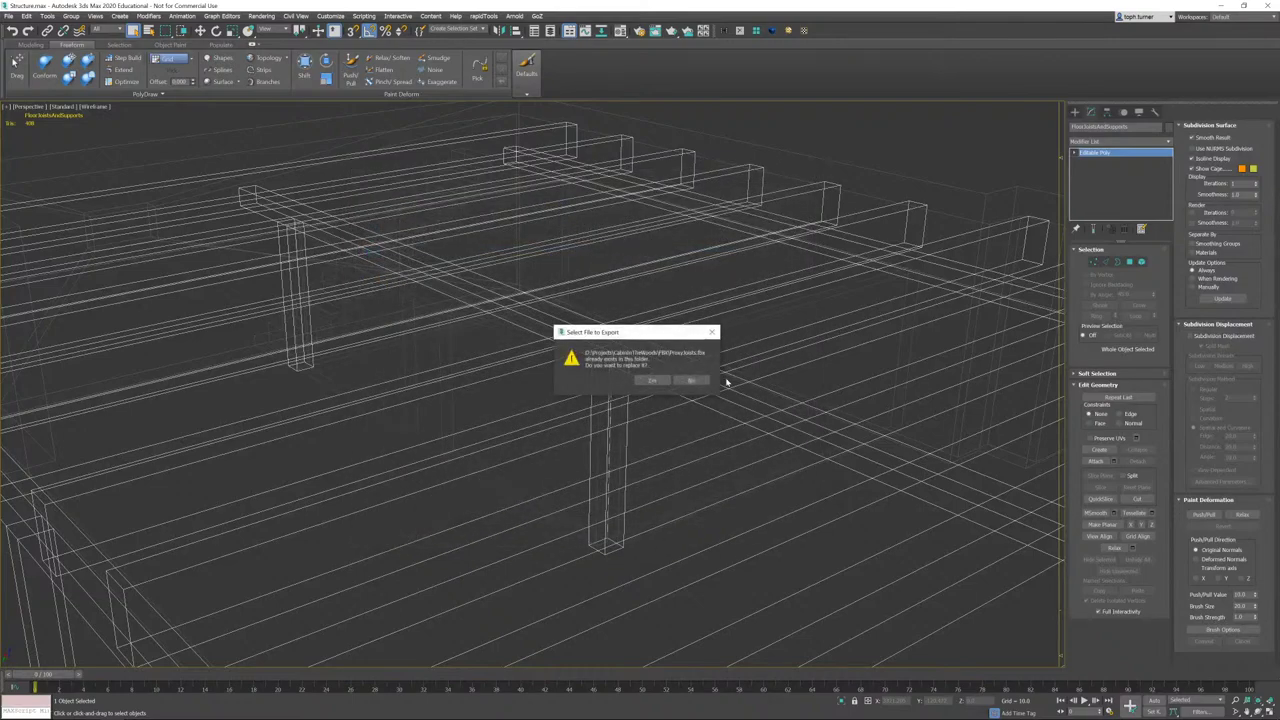
left_click(658, 381)
left_click(638, 522)
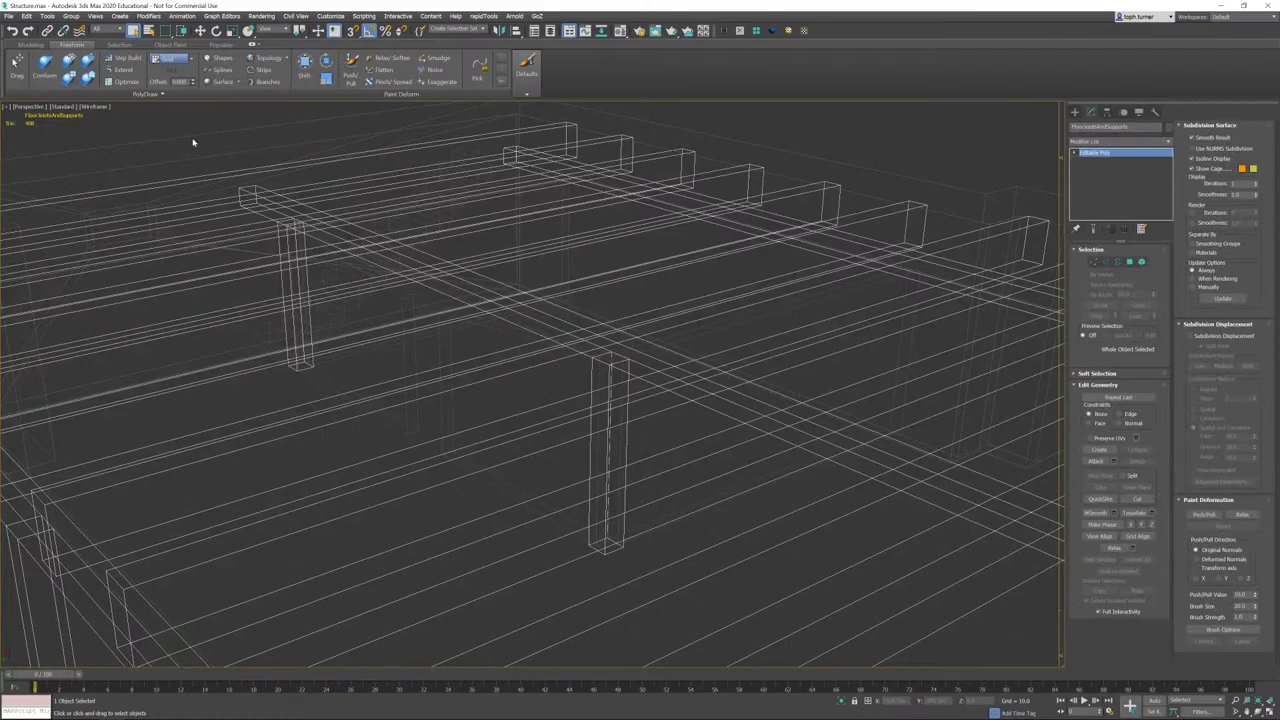
- Switch to Unreal Editor and reimport the ProxyFloor, ProxyJoists and ProxyStairs meshes
middle_click_drag(784, 323, 596, 286, "alt")
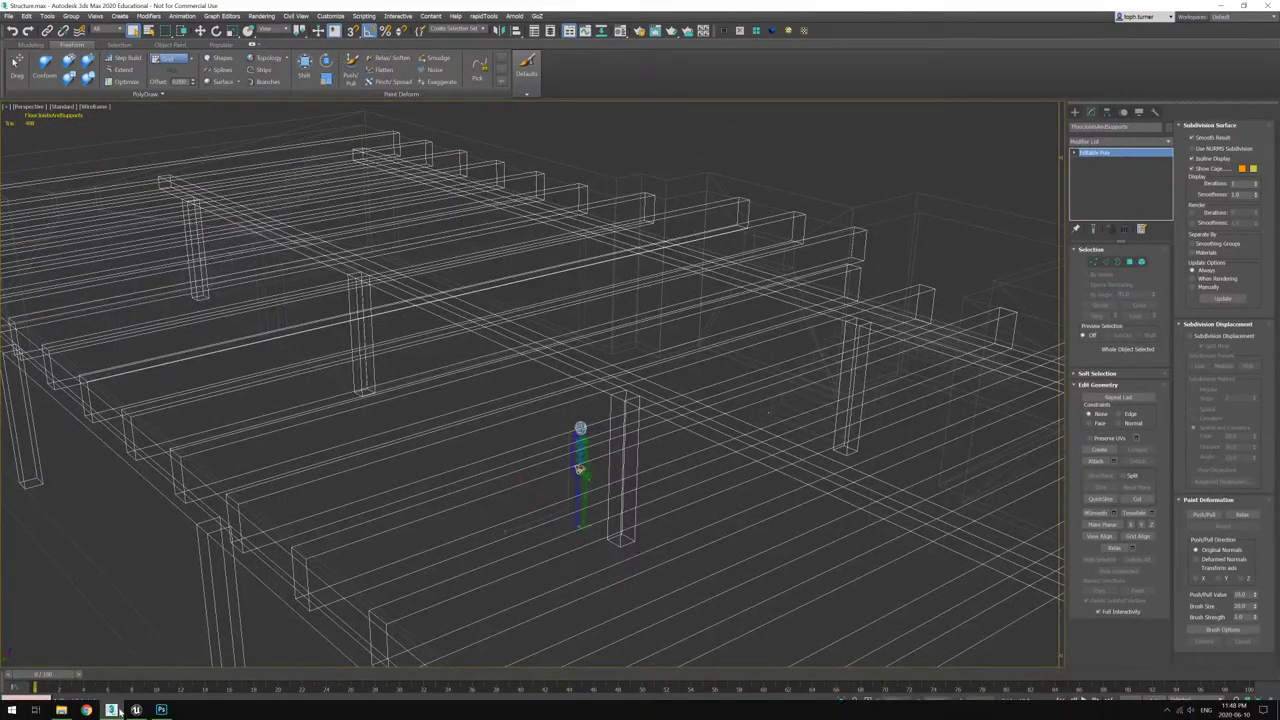
left_click(136, 710)
right_click(396, 522)
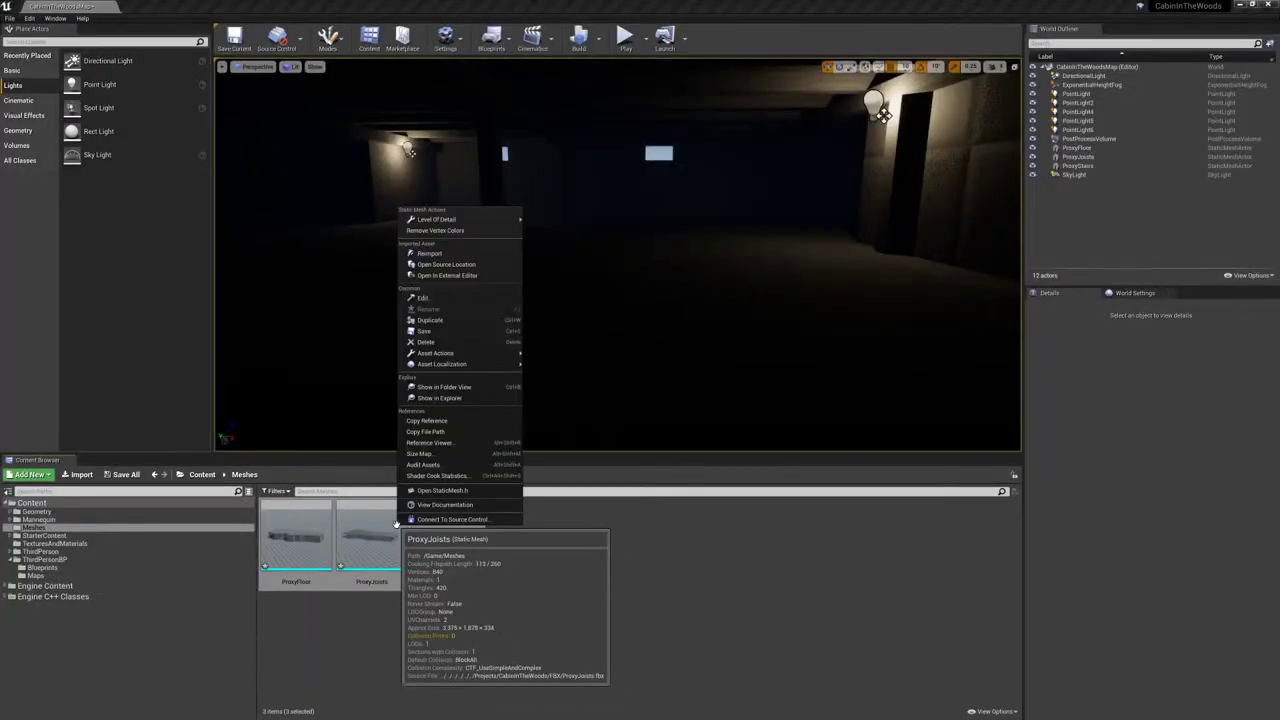
left_click(441, 256)
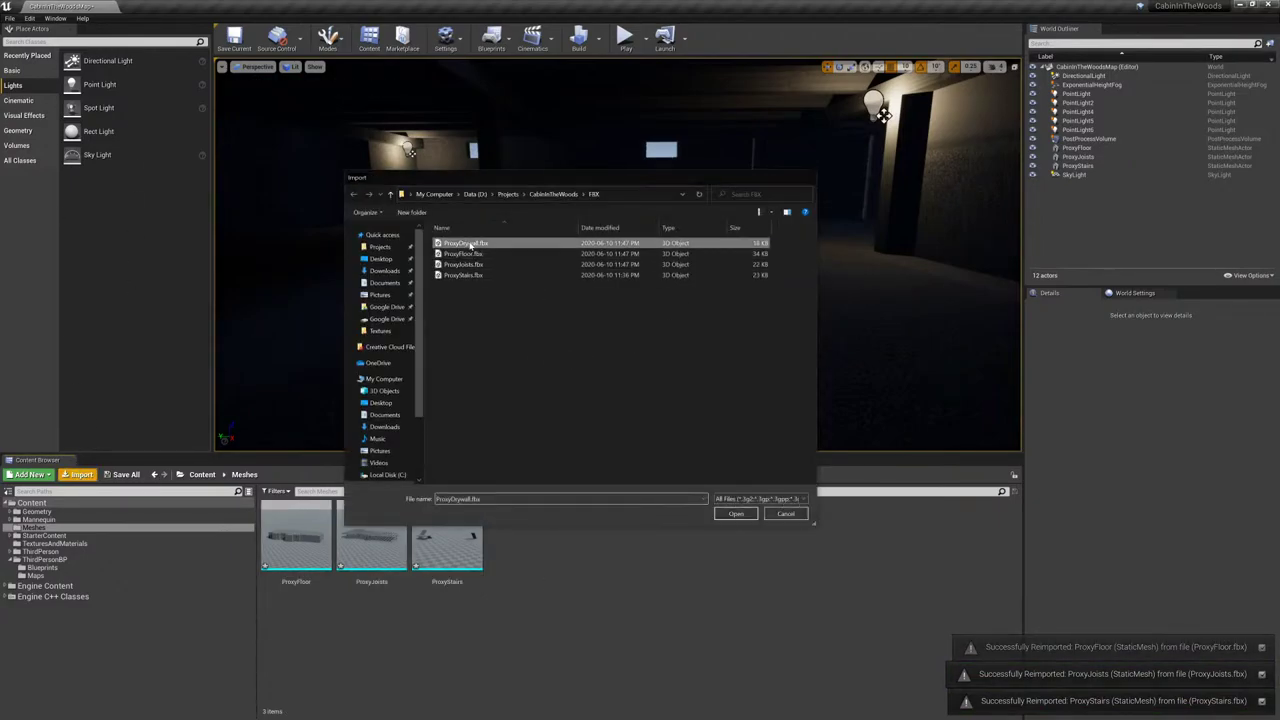
- Import ProxyDrywall.fbx into the Meshes folder and place the mesh in the level at location 0, 0, 0
double_click(470, 246)
left_click(689, 551)
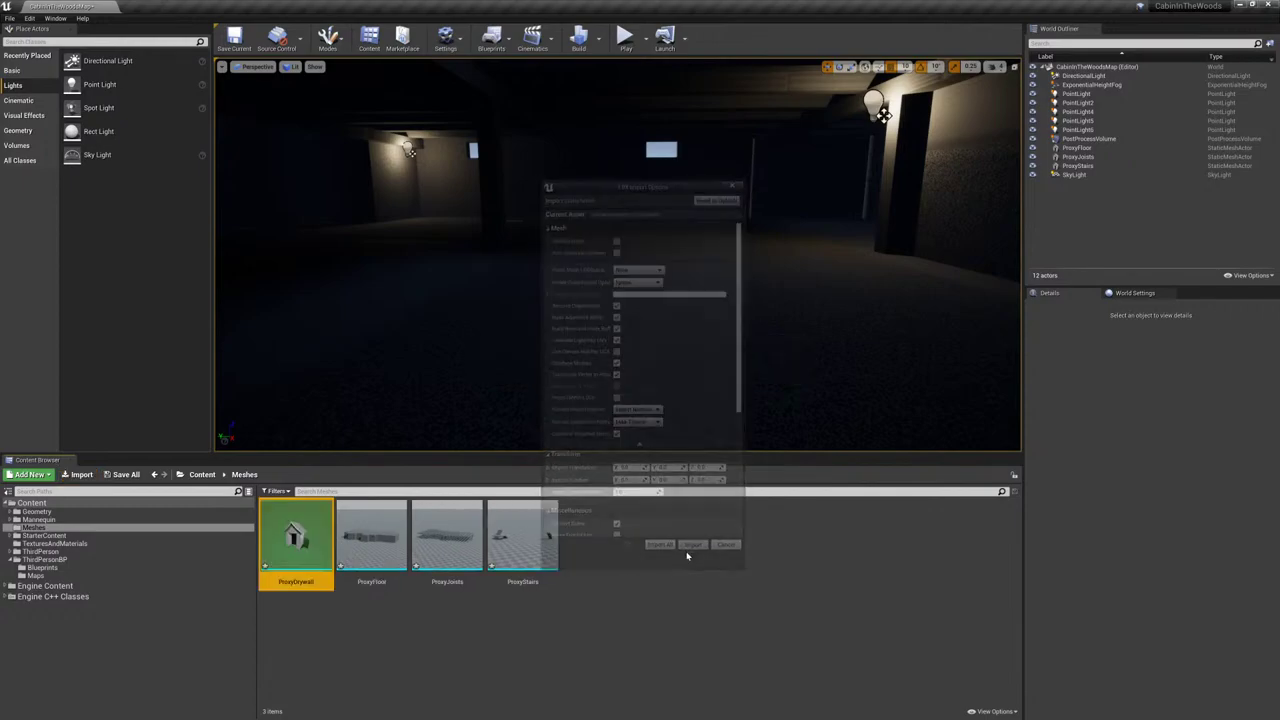
left_click_drag(532, 277, 532, 277)
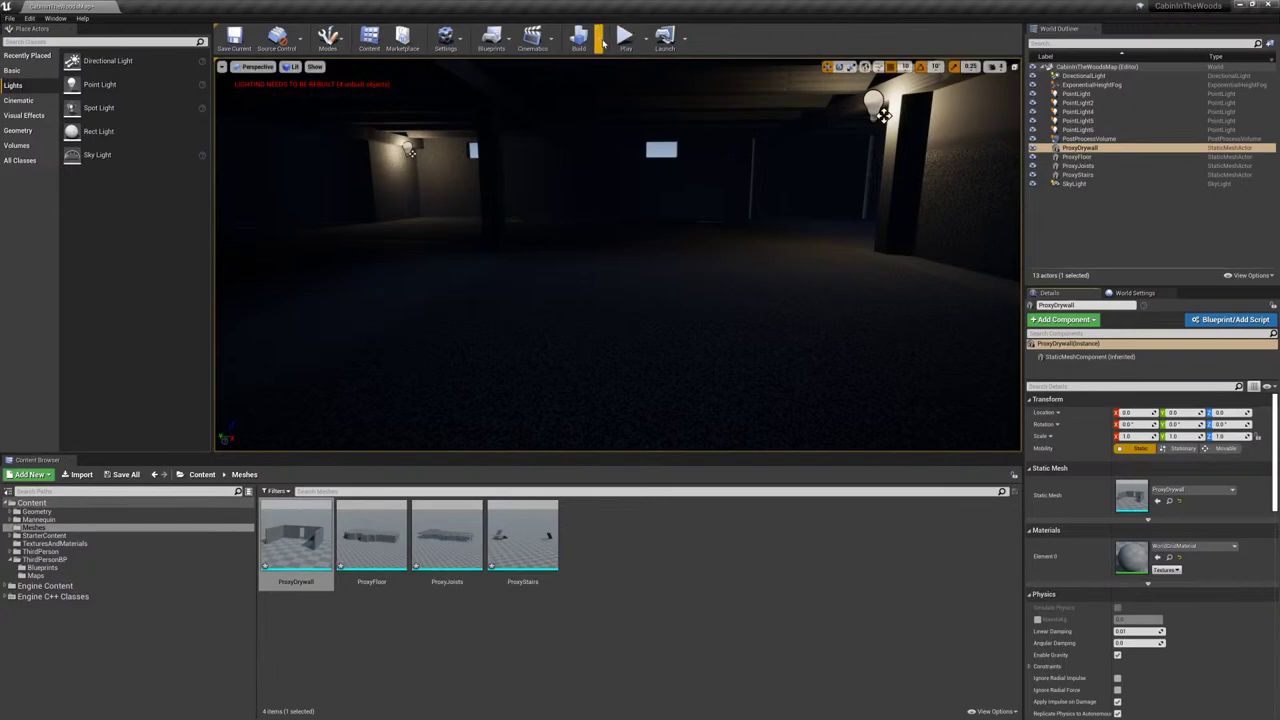
- Rebuild the level's lighting with the drywall mesh included and dismiss the message log
left_click(618, 67)
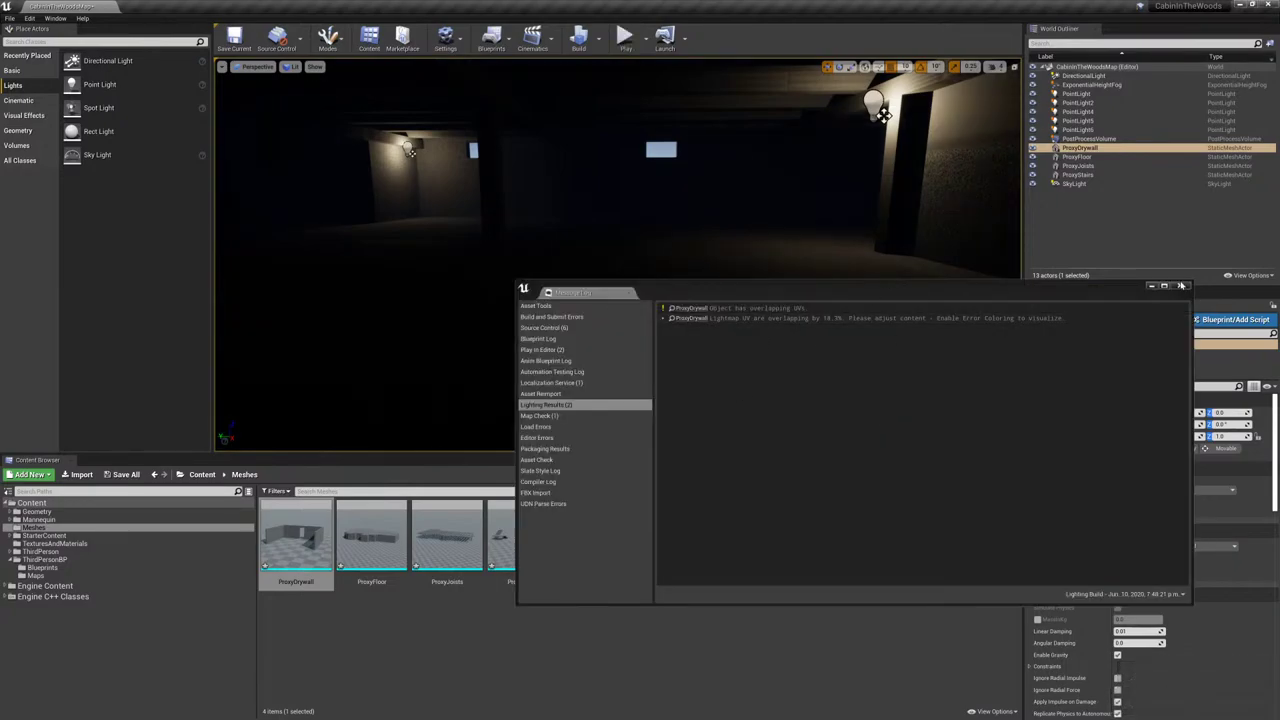
left_click(1183, 287)
- Play the level in full screen and walk the character along the lit concrete wall to the basement's far end
left_click(626, 42)
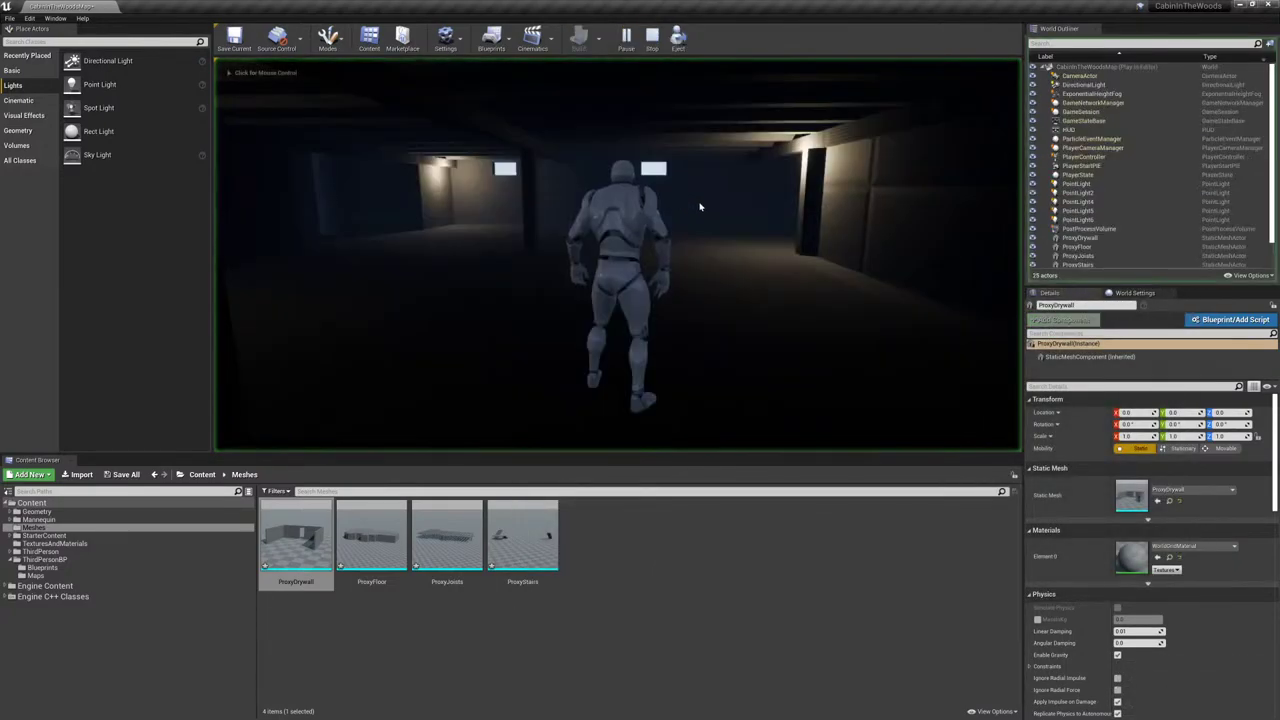
key("F11")
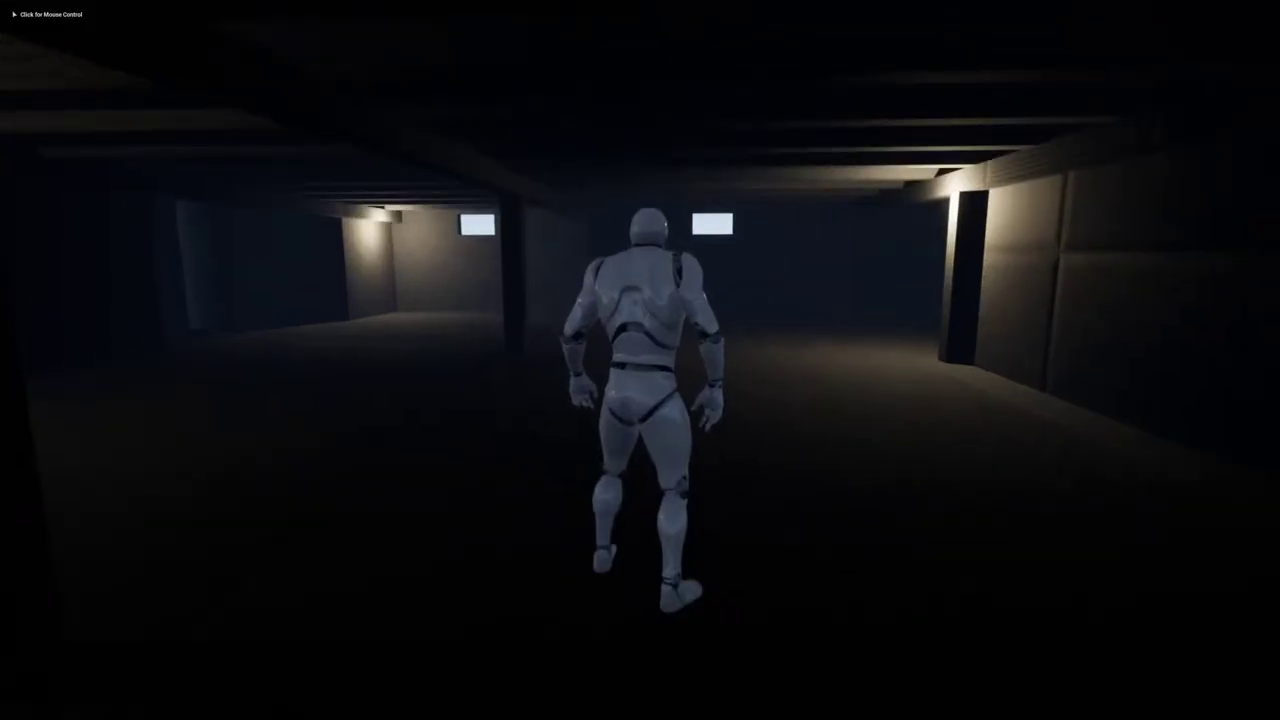
left_click(640, 360)
key("w")
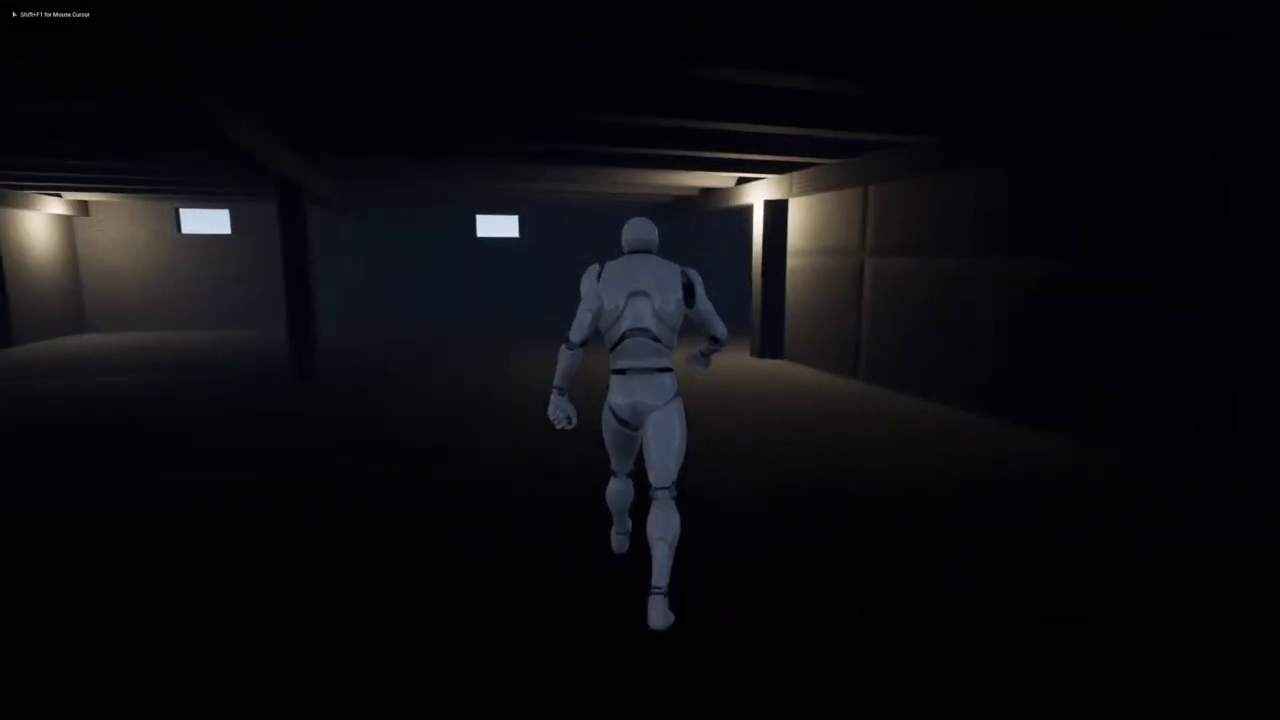
key("a")
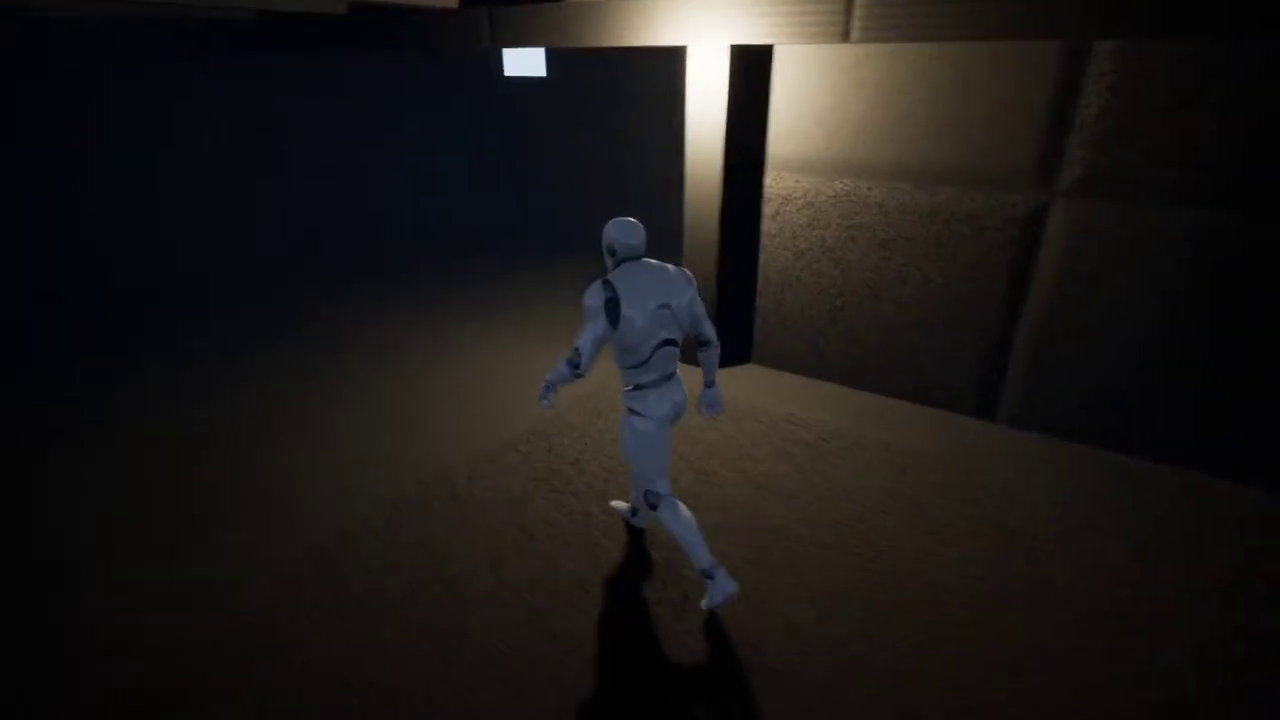
key("w")
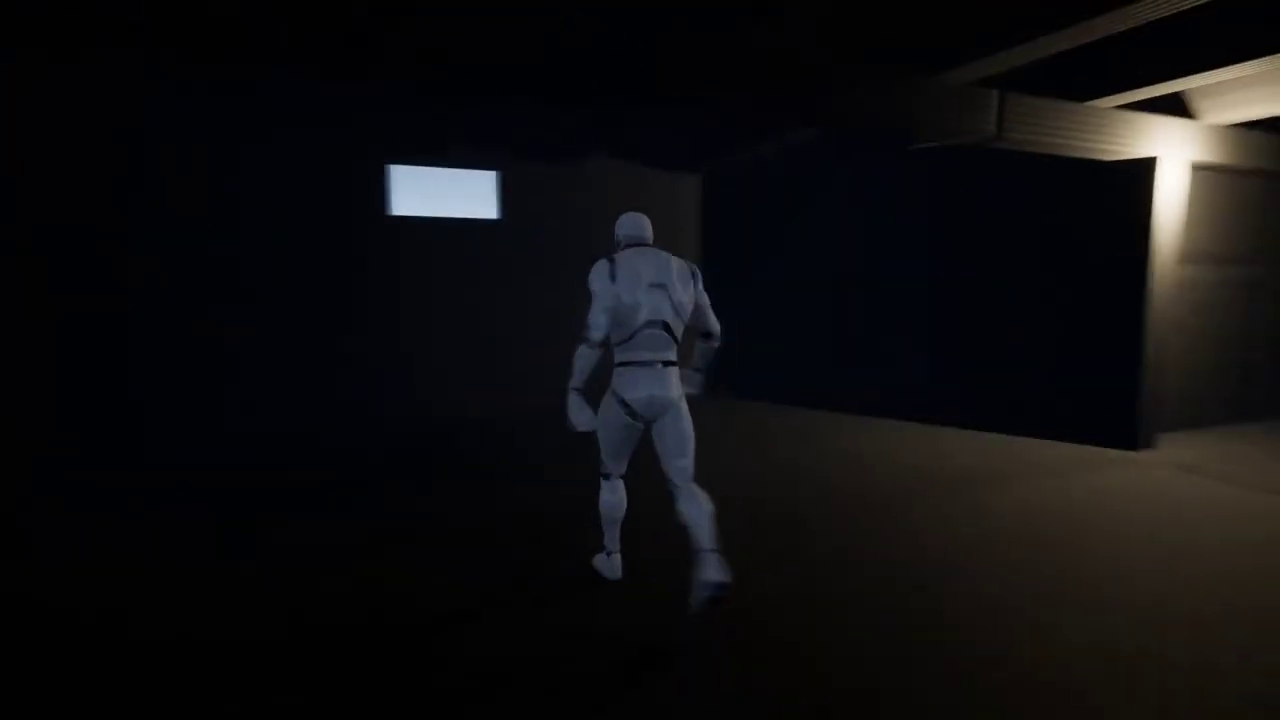
key("w")
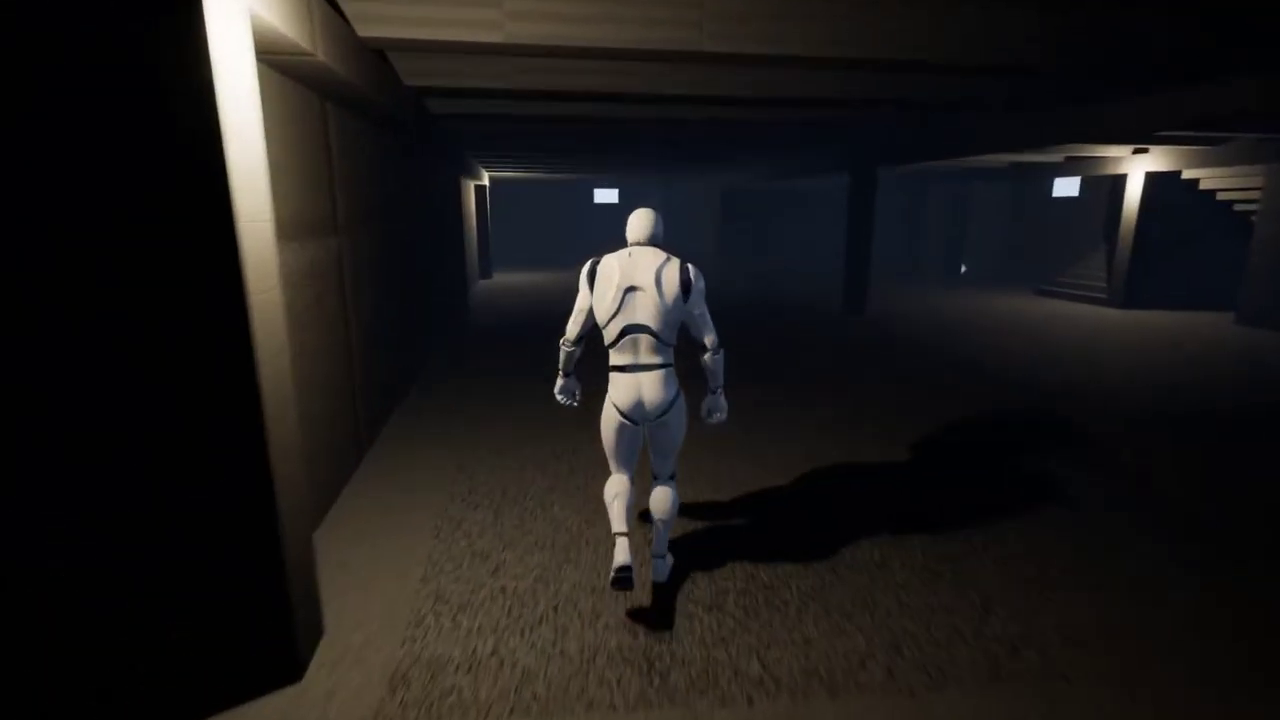
- Walk the character back across the basement past the support posts toward the partition walls near the staircase
key("d")
key("d")
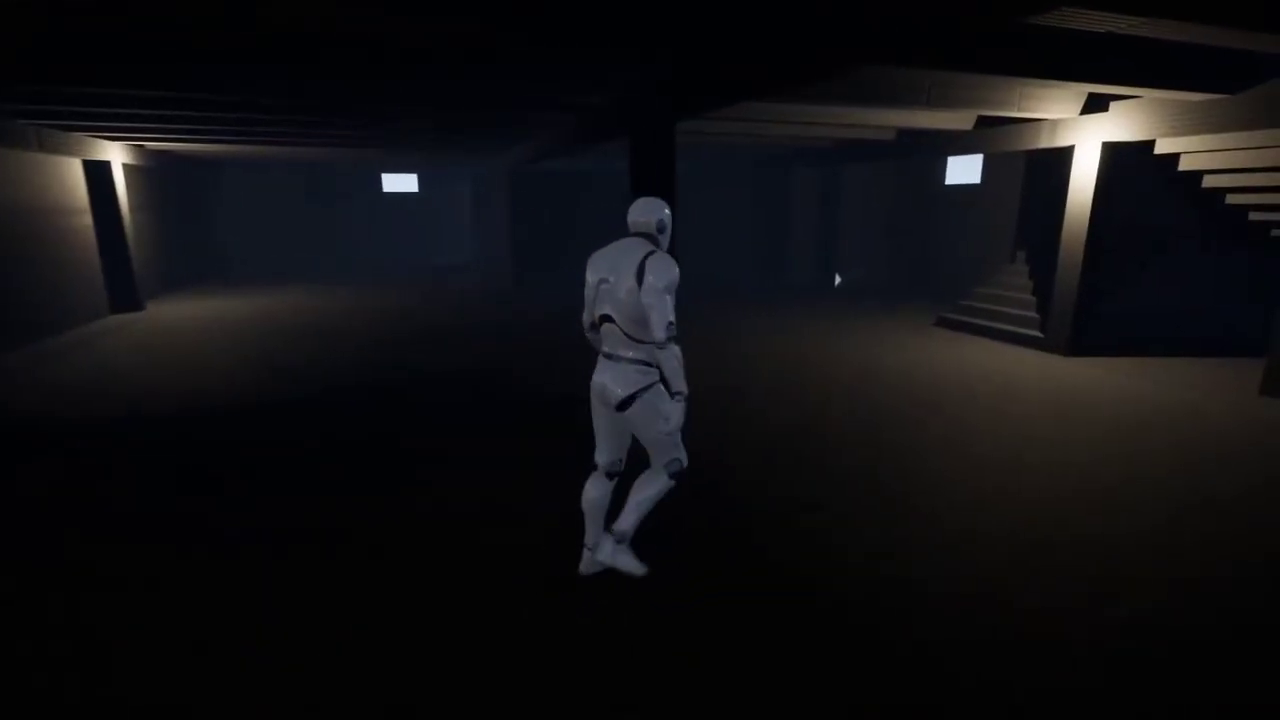
key("w")
key("w")
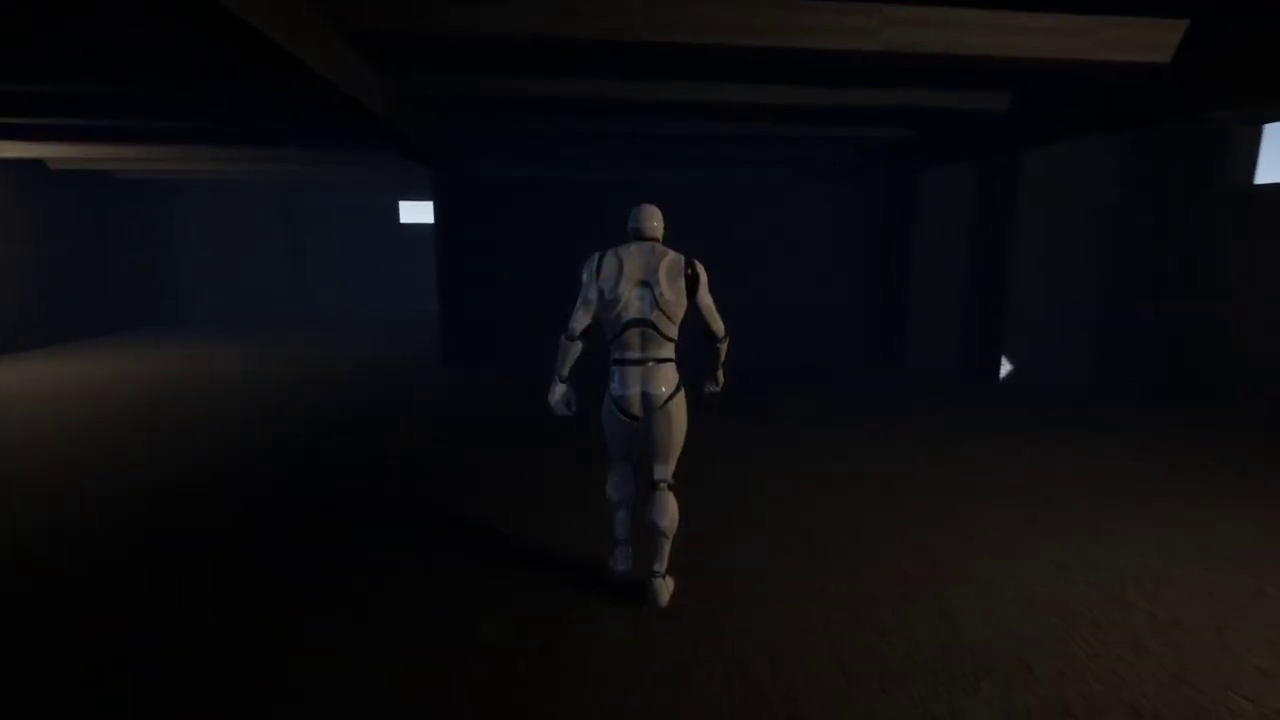
key("a")
key("w")
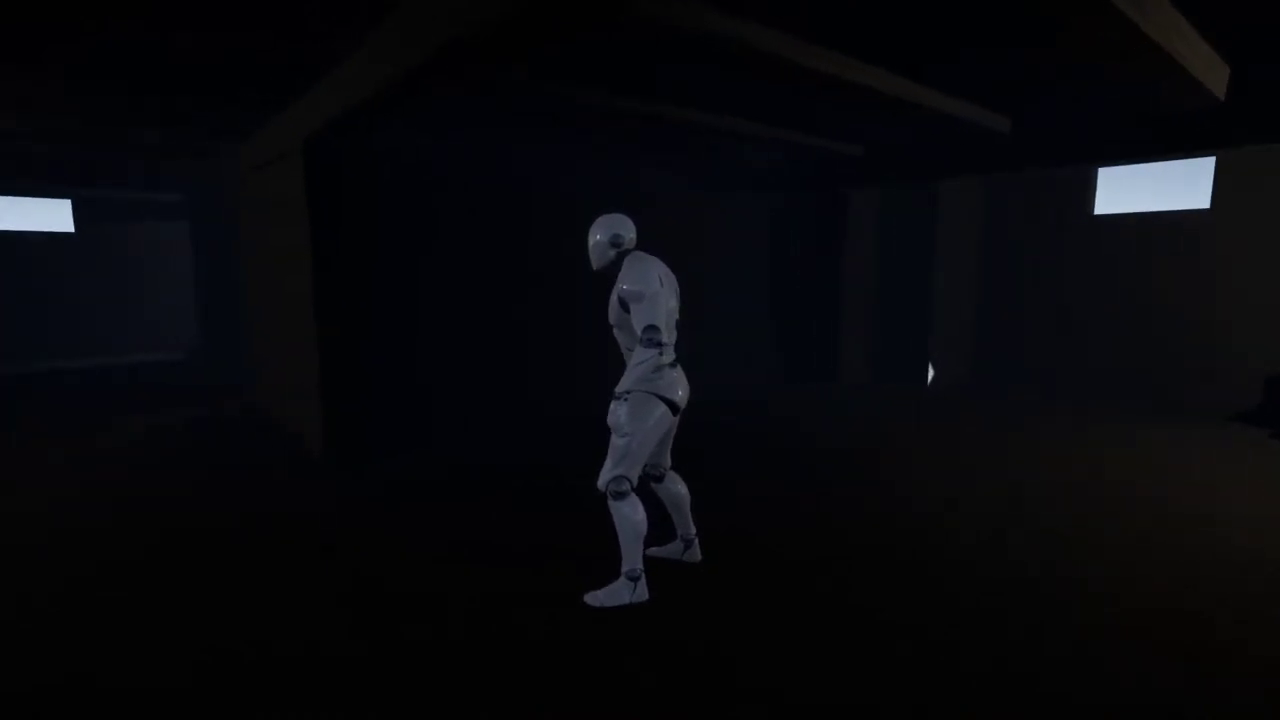
- Walk through the doorway into the dark partitioned room and back out to inspect the enclosed space
key("w")
key("w")
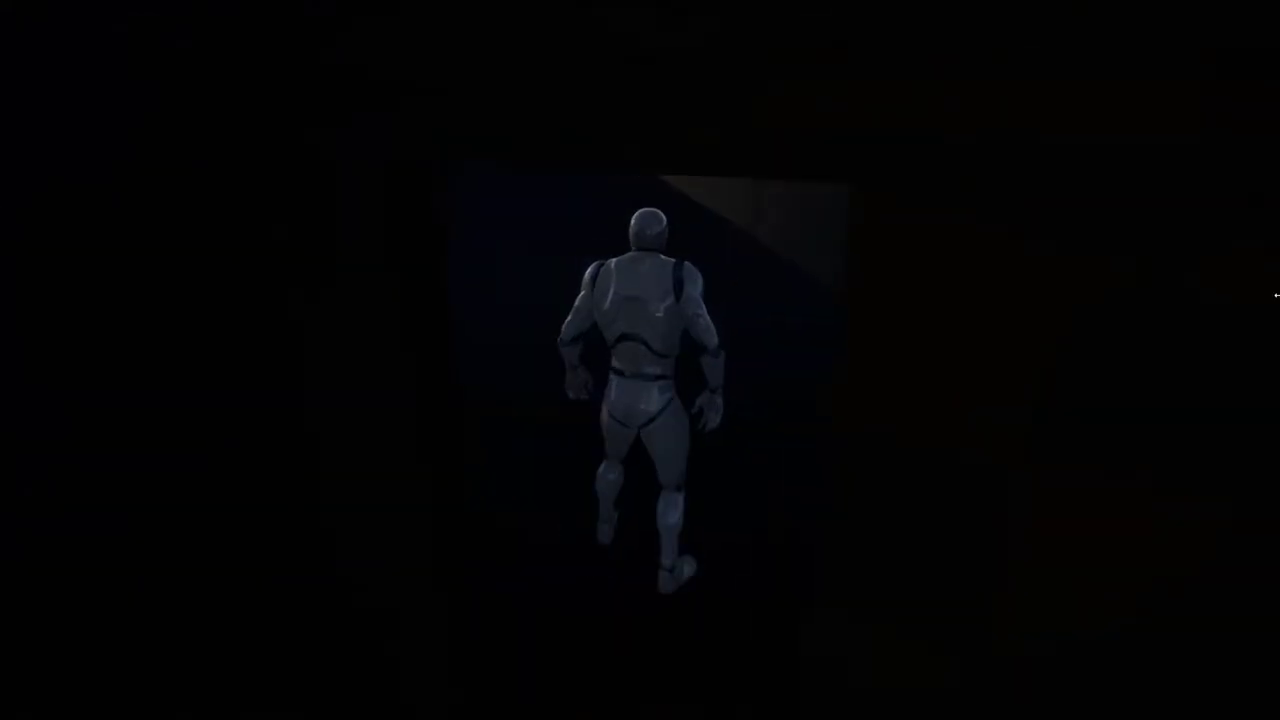
key("w")
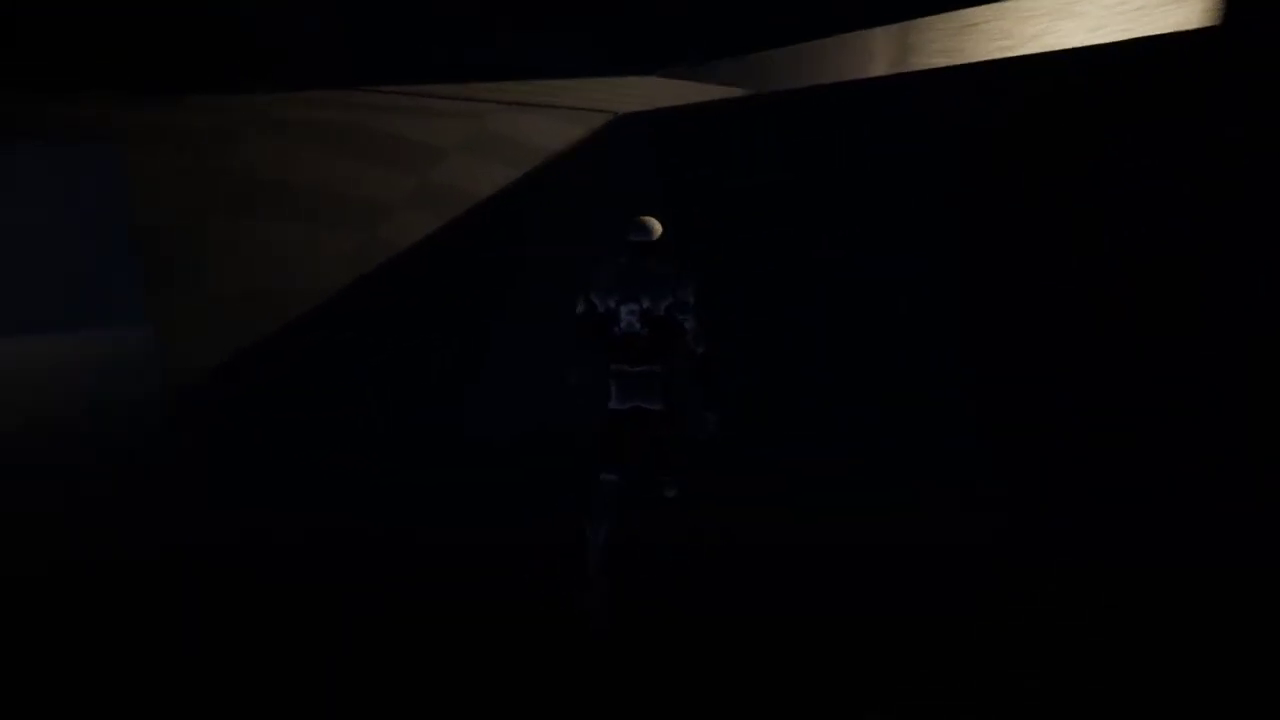
key("w")
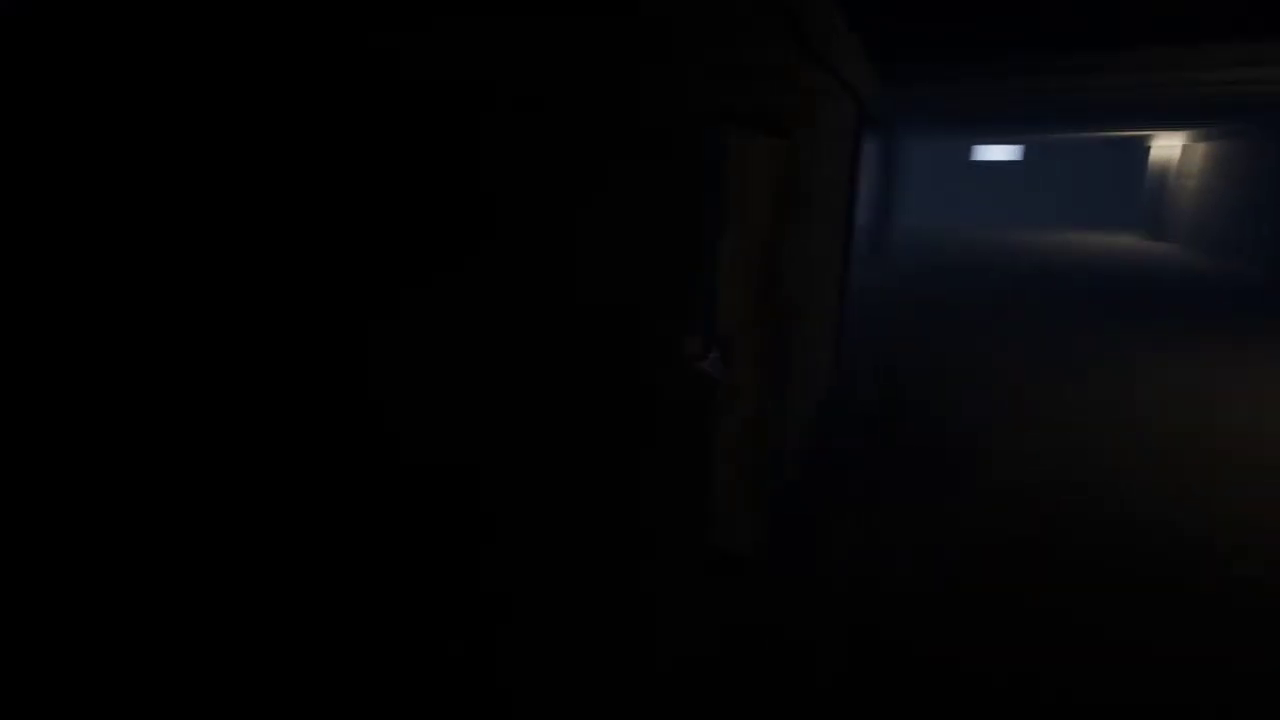
key("w")
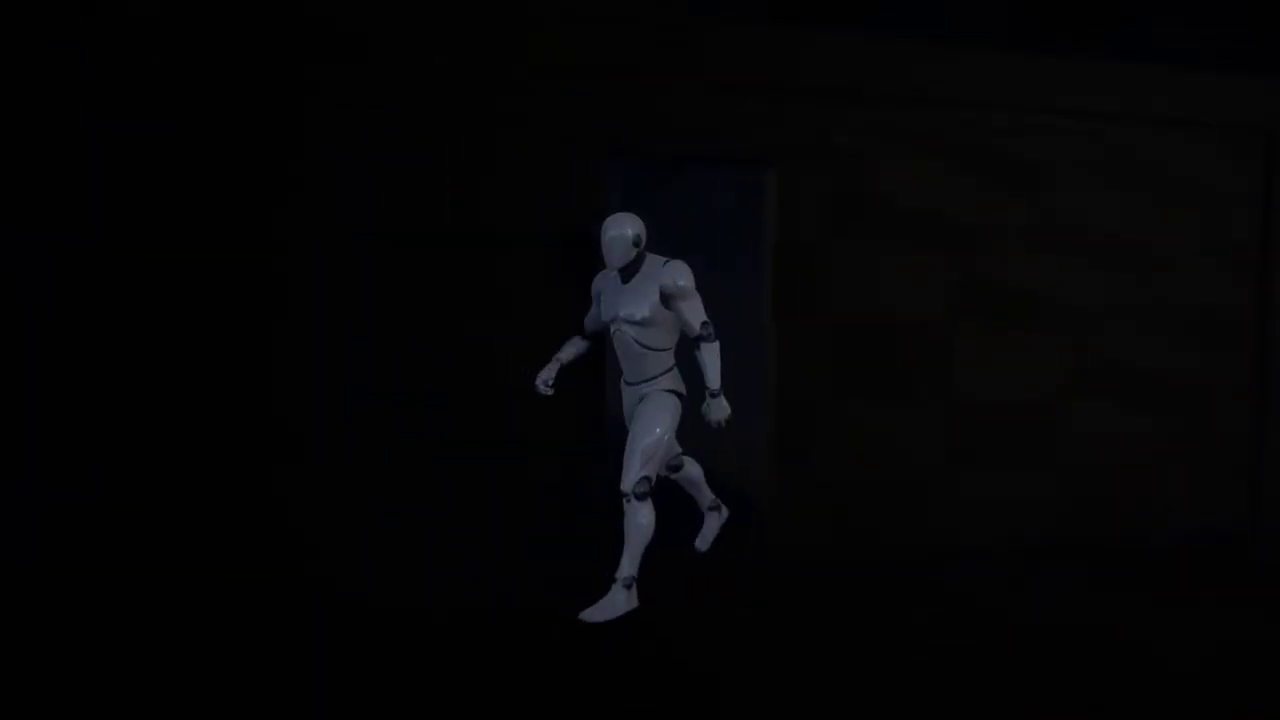
key("w")
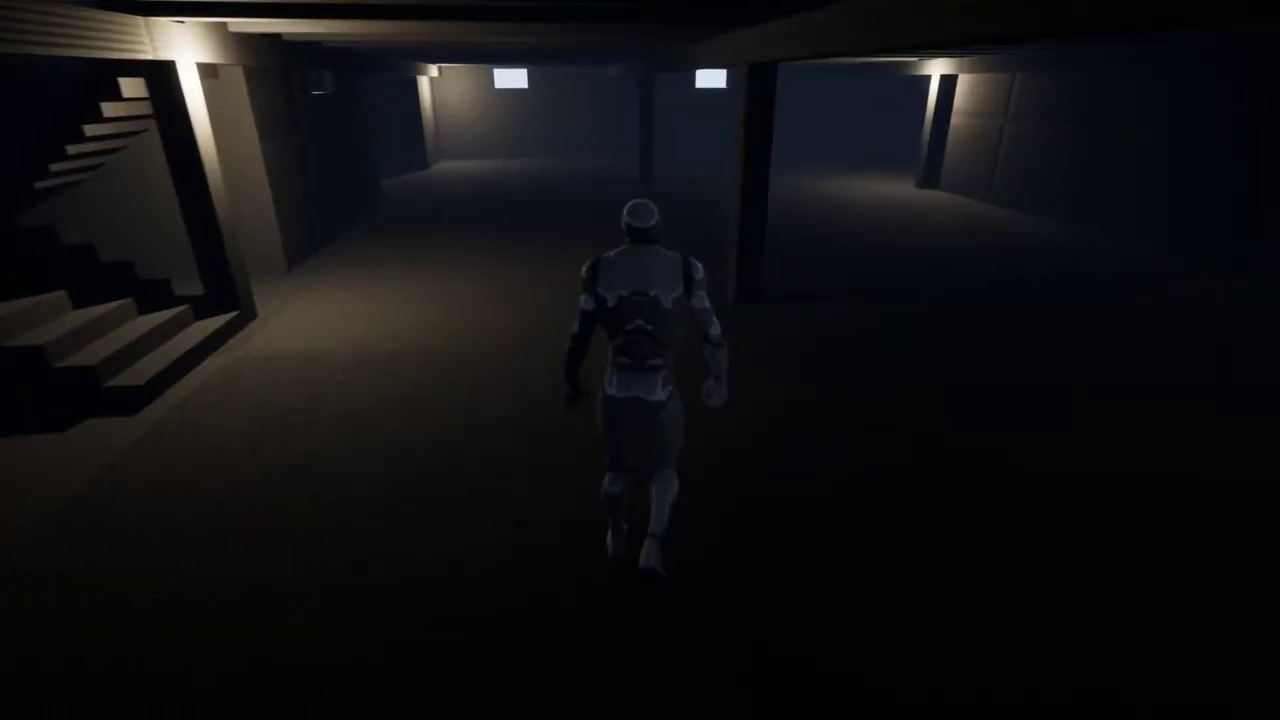
- Walk the open basement in both directions, checking the spacing of the posts, joists and partition walls
key("w")
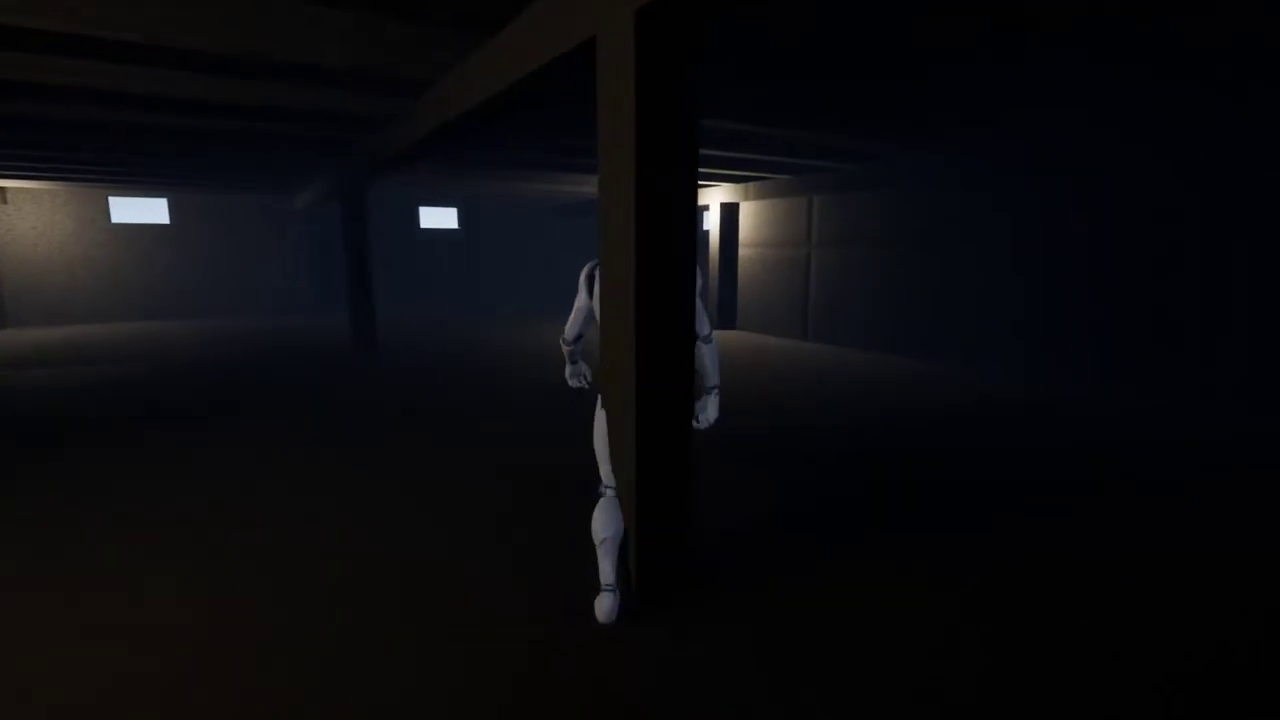
key("w")
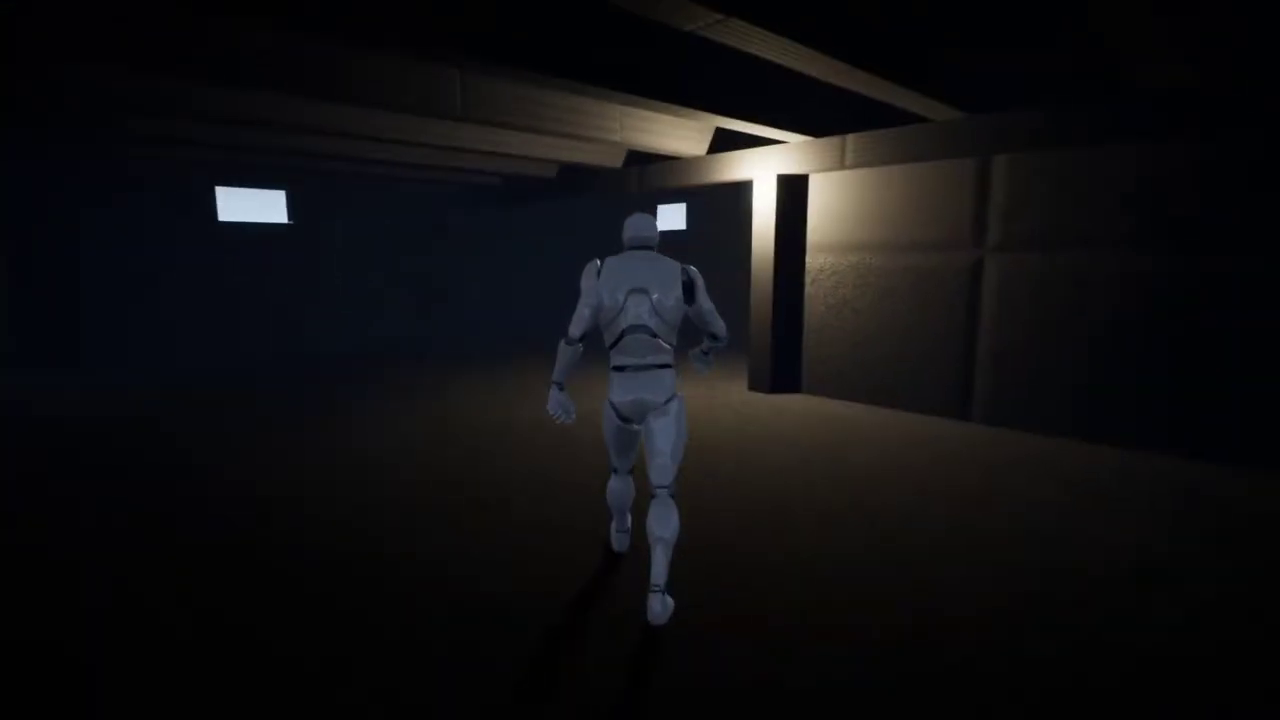
key("w")
key("a")
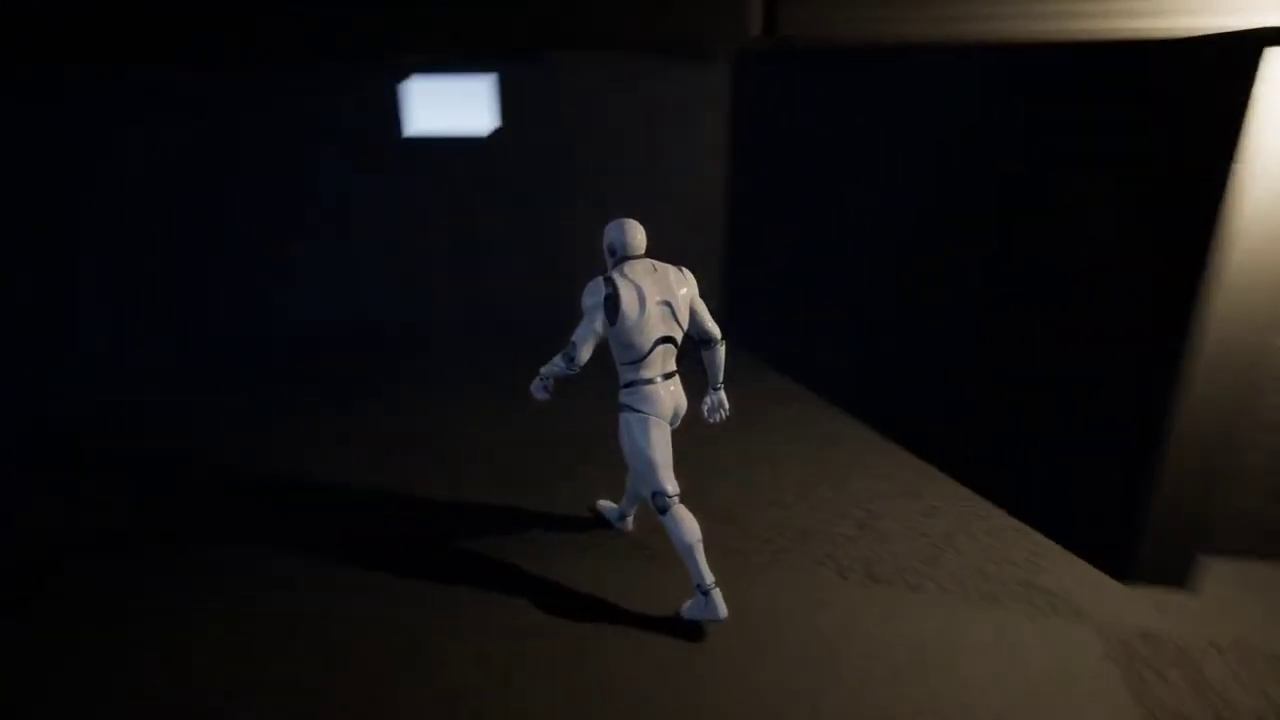
key("w")
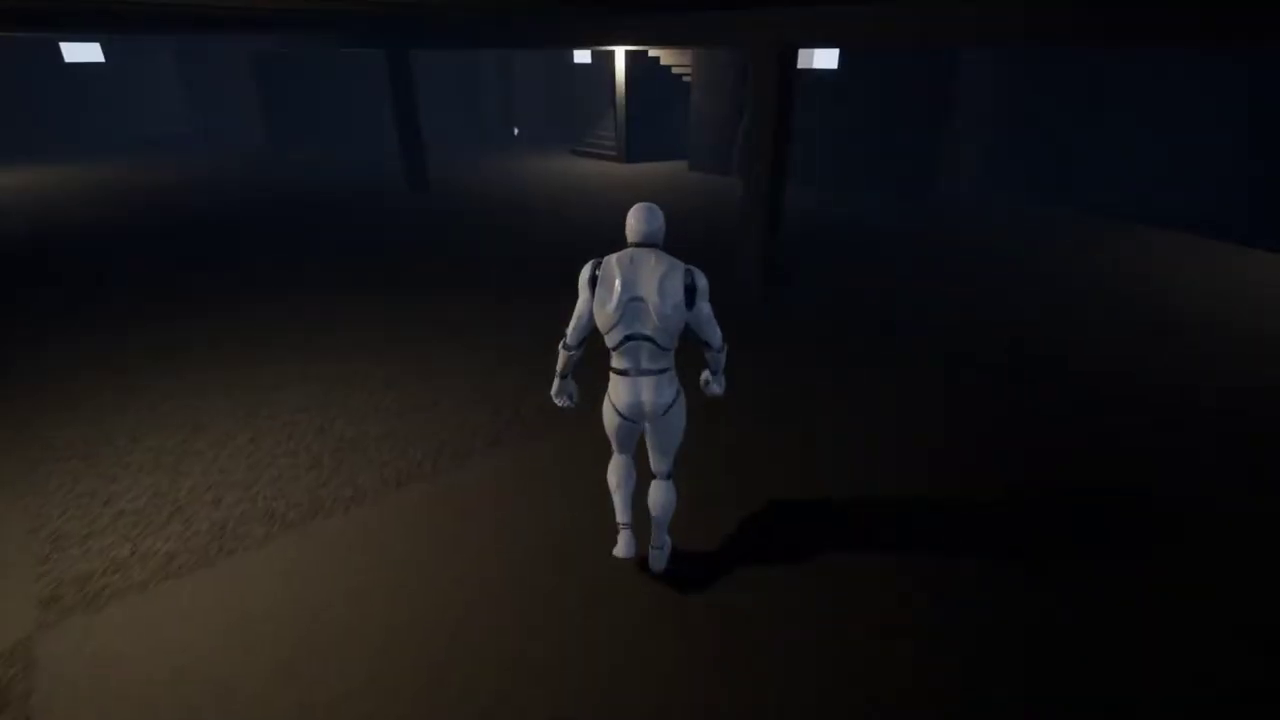
key("w")
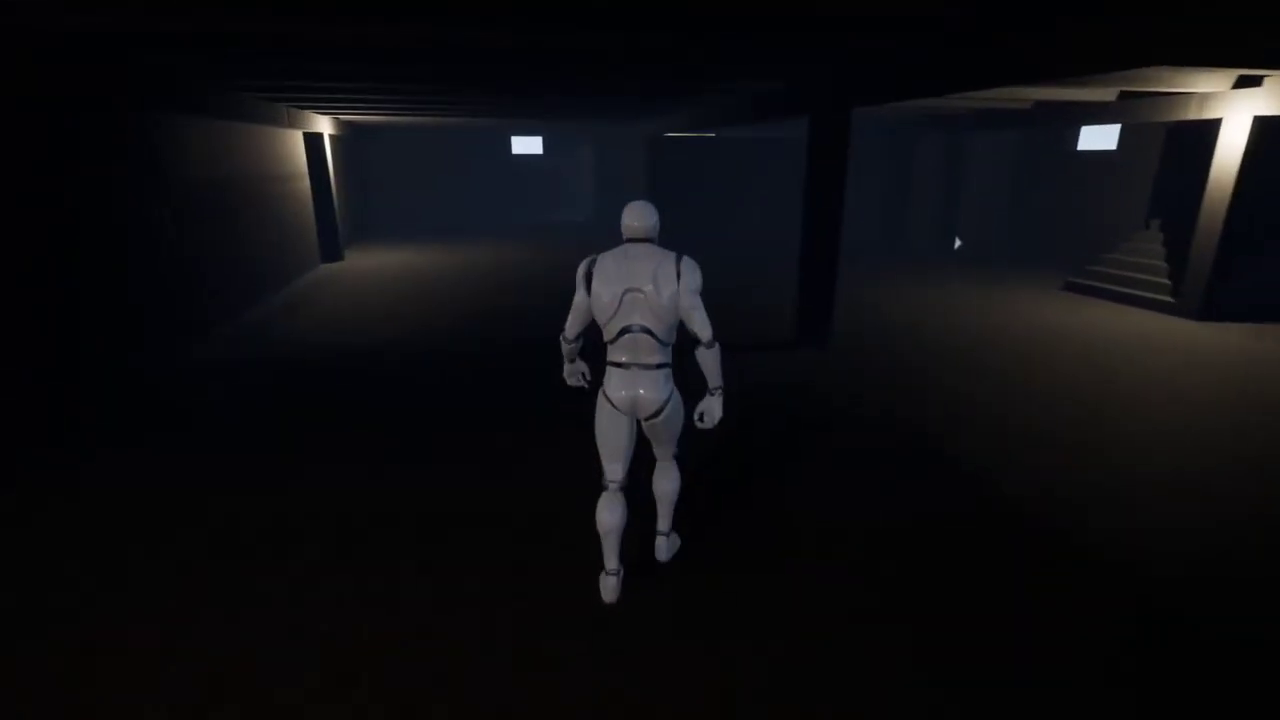
key("w")
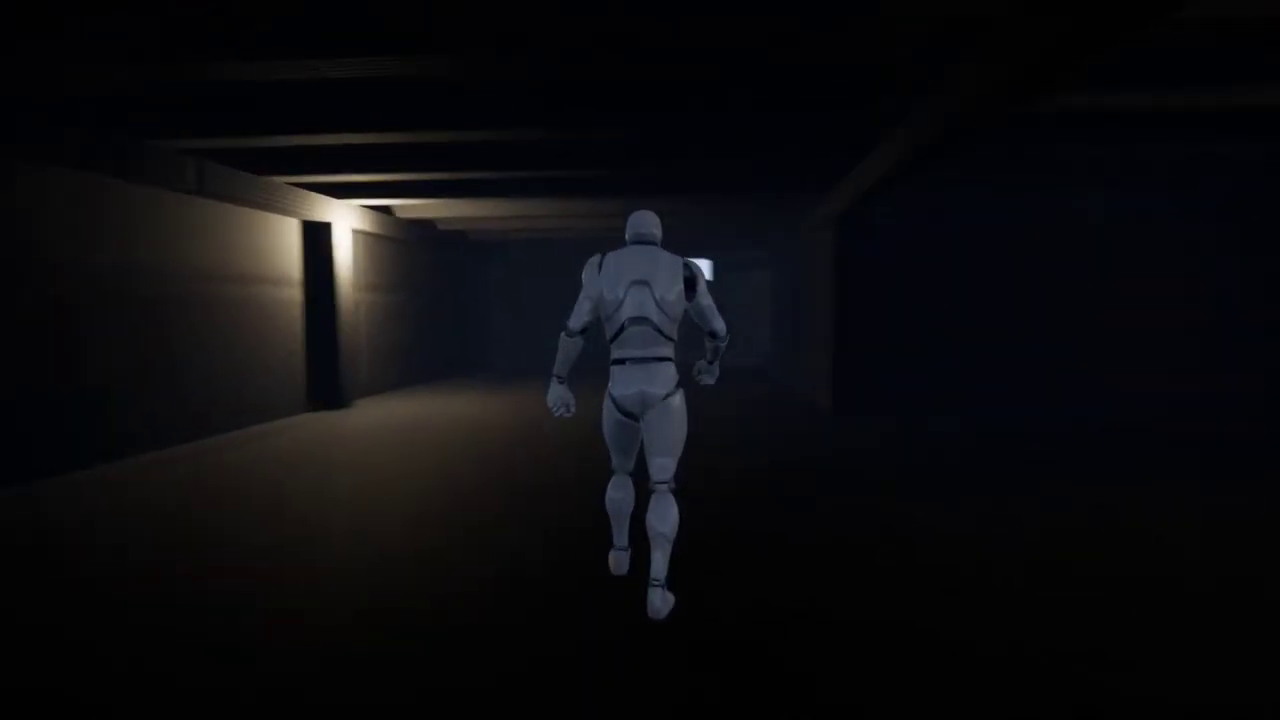
key("w")
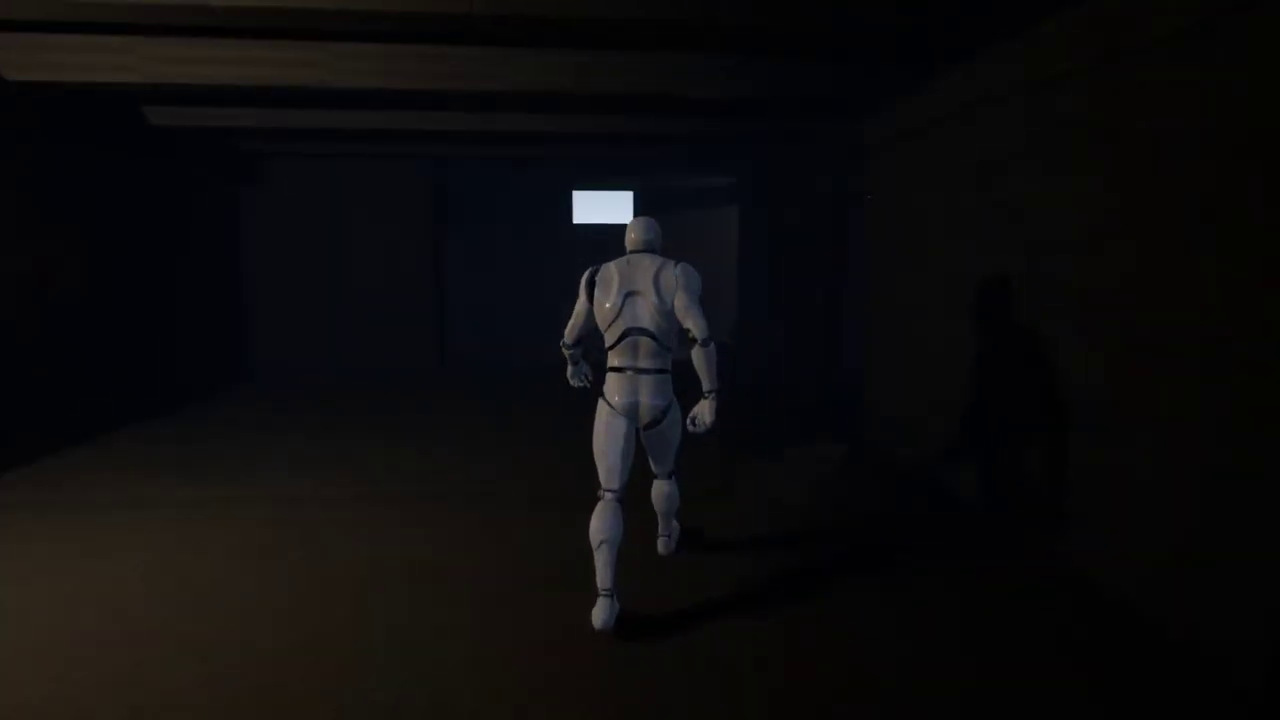
- Turn the character around beside the partition wall to view the basement's full length, and end the play session
key("w")
key("a")
key("s")
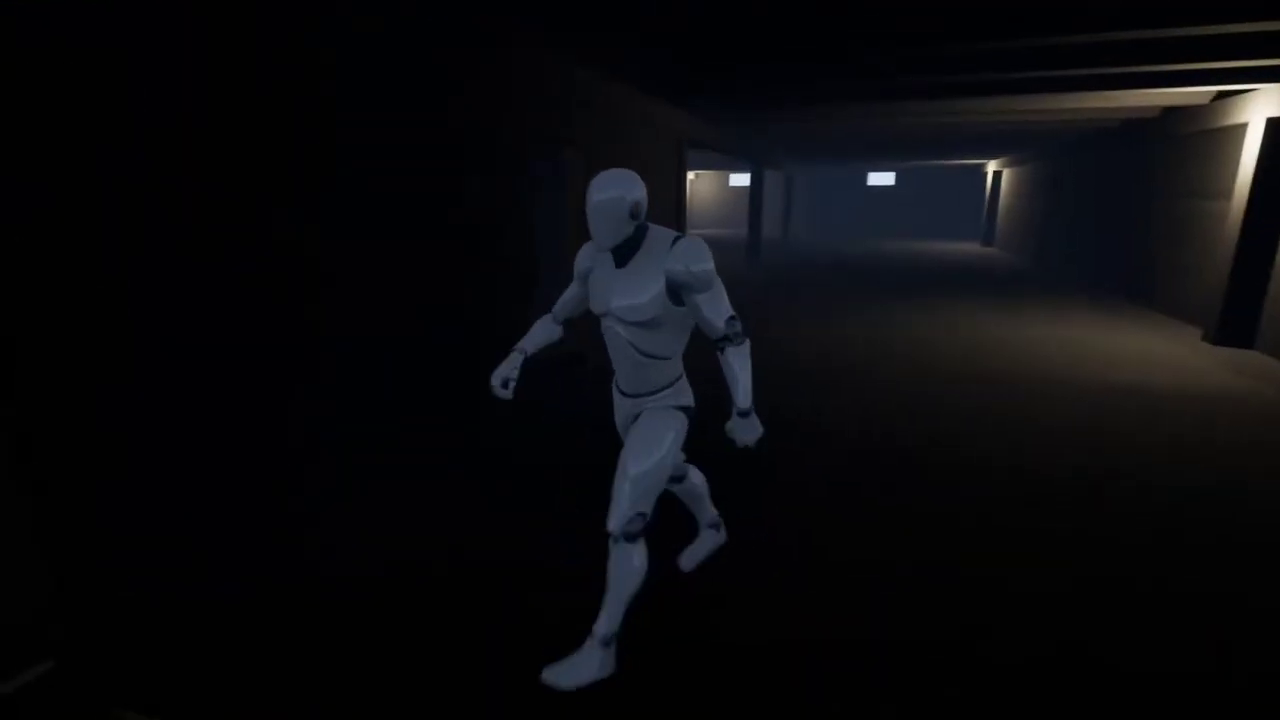
key("s")
key("d")
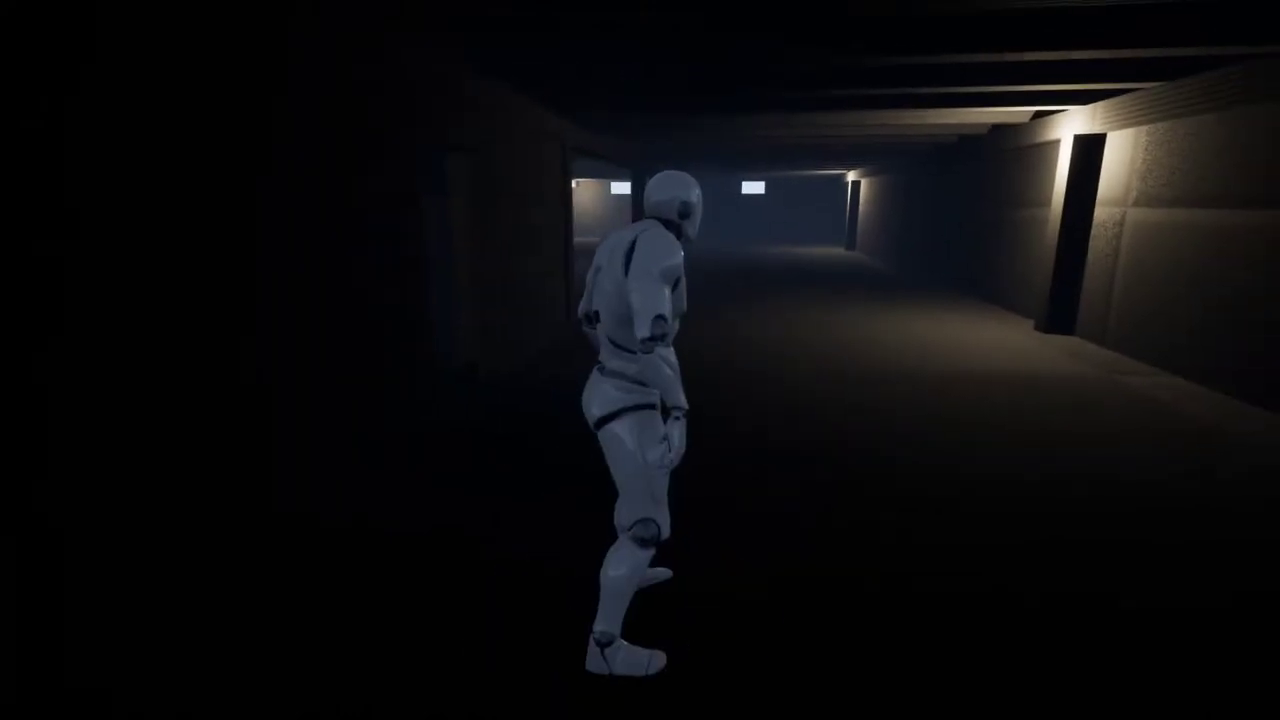
key("Escape")
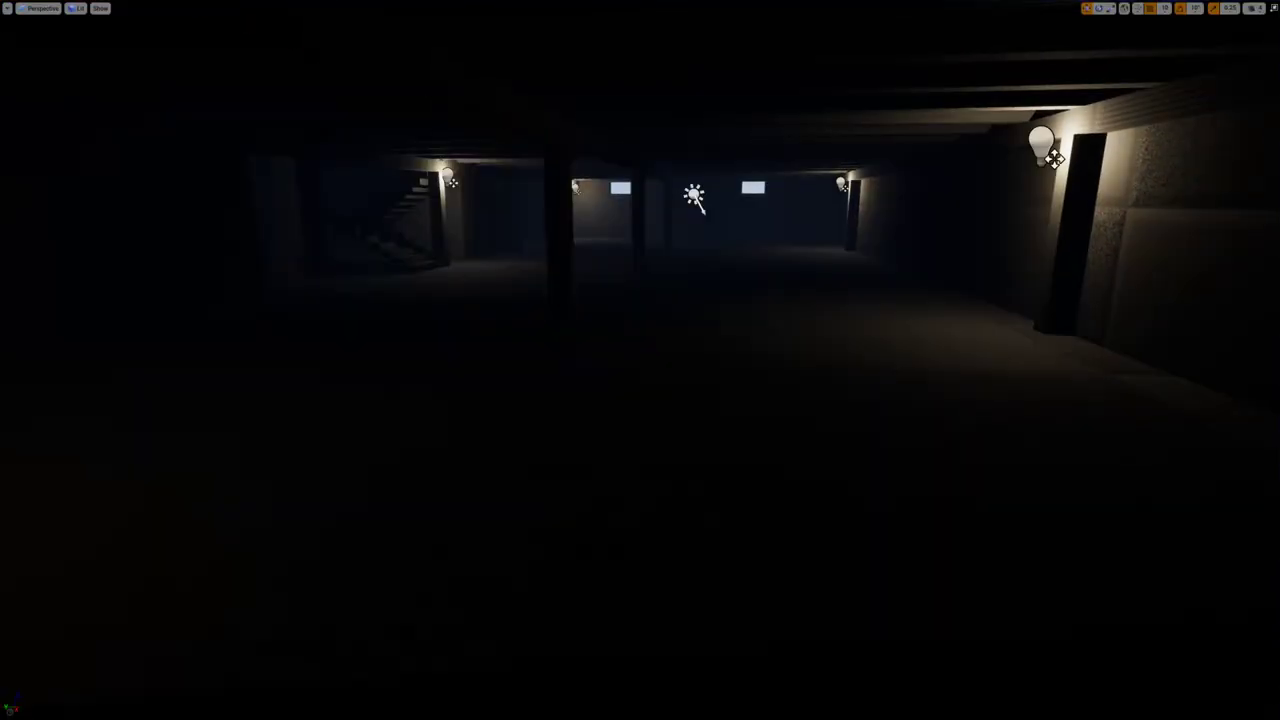
- Restart the play session from the current viewpoint and walk past the stairs into the open basement
key("alt+p")
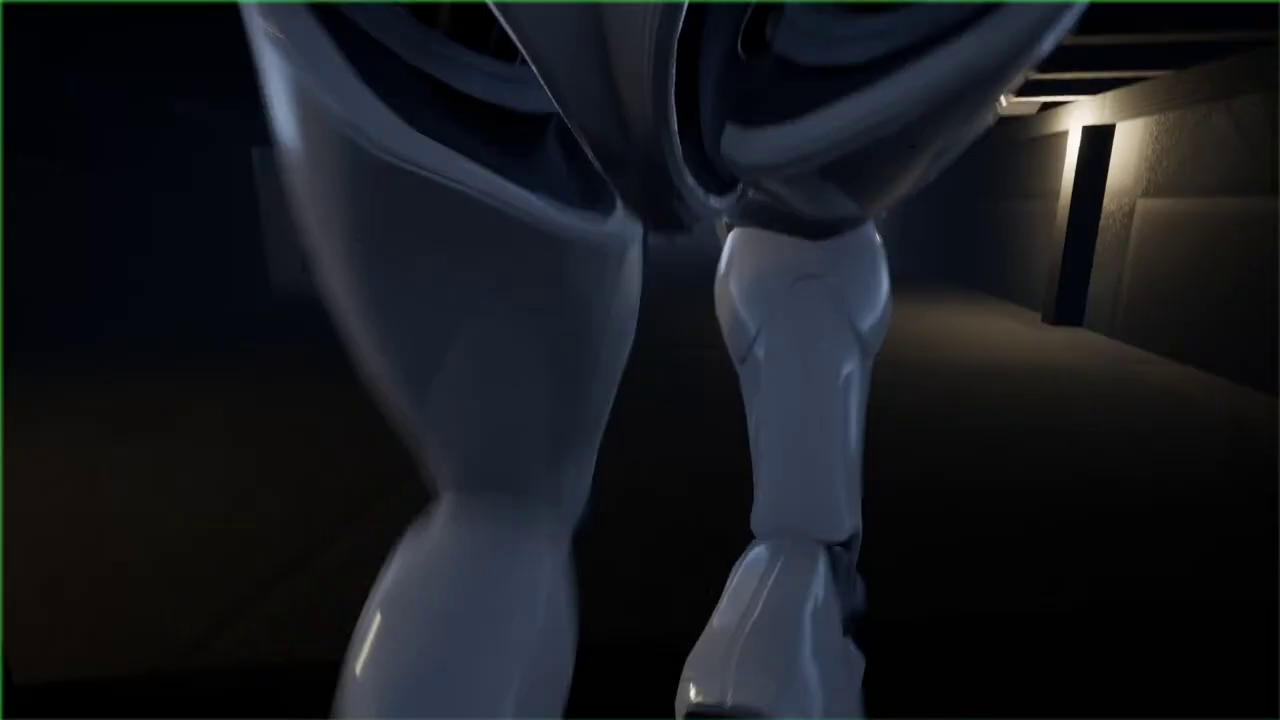
key("w")
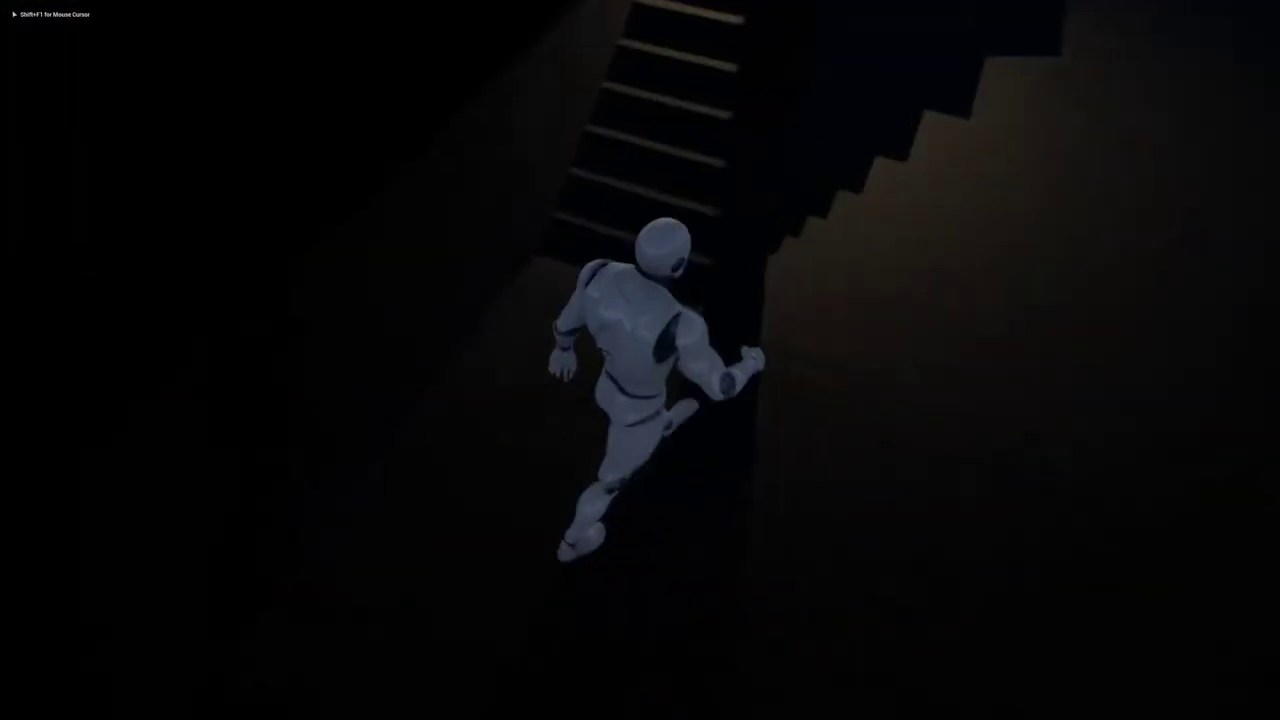
key("w")
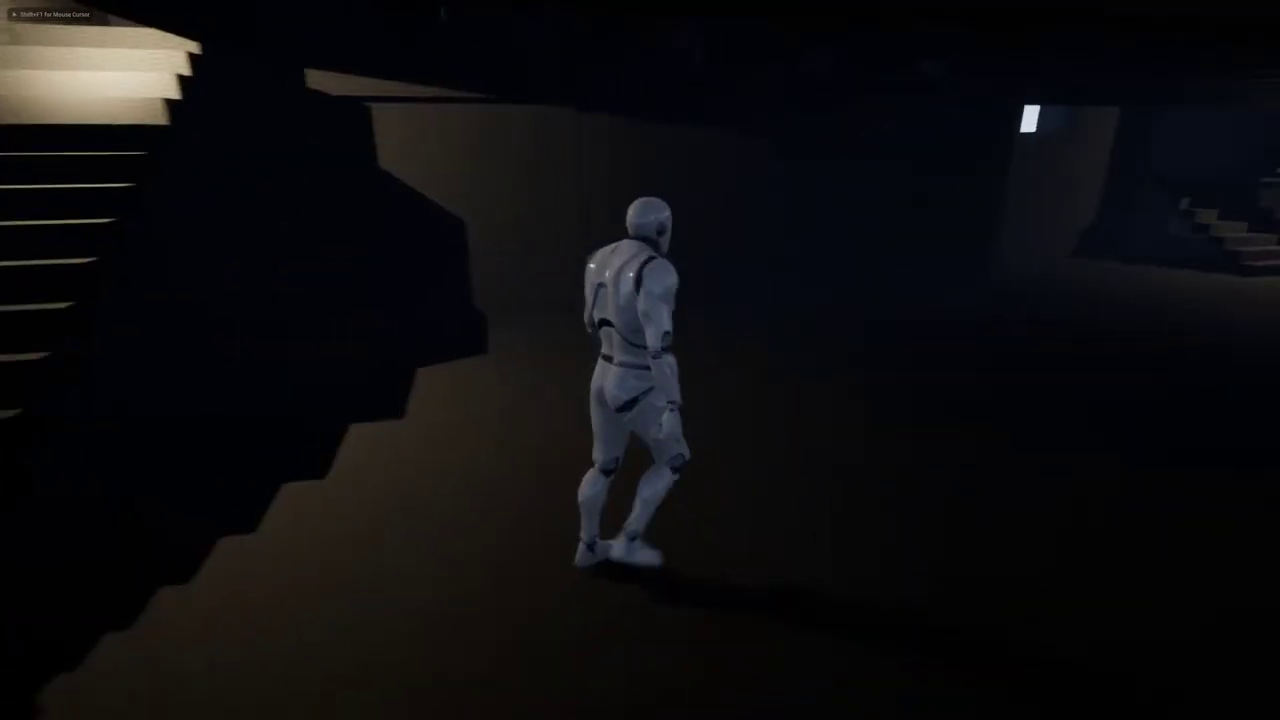
key("w")
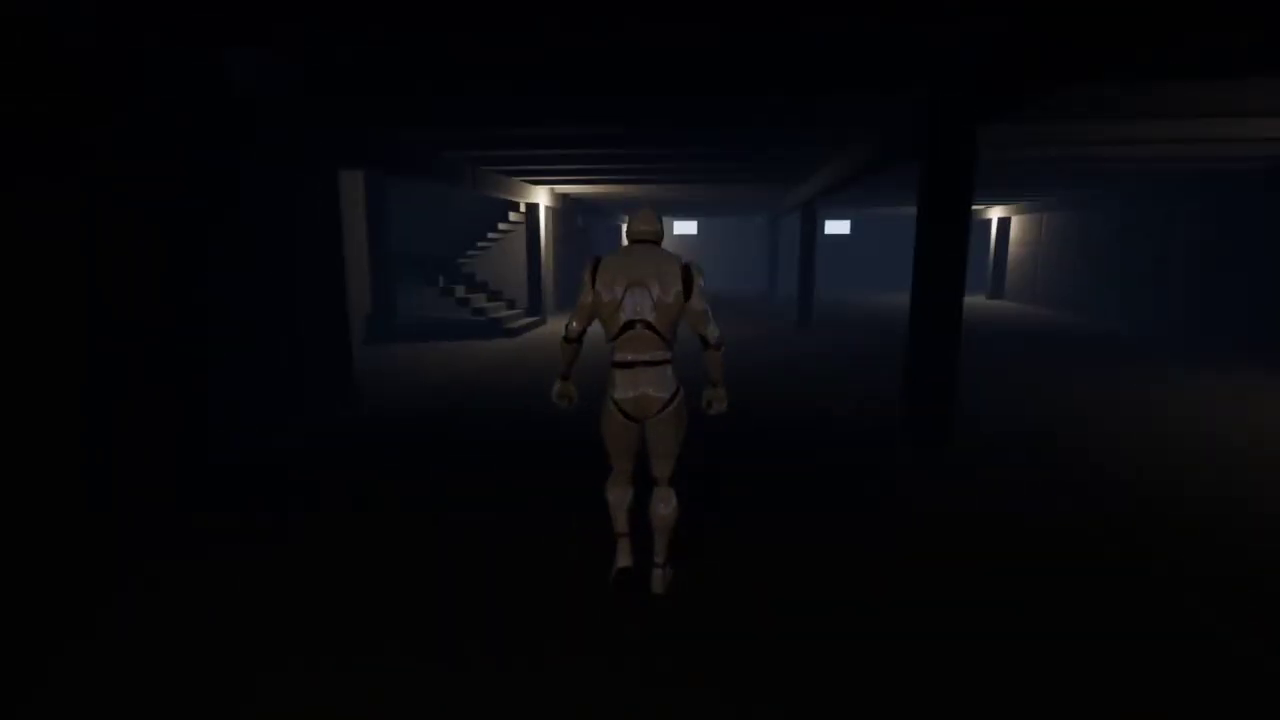
key("w")
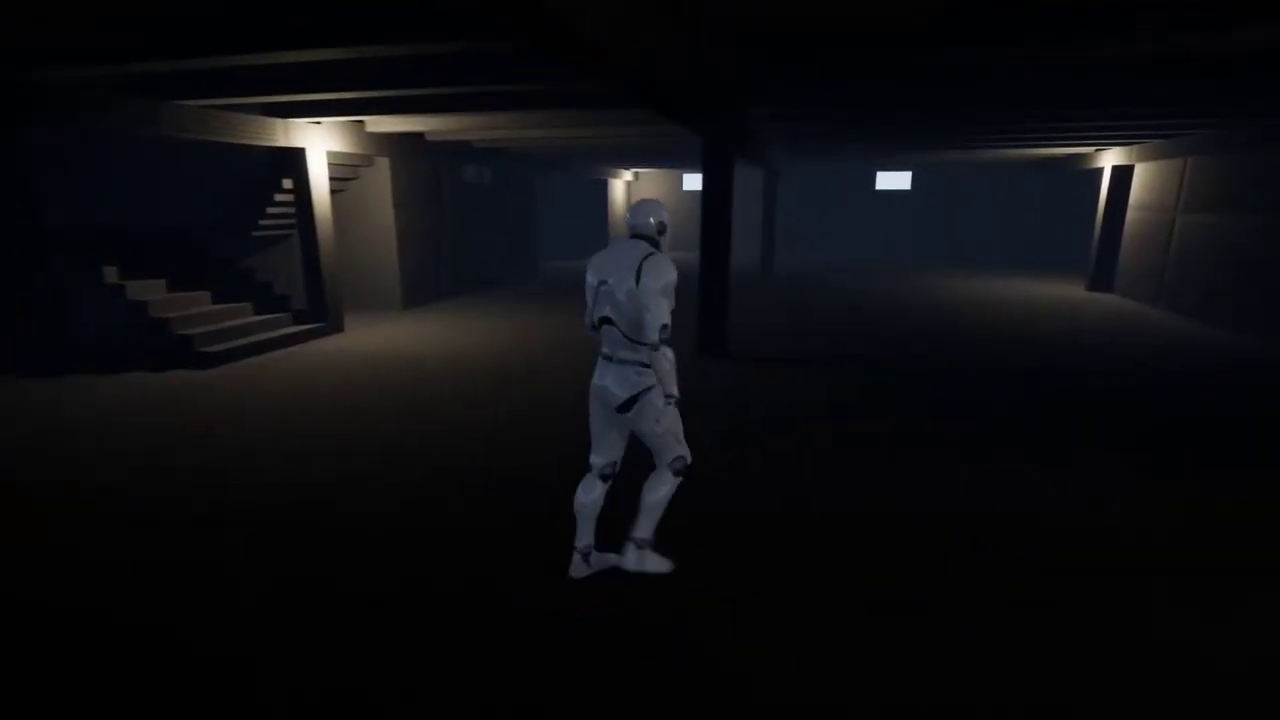
- Walk the open basement past the posts and staircase to the lit partition wall, checking the layout and lighting
key("w")
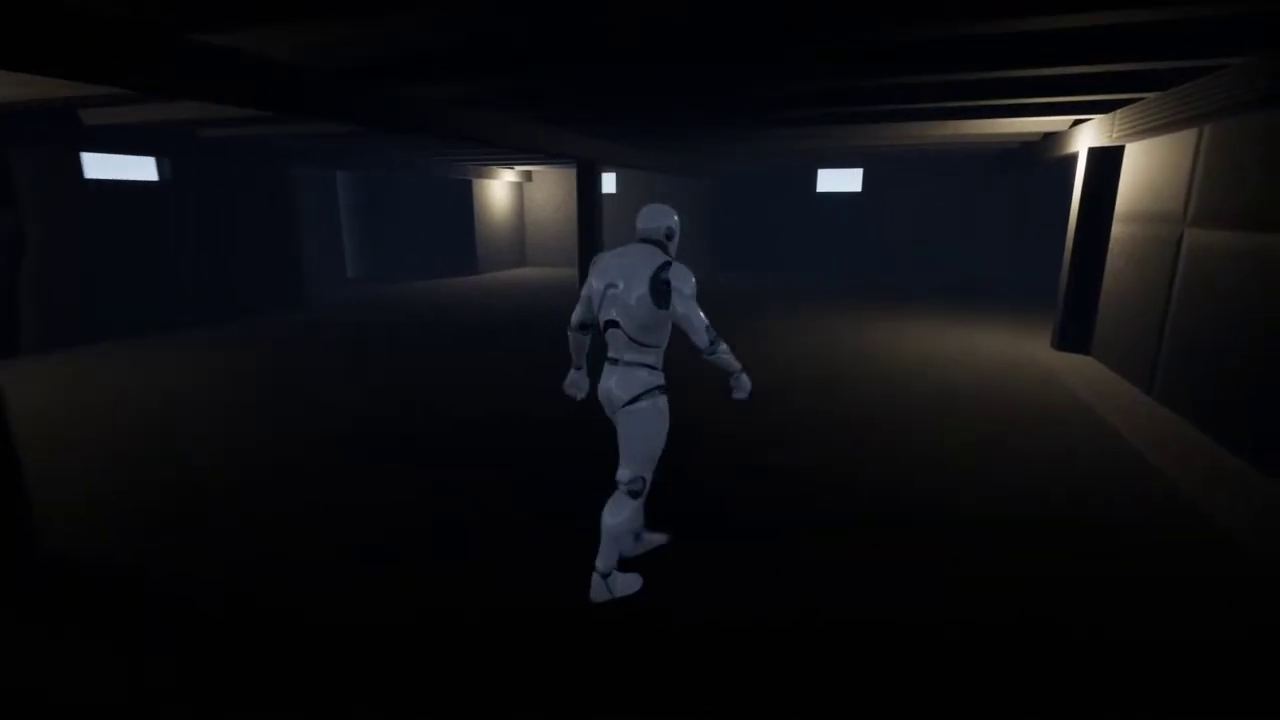
key("w")
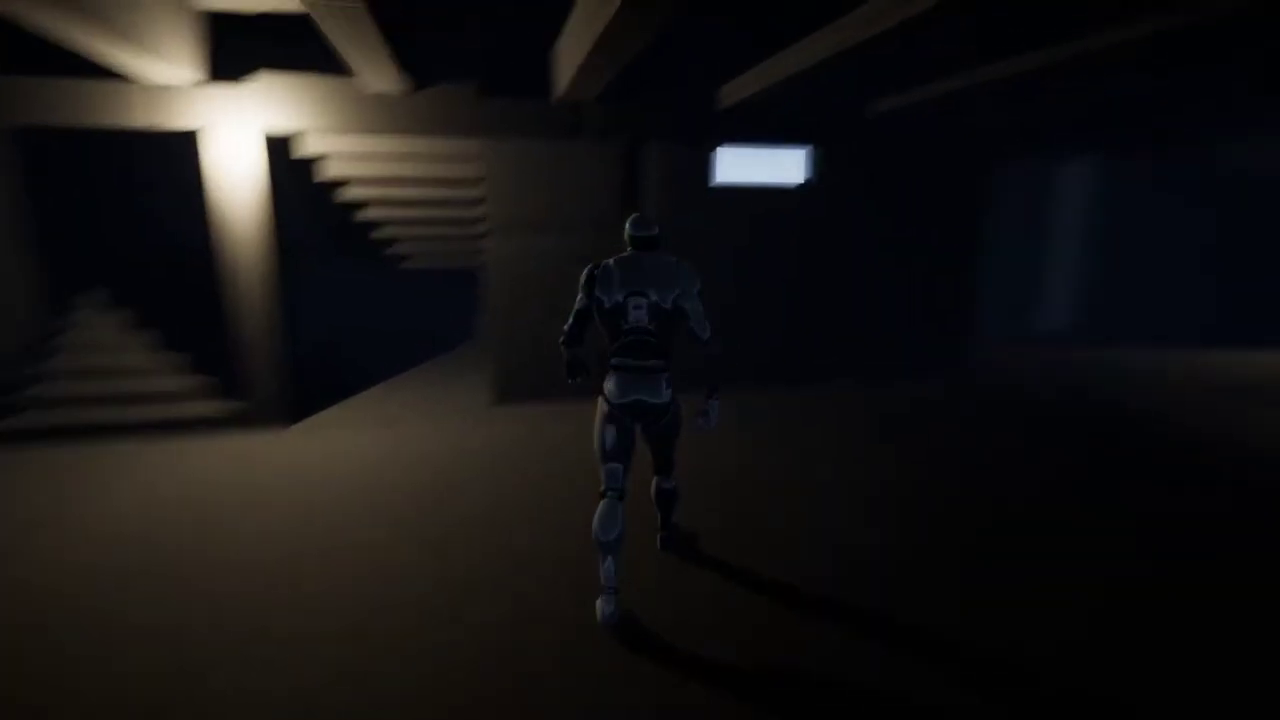
key("w")
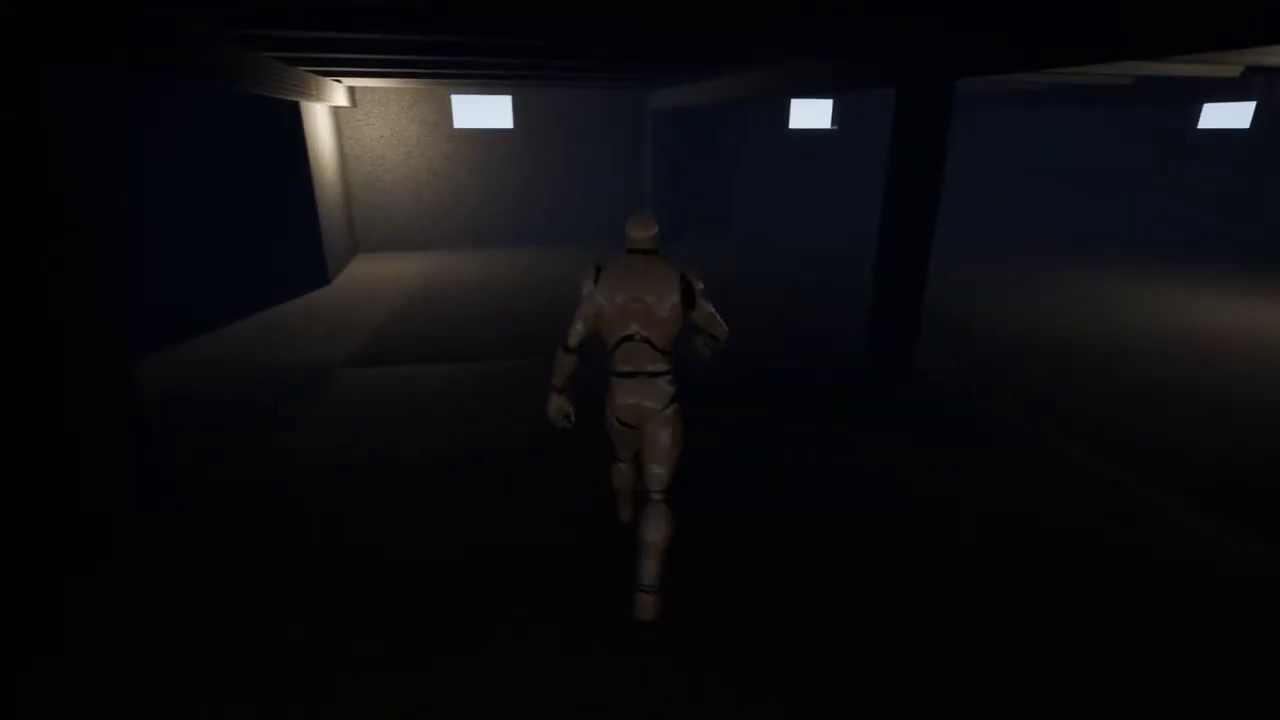
key("w")
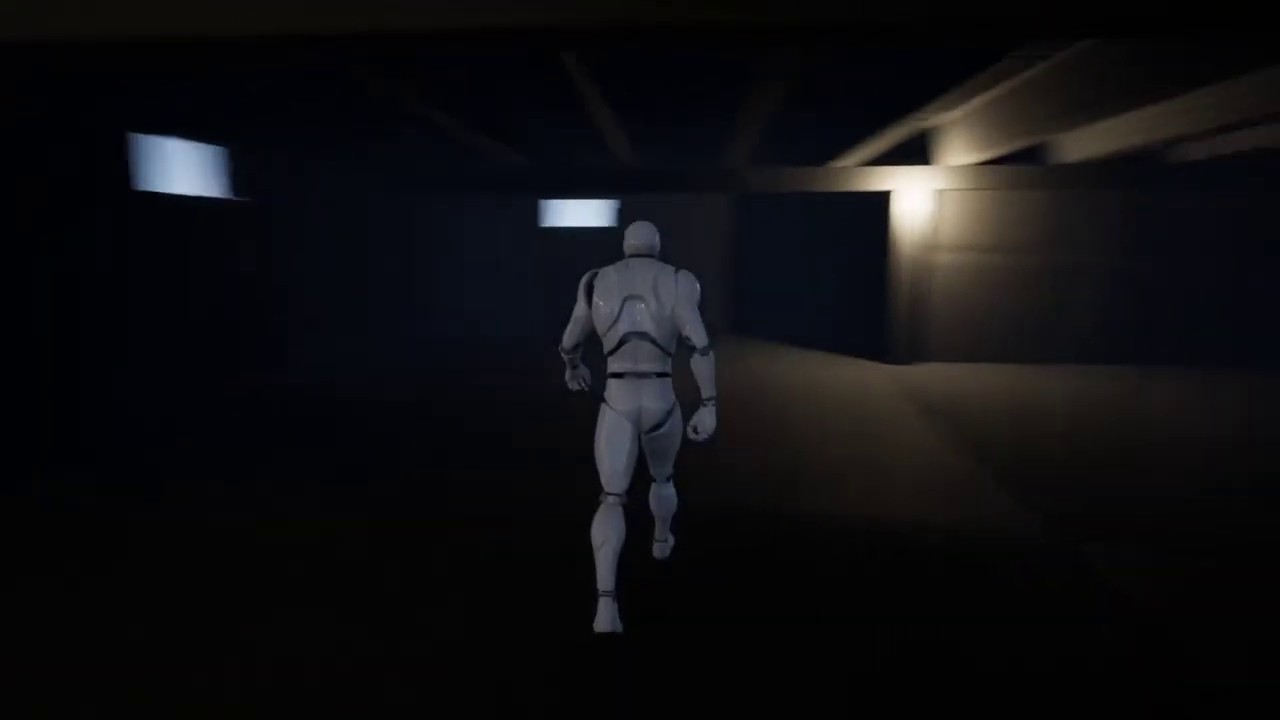
key("w")
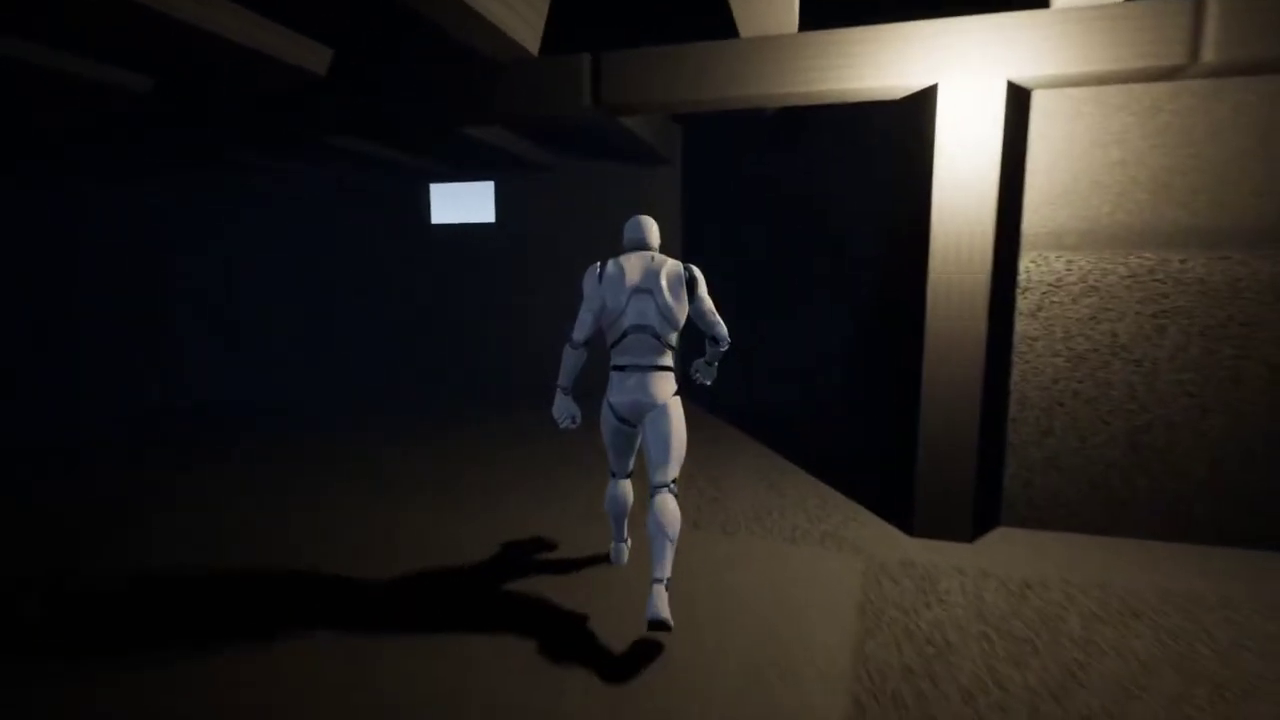
key("w")
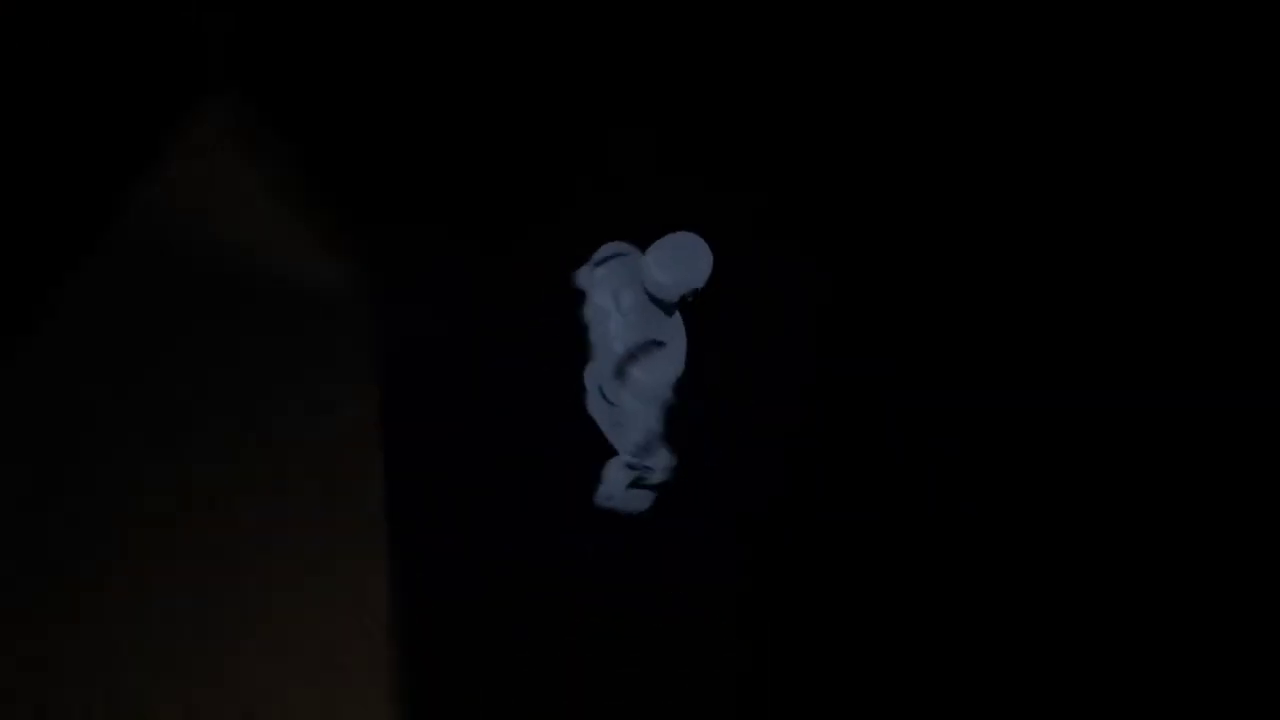
- Turn the character around in the dark corner beside the partition and walk back out along the wall
key("w")
key("s")
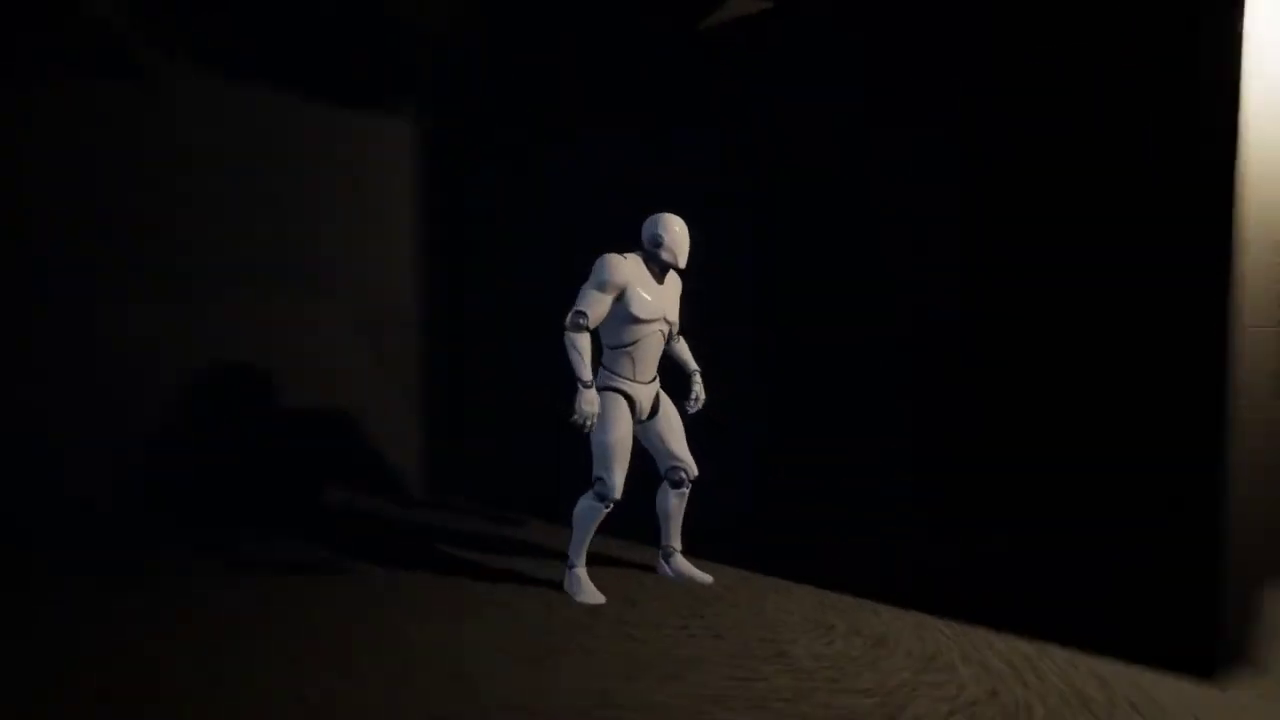
key("w")
key("w")
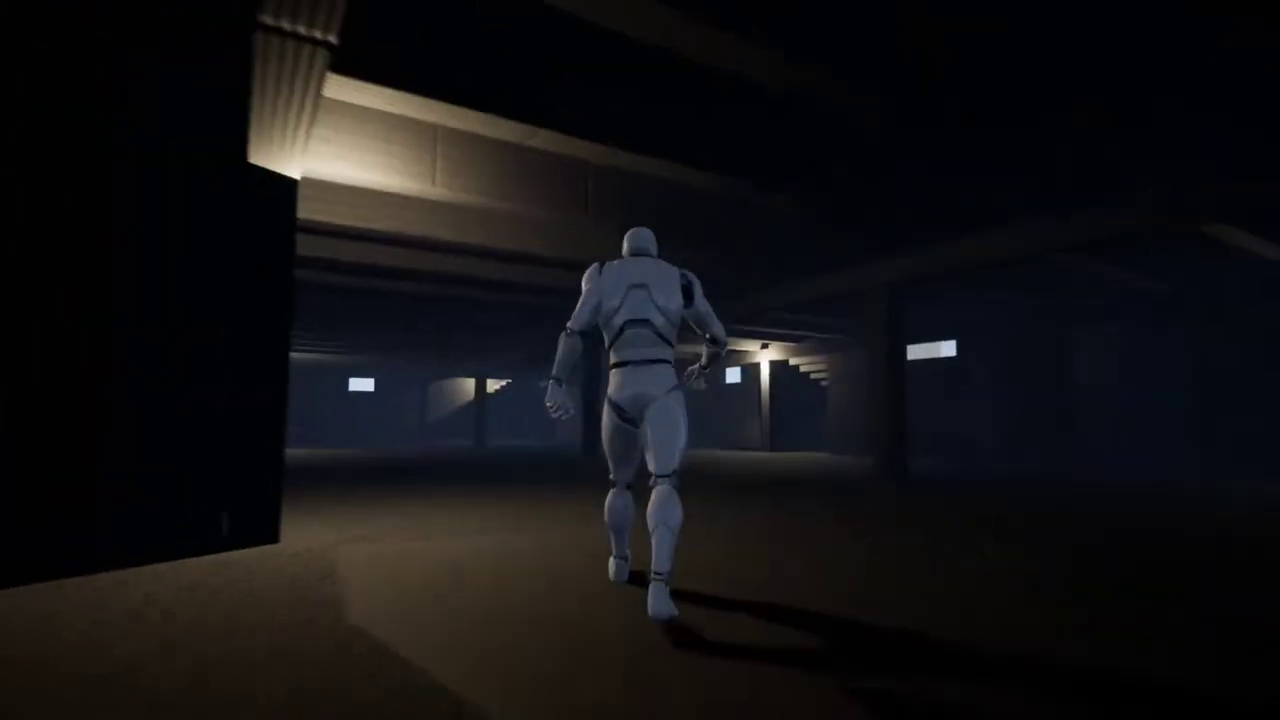
key("w")
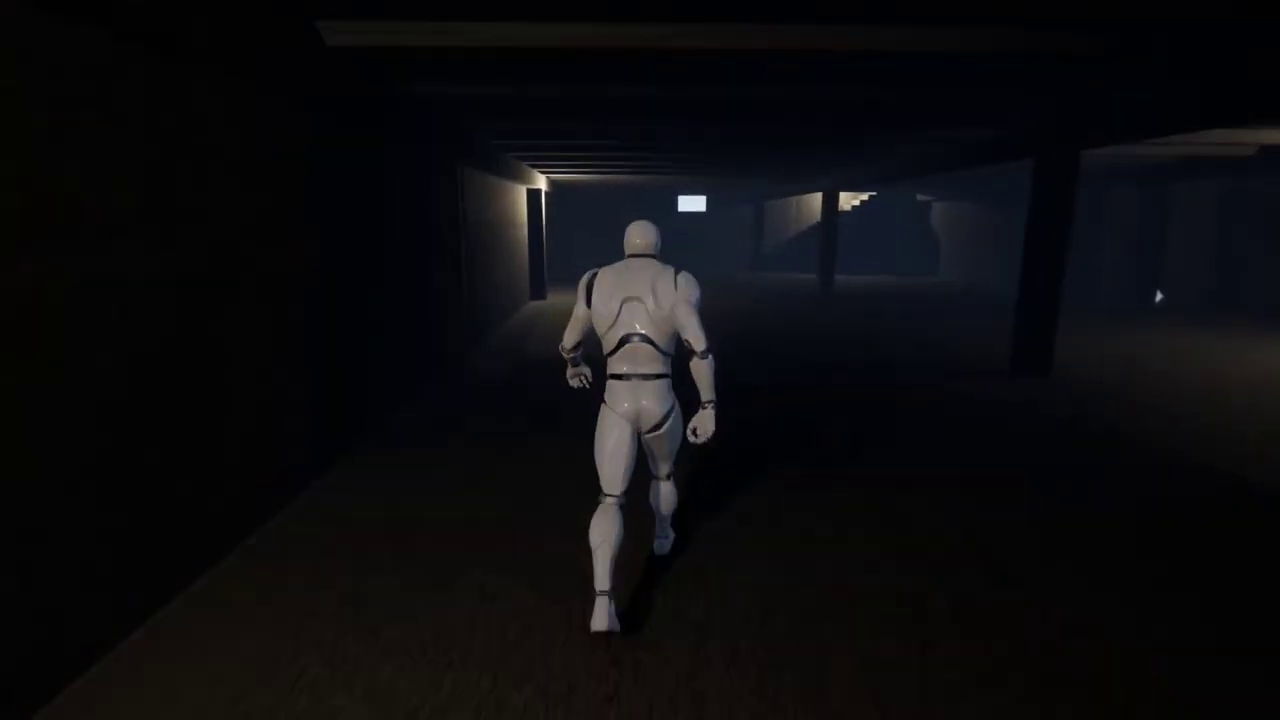
- Weave between the central support posts and past both staircases to examine the open floor area from several directions
key("a")
key("w")
key("w")
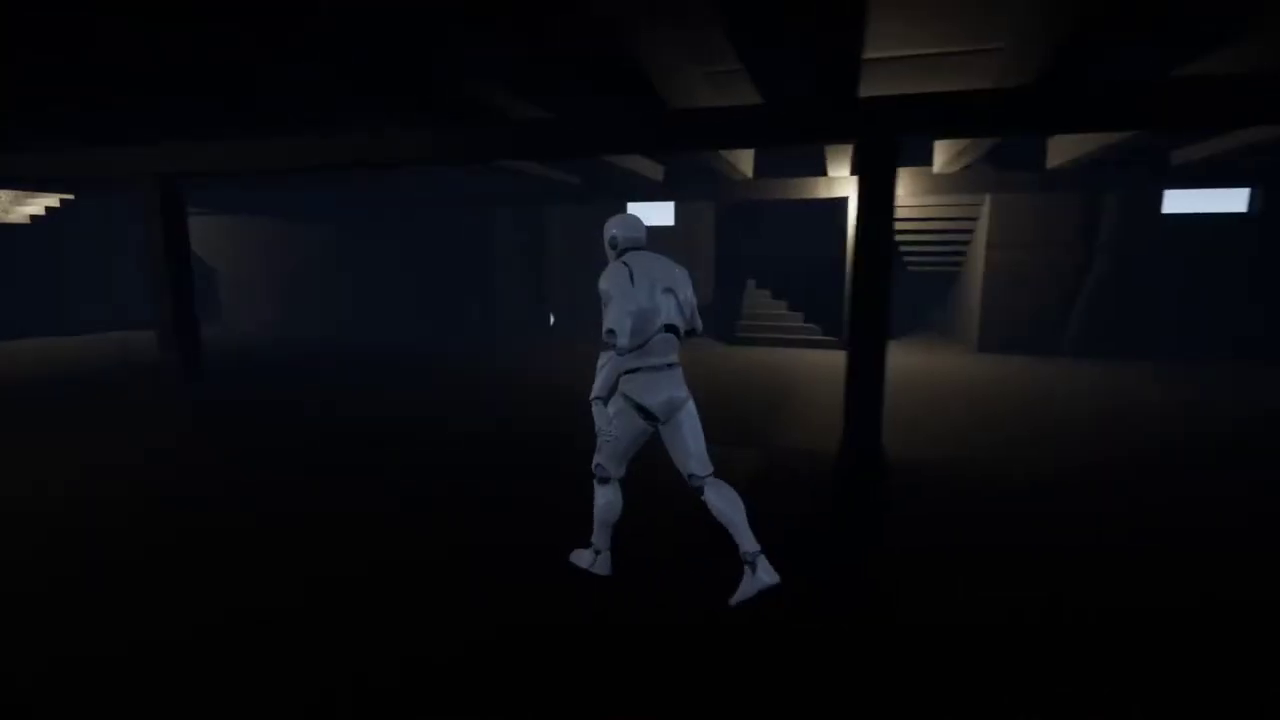
key("a")
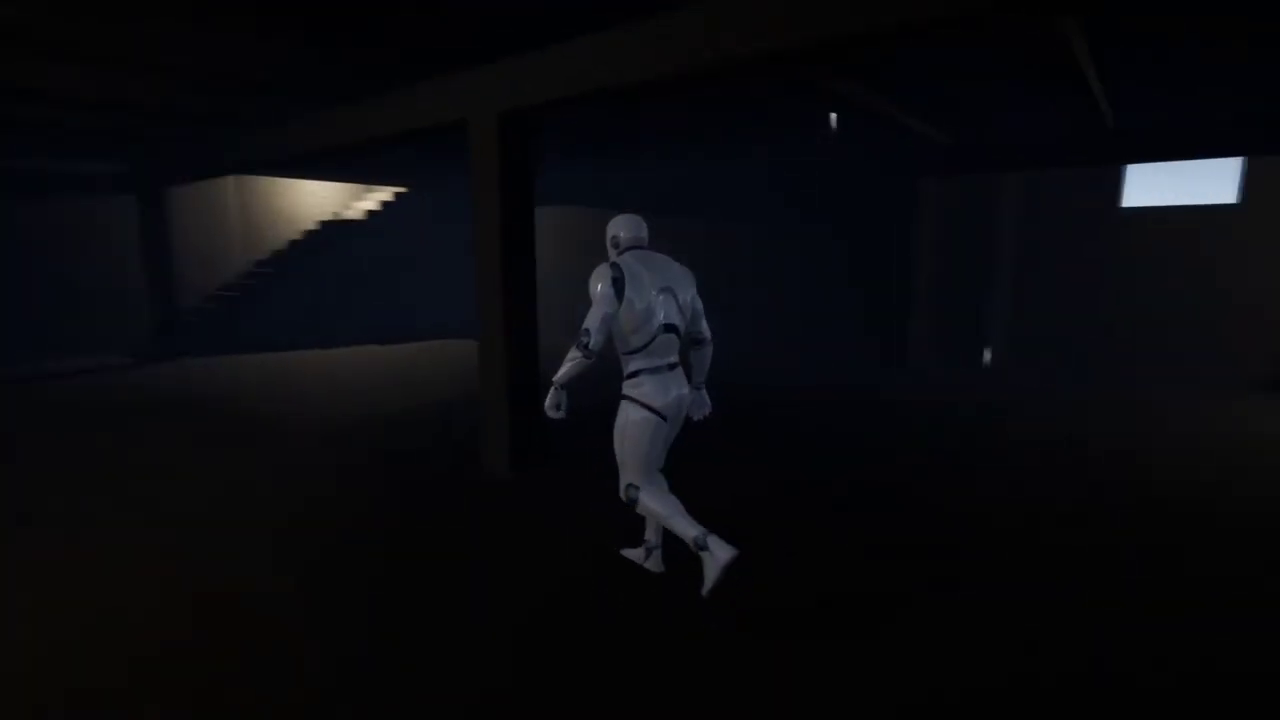
key("w")
key("d")
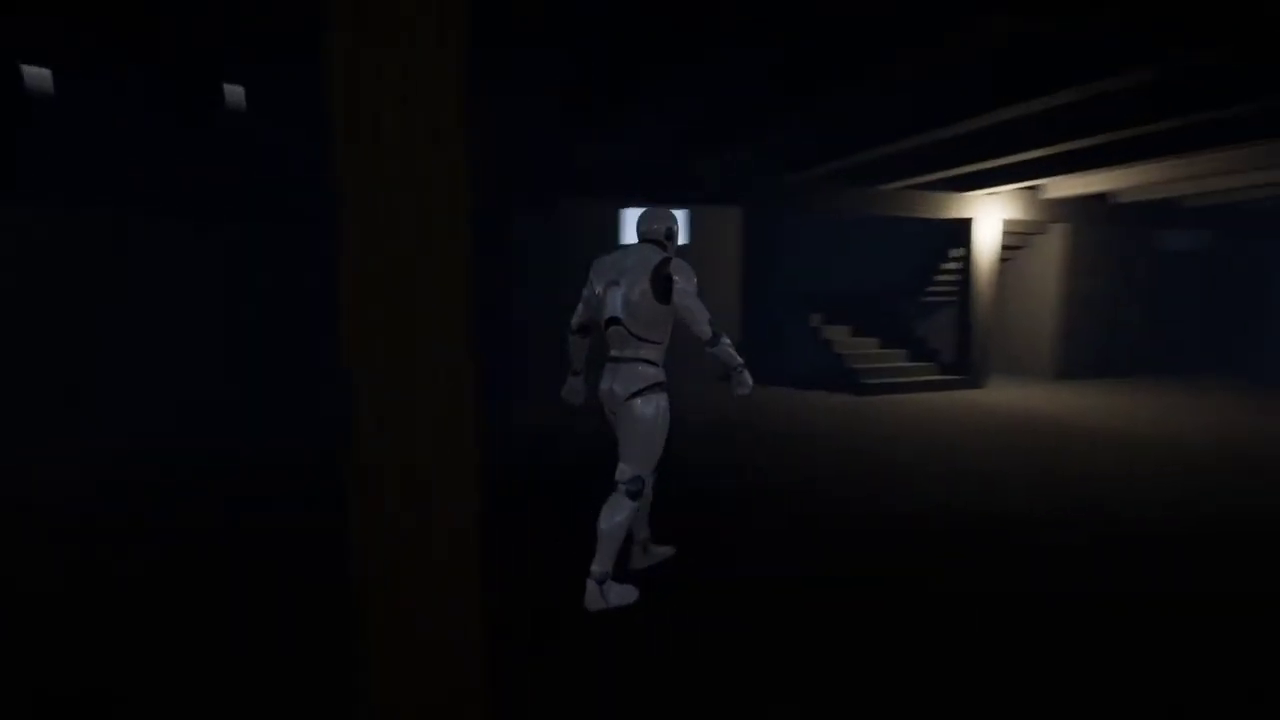
key("w")
key("d")
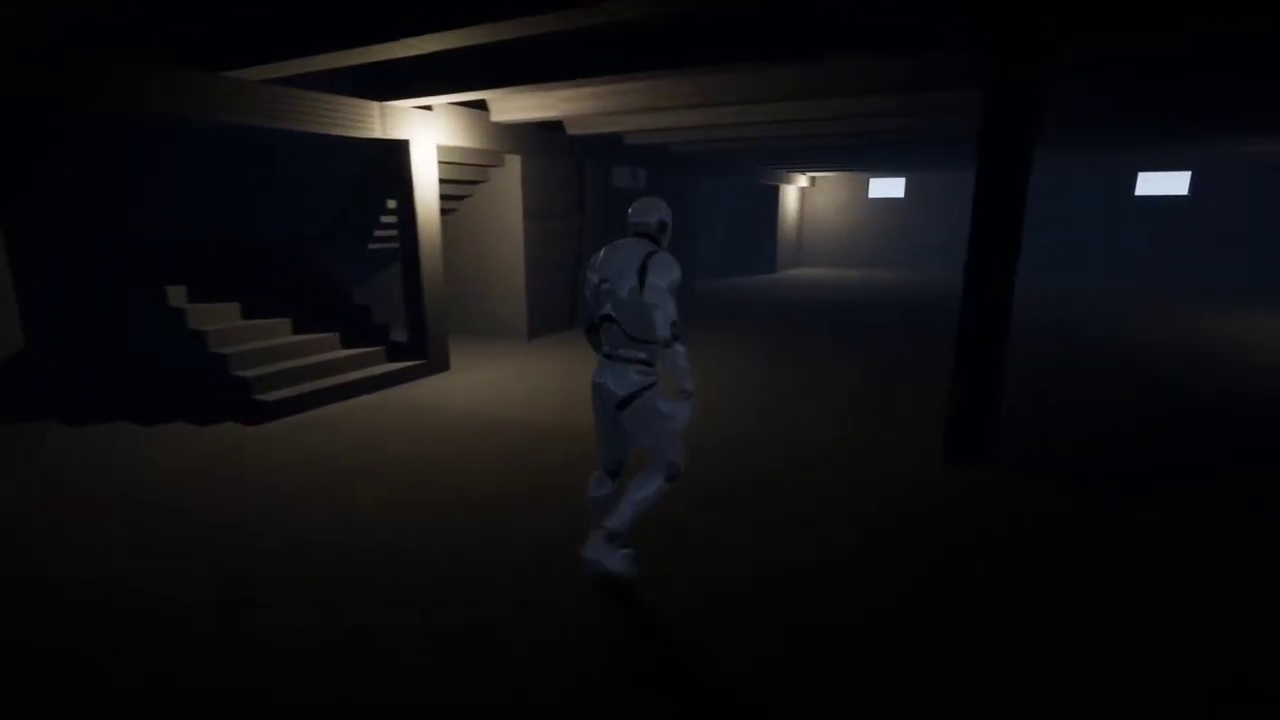
key("w")
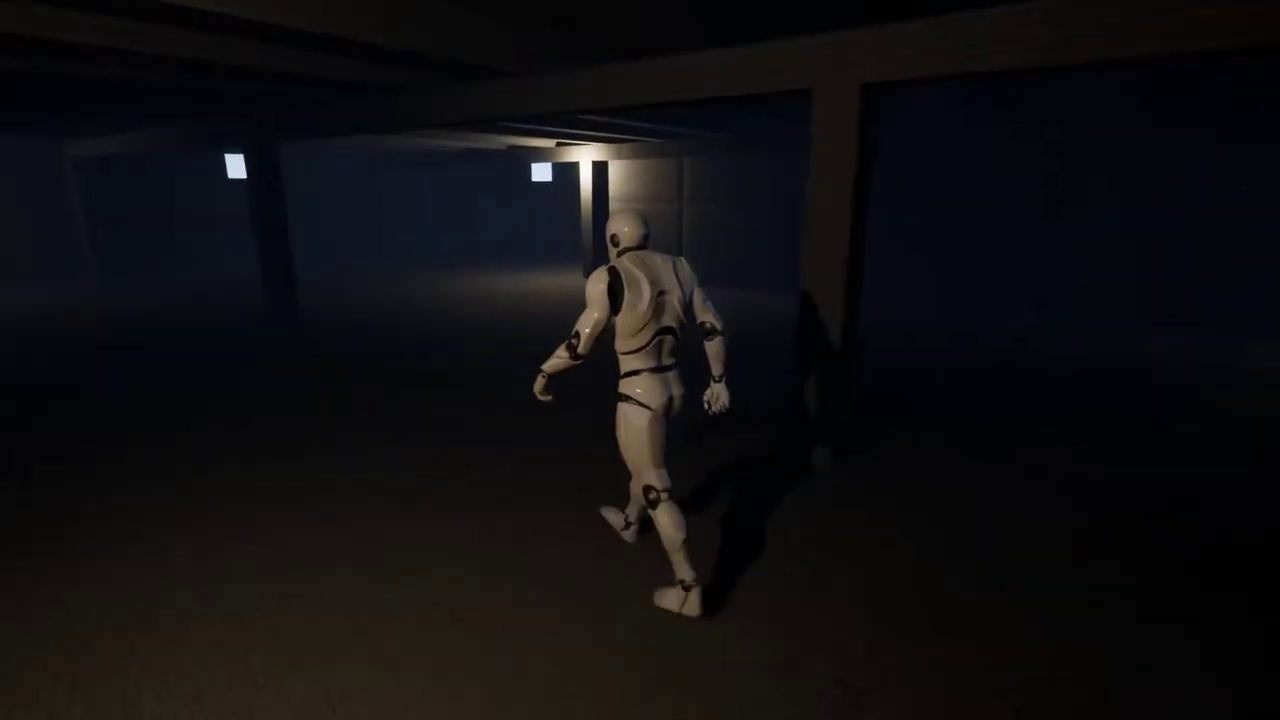
- Walk alongside the long staircase to the post at its foot, and turn back toward the open basement
key("w")
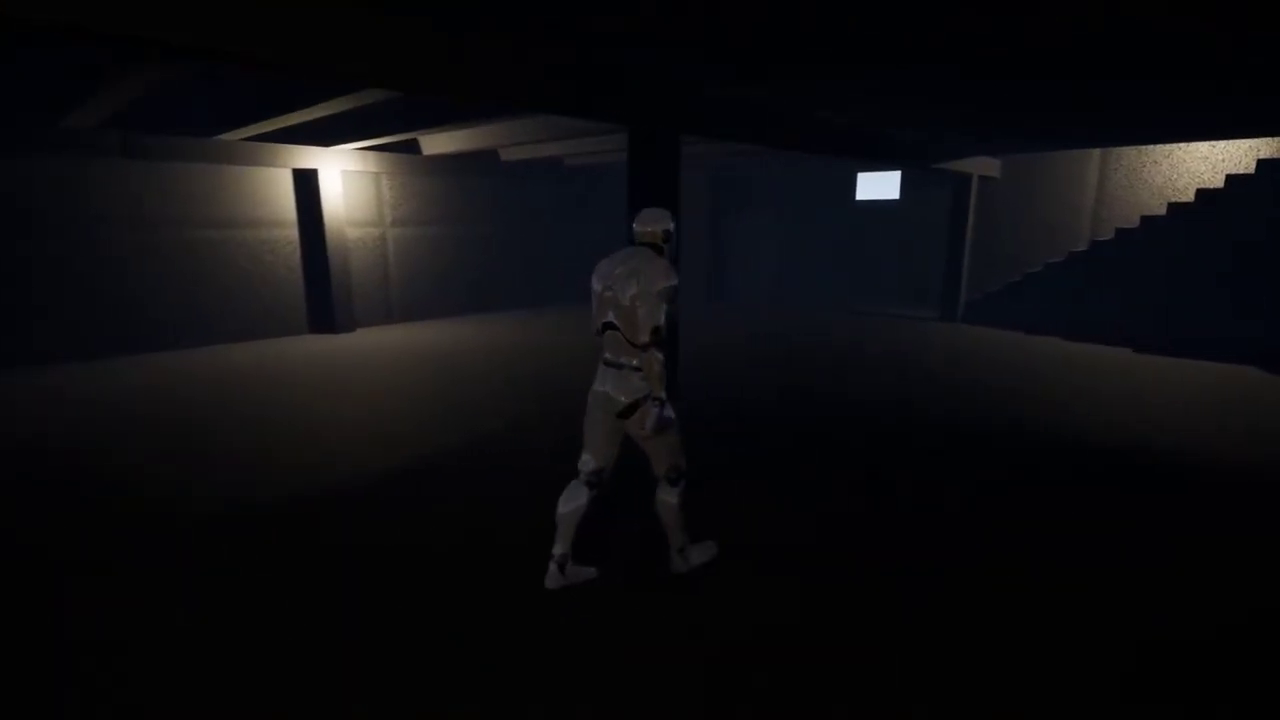
key("w")
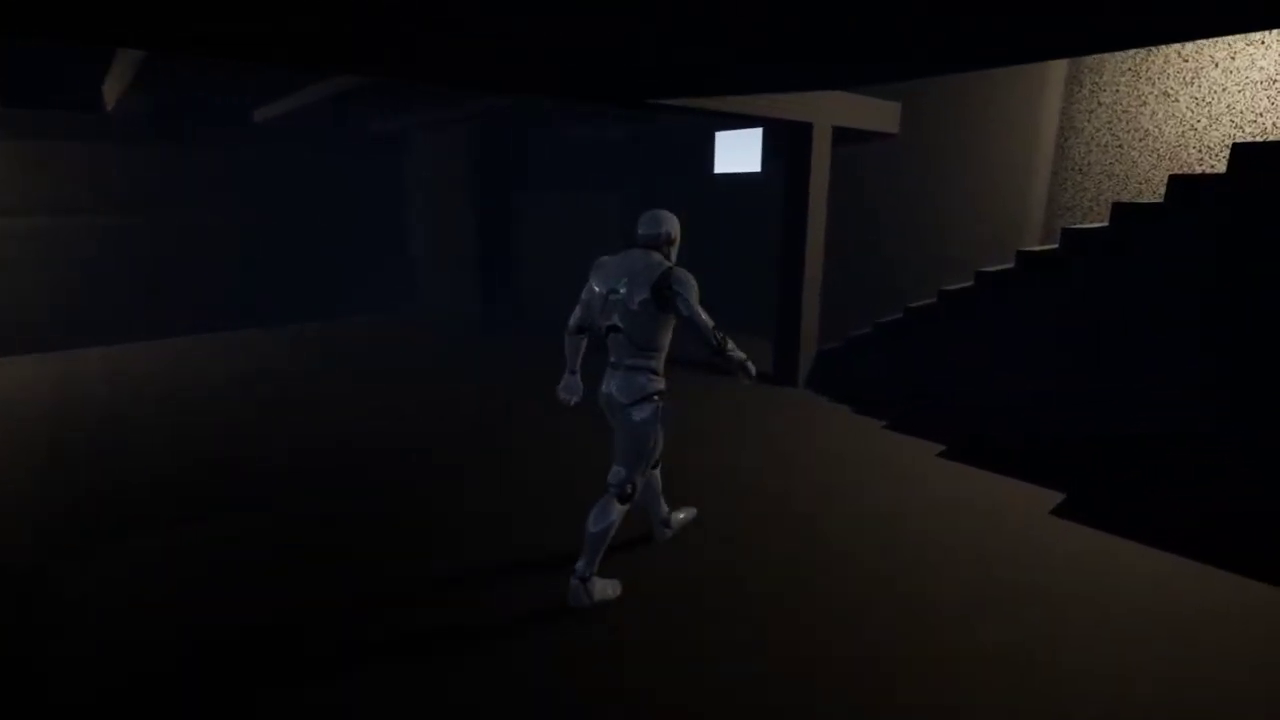
key("w")
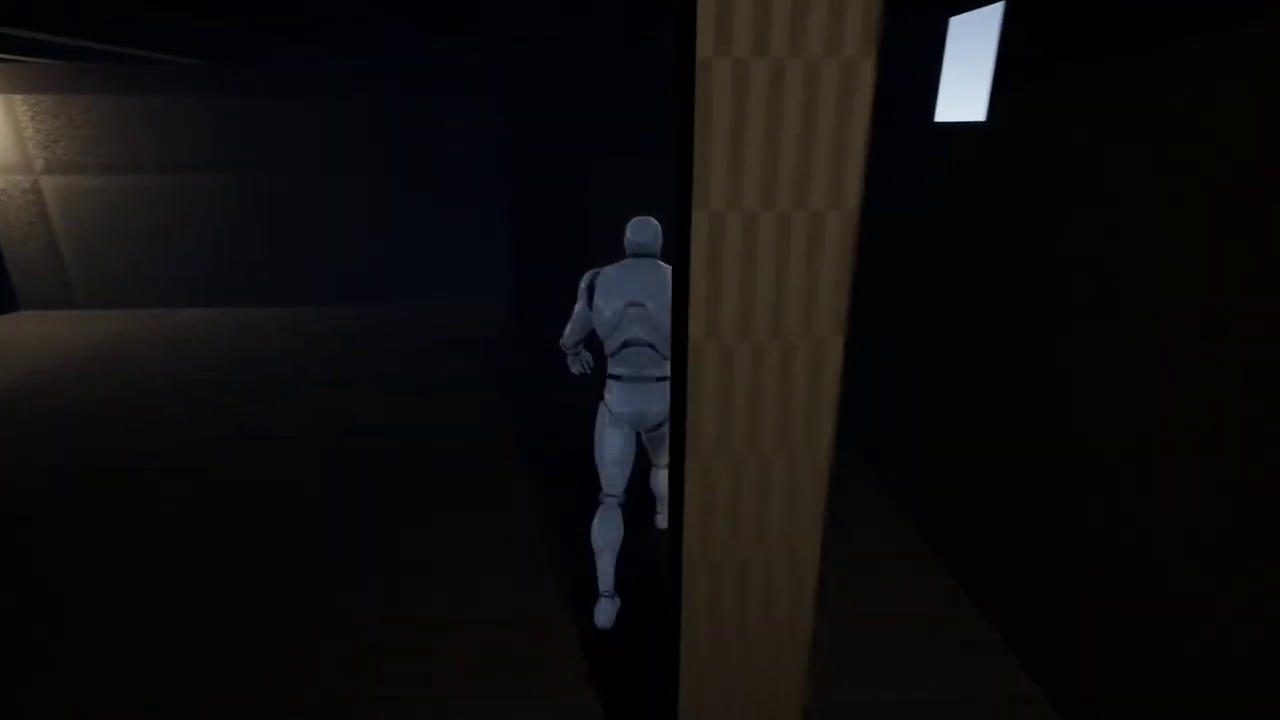
key("w")
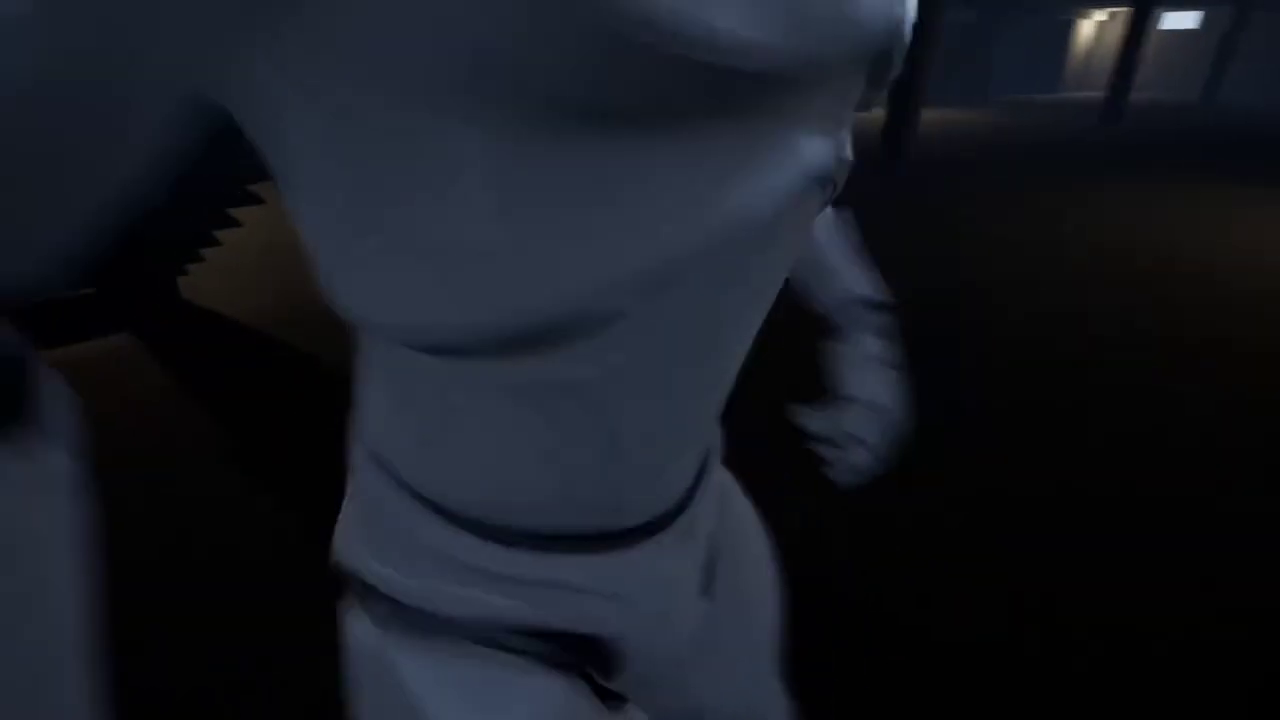
key("w")
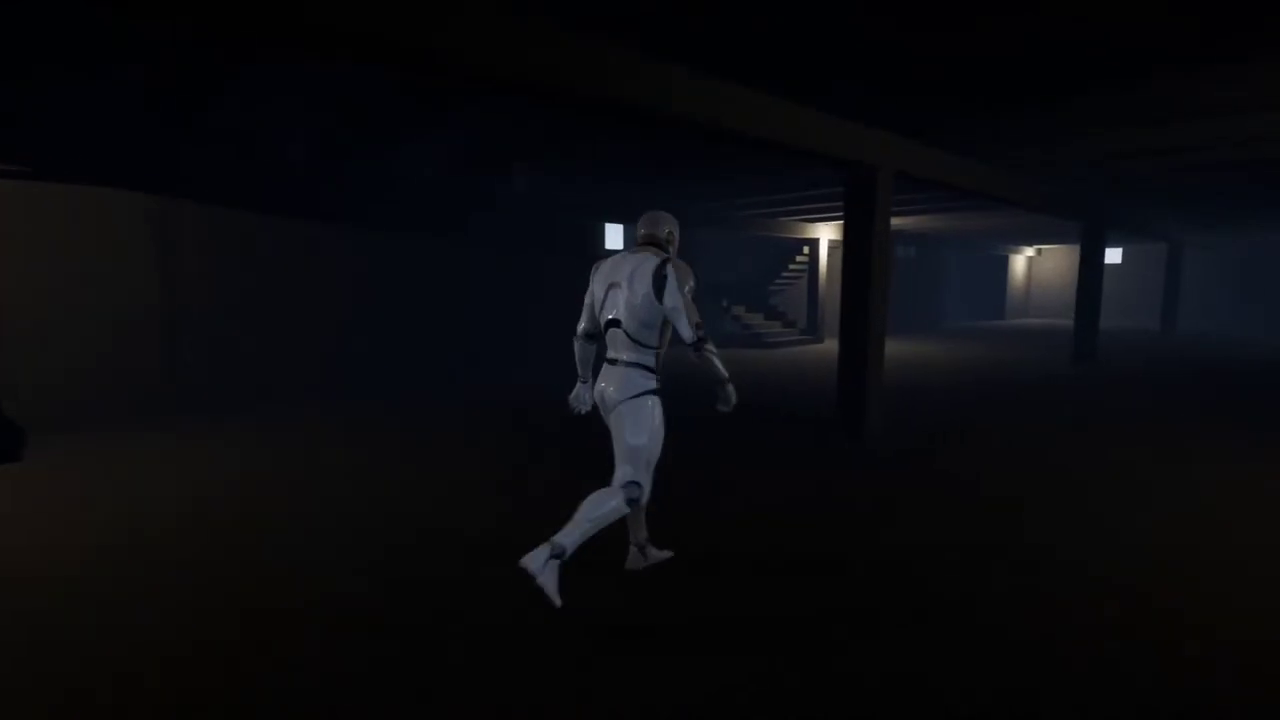
- Walk the basement's length to the far partition corner, then end the play session and leave the full-screen viewport
key("w")
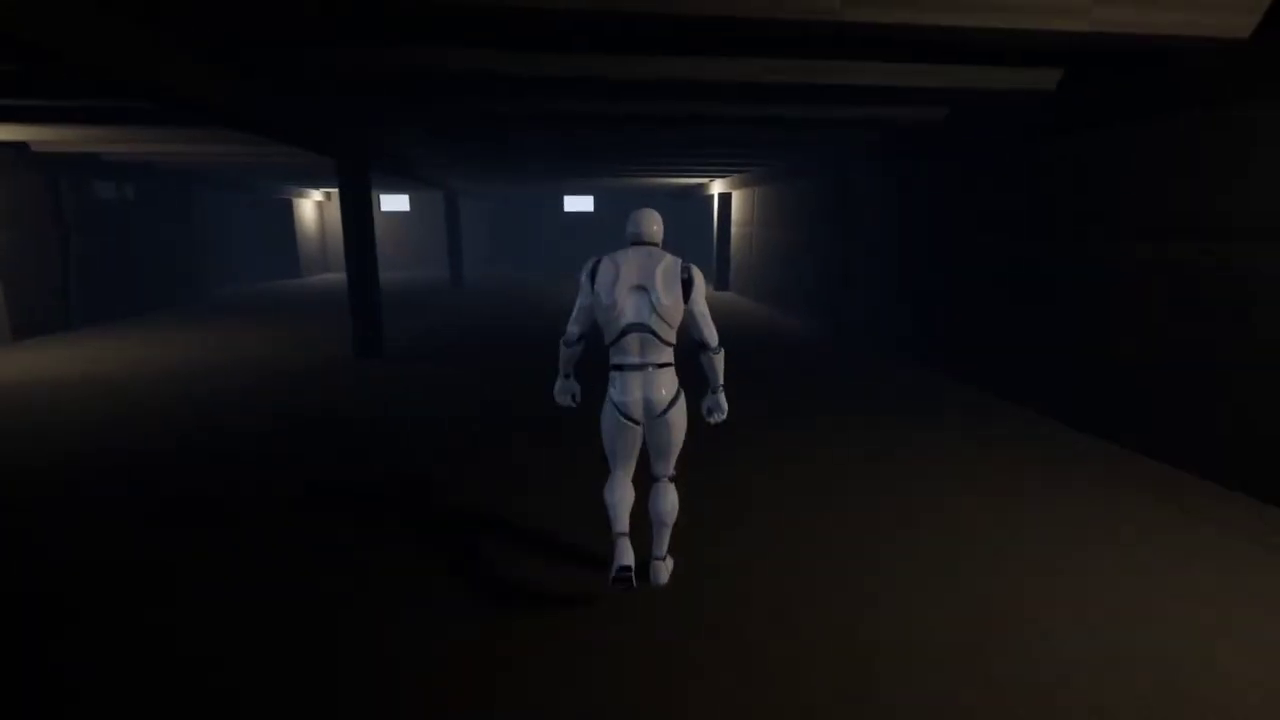
key("w")
key("w")
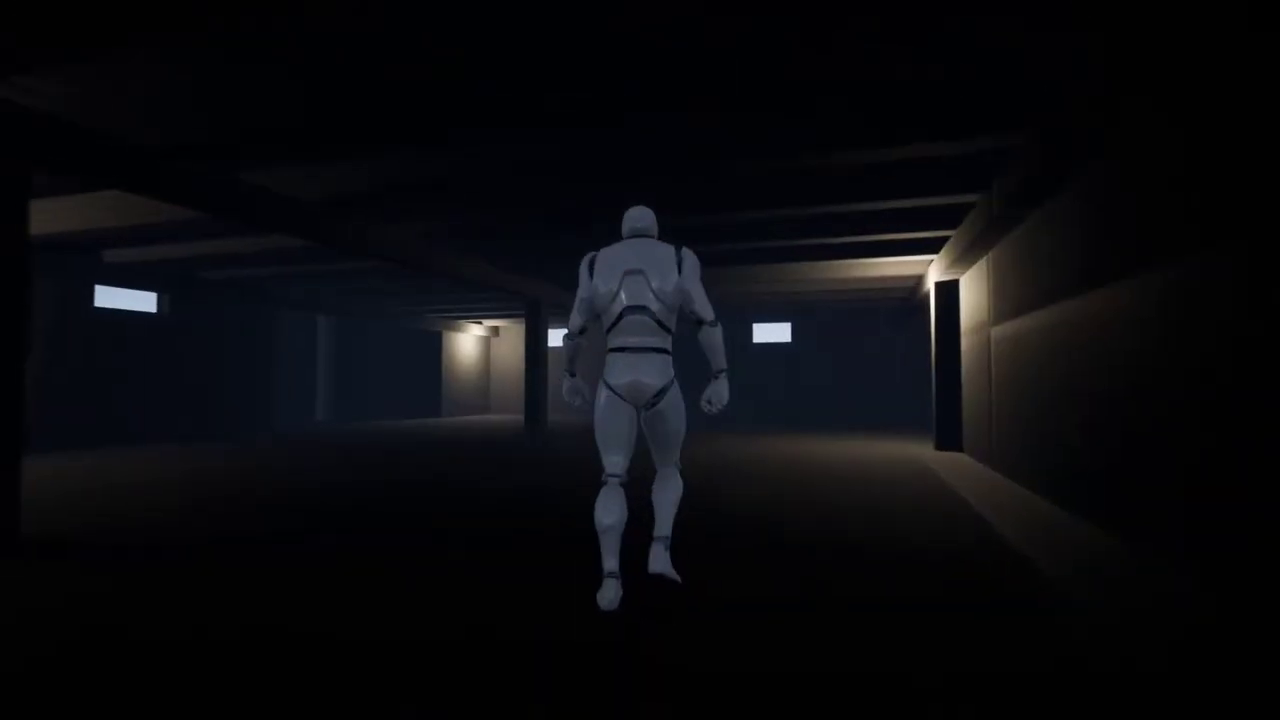
key("w")
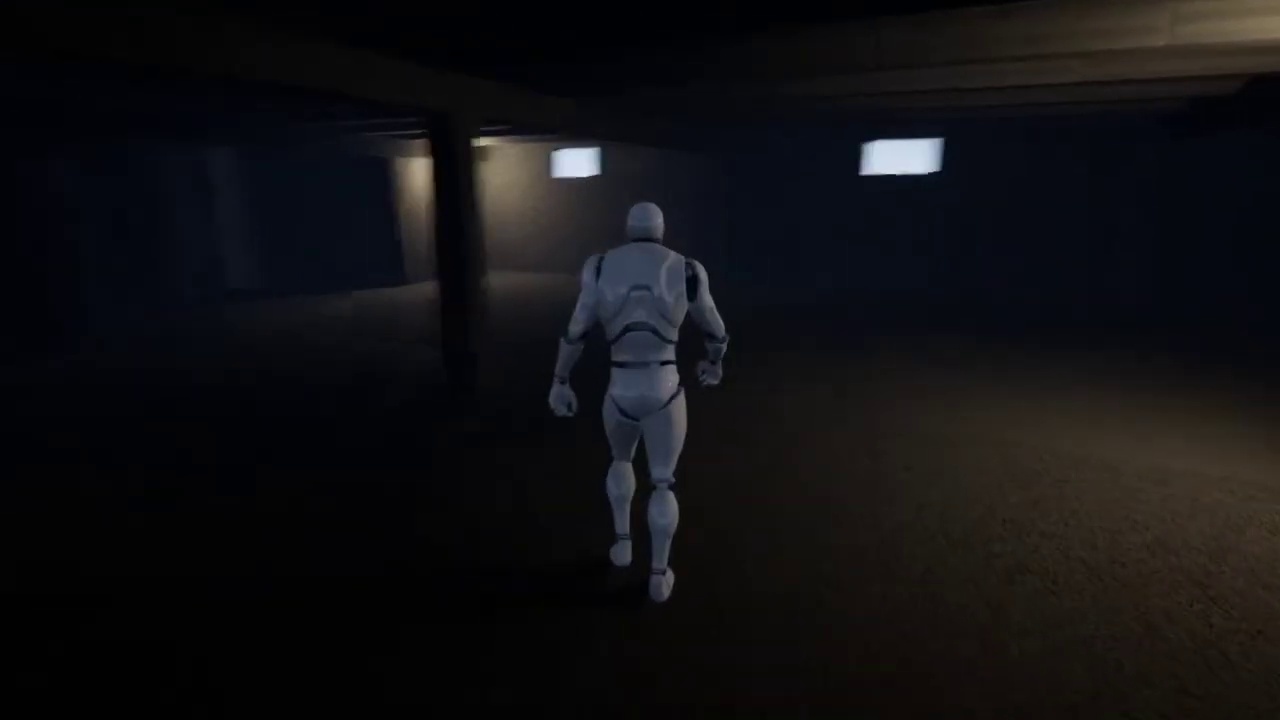
key("w")
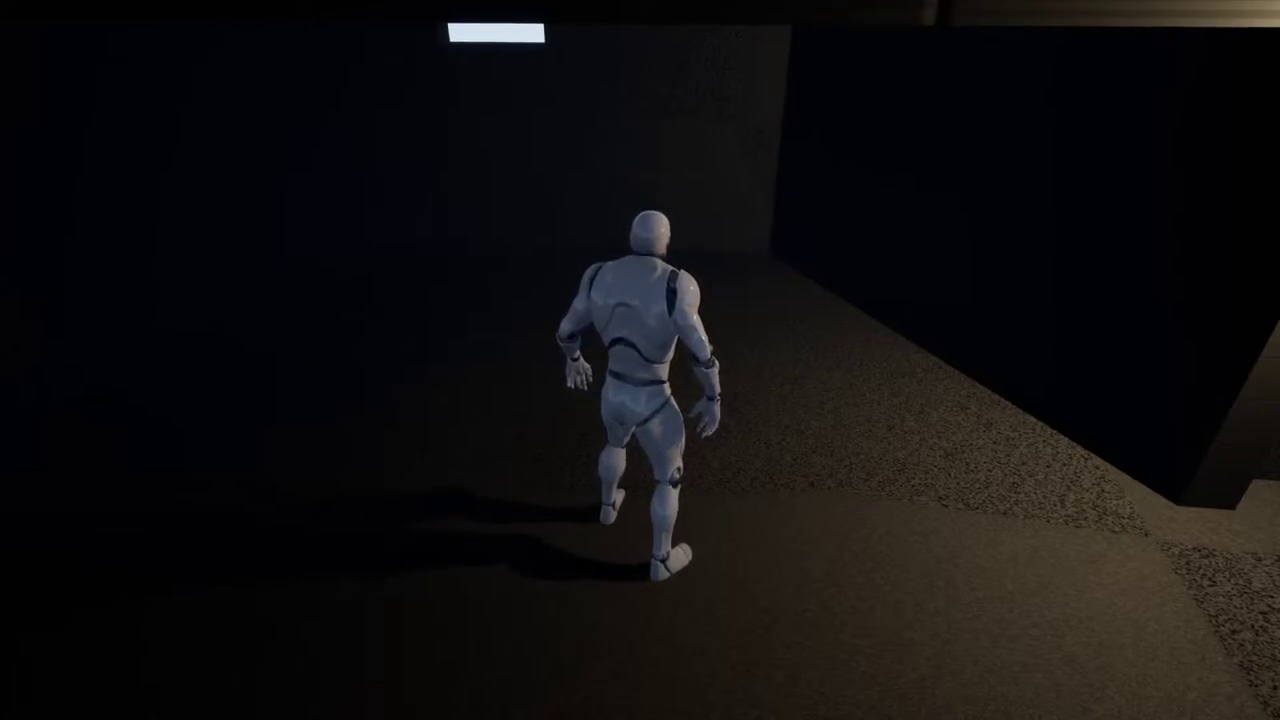
key("w")
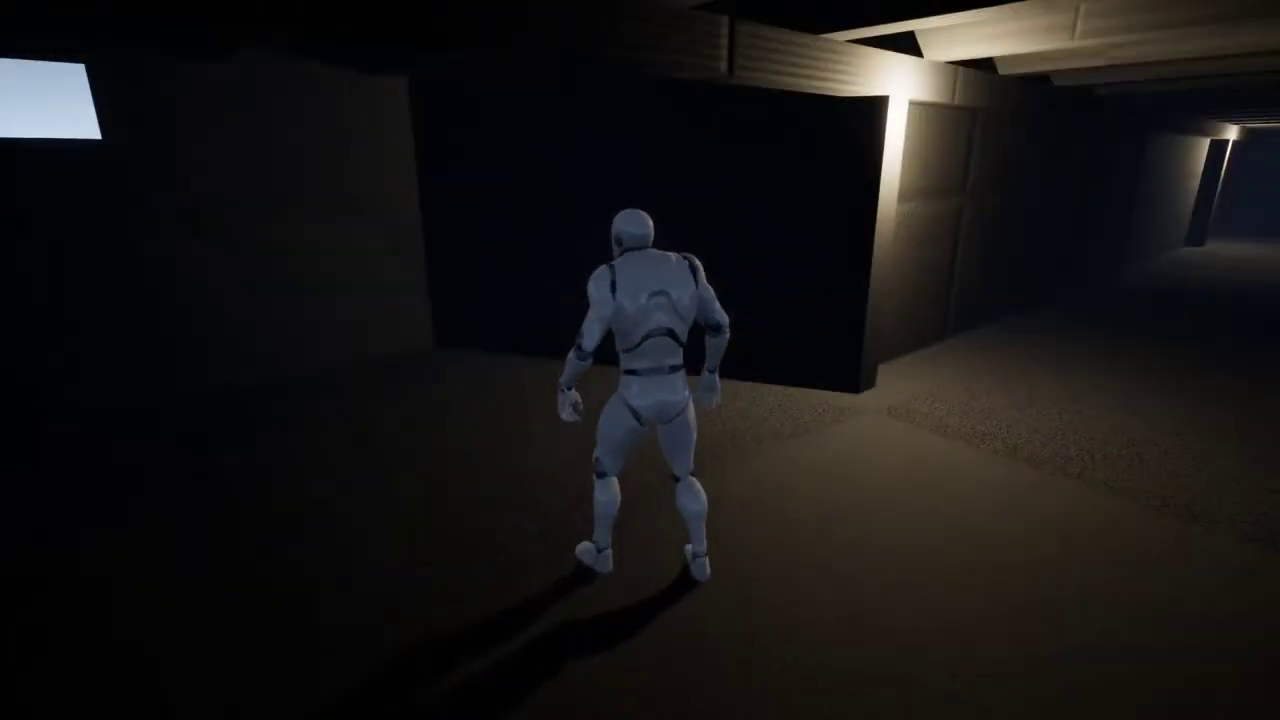
key("Escape")
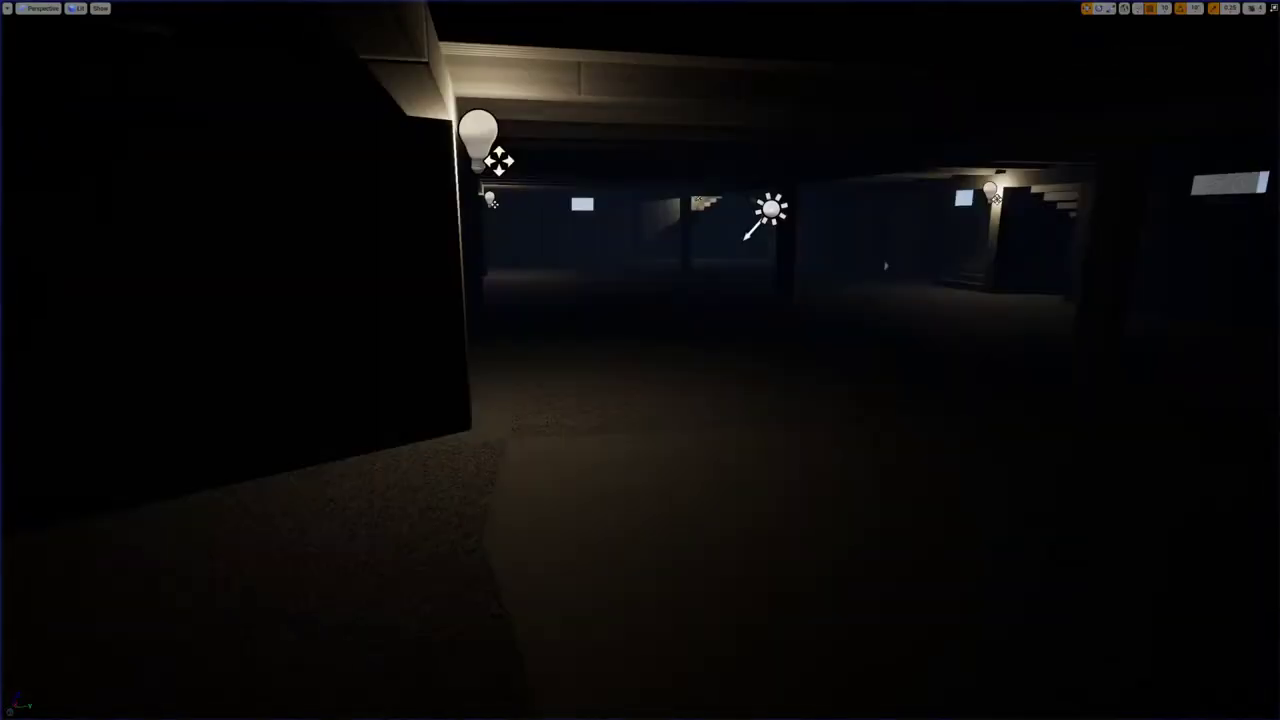
key("F11")
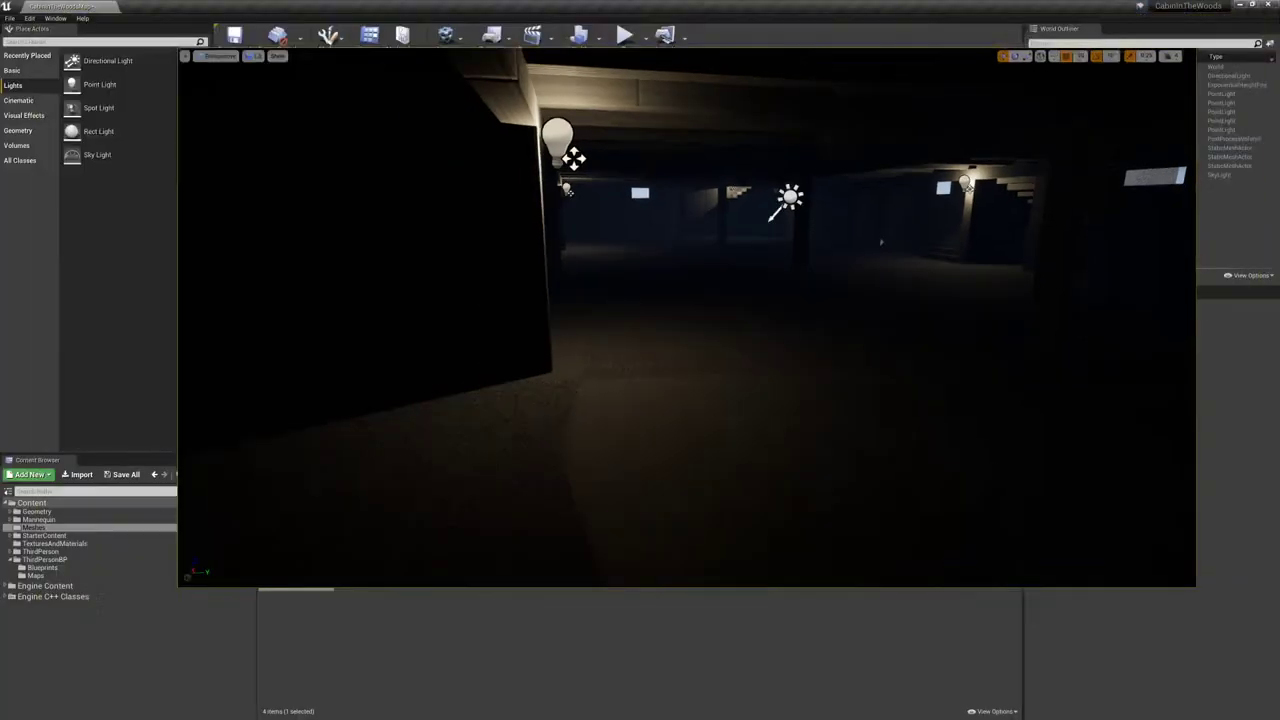
- Change the exponential height fog's inscattering color to a pale warm yellow
left_click(1094, 85)
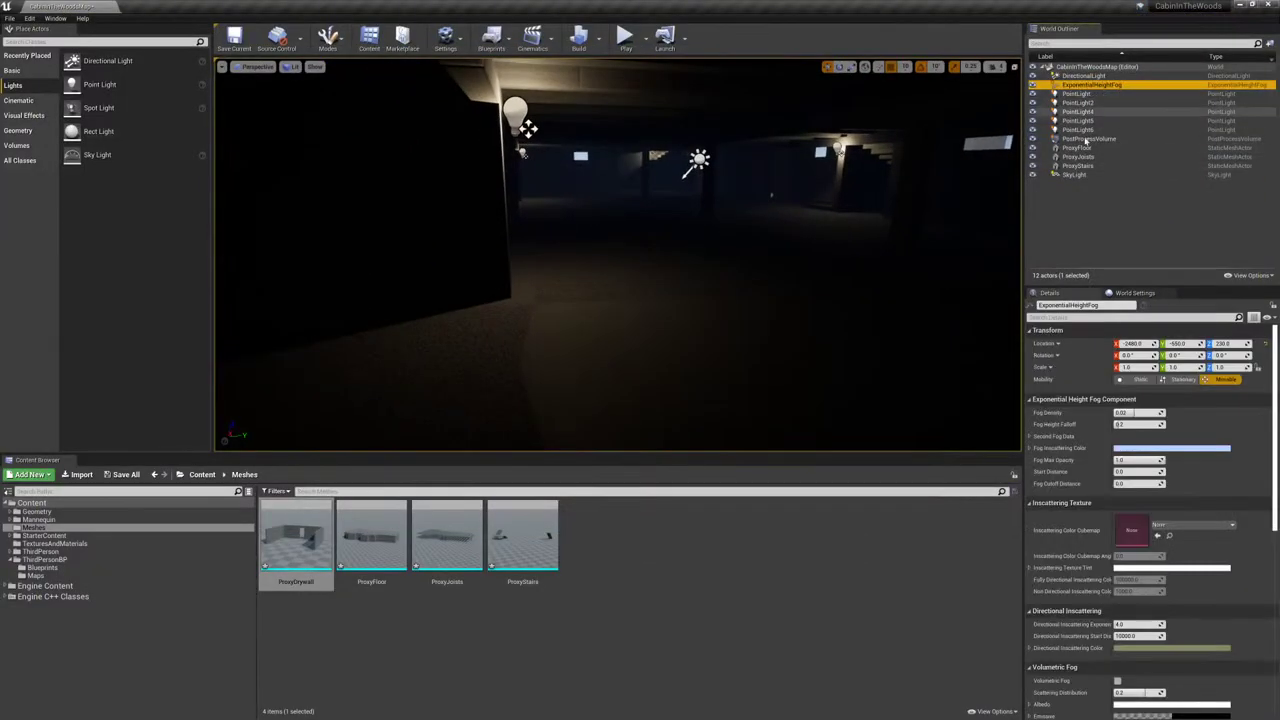
left_click(1128, 451)
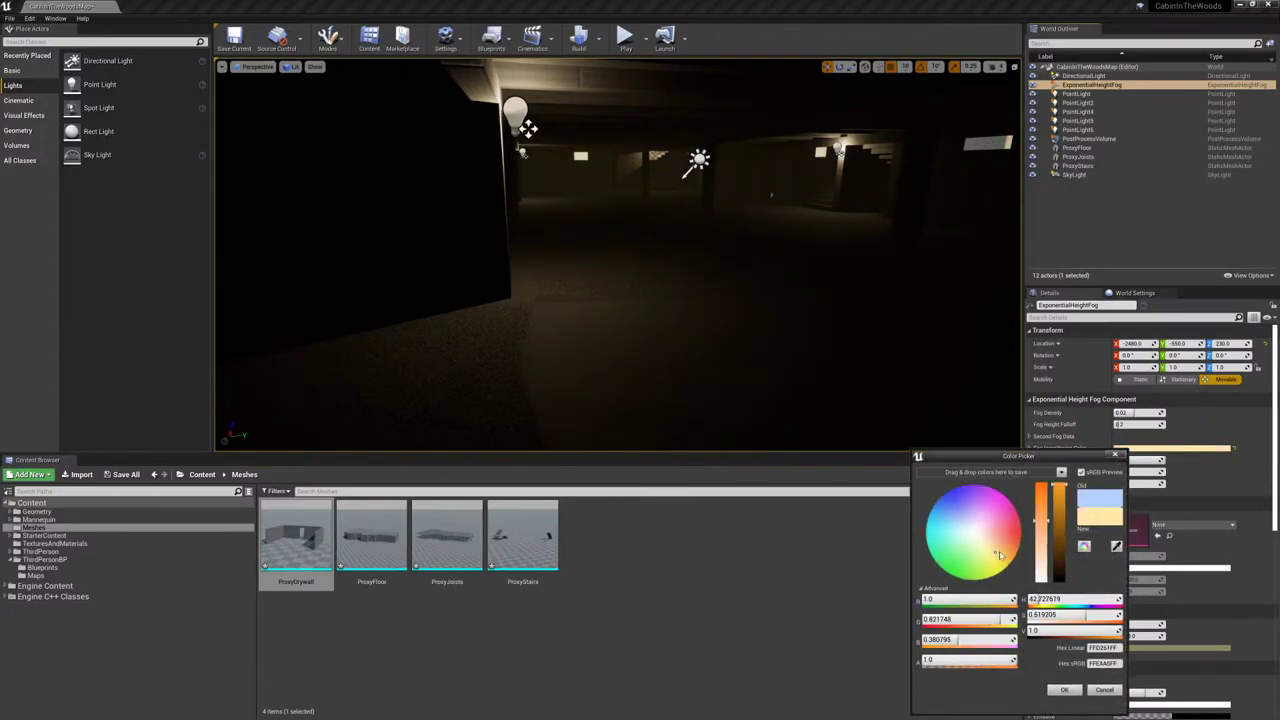
left_click(1064, 690)
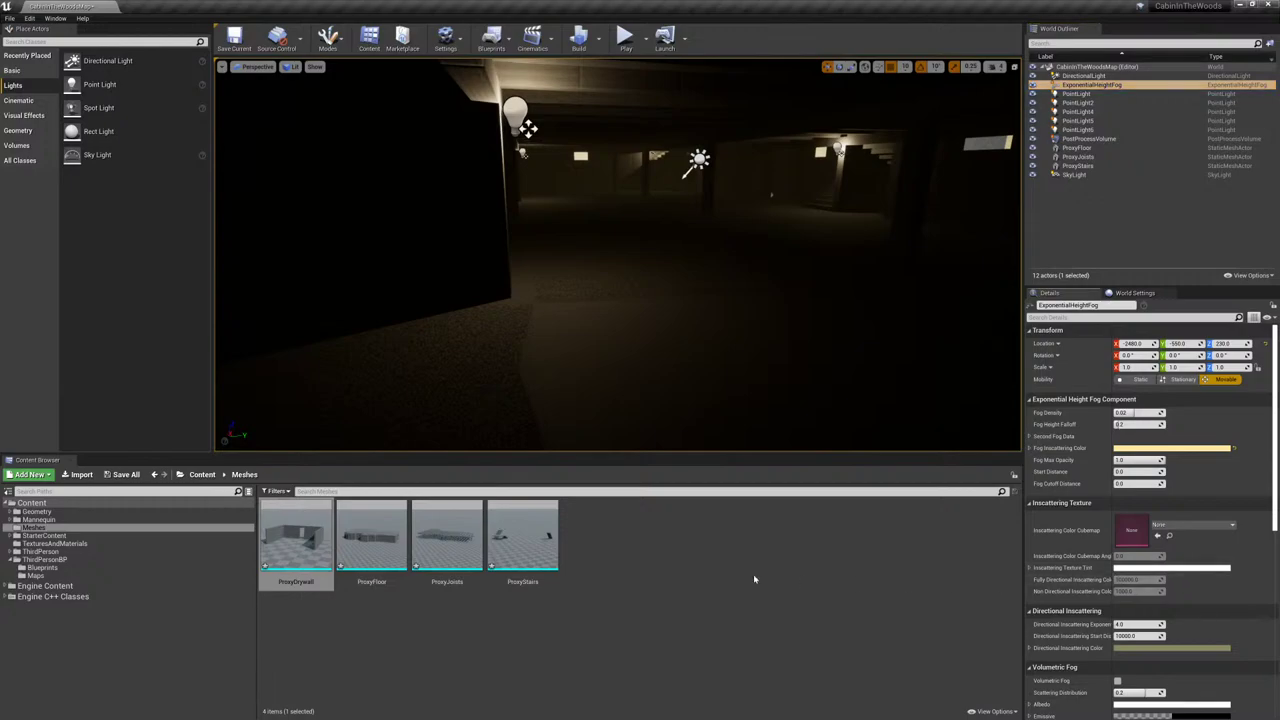
- Play the level in full screen and walk through the basement to the staircase to check the warm fog
left_click(625, 40)
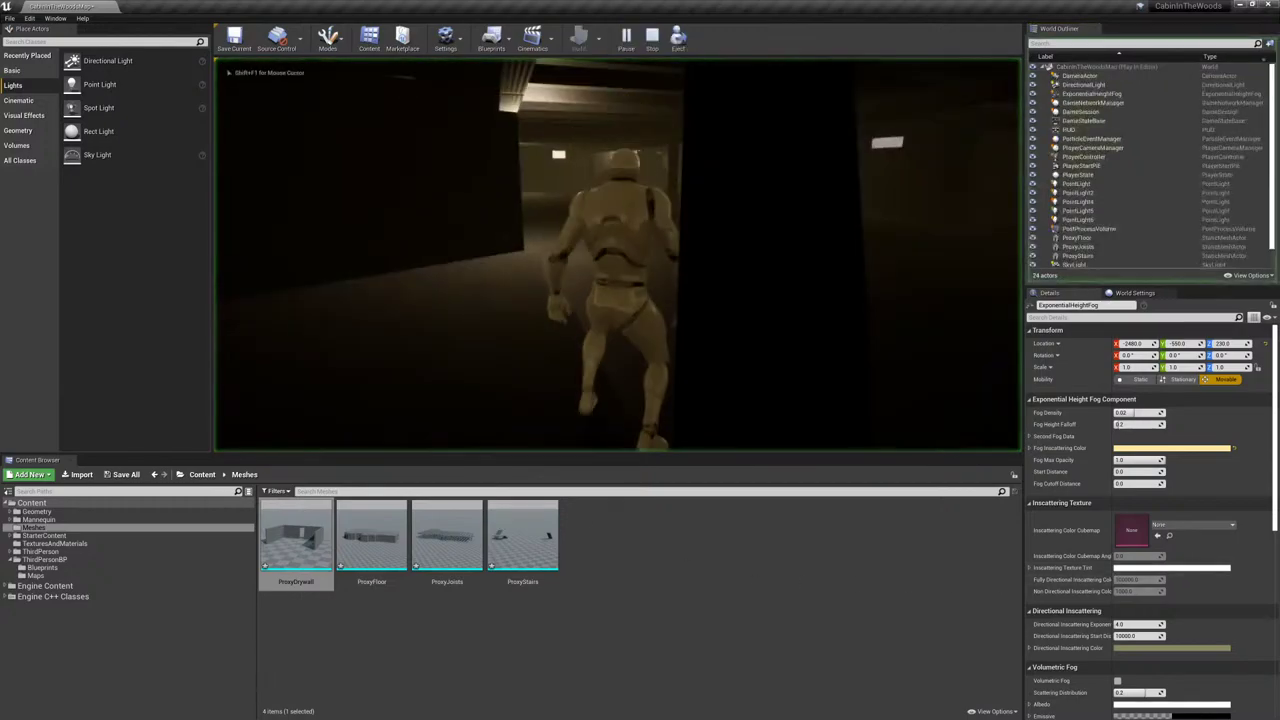
key("F11")
key("w")
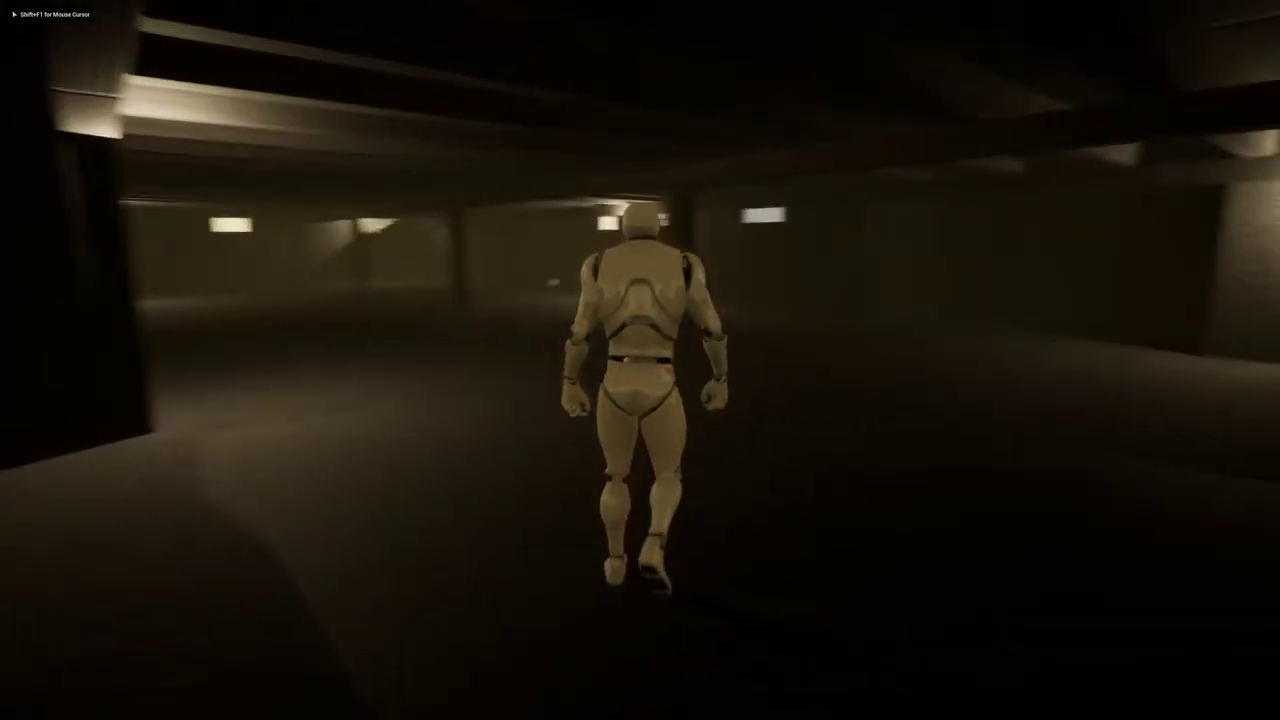
key("w")
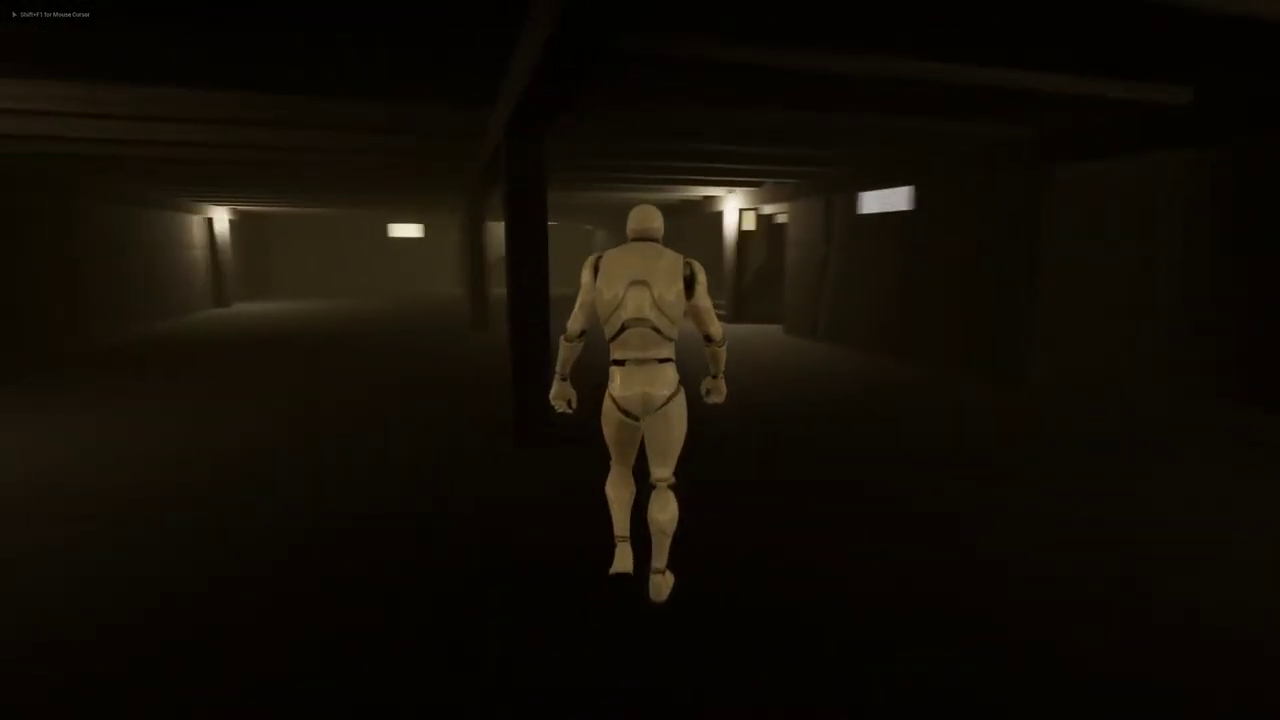
key("w")
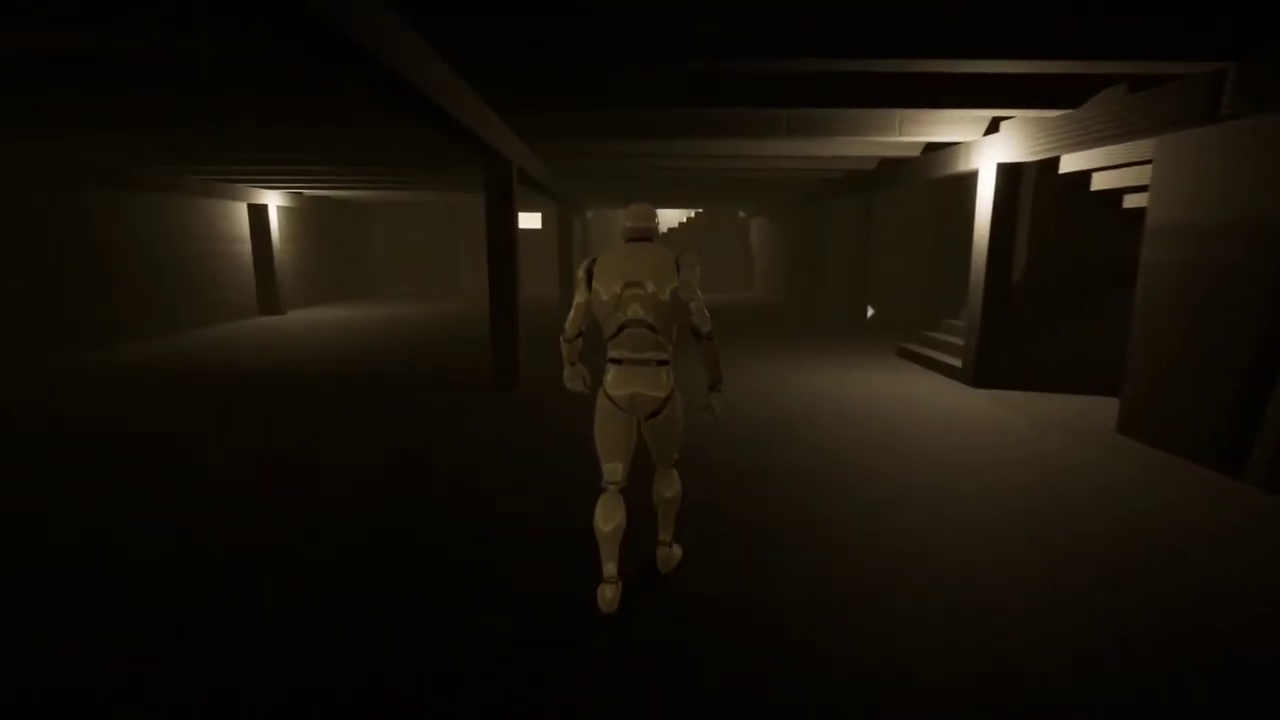
key("w")
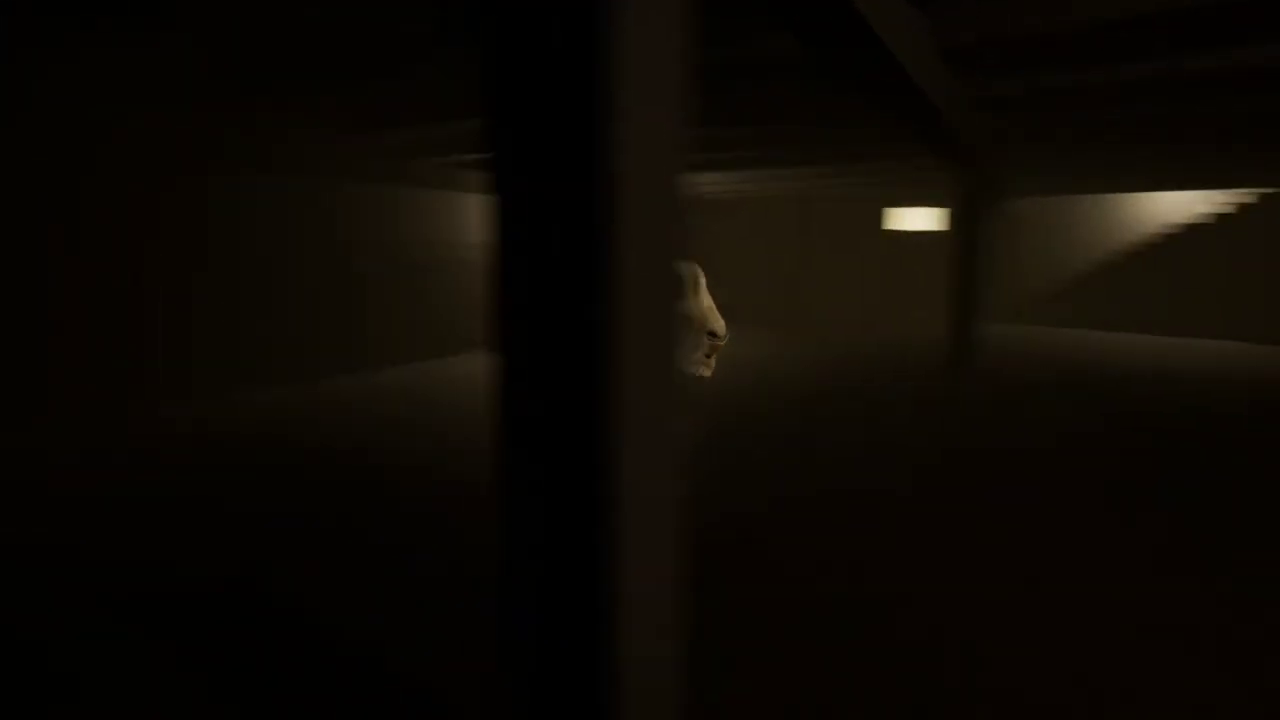
key("w")
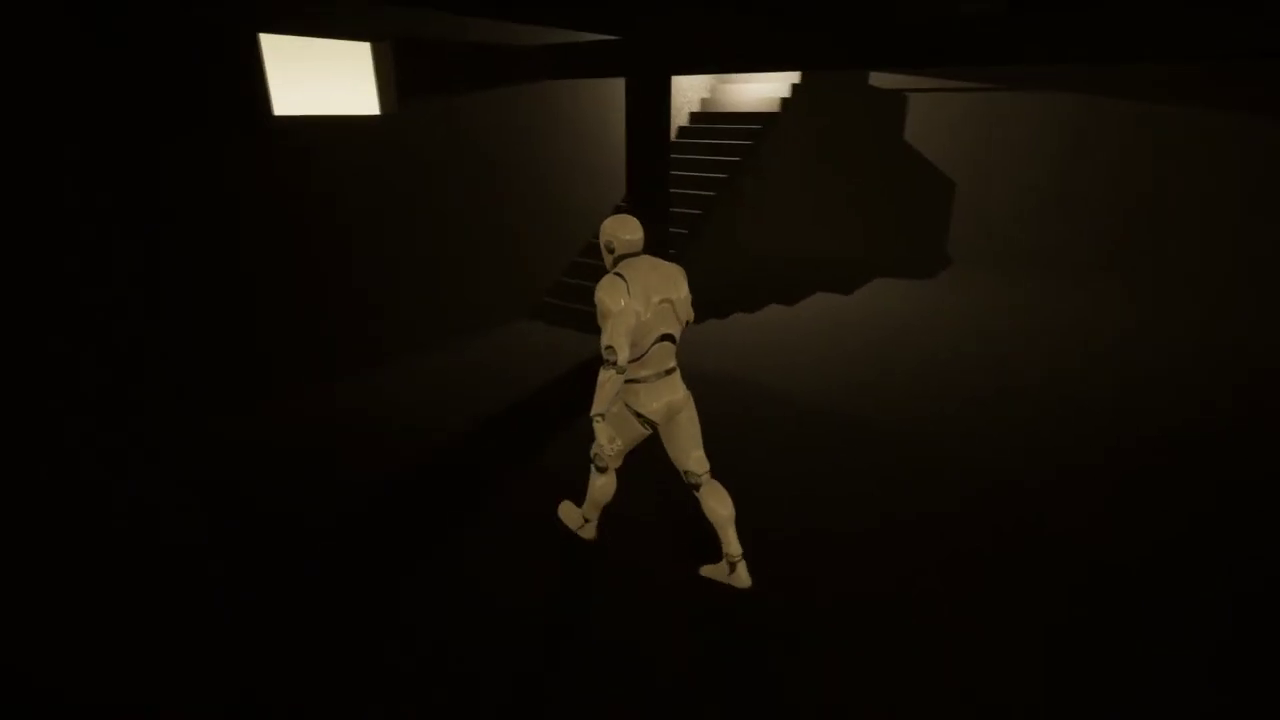
- Walk past the staircase and back through the open basement, then end the play session and leave the full-screen viewport
key("w")
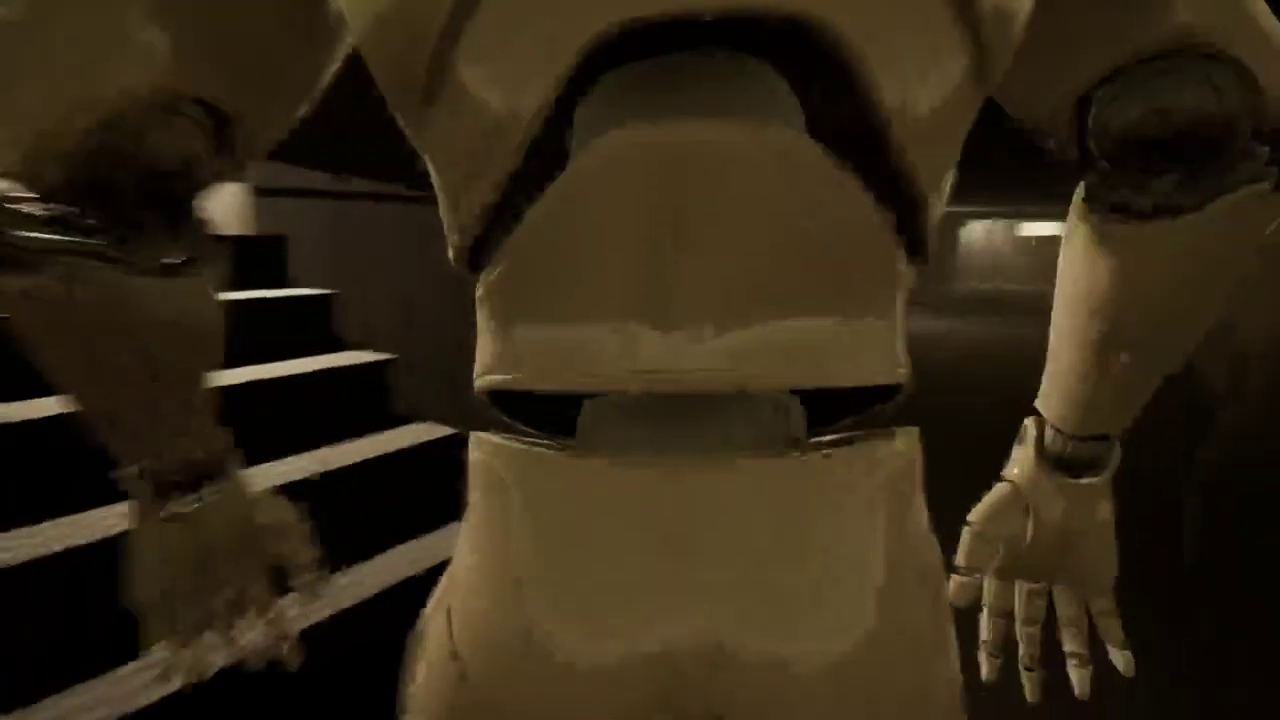
key("w")
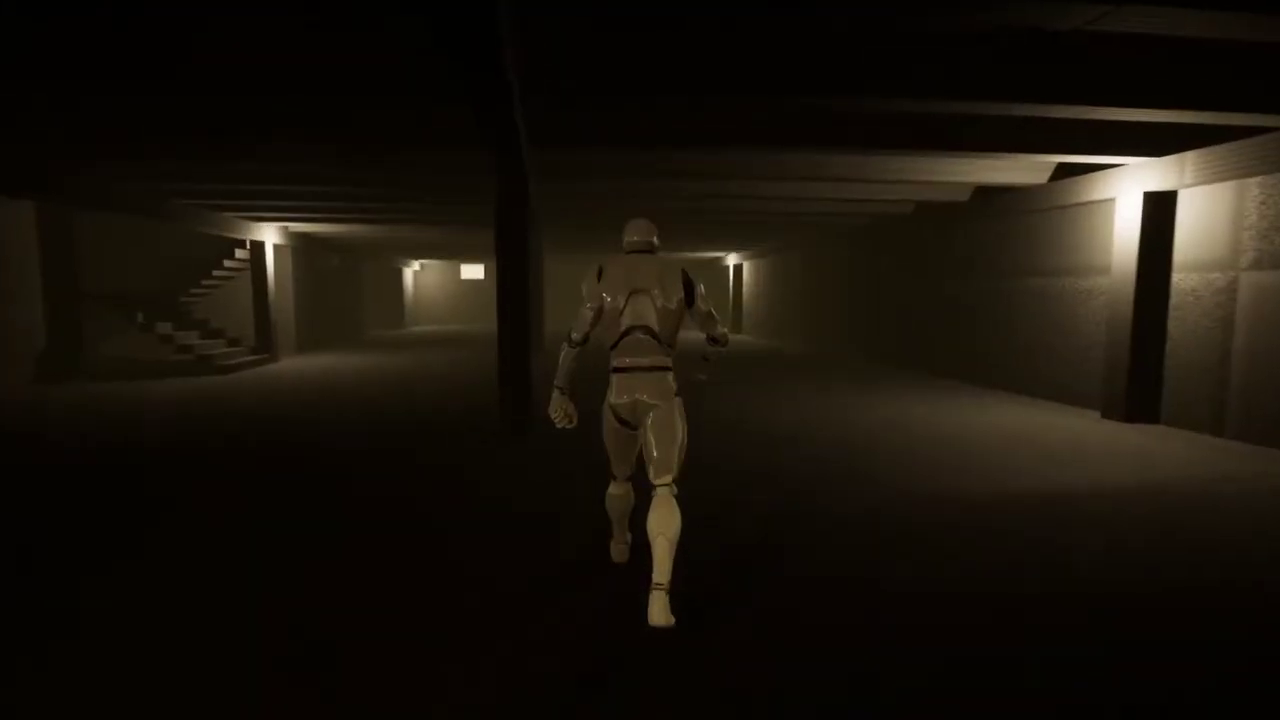
key("w")
key("Escape")
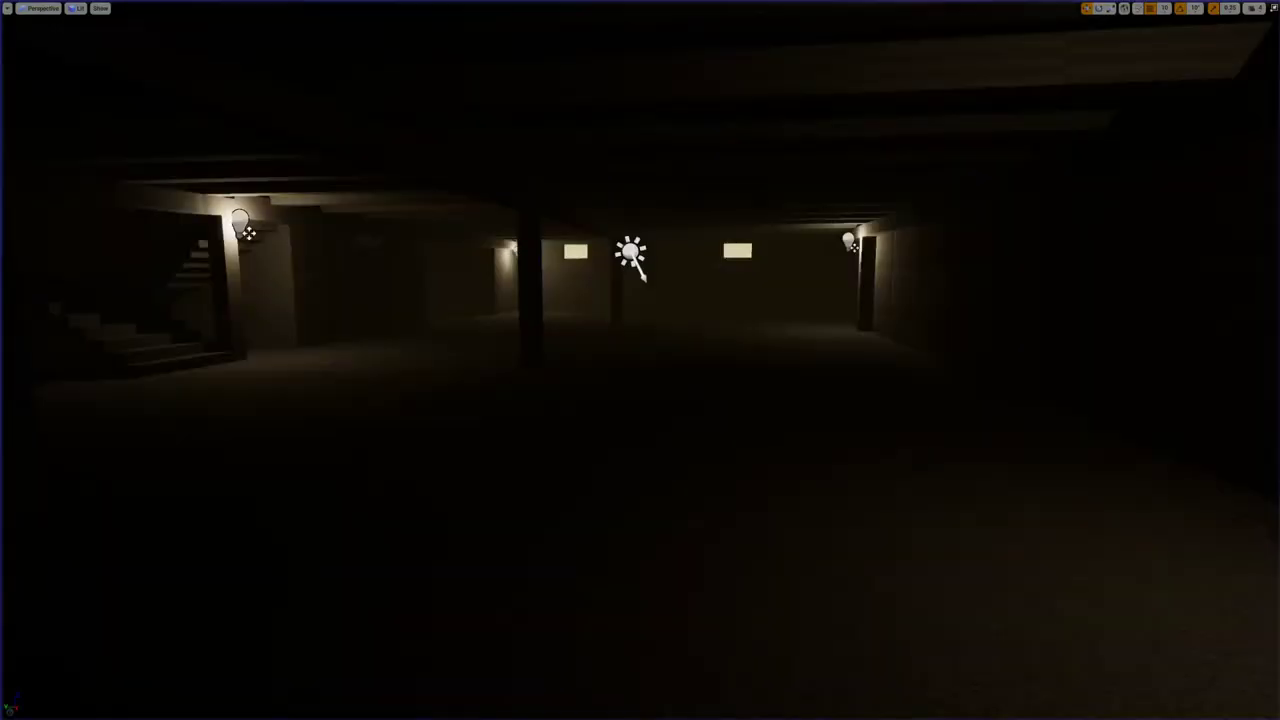
key("F11")
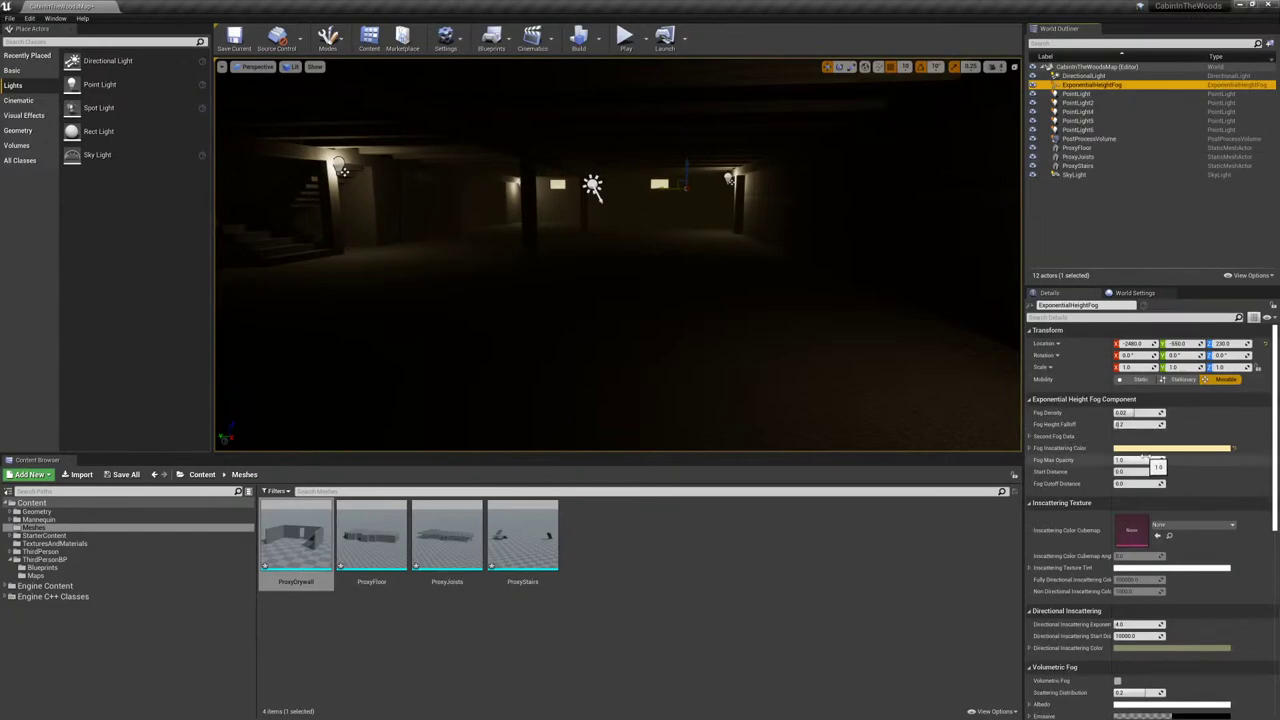
- Desaturate the exponential height fog's inscattering color to a nearly white, faintly warm cream
left_click(1145, 449)
left_click_drag(1053, 512, 1053, 566)
left_click(1068, 692)
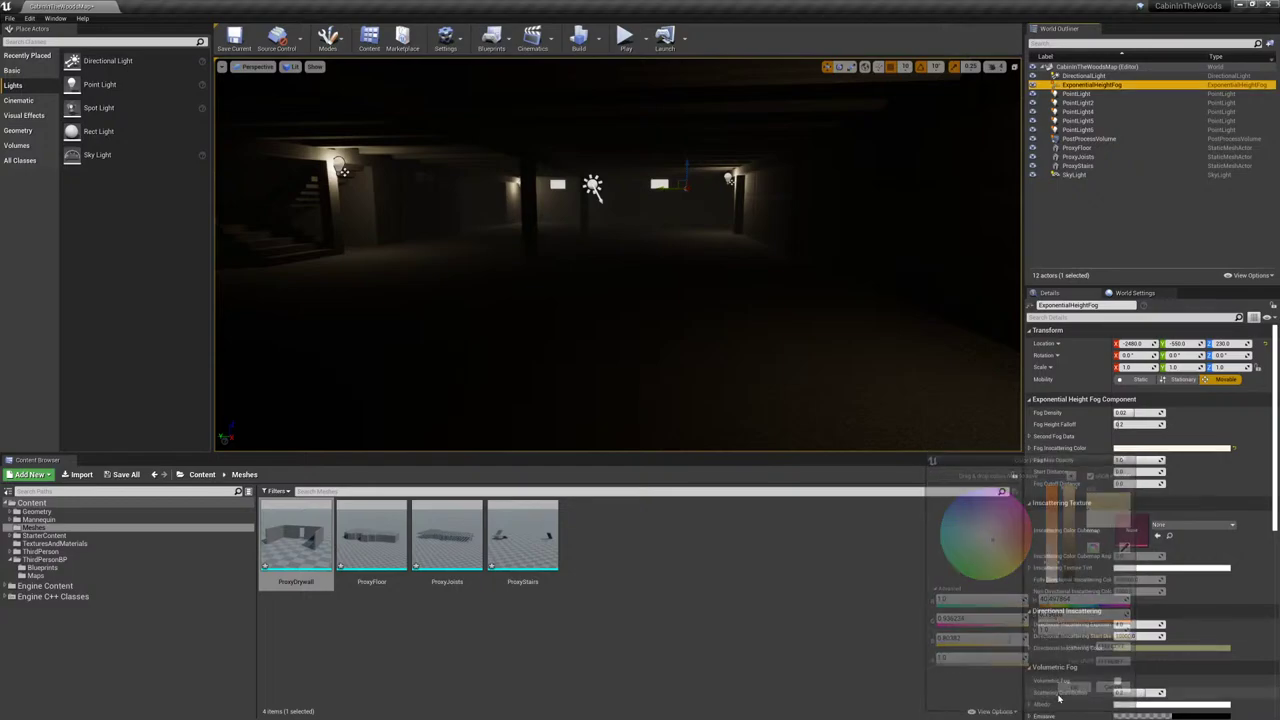
- Play the level in full screen, walk past the staircase and through the basement to check the paler fog, and return to the editor
left_click(625, 37)
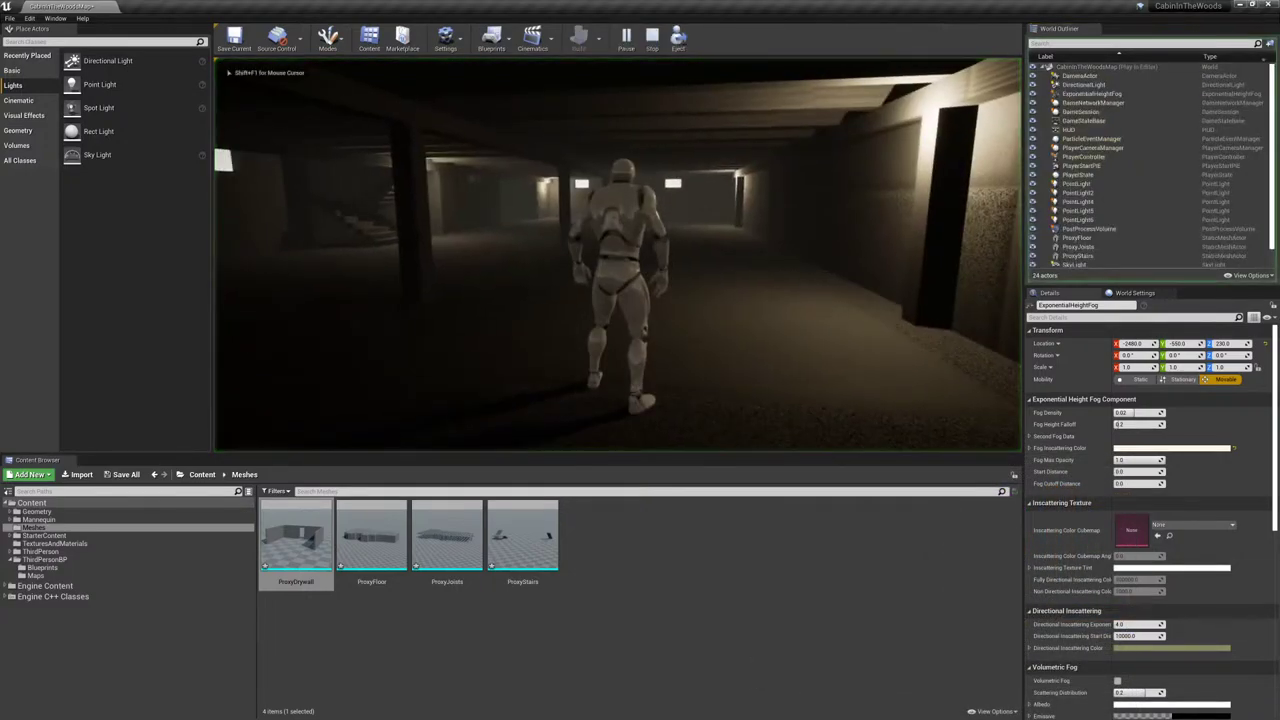
key("F11")
key("w")
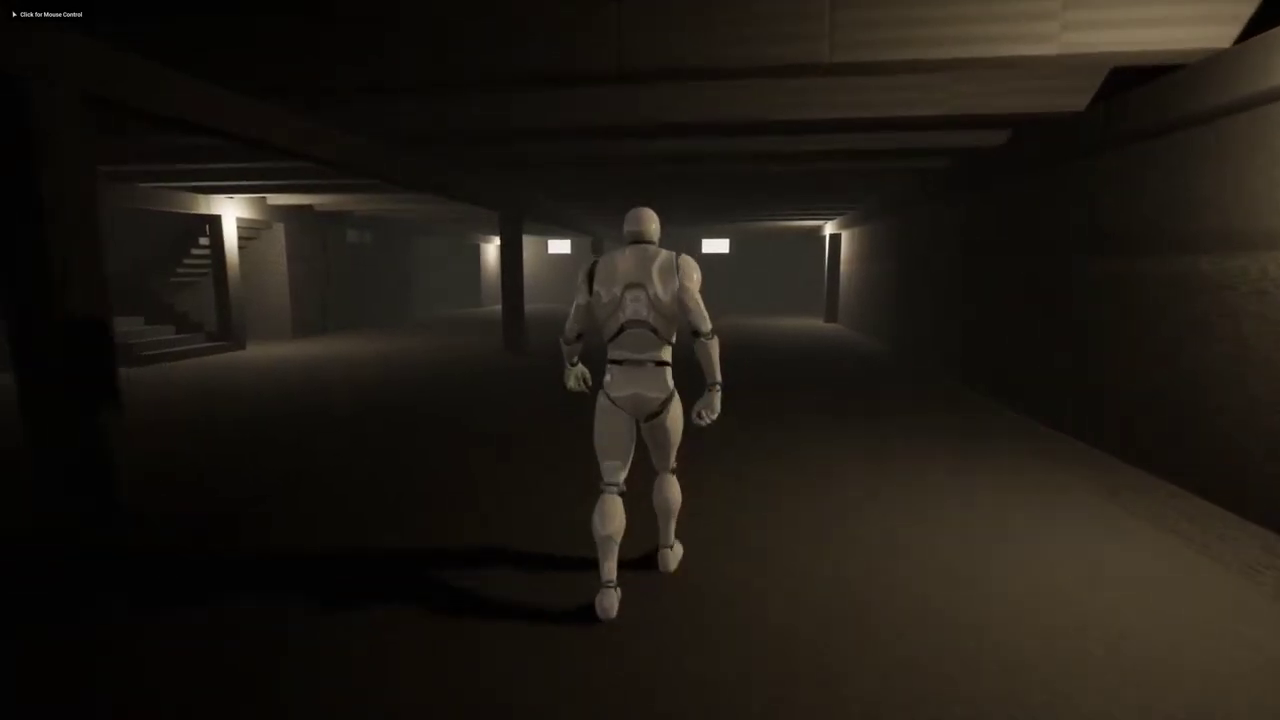
key("w")
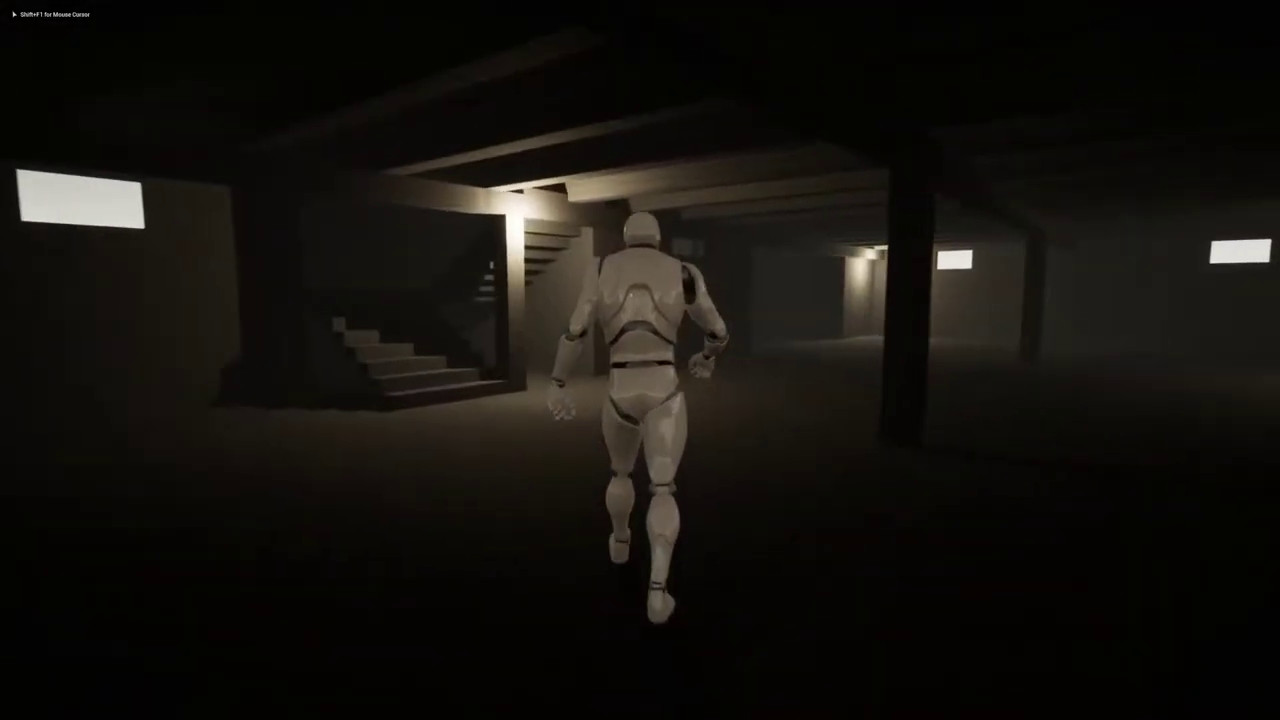
key("w")
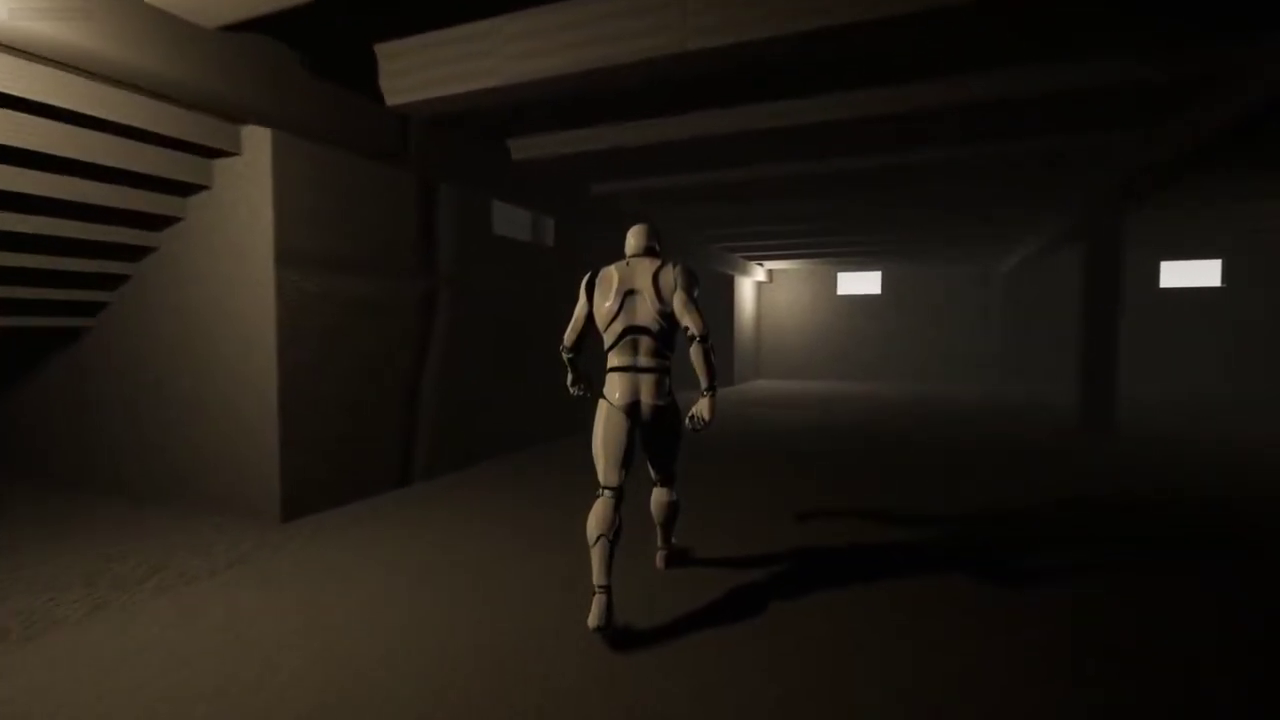
key("w")
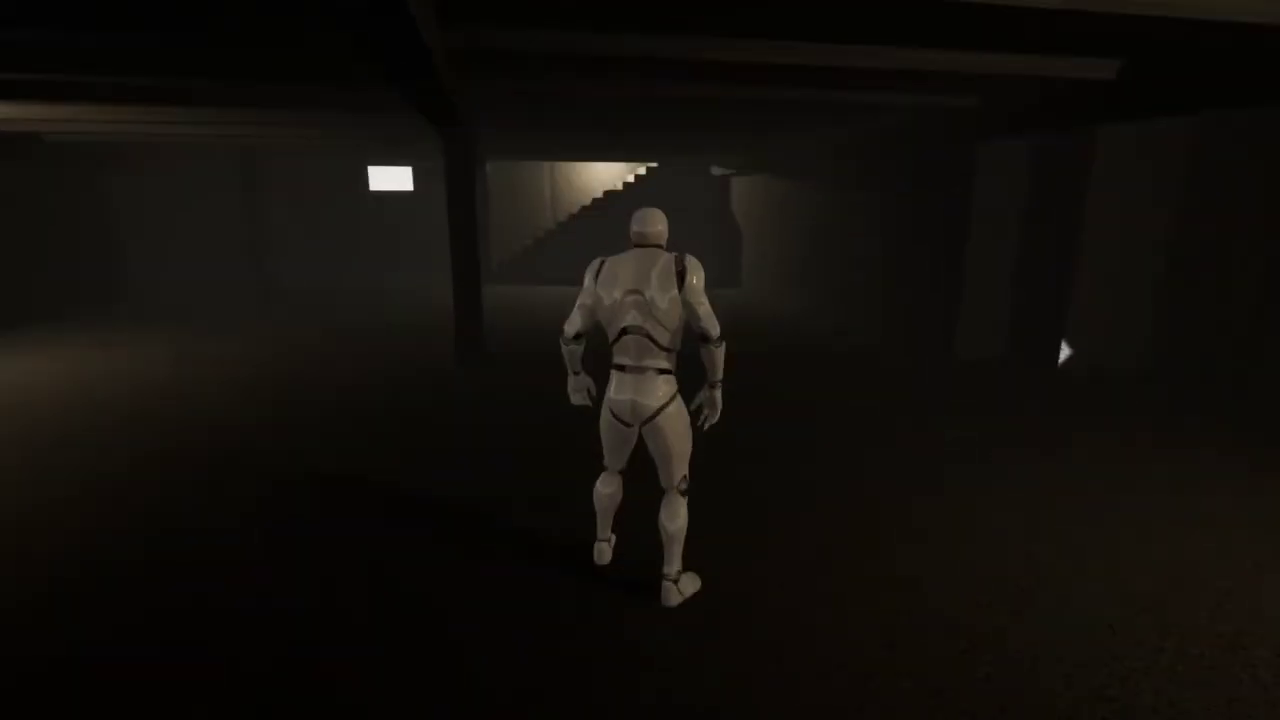
key("Escape")
right_click_drag(402, 483, 330, 450)
key("F11")
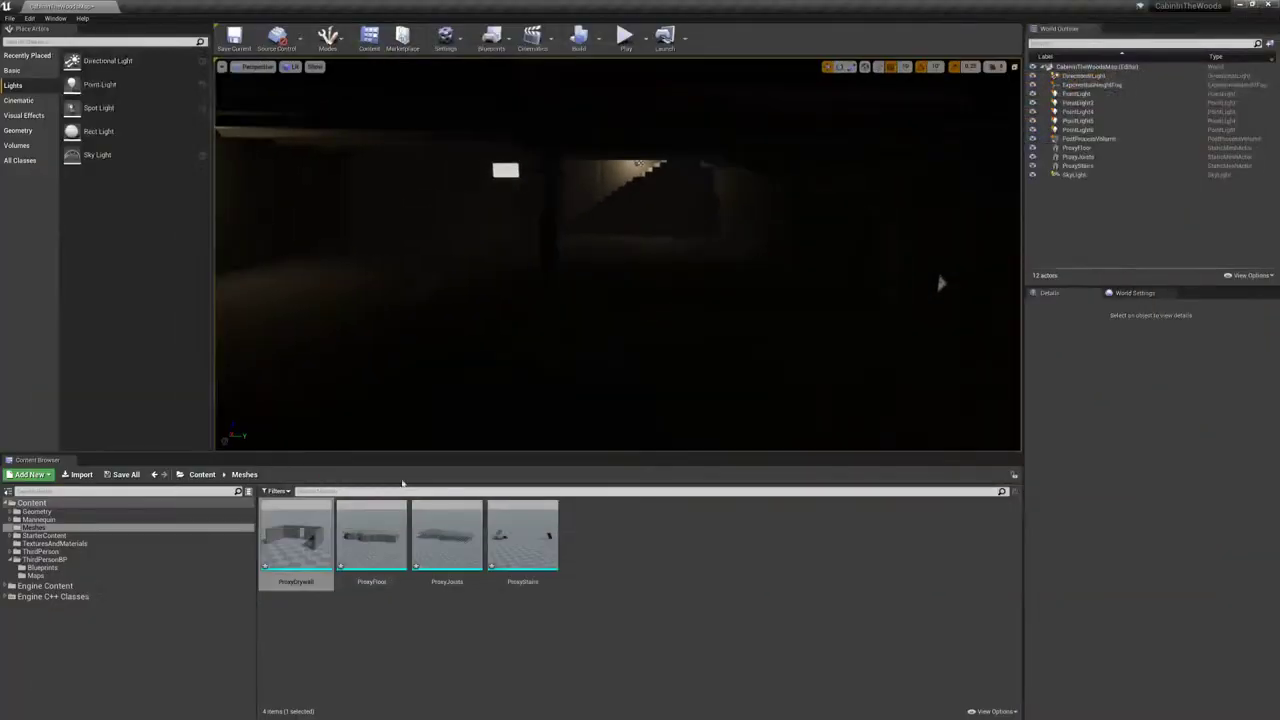
- Save all unsaved content, including the four proxy meshes, the CabinInTheWoodsMap level and its built data
left_click(122, 474)
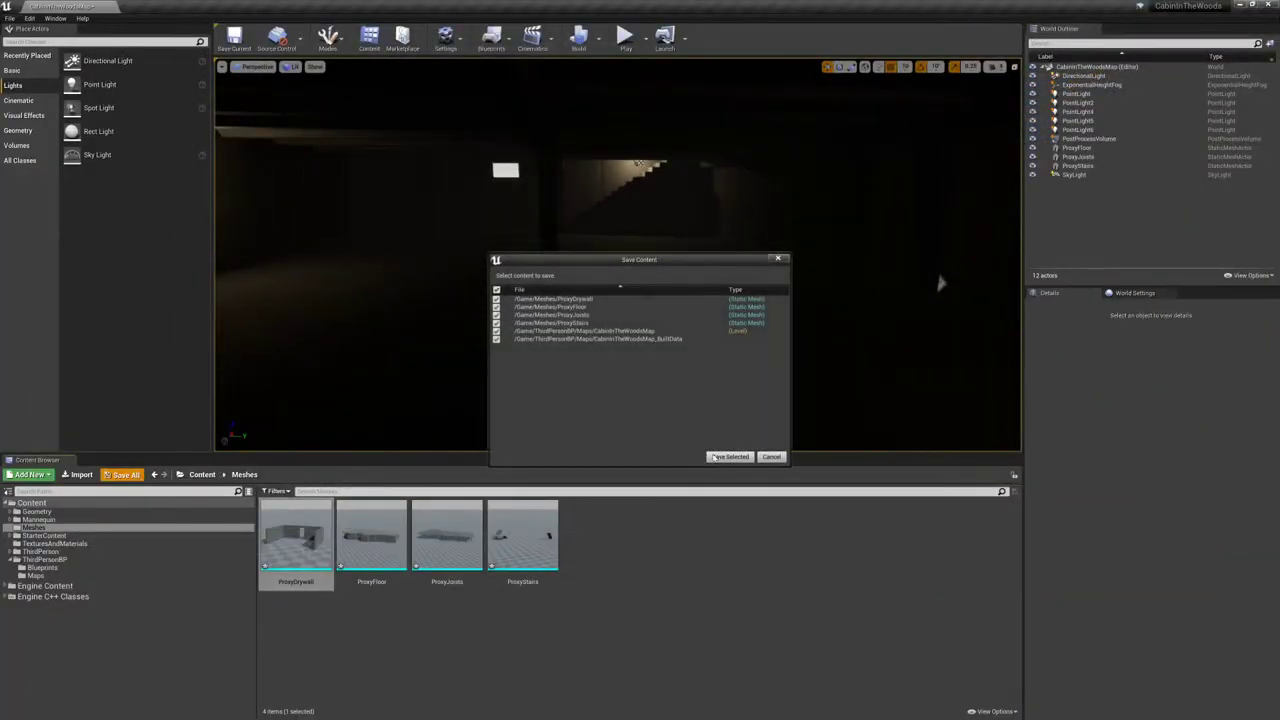
left_click(728, 456)
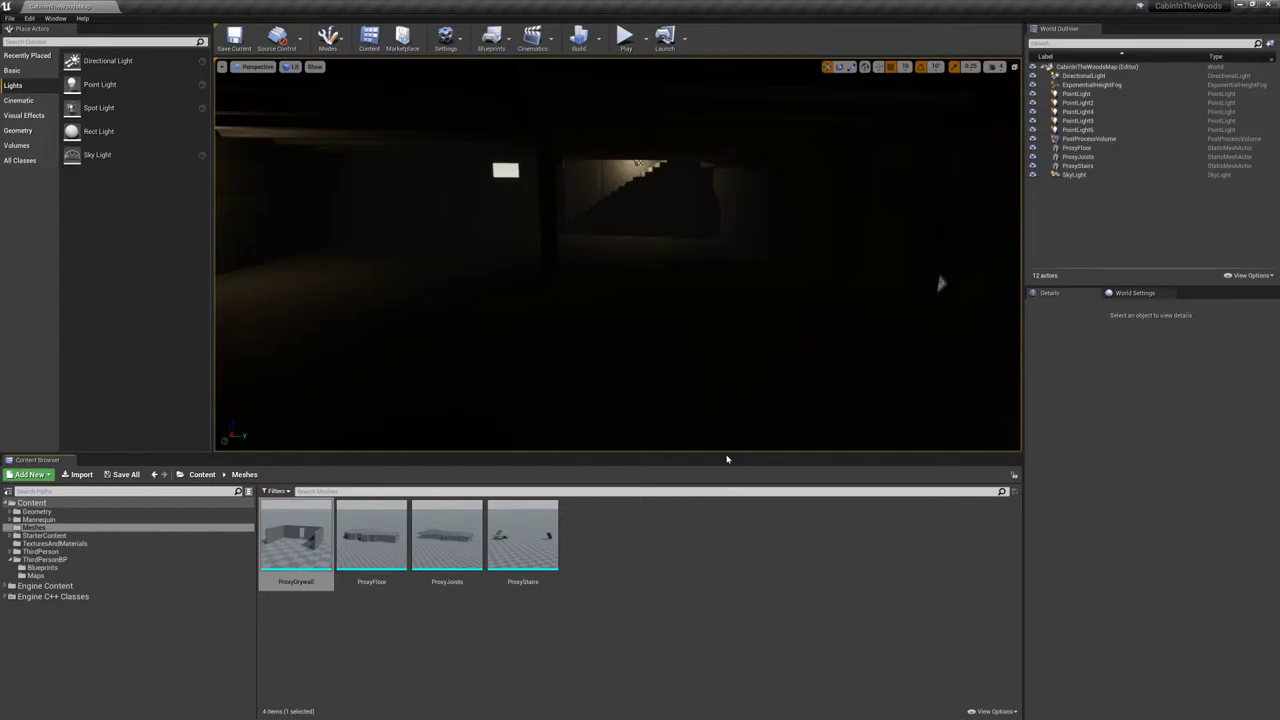
mouse_move(941, 284)
right_mouse_down()
mouse_move(1010, 284)
mouse_move(940, 284)
right_mouse_up()
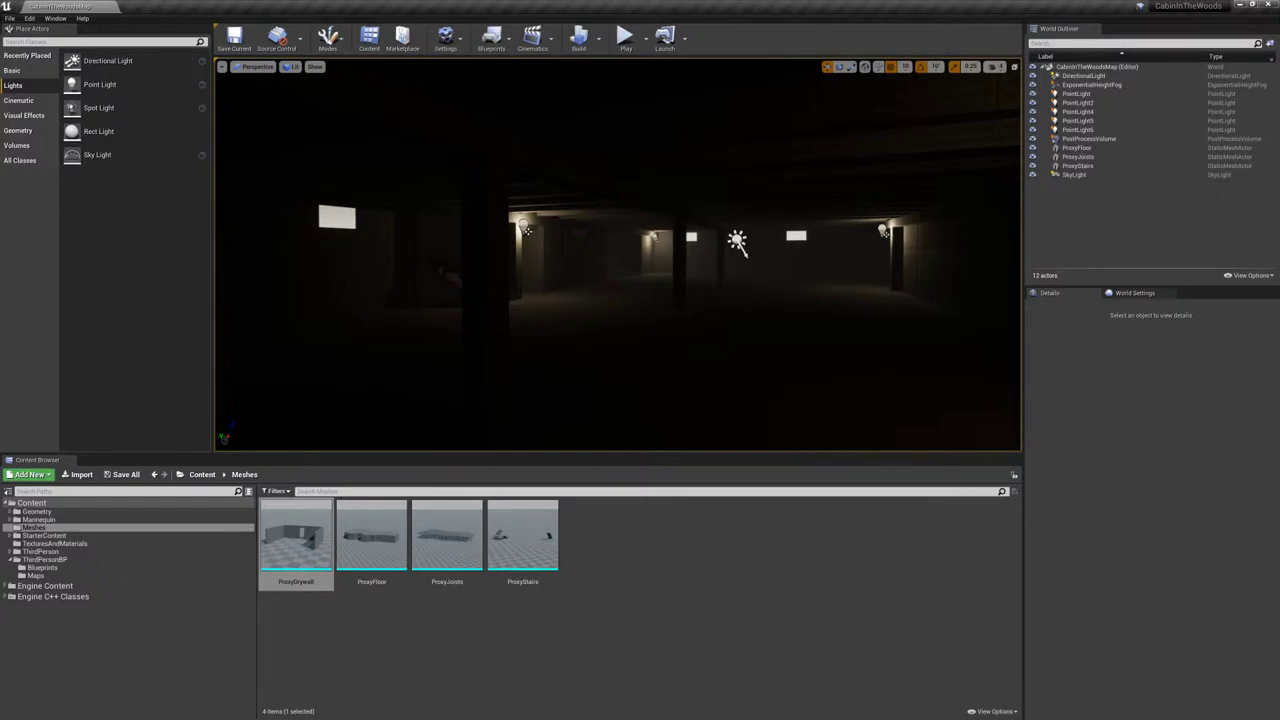
- Switch to File Explorer and open the Totems spreadsheet from the CabinInTheWoods project's Documents folder
key("super")
left_click(61, 710)
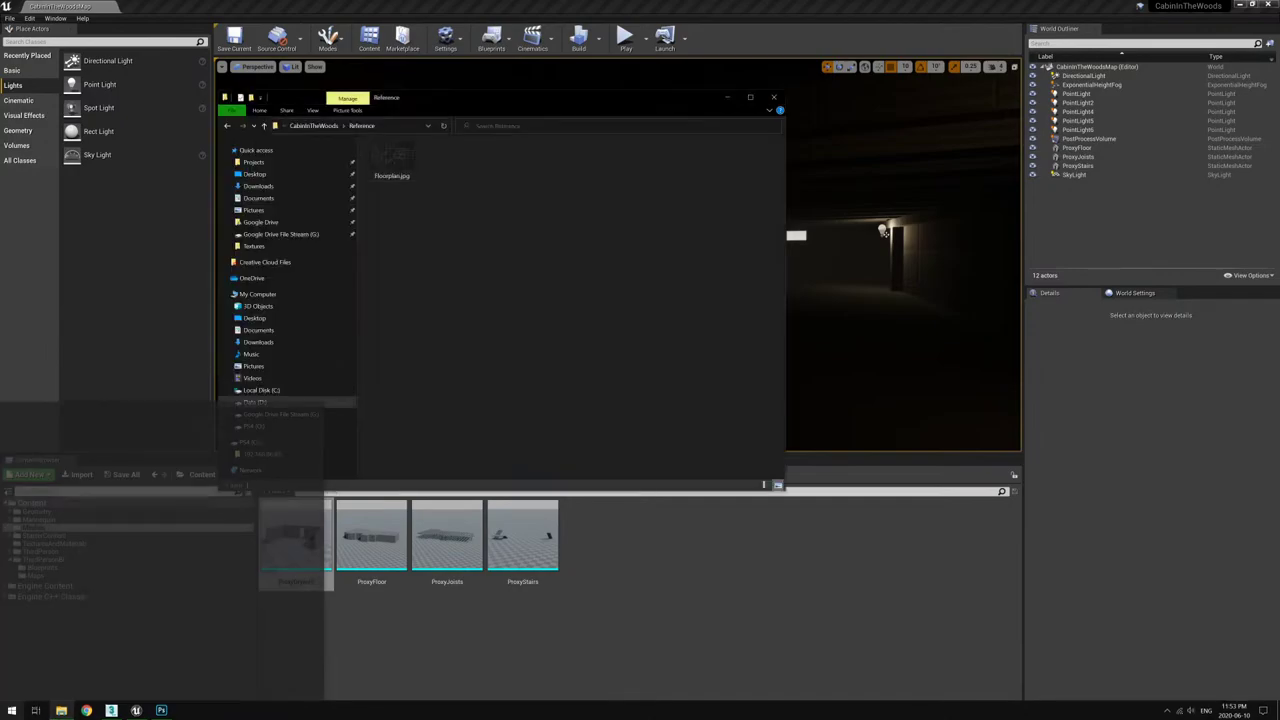
left_click(314, 126)
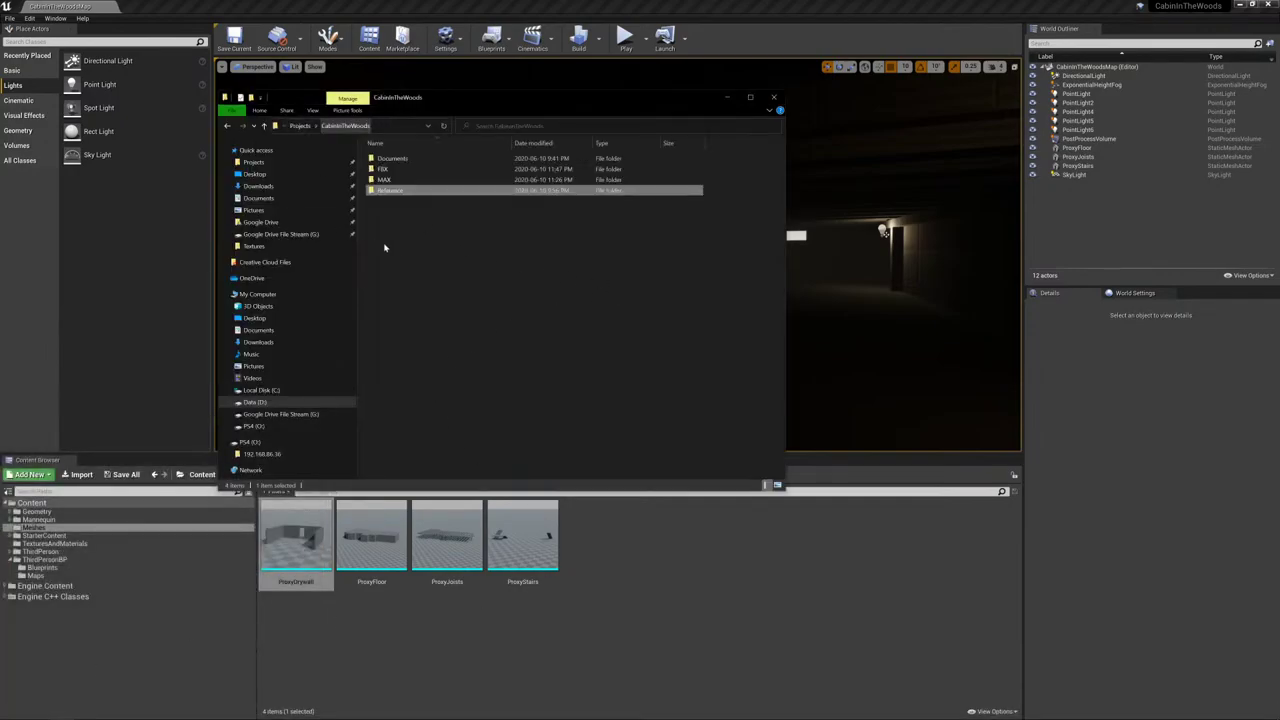
left_click(400, 160)
double_click(401, 161)
left_click(398, 170)
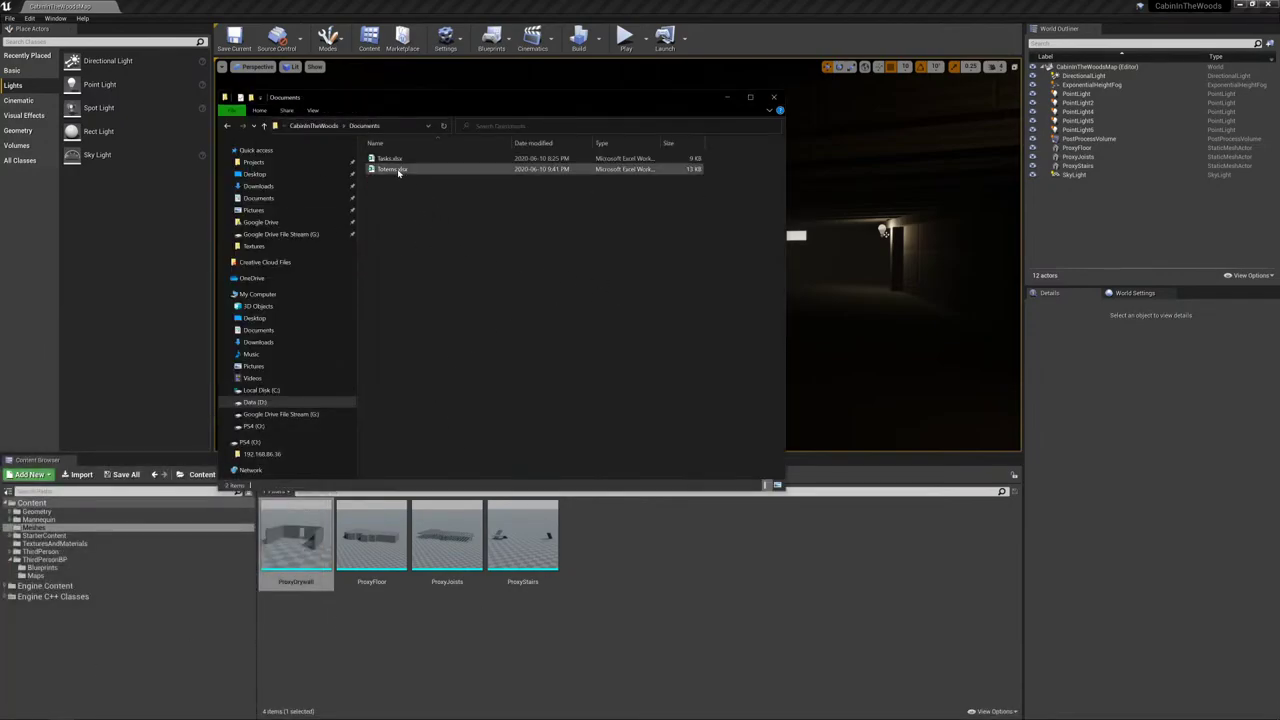
double_click(390, 170)
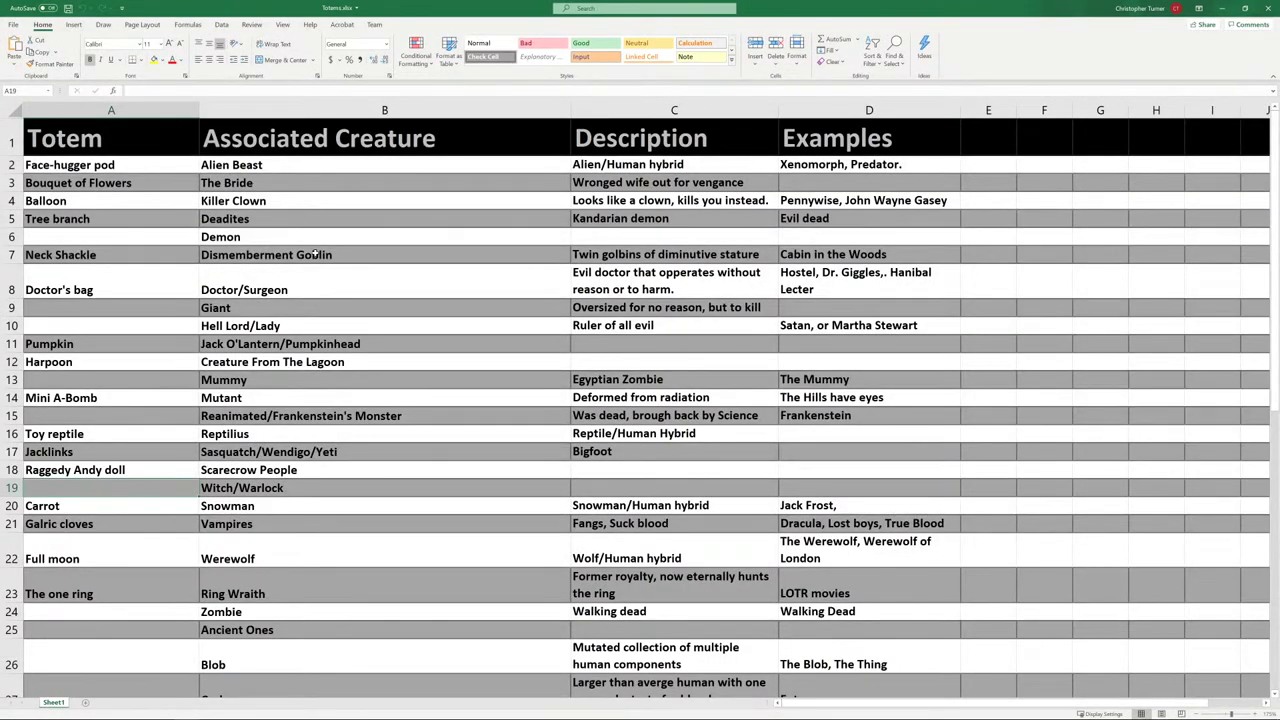
- Review the first totems from face-hugger pod to tree branch, matching the face-hugger pod and balloon to their associated creatures
left_click(72, 178)
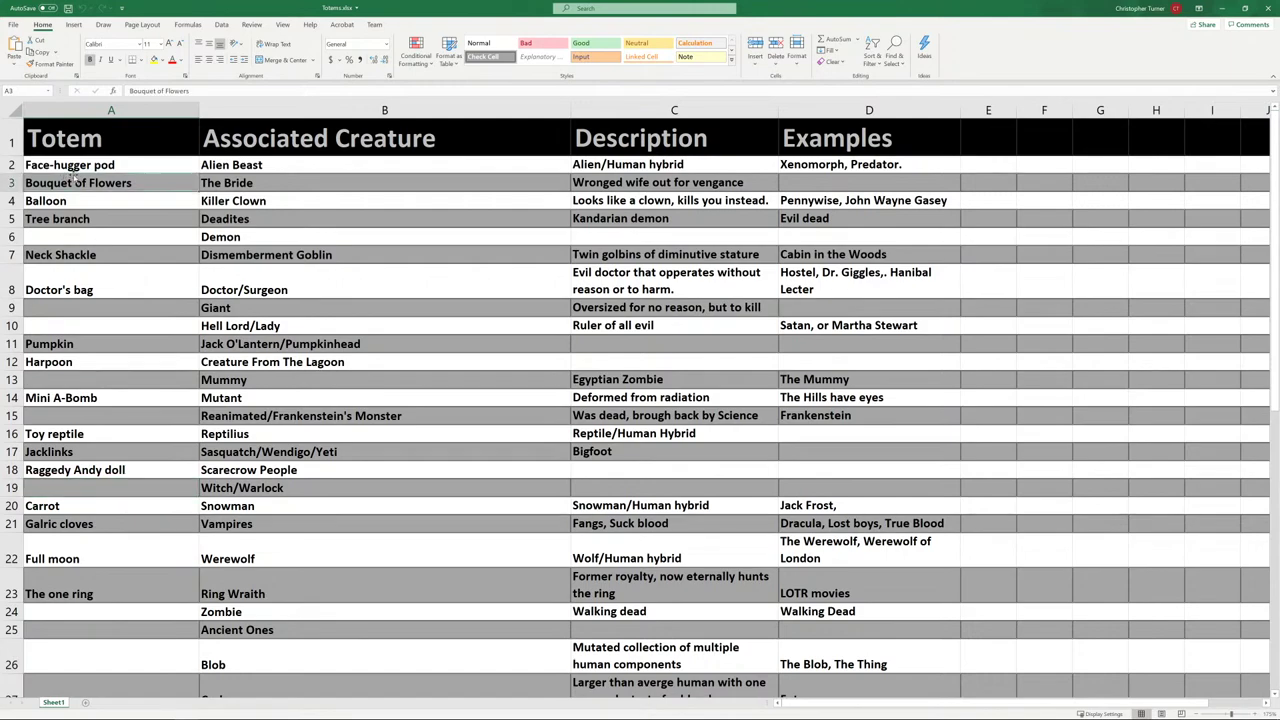
left_click(84, 165)
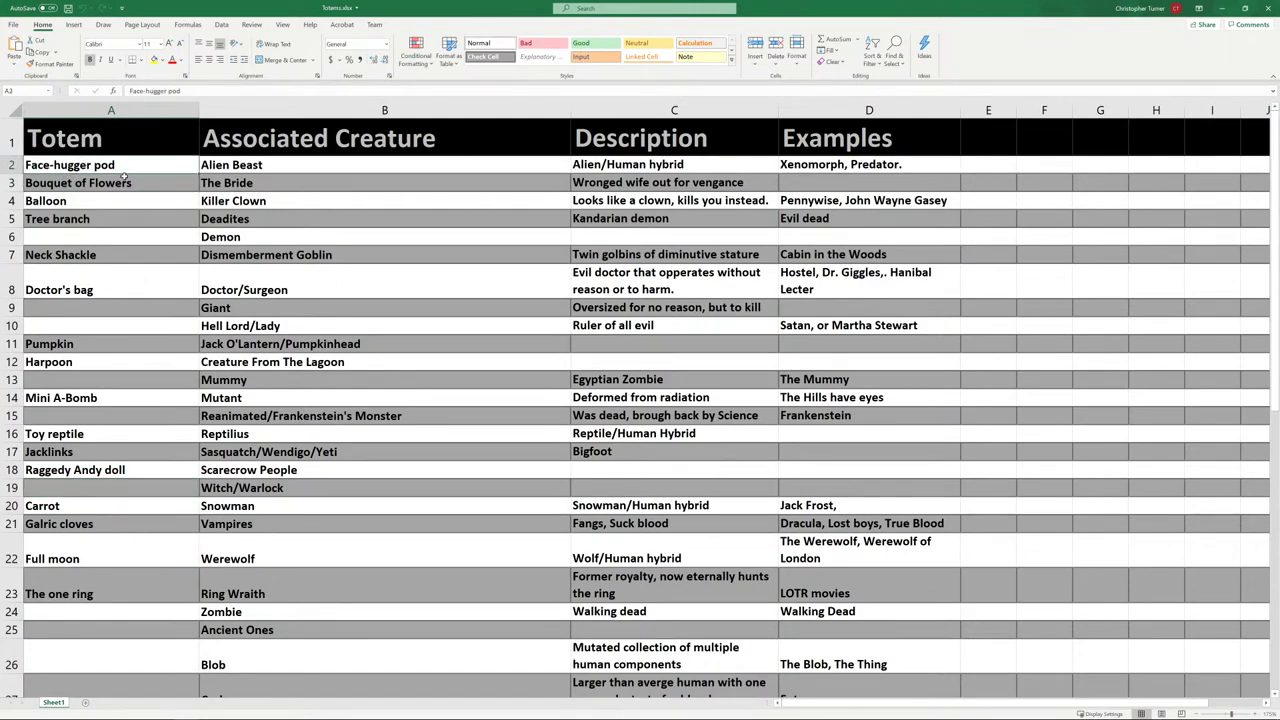
left_click(125, 178)
left_click(97, 203)
left_click(120, 220)
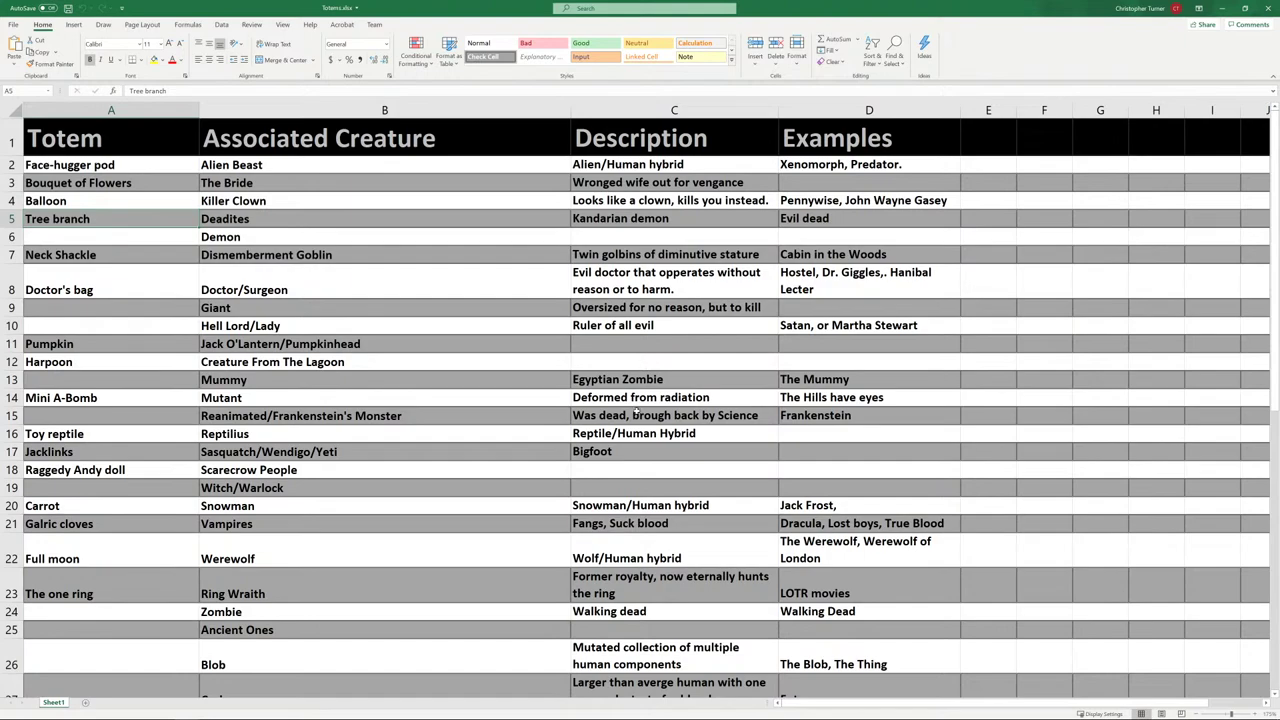
left_click(99, 167)
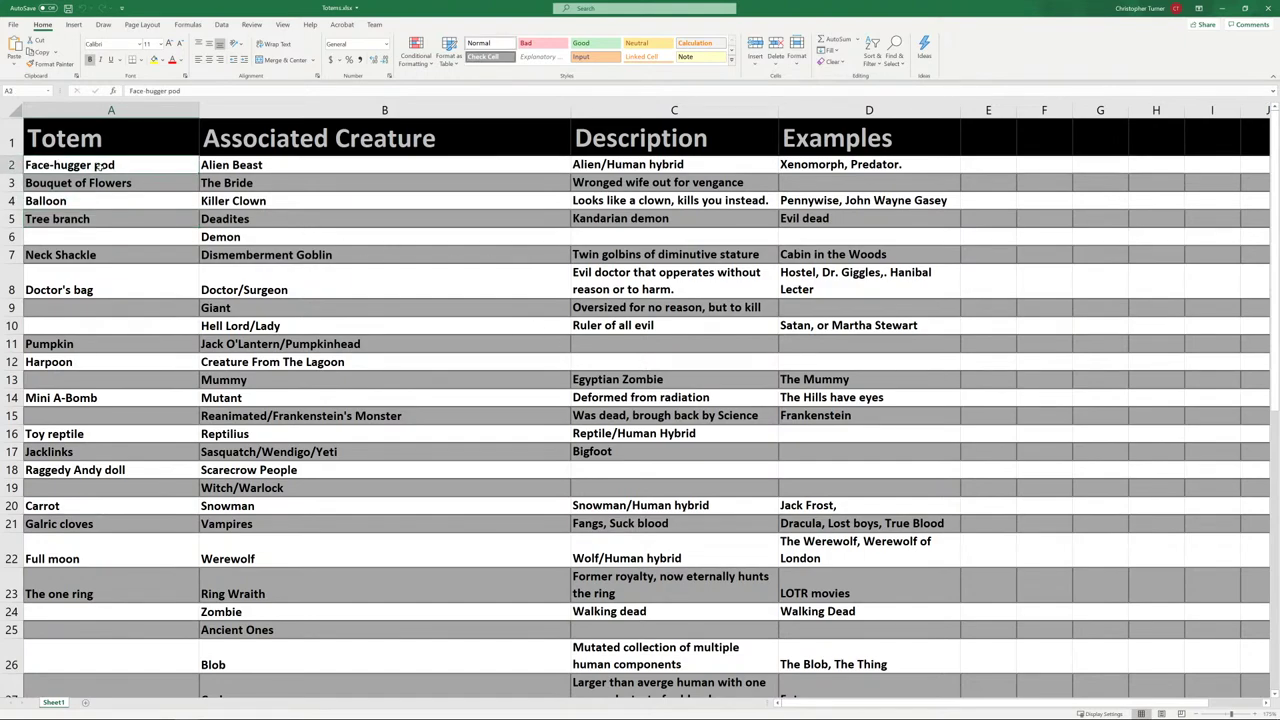
left_click(248, 165)
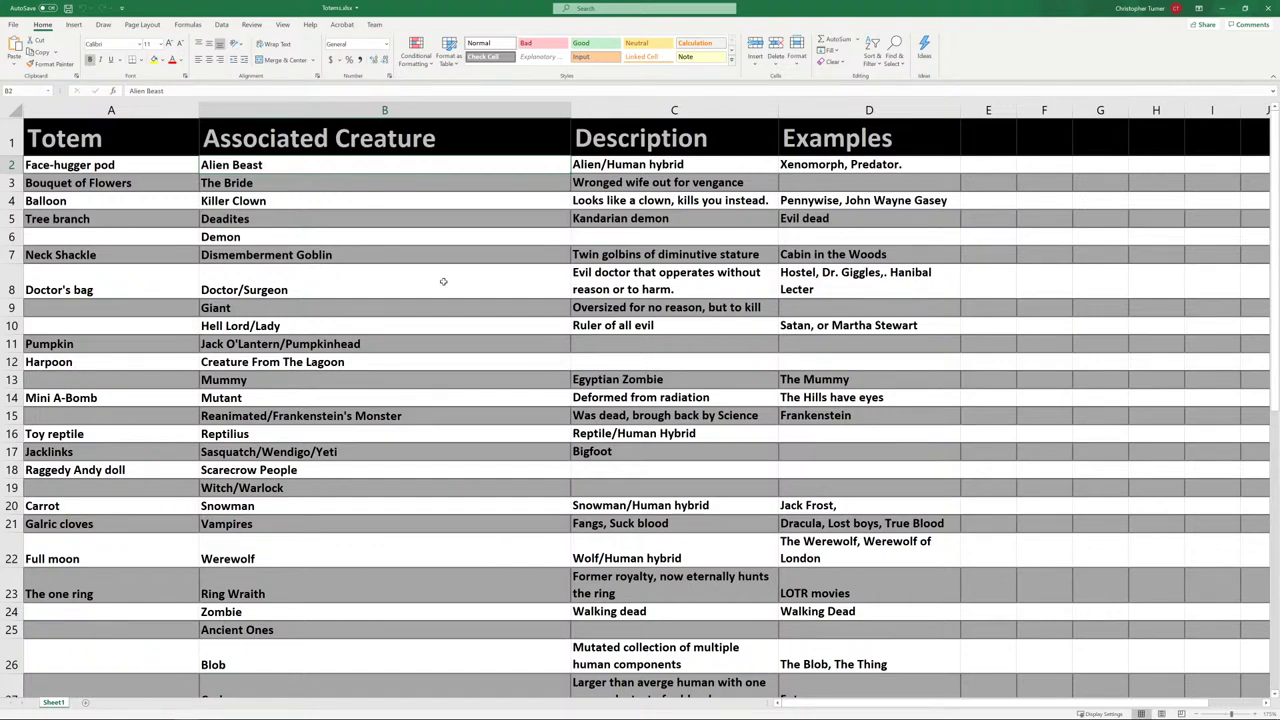
left_click(75, 204)
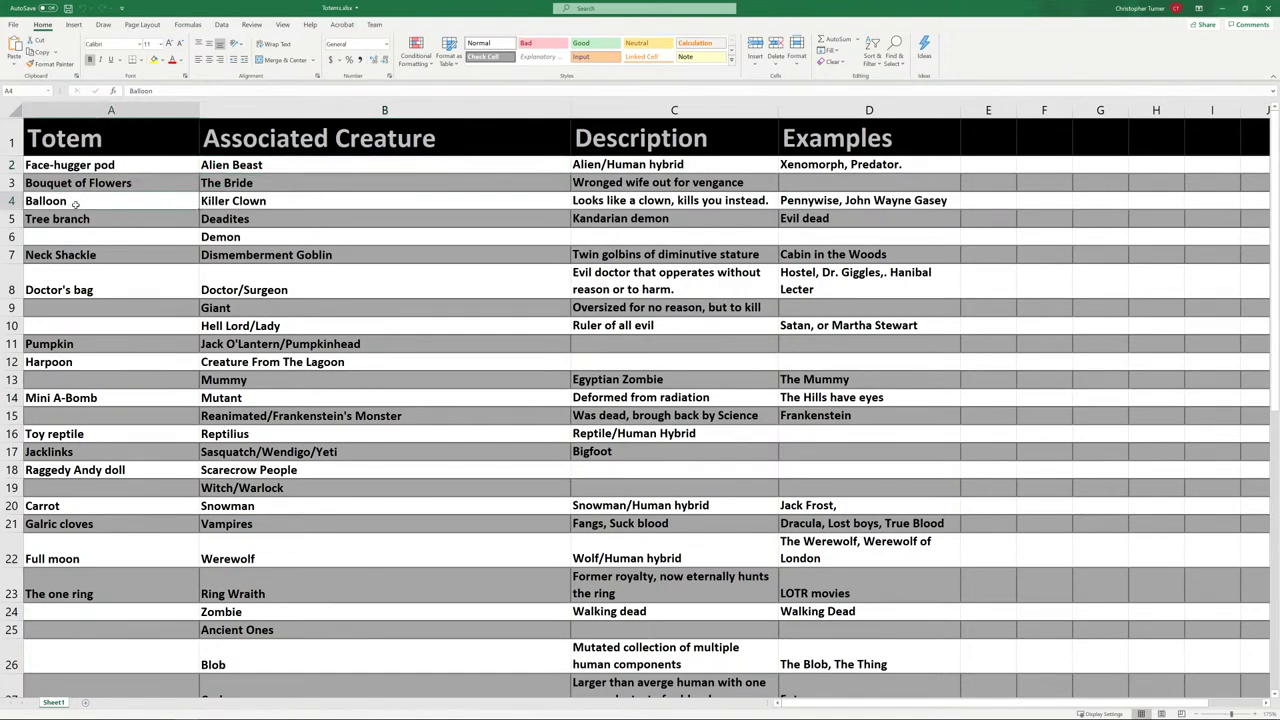
left_click(240, 201)
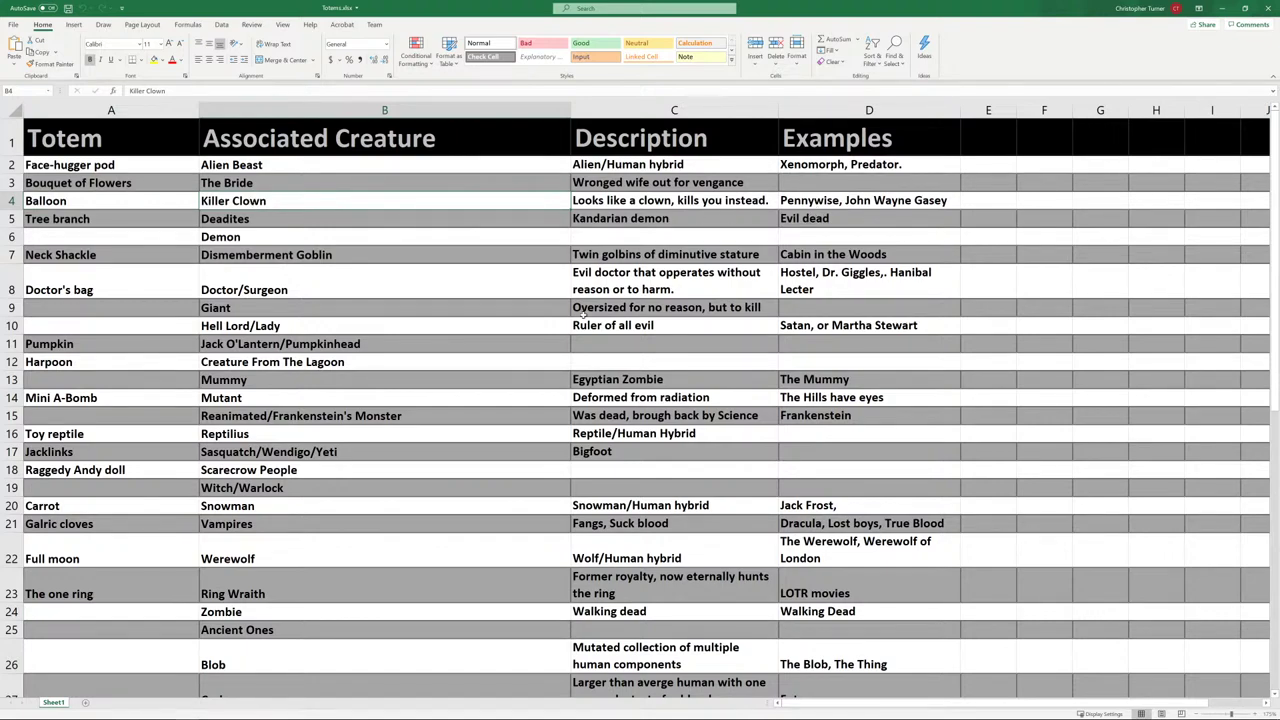
- Skim down the totem and creature list, and return to its header row
scroll(583, 312, "down", 8)
scroll(560, 493, "up", 20)
scroll(548, 493, "down", 4)
scroll(546, 500, "down", 6)
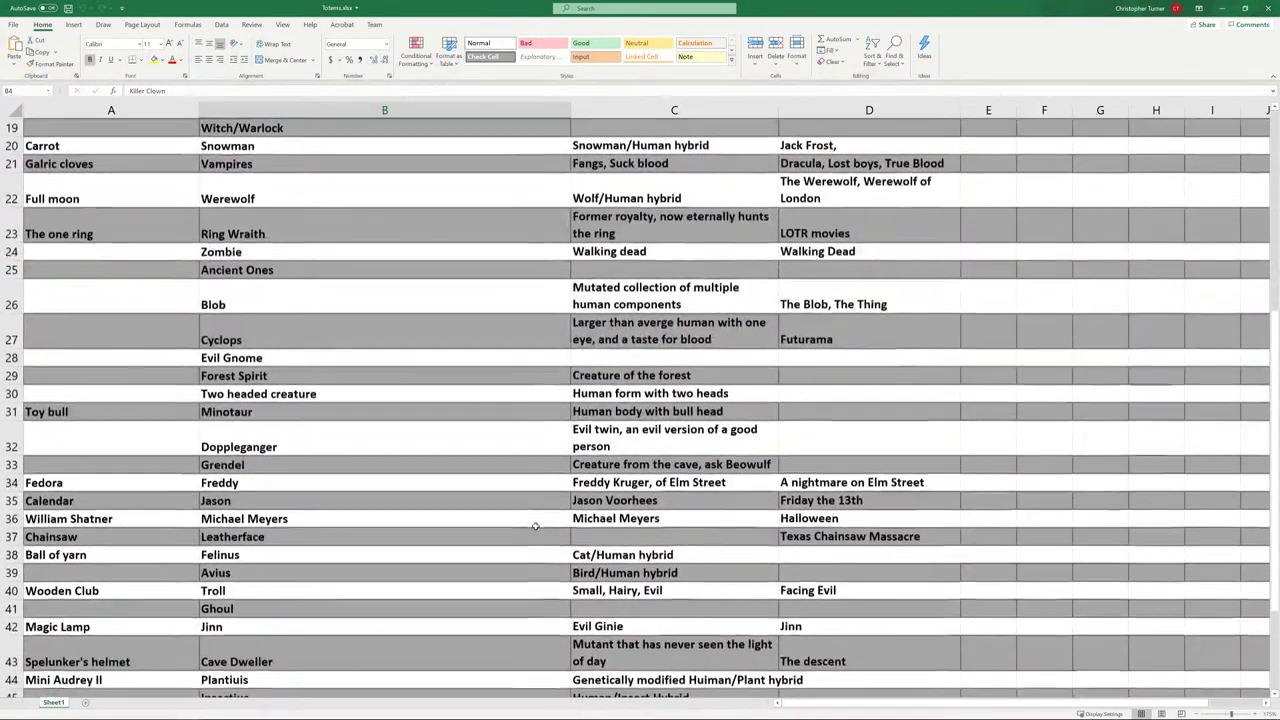
scroll(530, 520, "up", 7)
scroll(524, 528, "up", 3)
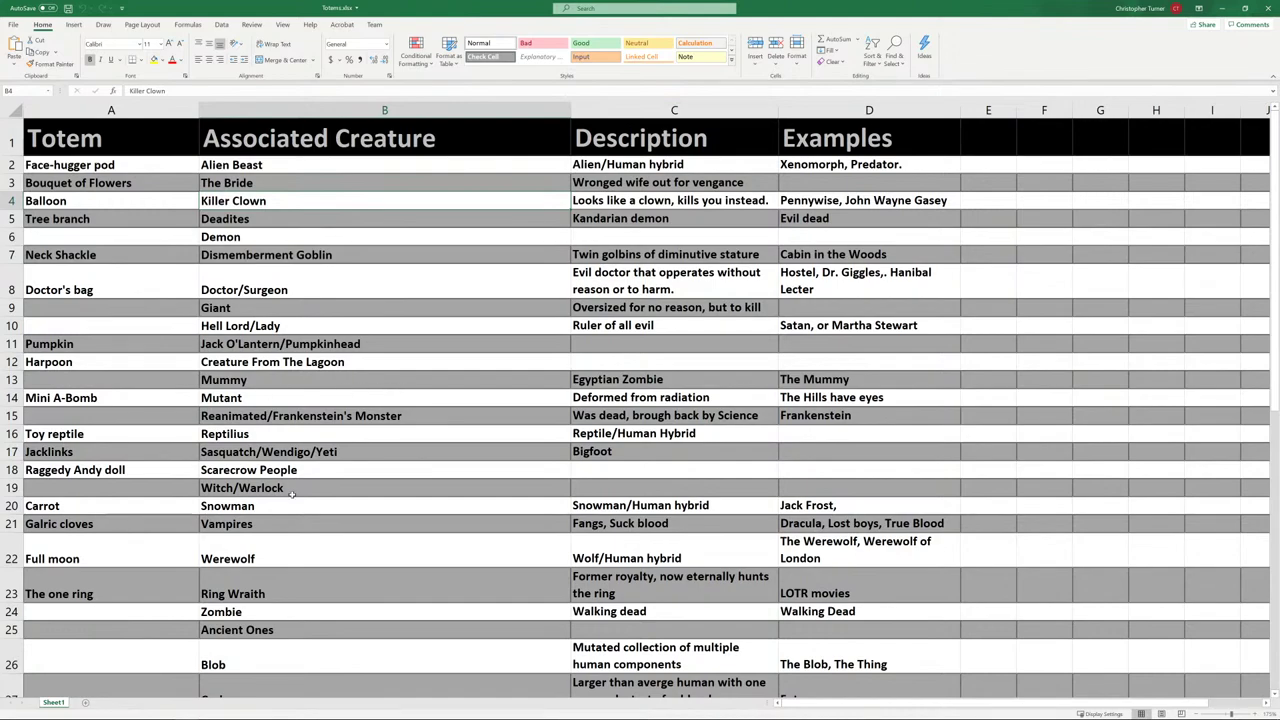
- Examine the Mini A-Bomb totem with its Mutant creature, and the Mummy's description and example
left_click(82, 404)
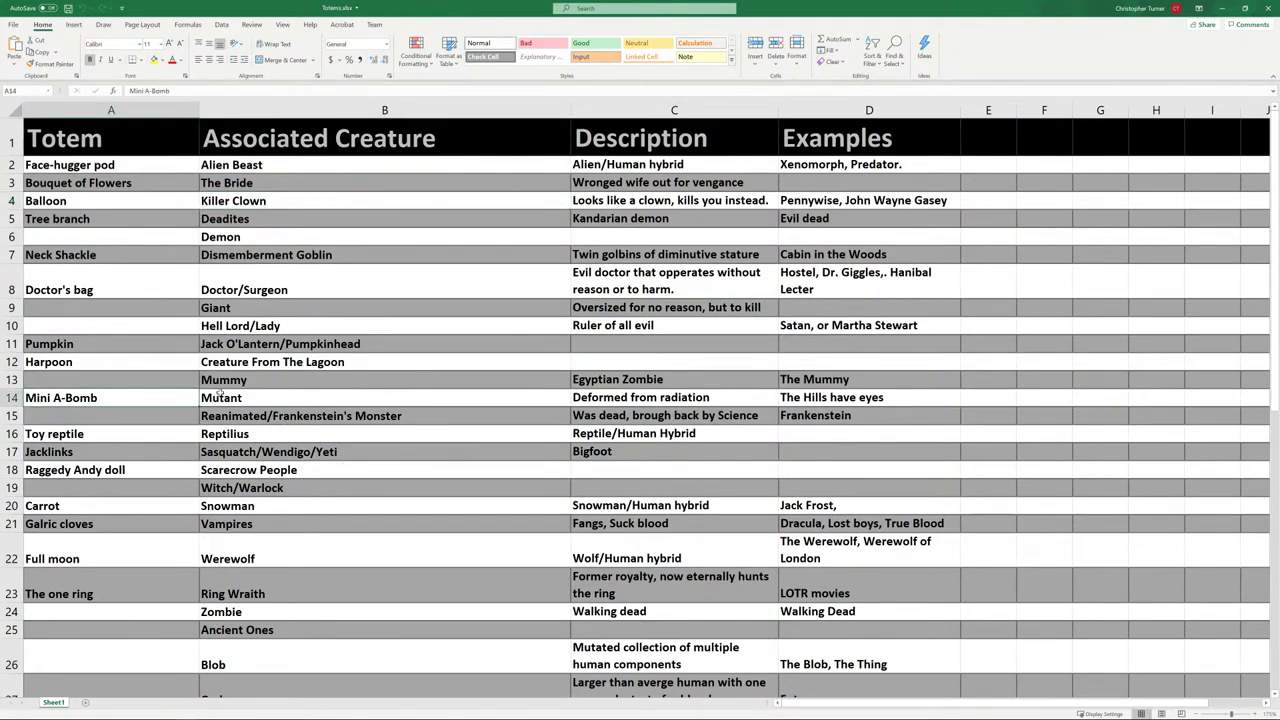
left_click(219, 395)
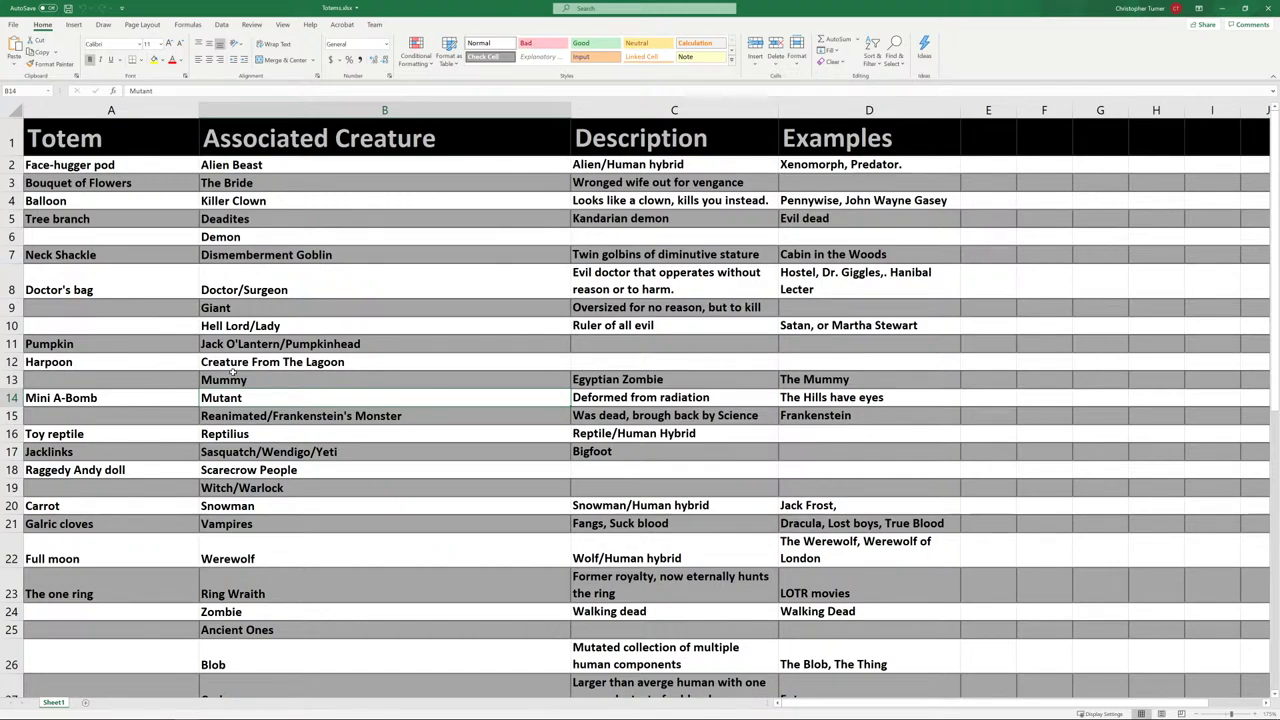
key("Up")
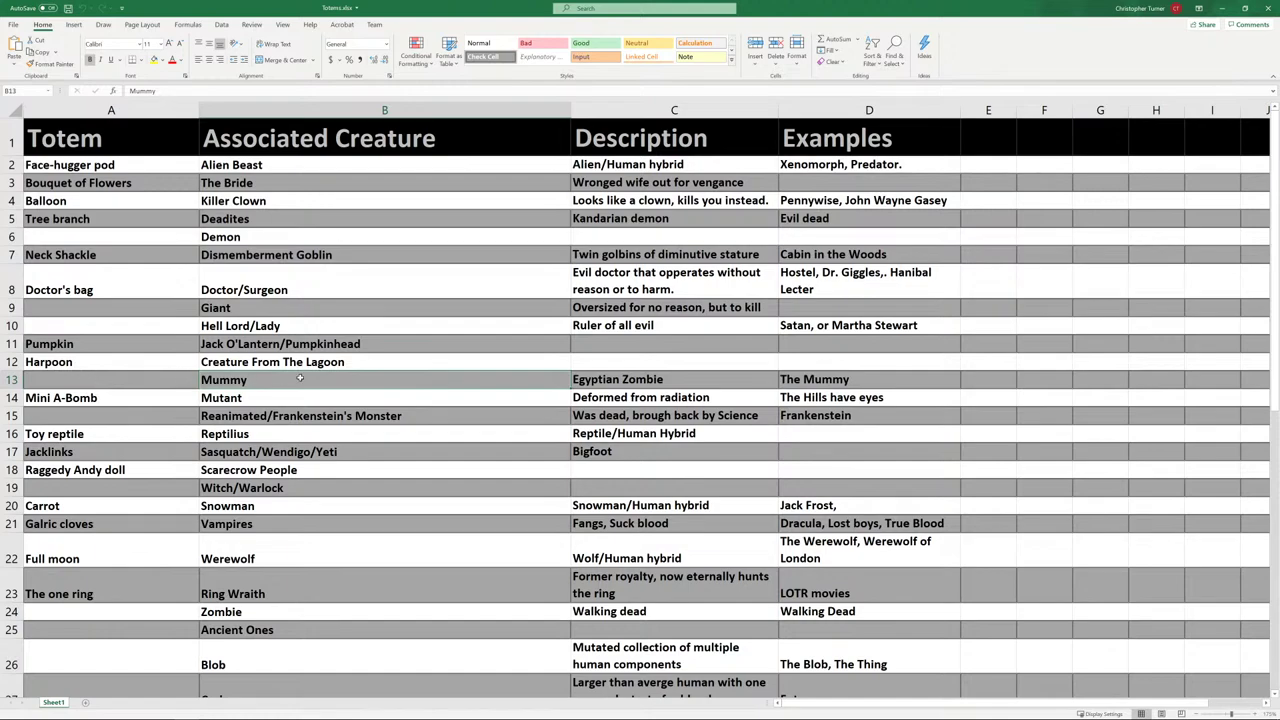
left_click(604, 378)
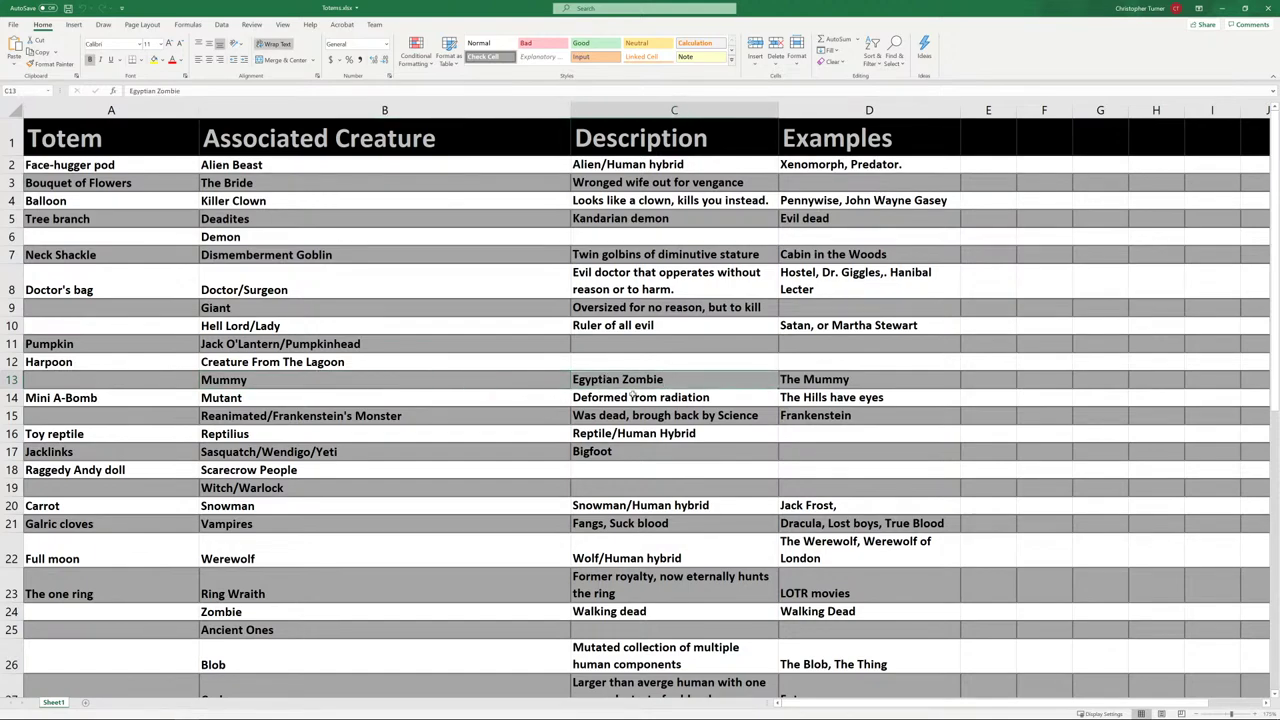
left_click(805, 378)
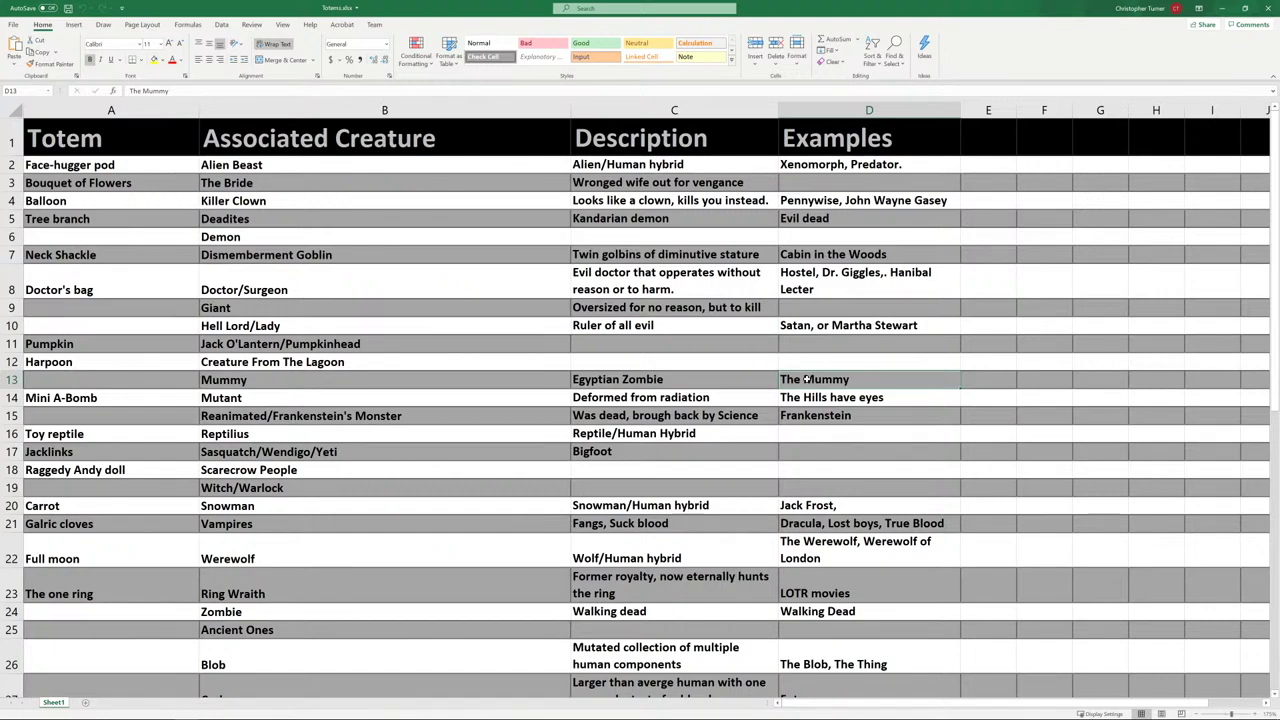
- Look through the rest of the list to its last row, and examine the Plantiuis and Insectius creature entries
scroll(370, 450, "down", 2)
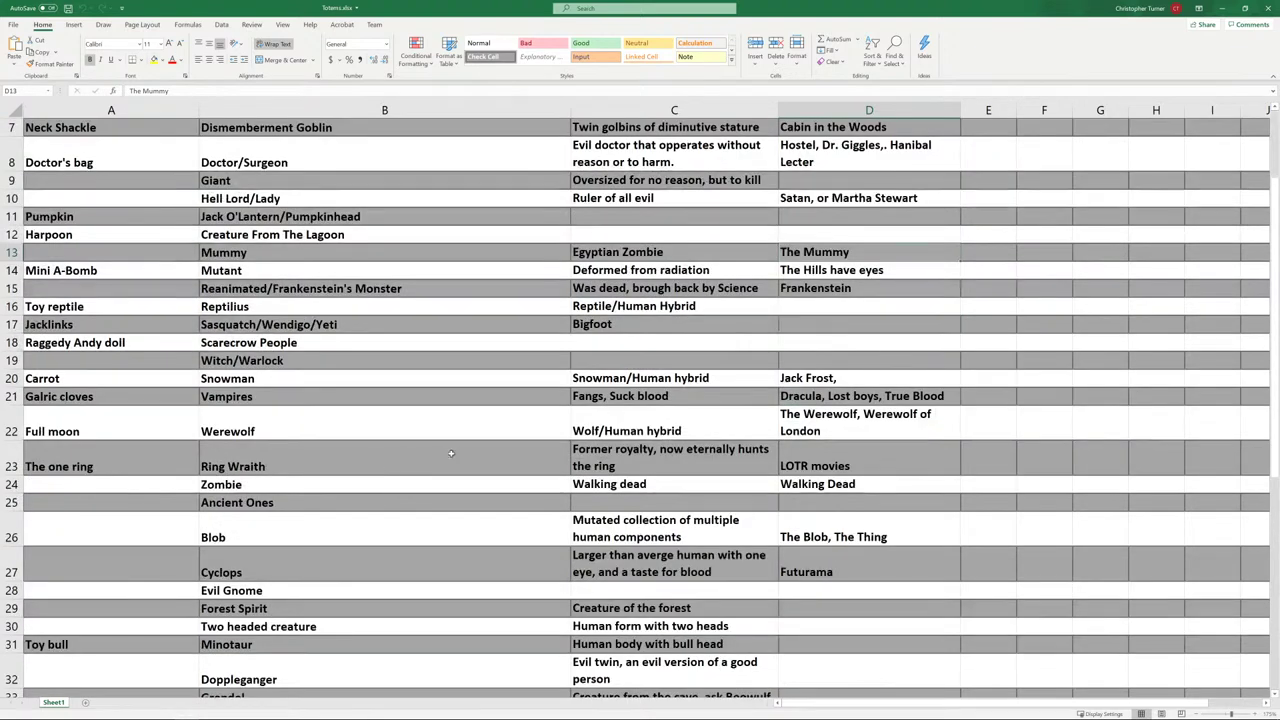
scroll(378, 468, "down", 7)
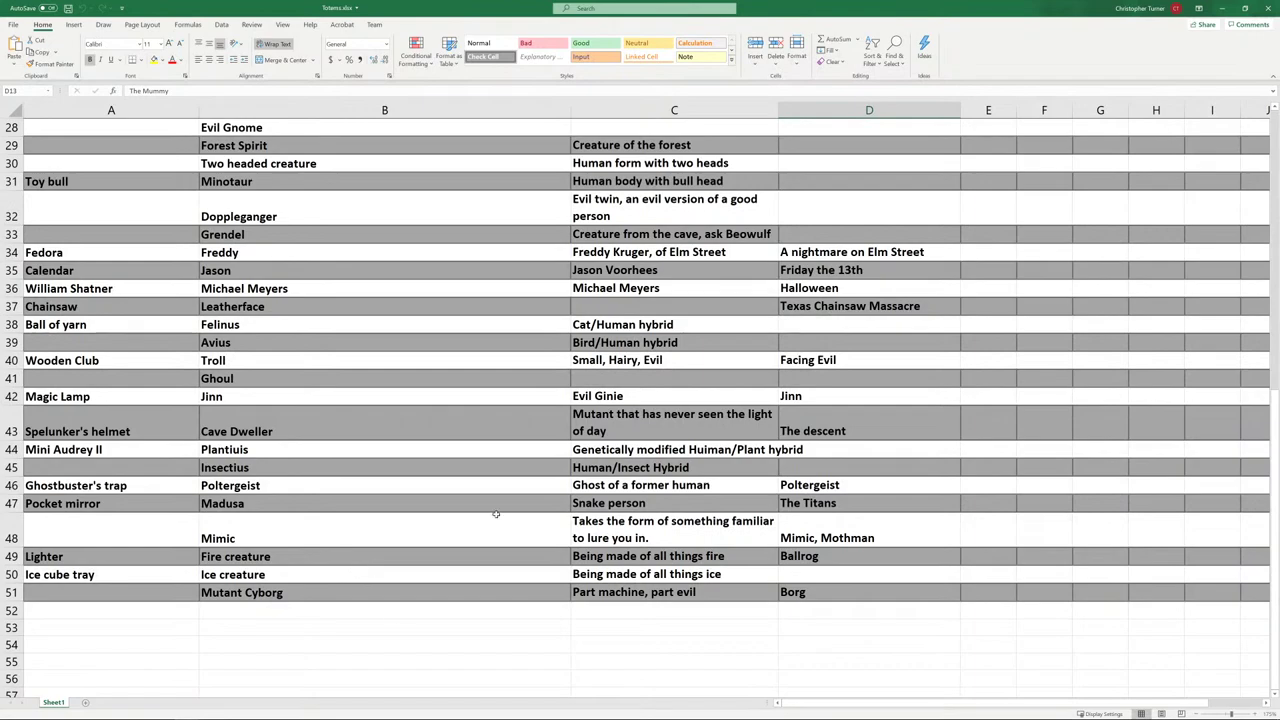
left_click(264, 448)
left_click(255, 467)
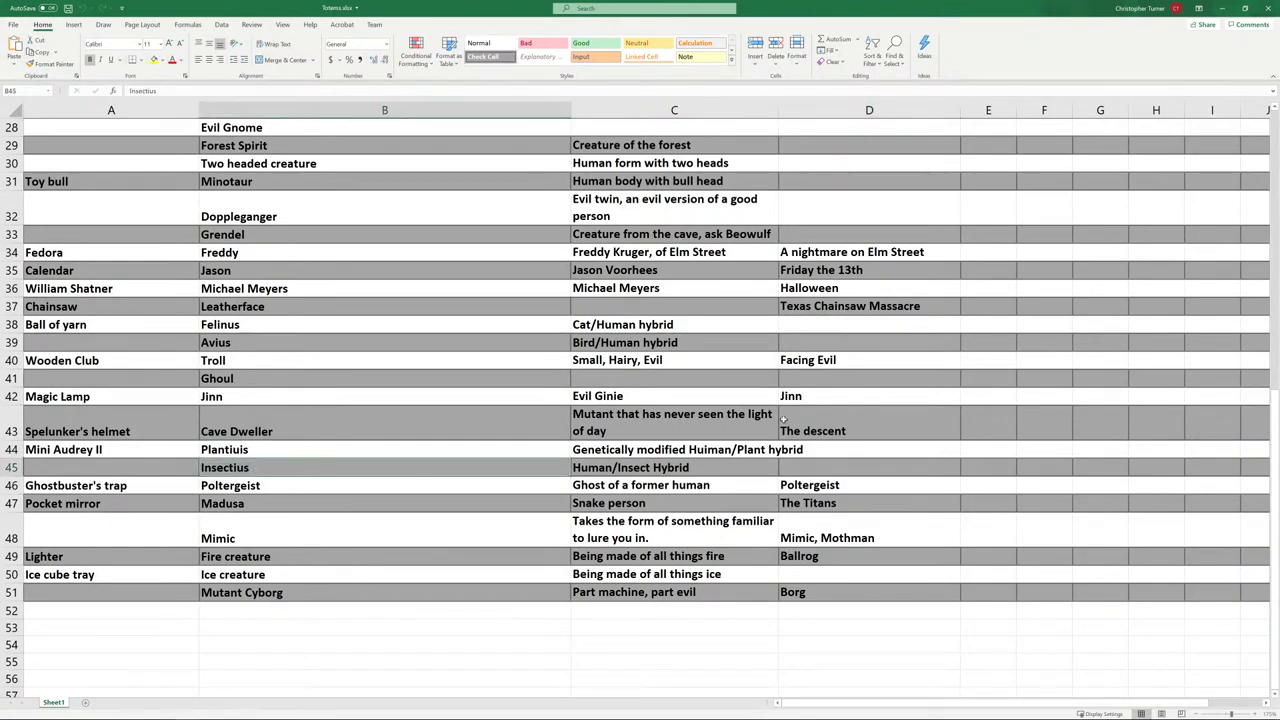
- Correct the Plantiuis description to "Genetically modified Human/Plant hybrid" and fit the description column's width to its contents
left_click(714, 452)
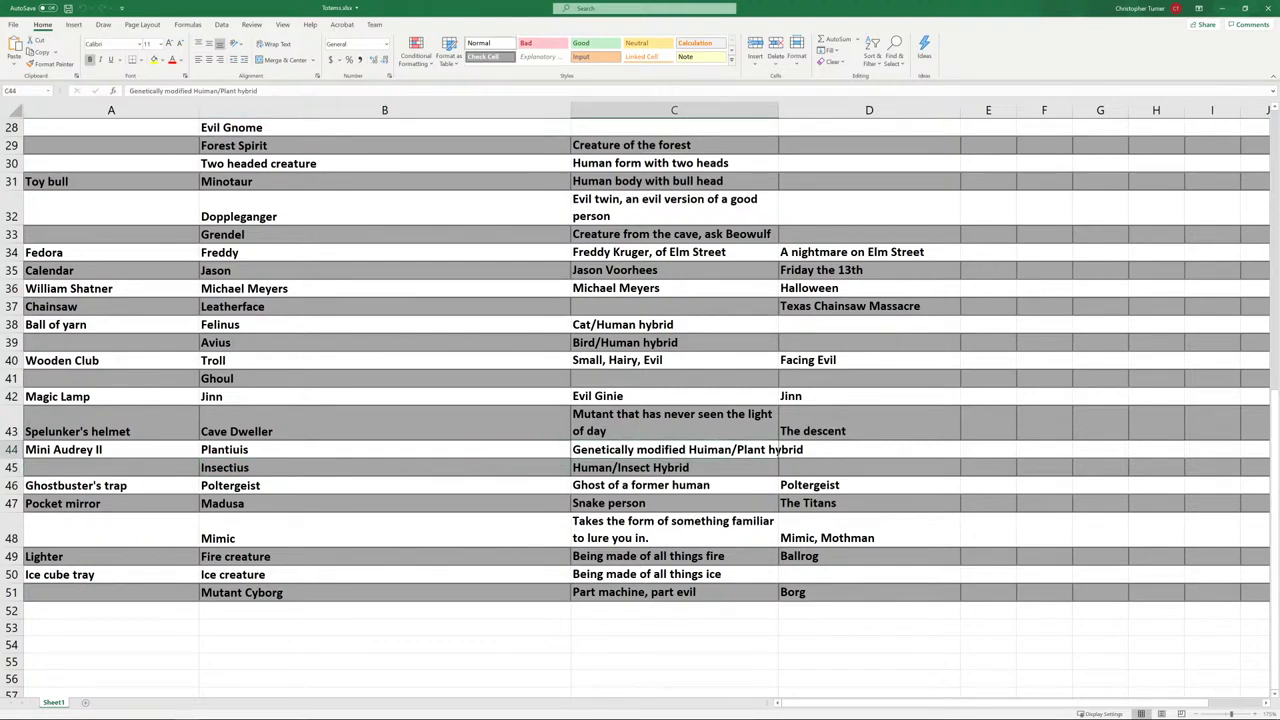
double_click(706, 449)
key("BackSpace")
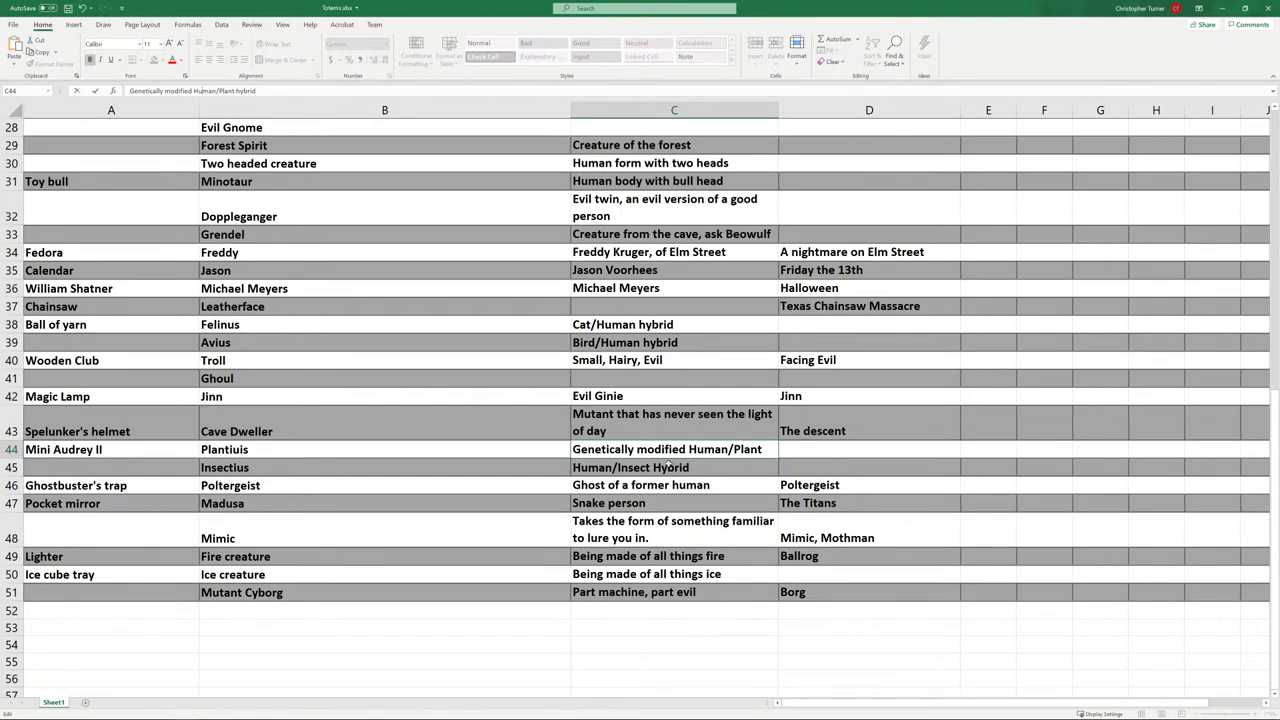
key("ctrl+Return")
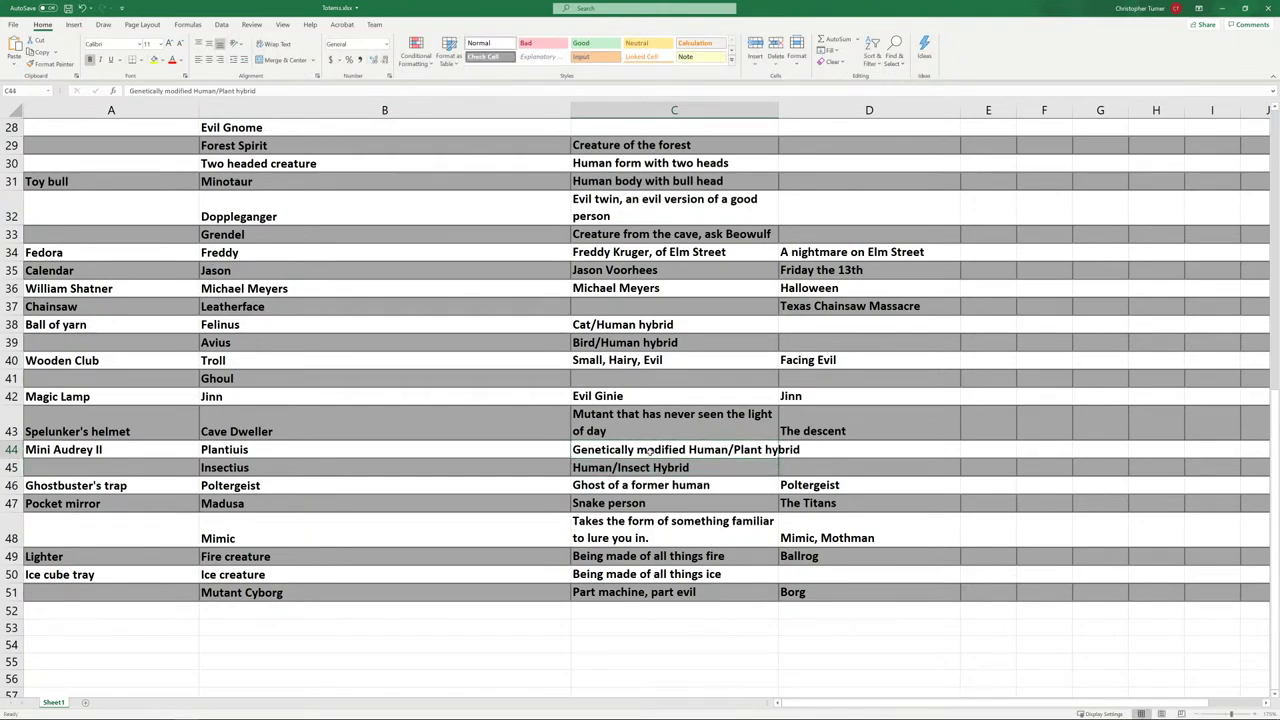
double_click(779, 109)
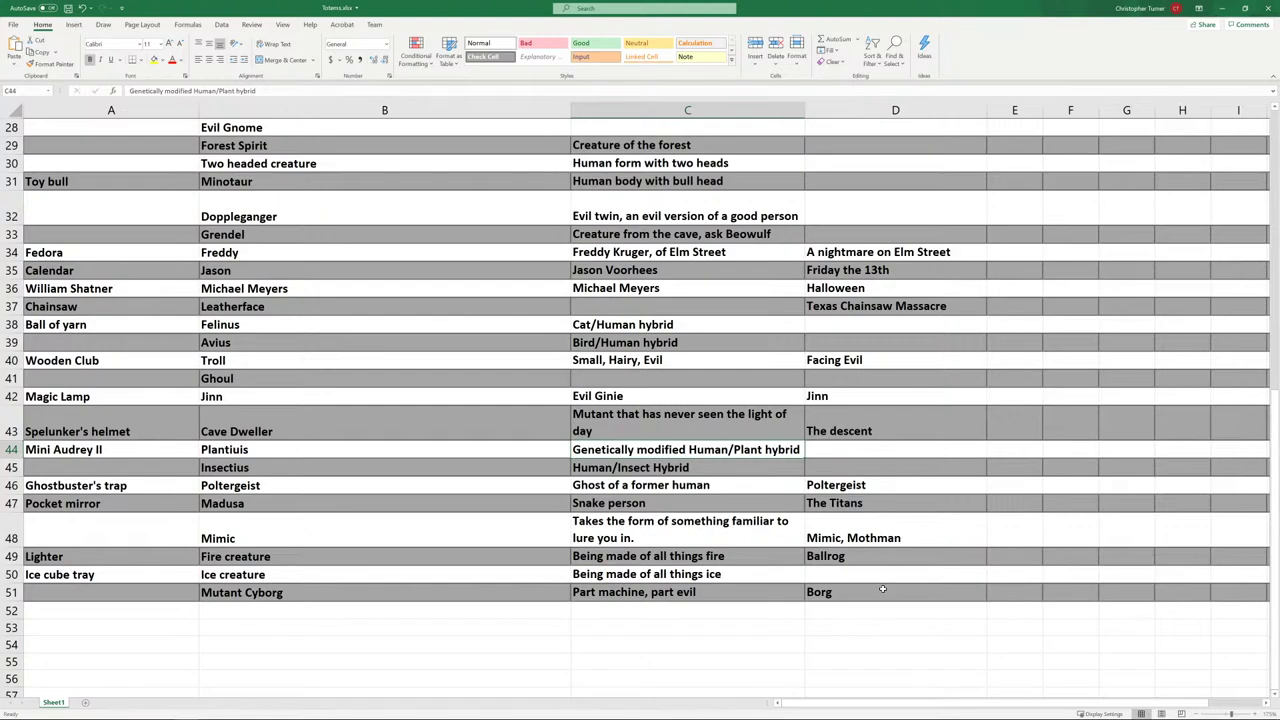
- Save and close the totems workbook, and close the project's Documents folder window
left_click(68, 8)
left_click(1267, 8)
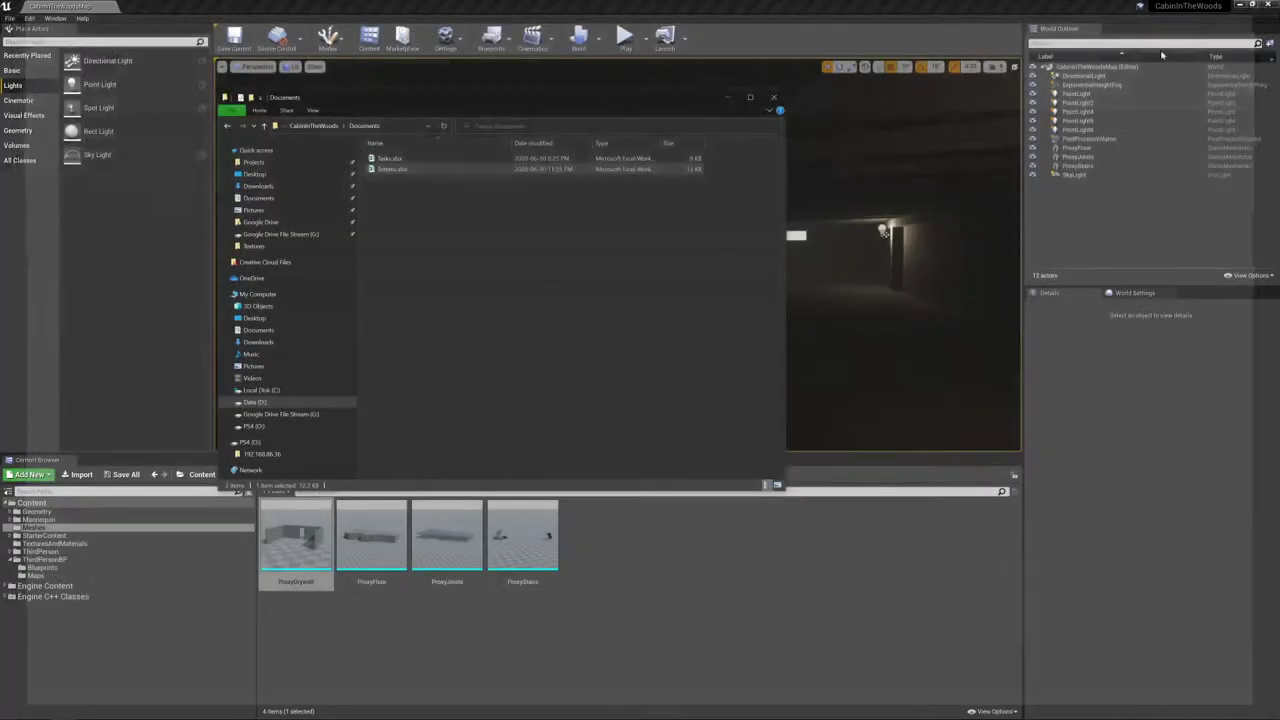
left_click(773, 97)
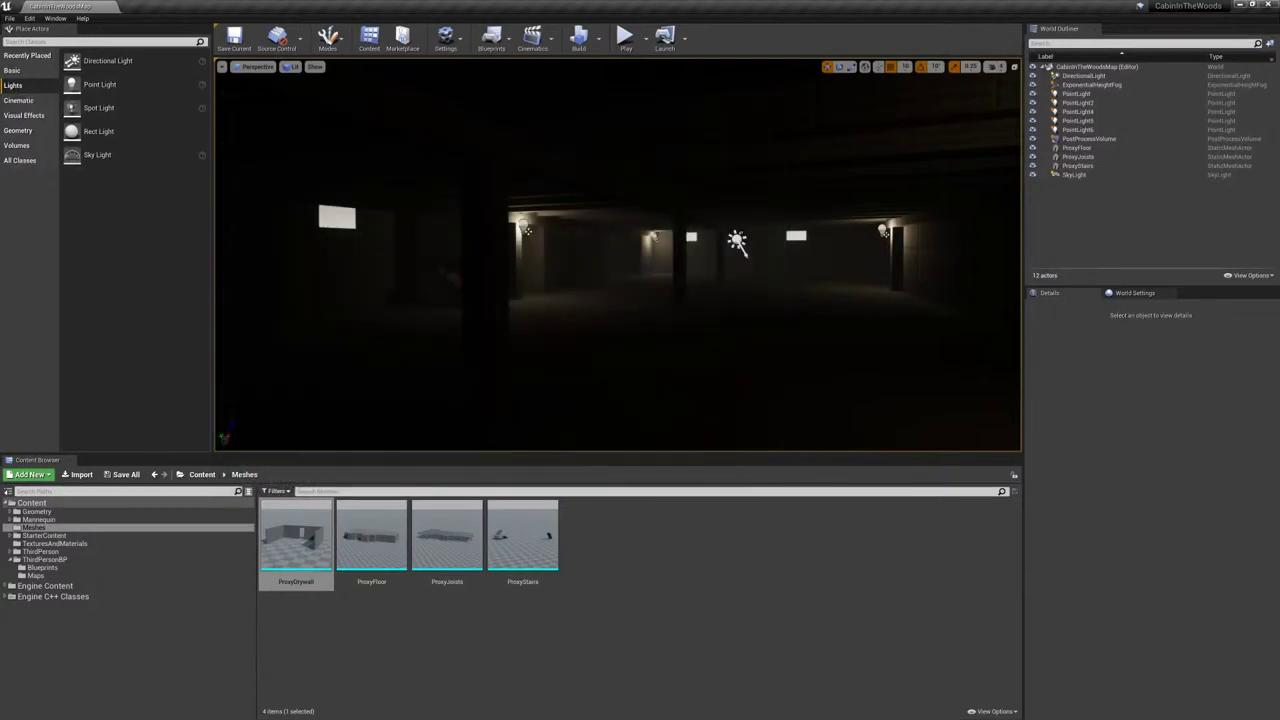
- Look around the basement past the stairs and lights in Unreal Editor, and save the current level
right_click_drag(617, 254, 700, 332)
key("w")
key("w")
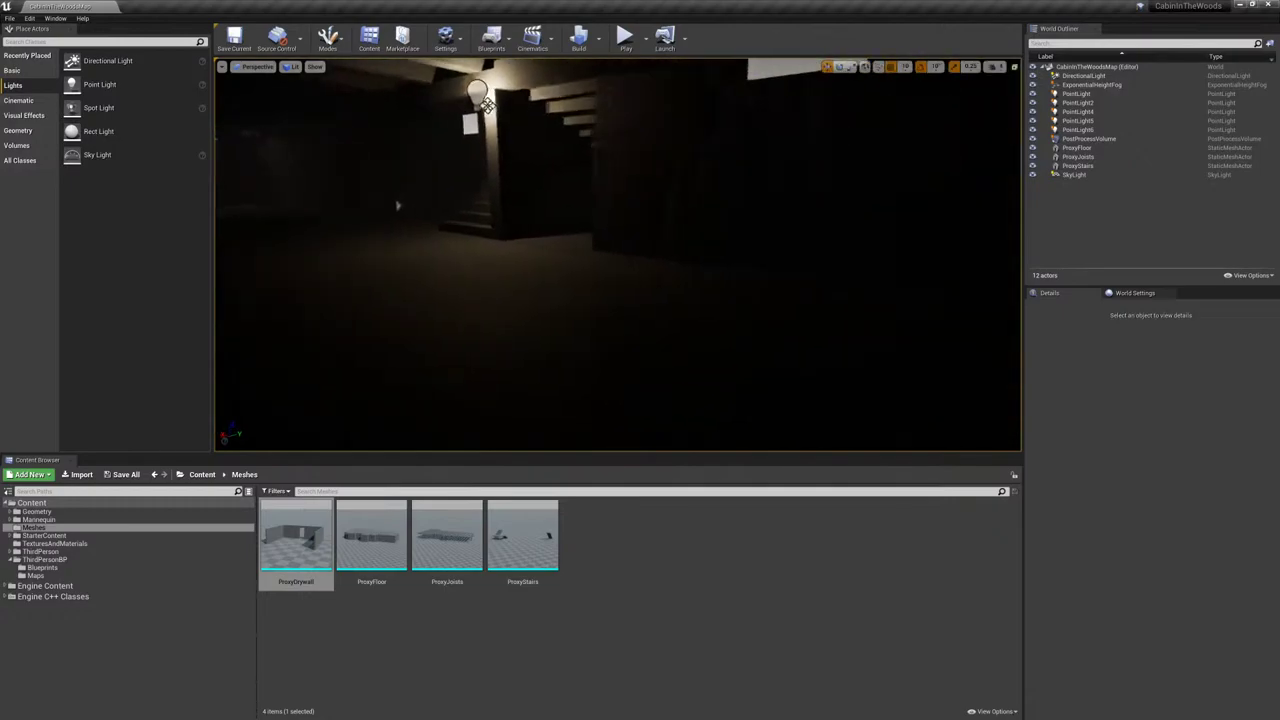
right_click_drag(397, 205, 868, 202)
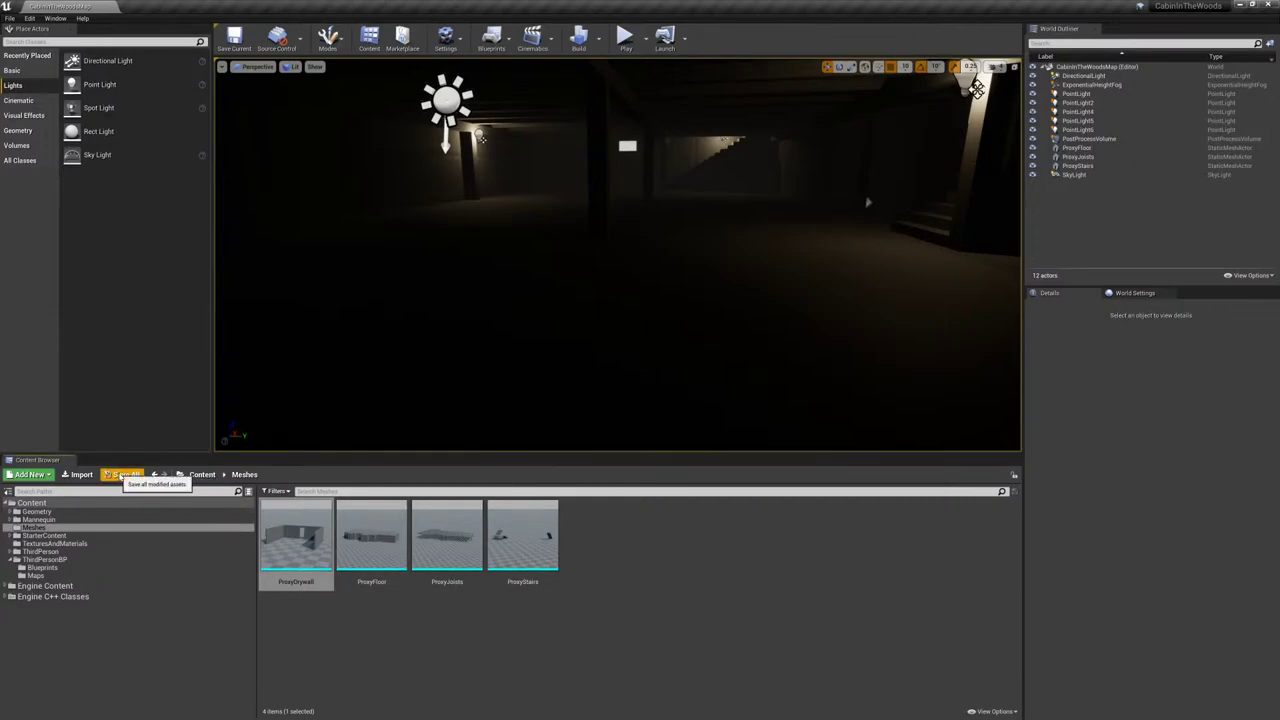
left_click(231, 42)
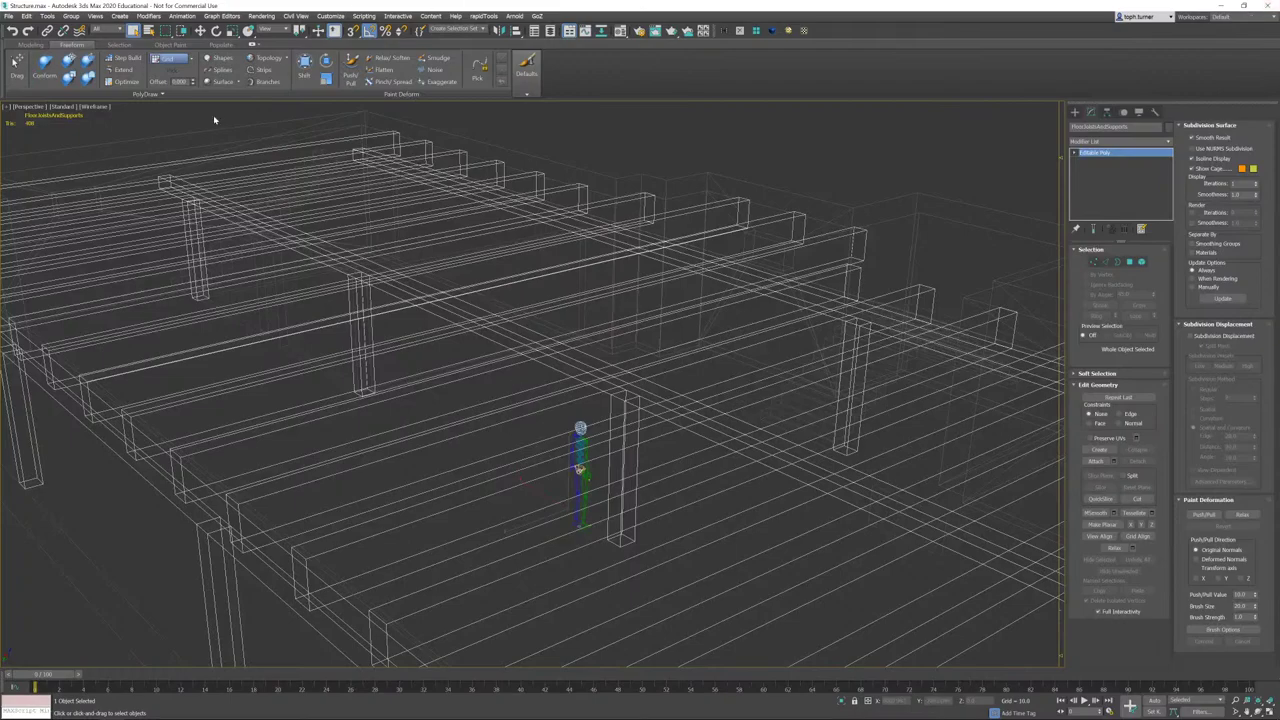
- Switch to 3ds Max and examine the whole floor joist and support structure from an overall perspective
right_click(665, 343)
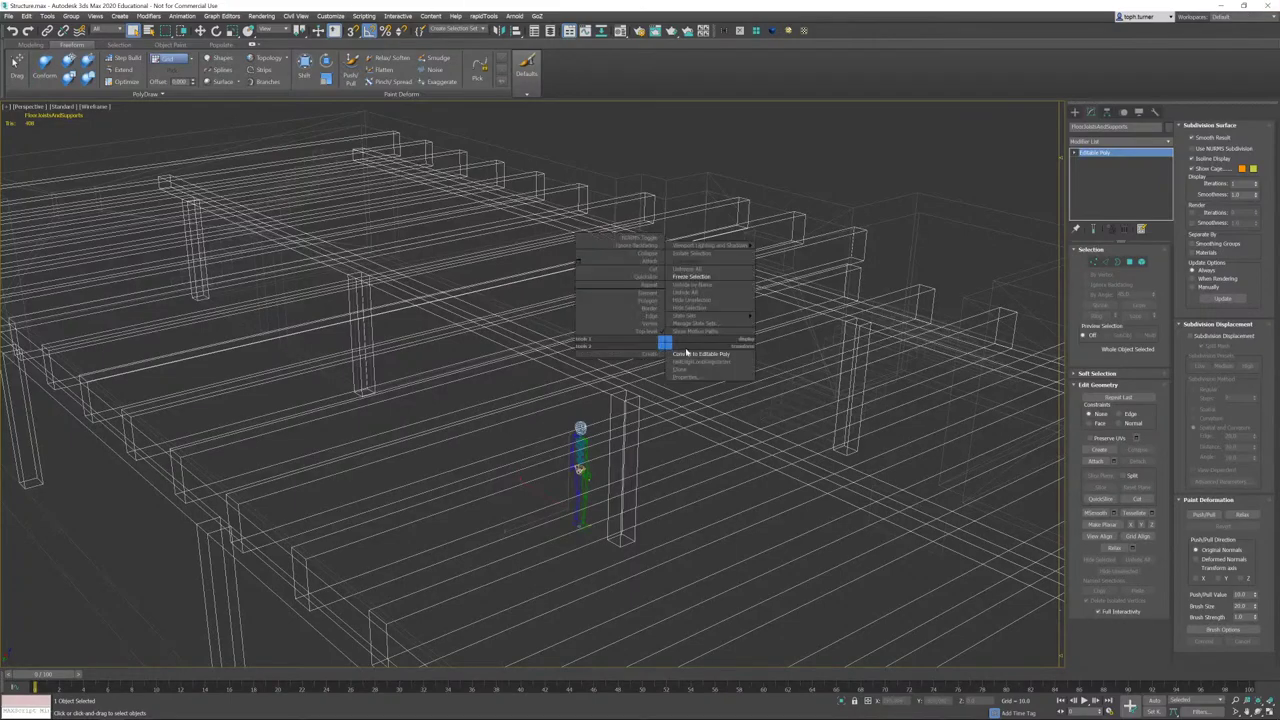
left_click(865, 325)
middle_click_drag(865, 325, 1036, 361, "alt")
scroll(788, 363, "down", 5)
middle_click_drag(704, 287, 685, 315, "alt")
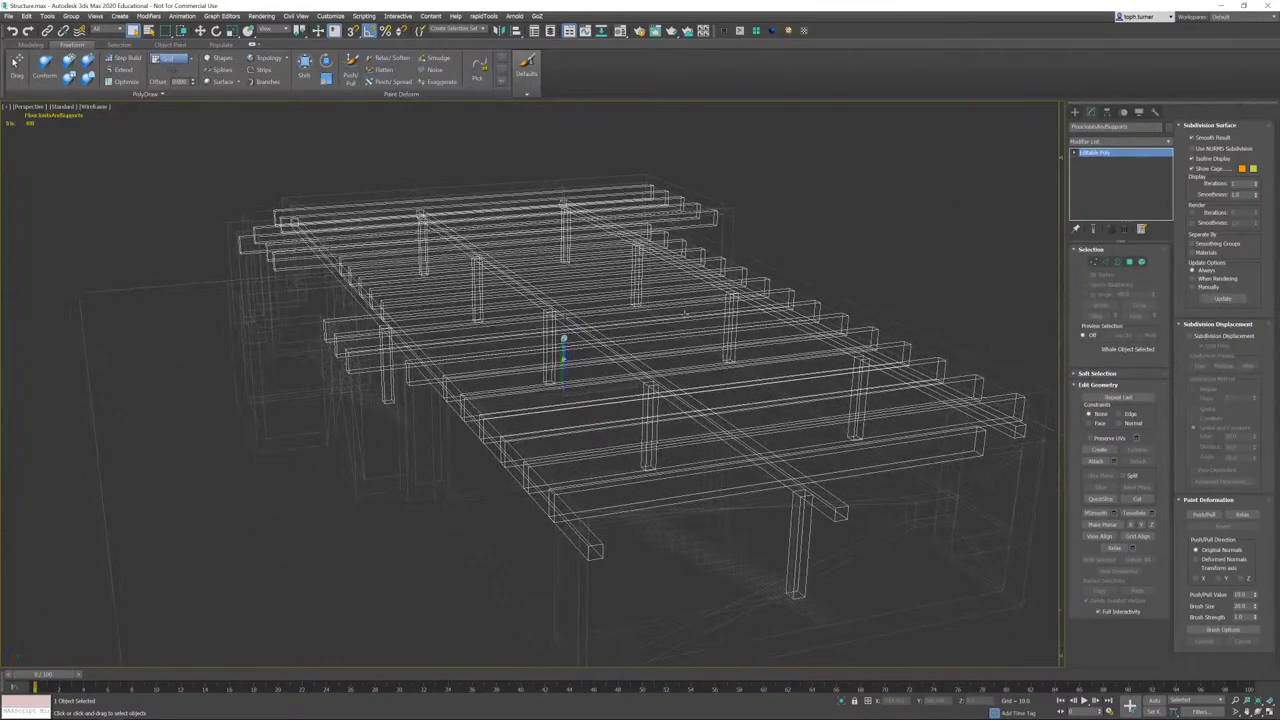